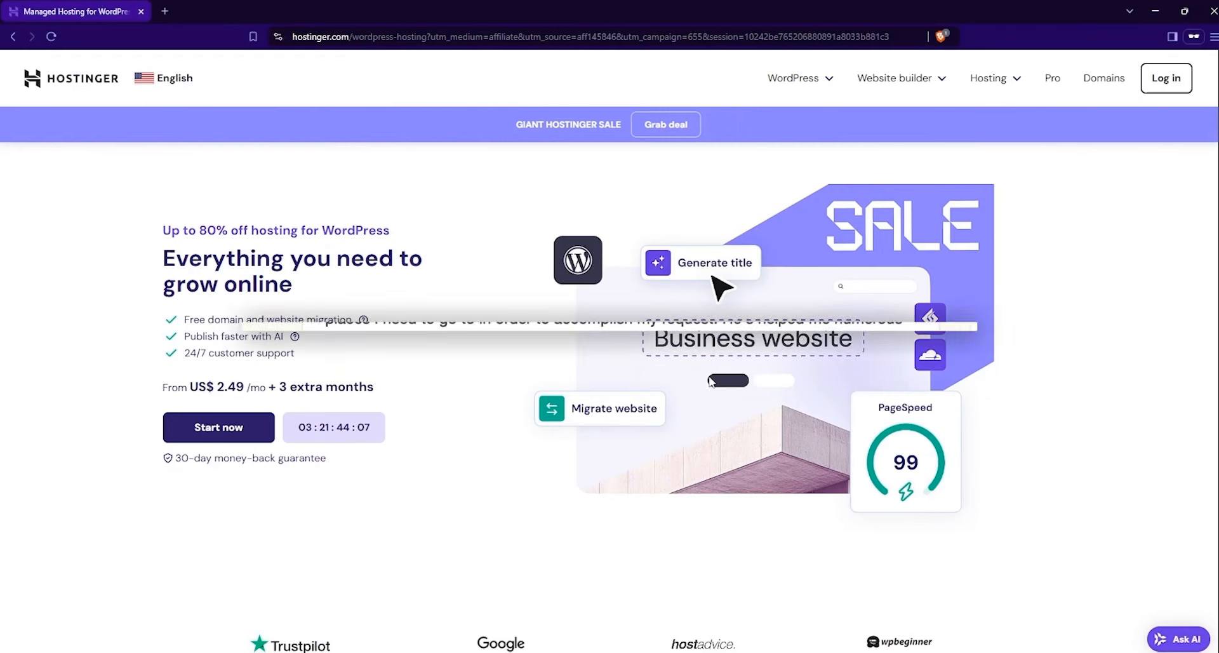
Set the site's country to United States (English) and go to the managed WordPress hosting plans.
left_click(184, 89)
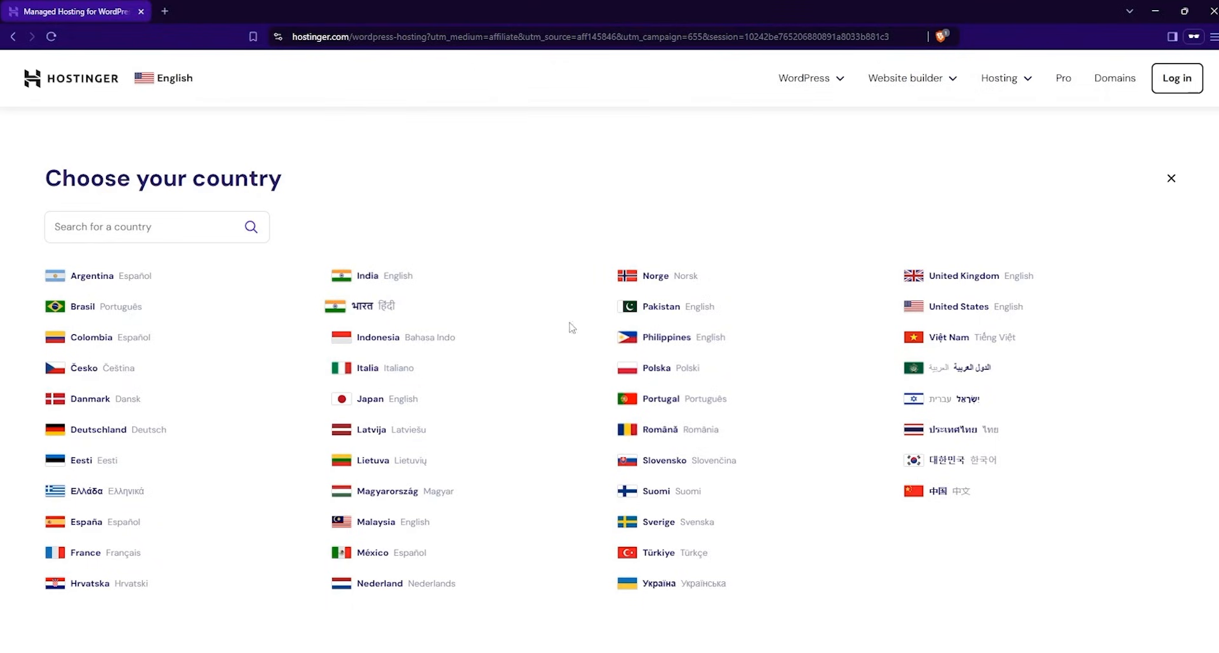
left_click(943, 311)
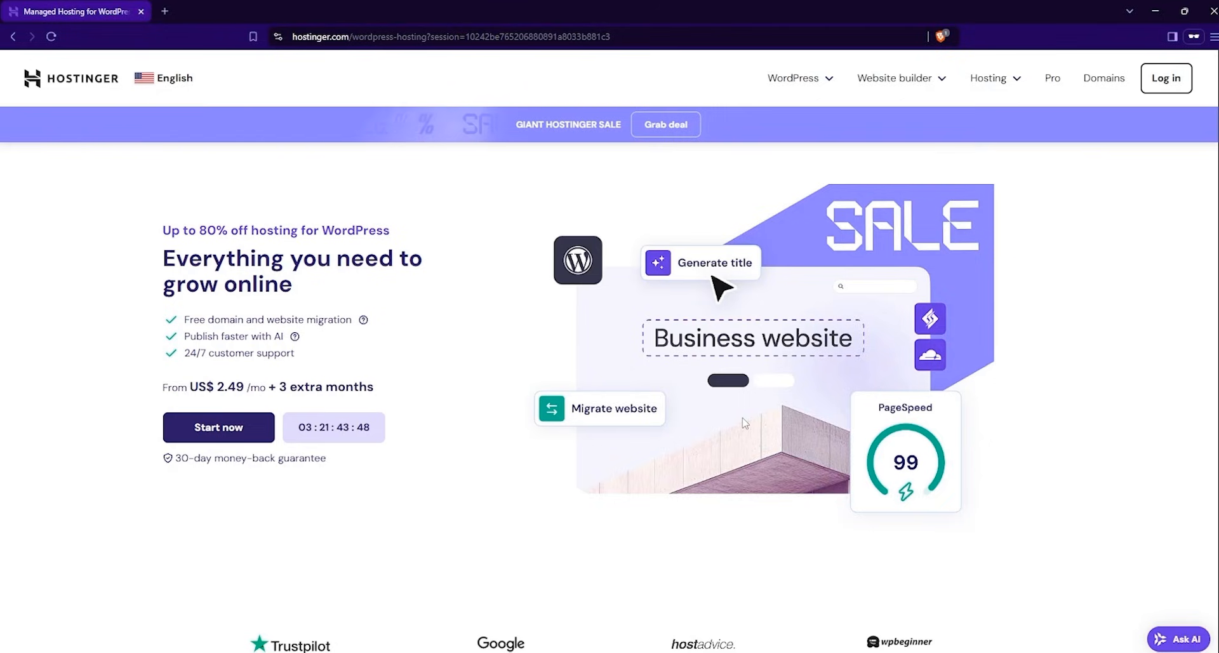
scroll(828, 421, "down", 10)
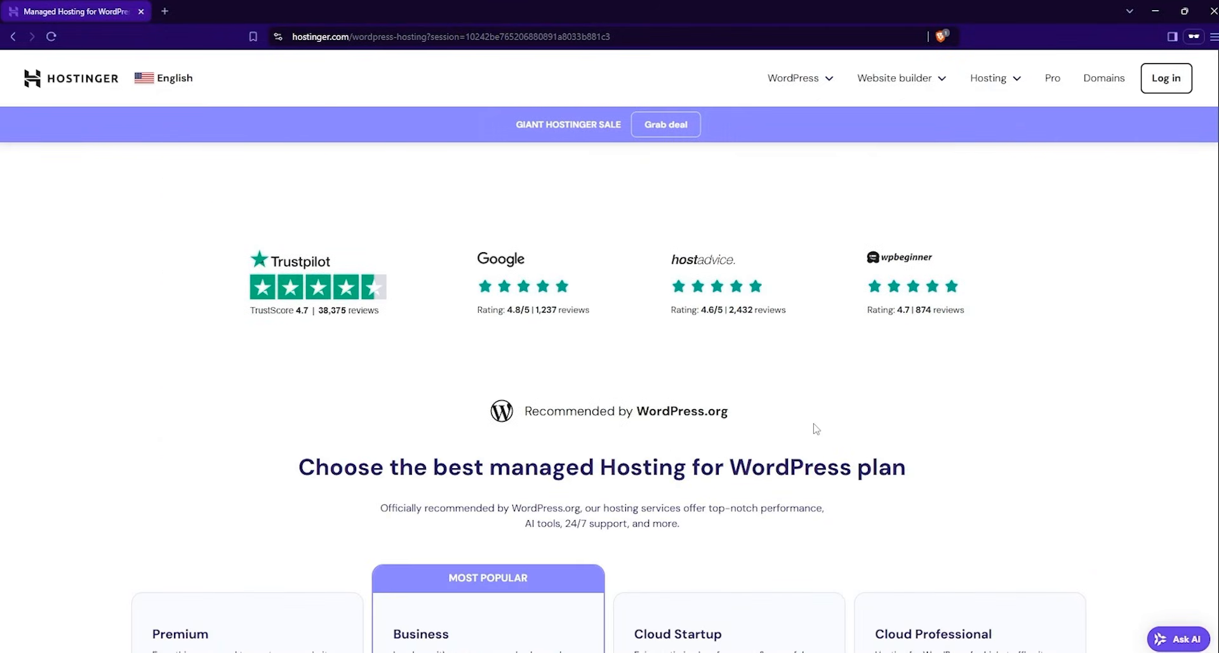
scroll(817, 427, "down", 1)
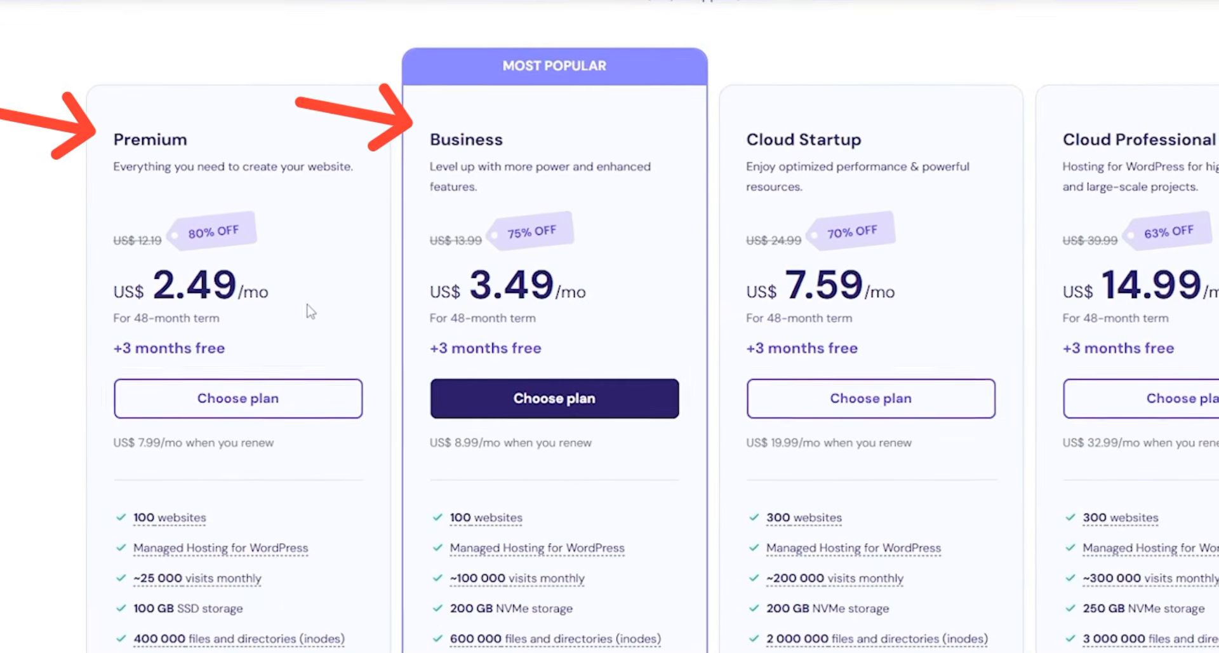
Examine the Premium plan's included features, such as website allowance, SSL, email, website migration and free domain terms.
scroll(315, 487, "down", 2)
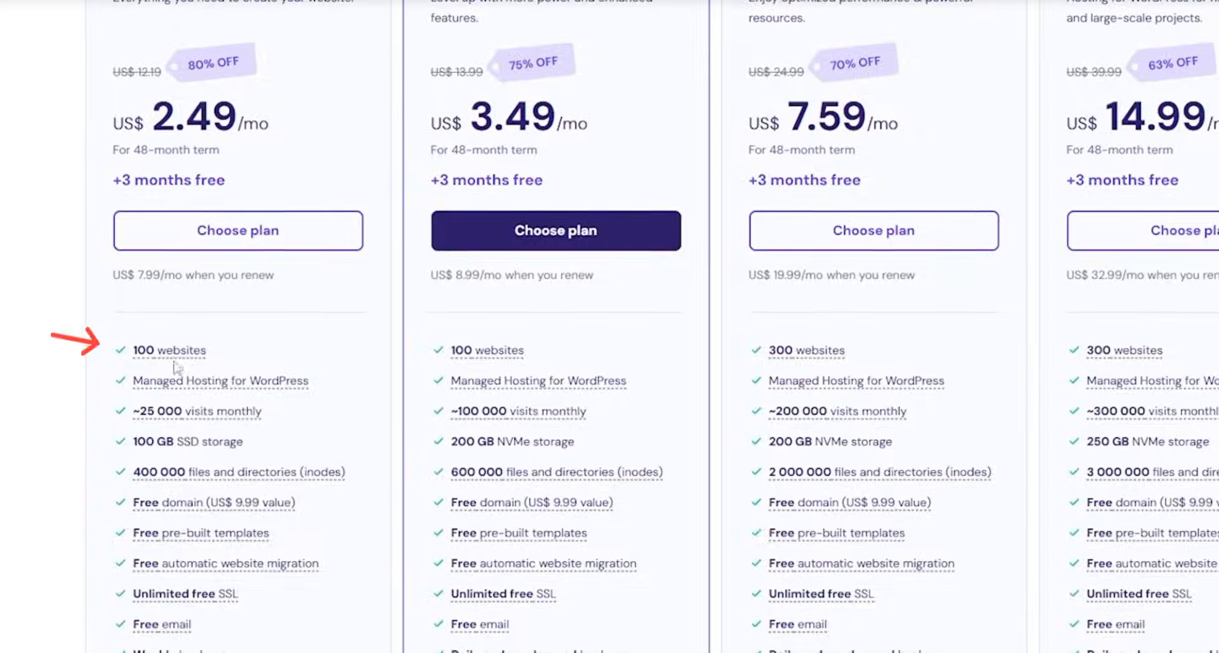
mouse_move(205, 374)
scroll(349, 397, "down", 2)
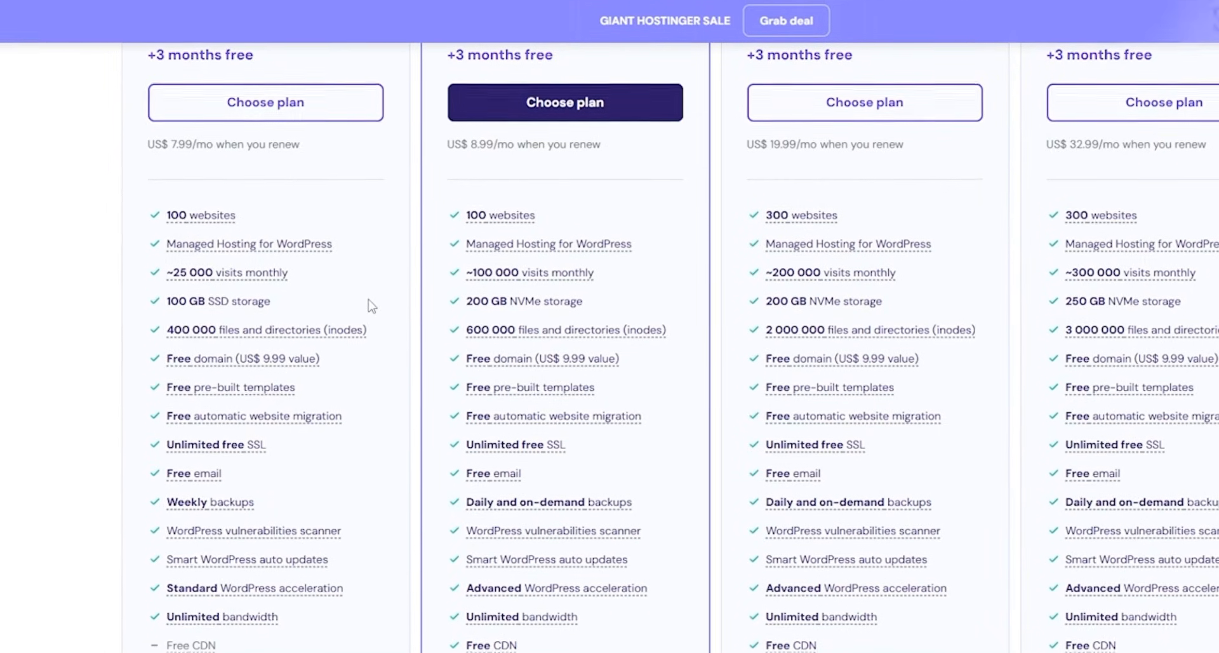
scroll(375, 373, "down", 2)
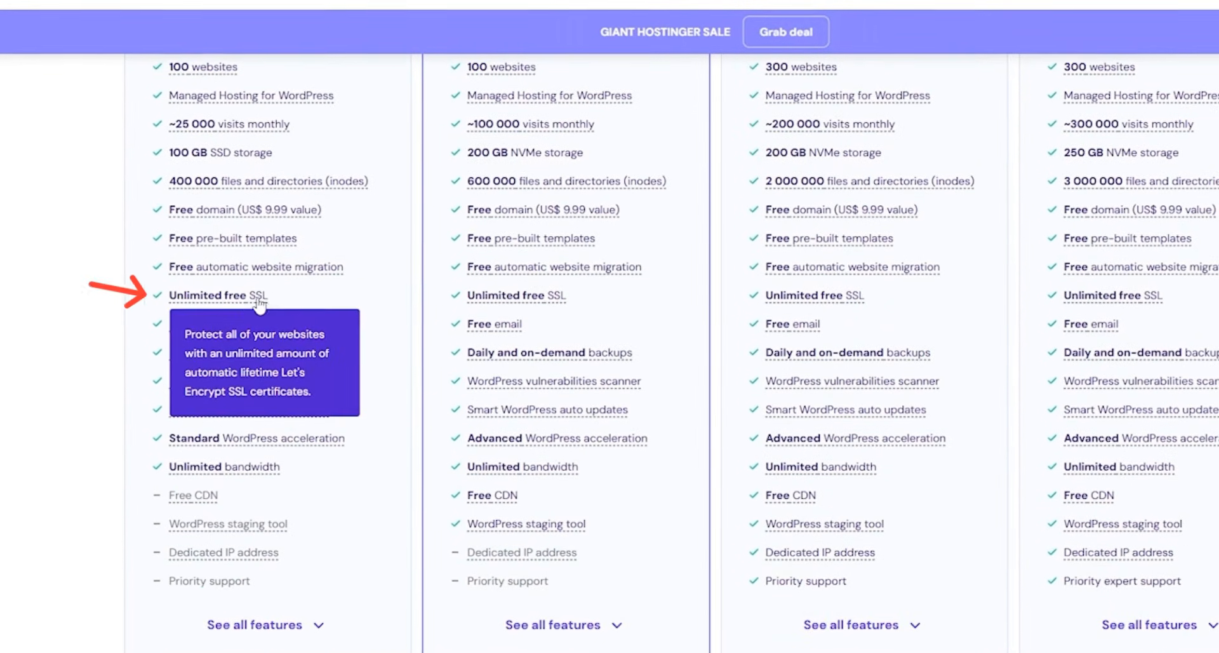
scroll(372, 303, "up", 1)
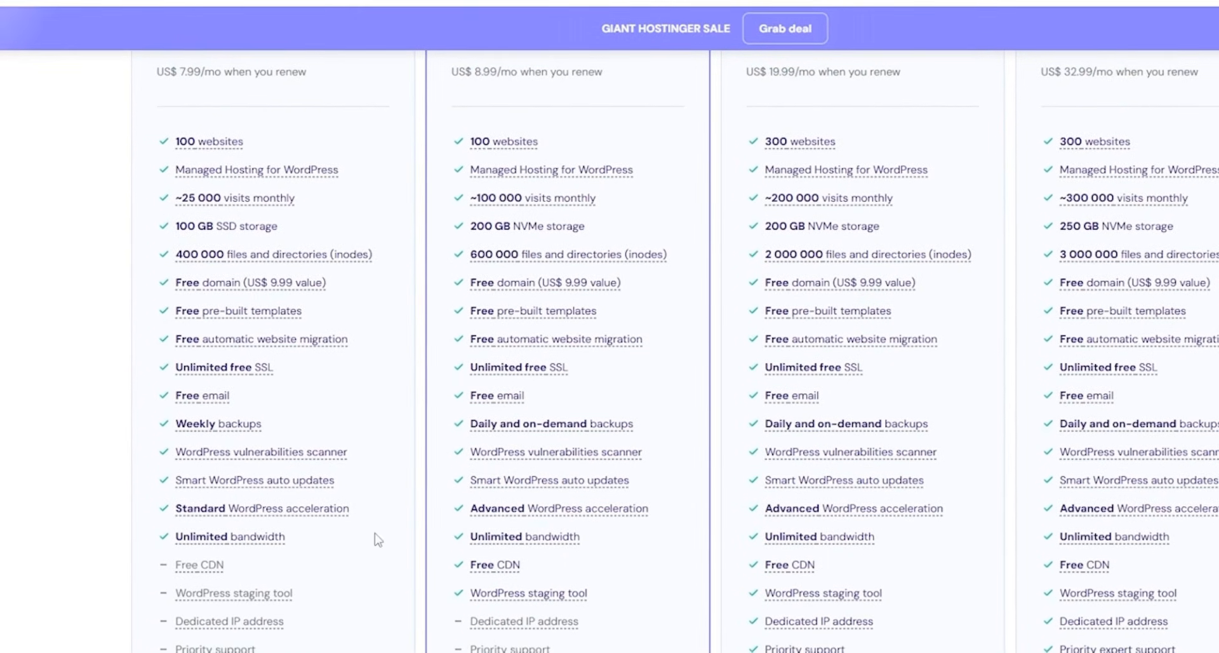
mouse_move(264, 550)
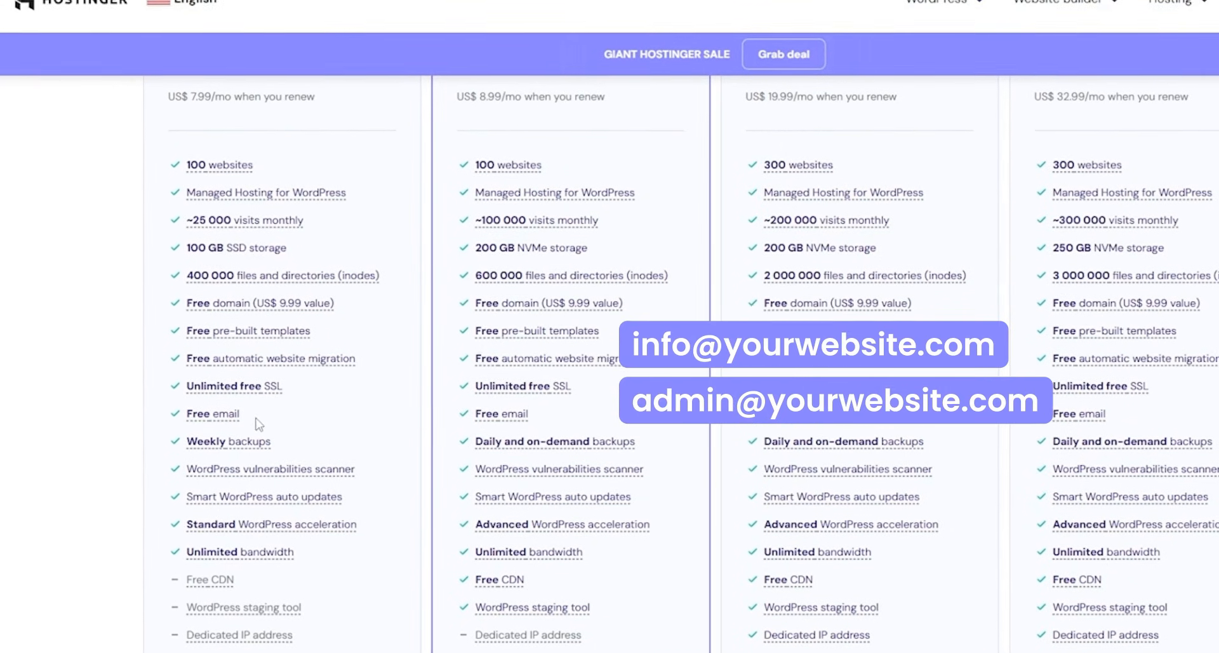
mouse_move(223, 417)
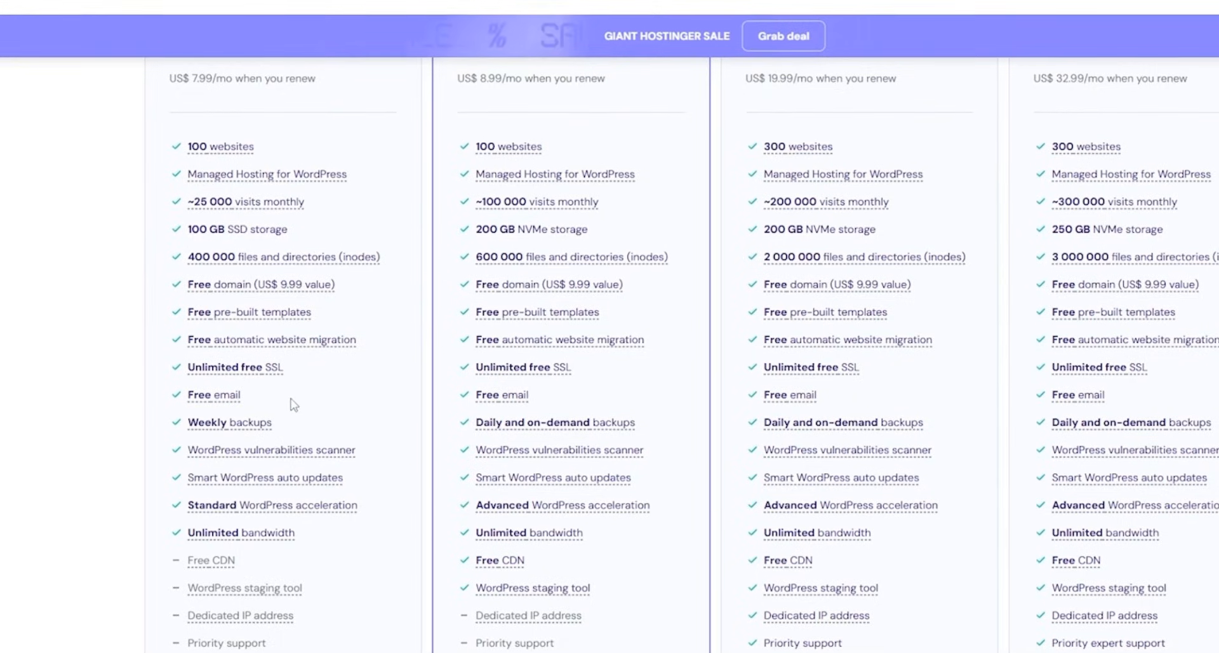
mouse_move(335, 348)
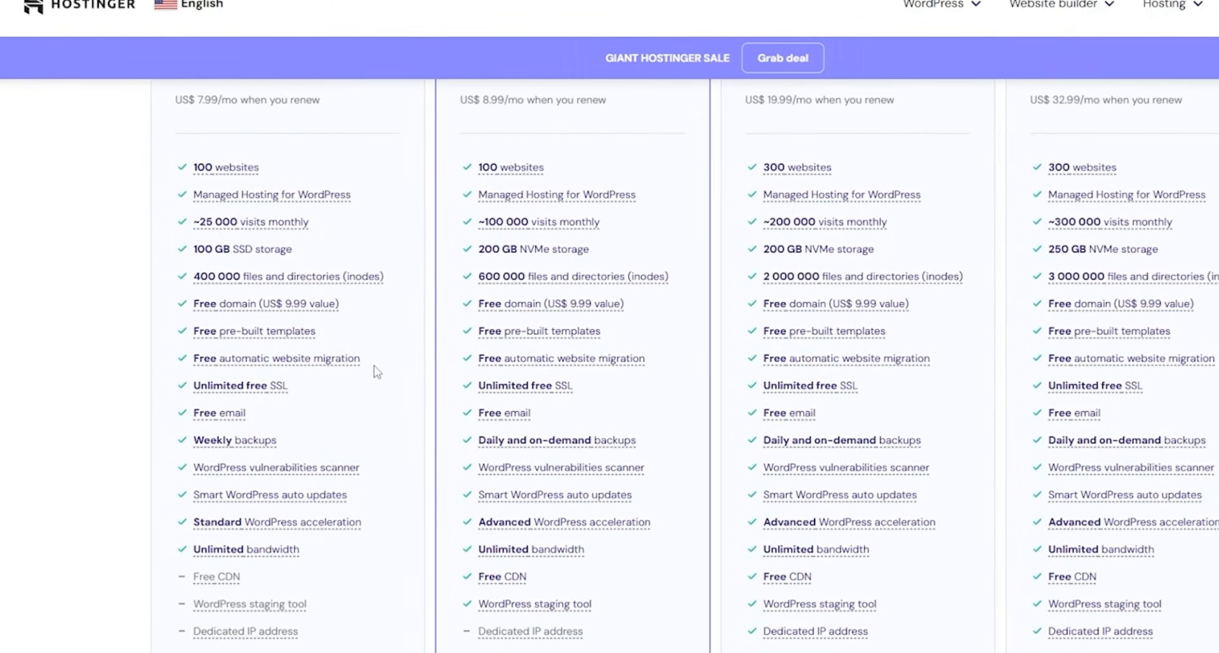
scroll(395, 455, "down", 1)
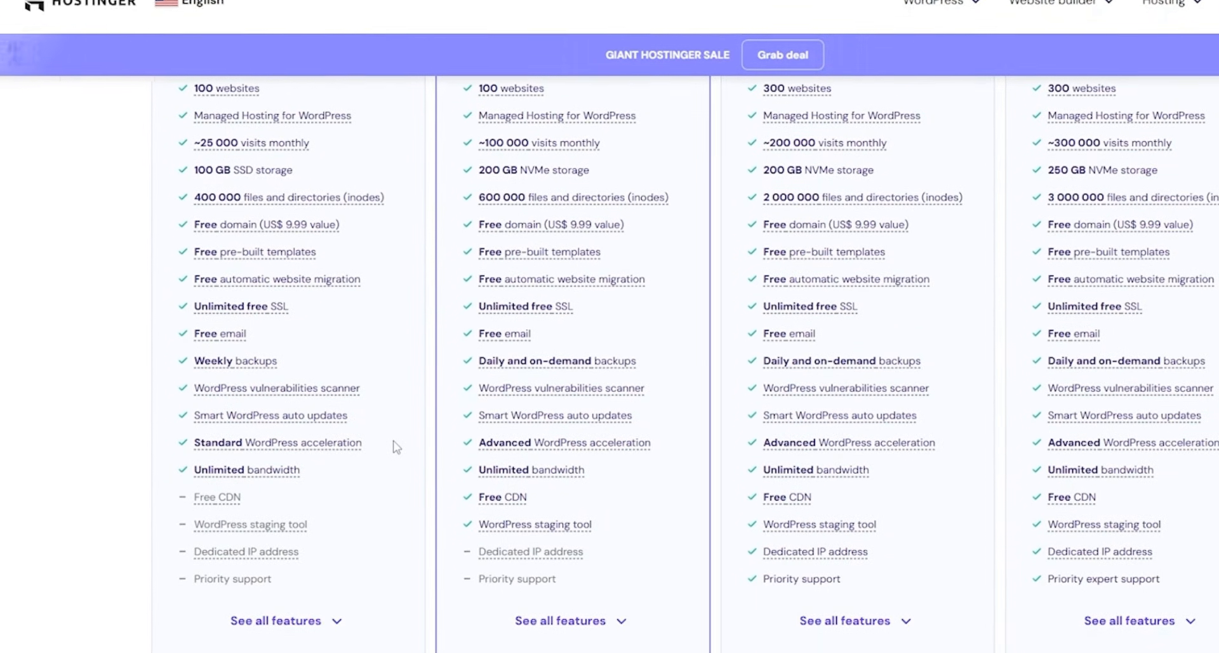
scroll(395, 438, "up", 1)
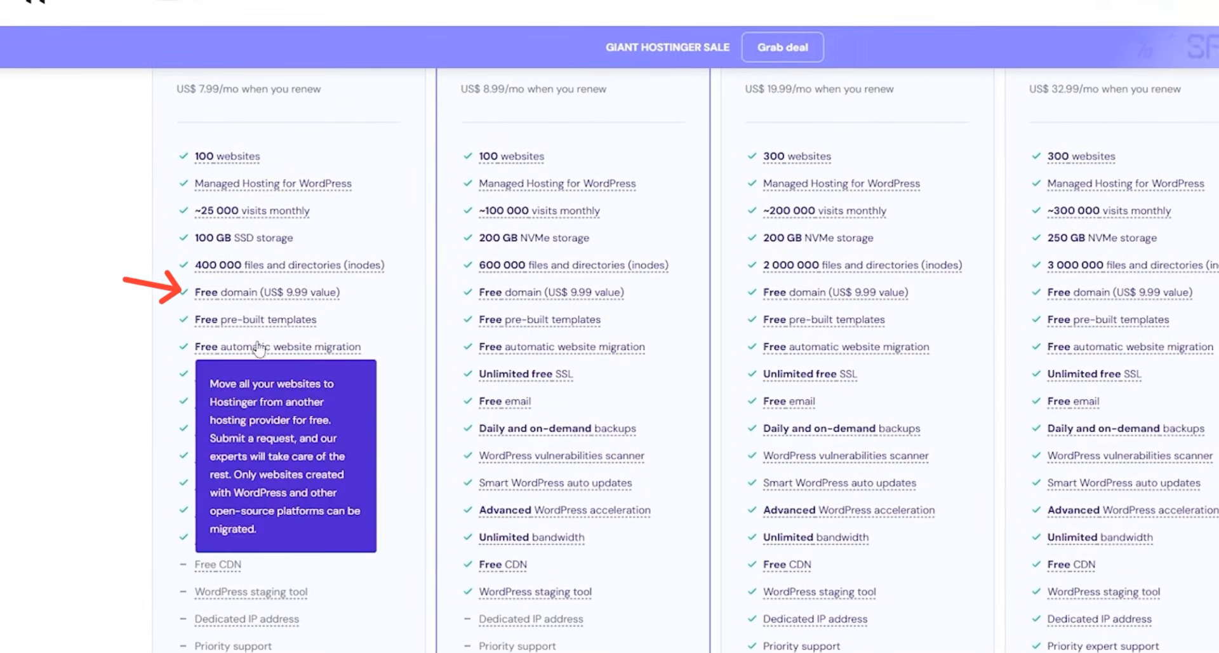
mouse_move(292, 294)
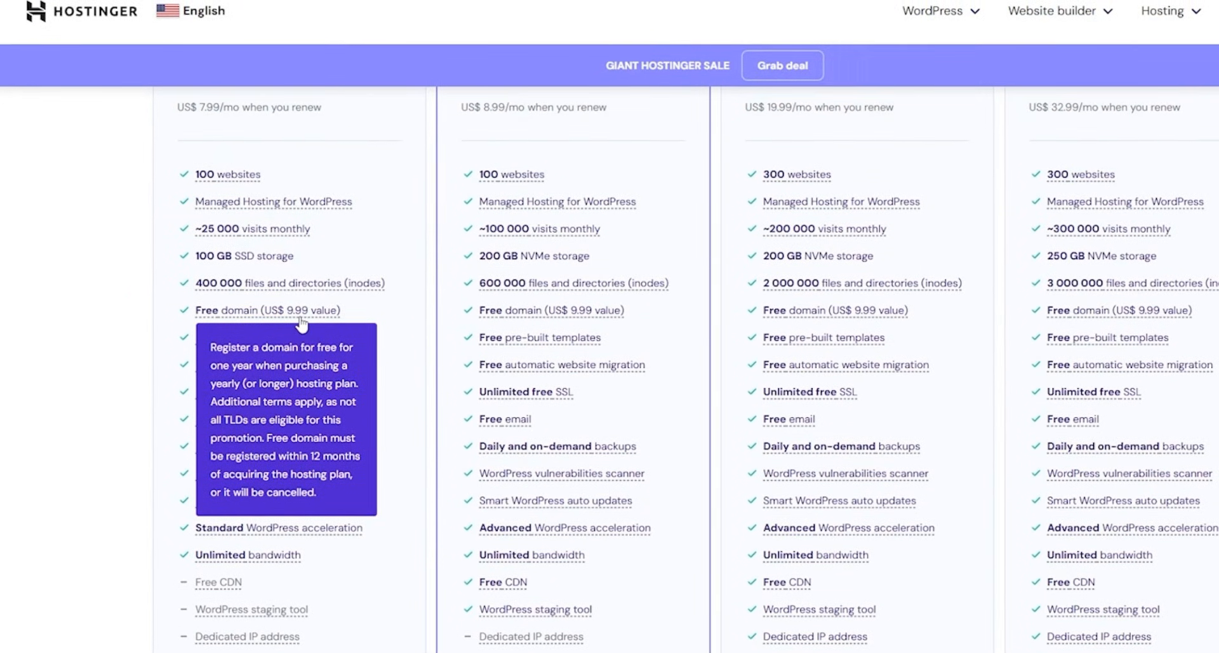
scroll(403, 406, "down", 2)
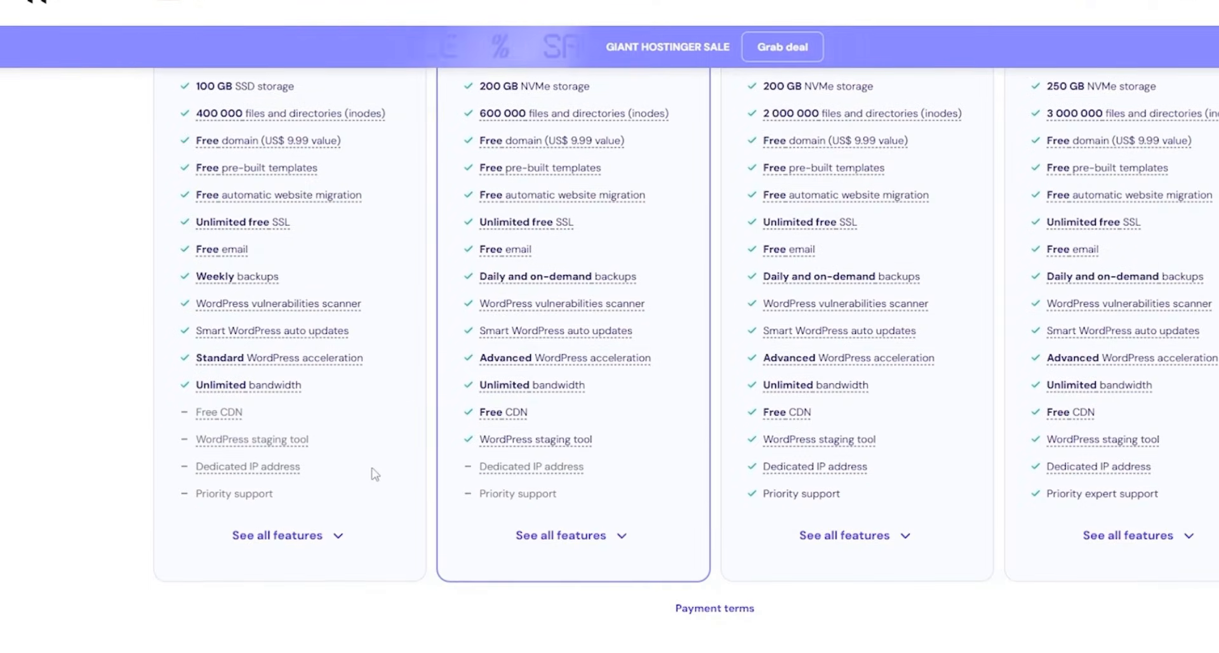
Expand the full feature lists and compare the plans' WordPress, AI, security and support features.
left_click(327, 532)
scroll(368, 495, "down", 3)
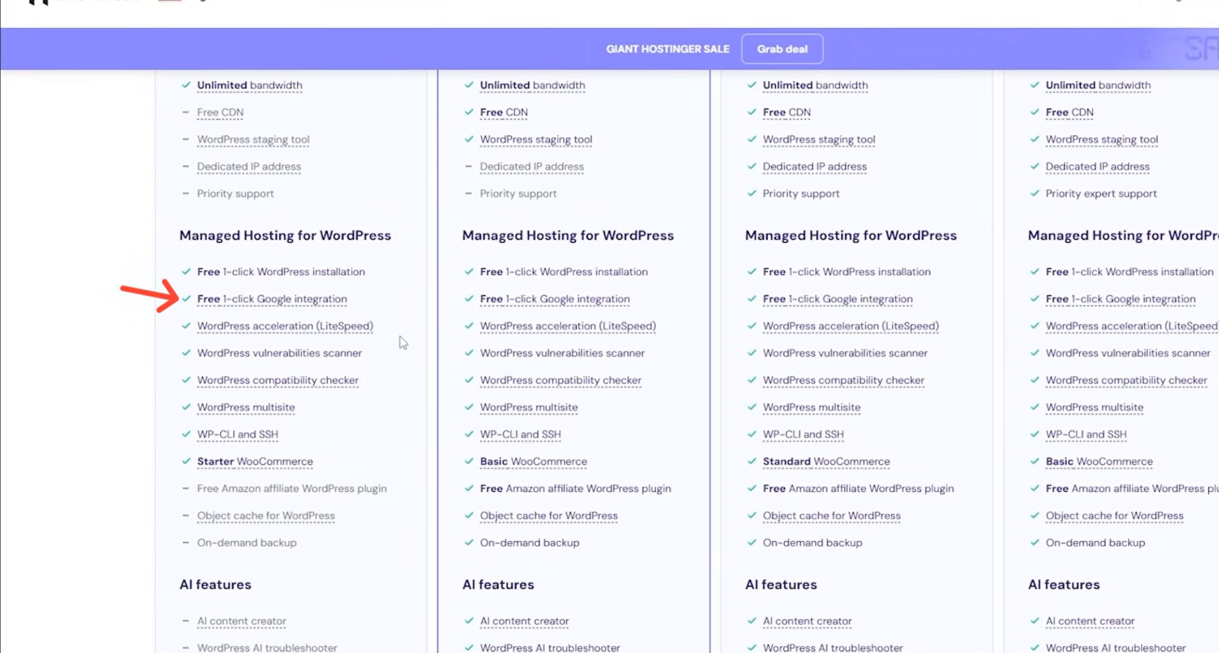
scroll(401, 343, "down", 1)
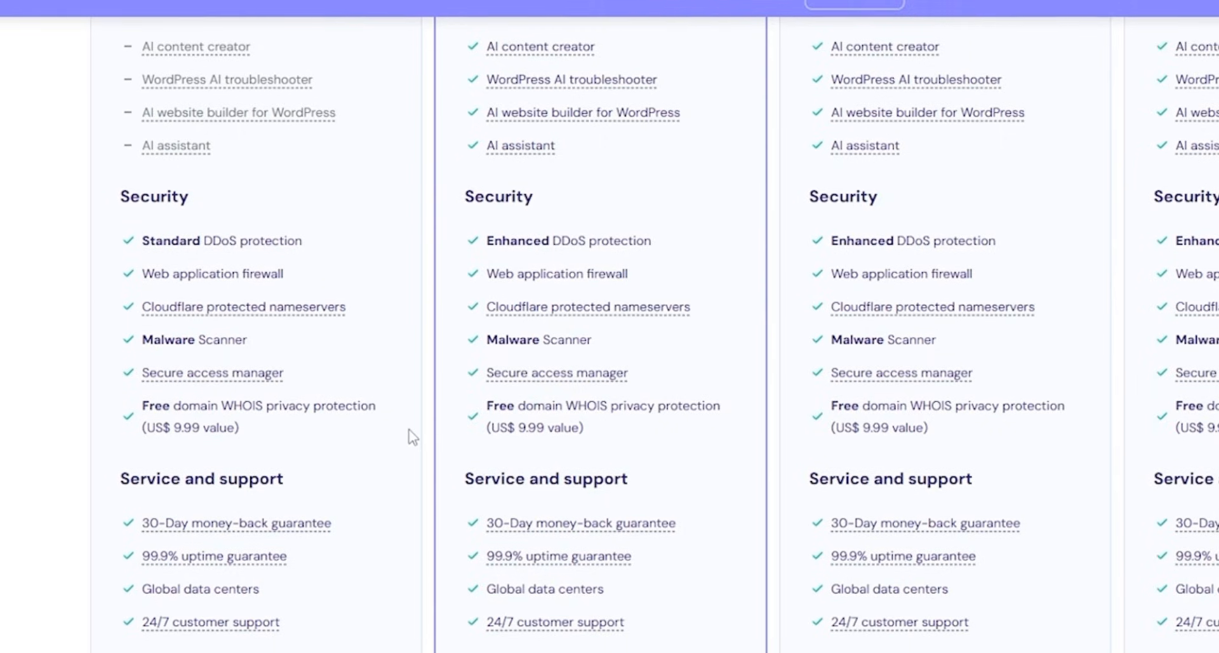
scroll(403, 475, "down", 1)
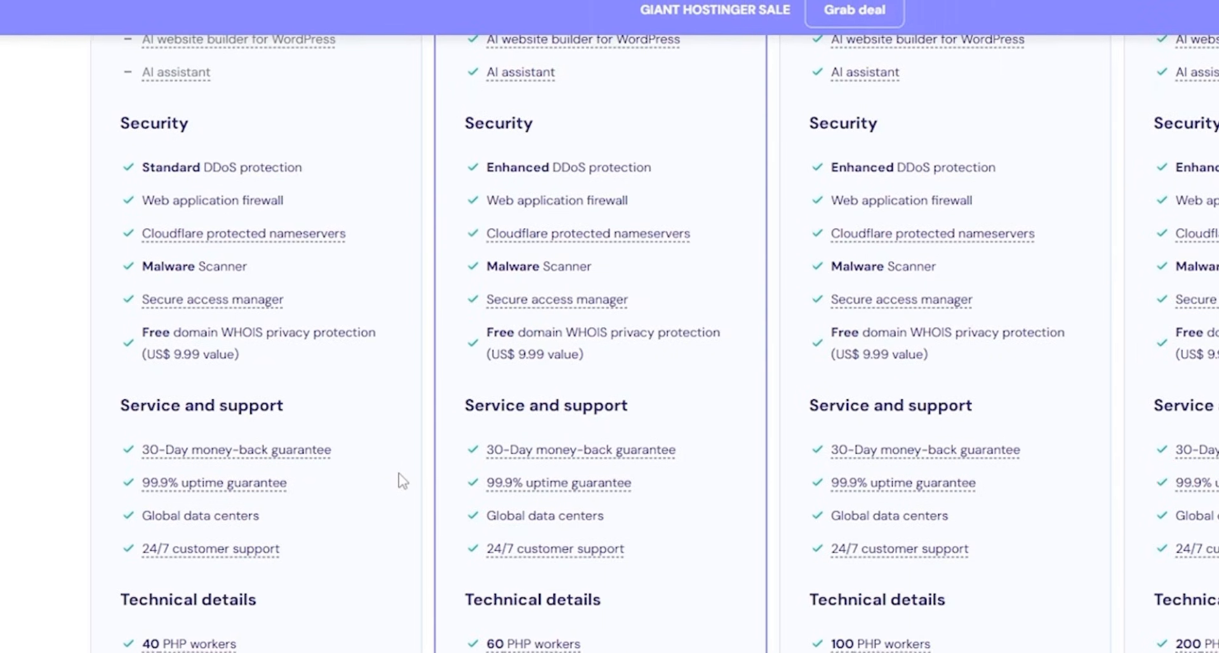
scroll(402, 470, "up", 10)
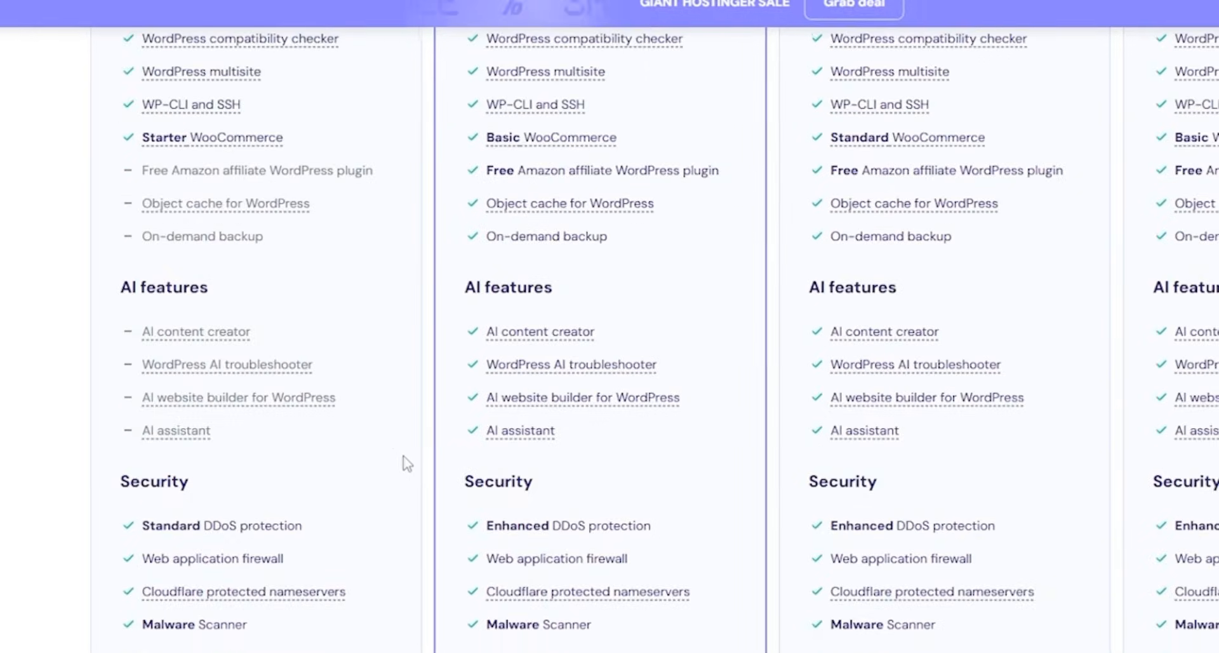
scroll(362, 467, "up", 5)
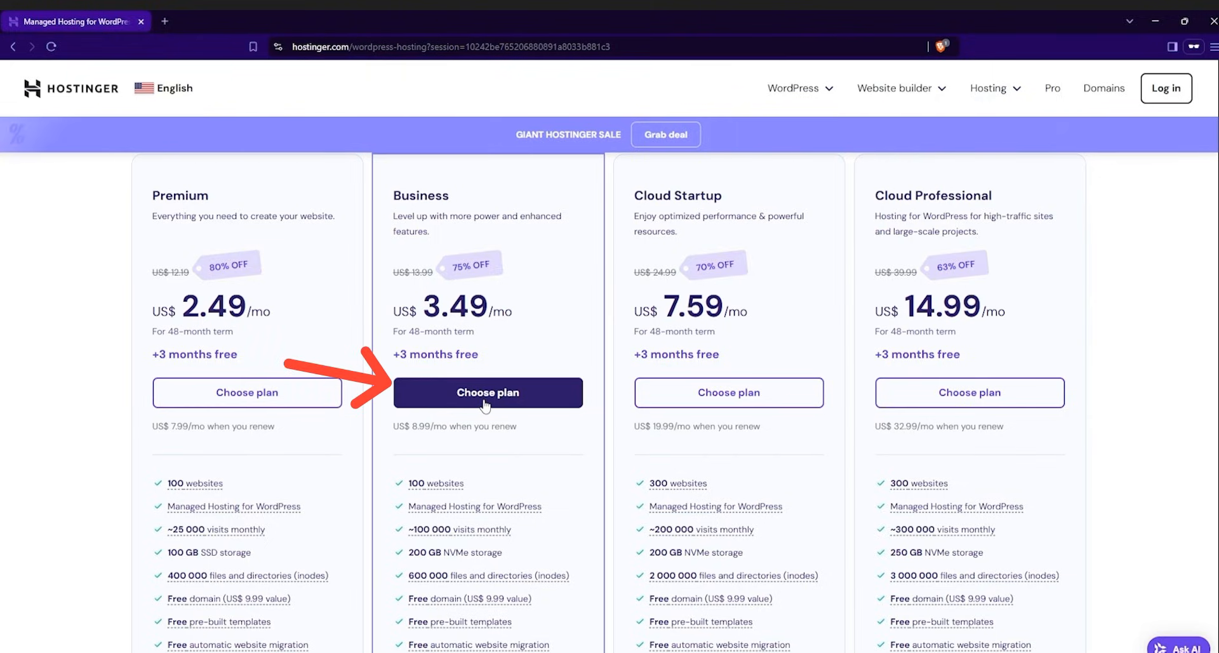
Review the Business plan's storage, backup and other features, and choose the Business plan to put it in the cart.
scroll(544, 516, "down", 1)
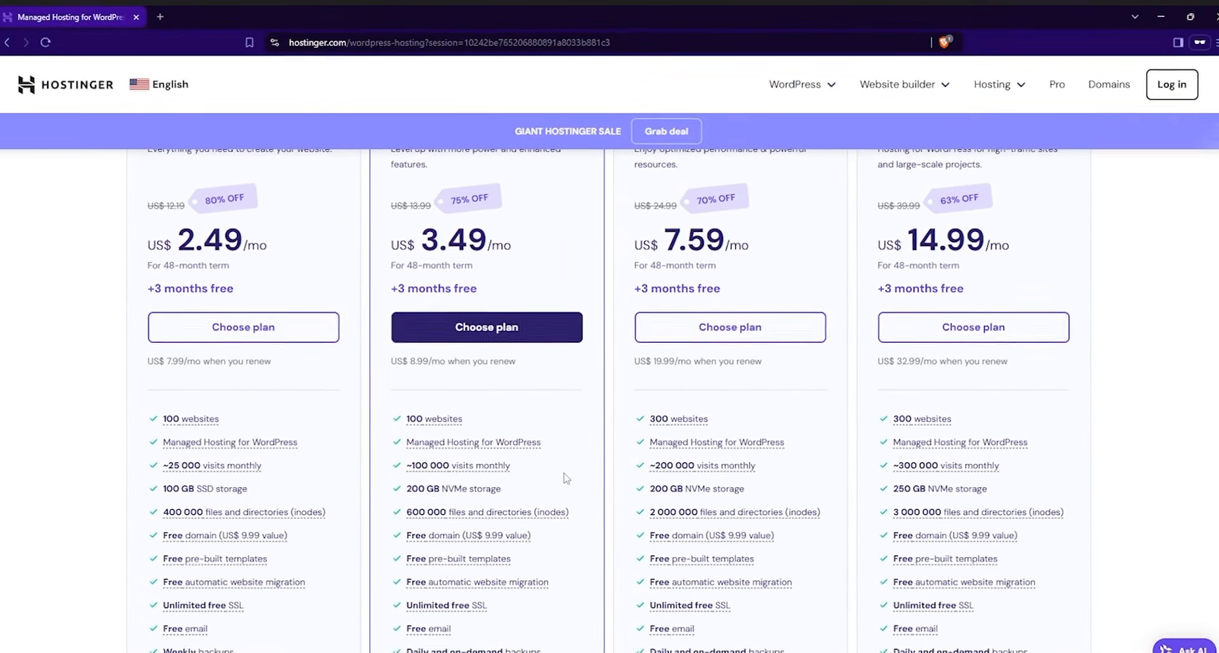
scroll(546, 464, "down", 2)
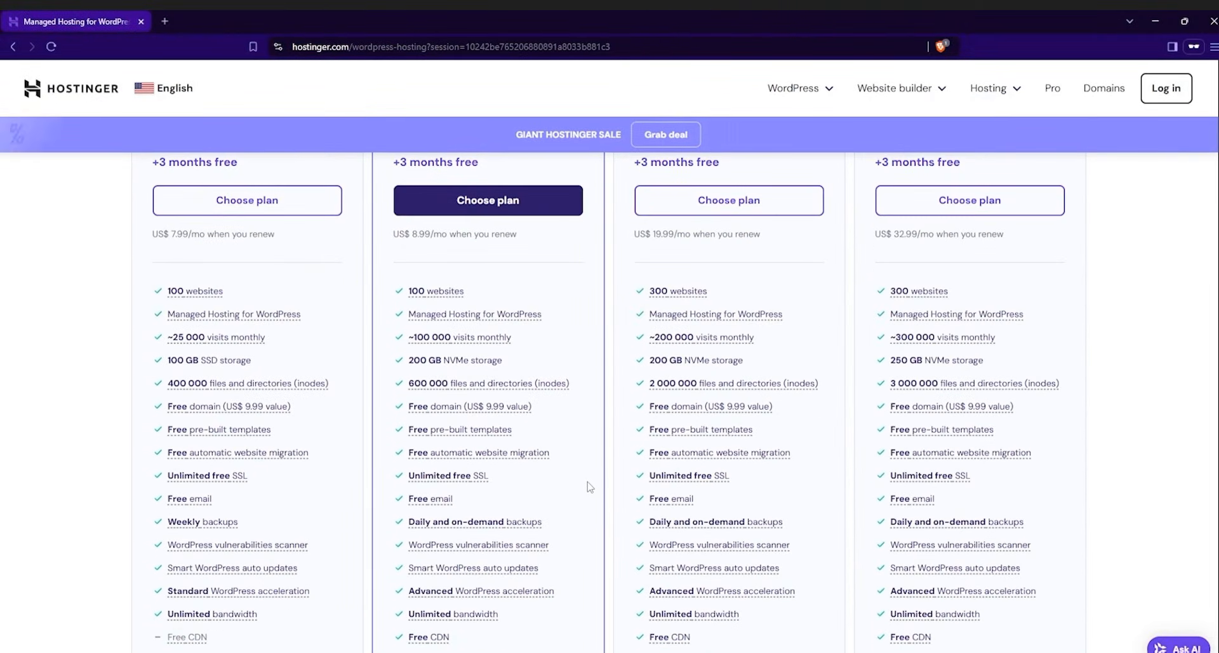
scroll(454, 609, "down", 1)
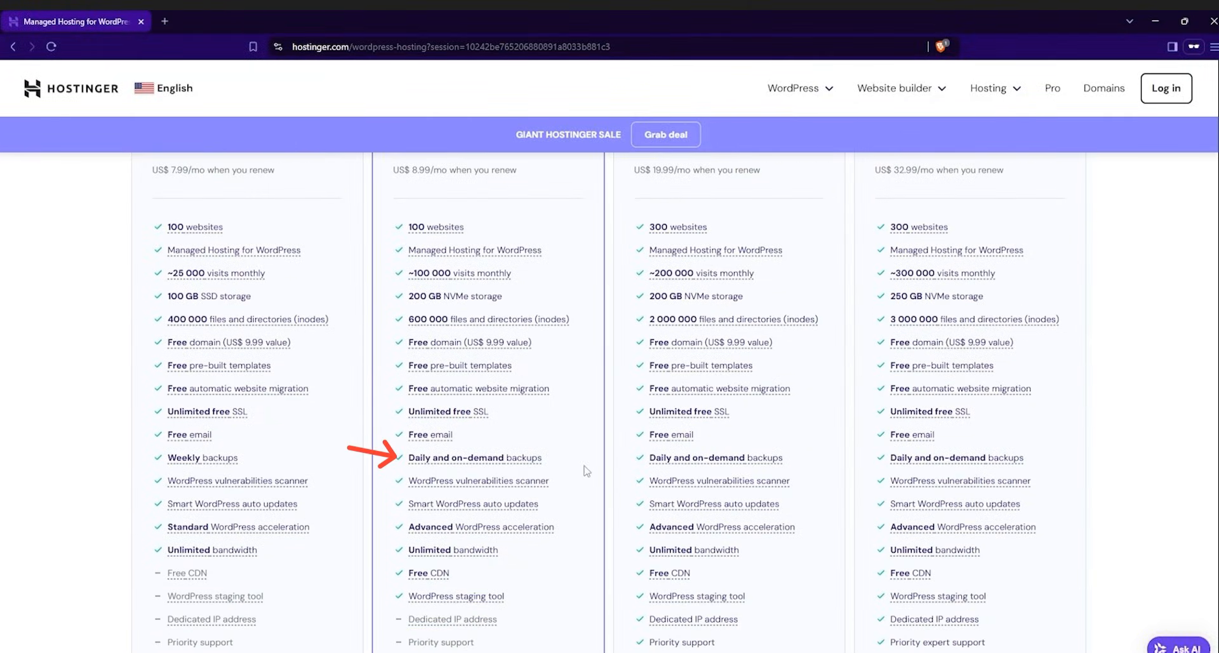
scroll(589, 464, "down", 1)
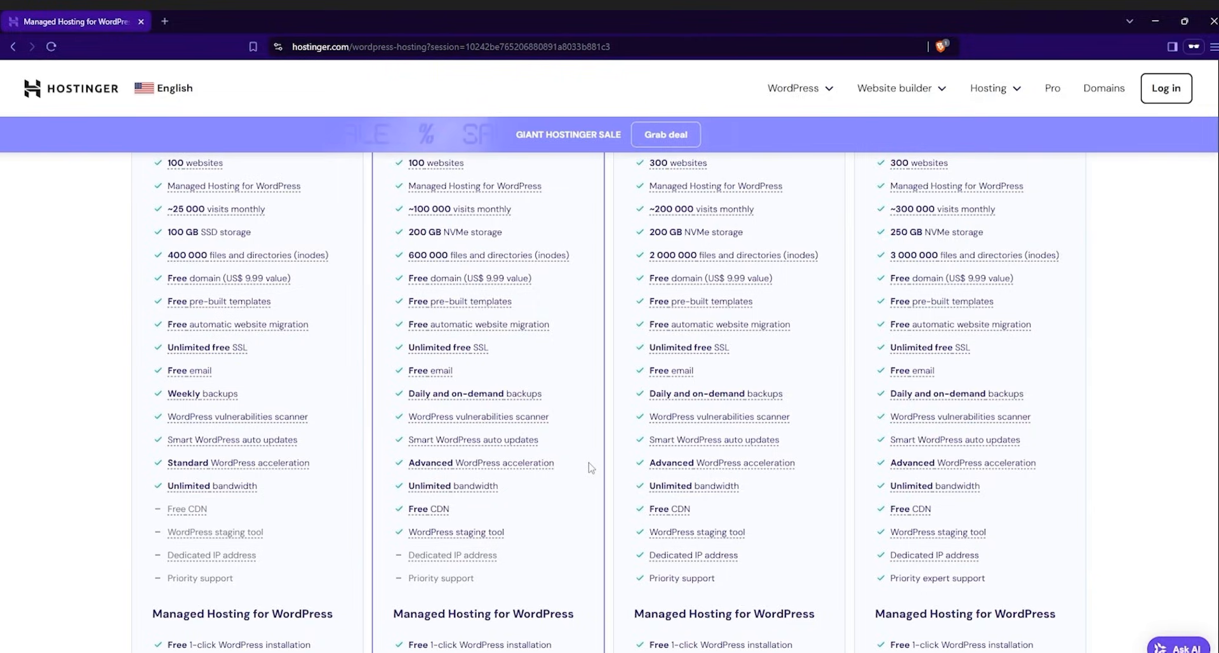
mouse_move(503, 399)
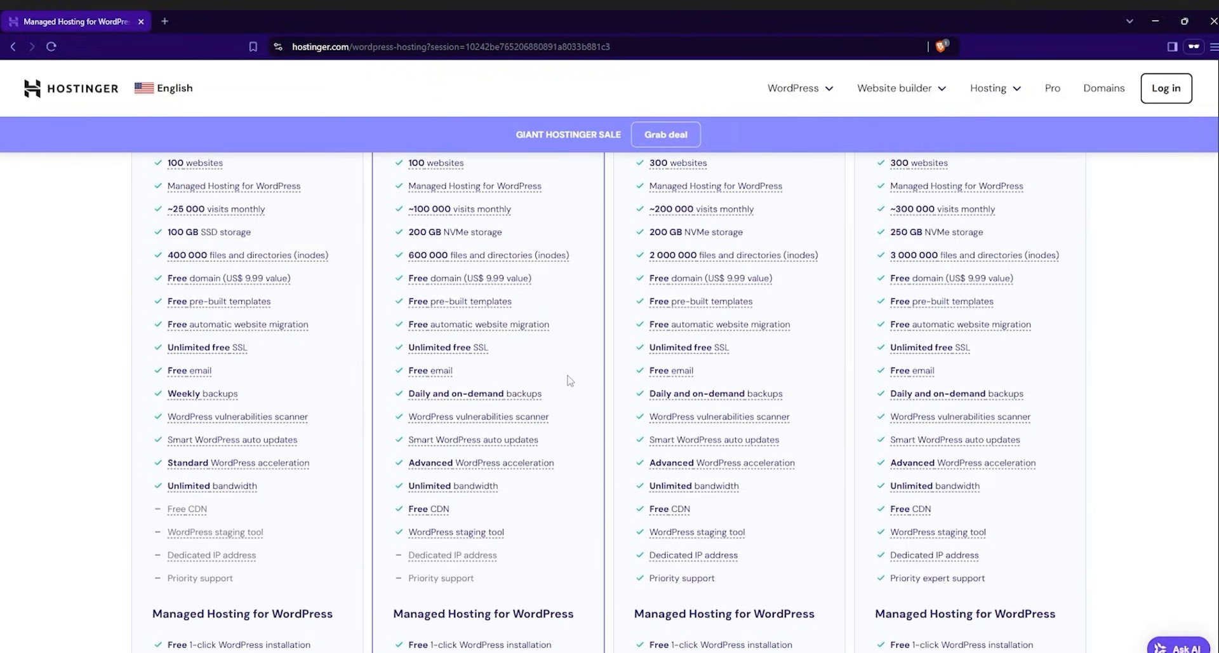
scroll(572, 384, "up", 1)
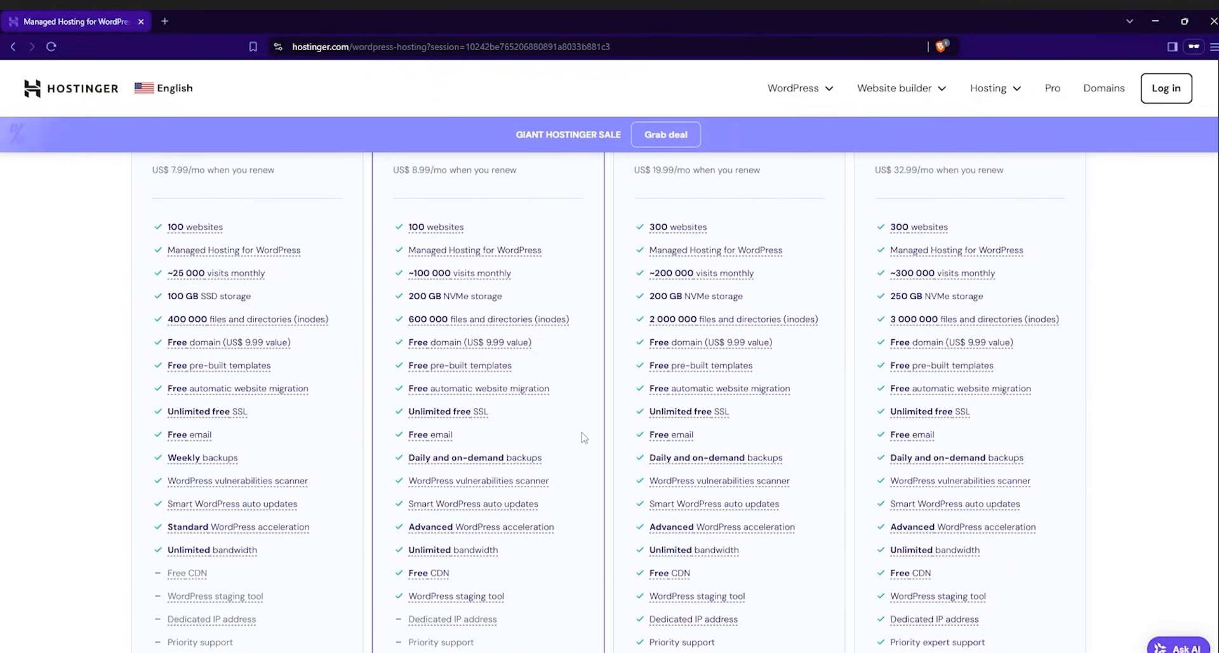
scroll(581, 437, "up", 3)
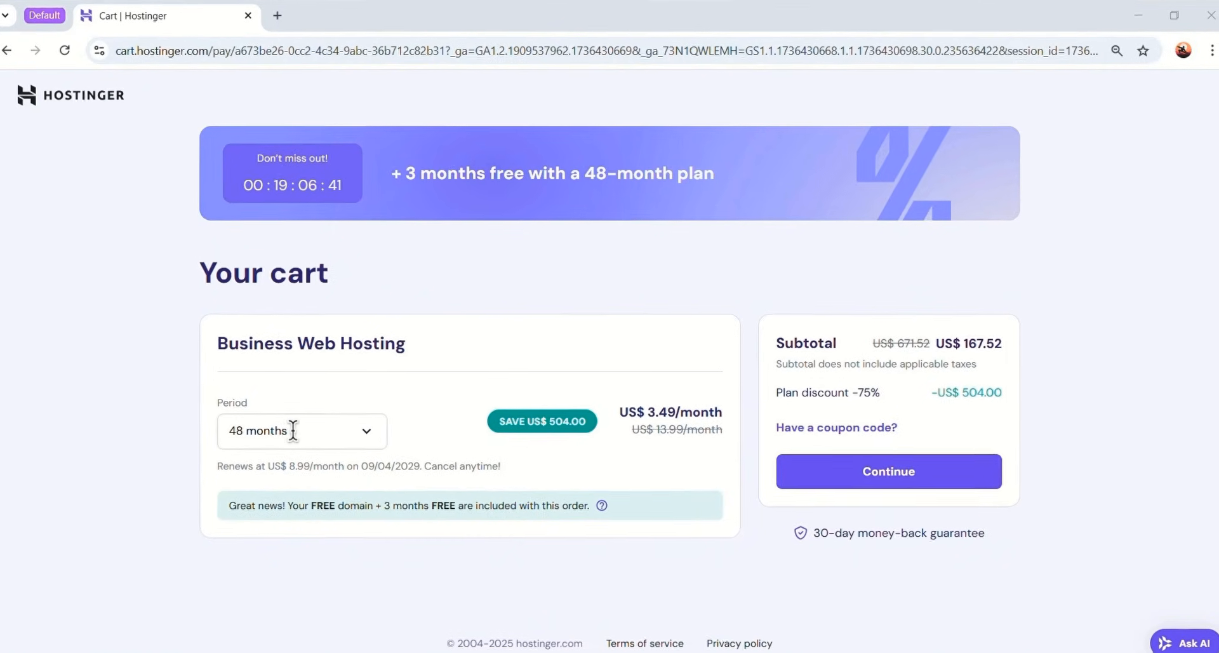
Try the 1 month period for Business Web Hosting and set it back to 48 months to compare costs.
left_click(295, 431)
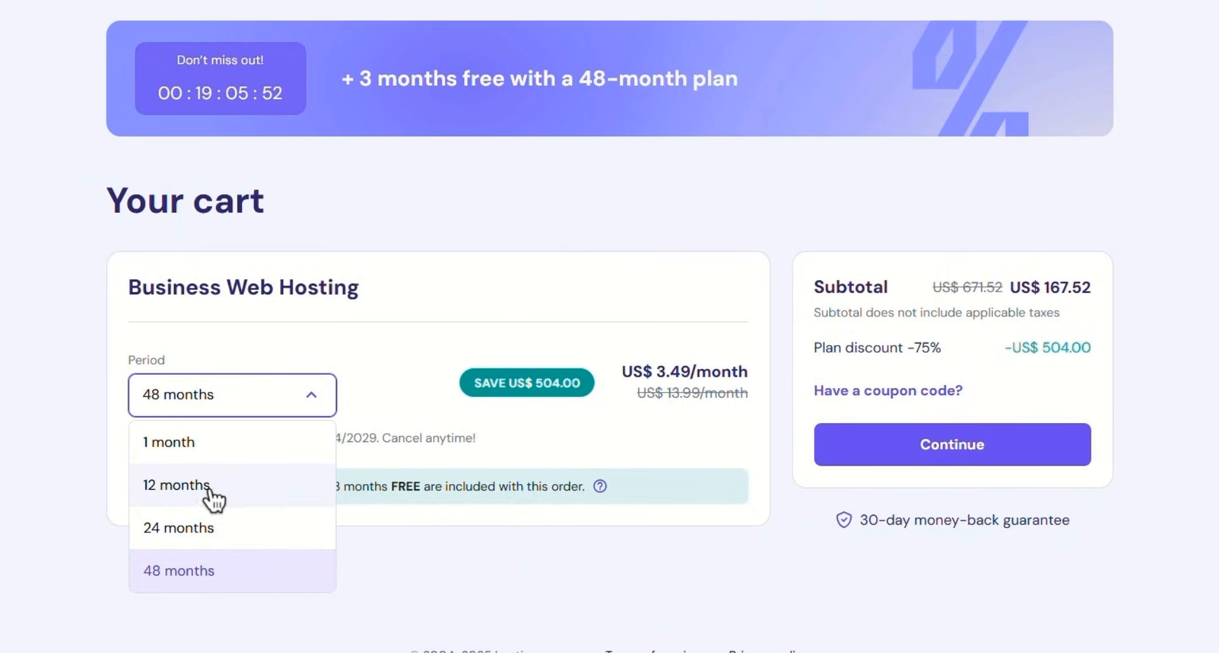
left_click(303, 439)
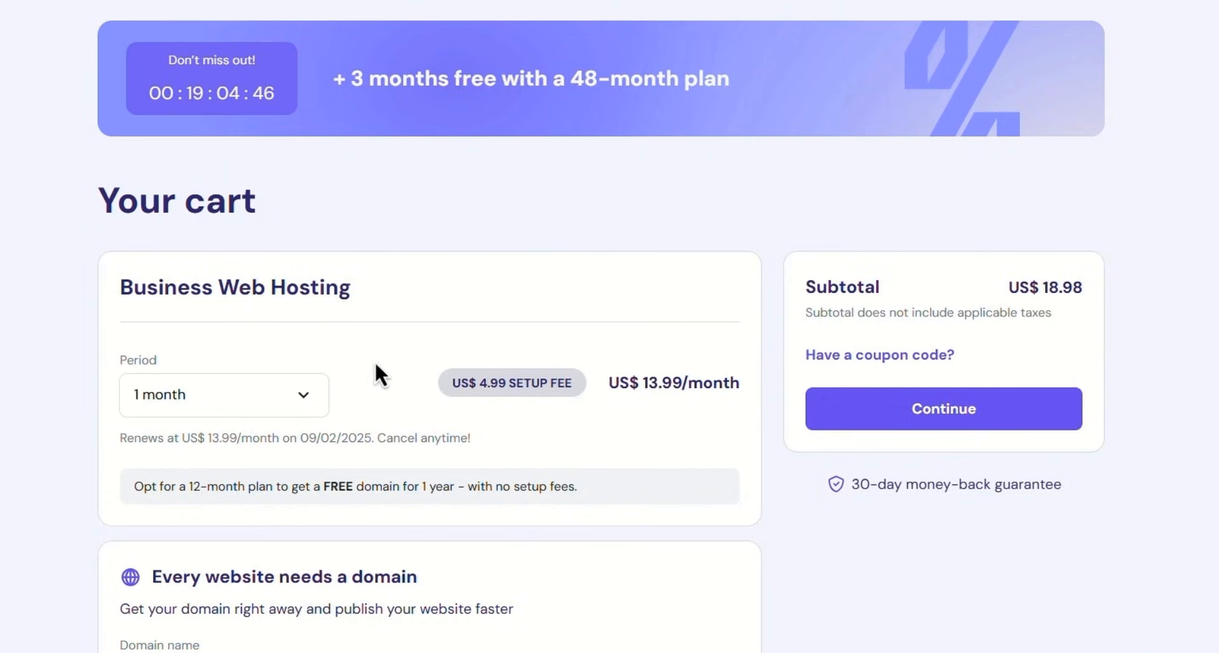
left_click(298, 395)
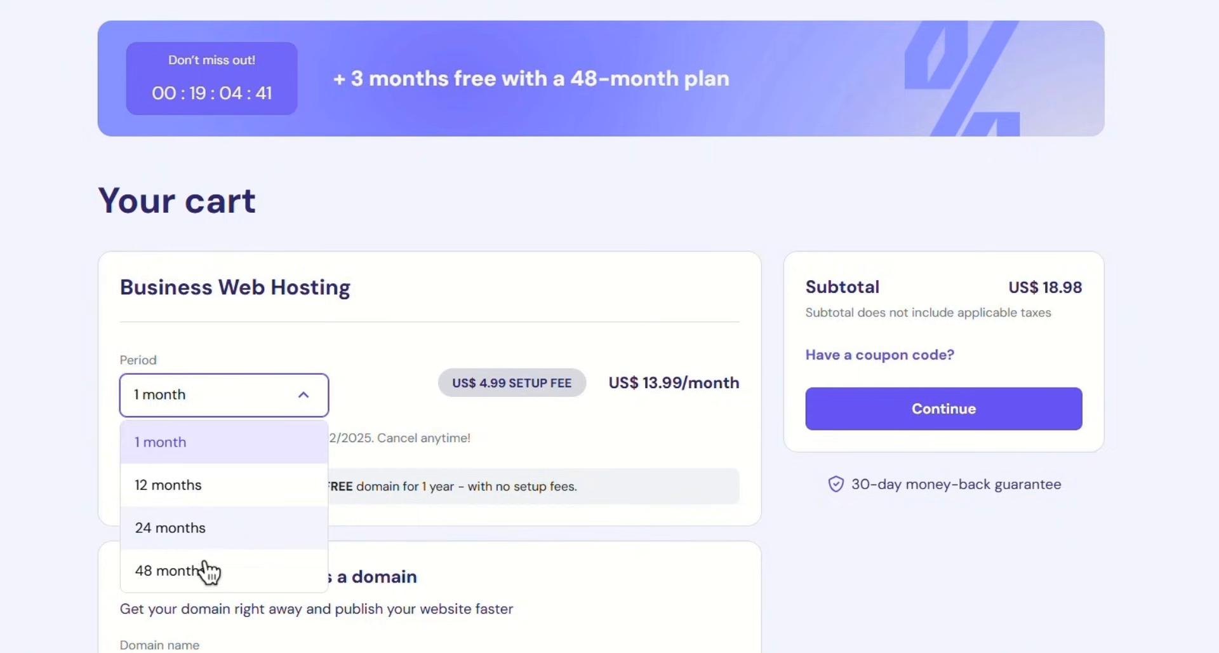
left_click(170, 570)
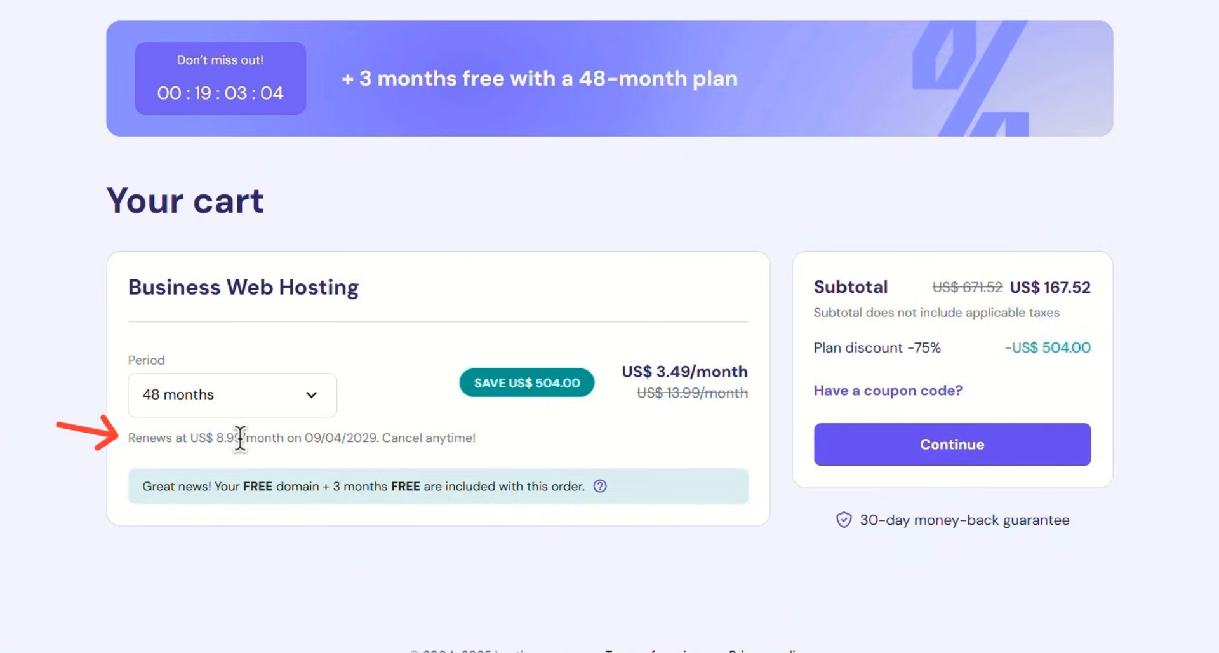
double_click(235, 438)
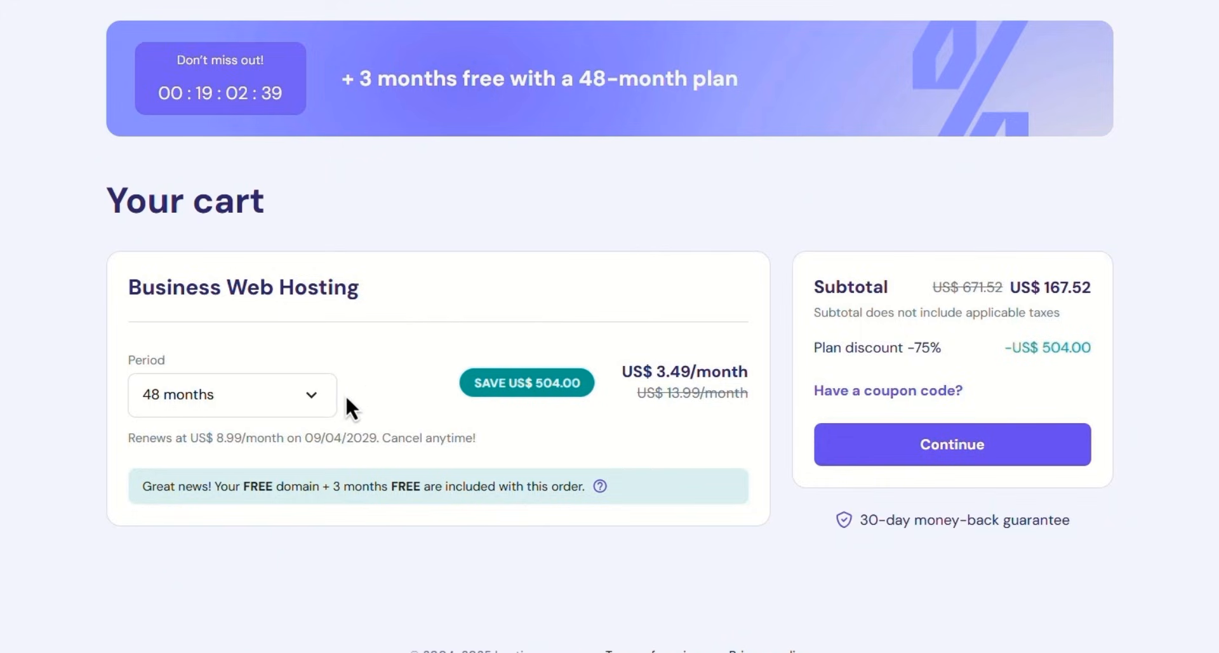
Try the 12 months period for Business Web Hosting and return it to 48 months to compare costs.
left_click(289, 409)
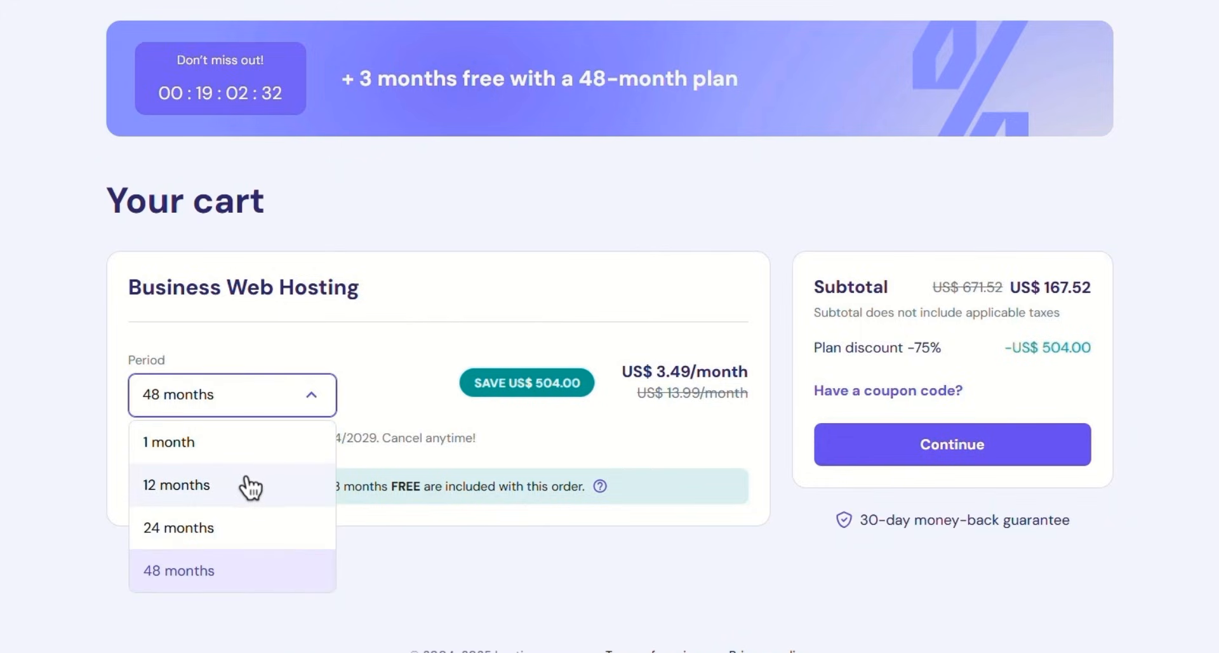
left_click(213, 486)
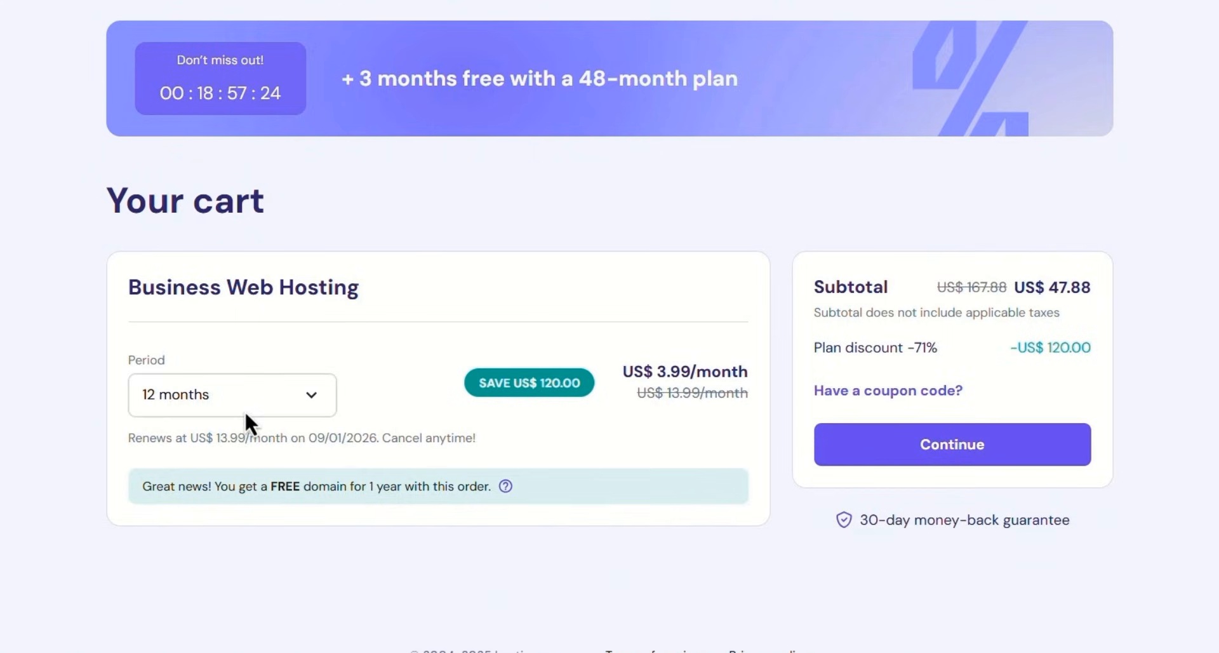
left_click(246, 412)
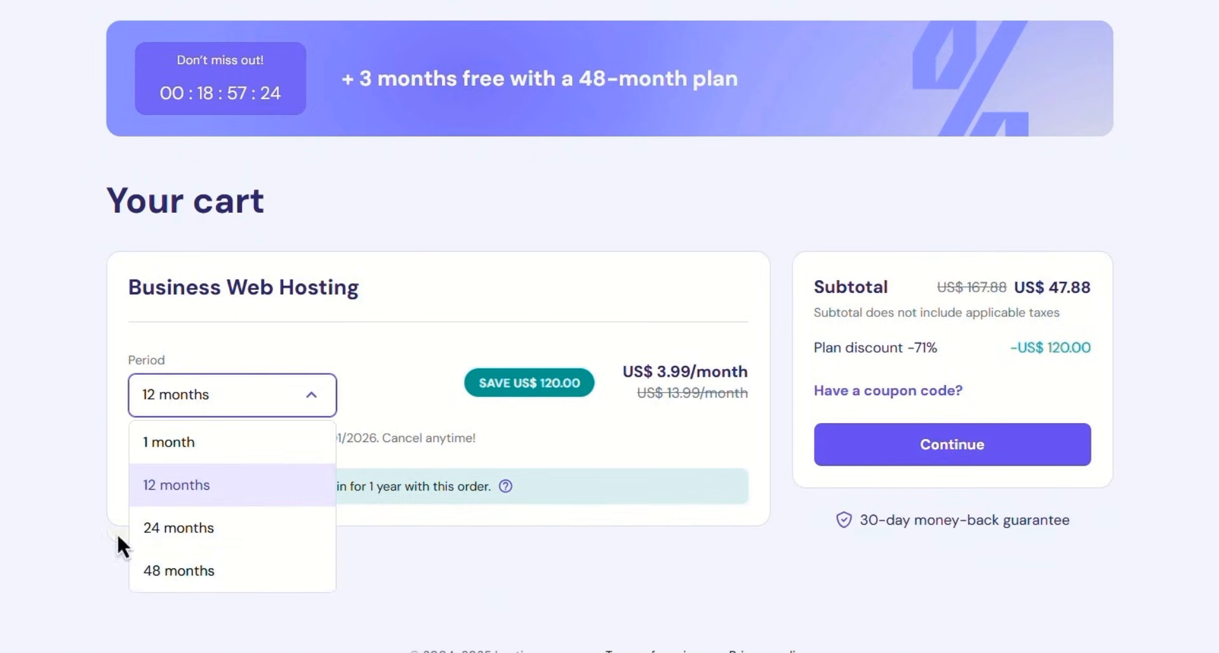
left_click(204, 578)
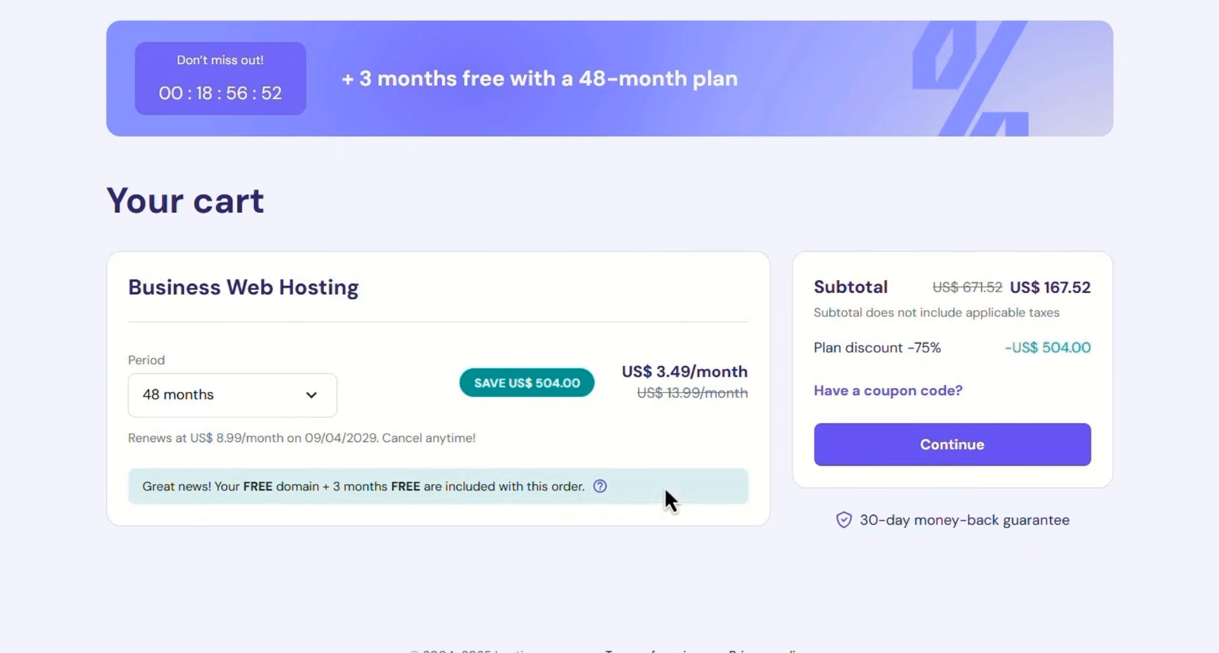
Apply the coupon code JFD10 to the cart.
left_click(906, 390)
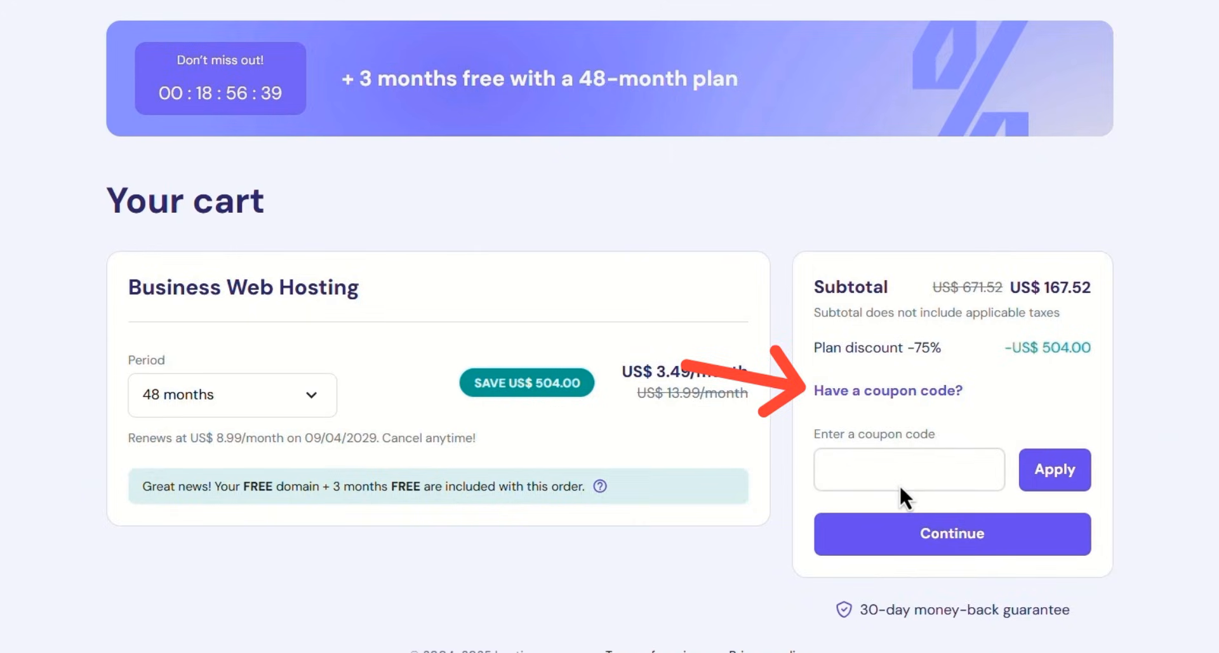
left_click(920, 471)
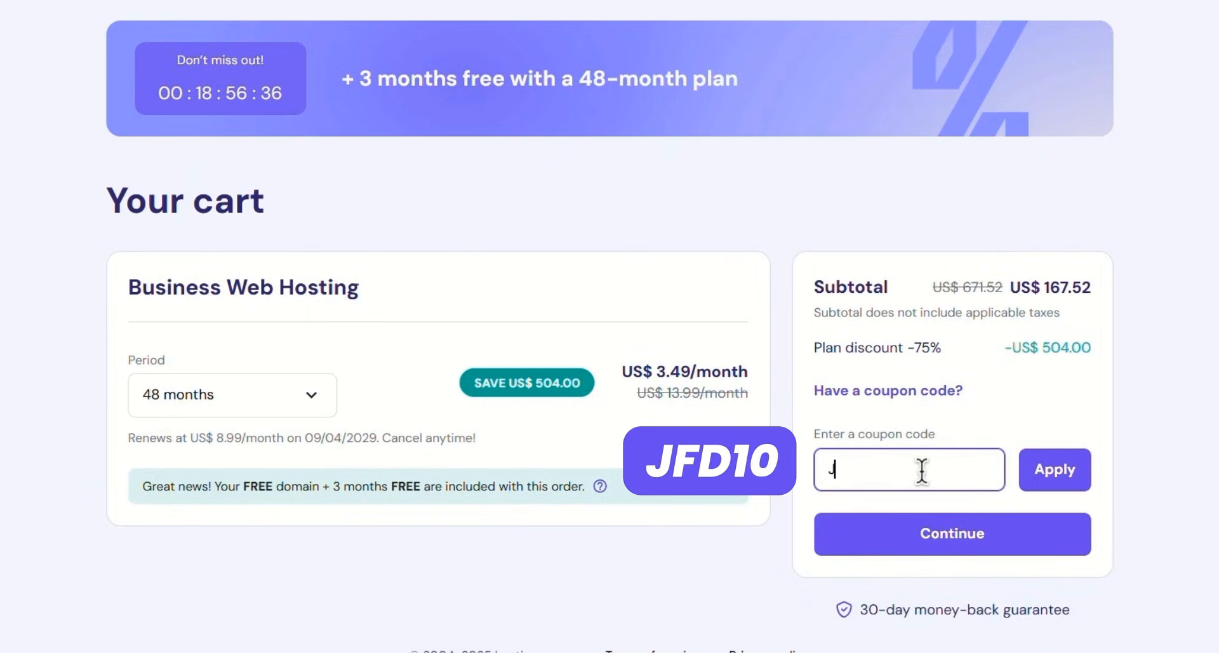
type("JFD10")
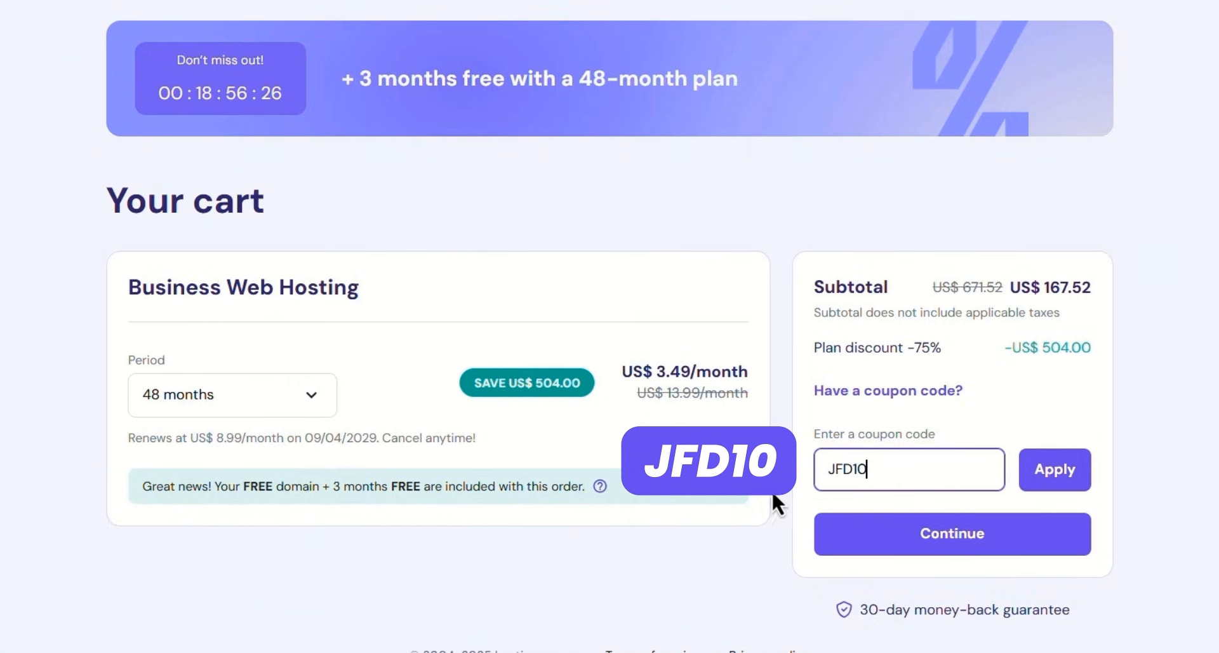
left_click(1039, 473)
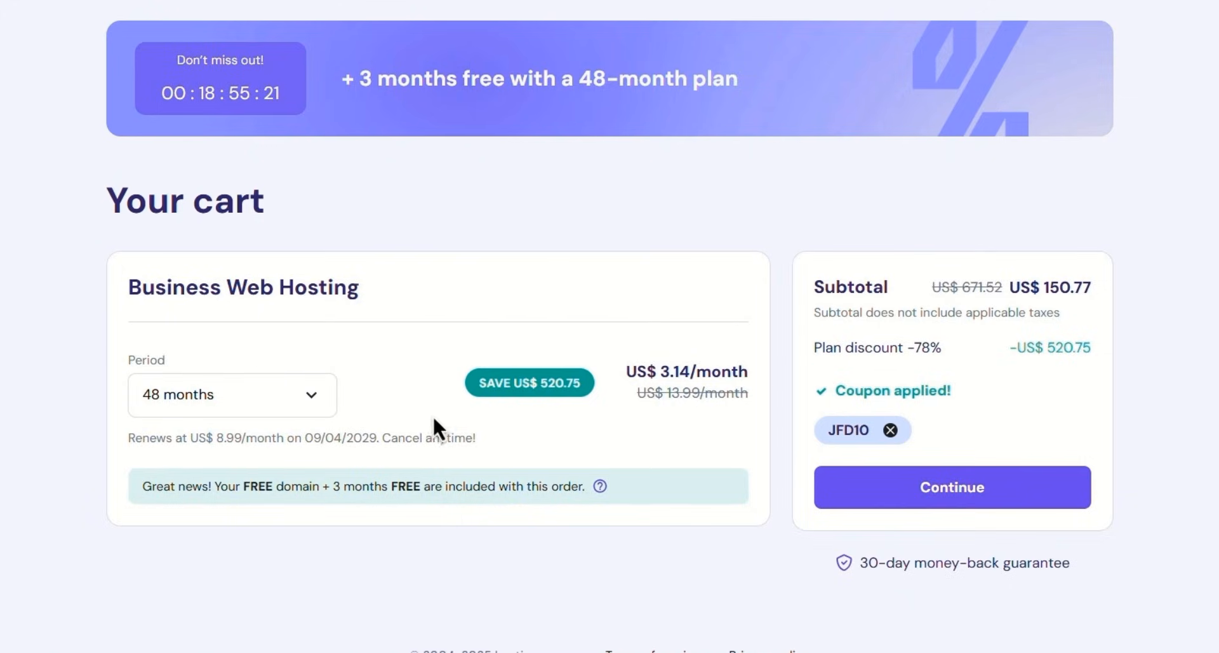
Set the Business Web Hosting period to 12 months and proceed to account creation.
left_click(301, 412)
left_click(273, 480)
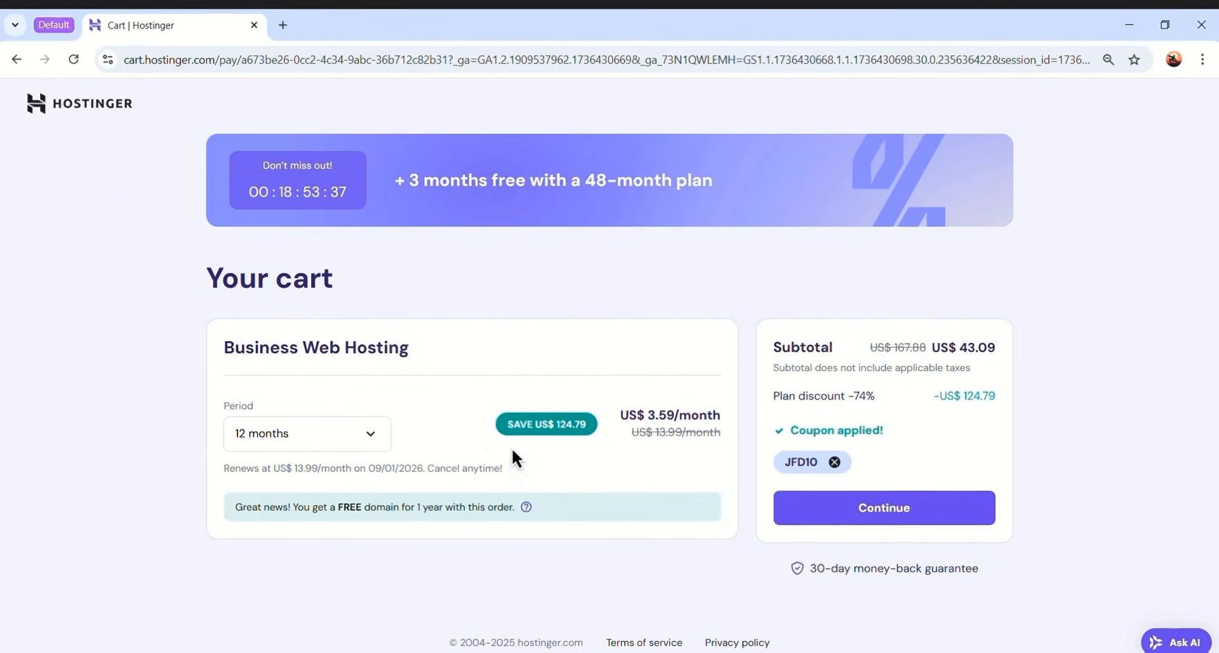
left_click(900, 516)
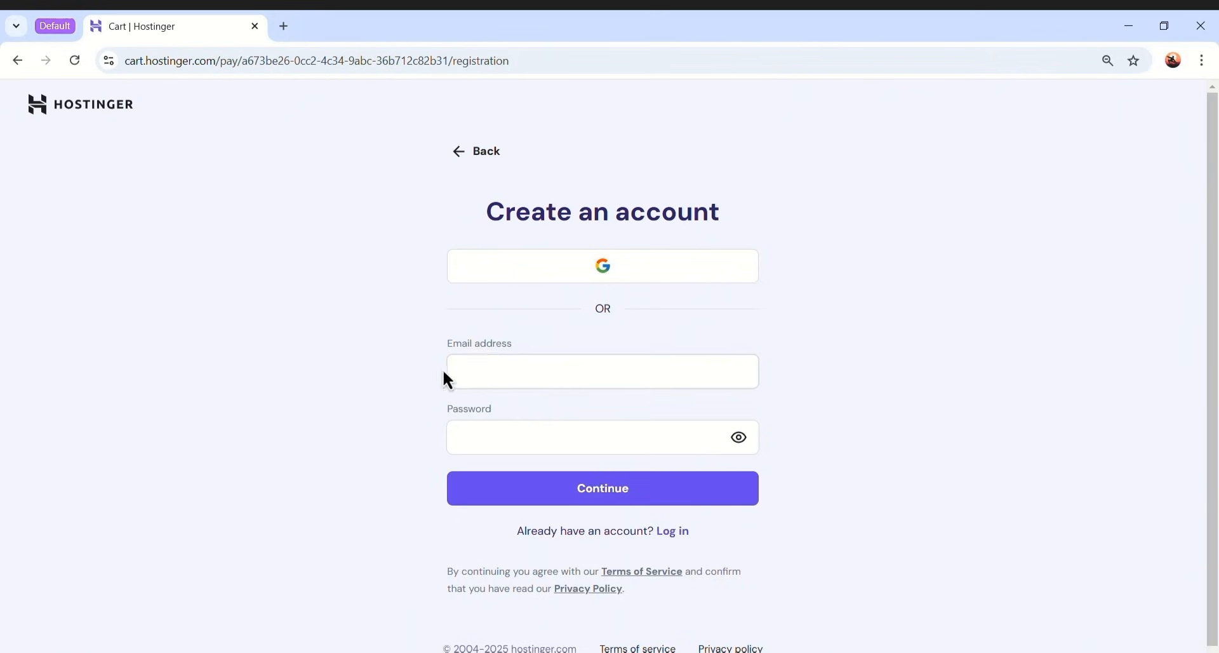
Create the Hostinger account with the customer's email address and an account password, and proceed to checkout.
left_click(572, 373)
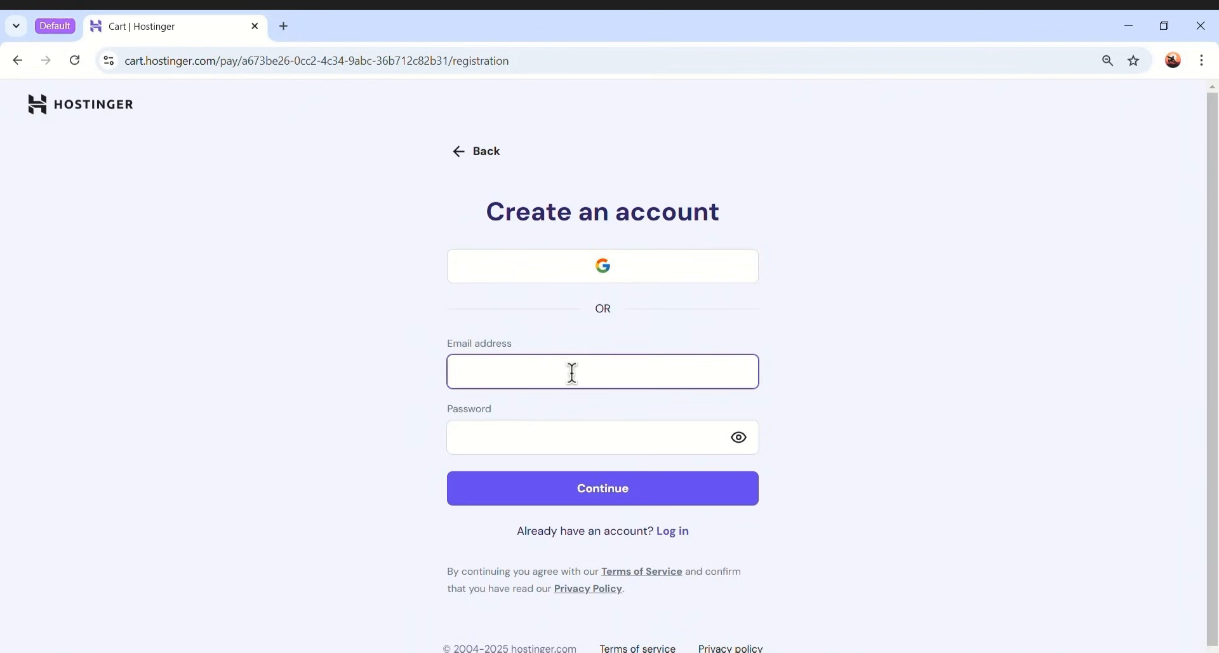
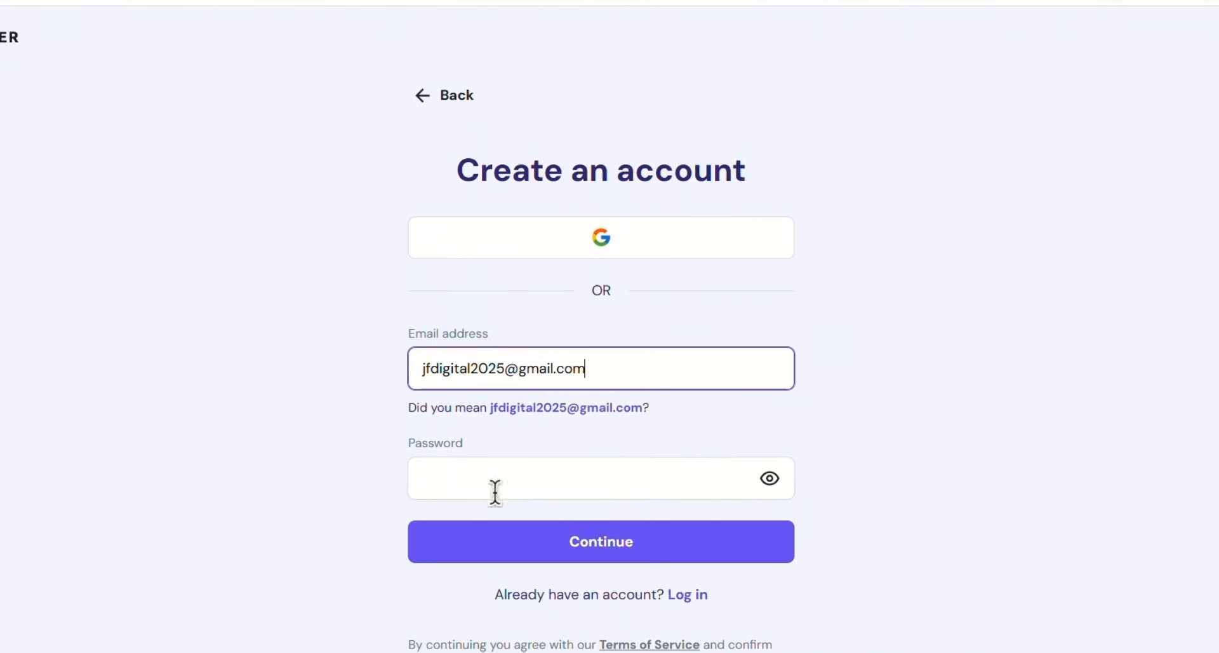
left_click(499, 463)
key("ctrl+v")
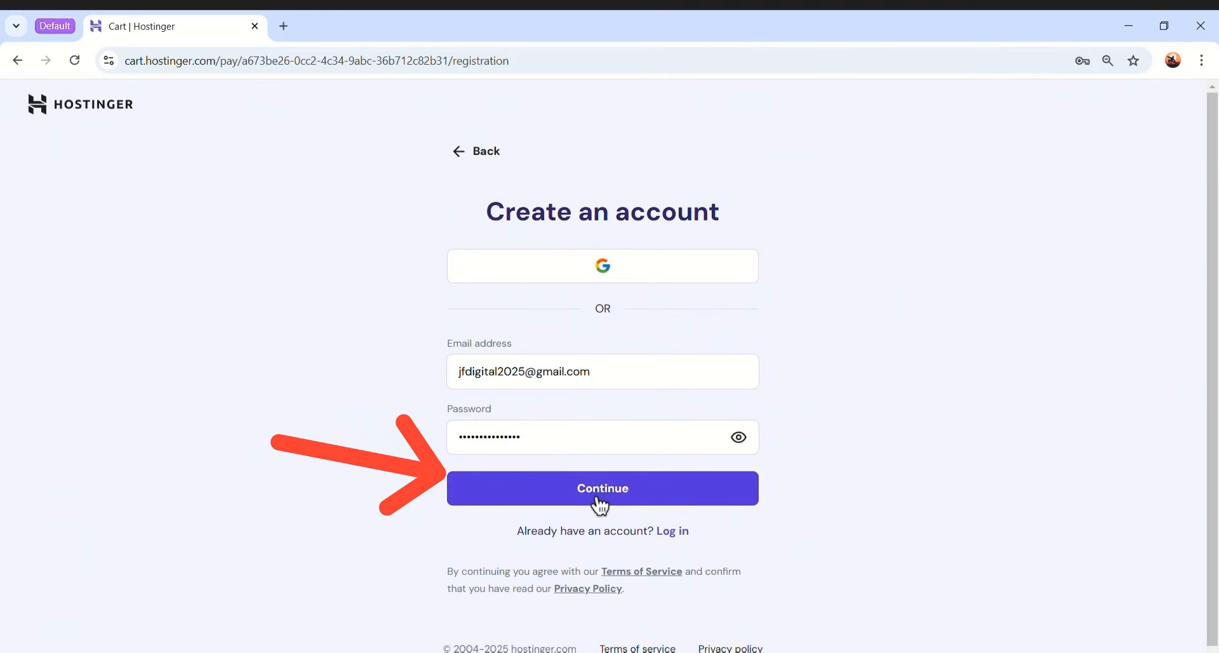
left_click(600, 506)
left_click(1115, 313)
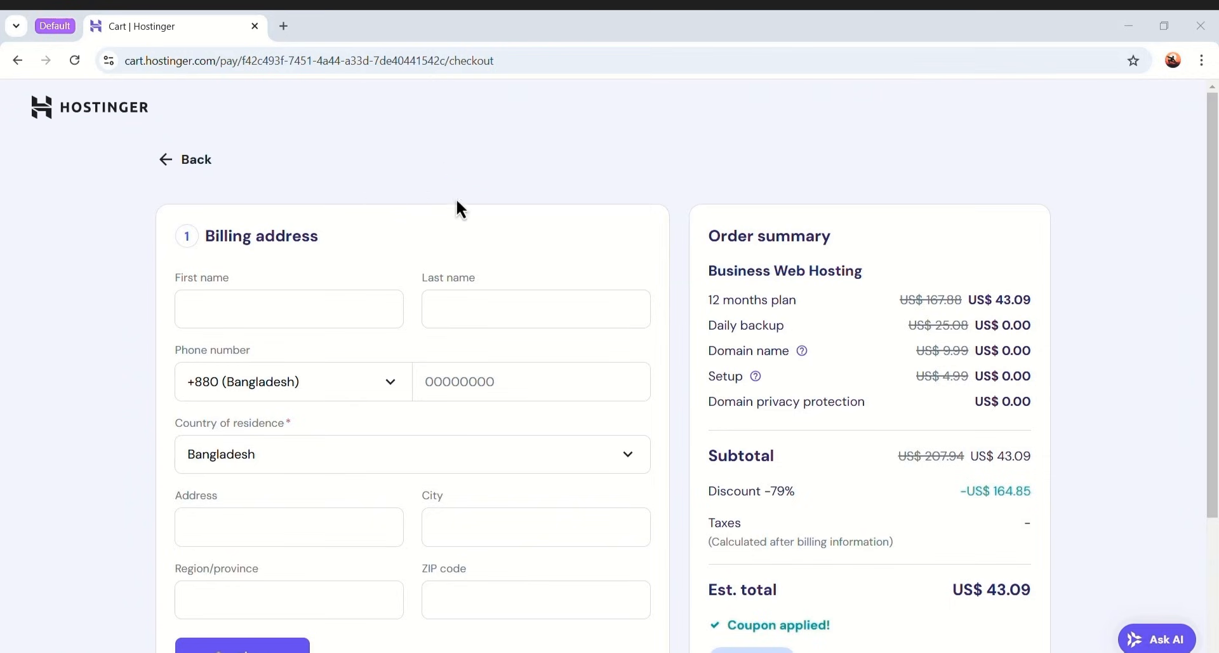
Fill in the billing address with the customer's first name, last name and contact details, and proceed to payment.
left_click(797, 255)
scroll(797, 254, "down", 1)
left_click(248, 225)
type("Mamun")
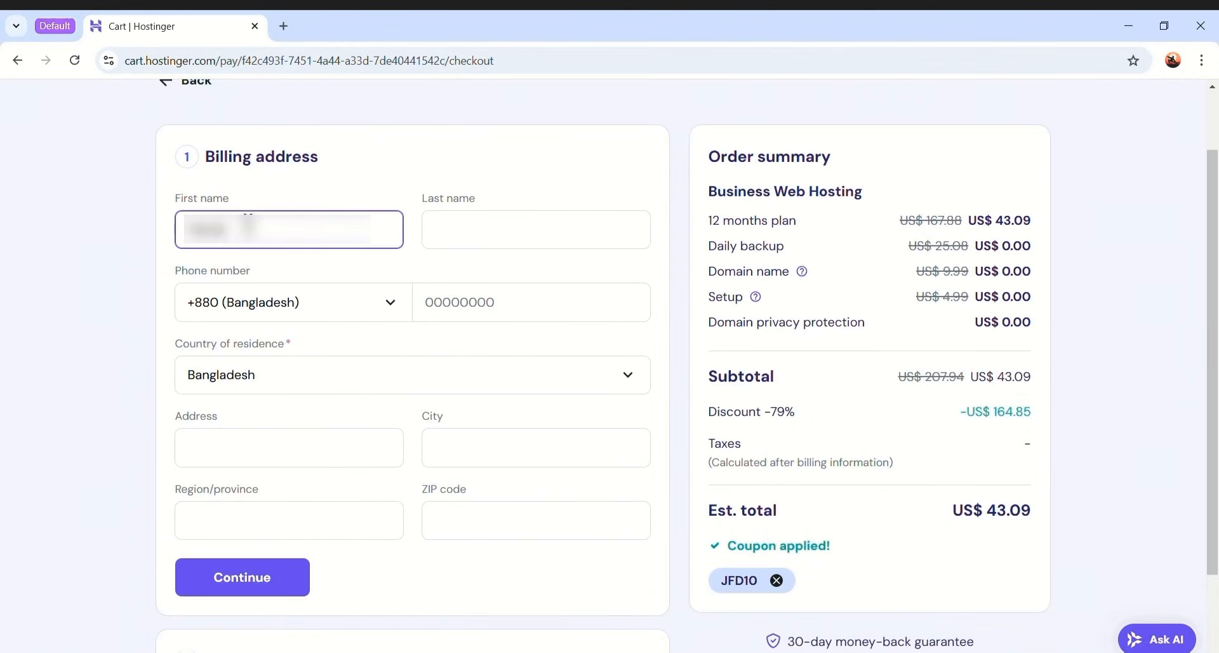
left_click(475, 229)
type("Kh")
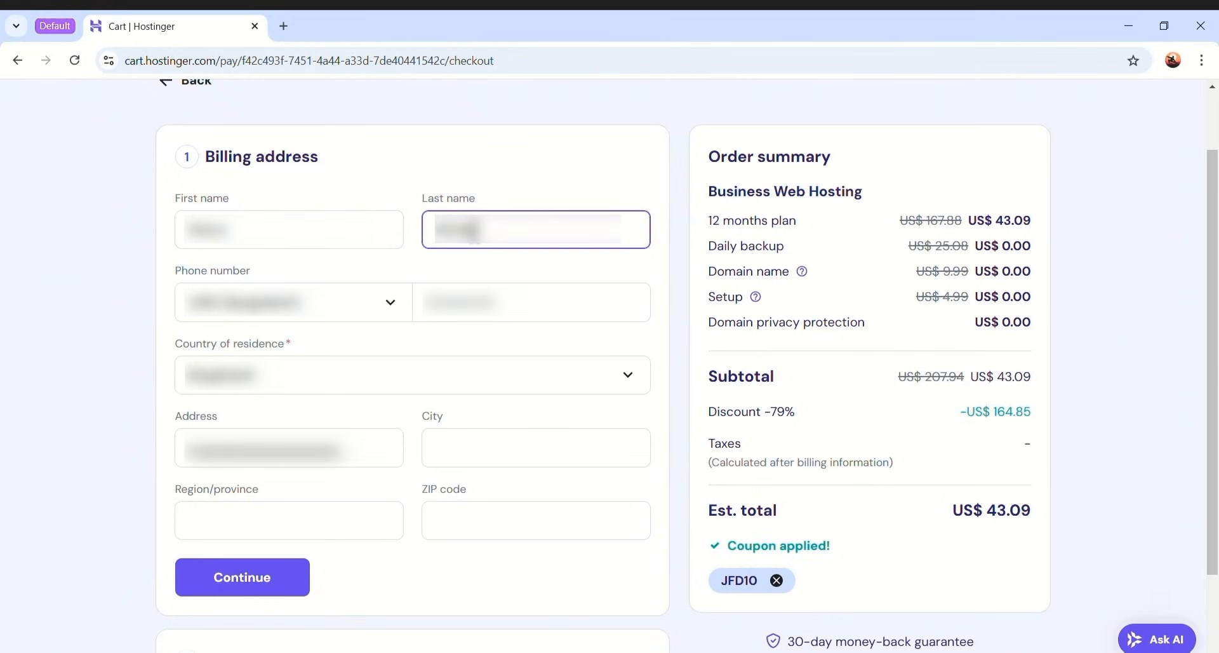
left_click(282, 585)
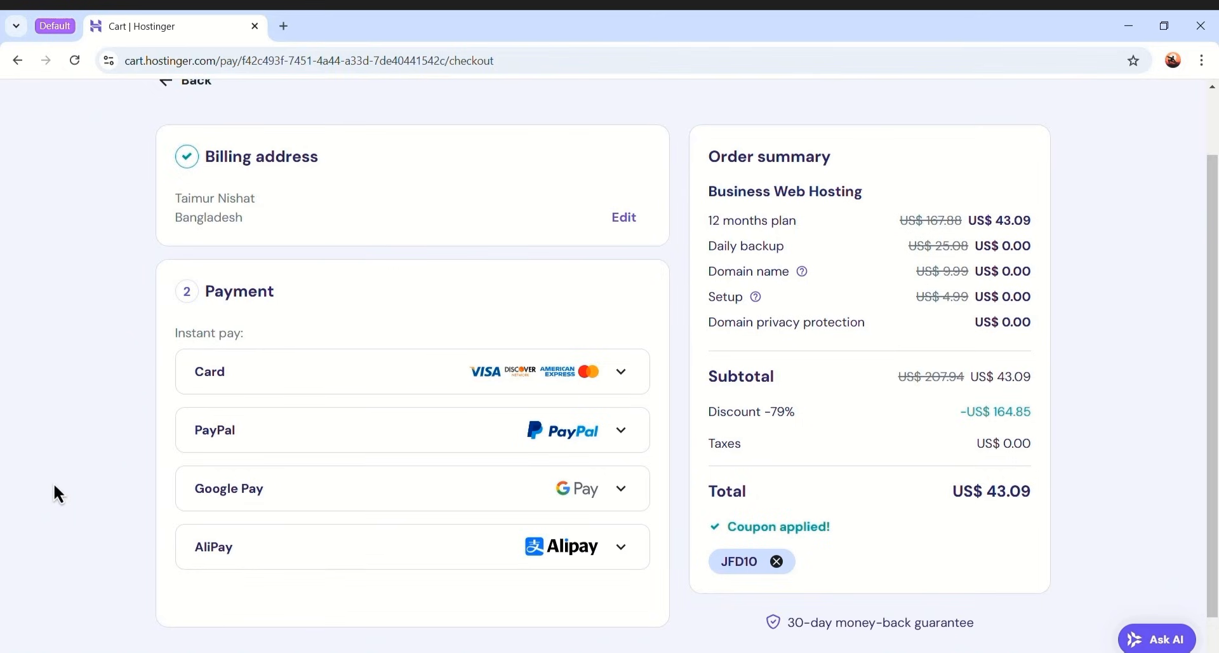
Pay by card, entering the name on card, card number, expiry date and CVC code, and submit the payment.
left_click(367, 380)
scroll(305, 362, "down", 1)
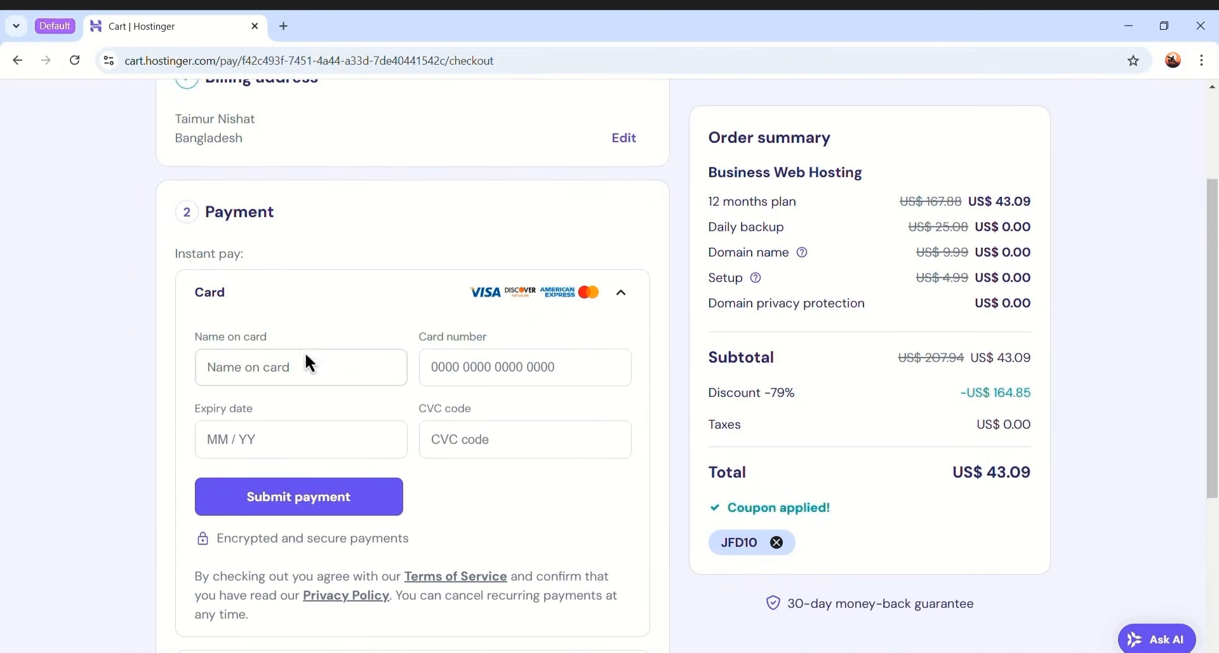
left_click(272, 368)
type("Taimur")
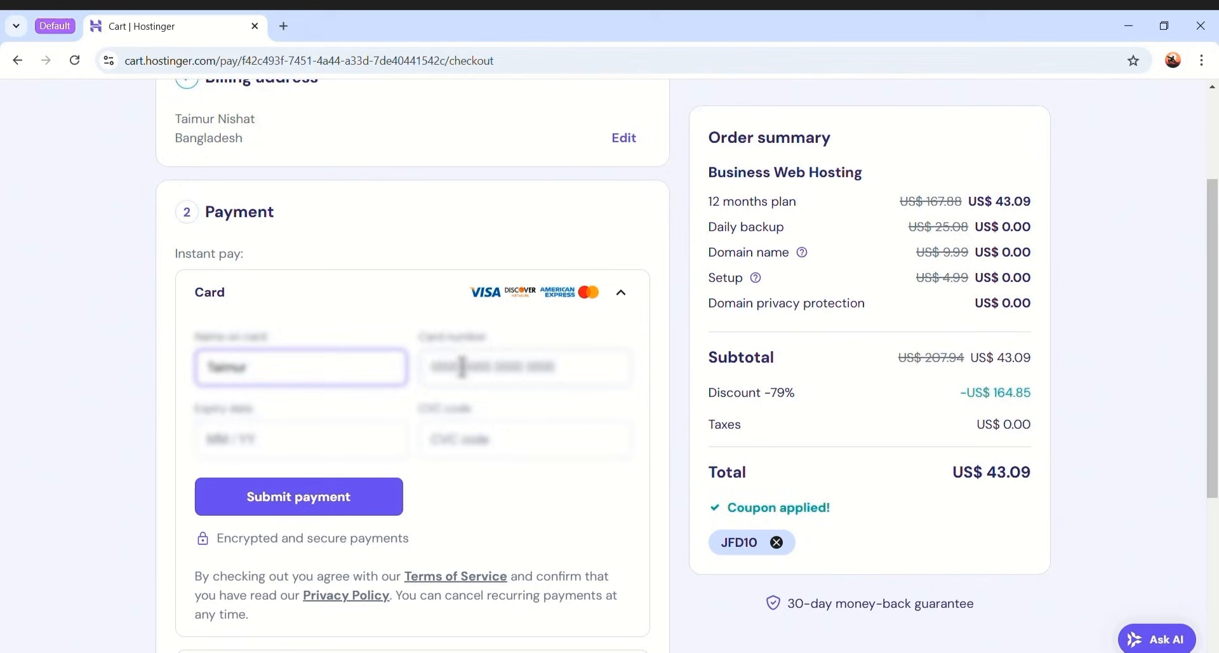
left_click(462, 368)
key("ctrl+v")
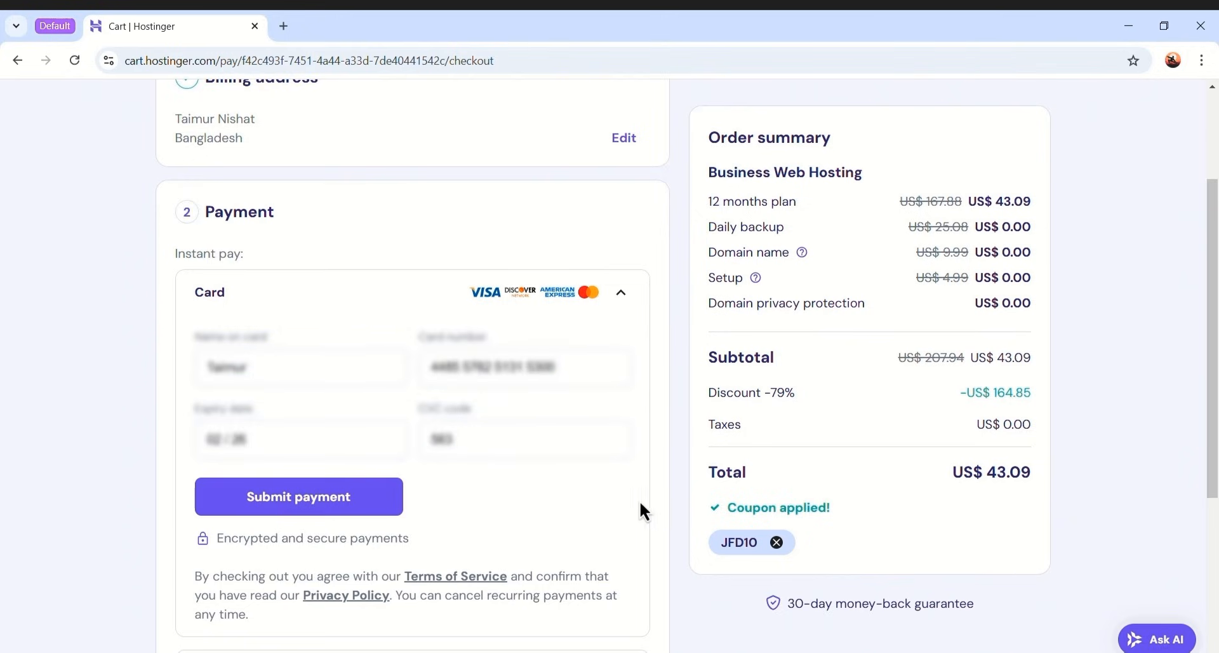
left_click(336, 508)
left_click(1097, 319)
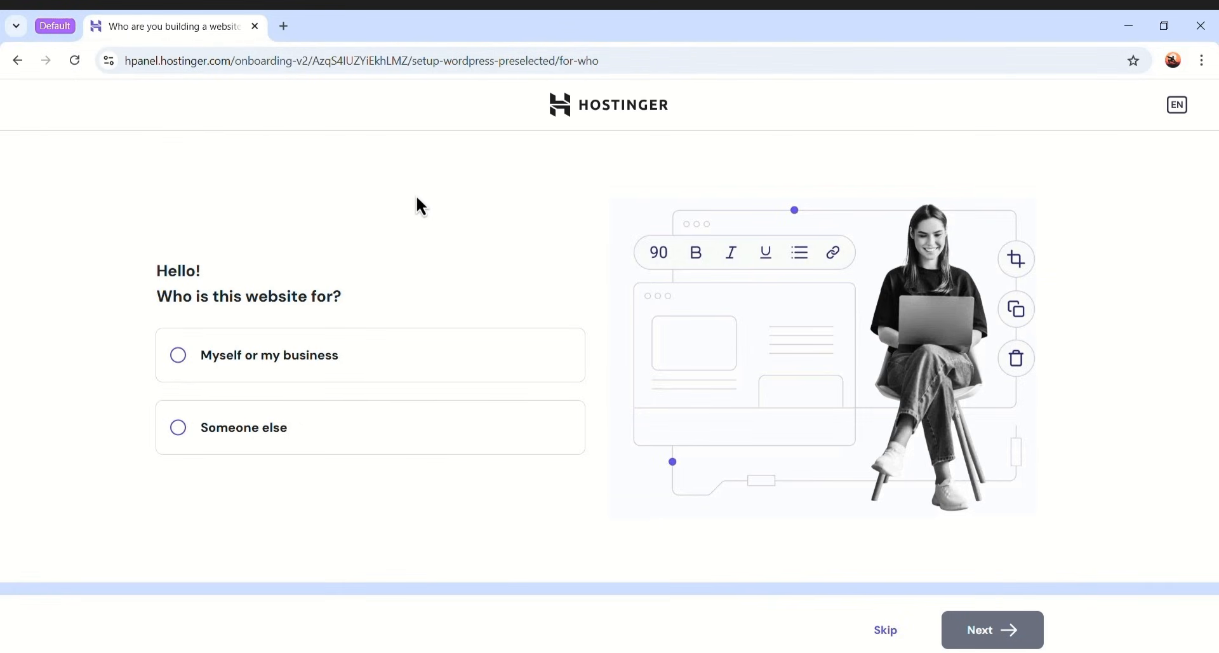
Open hostinger.com in a new browser tab and log in to the account dashboard.
left_click(284, 26)
type("hos")
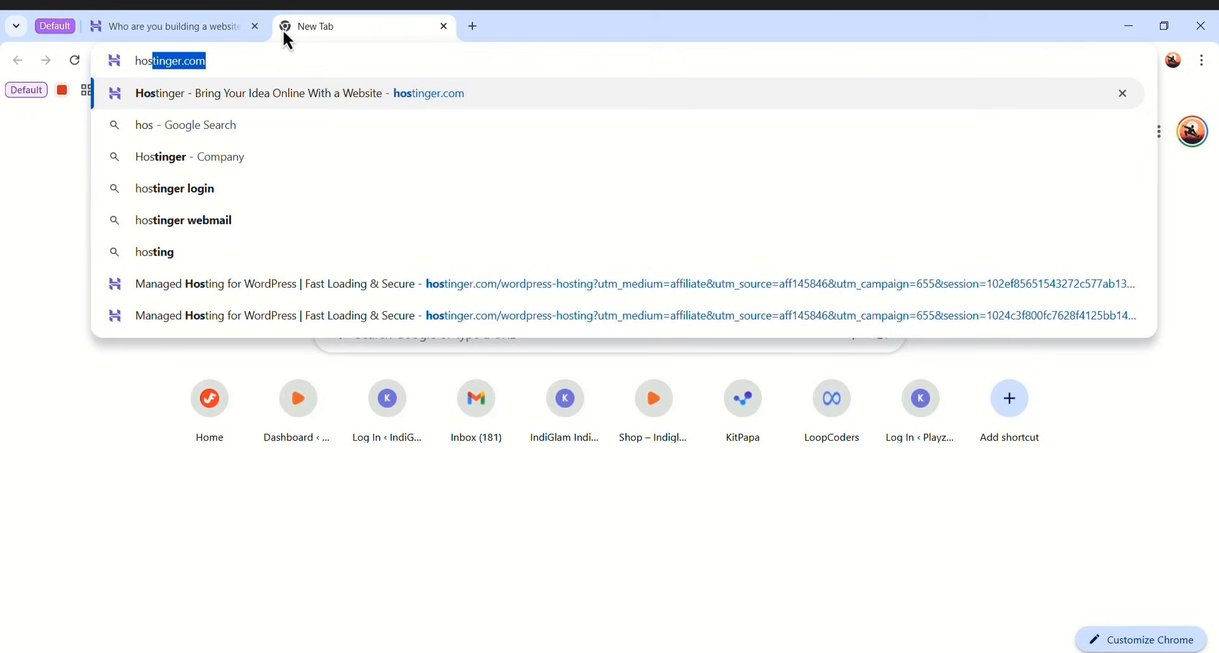
key("Return")
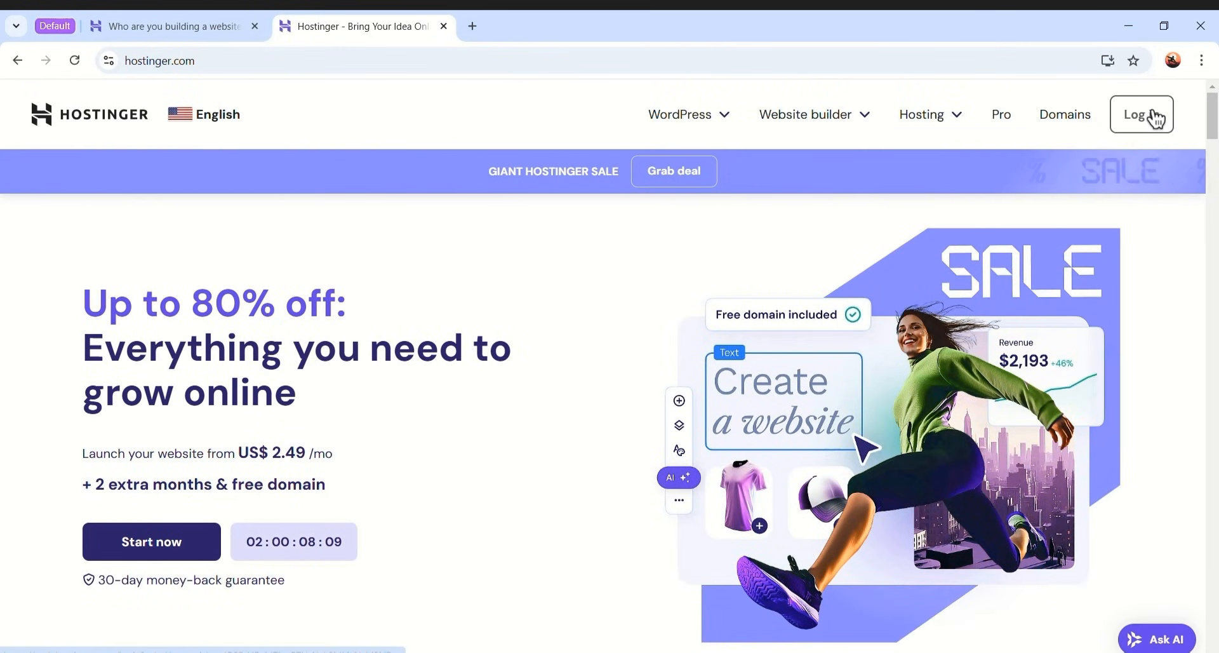
left_click(1154, 116)
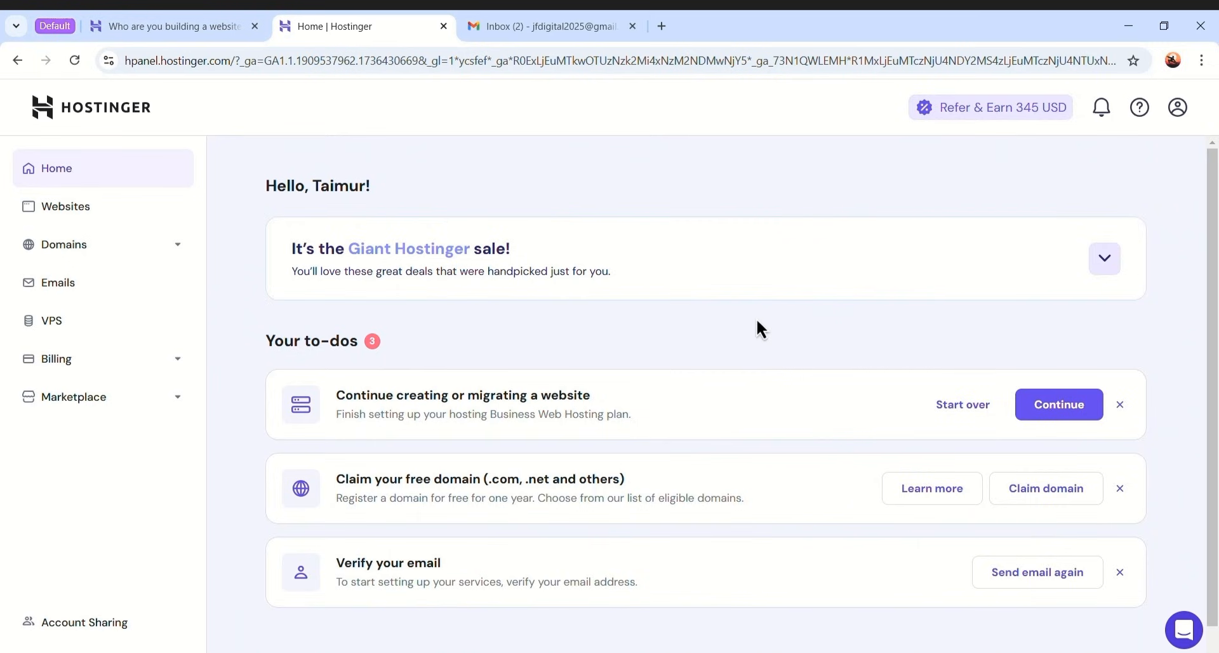
Switch to Gmail, open Hostinger's "Verify your email address" message and verify the account's email.
left_click(559, 27)
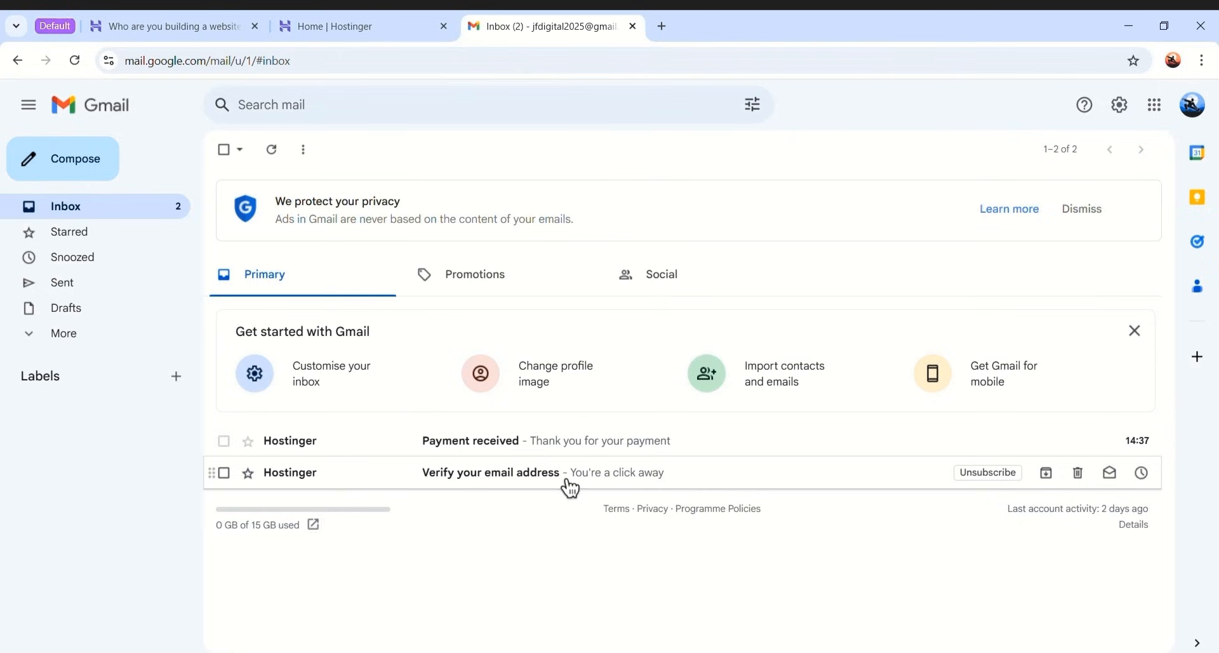
left_click(392, 482)
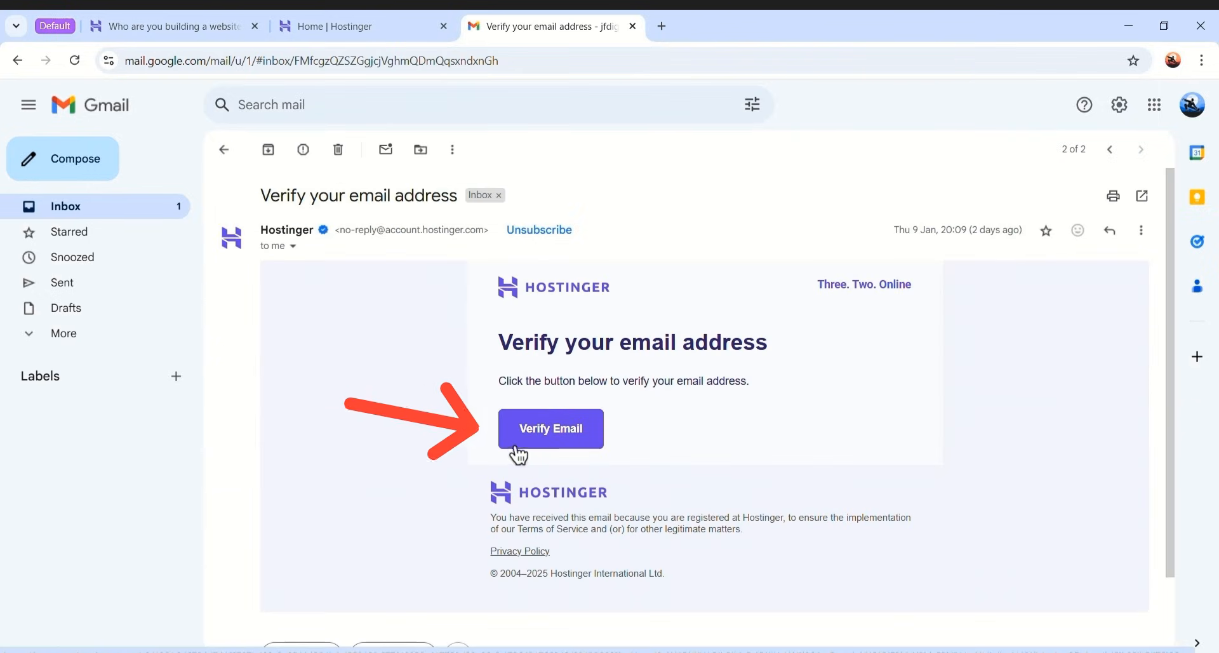
left_click(551, 429)
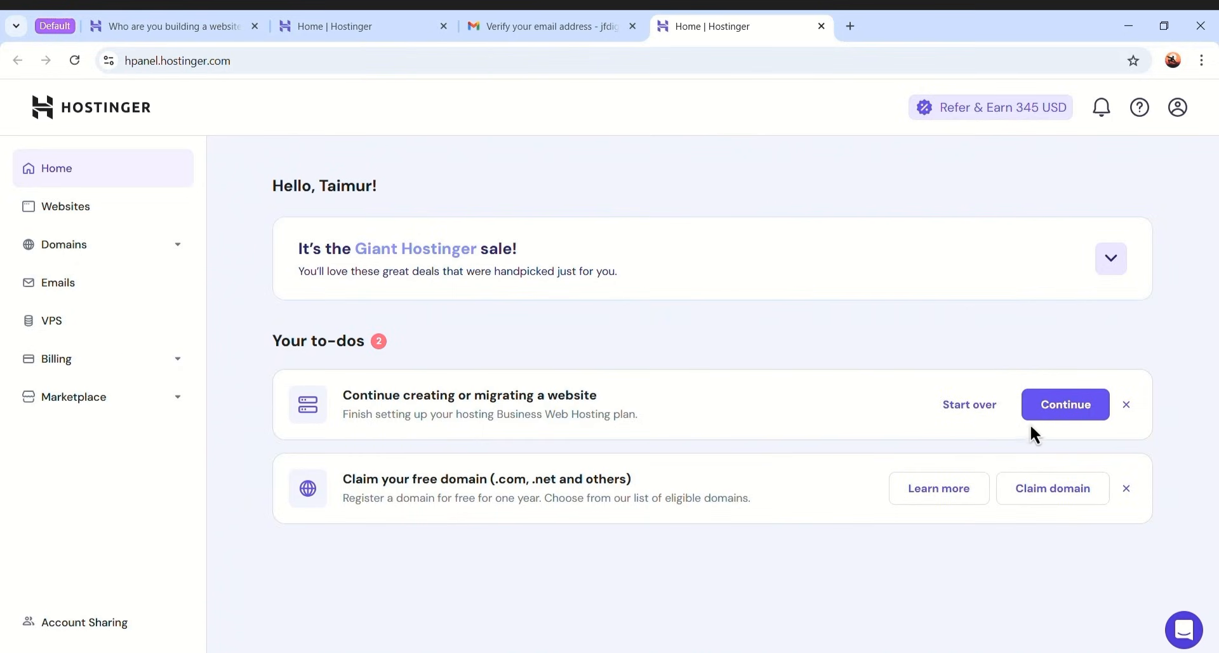
Continue the Business Web Hosting setup, skip the question about who the website is for, and choose to create a website.
left_click(1051, 416)
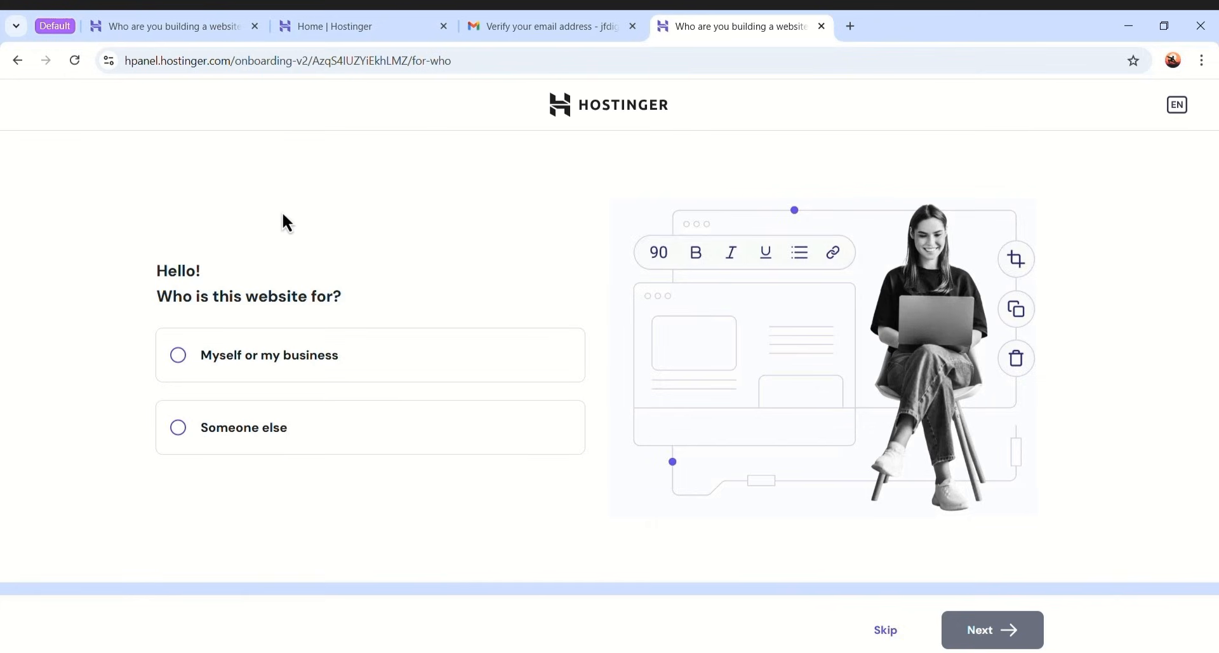
left_click(886, 629)
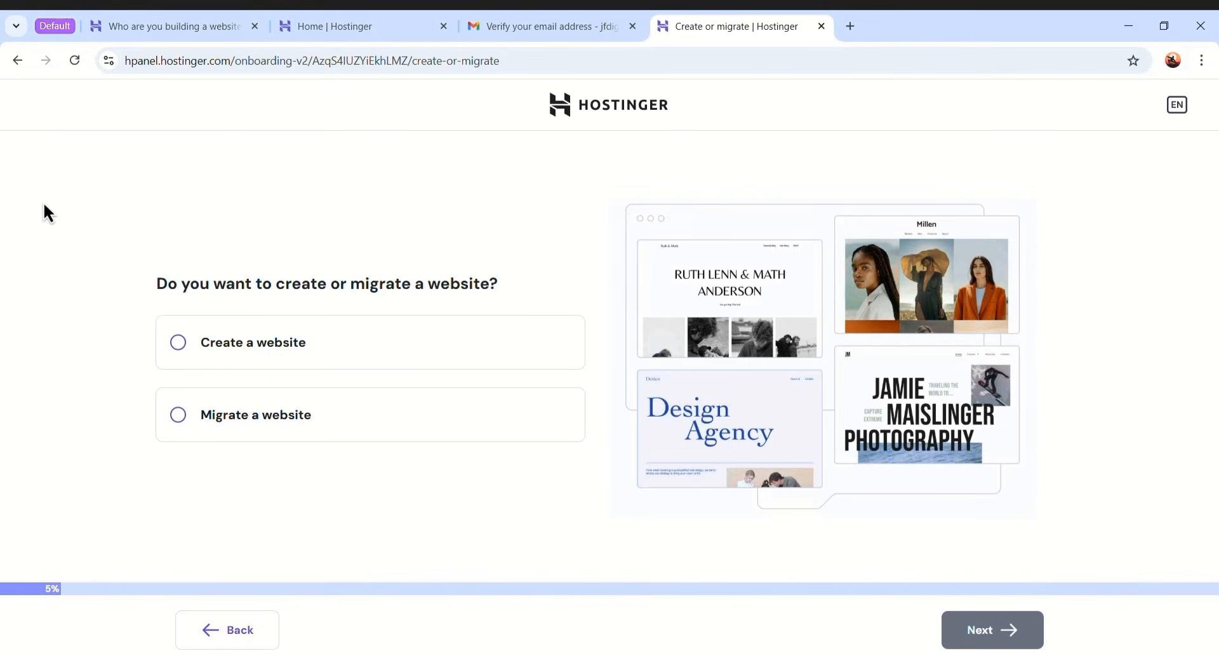
left_click(317, 355)
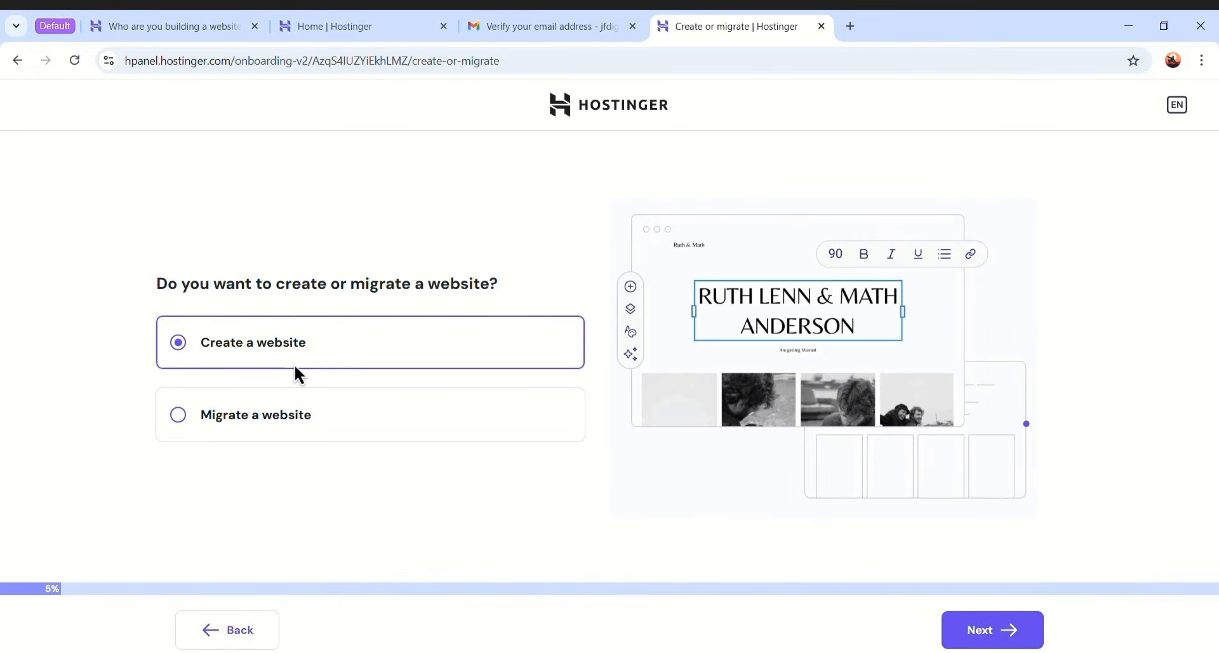
left_click(970, 628)
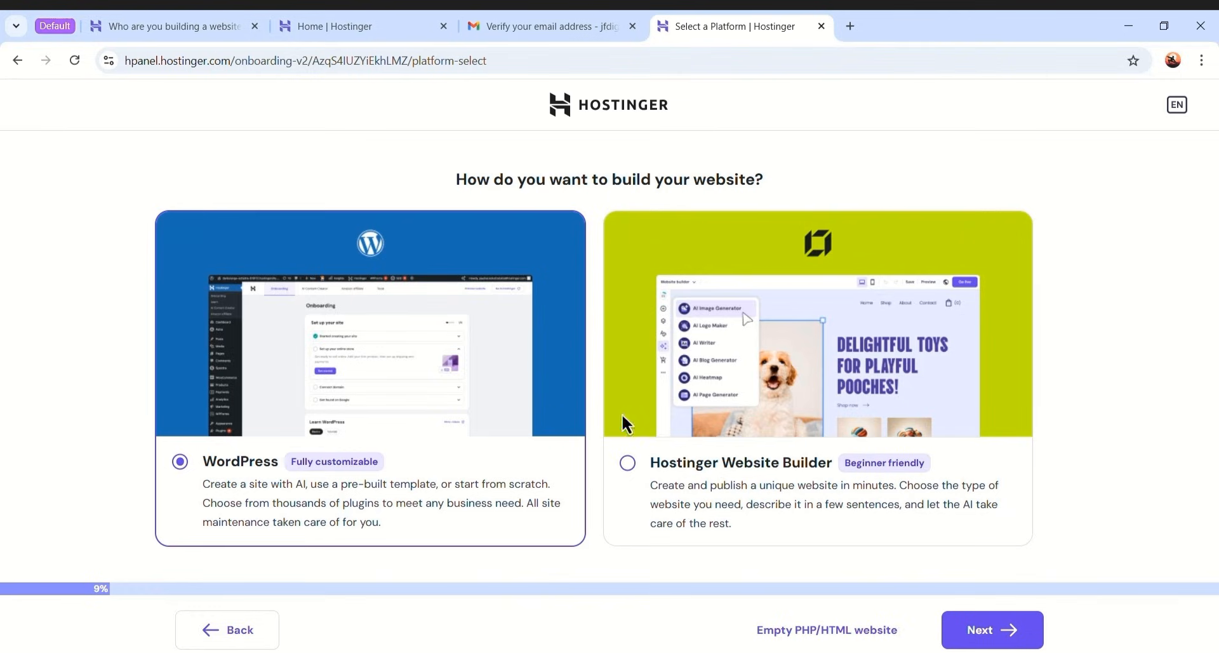
Try Hostinger Website Builder, switch the platform back to WordPress and proceed to the WordPress login details.
left_click(627, 463)
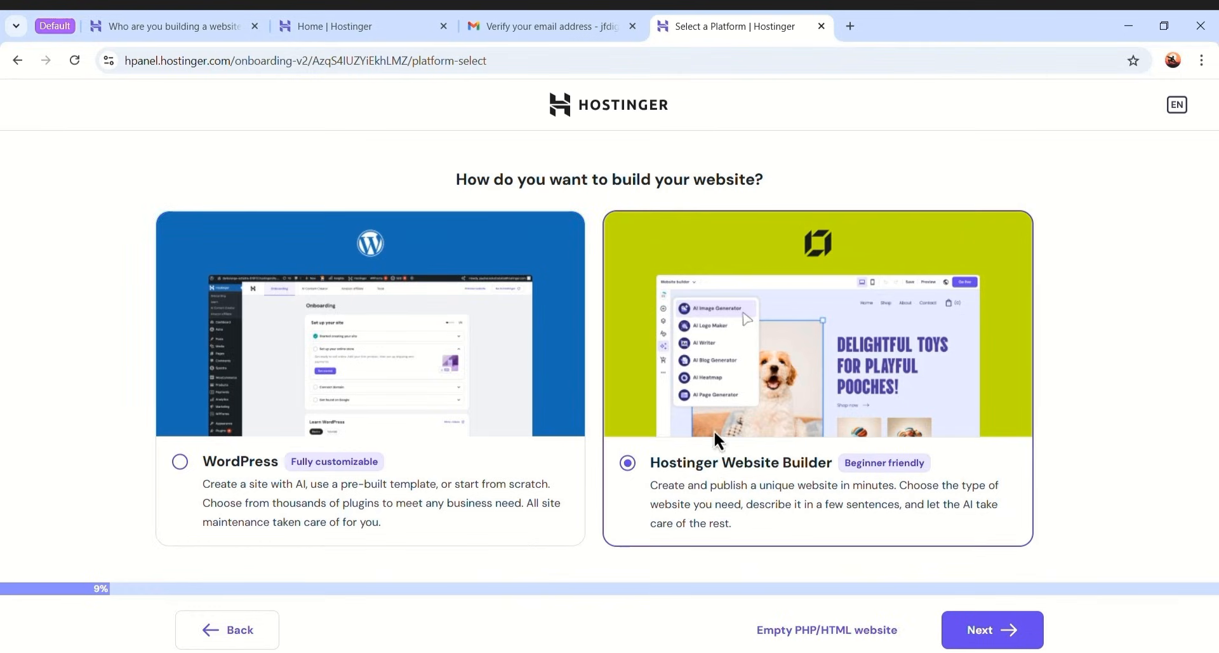
left_click(467, 444)
left_click(981, 632)
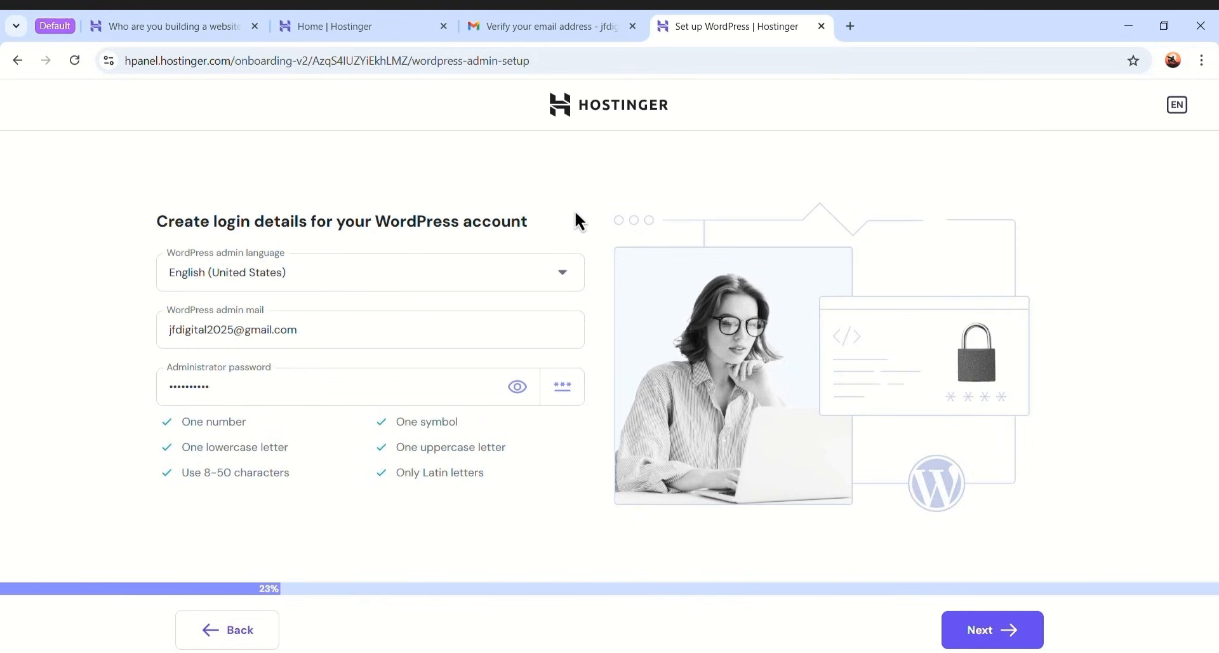
left_click(315, 280)
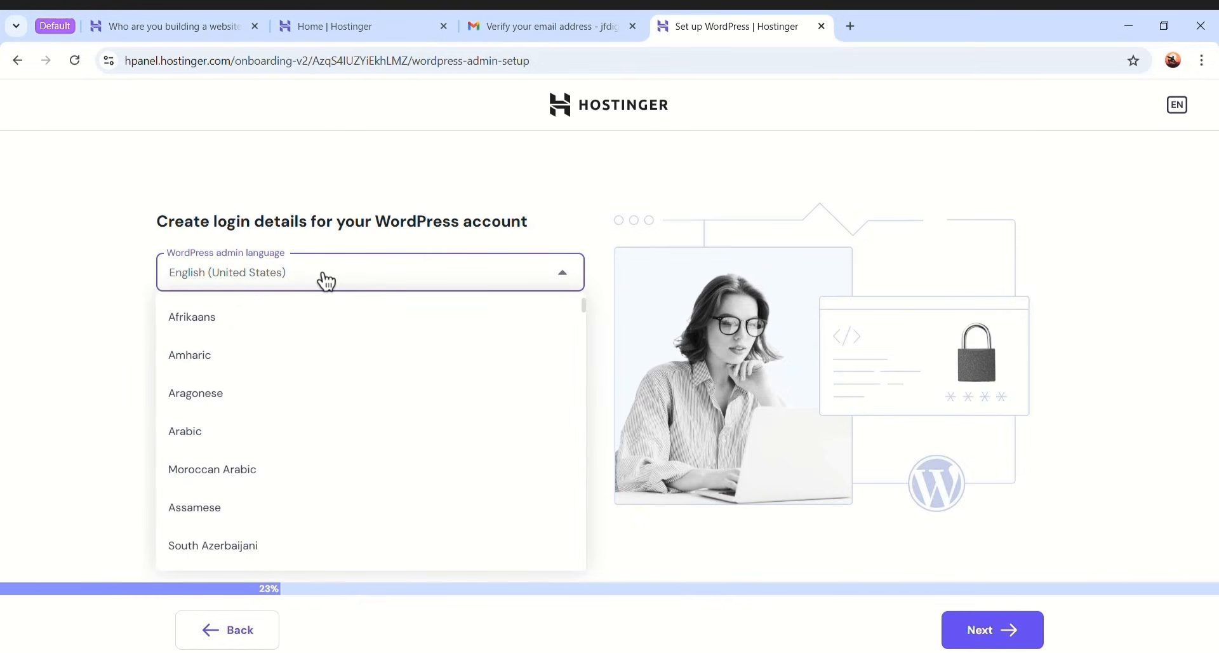
left_click(318, 280)
left_click_drag(325, 337, 169, 328)
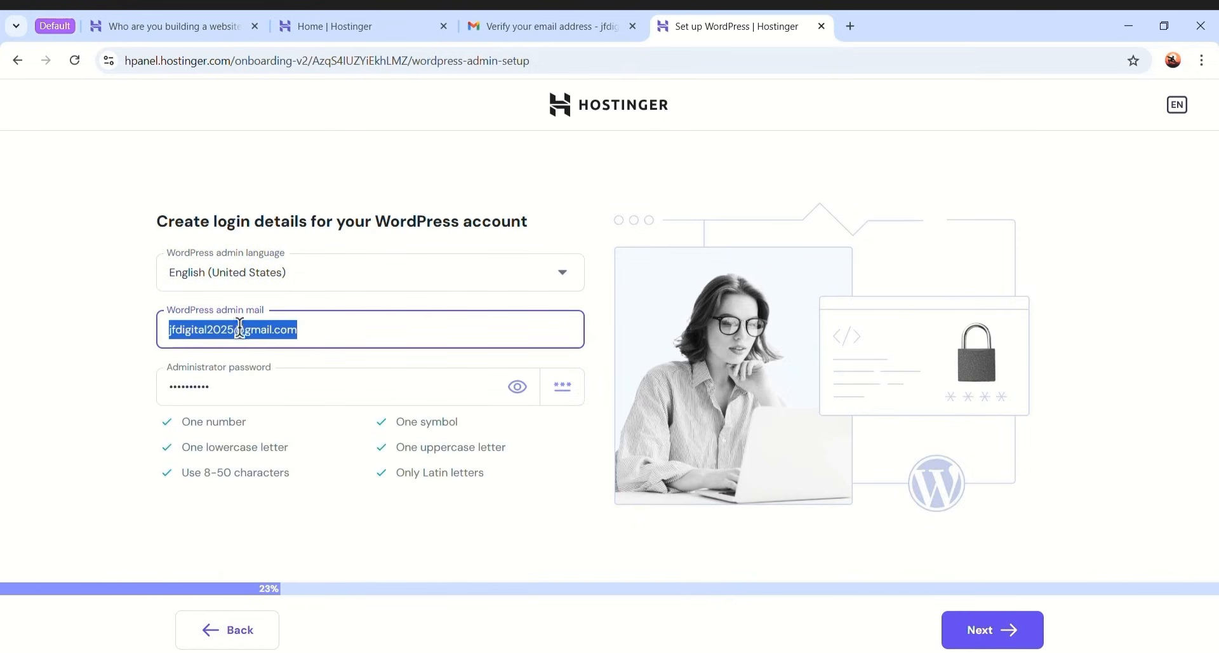
left_click(357, 381)
left_click(365, 329)
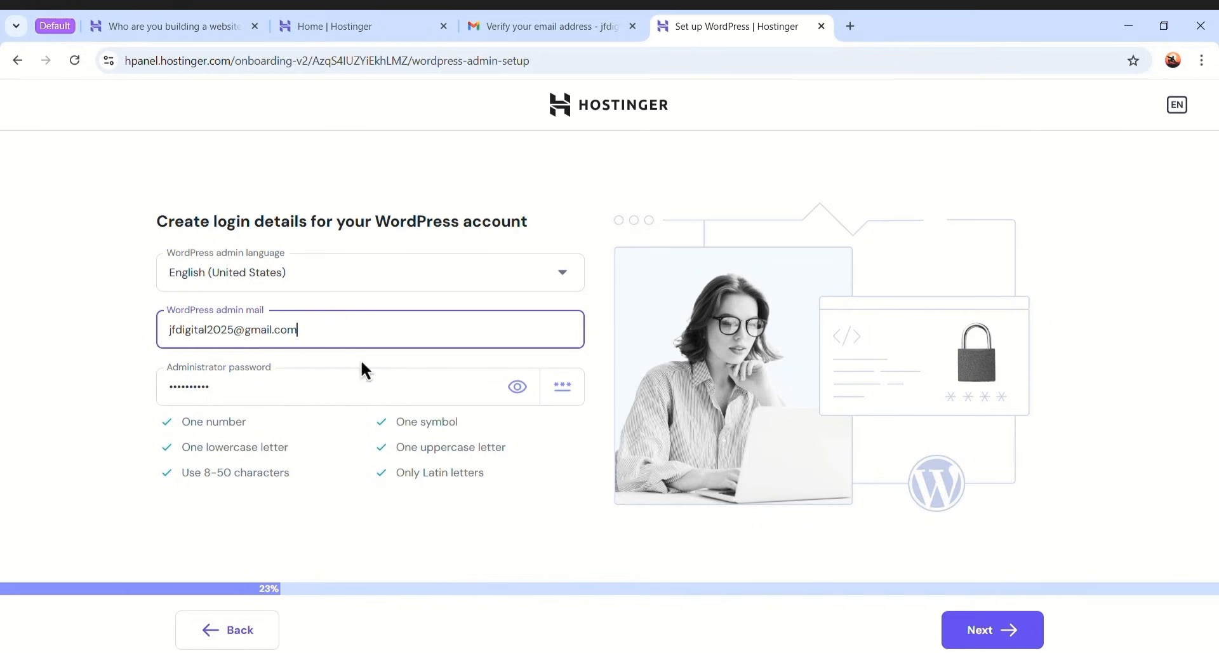
double_click(317, 384)
left_click(331, 381)
left_click_drag(332, 331, 168, 328)
key("Right")
Replace the WordPress administrator password with a new one, continue, and choose to create a blank site.
left_click_drag(309, 389, 151, 388)
type("•••••••••••••••")
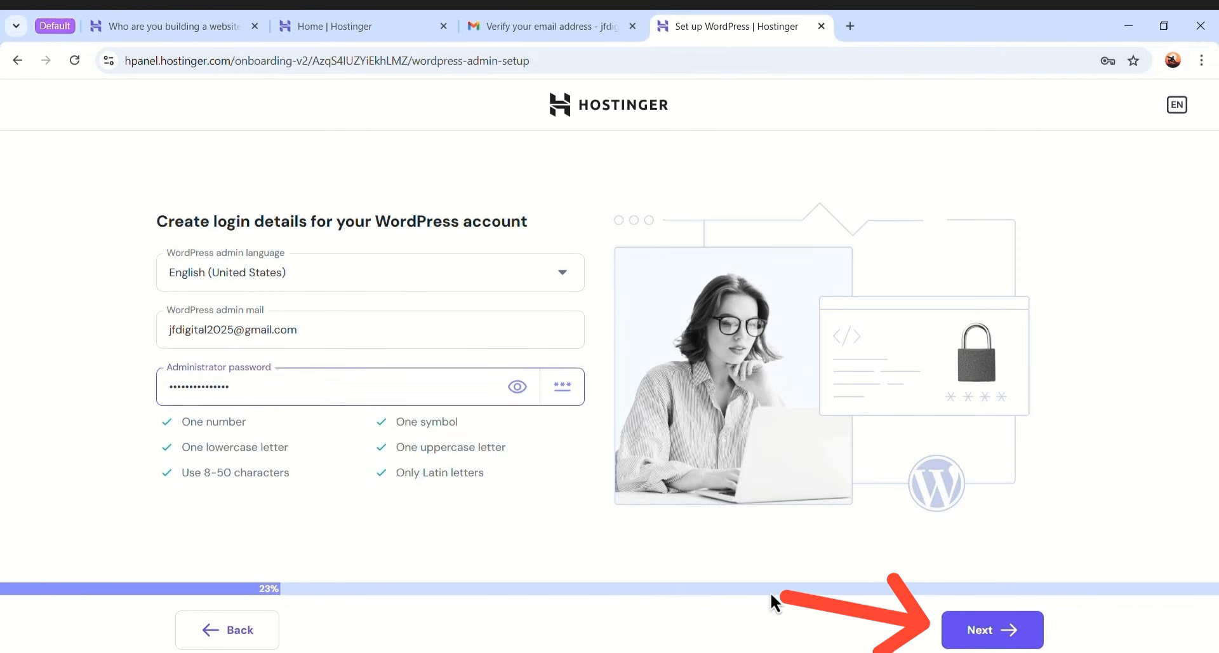
left_click(987, 629)
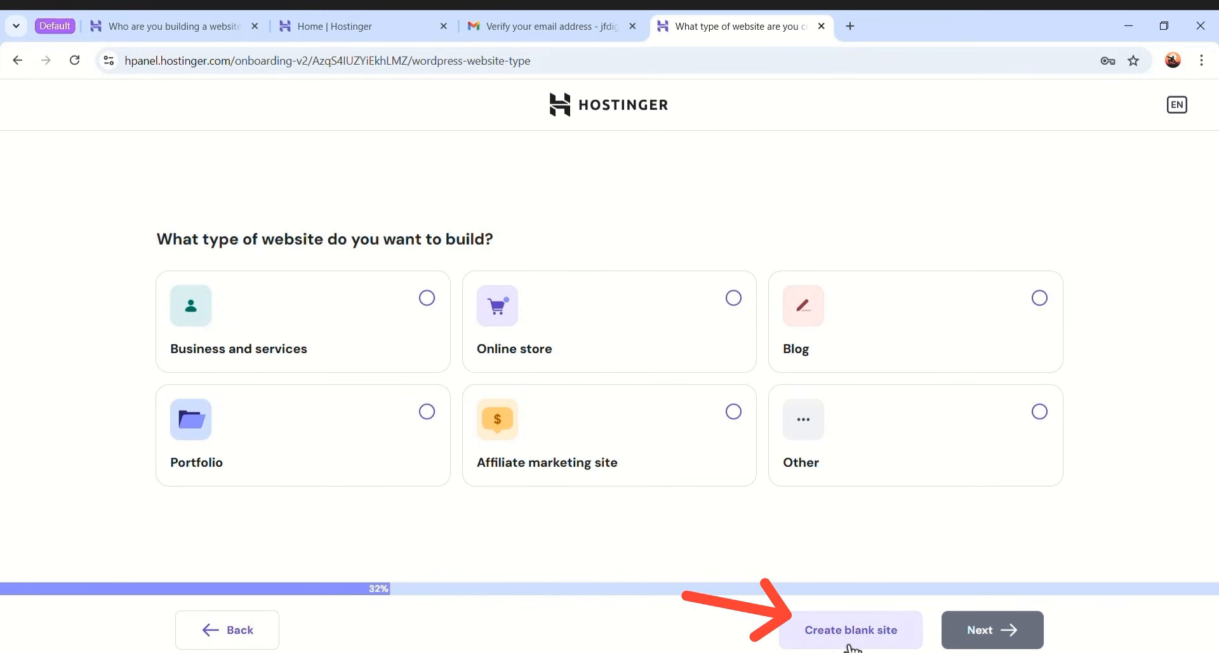
left_click(880, 645)
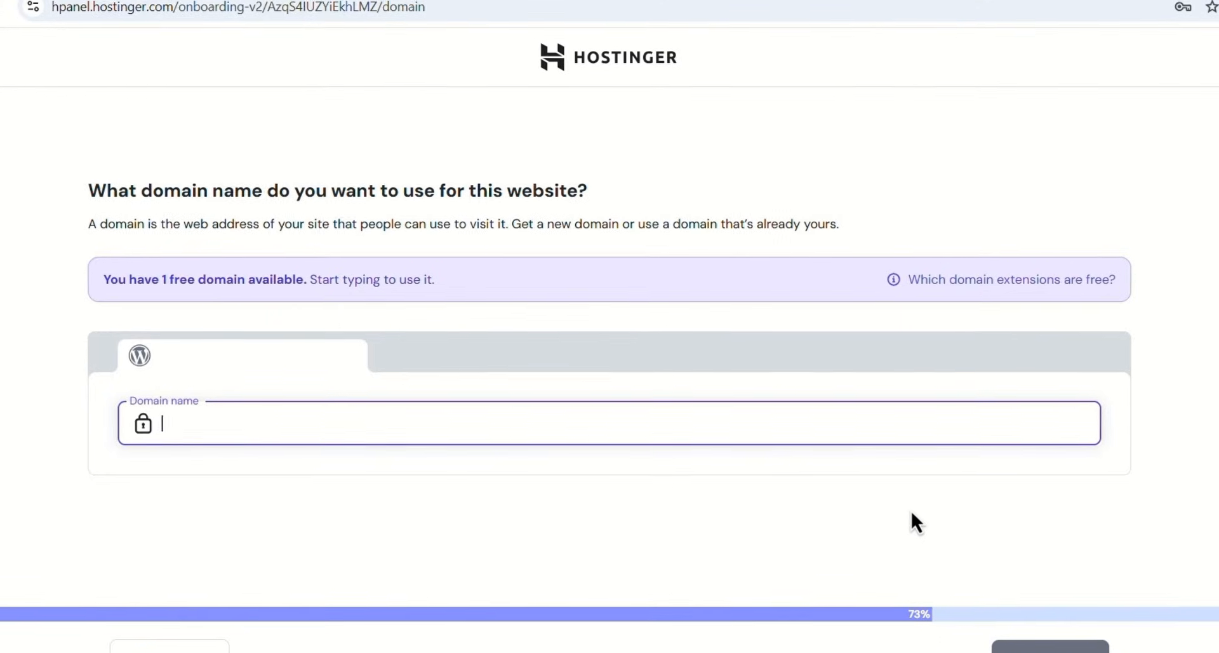
Try yourbusiness.com as the website's domain name.
left_click(913, 523)
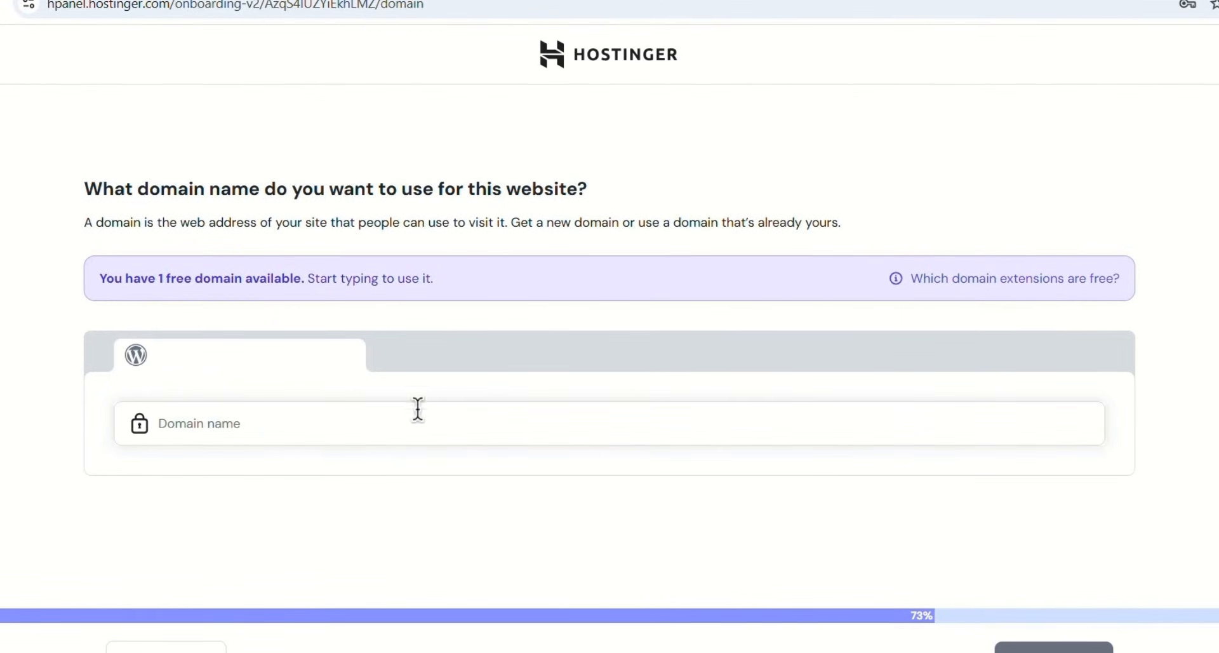
left_click(386, 417)
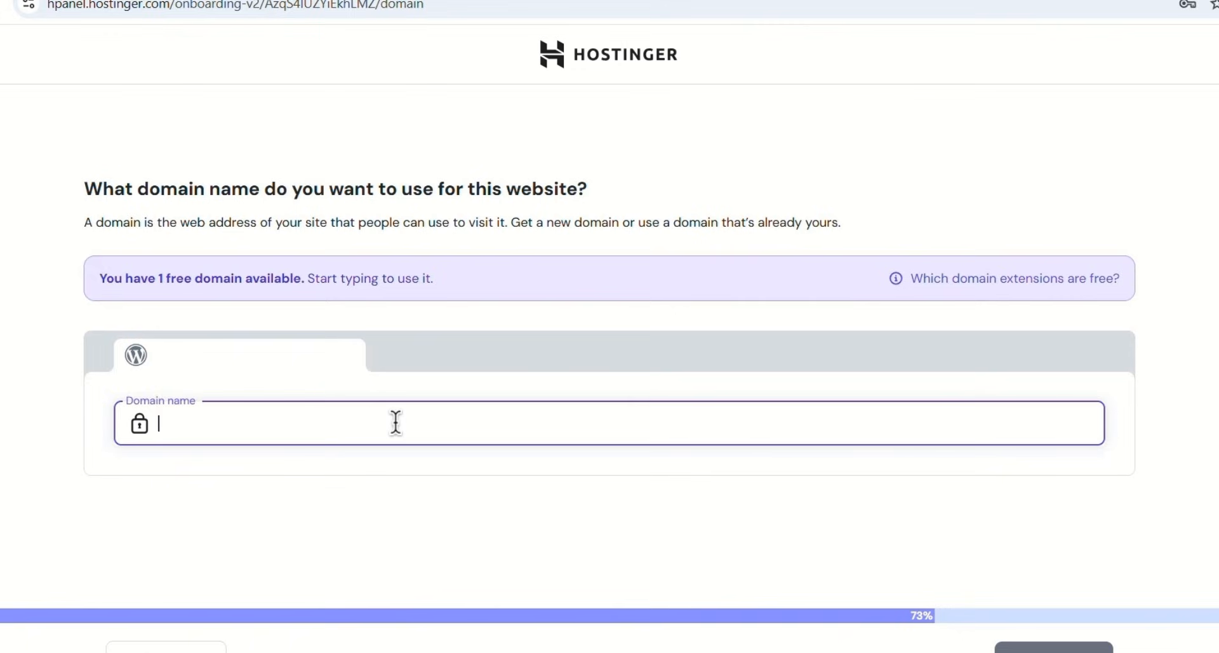
type("yourbusin")
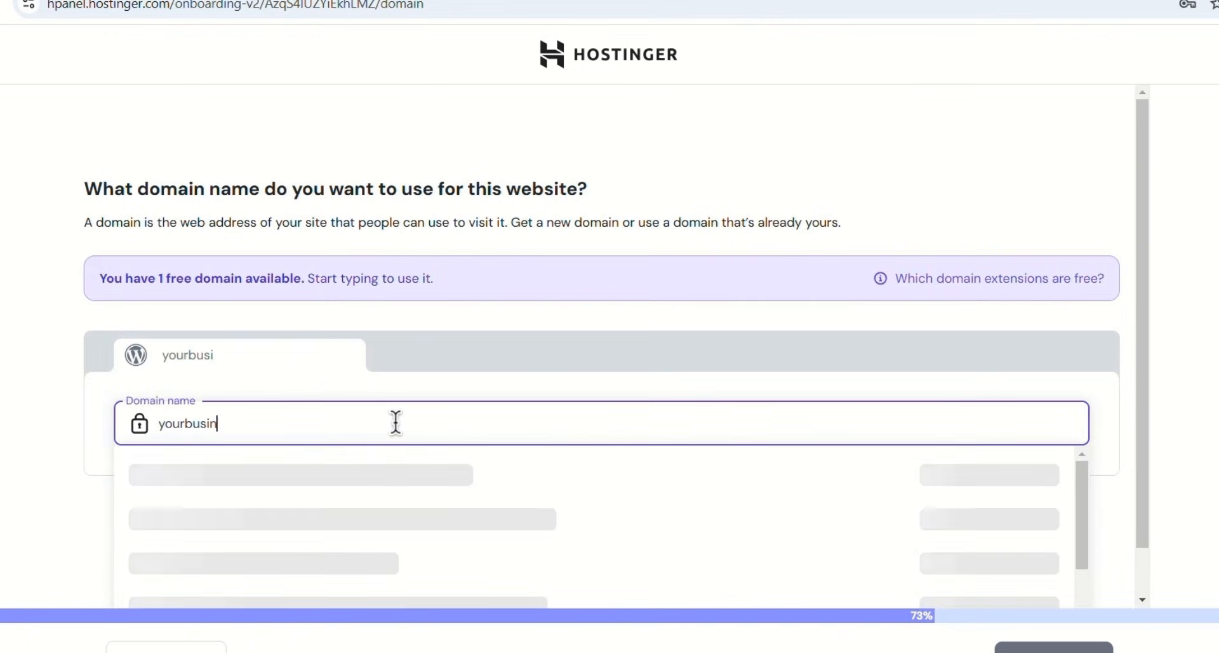
type("ess.com")
Change the domain search to yourname.com and look through the suggested extensions.
left_click_drag(395, 422, 185, 423)
key("BackSpace")
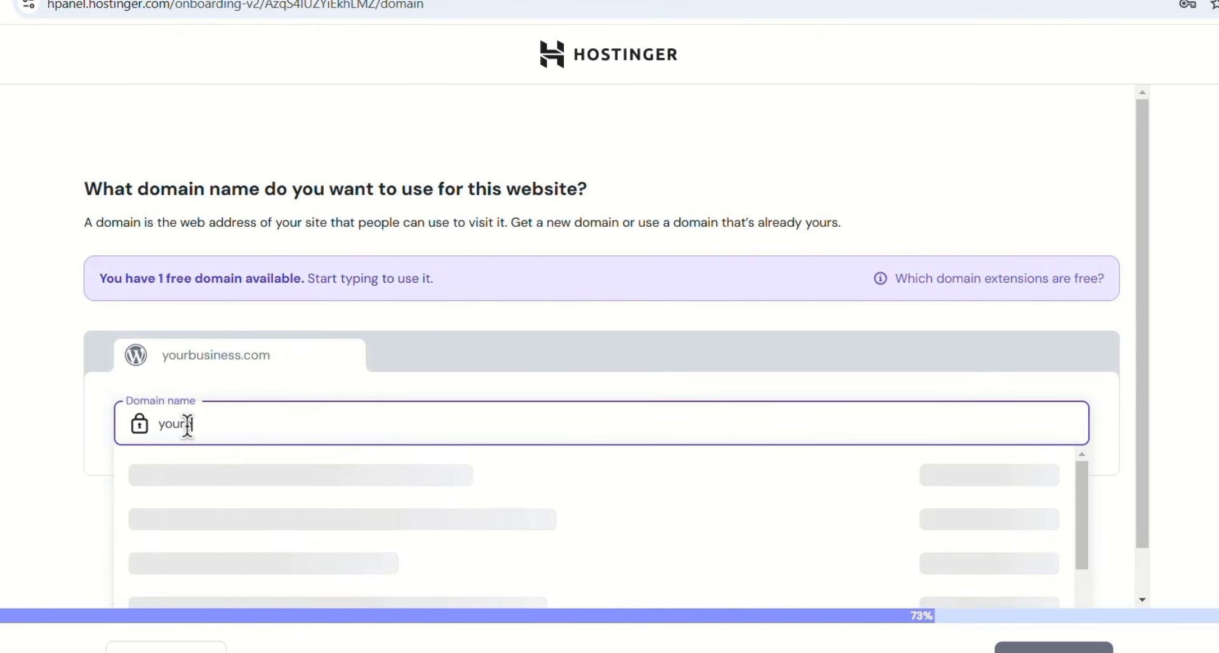
type("name.com")
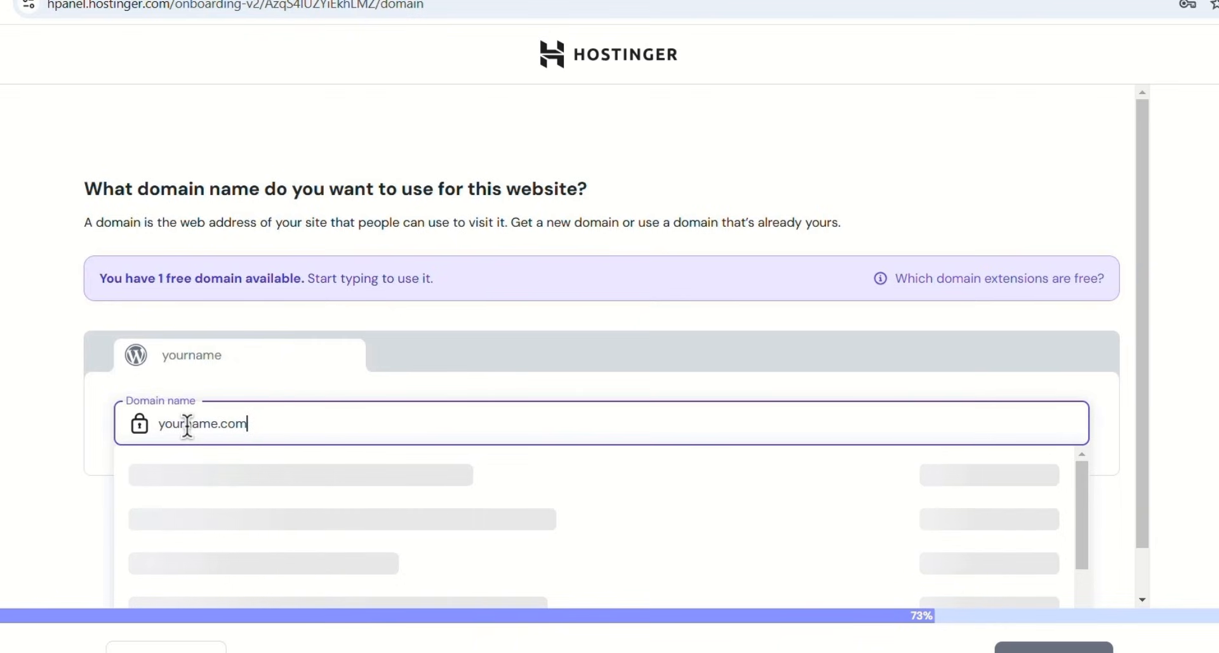
scroll(416, 574, "down", 2)
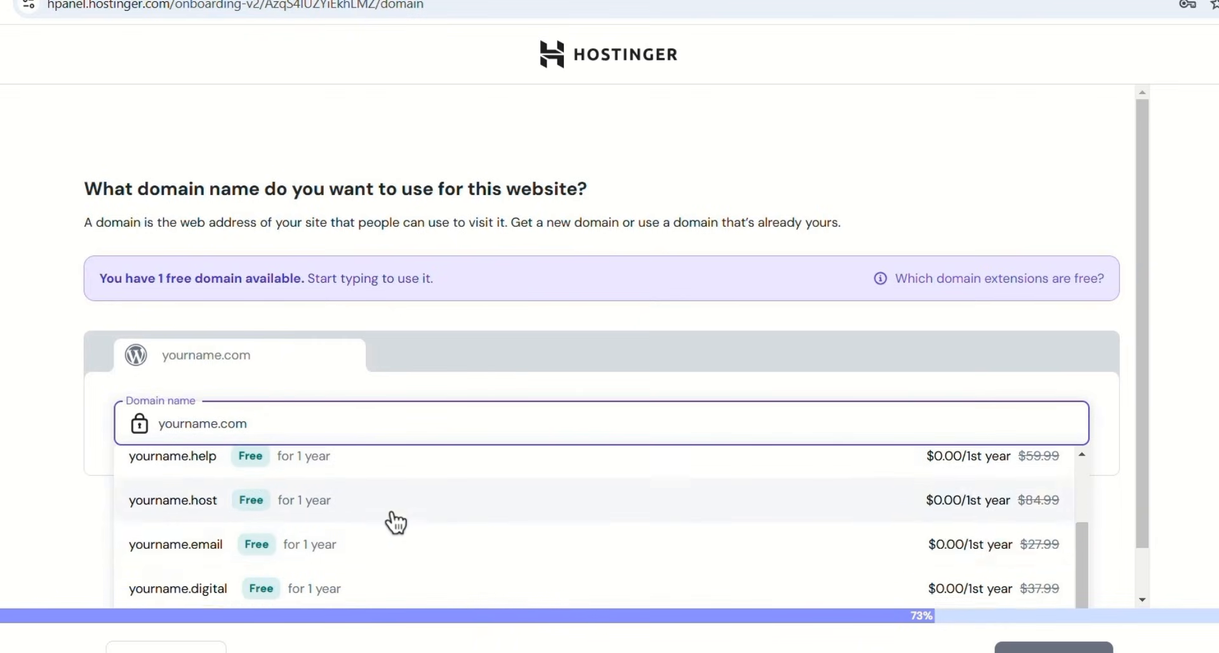
scroll(411, 519, "up", 2)
scroll(381, 533, "down", 1)
scroll(381, 536, "down", 1)
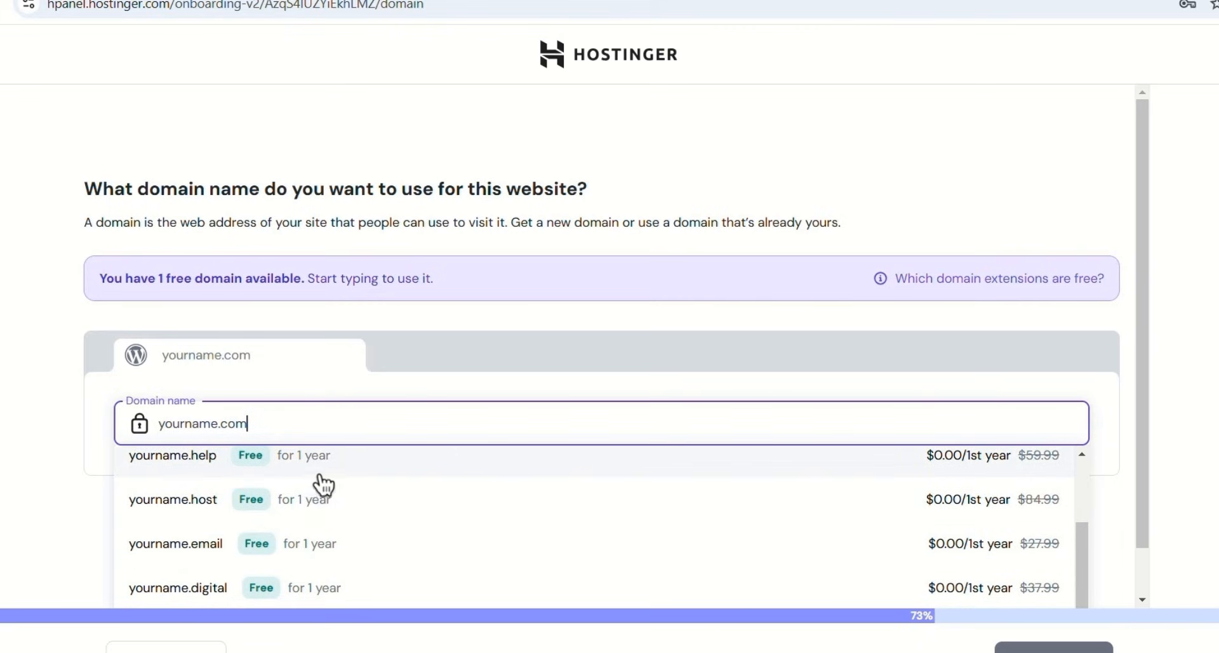
scroll(321, 489, "up", 2)
Search for the domain taimurtuts, pick taimurtuts.com as the free domain and proceed to its registration.
left_click_drag(200, 420, 118, 412)
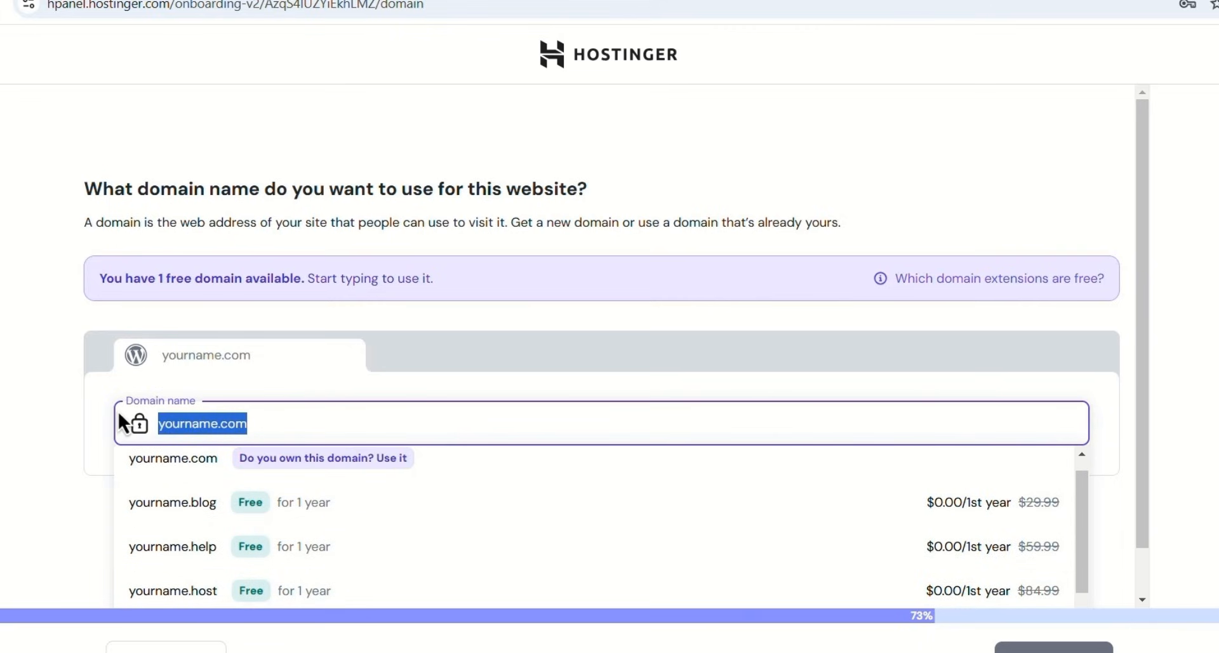
type("taimurtuts")
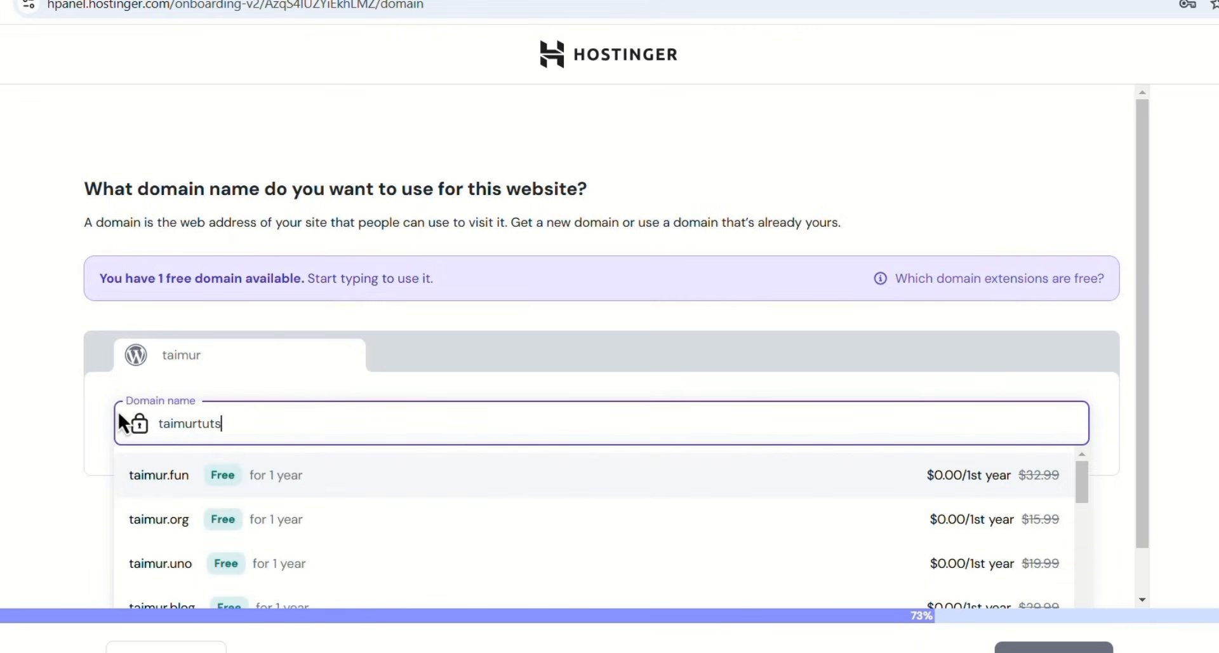
scroll(424, 381, "down", 1)
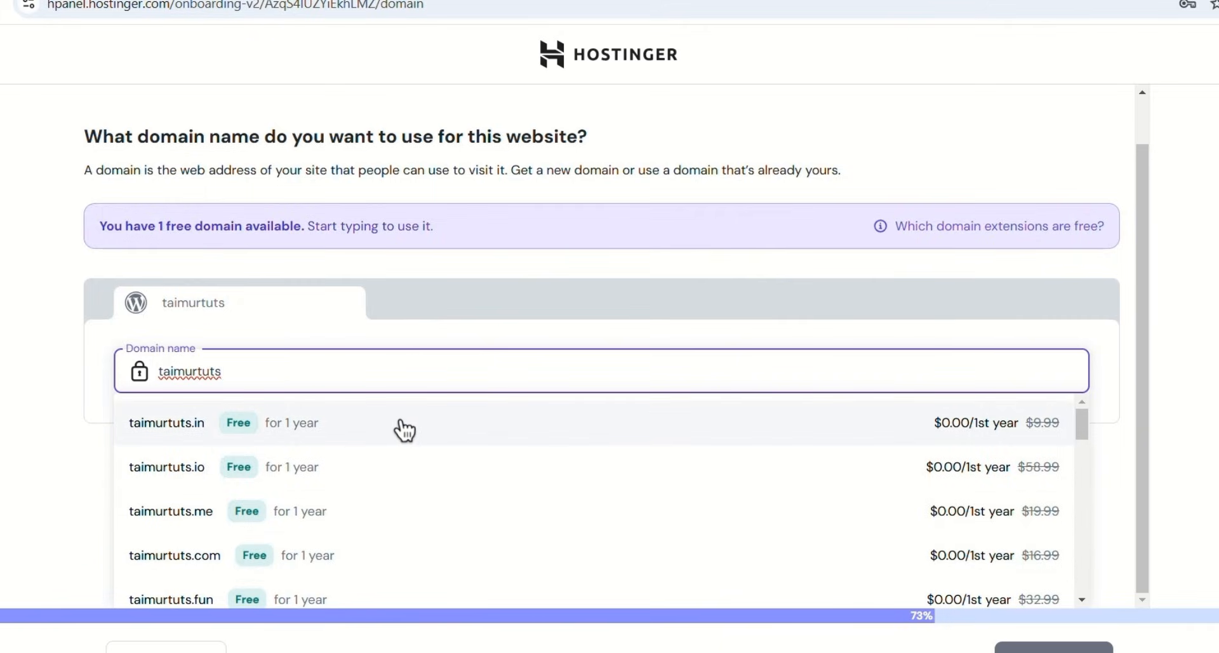
scroll(298, 546, "down", 2)
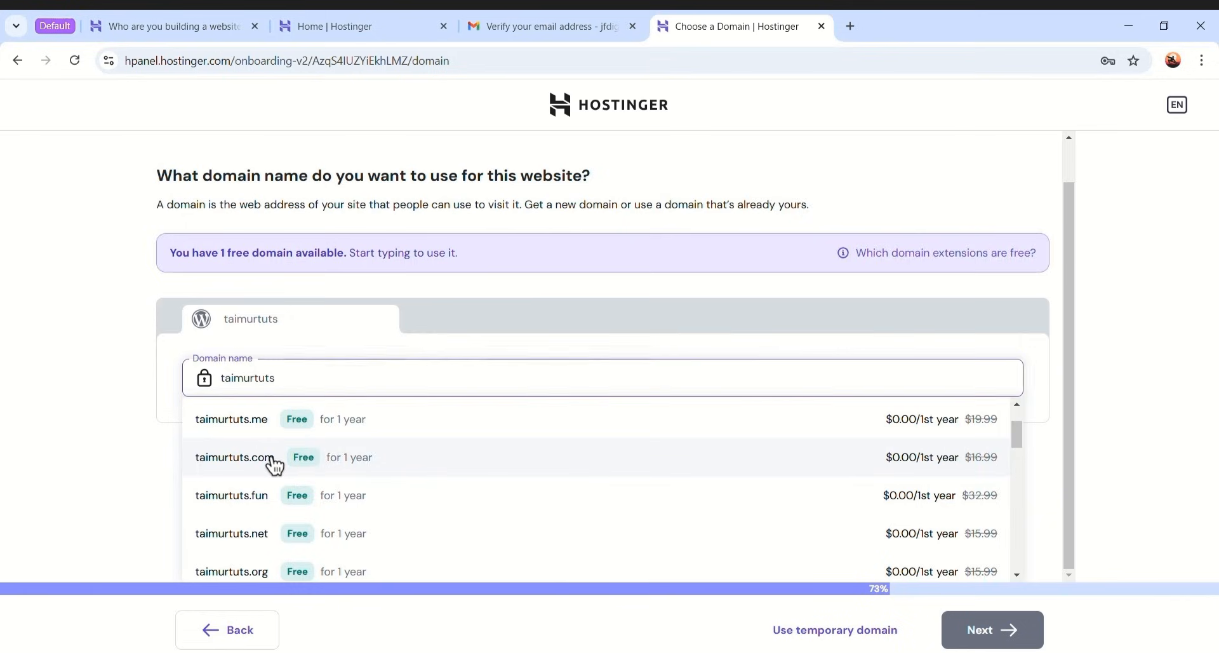
left_click(275, 465)
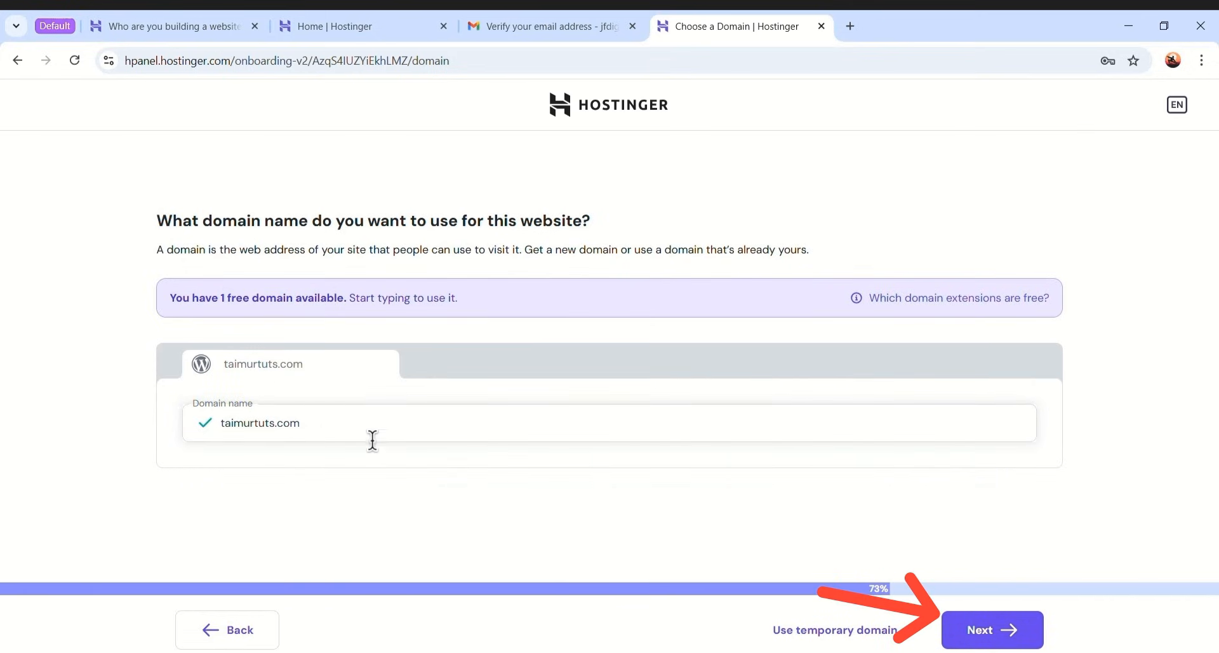
left_click(959, 631)
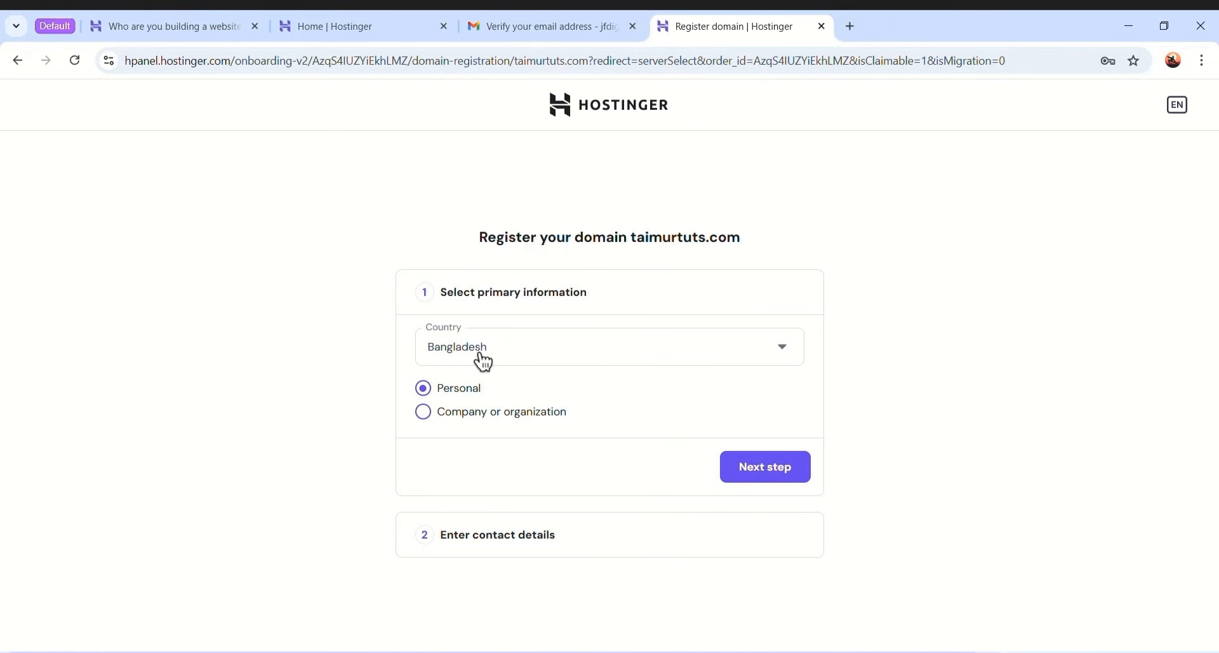
Keep Bangladesh and Personal as the registration's primary information, then select the registrant's region in the contact details.
left_click(543, 364)
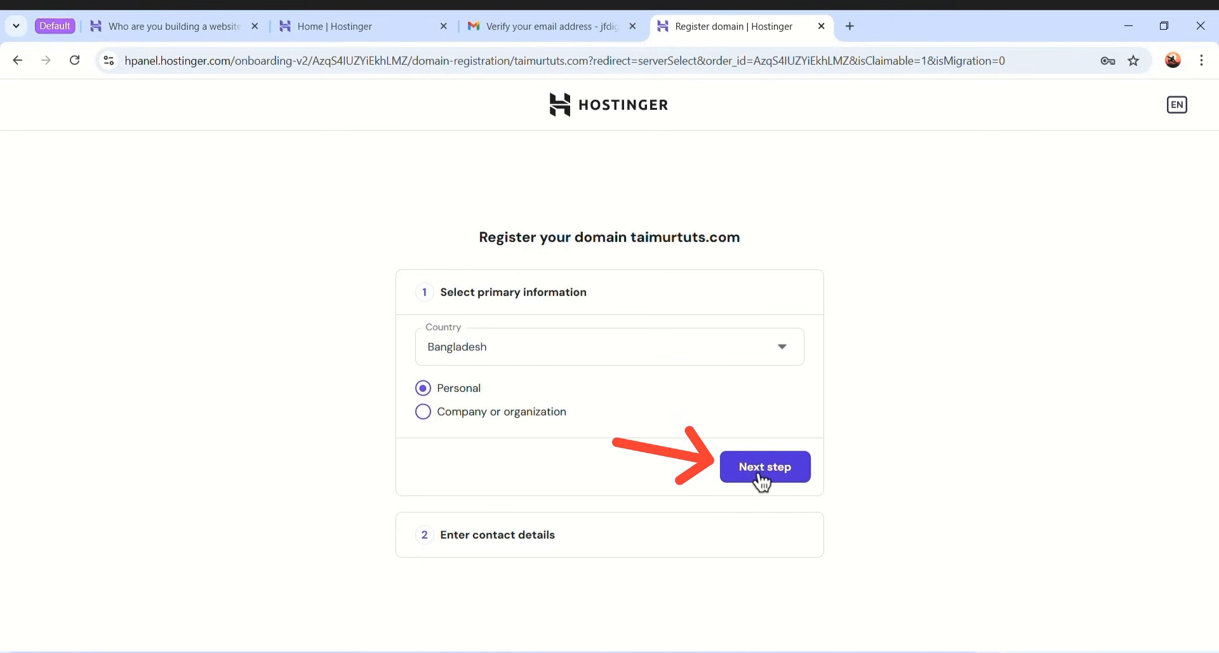
left_click(760, 478)
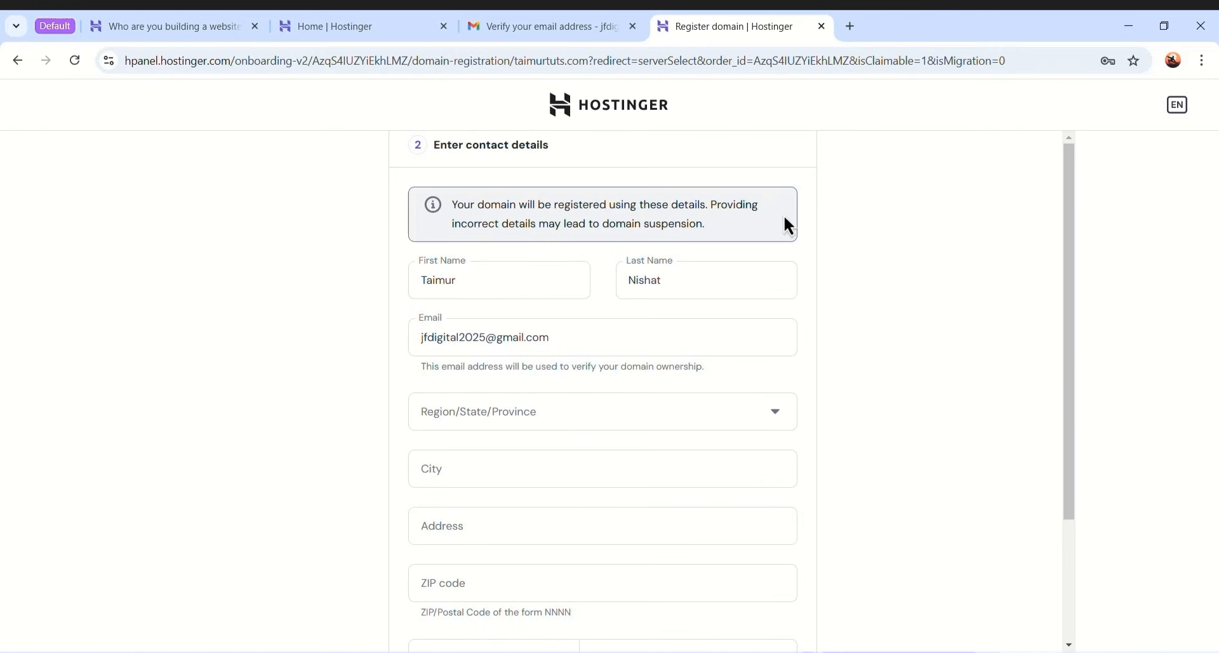
left_click(607, 394)
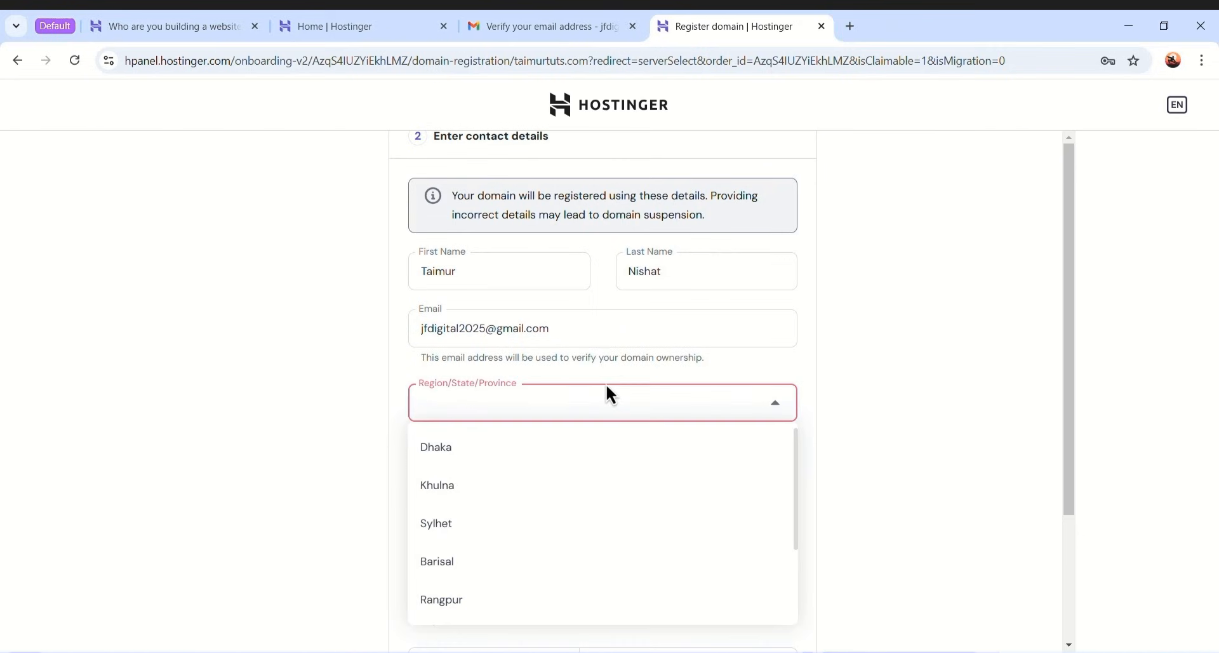
left_click(607, 393)
left_click(517, 395)
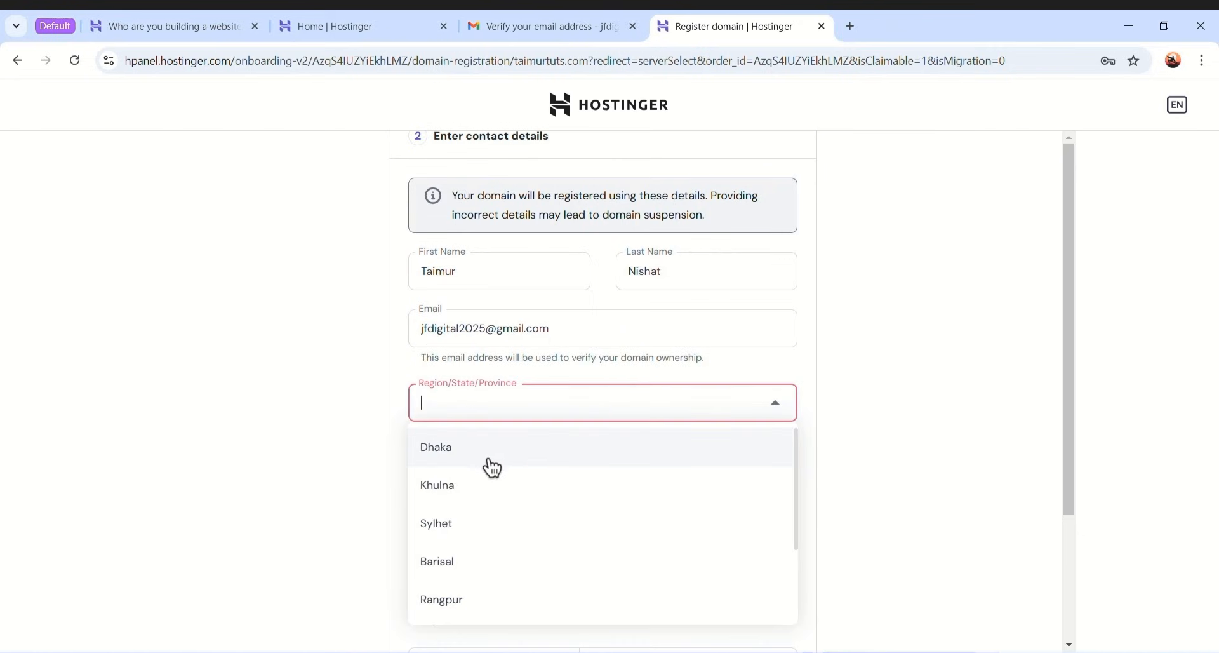
left_click(534, 456)
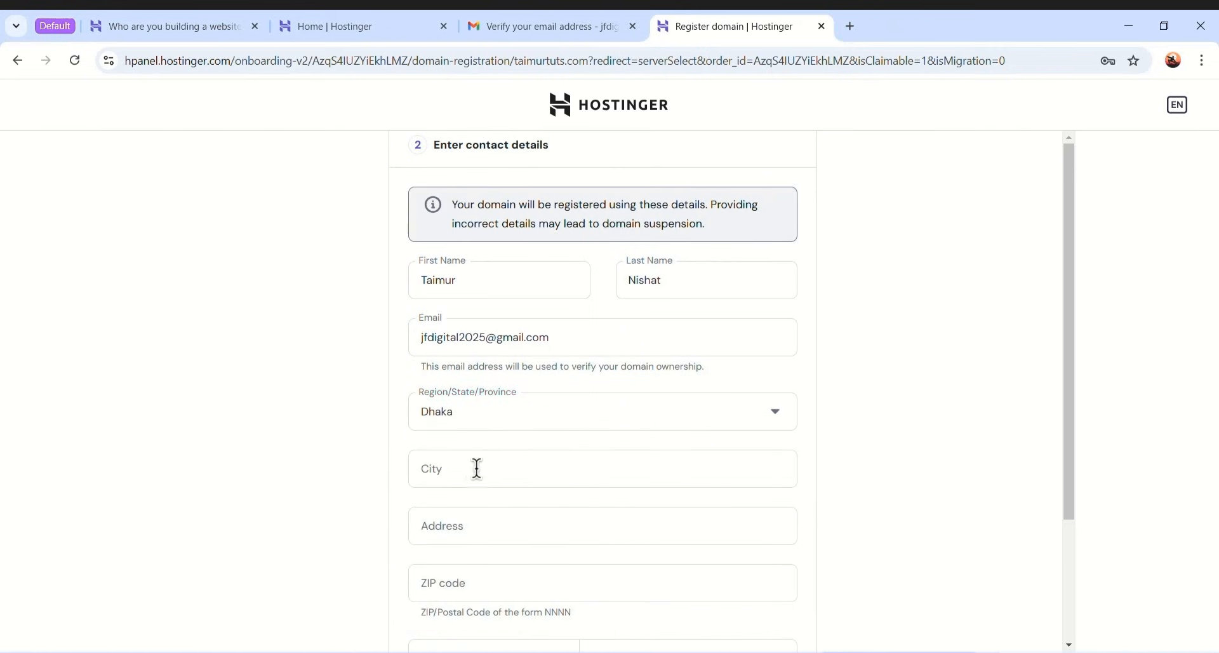
Fill in the registrant's city, street address and ZIP code in the domain contact details.
left_click(476, 468)
type("Dhaka")
left_click(600, 442)
scroll(603, 449, "down", 3)
left_click(522, 358)
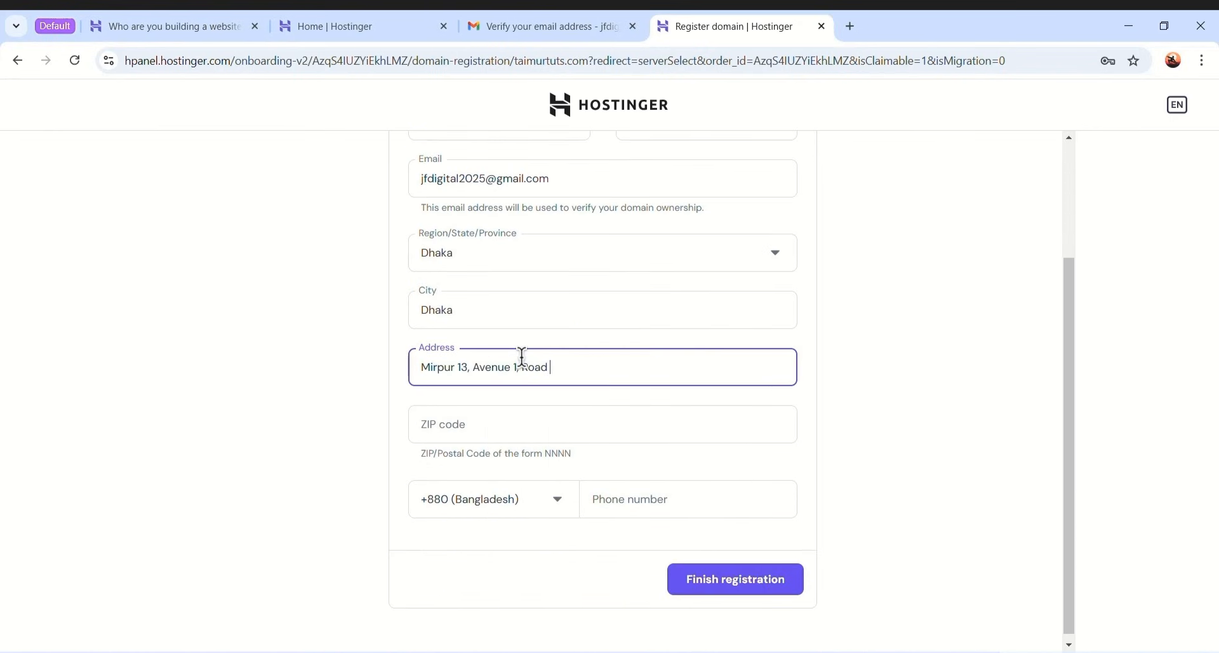
left_click(525, 424)
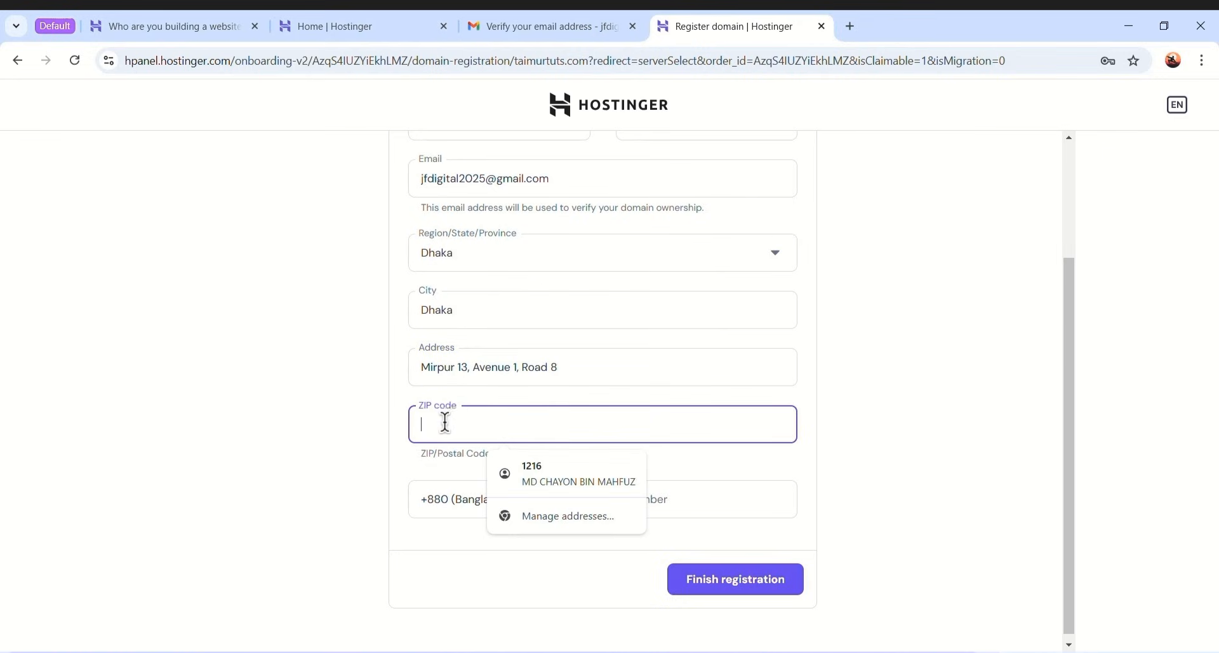
left_click(539, 470)
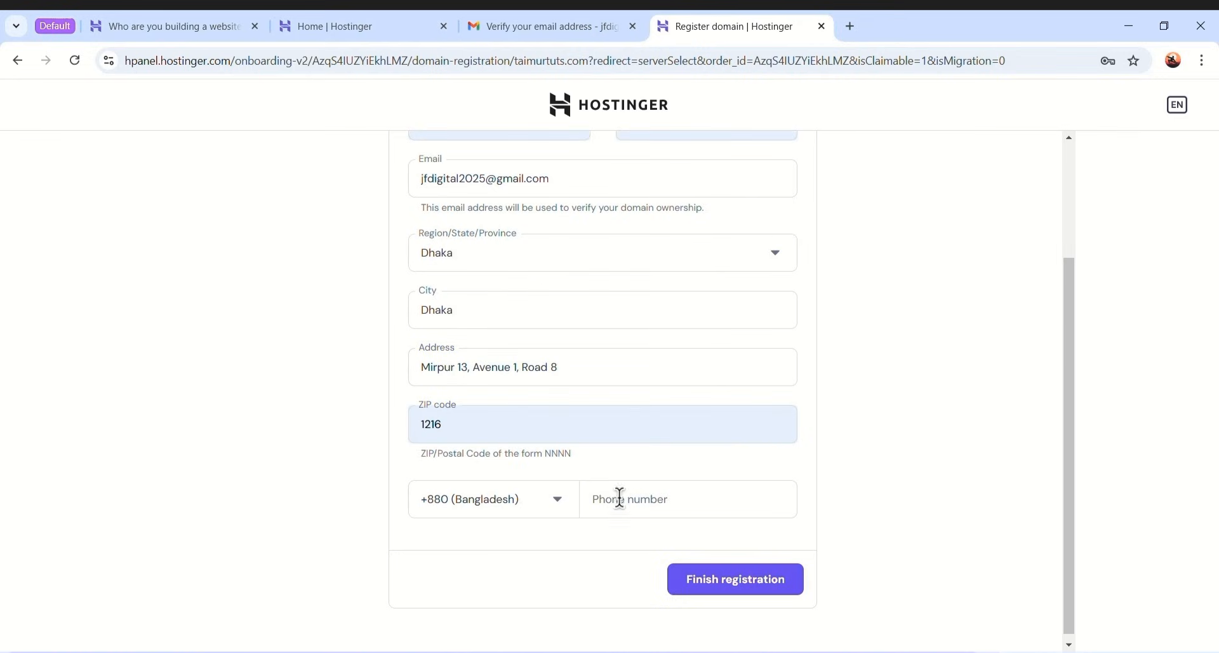
Enter the registrant's phone number and finish the domain registration.
left_click(659, 499)
key("ctrl+v")
left_click(828, 520)
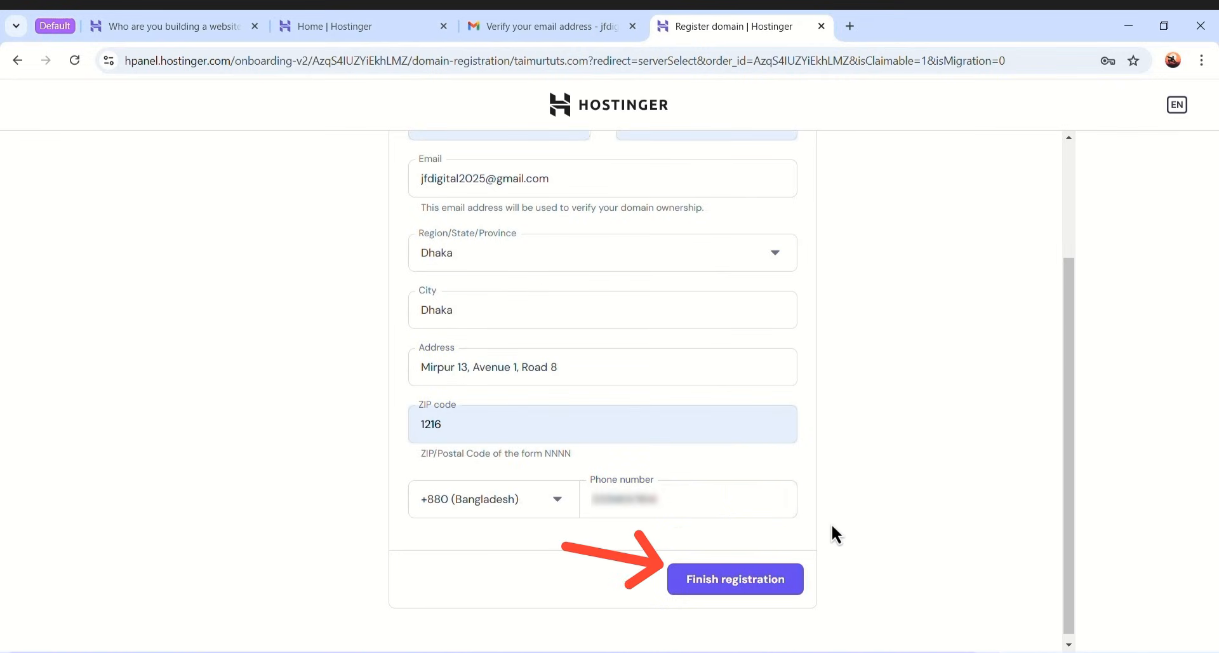
left_click(716, 603)
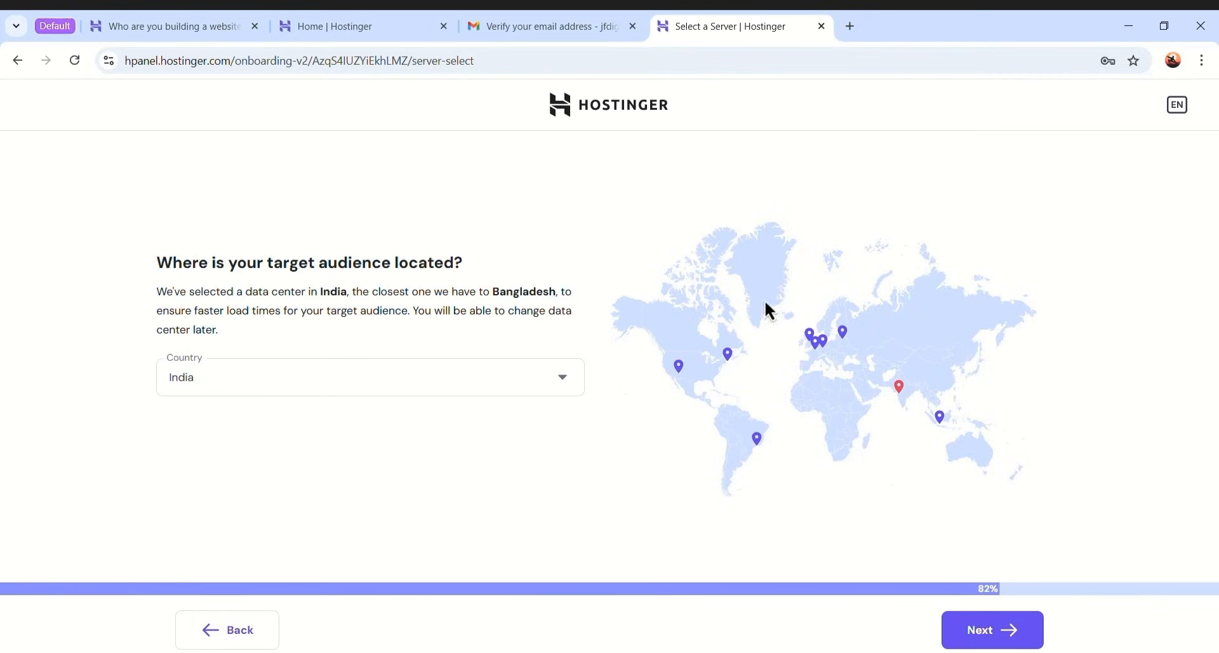
Set the server location to United States, Arizona and proceed with the website setup.
left_click(680, 374)
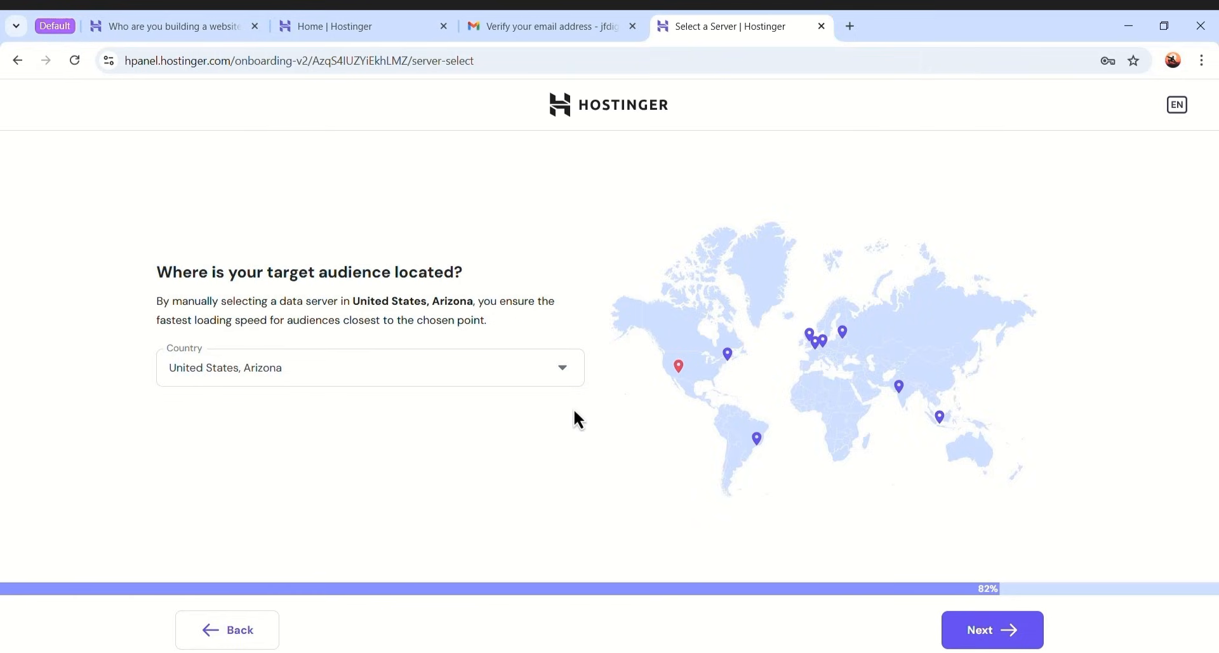
left_click(986, 642)
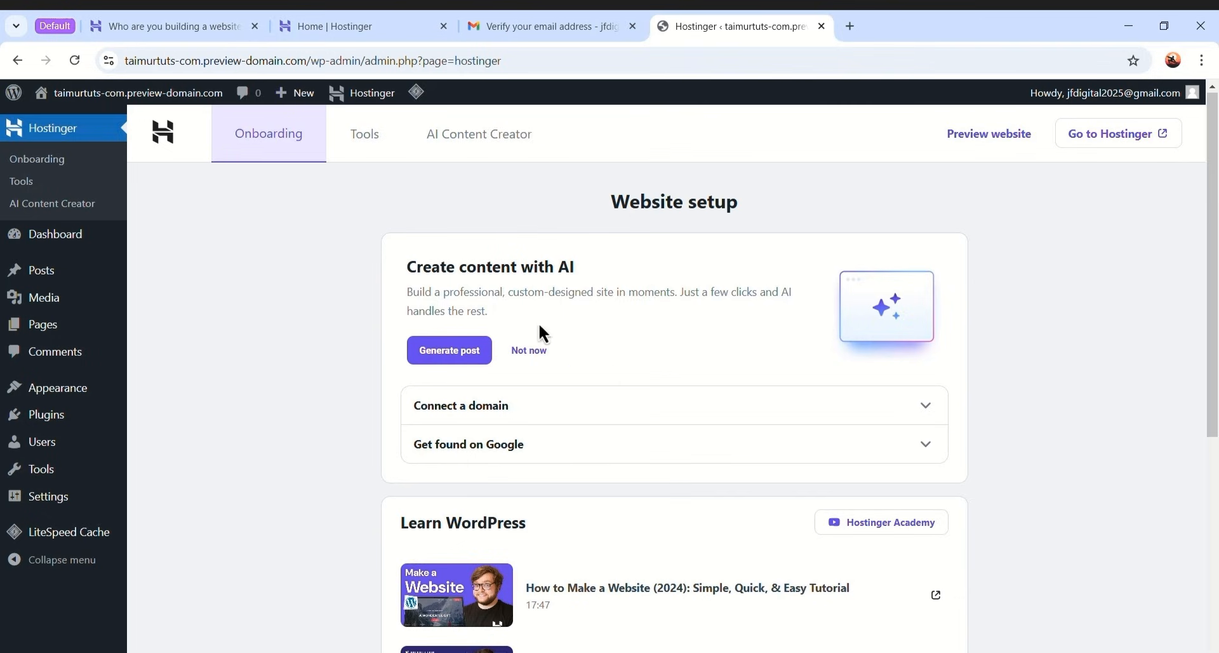
Return to the Hostinger account, open the dashboard of taimurtuts.com from the Websites list and go to its WordPress overview.
left_click(349, 26)
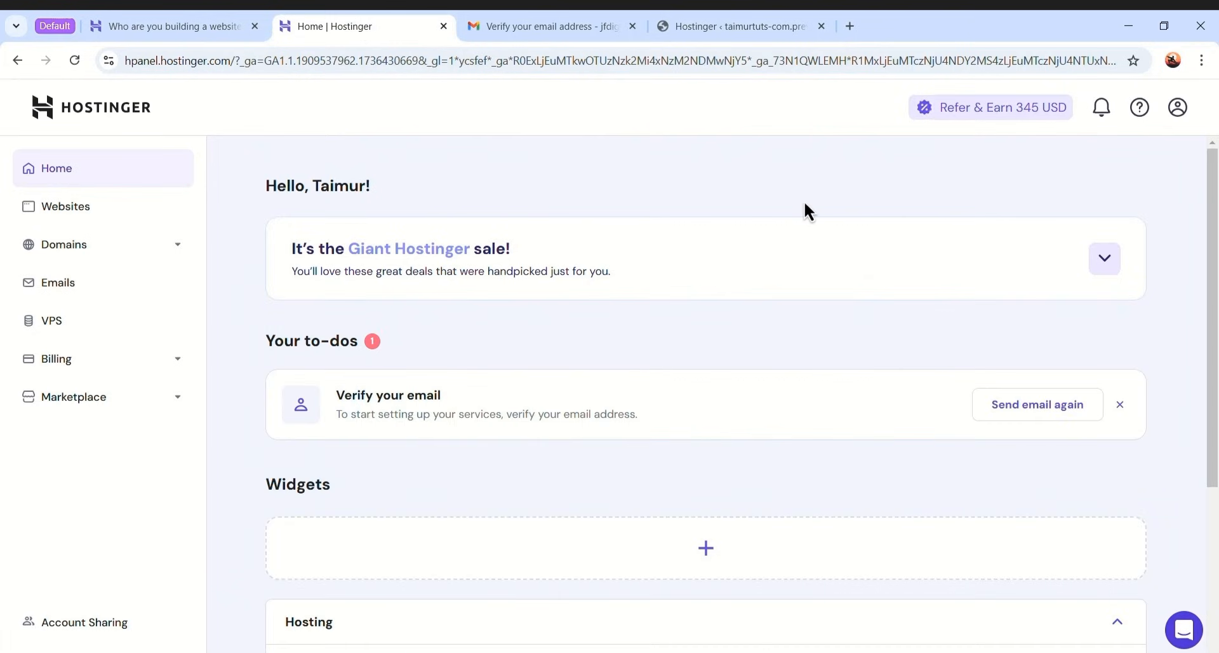
left_click(78, 216)
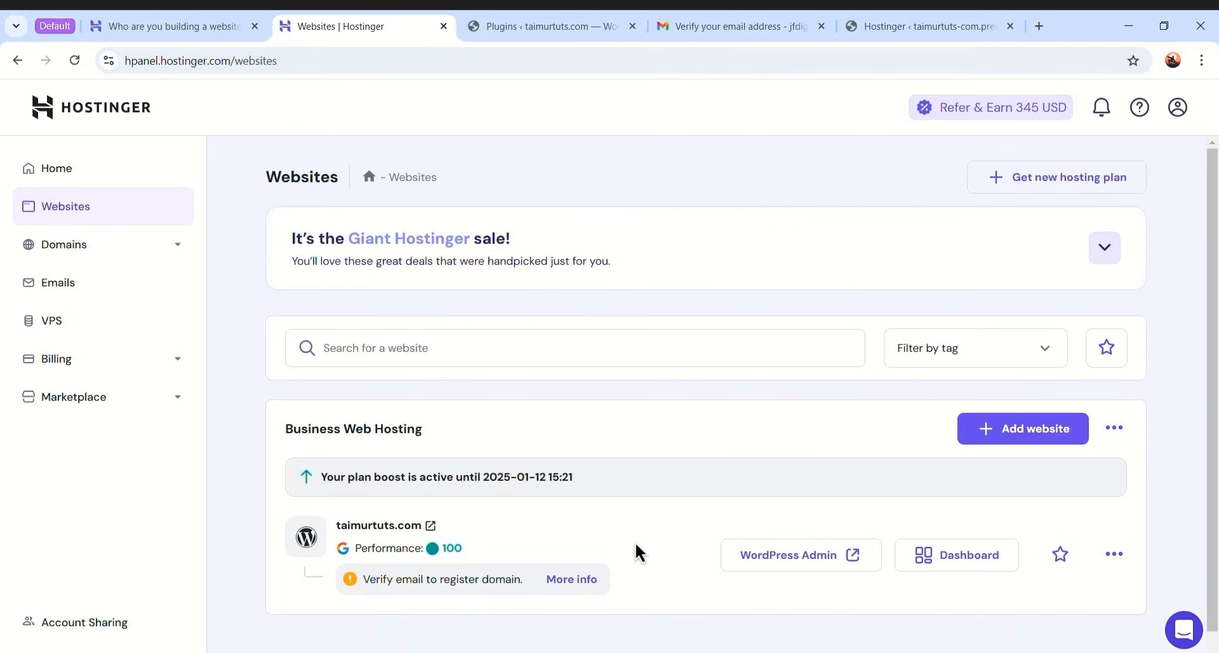
left_click(954, 569)
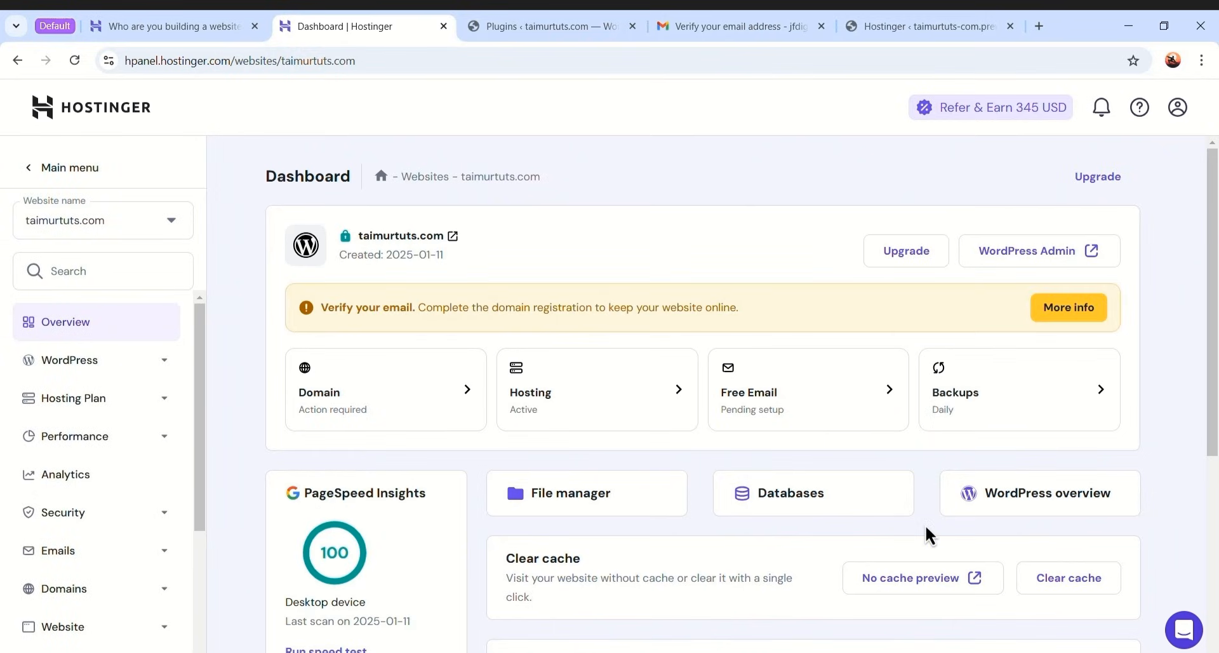
left_click(1053, 512)
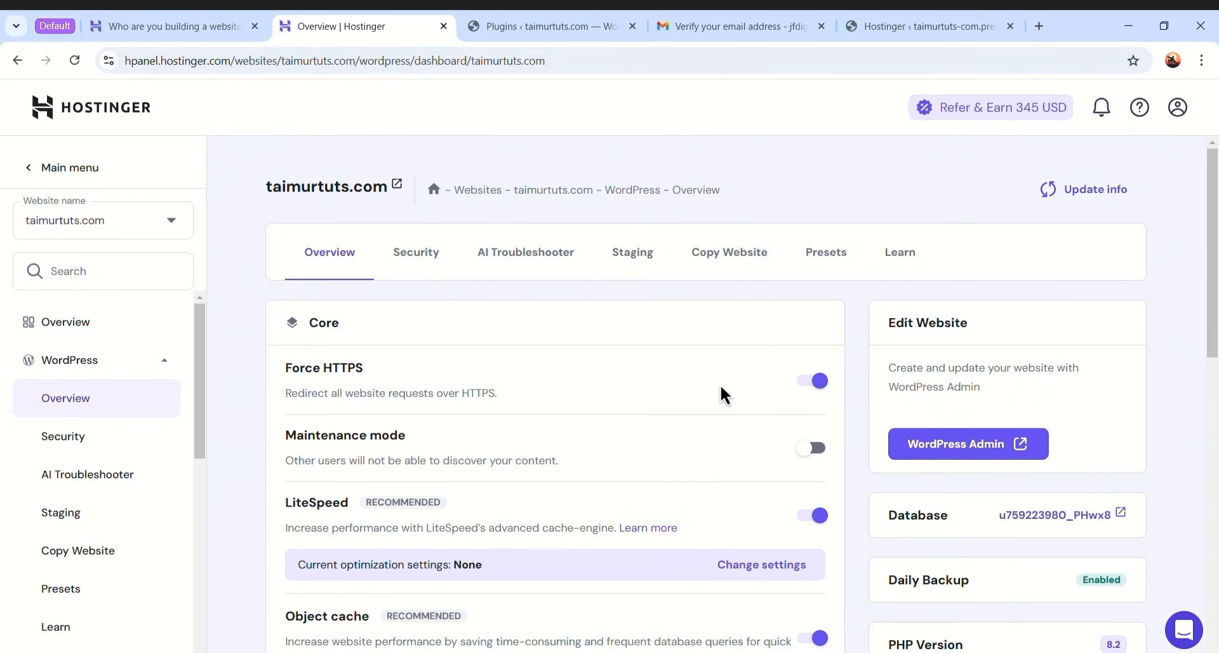
Open the website's WordPress admin area and look over its dashboard.
left_click(959, 458)
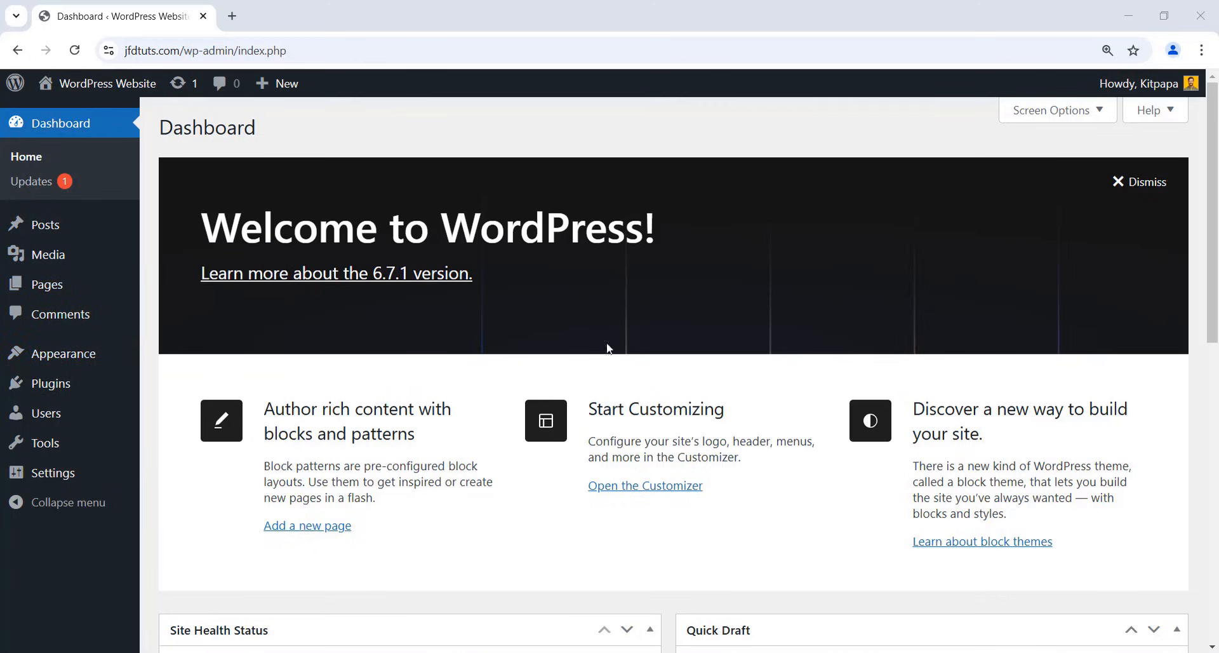
scroll(724, 201, "down", 5)
scroll(803, 467, "up", 5)
scroll(409, 235, "down", 5)
scroll(410, 235, "up", 5)
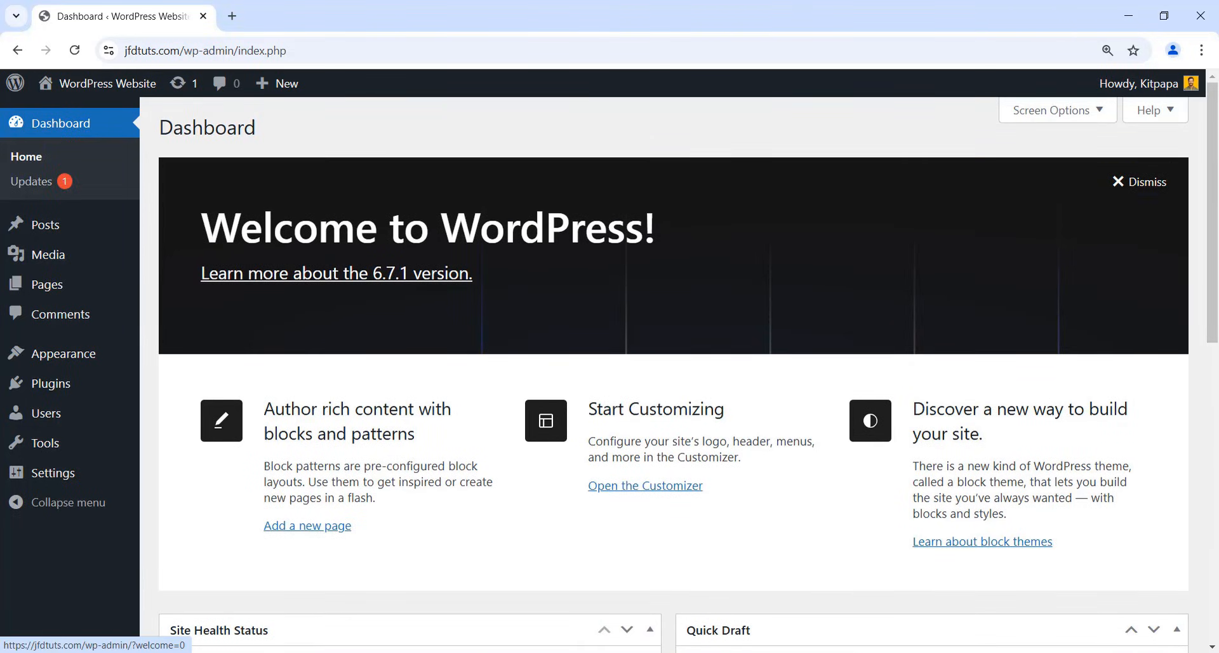
Dismiss the dashboard's welcome panel and collapse the Site Health Status, At a Glance and Activity boxes.
left_click(1145, 184)
left_click(650, 169)
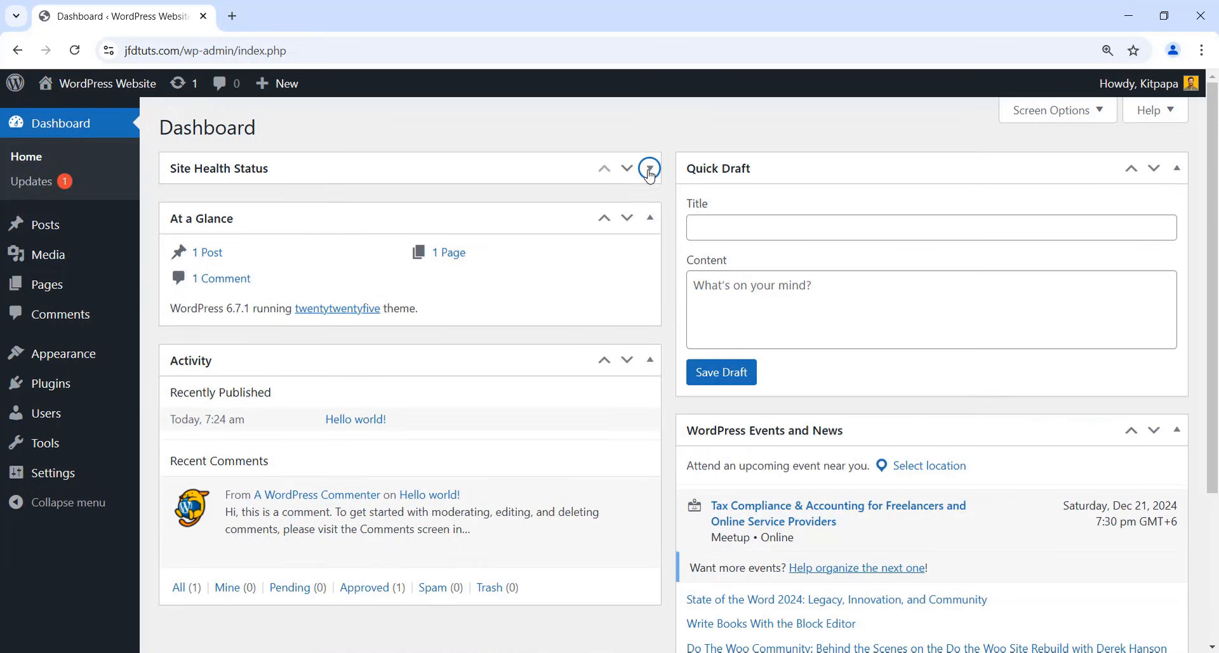
left_click(650, 217)
left_click(650, 267)
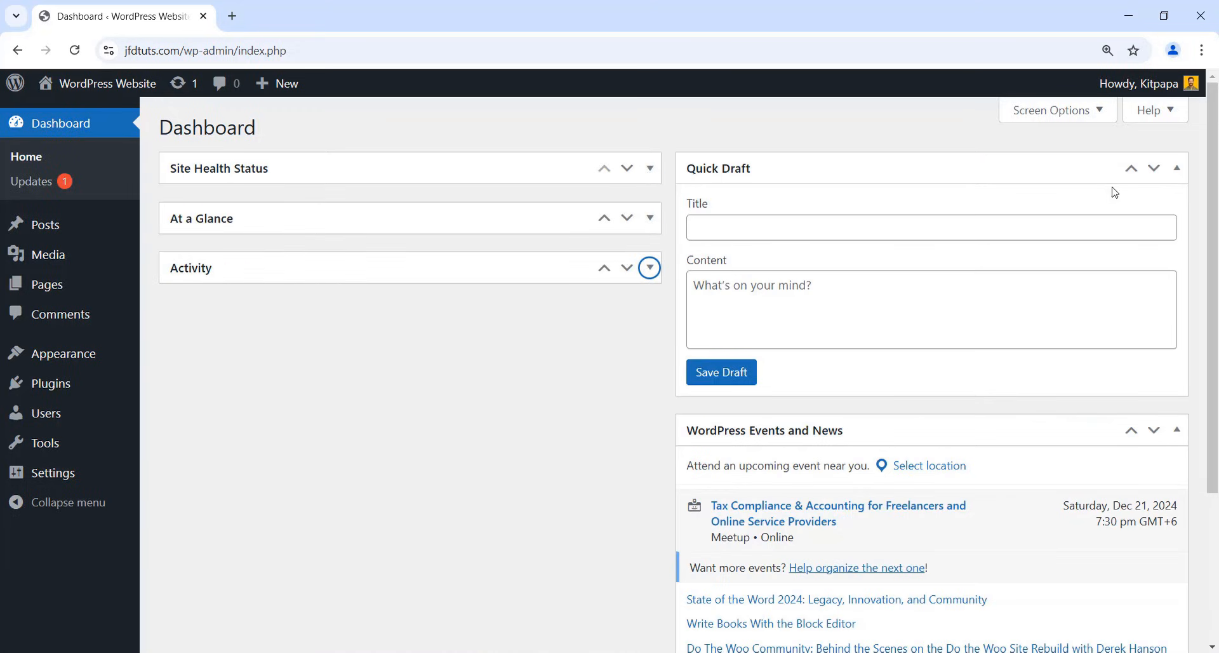
left_click(1177, 168)
left_click(1177, 168)
Hide the Site Health Status, At a Glance, Activity, Quick Draft, and WordPress Events and News boxes from the dashboard.
left_click(1076, 111)
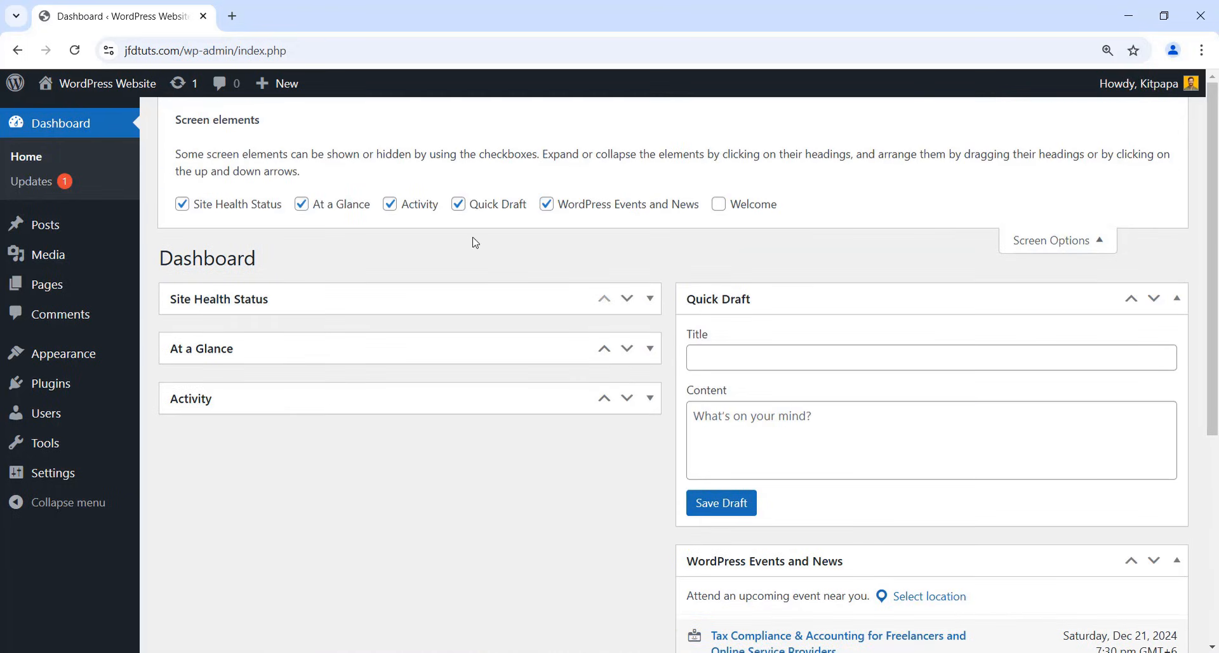
left_click(246, 206)
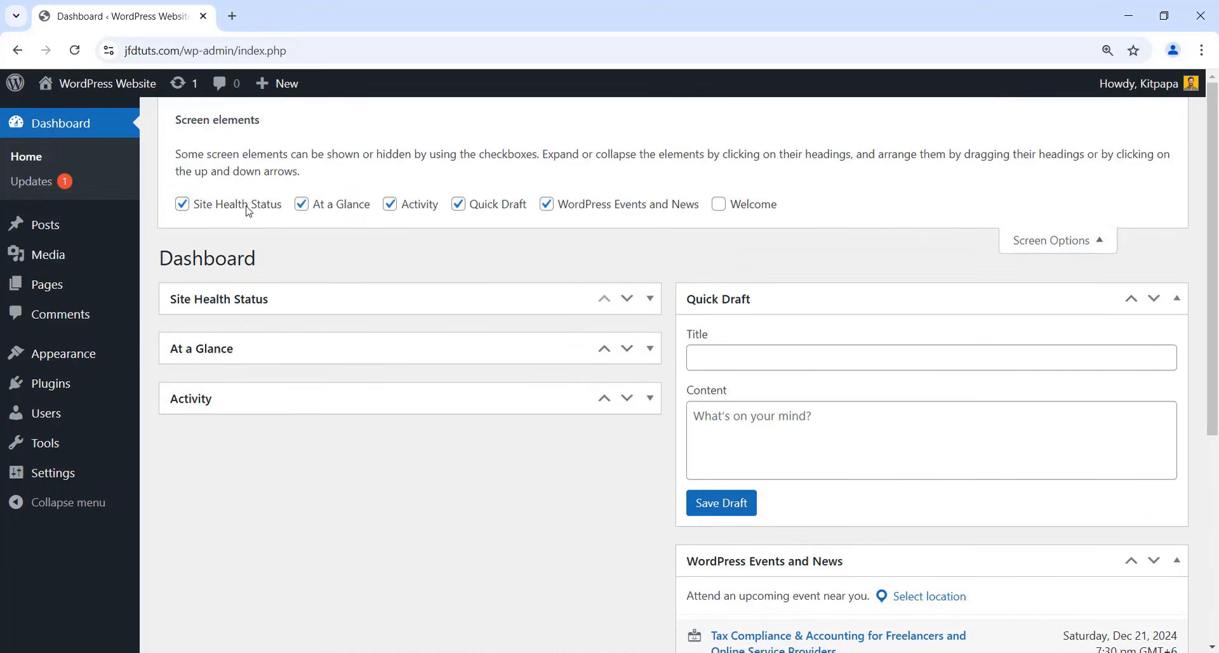
left_click(337, 213)
left_click(395, 213)
left_click(463, 213)
left_click(581, 213)
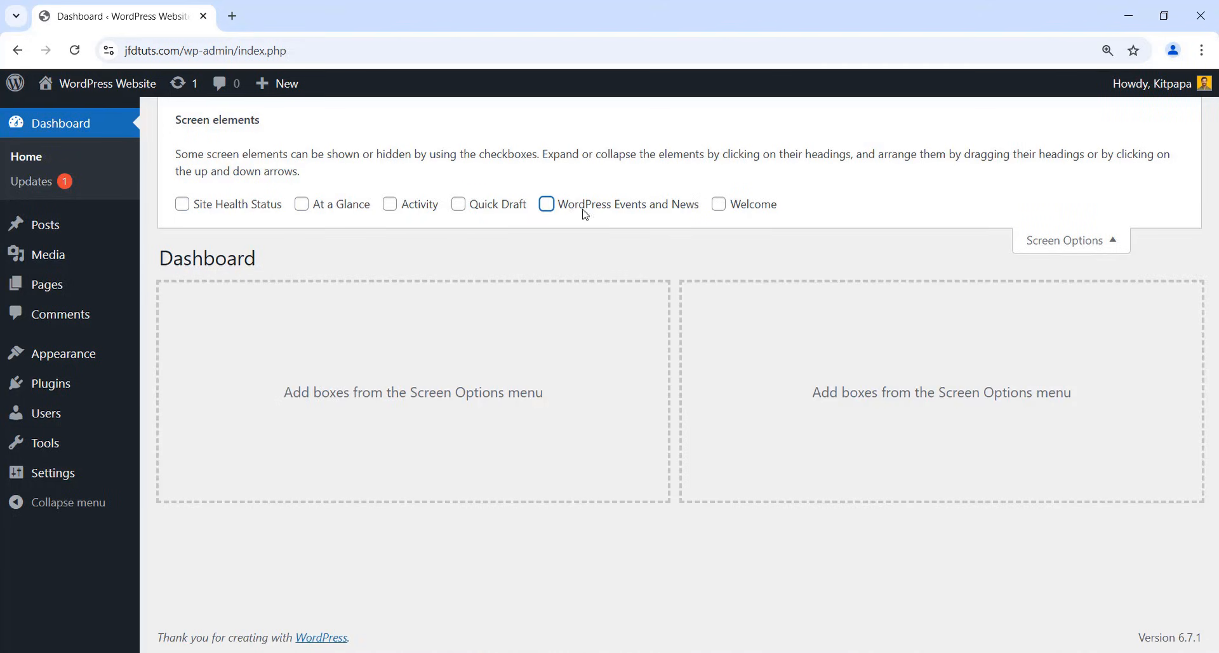
left_click(1052, 241)
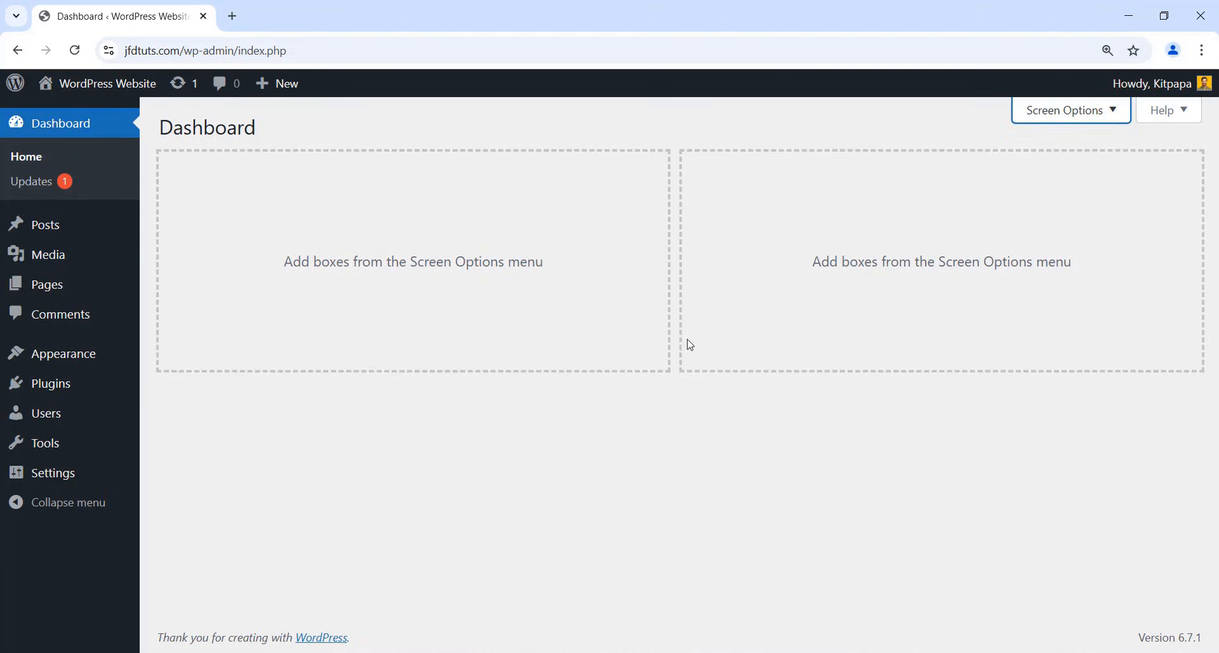
left_click(677, 395)
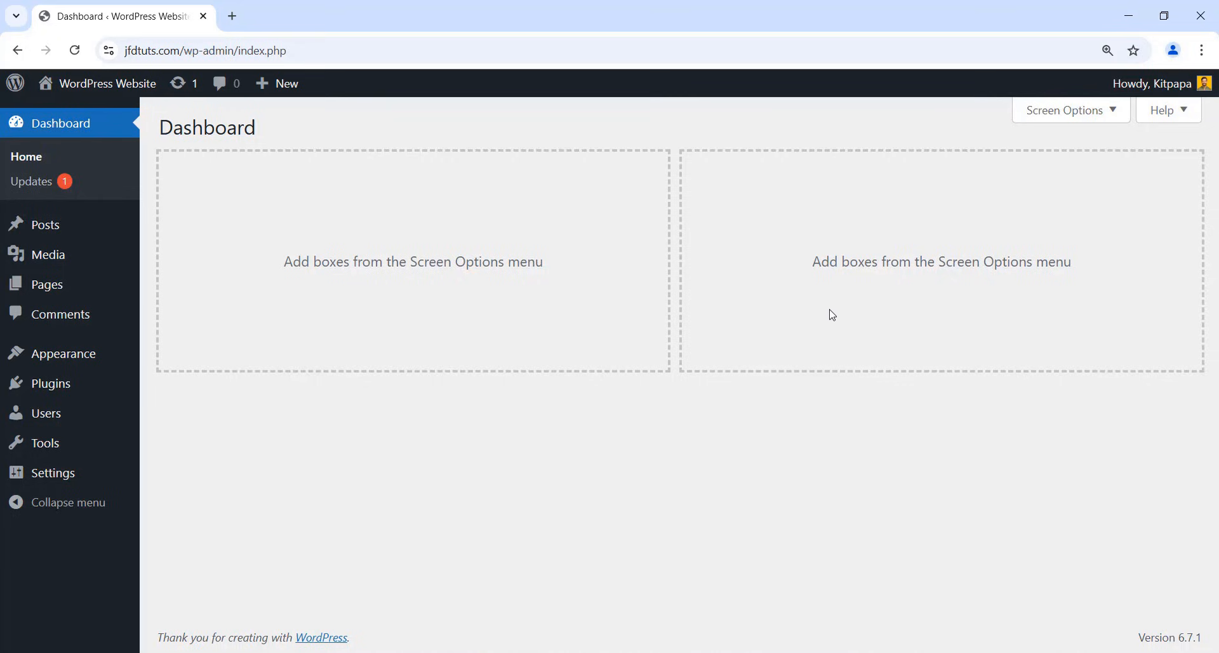
Bulk-deactivate the installed plugins Classic Editor, Classic Widgets and WP Reset.
left_click(54, 385)
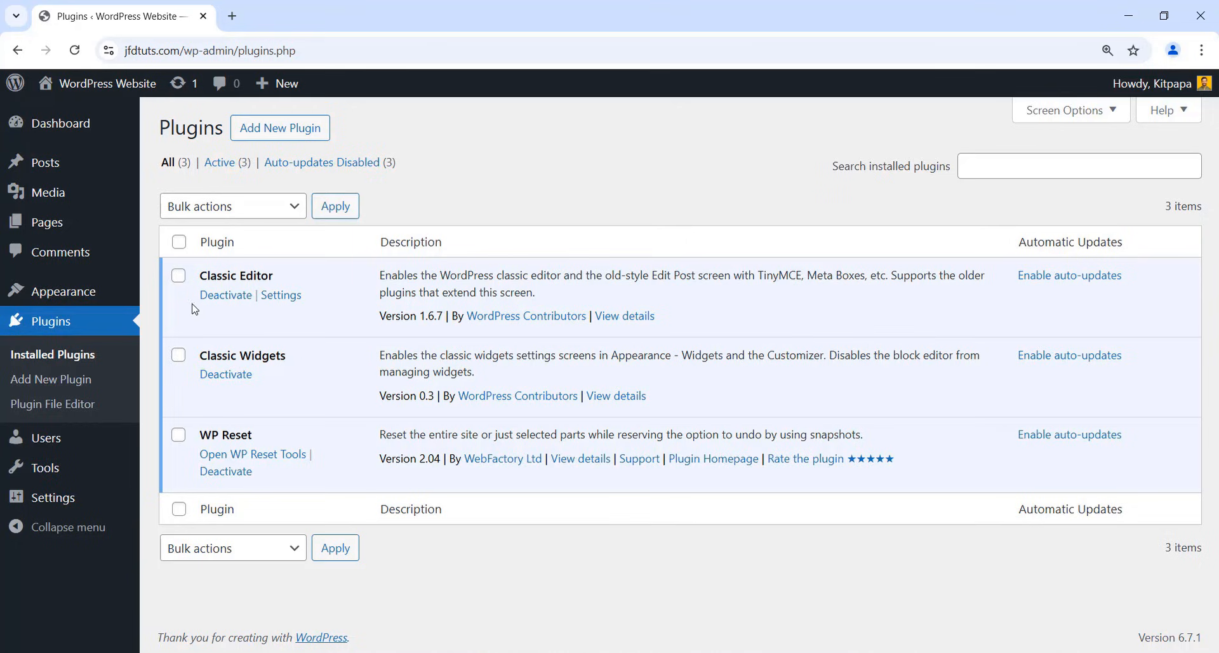
left_click(178, 275)
left_click(179, 355)
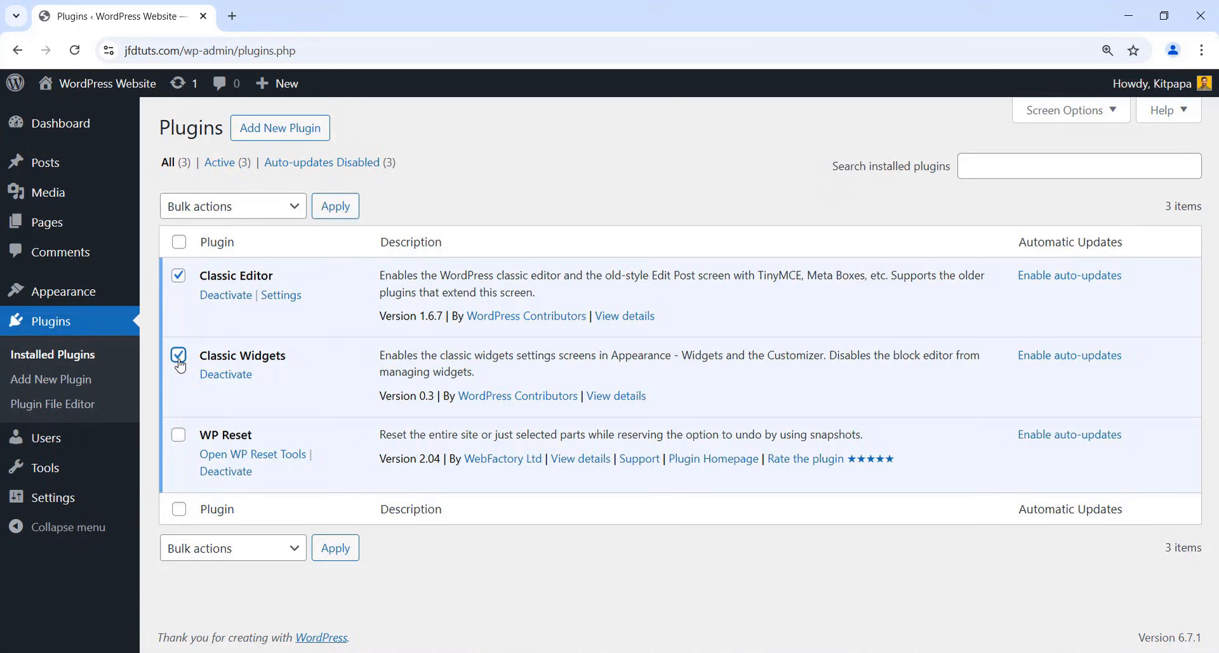
left_click(179, 436)
left_click(224, 216)
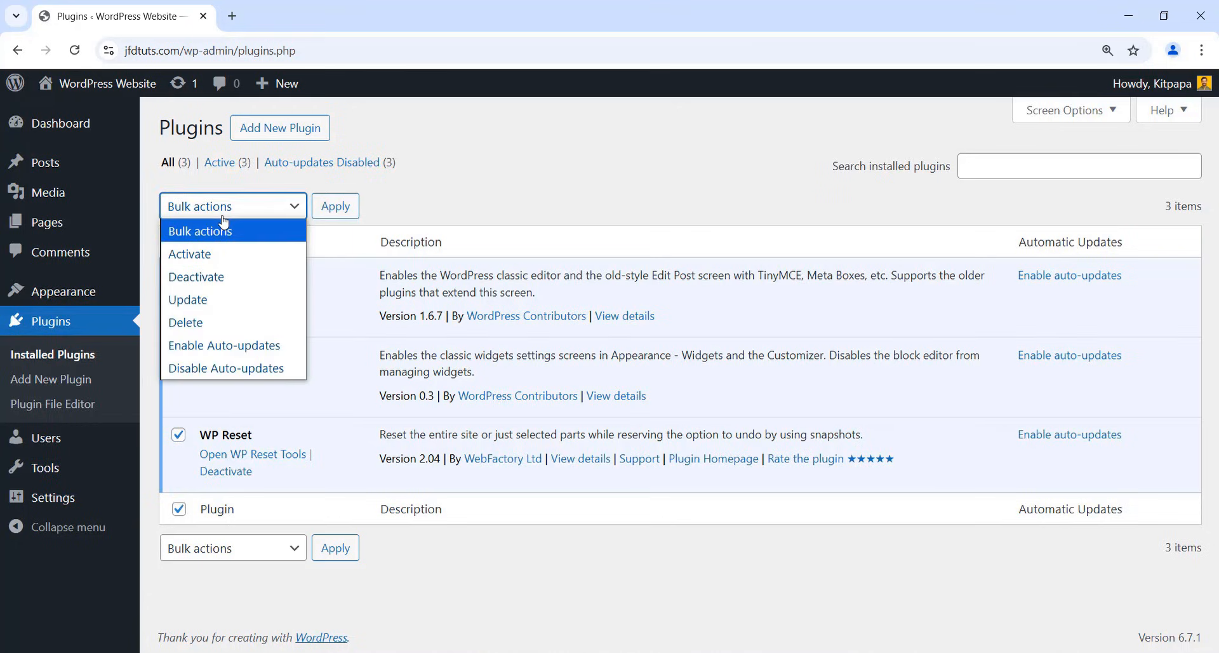
left_click(216, 276)
left_click(338, 211)
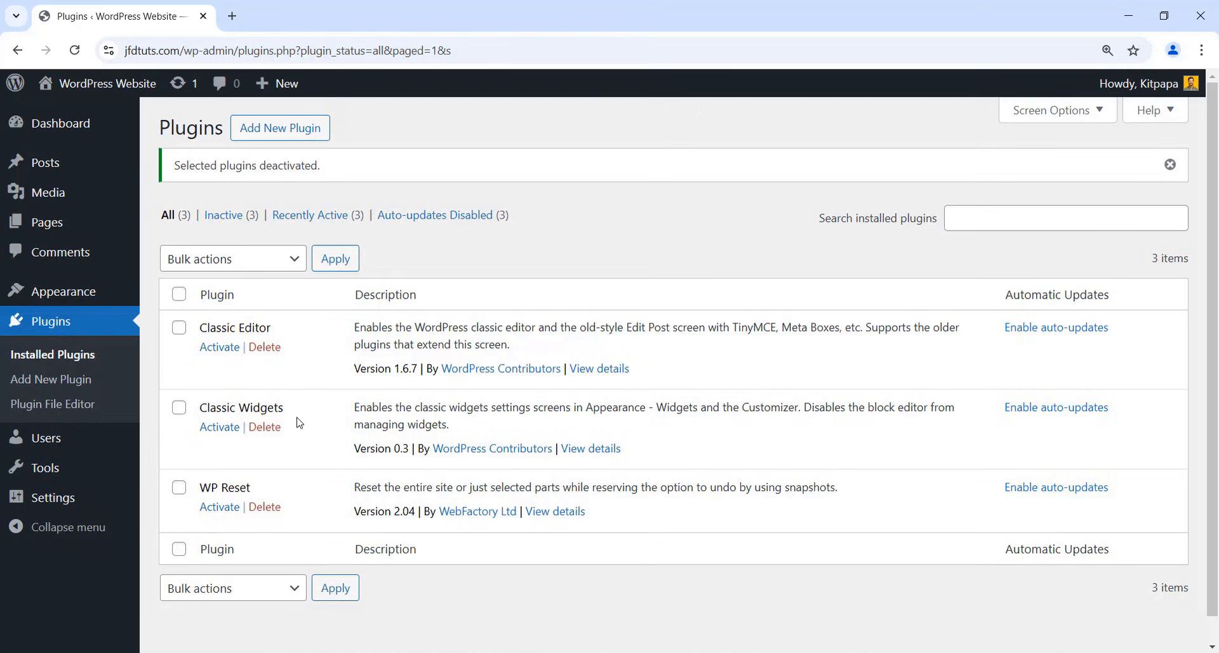
Bulk-delete the deactivated Classic Editor, Classic Widgets and WP Reset plugins together with their data.
left_click(179, 327)
left_click(179, 407)
left_click(179, 487)
left_click(220, 266)
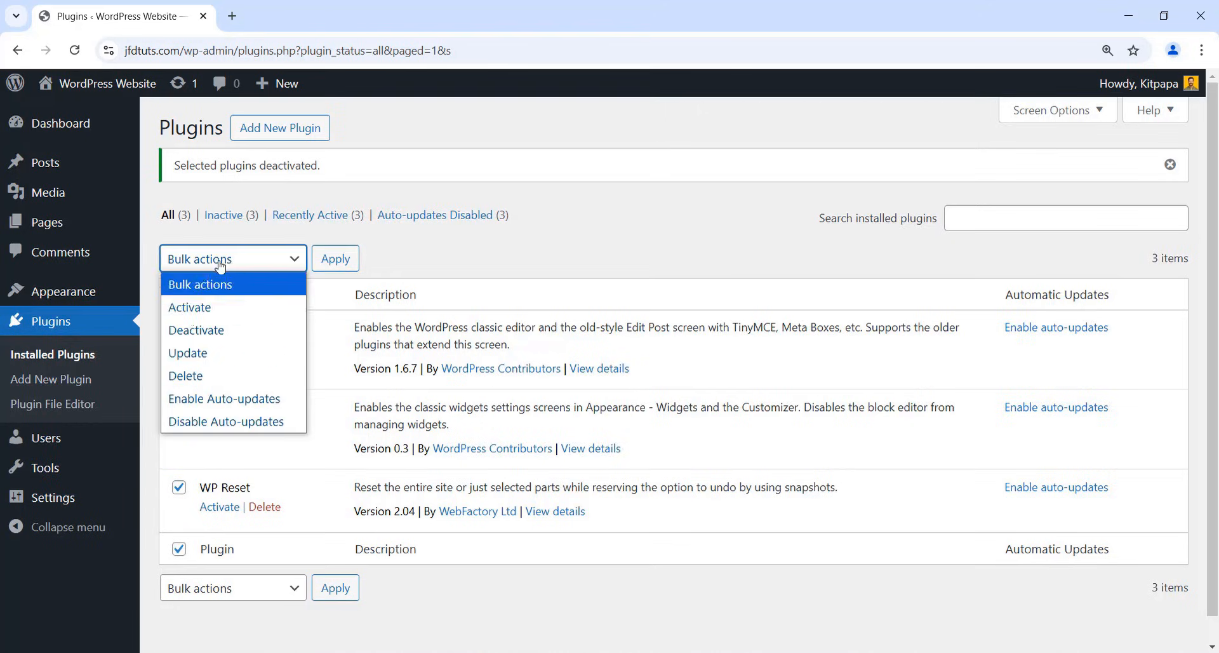
left_click(220, 376)
left_click(336, 260)
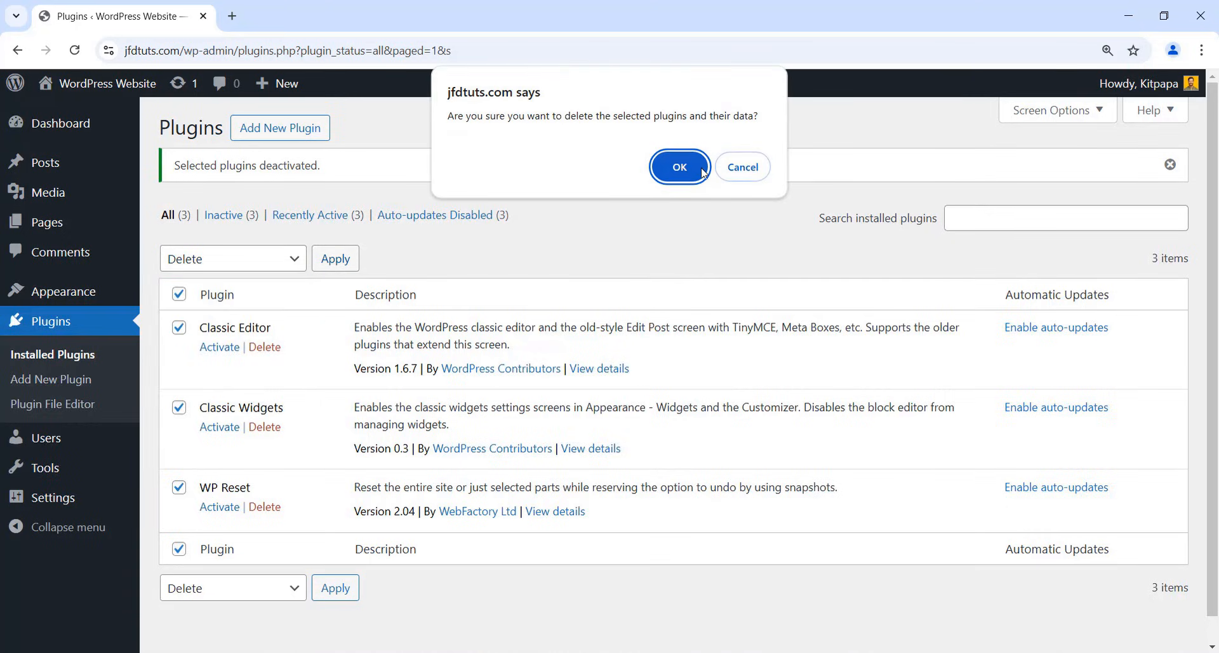
left_click(679, 167)
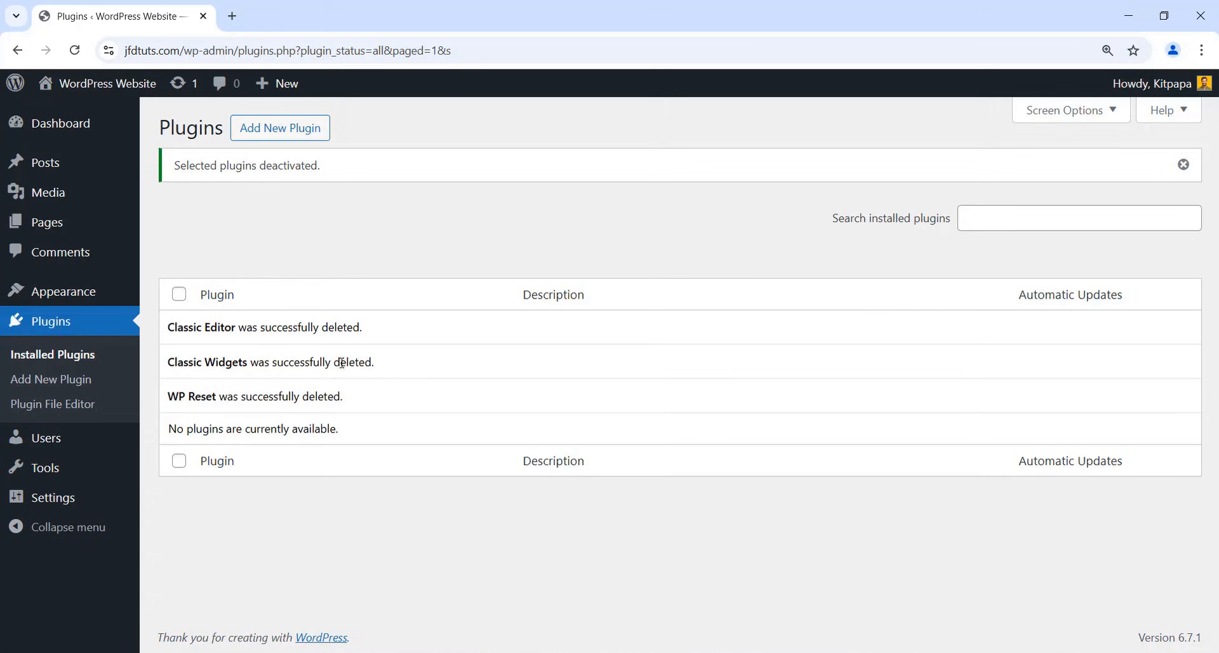
Open the own user profile and try out the different admin color schemes, ending with Default selected.
mouse_move(61, 440)
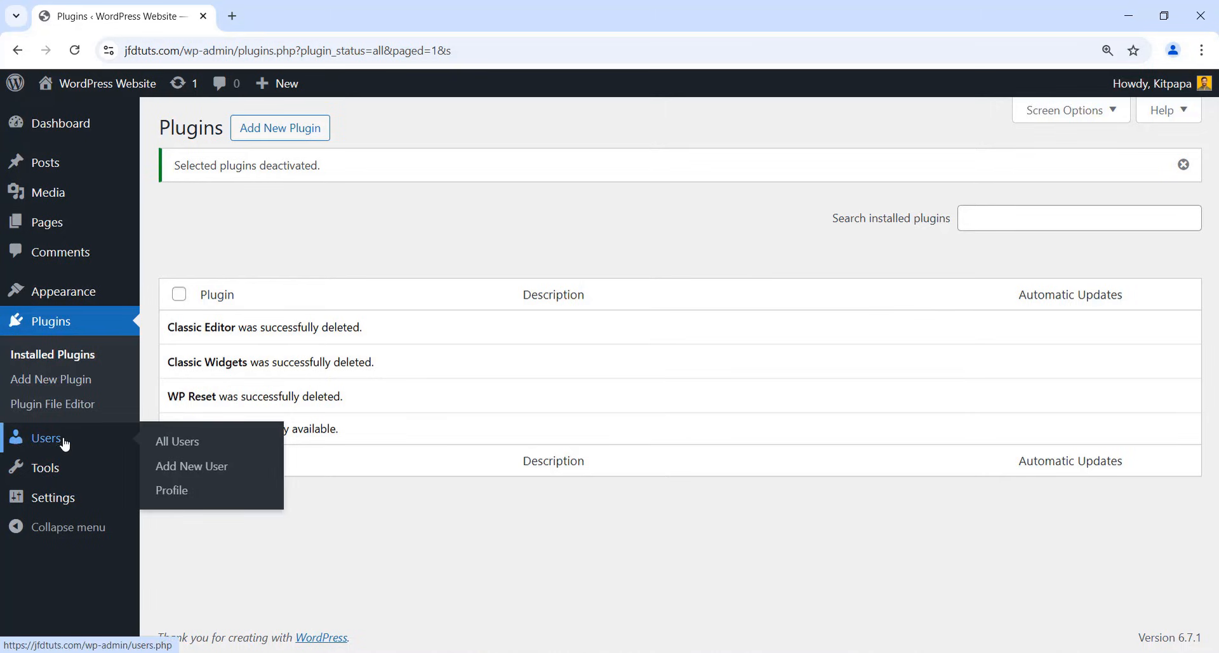
left_click(182, 496)
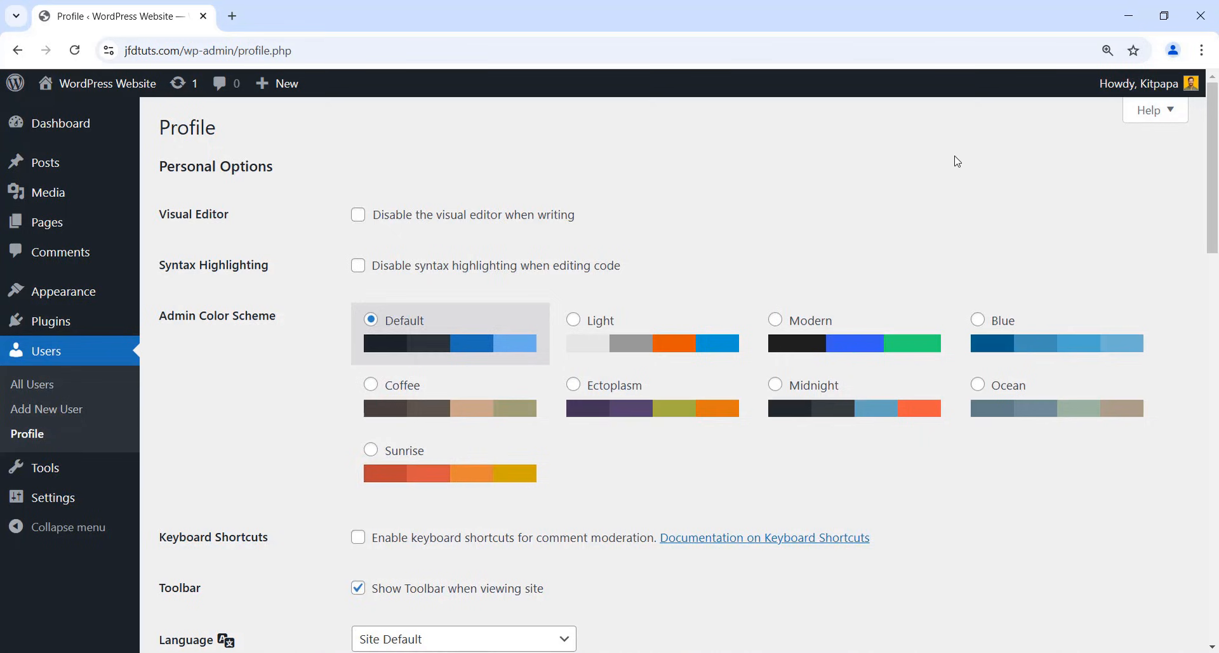
left_click(599, 340)
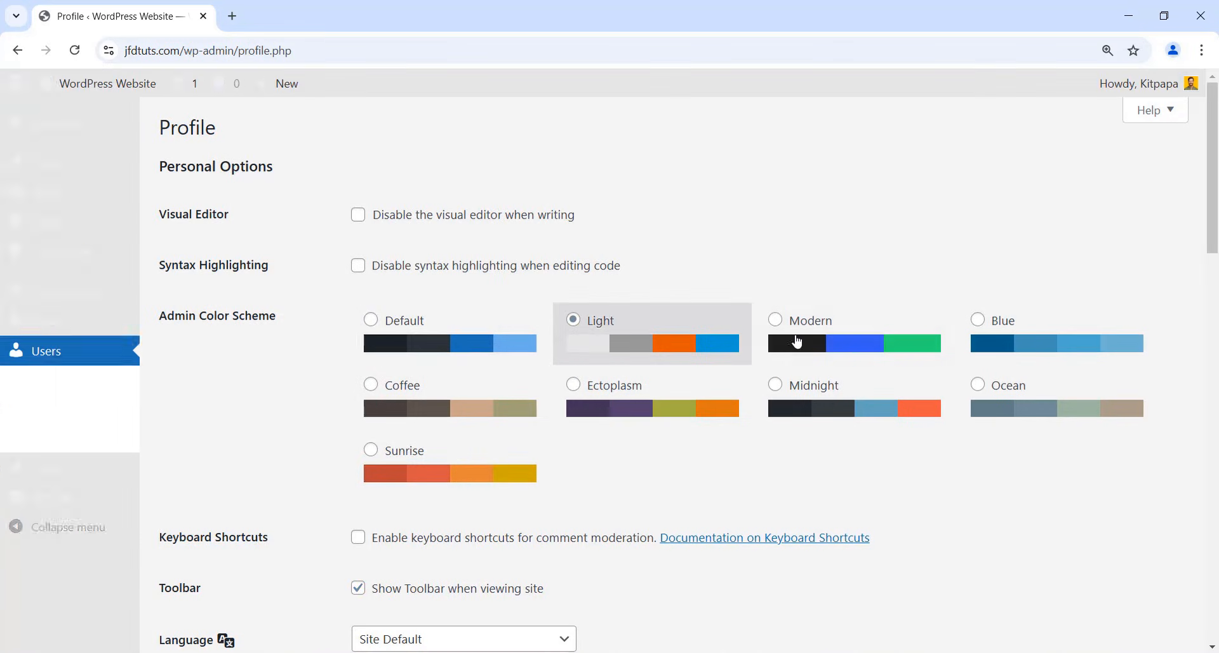
left_click(907, 339)
left_click(1009, 340)
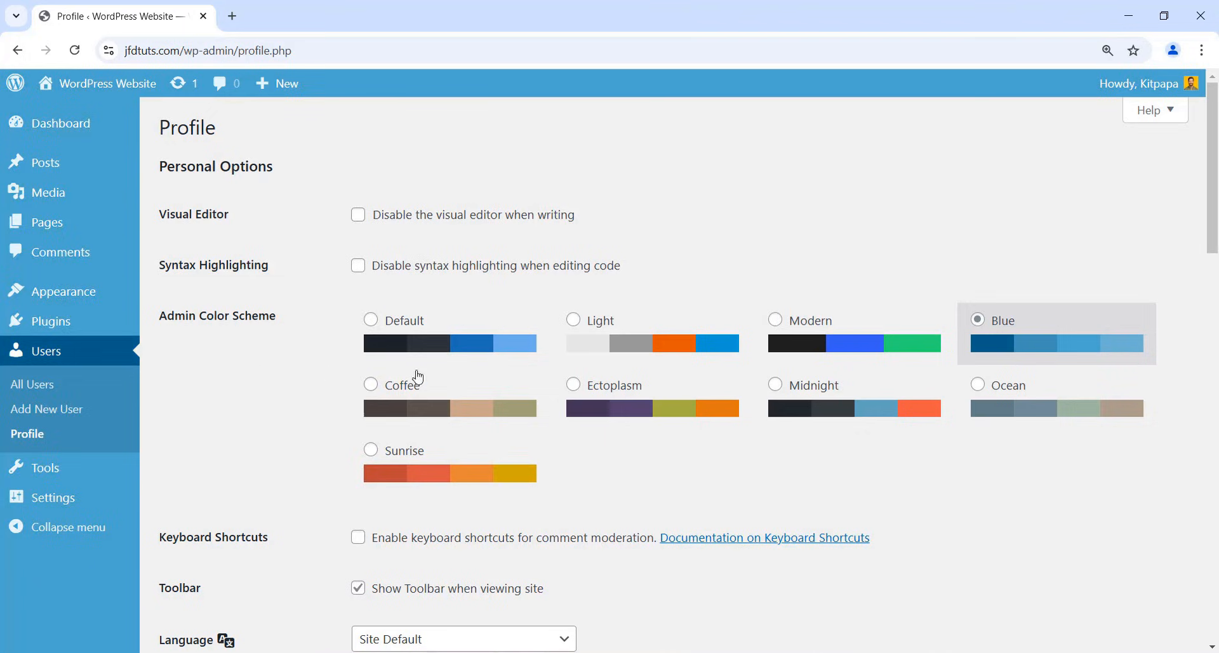
left_click(418, 388)
left_click(660, 408)
left_click(865, 402)
left_click(1028, 400)
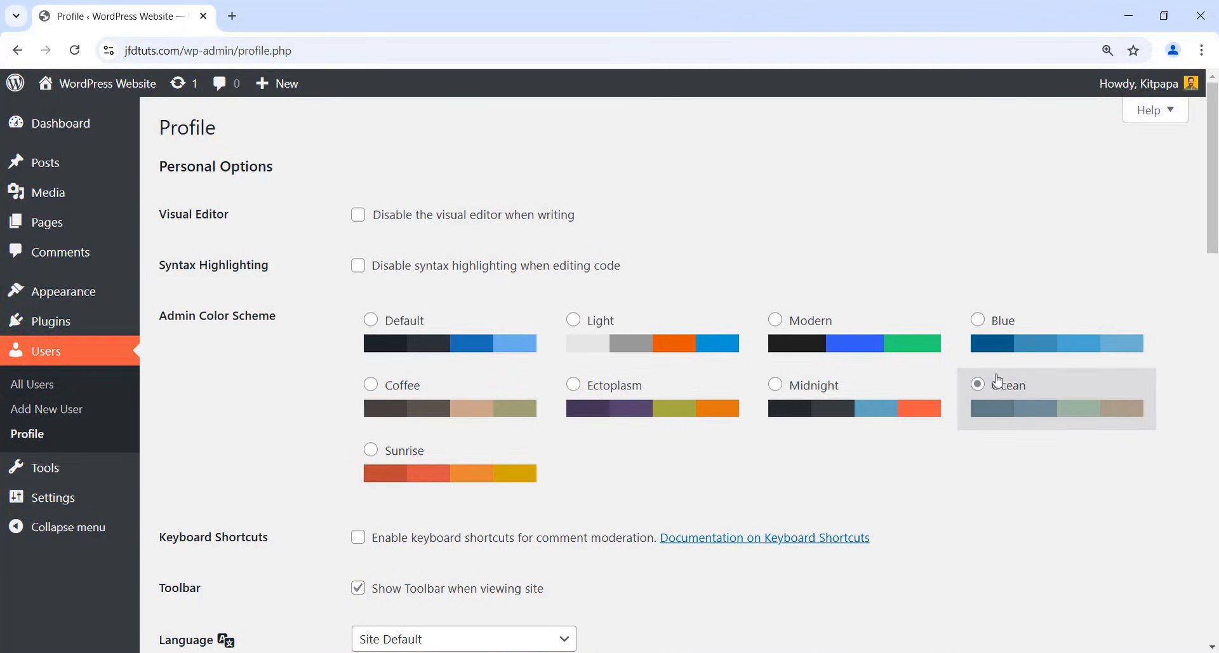
left_click(1016, 340)
left_click(895, 343)
left_click(729, 348)
left_click(493, 337)
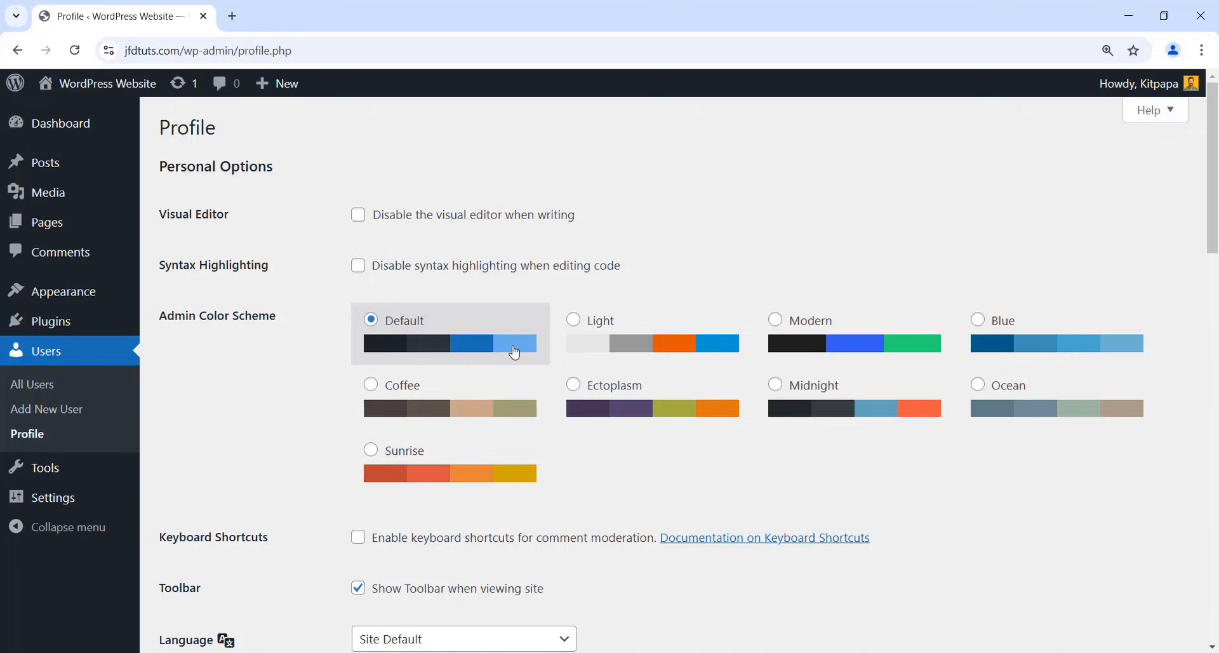
Browse the languages available for the profile and keep the language at Site Default.
scroll(514, 351, "down", 3)
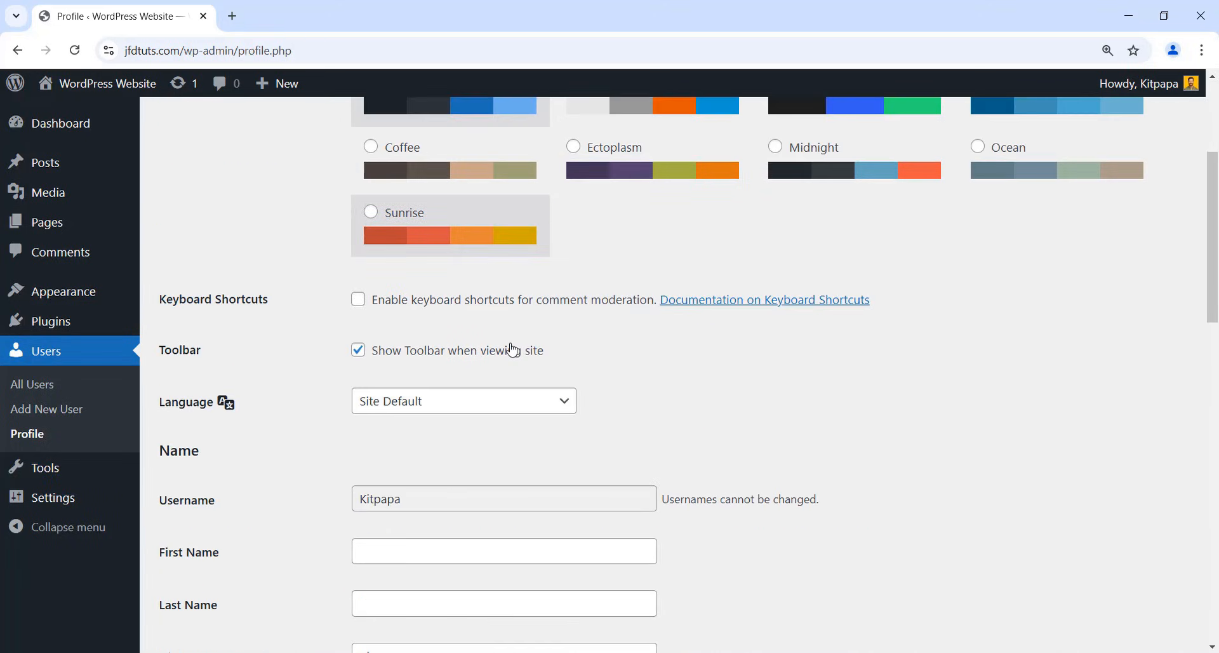
left_click(444, 409)
scroll(457, 286, "down", 5)
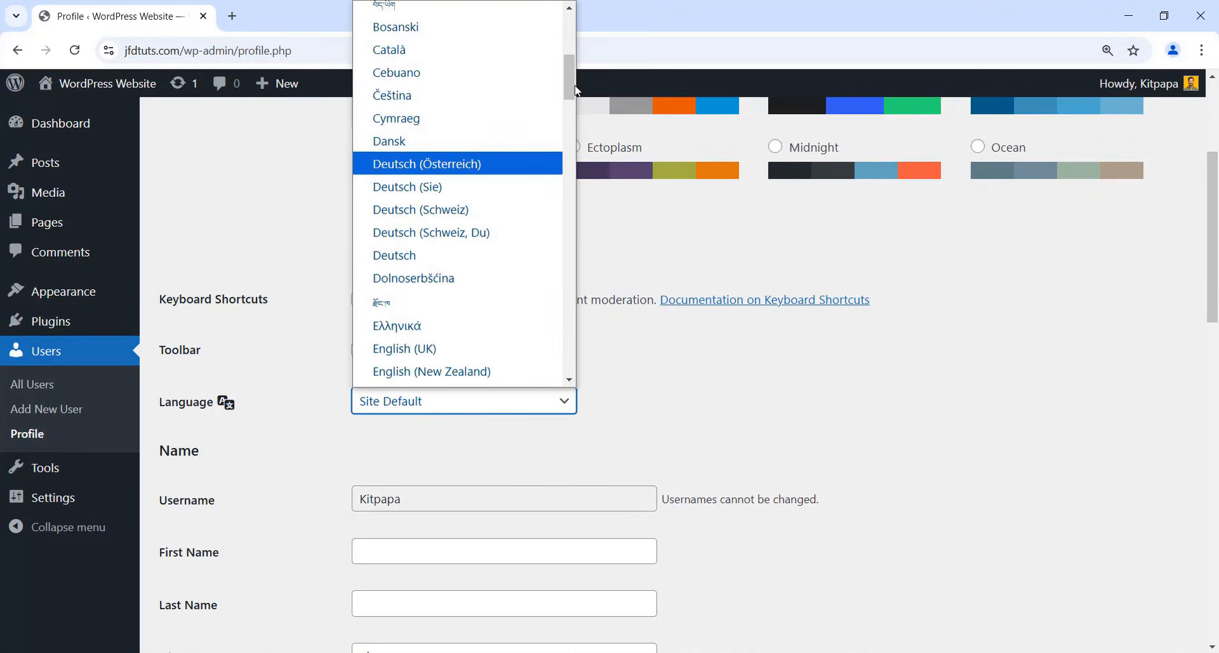
left_click_drag(569, 95, 486, 113)
scroll(486, 113, "up", 4)
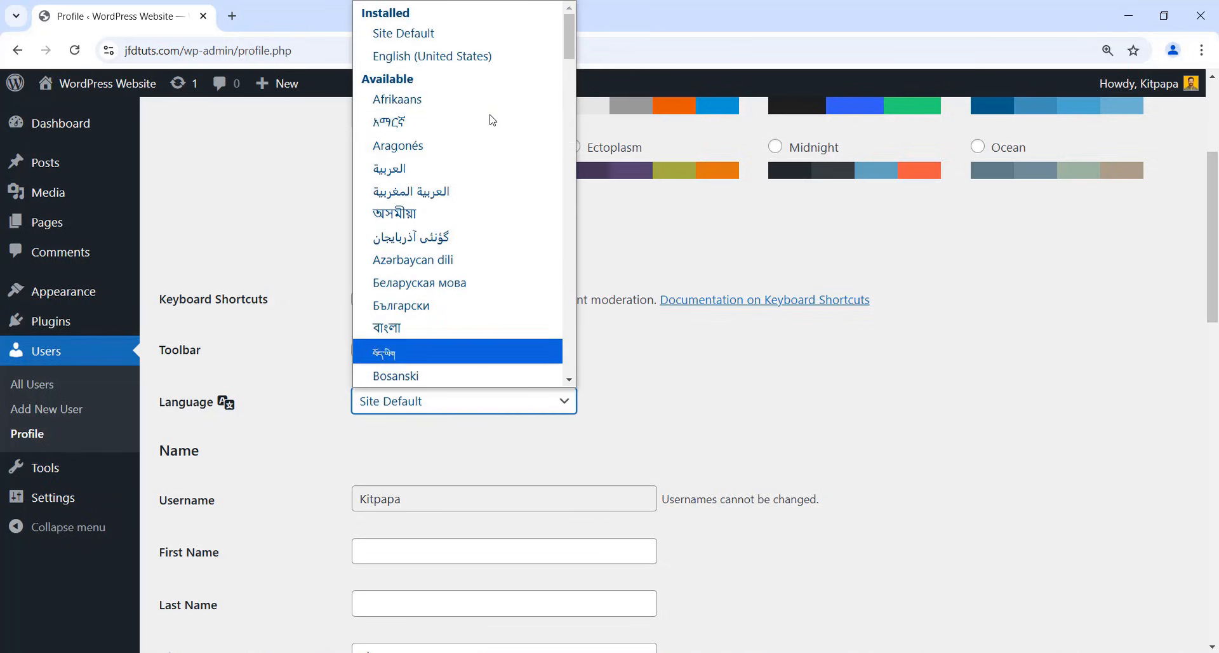
left_click(426, 41)
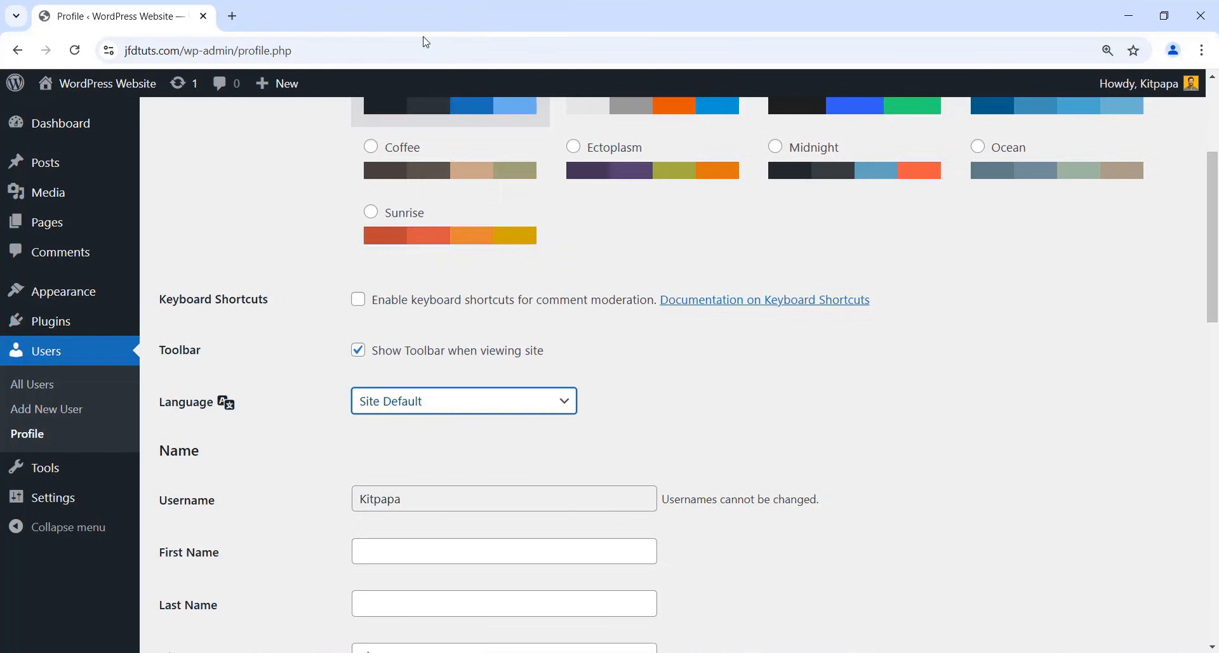
left_click(756, 413)
Fill in the user's first name and last name, and replace the nickname with the first name.
scroll(753, 411, "down", 3)
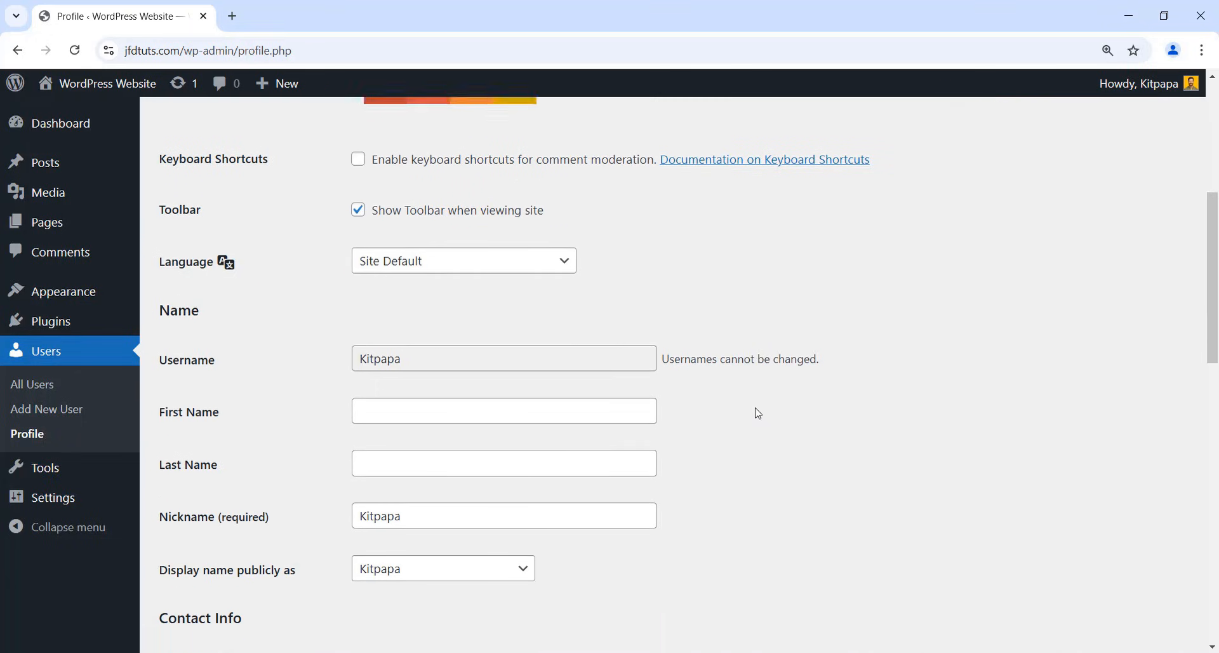
left_click(400, 392)
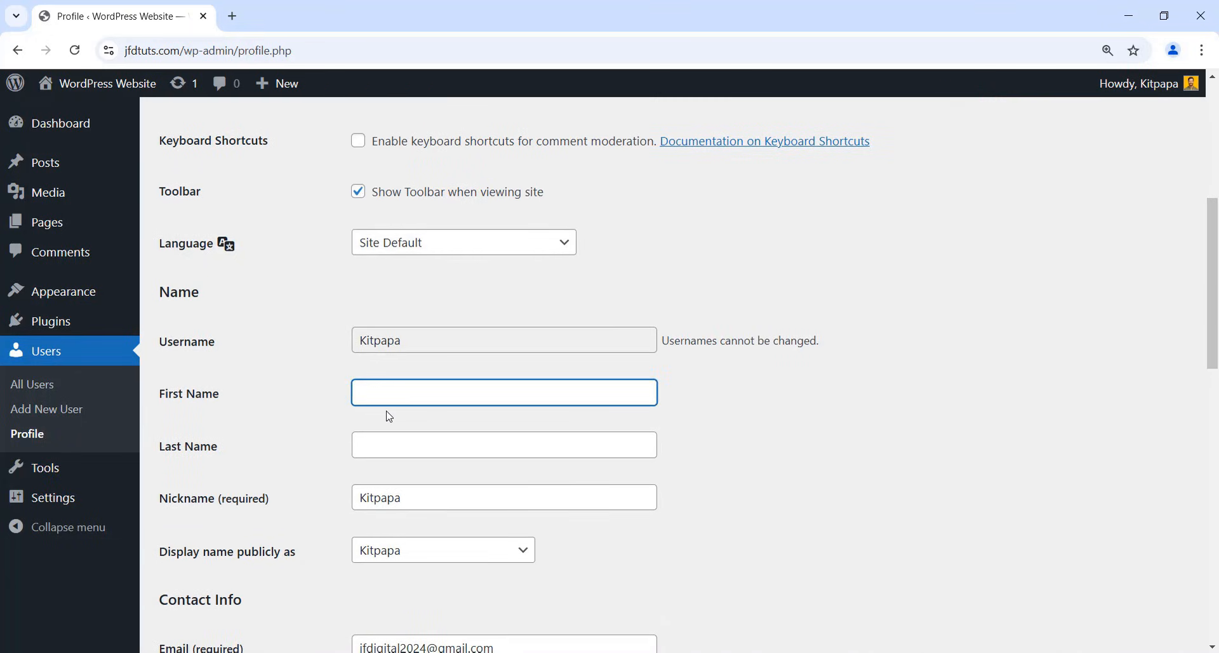
type("Taimur")
left_click(397, 440)
type("Nishat")
left_click_drag(406, 497, 377, 484)
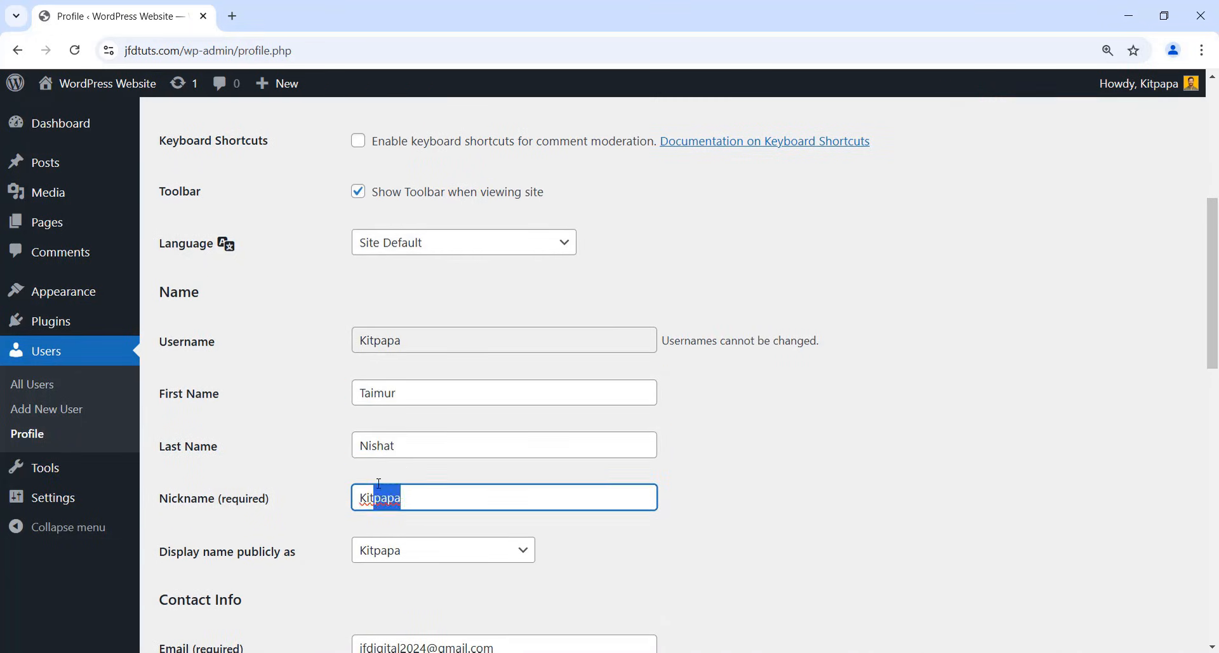
left_click(417, 471)
left_click(419, 492)
key("ctrl+a")
type("Taimur")
left_click(320, 486)
Set the publicly displayed name to the user's first name followed by the last name.
scroll(277, 462, "down", 3)
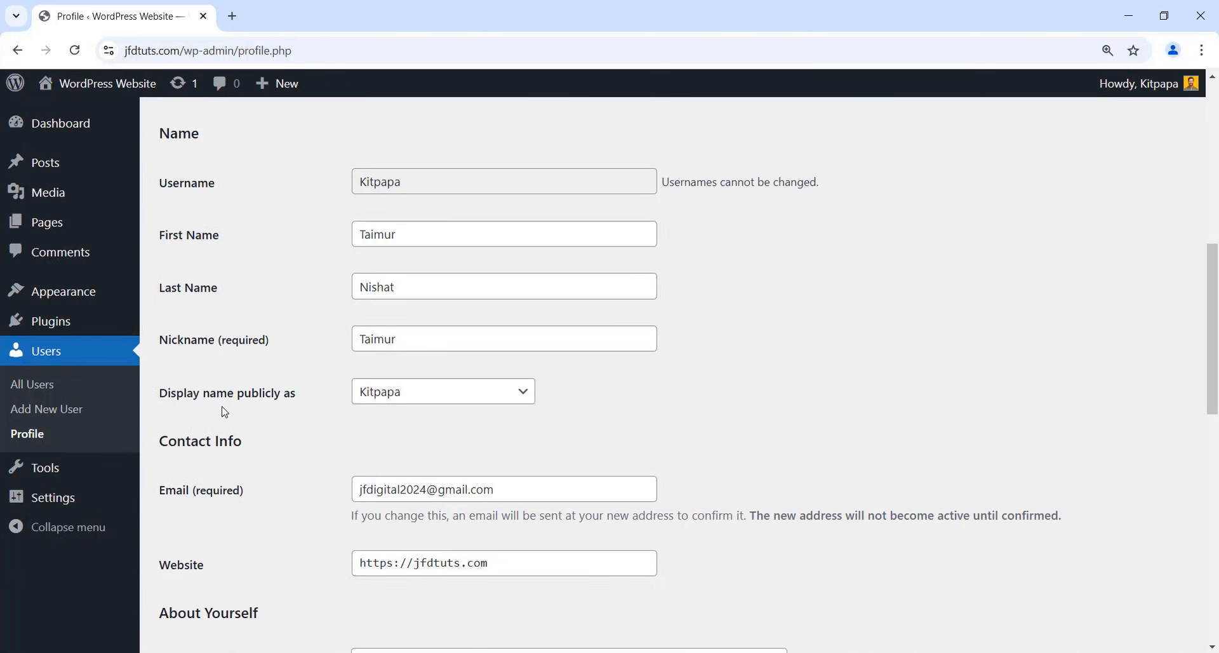
left_click(395, 402)
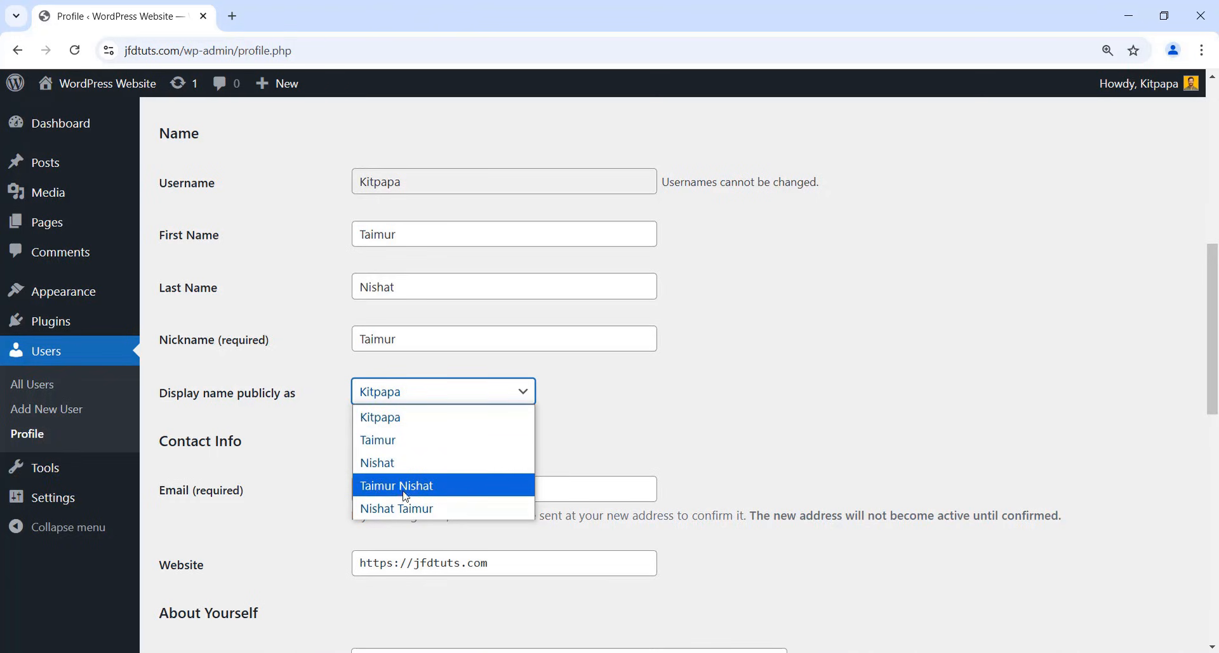
left_click(459, 491)
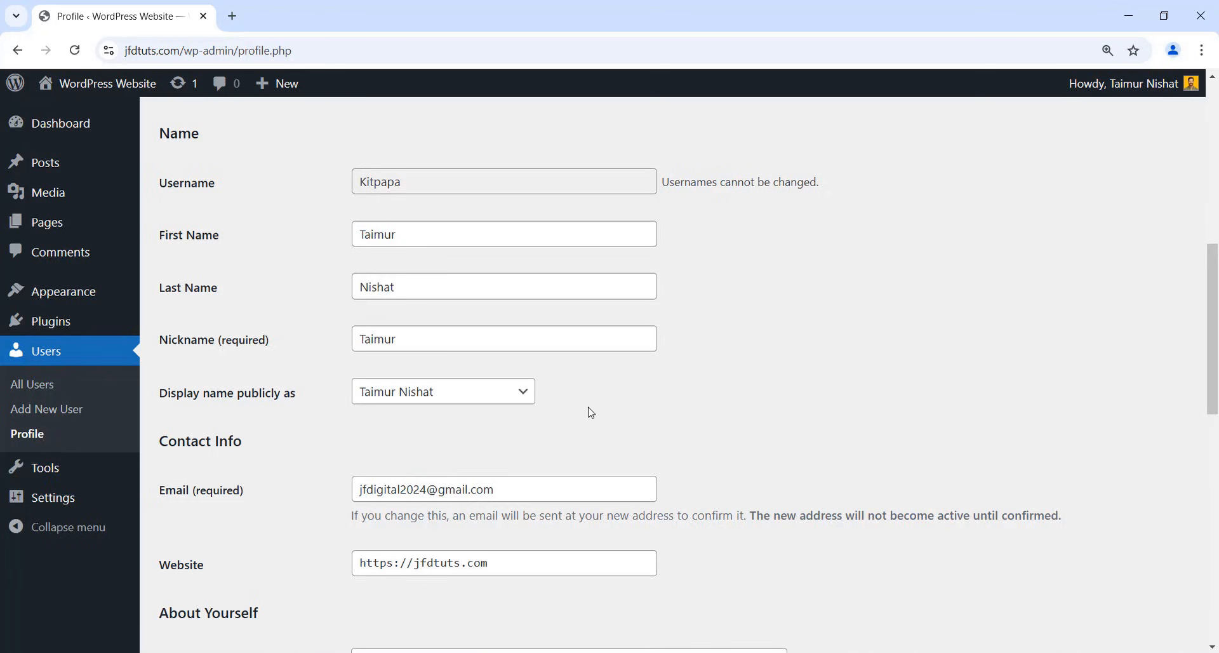
left_click(470, 395)
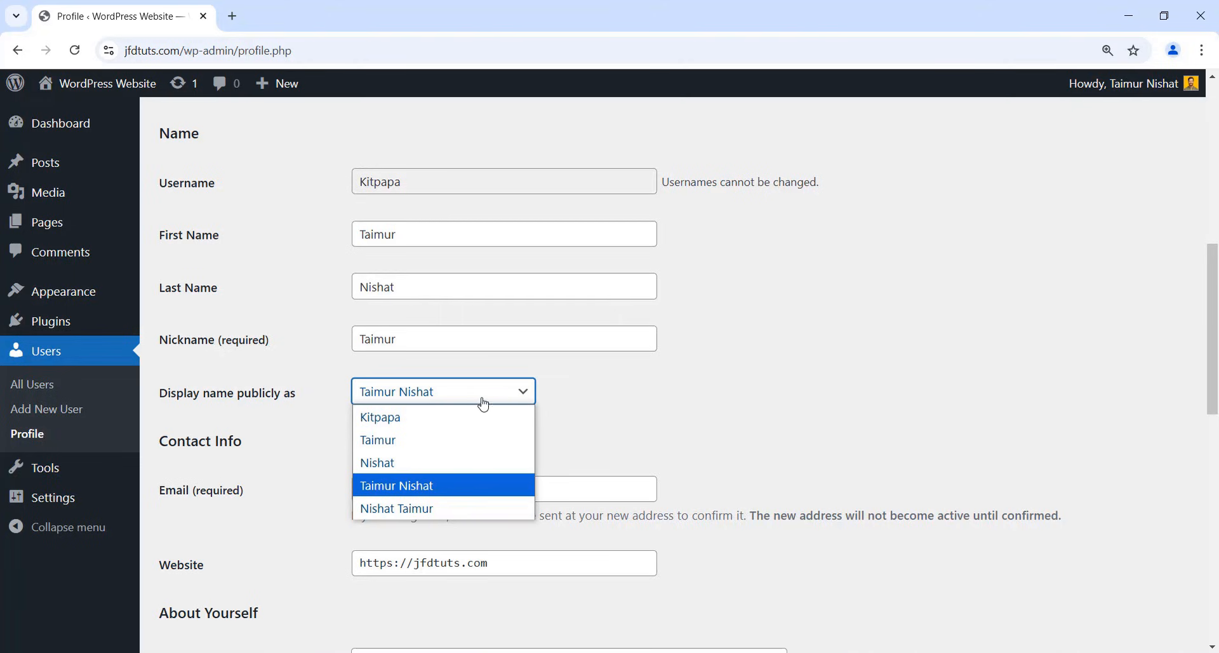
left_click(440, 485)
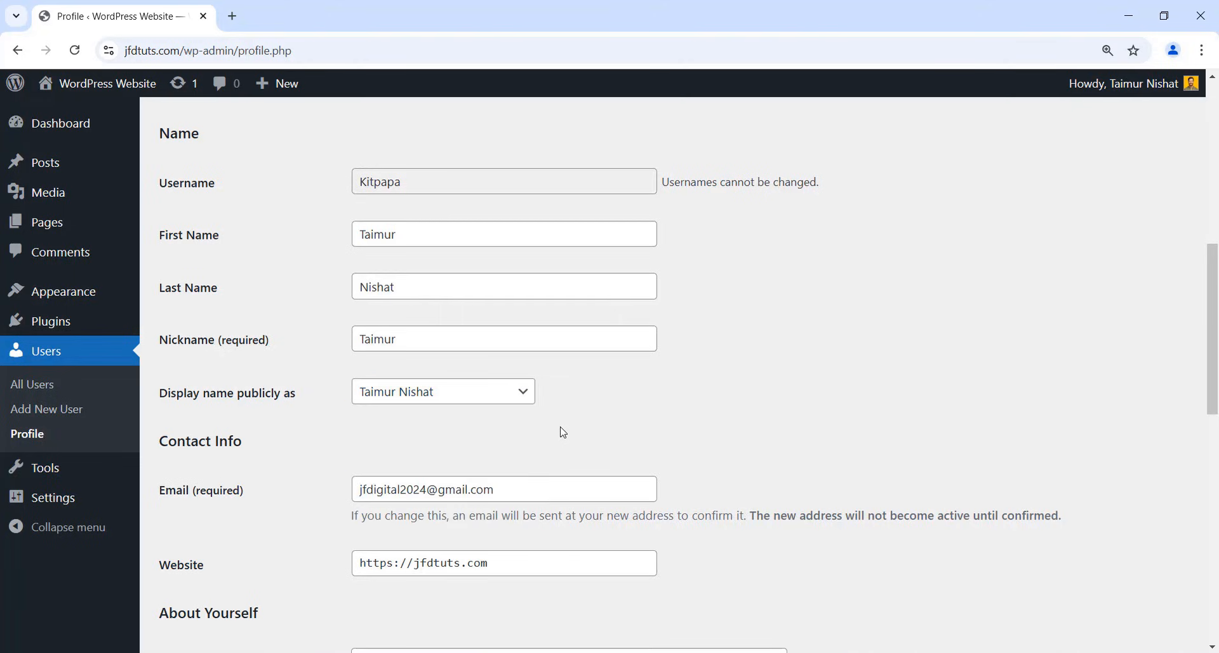
Review the email and website entries in the profile's contact info.
scroll(563, 433, "down", 3)
left_click_drag(522, 331, 357, 345)
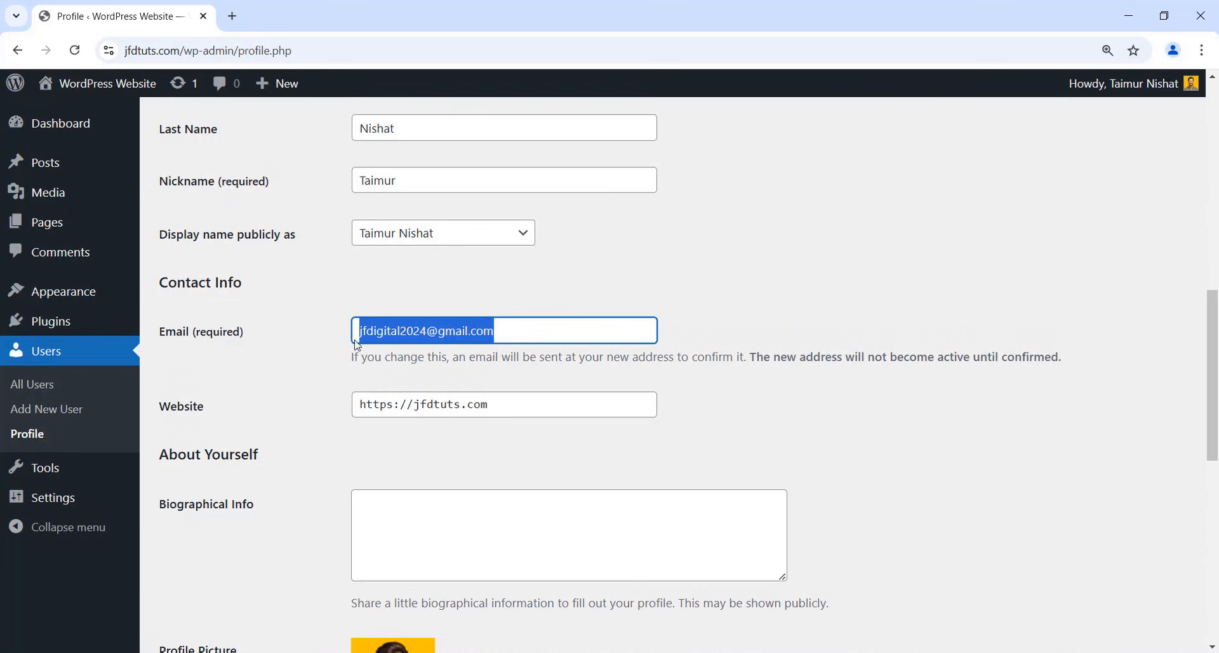
left_click_drag(515, 398, 305, 404)
left_click(306, 404)
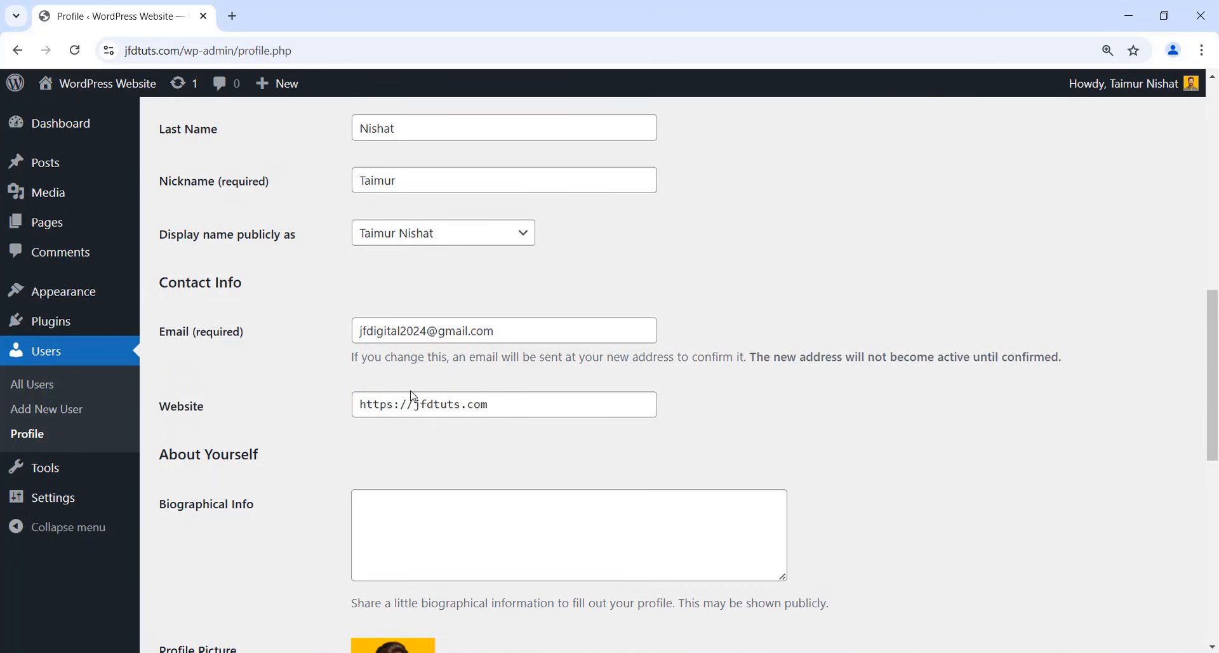
Replace the generated password with a new account password entered hidden, and update the profile.
scroll(412, 395, "down", 6)
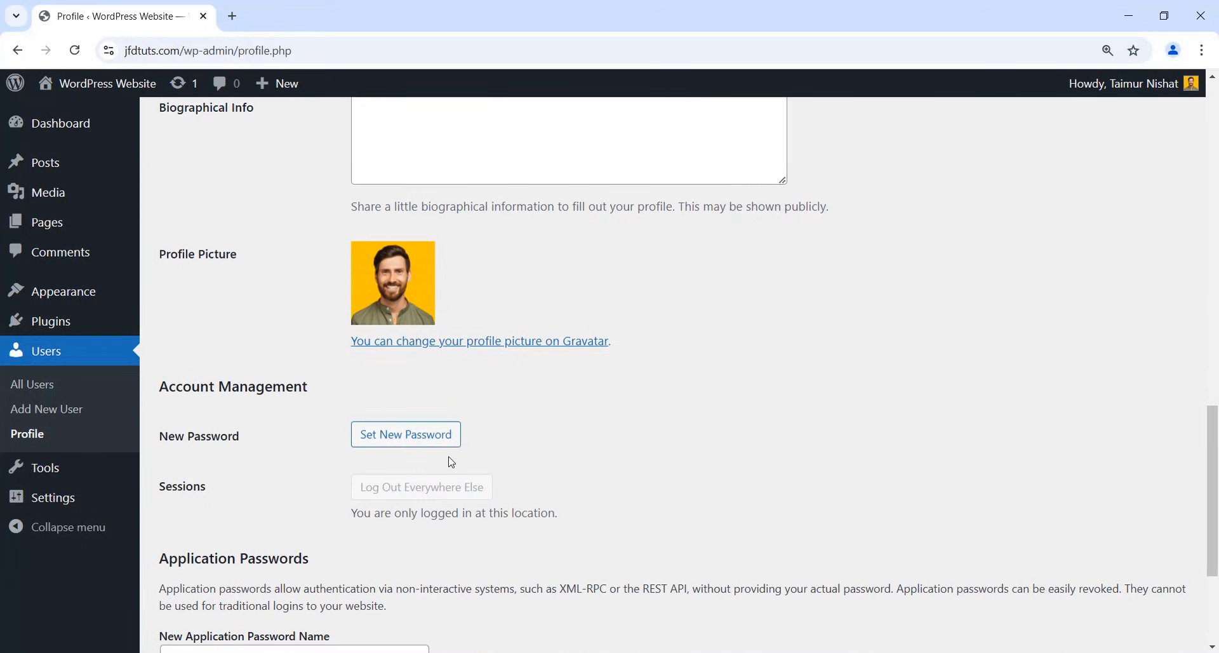
left_click(414, 445)
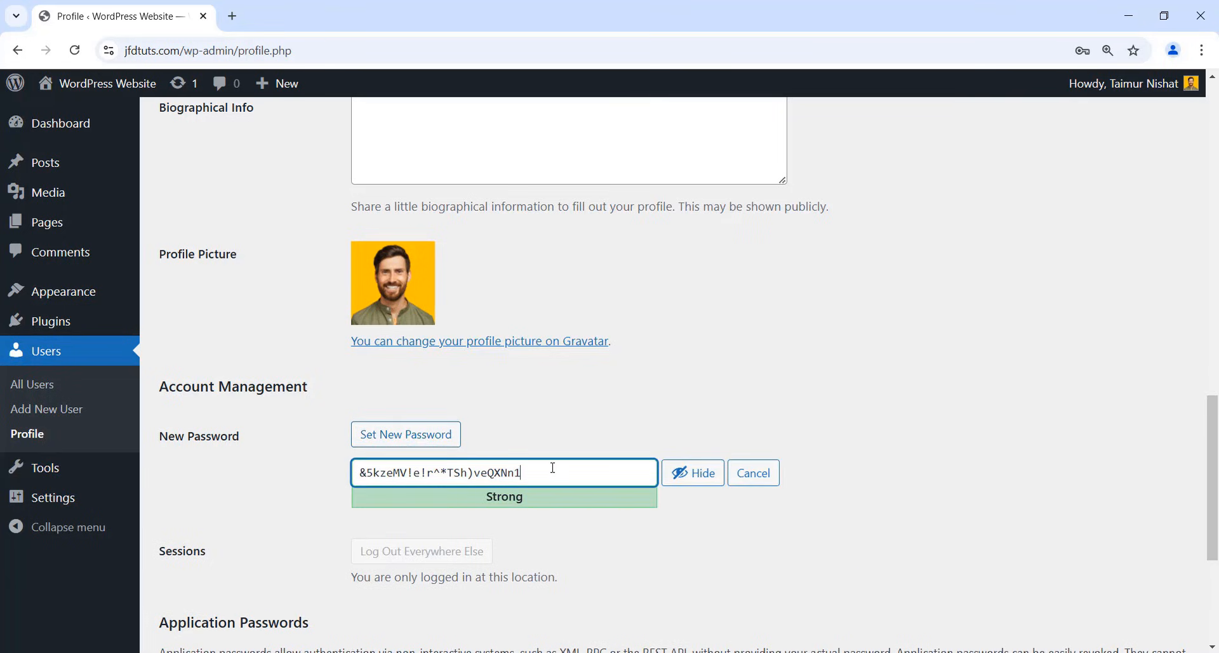
left_click_drag(542, 470, 300, 455)
key("BackSpace")
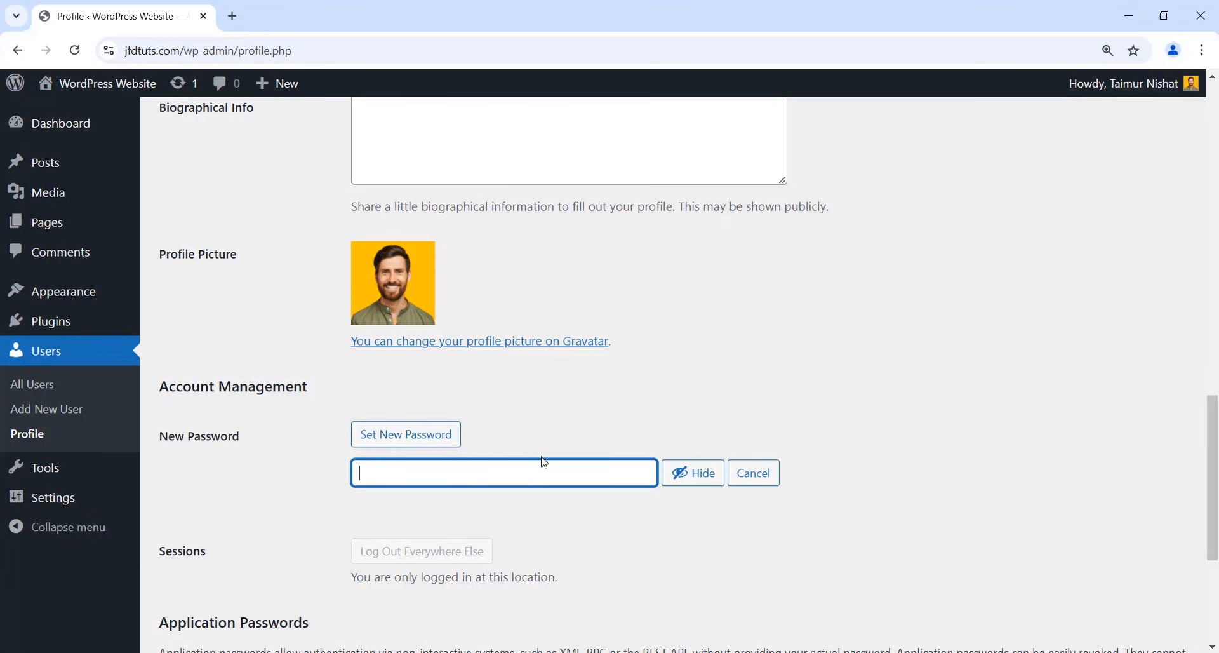
left_click(687, 478)
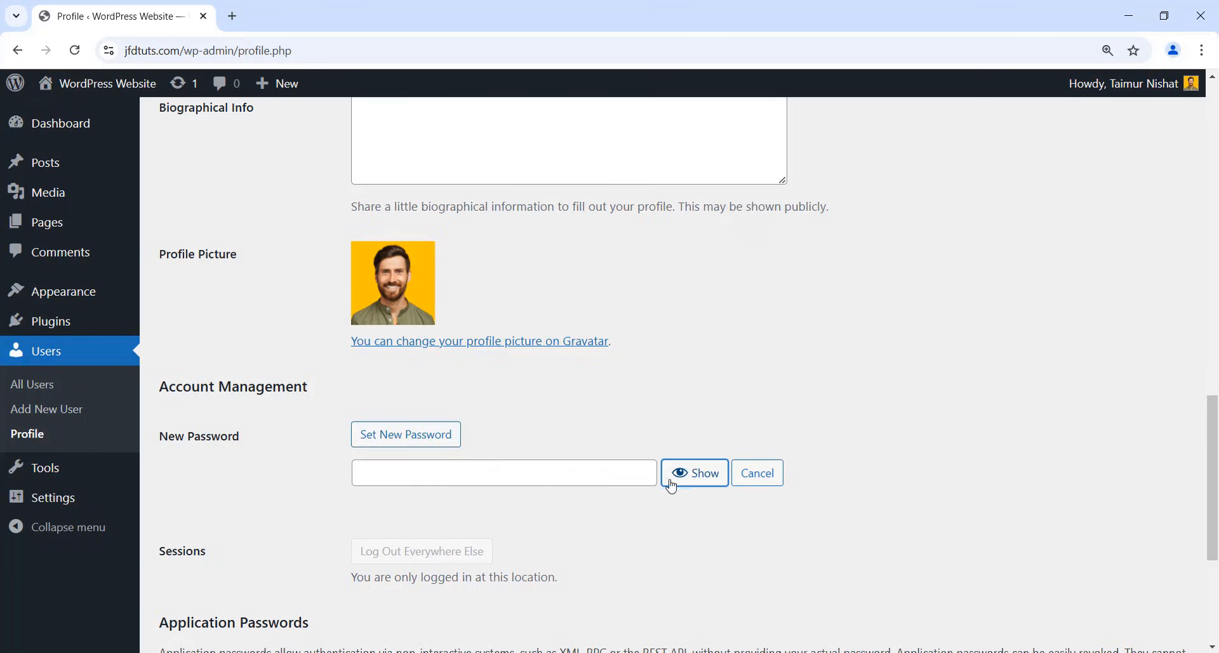
left_click(561, 486)
type("••••••")
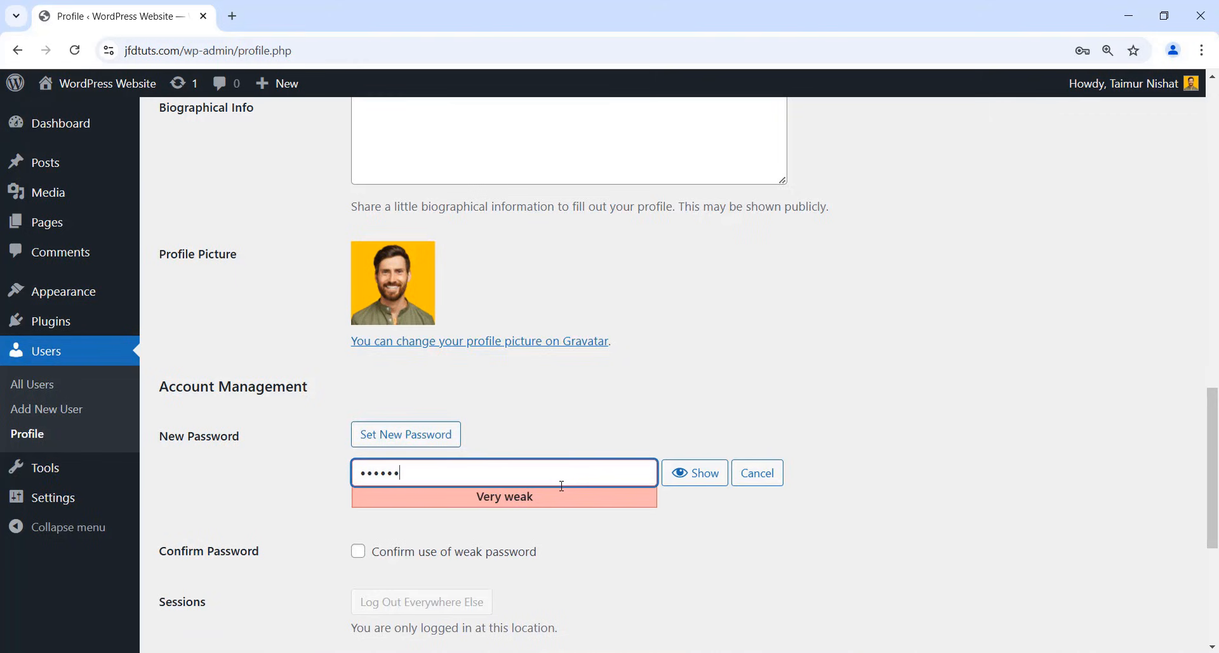
type("•••")
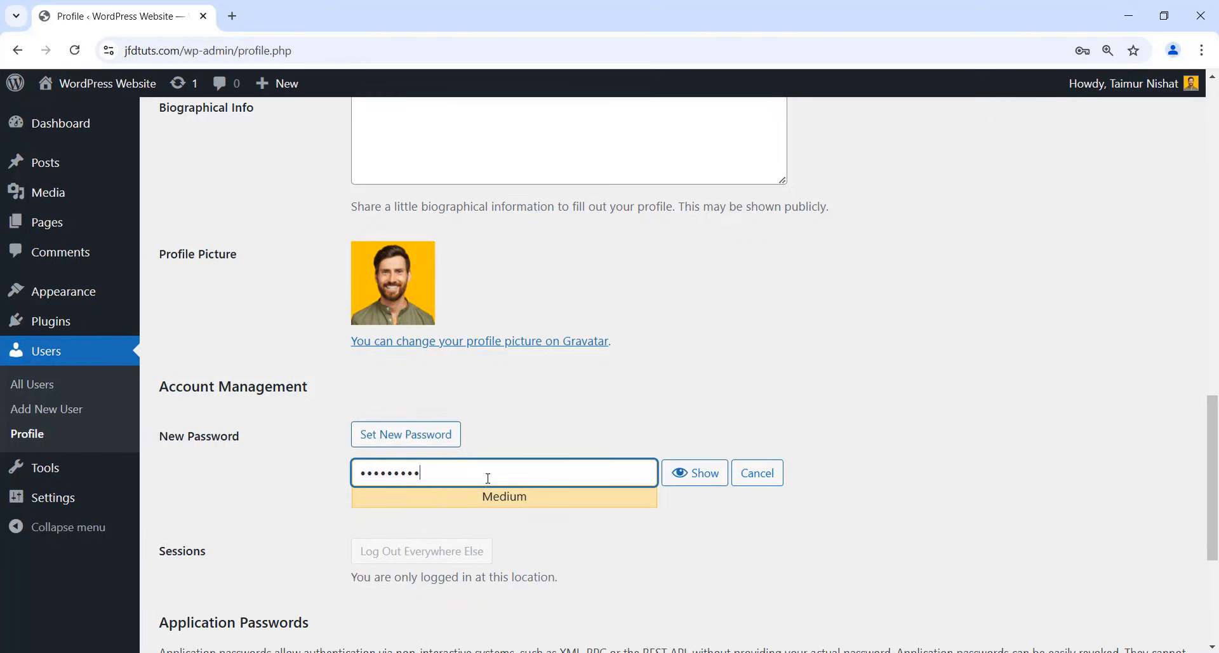
left_click(585, 524)
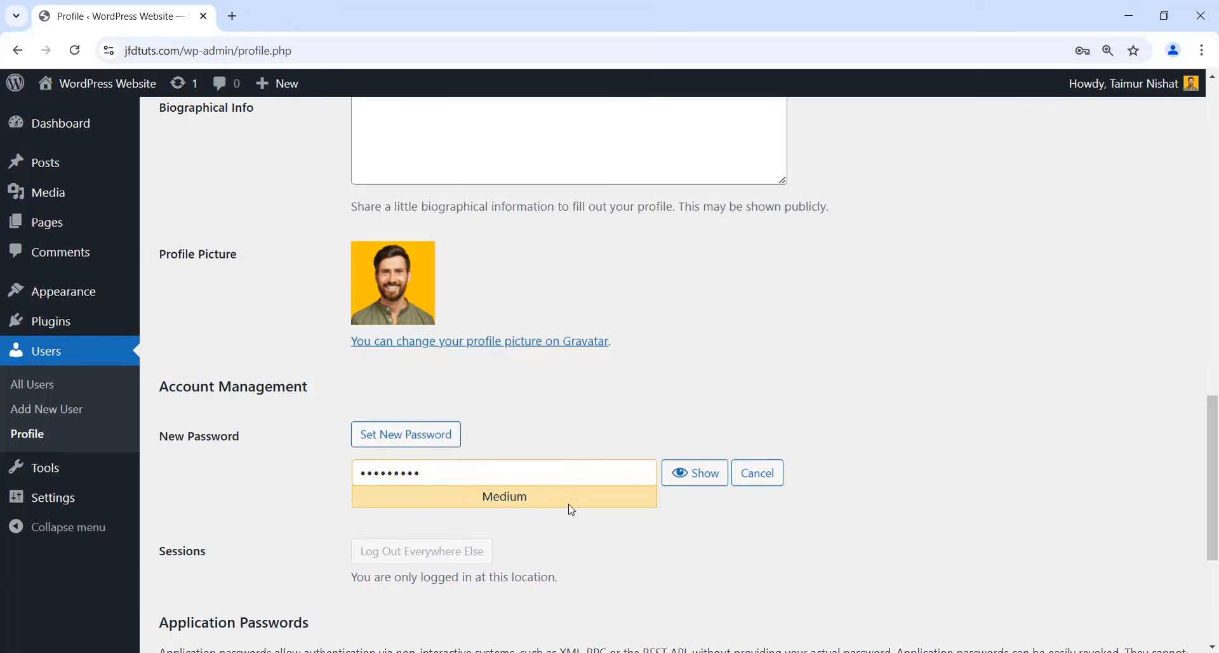
scroll(495, 488, "down", 5)
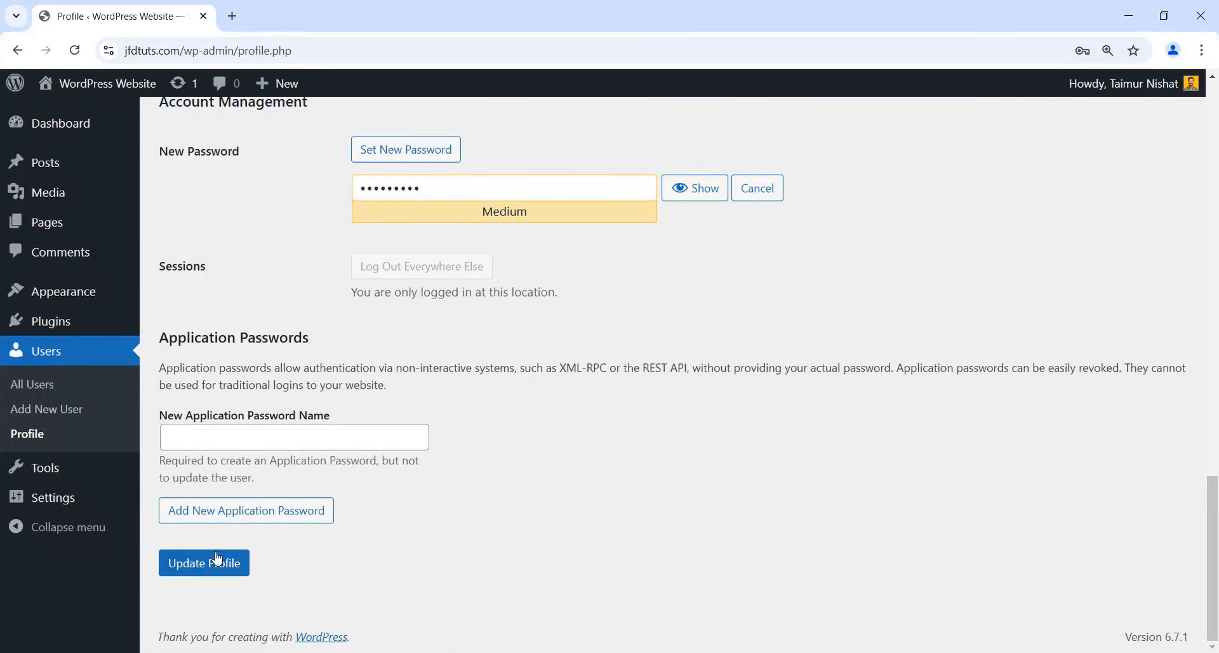
left_click(216, 564)
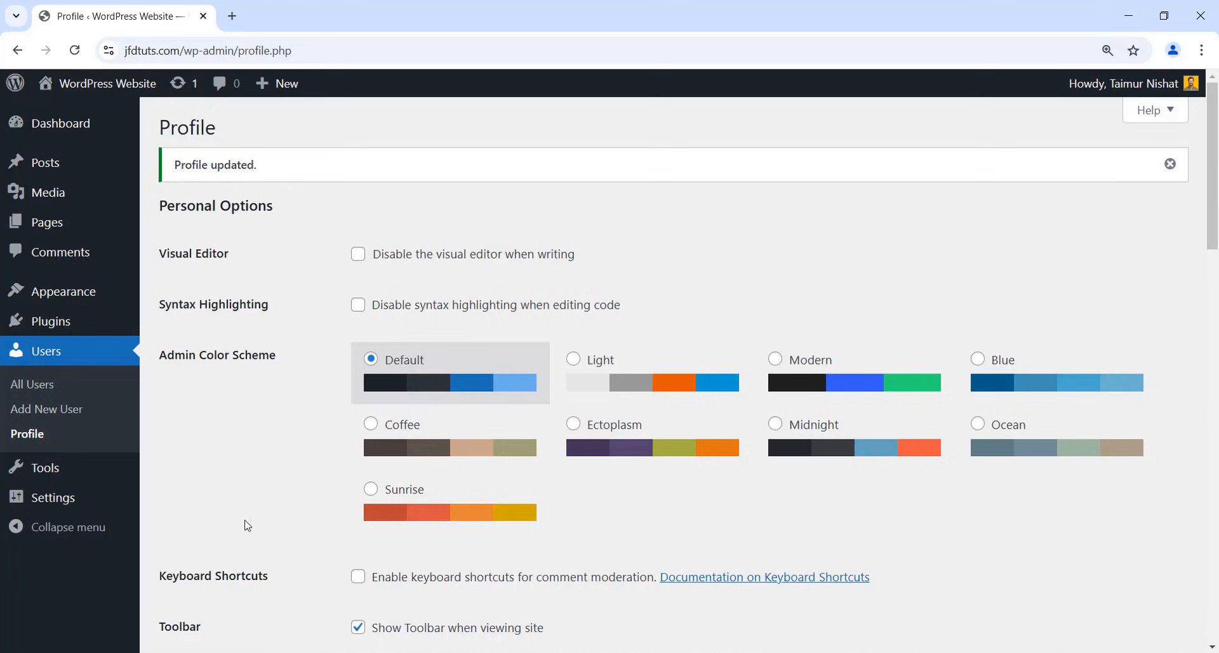
Open the general settings and change the site title to "My Landing Page".
mouse_move(101, 499)
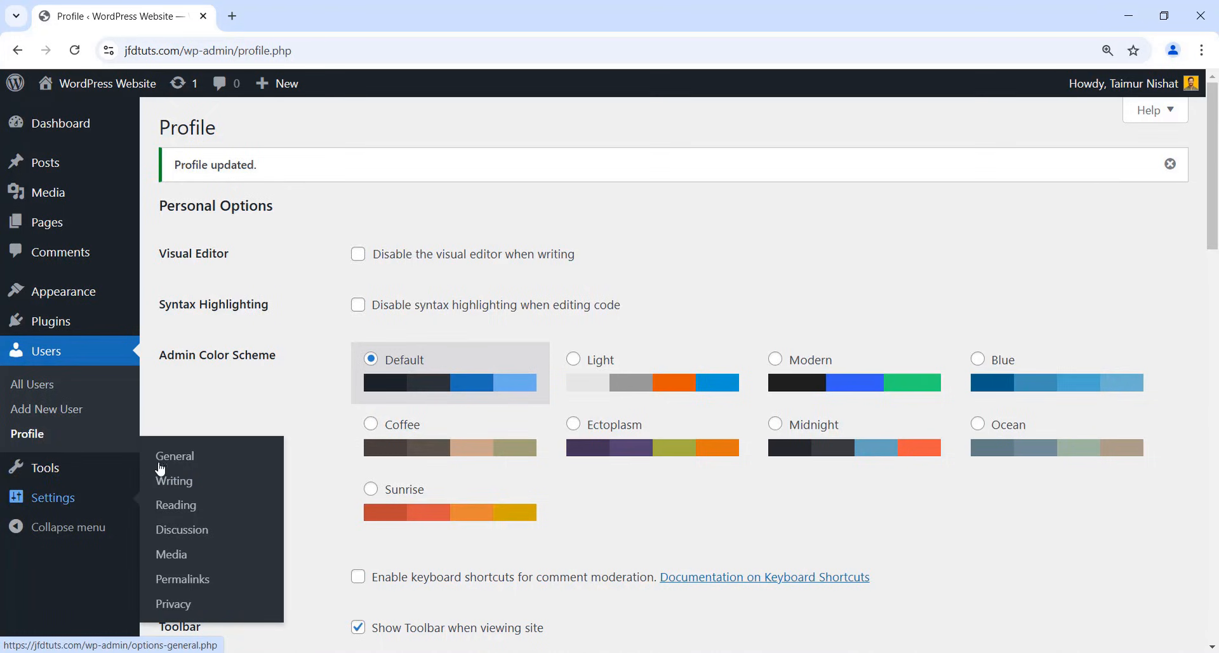
left_click(188, 458)
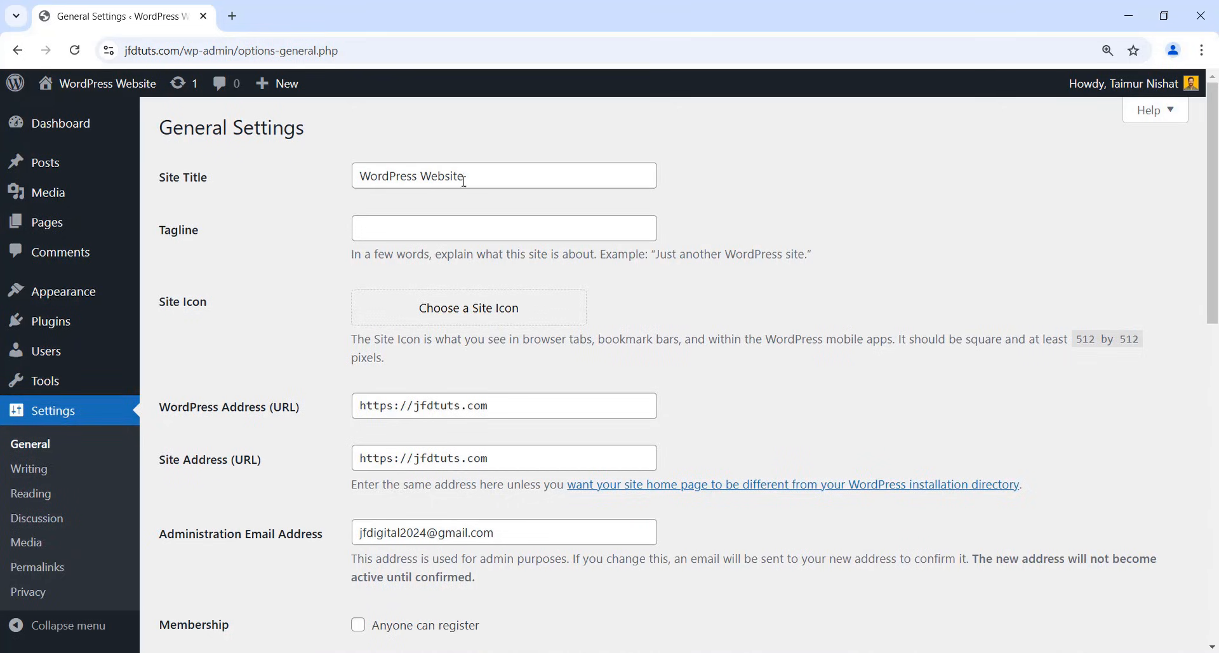
left_click_drag(464, 181, 254, 165)
mouse_move(126, 88)
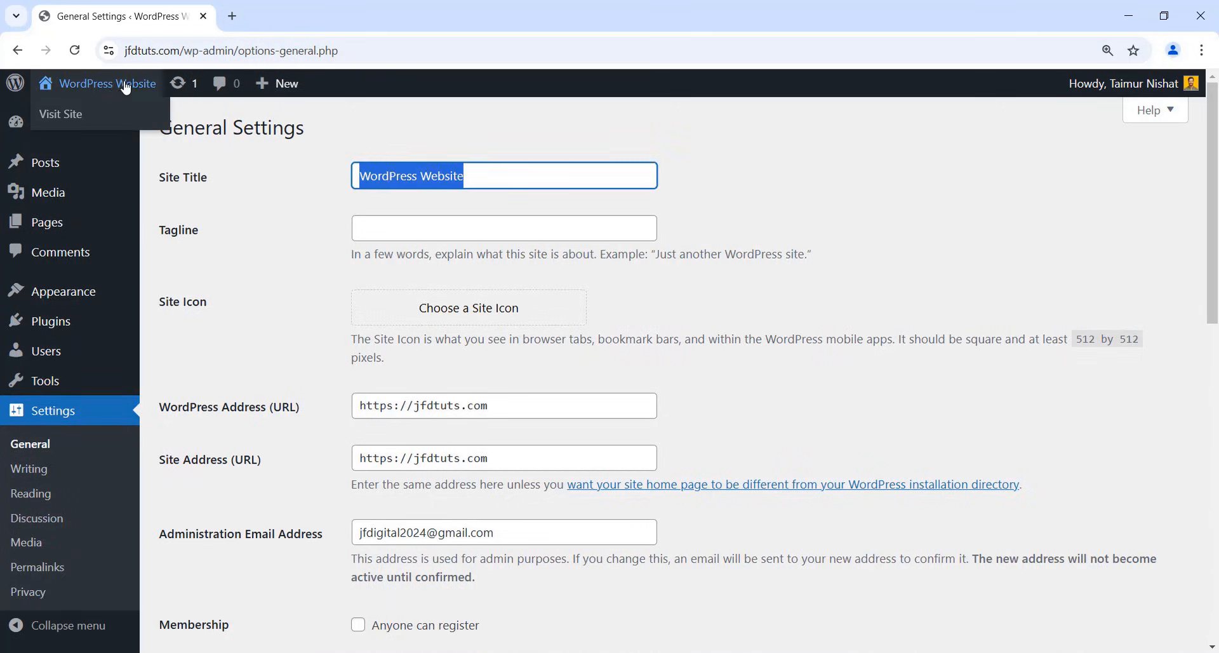
left_click(485, 176)
key("ctrl+a")
type("My Landing Page")
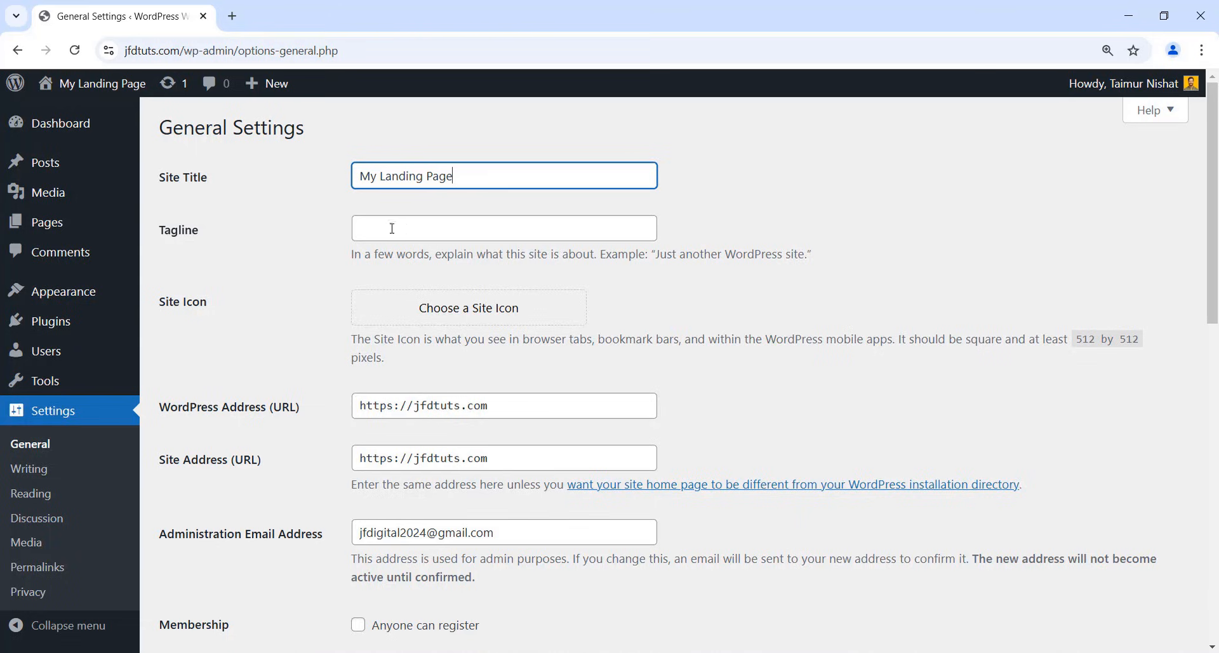
Set the site's tagline to "Best Foods In San Diego".
left_click(477, 235)
type("Best Foods In San Diego")
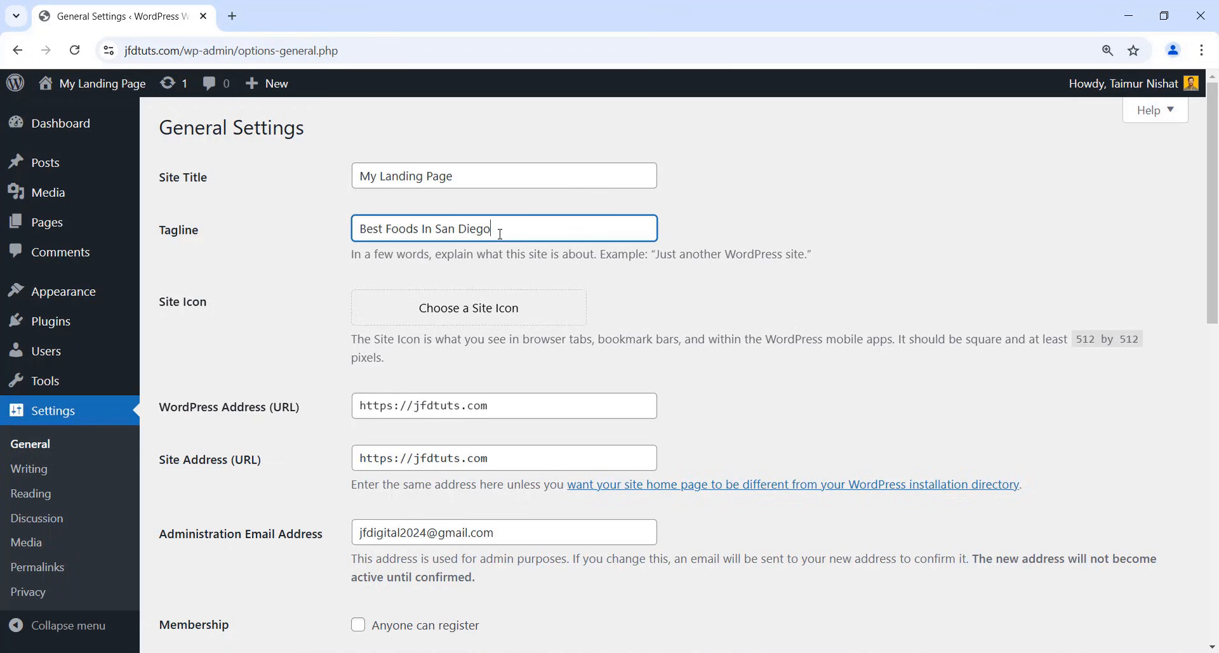
left_click_drag(503, 236, 352, 234)
left_click(541, 226)
Review the remaining general settings and browse the available timezones, keeping UTC+0.
scroll(503, 246, "down", 3)
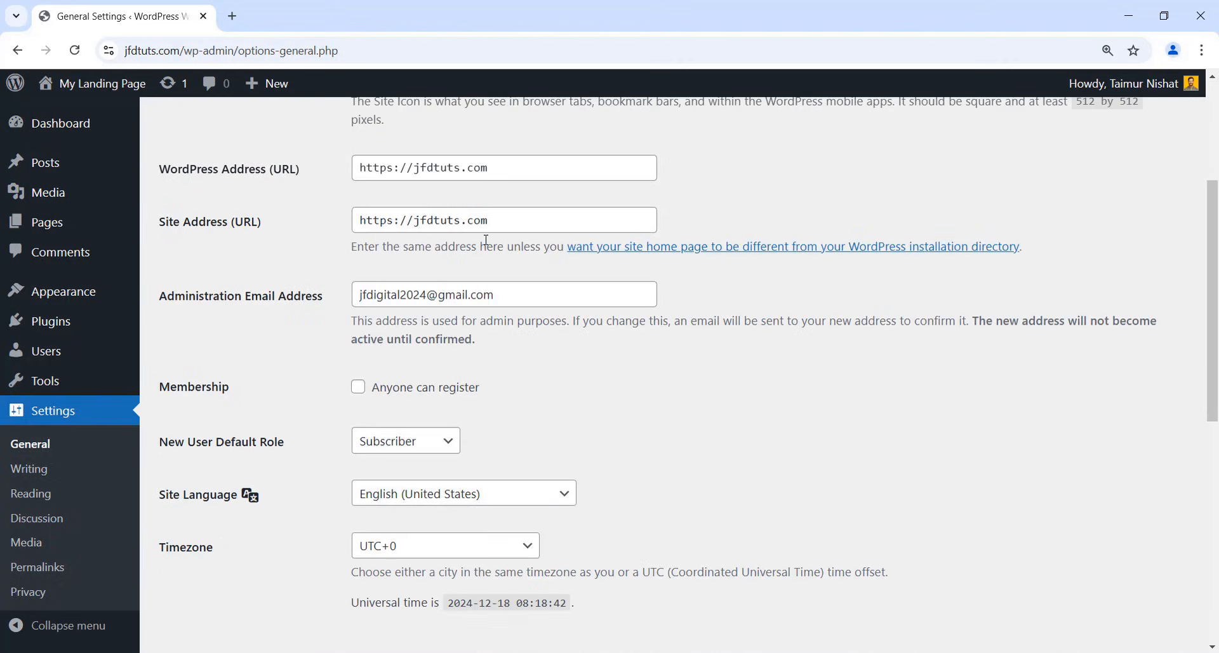
scroll(358, 155, "down", 2)
scroll(381, 223, "up", 2)
scroll(400, 275, "down", 4)
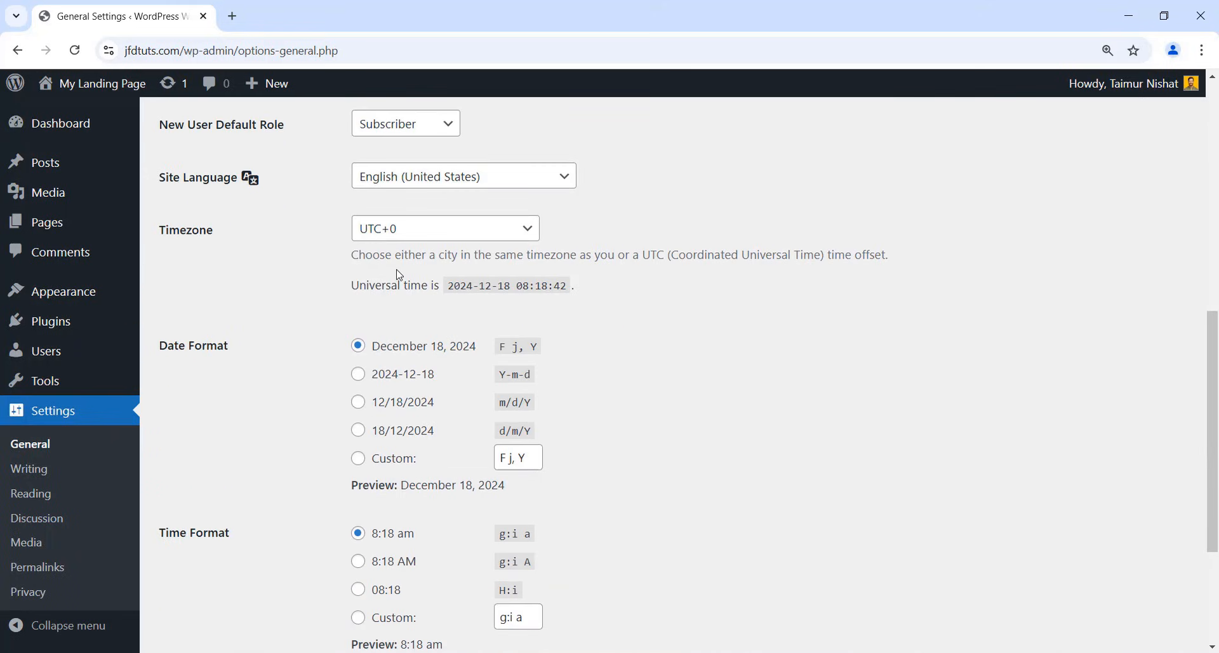
left_click(381, 230)
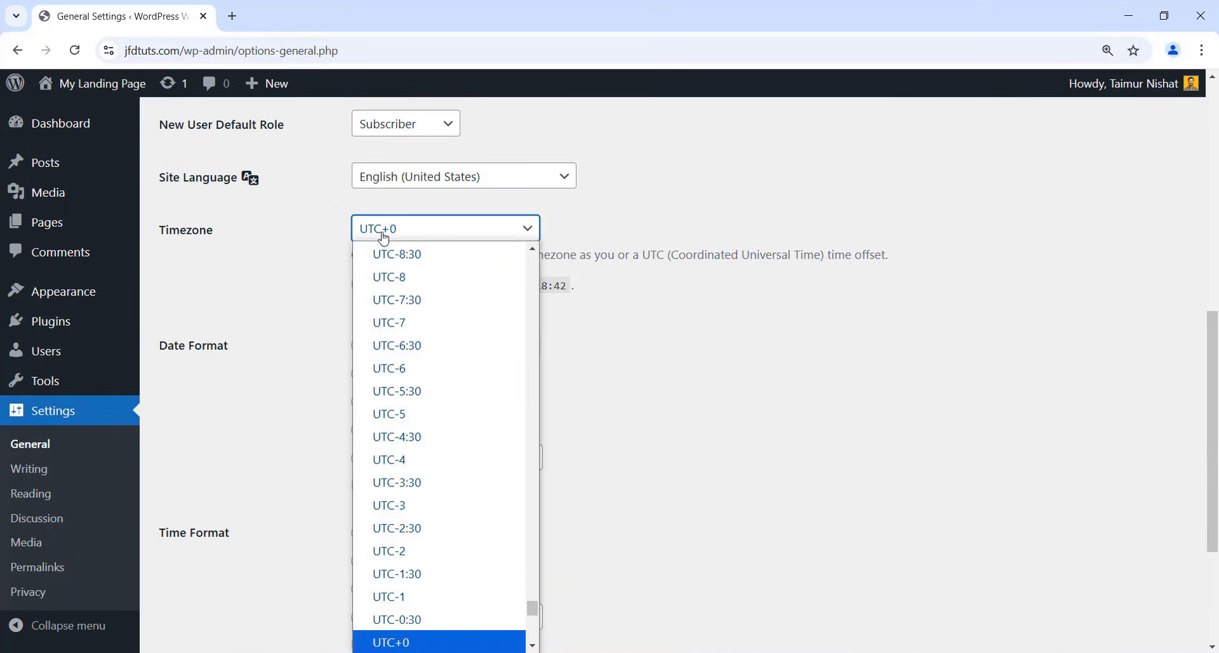
scroll(409, 343, "up", 1)
scroll(415, 445, "down", 8)
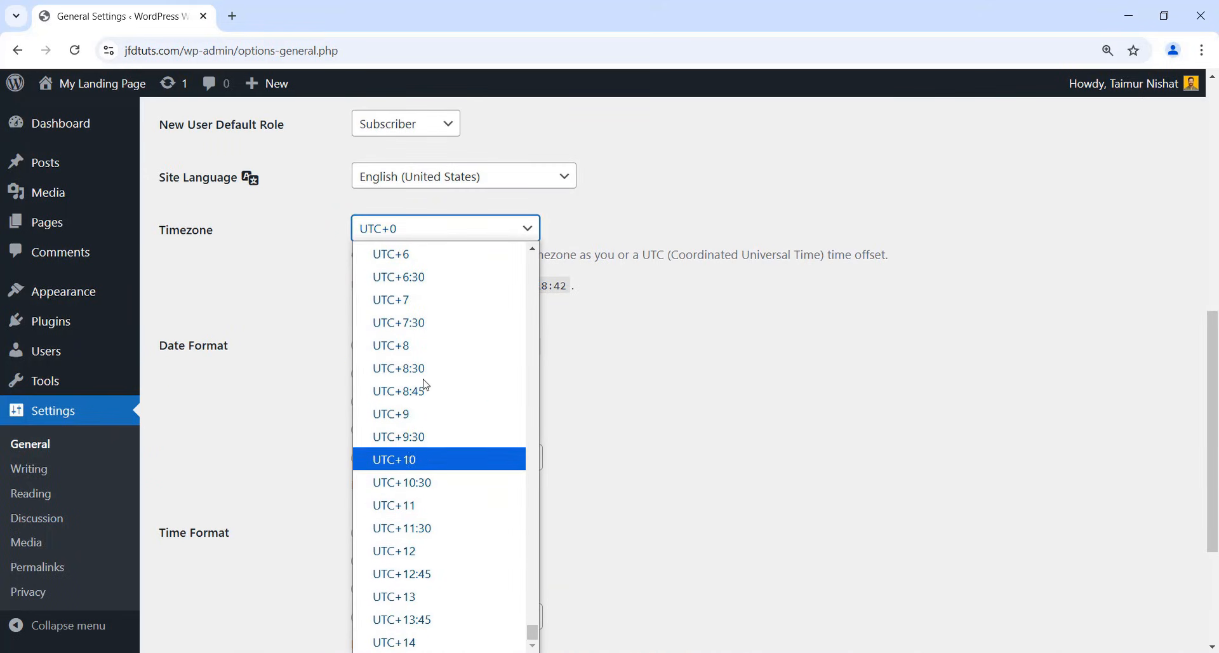
left_click(626, 367)
Try the m/d/Y date format and the H:i time format, and return to F j, Y and g:i a.
scroll(316, 359, "down", 1)
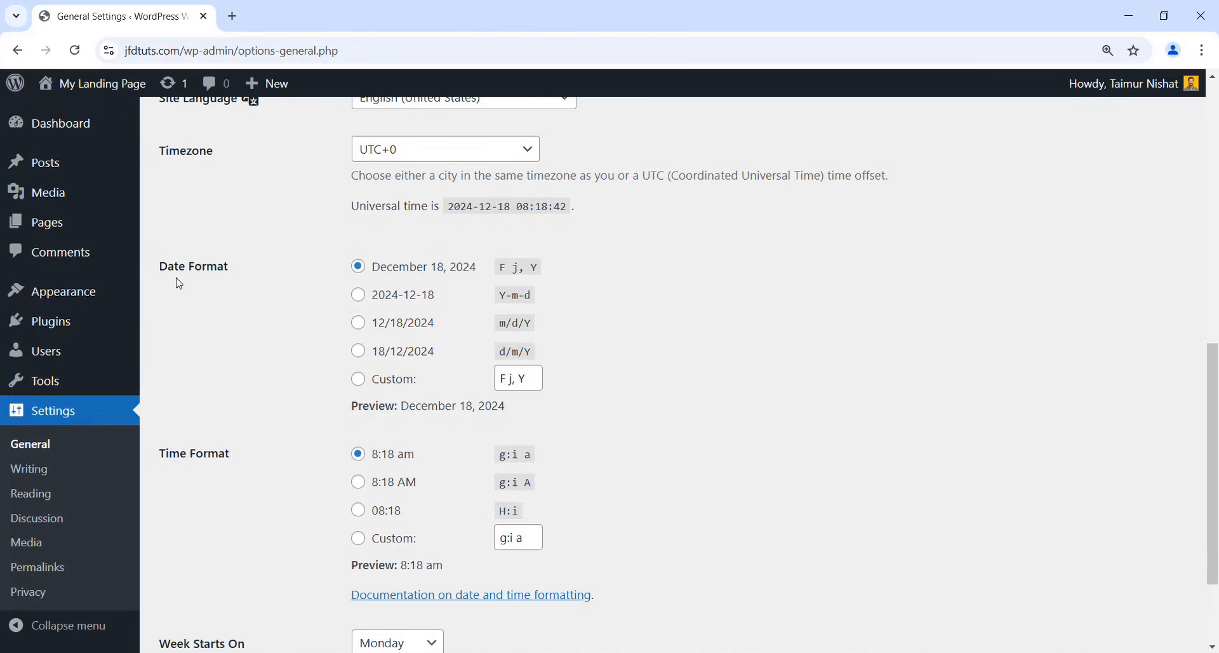
scroll(298, 340, "down", 1)
left_click(358, 243)
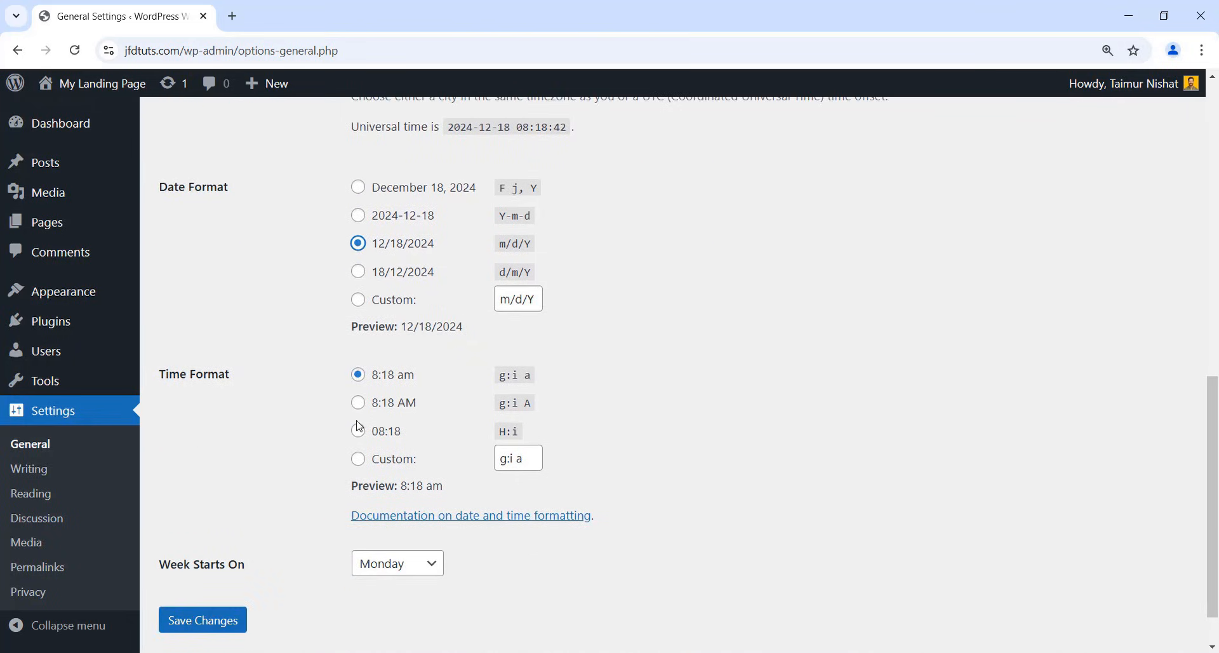
left_click(358, 430)
left_click(358, 374)
left_click(358, 187)
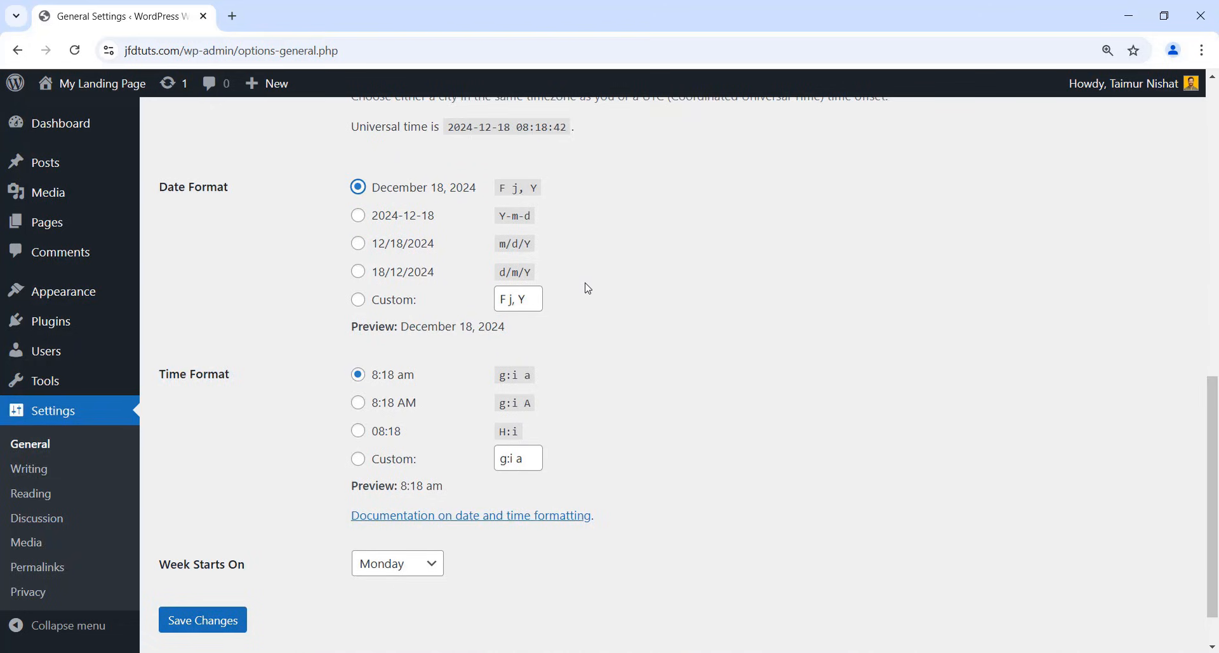
Save the changes made to the general settings.
scroll(588, 289, "down", 1)
left_click(234, 567)
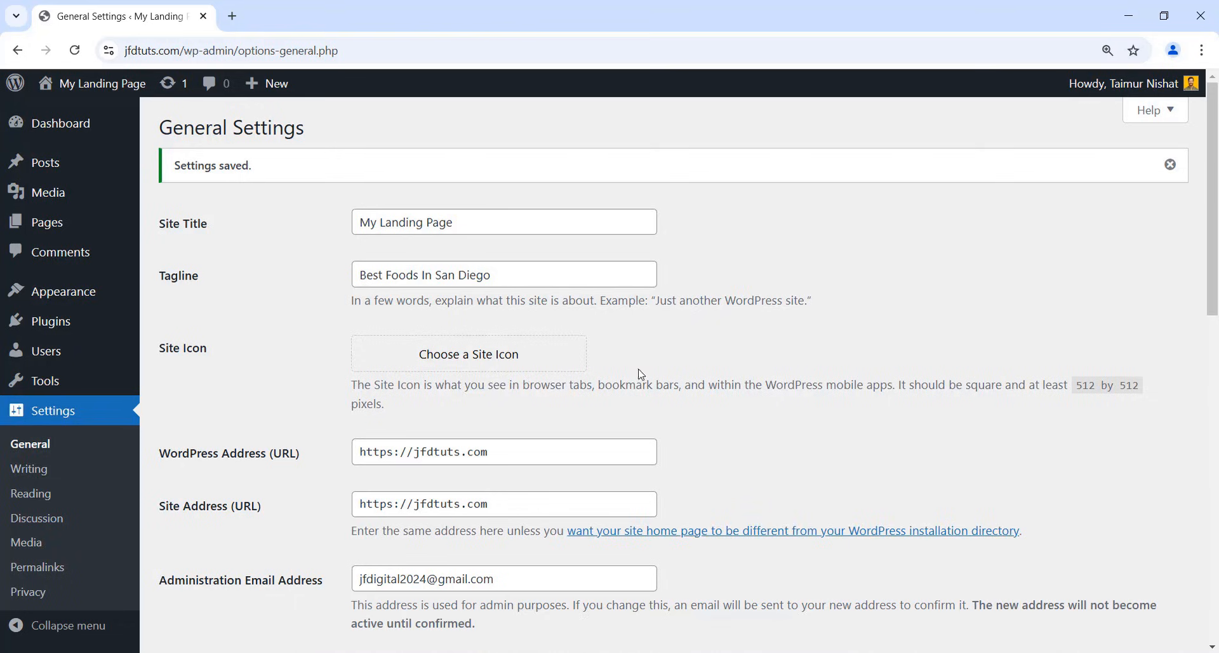
Open the permalink settings and choose Post name as the permalink structure.
left_click(66, 577)
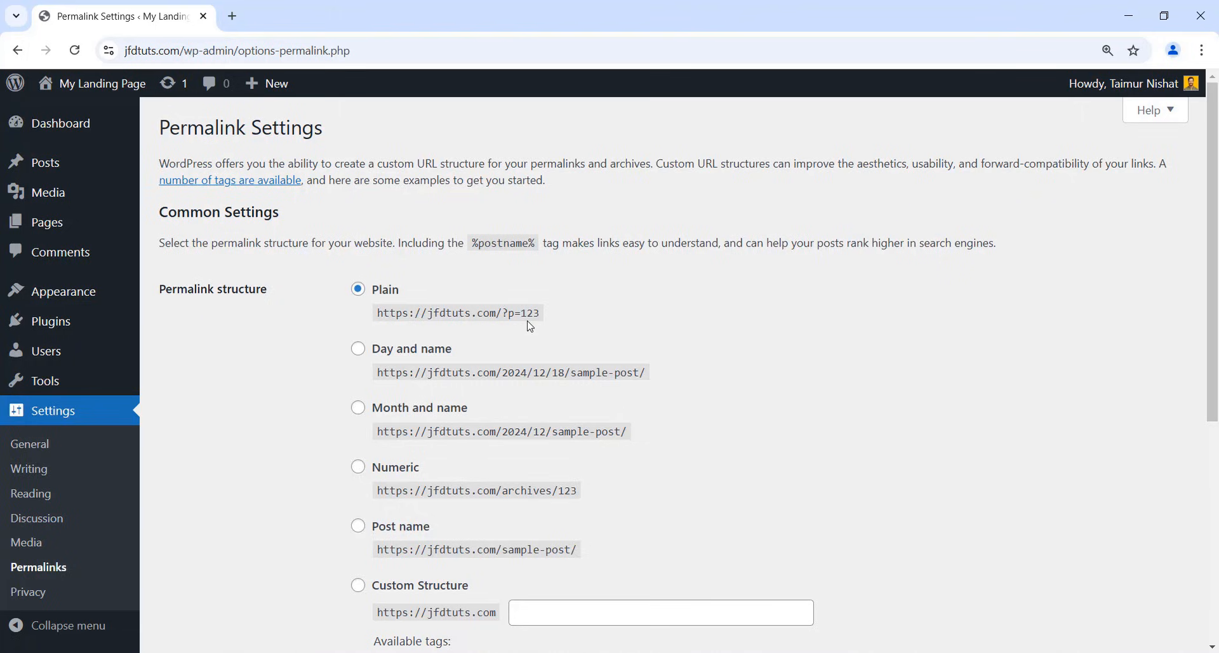
left_click(358, 349)
left_click(358, 407)
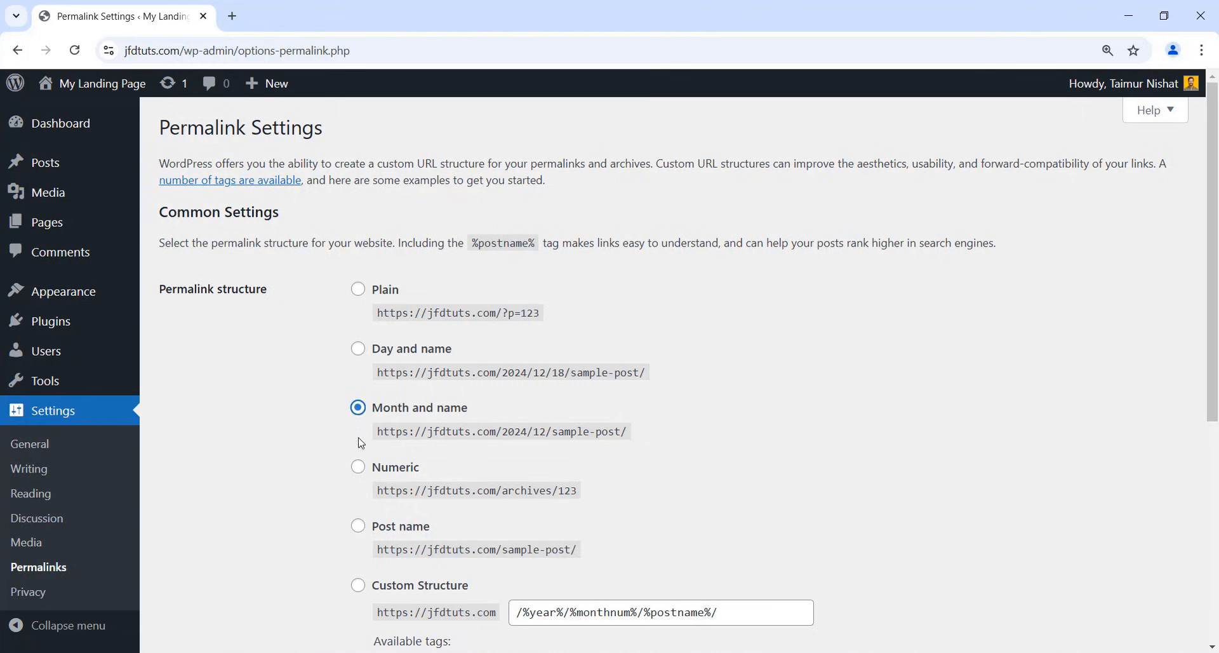
scroll(422, 397, "down", 1)
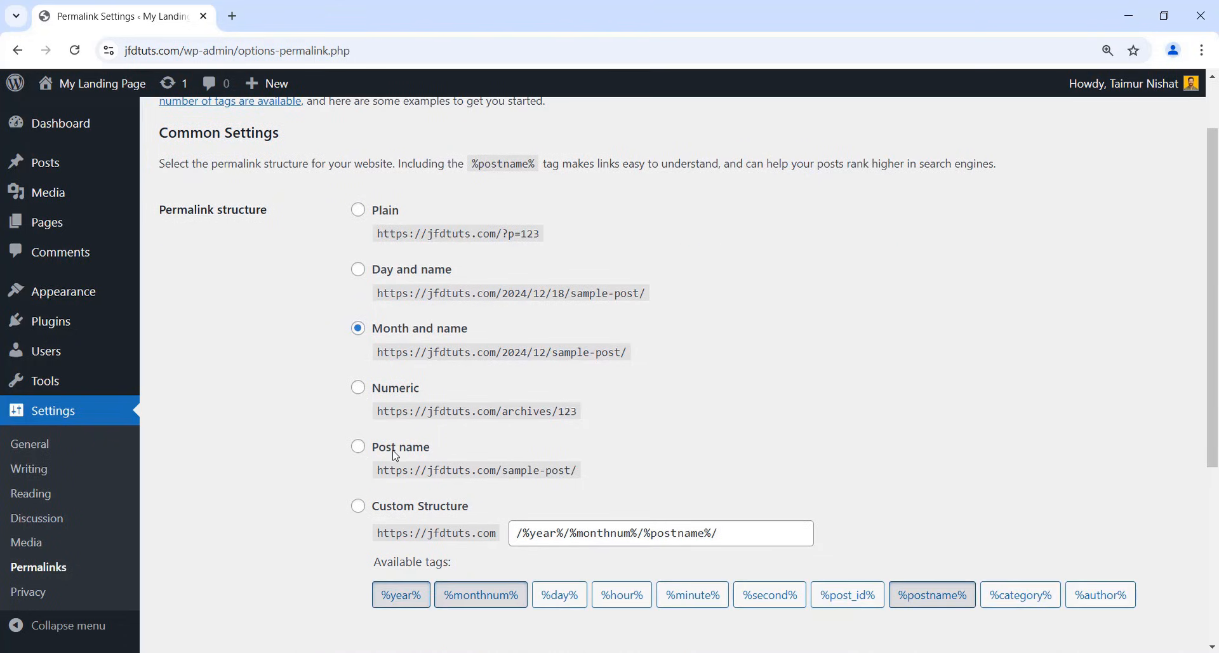
left_click(359, 447)
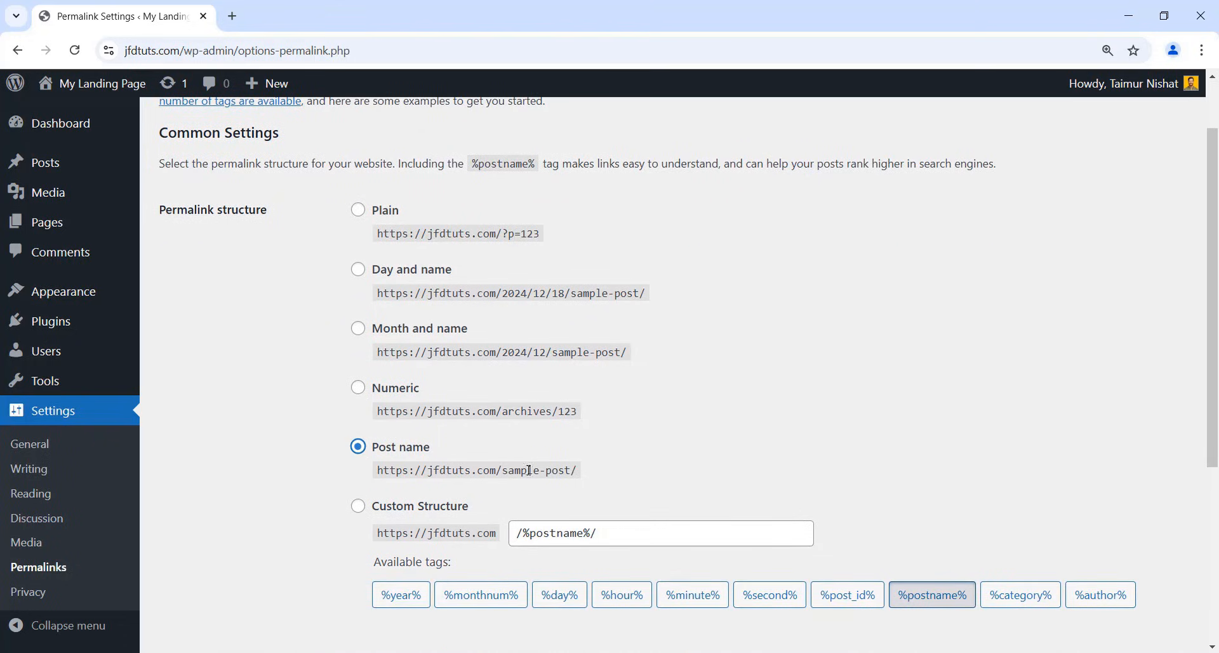
Try the Plain, Day and name, and Numeric permalink structures in turn.
left_click(446, 52)
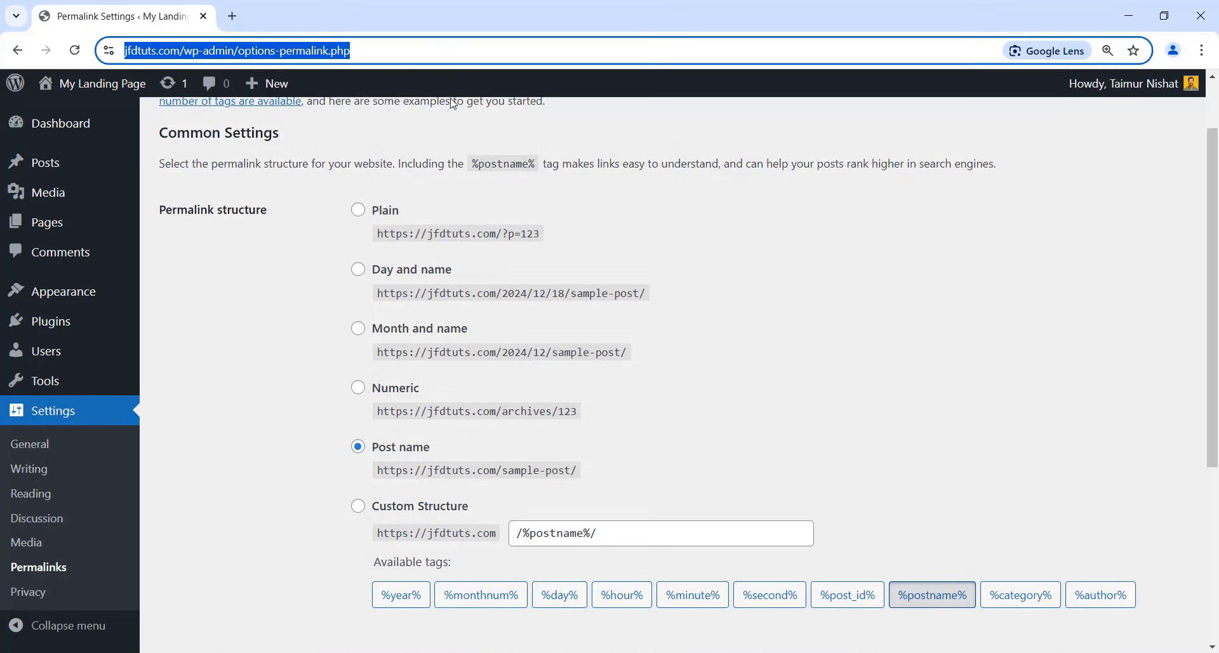
left_click(562, 444)
left_click(358, 212)
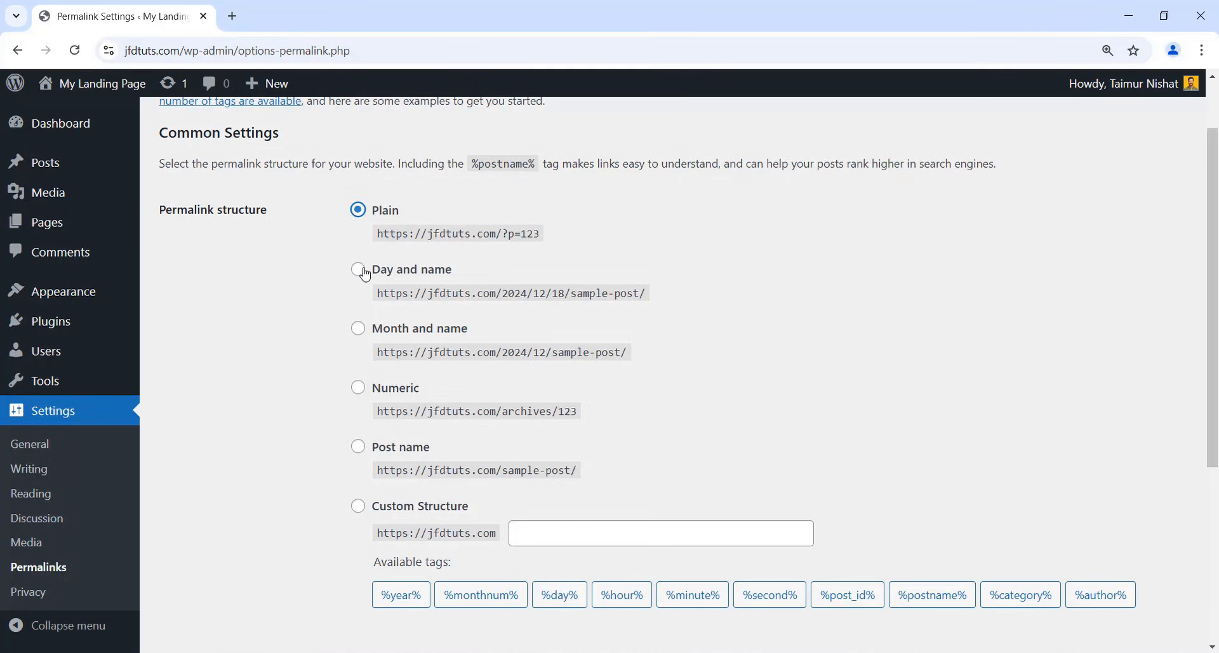
left_click(363, 278)
left_click(359, 389)
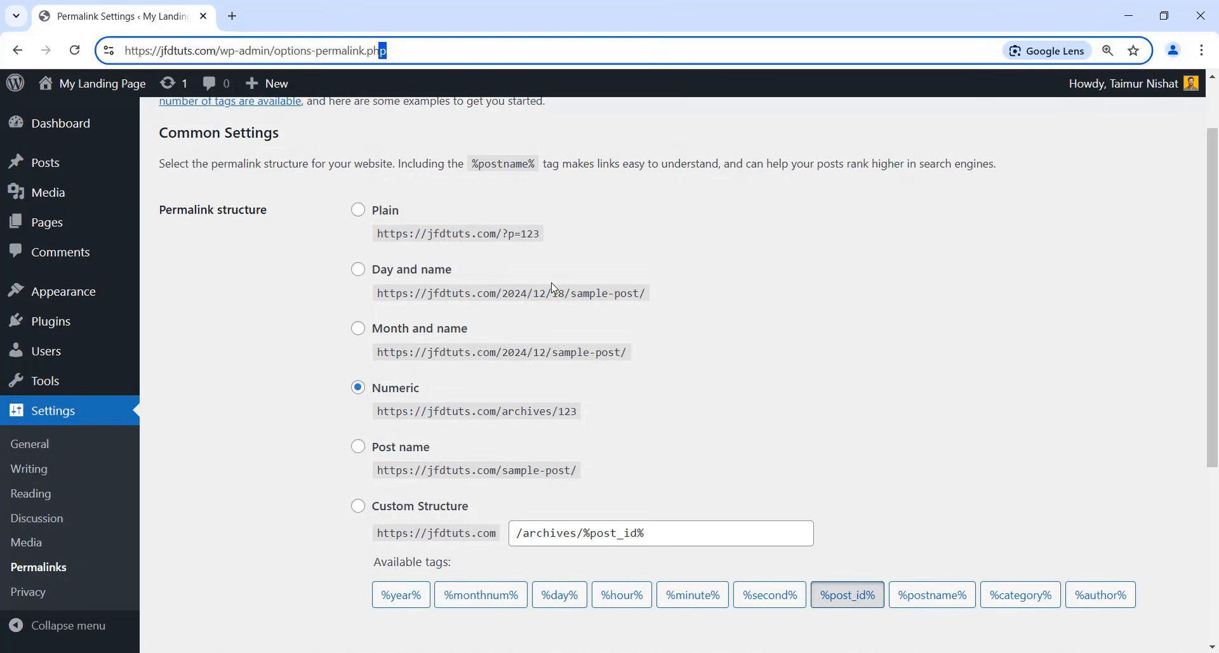
Enter the example path 58384ghor after the jfdtuts.com domain in the browser address, and clear it without loading the page.
left_click_drag(371, 51, 184, 50)
key("BackSpace")
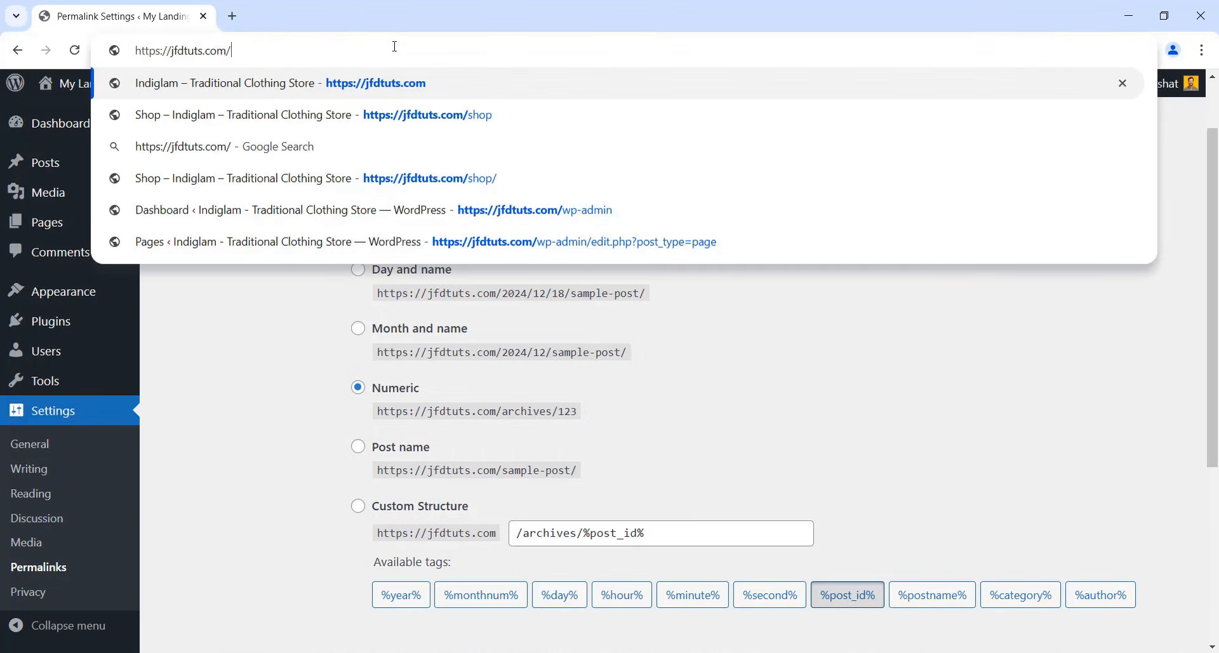
type("59384ghor")
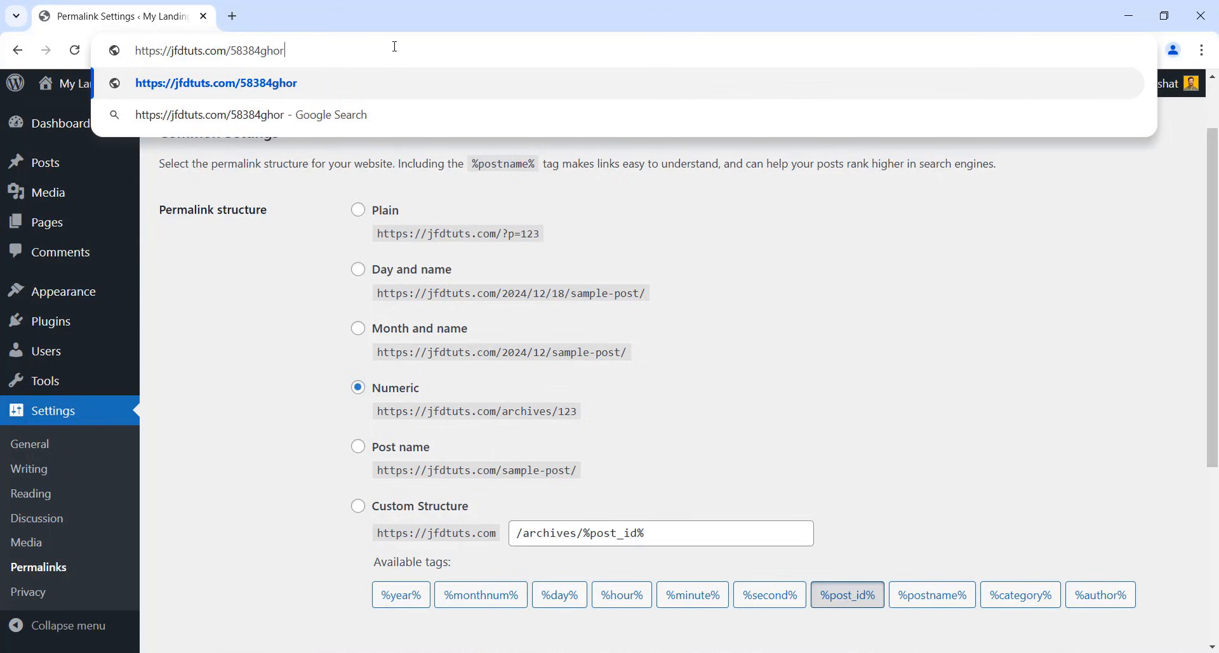
key("BackSpace")
key("BackSpace")
key("BackSpace")
key("BackSpace")
key("BackSpace")
key("BackSpace")
key("BackSpace")
key("BackSpace")
key("BackSpace")
left_click(596, 353)
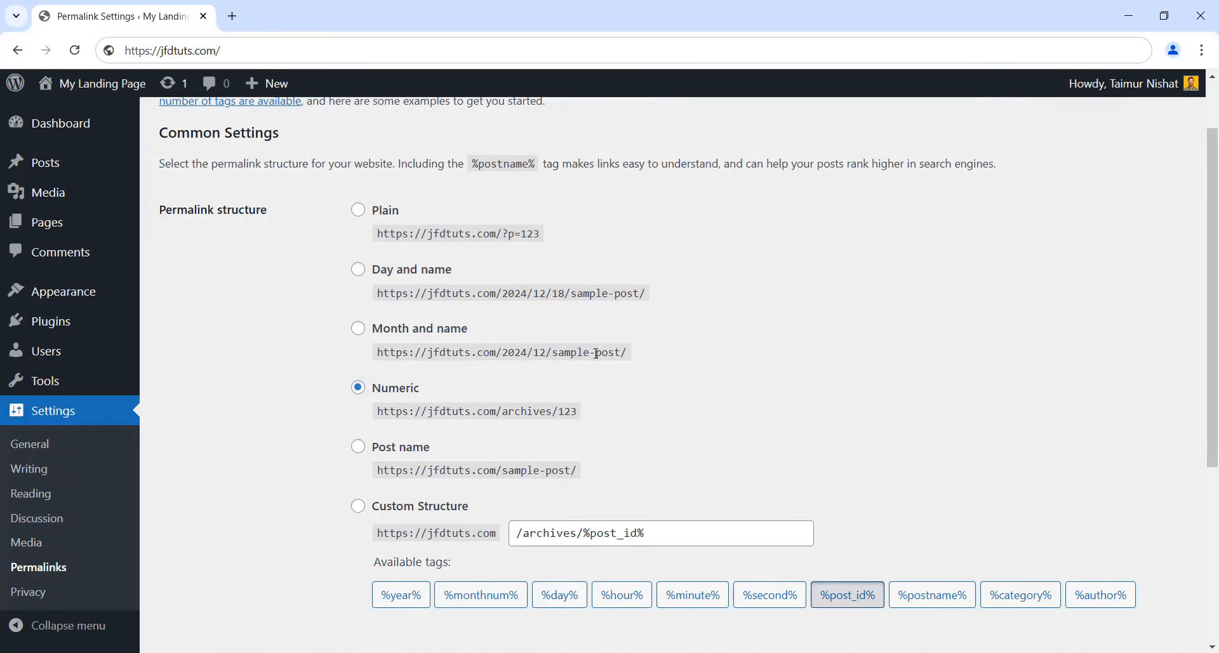
Choose the Post name permalink structure and enter page-name as an example path after the domain in the browser address.
left_click(370, 450)
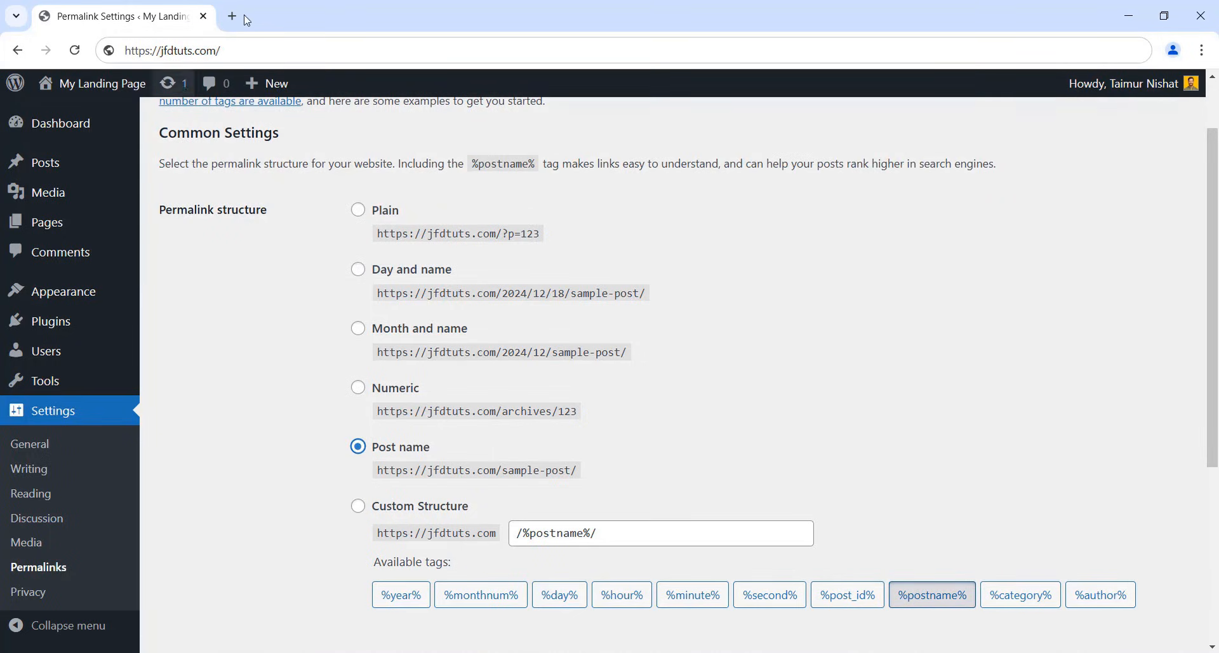
left_click(318, 53)
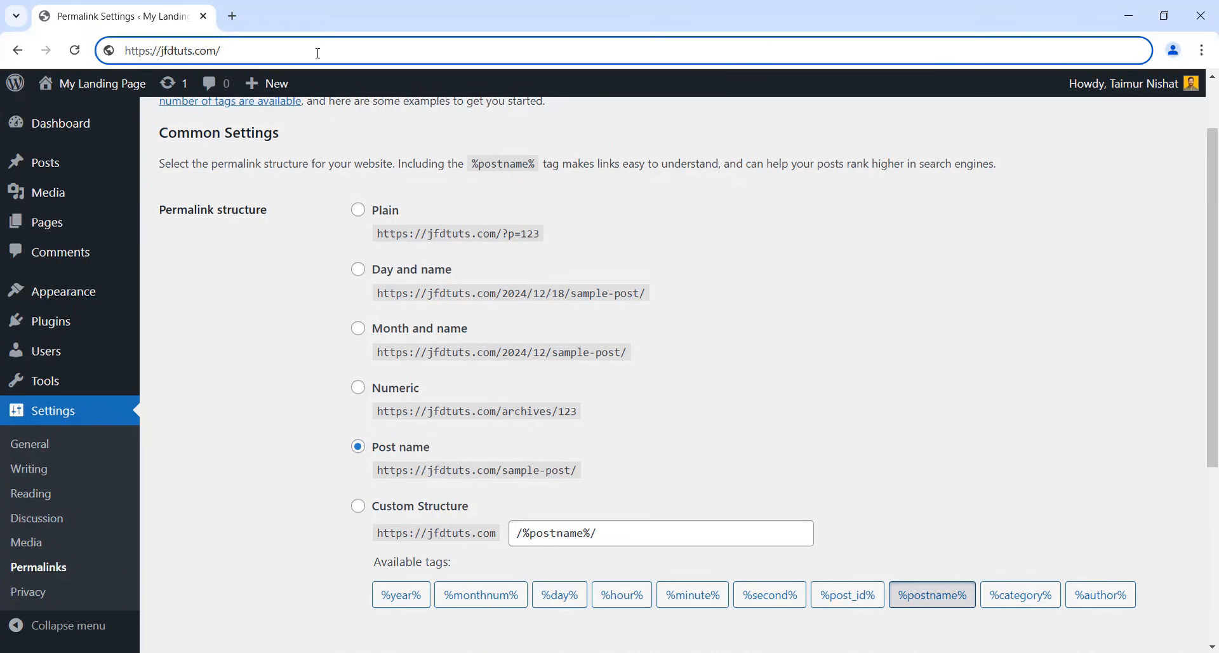
type("page-name")
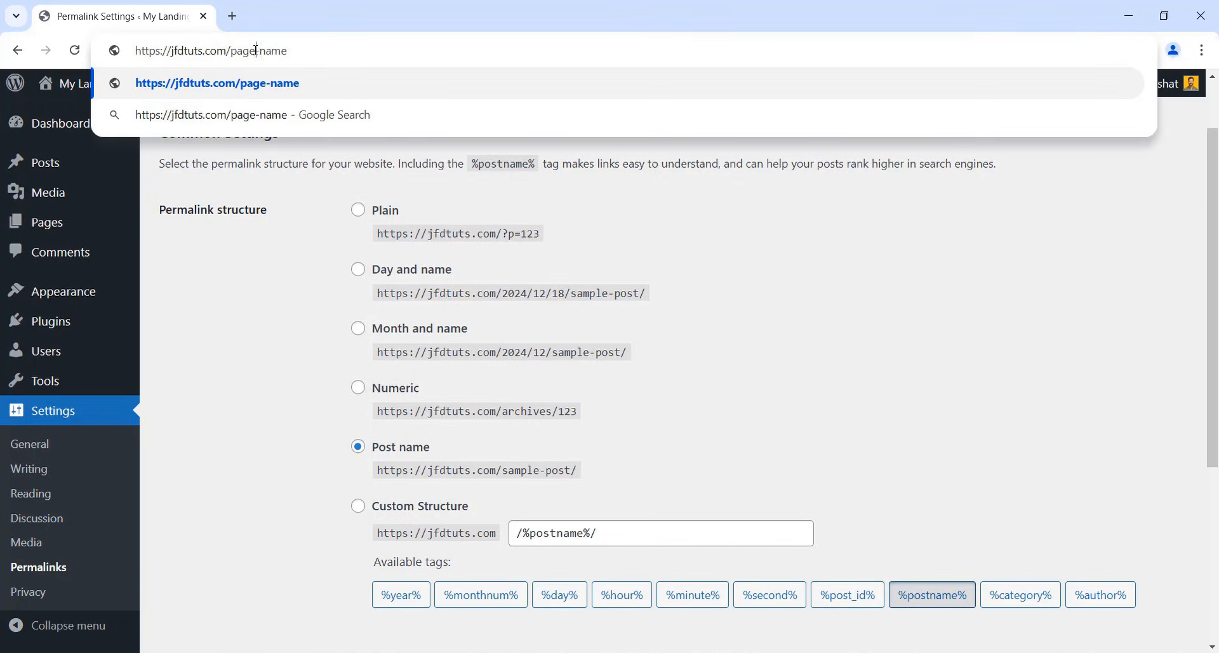
Change the example path after the jfdtuts.com domain in the browser address to post-name, without loading the page.
left_click_drag(256, 50, 231, 51)
type("post")
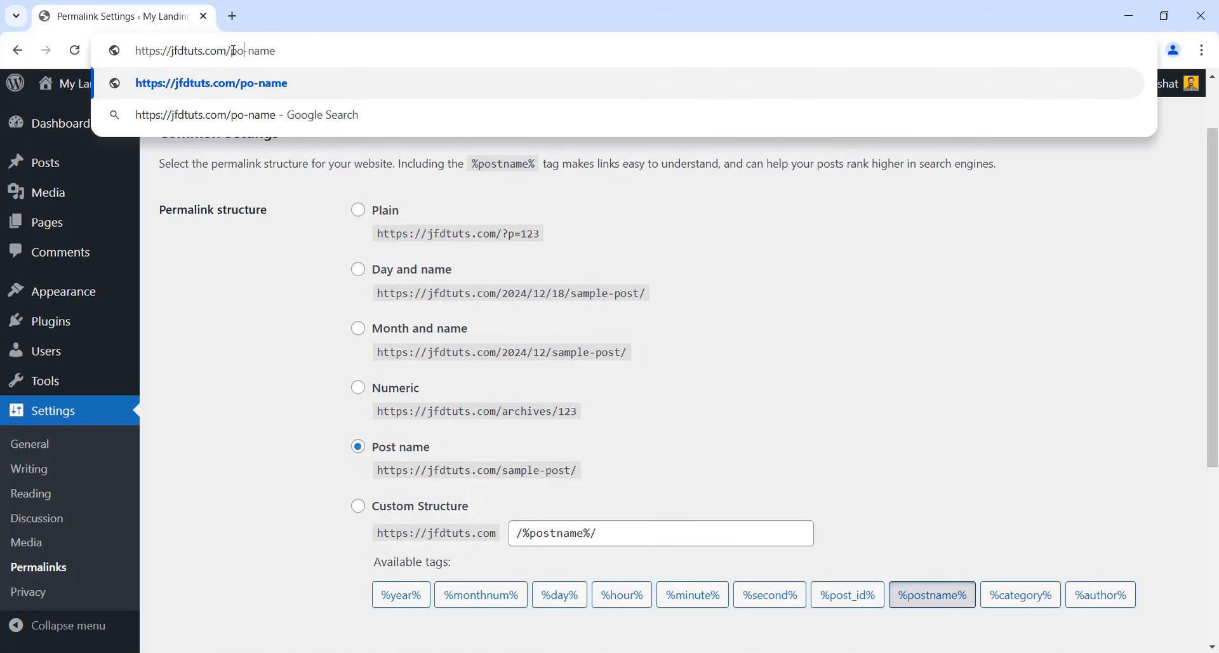
left_click_drag(321, 57, 112, 36)
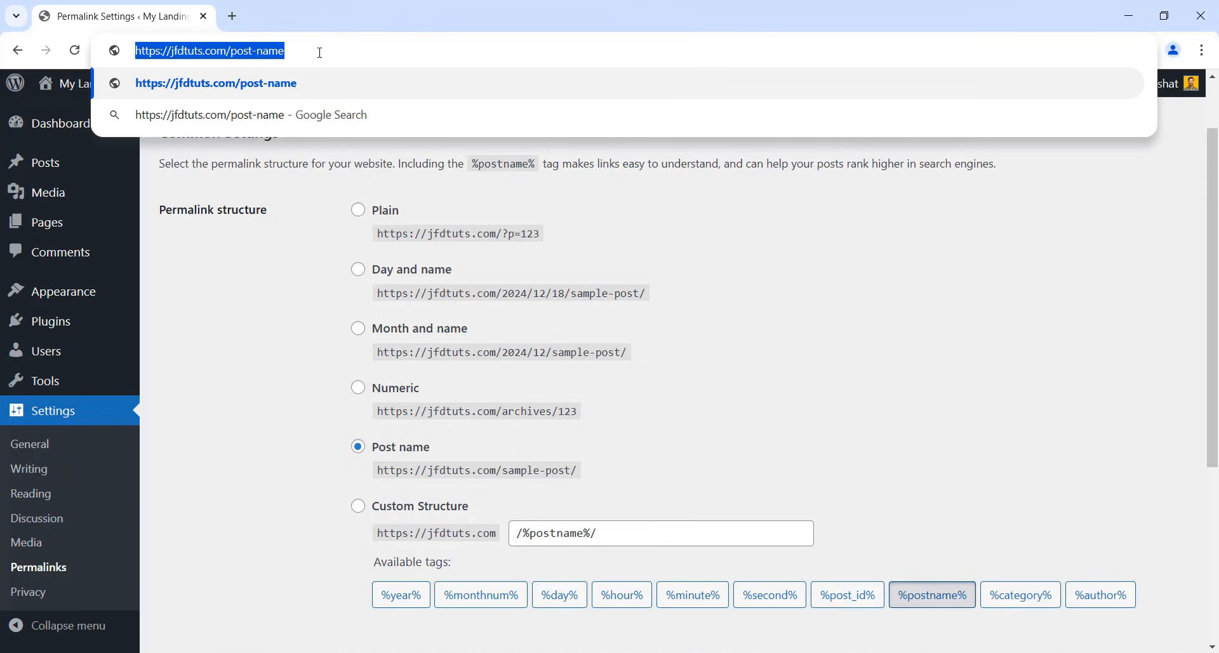
left_click(400, 458)
Save the permalink settings with the Post name structure.
scroll(411, 476, "down", 5)
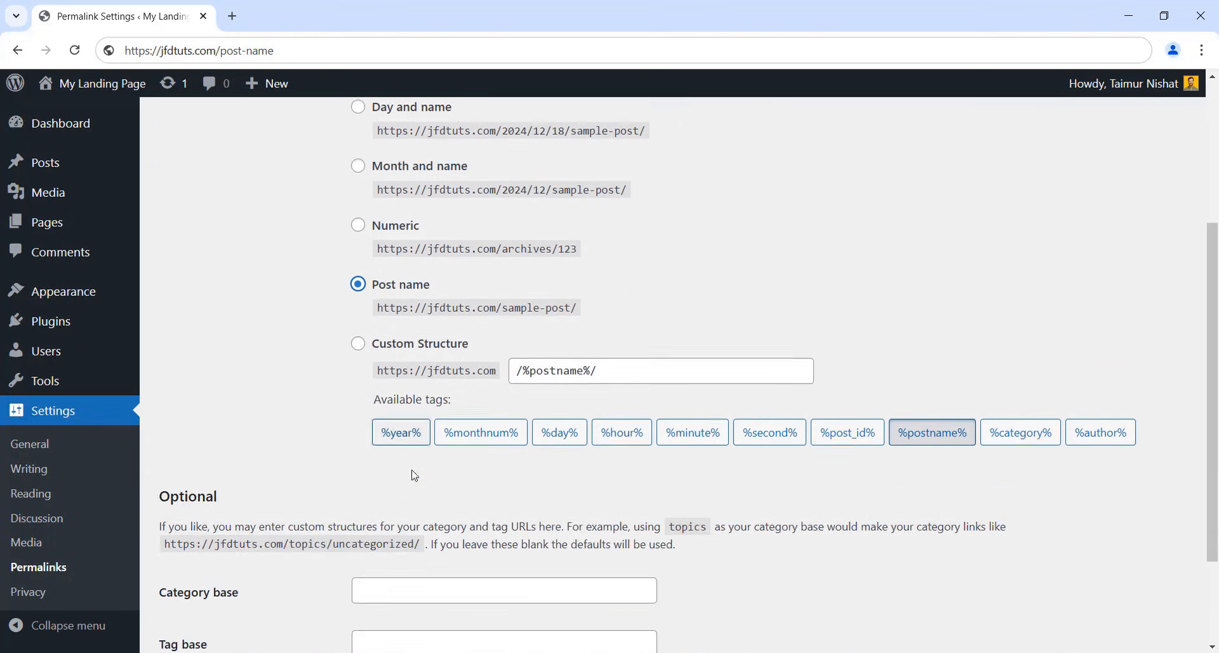
left_click(225, 572)
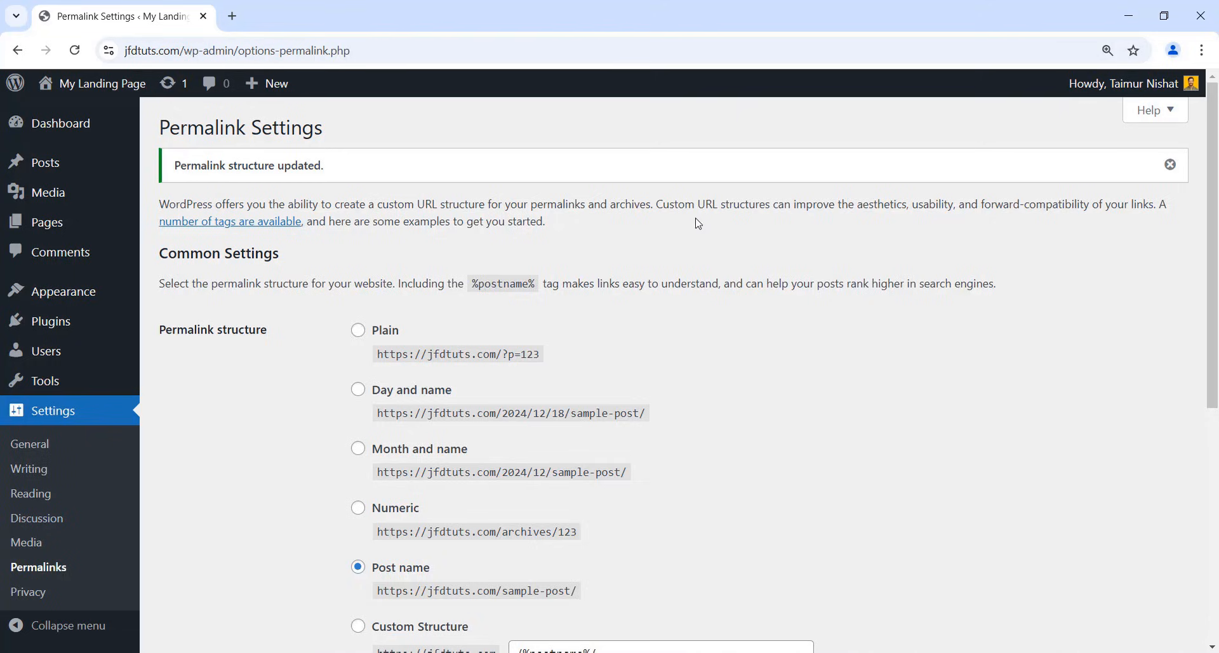
scroll(489, 458, "down", 2)
scroll(654, 254, "up", 2)
Open the live site in a separate tab and look through its homepage from header to footer.
mouse_move(100, 93)
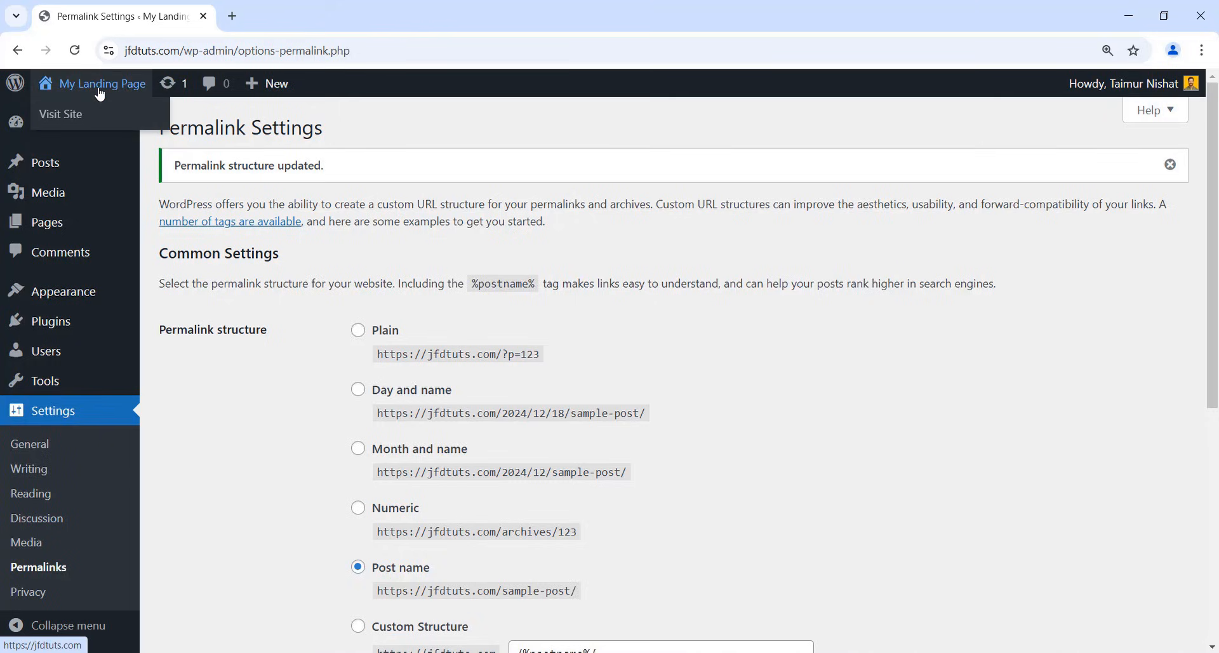
right_click(71, 124)
left_click(101, 137)
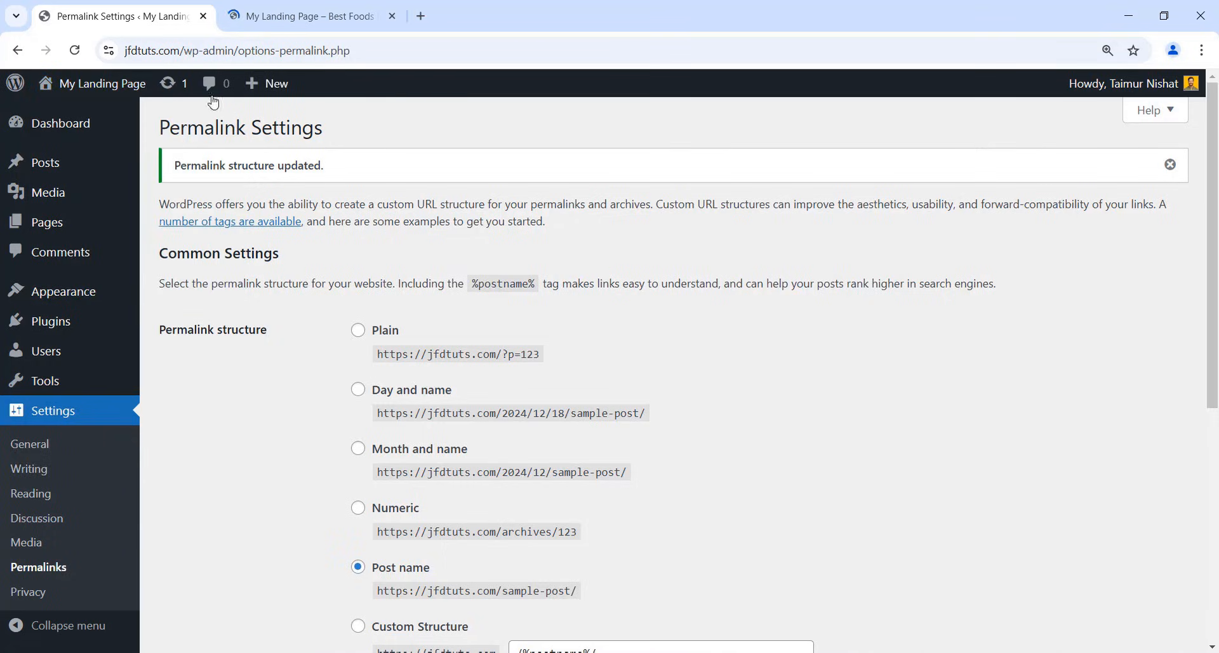
left_click(293, 26)
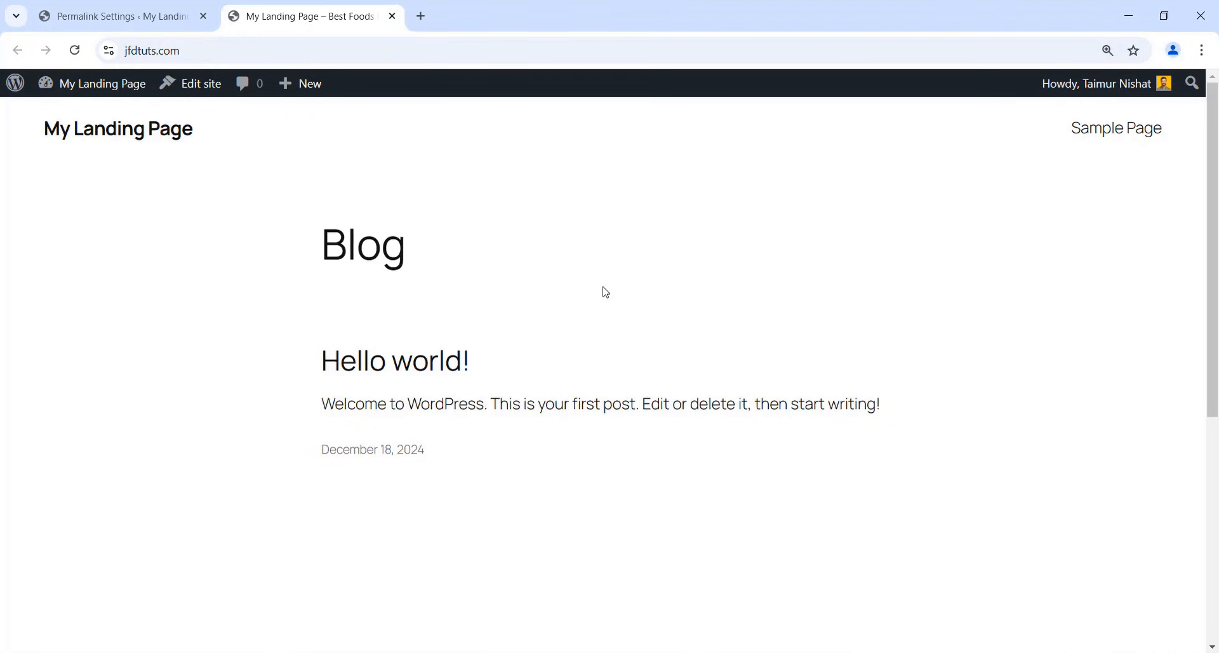
scroll(768, 286, "down", 6)
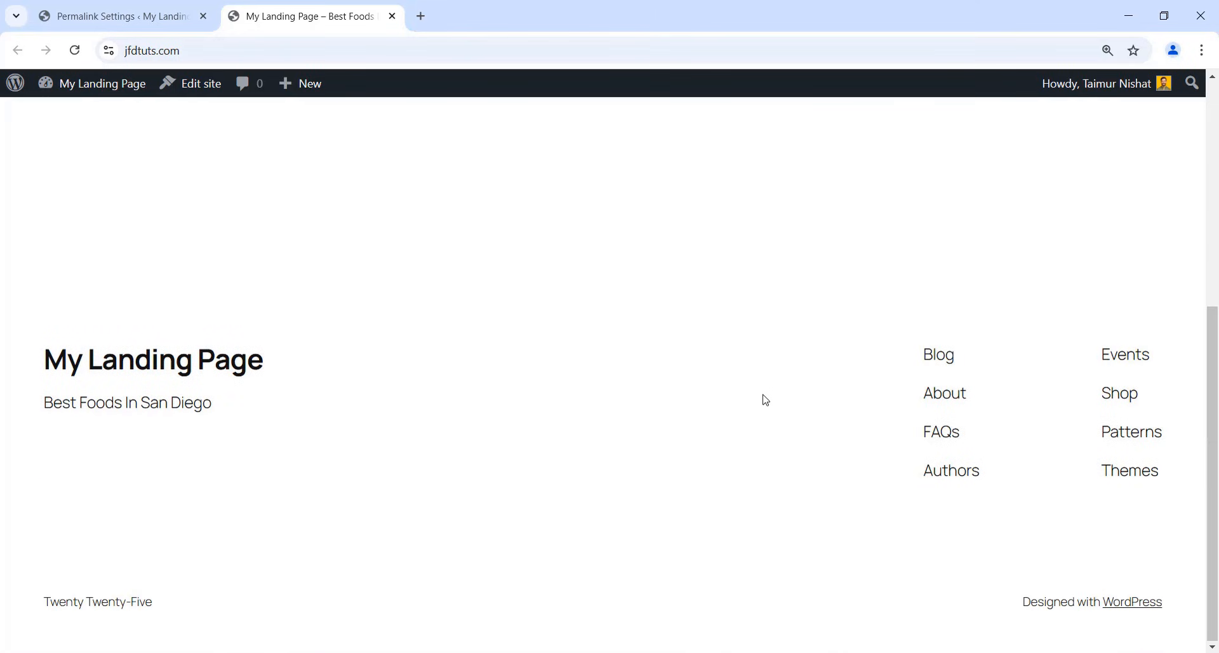
scroll(767, 400, "up", 6)
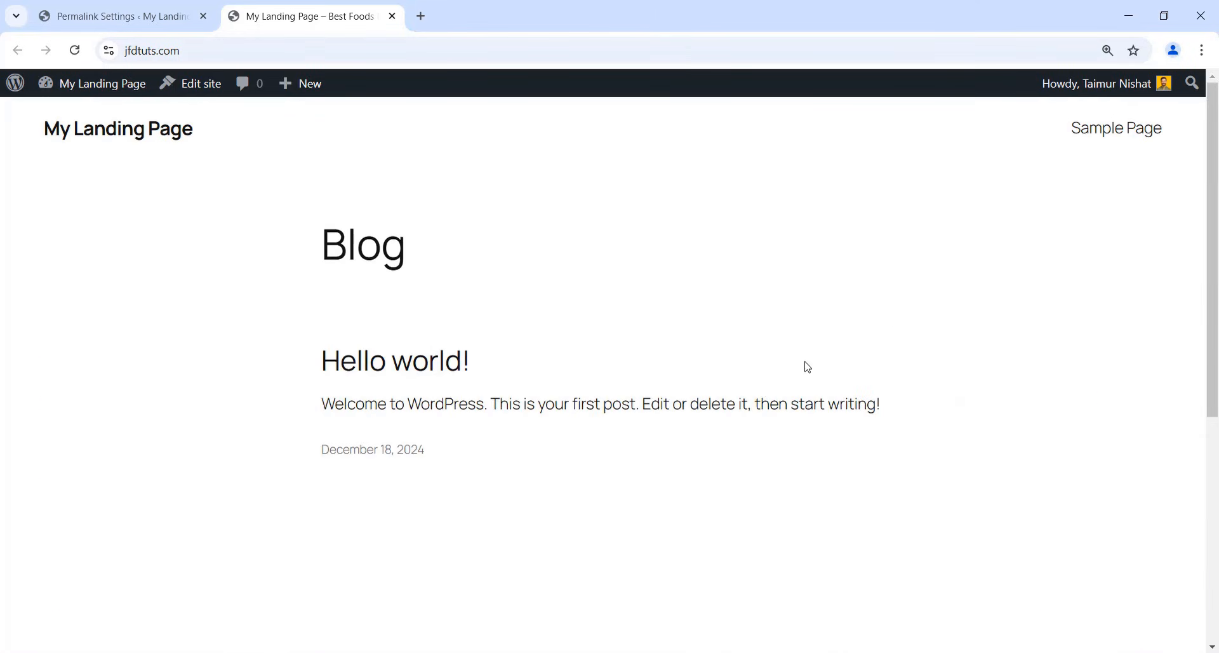
scroll(580, 513, "down", 6)
scroll(618, 326, "up", 6)
scroll(755, 342, "down", 6)
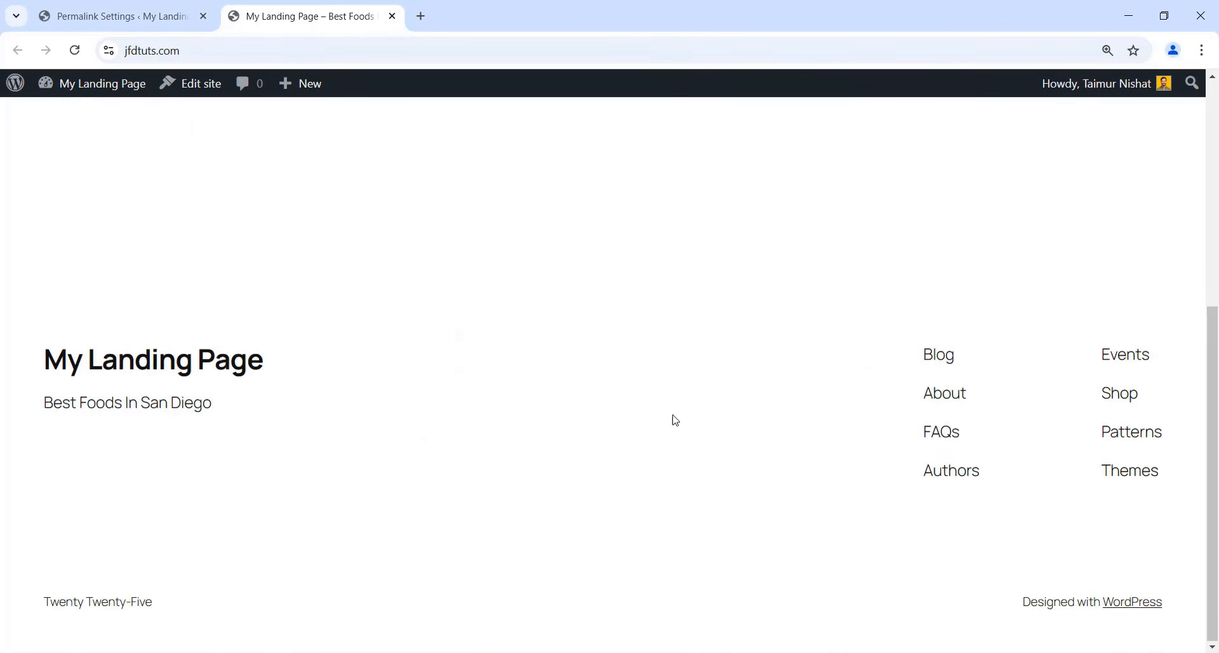
scroll(675, 419, "up", 6)
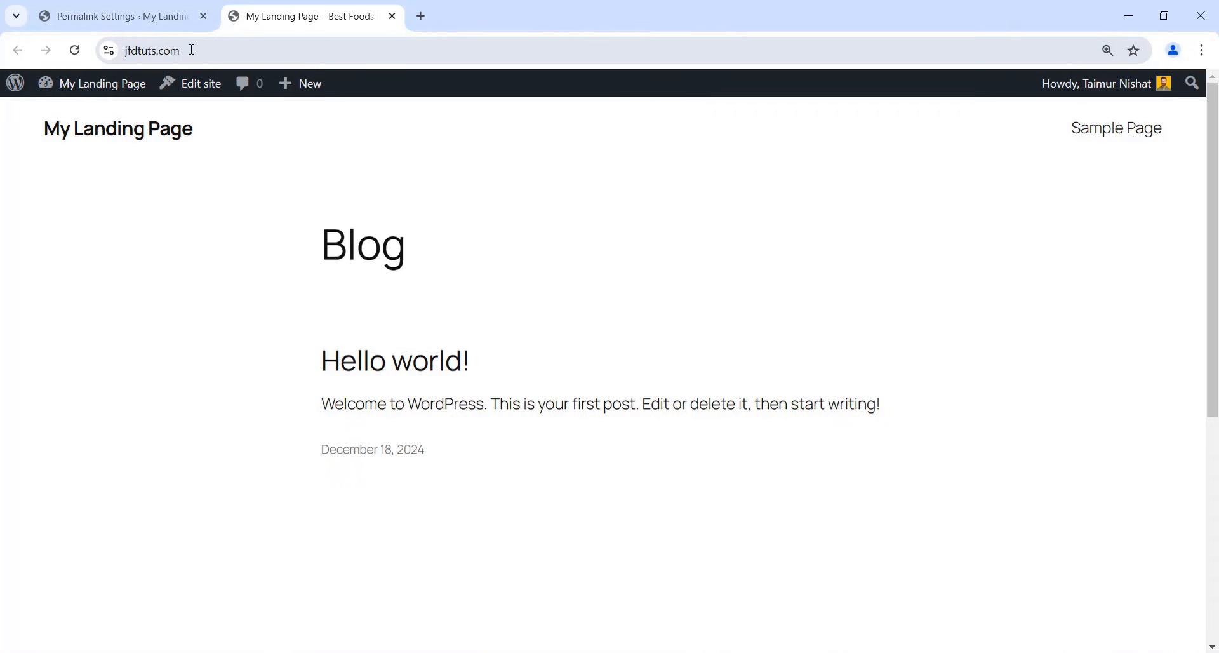
Load the site's address, jfdtuts.com, in another new tab and look over the homepage.
left_click_drag(191, 50, 124, 51)
key("ctrl+c")
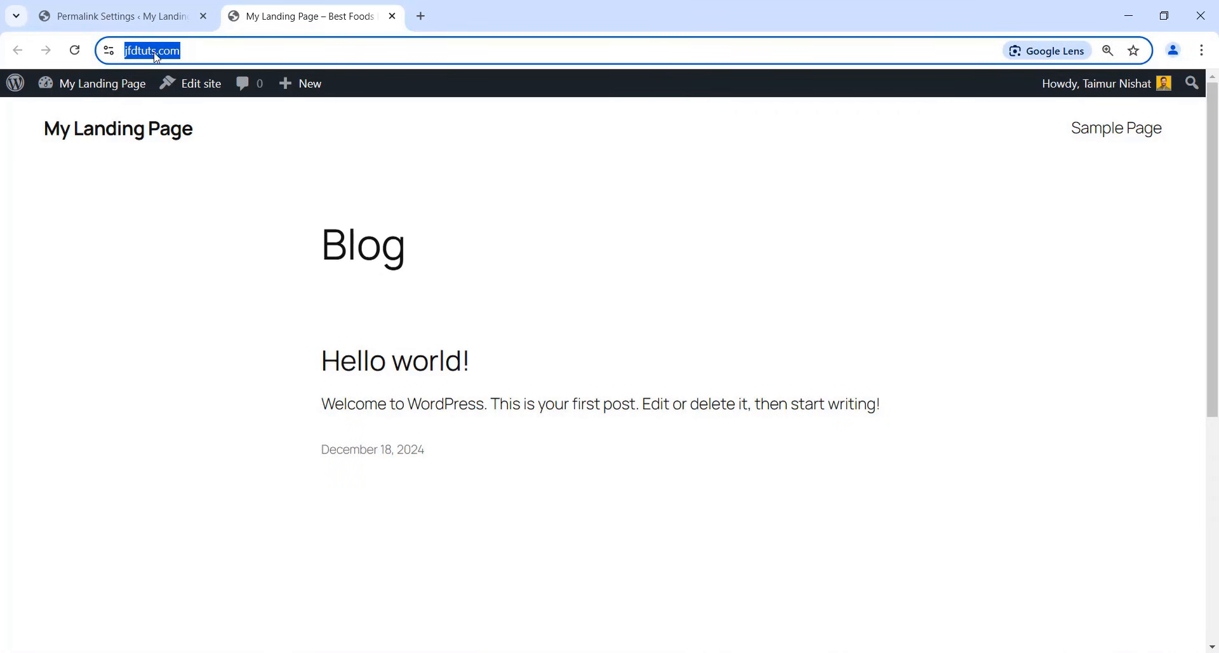
left_click(421, 17)
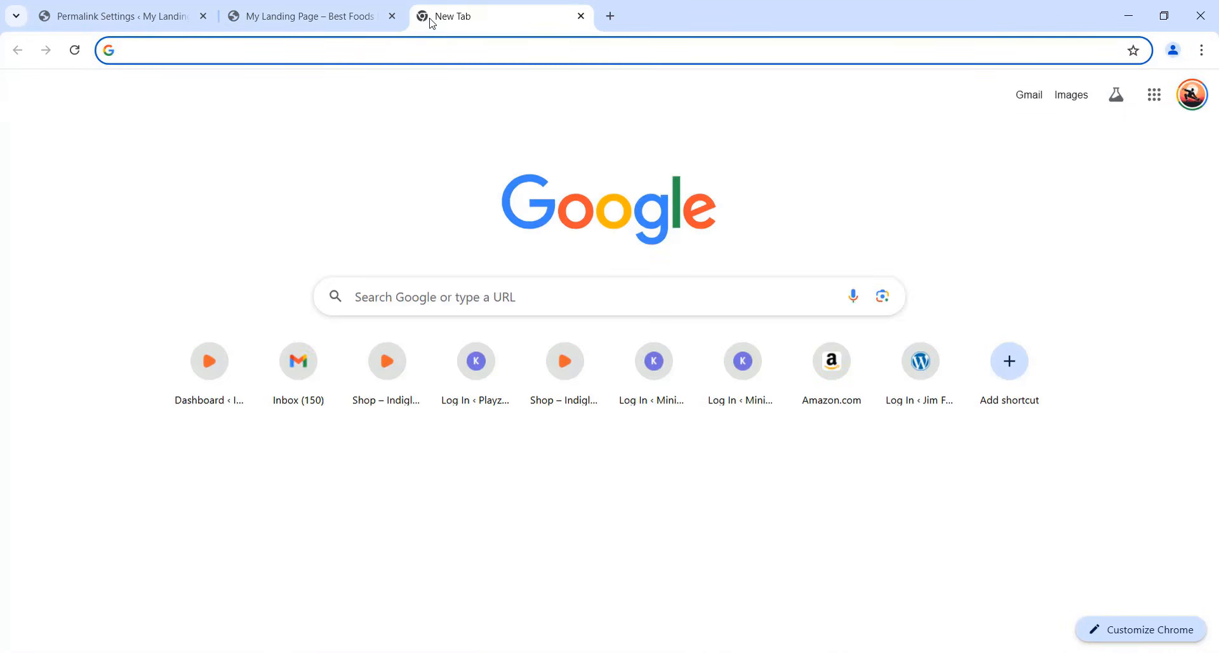
key("ctrl+v")
key("Return")
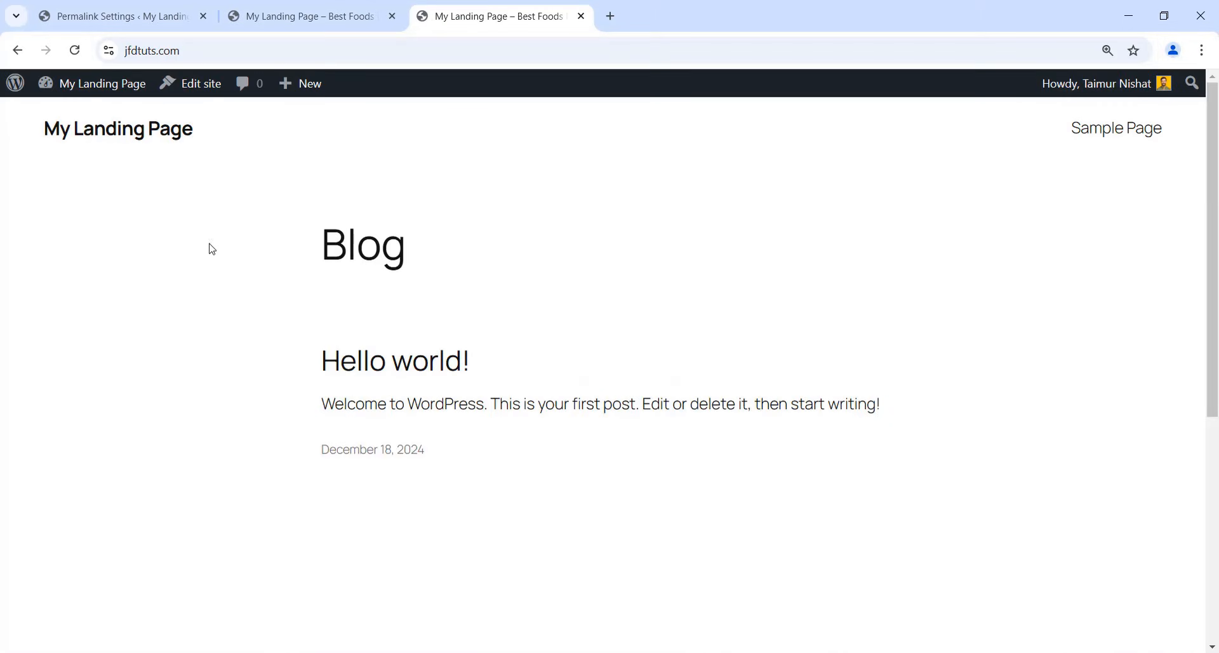
scroll(664, 359, "down", 2)
scroll(612, 285, "up", 2)
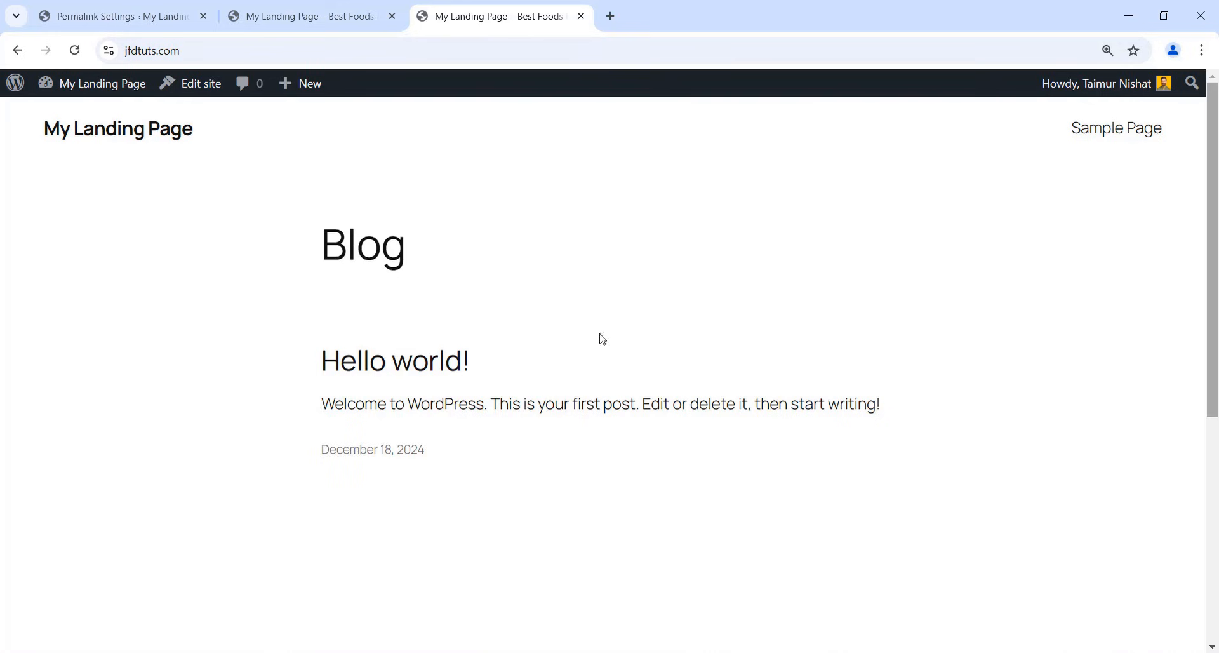
scroll(815, 282, "down", 4)
scroll(718, 397, "up", 4)
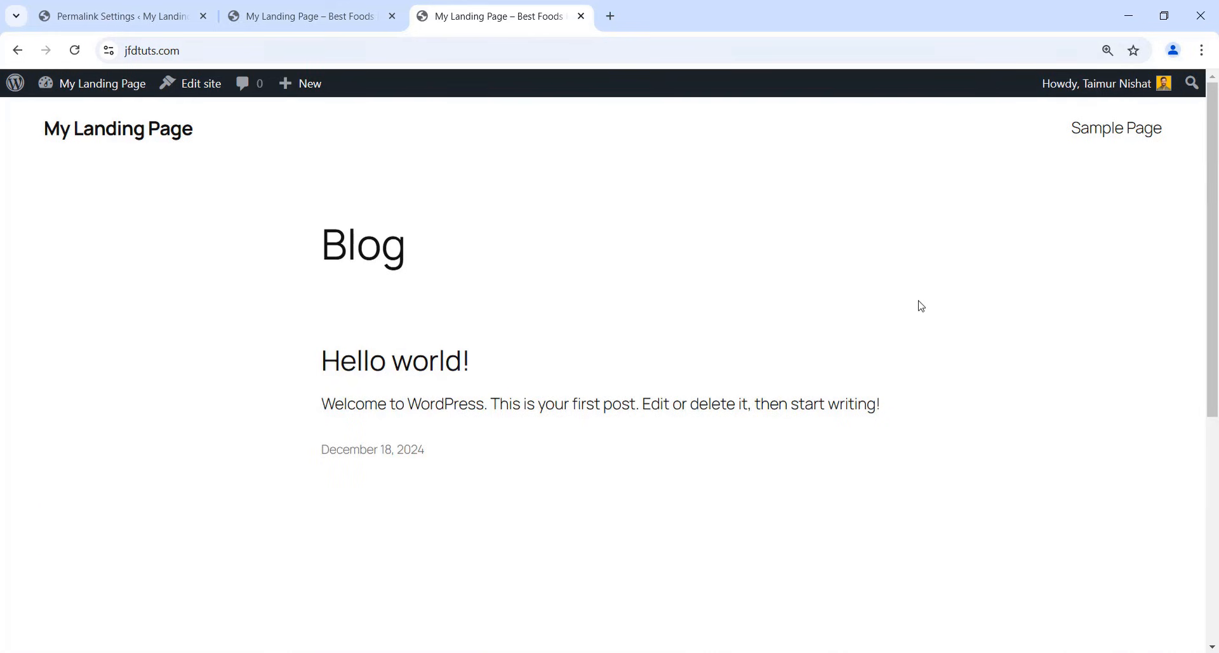
Close the extra site tab and open the installed themes in the WordPress dashboard.
left_click(581, 16)
left_click(126, 14)
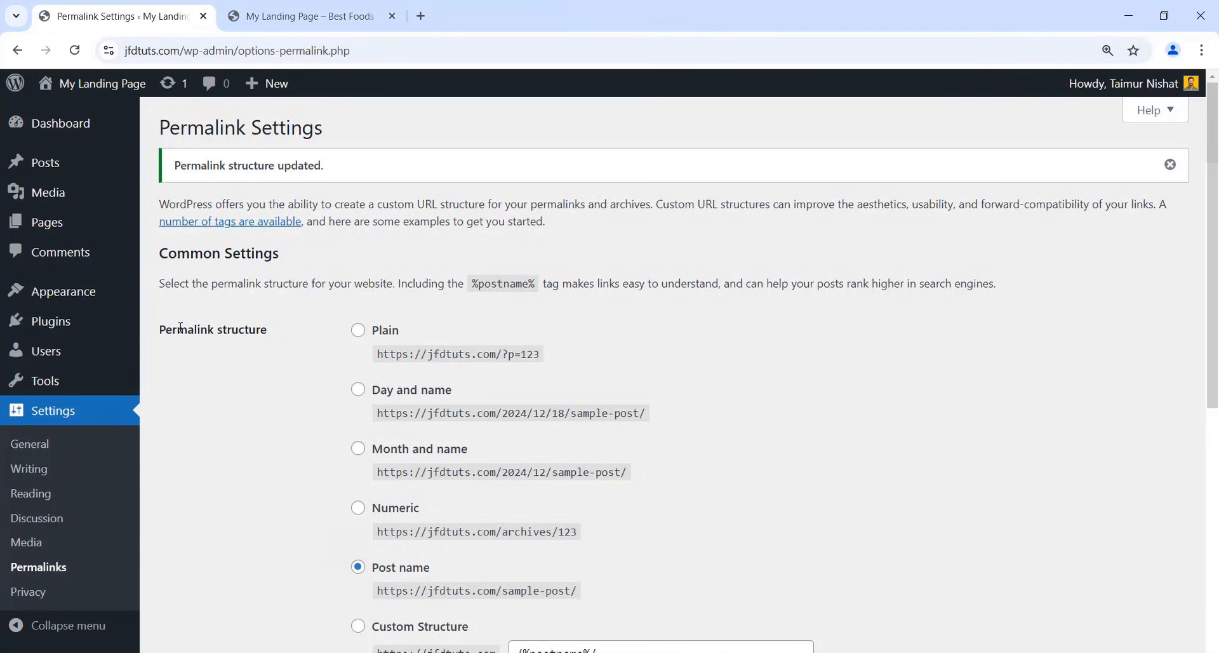
mouse_move(62, 297)
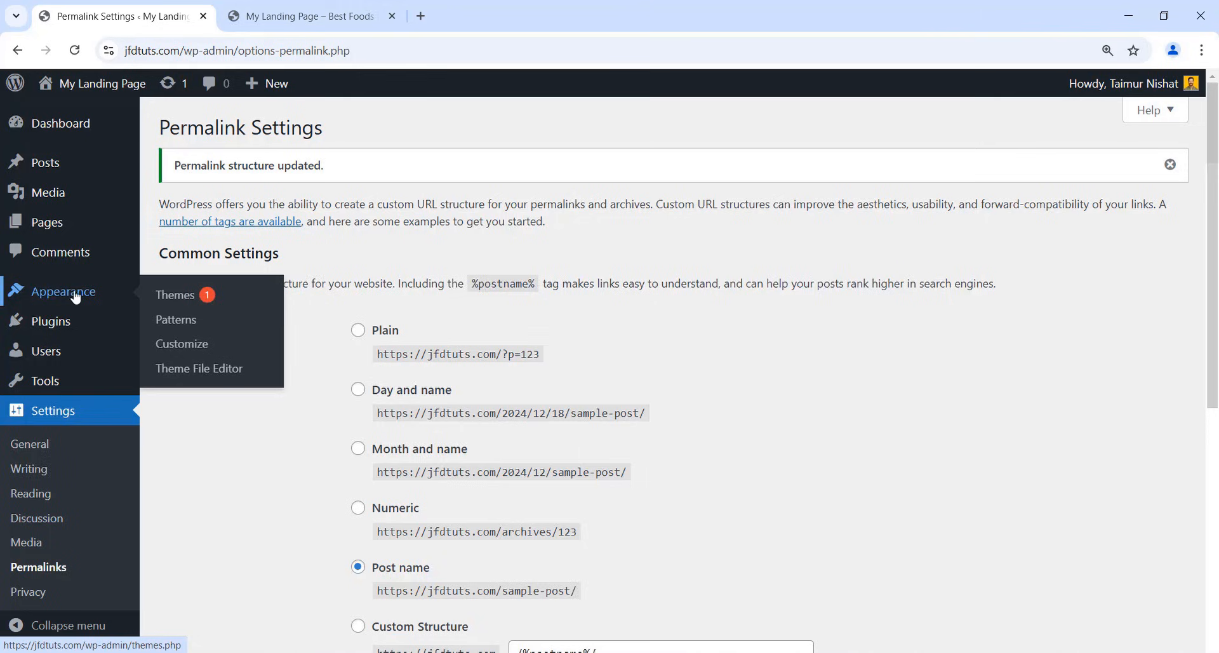
left_click(170, 295)
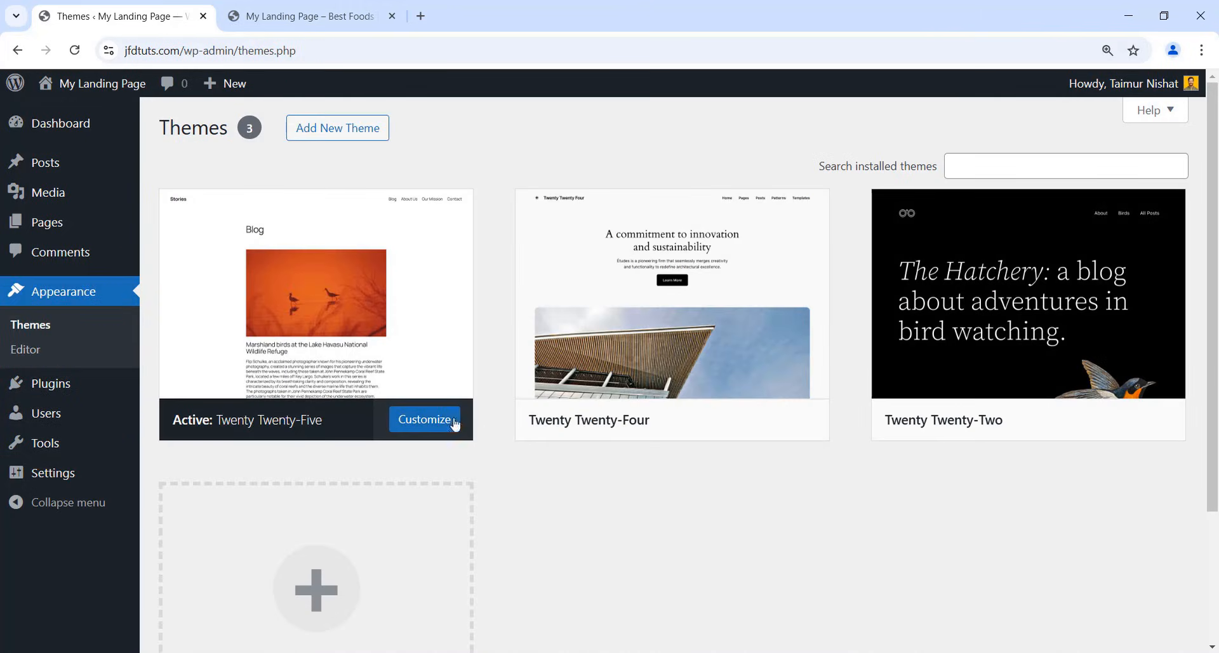
Compare the active Twenty Twenty-Five theme with the live homepage, and return to the installed themes.
mouse_move(614, 399)
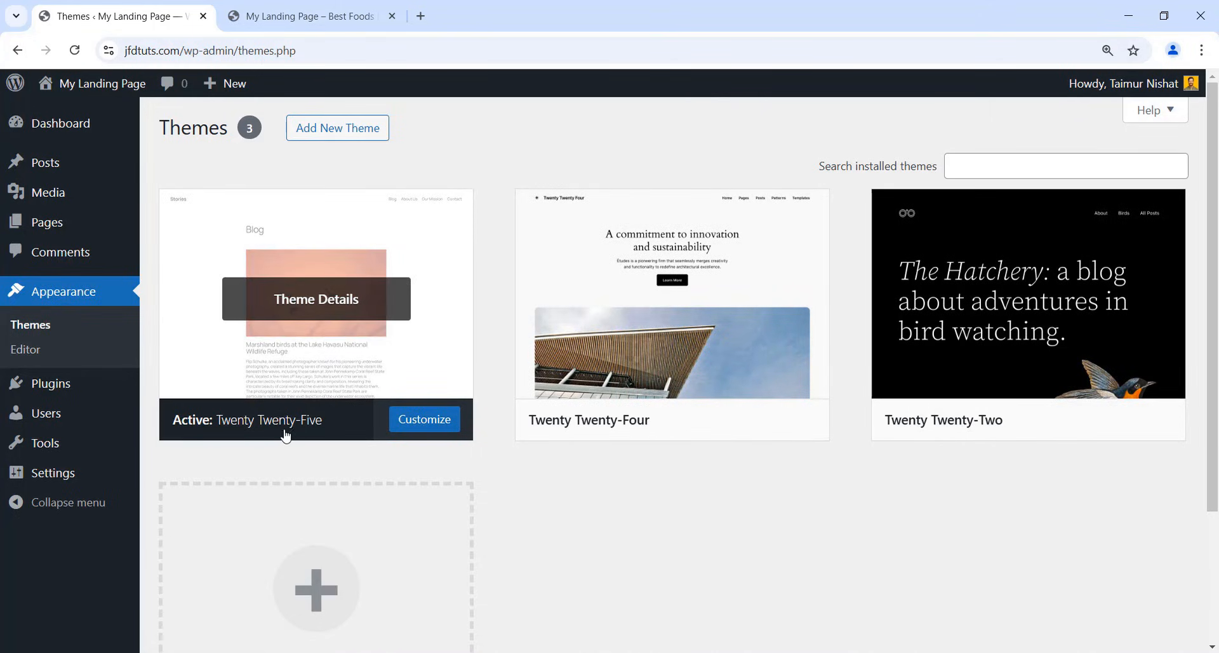
left_click(349, 19)
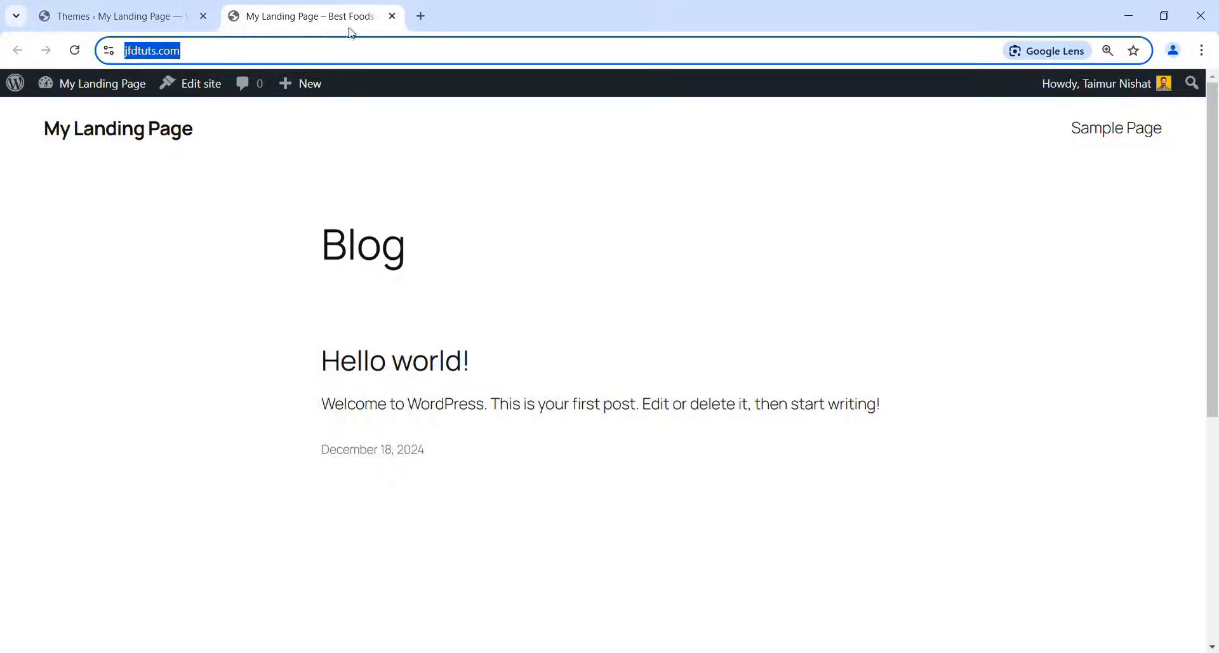
scroll(552, 340, "down", 5)
scroll(552, 340, "up", 5)
left_click(172, 19)
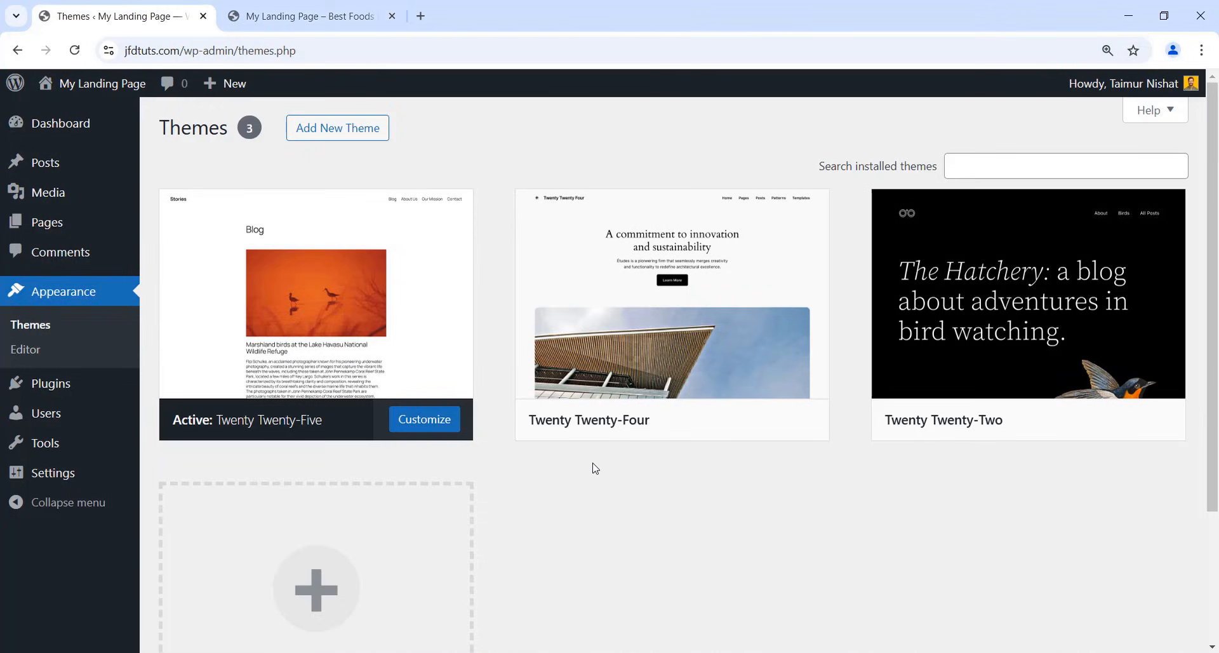
Activate the Twenty Twenty-Four theme and reload the live site.
mouse_move(698, 422)
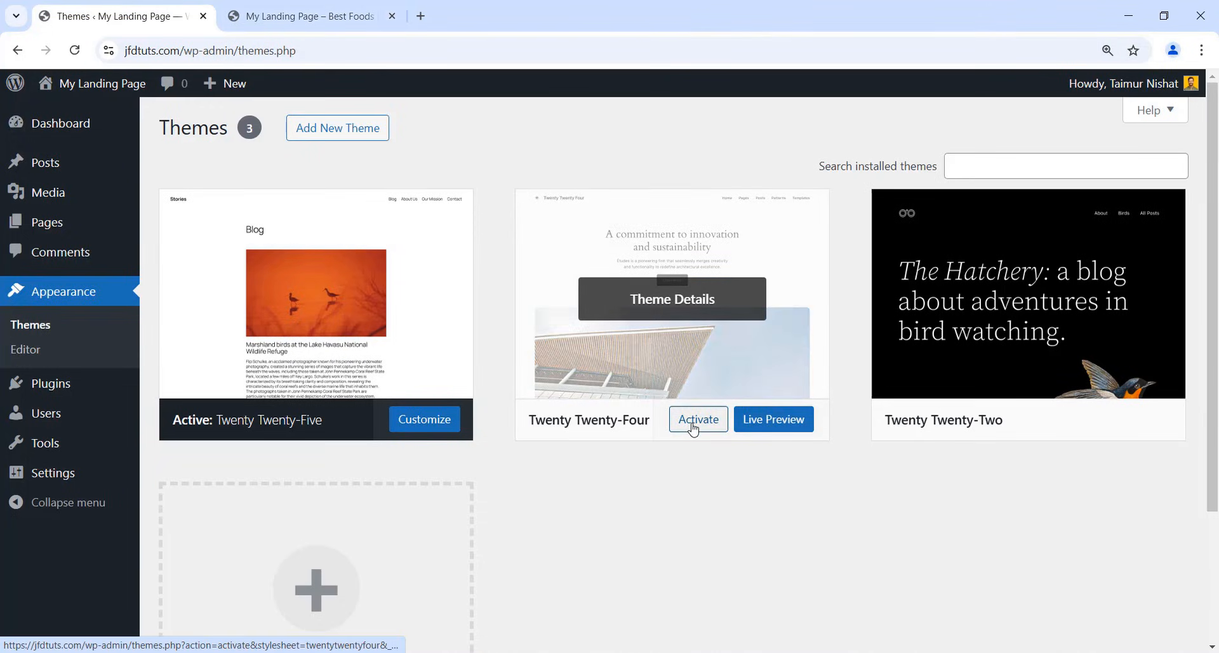
left_click(693, 429)
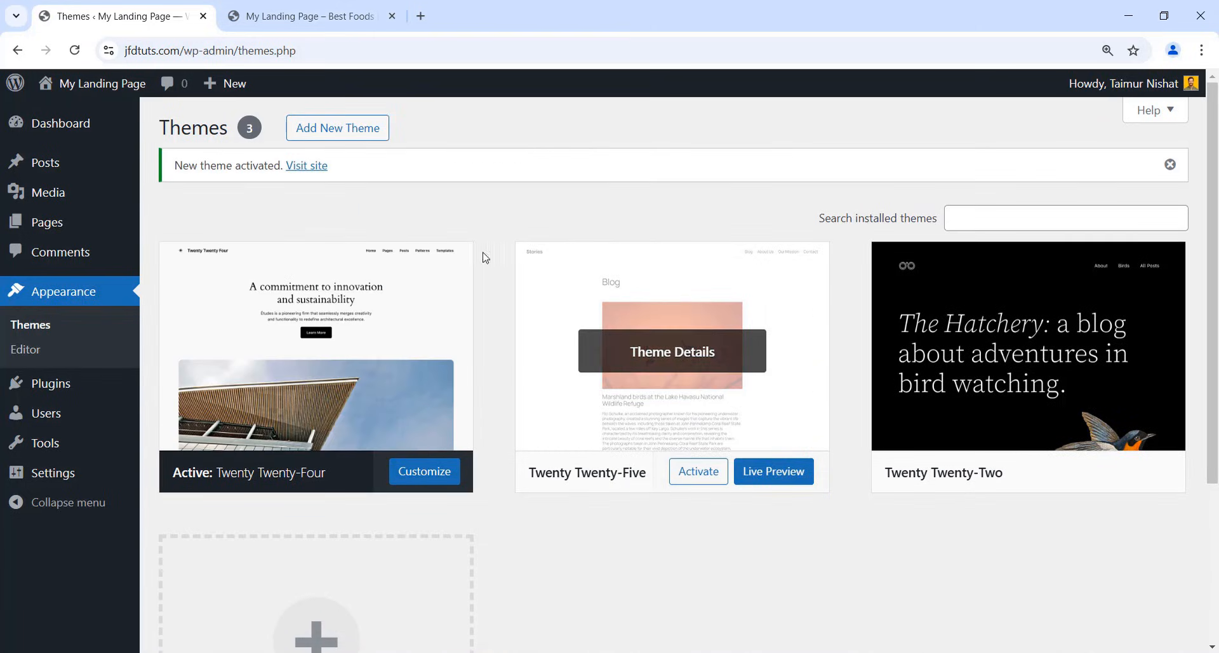
left_click(338, 17)
left_click(74, 51)
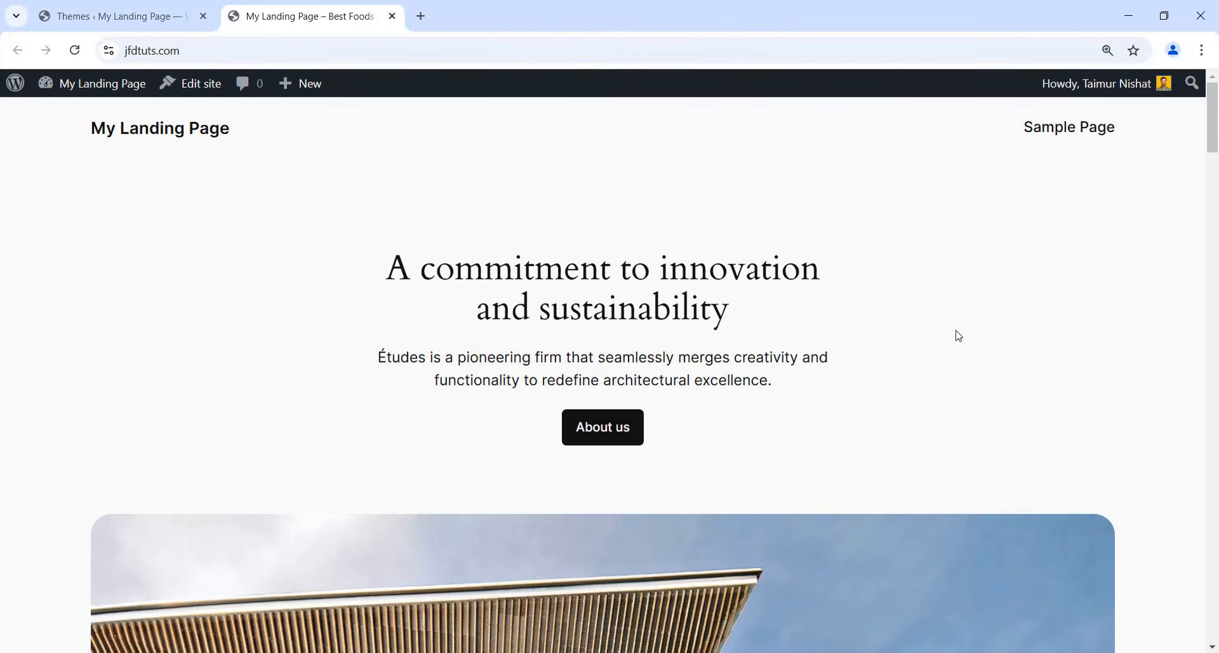
Examine the homepage layout under the Twenty Twenty-Four theme, checking it against the installed themes.
mouse_move(1213, 133)
left_mouse_down()
mouse_move(1201, 313)
mouse_move(1210, 527)
mouse_move(1210, 114)
left_mouse_up()
left_click(159, 28)
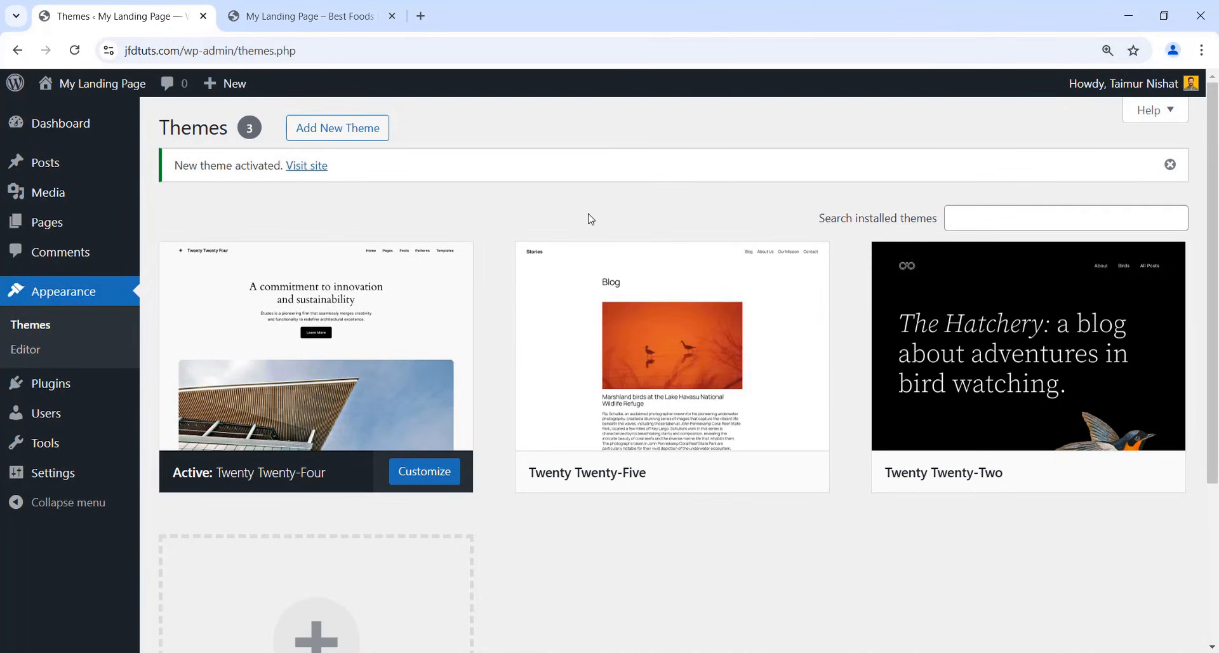
left_click(309, 19)
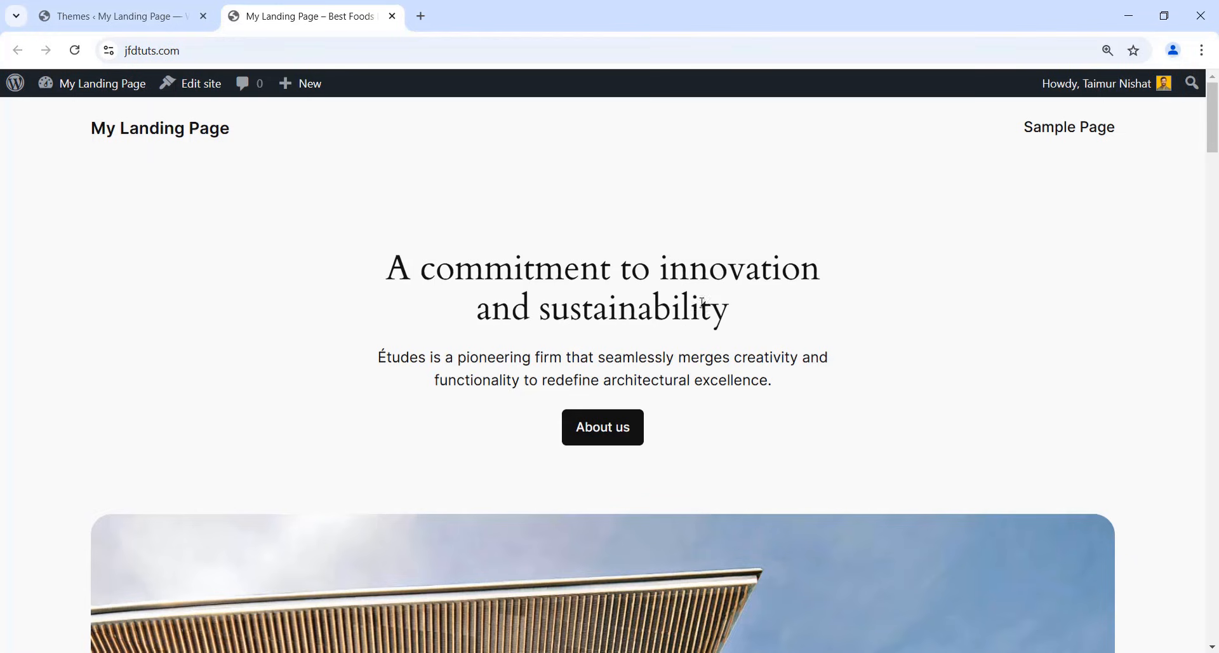
scroll(702, 326, "down", 5)
scroll(702, 327, "up", 5)
mouse_move(1212, 102)
left_mouse_down()
mouse_move(1208, 247)
mouse_move(1213, 94)
left_mouse_up()
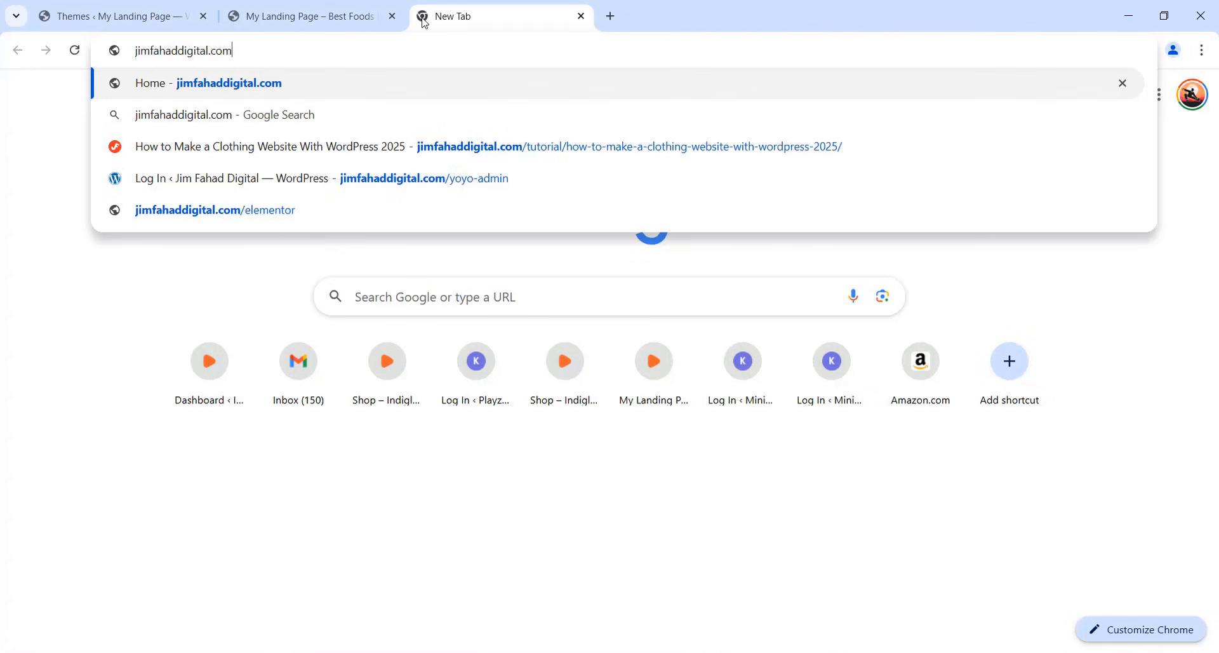
Open the restaurant and cafe landing page tutorial on jimfahaddigital.com in a new tab and find its Important Links.
type("/")
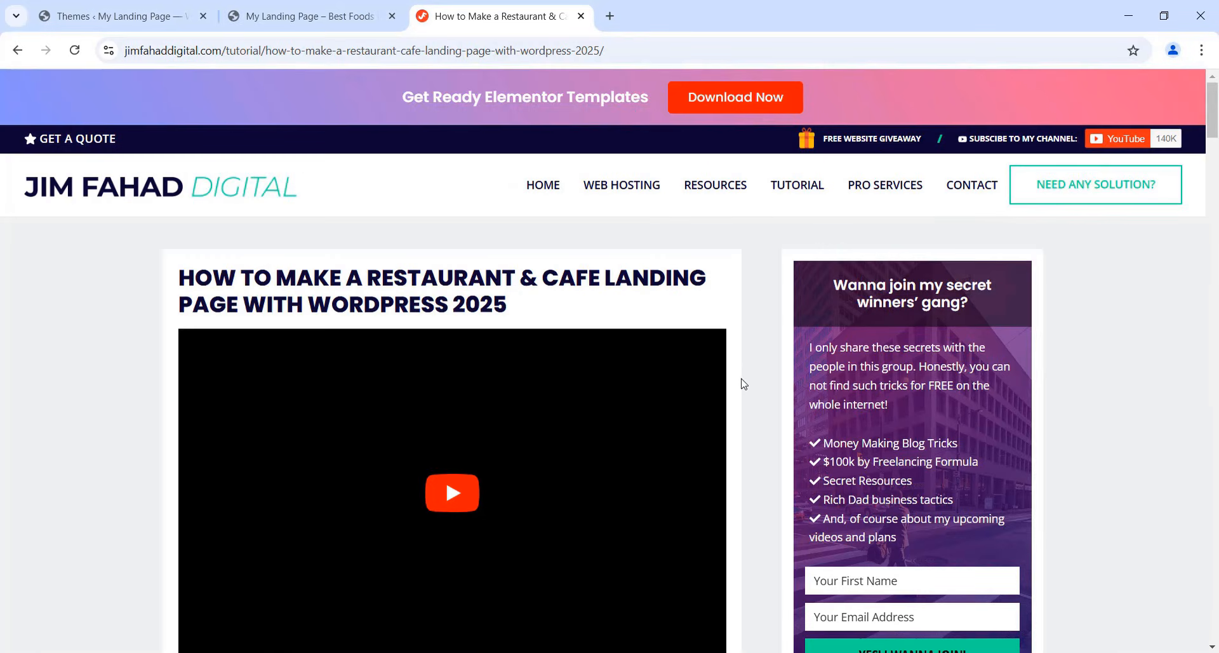
scroll(659, 334, "down", 3)
scroll(659, 335, "down", 4)
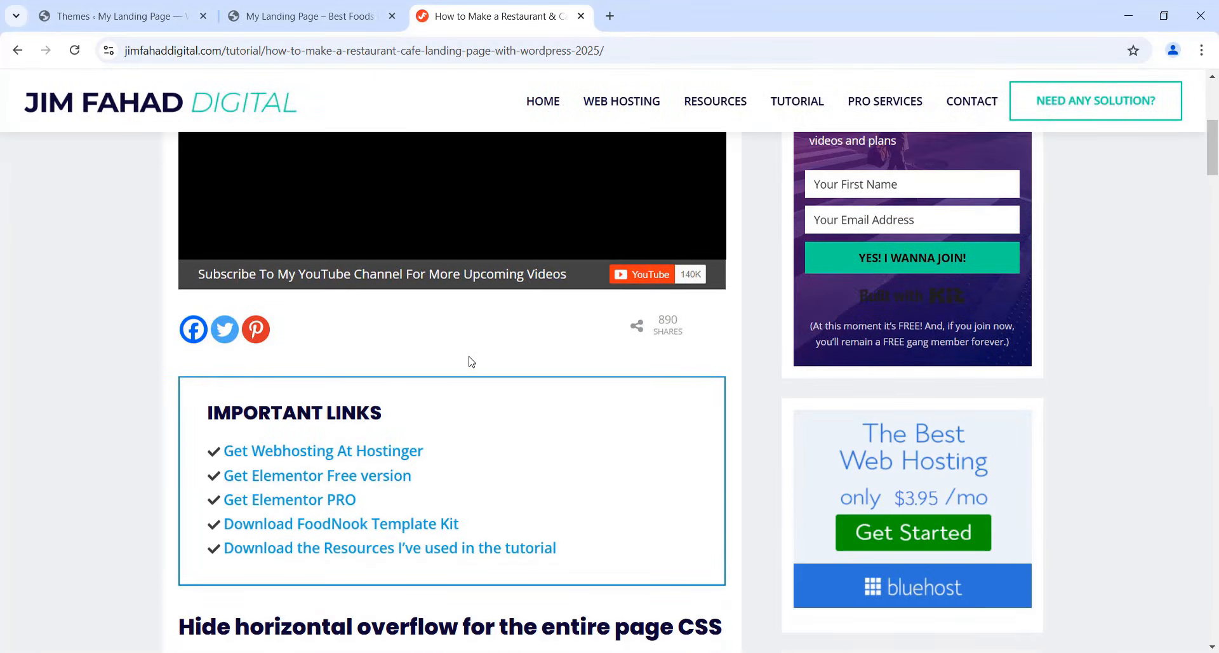
scroll(744, 319, "down", 3)
scroll(744, 319, "down", 8)
scroll(542, 427, "up", 7)
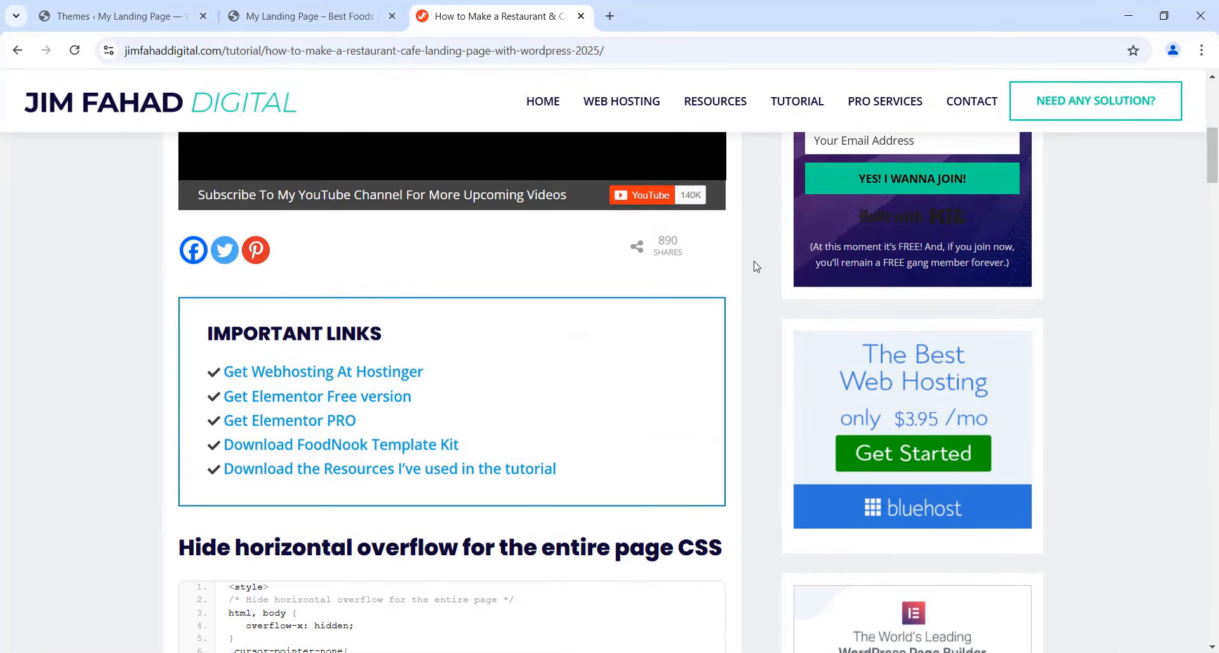
scroll(752, 273, "down", 1)
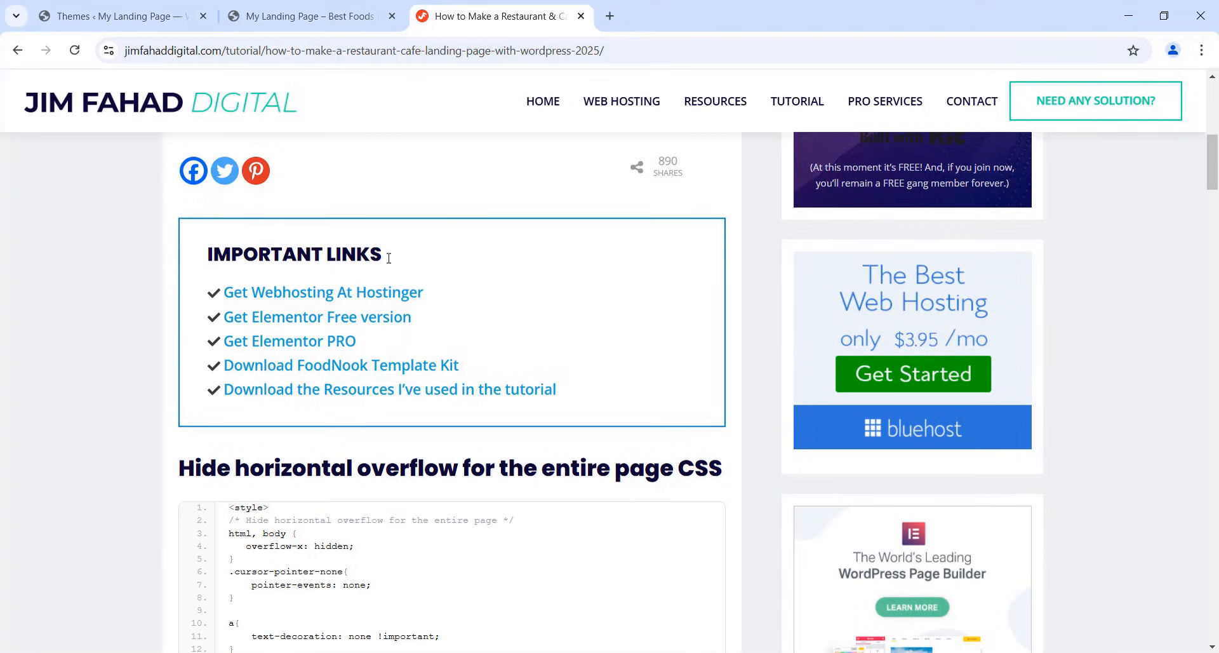
Open the Get Elementor Free version link and review the Elementor pricing plans and their features.
left_click(336, 322)
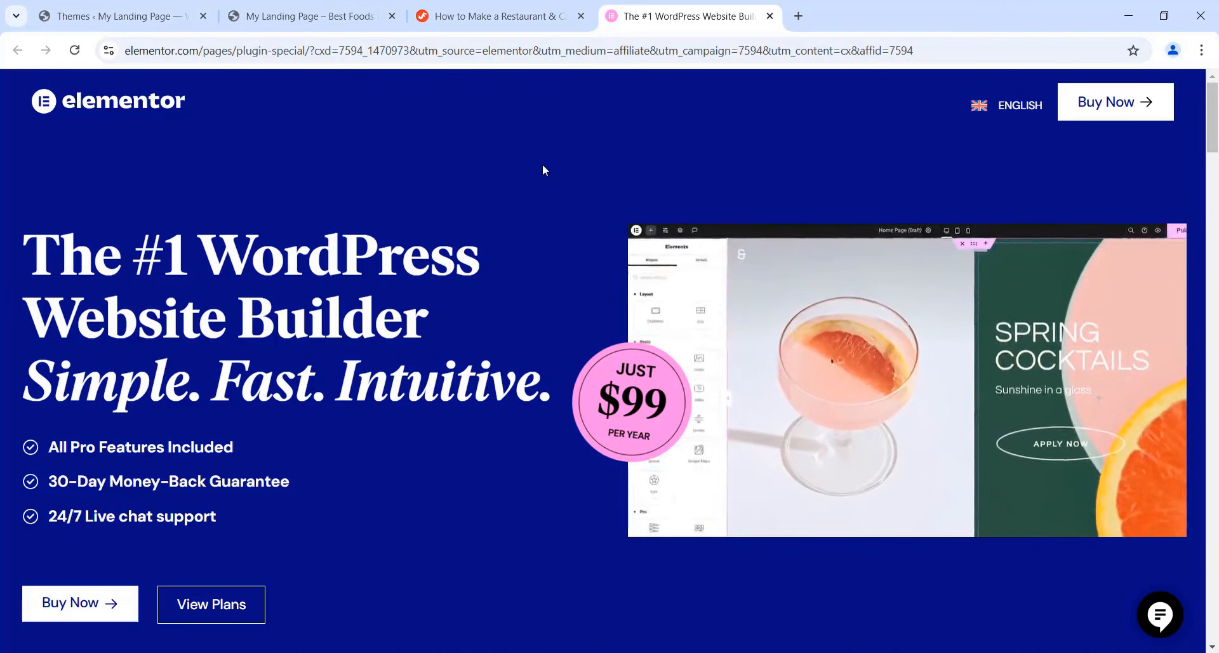
scroll(802, 283, "down", 7)
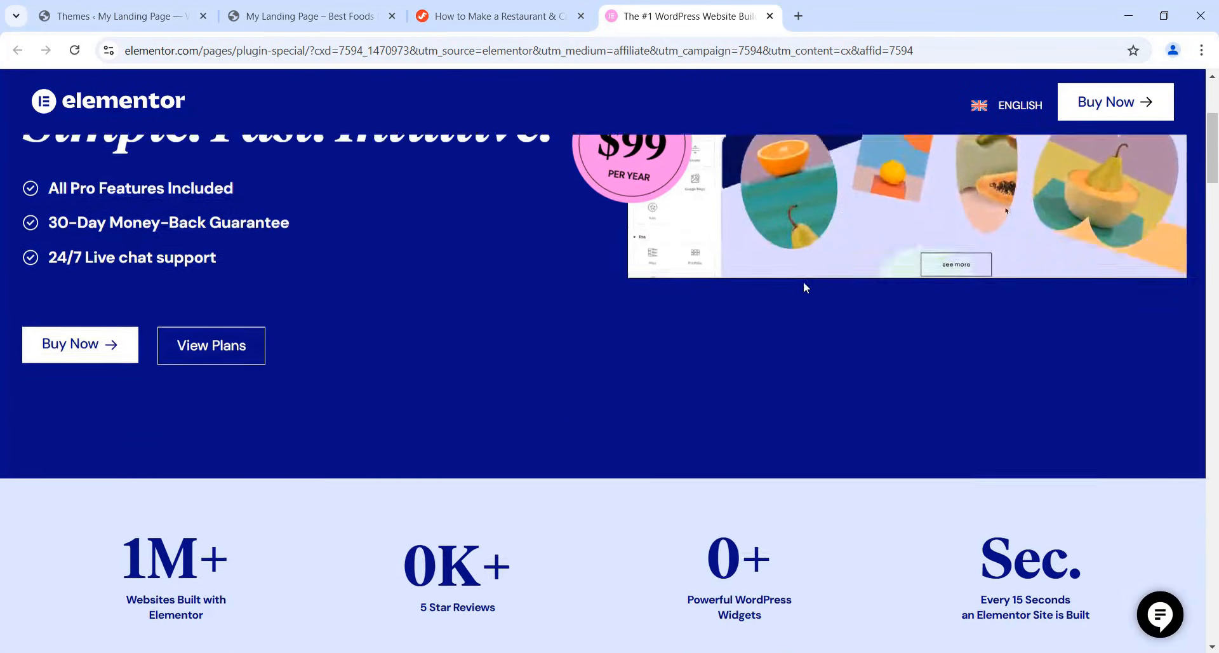
scroll(759, 284, "down", 6)
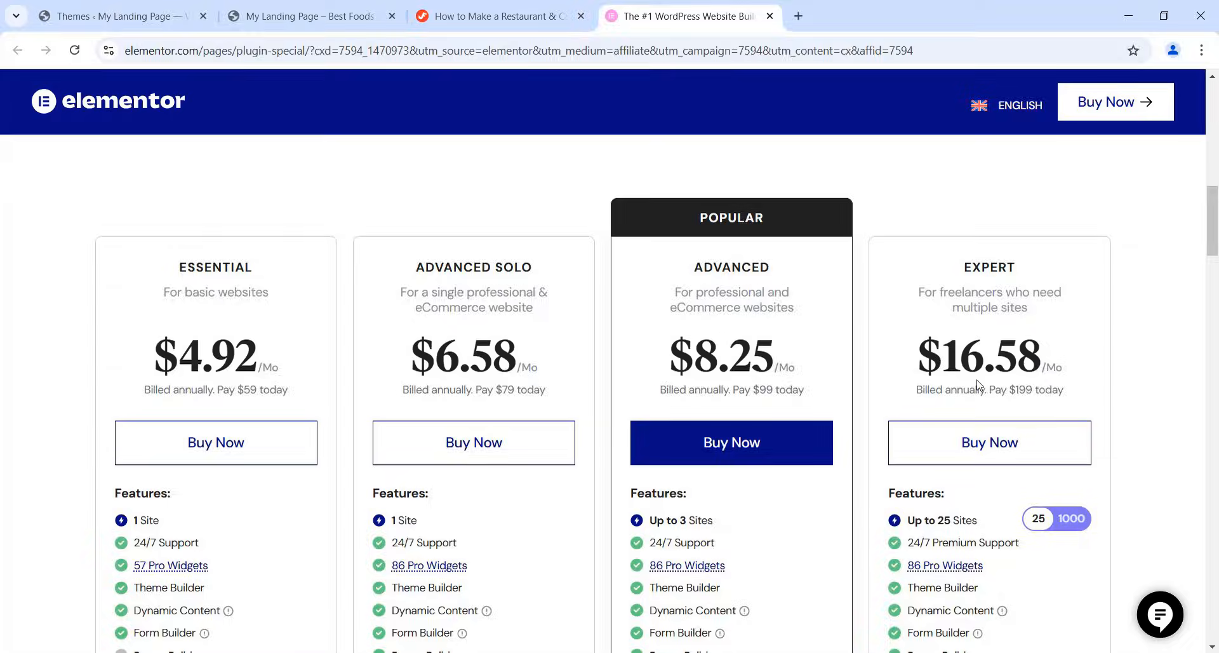
scroll(240, 237, "down", 1)
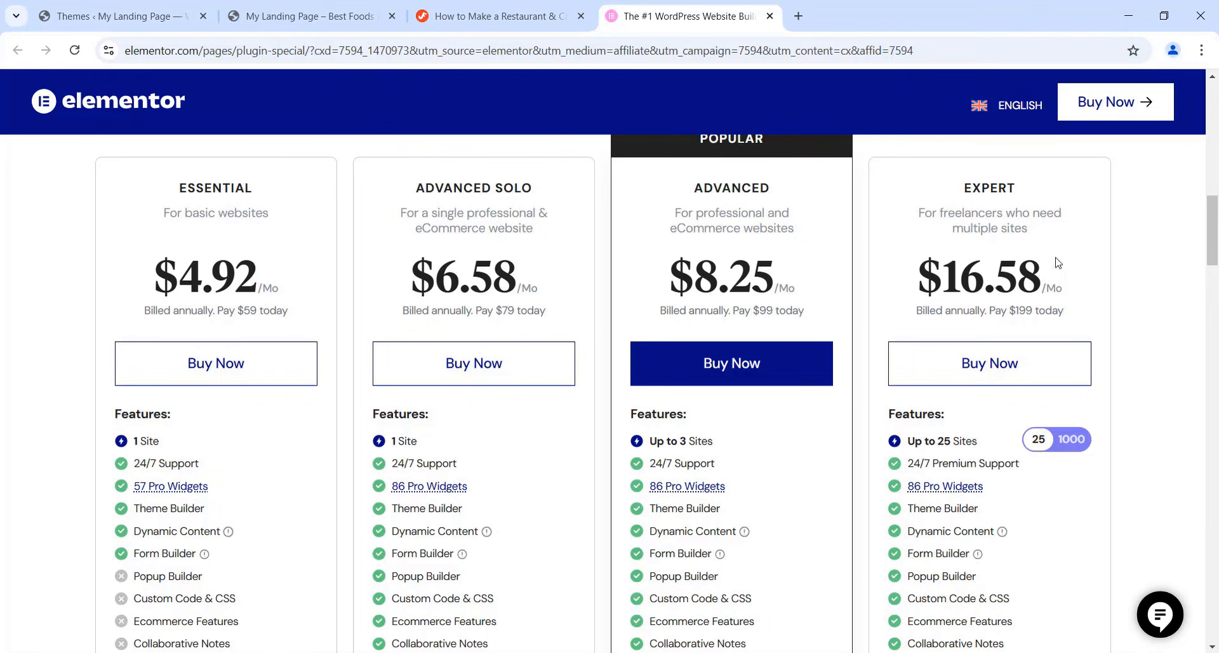
Compare the prices, site limits and features of the Essential, Advanced Solo, Advanced and Expert Elementor plans.
scroll(1121, 273, "up", 1)
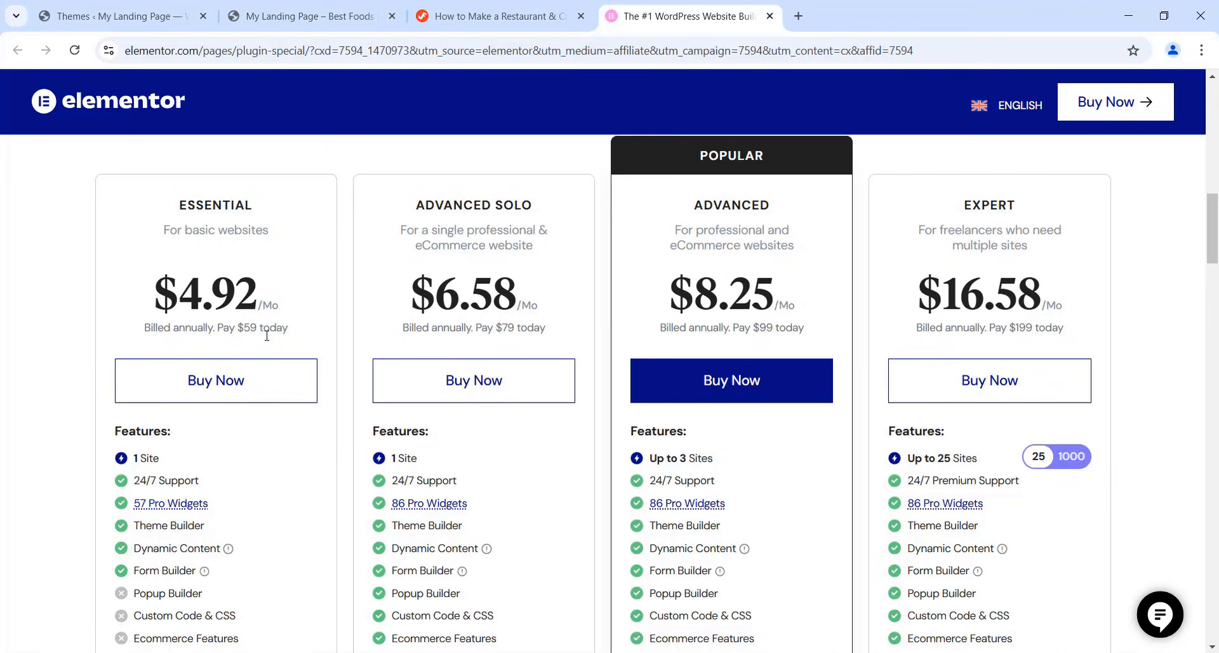
scroll(229, 332, "down", 1)
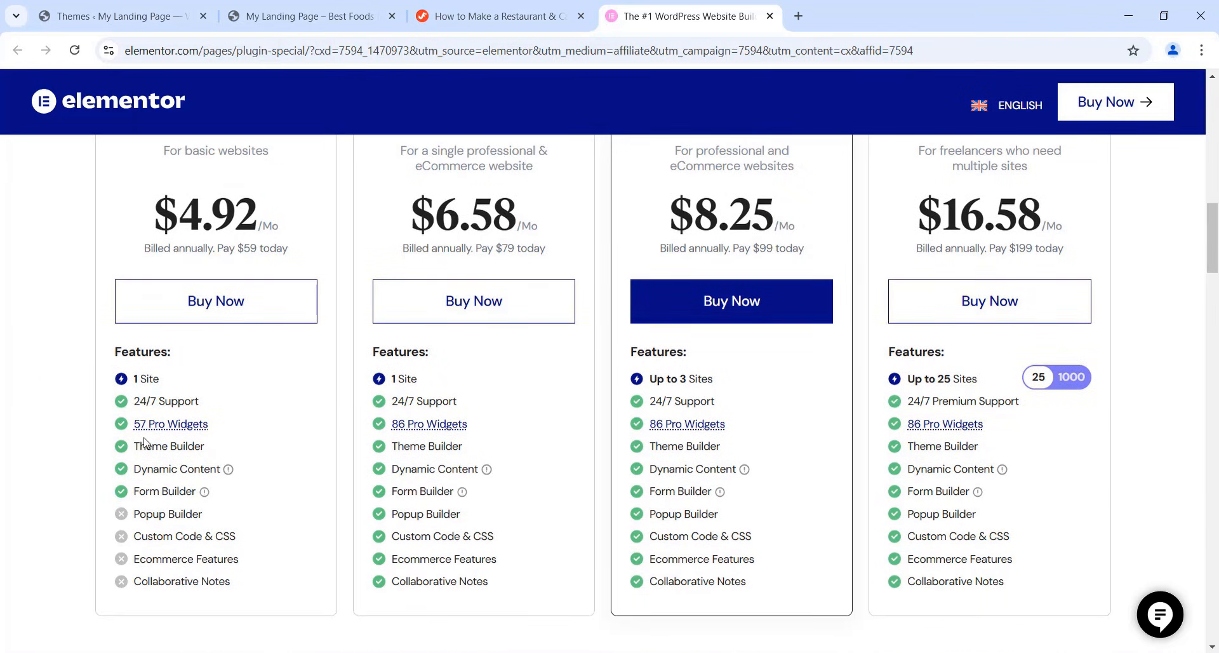
scroll(228, 444, "up", 1)
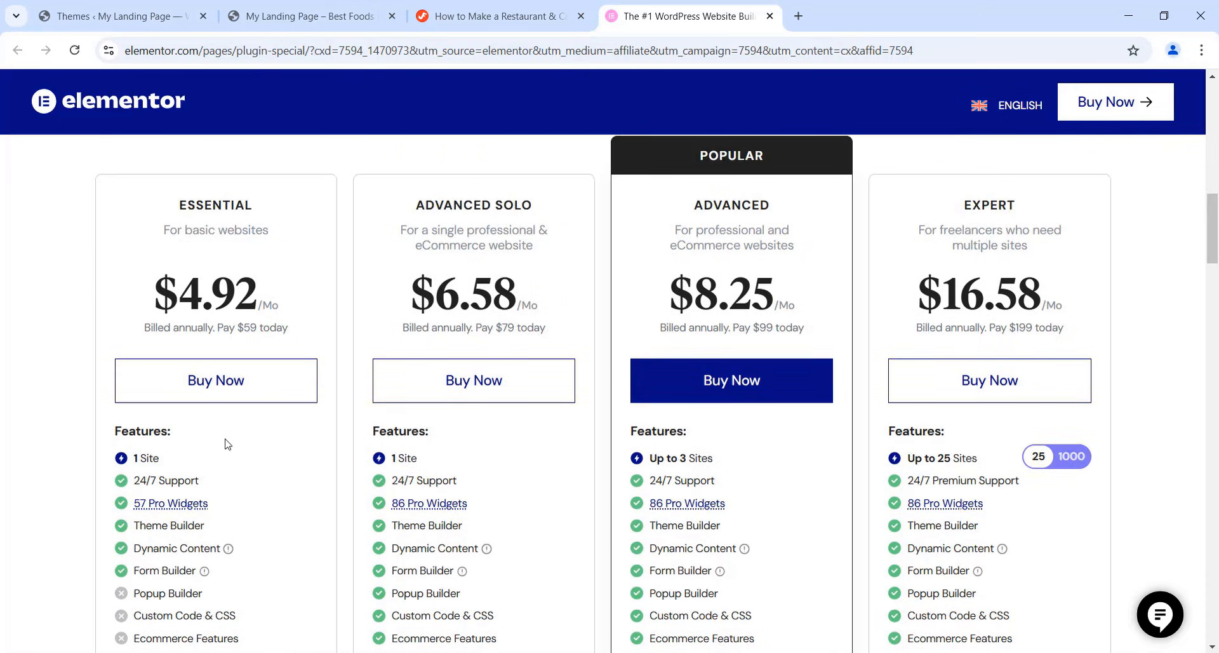
scroll(227, 443, "down", 1)
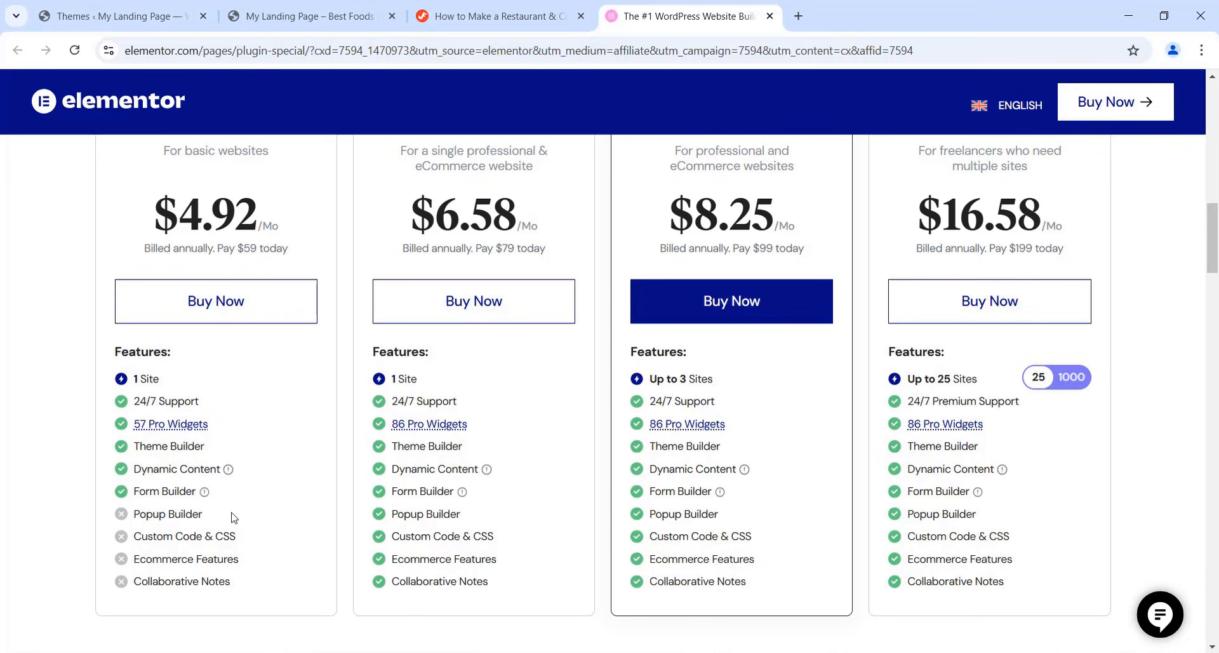
scroll(255, 496, "up", 1)
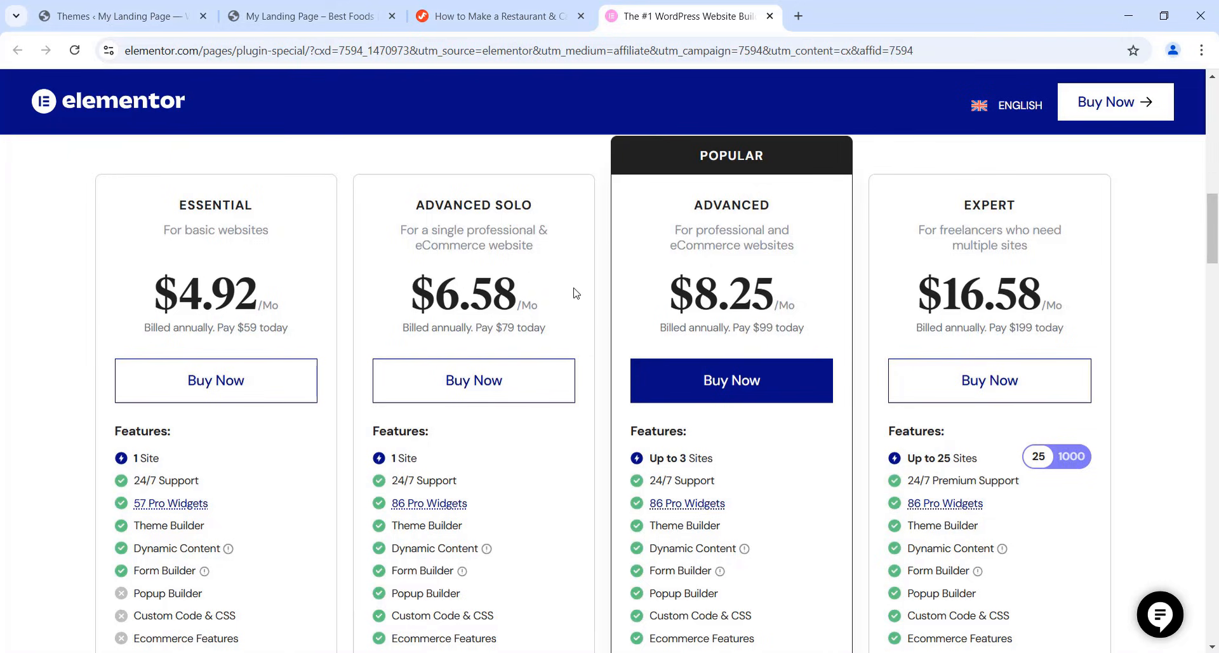
scroll(520, 368, "down", 1)
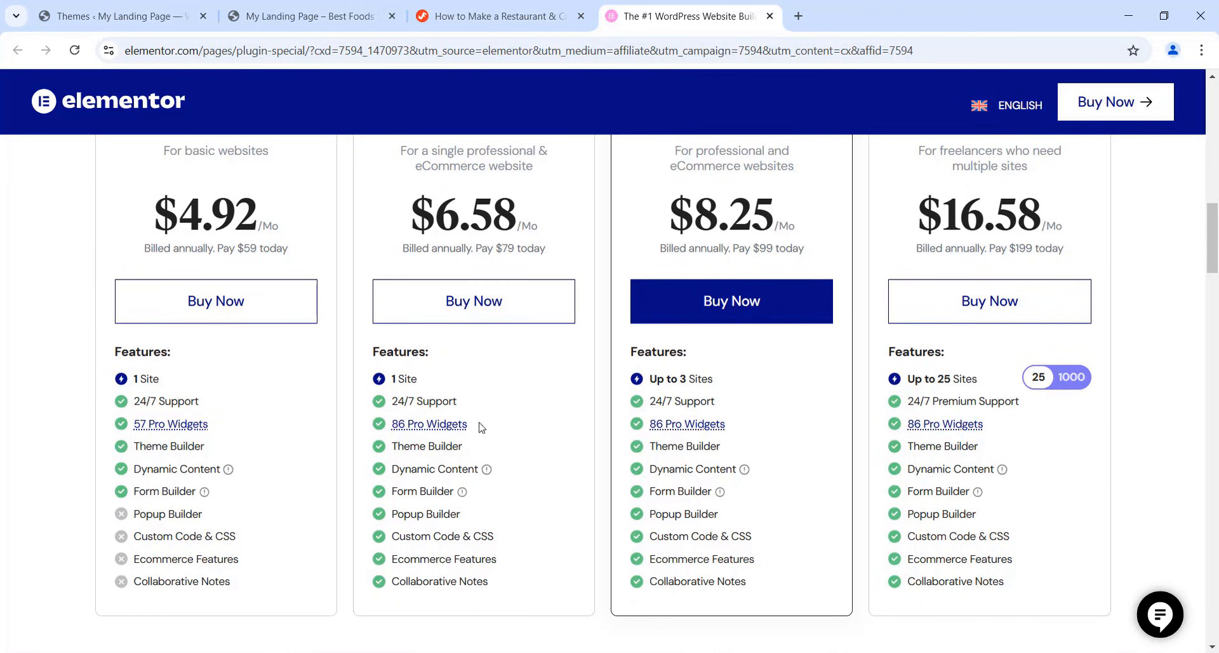
scroll(490, 437, "up", 1)
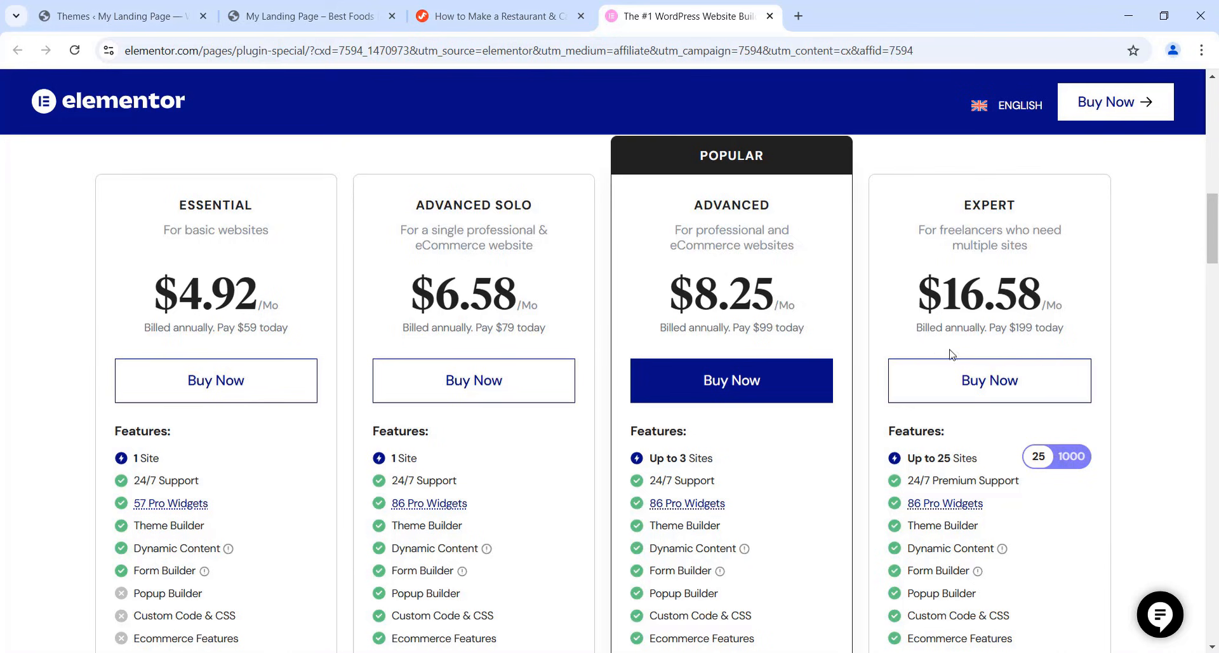
scroll(945, 422, "down", 1)
scroll(952, 412, "up", 1)
scroll(965, 395, "down", 1)
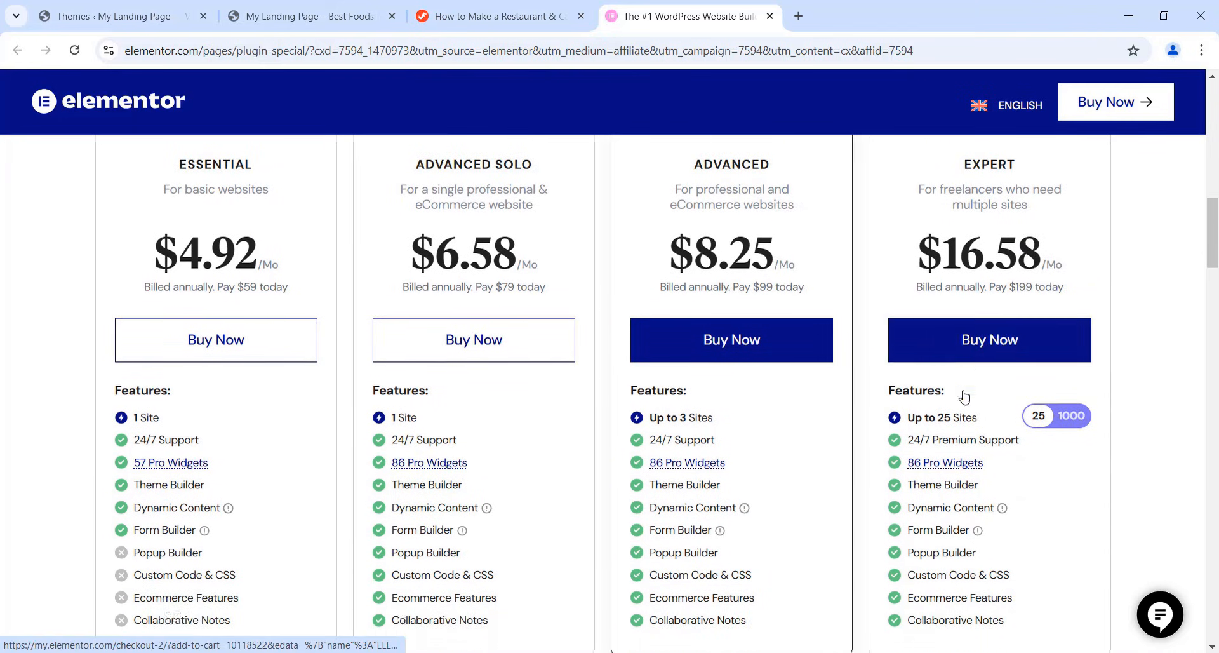
scroll(1035, 413, "up", 1)
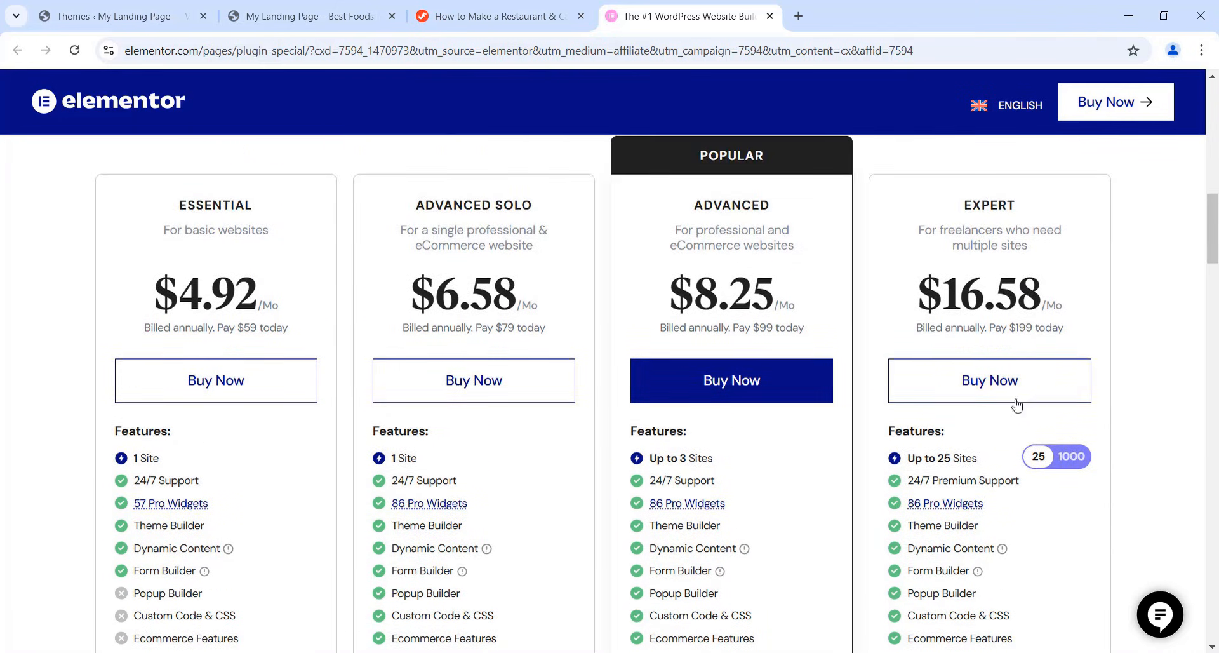
scroll(990, 397, "down", 1)
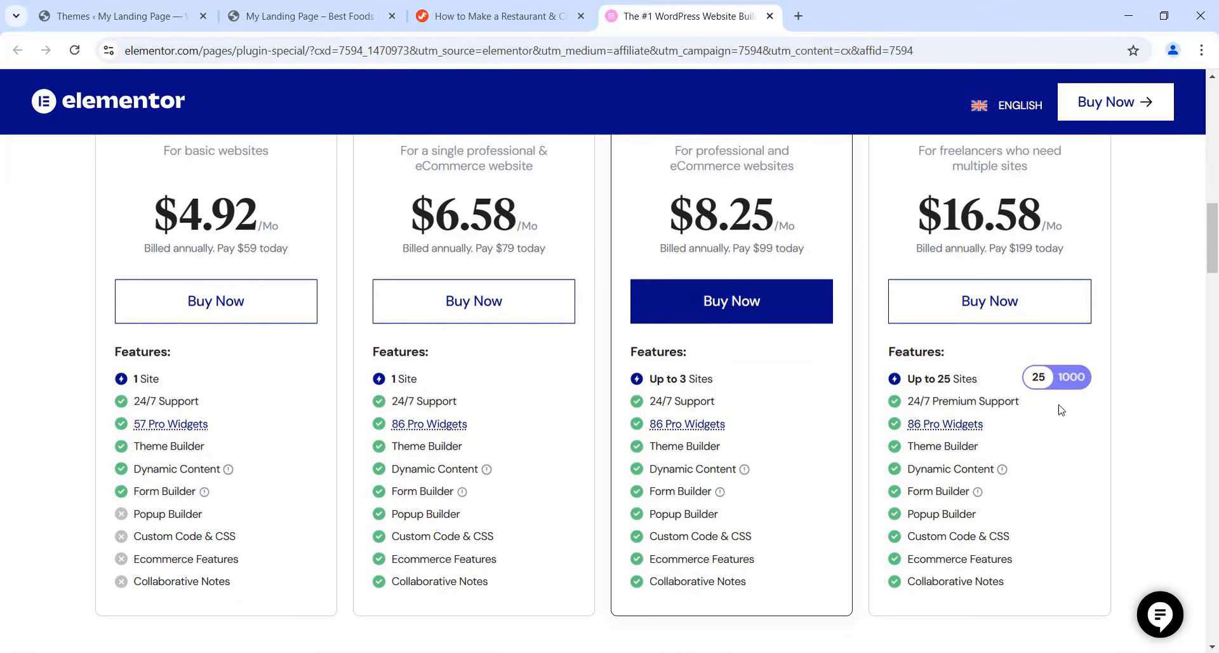
scroll(1050, 410, "up", 1)
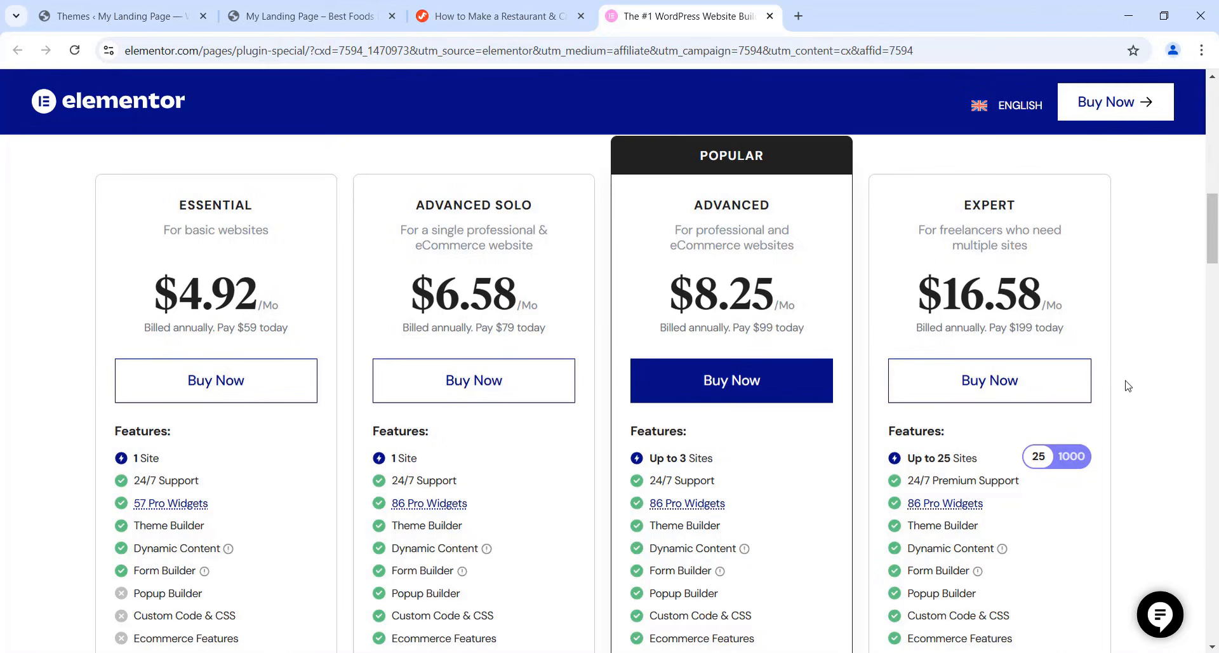
Switch the Expert plan's site limit to 1000 and back to 25, and compare it with the Advanced plan.
left_click(1081, 461)
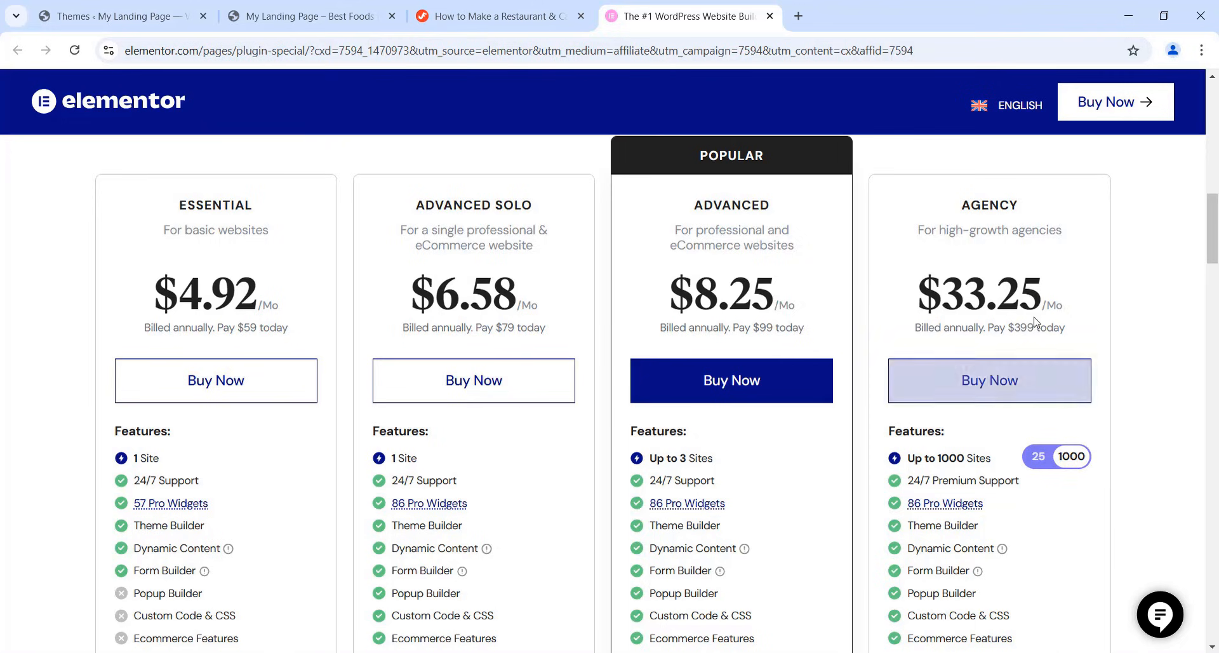
left_click(1038, 456)
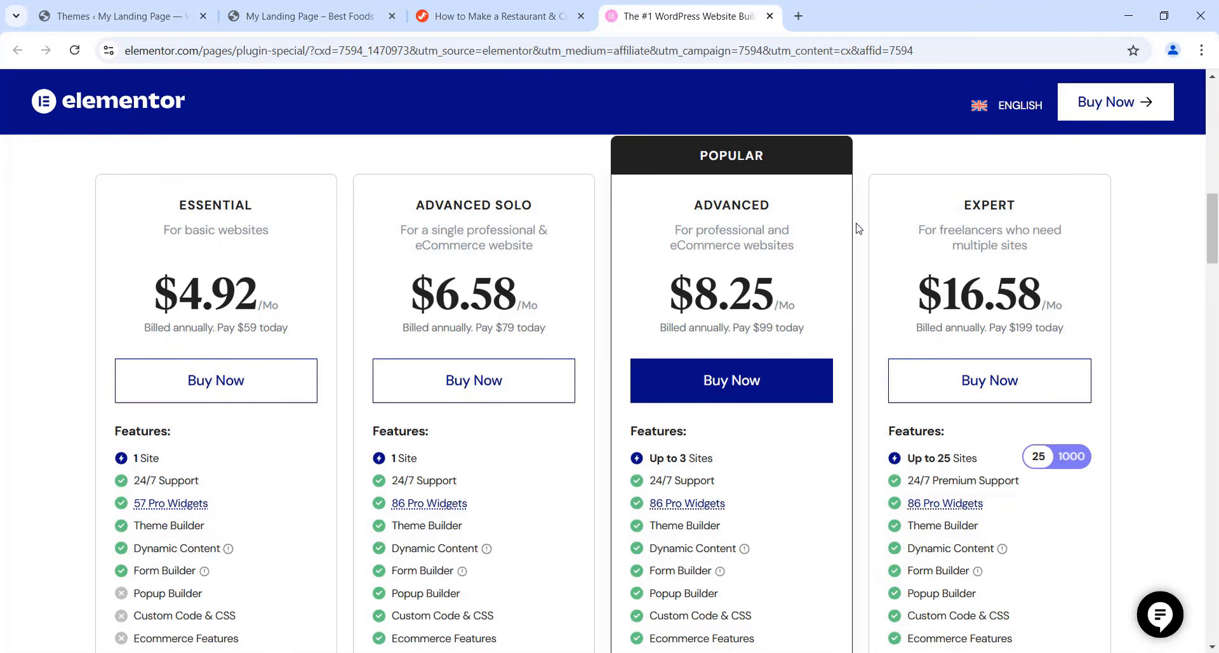
scroll(858, 228, "down", 1)
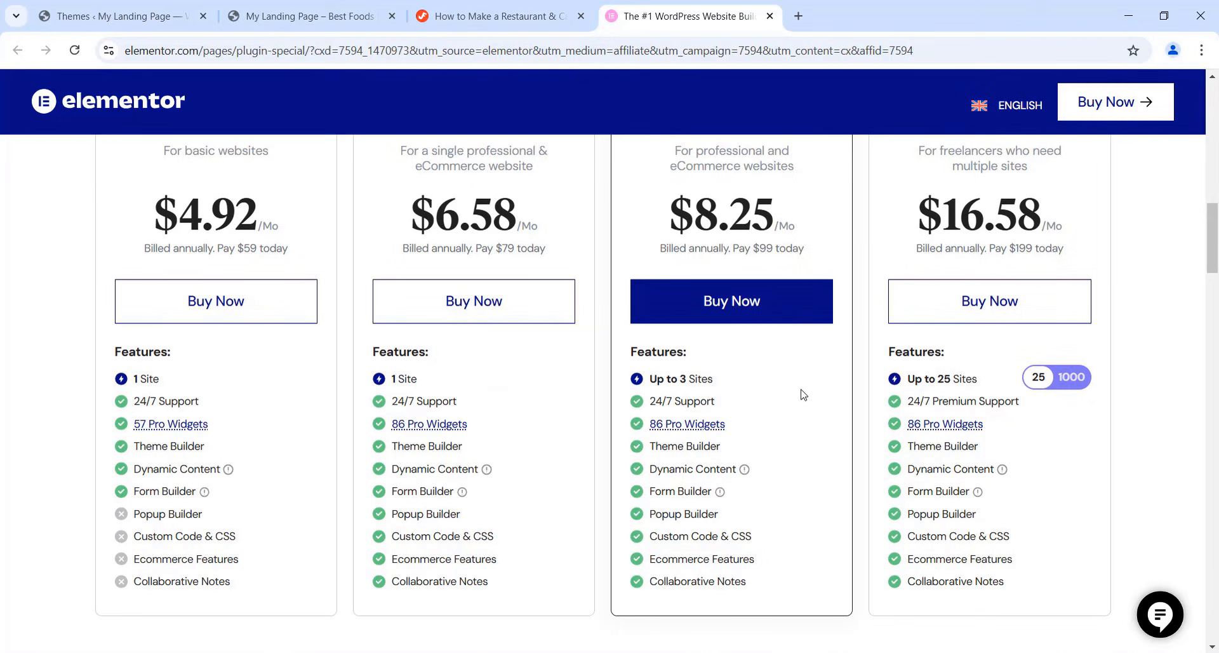
scroll(793, 381, "up", 1)
scroll(783, 355, "down", 1)
scroll(806, 415, "up", 1)
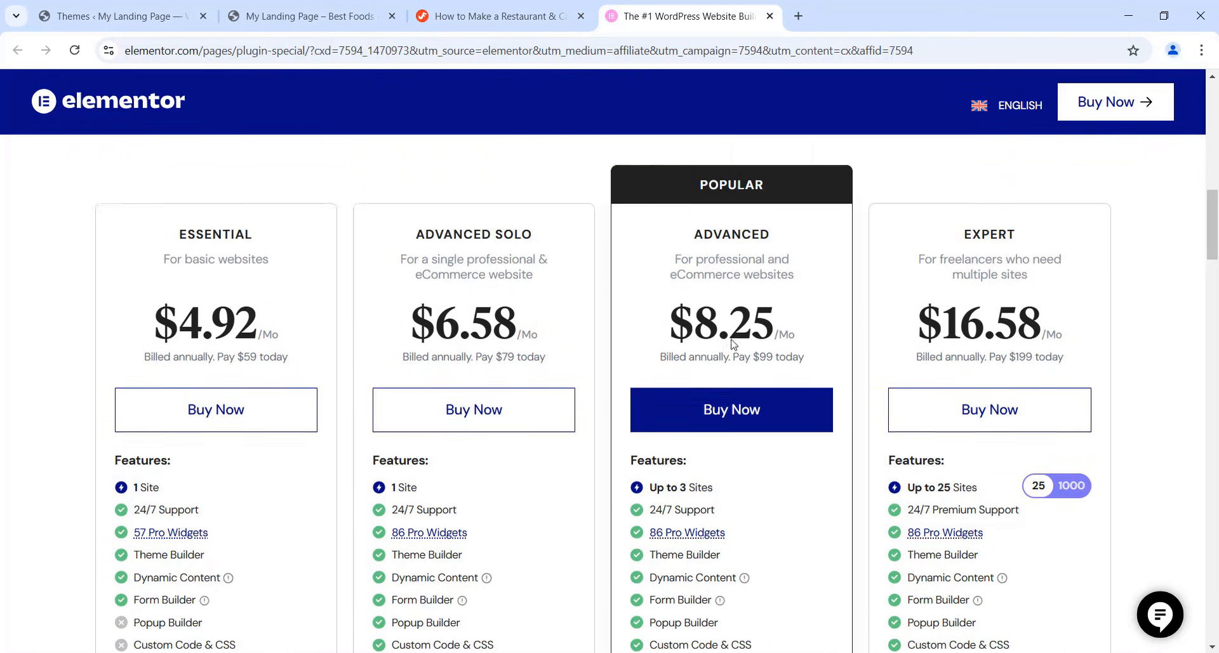
Go to the main Elementor website and open the account sign-up form that uses an email address.
scroll(758, 272, "up", 10)
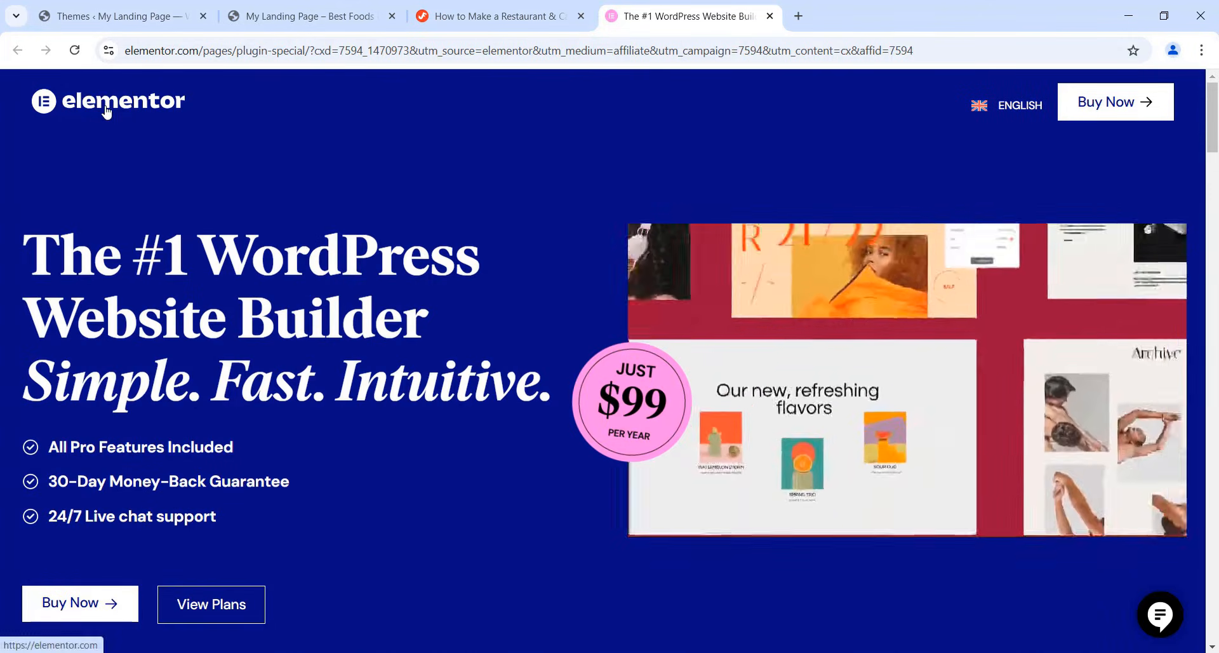
left_click(104, 112)
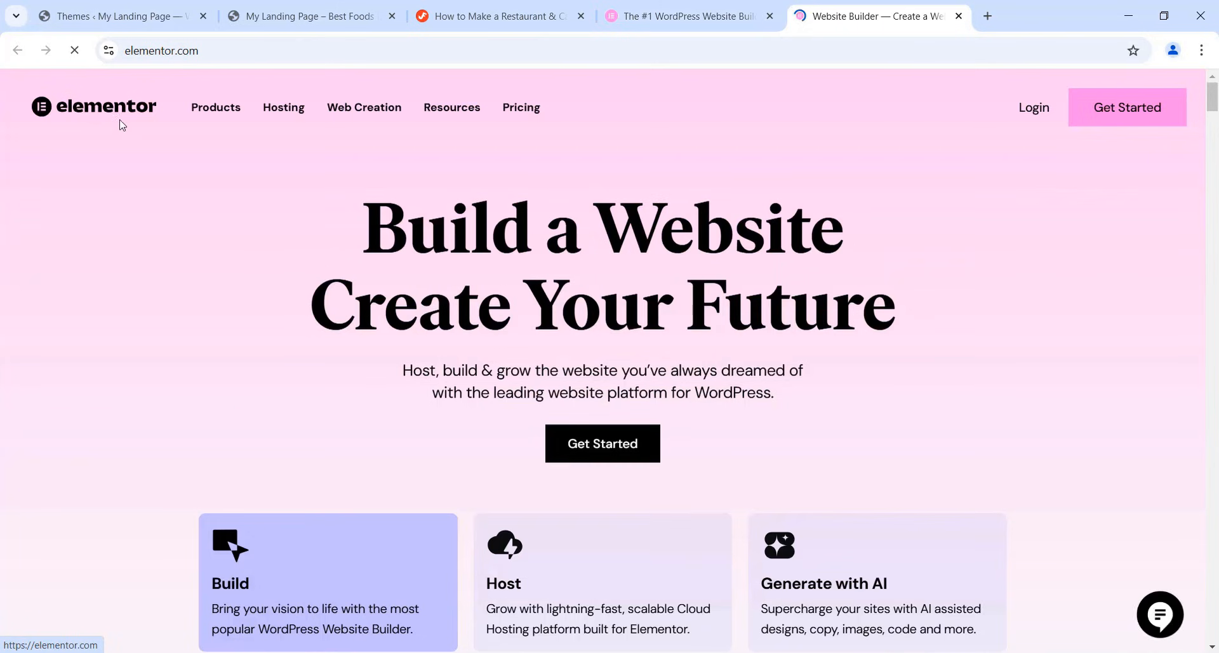
left_click(1032, 113)
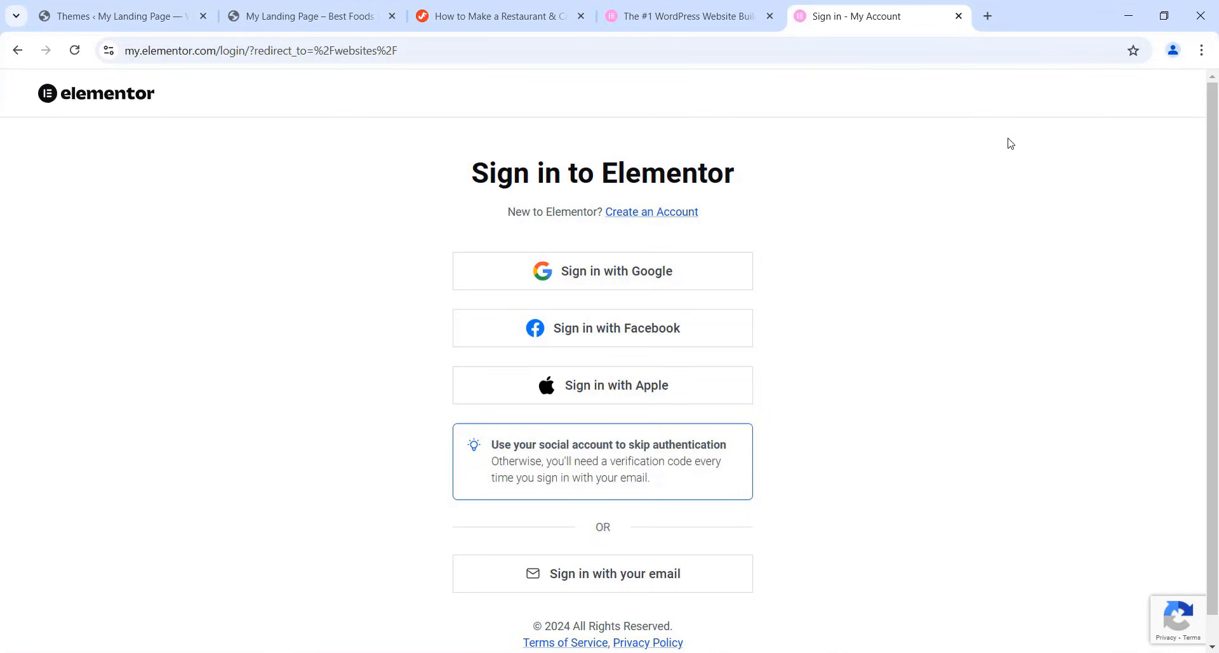
left_click(647, 216)
scroll(831, 249, "down", 1)
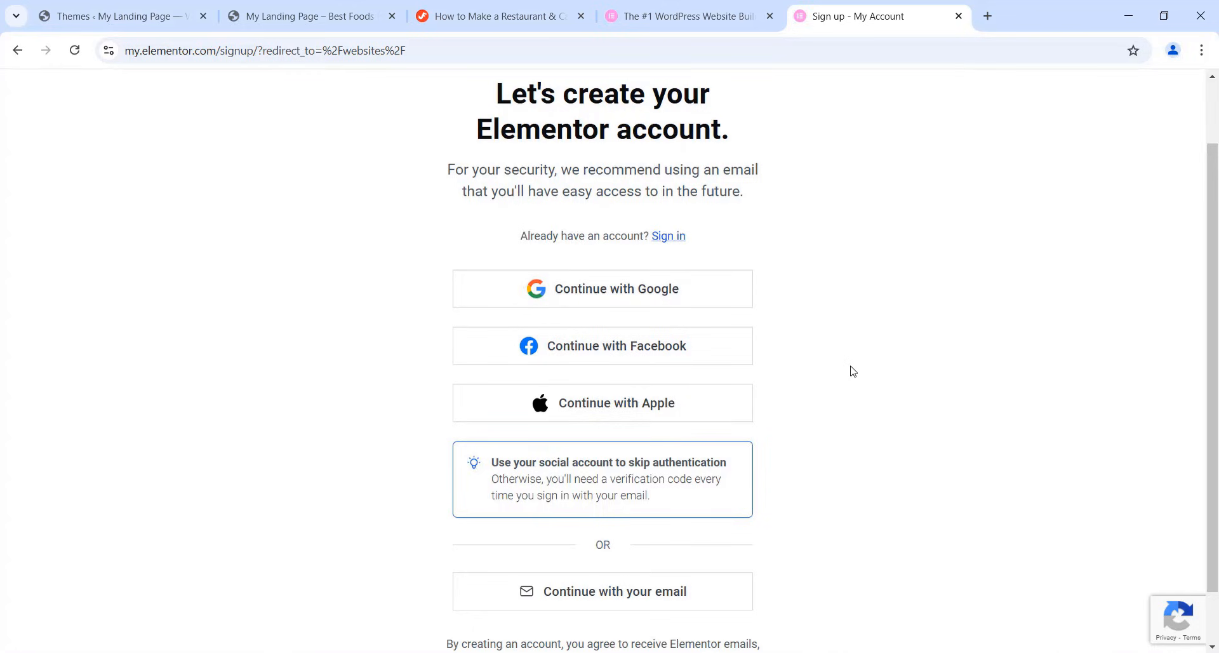
scroll(834, 348, "down", 1)
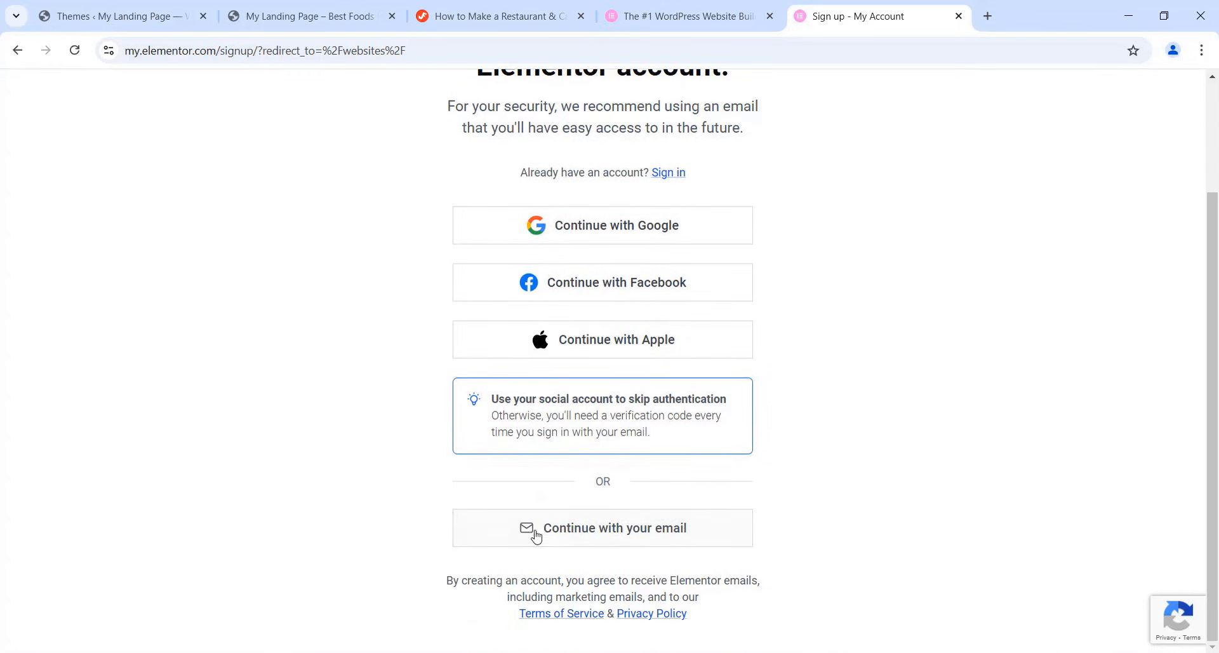
left_click(632, 532)
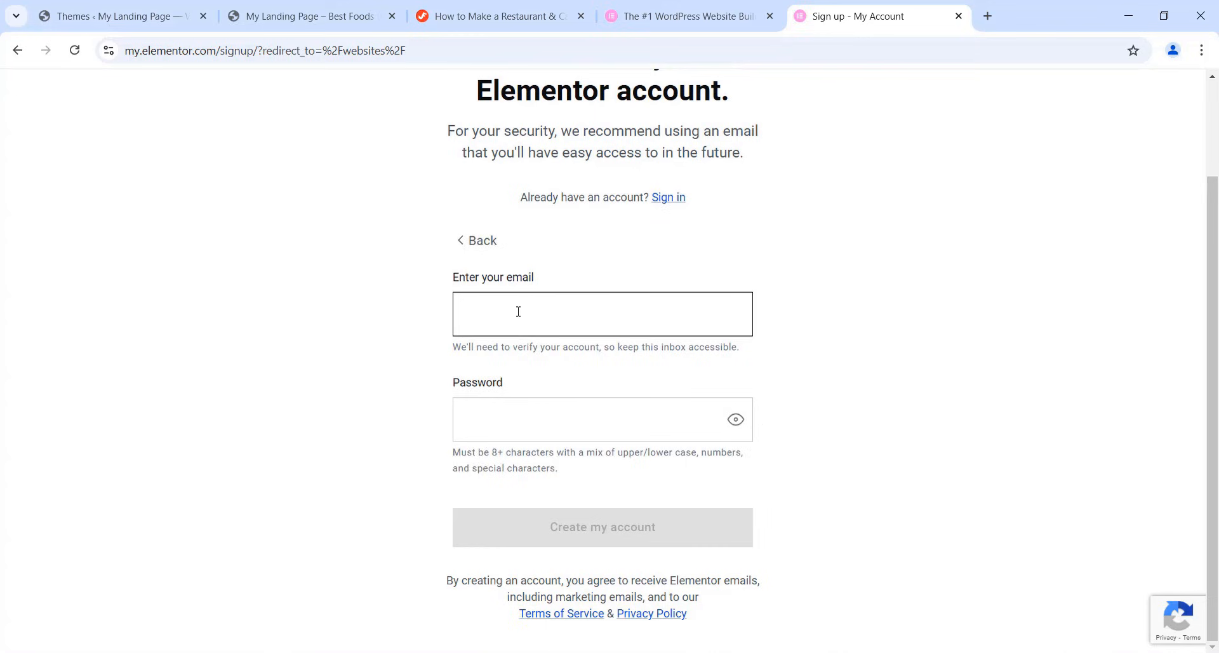
Enter the account email and password in the Elementor sign-up form and create the account.
left_click(563, 322)
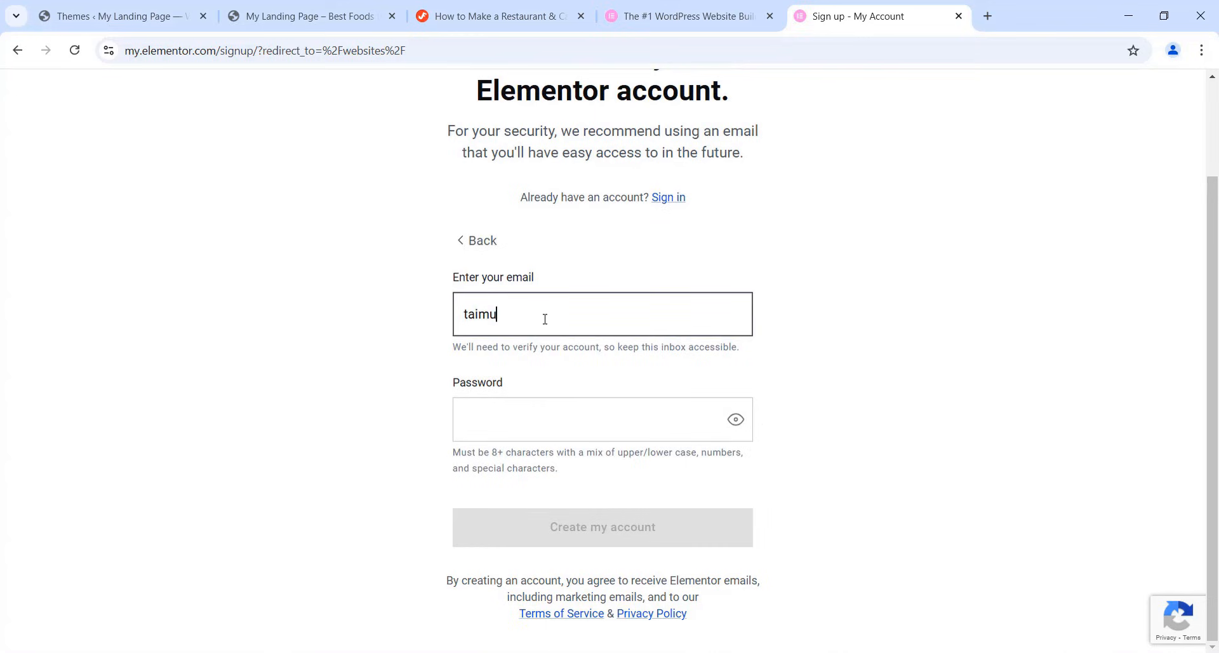
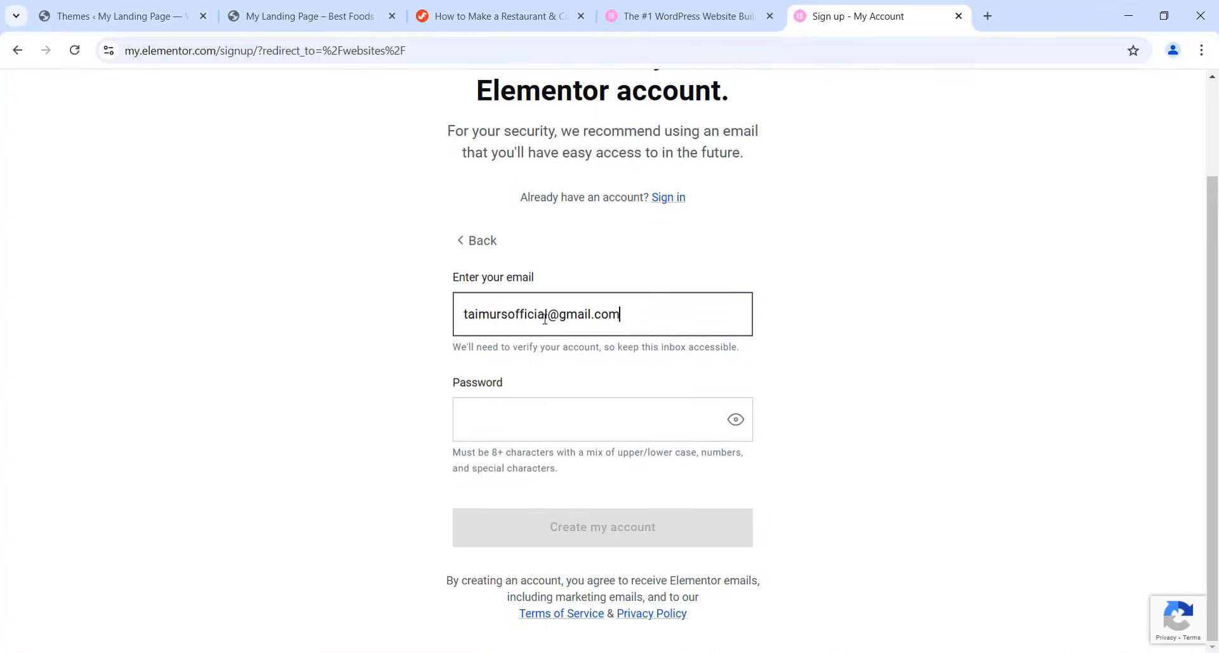
left_click(554, 420)
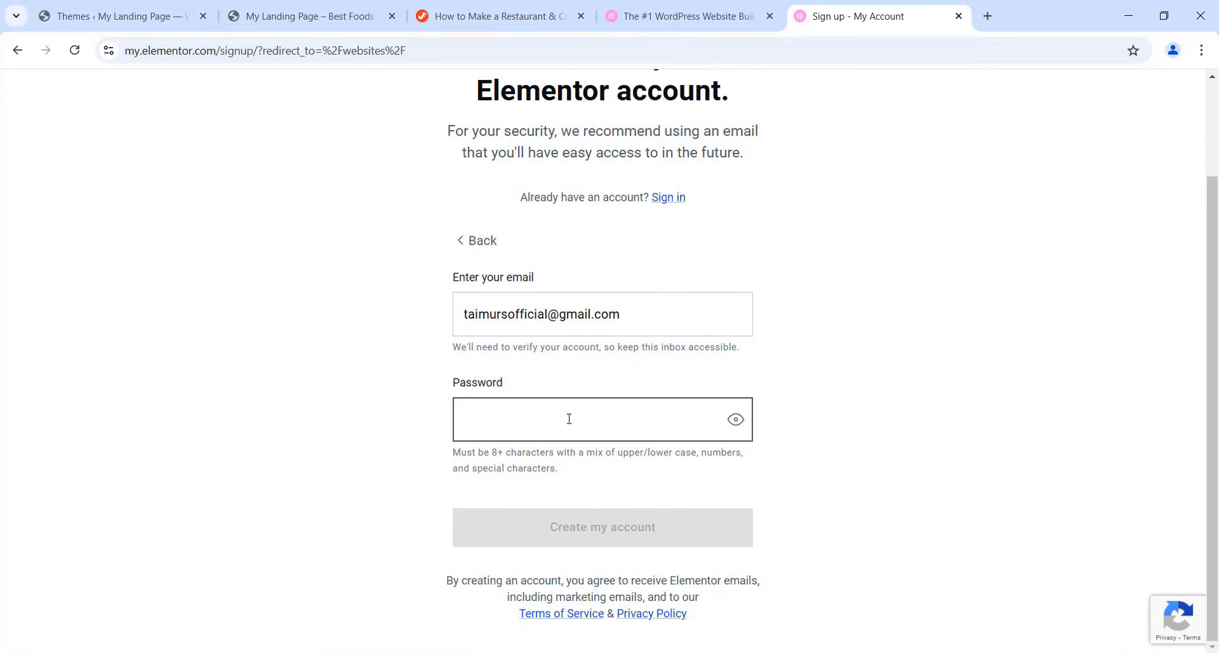
key("ctrl+v")
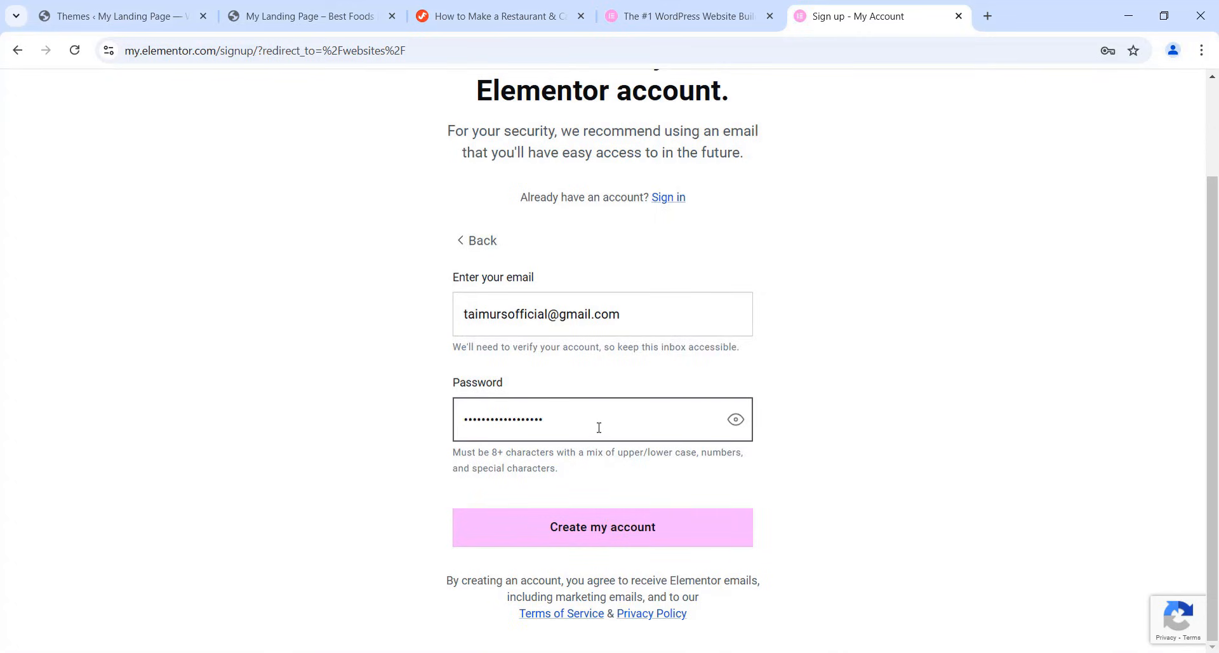
left_click(569, 540)
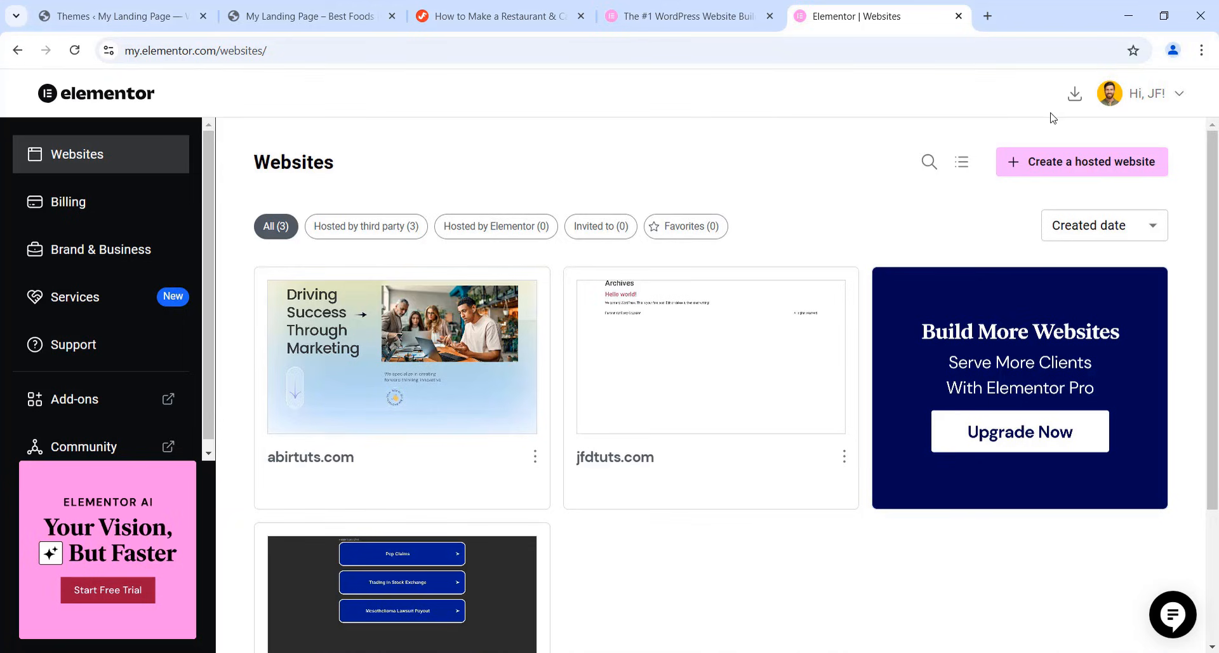
Return to the WordPress admin site and search the plugins available to add for "elementor".
left_click(158, 19)
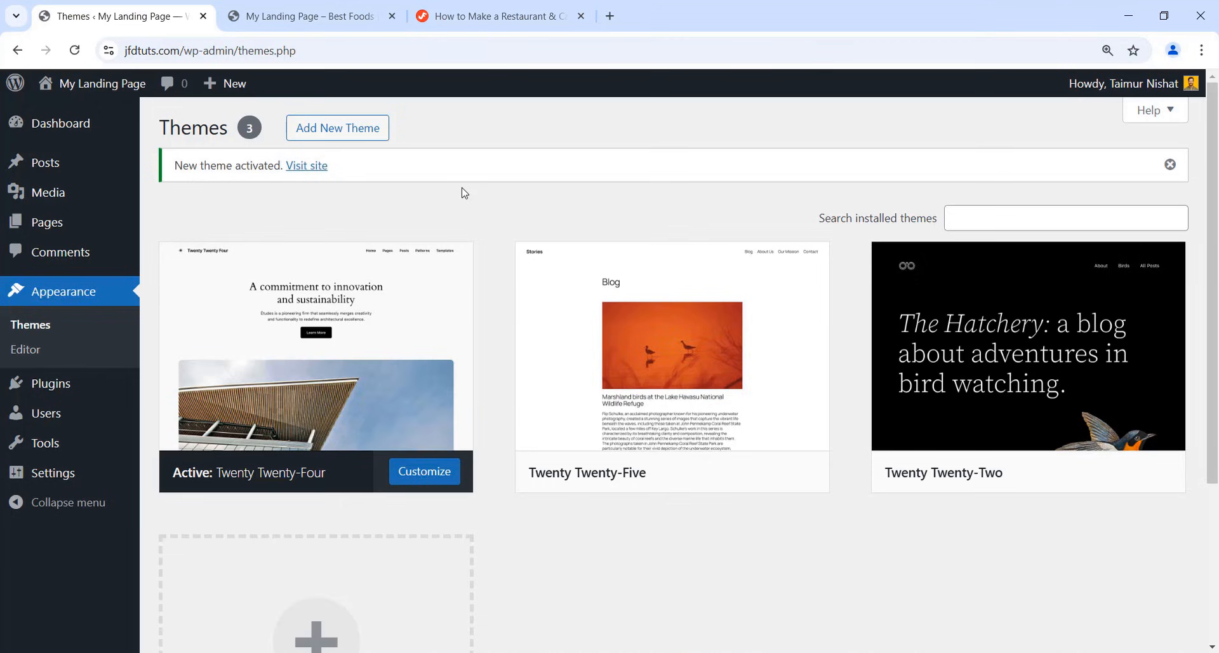
left_click(55, 383)
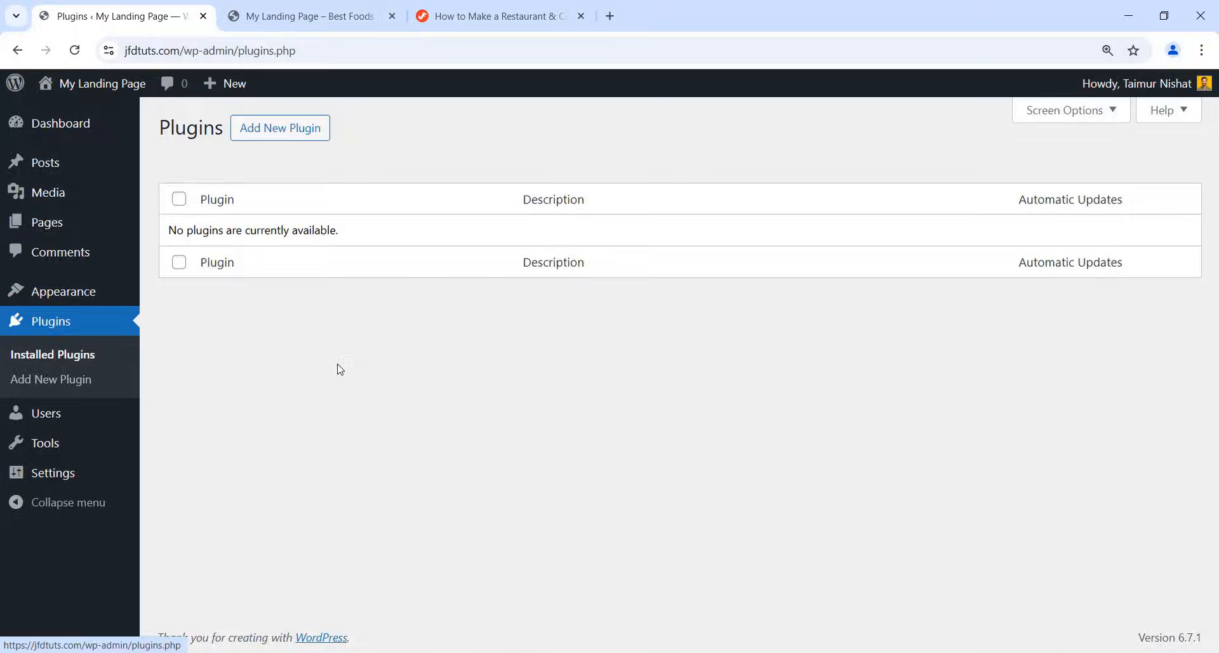
left_click(283, 139)
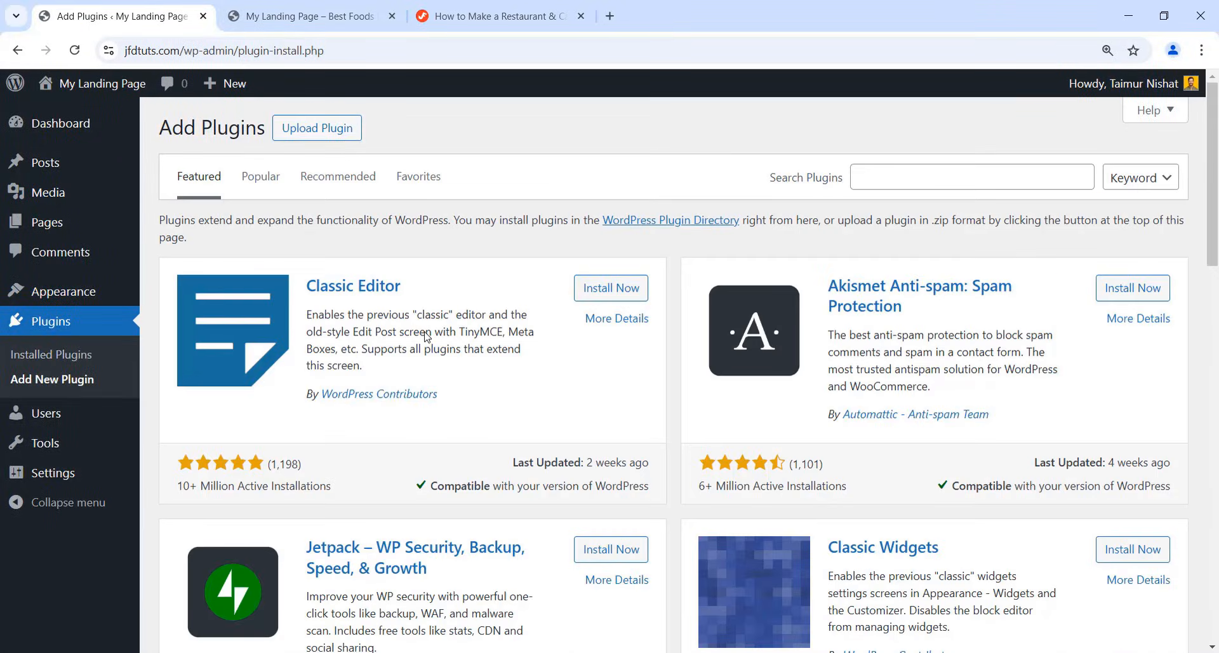
scroll(387, 315, "down", 10)
scroll(716, 397, "up", 10)
left_click(918, 185)
type("elementor")
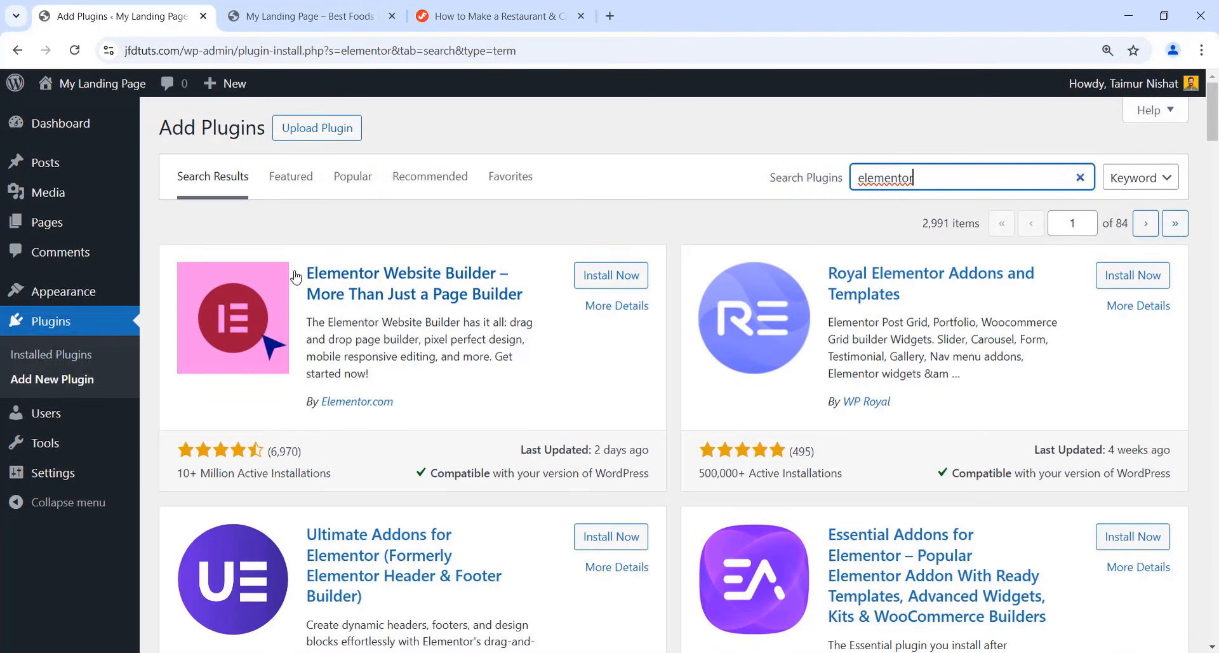
Install and activate the Elementor Website Builder plugin, and close its onboarding wizard without connecting an account.
left_click(613, 277)
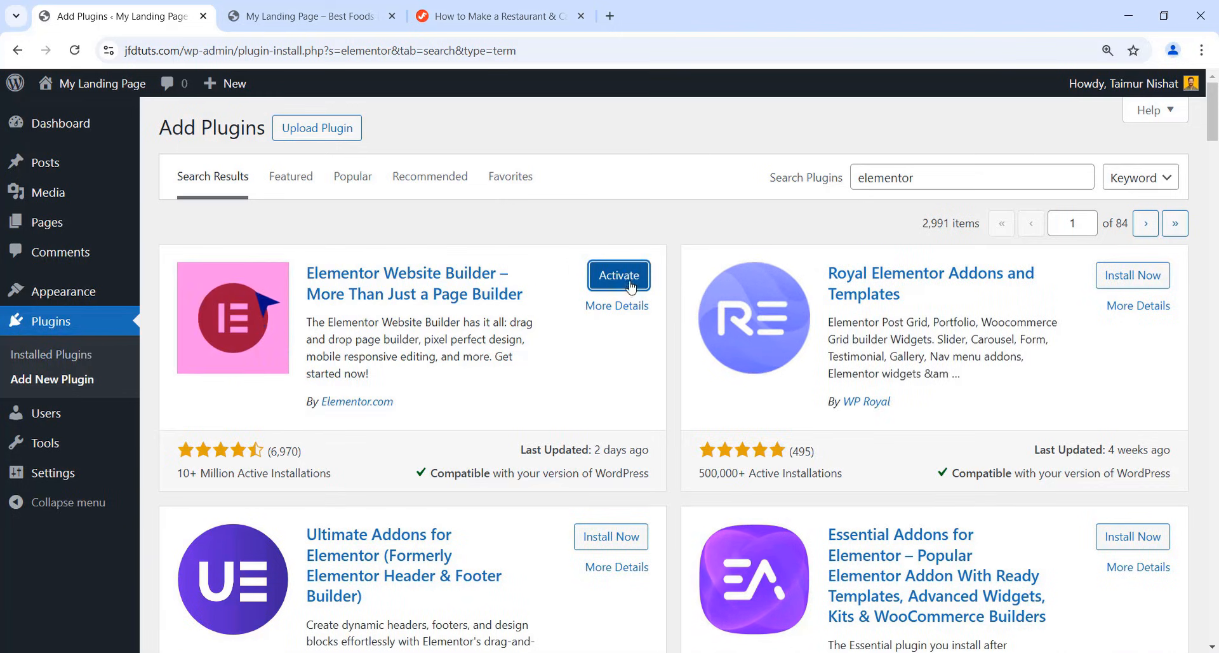
left_click(630, 286)
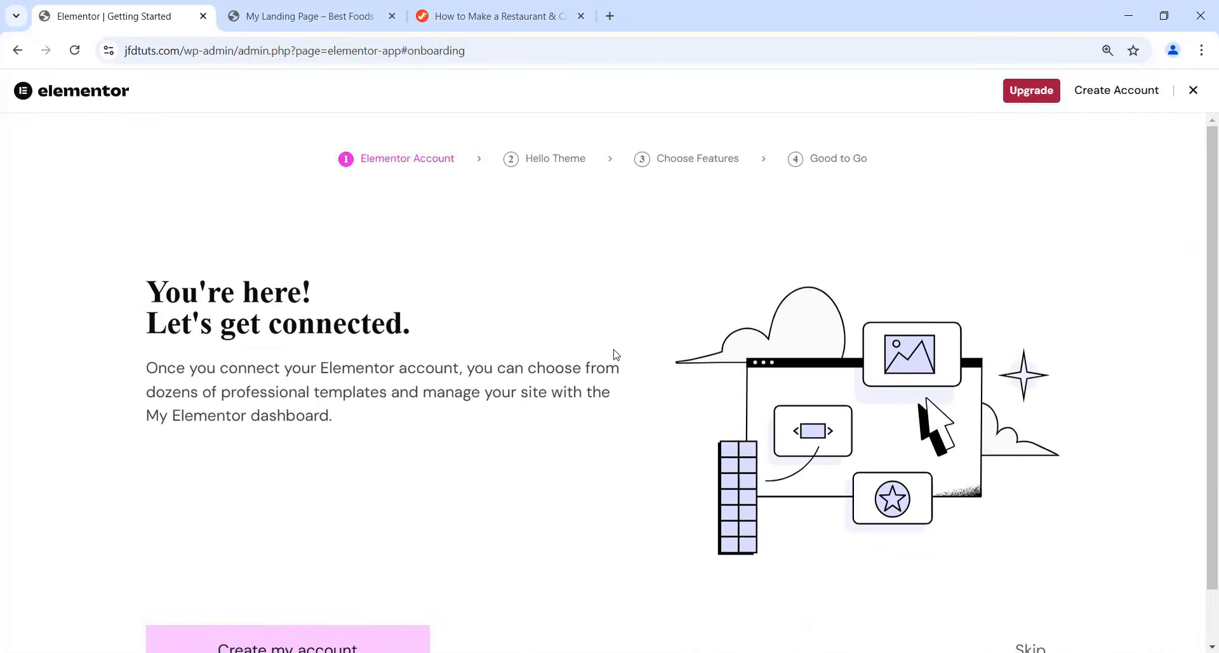
scroll(427, 314, "down", 2)
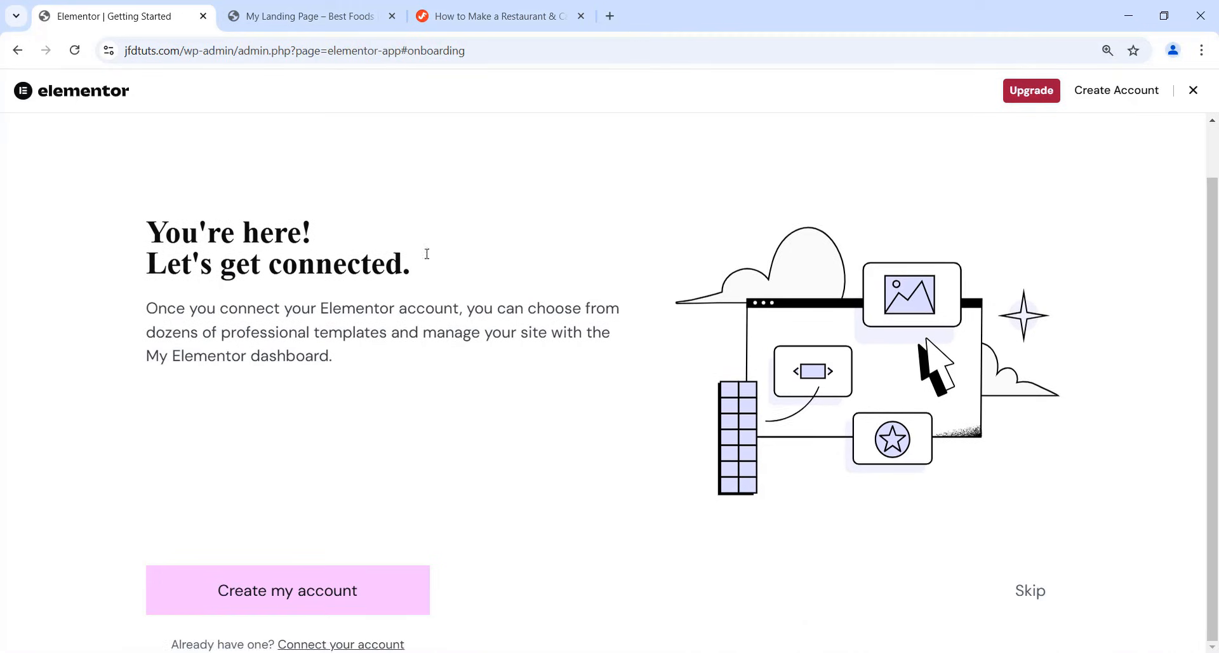
scroll(427, 254, "up", 2)
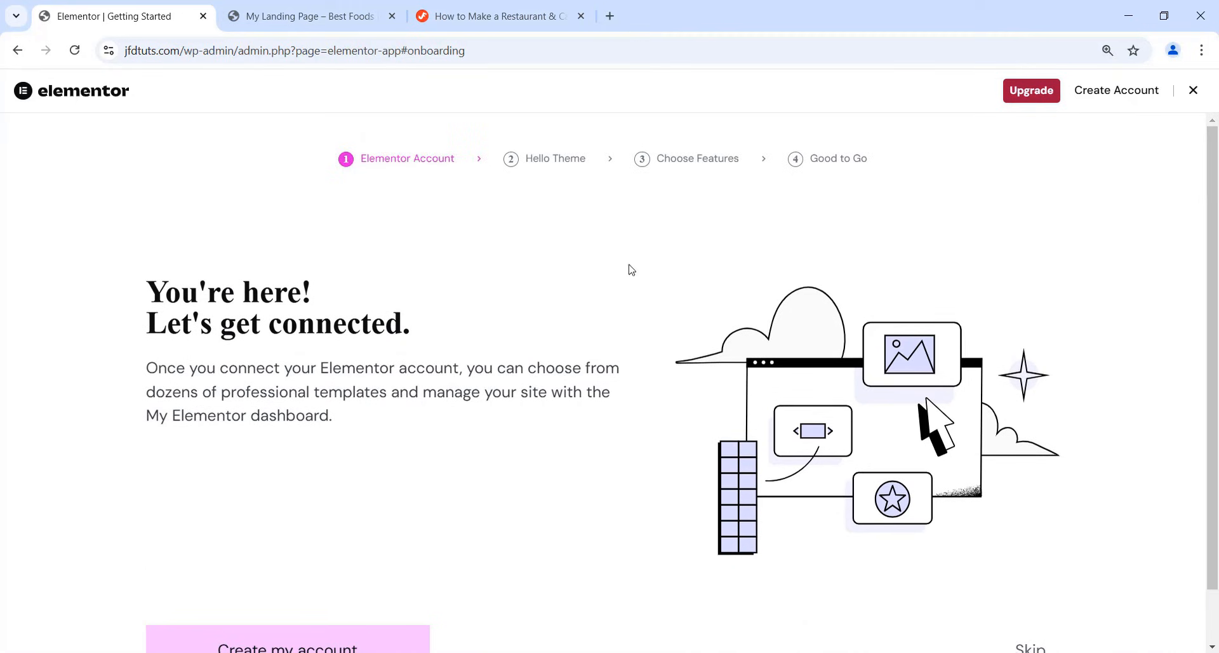
left_click(1192, 95)
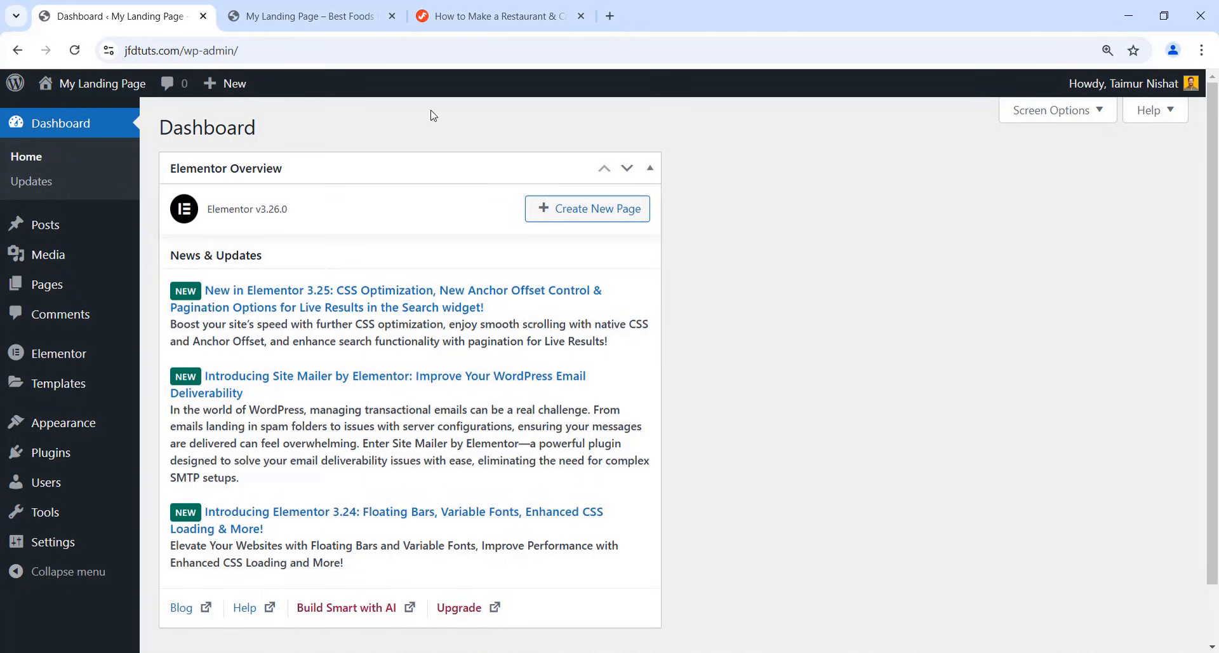
Search the plugins available to add for "elementskit" and install the ElementsKit Elementor addons plugin.
left_click(62, 460)
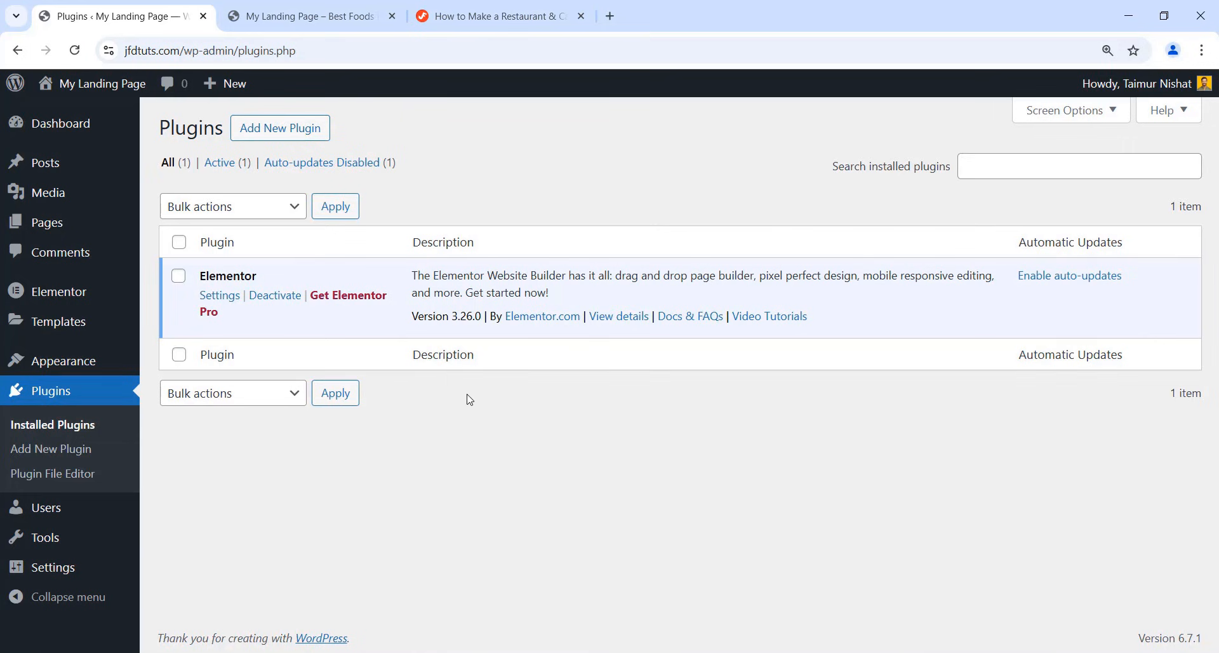
left_click(280, 130)
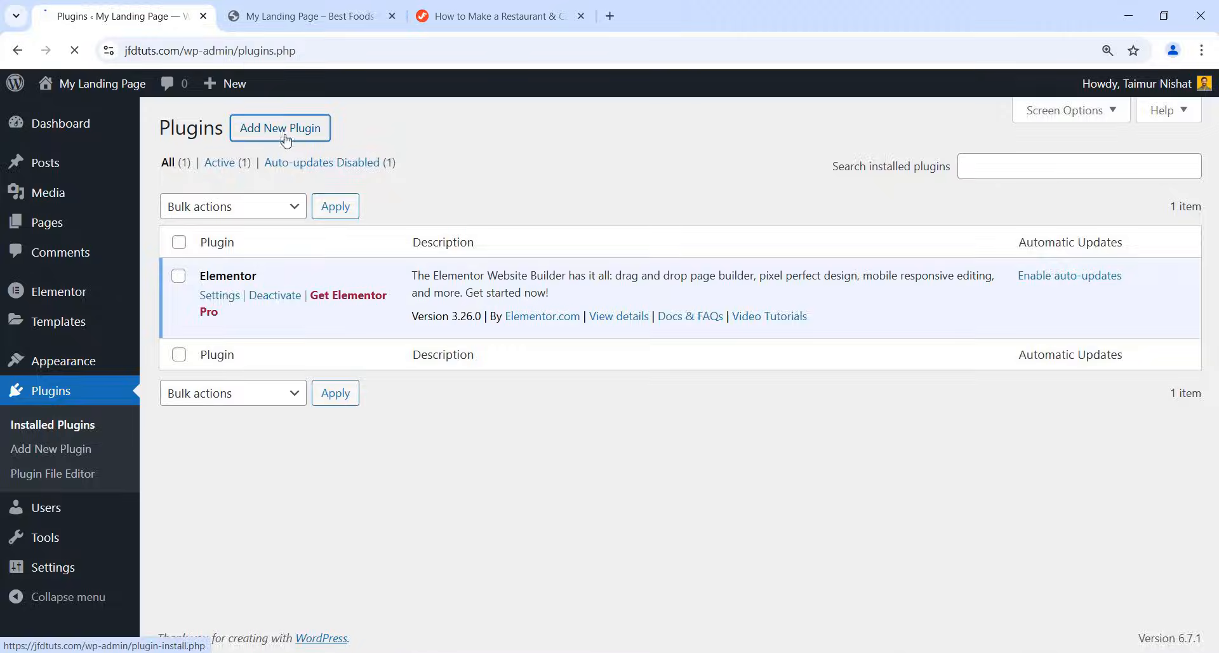
left_click(933, 181)
type("elementskit")
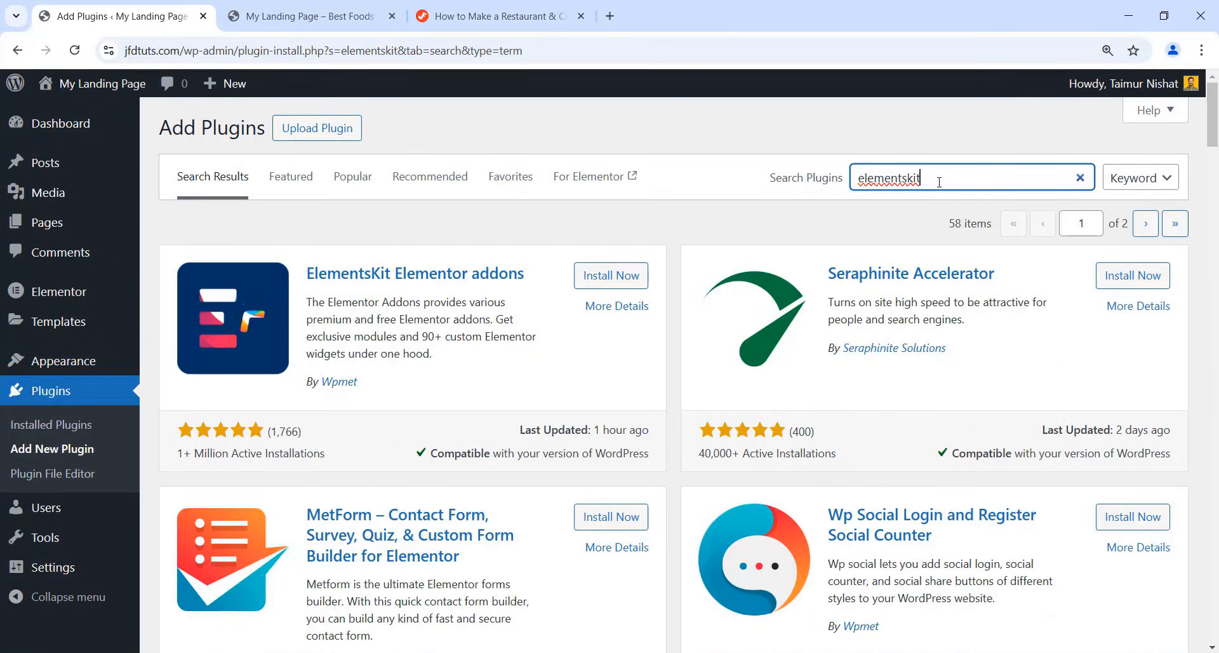
left_click(622, 286)
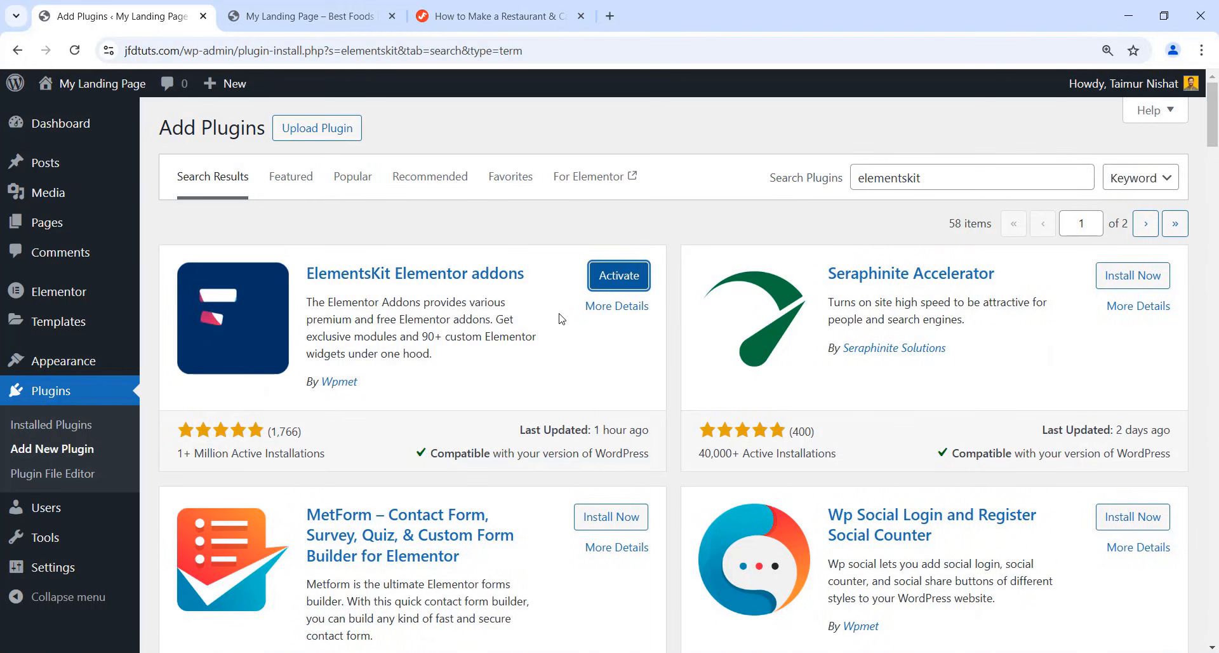
Search the available plugins for "jeg elementor" and install the Jeg Elementor Kit plugin.
left_click_drag(922, 177, 794, 185)
key("BackSpace")
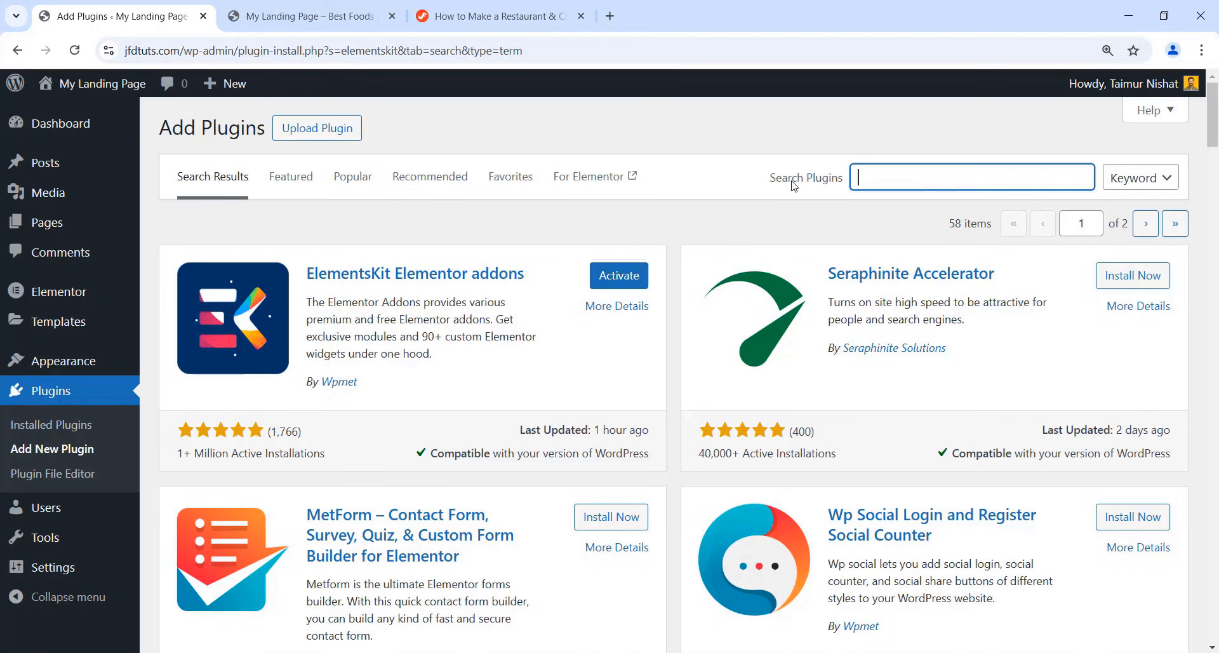
type("jeg elementor")
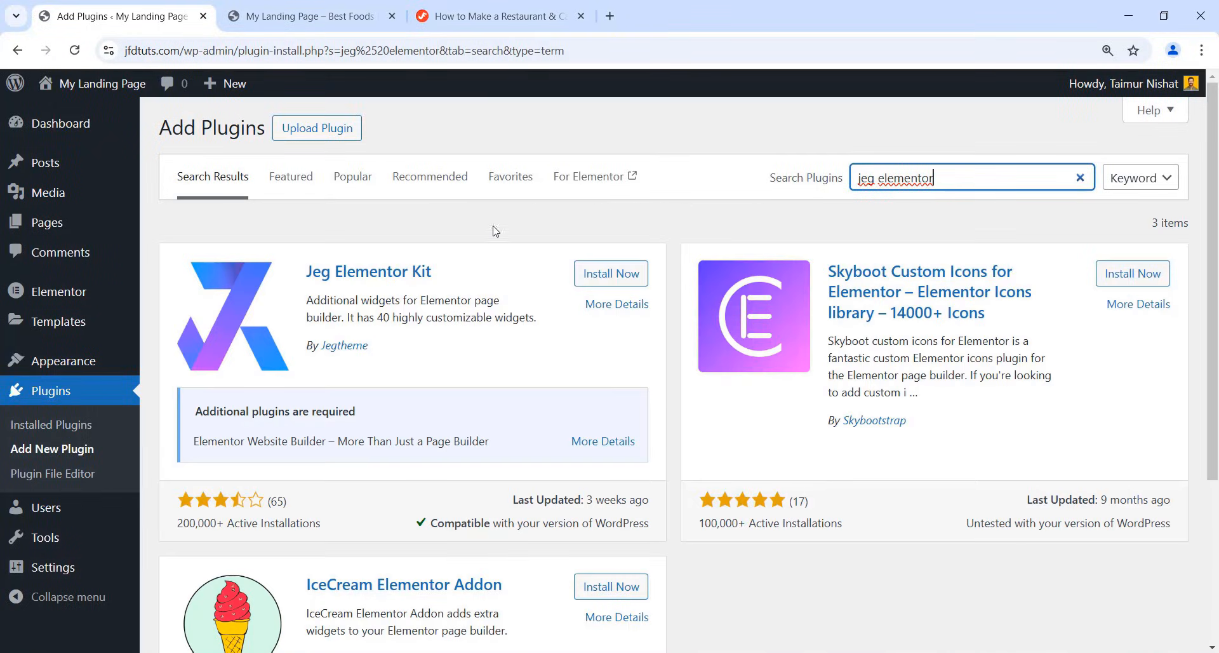
left_click(587, 274)
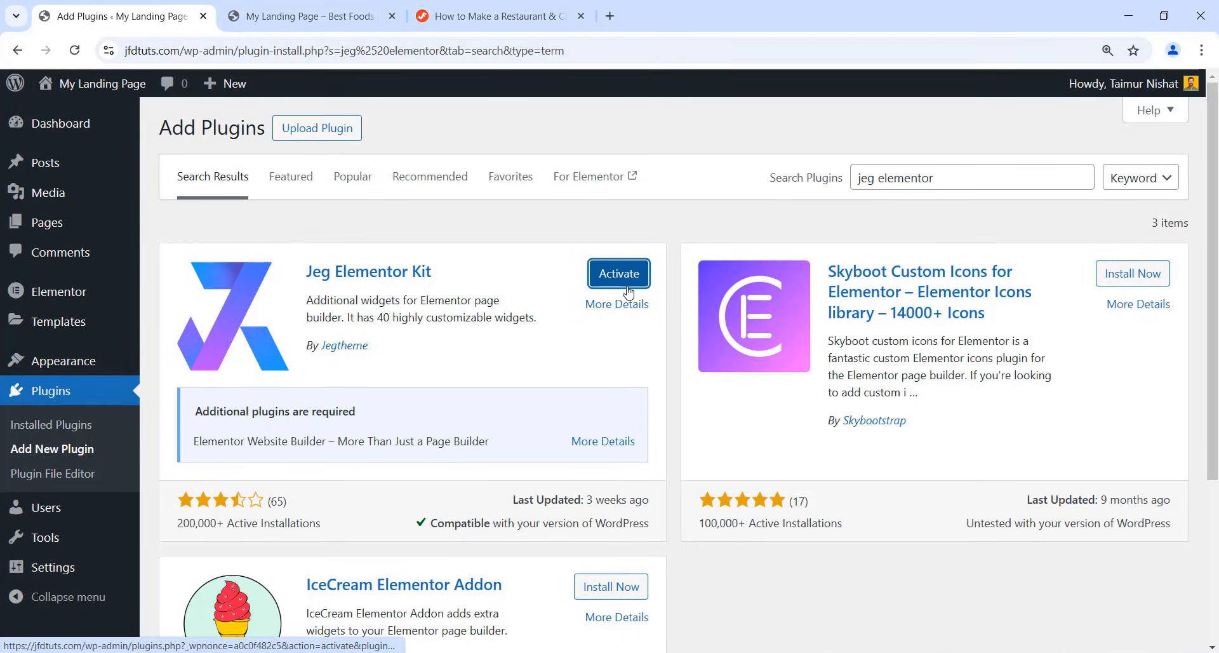
Search the available plugins for "qi addons" and install the Qi Addons For Elementor plugin.
left_click(974, 172)
key("ctrl+a")
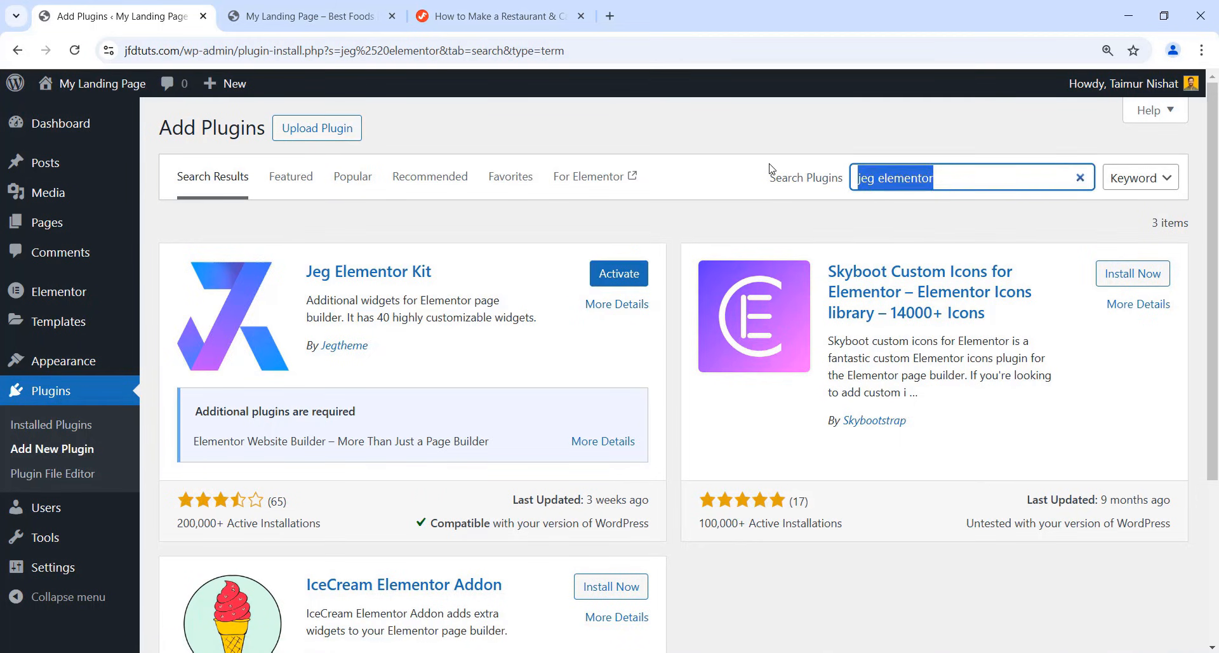
key("BackSpace")
type("qi")
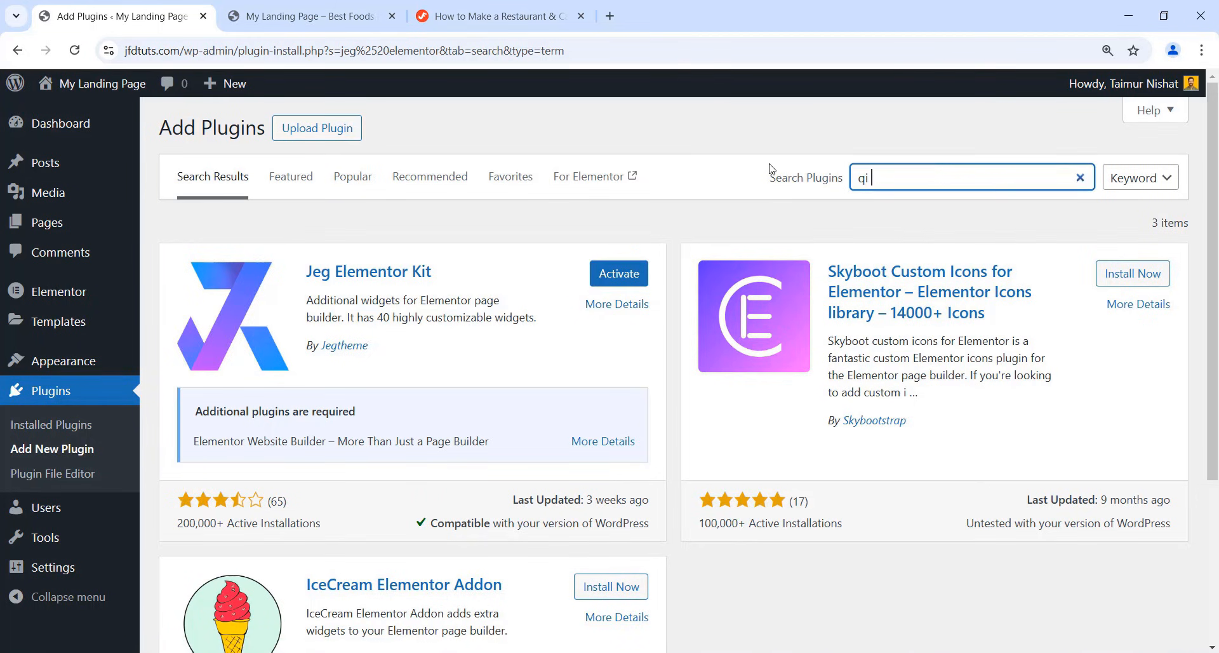
type(" addons")
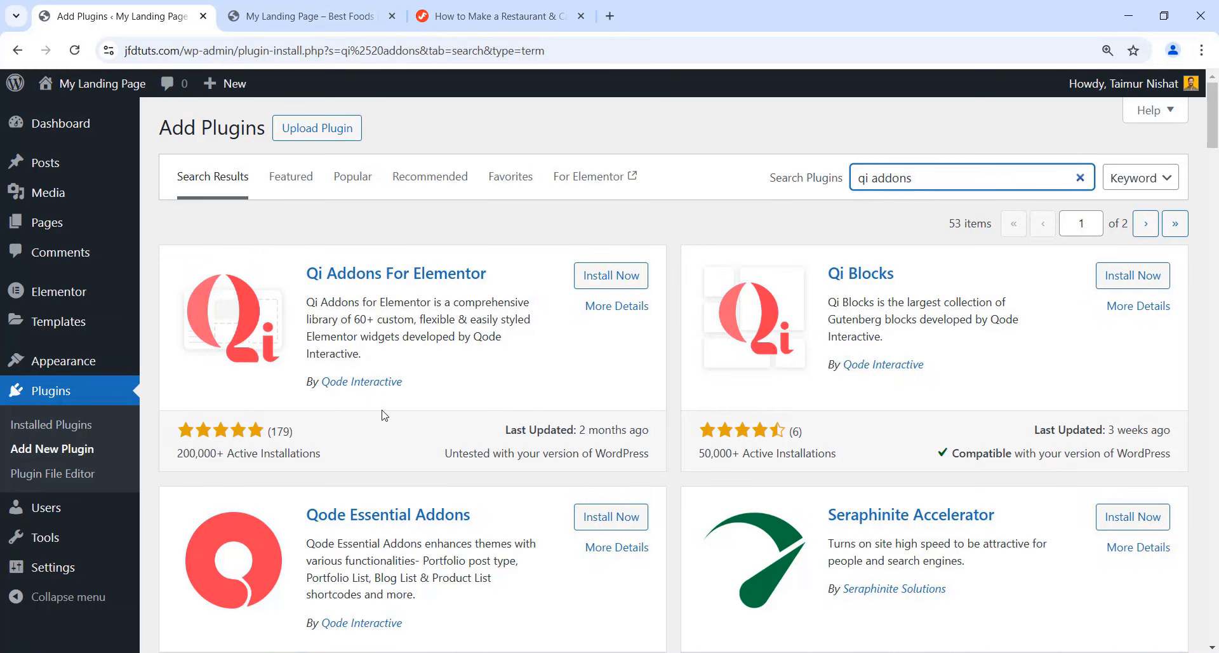
left_click(608, 275)
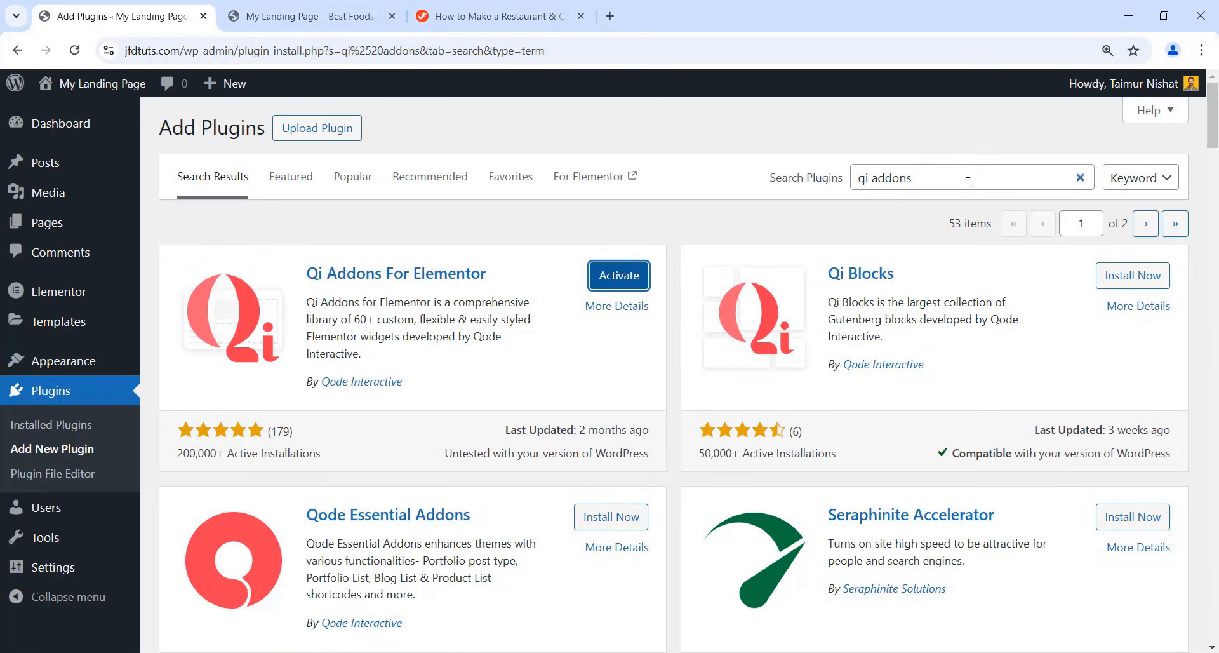
Search the available plugins for "metform" and install the MetForm contact form builder for Elementor.
left_click_drag(967, 182, 810, 181)
key("BackSpace")
type("metform")
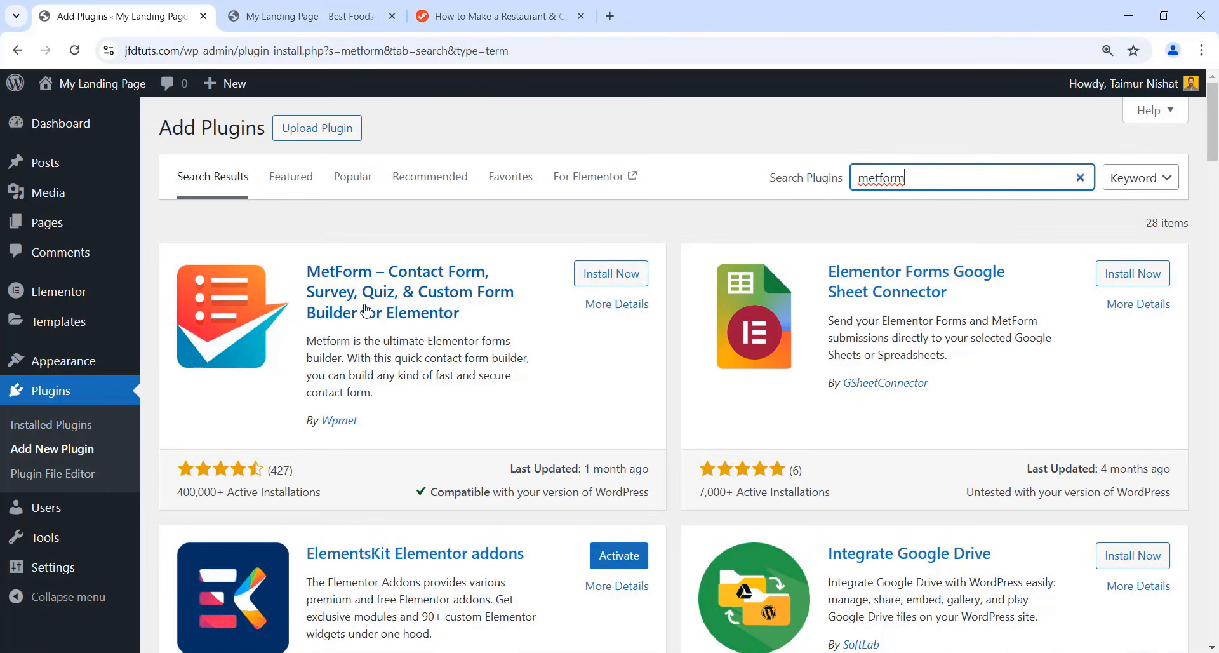
left_click(611, 273)
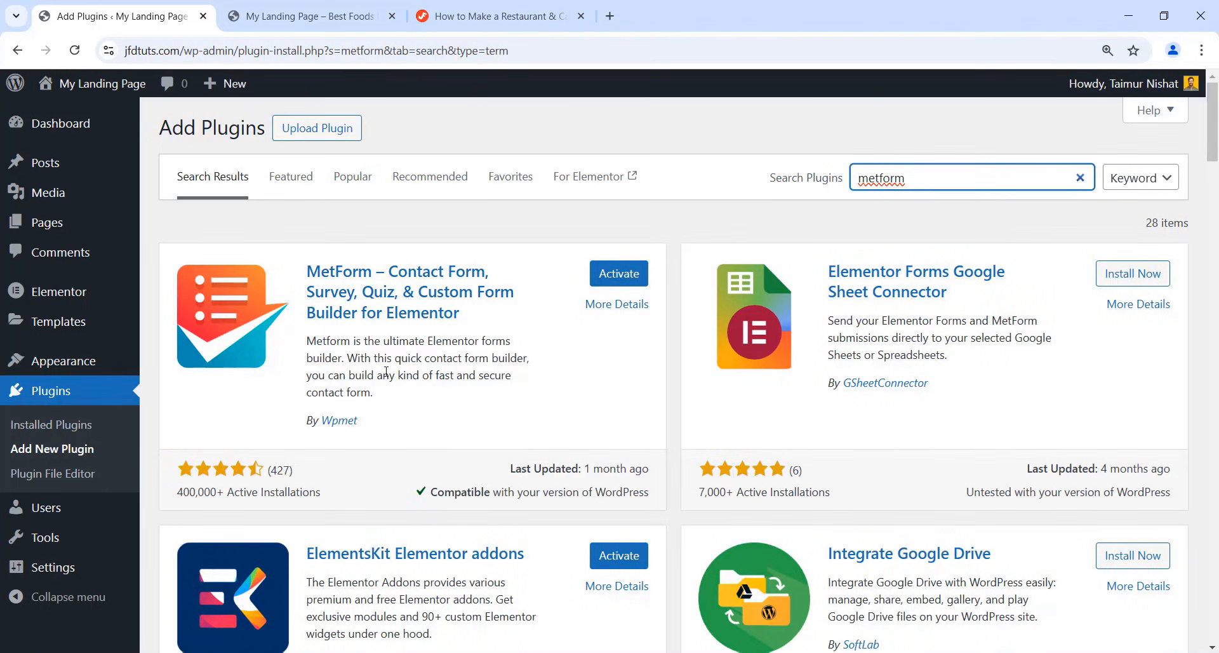
Activate ElementsKit Lite, Jeg Elementor Kit, MetForm and Qi Addons for Elementor together with one bulk action on the installed plugins.
left_click(55, 400)
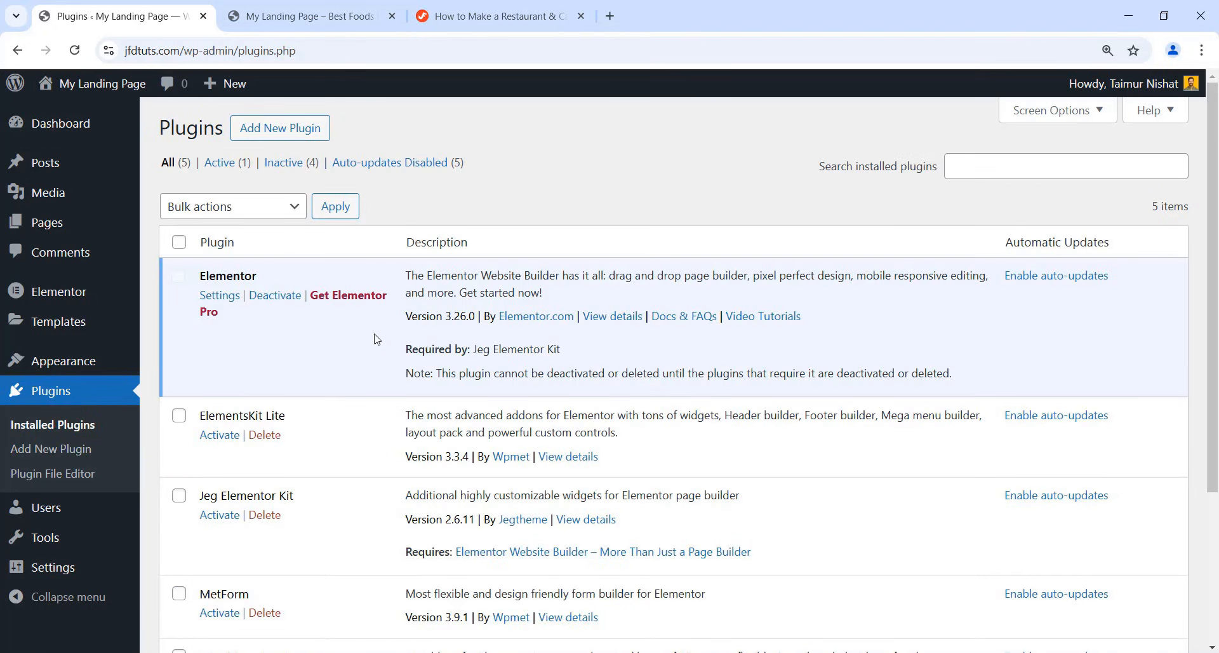
scroll(377, 339, "down", 3)
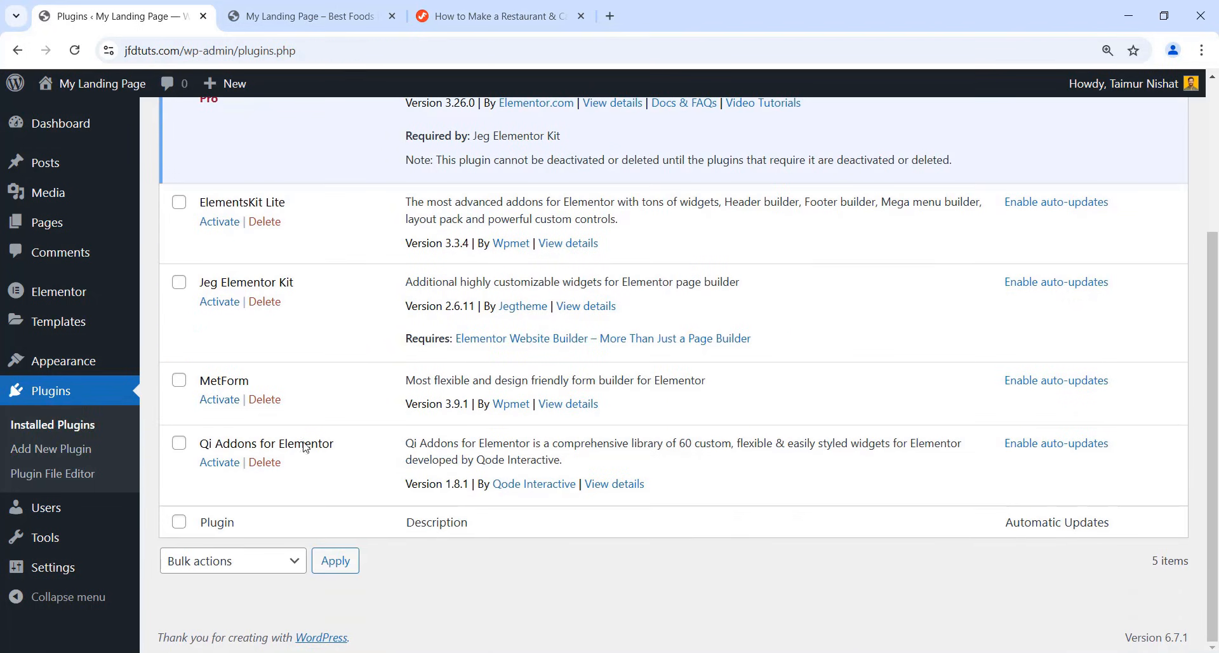
left_click(179, 202)
left_click(179, 282)
left_click(179, 380)
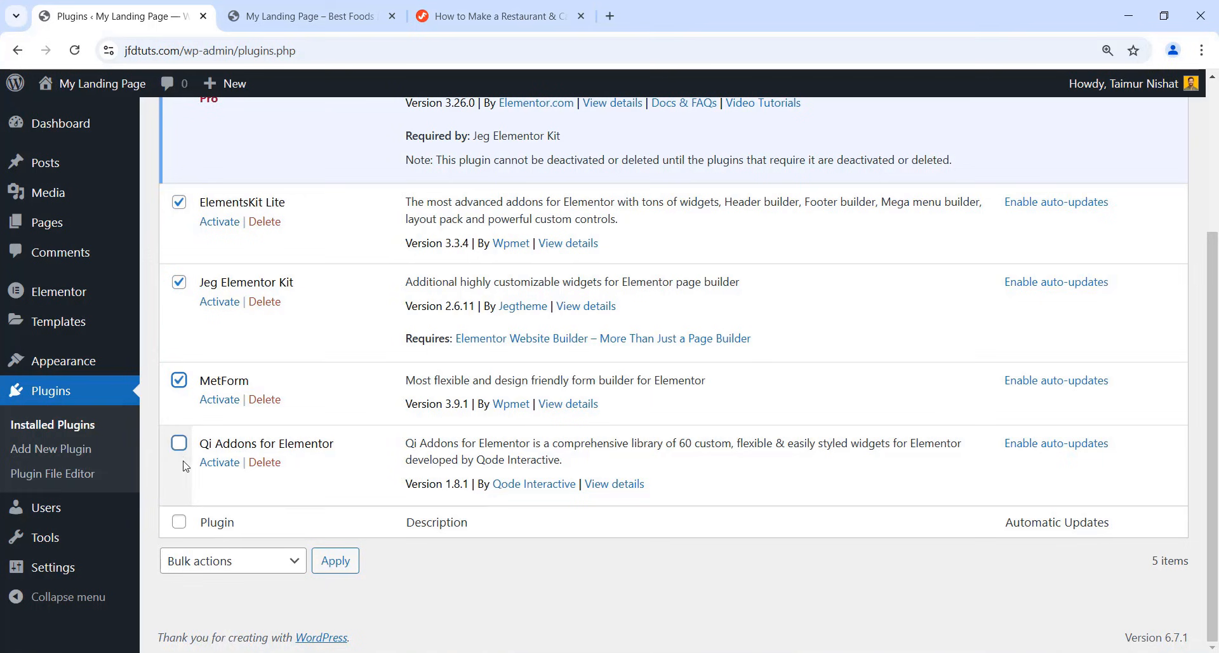
left_click(179, 442)
left_click(238, 562)
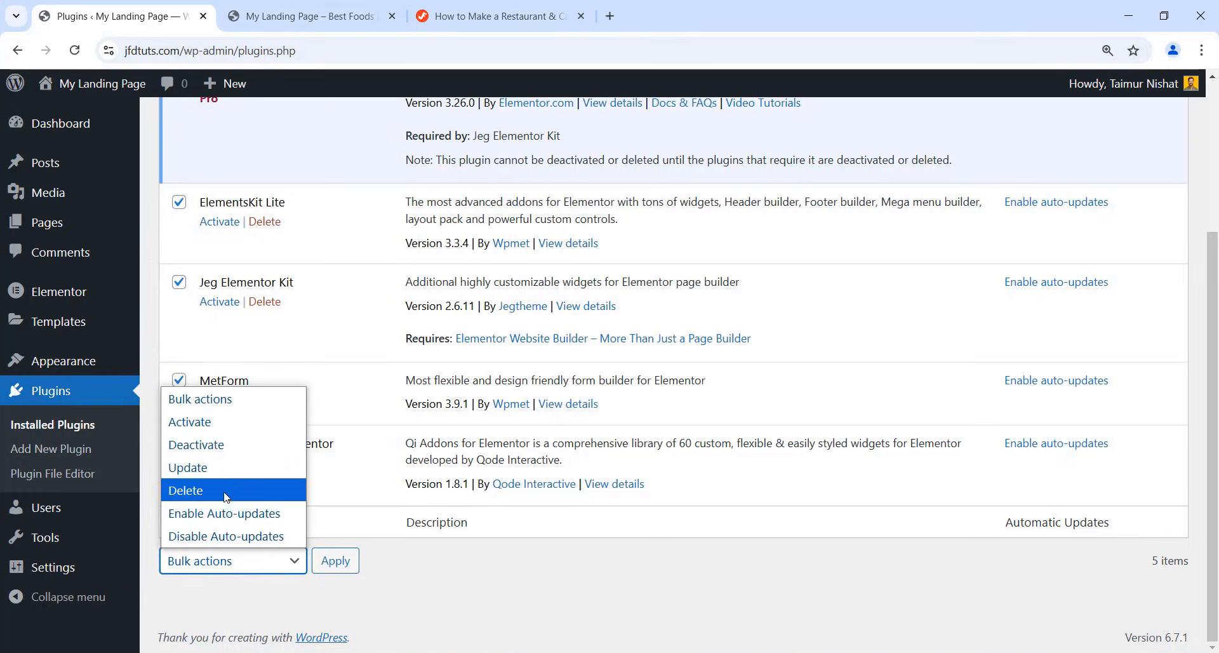
left_click(240, 422)
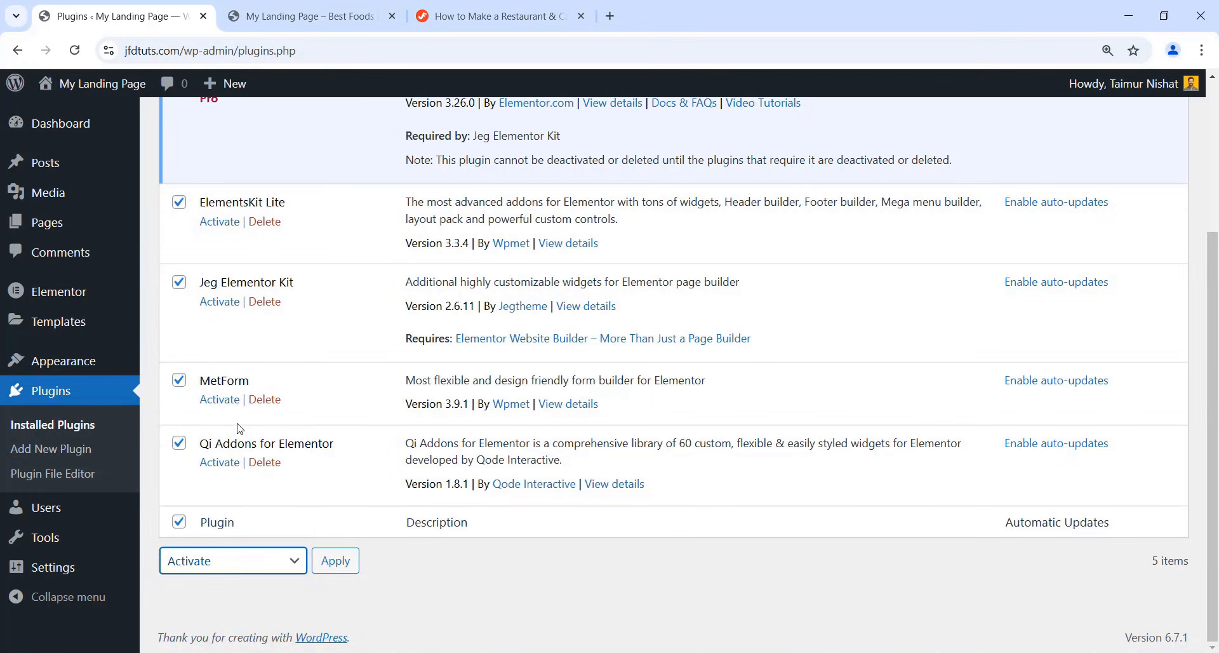
left_click(335, 560)
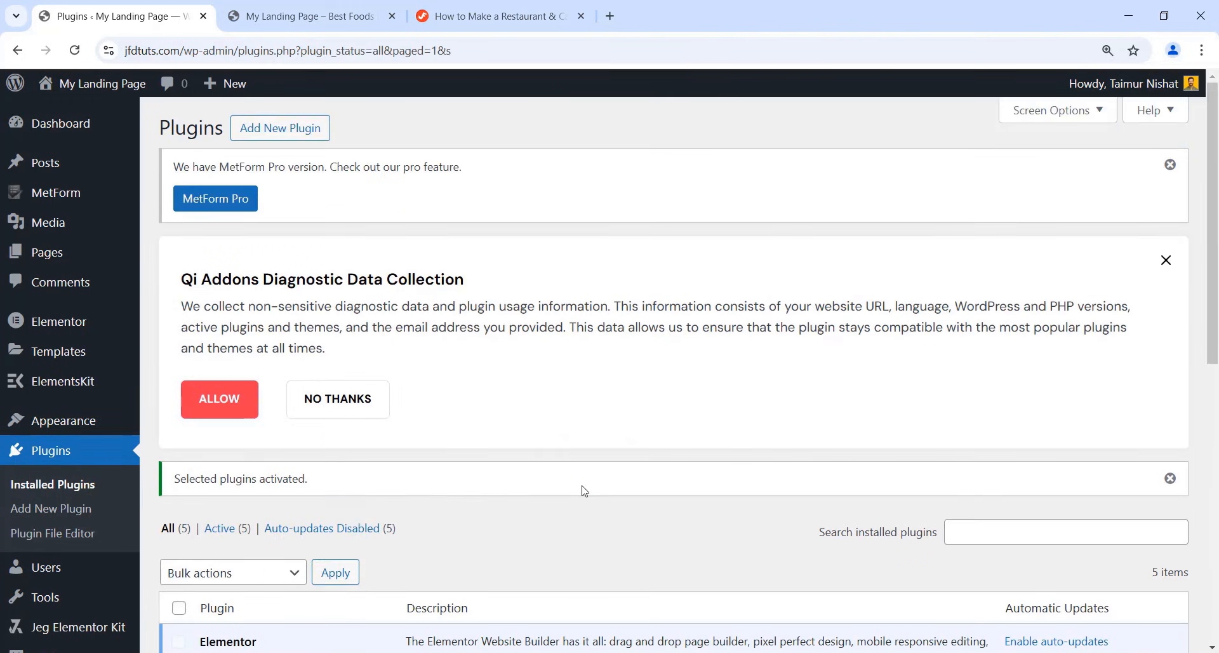
Dismiss the Qi Addons data collection, MetForm Pro and plugin activation notices above the installed plugins list.
scroll(711, 275, "down", 1)
left_click(1163, 181)
scroll(1164, 184, "up", 1)
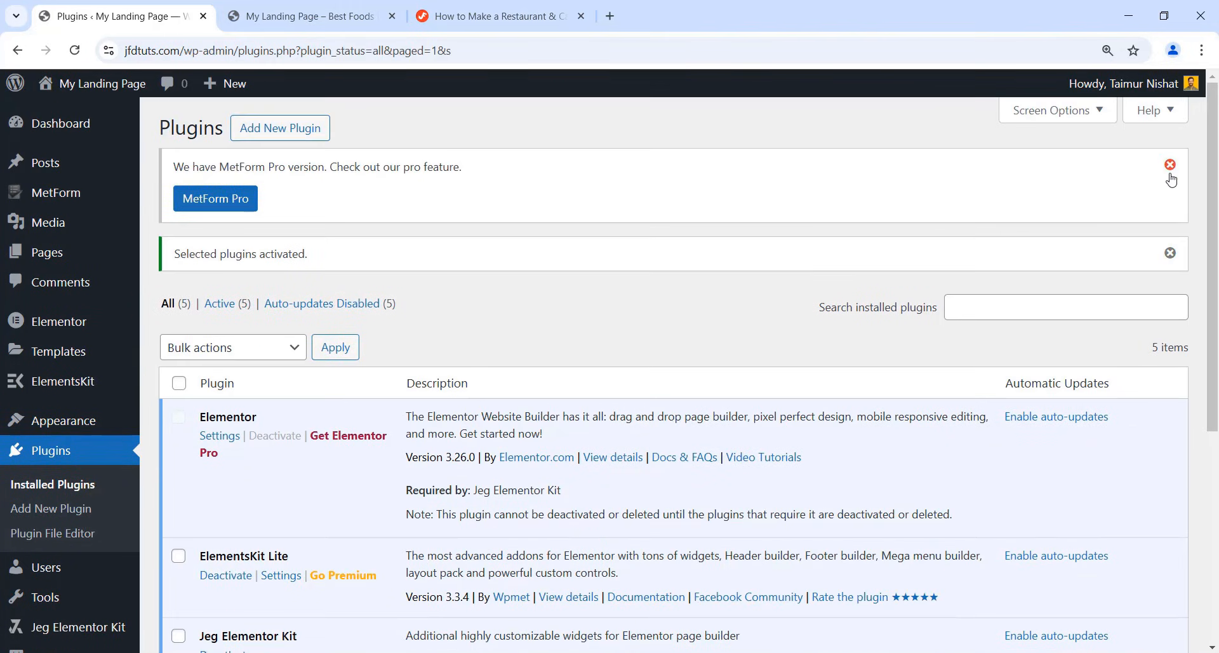
left_click(1170, 170)
left_click(1170, 170)
scroll(673, 330, "down", 2)
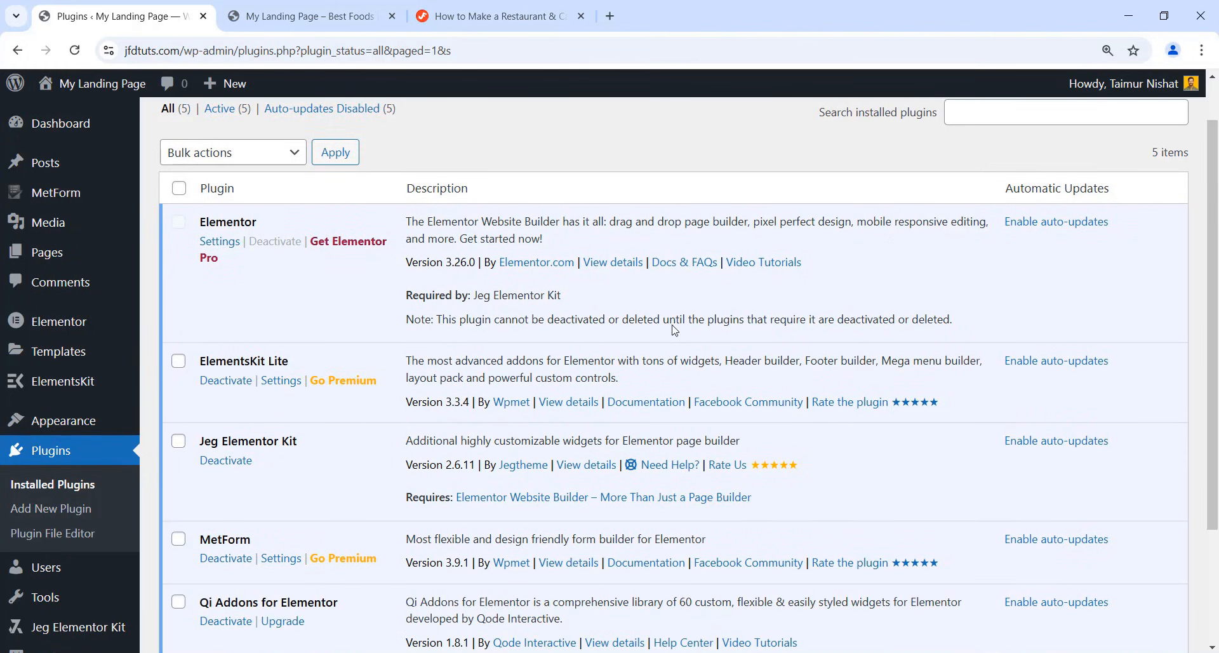
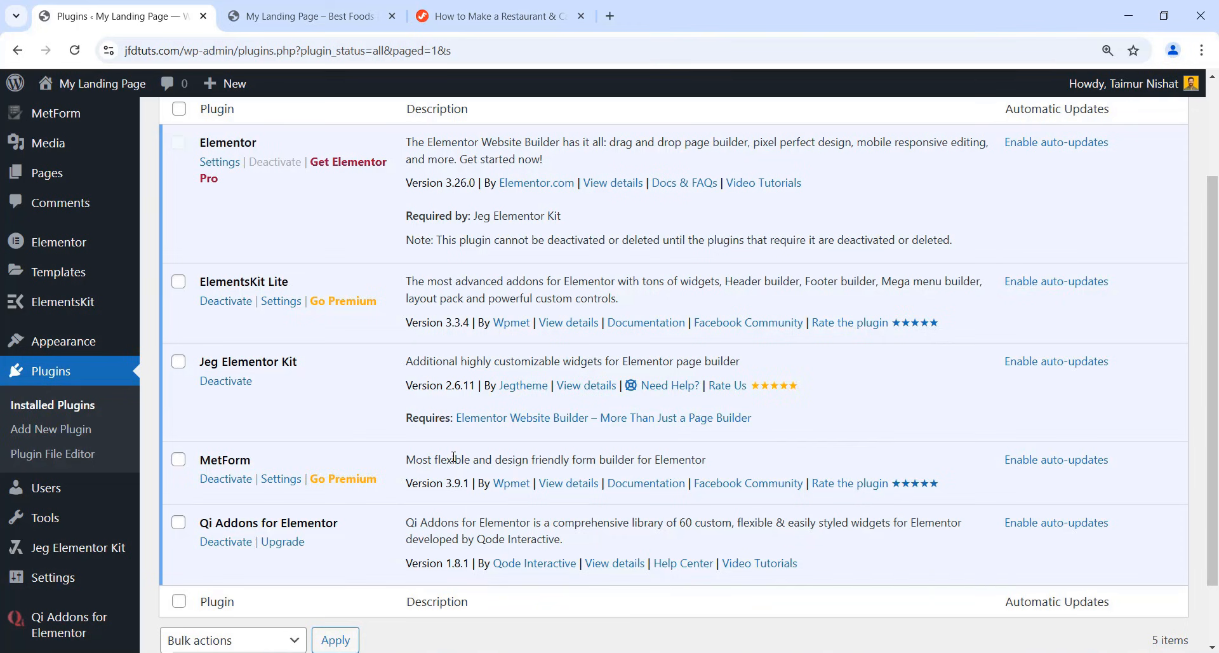
Search the available themes for "hello elementor", then install and activate the Hello Elementor theme.
scroll(301, 353, "up", 2)
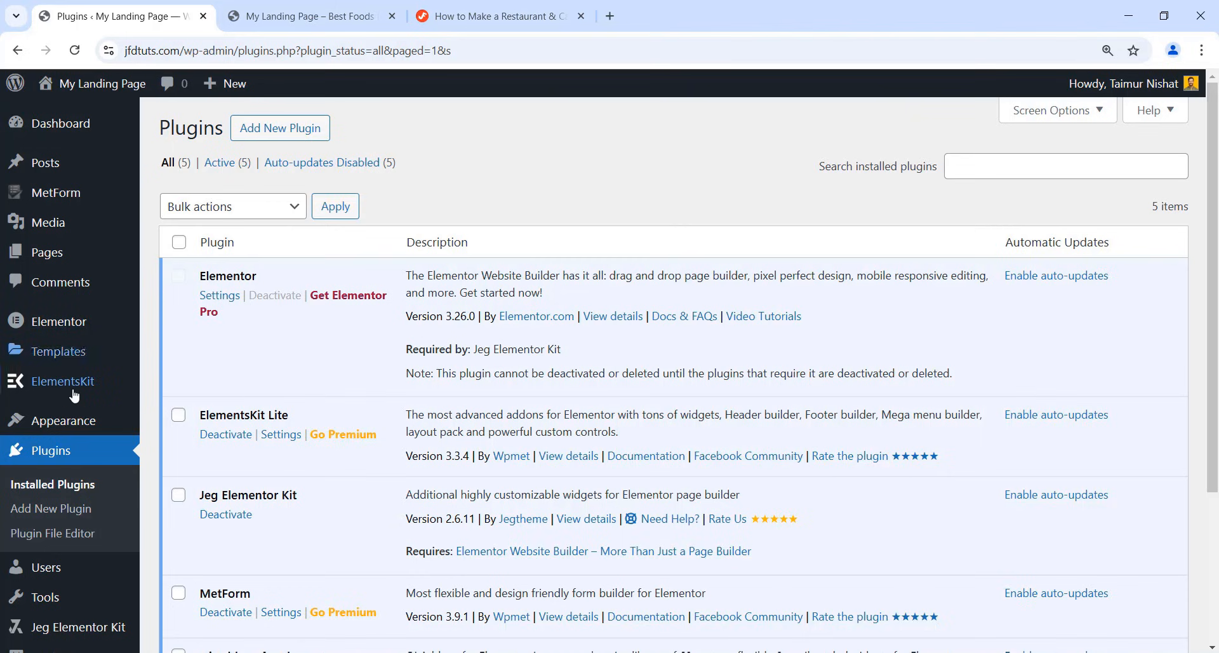
mouse_move(87, 422)
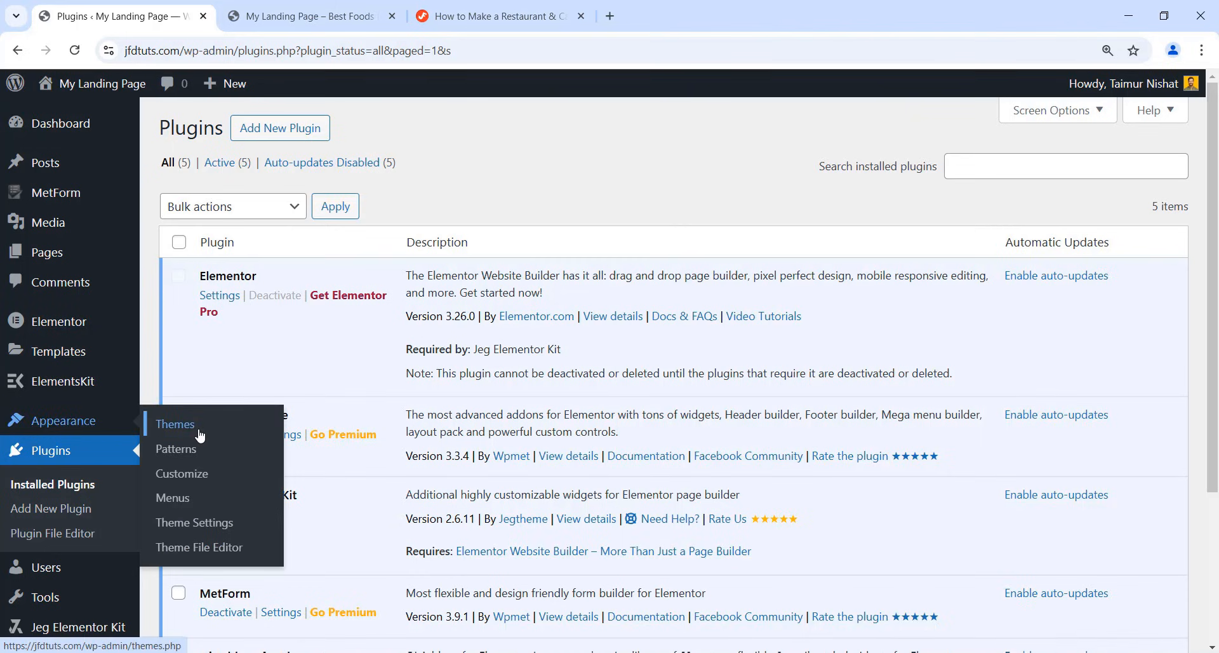
left_click(176, 424)
left_click(340, 128)
left_click(987, 170)
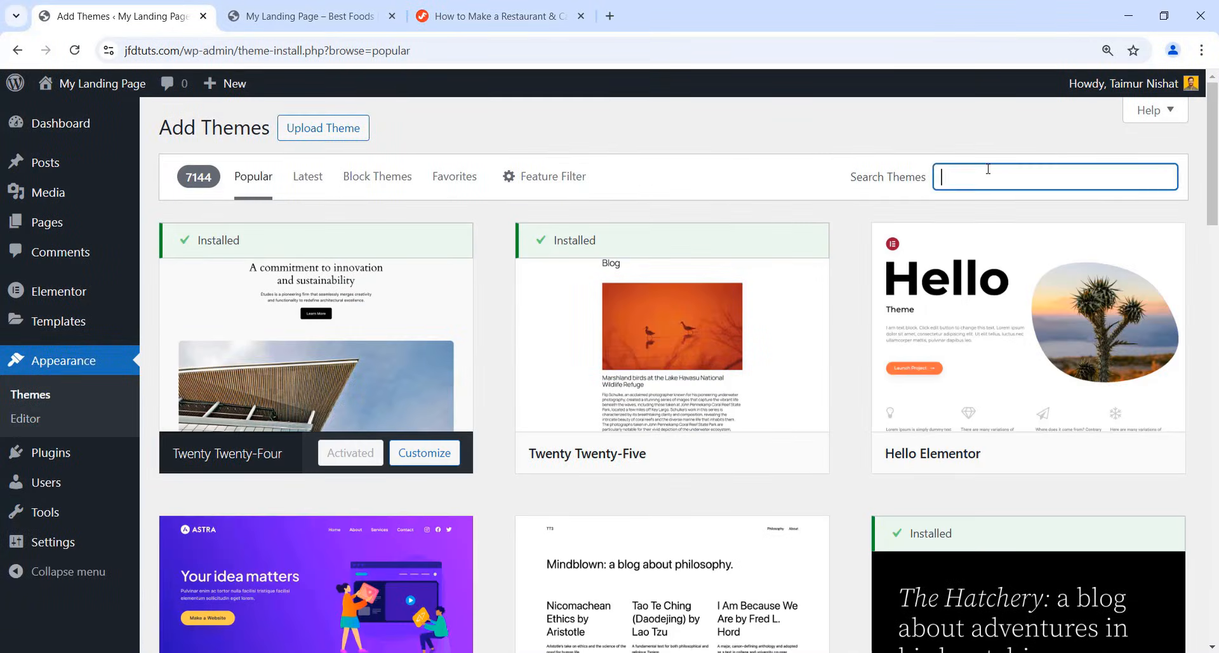
type("hello elementor")
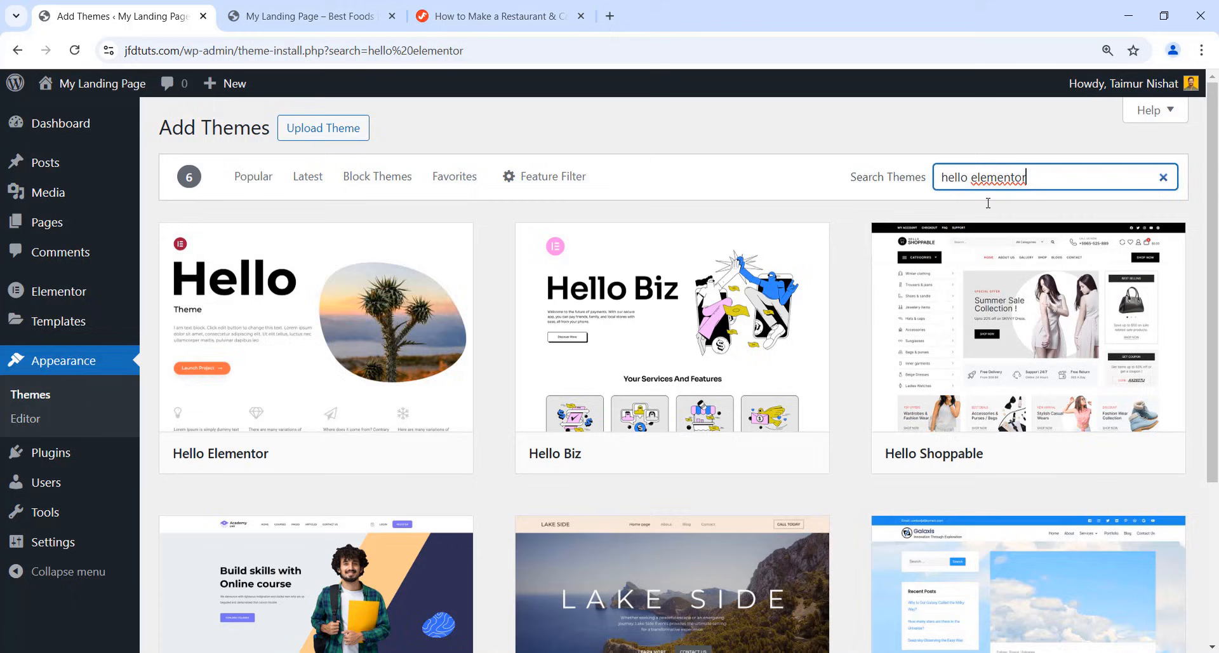
mouse_move(228, 454)
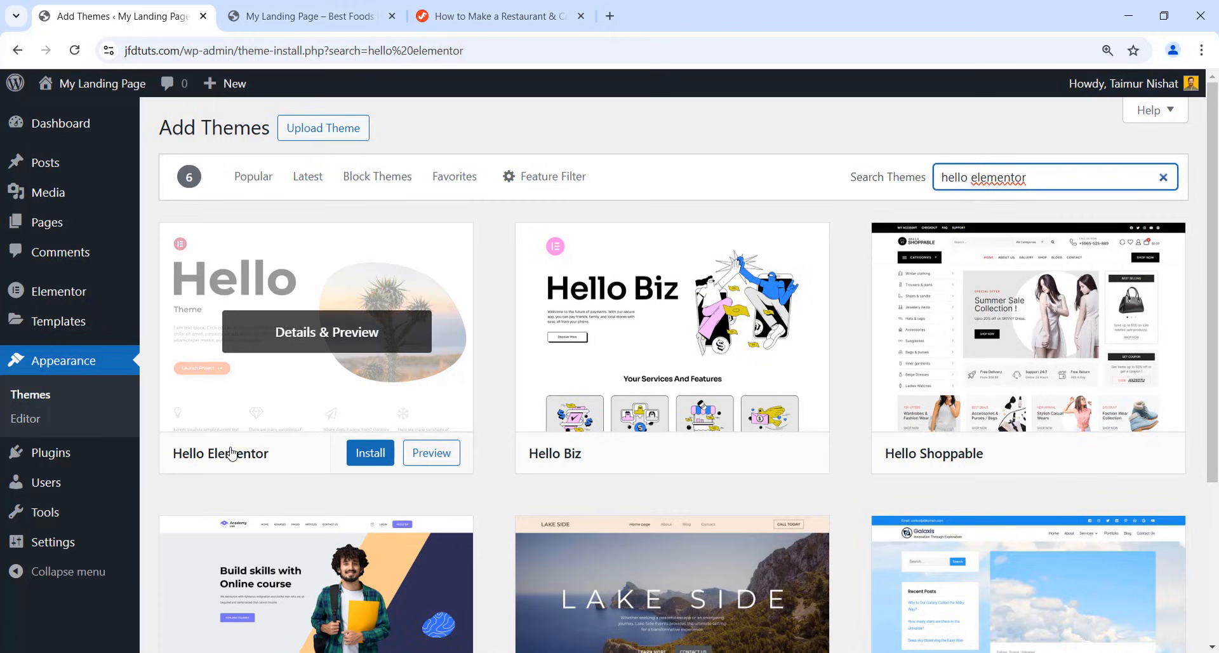
left_click(369, 453)
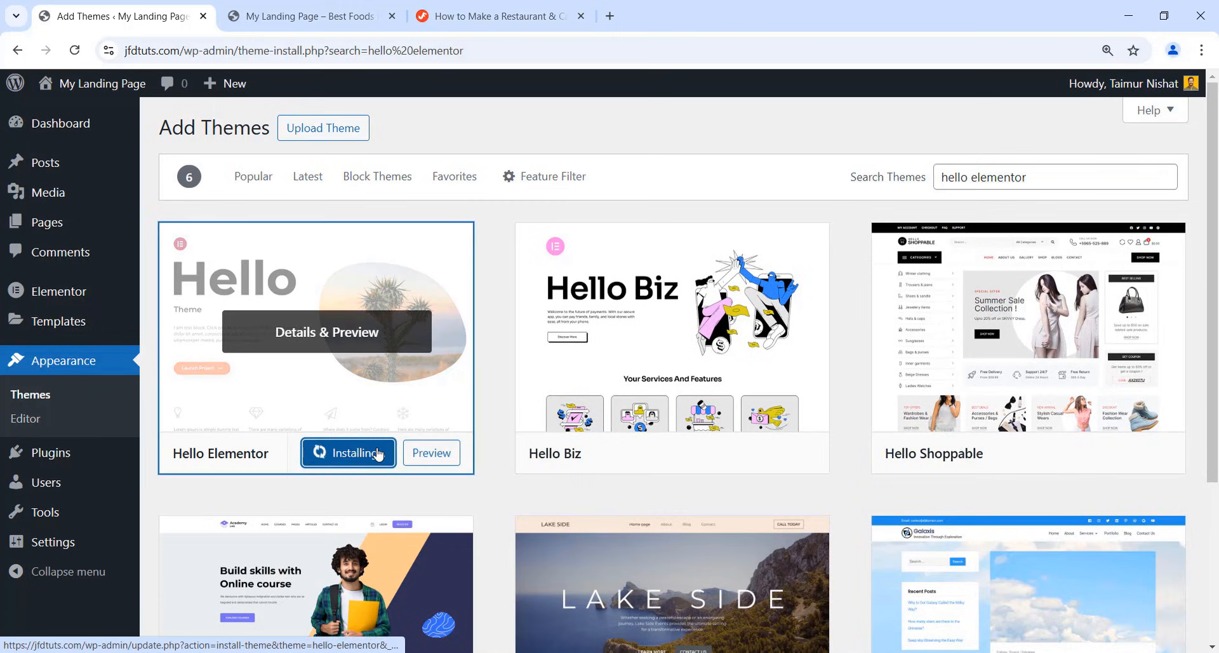
left_click(352, 457)
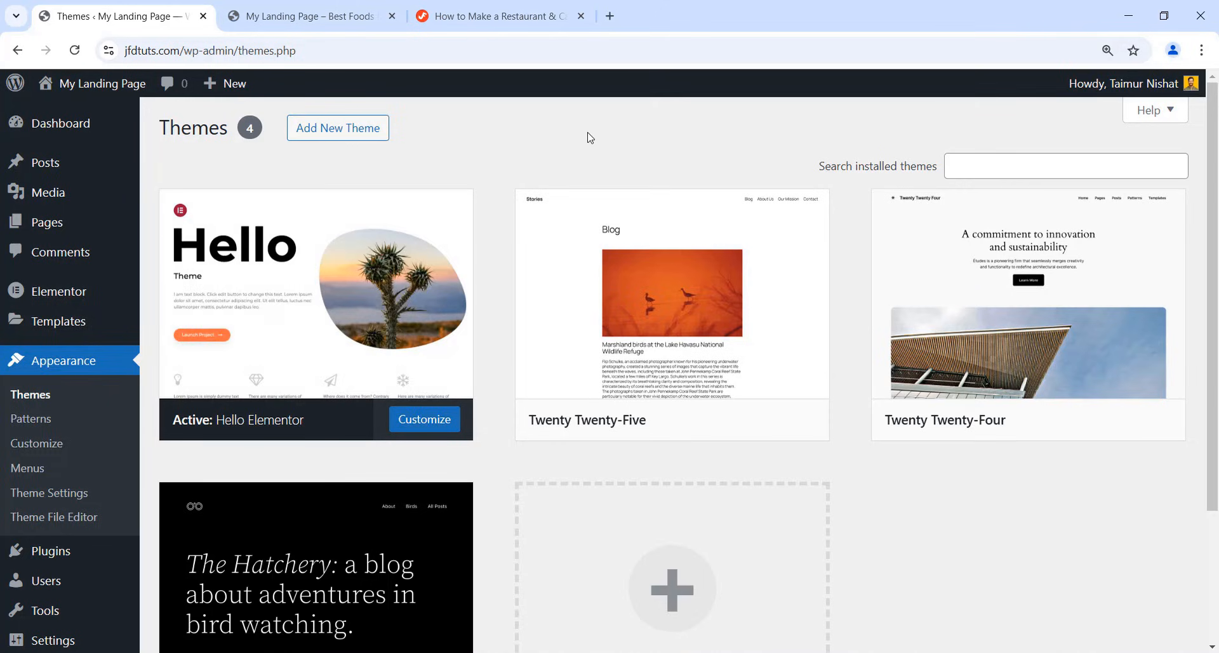
Delete the inactive Twenty Twenty-Five, Twenty Twenty-Four and Twenty Twenty-Two themes, keeping only Hello Elementor.
mouse_move(375, 252)
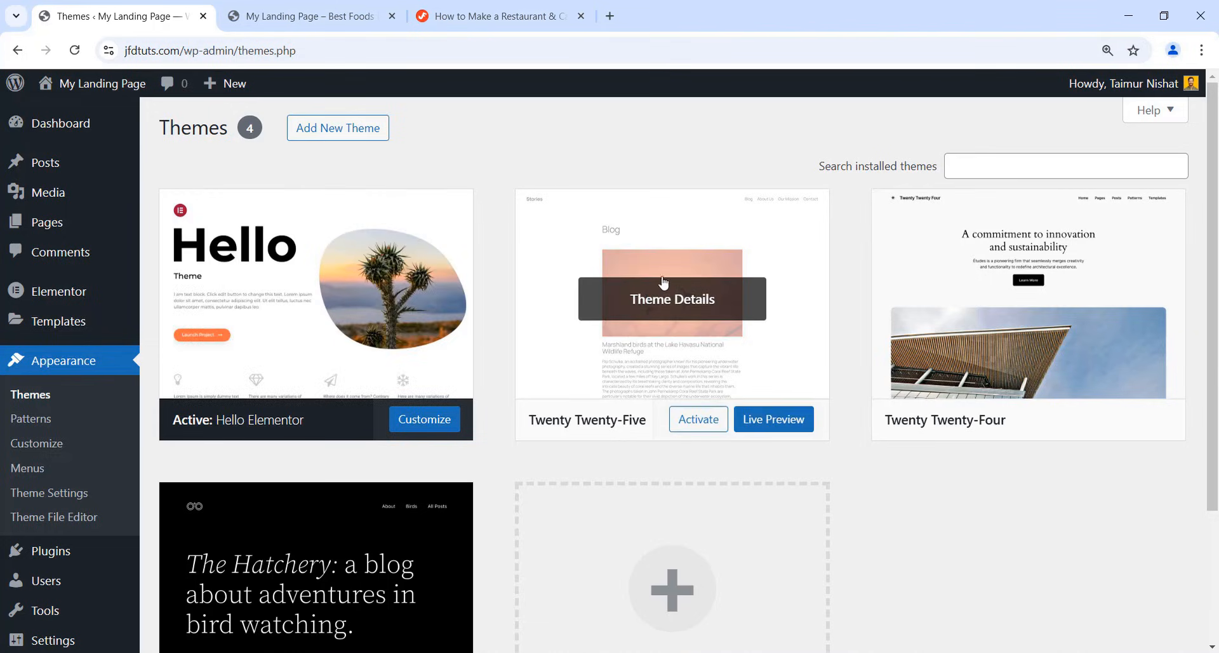
scroll(929, 402, "down", 3)
scroll(452, 372, "up", 3)
left_click(702, 313)
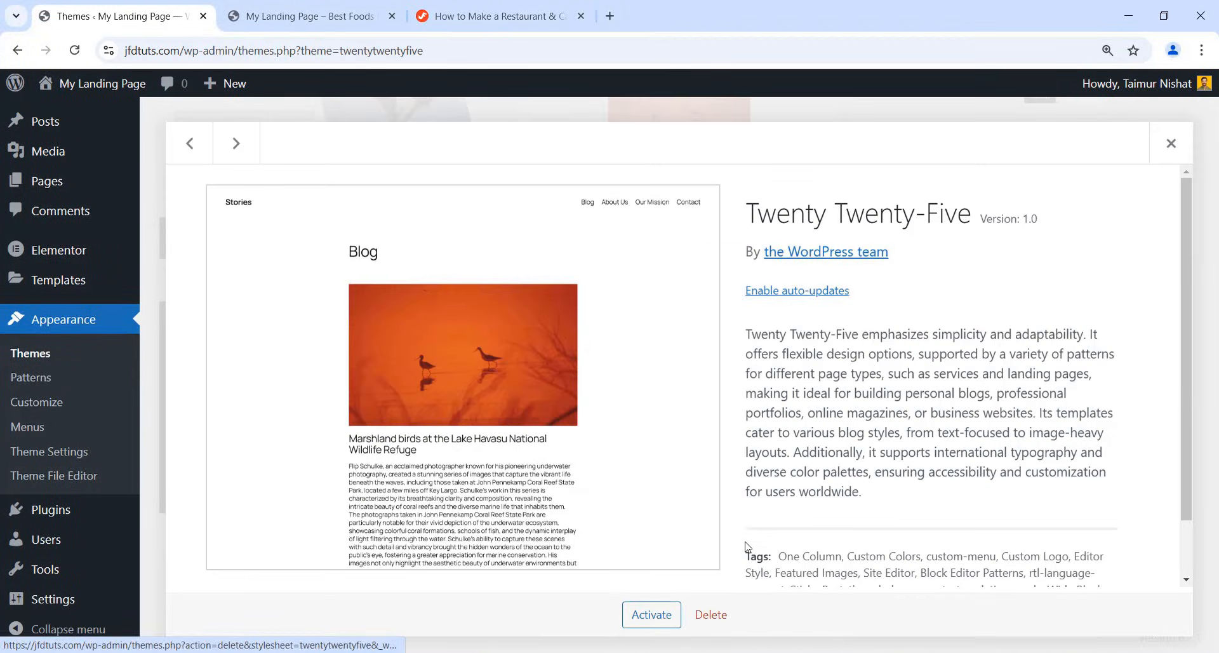
left_click(709, 613)
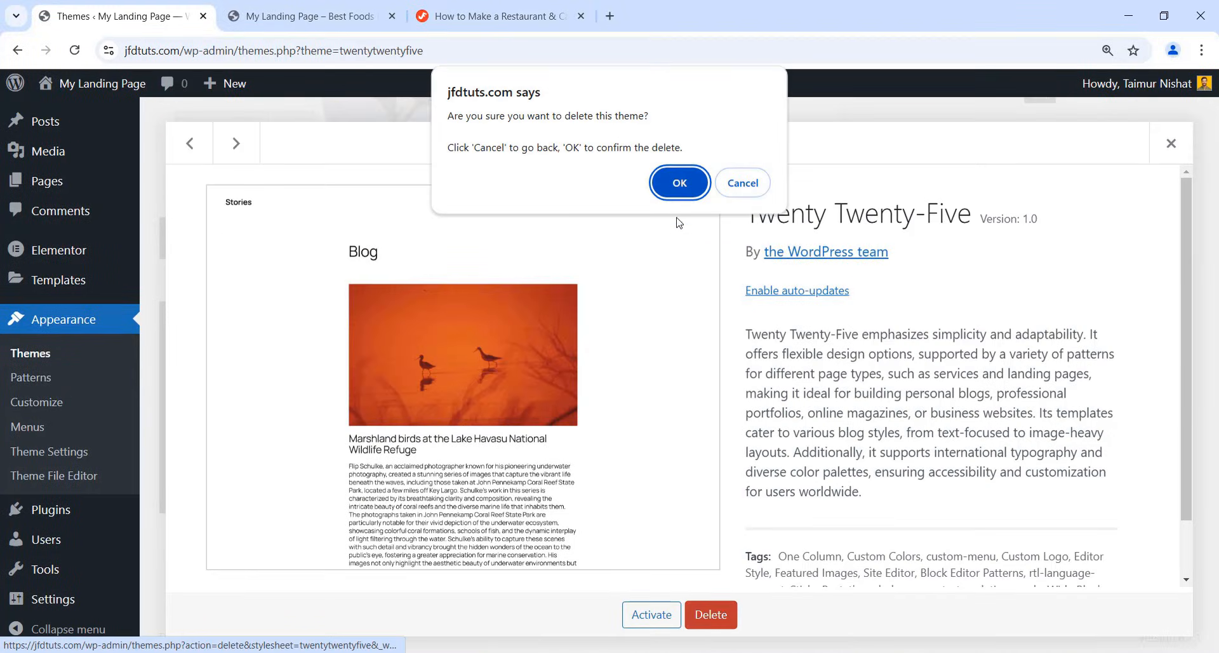
left_click(680, 181)
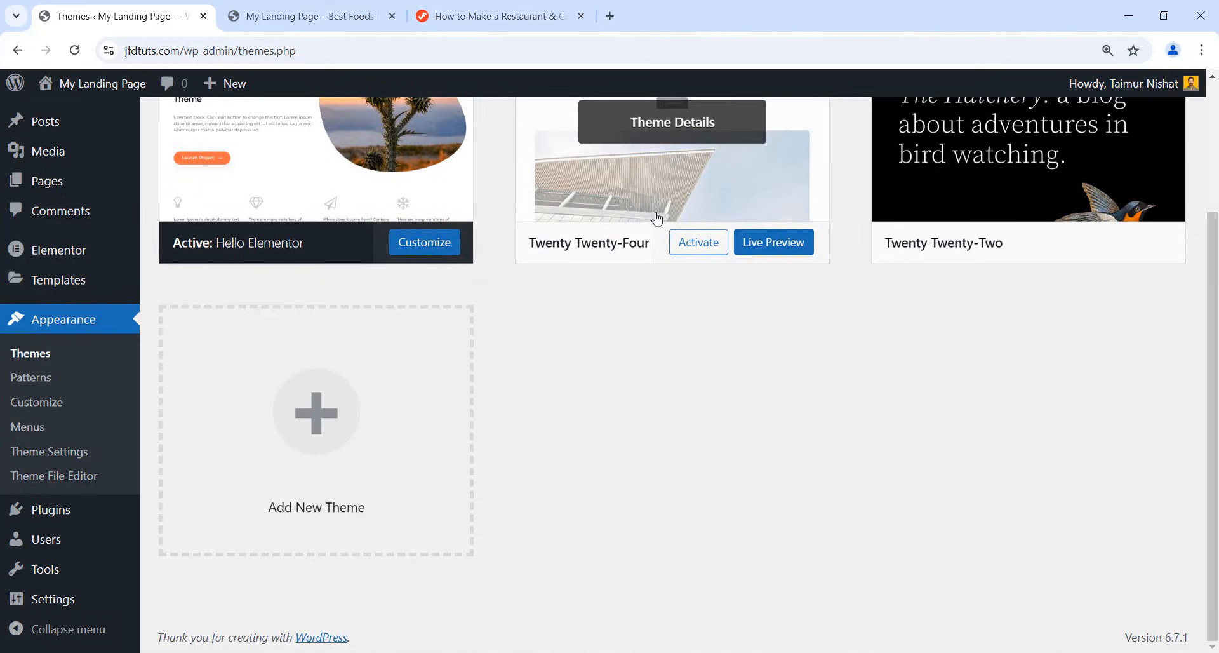
scroll(723, 287, "up", 3)
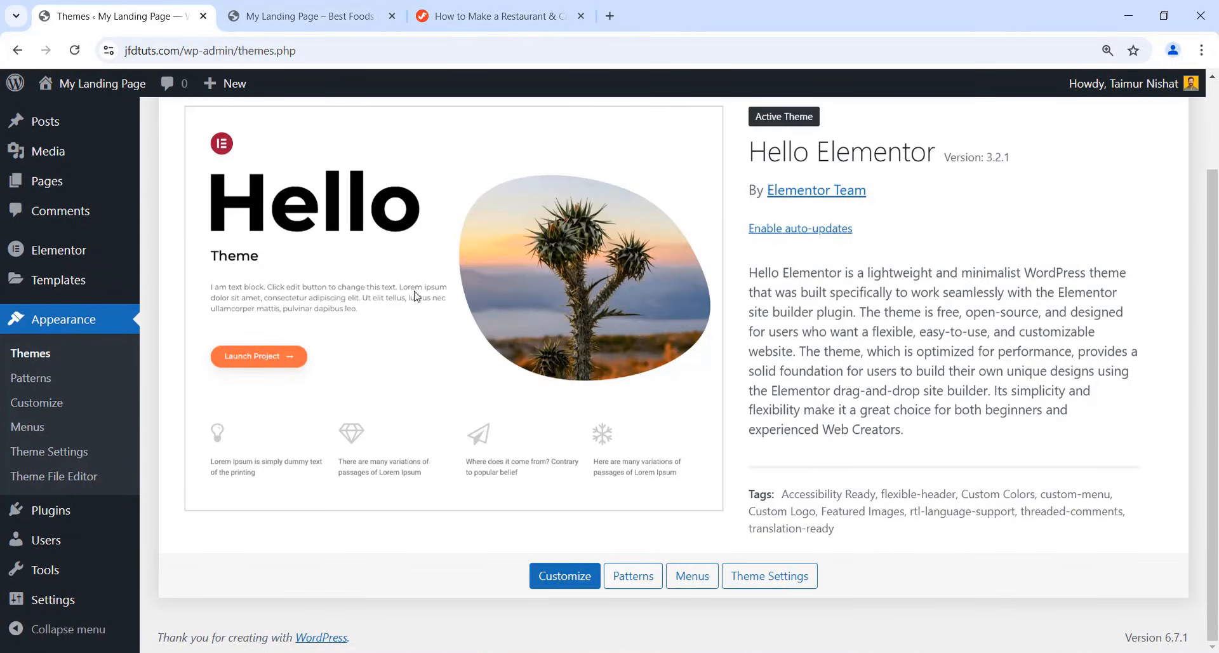
scroll(415, 296, "up", 3)
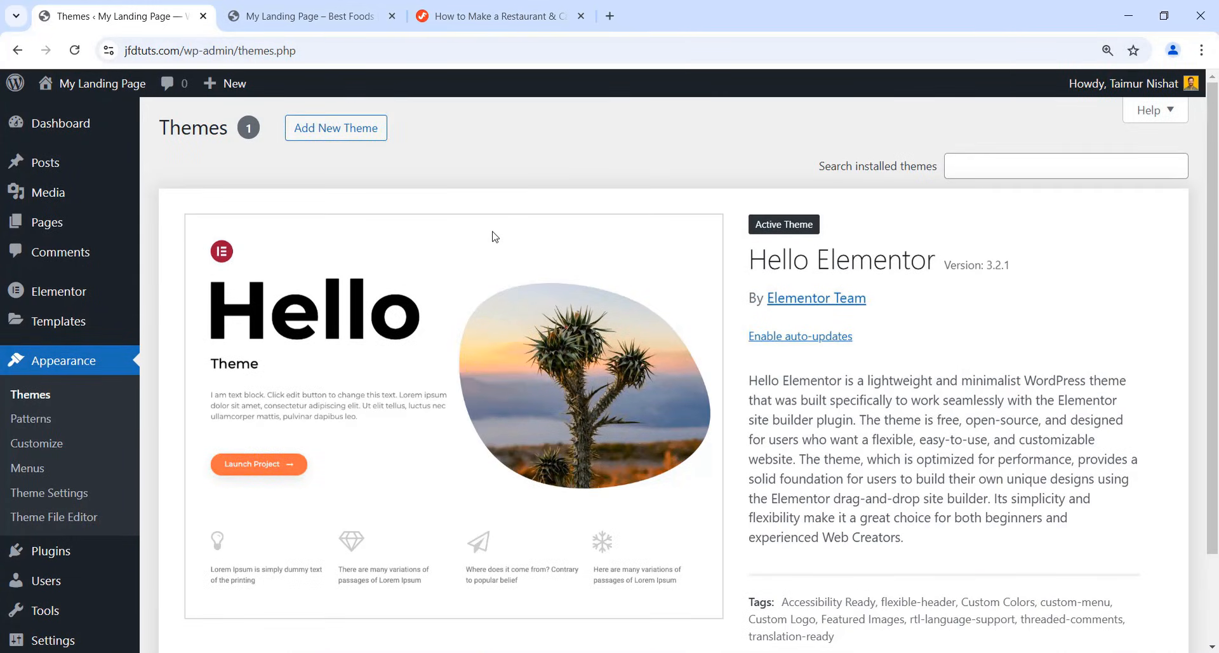
scroll(740, 318, "down", 2)
scroll(880, 247, "up", 2)
Reload the live site's front page and look over its content under the Hello Elementor theme.
left_click(305, 16)
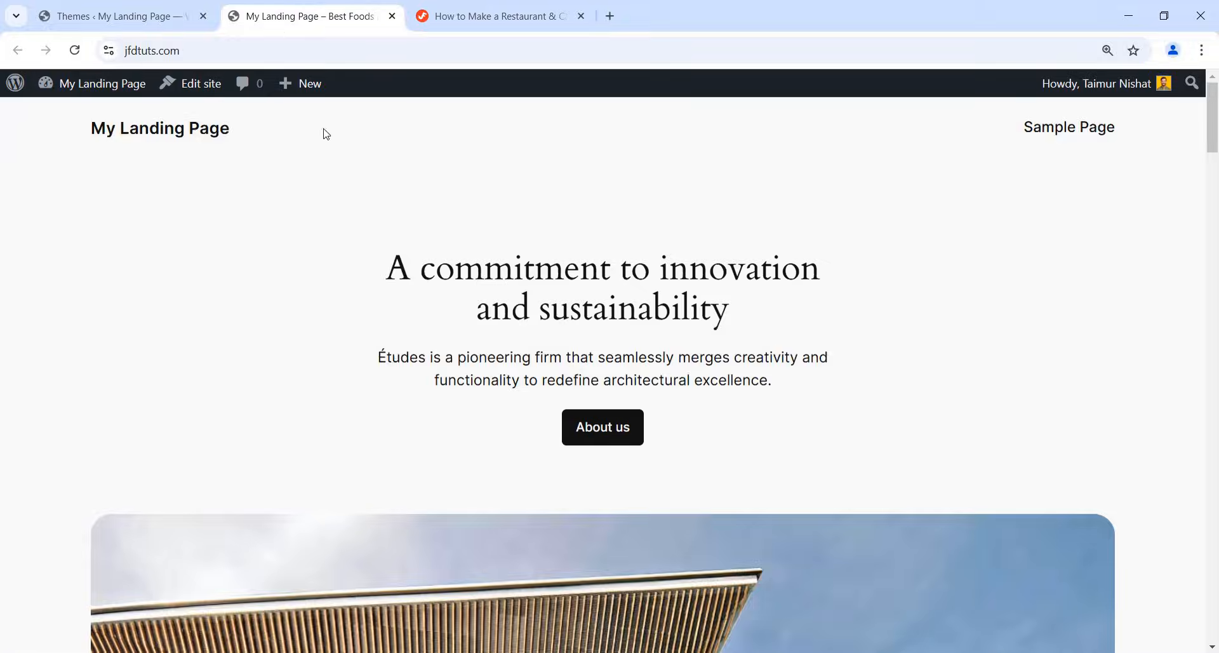
left_click(117, 91)
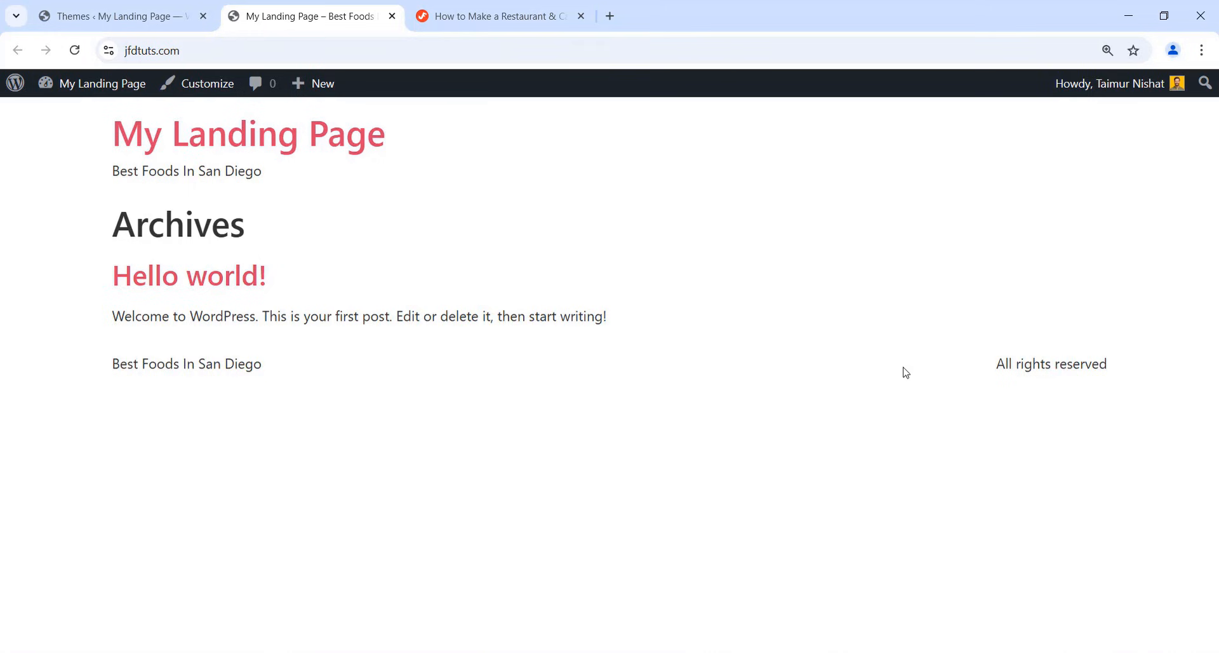
left_click_drag(502, 436, 267, 135)
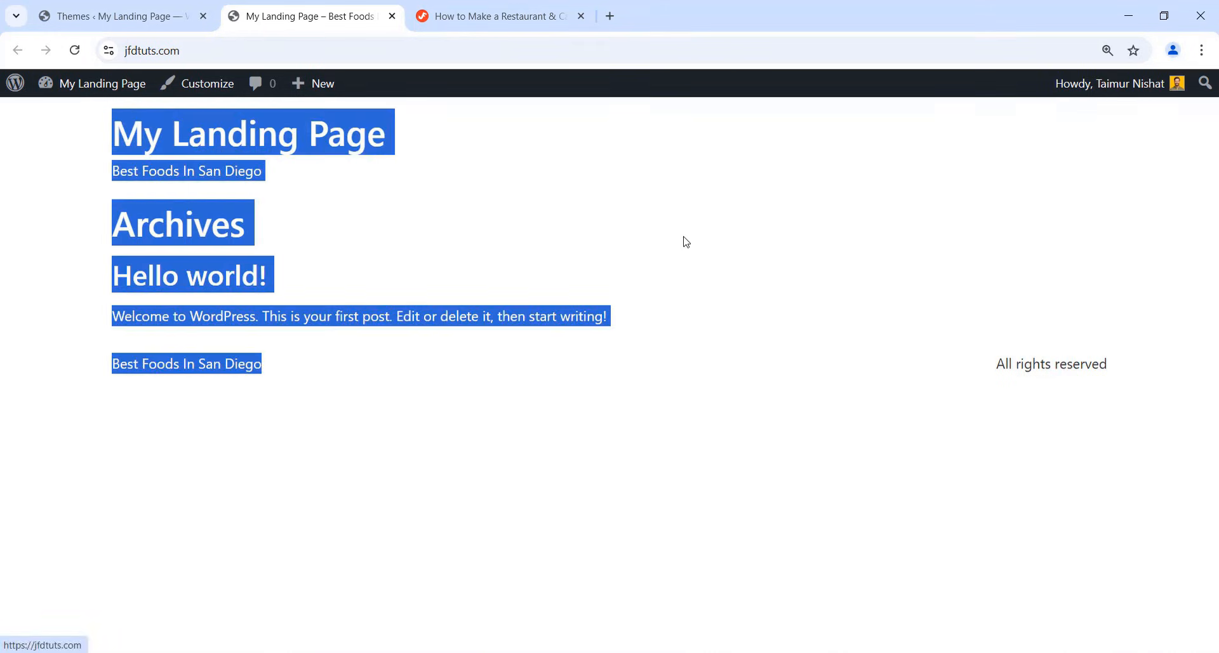
left_click(668, 226)
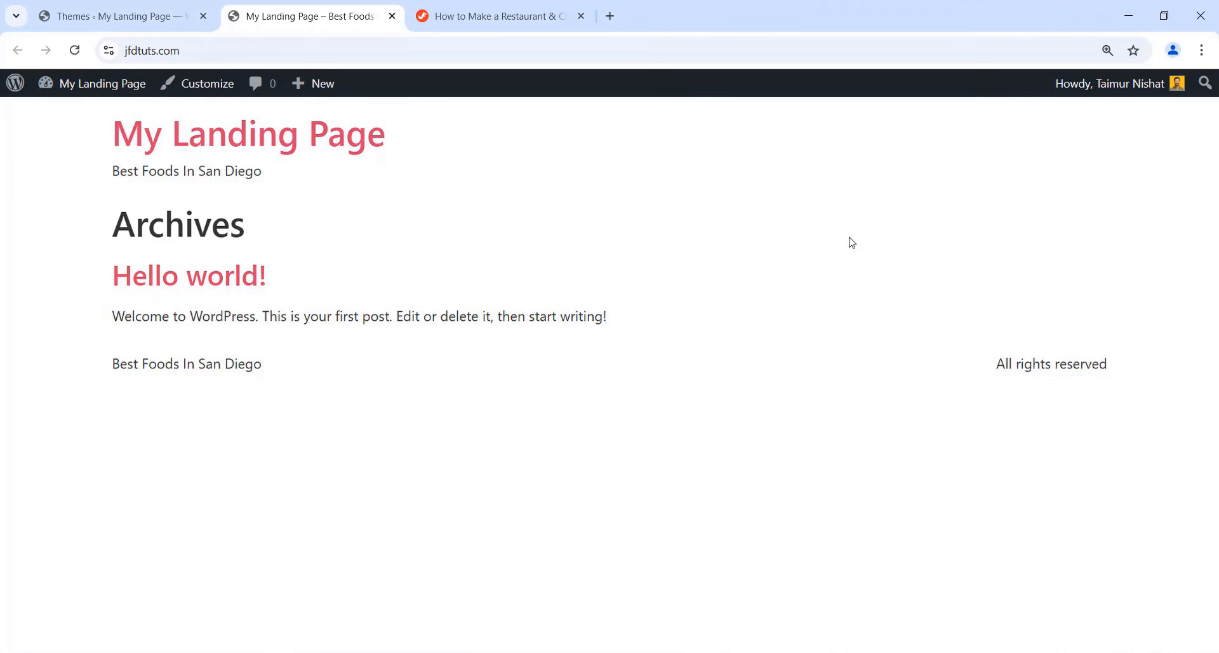
Move the Privacy Policy and Sample Page pages to the trash with one bulk action and dismiss the notice.
left_click(103, 13)
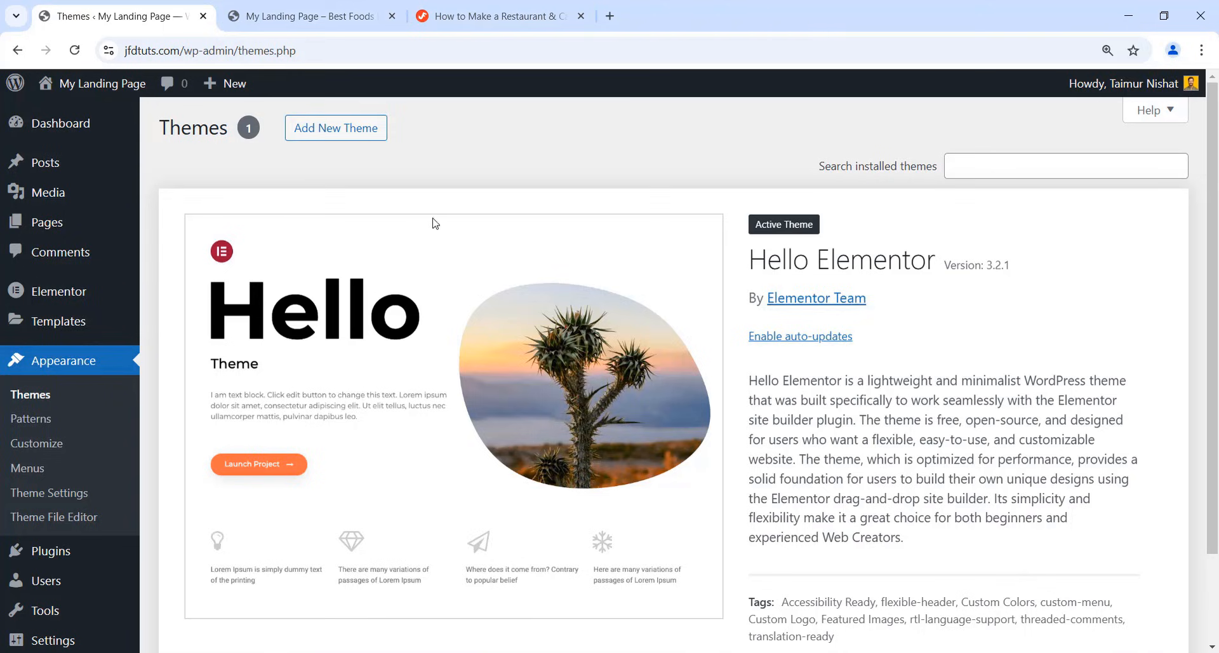
left_click(46, 226)
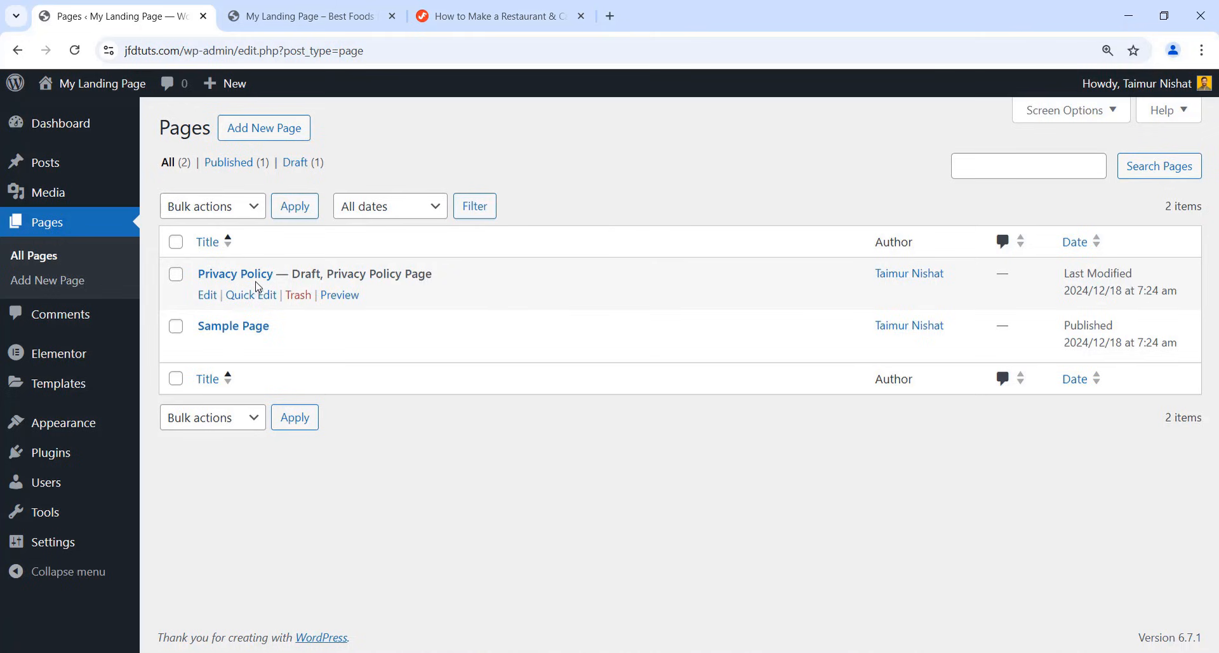
left_click(176, 273)
left_click(176, 326)
left_click(206, 206)
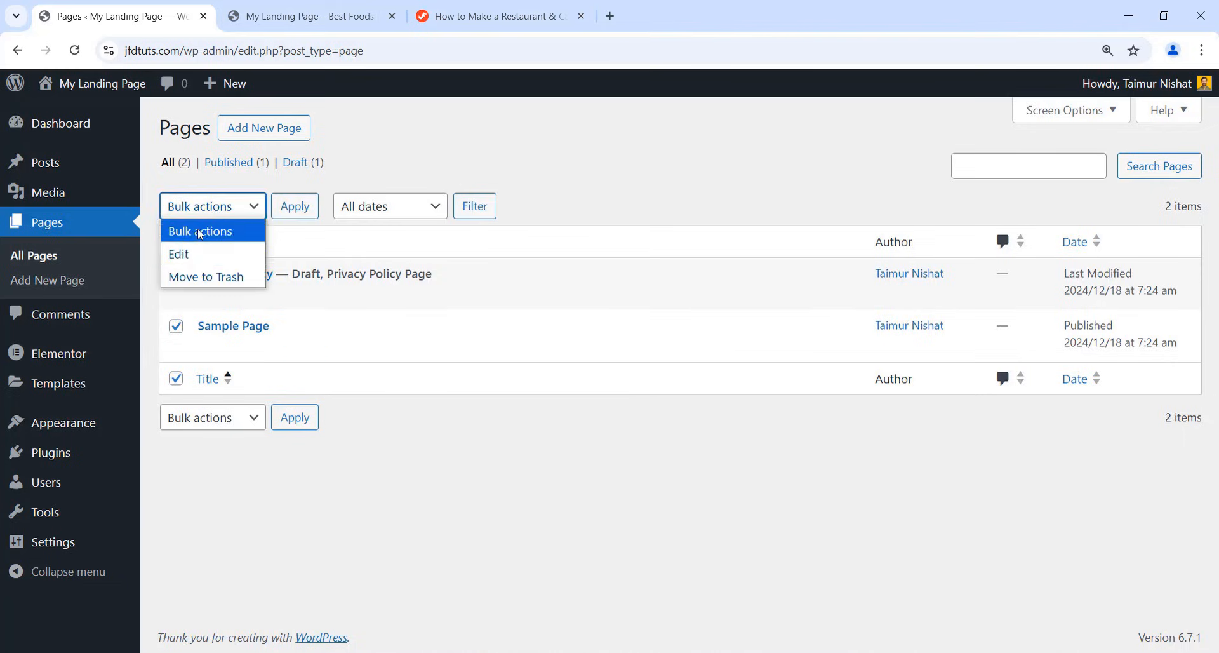
left_click(205, 277)
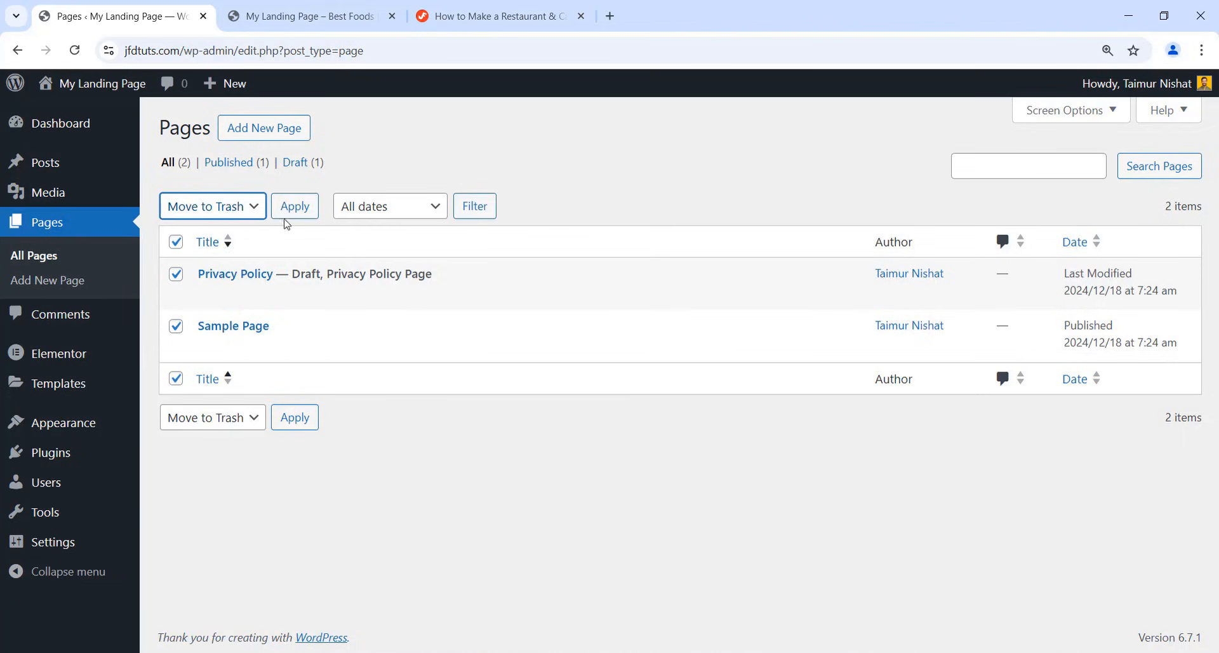
left_click(295, 206)
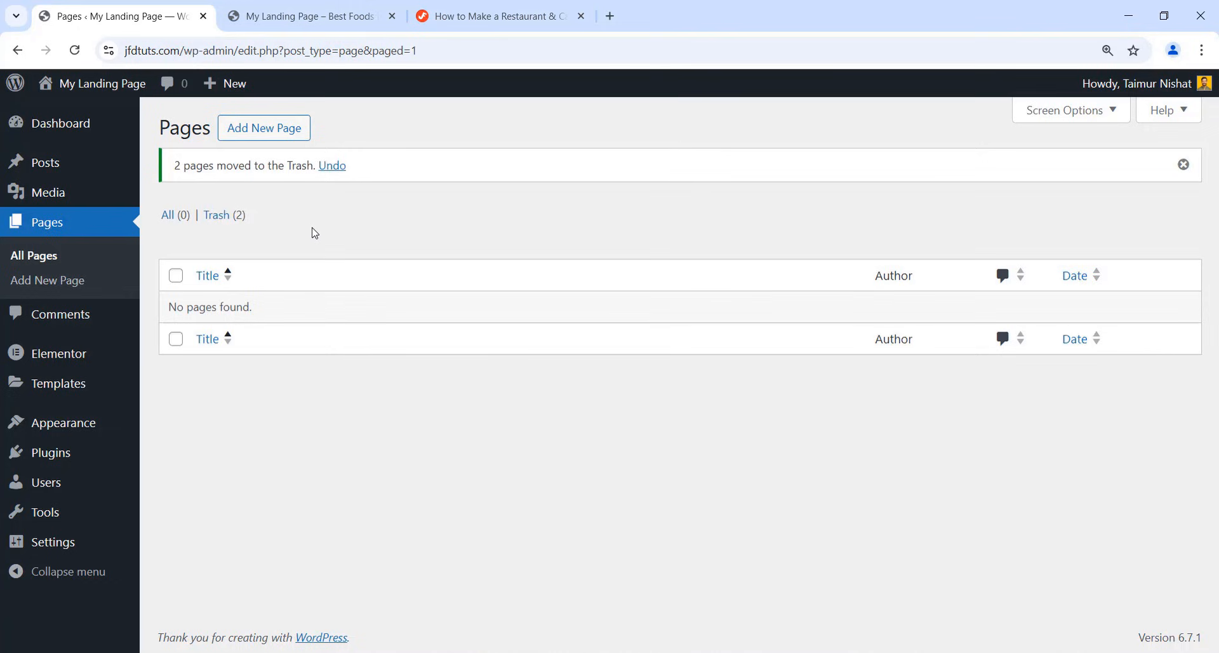
left_click(1183, 165)
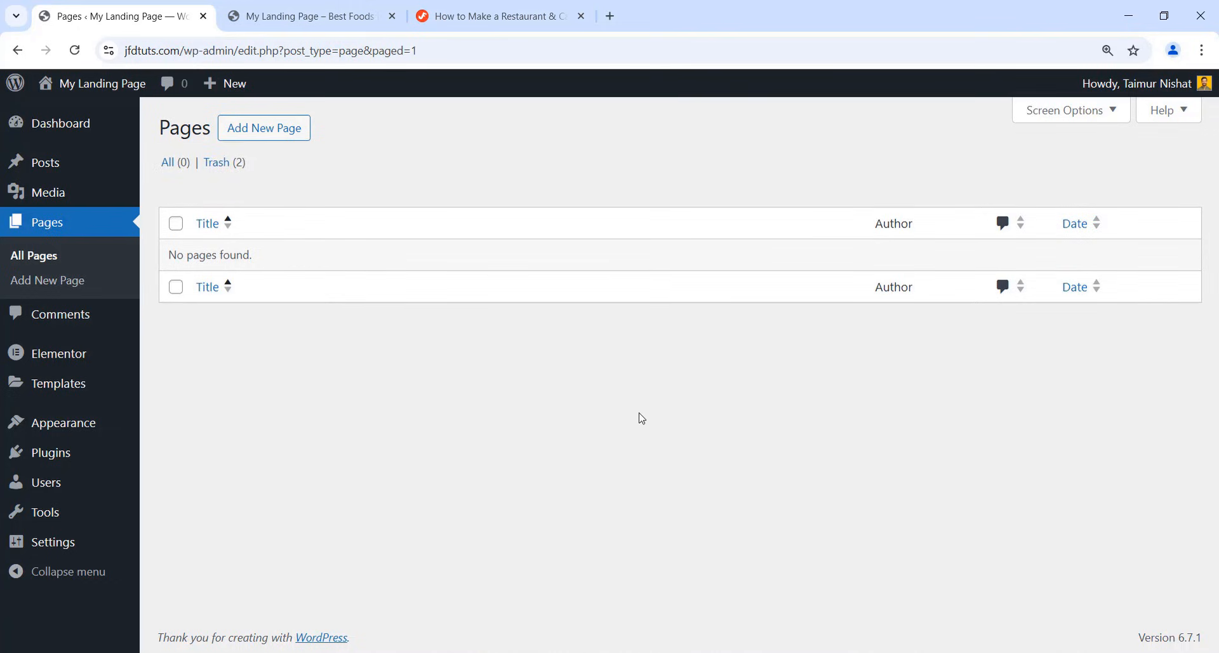
Add a new page titled "Home" and publish it.
left_click(274, 140)
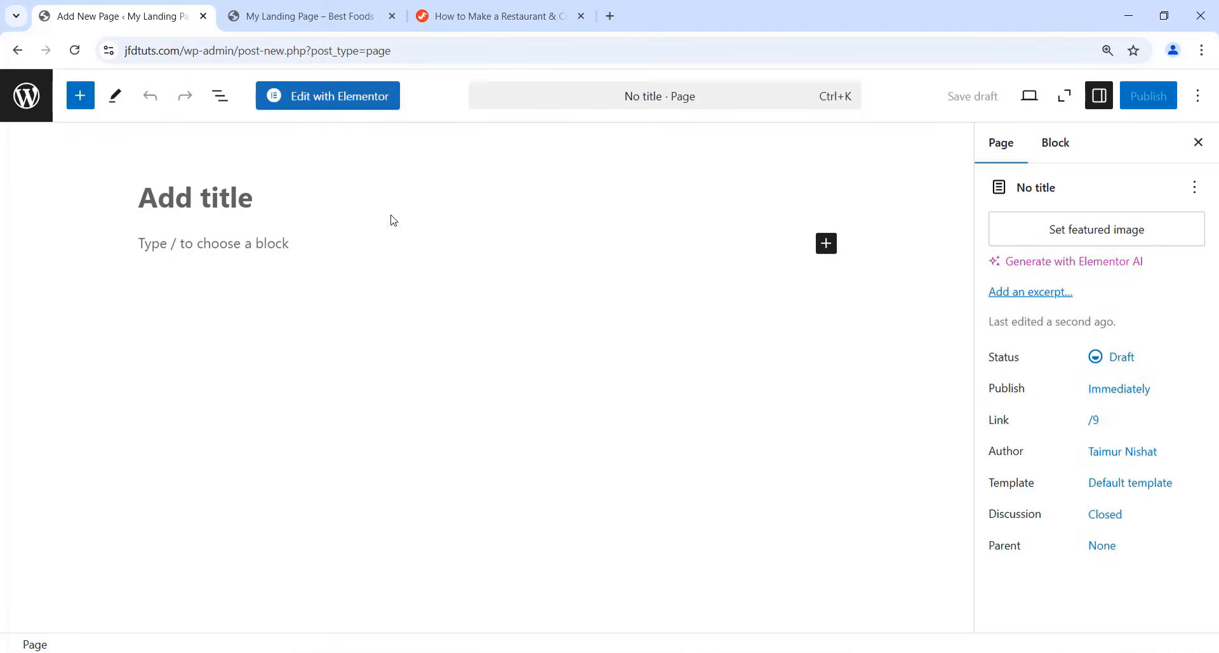
type("Home")
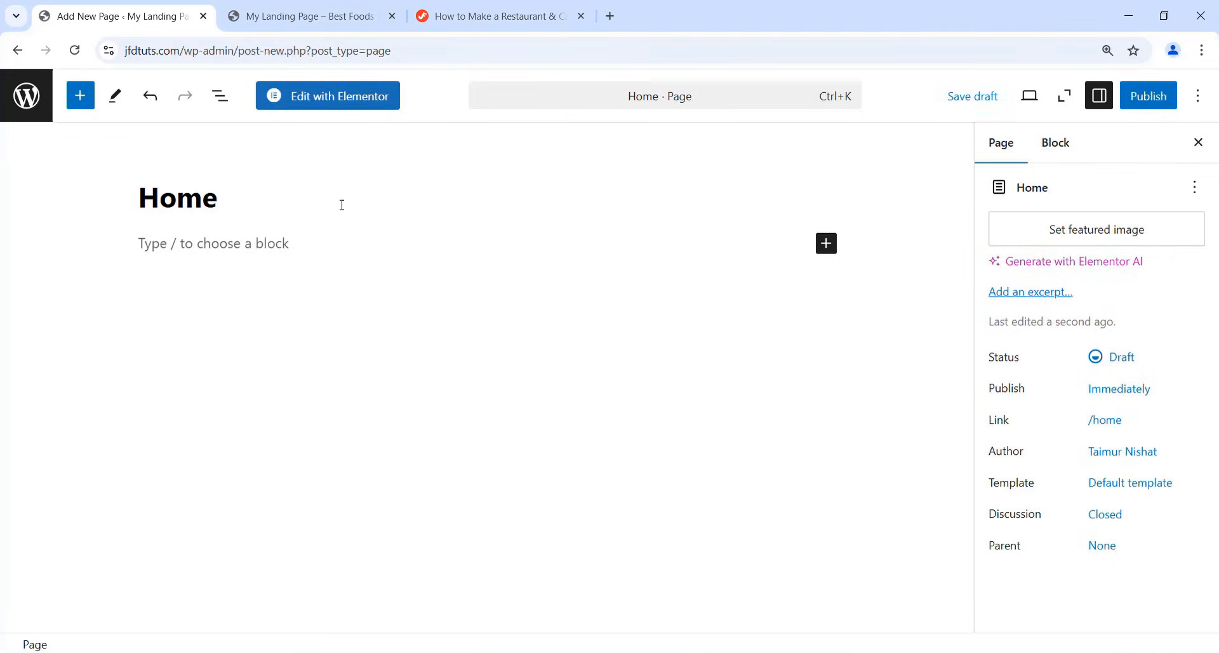
left_click(1151, 103)
left_click(1110, 108)
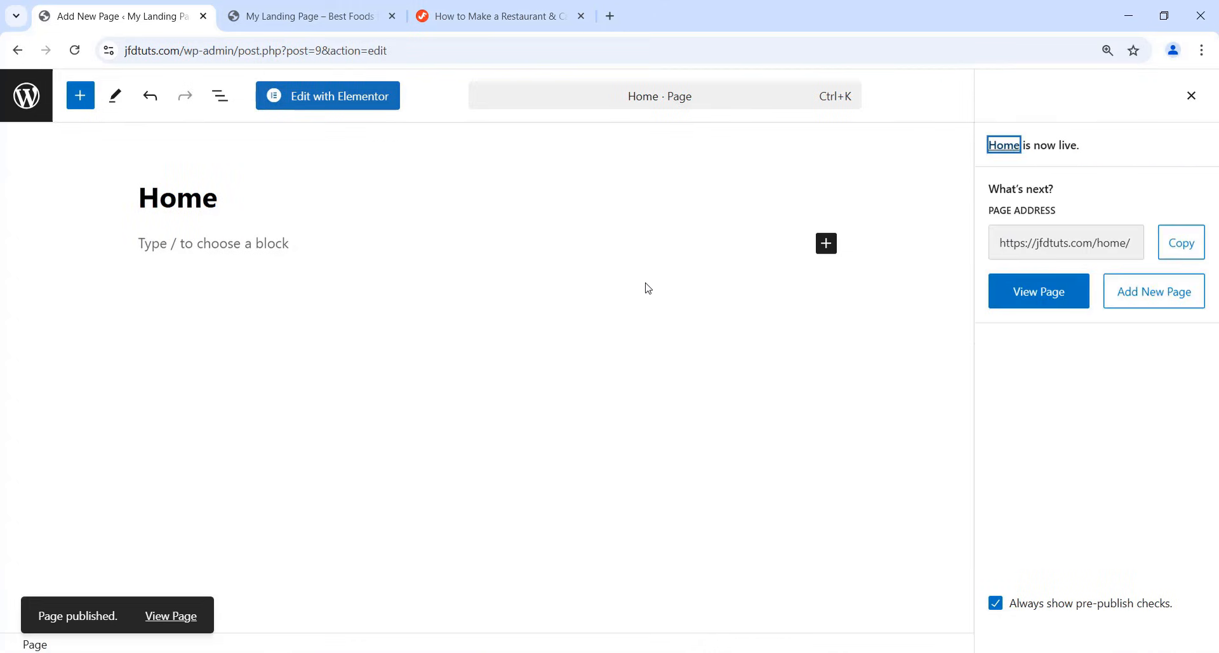
Reload the live site's front page and check which content it displays at the root address.
left_click(318, 18)
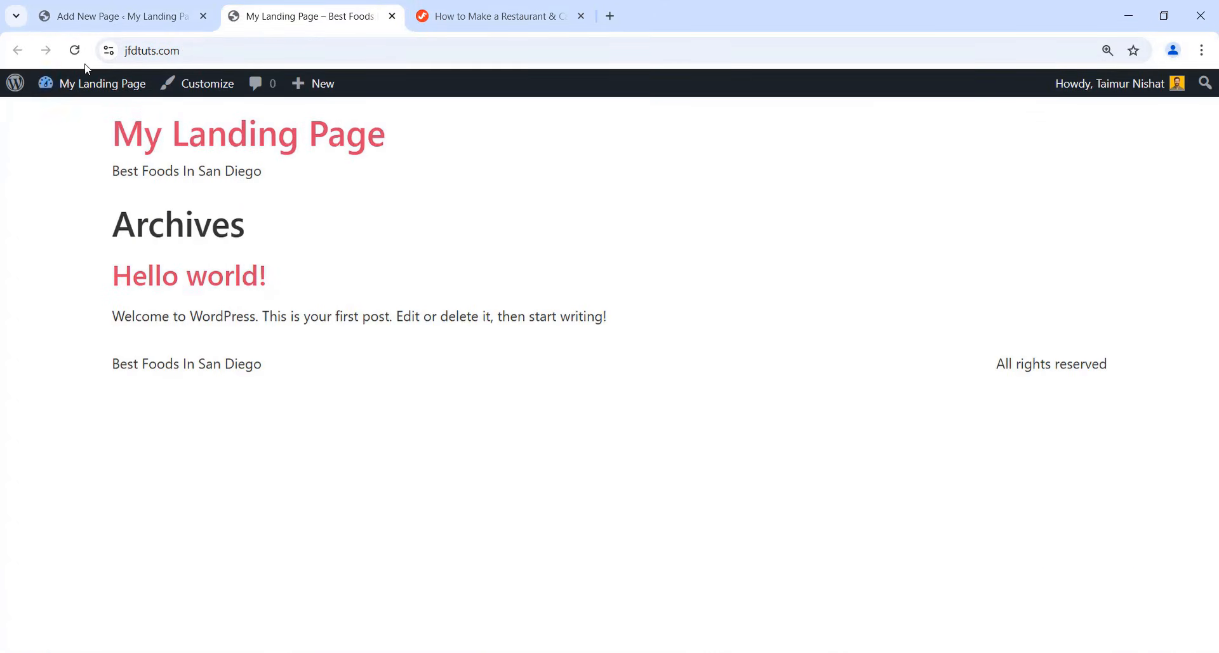
left_click(76, 53)
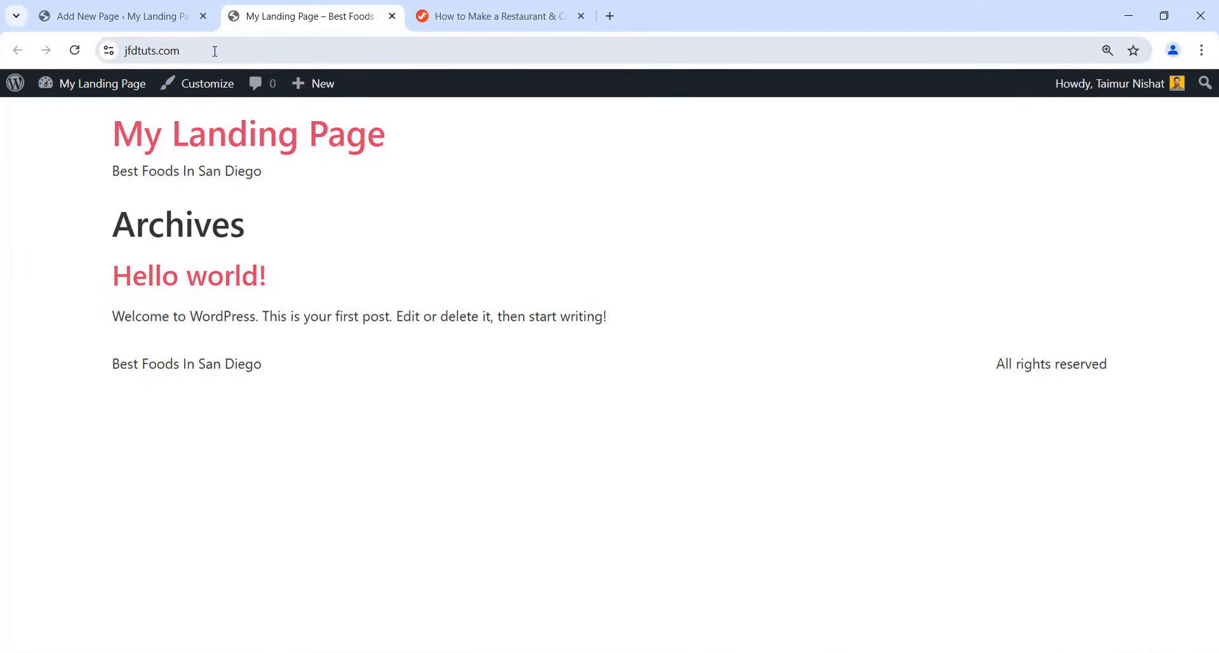
left_click(96, 52)
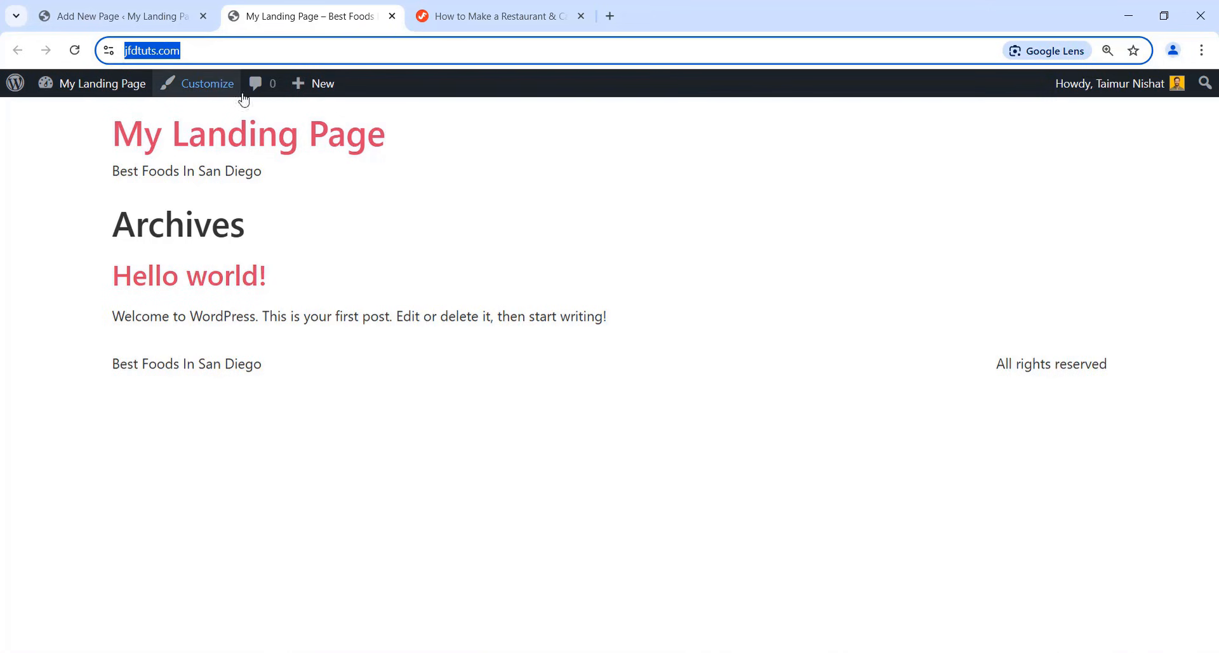
left_click(643, 252)
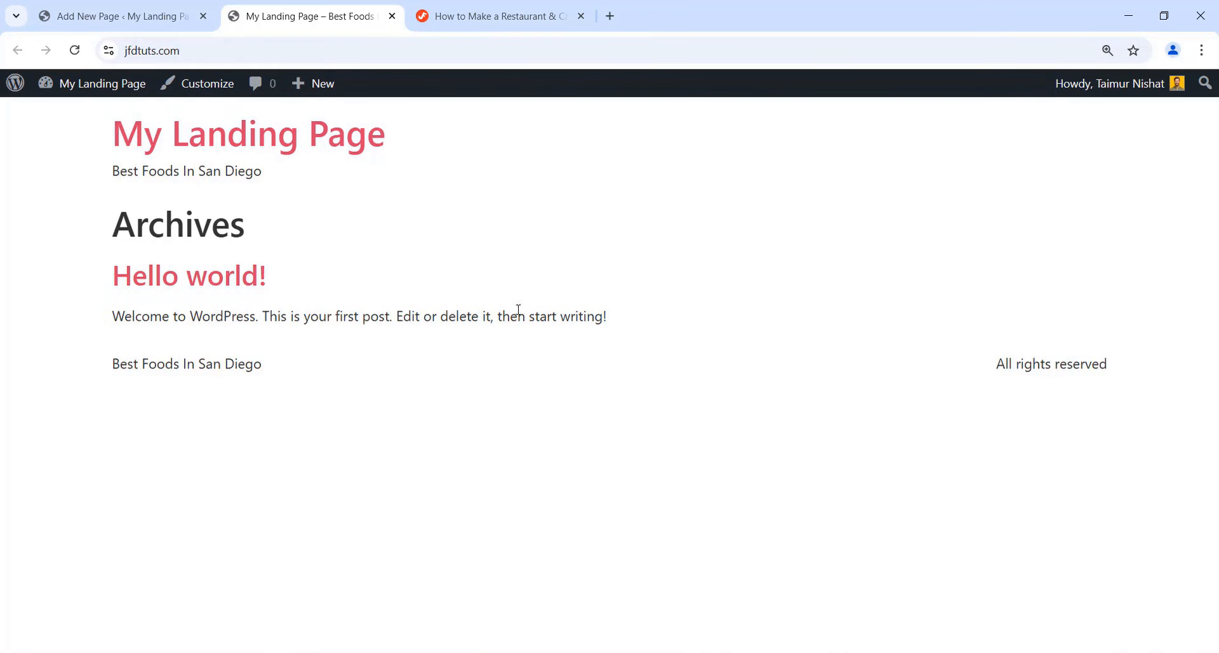
left_click_drag(76, 216, 248, 371)
left_click(381, 385)
In the Reading settings, make the homepage display a static page, choose Home as the homepage, and save the changes.
left_click(130, 16)
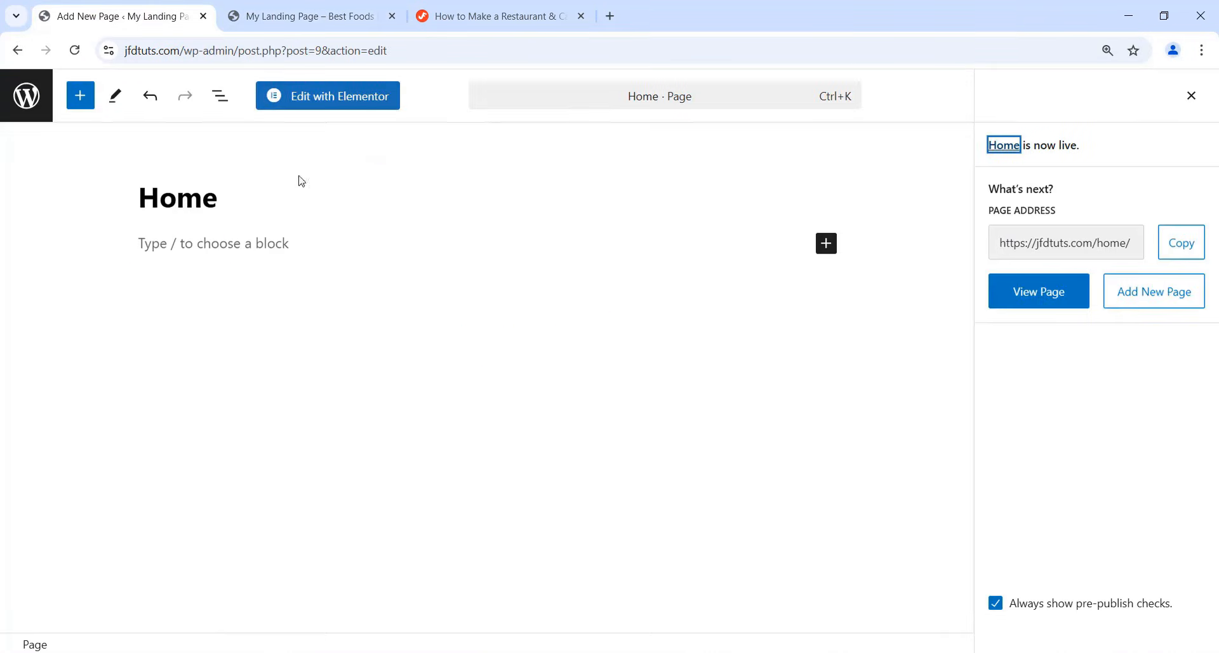
left_click(31, 97)
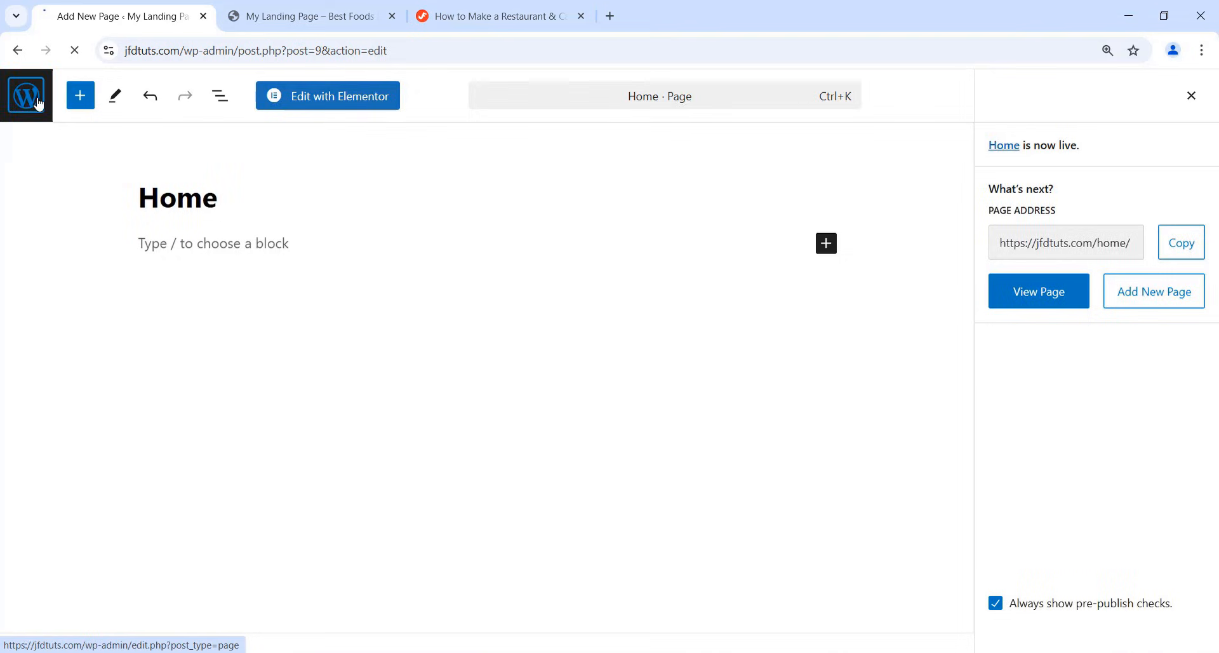
mouse_move(65, 550)
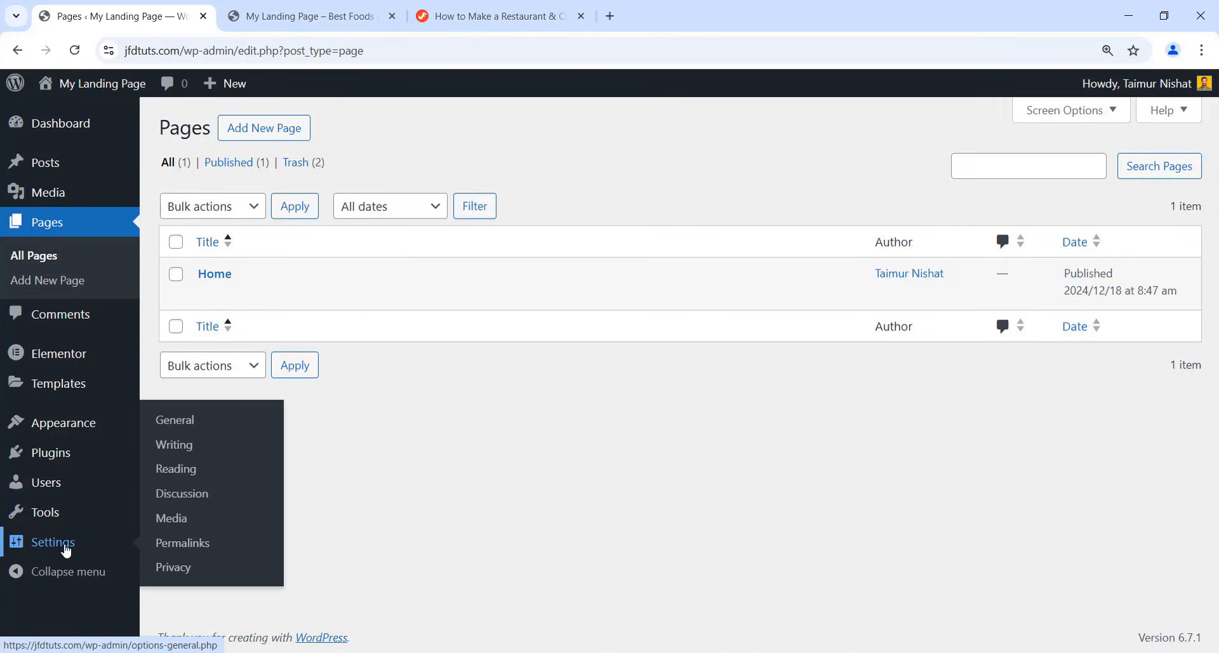
left_click(181, 470)
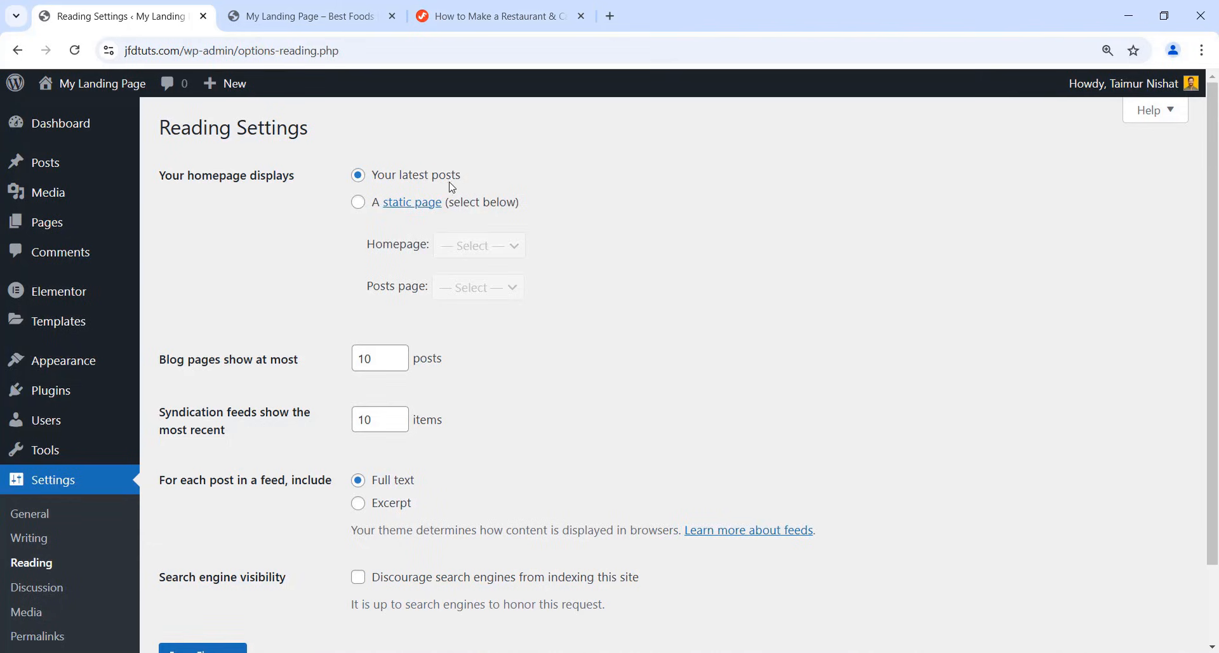
left_click(354, 15)
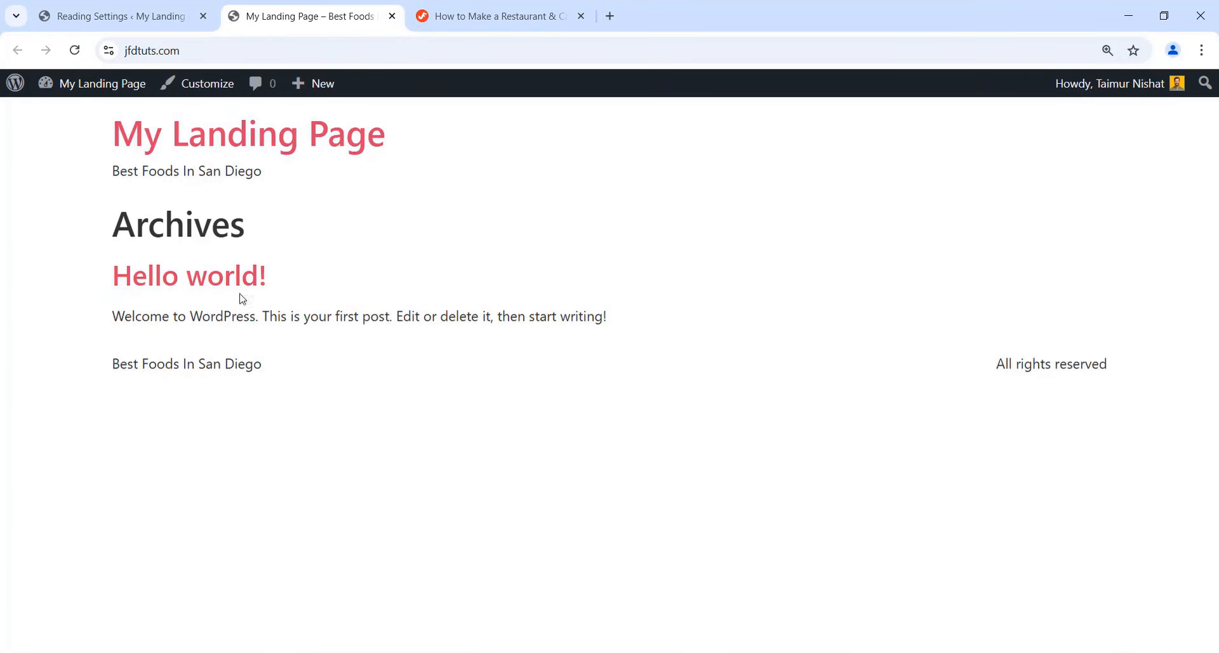
left_click(181, 17)
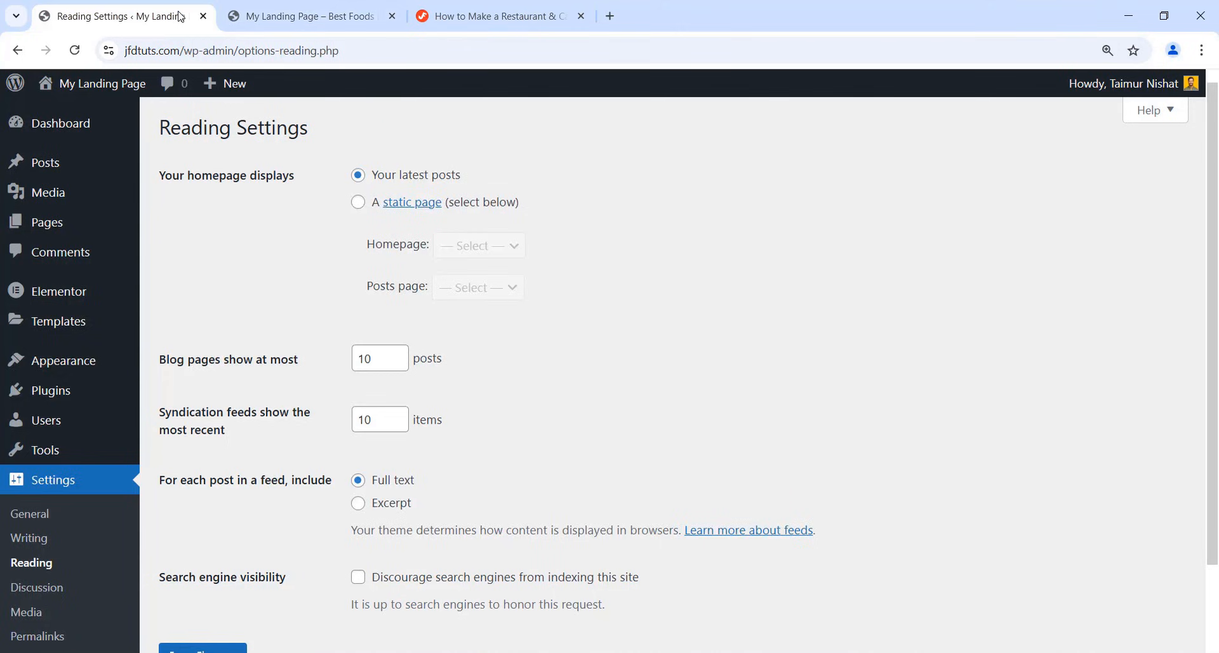
left_click(356, 204)
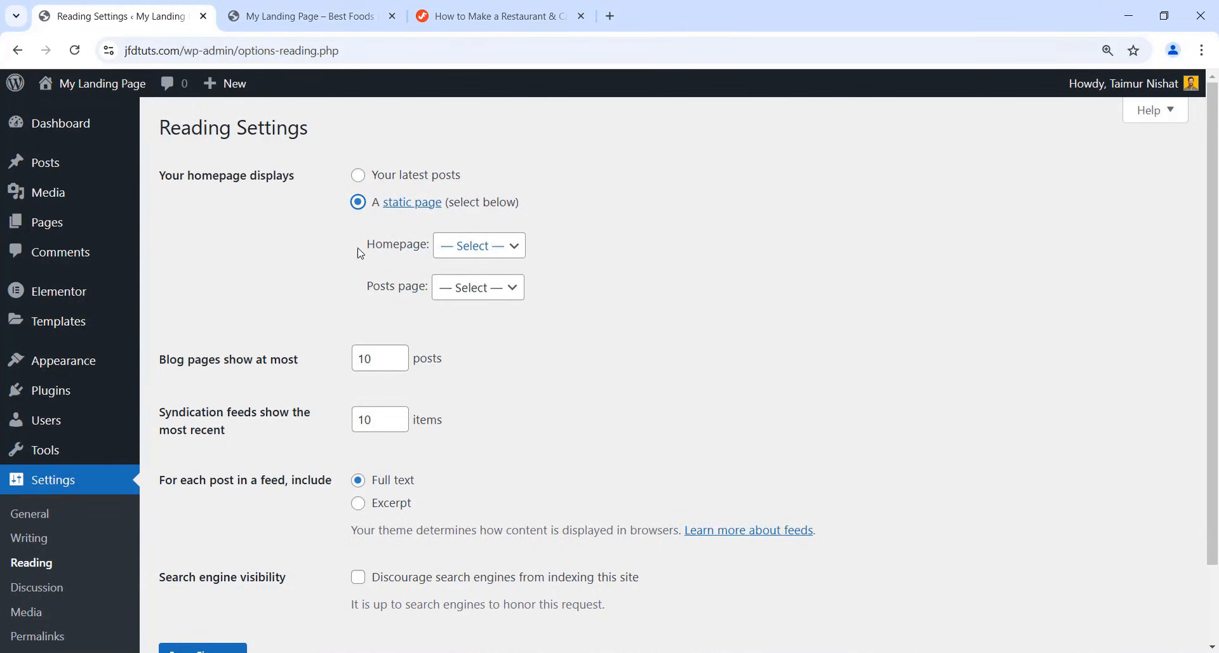
left_click(495, 247)
left_click(476, 294)
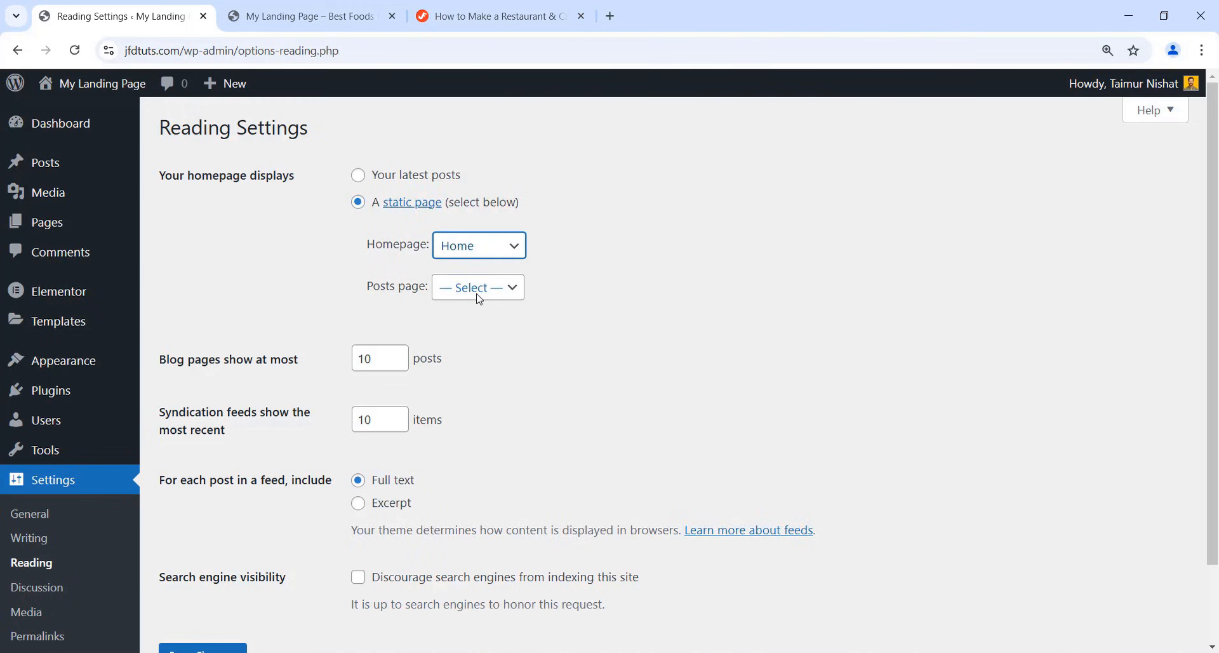
scroll(451, 327, "down", 2)
left_click(214, 567)
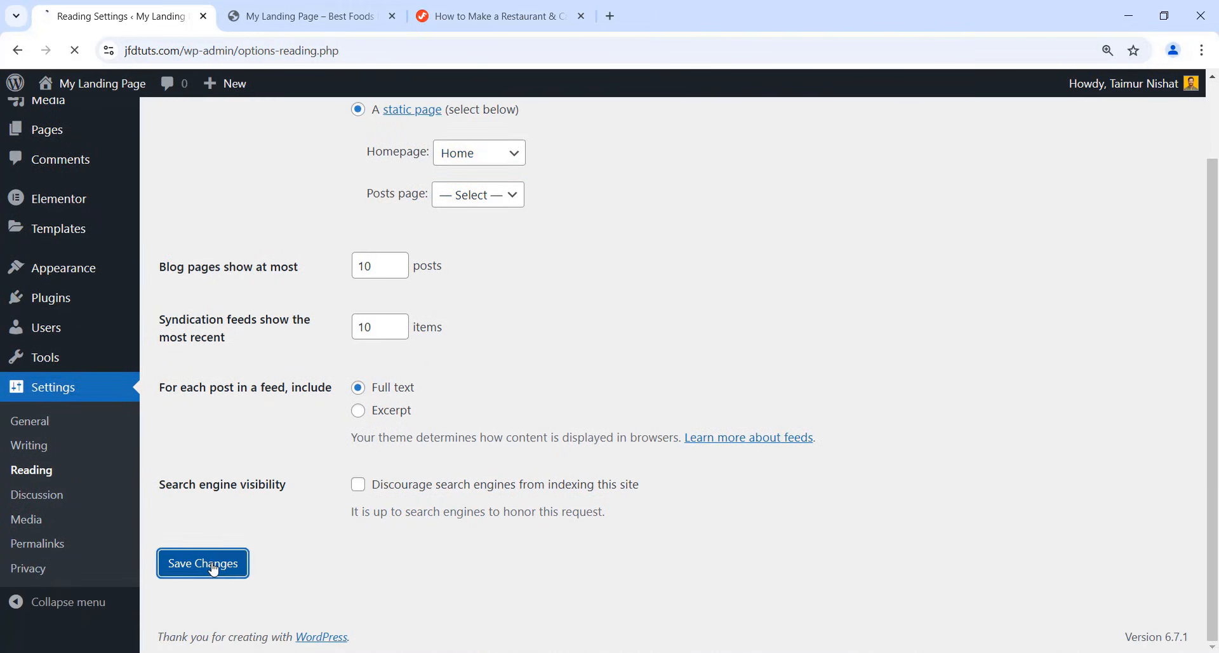
Reload the live site's front page and check which page the root address displays.
left_click(311, 16)
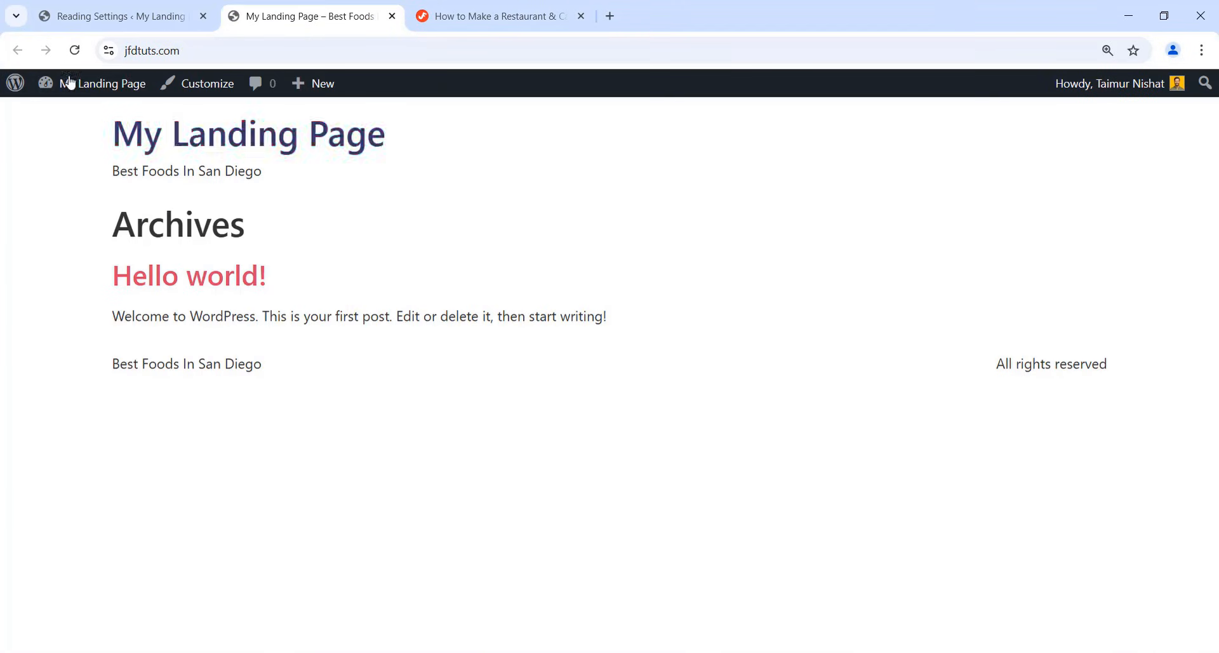
left_click(75, 51)
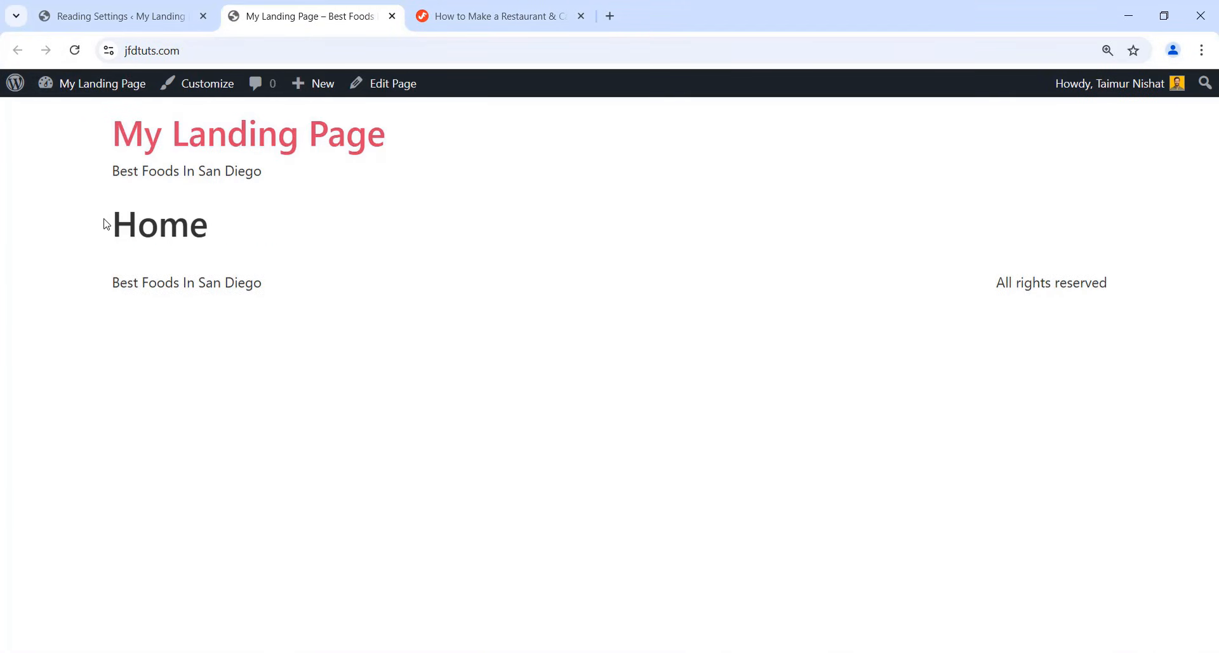
left_click_drag(120, 219, 748, 296)
left_click(766, 300)
Check how the Home page is labelled in the dashboard's pages list and compare it with the live site.
left_click(70, 14)
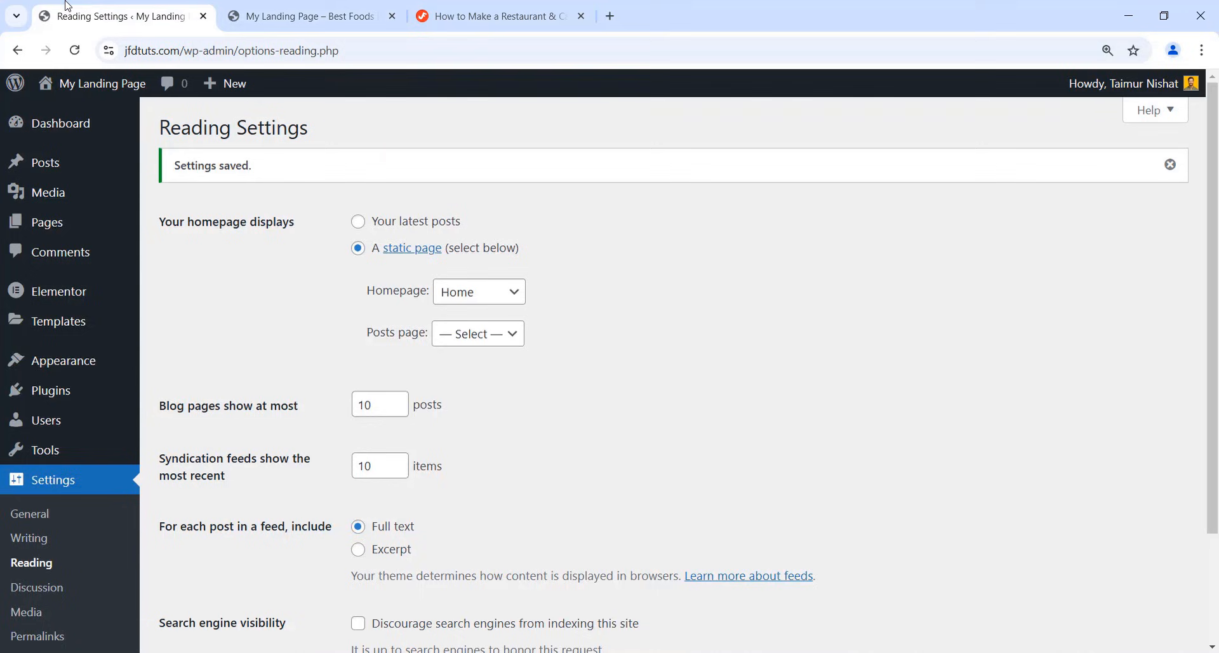
left_click(63, 217)
mouse_move(298, 295)
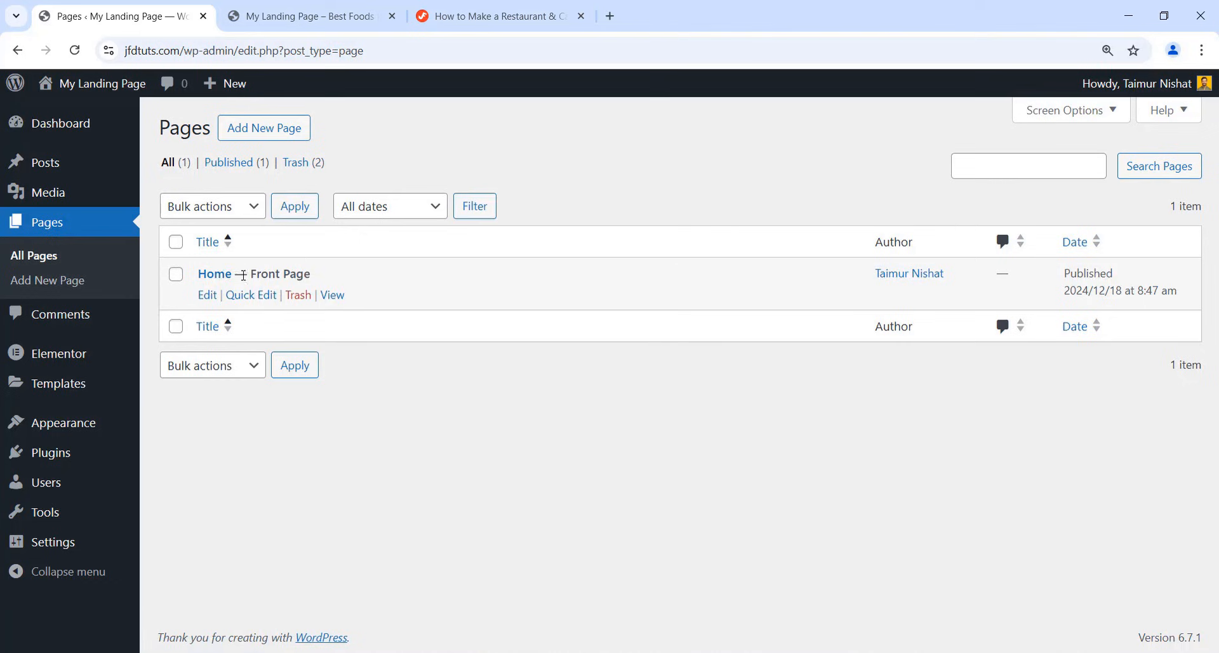
left_click(297, 18)
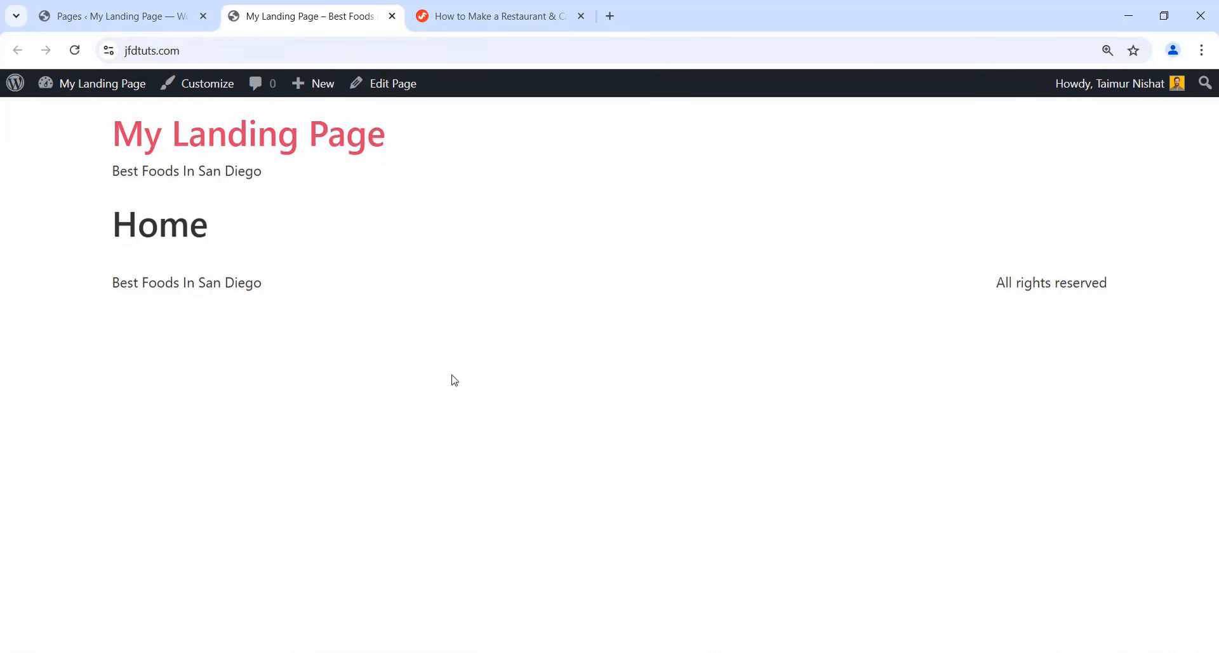
key("ctrl+shift+Tab")
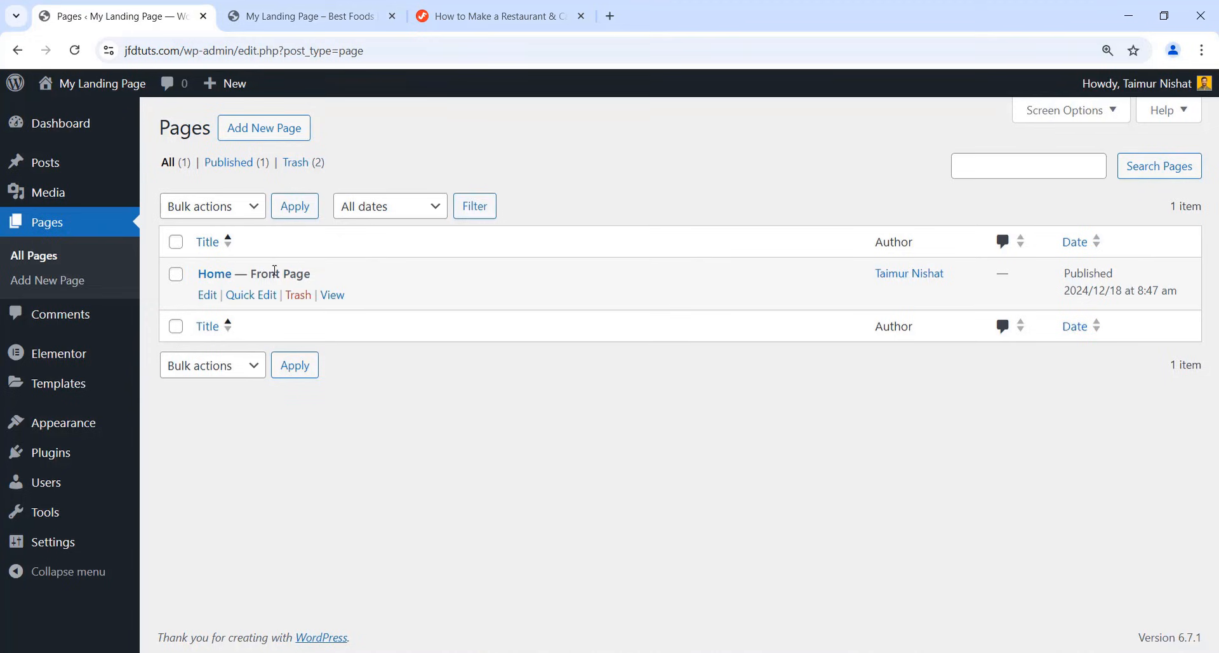
Open the Home page for editing with Elementor and close the notifications pop-up.
left_click(212, 273)
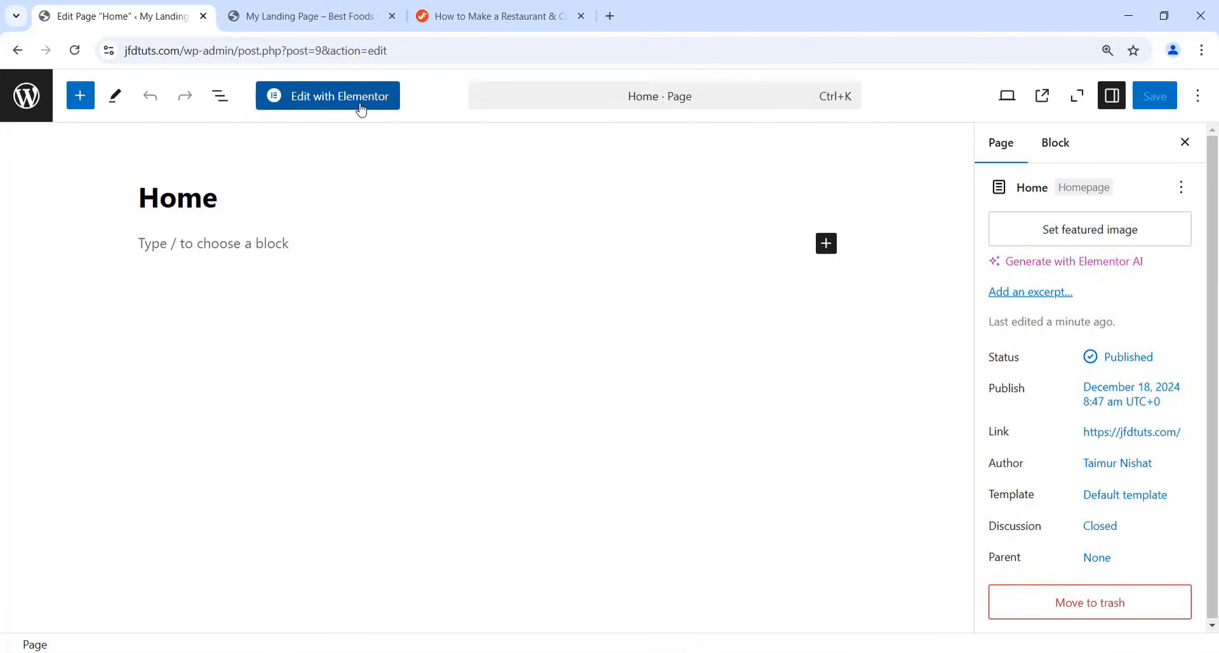
left_click(309, 99)
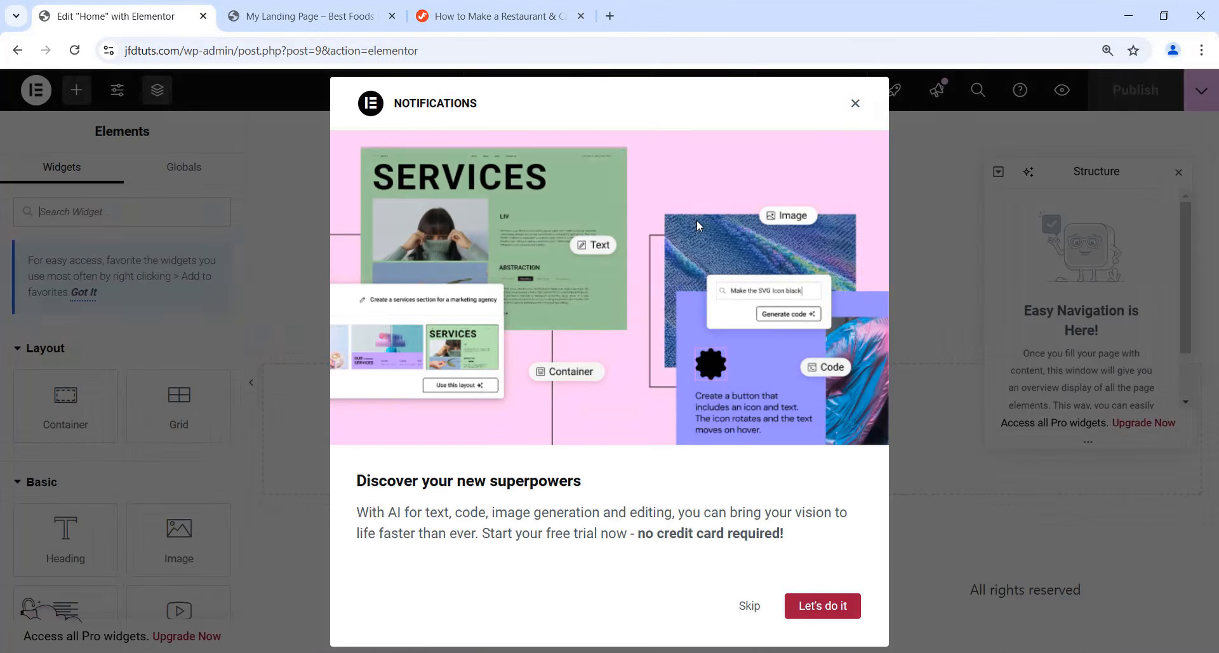
left_click(856, 105)
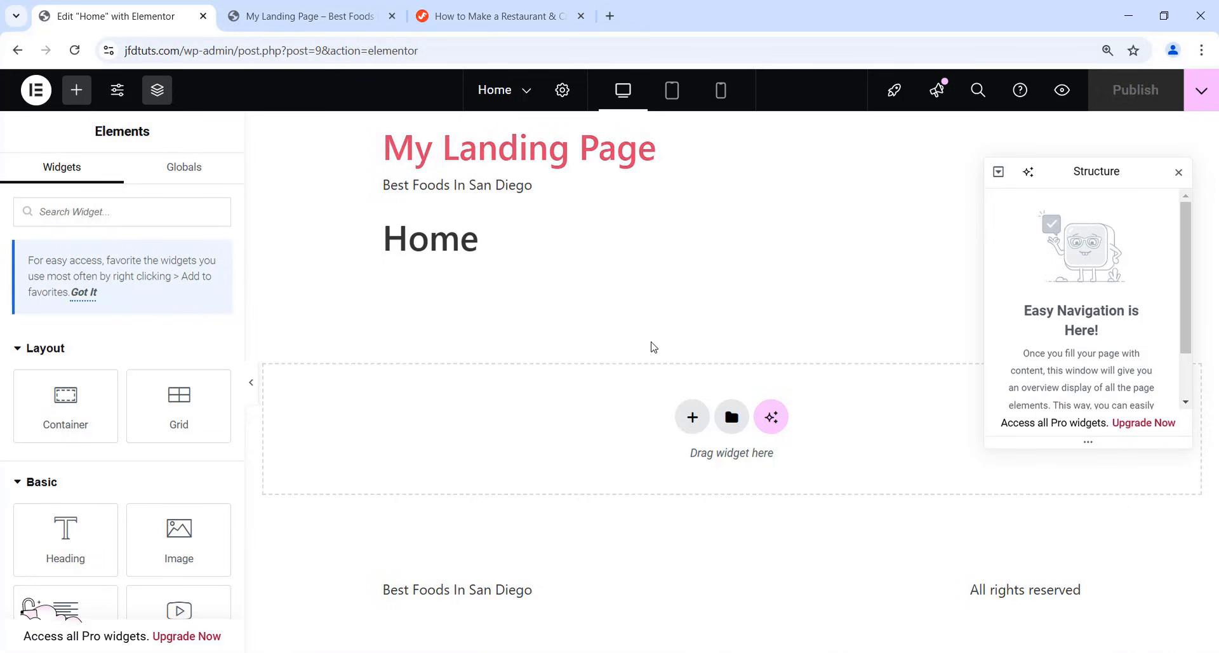
Compare the live front page with the Home page shown in the Elementor editor.
left_click(275, 5)
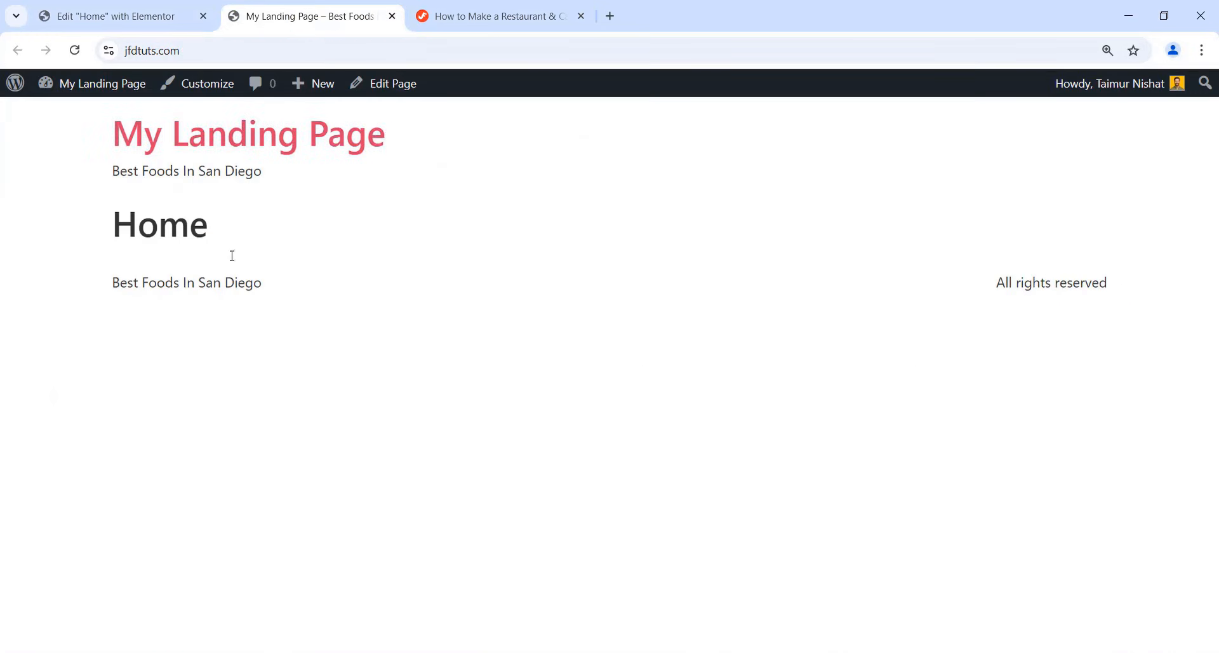
left_click(162, 14)
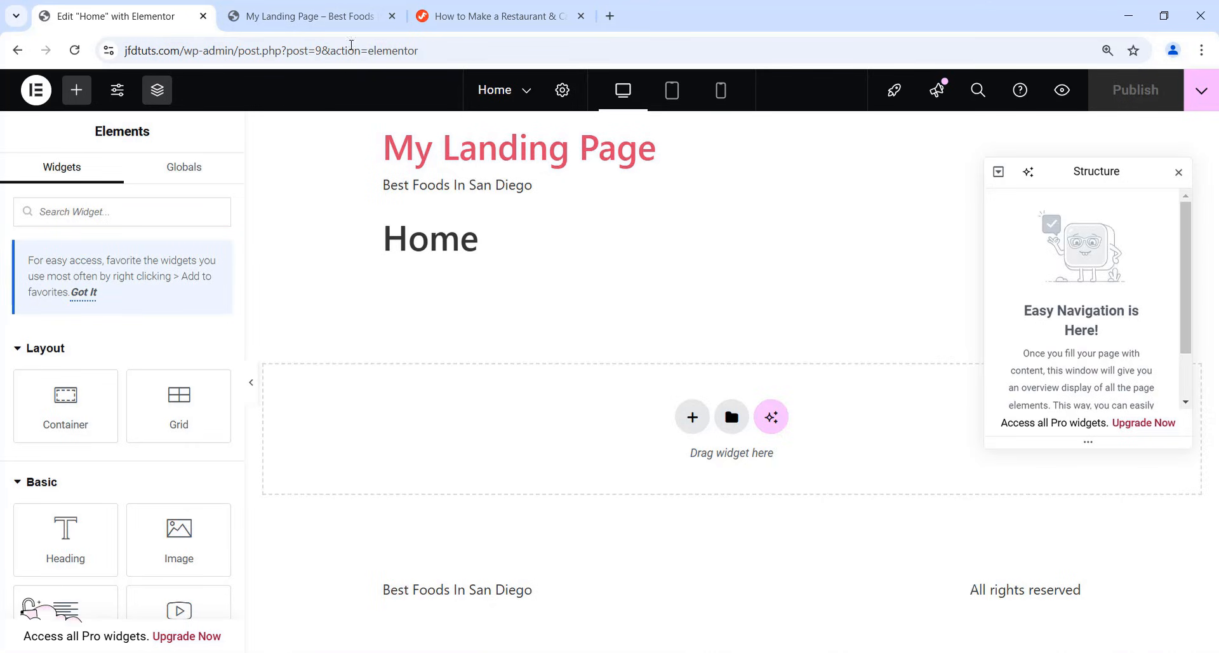
left_click(292, 17)
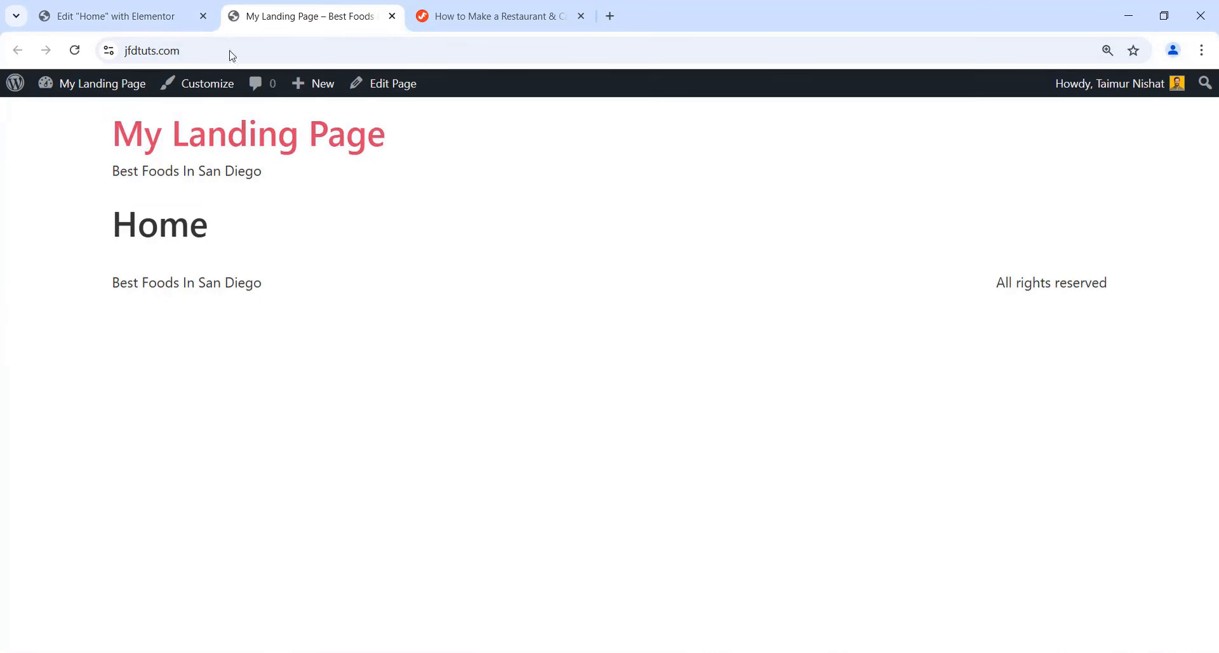
left_click(144, 16)
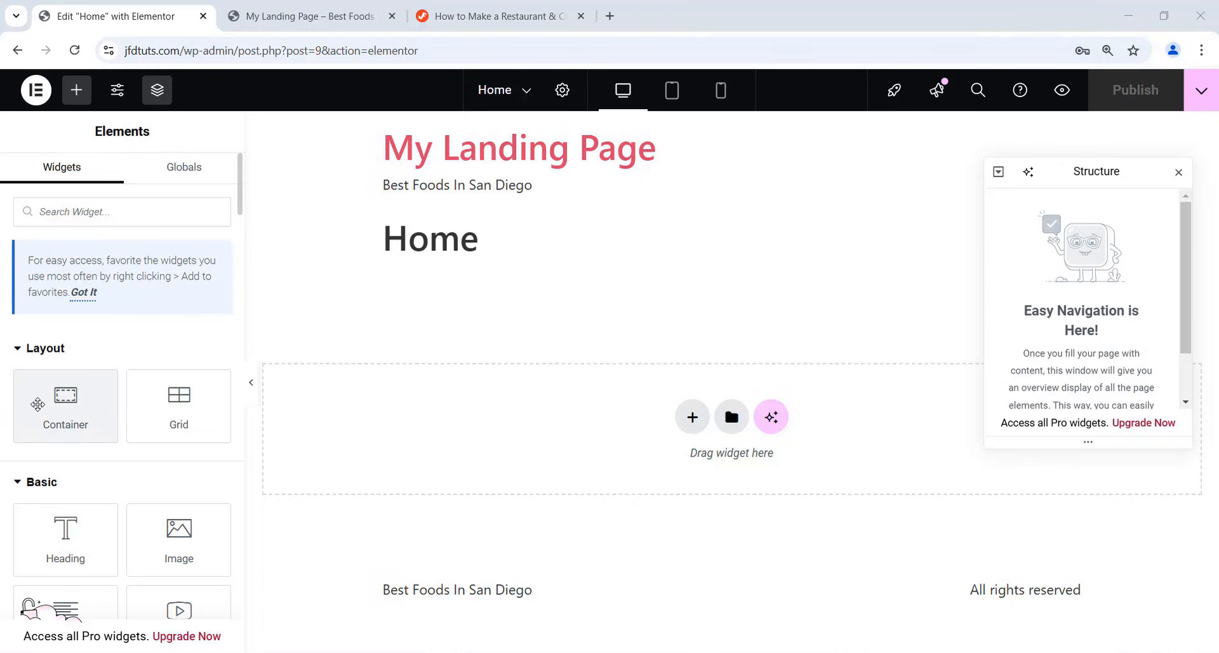
Look through the Layout, Basic and Pro widget categories in Elementor's elements list.
scroll(38, 405, "down", 3)
scroll(76, 356, "up", 3)
scroll(67, 419, "down", 1)
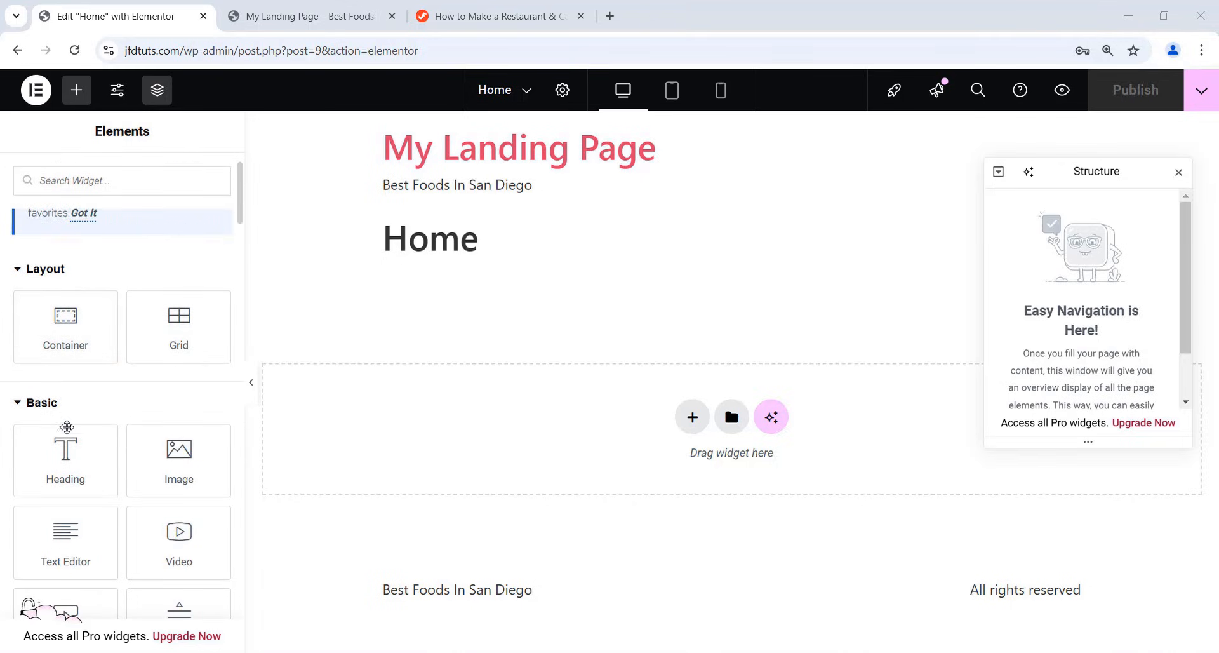
scroll(191, 447, "down", 1)
scroll(77, 454, "down", 1)
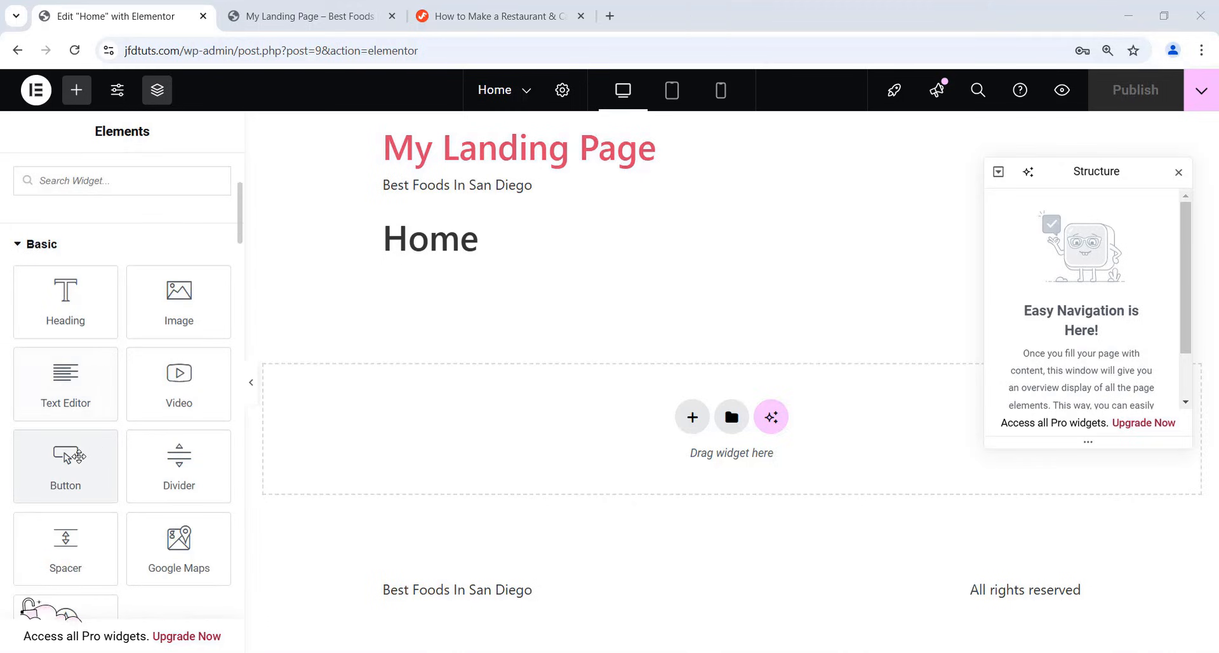
scroll(79, 456, "up", 1)
scroll(136, 405, "down", 1)
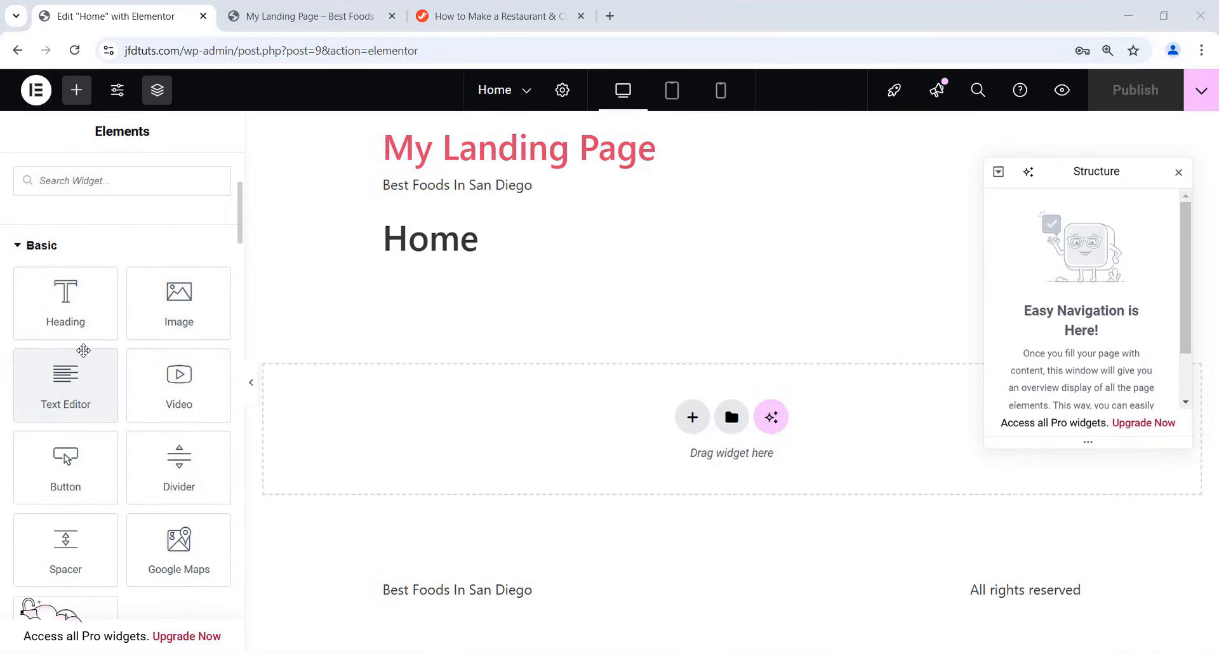
scroll(101, 365, "down", 4)
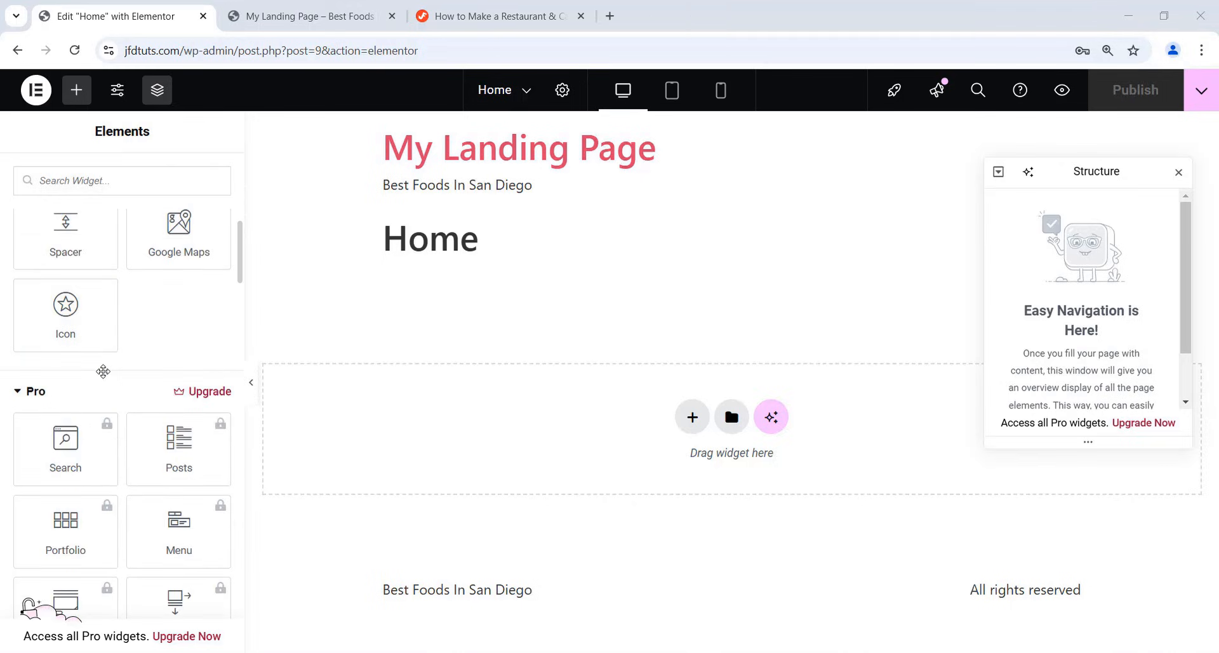
scroll(102, 394, "down", 1)
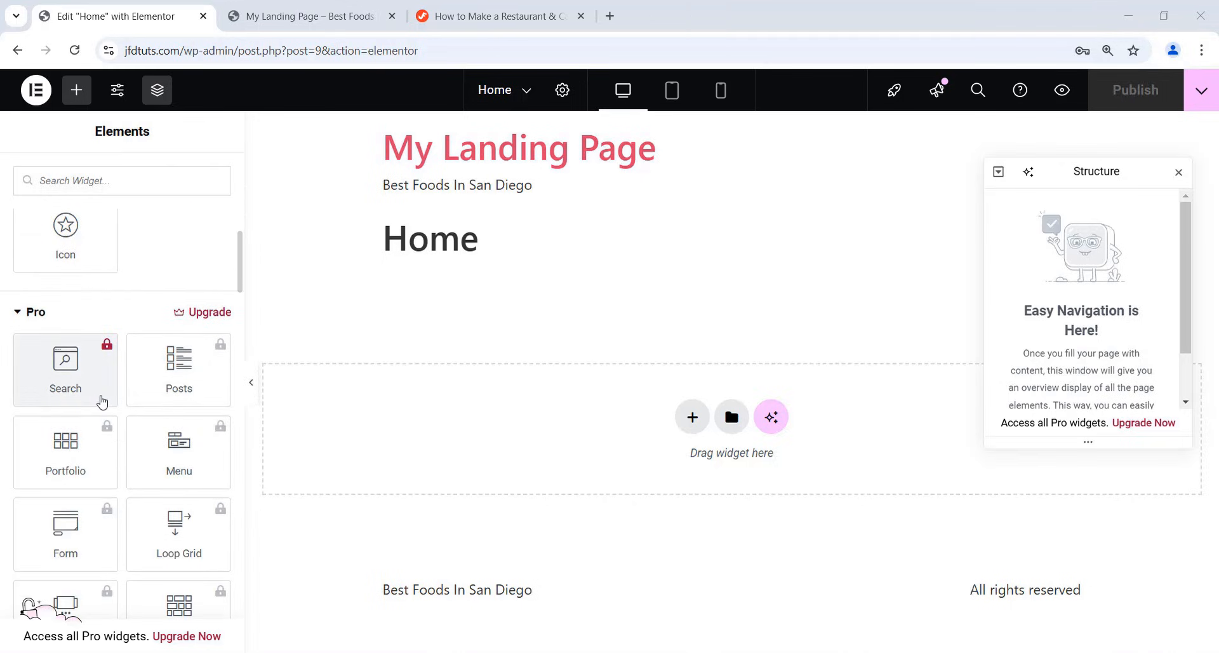
scroll(130, 406, "down", 2)
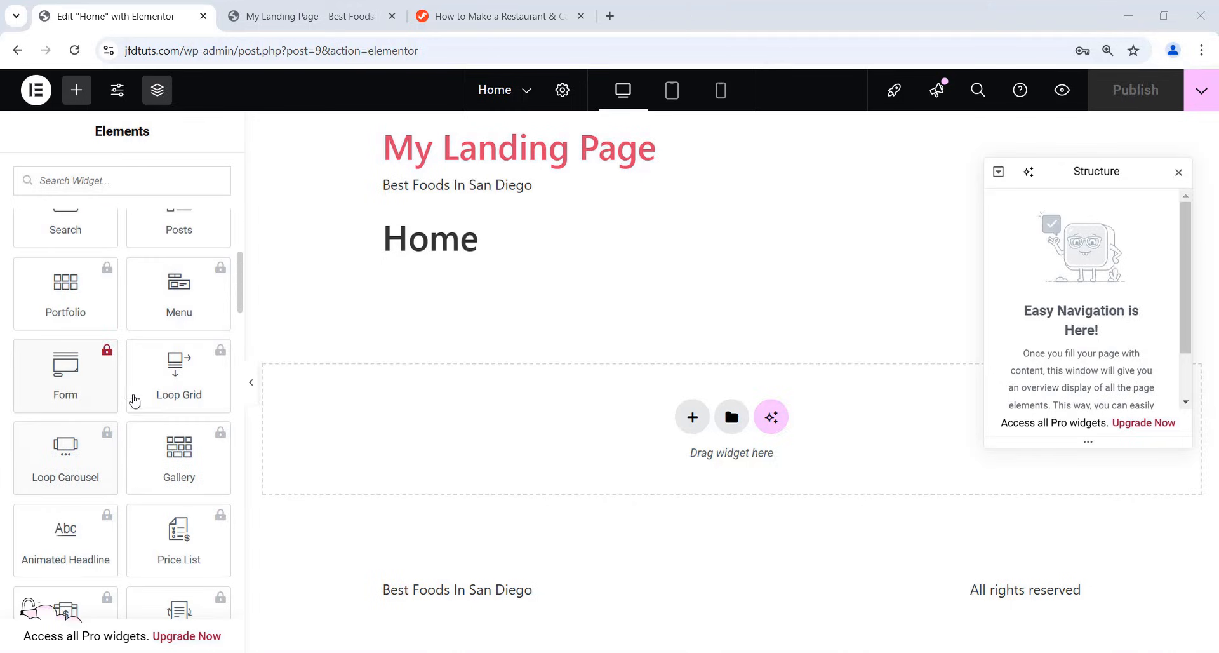
scroll(131, 419, "down", 2)
scroll(121, 436, "up", 4)
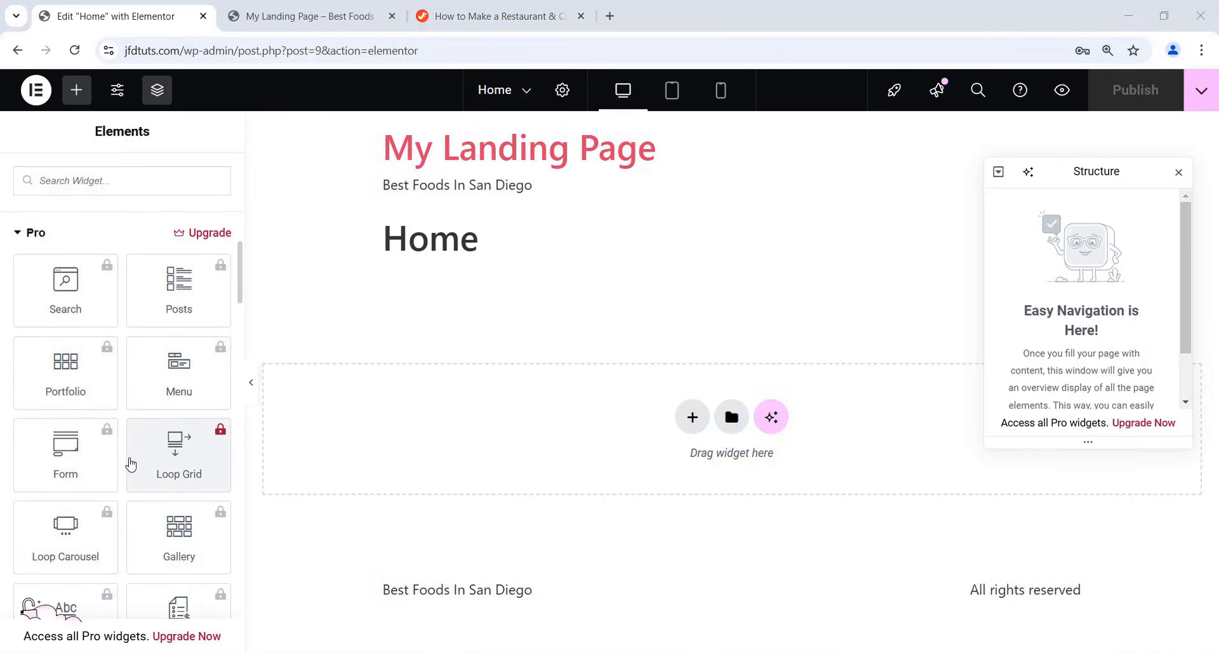
scroll(140, 388, "down", 4)
scroll(103, 378, "up", 3)
scroll(102, 379, "up", 3)
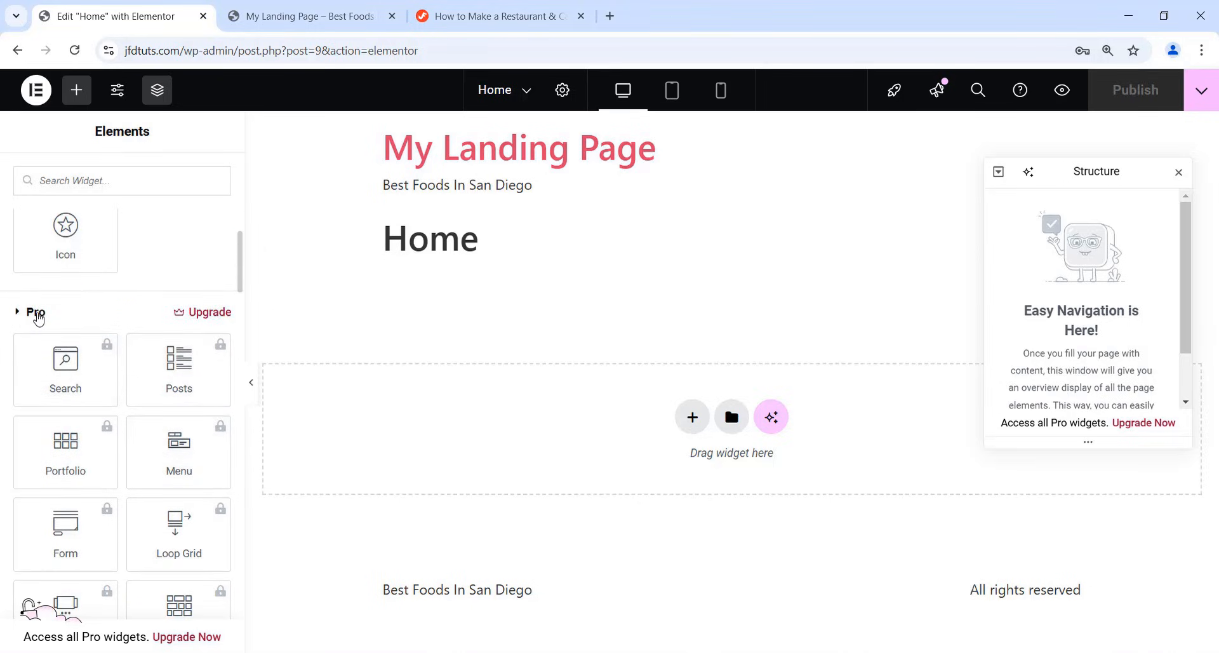
Collapse the Pro widget category and return to the start of the elements list.
left_click(37, 315)
scroll(58, 325, "up", 4)
scroll(158, 378, "up", 3)
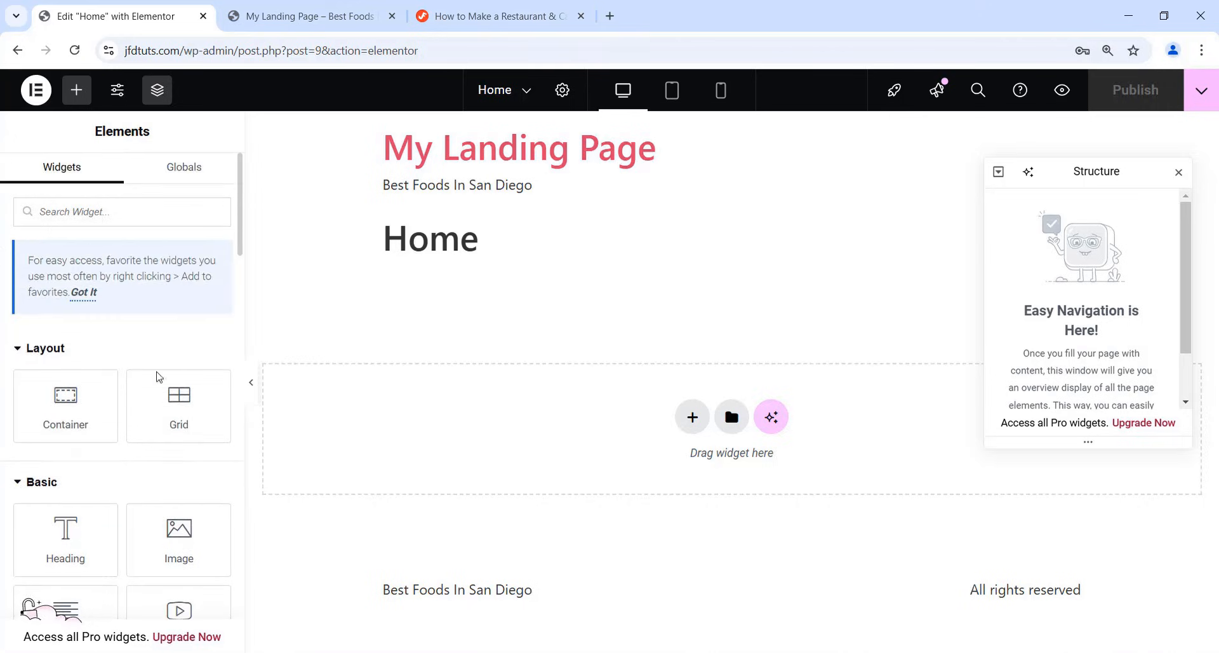
Add a Container element to the Home page's empty drop area and bring the Basic widgets back into view.
scroll(163, 367, "down", 3)
scroll(138, 413, "up", 1)
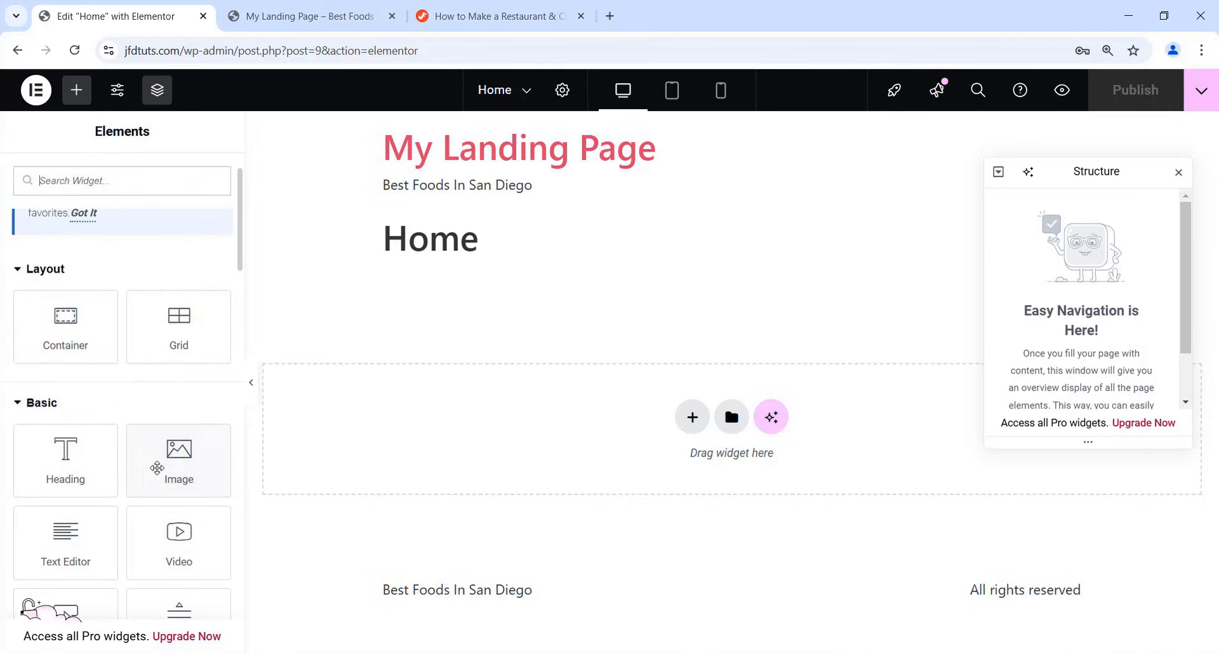
left_click_drag(60, 341, 603, 436)
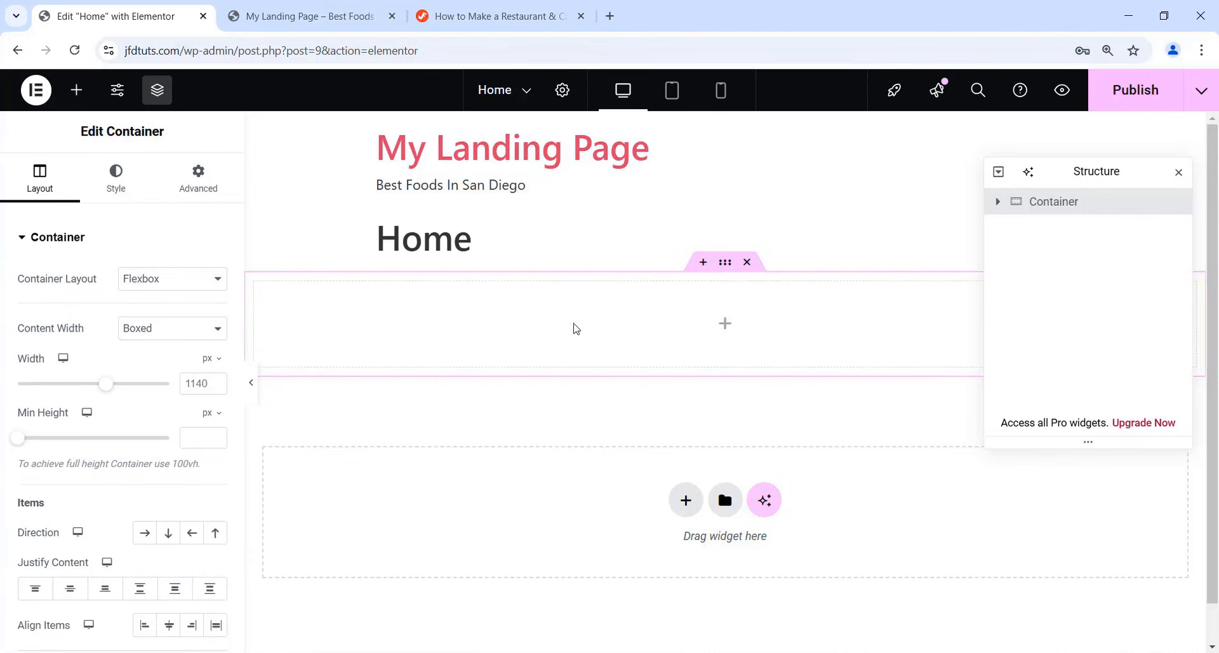
left_click(82, 98)
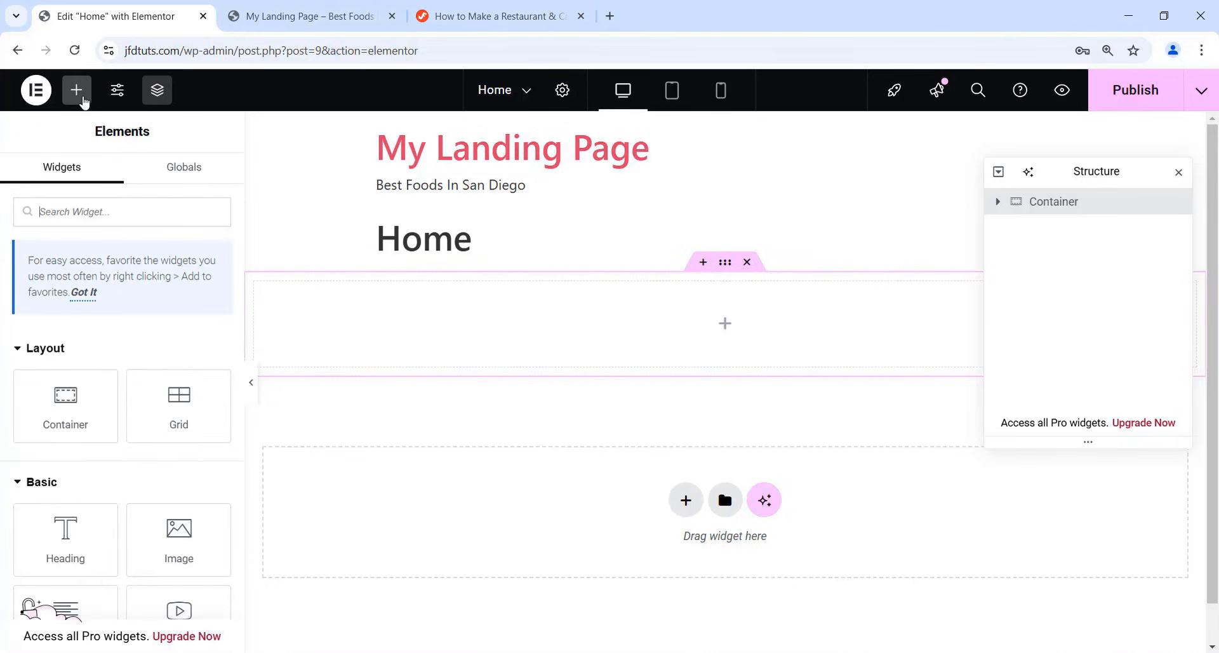
scroll(82, 368, "down", 3)
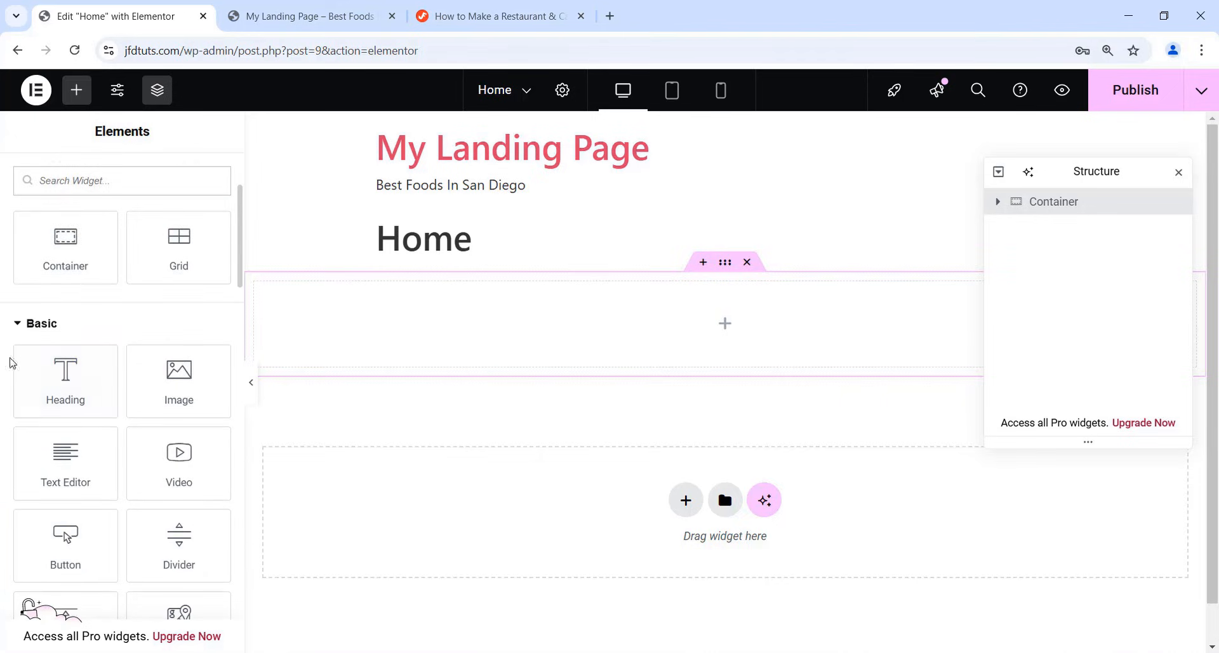
Add a Heading widget inside the container and replace its placeholder text with "My text".
left_click_drag(66, 375, 713, 324)
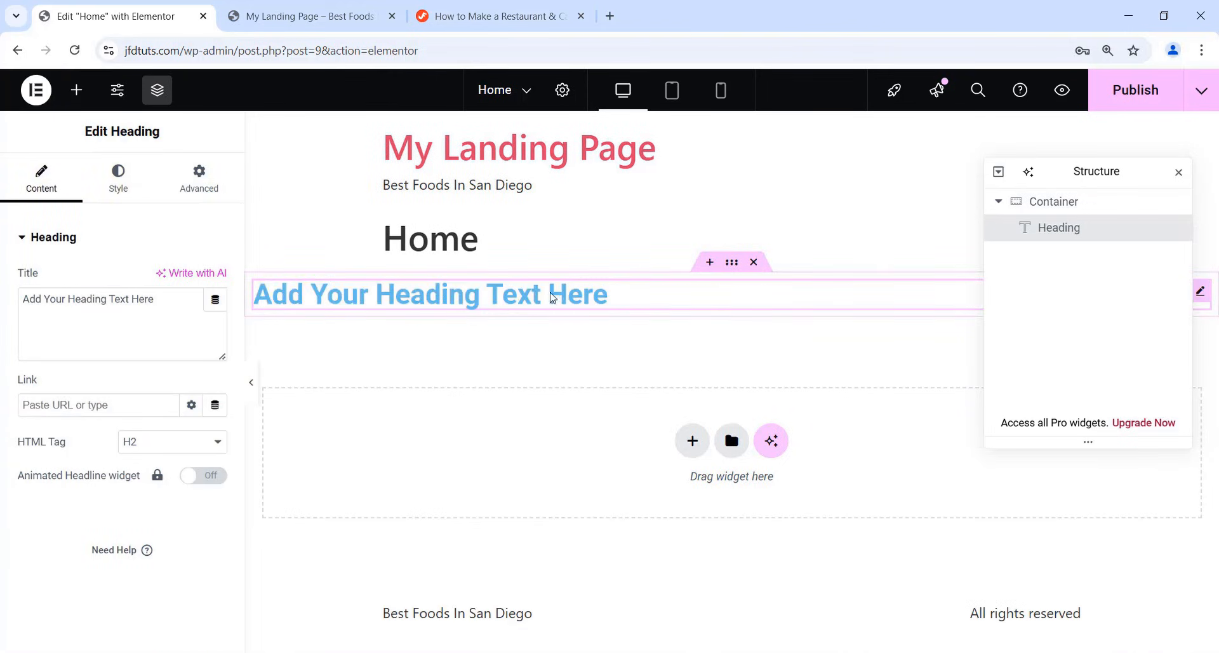
double_click(554, 299)
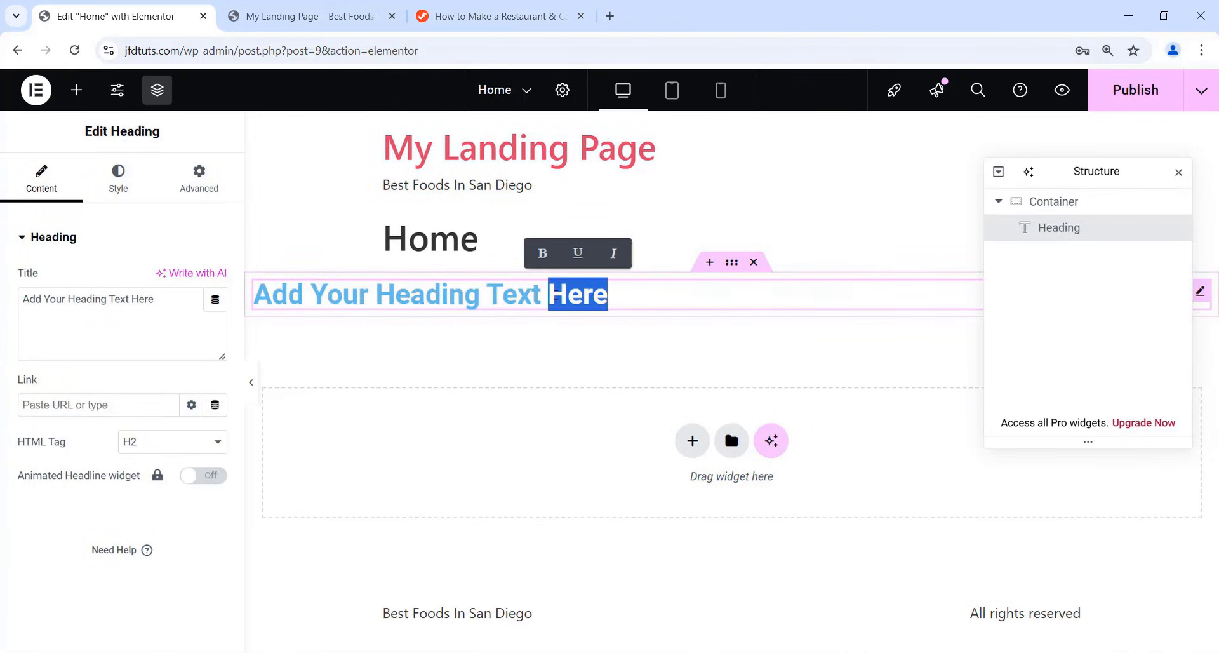
key("ctrl+a")
key("BackSpace")
type("My ")
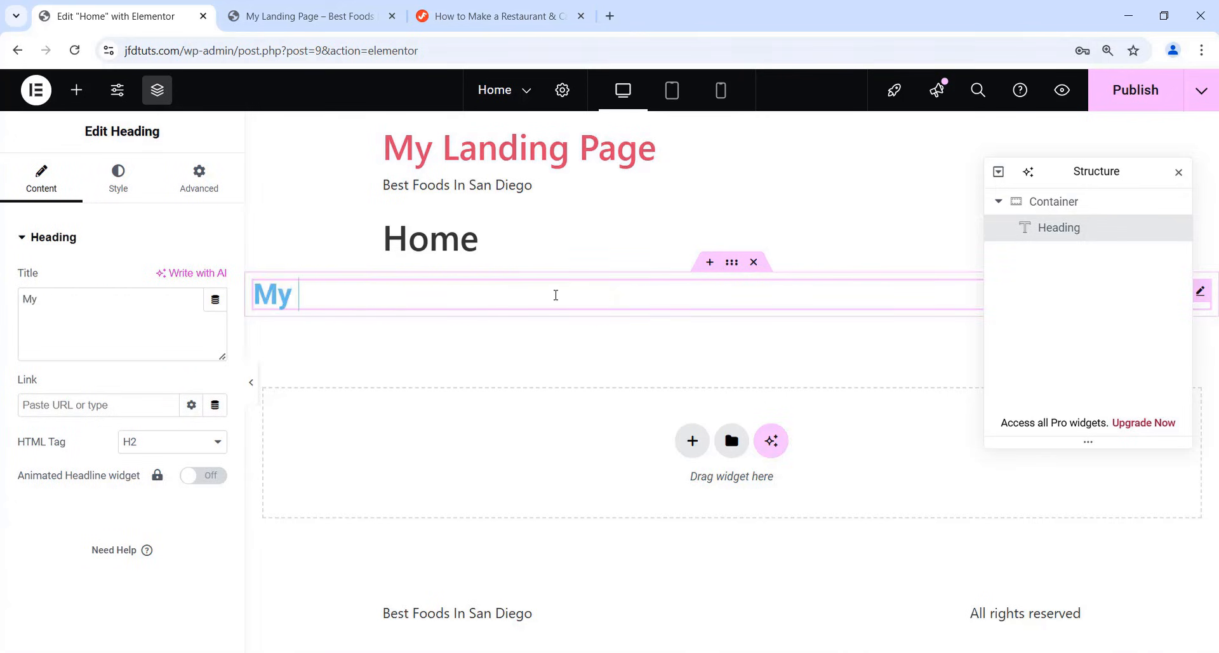
type("text")
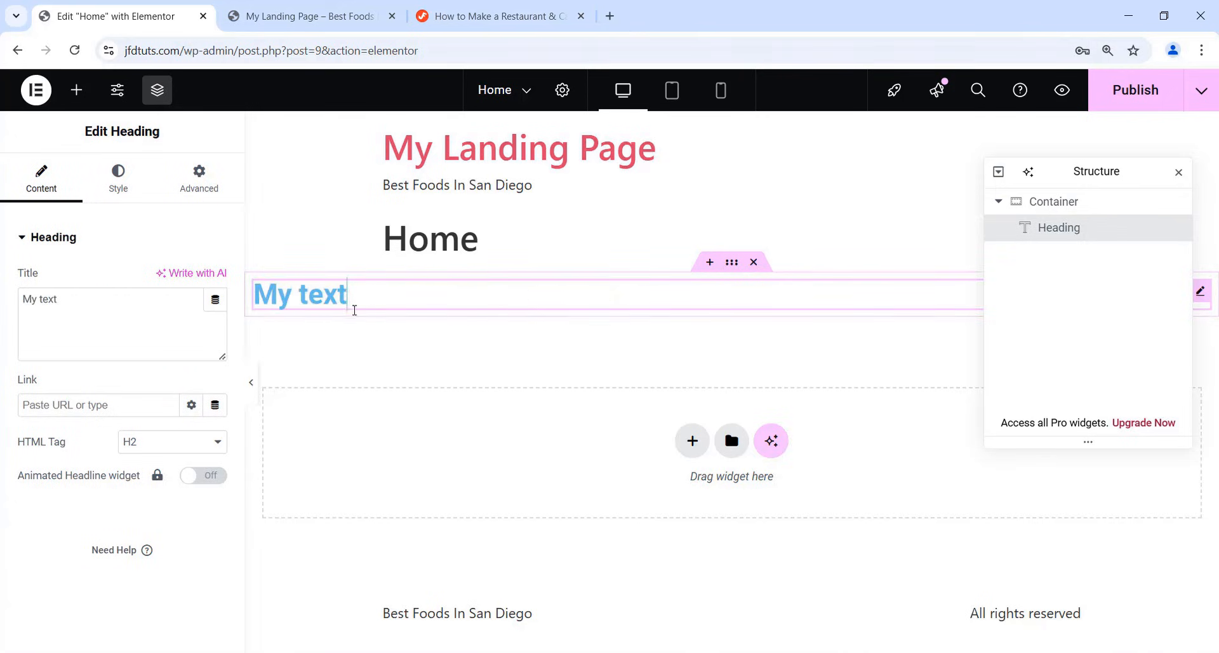
Change the heading's title to "Jim Fahad Digital".
left_click_drag(69, 294, 1, 293)
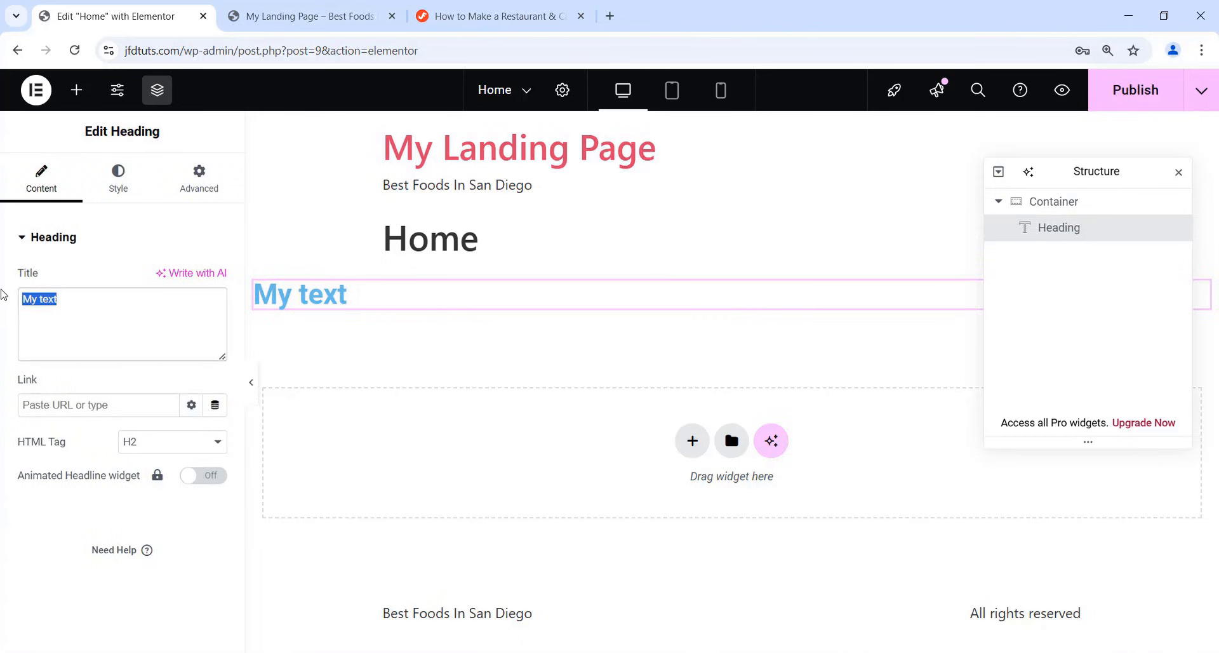
key("BackSpace")
type("Jim Fahad ")
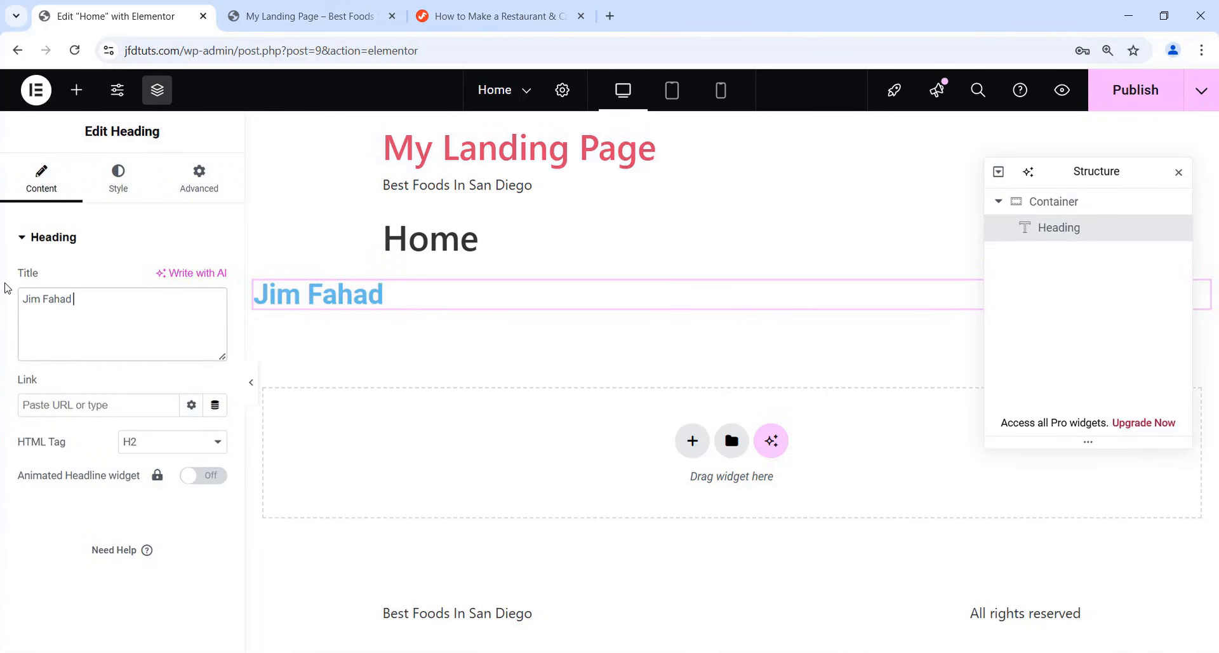
type("Digital")
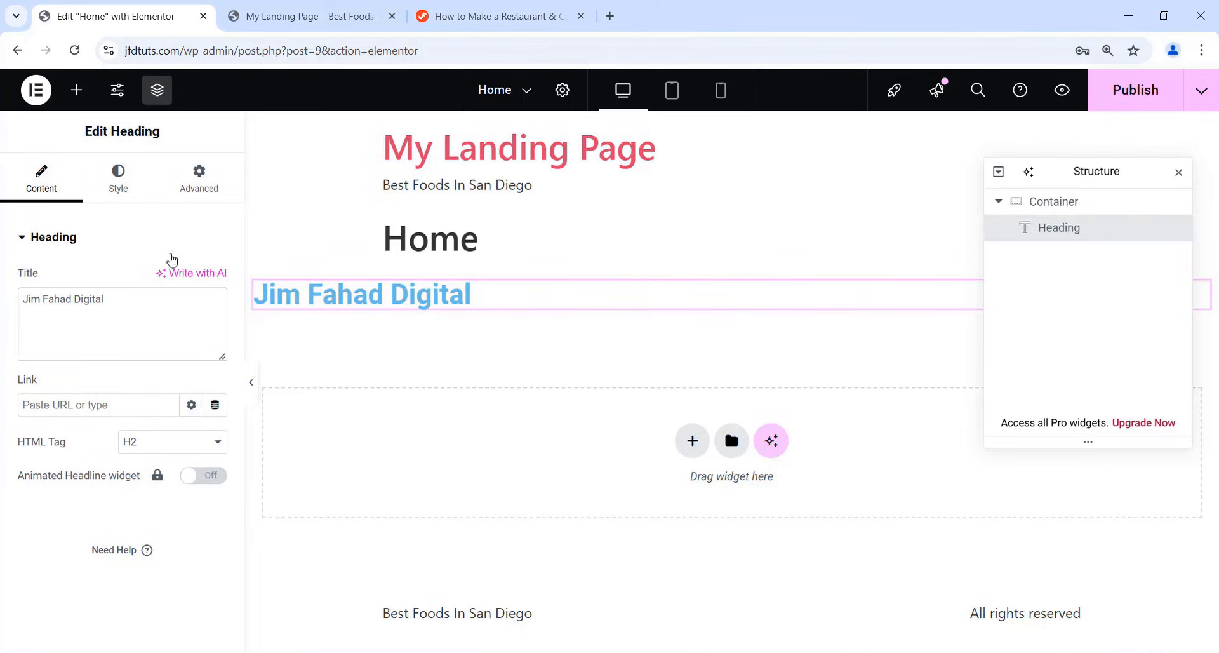
Try a purple text color on the heading and settle on a bright orange.
left_click(127, 197)
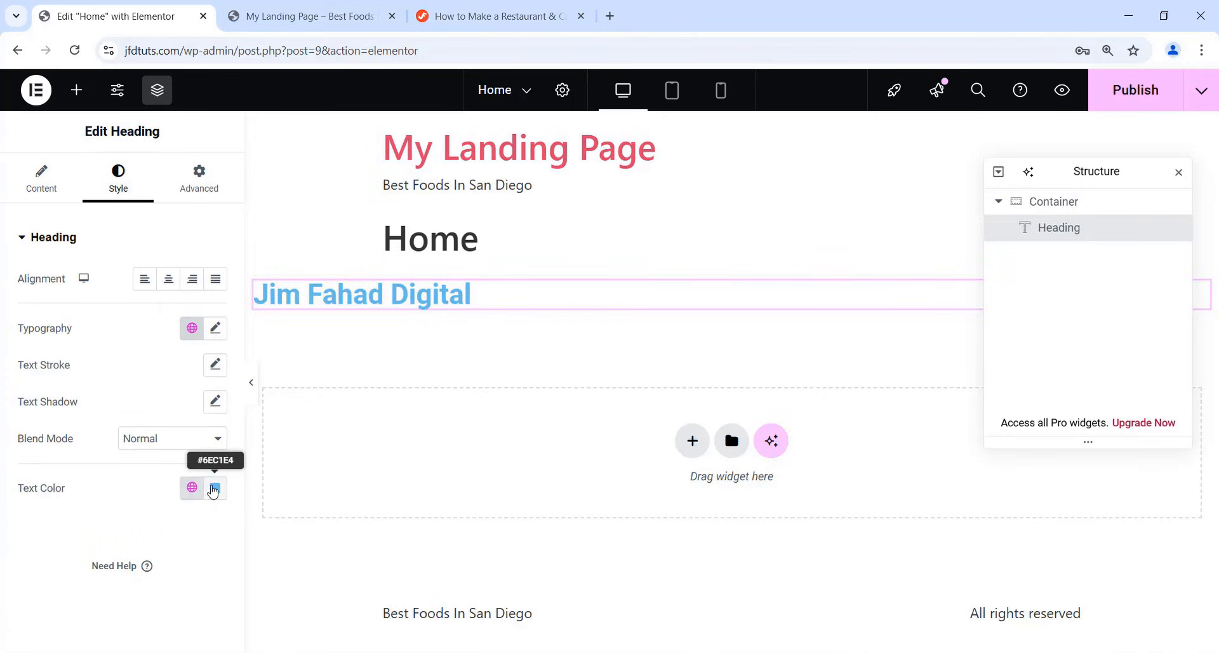
left_click(215, 495)
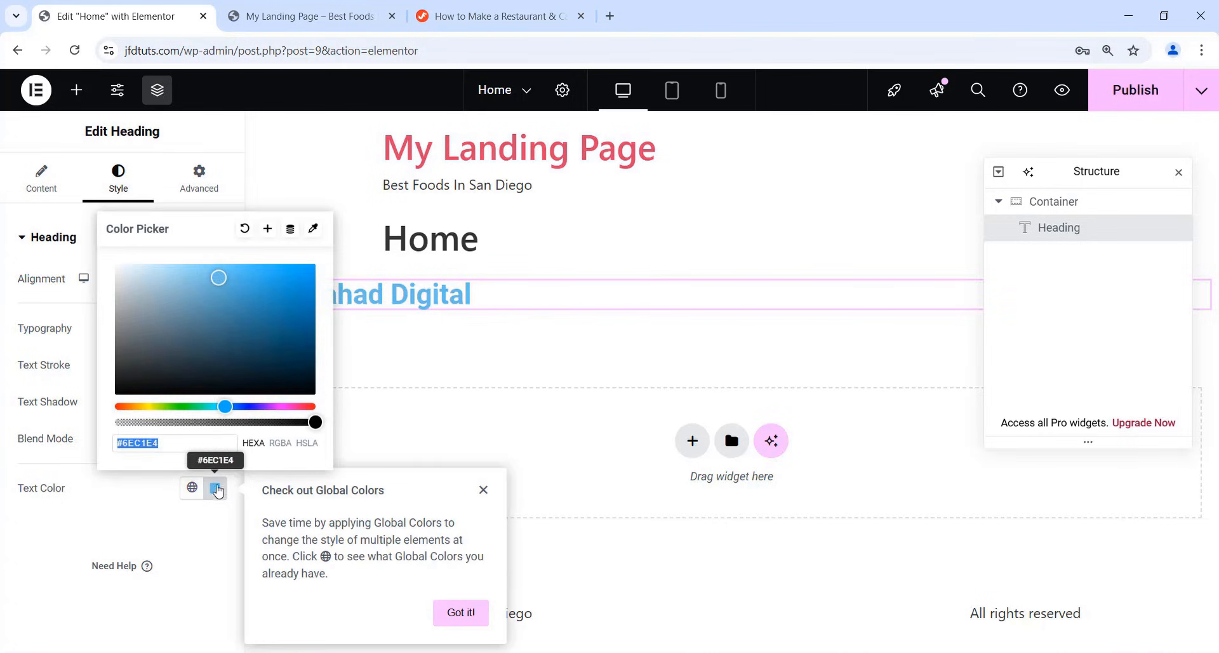
left_click_drag(213, 279, 225, 326)
left_click_drag(226, 407, 280, 406)
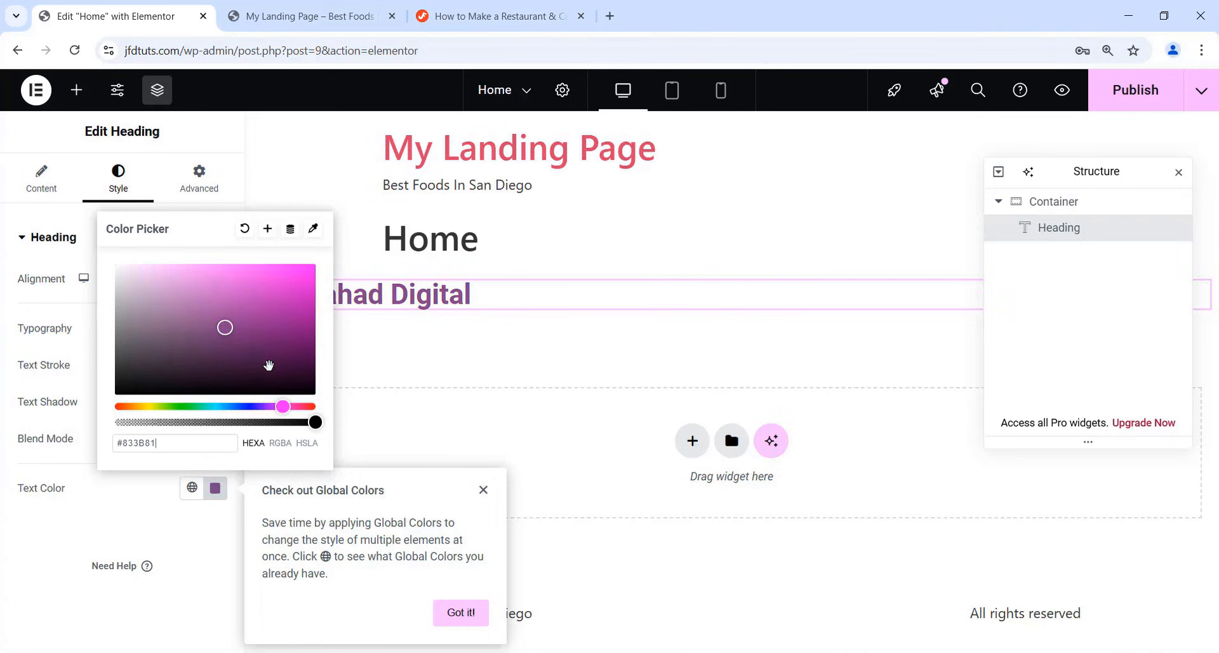
left_click_drag(267, 362, 313, 272)
left_click_drag(283, 406, 128, 399)
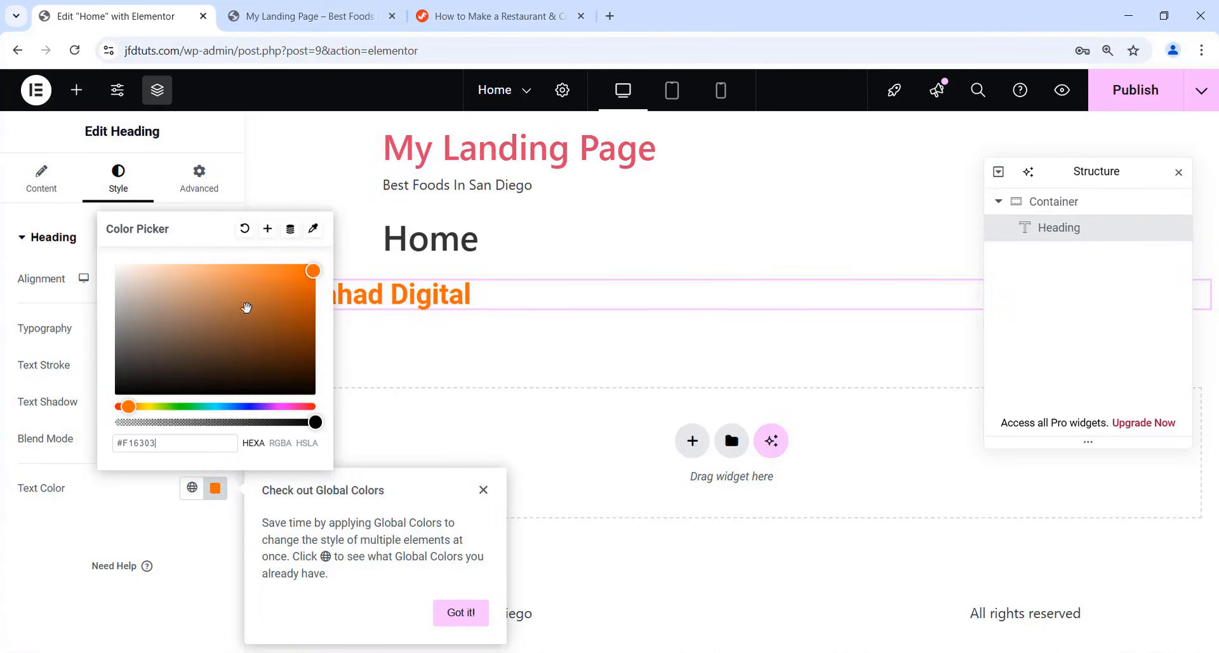
left_click(50, 540)
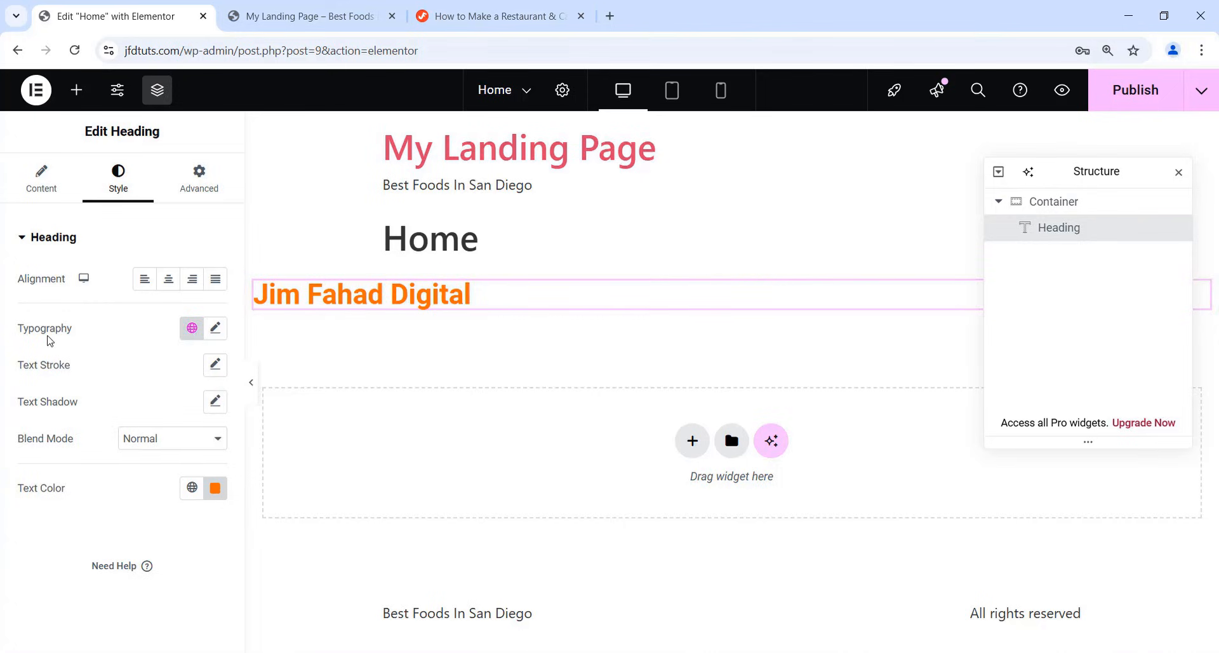
Set the heading's typography family to Poppins.
left_click(216, 328)
scroll(130, 328, "down", 2)
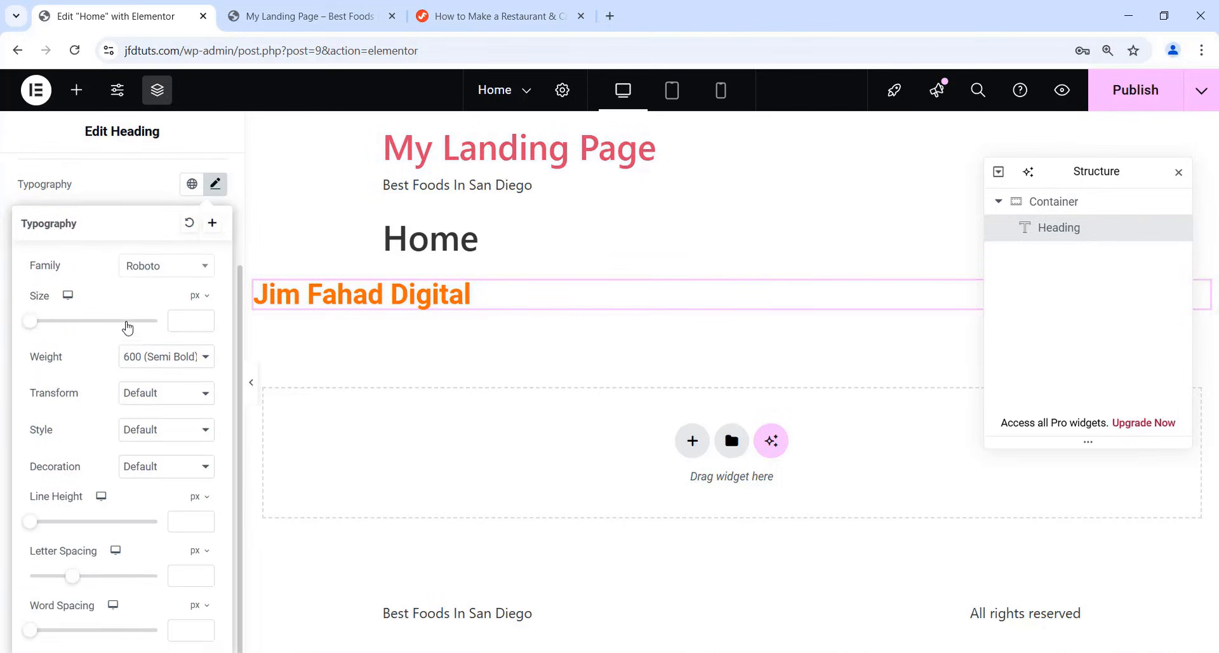
left_click(152, 273)
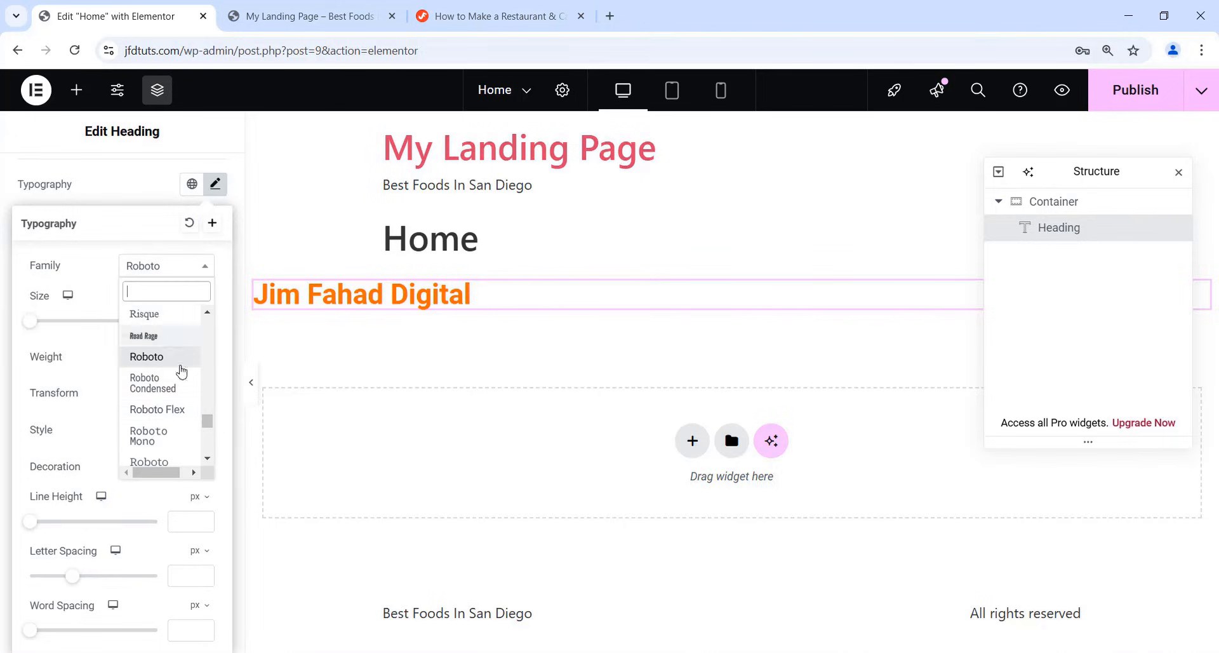
mouse_move(208, 419)
left_mouse_down()
mouse_move(207, 332)
mouse_move(214, 387)
left_mouse_up()
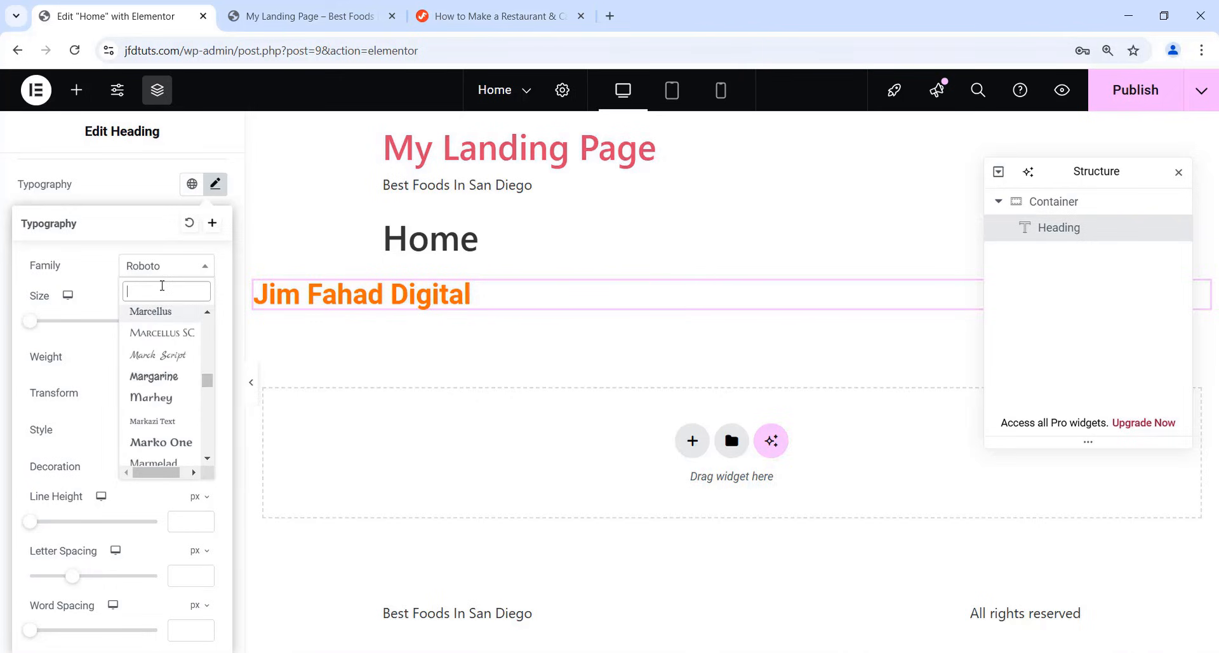
type("poppins")
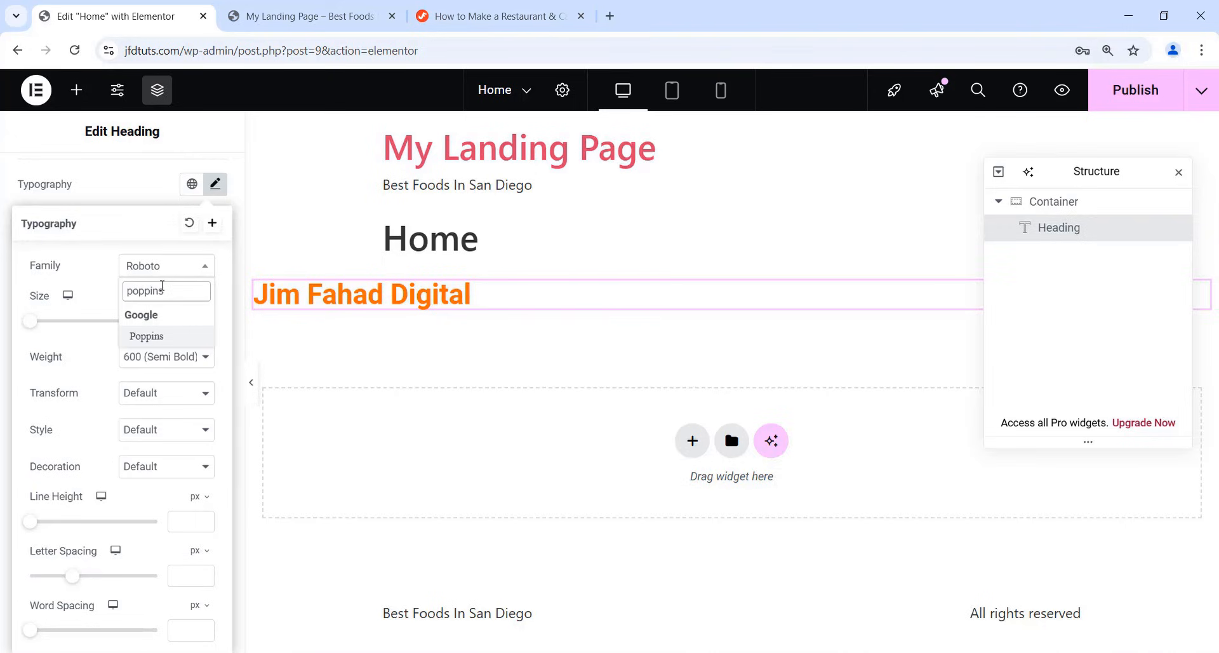
double_click(164, 285)
left_click(147, 336)
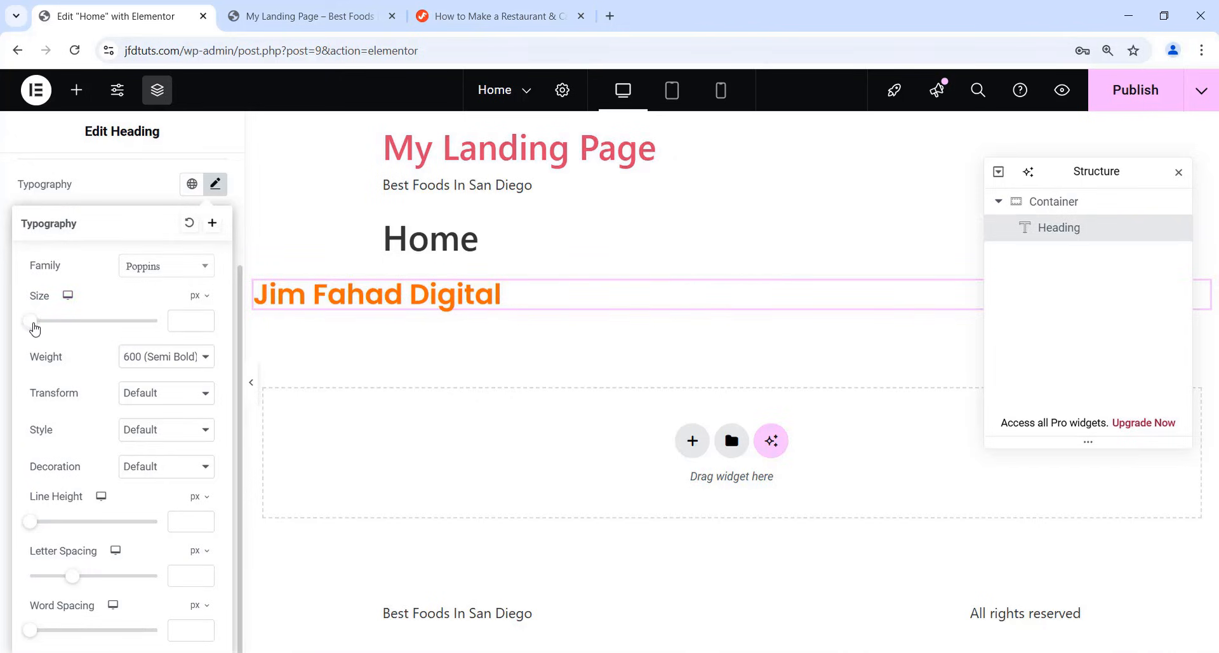
Enlarge the heading's font and set its size to 60 px.
left_click_drag(34, 327, 87, 327)
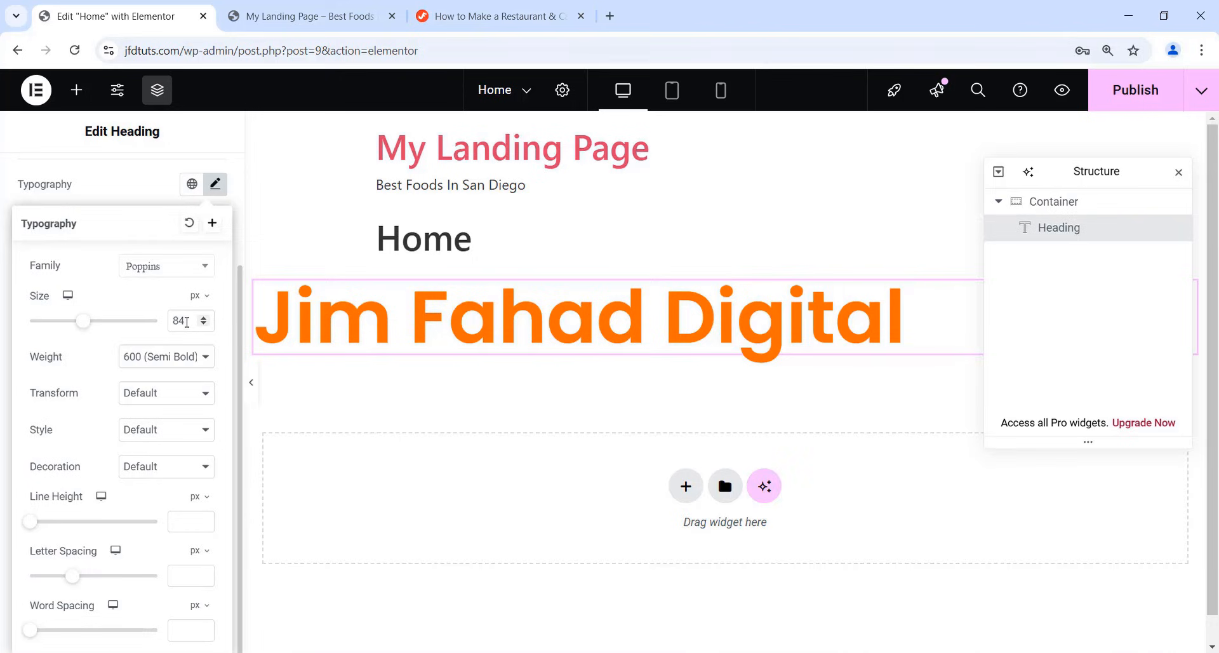
left_click_drag(186, 322, 163, 324)
type("60")
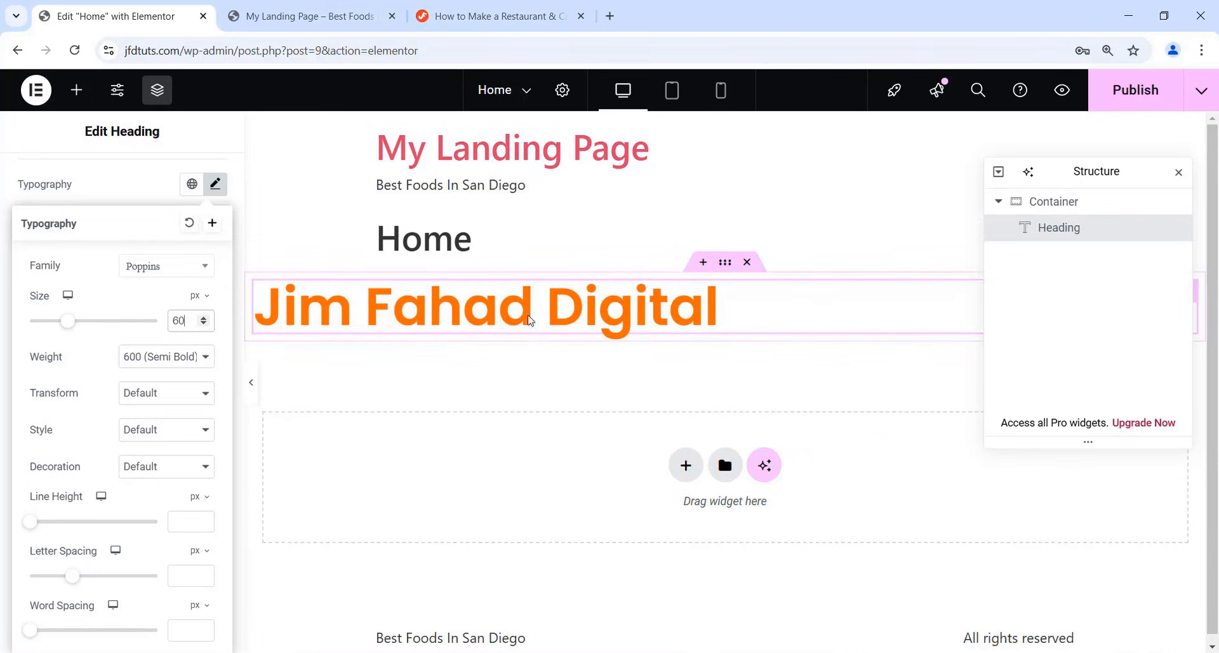
left_click(603, 312)
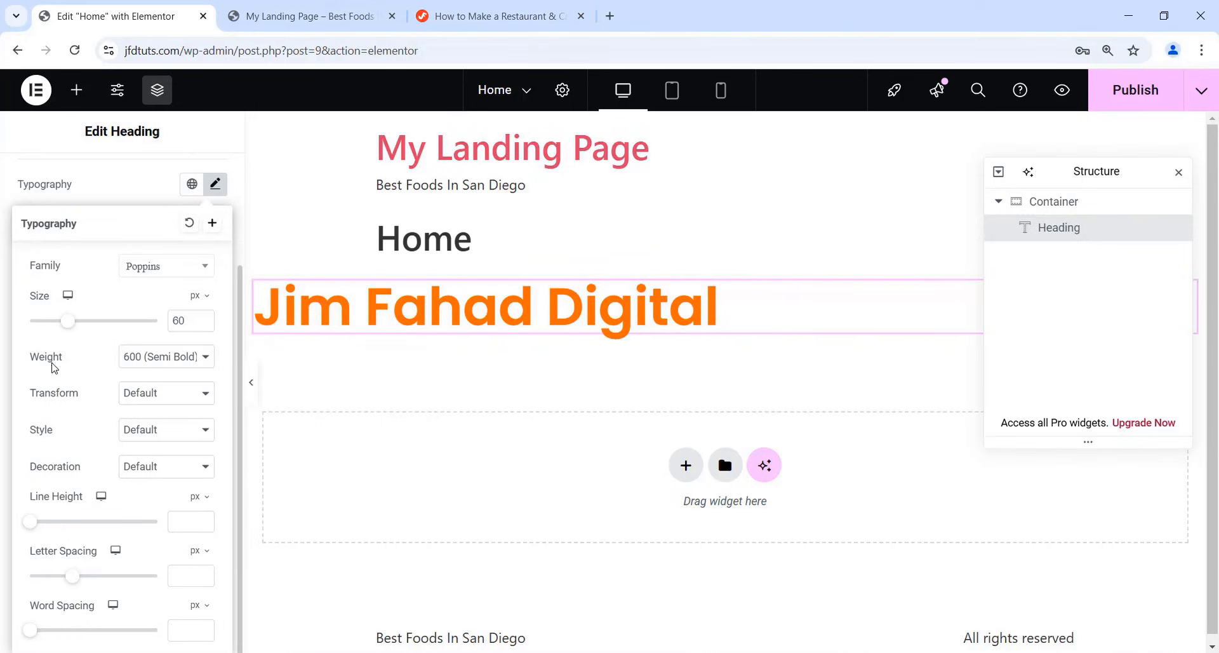
Try font weights 200 (Extra Light), 900 (Black) and 100 (Thin) on the heading, and return it to 600 (Semi Bold).
left_click(158, 357)
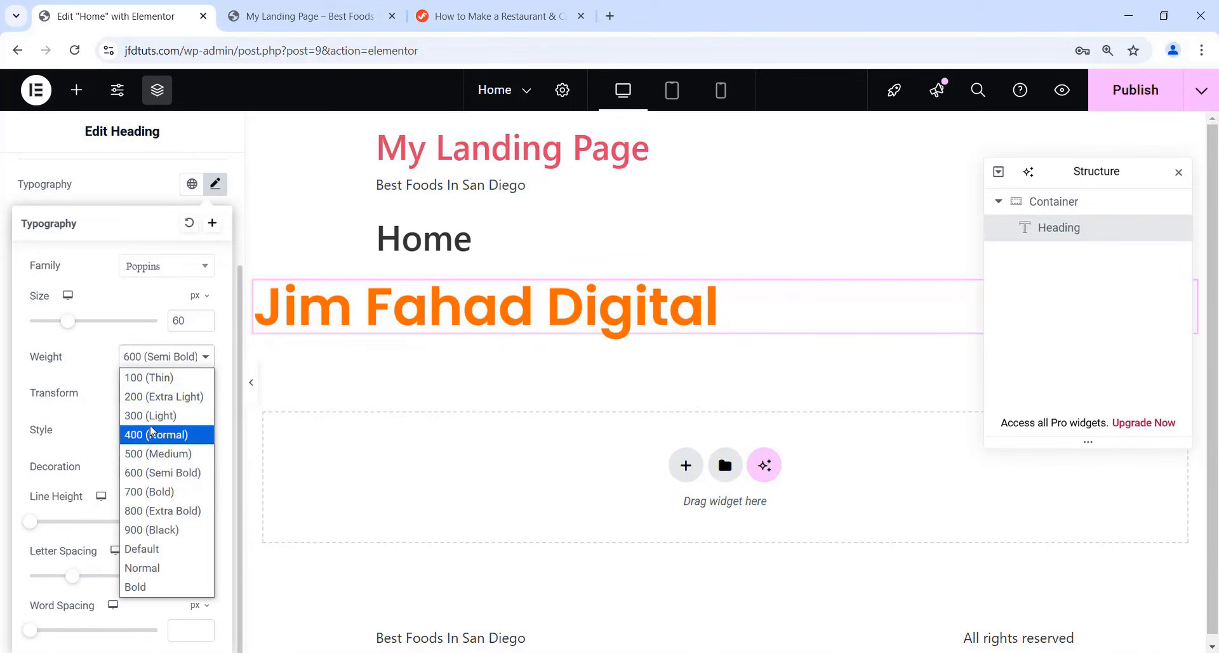
left_click(163, 397)
left_click(169, 358)
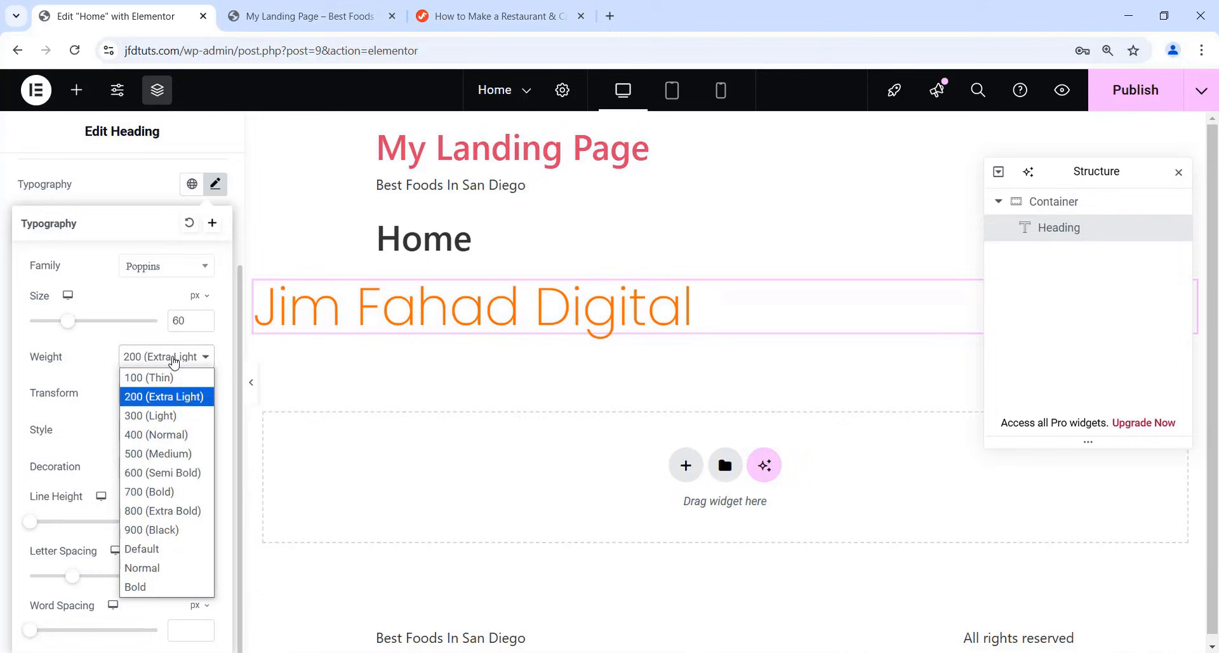
left_click(157, 529)
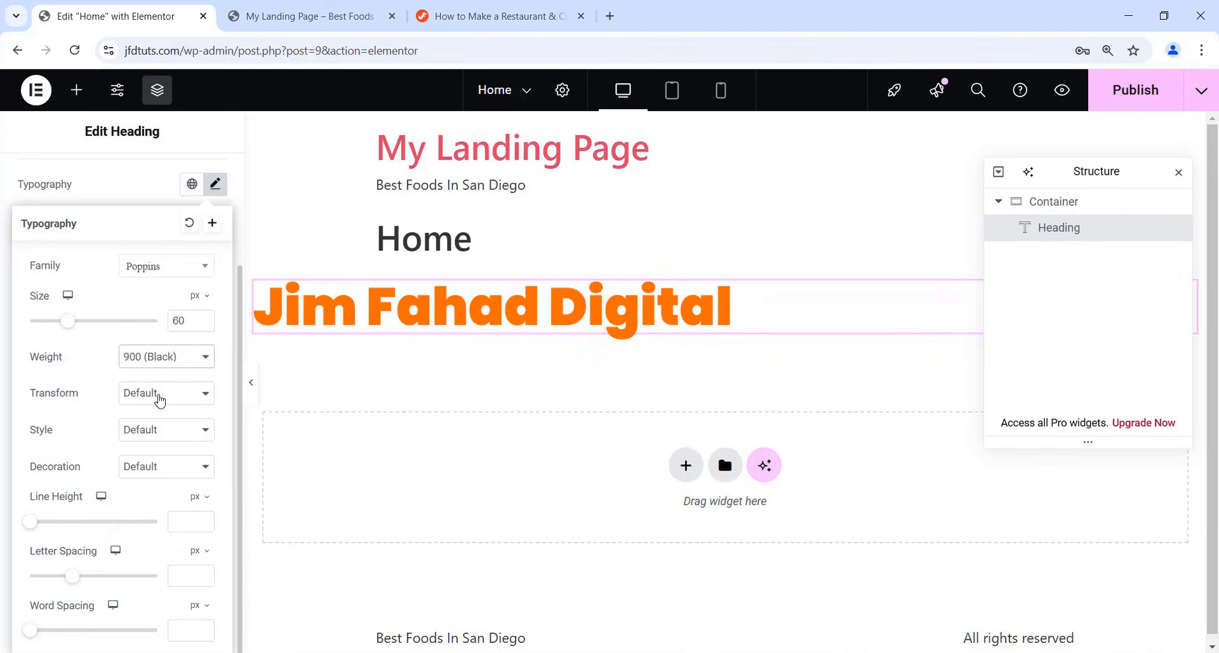
left_click(165, 365)
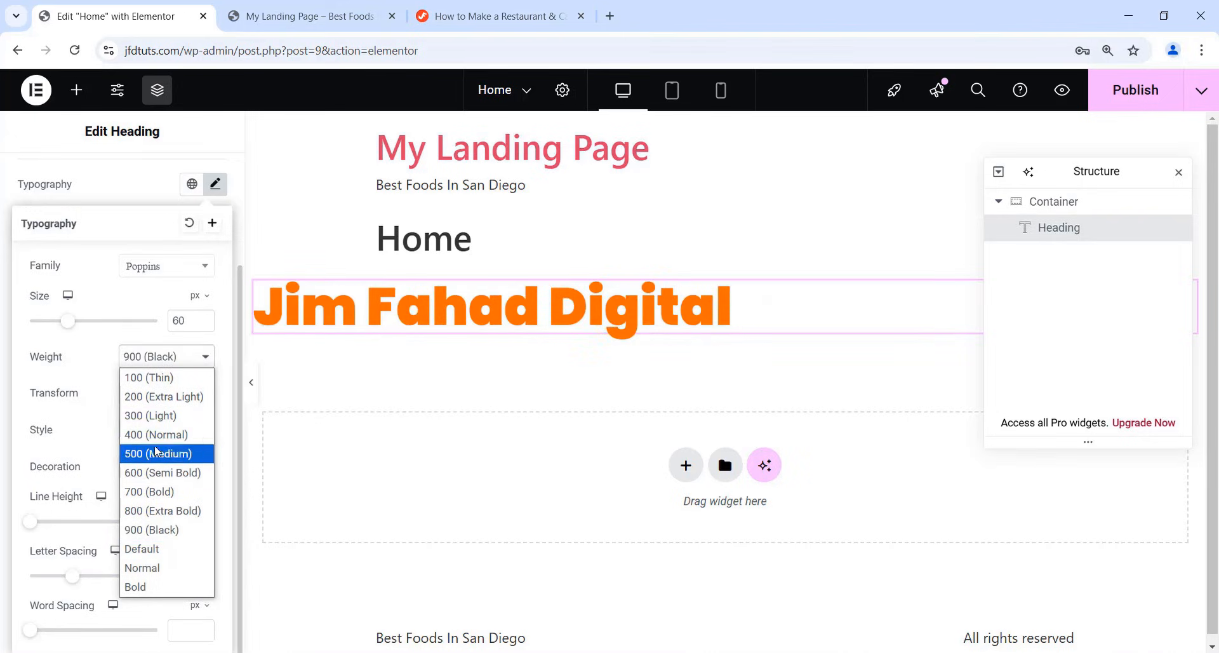
left_click(158, 377)
left_click(189, 359)
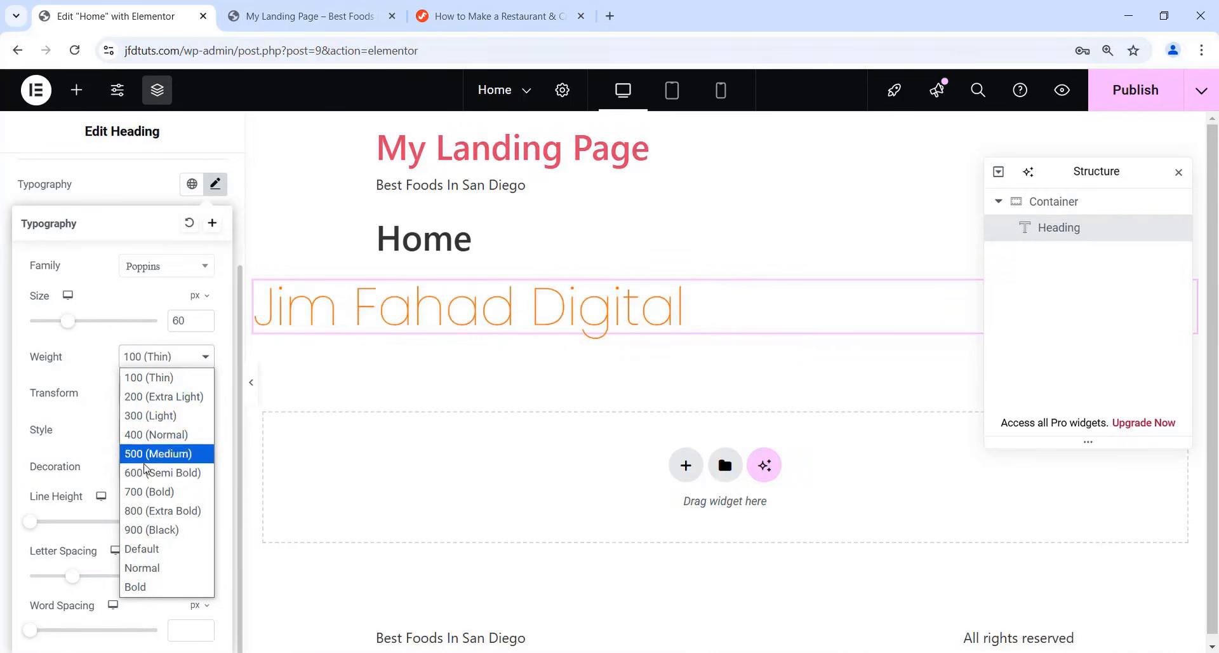
left_click(166, 468)
Try the Uppercase and Lowercase text transforms on the heading and set the transform to Capitalize.
left_click(147, 397)
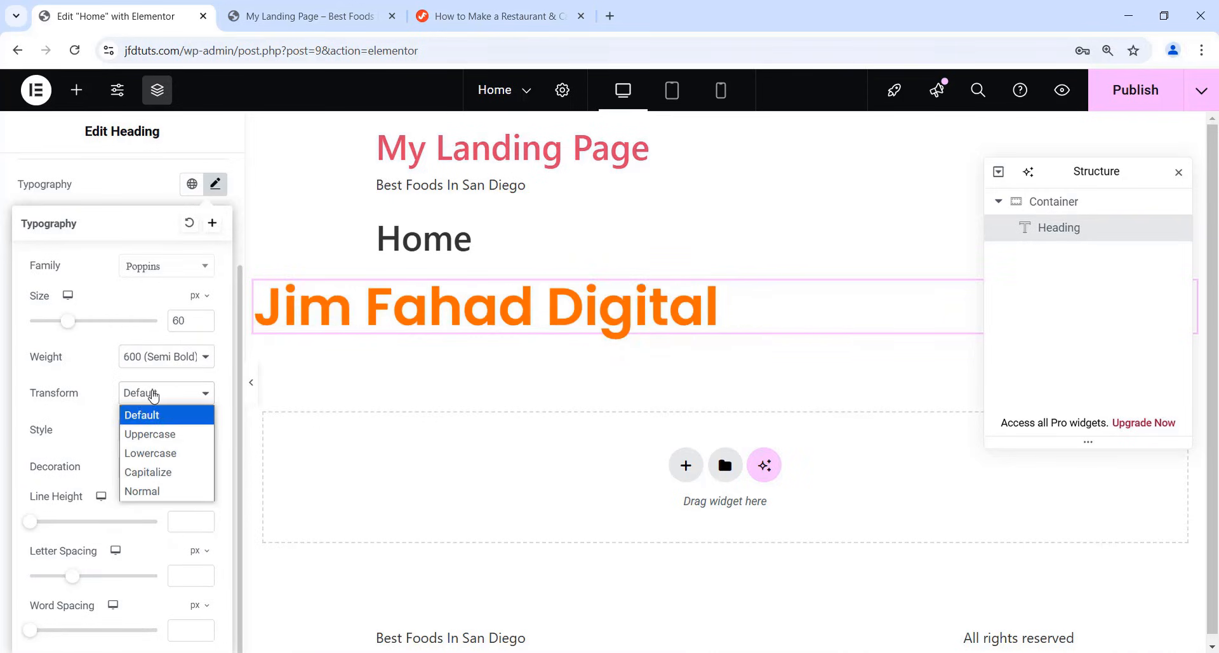
left_click(151, 433)
left_click(158, 399)
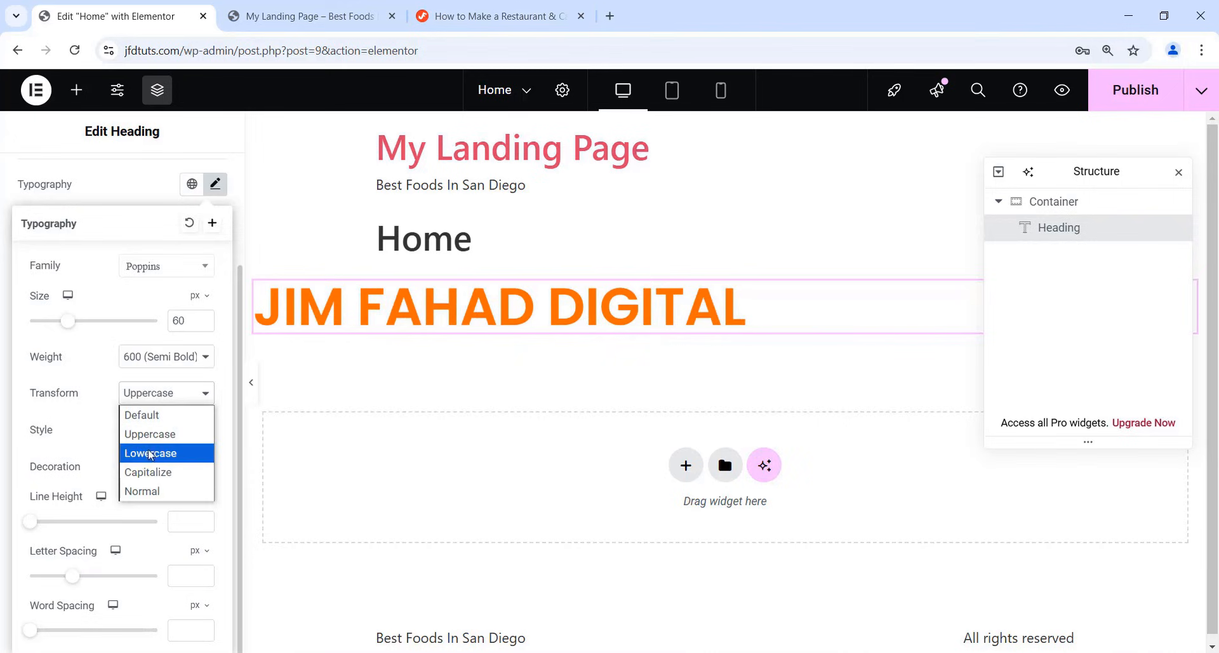
left_click(151, 452)
left_click(155, 396)
left_click(150, 451)
left_click(143, 470)
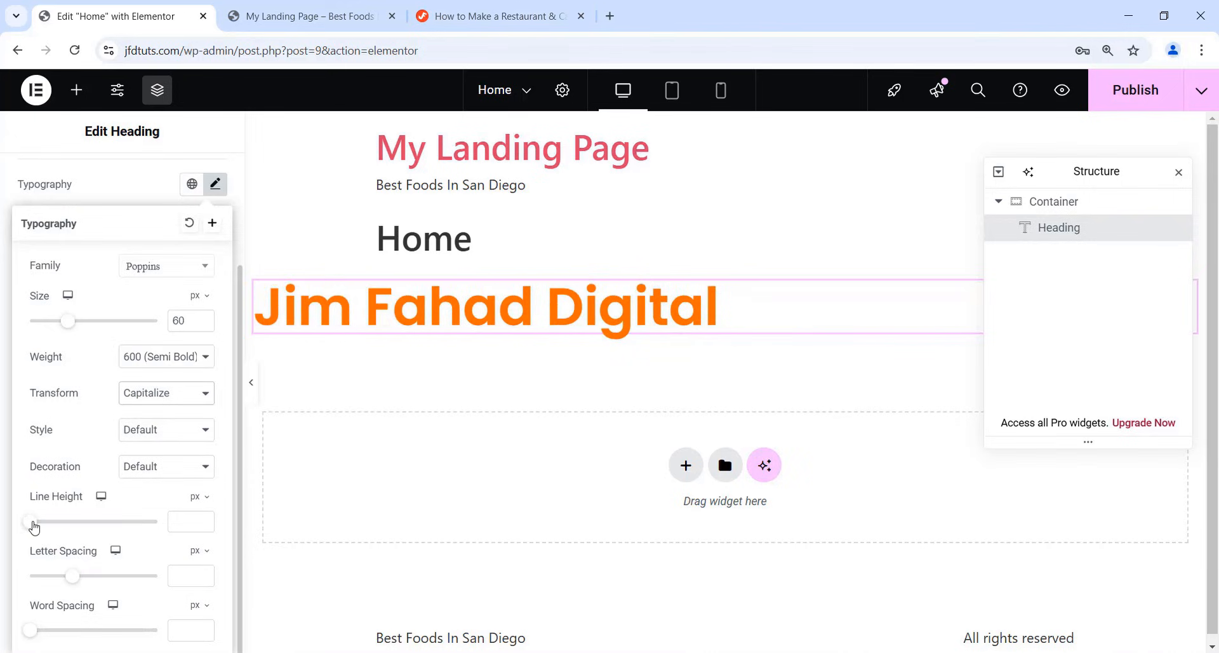
Try a line height of 100 px, letter spacing of 10 px and word spacing of 50 px on the heading.
left_click_drag(33, 522, 180, 517)
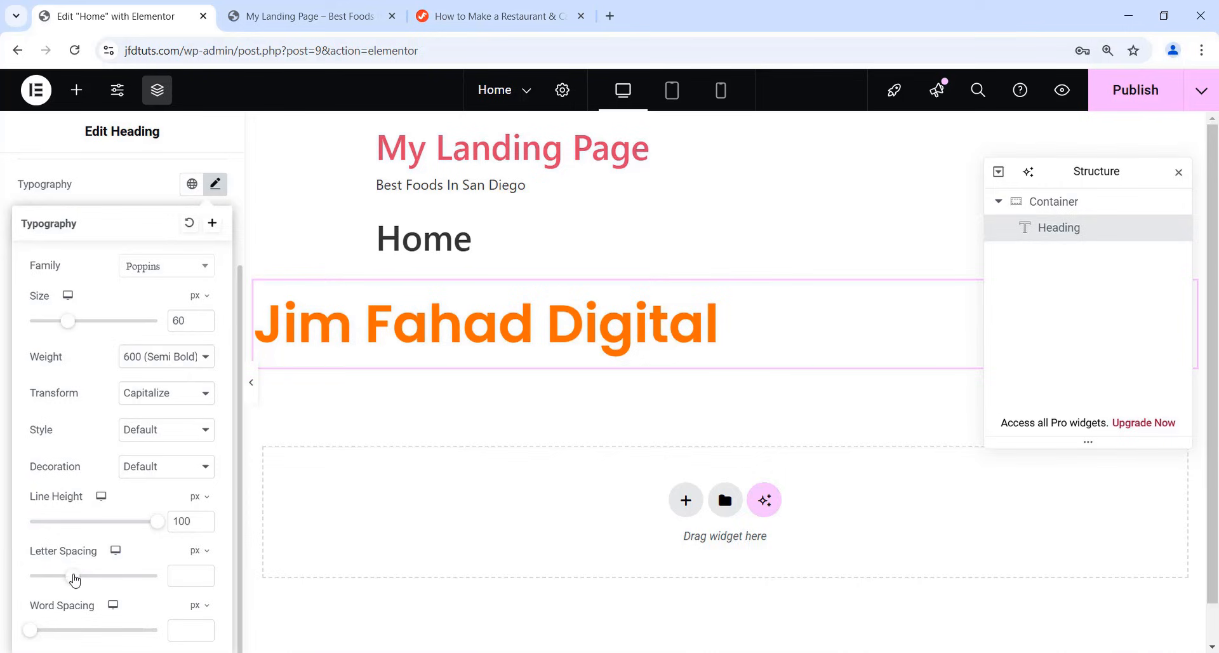
left_click_drag(75, 578, 159, 575)
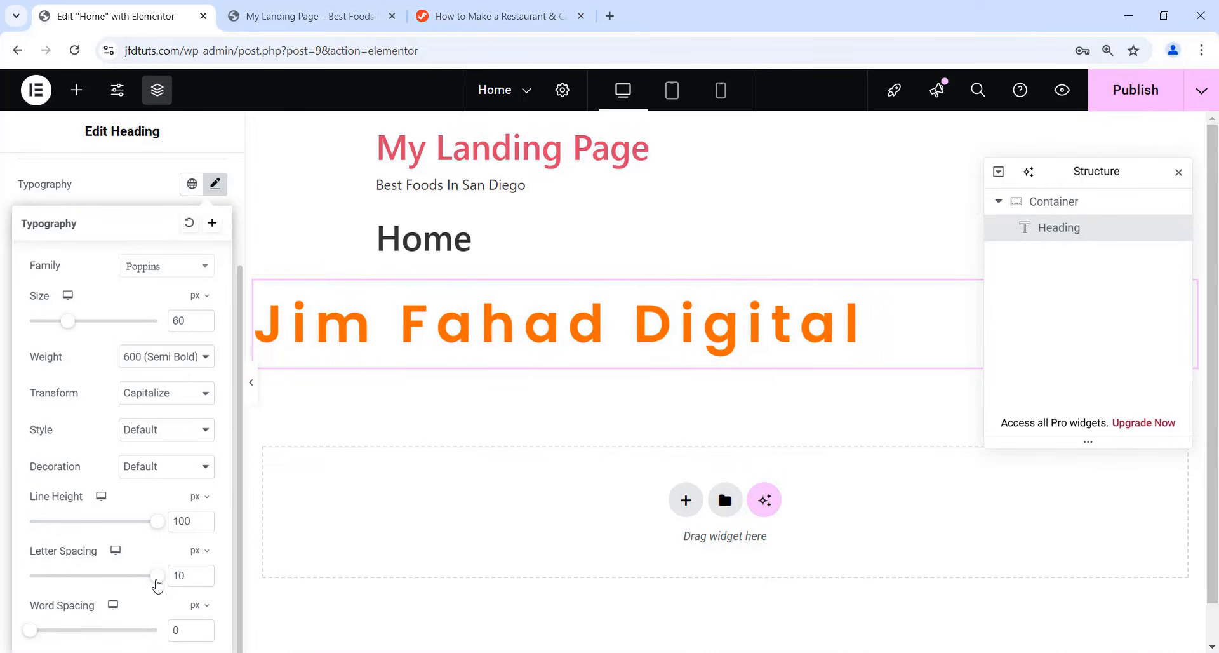
left_click_drag(32, 636, 167, 625)
Clear the heading's word spacing, letter spacing and line height values and close the typography settings.
double_click(187, 630)
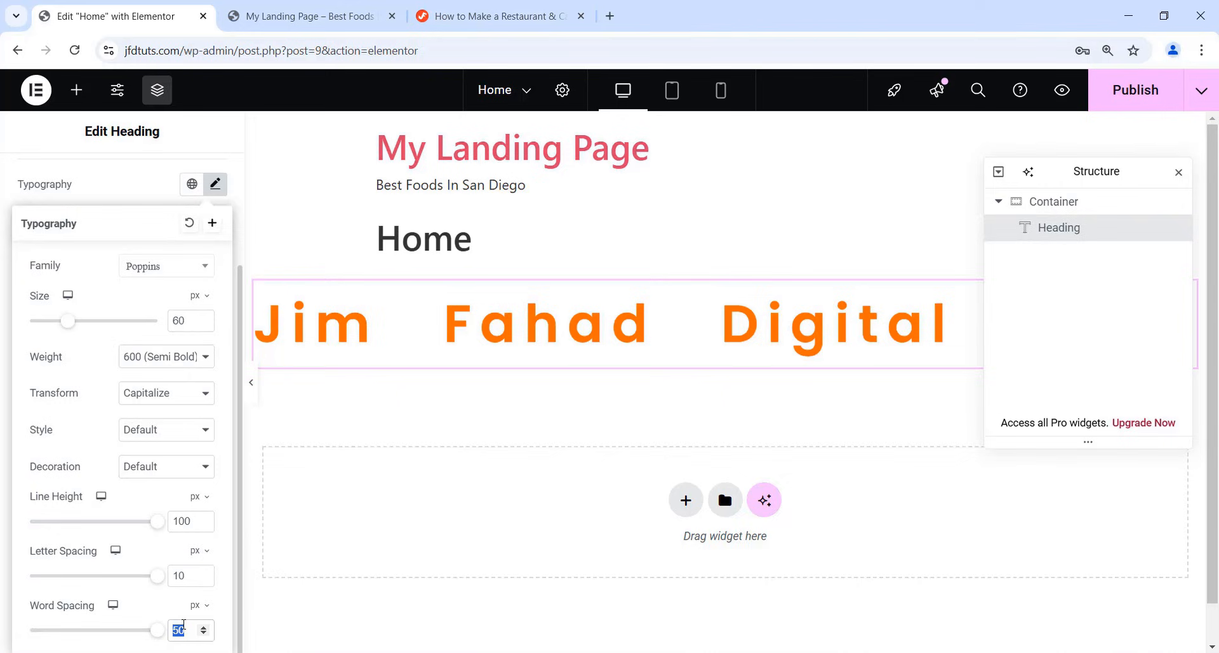
key("BackSpace")
double_click(181, 575)
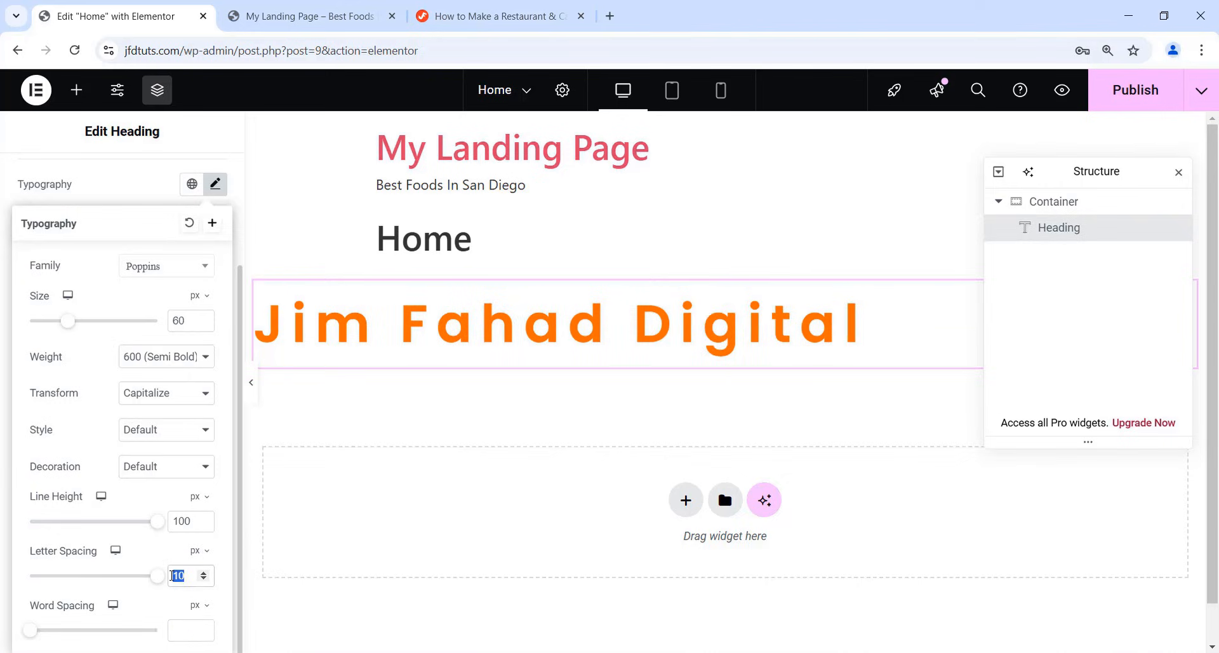
key("BackSpace")
double_click(183, 521)
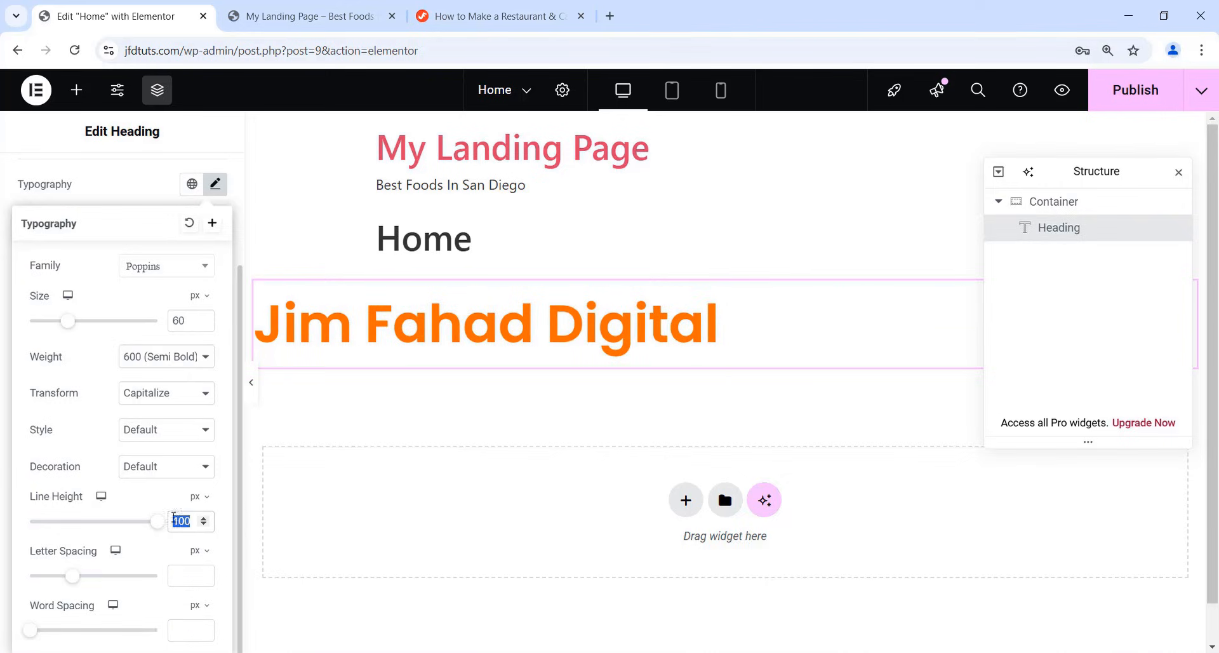
key("BackSpace")
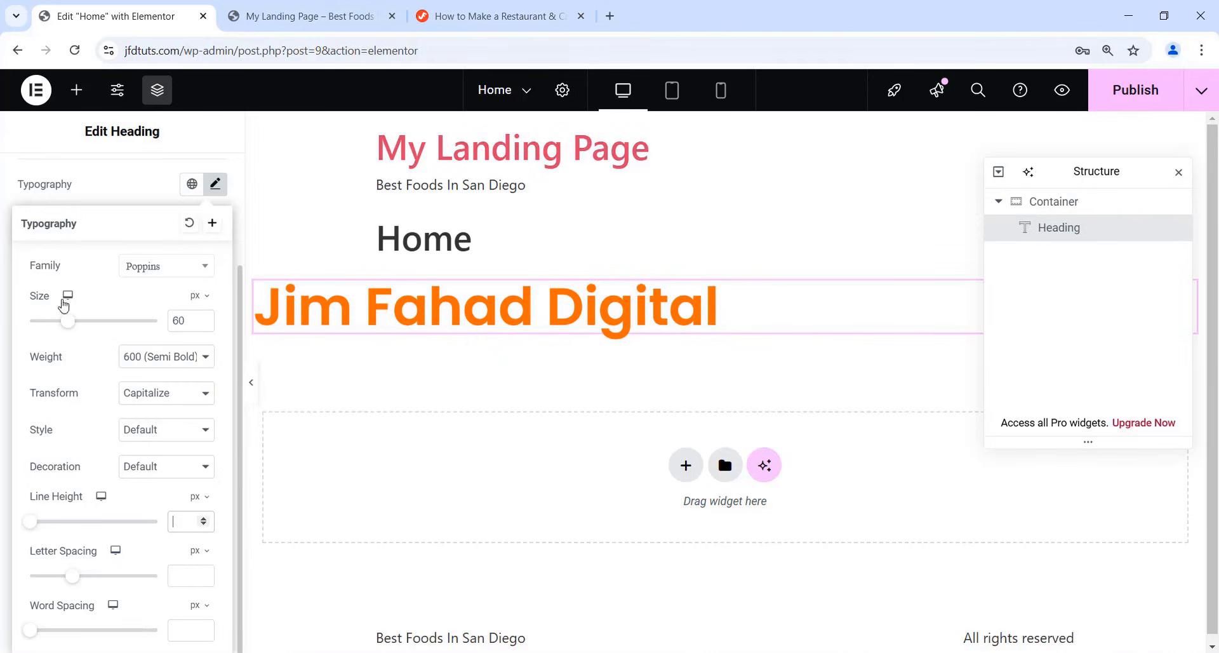
left_click(216, 185)
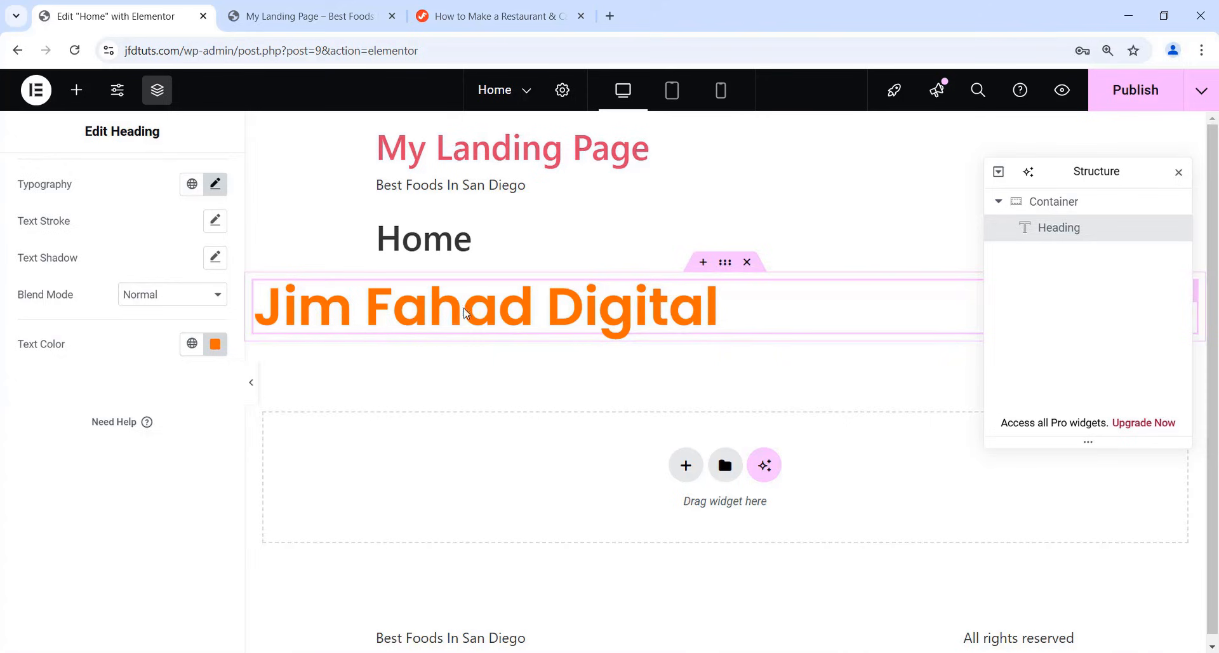
Add a Text Editor widget directly below the heading inside the container.
left_click(76, 89)
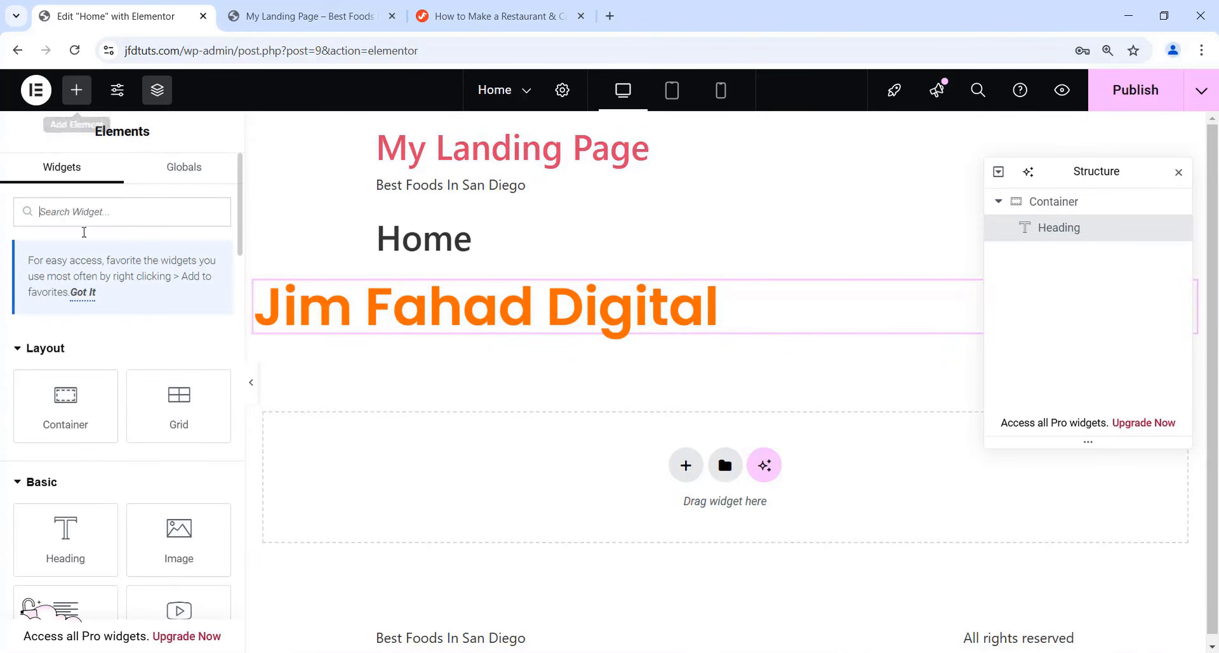
left_click_drag(62, 471, 518, 323)
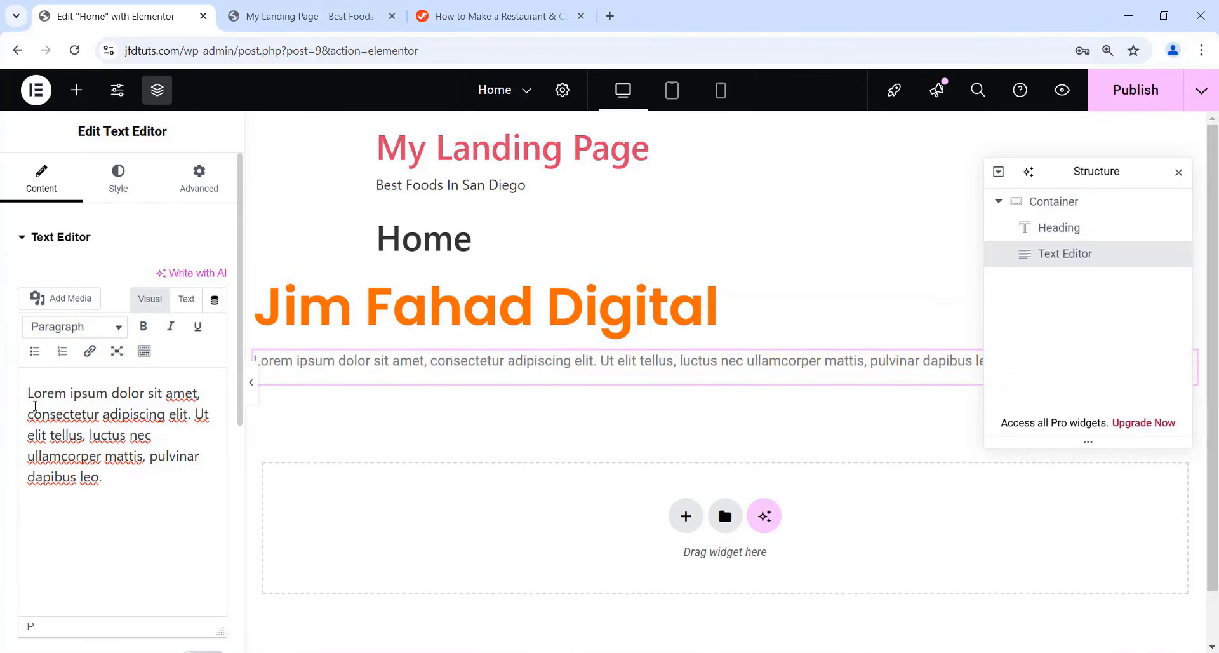
left_click_drag(113, 485, 27, 390)
left_click(135, 496)
left_click_drag(119, 485, 90, 478)
left_click(117, 473)
Make the word "ullamcorper" in the paragraph bold and italic.
left_click_drag(103, 456, 27, 455)
left_click(143, 327)
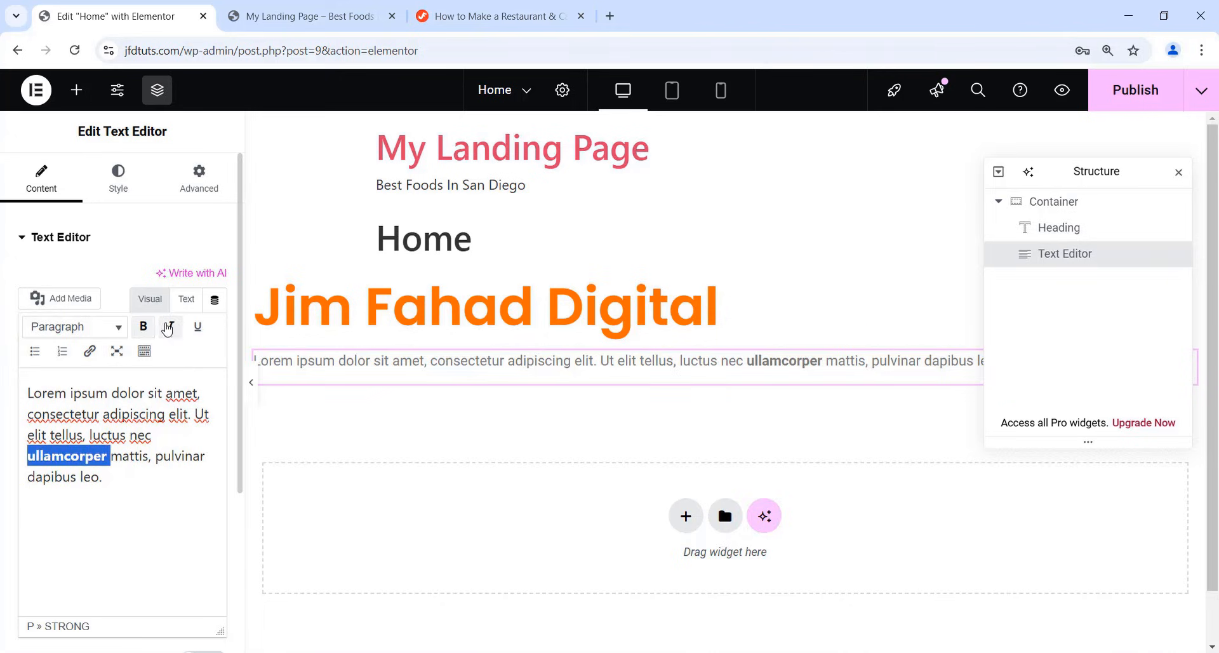
left_click(168, 327)
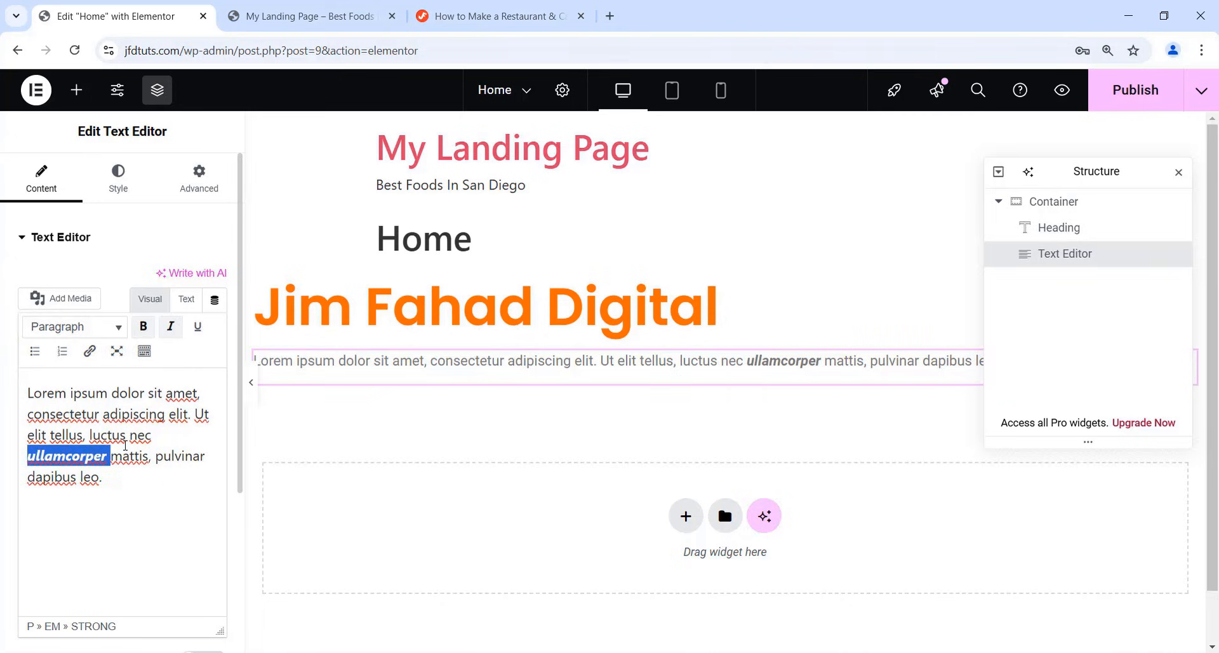
left_click(125, 445)
left_click_drag(47, 455, 85, 453)
left_click(108, 456)
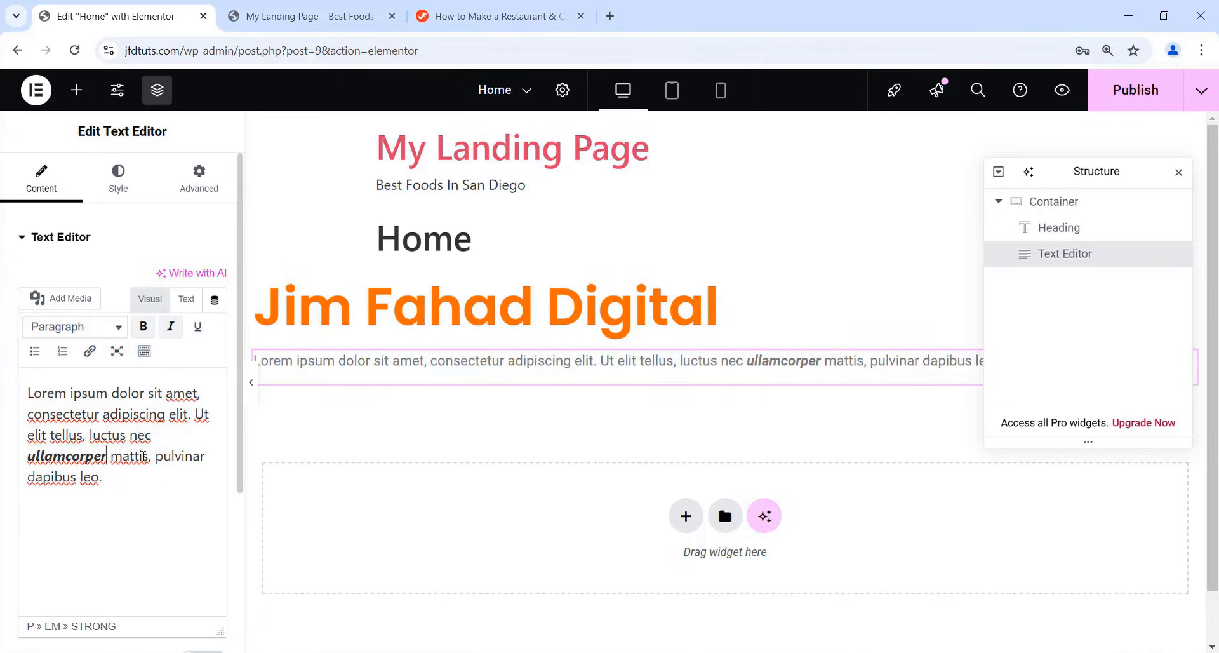
Set the paragraph's text color to a custom dark reddish brown.
left_click(114, 182)
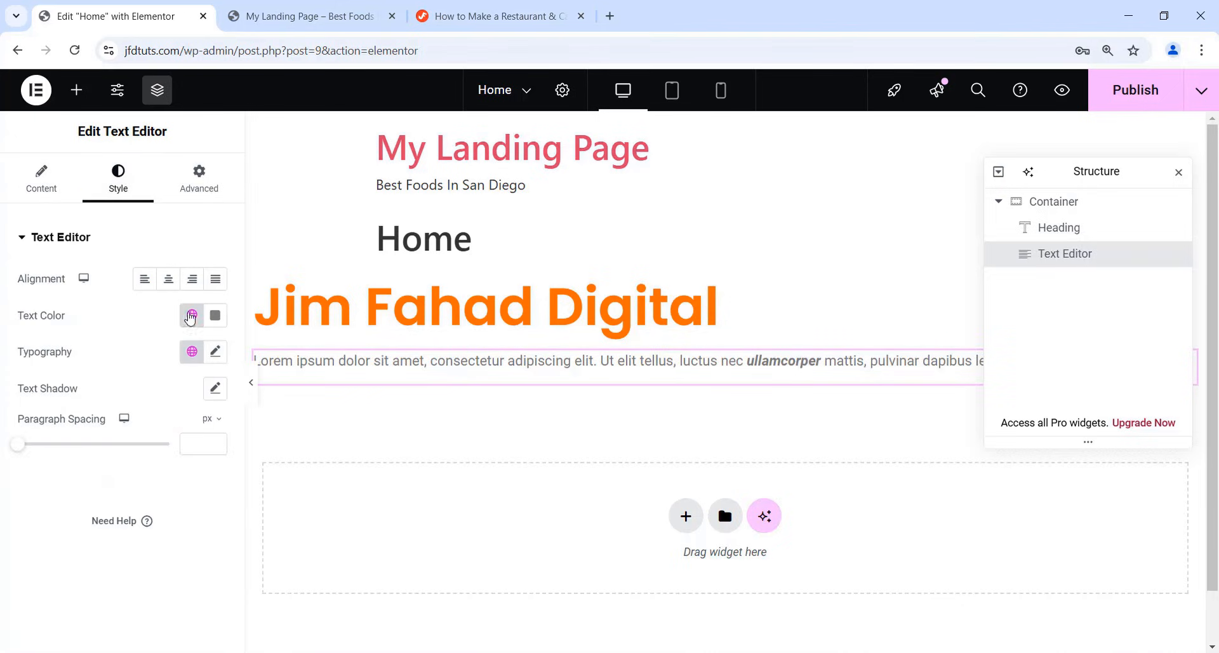
left_click(215, 315)
left_click(266, 388)
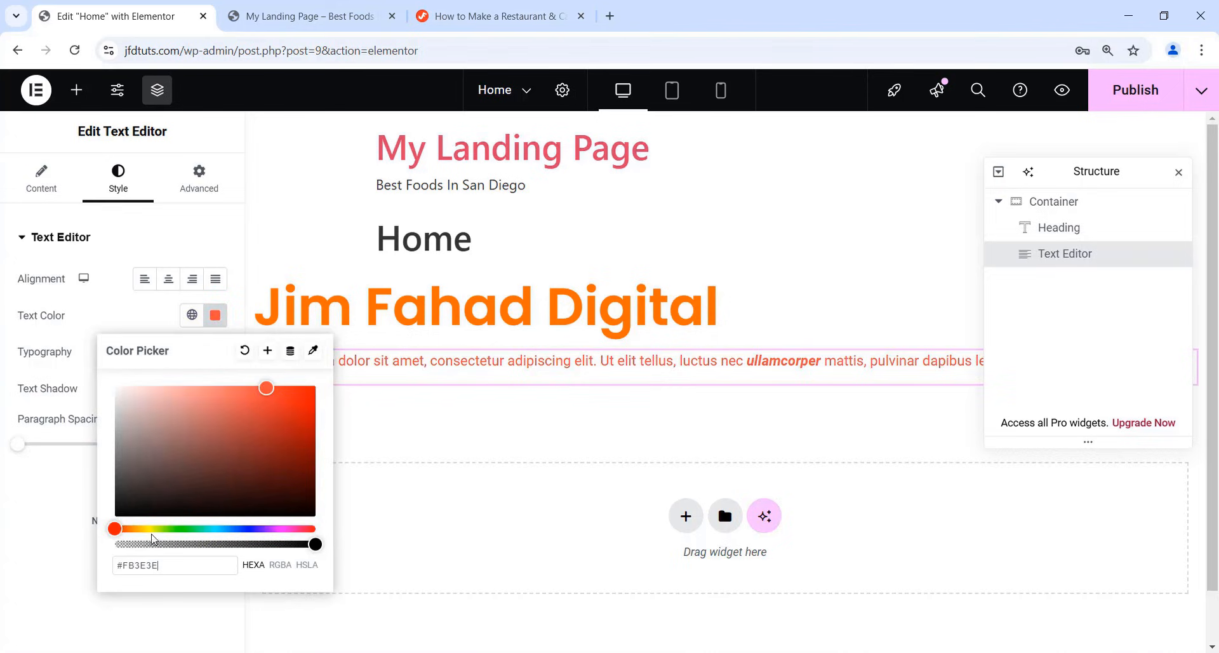
left_click(41, 370)
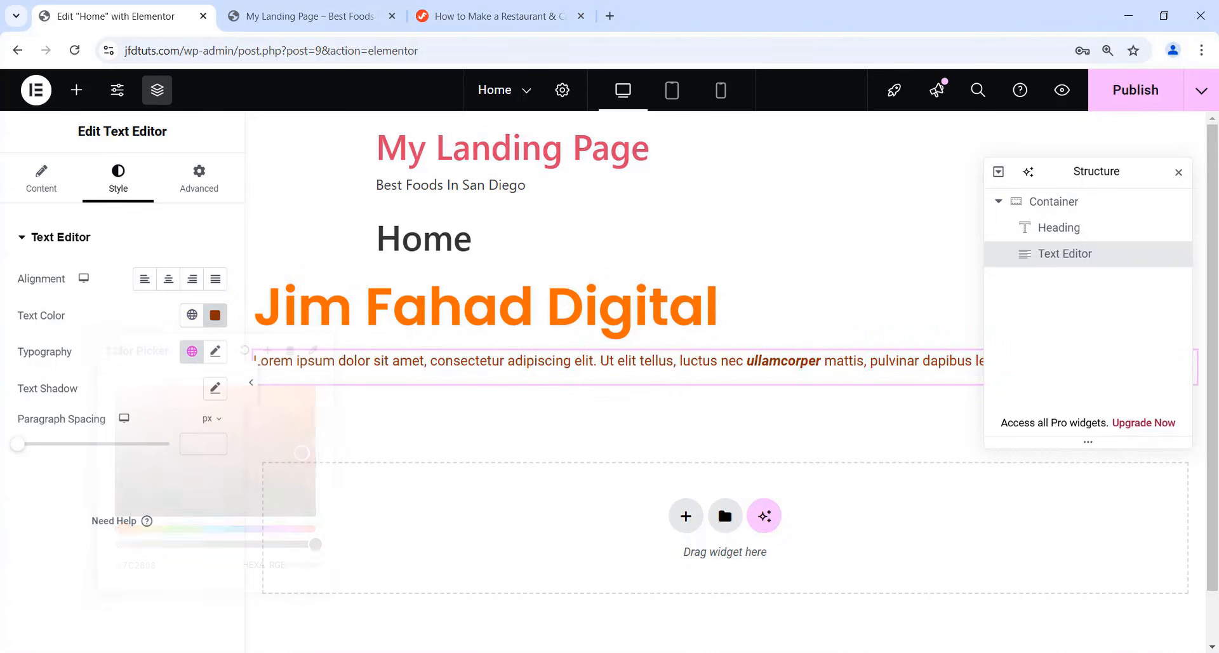
Set the paragraph's font size to 17 px in its typography settings.
left_click(216, 353)
left_click_drag(30, 409, 41, 409)
scroll(55, 416, "down", 1)
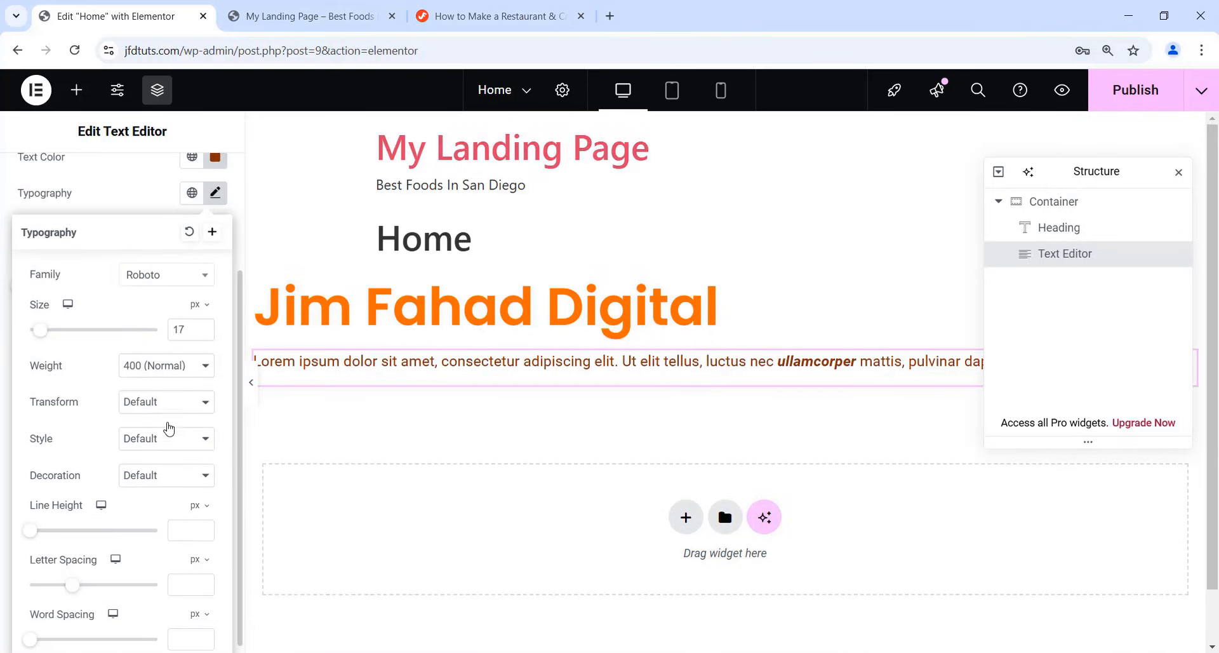
scroll(168, 428, "up", 2)
left_click(216, 352)
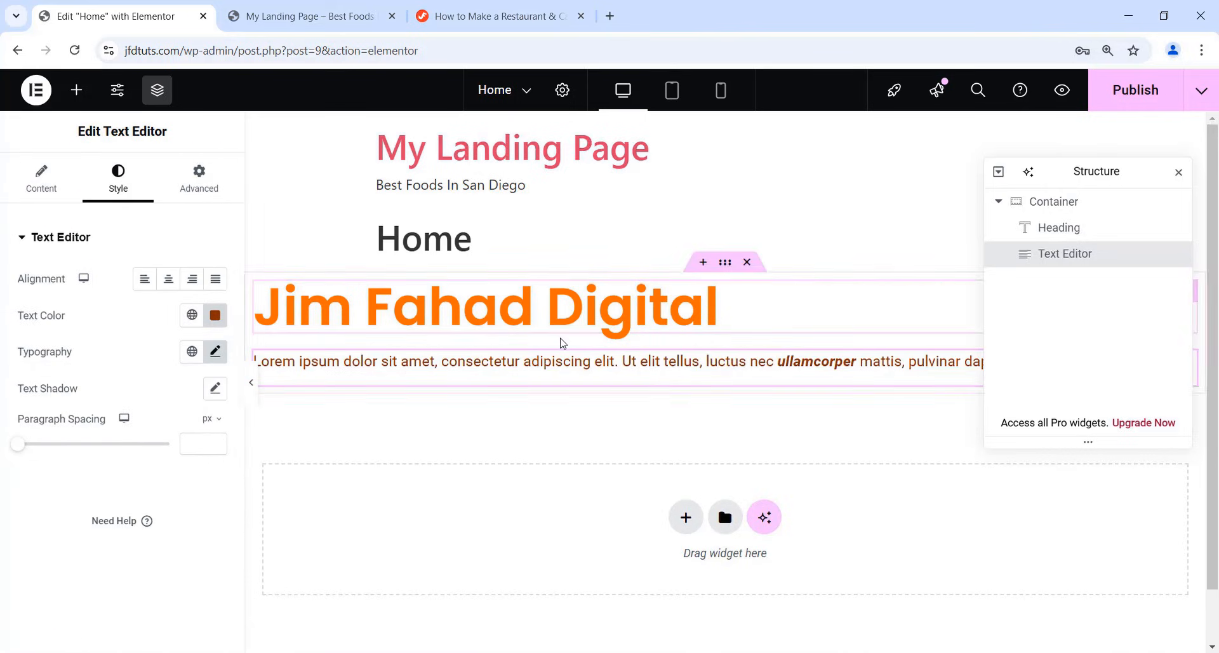
Add a Button widget below the paragraph and set its text to "Read more".
left_click(76, 89)
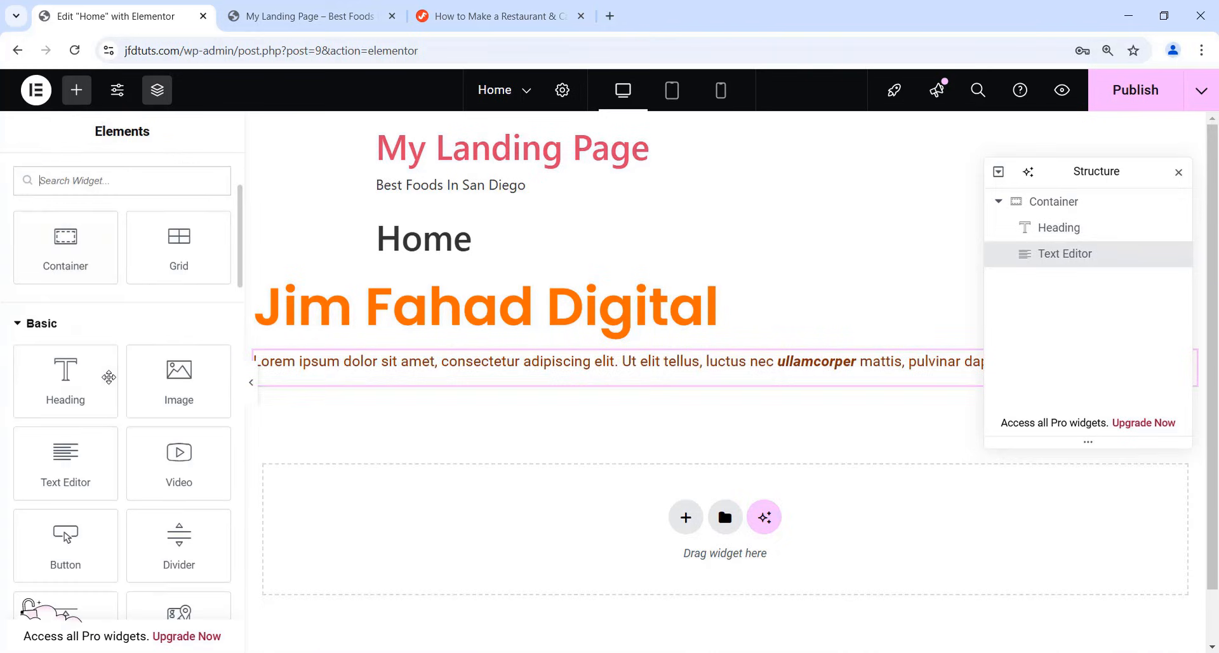
scroll(108, 377, "down", 2)
left_click_drag(63, 391, 431, 389)
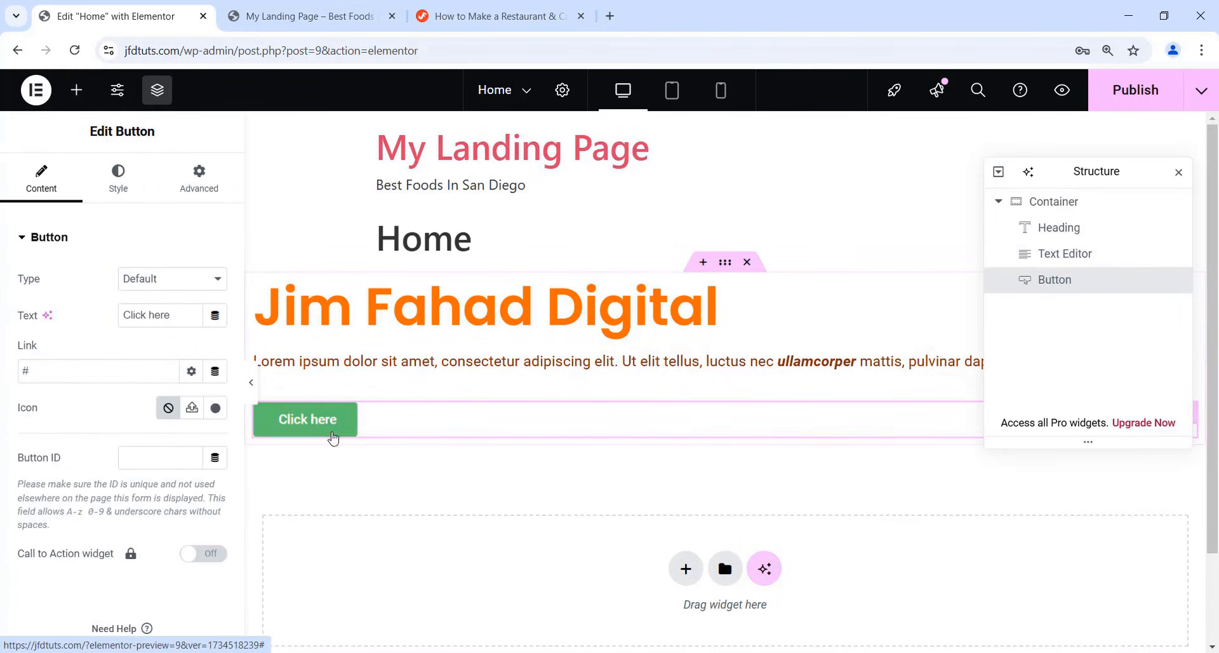
left_click_drag(178, 317, 102, 316)
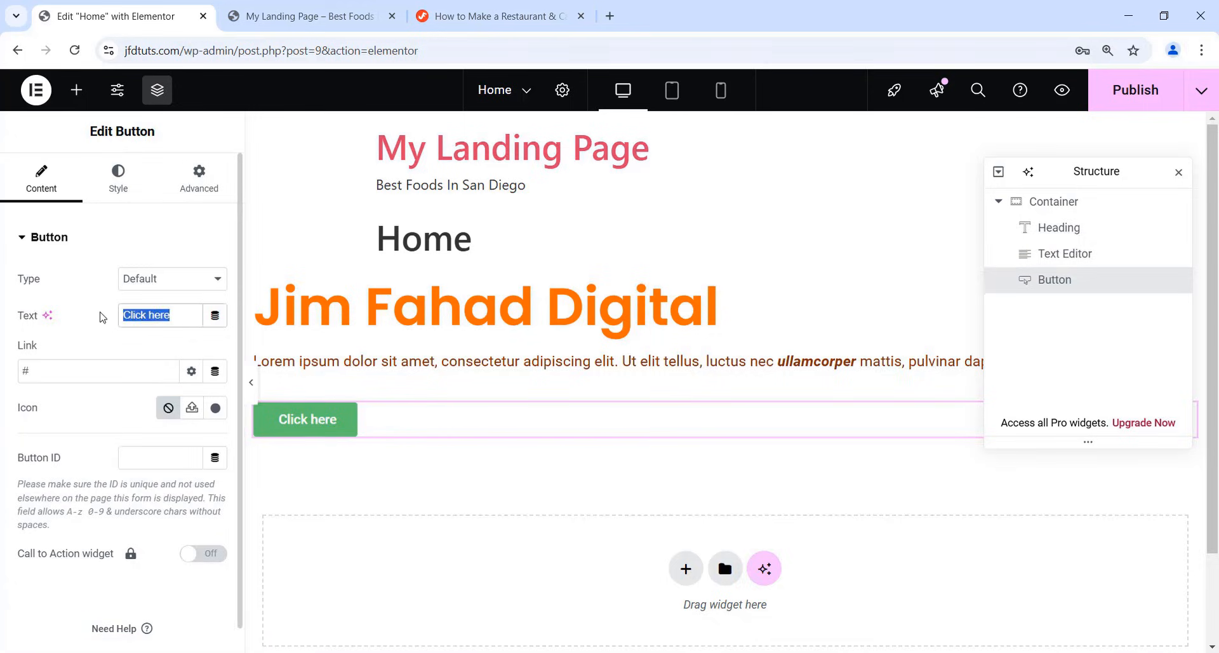
key("BackSpace")
type("Re")
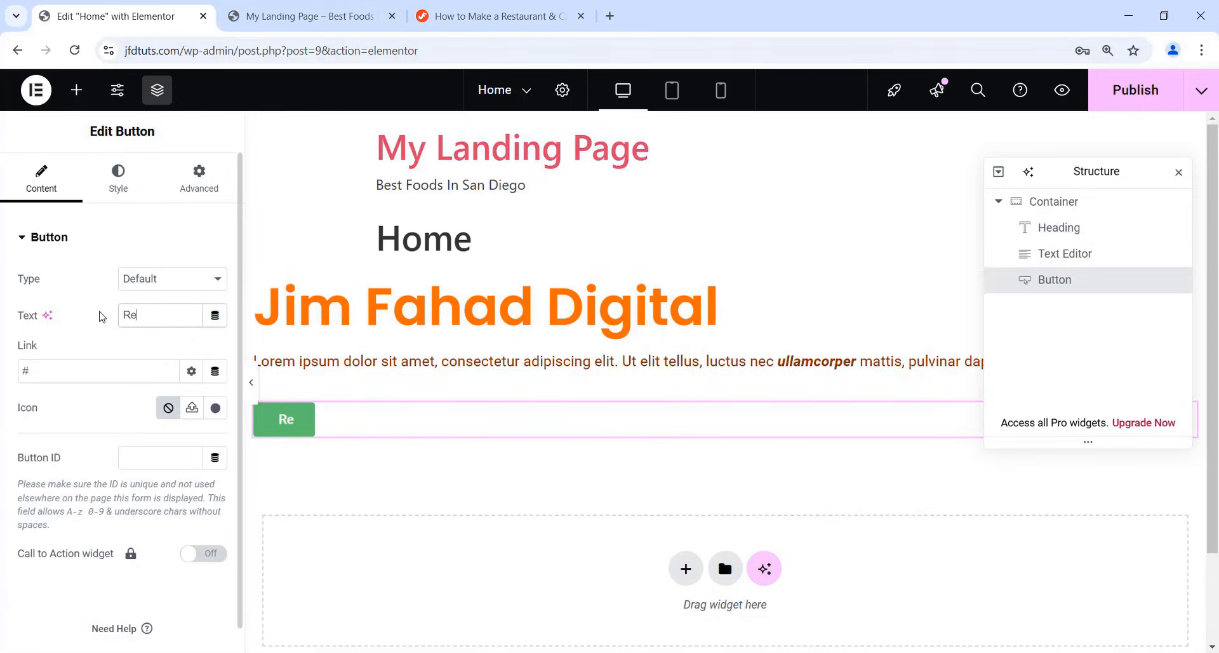
type("ad more")
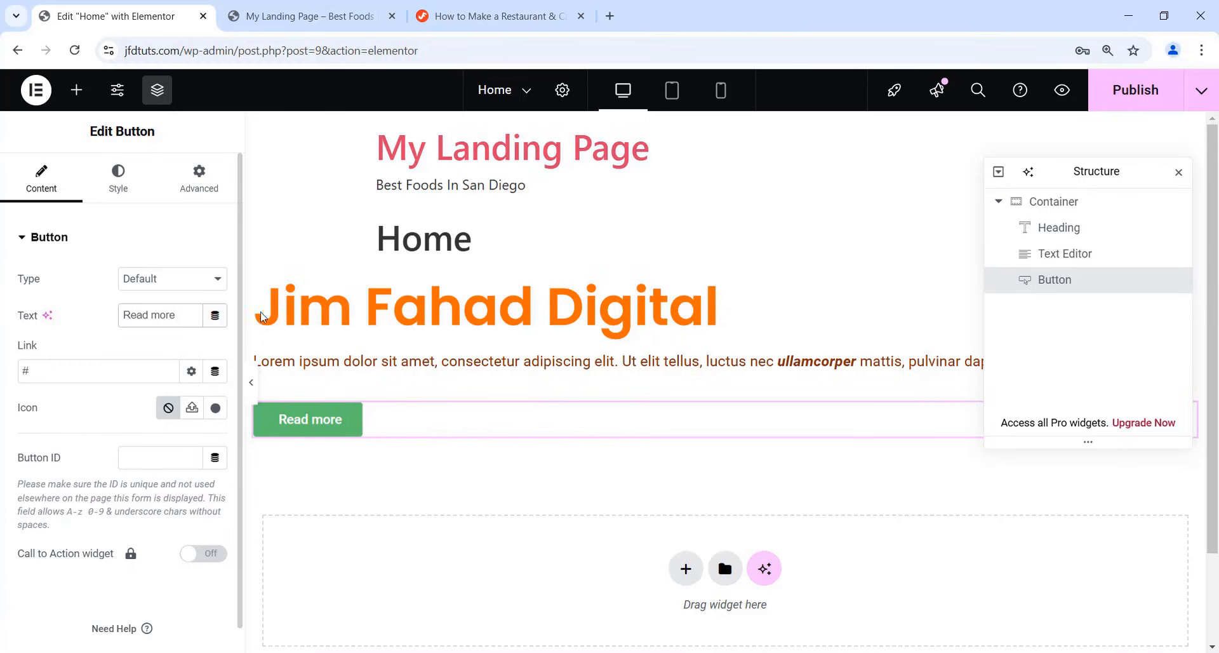
Replace the button's placeholder link with google.com.
left_click(25, 371)
key("BackSpace")
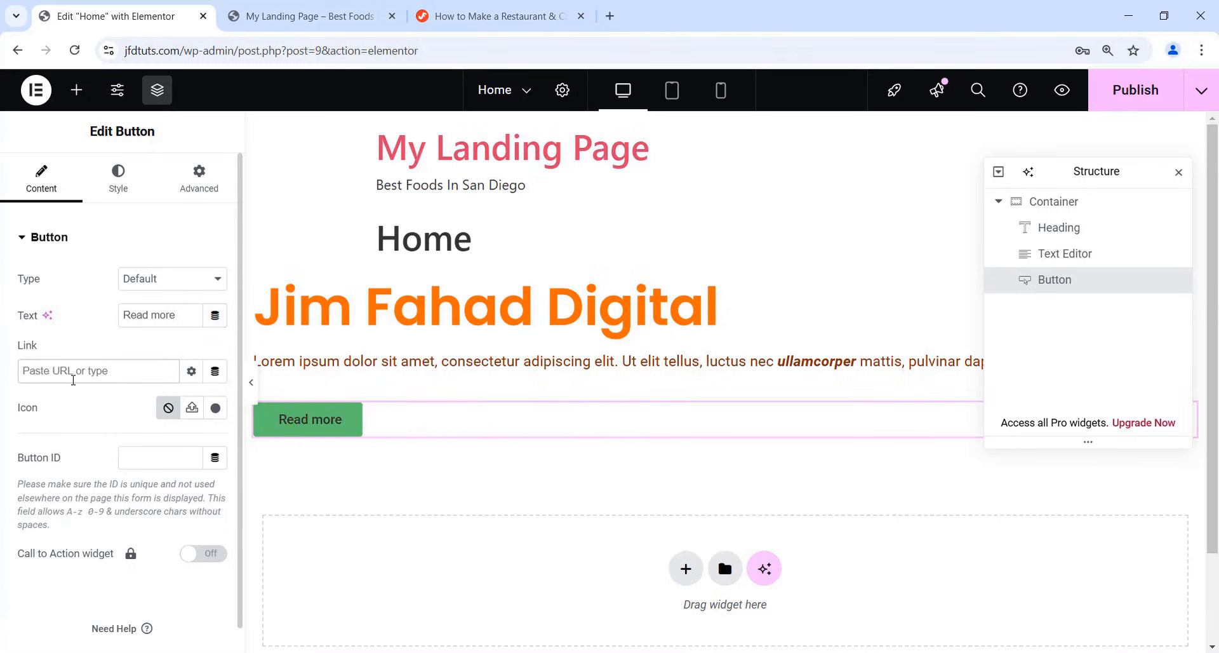
type("google.com")
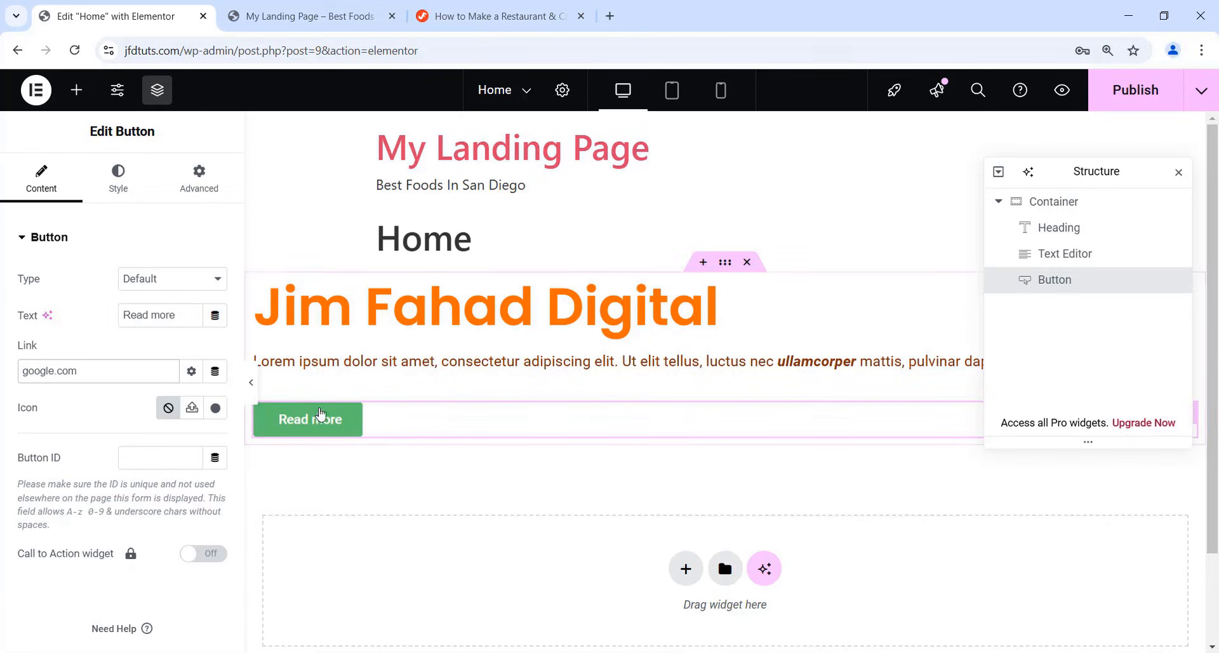
left_click_drag(78, 371, 42, 359)
left_click(98, 373)
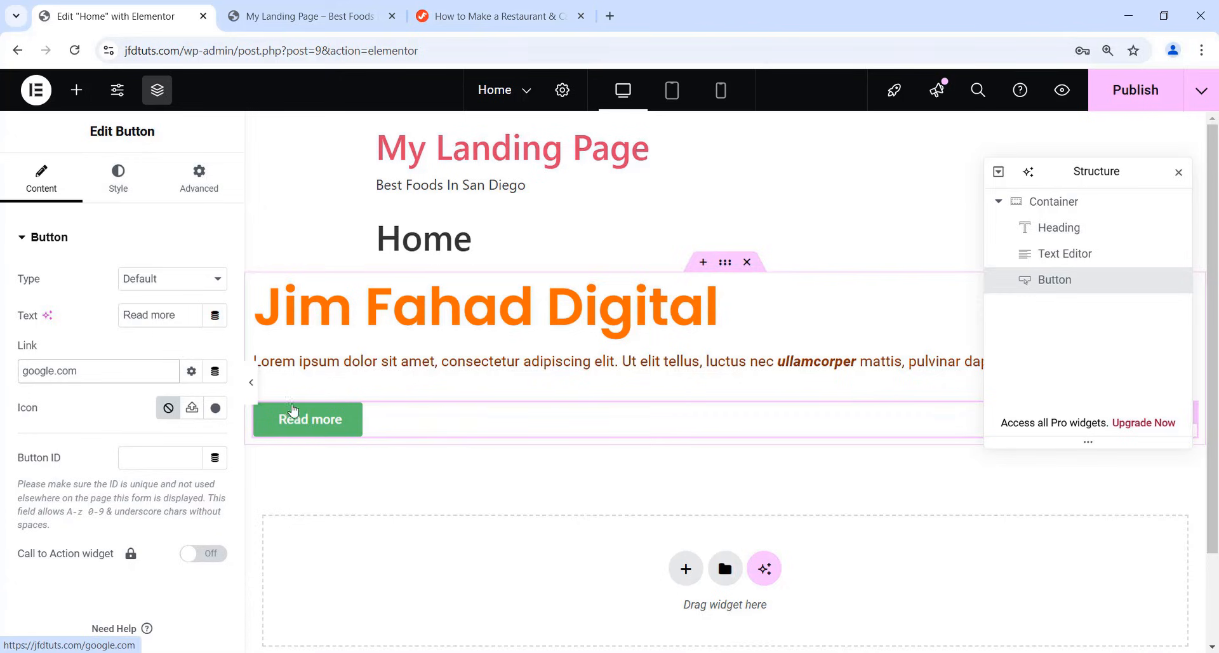
left_click_drag(78, 371, 19, 368)
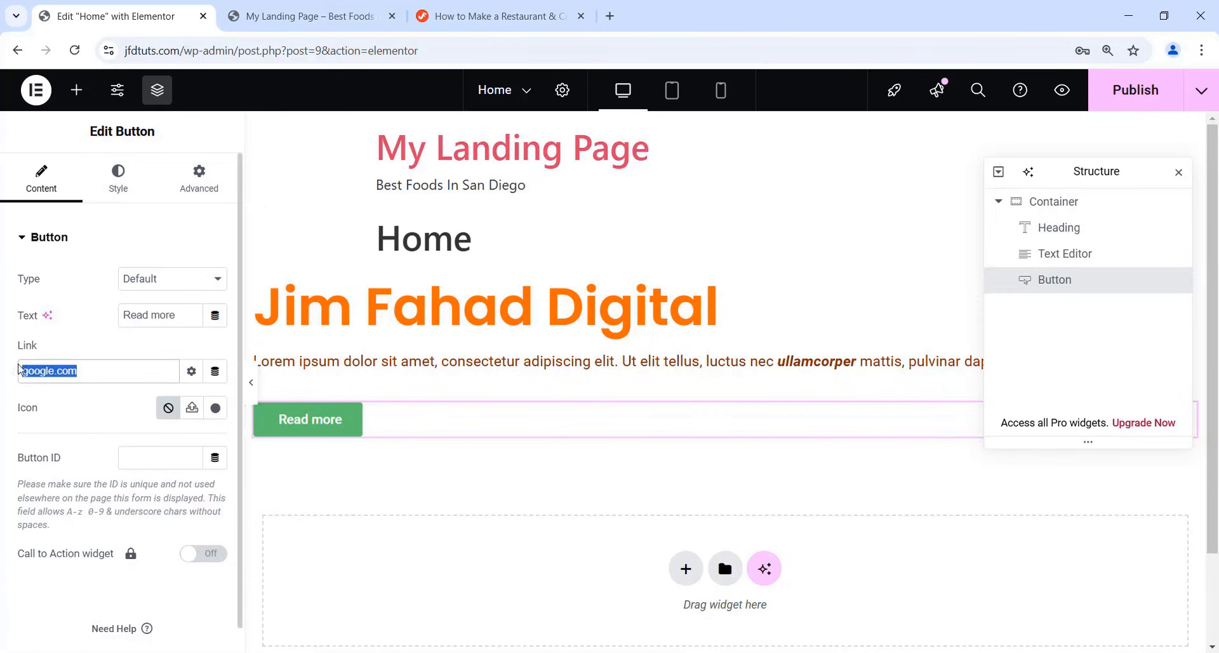
left_click(96, 375)
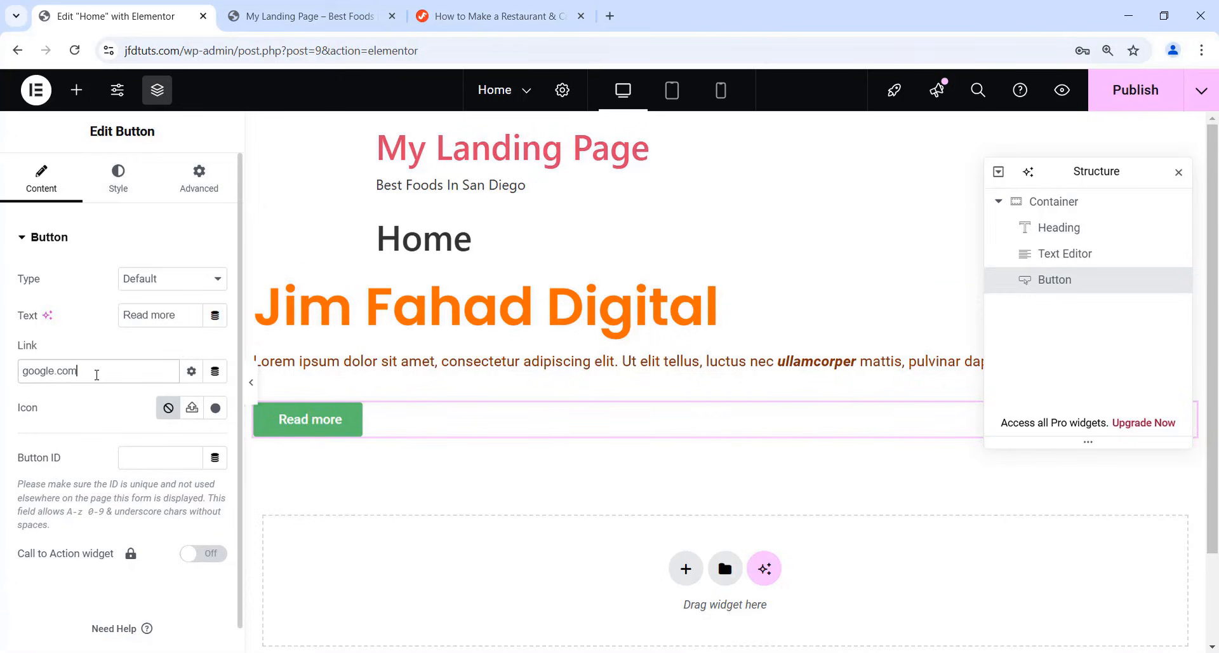
Enlarge the font size of the "Read more" button in its typography settings.
left_click(116, 184)
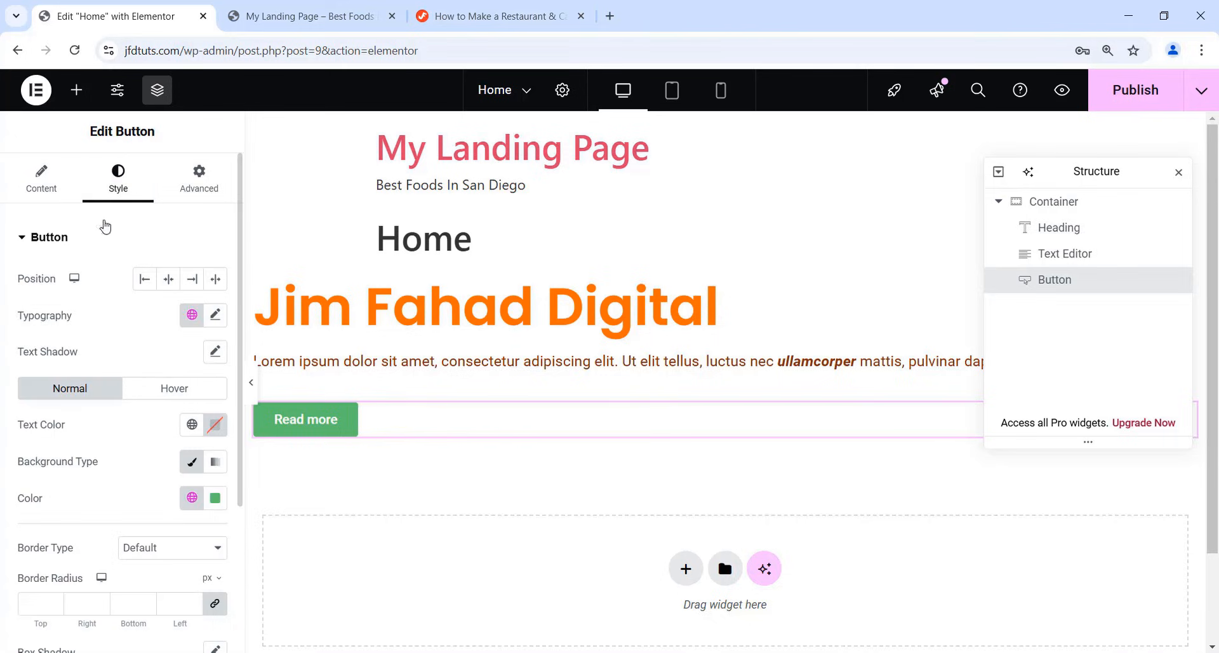
left_click(215, 314)
scroll(108, 348, "down", 3)
left_click(36, 295)
left_click_drag(36, 297, 43, 296)
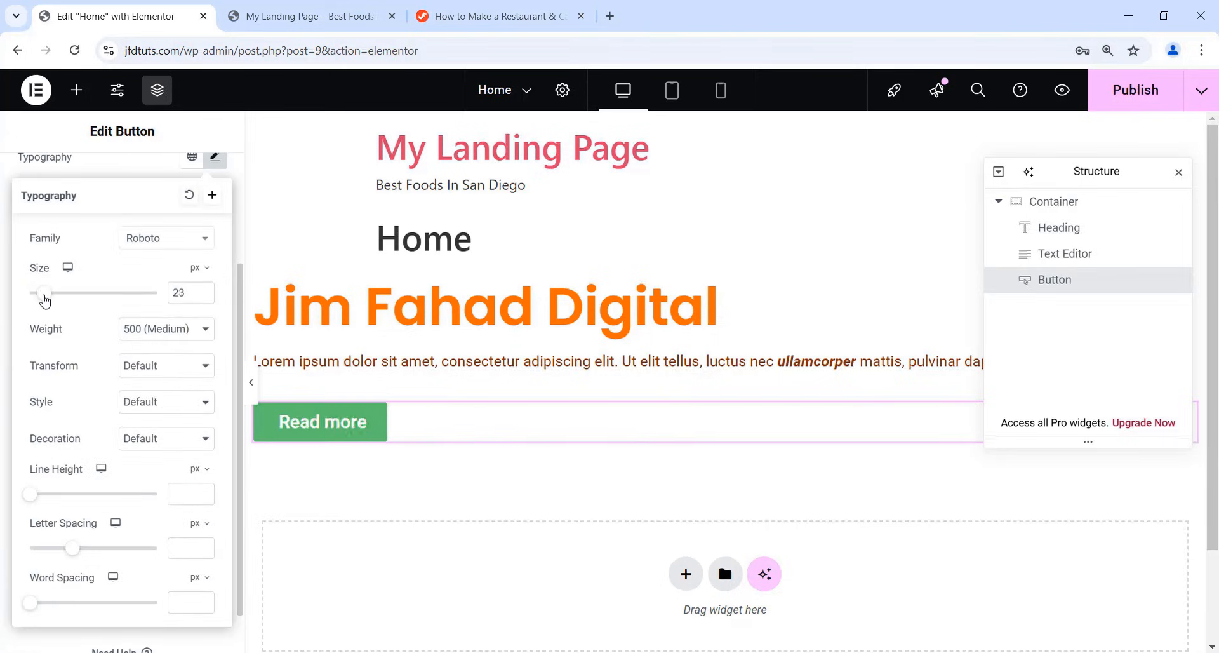
left_click(215, 174)
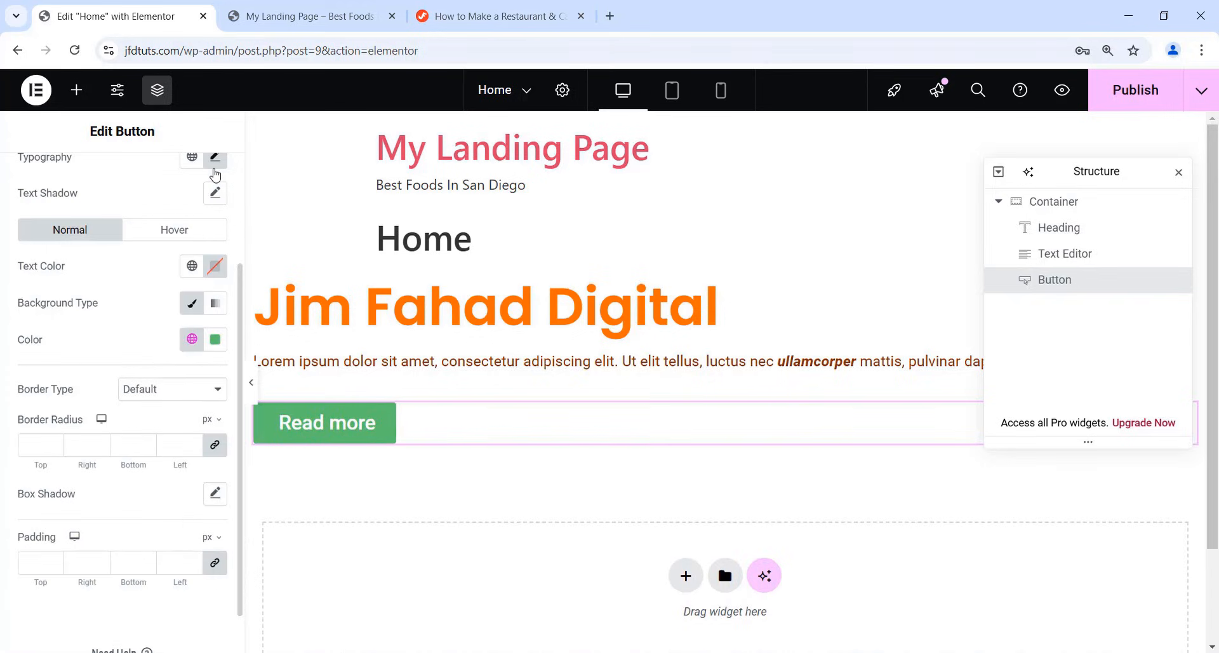
Set the button's normal-state text color to black (#000000).
left_click(215, 266)
left_click_drag(241, 424, 315, 467)
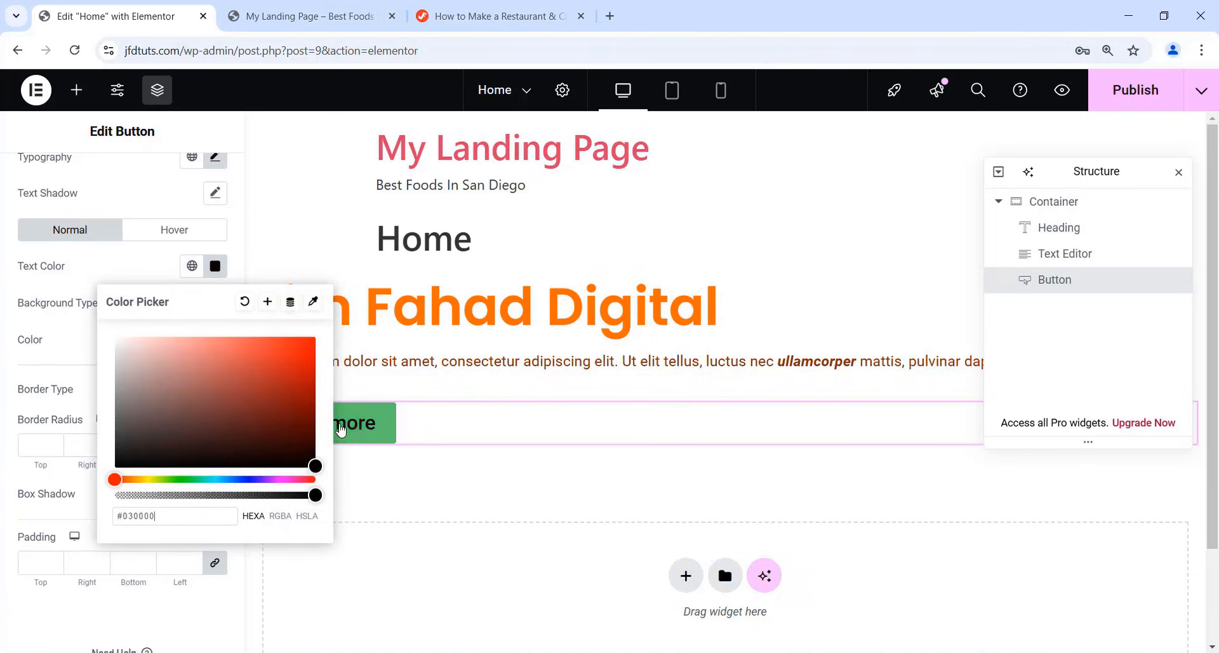
left_click(2, 395)
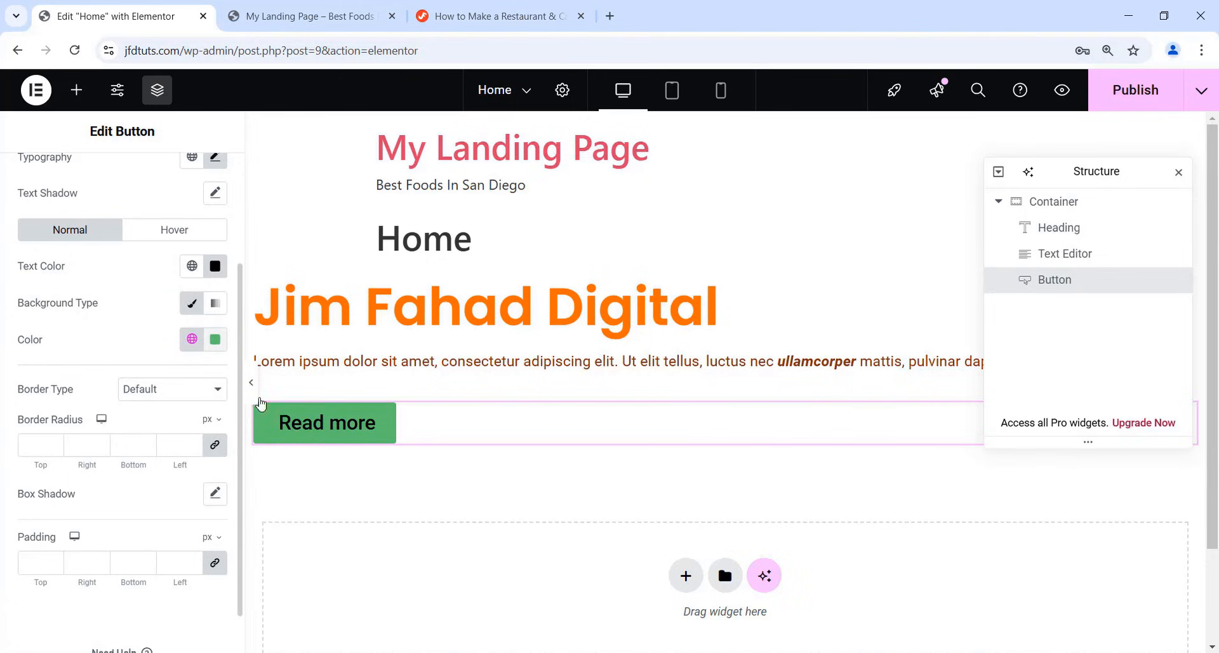
Set the button's background color to the heading's orange by sampling it with the Color Sampler.
left_click(215, 339)
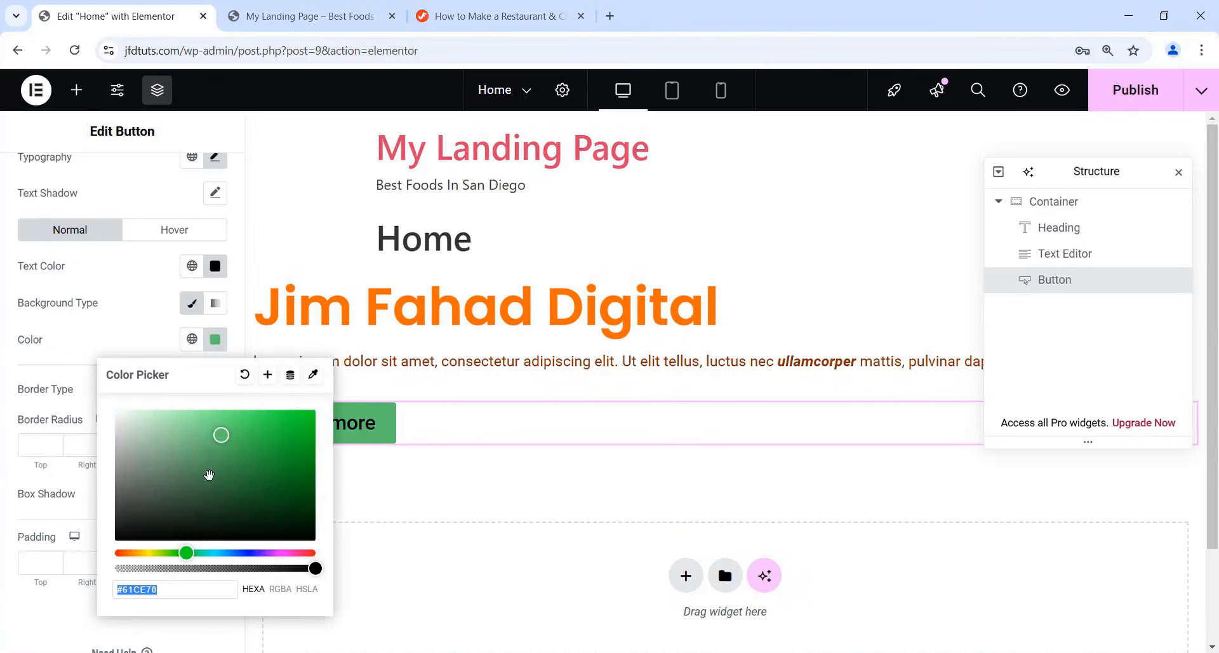
left_click_drag(209, 475, 243, 442)
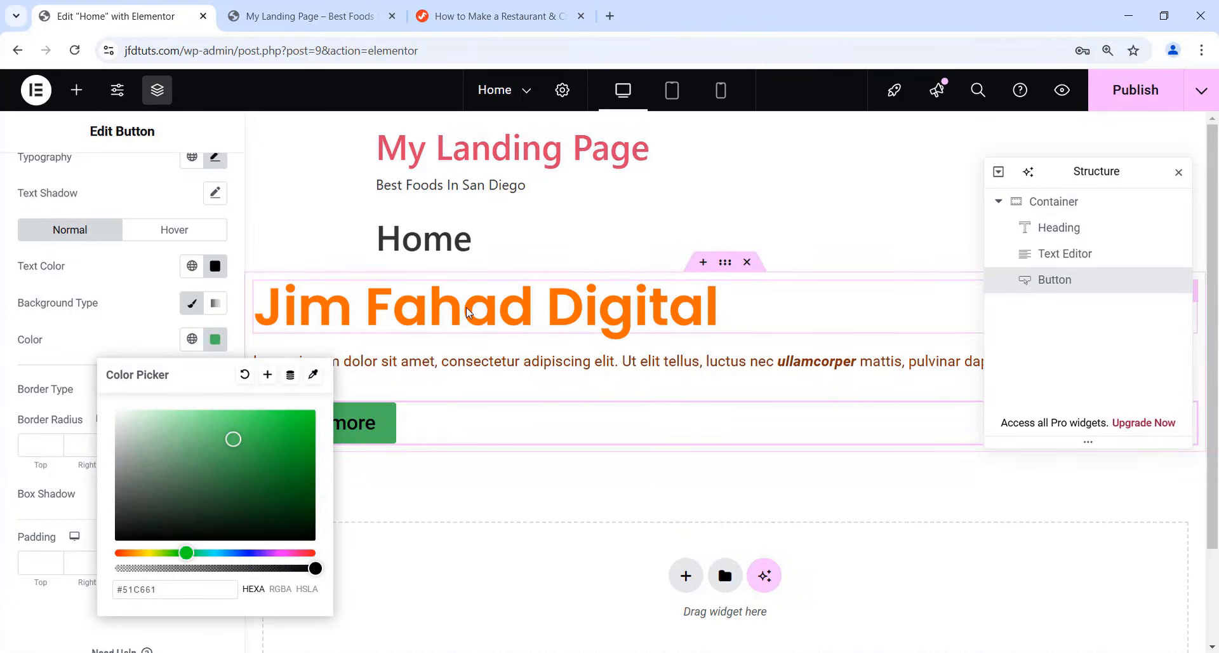
left_click(313, 376)
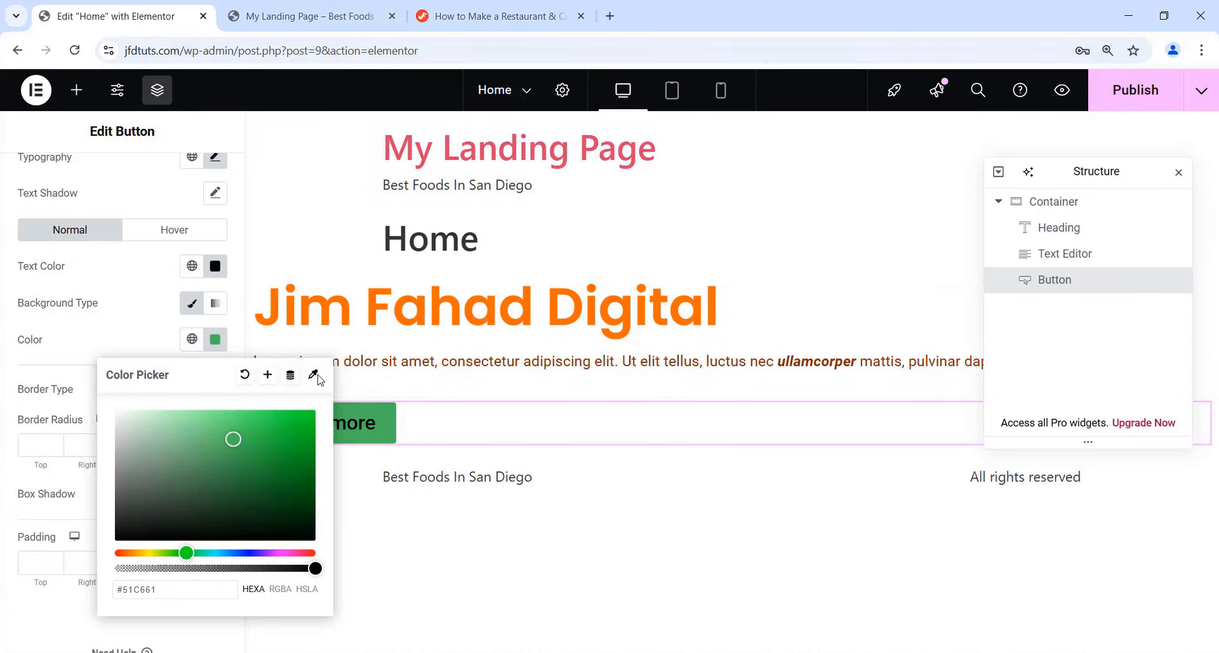
left_click(374, 312)
left_click(374, 312)
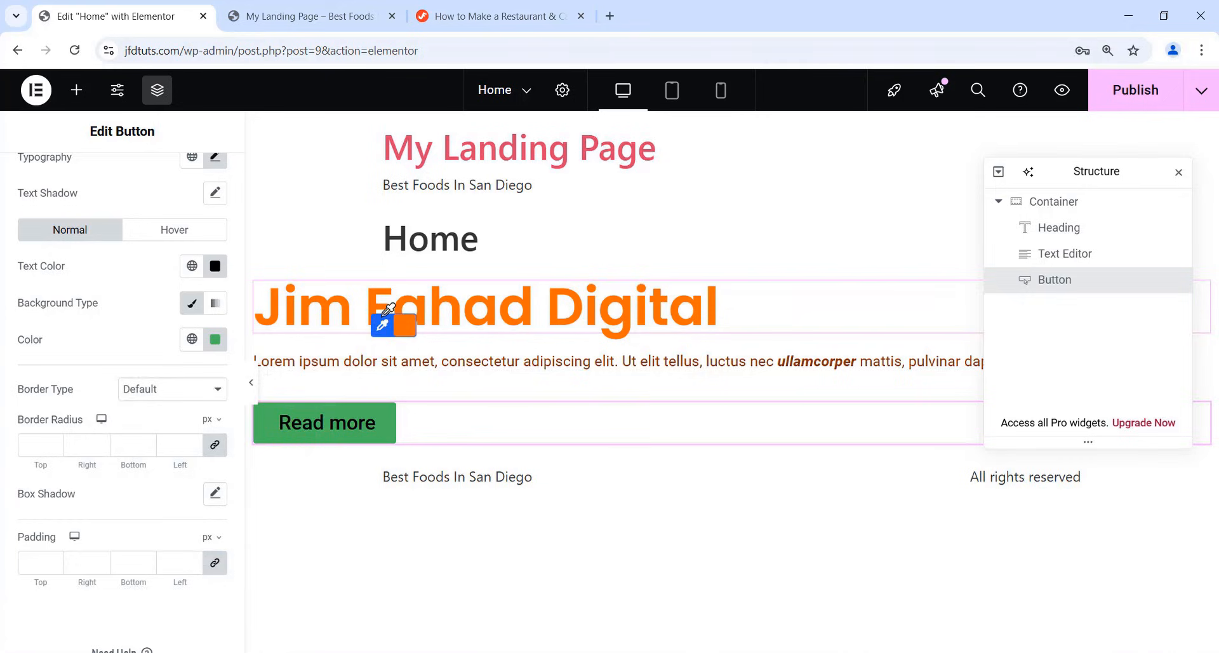
left_click(398, 326)
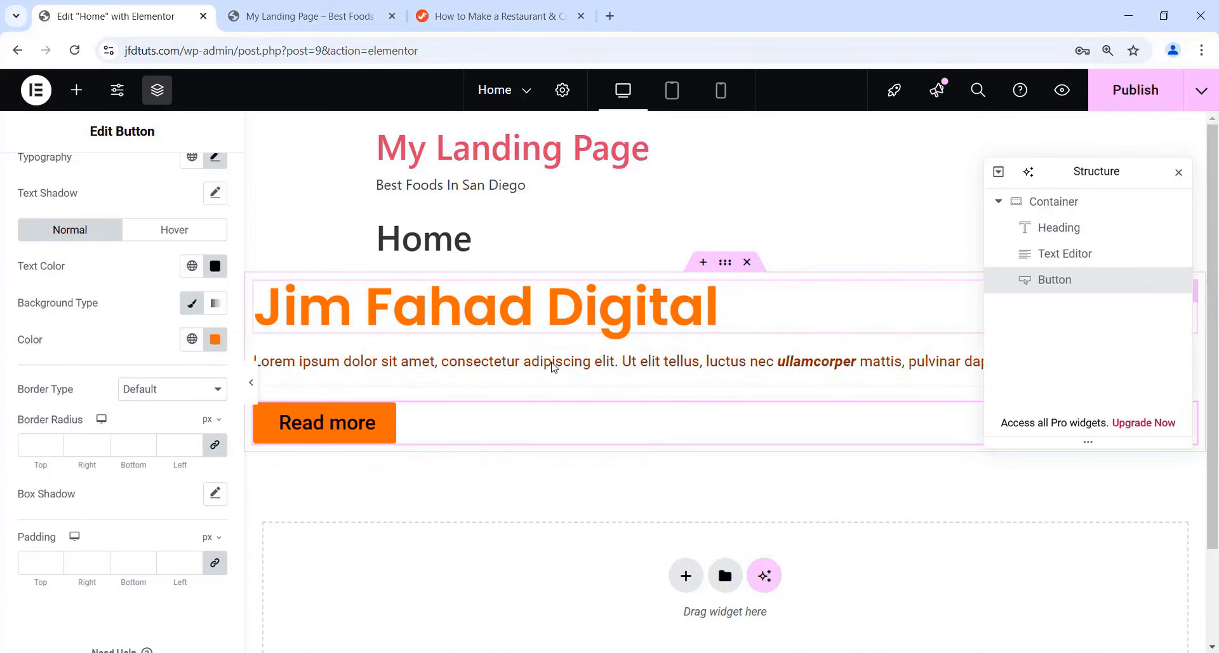
Center the items of the container that holds the heading, paragraph and button by setting Align Items to Center.
left_click(725, 262)
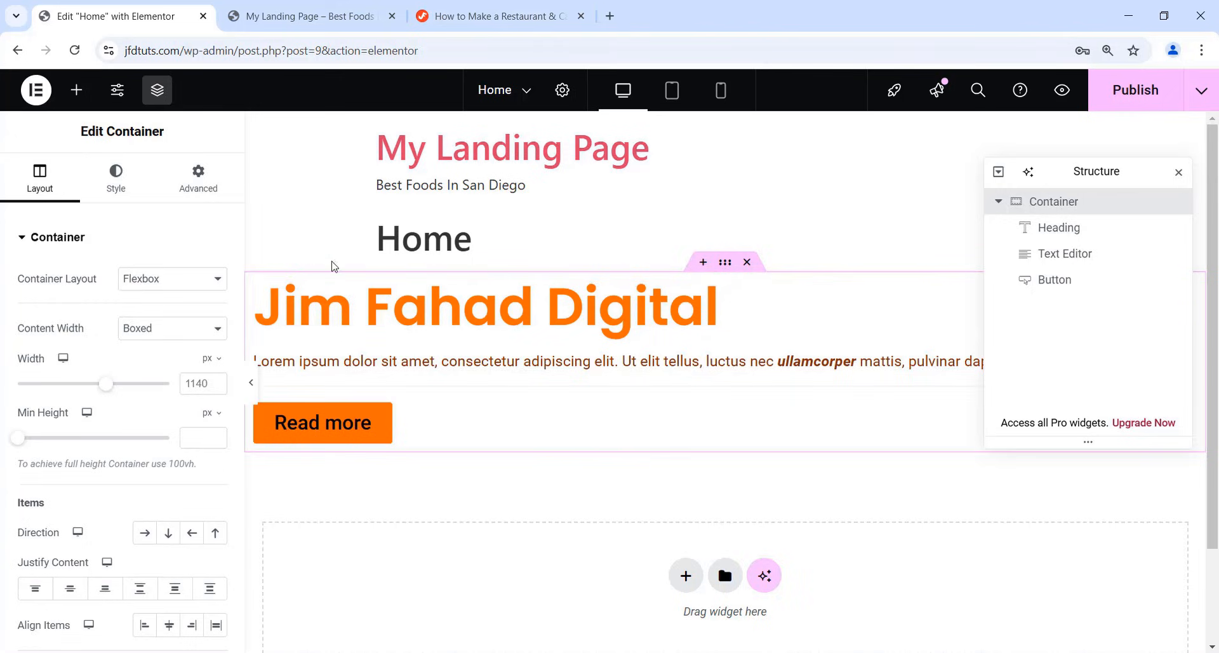
scroll(86, 434, "down", 1)
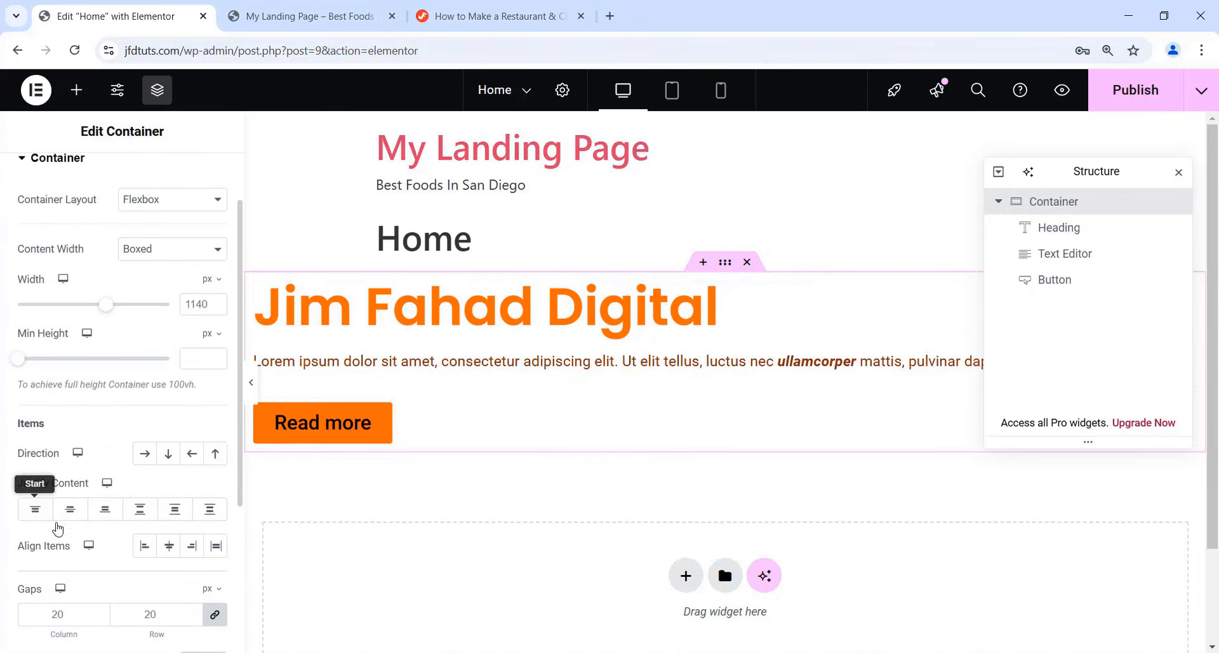
left_click(169, 545)
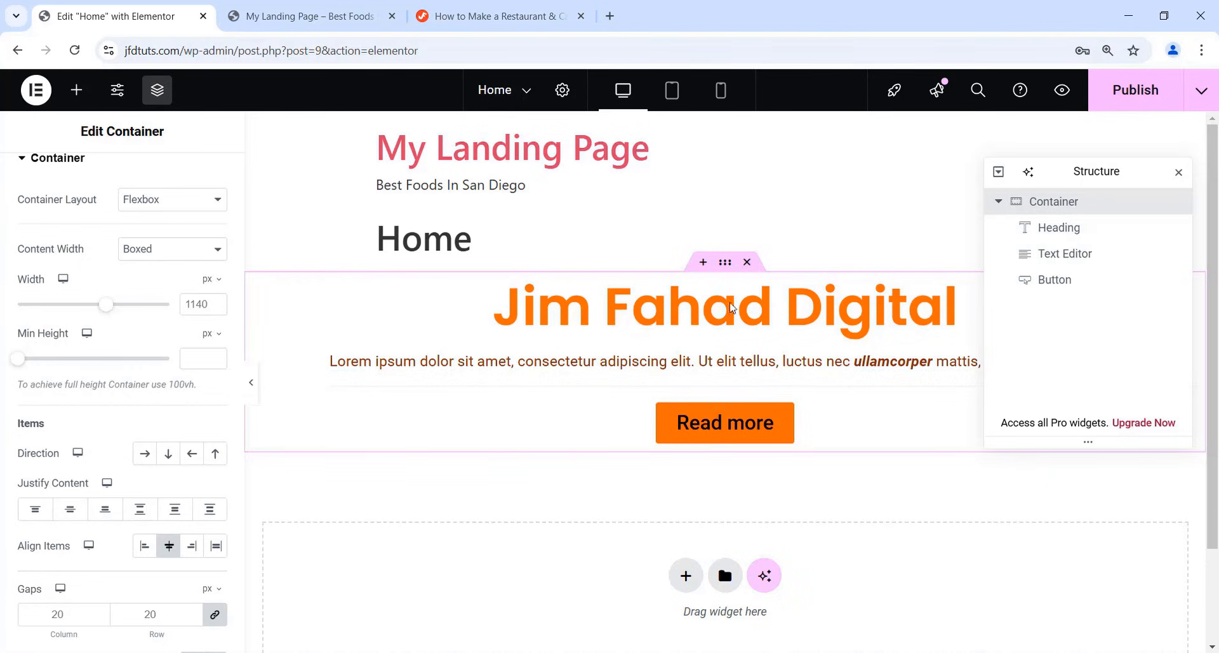
Set the container's item direction to Row - horizontal so the heading, paragraph and button sit side by side.
left_click(999, 206)
left_click(1000, 206)
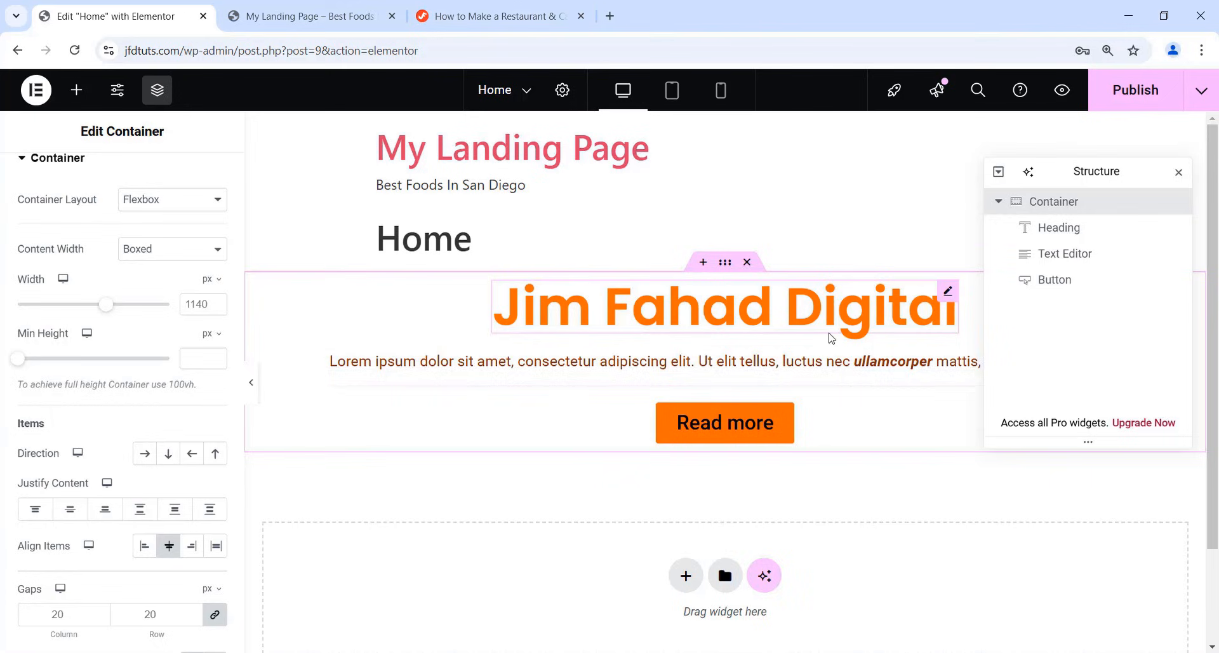
left_click(152, 461)
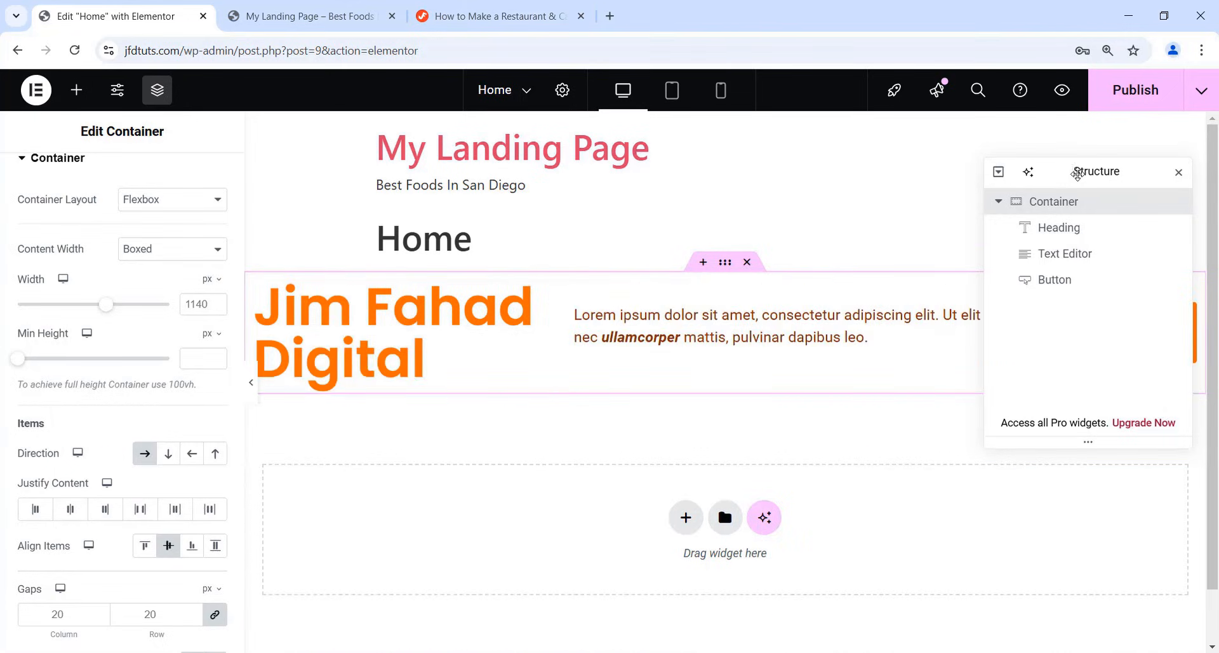
Set the container's item direction to Column - vertical so the heading, paragraph and button stack, keeping the Structure window off the content.
left_click_drag(1075, 171, 833, 502)
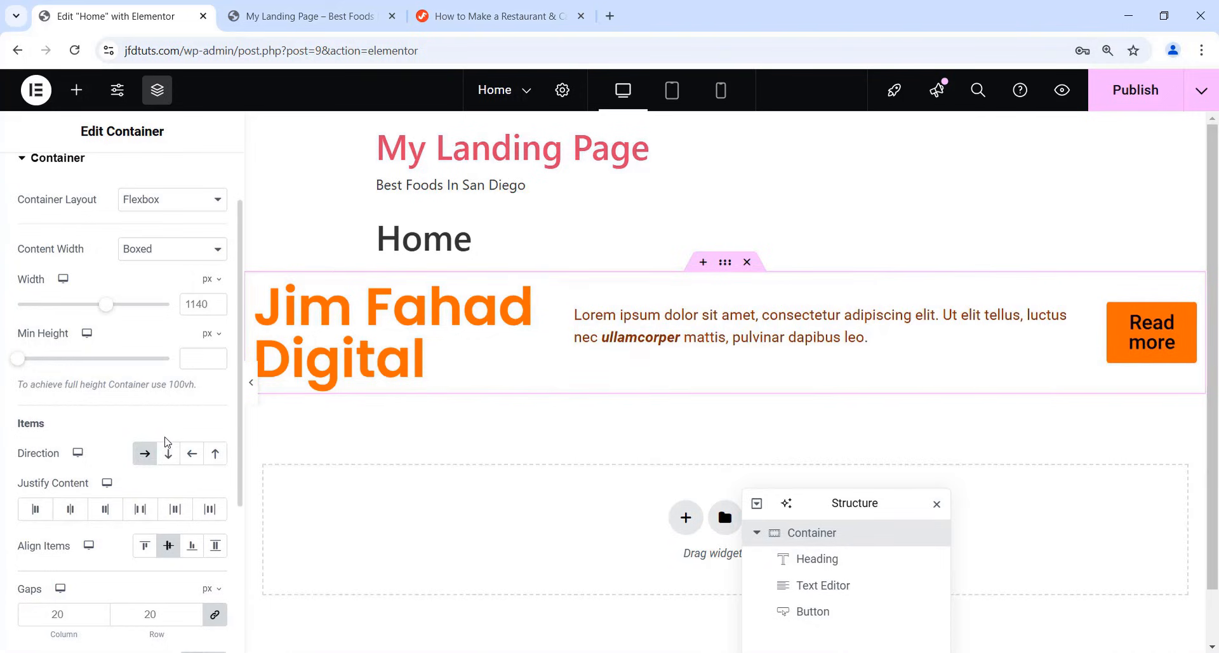
left_click(168, 453)
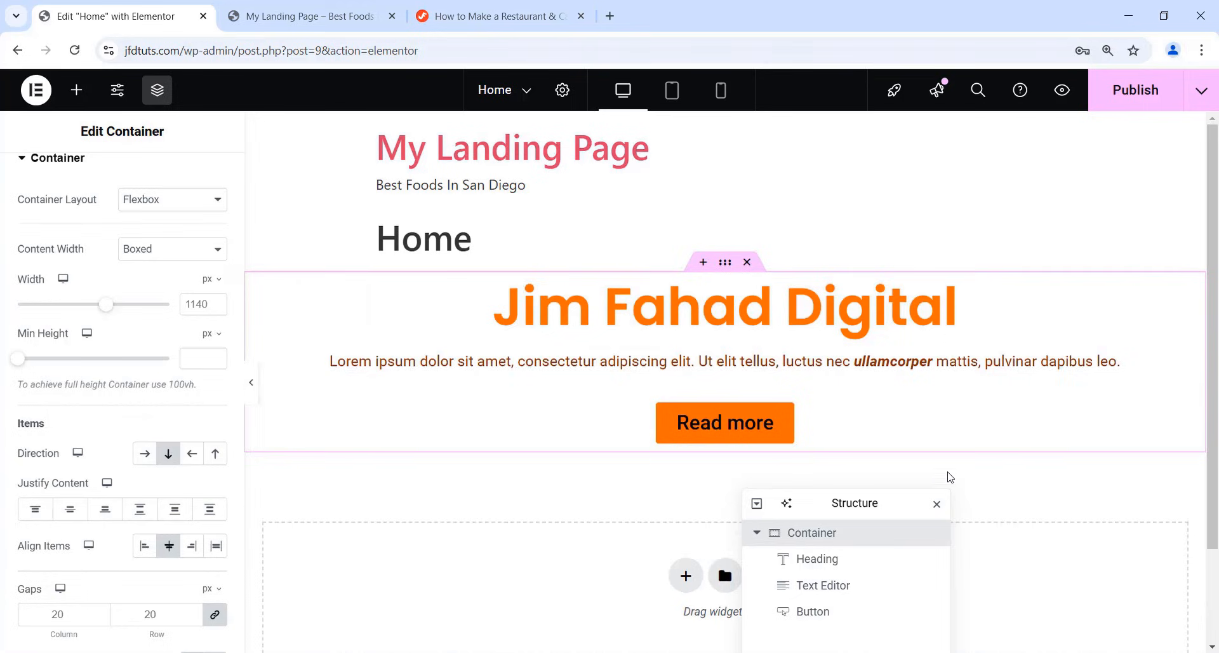
left_click_drag(852, 485, 1031, 191)
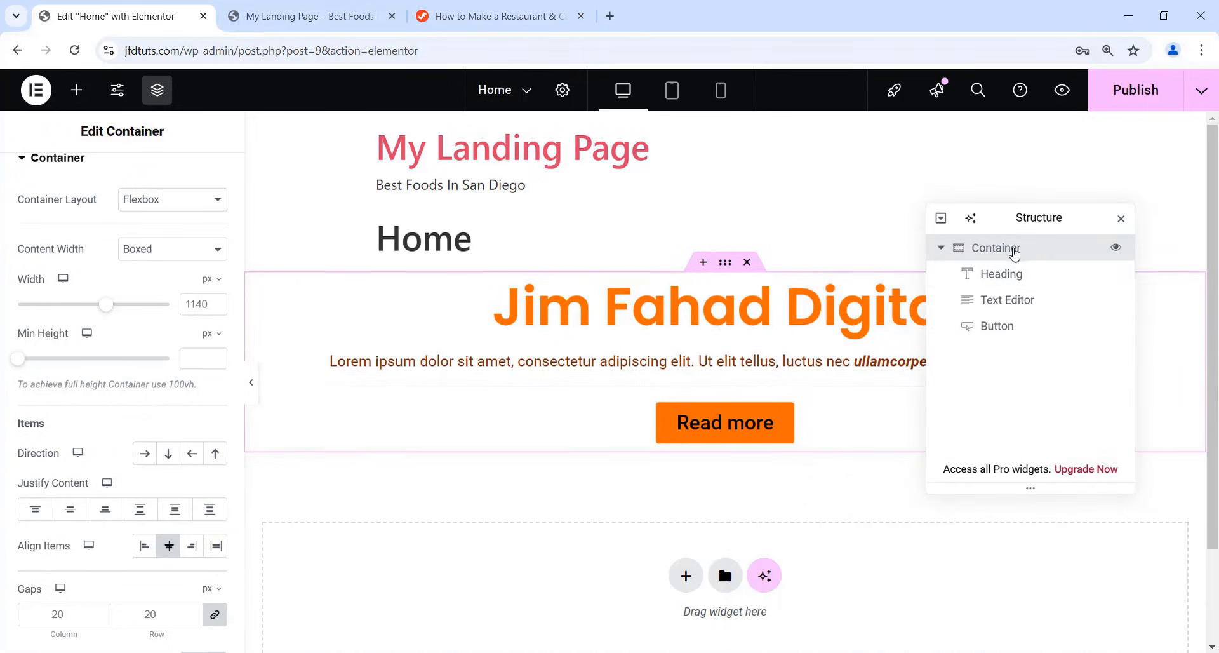
Give the container a Classic background in a light cream color.
scroll(2, 386, "up", 2)
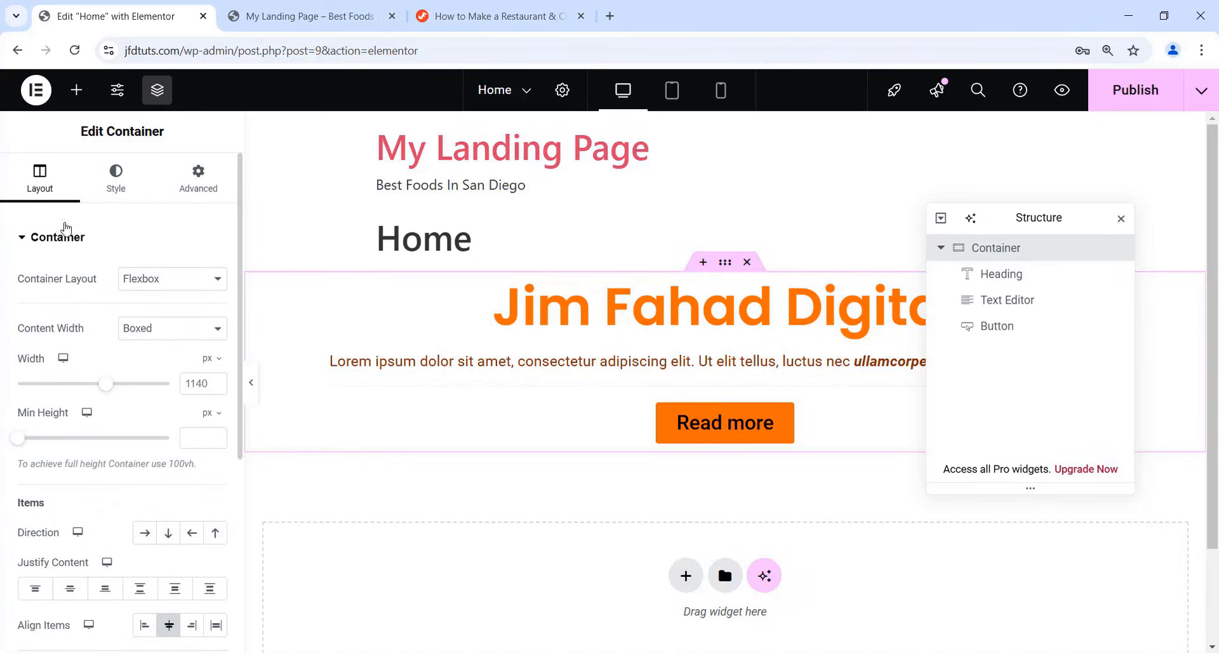
left_click(126, 191)
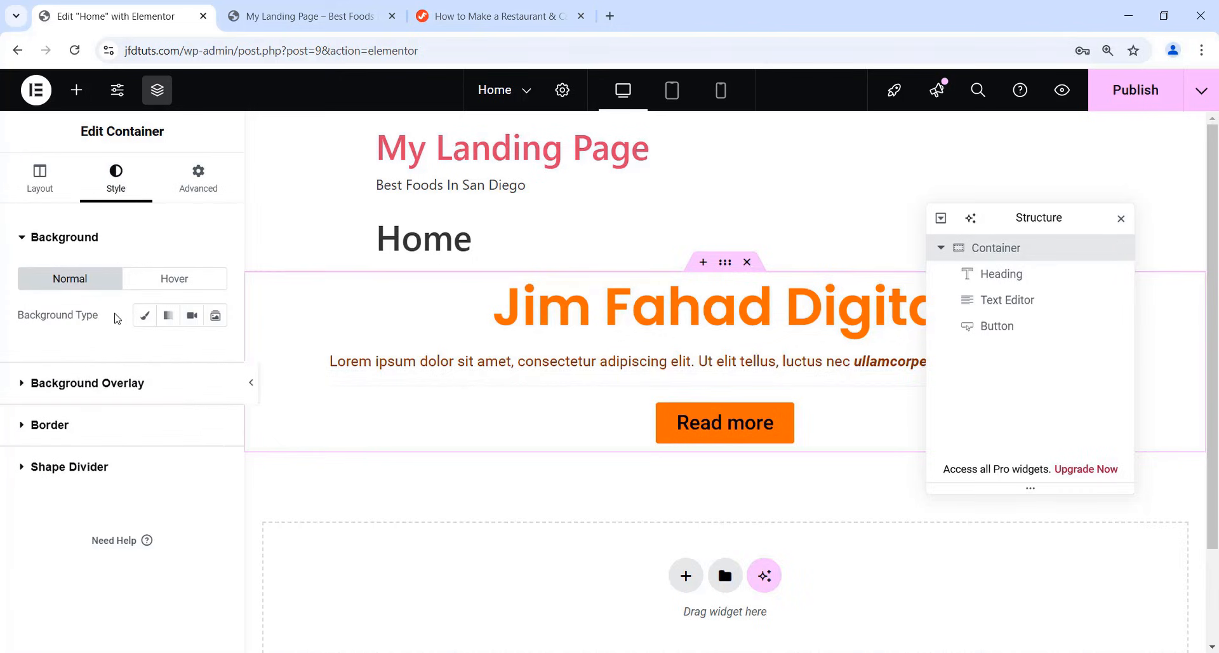
left_click(142, 317)
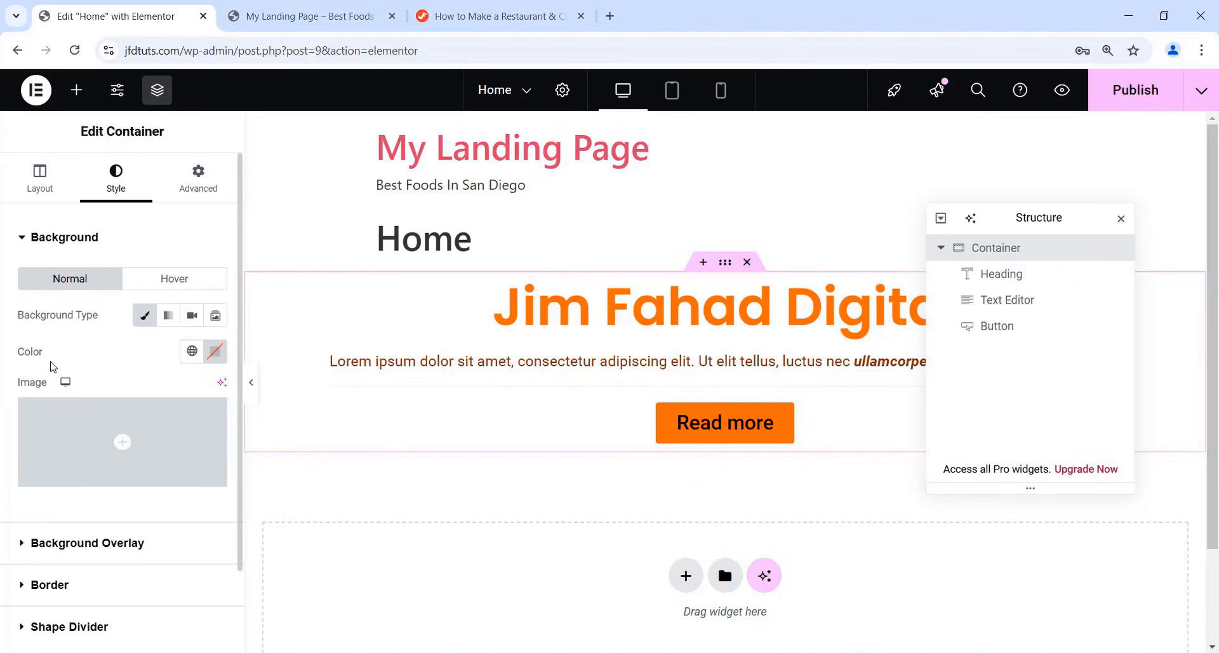
left_click(218, 352)
left_click_drag(204, 468, 130, 422)
left_click_drag(114, 564, 148, 566)
left_click(2, 495)
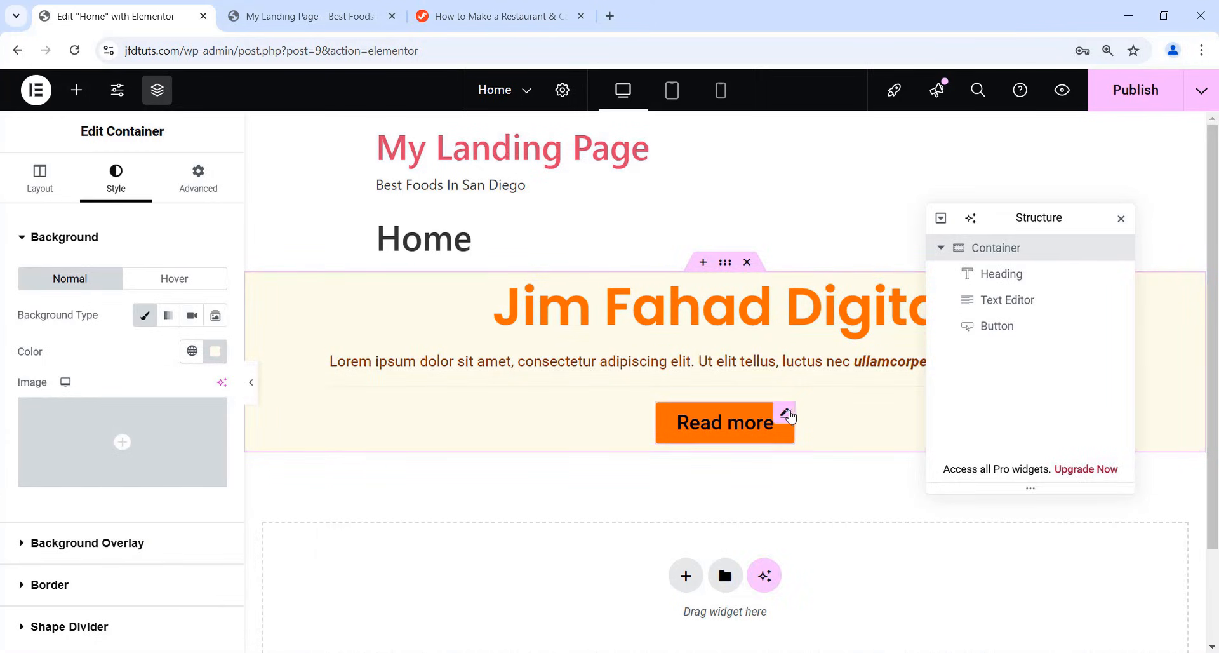
Set the Read more button's hover-state background color to blue (#008BFF).
left_click(785, 416)
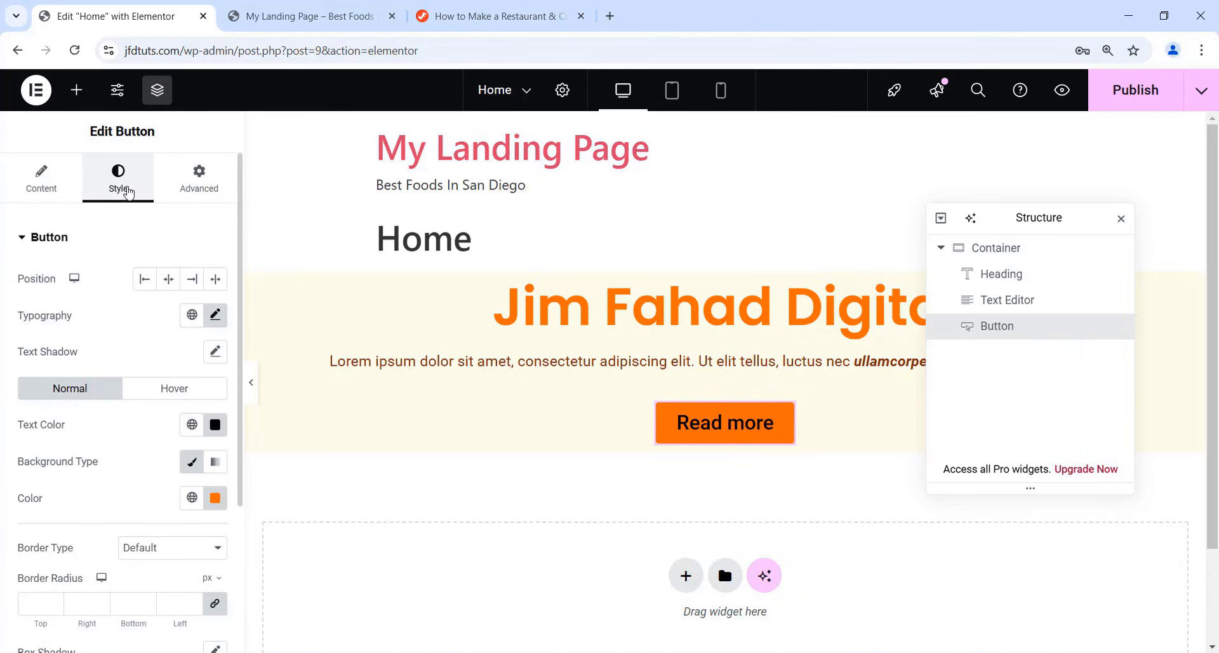
scroll(152, 321, "down", 1)
left_click(180, 318)
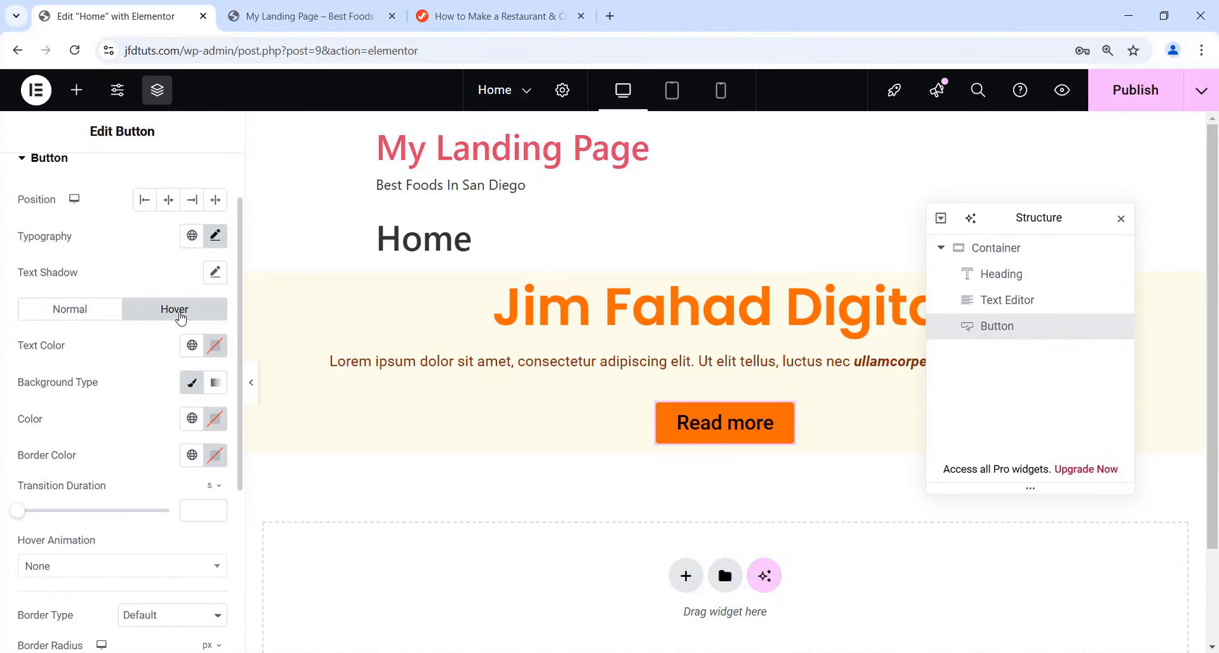
left_click(216, 418)
left_click_drag(117, 336, 246, 336)
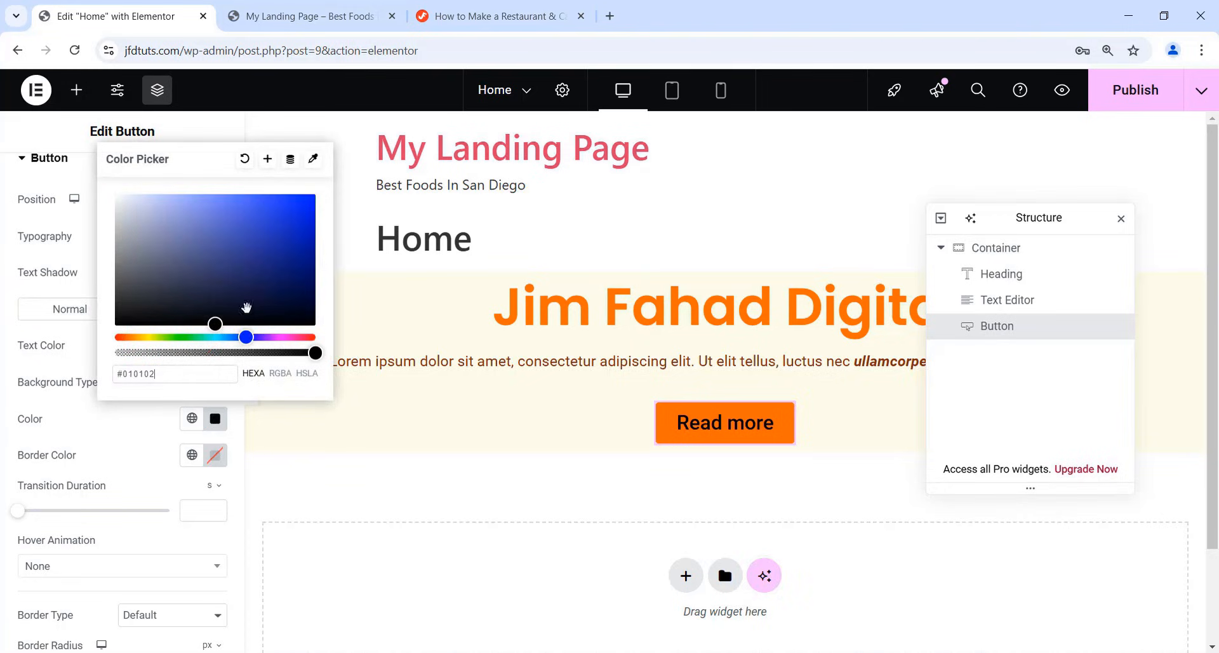
left_click_drag(259, 293, 317, 193)
left_click_drag(241, 337, 230, 337)
left_click(140, 365)
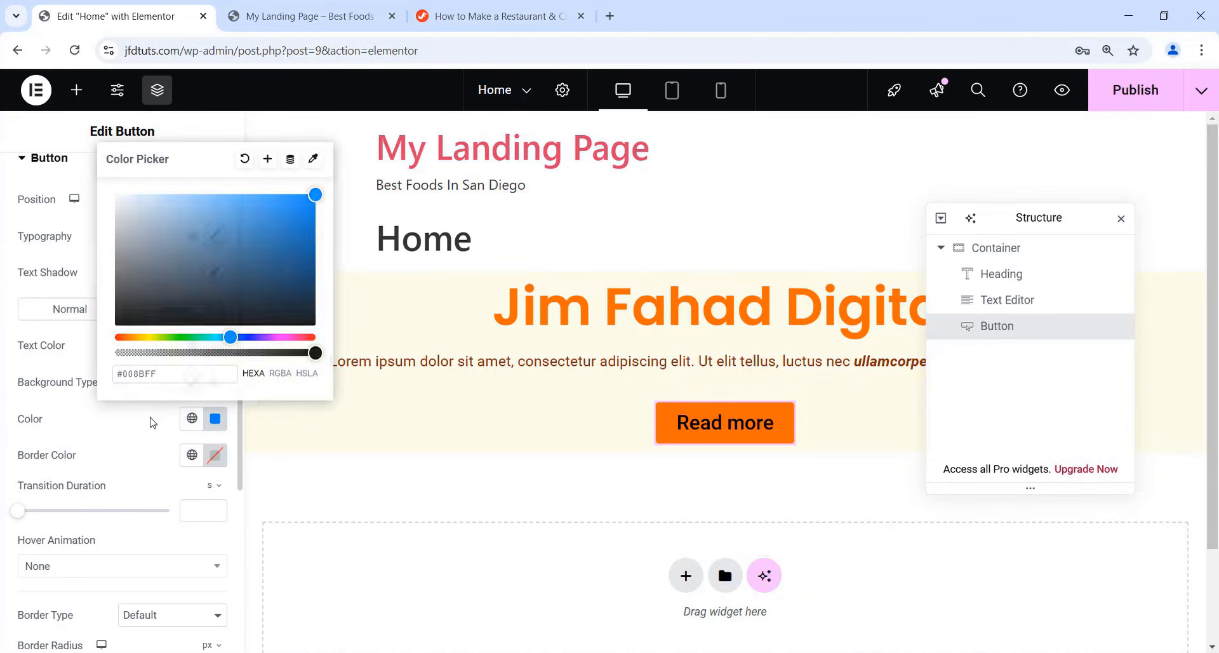
Set the button's hover-state text color to near-white.
left_click(215, 346)
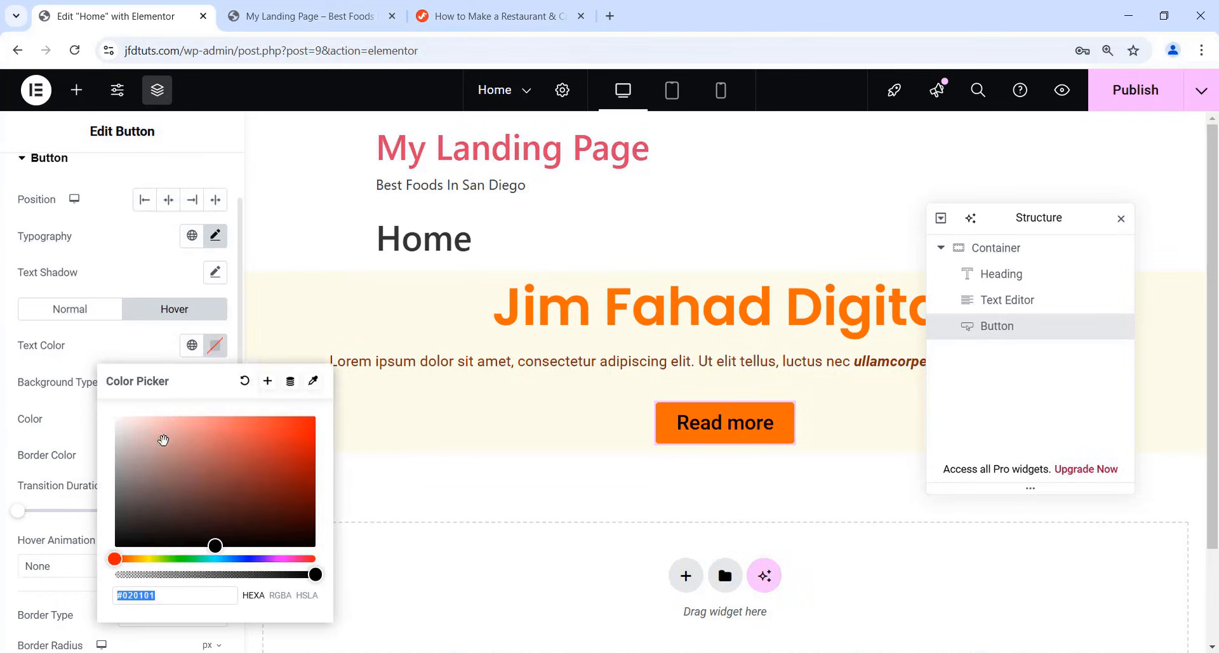
left_click(135, 427)
left_click(102, 353)
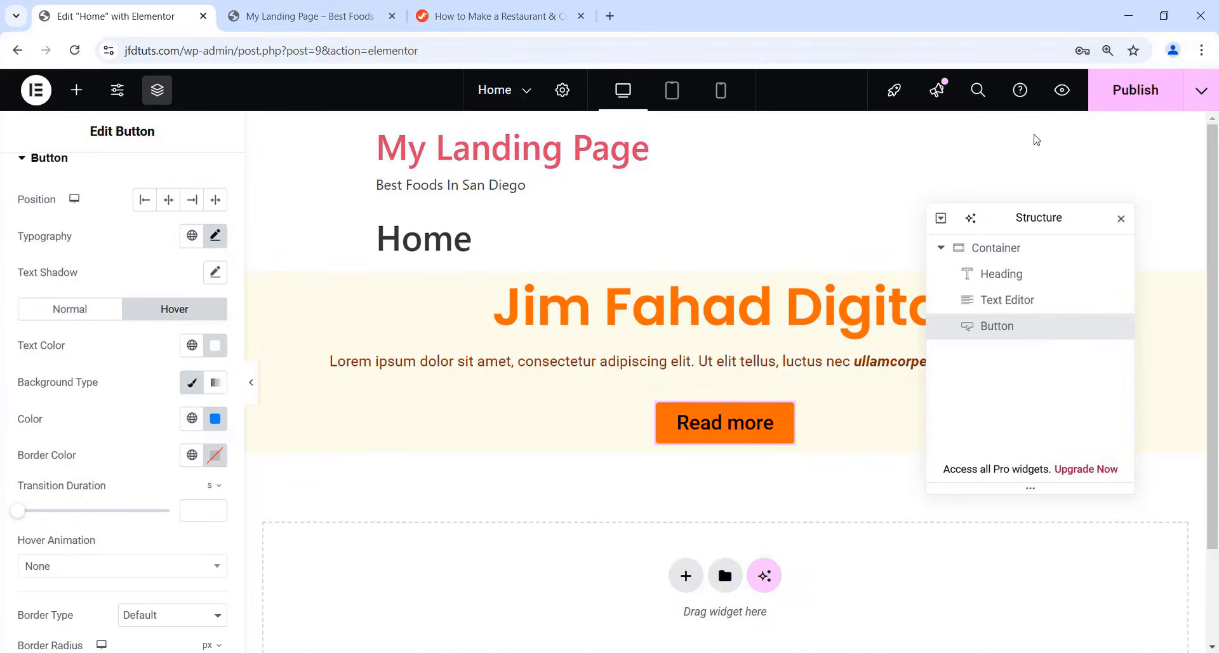
Publish the Home page and reload the live site to show the new design.
left_click(1126, 98)
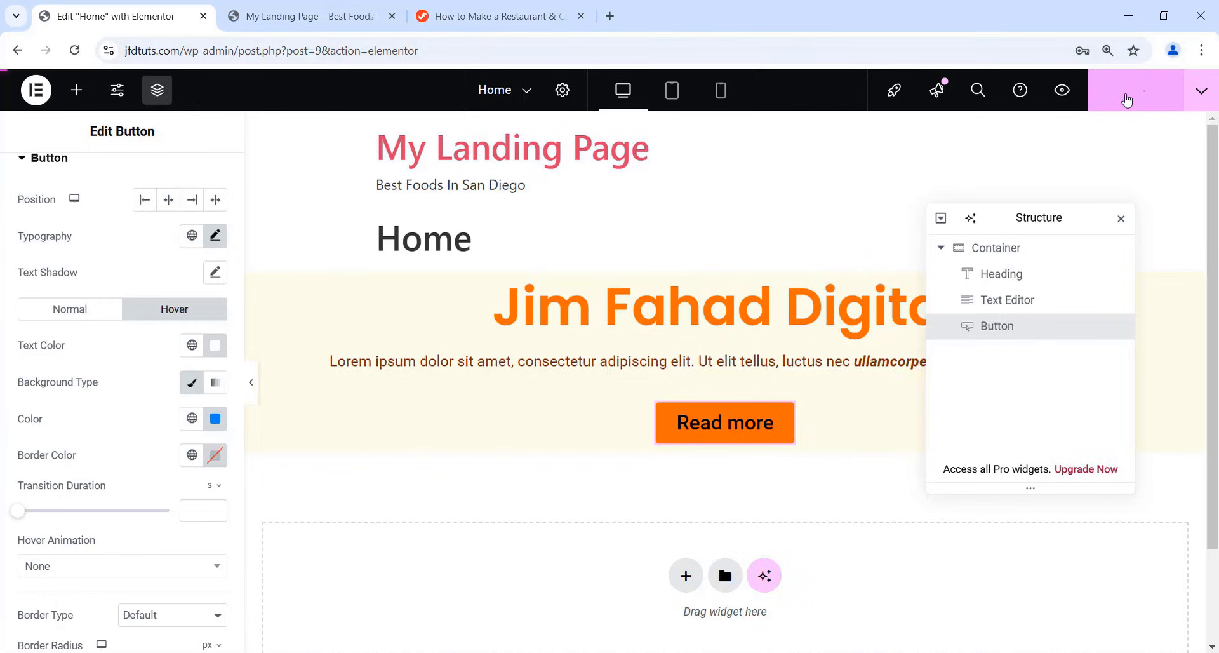
left_click(305, 16)
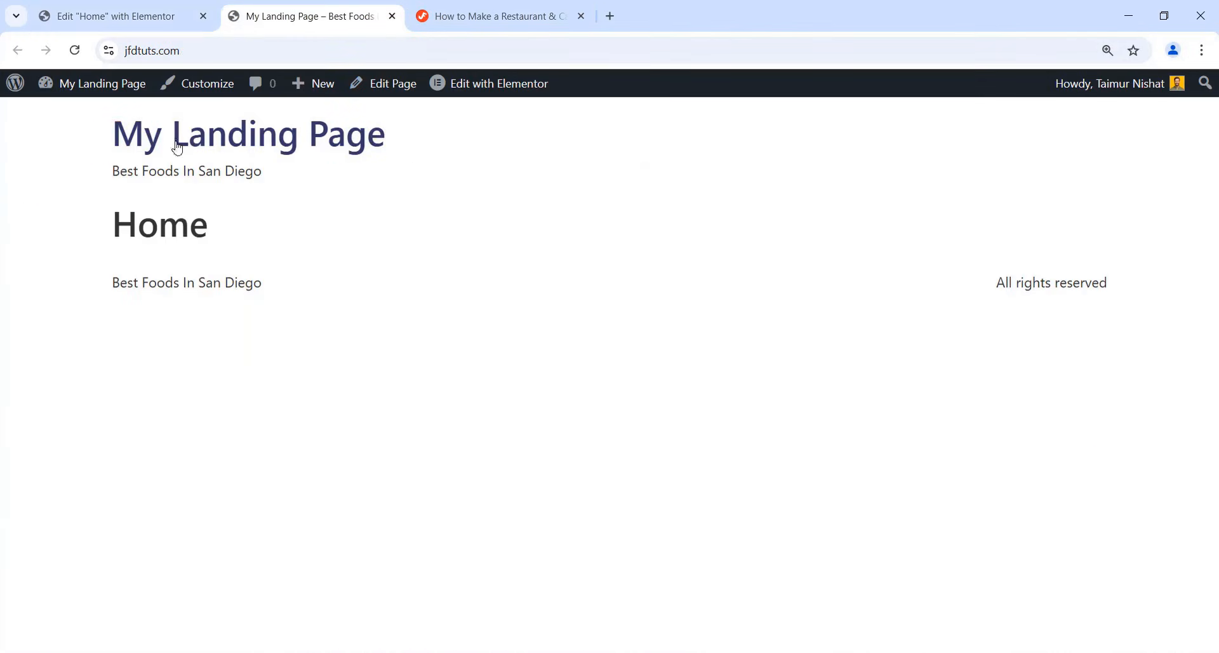
left_click(78, 53)
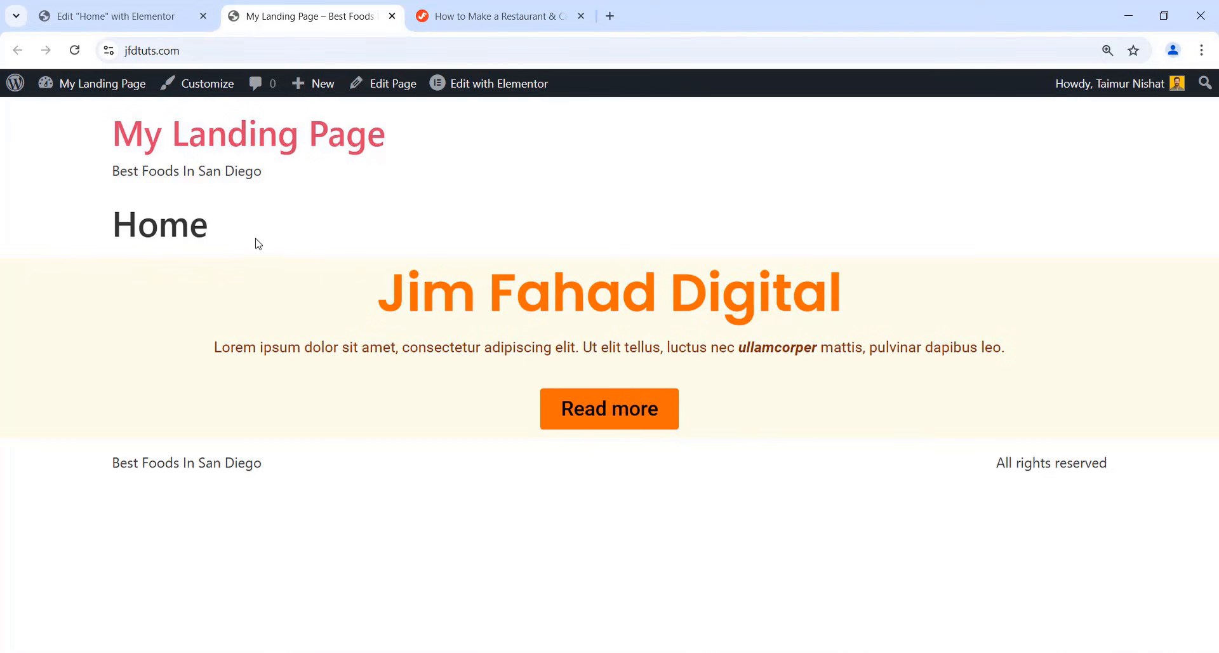
Examine the theme's site title, tagline, page title and footer text around the designed section on the live page.
left_click_drag(258, 244, 109, 130)
left_click_drag(100, 467, 1111, 466)
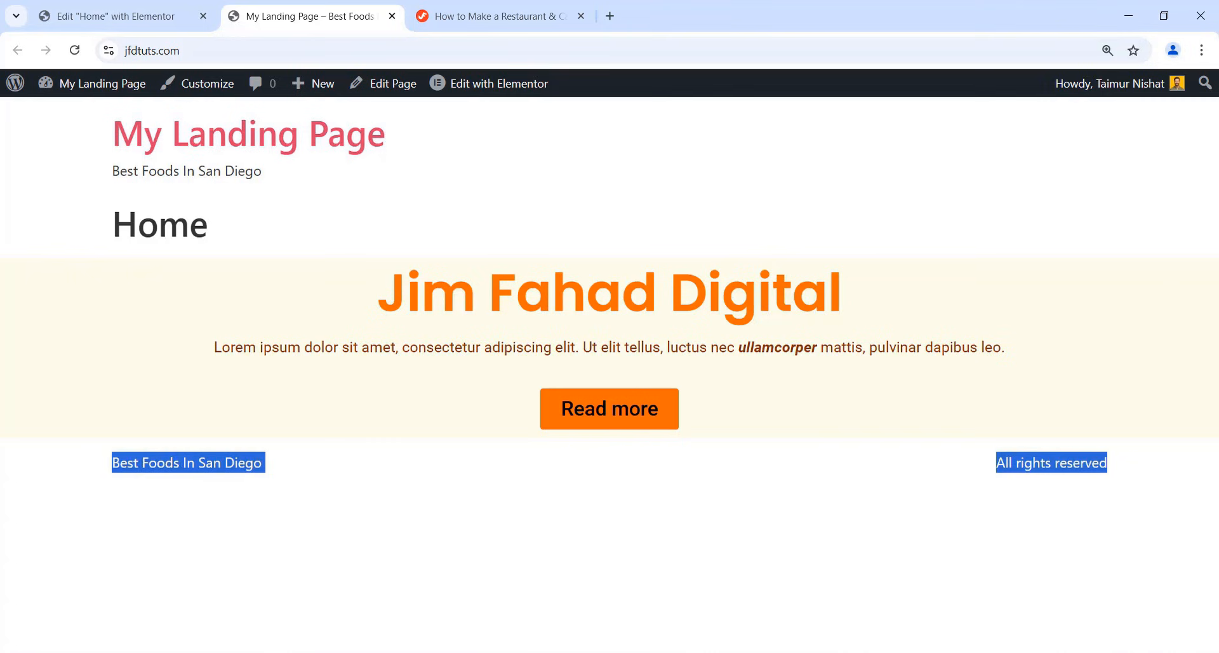
left_click(361, 306)
left_click_drag(249, 234, 127, 130)
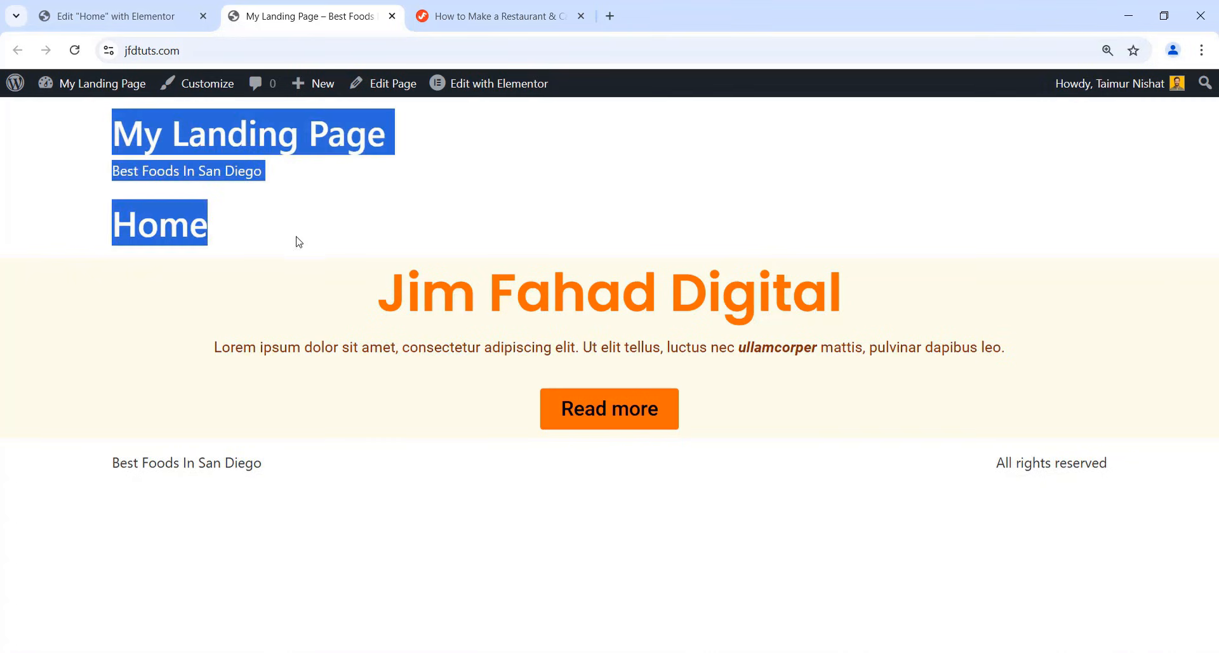
left_click(296, 239)
left_click_drag(112, 462, 1167, 464)
left_click(815, 557)
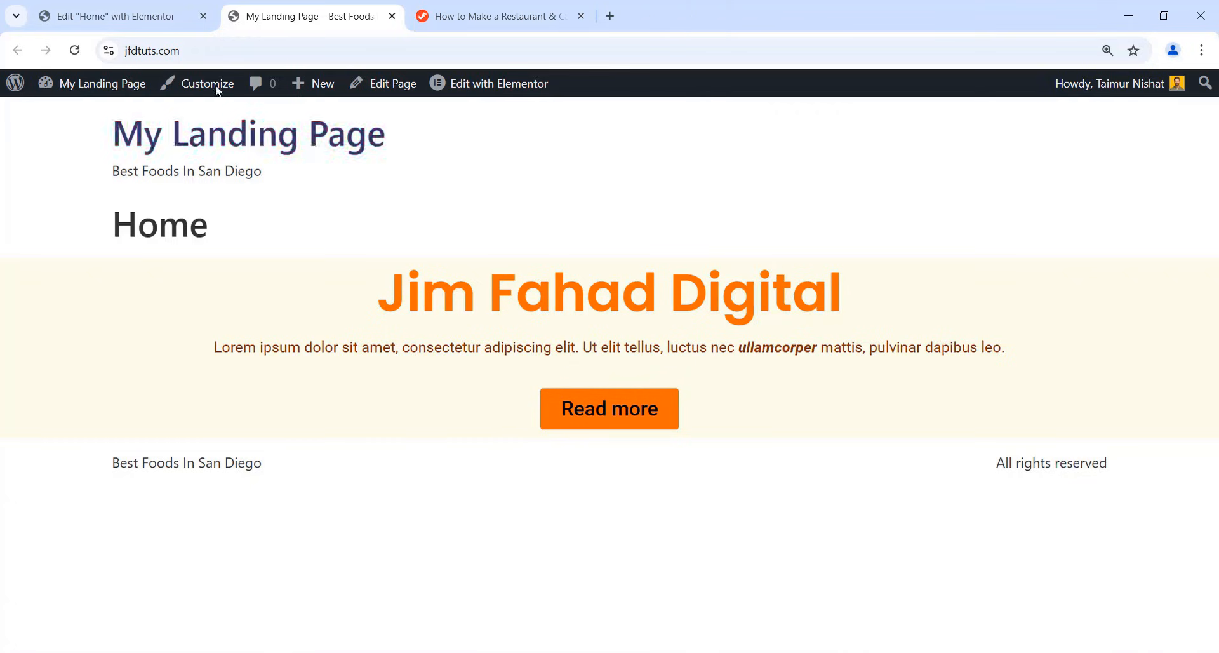
Change the Home page's Page Layout to Elementor Canvas in its page settings.
left_click(163, 19)
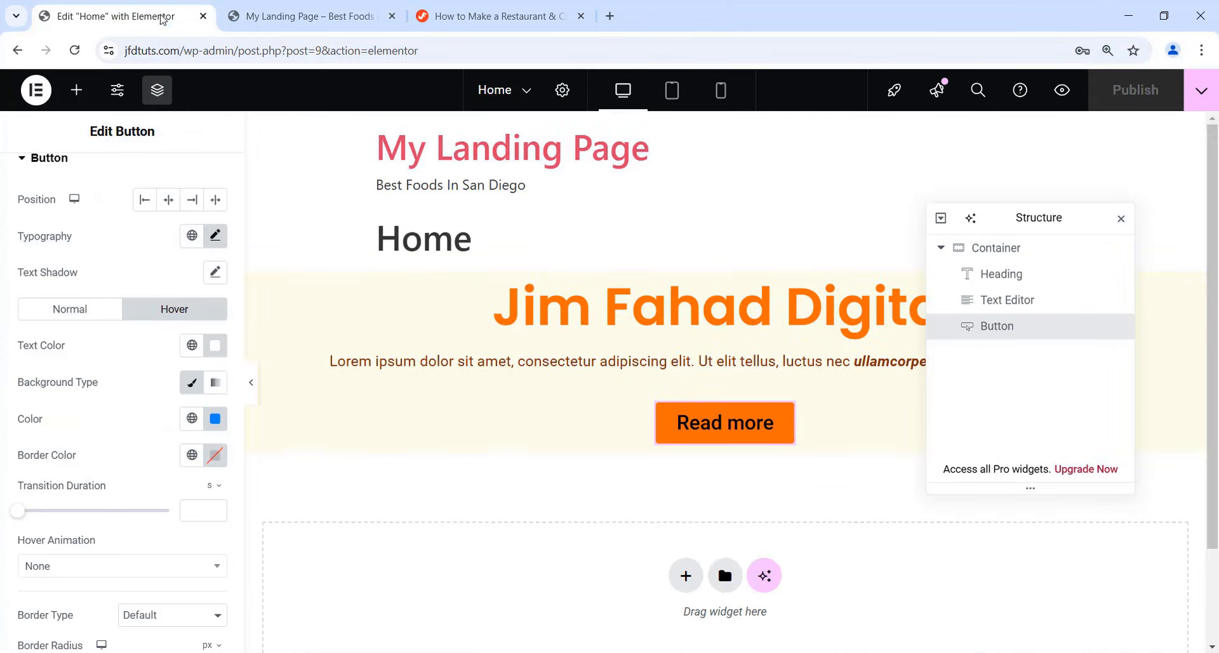
left_click(562, 92)
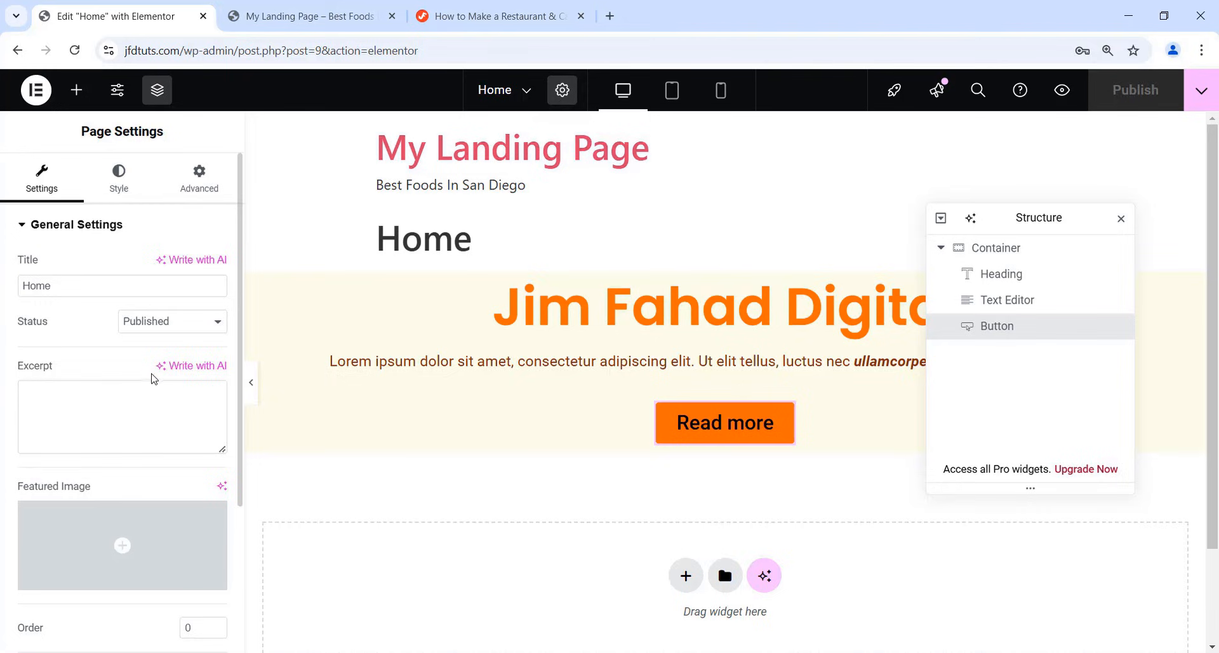
scroll(151, 387, "down", 3)
left_click(123, 583)
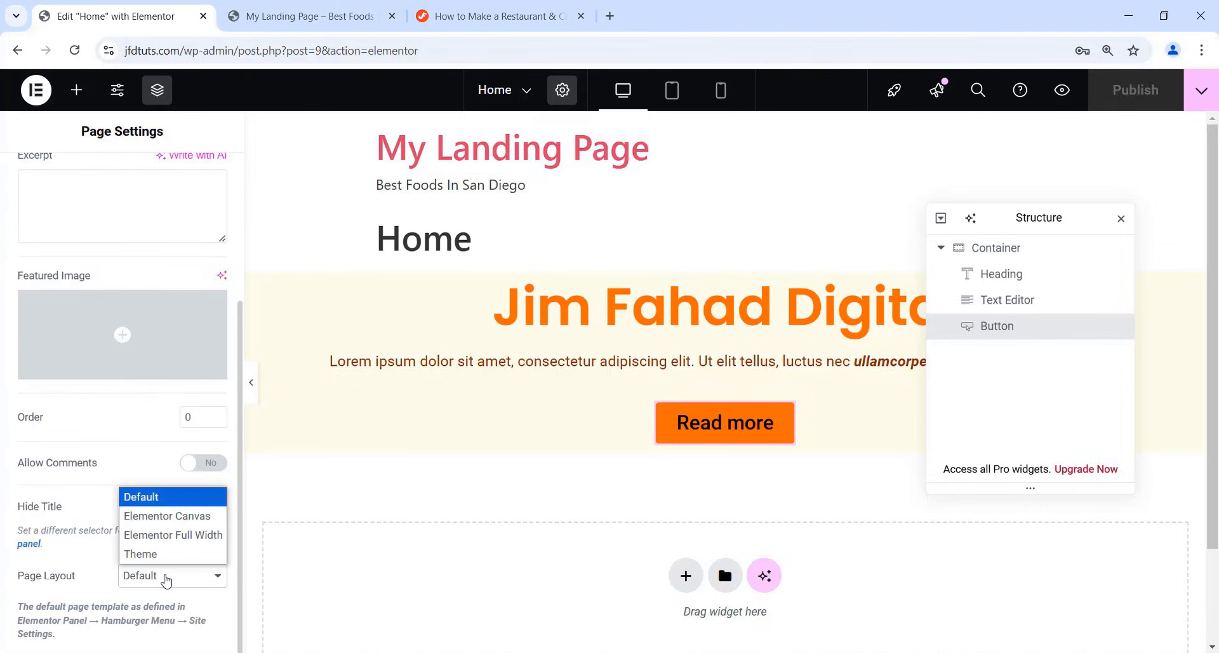
left_click(179, 516)
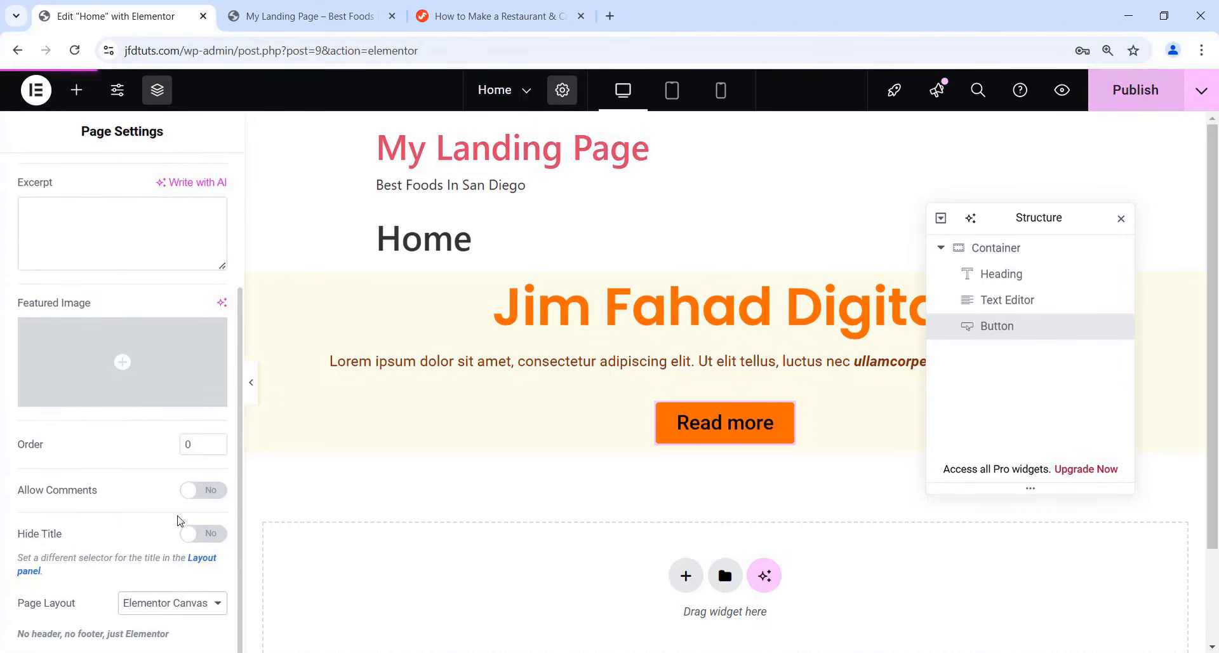
Publish the layout change and reload the live site to check the page without theme header and footer.
left_click(1156, 96)
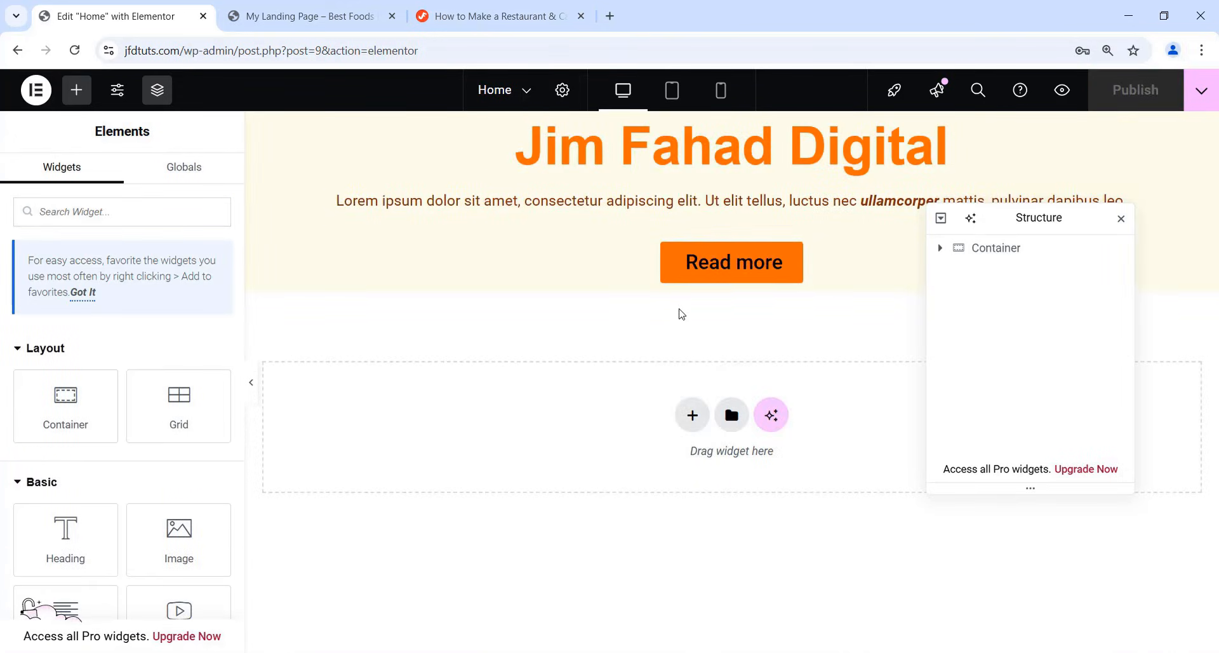
left_click(298, 16)
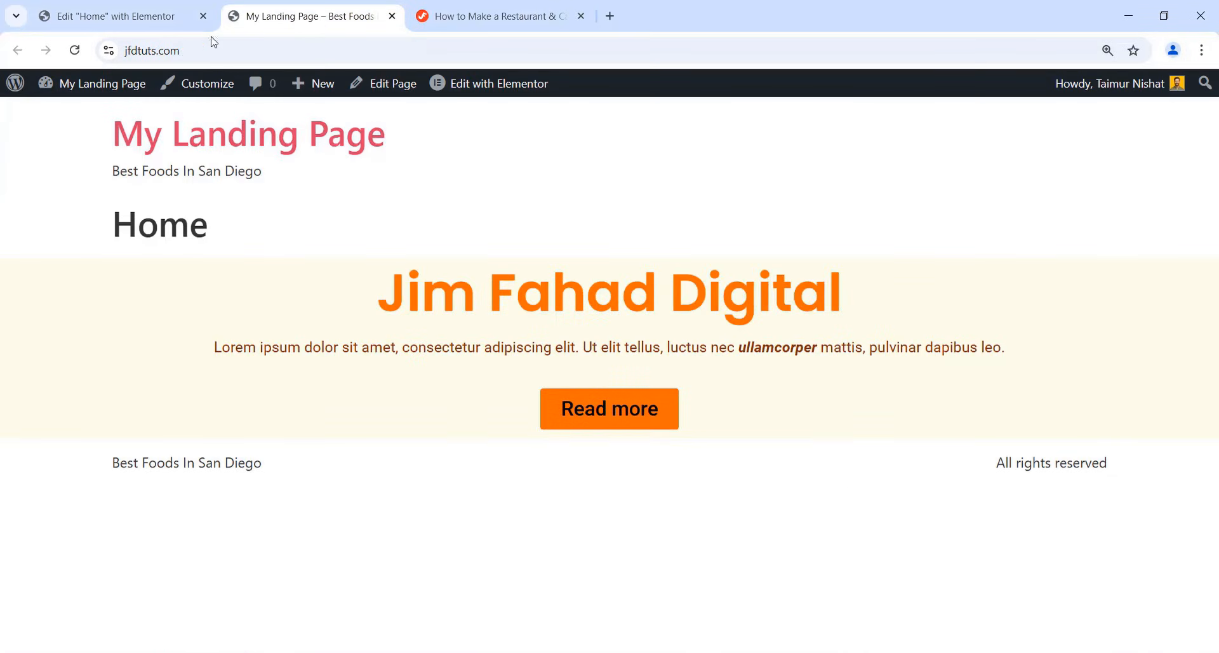
left_click(74, 50)
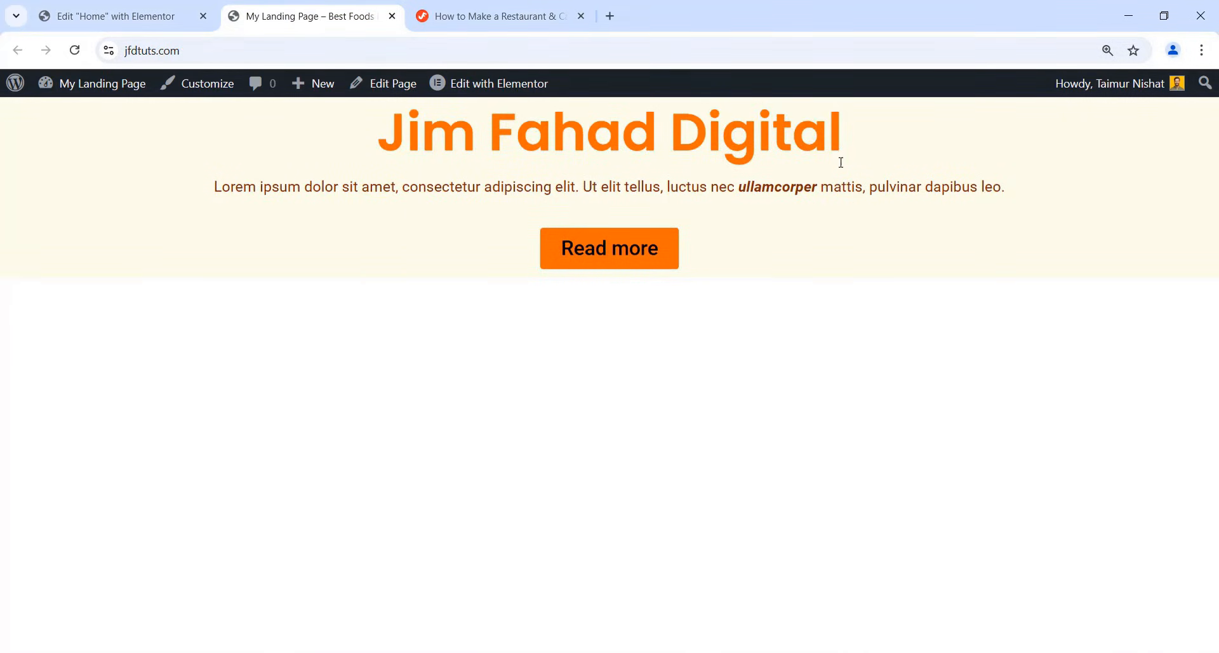
Delete the container holding the heading, paragraph and button from the Home page in Elementor, and move the Structure window aside.
left_click(144, 25)
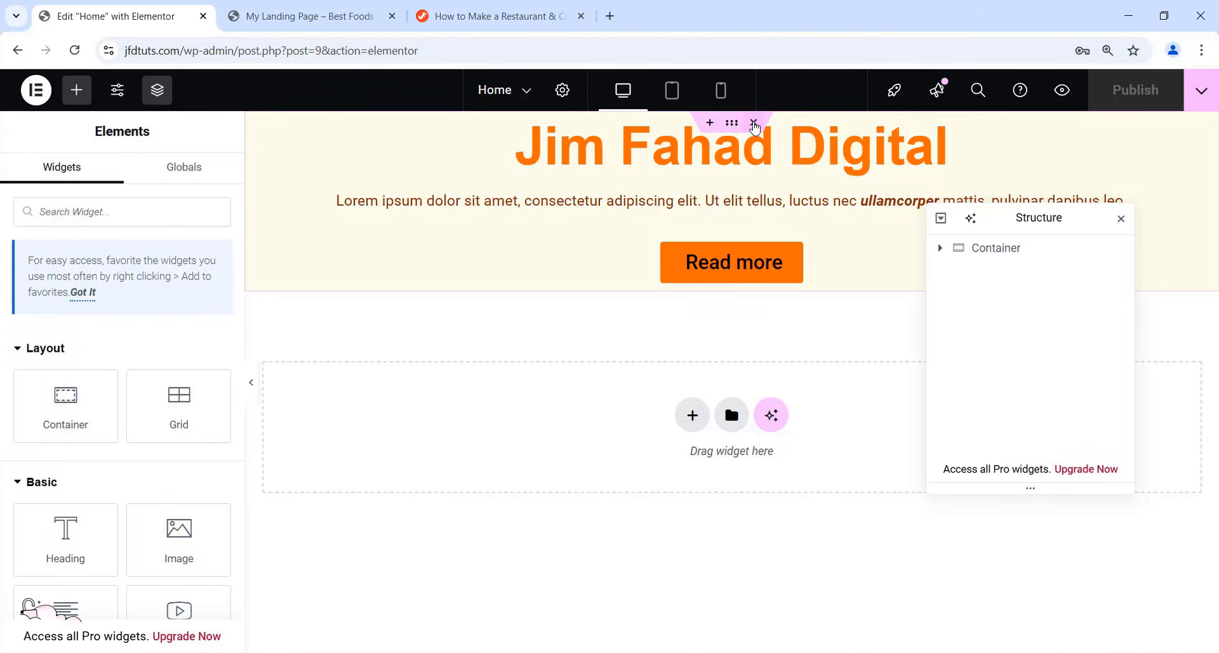
left_click(754, 124)
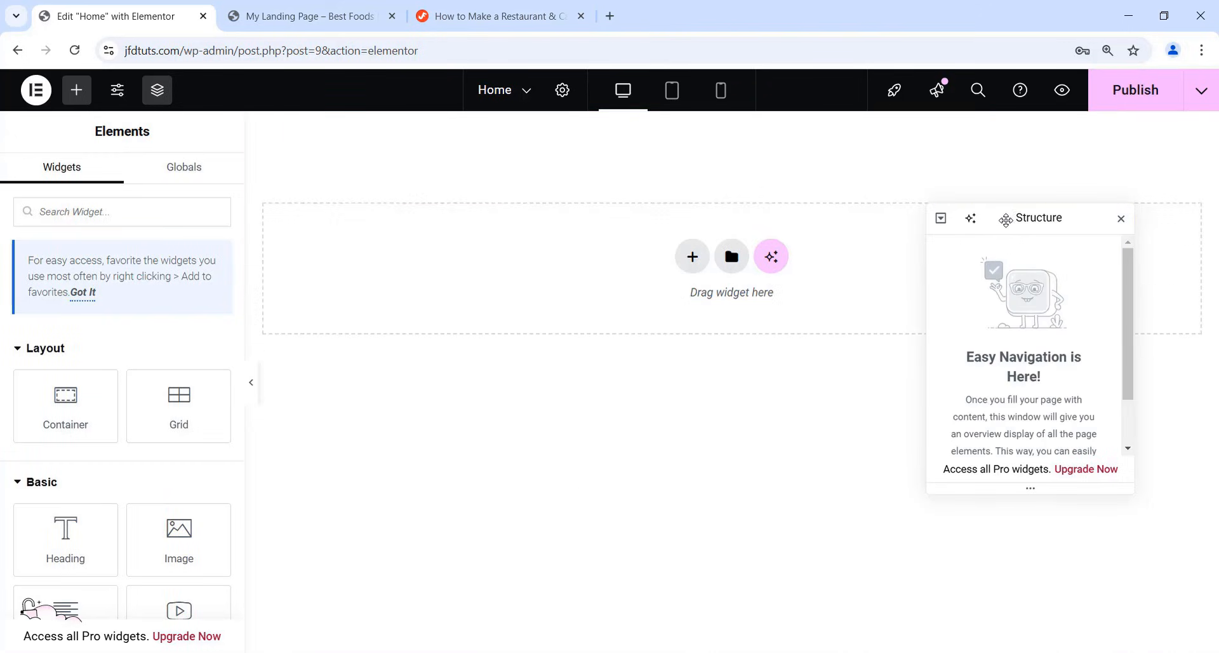
left_click_drag(984, 226, 1043, 185)
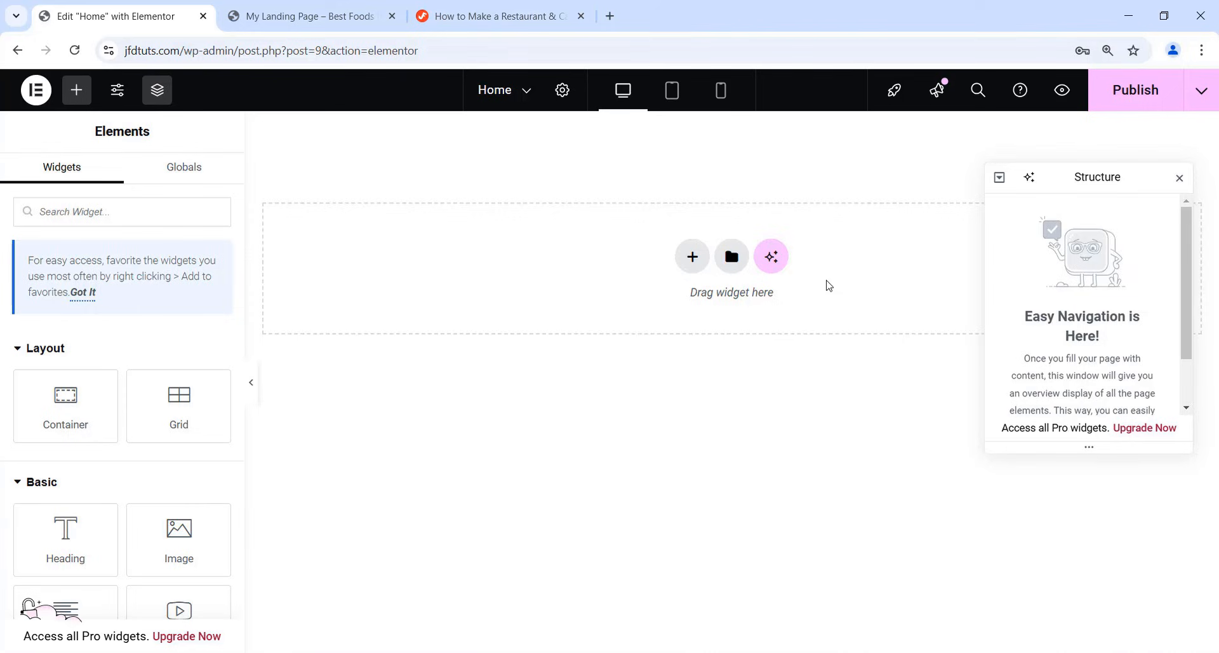
Open kitpapa.com in a new browser tab and look through its ready WordPress templates and category list.
key("ctrl+t")
type("kitpapa.co")
key("Return")
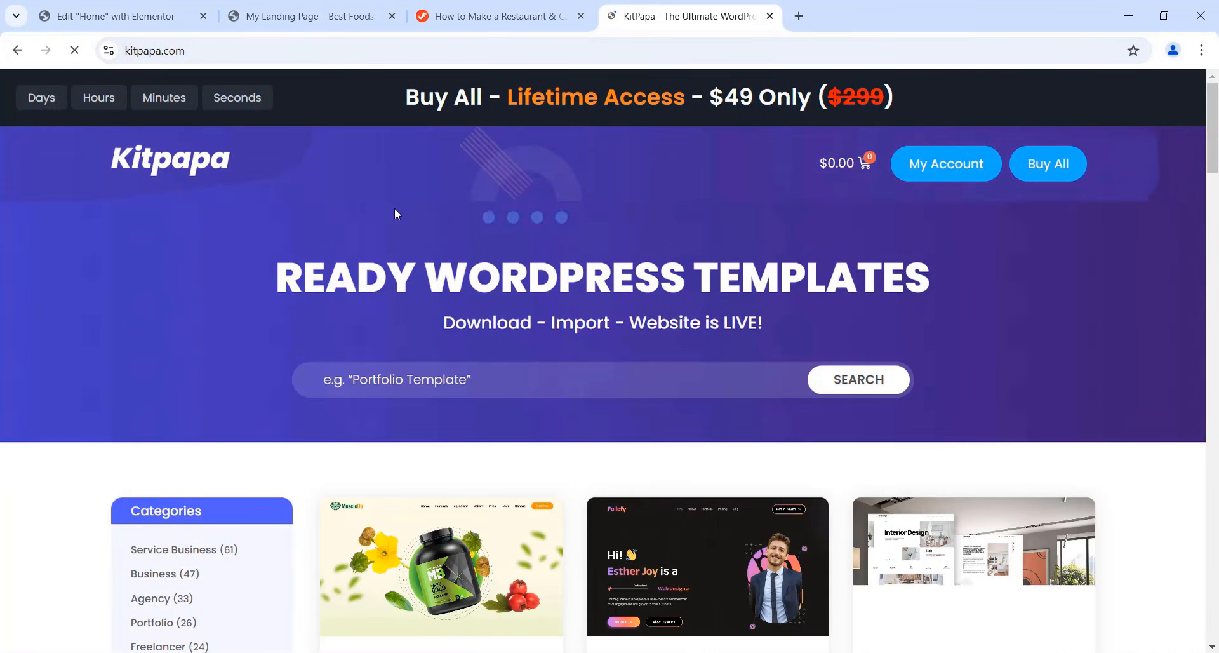
scroll(480, 392, "down", 6)
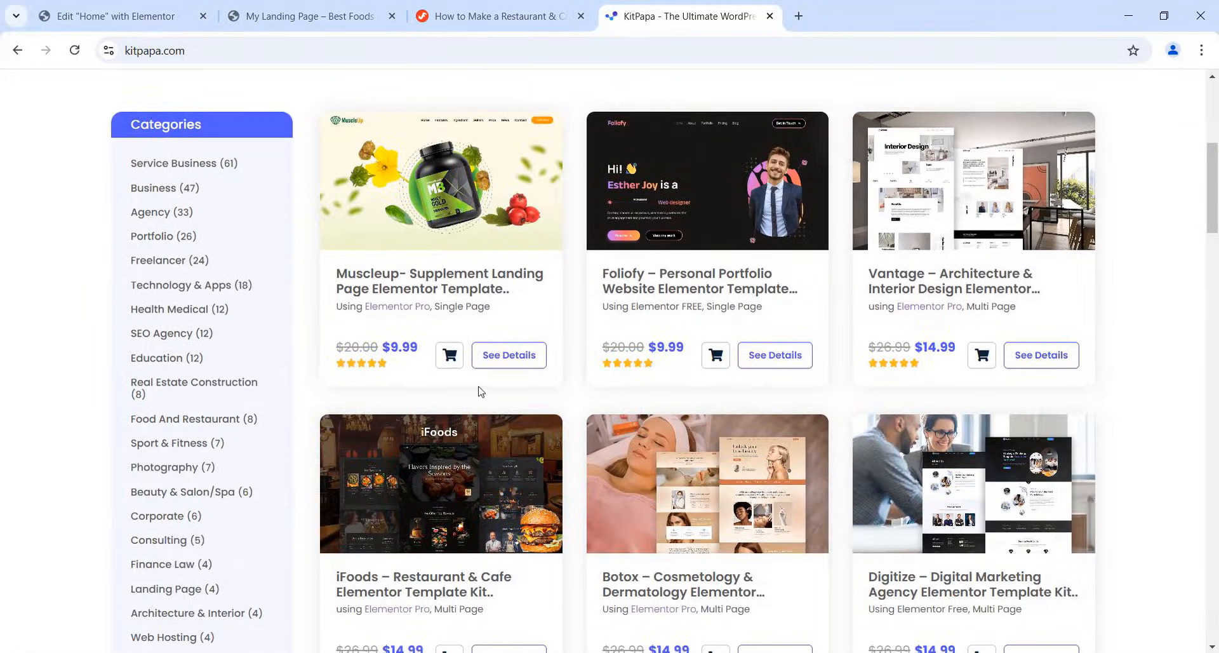
scroll(359, 340, "down", 3)
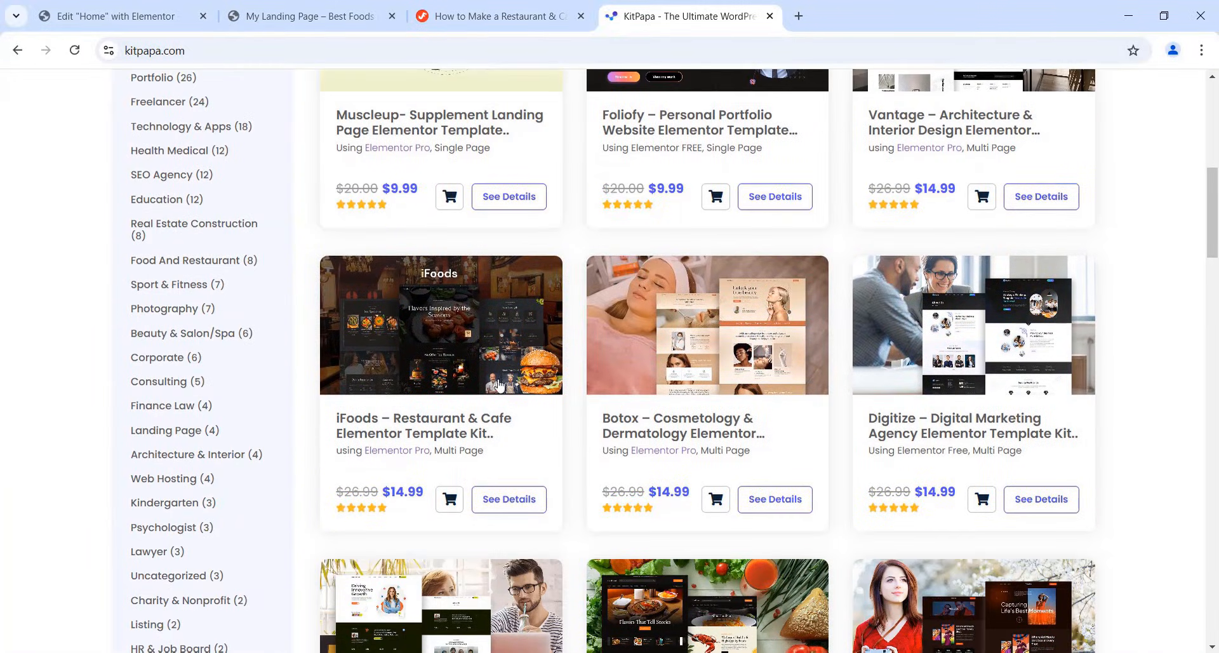
scroll(926, 414, "down", 4)
scroll(926, 414, "up", 9)
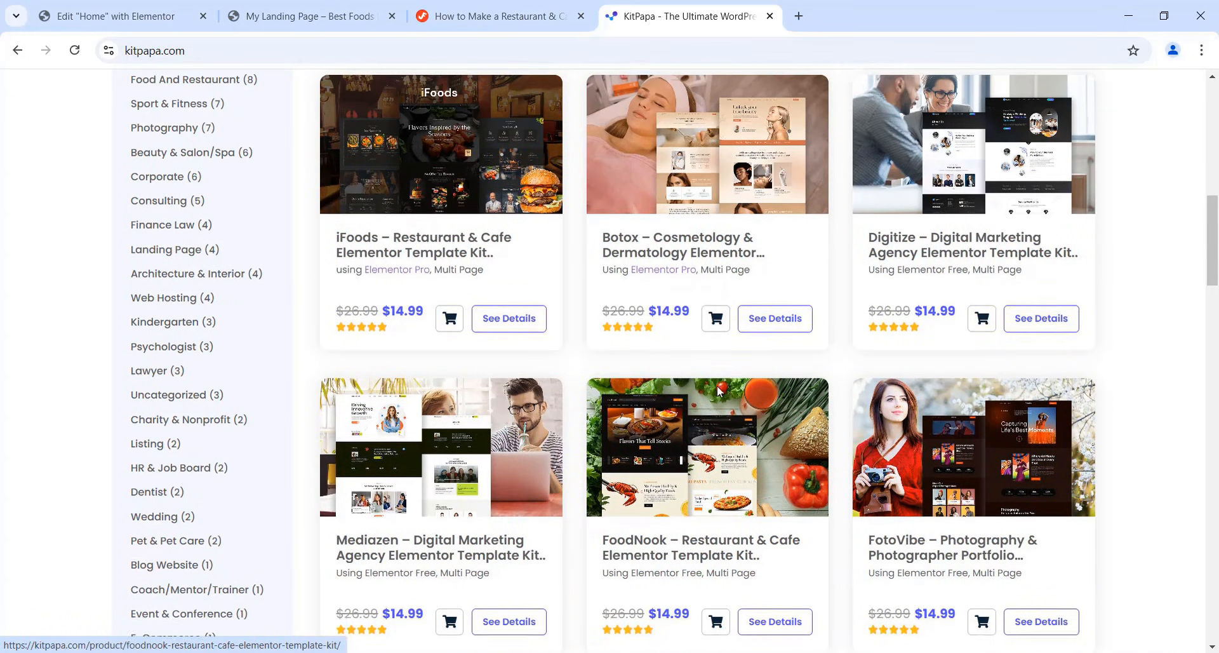
scroll(181, 374, "down", 3)
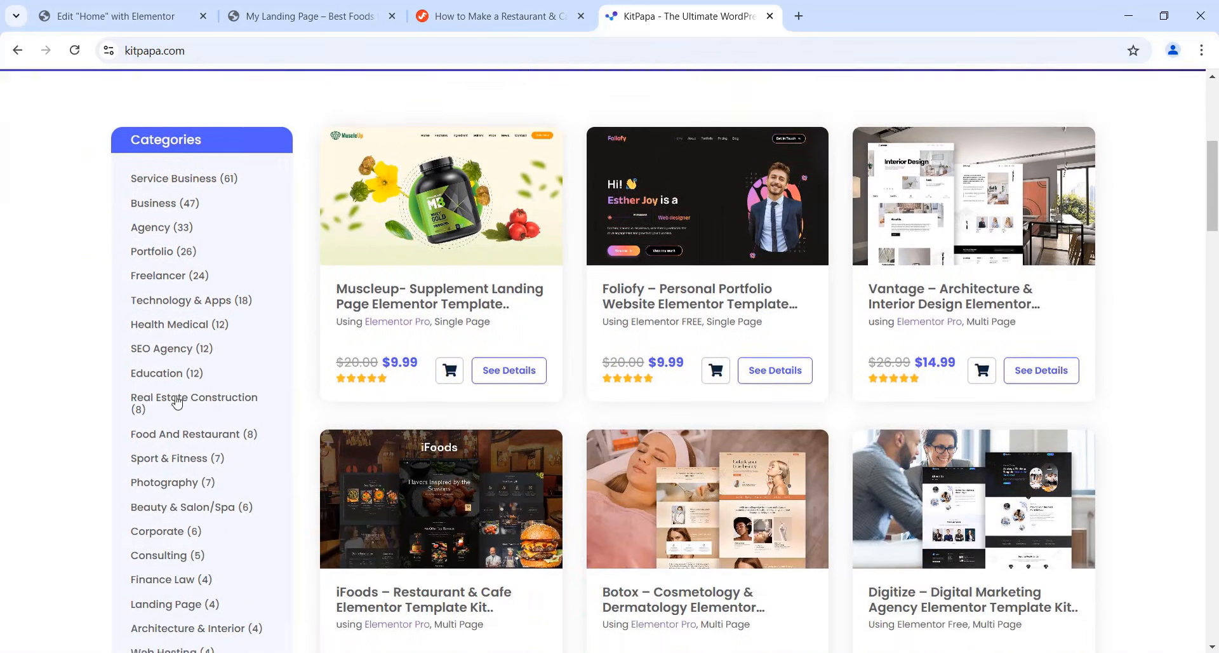
scroll(197, 413, "up", 3)
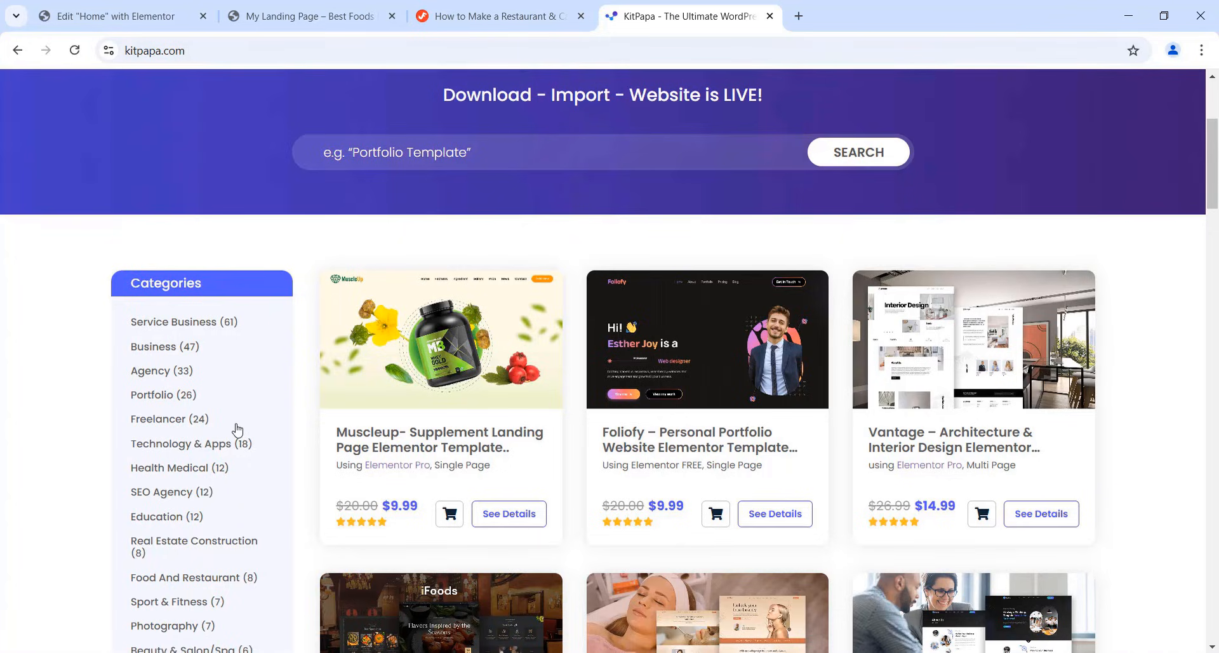
Browse the KitPapa template listing and open the iFoods – Restaurant & Cafe Elementor Template Kit.
scroll(198, 419, "down", 6)
scroll(199, 491, "up", 6)
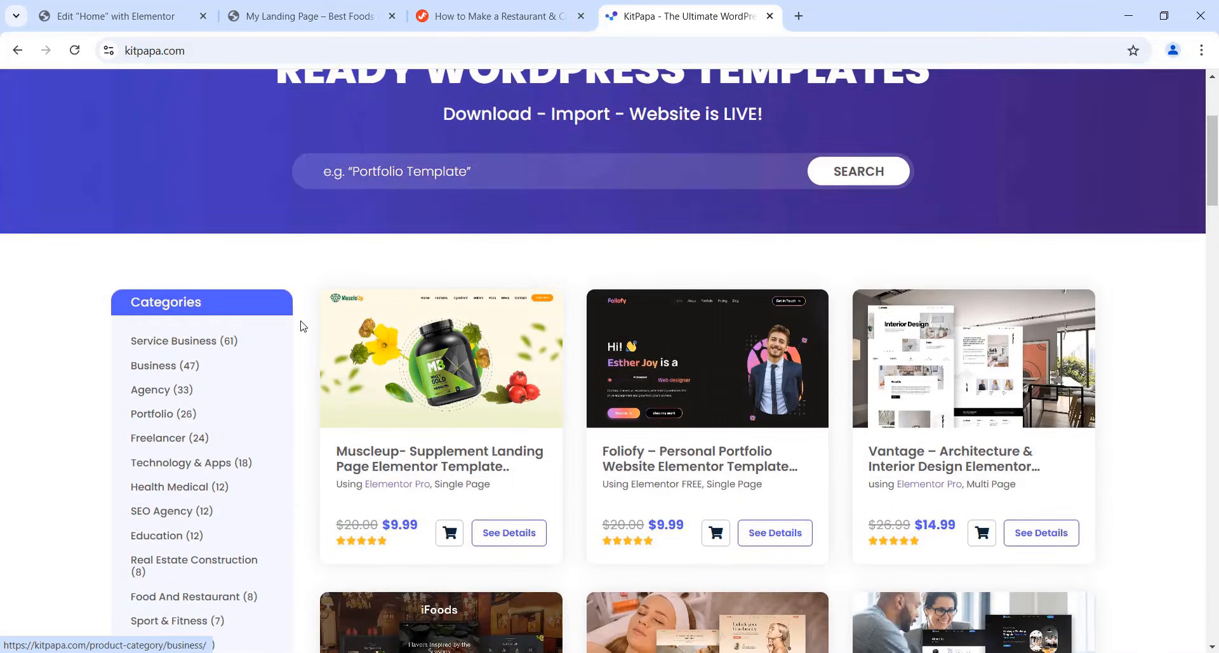
scroll(705, 429, "down", 1)
scroll(705, 429, "up", 2)
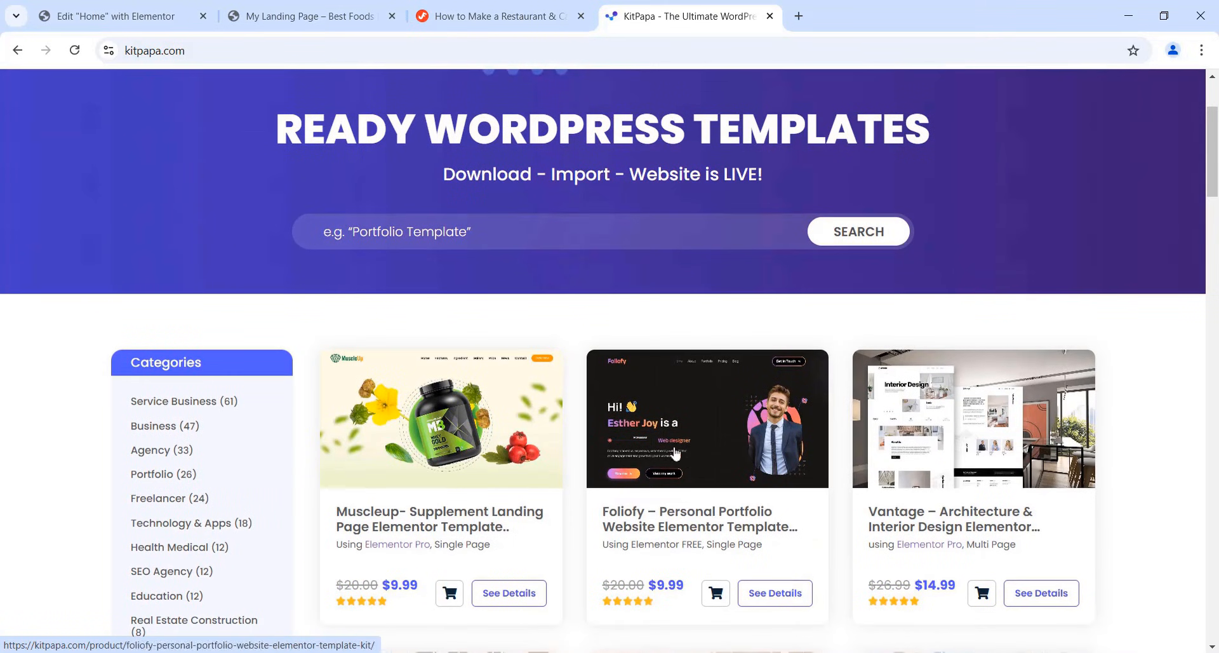
scroll(830, 454, "down", 5)
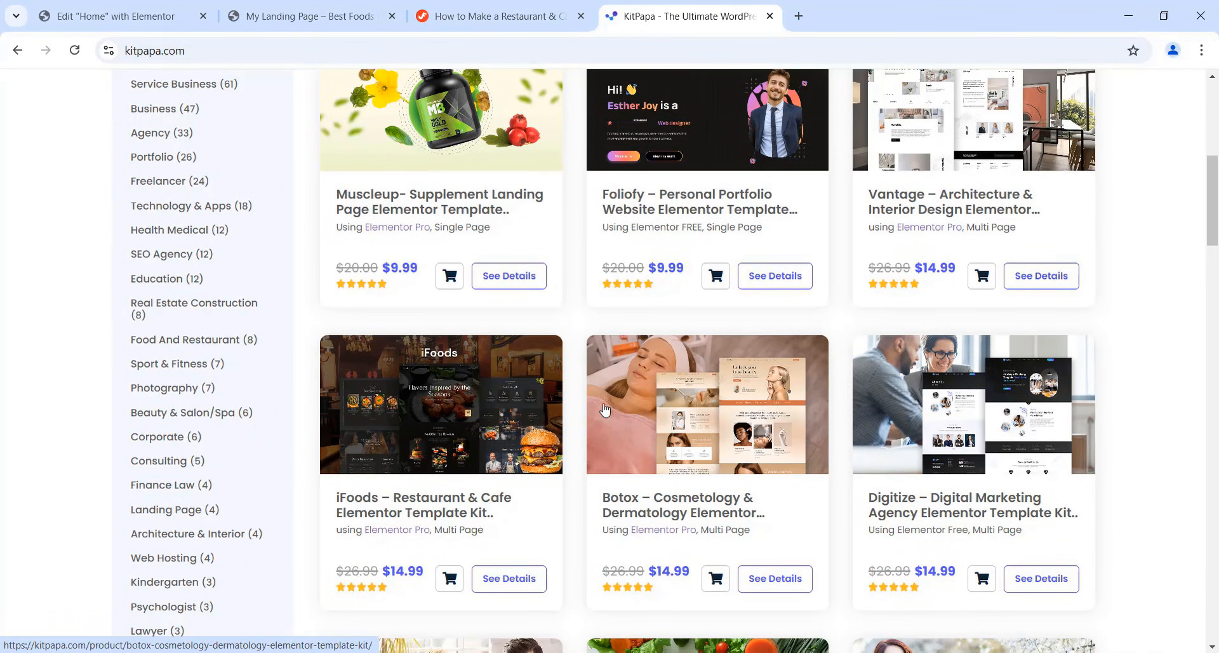
scroll(700, 409, "down", 3)
scroll(531, 322, "up", 5)
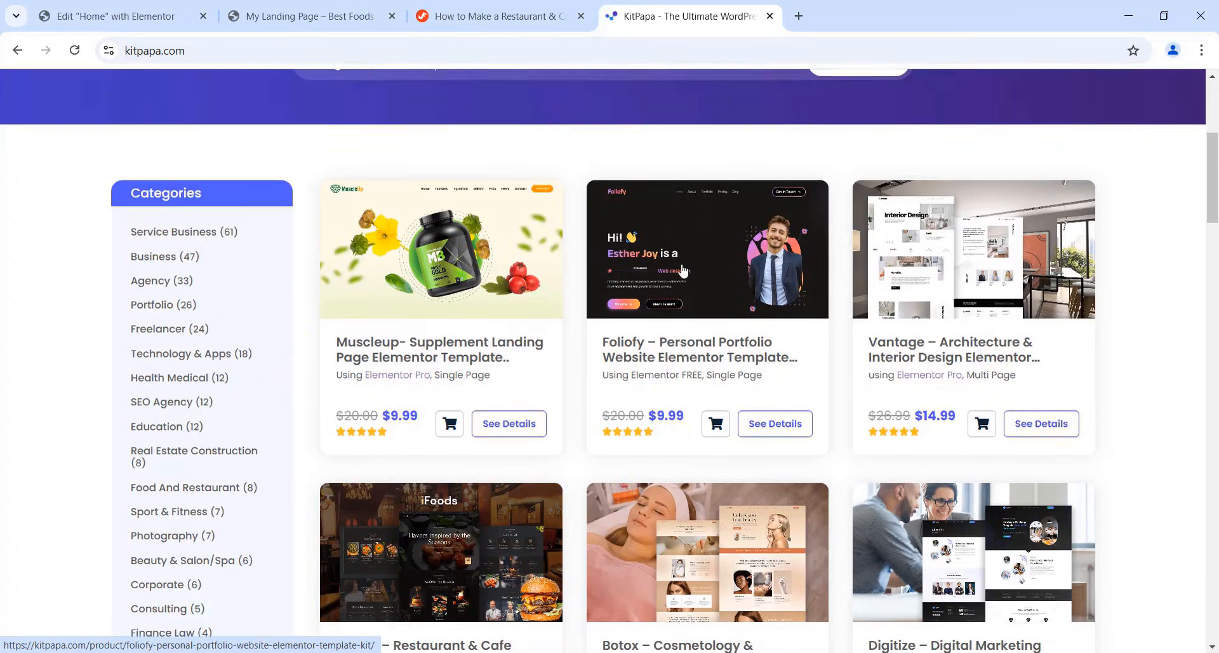
scroll(445, 368, "down", 3)
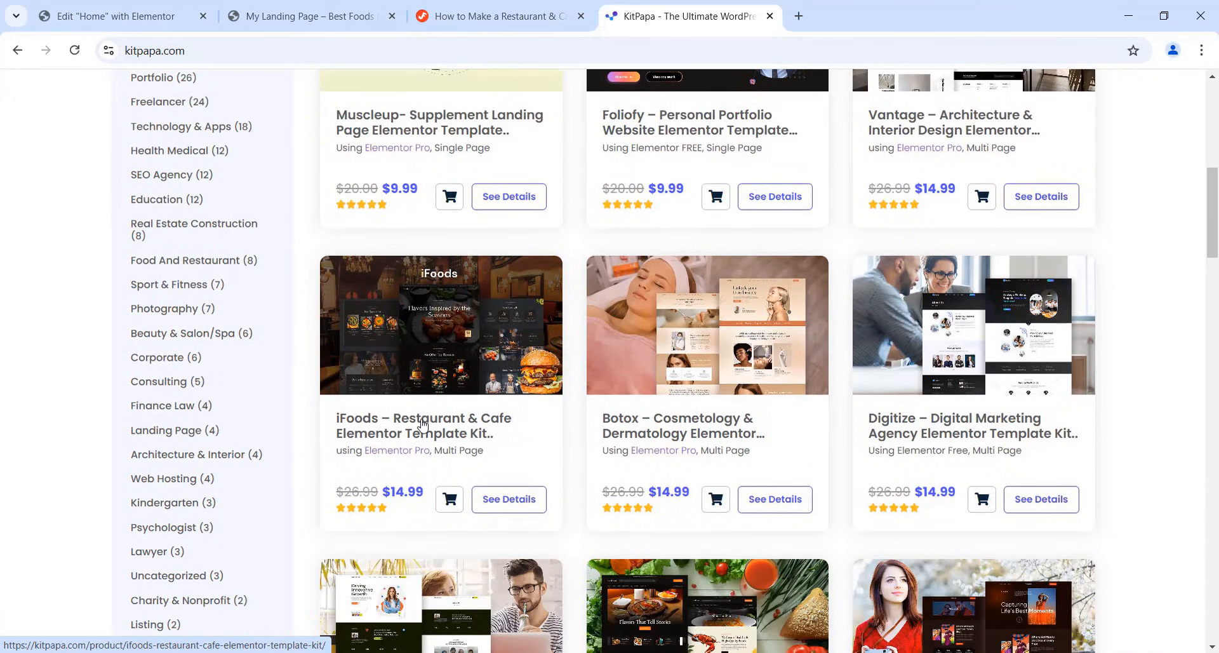
left_click(457, 428)
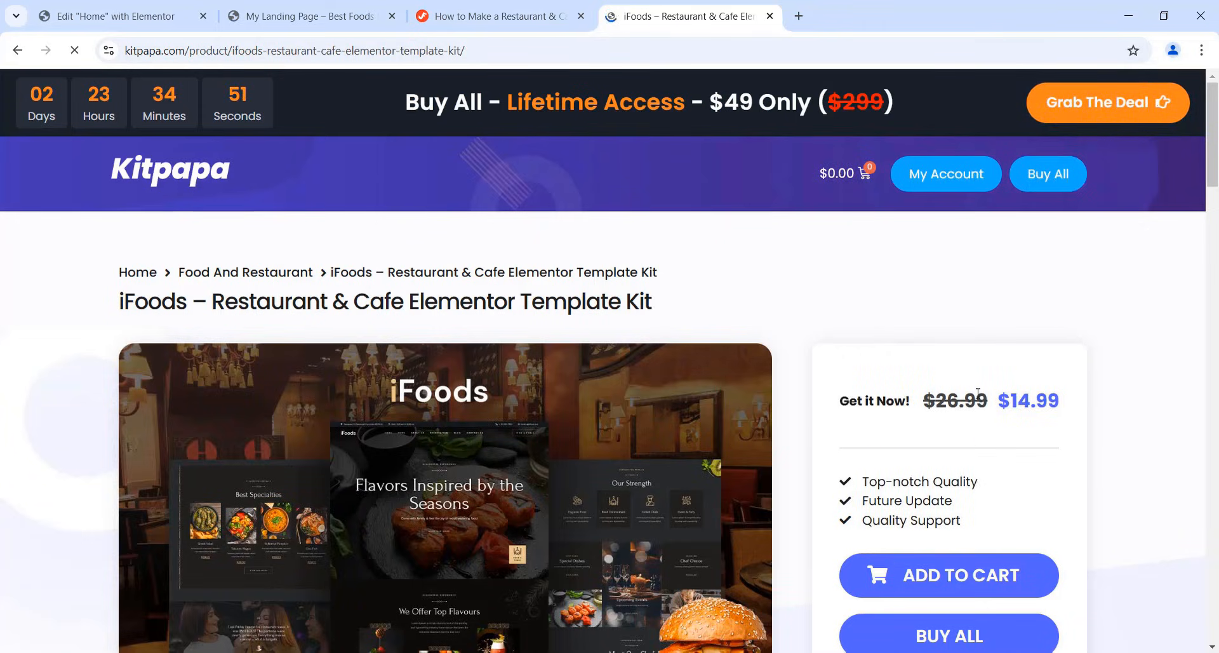
Look through the iFoods kit's product page, including its list of included pages and the installation guide video.
scroll(1014, 443, "down", 15)
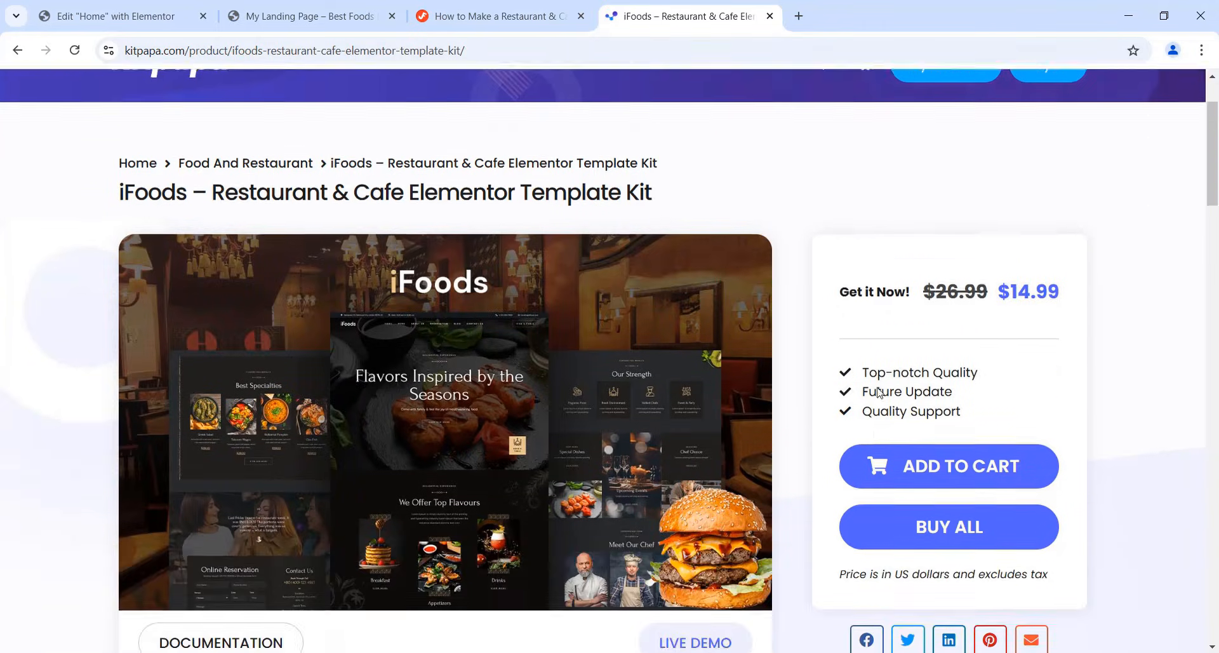
scroll(316, 492, "down", 2)
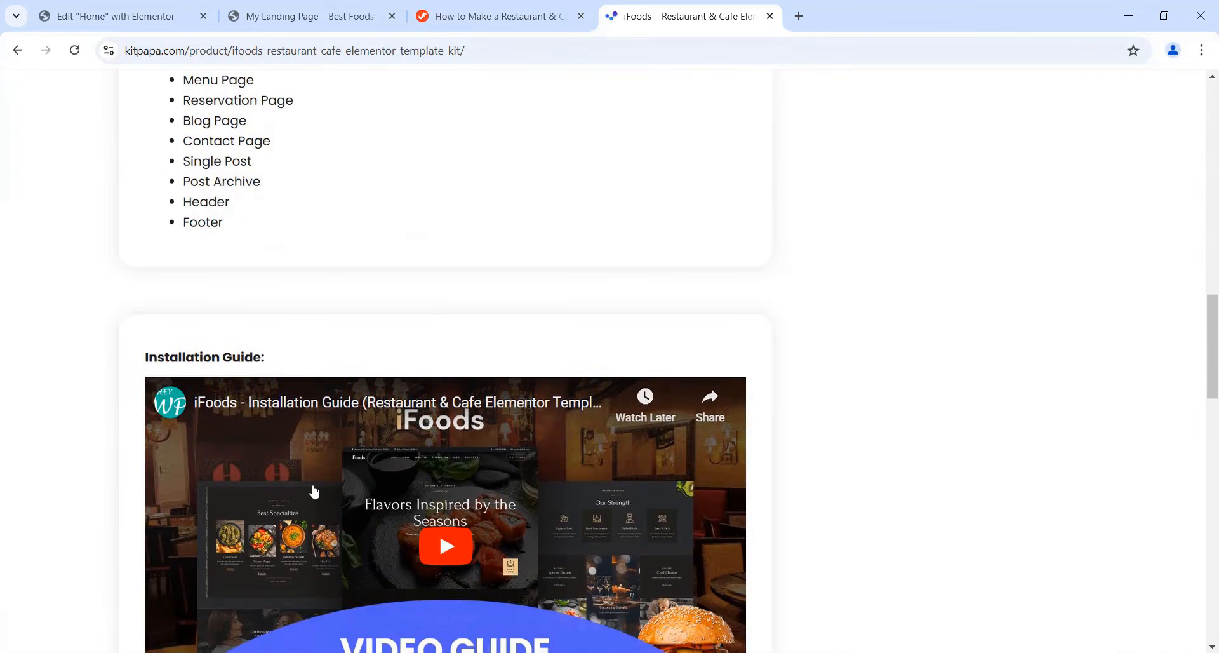
scroll(445, 476, "down", 2)
left_click(494, 440)
scroll(494, 441, "up", 1)
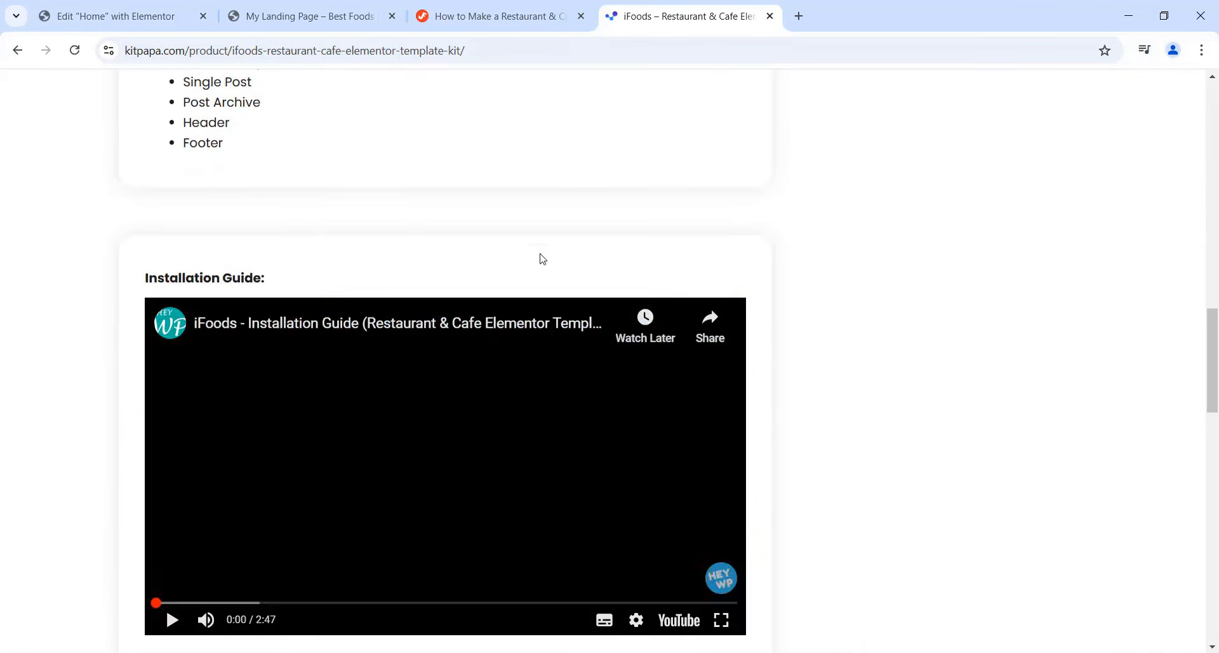
scroll(475, 398, "up", 18)
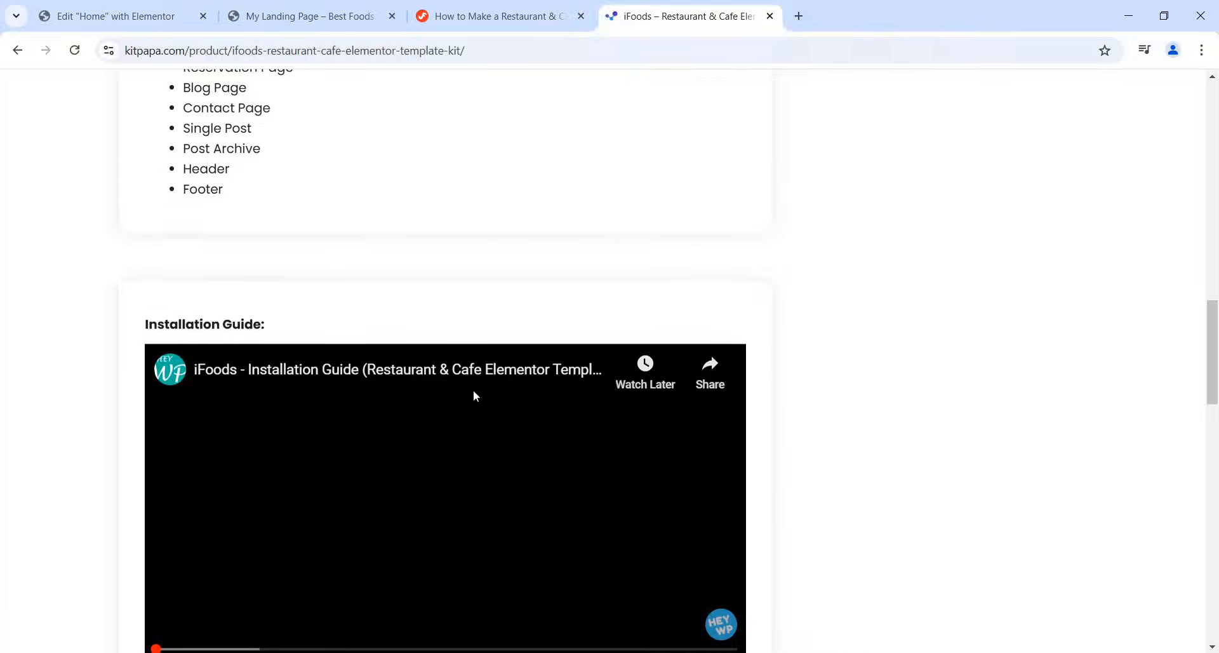
scroll(674, 416, "down", 2)
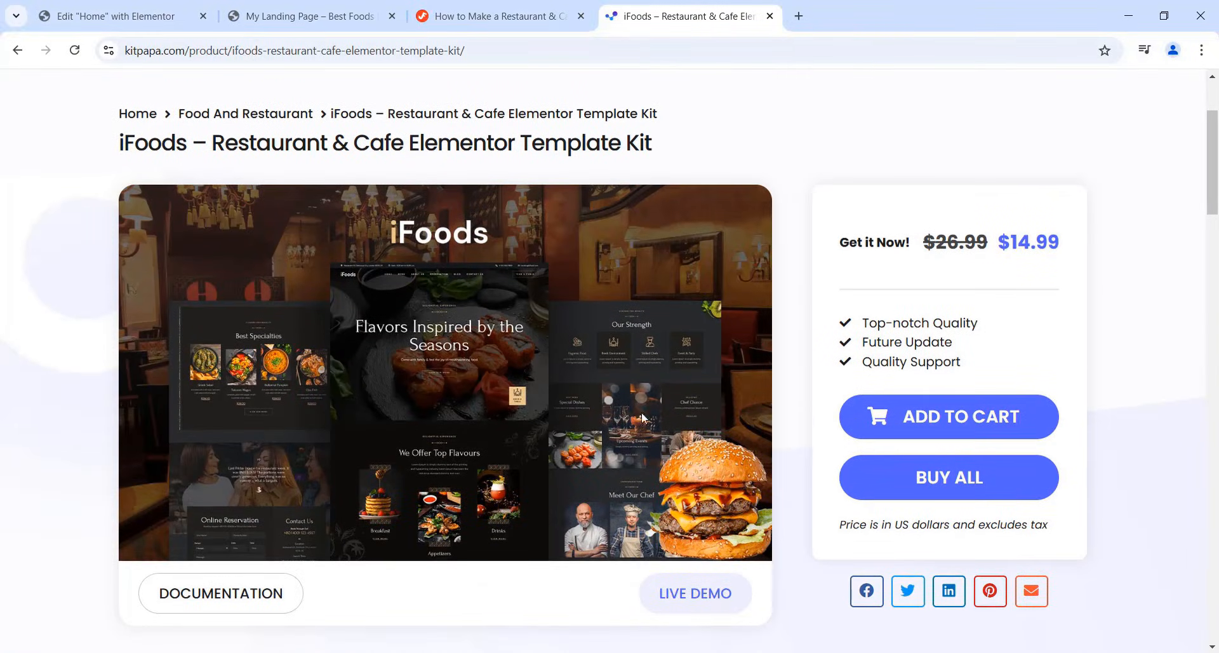
scroll(673, 394, "down", 1)
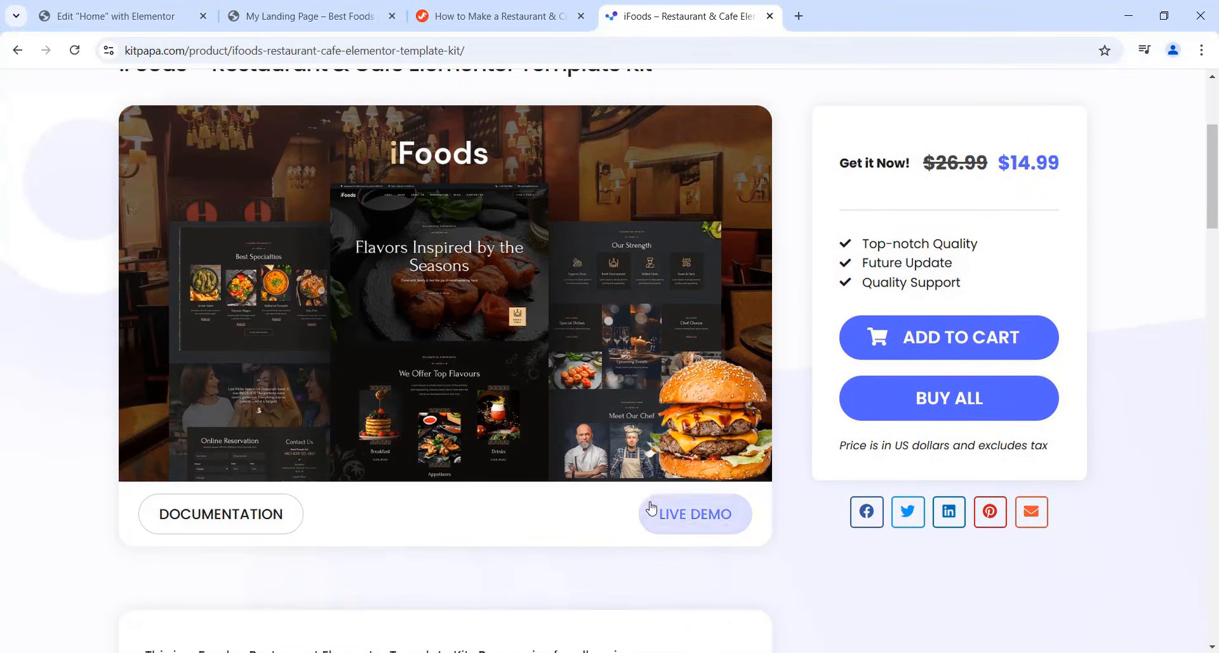
Open the iFoods live demo and check its design in tablet and mobile previews, returning to the desktop preview.
left_click(703, 531)
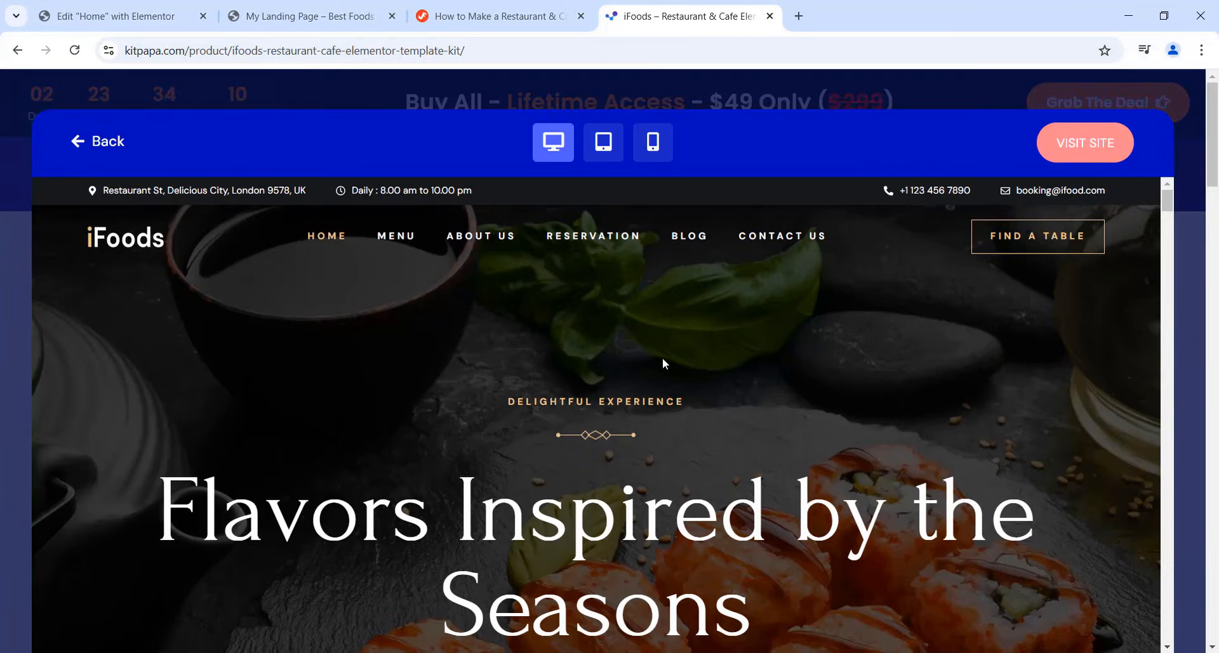
scroll(776, 365, "down", 15)
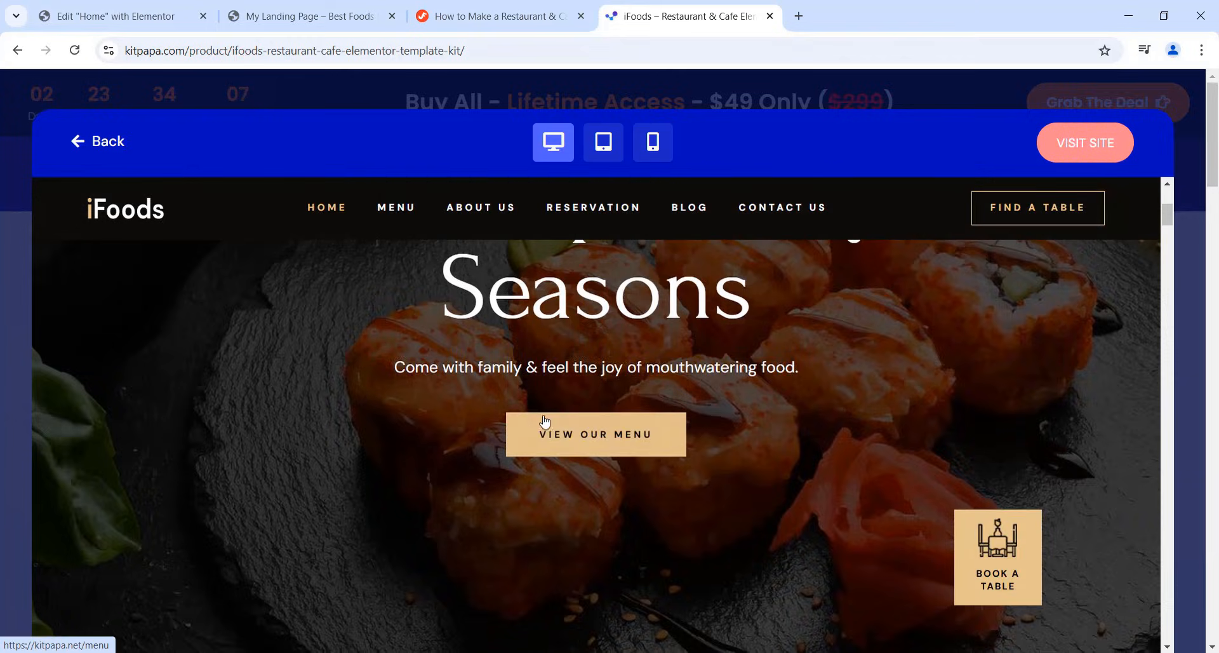
scroll(635, 432, "down", 8)
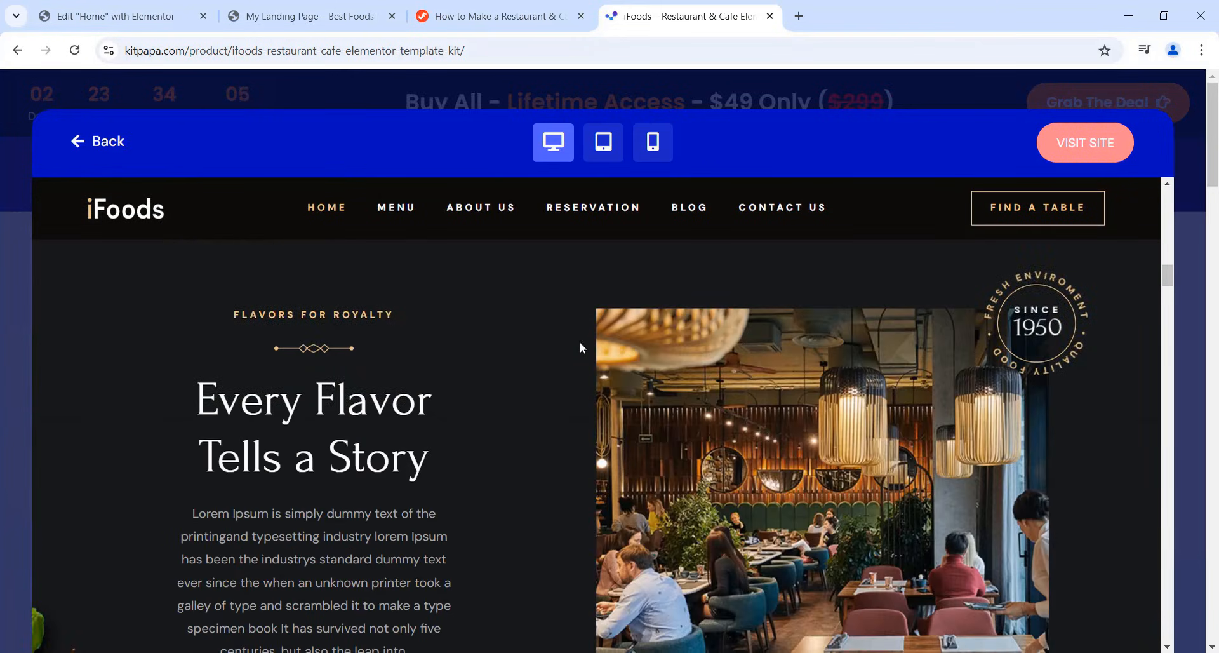
left_click(603, 142)
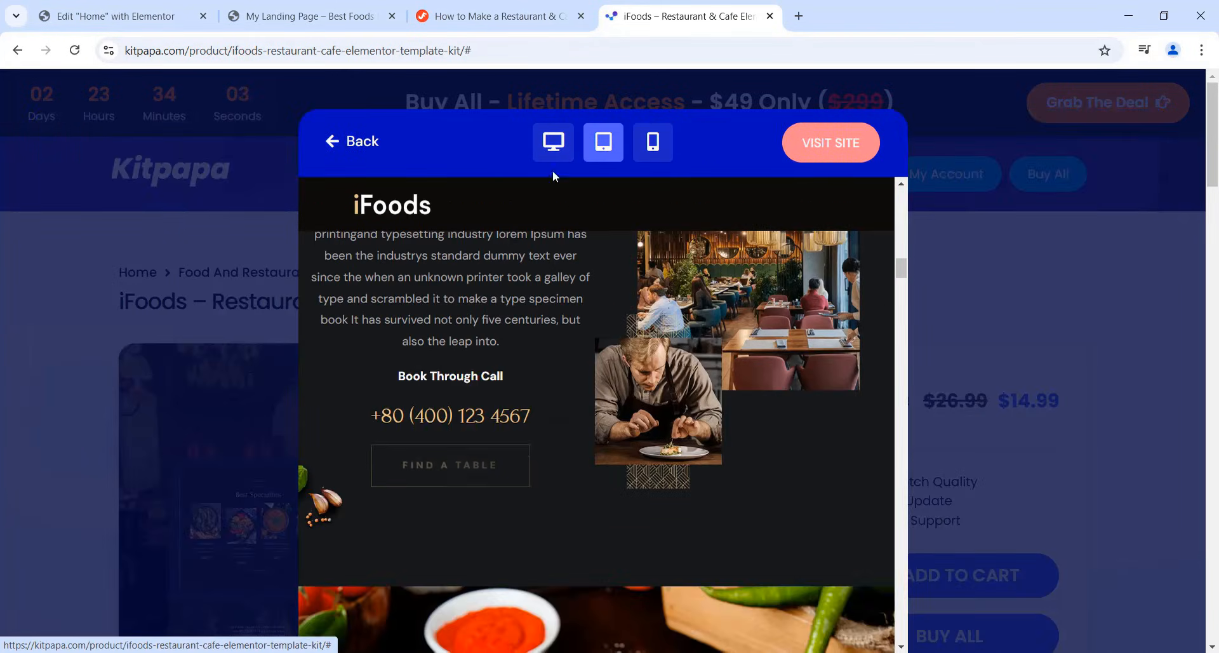
left_click(653, 142)
scroll(626, 386, "down", 10)
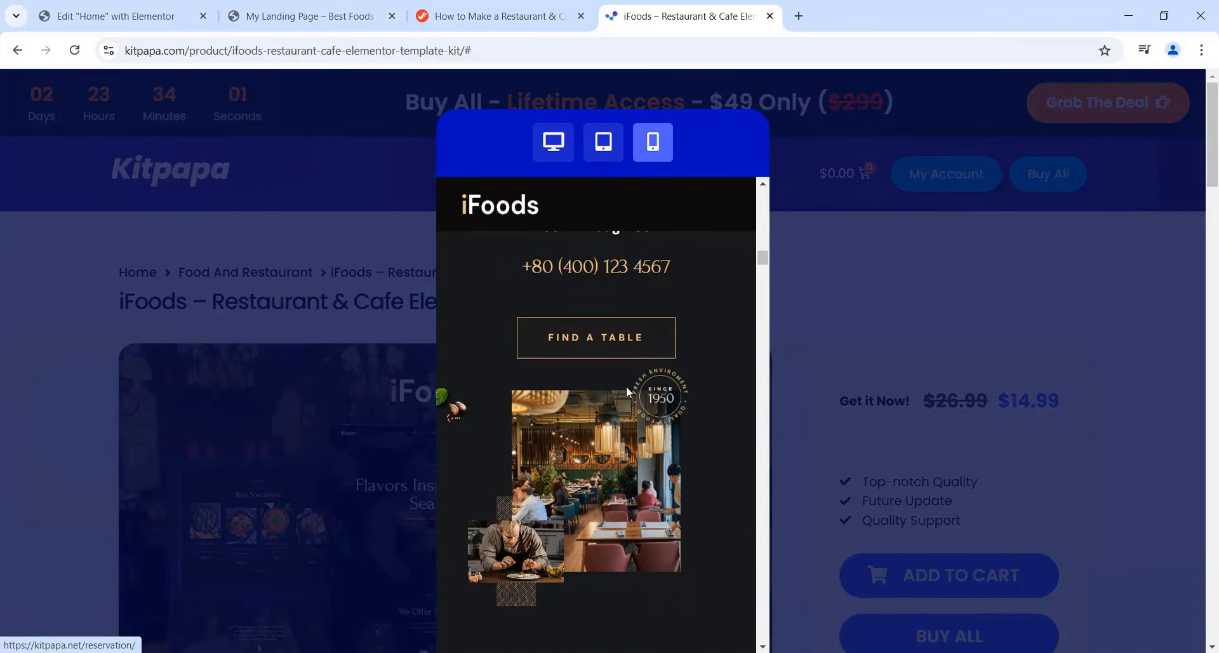
left_click(564, 158)
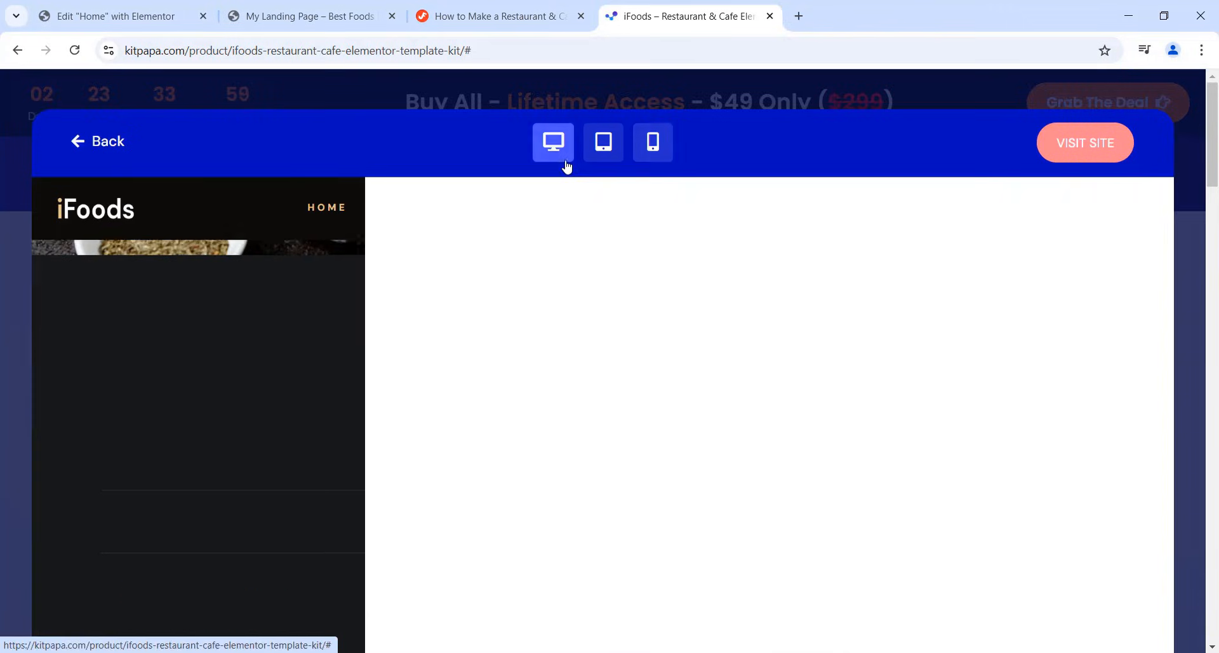
Visit the full iFoods demo site in its own tab, look through its home page, and close the site and demo preview.
left_click(1051, 161)
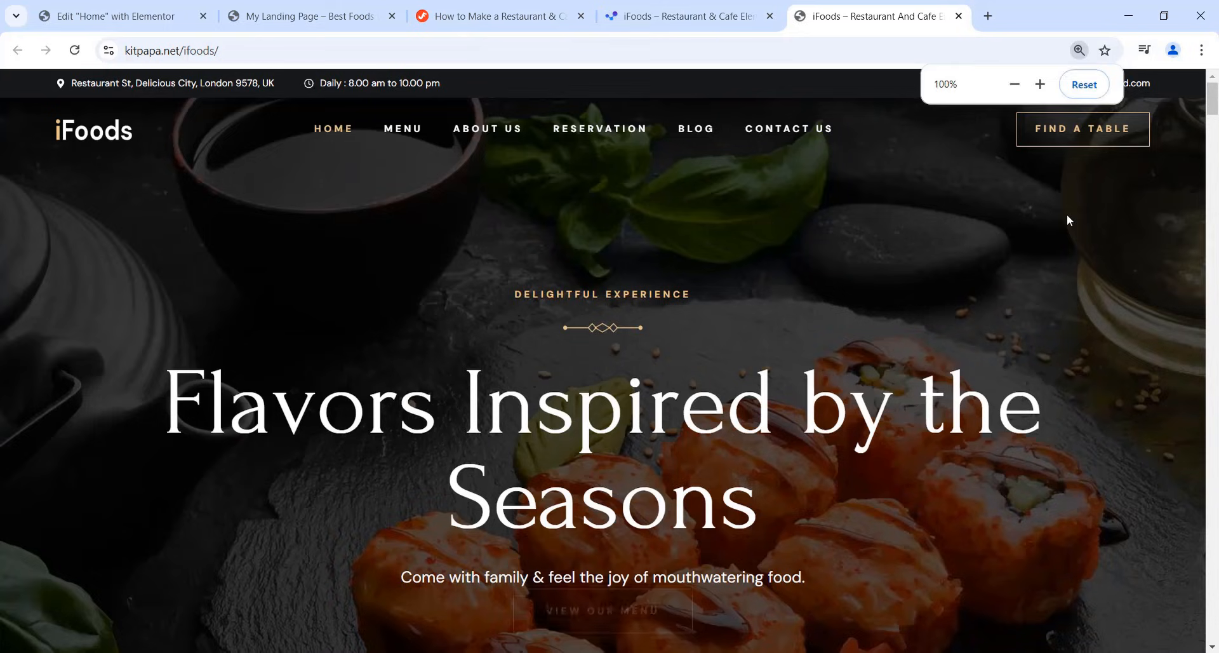
scroll(1187, 105, "down", 1)
left_click_drag(1213, 109, 1187, 364)
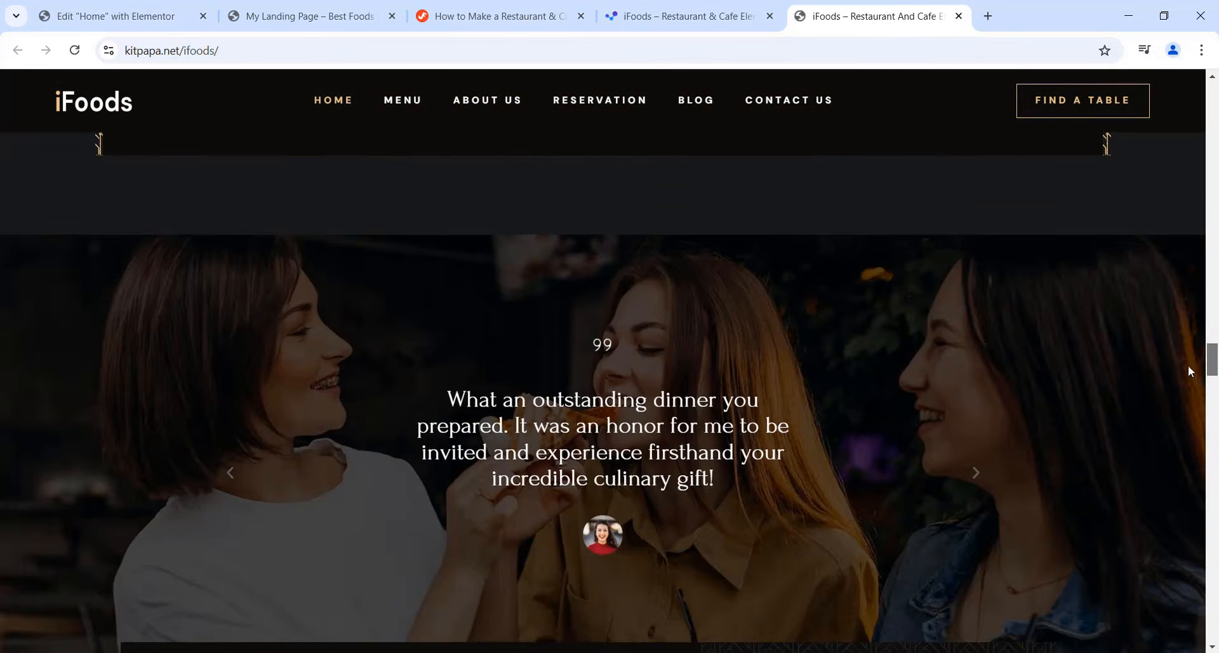
left_click(959, 16)
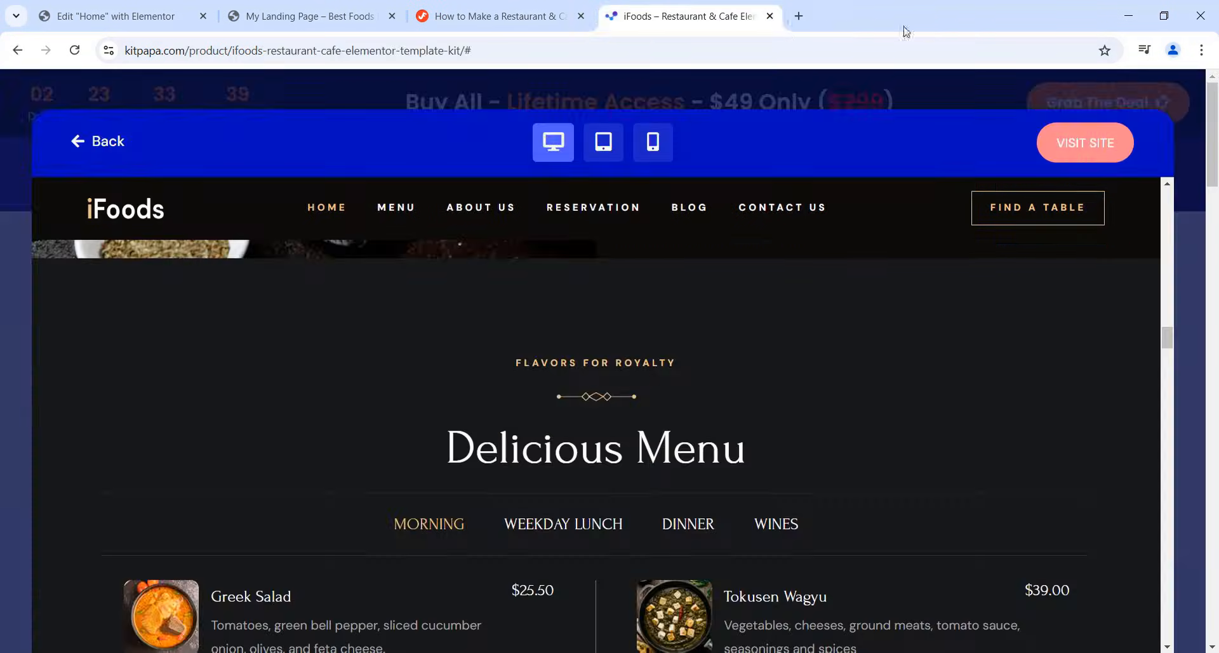
left_click(755, 102)
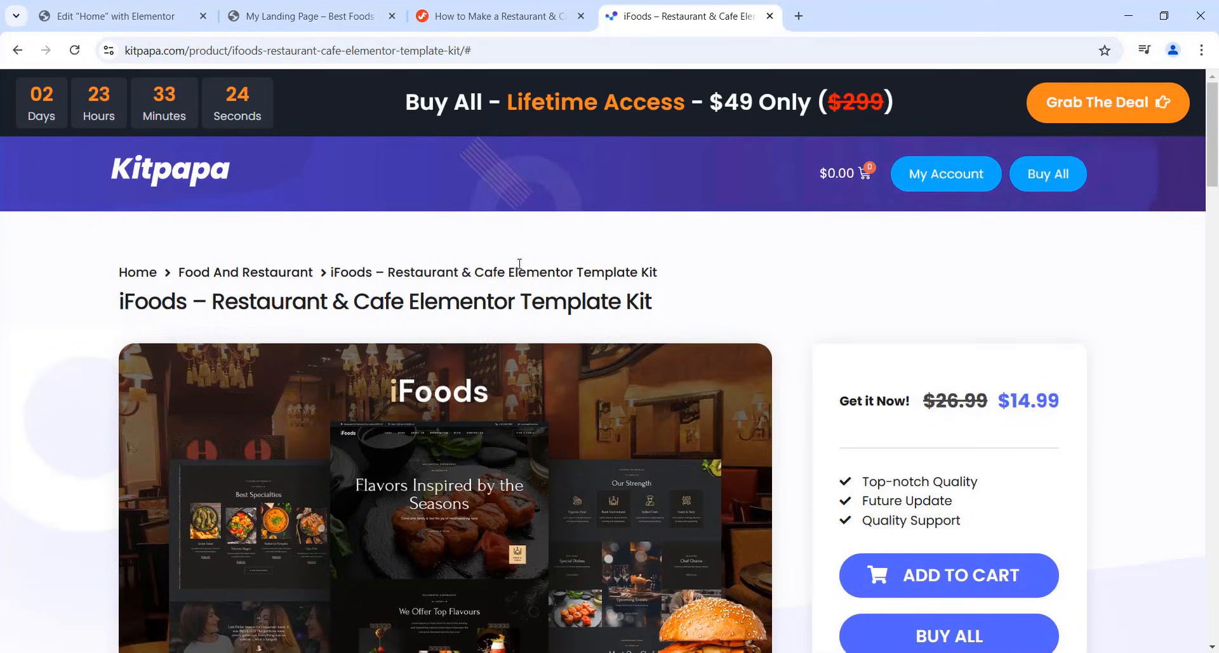
Add the iFoods kit to the cart, view the checkout page, and return to the product page.
scroll(952, 355, "down", 3)
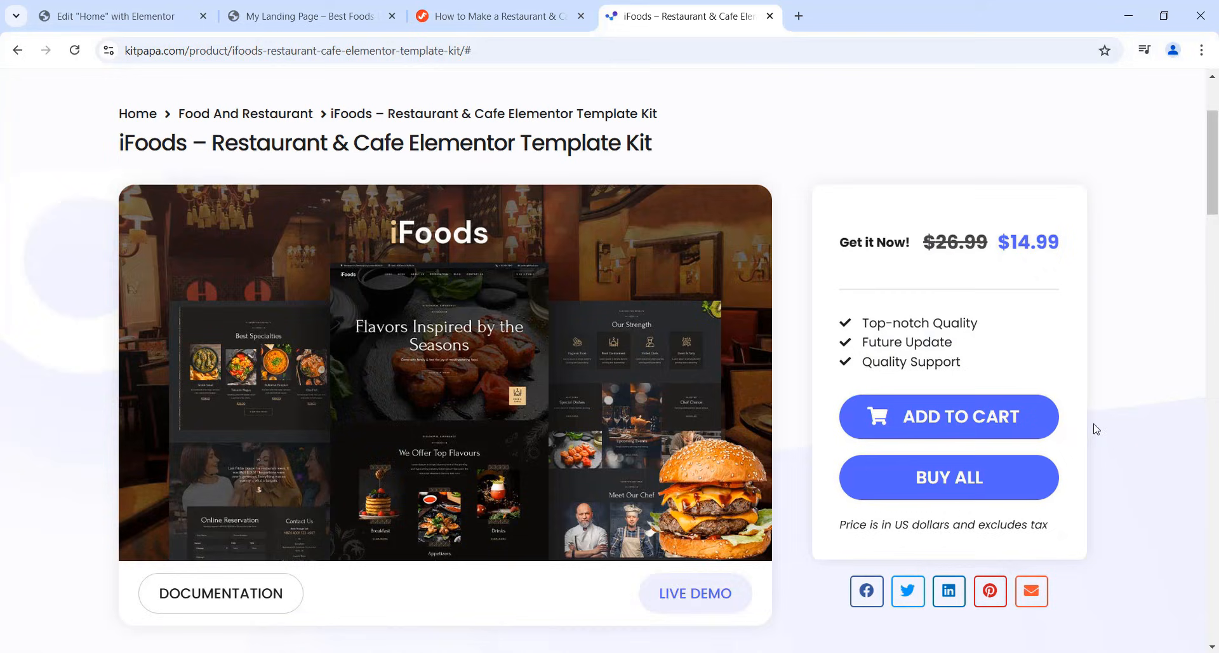
left_click(992, 429)
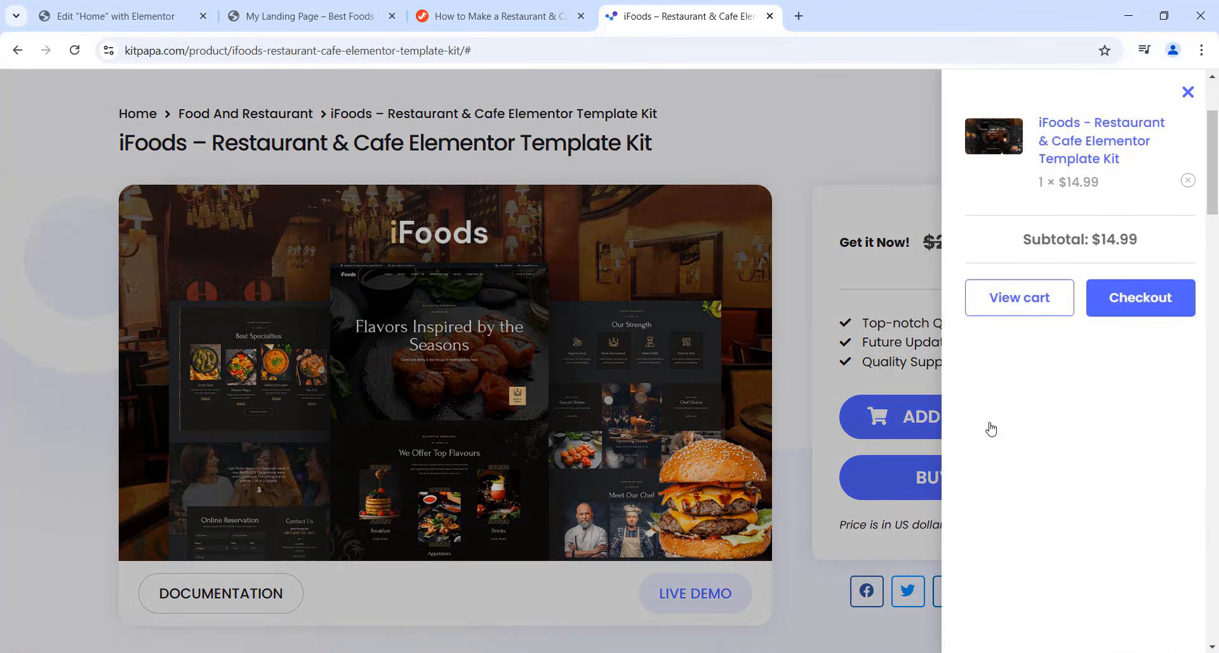
left_click(1130, 298)
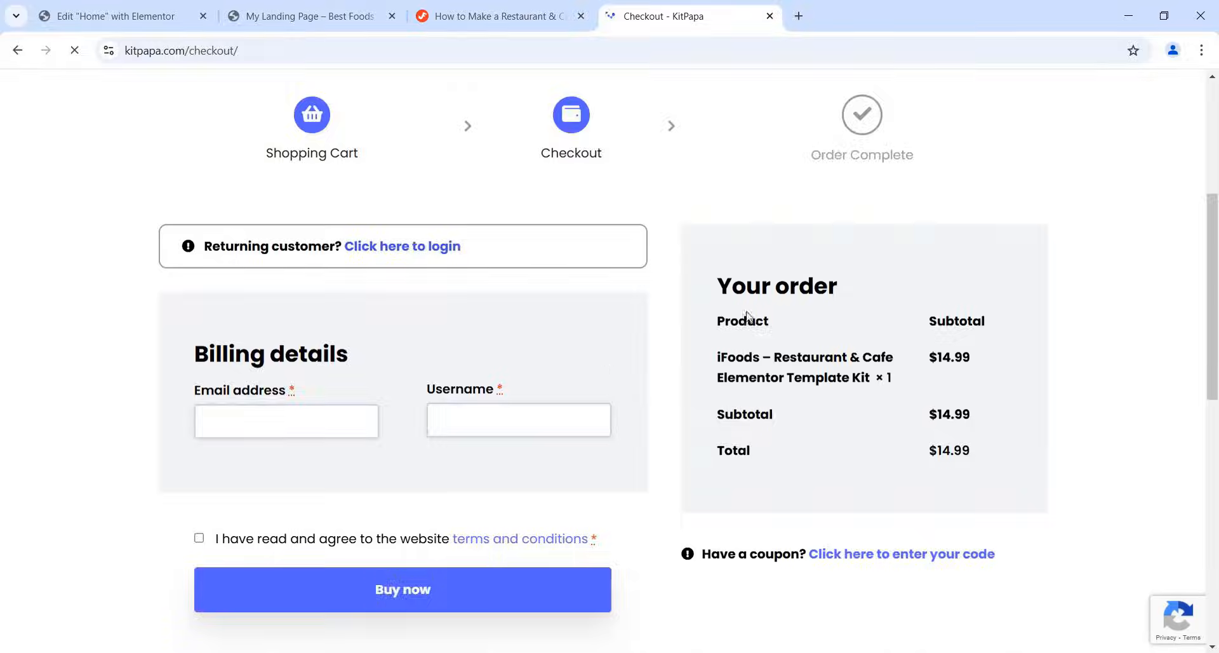
scroll(666, 331, "down", 4)
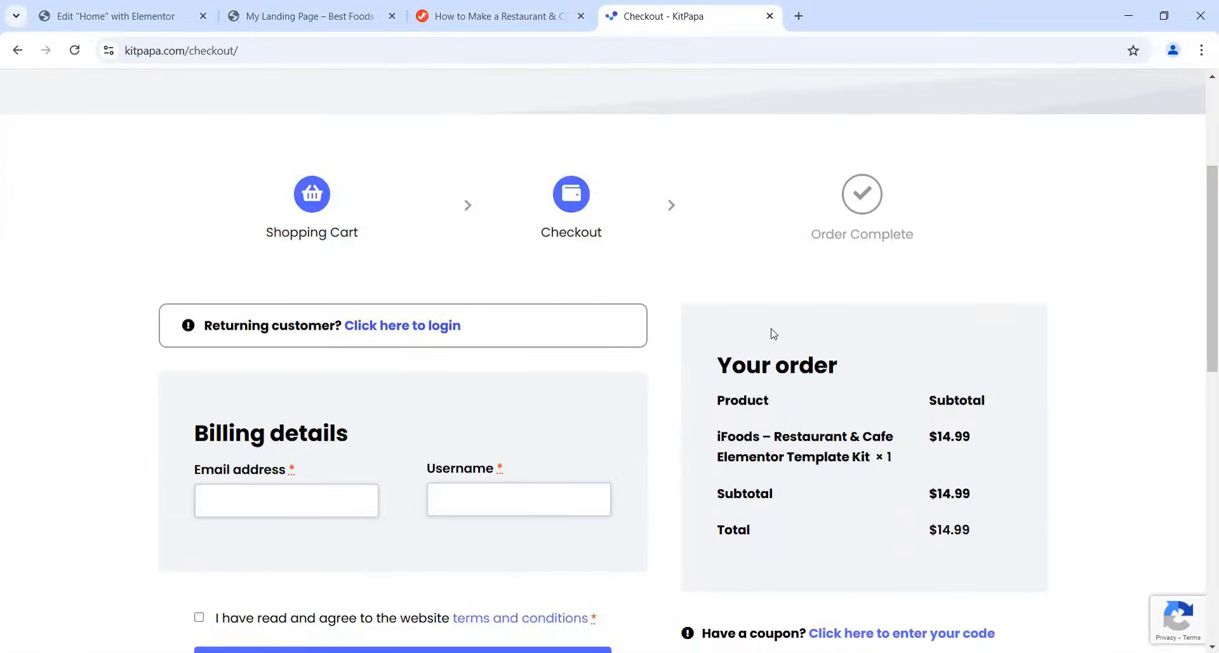
left_click(17, 51)
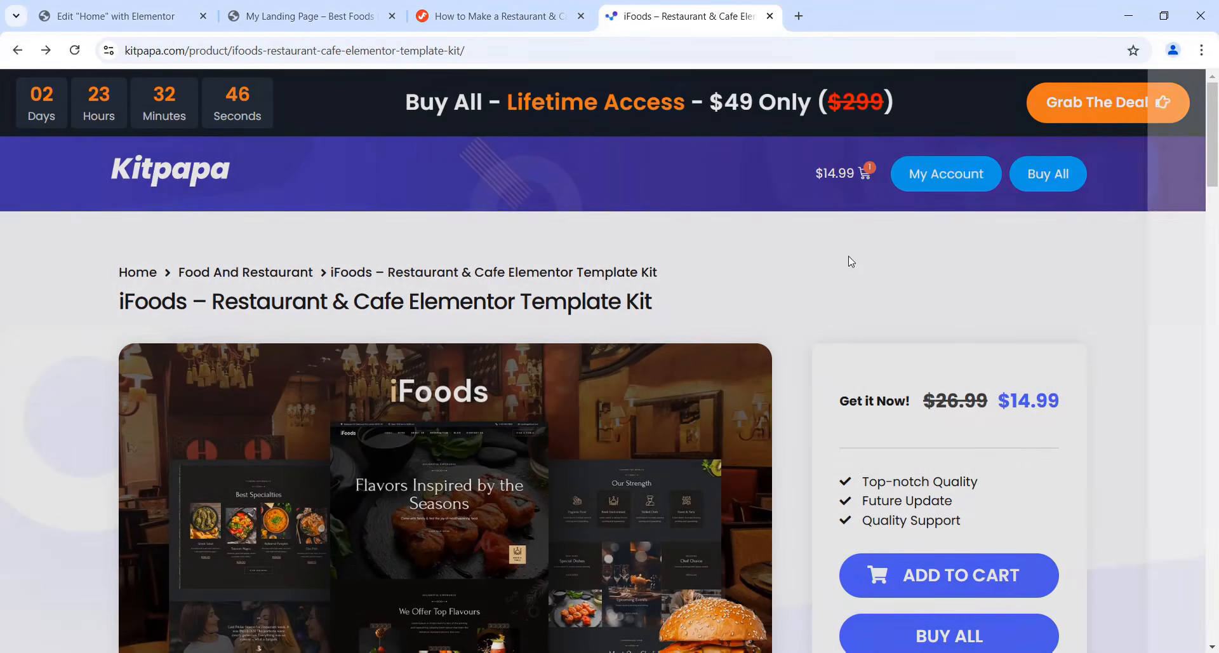
Open KitPapa's Buy All lifetime access page and examine the offer and its Single vs All-Access plan comparison.
scroll(1088, 302, "down", 3)
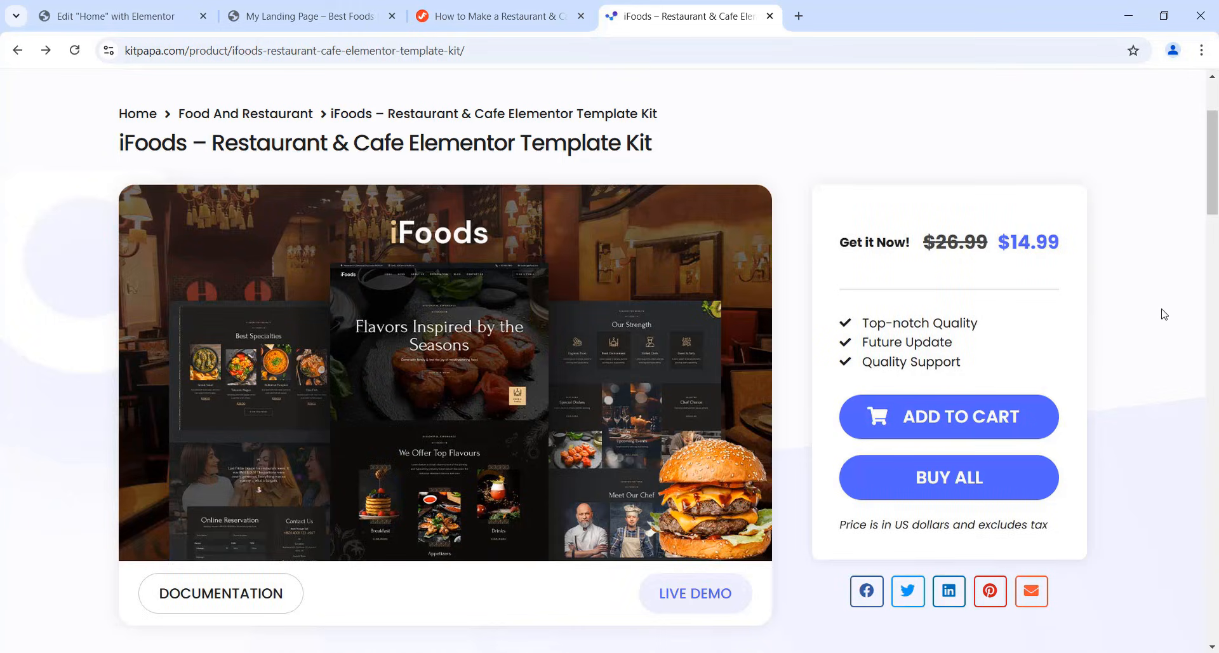
left_click(960, 484)
scroll(875, 230, "down", 2)
scroll(874, 230, "down", 4)
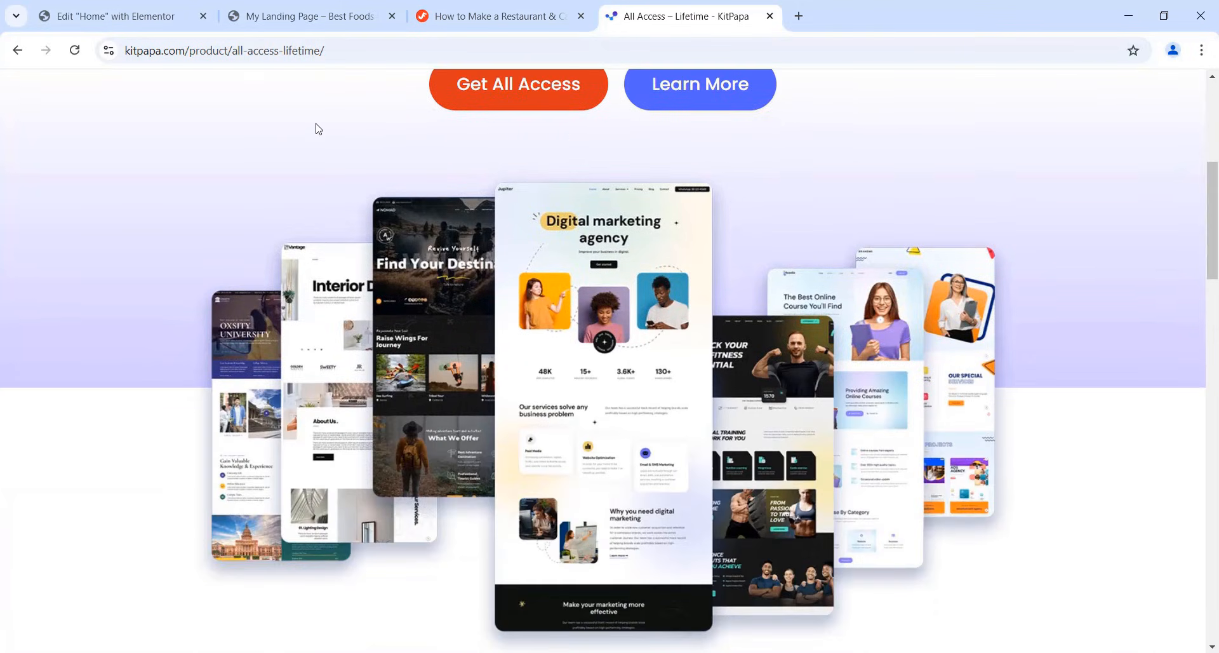
scroll(989, 293, "up", 1)
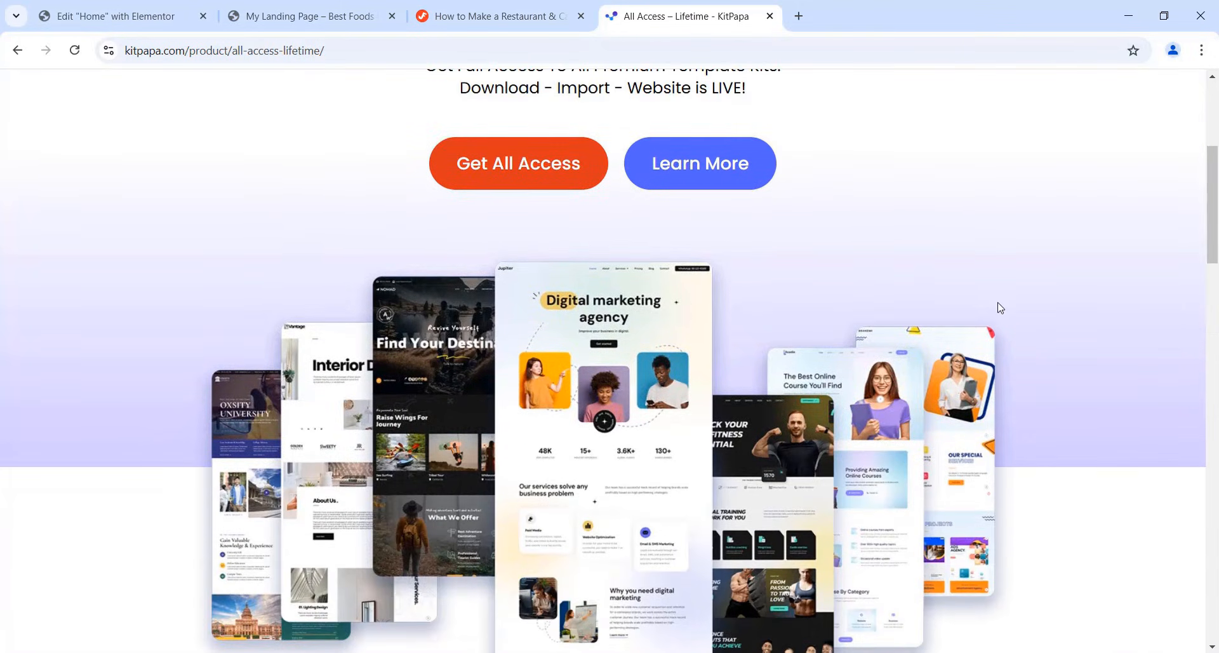
scroll(753, 212, "up", 4)
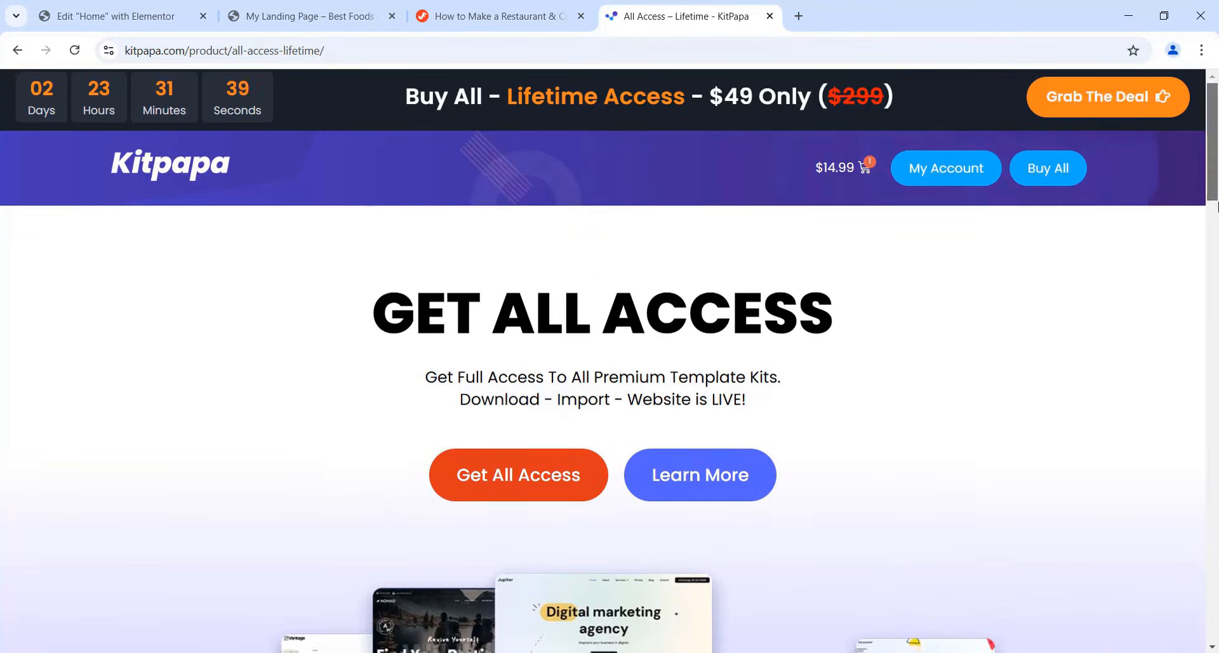
left_click_drag(1217, 203, 1212, 382)
scroll(1199, 286, "up", 2)
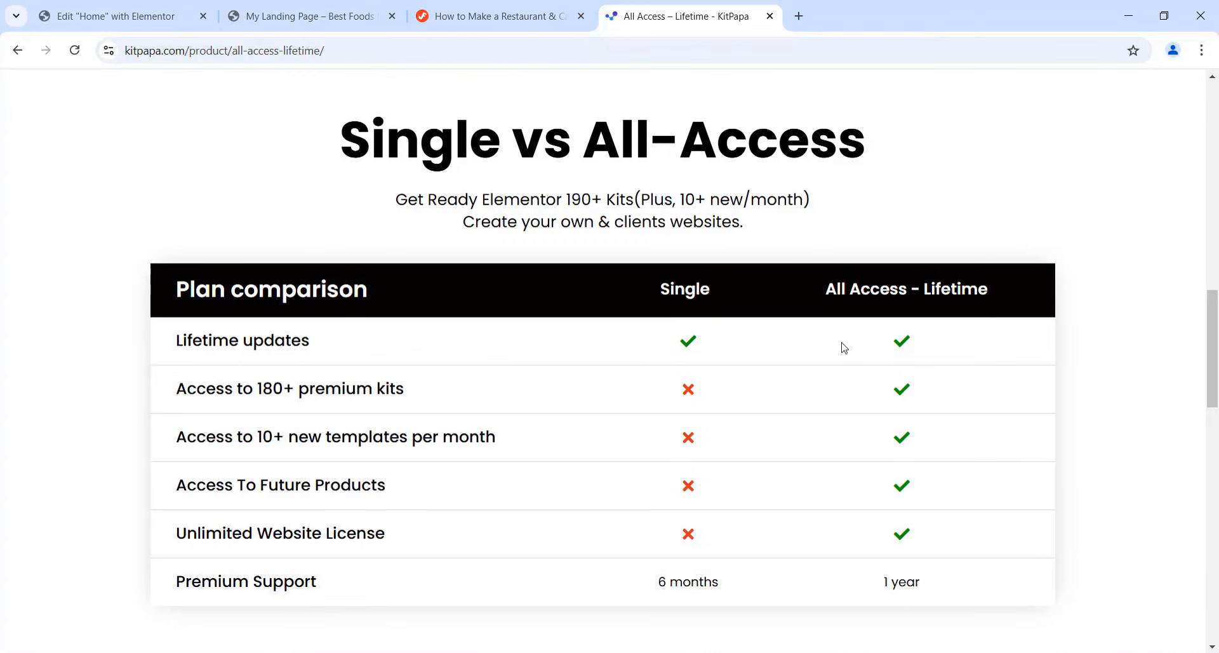
scroll(1189, 354, "up", 12)
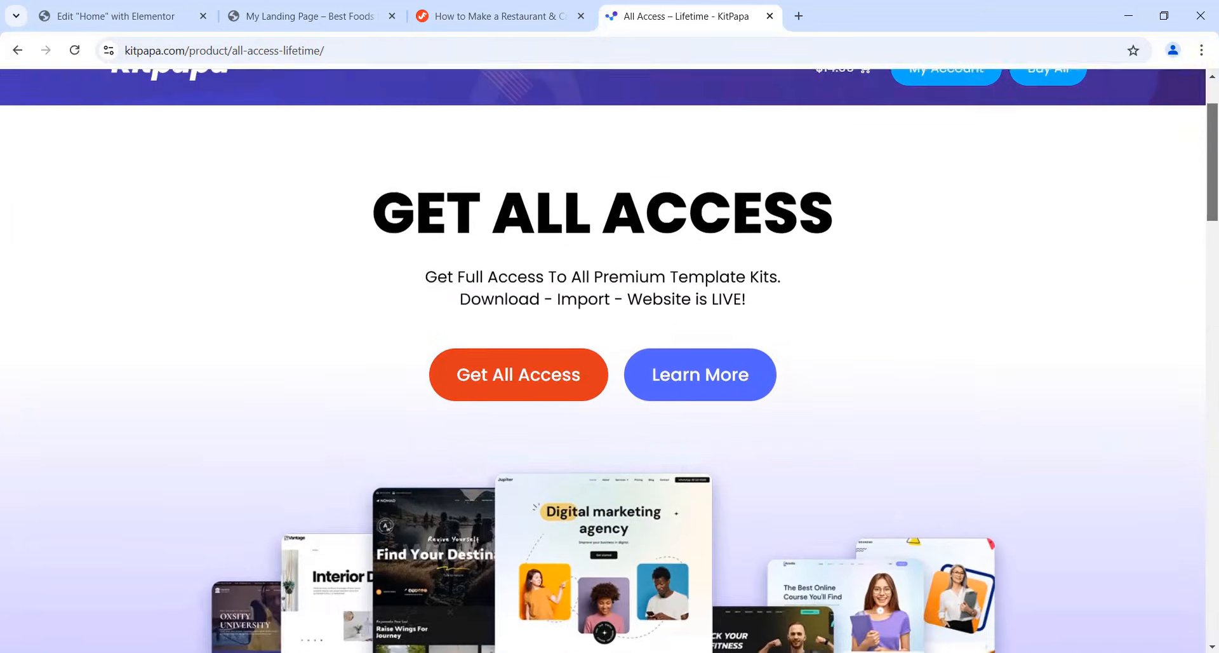
scroll(931, 240, "up", 2)
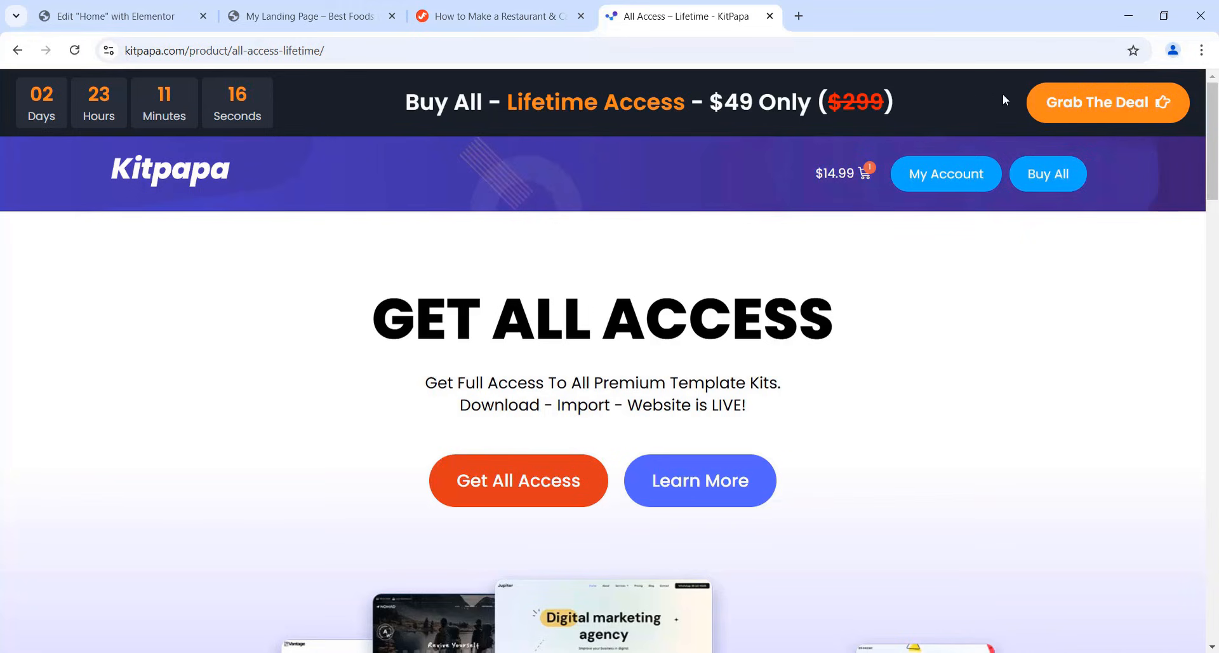
left_click(1083, 117)
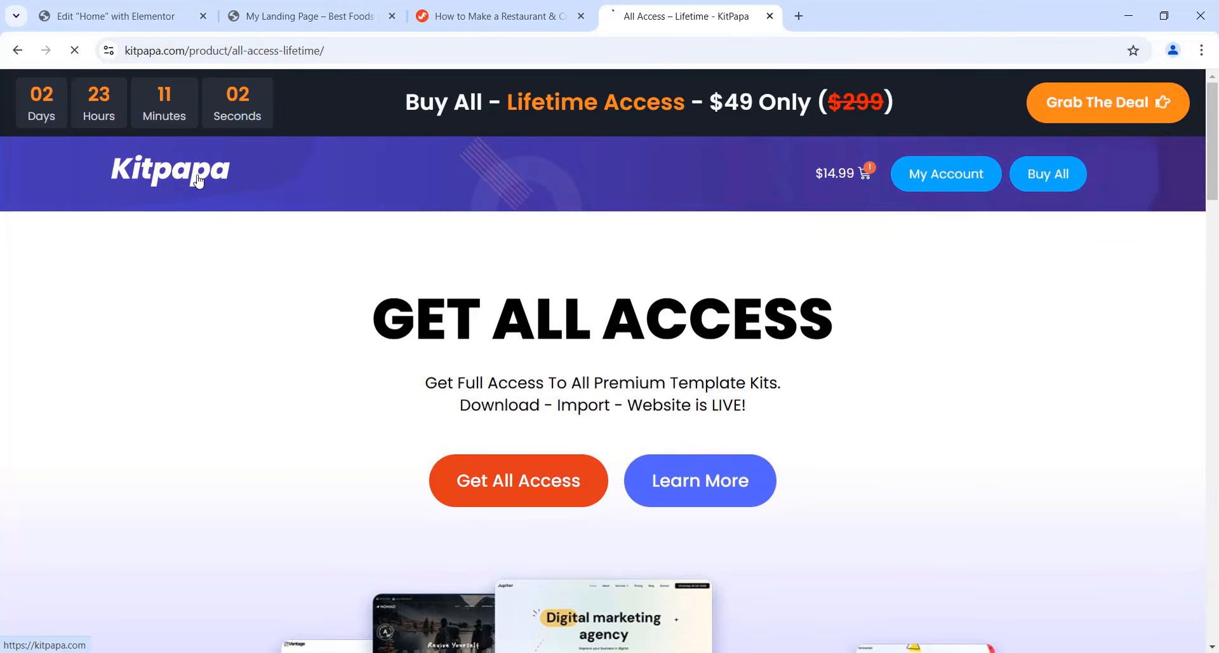
Search the KitPapa template store for "foodnook" and open the FoodNook Restaurant & Cafe template kit page.
left_click(162, 179)
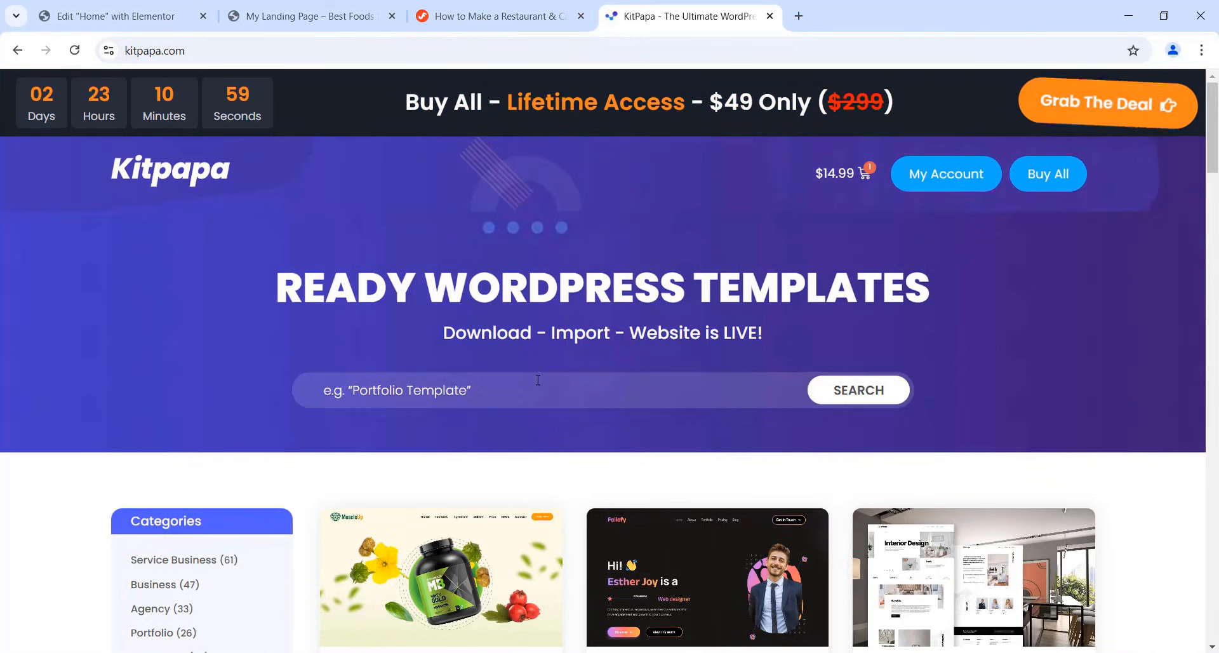
left_click(527, 378)
type("foodnook")
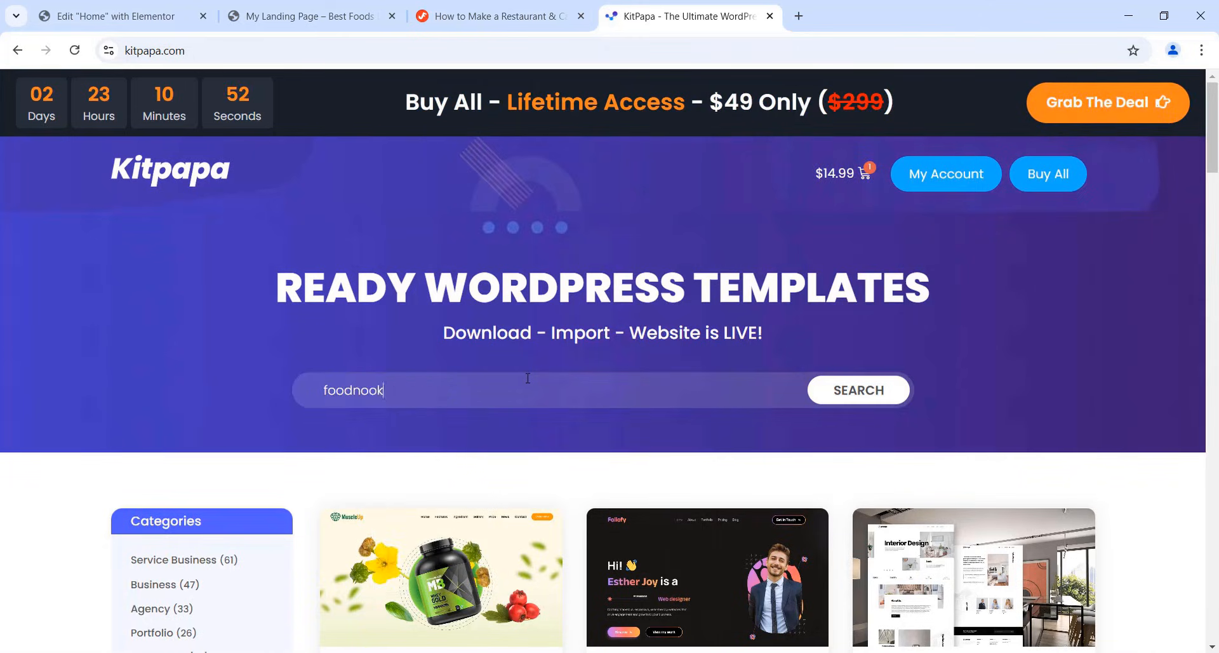
key("Return")
scroll(392, 399, "down", 5)
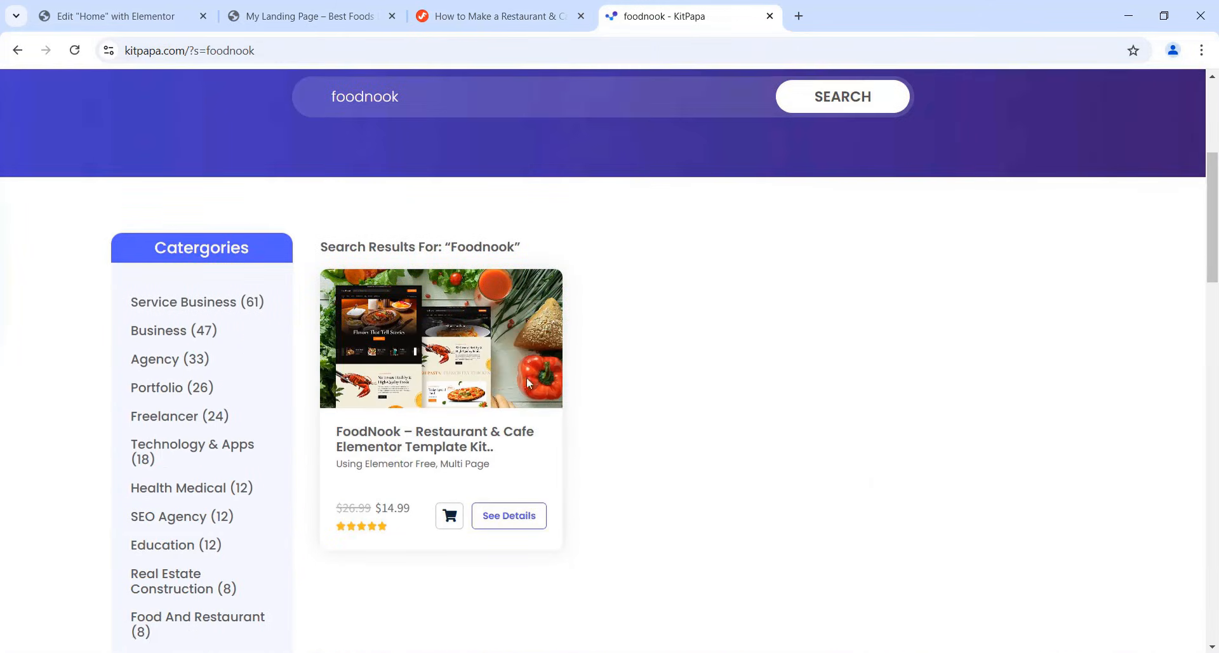
left_click(383, 446)
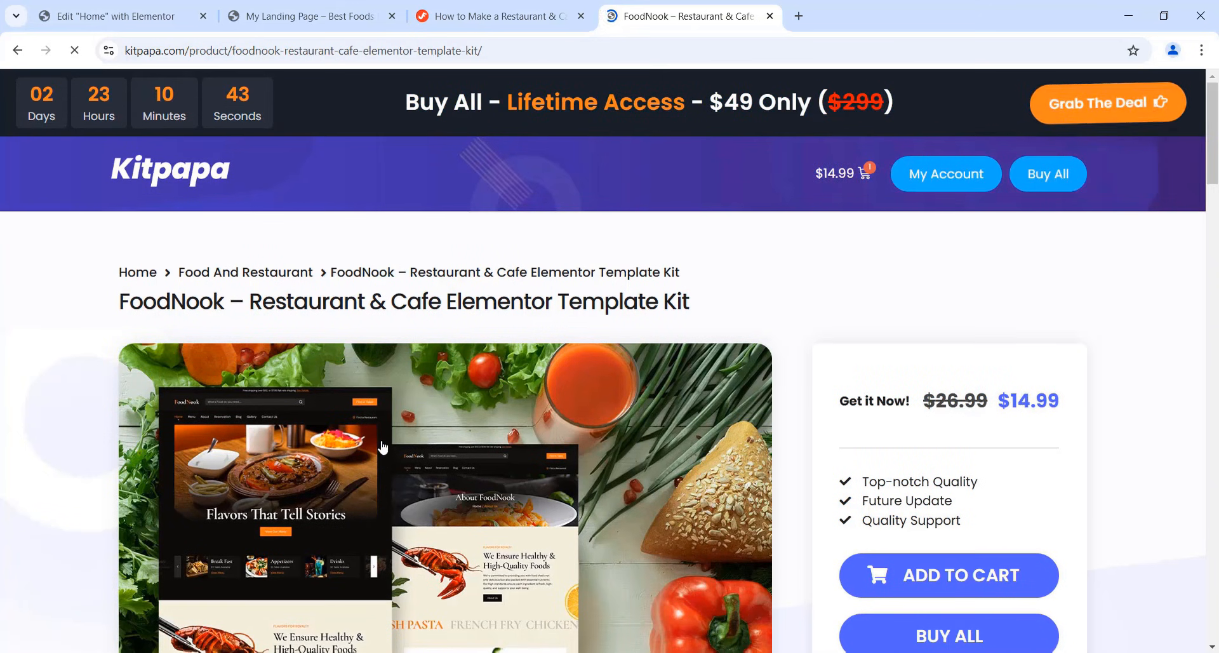
Open the FoodNook kit's live demo, look through its home page design, and close the preview.
scroll(388, 443, "down", 1)
scroll(386, 442, "down", 2)
left_click(699, 591)
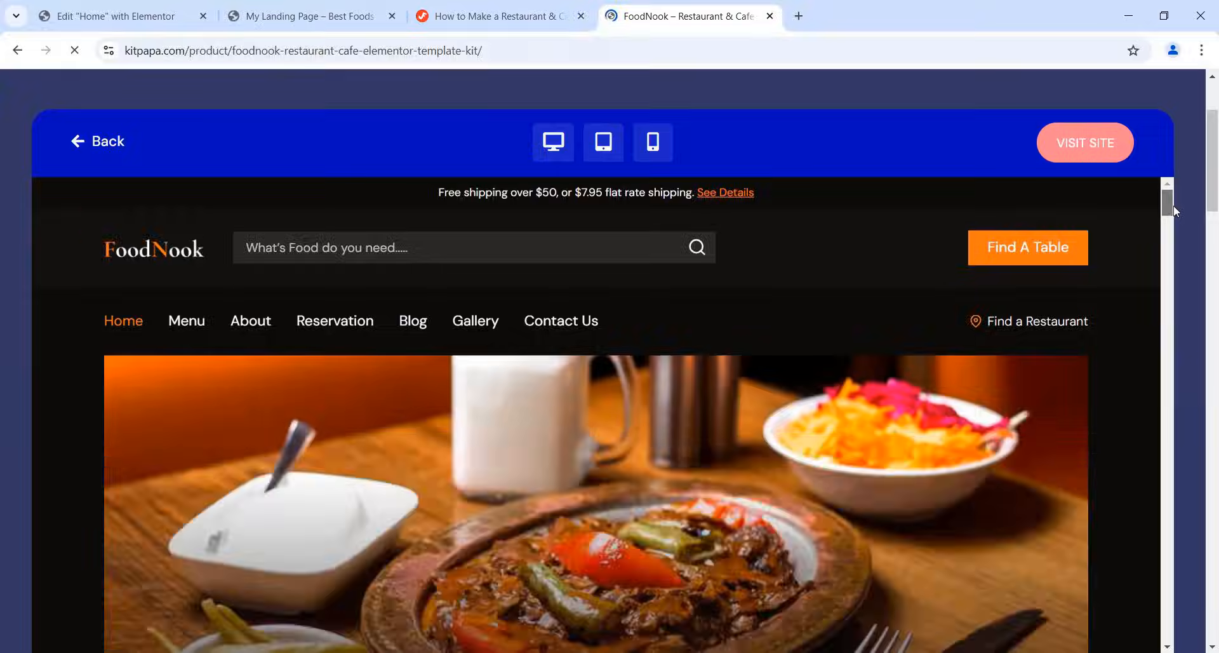
scroll(1172, 222, "down", 3)
scroll(1175, 243, "down", 5)
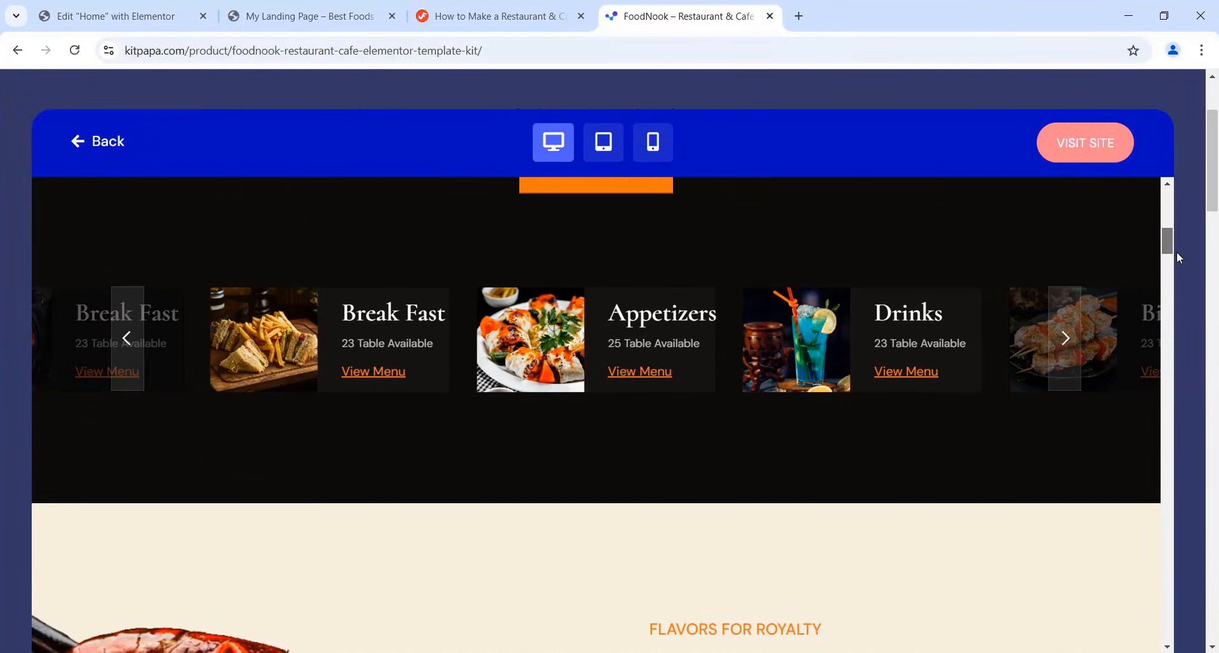
left_click_drag(1178, 253, 1196, 378)
left_click(1041, 104)
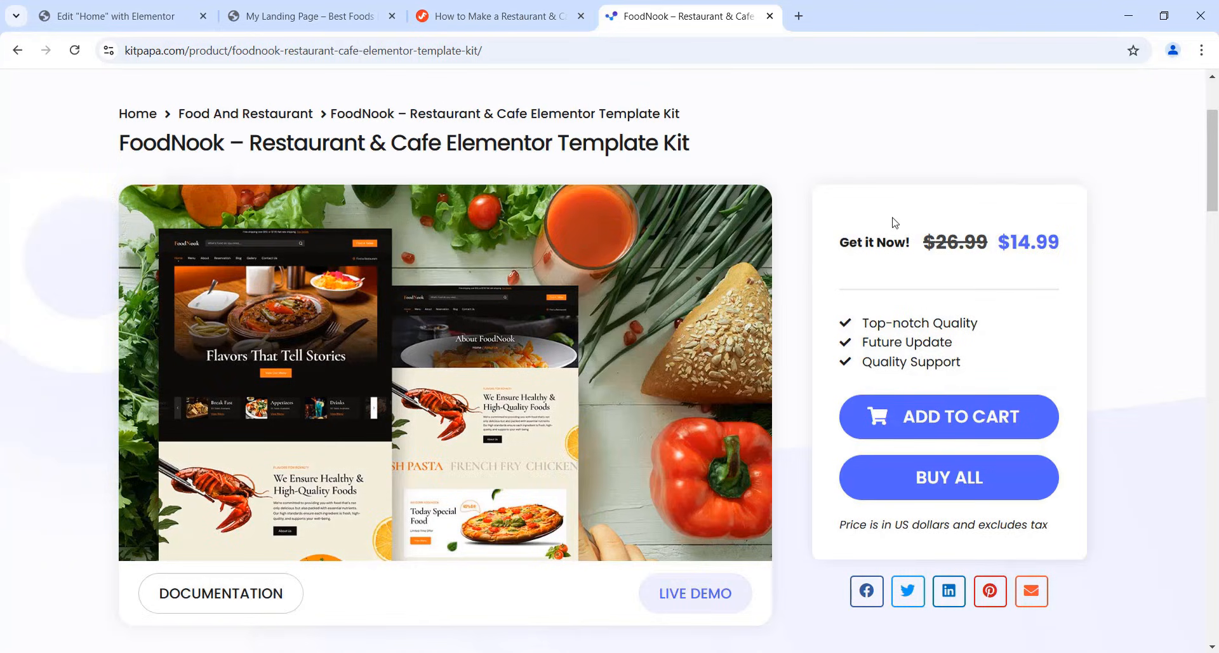
Close the FoodNook product page and return to the Home page in the Elementor editor.
scroll(892, 221, "up", 3)
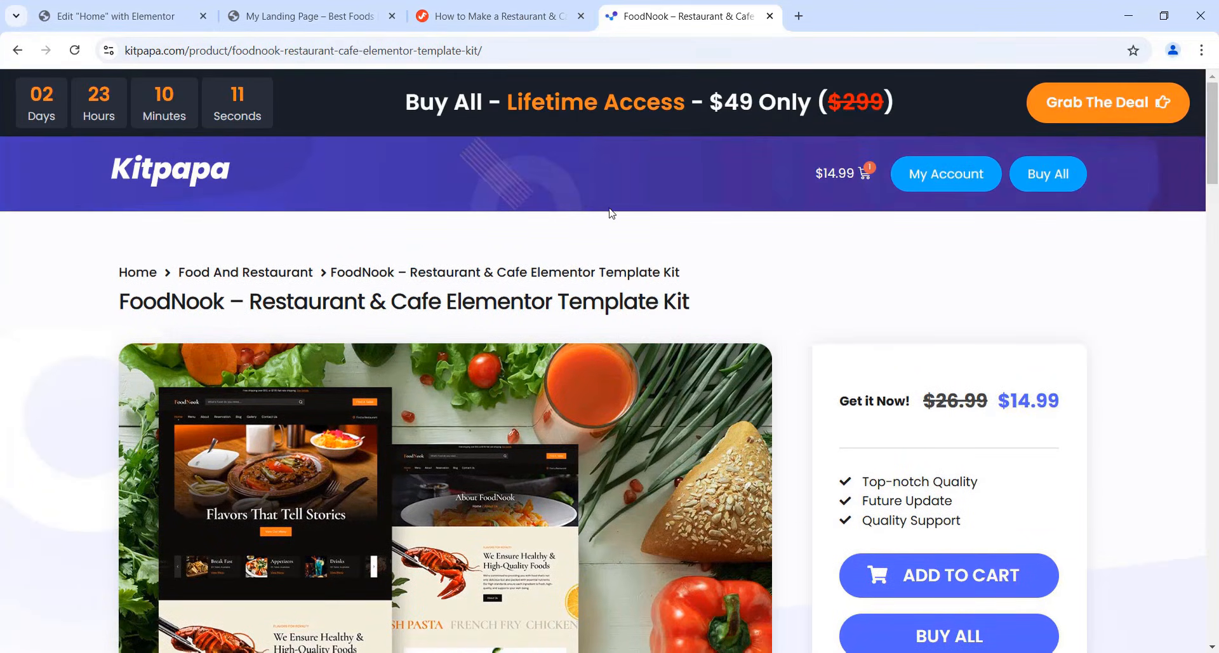
key("ctrl+w")
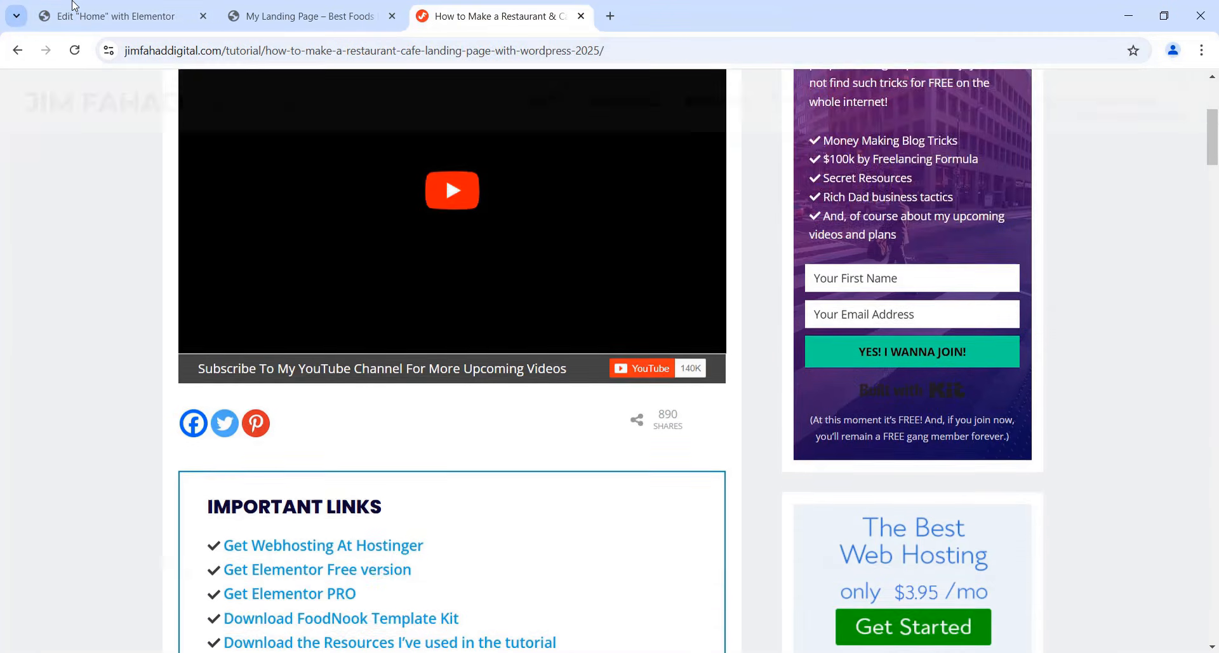
left_click(74, 7)
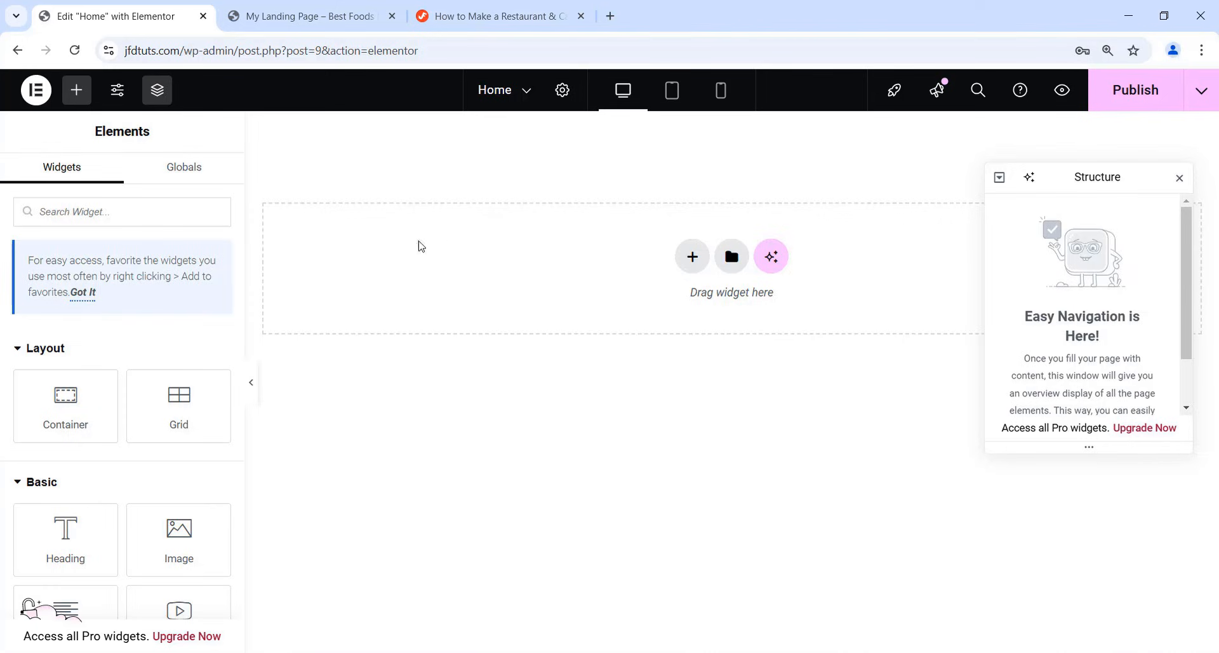
Add a container to the empty Home page and rename it Banner Section in the structure.
left_click_drag(23, 404, 468, 277)
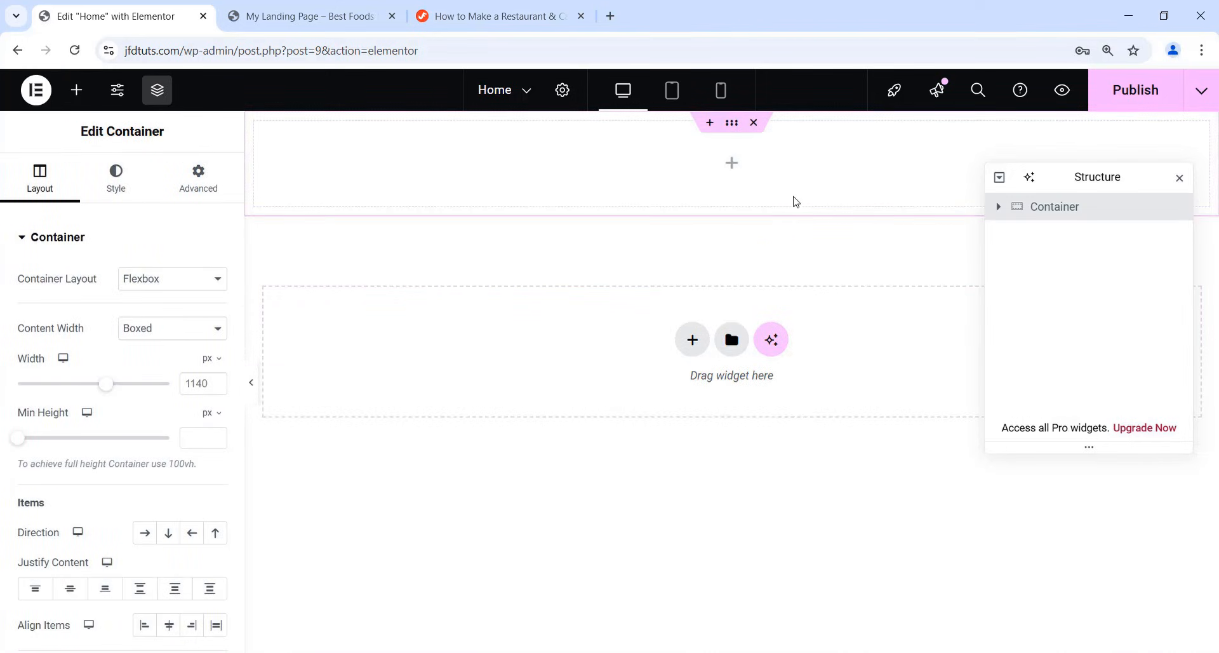
double_click(1053, 214)
type("banner Section")
double_click(1099, 213)
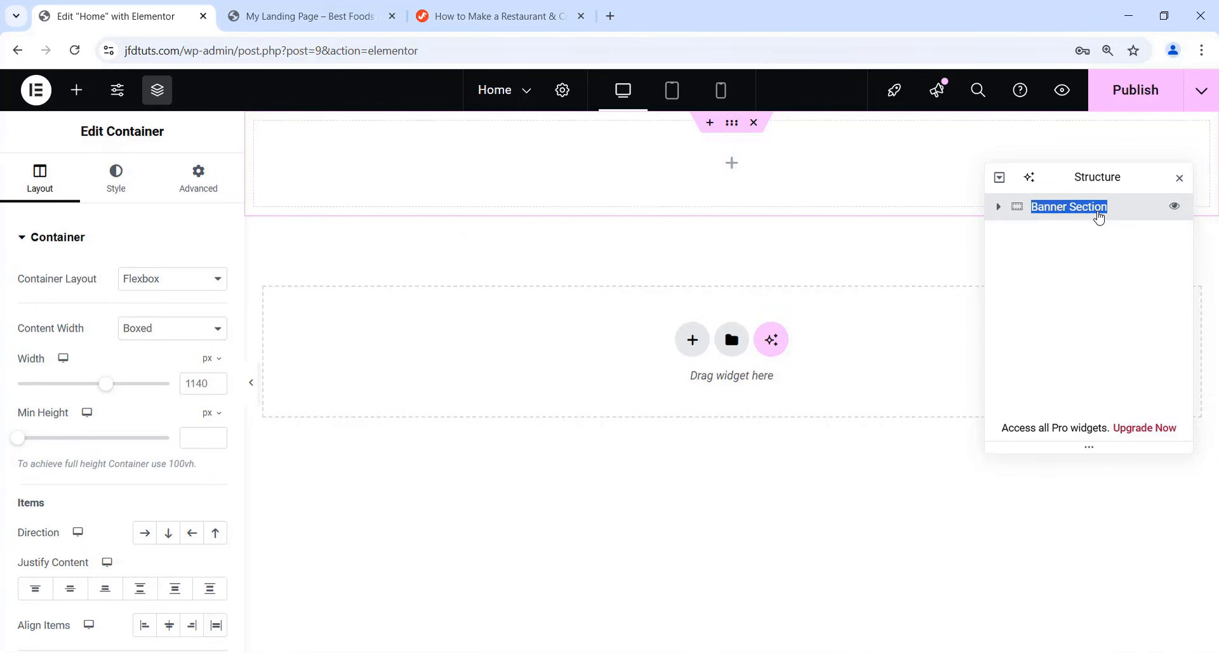
left_click(1022, 120)
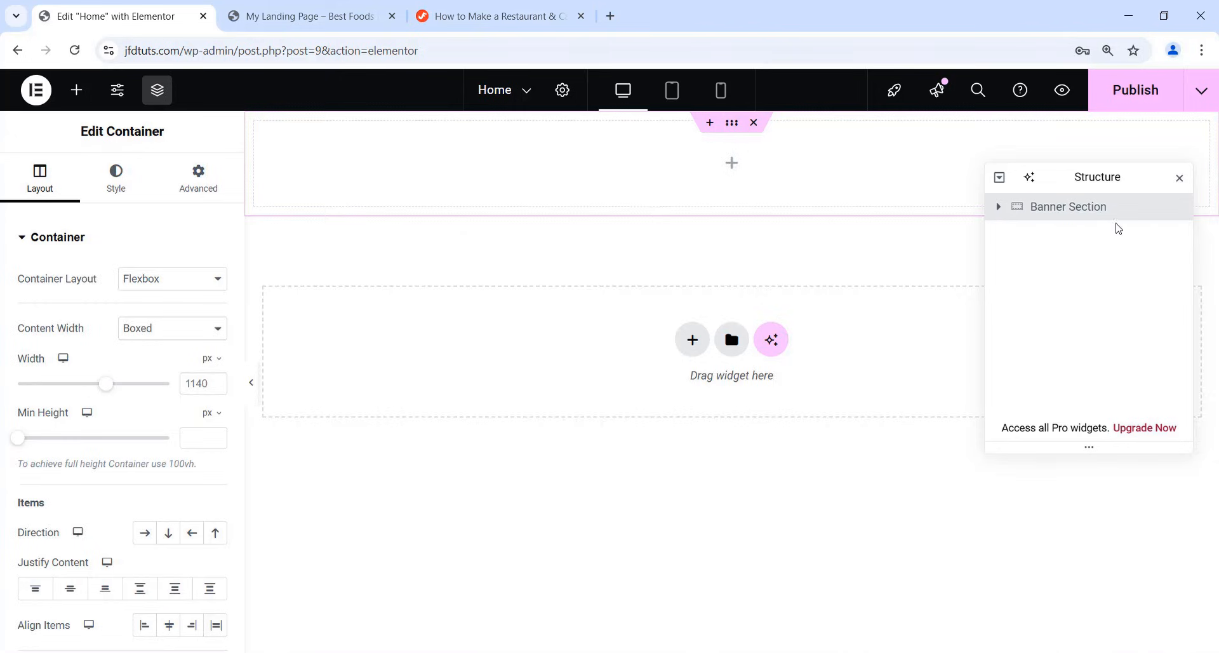
Try the Banner Section with a boxed width of 1240 px, and with full-width content at 100%.
double_click(187, 383)
type("1240")
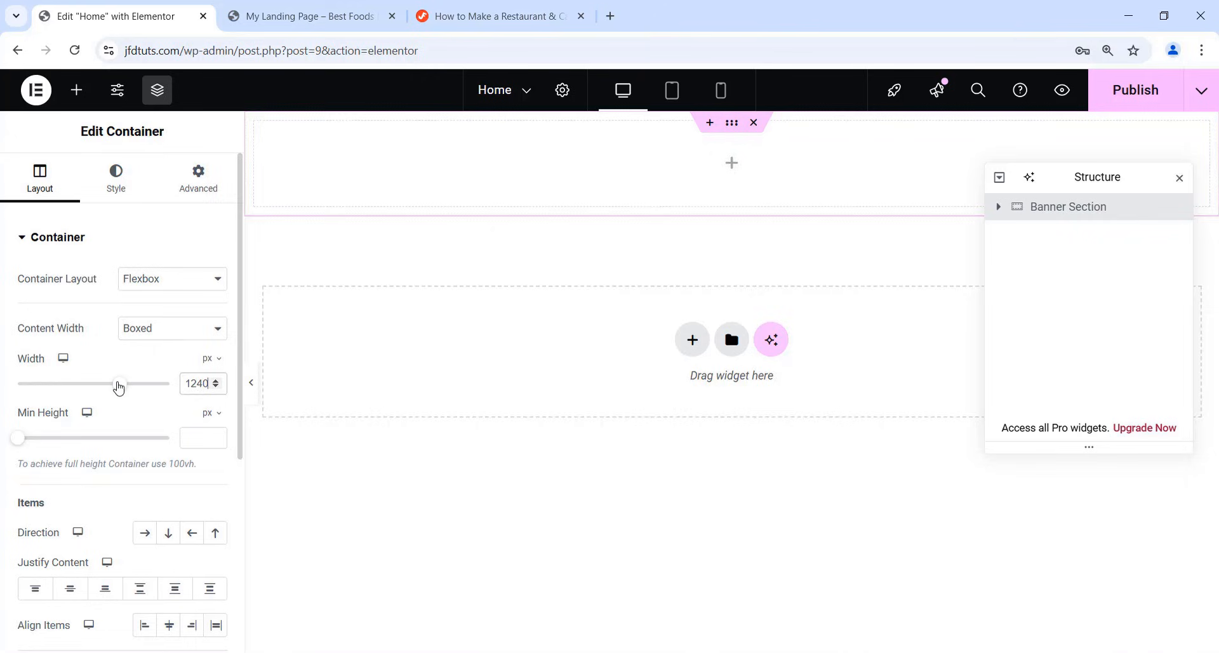
mouse_move(118, 386)
left_mouse_down()
mouse_move(83, 390)
mouse_move(101, 385)
left_mouse_up()
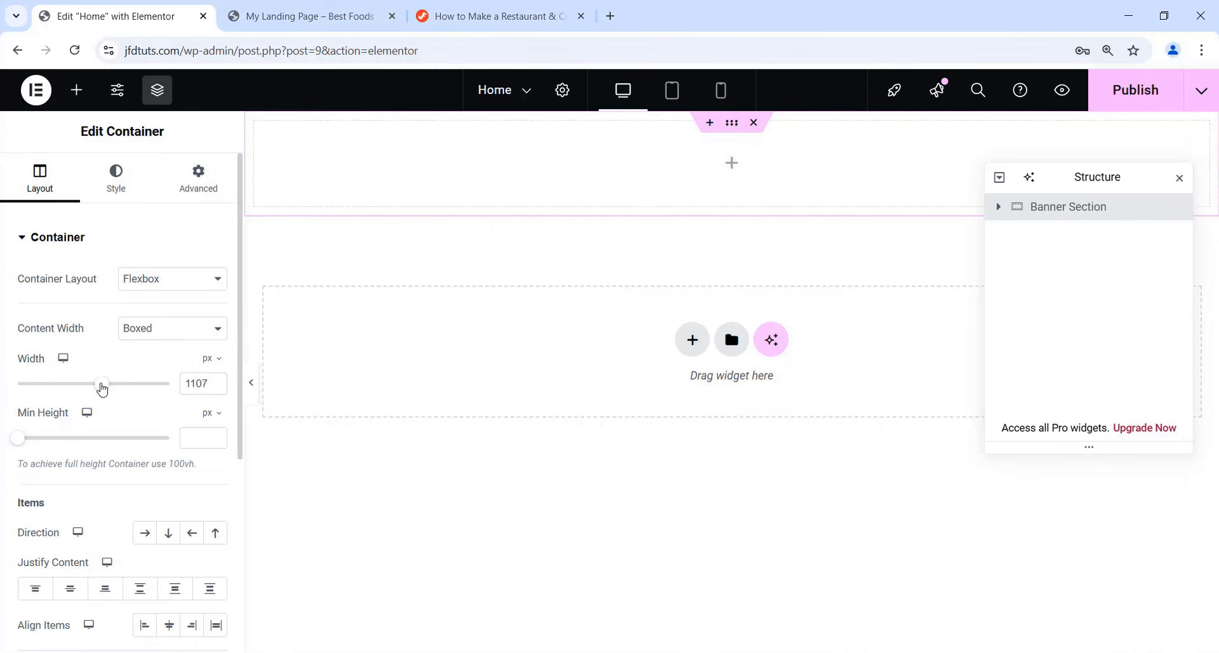
left_click(159, 331)
left_click(167, 370)
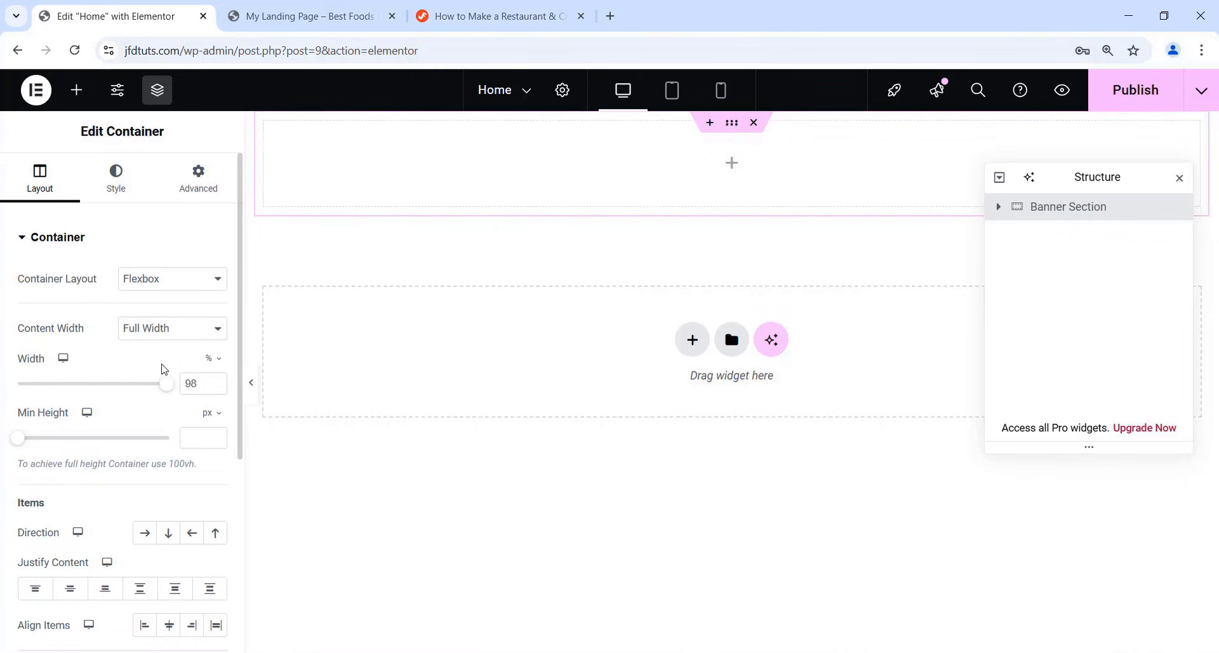
mouse_move(168, 385)
left_mouse_down()
mouse_move(69, 379)
mouse_move(186, 376)
left_mouse_up()
left_click(170, 331)
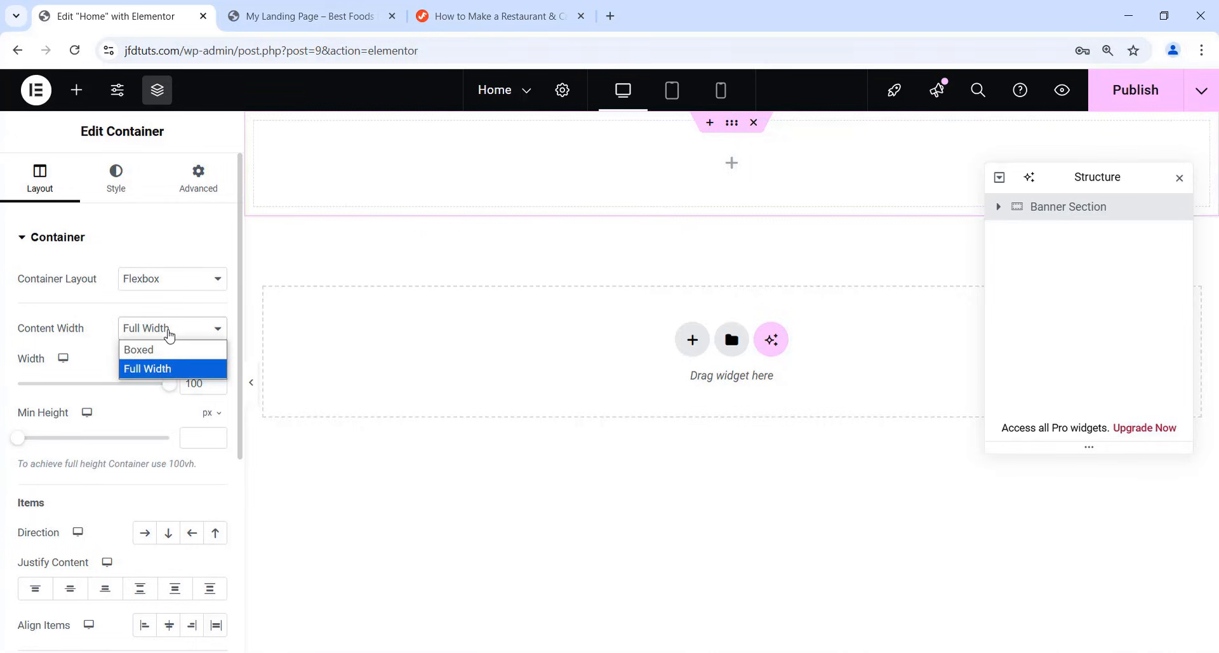
left_click(169, 375)
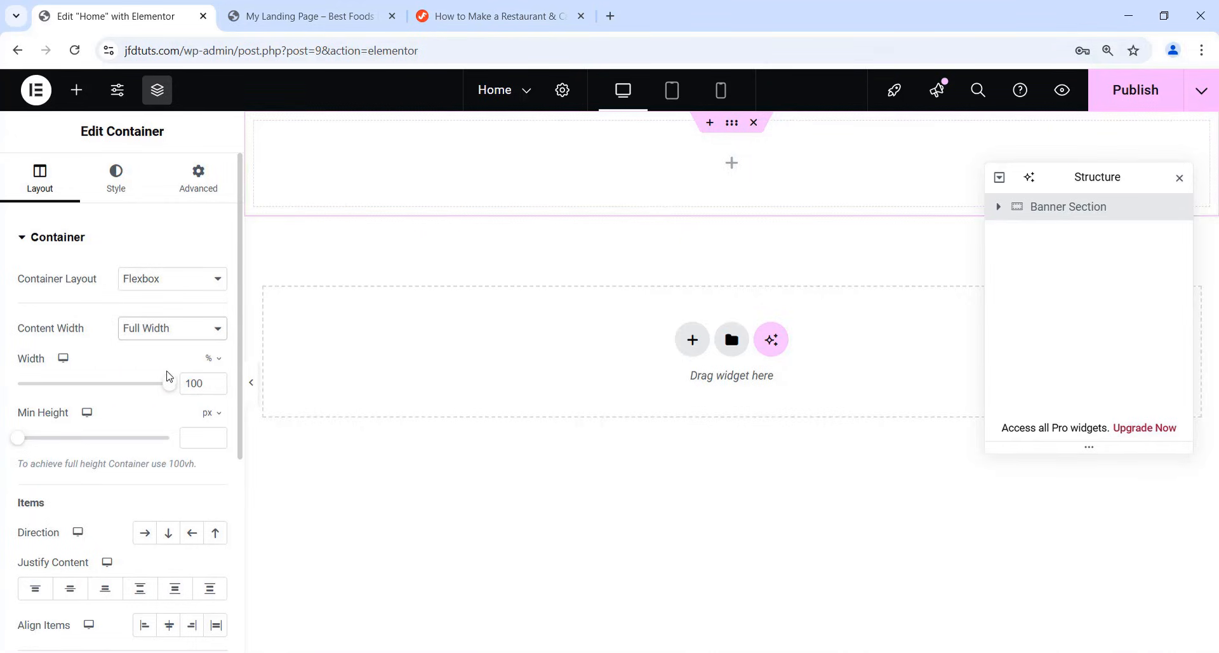
Compare the Banner Section with boxed content at 722 px against full-width content at 626 px.
left_click(153, 329)
left_click(156, 353)
left_click_drag(103, 384, 47, 395)
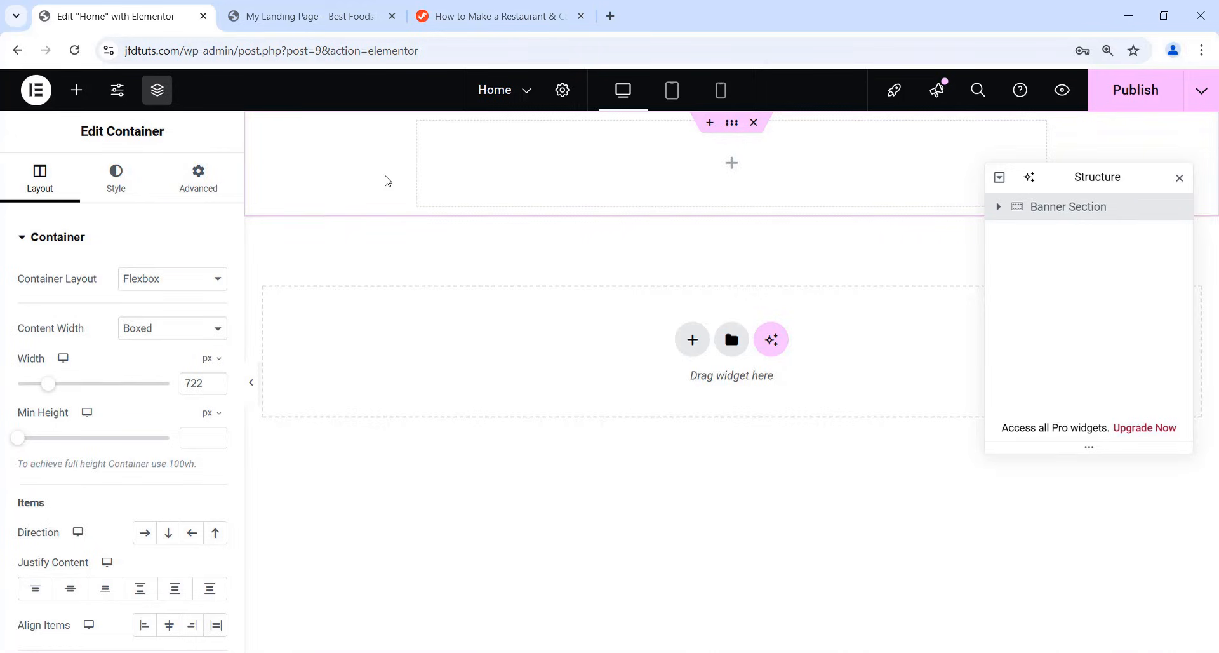
left_click(161, 325)
left_click(167, 372)
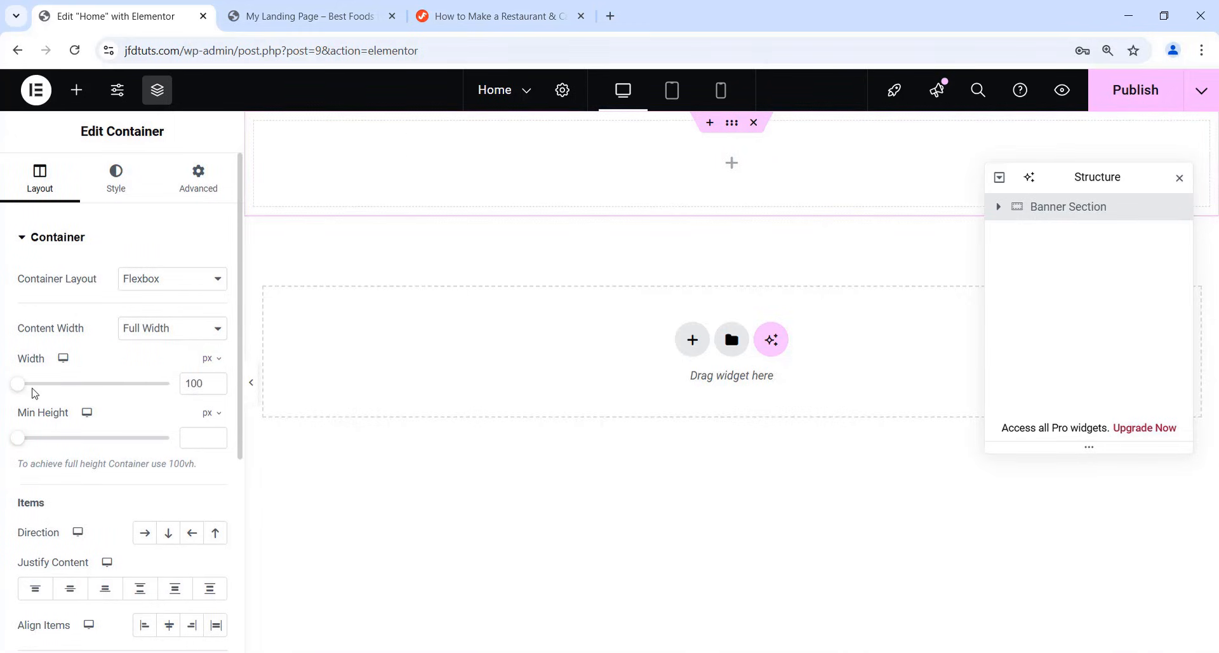
mouse_move(19, 385)
left_mouse_down()
mouse_move(109, 393)
mouse_move(36, 382)
left_mouse_up()
Set the Banner Section's content to Boxed at 1240 px wide, with its items in a vertical column direction.
left_click(162, 335)
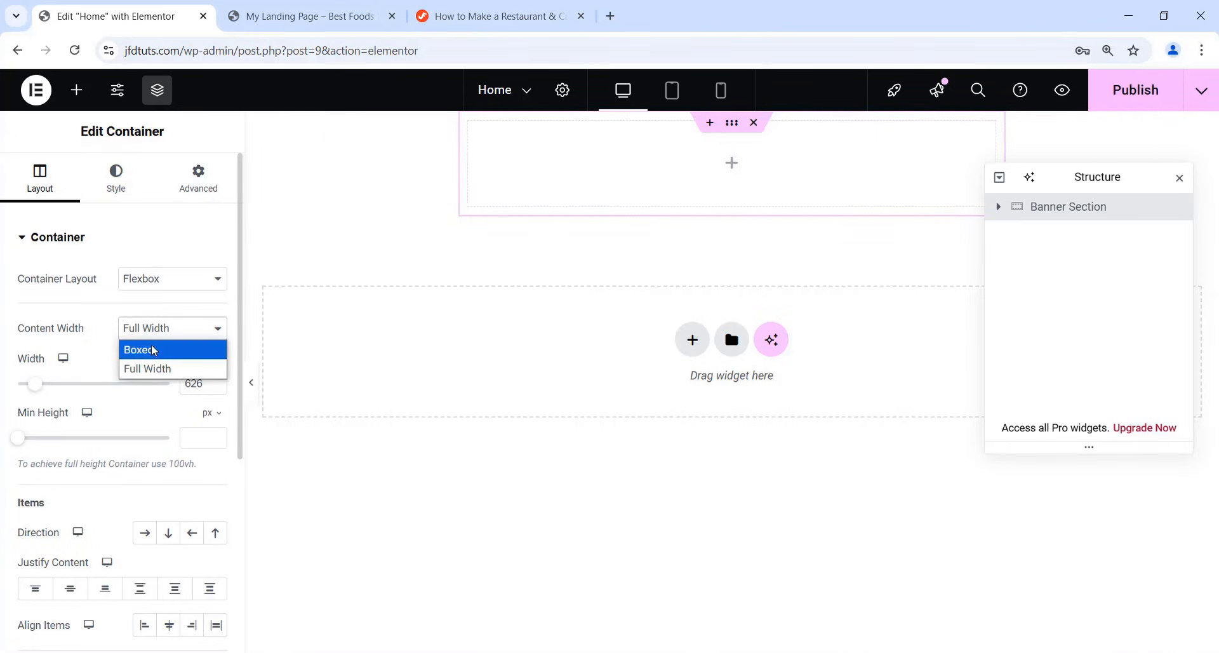
left_click(154, 349)
left_click_drag(204, 383, 159, 384)
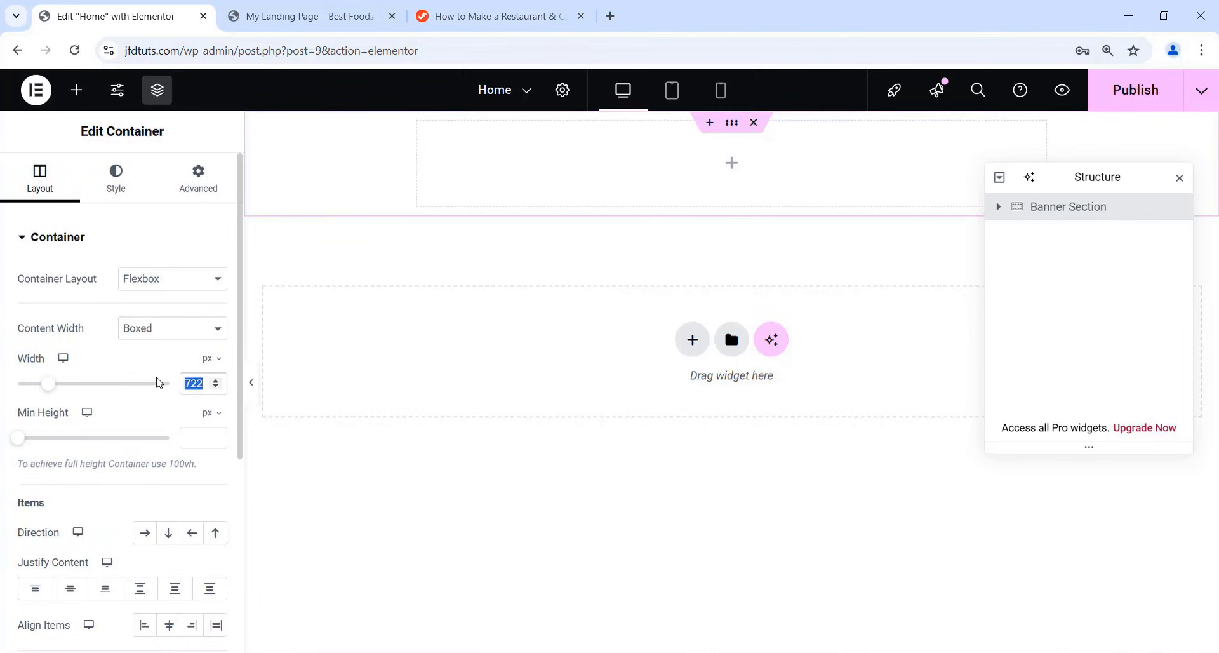
type("1240")
scroll(114, 452, "down", 1)
left_click(169, 460)
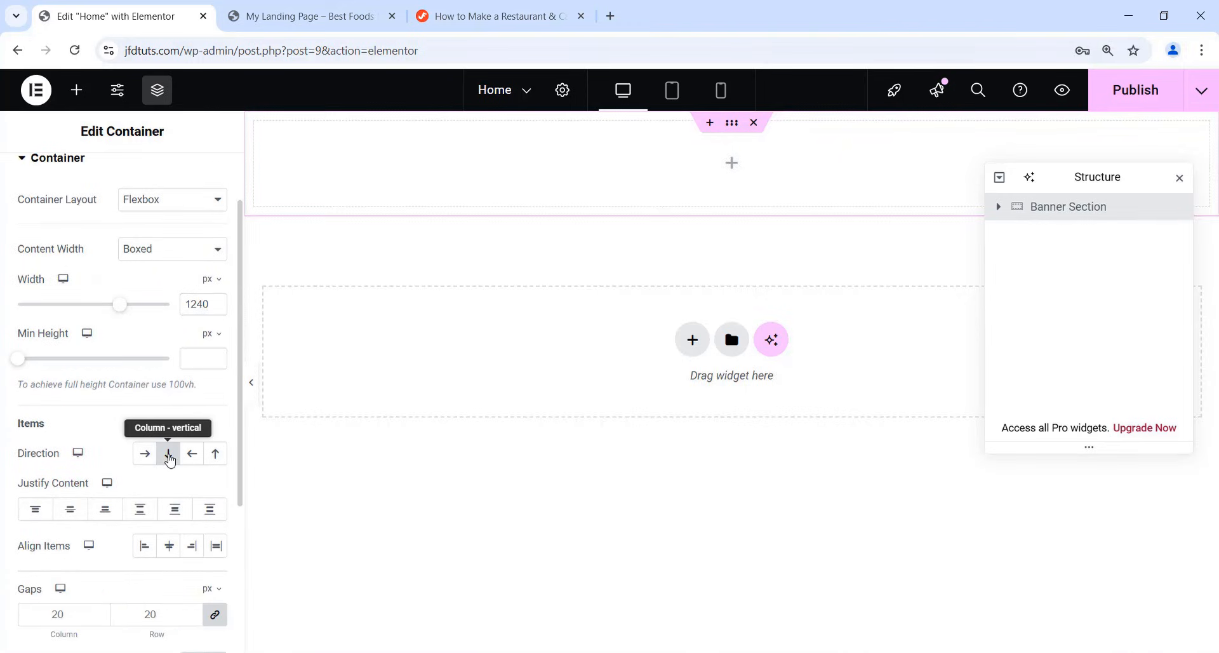
scroll(108, 543, "down", 1)
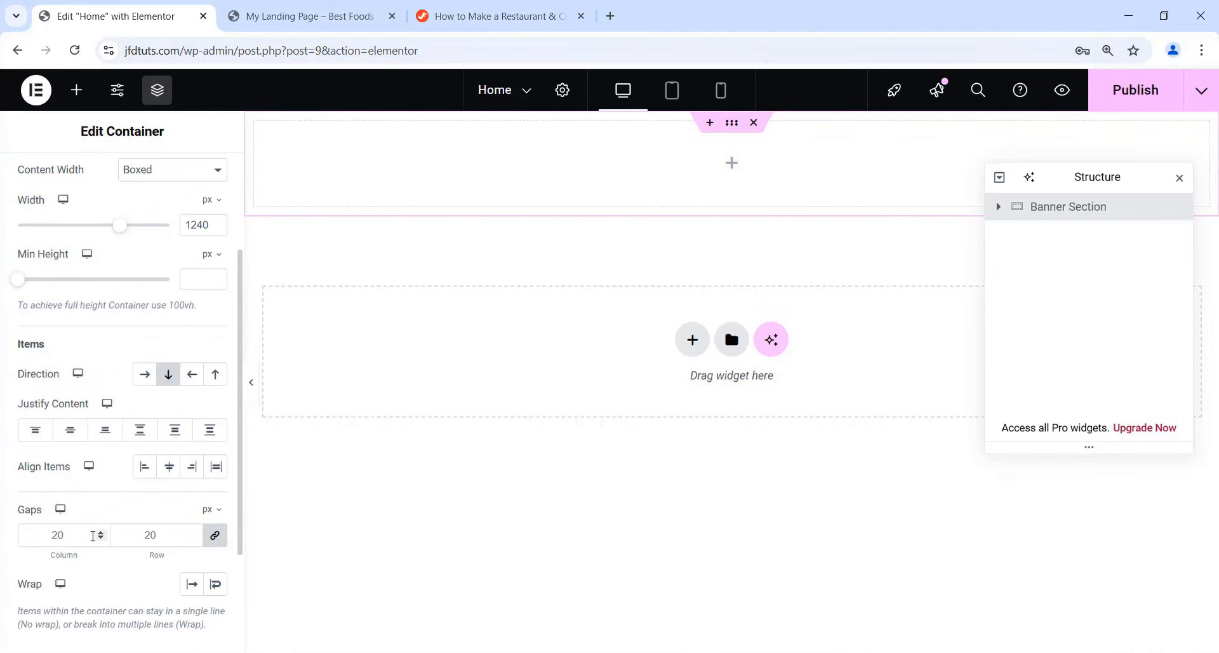
left_click(58, 535)
scroll(124, 287, "up", 2)
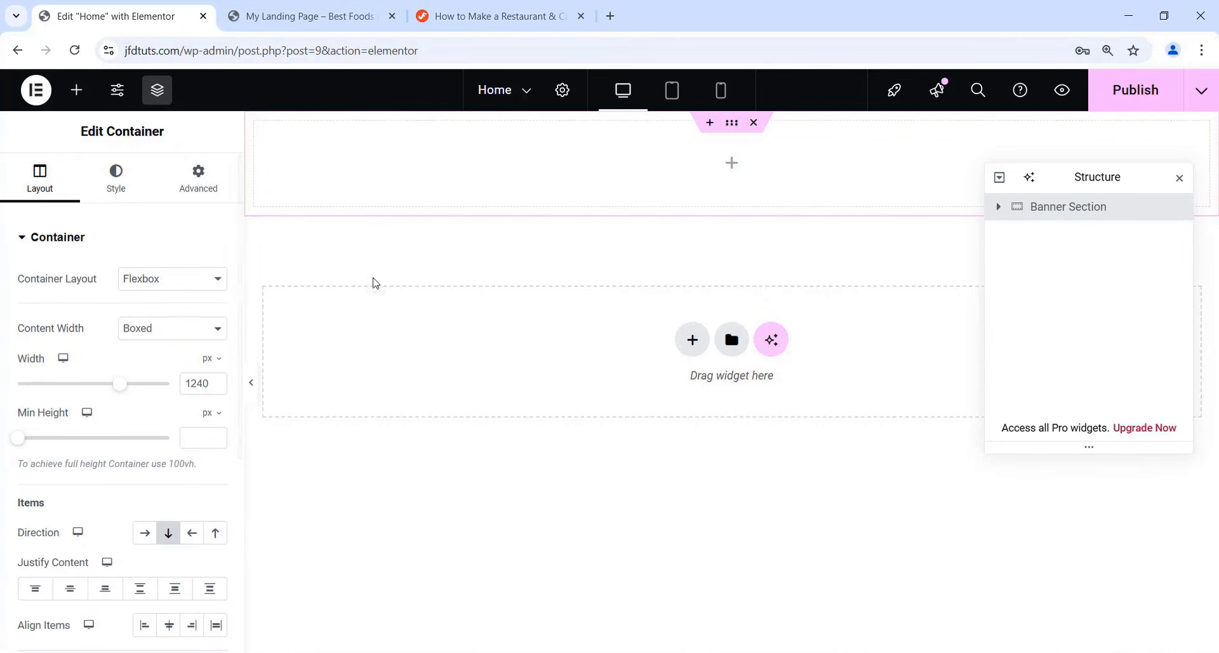
Give the Banner Section a classic background with the colour #0e0d0c.
left_click(120, 189)
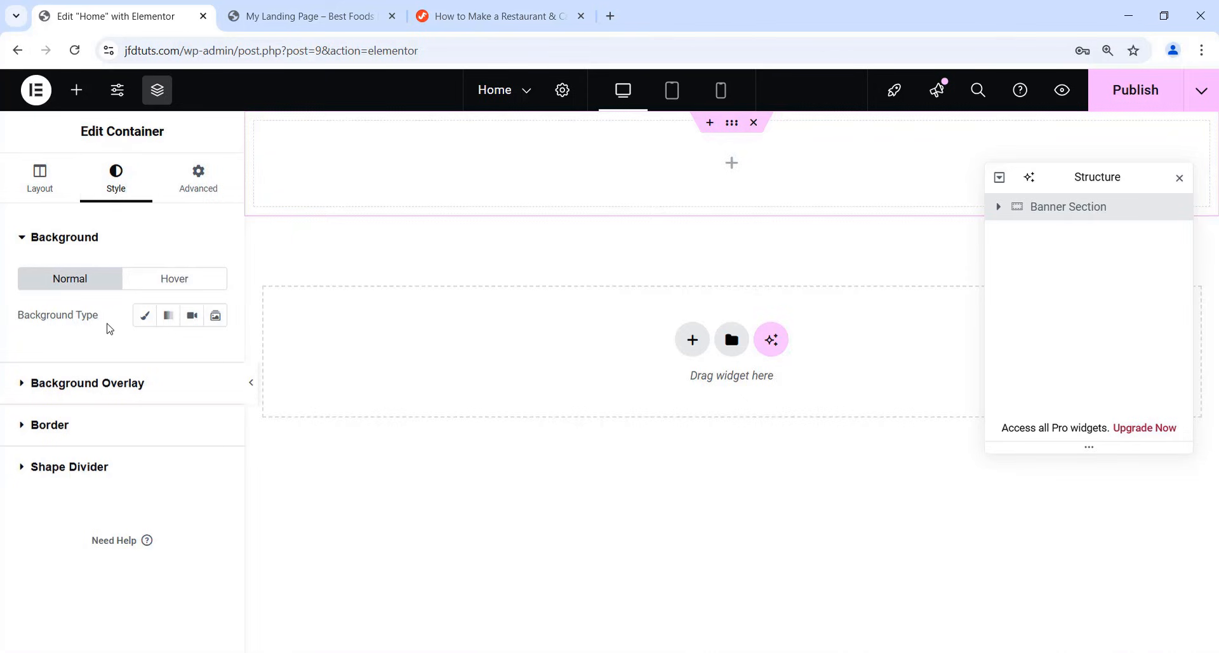
left_click(145, 316)
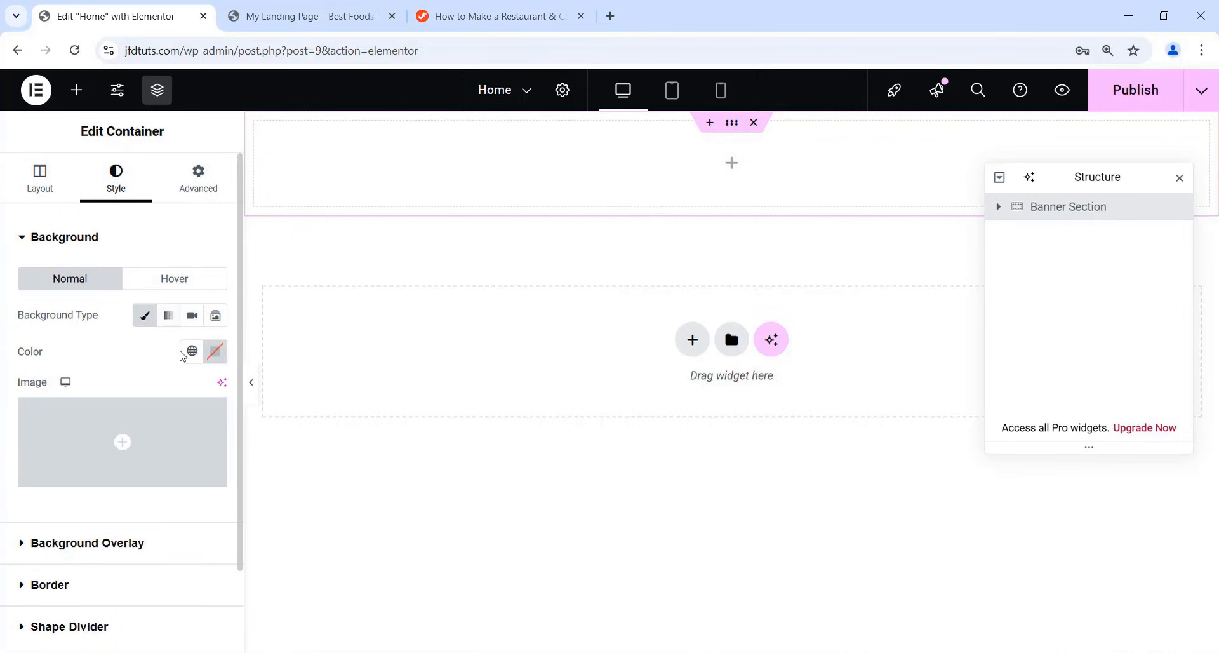
left_click(214, 351)
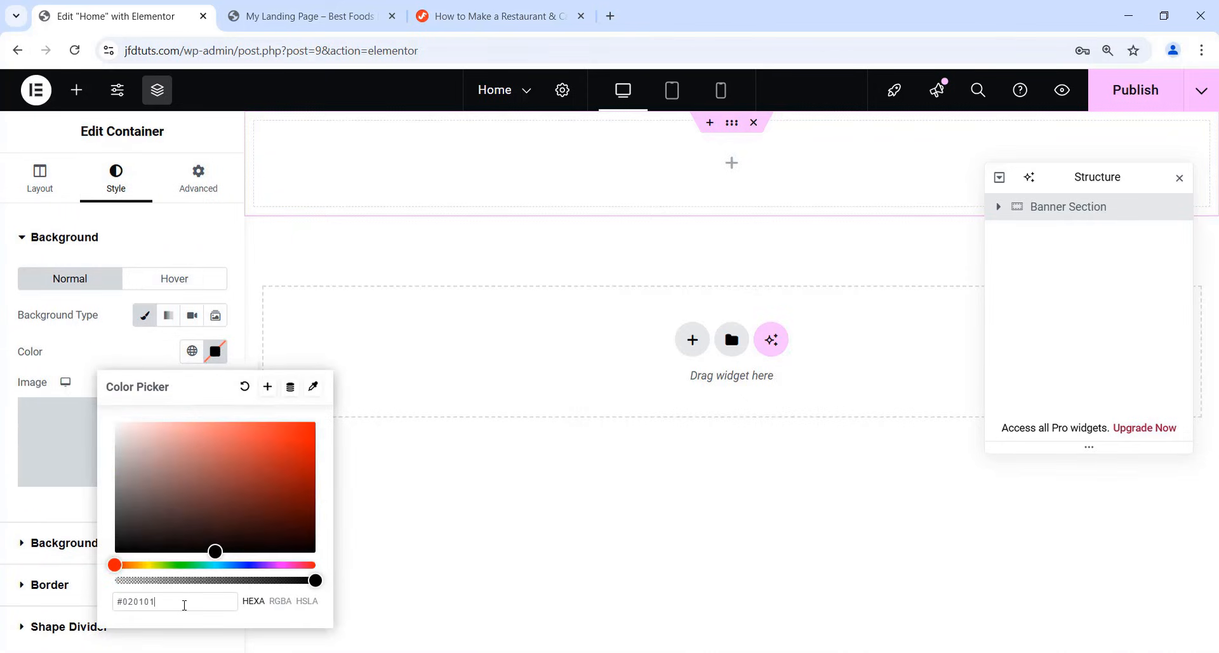
double_click(202, 596)
type("0e0d0")
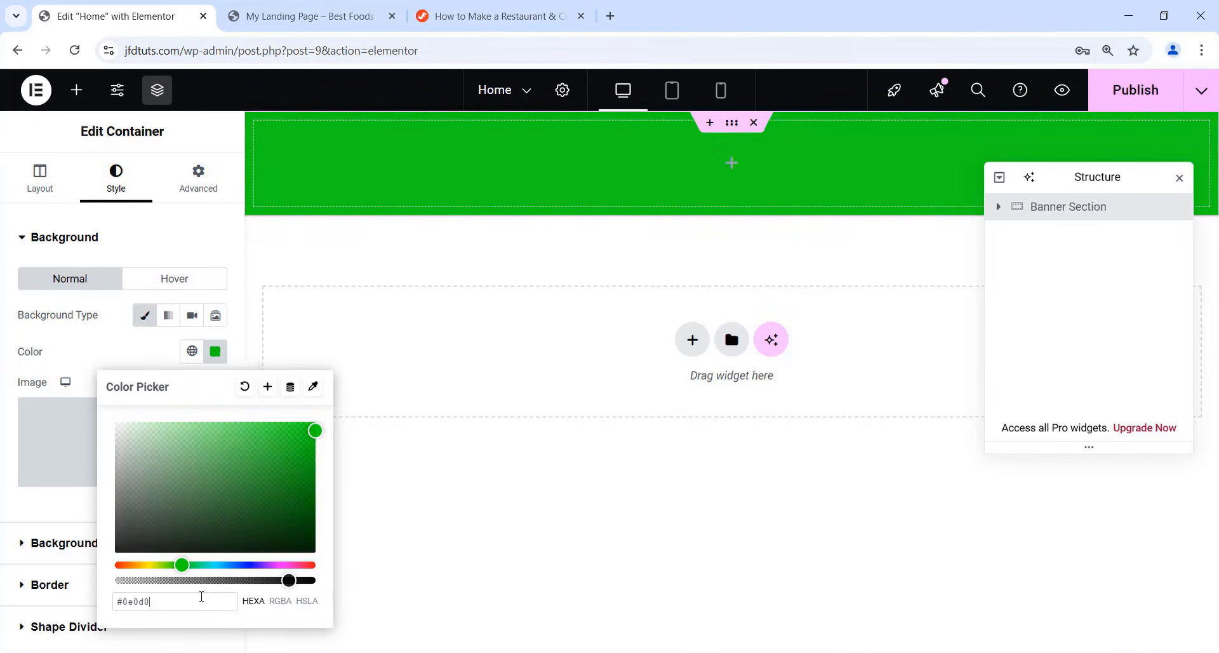
type("c")
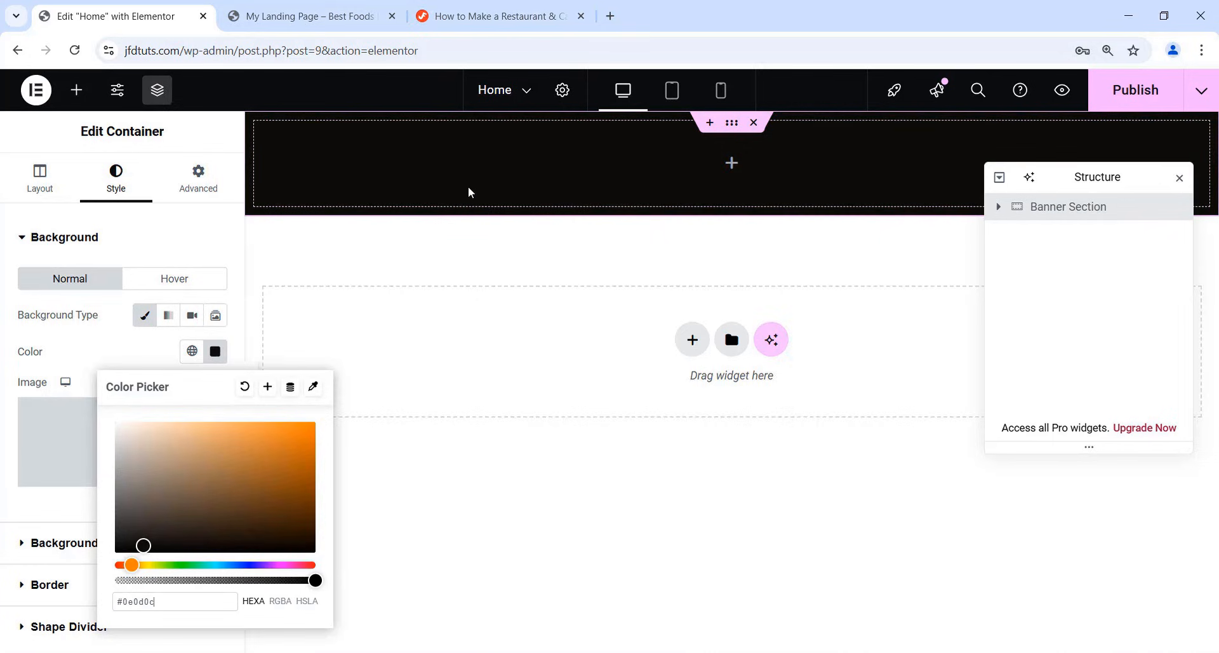
left_click(104, 370)
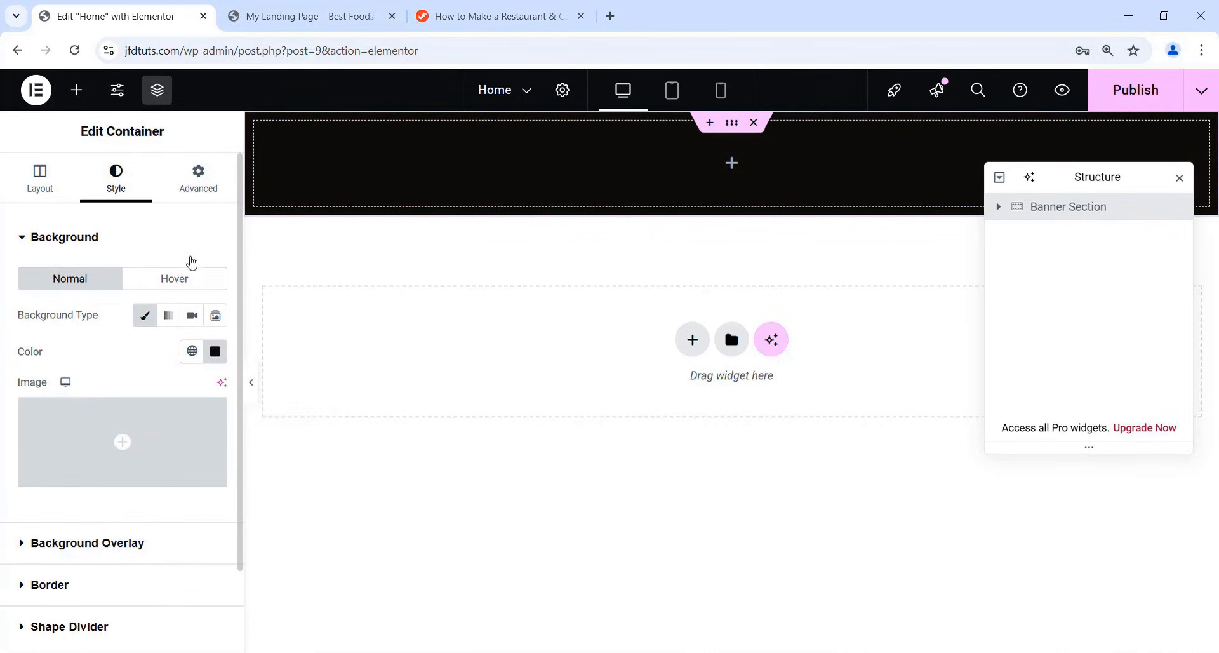
Set the Banner Section's padding to 0 px on all sides.
left_click(202, 181)
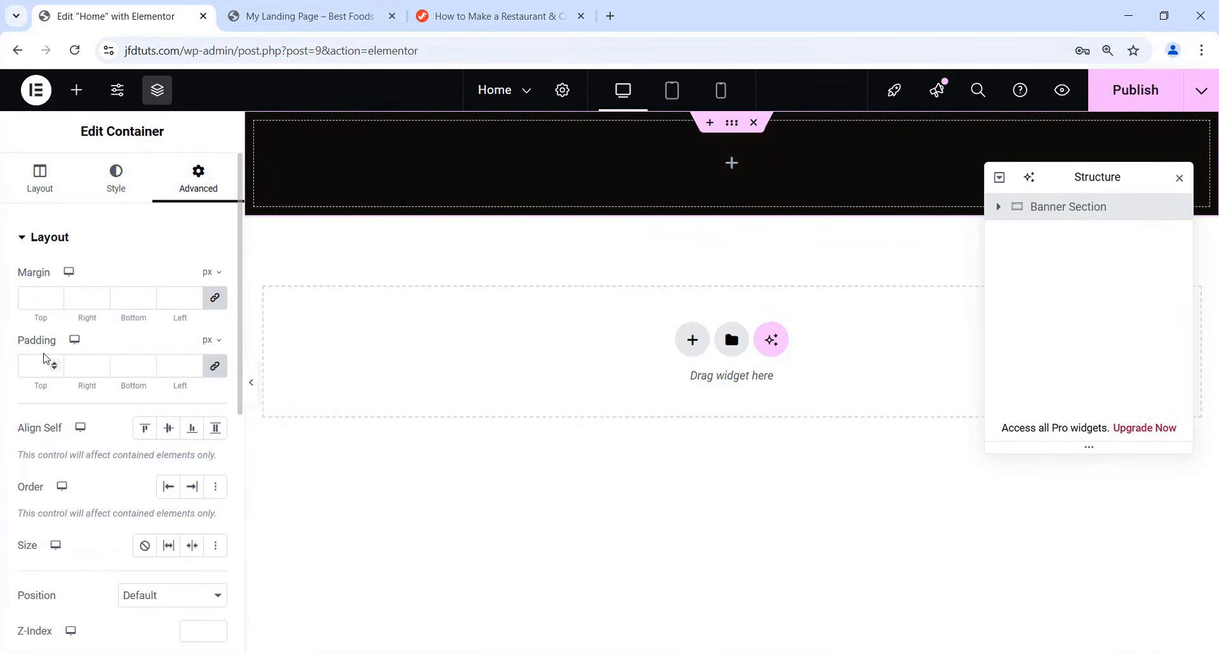
type("0")
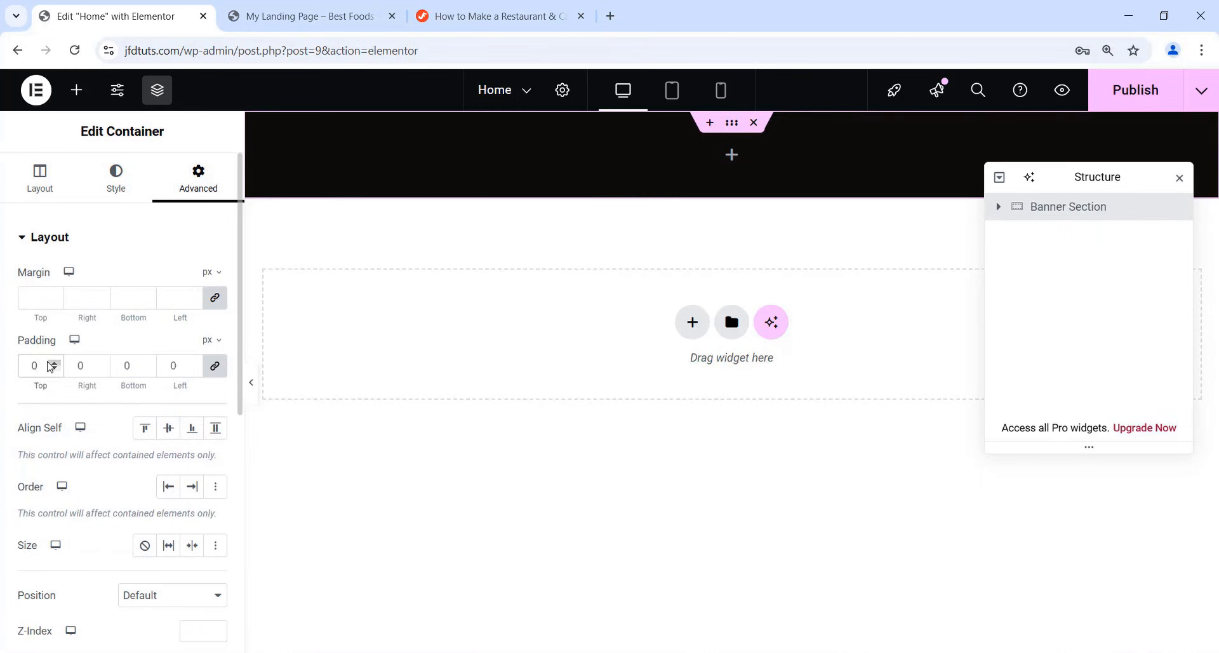
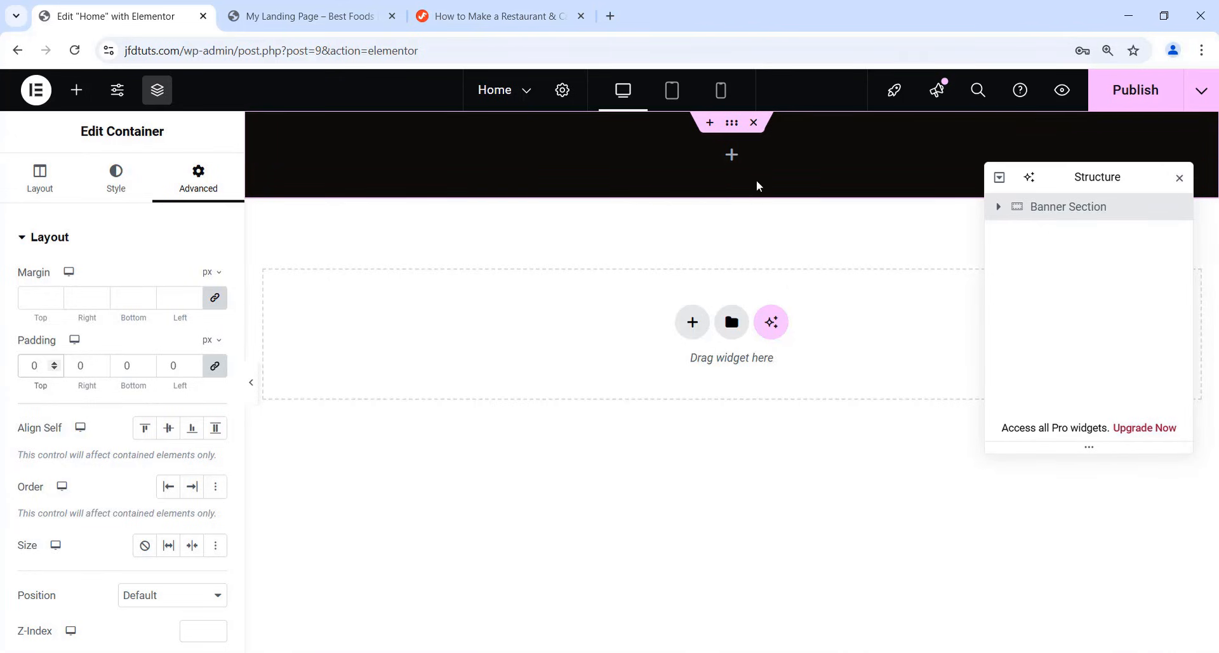
Add a container inside the Banner Section and set its minimum height to 588 px.
left_click(76, 90)
left_click_drag(63, 399, 730, 180)
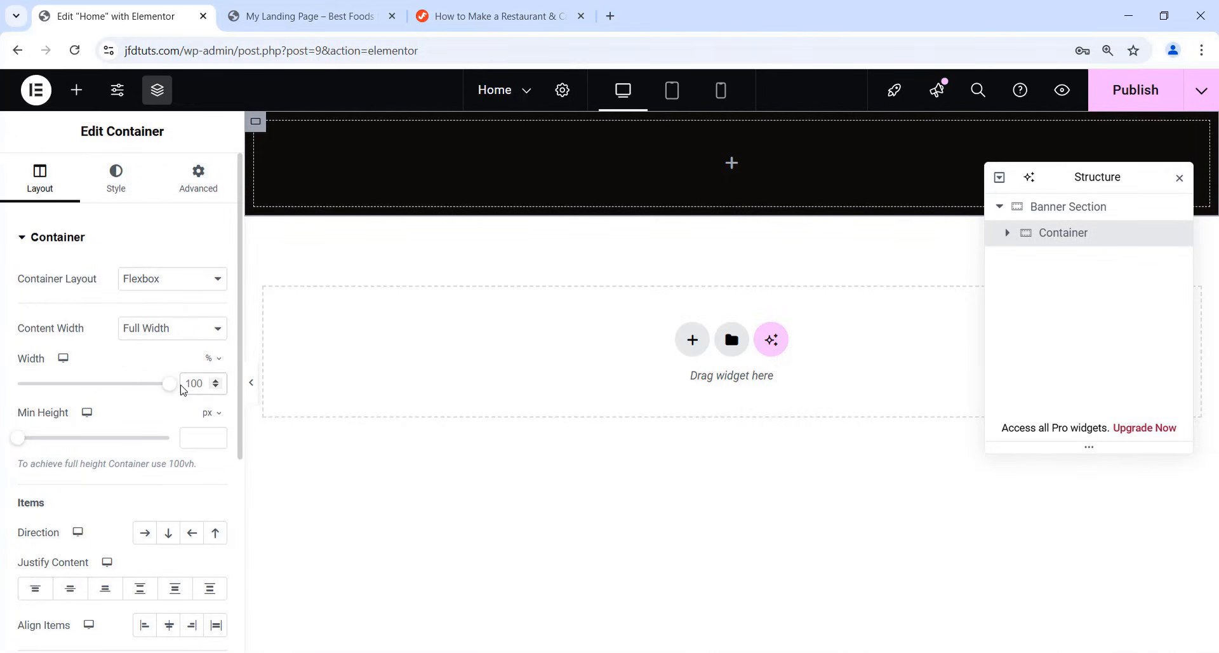
left_click(197, 443)
type("588")
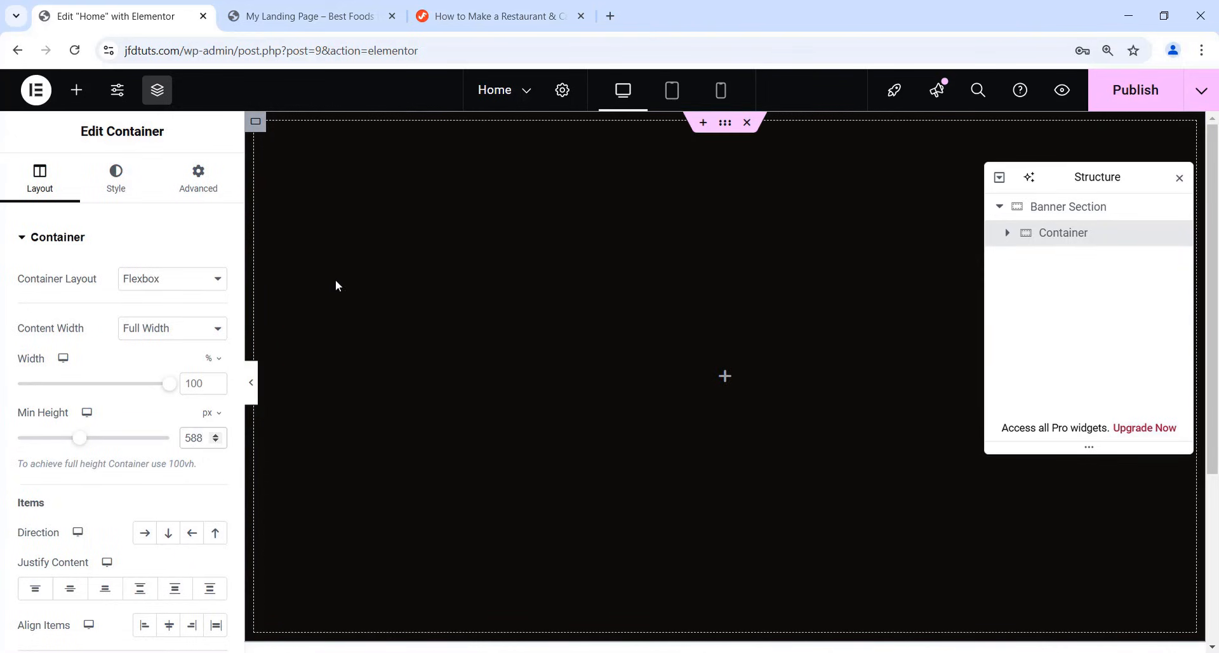
scroll(552, 349, "down", 1)
scroll(536, 467, "up", 1)
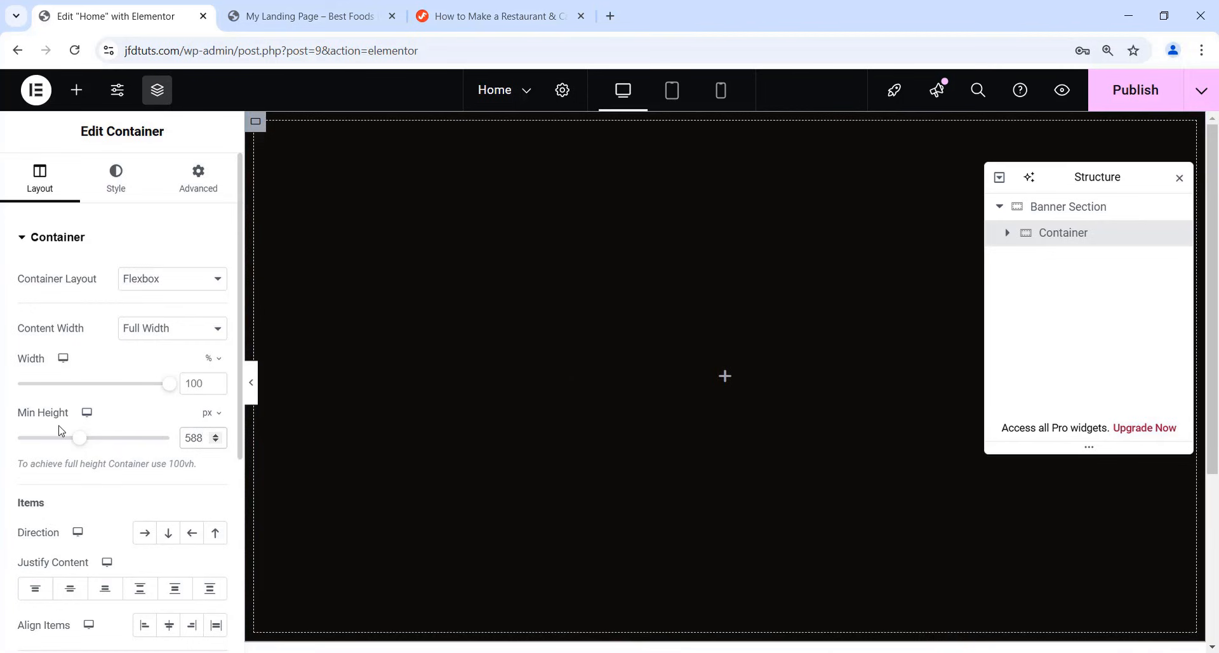
scroll(60, 457, "down", 2)
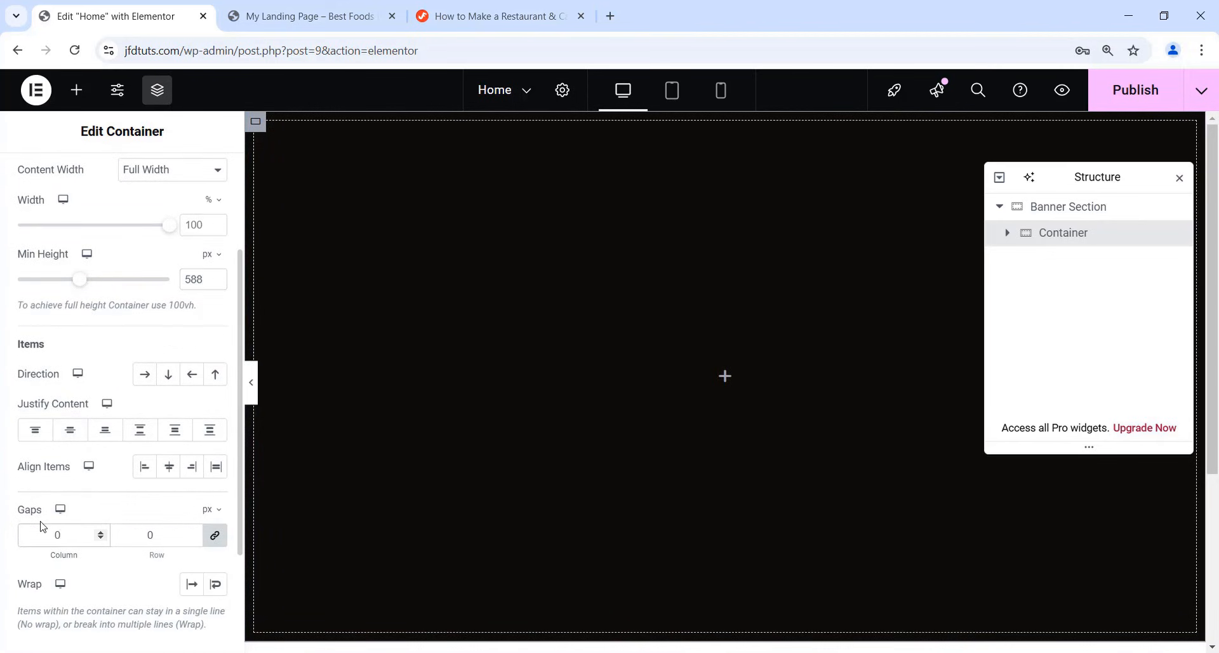
double_click(30, 540)
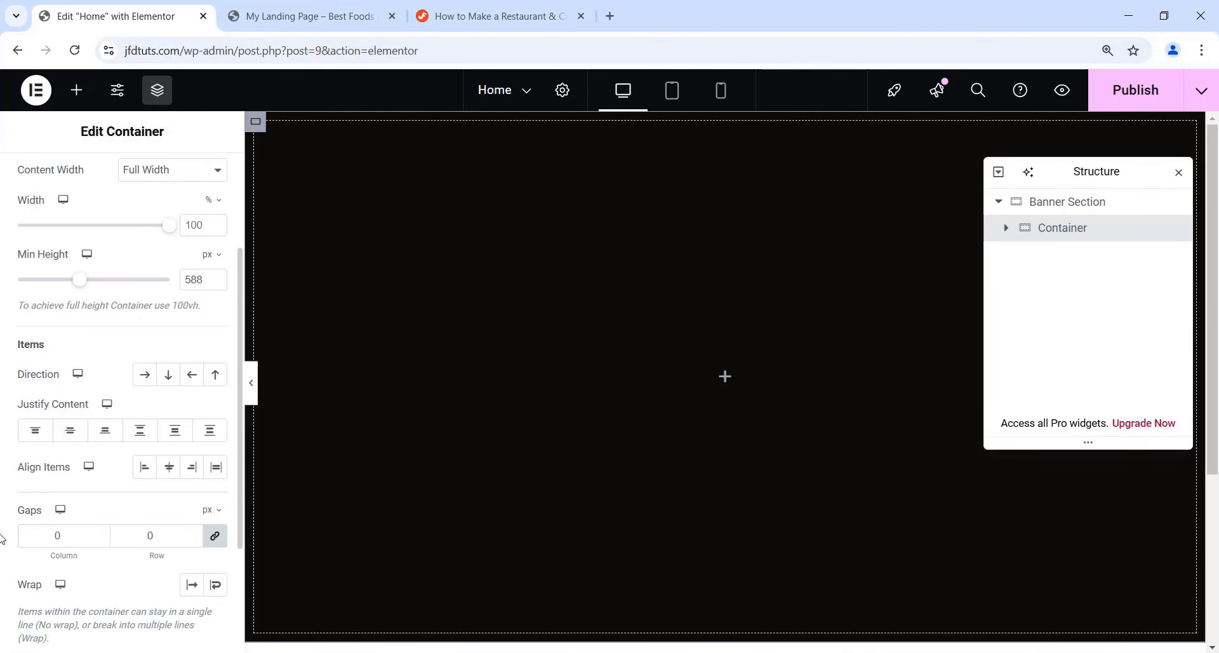
scroll(111, 496, "up", 3)
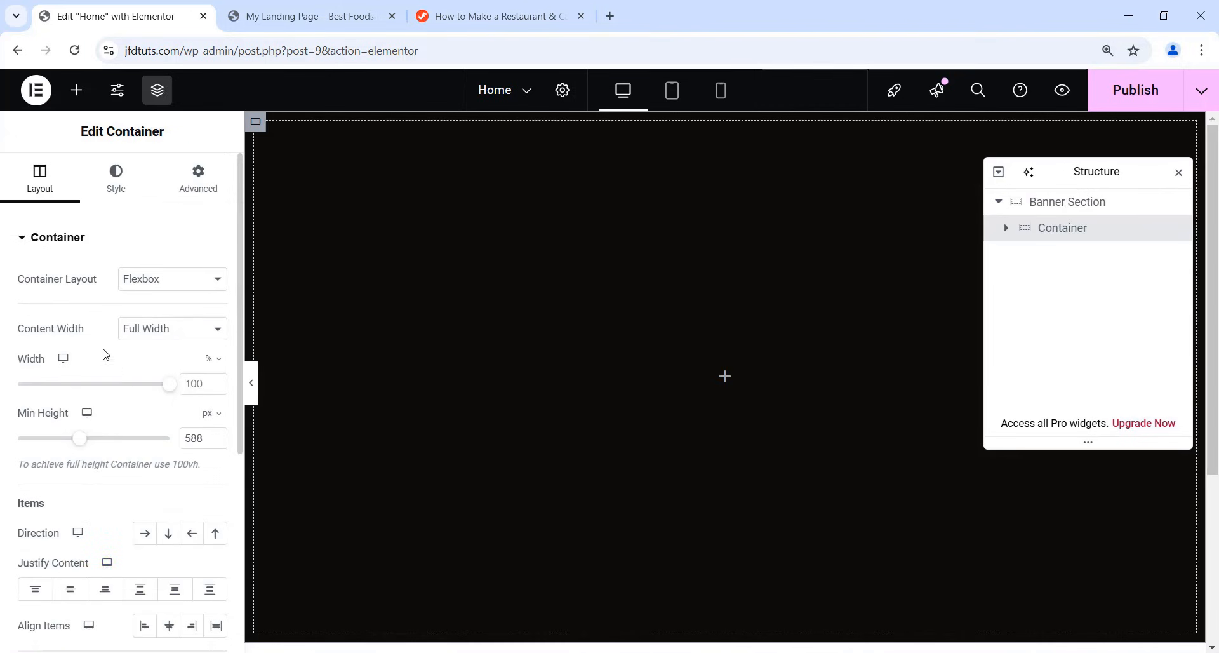
Set the inner container's background type to Classic and open the media chooser for its background image.
left_click(122, 197)
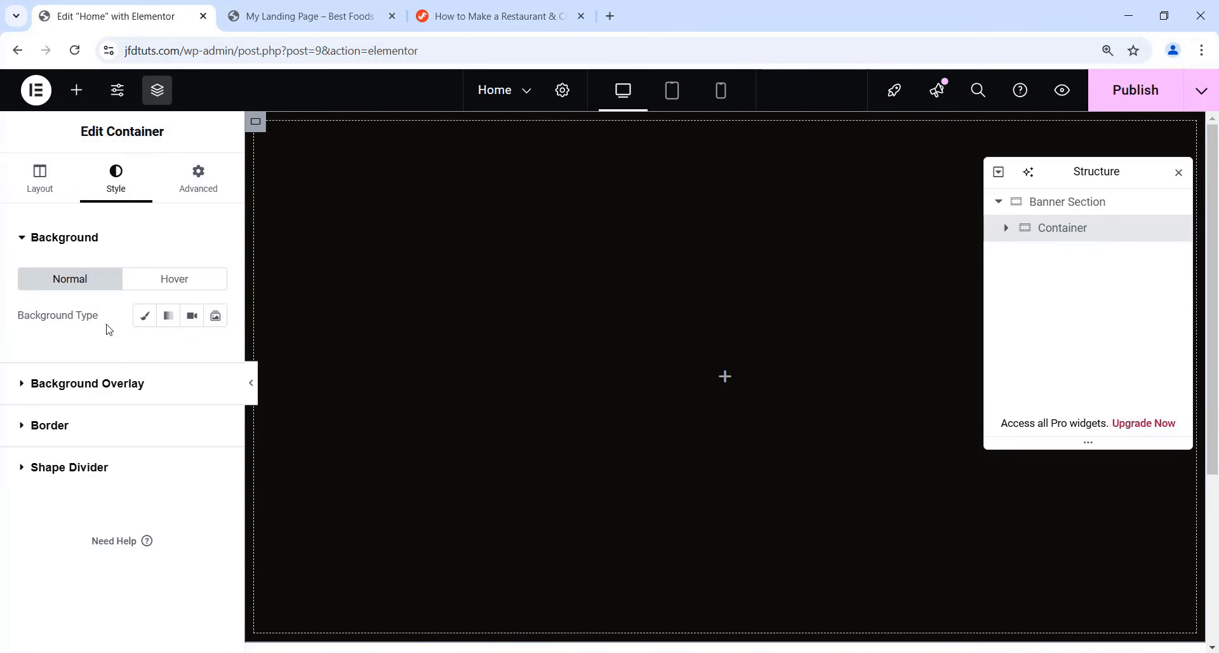
left_click(145, 316)
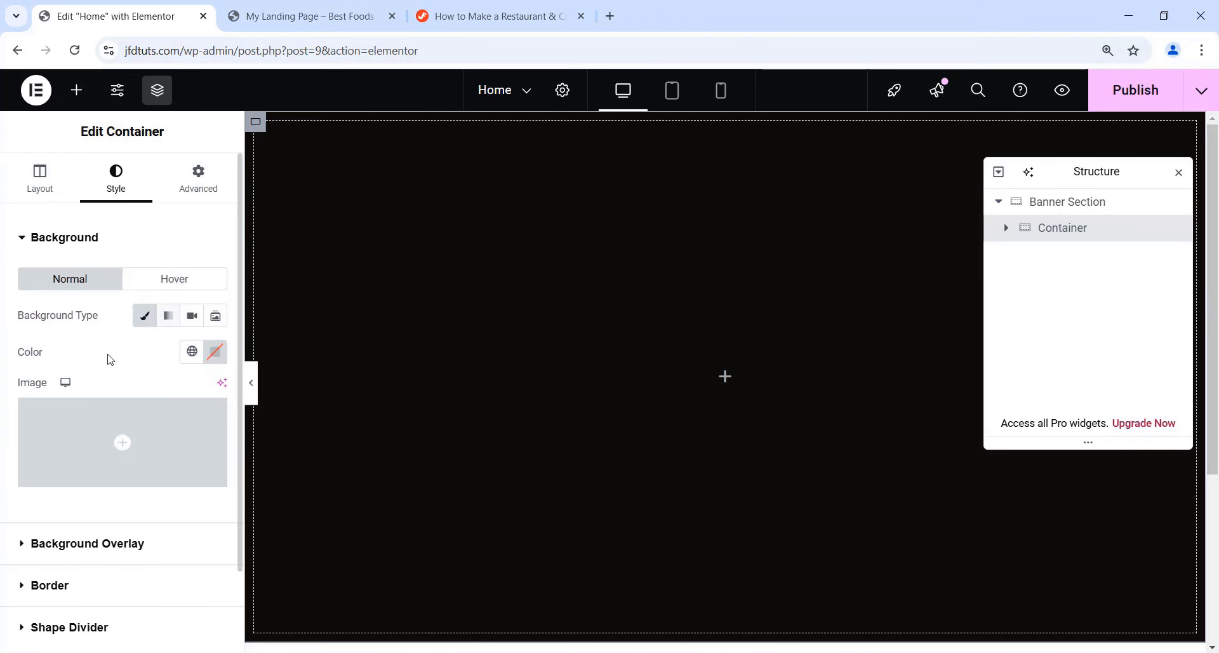
left_click(89, 475)
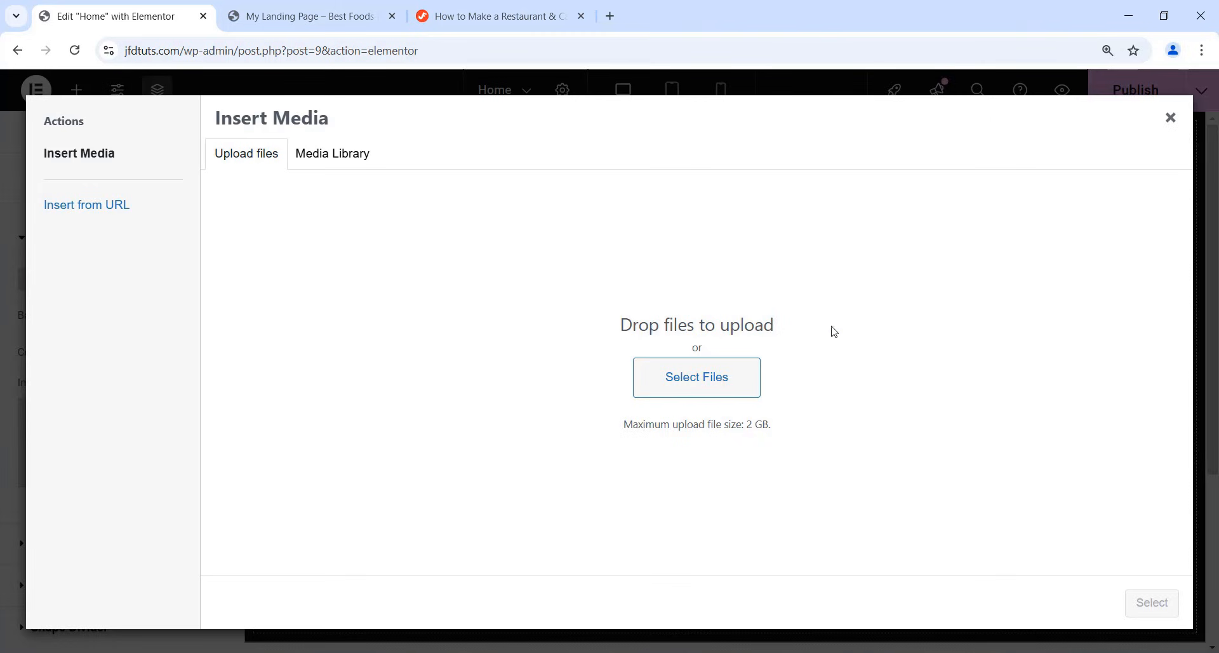
Download Foodnook Assets.zip through the tutorial page's resources link, then return to the tutorial page.
left_click(496, 19)
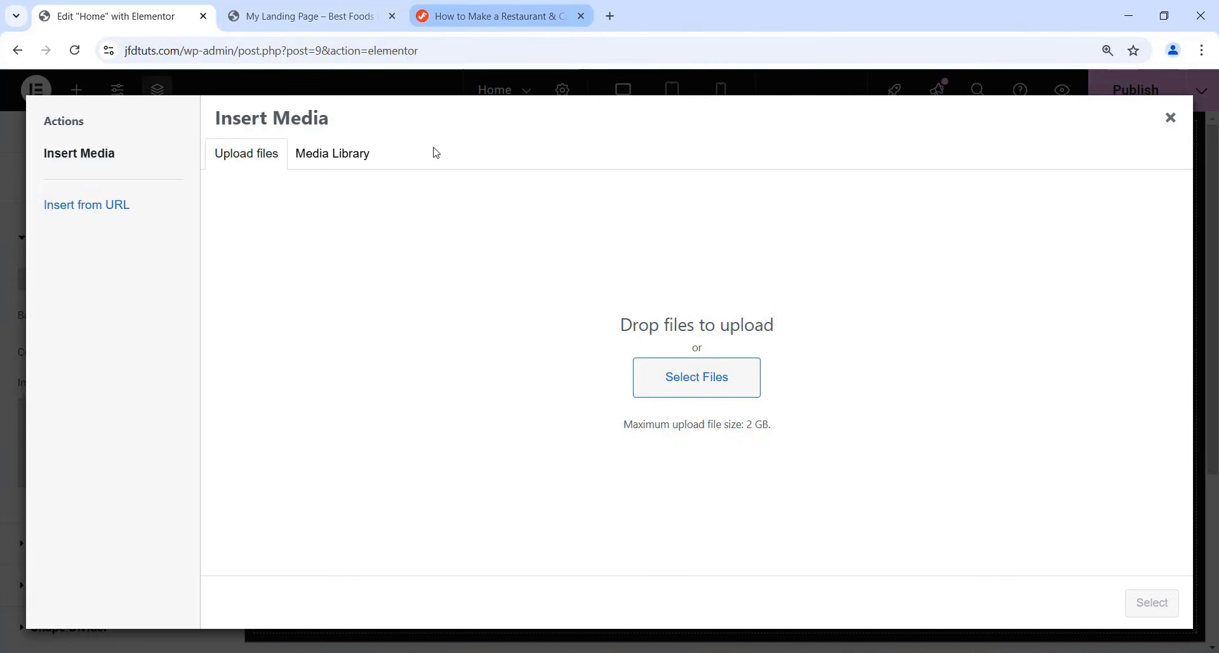
scroll(574, 387, "down", 1)
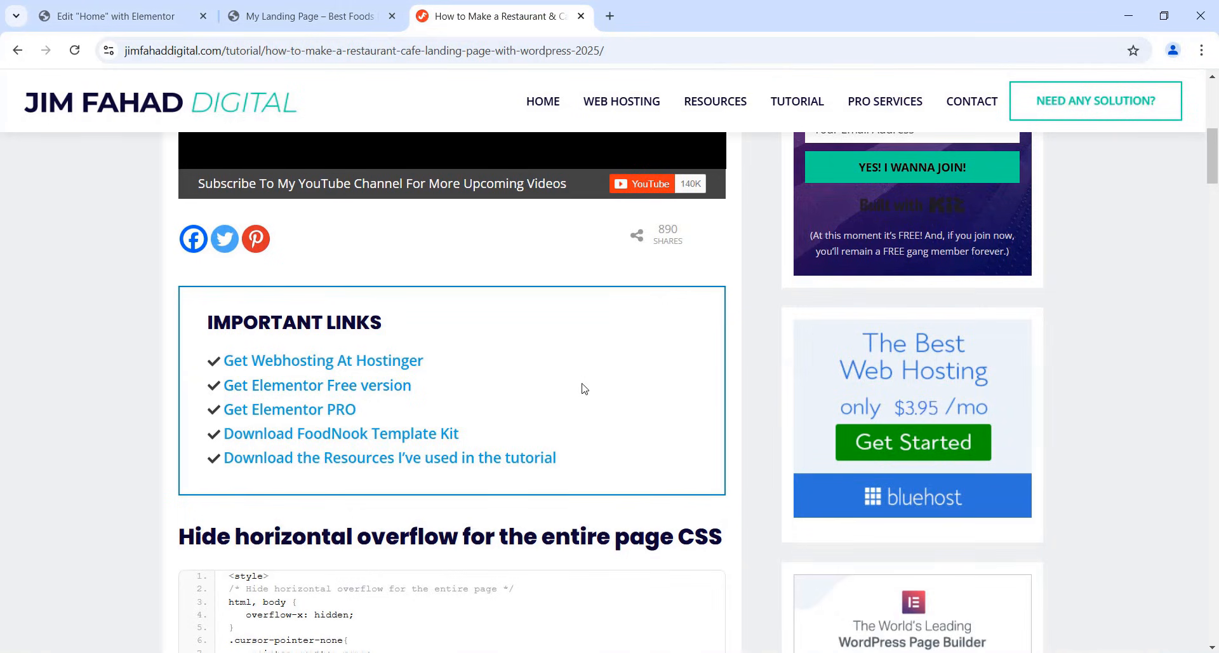
scroll(578, 389, "down", 1)
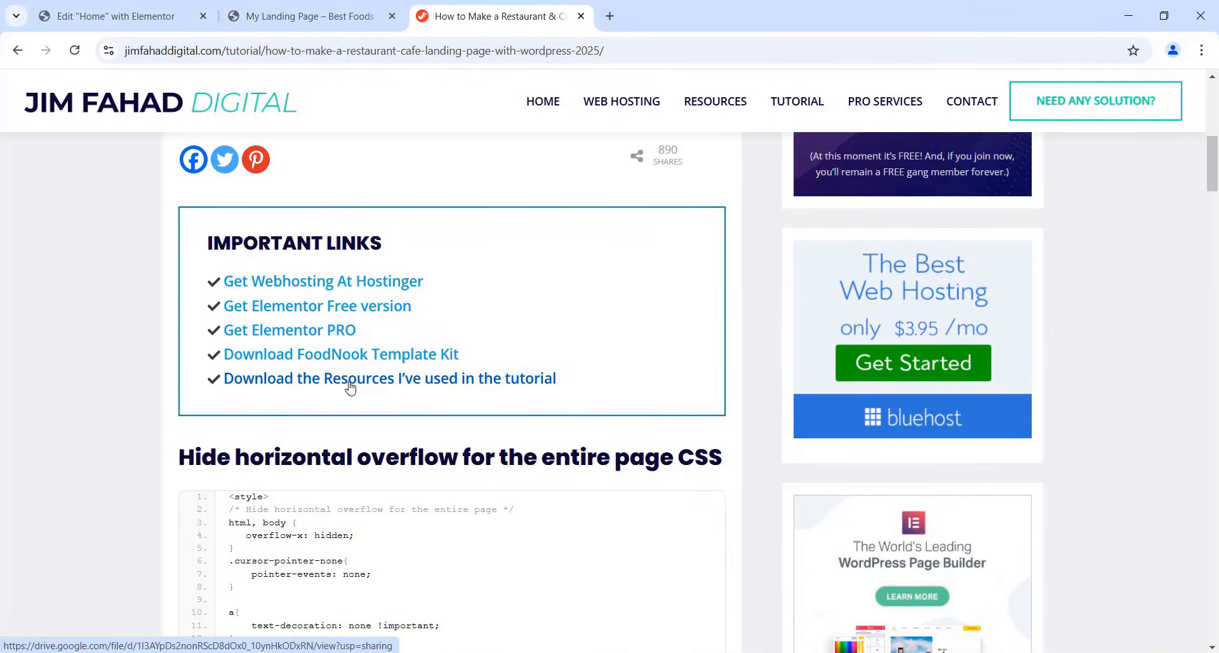
left_click(384, 388)
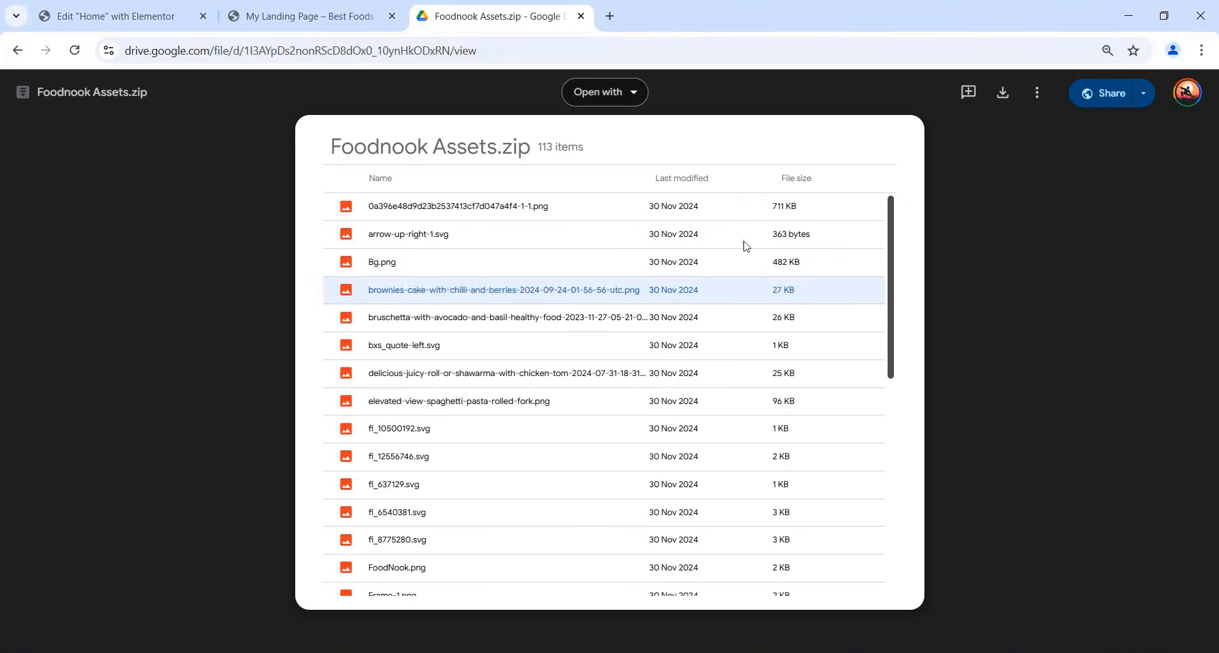
left_click(1002, 94)
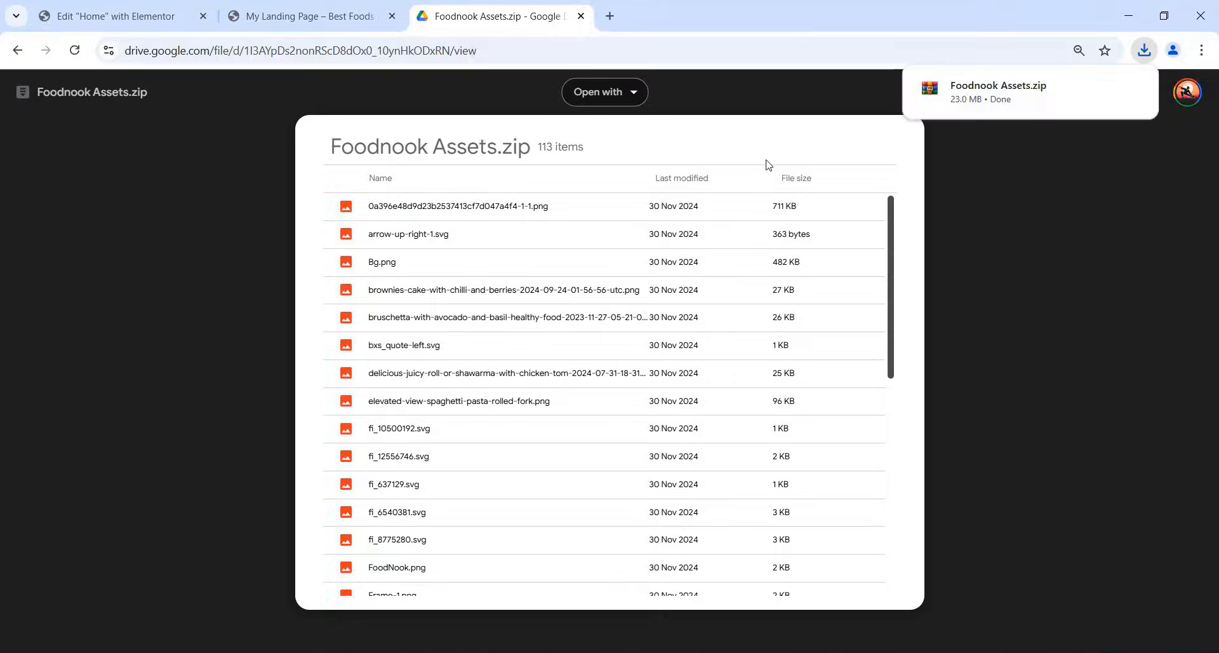
left_click(17, 50)
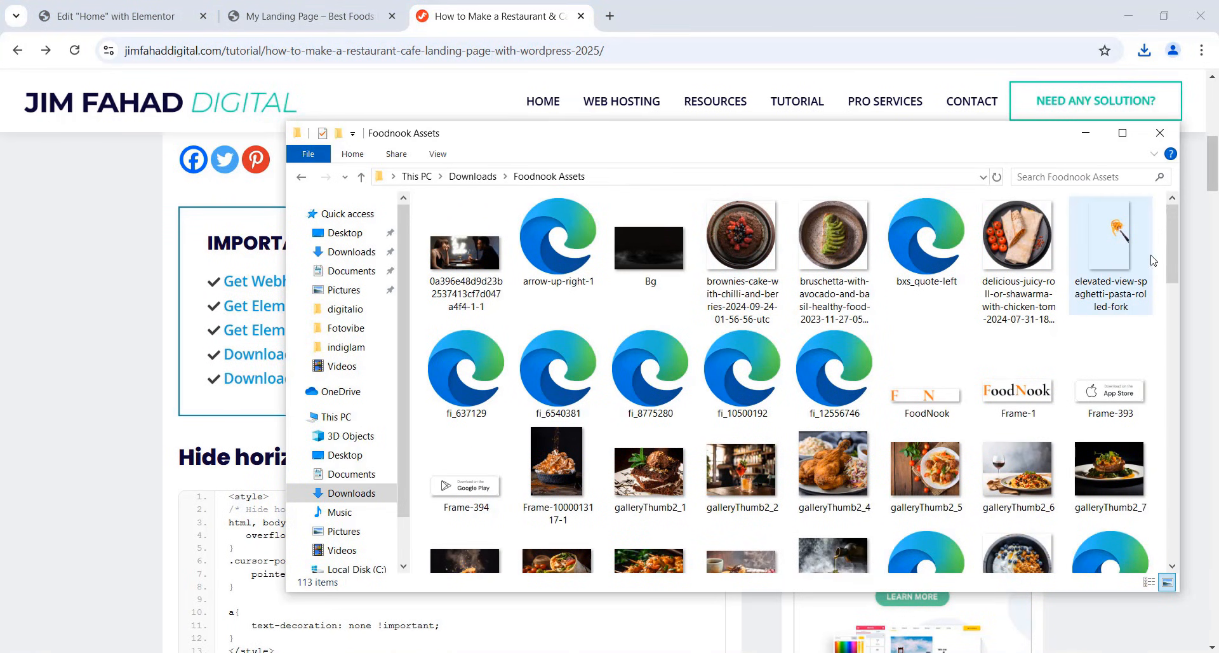
Upload all files from the extracted Foodnook Assets folder to the site's media library.
scroll(1175, 238, "down", 8)
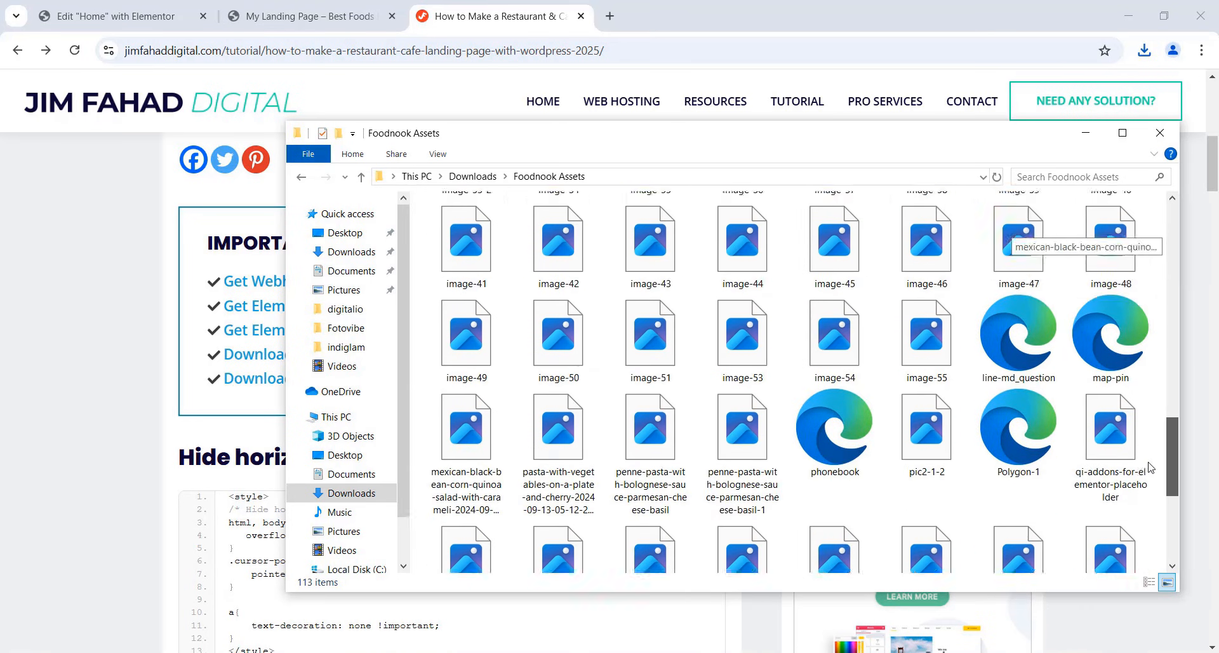
scroll(1159, 325, "up", 2)
scroll(1174, 209, "up", 5)
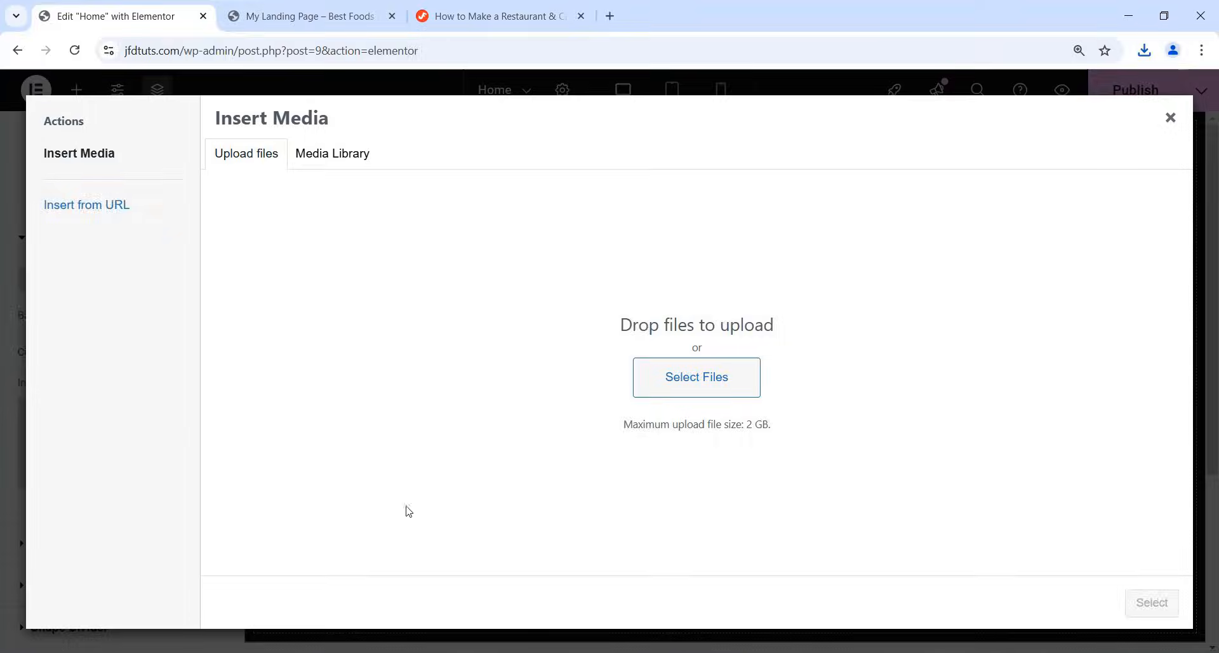
left_click(697, 377)
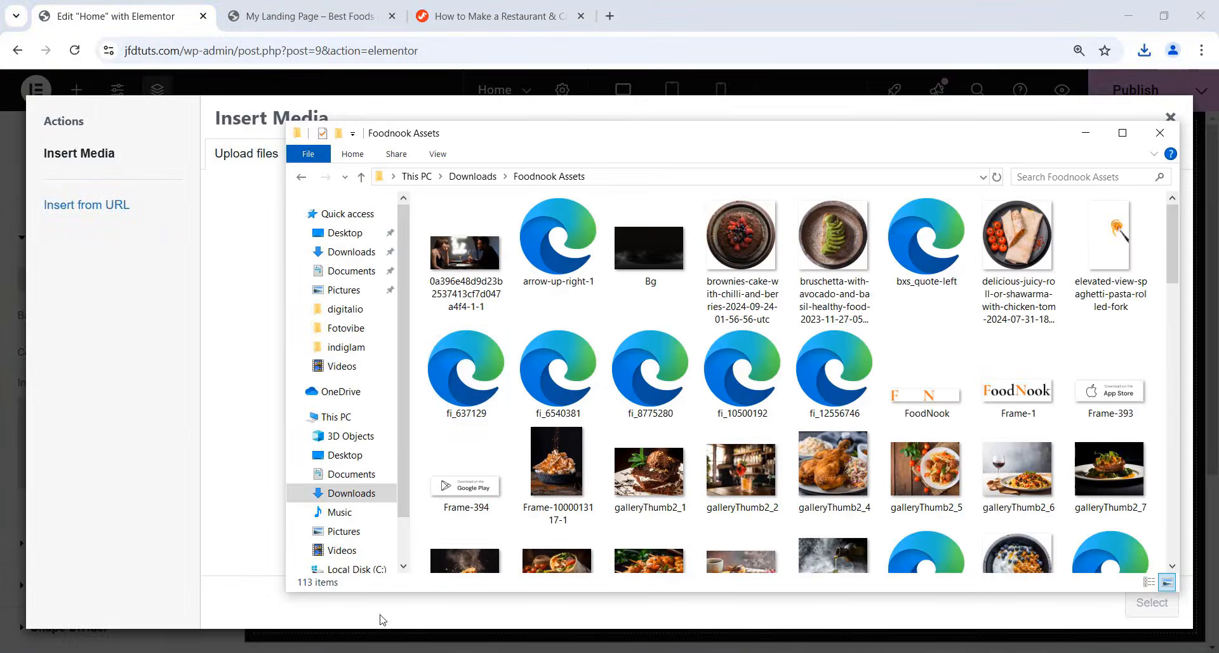
key("ctrl+a")
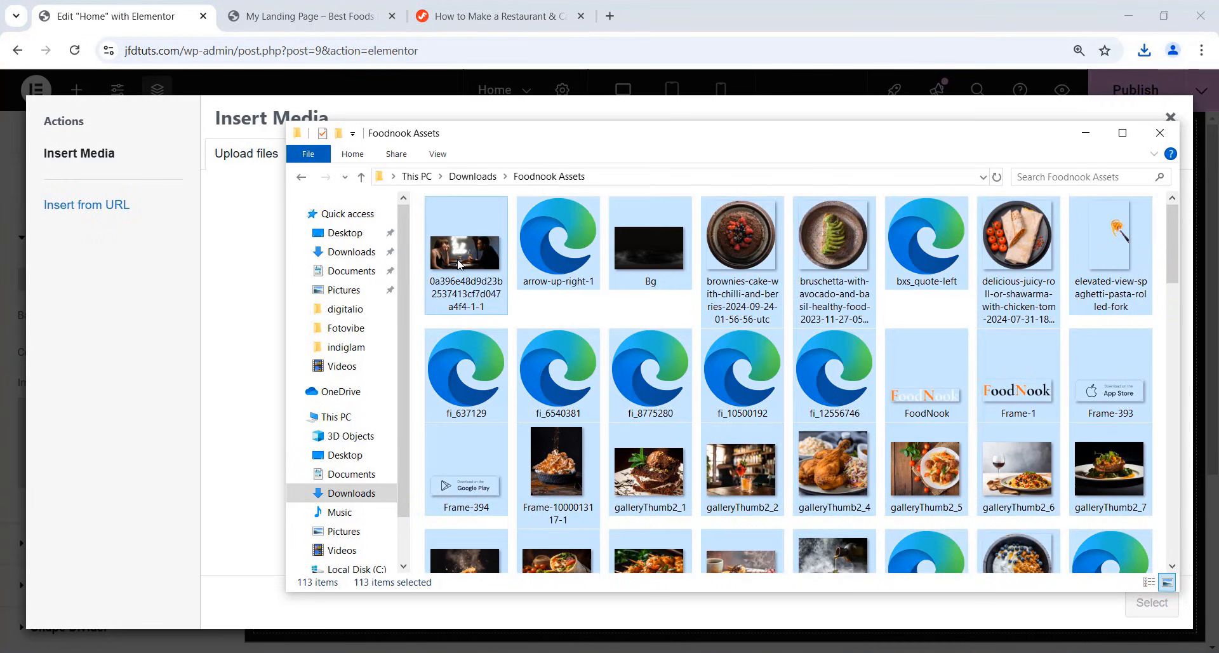
left_click_drag(424, 252, 240, 313)
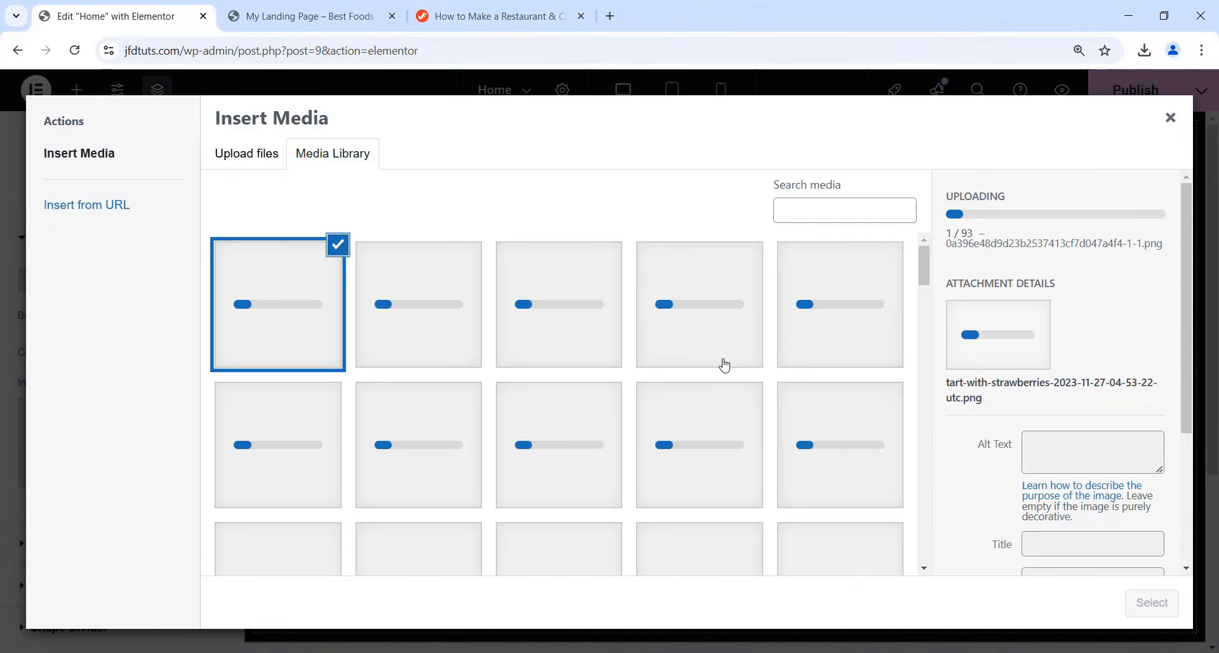
Find the food photo image.png among the uploaded files in the media library and select it.
scroll(544, 429, "down", 1)
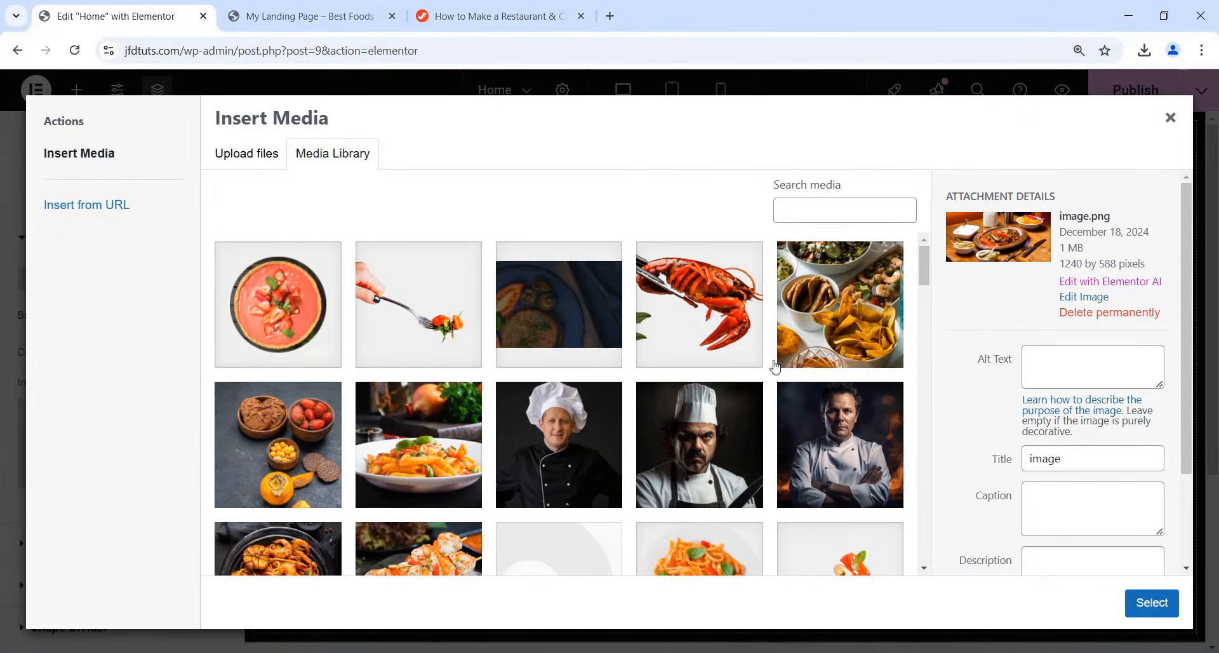
scroll(778, 365, "down", 5)
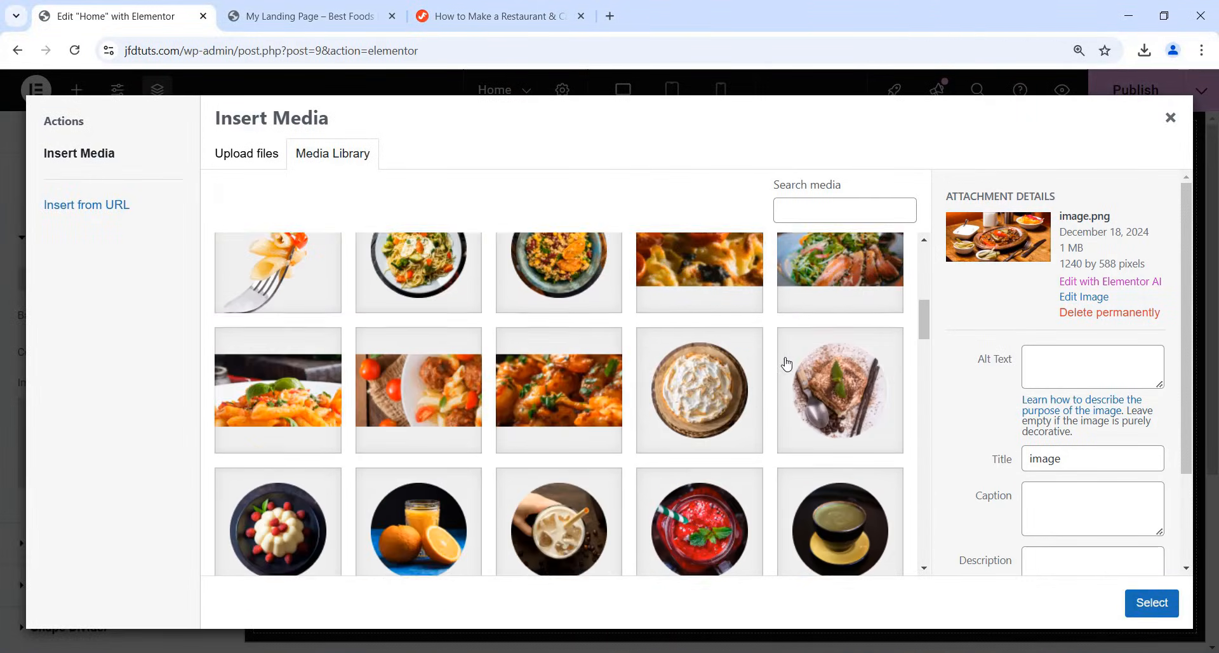
scroll(786, 381, "down", 4)
left_click(743, 317)
scroll(743, 361, "down", 5)
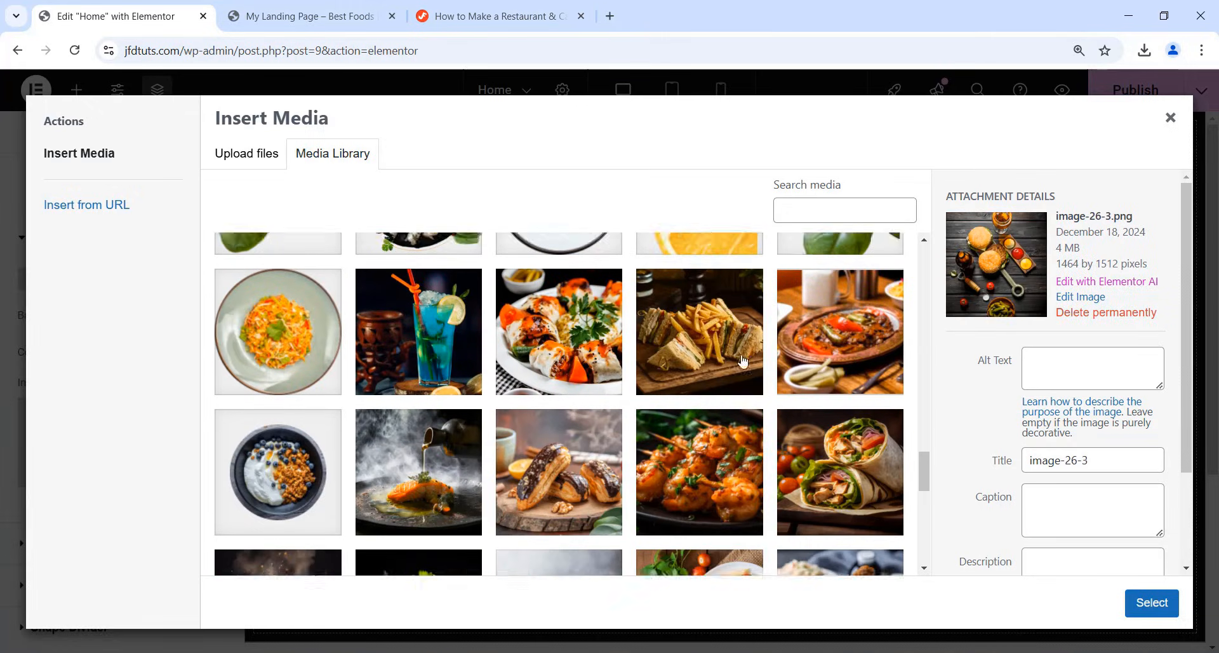
scroll(743, 360, "up", 2)
left_click(845, 413)
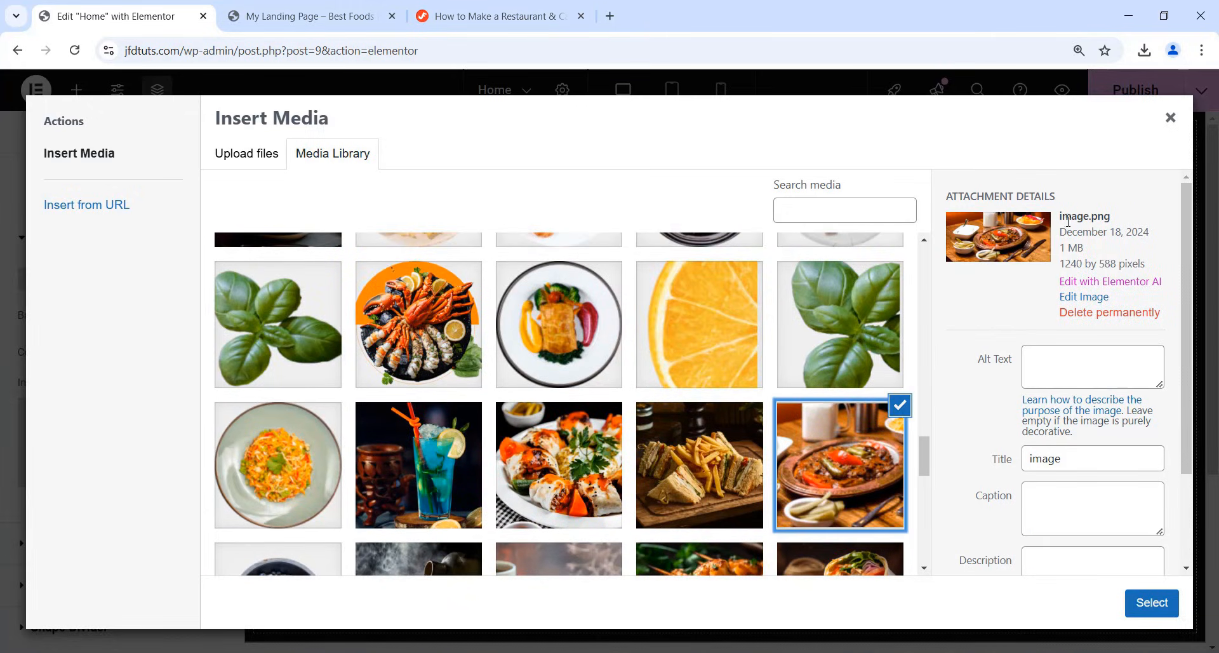
left_click_drag(1058, 222, 1116, 224)
left_click(1116, 230)
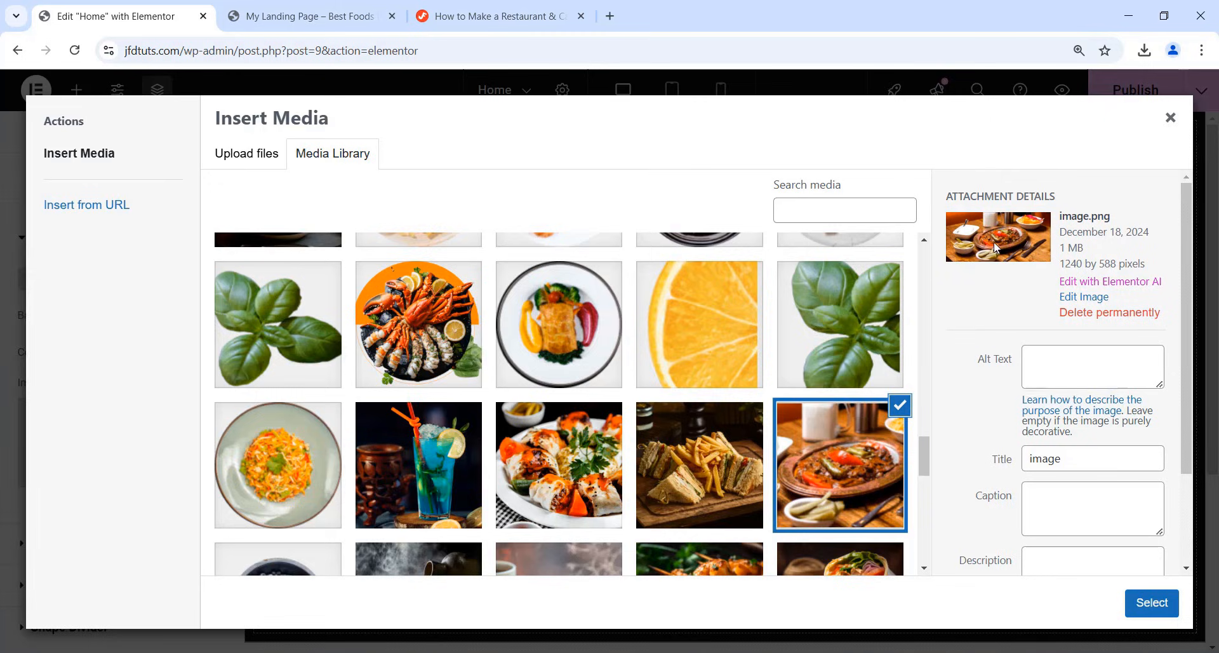
Search the media library for image.png and insert that photo as the inner container's background image.
left_click(809, 209)
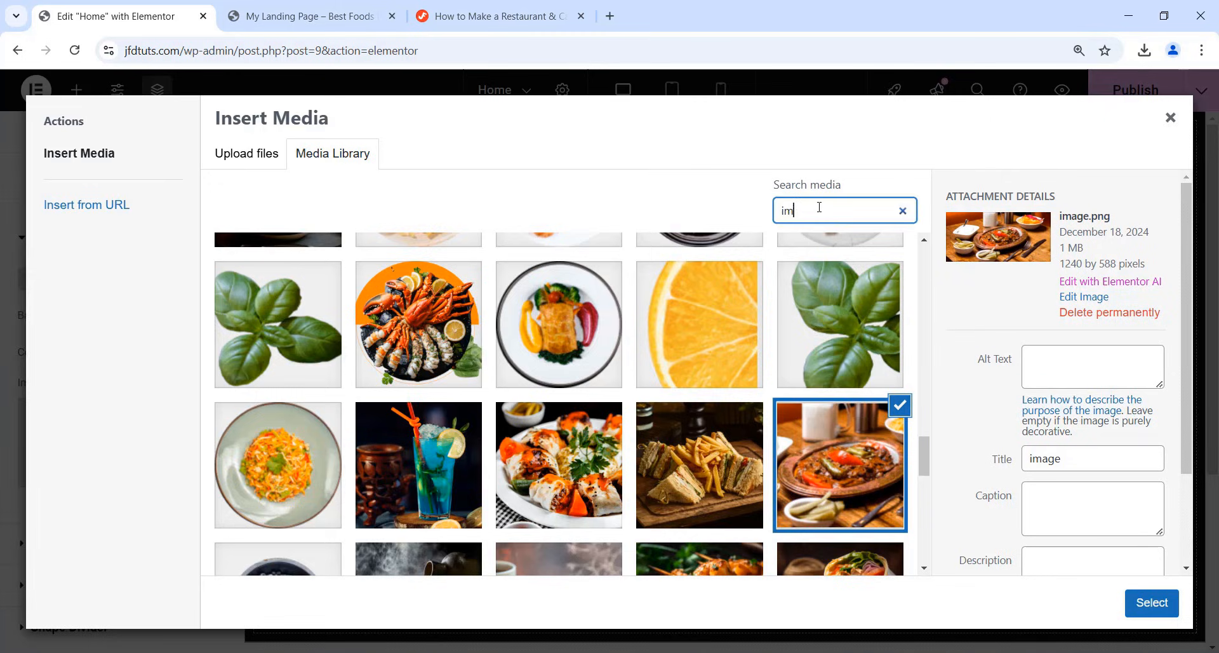
type("image.png")
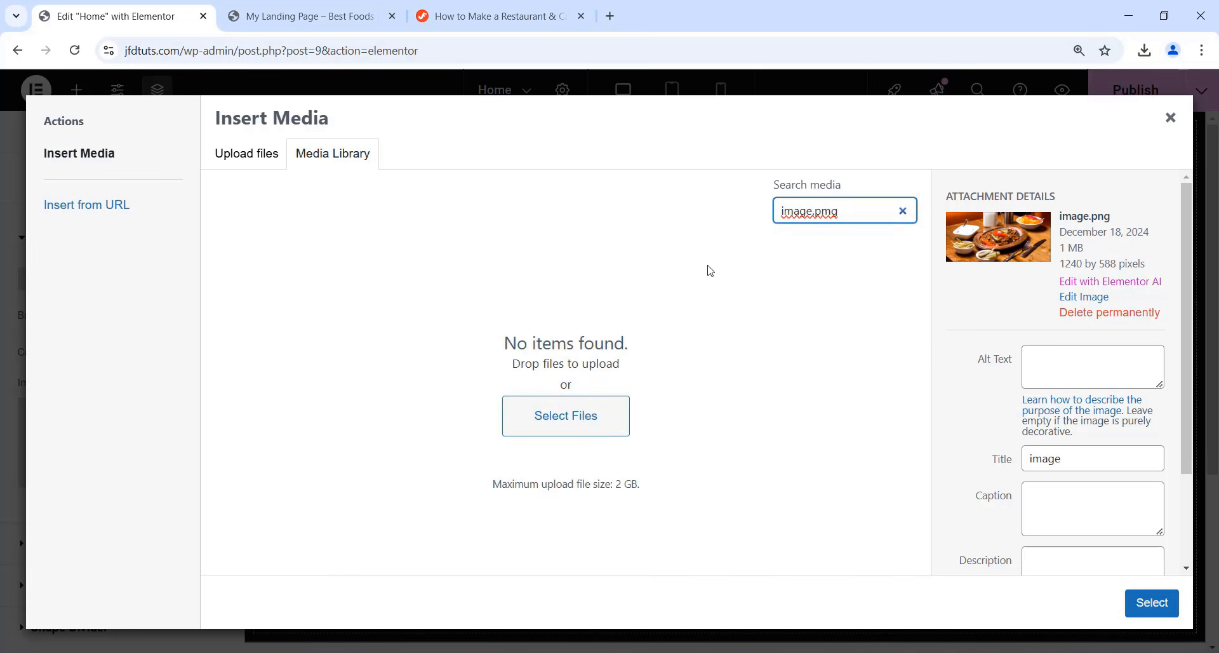
key("BackSpace")
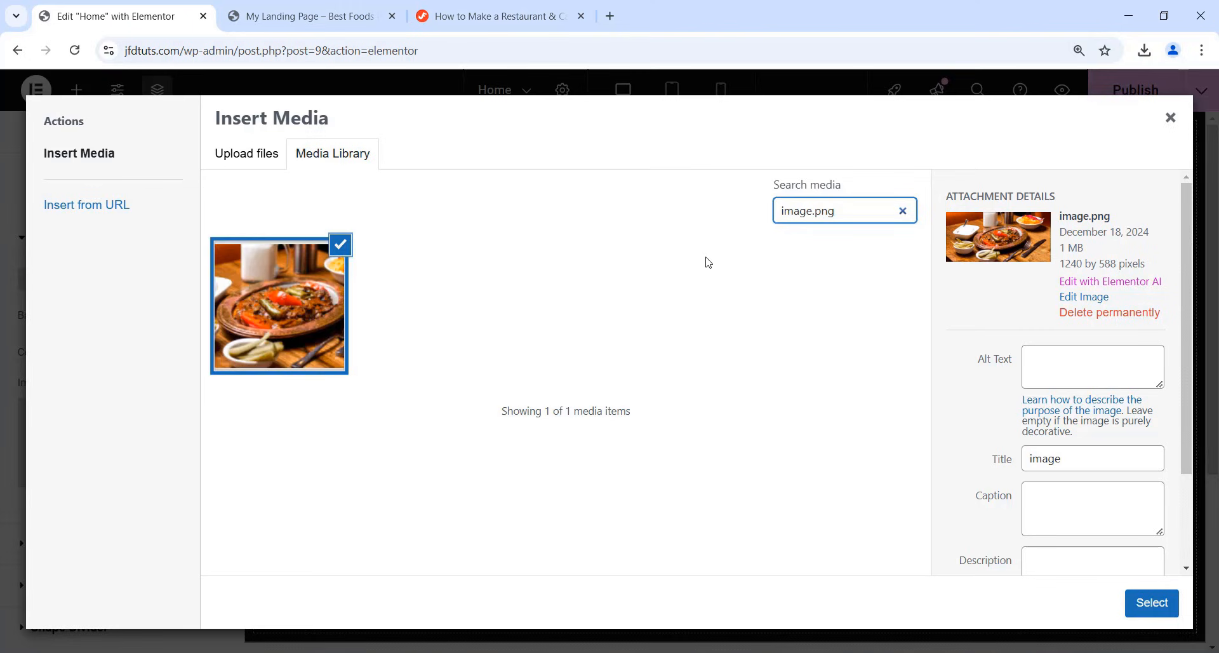
left_click(1153, 603)
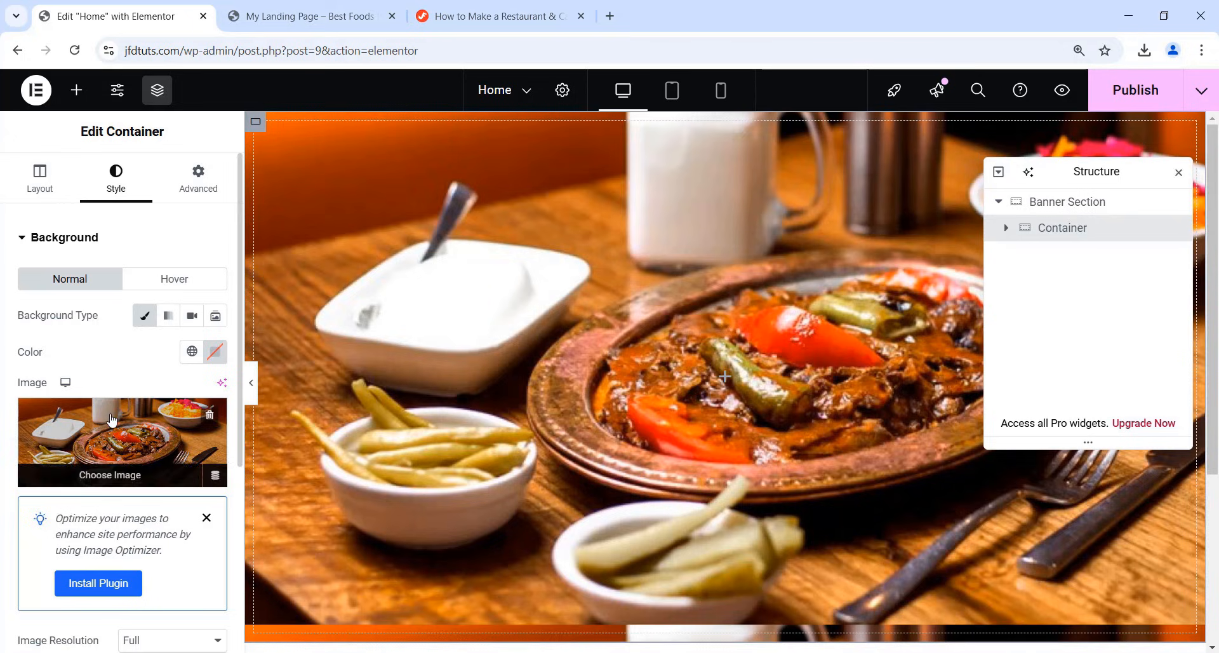
Keep the background image at Full resolution and set its position to Center Center.
scroll(146, 387, "down", 5)
scroll(138, 351, "up", 1)
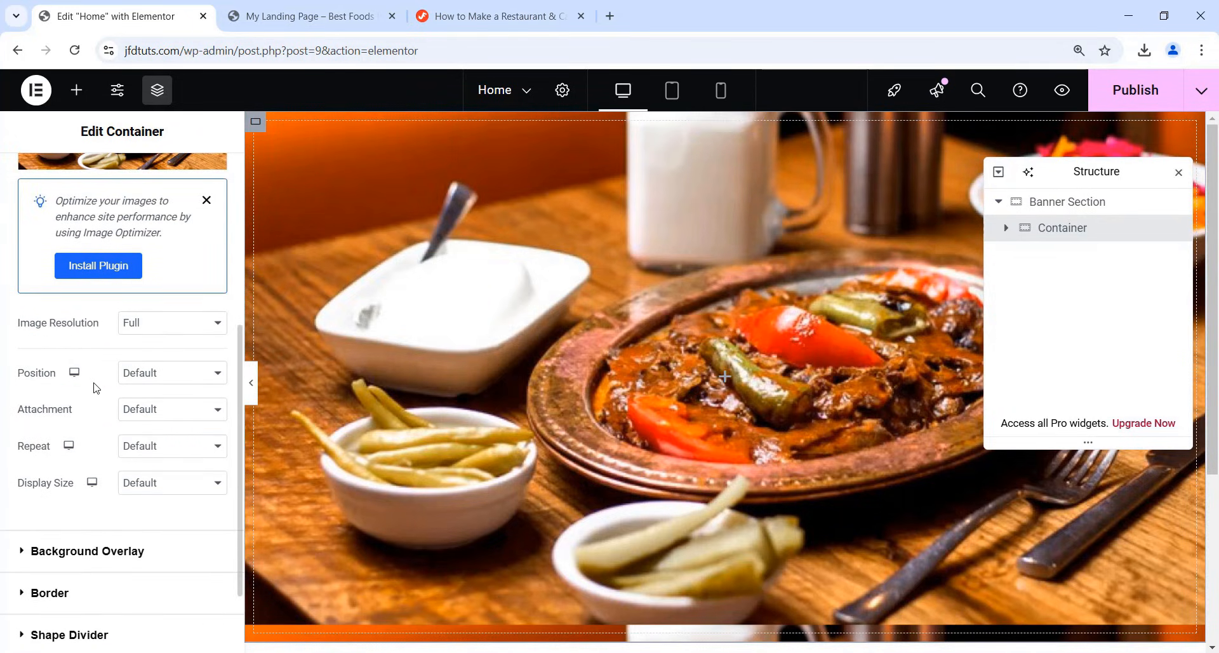
left_click(155, 325)
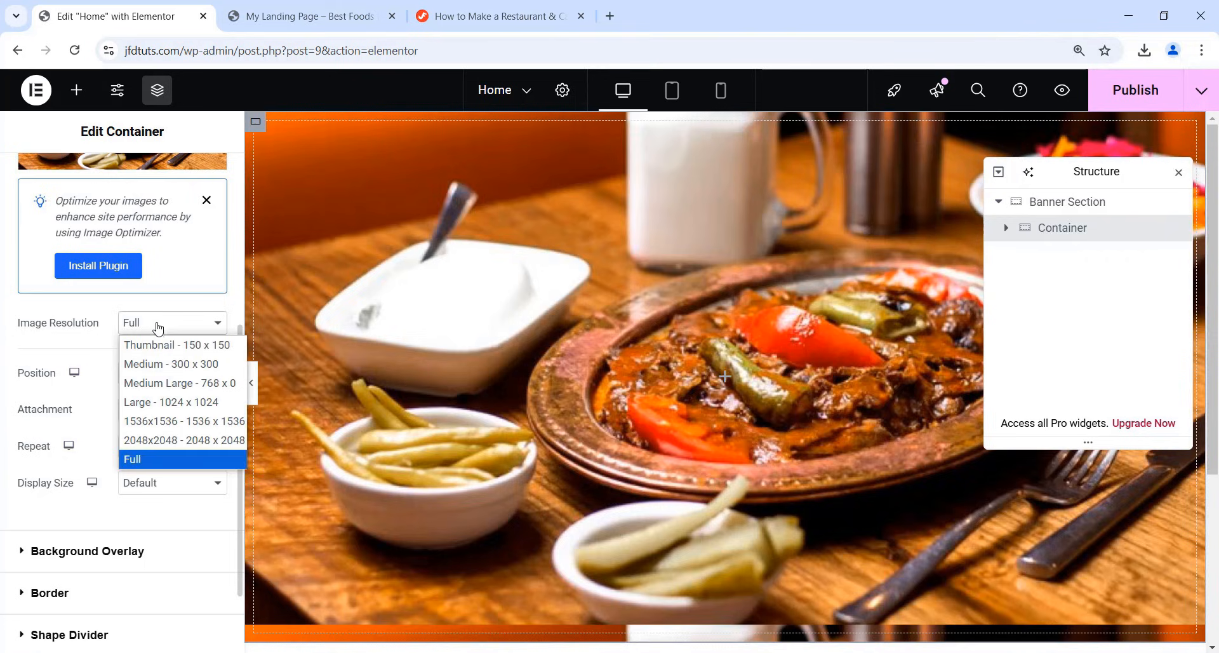
left_click(165, 329)
left_click(132, 381)
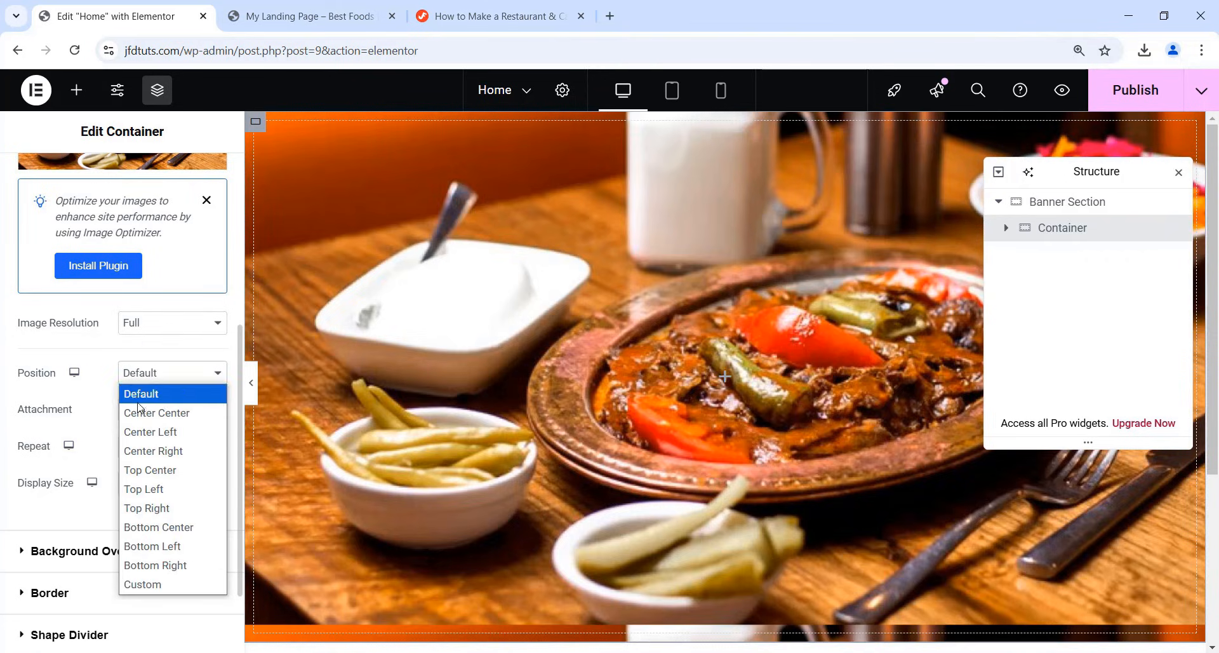
left_click(144, 411)
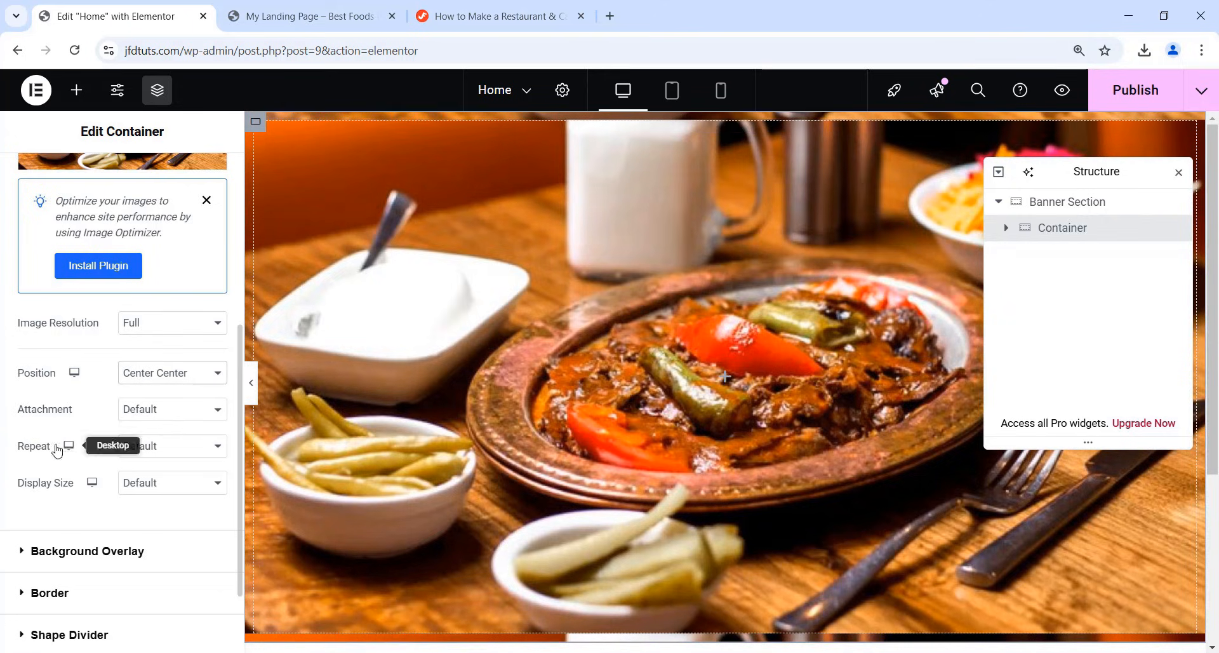
Set the background image's repeat to No-repeat and its display size to Cover.
left_click(149, 448)
left_click(156, 487)
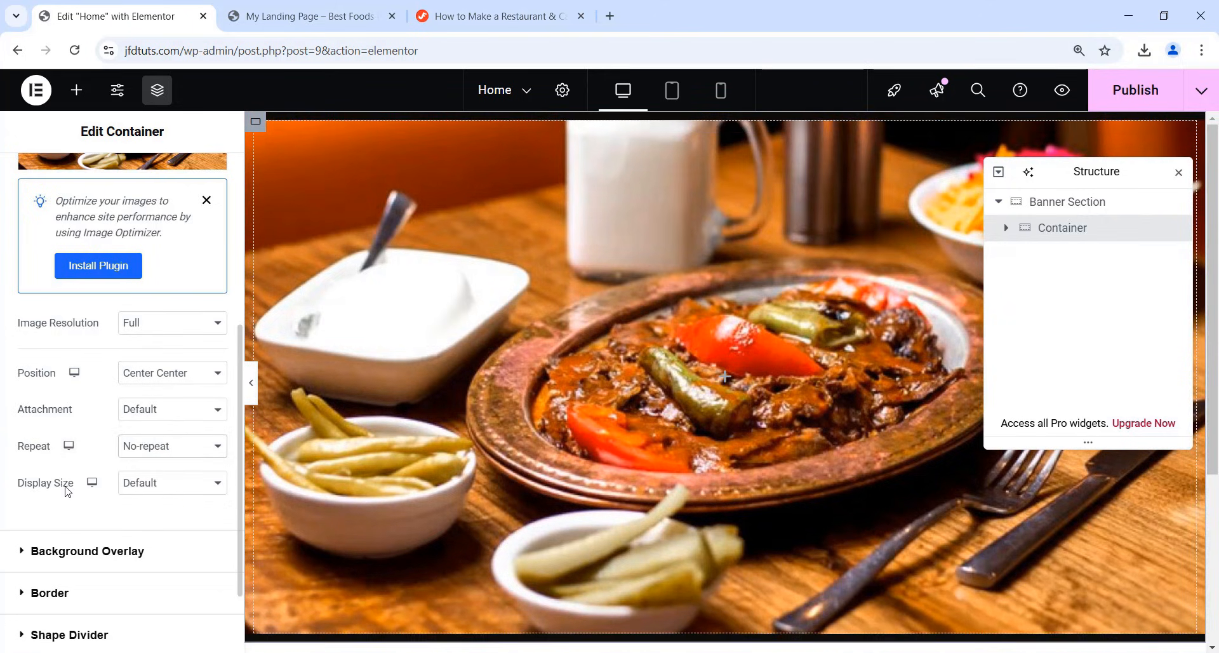
left_click(176, 493)
left_click(154, 541)
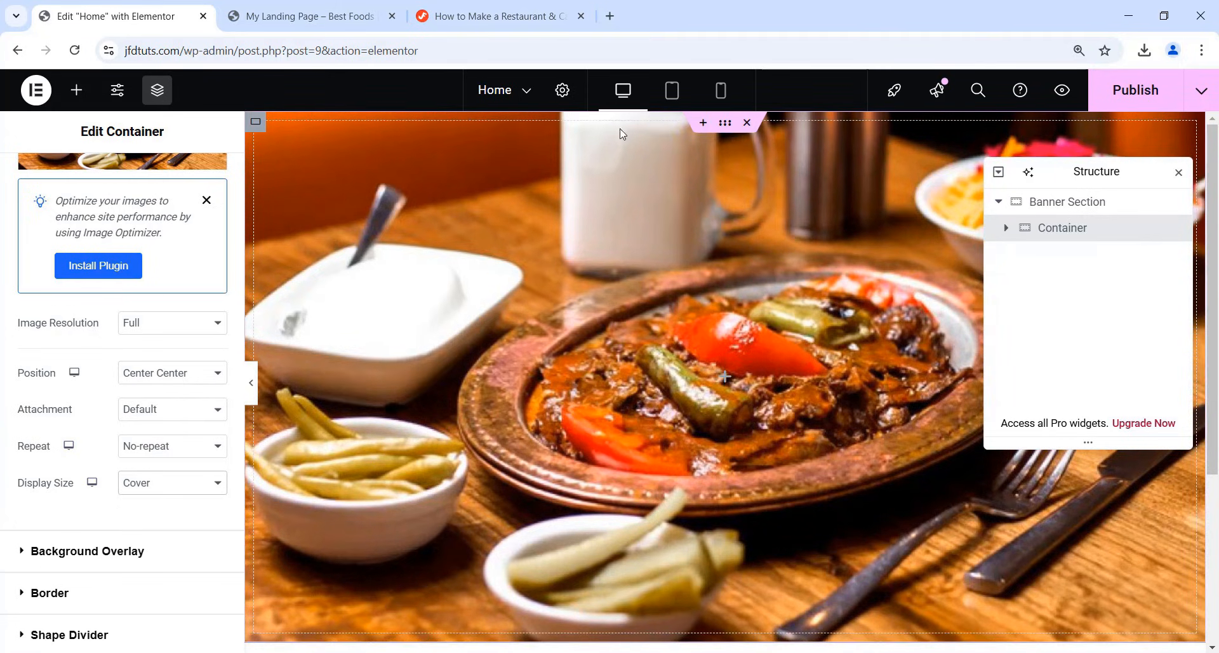
Give the photo container a gradient background overlay and make its first color fully transparent, #0E0D0C00.
scroll(386, 447, "down", 2)
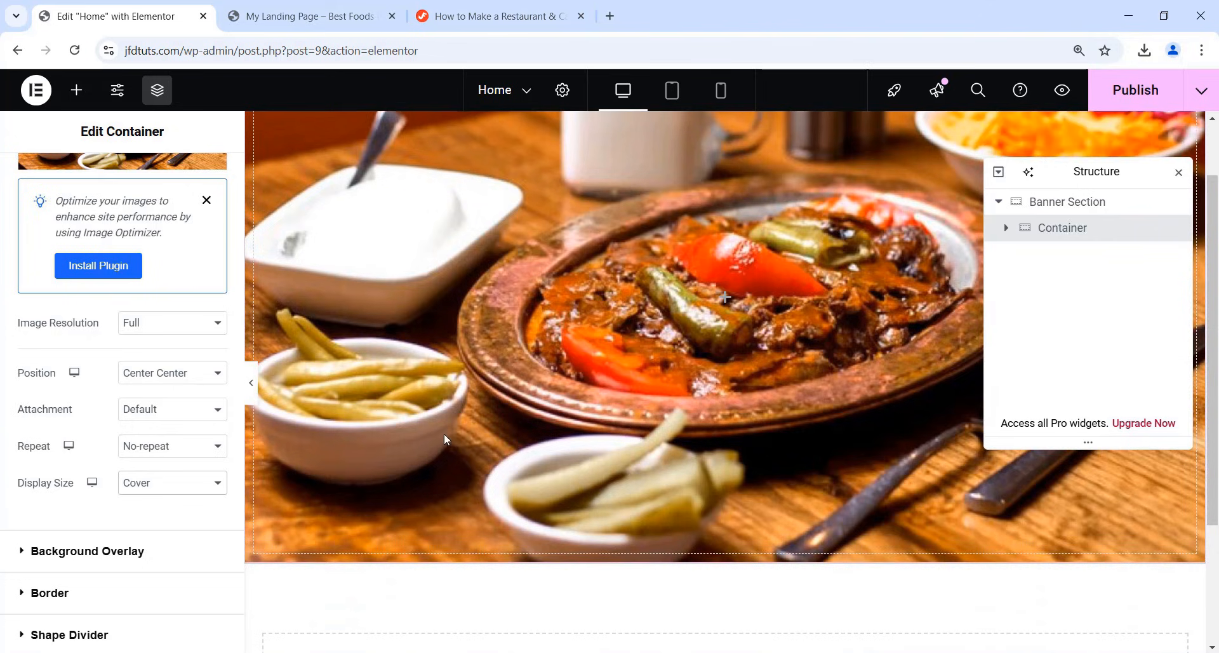
scroll(444, 434, "up", 2)
scroll(27, 414, "down", 2)
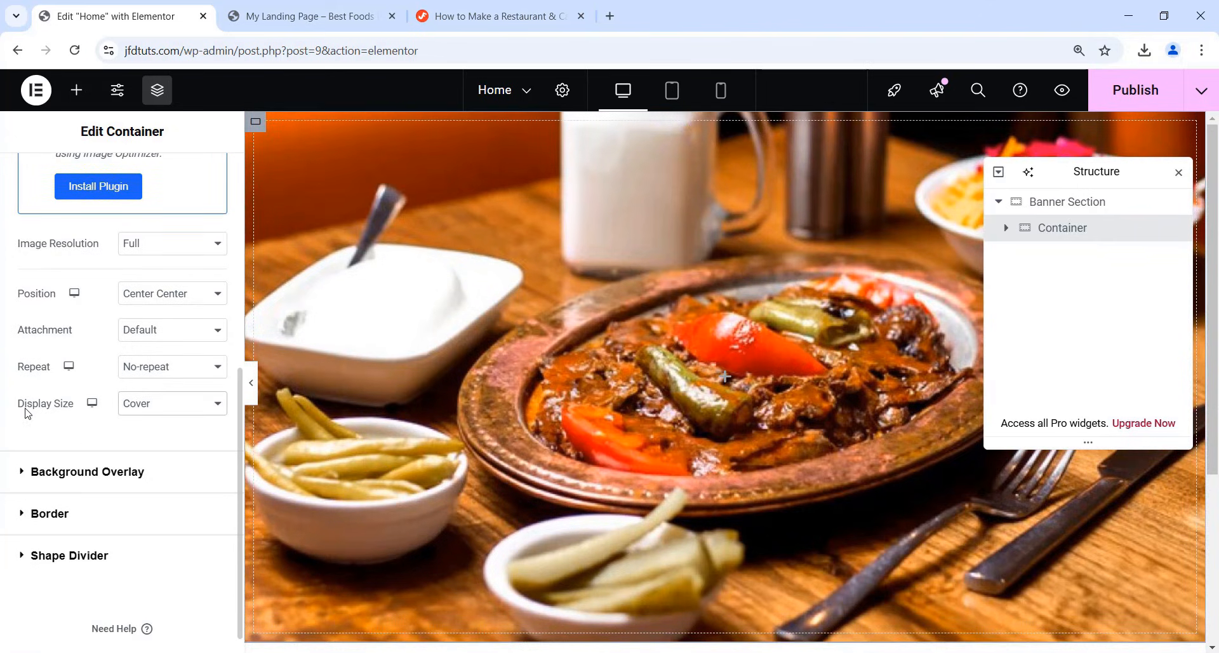
left_click(115, 477)
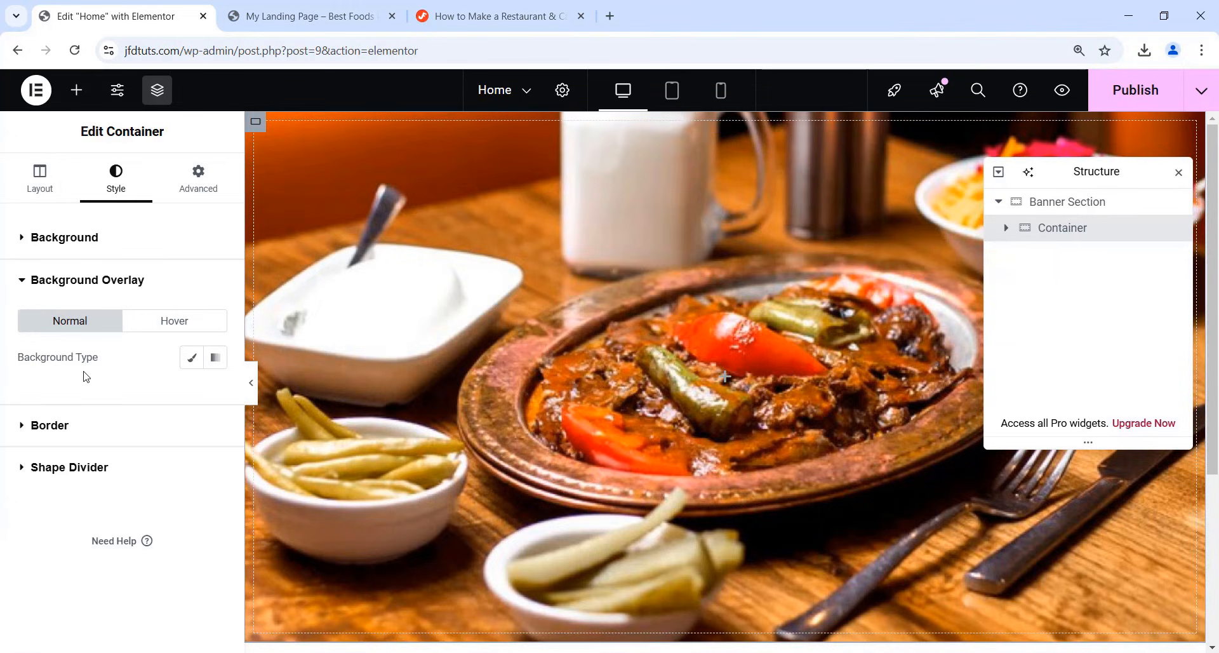
left_click(216, 357)
scroll(197, 346, "down", 3)
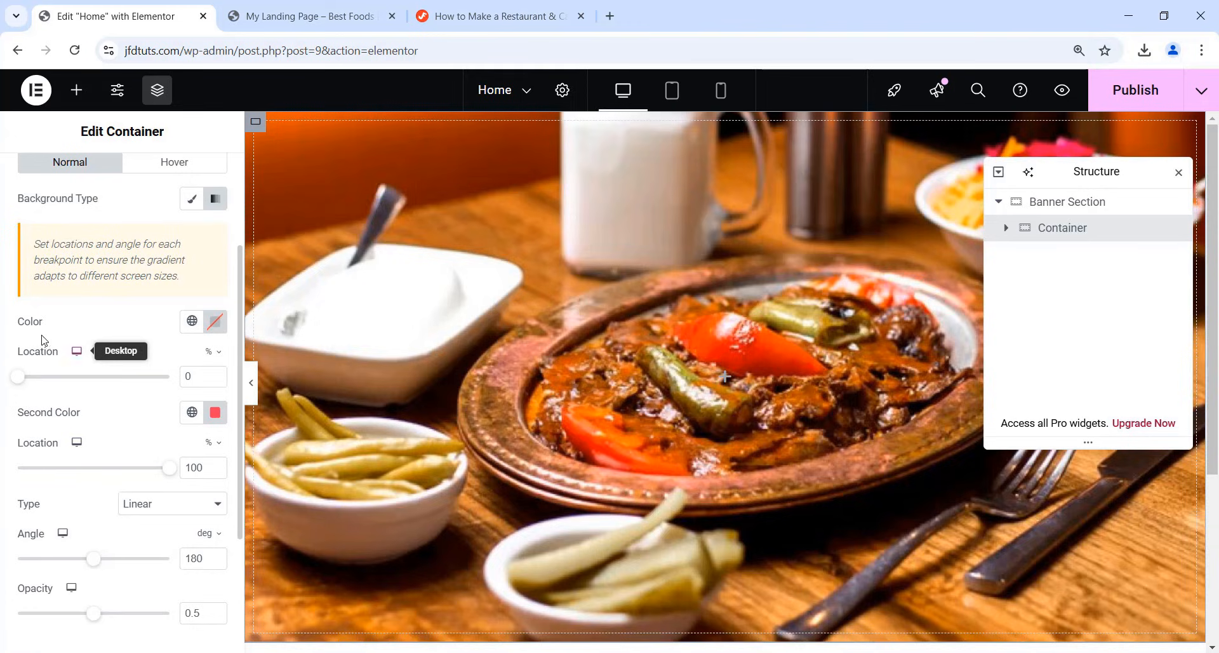
left_click(217, 324)
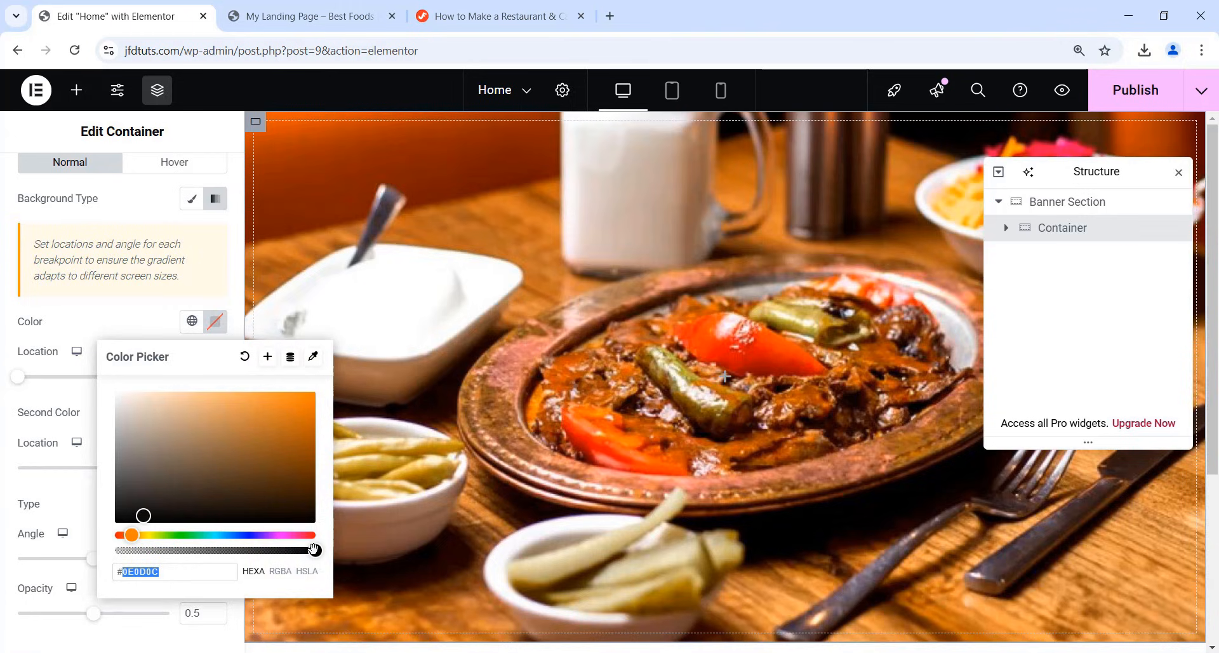
left_click_drag(315, 549, 120, 550)
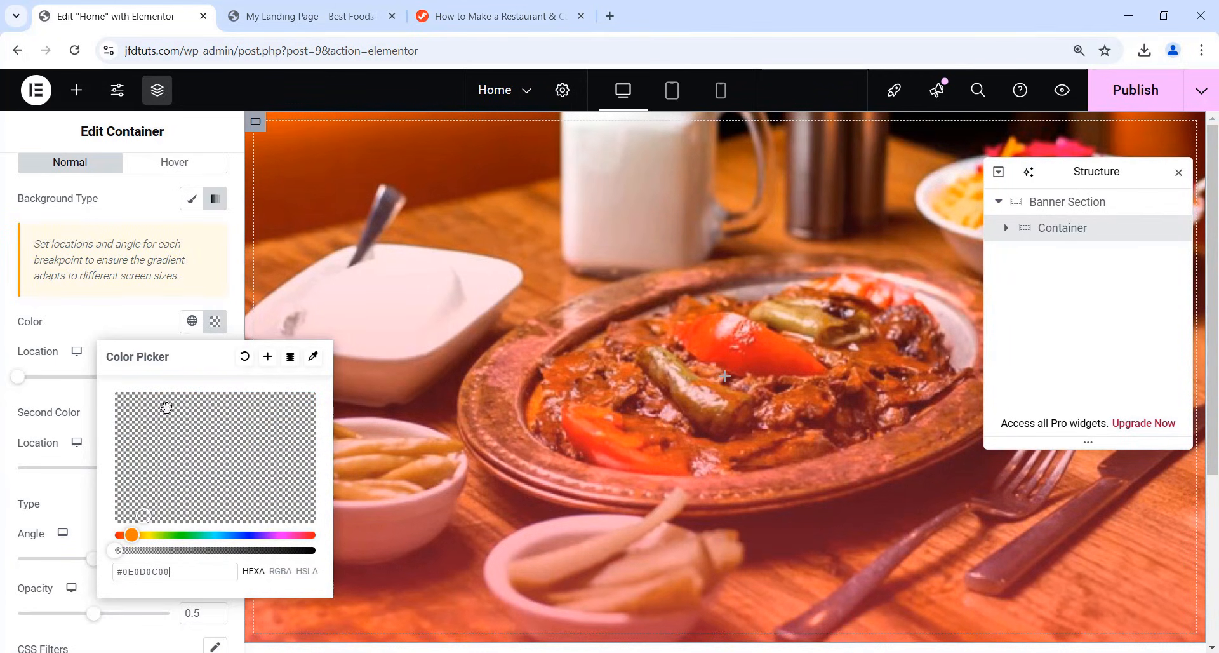
left_click(216, 323)
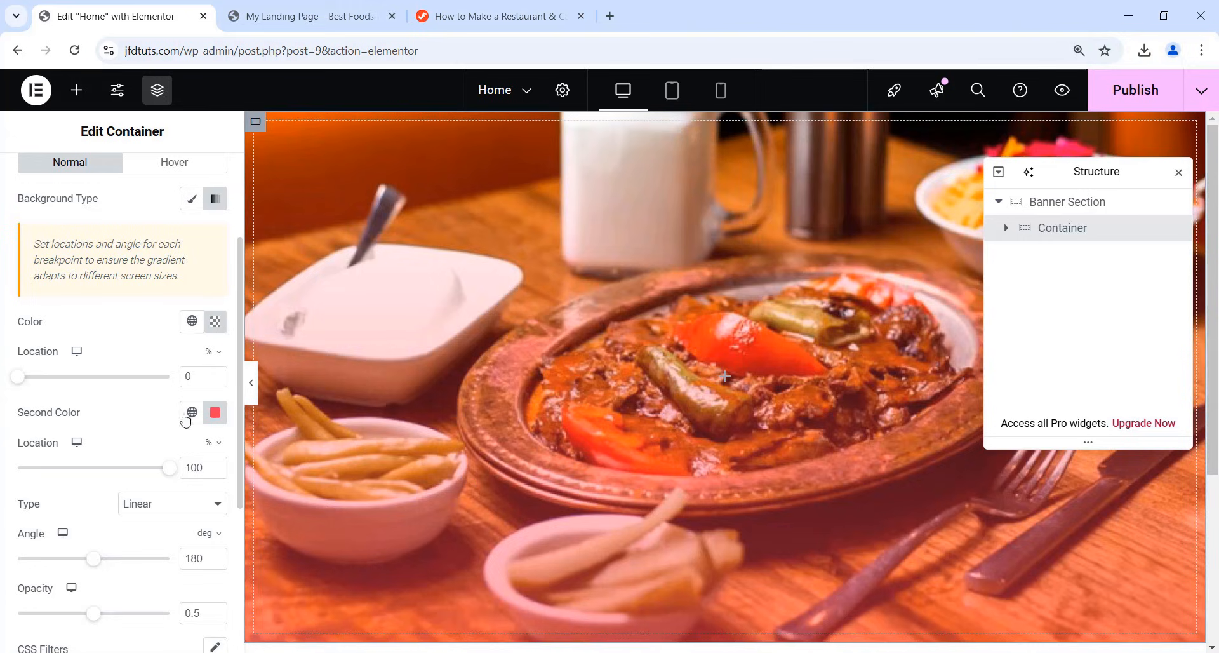
Set the second color of the overlay gradient to #0e0d0c.
left_click(215, 413)
left_click(188, 369)
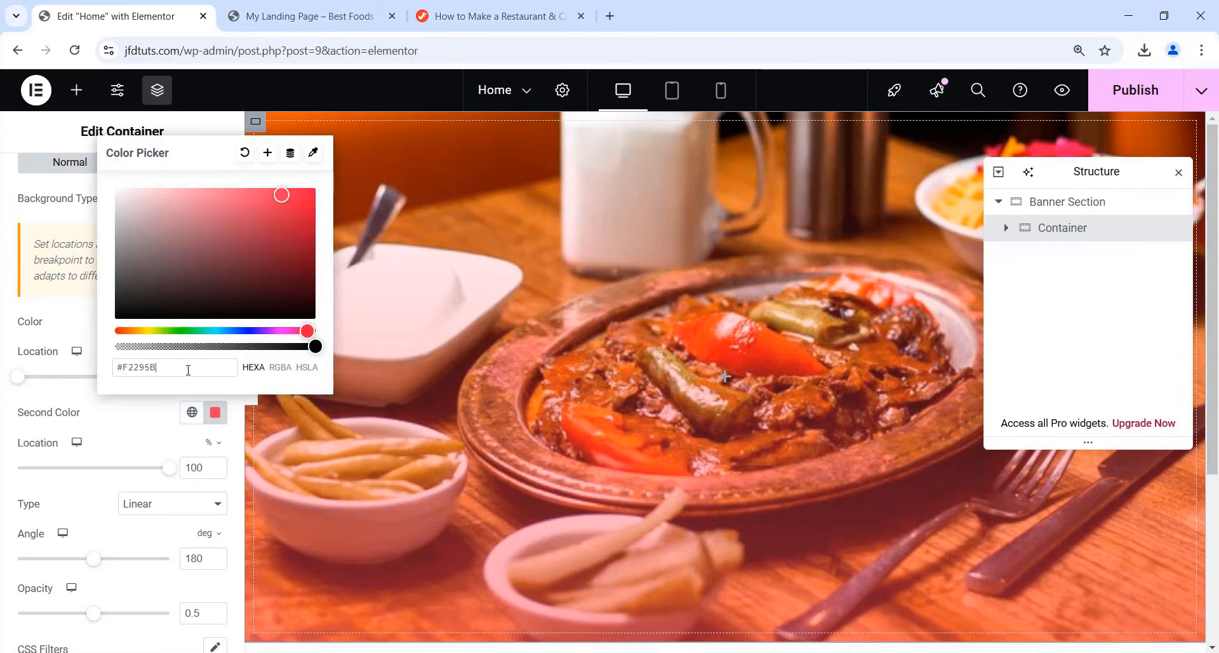
key("ctrl+a")
type("#0e0d0c")
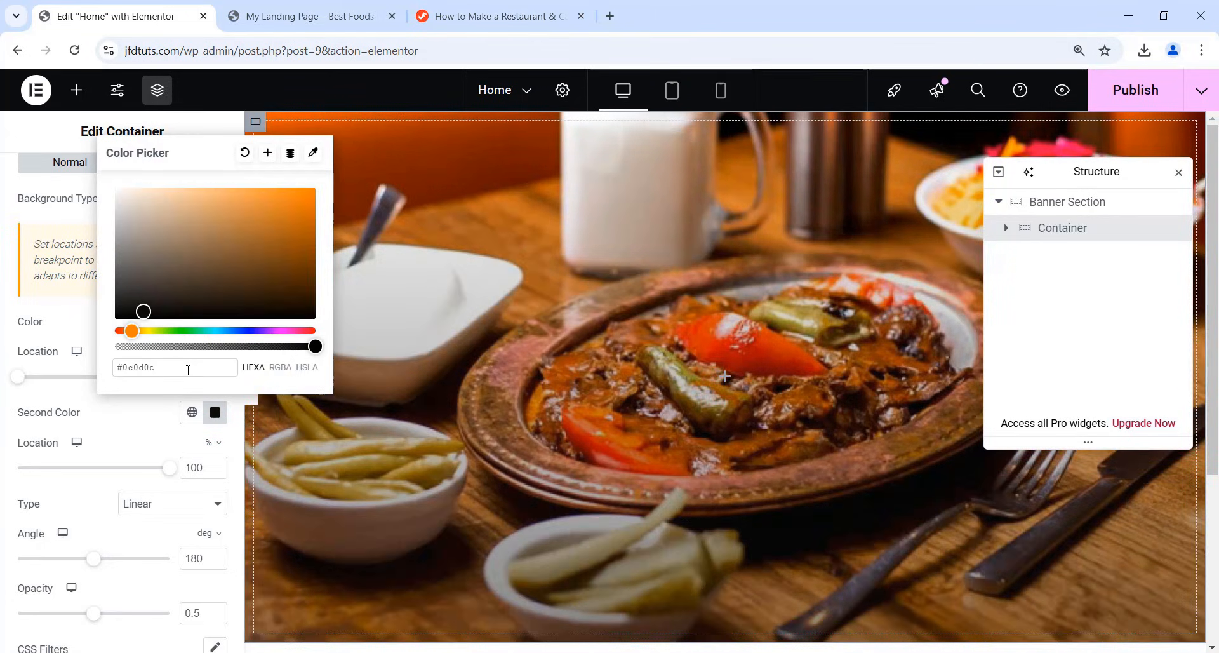
left_click(2, 416)
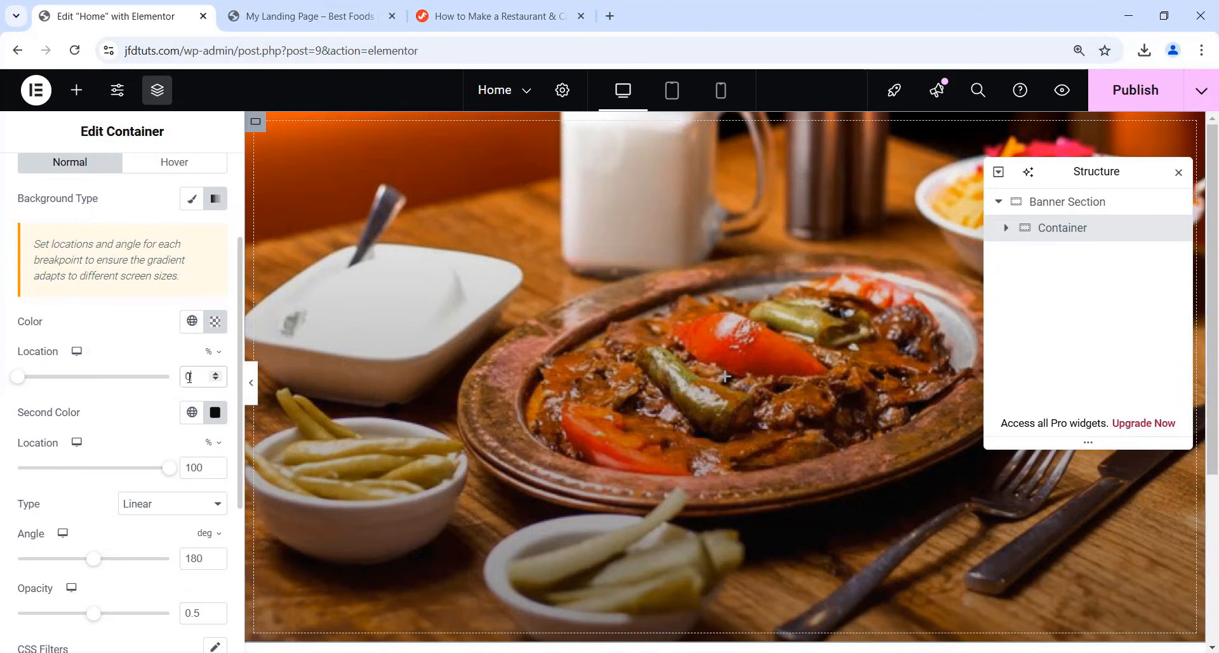
Set the first overlay color's location to 25% and keep the second color's location at 100%.
type("25")
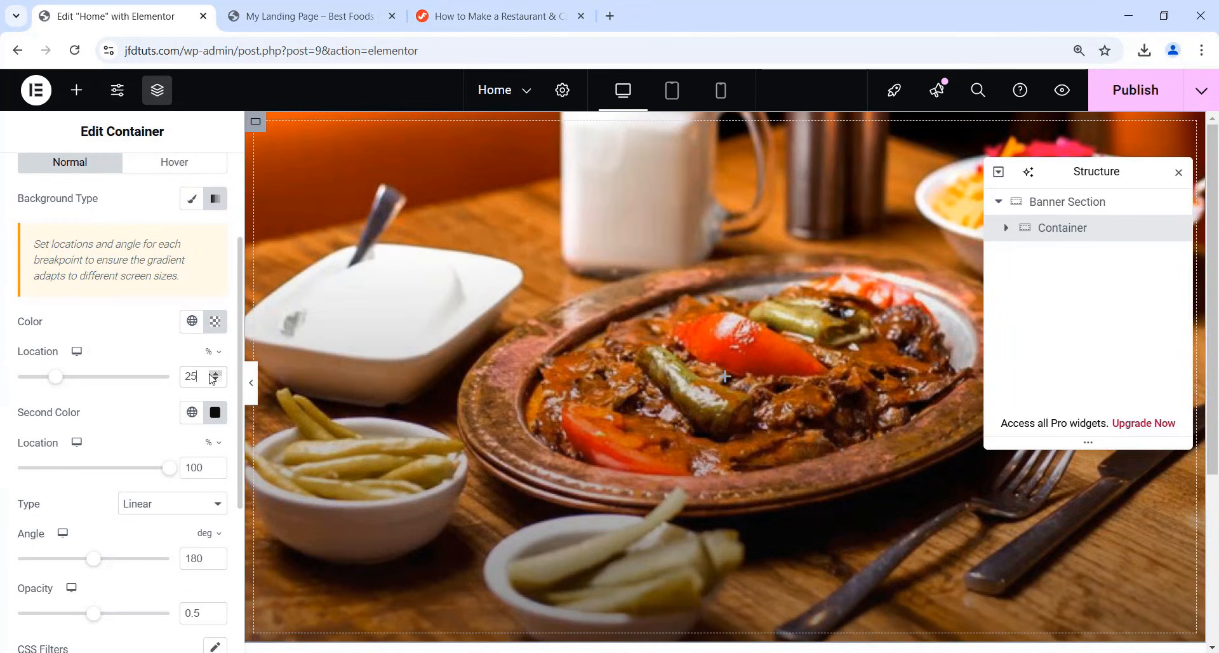
double_click(201, 470)
scroll(100, 487, "down", 1)
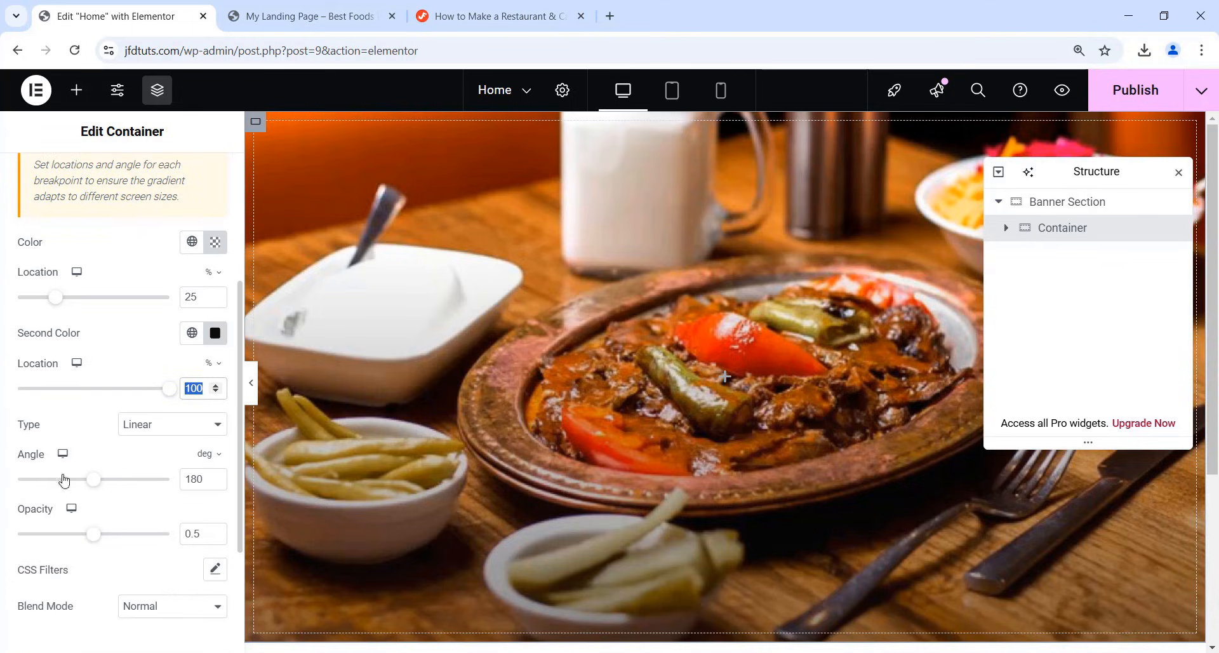
Raise the overlay's opacity to 1, try other gradient angles, and set the angle to 180 degrees.
mouse_move(95, 482)
left_mouse_down()
mouse_move(81, 479)
mouse_move(122, 476)
mouse_move(109, 470)
left_mouse_up()
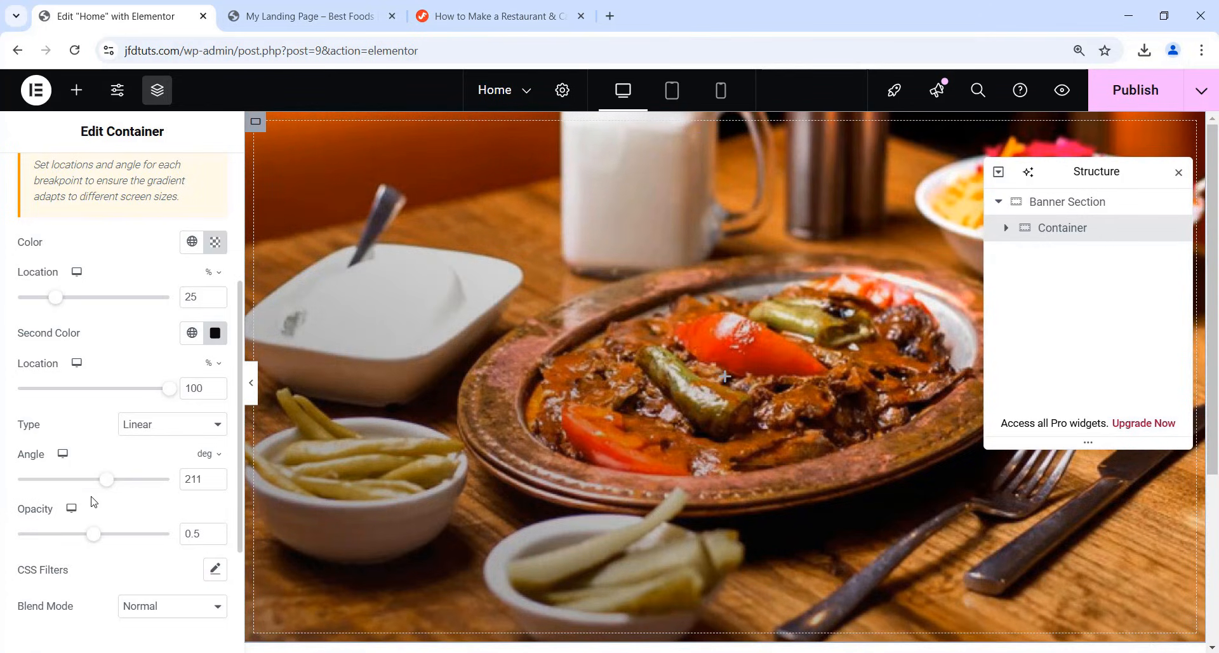
left_click_drag(102, 536, 202, 534)
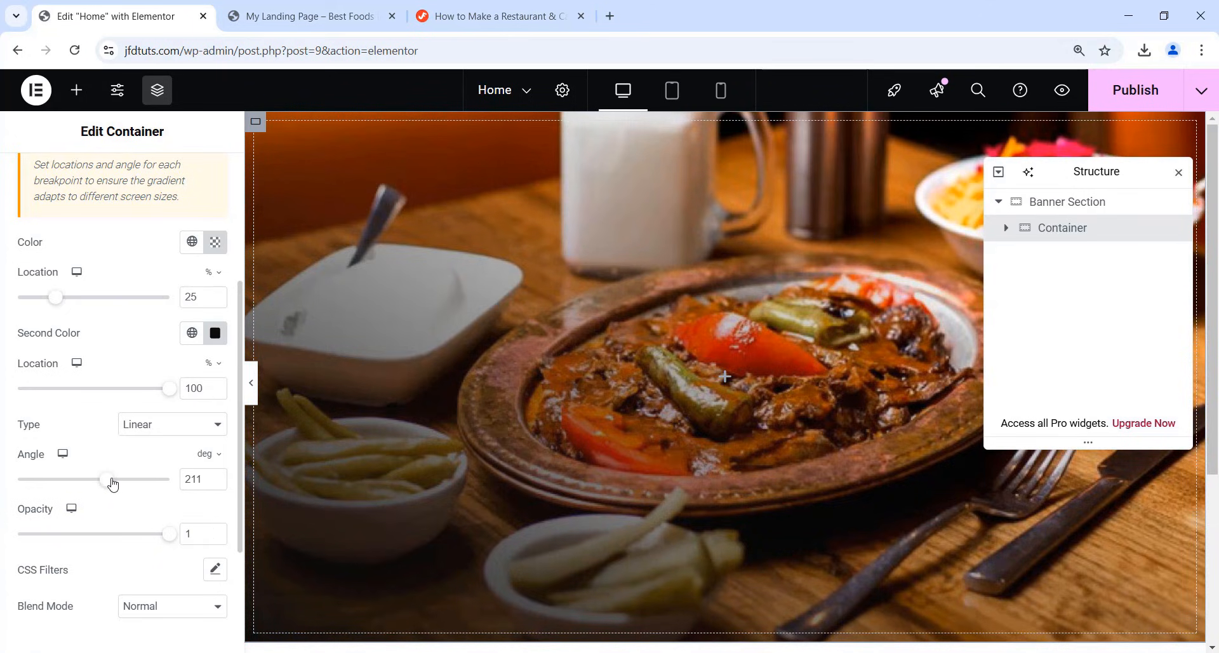
left_click_drag(109, 481, 80, 479)
double_click(196, 478)
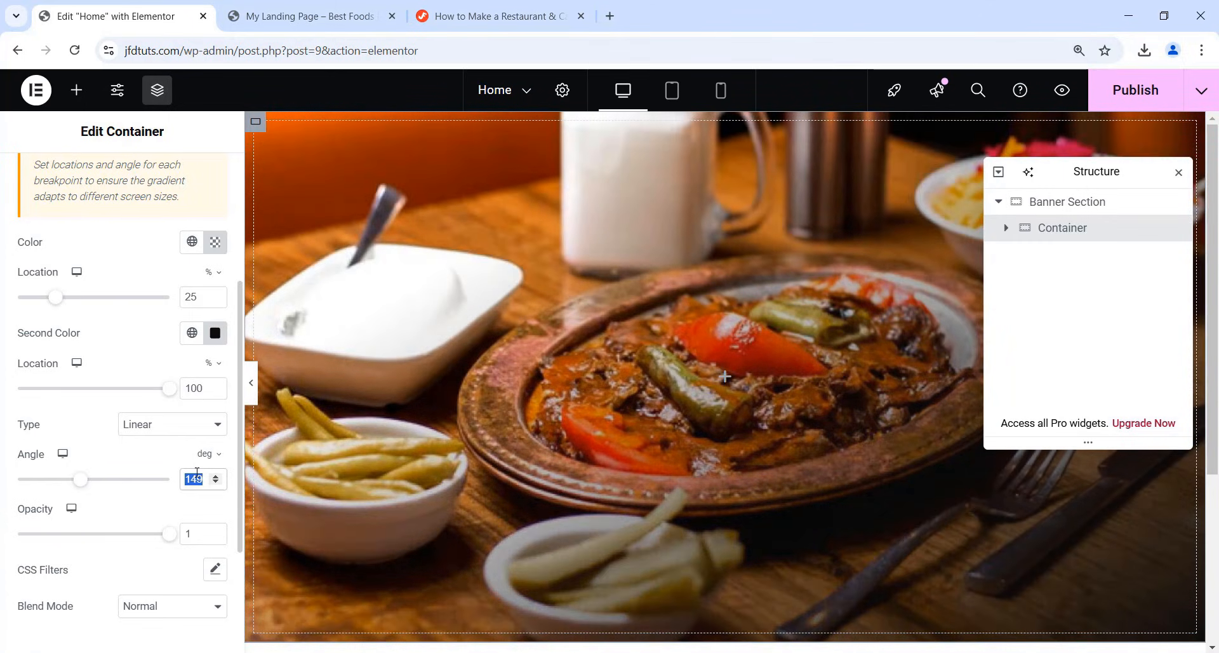
type("180")
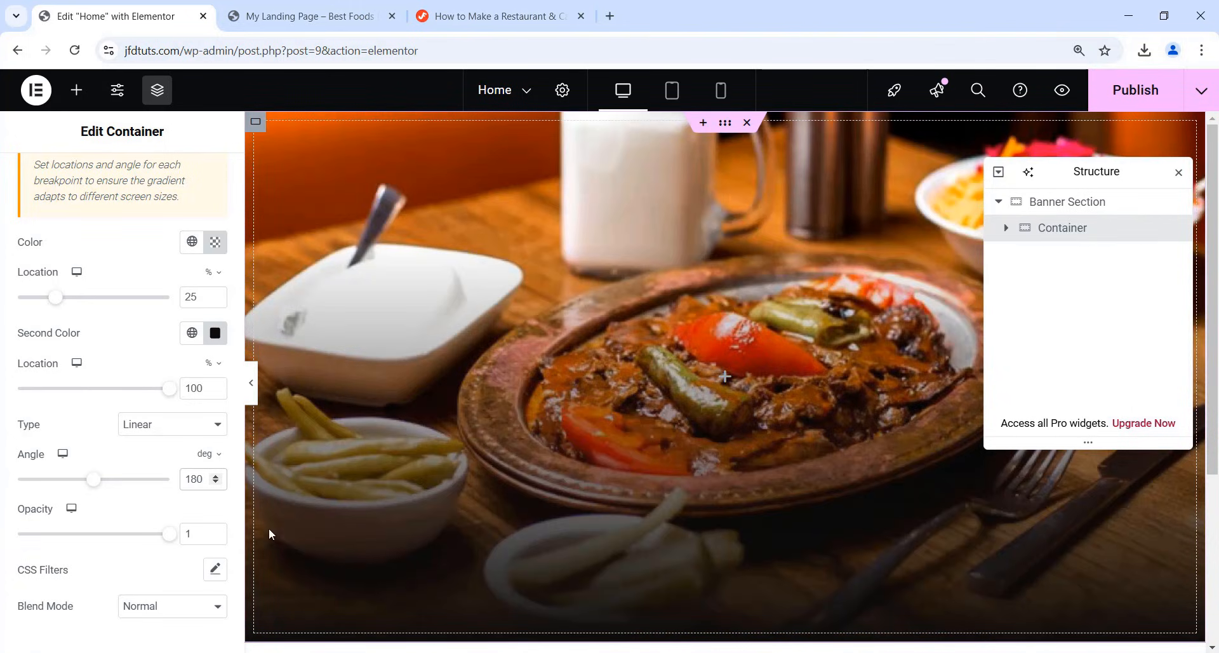
left_click_drag(172, 535, 198, 537)
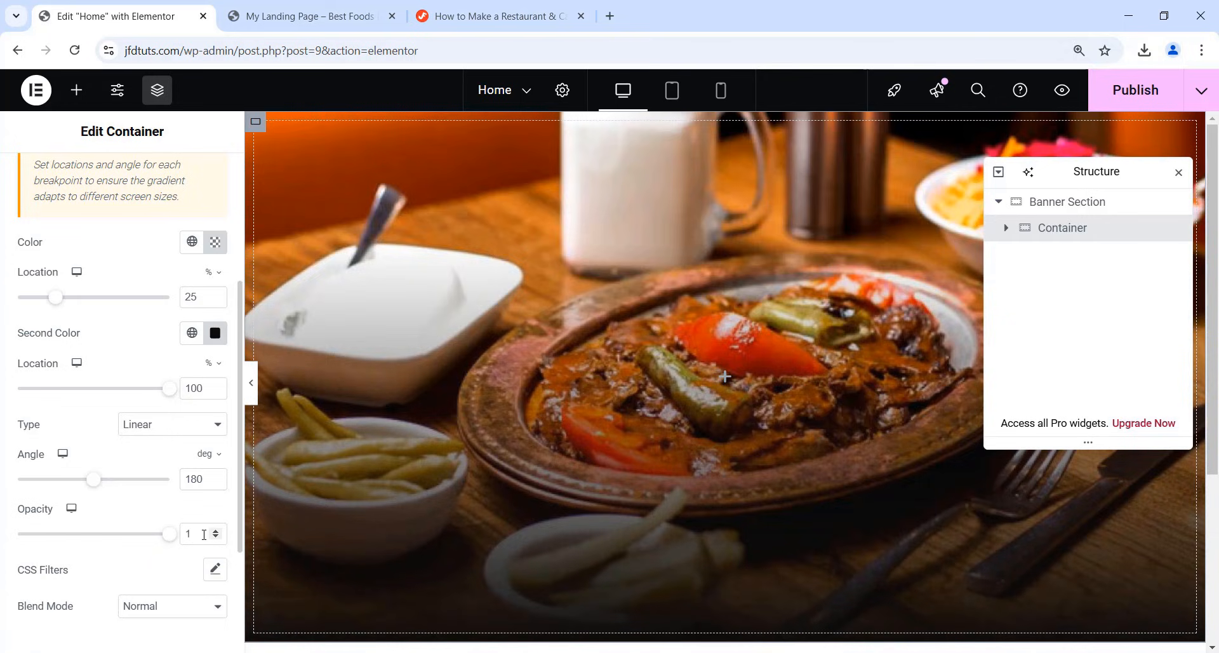
double_click(204, 535)
scroll(209, 430, "down", 3)
scroll(164, 498, "up", 5)
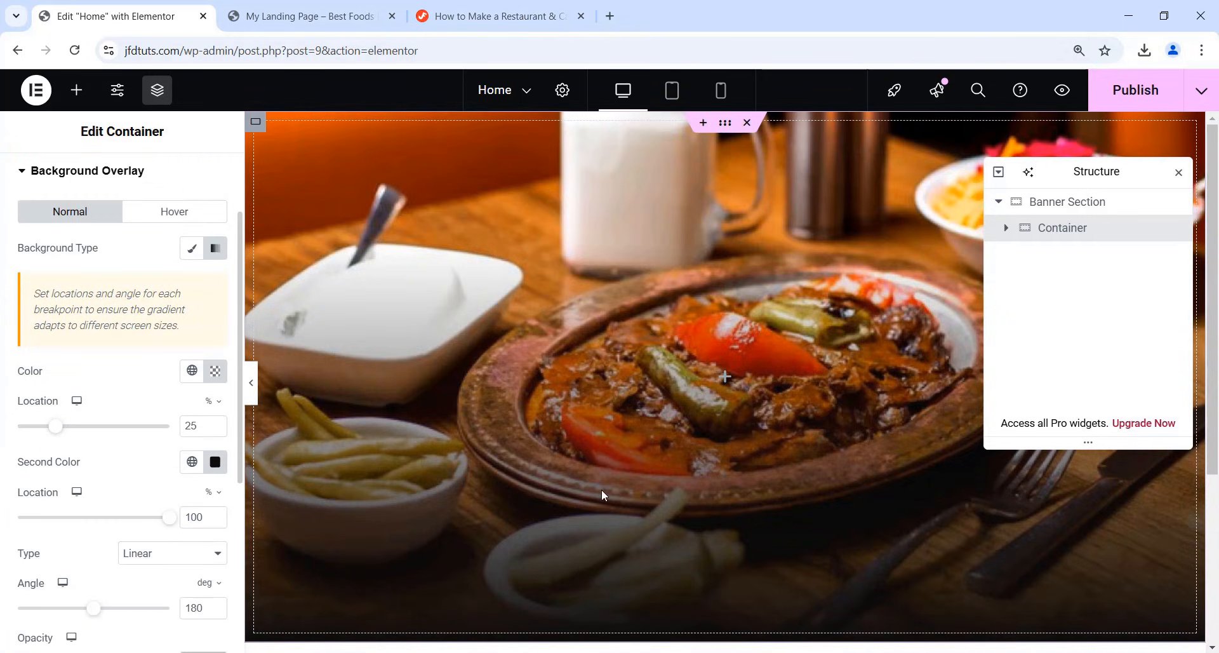
scroll(191, 380, "down", 1)
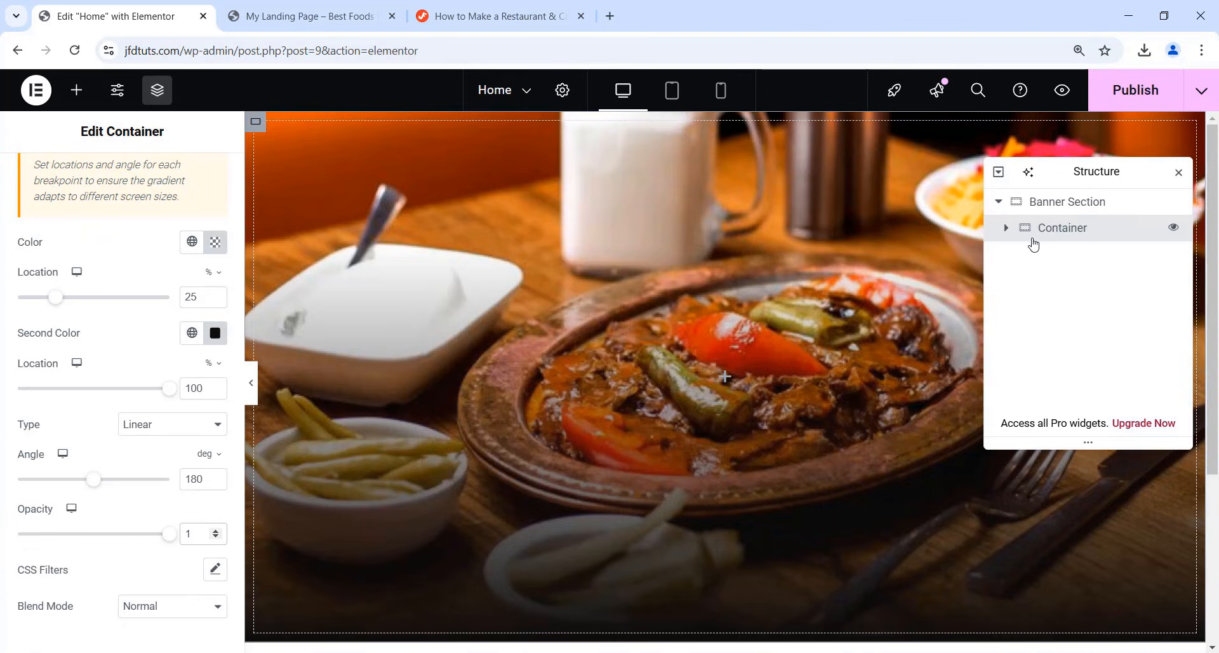
Add a new container inside the photo container of the Banner Section and select it in the structure.
left_click(77, 90)
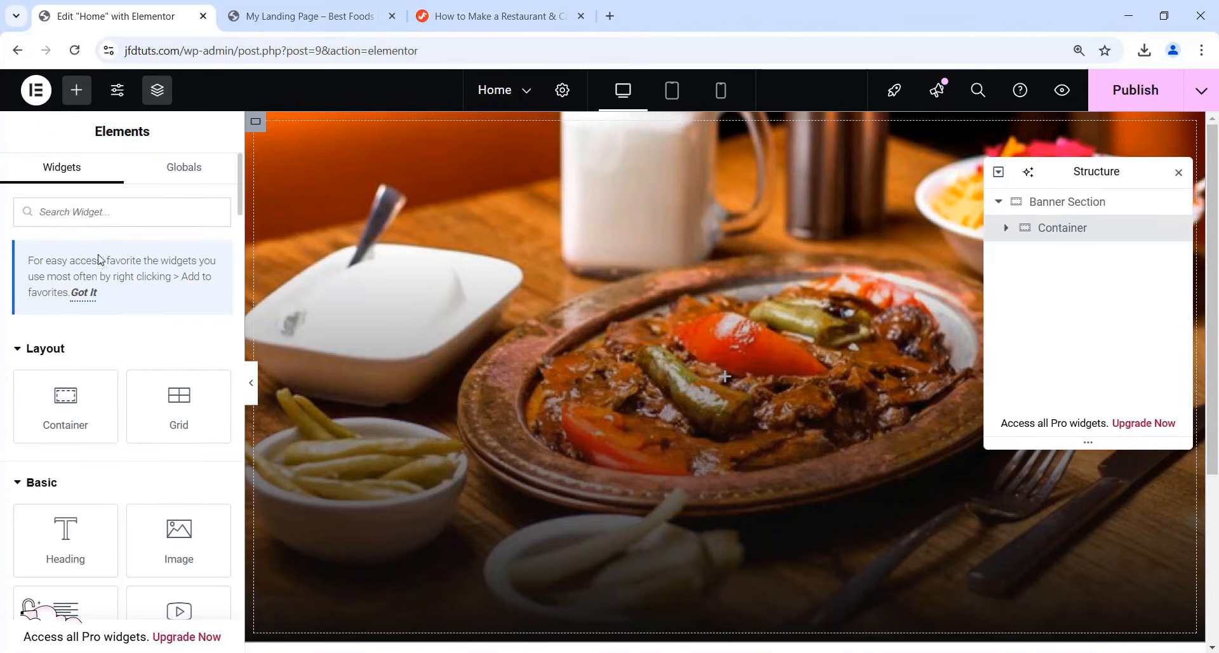
scroll(100, 258, "down", 2)
scroll(724, 374, "down", 4)
left_click_drag(96, 249, 911, 355)
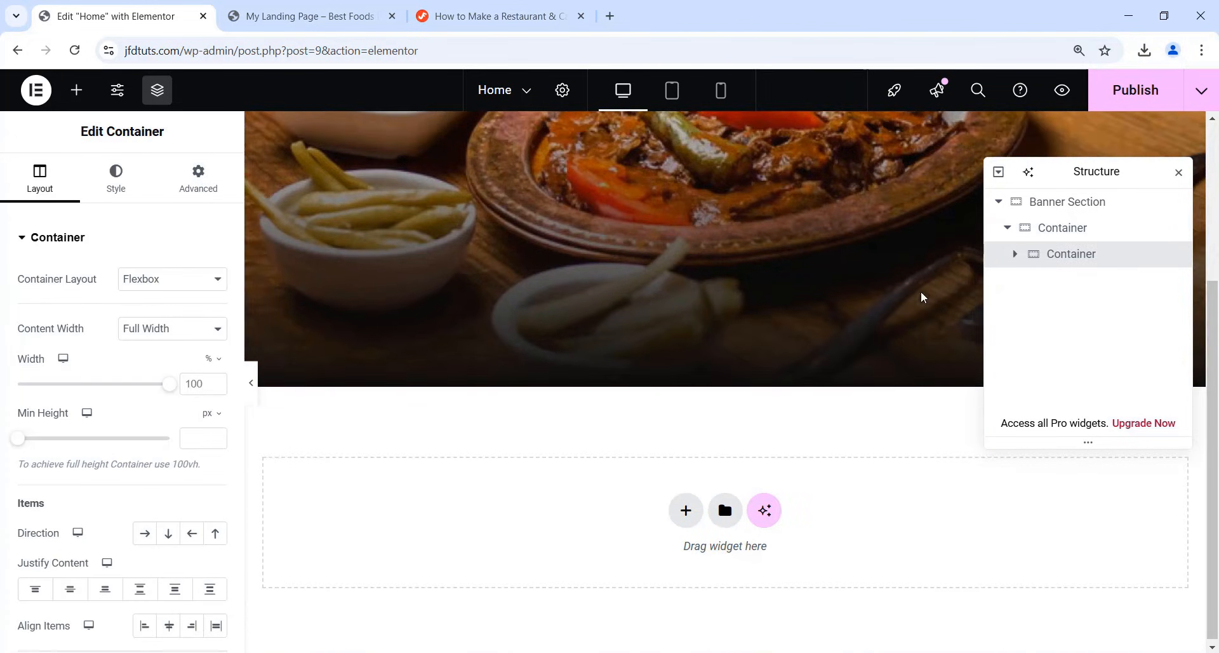
left_click(1065, 232)
left_click(1067, 259)
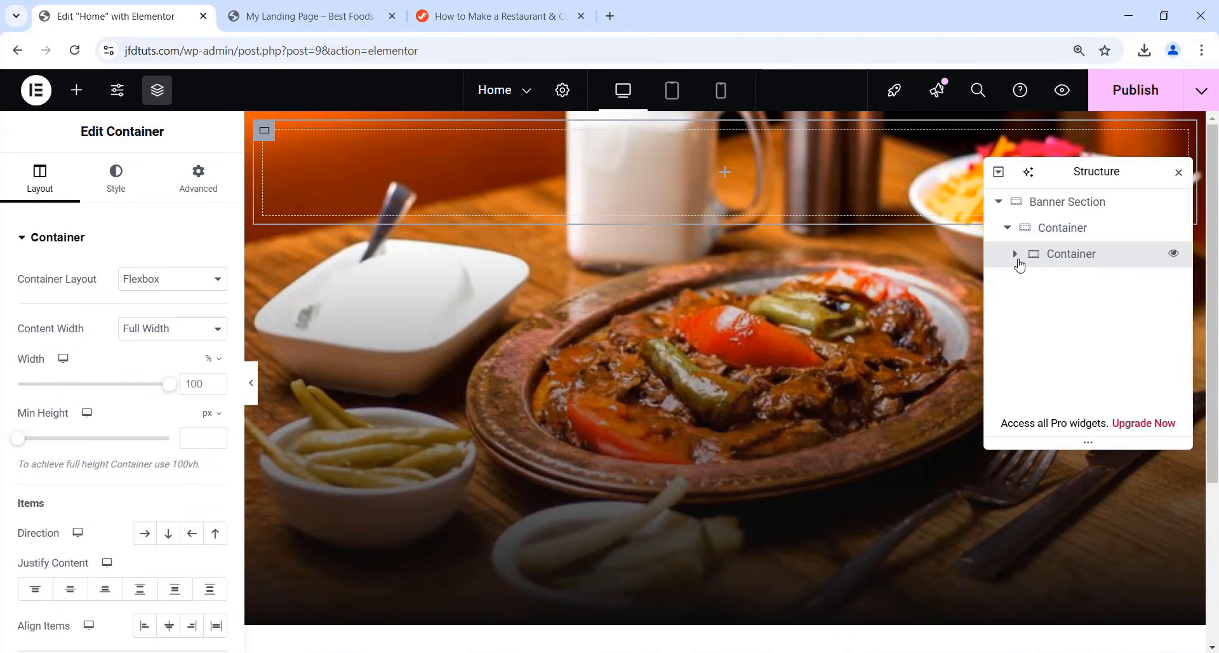
Move the new container out of the photo container and place it directly below it within the Banner Section.
left_click_drag(1070, 262, 1076, 232)
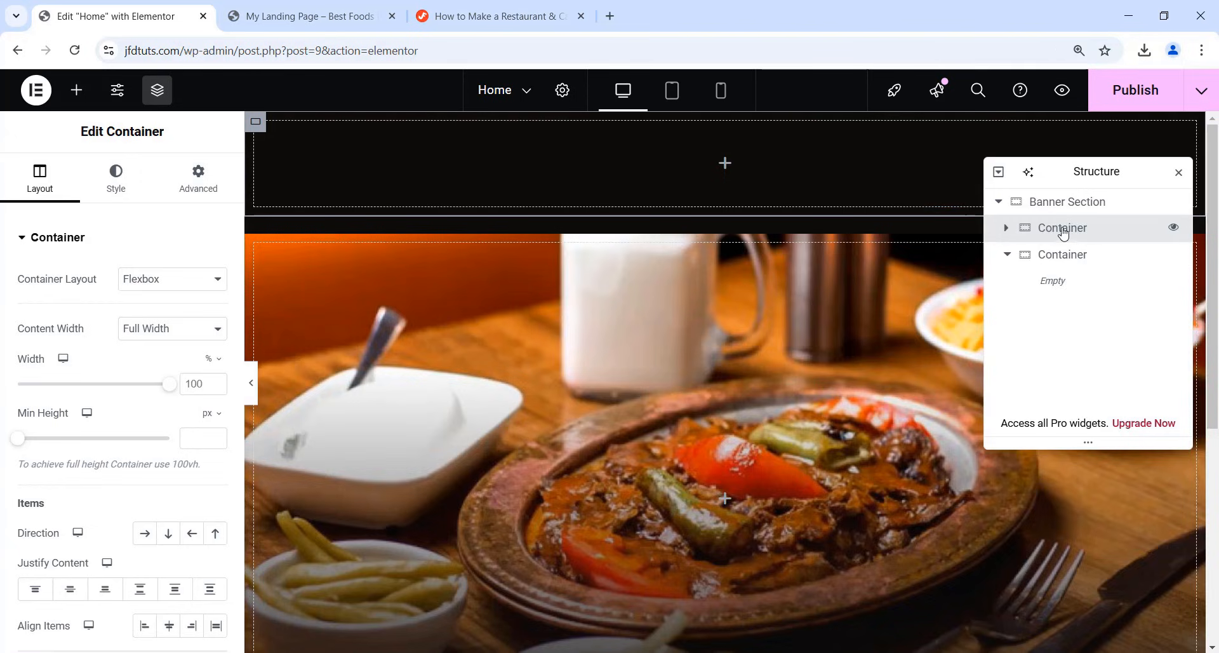
left_click(1007, 255)
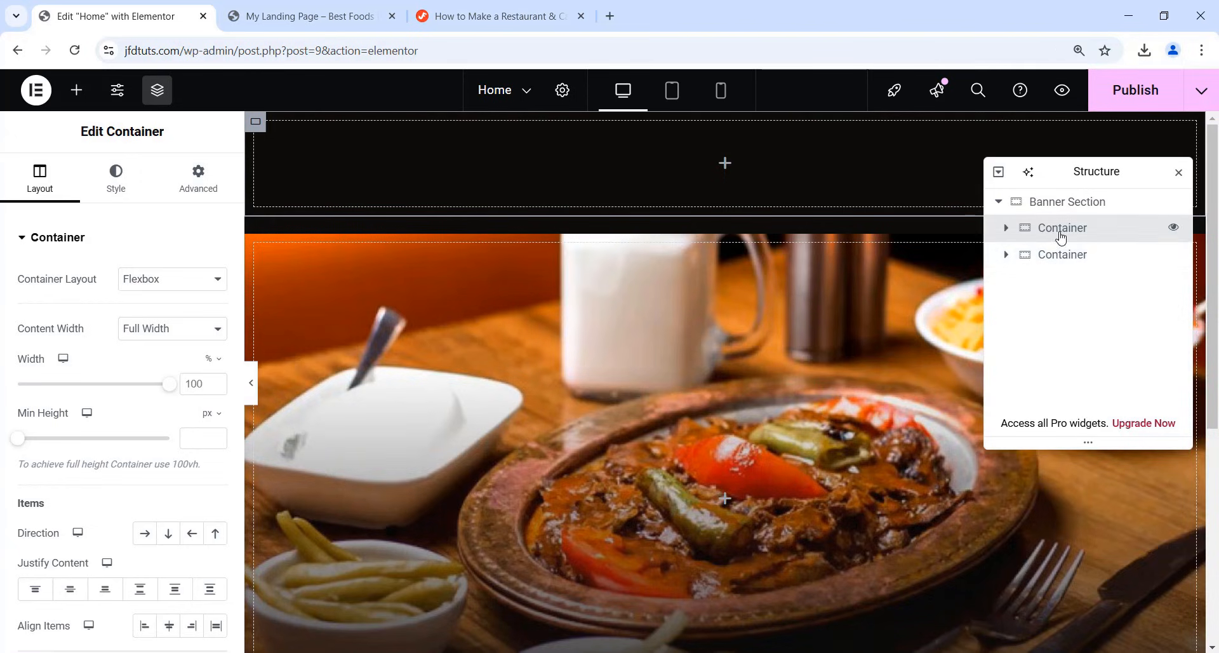
left_click(1067, 253)
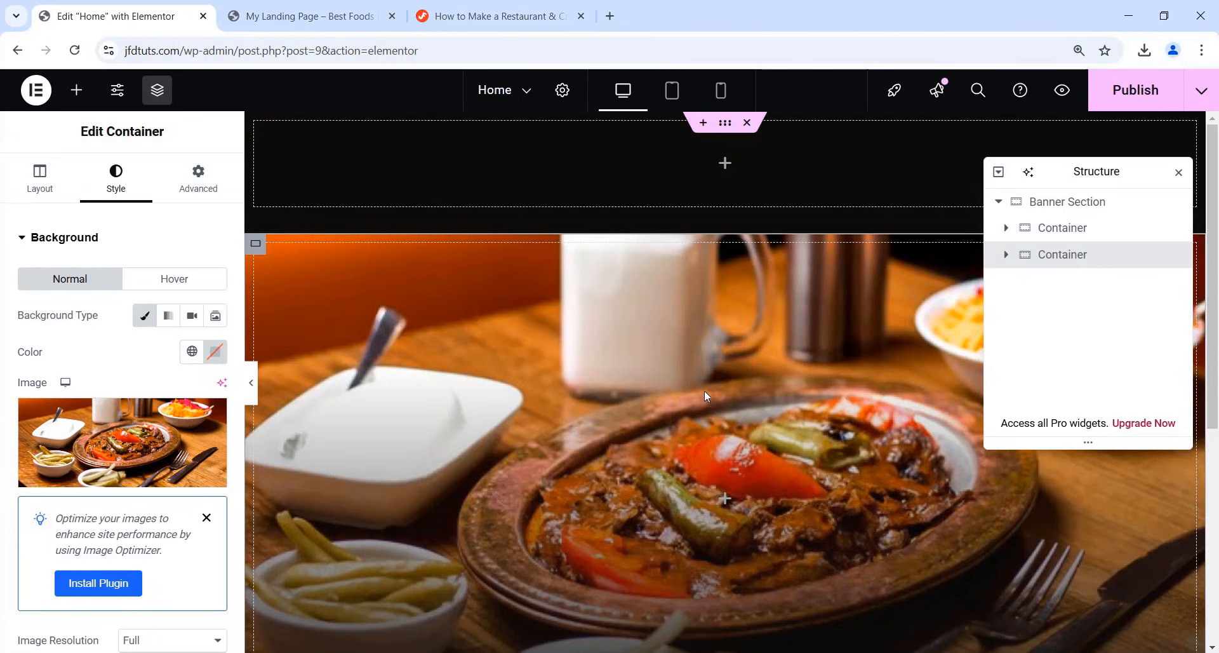
left_click_drag(1042, 264, 1060, 227)
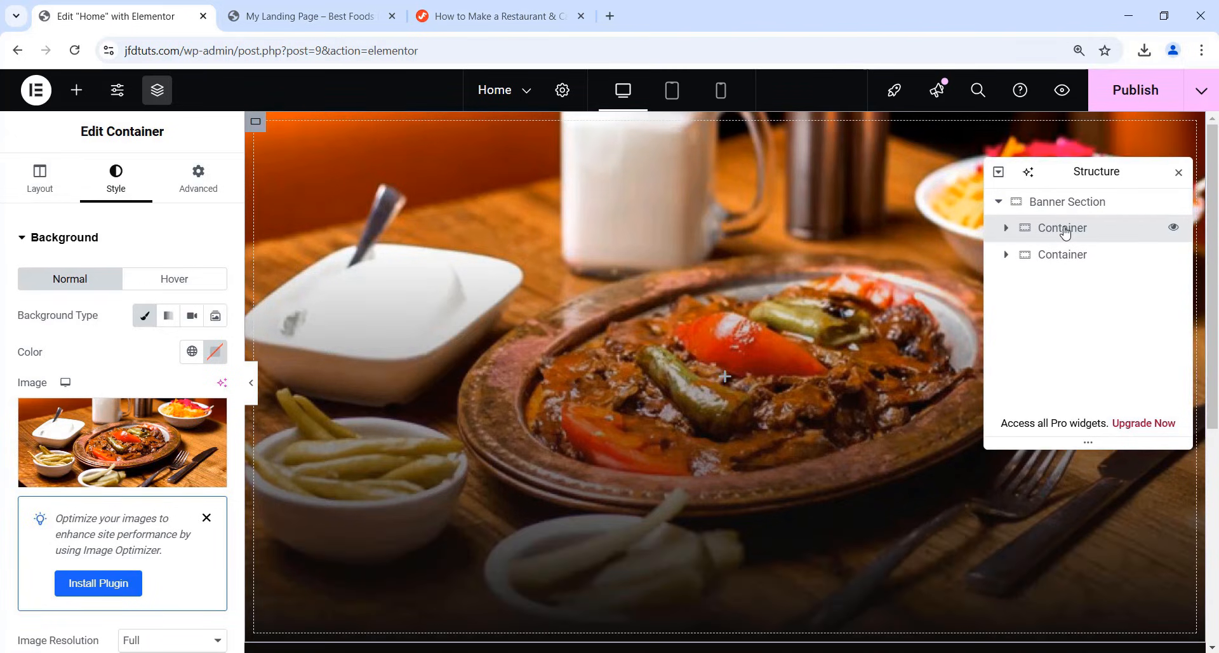
left_click(1059, 256)
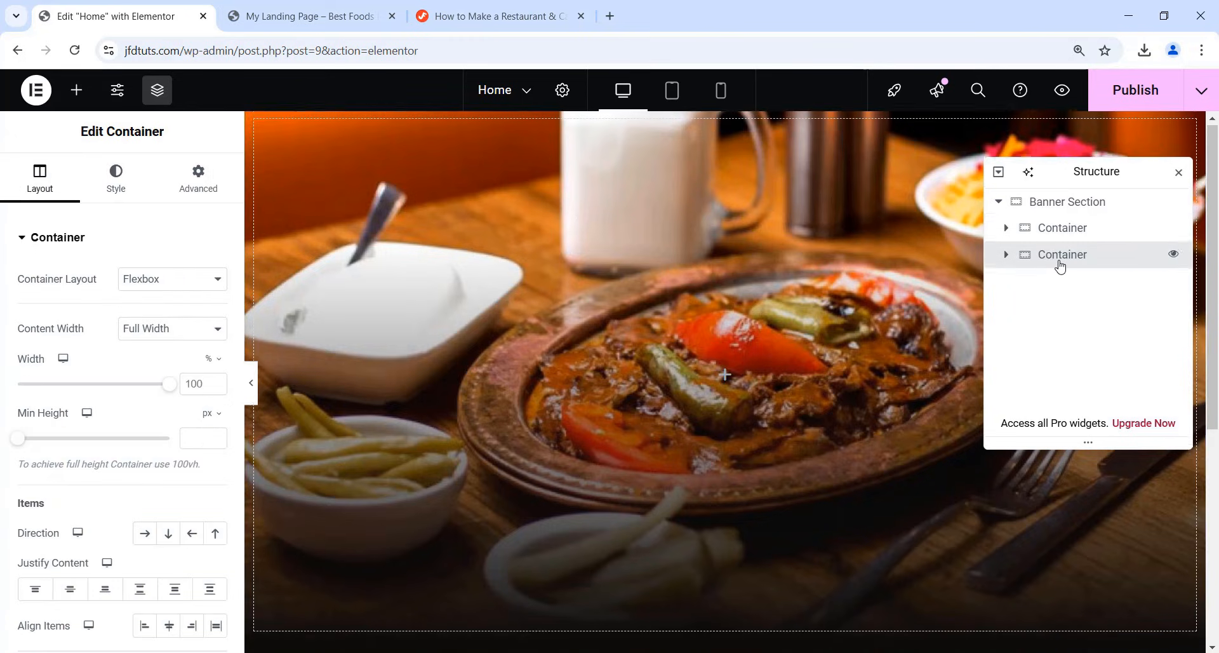
scroll(711, 495, "down", 4)
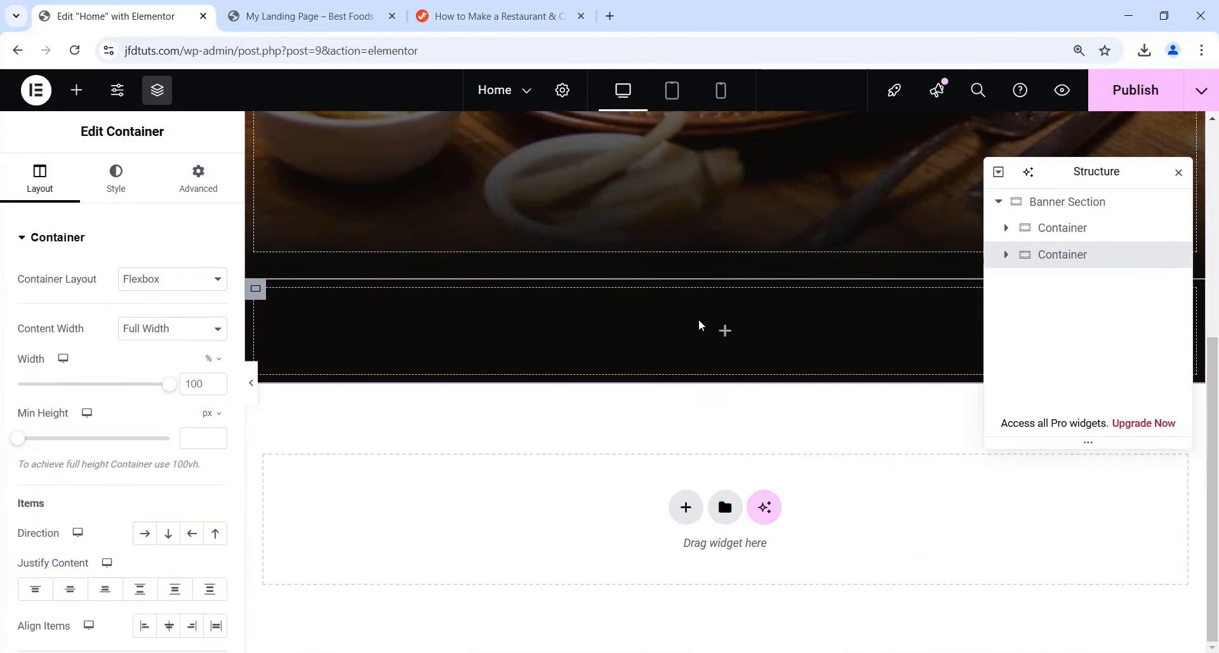
Add a Heading widget to the lower container and replace its title with "Flavors That Tell Stories".
scroll(754, 367, "up", 2)
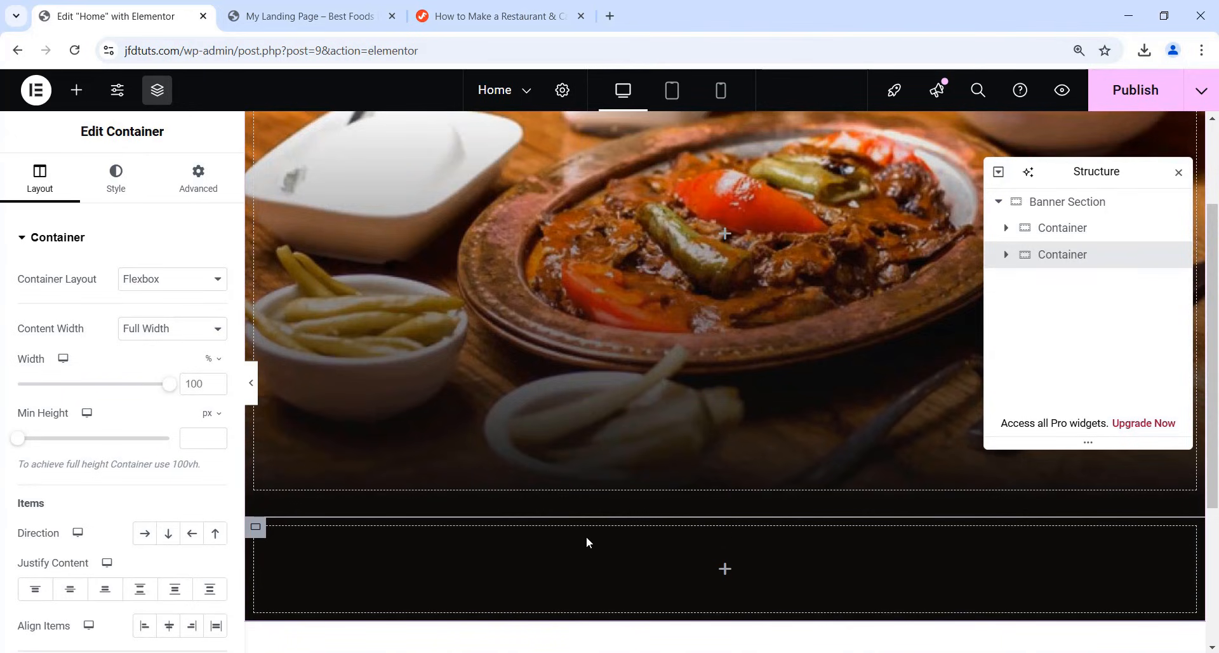
left_click(77, 90)
scroll(71, 401, "down", 1)
left_click_drag(66, 454, 731, 567)
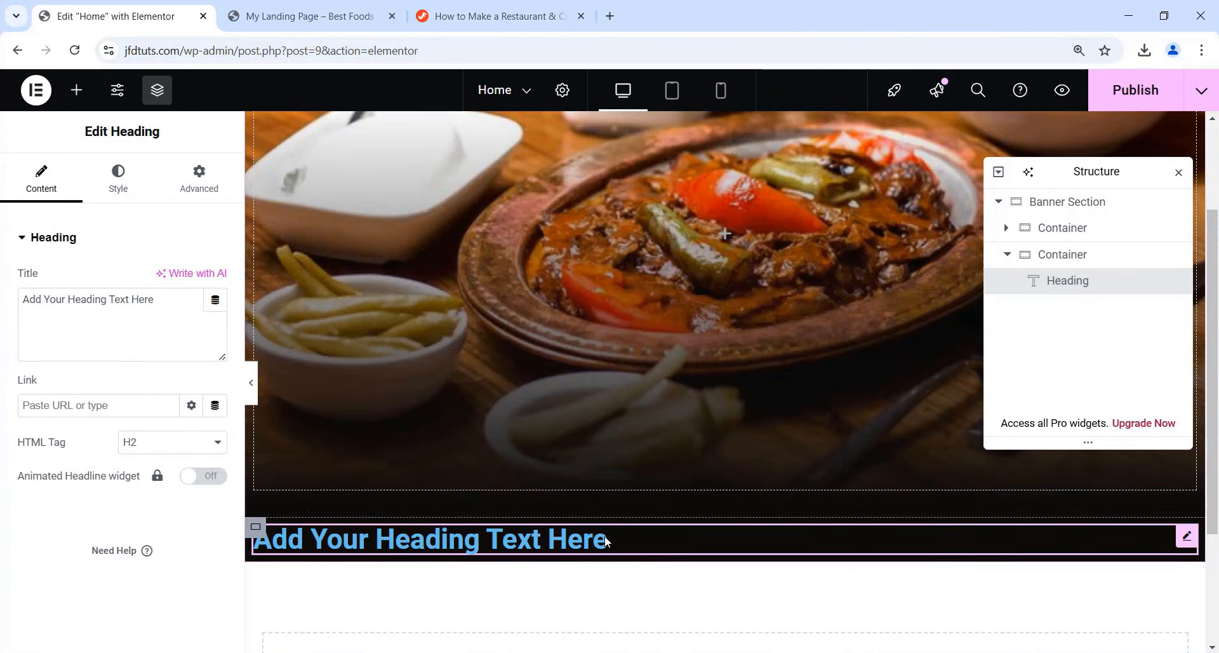
triple_click(198, 305)
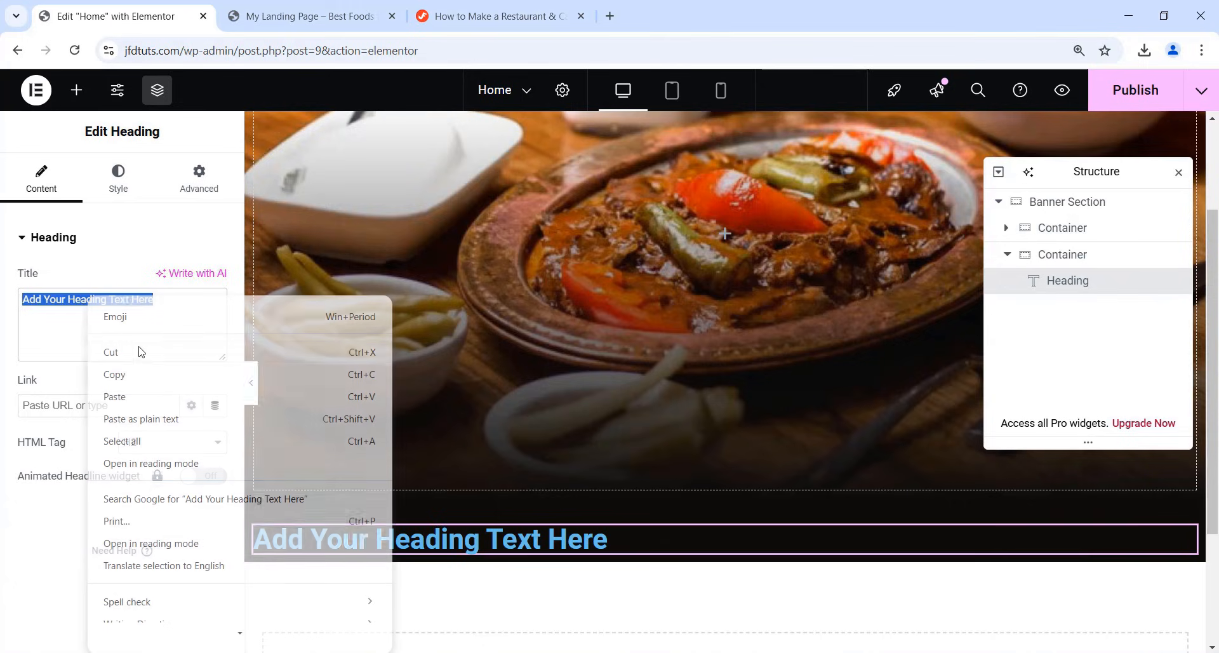
right_click(89, 297)
left_click(142, 396)
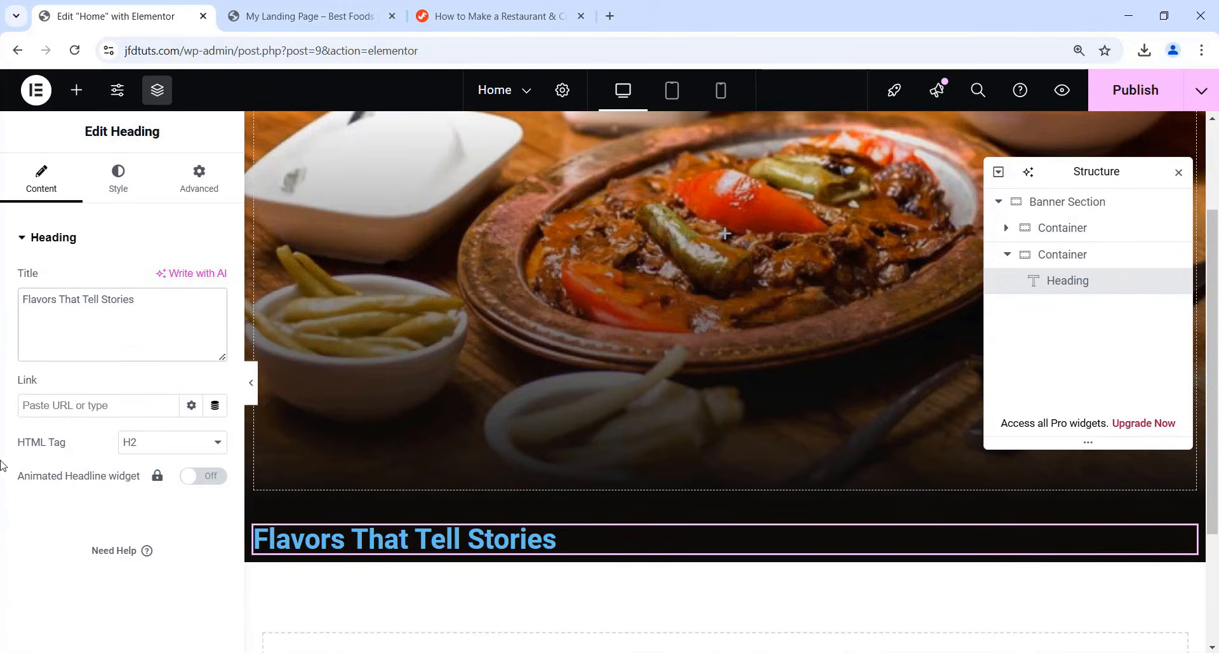
Set the HTML tag of the "Flavors That Tell Stories" heading to H1.
left_click(139, 450)
left_click(142, 464)
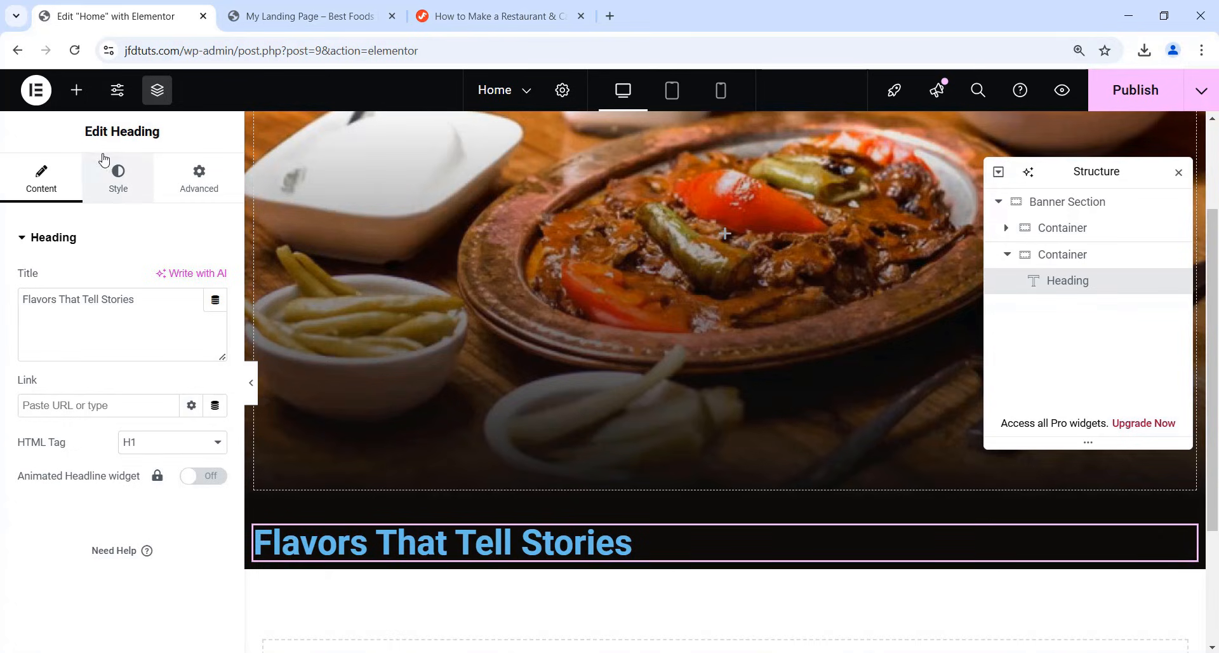
left_click(118, 176)
left_click(42, 184)
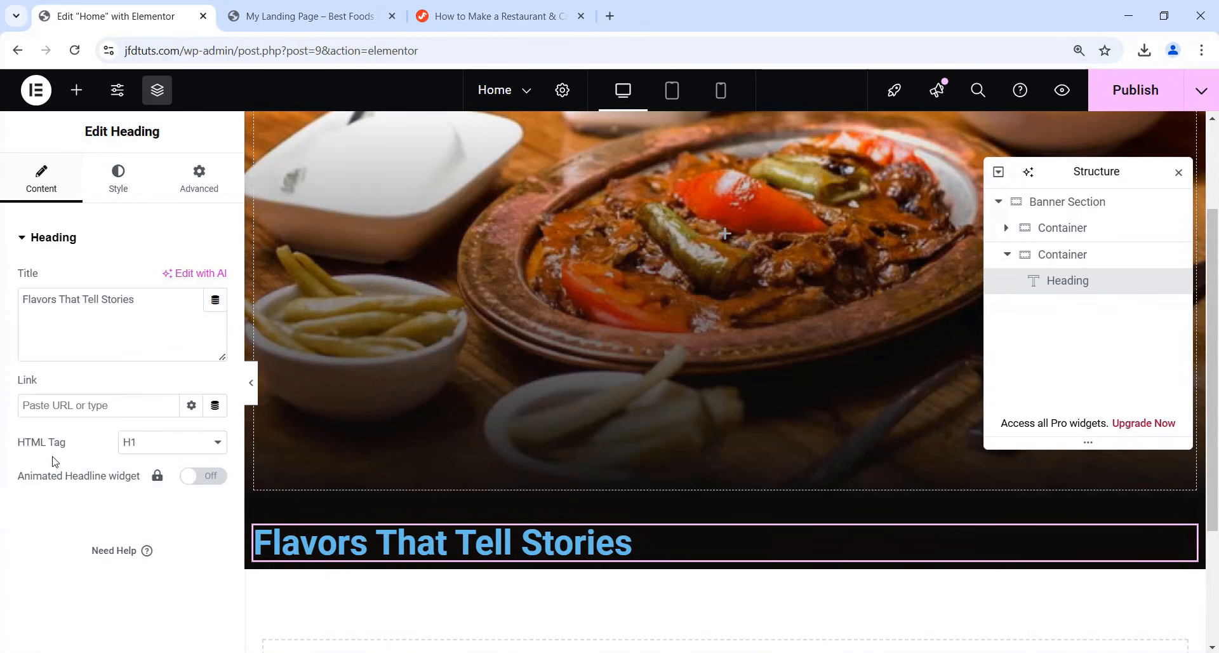
left_click(161, 451)
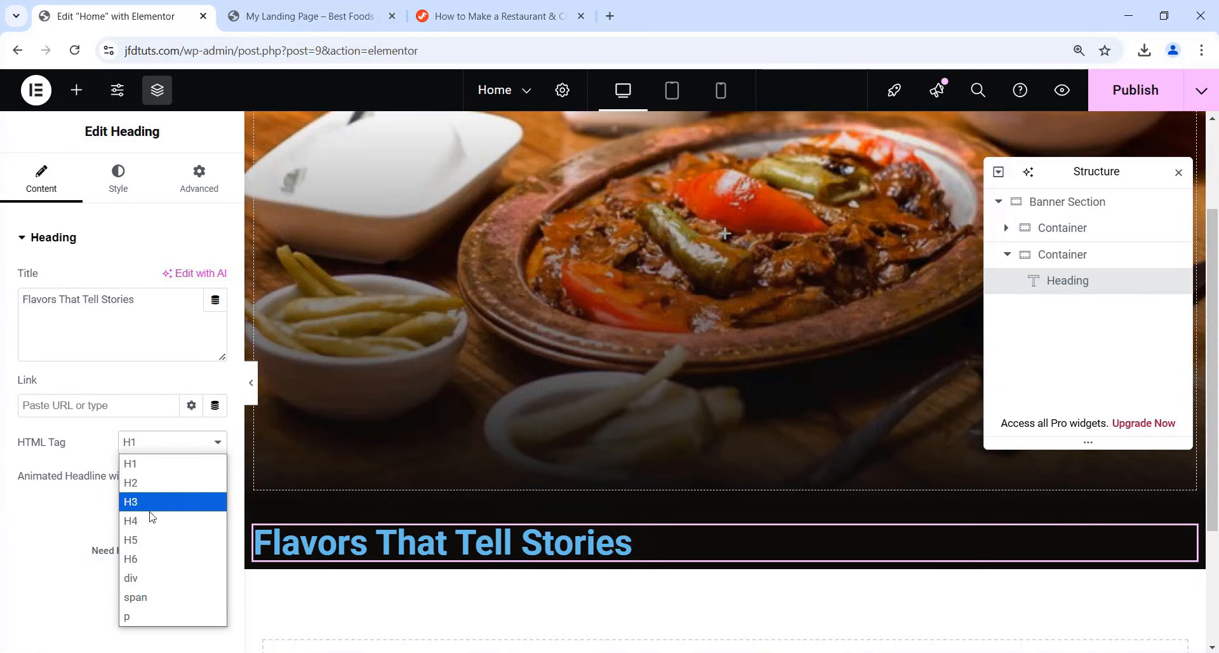
left_click(151, 462)
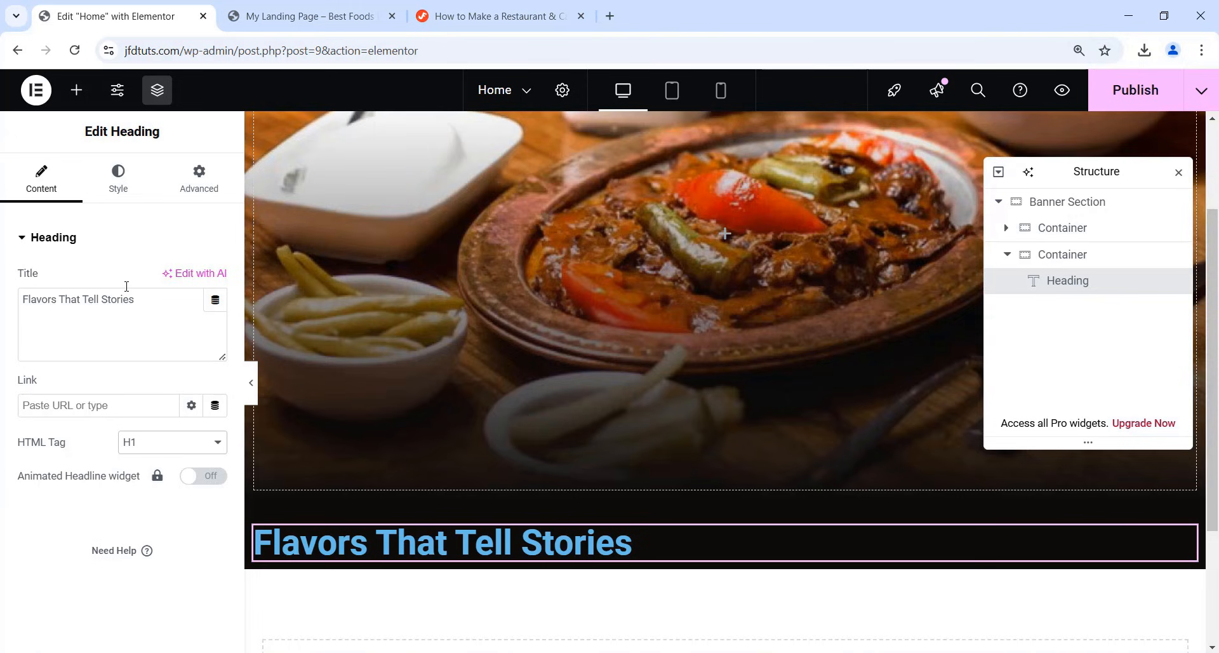
Change the heading's text color to white, #FFFFFF.
left_click(124, 194)
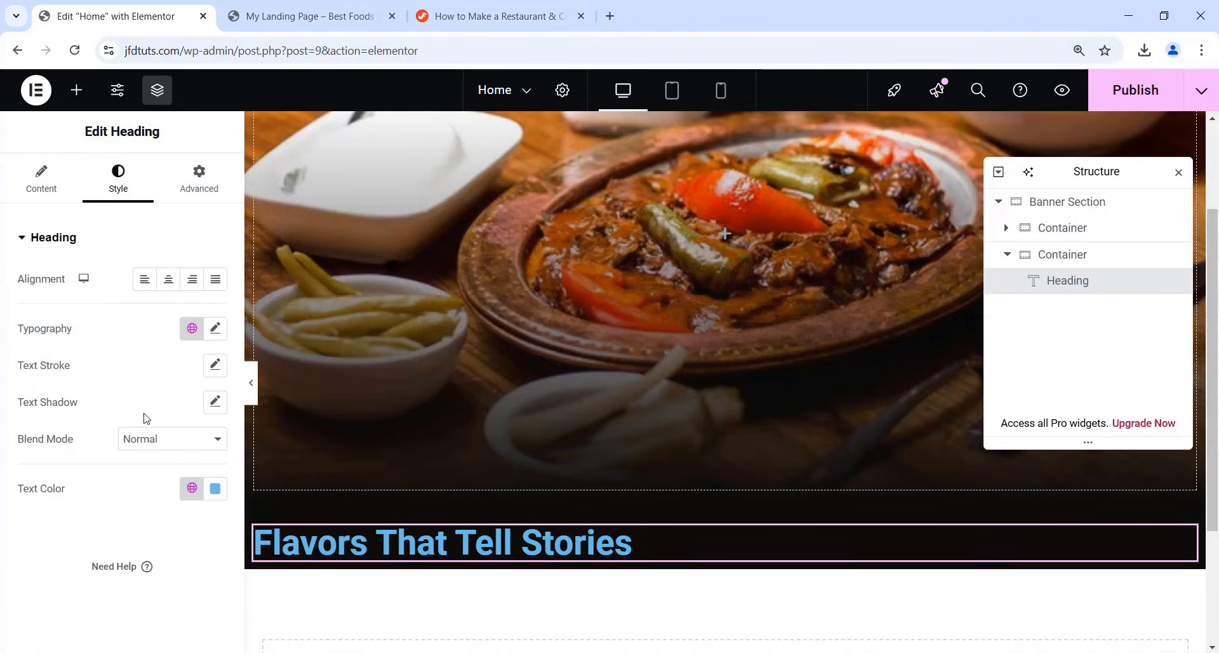
left_click(215, 488)
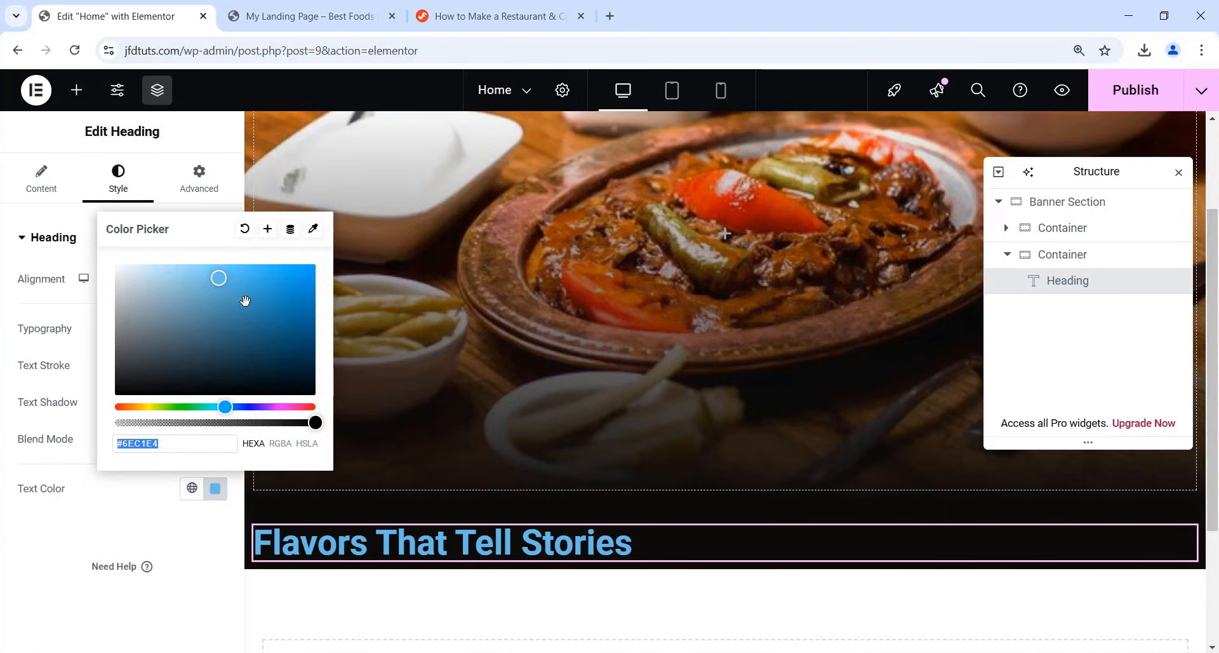
left_click_drag(220, 279, 105, 258)
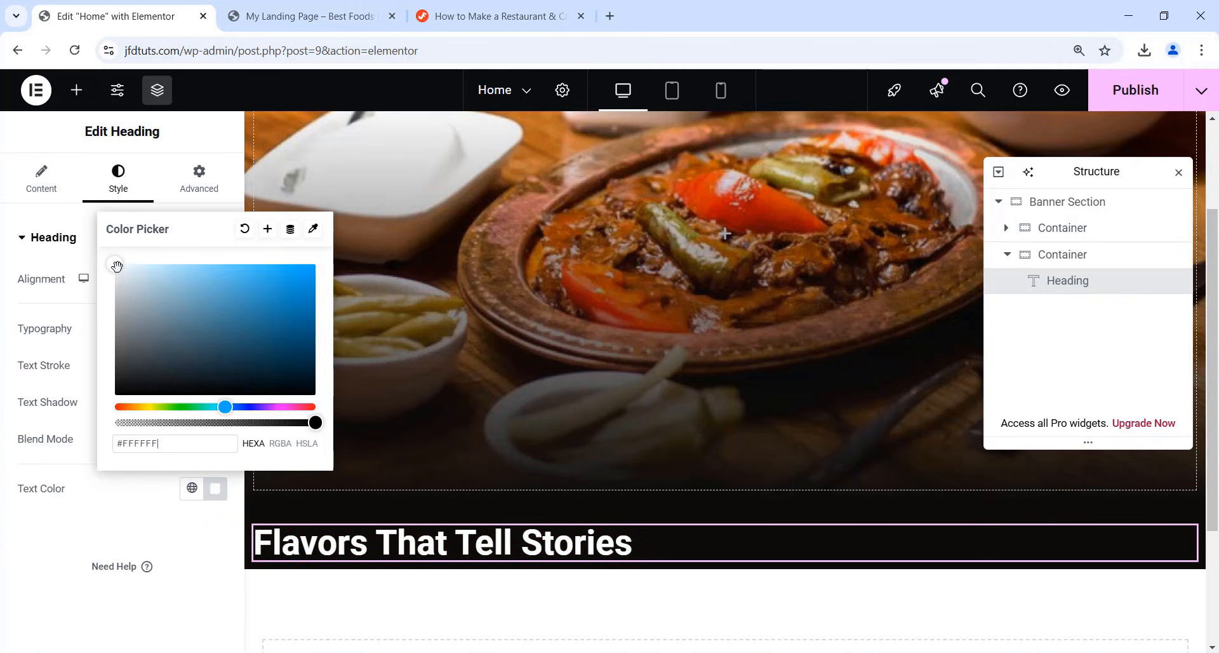
left_click_drag(146, 442, 123, 443)
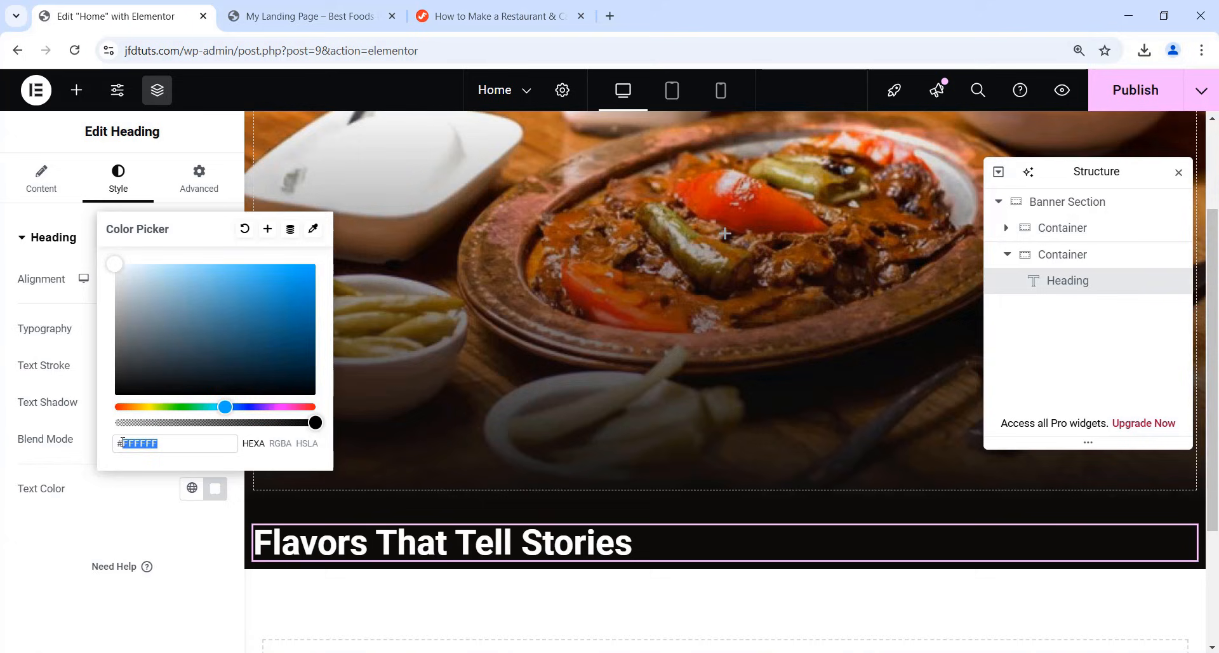
left_click(166, 442)
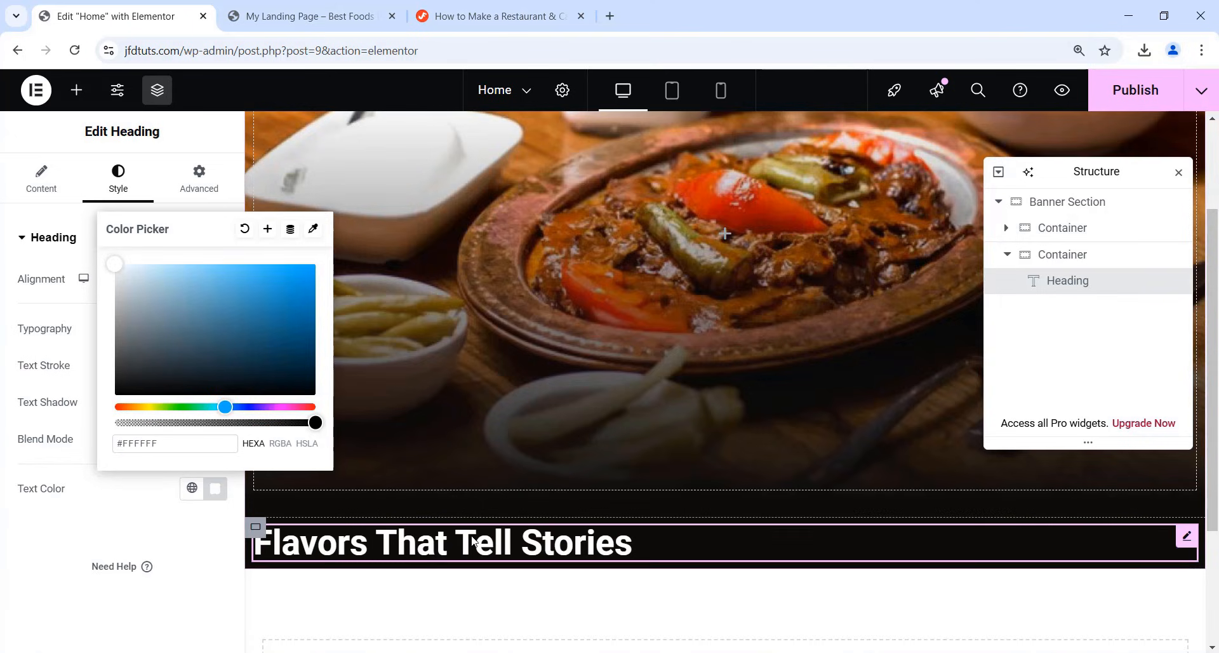
left_click(35, 546)
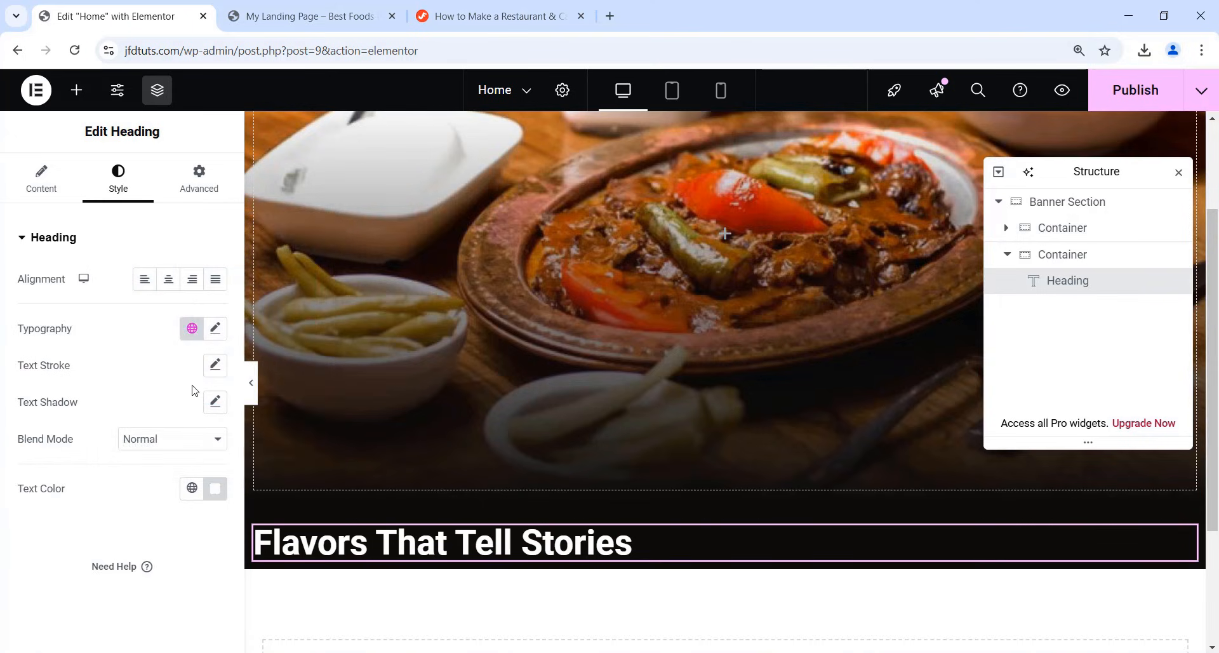
Set the heading's font family to Cormorant.
left_click(216, 328)
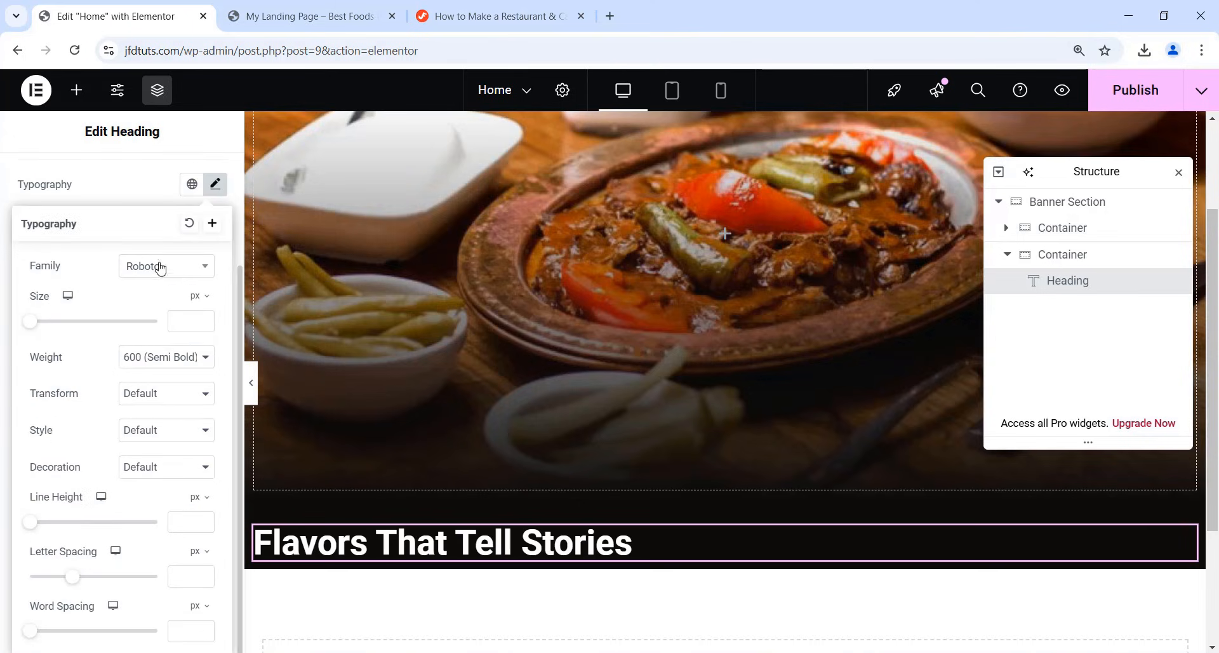
left_click(154, 267)
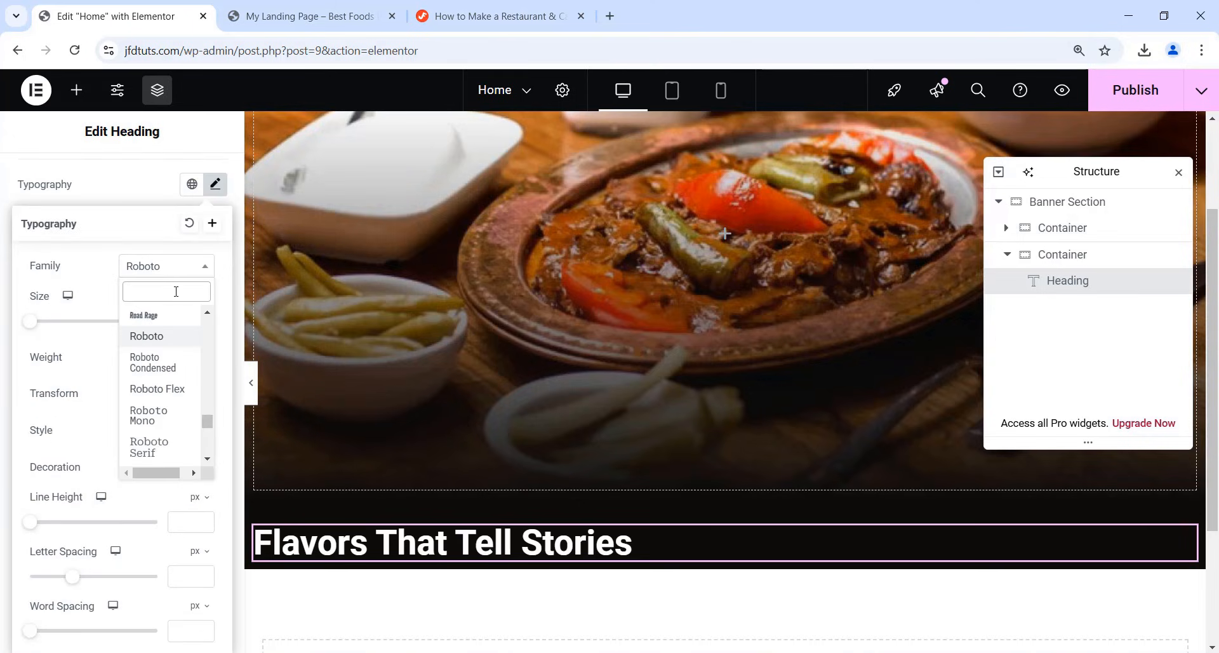
type("cormorant")
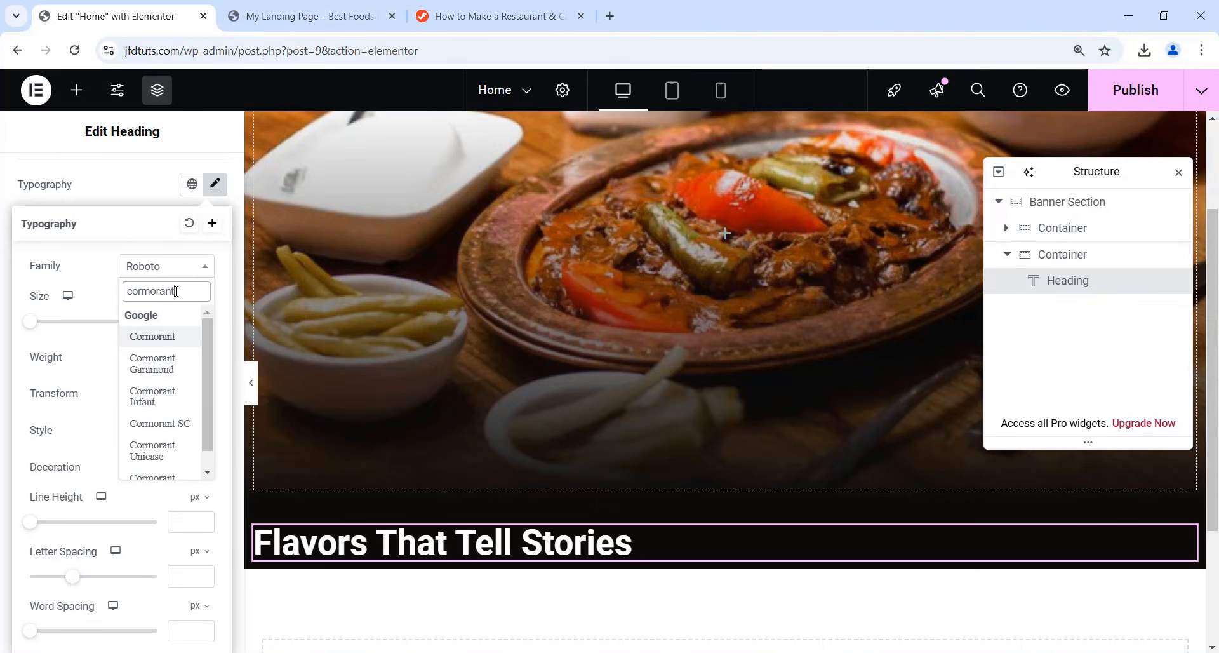
left_click_drag(176, 291, 90, 296)
left_click(166, 341)
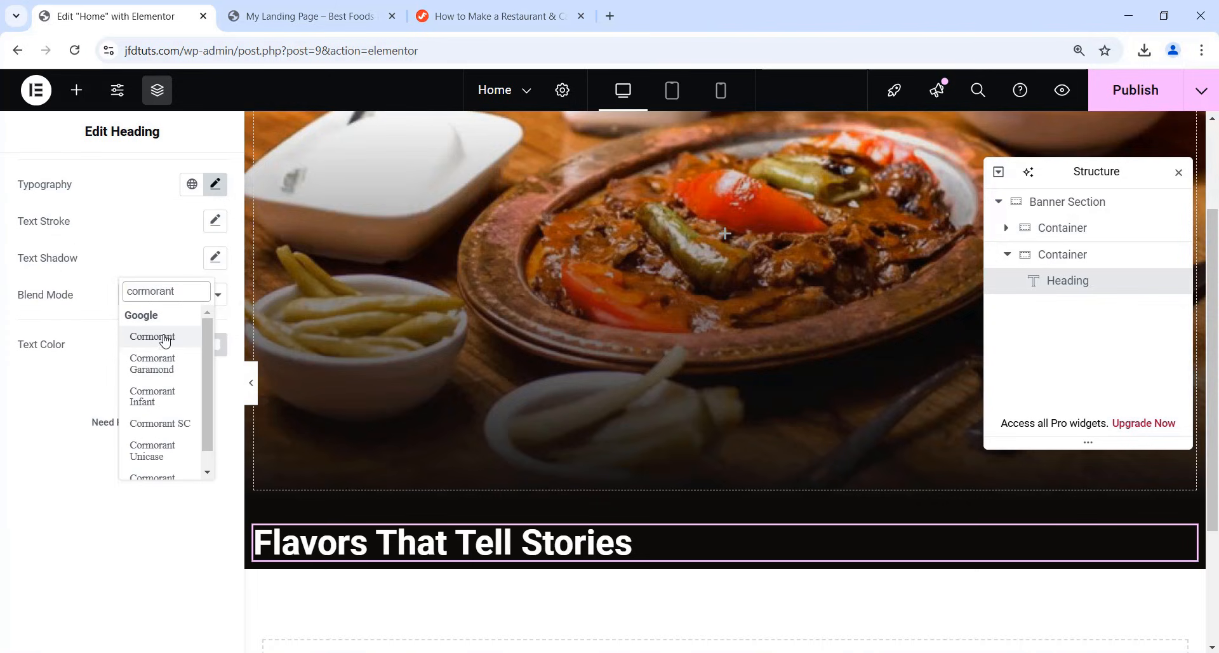
left_click(165, 340)
Set the heading's font size to 96 px and its weight to 700 (Bold).
left_click(214, 329)
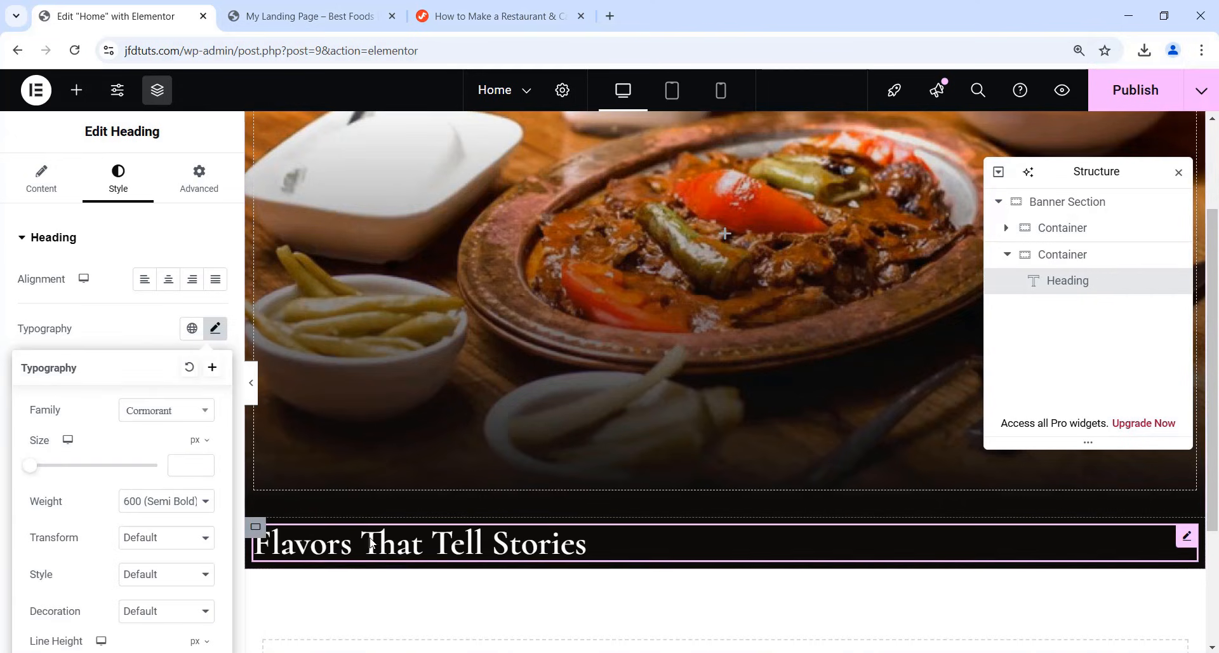
scroll(372, 543, "down", 3)
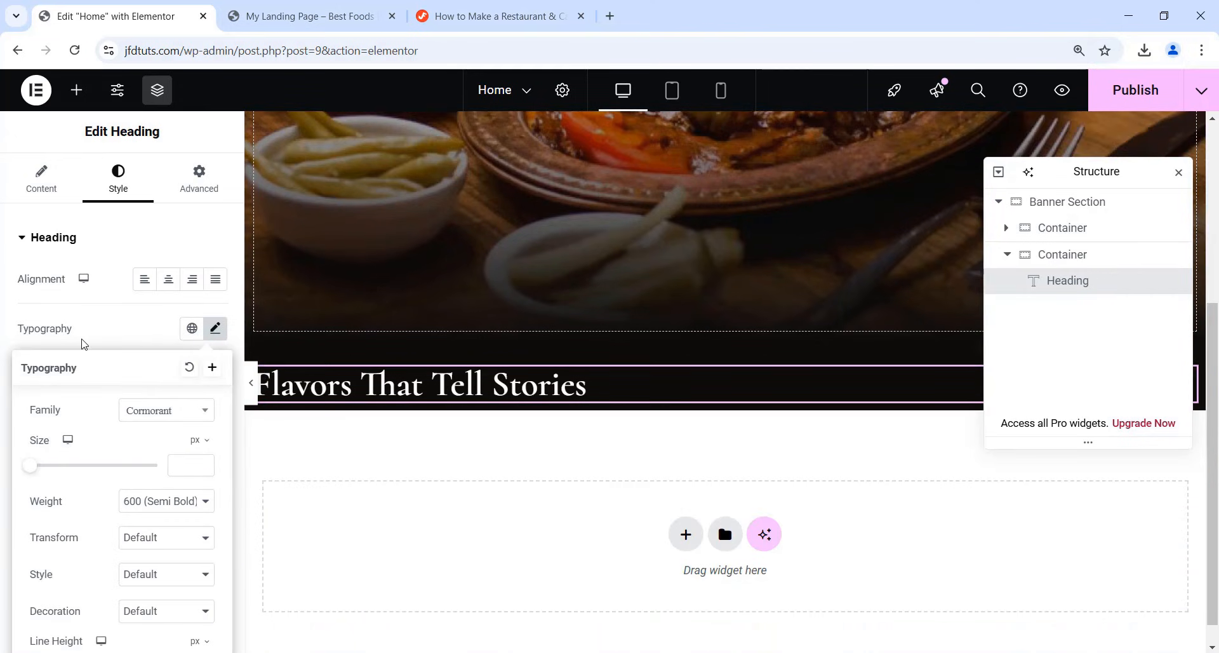
scroll(89, 346, "down", 2)
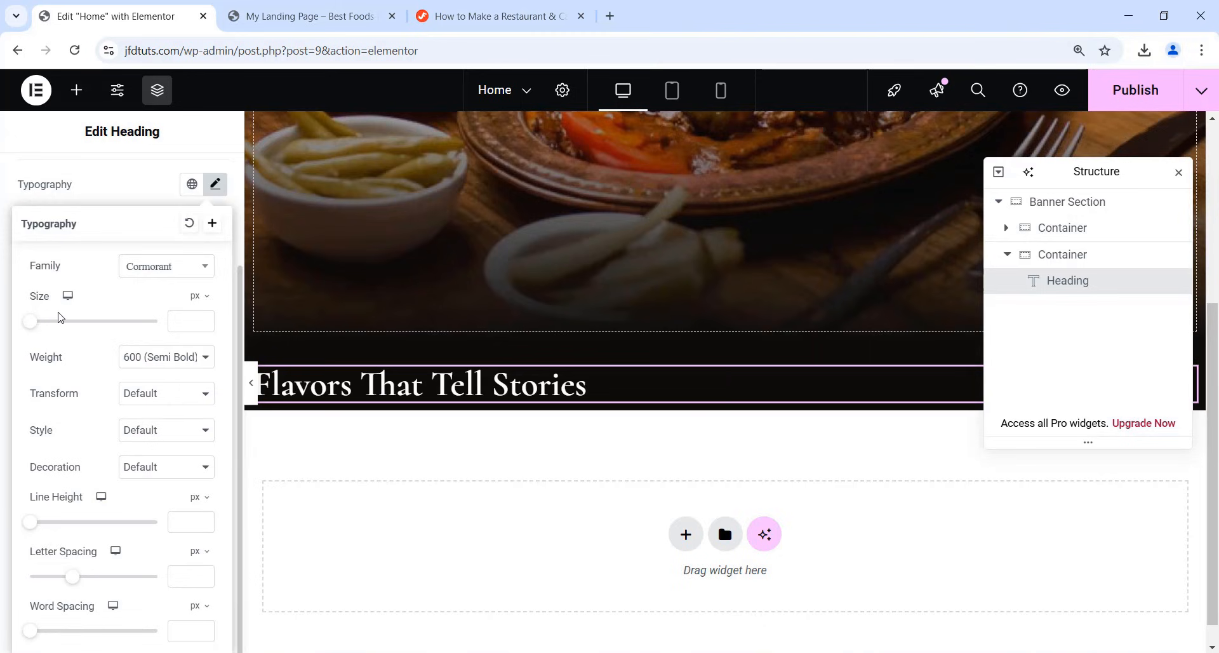
left_click(174, 322)
type("96")
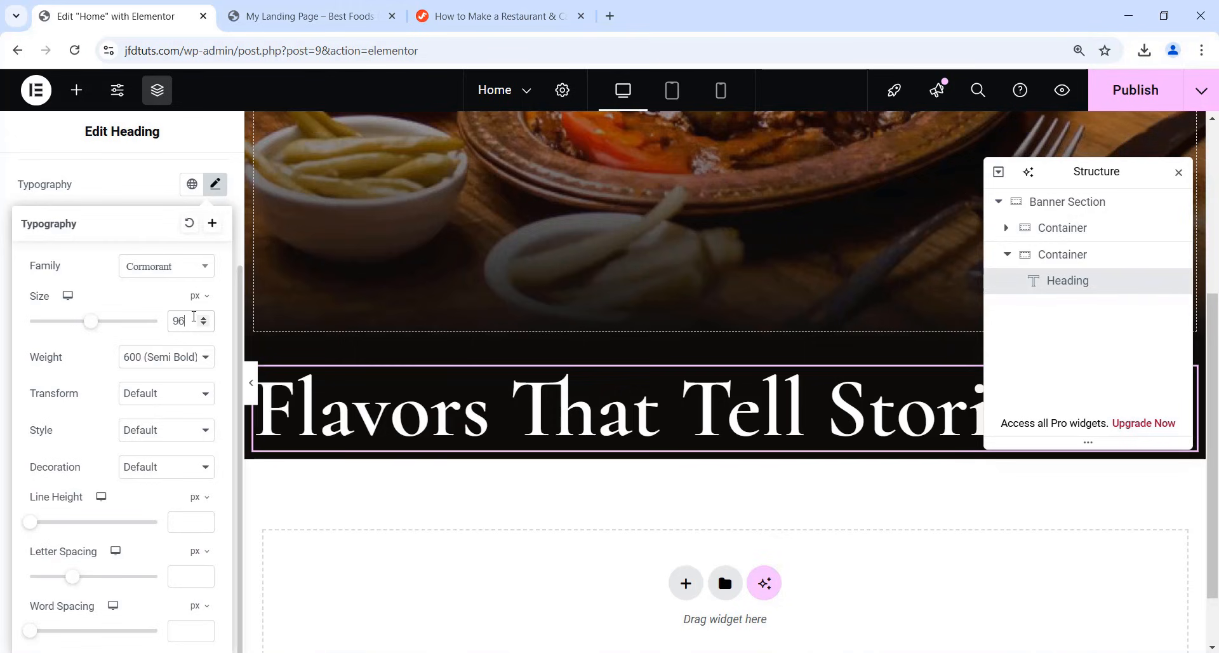
scroll(505, 474, "up", 1)
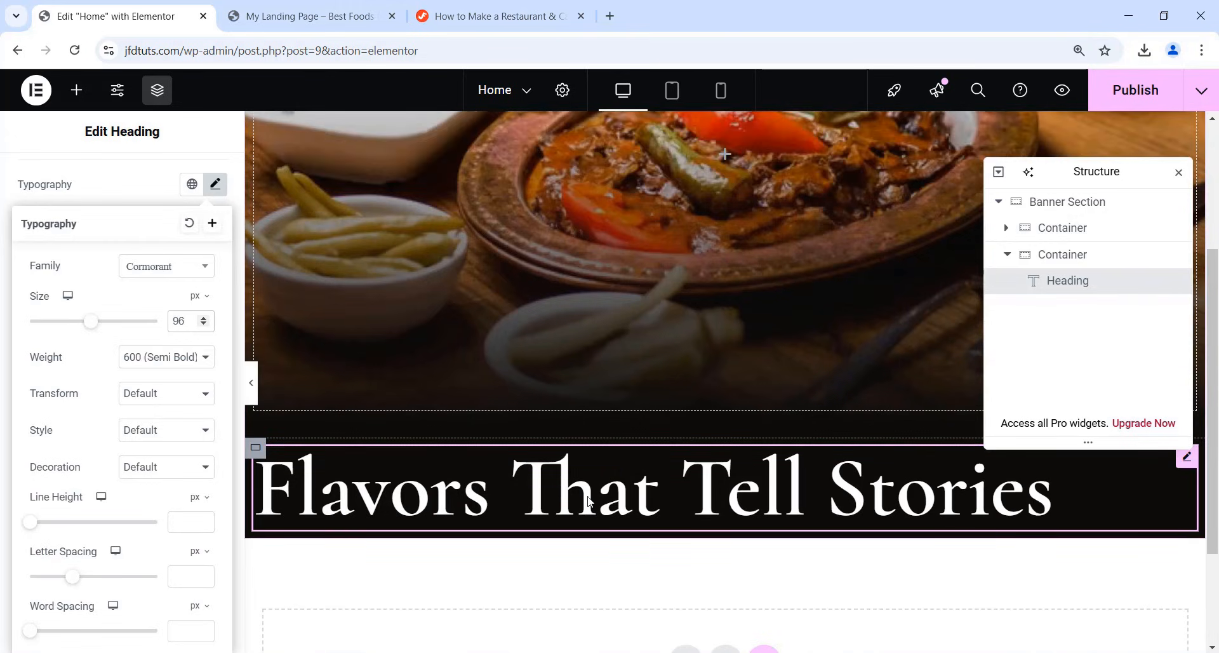
left_click(154, 368)
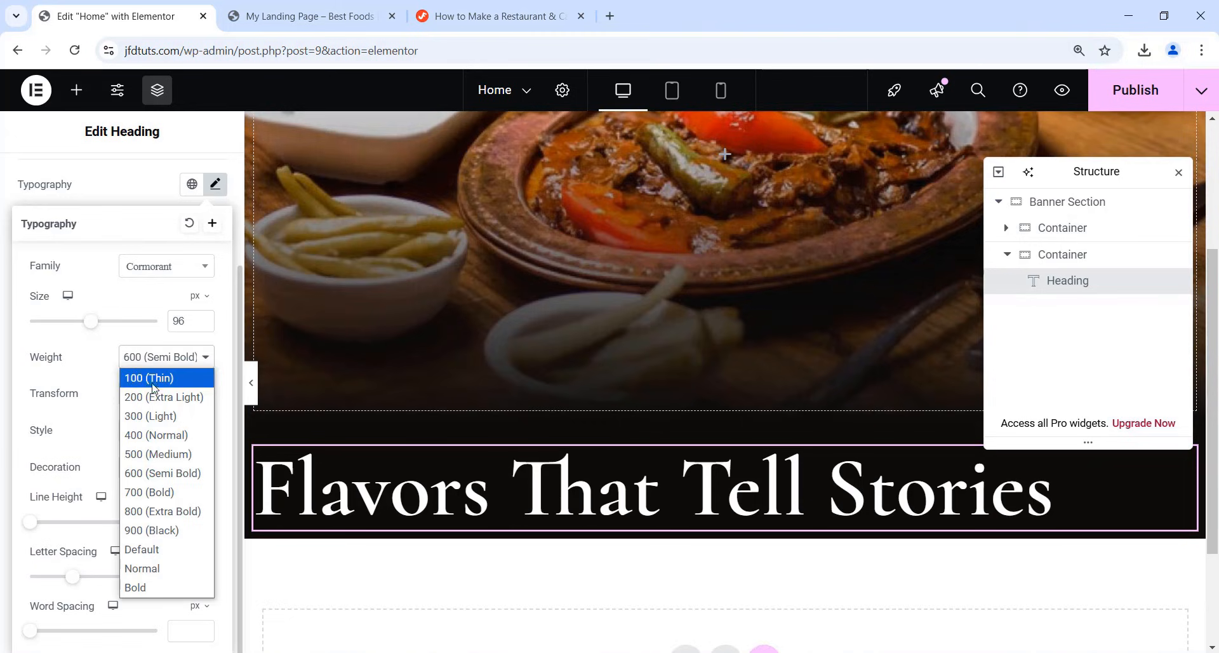
left_click(159, 492)
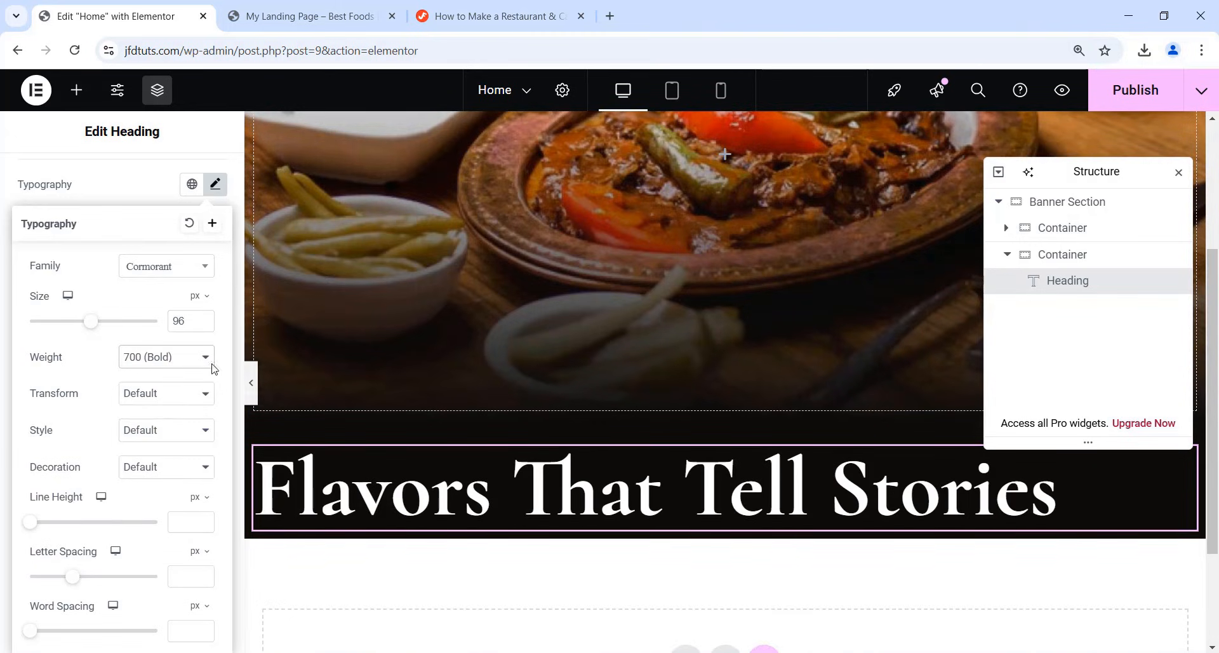
left_click(214, 184)
Center the heading text within its container.
scroll(186, 329, "up", 2)
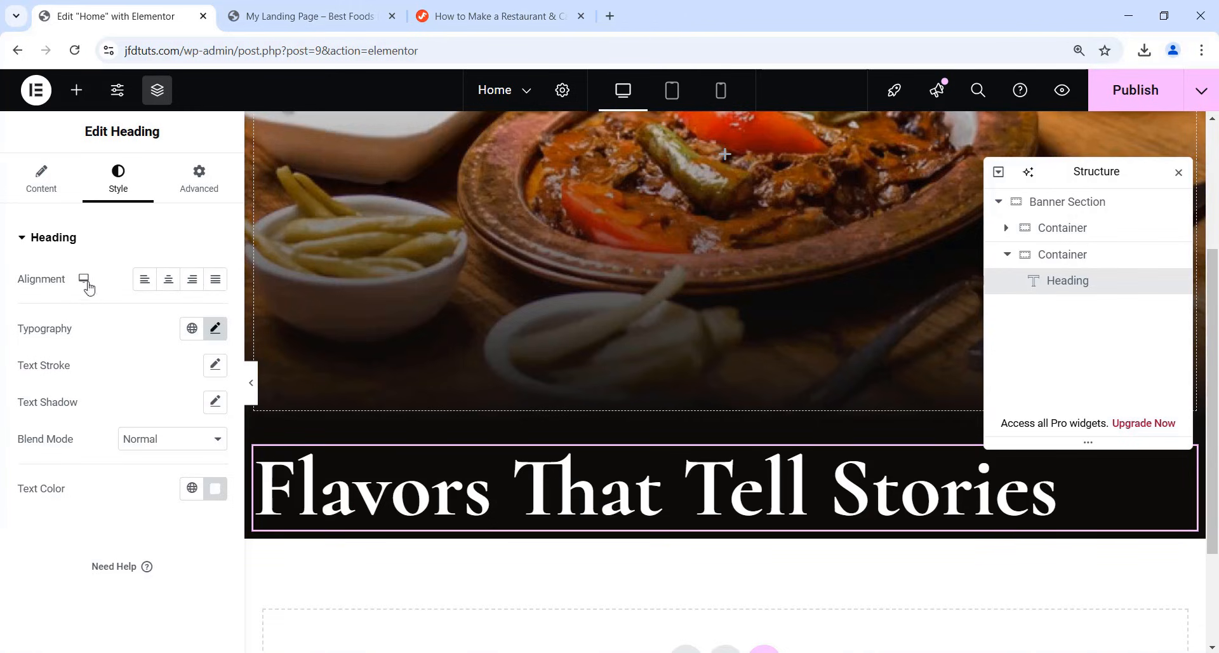
left_click(169, 280)
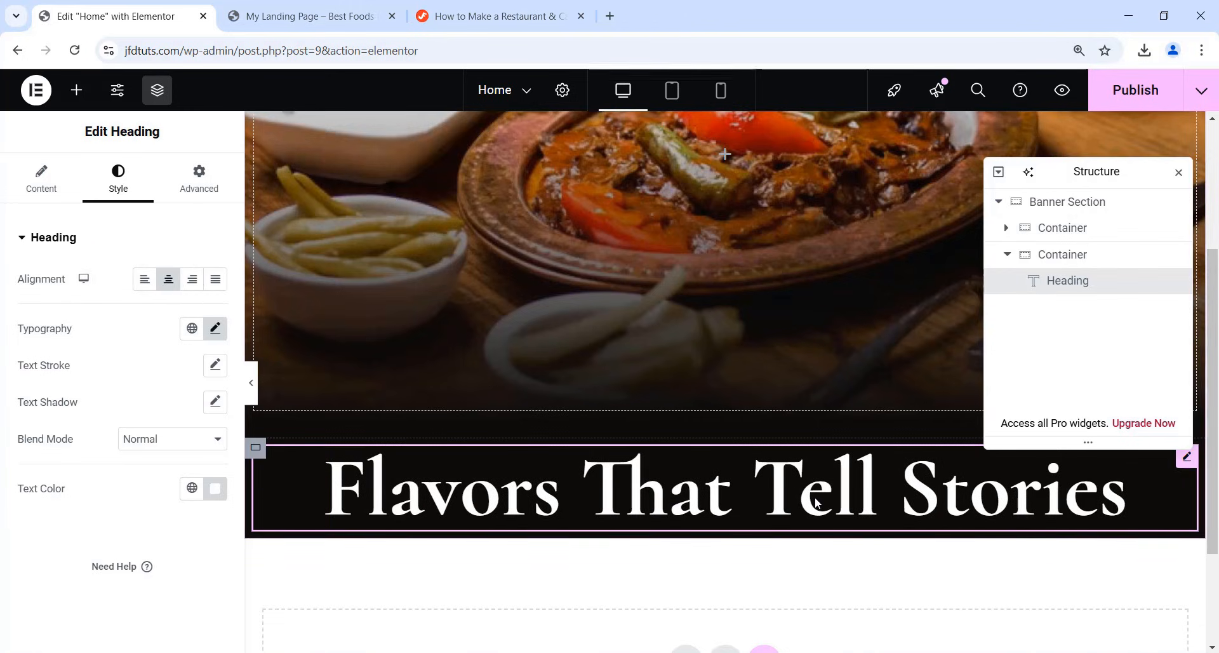
scroll(816, 503, "up", 1)
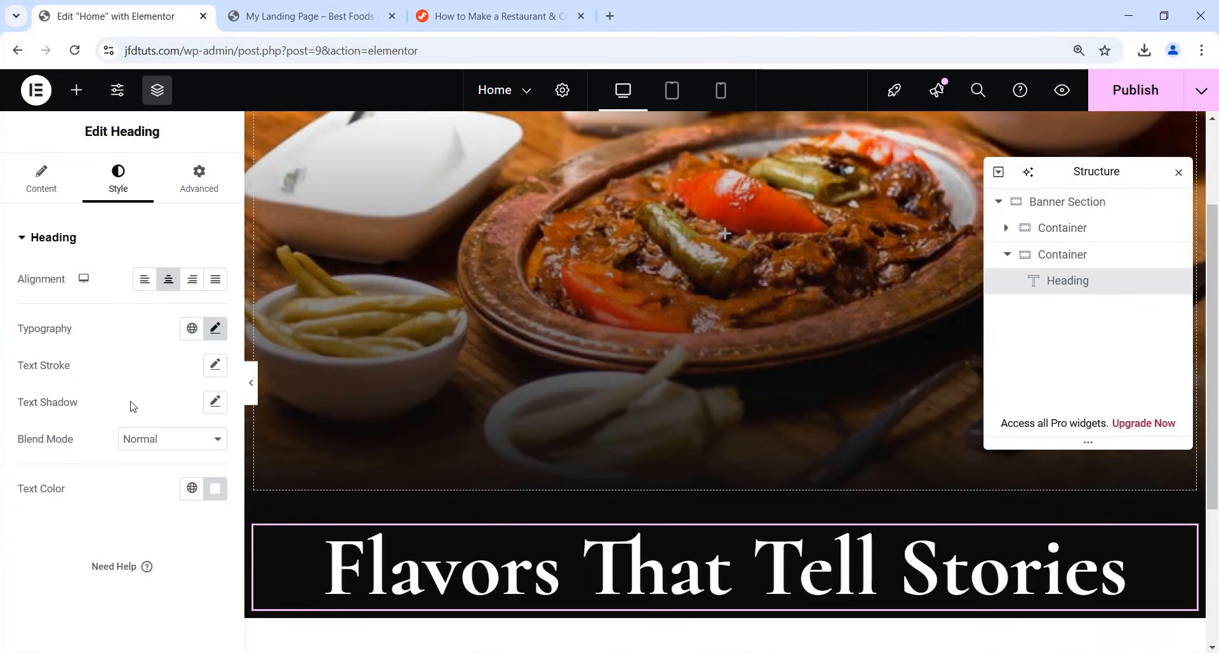
Unlink the heading's margin values and set its bottom margin to 28 px.
left_click(197, 184)
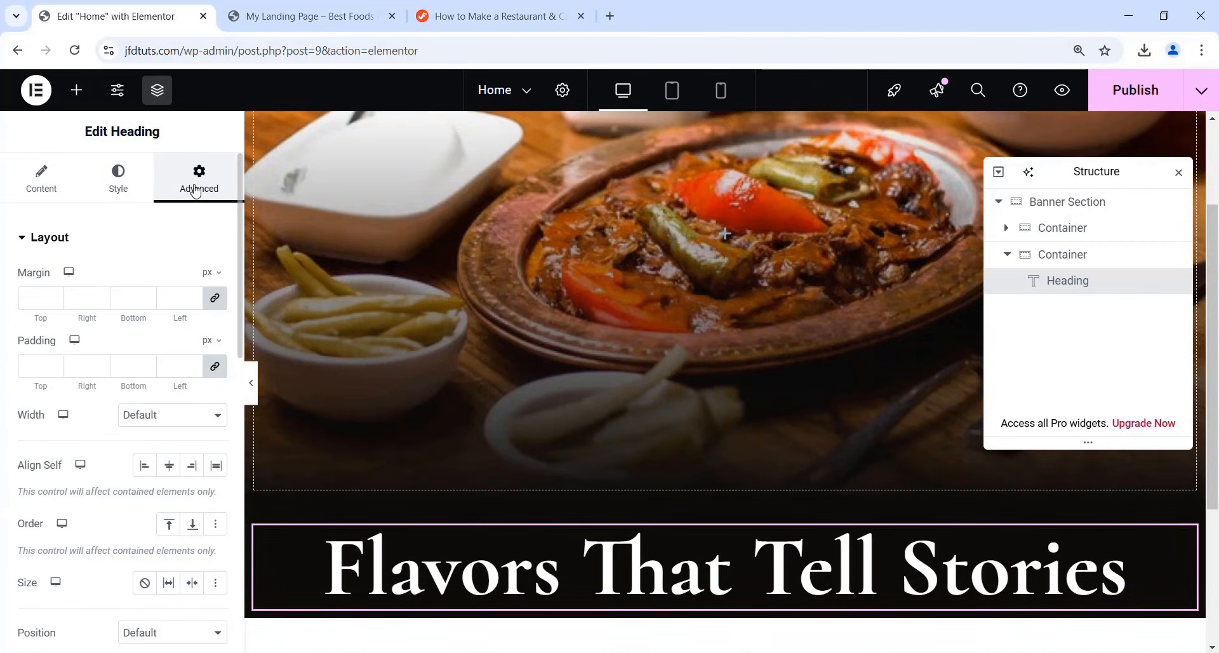
scroll(694, 486, "down", 1)
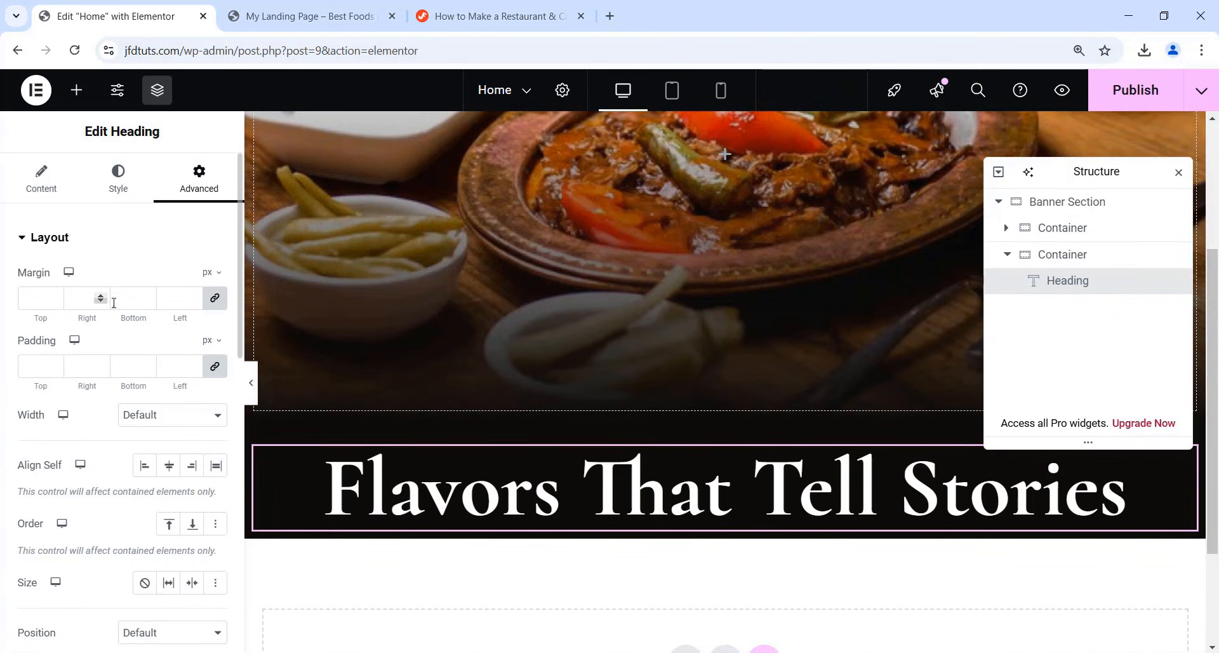
left_click(214, 303)
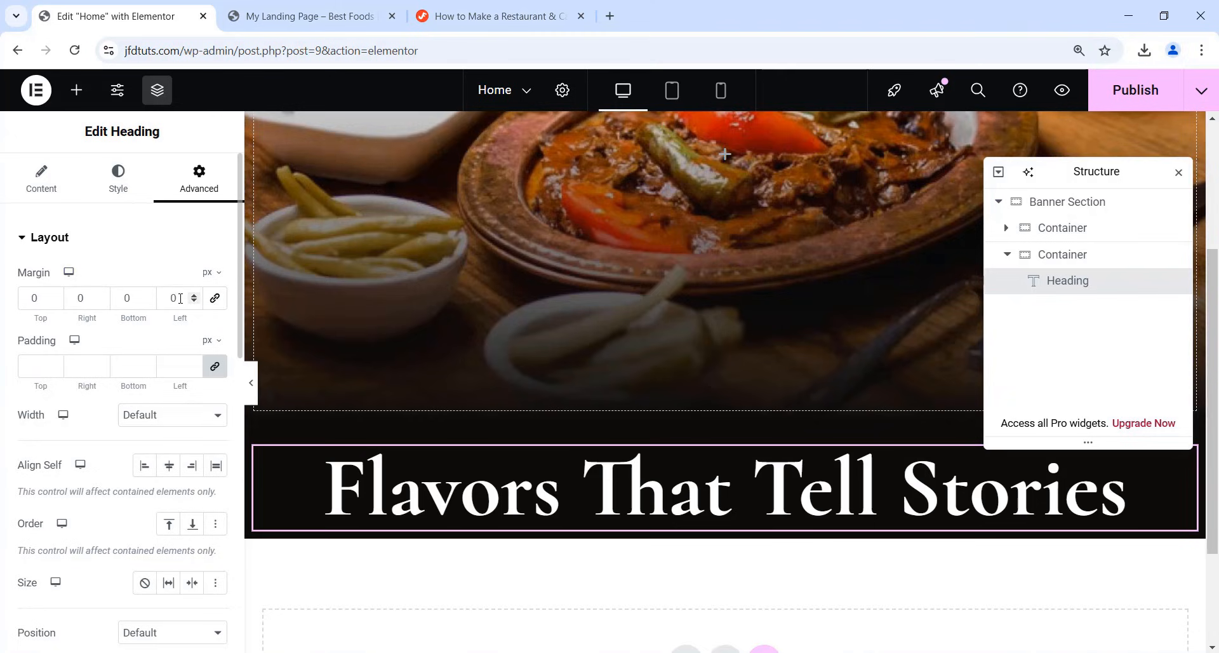
left_click(71, 303)
left_click(123, 298)
type("28")
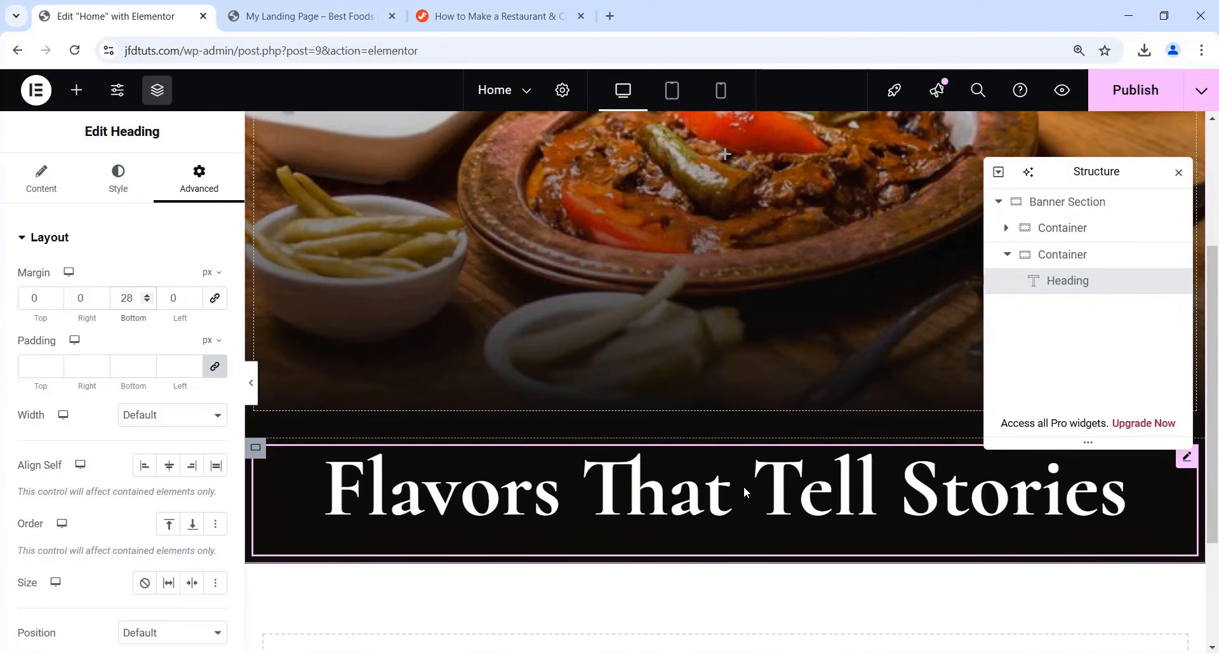
Add a Button widget below the heading and replace its text with "View Our Menu".
left_click(76, 90)
scroll(27, 343, "down", 3)
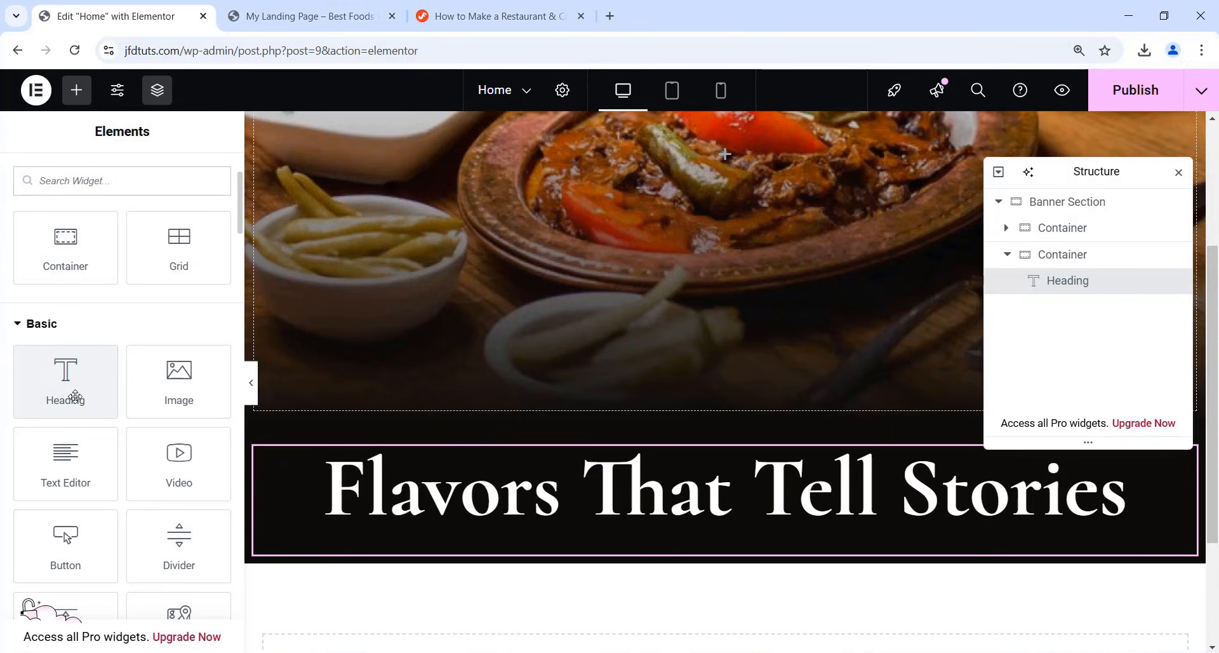
scroll(75, 395, "down", 3)
left_click_drag(76, 393, 738, 539)
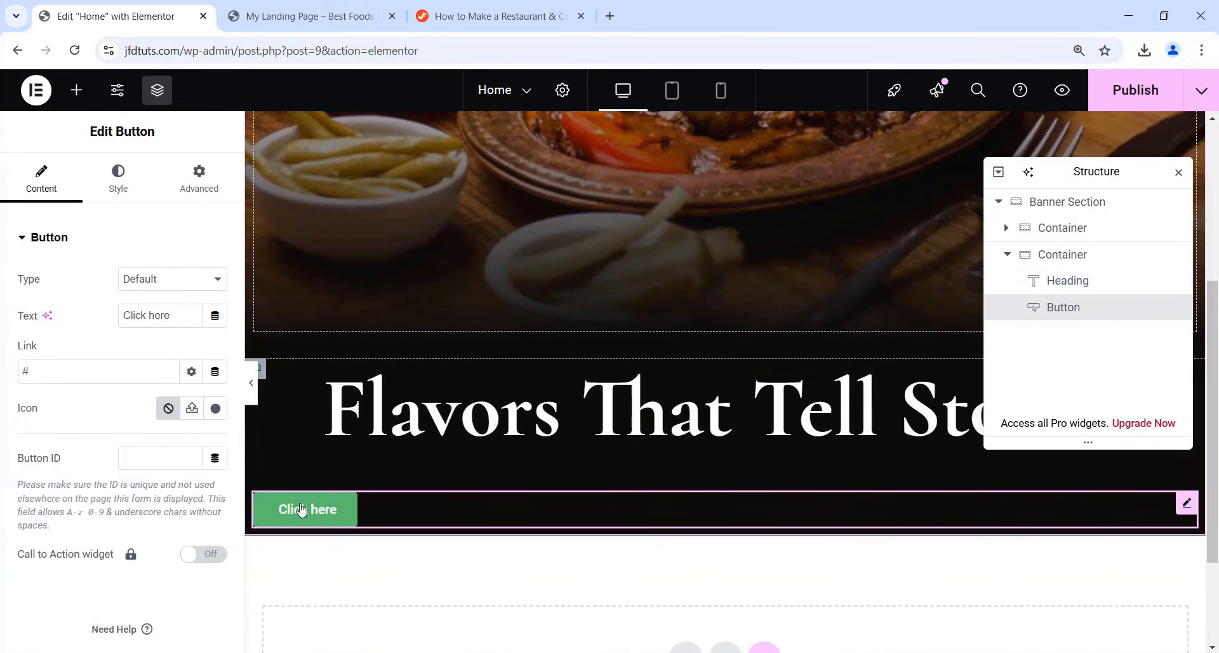
triple_click(181, 315)
type("View Our Menu")
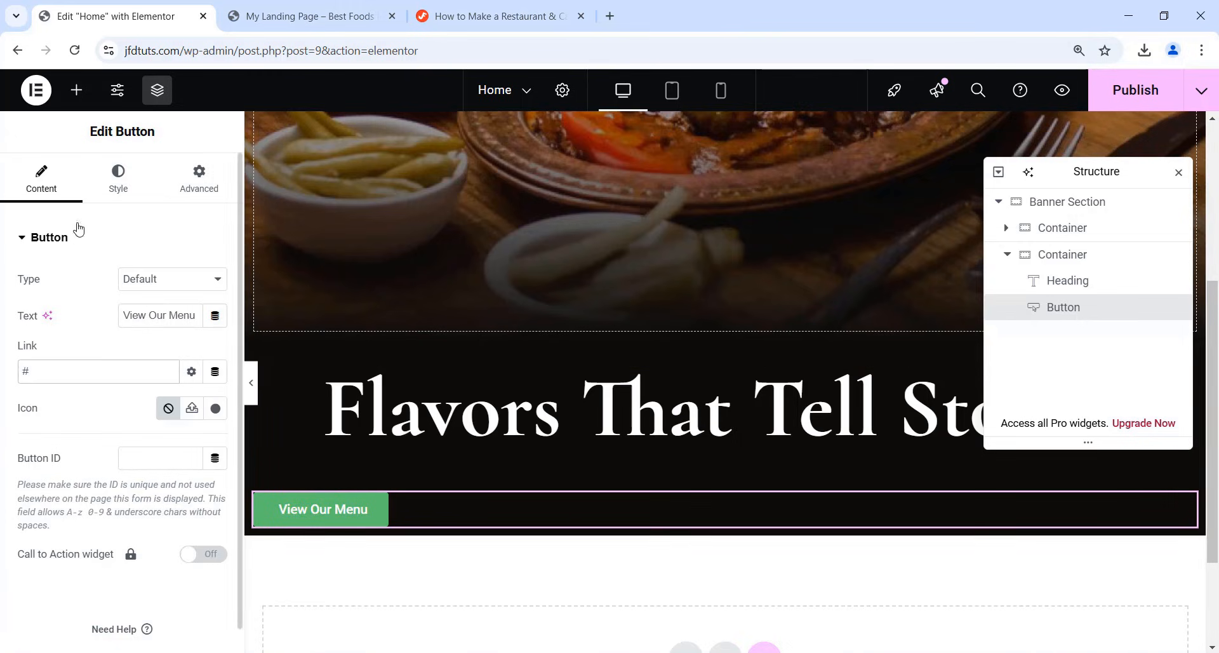
Set the menu button's font family to DM Sans.
left_click(119, 192)
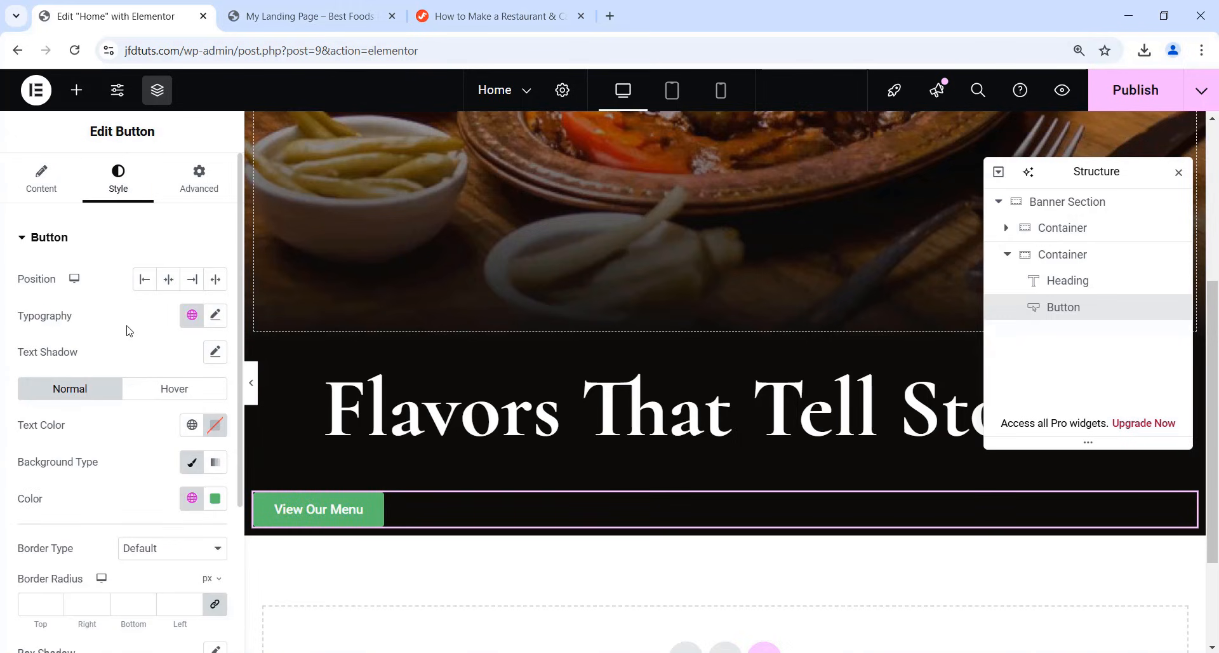
left_click(215, 315)
scroll(166, 298, "down", 3)
left_click(138, 241)
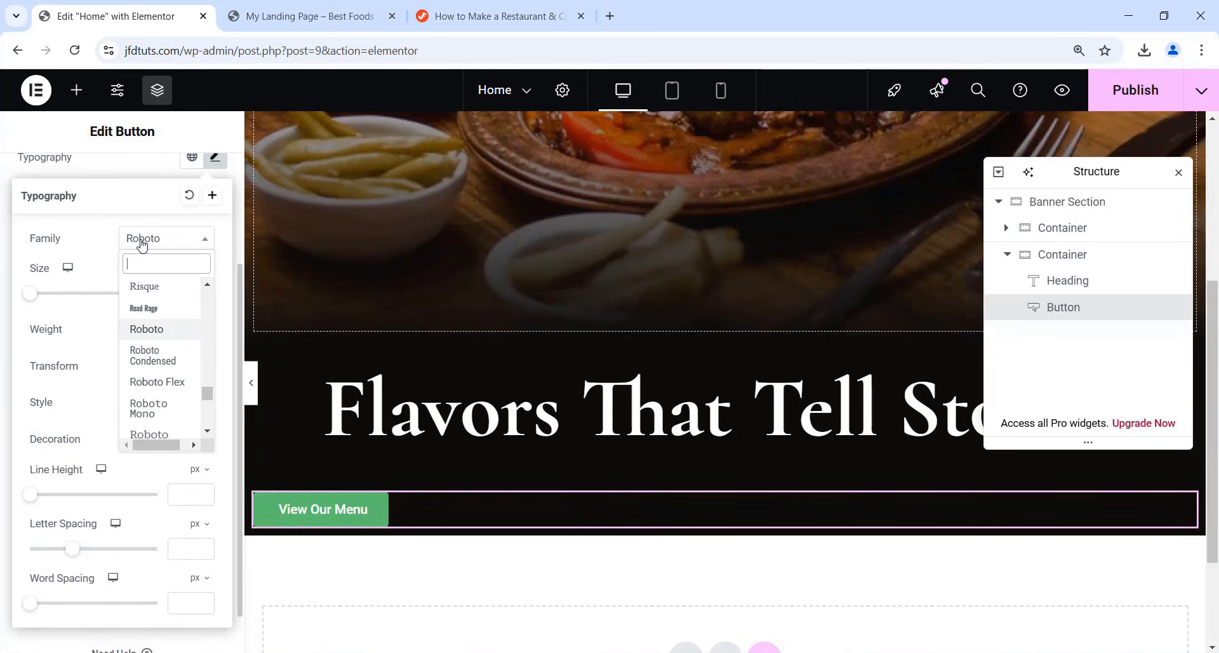
type("dm s")
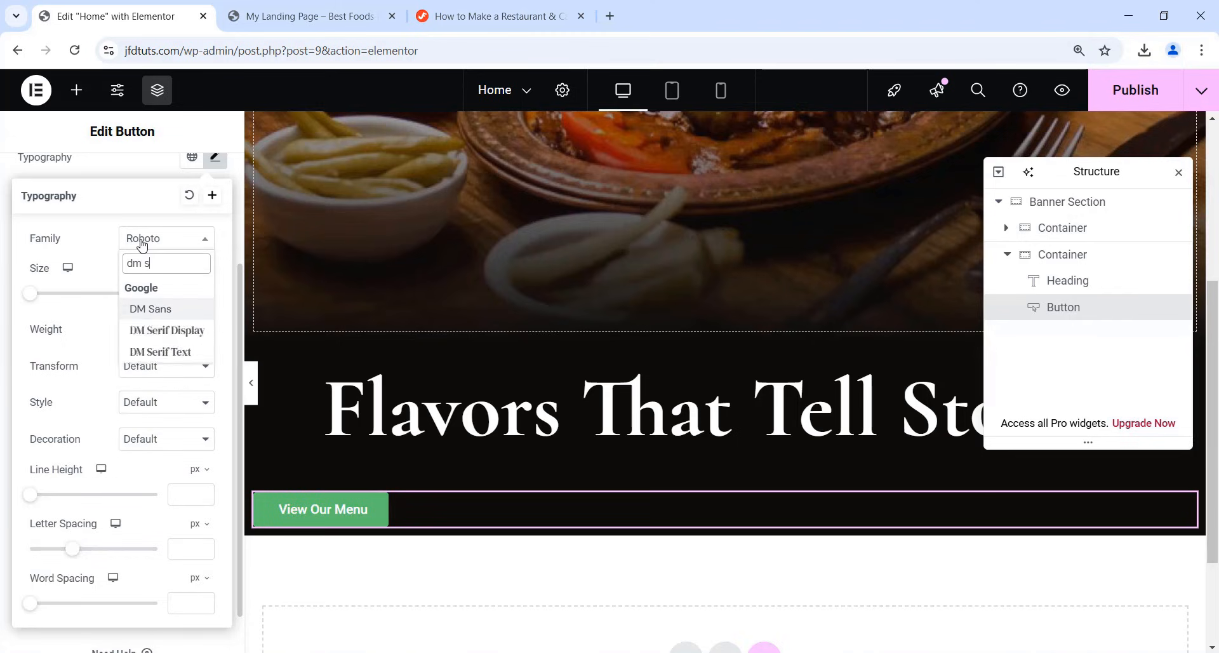
type("ans")
left_click(169, 310)
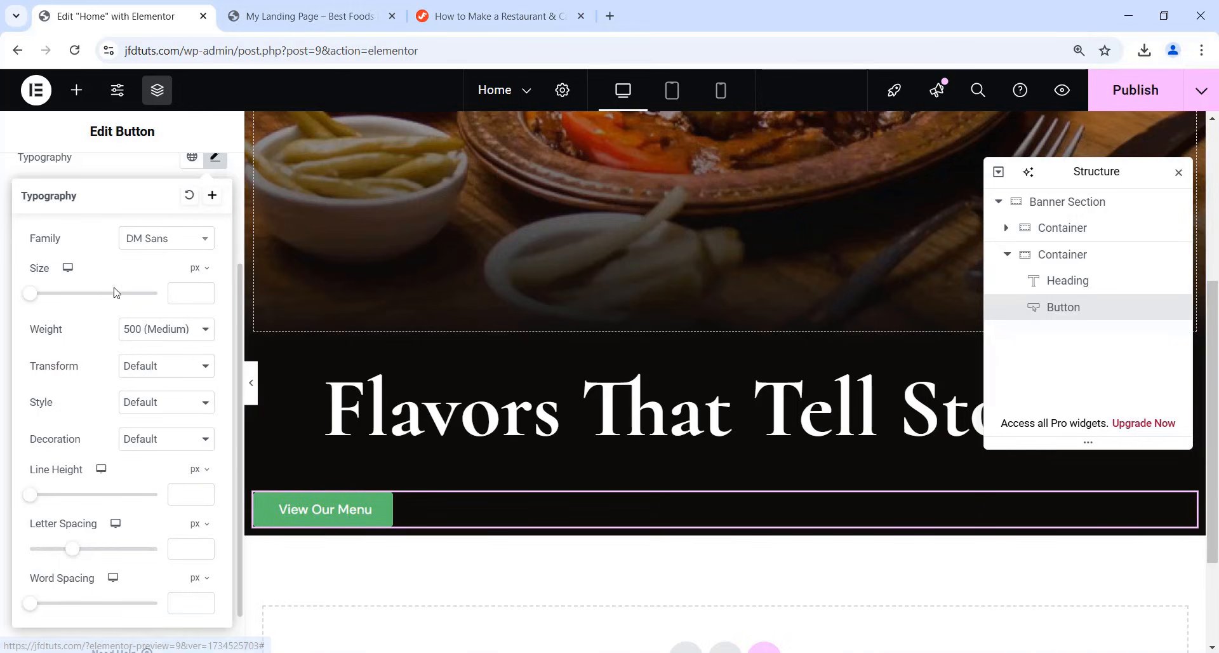
Set the button text's size to 18 px, weight to 500 (Medium) and line height to 26 px.
left_click(186, 292)
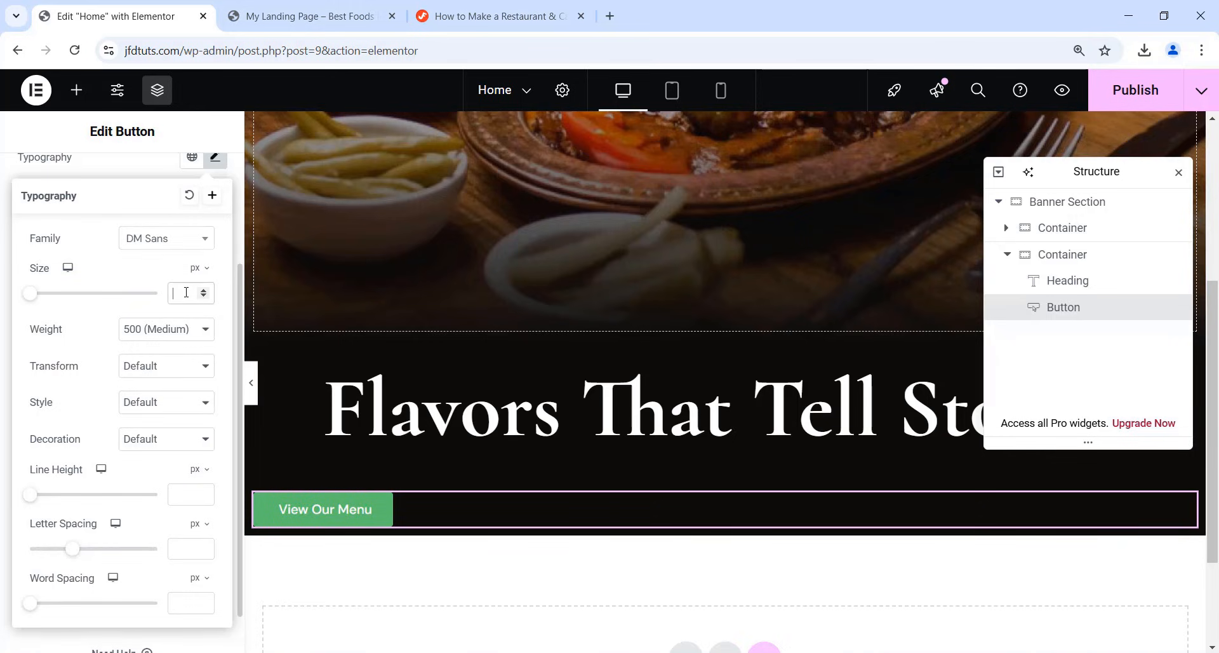
type("18")
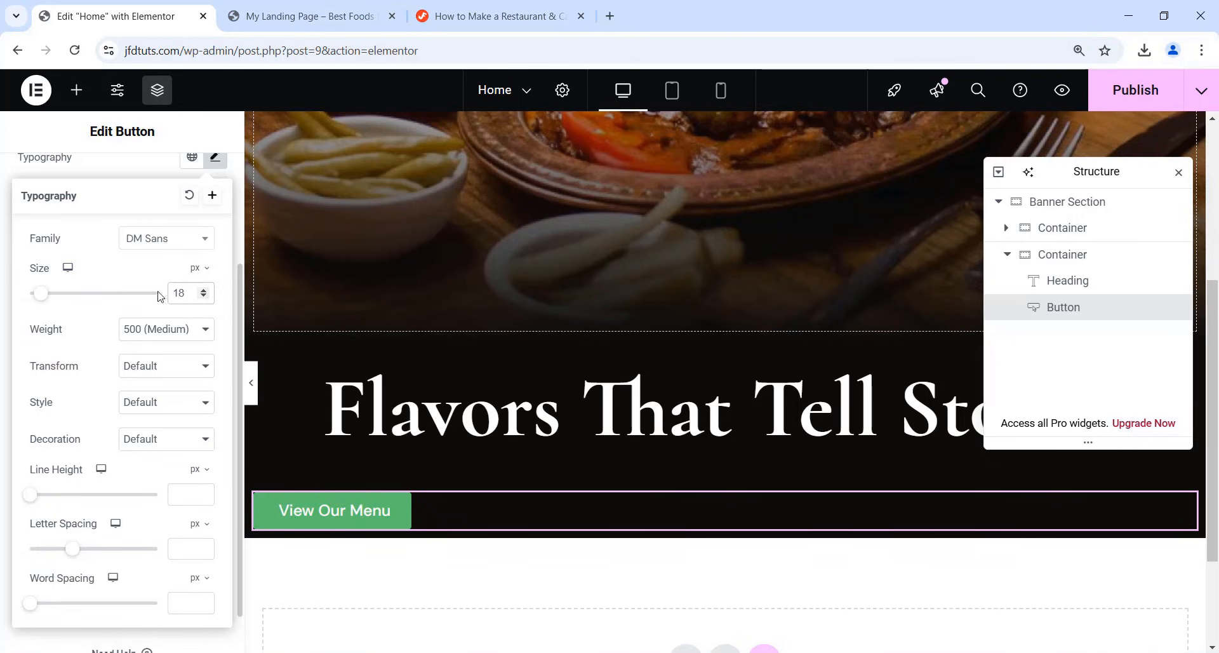
left_click(170, 329)
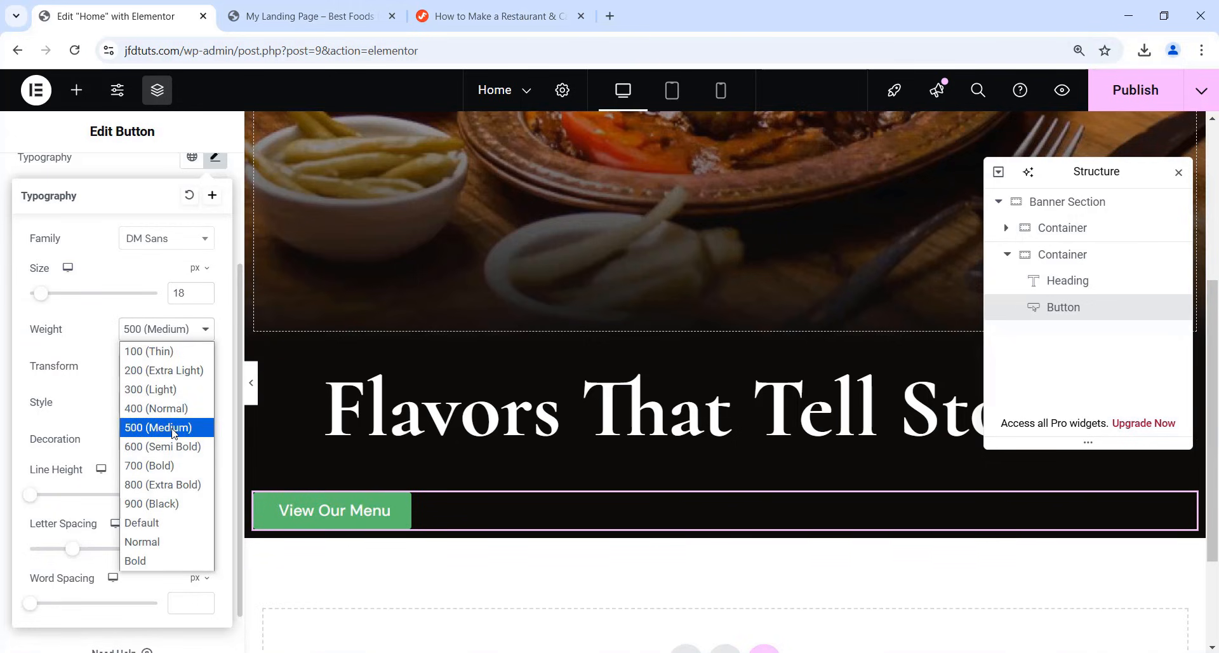
left_click(172, 434)
type("26")
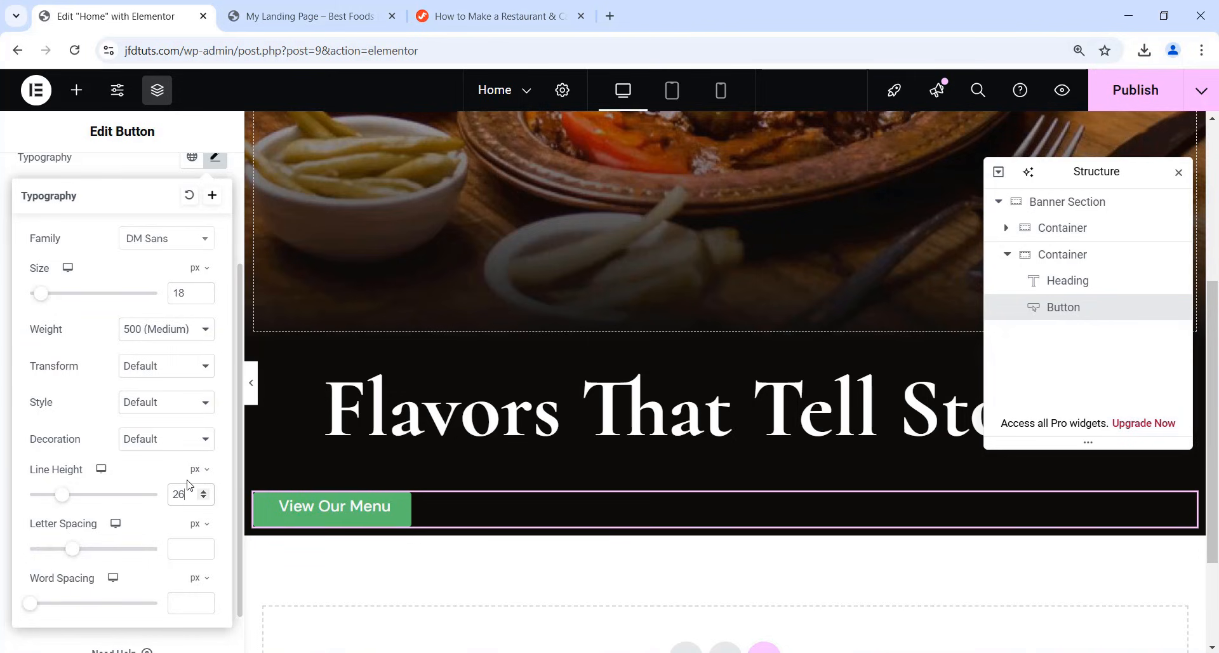
left_click(213, 164)
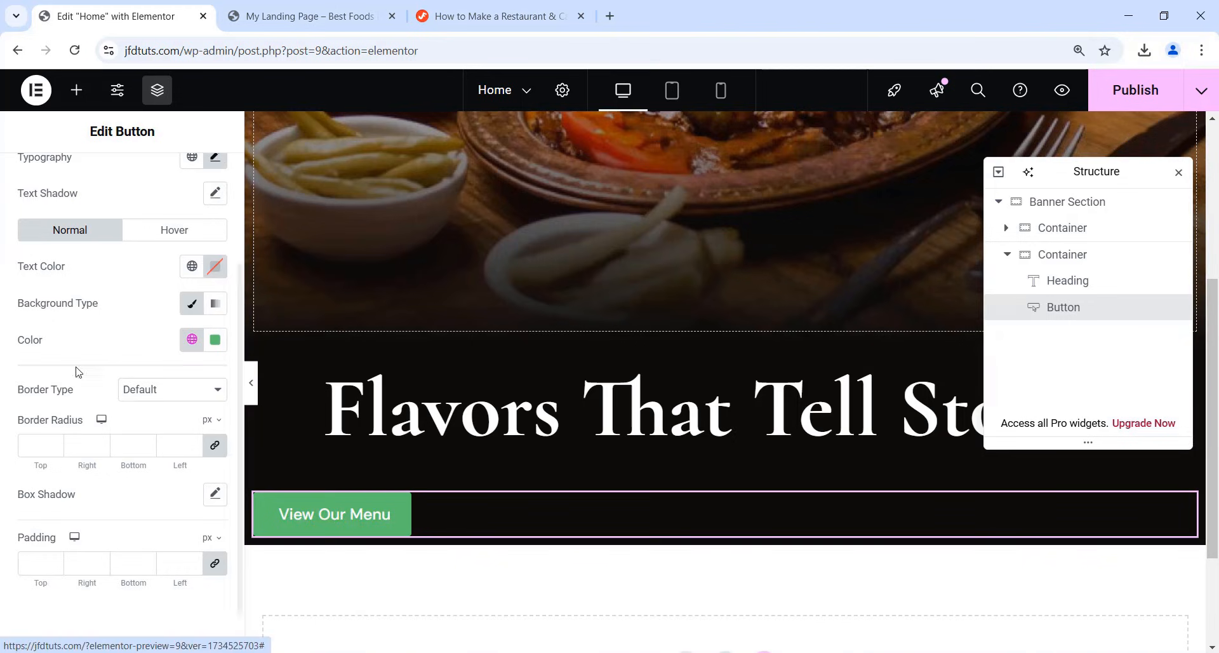
Set the button's normal text color to white, #FFFFFF.
left_click(215, 267)
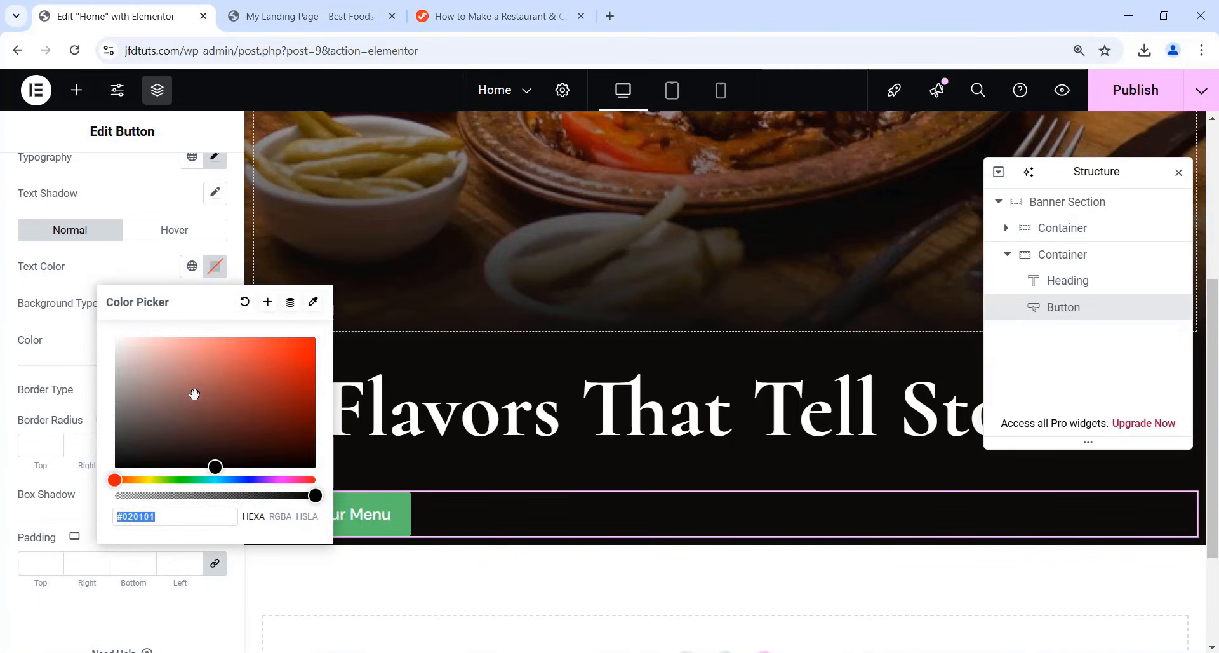
mouse_move(192, 393)
left_mouse_down()
mouse_move(163, 359)
mouse_move(89, 329)
left_mouse_up()
left_click(87, 325)
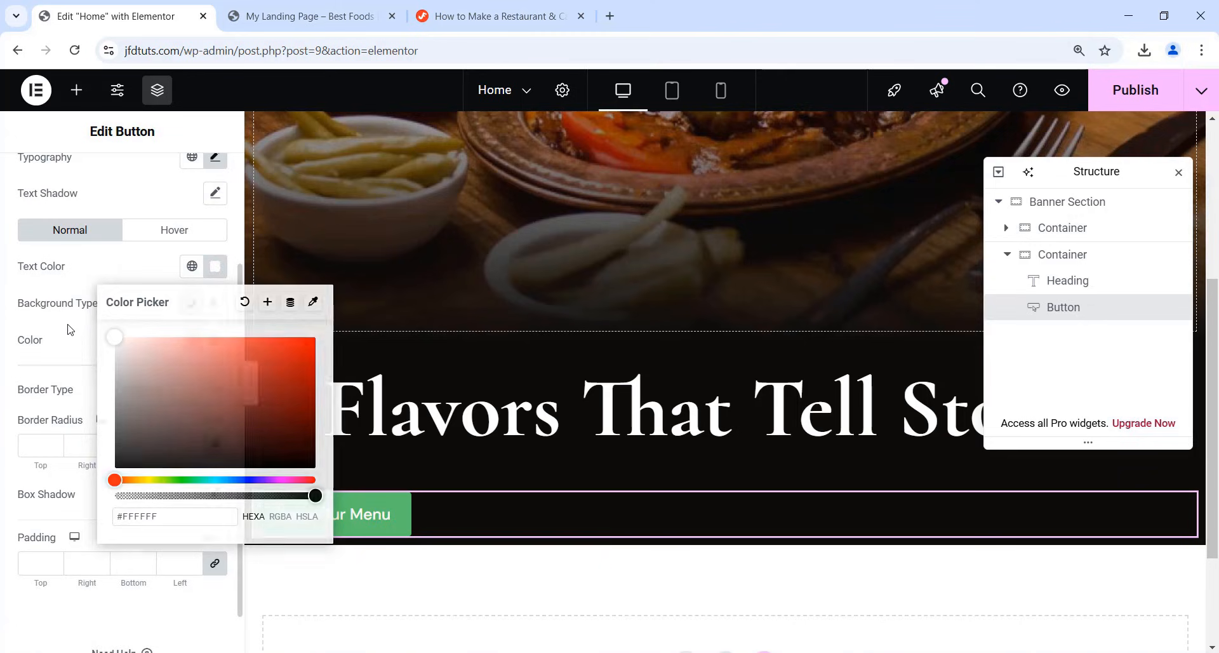
Set the button's normal background color to orange, #F67017.
left_click(216, 339)
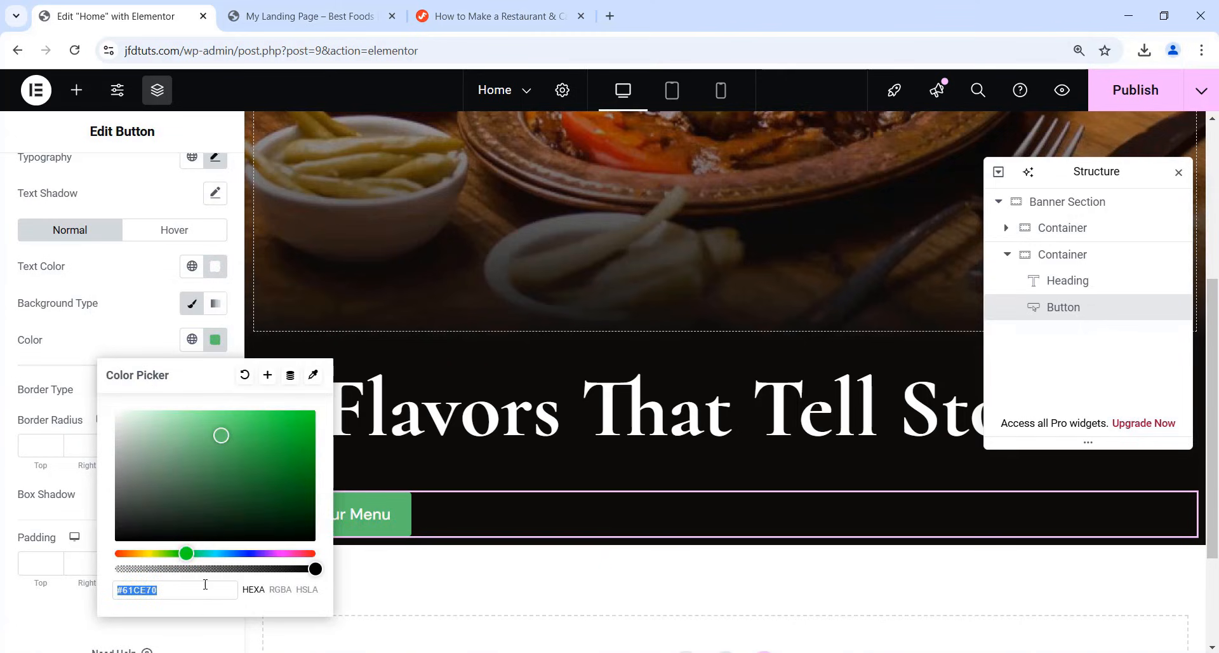
type("f67017")
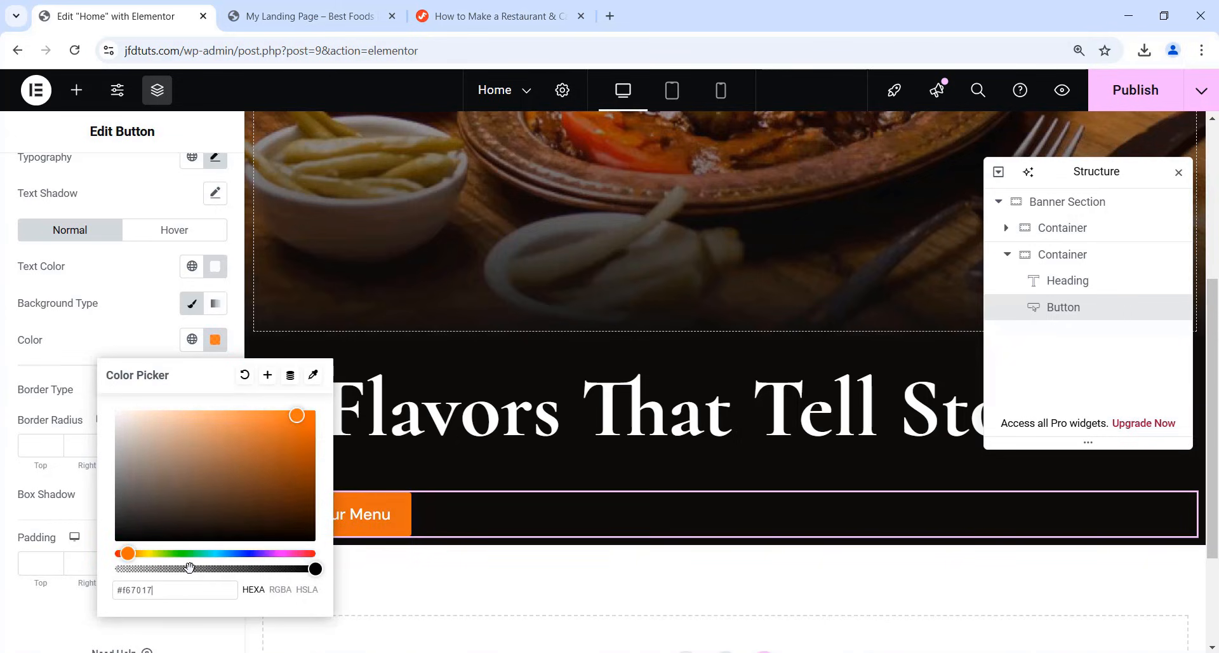
triple_click(152, 590)
left_click(79, 591)
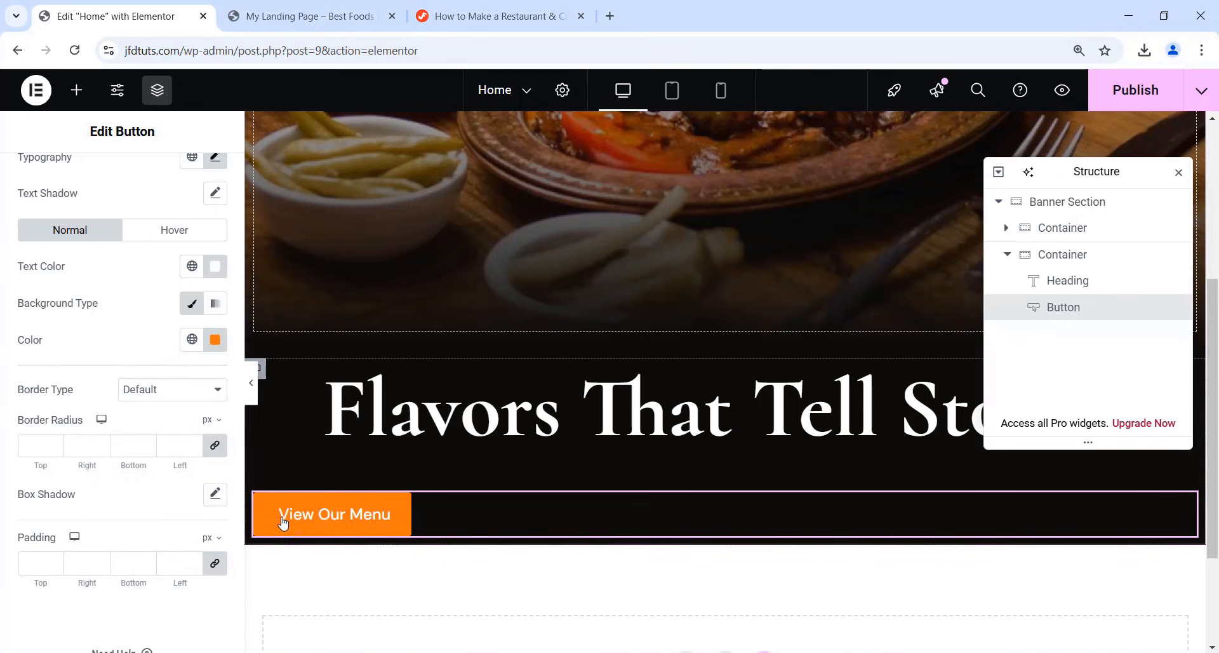
Give the button a solid border and sample the button's orange background, #F67017, as the border color.
left_click(158, 394)
left_click(135, 450)
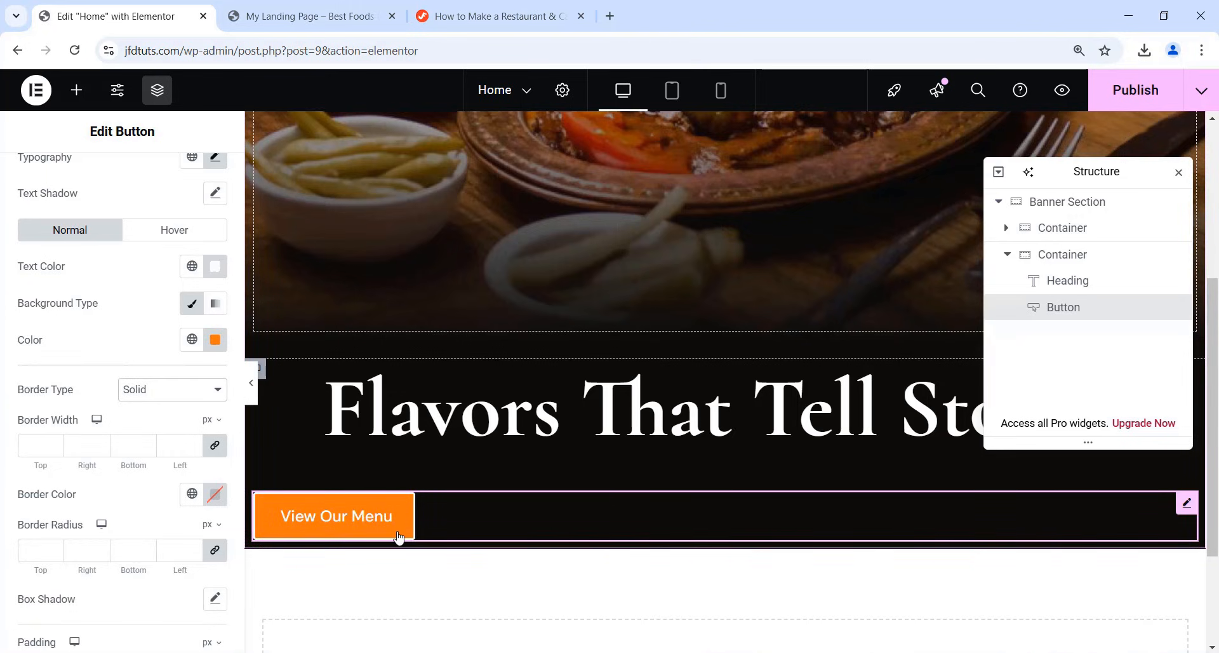
left_click(222, 501)
left_click_drag(257, 338, 318, 264)
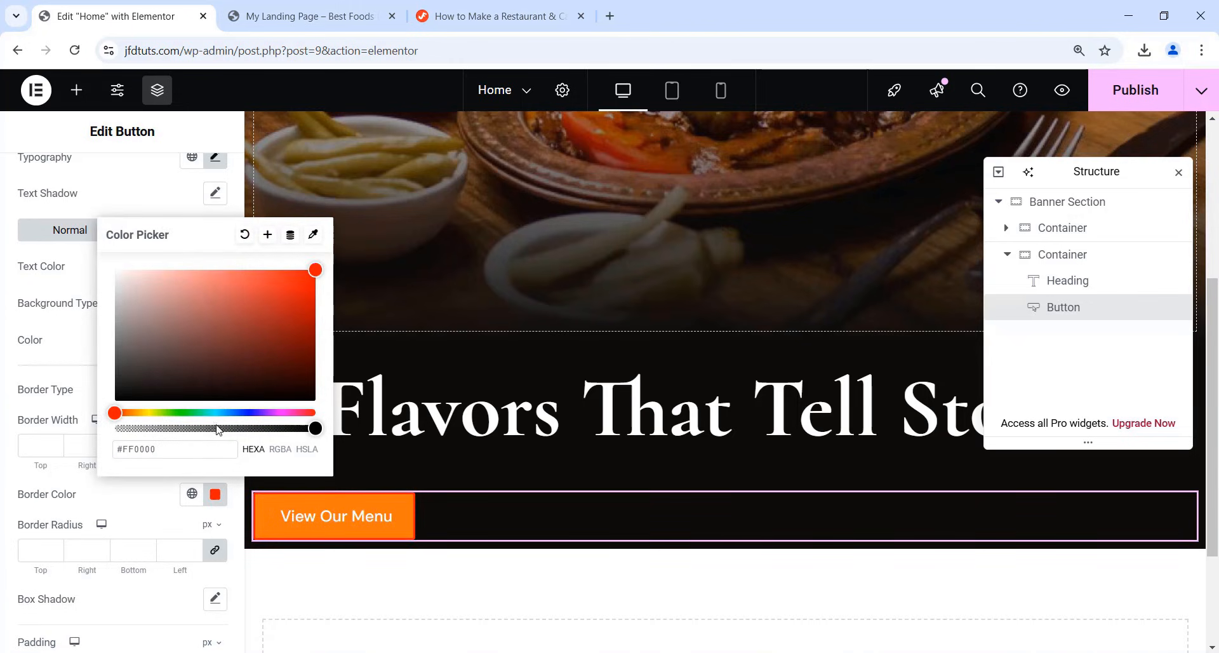
double_click(171, 451)
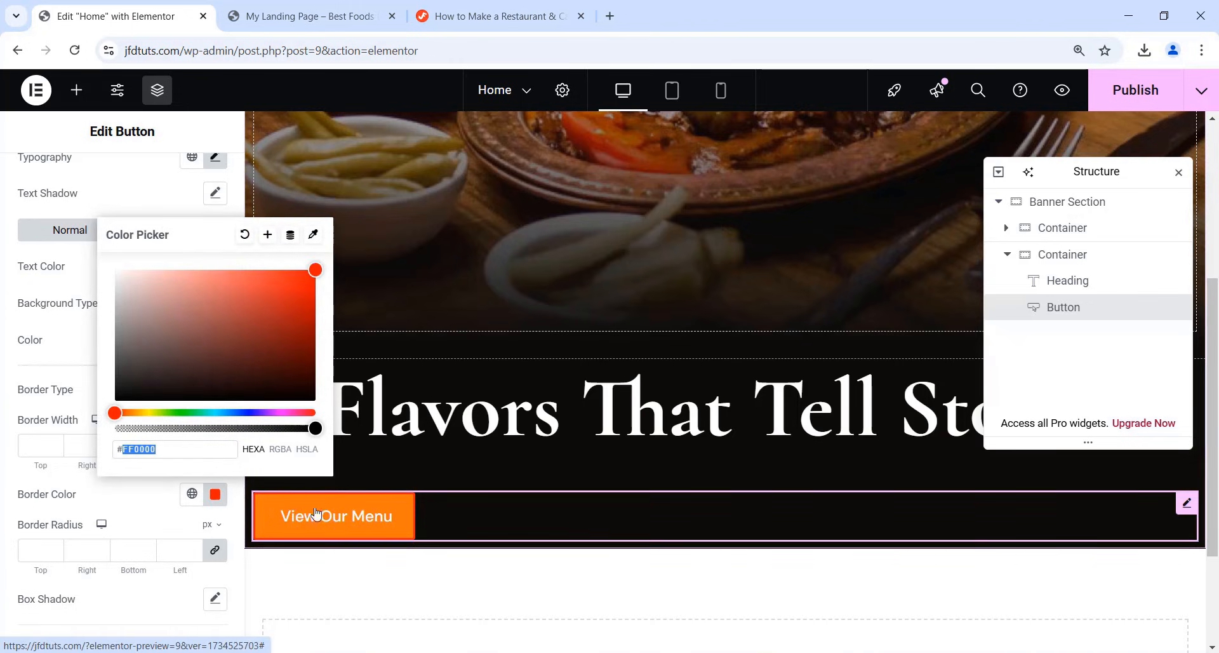
left_click(314, 236)
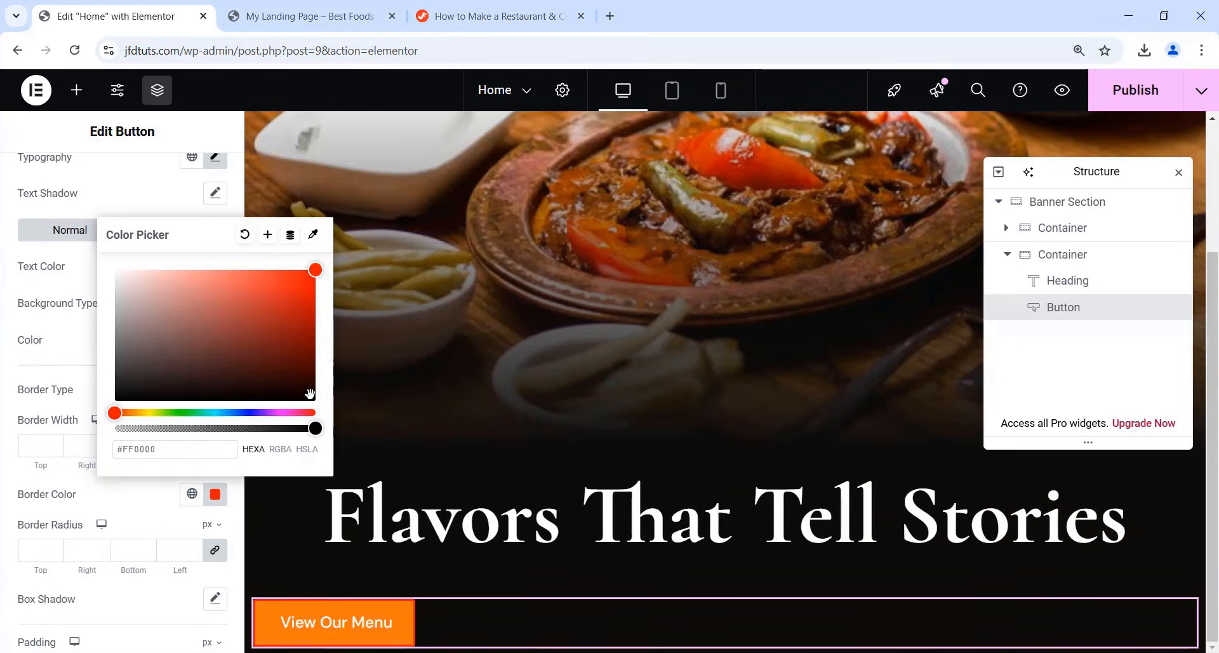
left_click(273, 609)
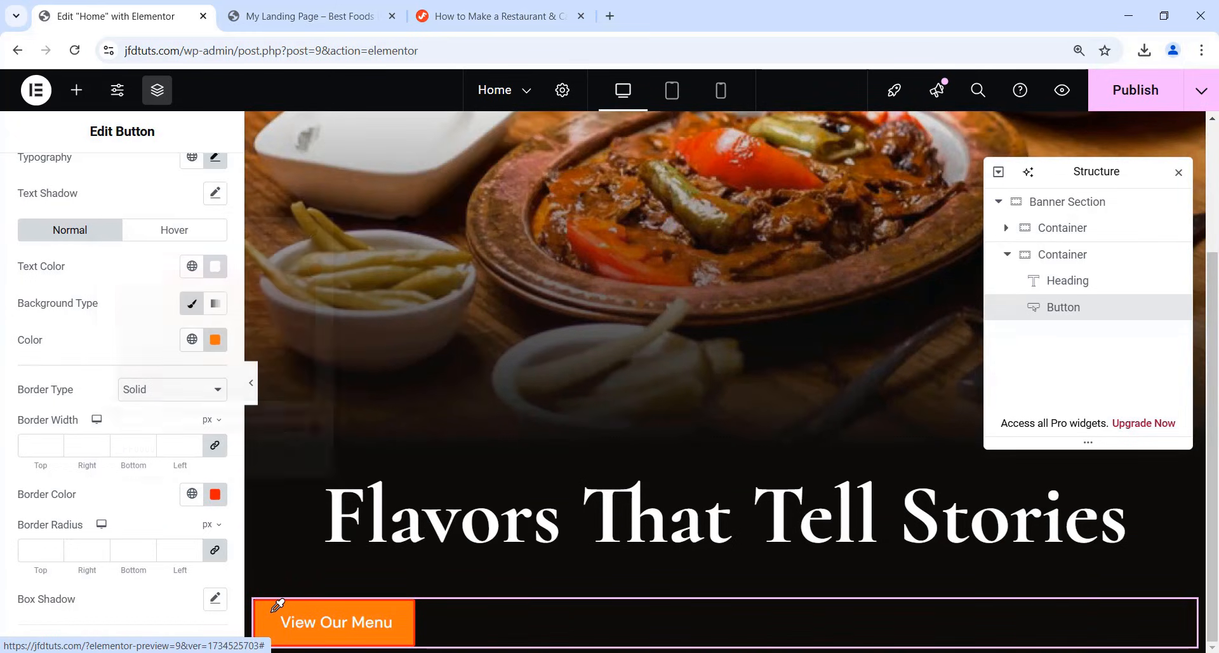
left_click(325, 624)
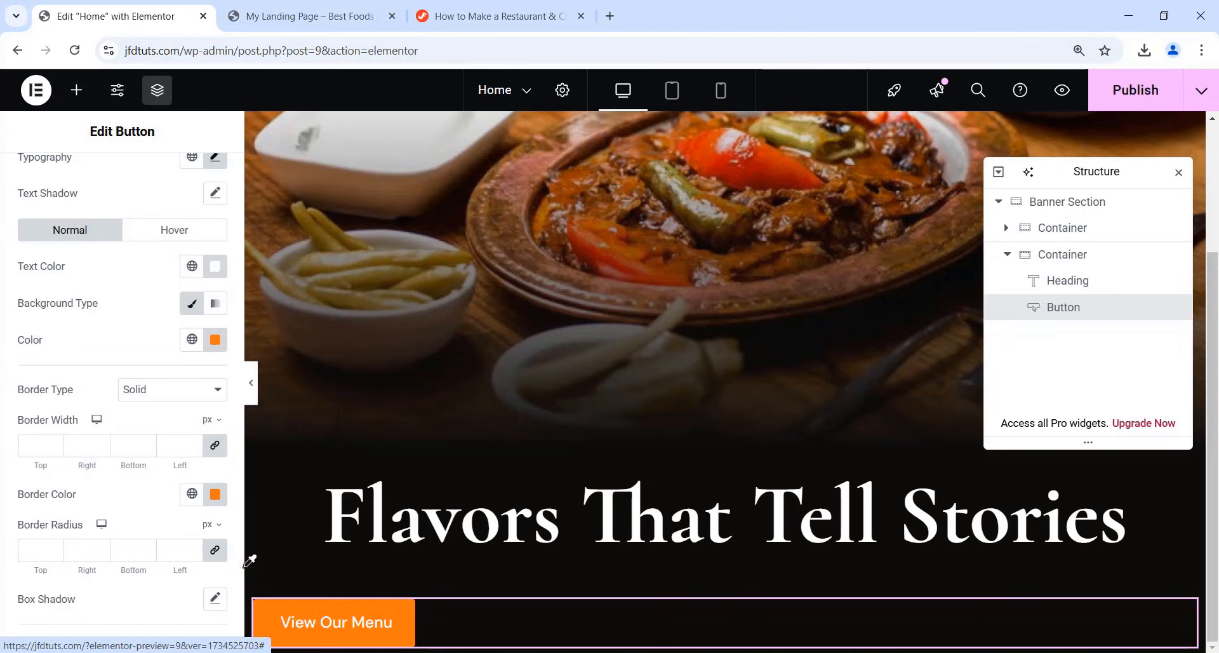
left_click(215, 494)
Set the button's border radius to 0 px on all corners.
scroll(411, 486, "down", 3)
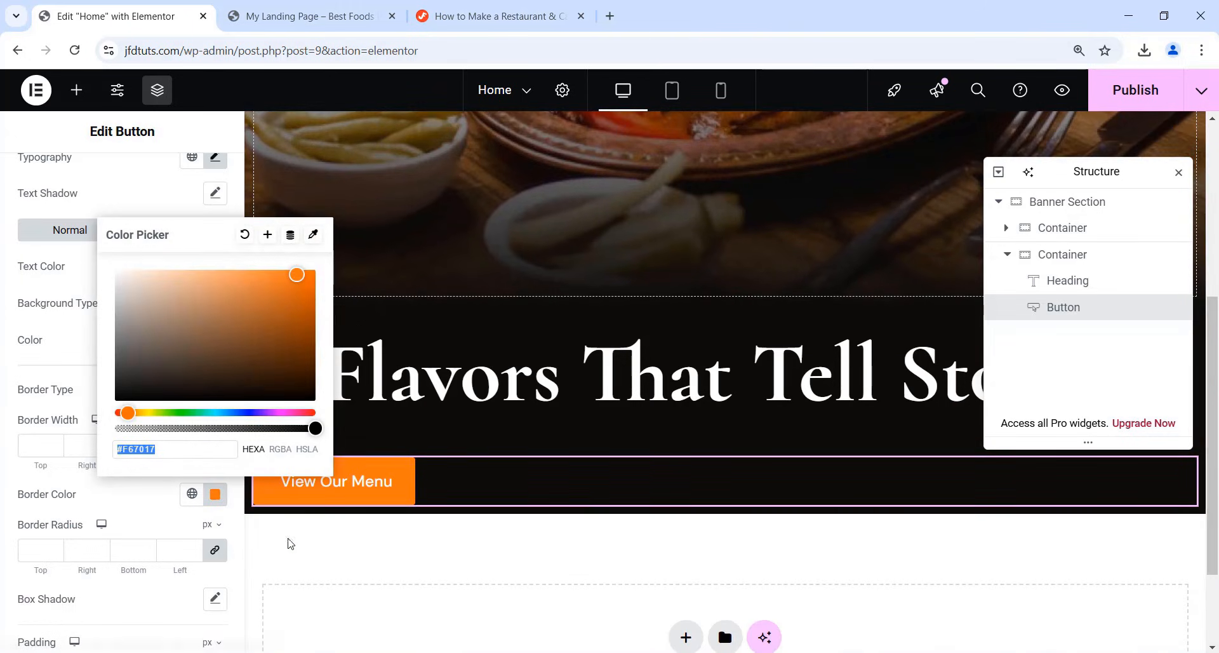
left_click(41, 503)
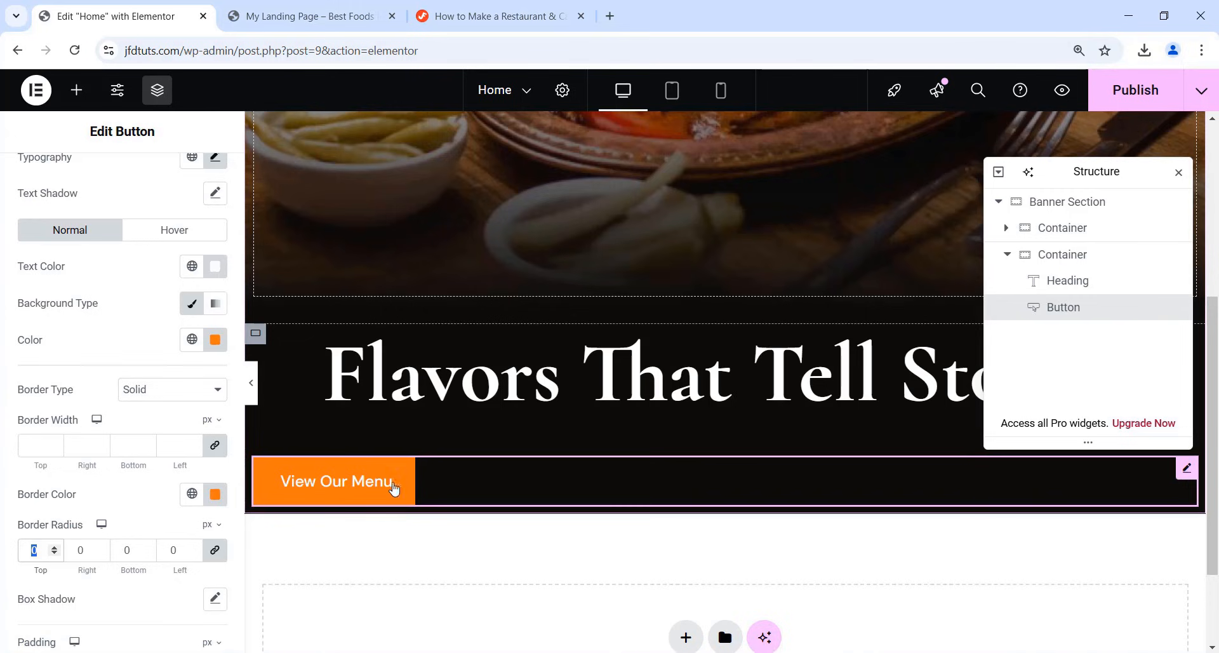
Set the button's hover text color to the orange sampled from its background, and preview the hover state.
scroll(24, 408, "up", 1)
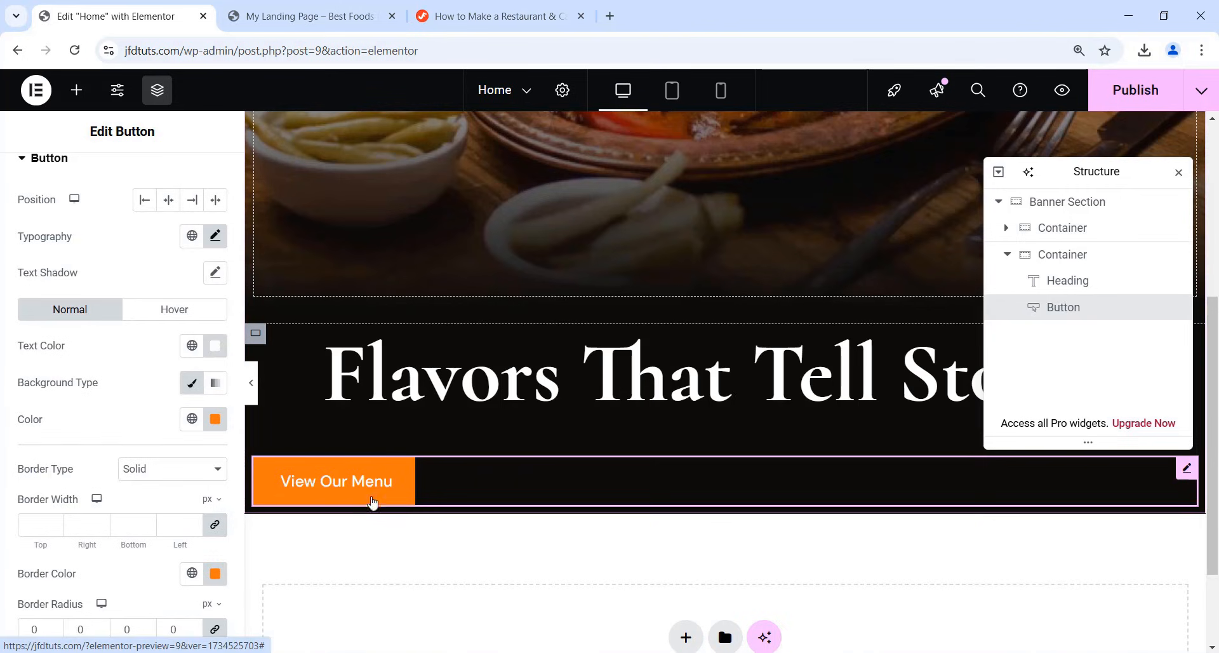
left_click(170, 312)
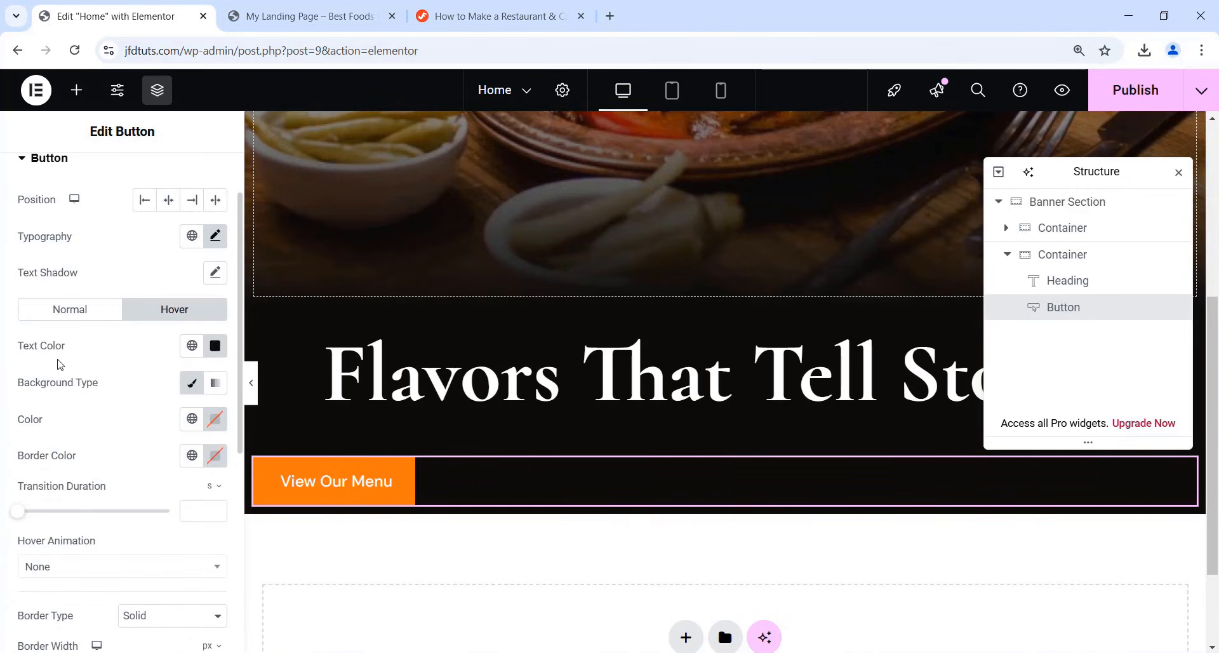
left_click(215, 346)
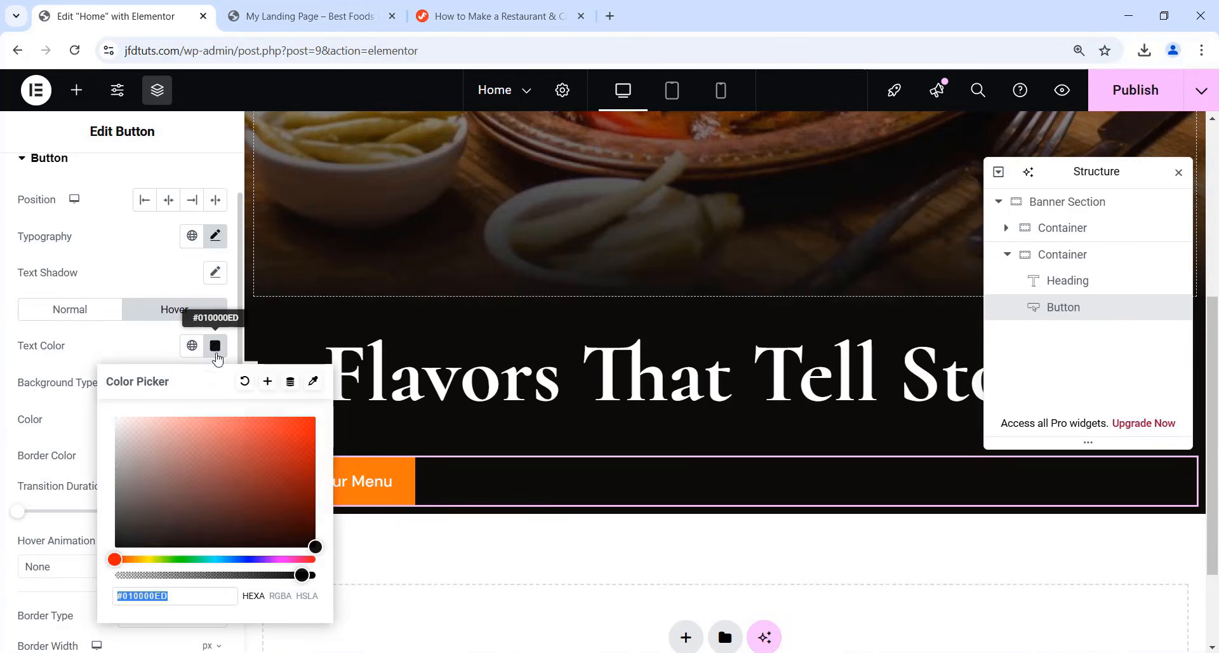
left_click(313, 381)
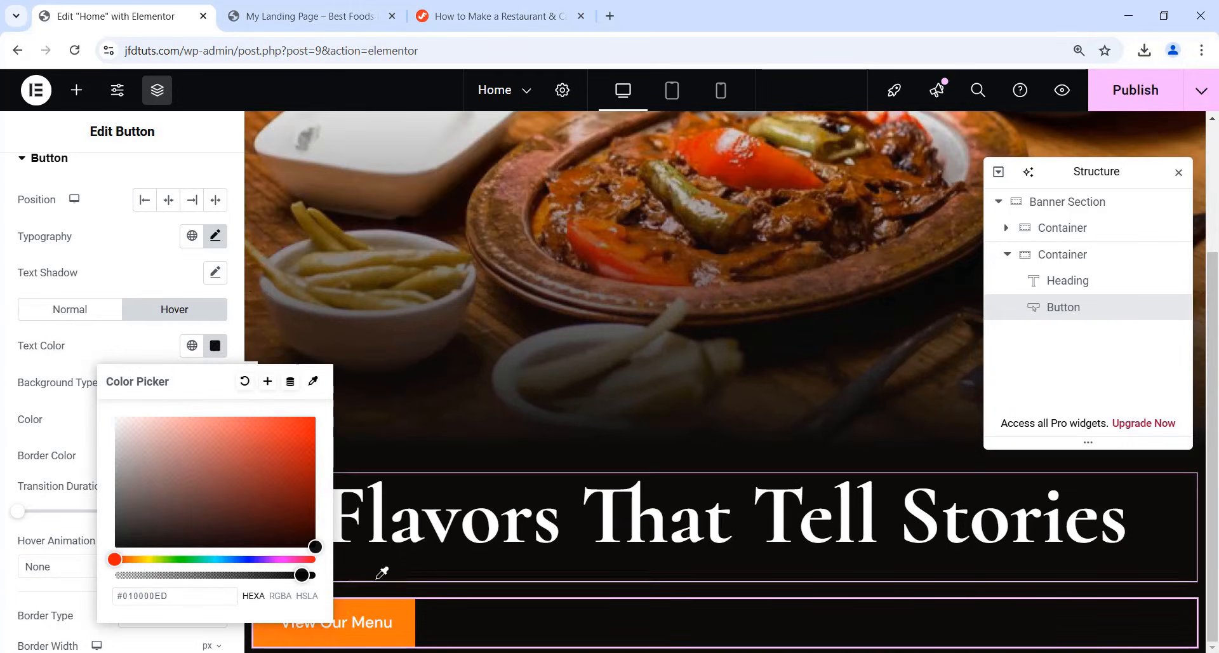
left_click(388, 607)
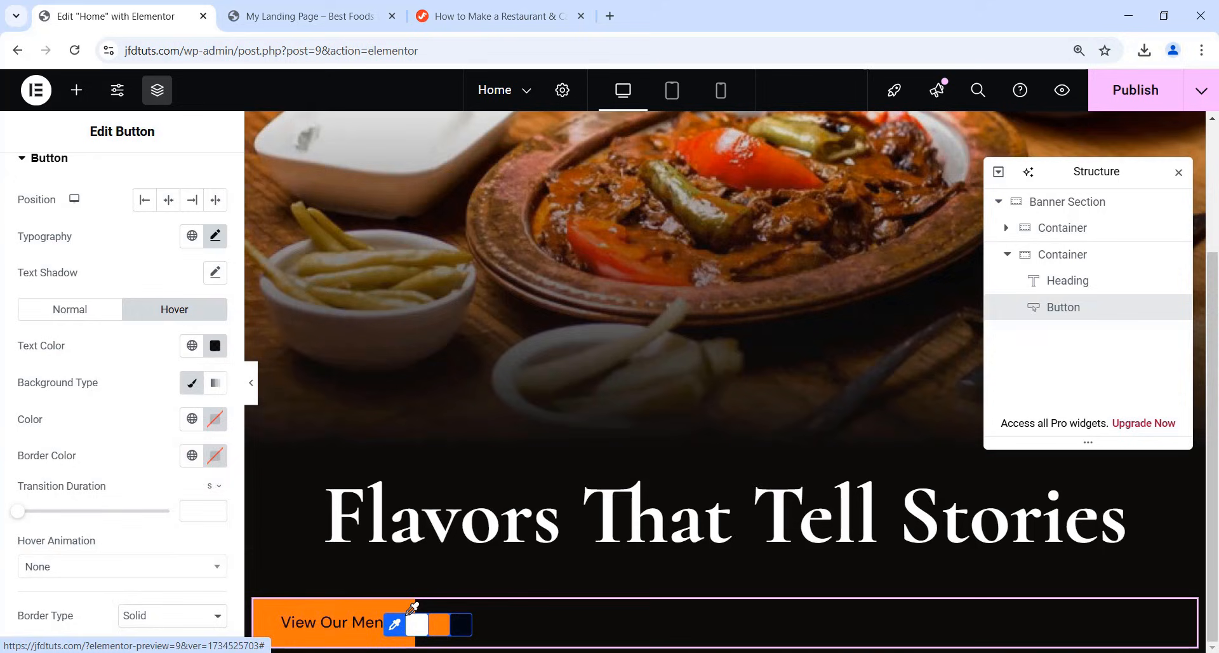
left_click(438, 624)
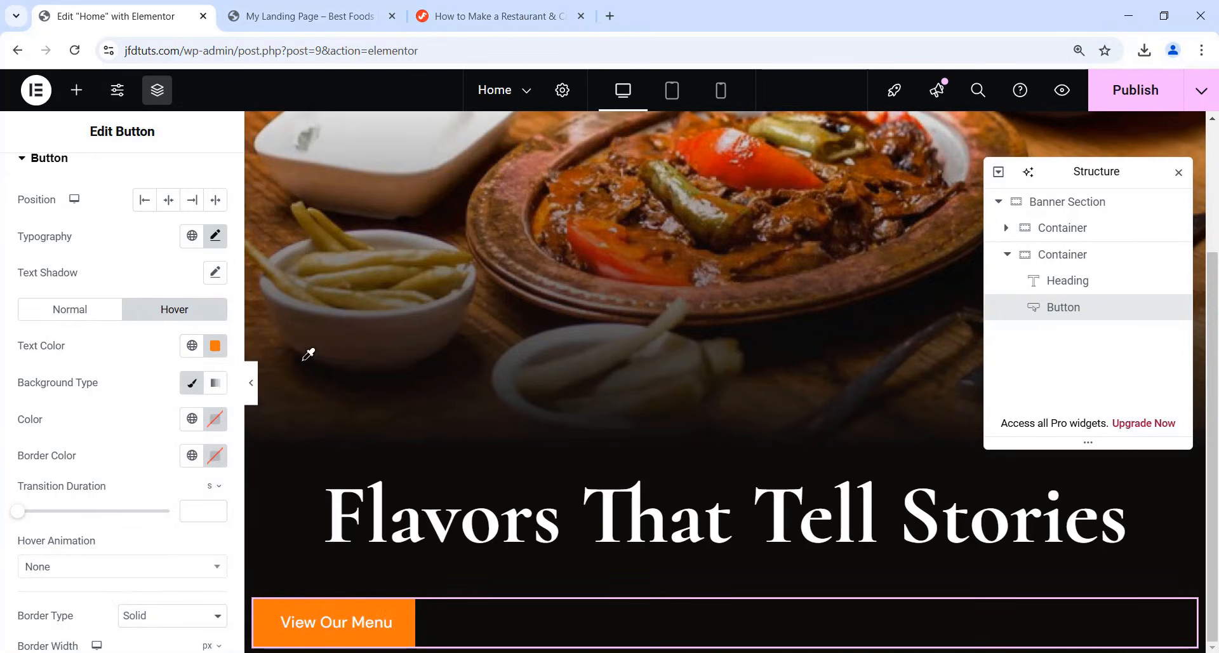
scroll(160, 405, "up", 1)
scroll(317, 403, "down", 1)
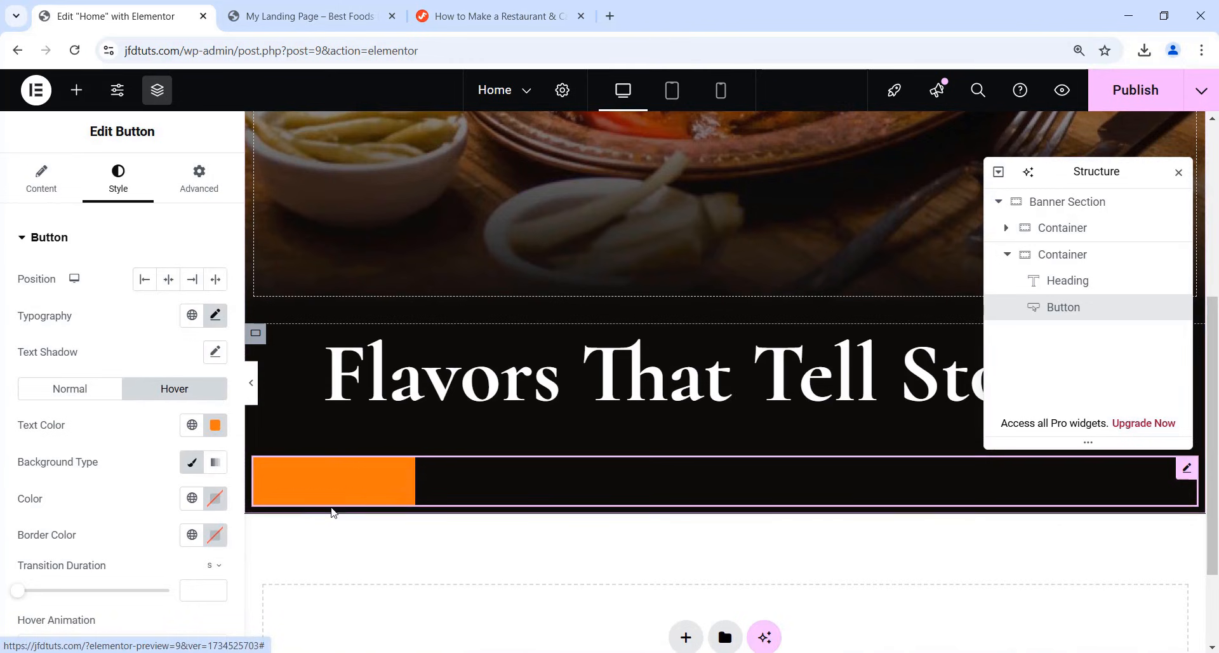
Make the button's hover background color fully transparent, #02010100, and preview the hover effect.
scroll(147, 417, "down", 1)
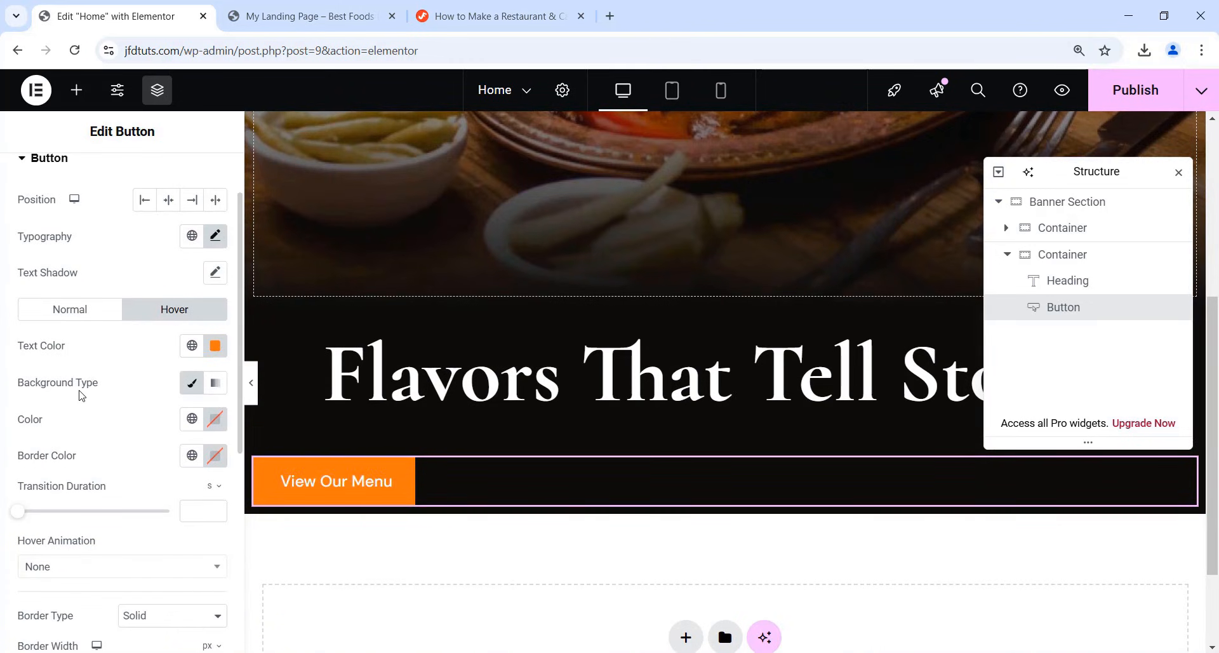
left_click(217, 420)
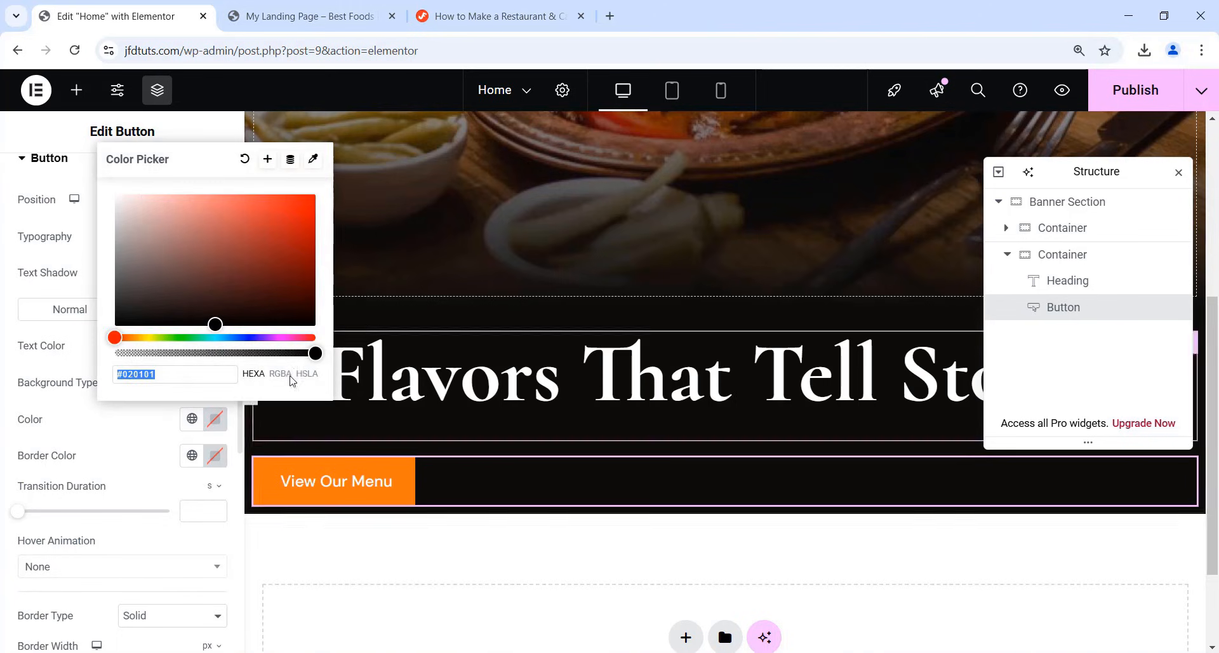
left_click_drag(313, 353, 108, 356)
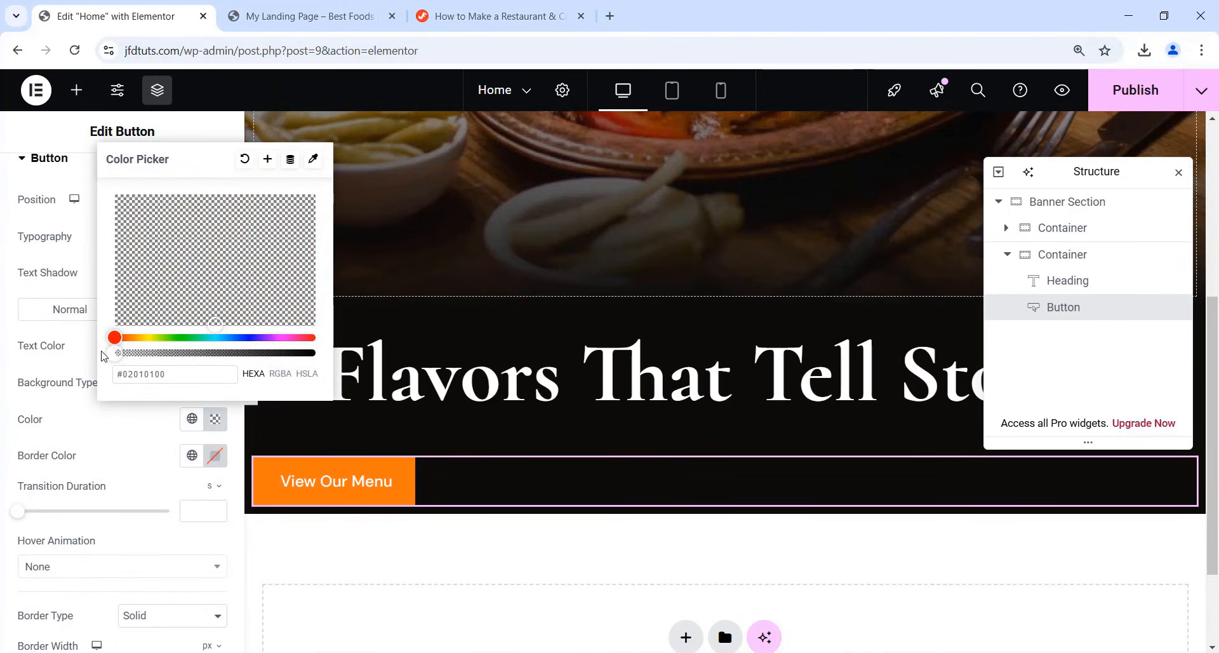
left_click(42, 423)
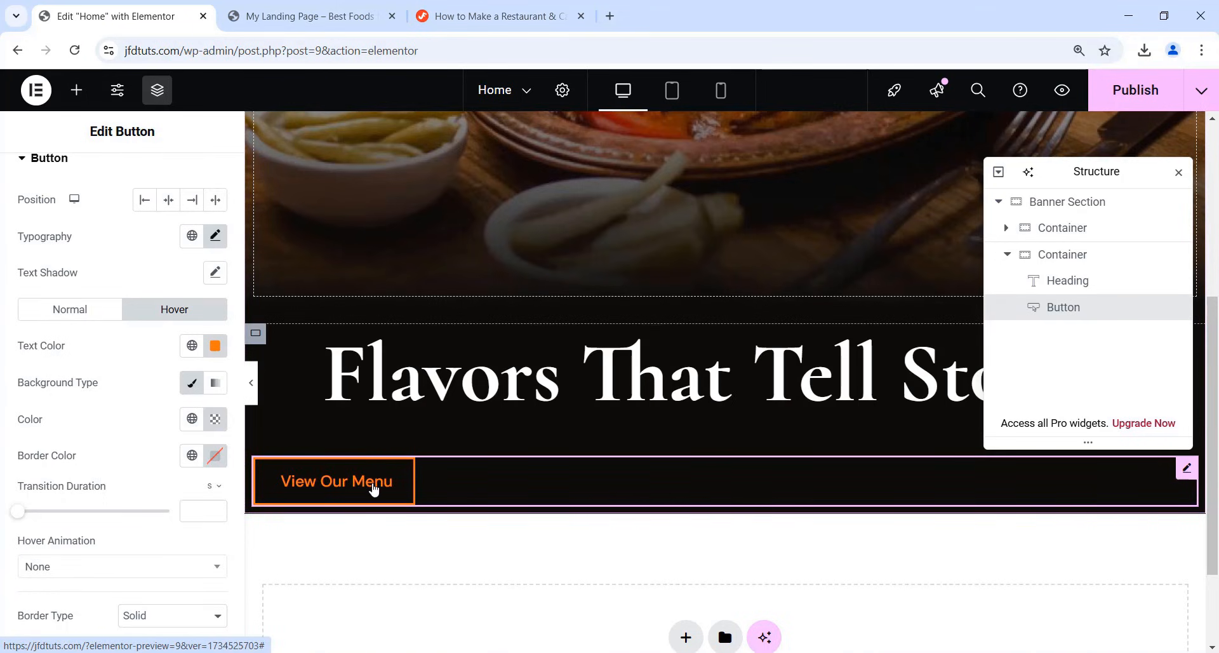
Set the button's border width to 1 px on all sides and preview its hover state.
left_click(81, 310)
scroll(100, 376, "down", 3)
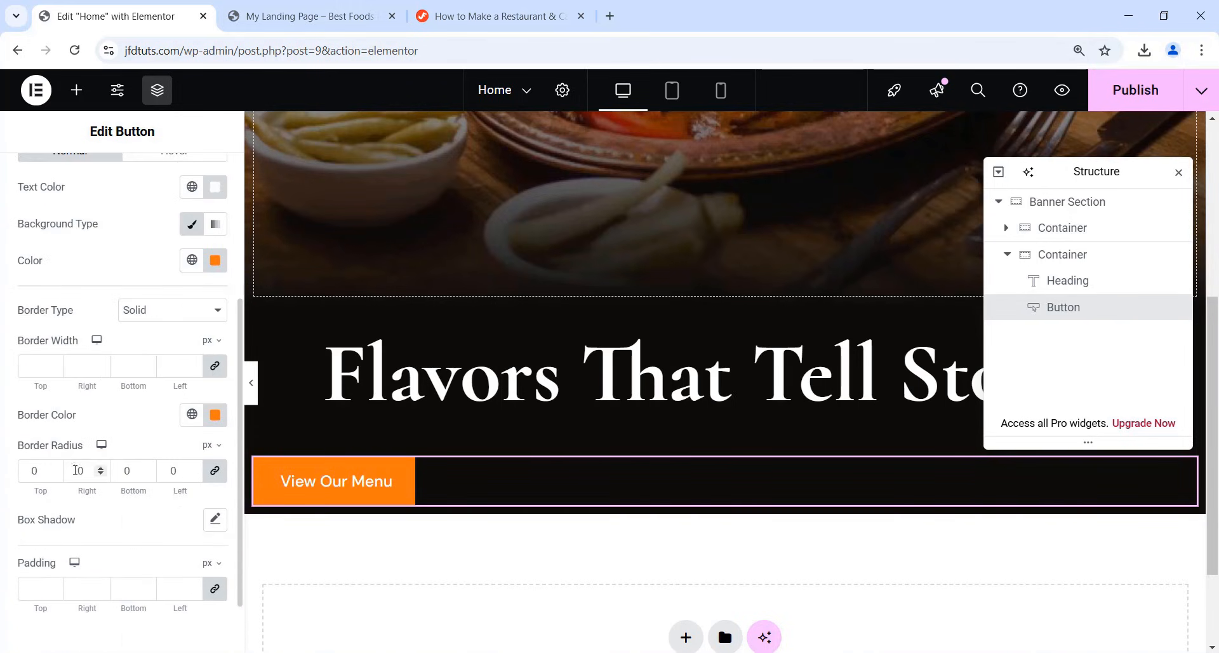
left_click(46, 371)
type("1")
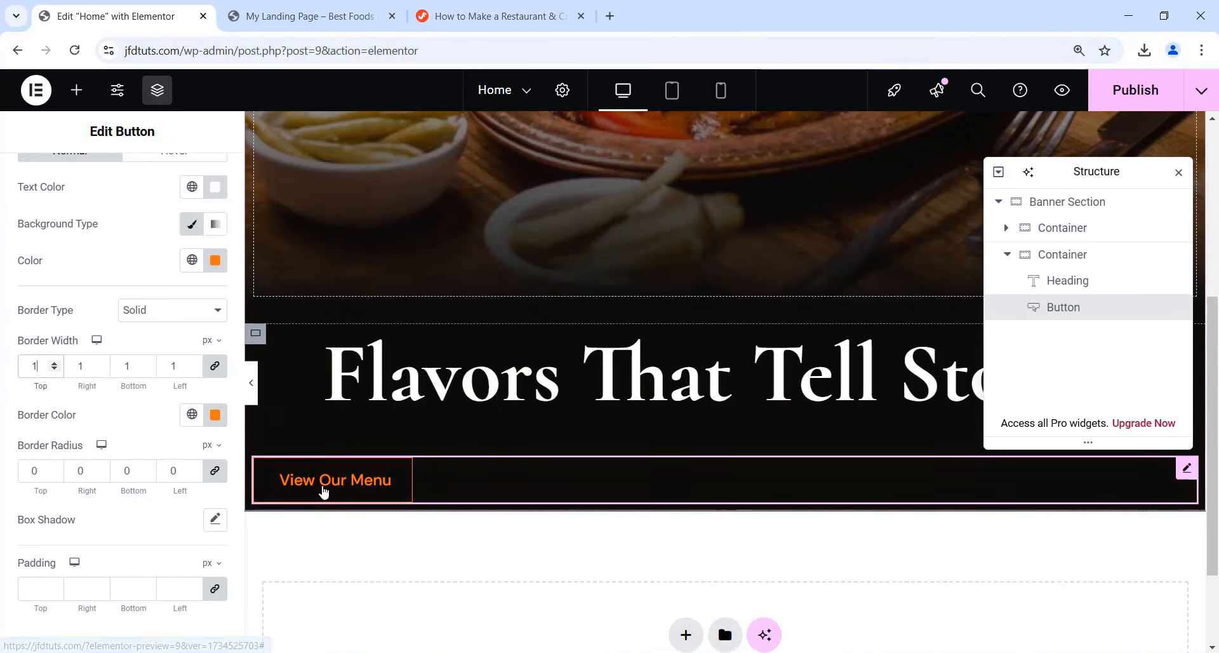
Preview the whole banner section without the editing panel, including the menu button's hover effect.
left_click(252, 385)
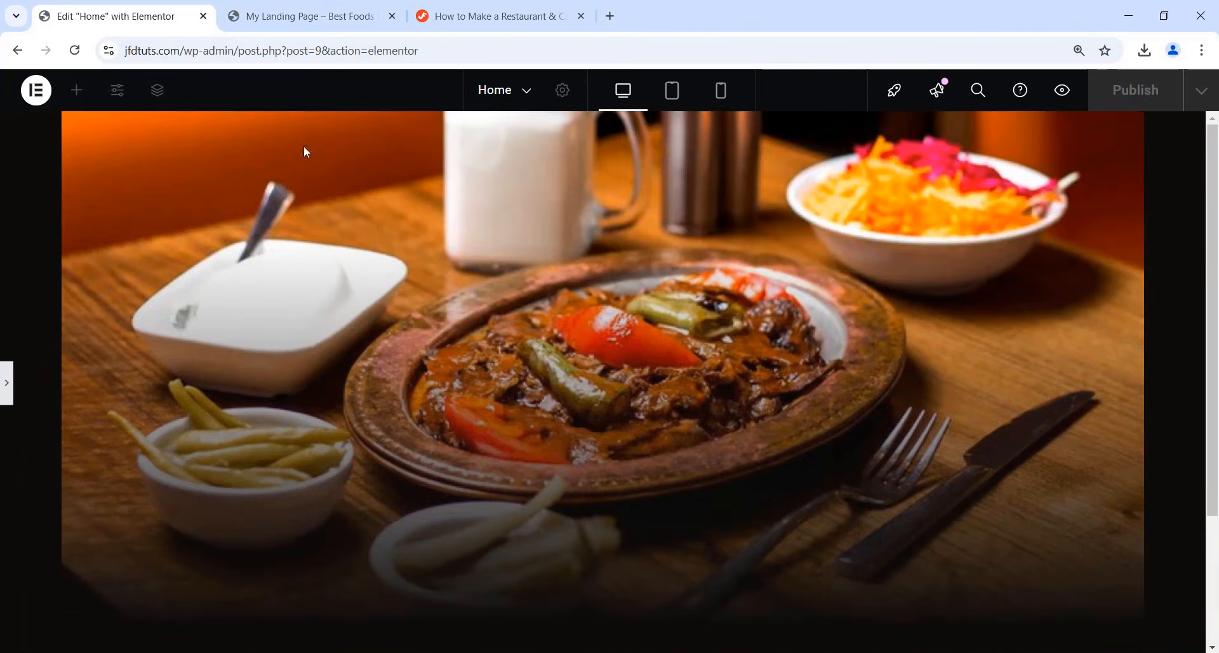
scroll(734, 429, "down", 3)
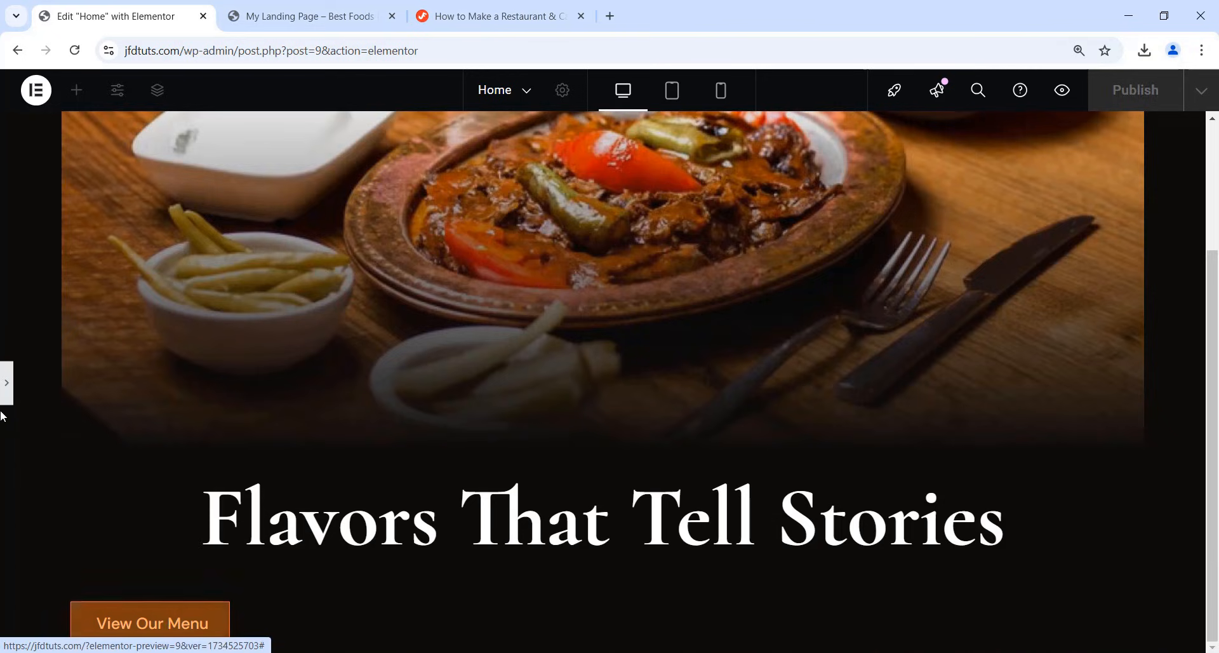
left_click(6, 383)
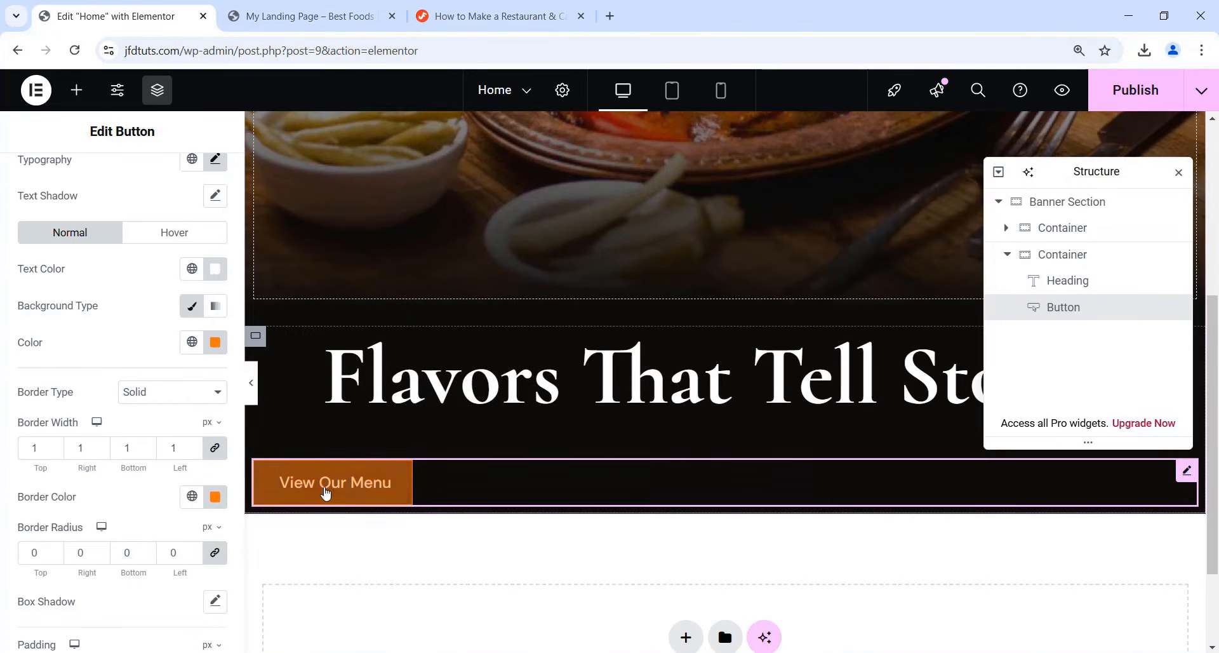
Unlink the button's padding sides and set them to 14 px top and bottom, 32 px right and left.
scroll(74, 442, "down", 3)
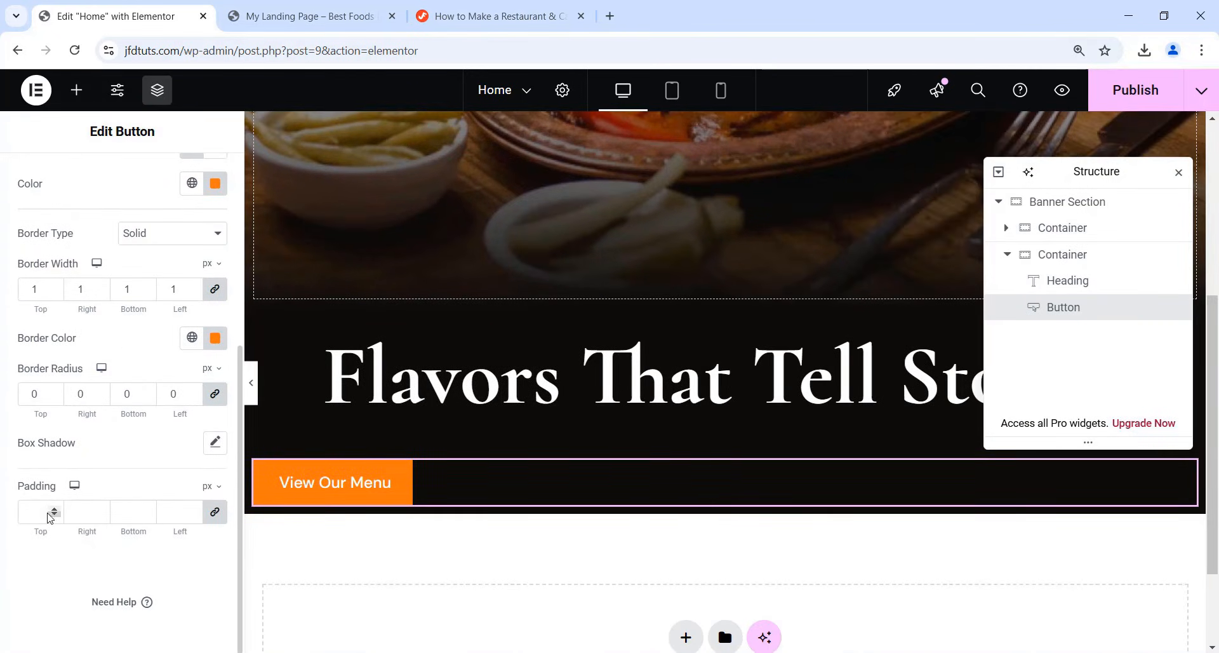
left_click(214, 511)
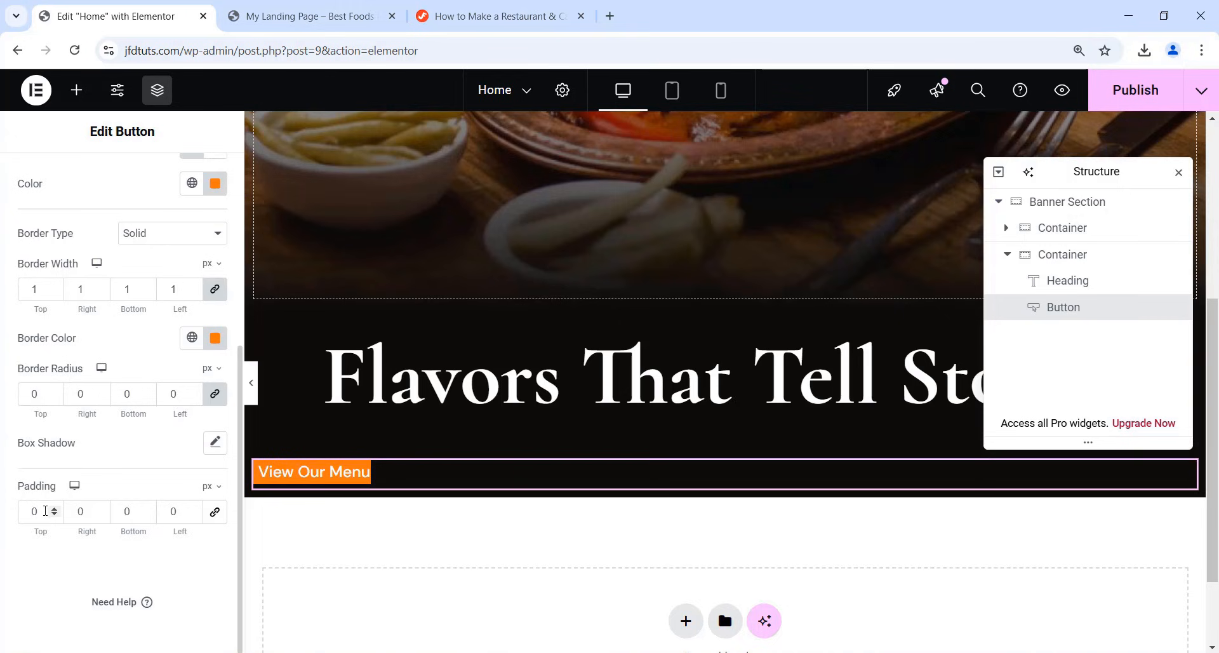
type("14")
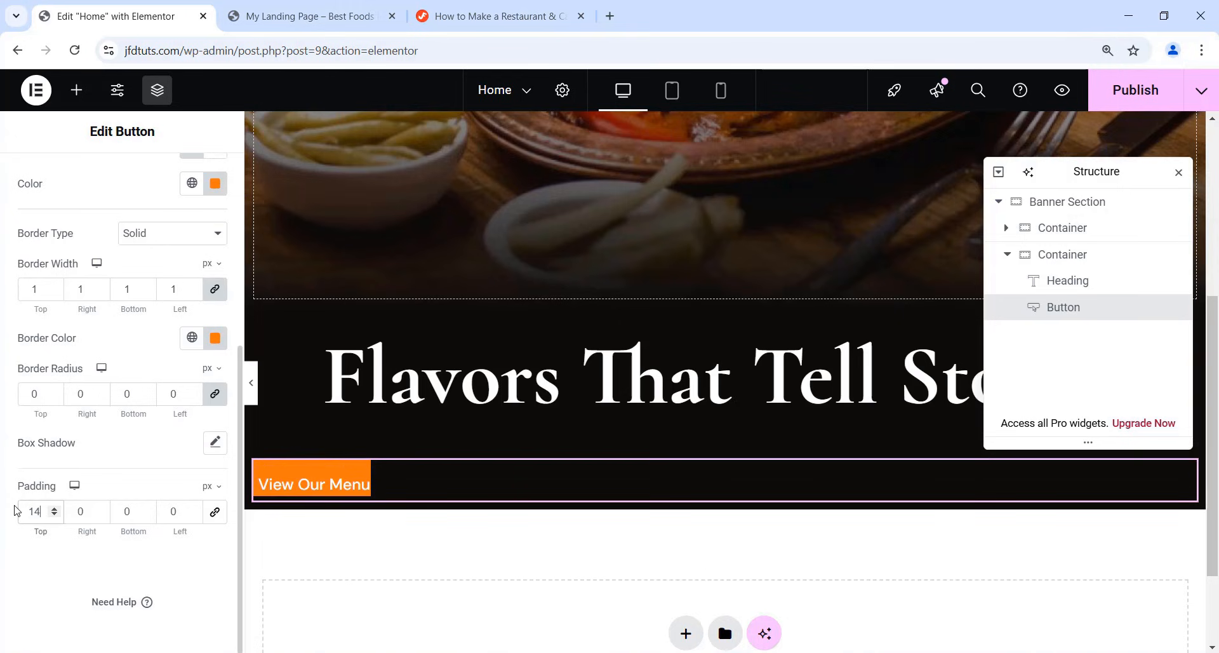
double_click(93, 512)
type("32")
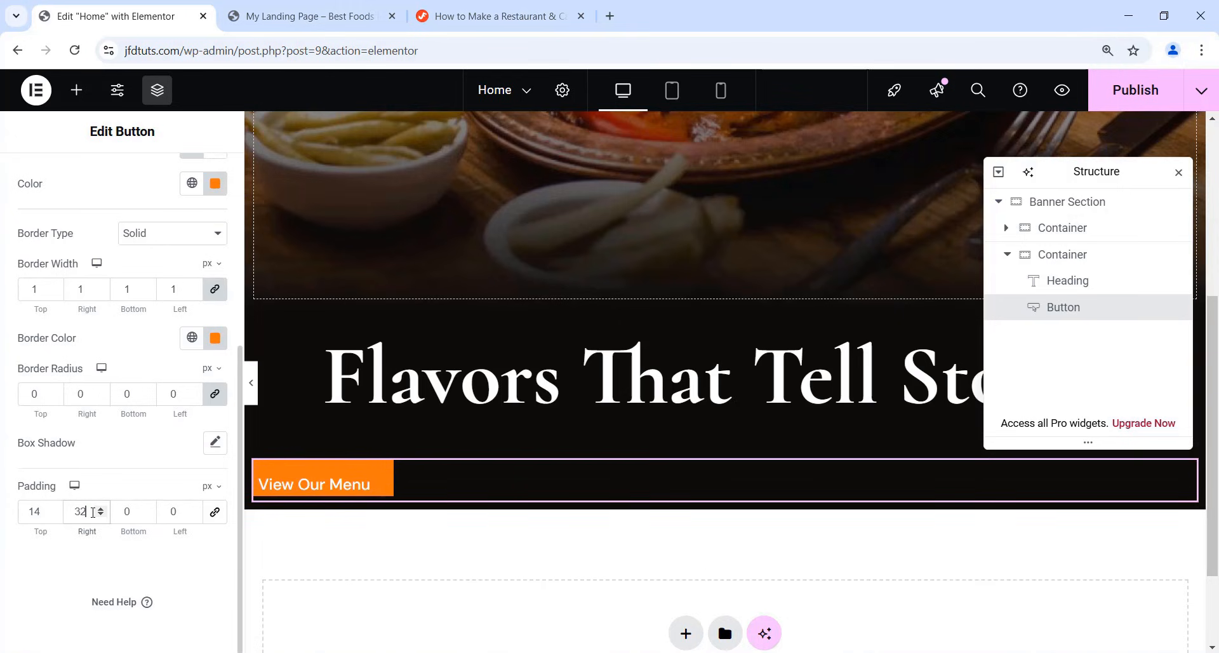
key("Tab")
type("14")
key("Tab")
type("32")
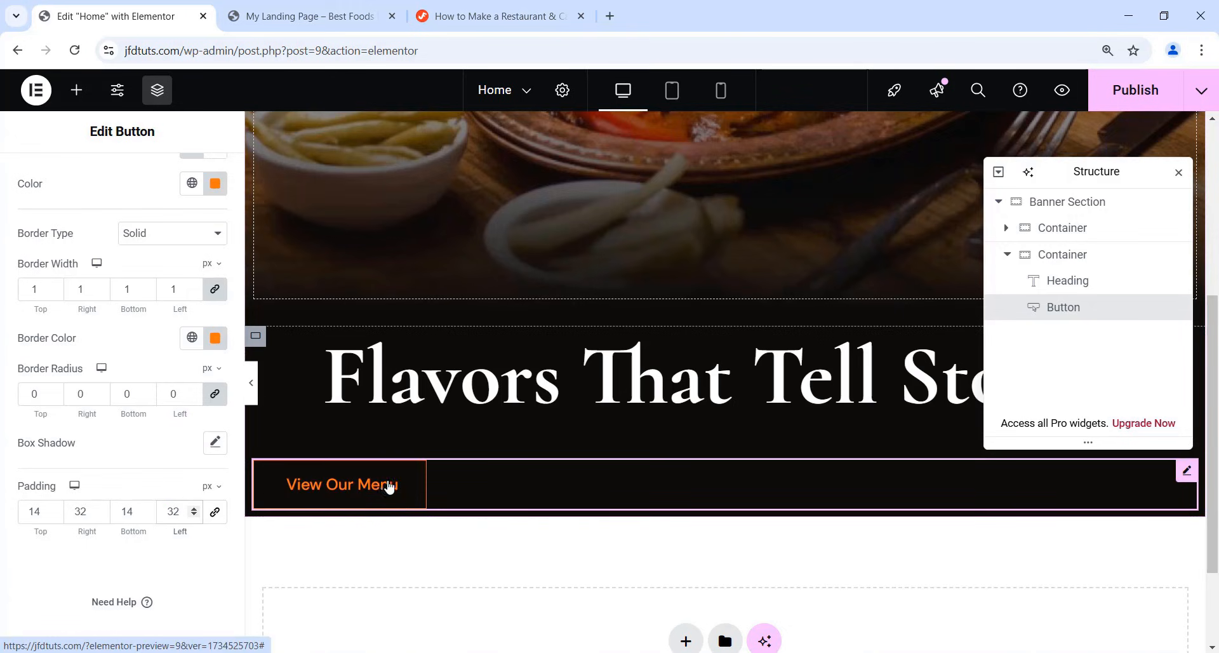
Center the View Our Menu button horizontally below the banner heading.
scroll(116, 421, "up", 5)
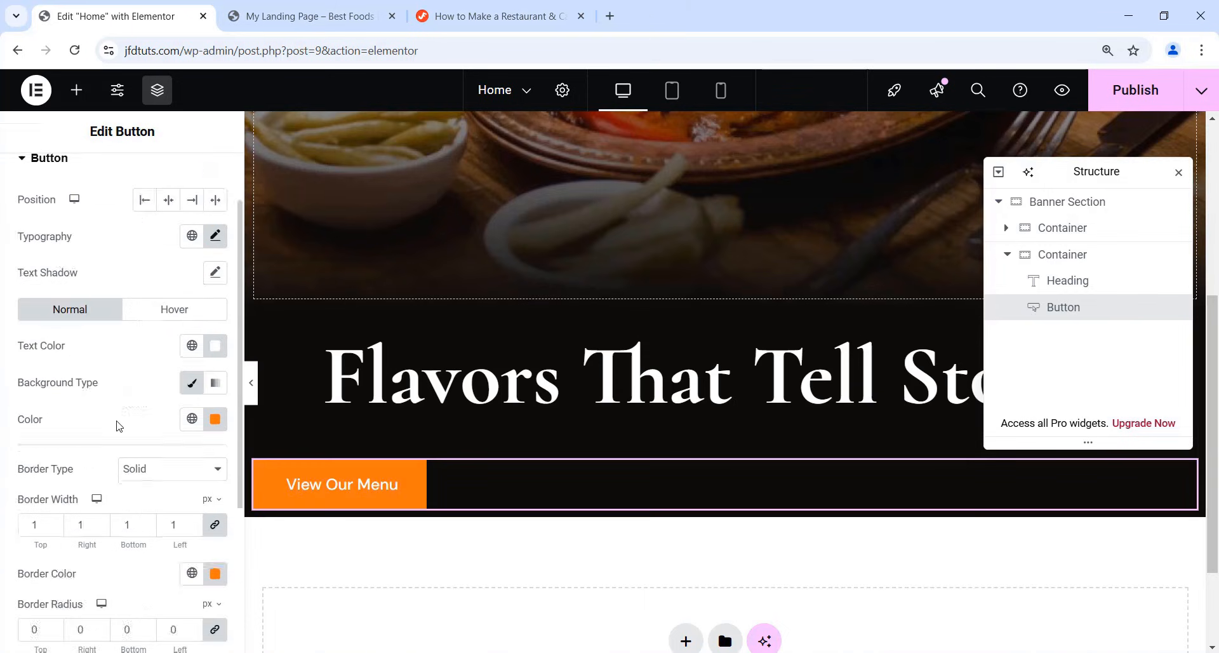
scroll(125, 476, "down", 5)
scroll(109, 454, "up", 6)
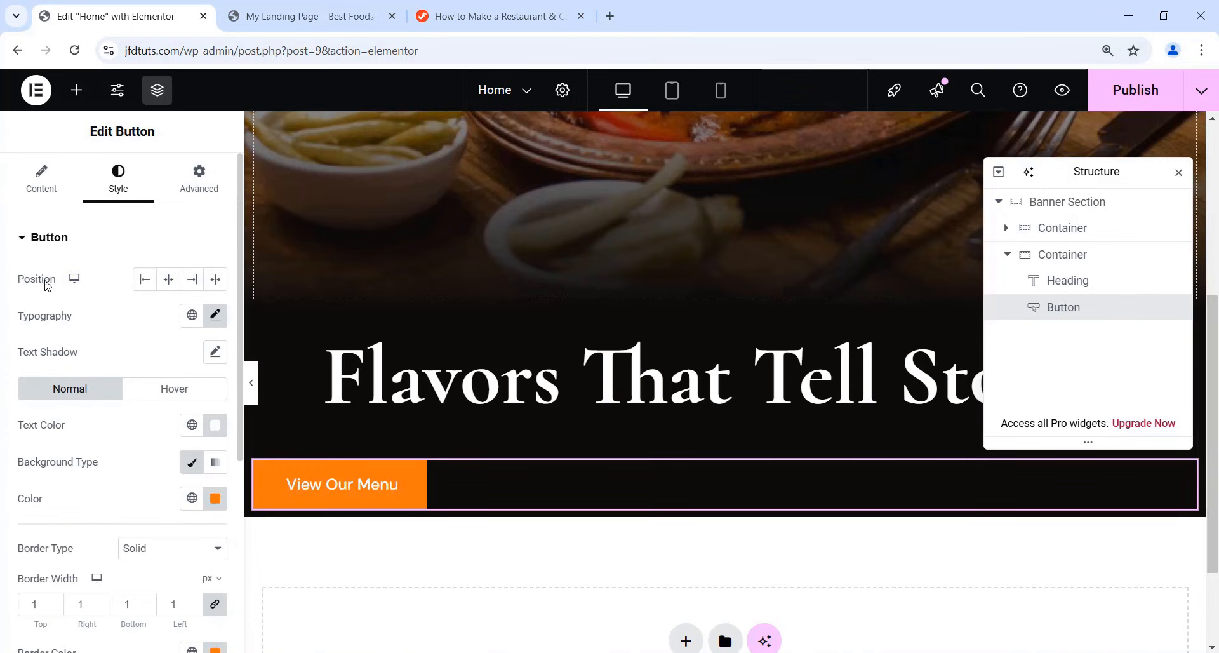
left_click(172, 287)
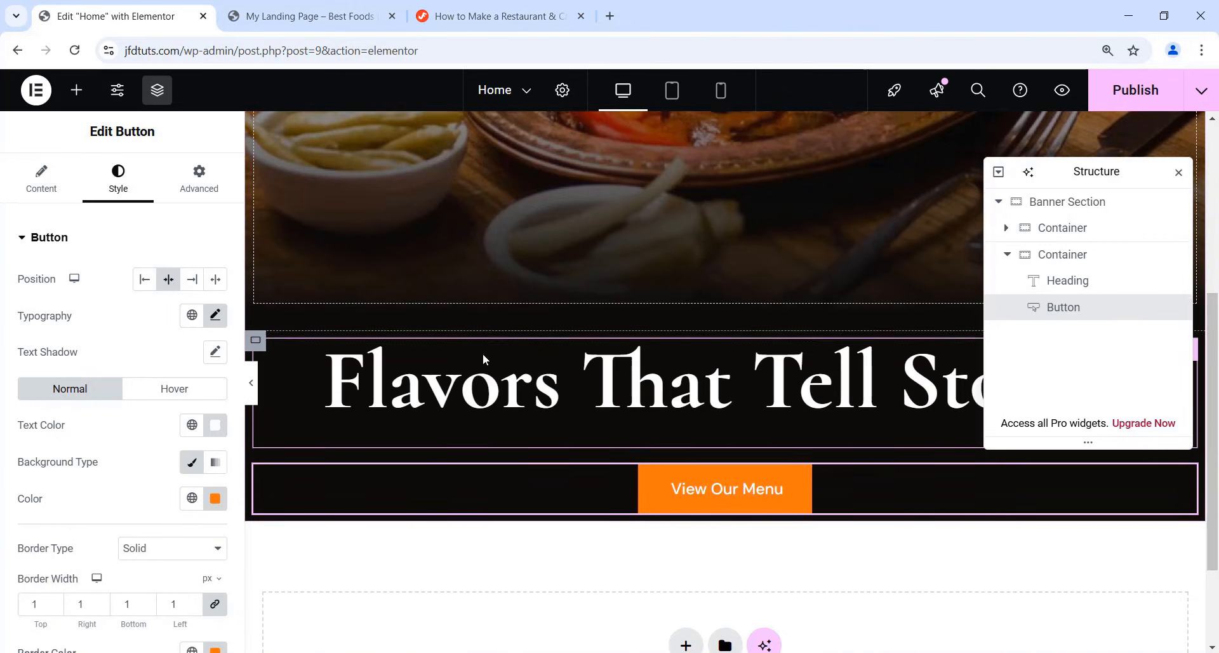
scroll(697, 325, "up", 2)
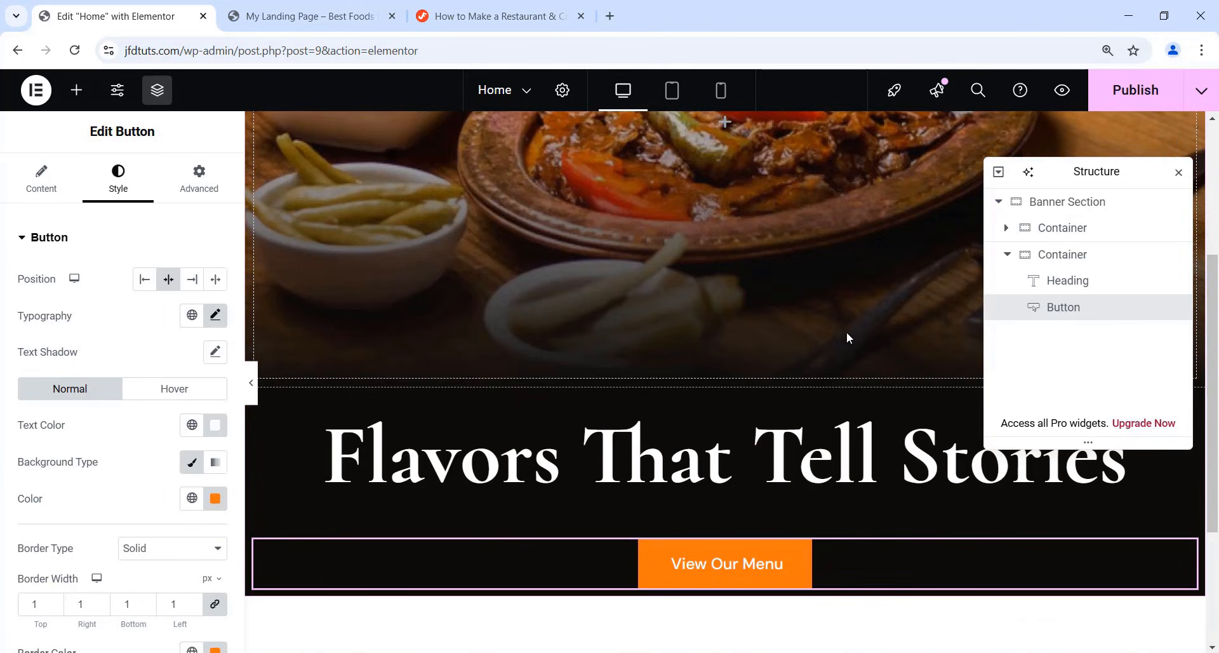
Unlink the margins of the container holding the heading and button, and set its top margin to -93 px.
left_click(1060, 259)
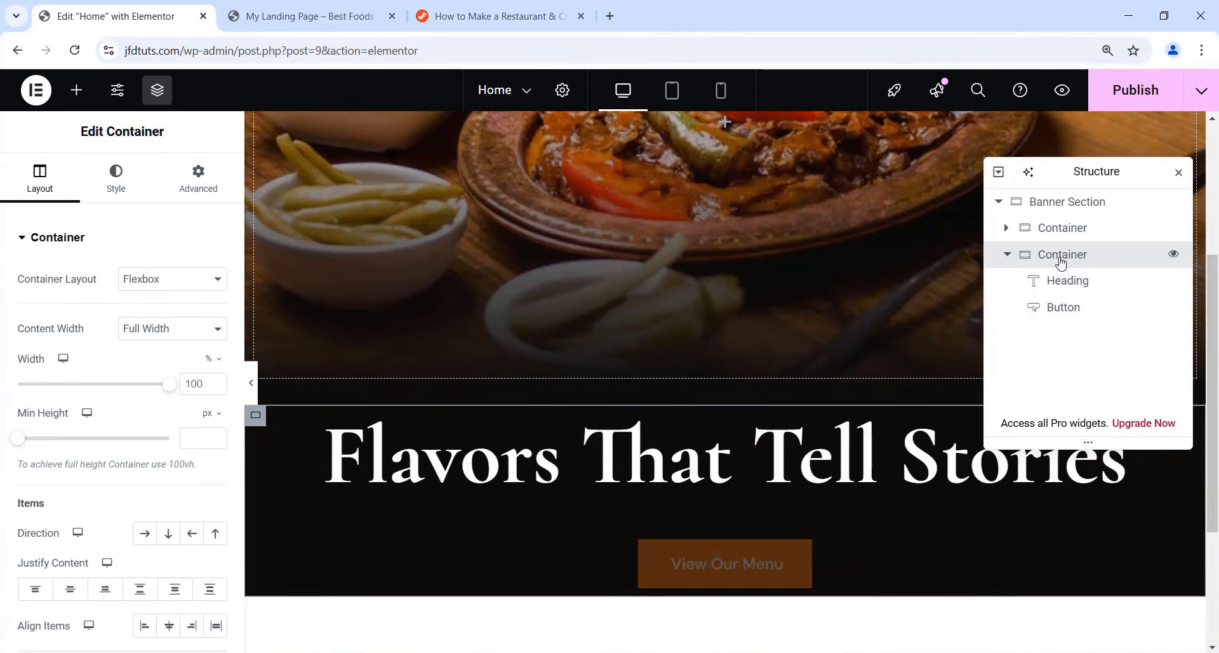
left_click(1008, 255)
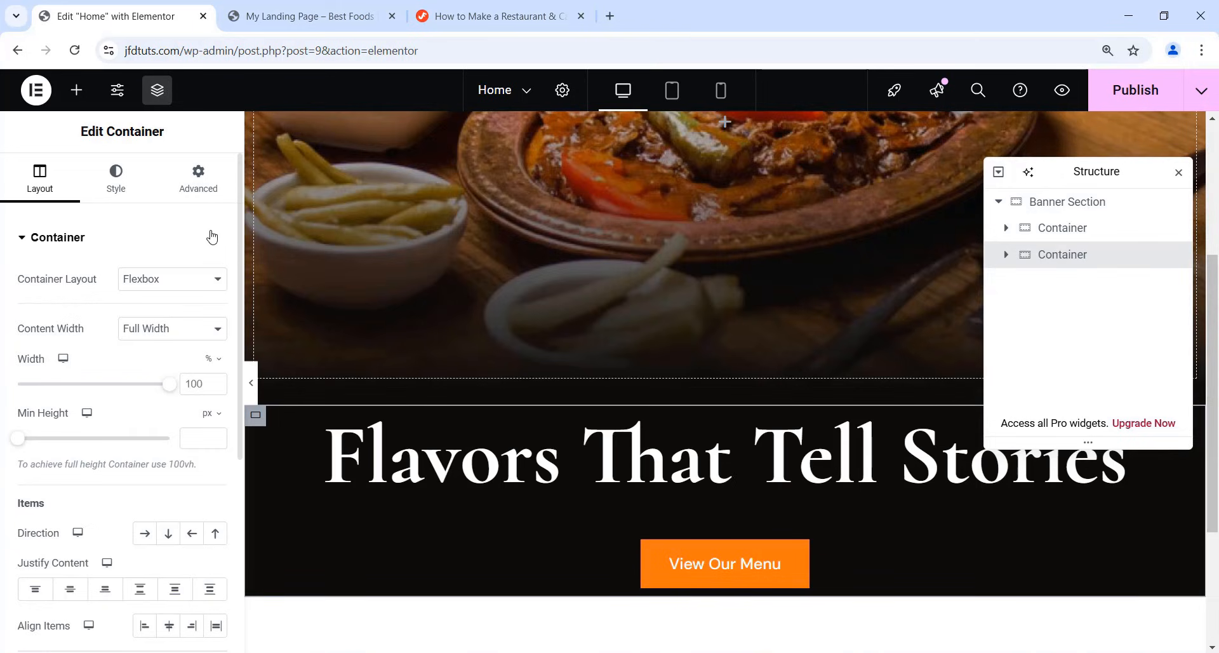
left_click(216, 197)
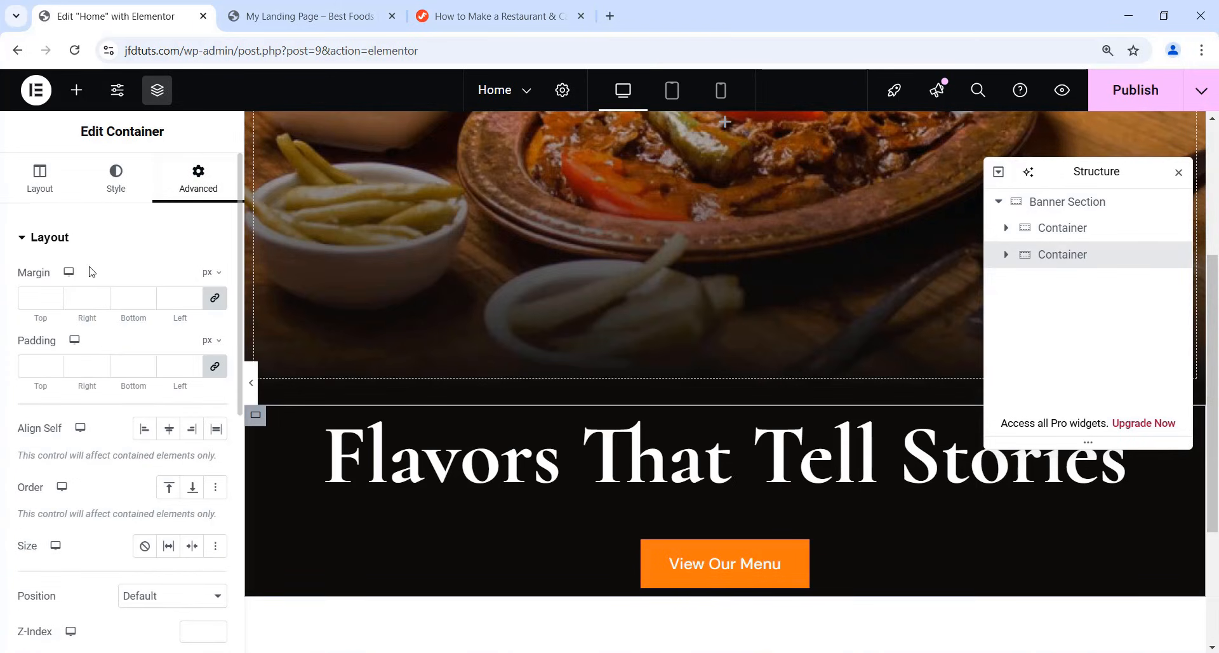
left_click(215, 298)
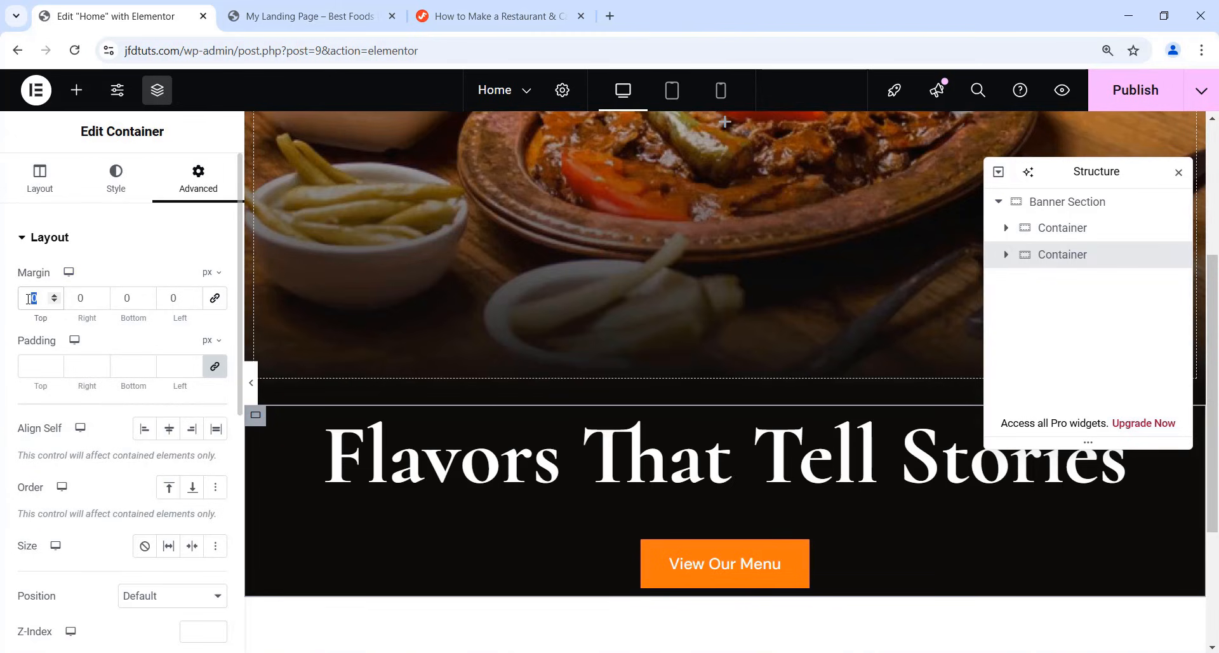
type("-93")
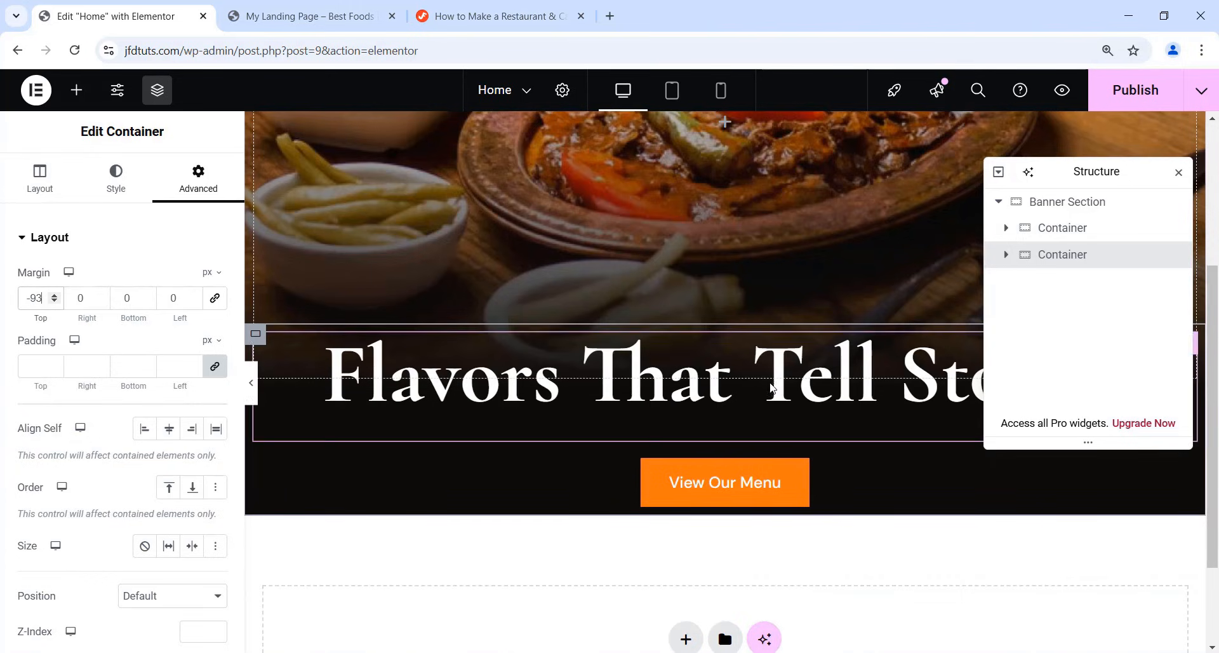
scroll(726, 303, "up", 1)
scroll(730, 266, "up", 3)
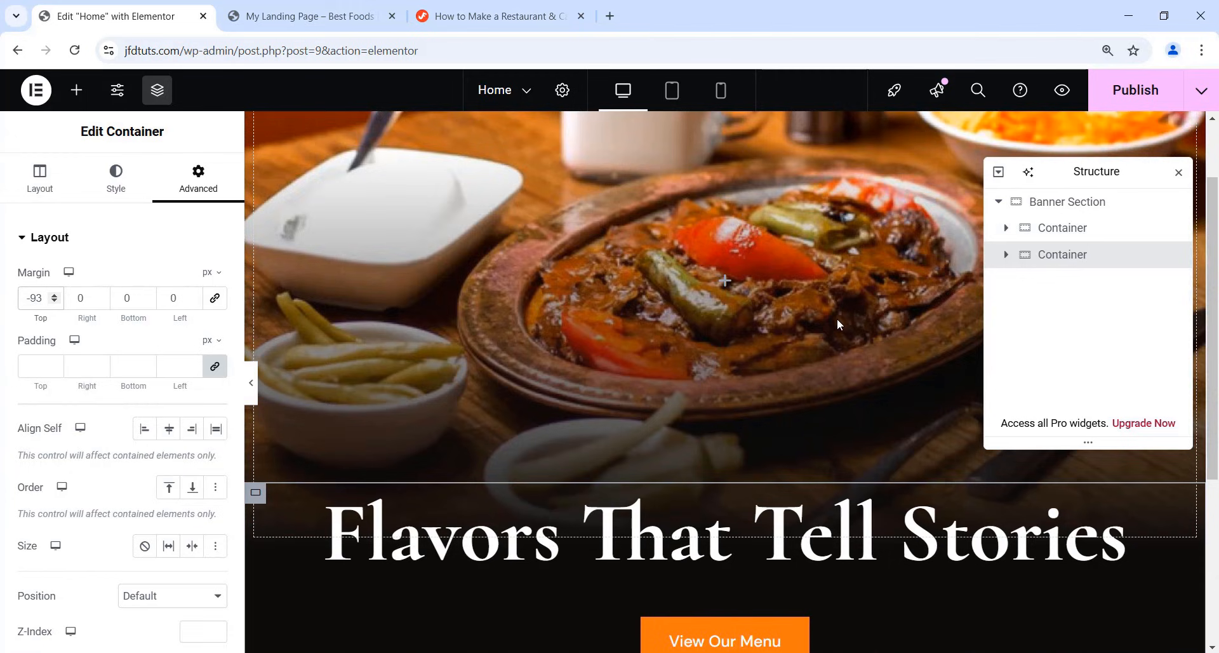
scroll(748, 363, "up", 2)
scroll(787, 330, "down", 4)
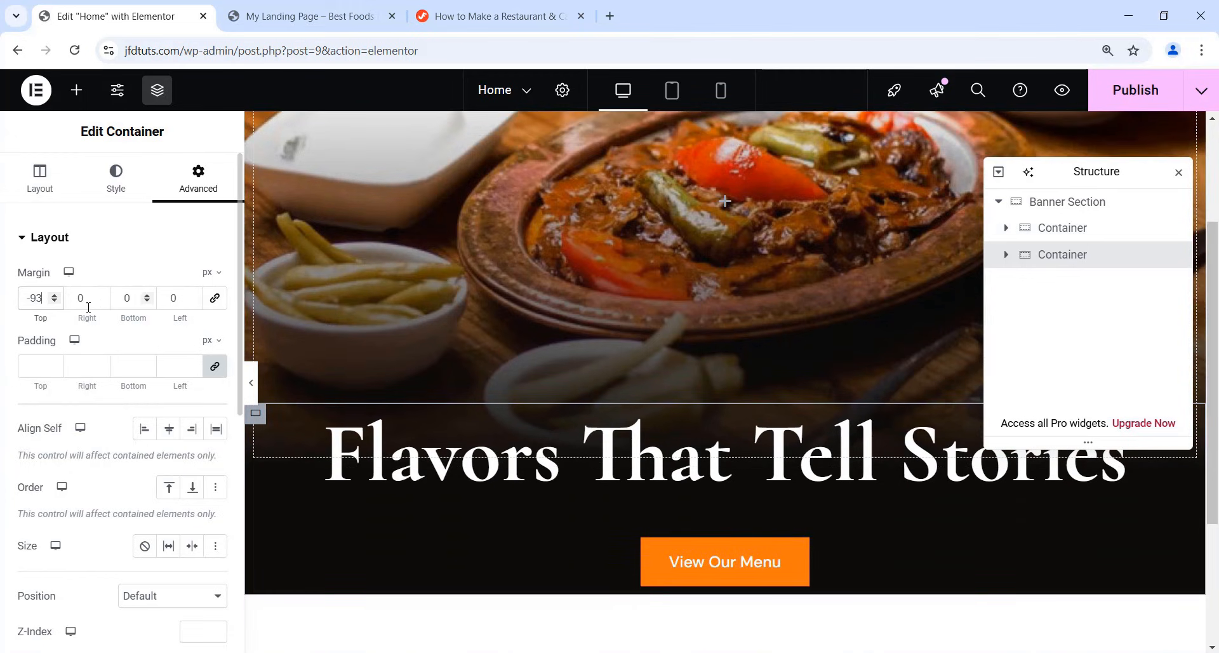
Unlink the same container's padding and set the bottom to 120 px, with the other sides at 0.
left_click(214, 366)
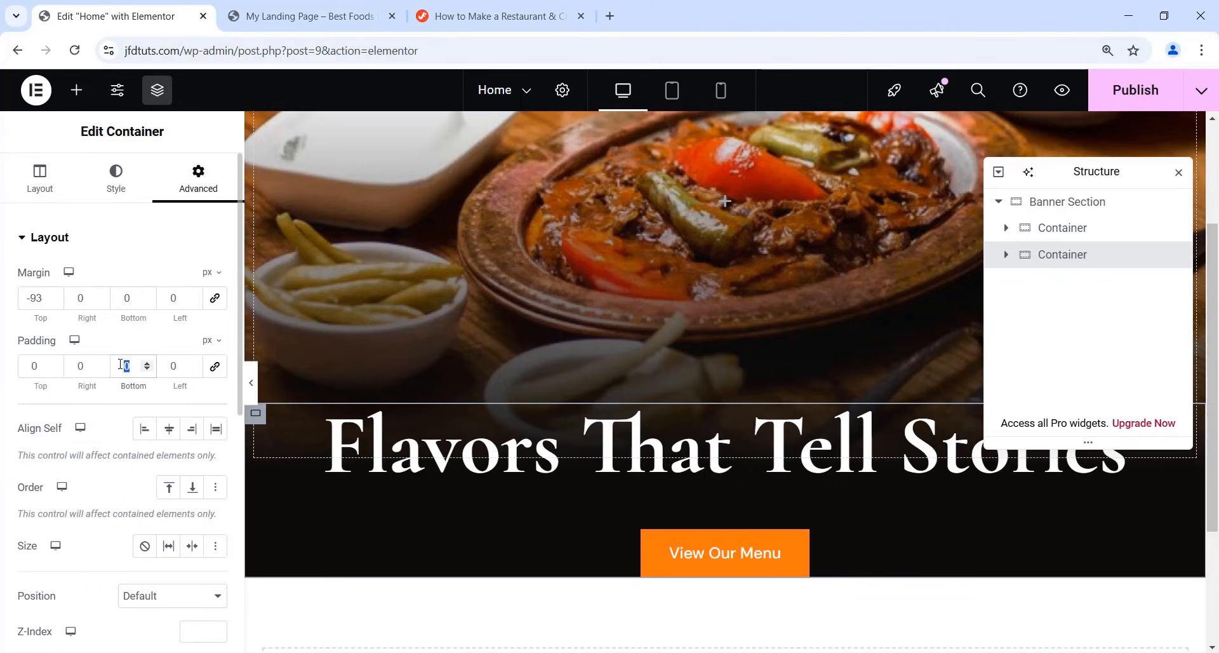
type("120")
scroll(532, 426, "down", 5)
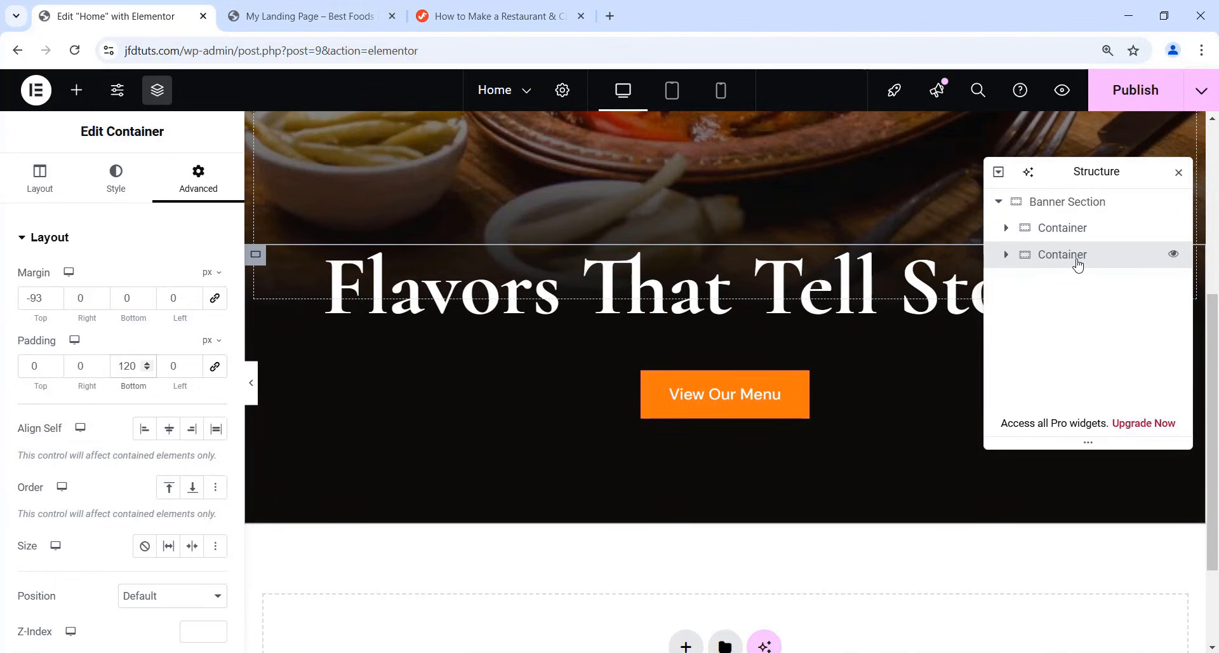
Preview the full desktop banner without the editing panel to check the heading overlap and the spacing around the button.
left_click(251, 389)
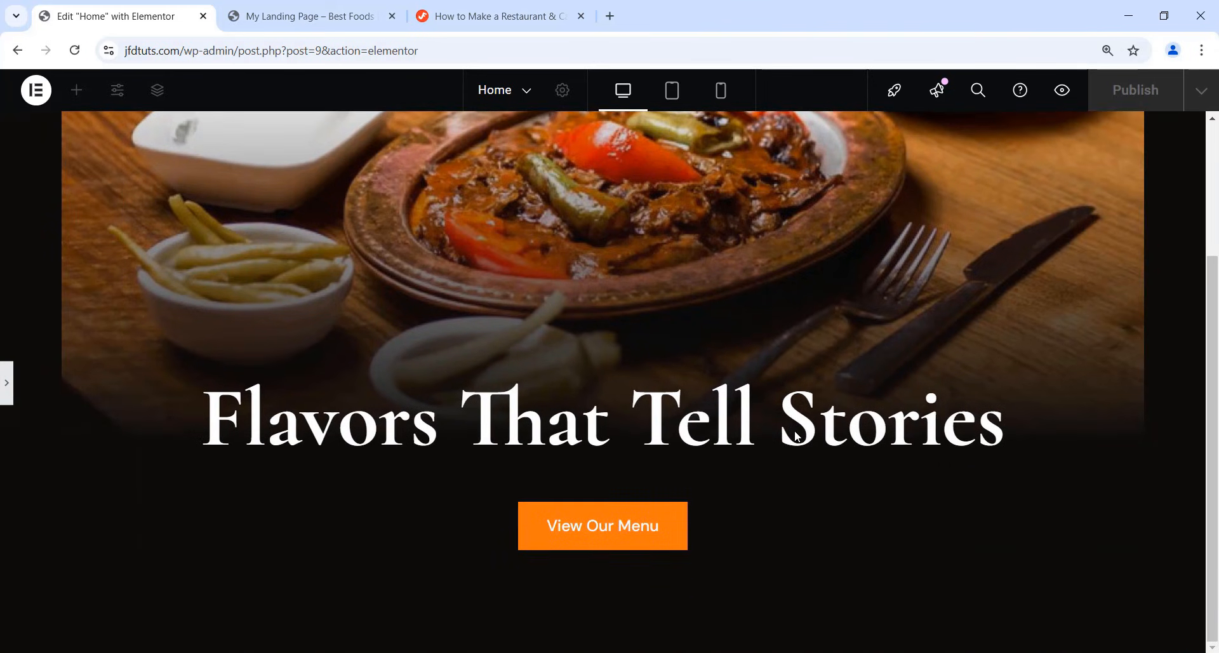
key("ctrl+p")
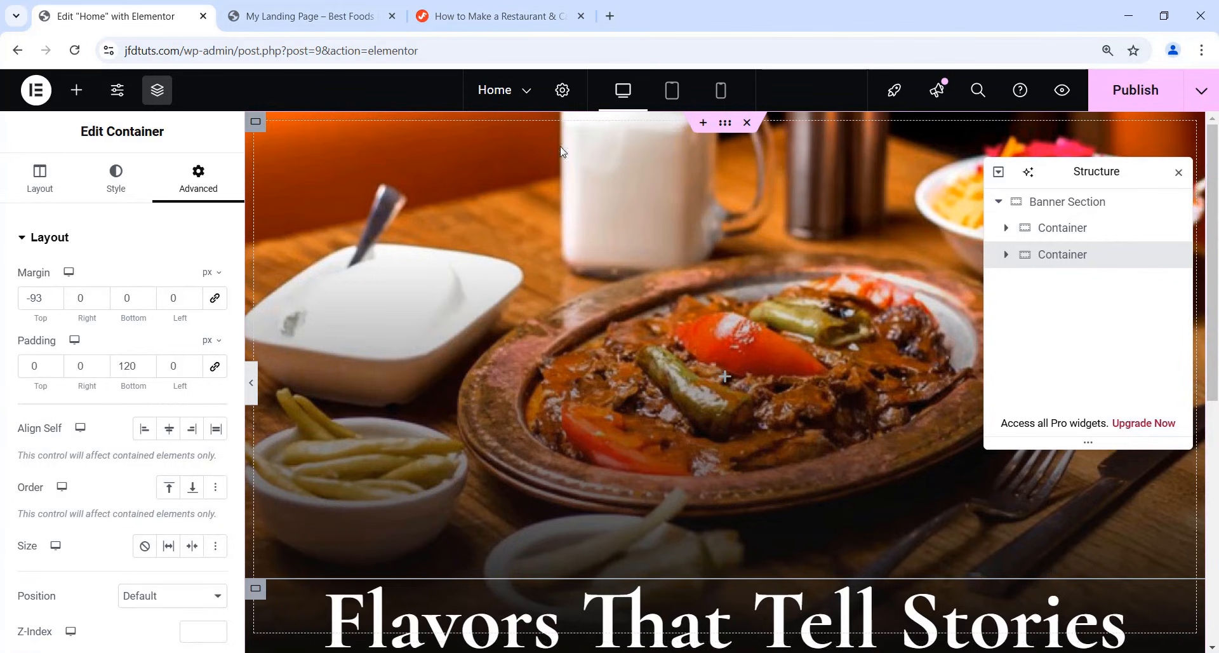
scroll(637, 253, "down", 2)
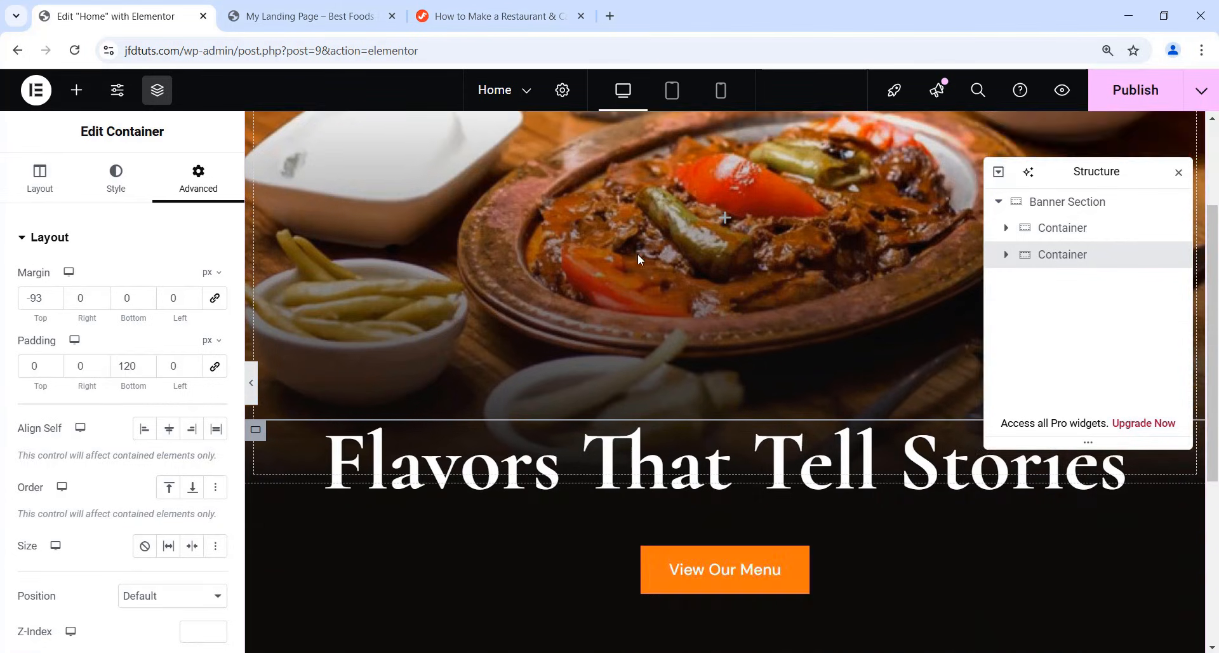
scroll(787, 271, "up", 2)
scroll(760, 299, "down", 4)
scroll(761, 302, "up", 1)
scroll(760, 297, "up", 2)
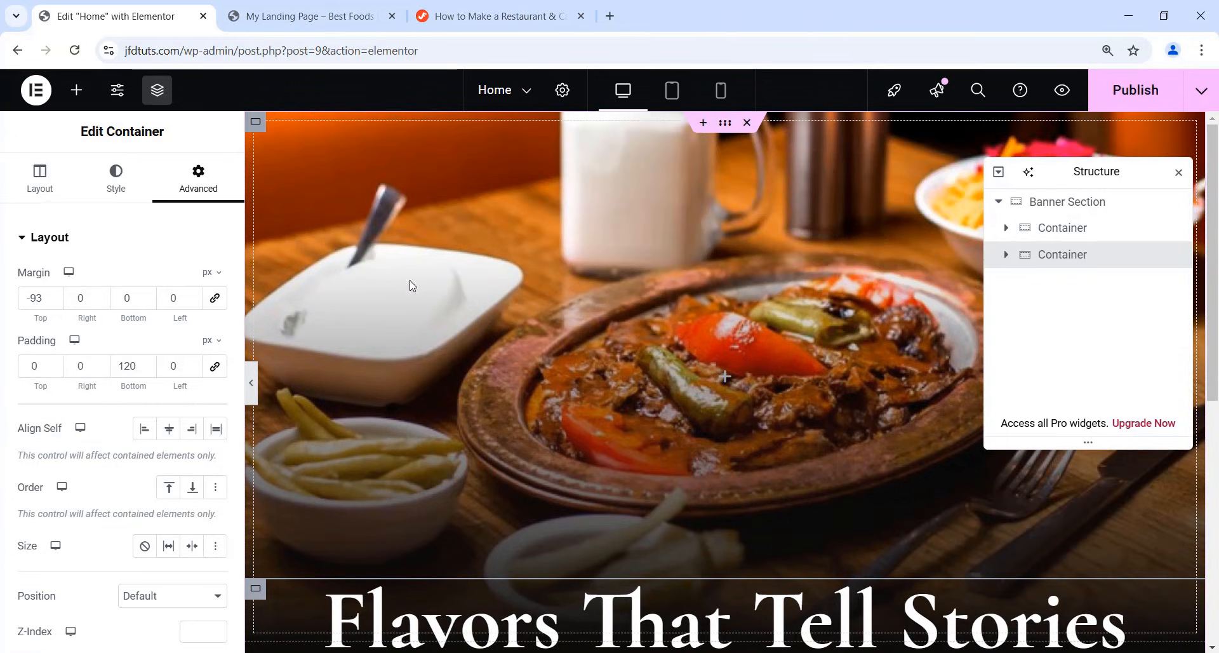
key("ctrl+p")
scroll(581, 353, "down", 2)
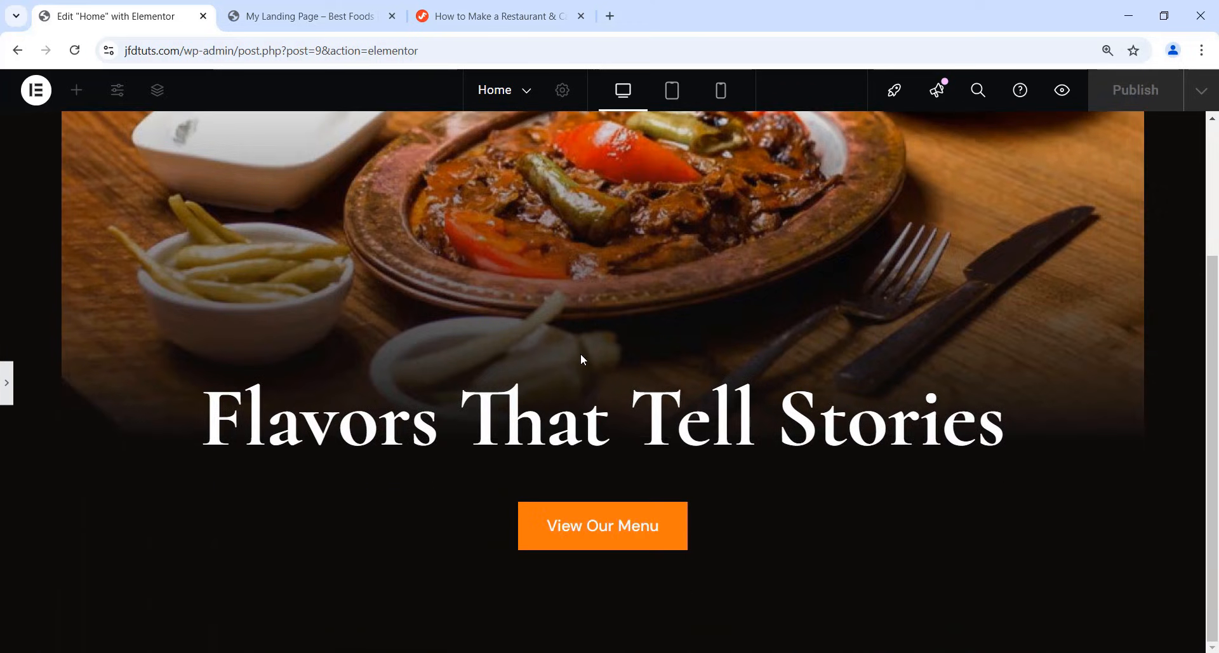
scroll(580, 353, "up", 2)
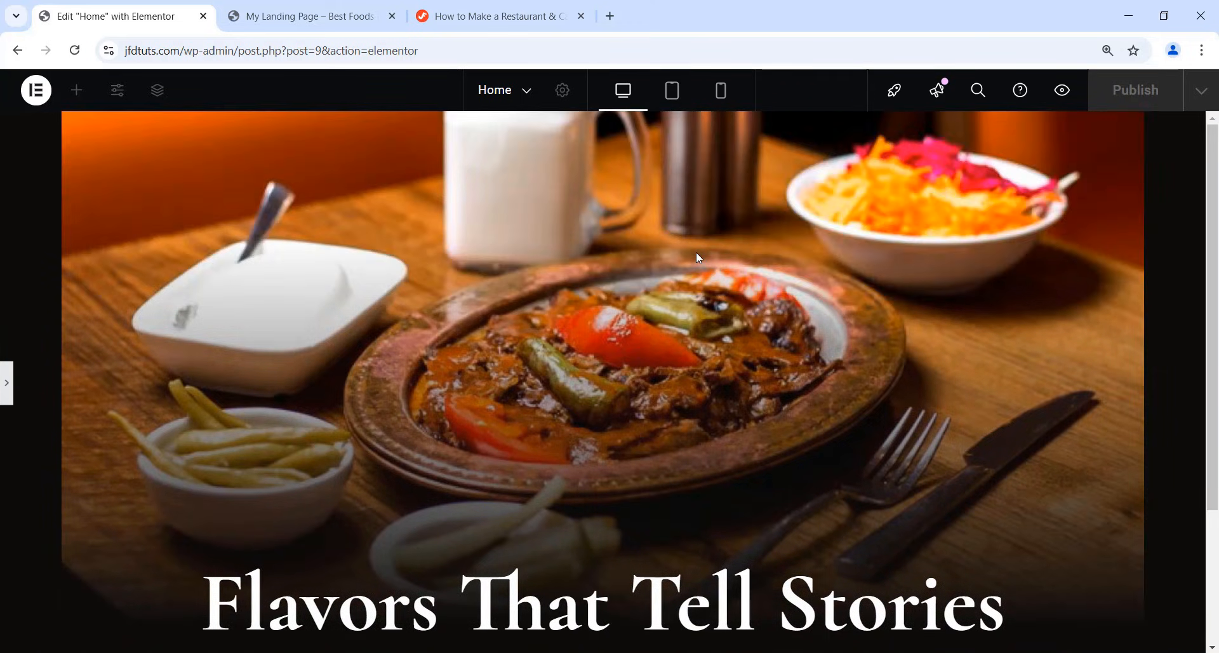
Preview the banner at tablet size and examine the heading's wrapping and the button's position.
left_click(672, 94)
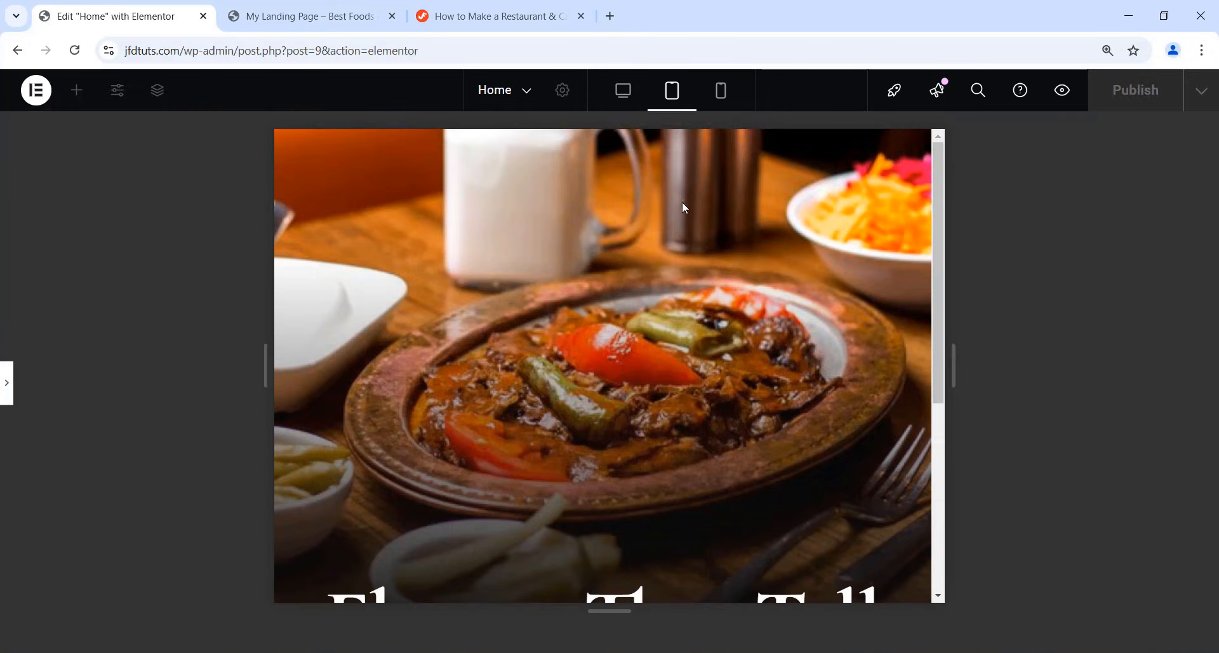
scroll(696, 240, "down", 5)
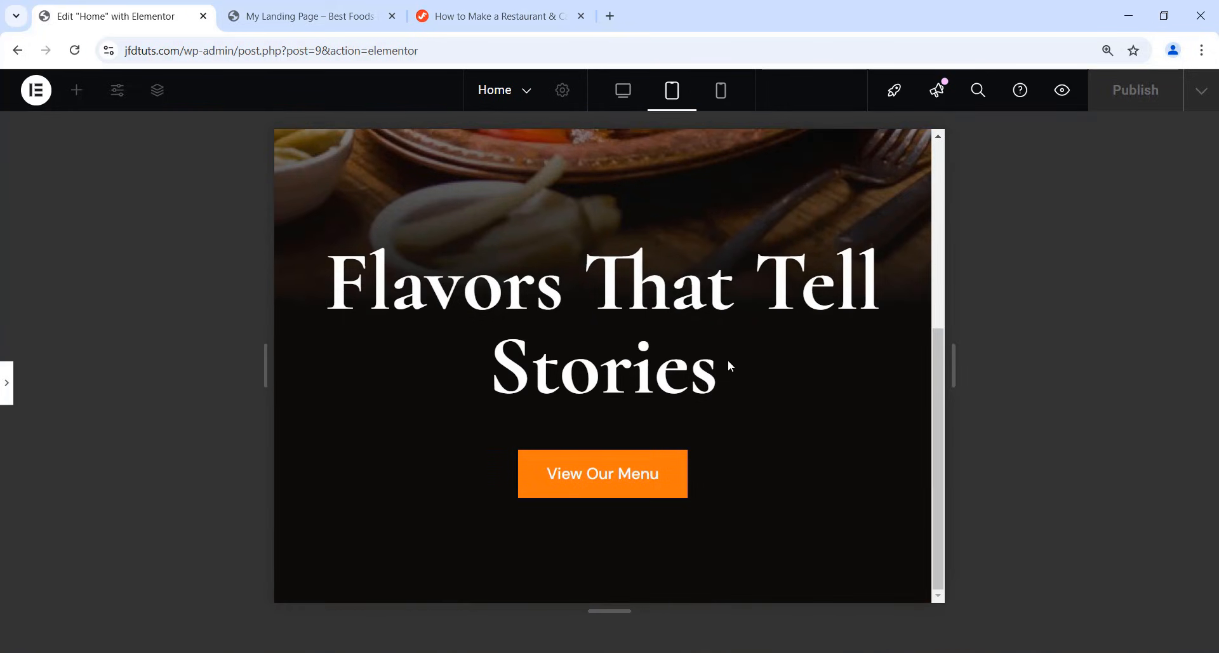
scroll(730, 317, "up", 5)
scroll(733, 283, "down", 5)
scroll(644, 323, "up", 1)
scroll(707, 336, "down", 1)
scroll(706, 336, "up", 5)
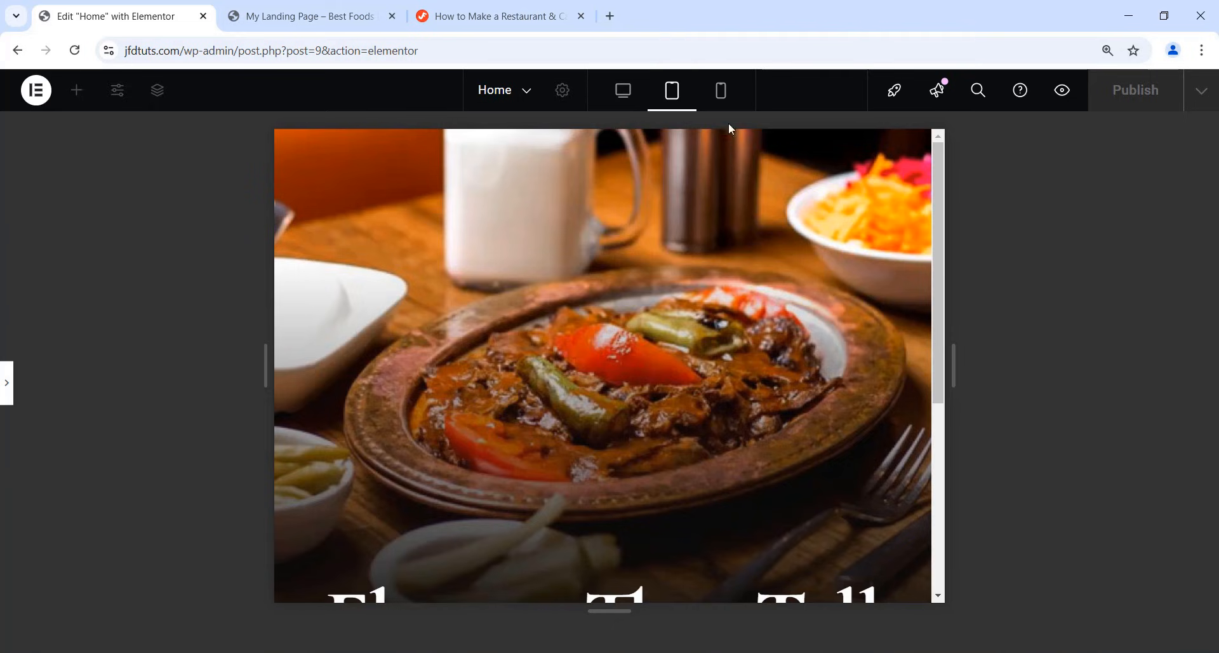
Preview the banner at mobile size and examine how the heading and button fit the narrow width.
left_click(721, 95)
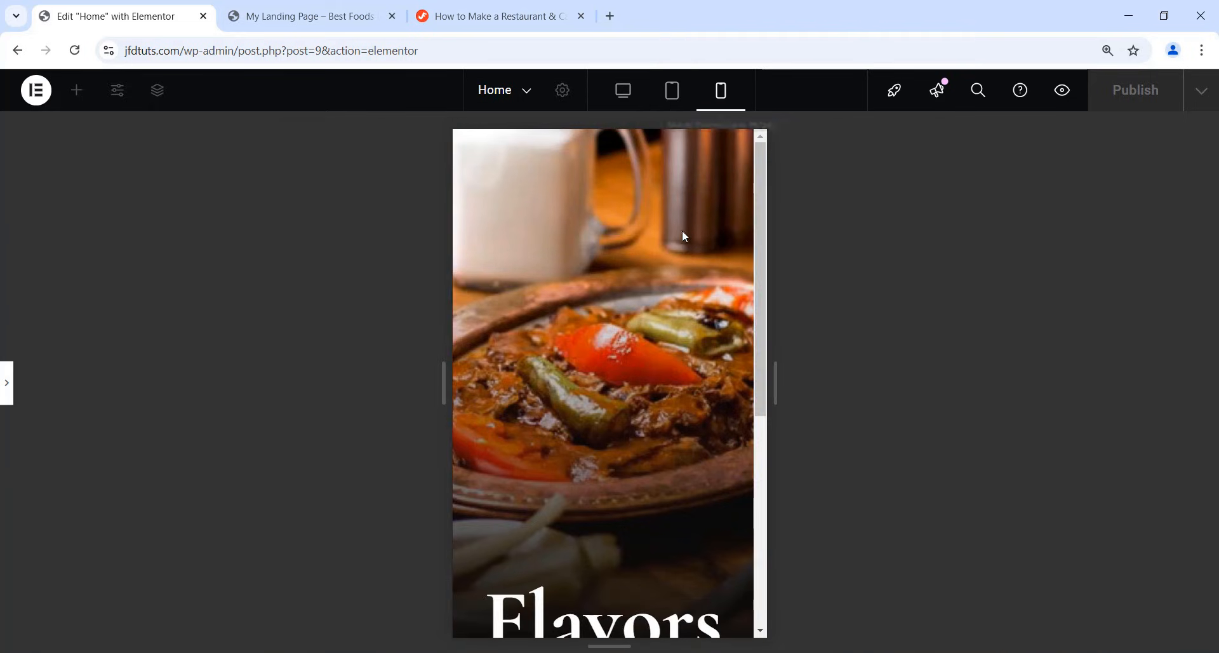
scroll(685, 236, "down", 5)
scroll(612, 349, "up", 5)
scroll(716, 235, "down", 5)
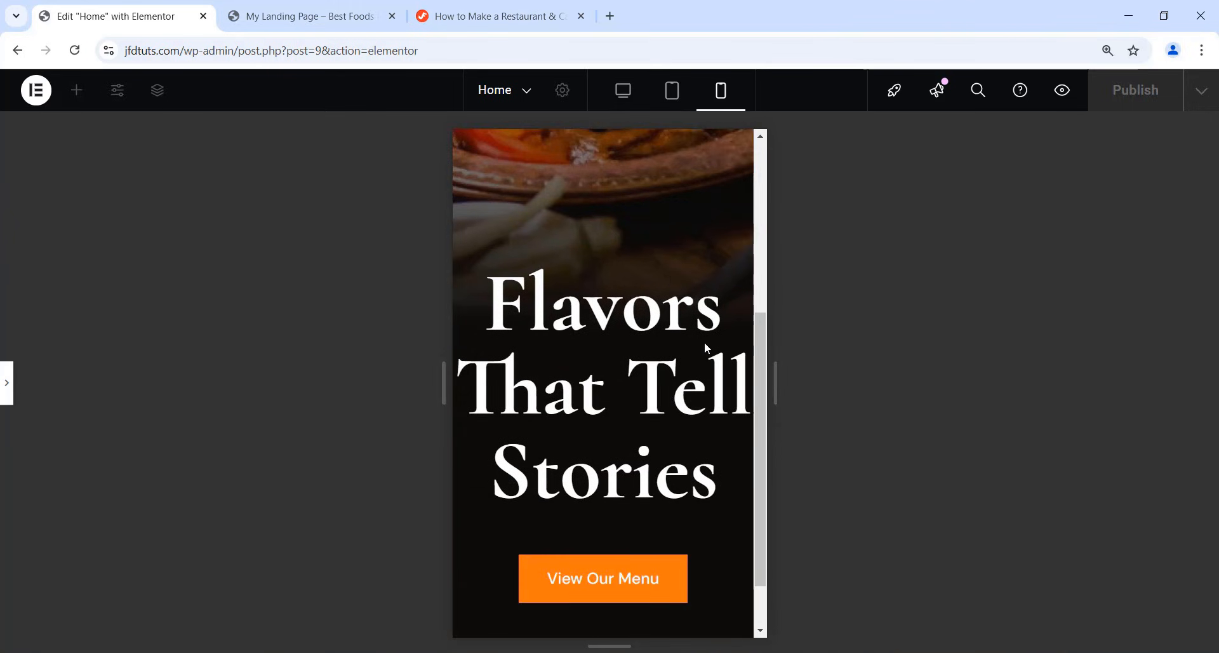
scroll(694, 355, "up", 2)
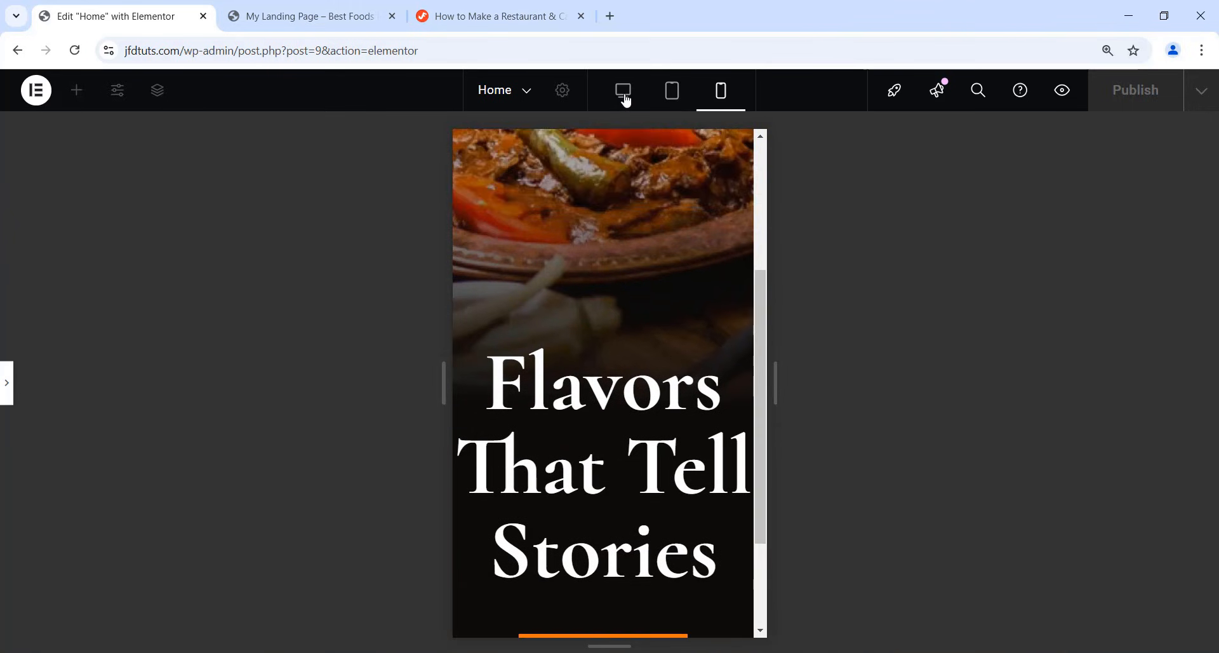
Set the tablet min height of the banner's food image container to 417 px.
left_click(626, 100)
left_click(6, 382)
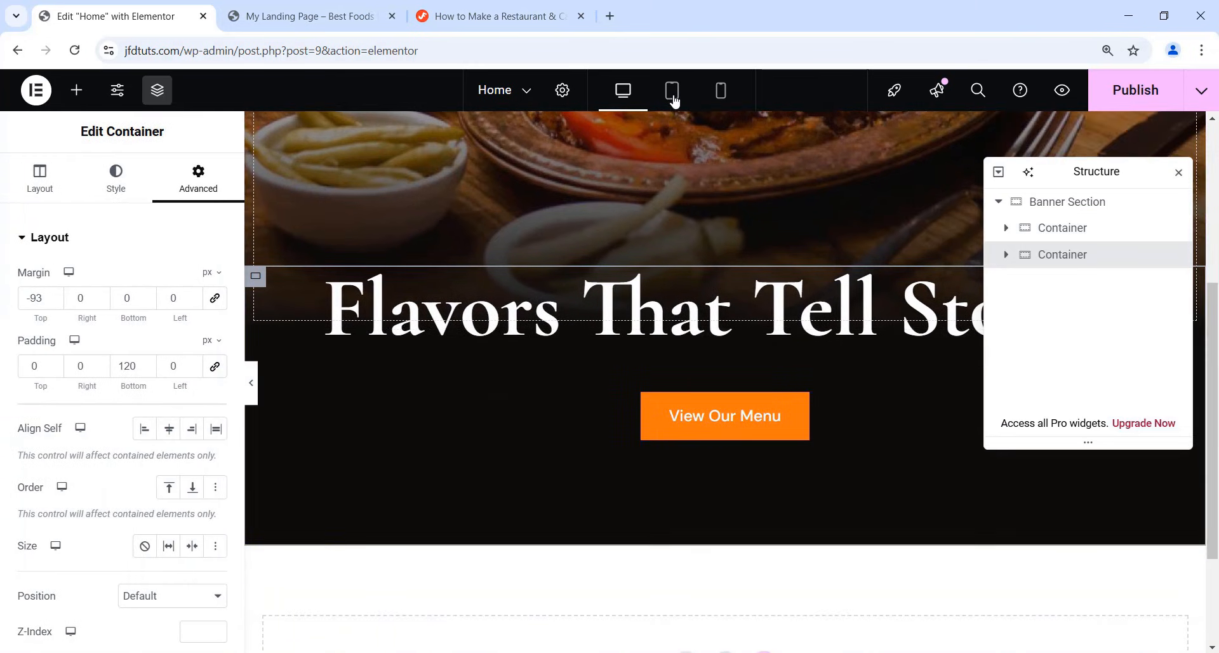
left_click(671, 92)
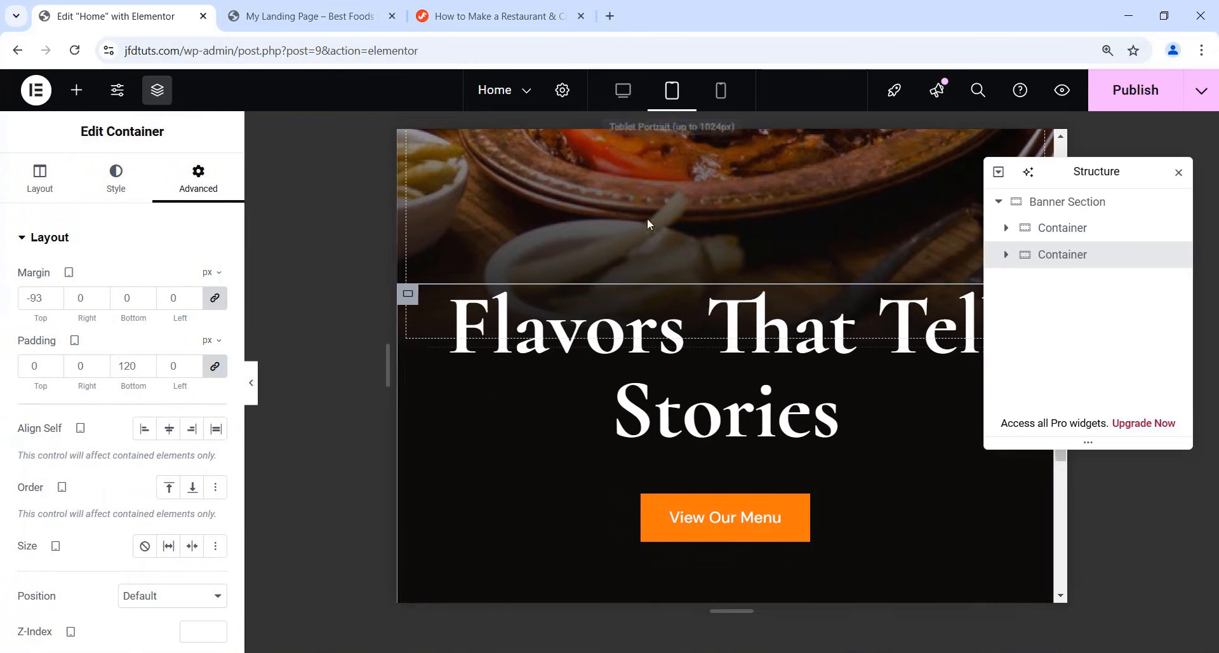
scroll(740, 337, "up", 5)
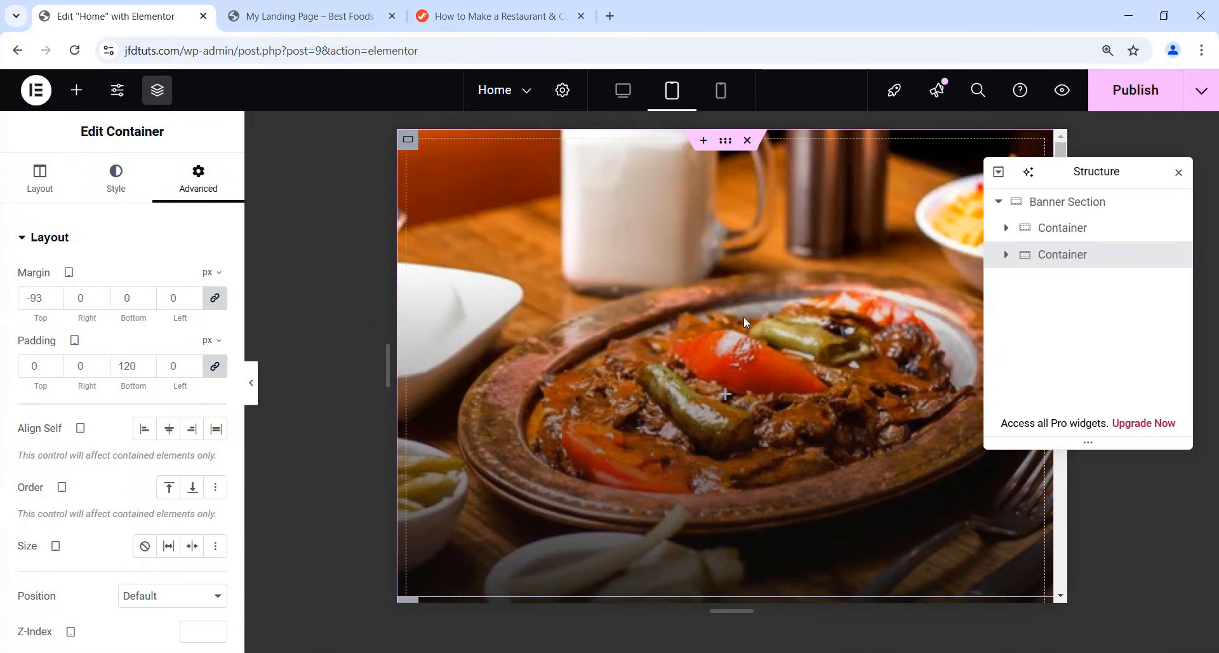
left_click(1071, 230)
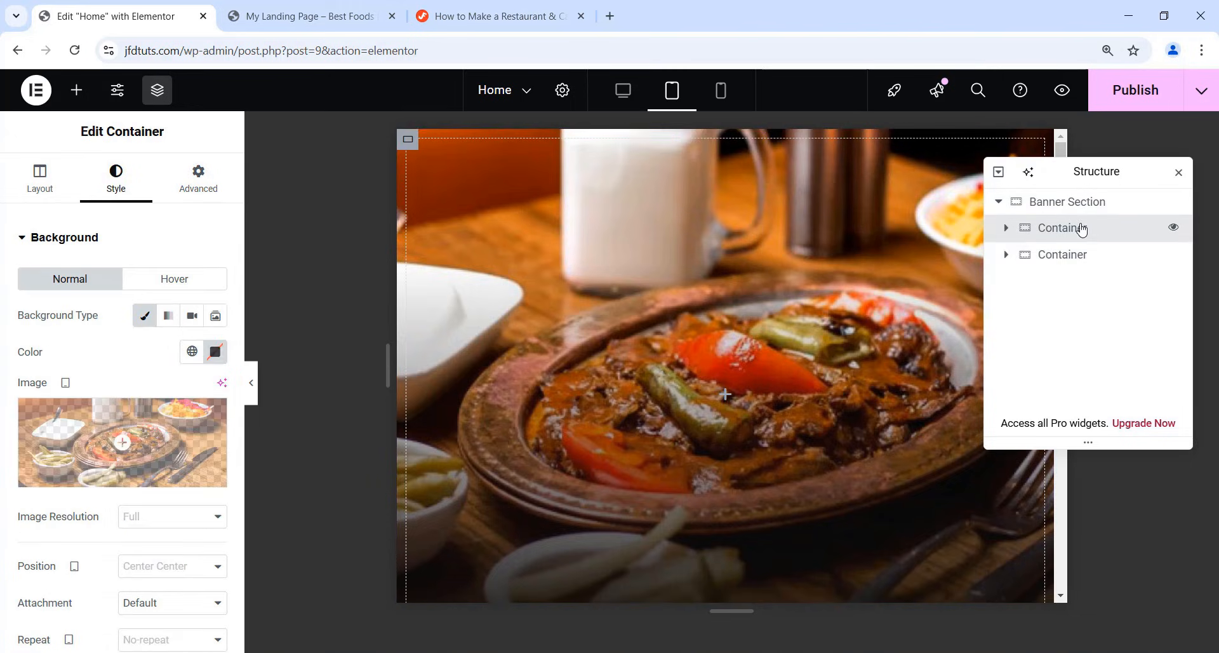
left_click(39, 190)
scroll(45, 343, "down", 1)
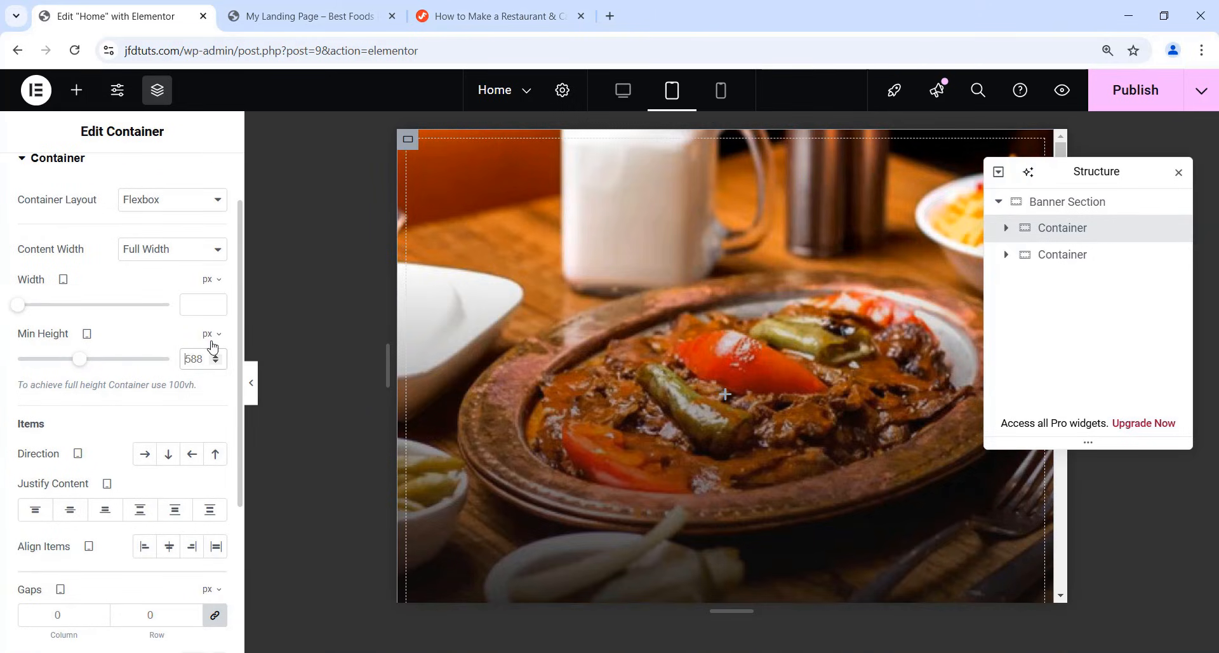
key("ctrl+a")
type("417")
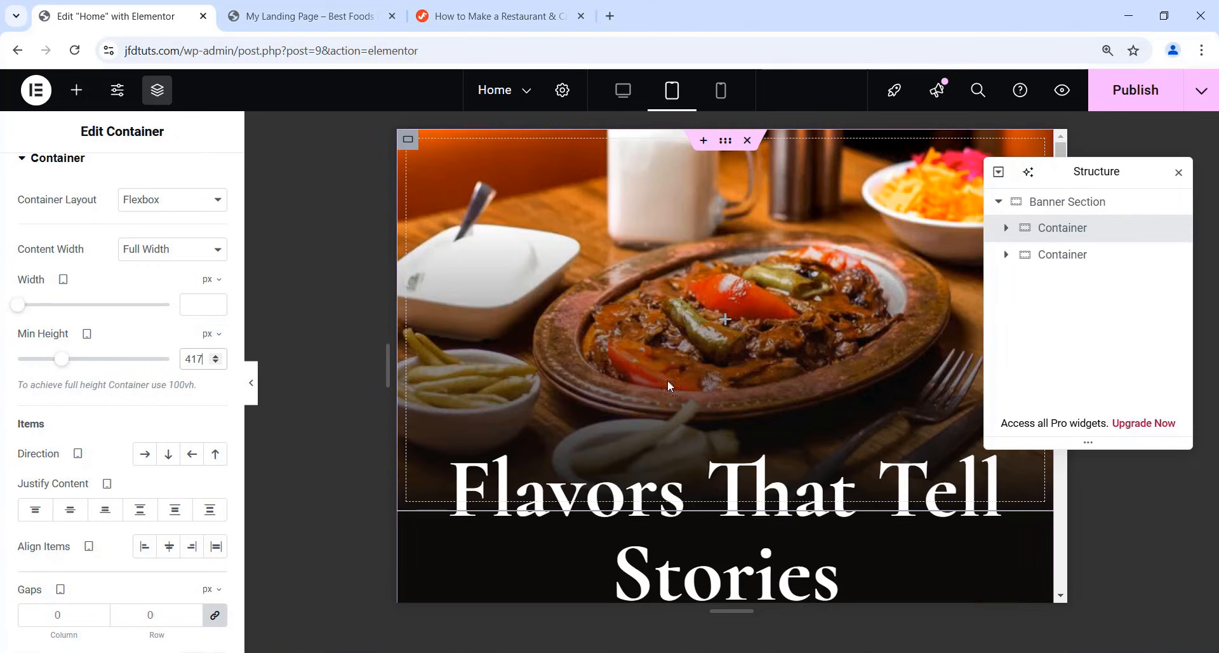
Preview the tablet banner without the editing panel to check the image height, heading overlap and button spacing.
left_click(251, 383)
scroll(703, 401, "down", 3)
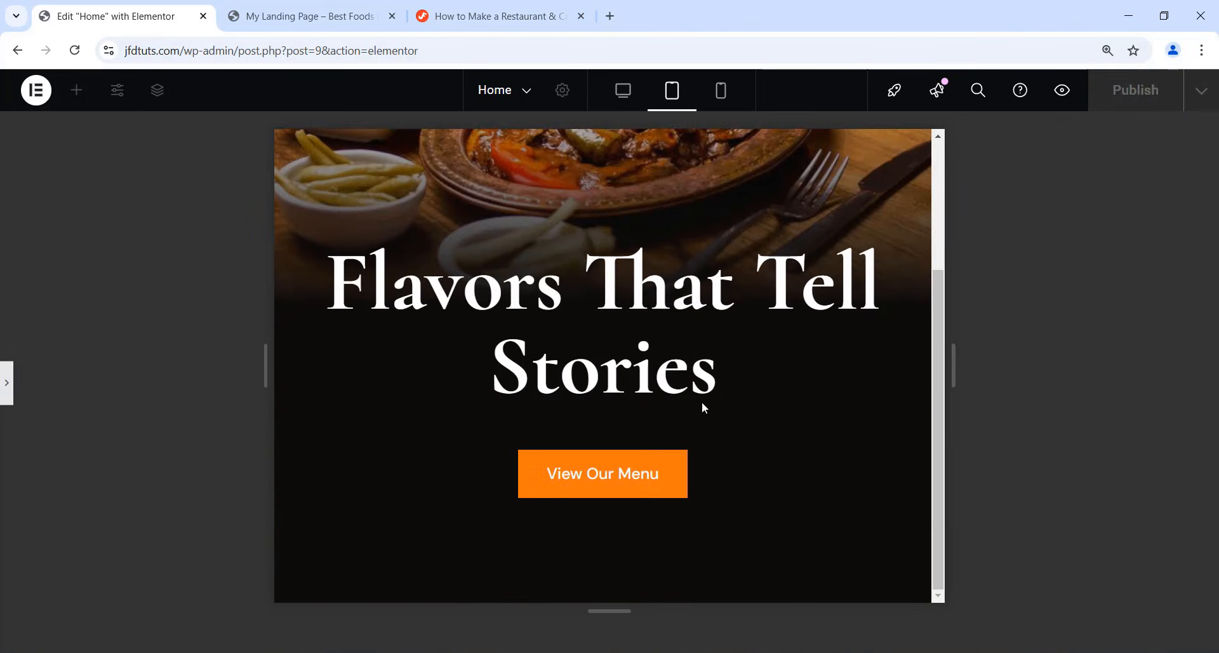
scroll(886, 268, "up", 3)
scroll(763, 329, "down", 3)
scroll(763, 329, "up", 3)
scroll(730, 336, "down", 1)
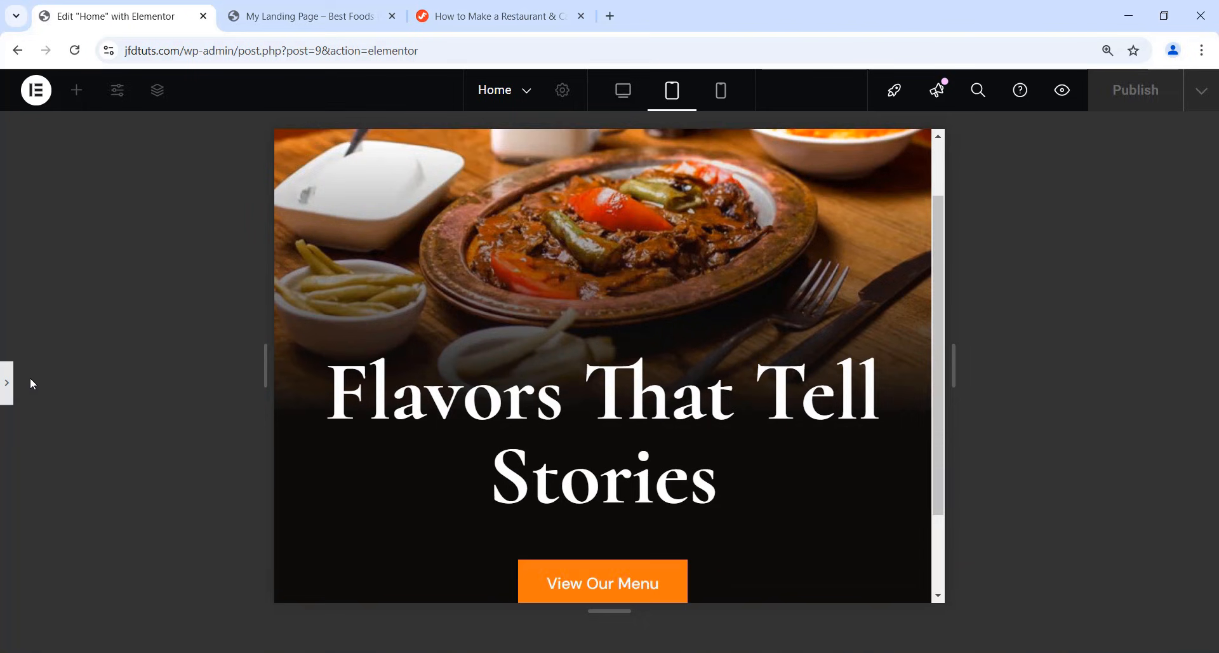
left_click(8, 382)
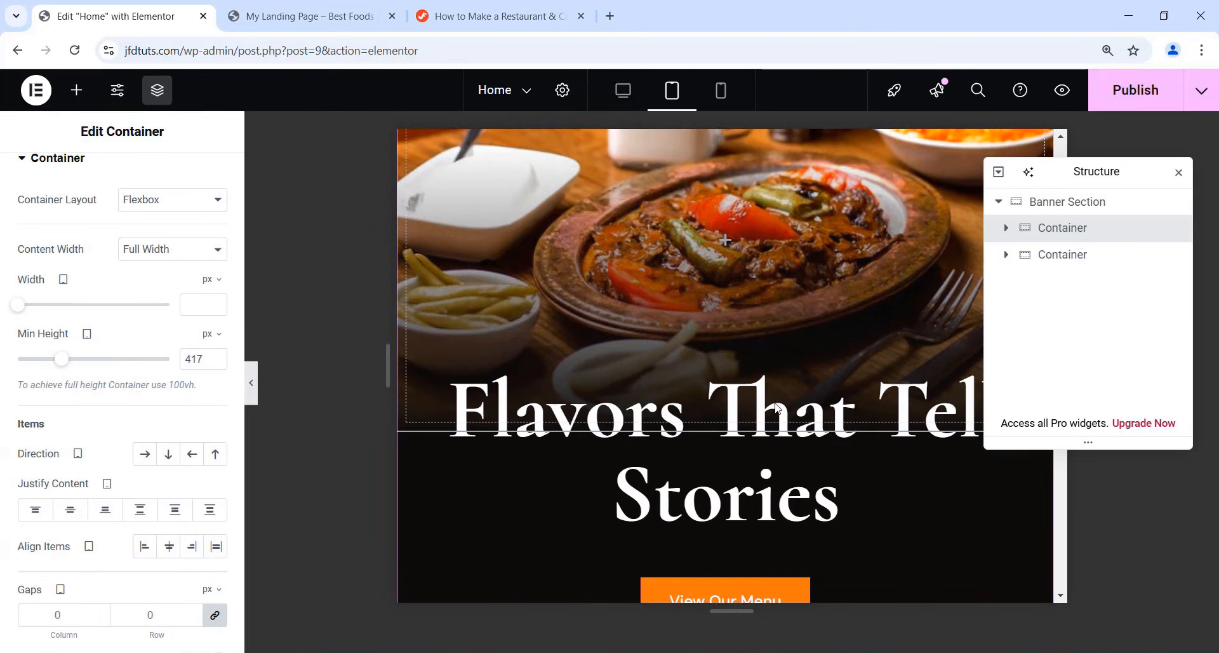
Unlink the tablet padding of the heading and button container and set right 40, bottom 120 and left 40 px, with top at 0.
left_click(1070, 261)
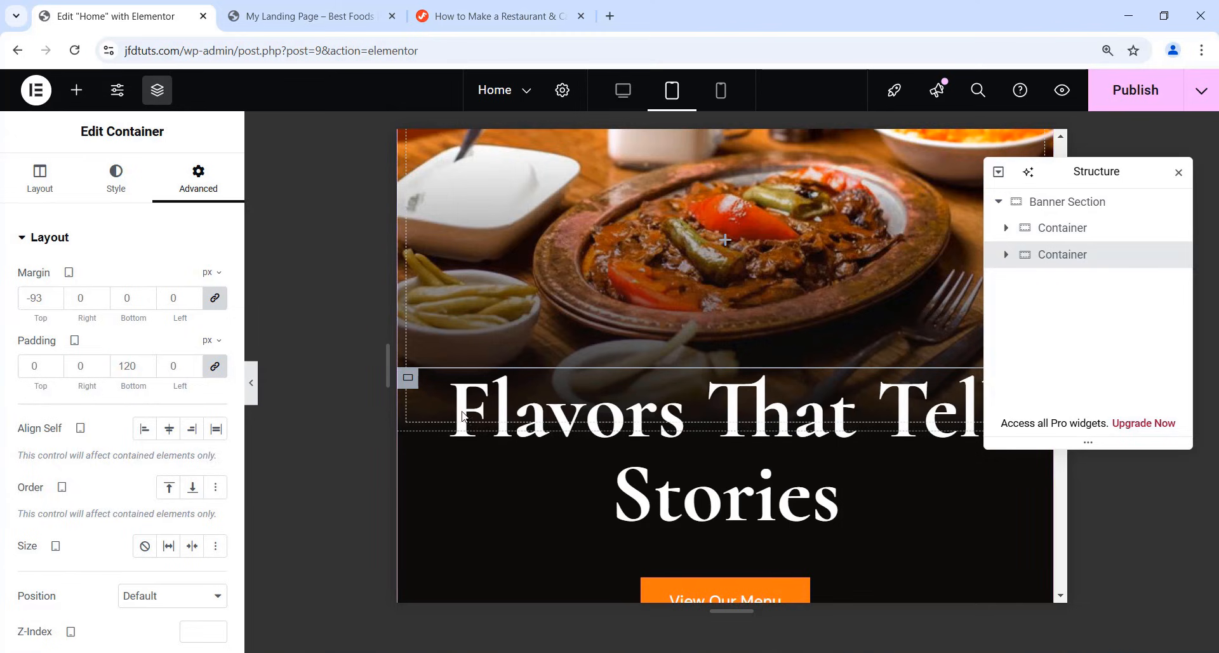
left_click(216, 366)
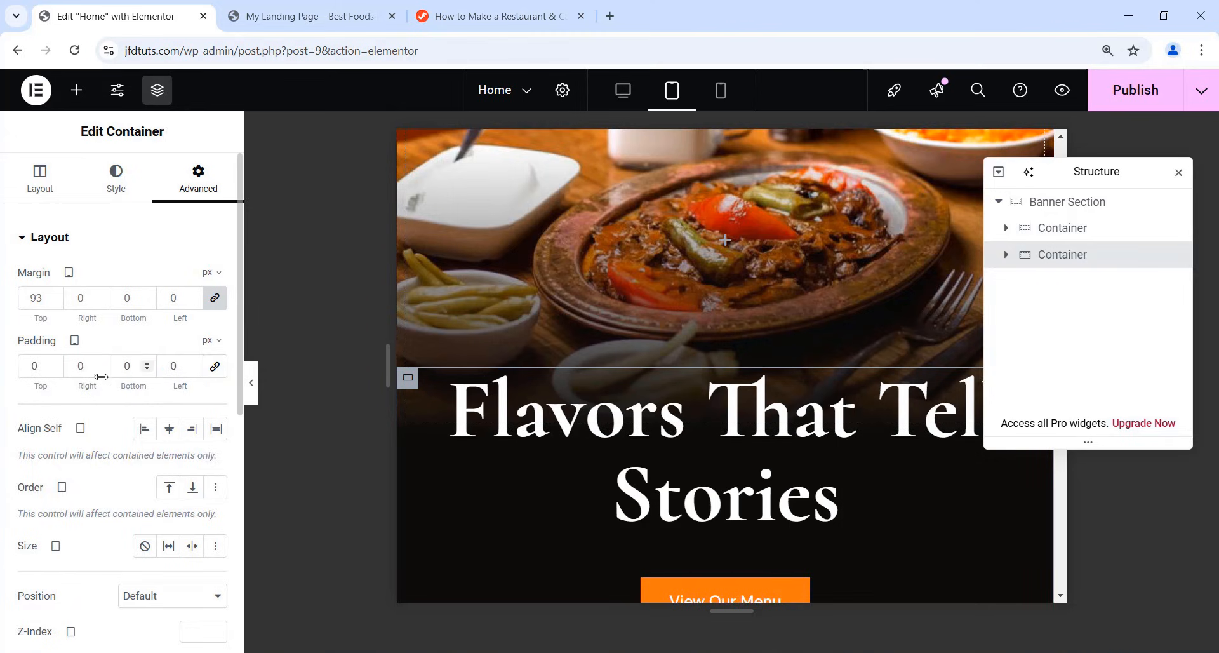
left_click(72, 369)
type("40")
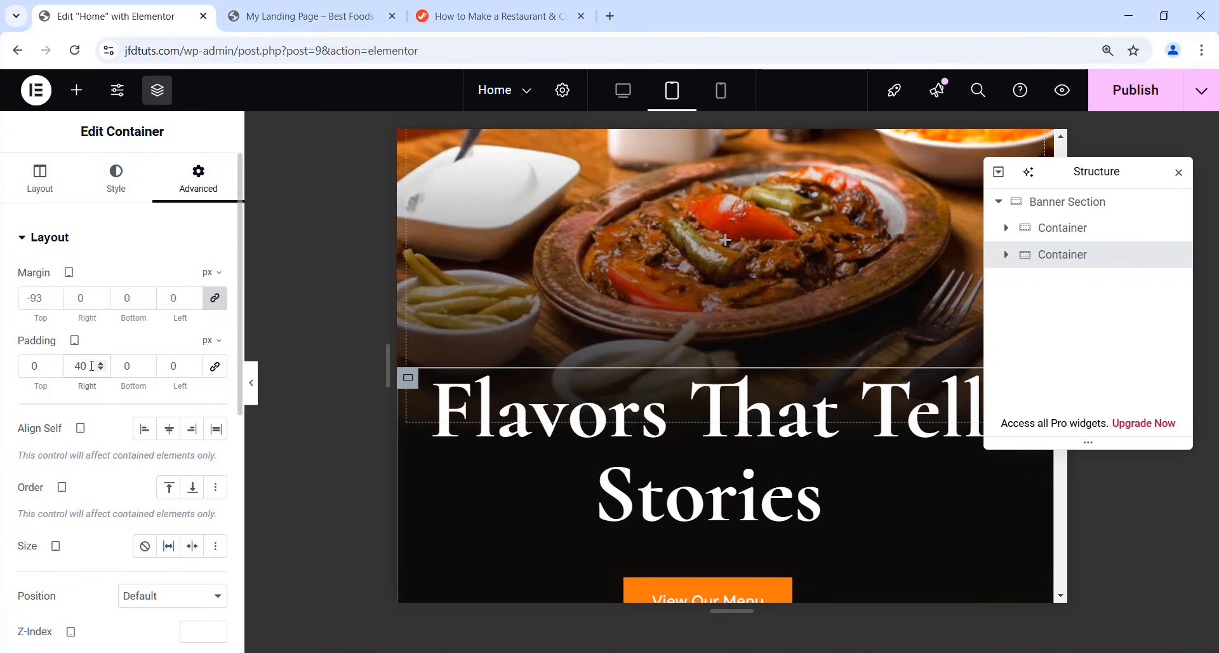
key("Tab")
key("Tab")
type("40")
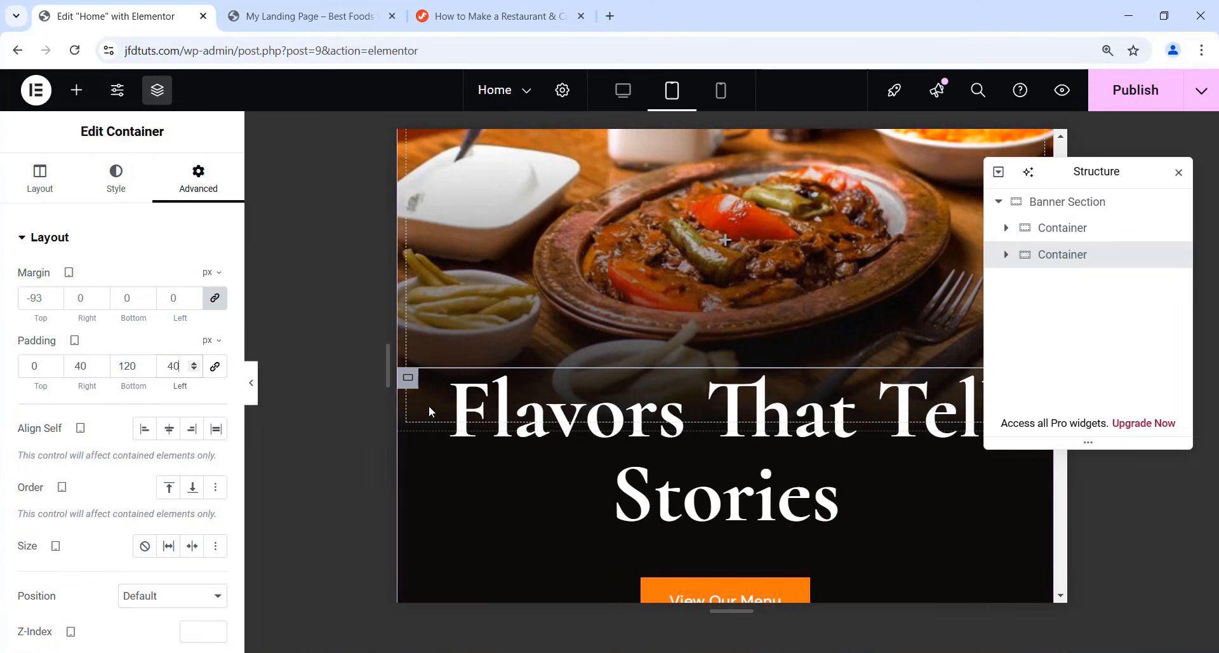
double_click(174, 366)
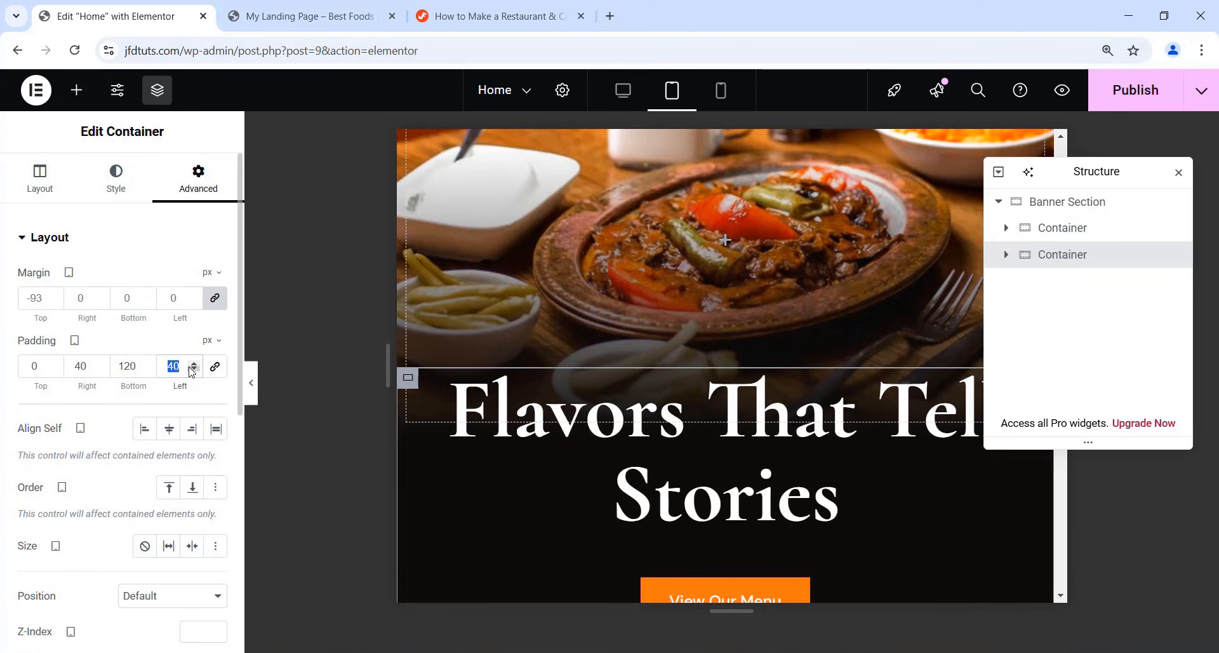
double_click(79, 366)
scroll(773, 386, "up", 1)
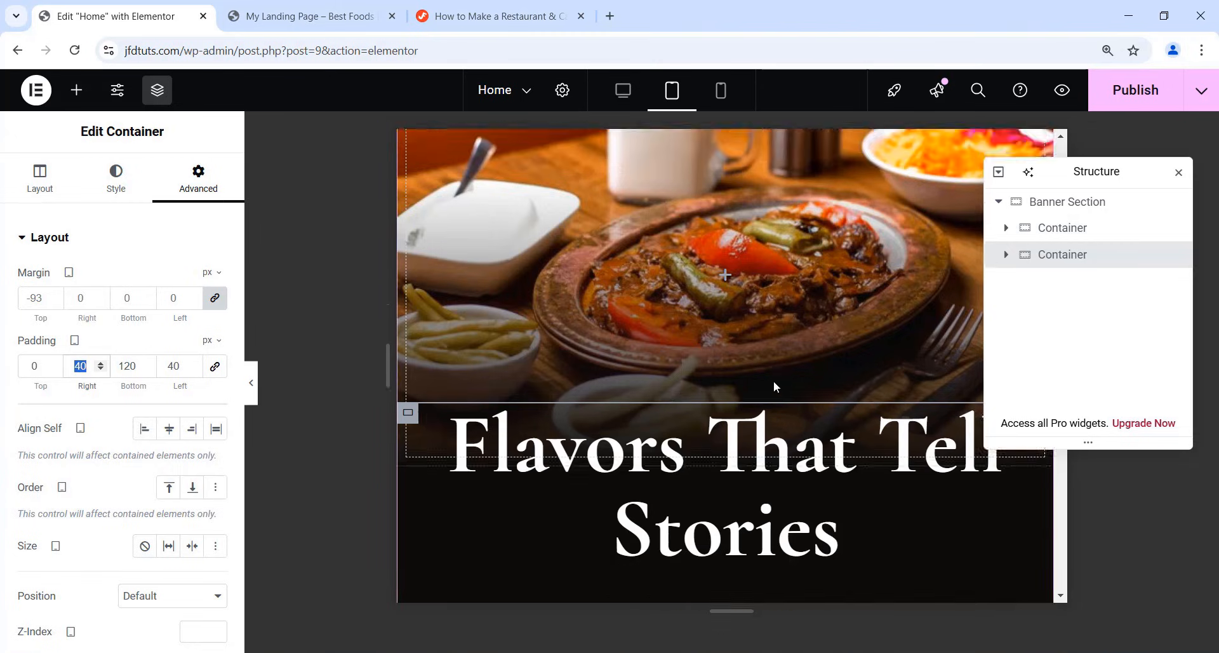
Set the mobile min height of the food image container to 270 px.
left_click(721, 90)
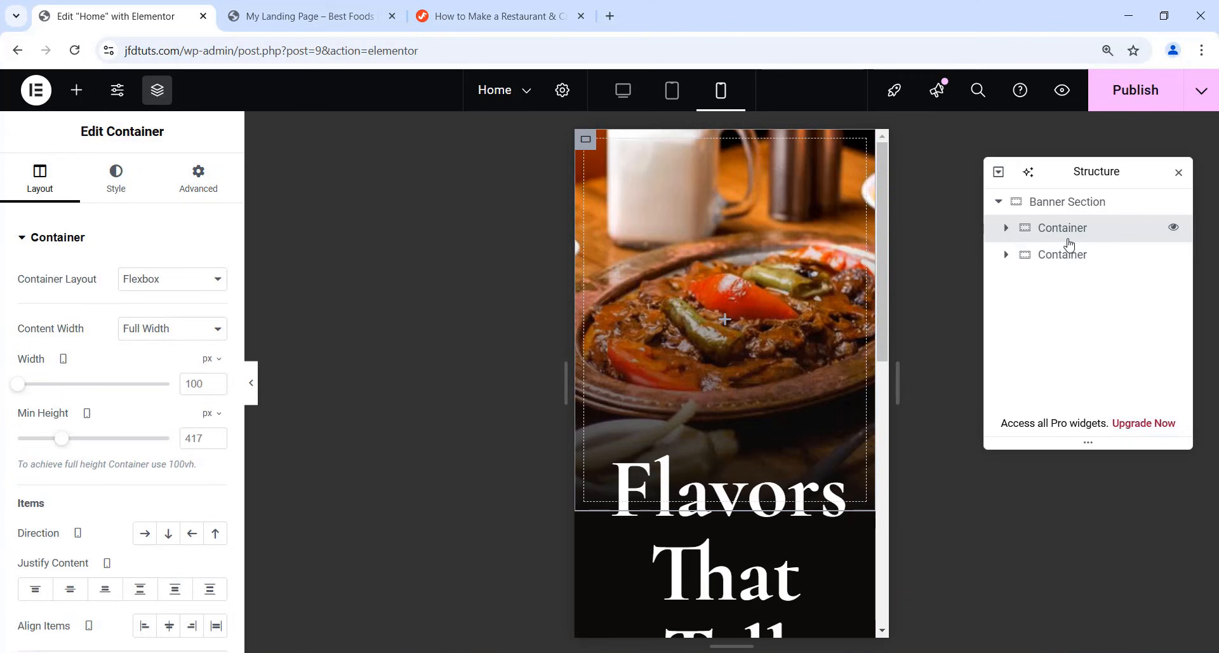
double_click(187, 438)
type("270")
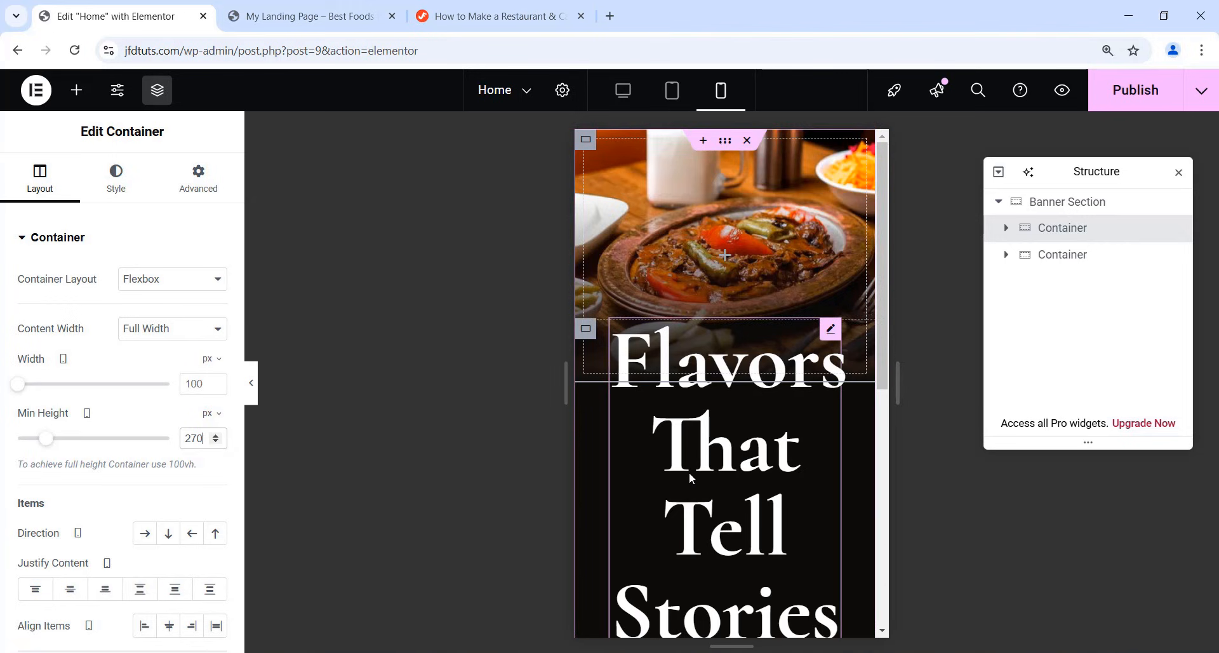
Set the banner heading's mobile font size to 60 px.
left_click(726, 458)
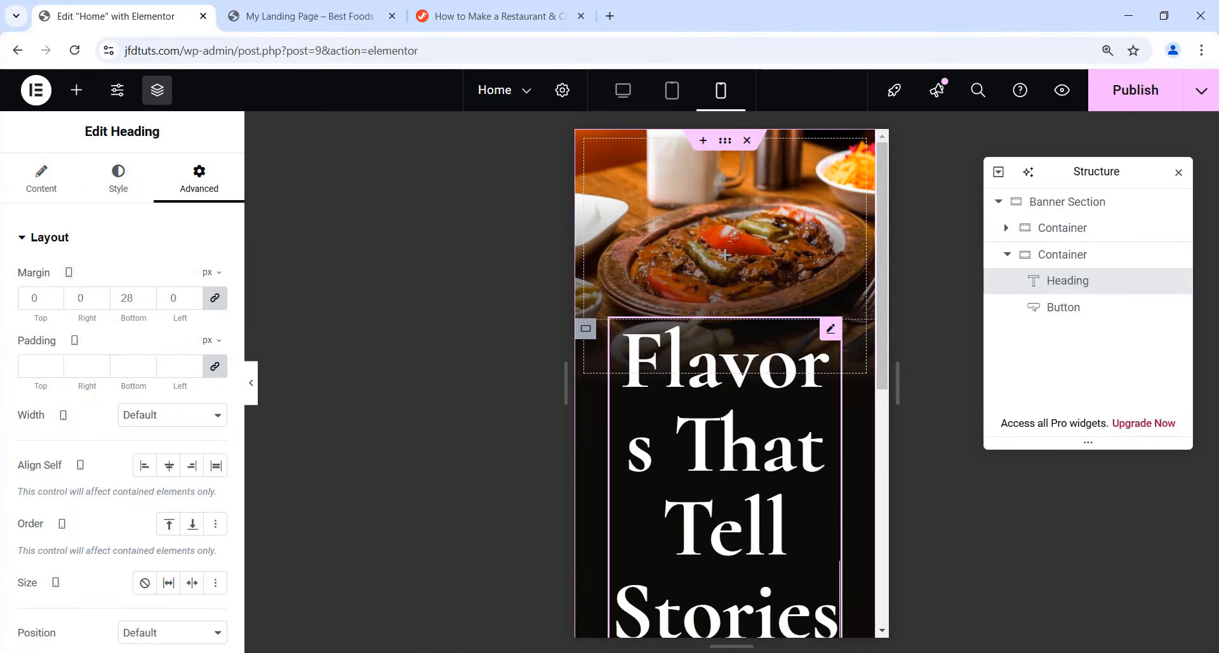
left_click(121, 187)
left_click(215, 328)
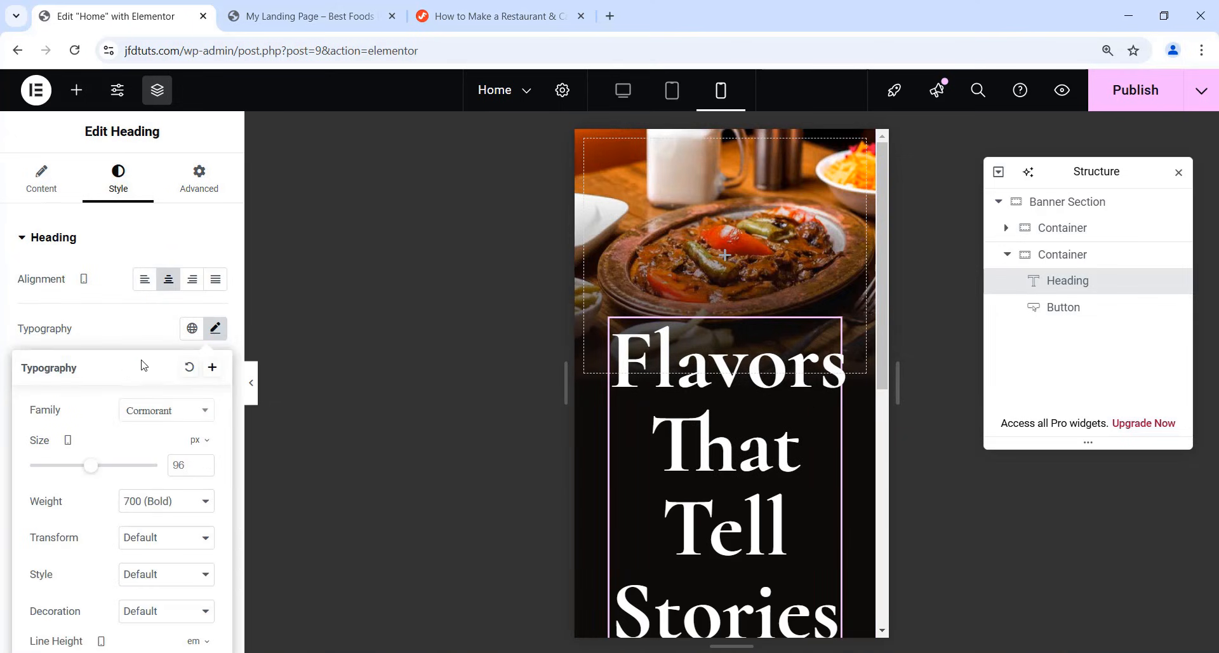
scroll(169, 375, "down", 1)
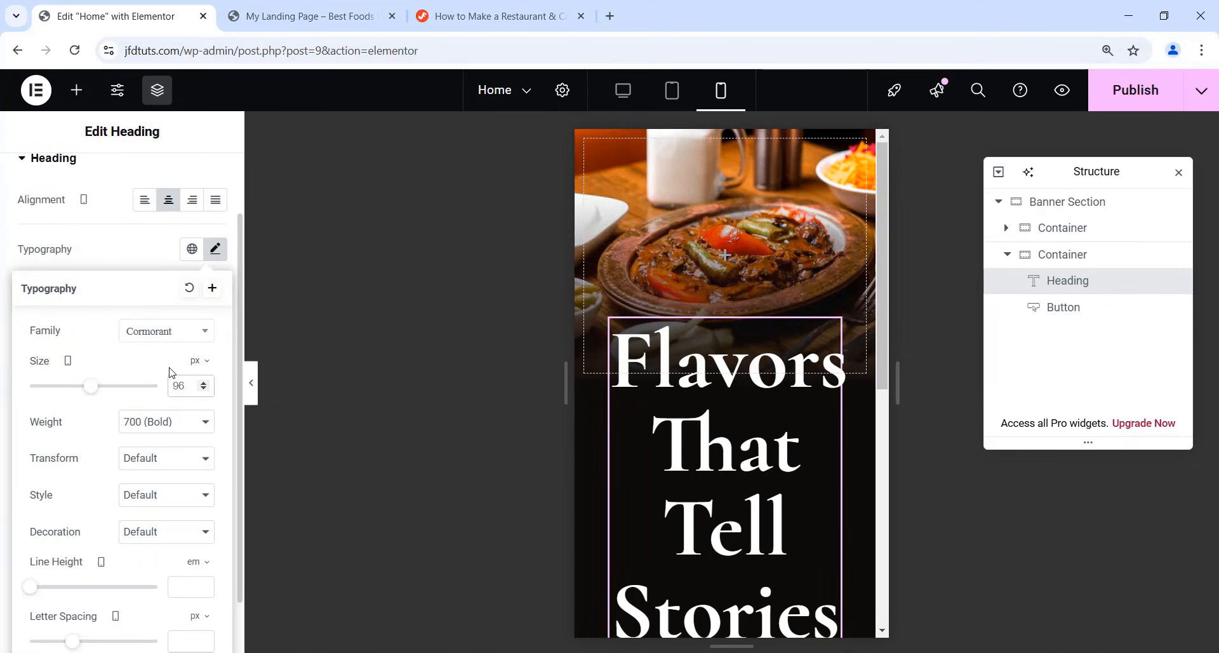
type("60")
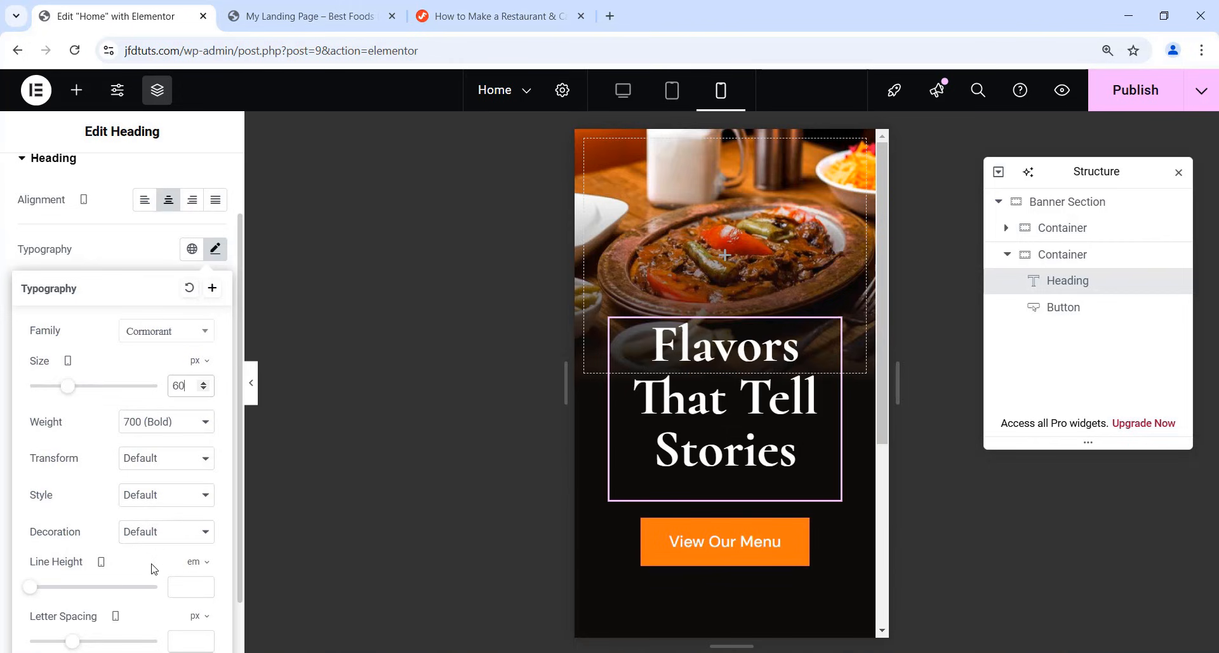
Switch the heading's mobile line height to px, set it to 70, and view the banner without the editing panel.
left_click(197, 574)
left_click(193, 579)
left_click(185, 584)
type("70")
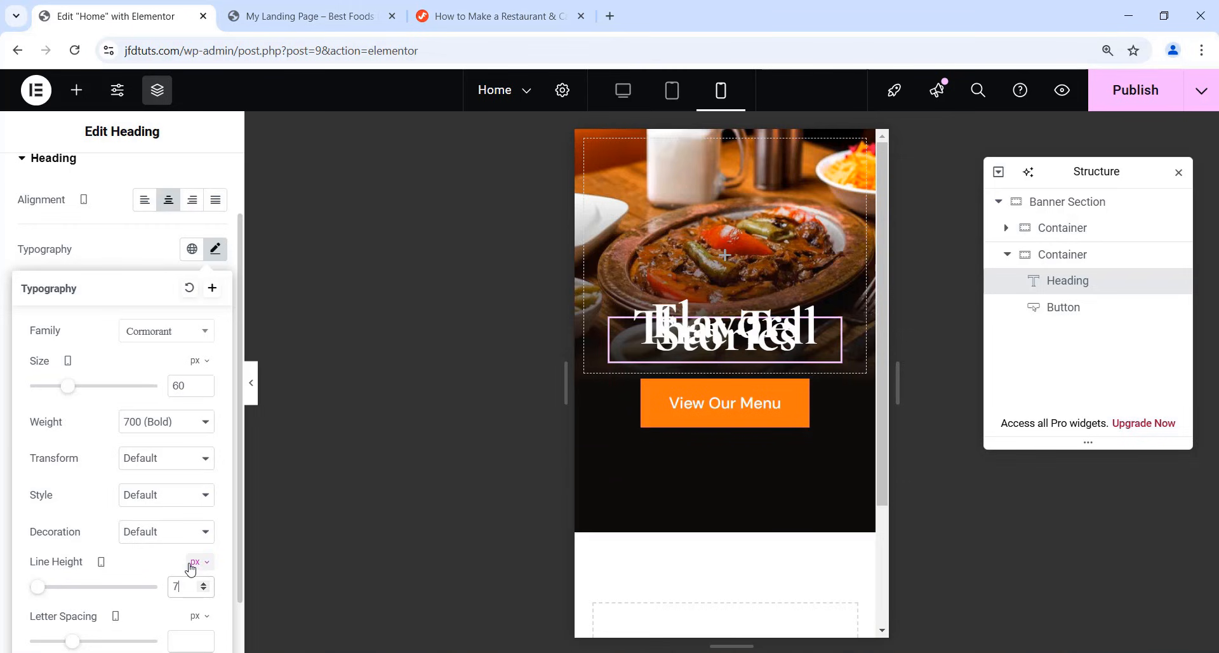
left_click(215, 248)
left_click(252, 382)
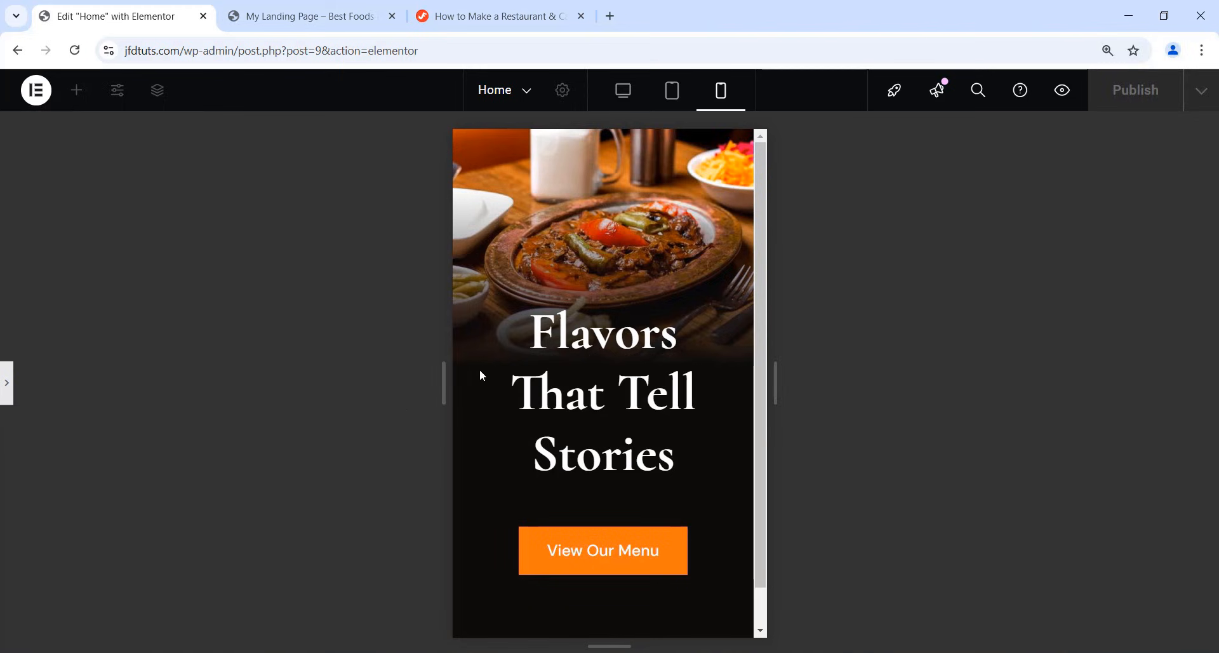
Unlink the mobile margin of the heading and button container and set the top to -100 px.
left_click(7, 382)
left_click(1076, 256)
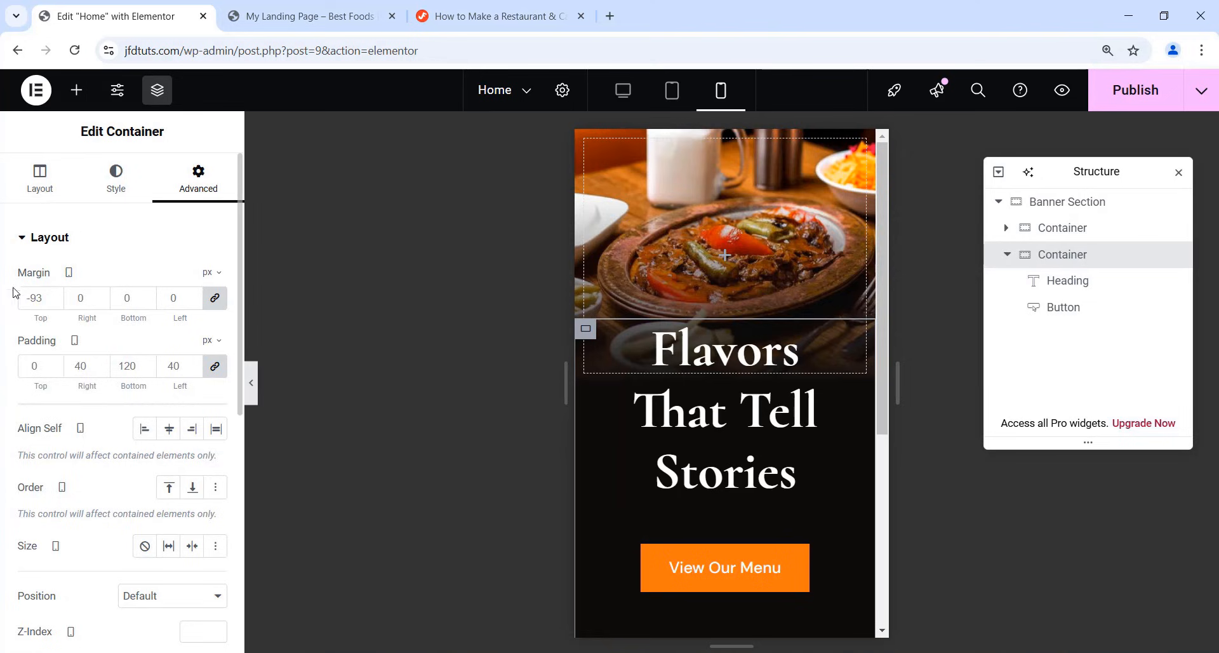
left_click(215, 297)
left_click_drag(45, 299, 14, 308)
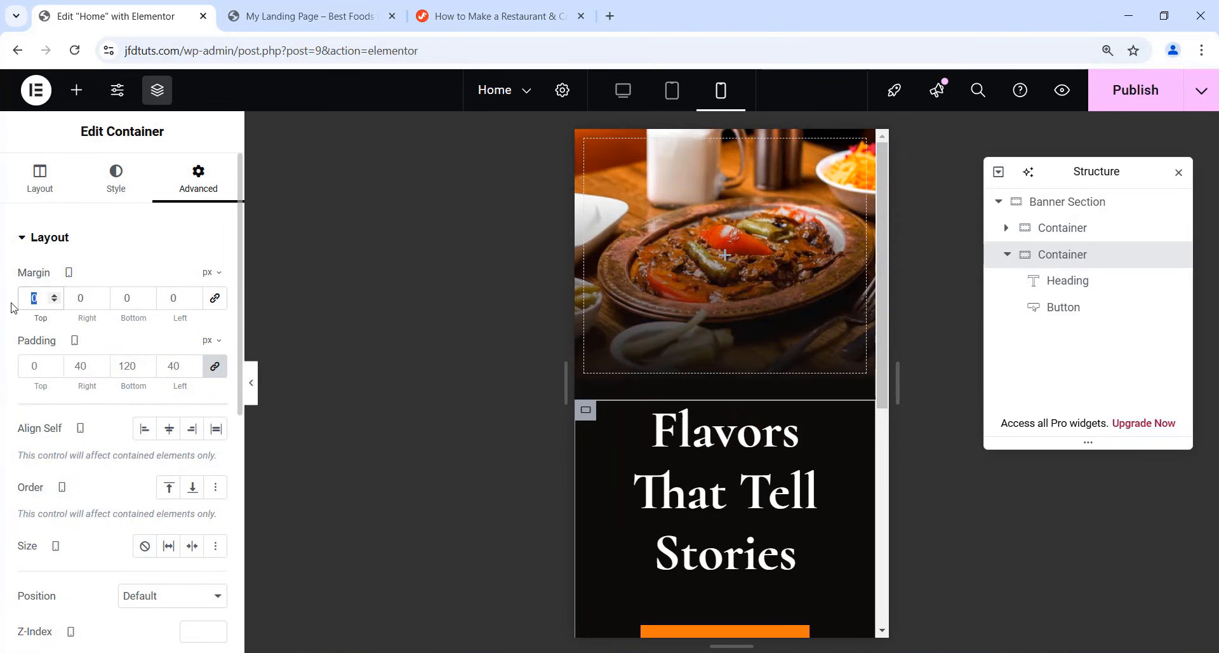
type("-100")
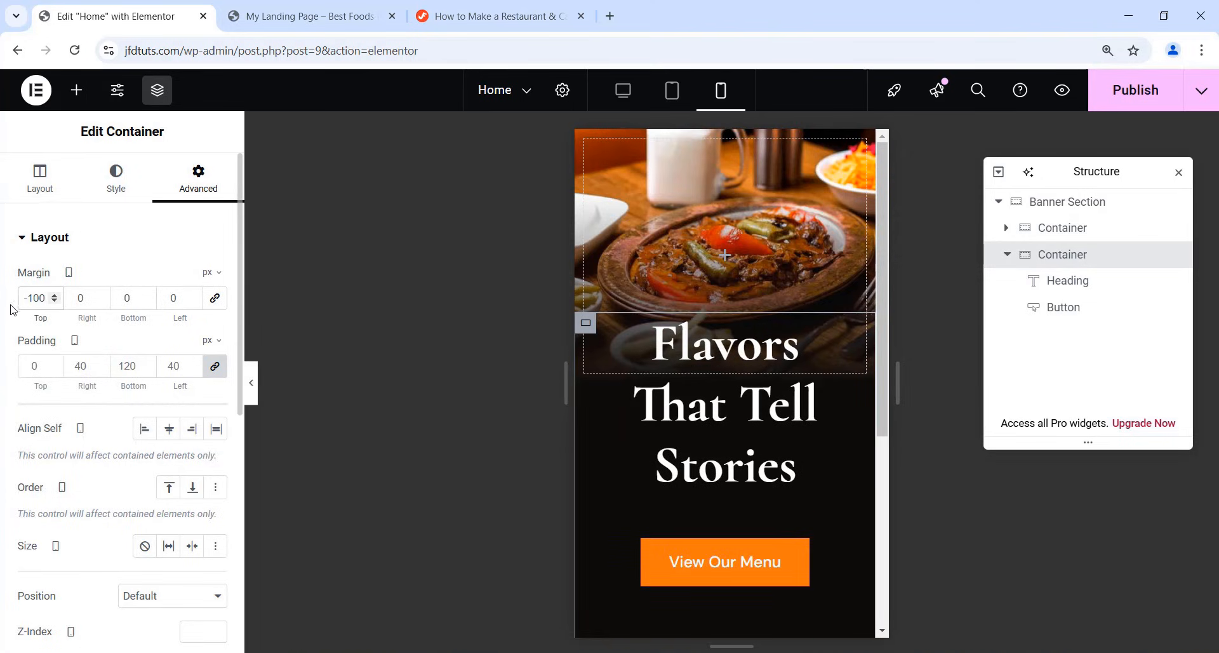
Unlink the same container's mobile padding and set right 20, bottom 80 and left 20 px, with top at 0.
left_click(214, 366)
type("20")
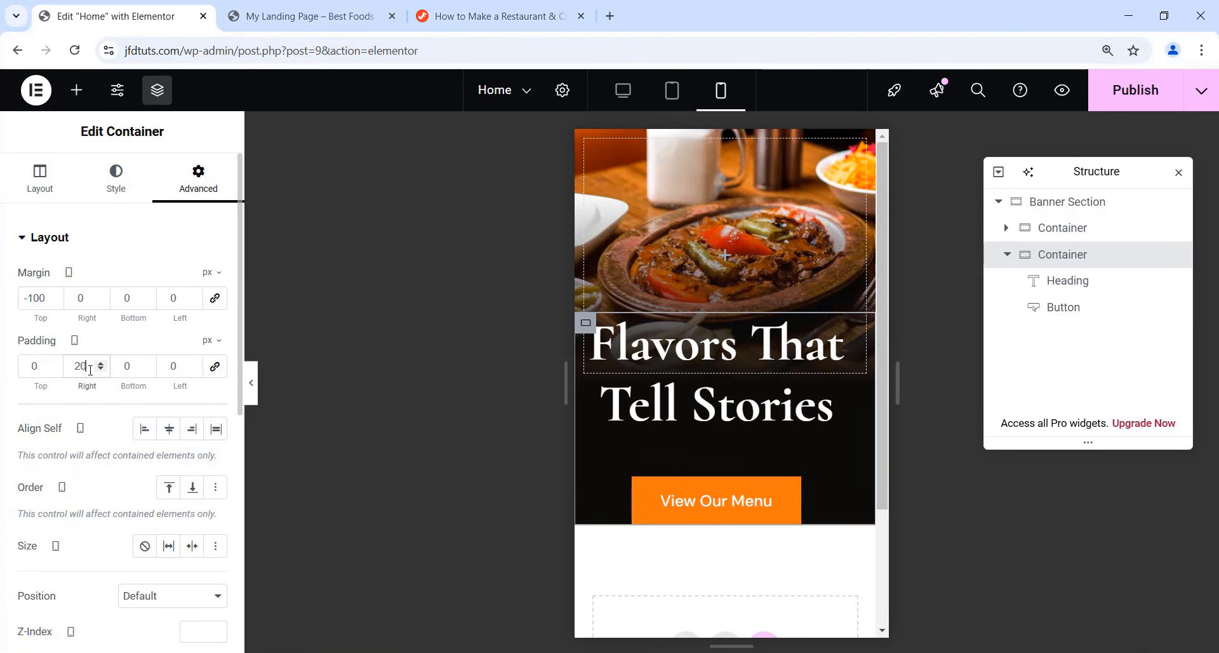
double_click(143, 367)
type("80")
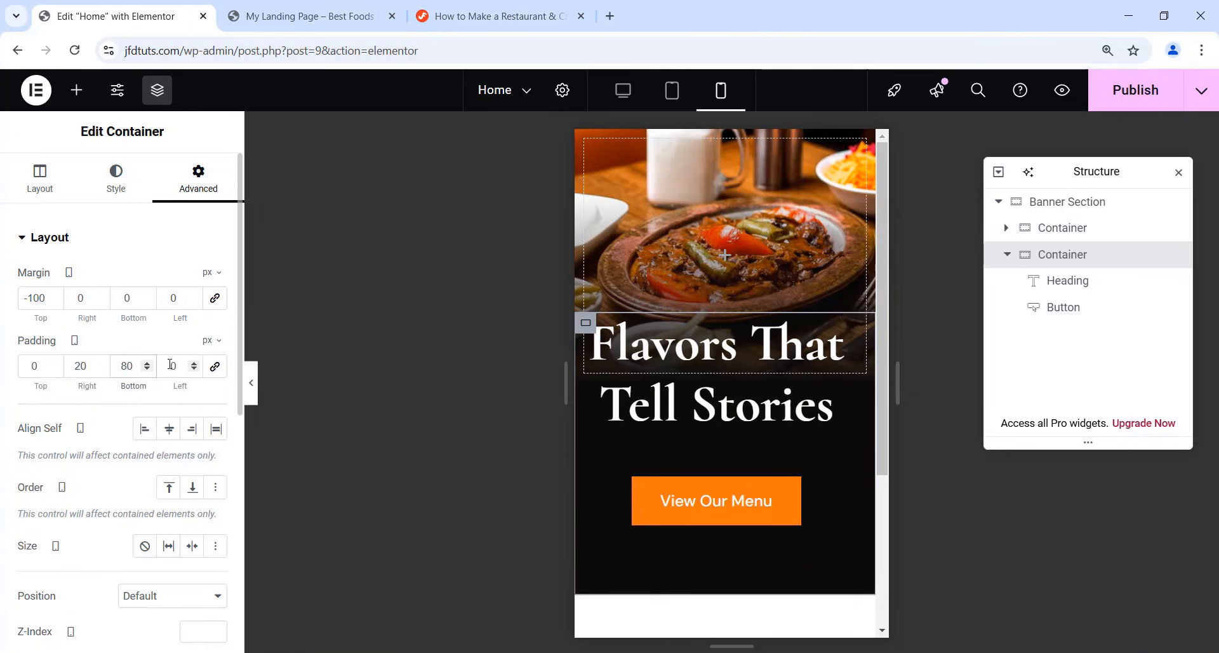
double_click(170, 366)
type("20")
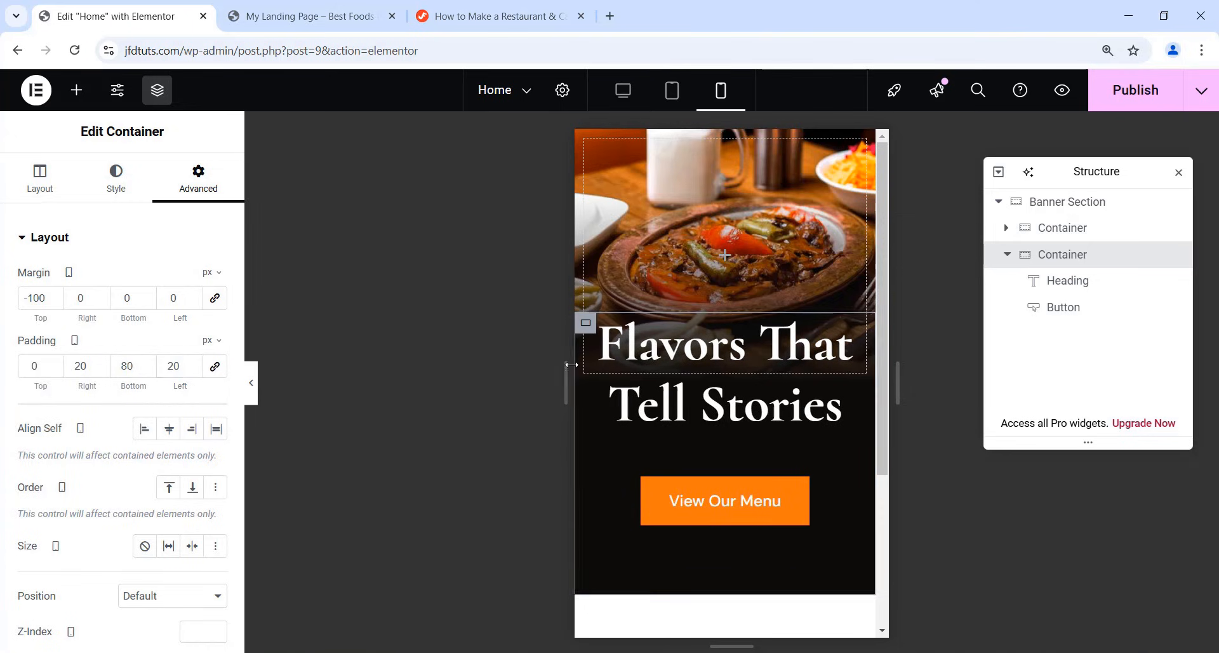
Unlink the banner heading's mobile margin and set the bottom to 20 px.
left_click(838, 406)
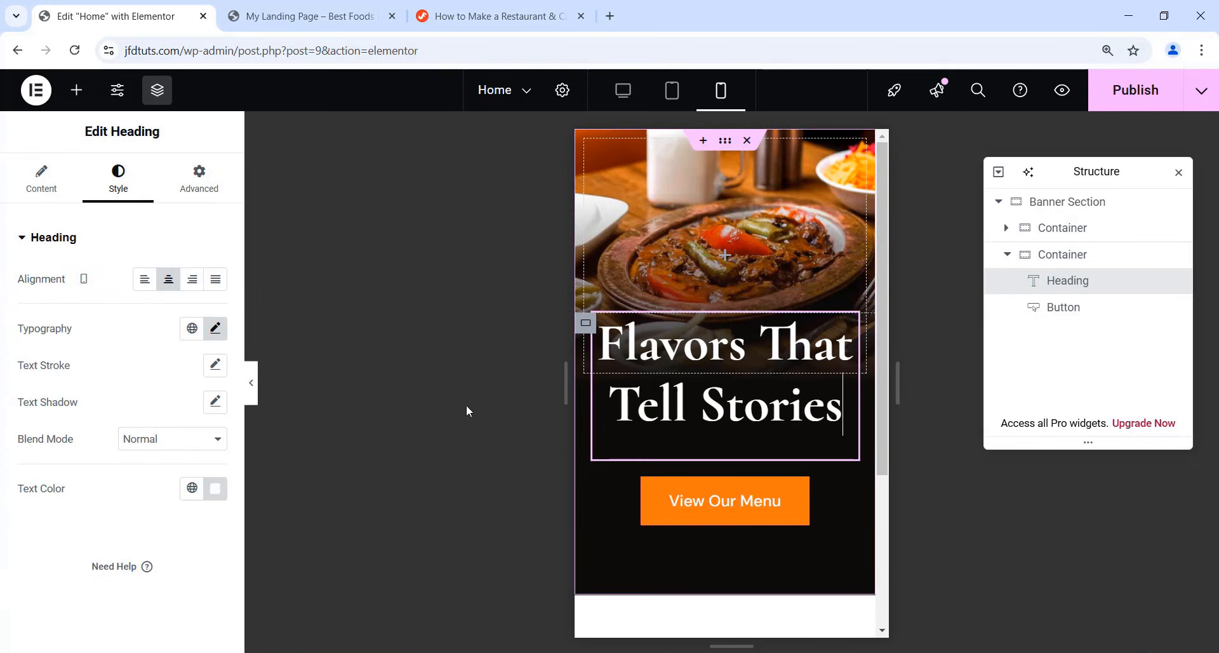
left_click(199, 178)
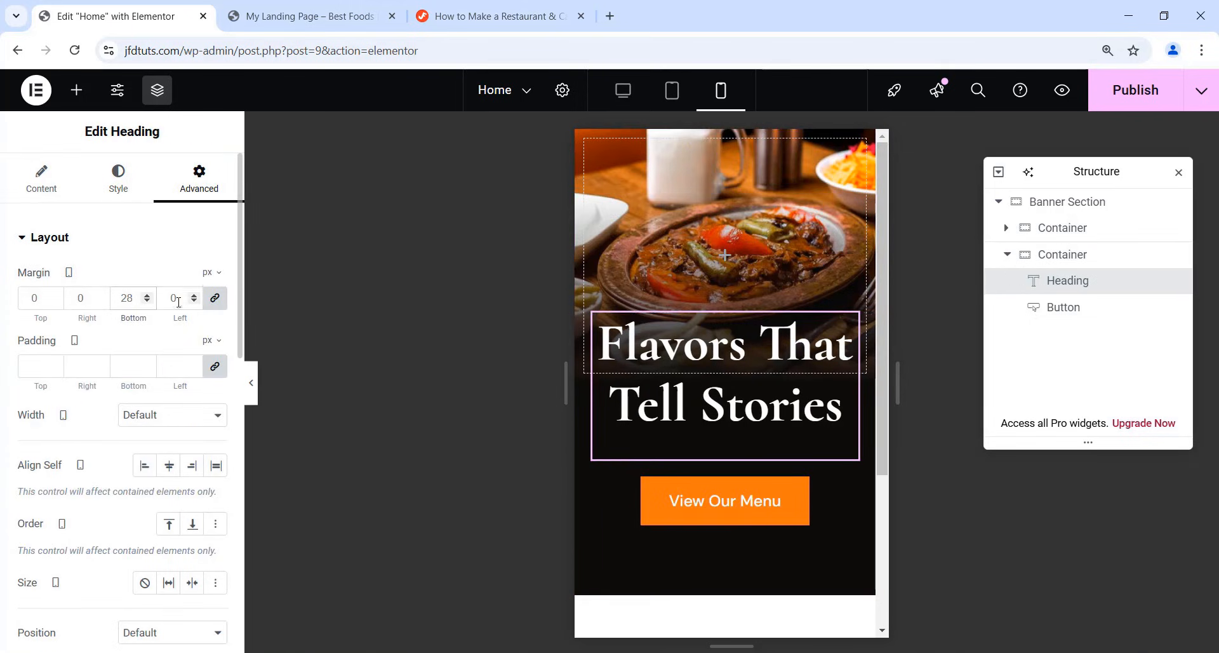
left_click(215, 298)
double_click(144, 305)
type("20")
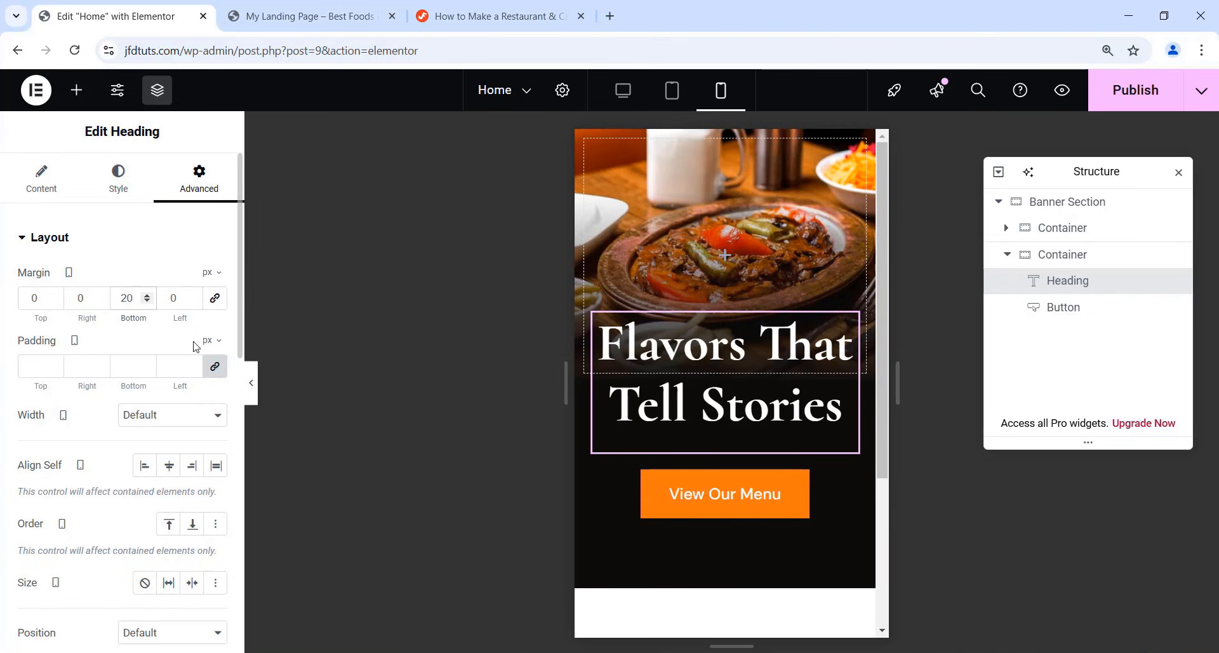
Check the mobile banner without the editing panel, and return to desktop editing with the panel shown.
left_click(251, 382)
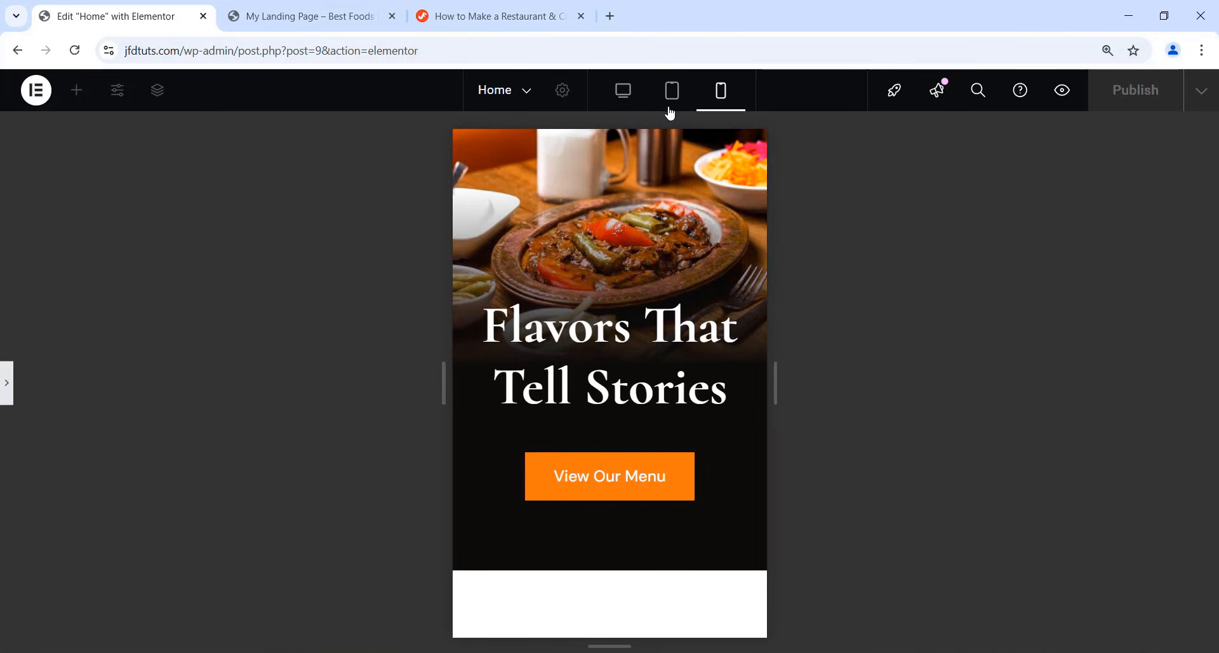
left_click(622, 90)
left_click(8, 381)
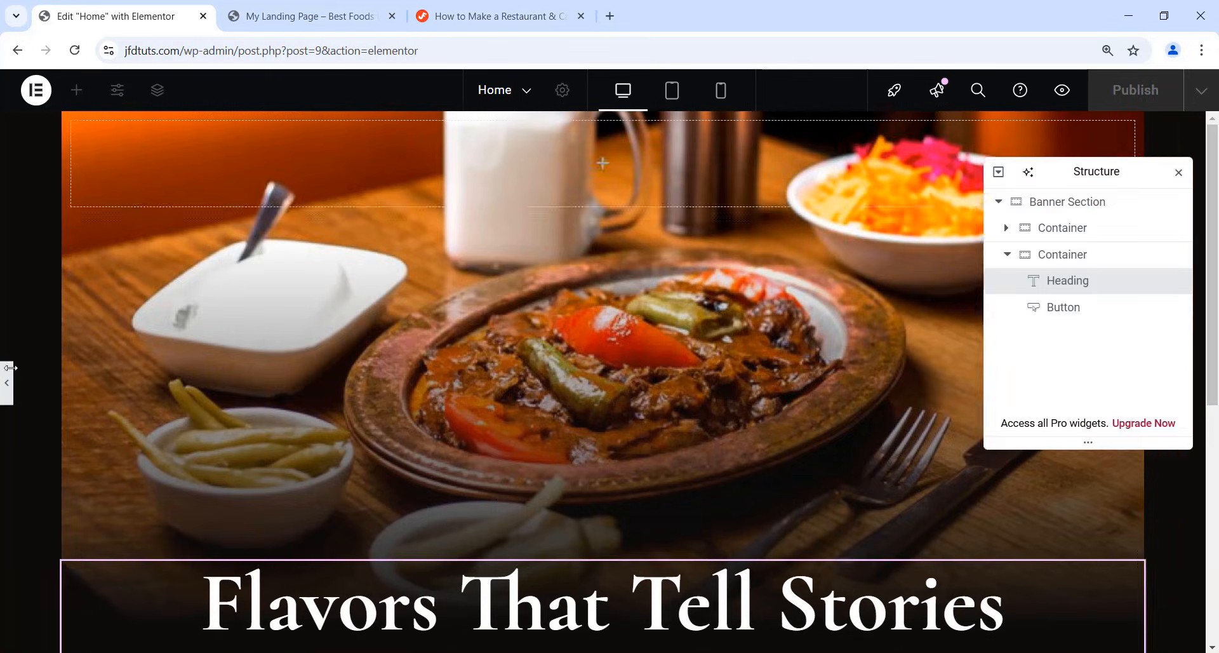
Collapse the Banner Section in the page structure, deselect the heading and review the banner on desktop down to the empty area below.
scroll(775, 356, "down", 3)
scroll(807, 383, "down", 1)
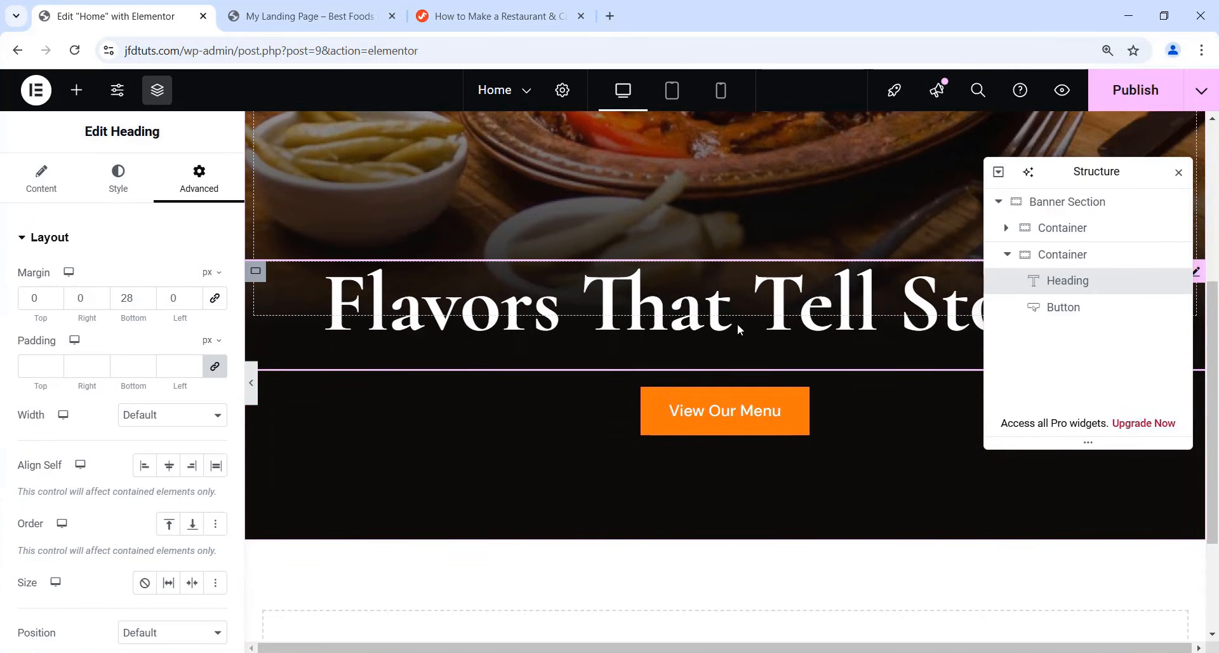
left_click(1005, 204)
scroll(826, 320, "up", 4)
scroll(779, 348, "down", 6)
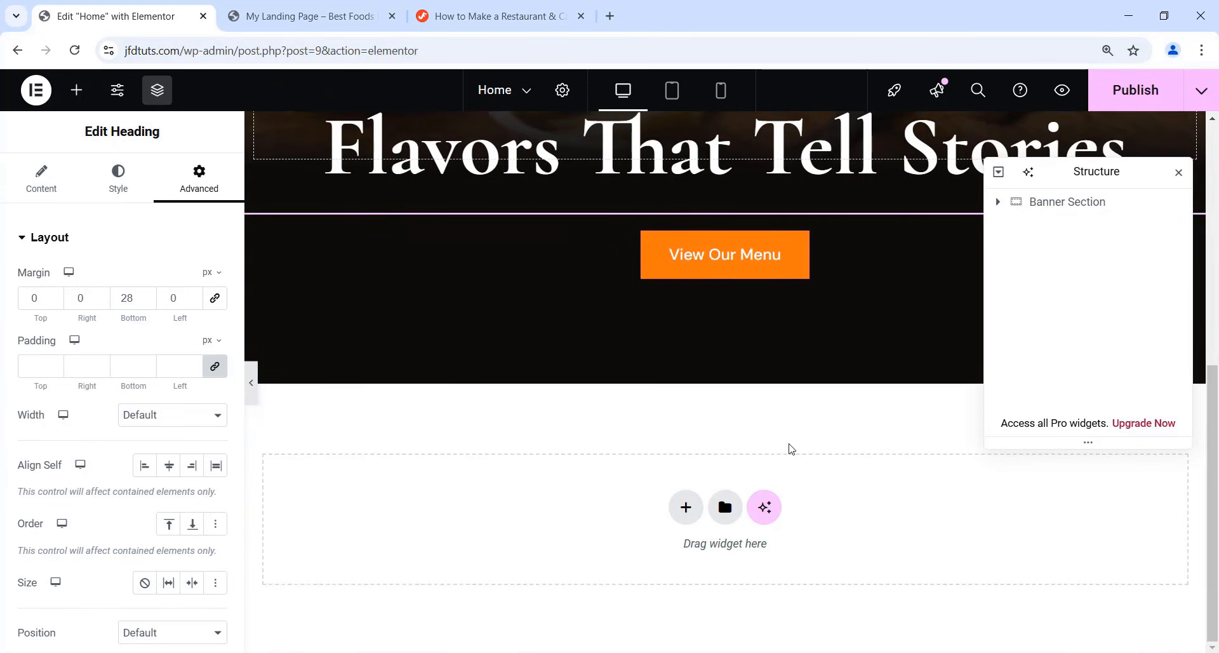
left_click(930, 502)
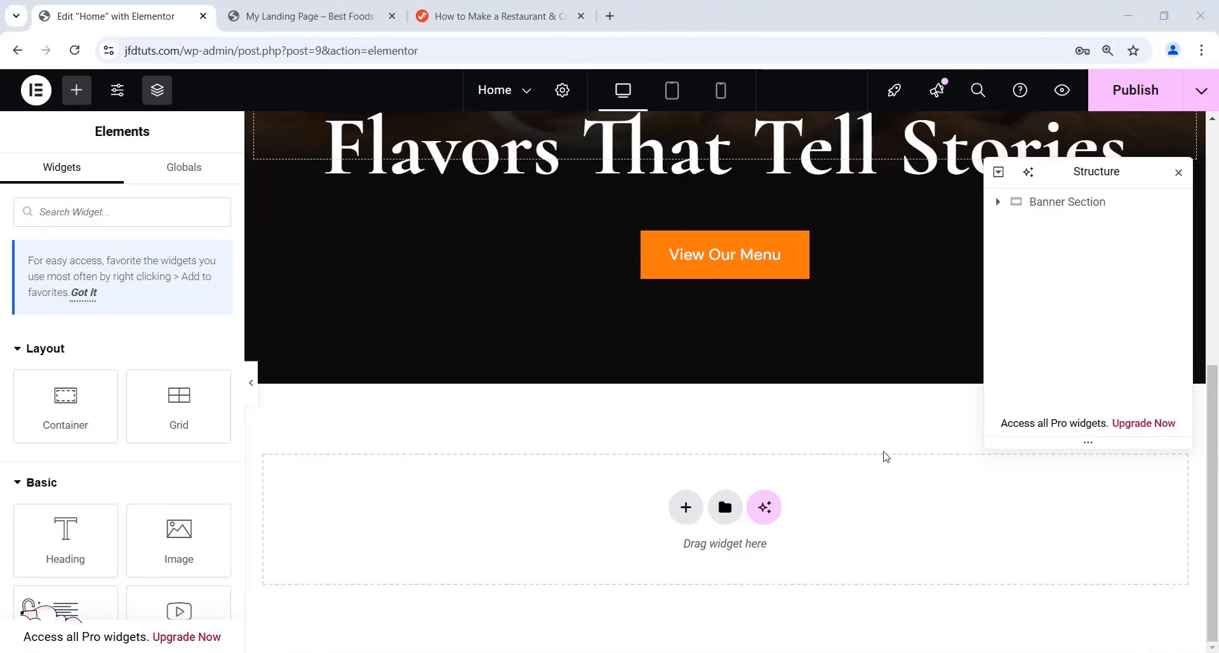
scroll(800, 443, "up", 6)
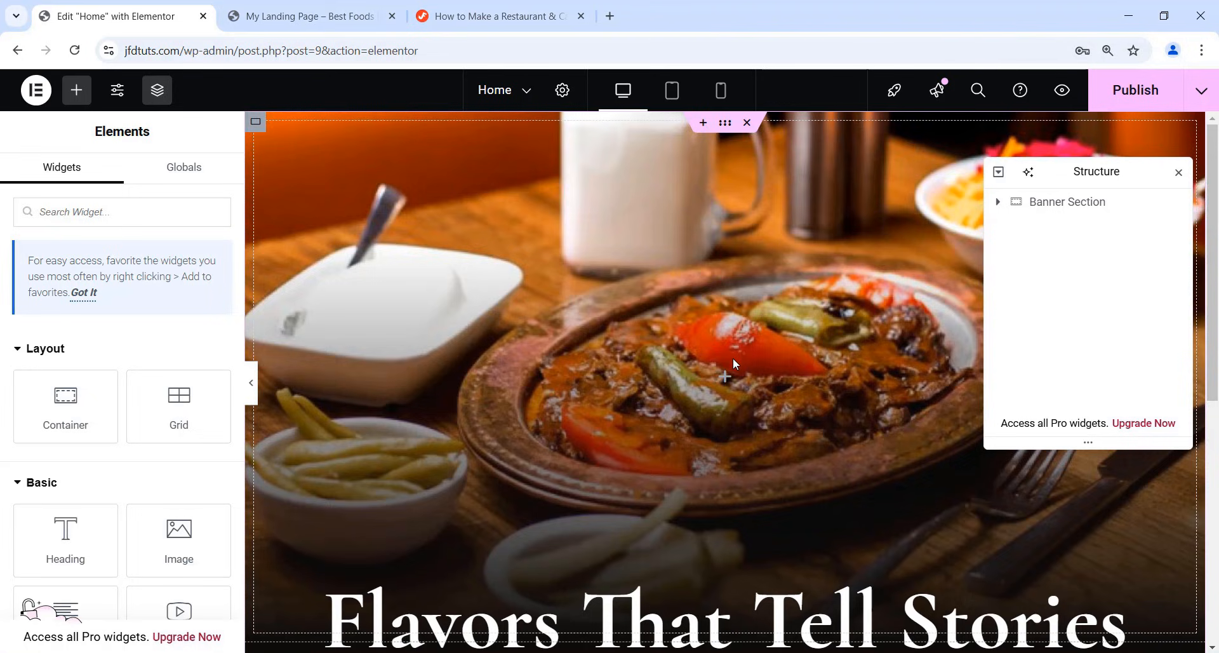
scroll(733, 357, "down", 3)
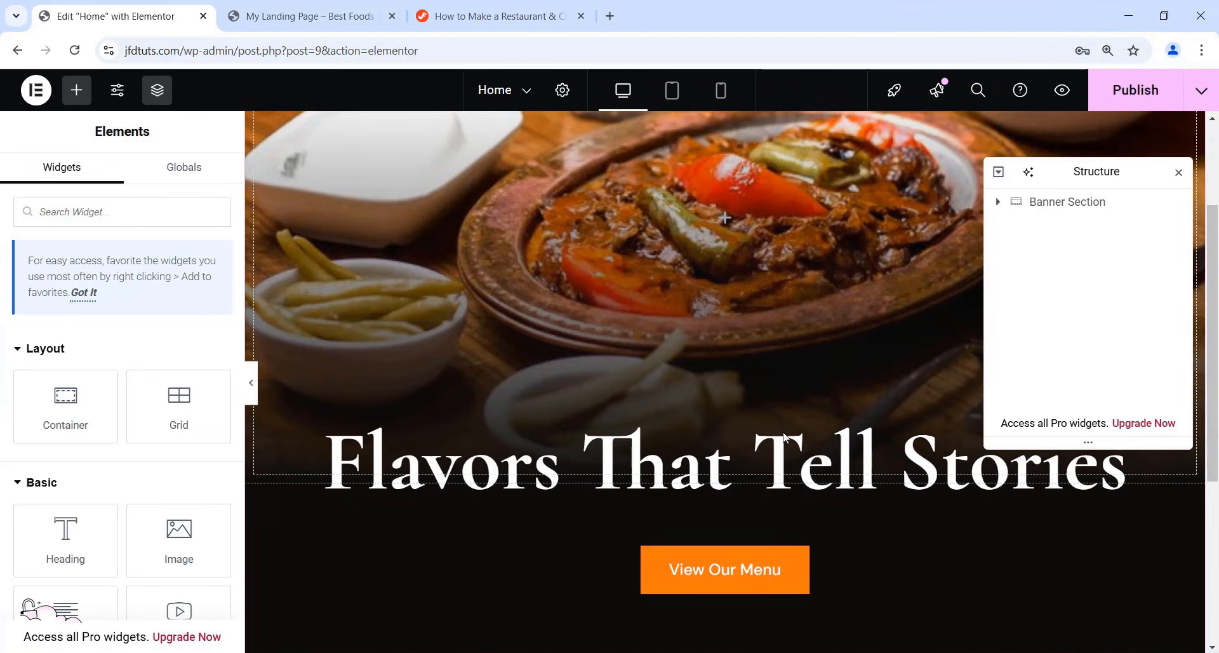
scroll(778, 421, "down", 5)
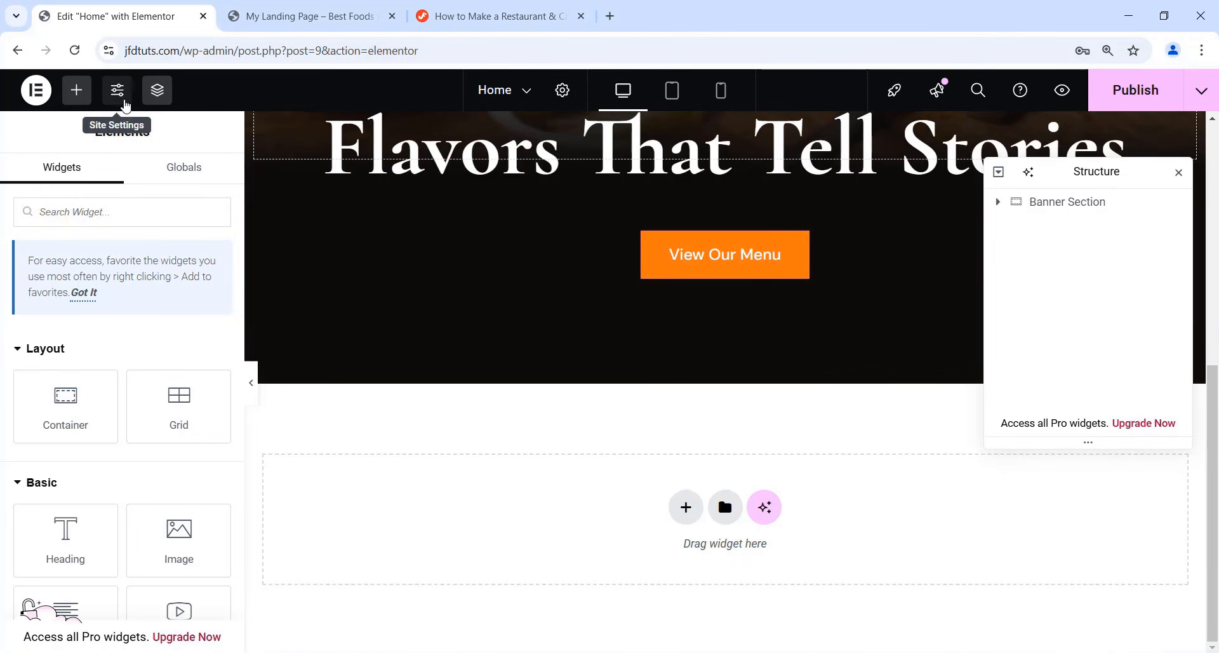
Open the site's global colors and set the Primary system color to #0E0D0C.
left_click(118, 92)
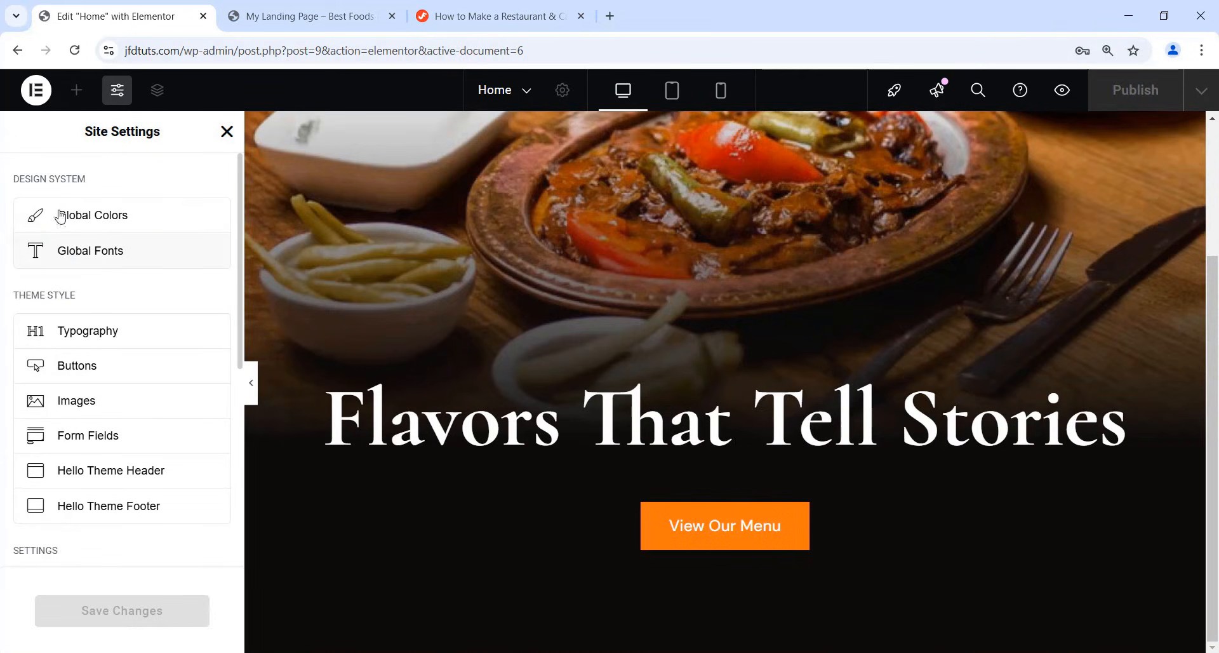
left_click(121, 223)
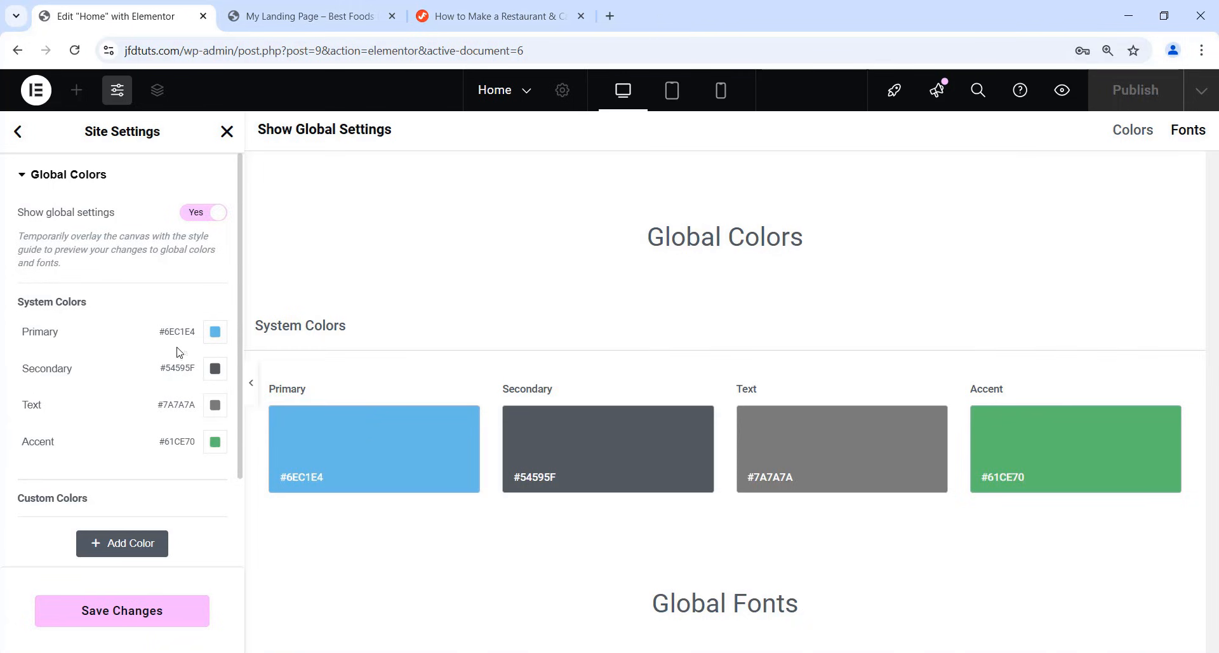
left_click(214, 331)
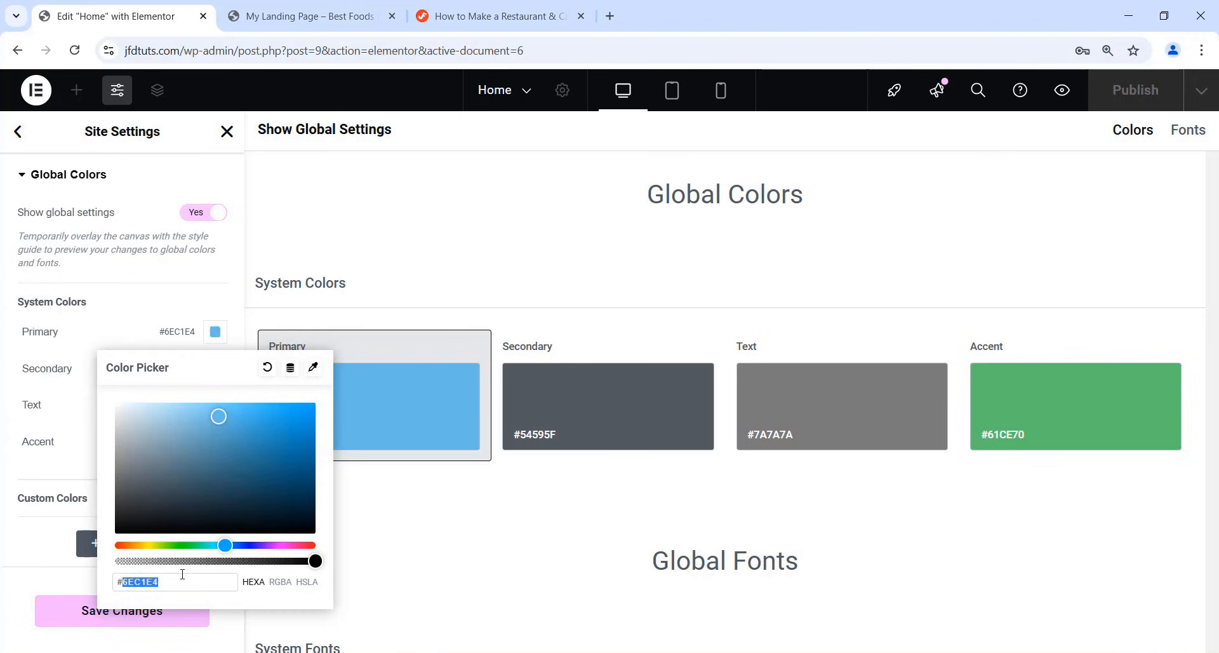
type("0e0d0c")
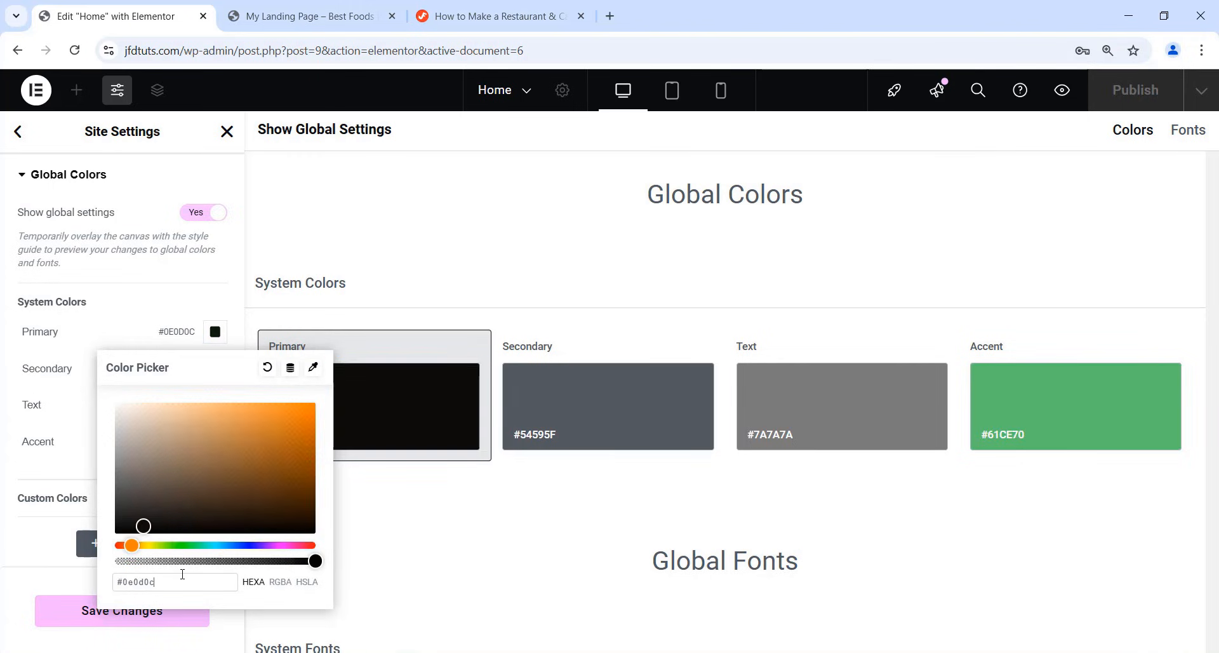
left_click(37, 553)
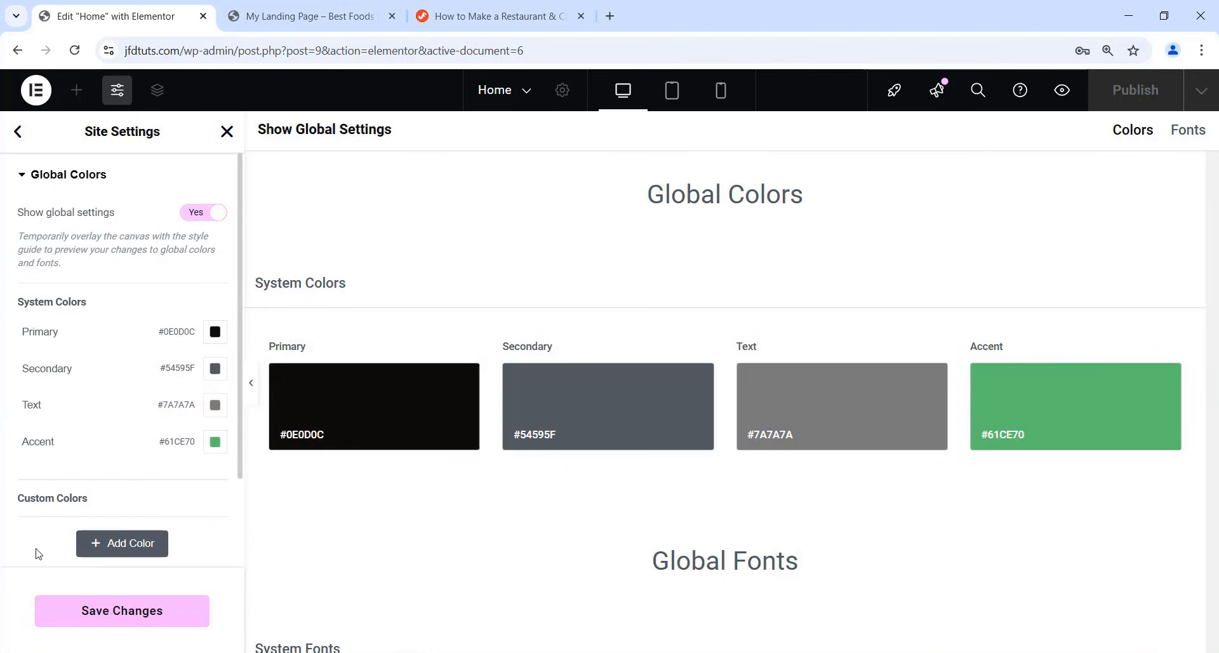
Set the Secondary global color to #F67017.
left_click(215, 368)
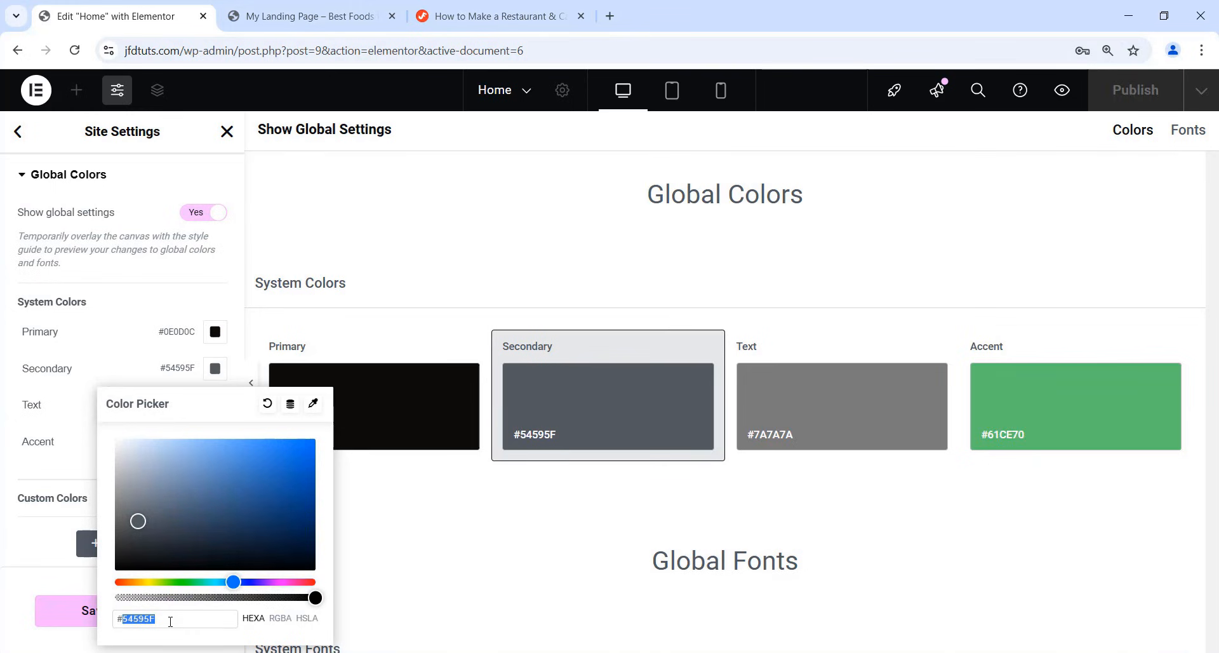
type("f67017")
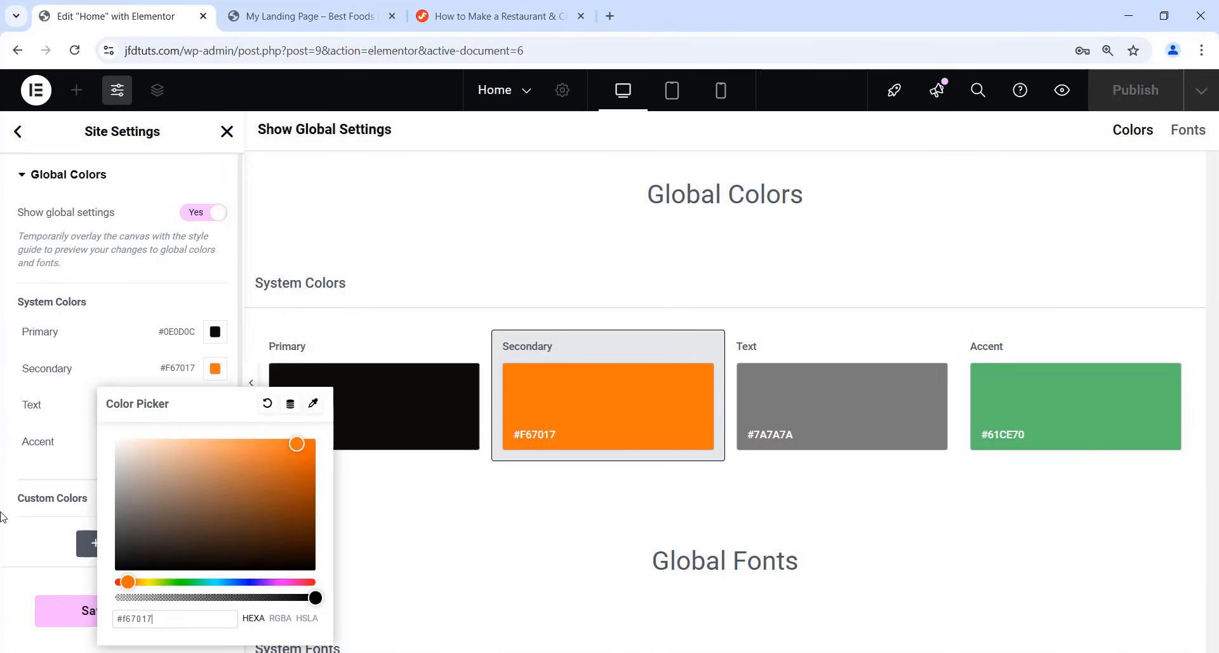
left_click(89, 441)
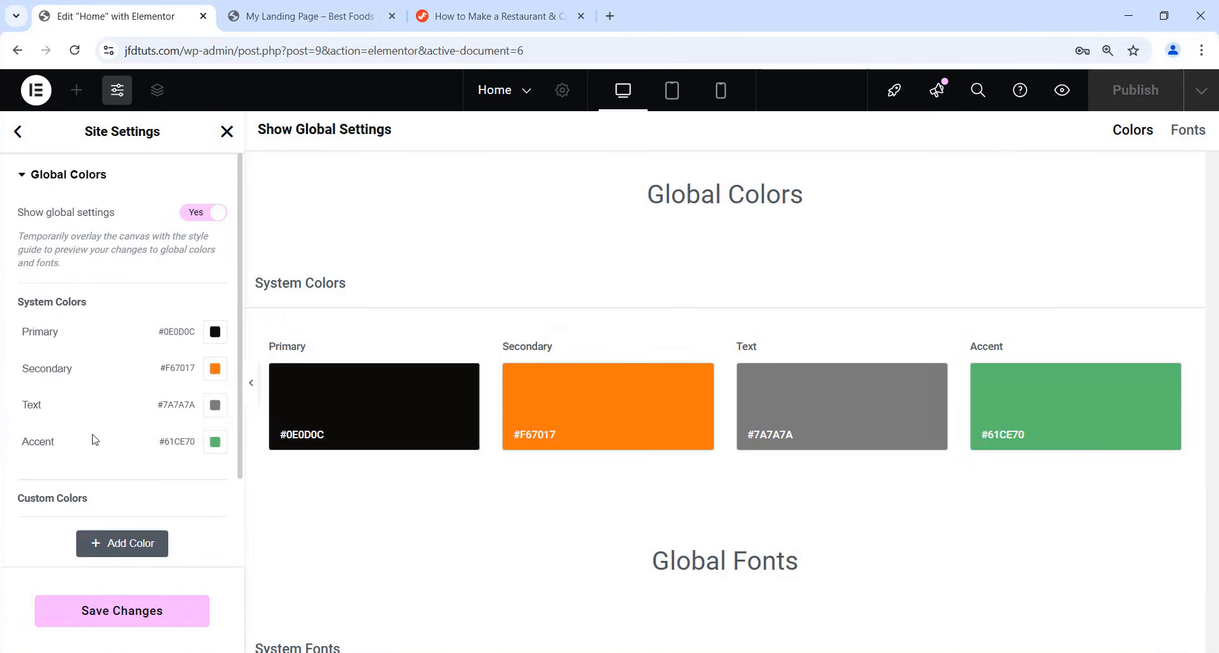
Set the global Text color to white, #FFFFFF.
left_click(215, 406)
left_click(217, 416)
left_click(215, 412)
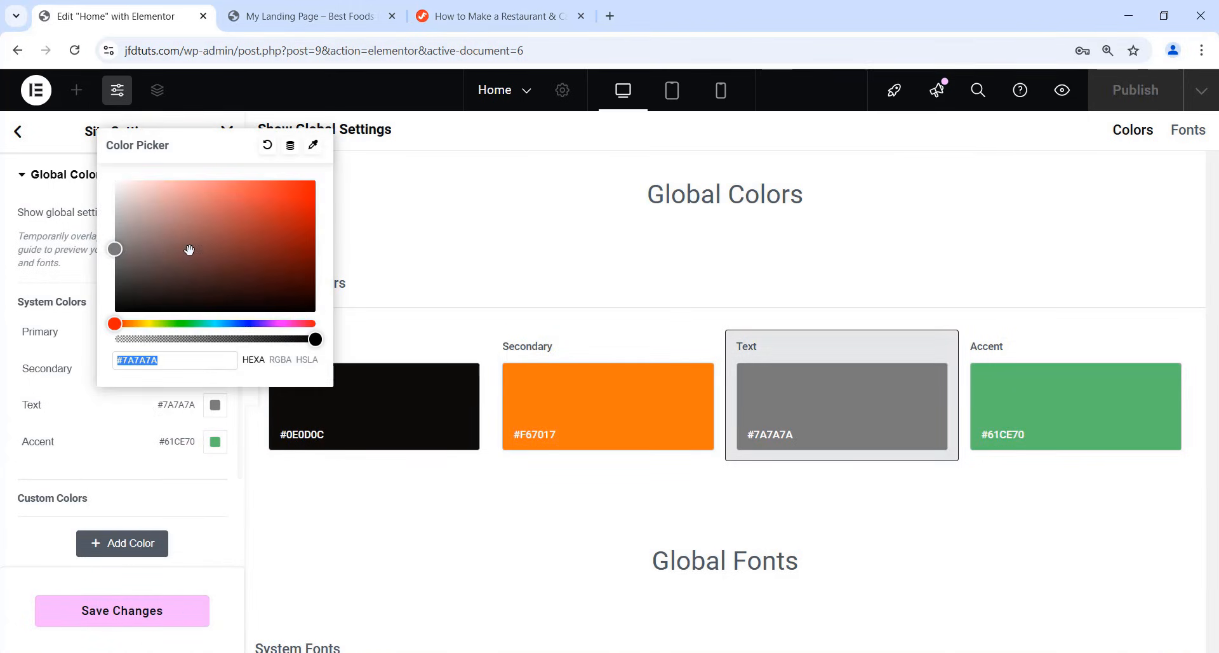
left_click_drag(188, 250, 111, 180)
left_click(3, 389)
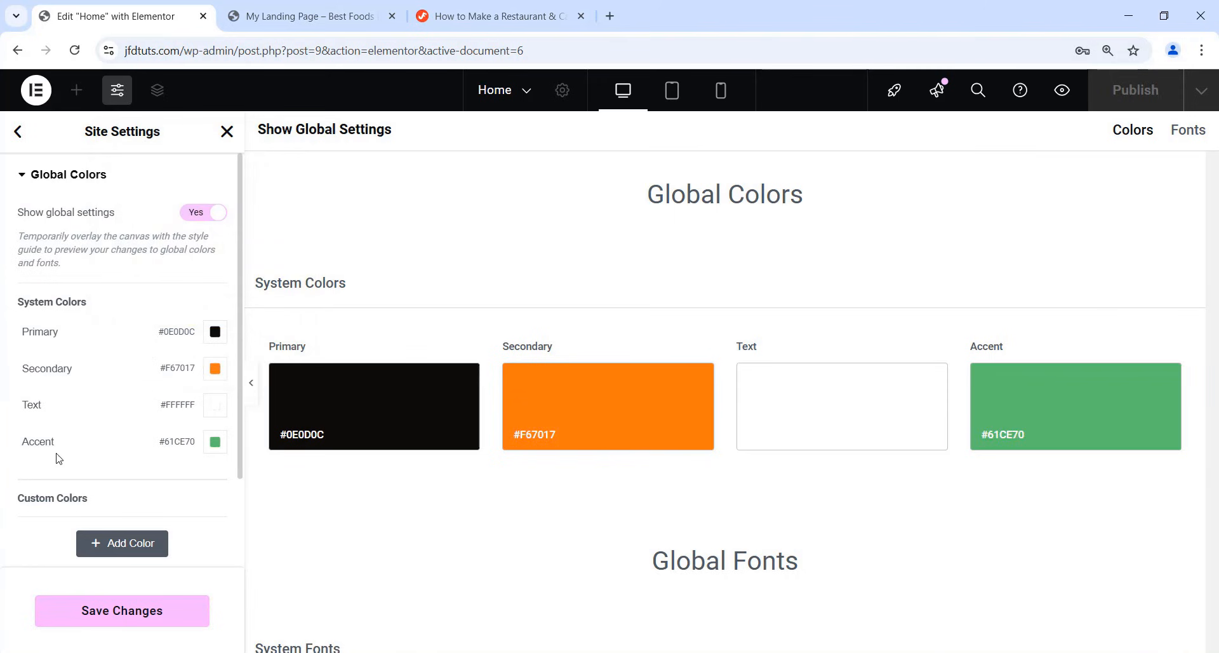
Set the Accent global color to #E4F0E0 and save the site settings changes.
left_click(215, 442)
type("#e4f0e0")
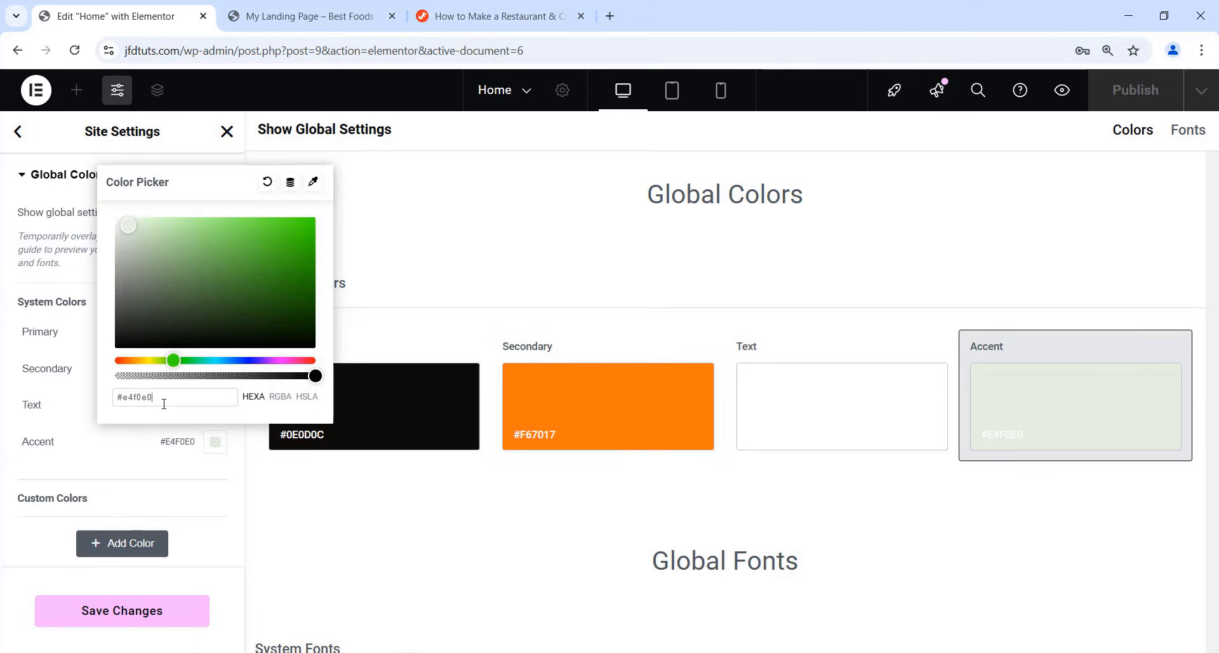
left_click(8, 424)
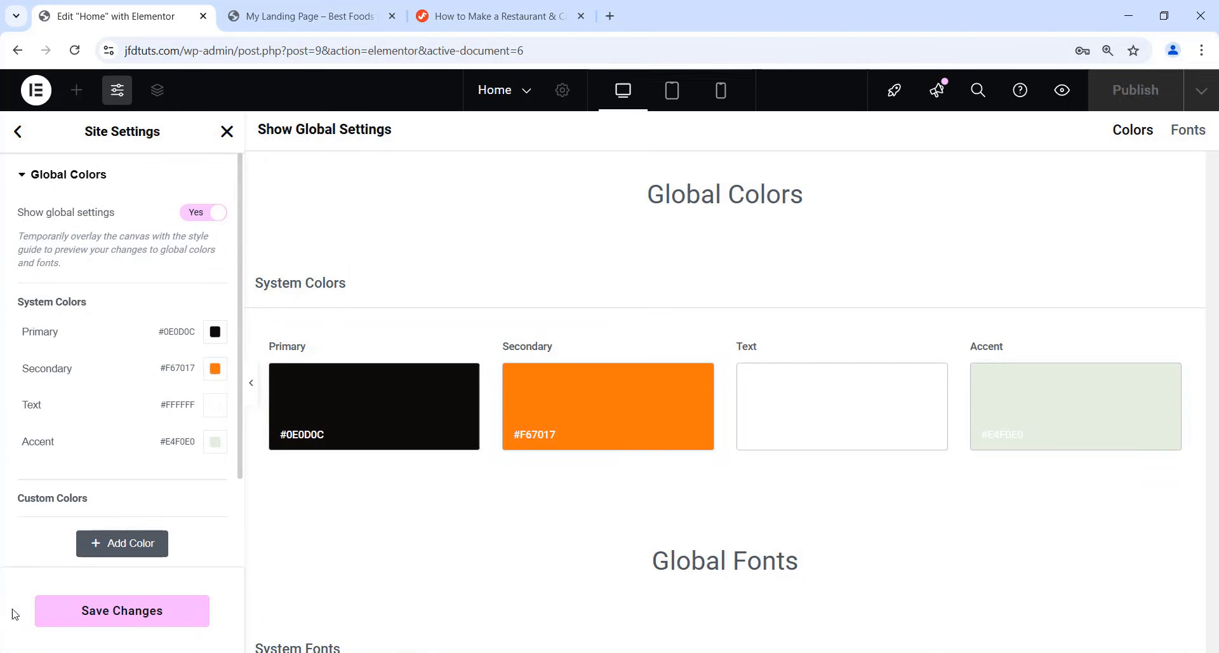
left_click(135, 590)
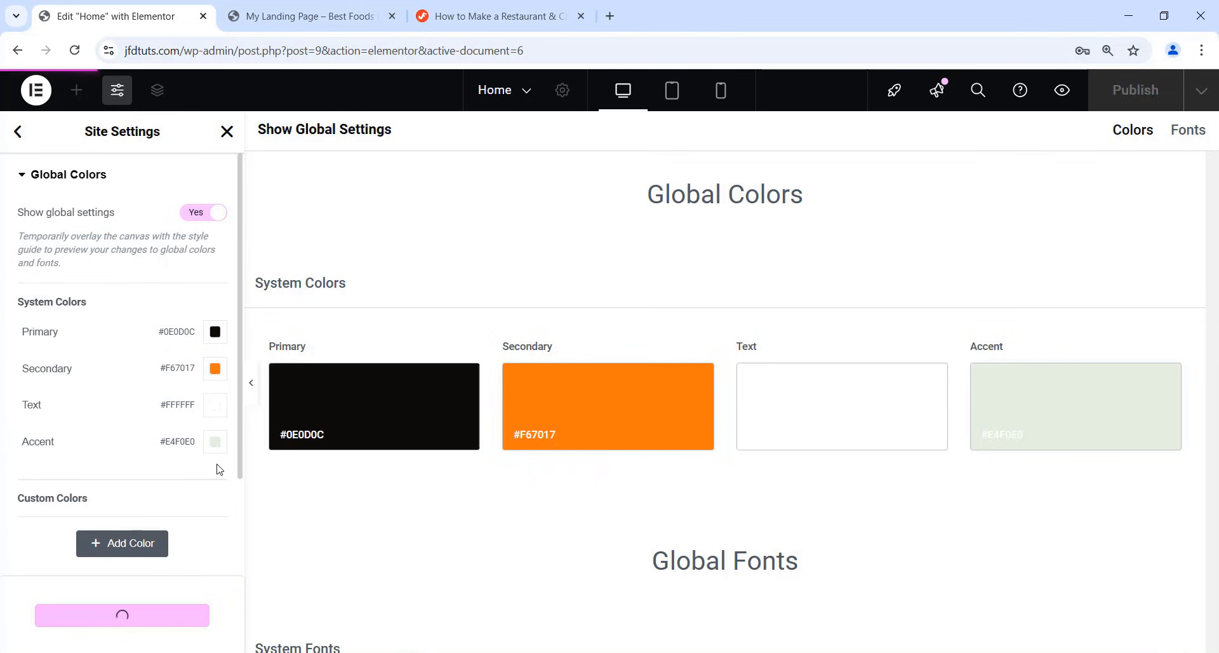
Open the site-wide Typography theme style and look through the body, link and heading options.
left_click(18, 132)
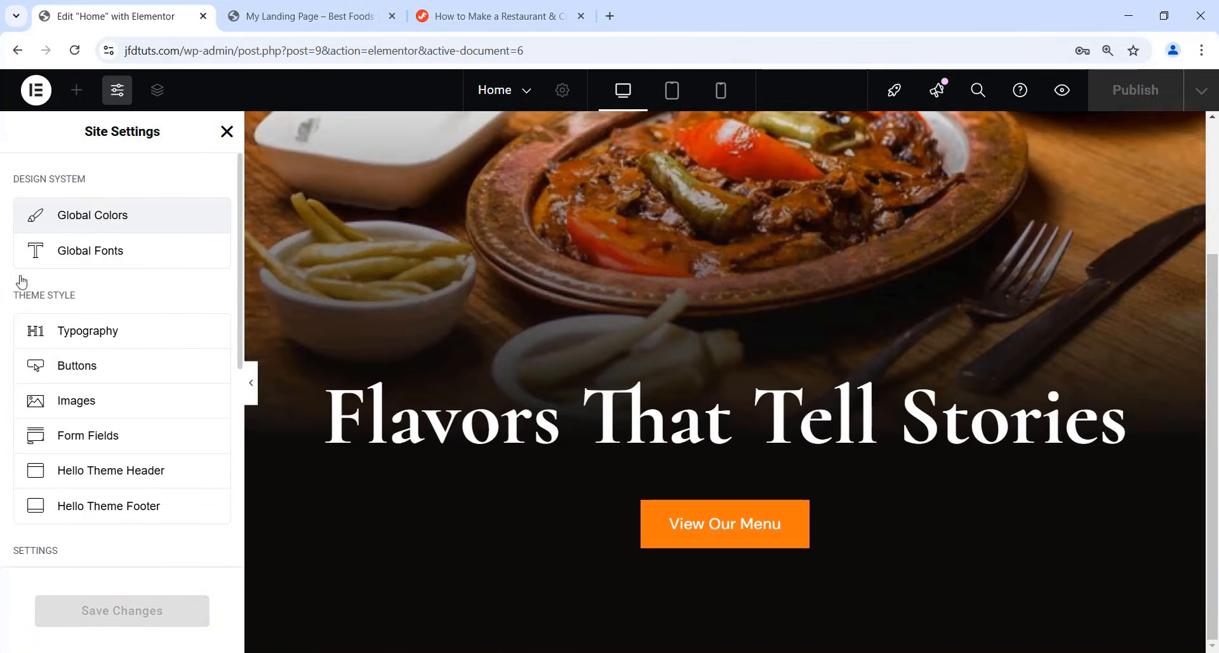
left_click(146, 336)
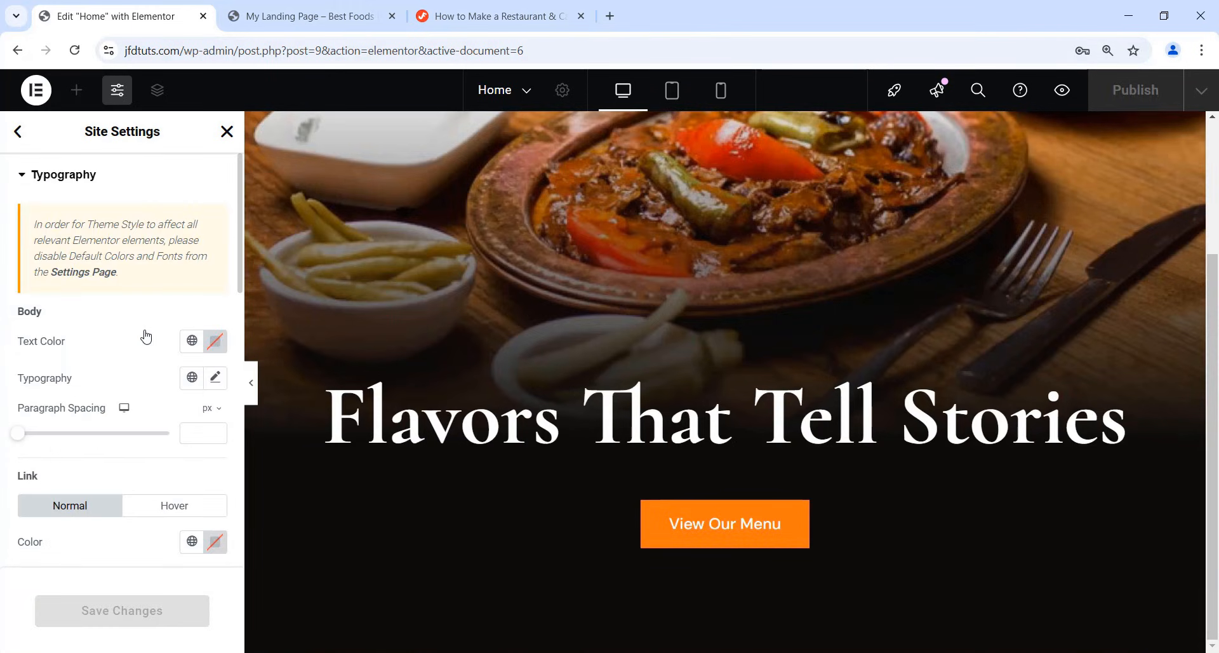
scroll(74, 403, "down", 5)
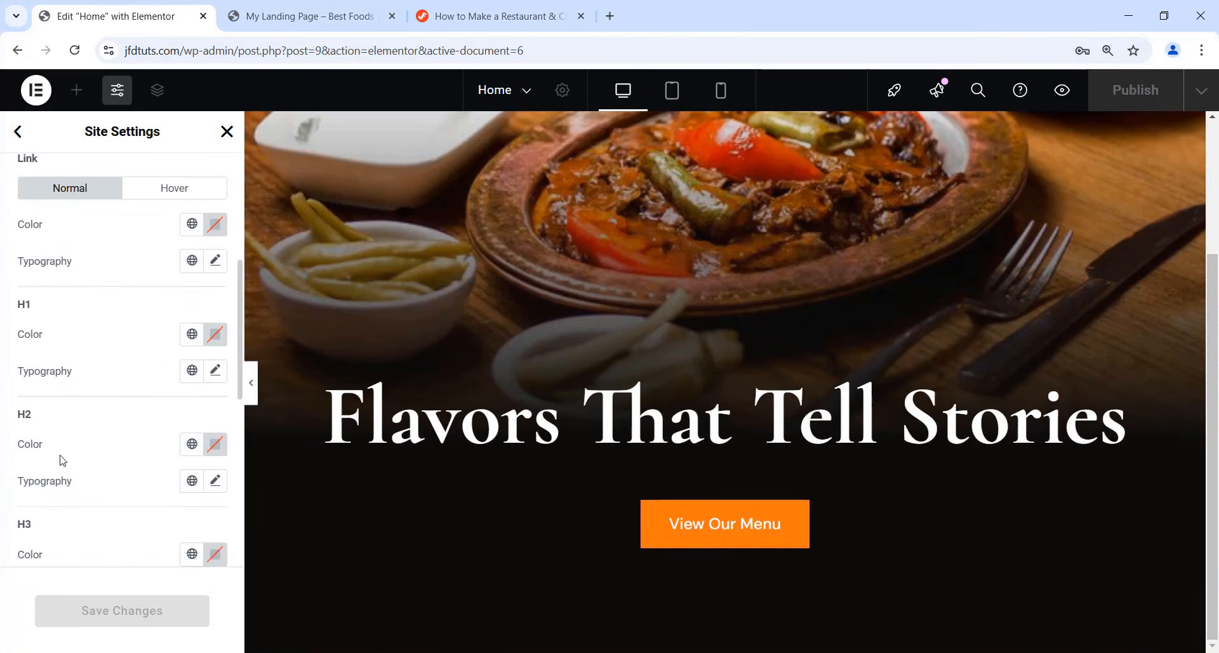
scroll(98, 278, "up", 5)
scroll(35, 344, "down", 6)
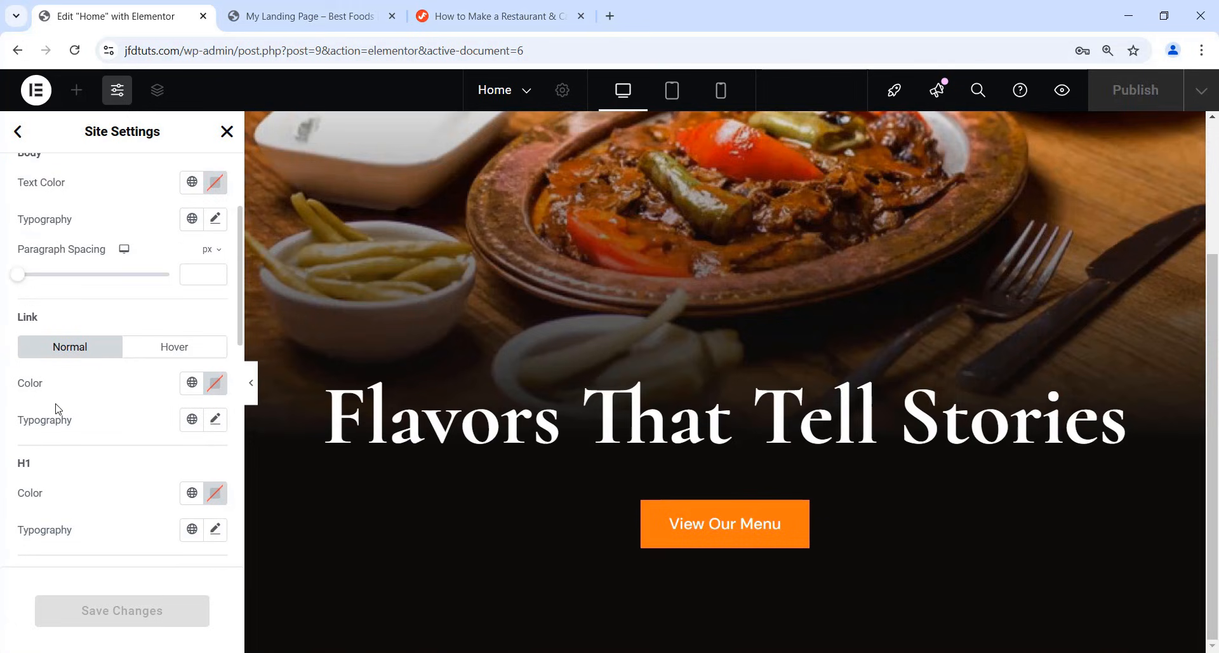
scroll(117, 343, "up", 6)
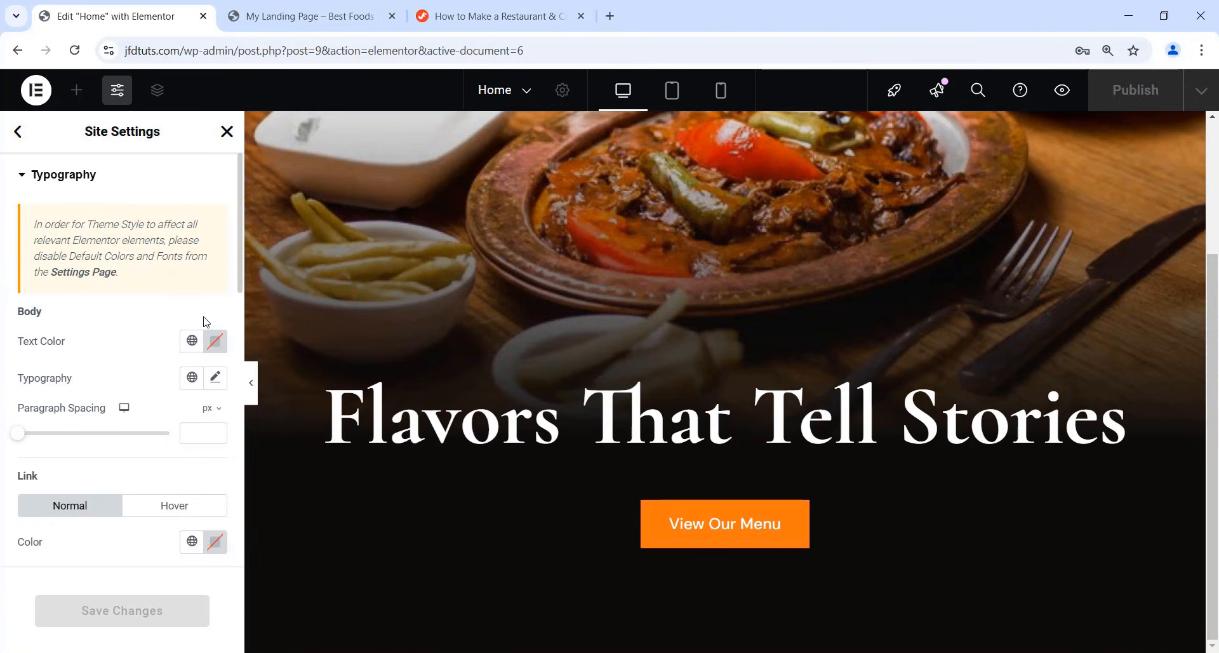
Assign the global Primary color to the body text color in the site-wide typography settings.
left_click(216, 341)
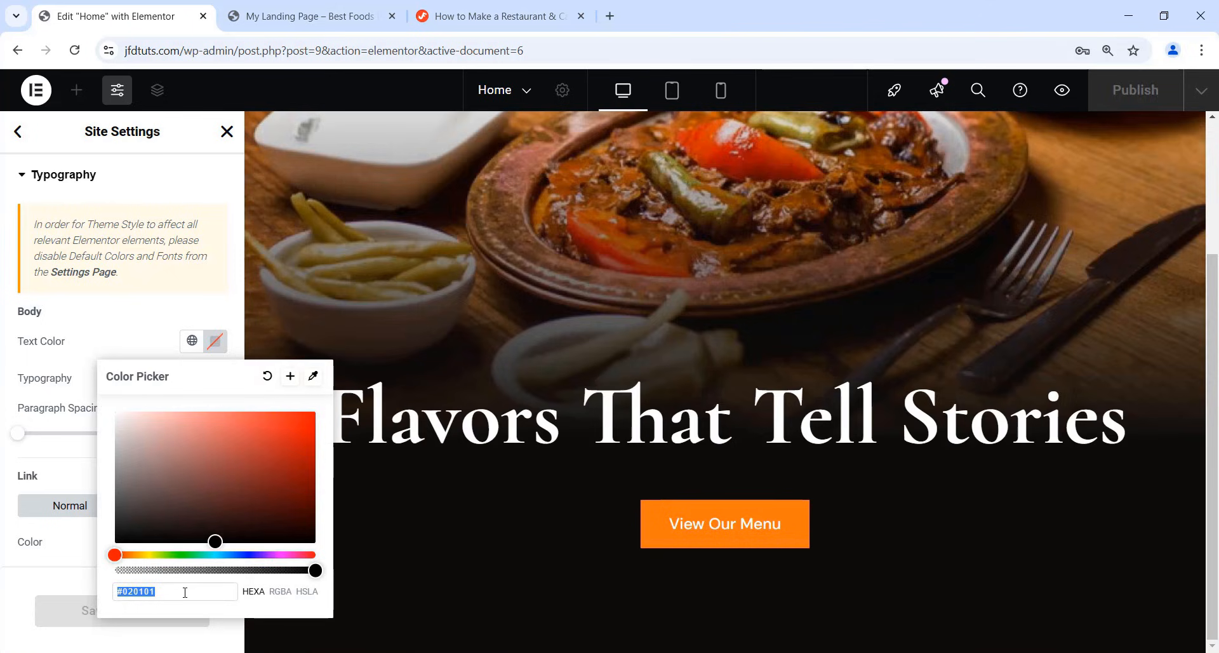
left_click(87, 343)
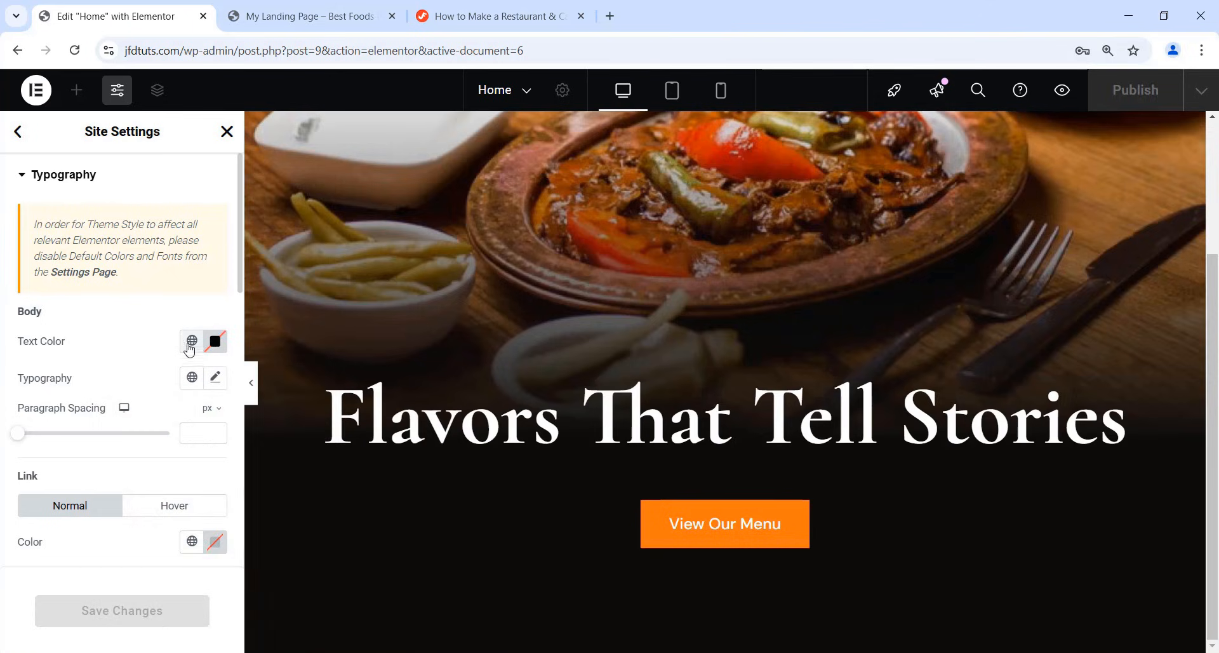
left_click(189, 344)
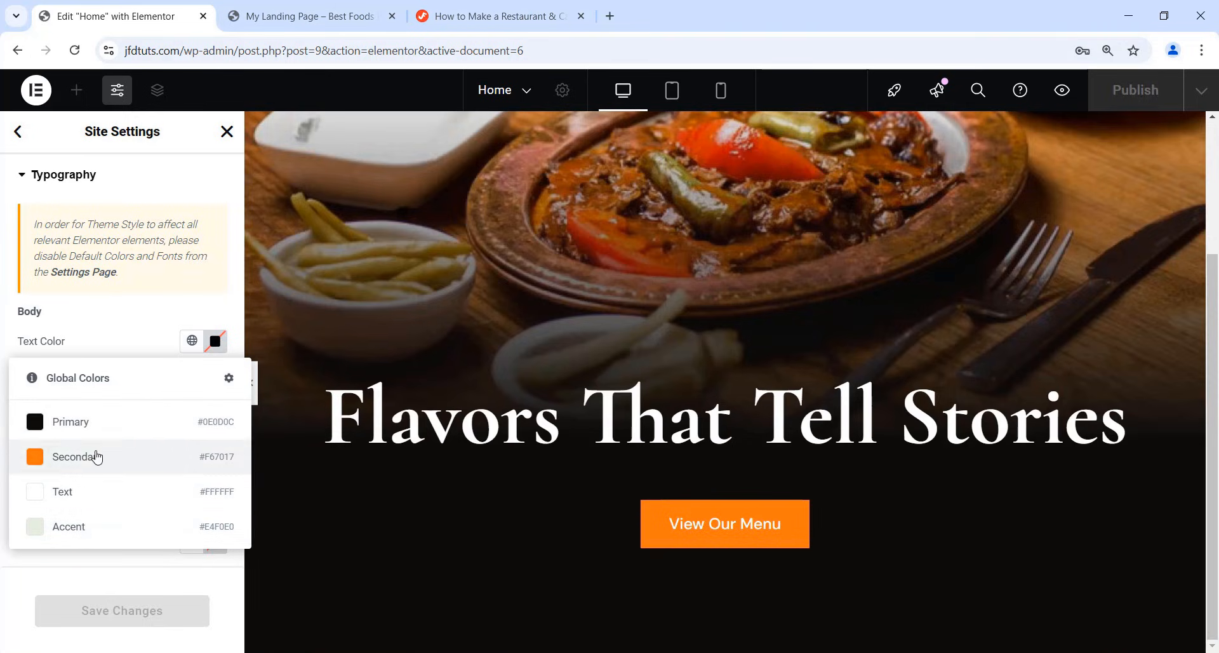
left_click(118, 435)
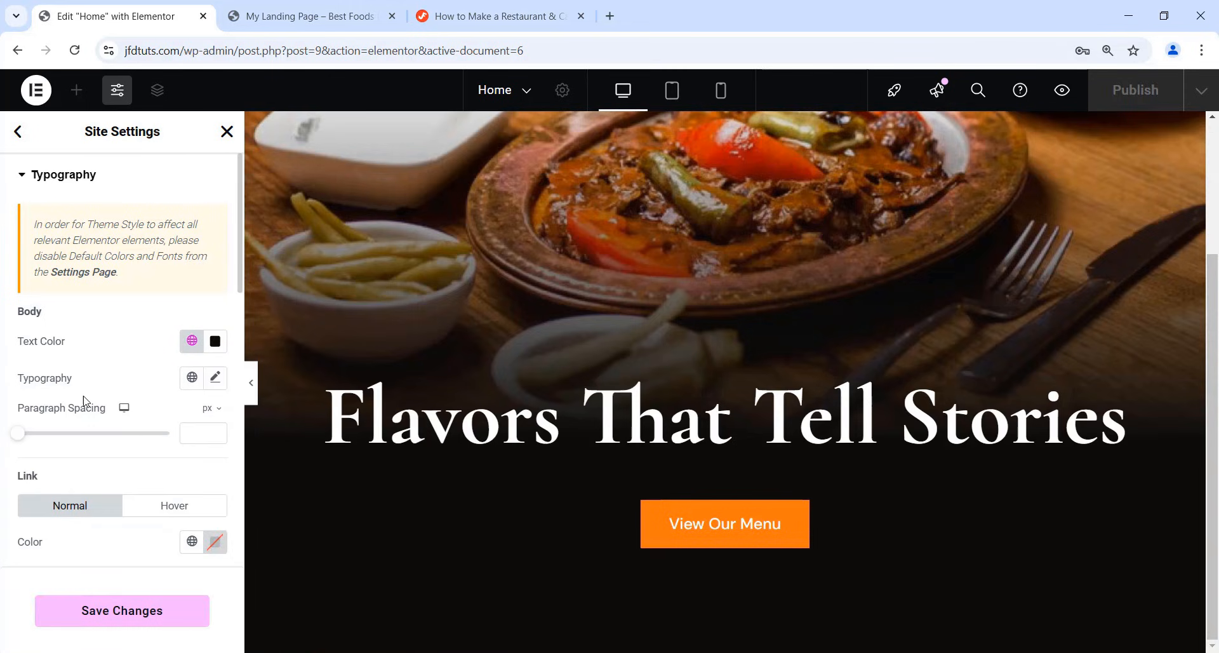
Set the body typography's font family to DM Sans.
left_click(213, 381)
scroll(146, 335, "down", 3)
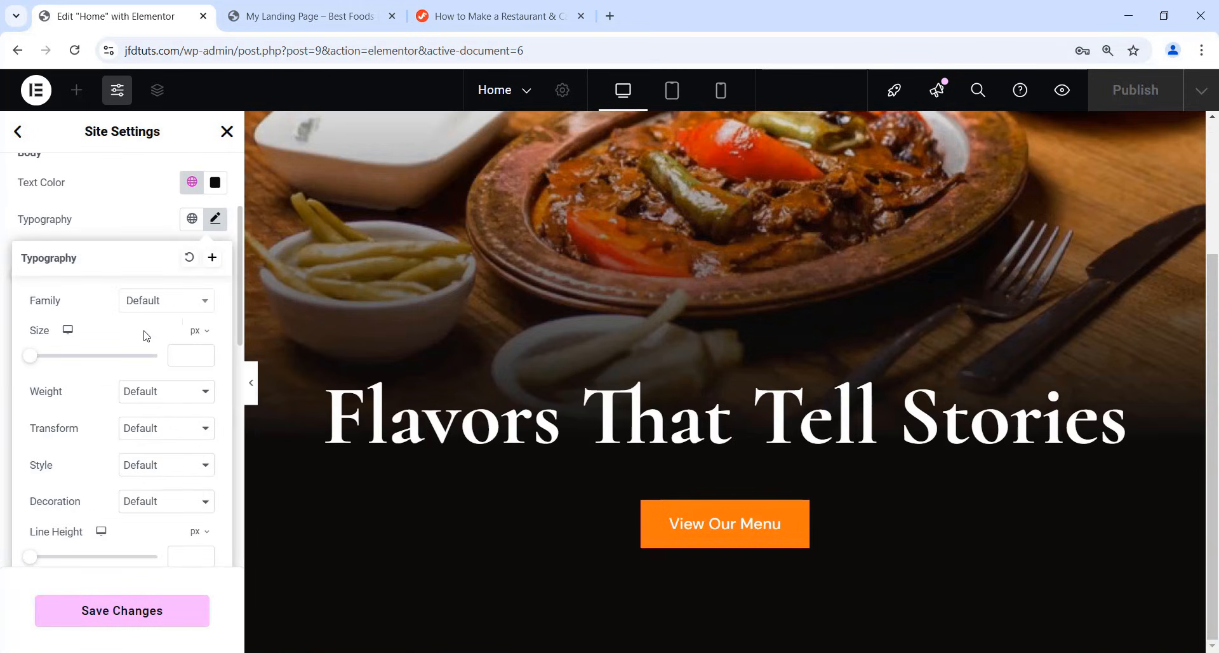
left_click(172, 307)
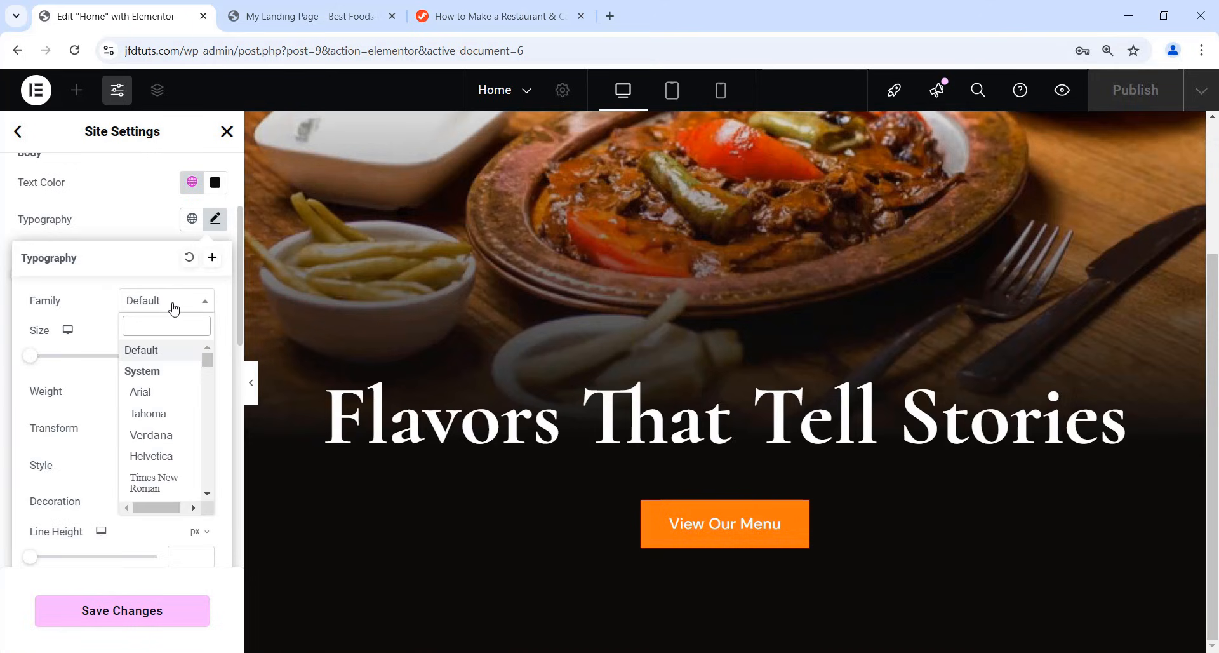
type("dm sans")
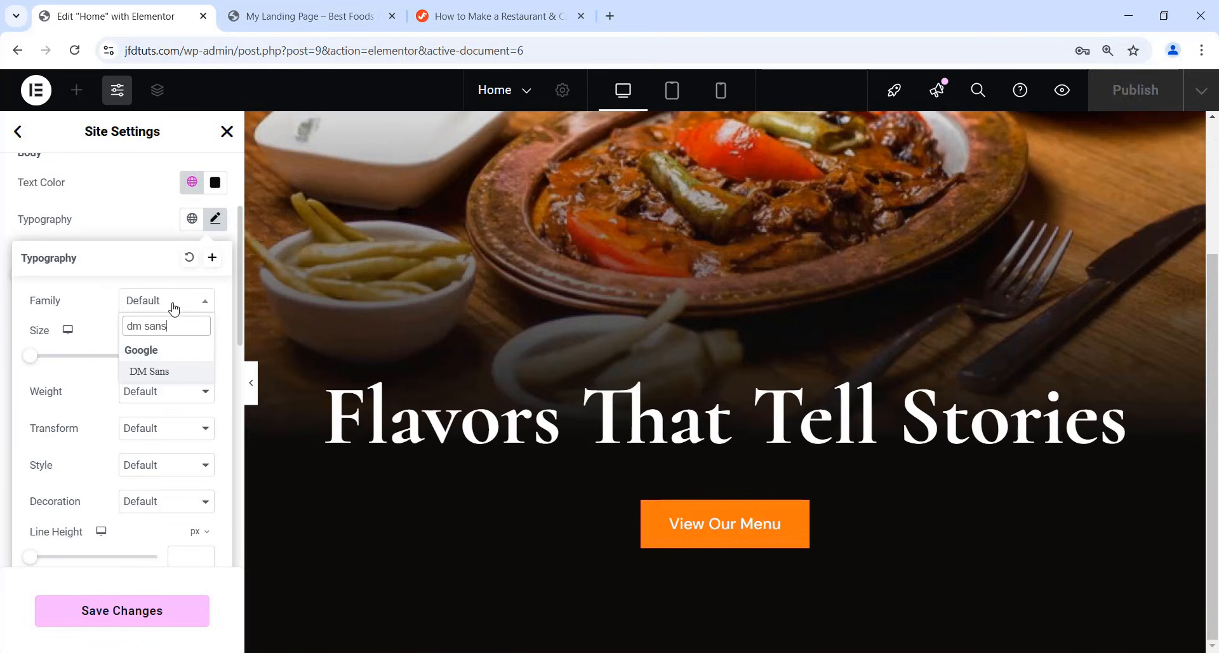
key("Return")
left_click(215, 218)
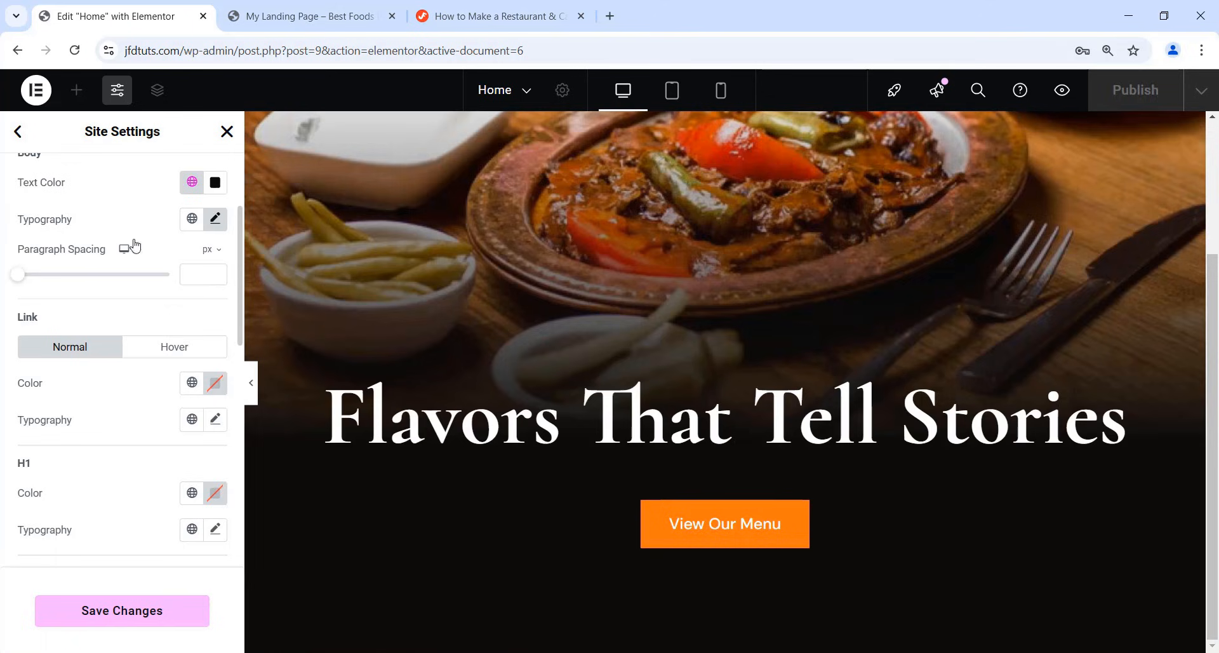
Give the H1 heading style the global Primary color and the Cormorant font family.
scroll(158, 270, "down", 3)
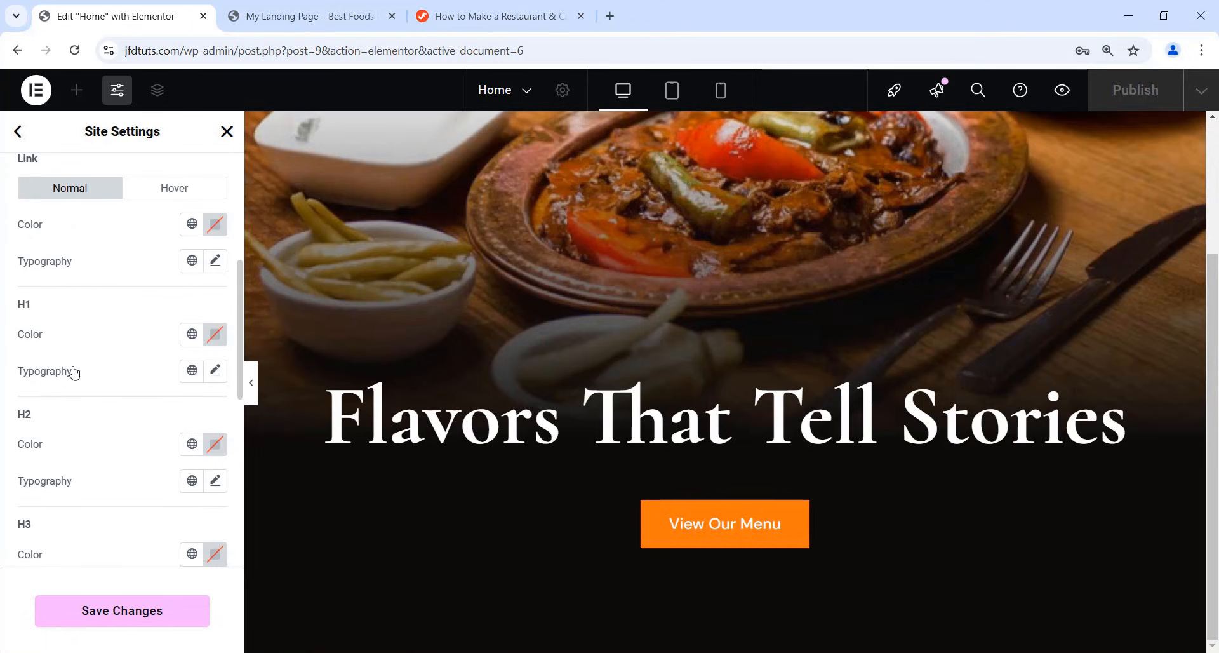
left_click(187, 340)
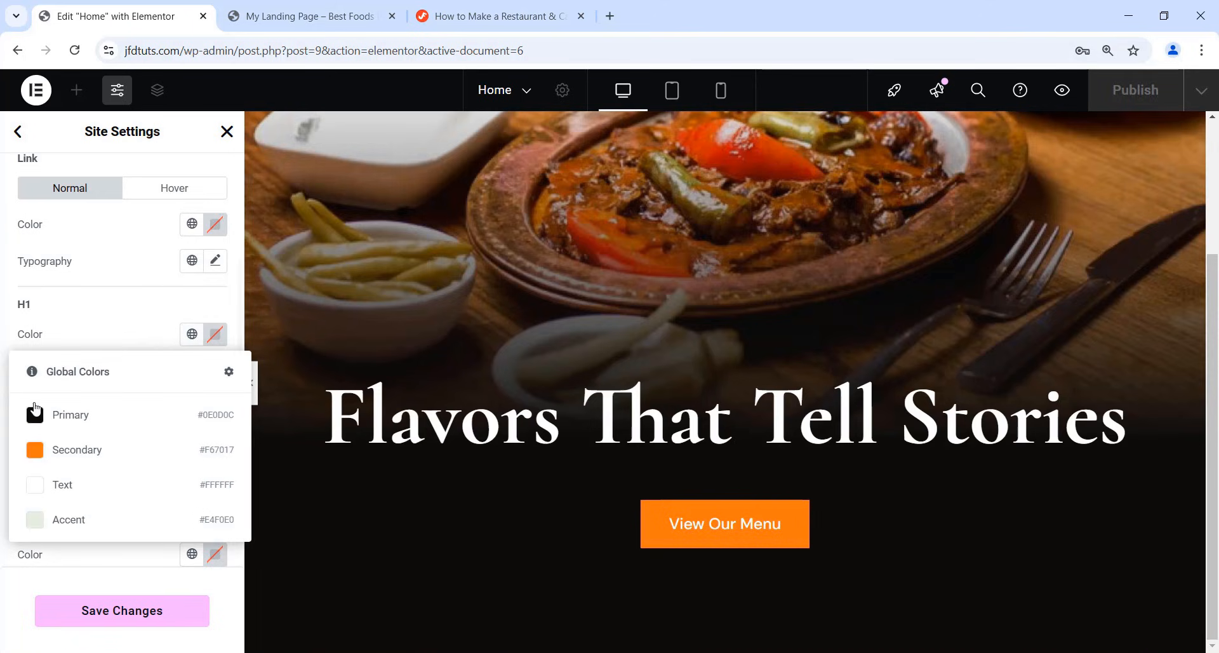
left_click(97, 416)
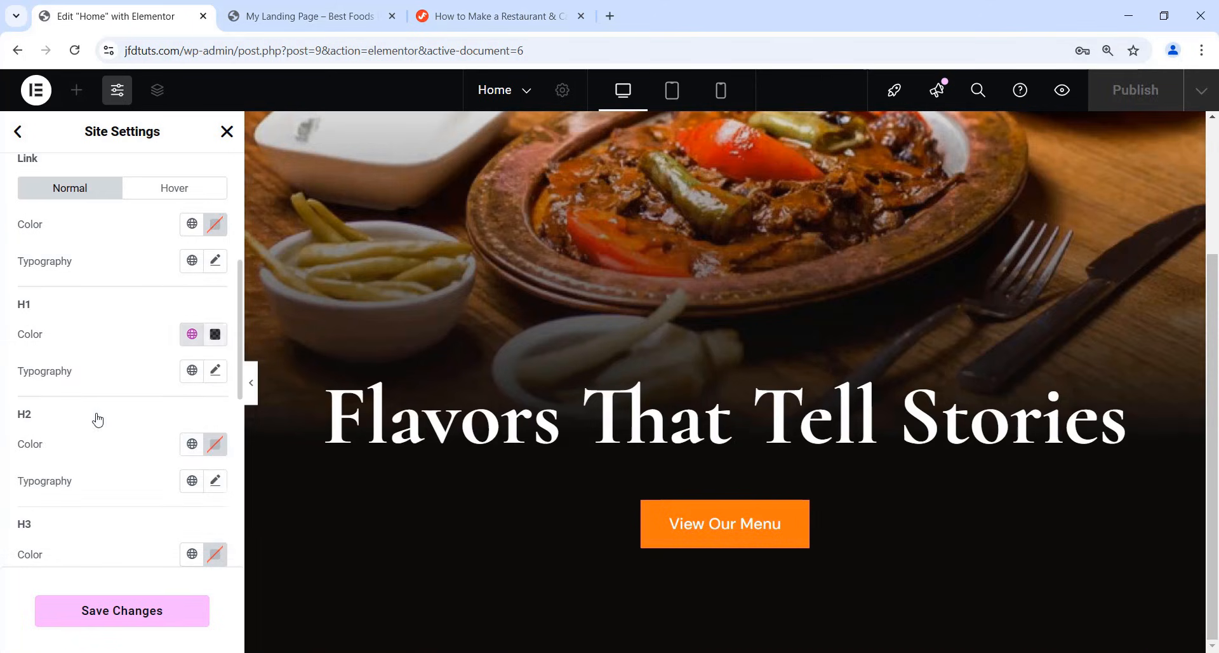
left_click(216, 371)
scroll(134, 367, "down", 2)
left_click(156, 298)
type("cormo")
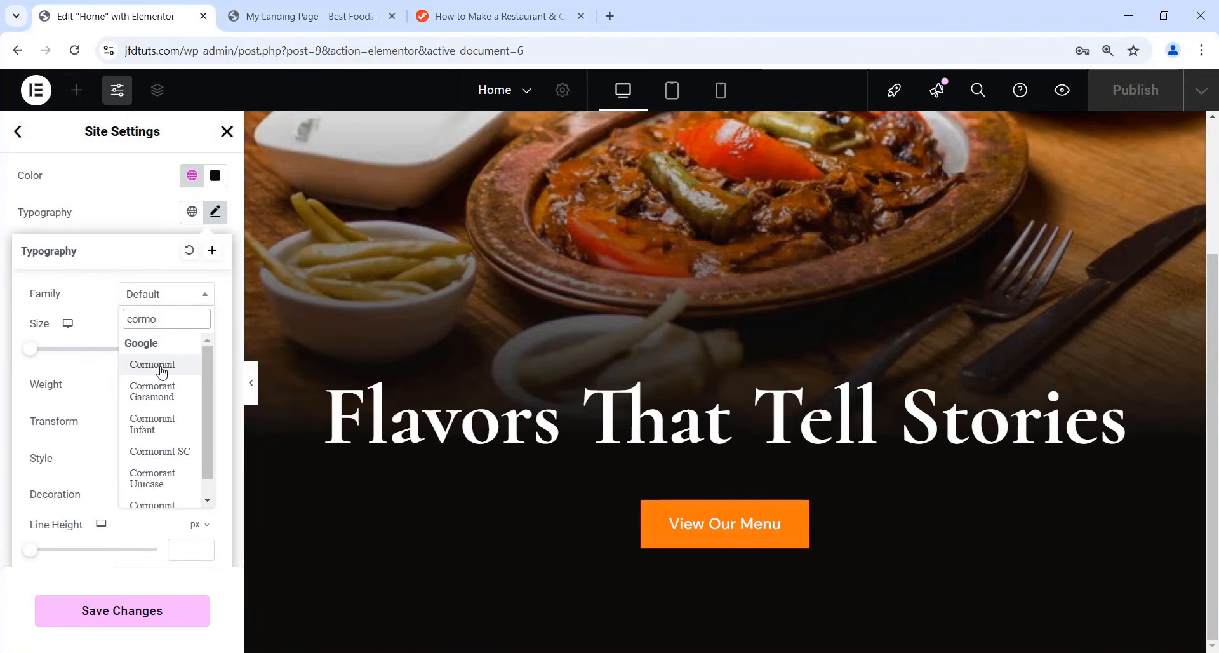
left_click(162, 368)
Set the H1 typography to size 96 px, weight 700 (Bold) and line height 104 px.
left_click(195, 348)
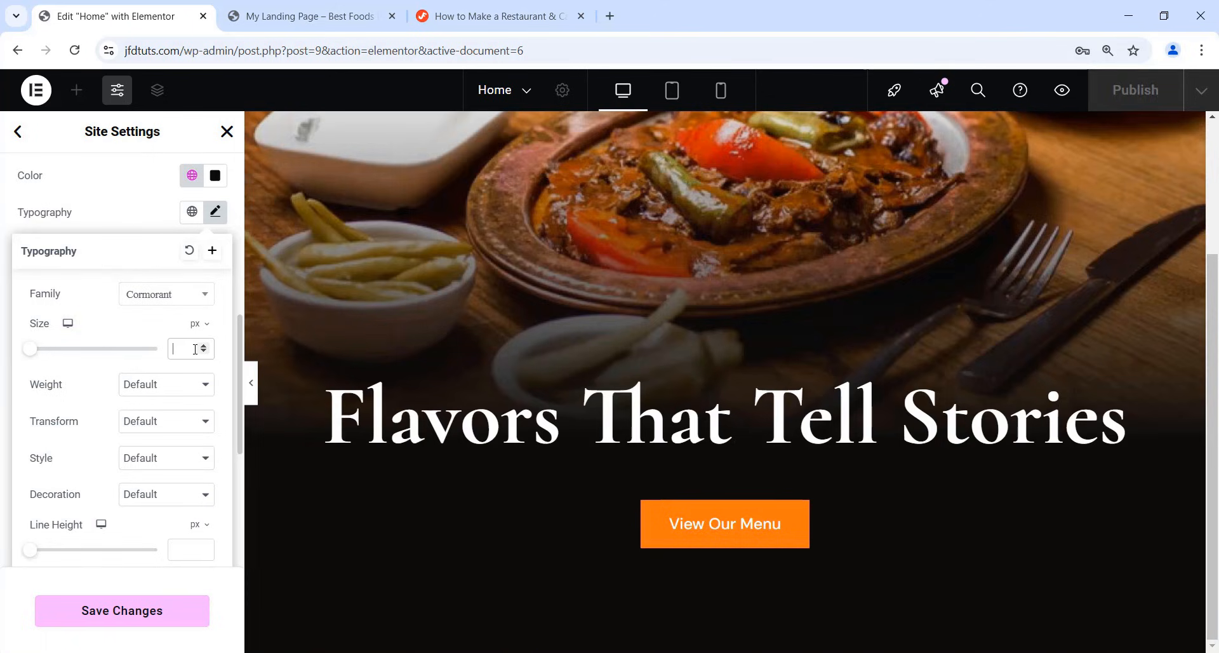
type("96")
left_click(177, 384)
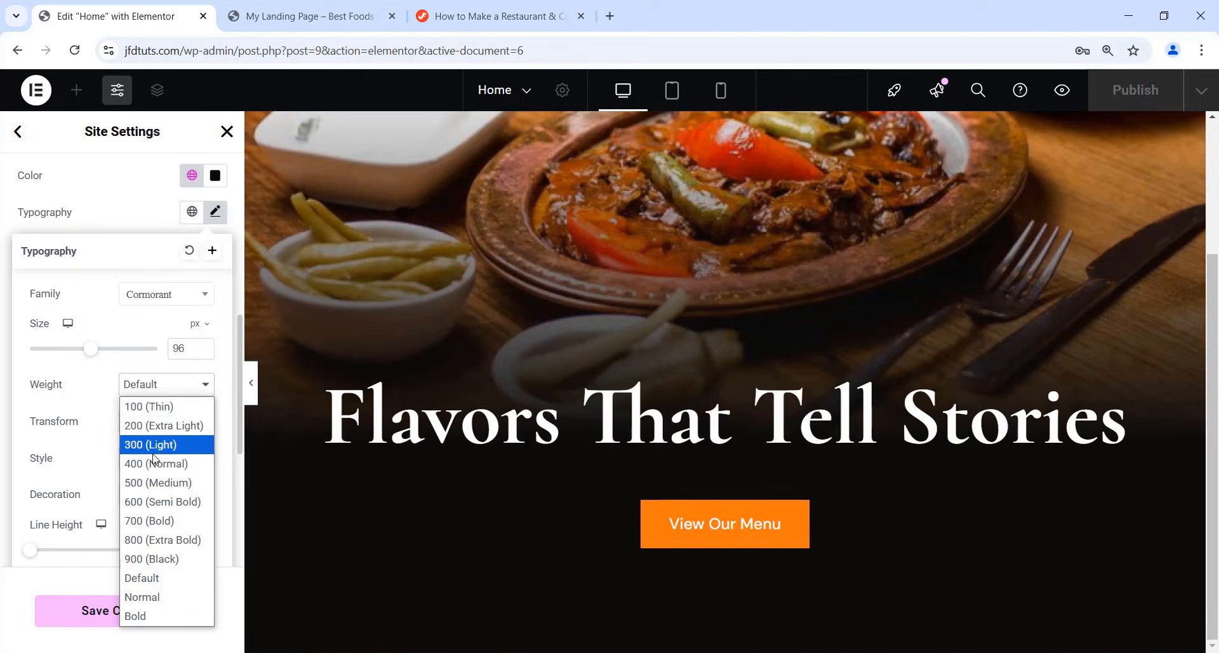
left_click(161, 527)
scroll(95, 488, "down", 1)
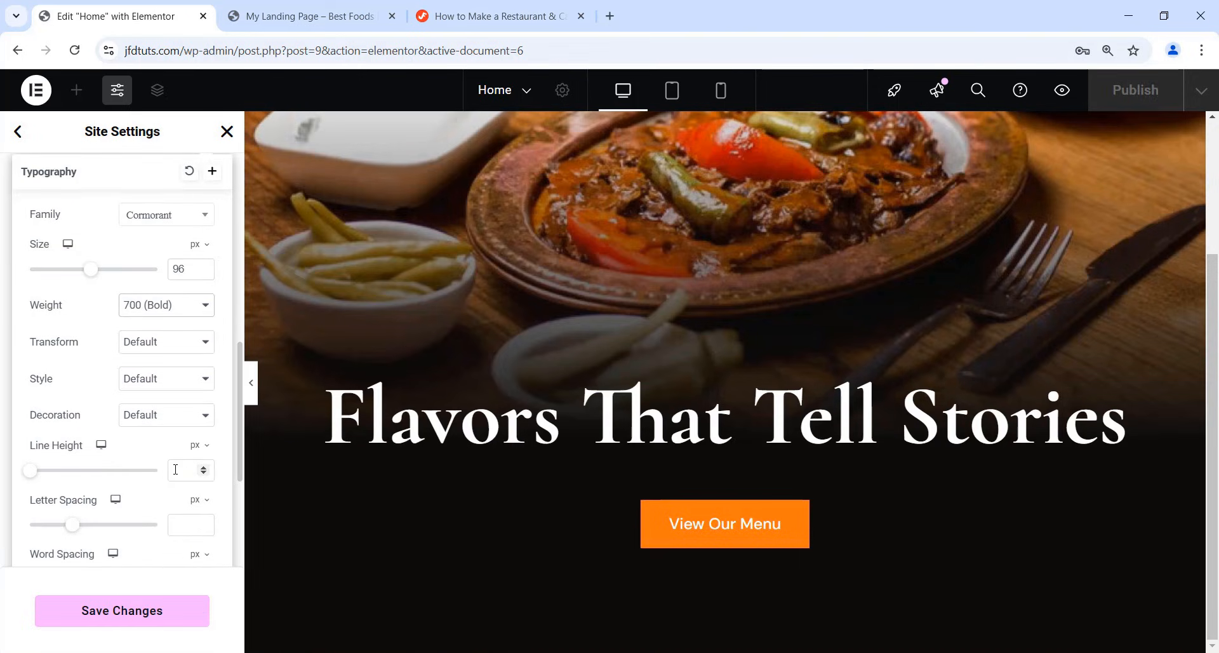
type("104")
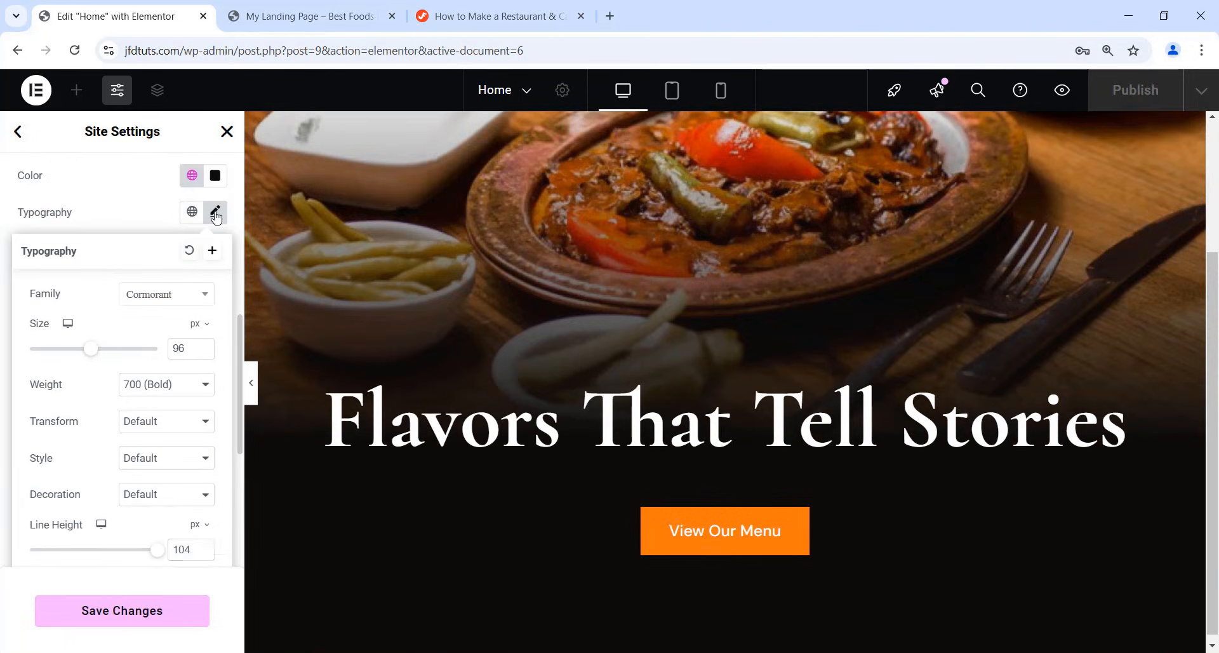
left_click(214, 212)
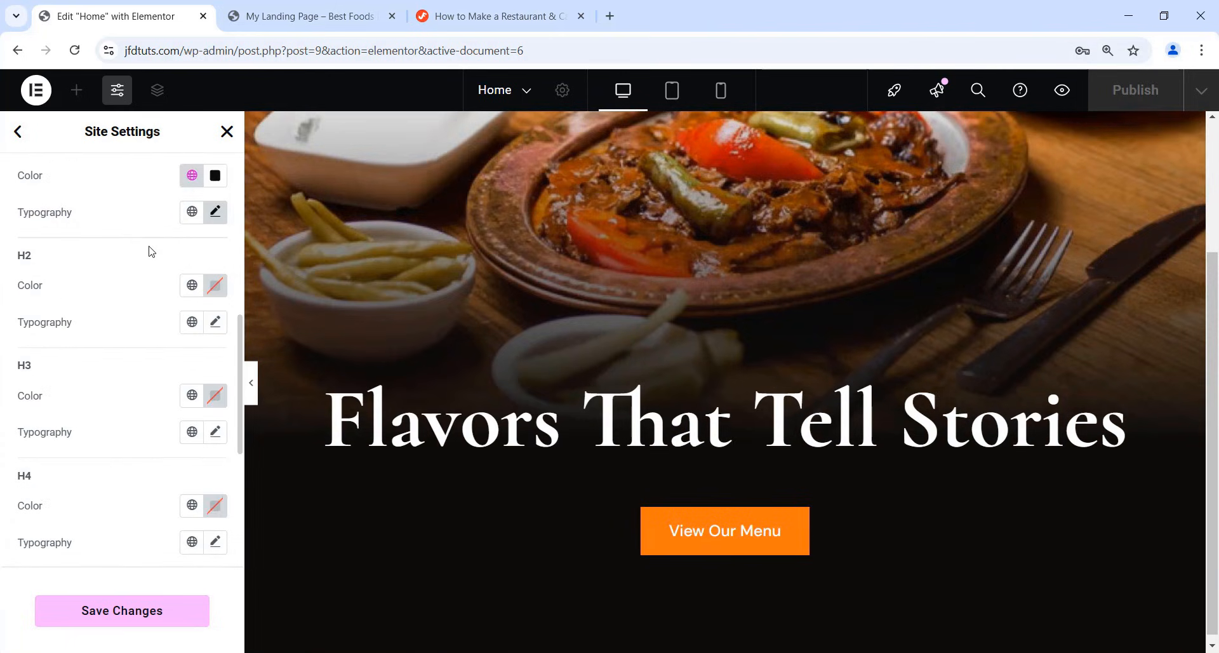
Give the H2 heading style the global Primary color and the Cormorant font family.
left_click(202, 287)
left_click(89, 361)
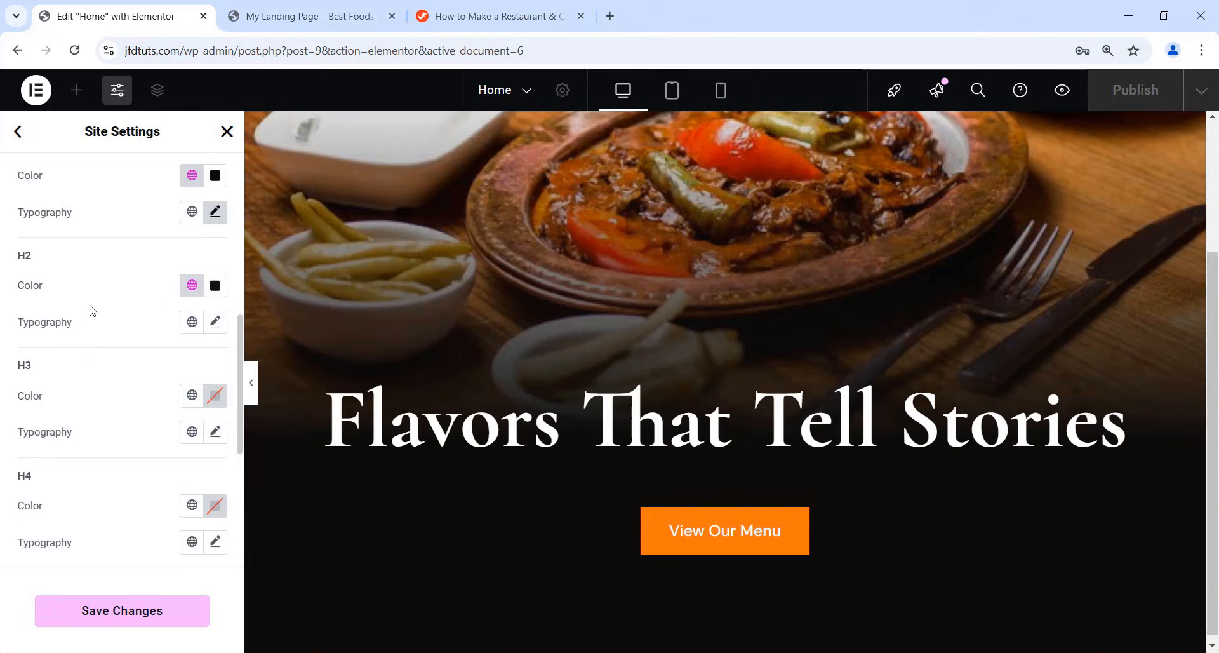
left_click(215, 321)
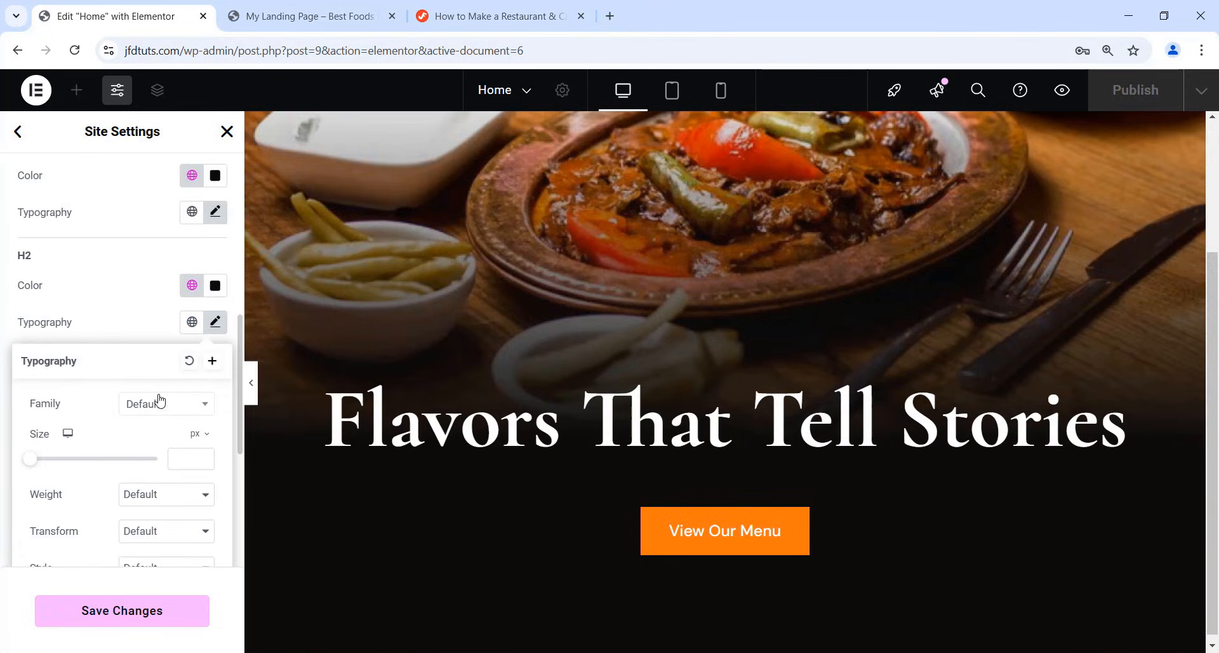
left_click(170, 402)
type("cormo")
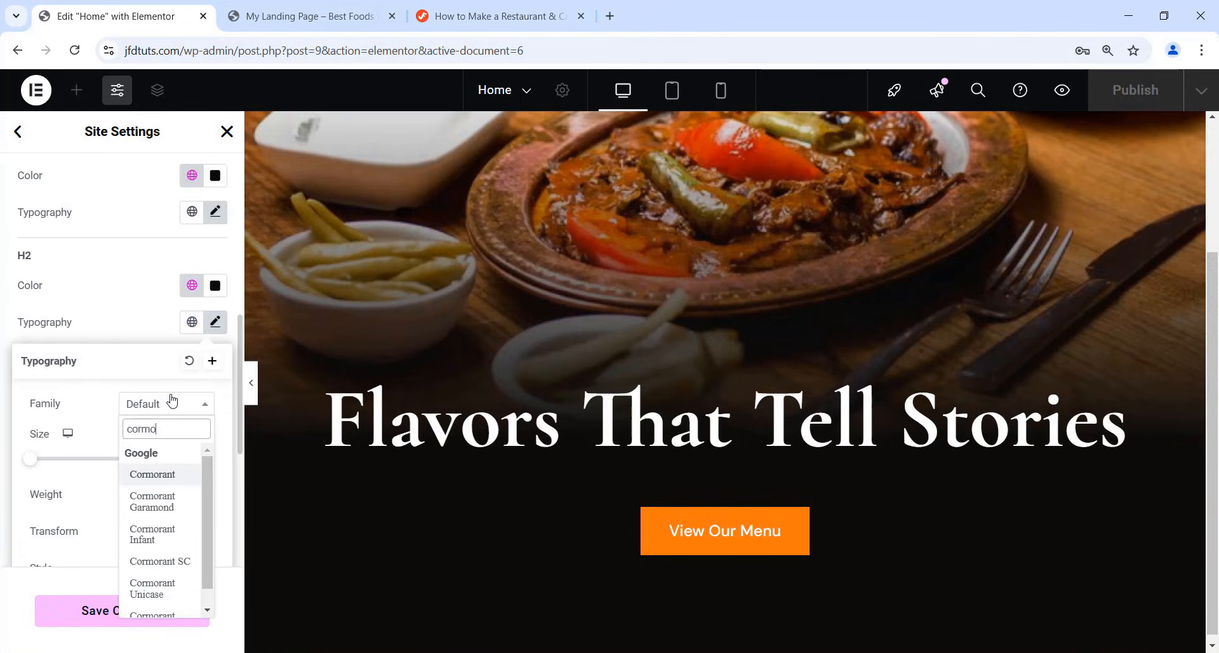
left_click(168, 475)
Set the H2 typography to size 68 px, weight 600 (Semi Bold) and line height 74 px.
scroll(77, 348, "down", 1)
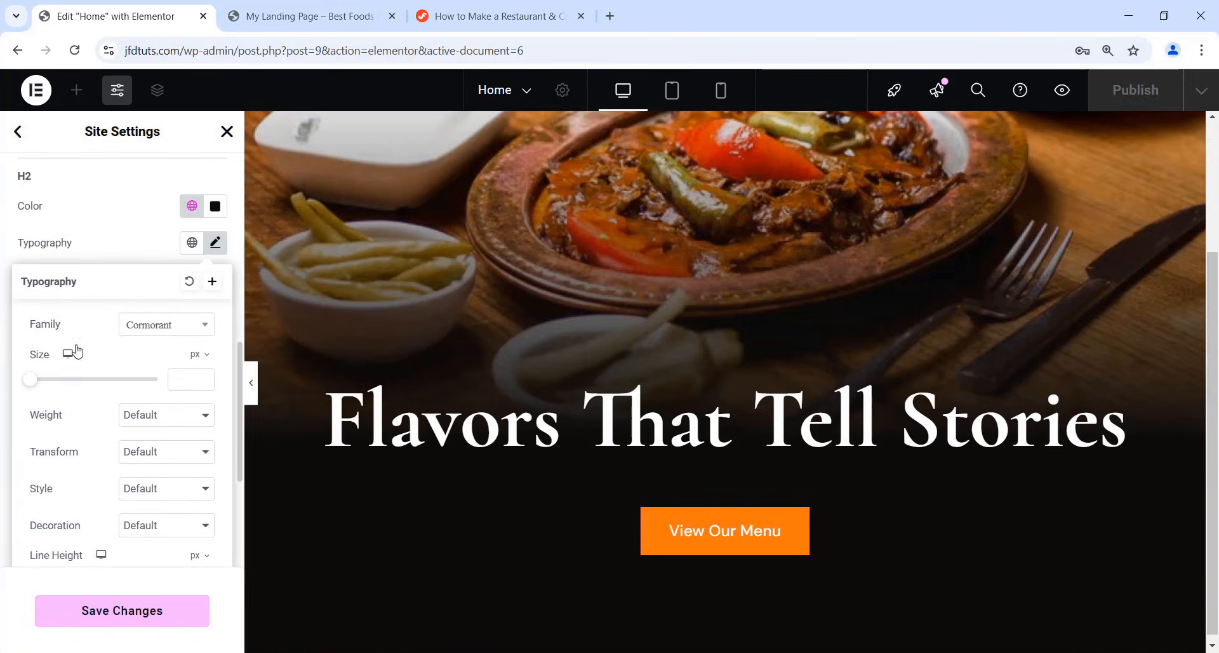
type("68")
left_click(167, 420)
key("Up")
key("Up")
key("Up")
key("Up")
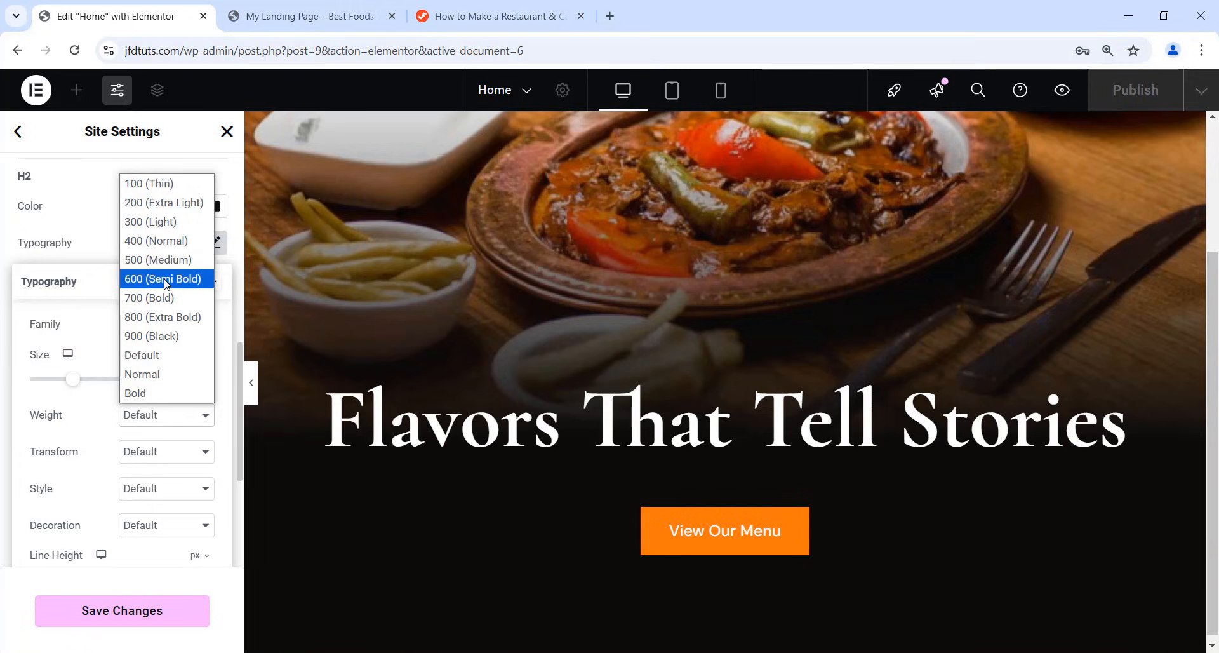
key("Return")
scroll(145, 400, "down", 1)
type("74")
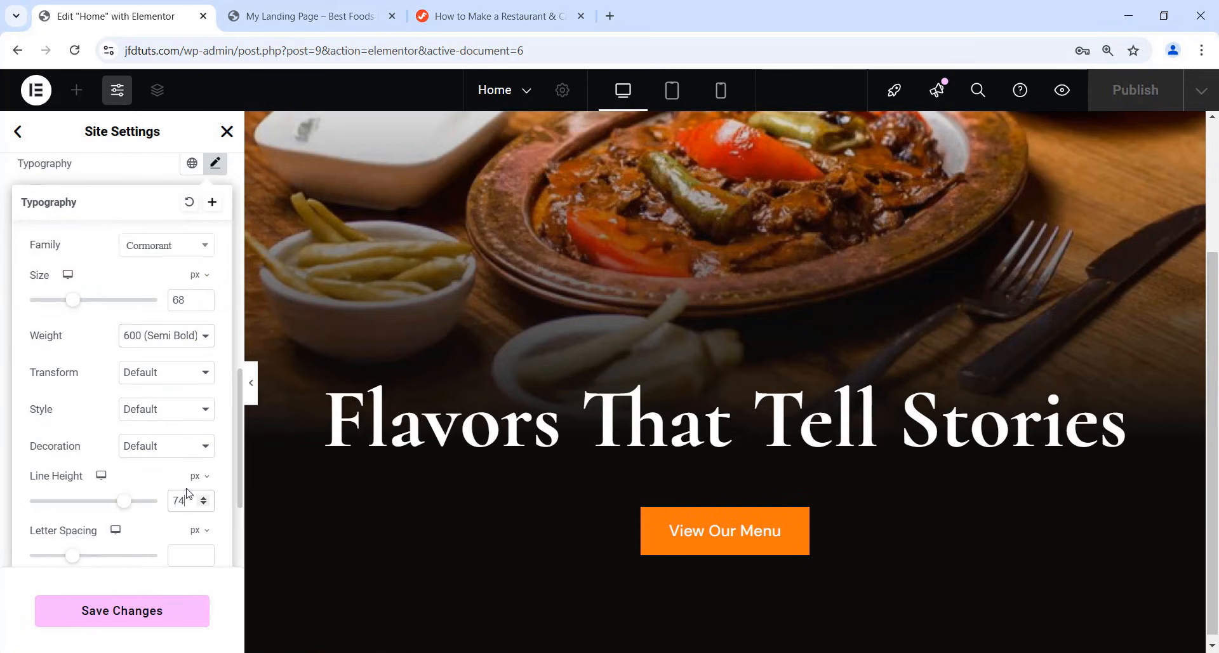
left_click(217, 164)
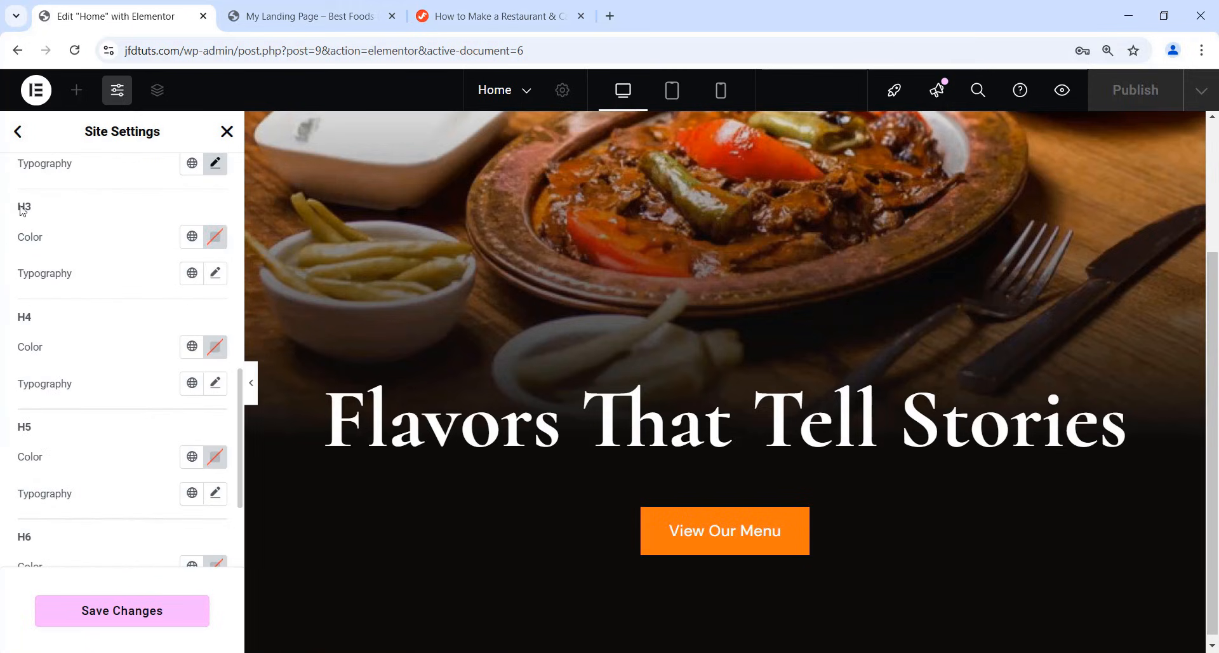
Give the H3 heading style the global Primary color and the Cormorant font family.
left_click(191, 236)
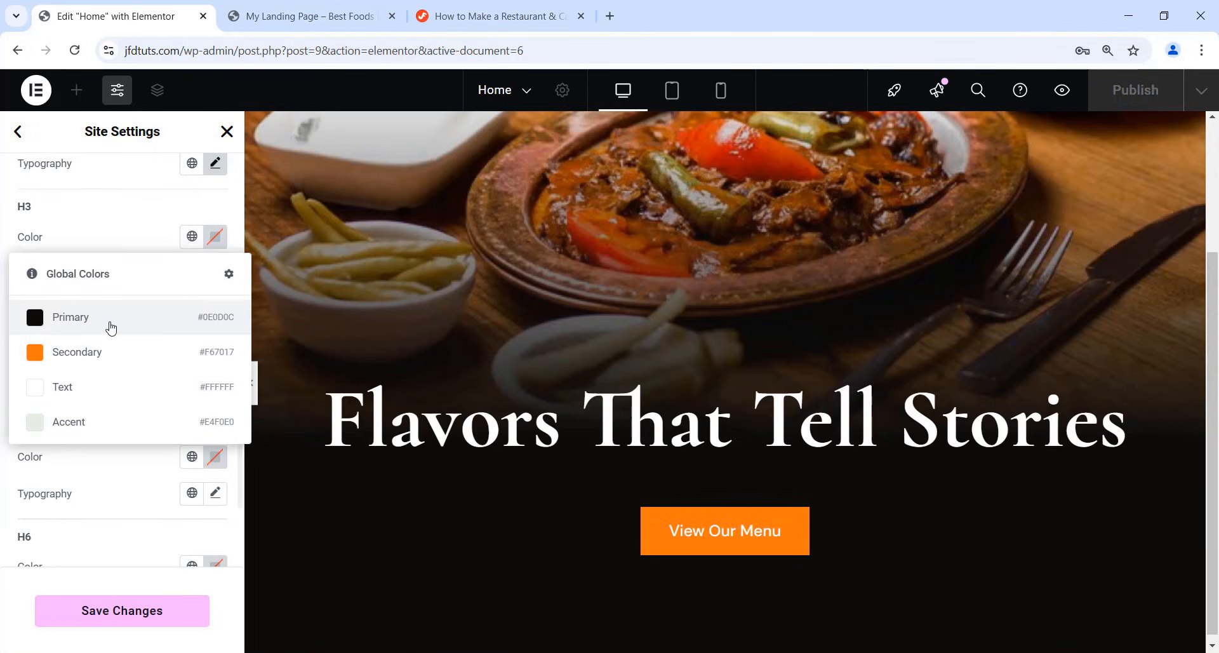
left_click(108, 326)
left_click(215, 274)
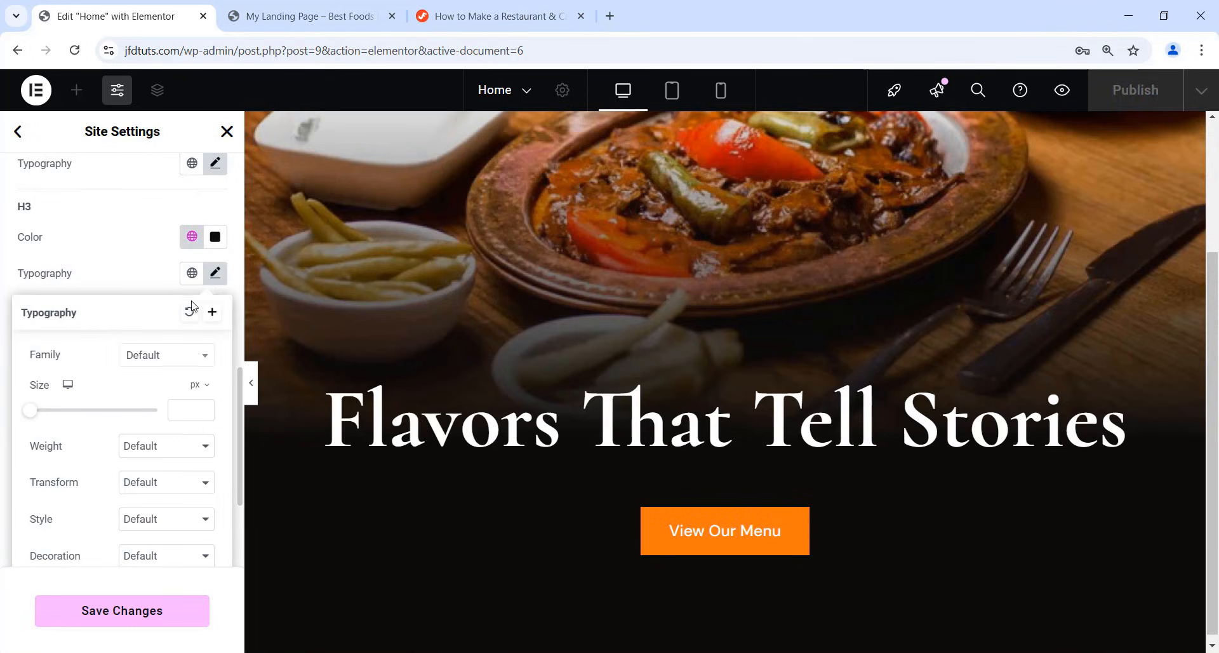
left_click(180, 354)
type("cormorant")
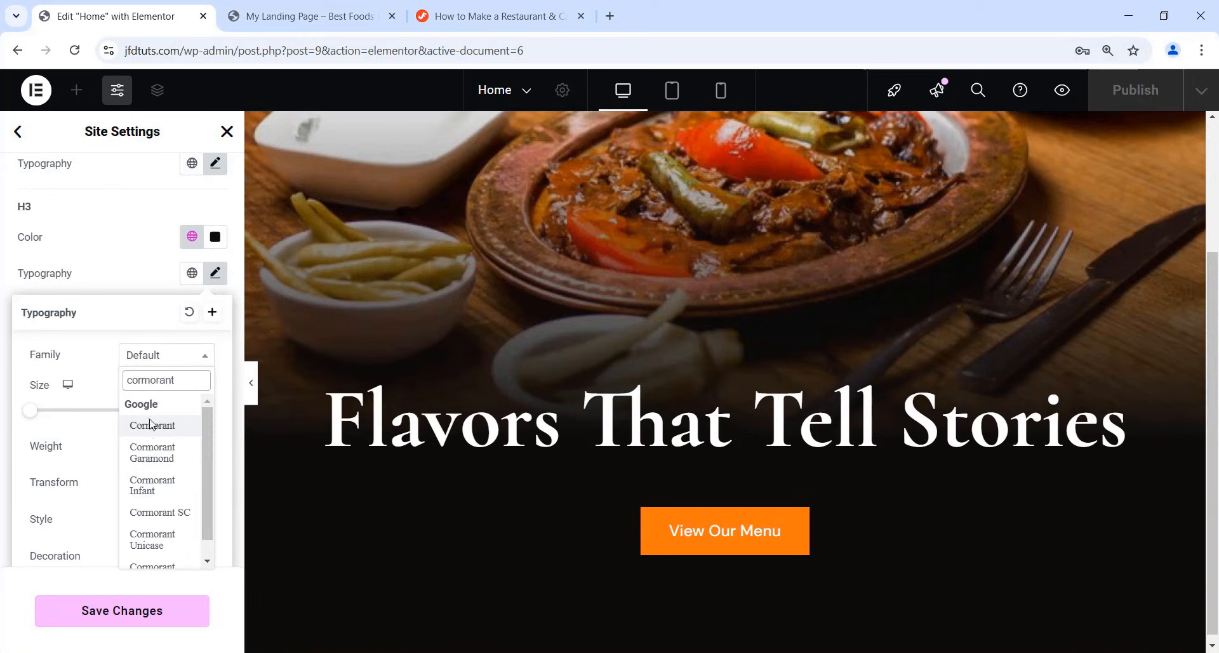
left_click(150, 424)
left_click(211, 278)
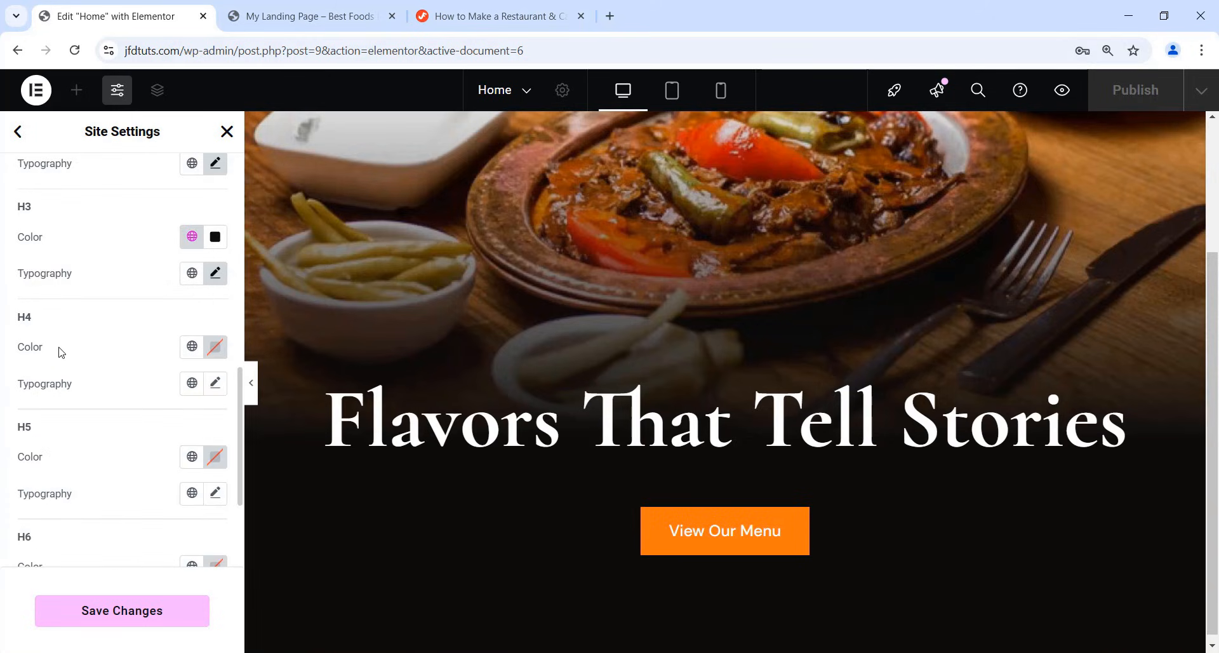
Give the H4 heading style the global Primary color and the DM Sans font family.
left_click(192, 346)
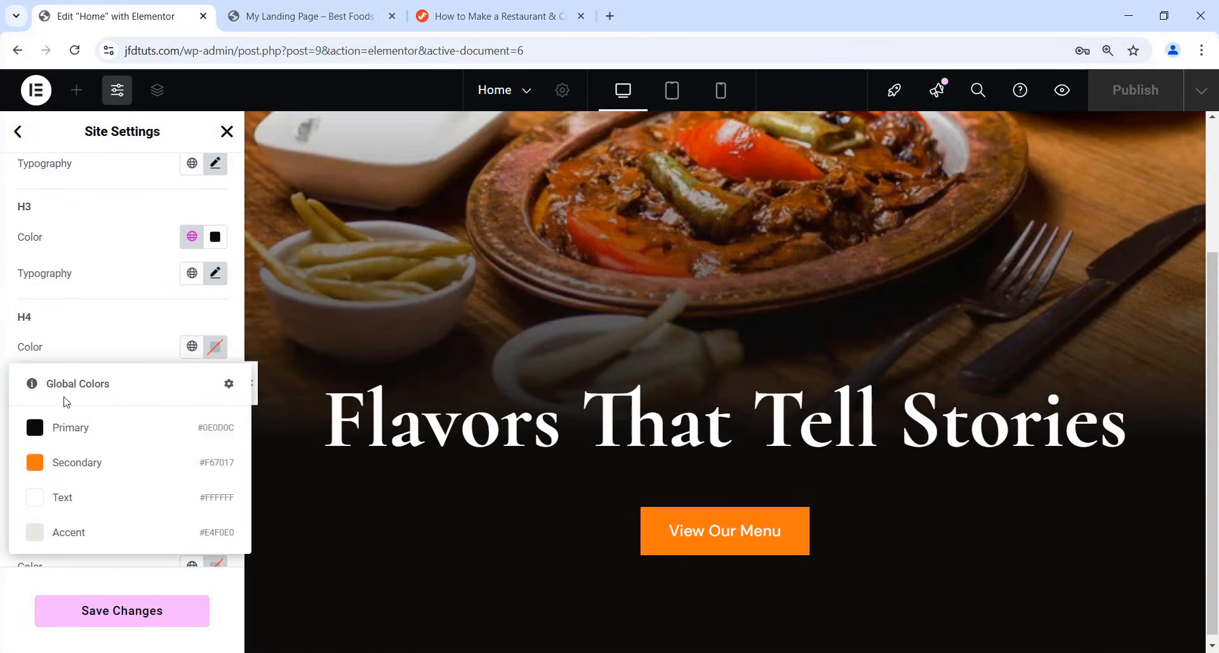
left_click(118, 421)
left_click(214, 382)
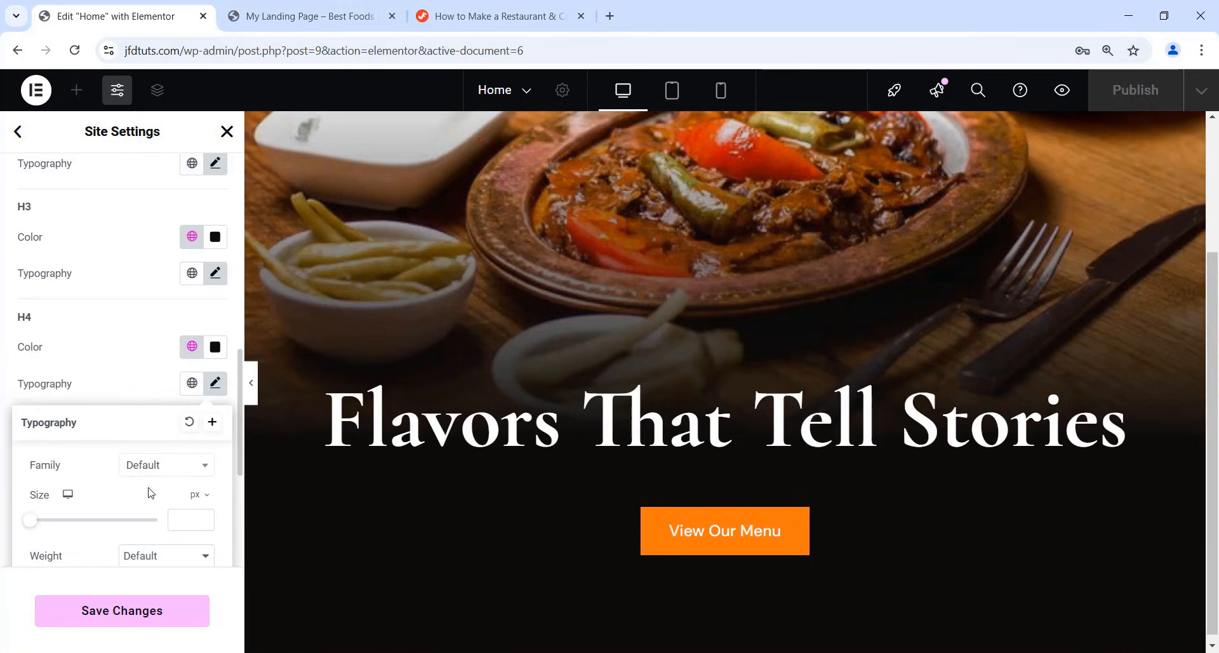
left_click(152, 470)
type("dm sans")
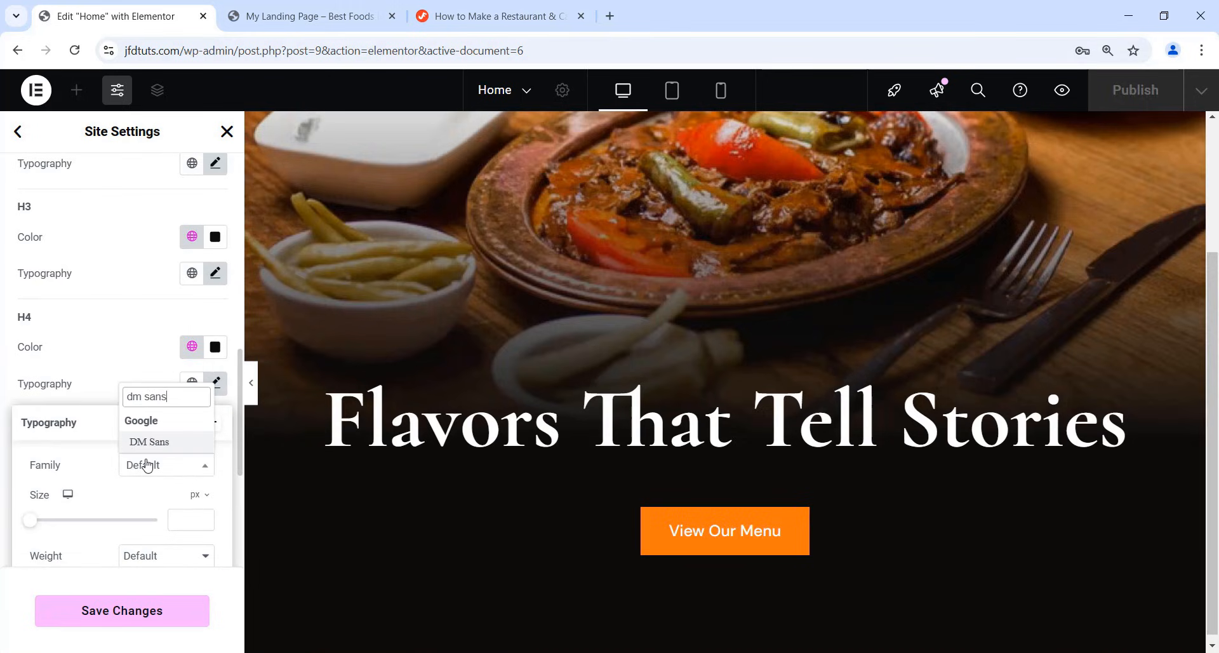
left_click(181, 442)
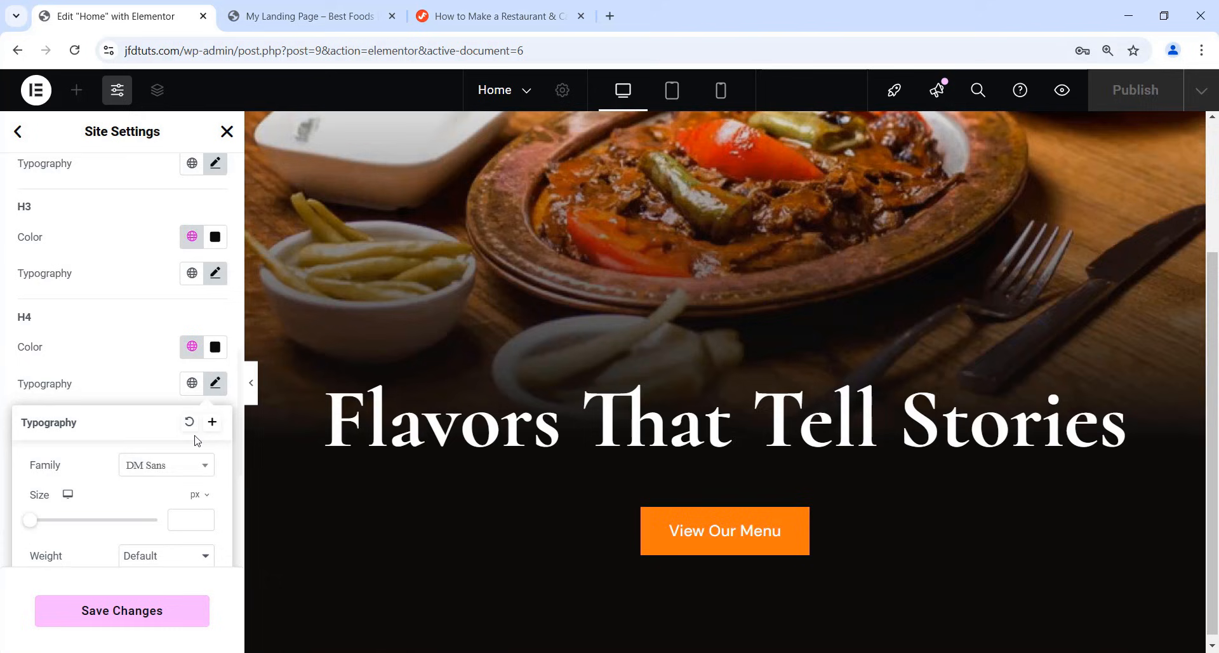
left_click(216, 384)
Assign the global Primary color to the H5 heading style.
scroll(177, 392, "down", 1)
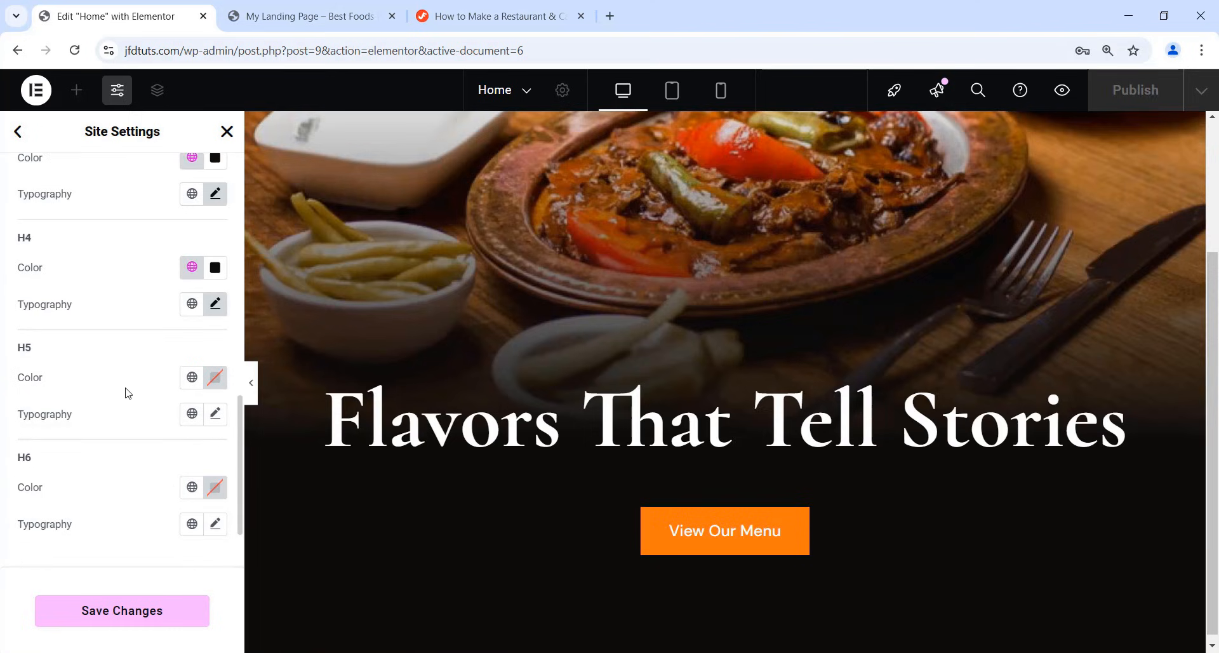
left_click(191, 377)
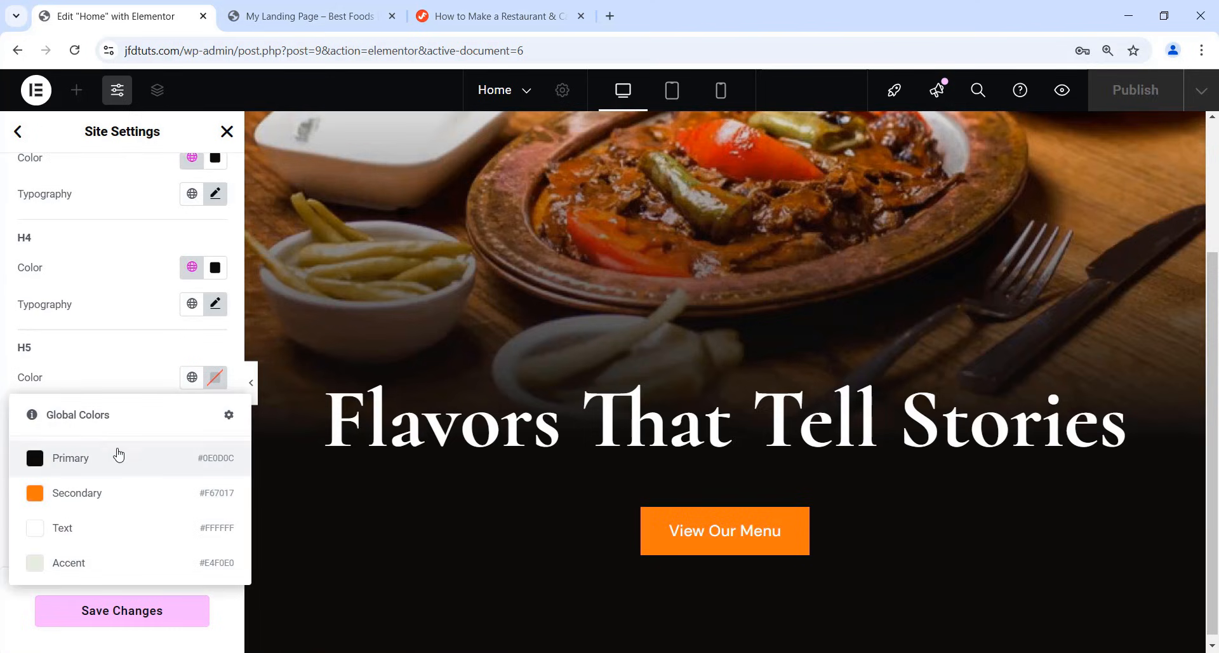
left_click(117, 454)
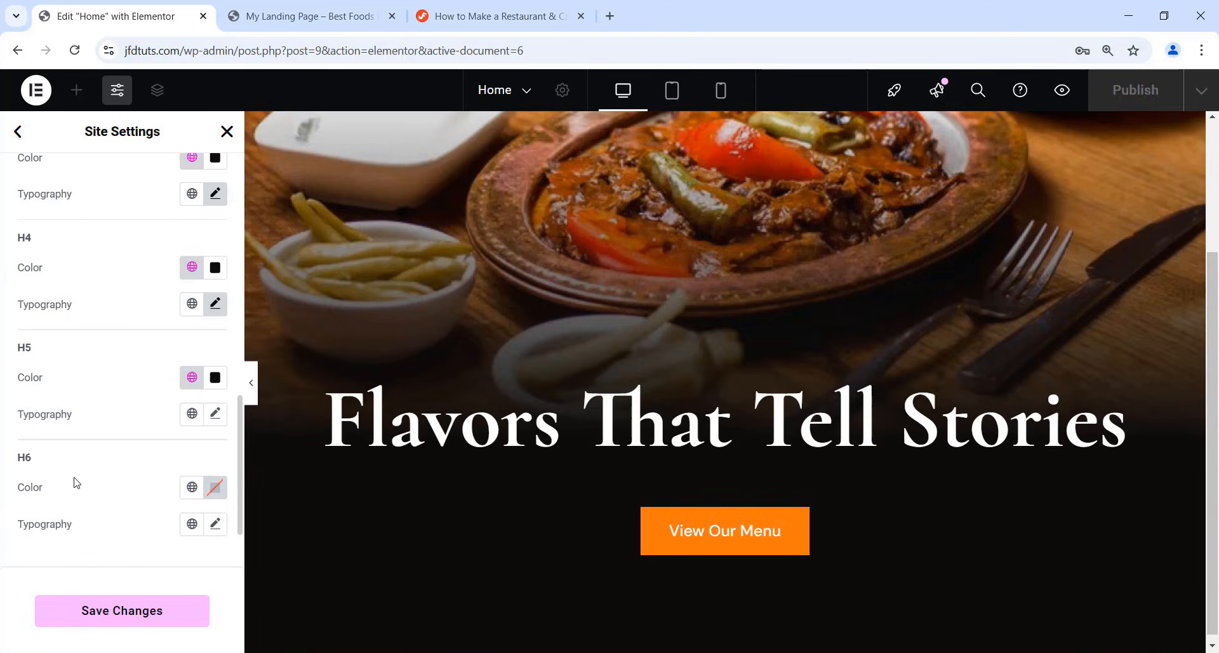
Assign the global Primary color to the H6 heading style and save the site's typography settings.
left_click(191, 486)
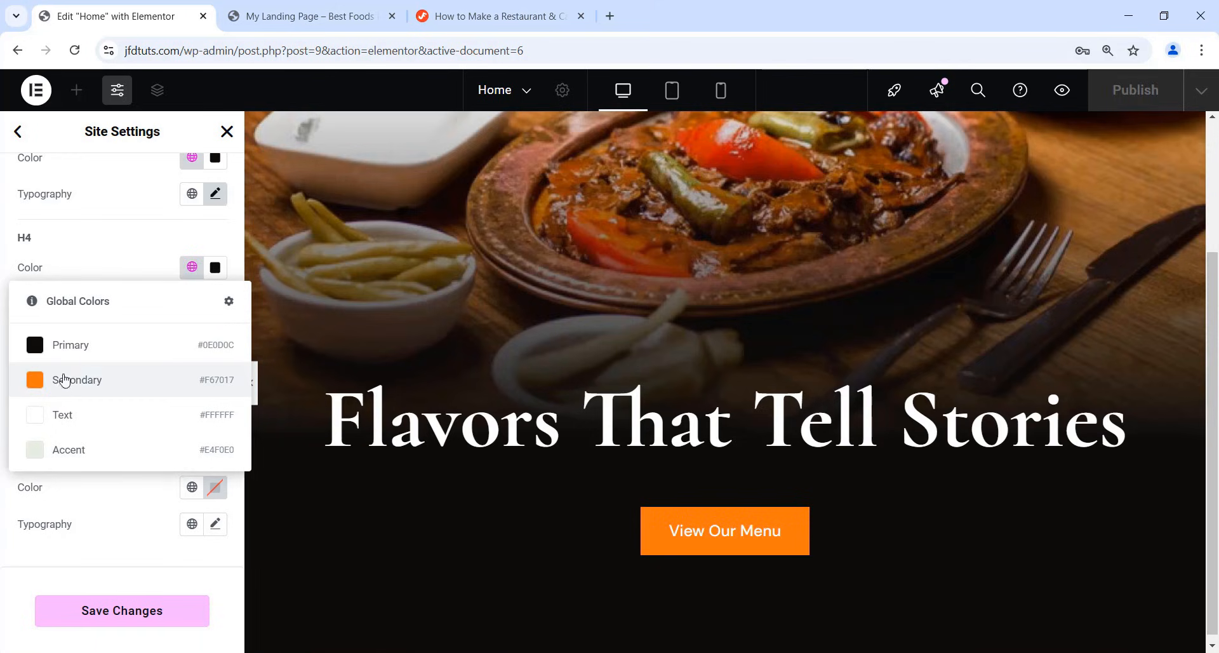
left_click(60, 345)
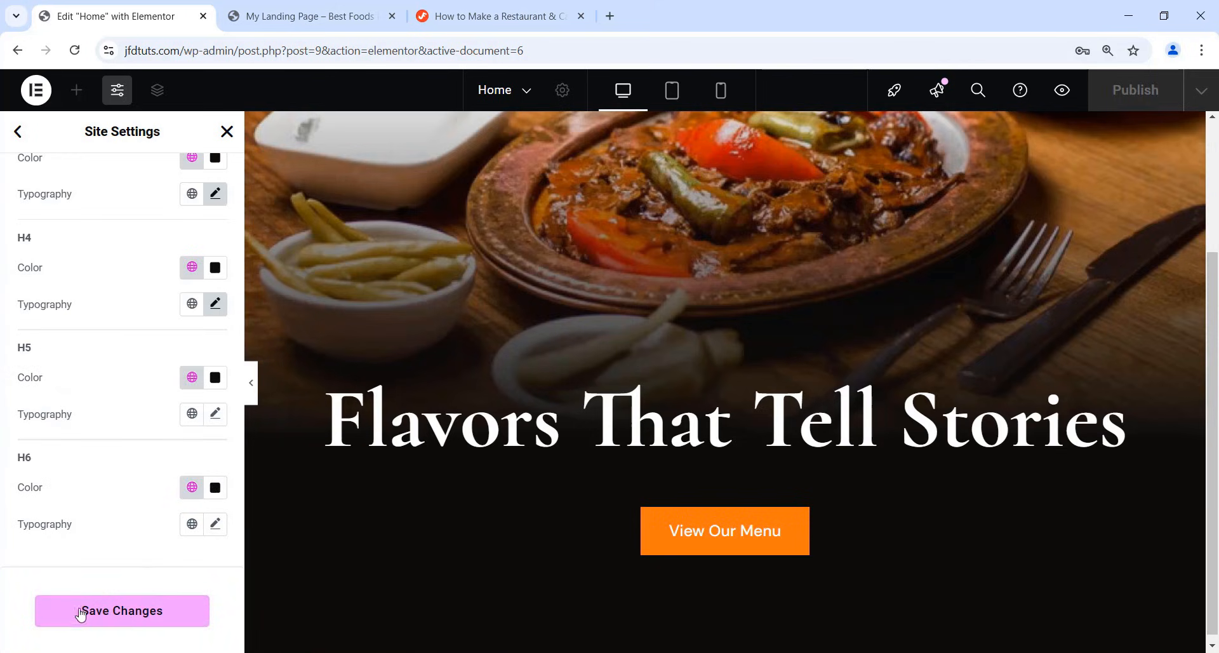
left_click(137, 612)
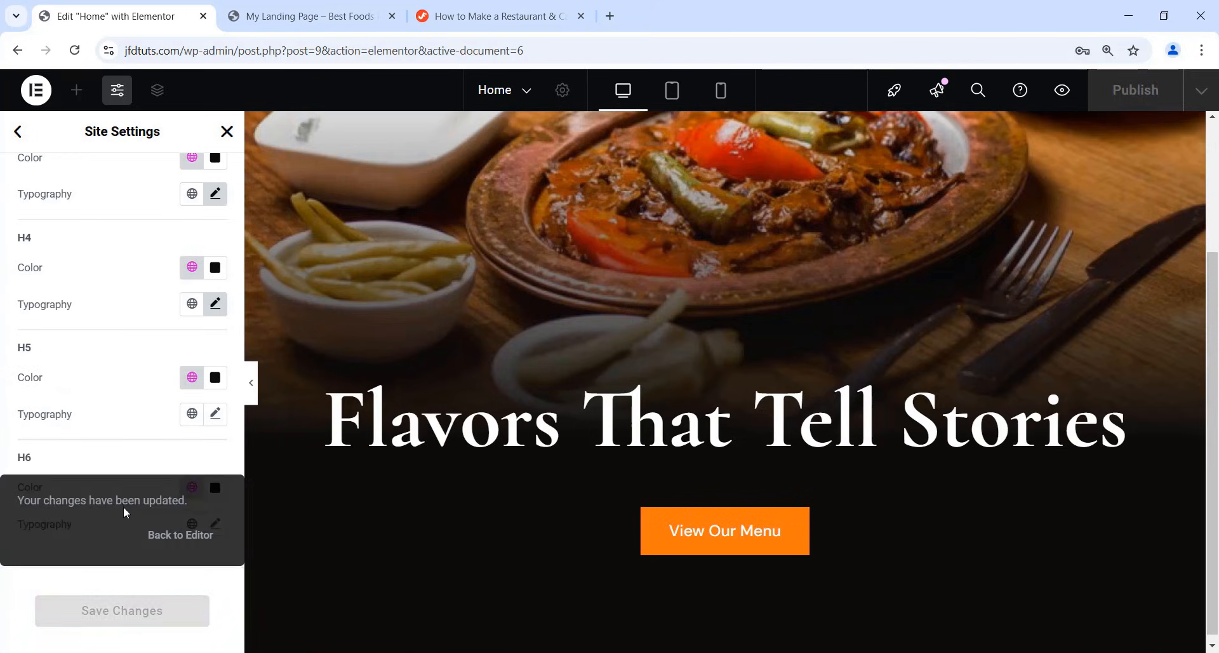
scroll(123, 476, "up", 8)
left_click(20, 135)
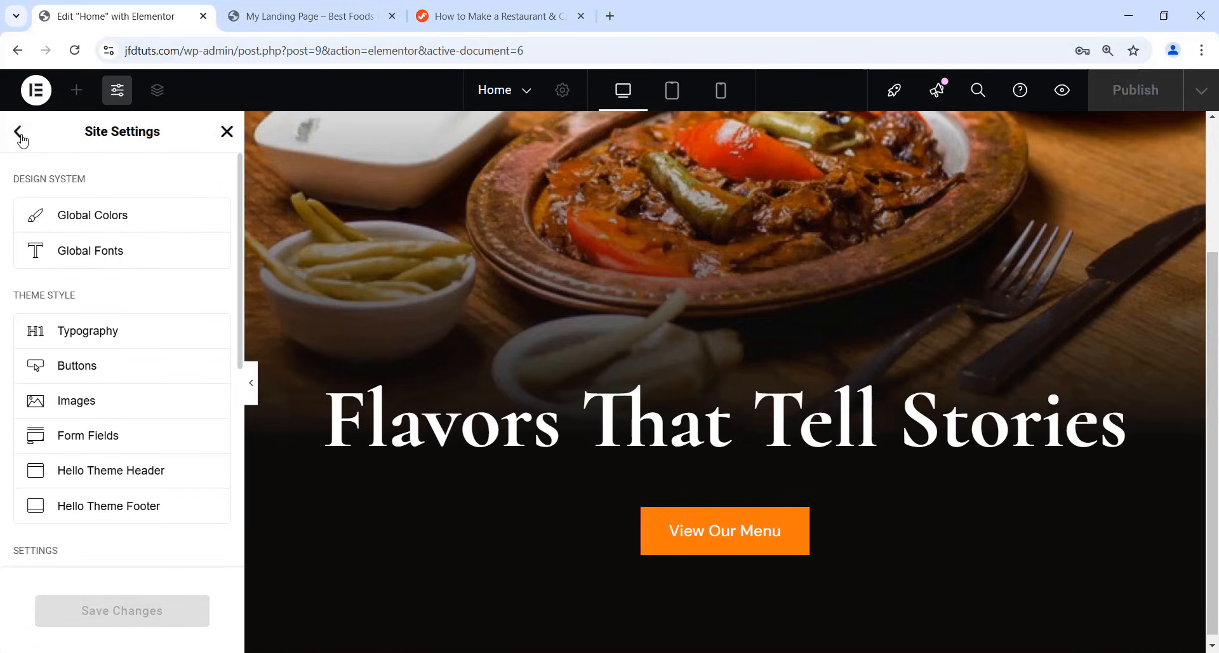
Set the site-wide button typography to the DM Sans font family.
left_click(114, 373)
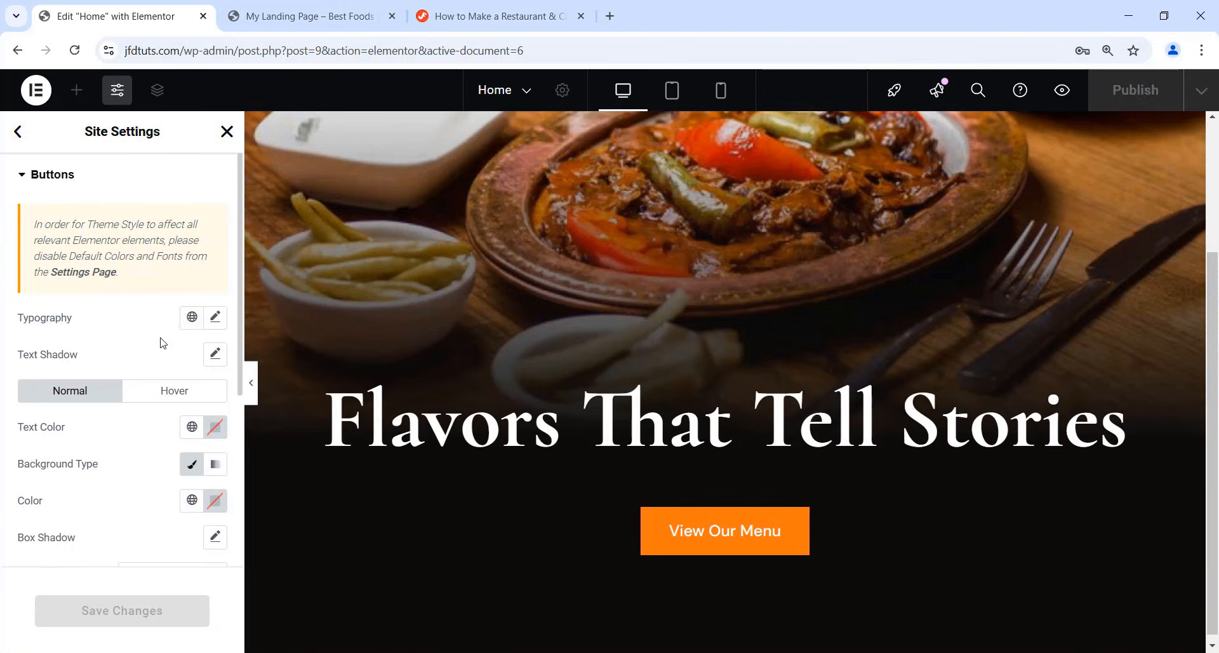
left_click(216, 317)
left_click(171, 405)
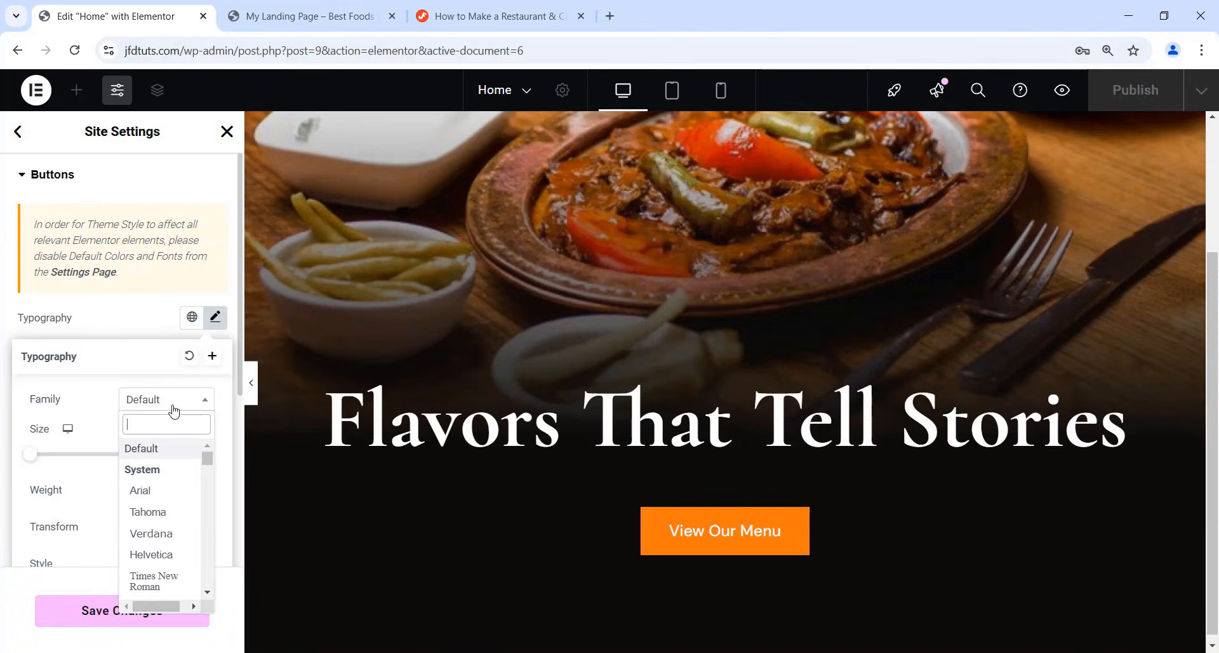
type("dm s")
left_click(144, 468)
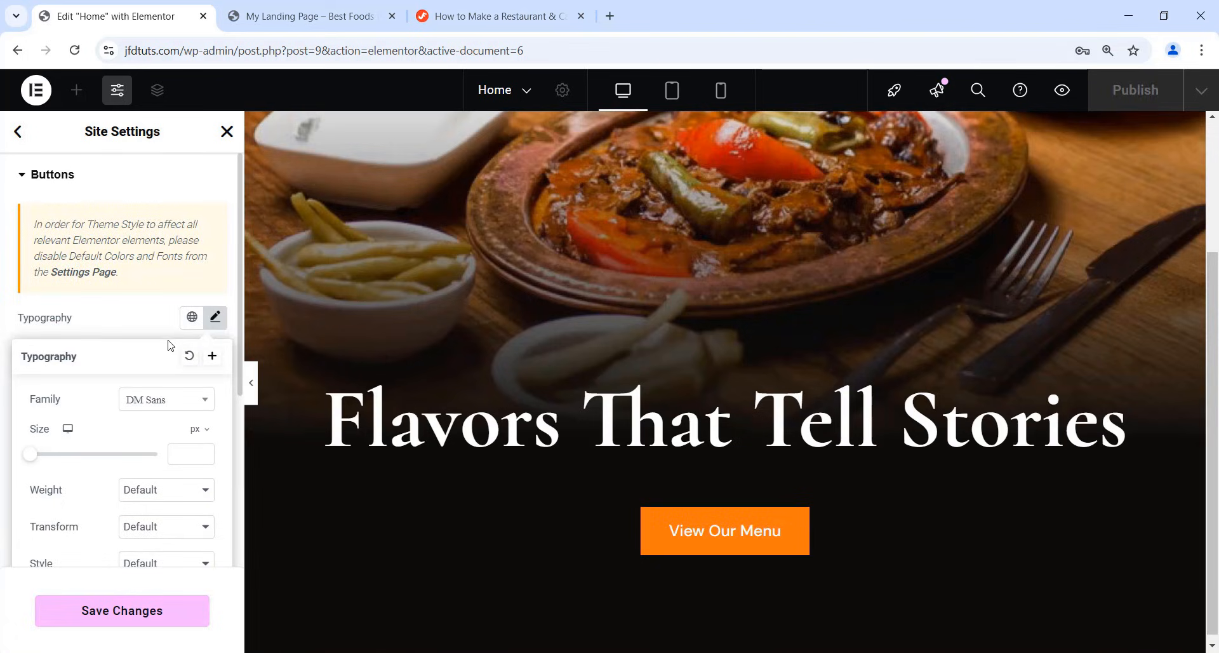
Set the button typography to size 18 px, weight 500 (Medium) and line height 28 px.
scroll(169, 345, "down", 3)
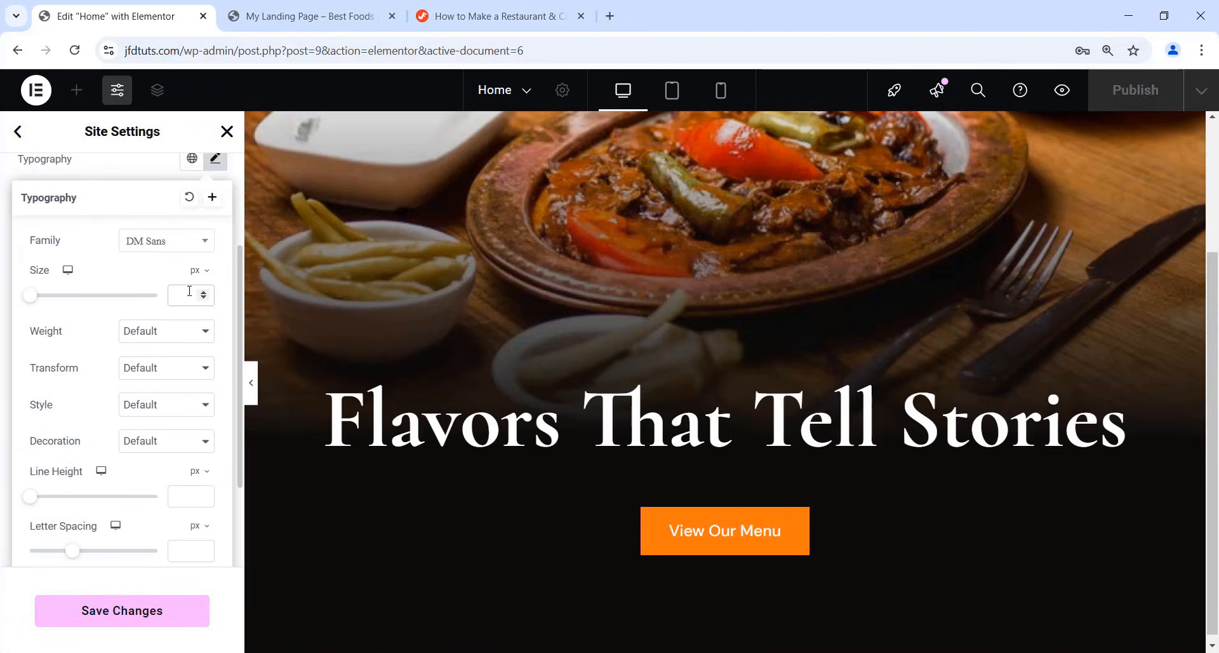
type("18")
left_click(141, 340)
left_click(162, 428)
scroll(166, 444, "down", 1)
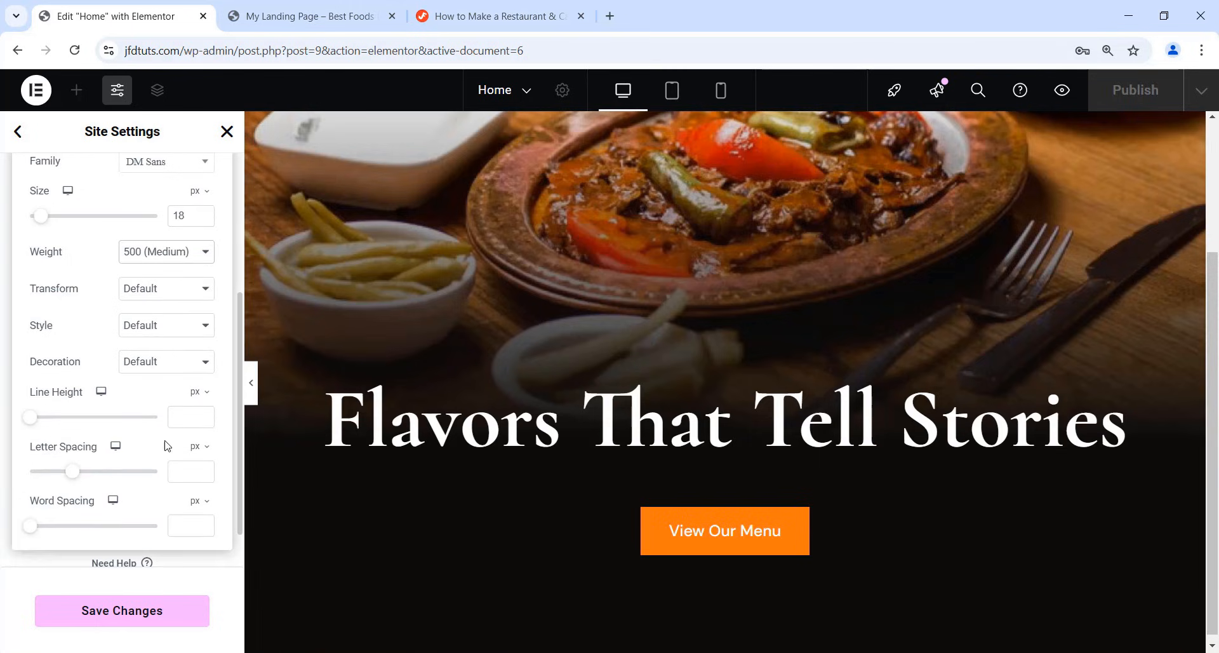
left_click(179, 419)
type("28")
scroll(163, 266, "up", 3)
left_click(214, 322)
Give the buttons' normal state the global Text color for text and the global Secondary color for the background.
scroll(216, 323, "down", 1)
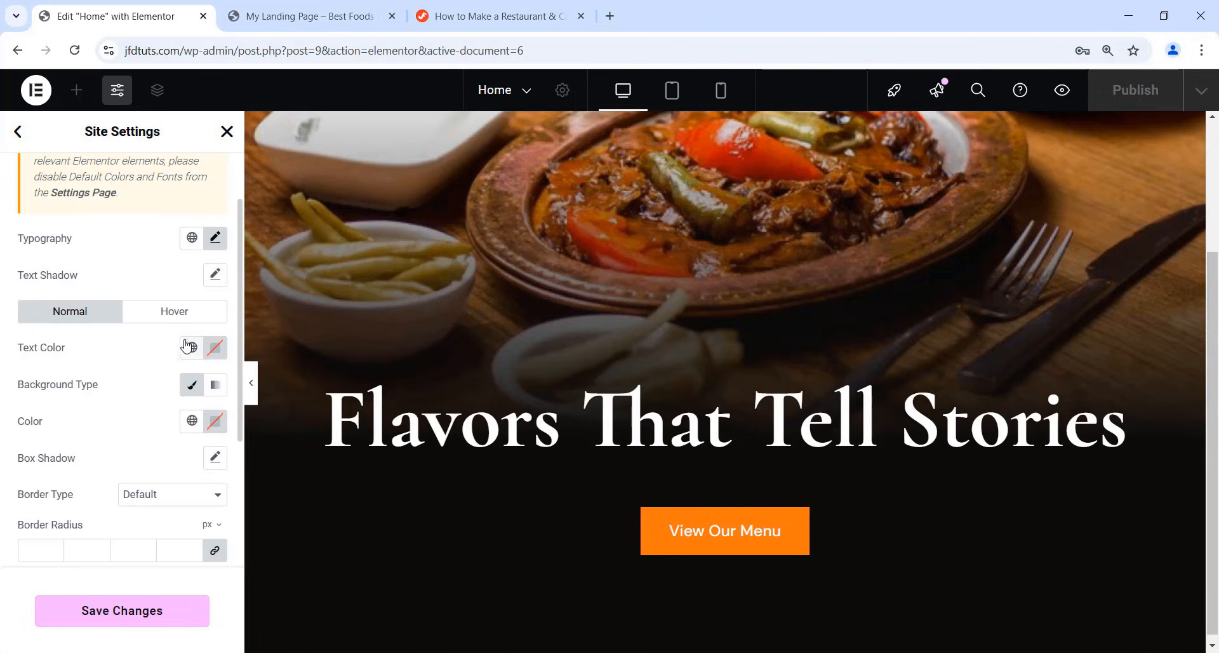
left_click(218, 355)
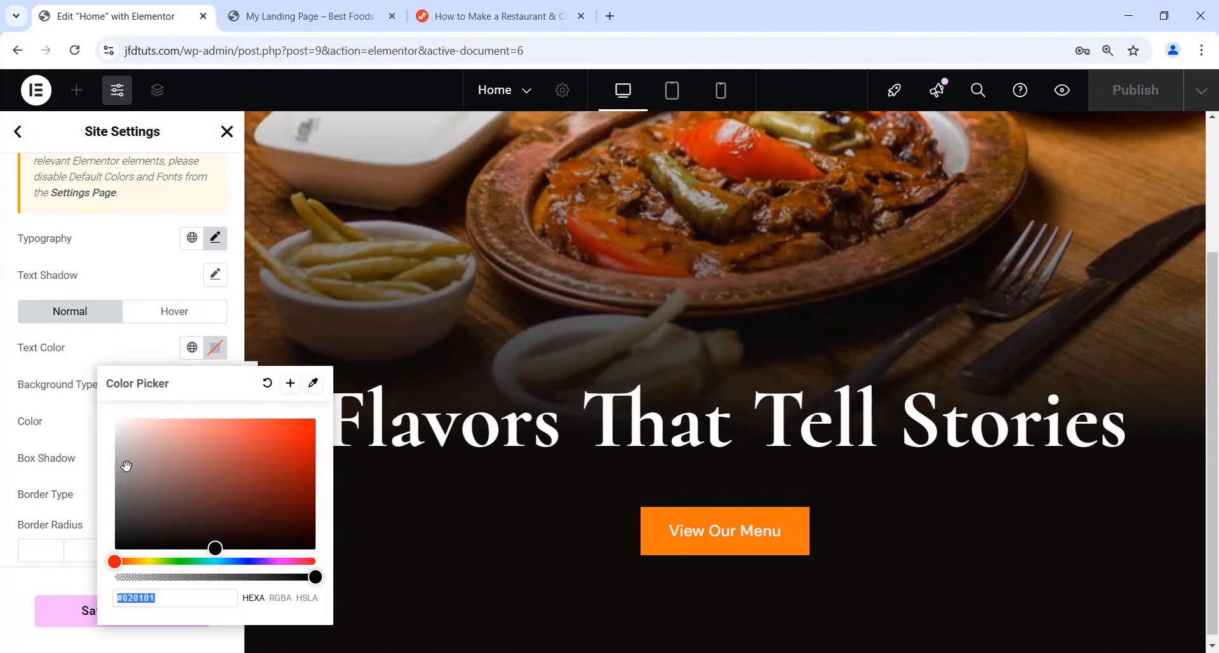
left_click(191, 351)
left_click(191, 349)
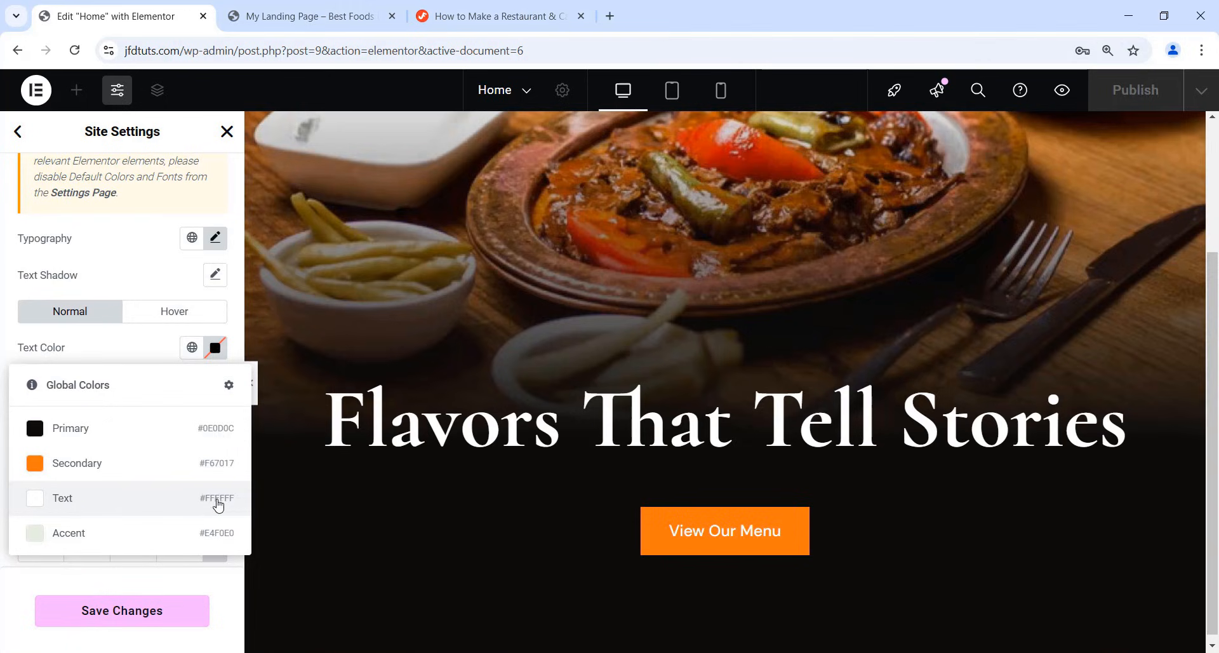
left_click(214, 506)
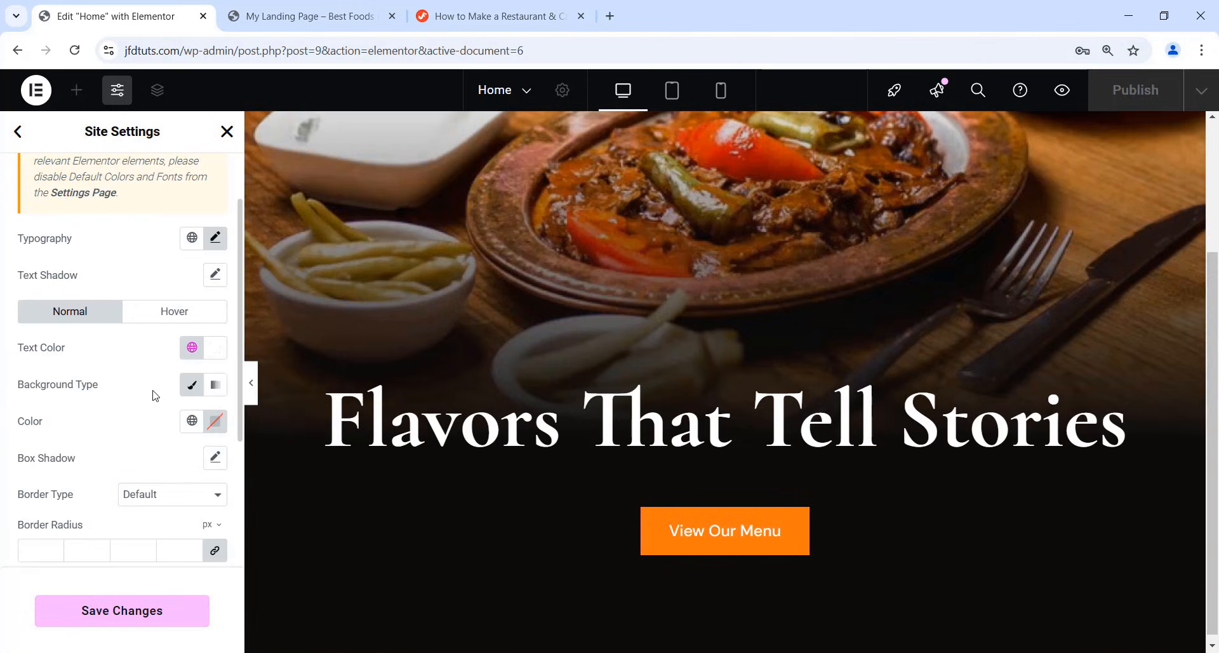
left_click(192, 420)
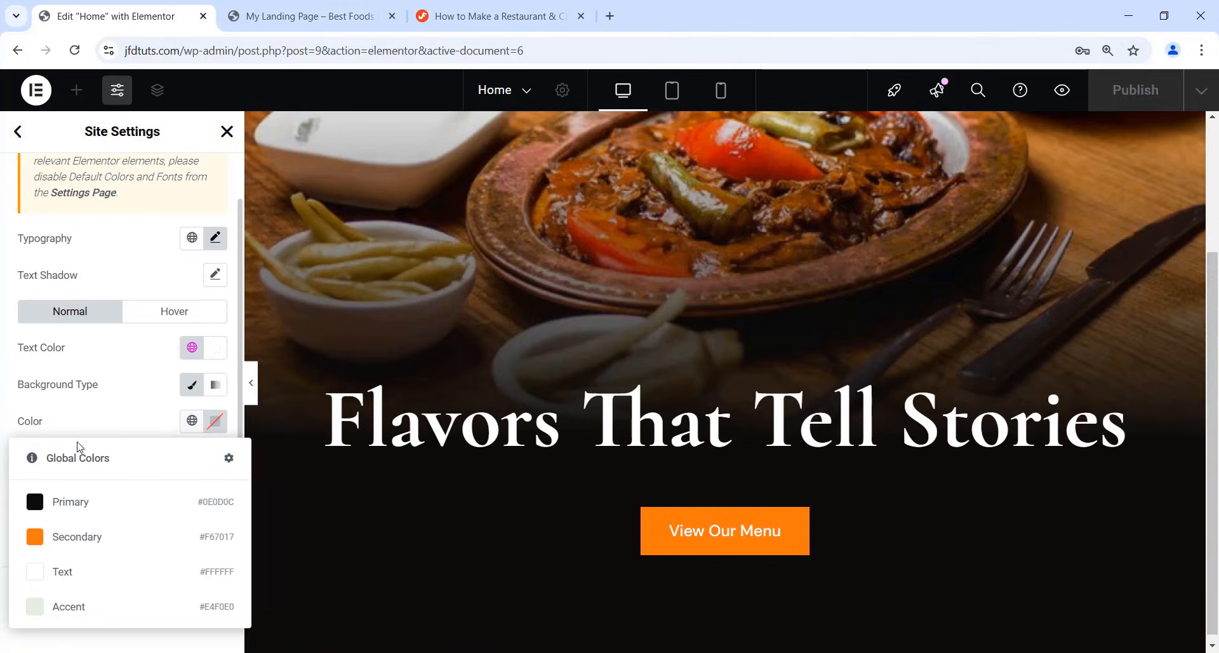
left_click(115, 542)
Set the buttons' border radius and padding to 0 px on all sides and save the button settings.
scroll(133, 424, "down", 1)
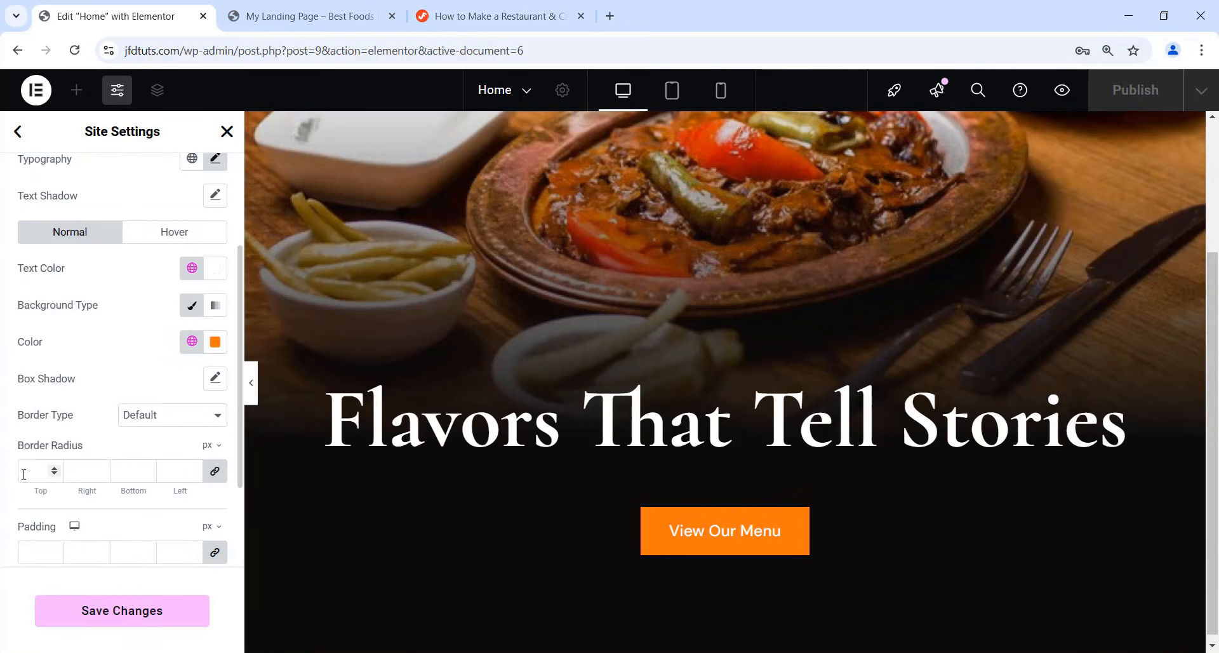
left_click(44, 470)
type("0")
scroll(43, 471, "down", 1)
left_click(31, 466)
type("0")
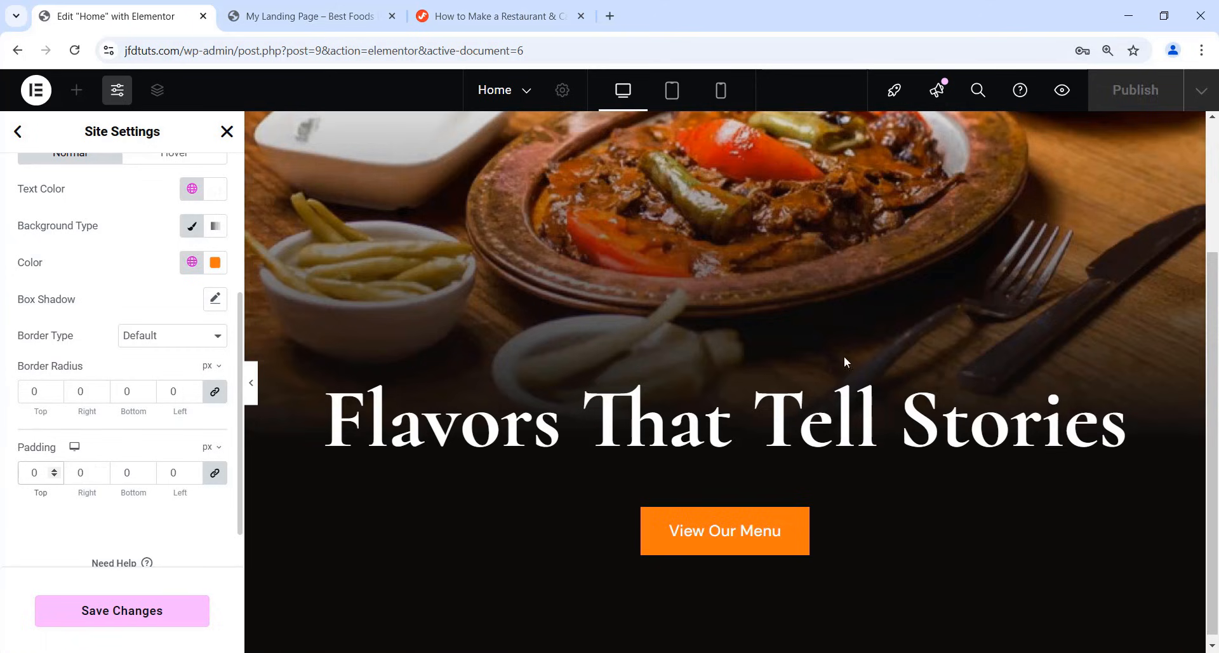
left_click(131, 609)
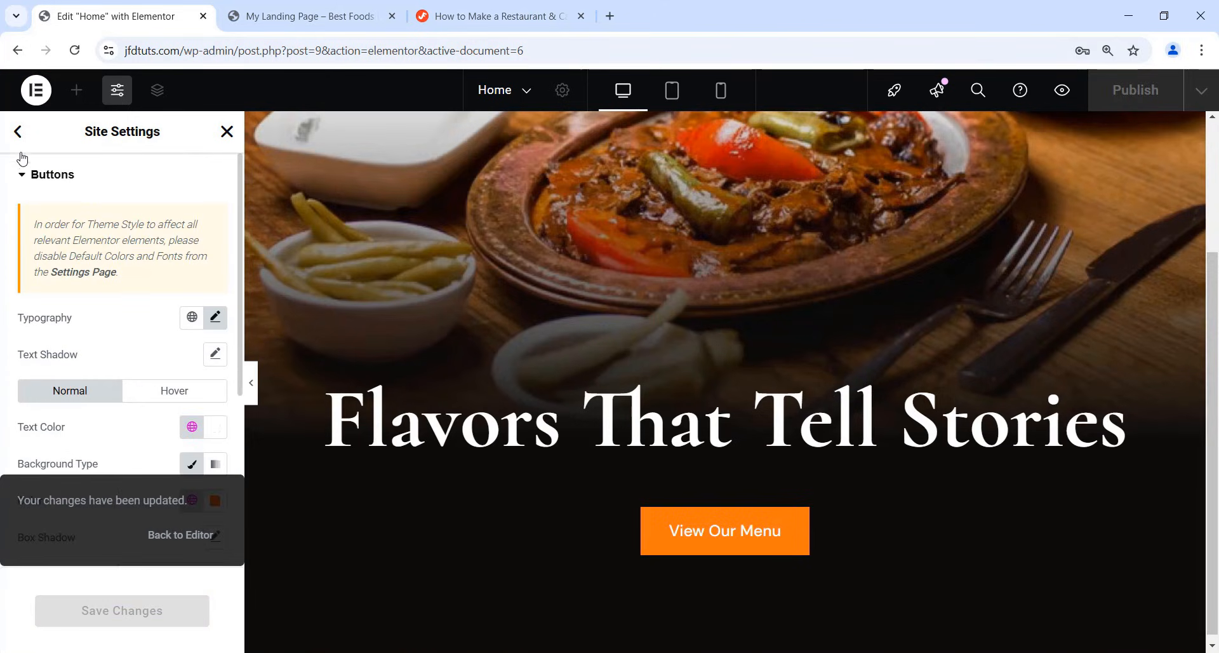
left_click(18, 131)
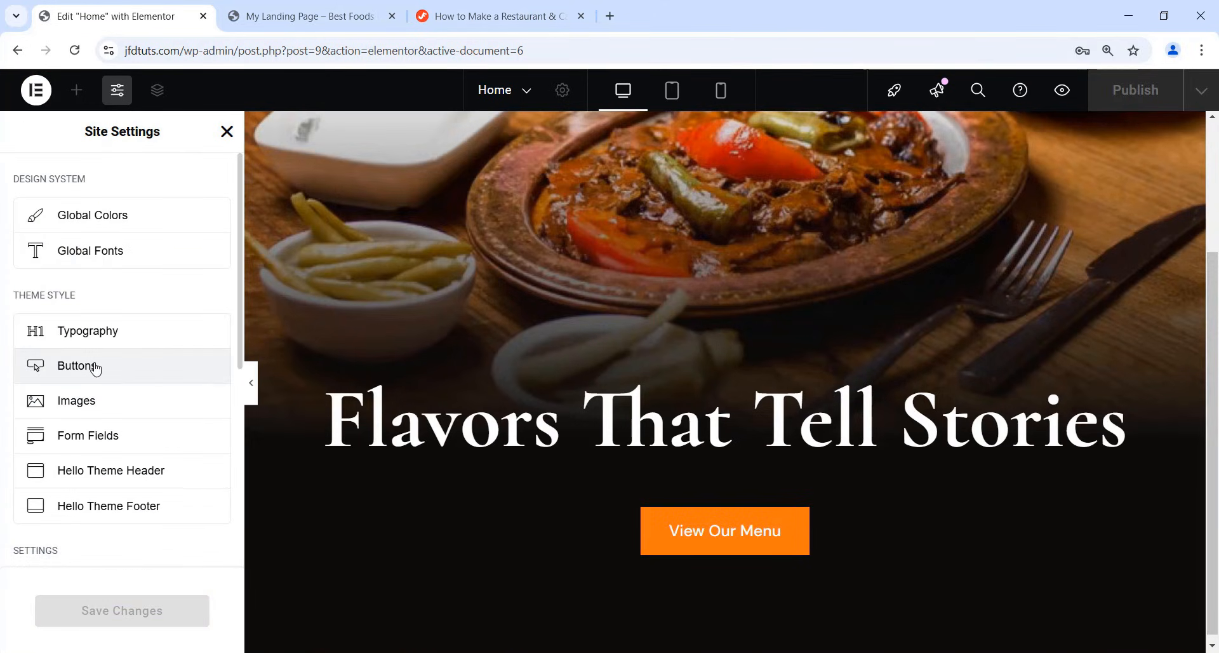
In the site's layout settings, set the content width to 1240 px and the column and row gaps to 0 px.
scroll(95, 368, "down", 3)
left_click(123, 506)
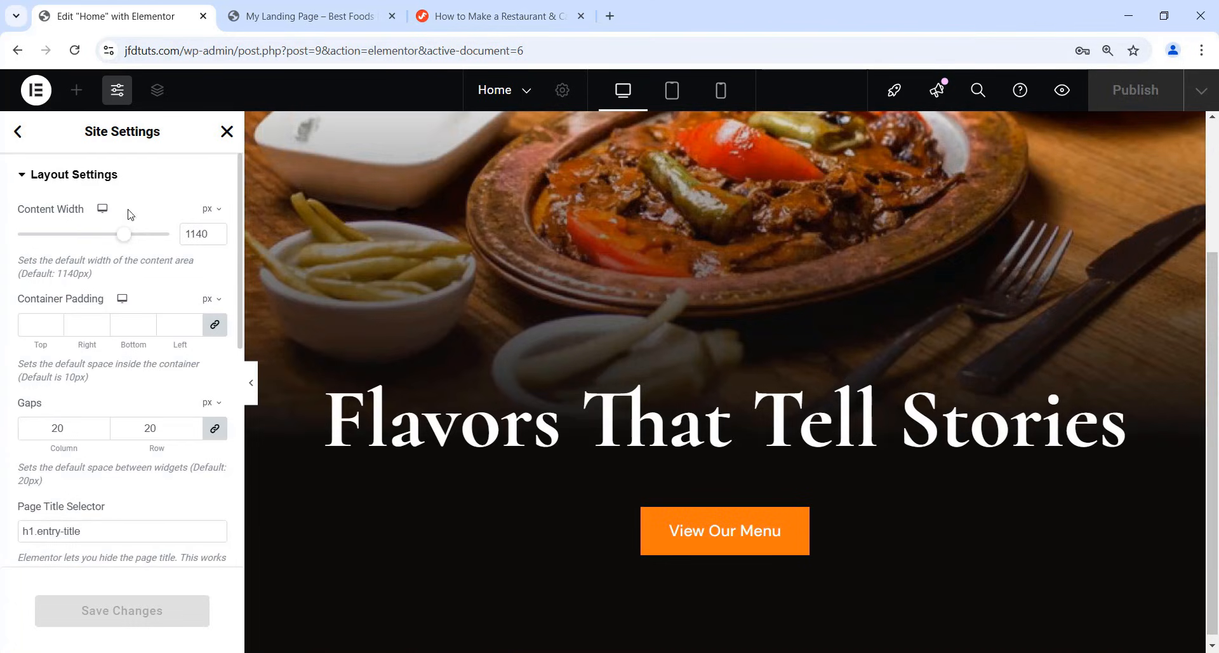
double_click(213, 235)
type("1240")
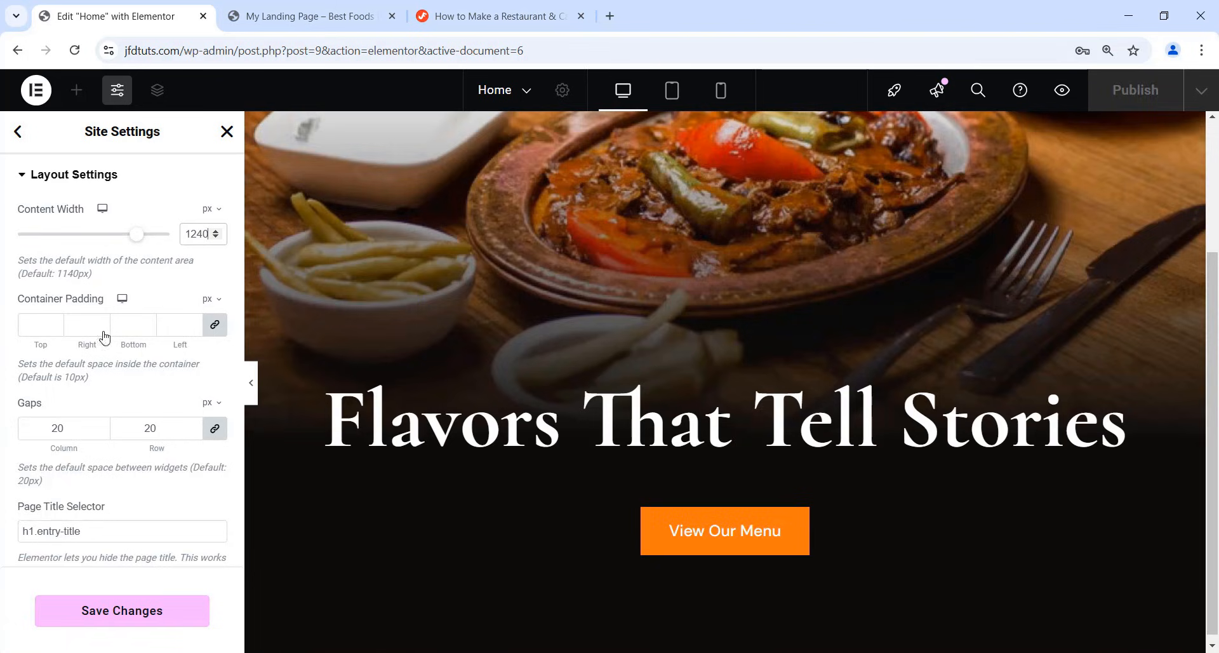
double_click(38, 425)
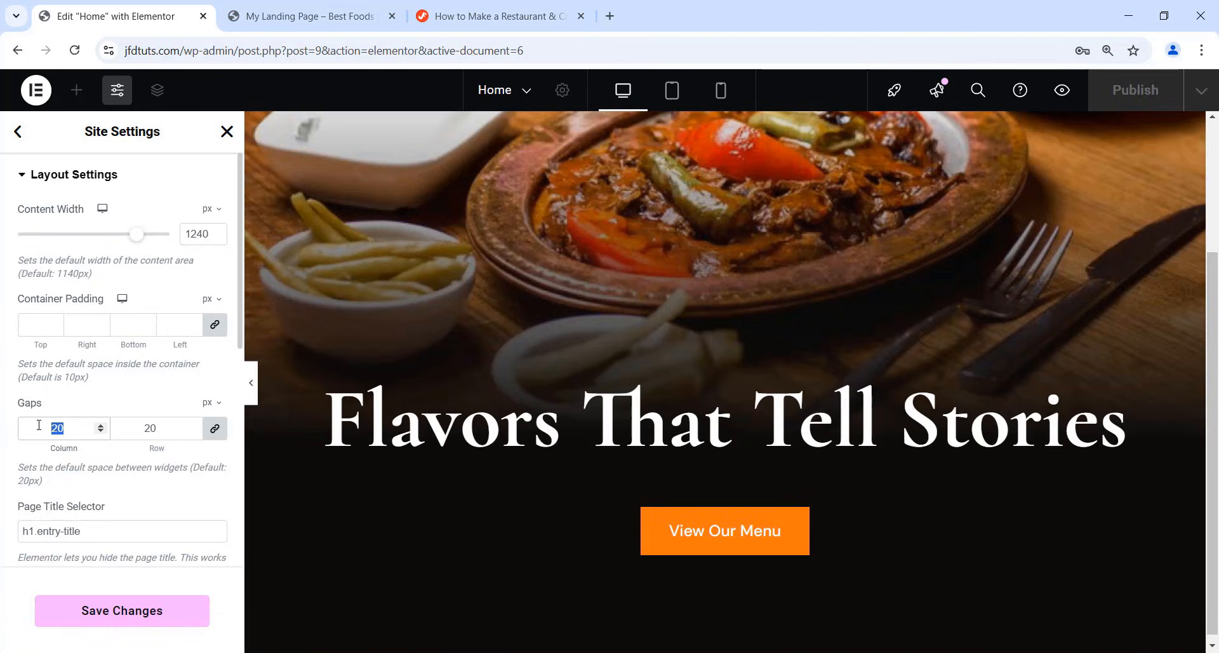
type("0")
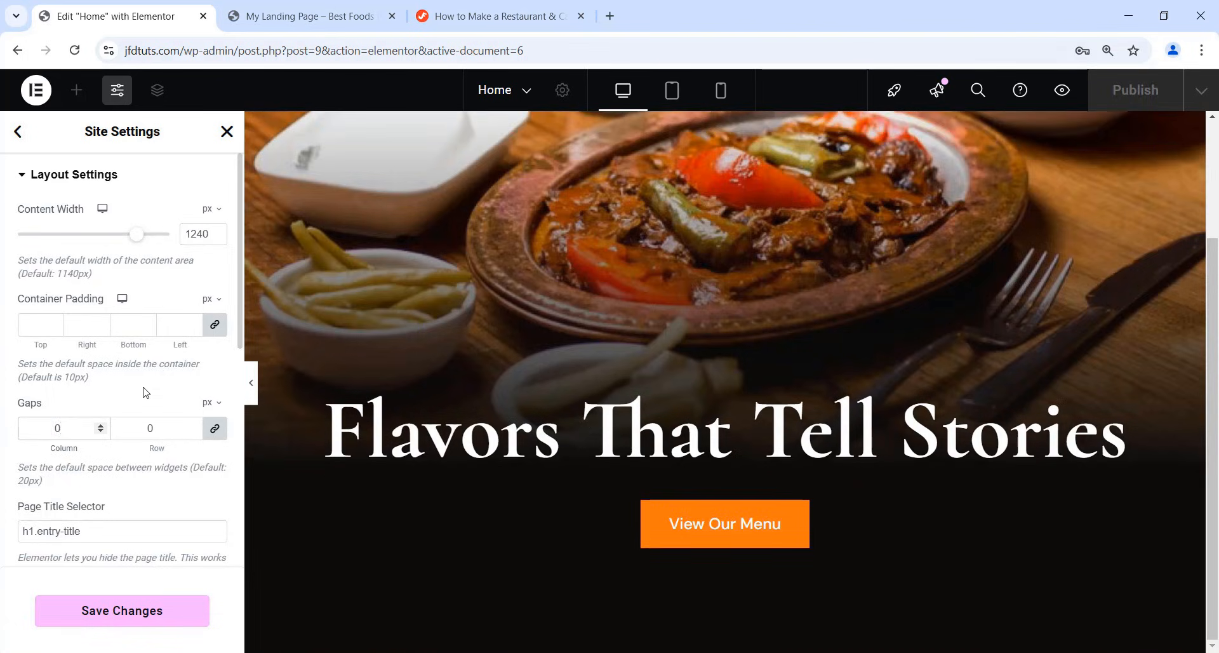
Add Laptop to the active breakpoints, save the site settings and reload the editor.
scroll(144, 394, "down", 8)
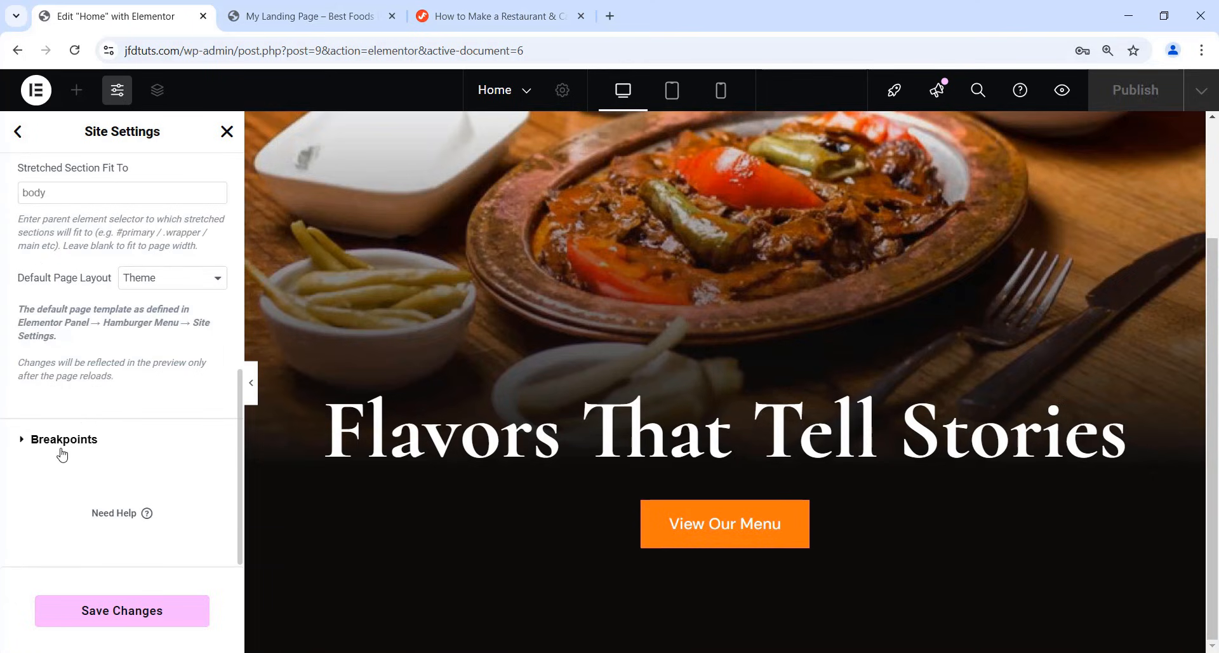
left_click(96, 447)
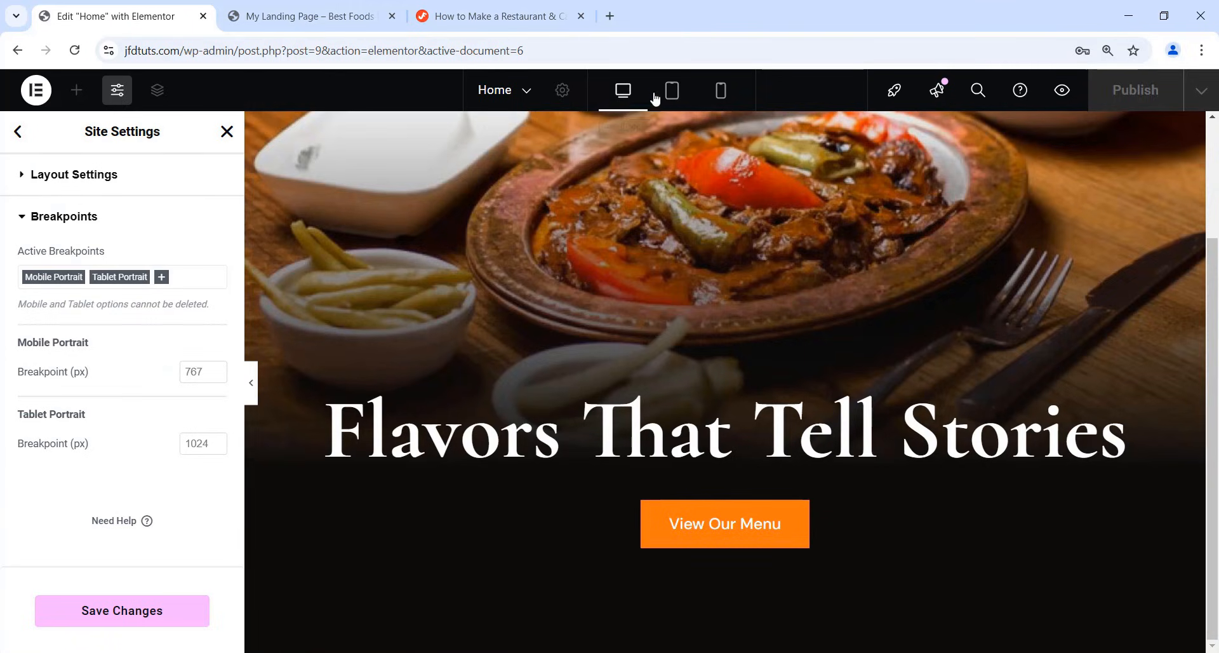
left_click(165, 279)
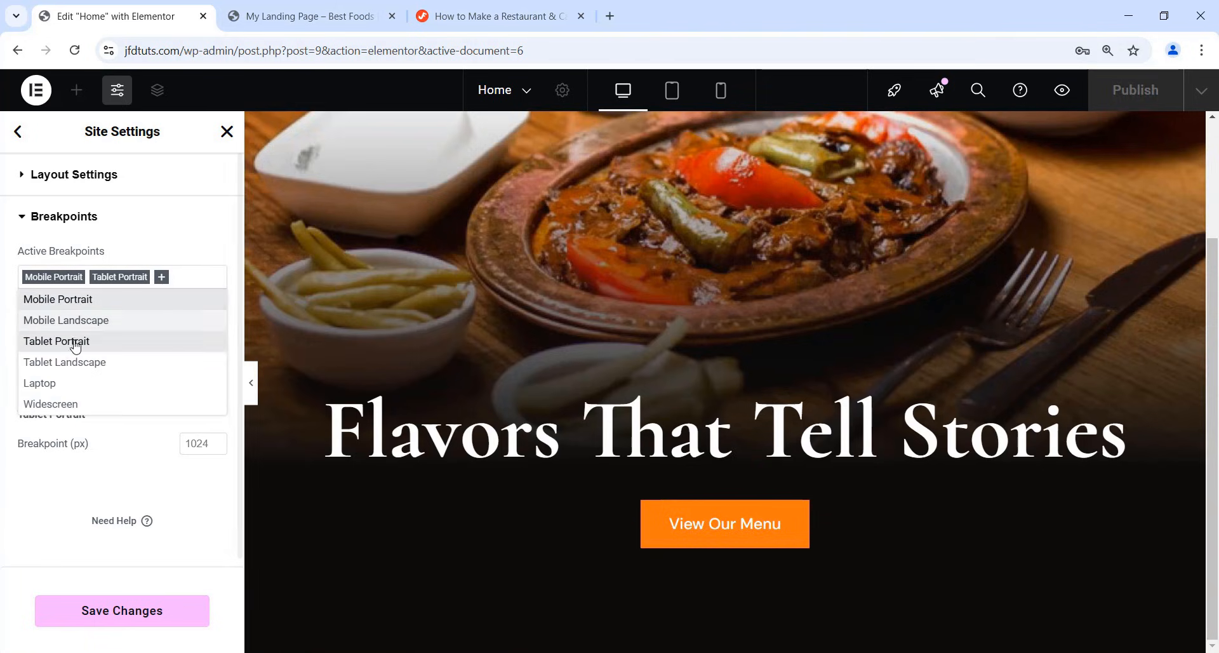
left_click(50, 384)
scroll(75, 483, "down", 1)
left_click(143, 627)
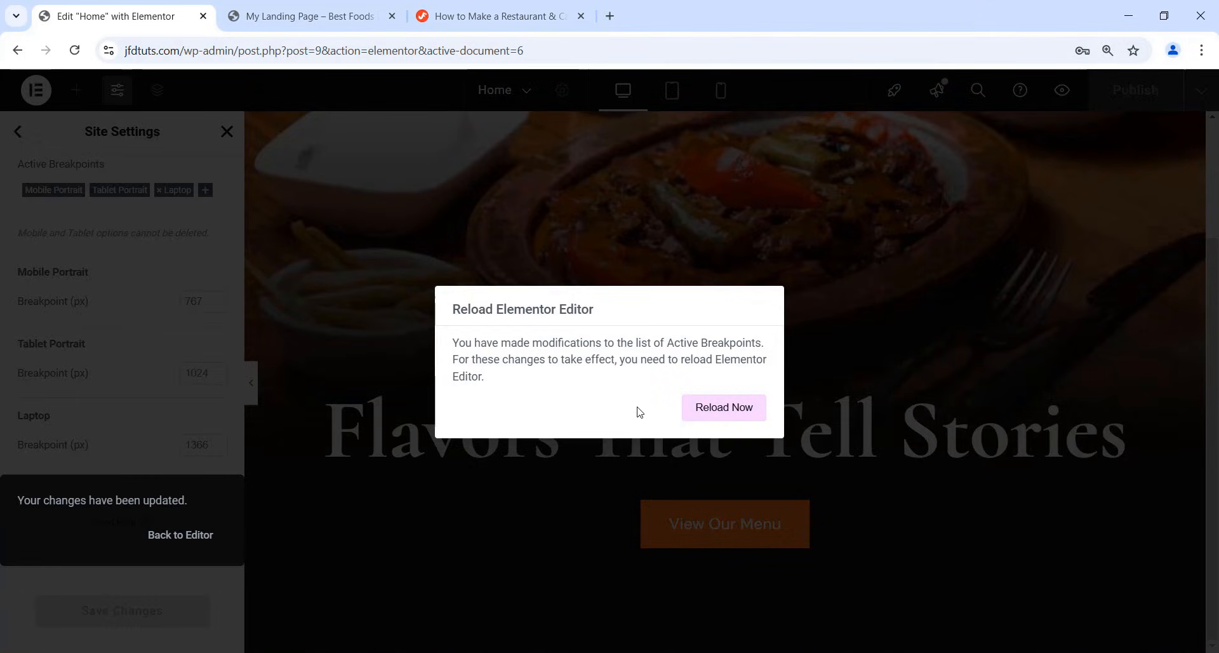
left_click(729, 414)
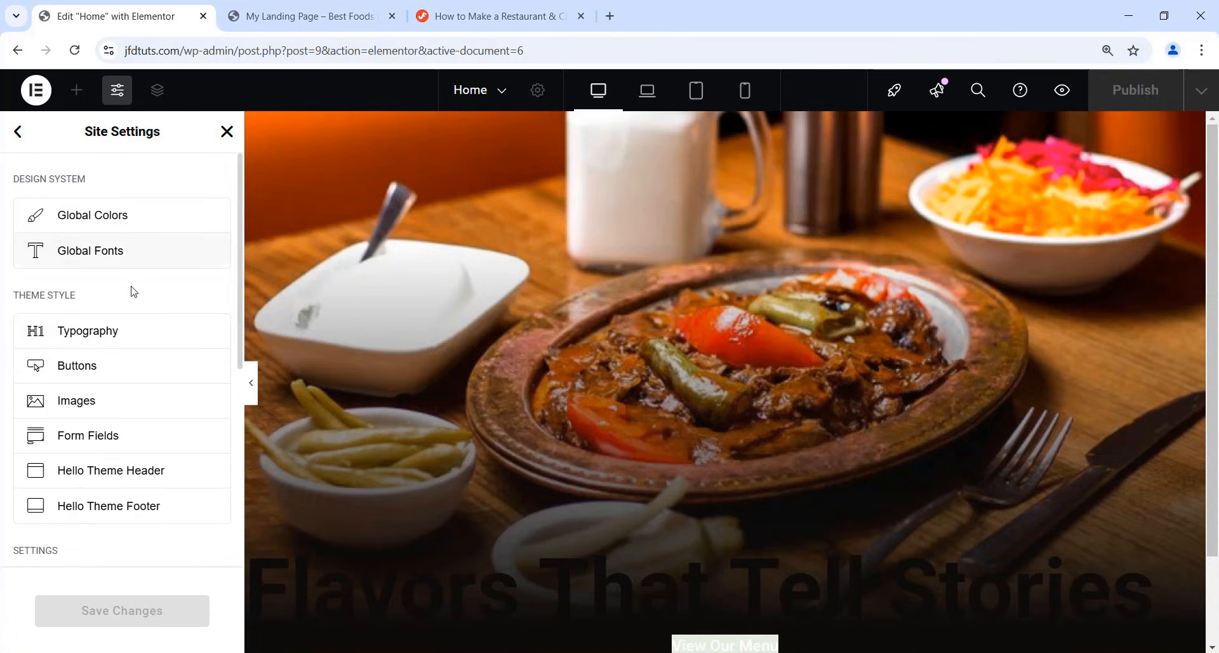
Open Elementor's additional settings and disable its default colors and default fonts.
scroll(150, 396, "down", 5)
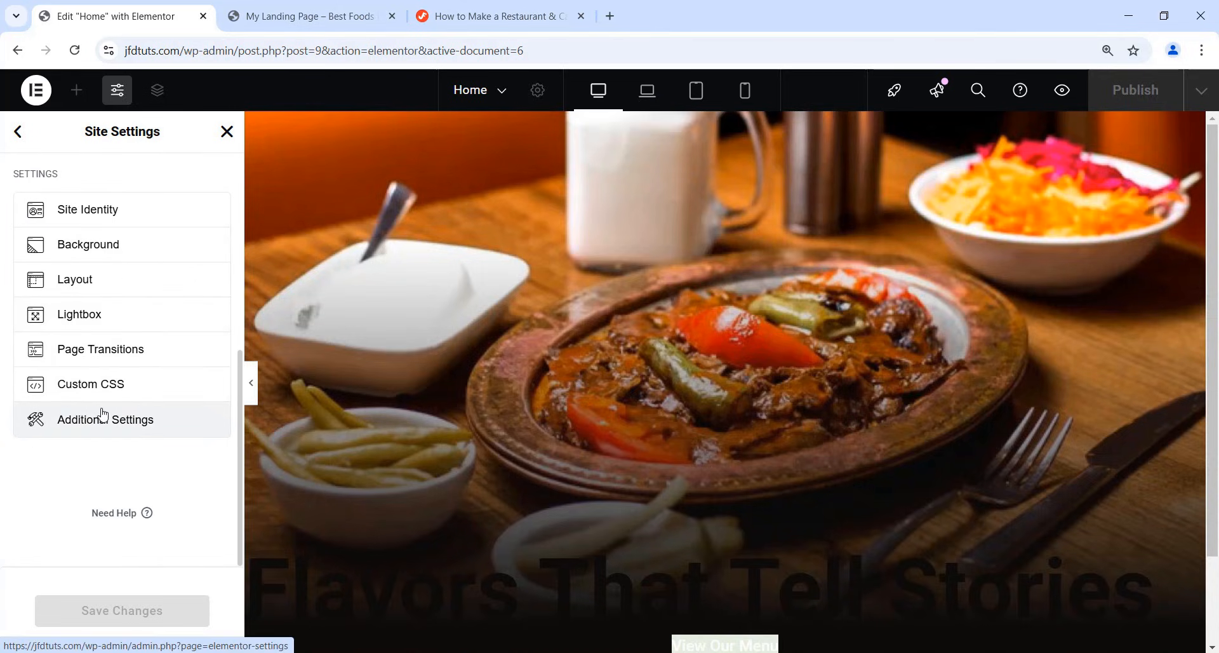
left_click(106, 417)
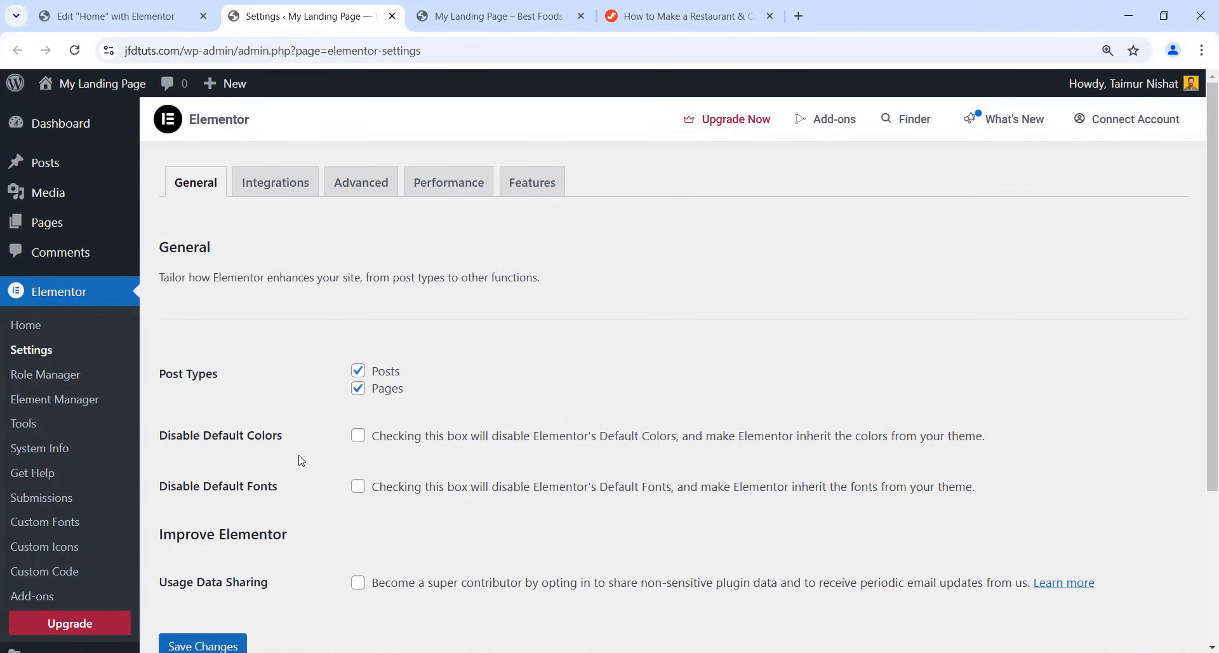
left_click(359, 438)
left_click(356, 489)
Enable unfiltered file uploads in Elementor's advanced settings and save the changes.
left_click(357, 190)
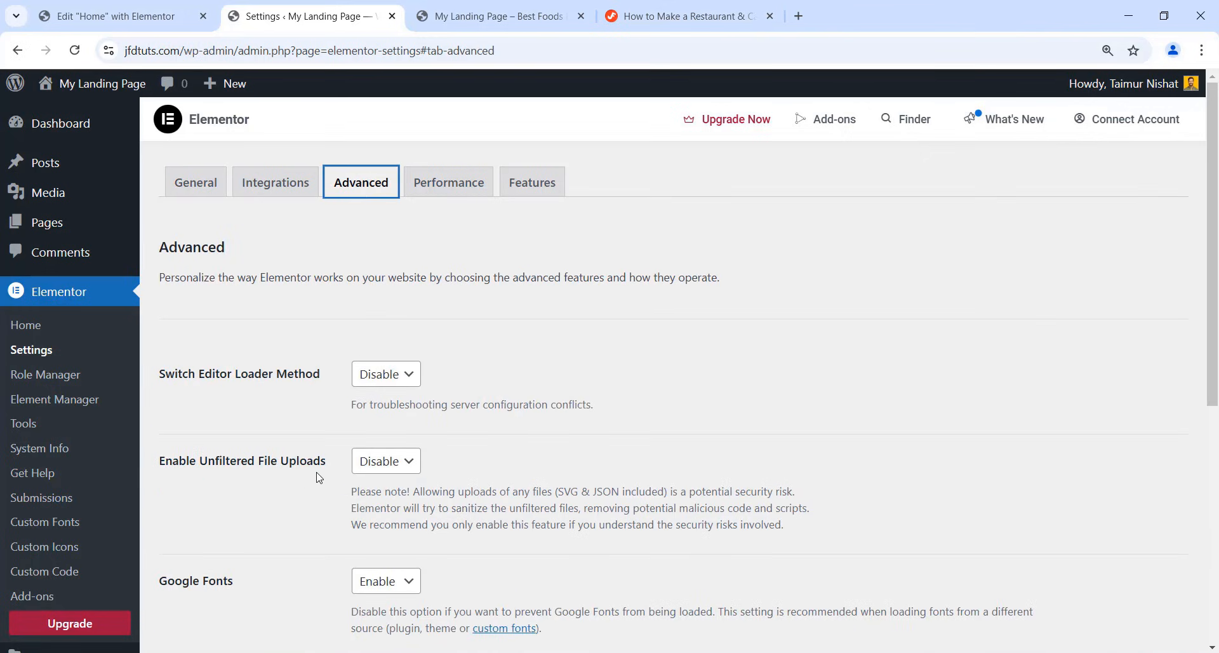
left_click(382, 462)
left_click(374, 508)
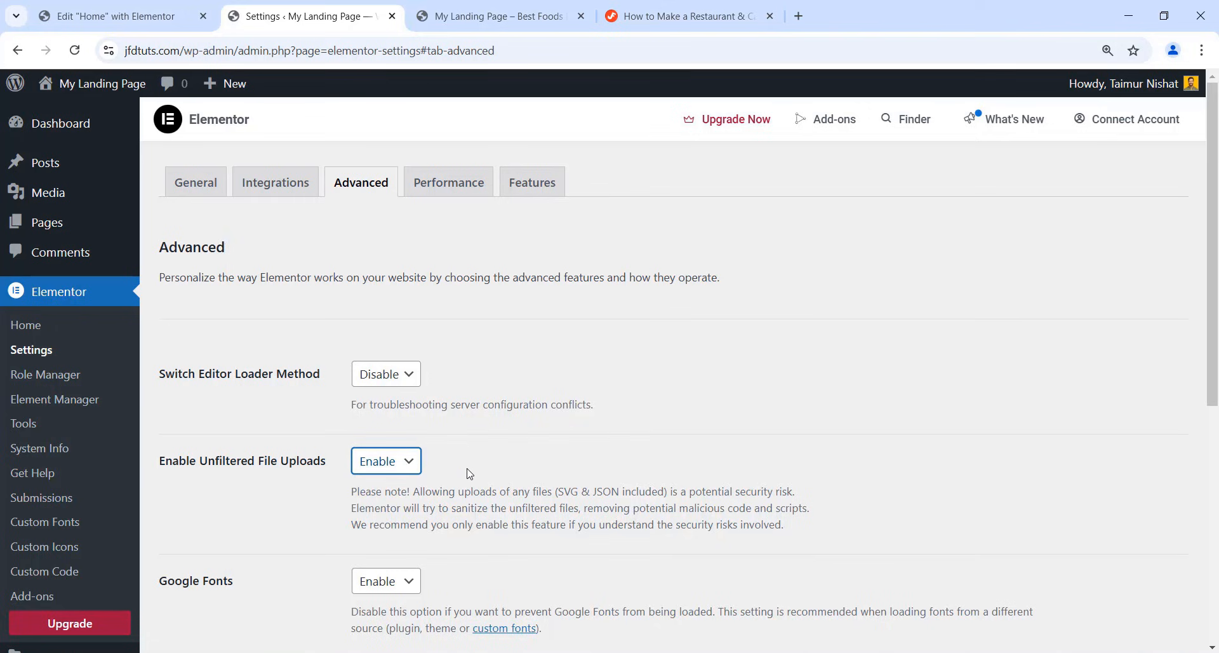
left_click(540, 476)
scroll(523, 477, "down", 6)
left_click(229, 563)
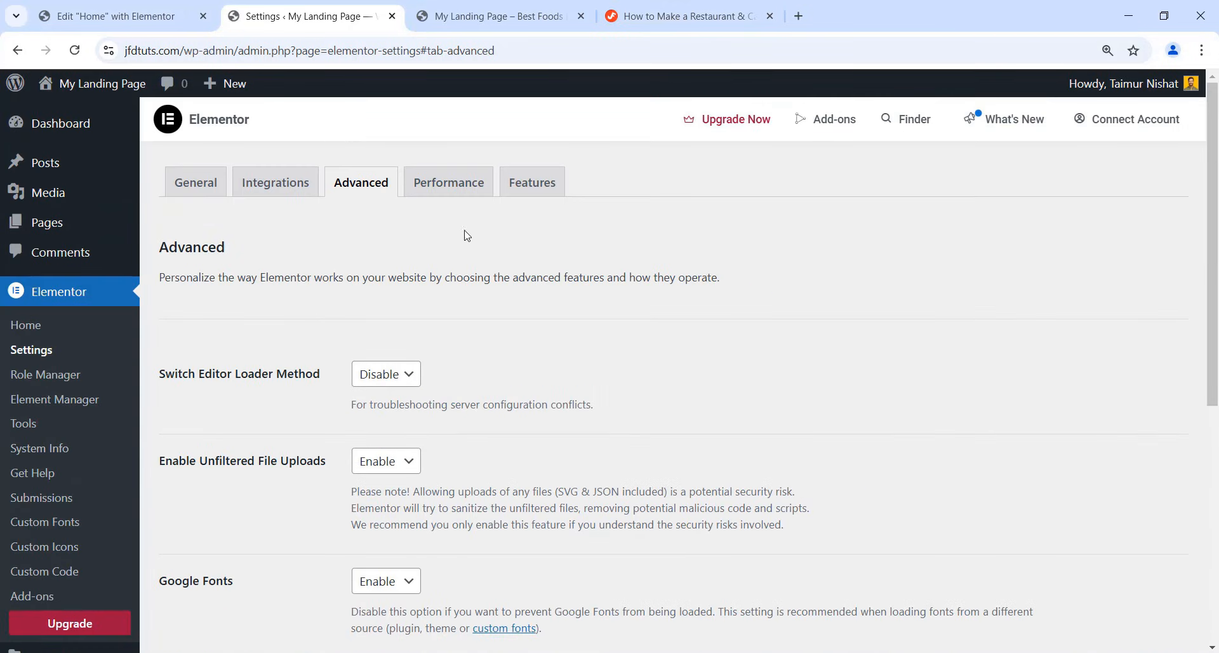
Set the Nested Elements feature to Active in Elementor's feature settings and save the changes.
left_click(531, 185)
scroll(486, 266, "down", 15)
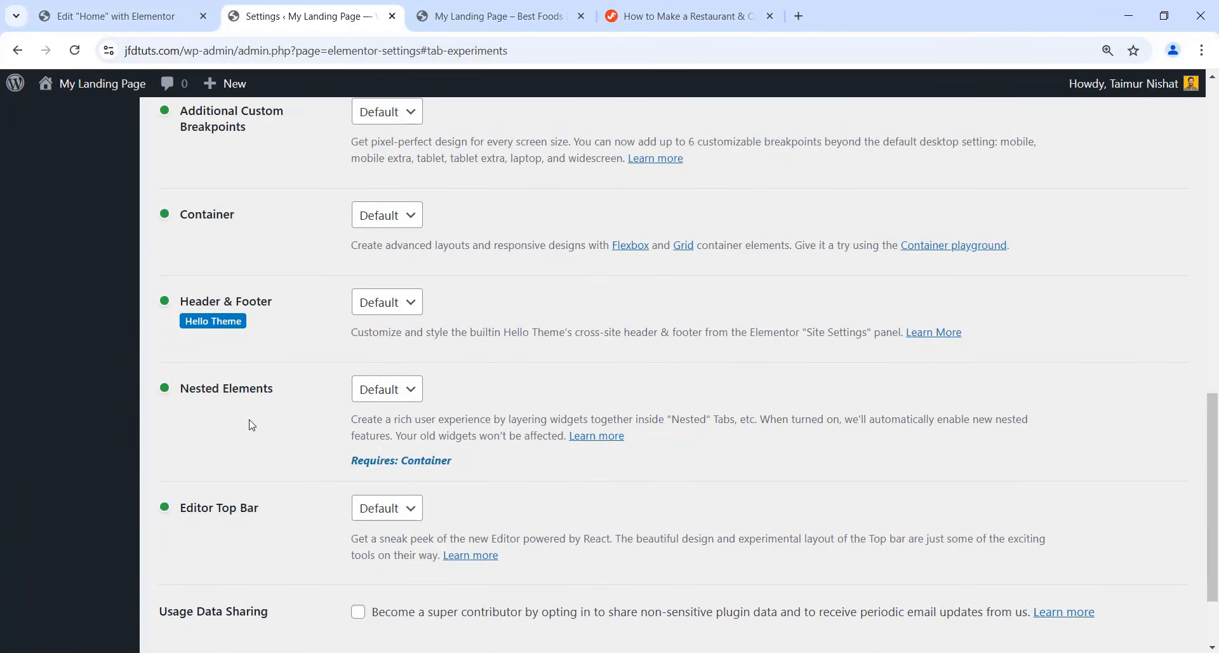
left_click(413, 394)
left_click(381, 437)
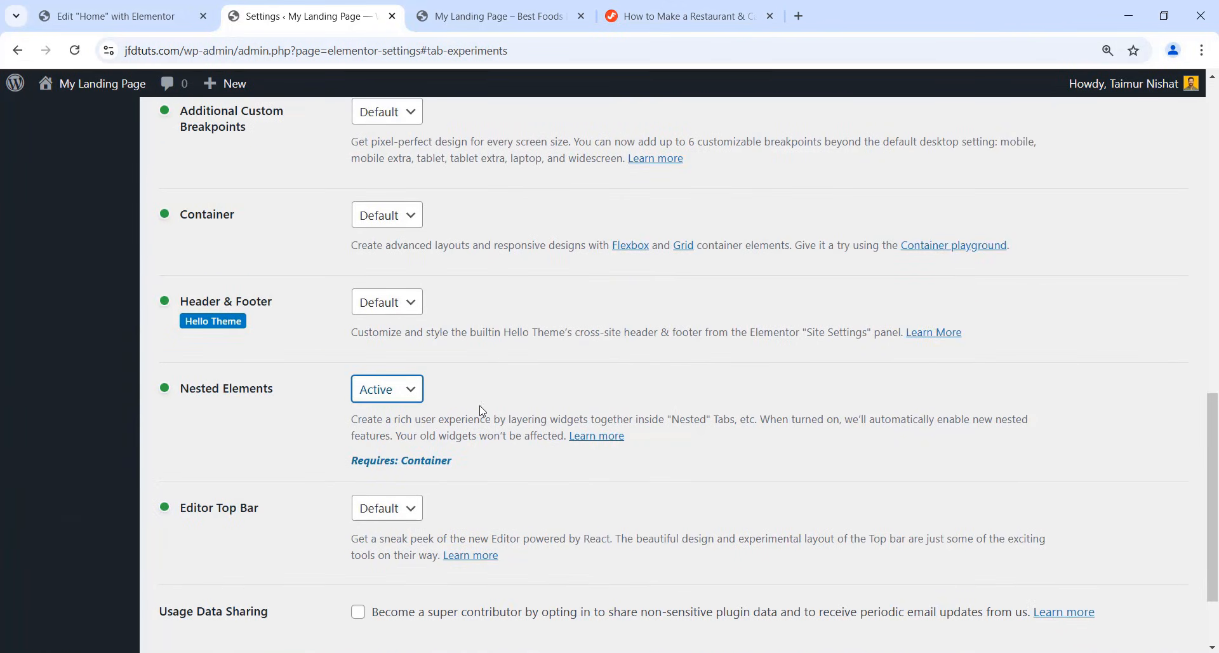
scroll(485, 404, "down", 2)
left_click(202, 564)
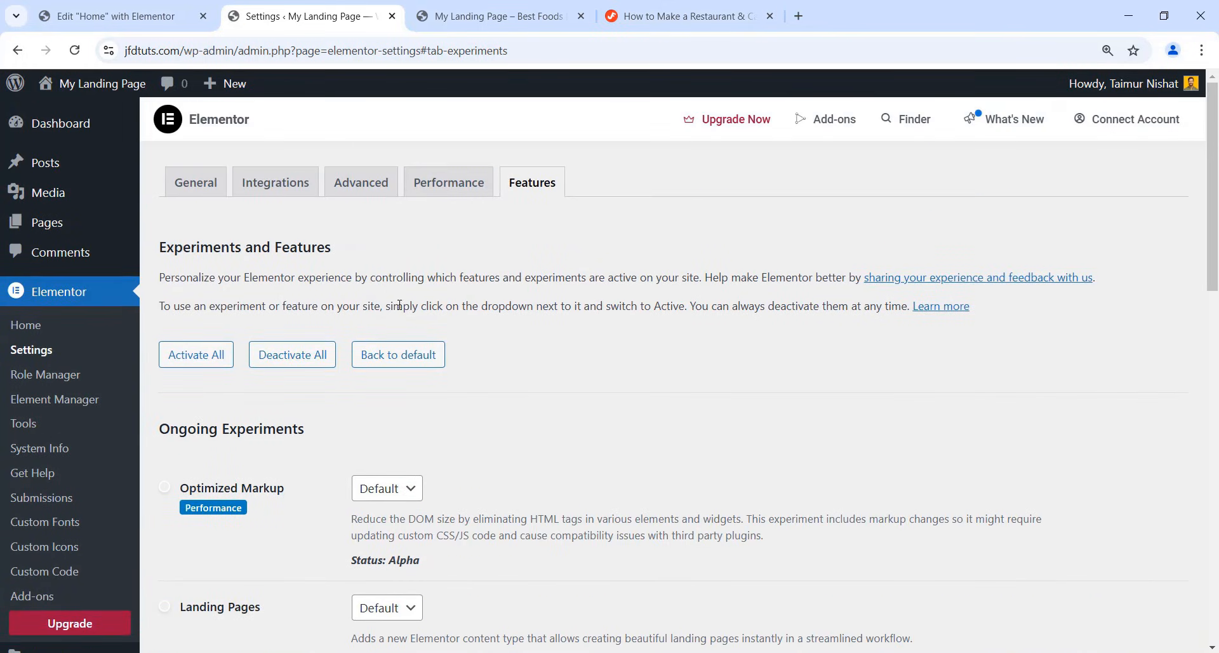
Return to the page editor, add a container below the Banner Section and name it Category Section.
left_click(392, 16)
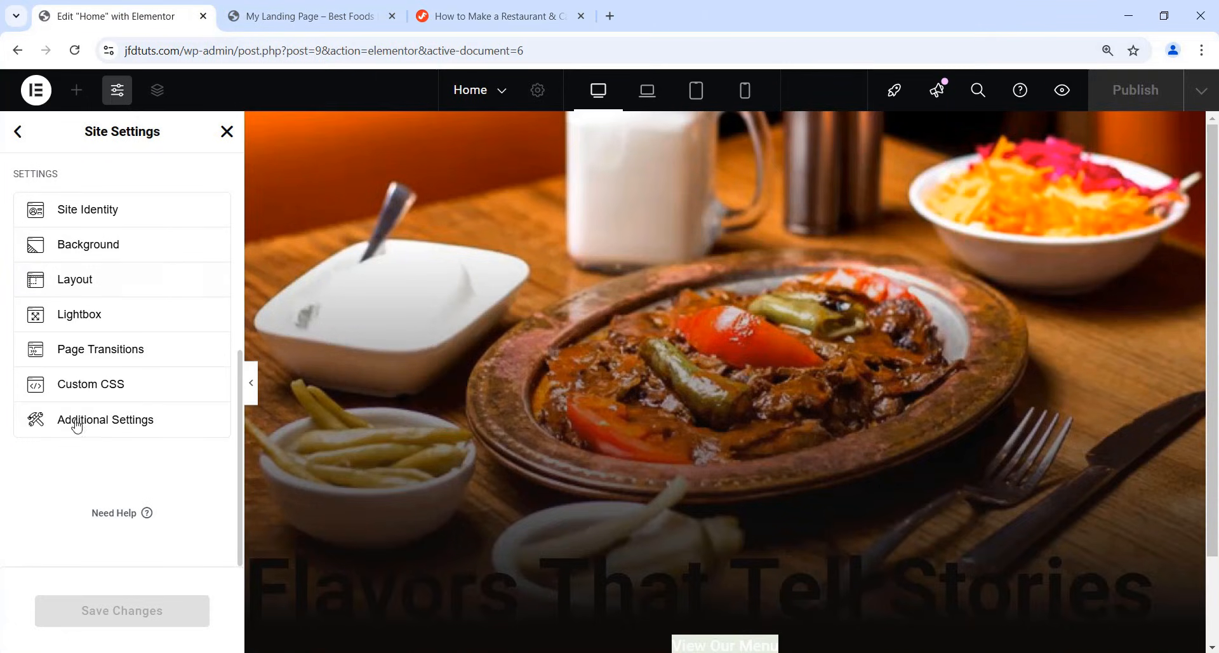
left_click(227, 132)
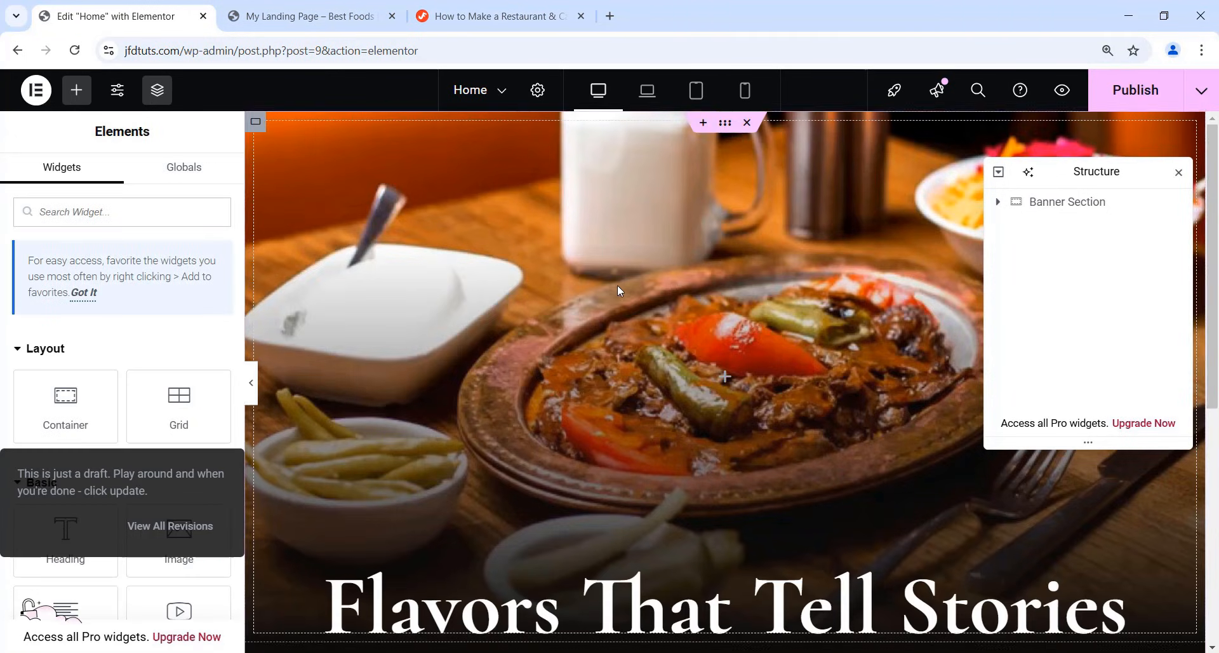
scroll(600, 398, "down", 6)
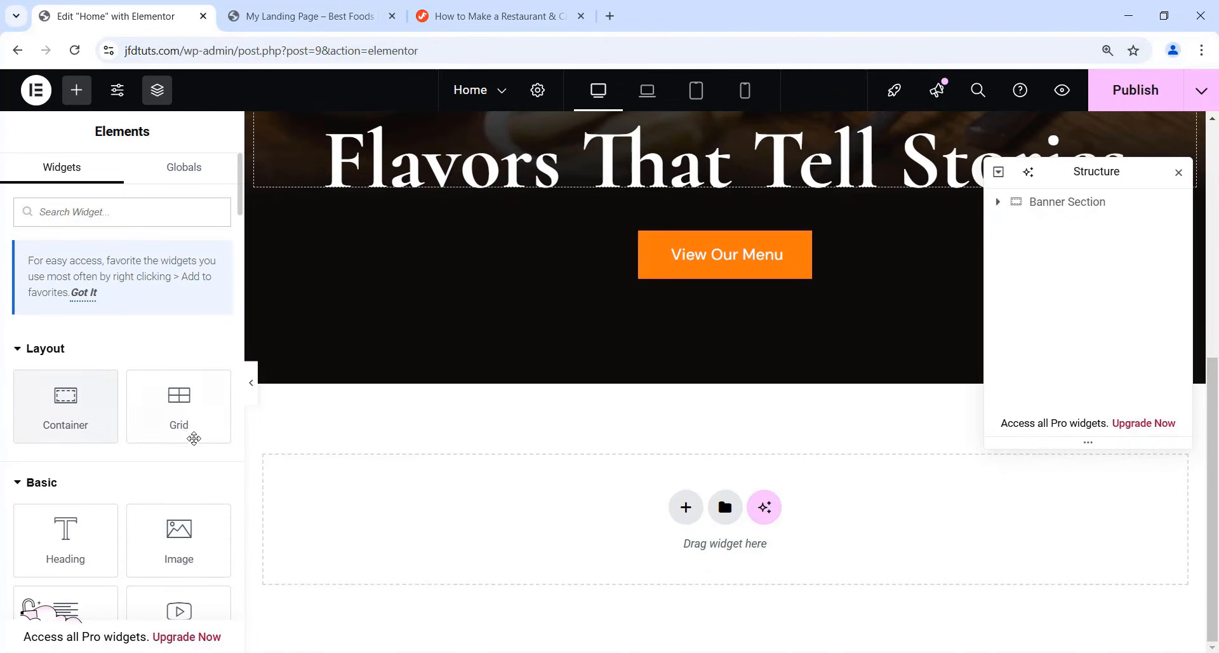
left_click_drag(69, 409, 496, 491)
double_click(1049, 230)
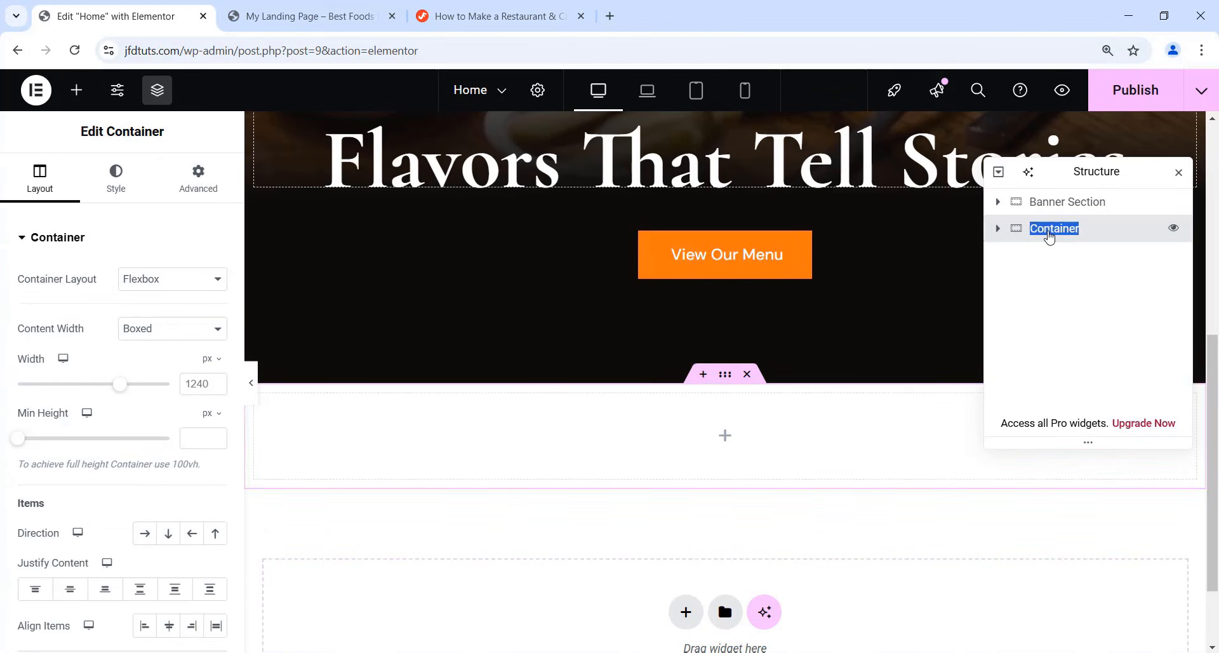
type("Category Sectio")
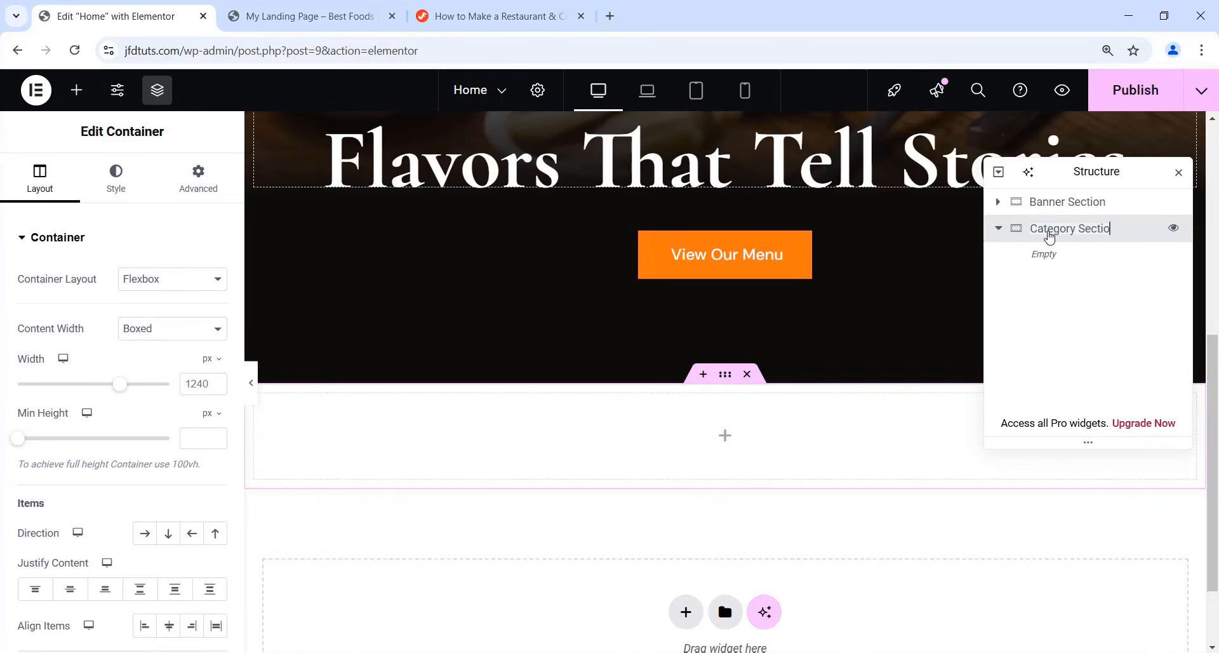
type("n")
left_click(998, 228)
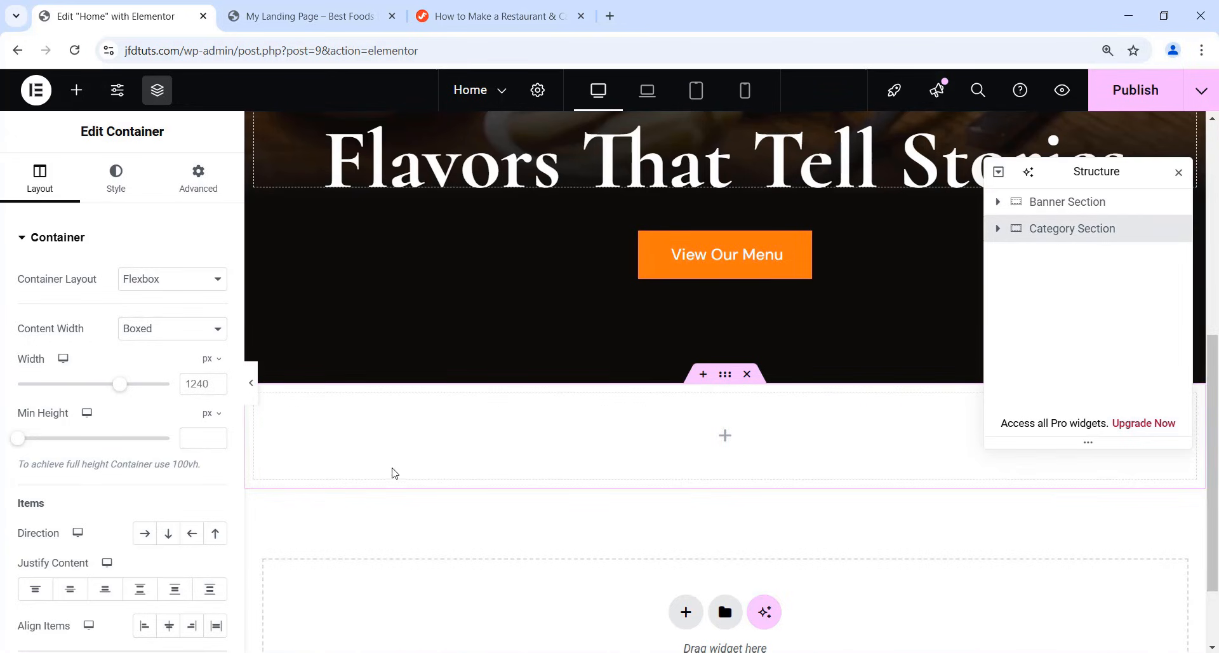
Set the Category Section container's content width to Full Width and its direction to a downward column.
left_click(163, 329)
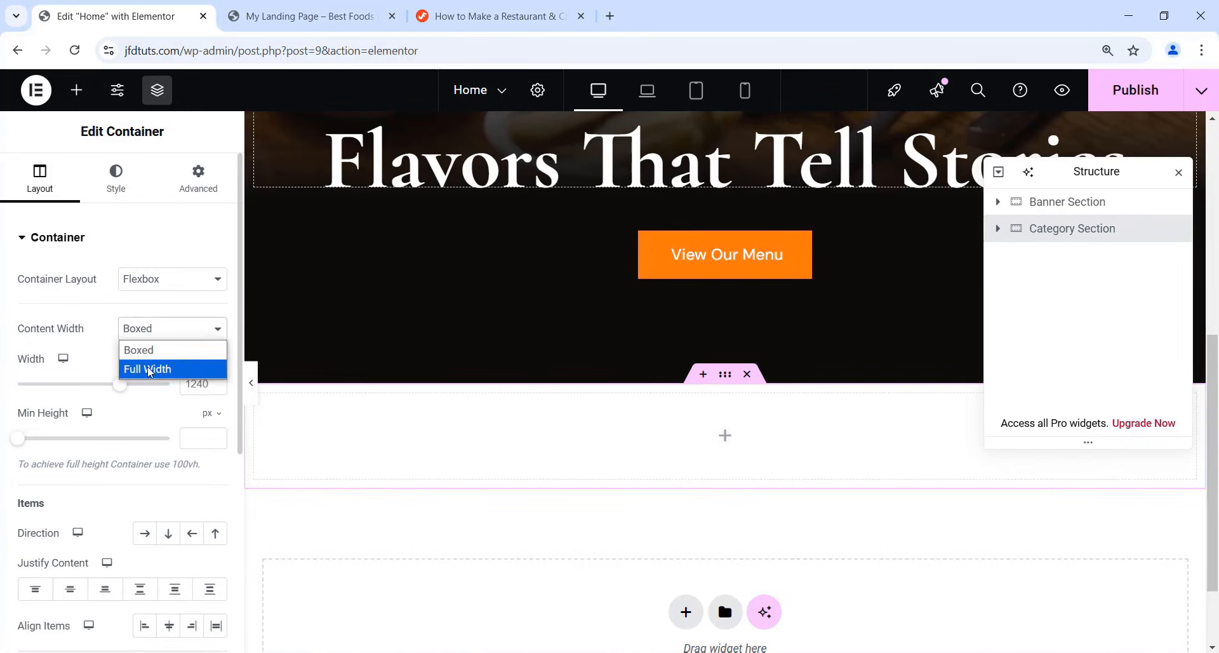
left_click(150, 368)
scroll(147, 384, "down", 1)
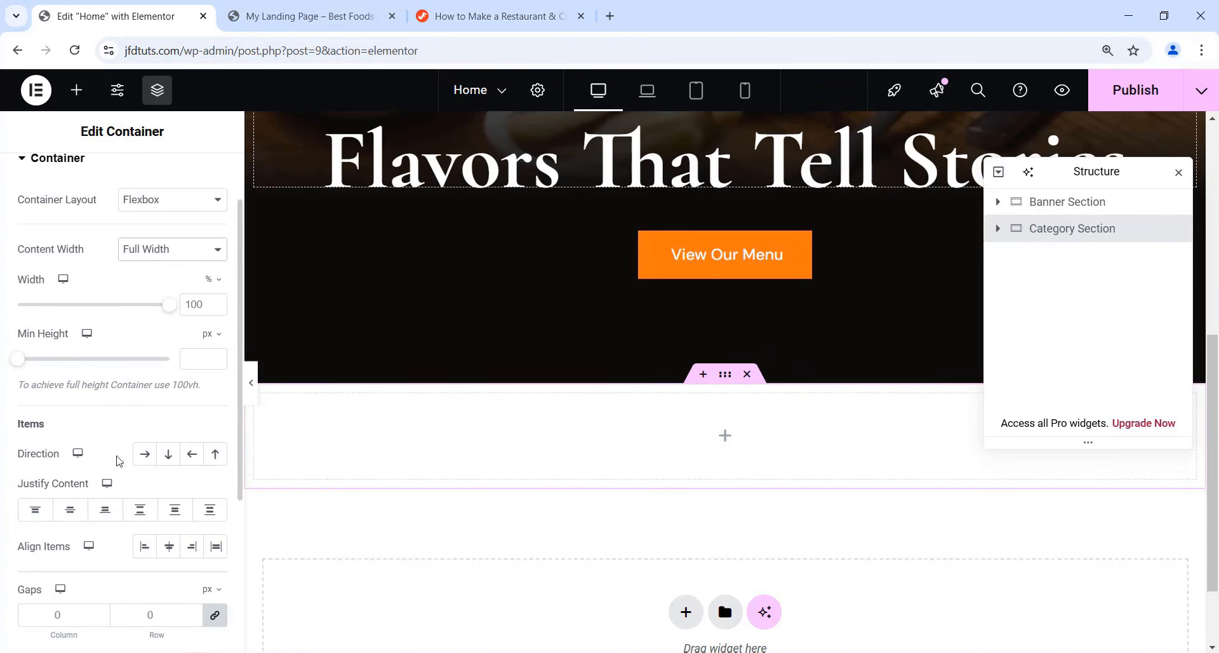
left_click(168, 453)
scroll(114, 277, "up", 1)
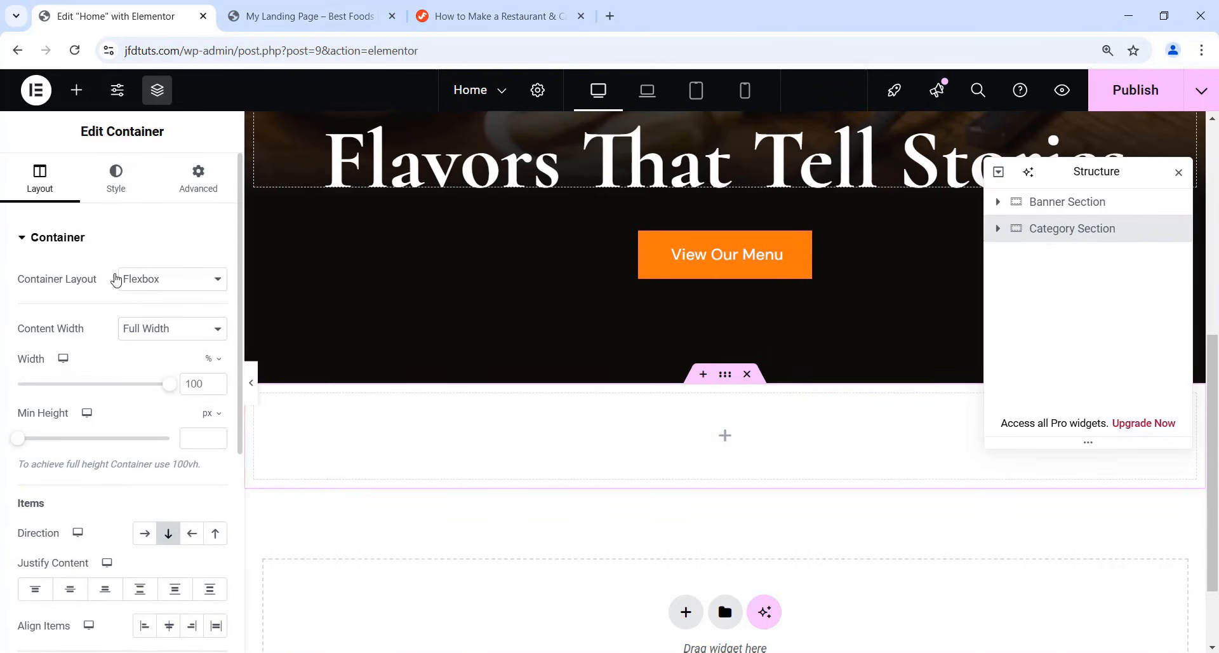
Give the Category Section a classic background in the global Primary color.
left_click(123, 194)
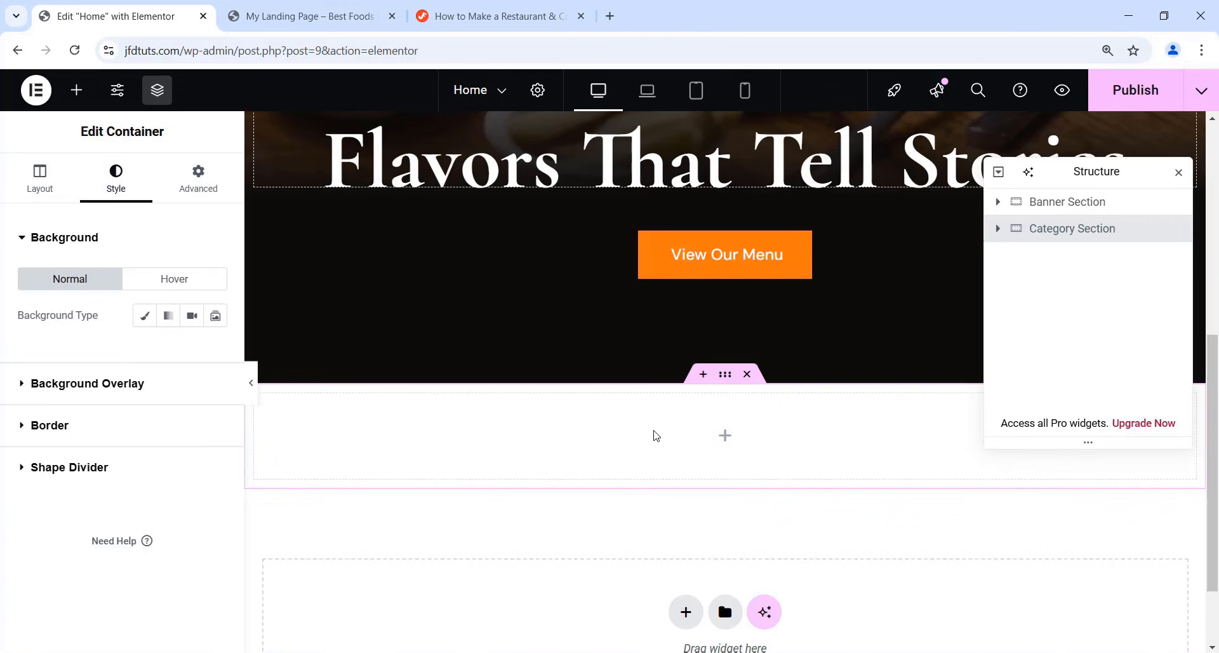
left_click(145, 318)
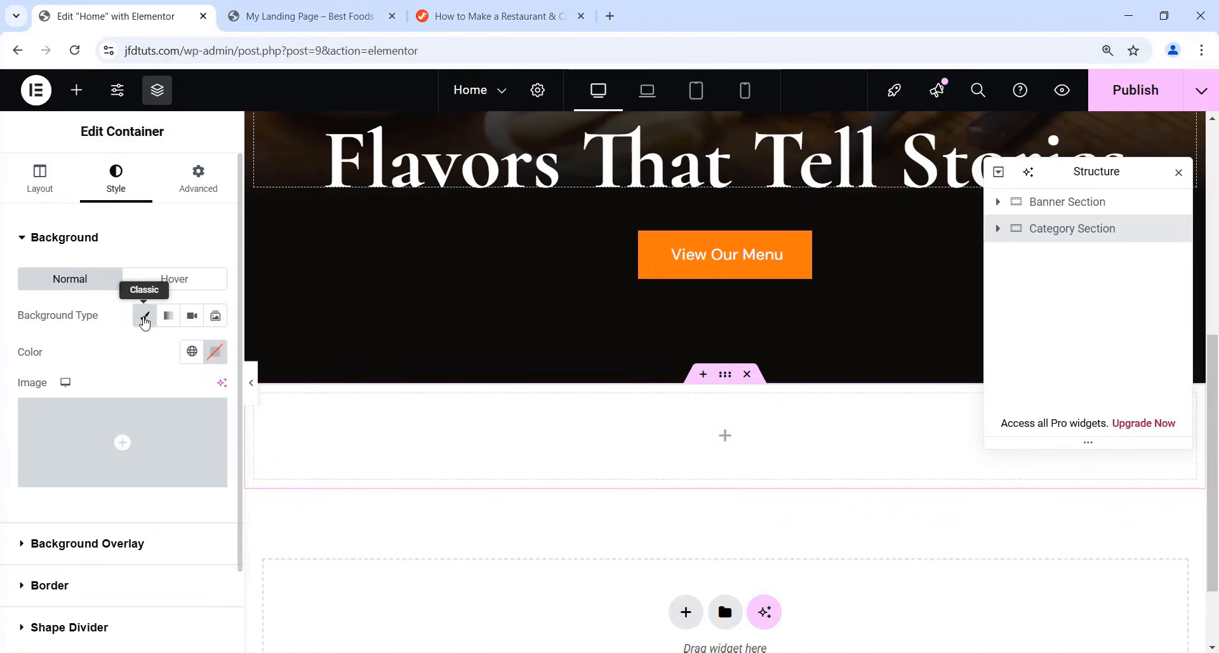
left_click(214, 351)
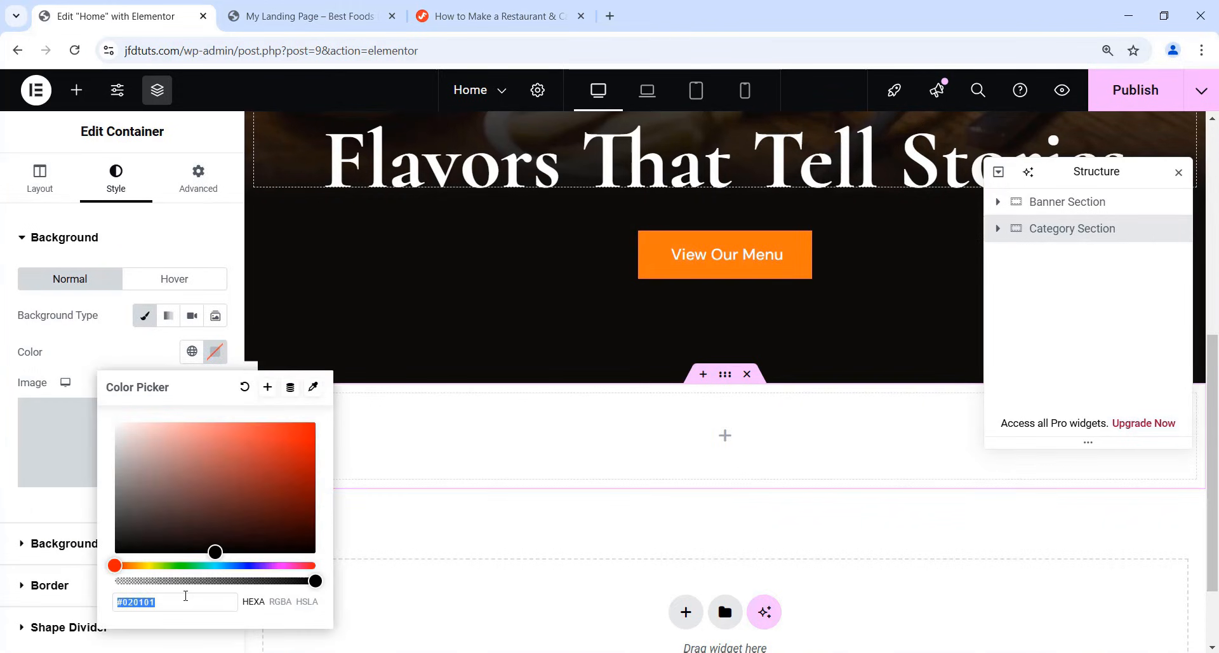
left_click(192, 351)
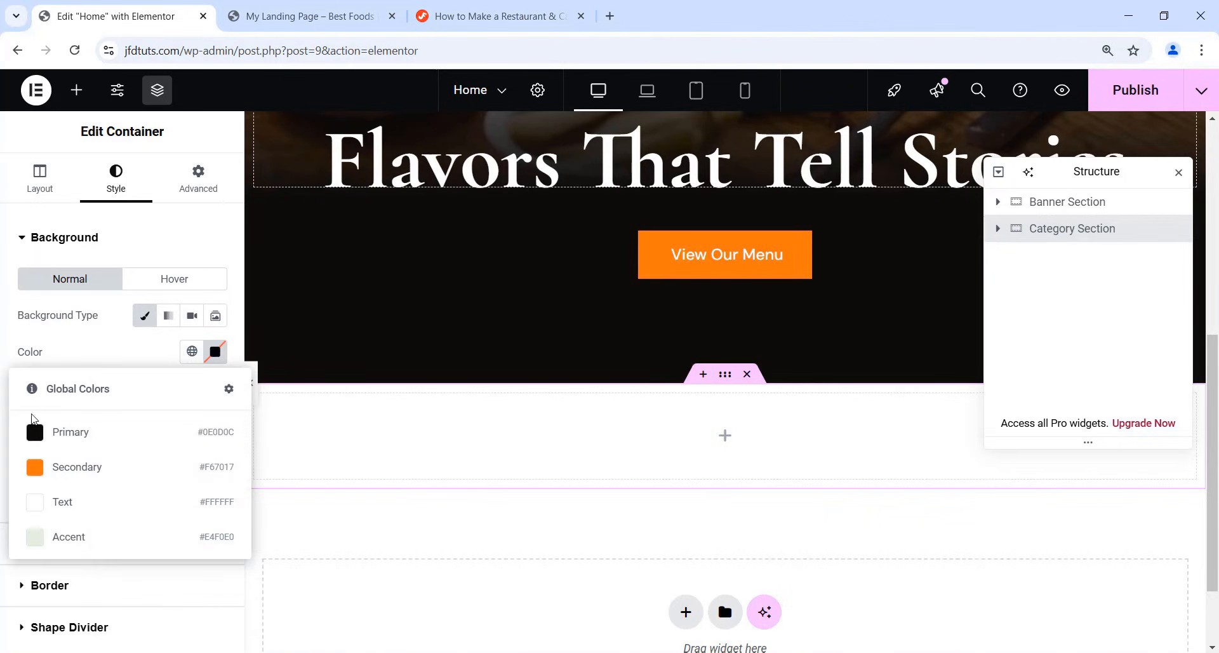
left_click(123, 431)
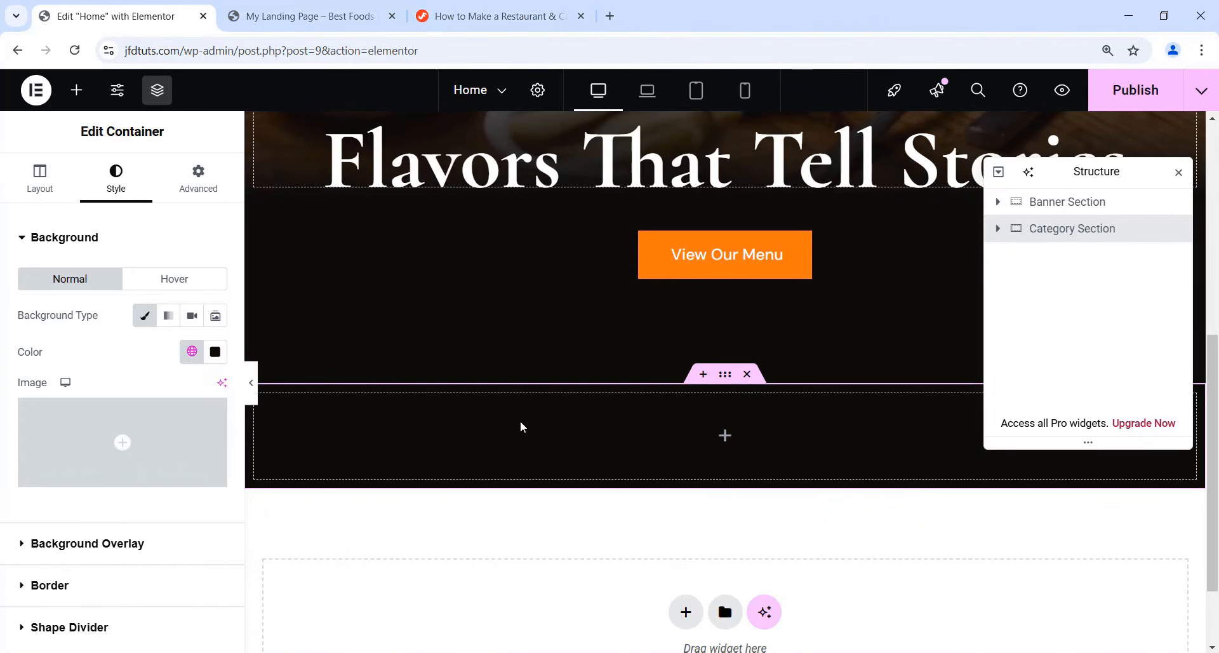
Unlink the Category Section's padding and set the bottom padding to 140 px, with 0 on the other sides.
left_click(204, 195)
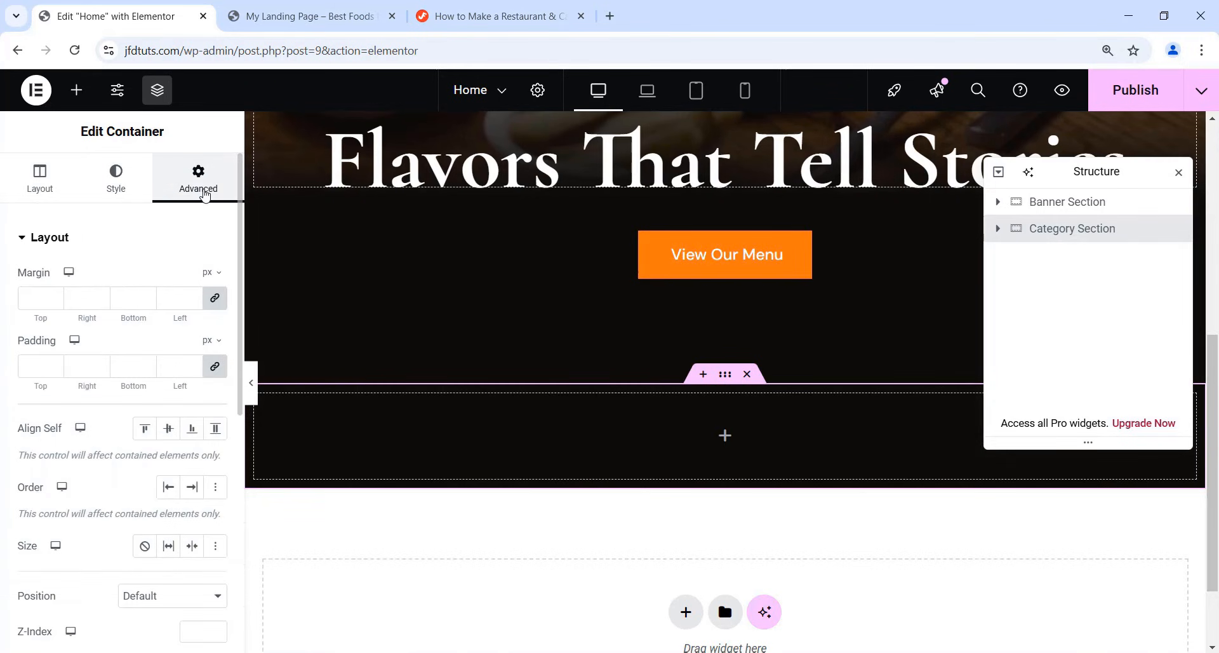
left_click(225, 372)
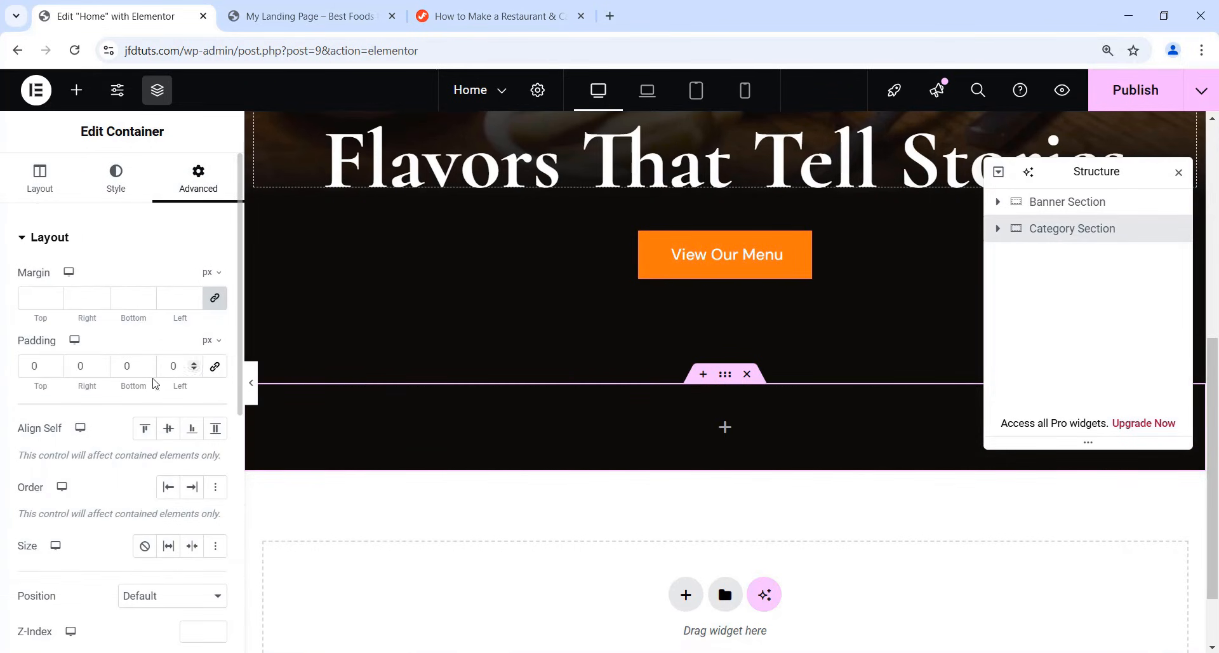
double_click(135, 371)
type("140")
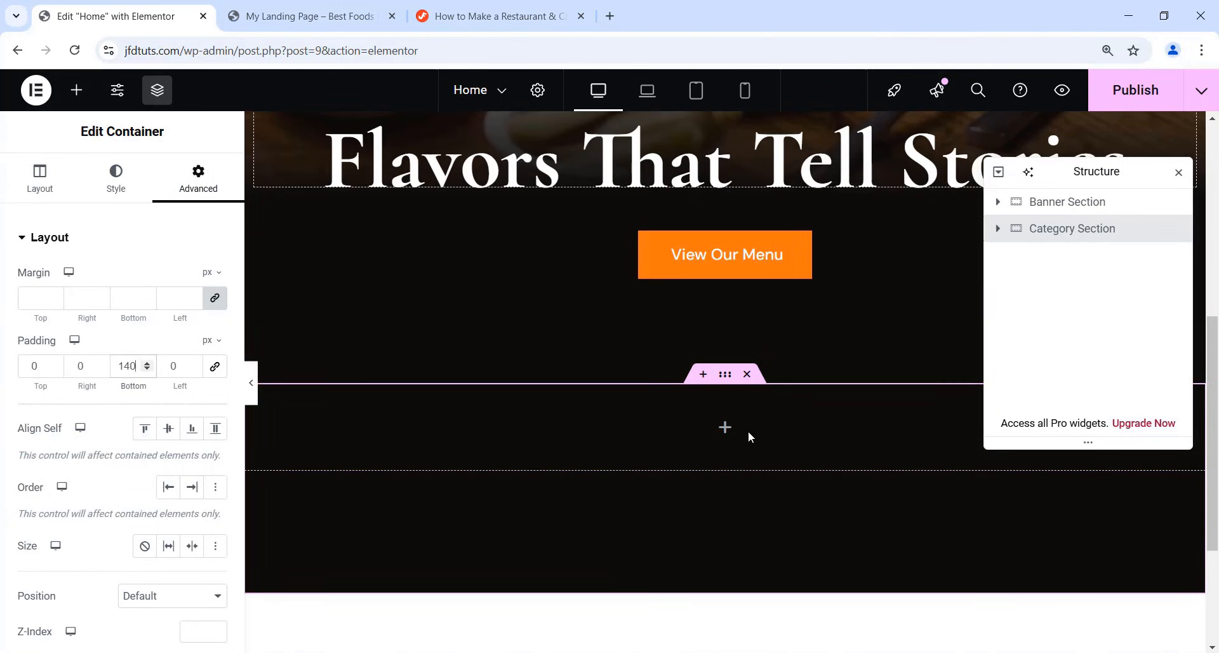
Add a Divider widget inside the Category Section and set its width to 191 px.
left_click(727, 429)
scroll(94, 427, "down", 3)
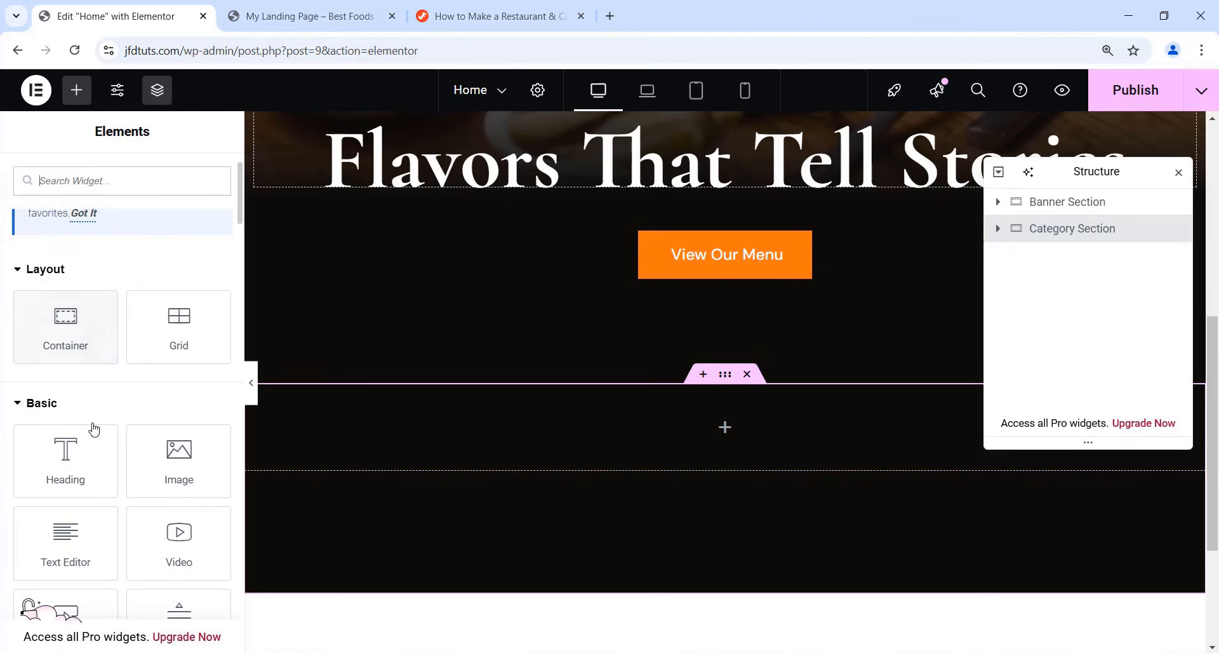
scroll(95, 427, "down", 2)
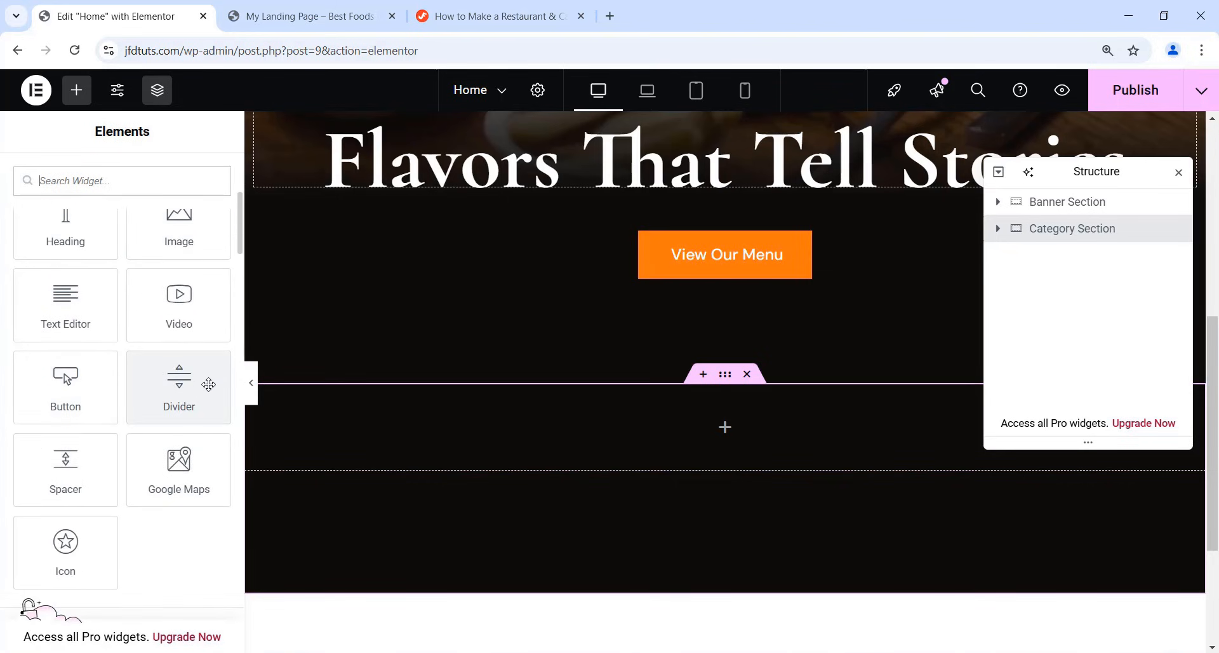
left_click_drag(209, 383, 642, 413)
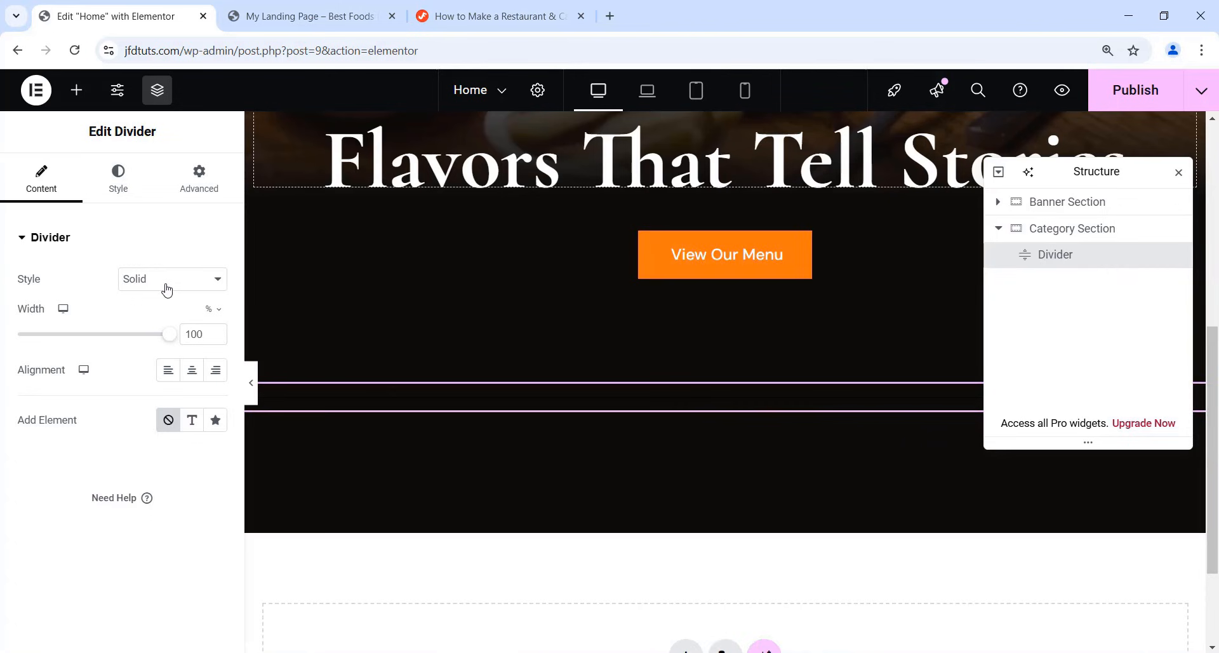
left_click(211, 309)
left_click(213, 326)
left_click_drag(212, 333, 168, 335)
type("191")
Set the divider's color to semi-transparent black, #000000a3.
left_click(118, 181)
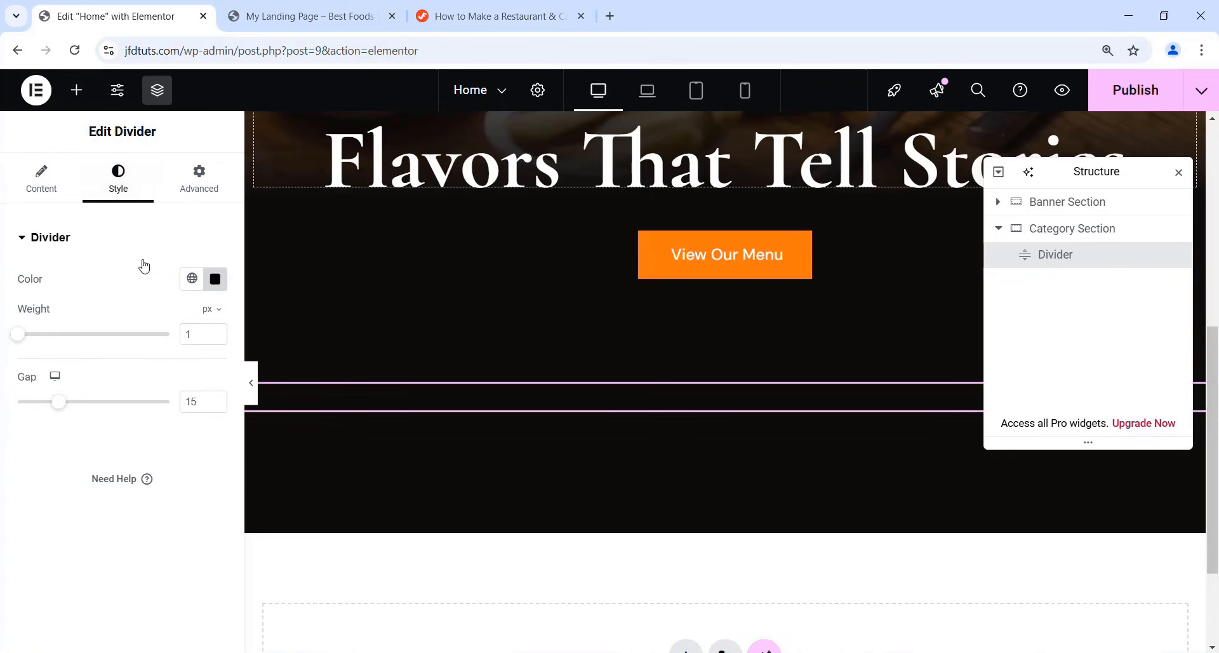
left_click(214, 278)
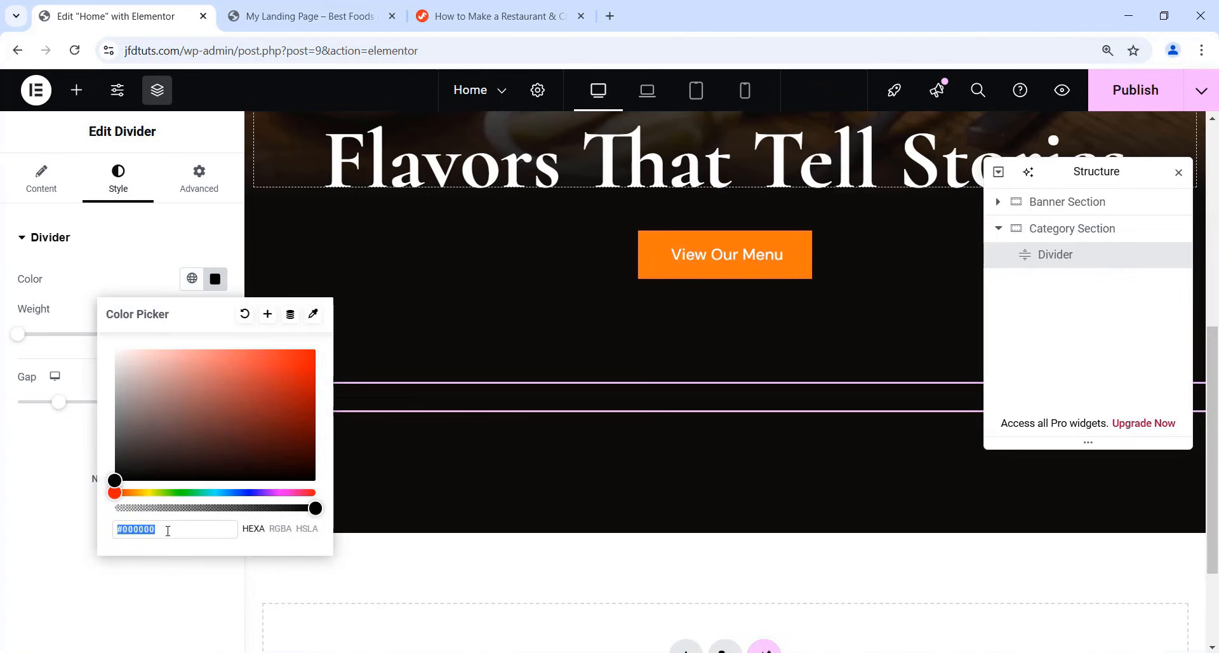
left_click(165, 529)
type("a3")
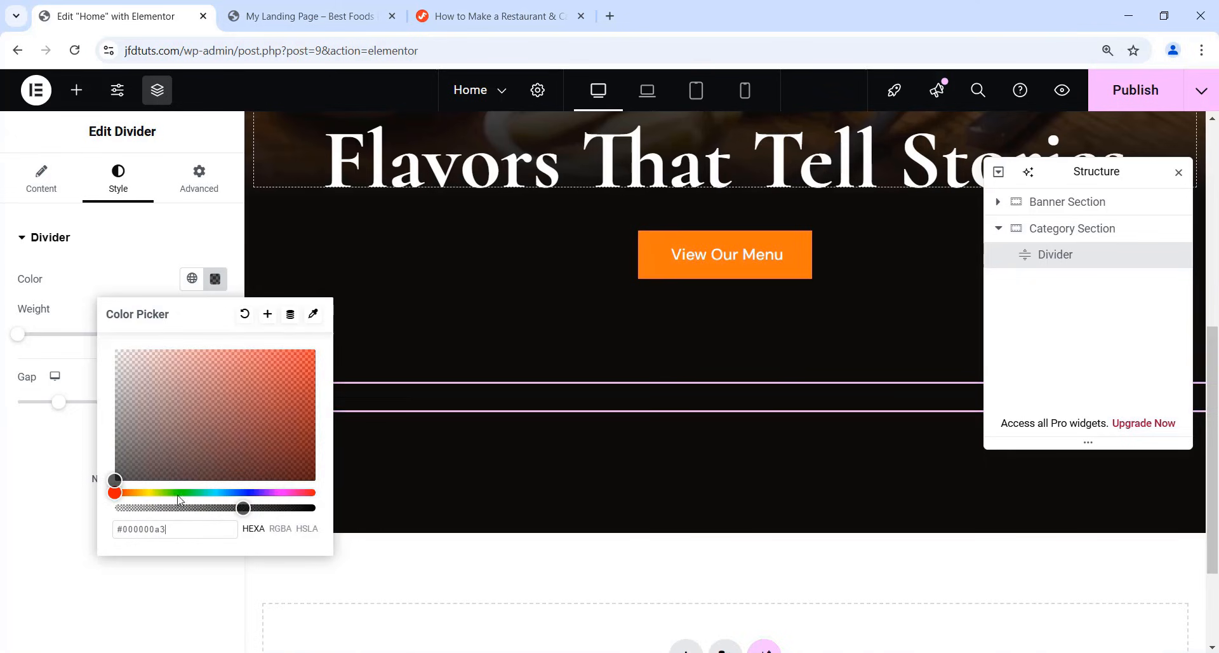
key("ctrl+a")
left_click(66, 485)
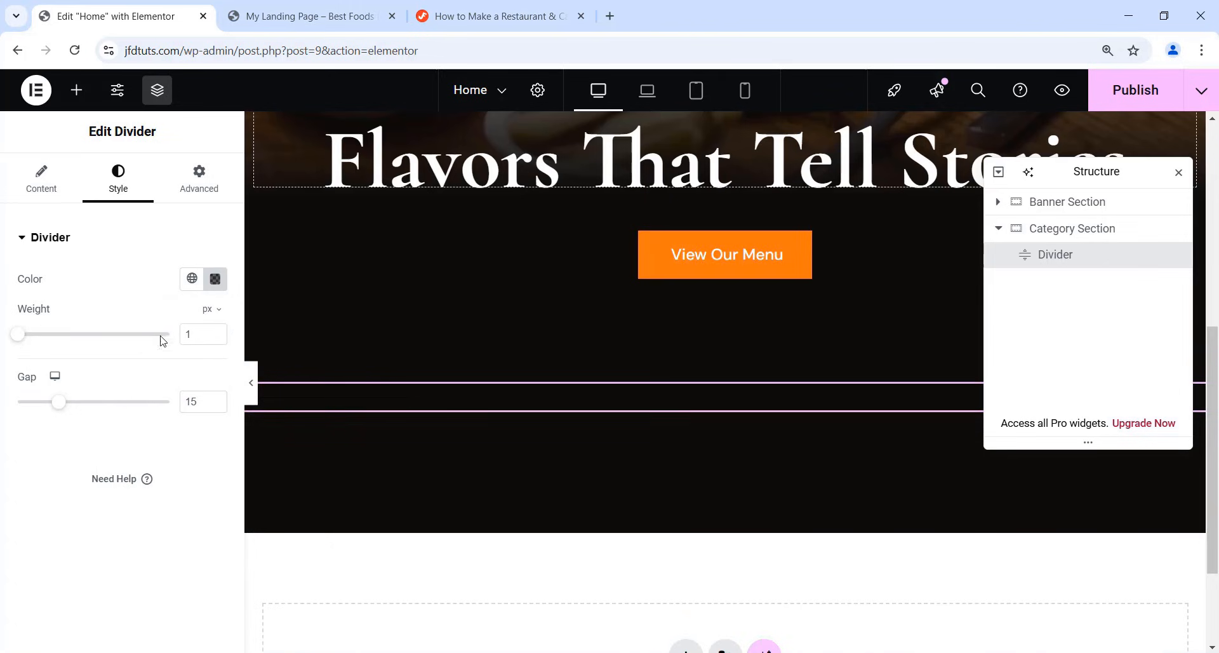
Set the divider's weight to 132 px and its gap to 0.
left_click_drag(200, 334, 138, 332)
type("132")
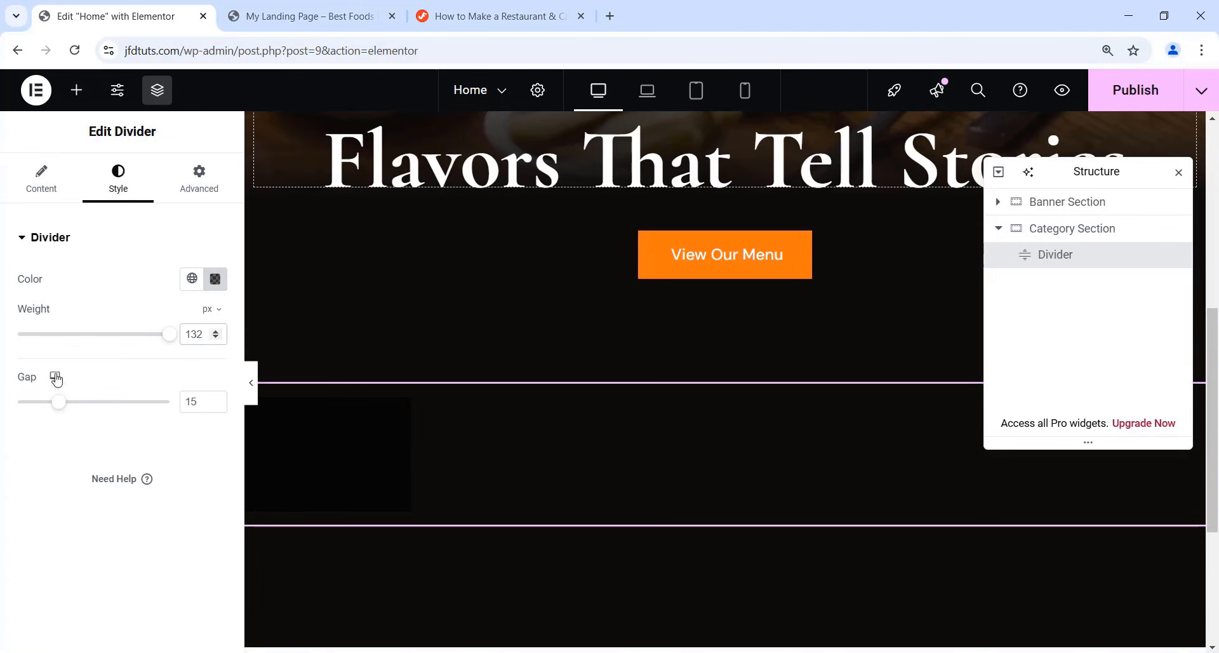
left_click_drag(203, 401, 157, 403)
type("0")
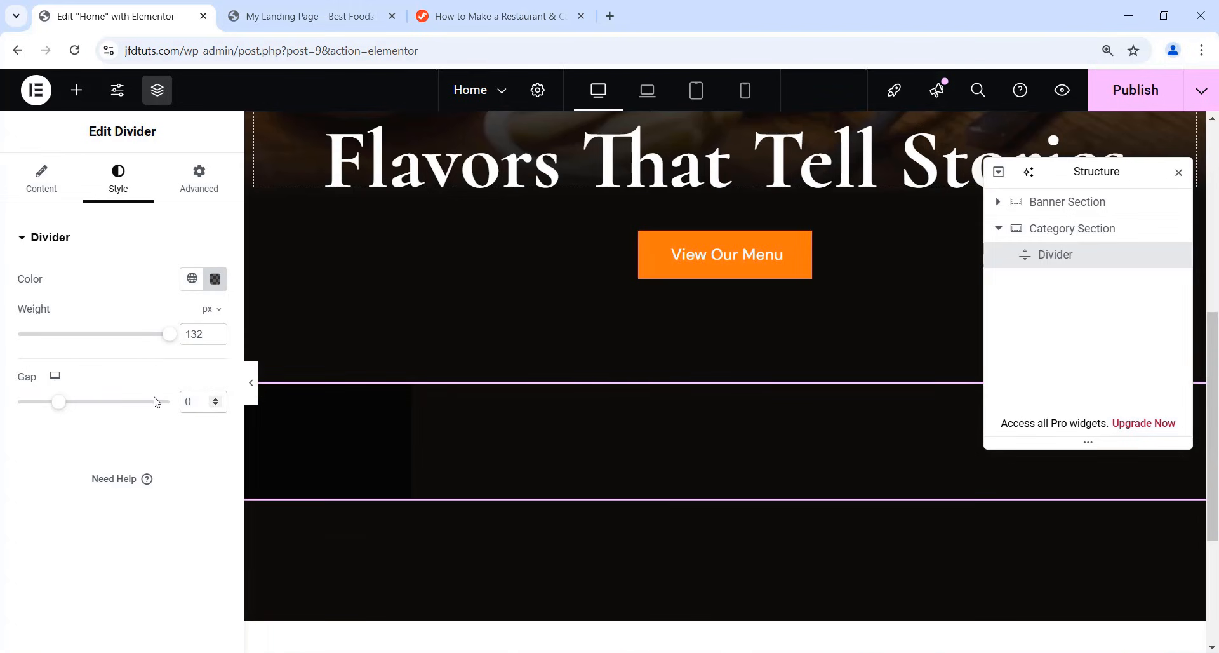
Set the divider's position to Absolute in its layout settings.
left_click(201, 180)
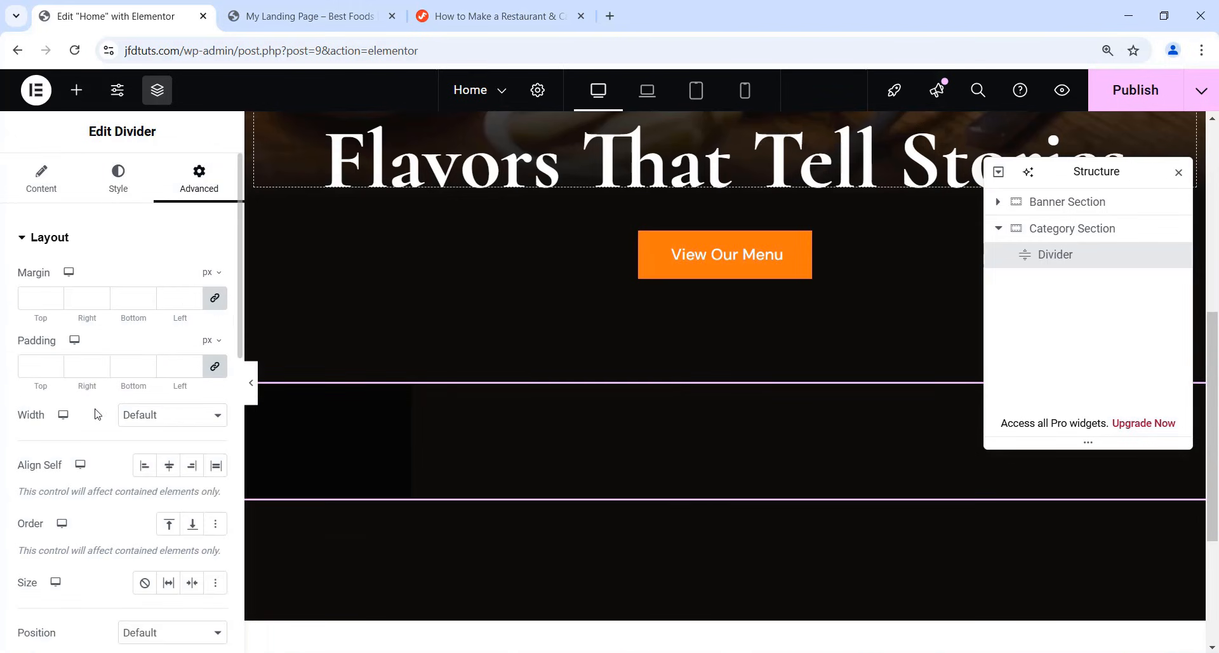
scroll(97, 420, "down", 4)
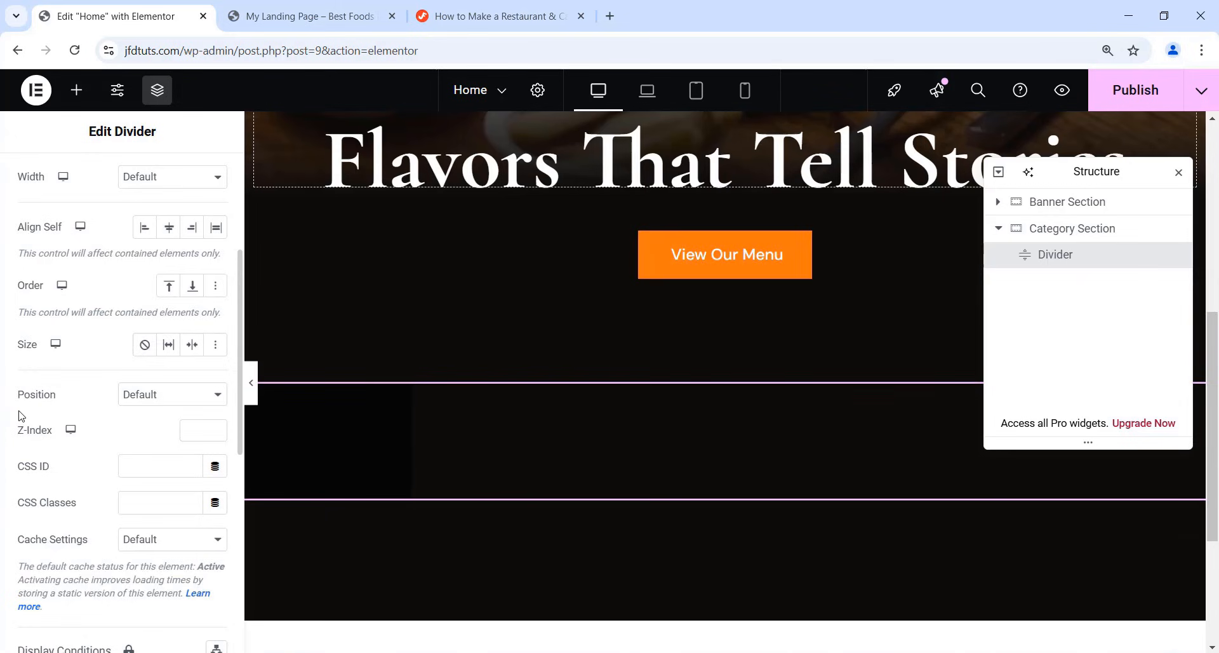
left_click(145, 395)
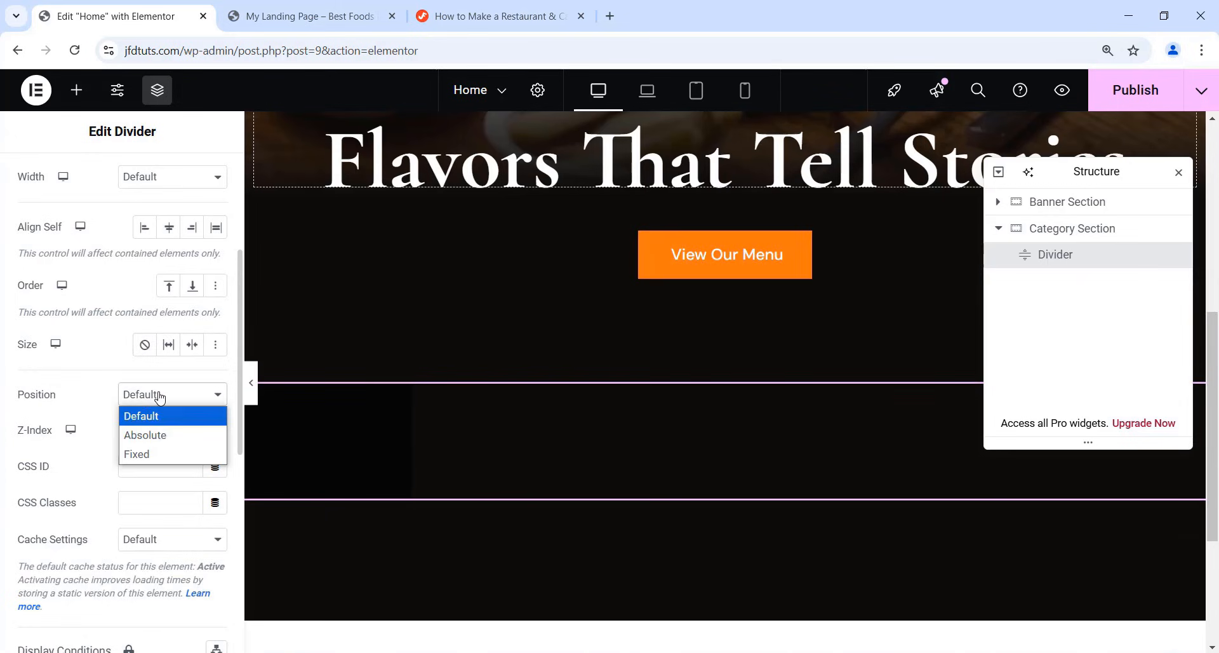
left_click(151, 434)
scroll(153, 382, "down", 3)
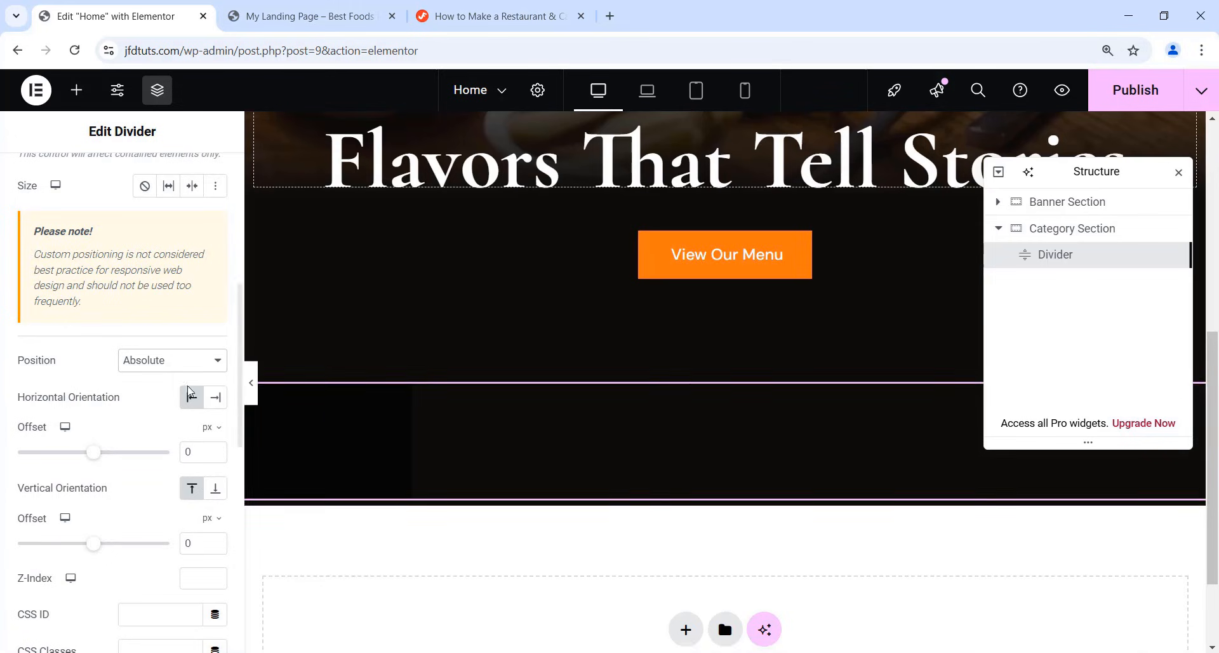
scroll(103, 349, "up", 5)
Change the divider's color to semi-transparent red, #FF0000A3.
left_click(120, 187)
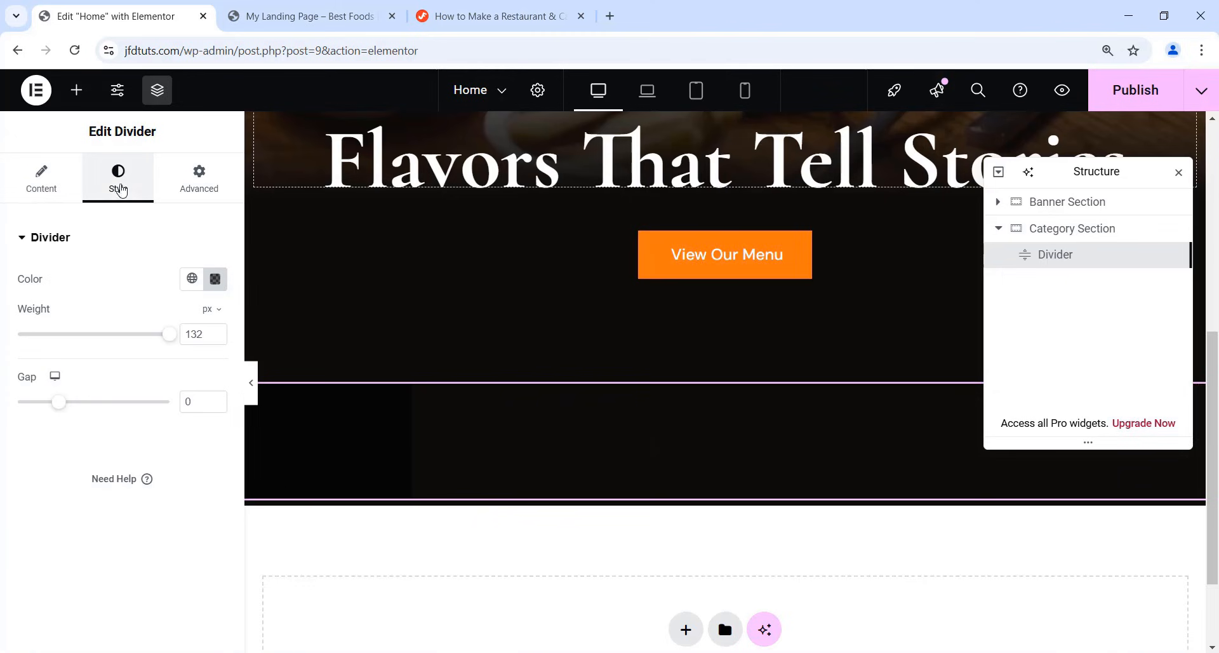
left_click(214, 277)
mouse_move(253, 402)
left_mouse_down()
mouse_move(327, 371)
mouse_move(320, 349)
left_mouse_up()
left_click(19, 462)
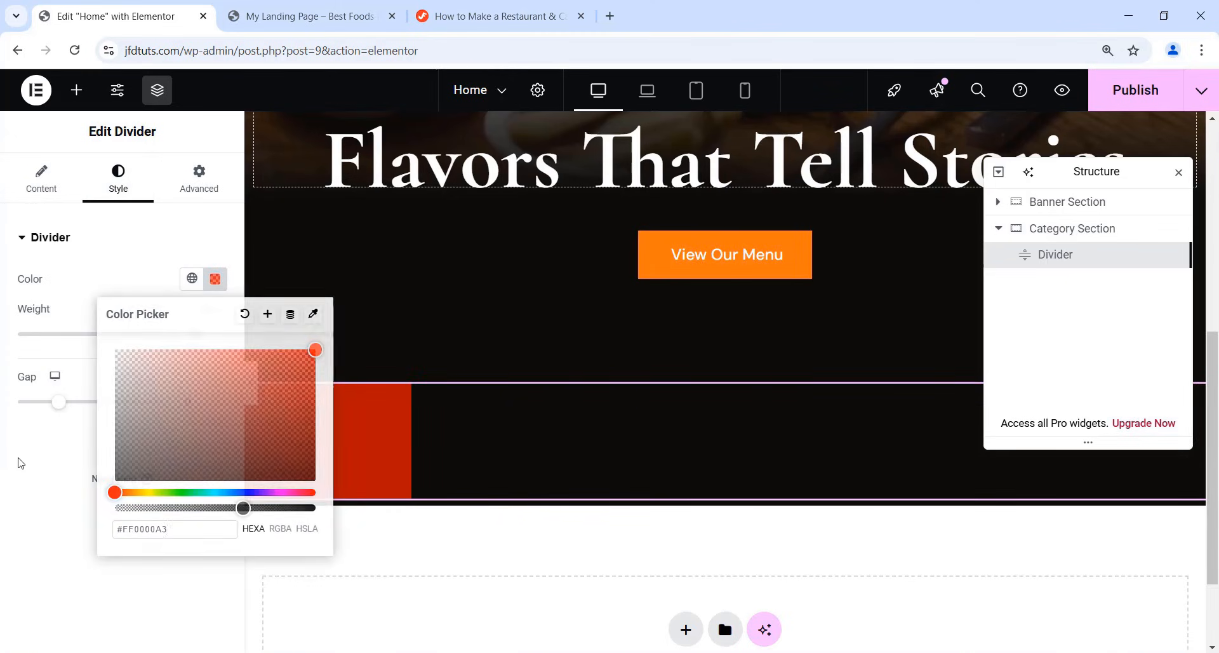
Try moving the divider sideways on the canvas, and undo the move.
left_click(190, 184)
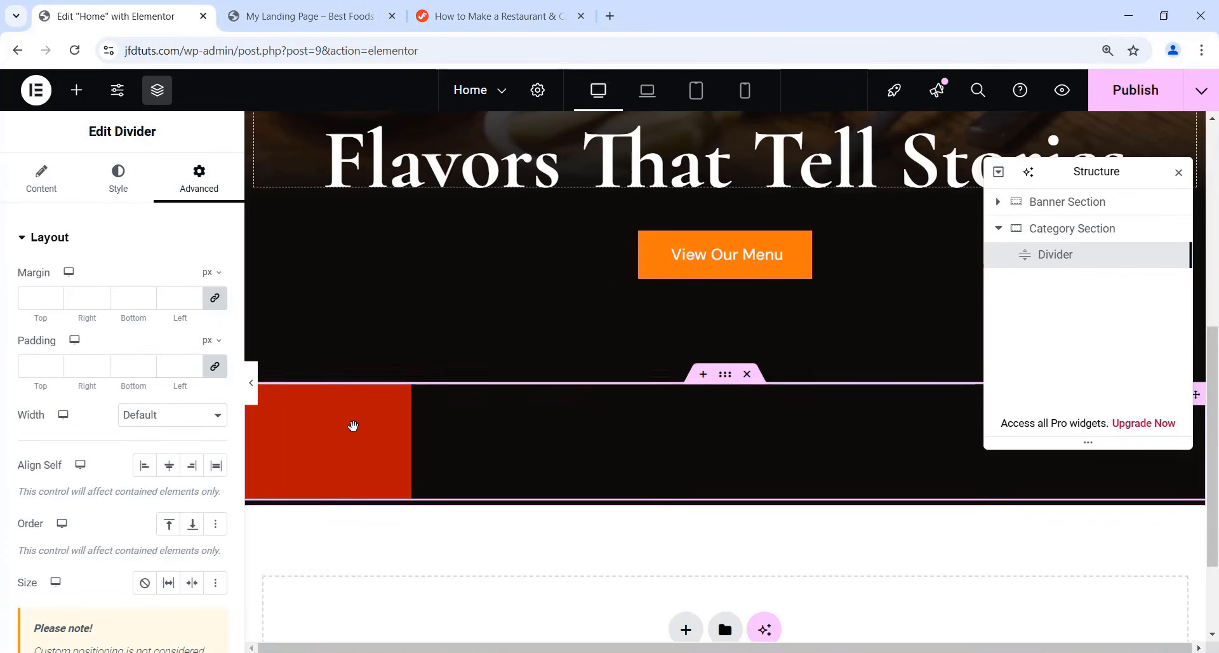
scroll(152, 467, "down", 3)
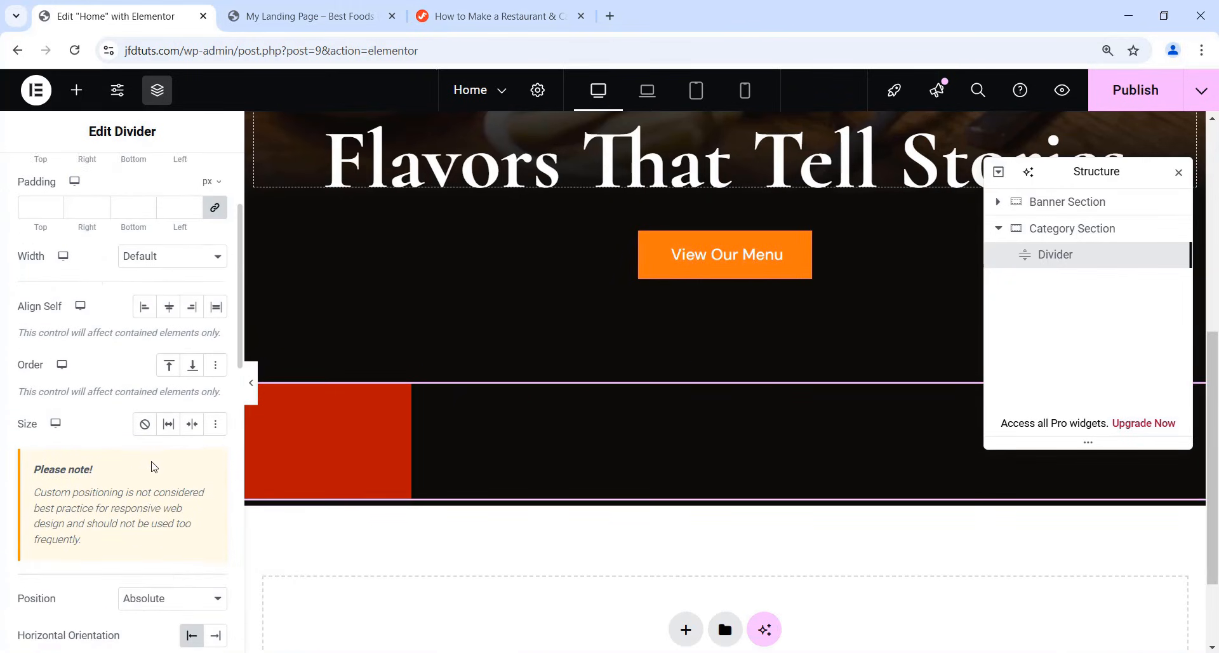
scroll(152, 467, "down", 3)
left_click_drag(330, 454, 386, 452)
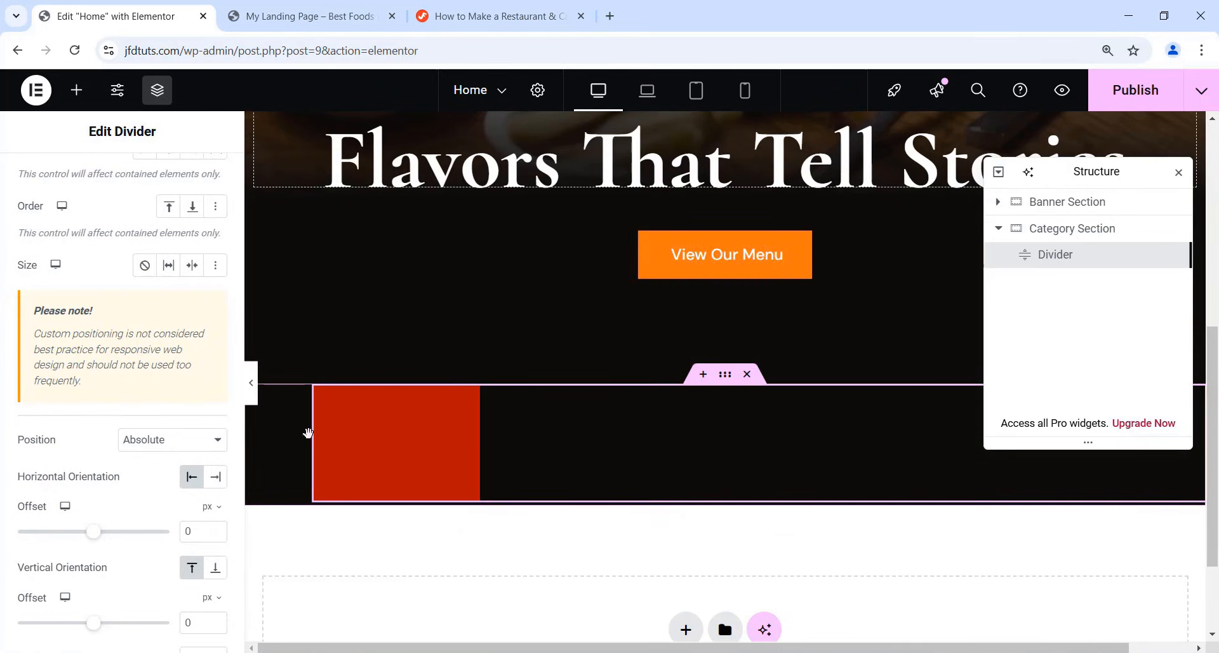
scroll(168, 462, "down", 1)
key("ctrl+z")
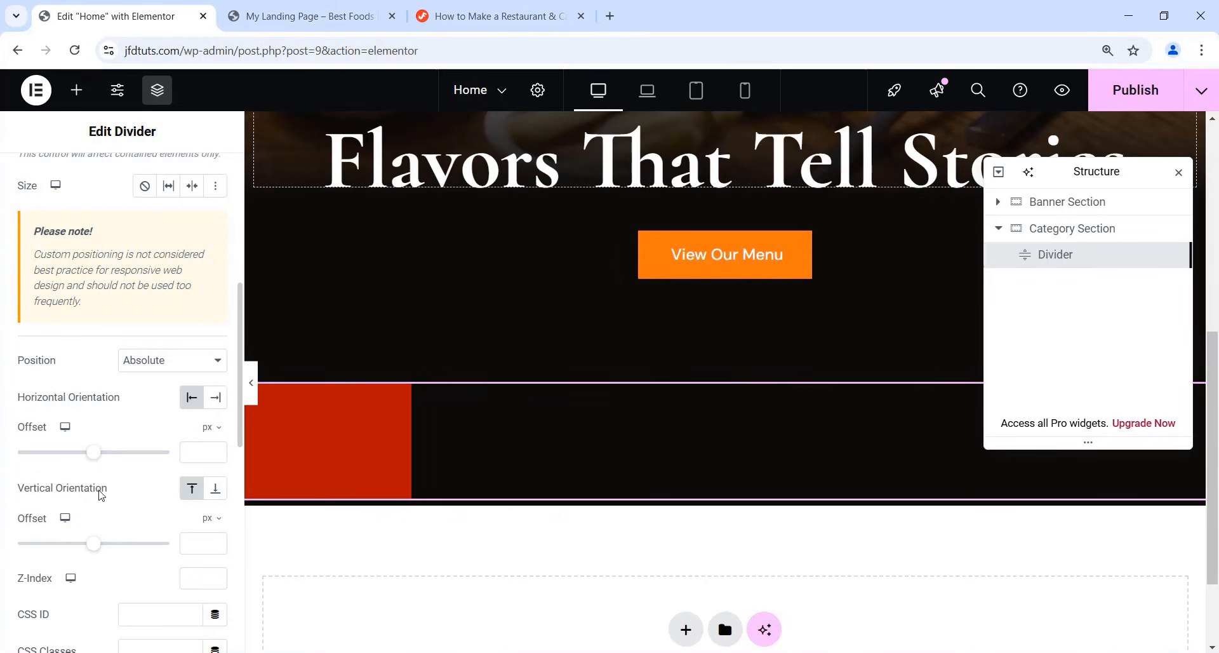
Try shifting the divider with a horizontal offset of -23 px and a vertical offset of -34 px.
left_click_drag(94, 452, 98, 452)
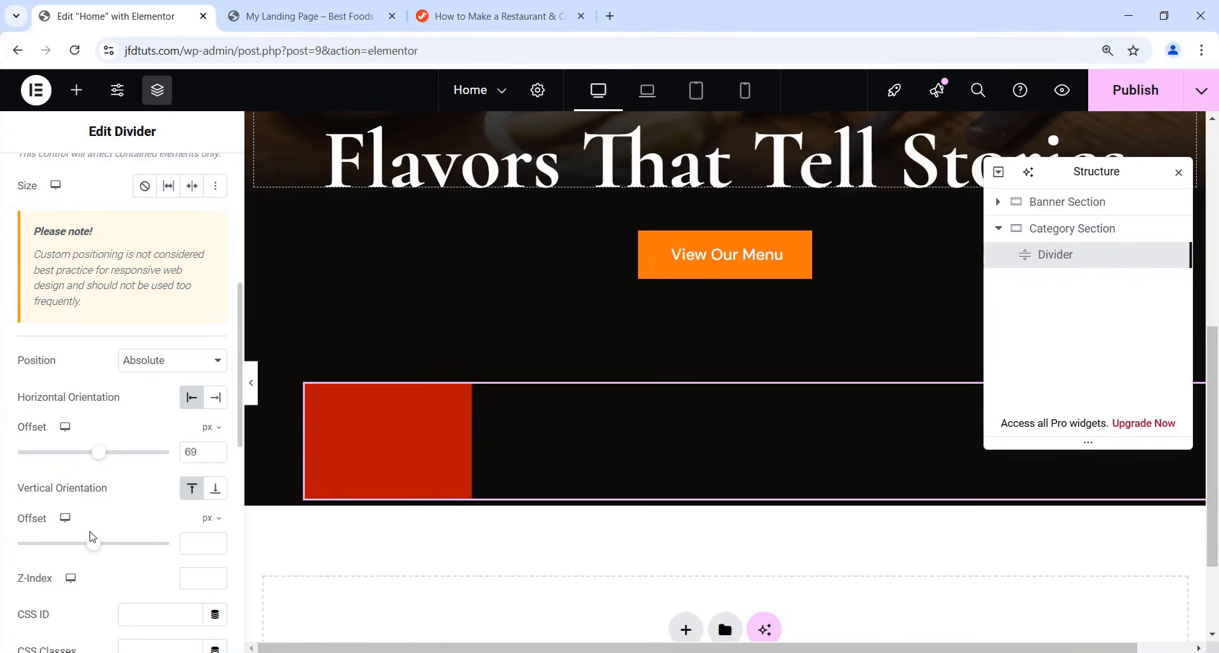
left_click_drag(100, 548, 91, 543)
left_click_drag(96, 455, 92, 455)
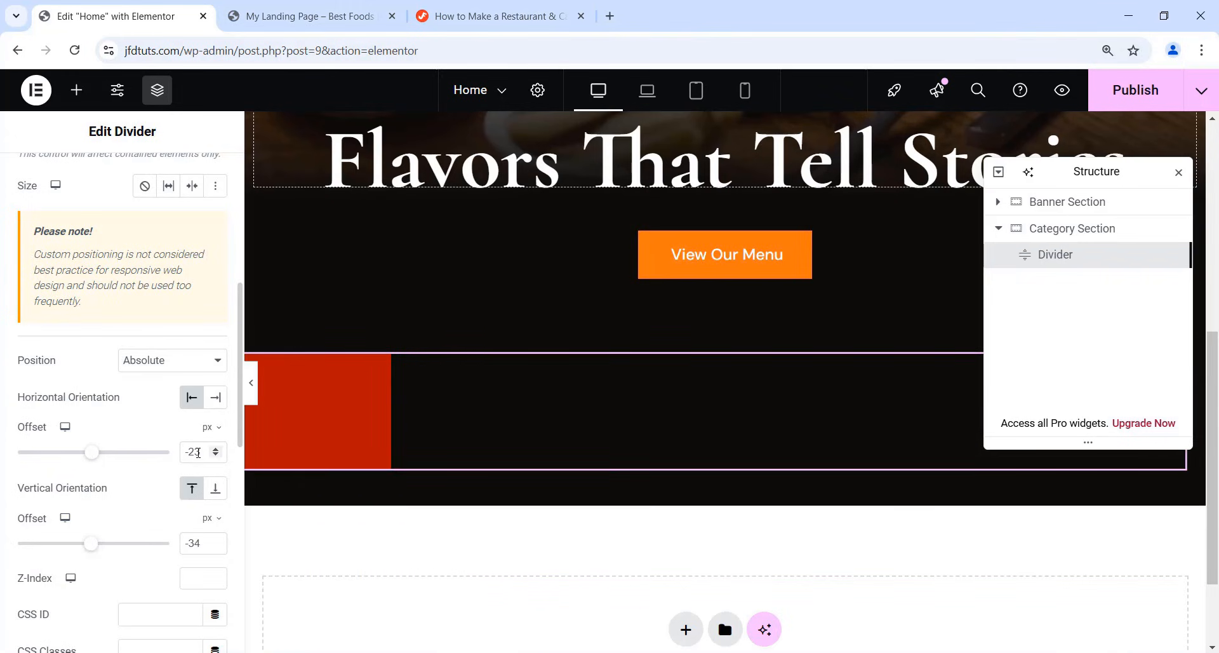
Set the divider's horizontal and vertical offsets to 0 px.
left_click_drag(201, 451, 160, 453)
type("0")
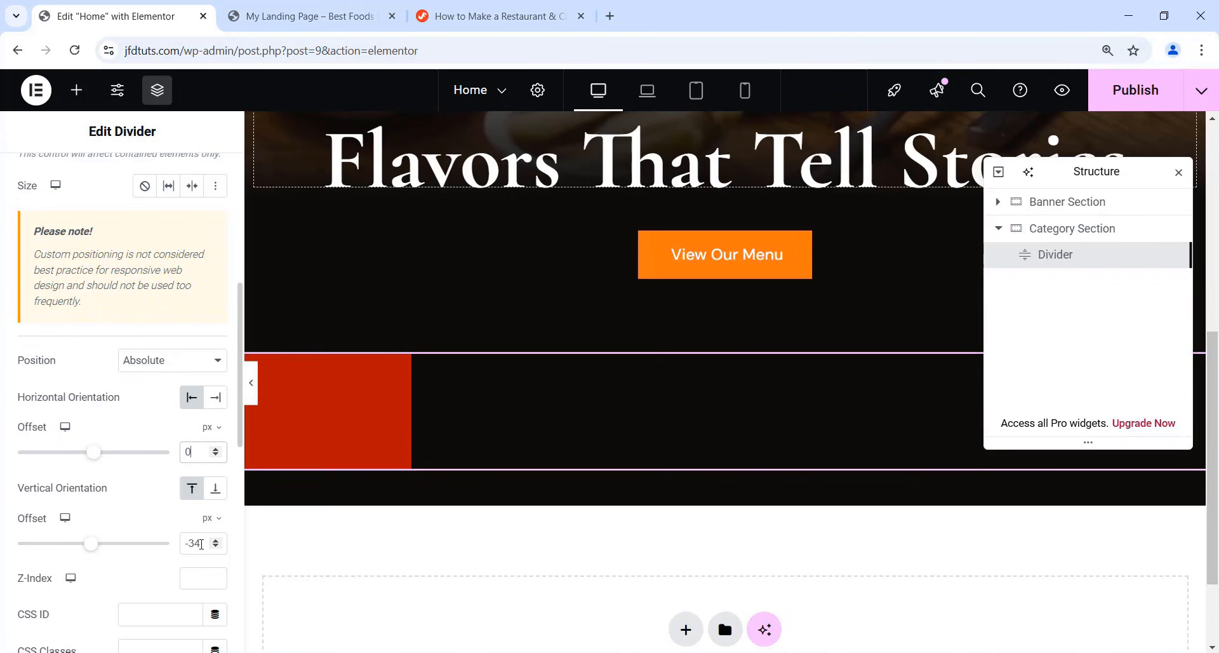
left_click_drag(213, 543, 167, 543)
type("0")
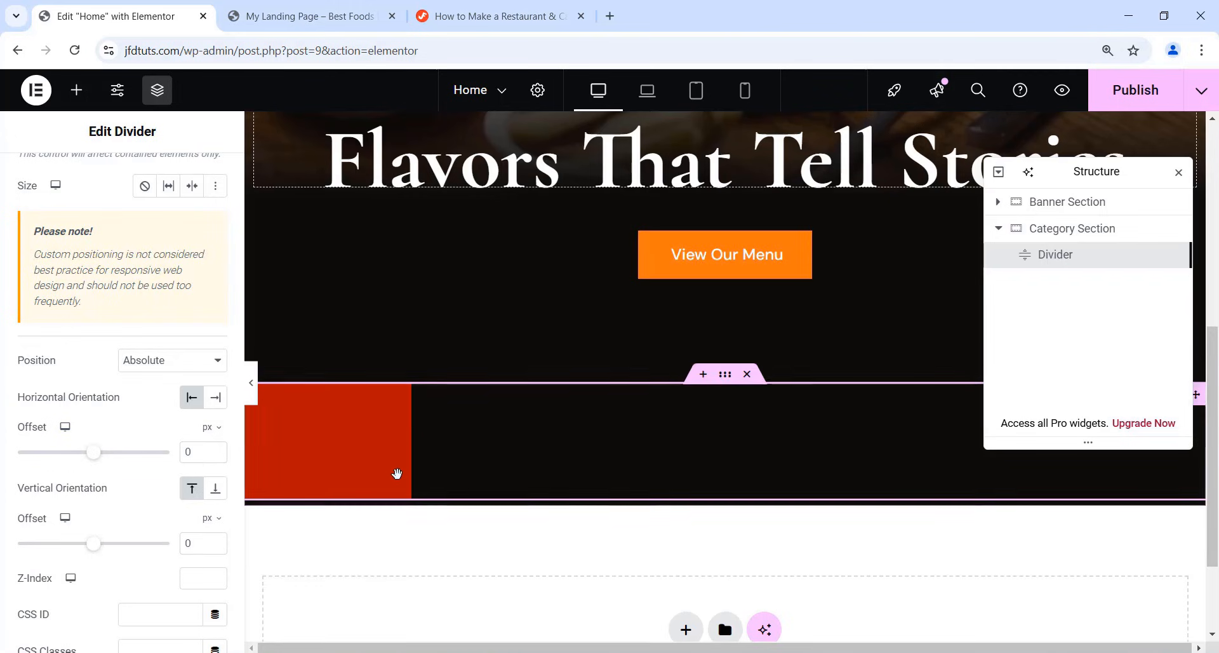
Change the divider's color back to semi-transparent black, #000000a3.
scroll(127, 350, "up", 6)
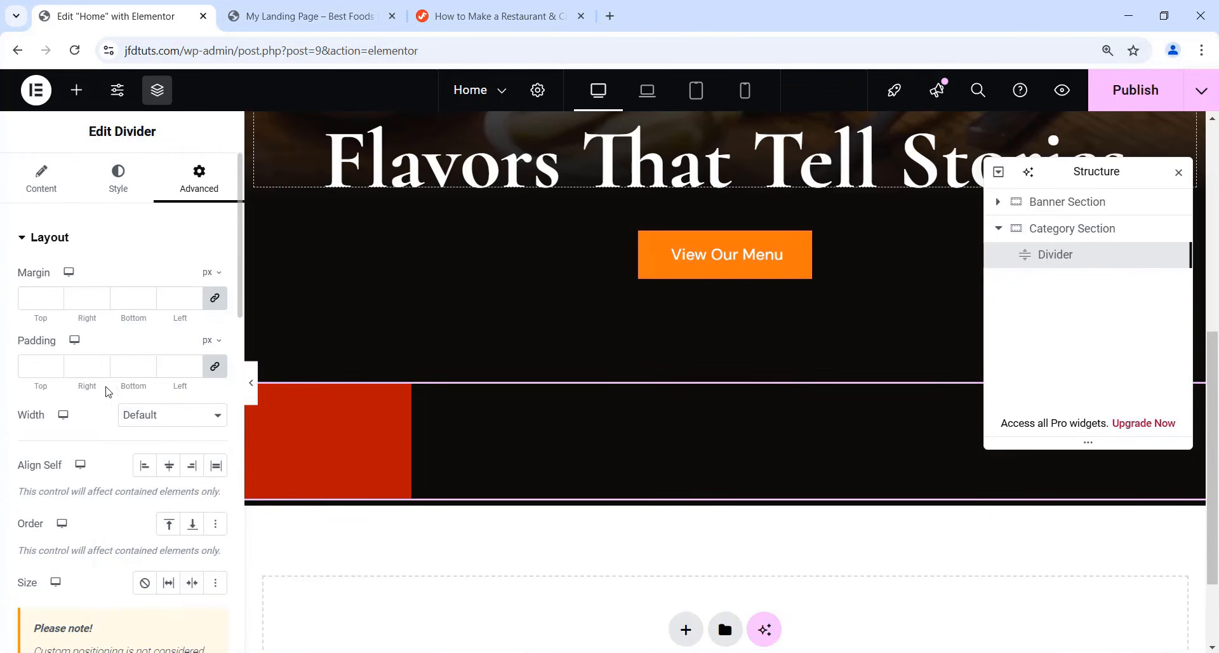
left_click(118, 178)
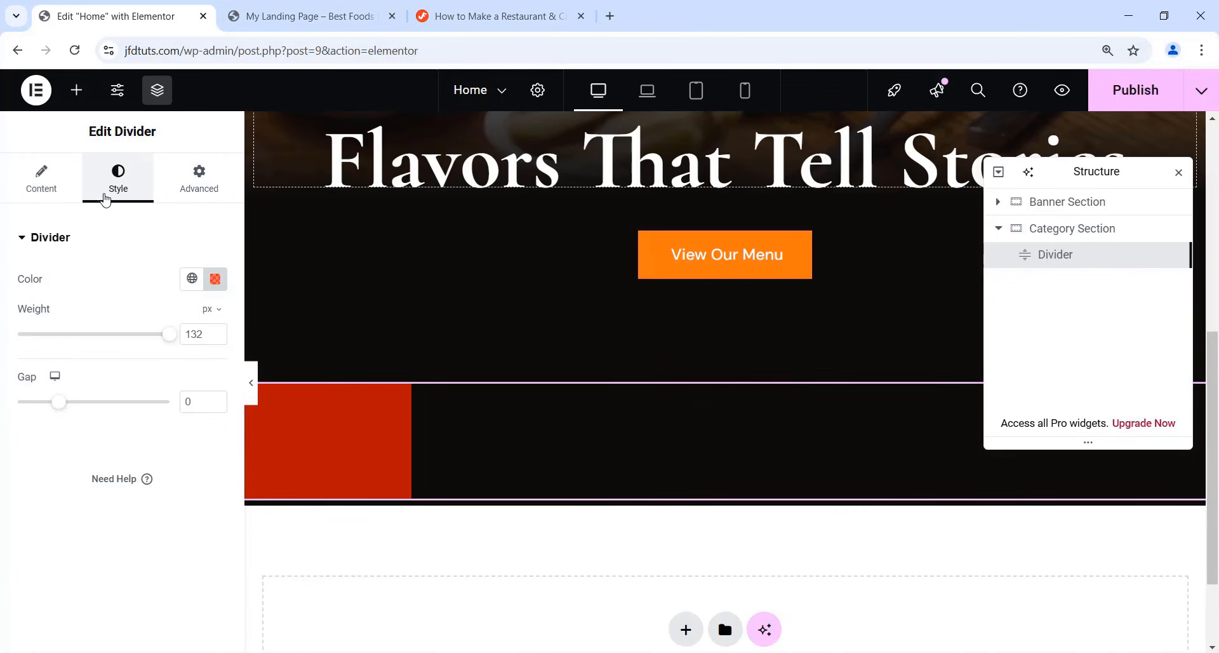
left_click(216, 280)
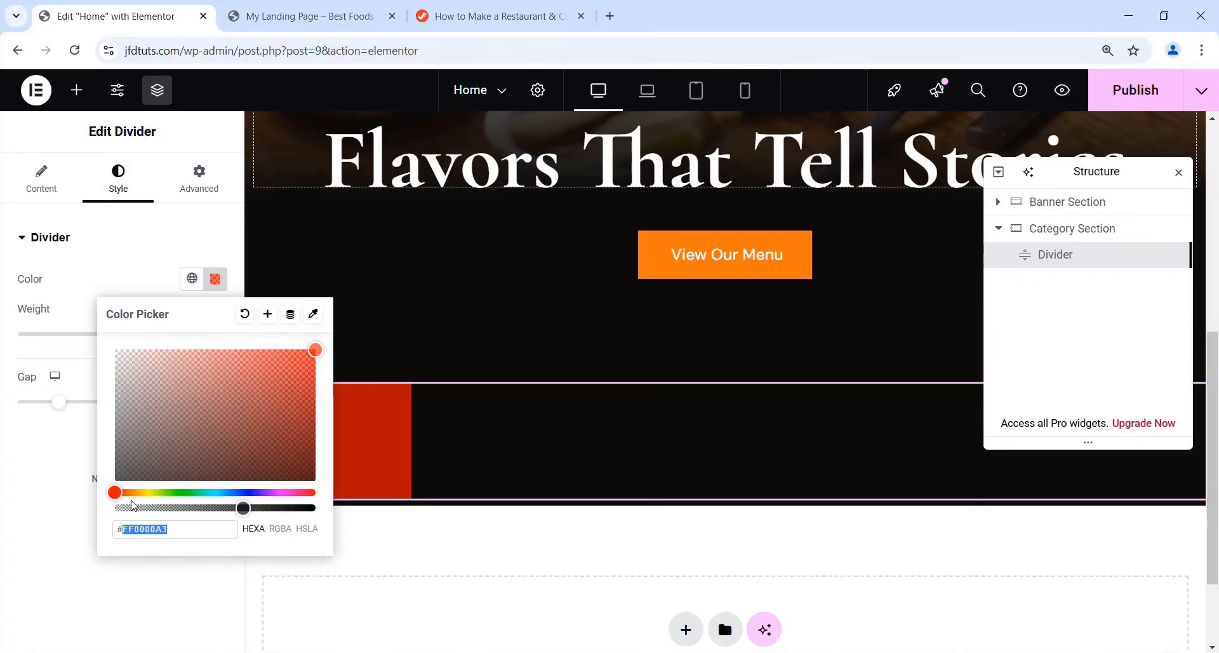
type("0000")
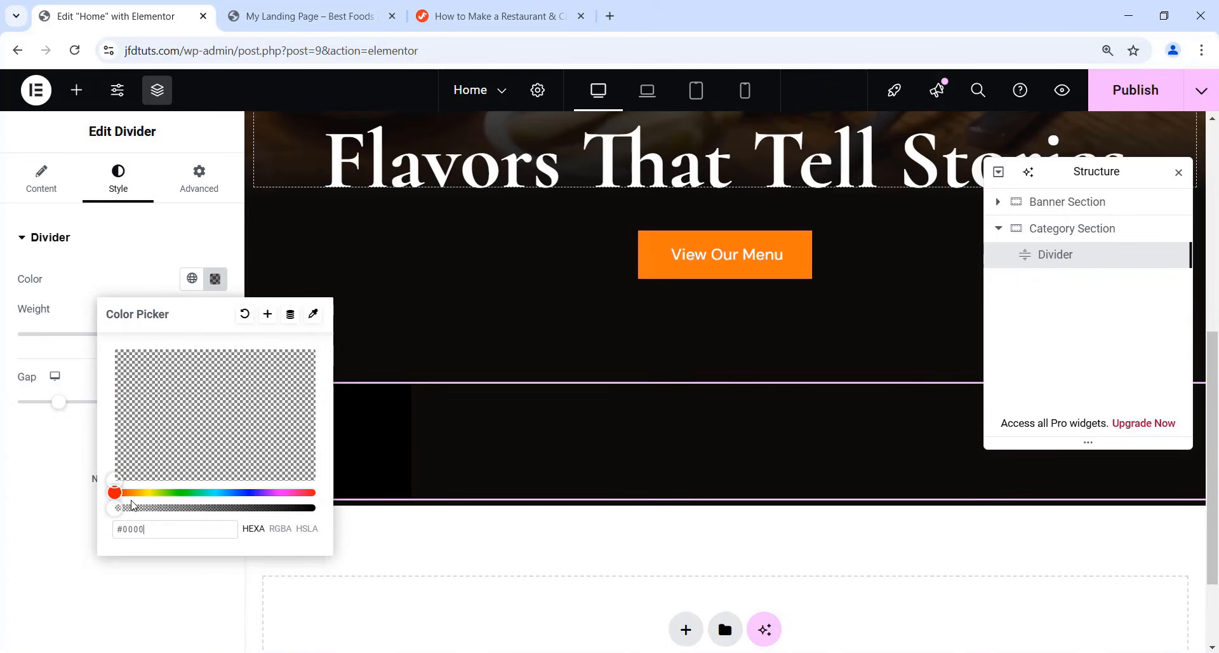
type("00")
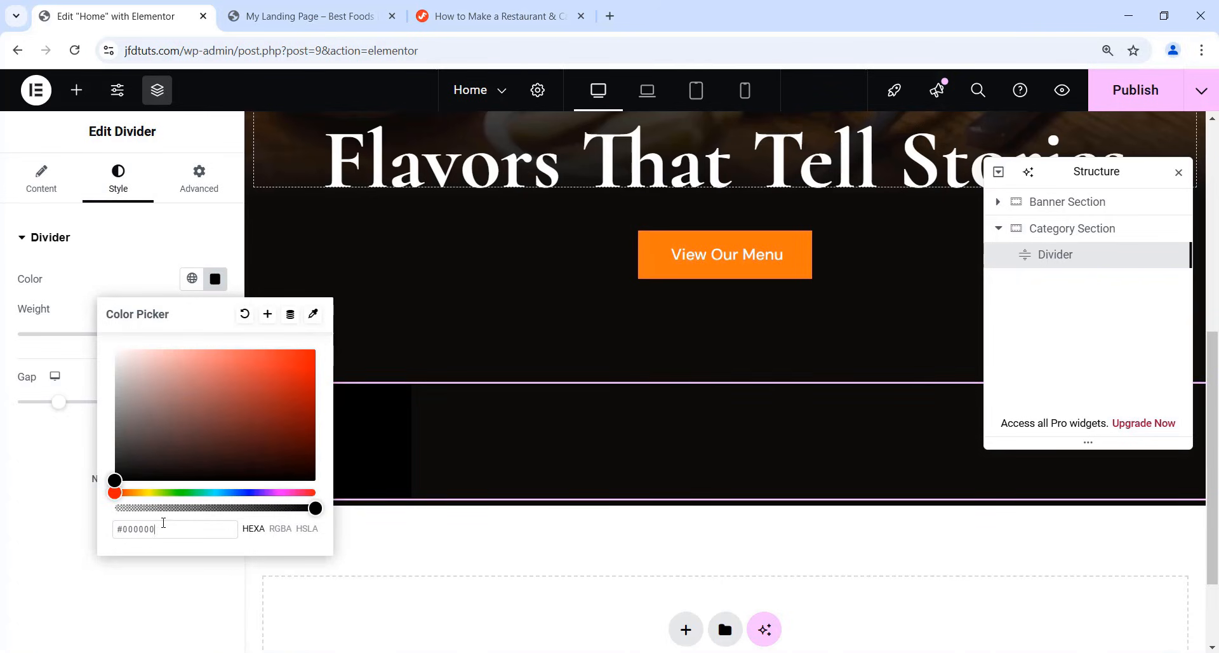
type("a3")
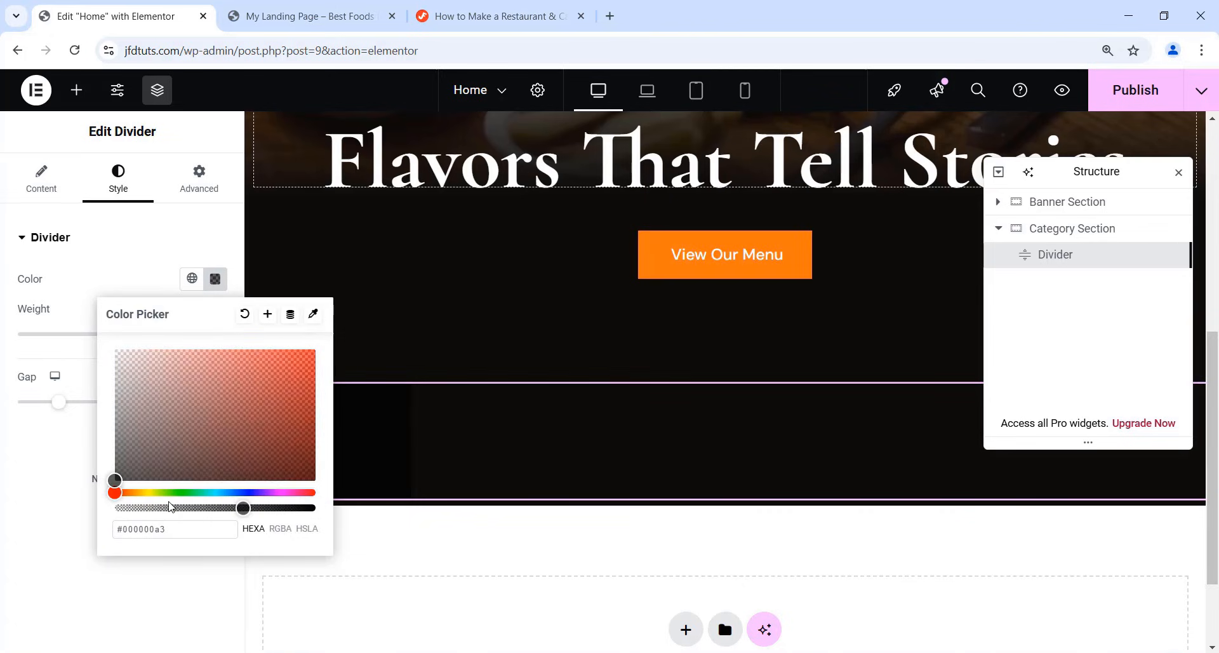
left_click(40, 504)
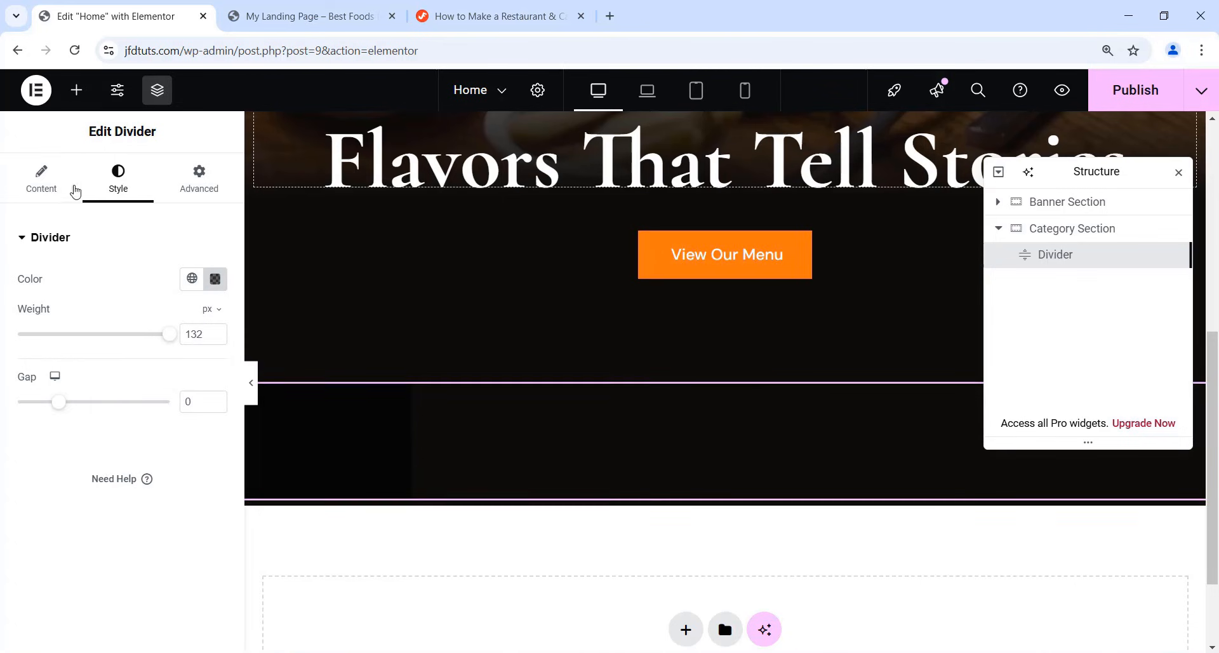
Find the ElementsKit Testimonial widget and add it below the divider in the Category Section.
left_click(76, 96)
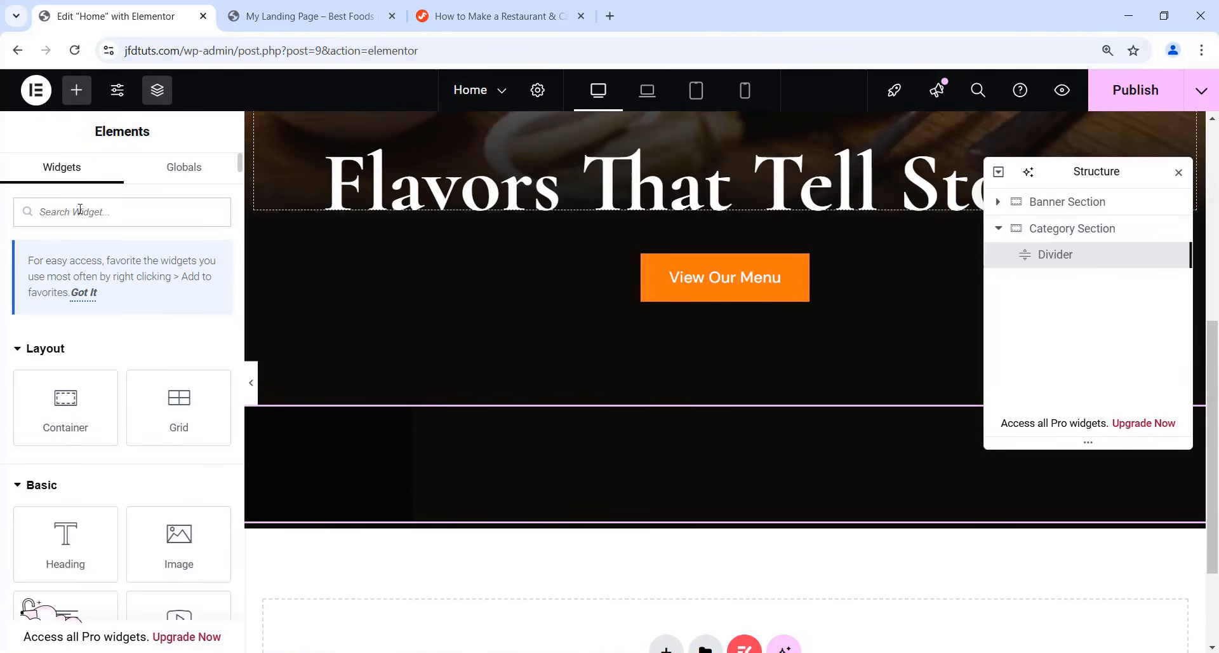
type("testimonial")
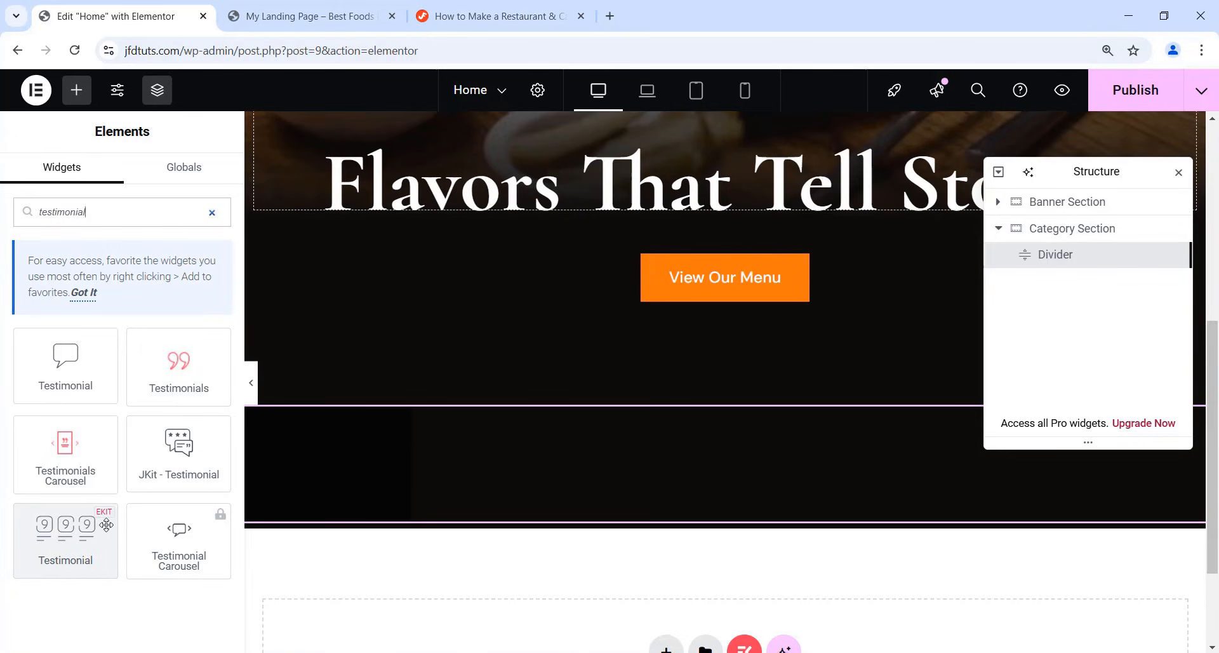
left_click_drag(106, 524, 755, 492)
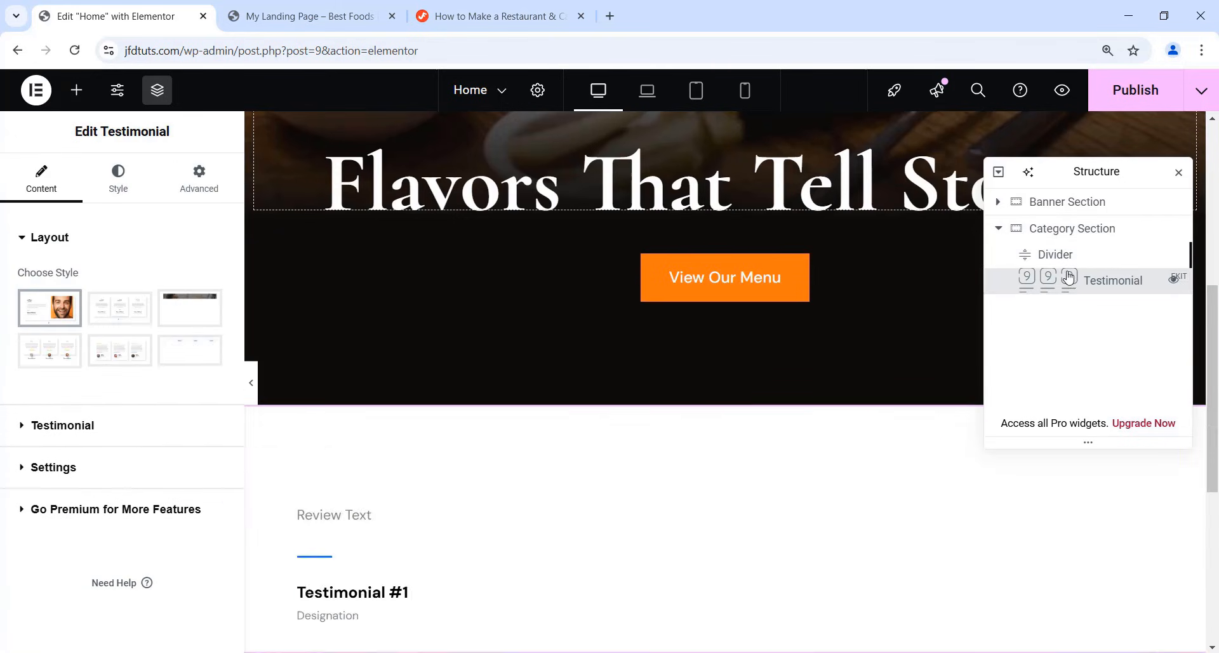
Try the testimonial's second and third layout styles, and return to the first style.
scroll(914, 402, "down", 4)
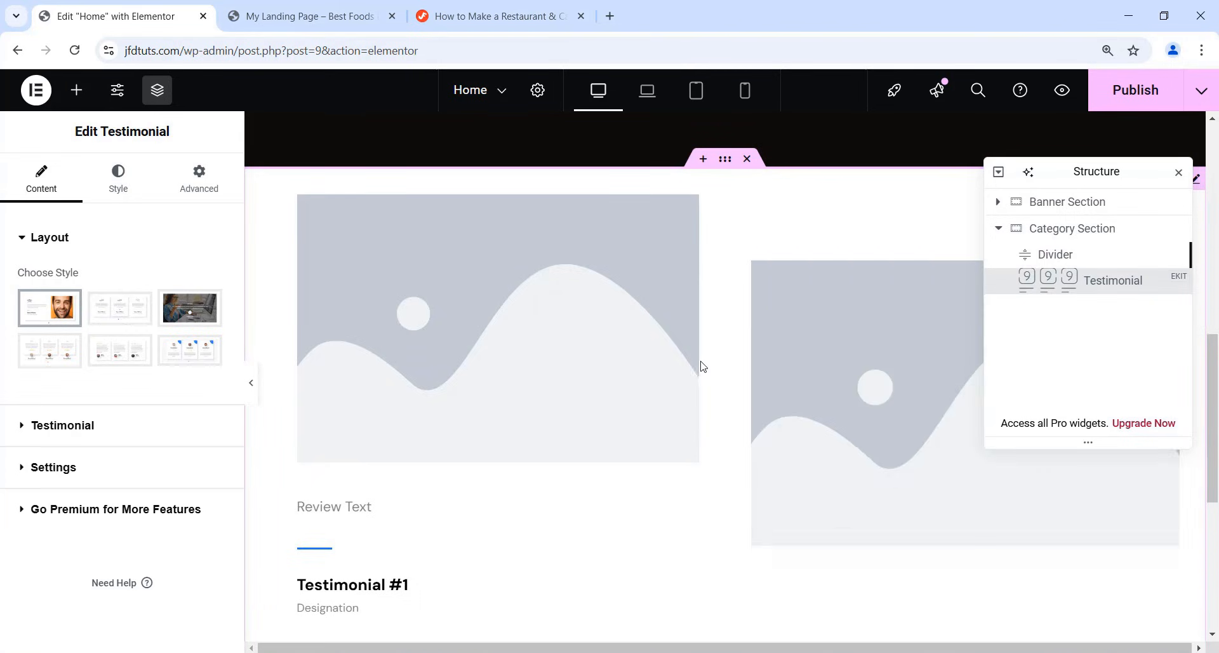
mouse_move(123, 321)
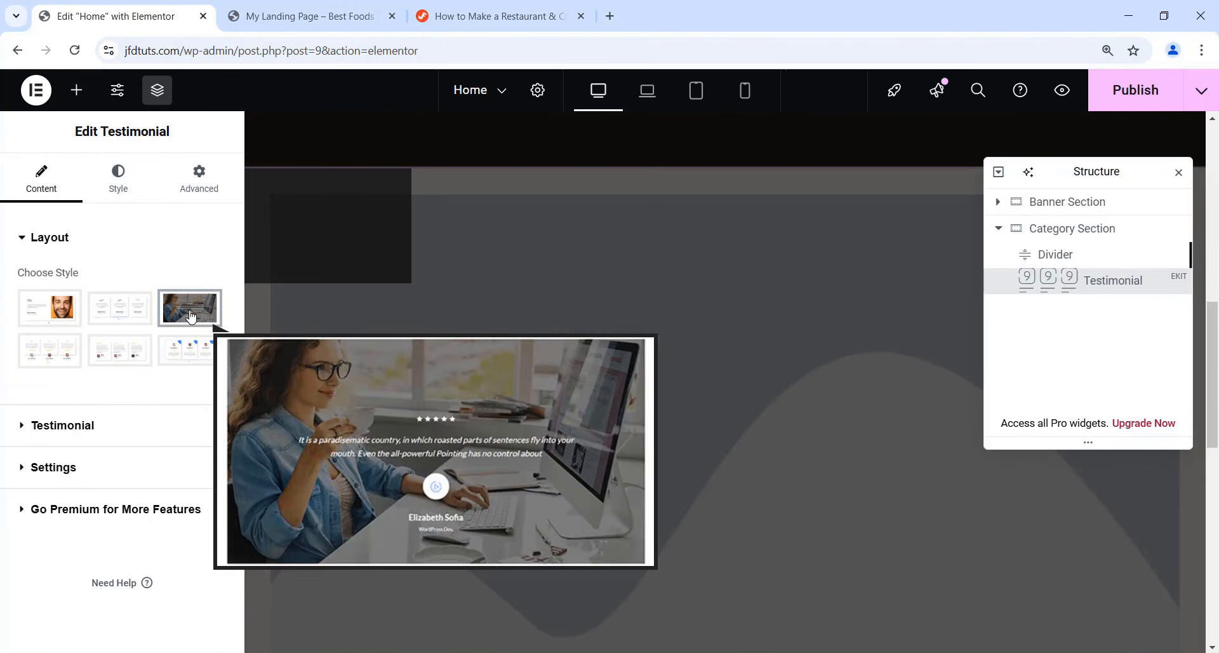
left_click(190, 316)
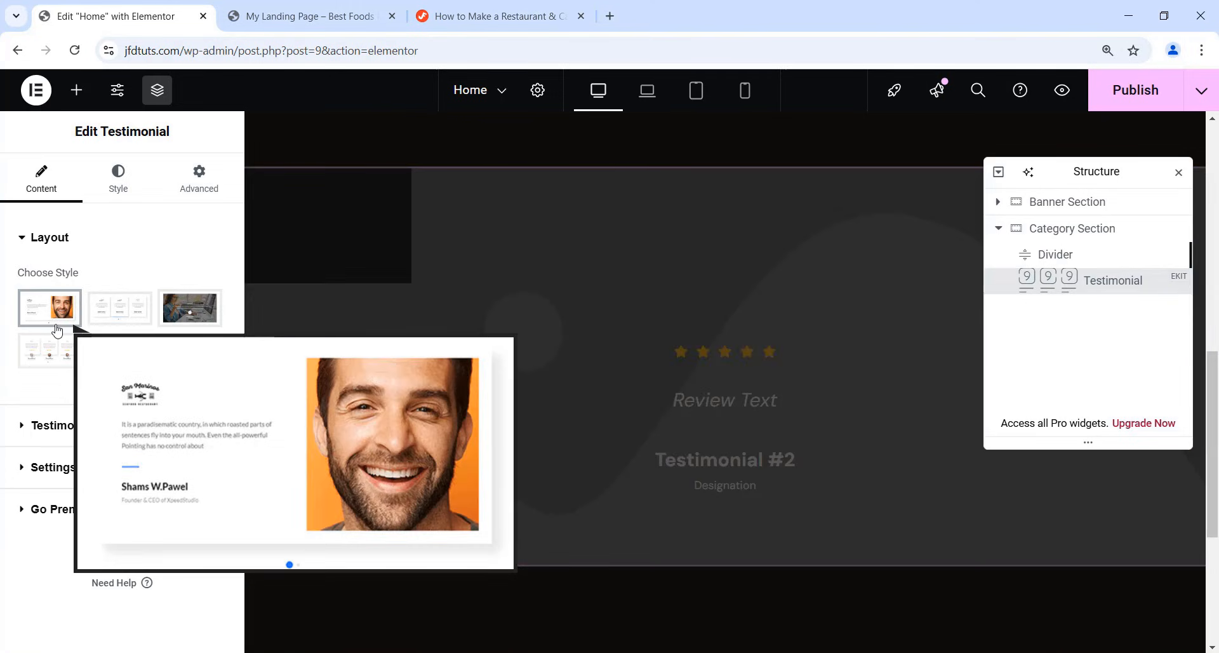
left_click(56, 329)
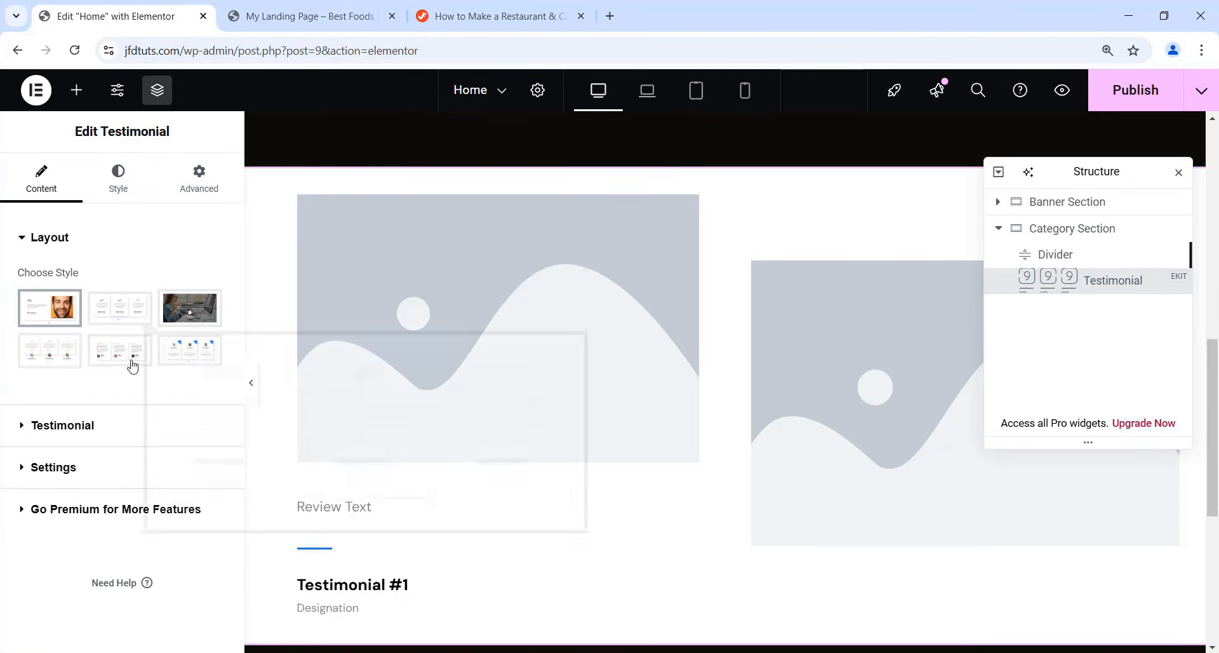
mouse_move(116, 327)
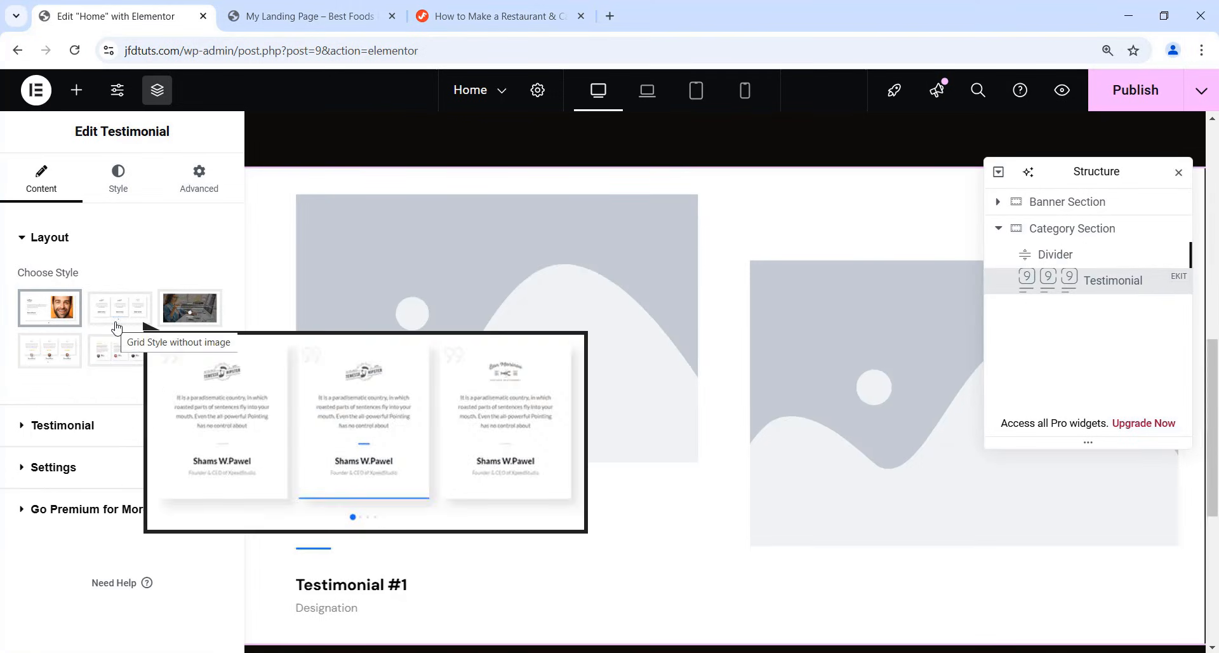
Set the client name of the first testimonial item to "Break Fast".
left_click(61, 426)
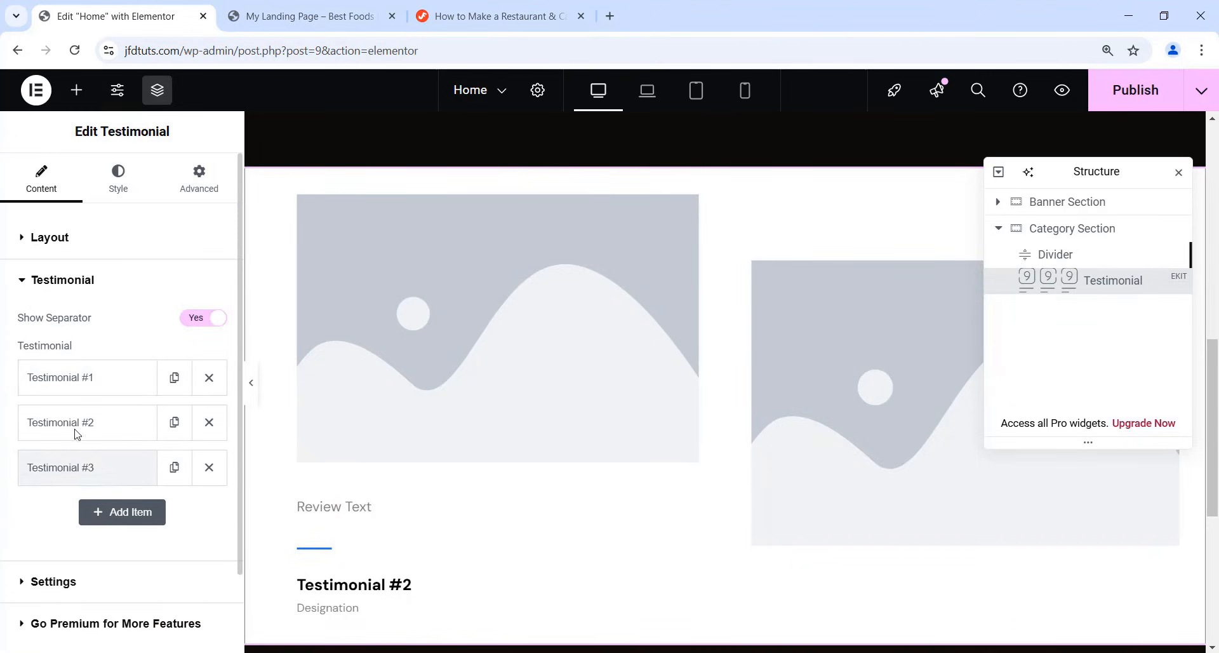
left_click(96, 379)
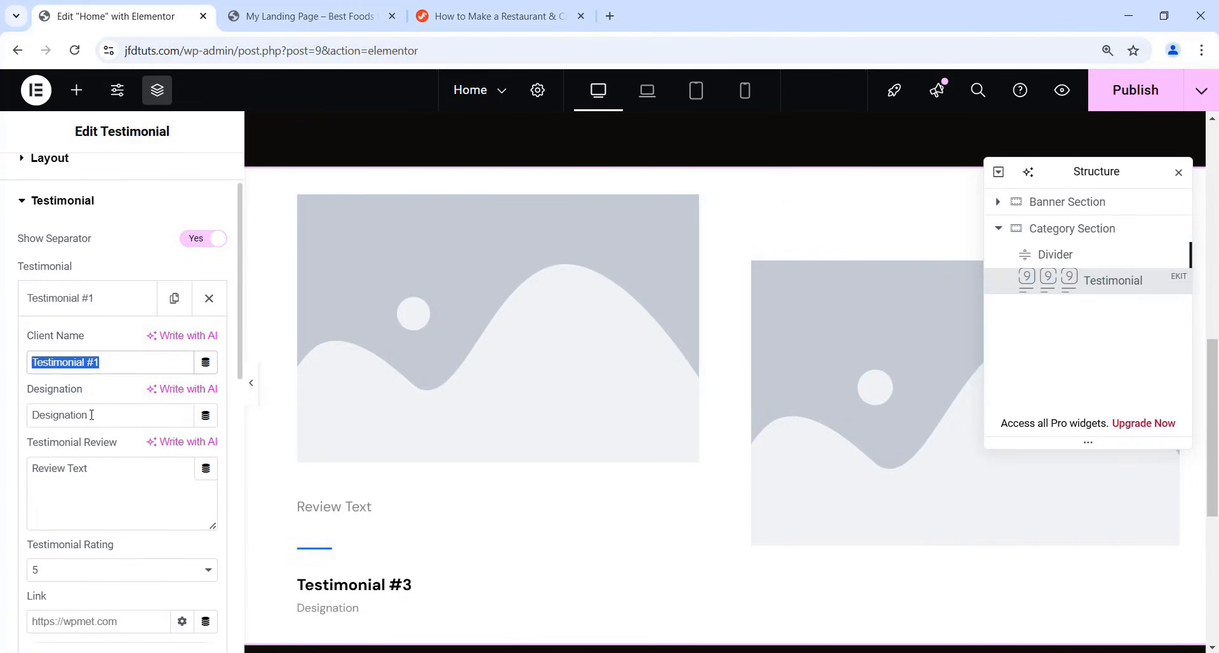
double_click(91, 415)
triple_click(104, 467)
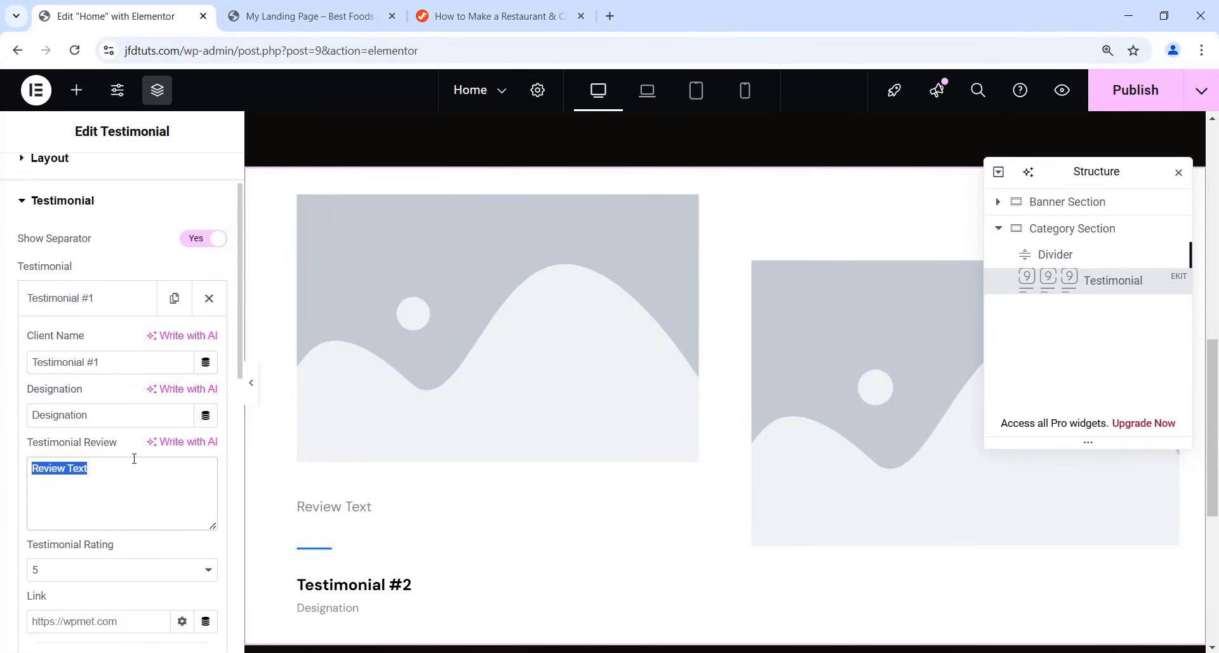
scroll(130, 462, "down", 3)
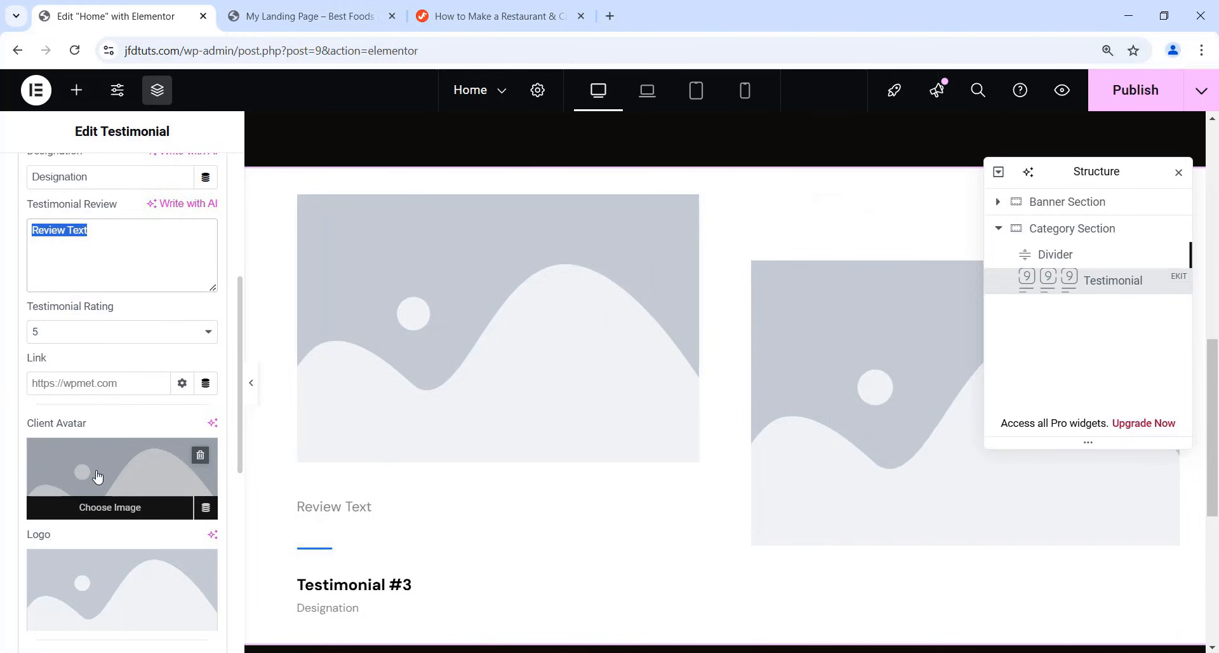
scroll(95, 472, "down", 1)
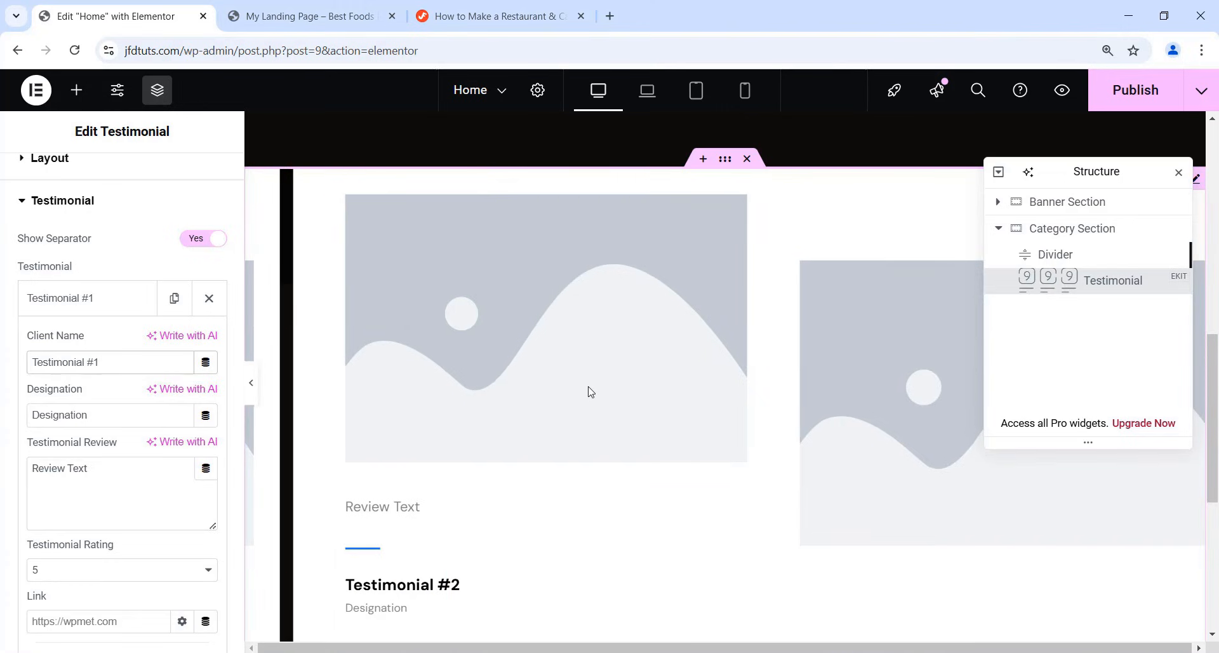
left_click_drag(102, 361, 19, 361)
type("Break Fast")
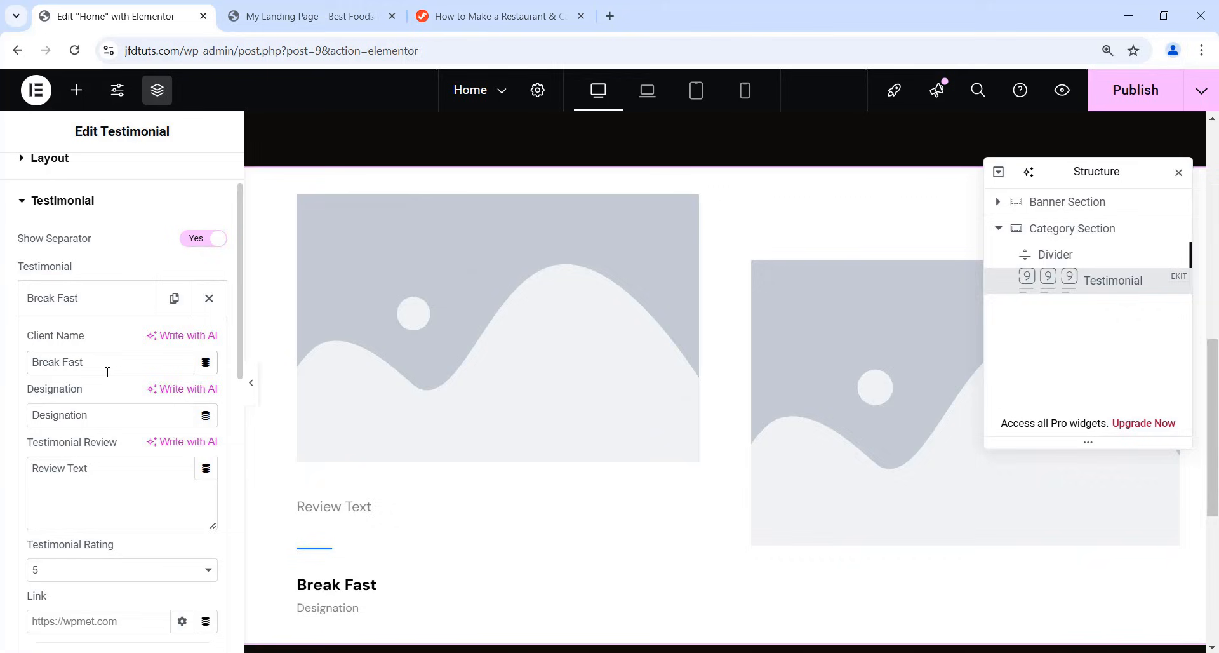
Set the first testimonial item's designation to "23 Table Available" and its review text to "View Menu".
double_click(76, 424)
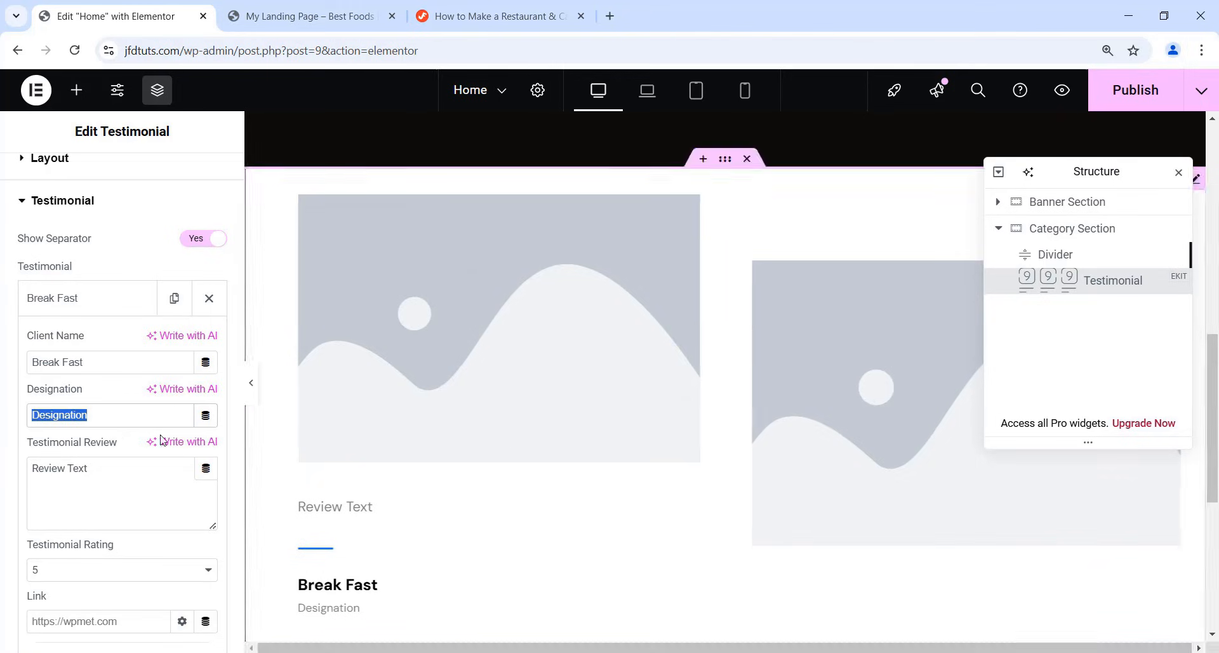
type("23 Table Available")
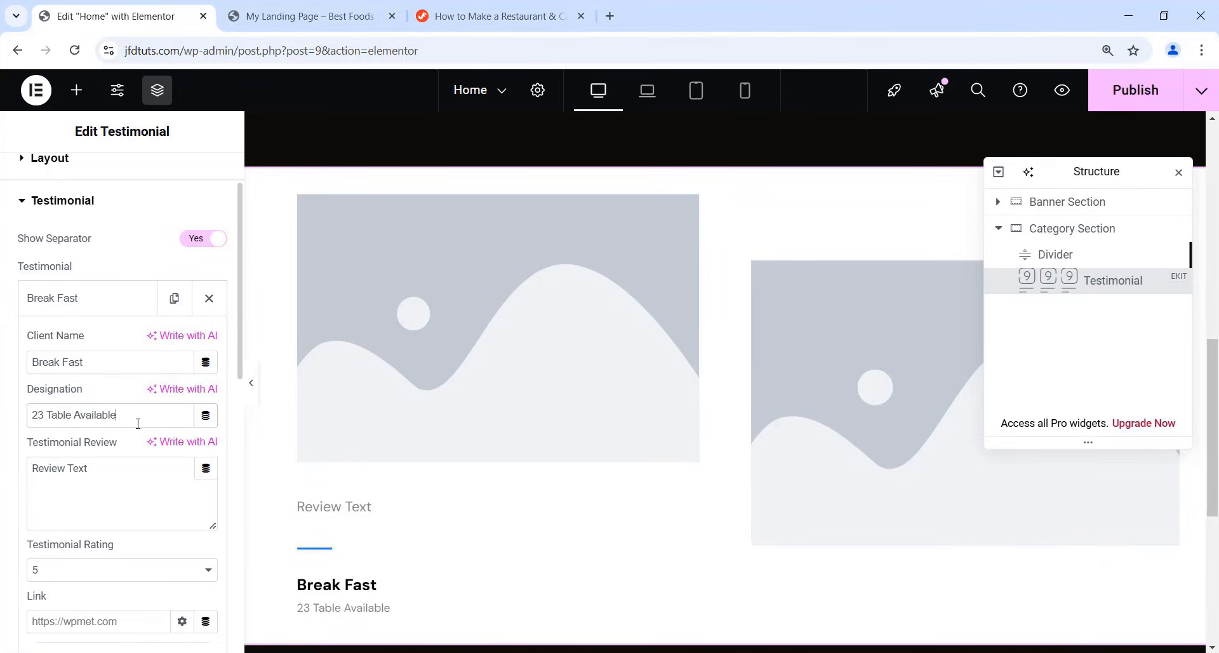
left_click(38, 413)
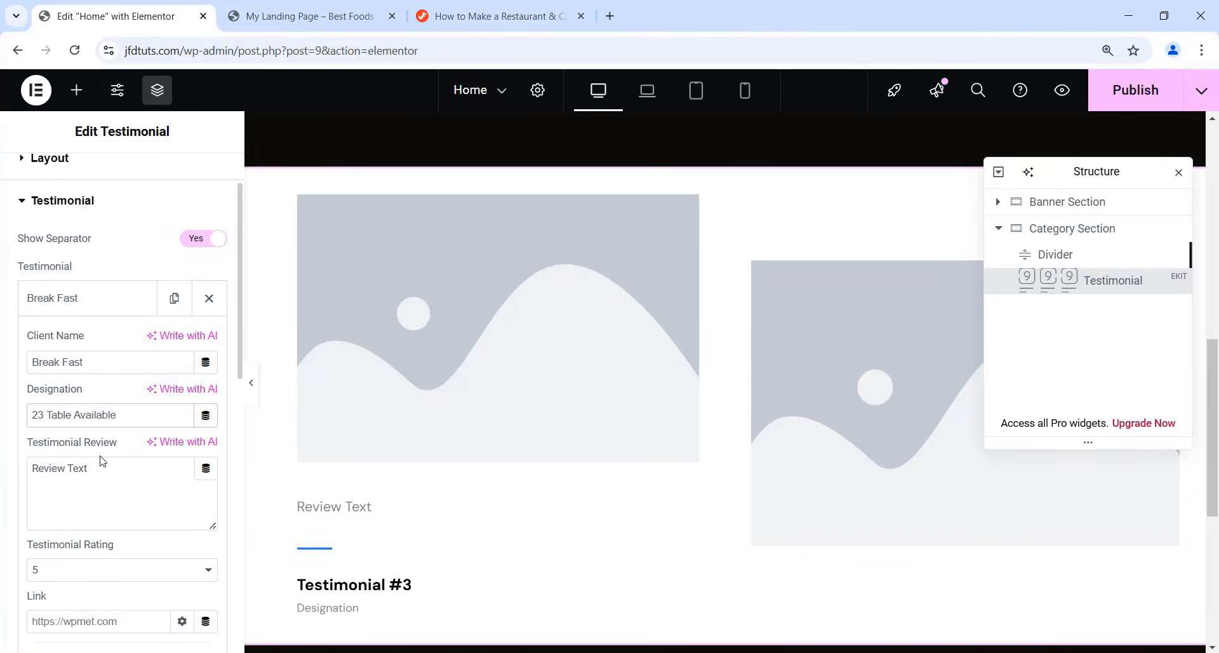
left_click_drag(3, 470, 3, 471)
type("View Menu")
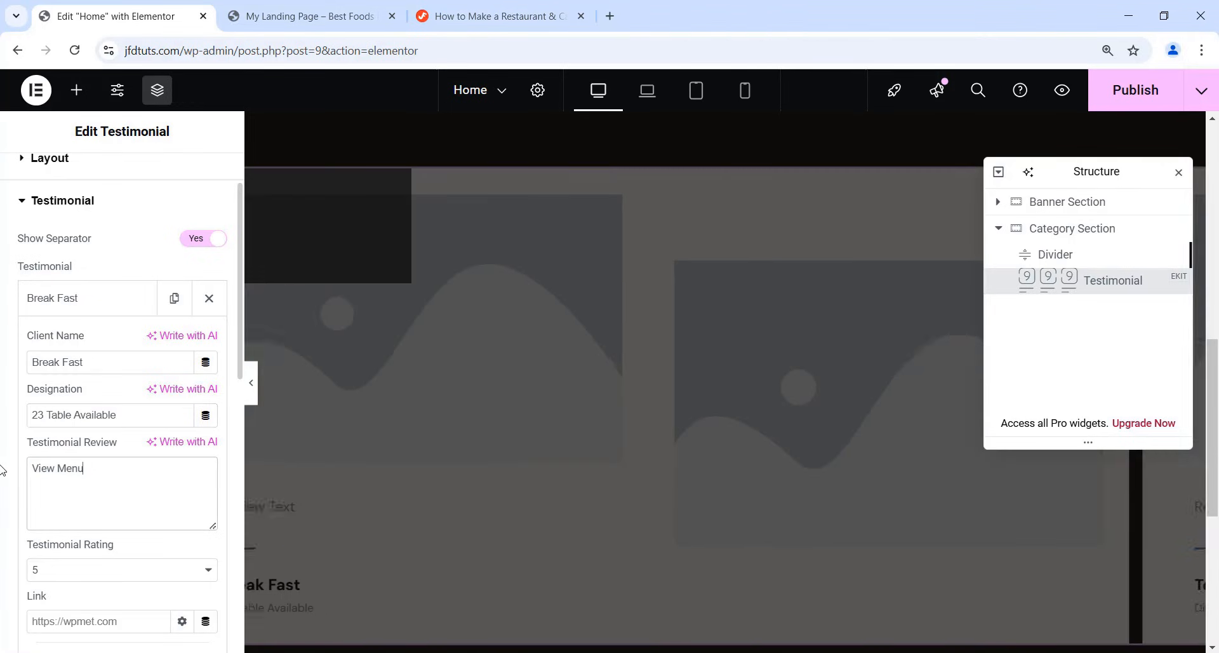
scroll(168, 305, "up", 1)
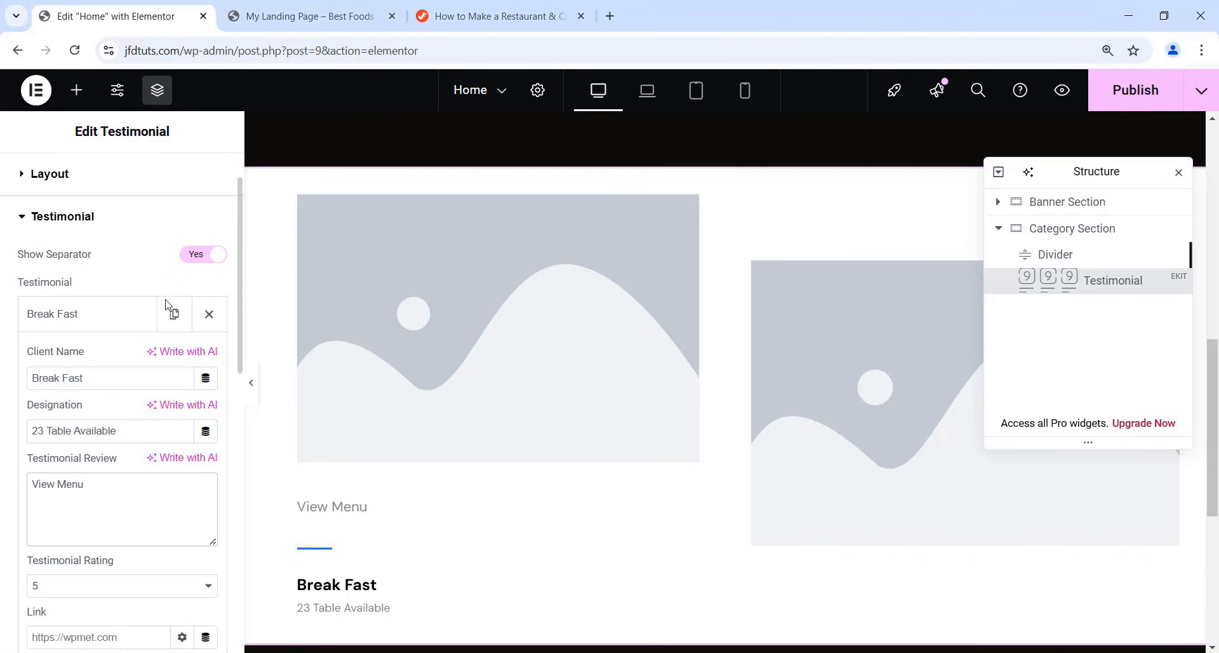
scroll(97, 433, "down", 5)
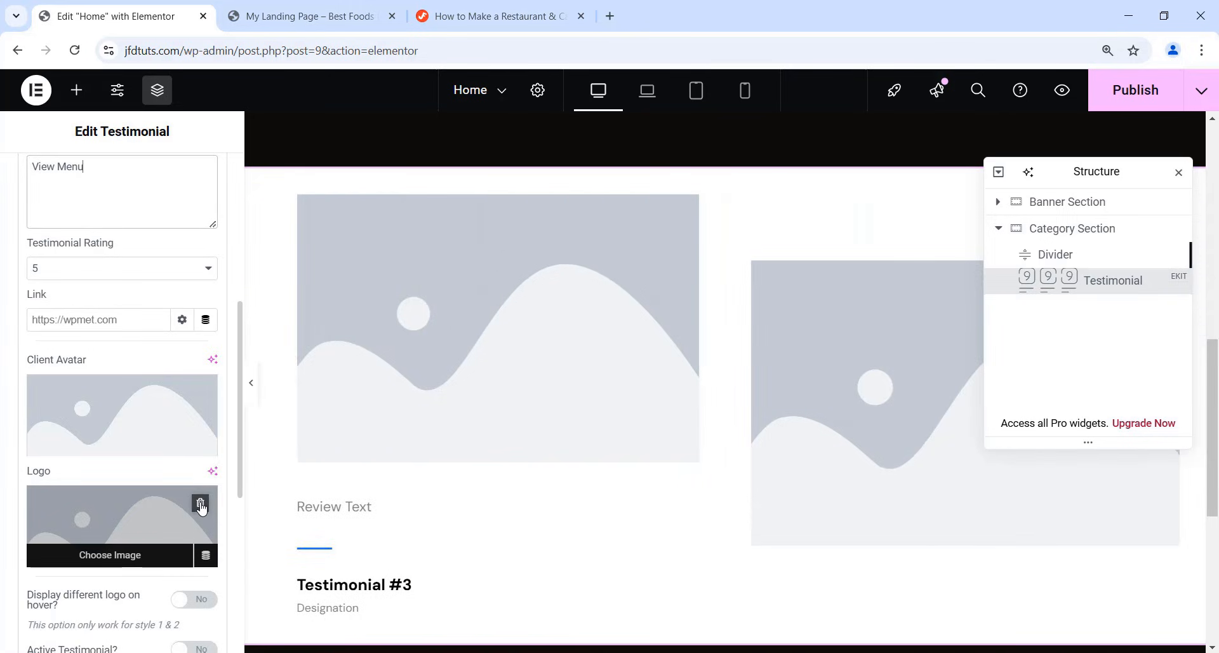
Remove the logo from the "Break Fast" testimonial item and set its client avatar to the sandwich-and-fries picture image-1.png from the media library.
left_click(200, 504)
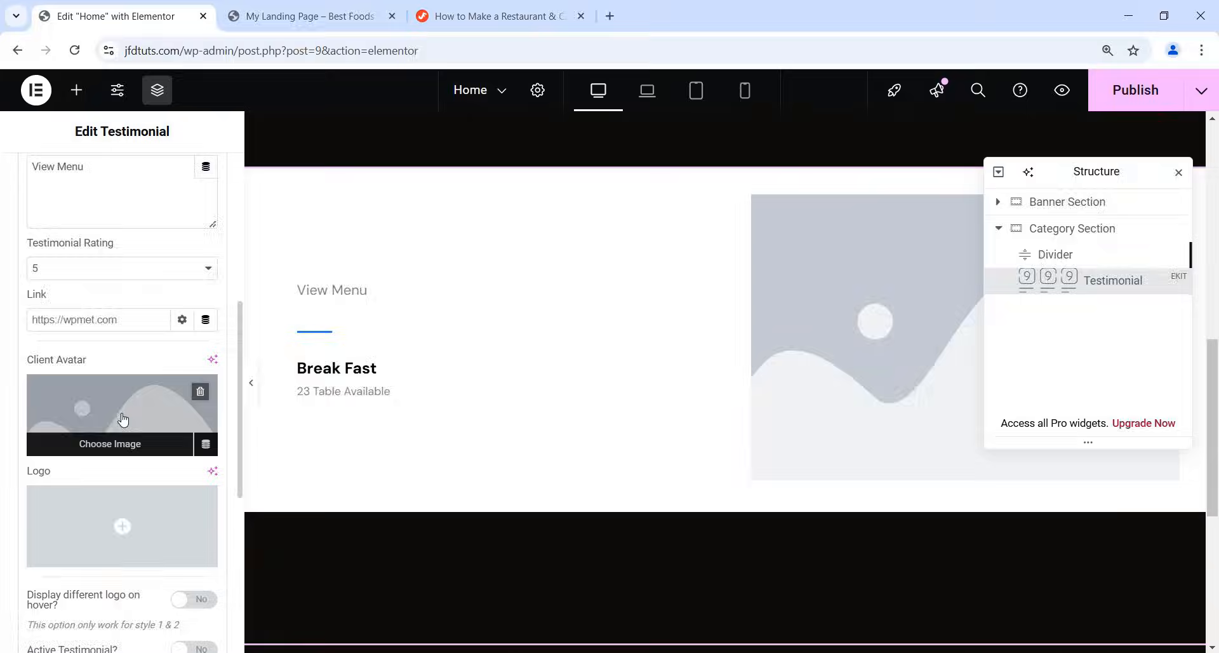
left_click(123, 421)
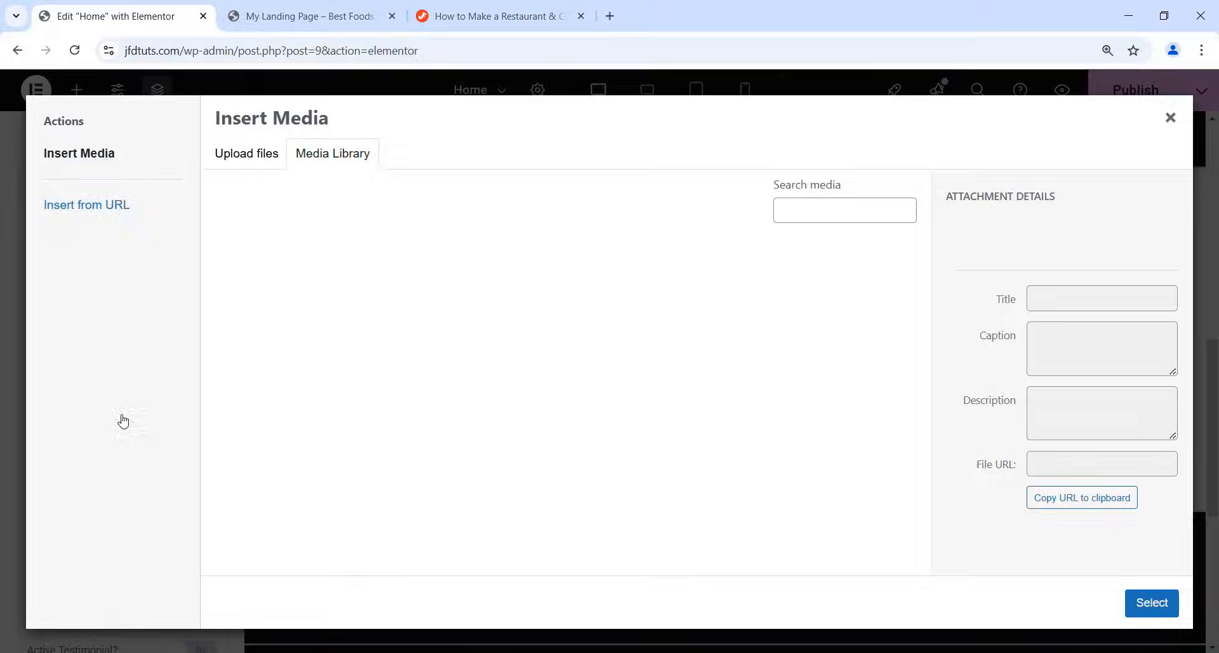
scroll(567, 343, "down", 3)
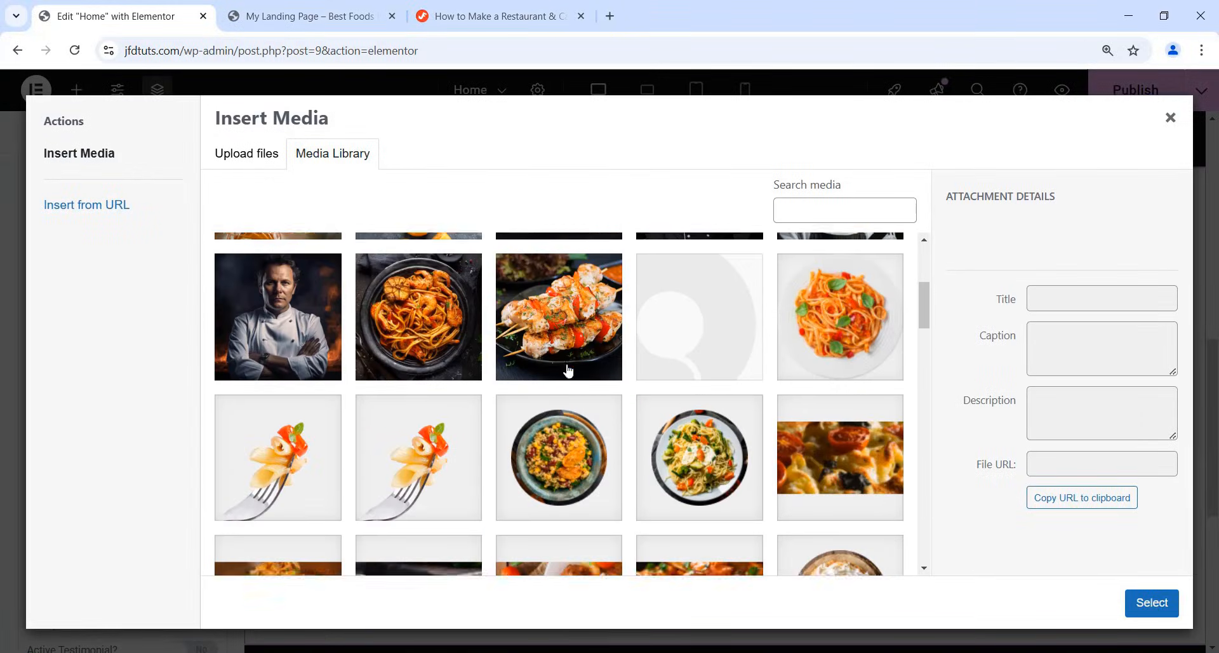
scroll(565, 370, "down", 10)
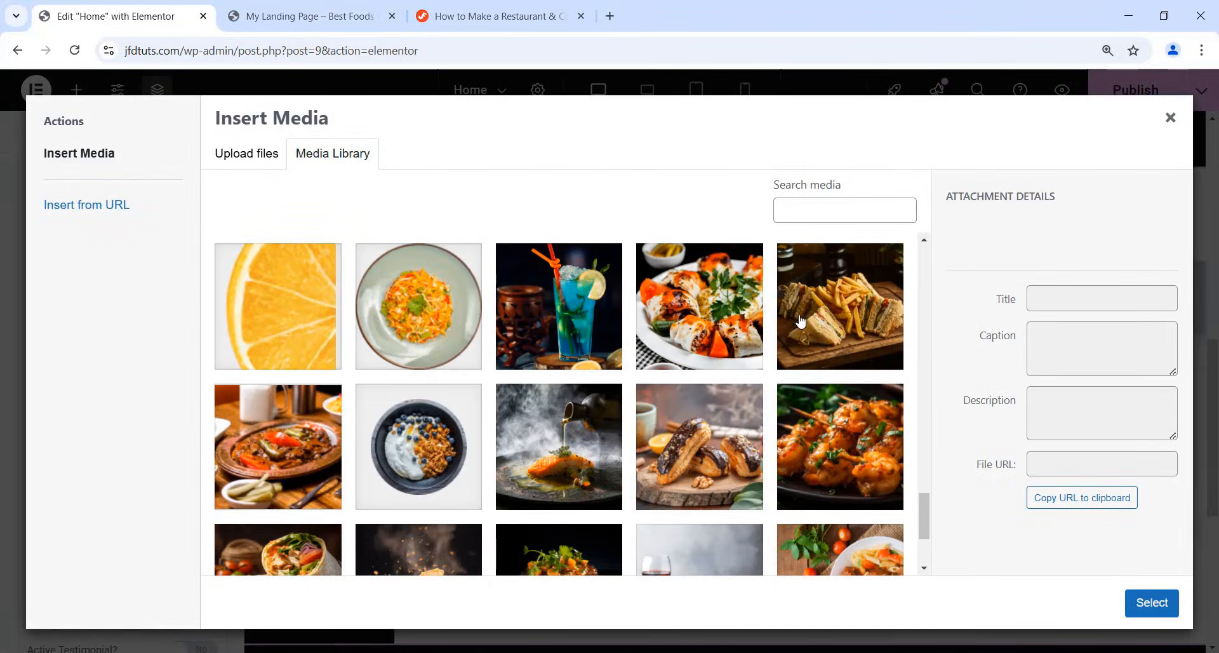
left_click(859, 337)
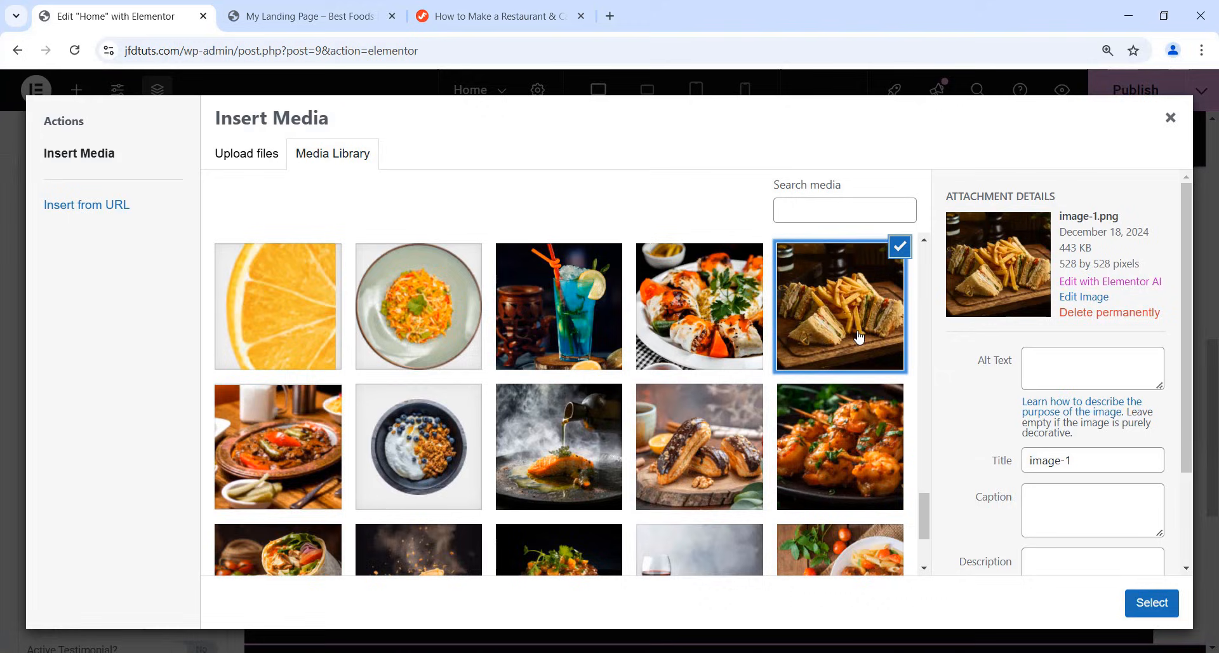
left_click(1150, 603)
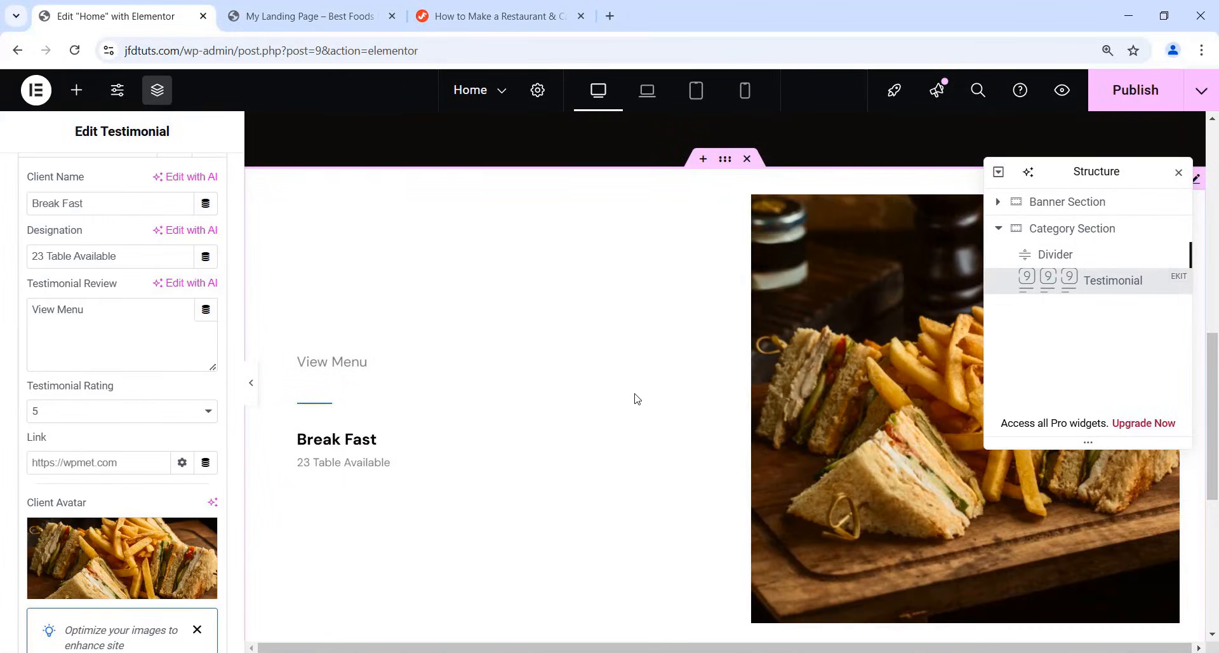
scroll(127, 456, "down", 6)
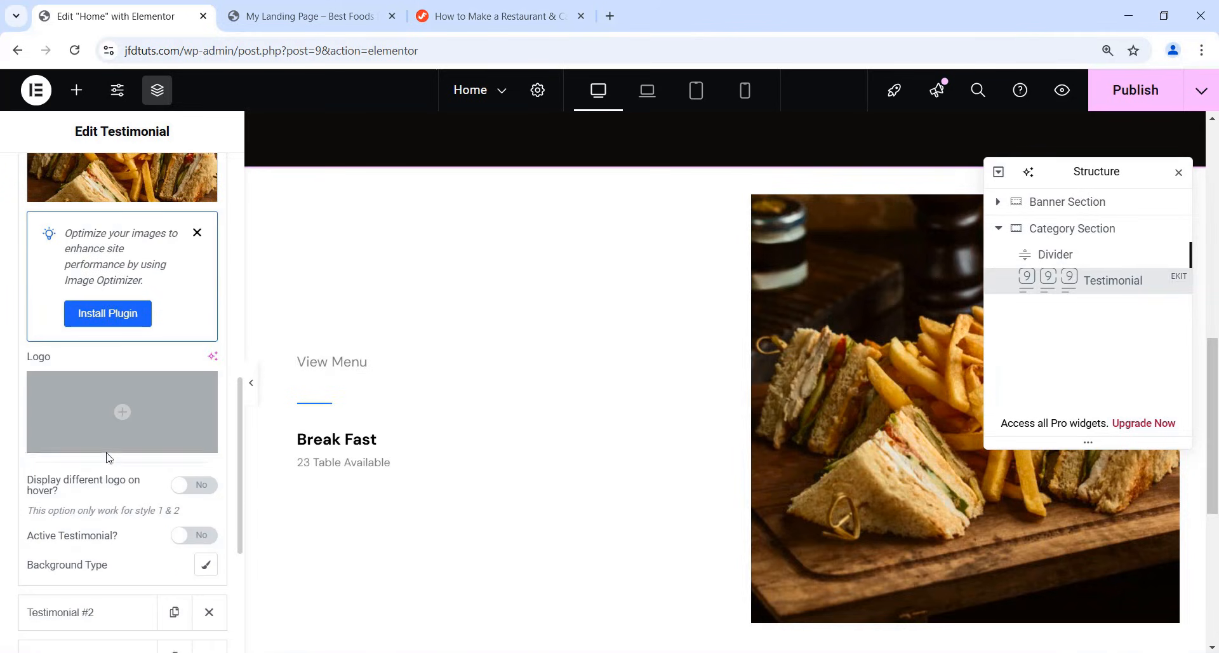
scroll(108, 454, "up", 8)
Collapse the "Break Fast" item and delete the Testimonial #3 and Testimonial #2 items.
left_click(72, 386)
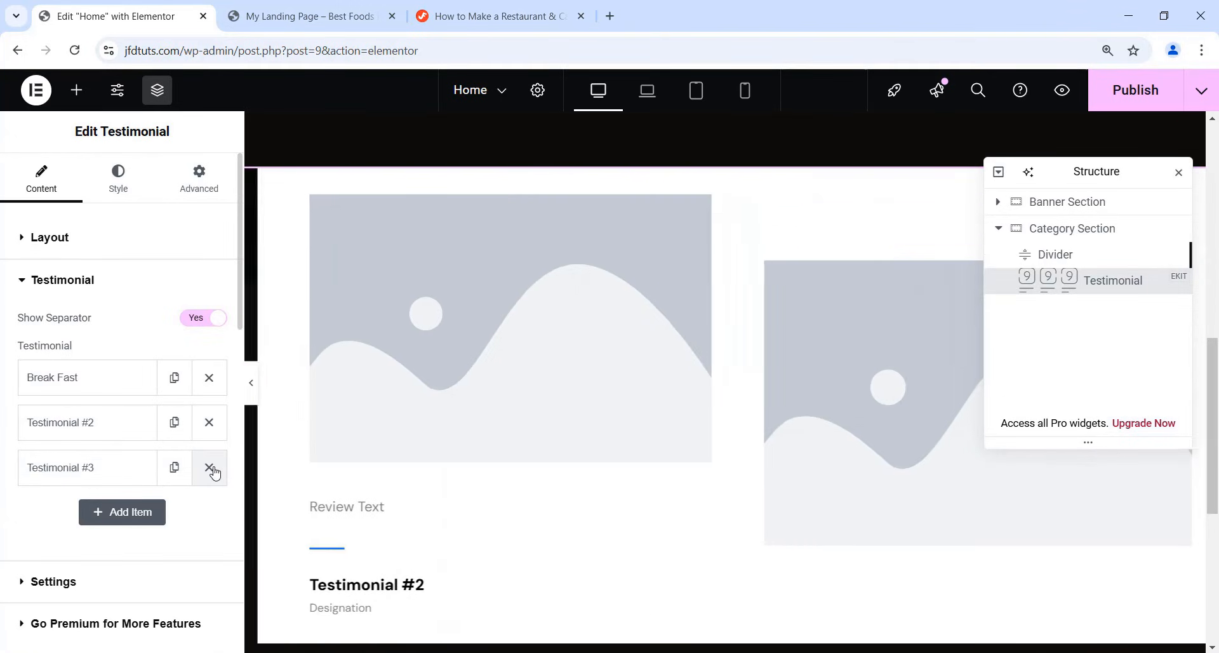
left_click(209, 467)
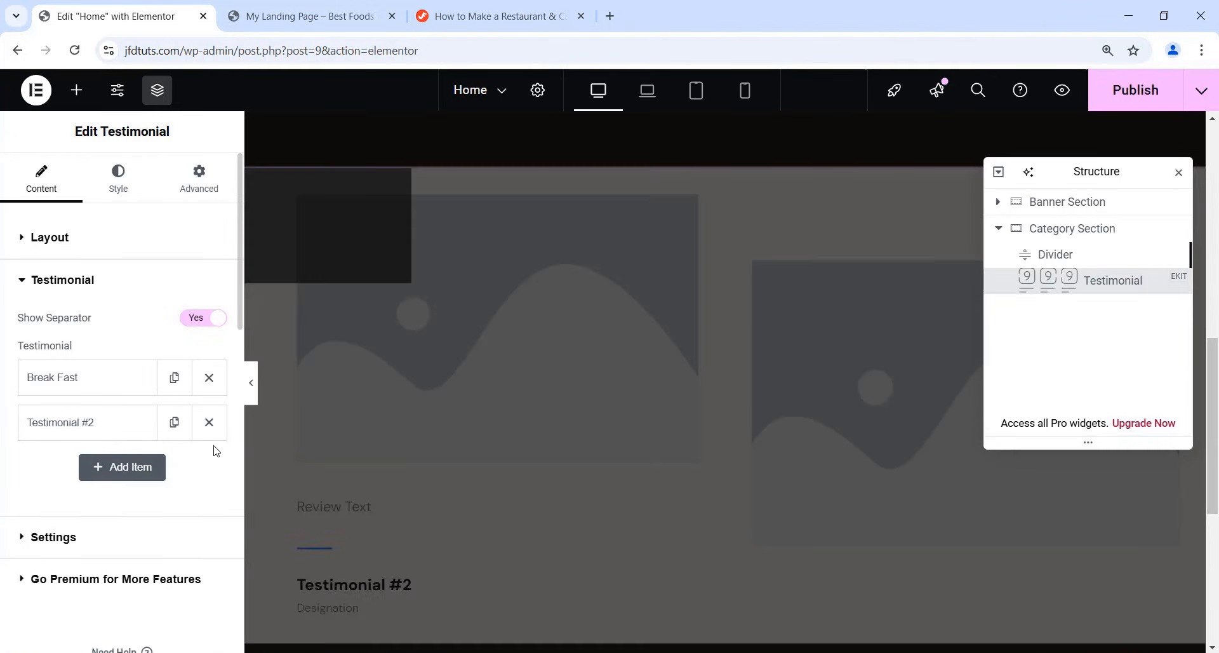
left_click(209, 422)
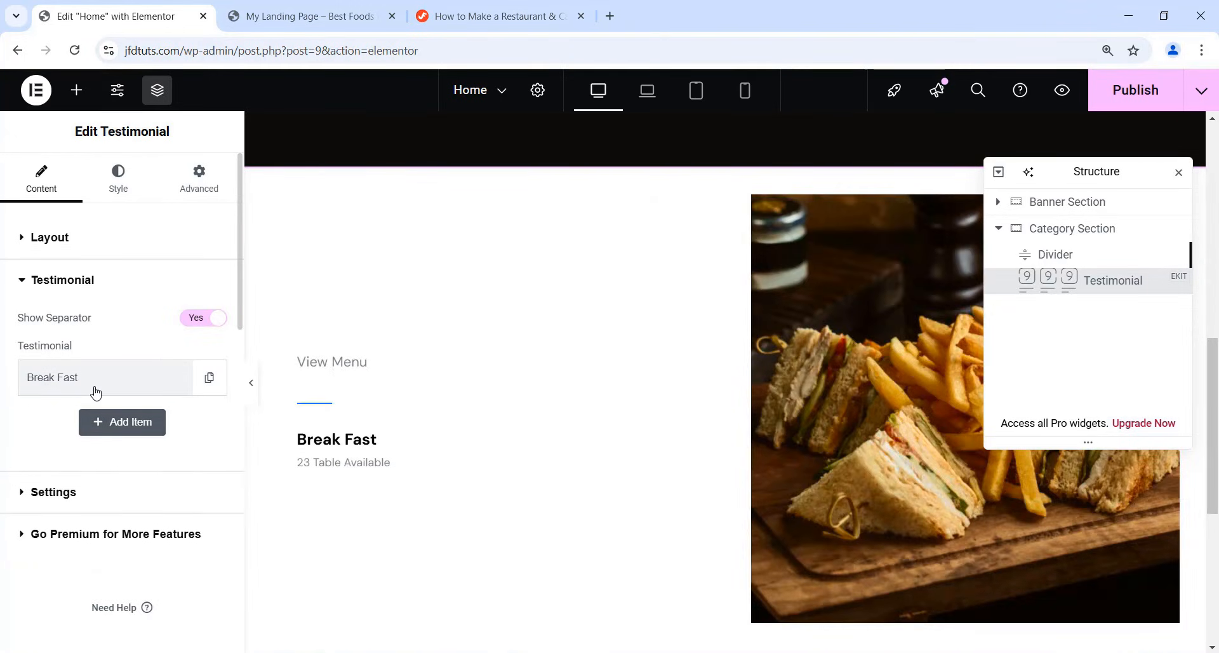
Duplicate the "Break Fast" testimonial item until there are five copies.
left_click(96, 392)
left_click(134, 389)
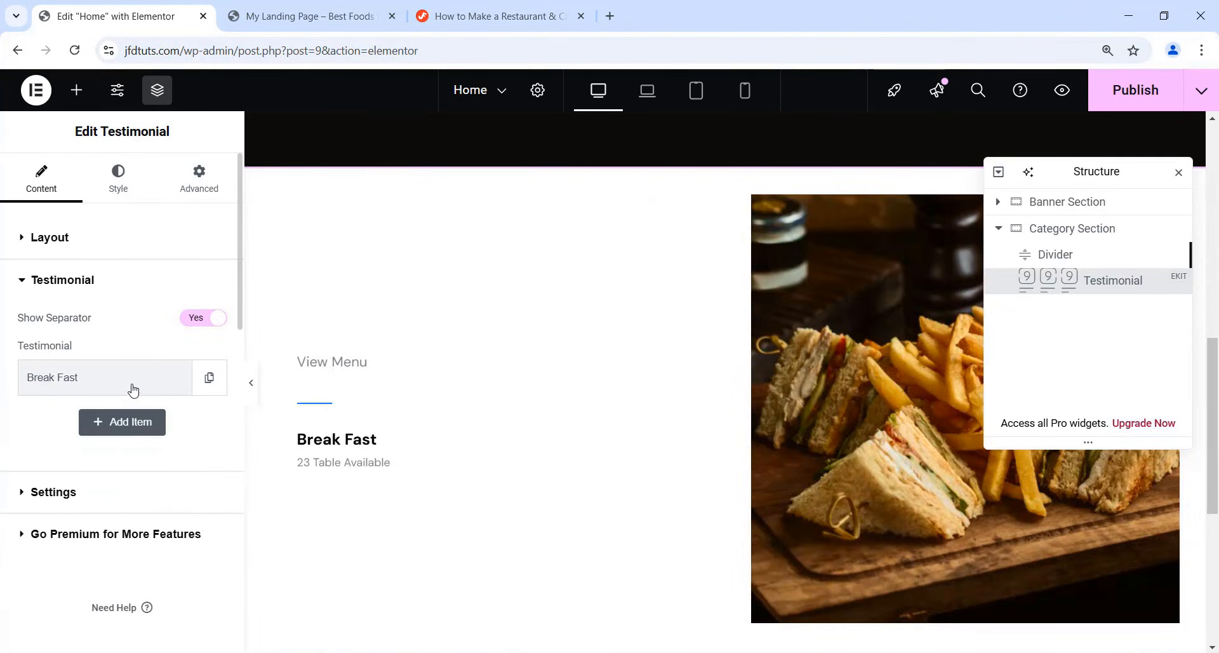
left_click(210, 381)
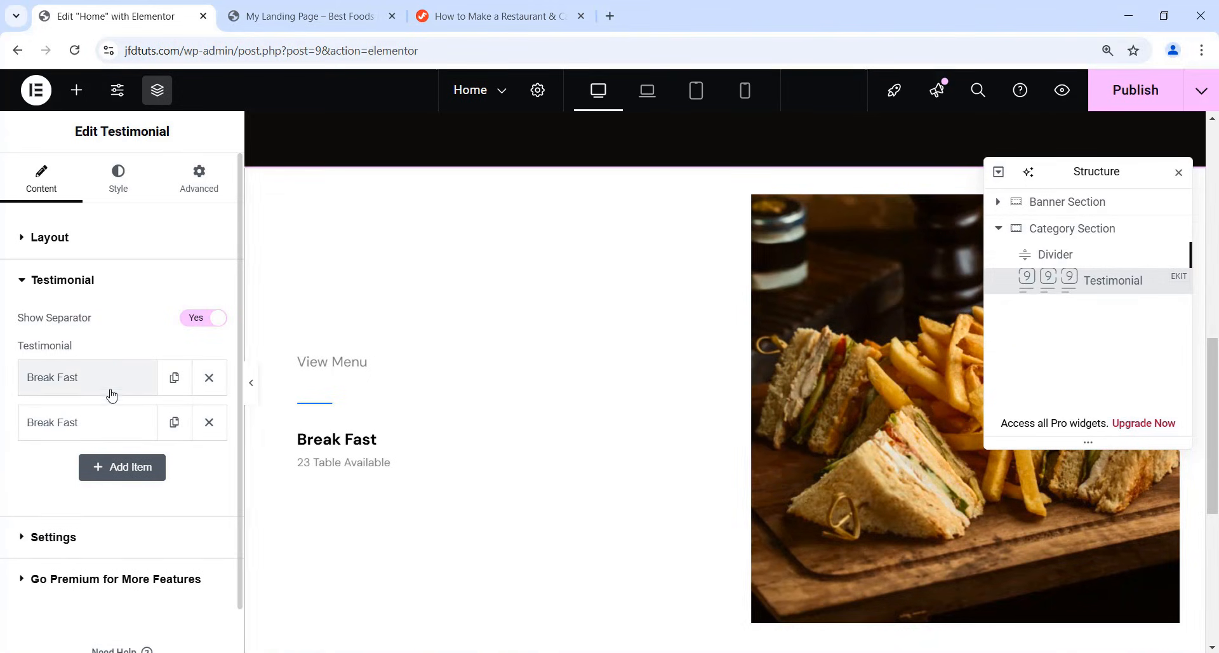
left_click(173, 423)
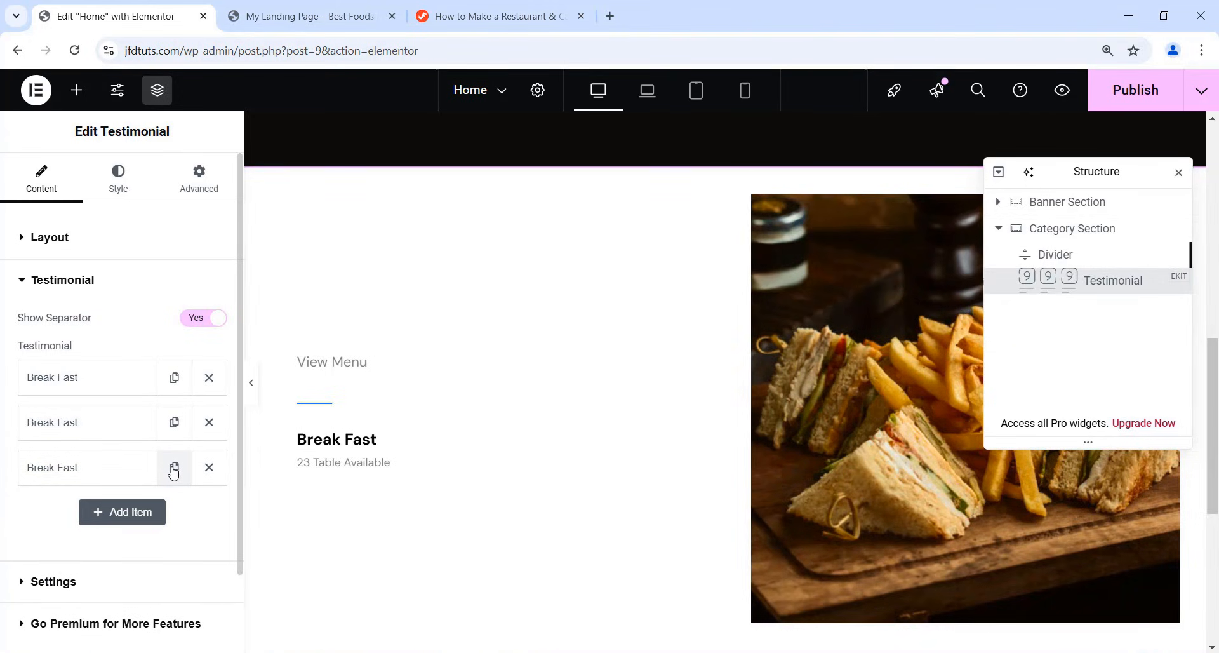
left_click(174, 469)
scroll(174, 469, "down", 1)
left_click(173, 438)
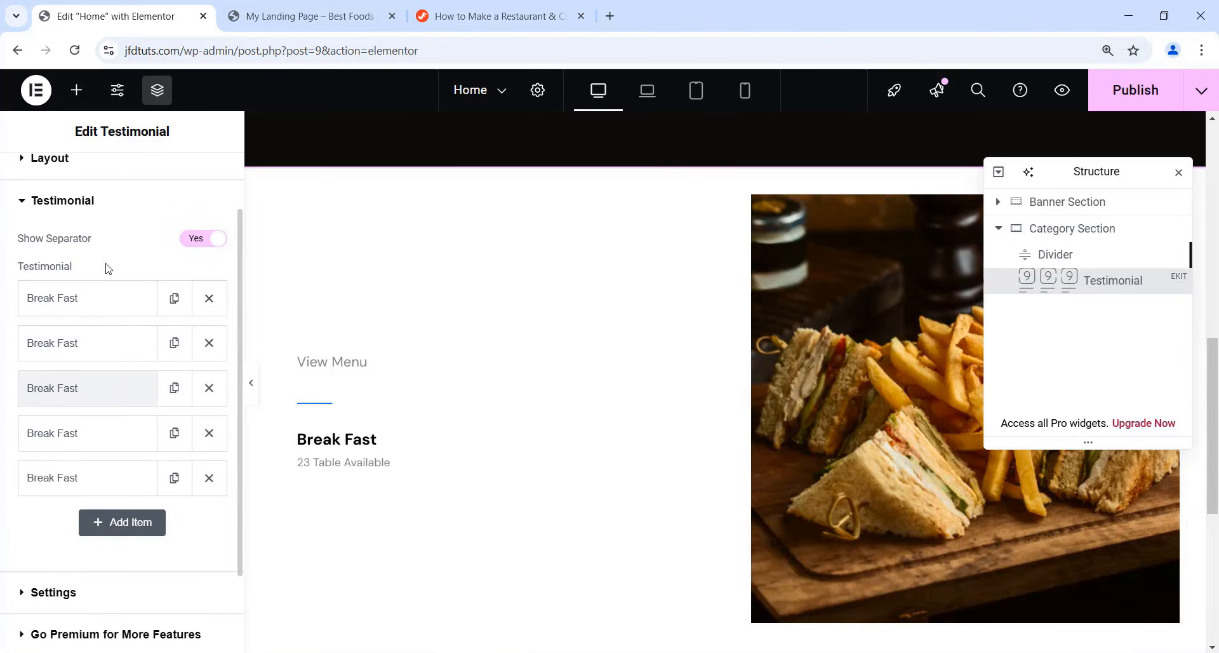
Set the second testimonial item's client name to "Appetizers" and its designation to "25 Table Available".
left_click(81, 353)
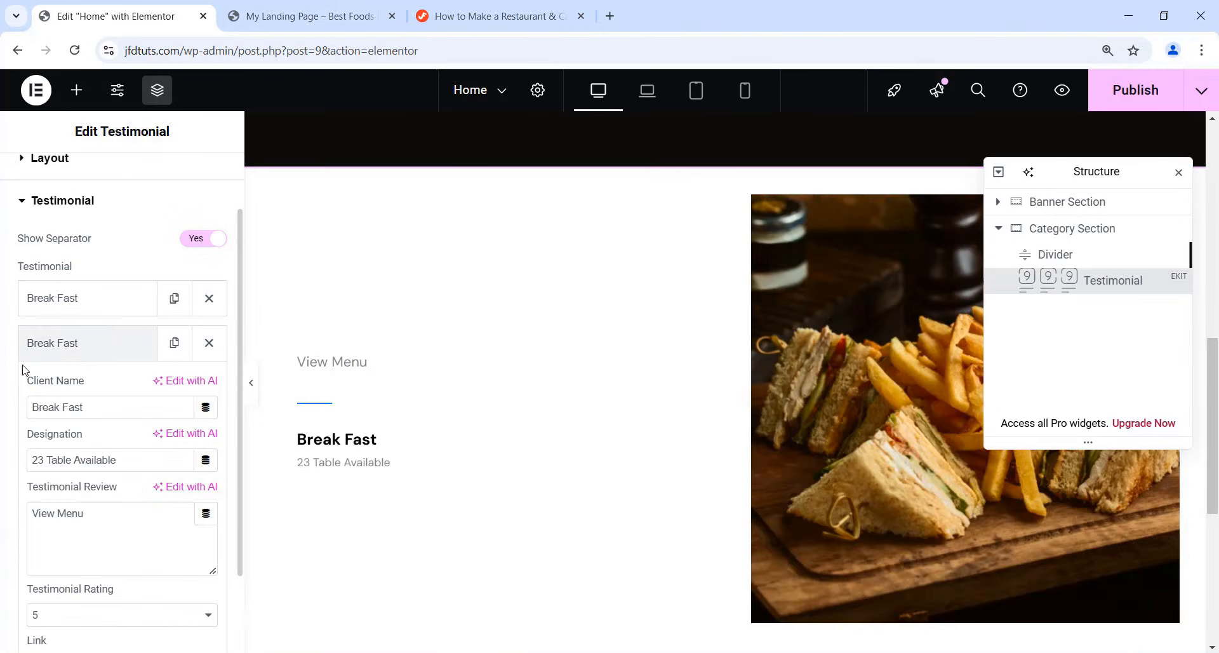
scroll(69, 401, "down", 4)
scroll(76, 400, "up", 3)
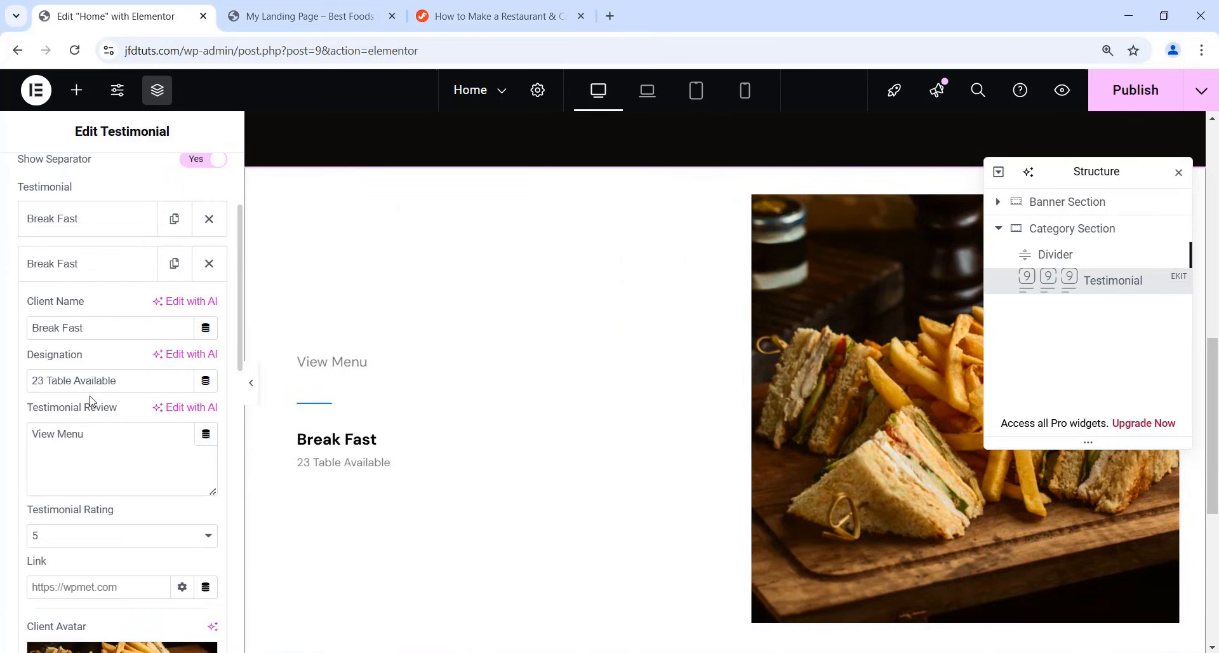
type("Appetizers")
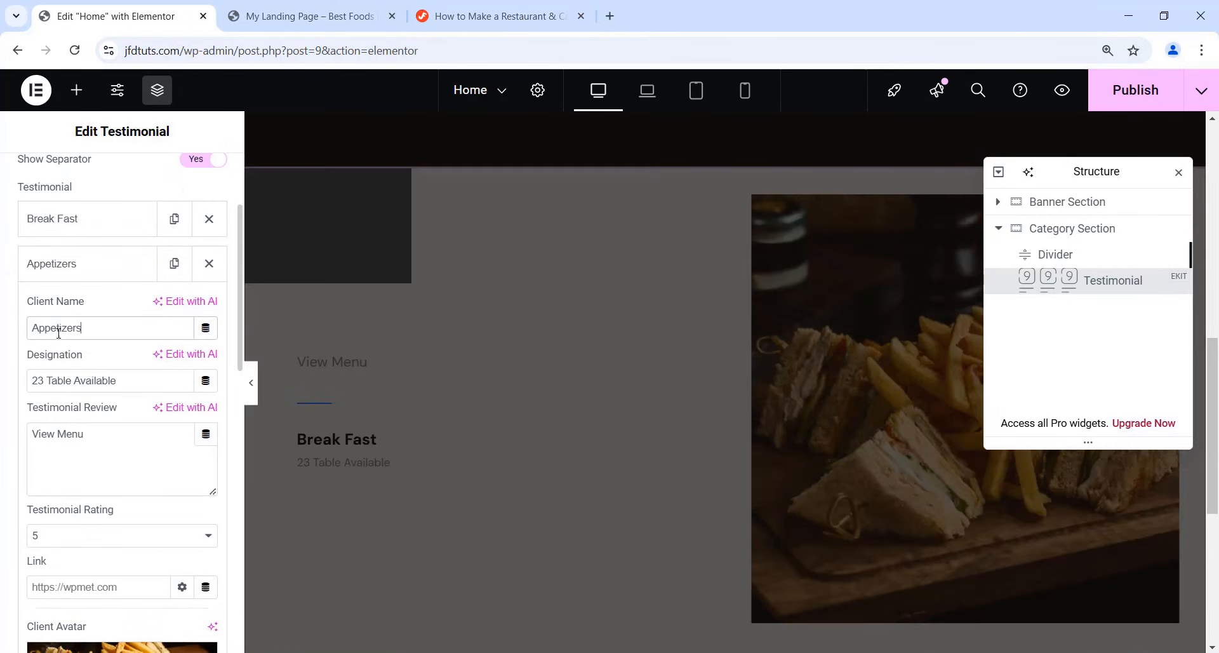
triple_click(63, 388)
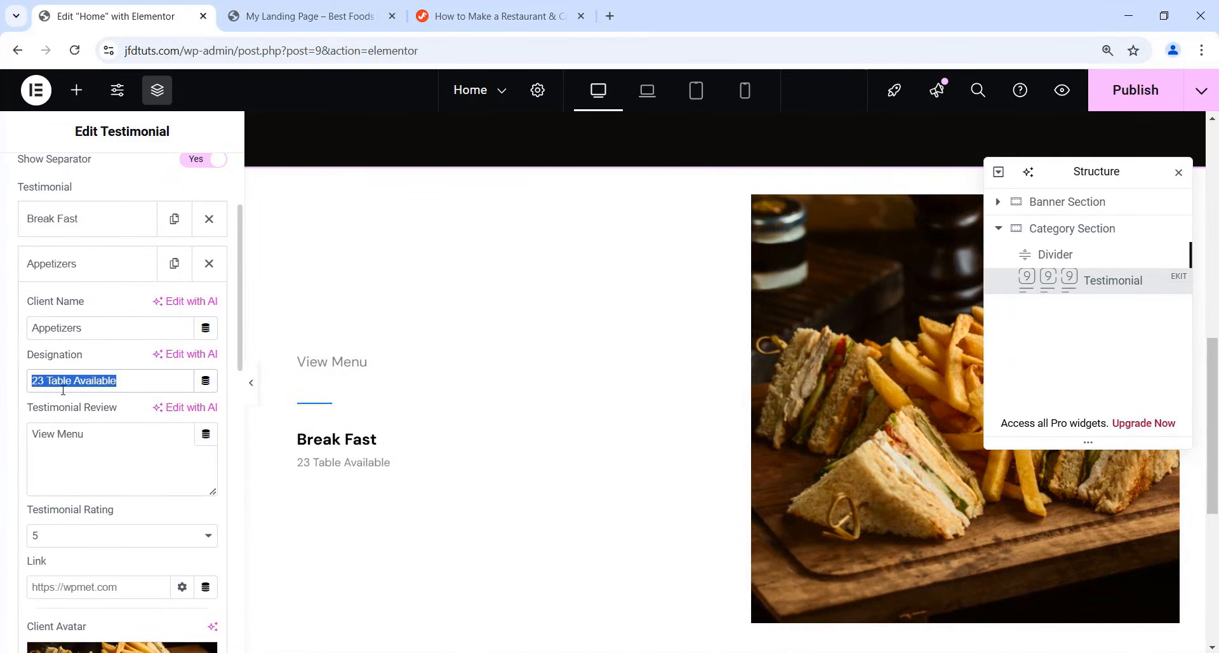
type("25 Table Available")
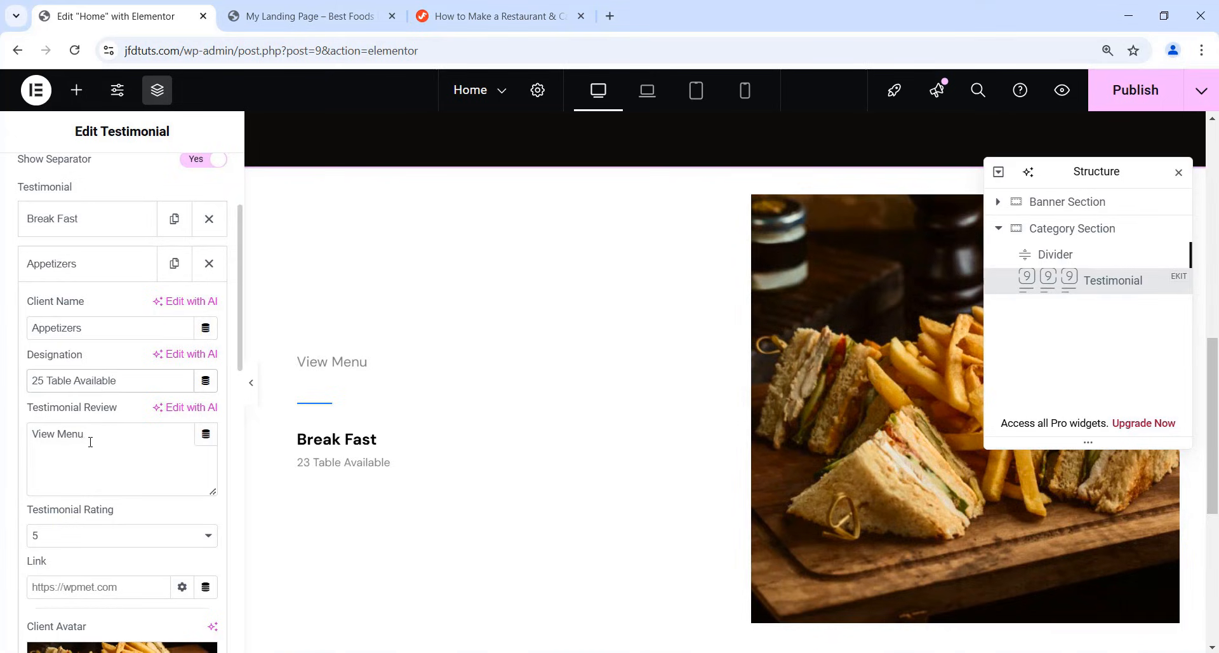
triple_click(90, 442)
scroll(78, 343, "up", 1)
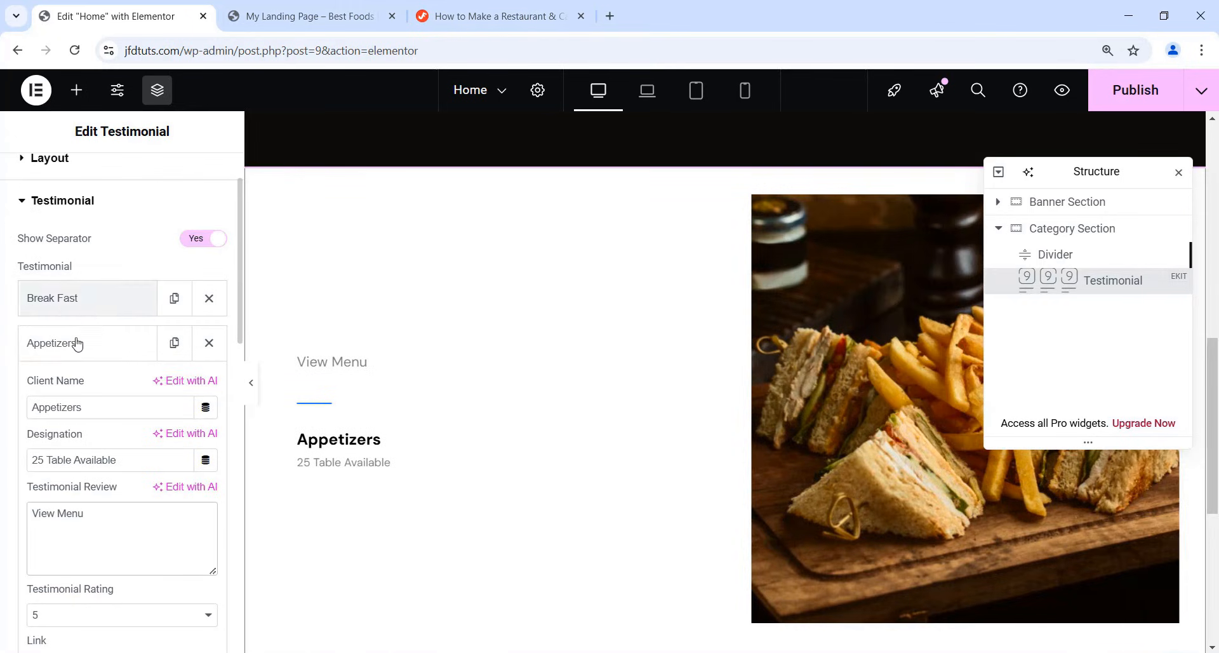
left_click(78, 343)
Change the client name of the third testimonial item to "Drinks".
left_click(81, 388)
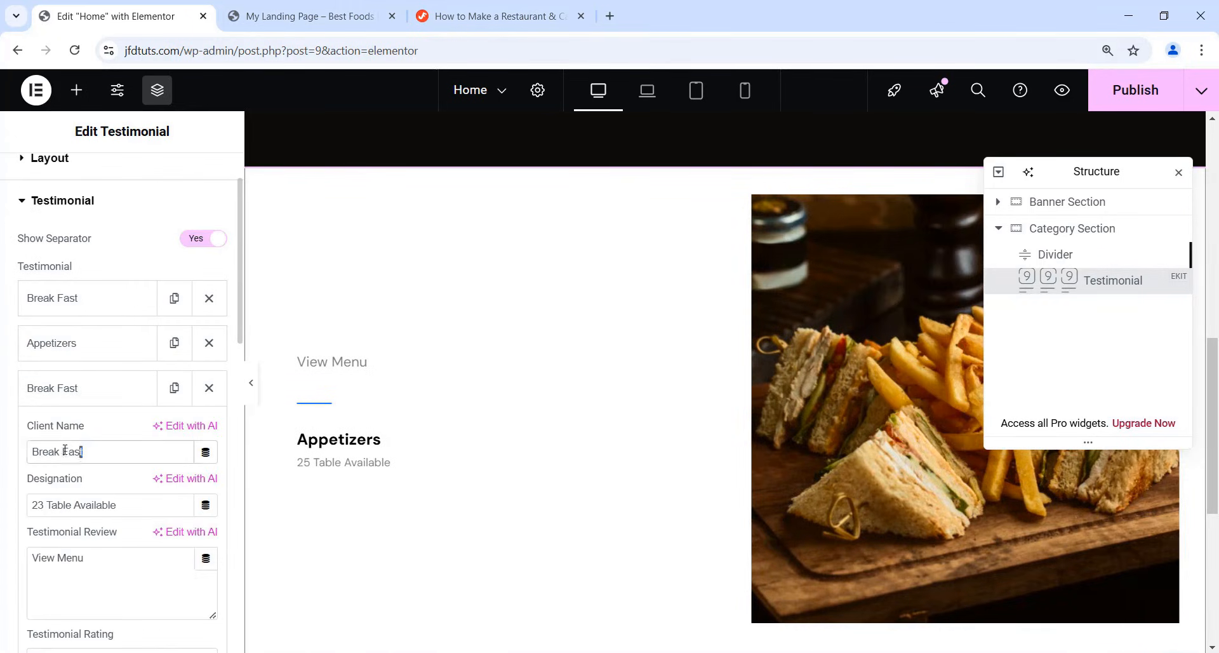
type("Drinks")
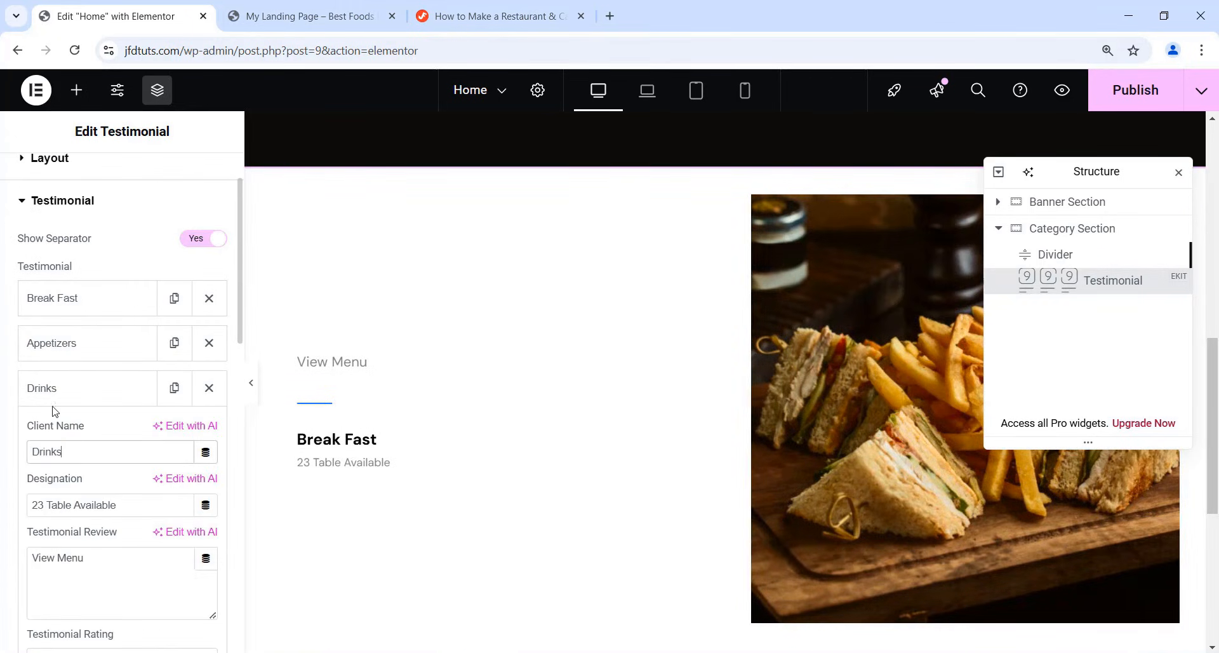
left_click(47, 390)
Change the client name of the fourth testimonial item to "Birthday".
left_click(72, 442)
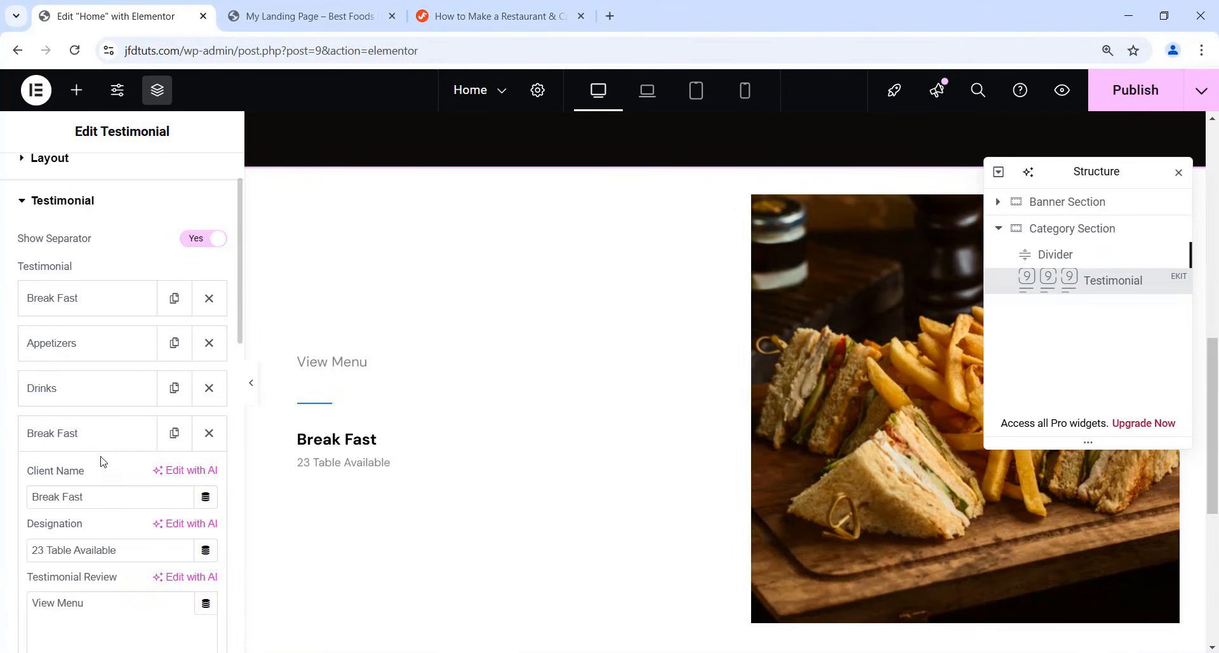
scroll(84, 441, "down", 2)
left_click_drag(95, 417, 30, 419)
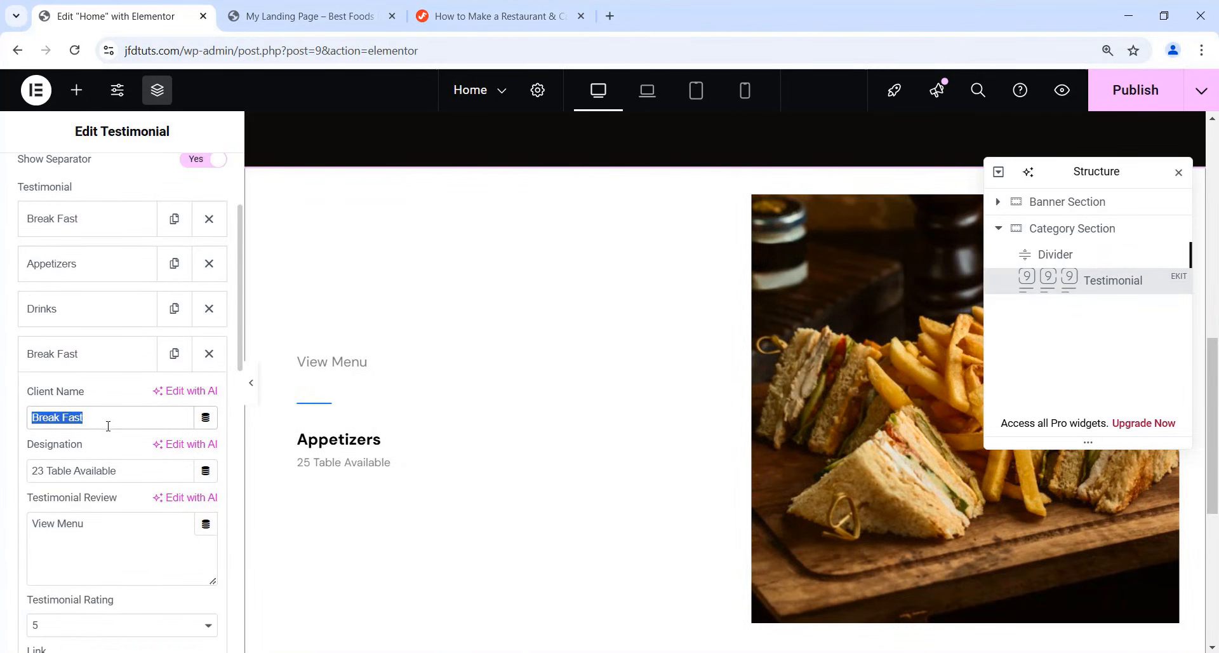
type("Birthday")
left_click(79, 361)
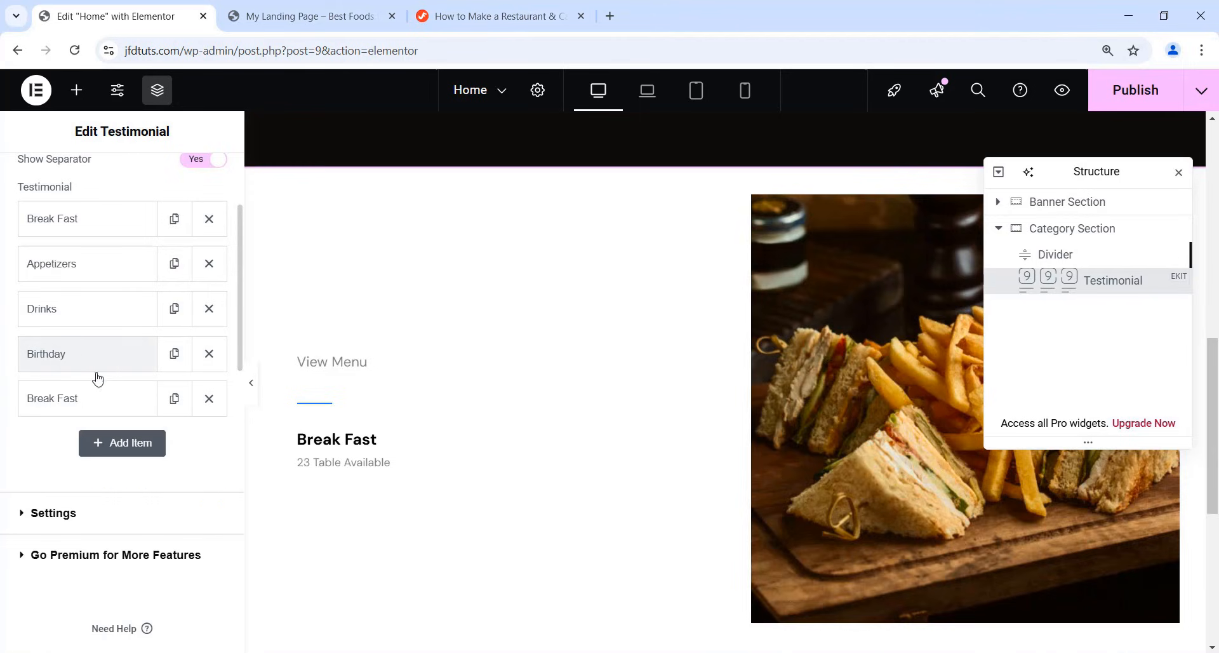
Change the client name of the fifth testimonial item to "Dinner" and check the slides in the carousel.
left_click(76, 397)
type("Dinner")
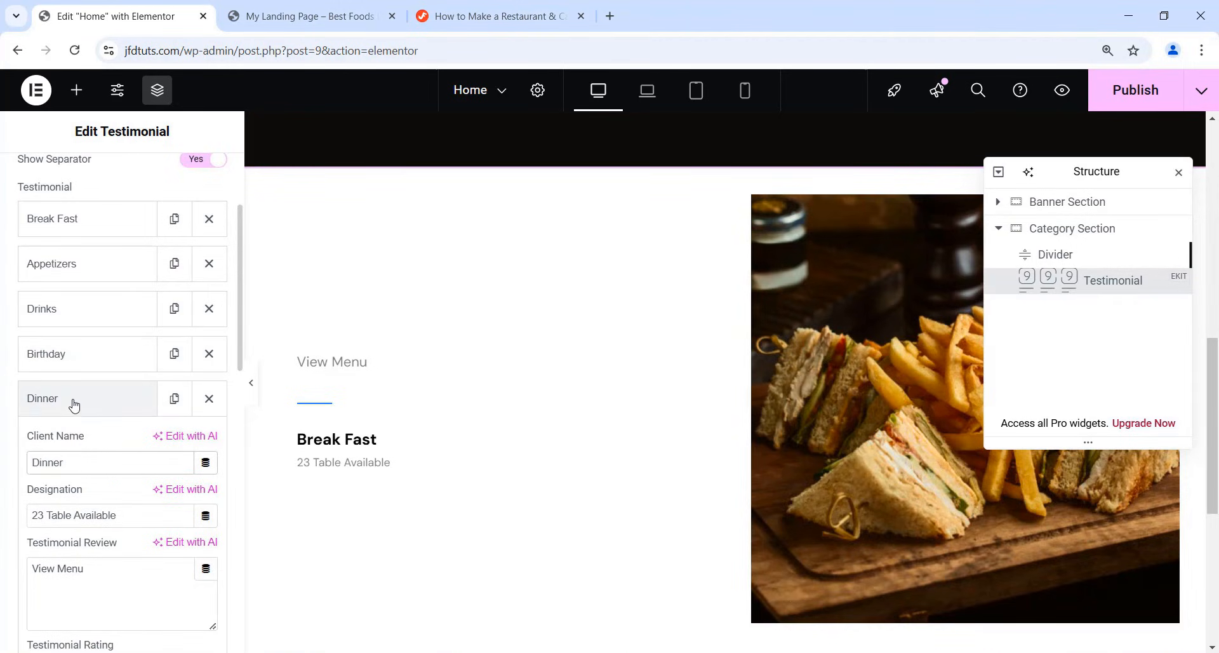
left_click(75, 405)
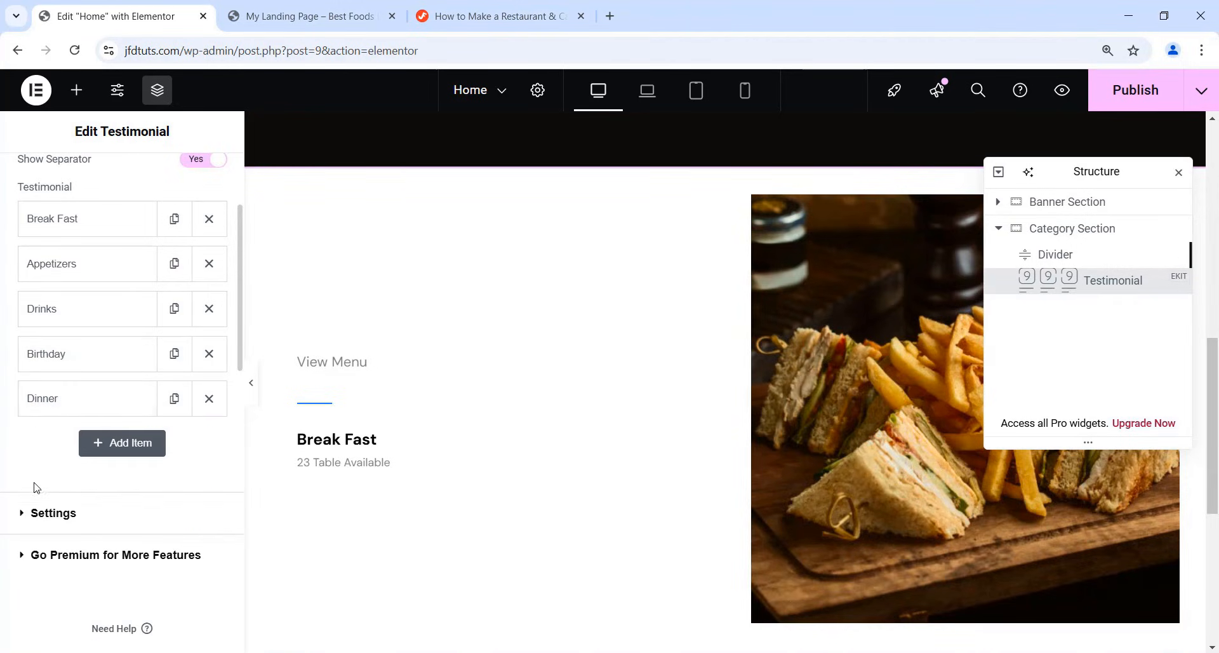
scroll(36, 480, "up", 1)
left_click_drag(751, 432, 343, 445)
left_click_drag(993, 496, 239, 496)
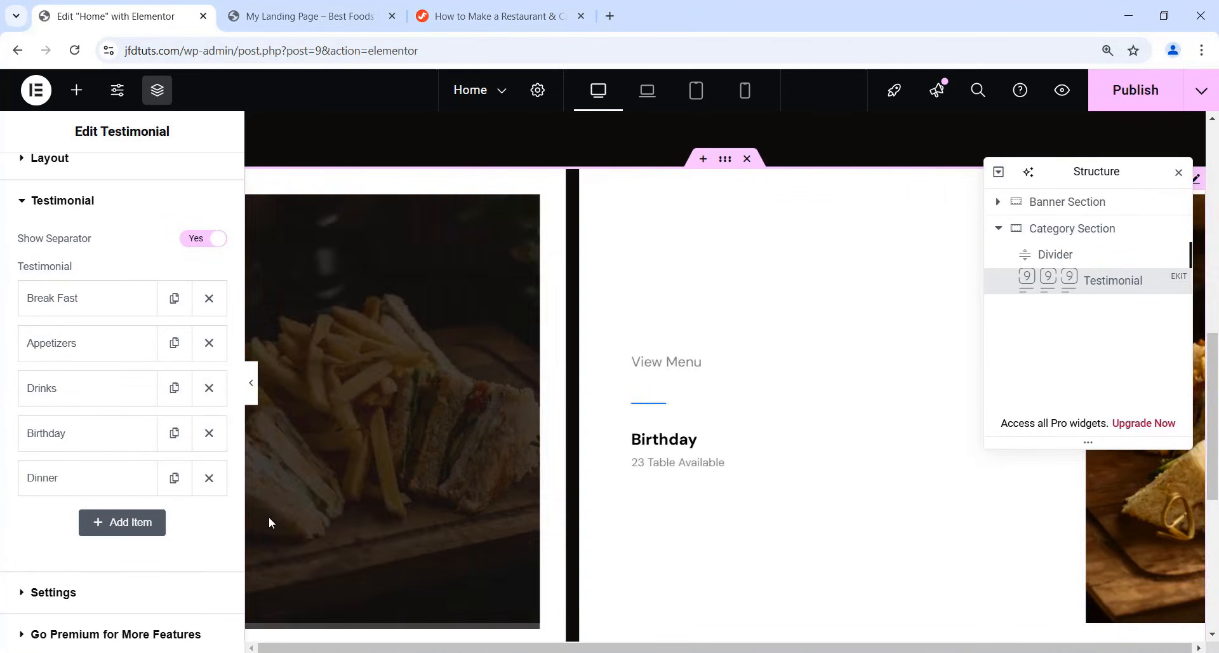
Set the testimonial carousel's left-right spacing to 0.
scroll(99, 280, "up", 1)
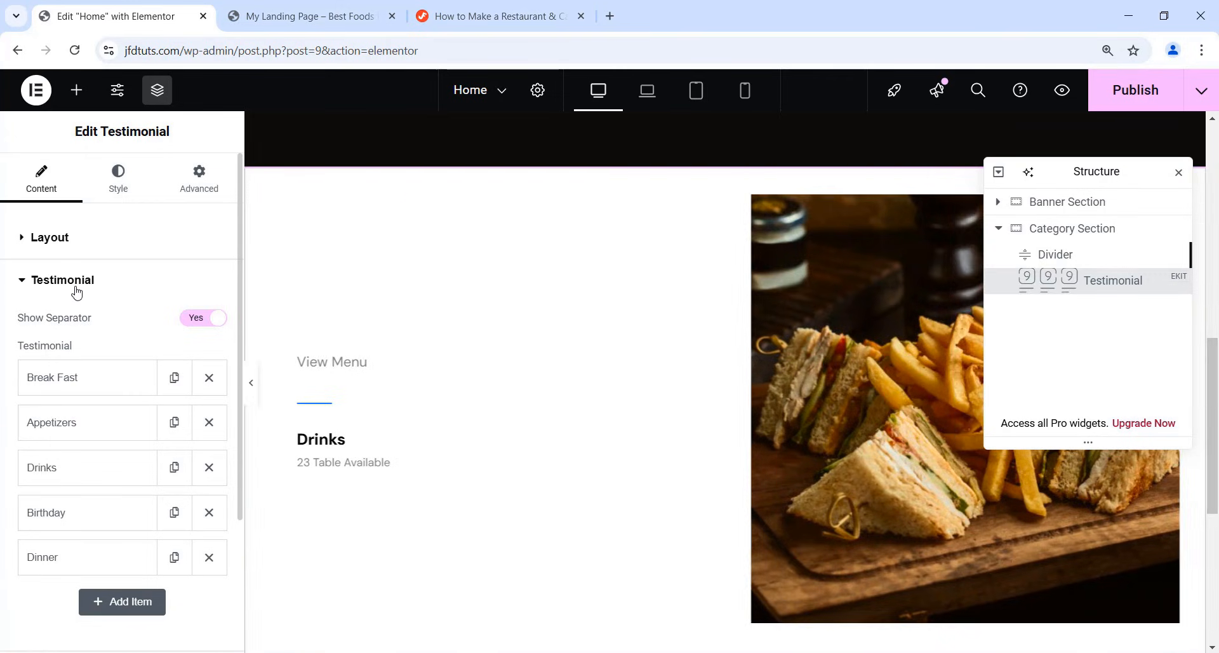
left_click(107, 291)
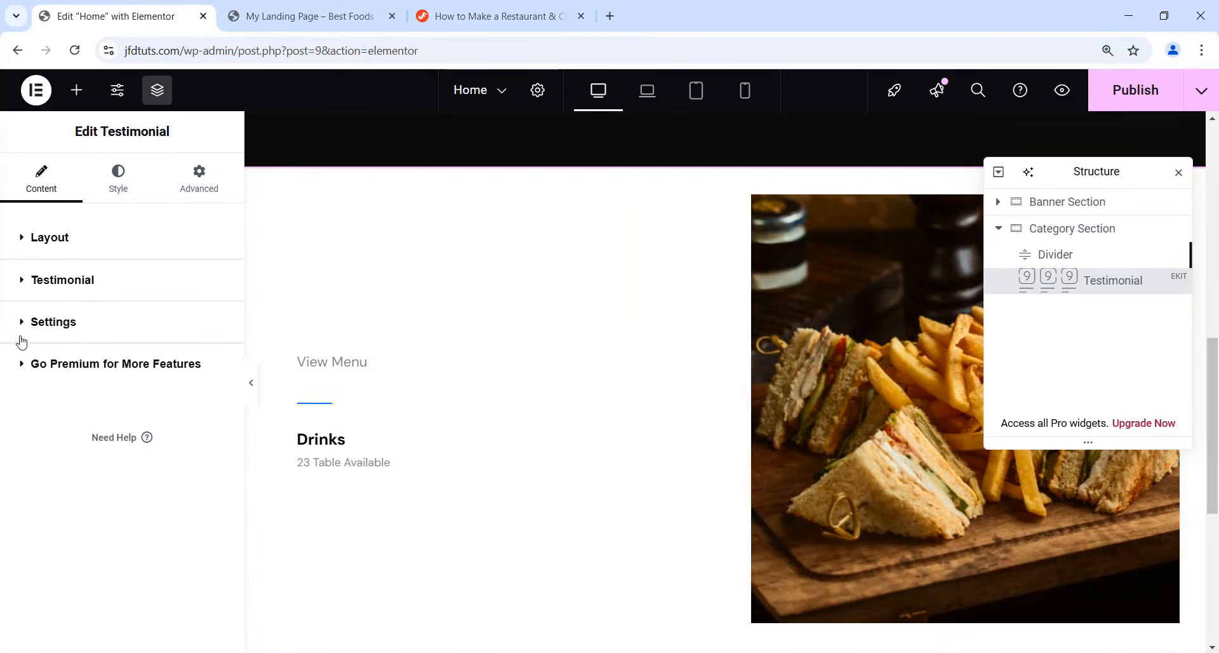
left_click(96, 325)
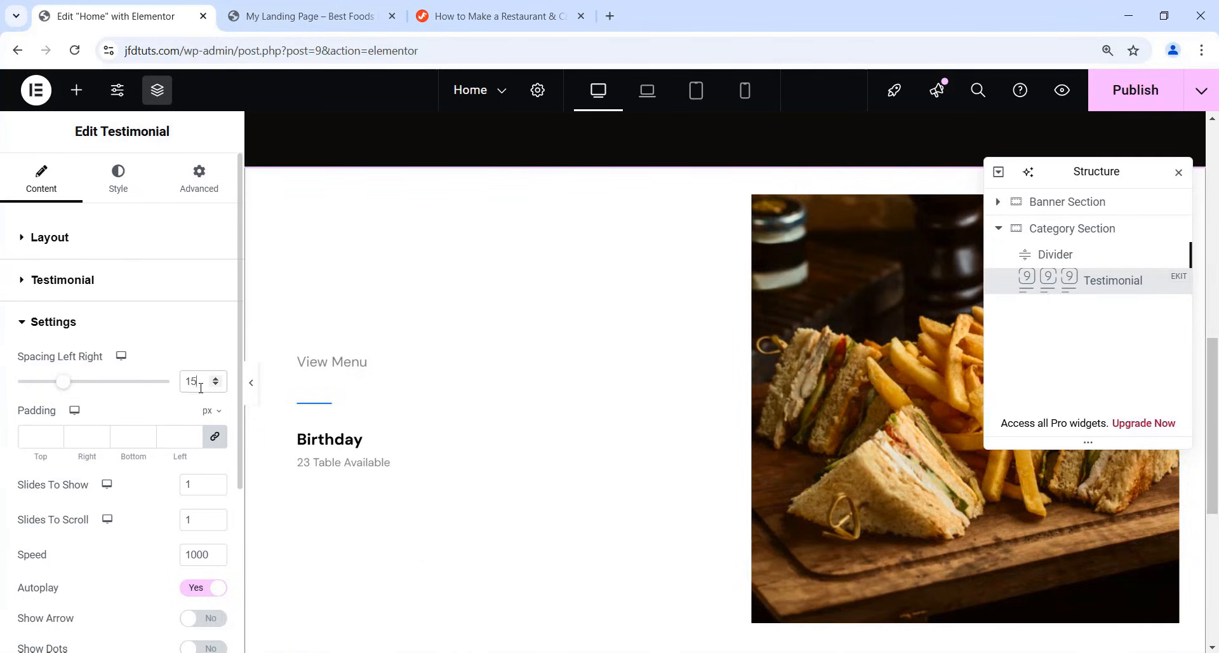
left_click_drag(201, 388, 155, 388)
type("0")
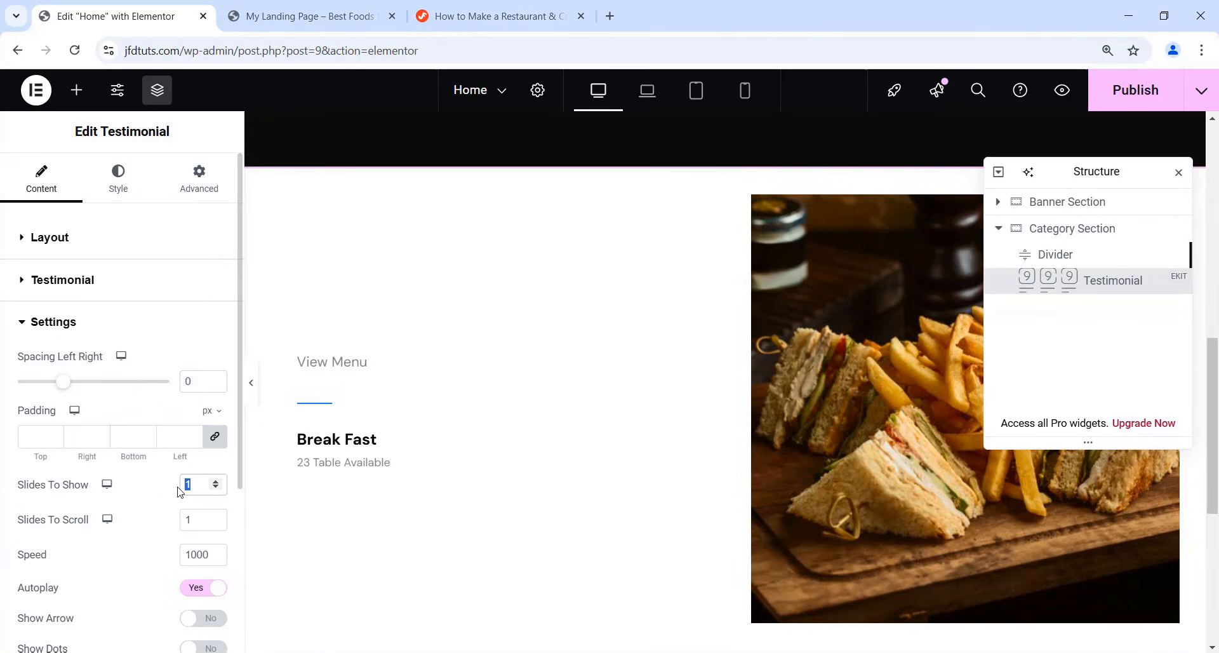
type("3")
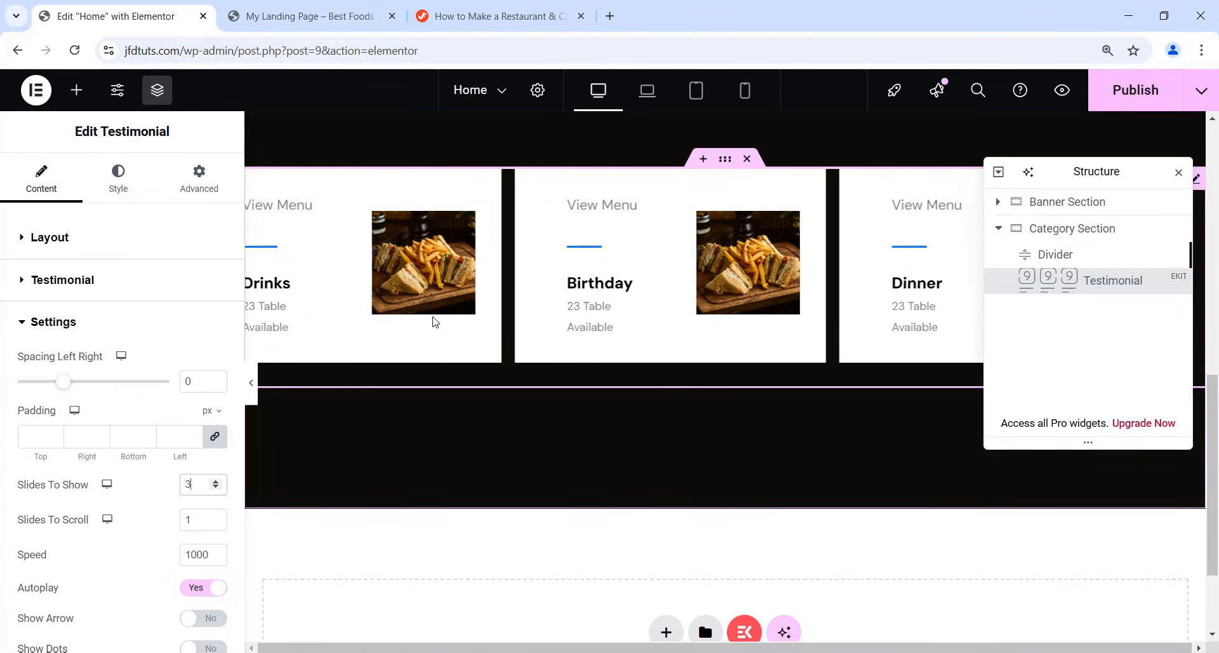
Set the testimonial carousel to show 3 slides at a time and enable its navigation arrows.
scroll(114, 486, "down", 3)
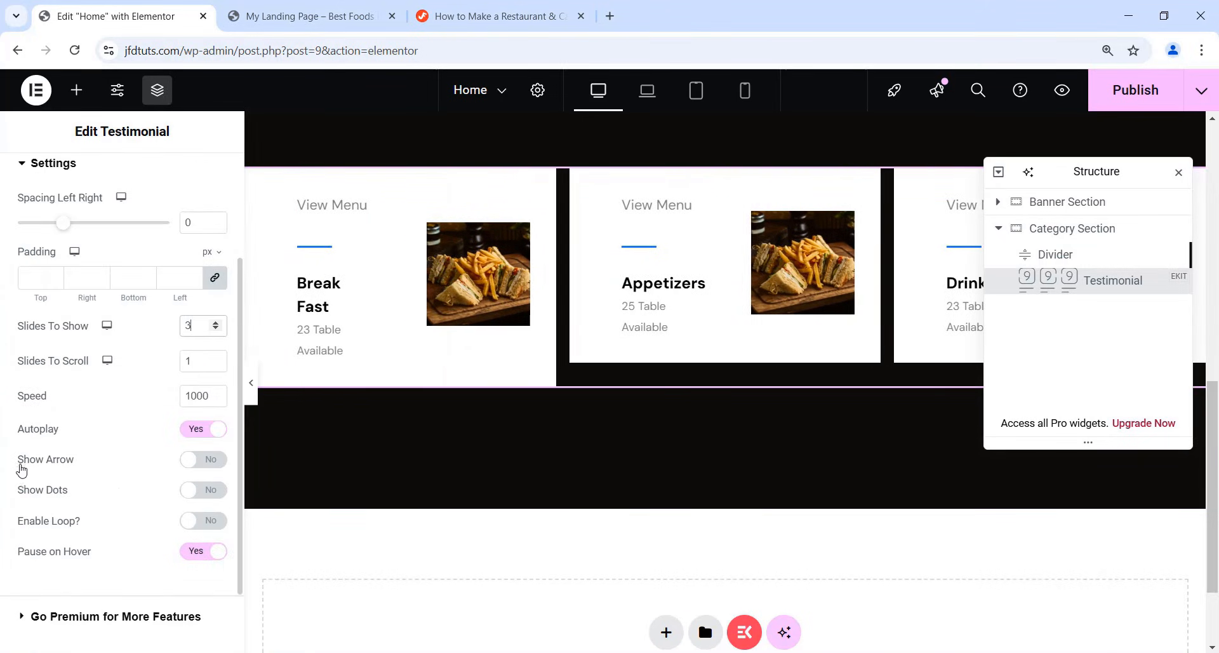
left_click(189, 462)
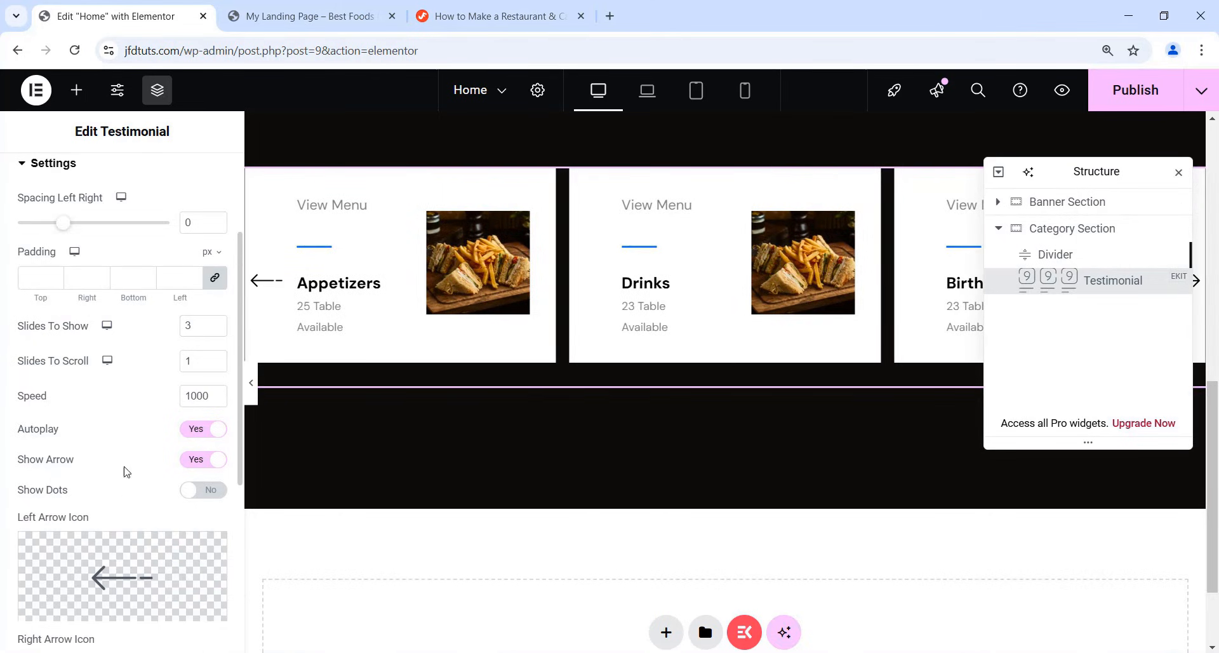
Replace the testimonial carousel's left arrow icon with the thin "Angle left" icon, found by searching the icon library for "angle left".
scroll(165, 471, "down", 4)
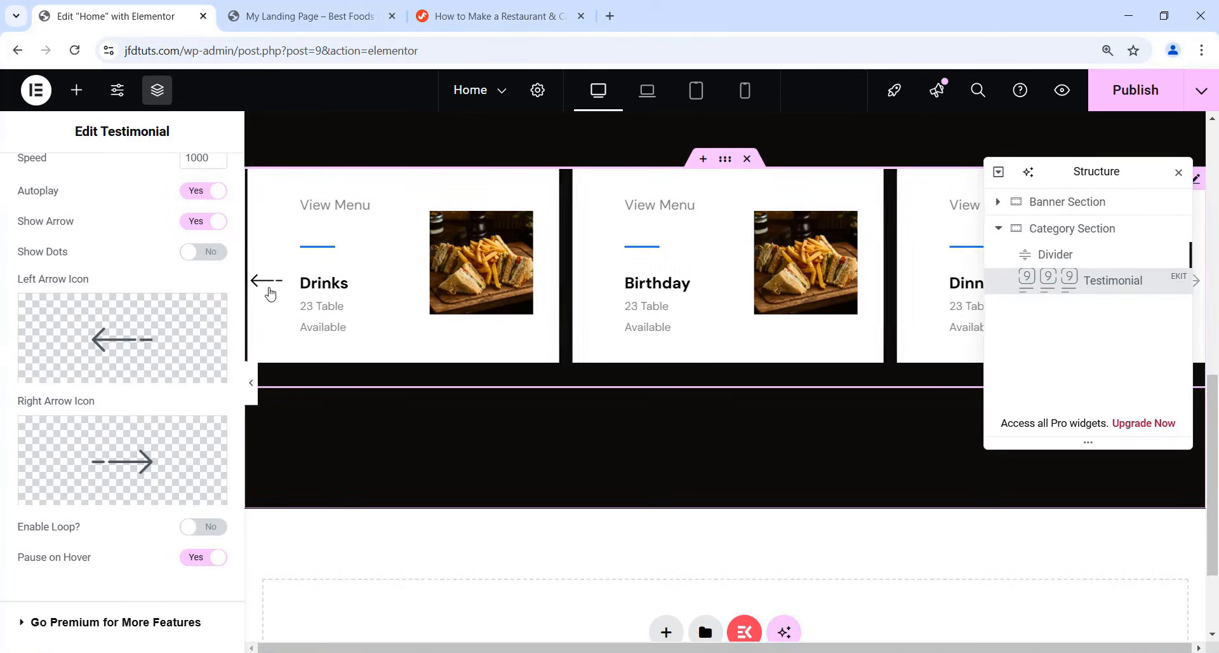
scroll(103, 401, "up", 1)
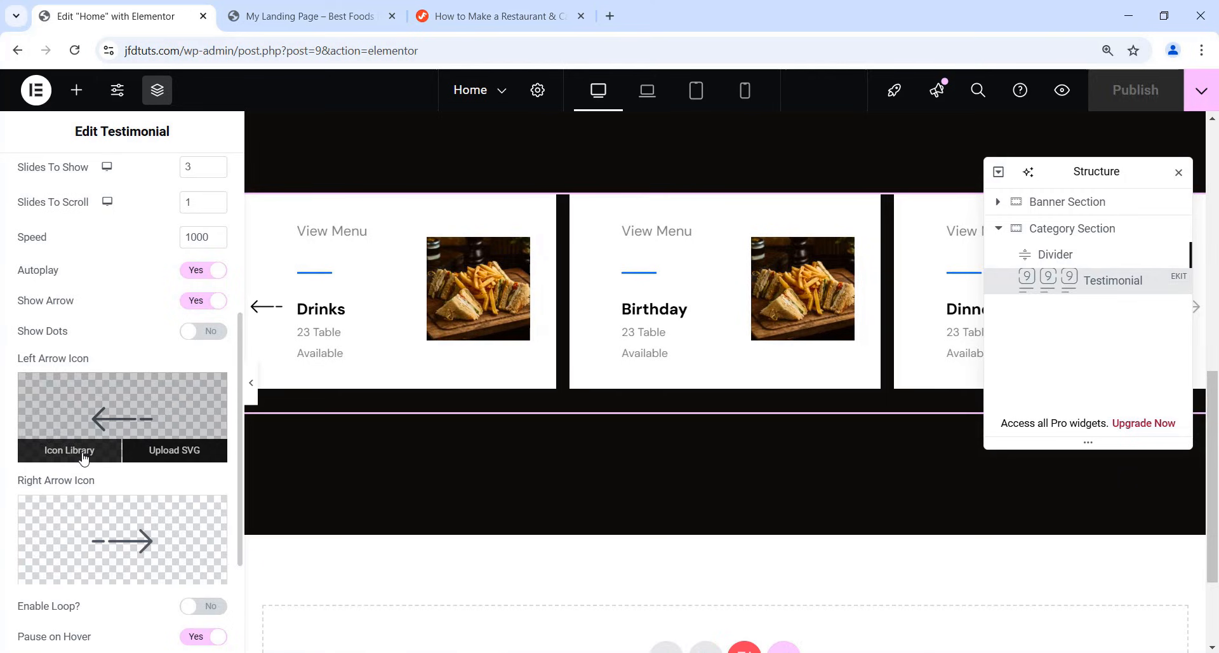
left_click(164, 415)
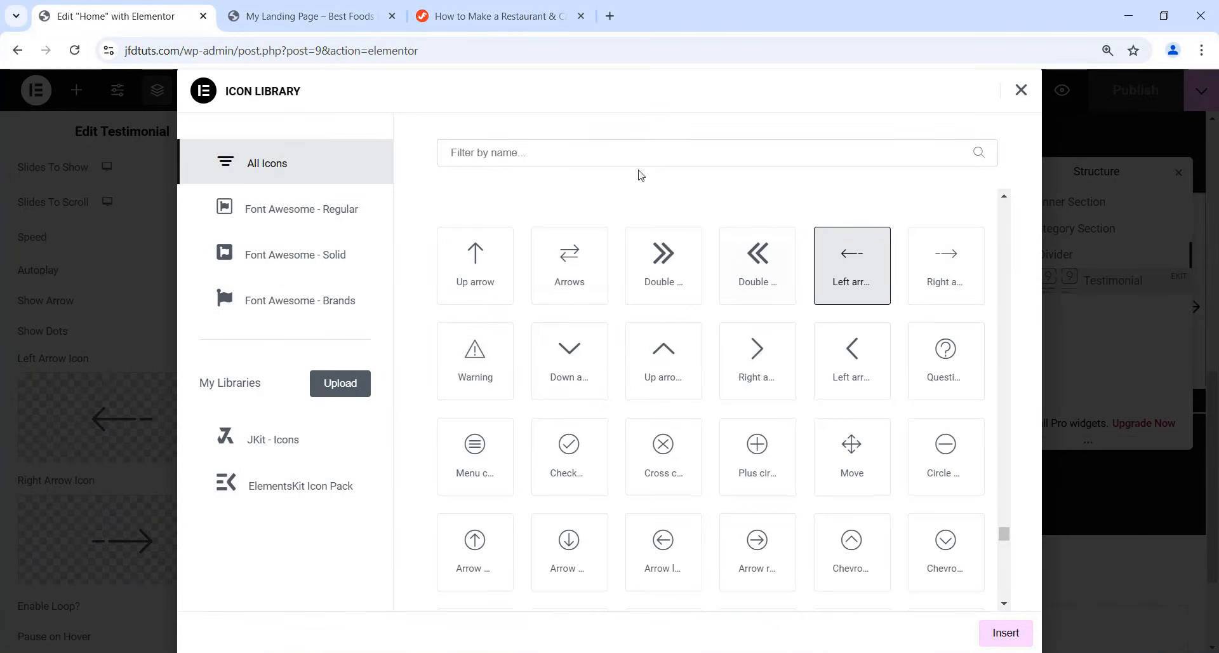
left_click(565, 159)
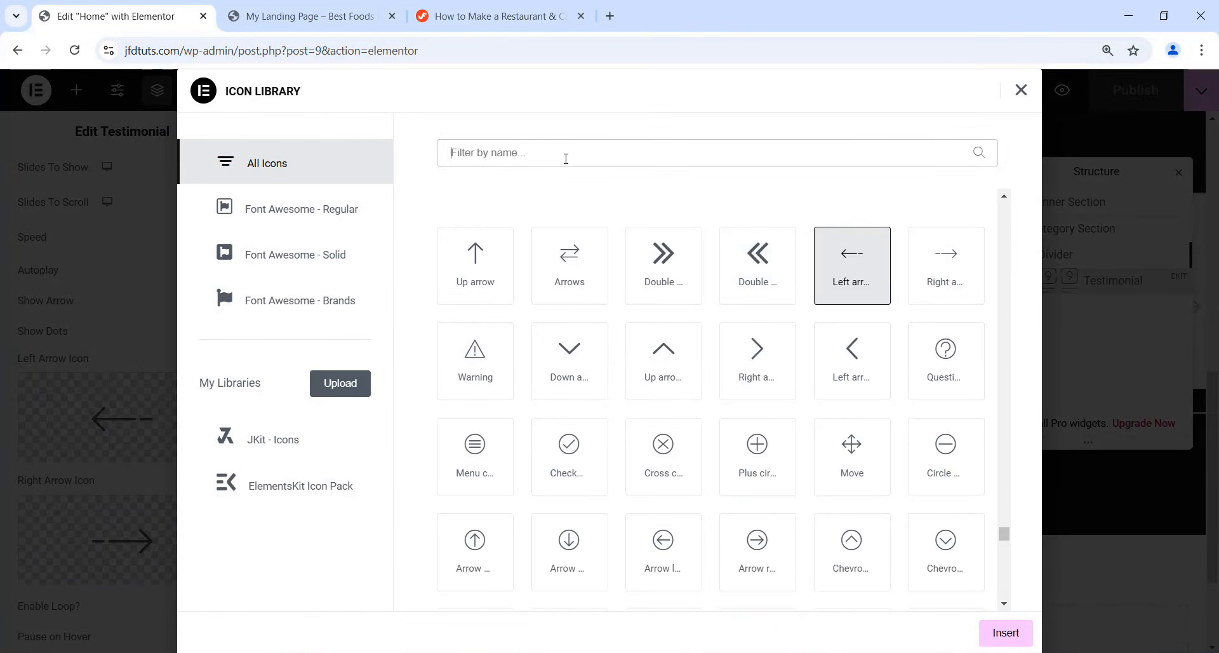
type("angke")
key("BackSpace")
key("BackSpace")
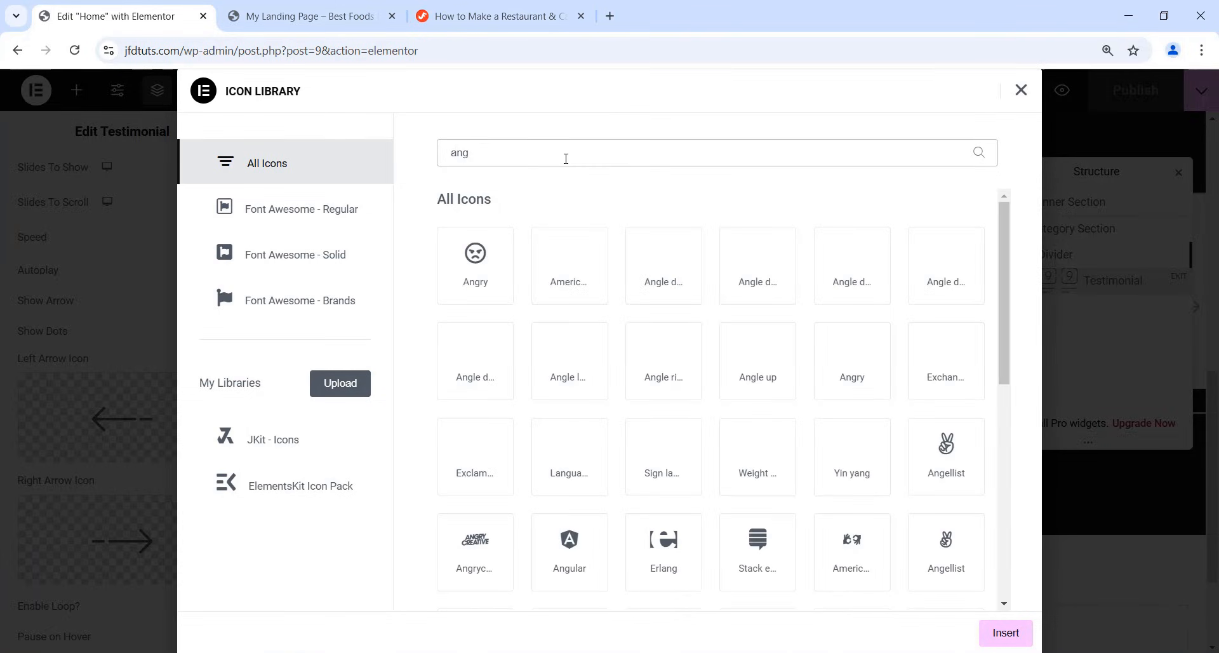
type("le ")
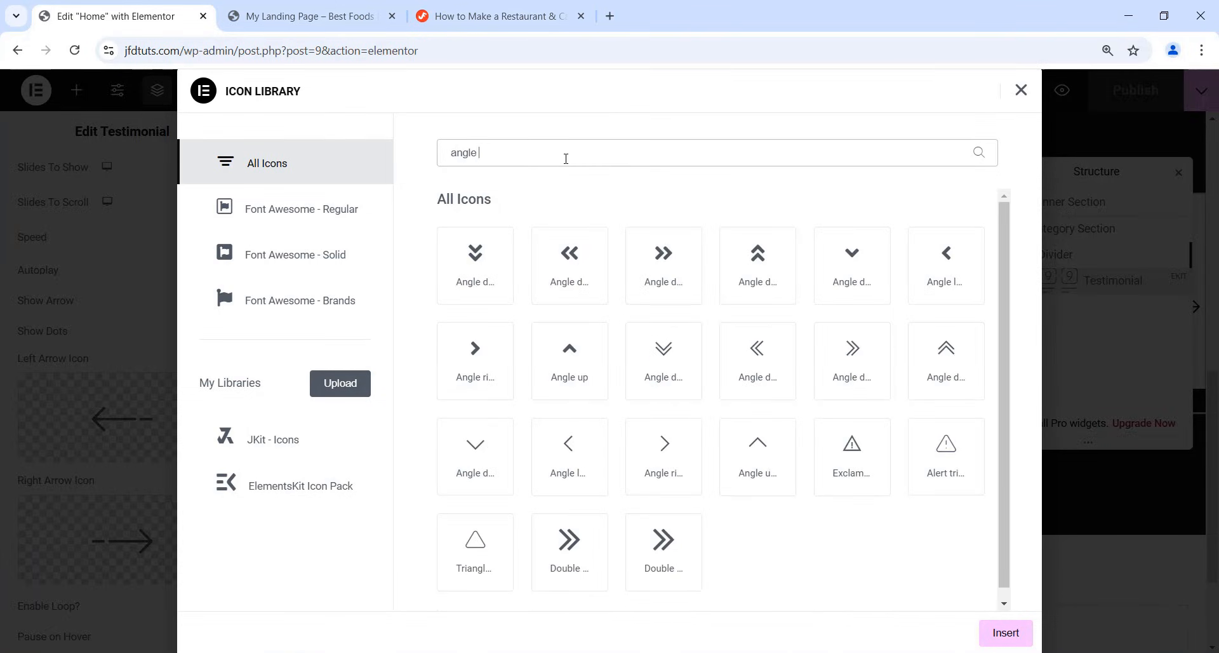
type("left")
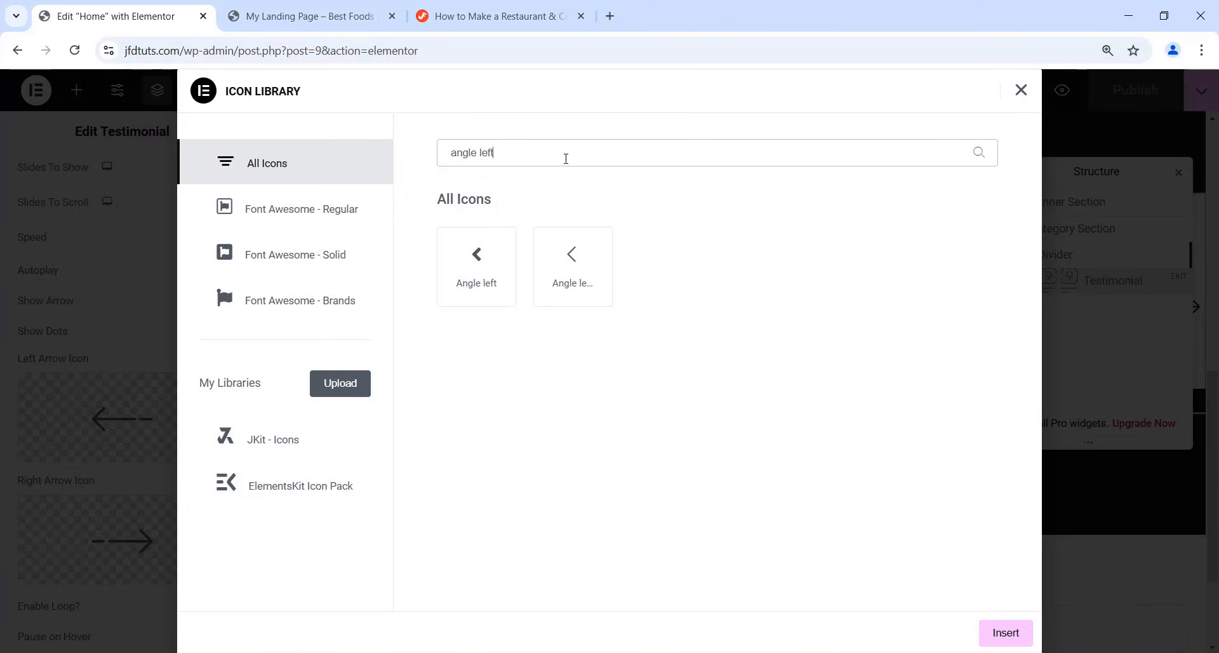
left_click(578, 275)
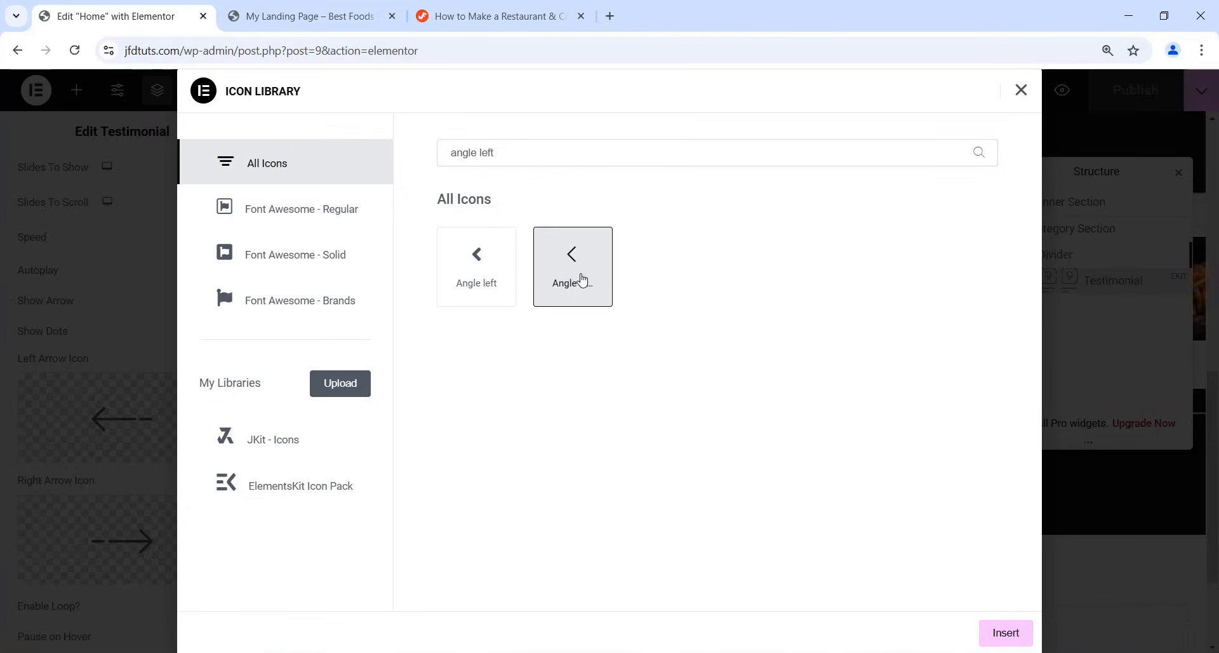
left_click(1002, 638)
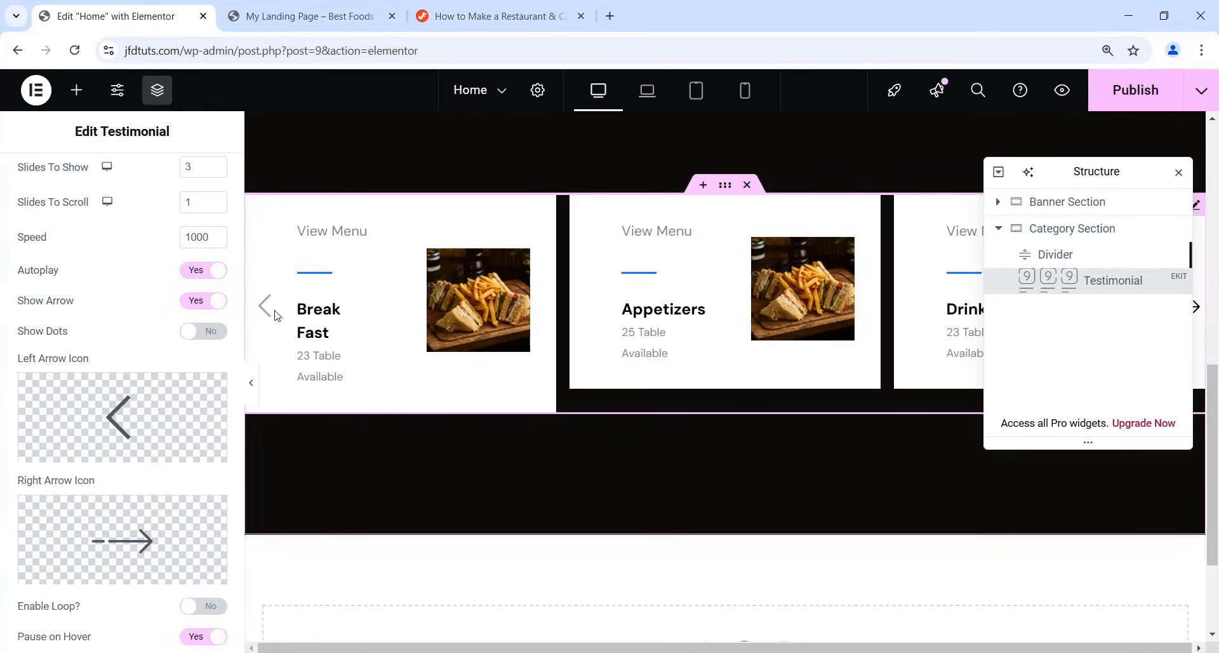
Move the Structure window aside and replace the carousel's right arrow icon with the thin "Angle right" icon from the icon library.
mouse_move(76, 522)
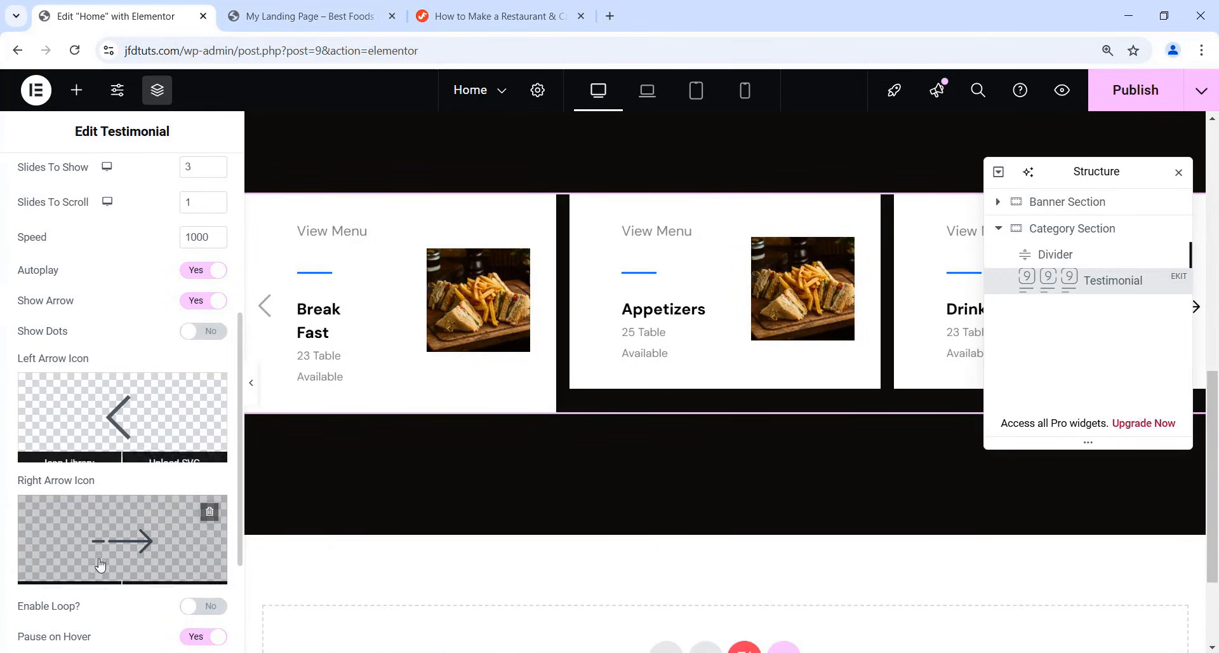
left_click_drag(1102, 171, 966, 157)
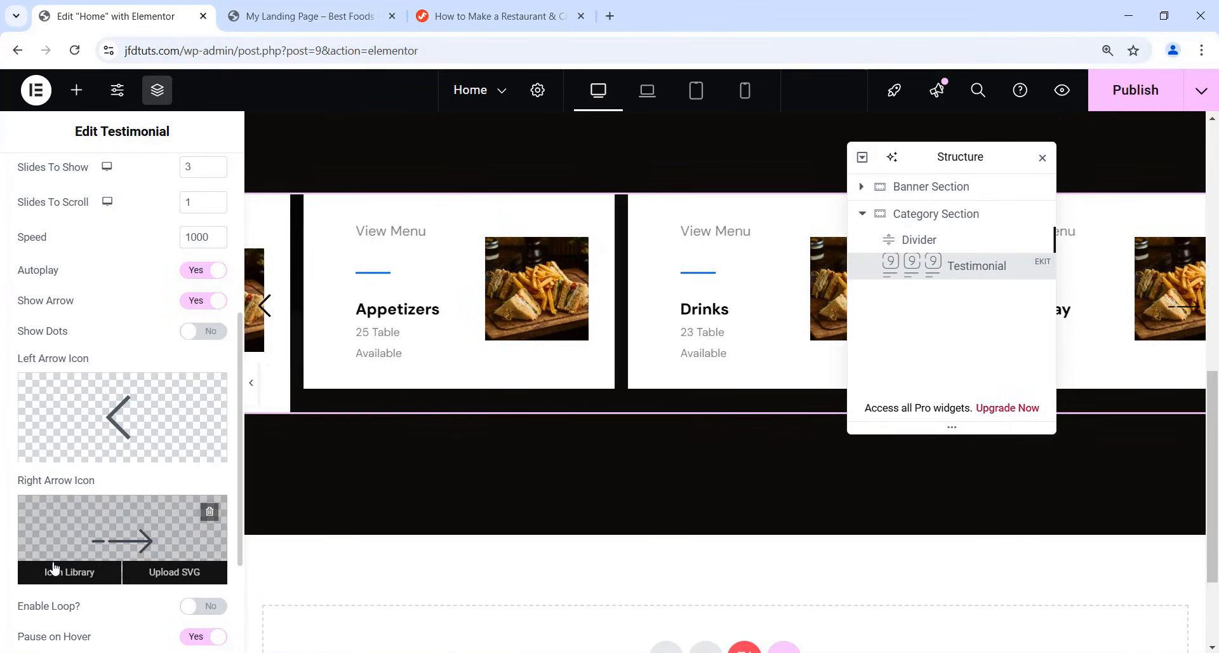
left_click(76, 575)
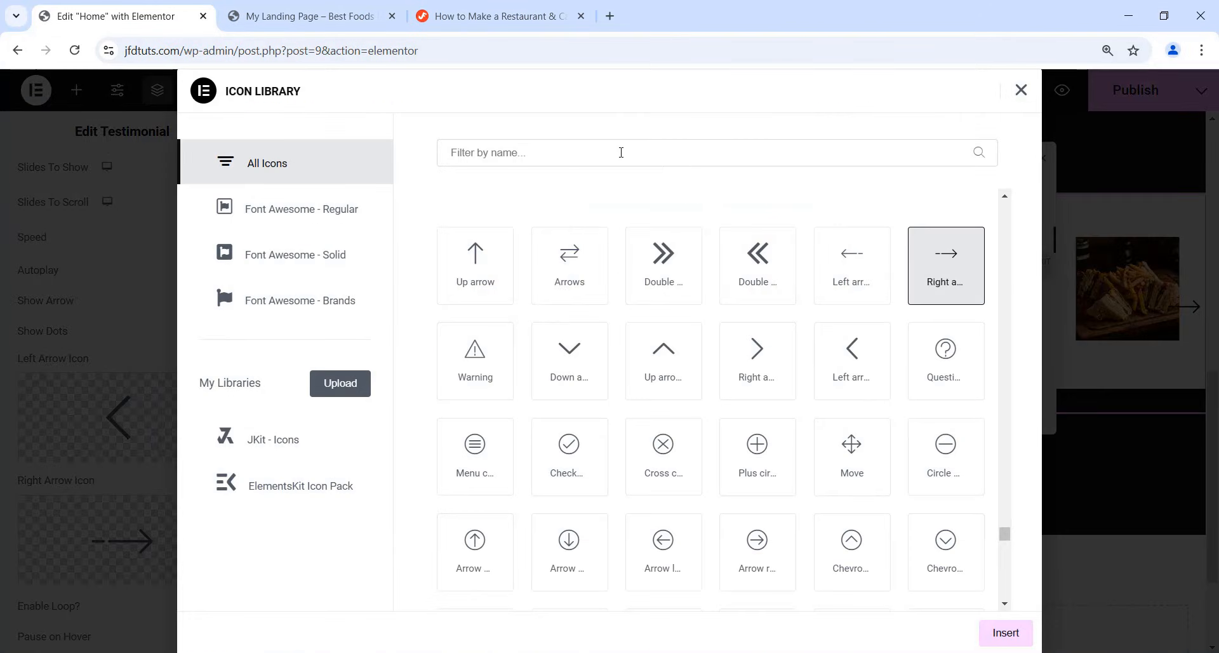
left_click(601, 154)
type("angle righ")
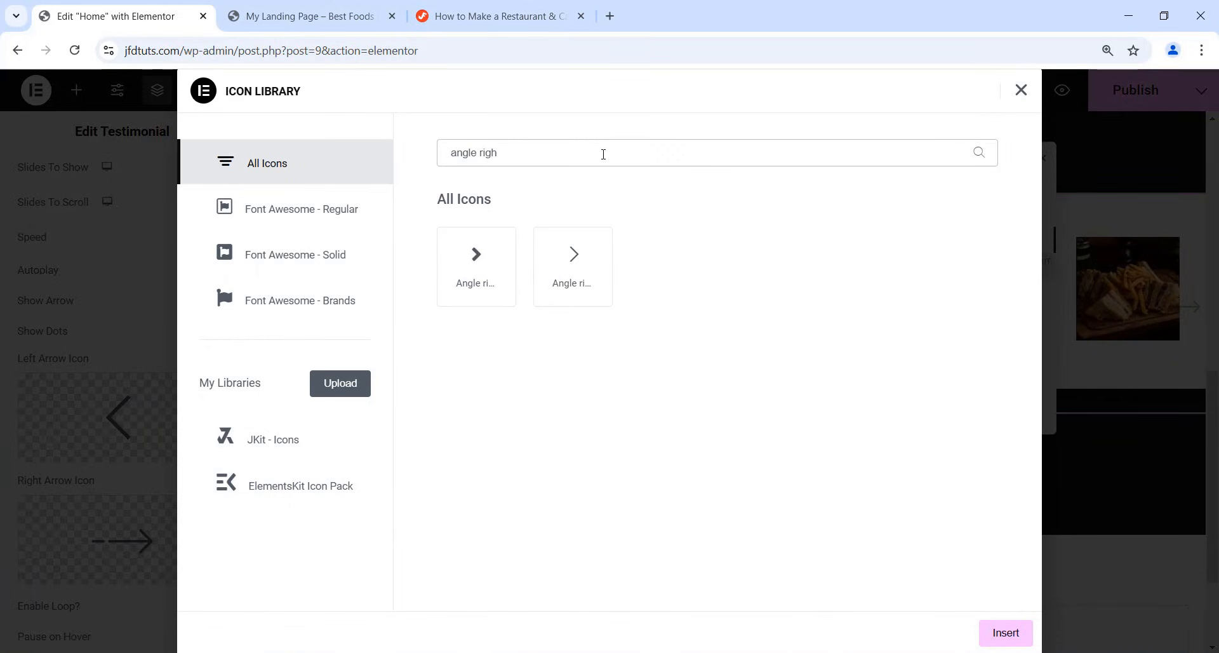
left_click(597, 287)
left_click(1012, 630)
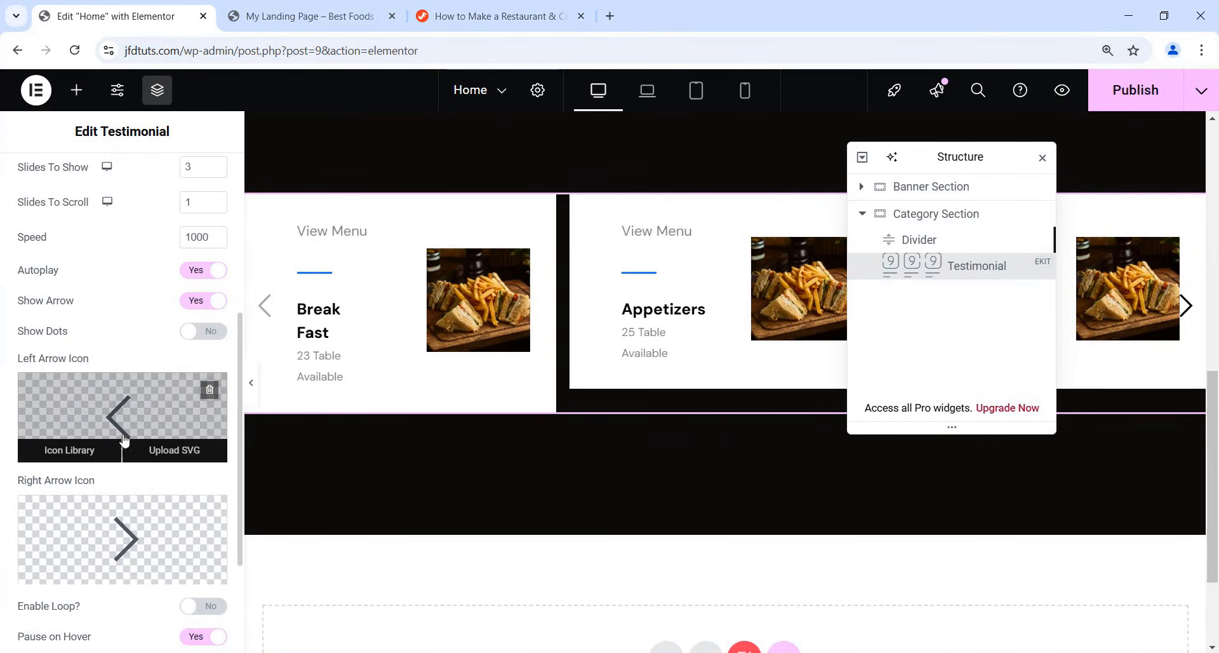
Enable looping for the testimonial carousel and test its previous and next arrows on the canvas.
scroll(114, 412, "down", 3)
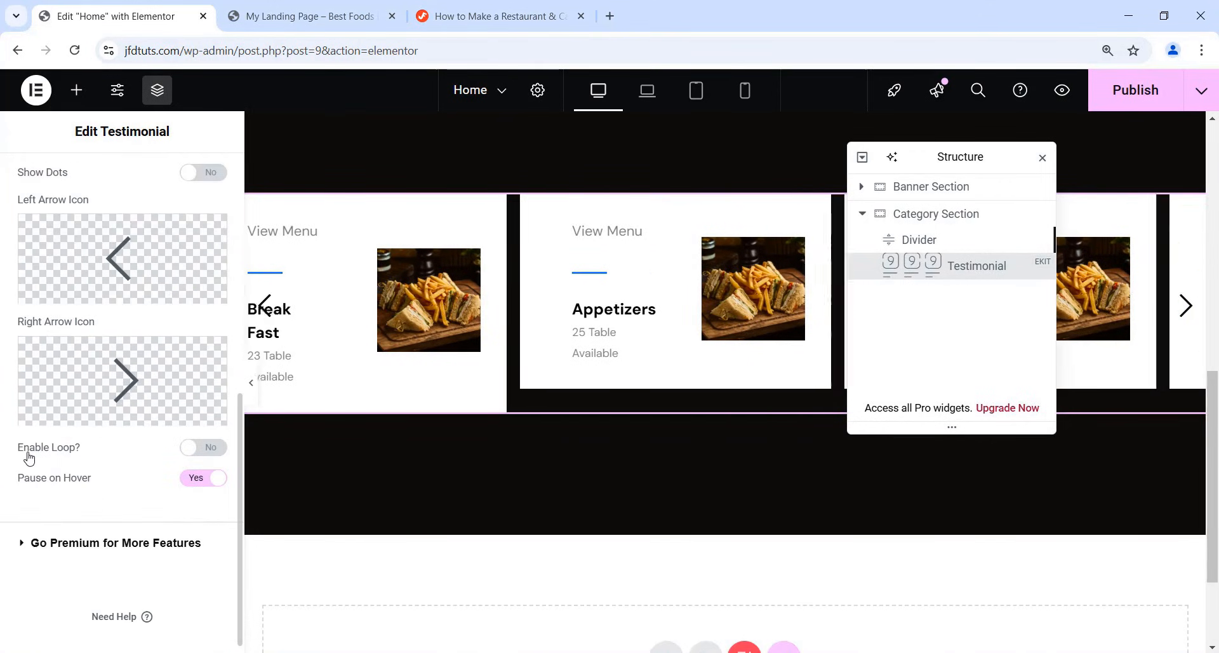
left_click(196, 449)
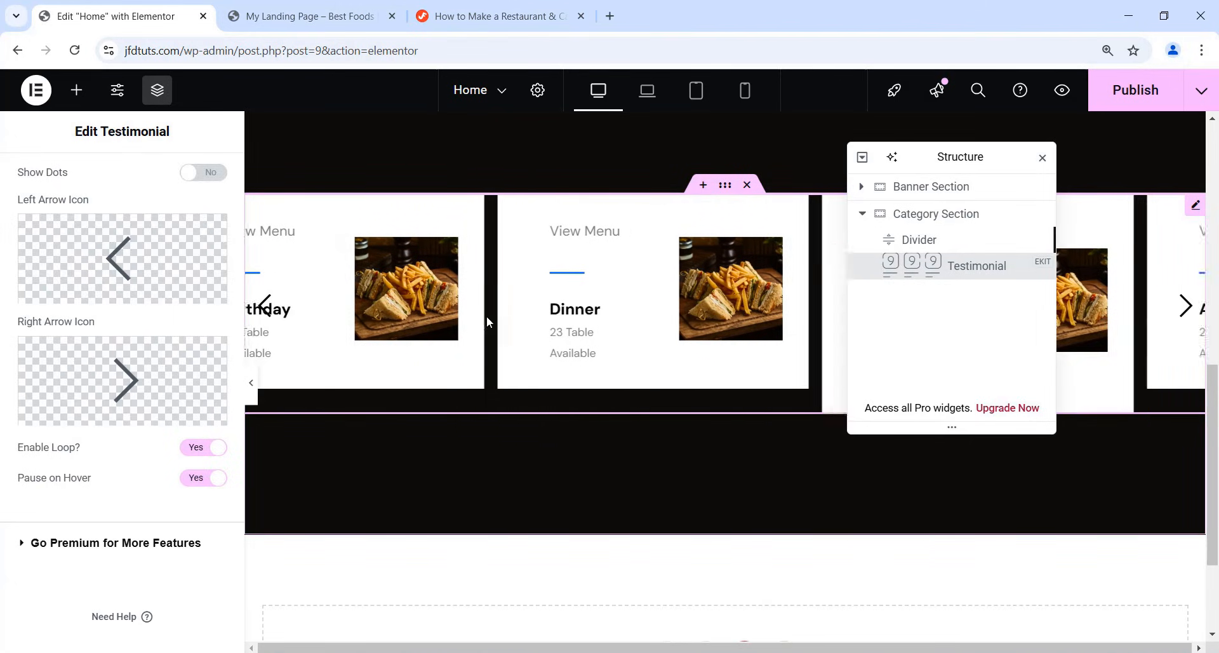
left_click(261, 394)
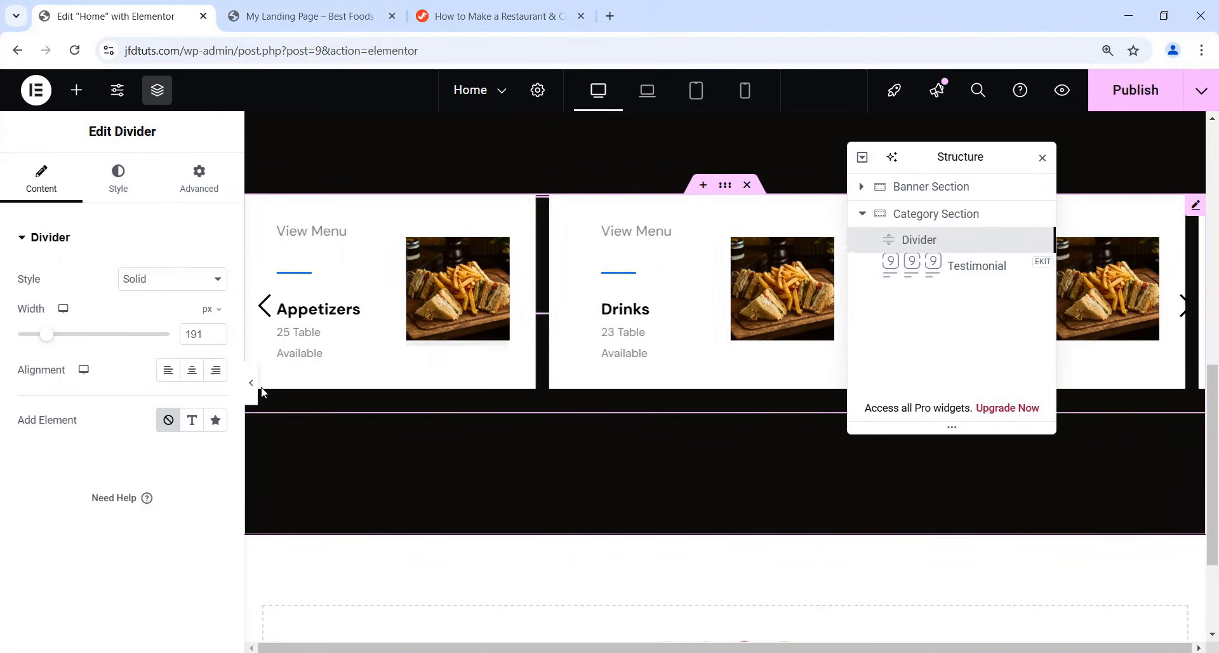
left_click(648, 337)
left_click(264, 311)
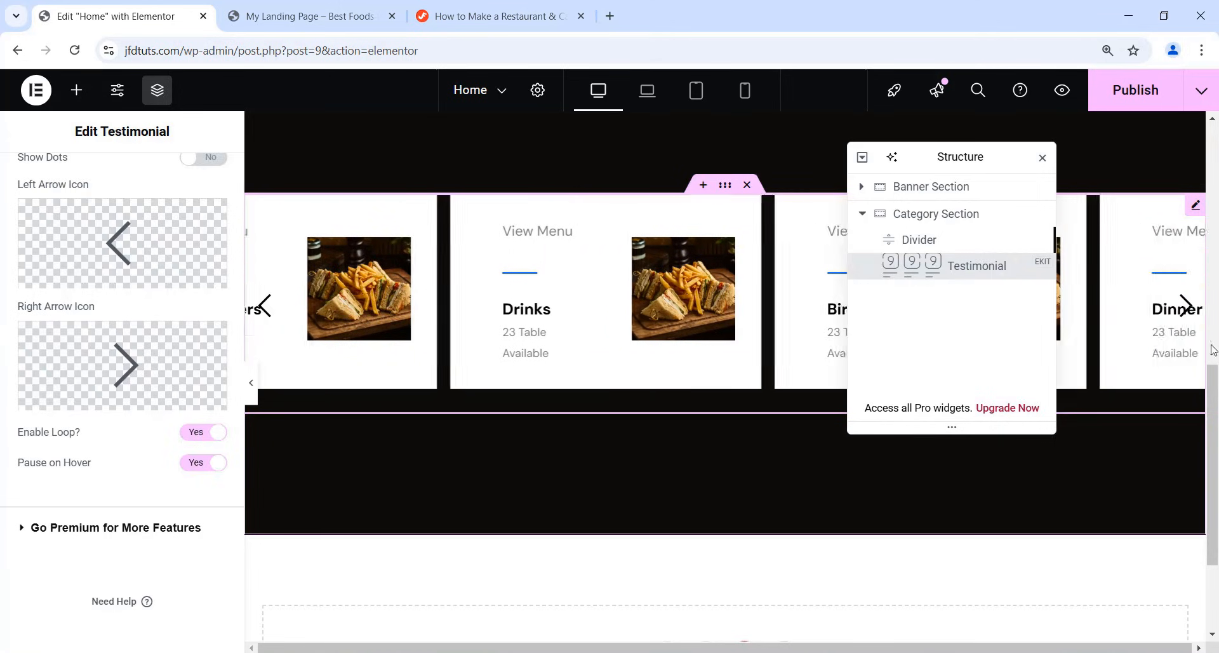
left_click(1188, 311)
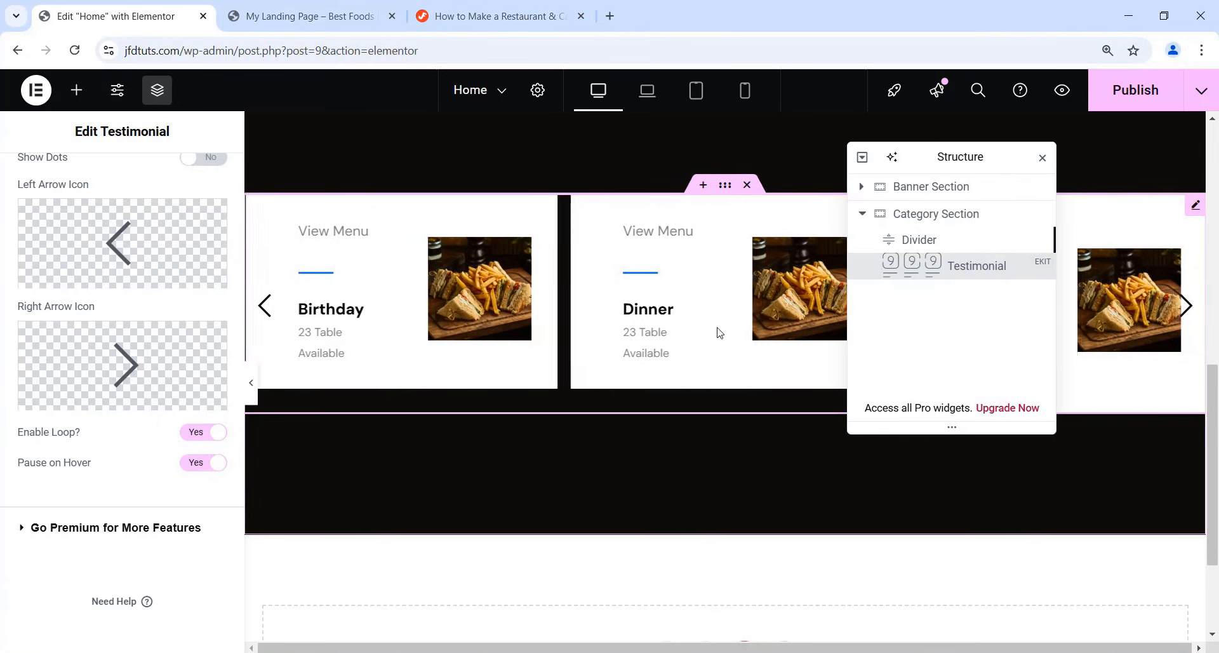
Set the testimonial layout's column gap to 10 px, with padding and border radius at 0 on all sides.
scroll(177, 307, "up", 8)
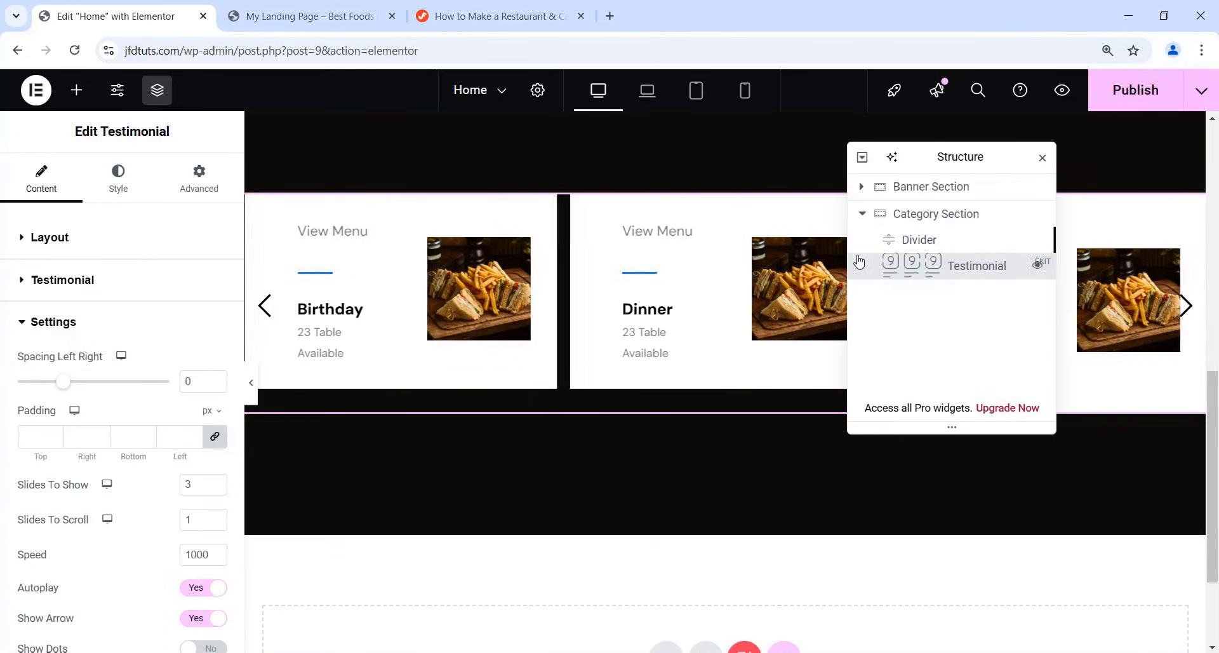
left_click(138, 192)
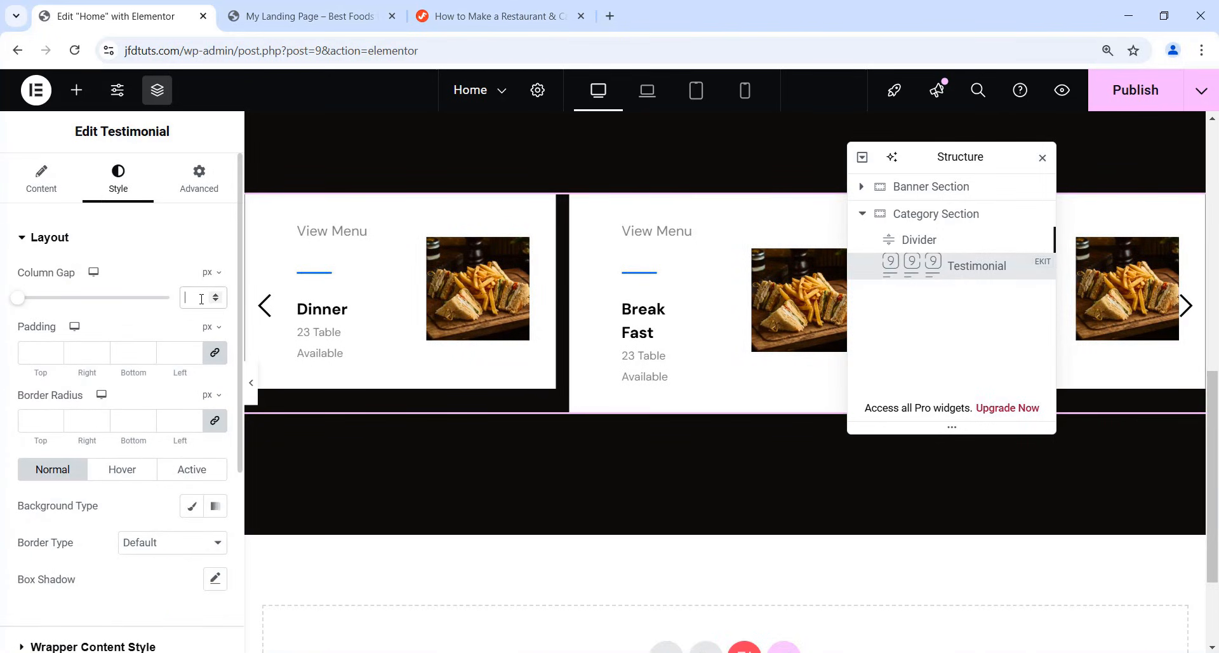
type("10")
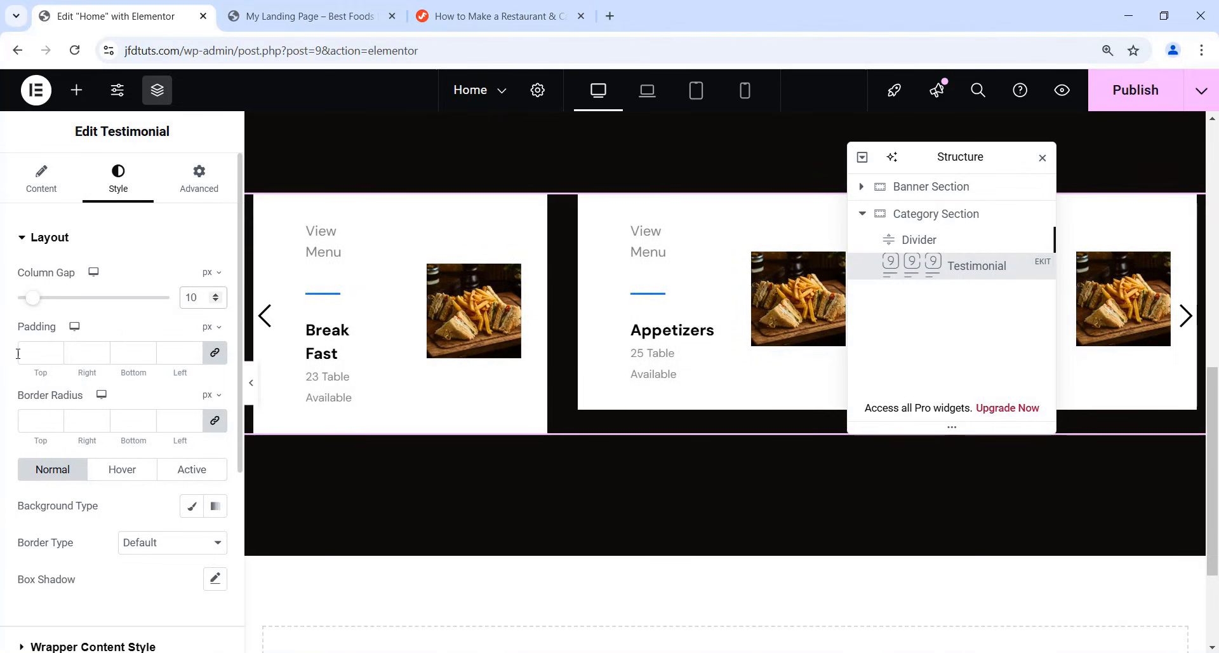
left_click(36, 352)
type("0")
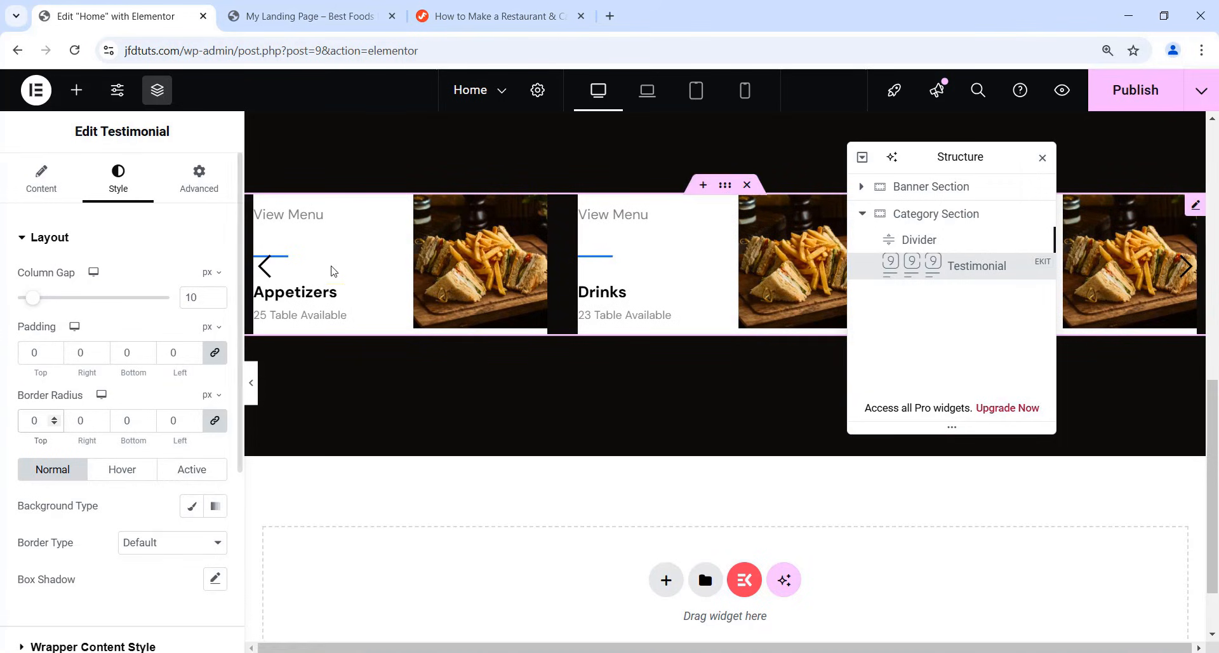
Give the testimonial cards a classic background with the fully transparent color #02010100.
scroll(46, 379, "down", 3)
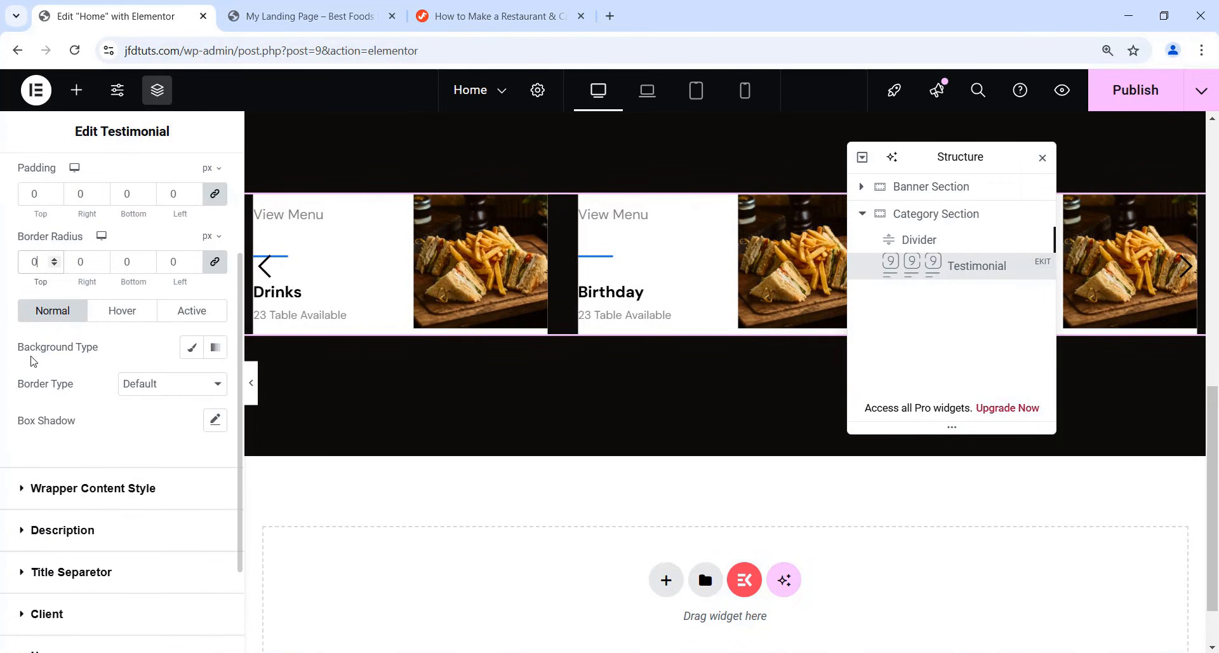
left_click(193, 351)
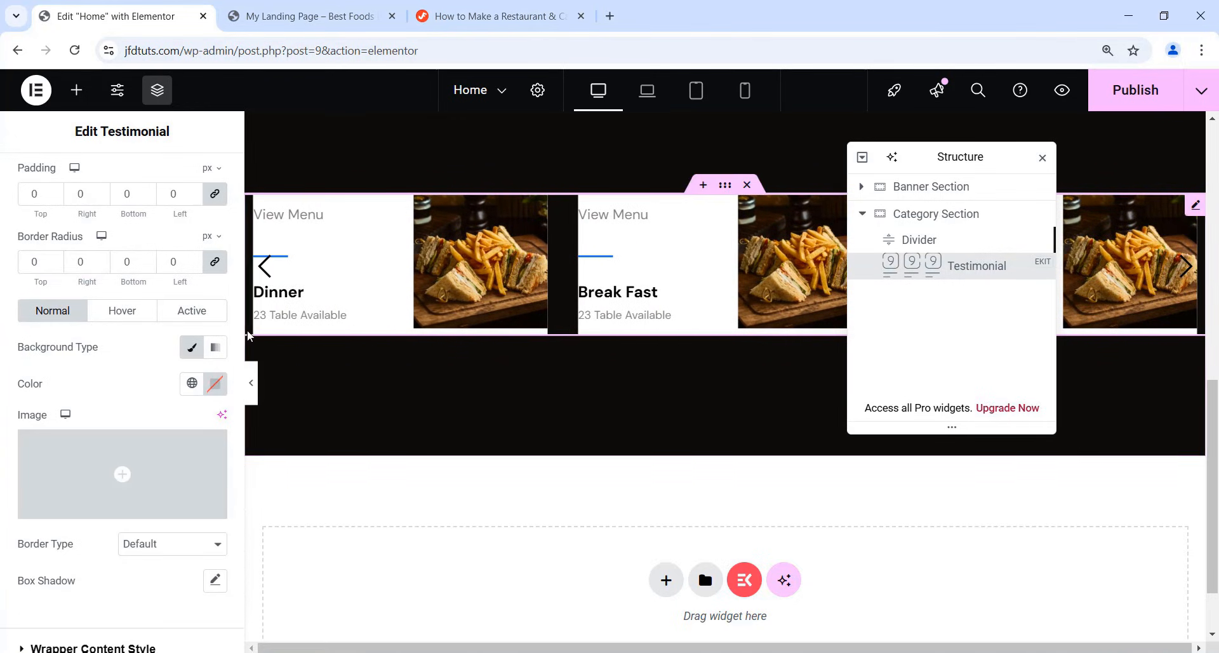
left_click(216, 383)
left_click_drag(315, 315, 87, 326)
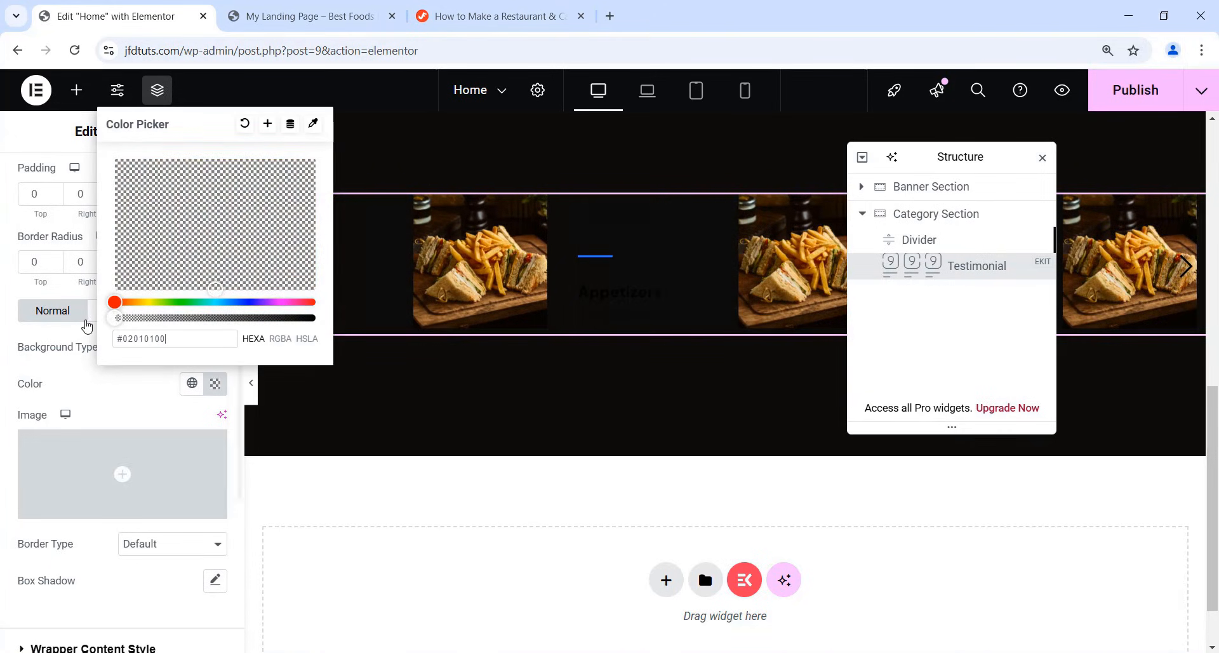
left_click(50, 382)
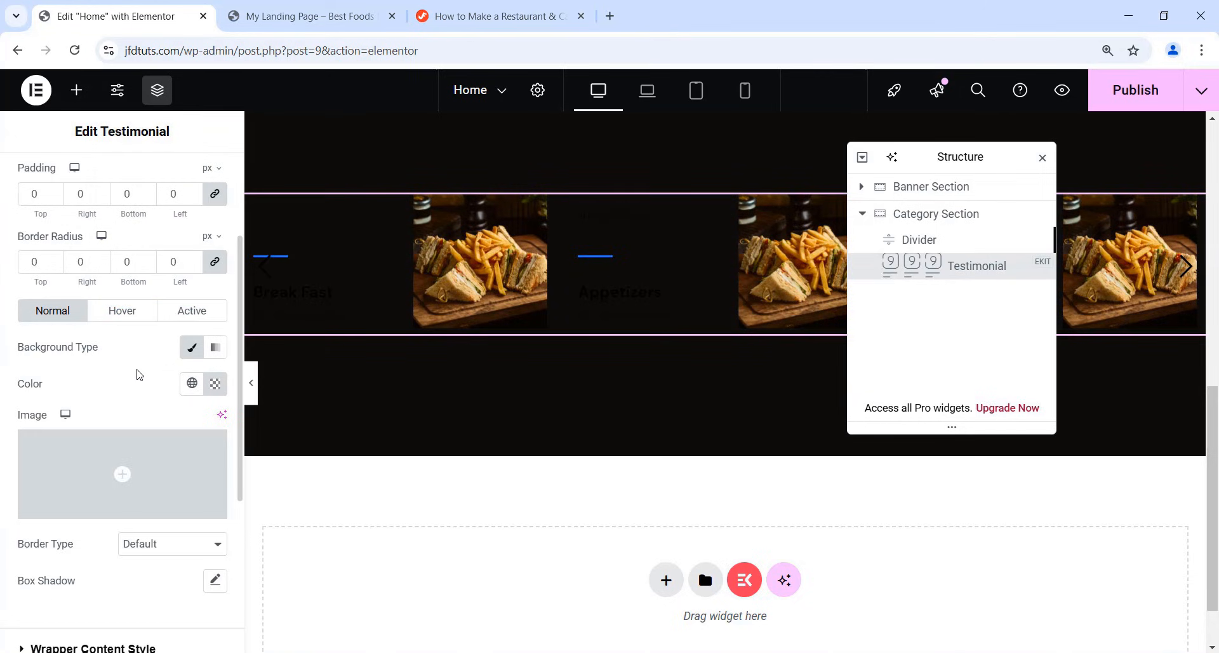
Set the testimonial description's text color to the orange global color.
scroll(151, 384, "down", 4)
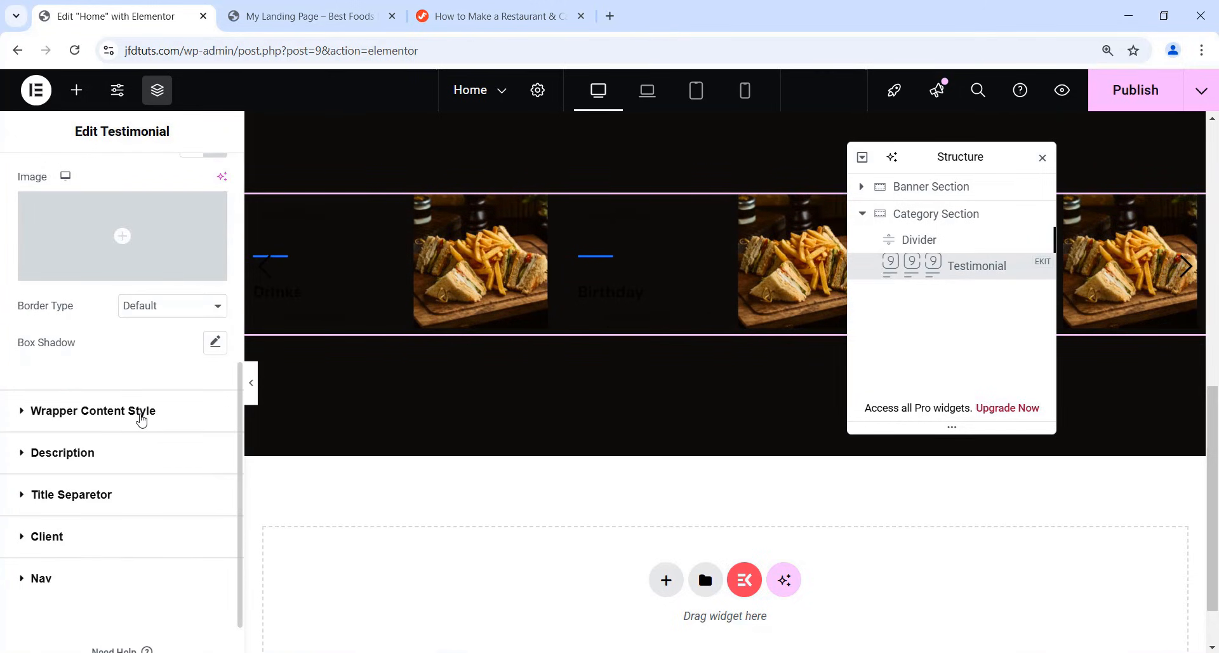
left_click(141, 412)
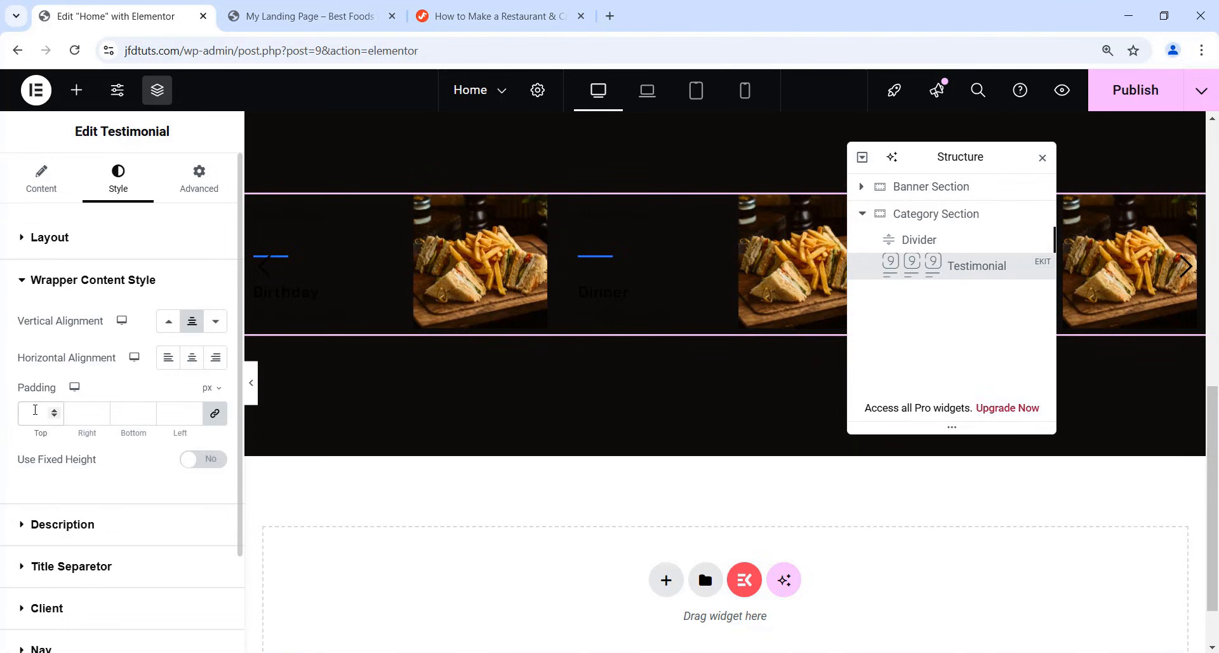
left_click(40, 279)
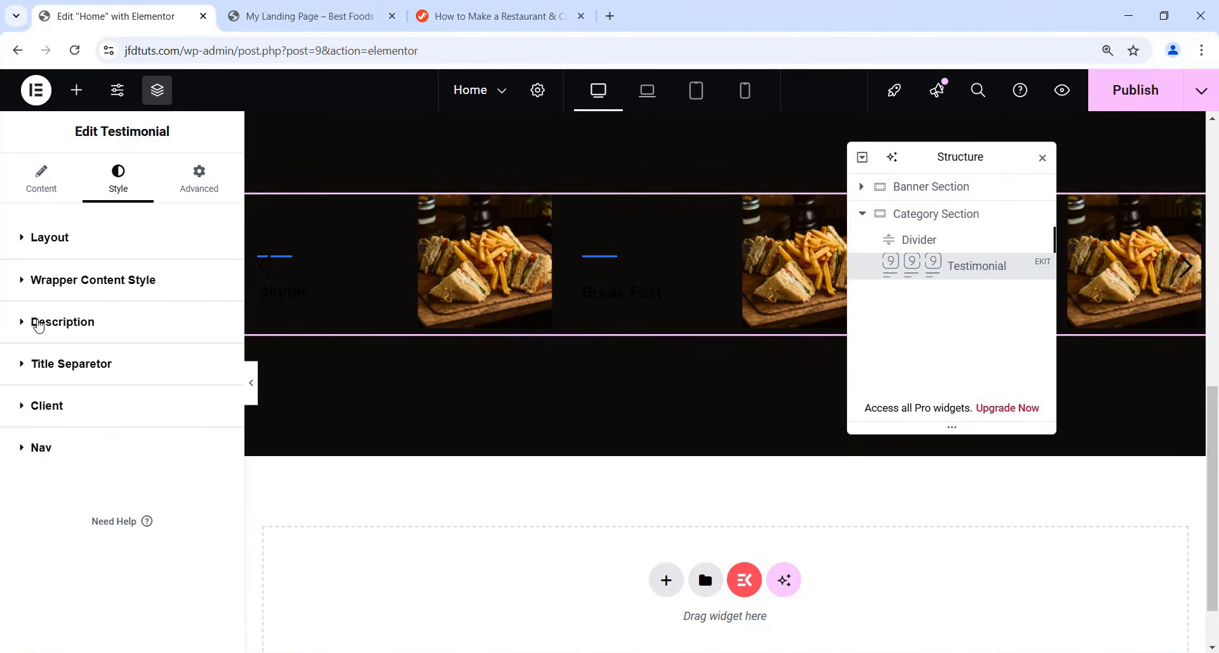
left_click(138, 334)
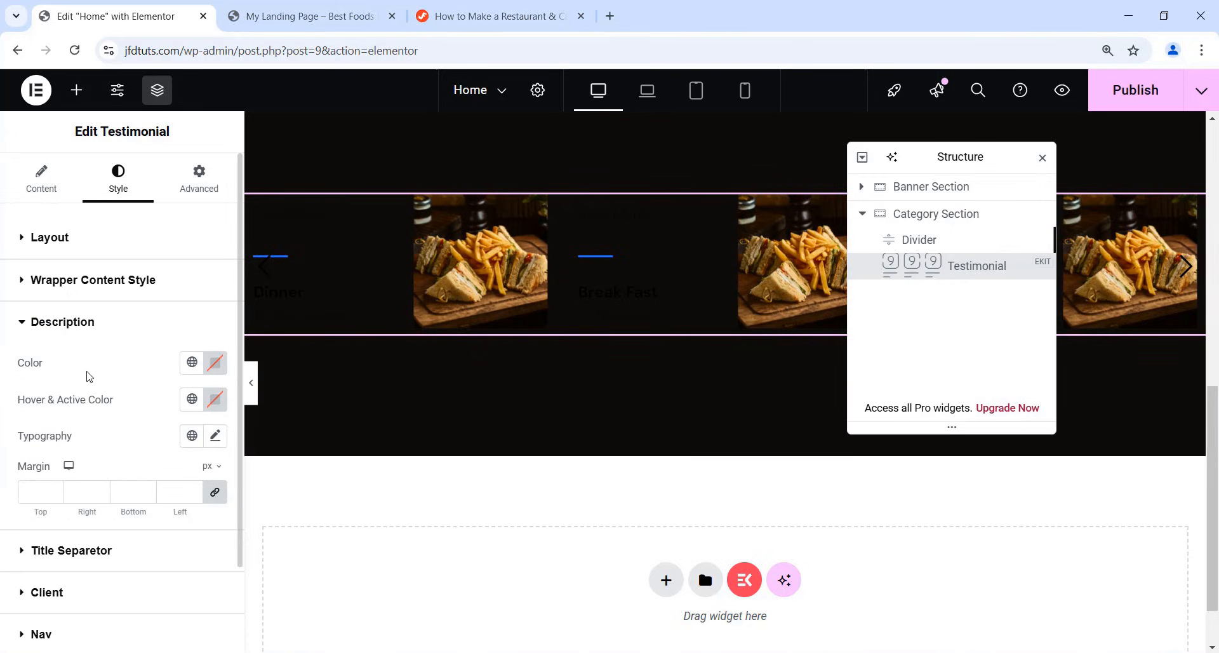
left_click(192, 362)
left_click(97, 476)
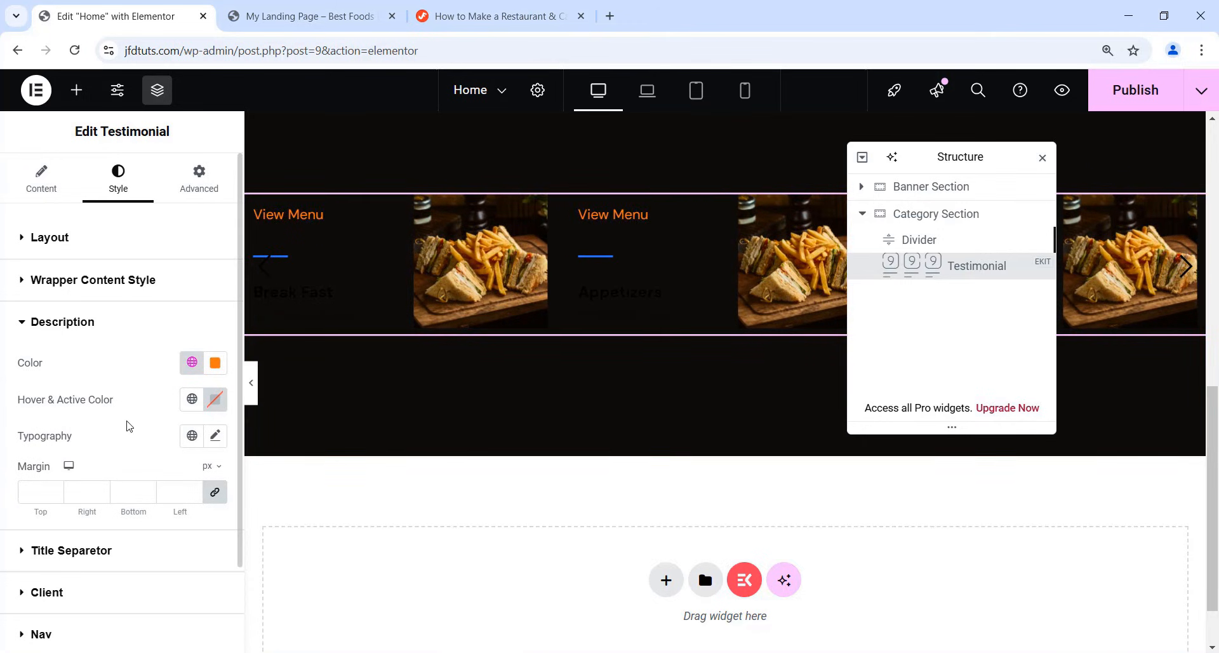
Set the description typography to weight 400 (Normal) with a line height of 24 px.
left_click(215, 437)
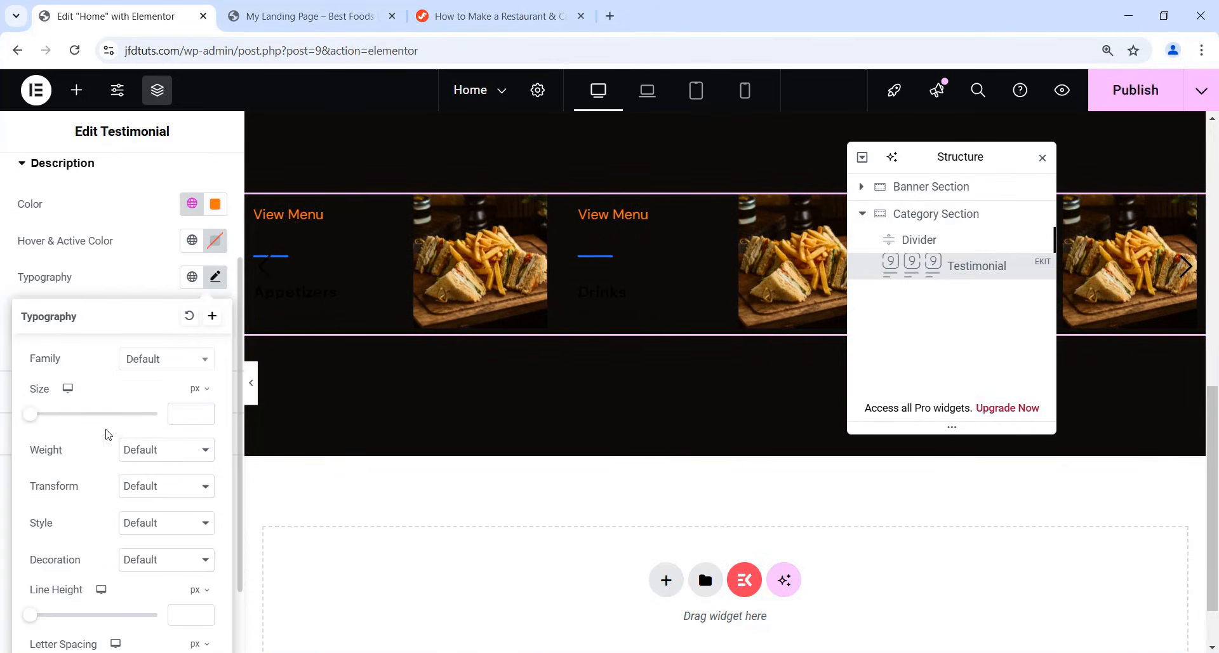
left_click(151, 452)
left_click(154, 275)
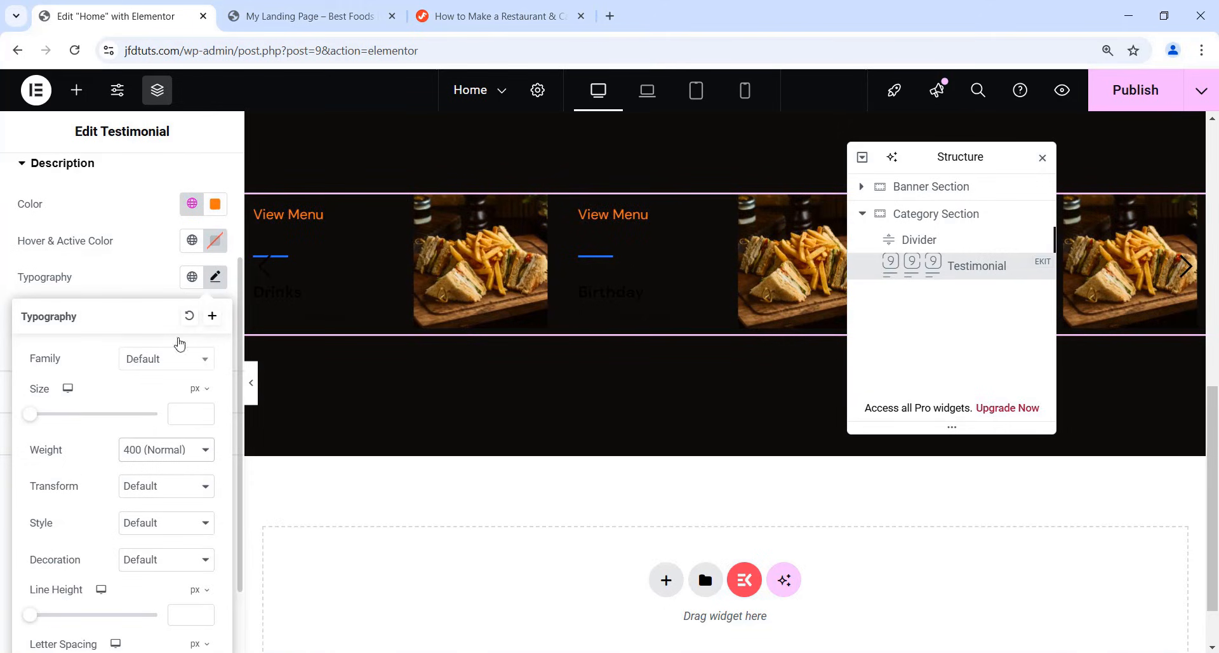
scroll(158, 389, "down", 1)
left_click(186, 534)
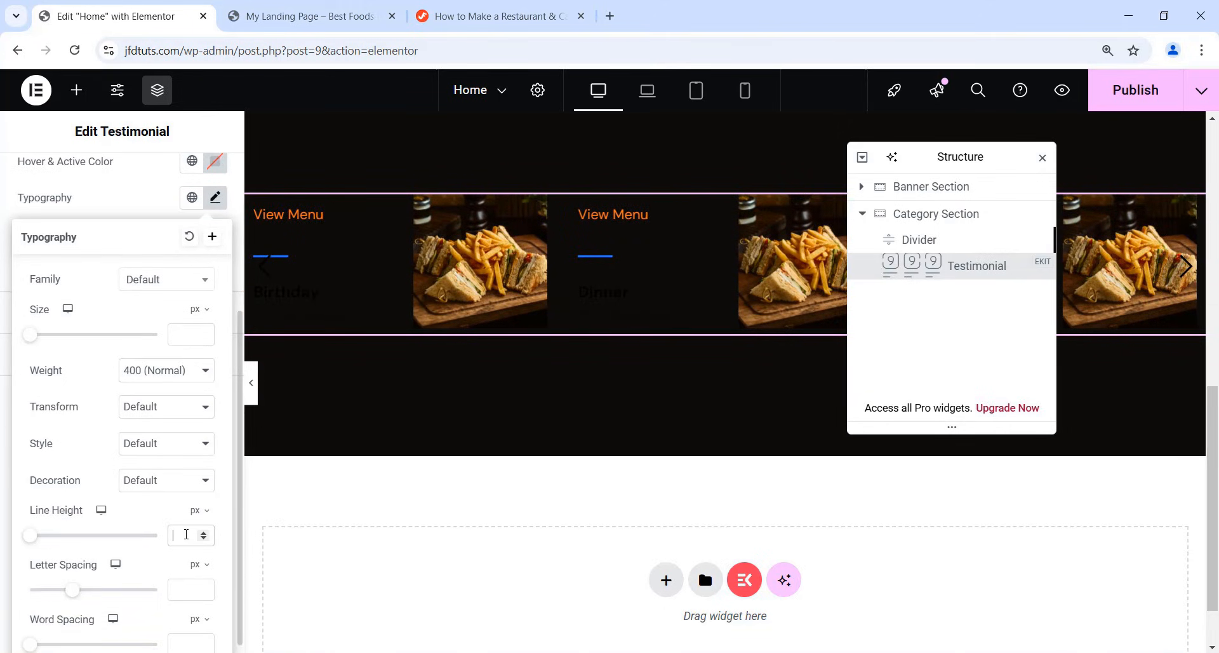
Set the testimonial description's margin to 12 px at the top and 0 on the other three sides.
left_click(215, 199)
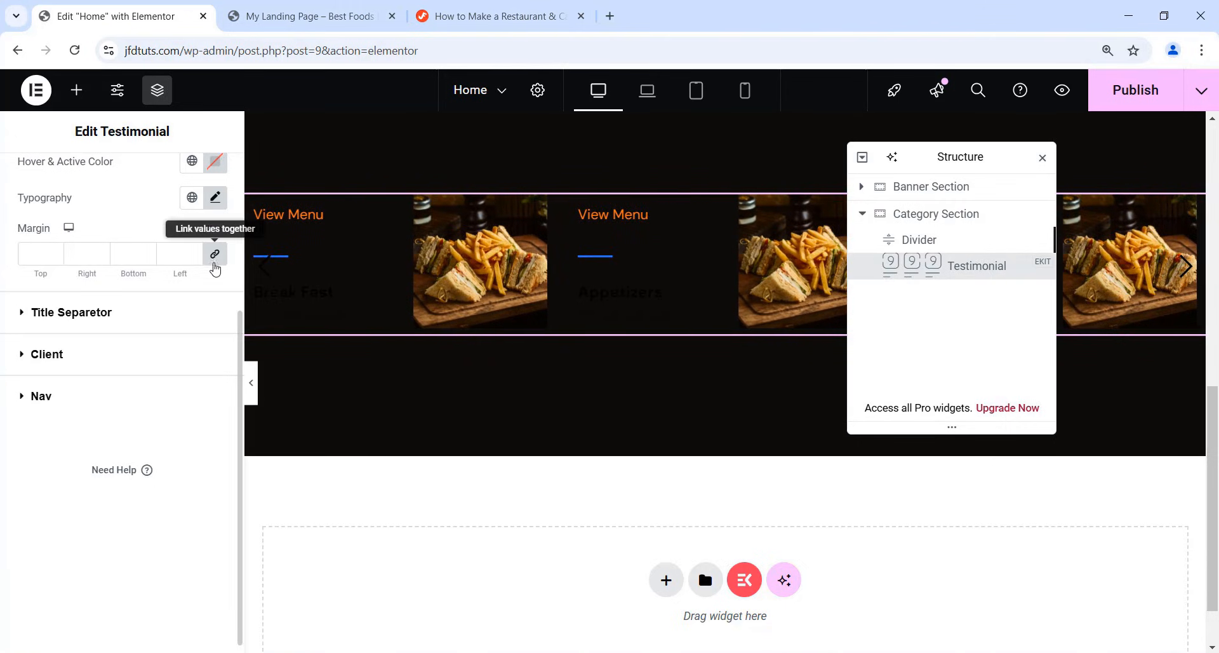
scroll(23, 287, "up", 2)
left_click_drag(38, 387, 16, 390)
type("12")
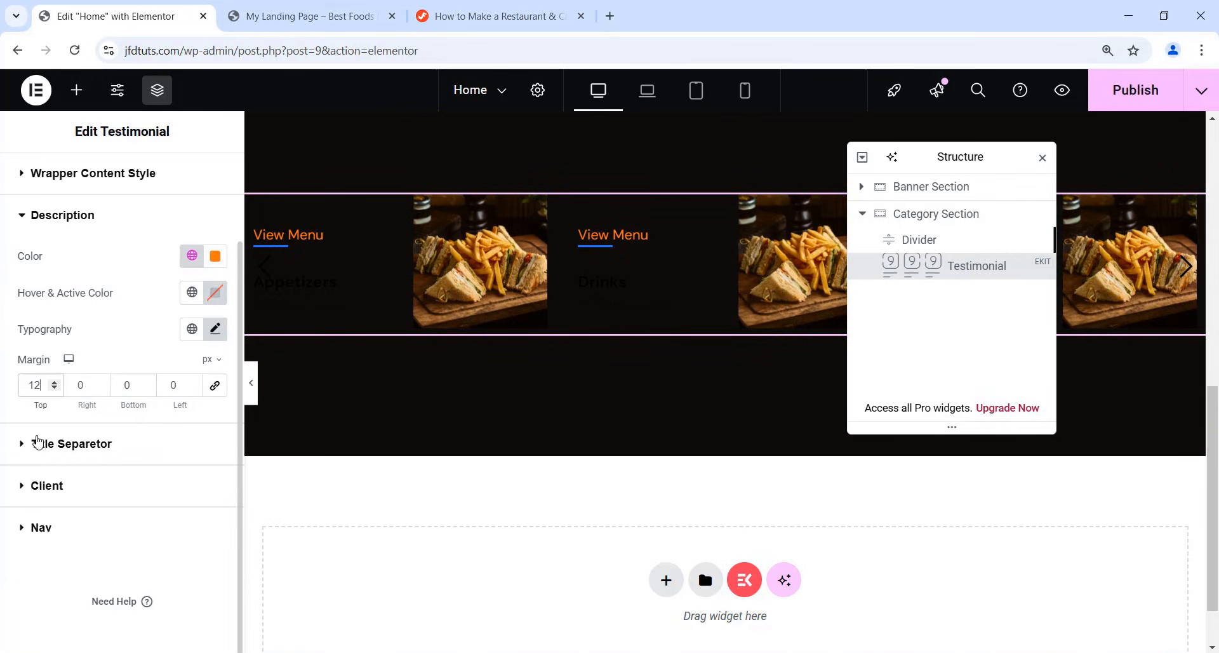
Set the testimonial client name's color to the Text global color (#FFFFFF).
left_click(42, 485)
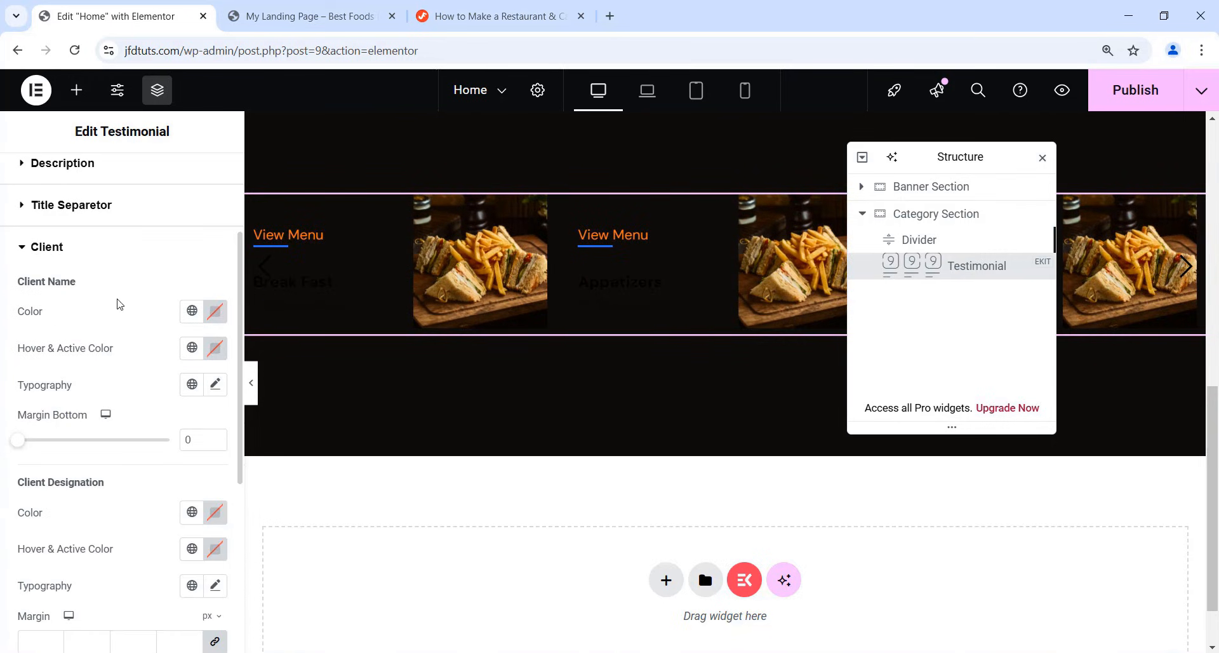
left_click(191, 311)
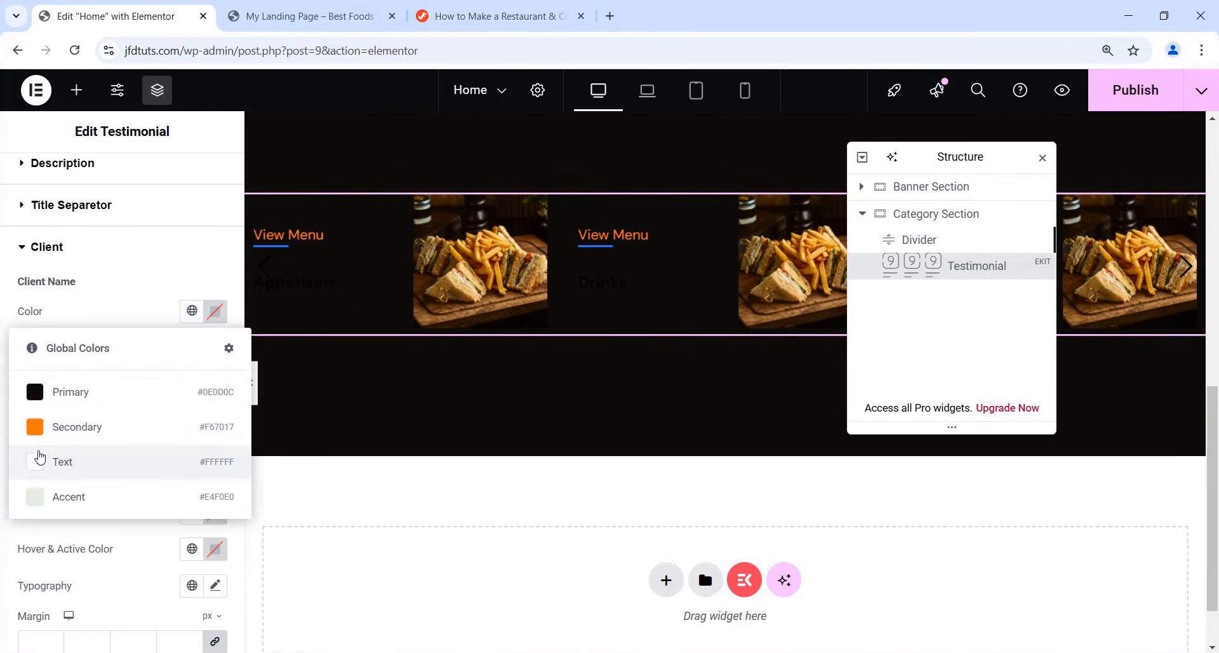
left_click(38, 463)
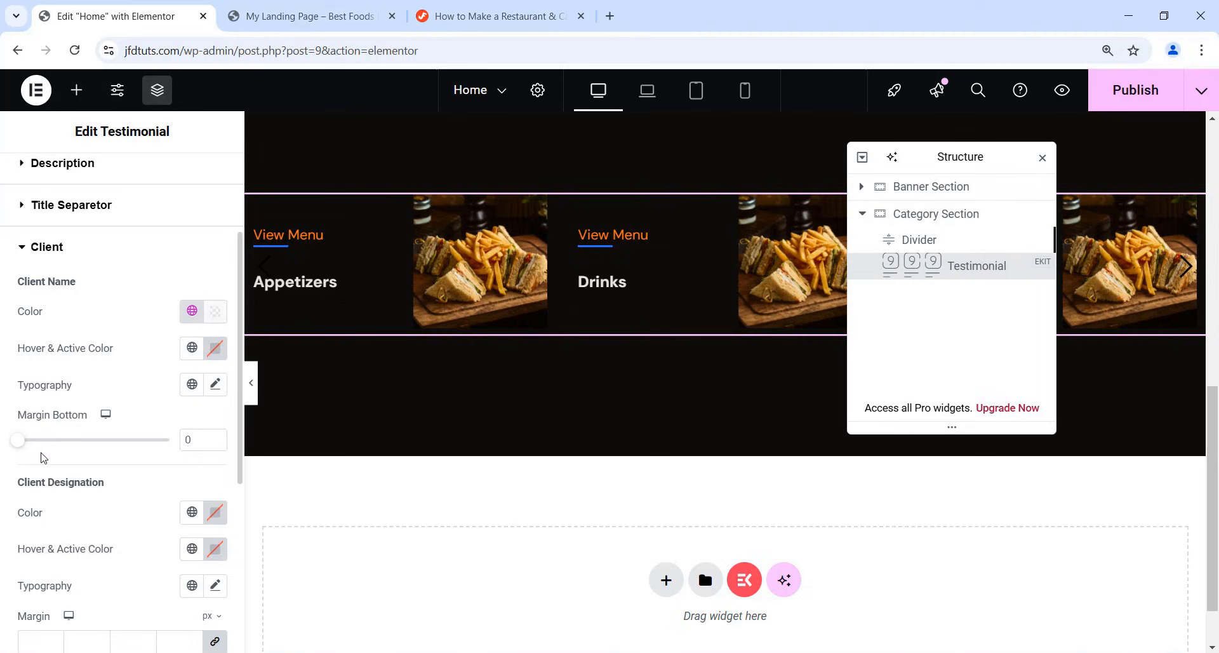
Set the client name's typography to the Cormorant font family with weight 600 (Semi Bold).
left_click(215, 385)
left_click(192, 383)
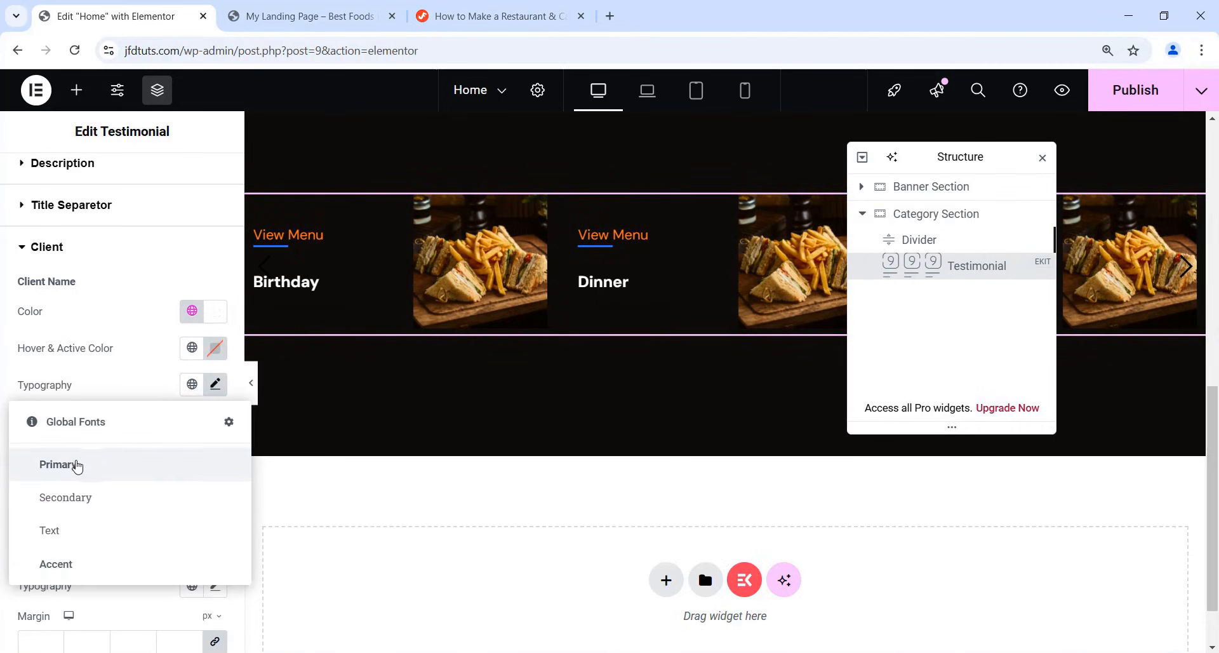
left_click(105, 500)
scroll(108, 458, "up", 1)
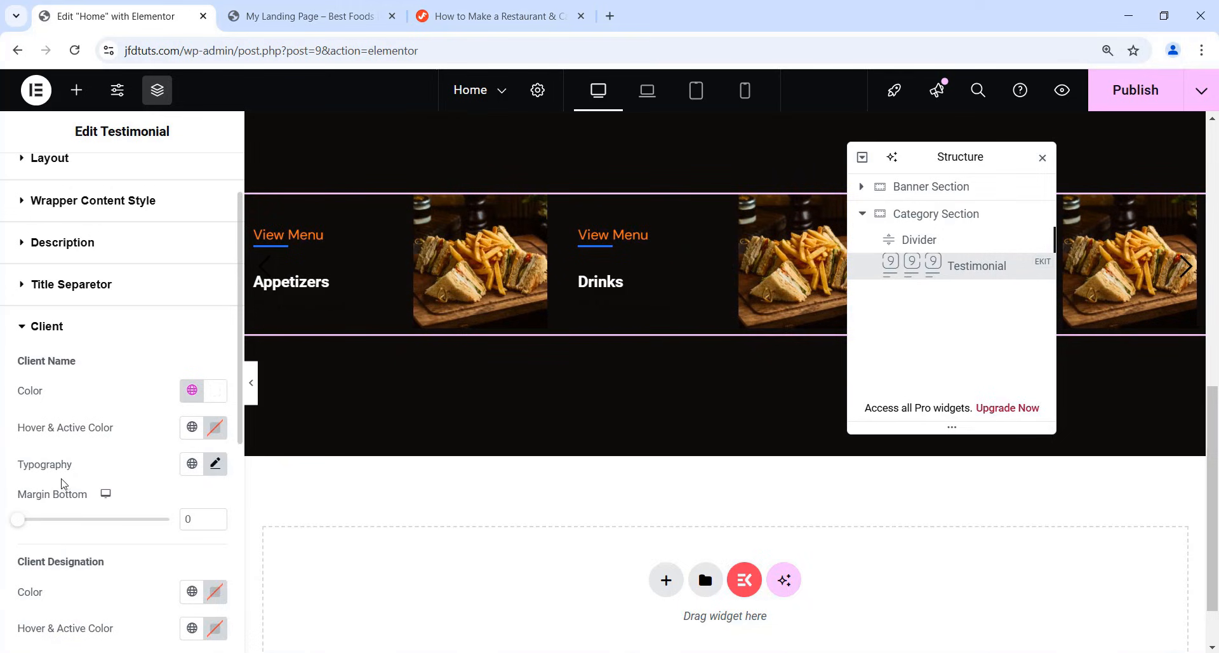
left_click(216, 464)
left_click(131, 313)
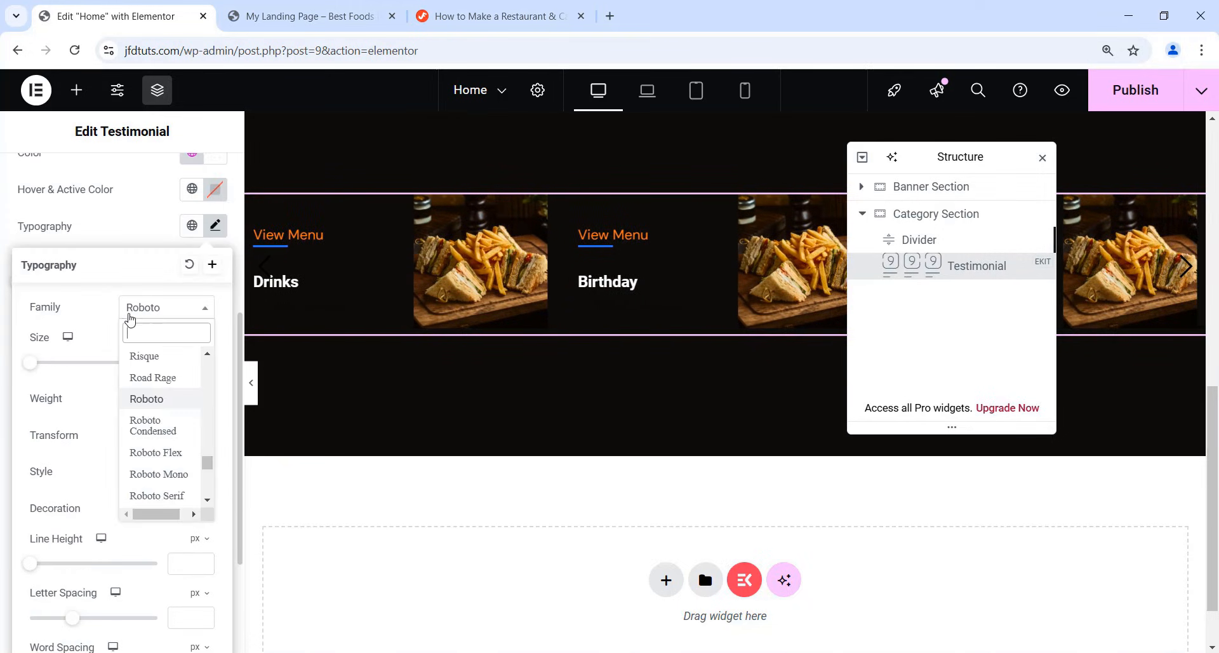
type("cormorant")
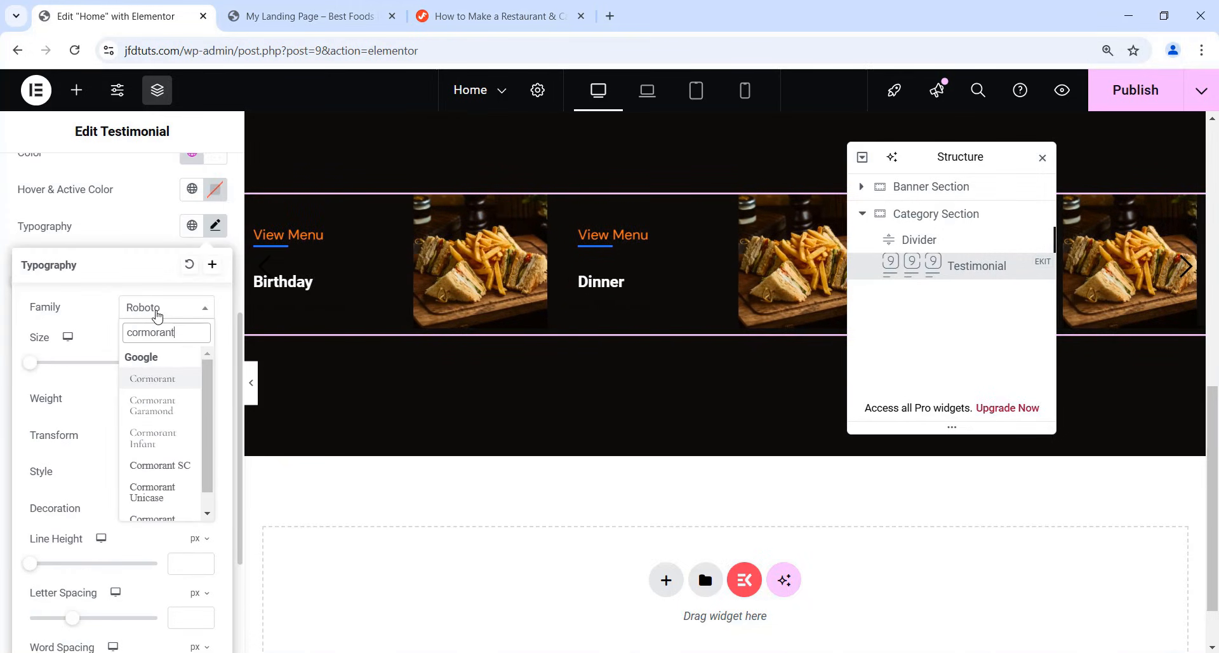
left_click(151, 379)
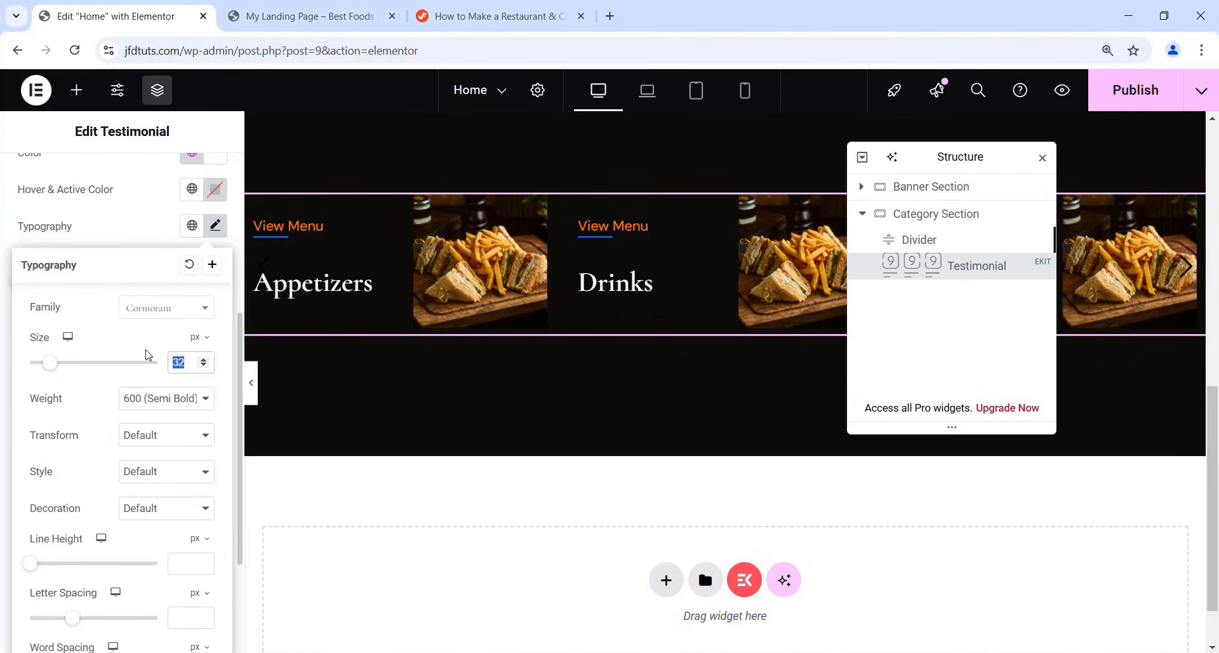
Give the client name a font size and line height of 32 px each and a bottom margin of 10.
type("3")
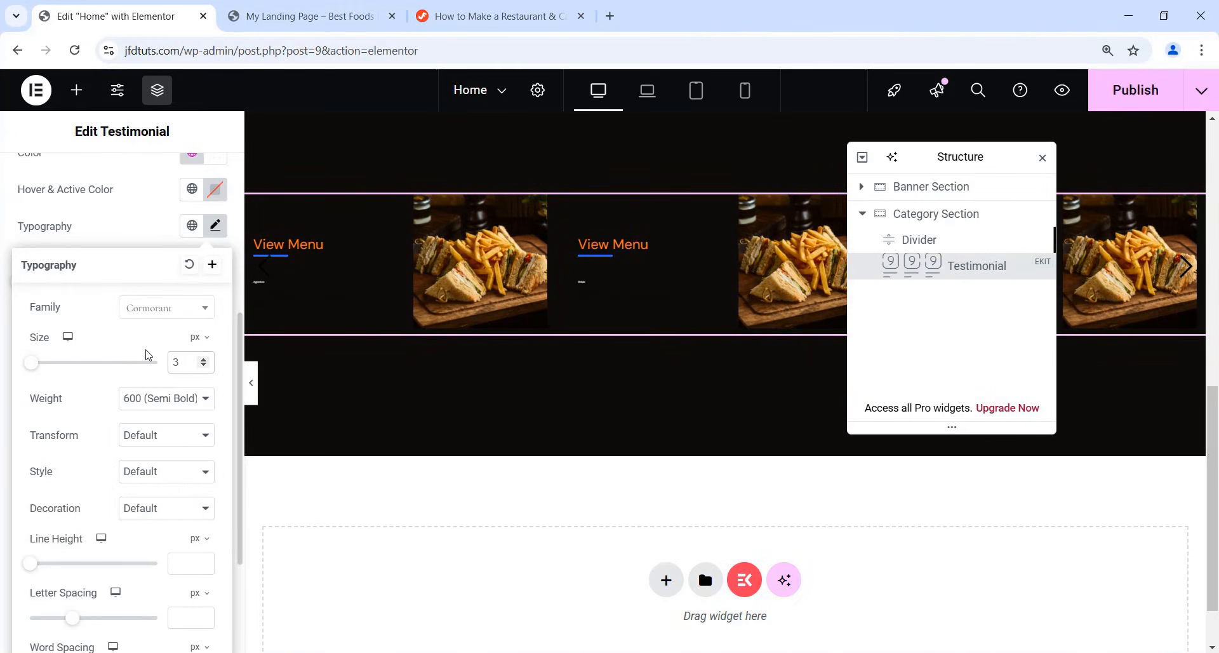
type("2")
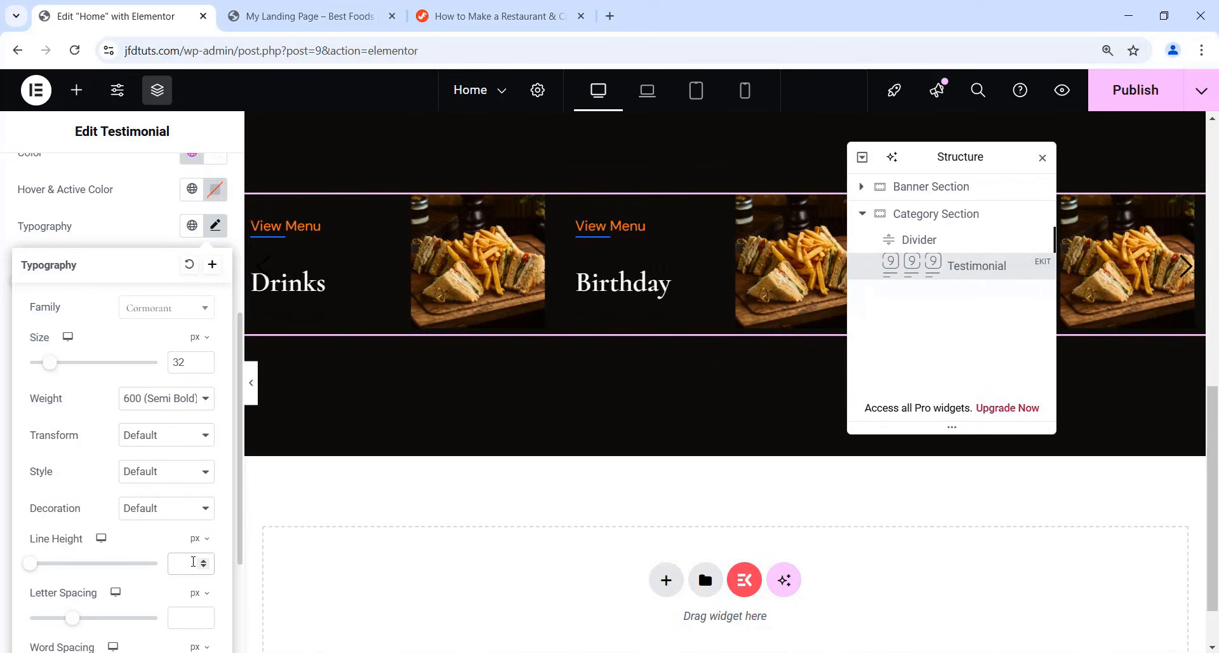
type("32")
left_click(226, 227)
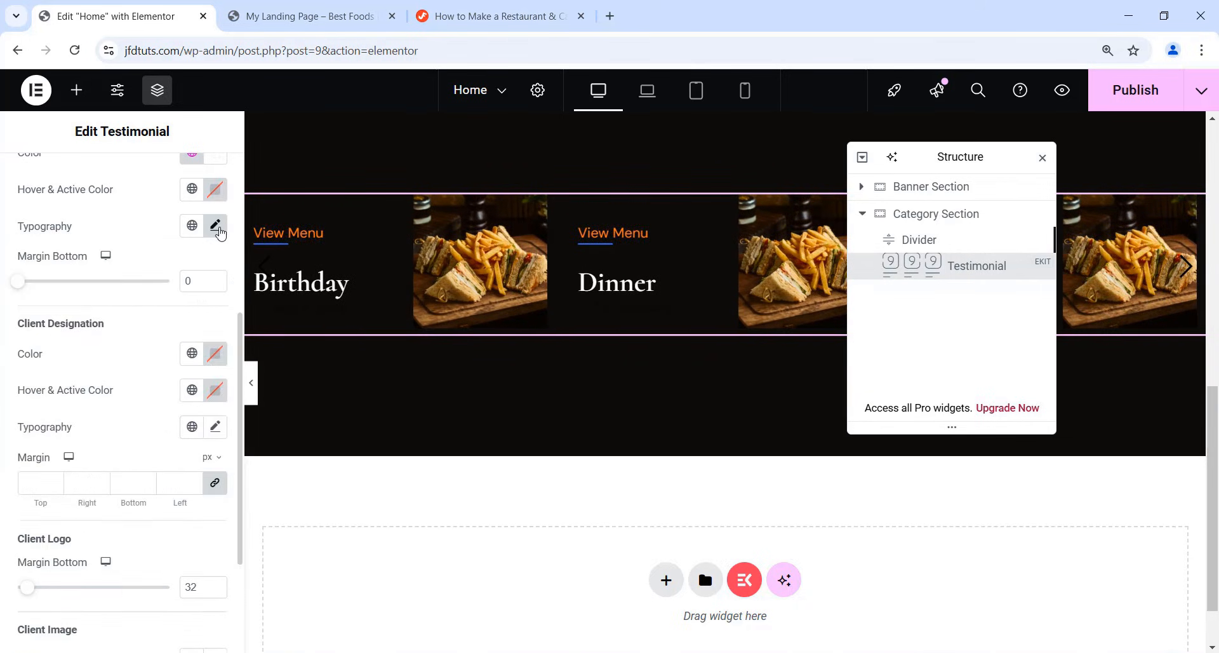
left_click(181, 280)
type("10")
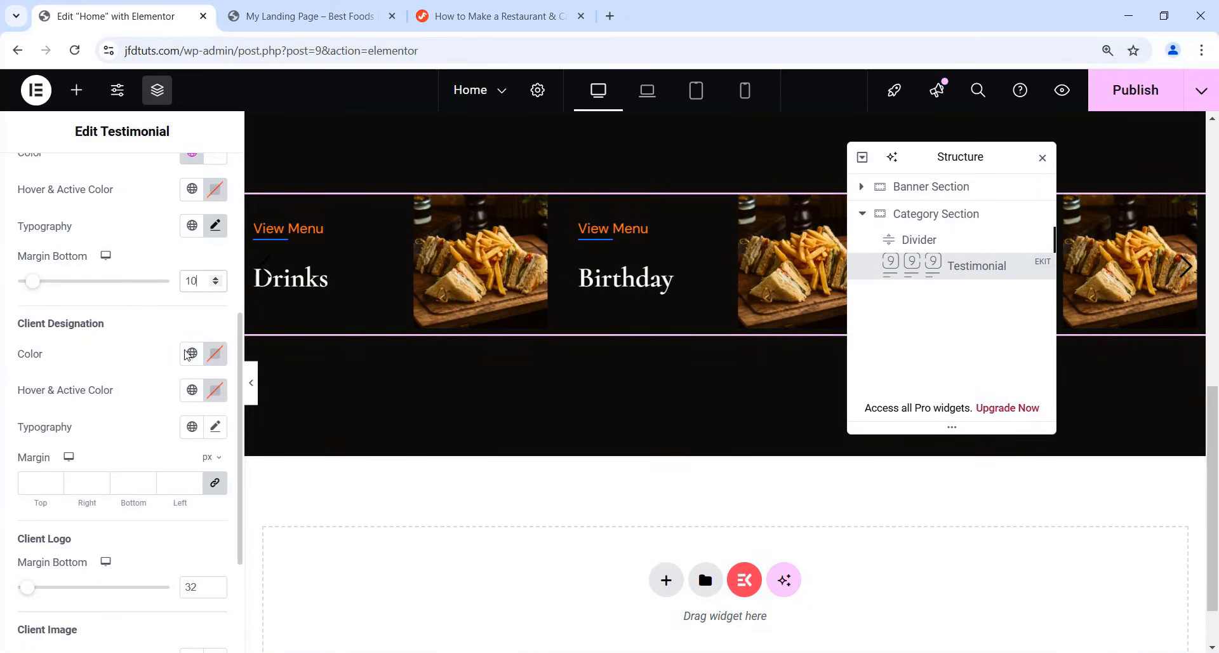
Set the client designation's color to the semi-transparent white #ffffffb3.
left_click(210, 356)
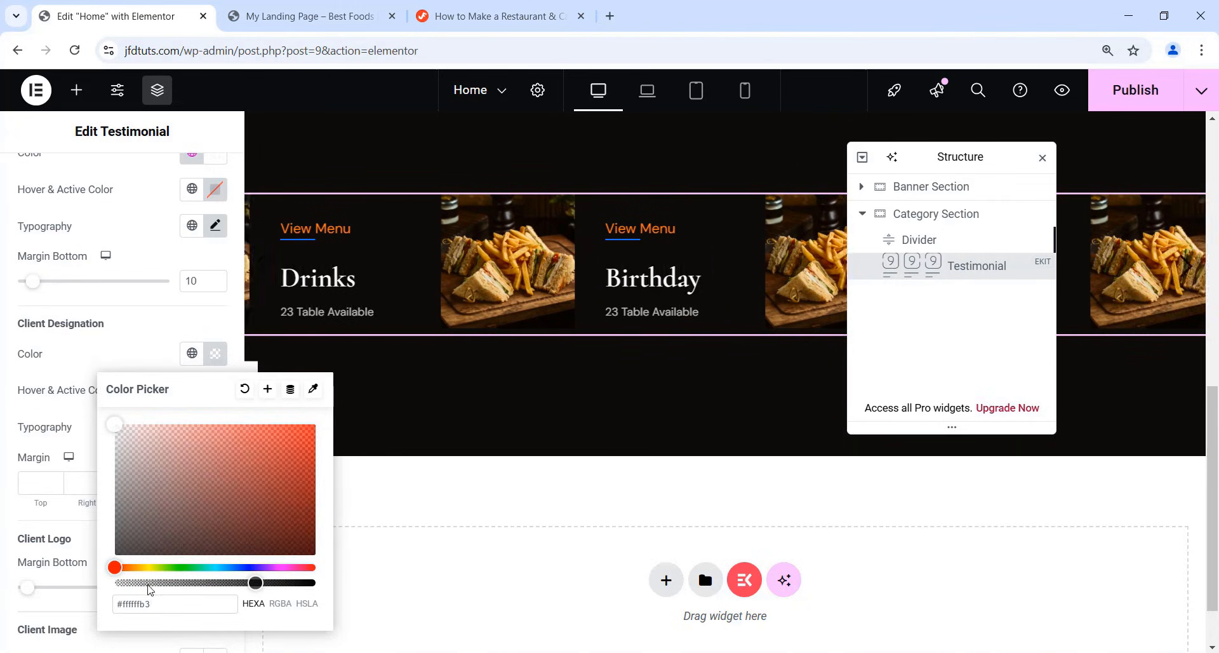
left_click(280, 327)
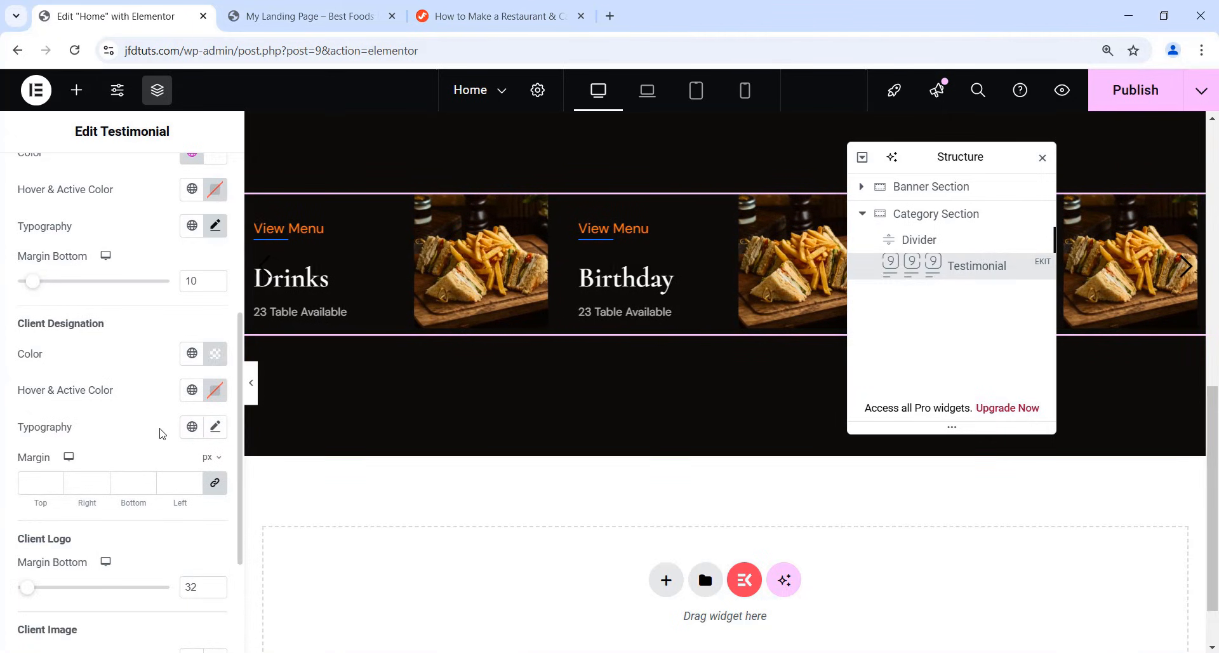
Set the client designation's typography to 14 px with weight 400 (Normal), and its margin to 0 on all sides.
left_click(215, 427)
scroll(170, 430, "down", 3)
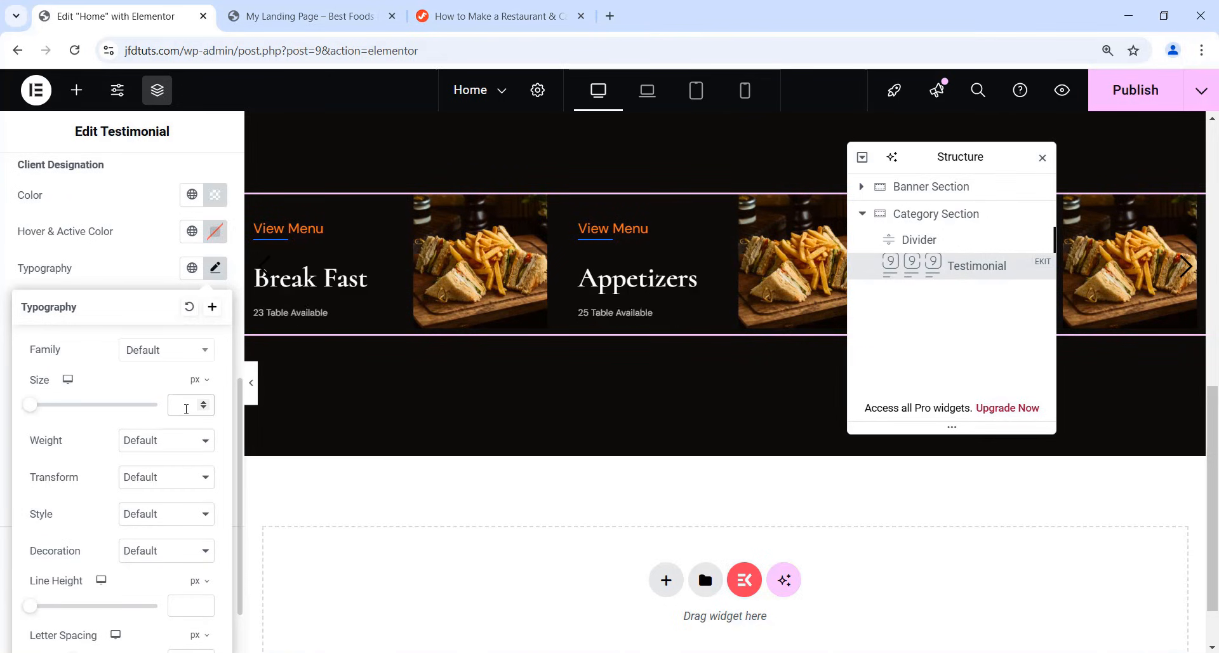
left_click(146, 448)
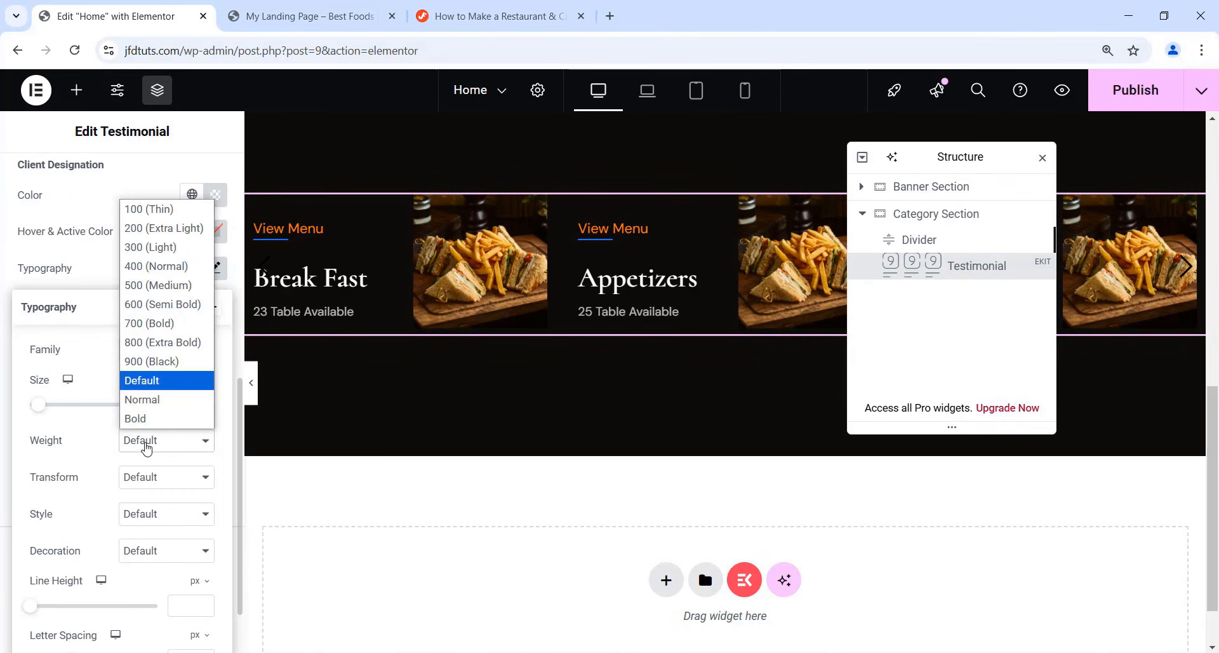
left_click(169, 266)
scroll(152, 579, "down", 2)
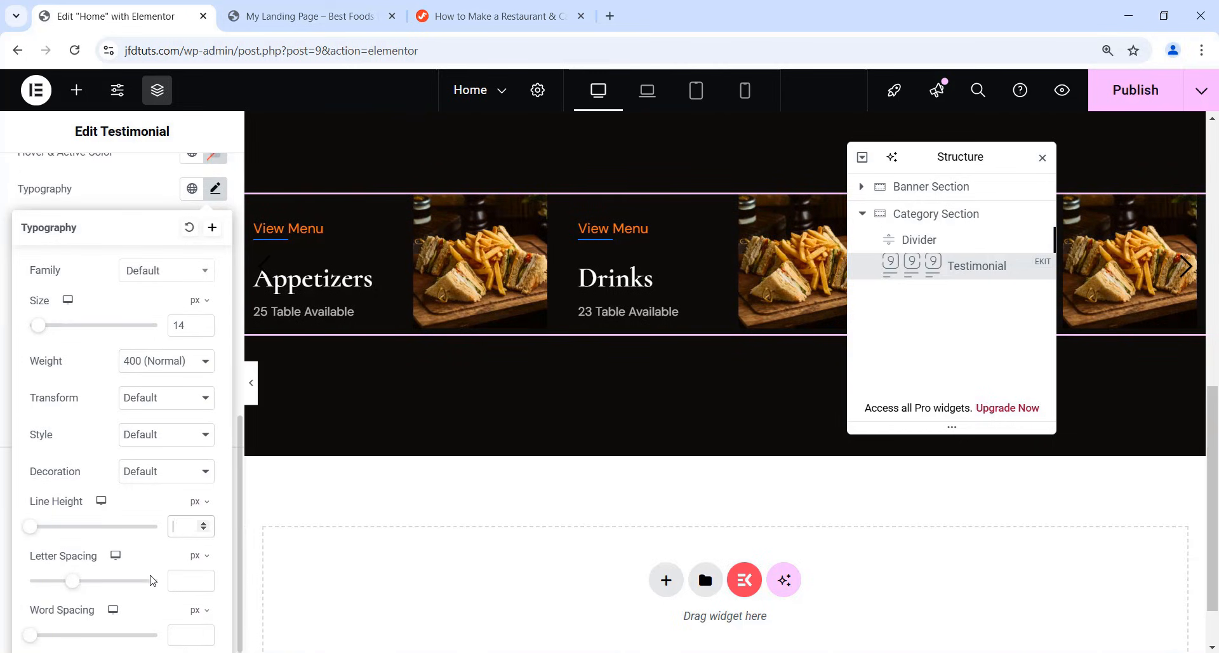
left_click(228, 188)
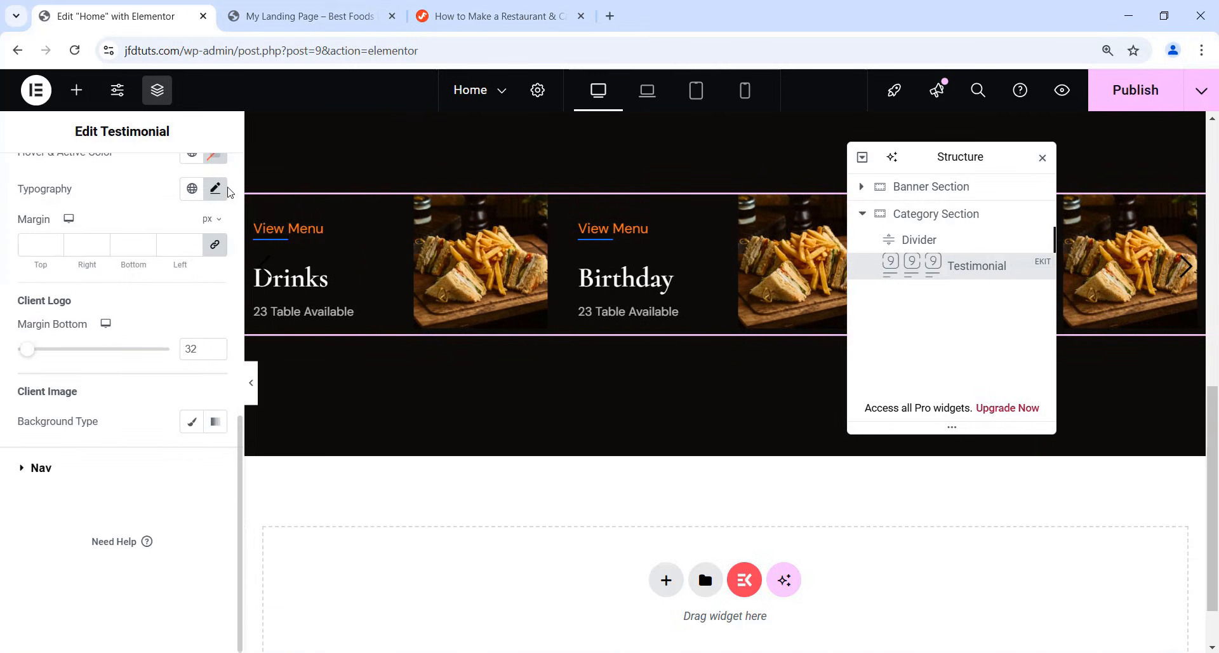
left_click(46, 246)
scroll(35, 286, "up", 1)
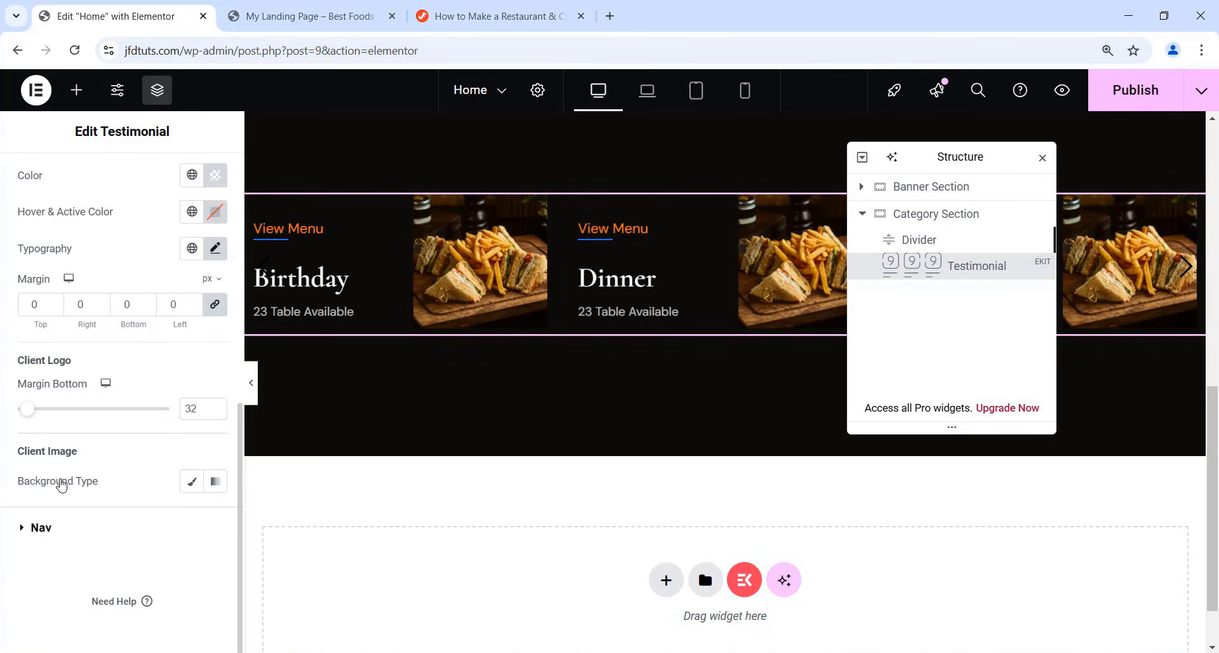
Set the carousel navigation arrows' font size to 24 and clear their width and height values.
left_click(40, 526)
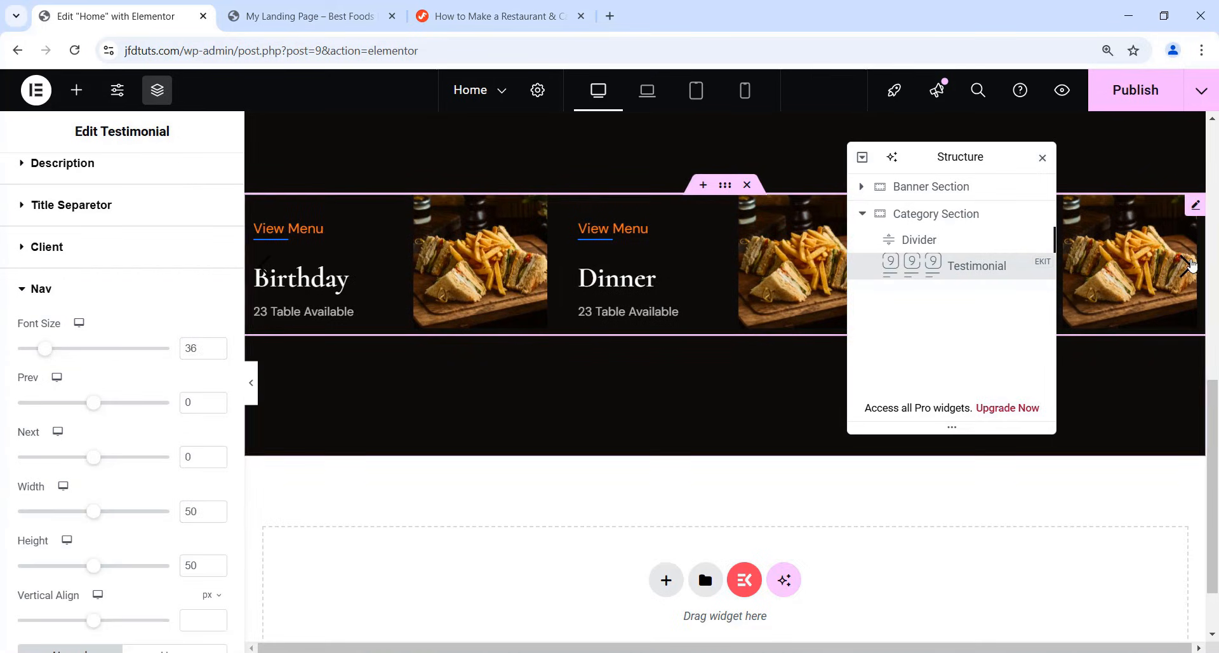
double_click(205, 343)
type("24")
scroll(40, 427, "down", 1)
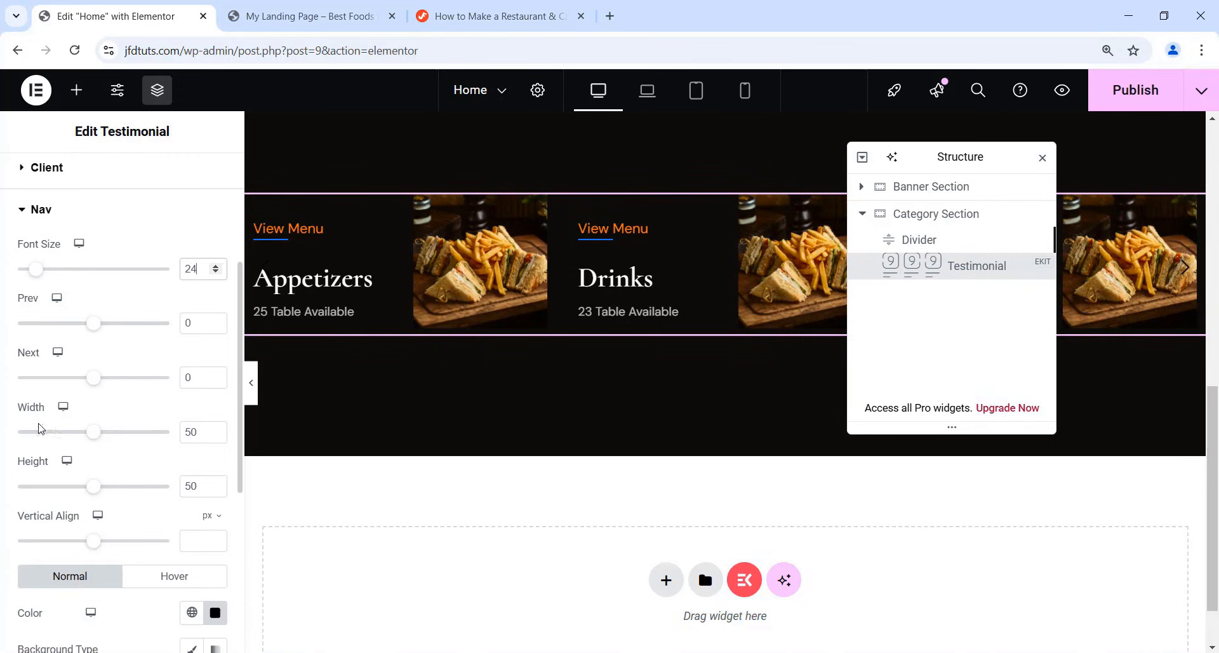
double_click(185, 432)
key("BackSpace")
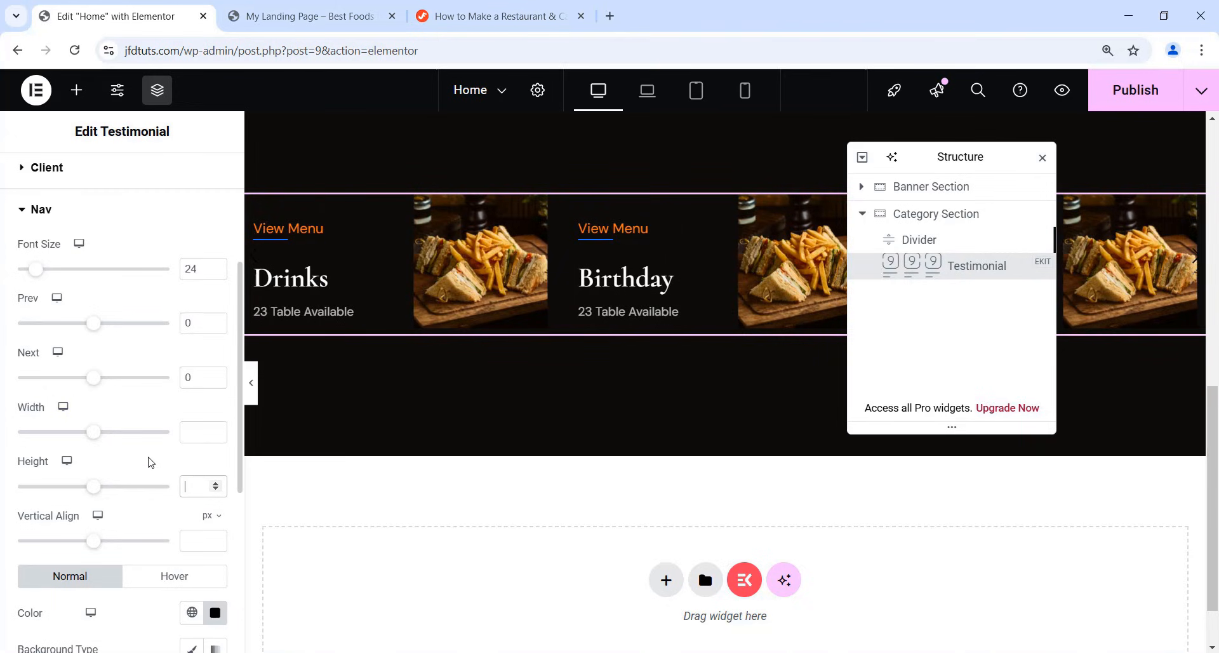
Set the navigation arrows' normal color to the white Text global color and collapse the Nav settings.
scroll(150, 461, "down", 2)
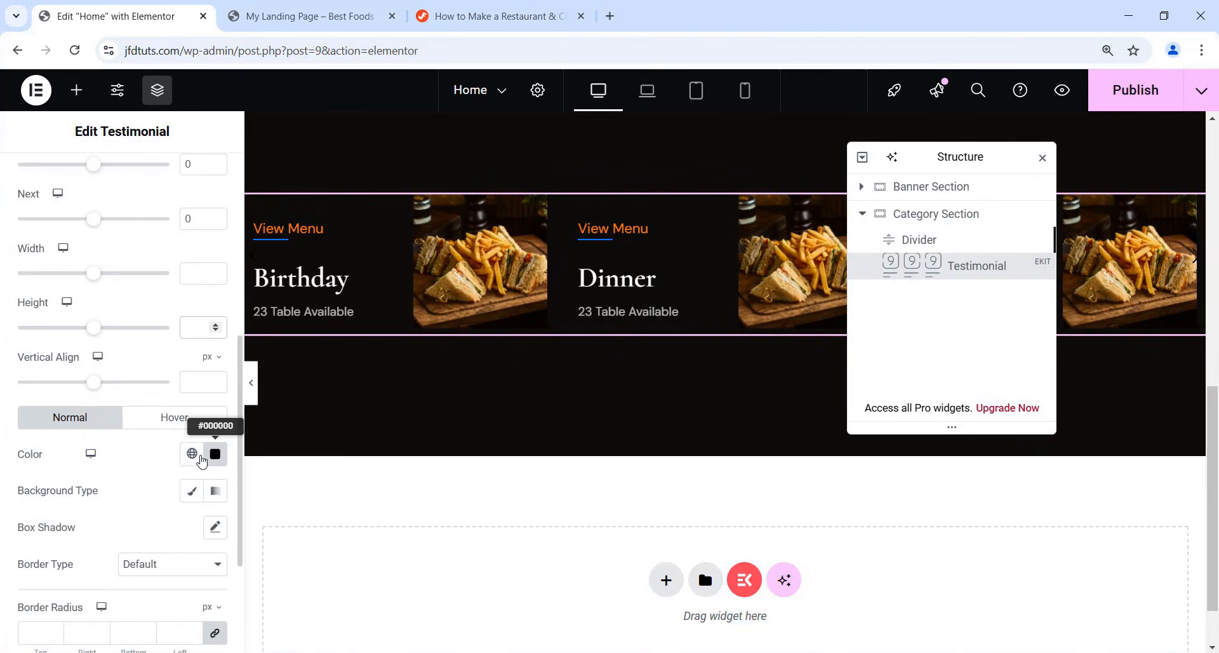
left_click(200, 458)
left_click(84, 384)
scroll(151, 412, "down", 2)
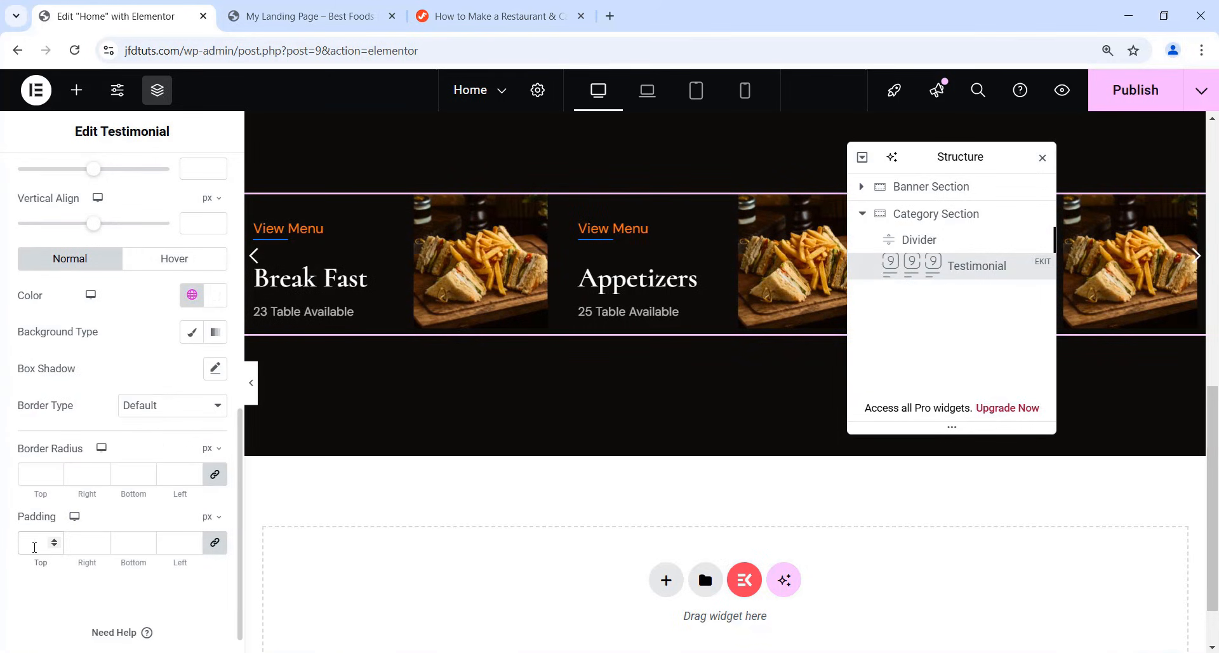
scroll(102, 407, "up", 6)
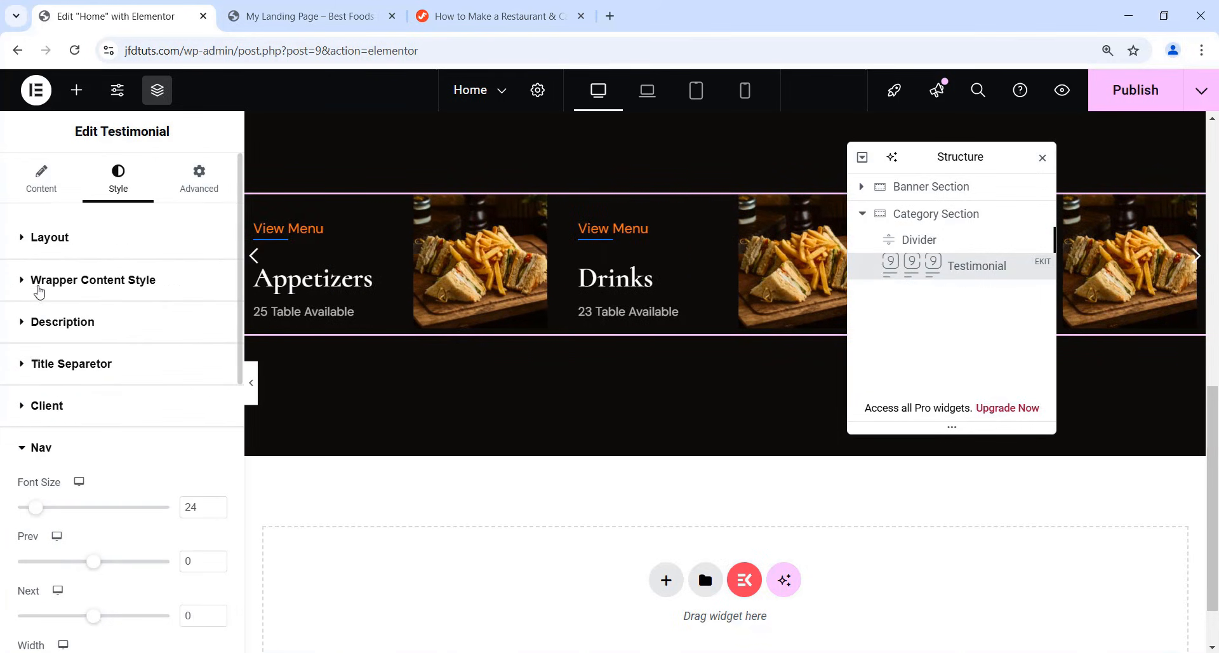
left_click(73, 442)
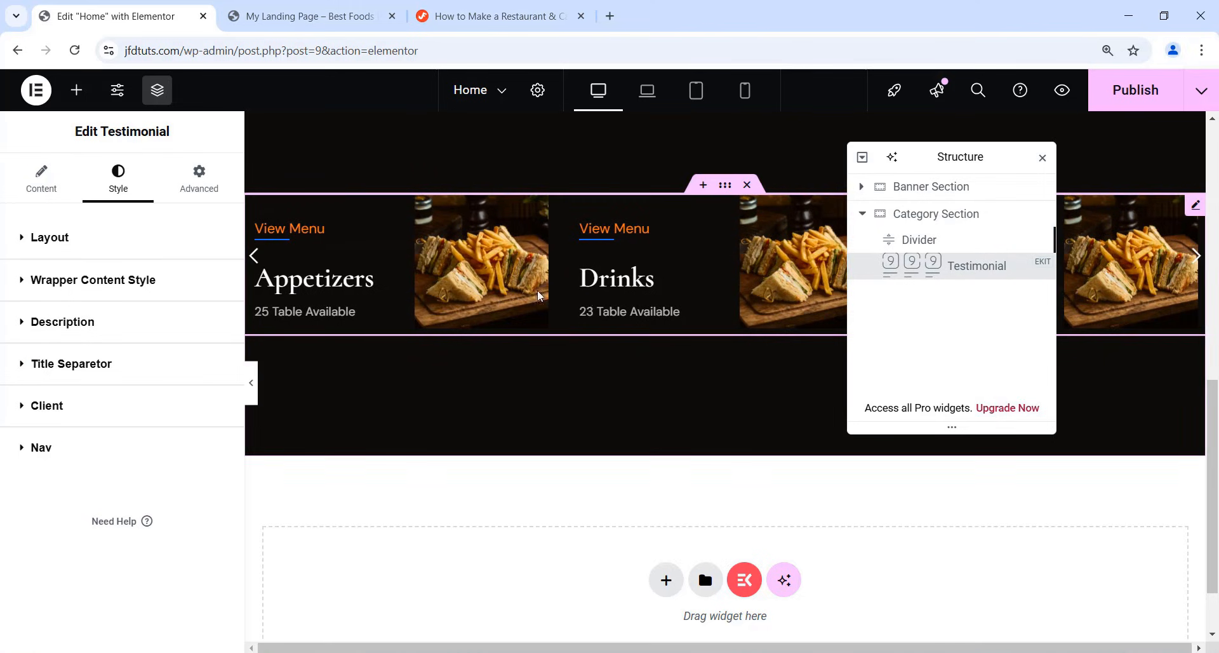
scroll(466, 391, "up", 1)
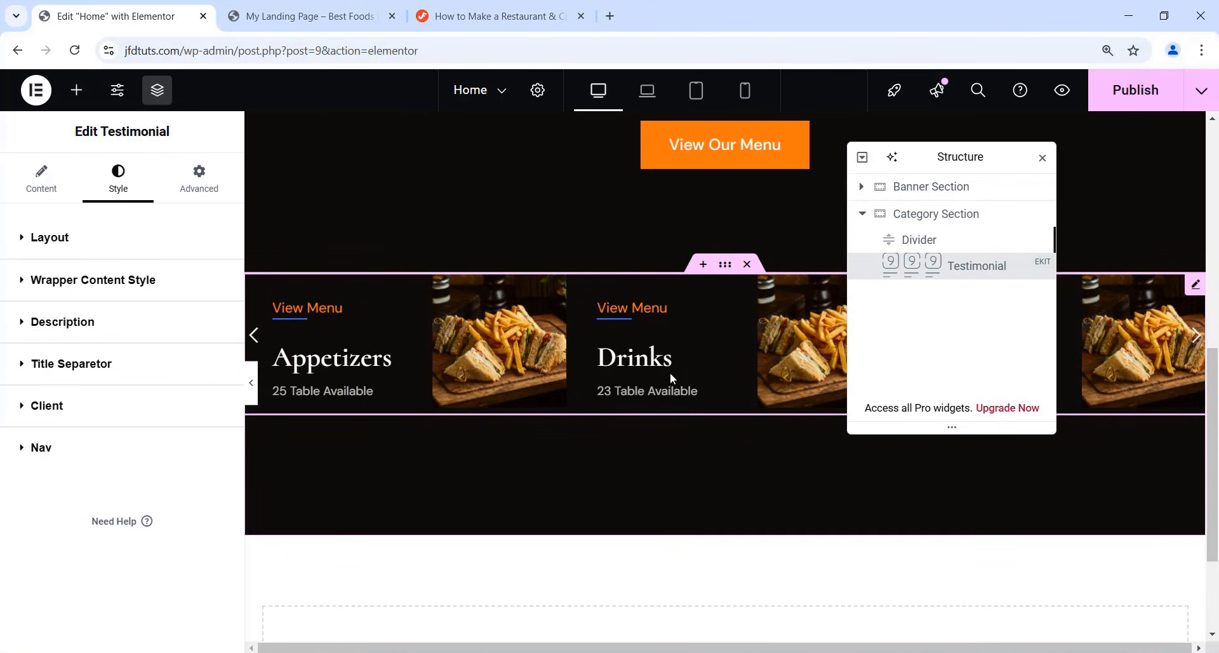
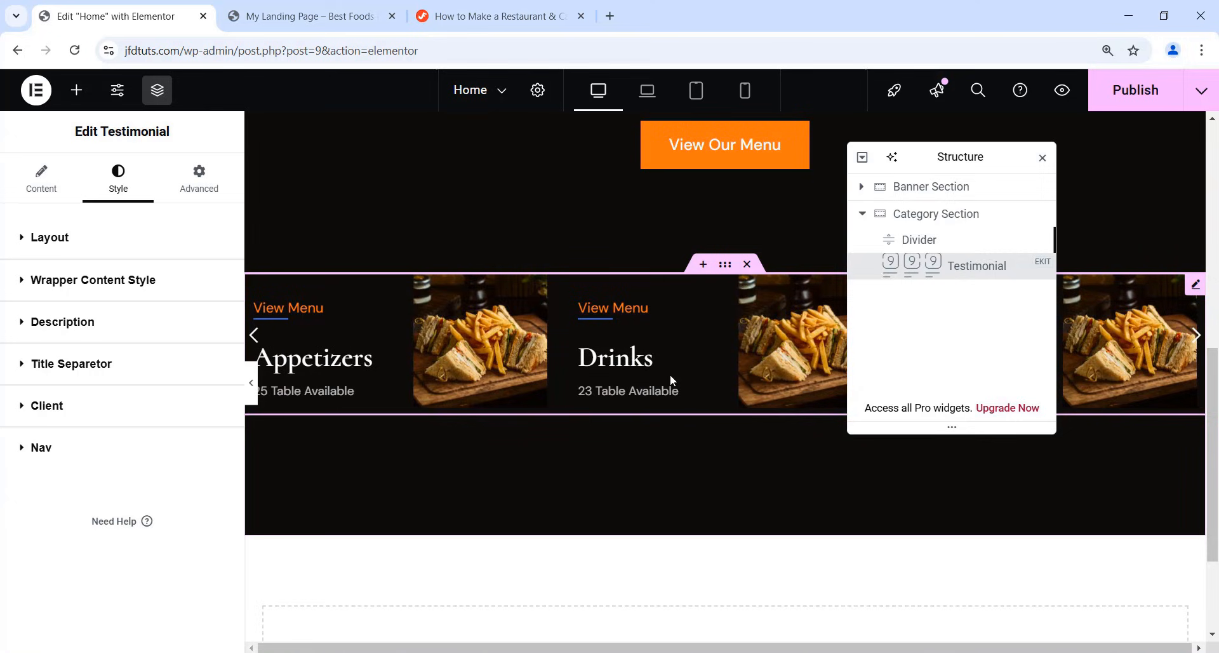
Find the HTML widget by searching for "html" and place it in a new container below the Category Section.
left_click(73, 102)
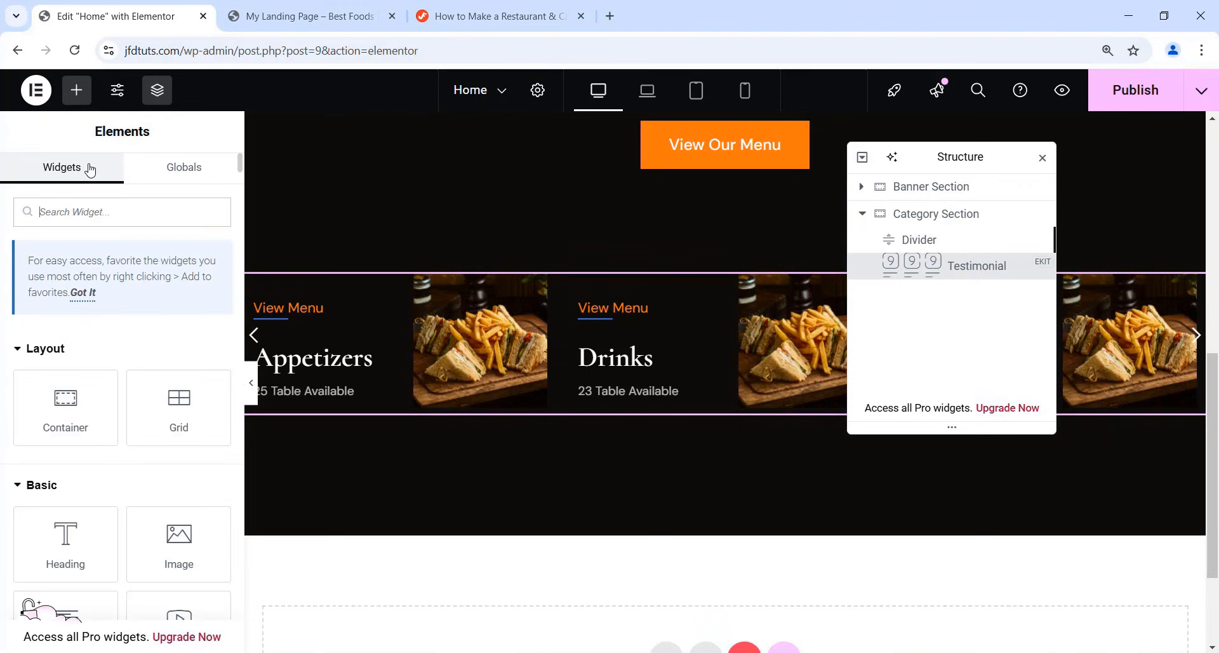
type("html")
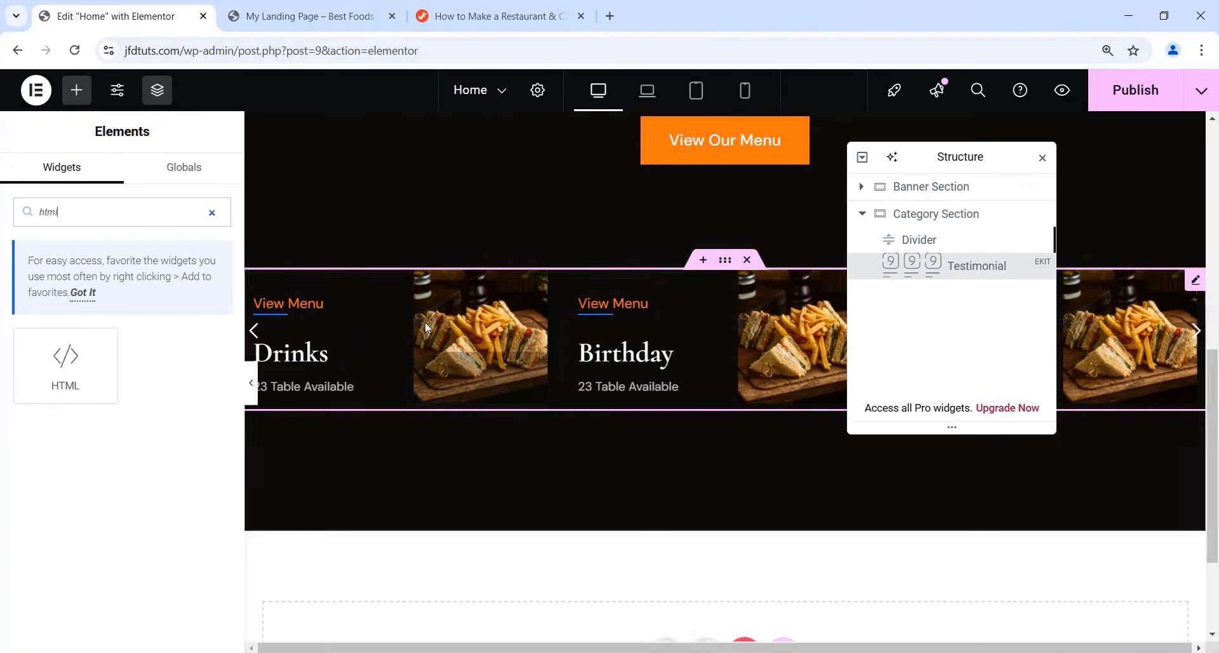
scroll(425, 327, "down", 2)
left_click_drag(49, 369, 502, 510)
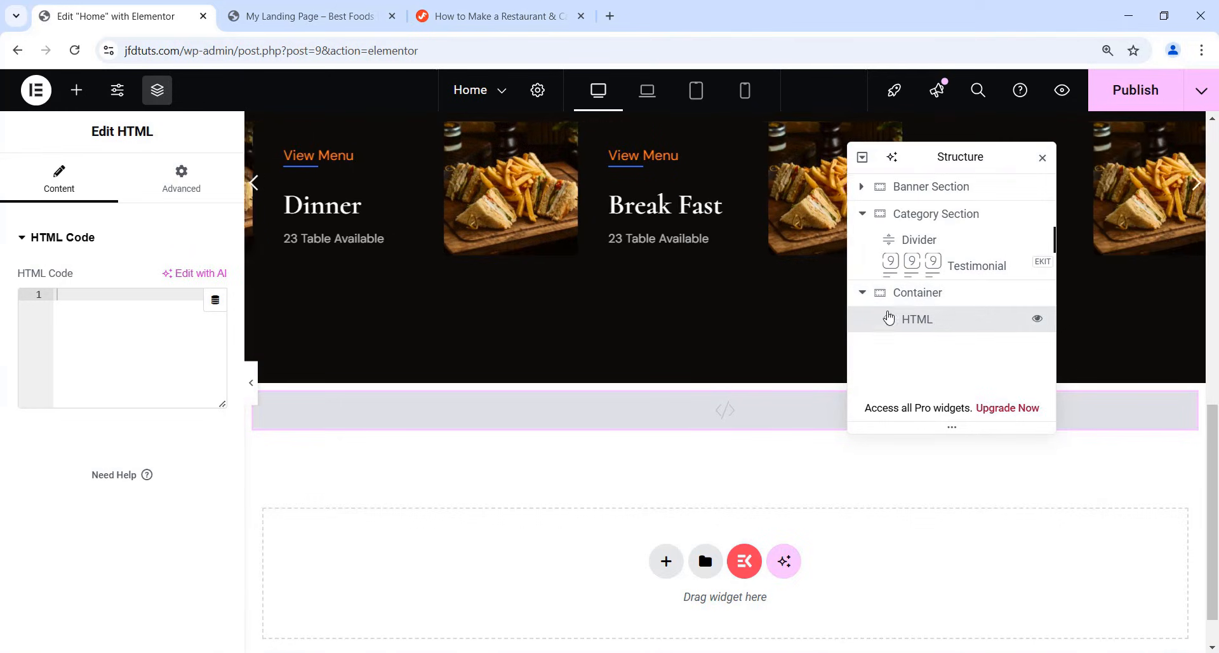
Rename the new container CUSTOM CODE and open its HTML widget's code for editing.
double_click(921, 298)
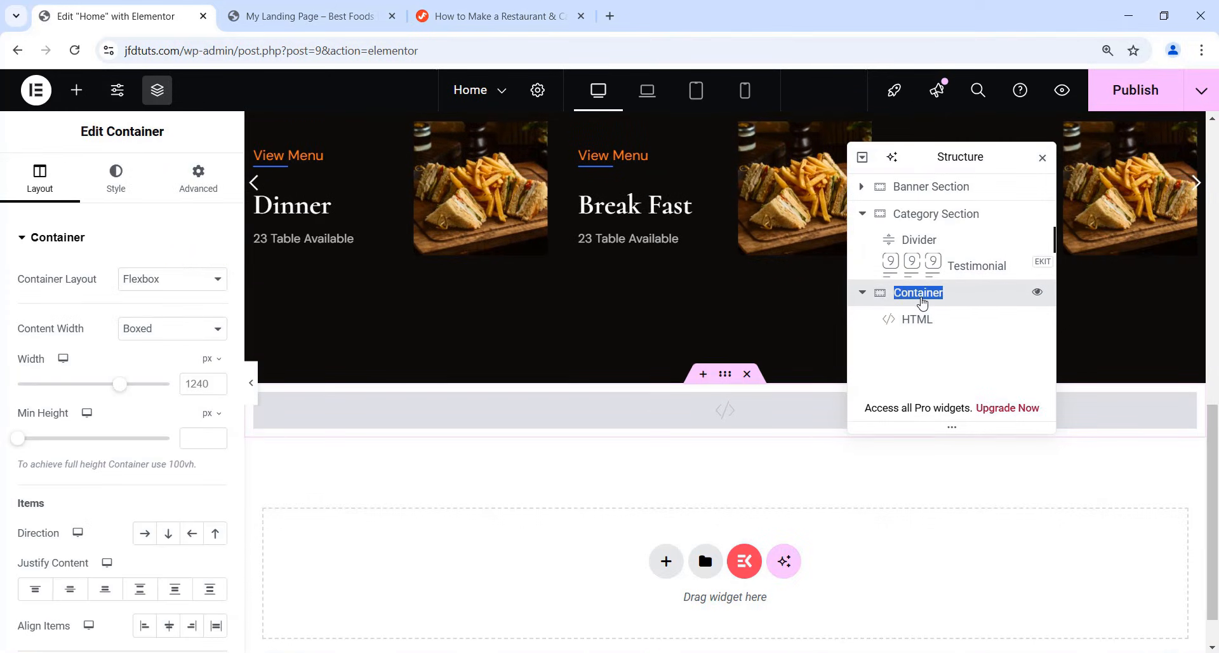
type("CUSTOm")
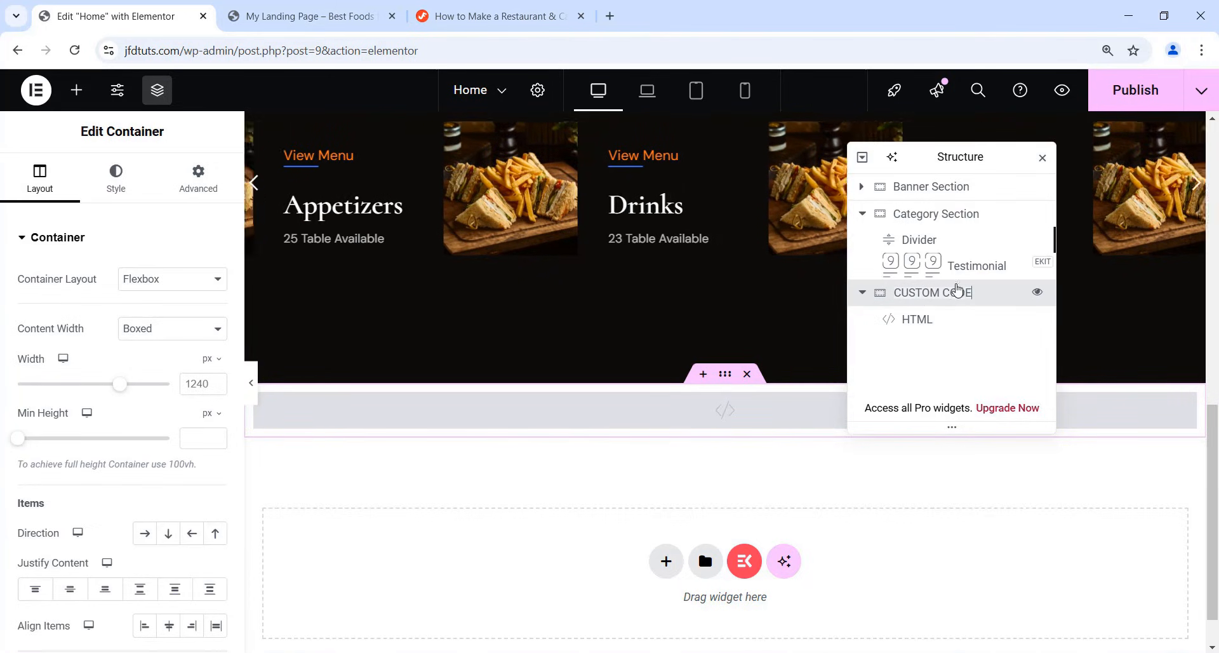
left_click(892, 327)
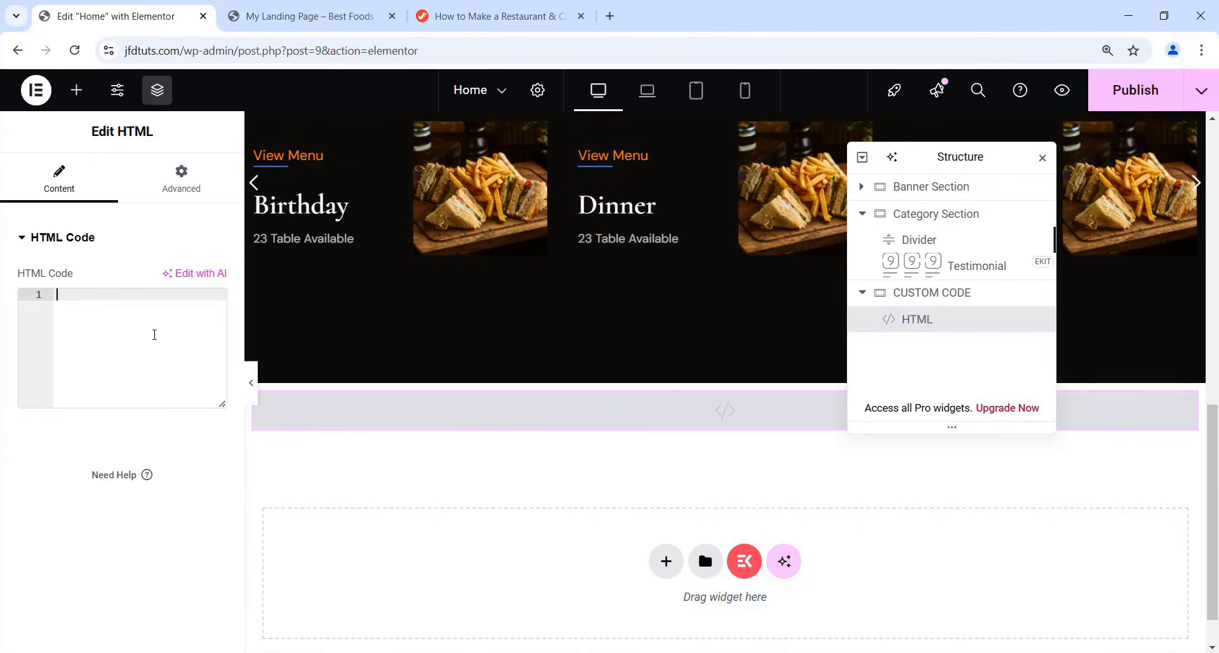
left_click(68, 388)
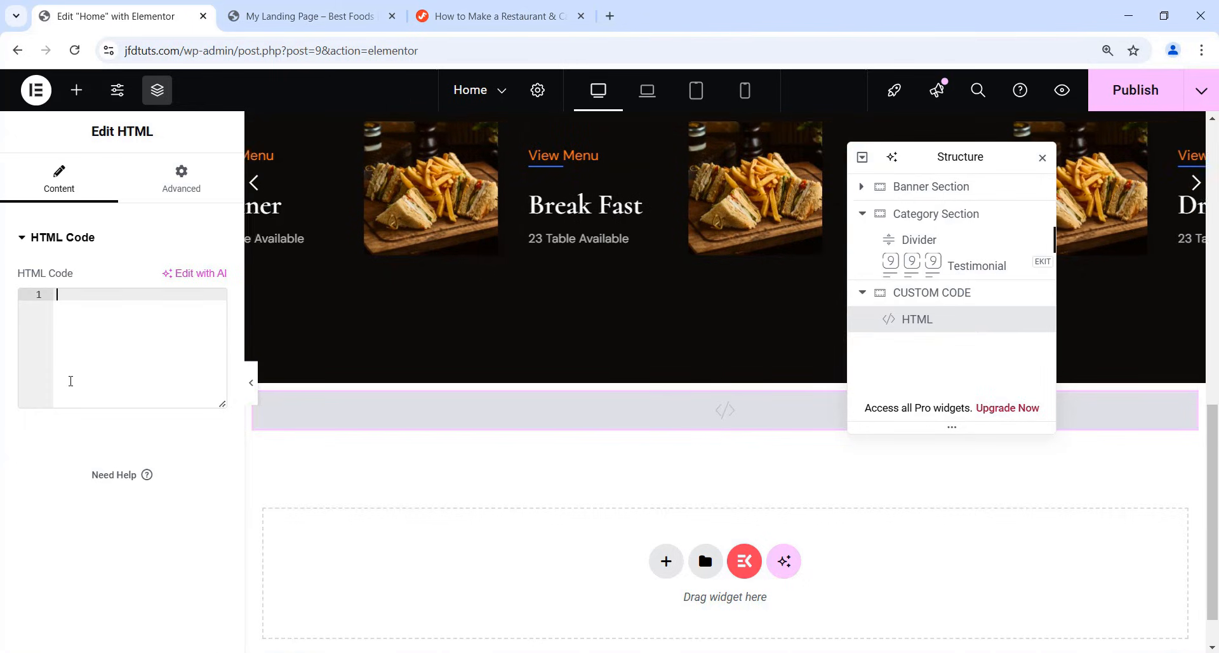
On the restaurant landing page tutorial, copy the code block under "Hide horizontal overflow for the entire page CSS".
left_click(510, 30)
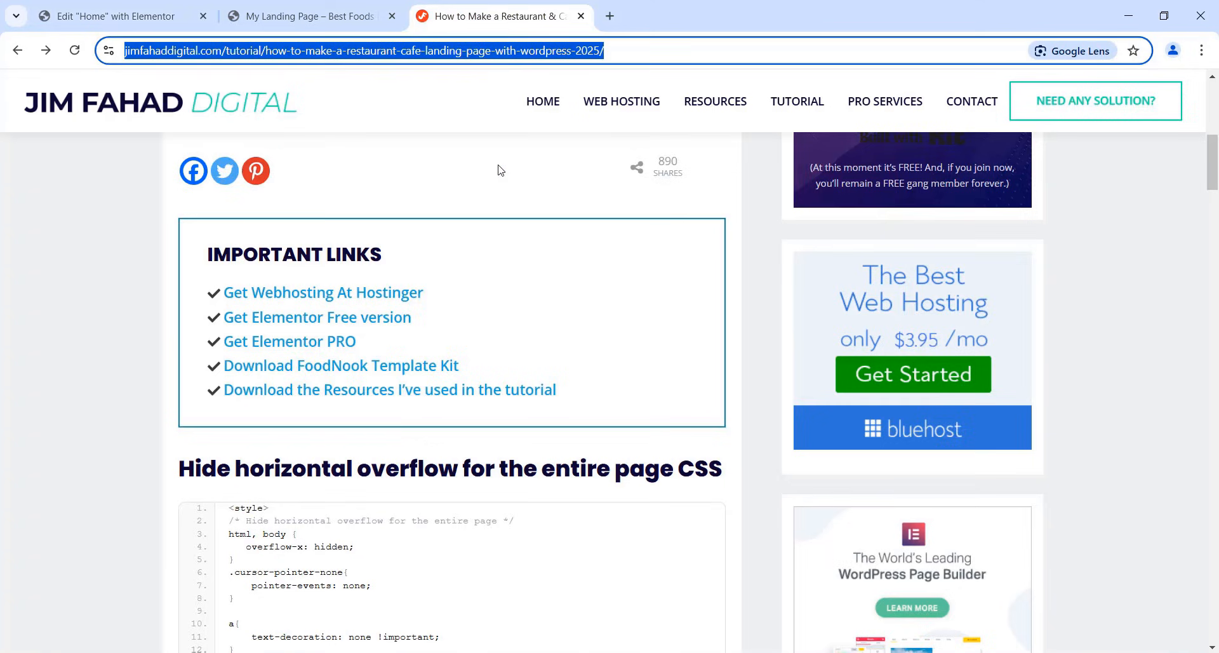
left_click(538, 435)
scroll(537, 435, "down", 3)
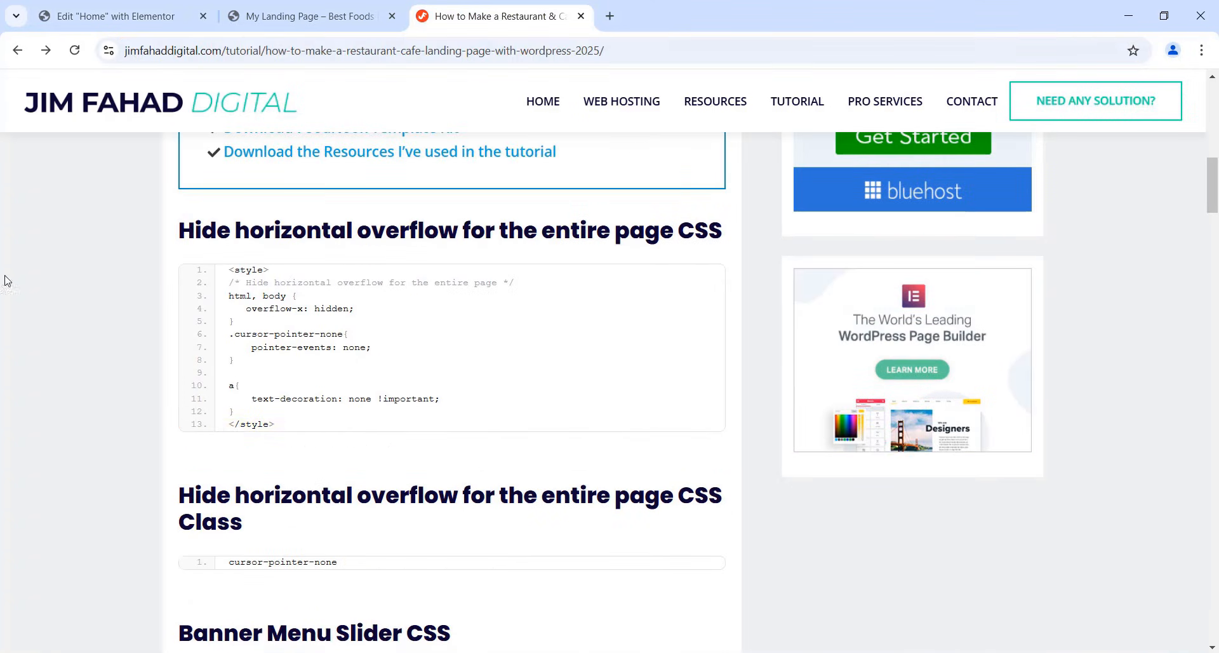
scroll(476, 385, "down", 12)
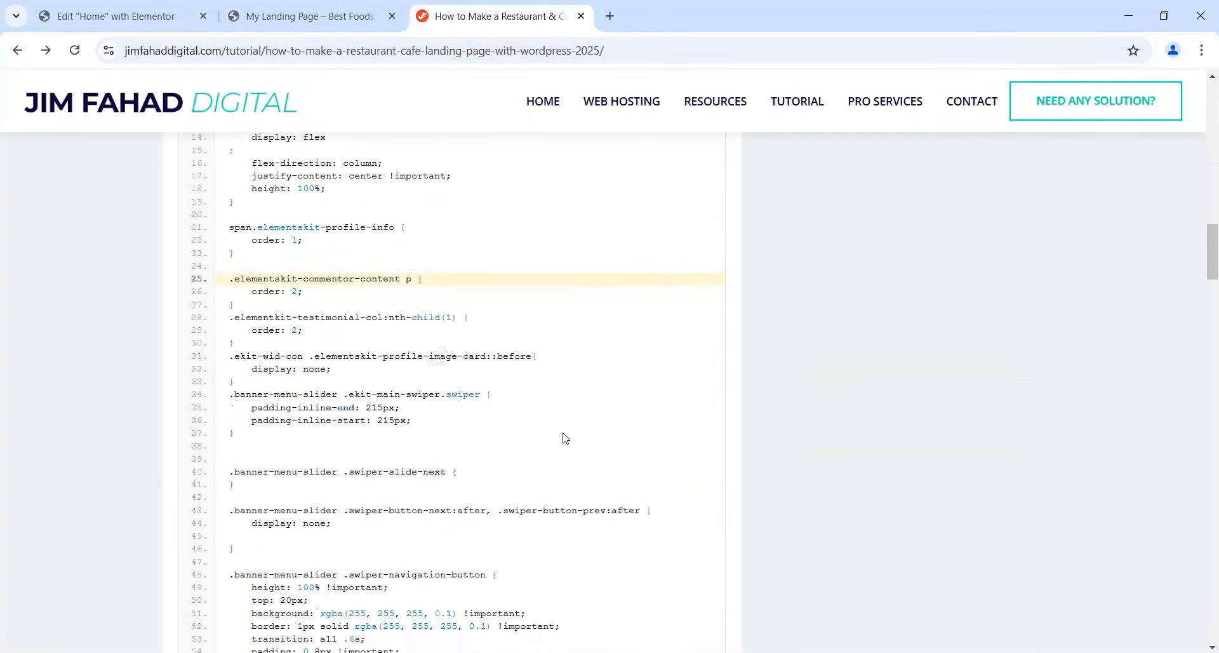
scroll(508, 406, "up", 7)
scroll(468, 362, "up", 6)
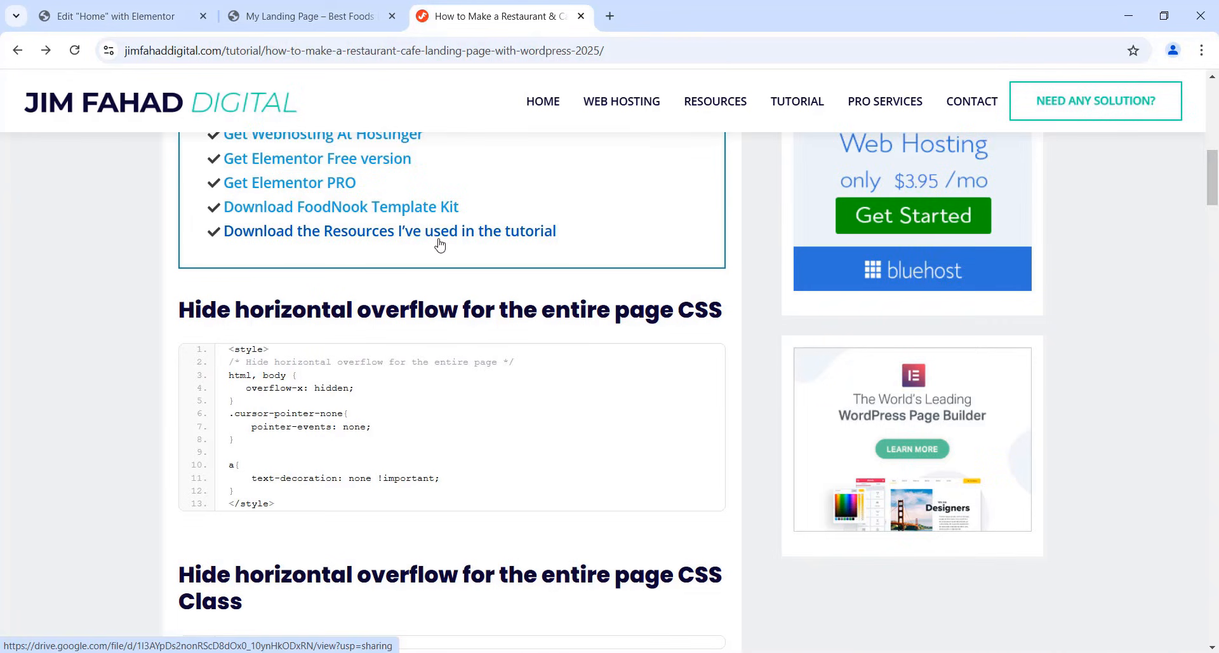
left_click(660, 361)
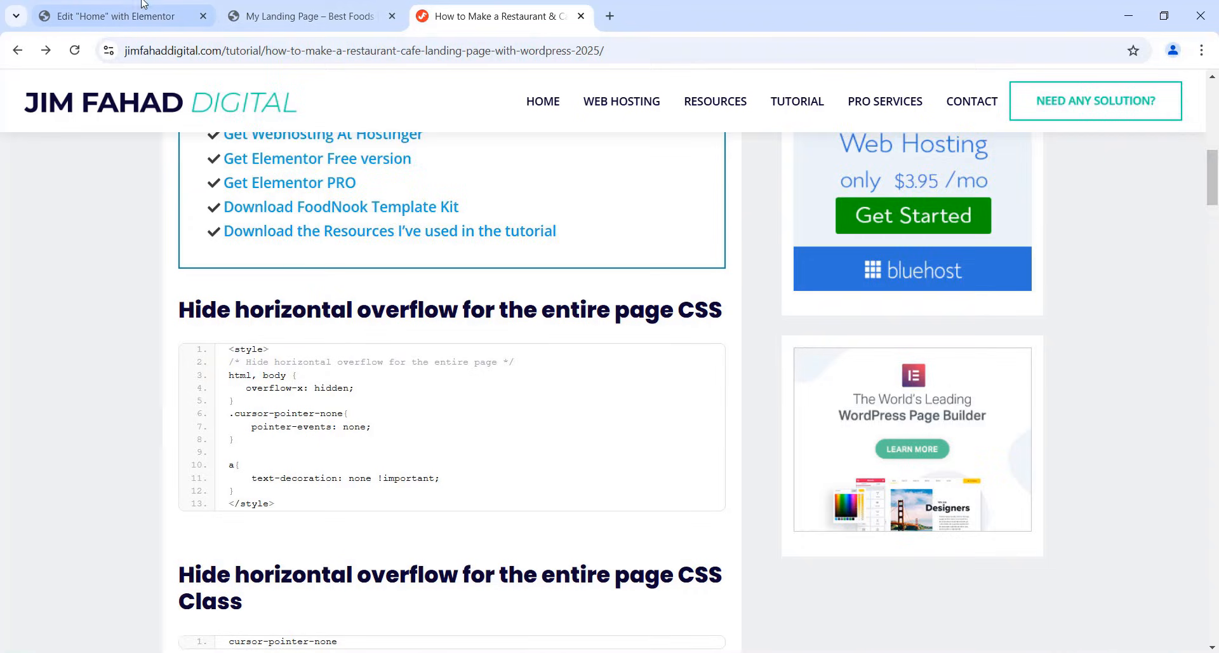
left_click(116, 16)
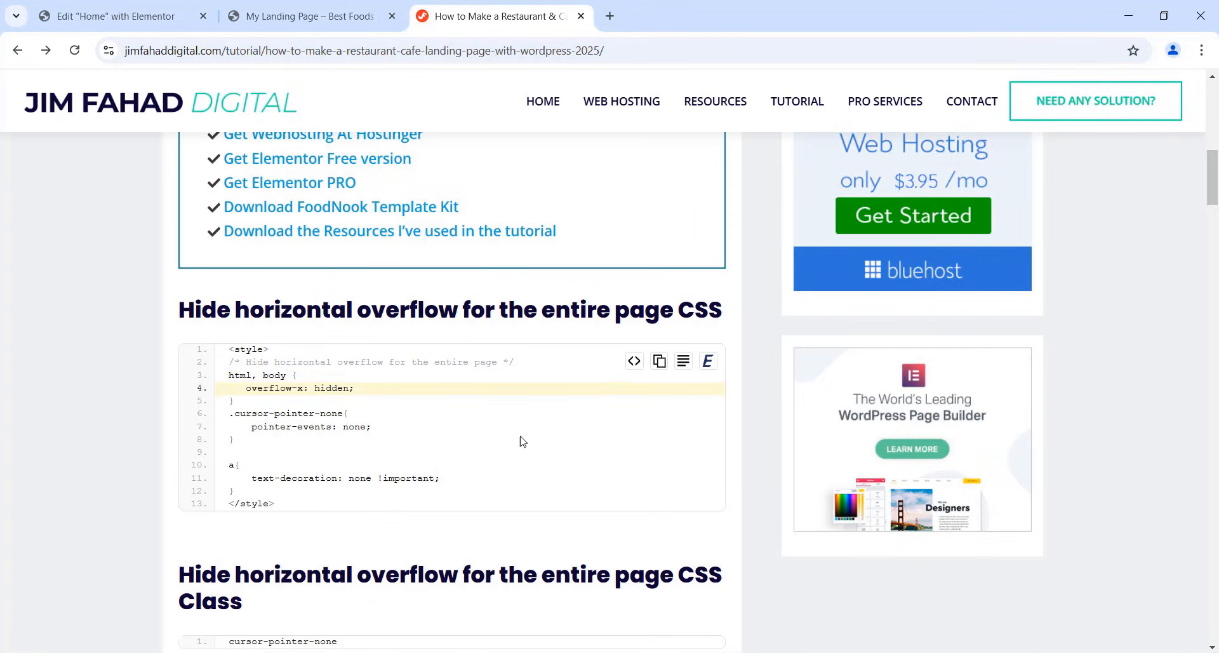
left_click_drag(292, 506, 229, 348)
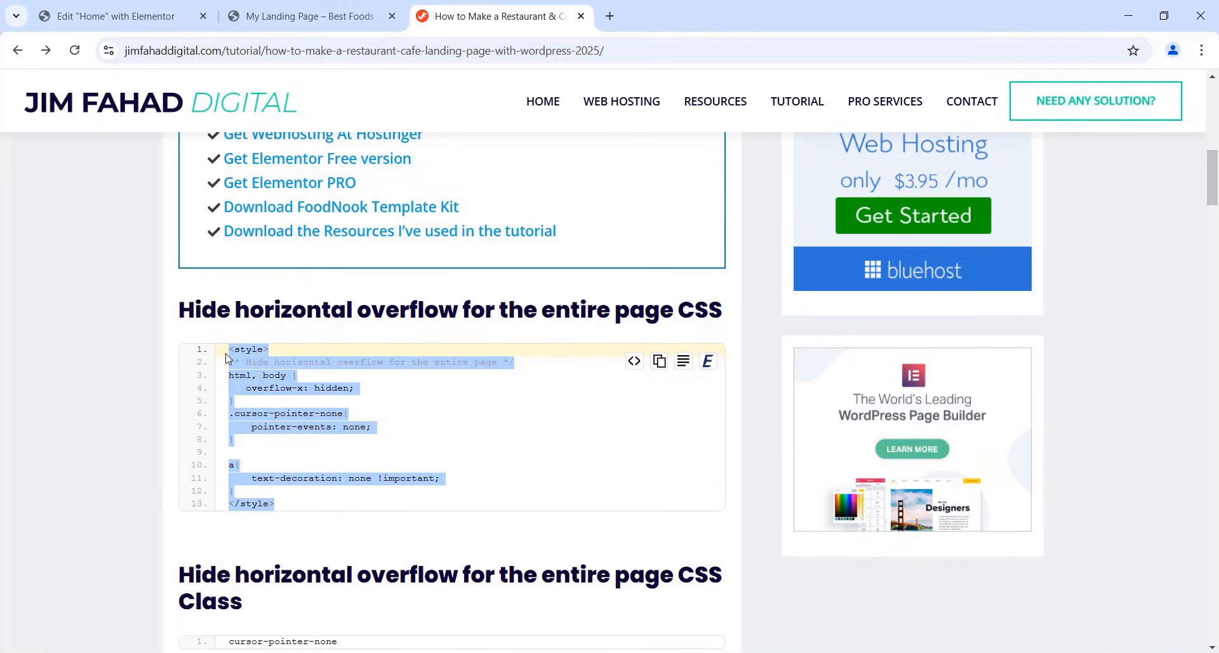
left_click(555, 426)
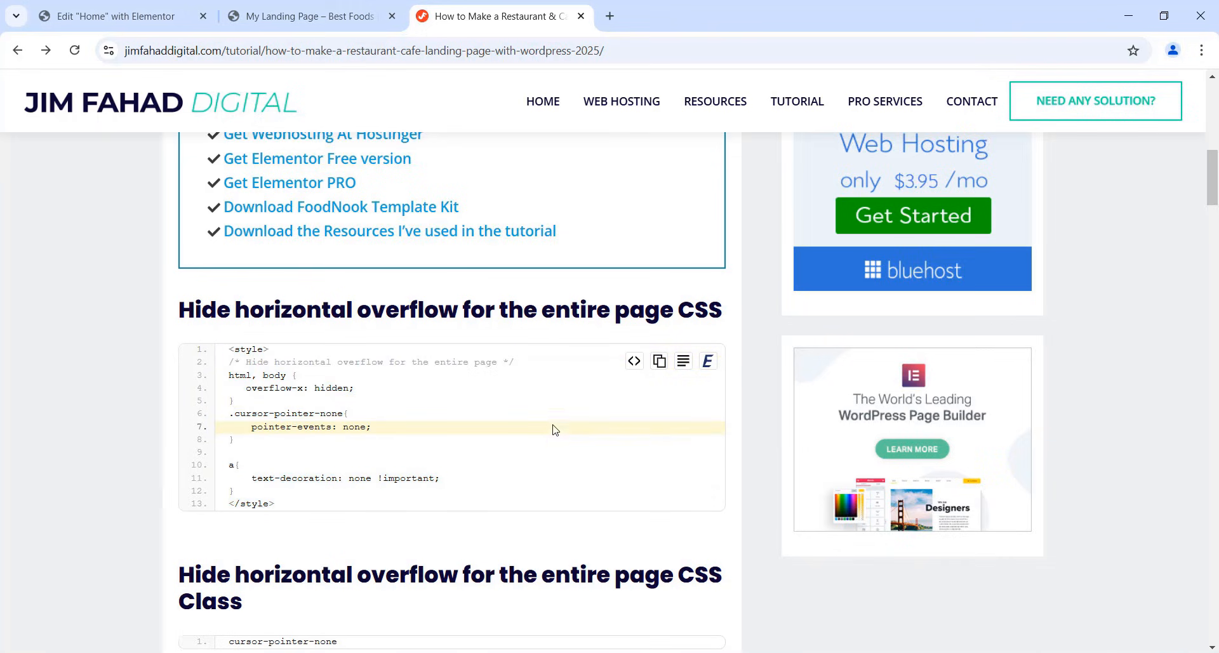
left_click(659, 362)
Back in the Elementor editor, paste the copied overflow-hiding style code into the empty HTML widget.
left_click(166, 23)
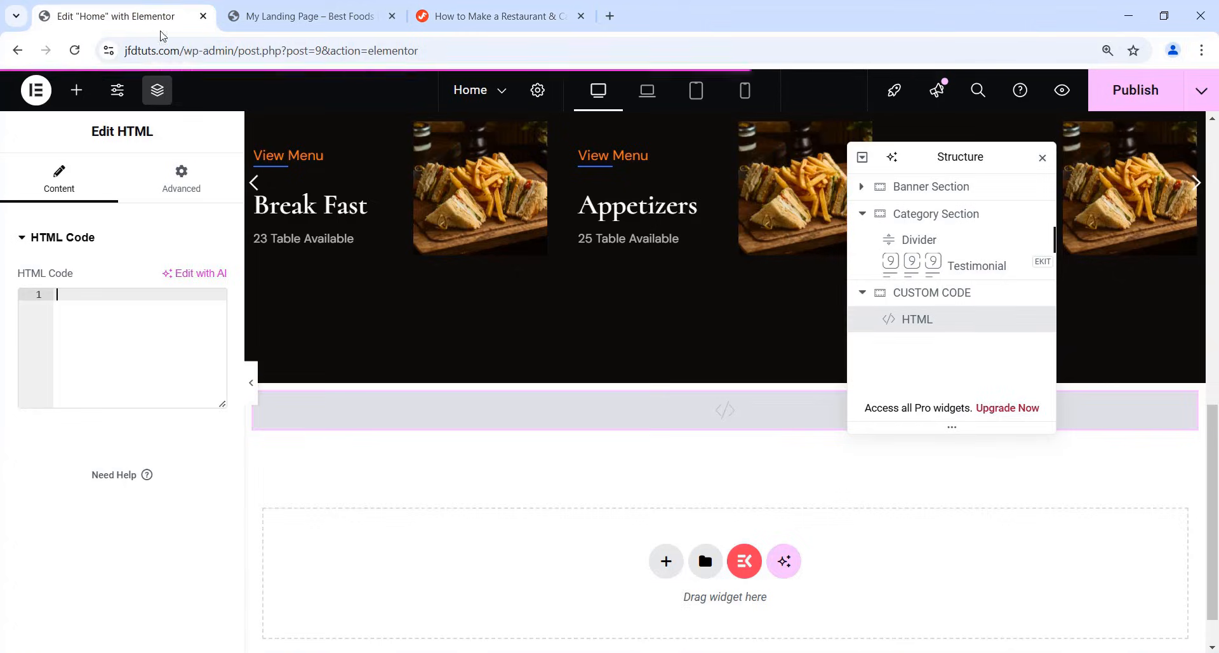
left_click(112, 325)
right_click(103, 314)
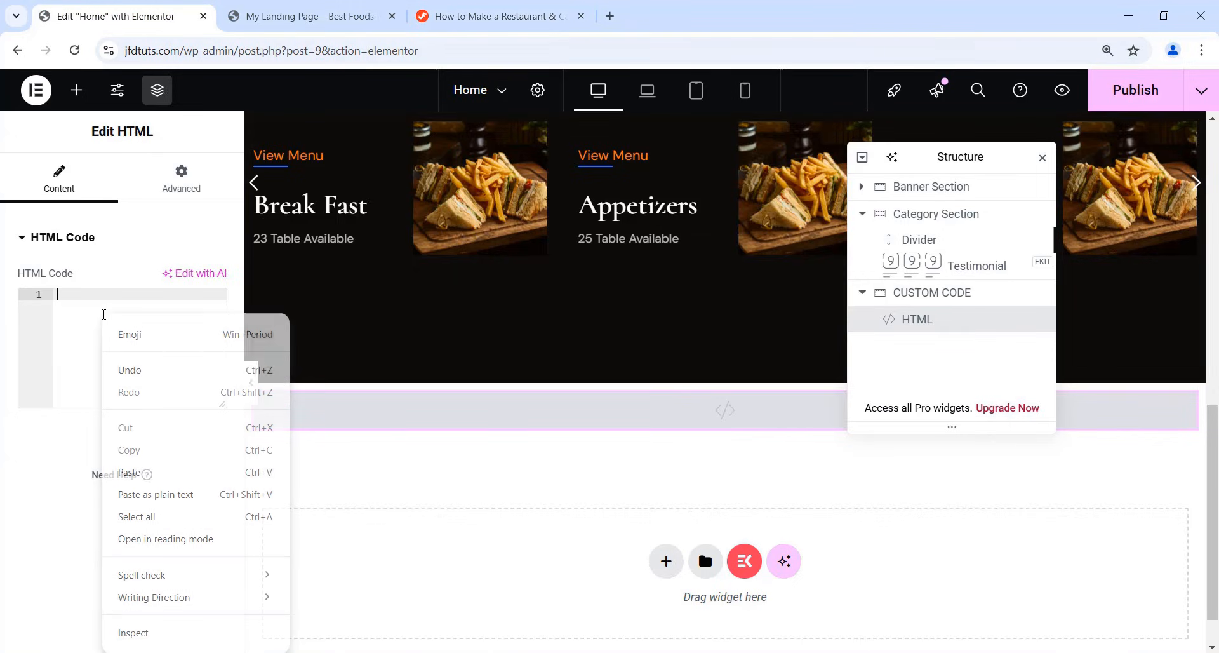
left_click(139, 468)
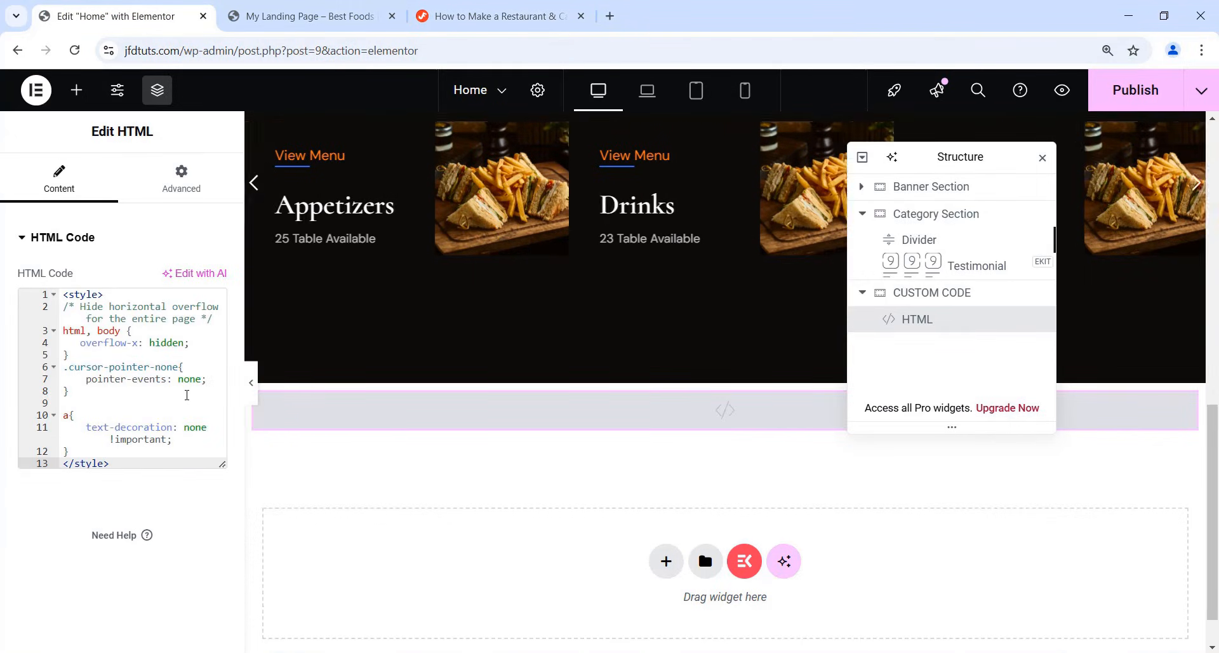
scroll(562, 336, "up", 2)
scroll(537, 401, "down", 2)
scroll(536, 405, "down", 1)
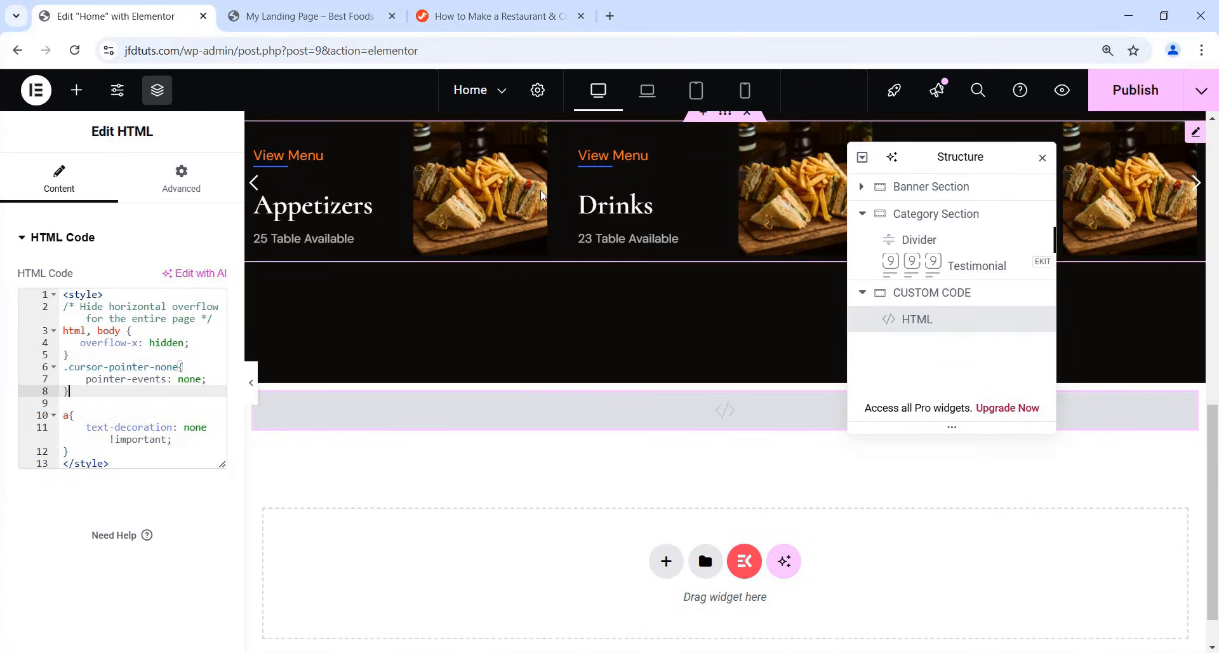
left_click_drag(110, 462, 64, 296)
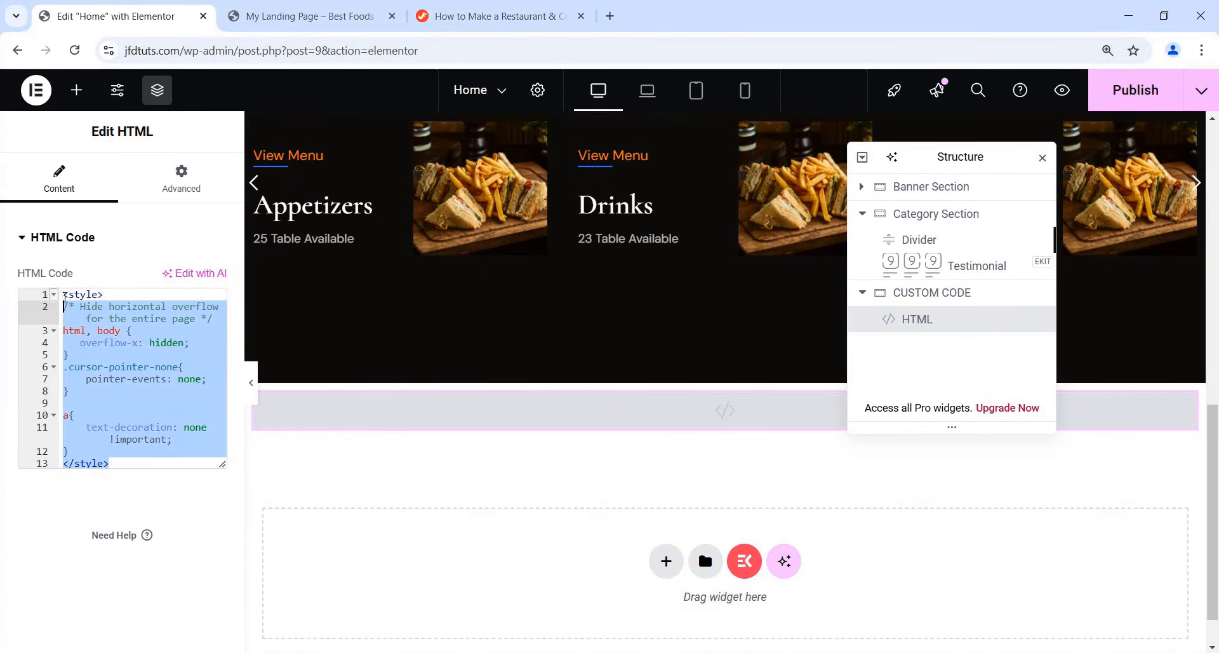
left_click(173, 355)
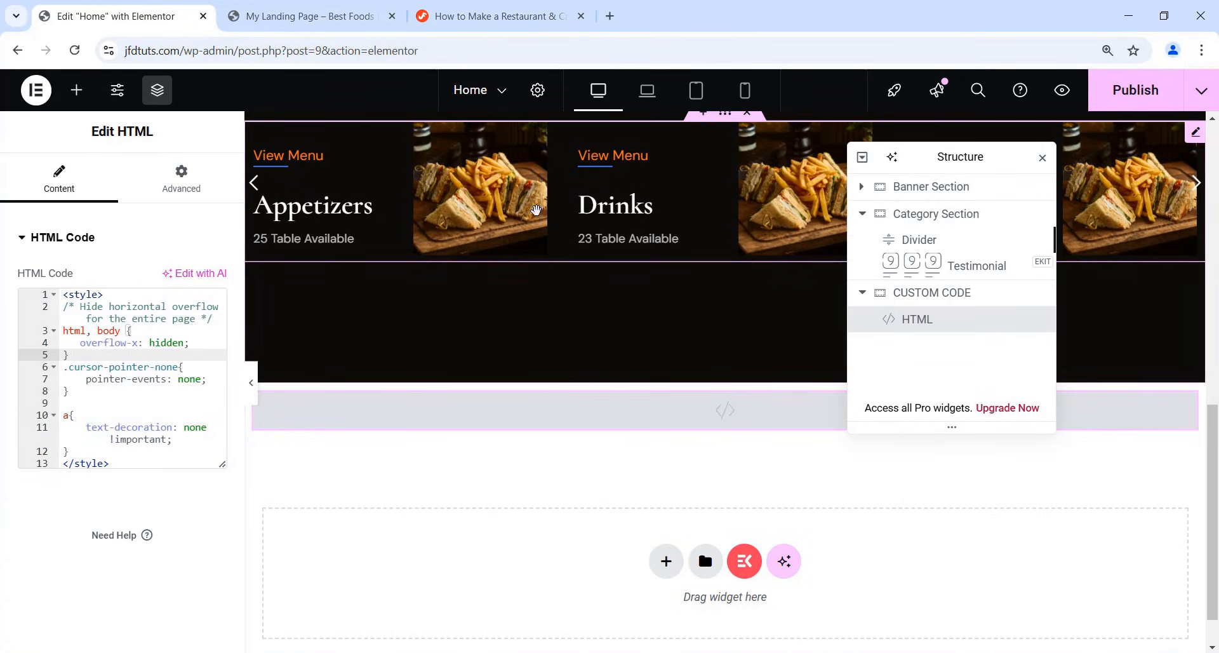
left_click_drag(109, 463, 63, 294)
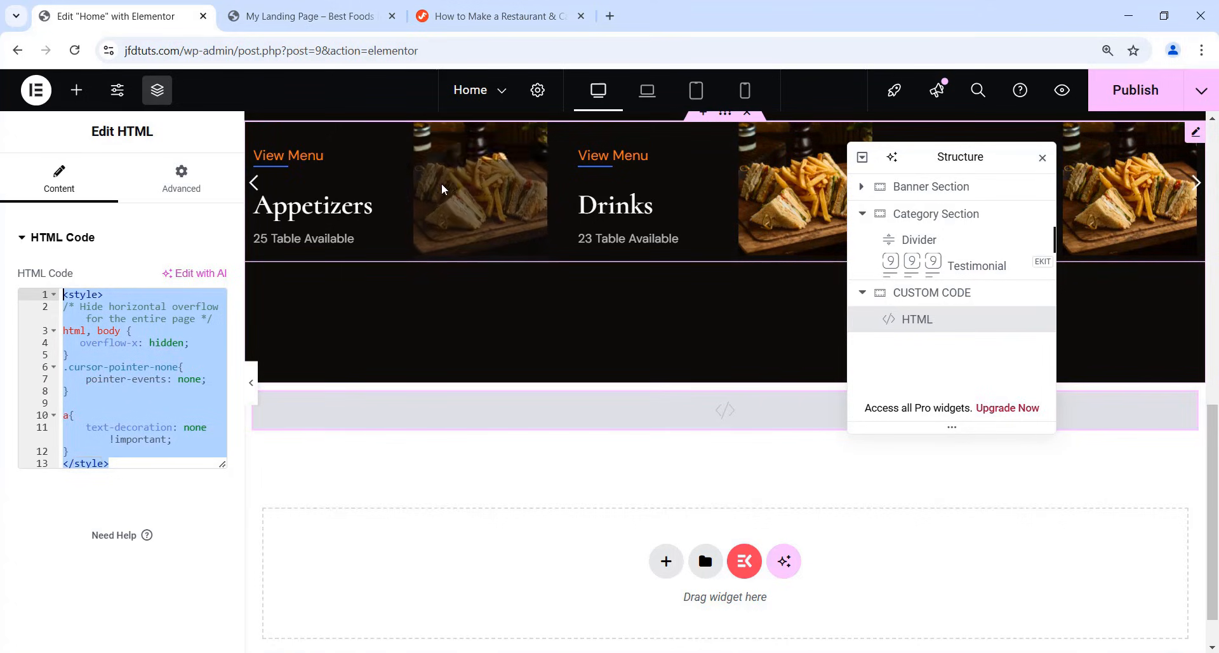
Return to the tutorial page and copy the whole "Banner Menu Slider CSS" code block.
left_click(496, 16)
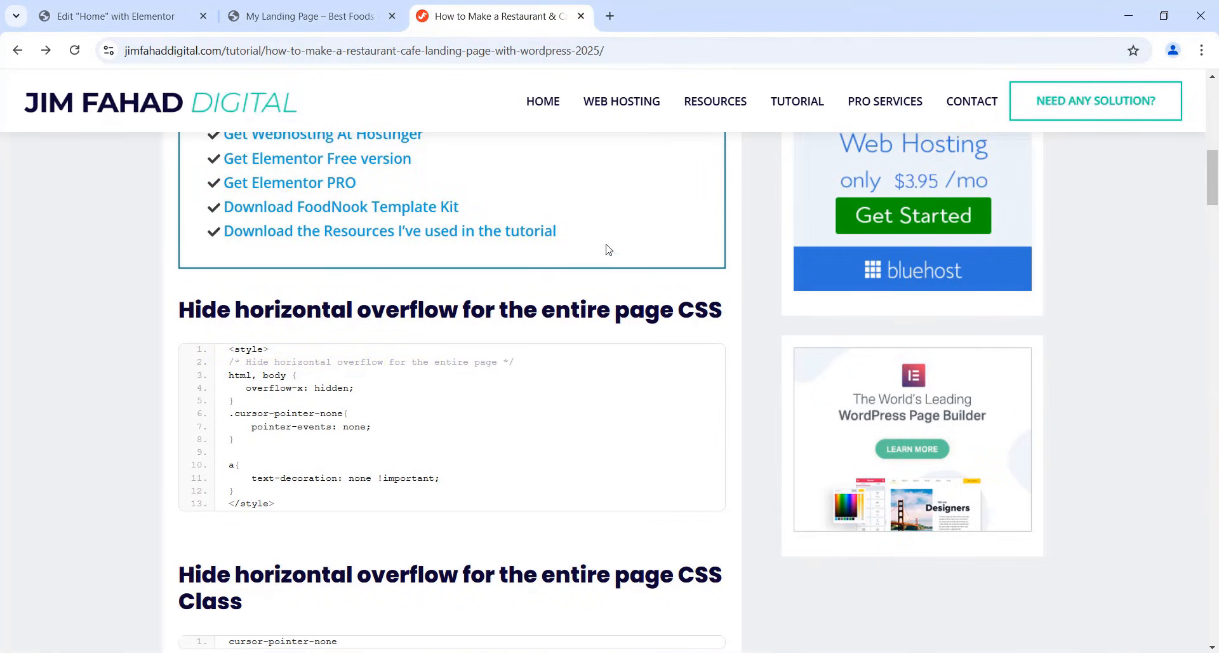
scroll(501, 371, "down", 6)
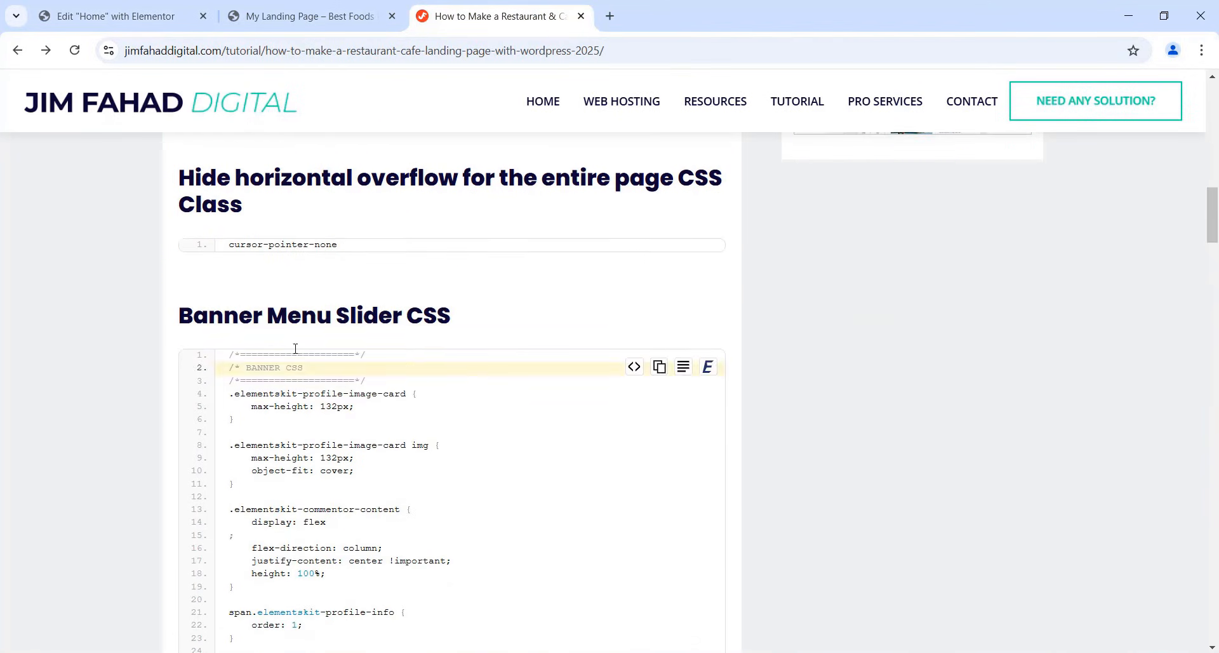
scroll(437, 338, "down", 3)
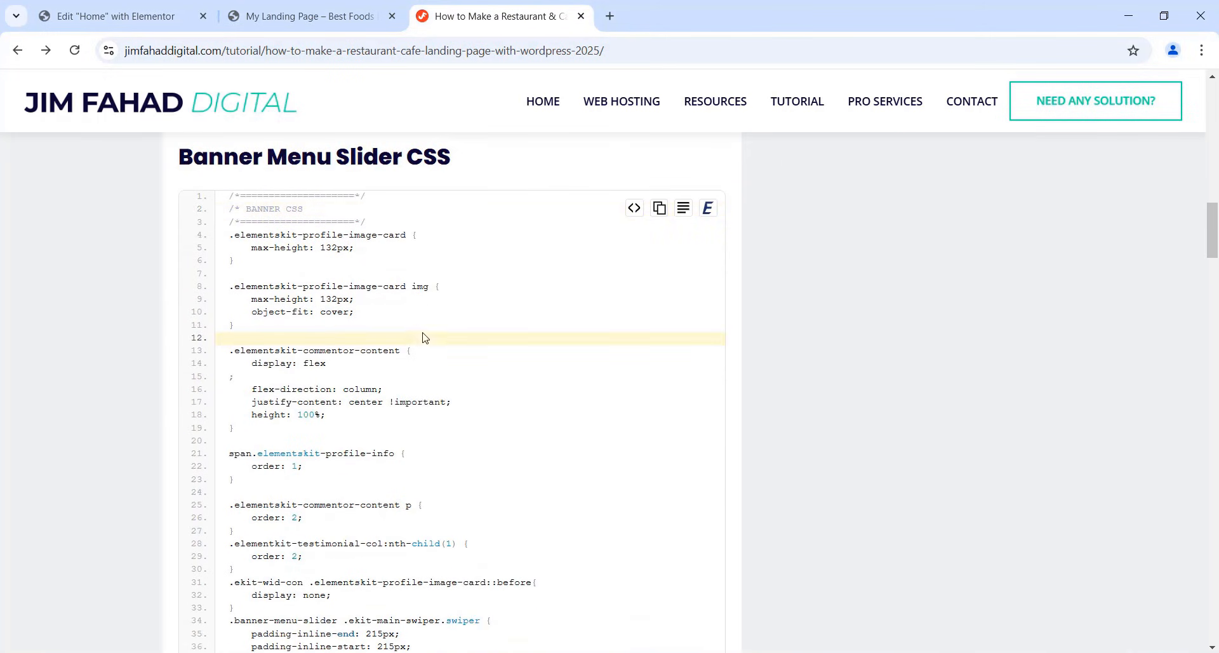
scroll(493, 291, "down", 5)
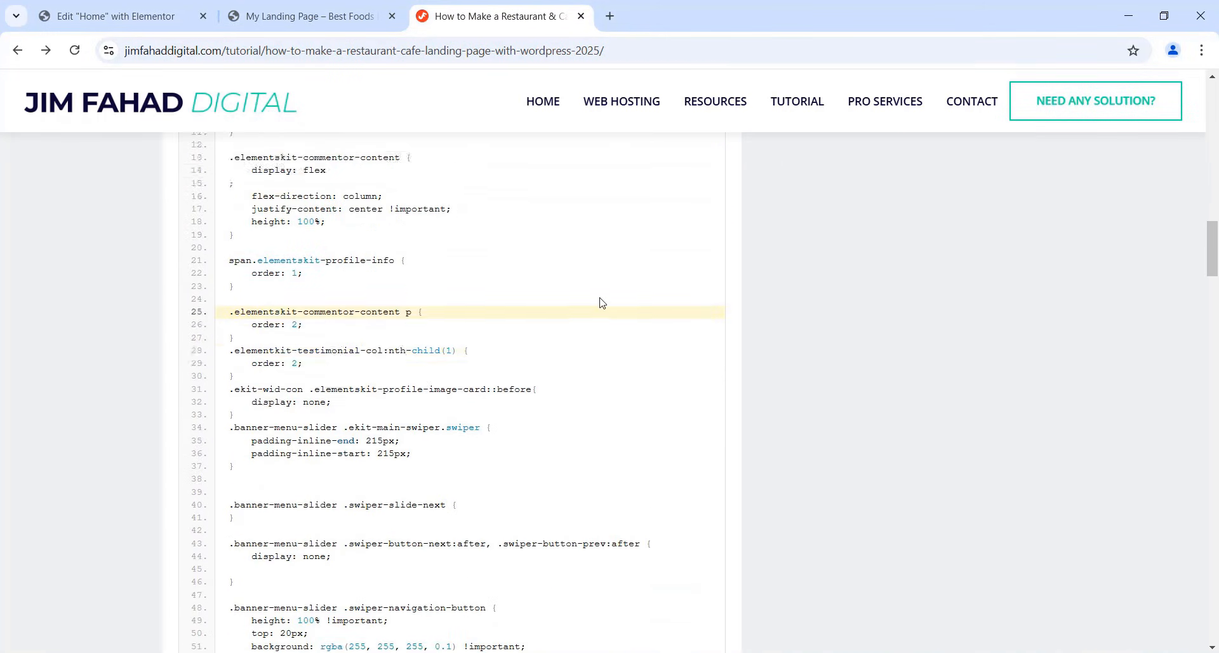
scroll(599, 302, "up", 6)
left_click(661, 289)
In the Elementor HTML widget, add blank lines before the closing style tag and paste the Banner Menu Slider CSS there.
left_click(140, 10)
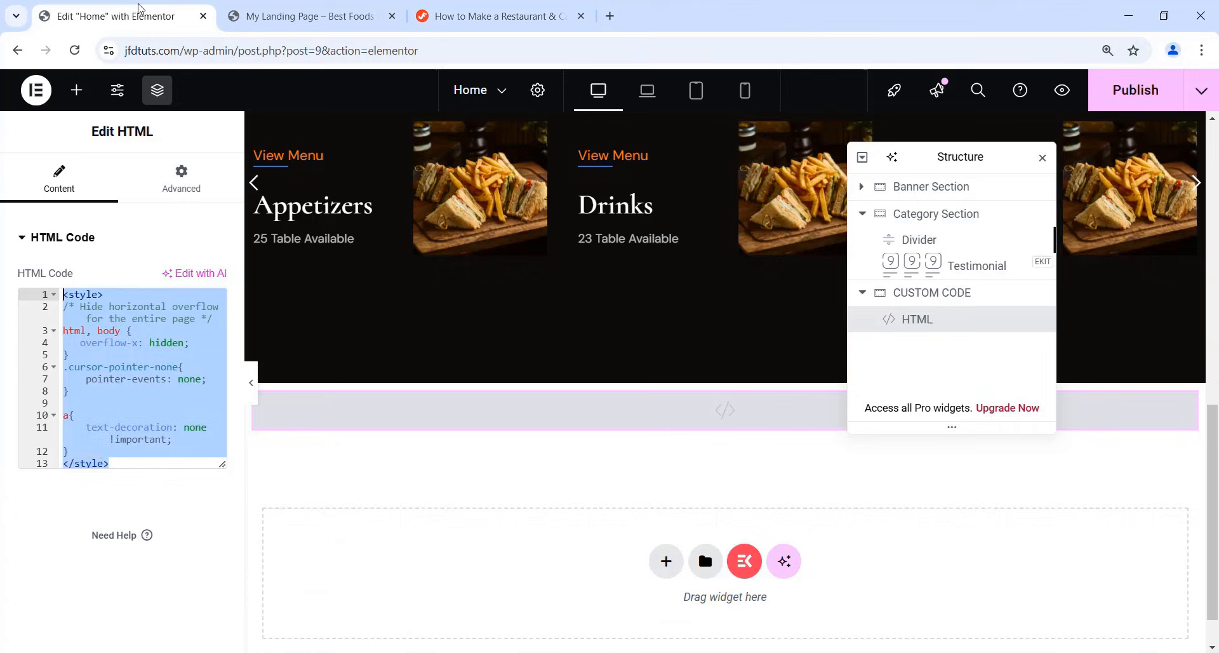
left_click(105, 449)
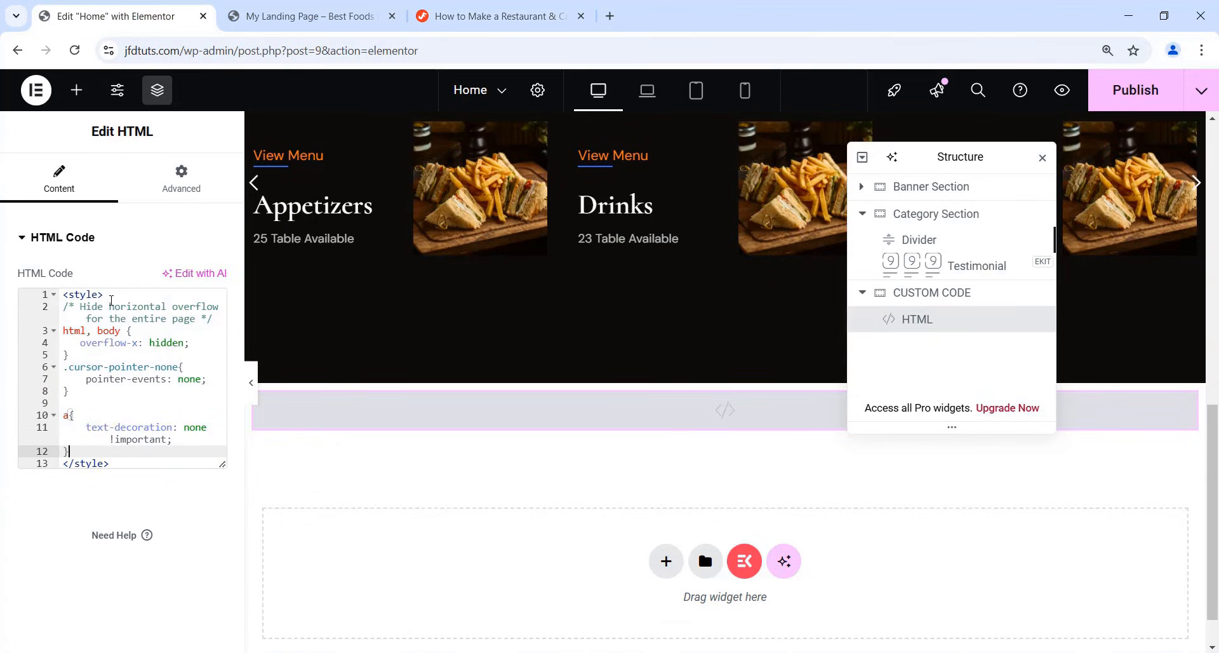
key("ctrl+shift+End")
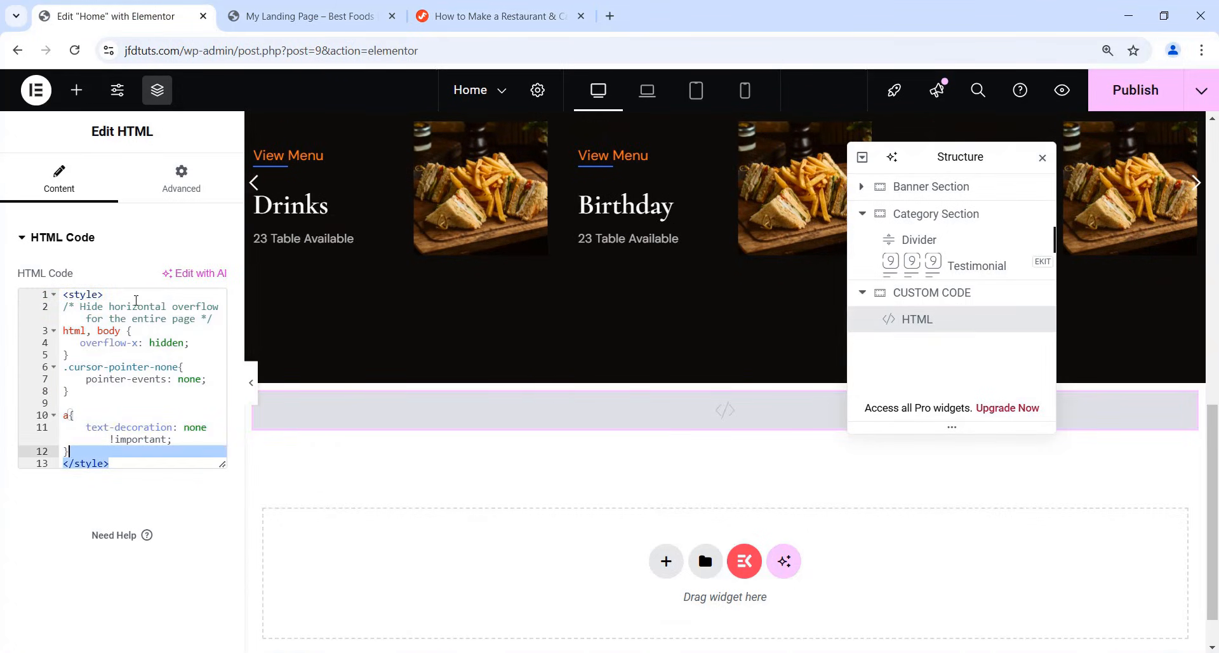
left_click_drag(103, 294, 63, 294)
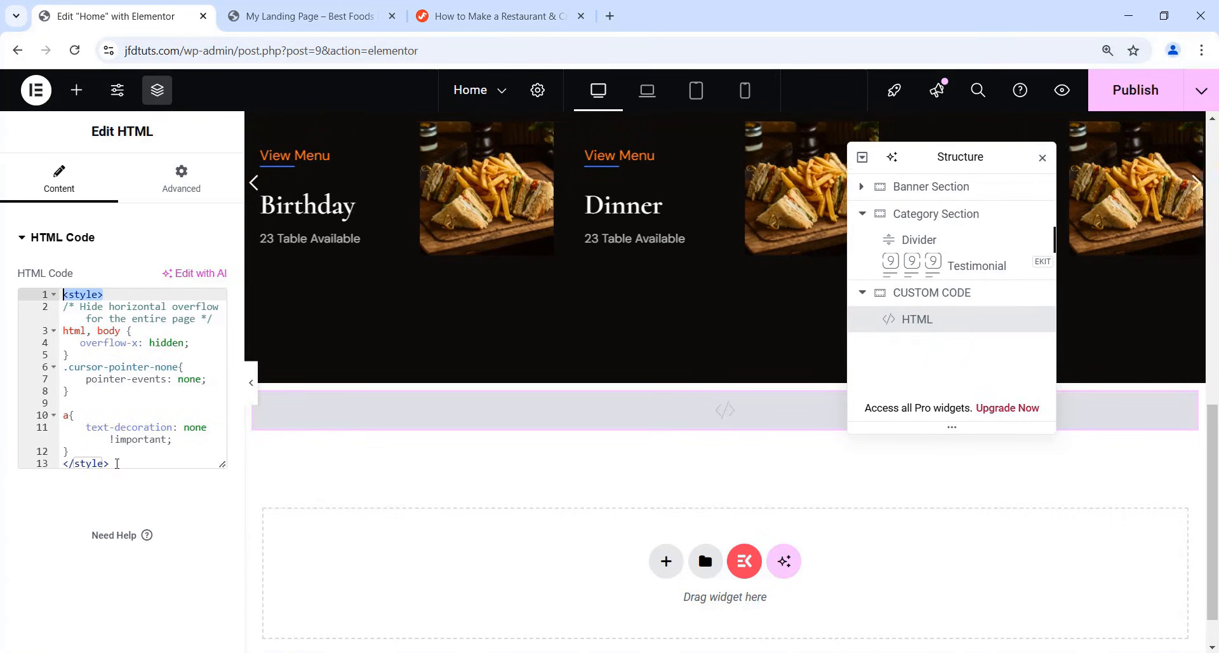
left_click_drag(108, 462, 46, 458)
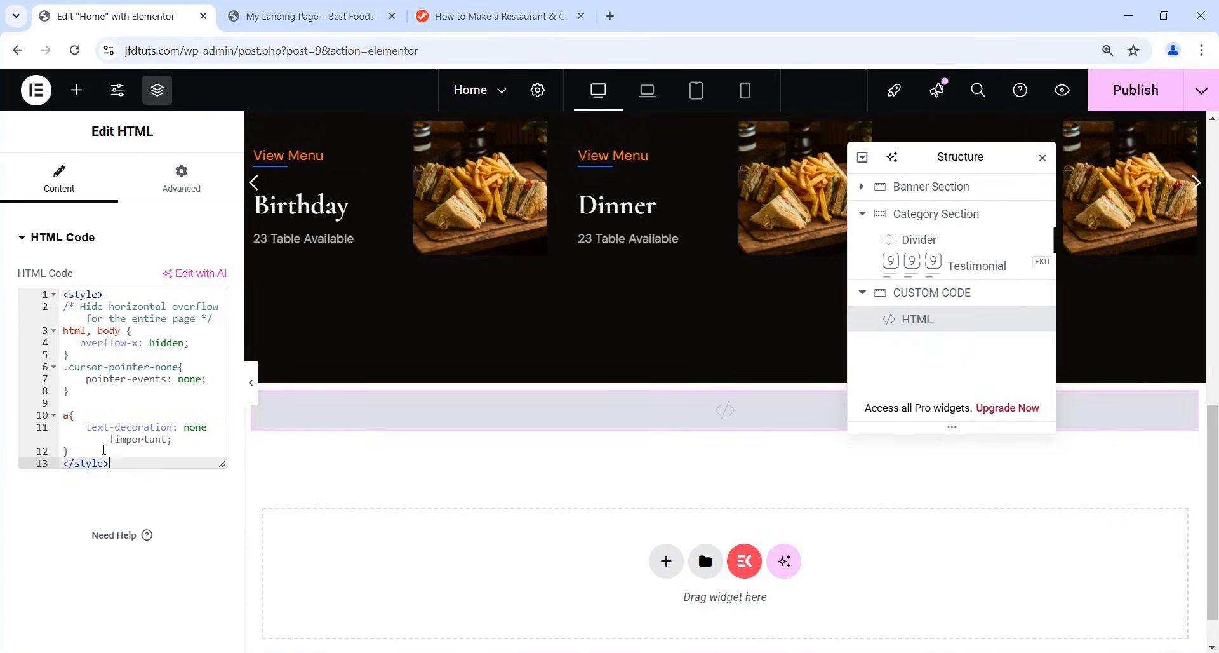
left_click(82, 451)
key("Return")
key("Return")
key("Return")
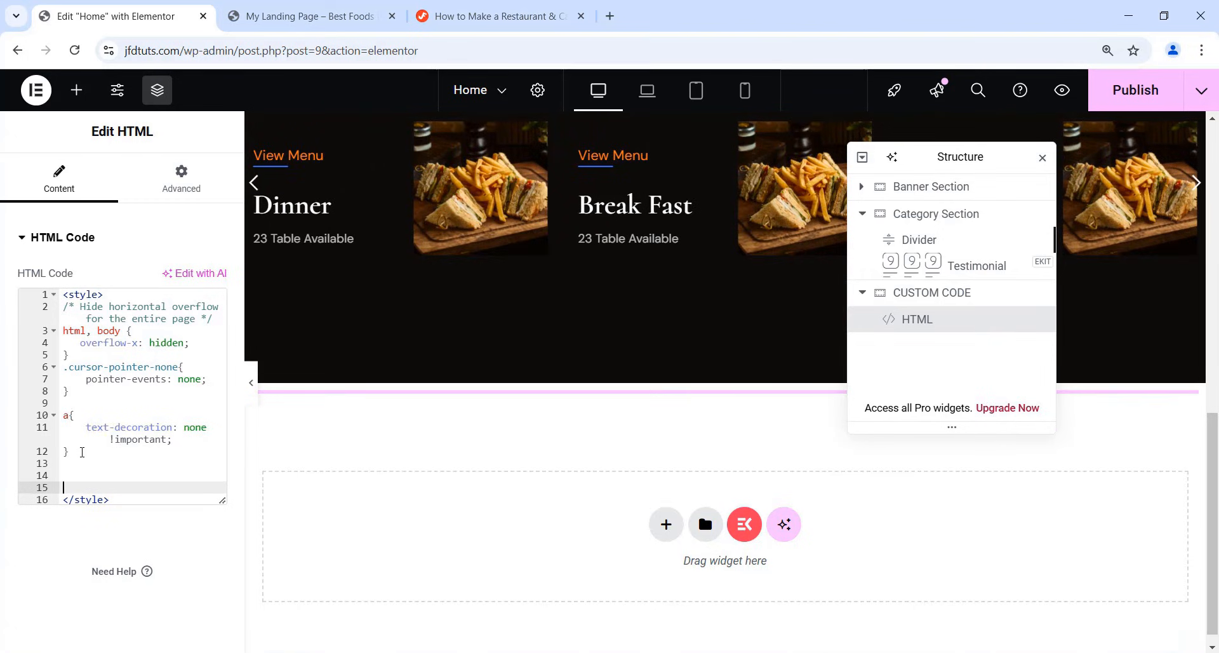
right_click(85, 486)
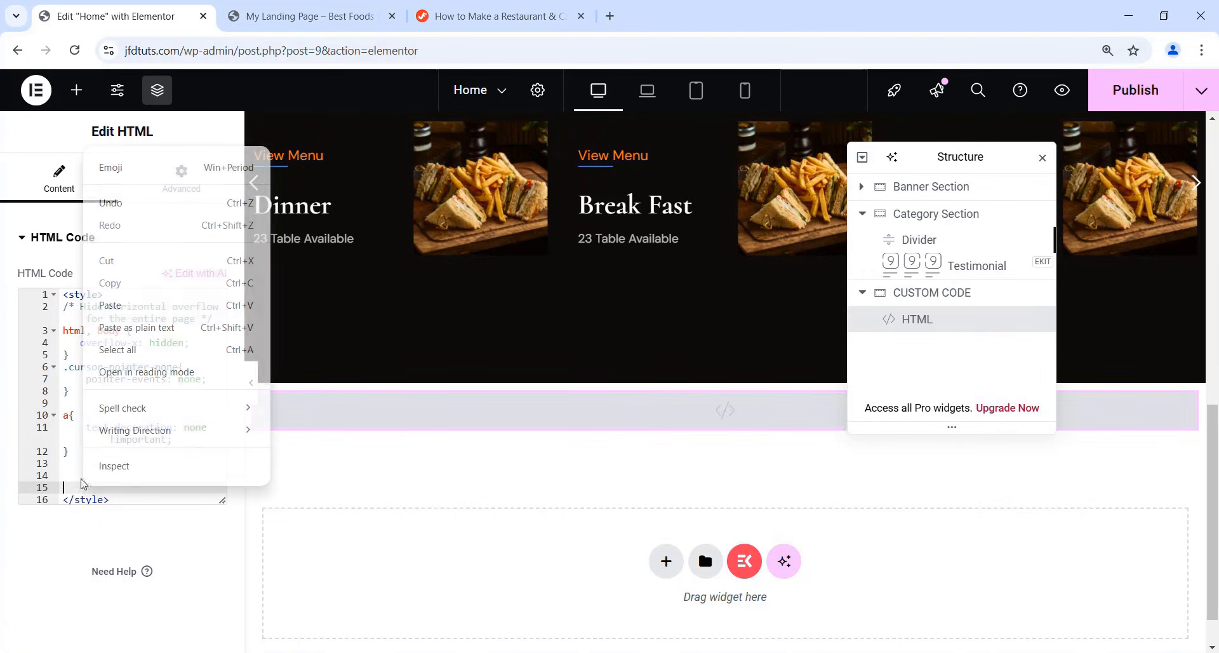
left_click(119, 322)
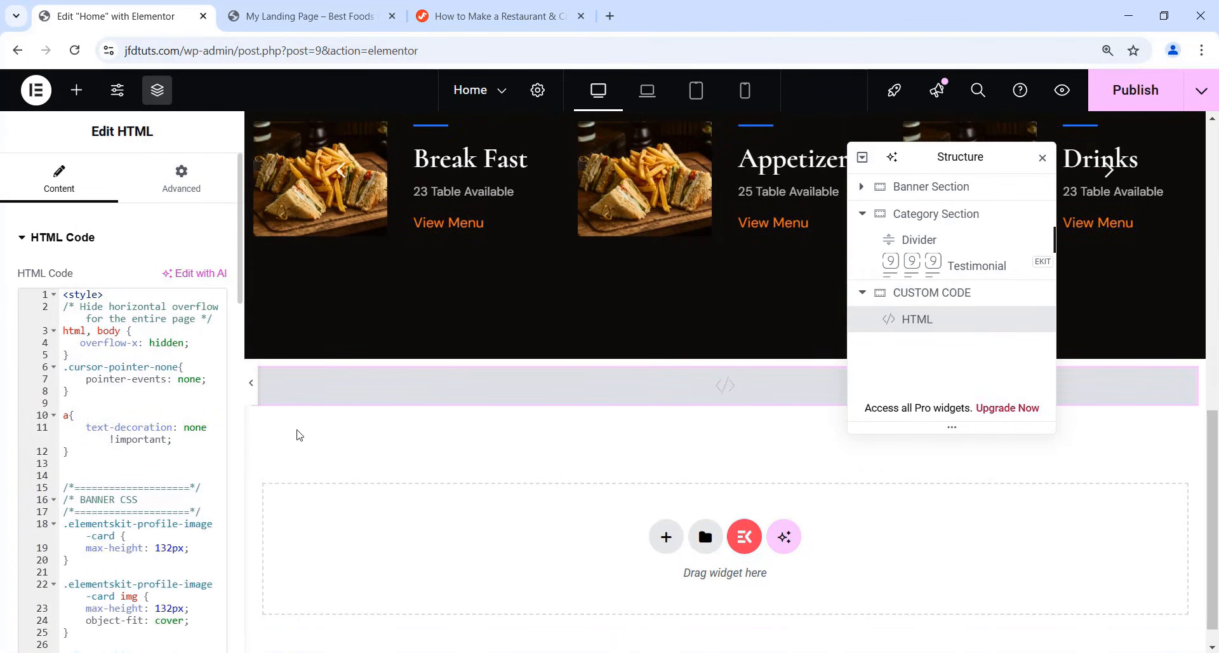
scroll(452, 334, "up", 1)
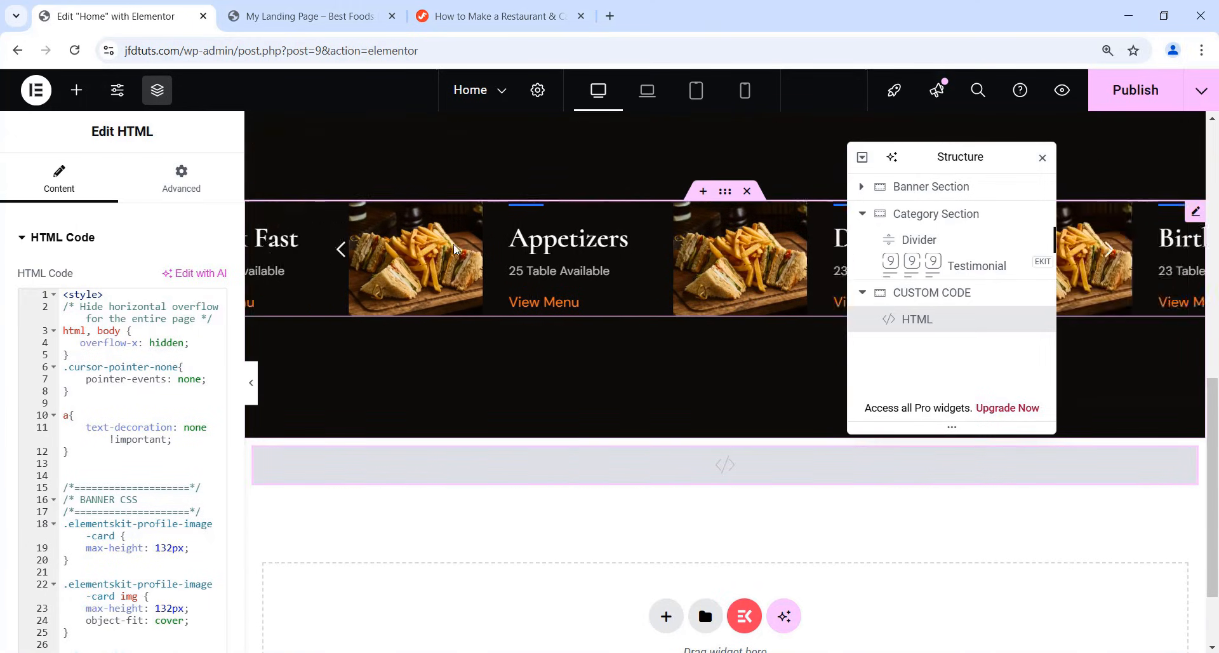
On the restaurant landing page tutorial, copy the class name under "Banner Menu Slider CSS Class".
left_click(498, 16)
scroll(365, 352, "down", 5)
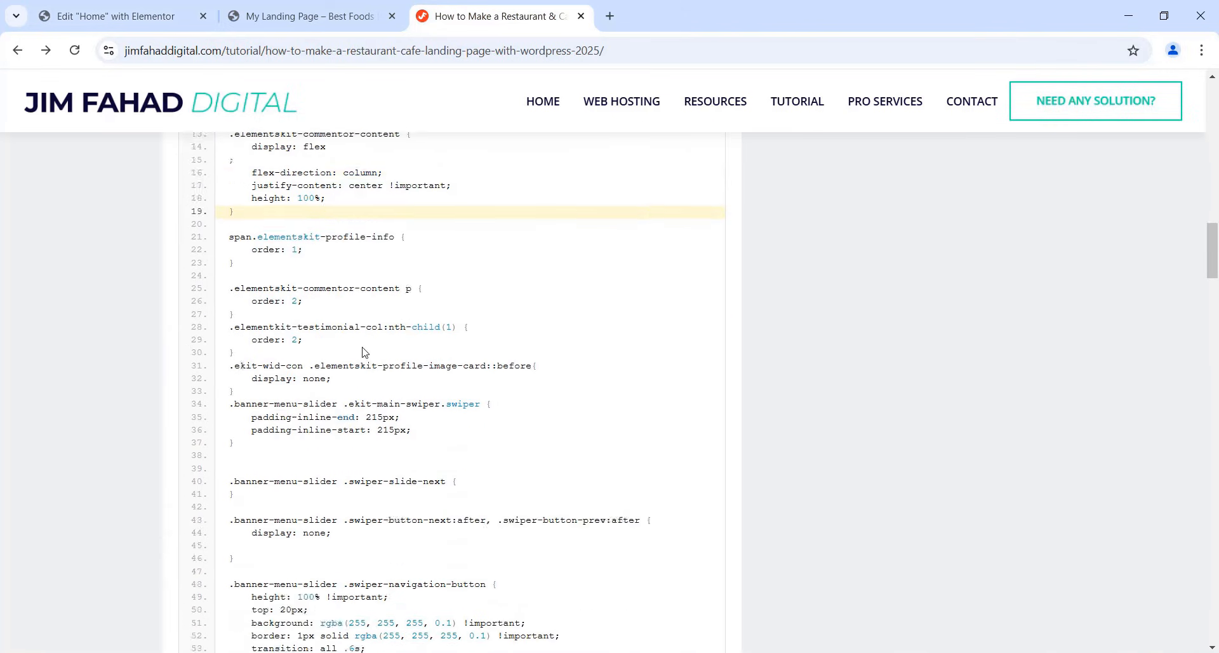
scroll(365, 352, "down", 8)
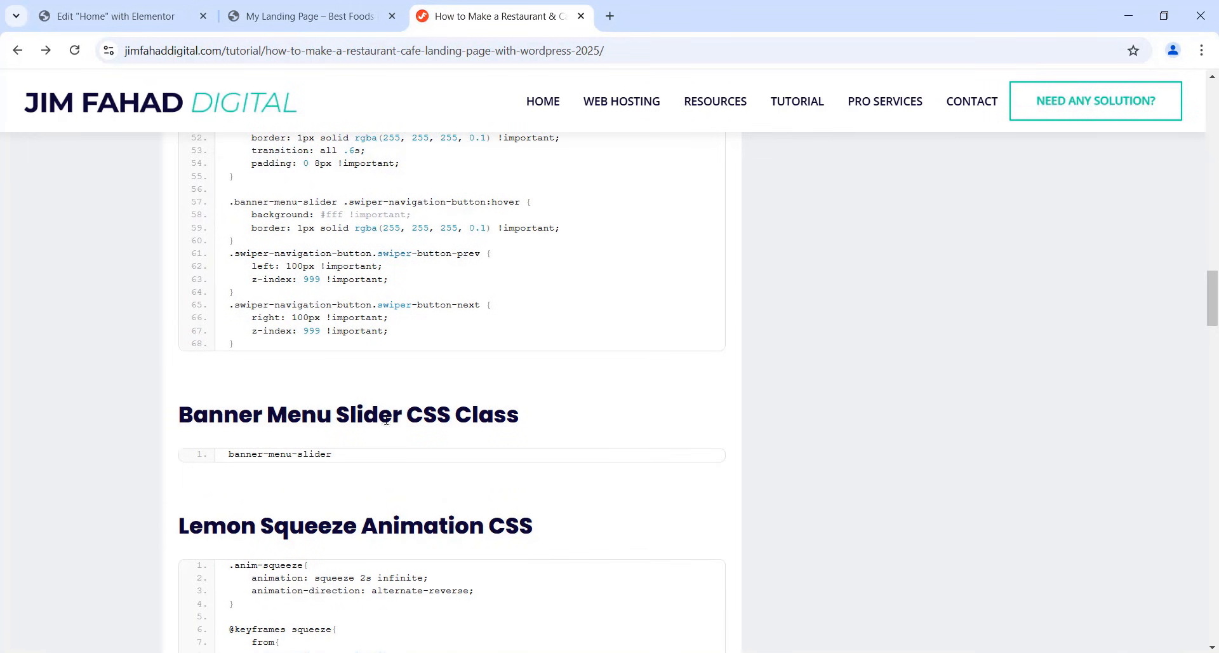
mouse_move(452, 460)
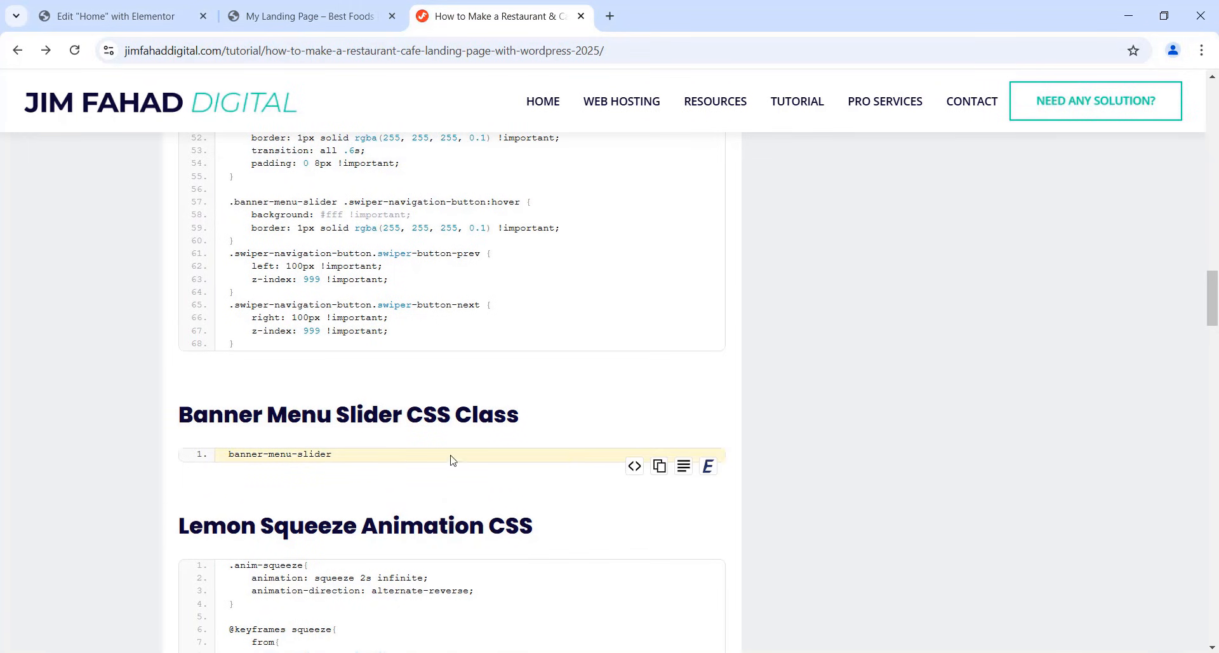
left_click(659, 465)
Back in the Elementor editor, give the category section's Testimonial widget the copied CSS class banner-menu-slider.
left_click(142, 7)
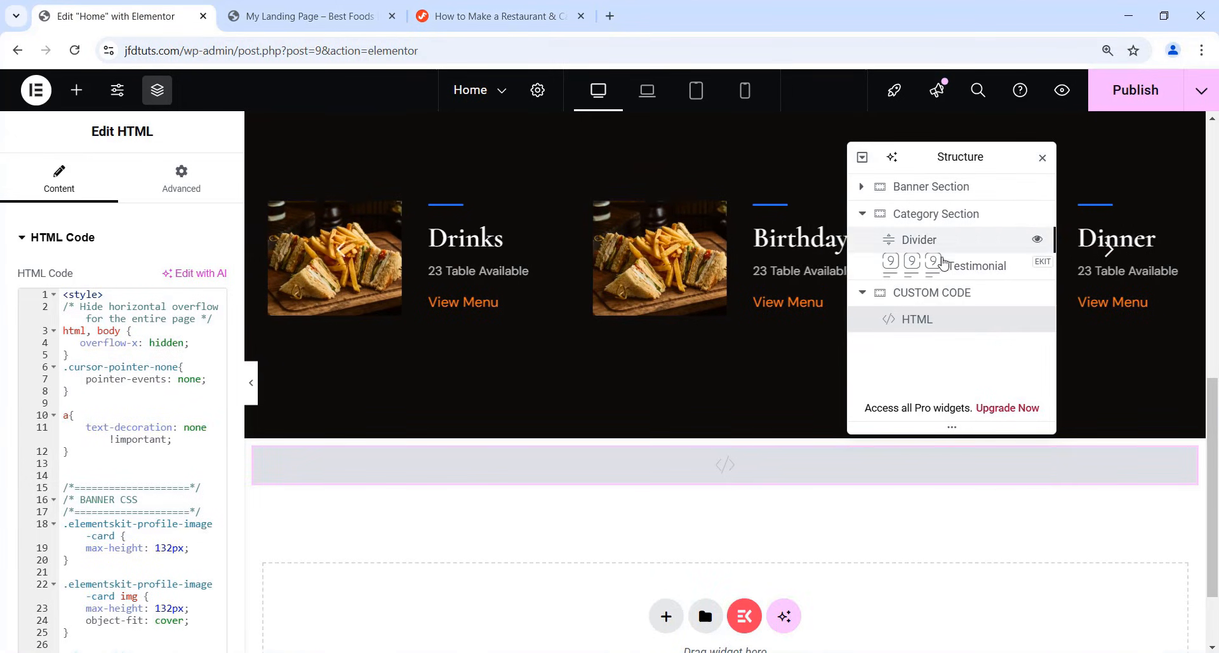
left_click(964, 276)
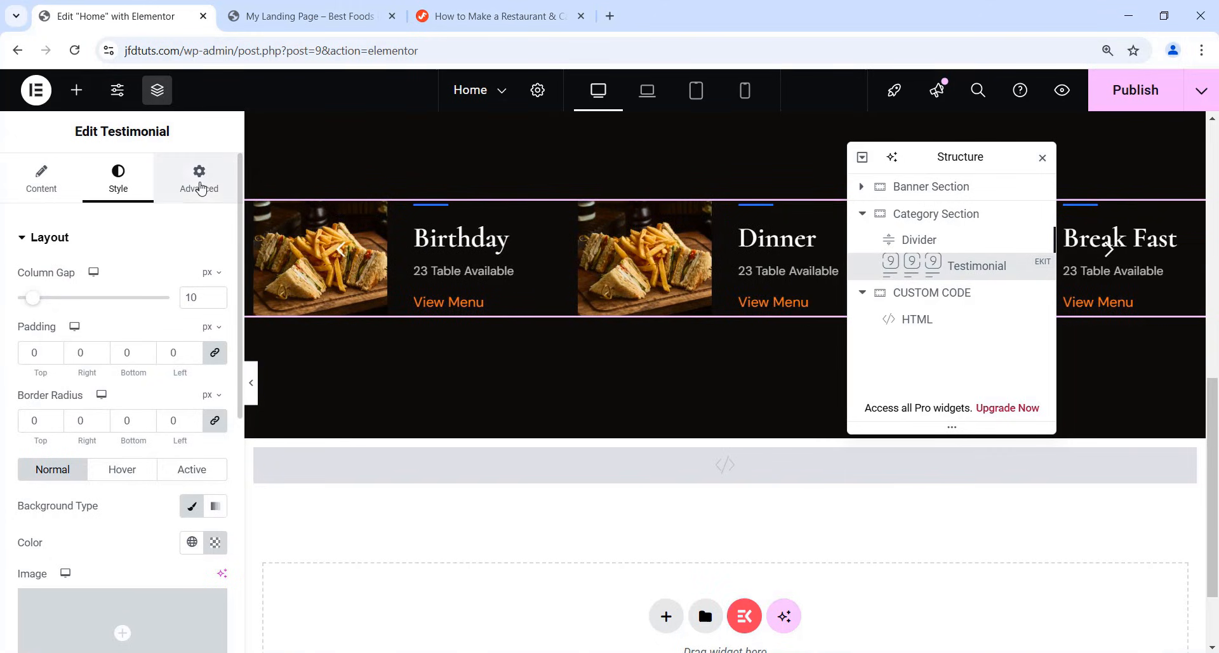
left_click(199, 201)
scroll(130, 375, "down", 5)
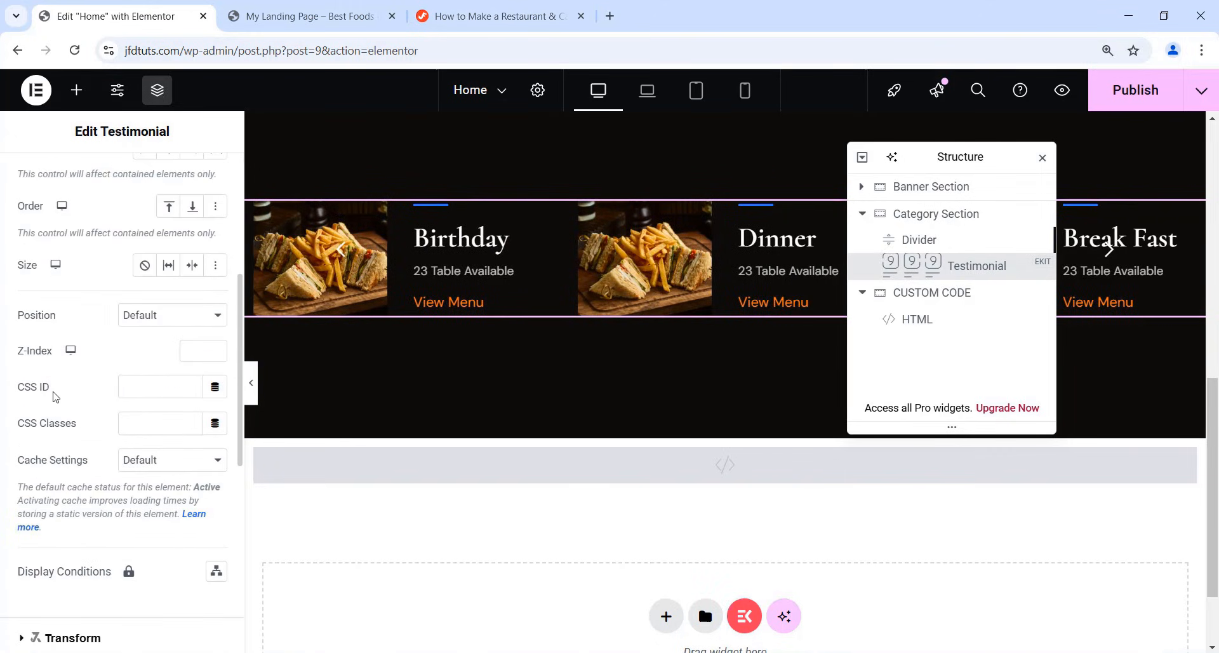
left_click(156, 427)
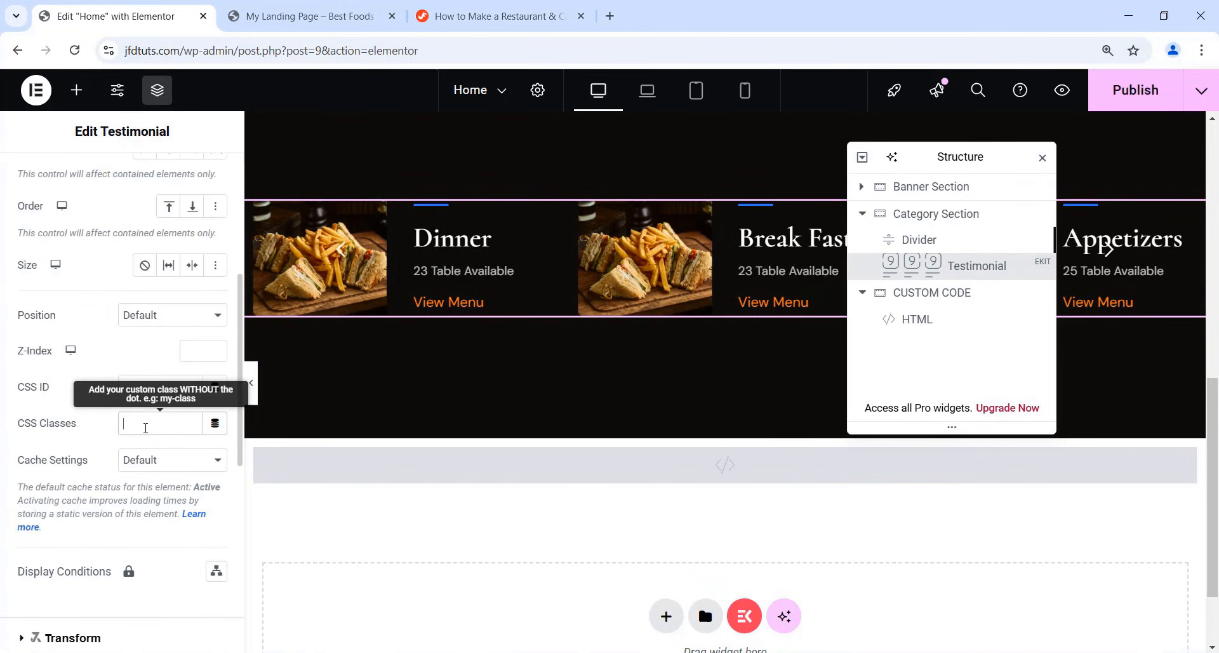
key("ctrl+v")
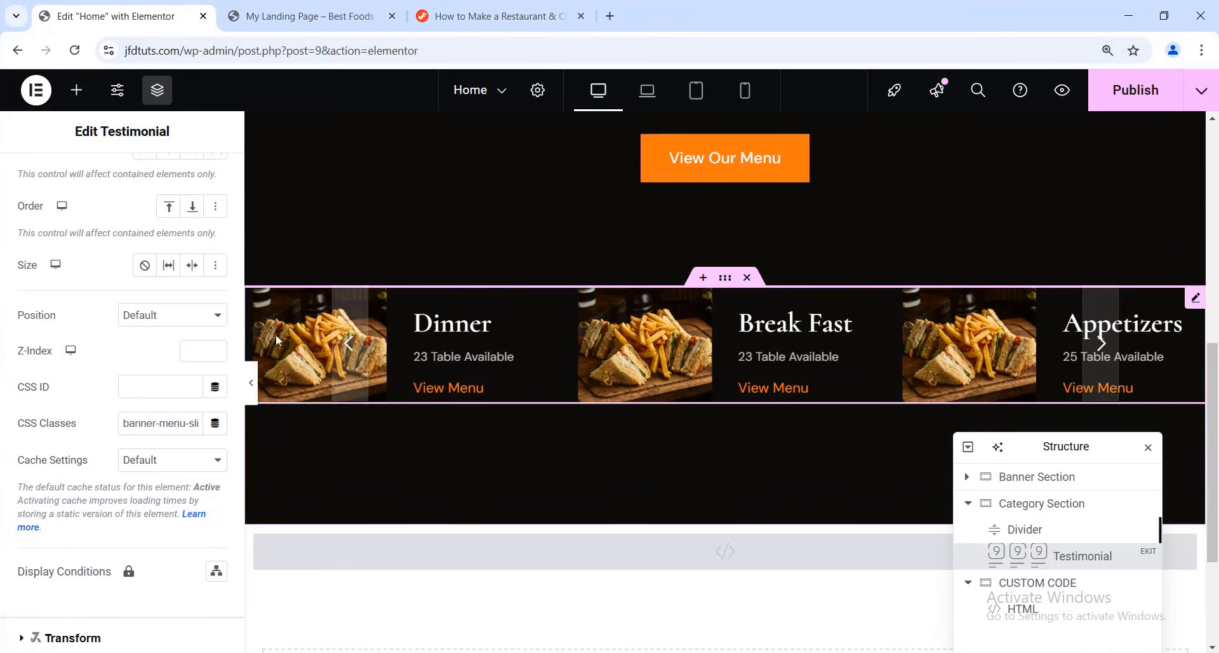
Preview the category slider without the editing panel, move it back one slide, and return to editing.
left_click(251, 382)
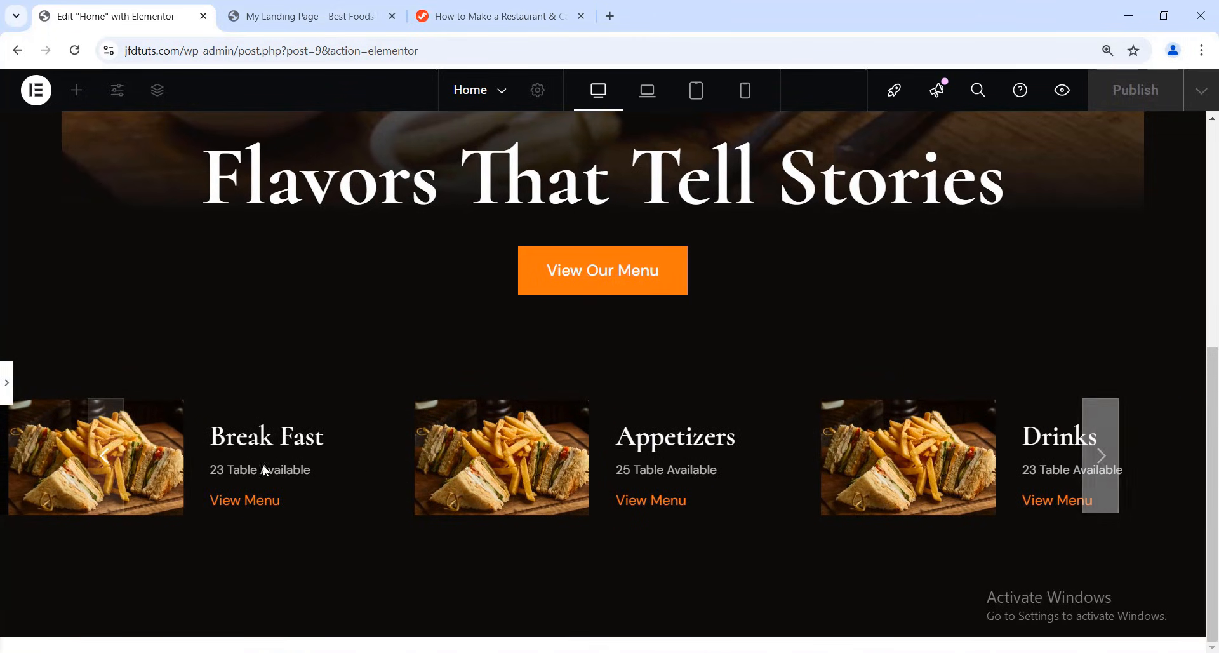
left_click(104, 456)
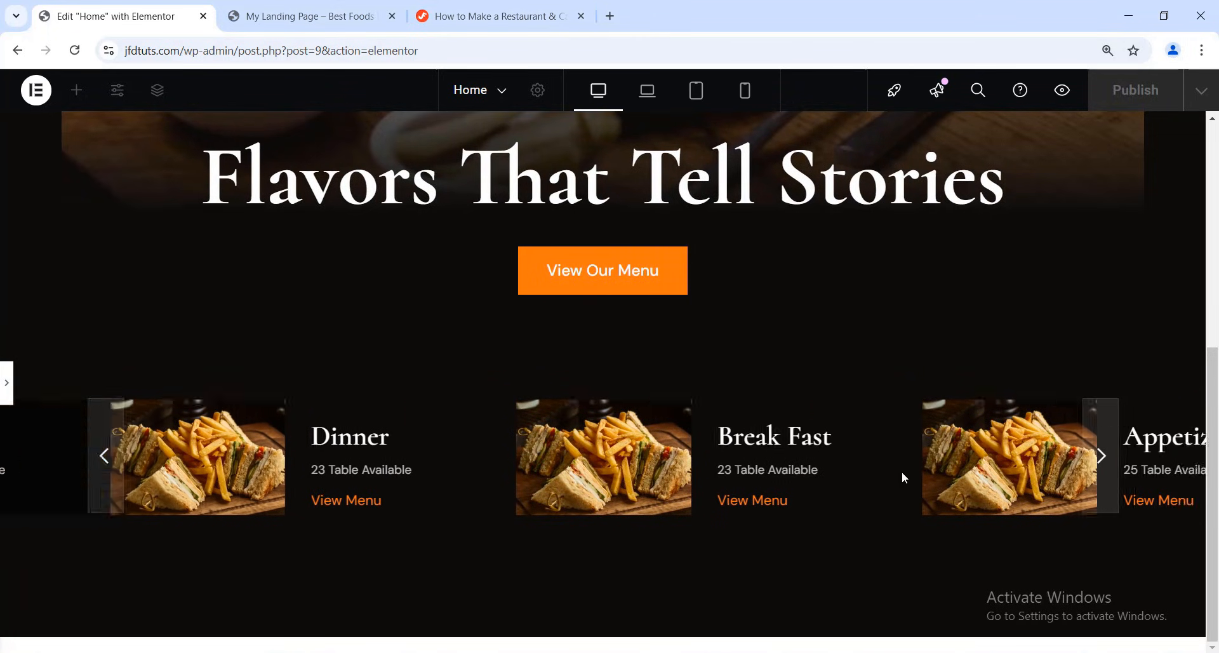
left_click(6, 381)
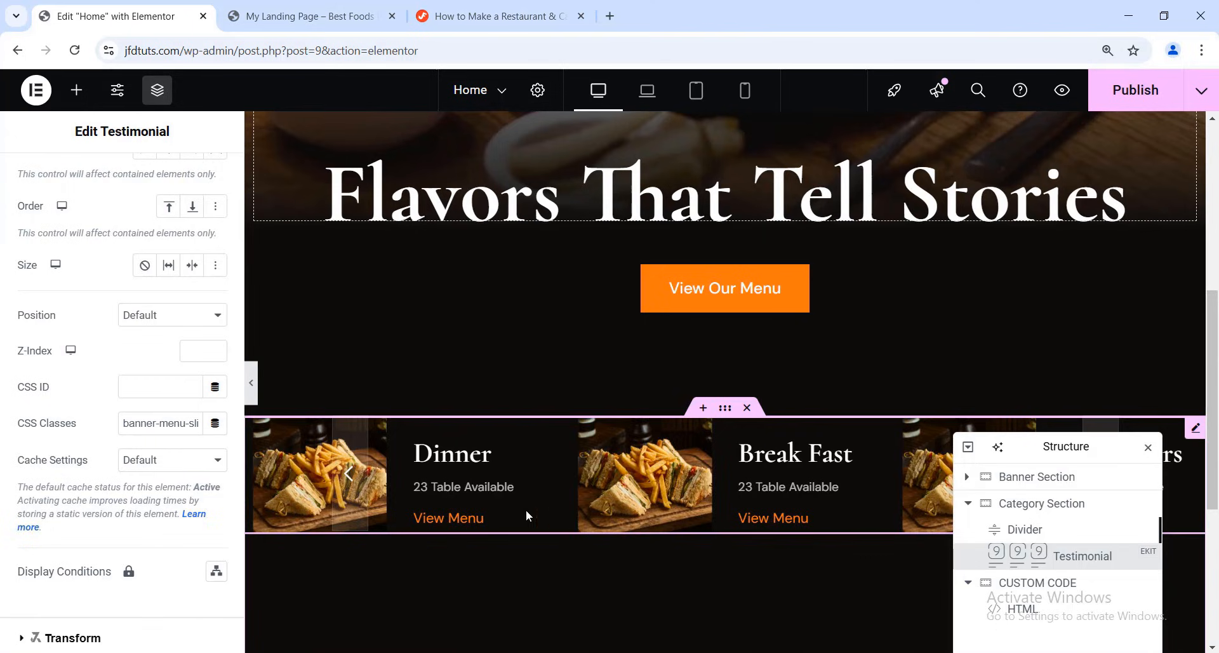
scroll(794, 298, "down", 3)
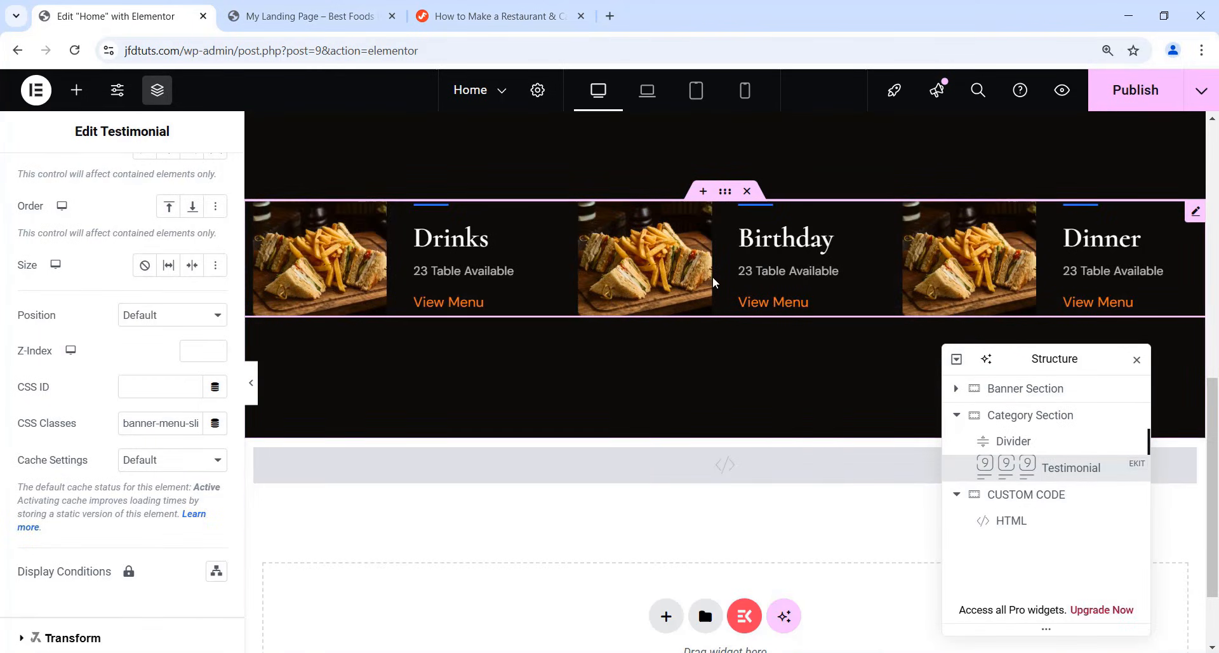
Set the Testimonial widget's title separator width and height to 0, and preview the slider without the editing panel.
scroll(122, 254, "up", 5)
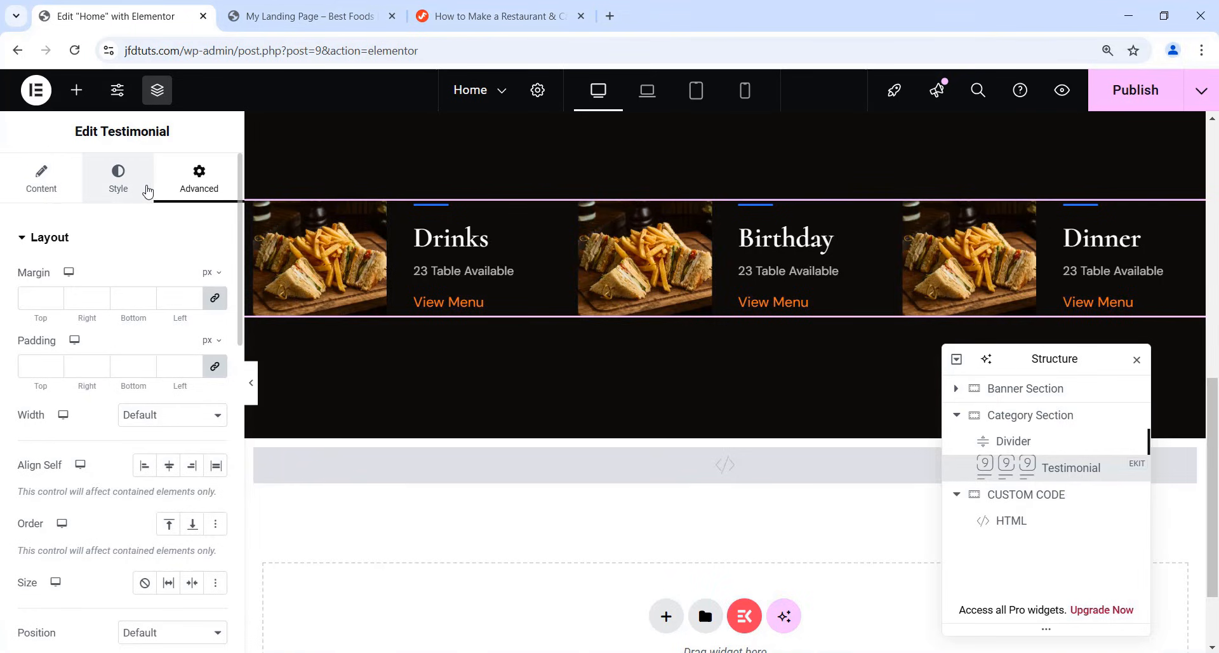
left_click(147, 190)
scroll(127, 342, "down", 3)
scroll(150, 349, "down", 3)
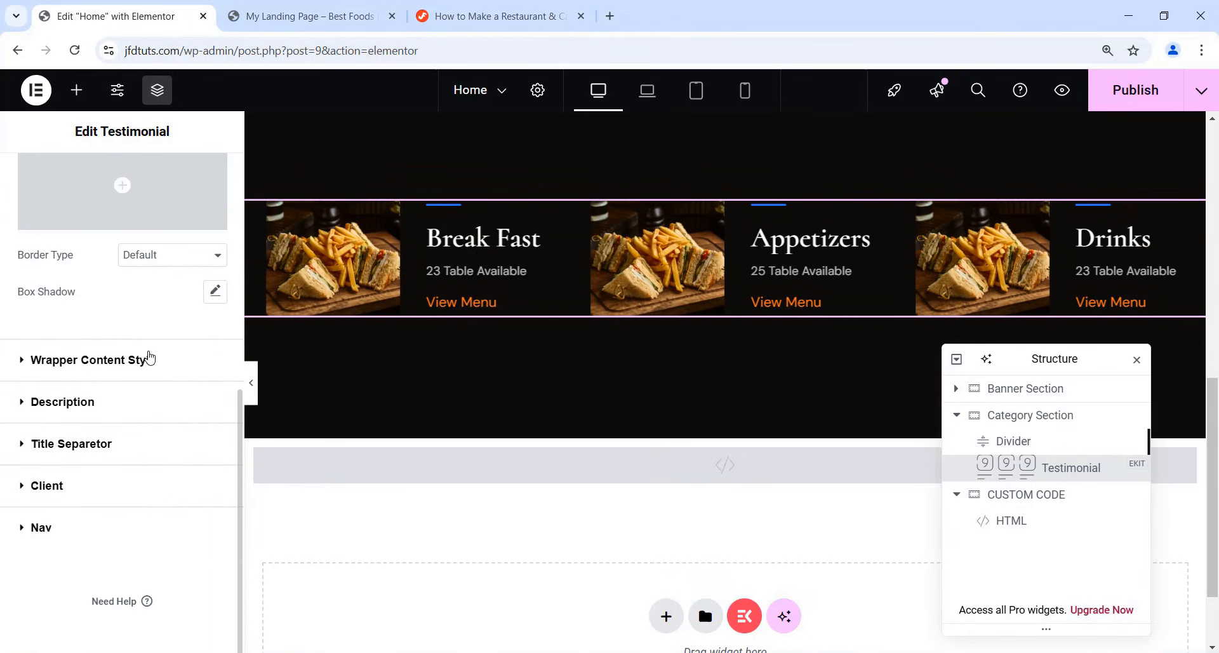
left_click(110, 450)
scroll(169, 413, "down", 3)
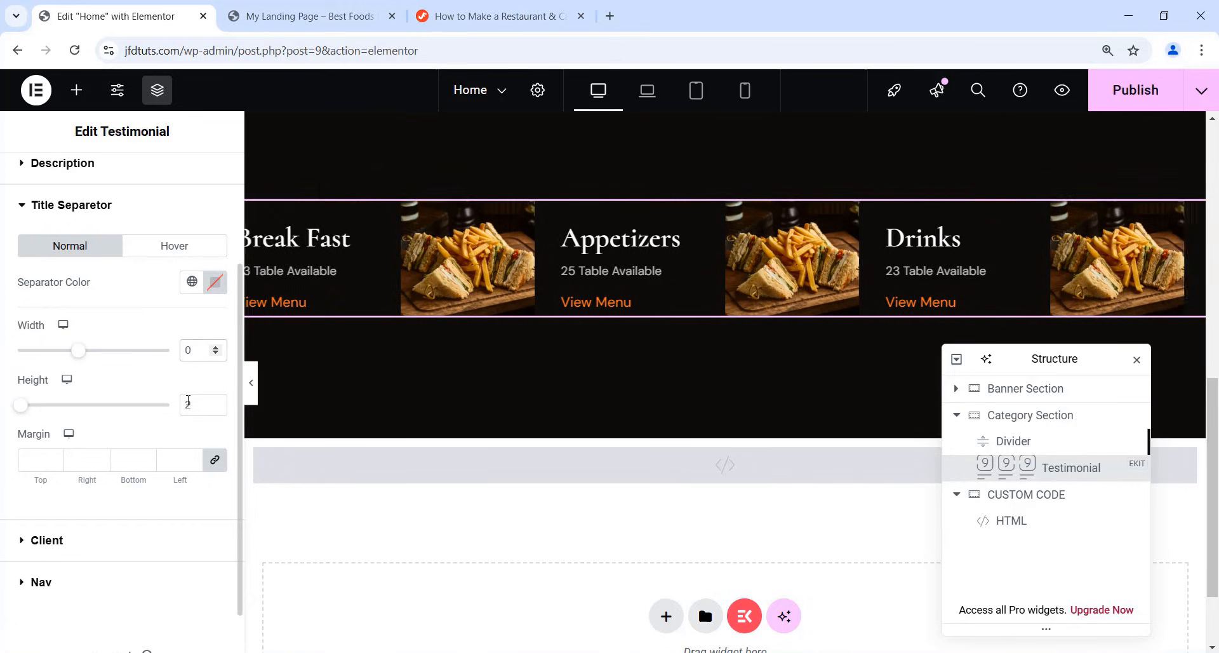
key("Tab")
type("0")
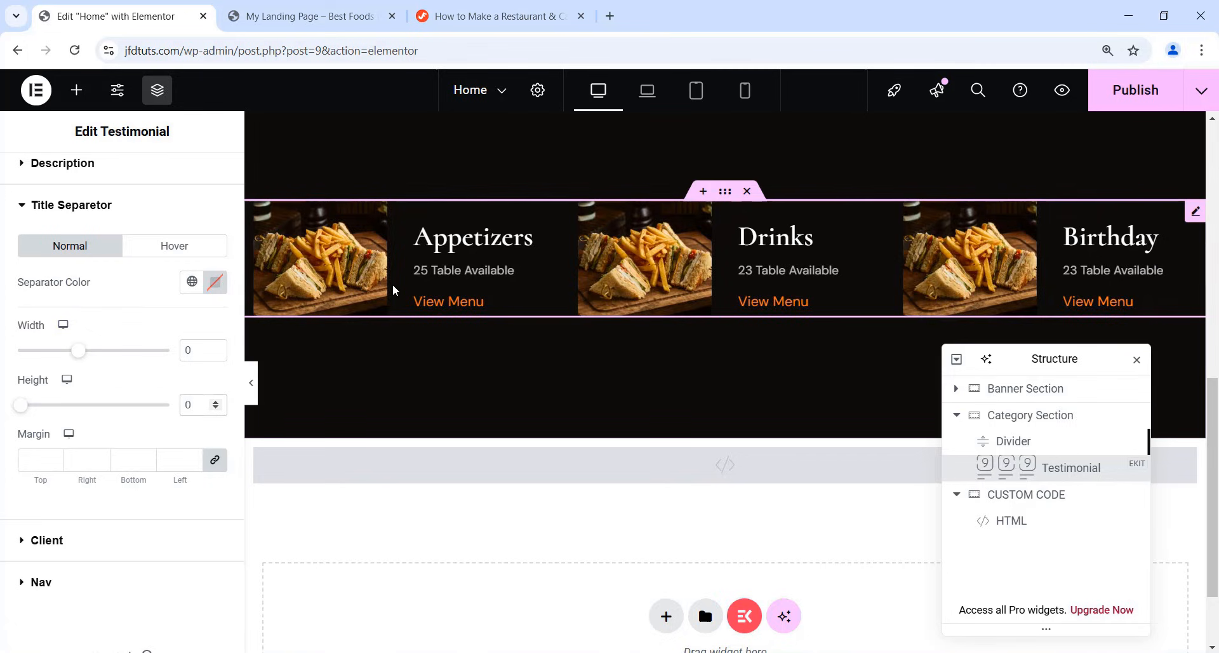
left_click(251, 383)
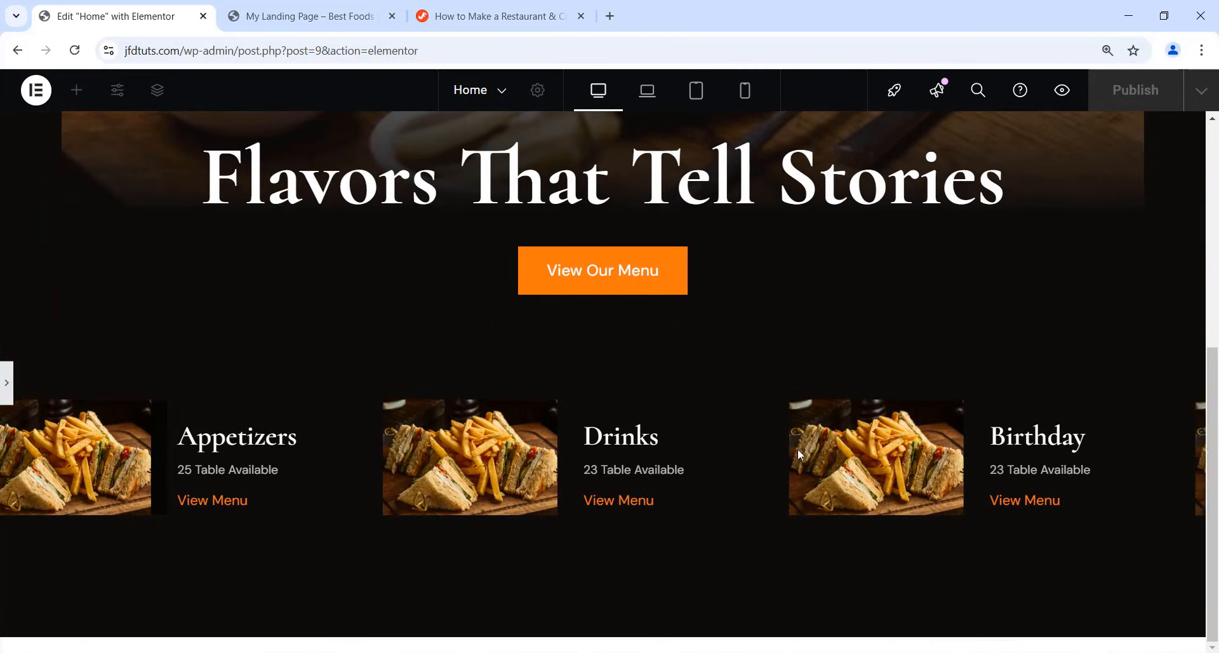
left_click(7, 378)
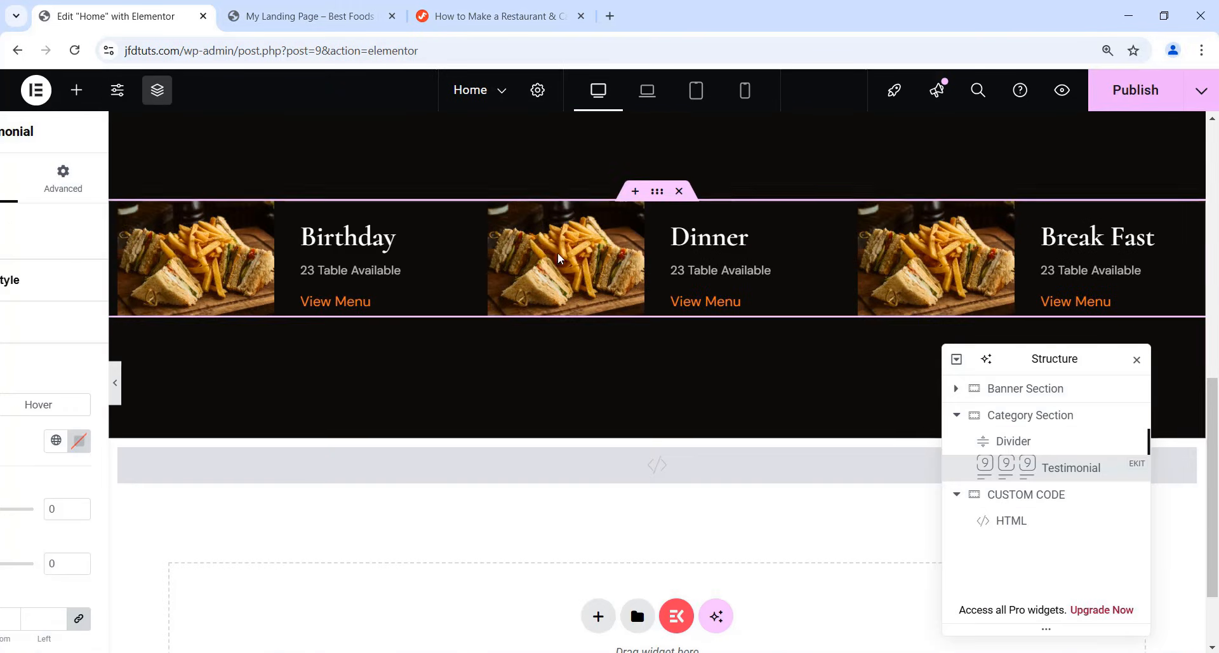
Replace the client avatar of the Appetizers testimonial item with image-2.png from the media library.
left_click(44, 194)
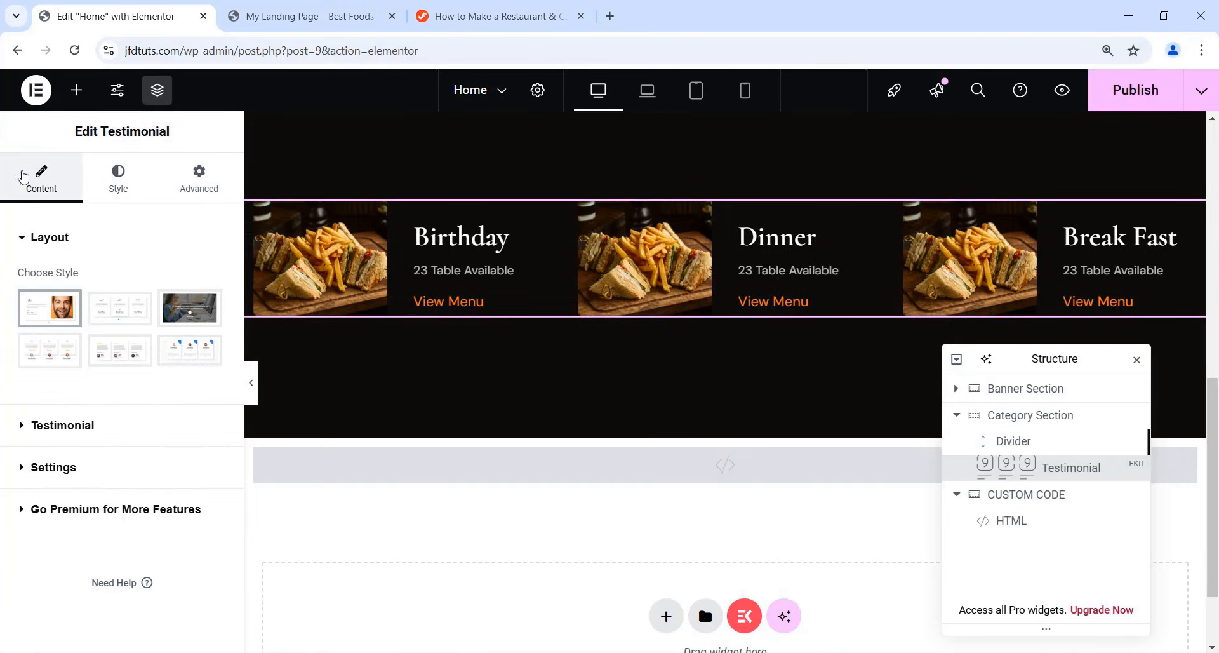
left_click(87, 405)
left_click(80, 343)
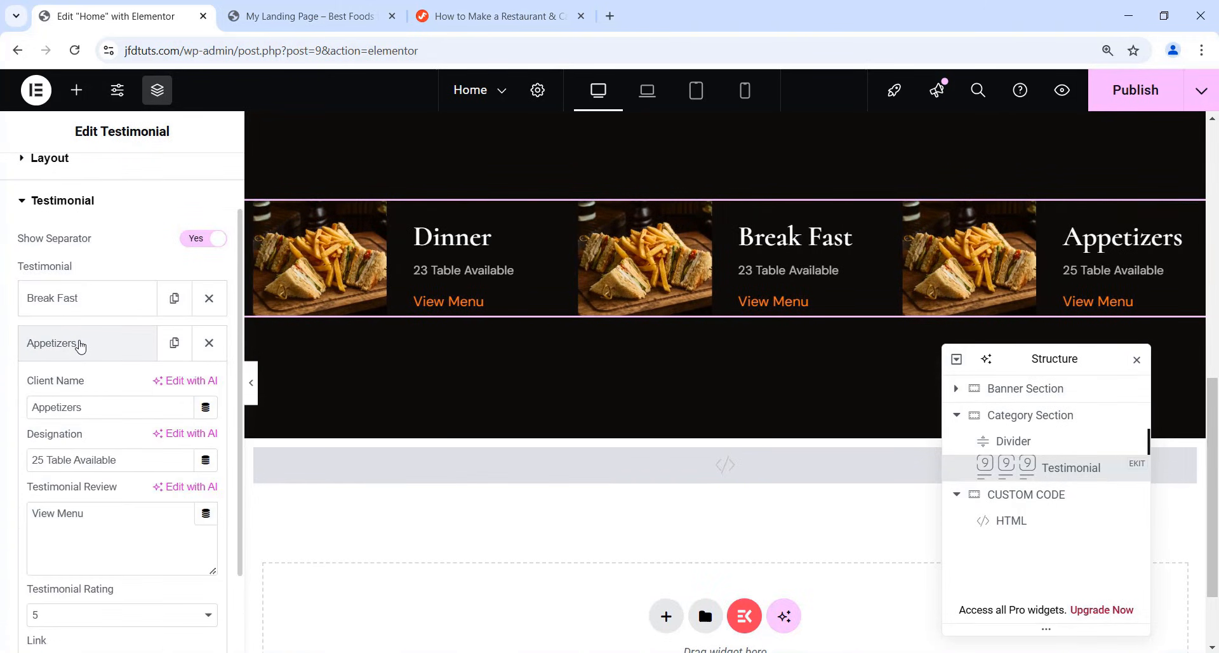
scroll(95, 384, "down", 5)
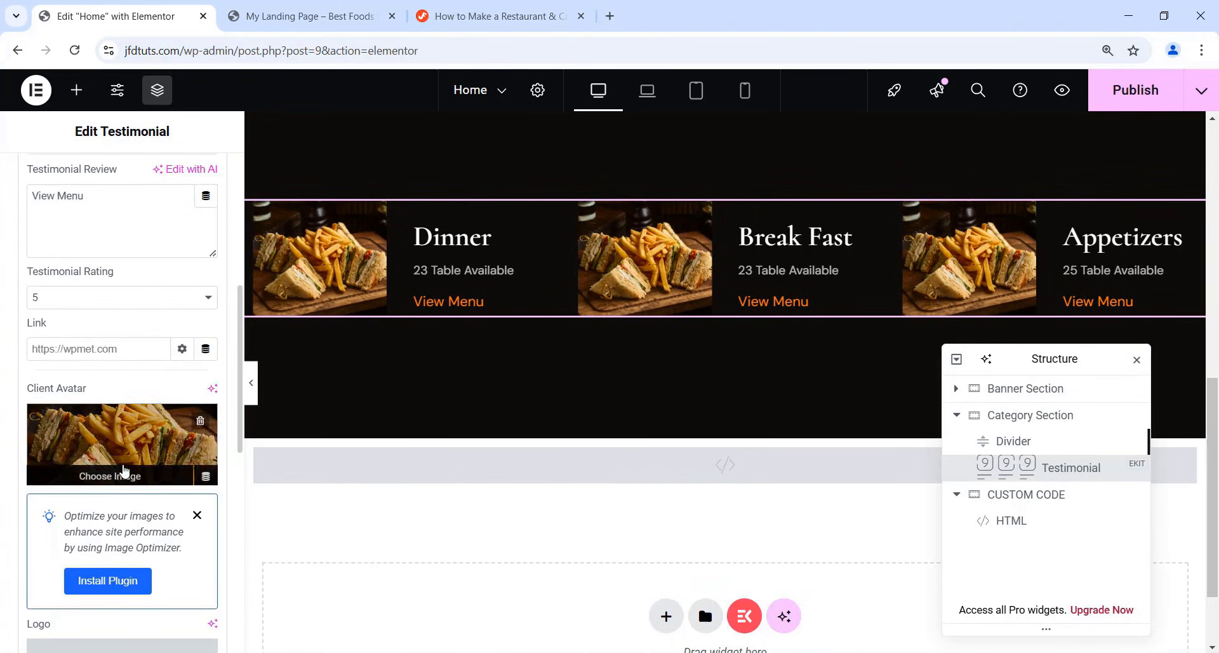
left_click(125, 470)
scroll(526, 319, "down", 20)
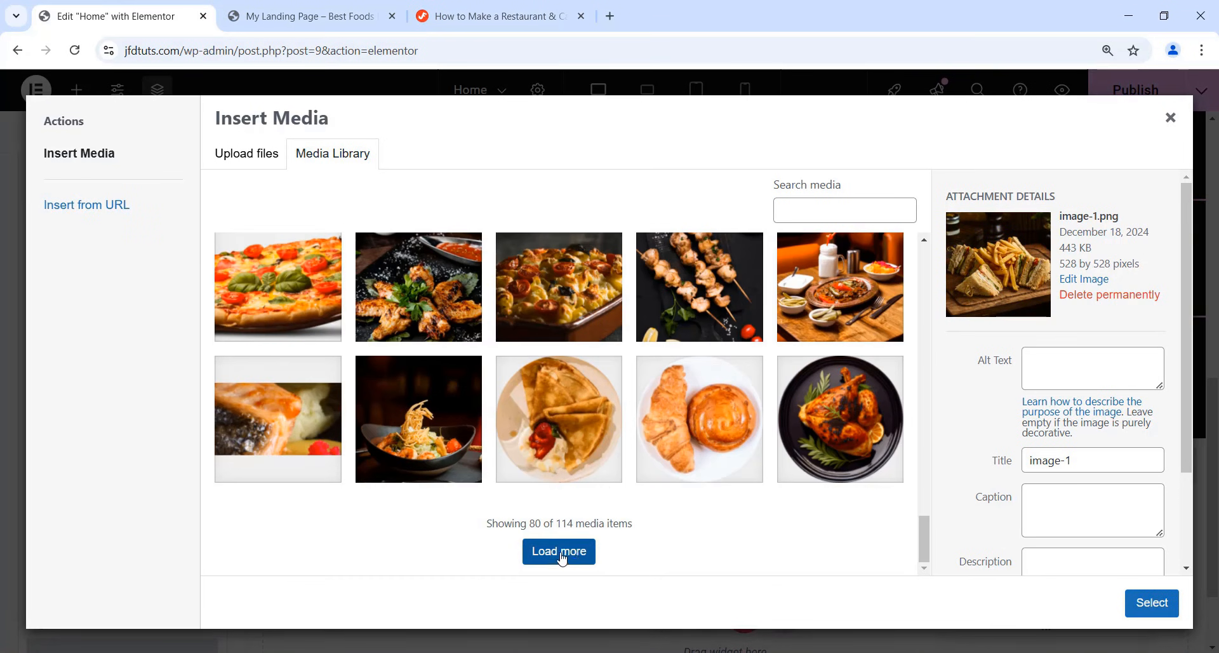
left_click(572, 551)
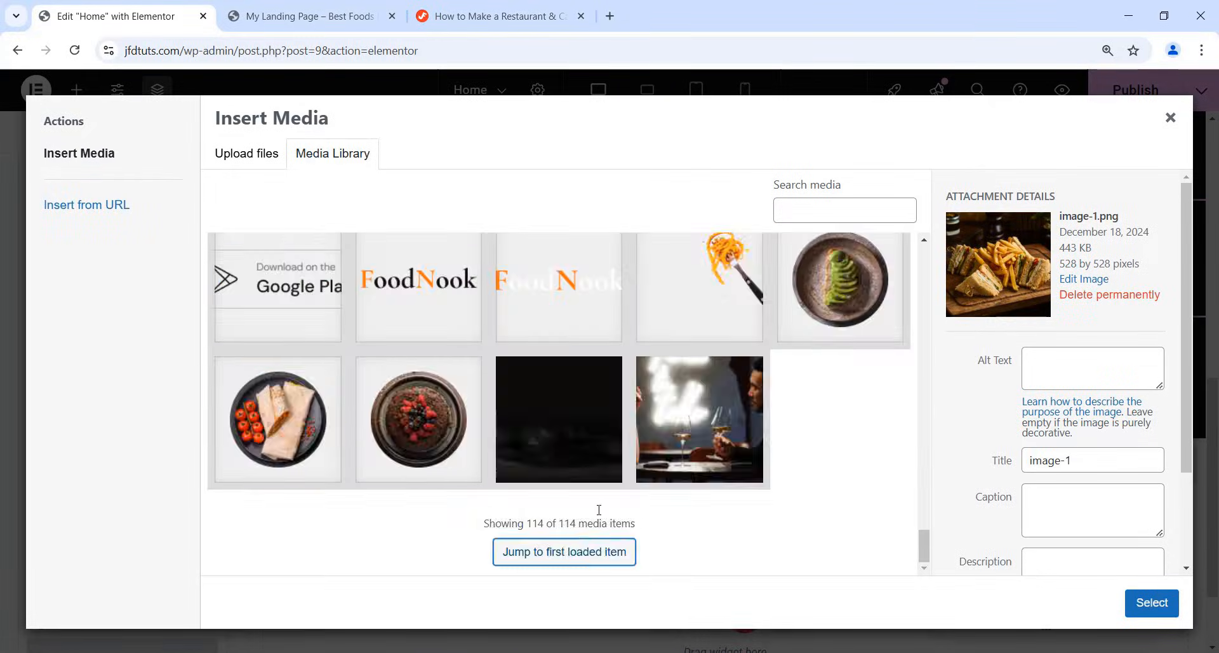
scroll(634, 444, "up", 6)
left_click(675, 375)
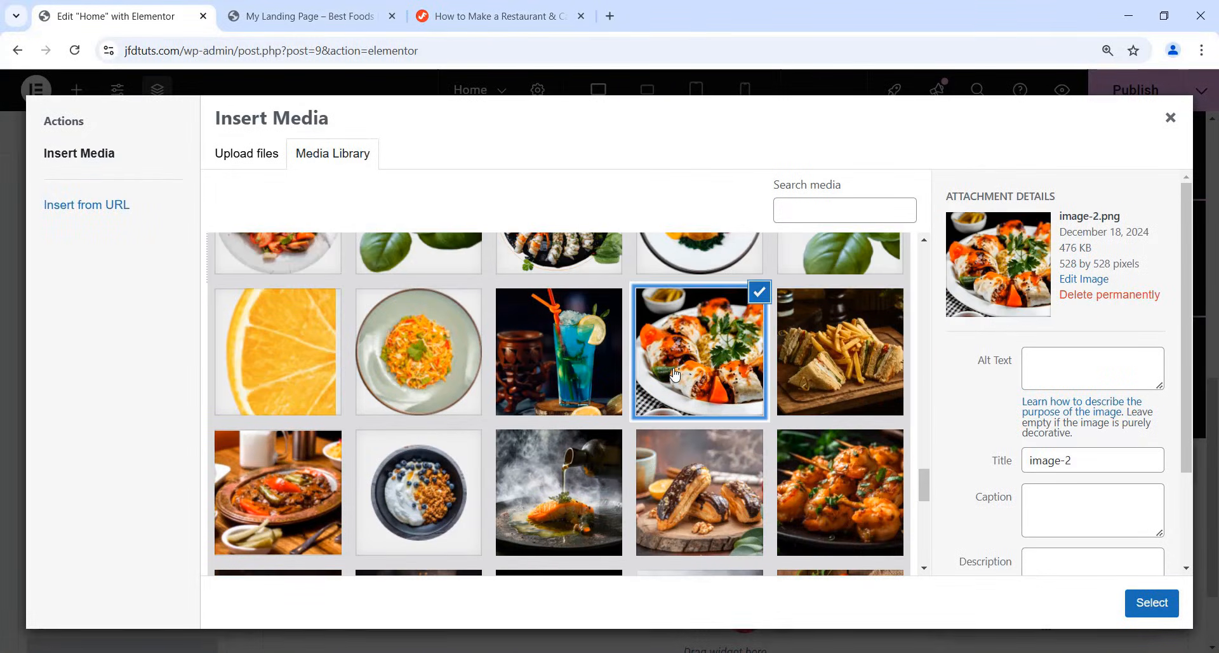
left_click_drag(1062, 219, 1129, 226)
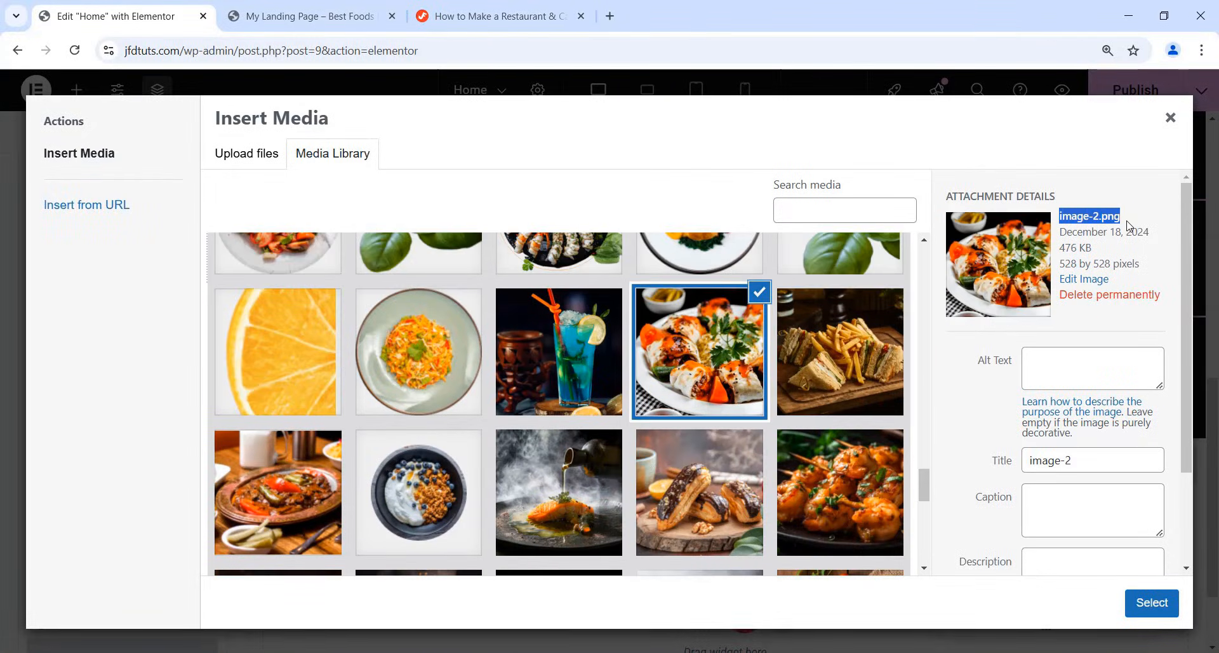
left_click(1171, 612)
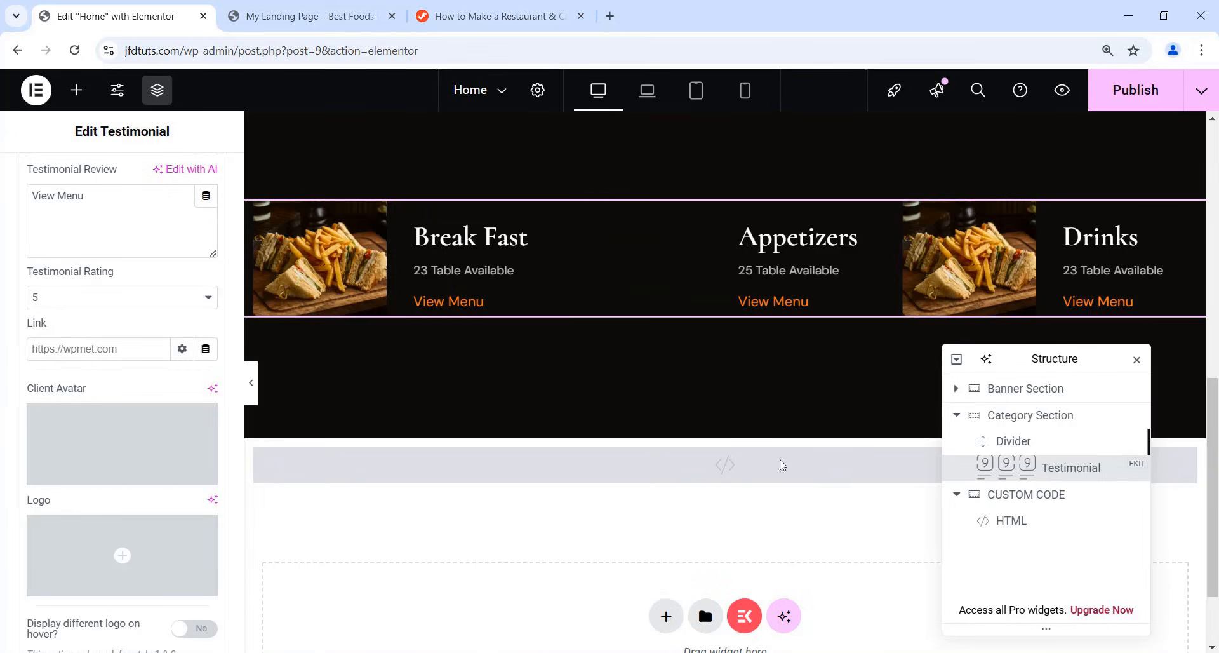
Replace the client avatar of the Drinks testimonial item with image-3.png from the media library.
scroll(152, 318, "up", 4)
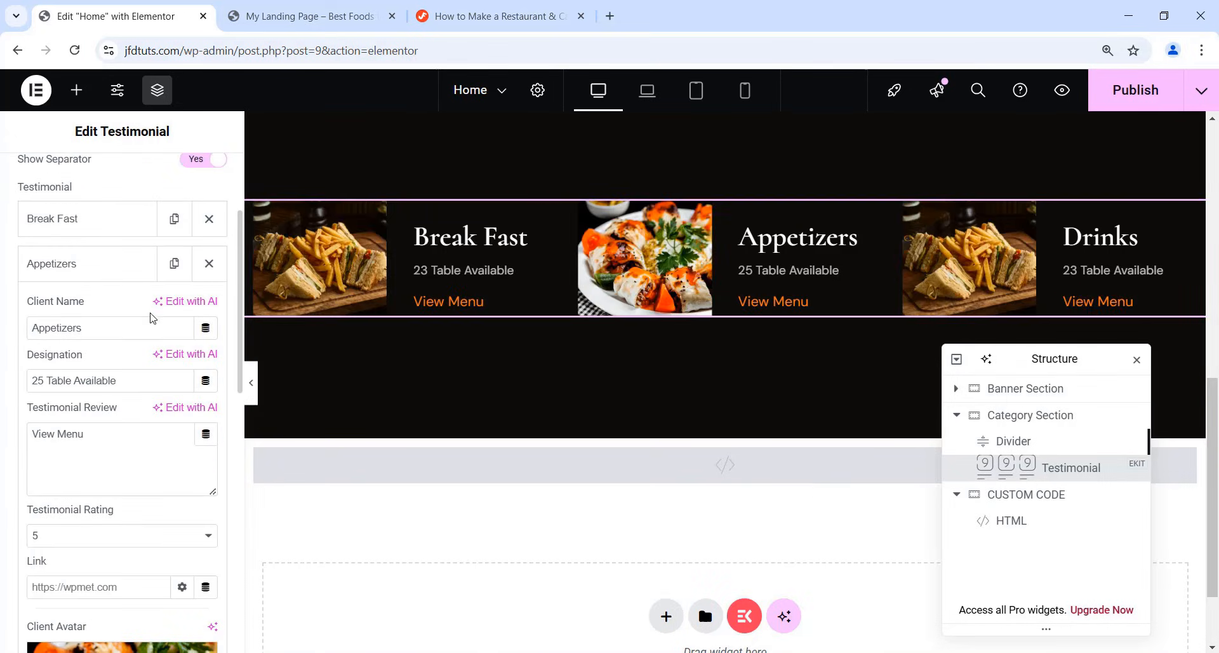
left_click(108, 265)
left_click(101, 307)
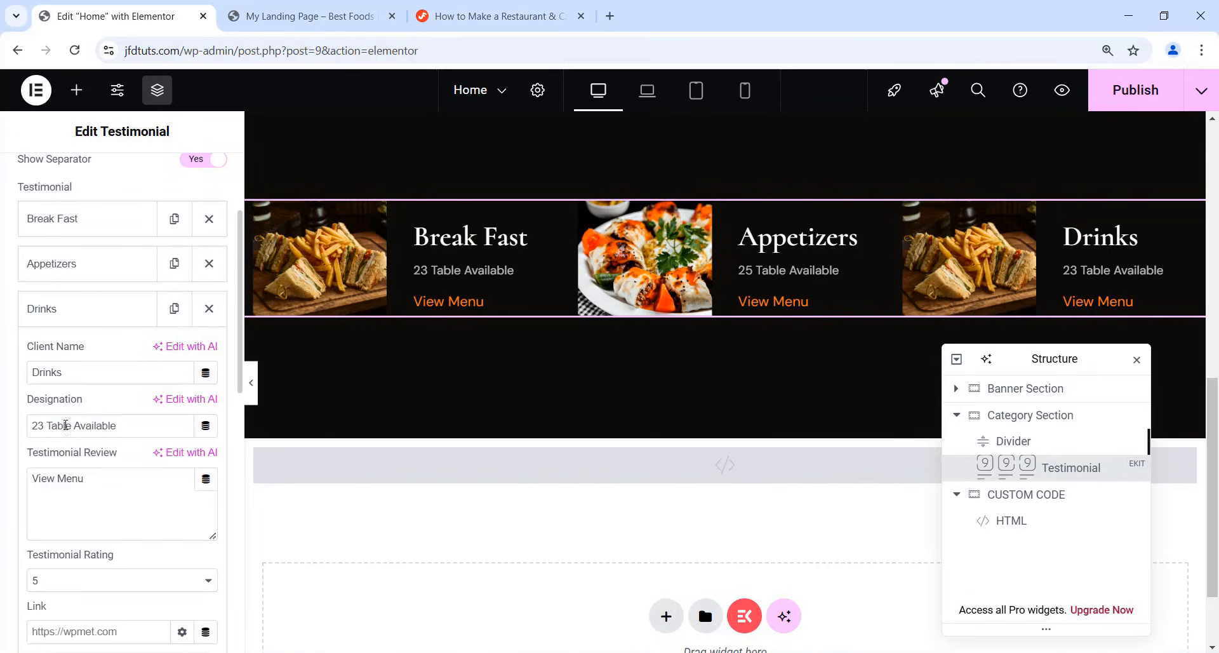
scroll(107, 444, "down", 3)
left_click(109, 486)
scroll(588, 375, "down", 5)
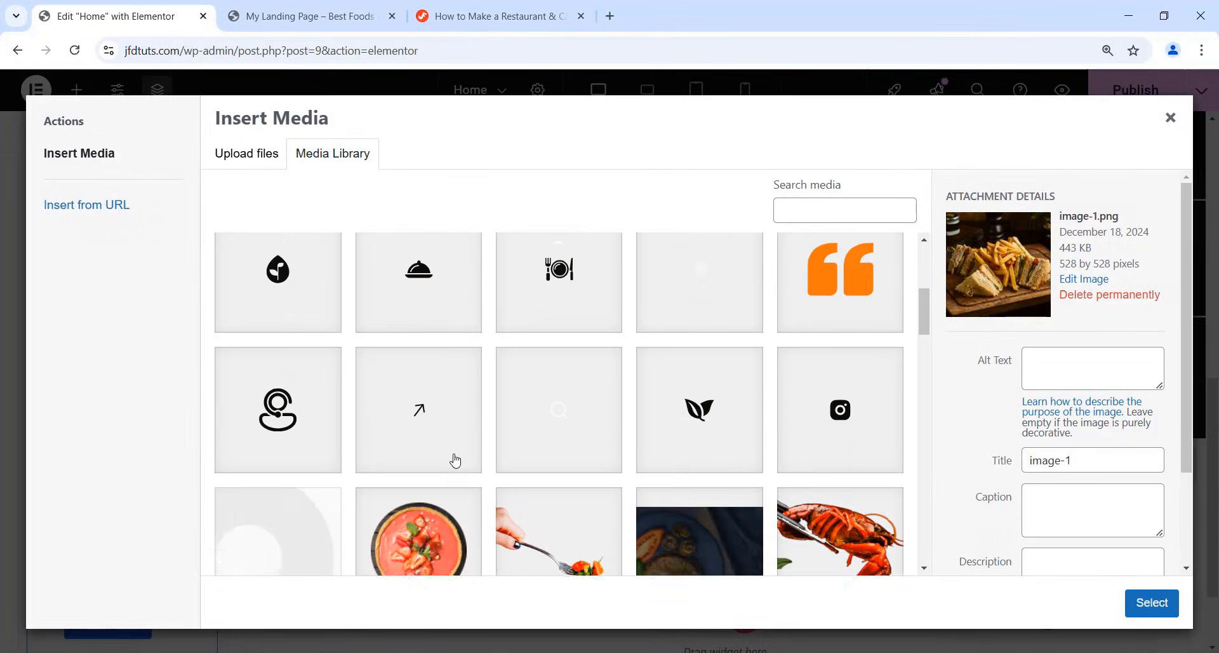
scroll(550, 310, "down", 15)
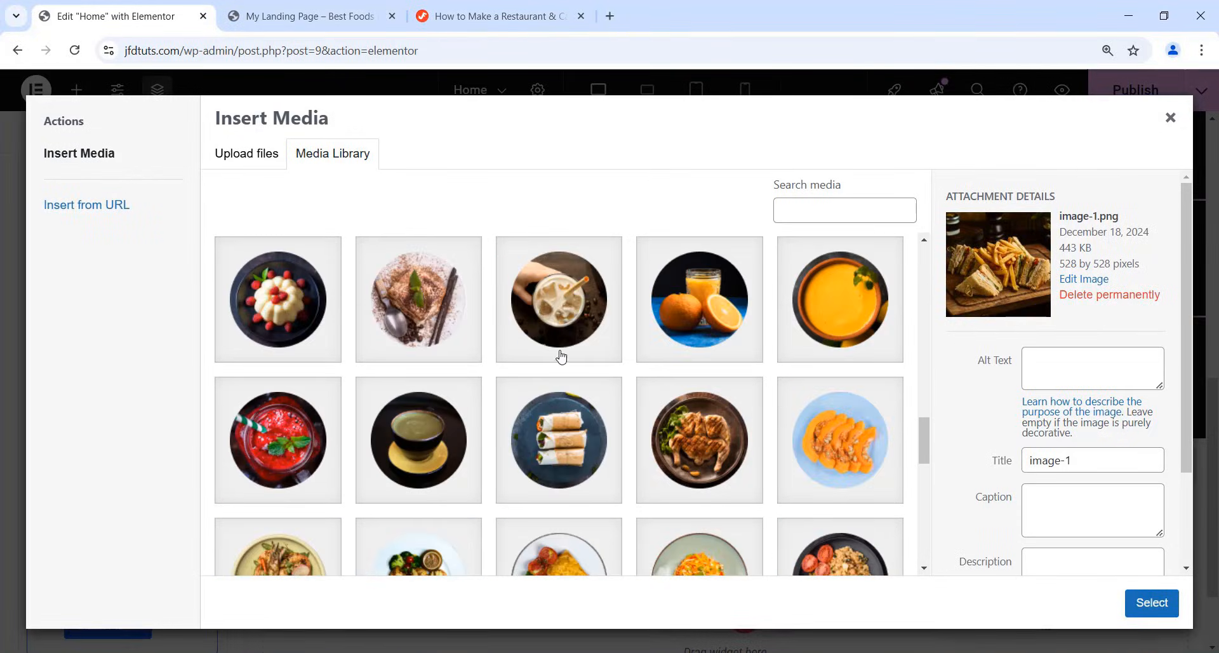
scroll(564, 372, "down", 2)
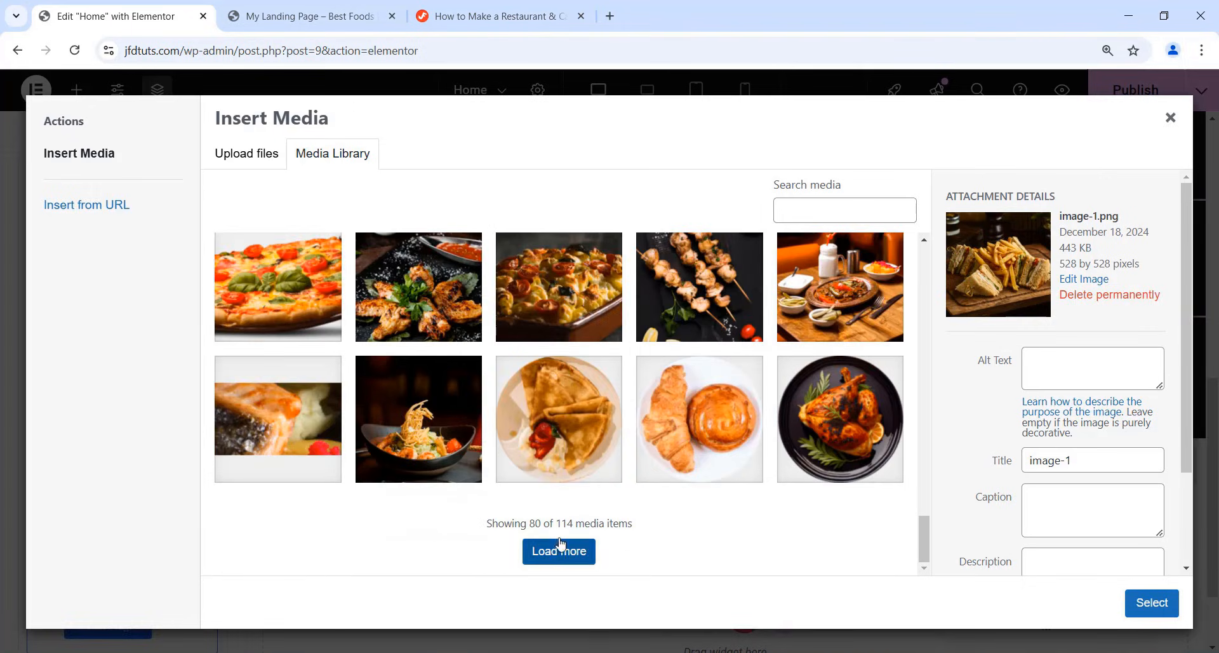
left_click(558, 551)
scroll(604, 430, "down", 5)
scroll(603, 430, "up", 4)
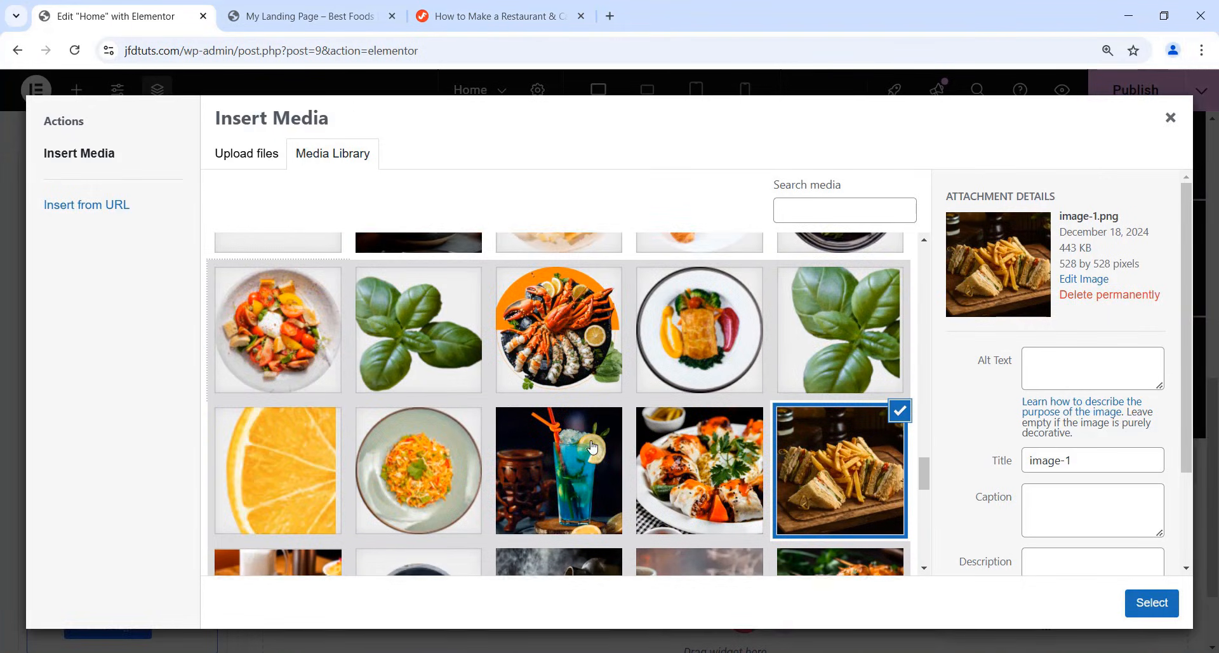
left_click(576, 384)
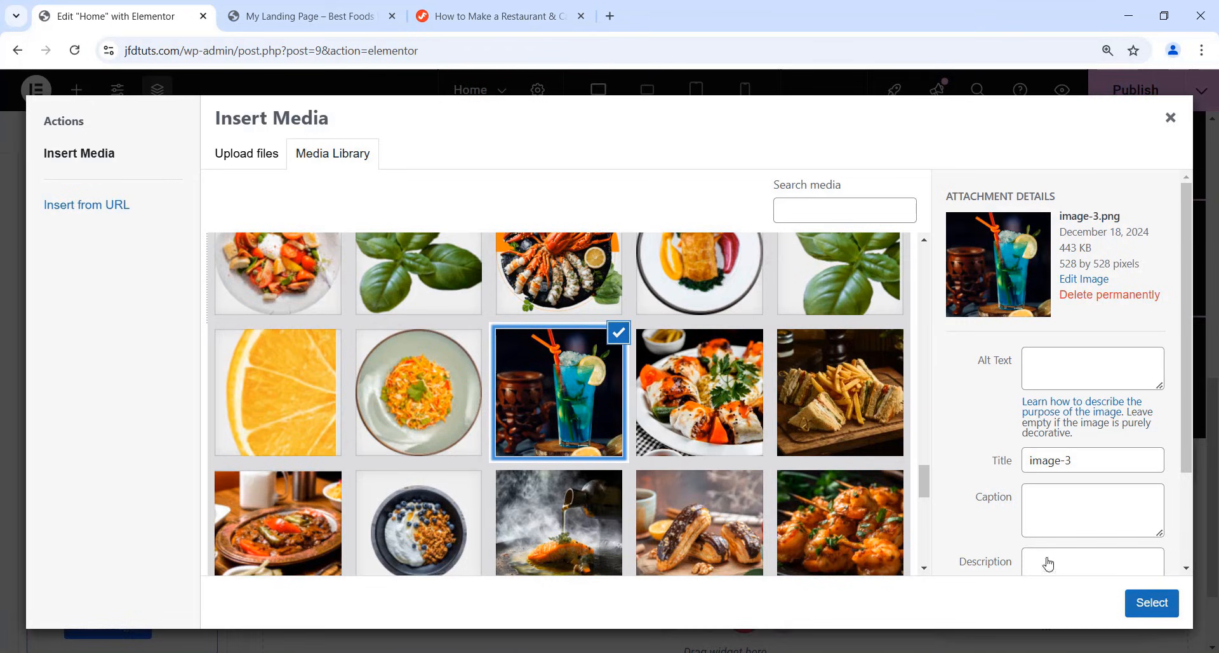
left_click(1150, 603)
Replace the client avatar of the Birthday testimonial item with Rectangle-3.png from the media library.
scroll(105, 228, "up", 3)
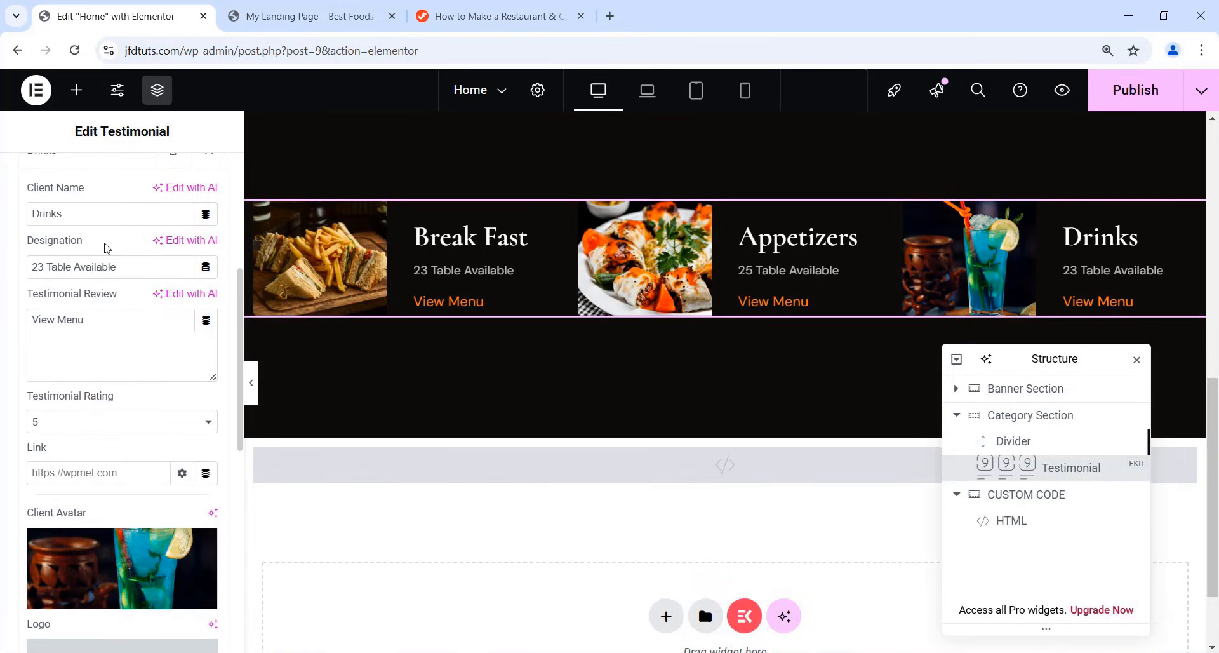
left_click(105, 235)
left_click(104, 273)
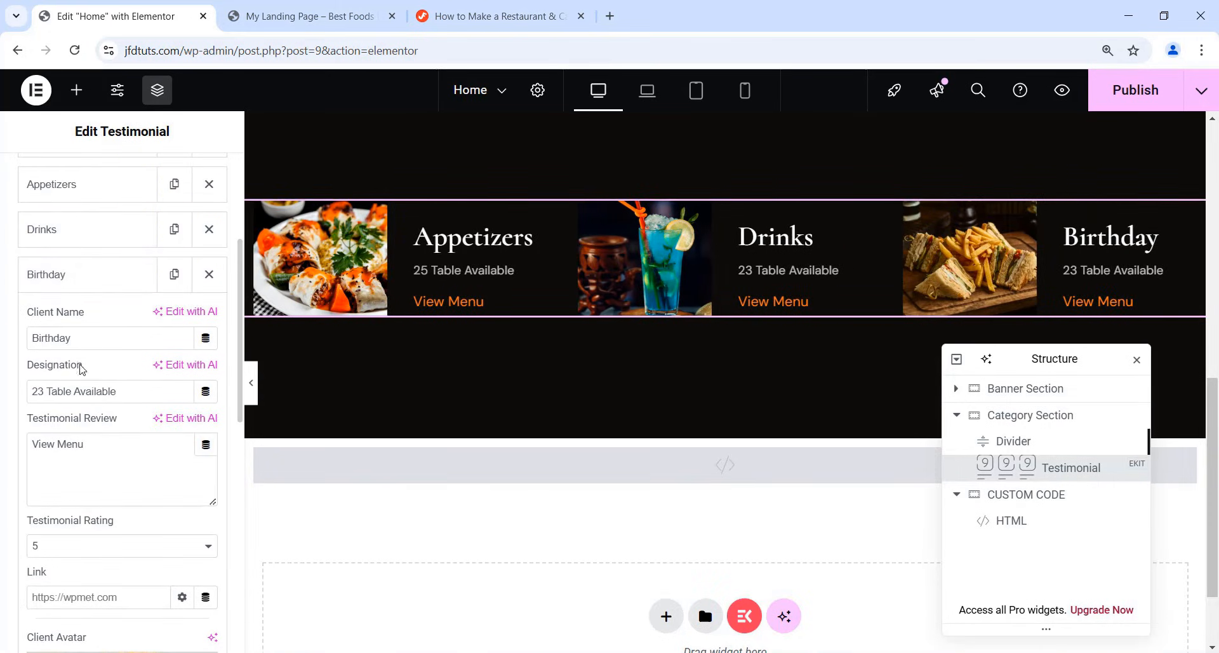
scroll(108, 427, "down", 3)
left_click(108, 438)
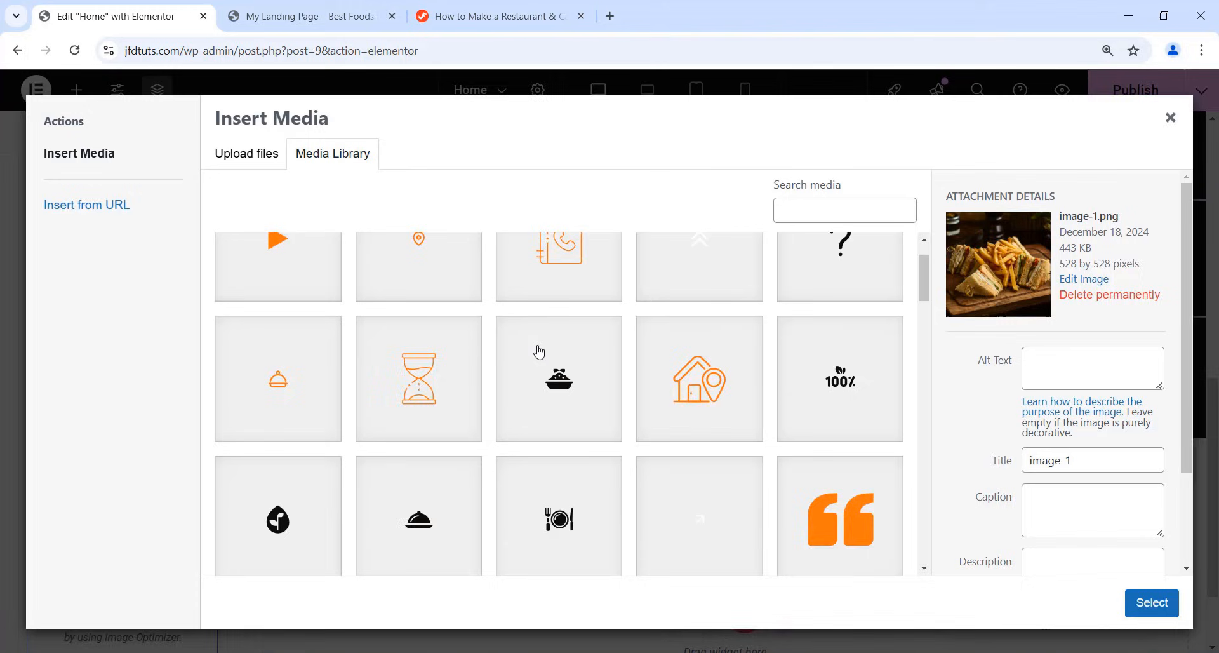
scroll(557, 354, "down", 5)
left_click(540, 435)
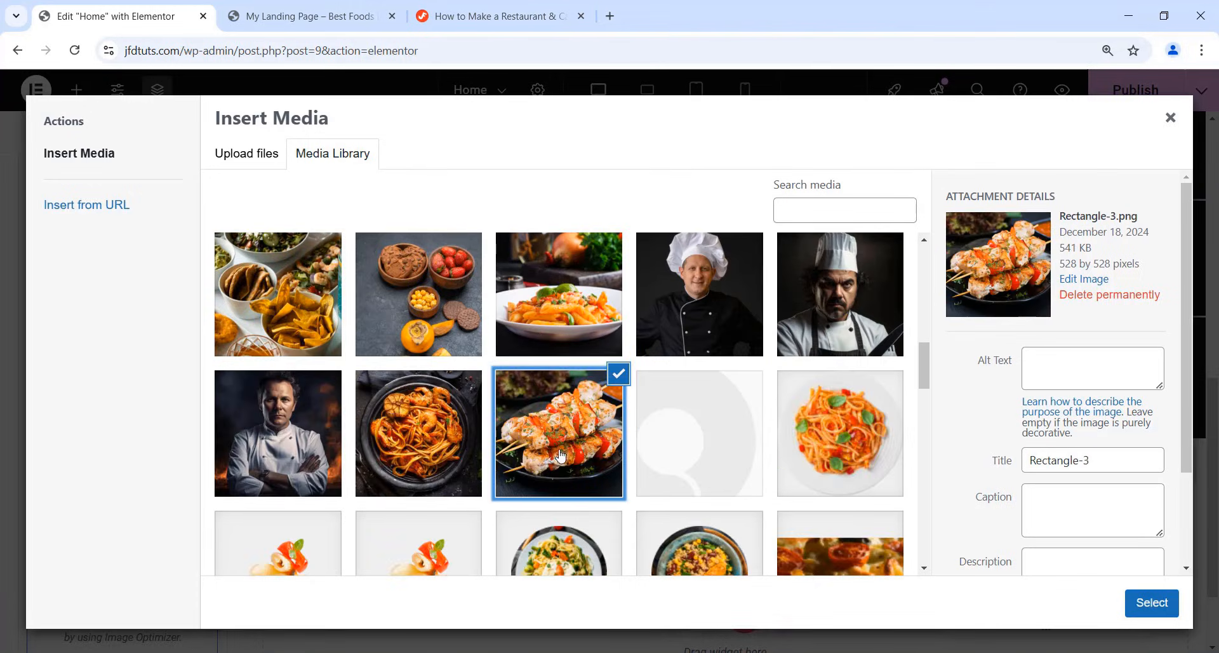
left_click(1150, 603)
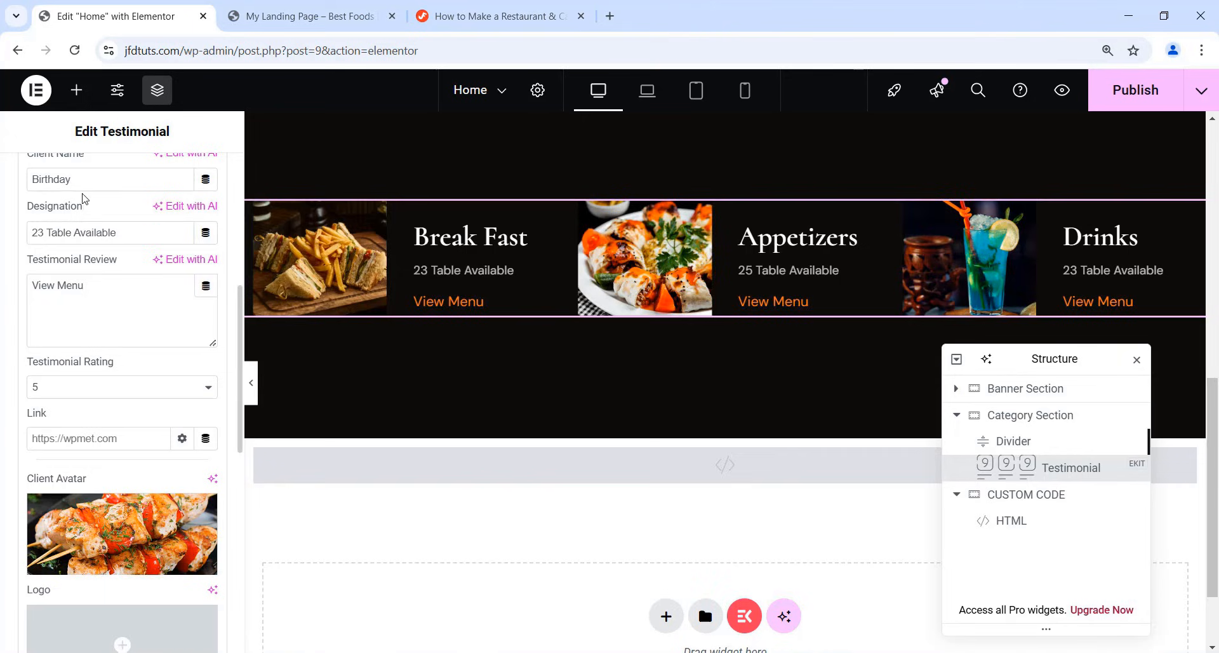
Replace the client avatar of the Dinner testimonial item with Rectangle-3-1.png from the media library.
scroll(85, 253, "up", 3)
left_click(87, 275)
left_click(87, 319)
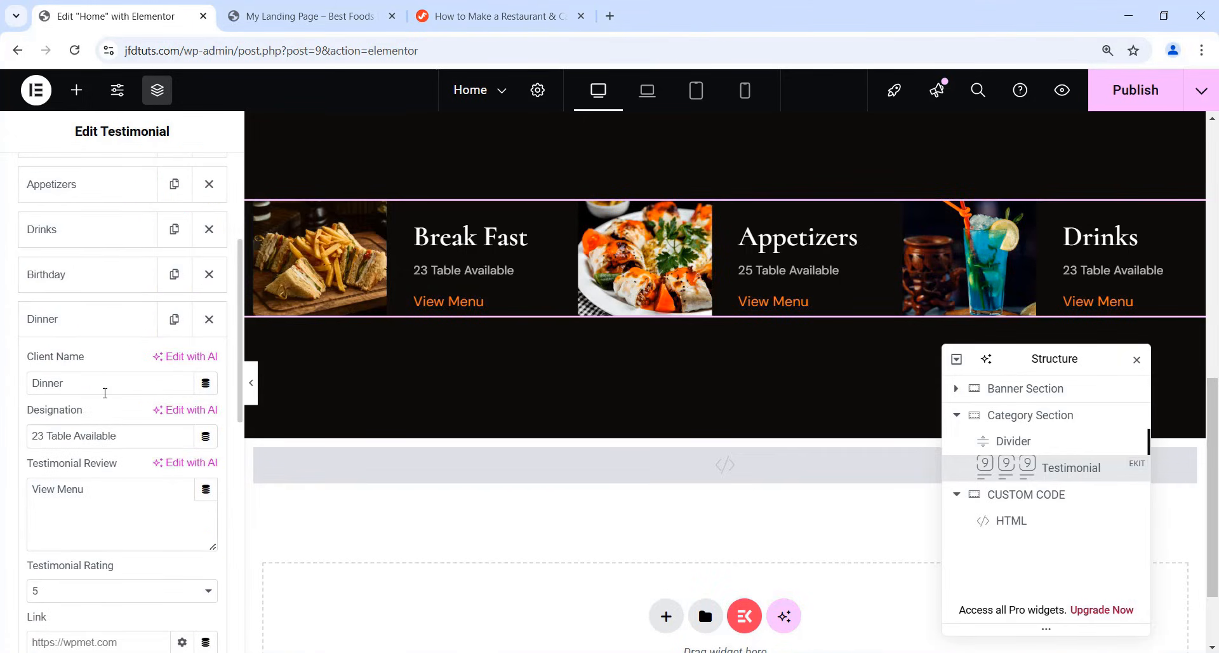
scroll(125, 497, "down", 3)
left_click(124, 497)
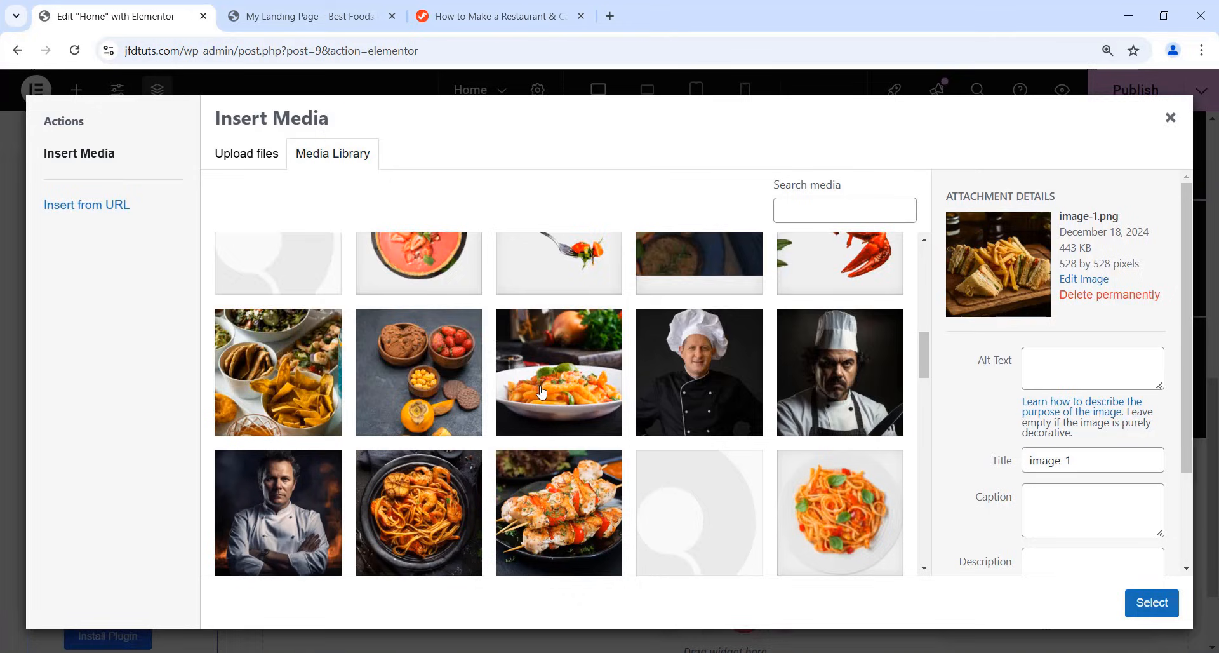
scroll(444, 339, "down", 3)
left_click(416, 345)
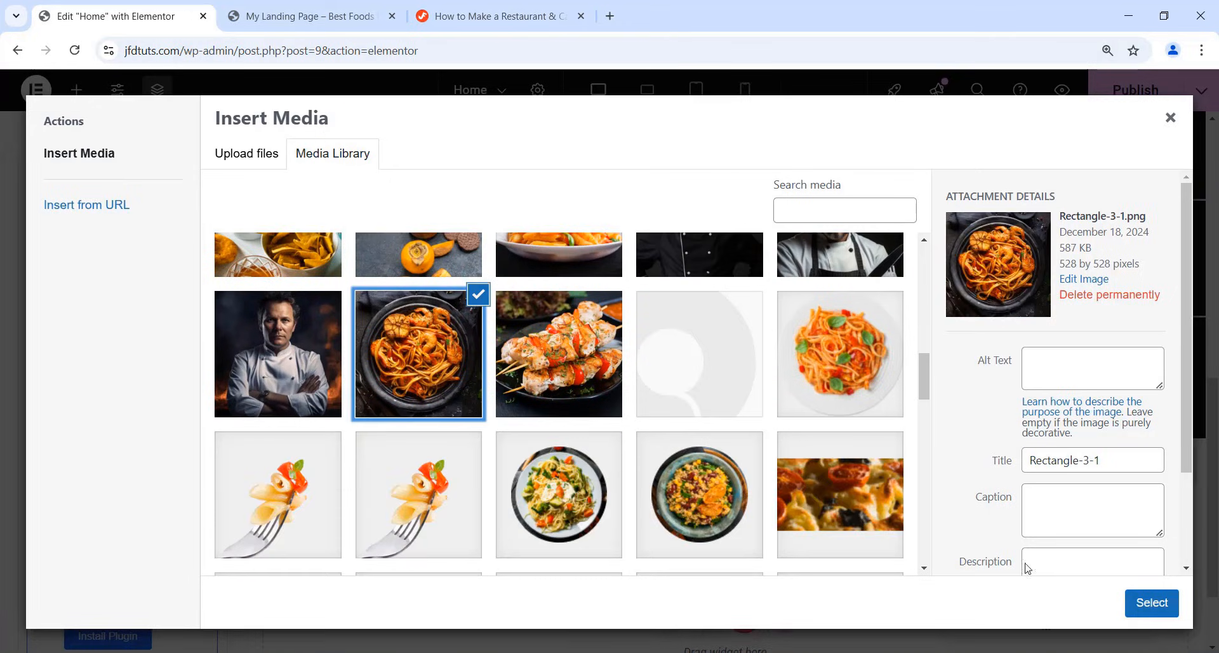
left_click(1151, 608)
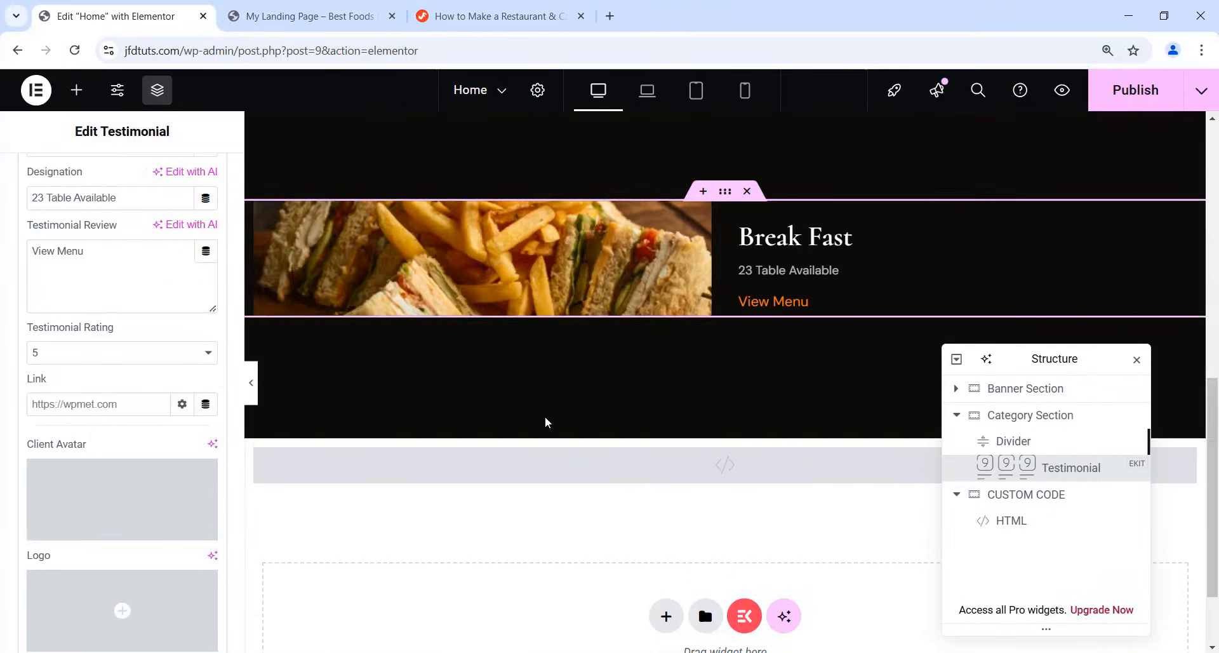
Preview the category slider with all five item images at full page width, and return to editing the Testimonial widget.
left_click(254, 392)
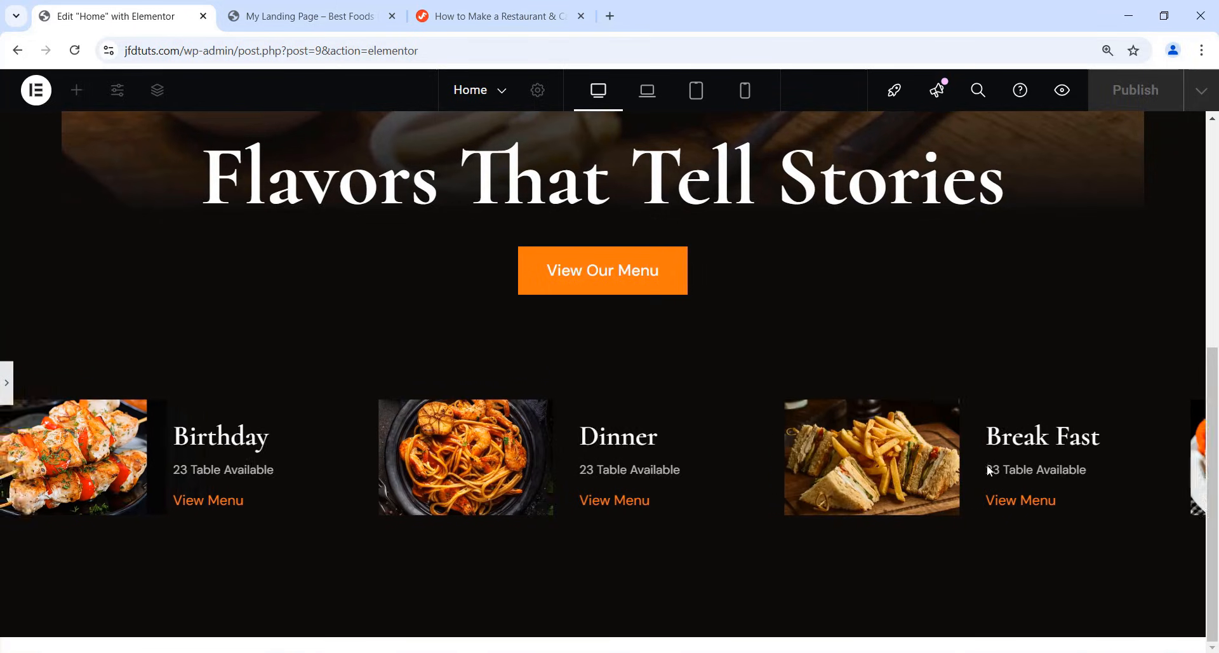
left_click(6, 382)
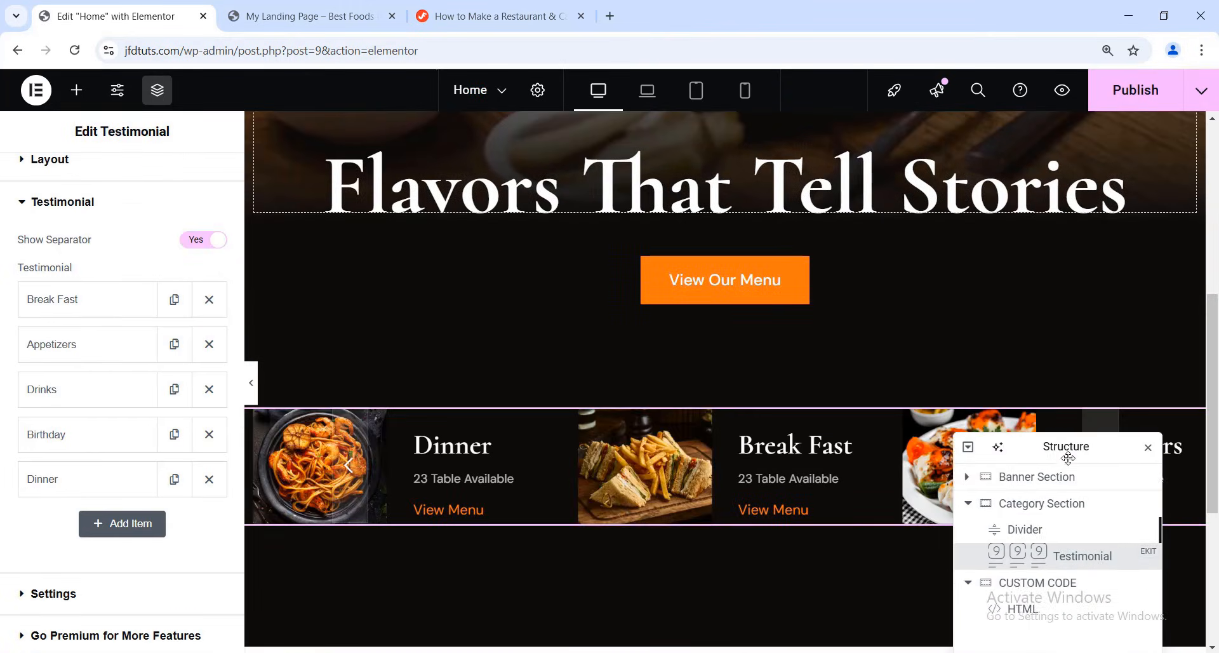
scroll(554, 292, "down", 2)
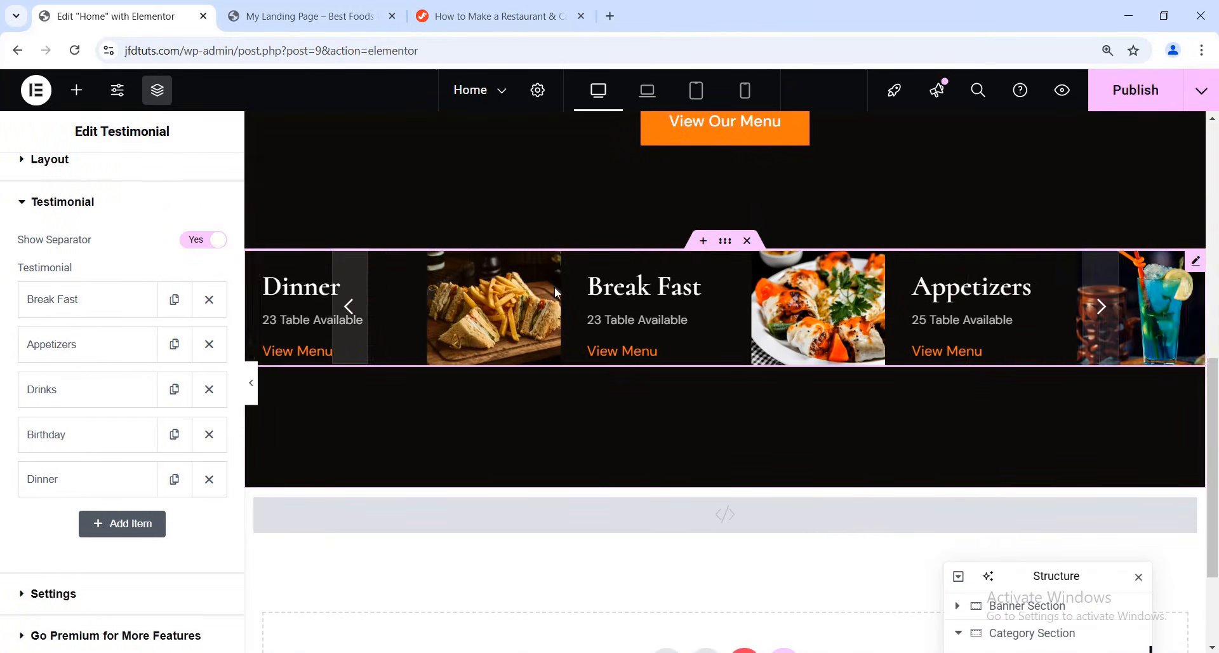
left_click(251, 382)
left_click(6, 382)
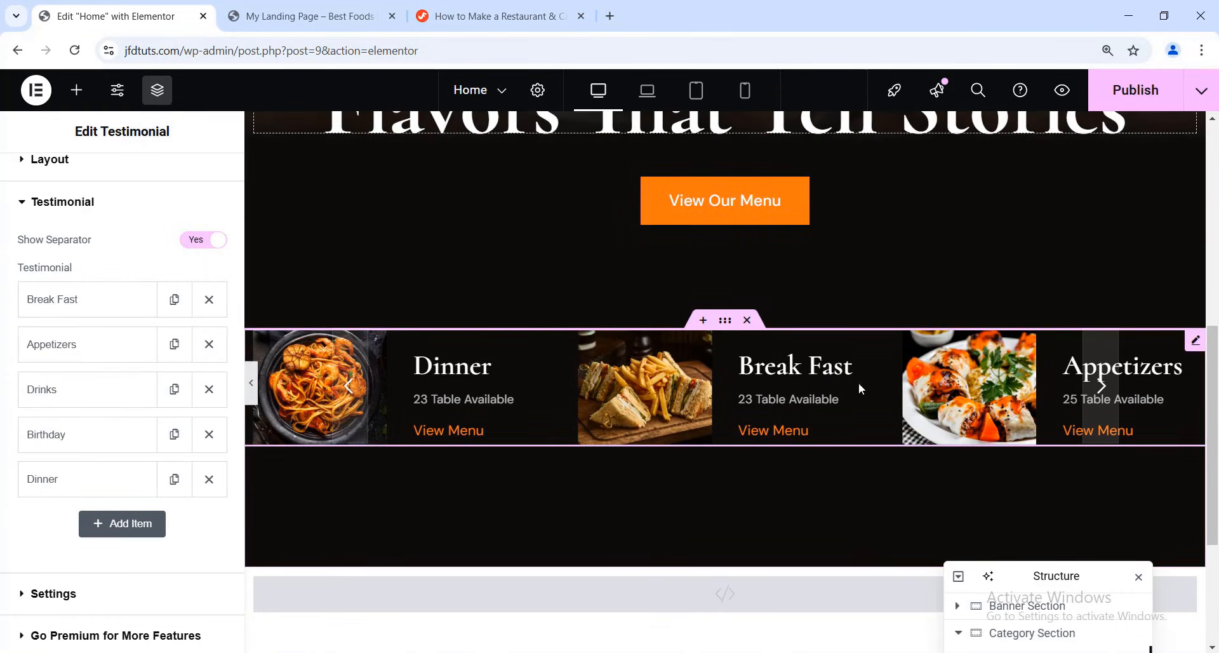
Set the text decoration of the Testimonial widget's description typography to Underline.
scroll(190, 340, "up", 1)
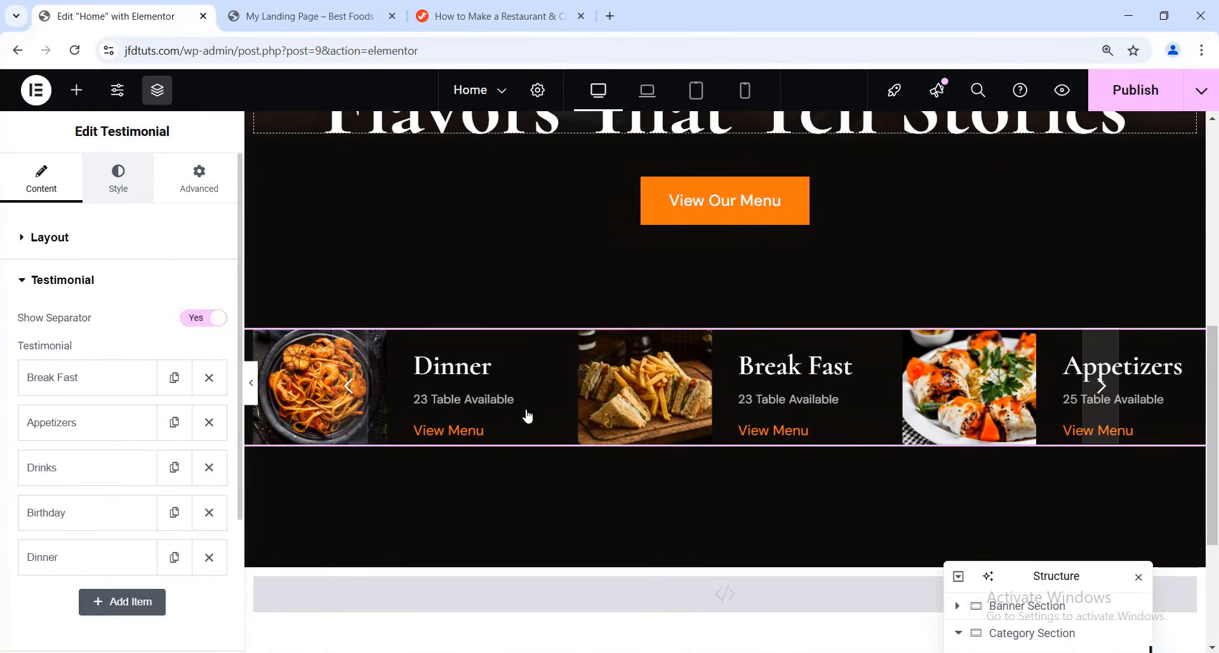
left_click_drag(1071, 570, 1085, 400)
scroll(120, 305, "down", 6)
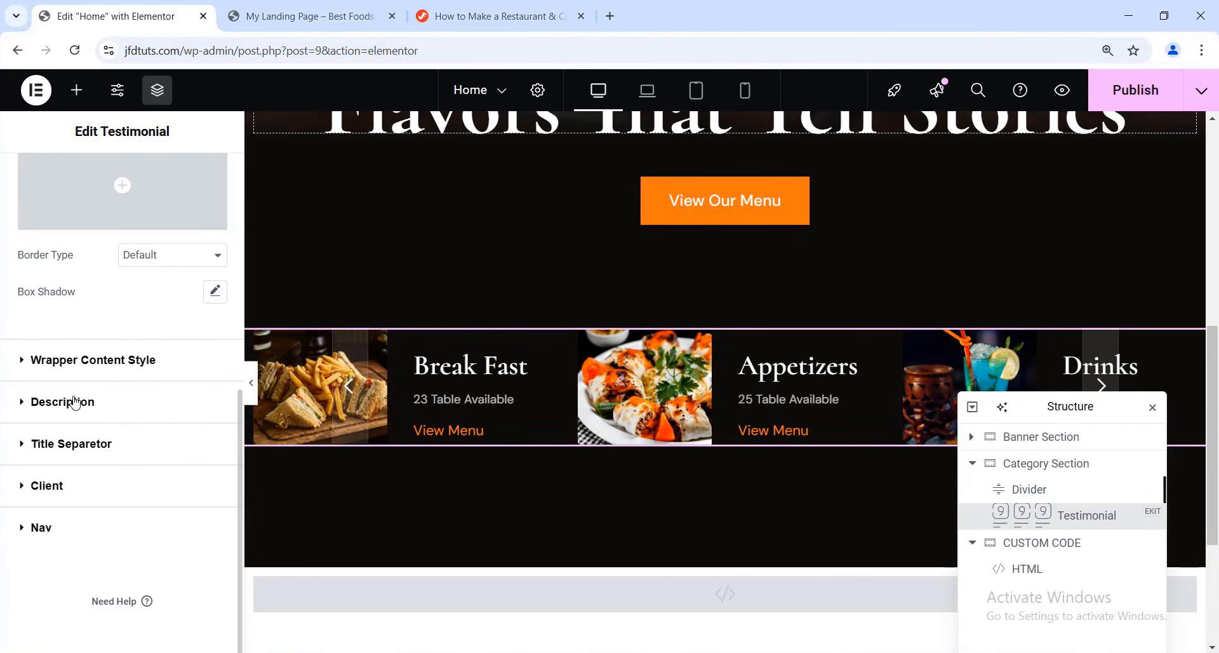
left_click(75, 402)
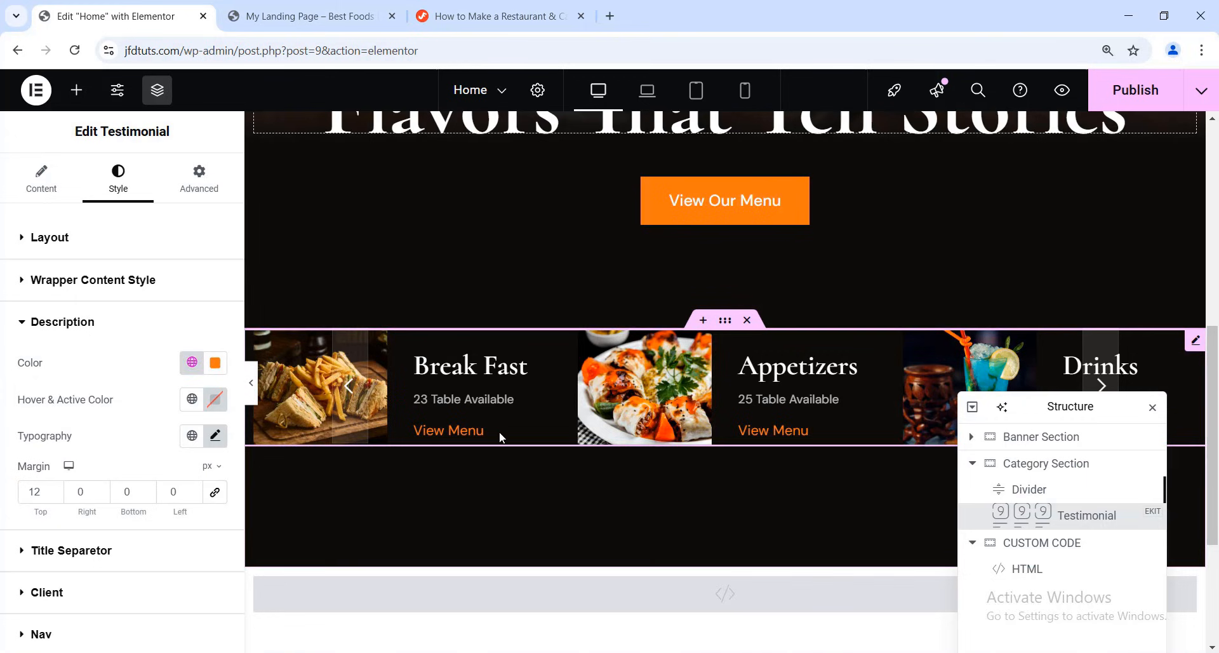
left_click(214, 435)
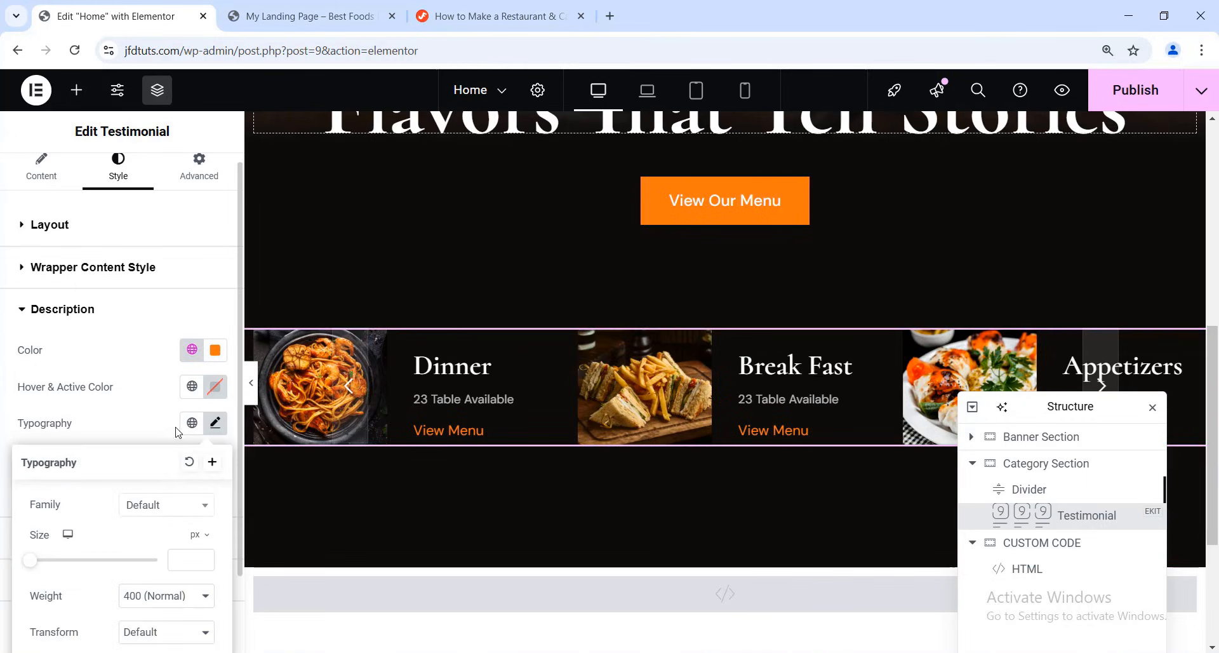
scroll(167, 506, "down", 3)
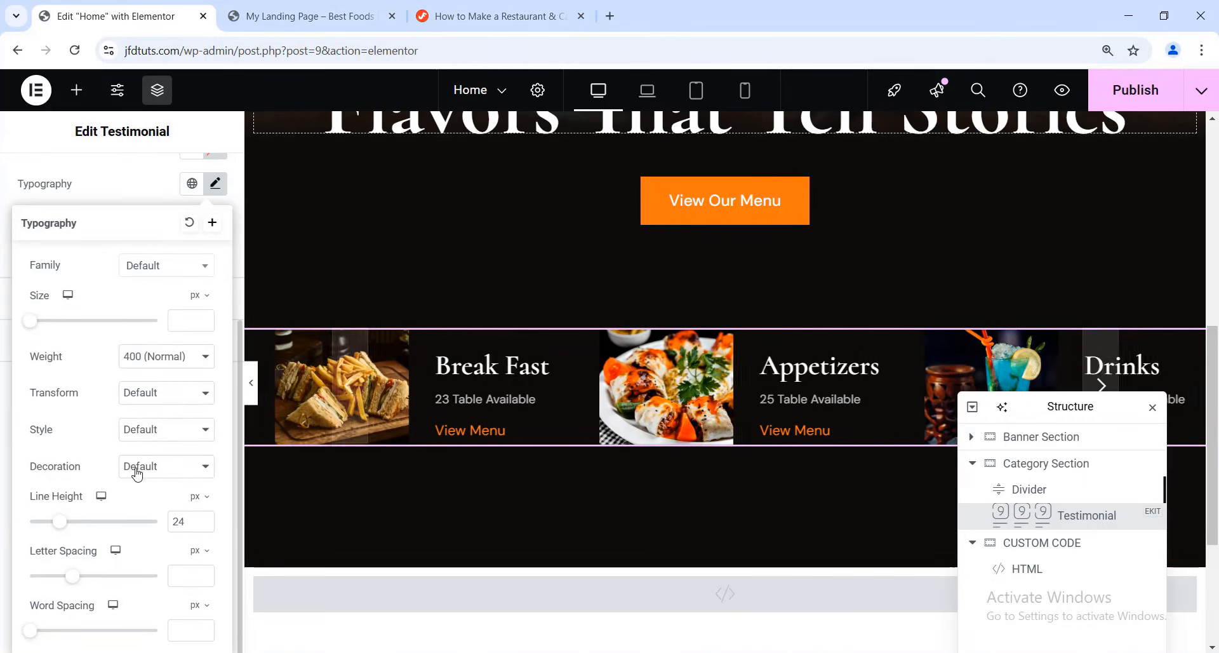
left_click(157, 471)
left_click(170, 508)
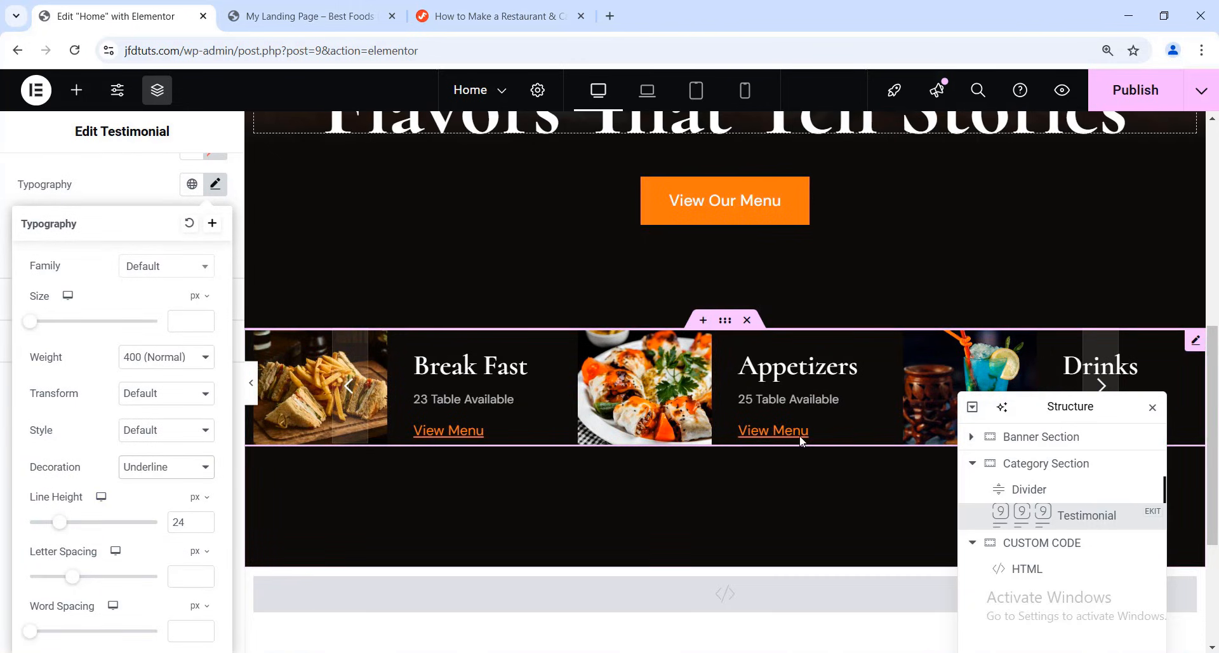
left_click(216, 184)
scroll(181, 342, "up", 4)
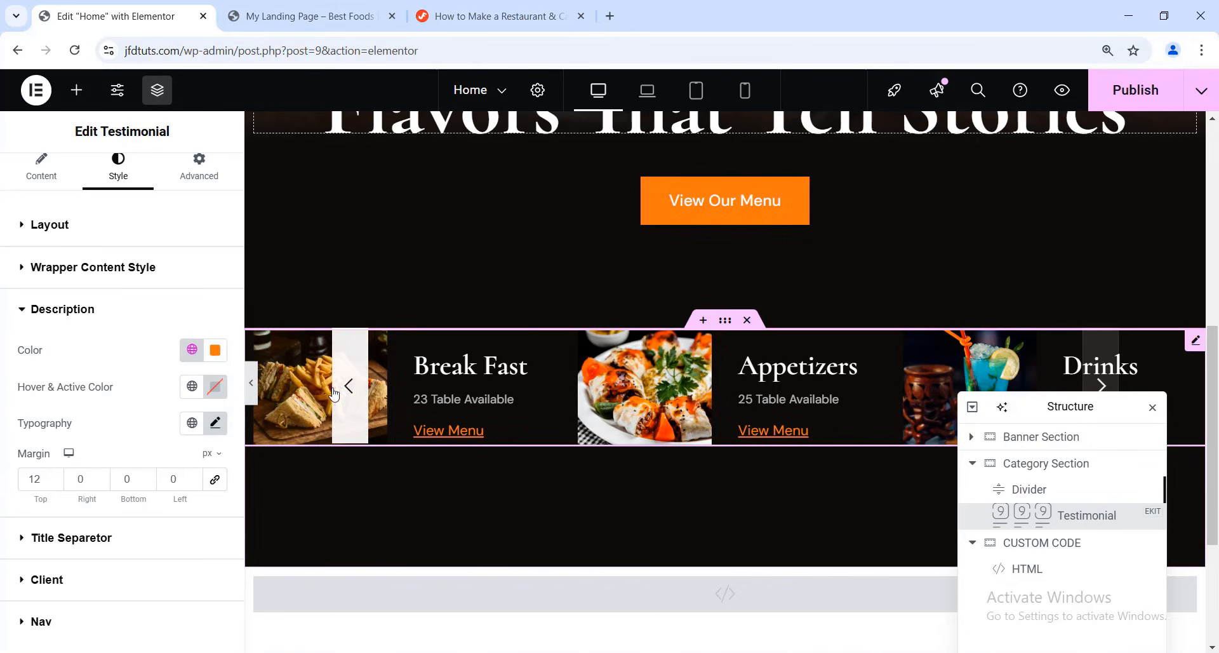
scroll(705, 355, "up", 1)
scroll(709, 352, "down", 1)
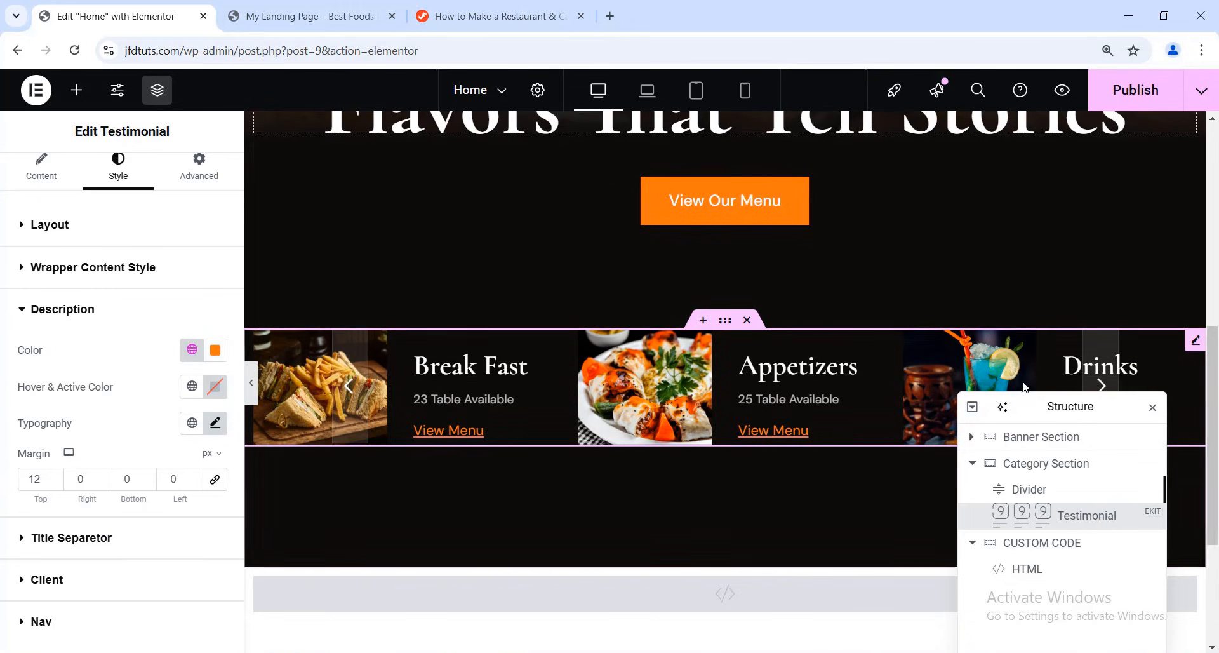
Set the z-index of the Category Section's Divider to 9, and preview the slider without the editing panel.
left_click_drag(1036, 405, 1073, 247)
left_click(1041, 375)
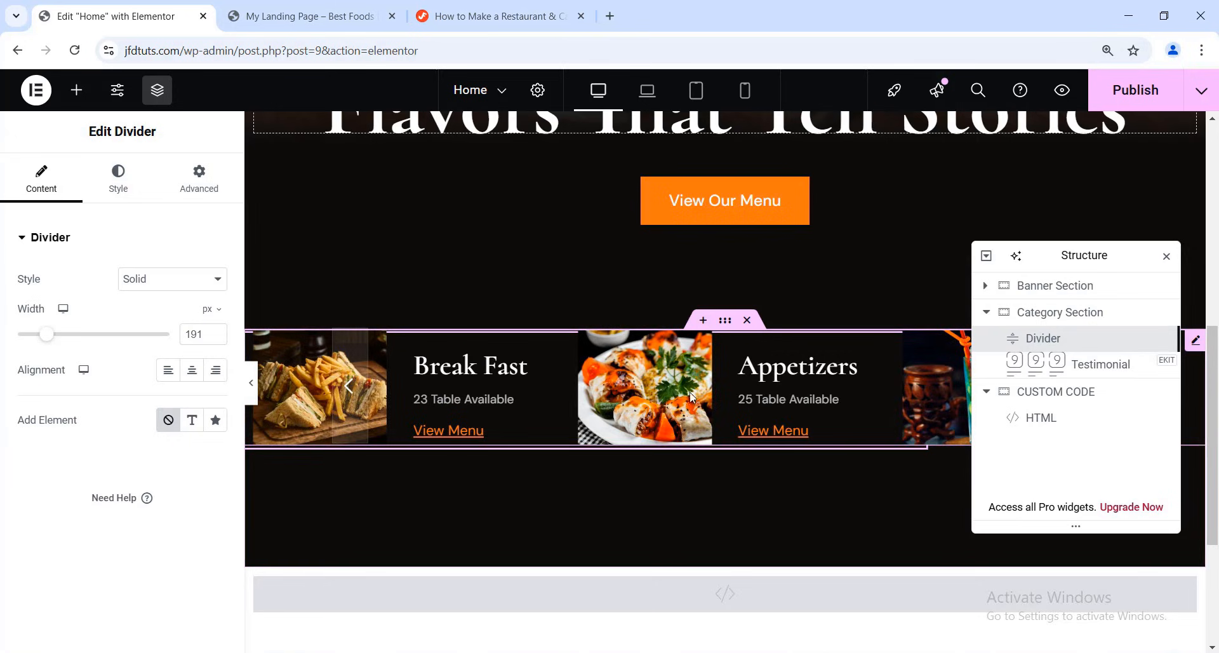
left_click(186, 192)
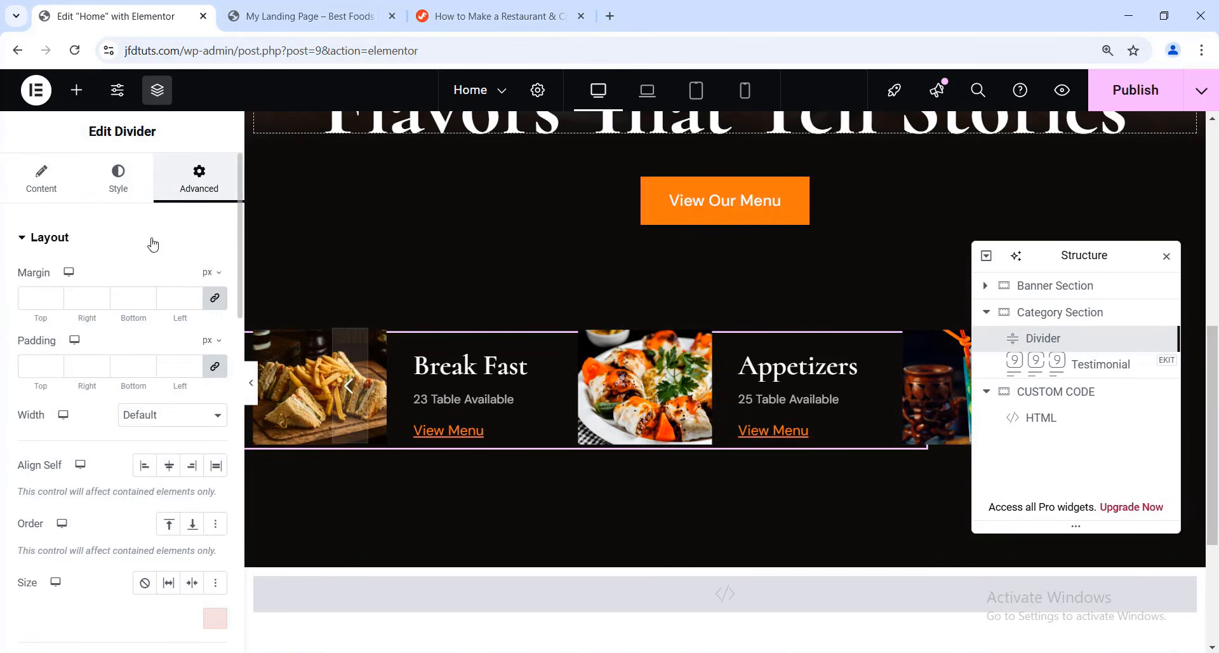
scroll(152, 245, "down", 6)
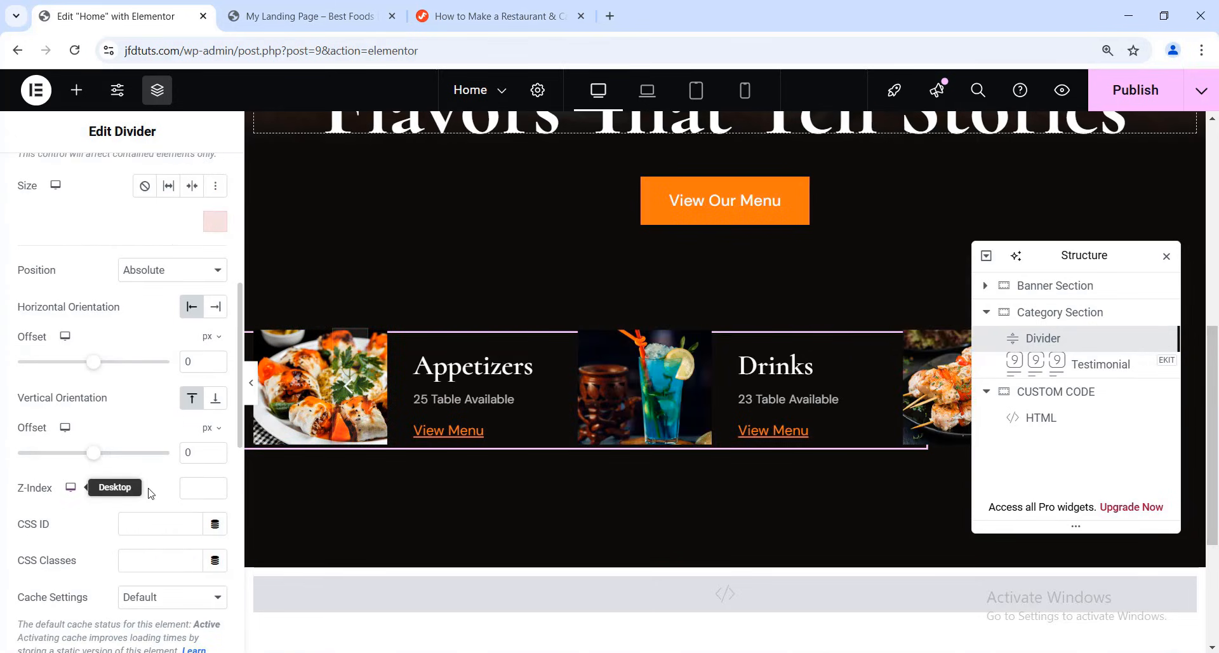
type("9")
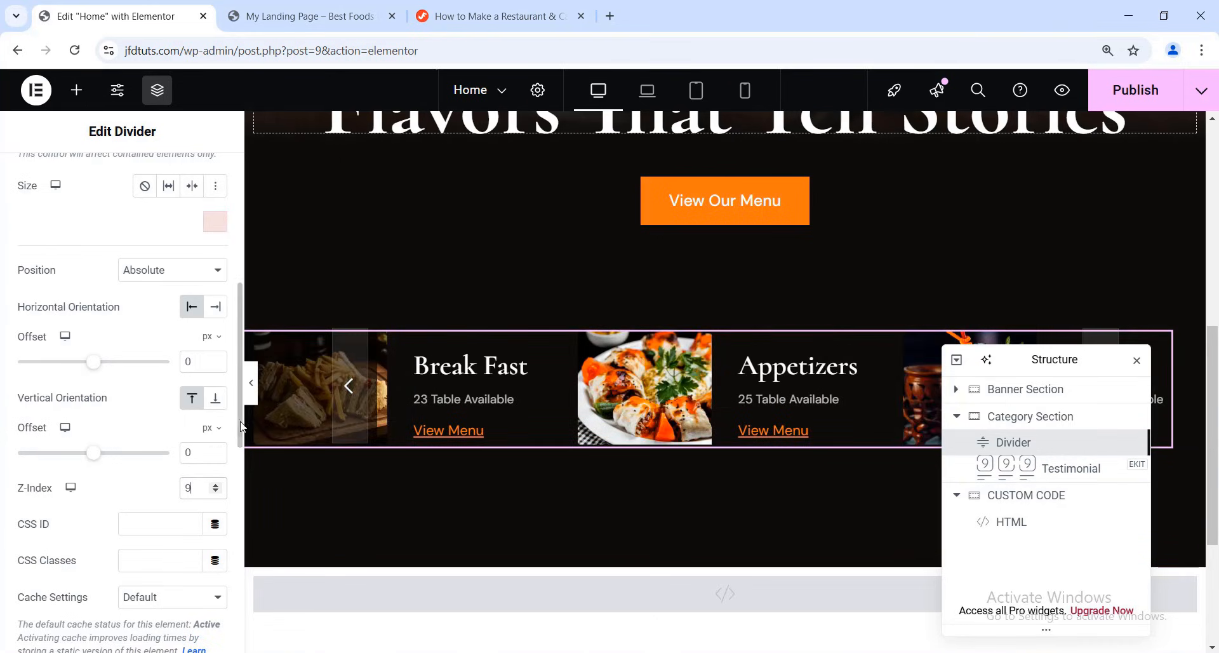
left_click(252, 399)
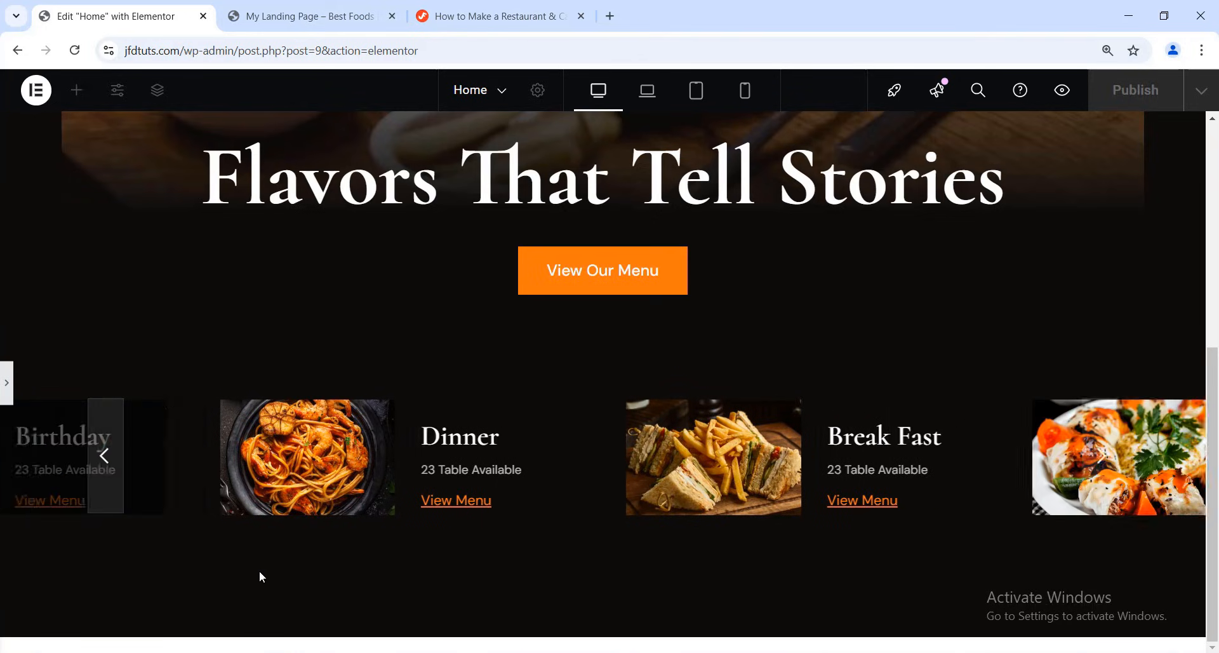
left_click(5, 399)
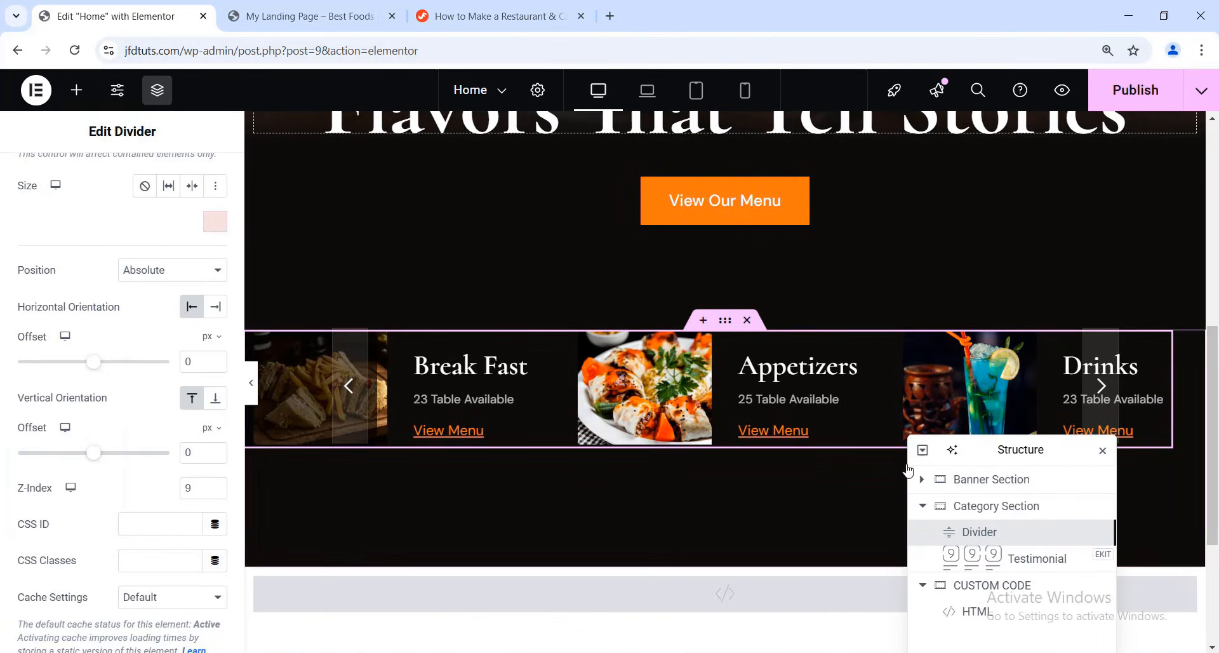
Duplicate the Divider in the Category Section and place the copy below the Testimonial widget.
left_click_drag(1019, 449, 862, 266)
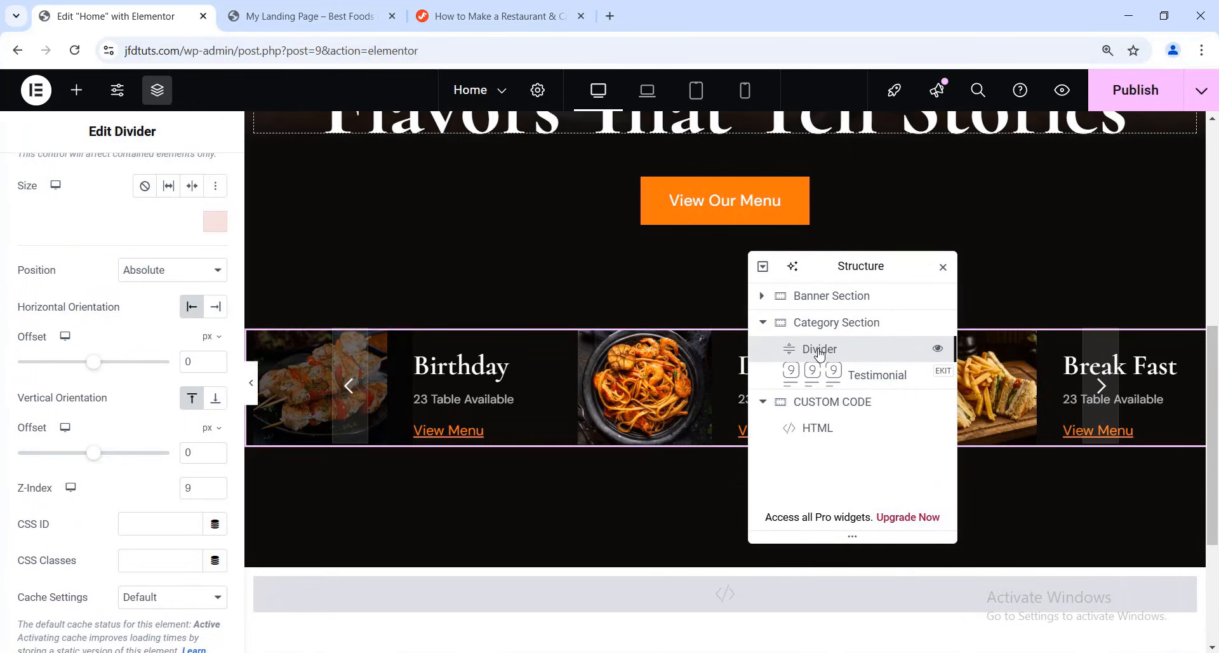
right_click(841, 354)
left_click(882, 296)
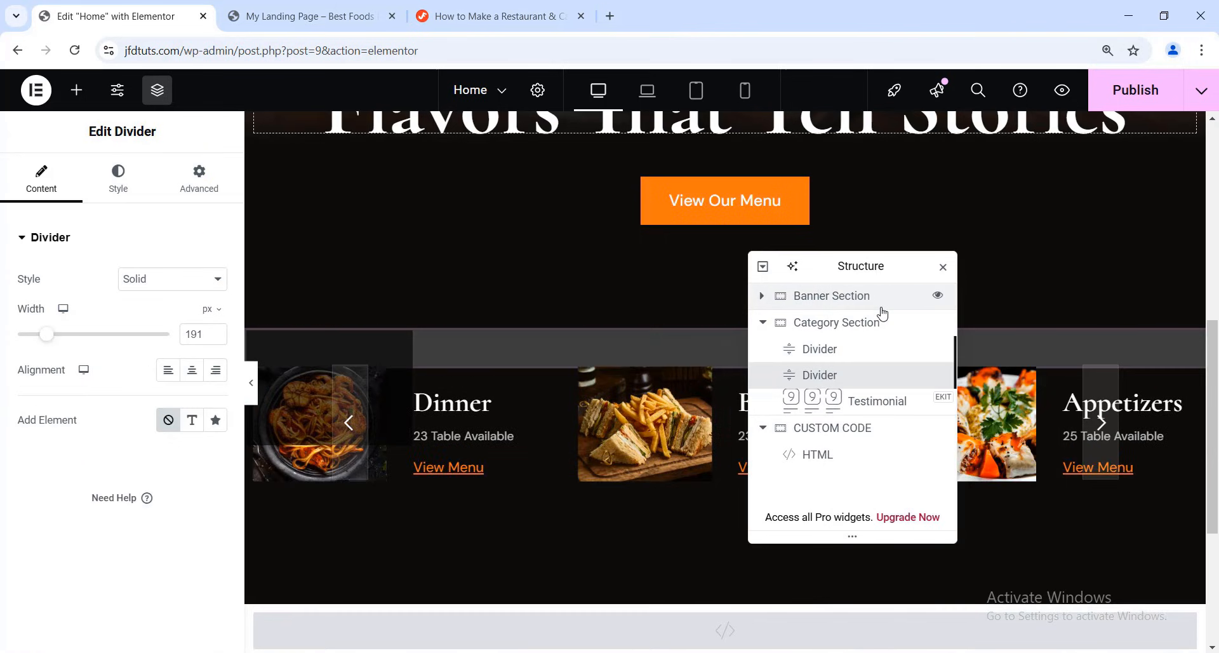
left_click_drag(835, 379, 843, 390)
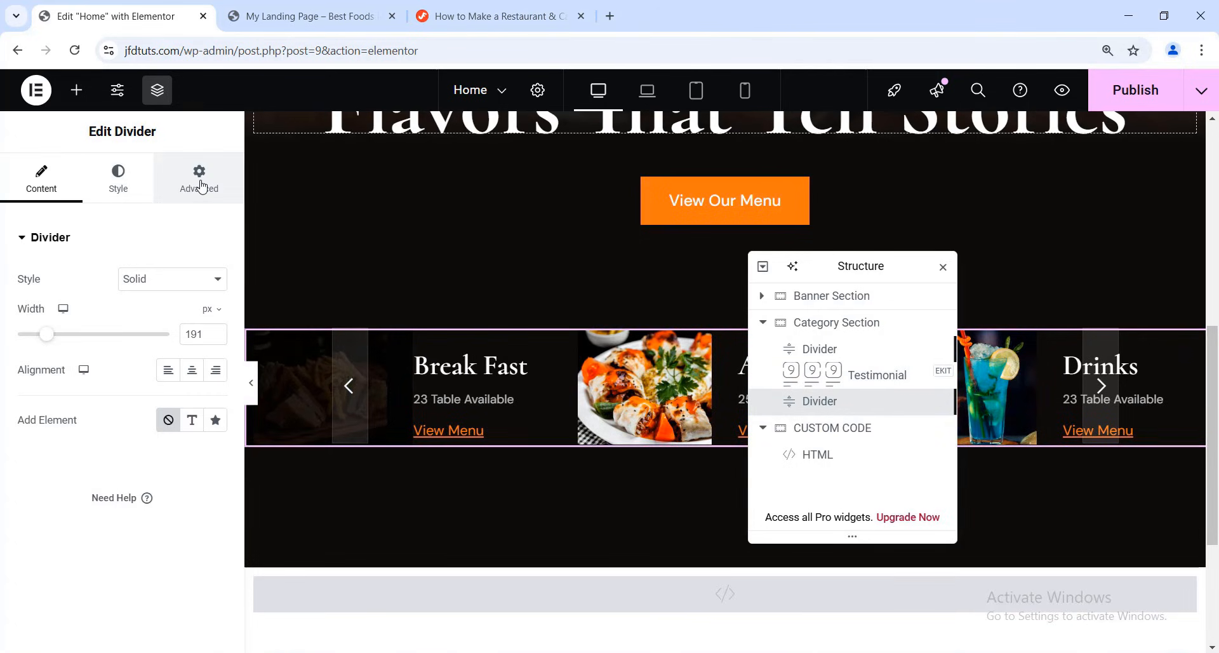
Set the duplicated Divider's horizontal orientation to Right with an offset of 0.
left_click(199, 178)
scroll(127, 413, "down", 10)
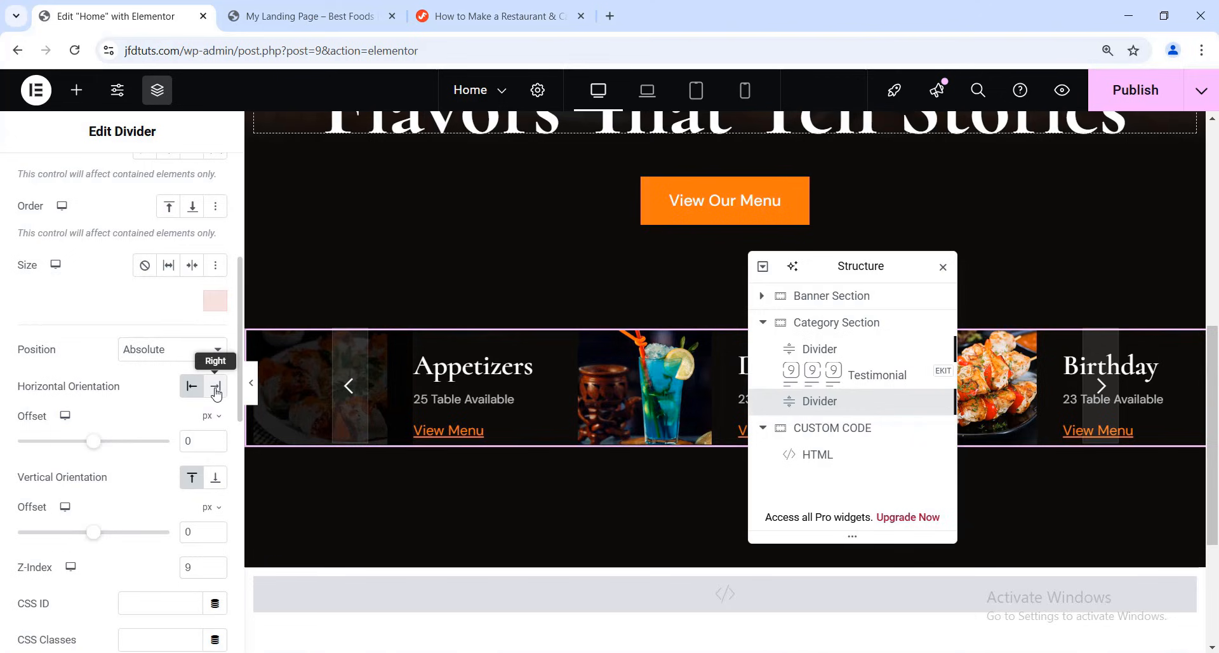
left_click_drag(198, 441, 148, 438)
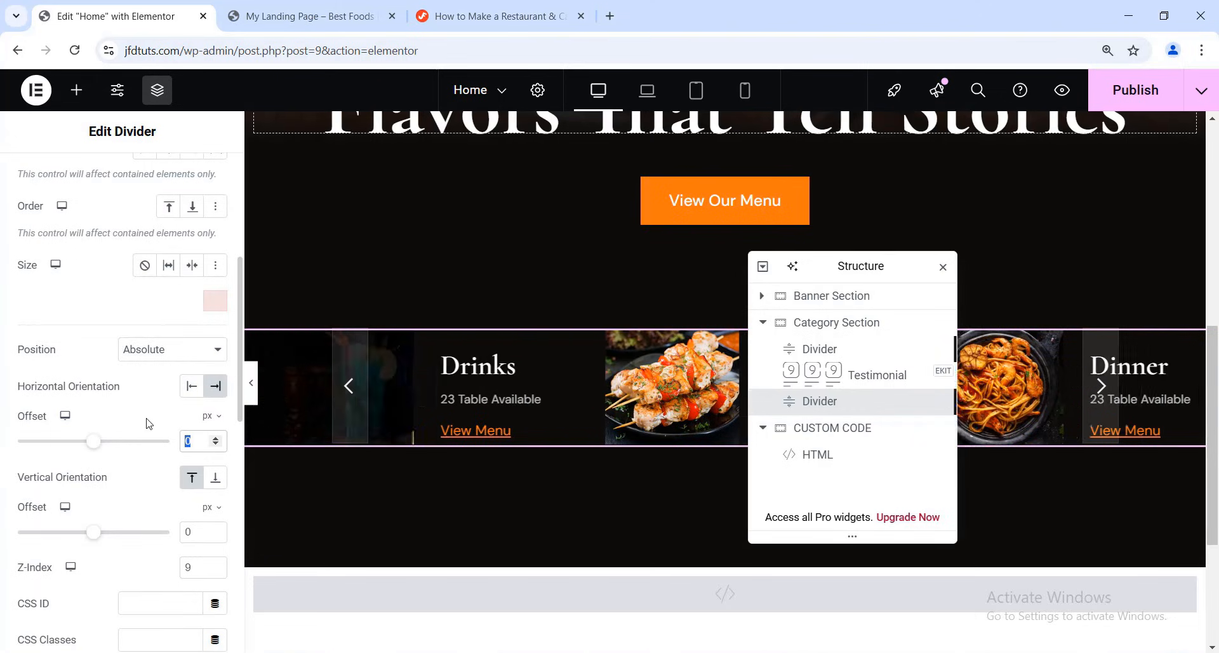
type("0")
scroll(148, 422, "down", 1)
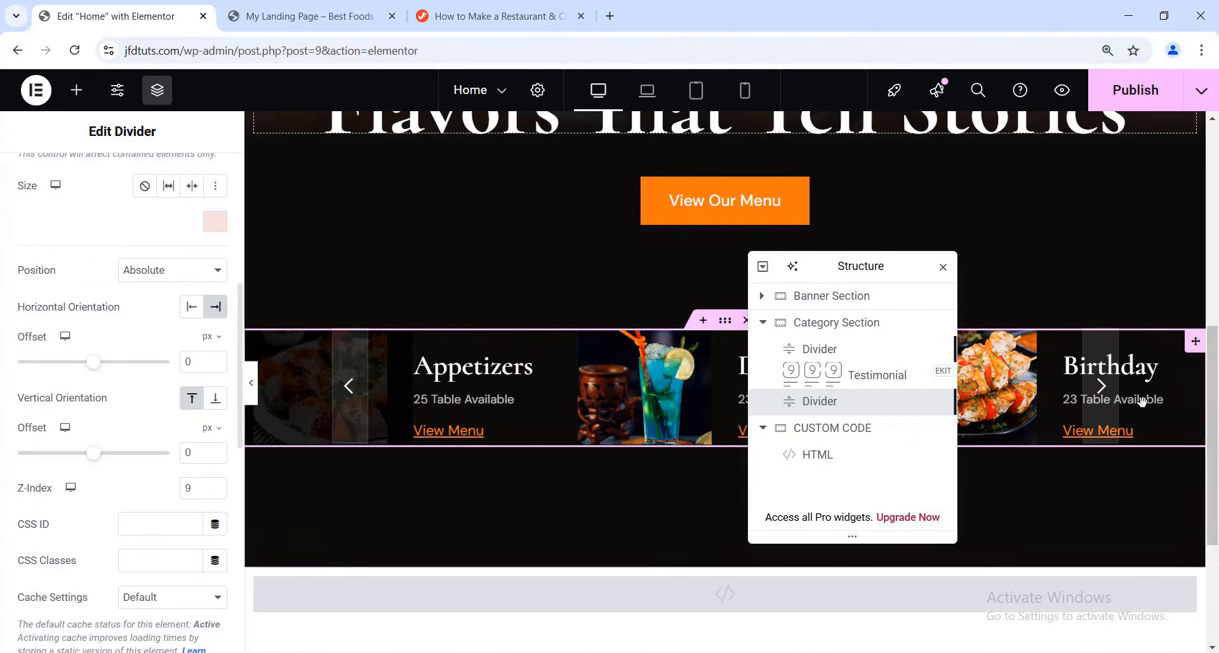
Set the alignment of the duplicated Divider to right.
scroll(178, 371, "up", 5)
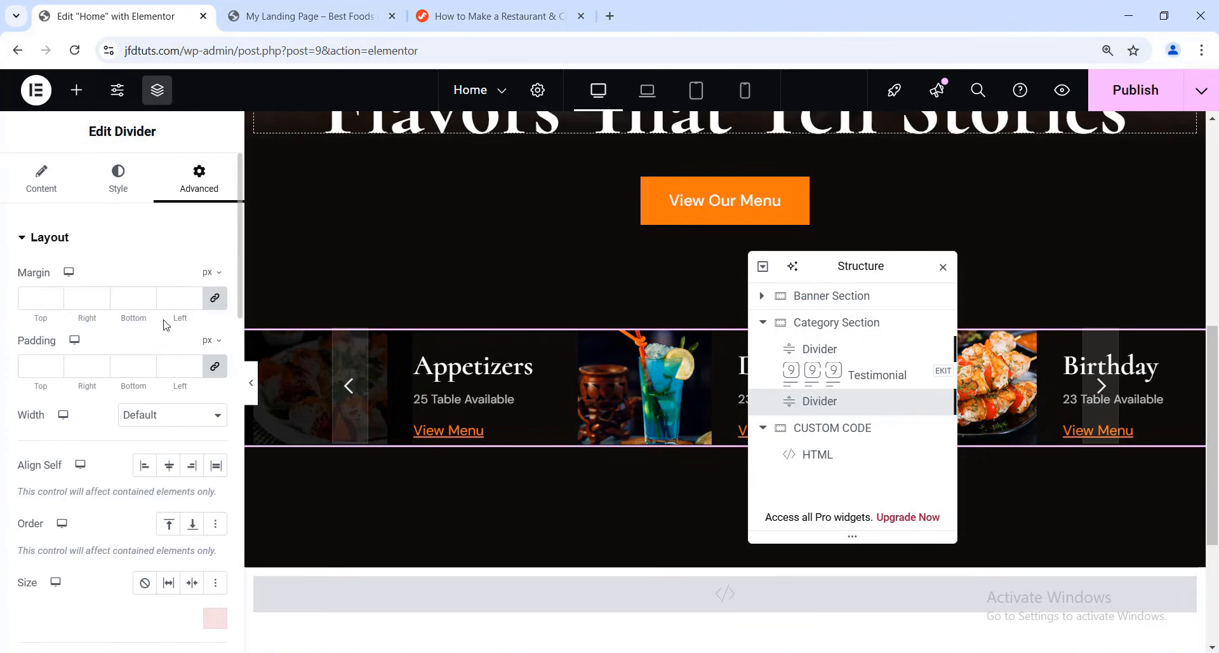
left_click(64, 198)
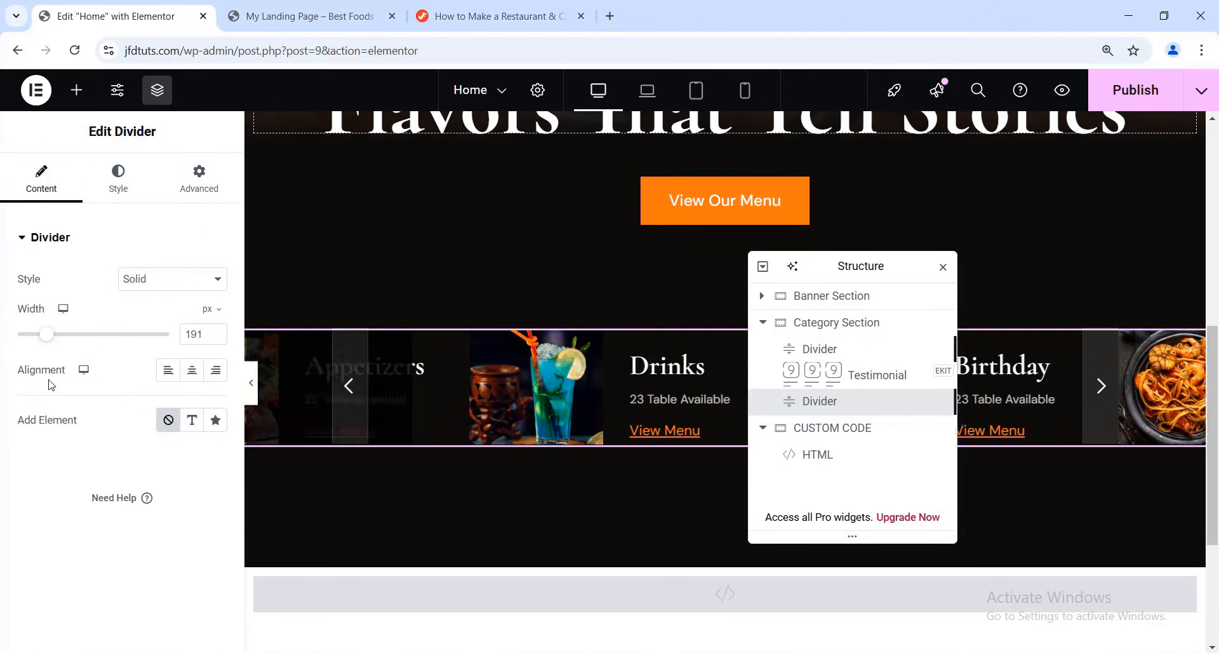
left_click(215, 369)
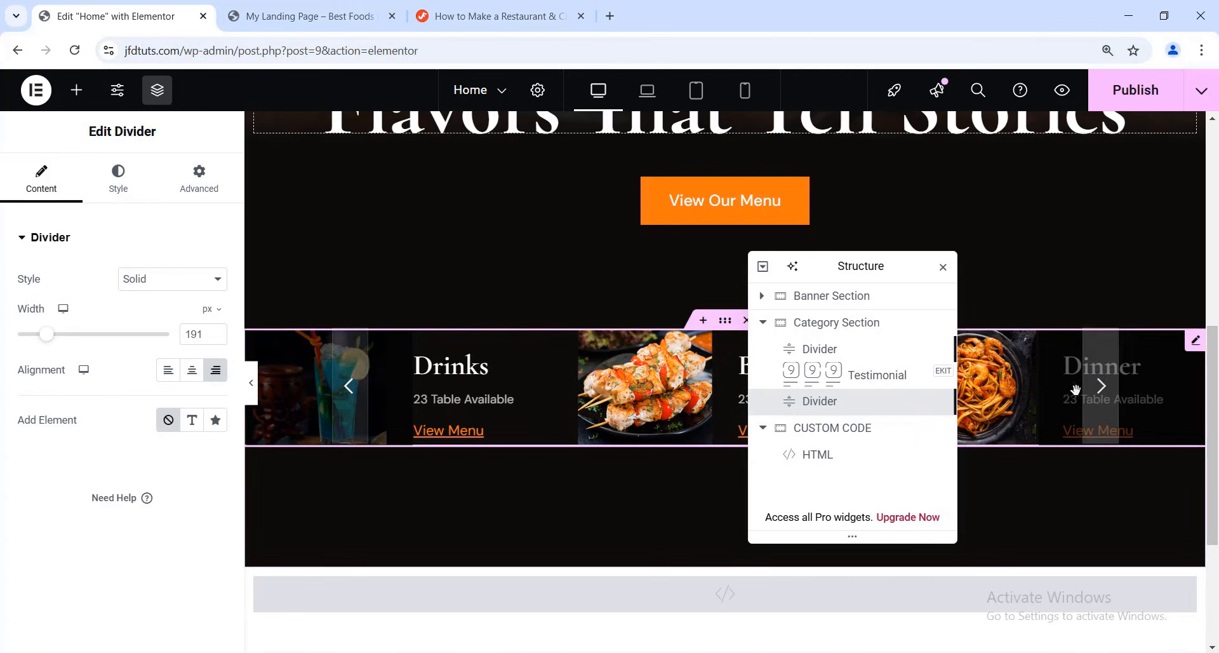
Preview the category slider without the editing panel and test its arrows and swiping near both edge overlays.
left_click(250, 383)
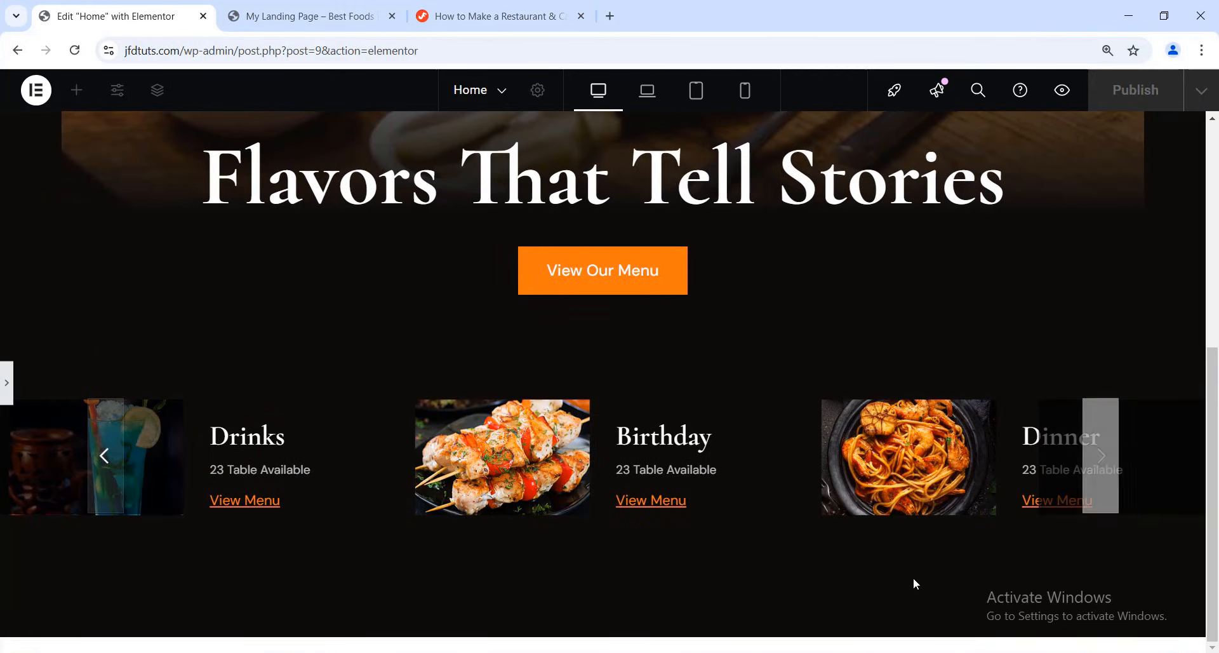
key("ctrl+p")
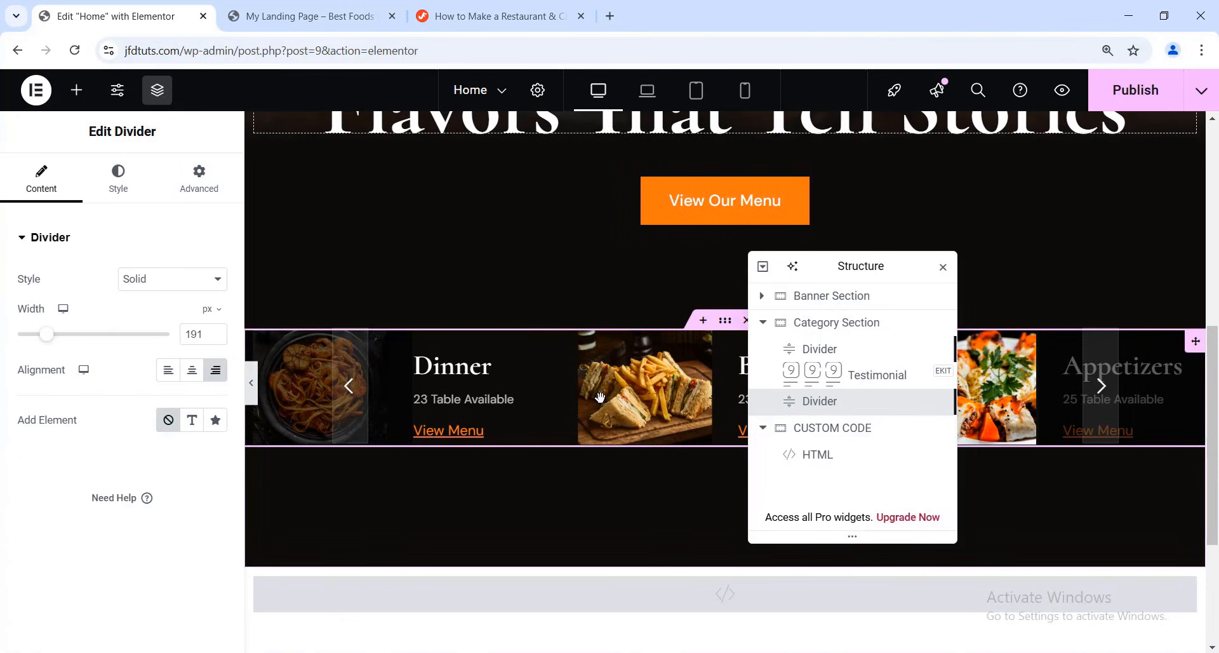
key("ctrl+p")
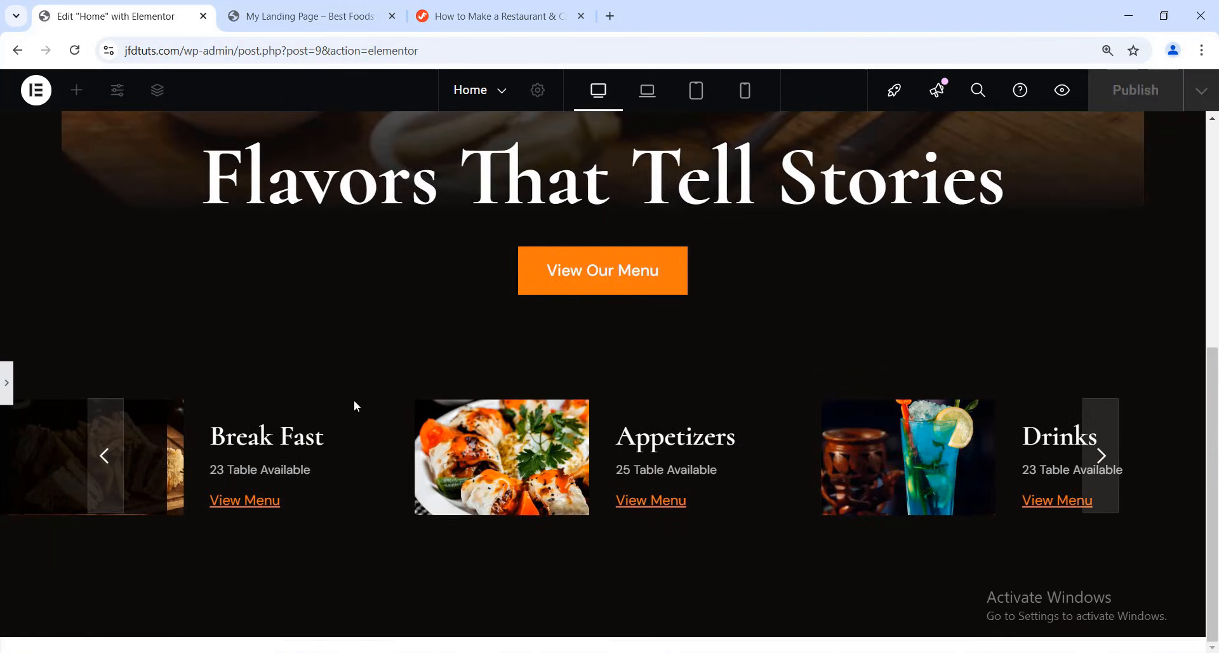
left_click_drag(151, 453, 226, 457)
left_click_drag(60, 458, 116, 456)
left_click_drag(1071, 467, 673, 456)
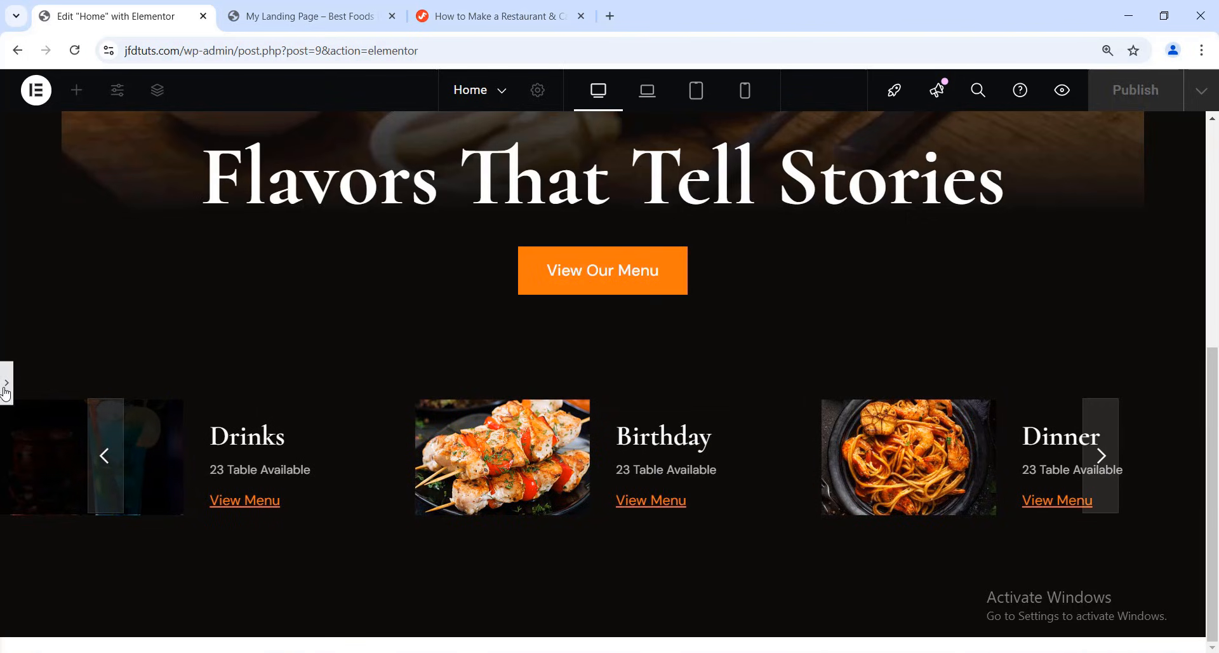
left_click(6, 389)
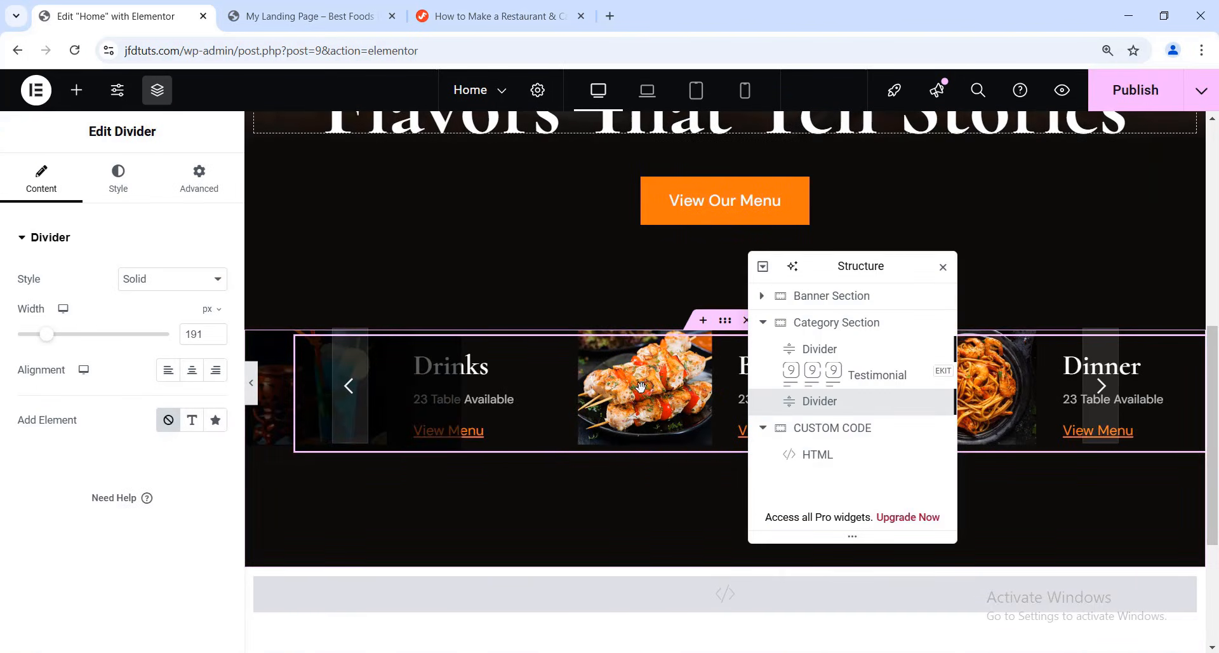
Copy the cursor-pointer-none class name from the tutorial web page and add it as CSS class to the Category Section's first Divider.
left_click(535, 7)
scroll(468, 197, "up", 14)
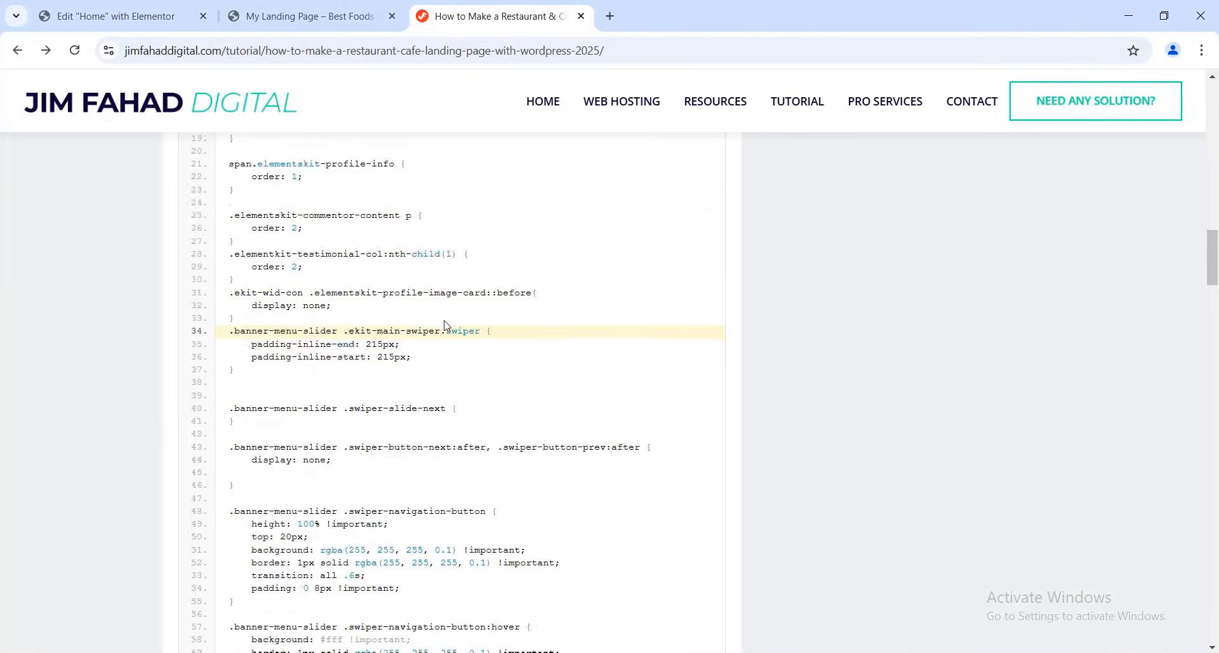
scroll(457, 329, "down", 4)
scroll(302, 401, "up", 1)
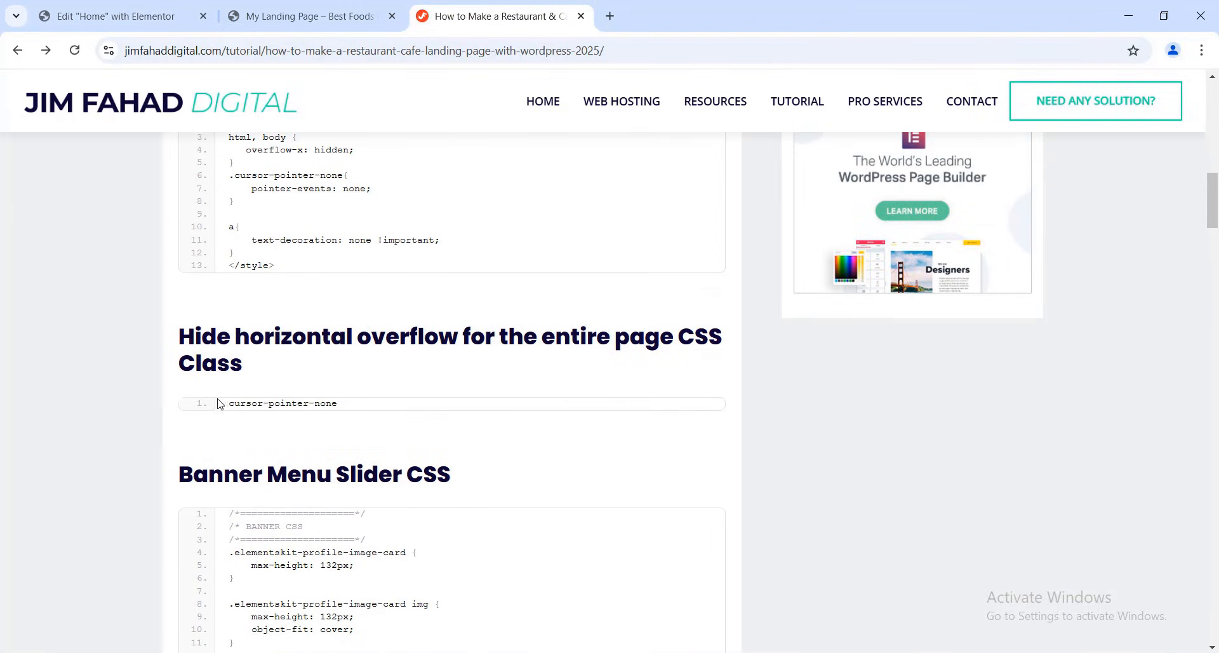
scroll(336, 407, "up", 1)
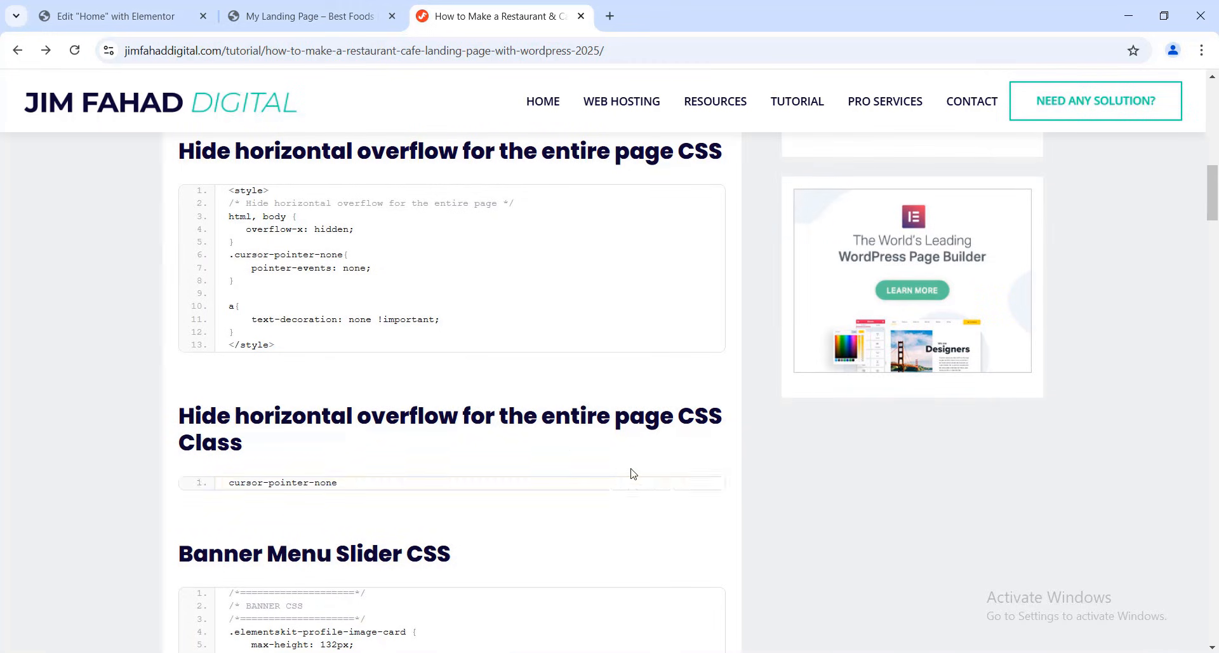
left_click(113, 4)
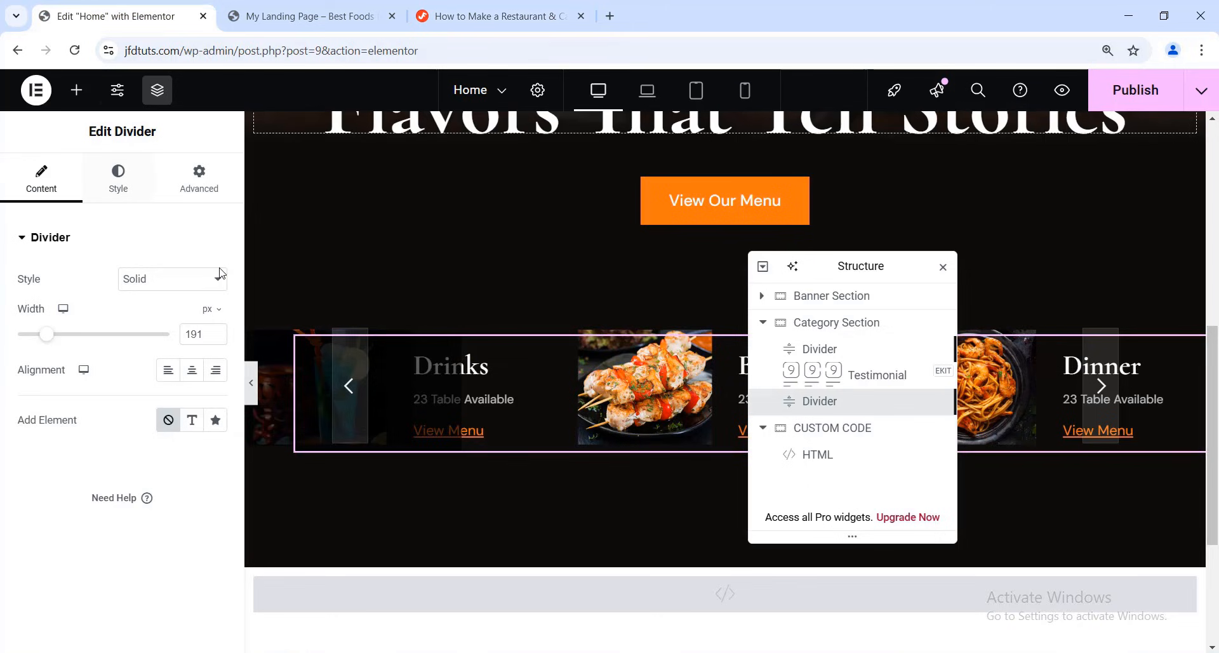
left_click(816, 353)
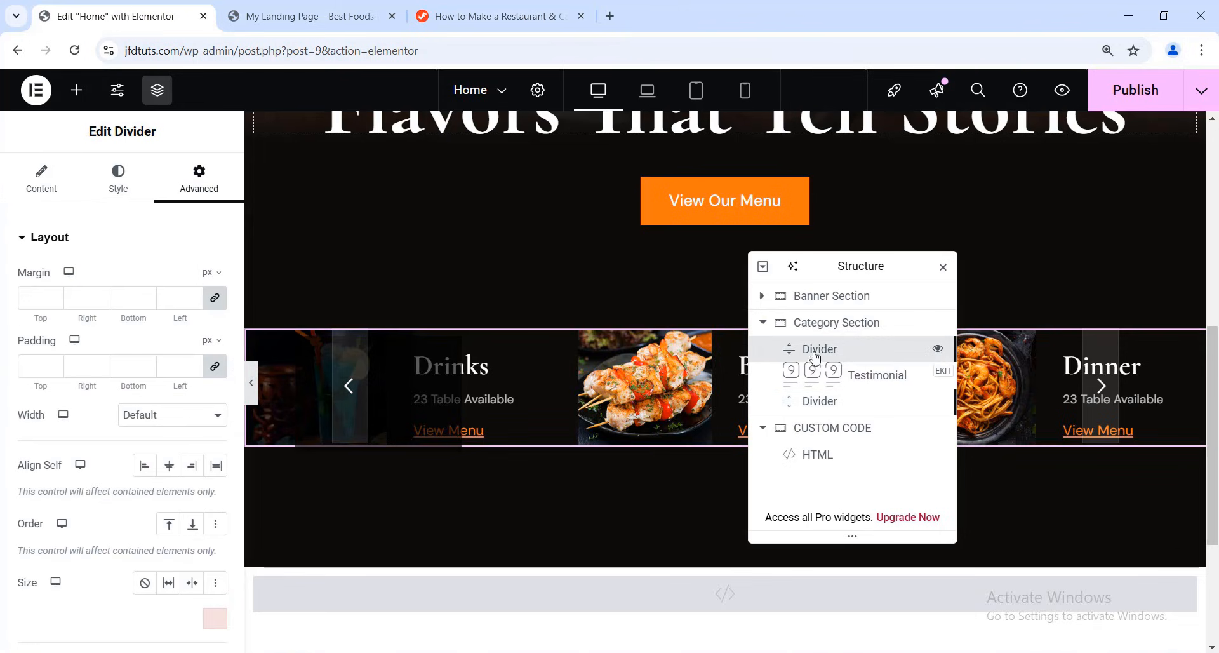
scroll(143, 268, "down", 8)
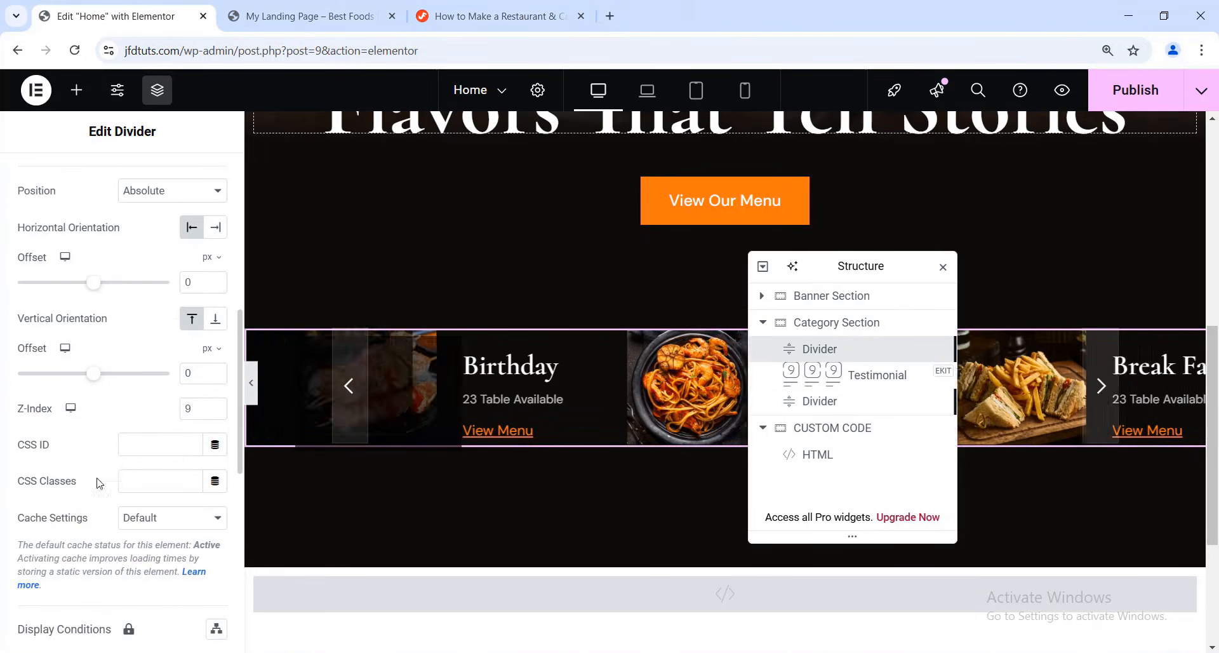
left_click(143, 482)
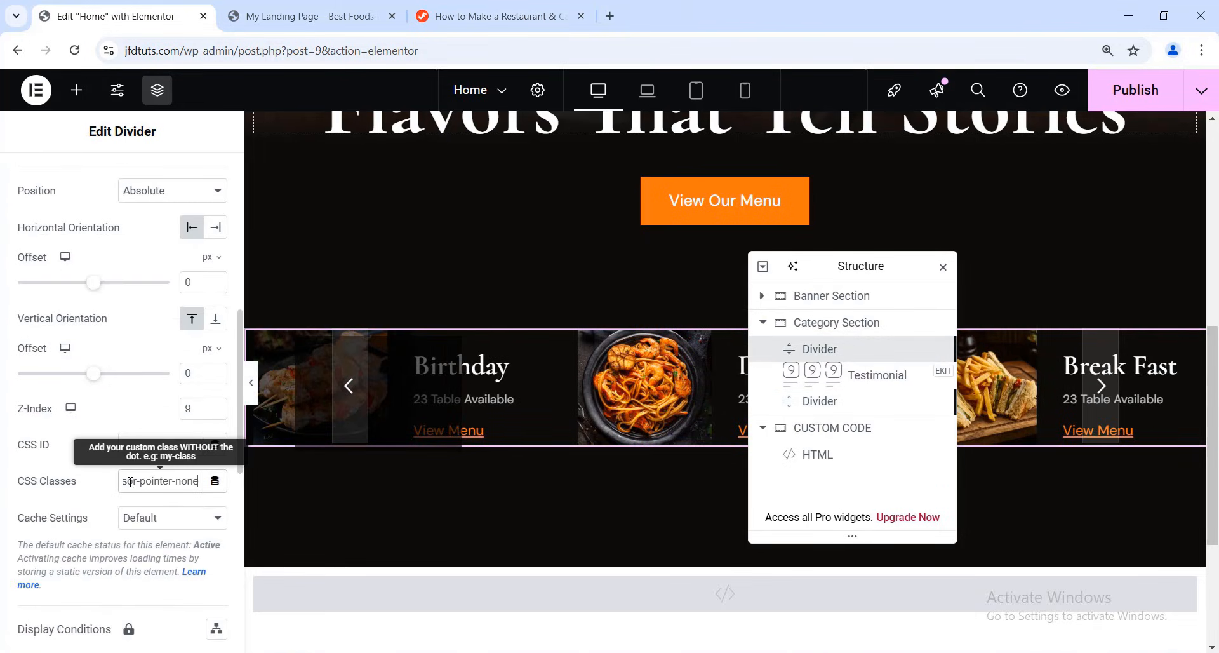
Add the CSS class cursor-pointer-none to the second Divider, below the Testimonial widget.
left_click(838, 406)
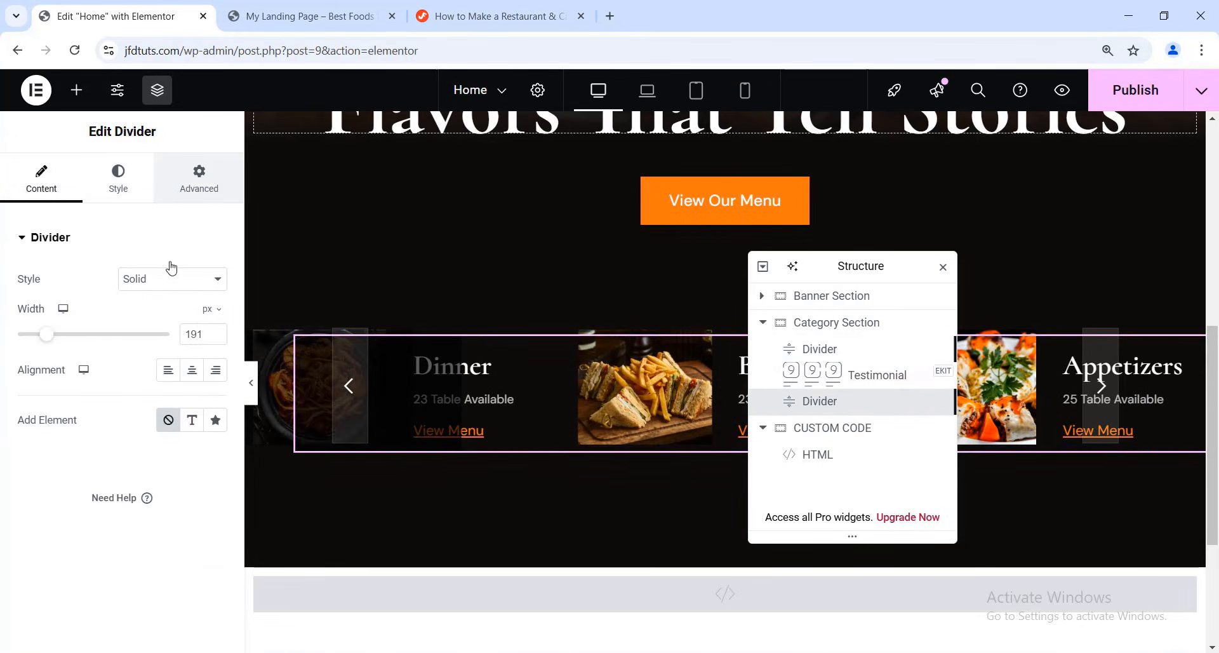
left_click(197, 178)
scroll(146, 379, "down", 3)
scroll(145, 378, "down", 3)
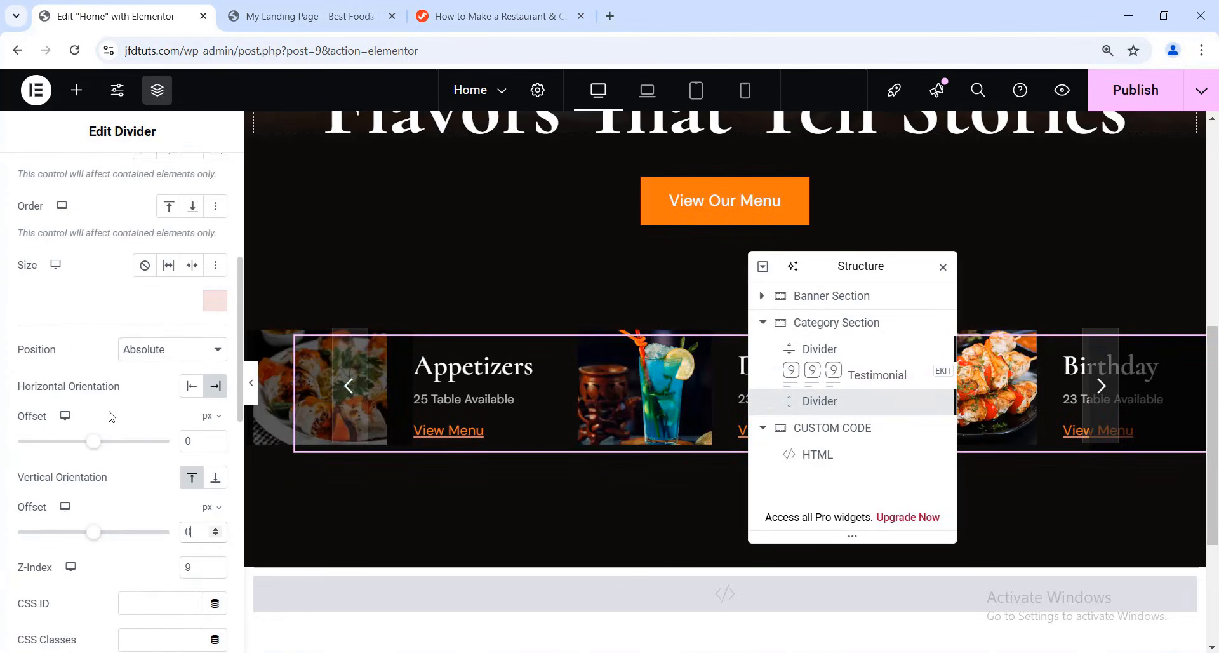
left_click(151, 557)
type("cursor-pointer-none")
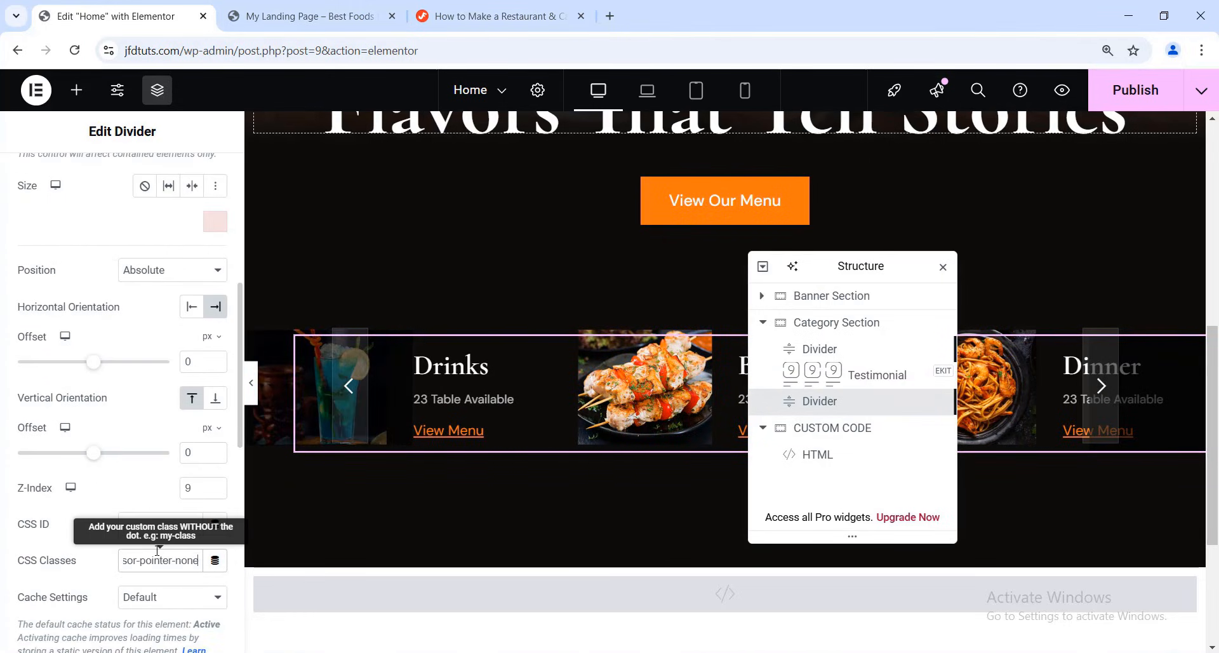
Test the slider's navigation arrow and swiping in a preview without the editing panel.
left_click(254, 386)
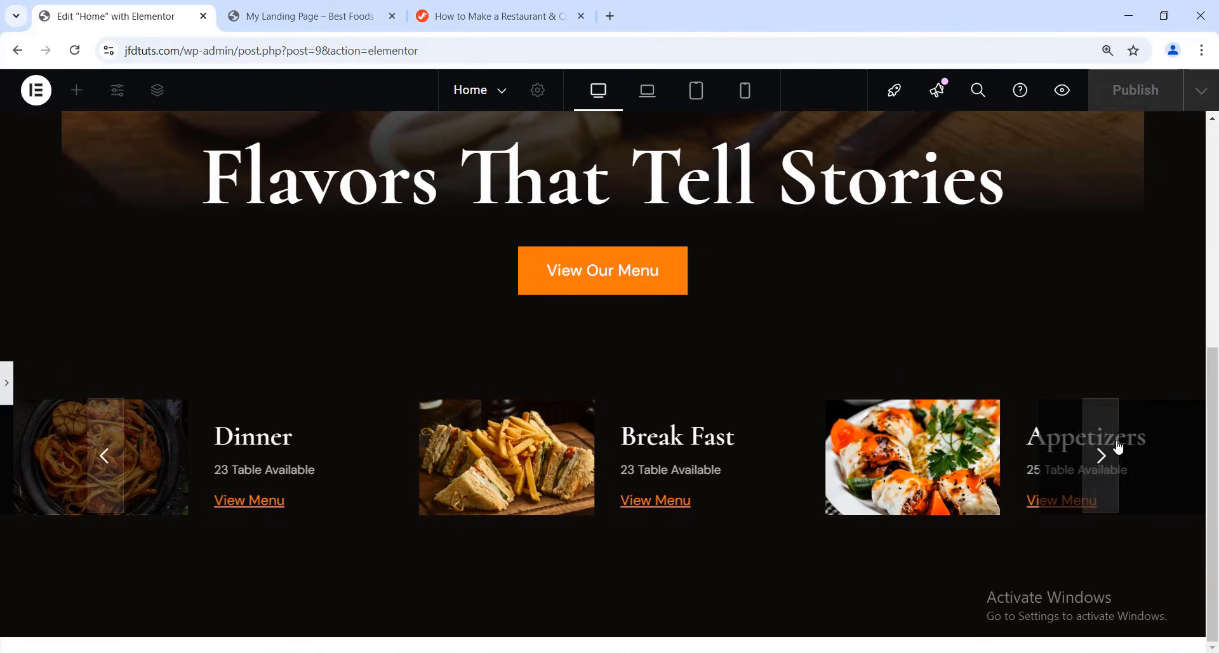
left_click(109, 450)
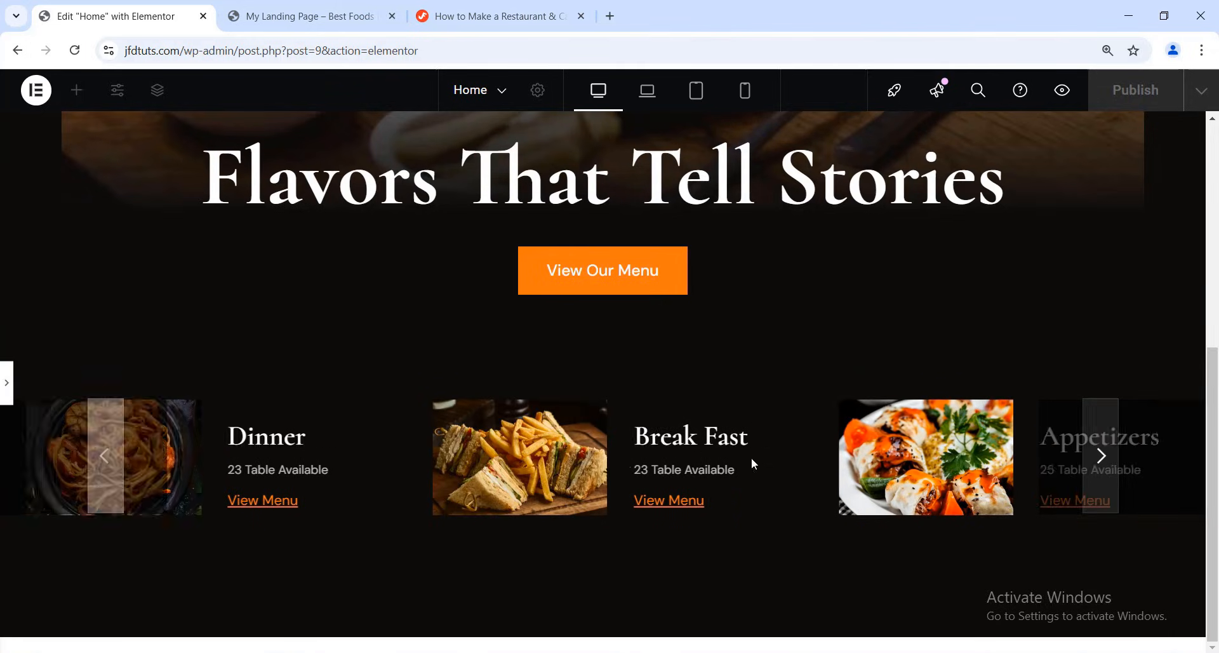
left_click(105, 455)
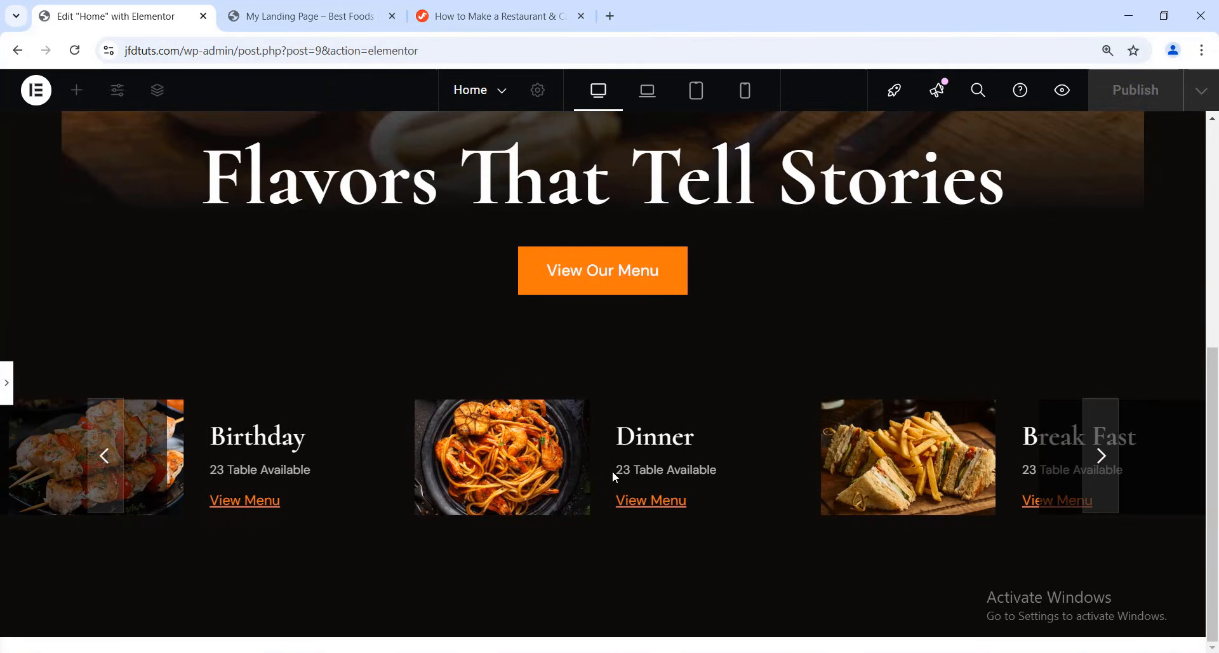
left_click_drag(614, 476, 305, 495)
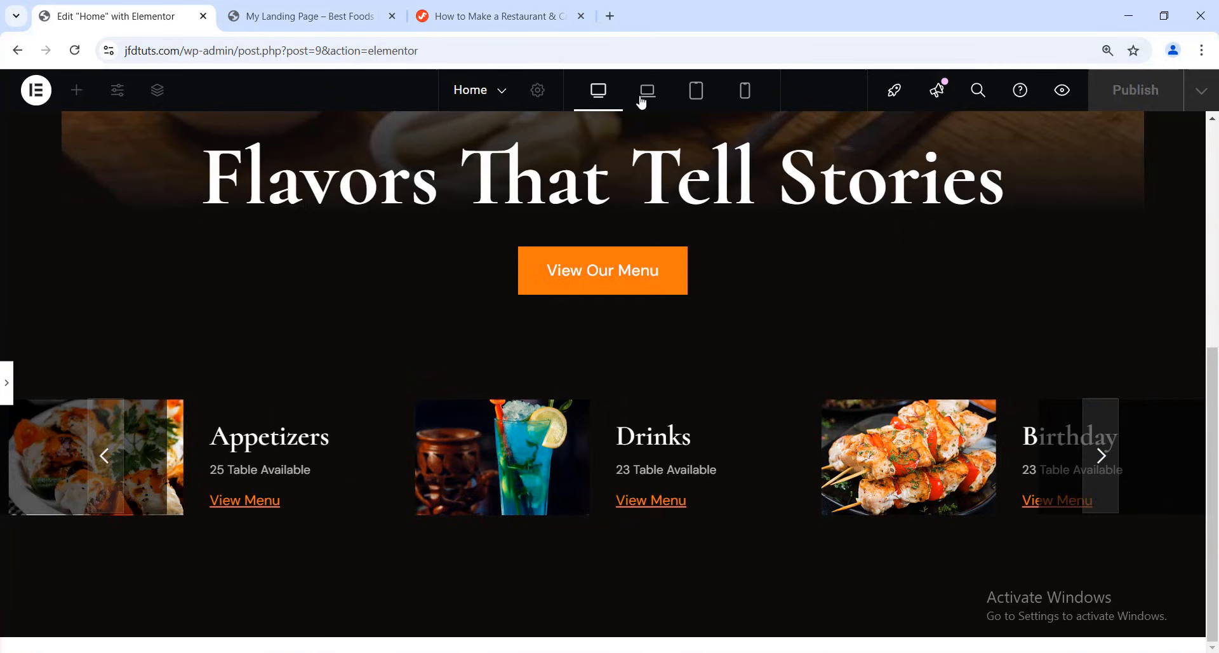
left_click(4, 397)
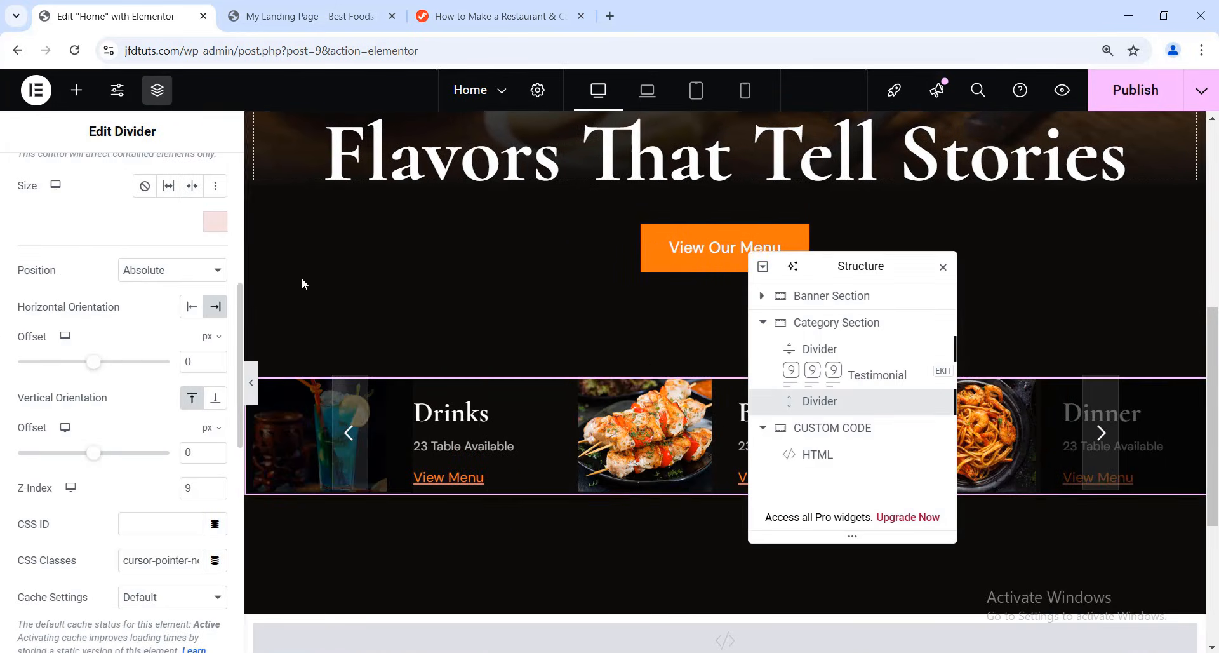
Switch to the laptop layout and check the category slider, keeping the Structure window clear of it.
left_click(651, 93)
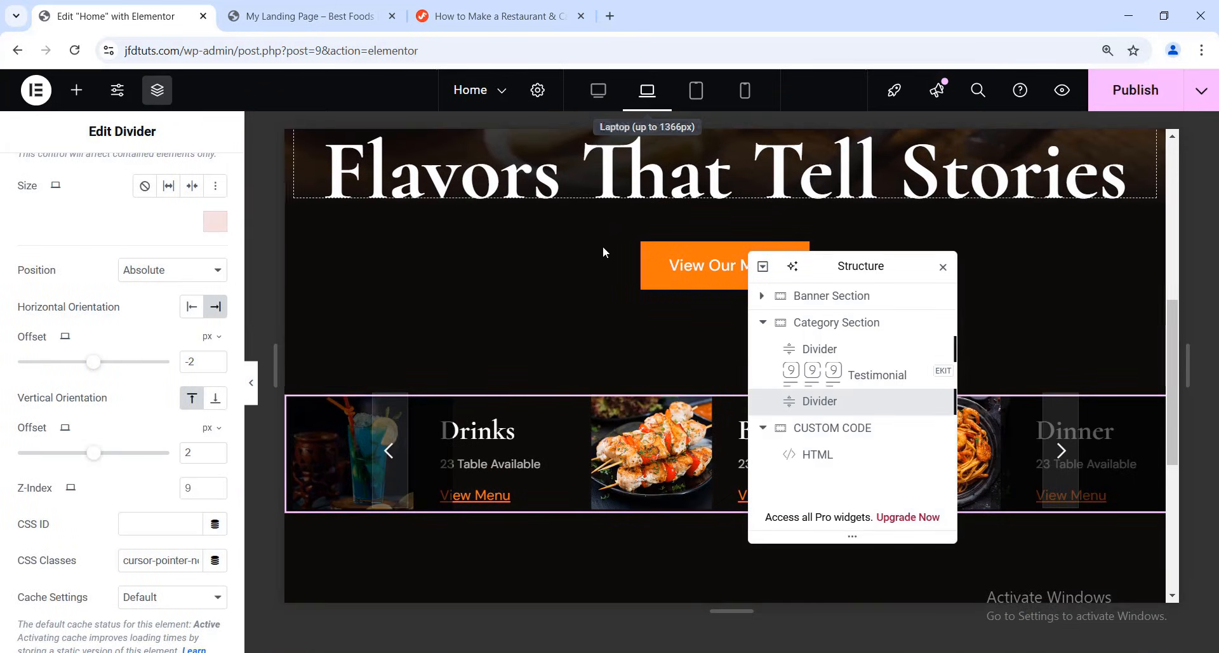
left_click_drag(864, 253, 202, 257)
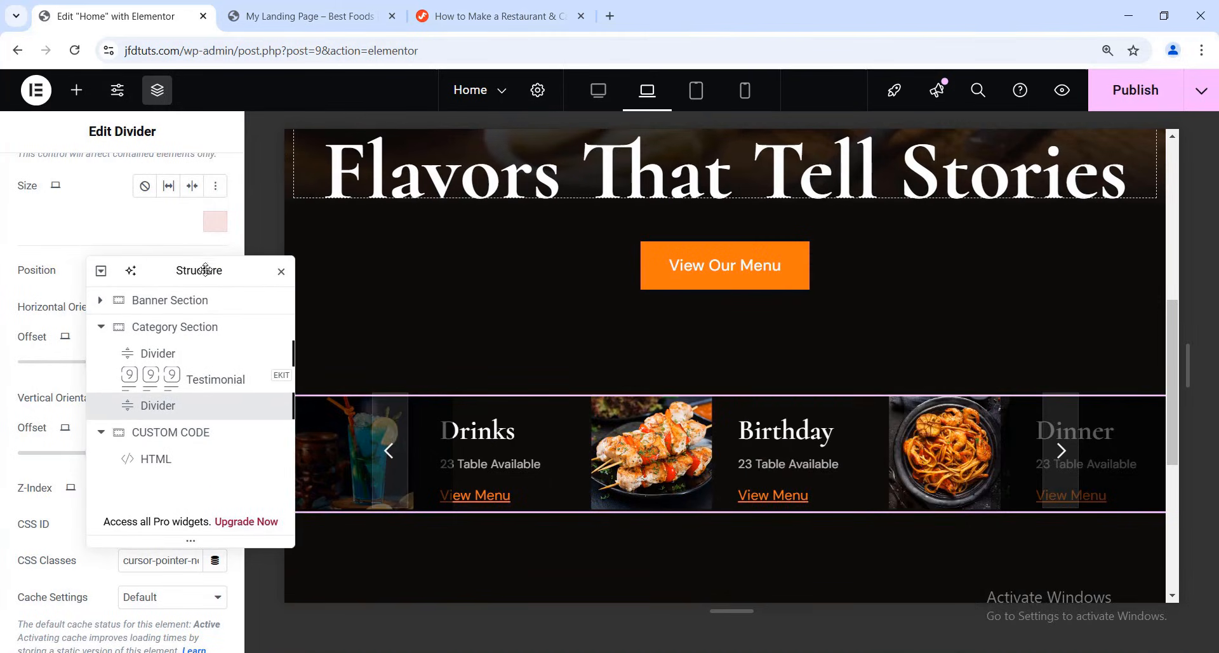
scroll(691, 374, "down", 3)
scroll(702, 402, "up", 1)
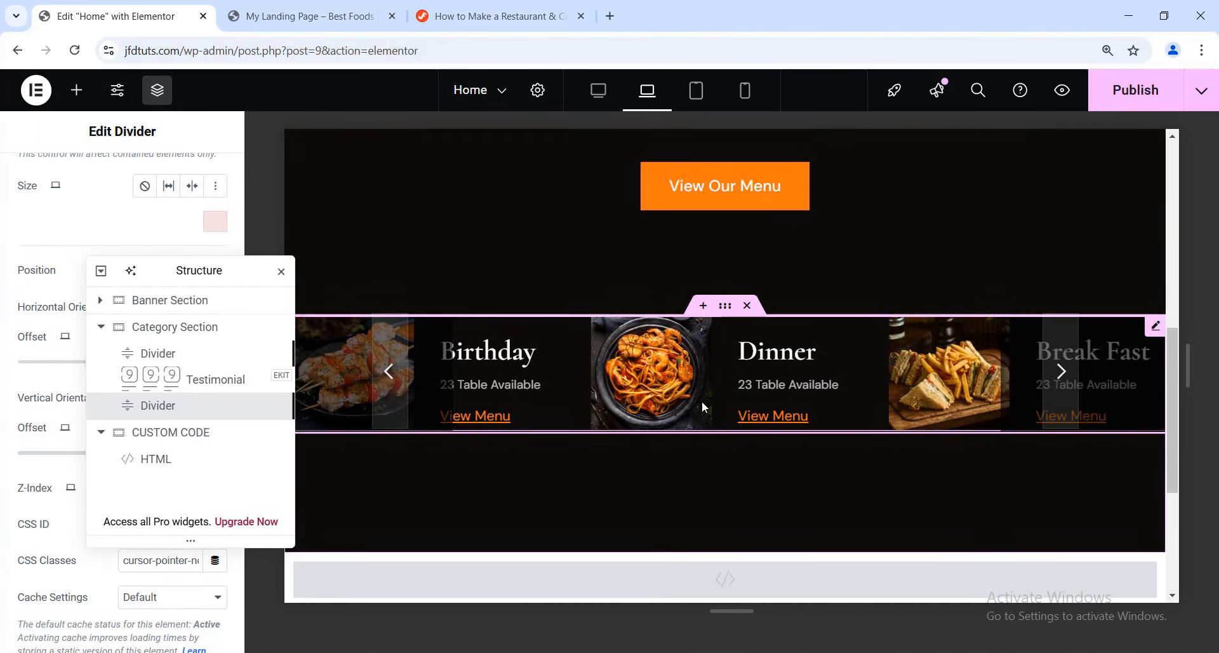
left_click_drag(209, 273, 1031, 503)
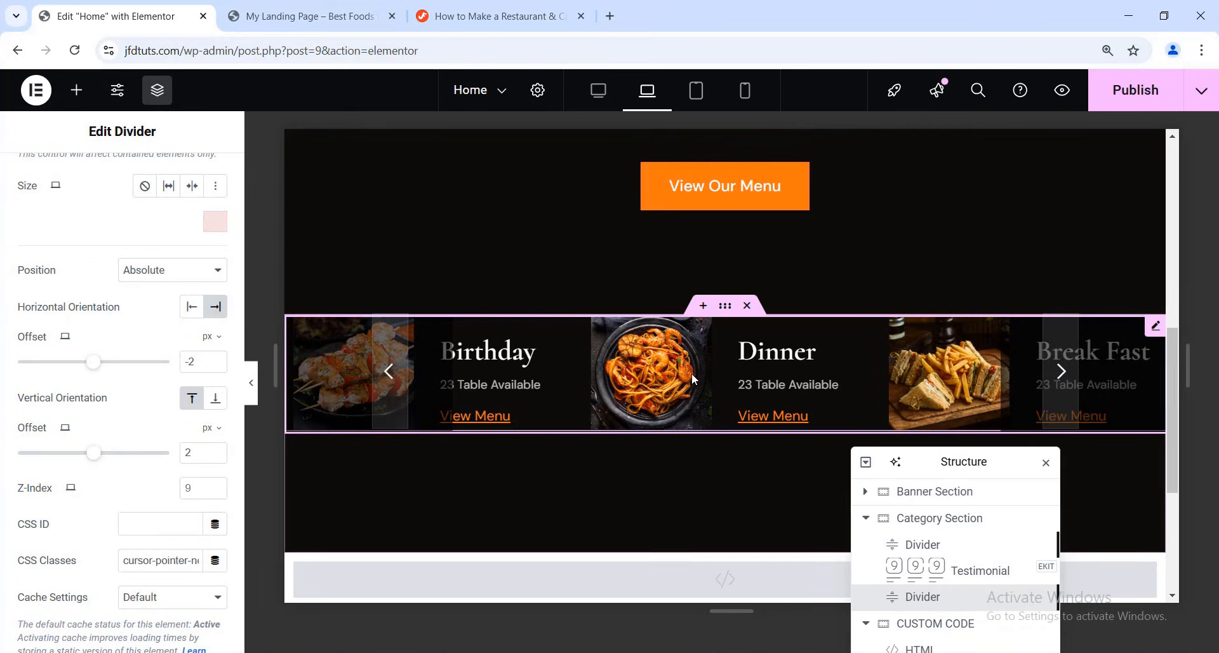
Set the Testimonial slider to show 3 slides in the tablet portrait layout.
left_click(697, 95)
left_click(802, 417)
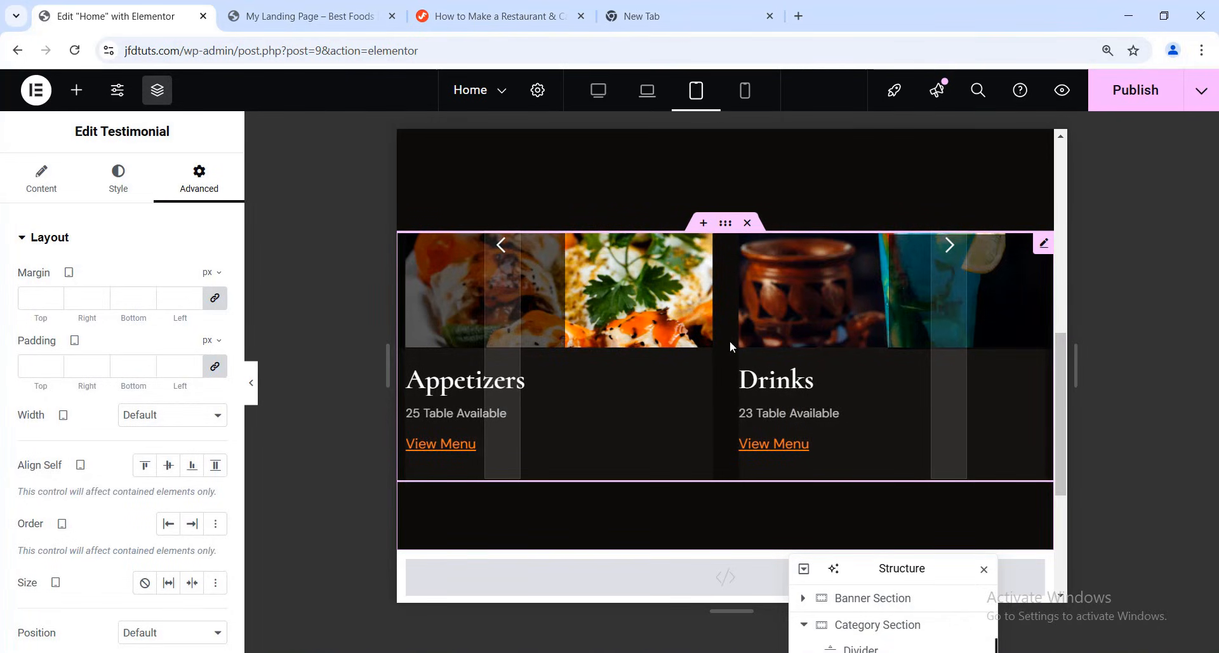
left_click(41, 180)
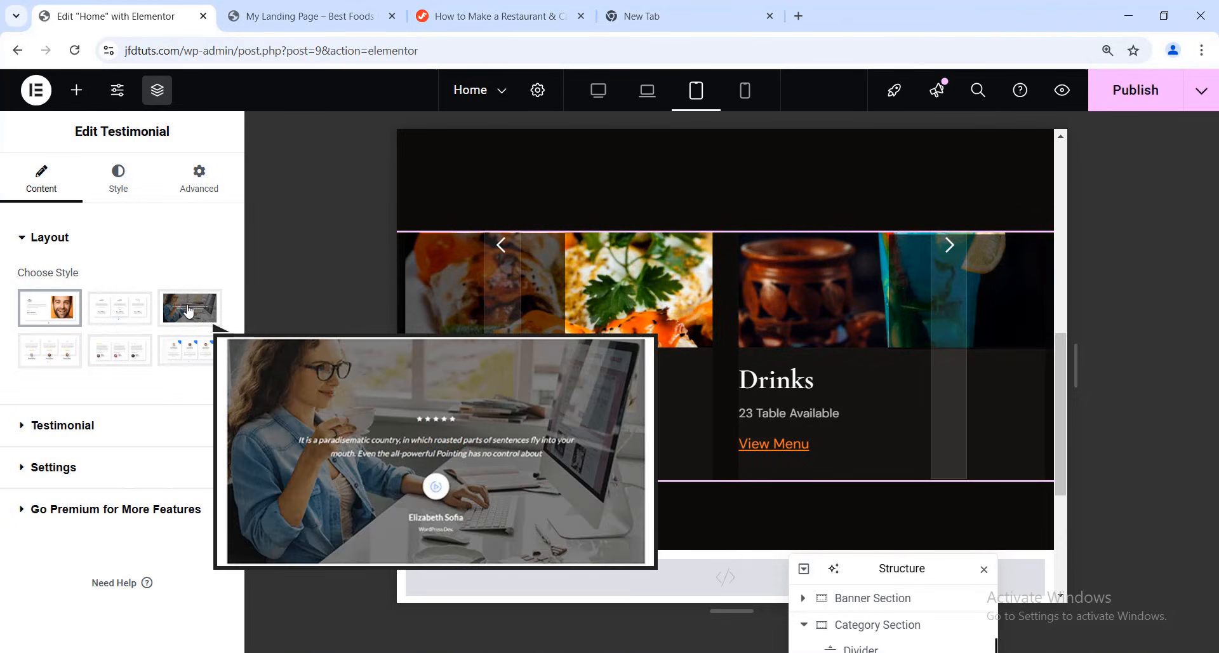
left_click(97, 476)
scroll(95, 397, "down", 2)
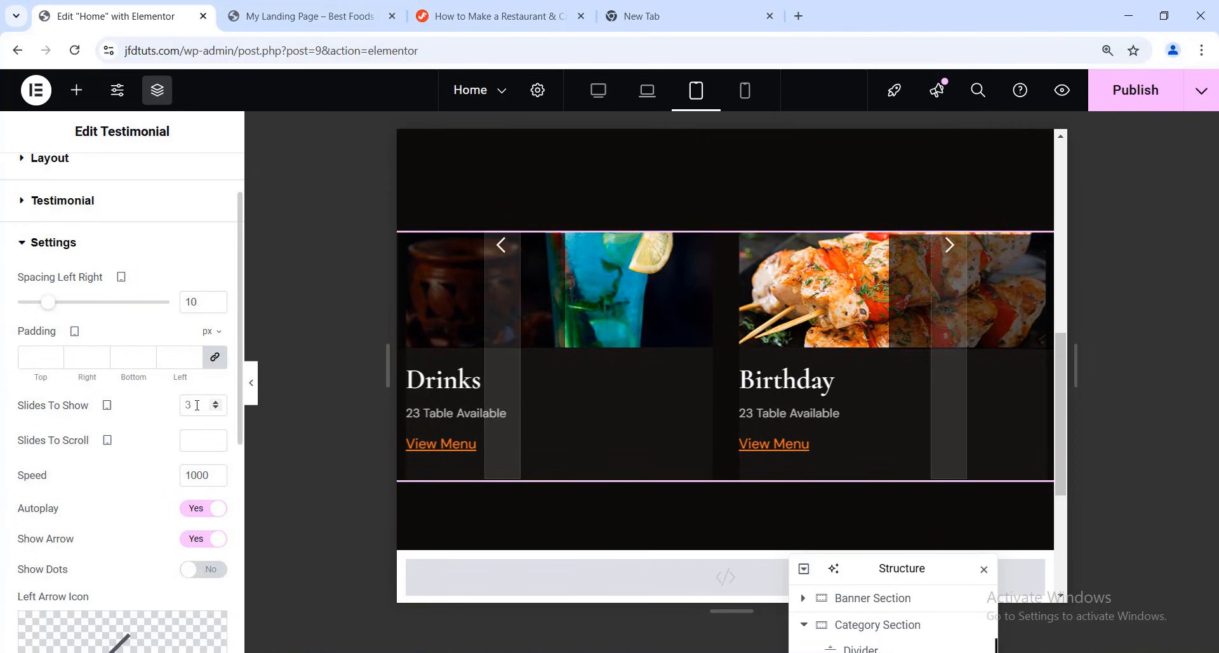
type("3")
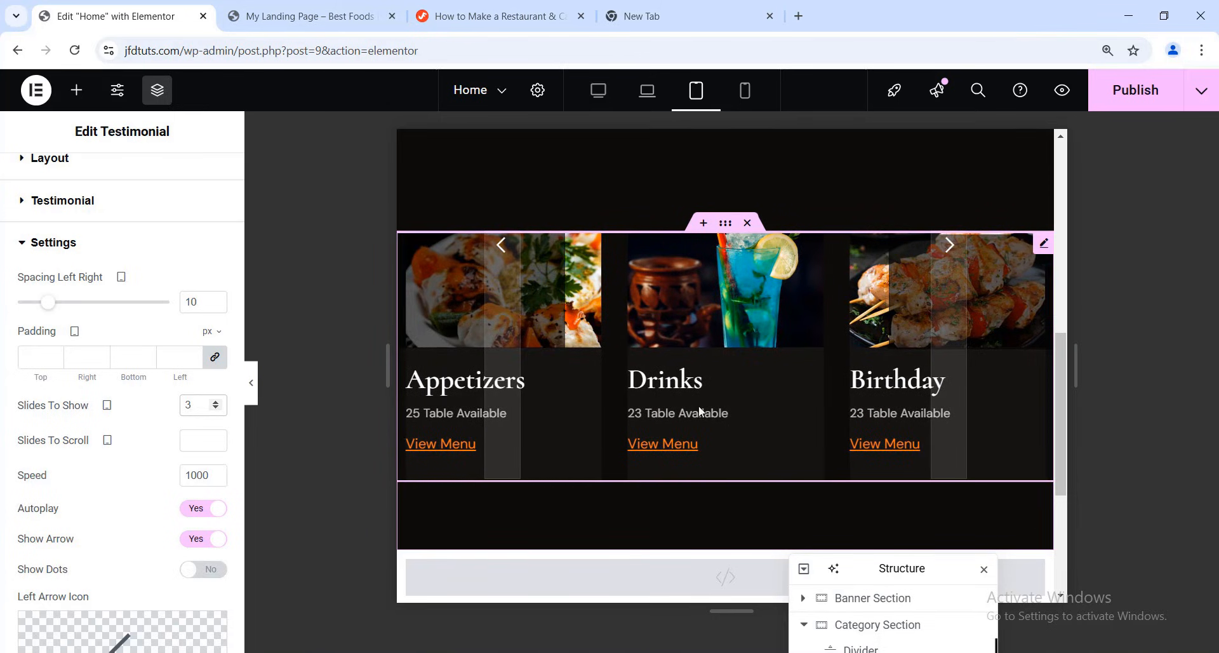
Set the Testimonial's wrapper content left padding to 20 px for tablet, and move the Structure window beside the page preview.
scroll(117, 254, "up", 2)
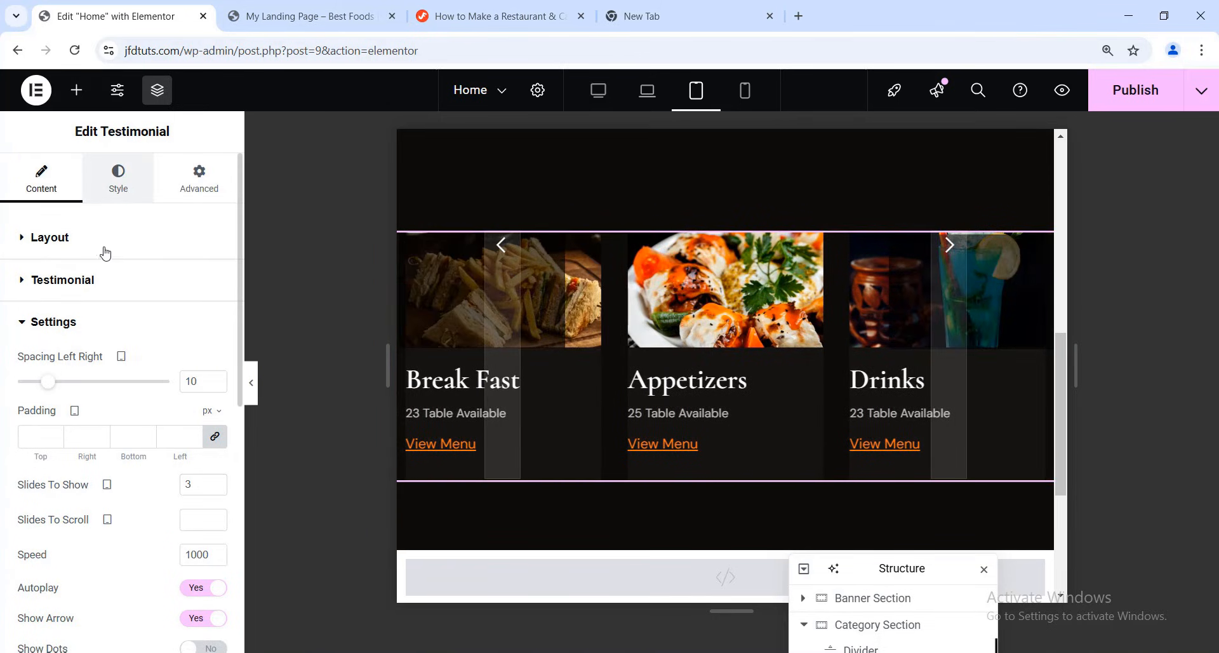
left_click(118, 178)
scroll(132, 376, "down", 5)
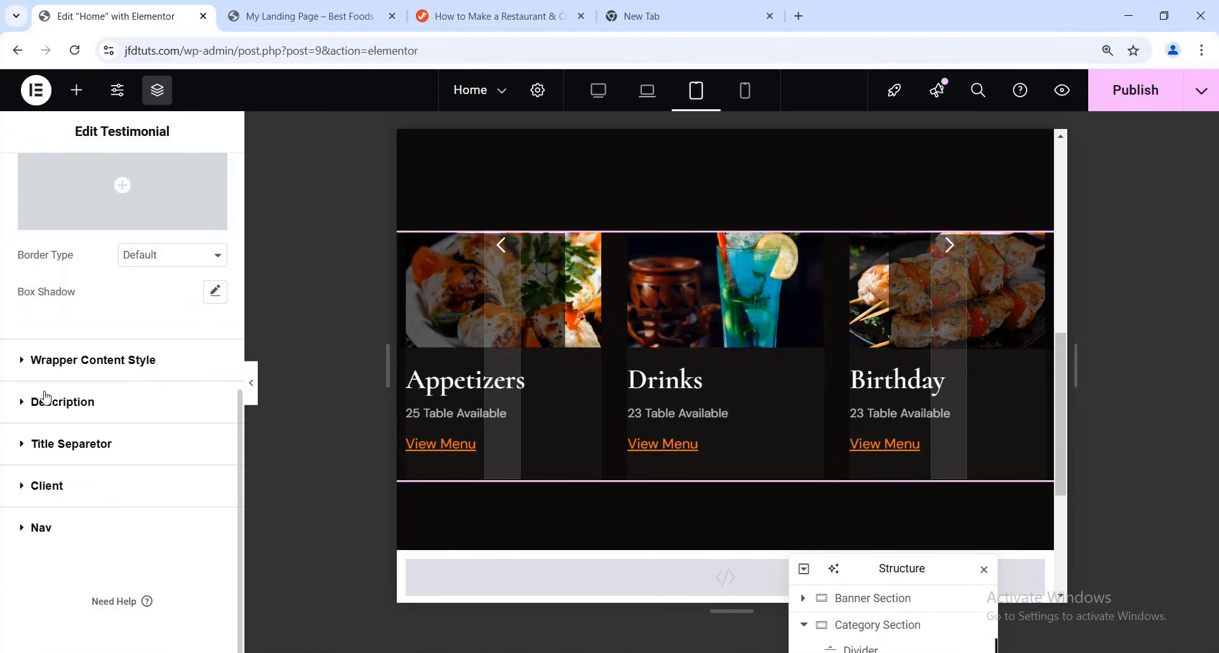
left_click(104, 412)
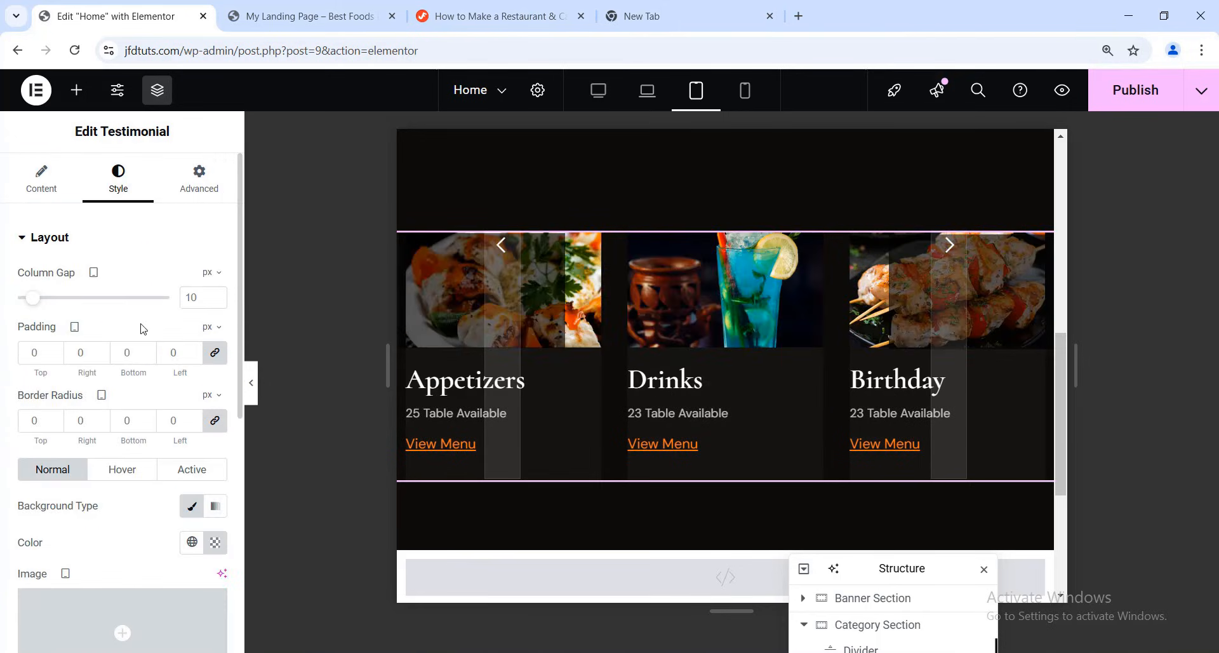
scroll(155, 394, "down", 5)
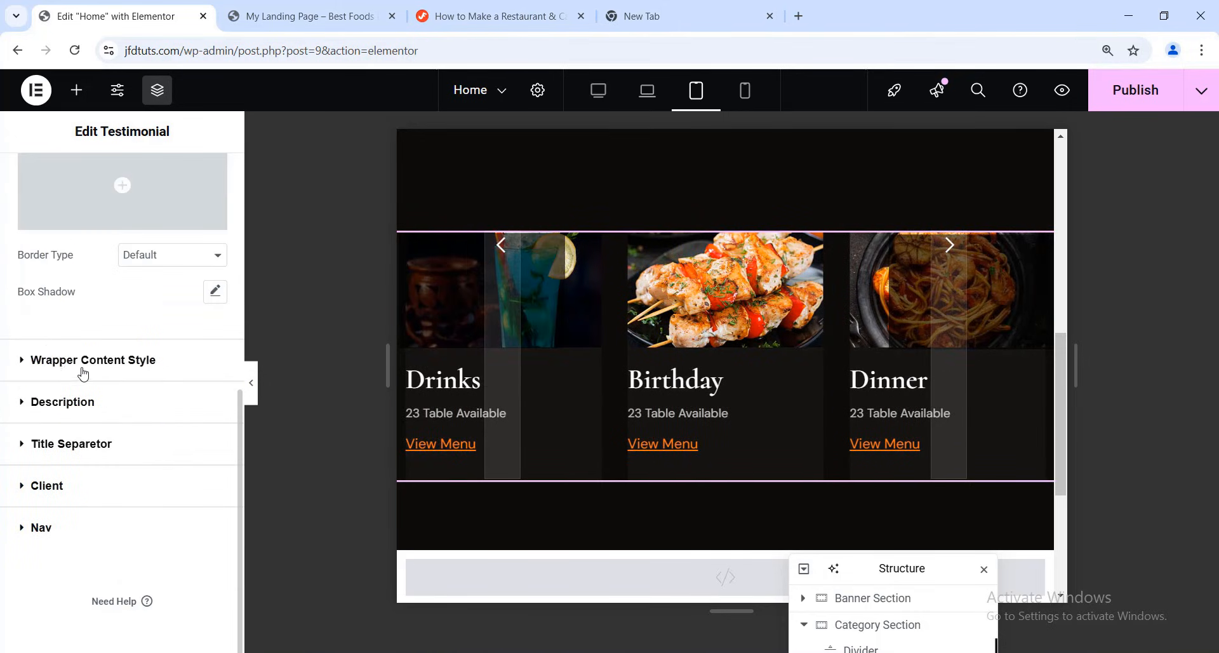
left_click(130, 376)
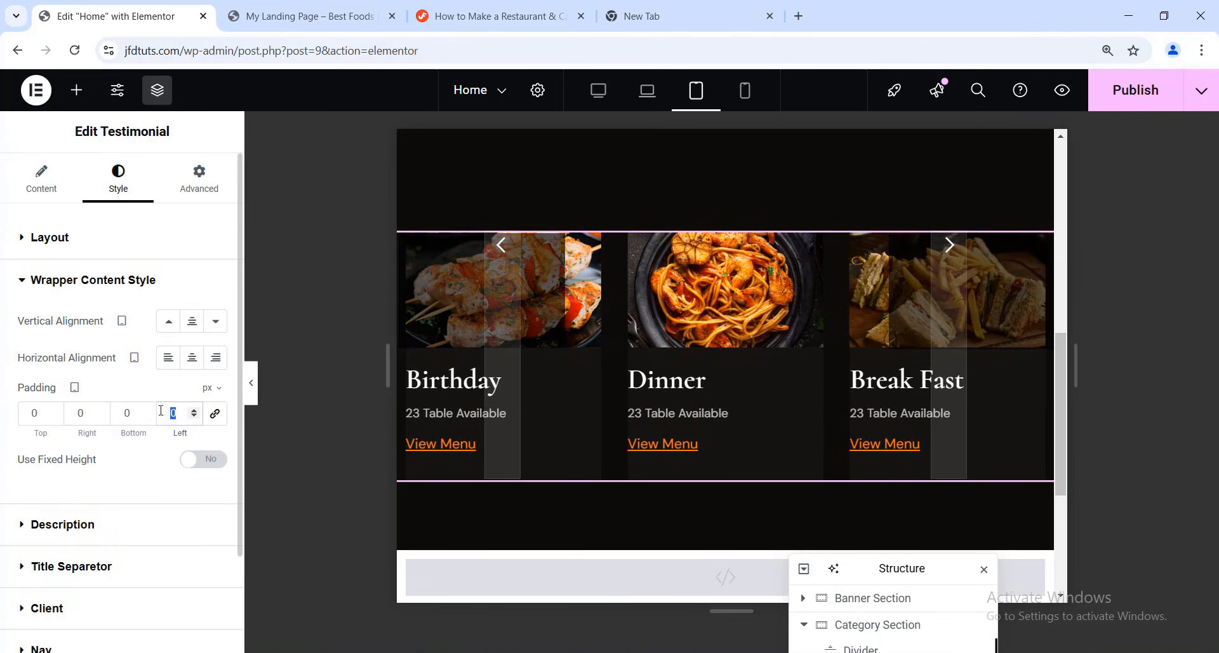
type("20")
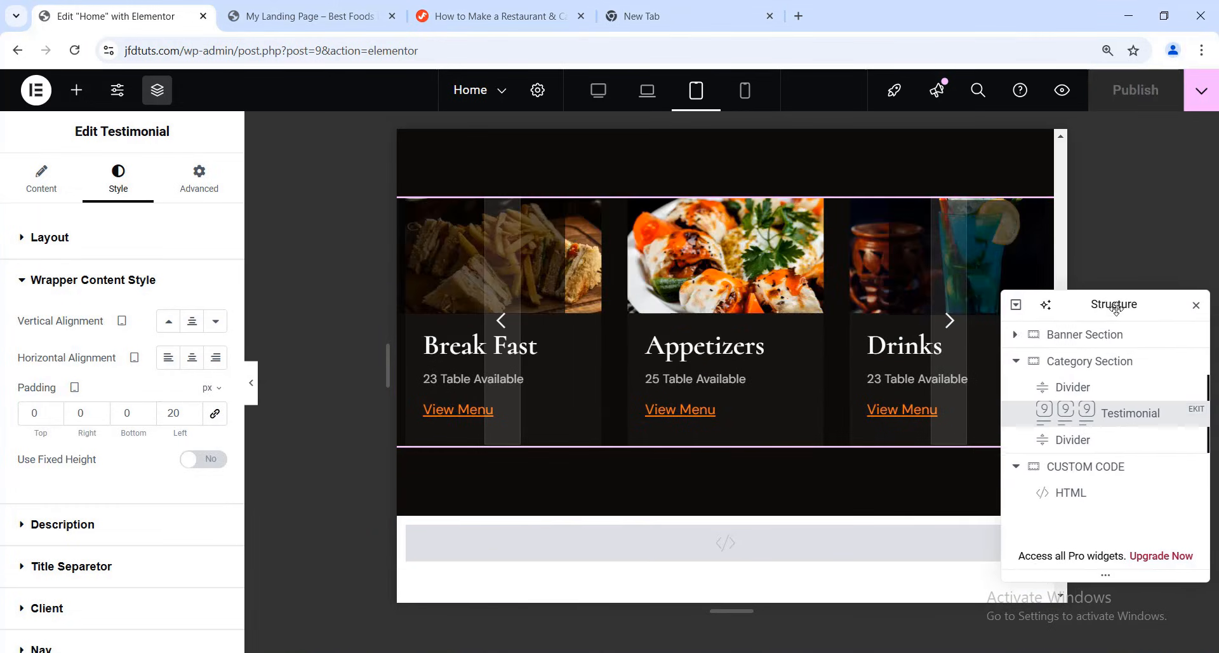
left_click_drag(1111, 303, 1114, 305)
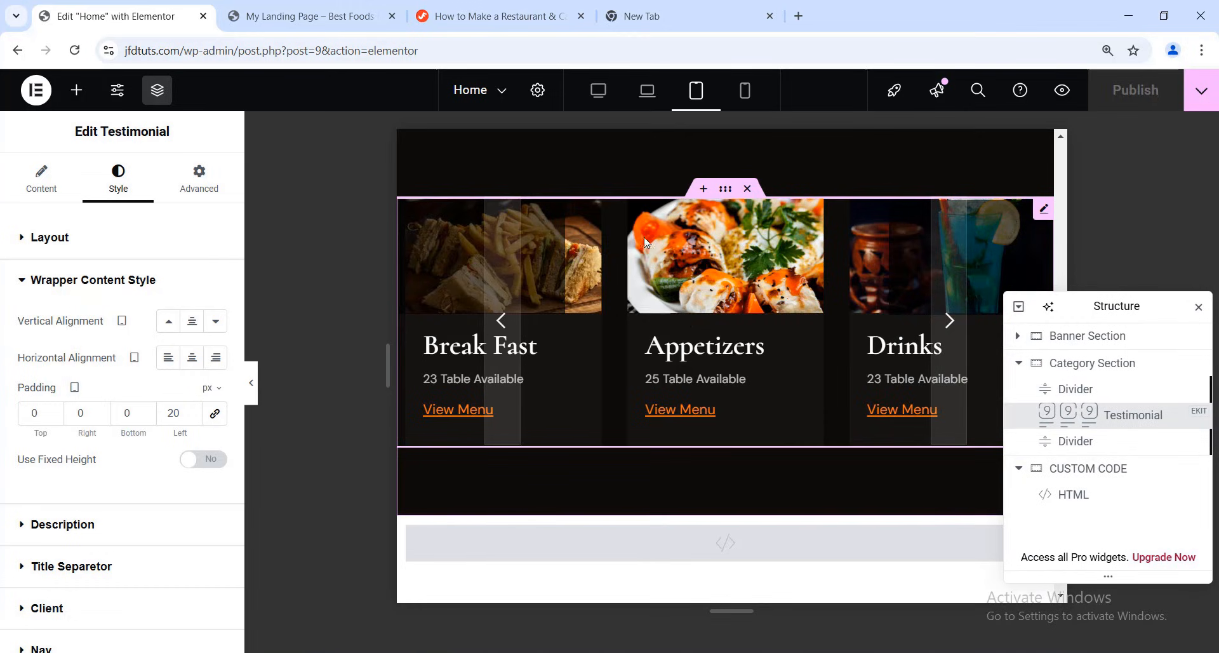
Switch to the mobile portrait layout and check how the category slider looks there.
scroll(684, 285, "up", 3)
scroll(684, 203, "down", 3)
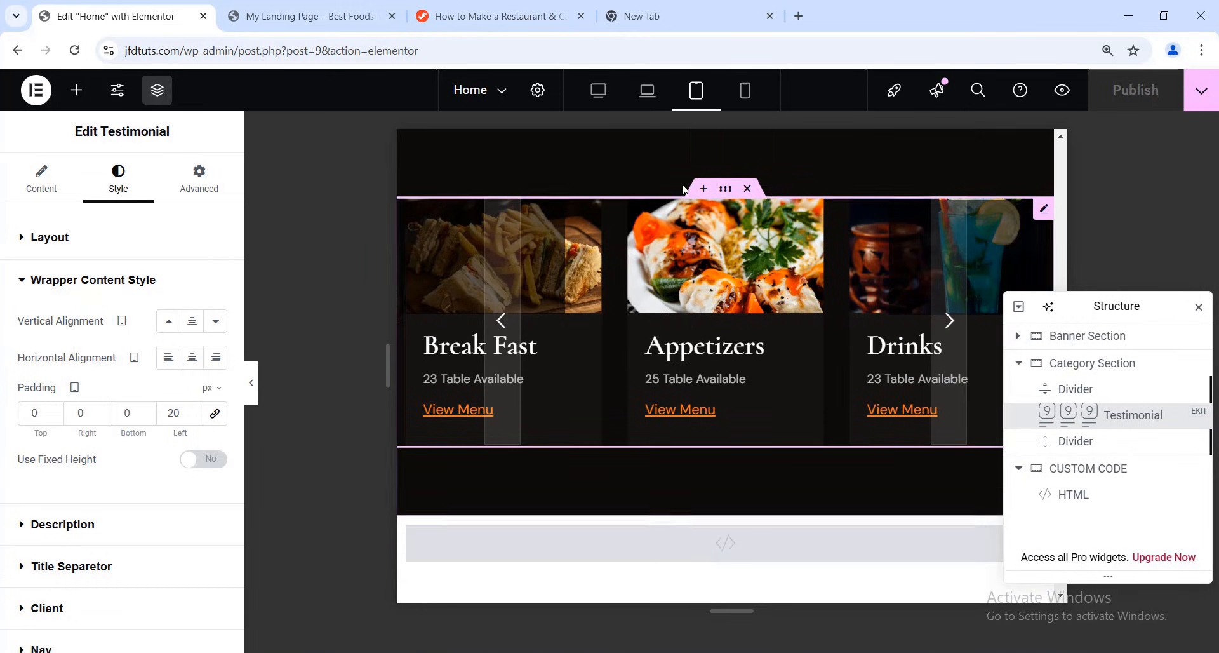
left_click(746, 90)
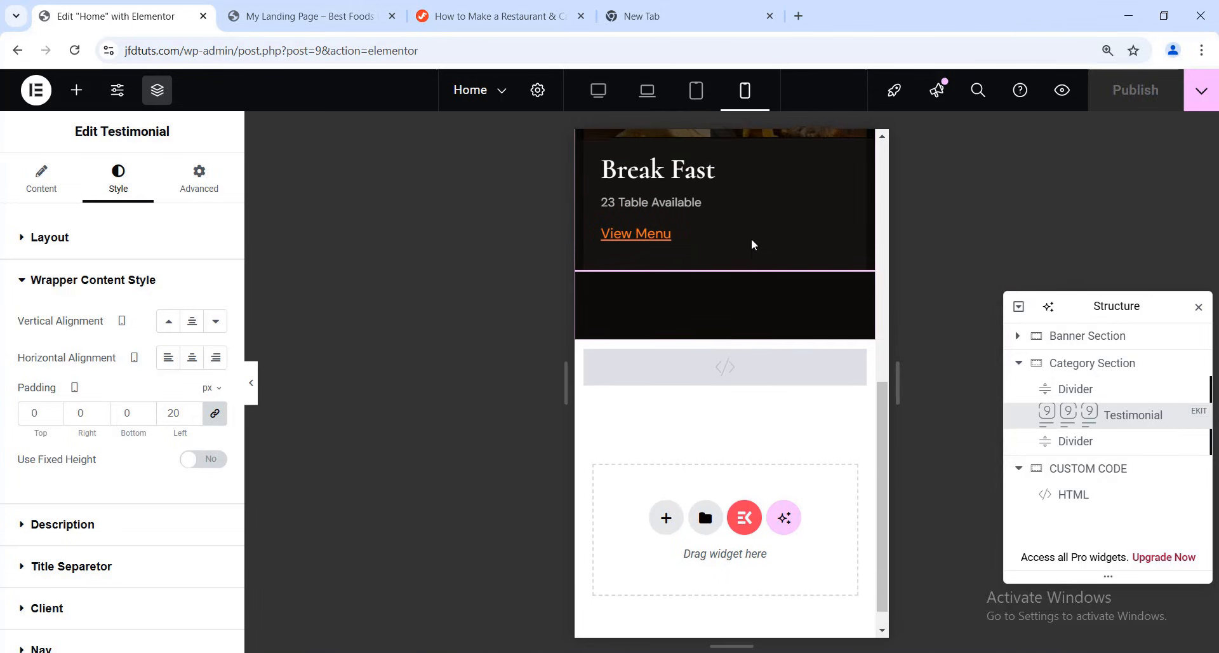
scroll(751, 241, "up", 3)
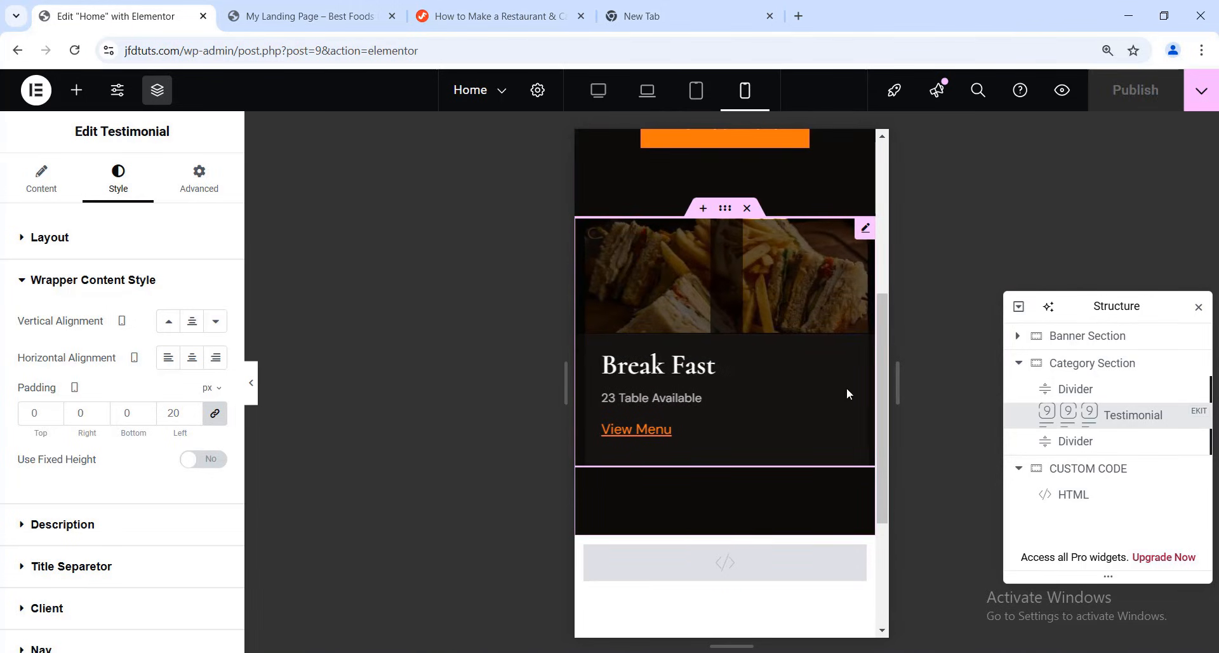
Hide the Category Section's first divider, above the Testimonial in the structure, on mobile portrait.
left_click(1096, 387)
left_click(1085, 441)
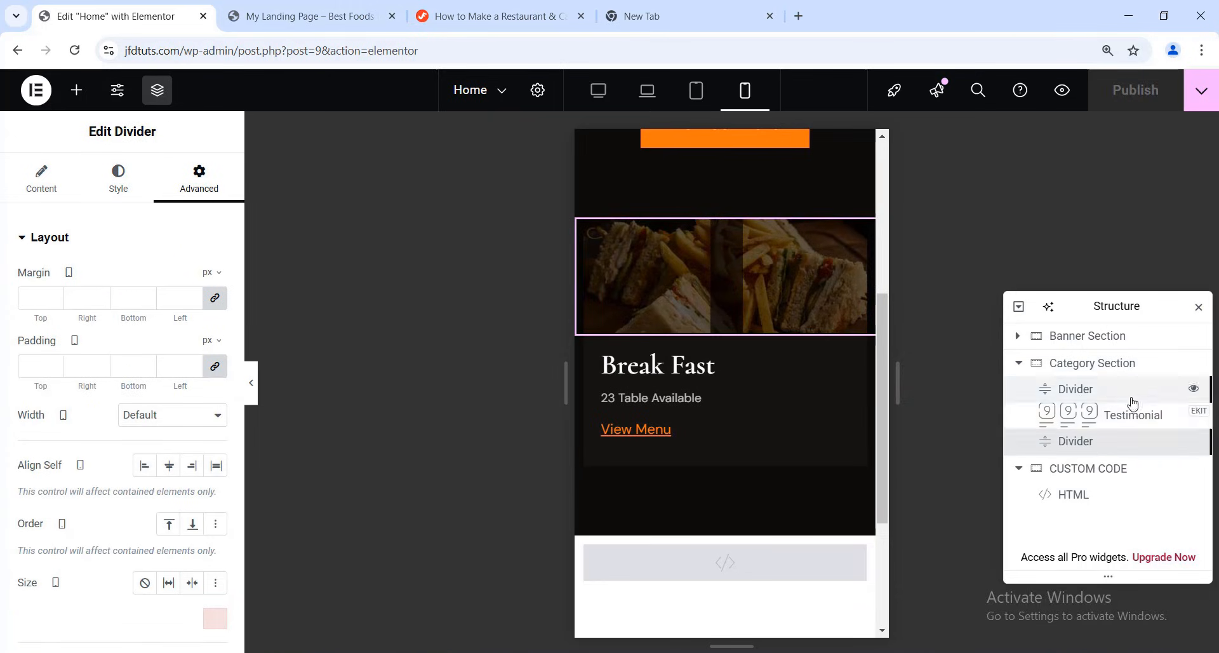
left_click(1105, 388)
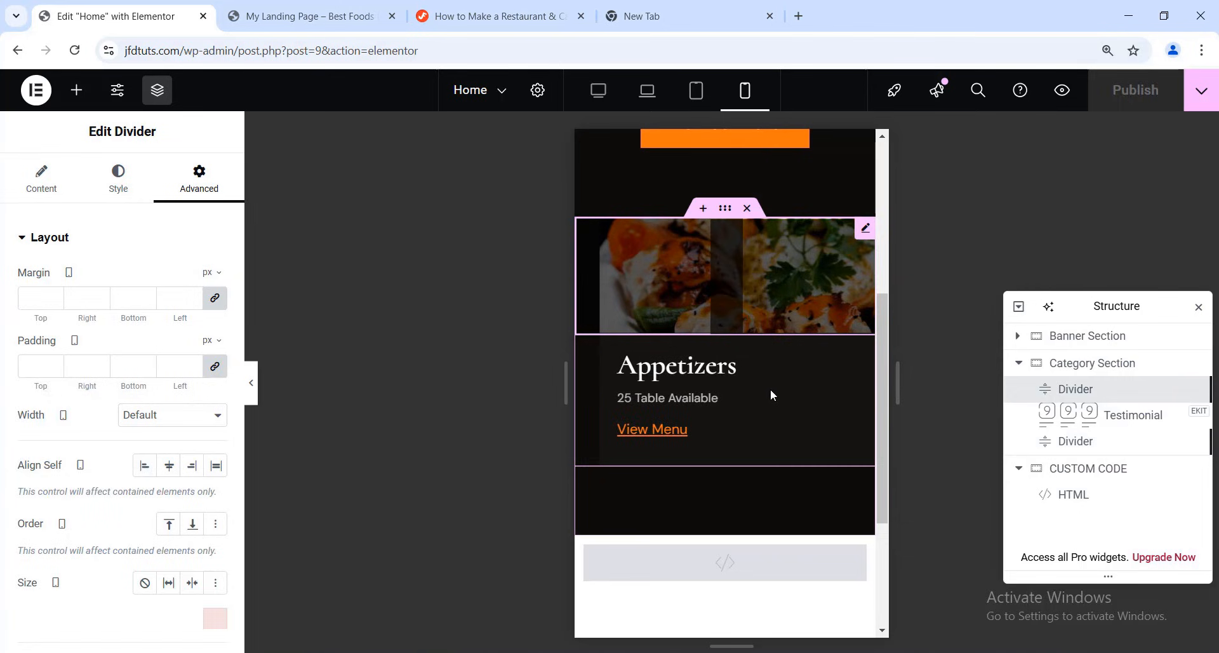
left_click(752, 385)
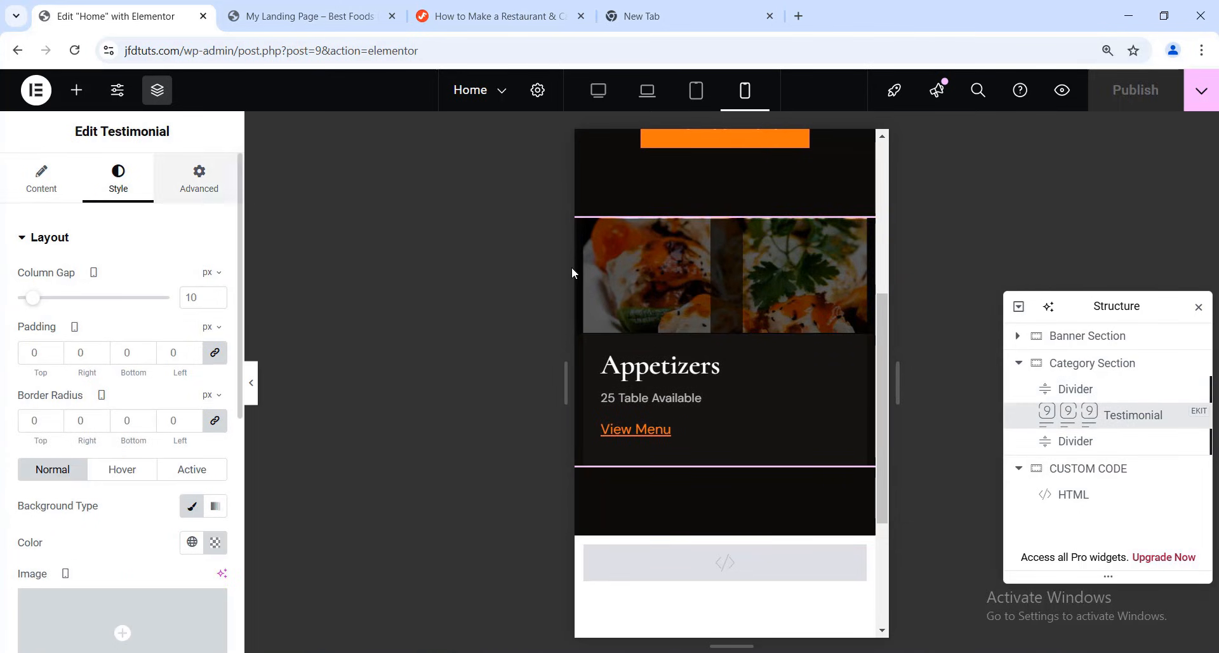
left_click(1041, 388)
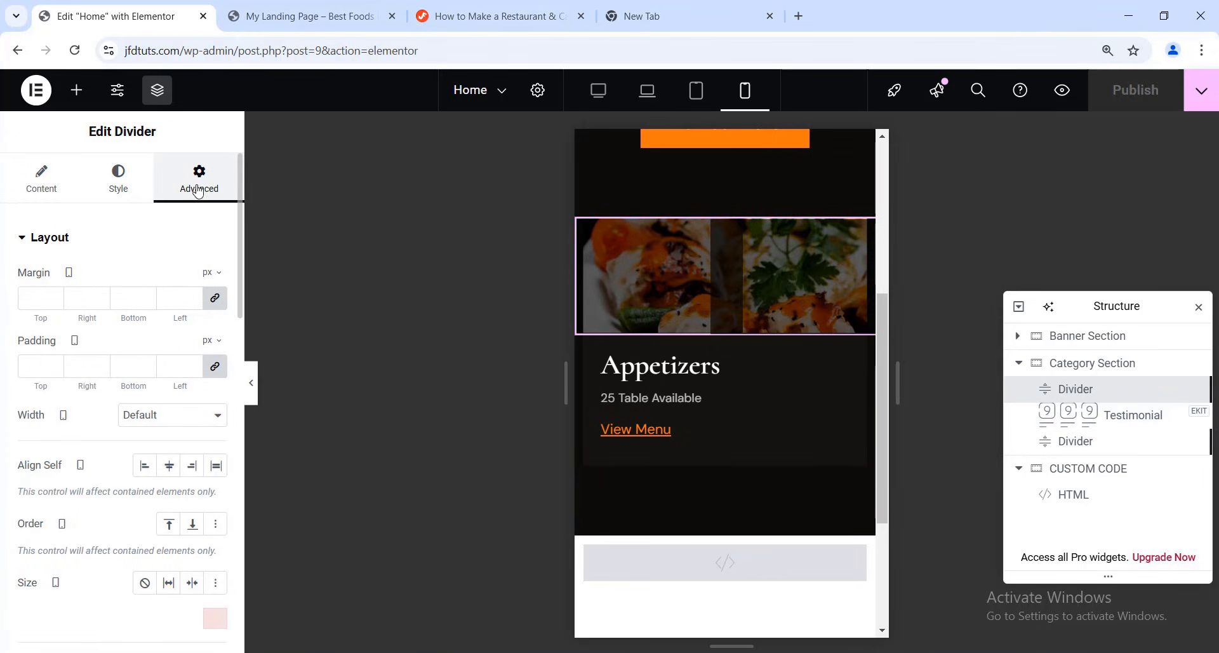
scroll(164, 351, "down", 1)
scroll(164, 351, "down", 15)
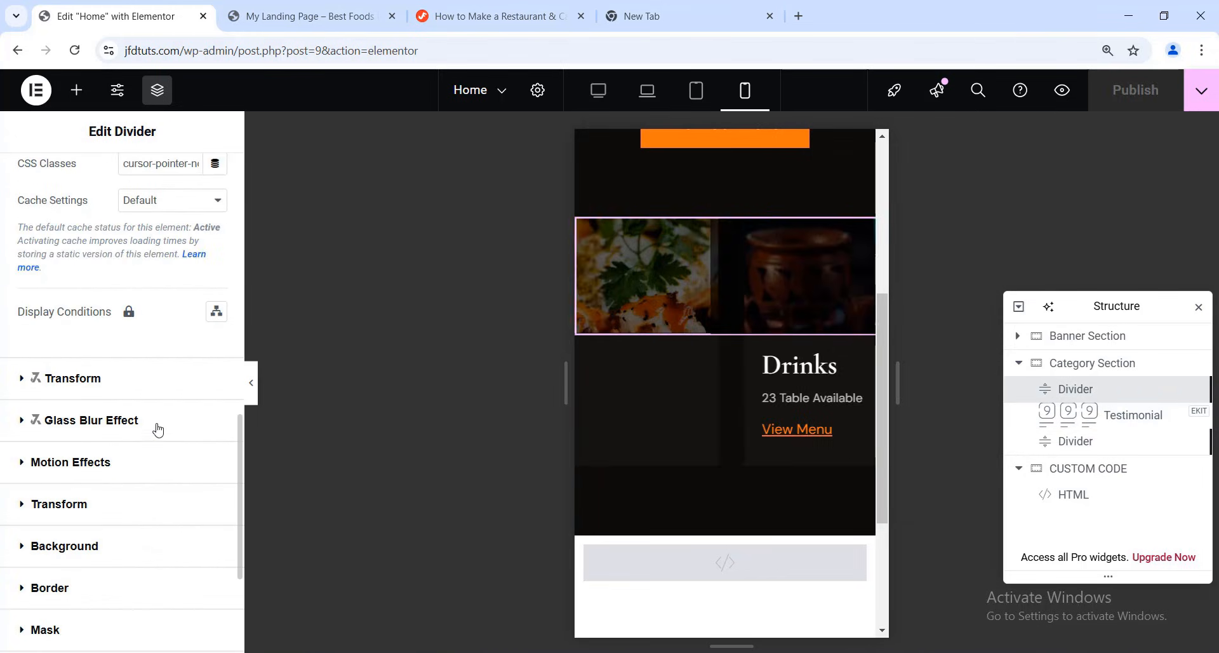
scroll(80, 513, "down", 2)
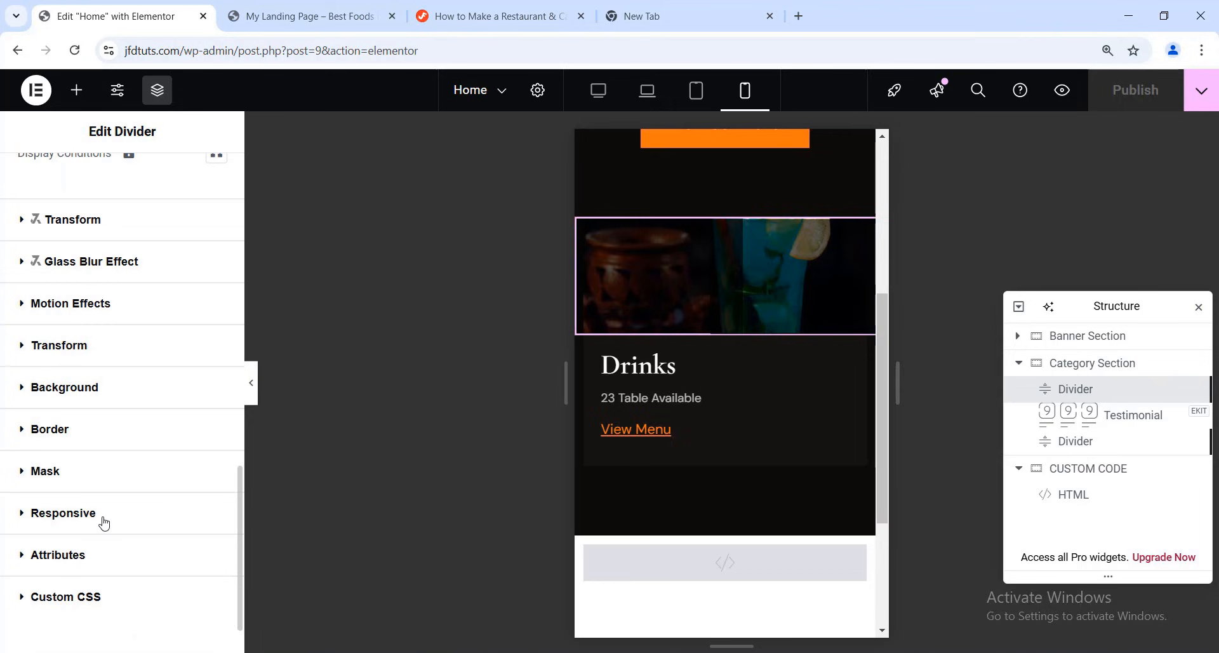
left_click(104, 513)
scroll(112, 498, "down", 5)
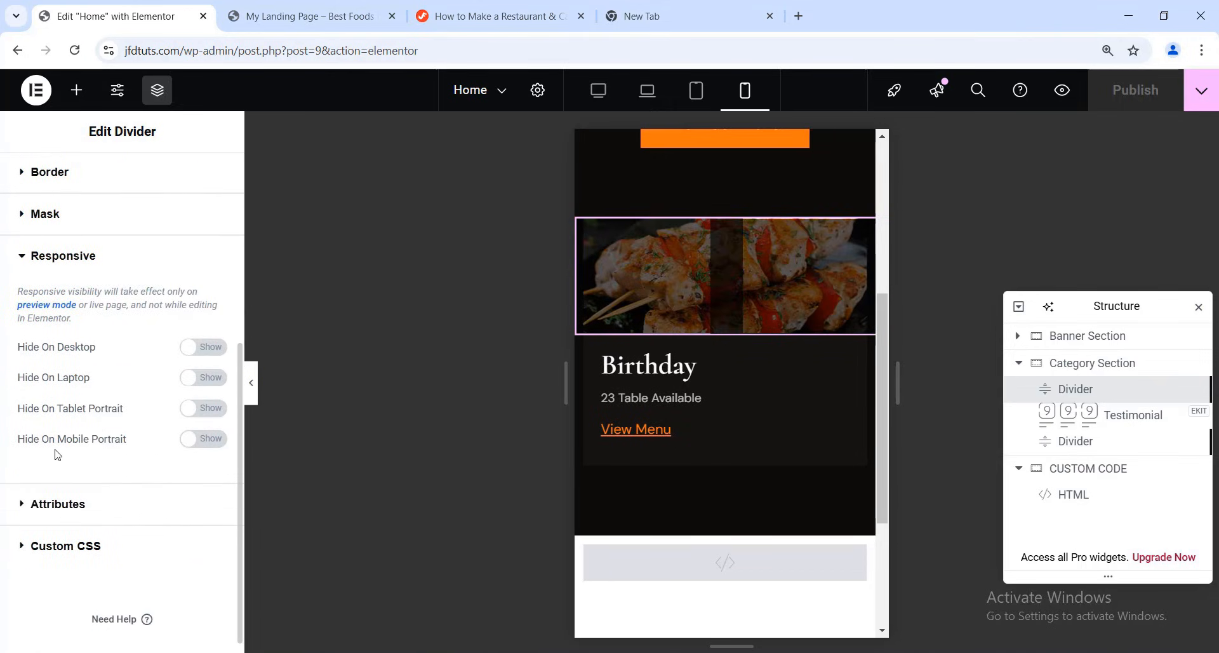
left_click(194, 439)
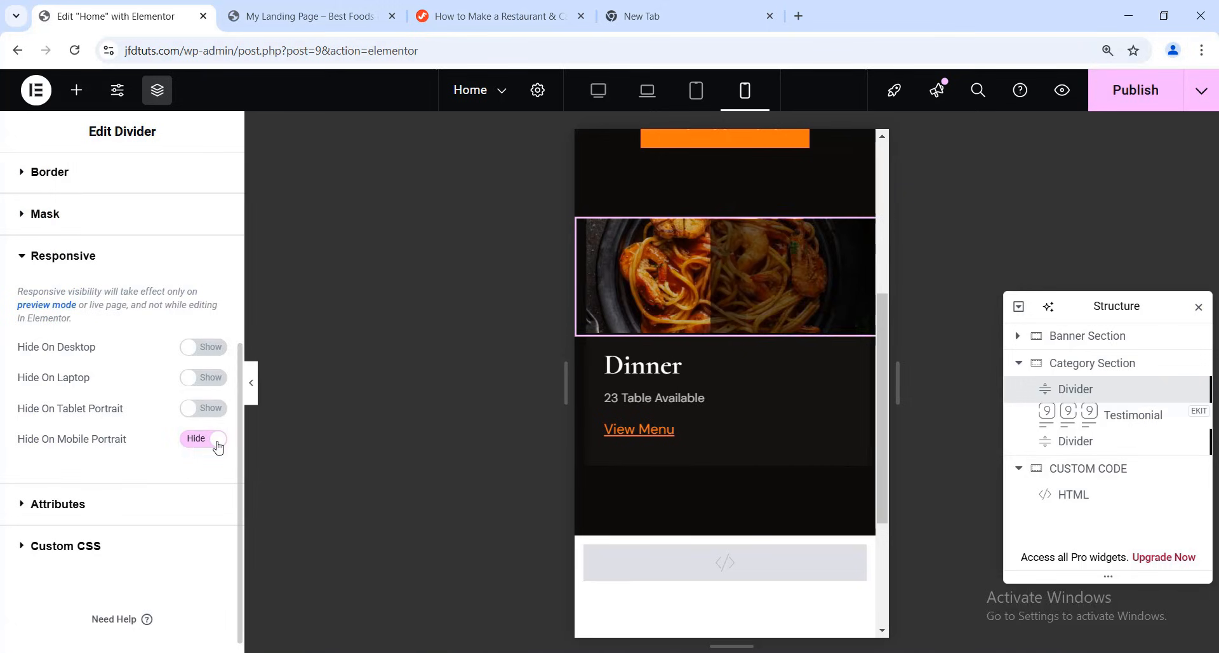
Hide the Category Section's second divider on mobile portrait and check the slider in a preview without the editing panel.
left_click(1118, 444)
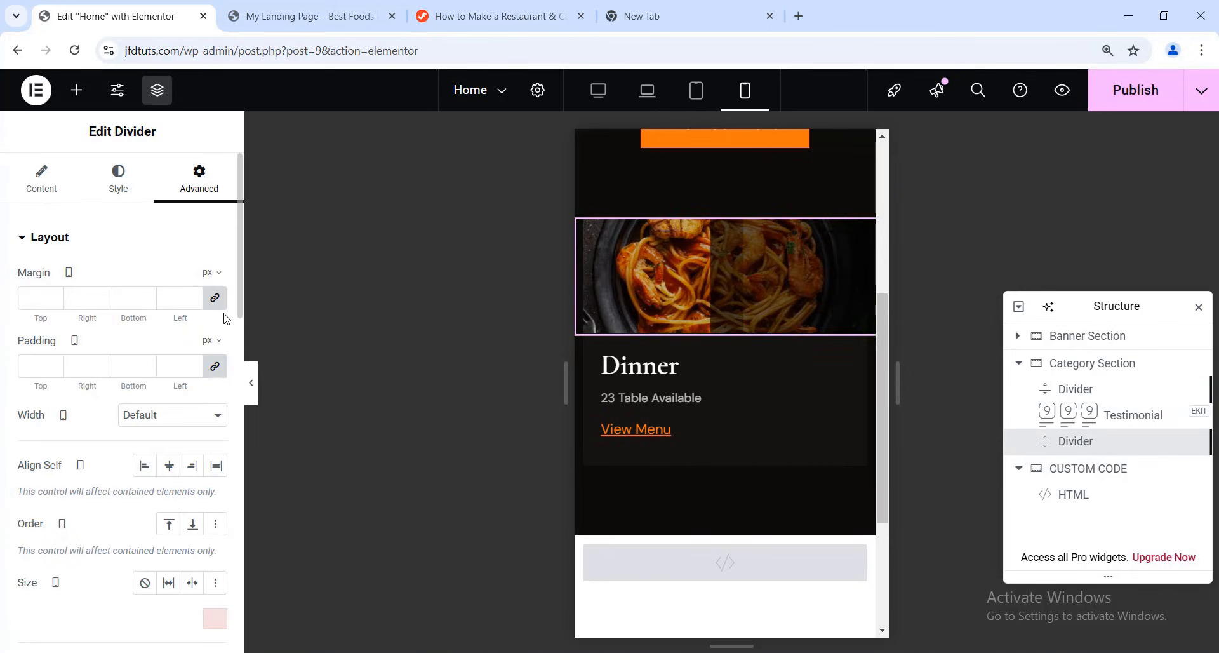
scroll(203, 349, "down", 10)
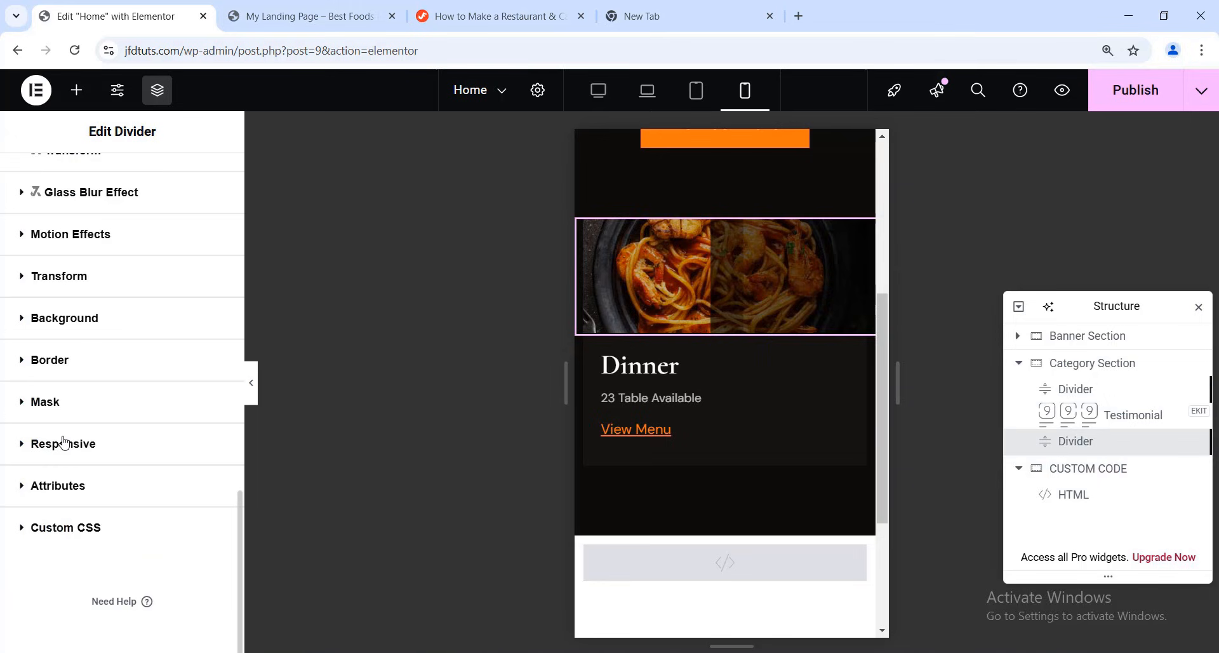
left_click(63, 443)
scroll(81, 443, "down", 5)
left_click(193, 524)
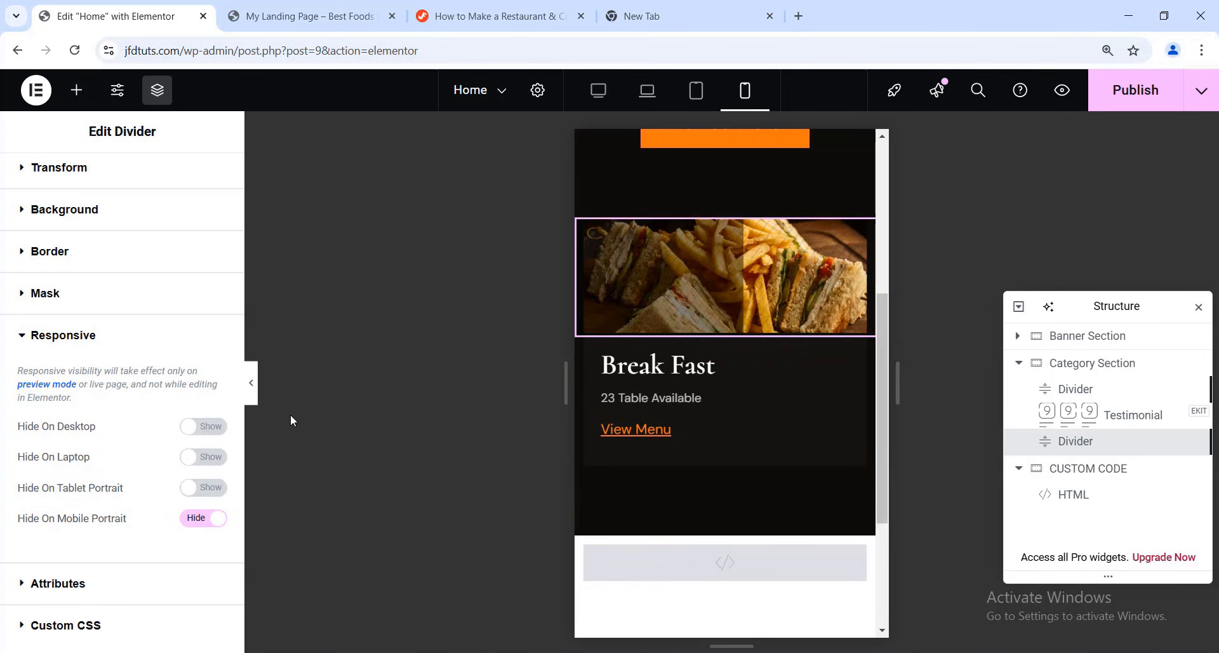
left_click(256, 389)
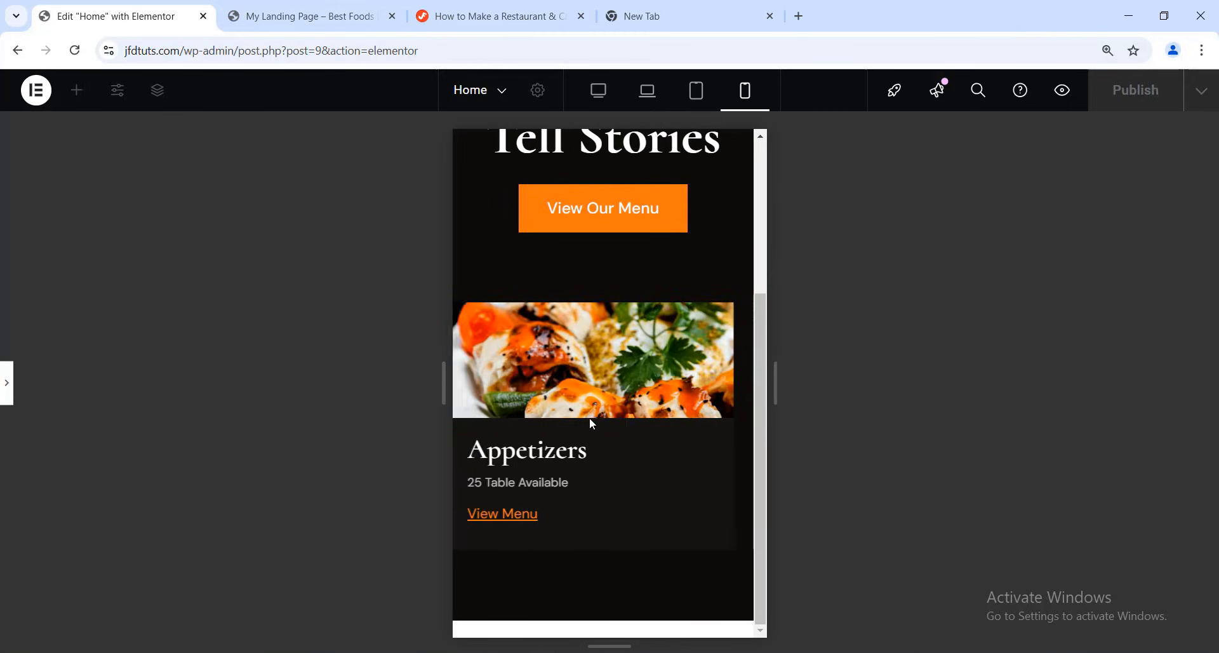
left_click(10, 383)
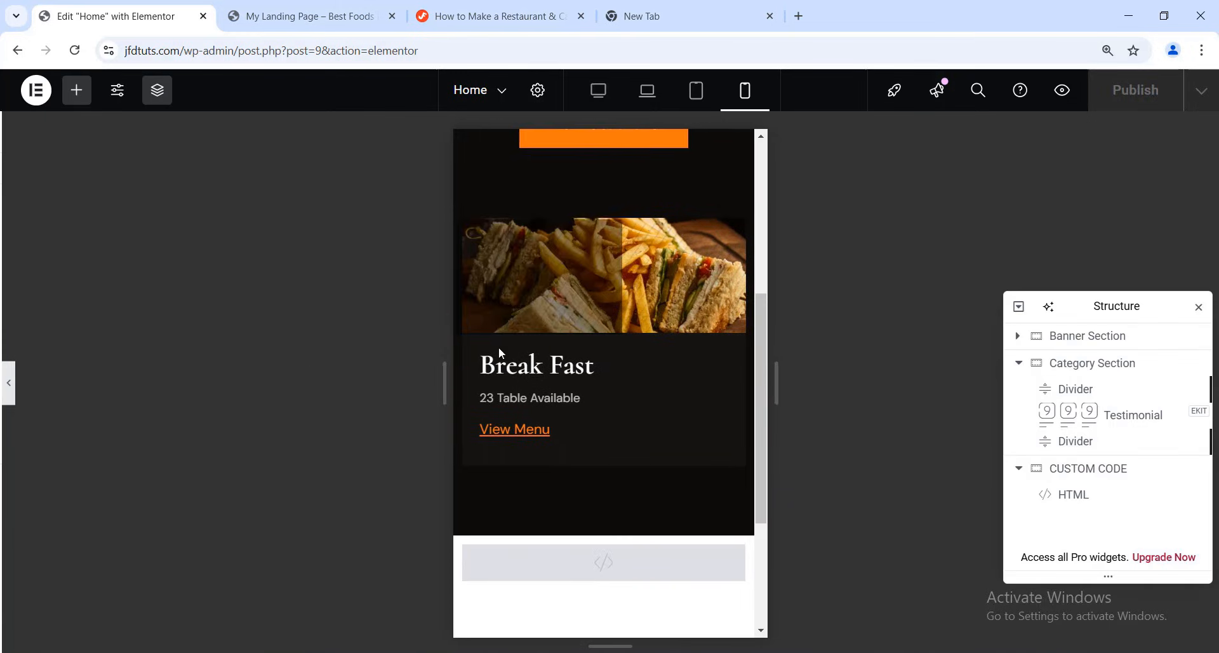
Set the Category Section's mobile padding to 0 top, 20 right, 60 bottom and 20 left px, and check it in a preview.
left_click(1101, 375)
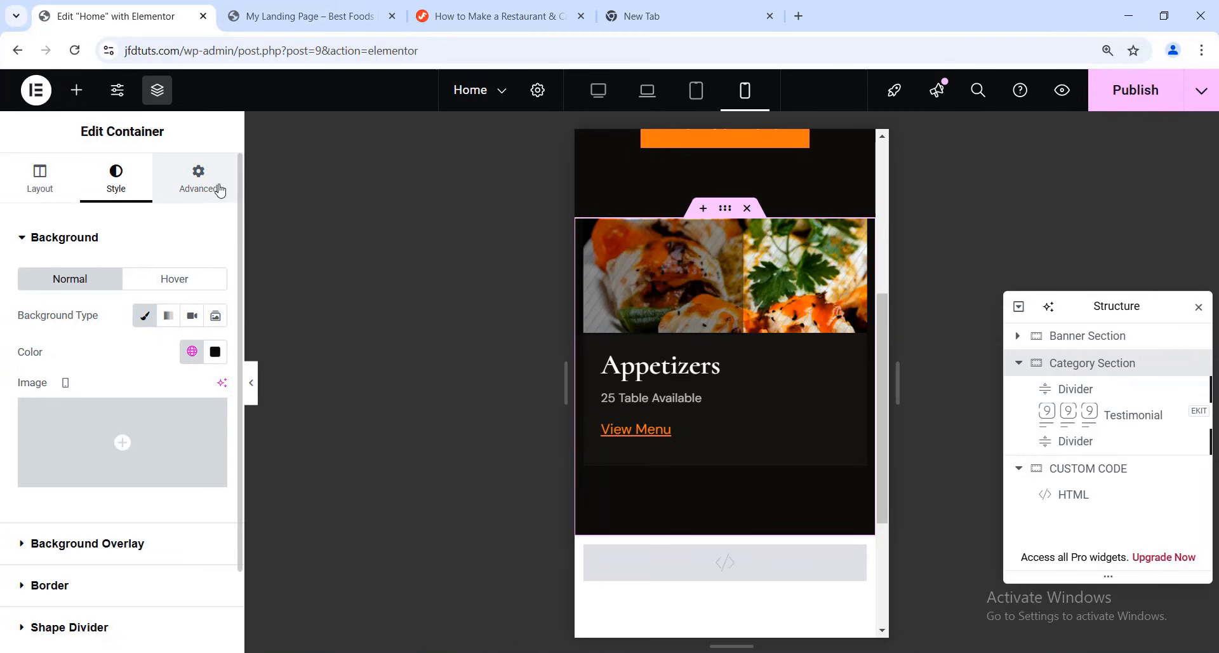
left_click(199, 191)
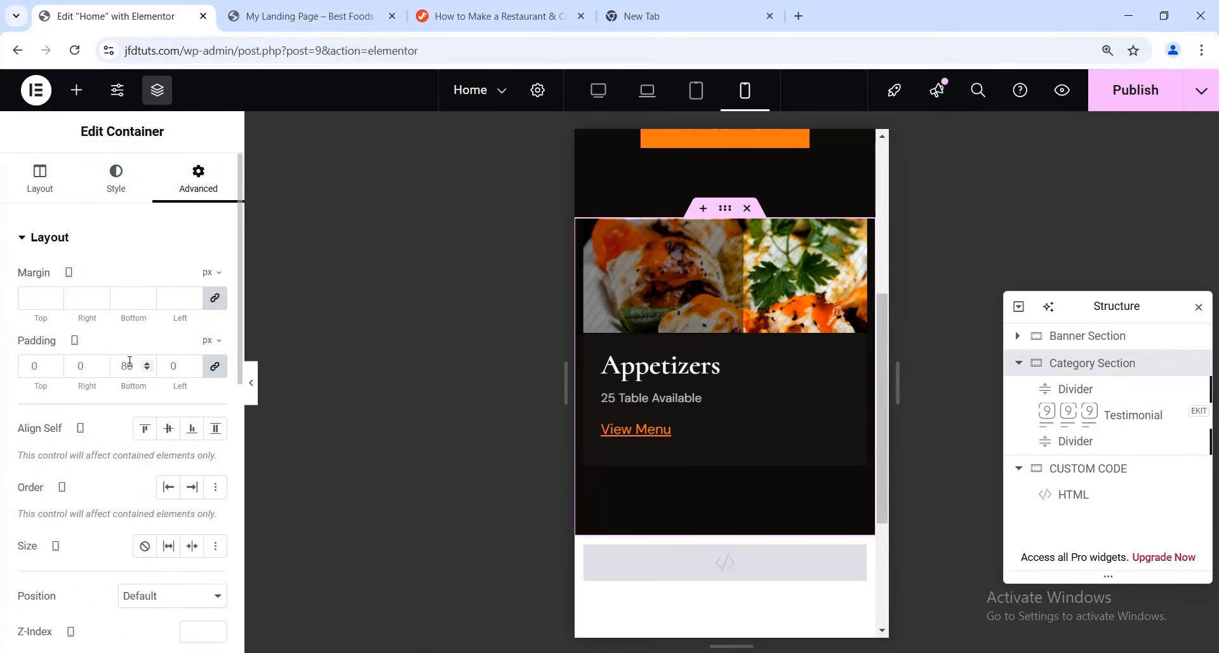
left_click(215, 368)
left_click_drag(89, 367, 66, 352)
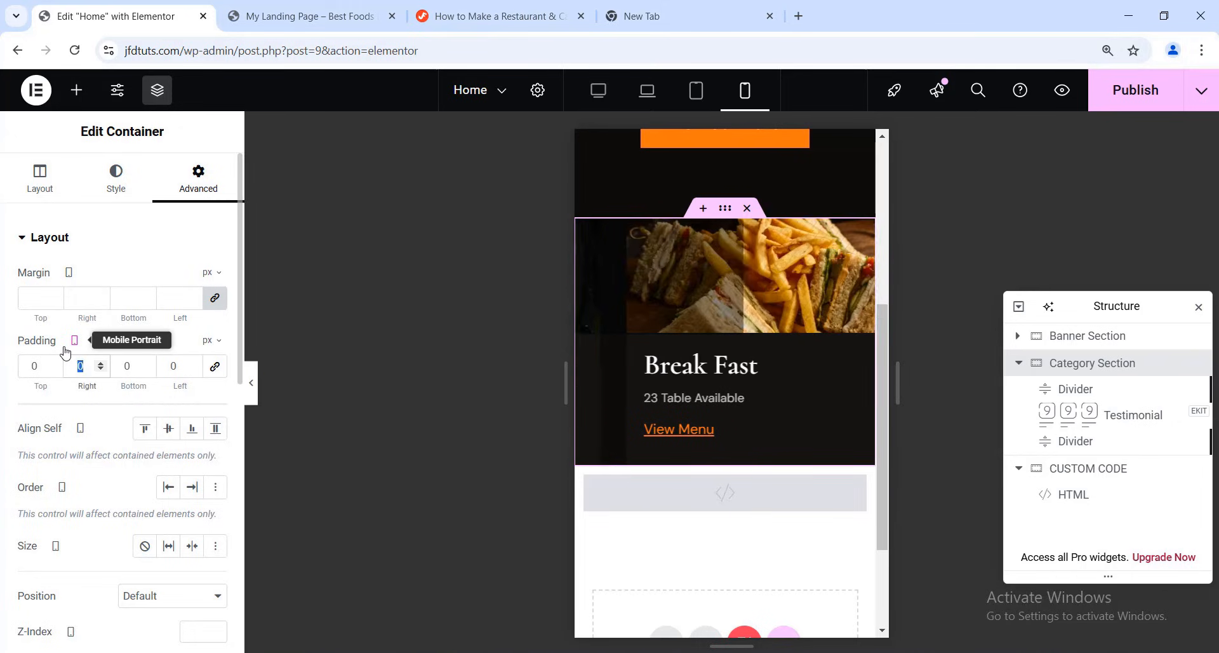
type("20")
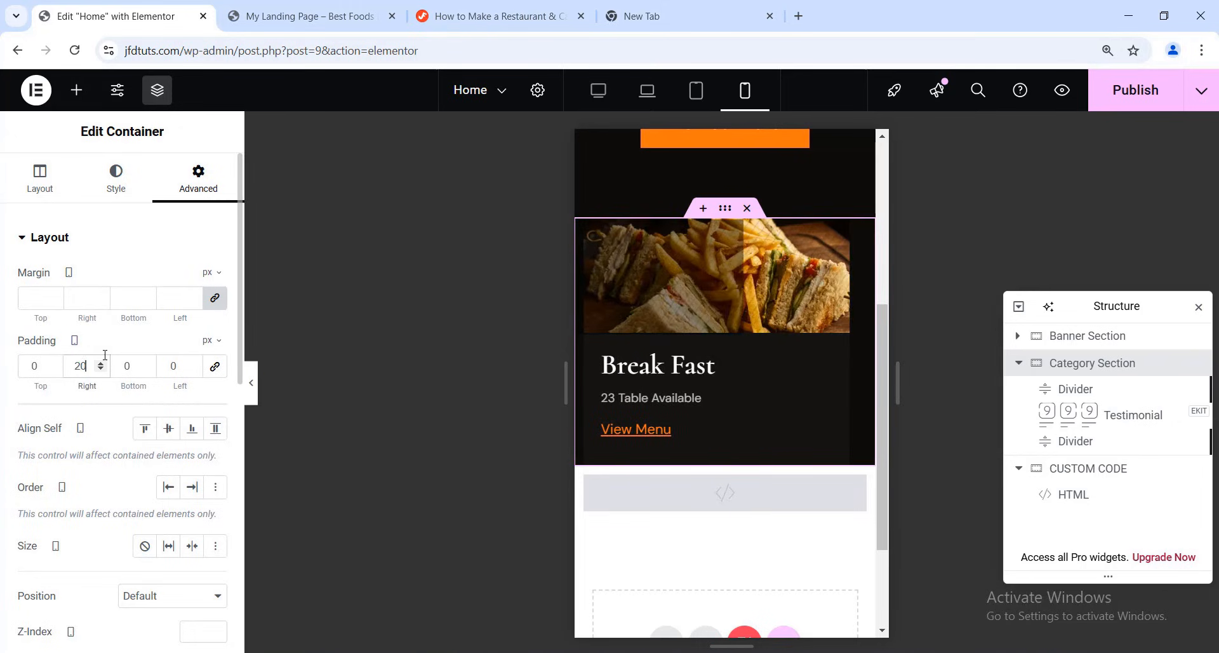
type("60")
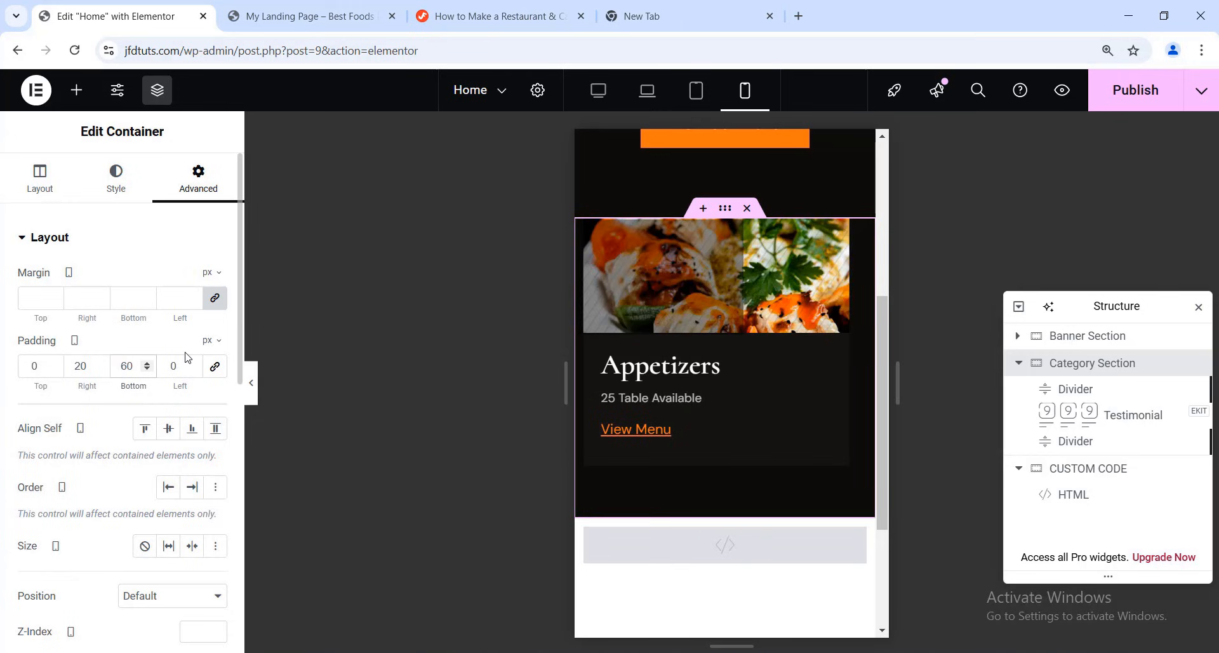
type("20")
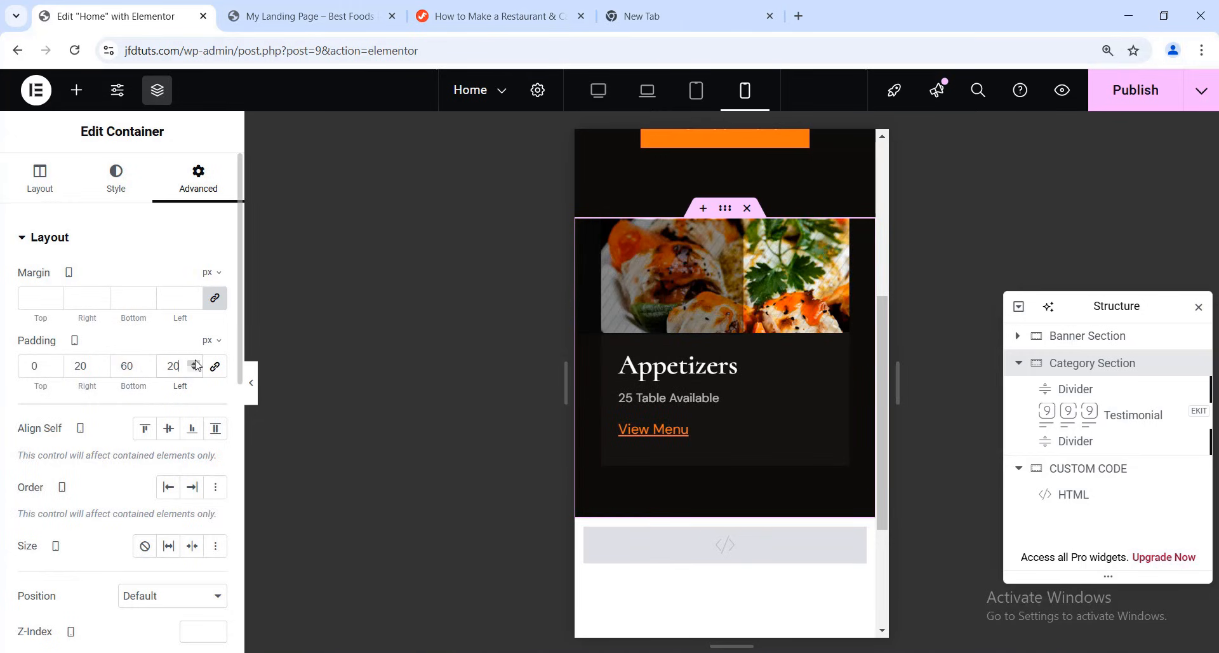
left_click(251, 382)
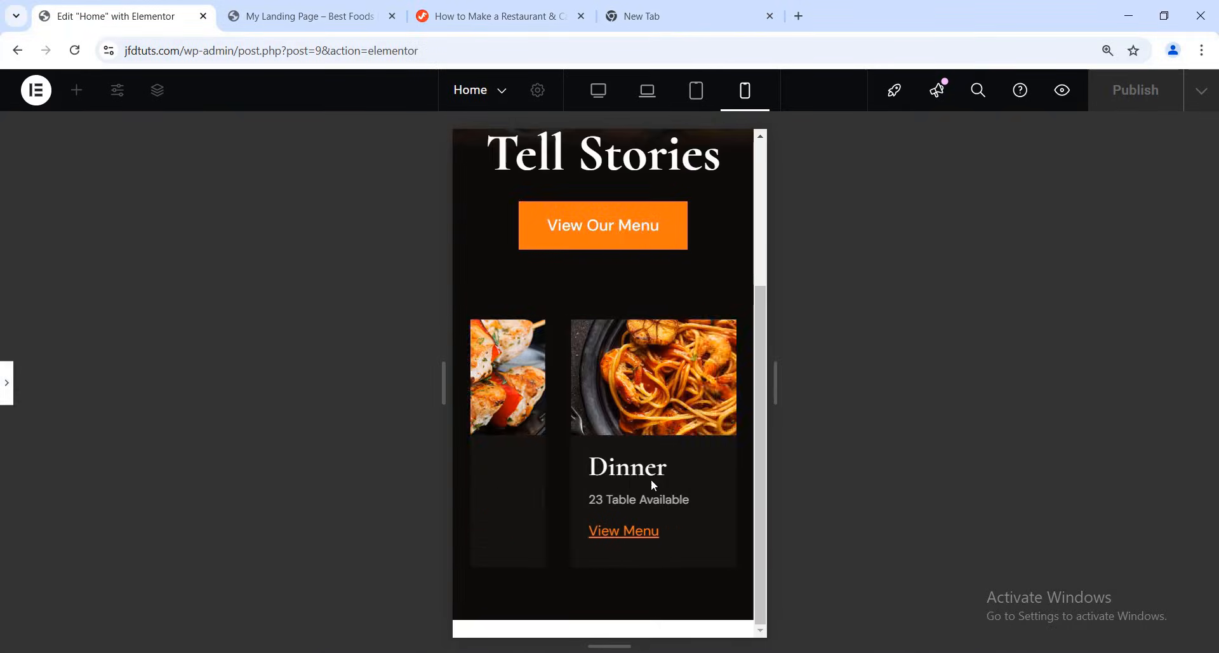
left_click(6, 383)
Return to the desktop layout, check the category slider, and collapse the Category Section and CUSTOM CODE containers in the structure.
left_click(597, 94)
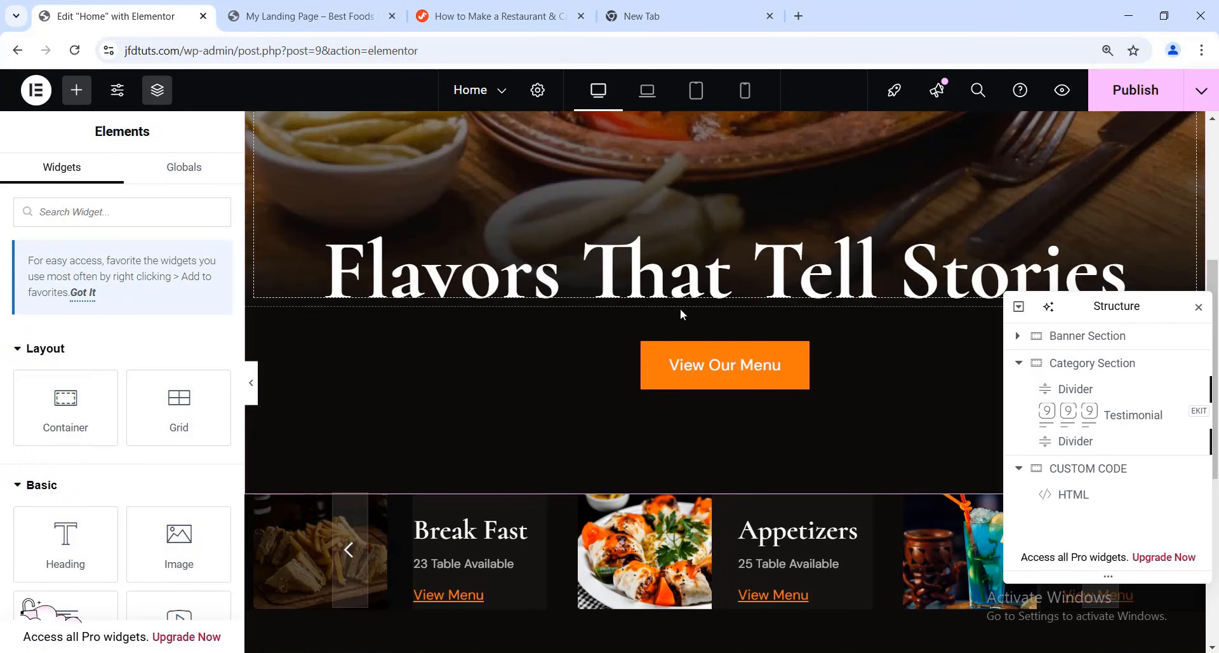
scroll(675, 354, "down", 4)
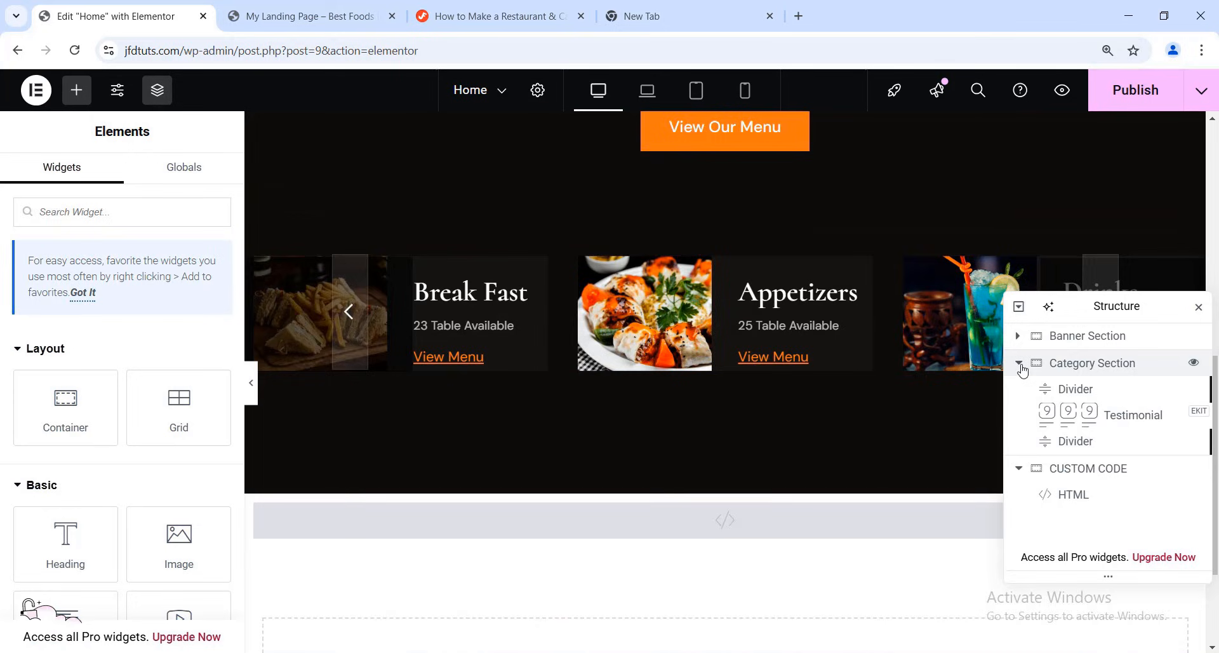
scroll(772, 316, "up", 1)
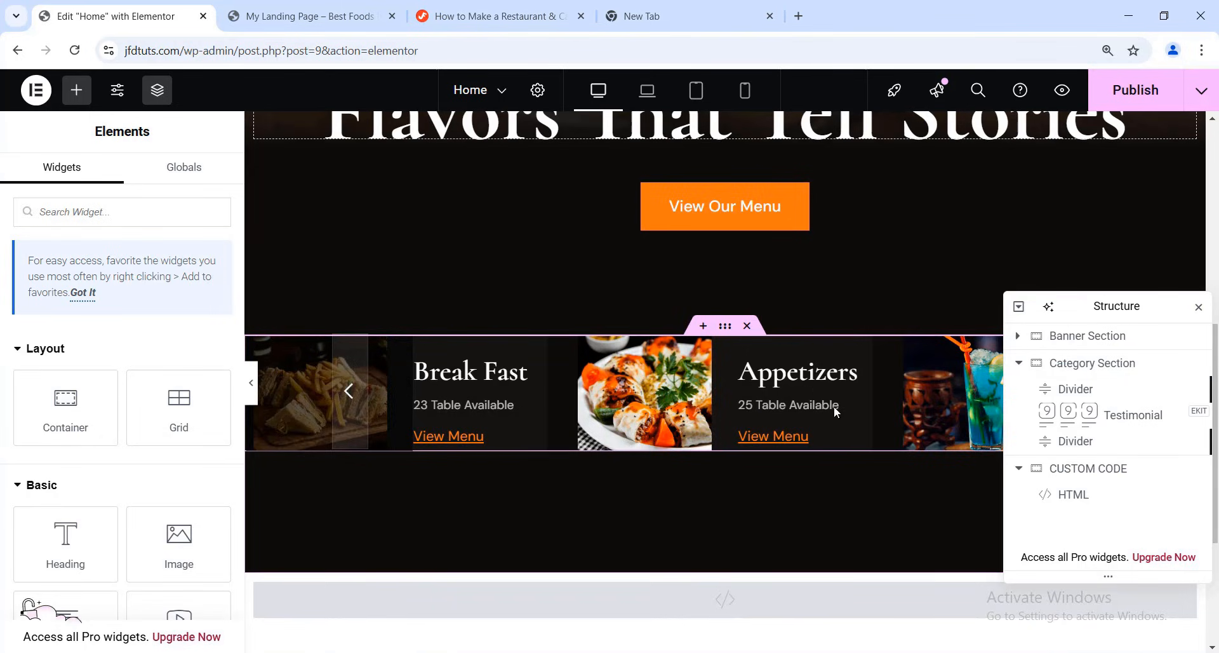
scroll(722, 401, "down", 2)
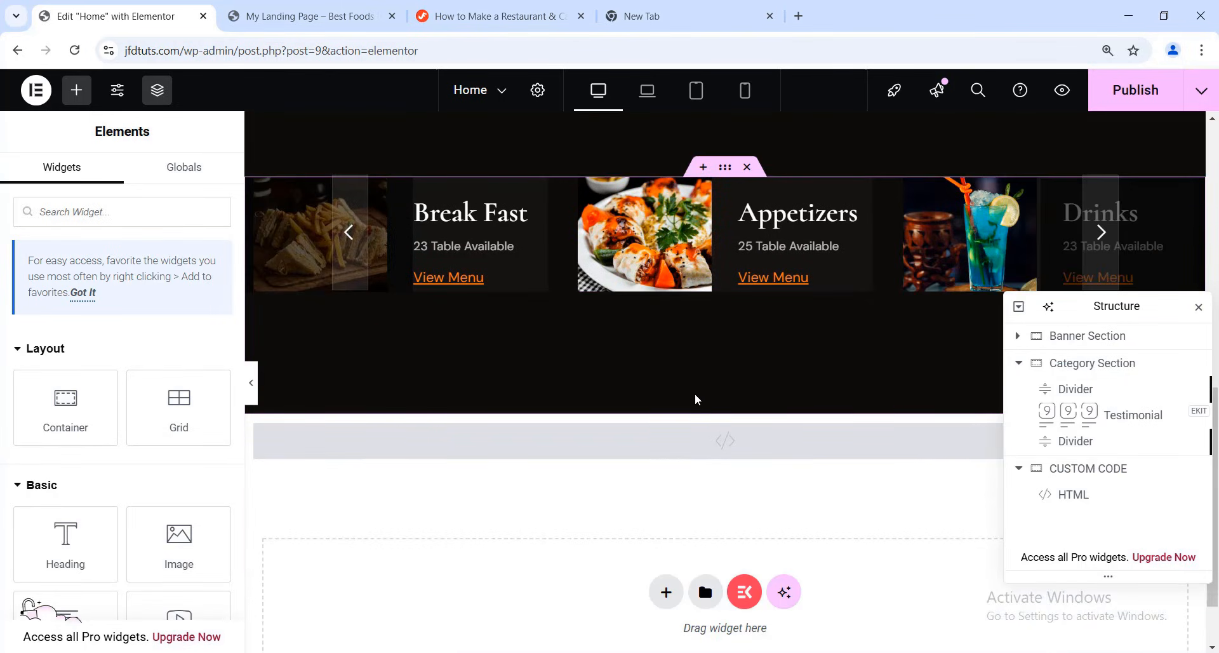
scroll(694, 393, "up", 1)
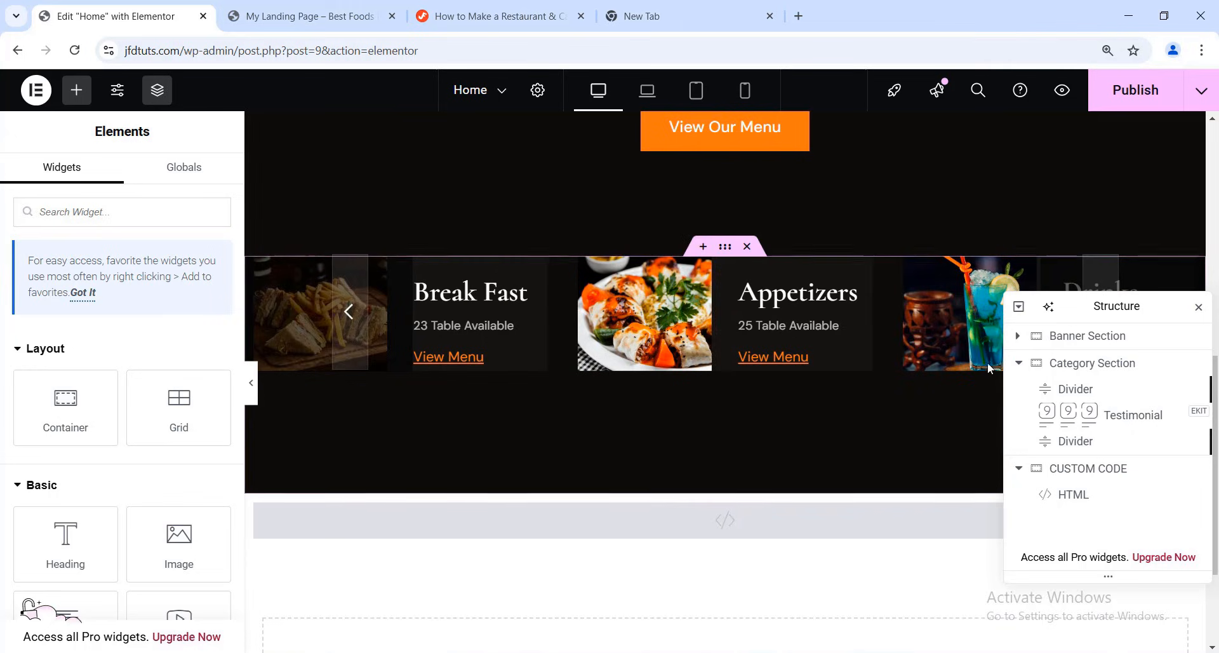
left_click(1019, 363)
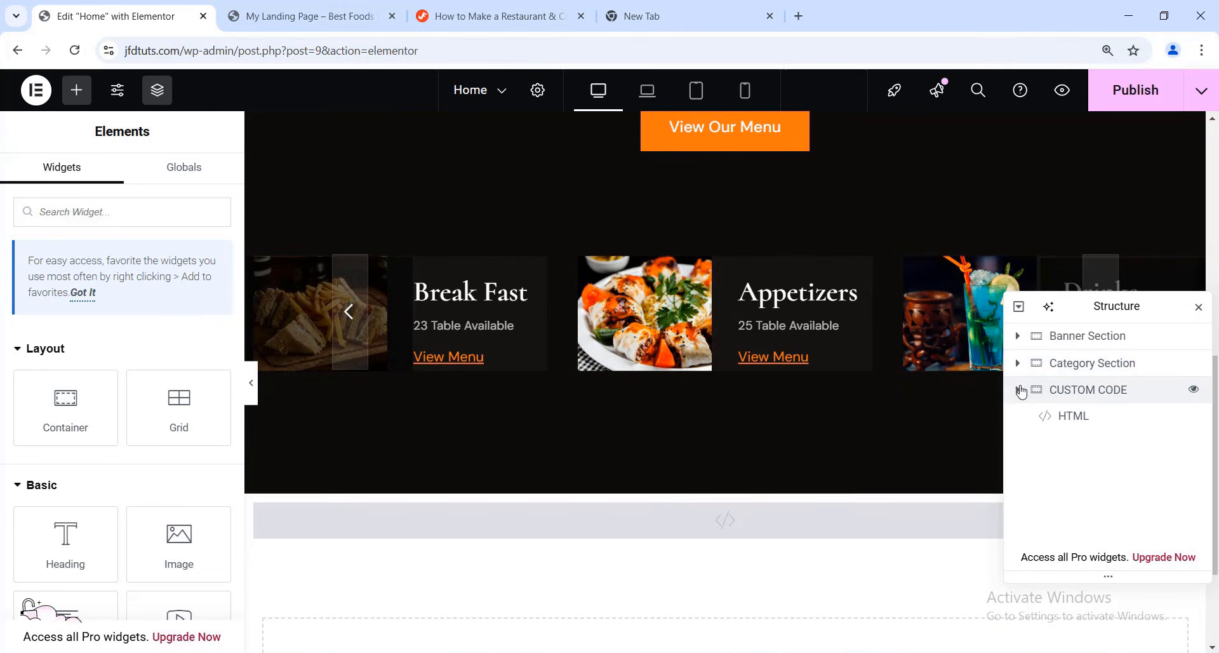
left_click(1018, 390)
Add a new container named "About Section" to the page and place it above the CUSTOM CODE container.
scroll(791, 388, "down", 2)
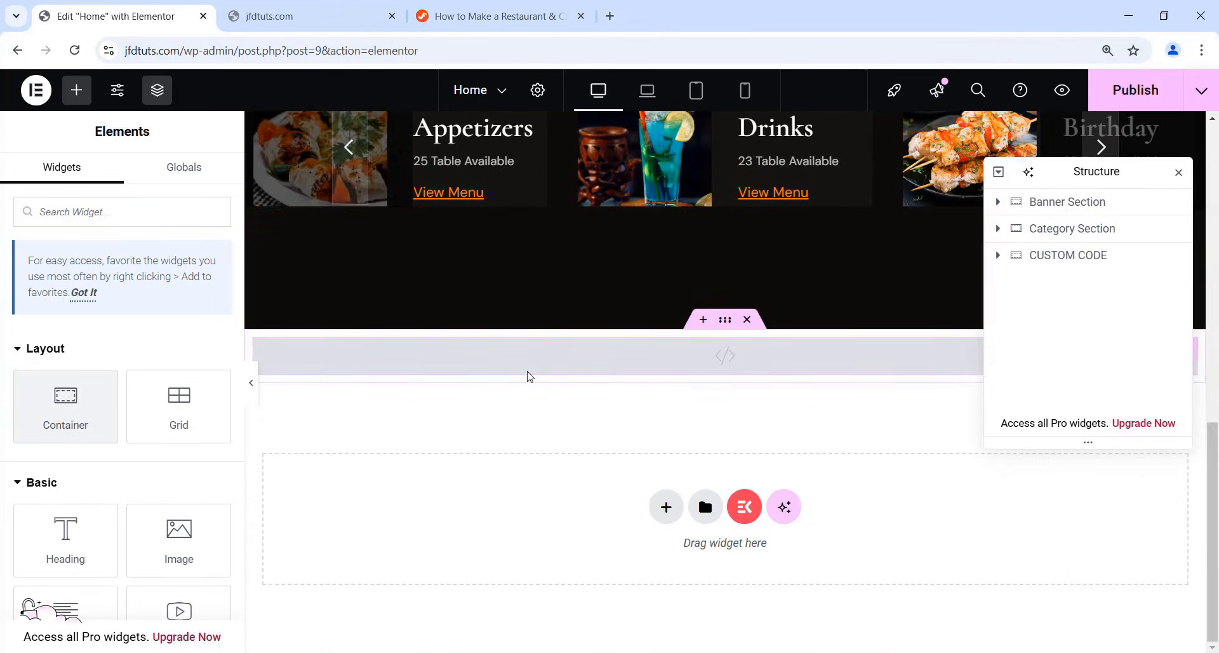
left_click_drag(53, 402, 520, 530)
double_click(1066, 286)
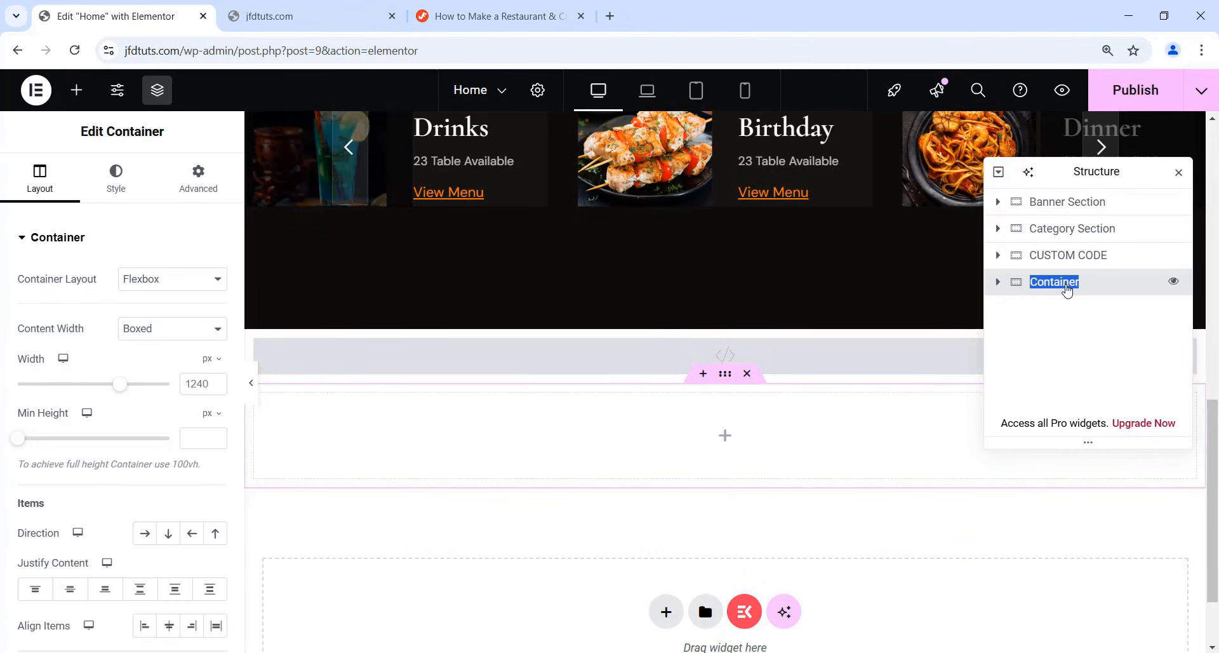
type("About Section")
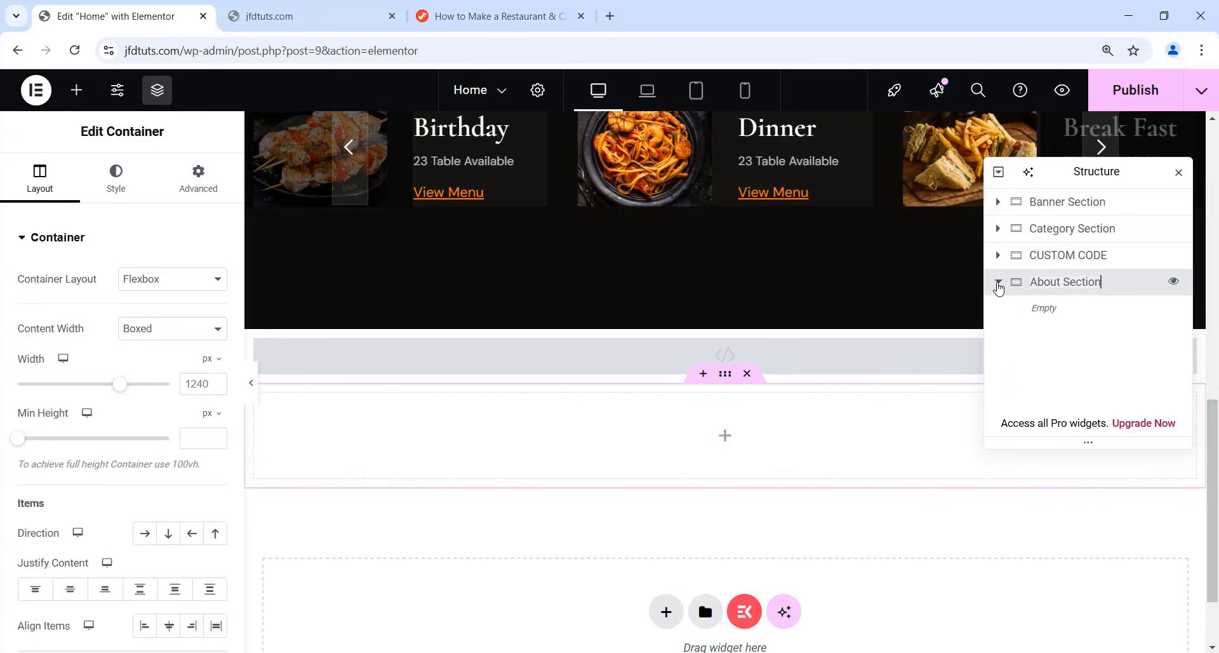
left_click(999, 283)
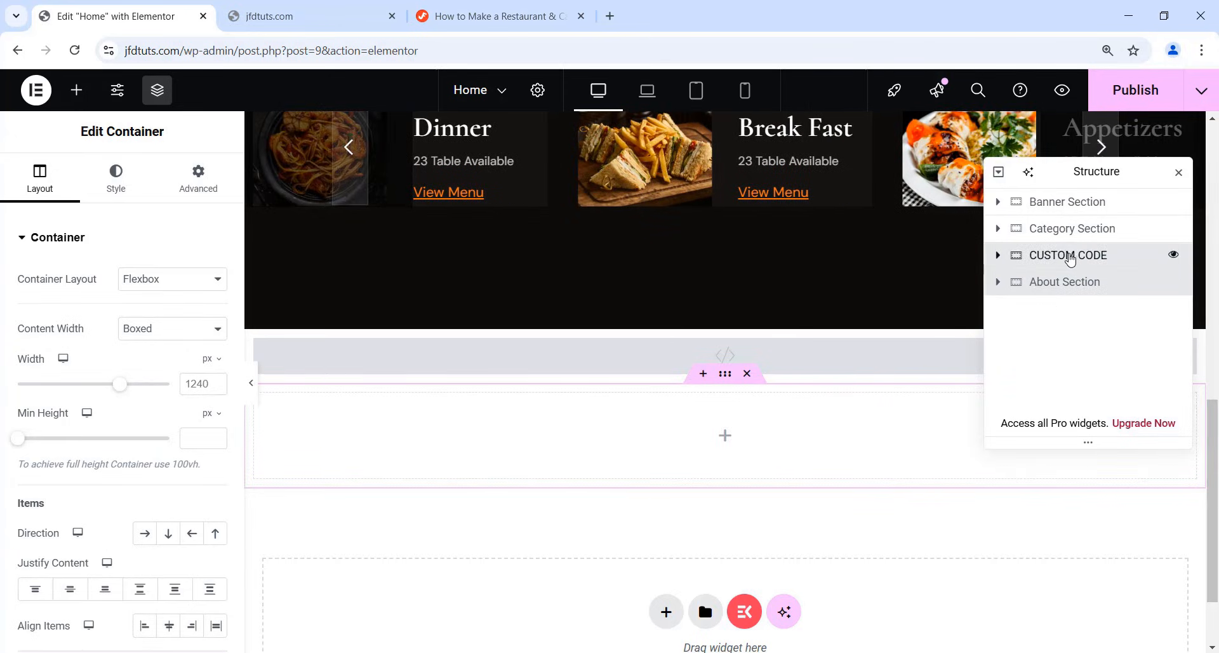
left_click_drag(1068, 255, 1060, 297)
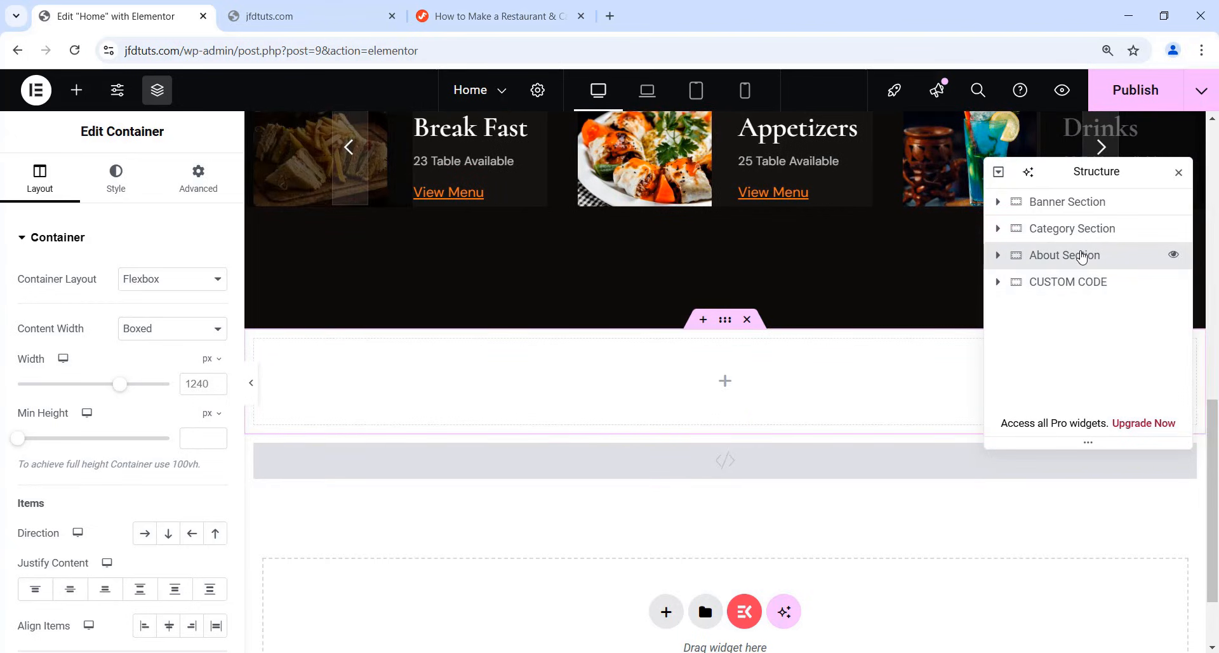
Set the About Section's direction to horizontal row and give it a classic light beige background colour.
left_click(144, 533)
left_click(129, 198)
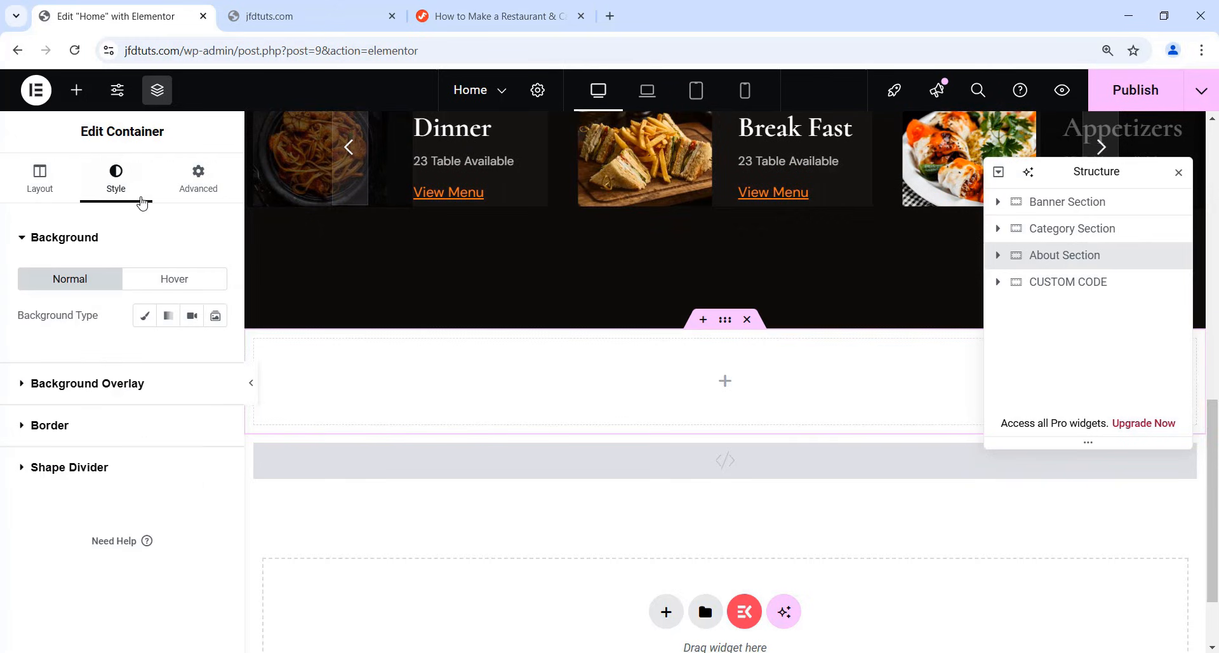
left_click(145, 316)
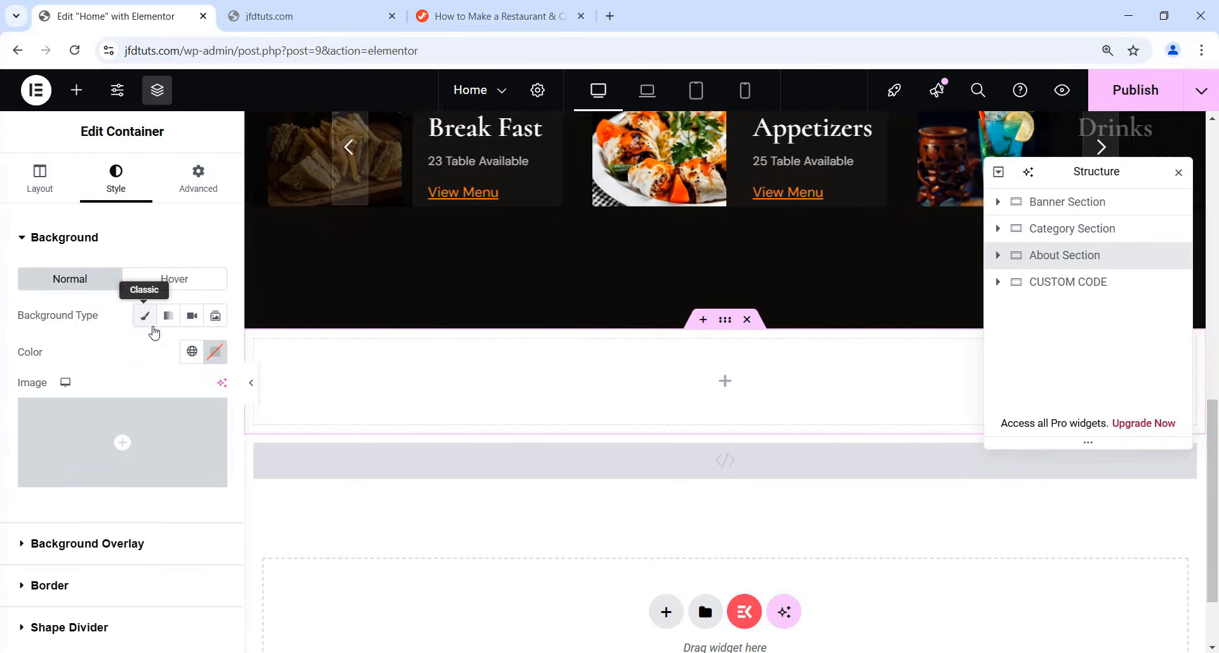
left_click(214, 353)
type("f4")
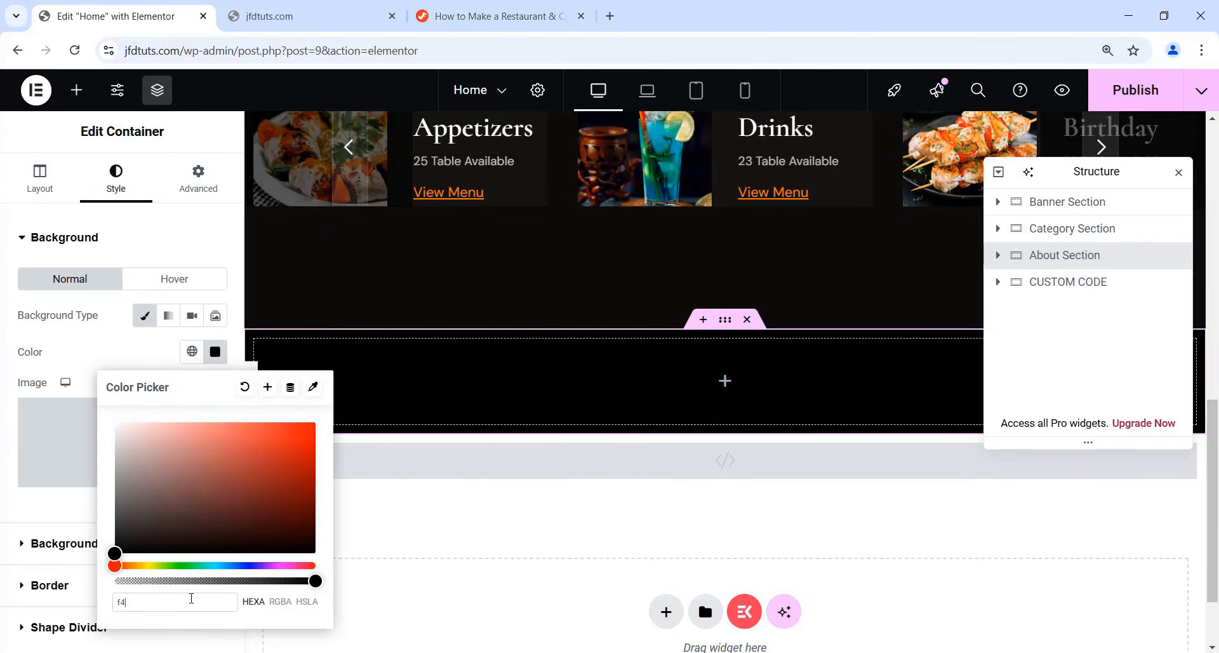
type("f0e0")
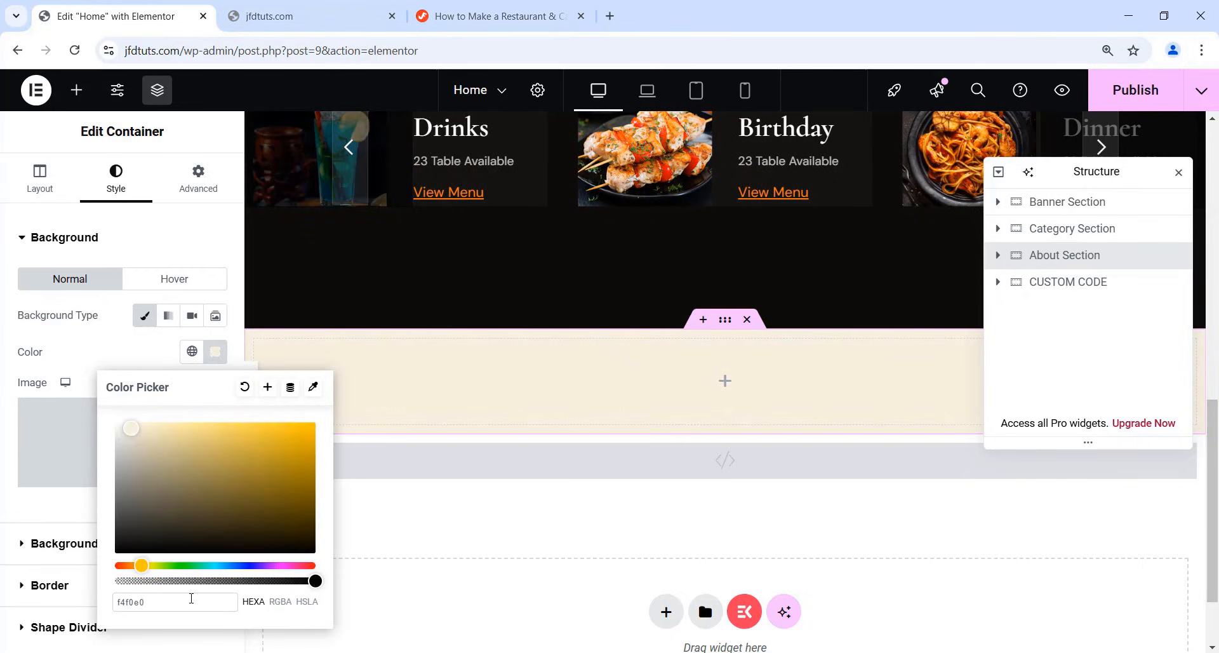
left_click(139, 361)
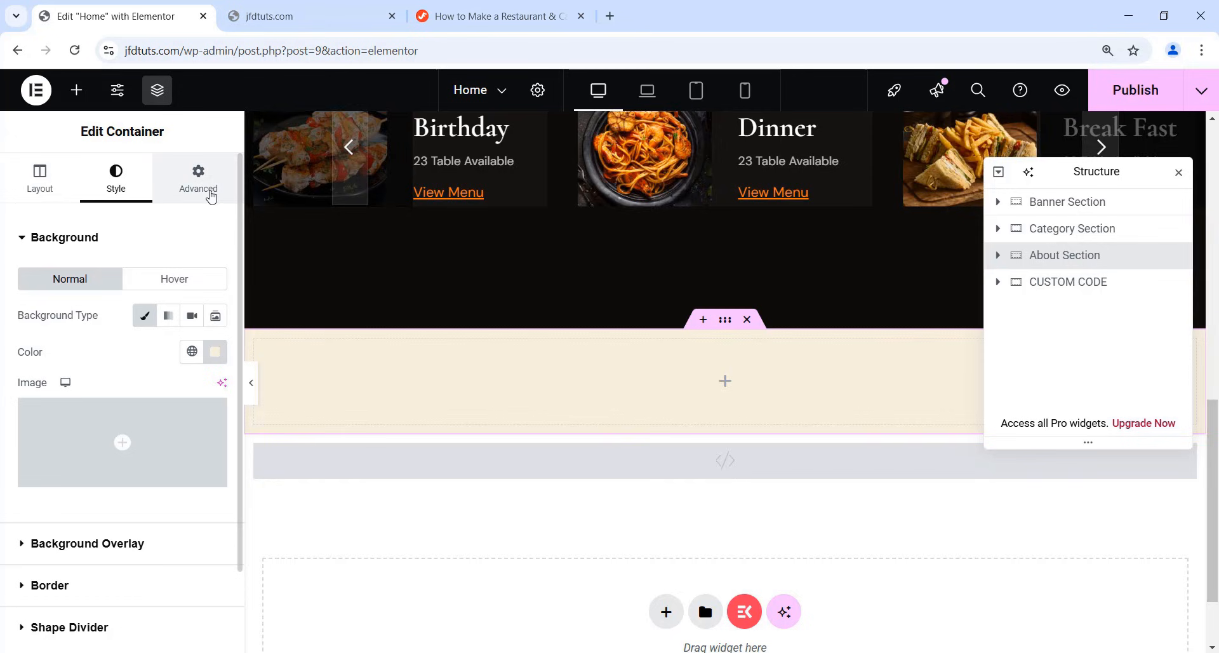
Set the About Section's padding to 143 top, 0 right, 115 bottom and 0 left px.
left_click(199, 175)
left_click(216, 373)
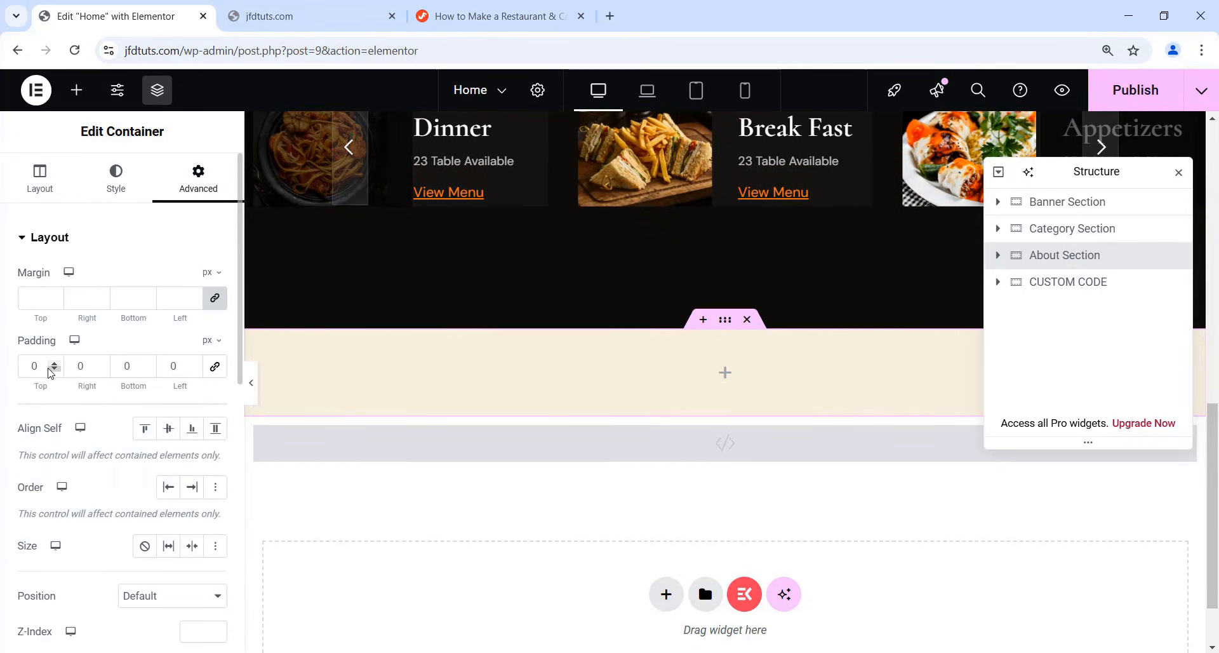
key("BackSpace")
type("143")
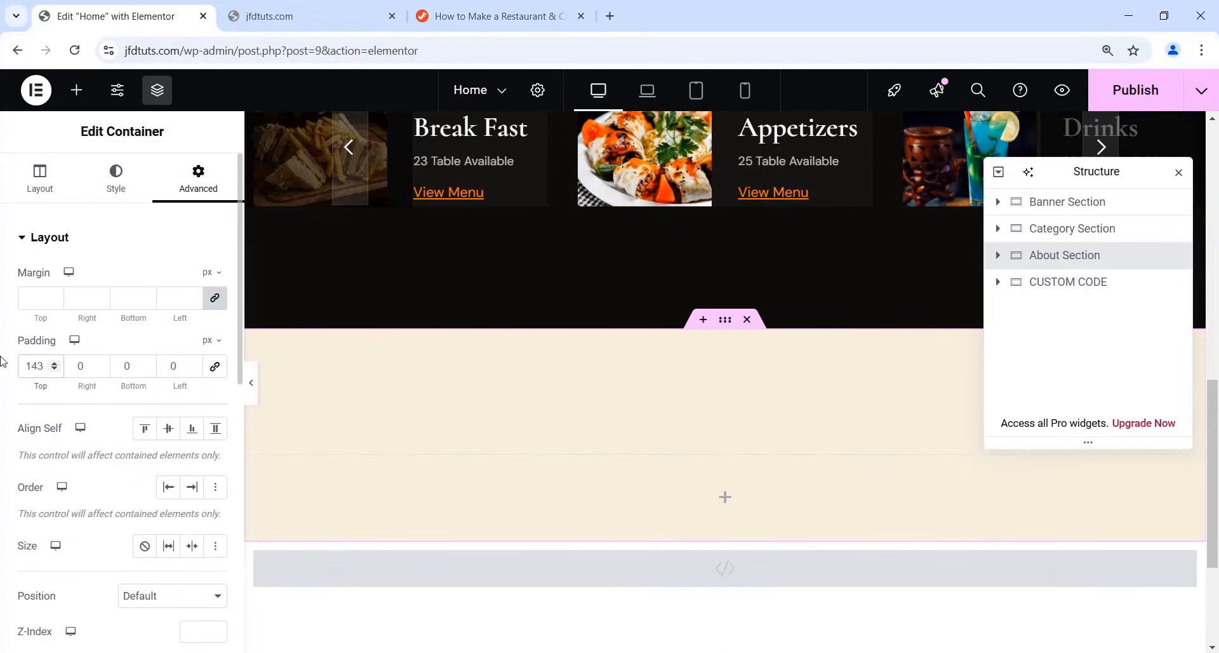
left_click(122, 369)
key("BackSpace")
type("115")
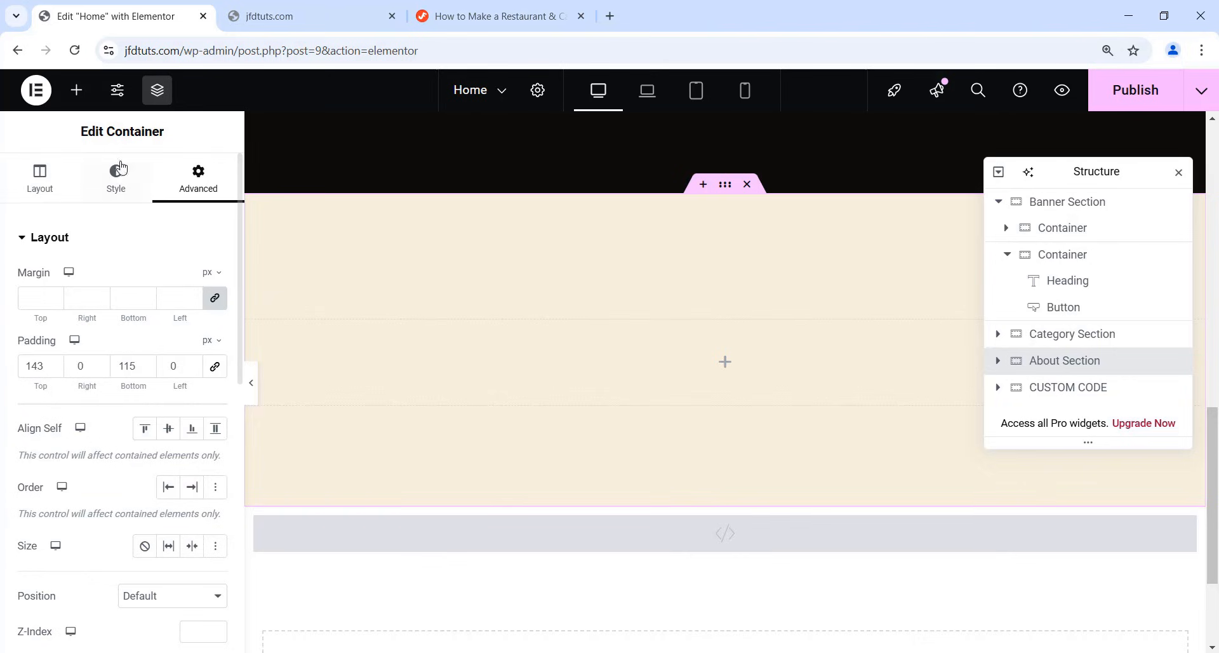
Add an Image widget to the About Section showing the lobster picture reservation-1-1.png from the media library.
left_click(76, 90)
scroll(162, 419, "down", 1)
left_click_drag(168, 457, 653, 360)
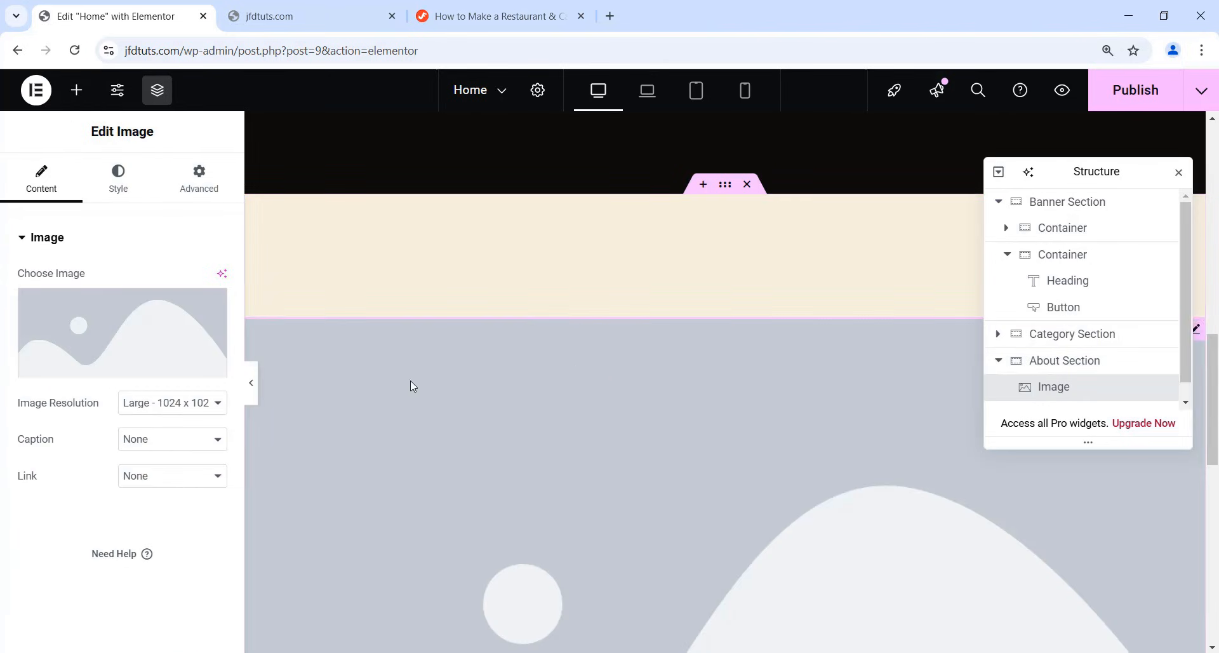
left_click(150, 362)
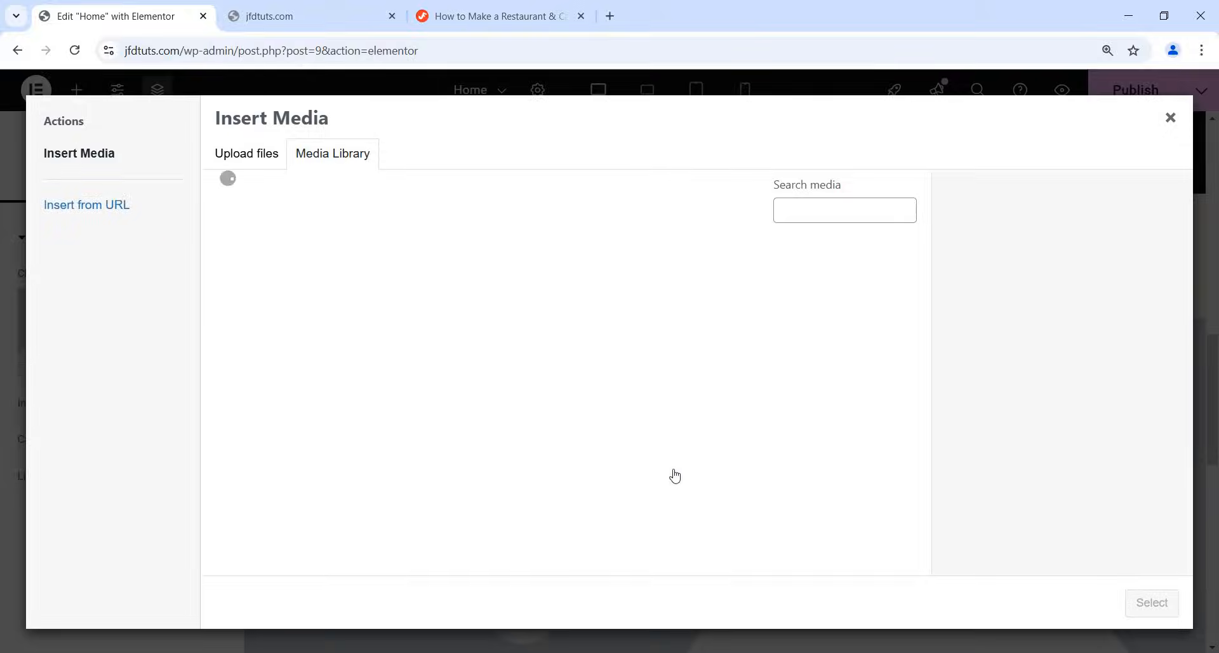
scroll(654, 436, "down", 5)
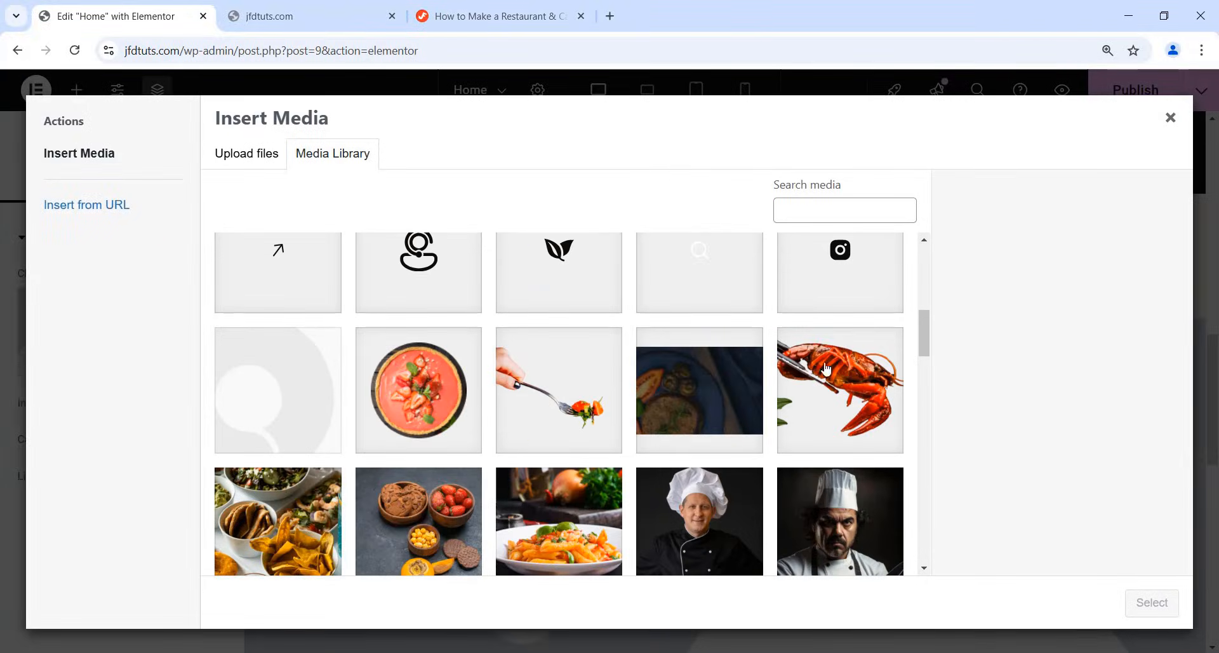
left_click(867, 427)
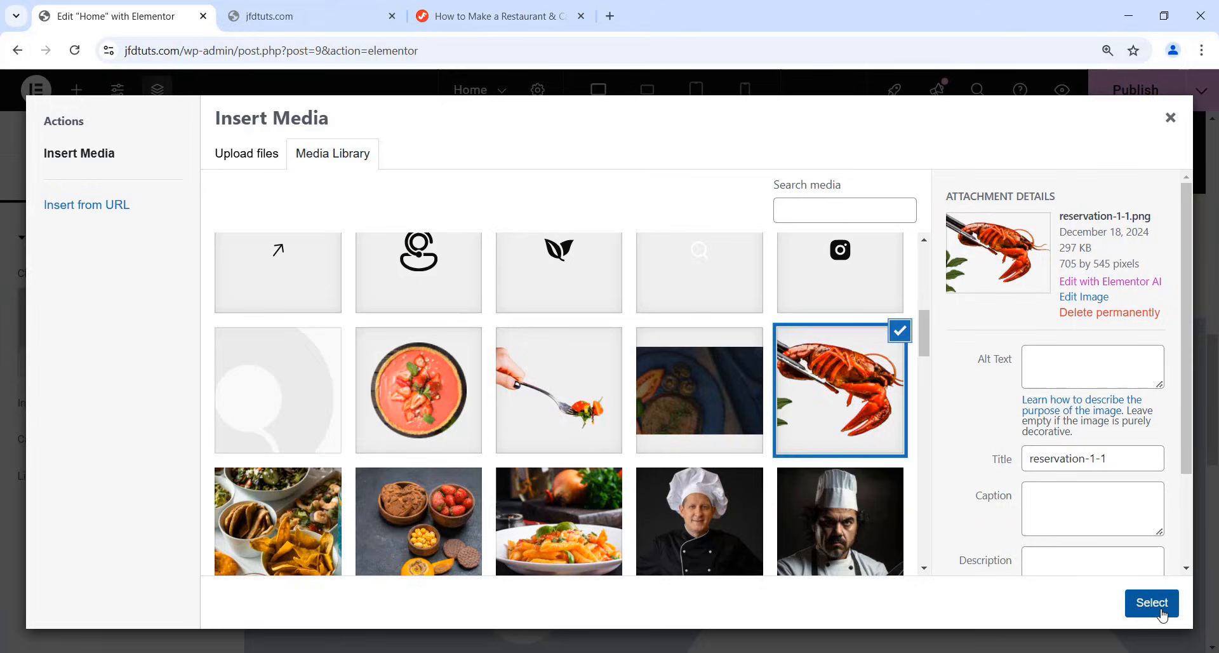
left_click(1164, 609)
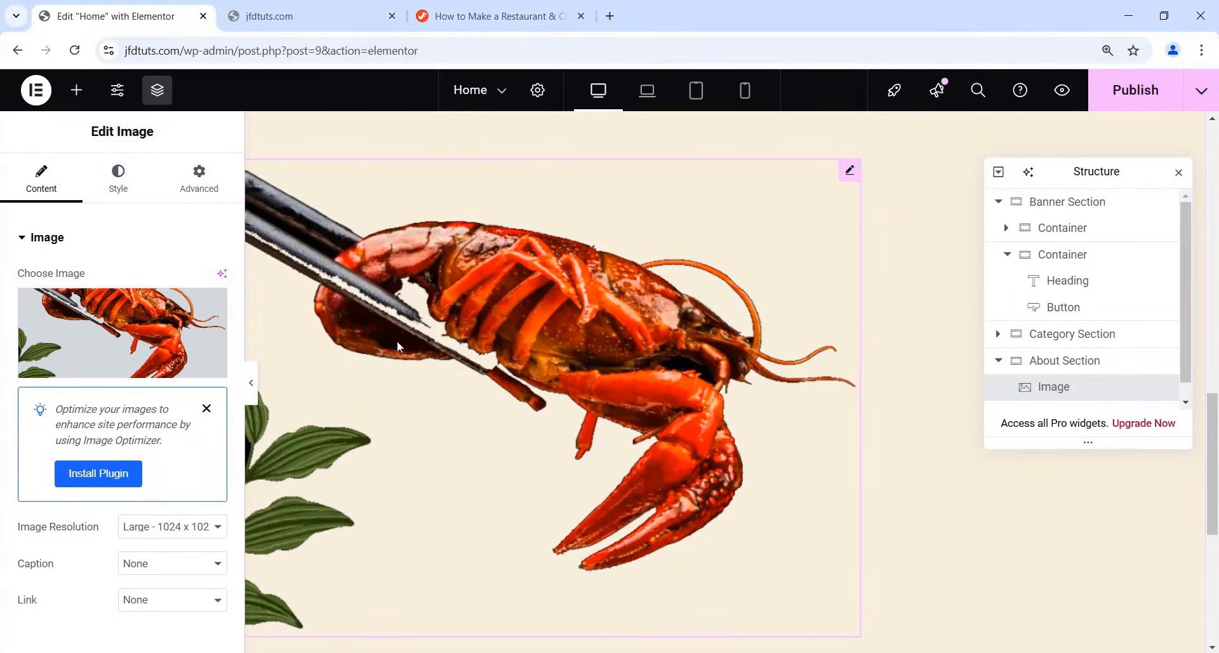
Position the lobster image absolutely, with a horizontal offset of 0 from the left and a vertical offset of 87 px from the top.
left_click(217, 176)
scroll(127, 343, "down", 1)
left_click(168, 475)
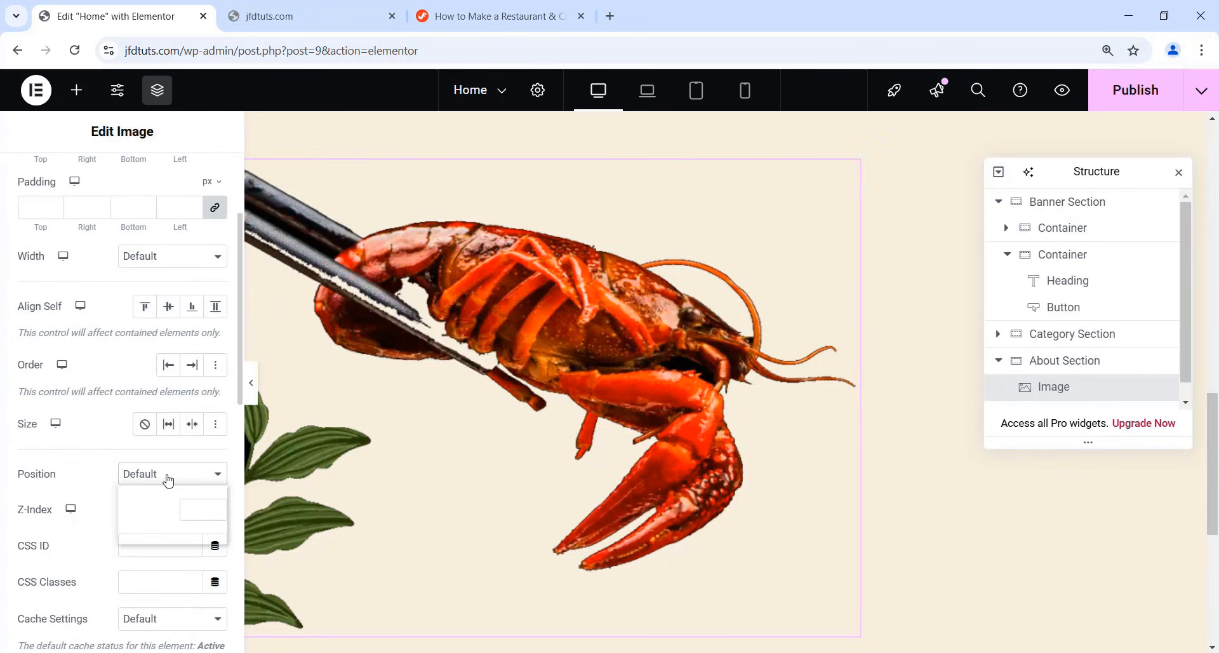
left_click(159, 512)
scroll(144, 497, "down", 2)
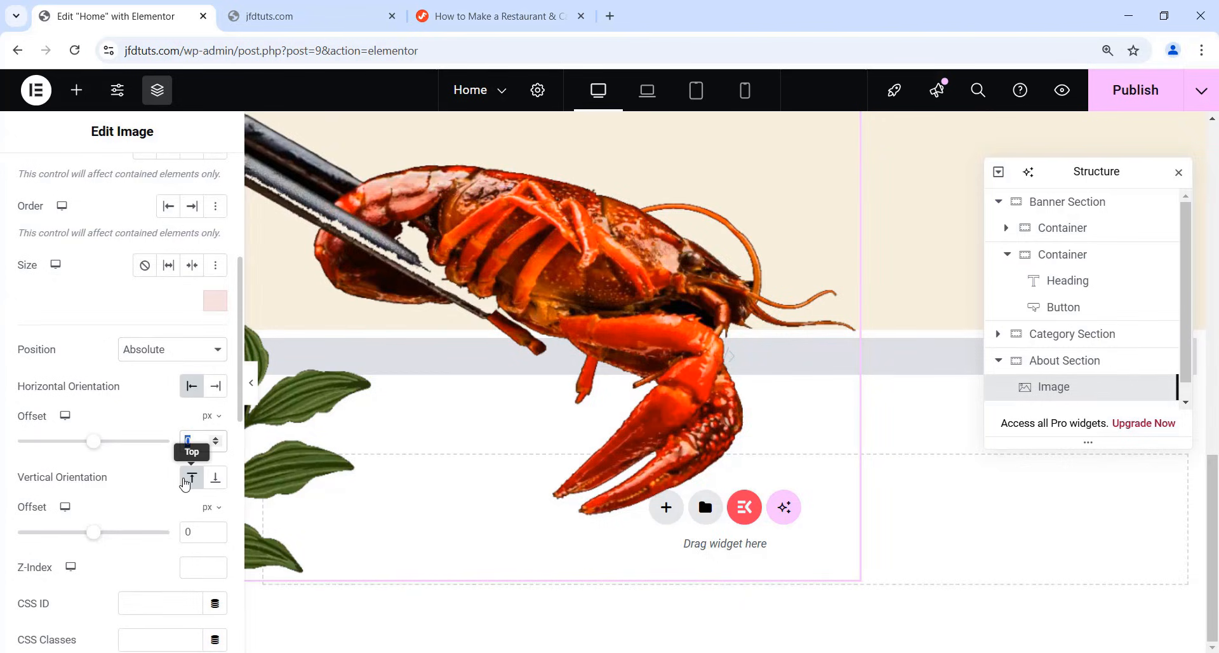
left_click_drag(188, 538, 209, 528)
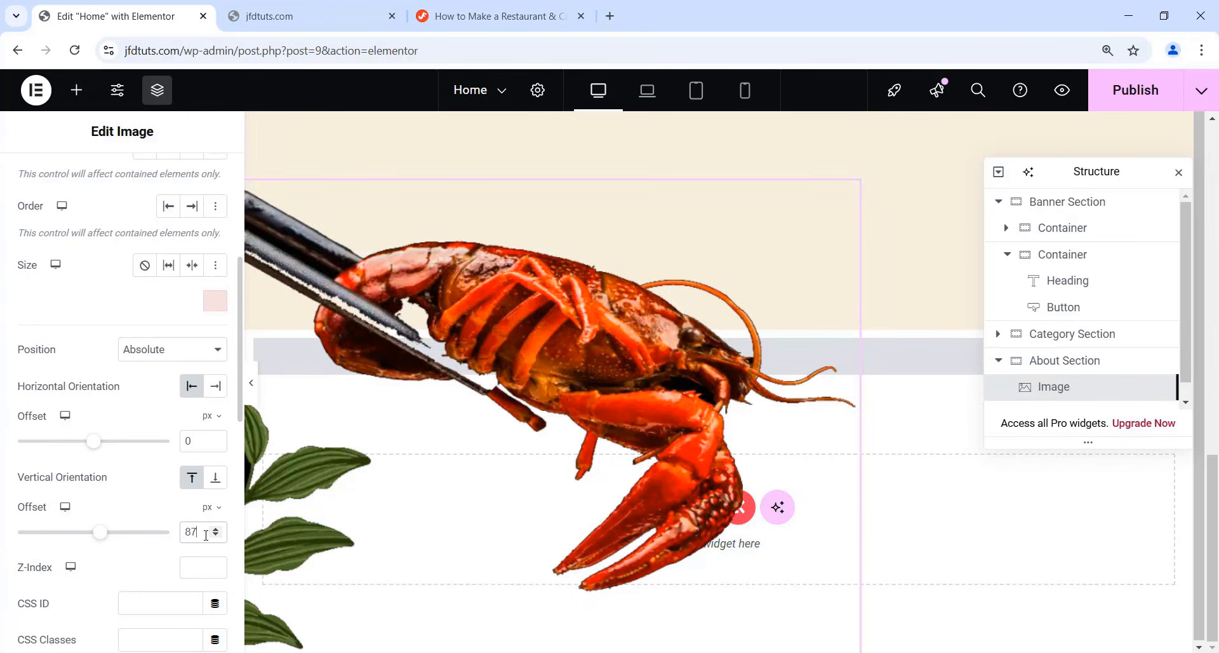
scroll(642, 405, "up", 3)
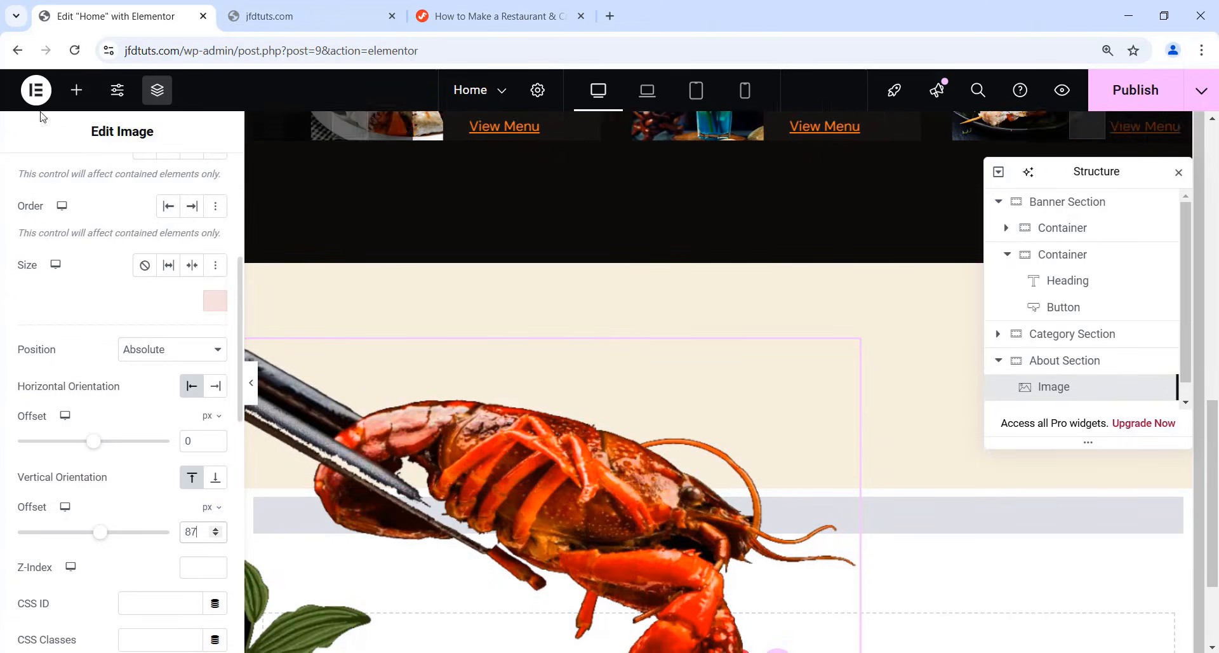
Add a nested container to the About Section, placed after the lobster image in the structure.
left_click(76, 90)
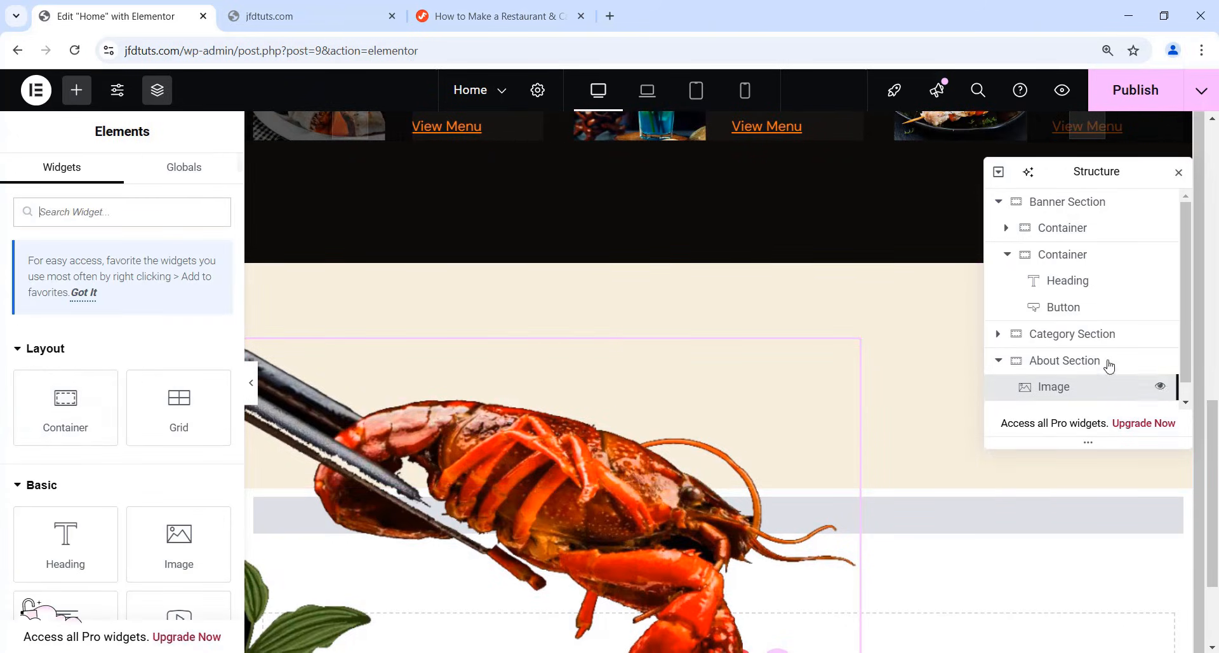
scroll(680, 390, "up", 1)
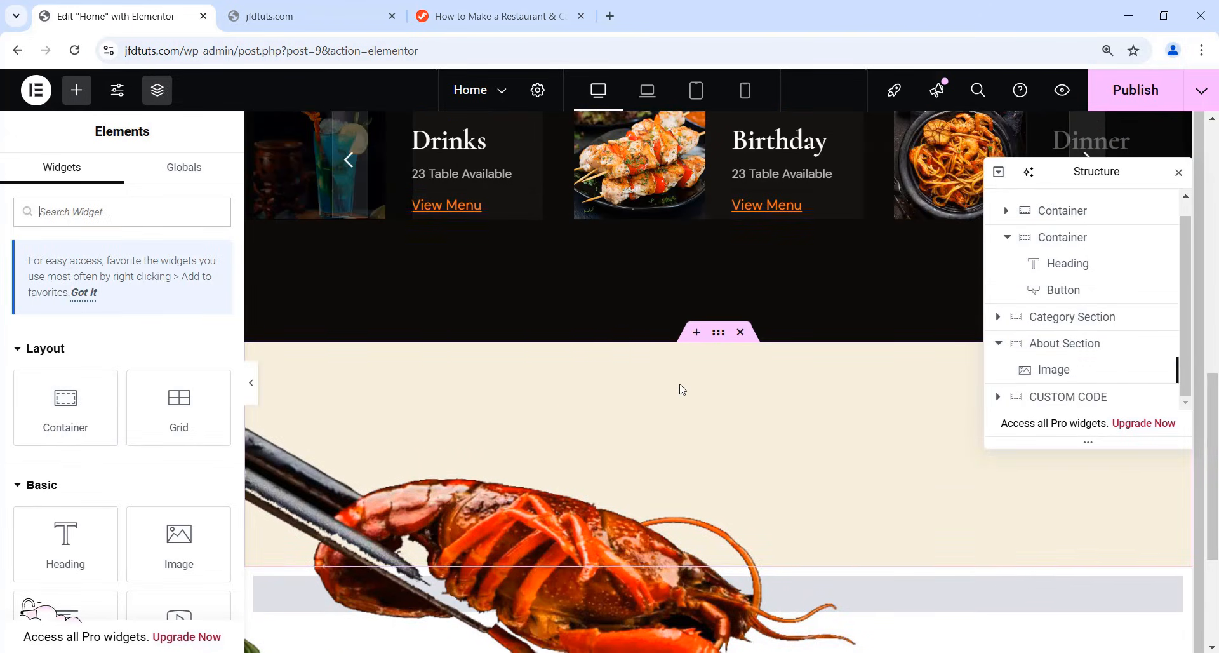
scroll(645, 419, "down", 3)
left_click_drag(36, 436, 574, 277)
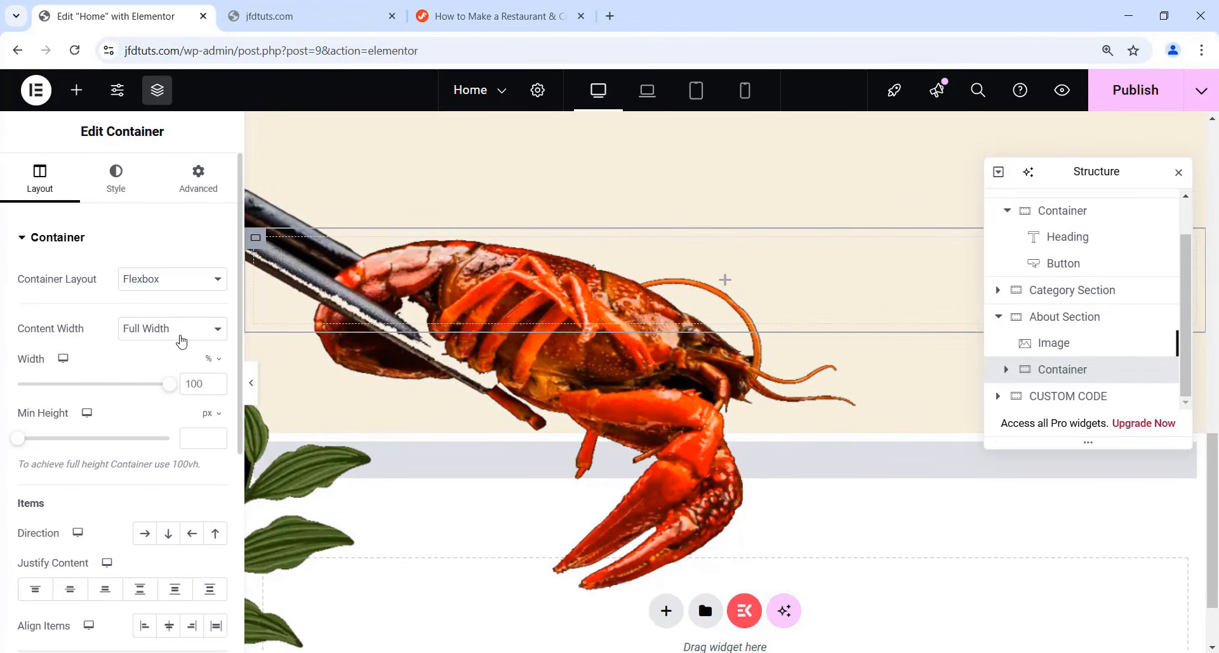
Set the nested container's width to 687 px and its column and row gaps to 0.
left_click(211, 363)
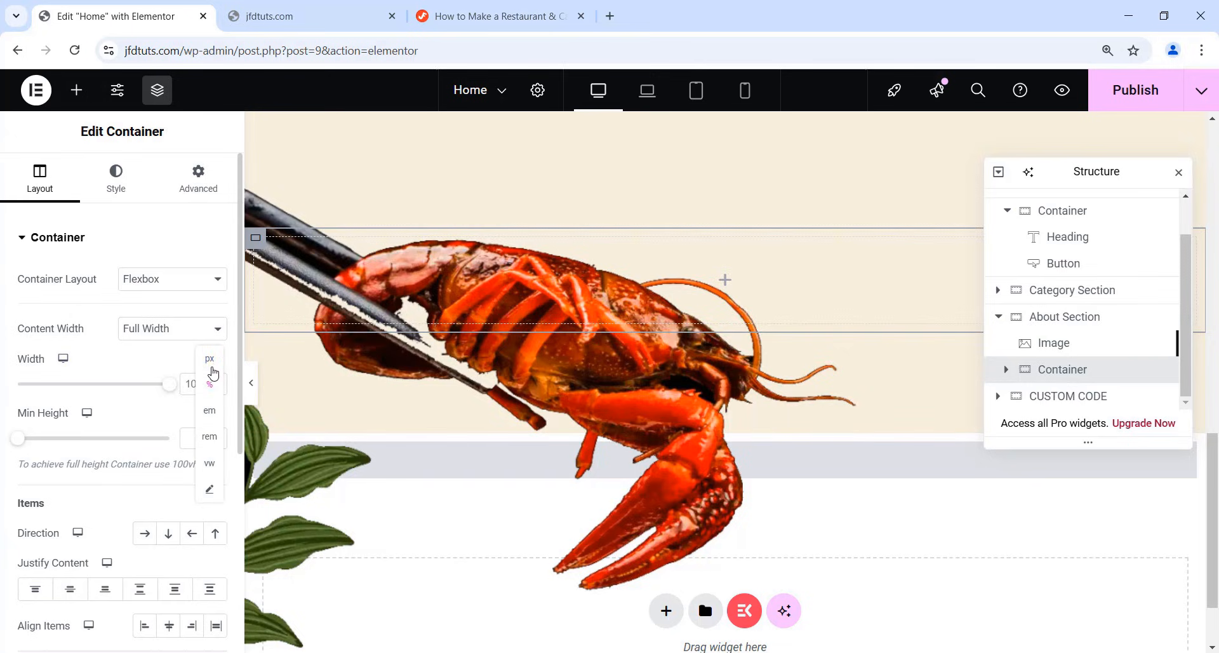
left_click(210, 359)
double_click(208, 381)
type("6")
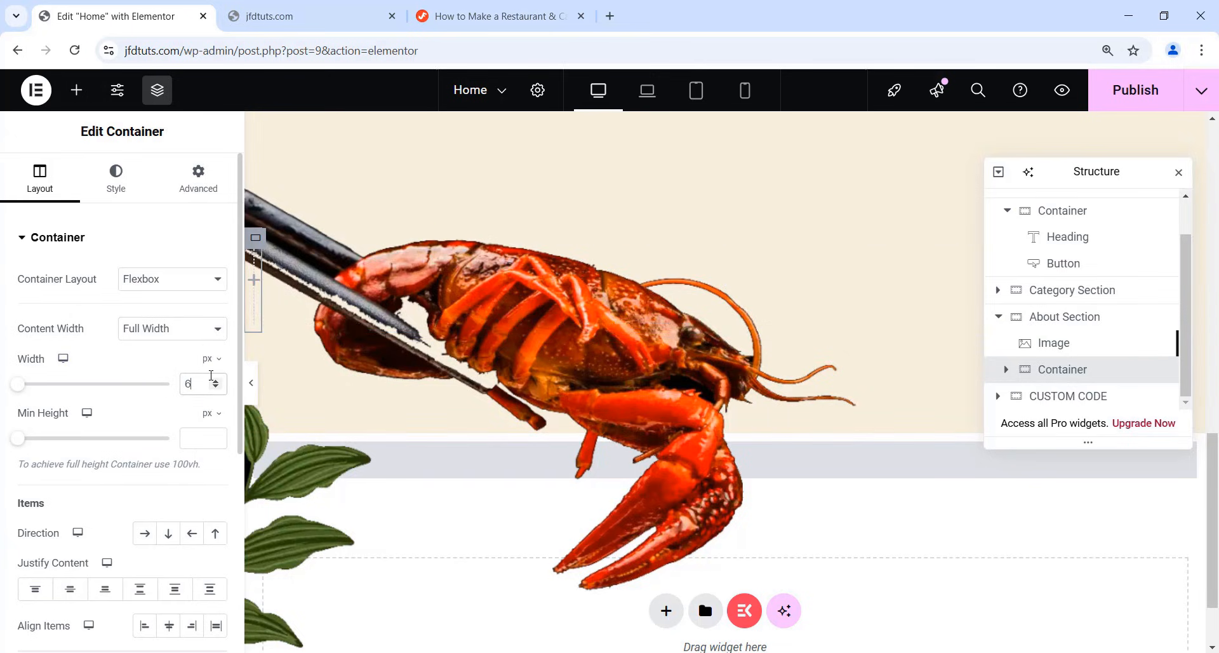
type("87")
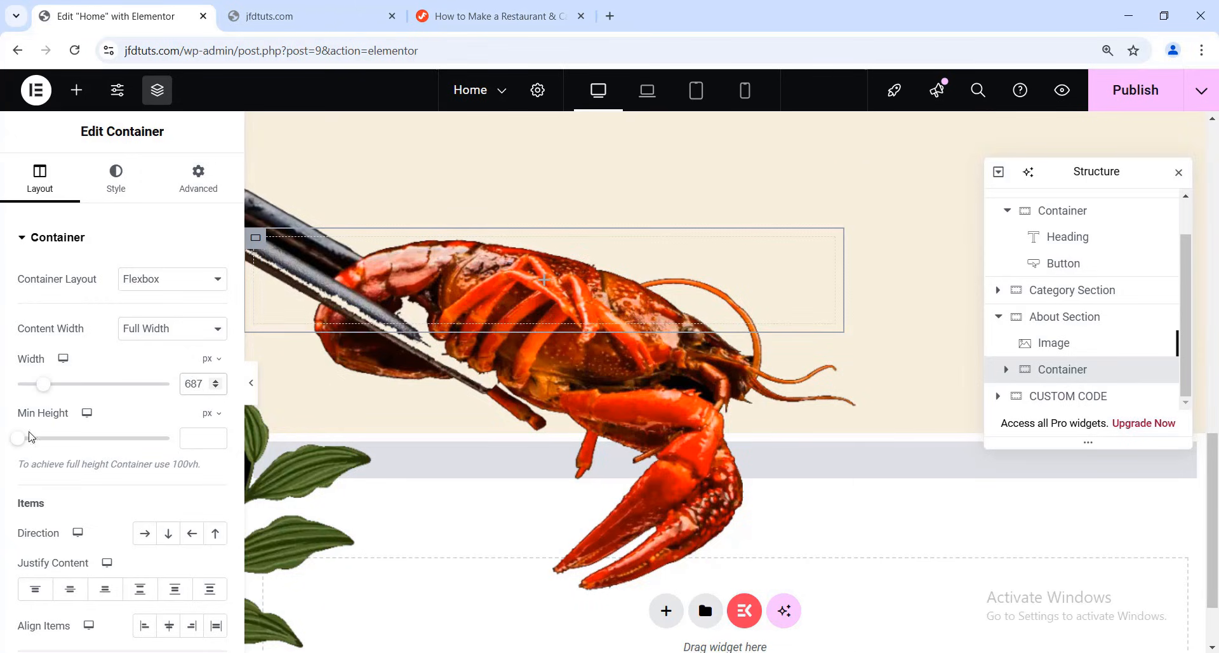
scroll(79, 444, "down", 4)
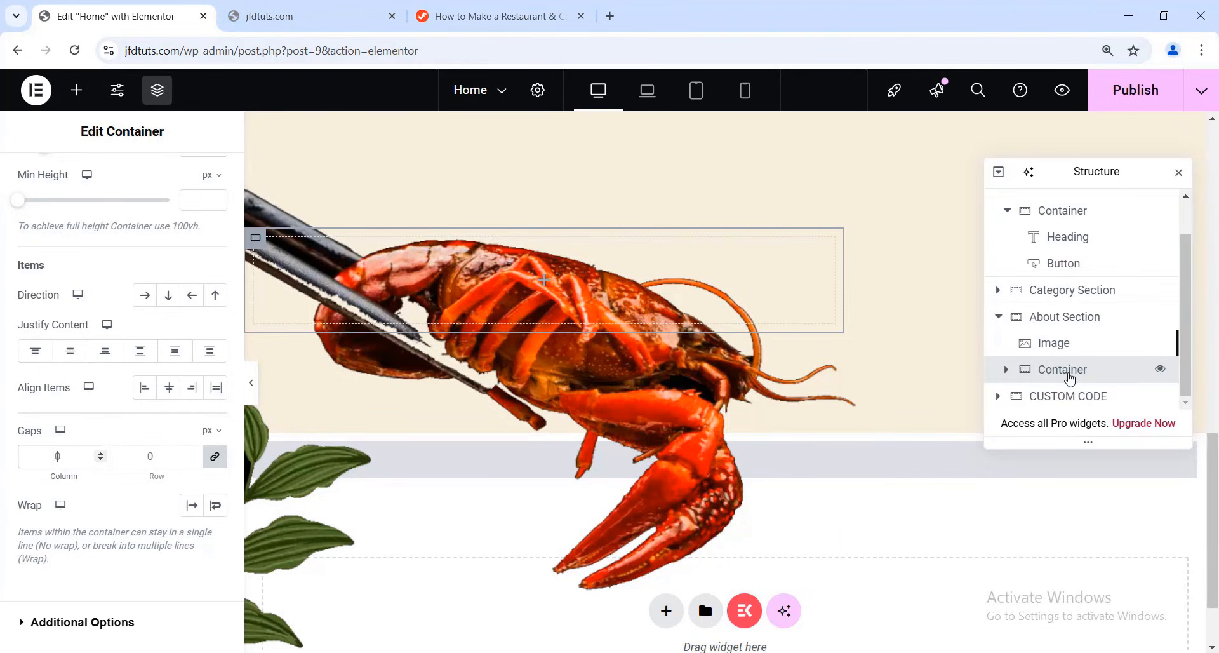
Add a second nested container beside the first in the About Section, with a width of 553 px and 0 padding on all sides.
right_click(1069, 379)
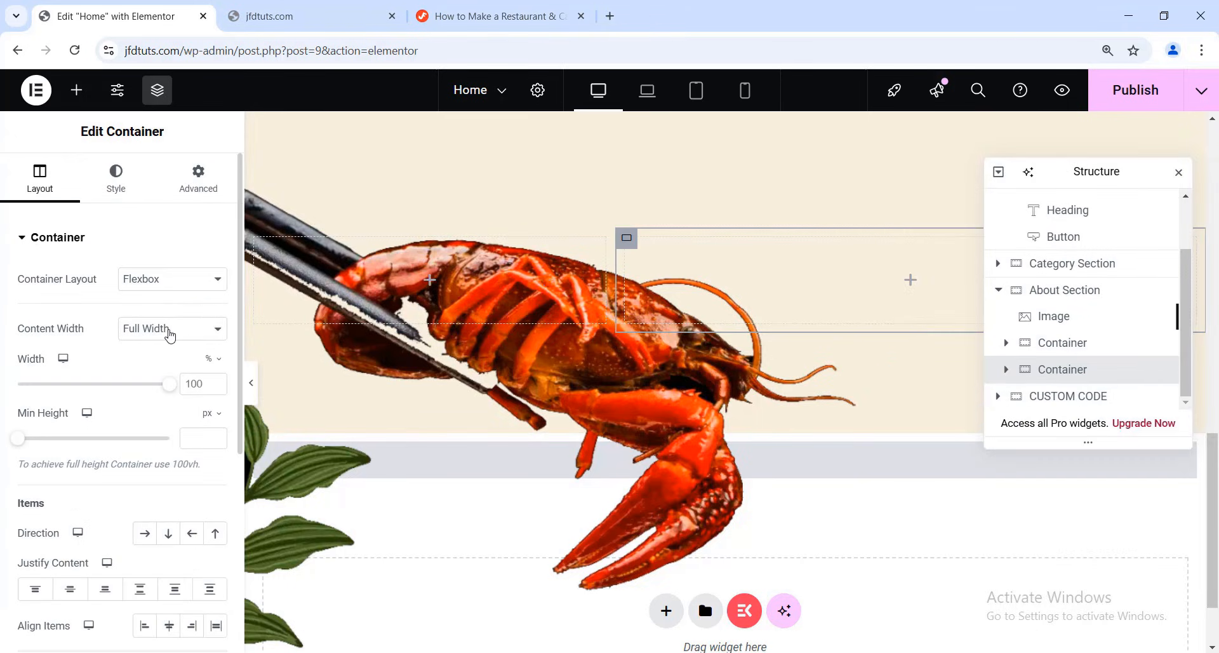
left_click(212, 359)
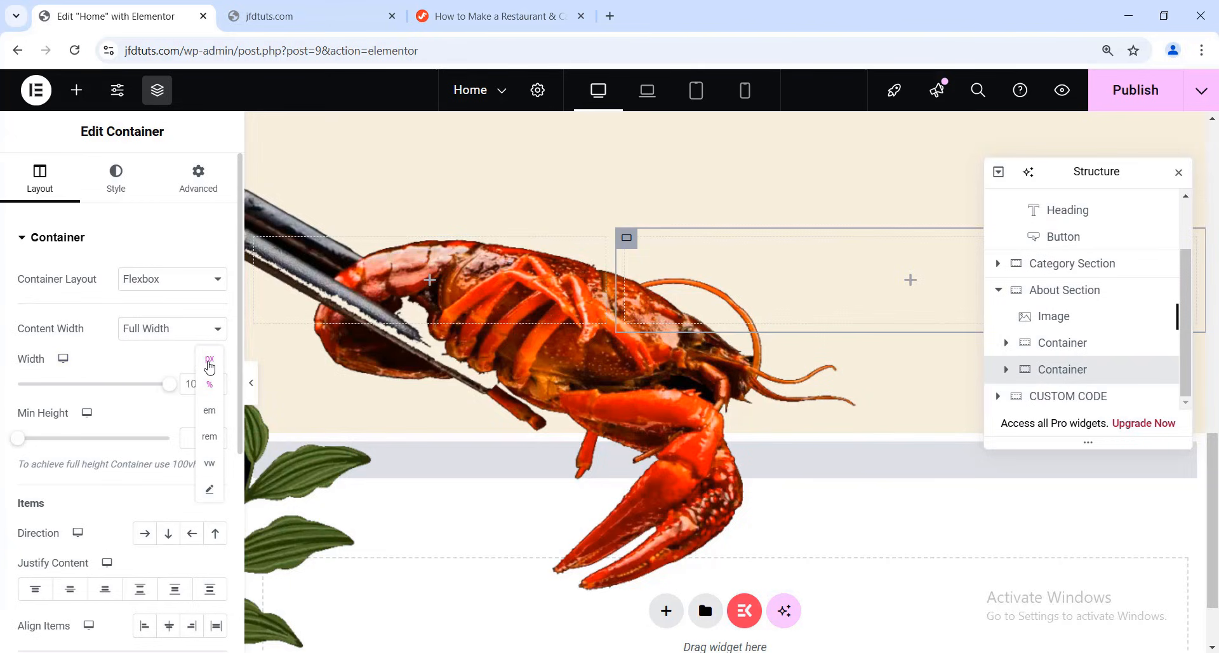
left_click(209, 362)
type("550")
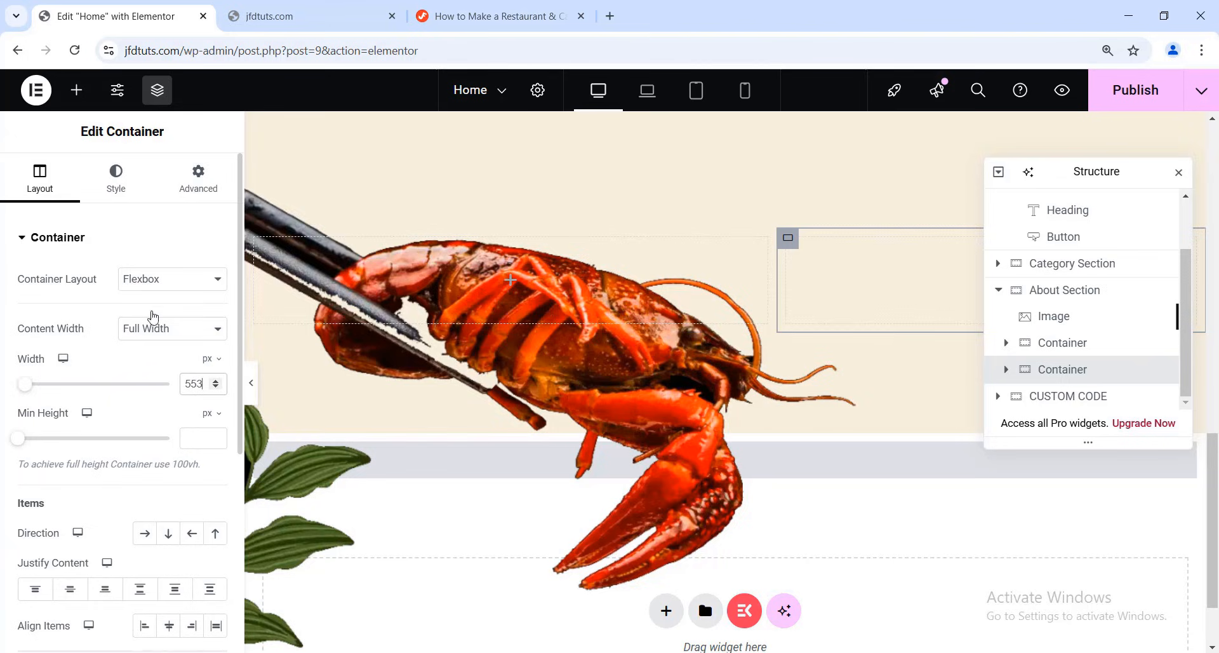
left_click(197, 178)
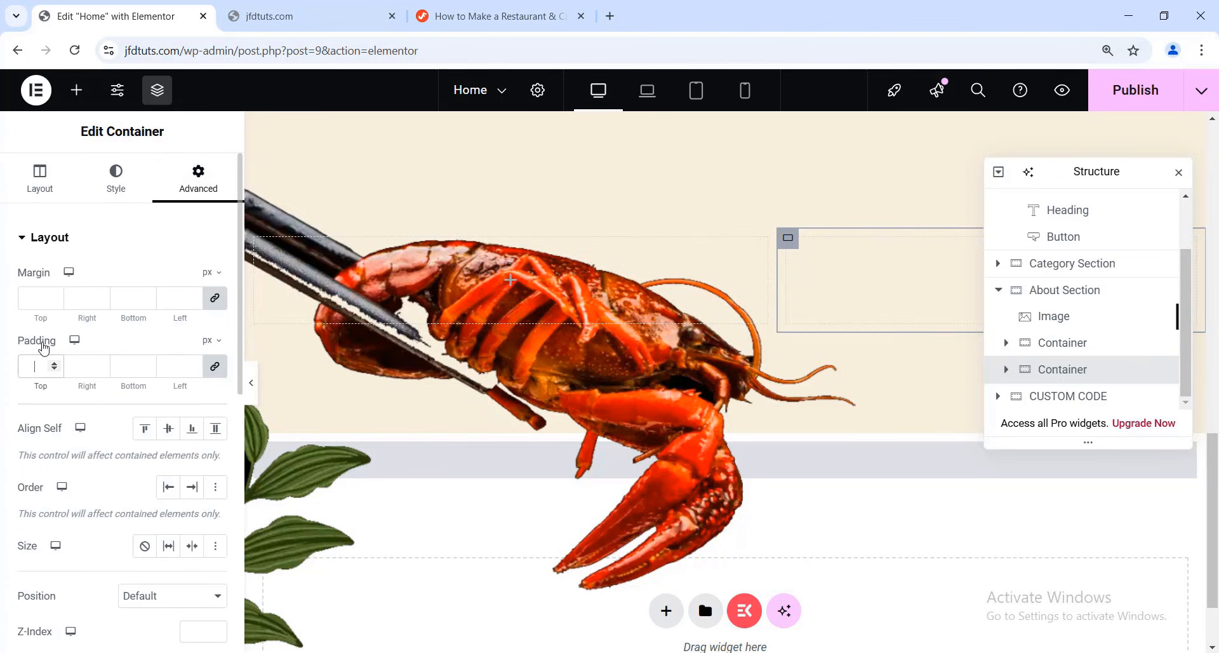
type("0")
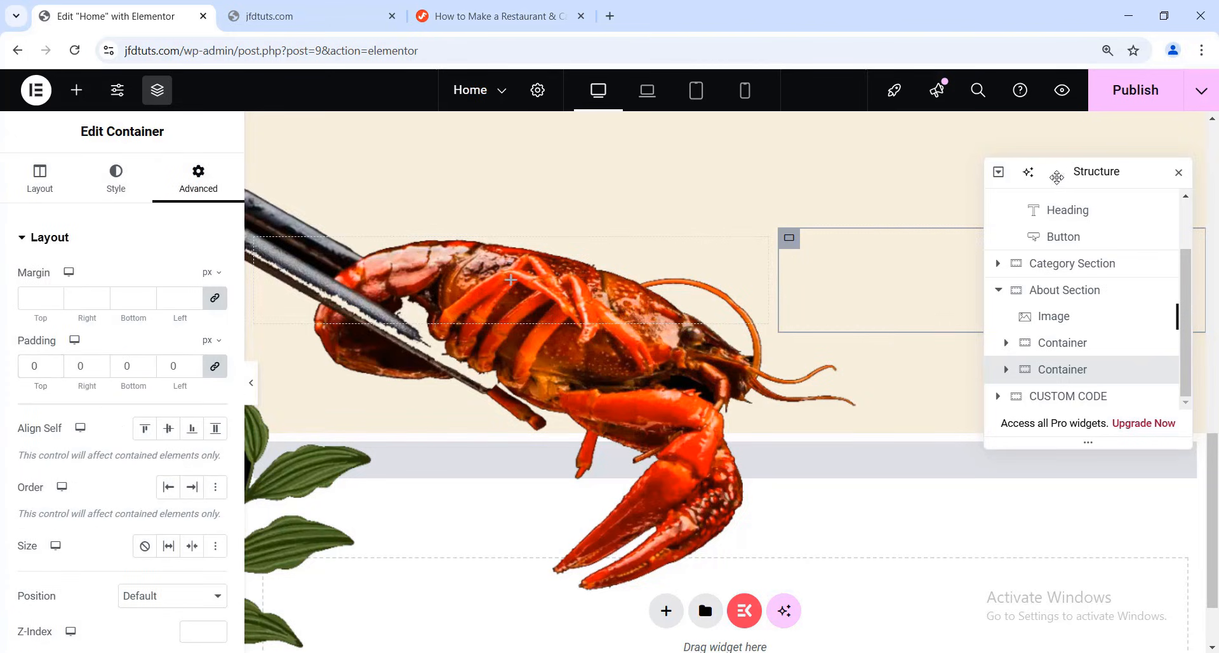
Add a heading reading "Flavors For Royalty" with the H4 tag to the second nested container, moving the Structure window out of the way.
left_click_drag(1062, 175, 530, 195)
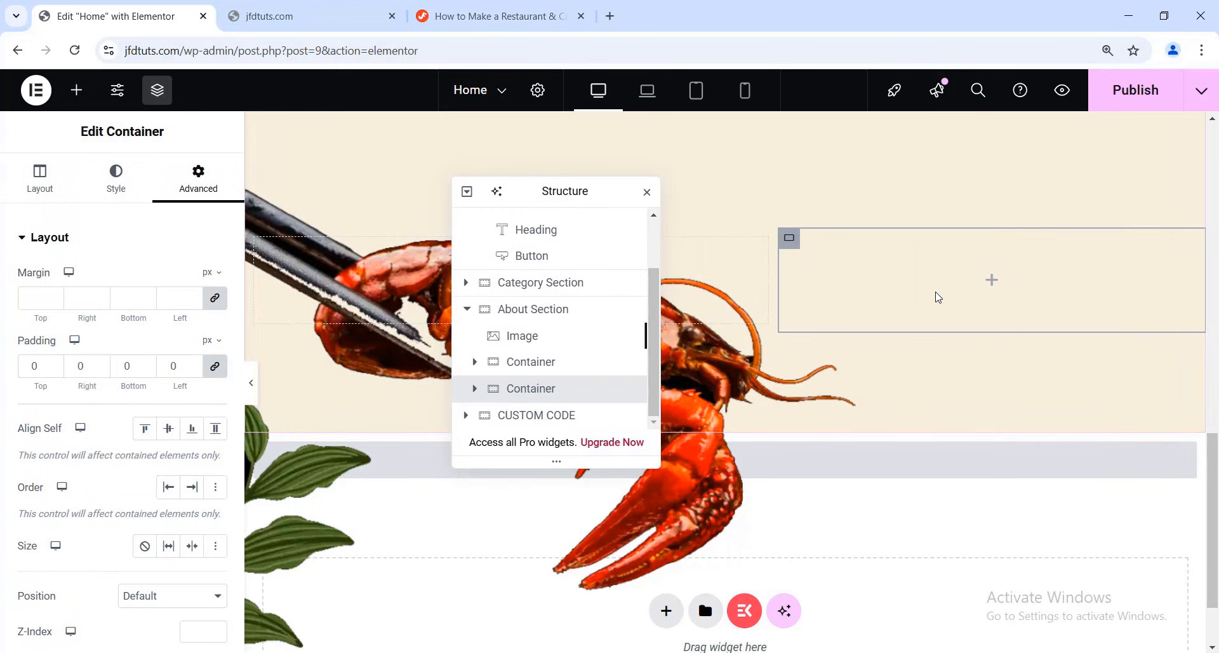
left_click(76, 90)
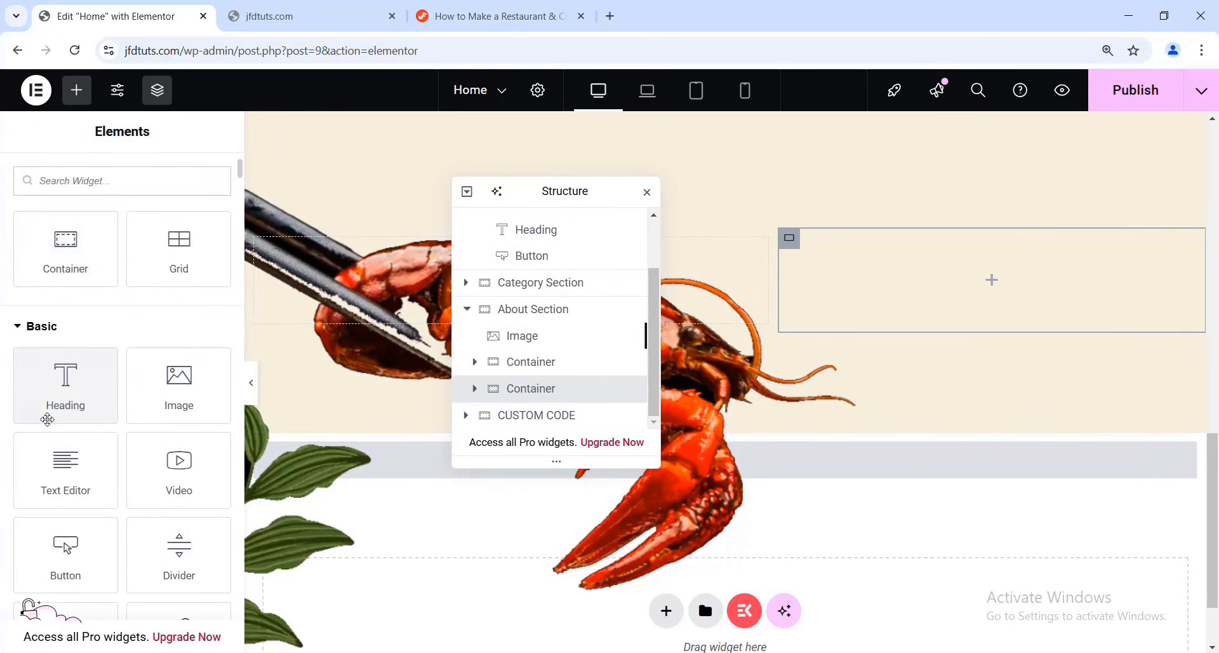
left_click_drag(48, 419, 1062, 287)
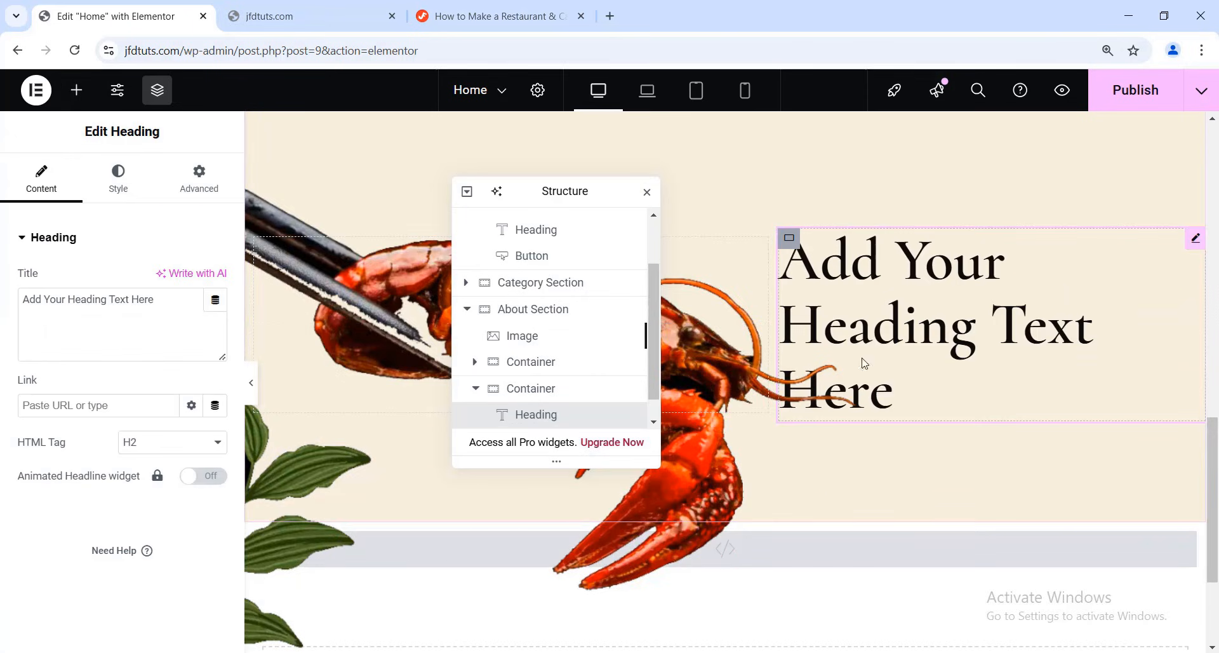
left_click_drag(154, 299, 19, 299)
type("Flavors For Royalty")
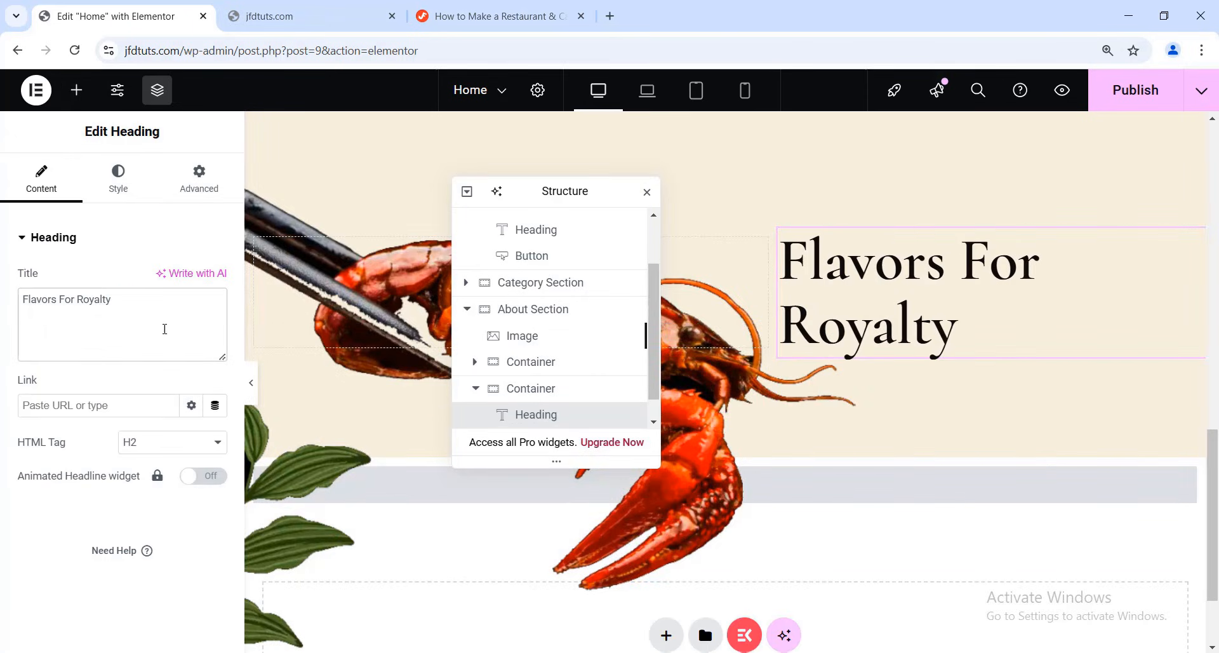
left_click(154, 452)
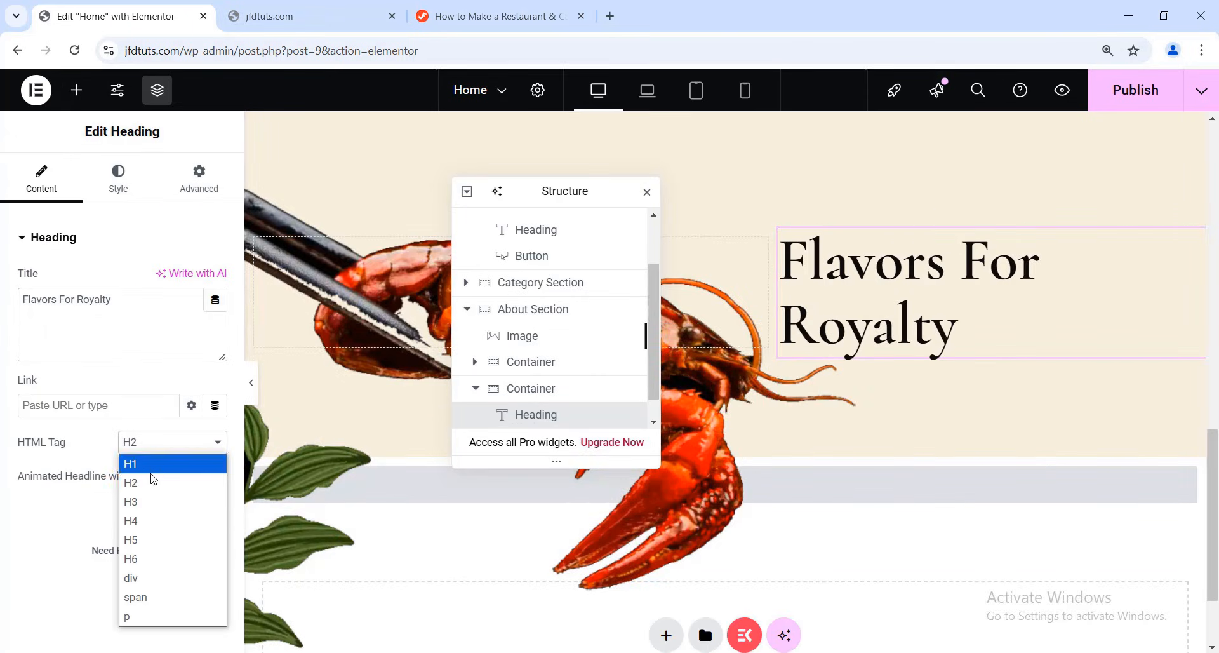
left_click(159, 516)
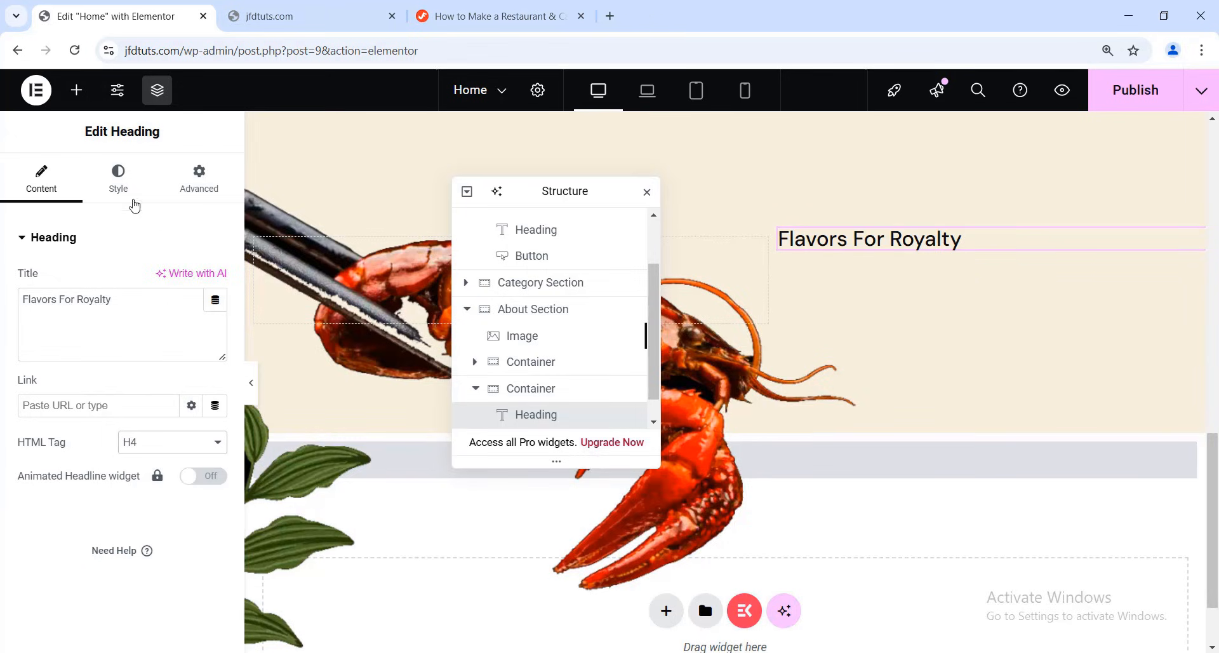
Style the "Flavors For Royalty" heading with the global Secondary text color and an Uppercase transform.
left_click(119, 181)
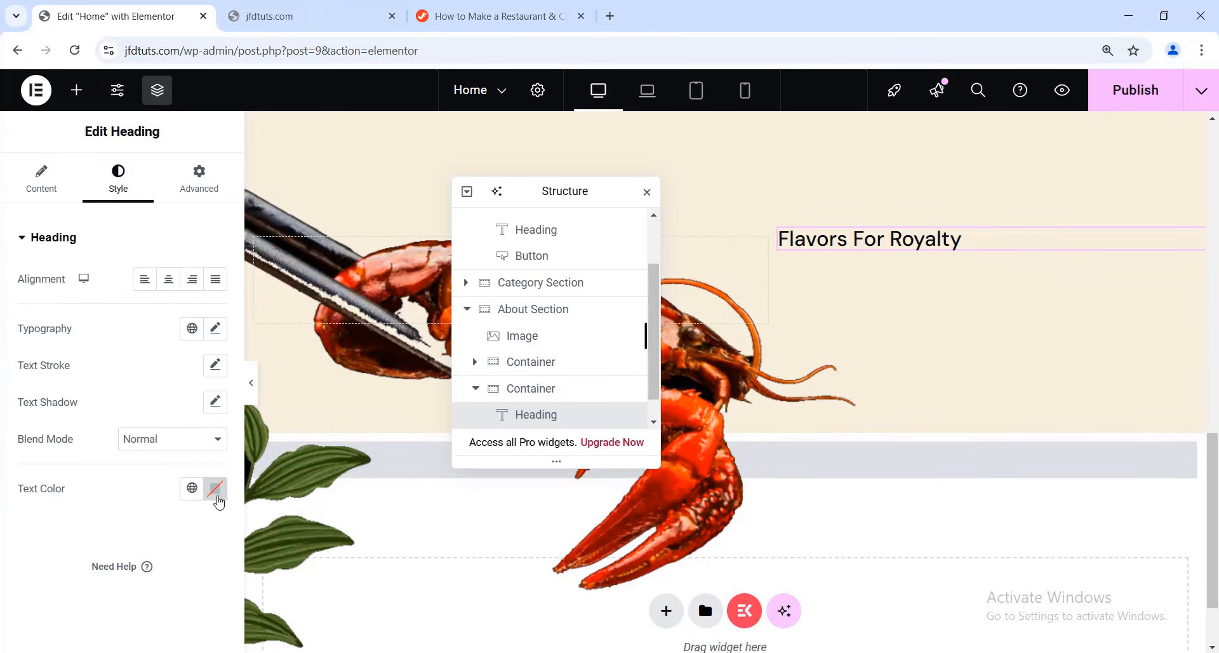
left_click(190, 487)
left_click(103, 388)
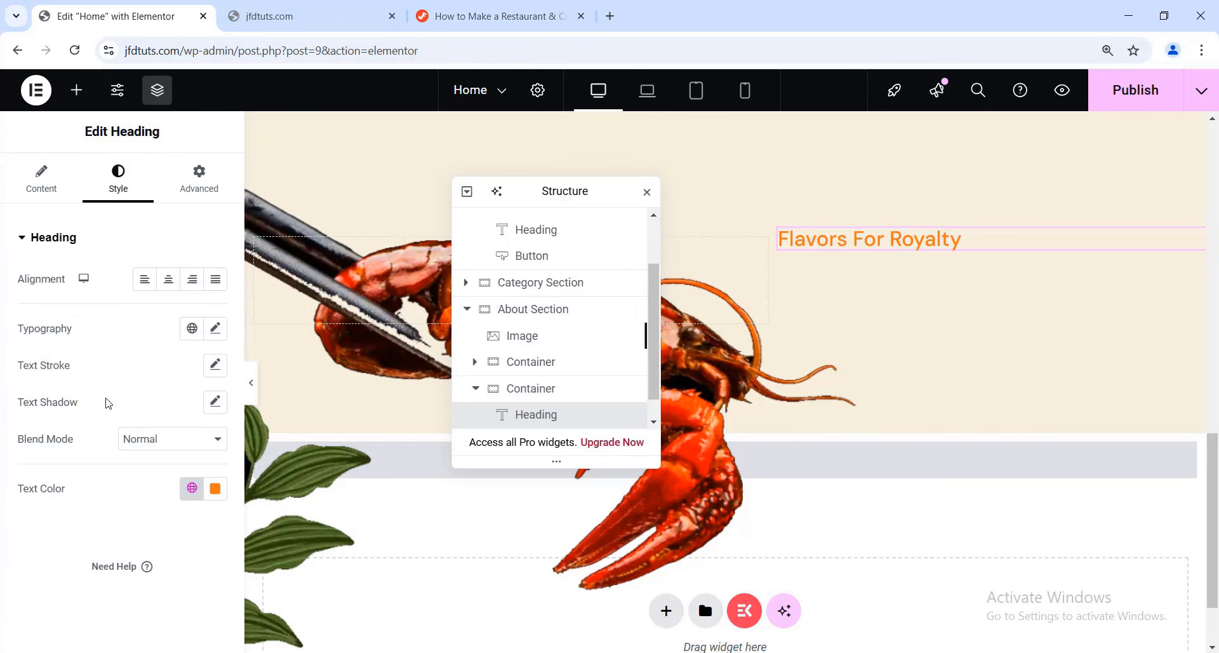
left_click(215, 327)
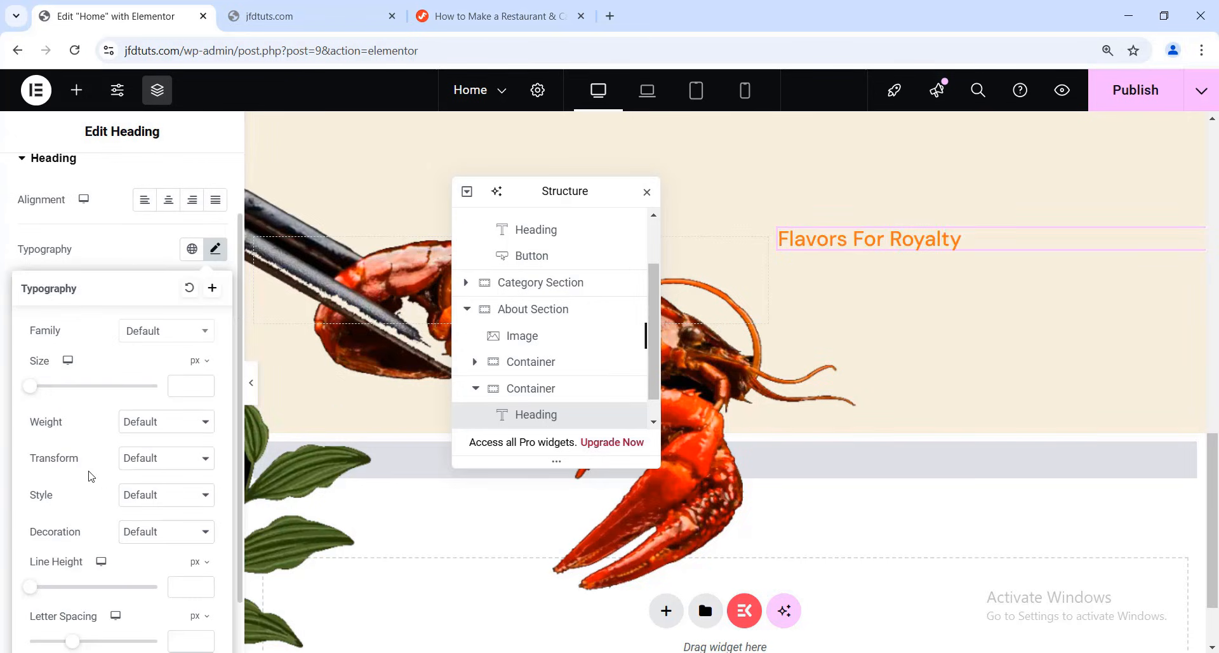
left_click(133, 468)
left_click(147, 498)
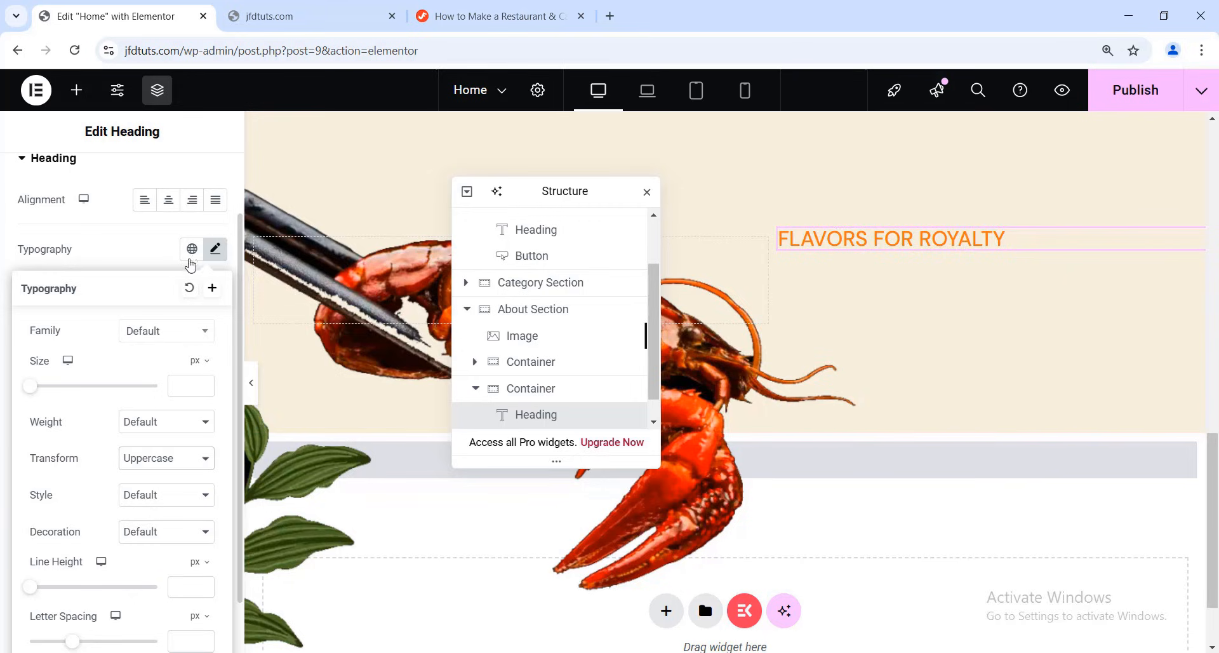
left_click(215, 248)
Unlink the margins of the "Flavors For Royalty" heading and set its bottom margin to 12 px.
scroll(189, 263, "up", 2)
left_click(216, 194)
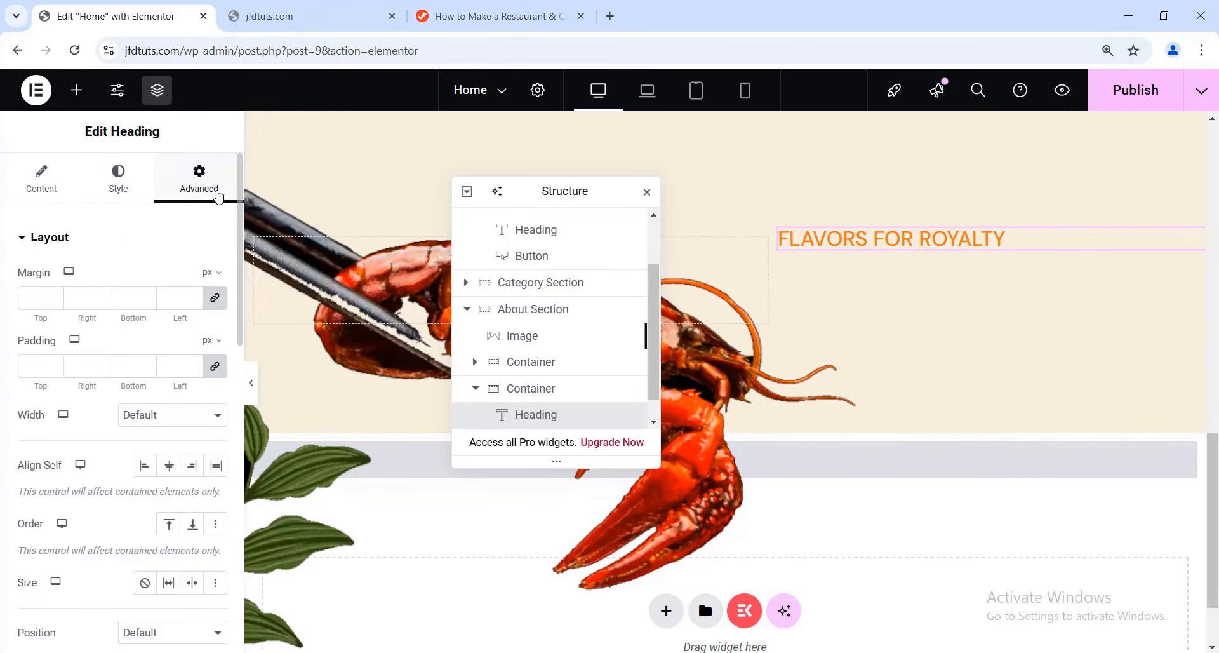
left_click(216, 300)
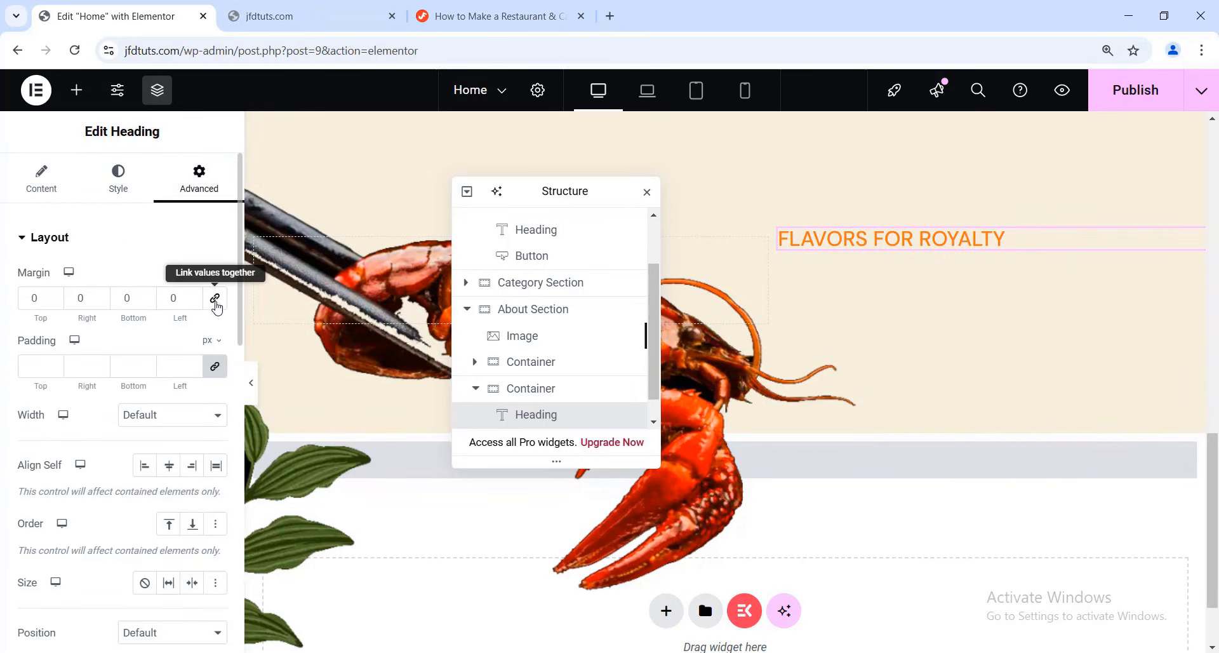
left_click(150, 307)
type("12")
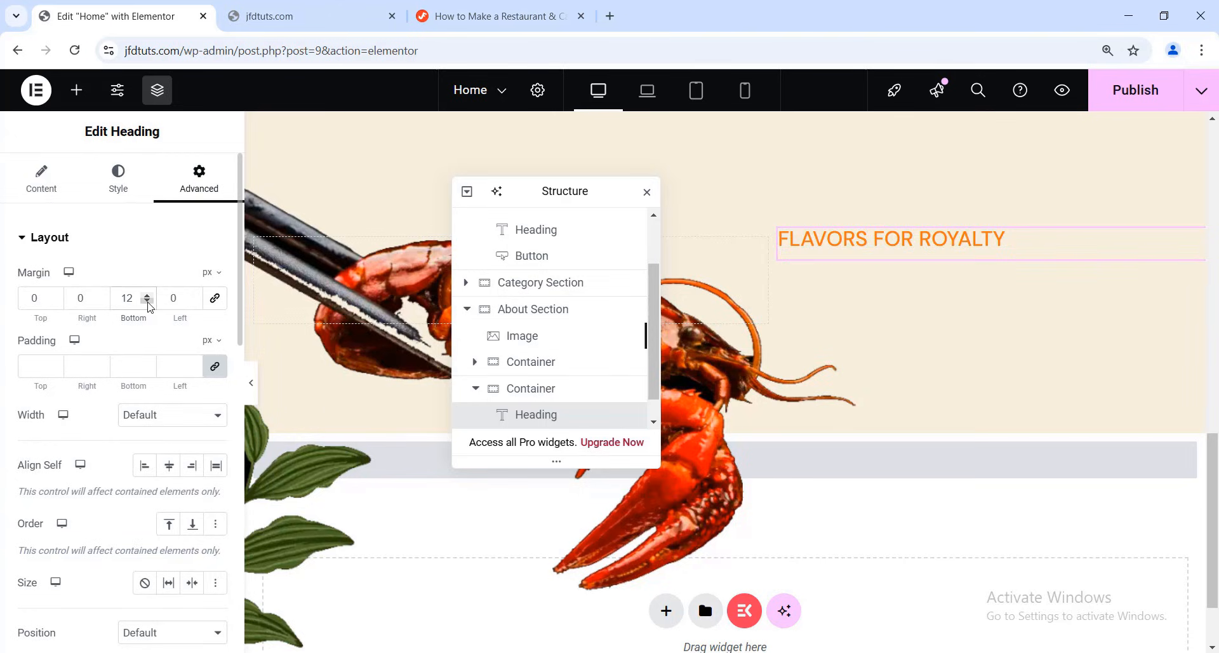
Add an H2 heading below "Flavors For Royalty" reading "We Ensure Healthy & High-Quality Foods".
left_click(76, 90)
left_click_drag(74, 396, 990, 254)
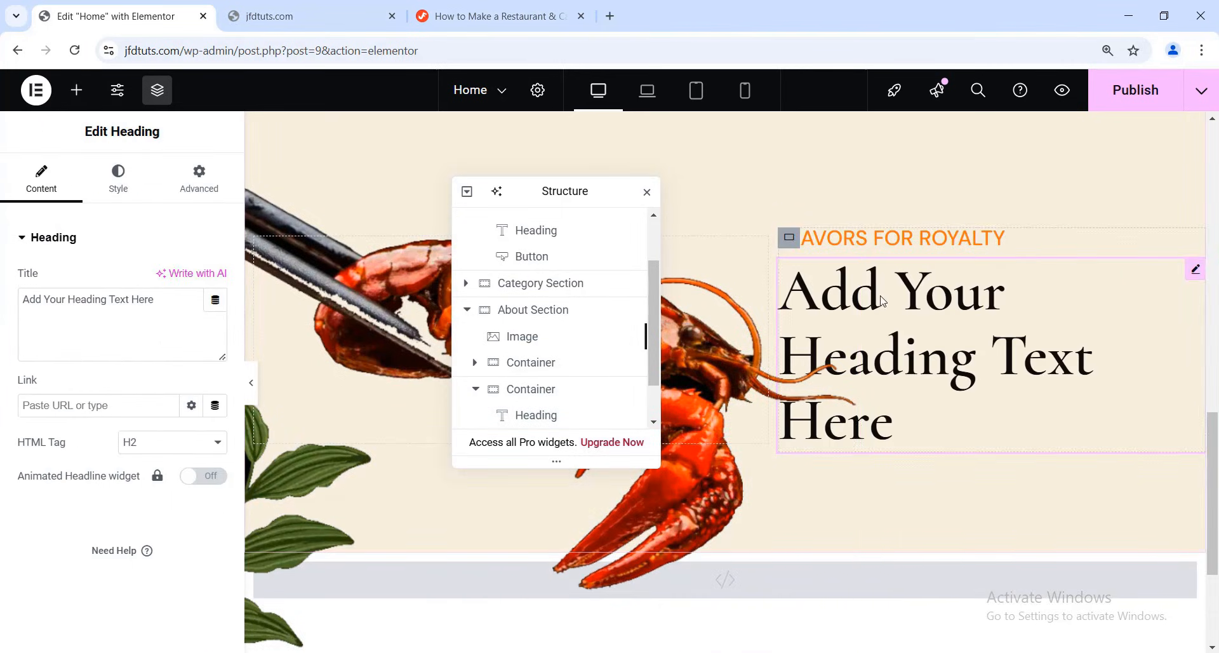
triple_click(163, 303)
right_click(131, 308)
left_click(155, 404)
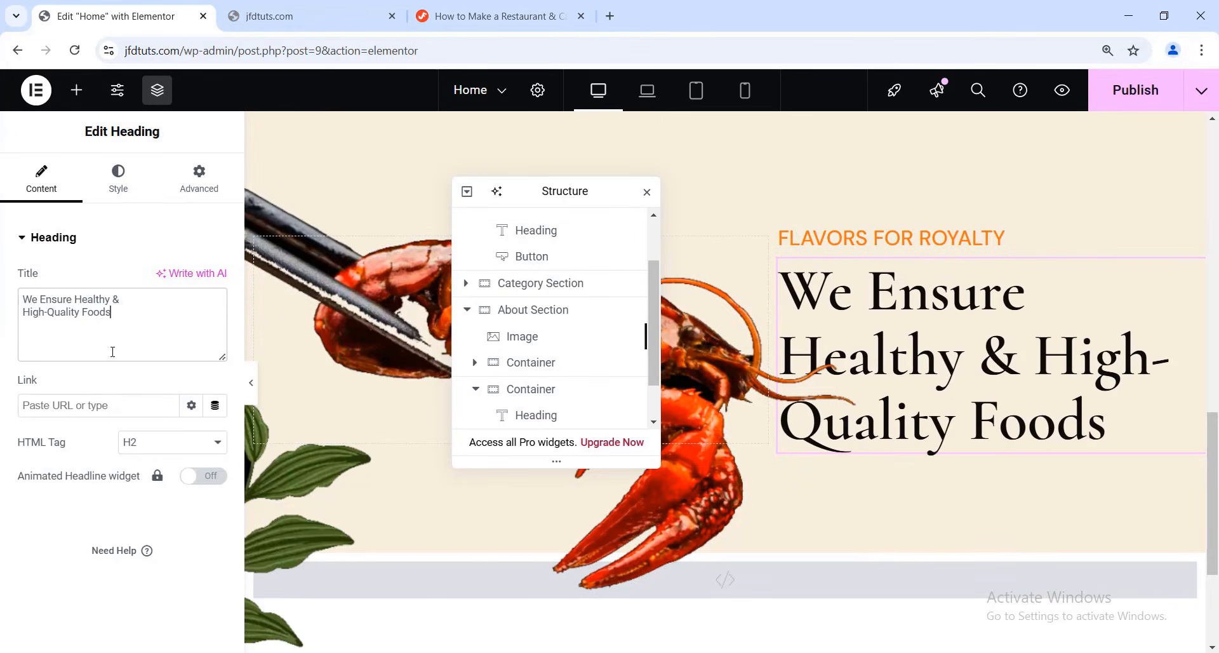
left_click(149, 455)
left_click(156, 482)
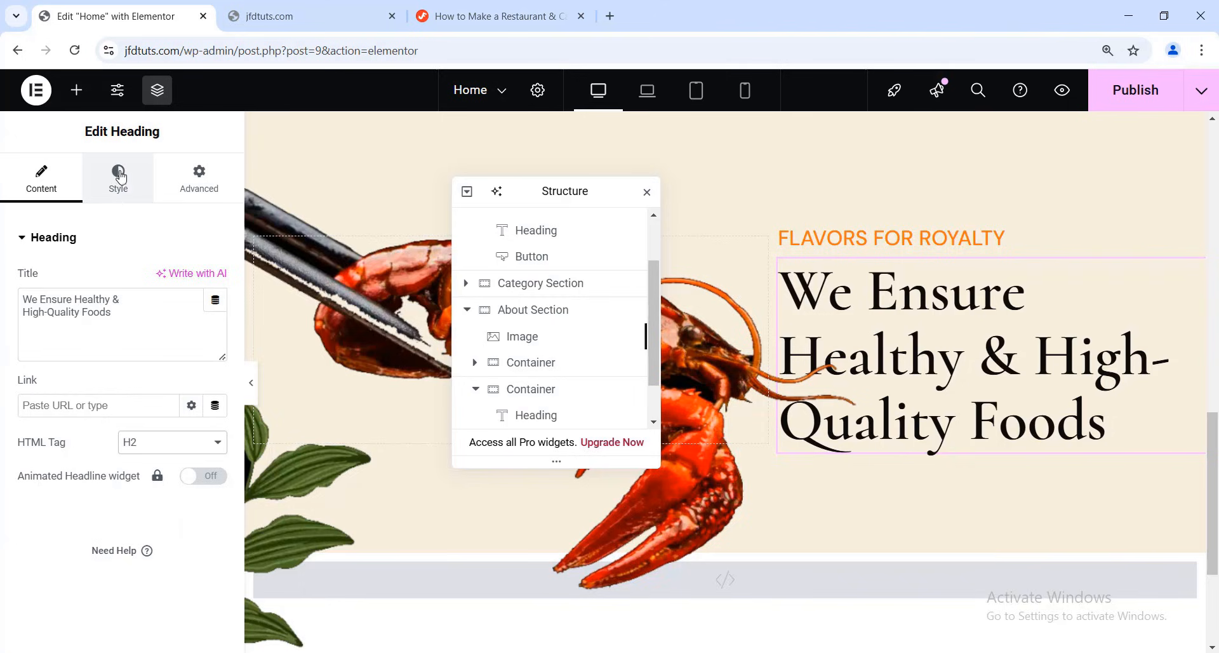
Unlink the margins of the "We Ensure Healthy & High-Quality Foods" heading and set its bottom margin to 24 px.
left_click(136, 195)
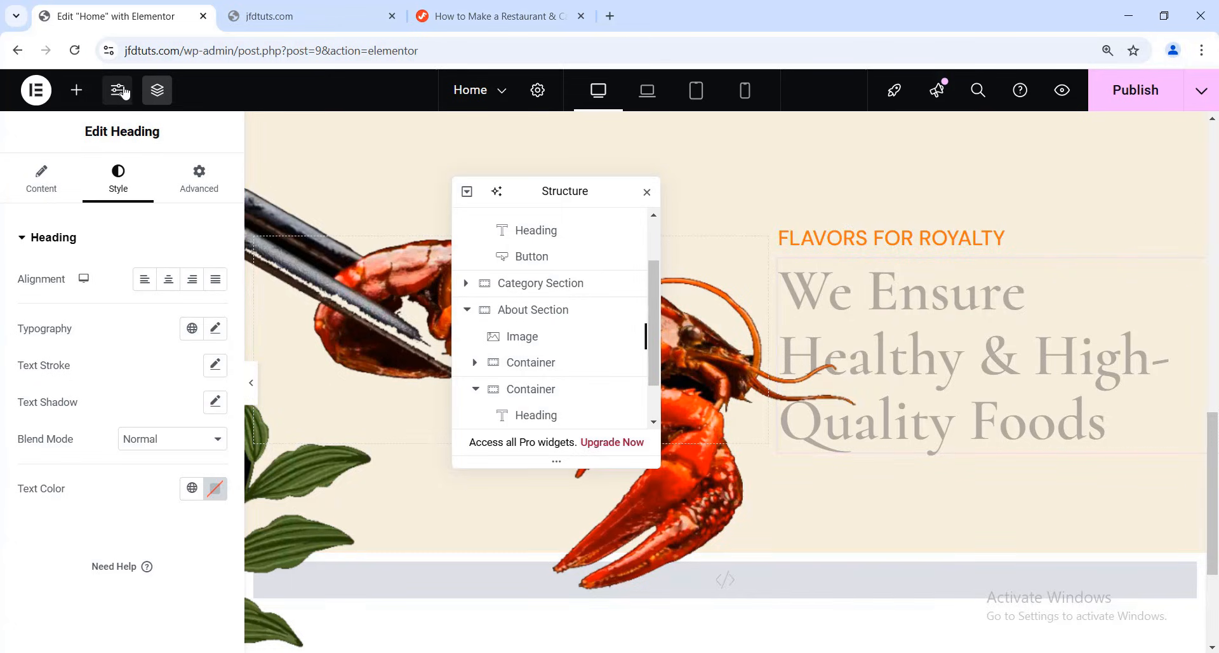
left_click(199, 203)
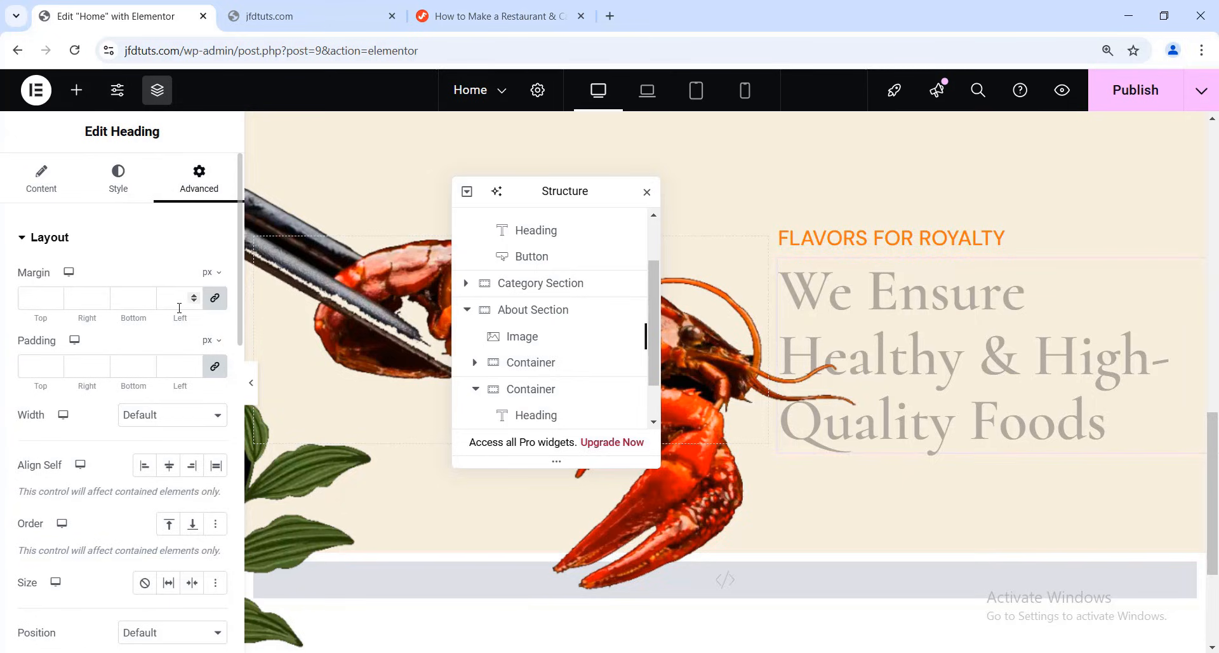
left_click(215, 298)
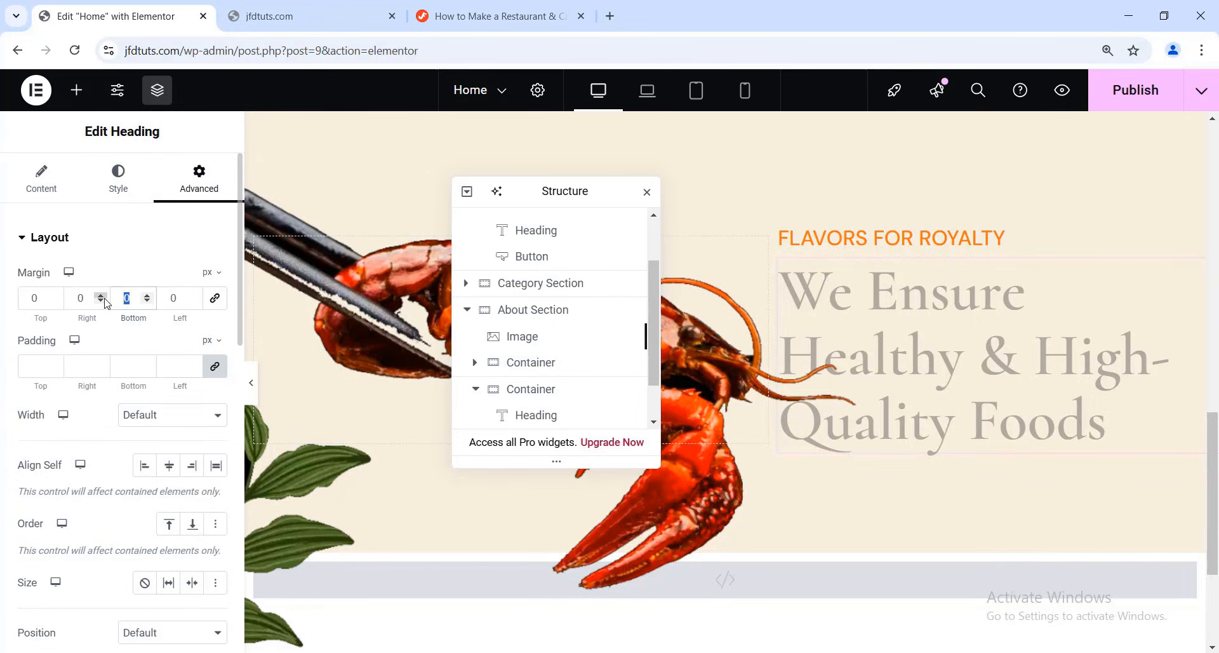
type("24")
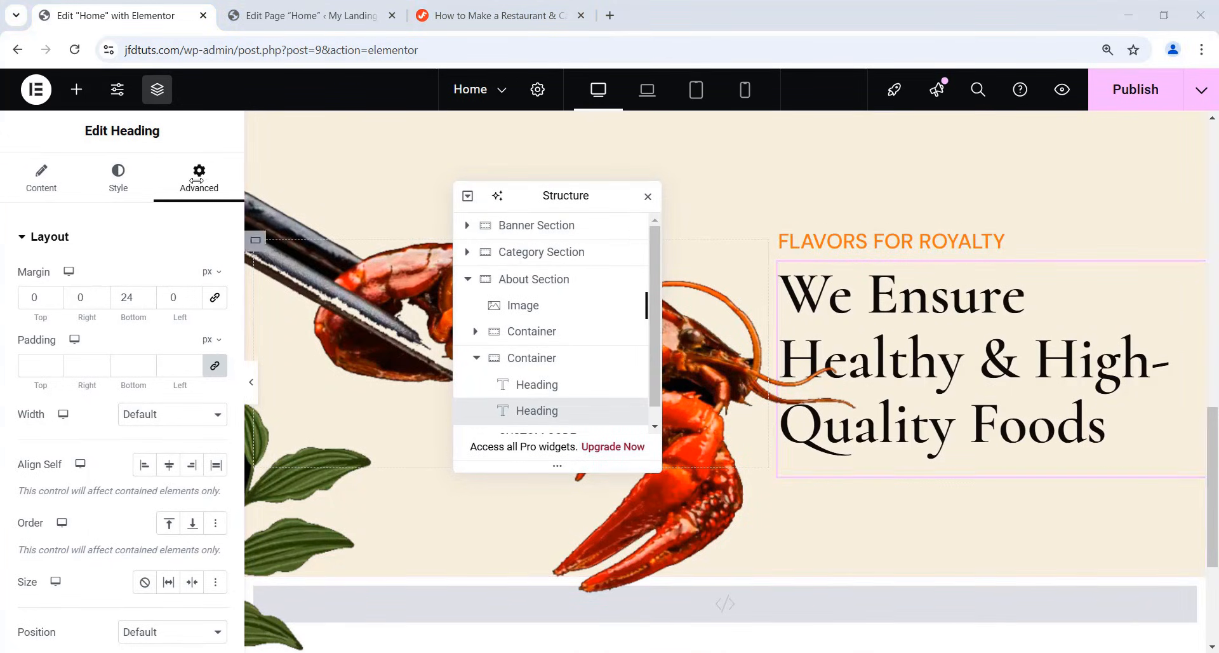
Add a Text Editor widget below the H2 heading and replace its text with the copied "We're committed to providing you with food…" paragraph.
left_click(76, 88)
left_click_drag(68, 391, 1003, 481)
left_click(52, 365)
key("ctrl+a")
type("We’re committed to providing you with food that's not only delicious but also packed with essential nutrients. Our high standards ensure each ingredient is fresh, high-quality, and supports your well-being.")
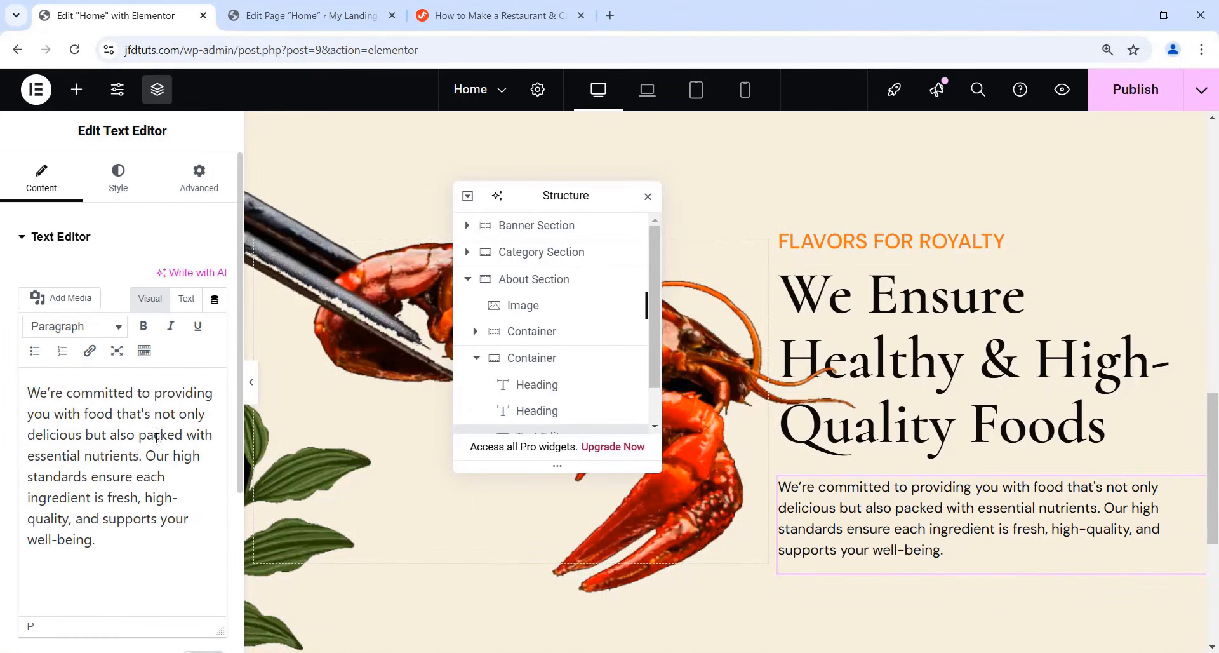
Set the paragraph's typography to size 20 px, weight 400 (Normal) and line height 32 px.
left_click(117, 184)
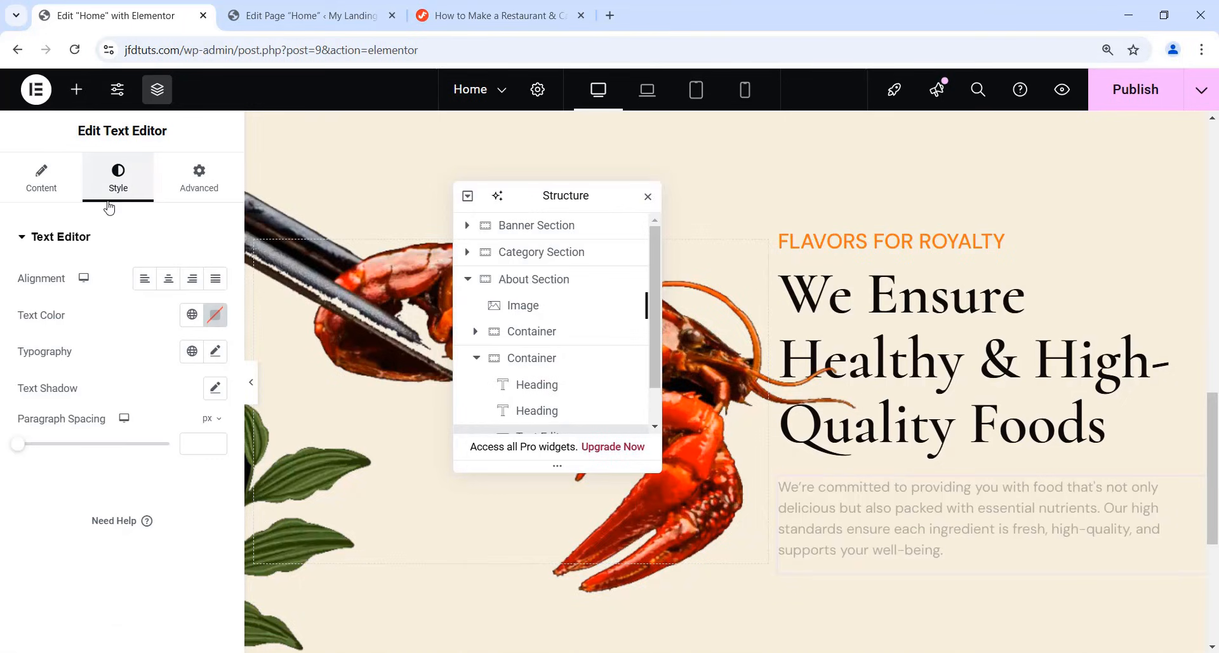
left_click(216, 351)
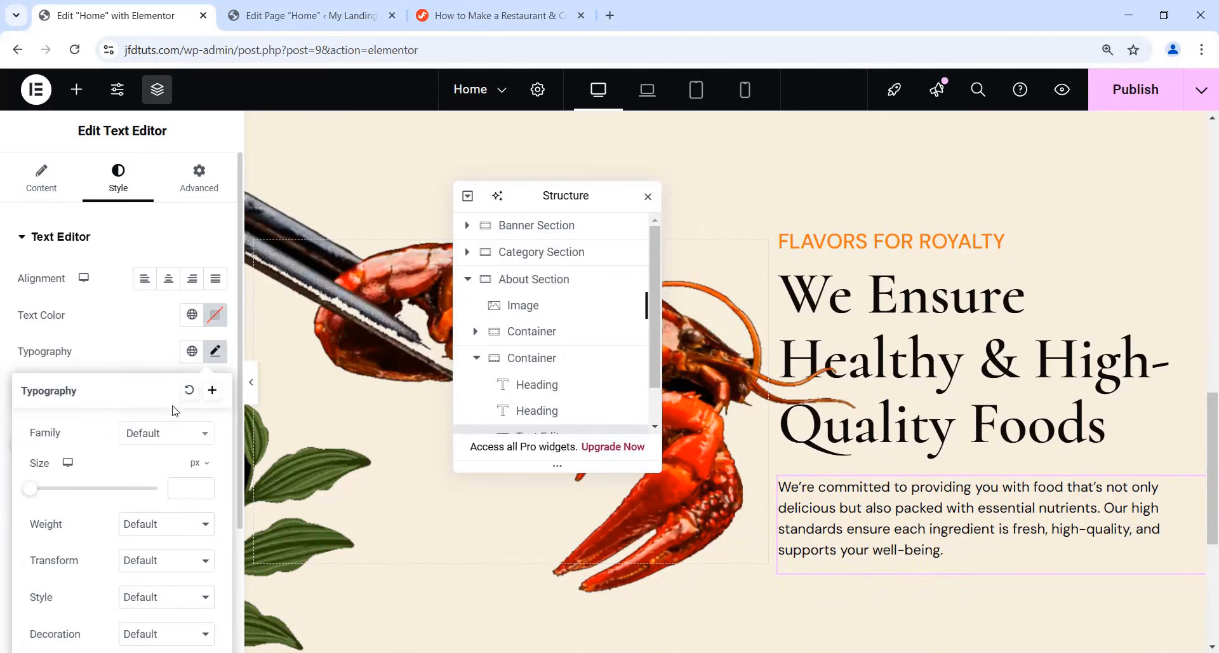
scroll(188, 411, "down", 2)
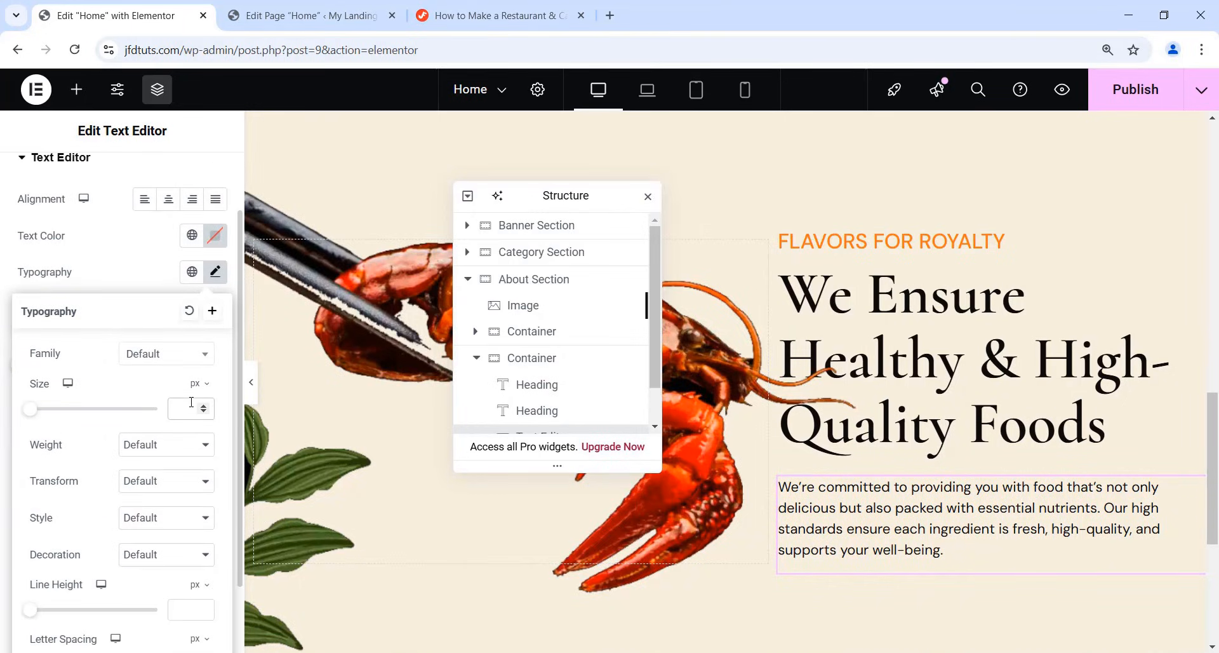
left_click(191, 408)
type("20")
left_click(156, 445)
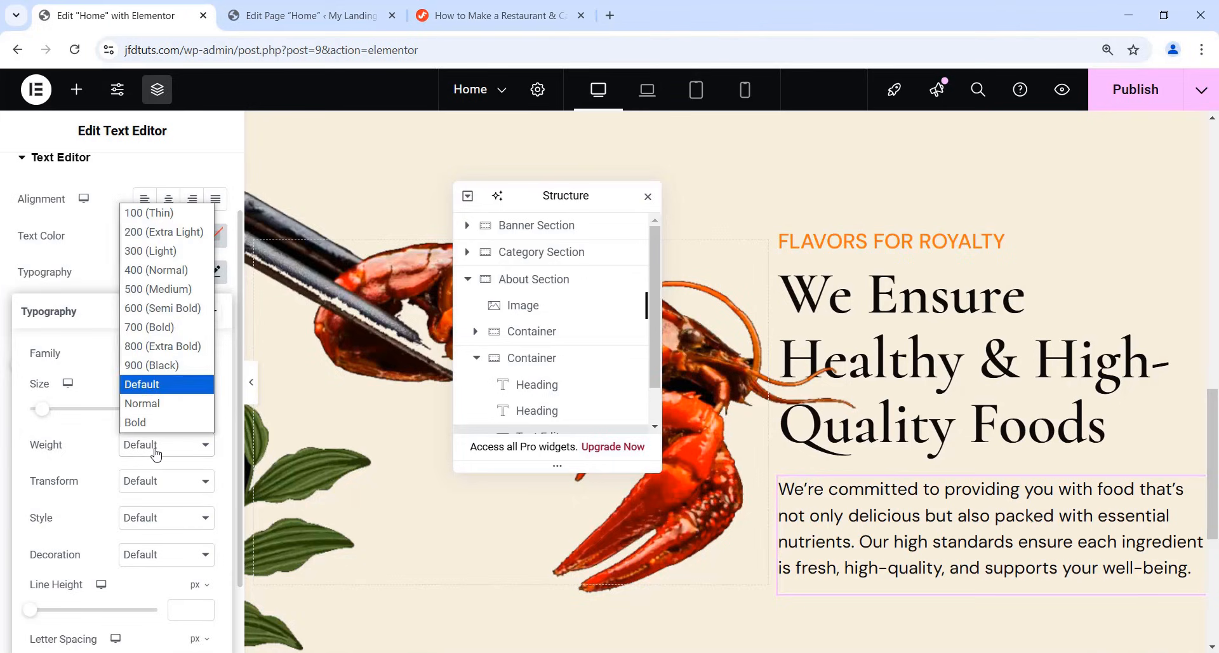
left_click(168, 275)
scroll(181, 528, "down", 2)
left_click(181, 529)
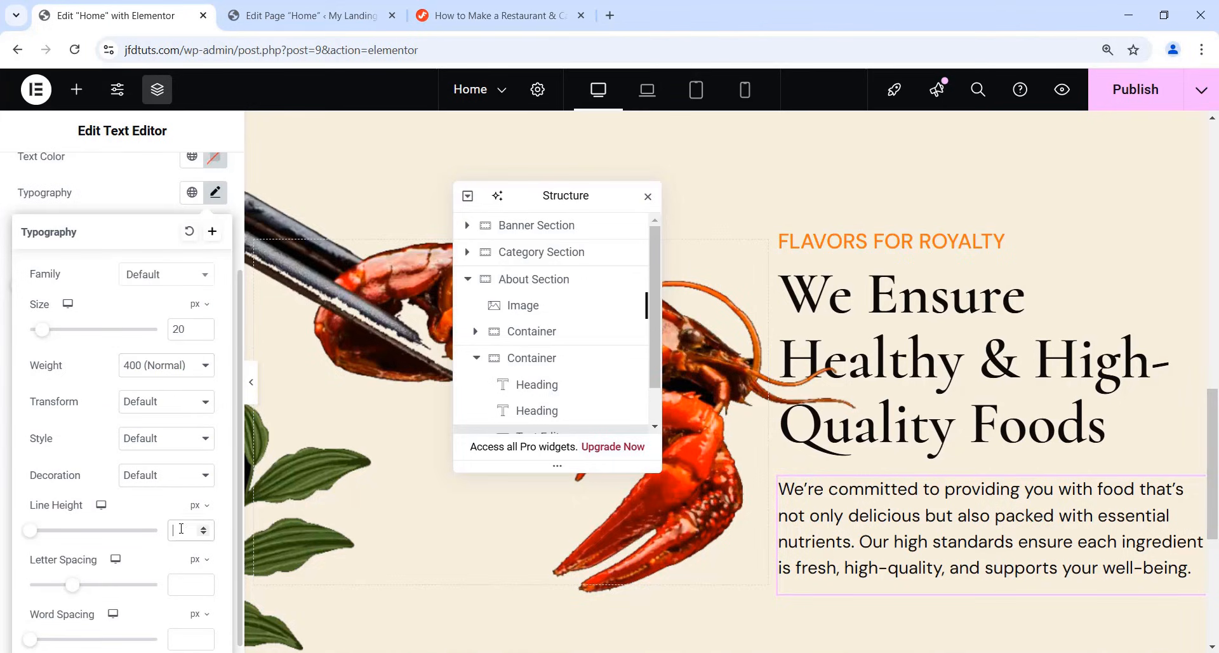
type("32")
left_click(215, 193)
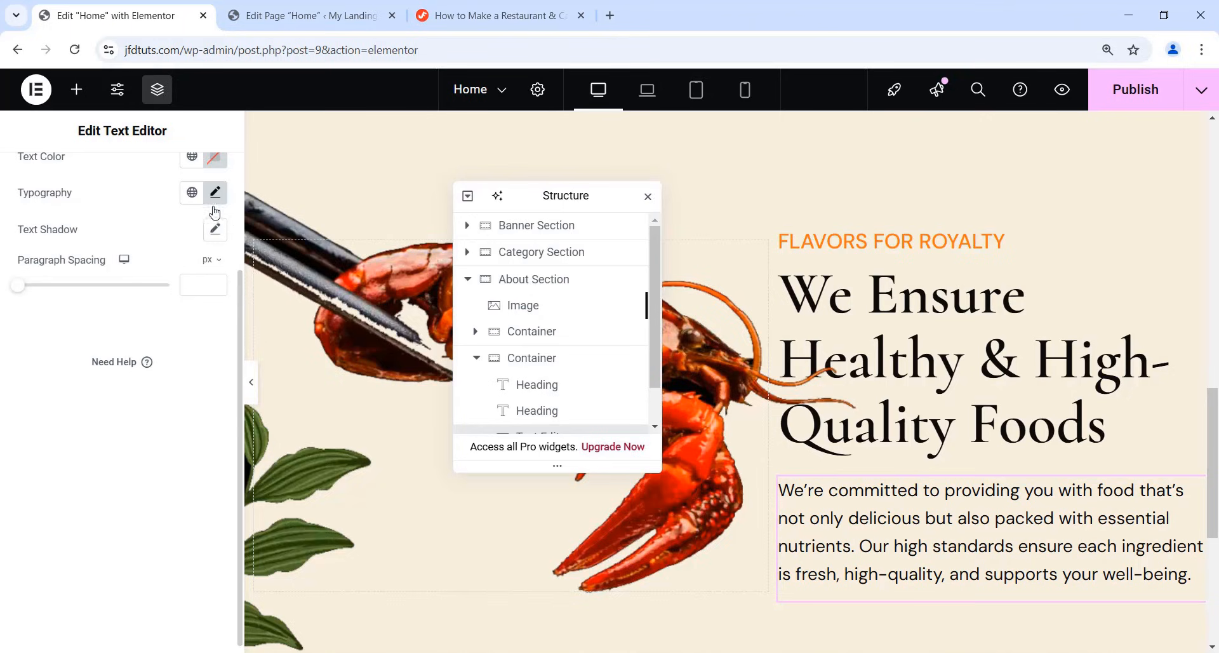
Give the paragraph an unlinked bottom margin of 32 px and 0 padding on all sides.
left_click(196, 184)
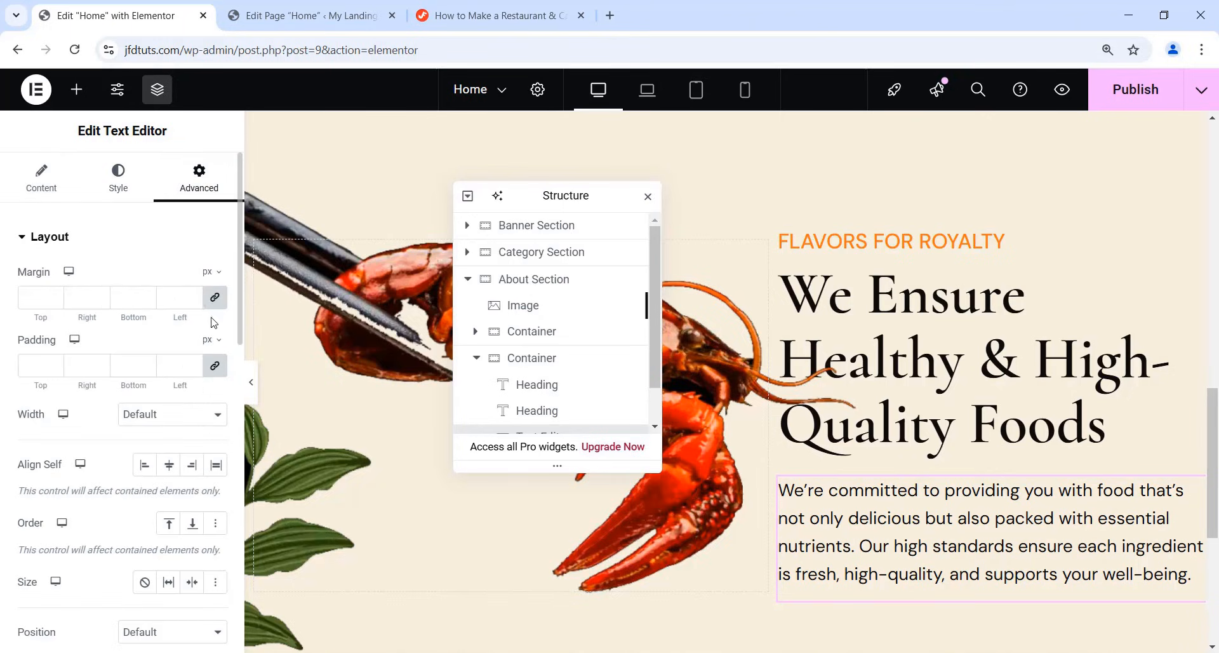
left_click(214, 297)
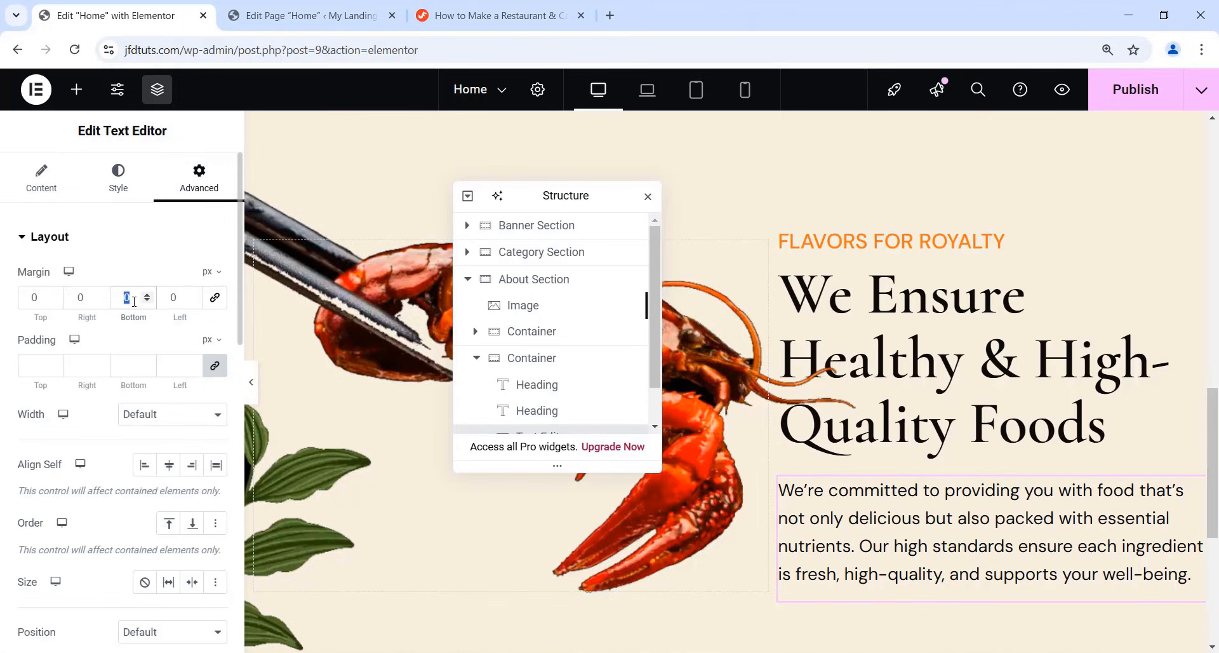
type("32")
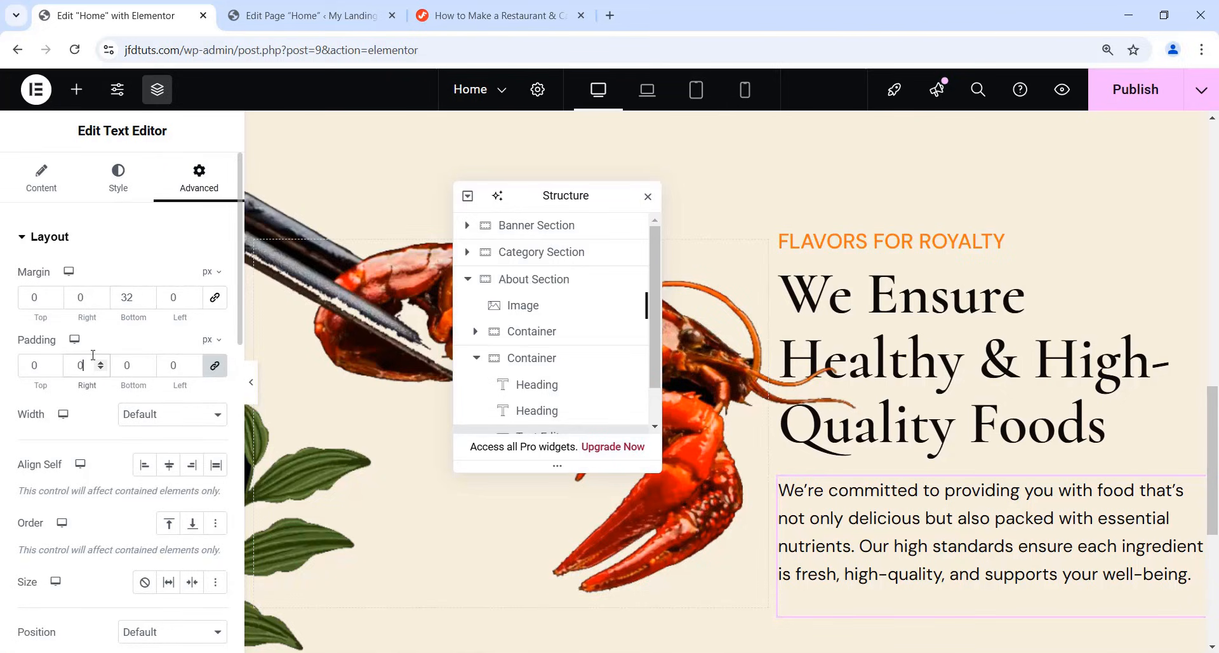
Add a Button widget below the paragraph and set its text to "About Us".
scroll(827, 511, "down", 2)
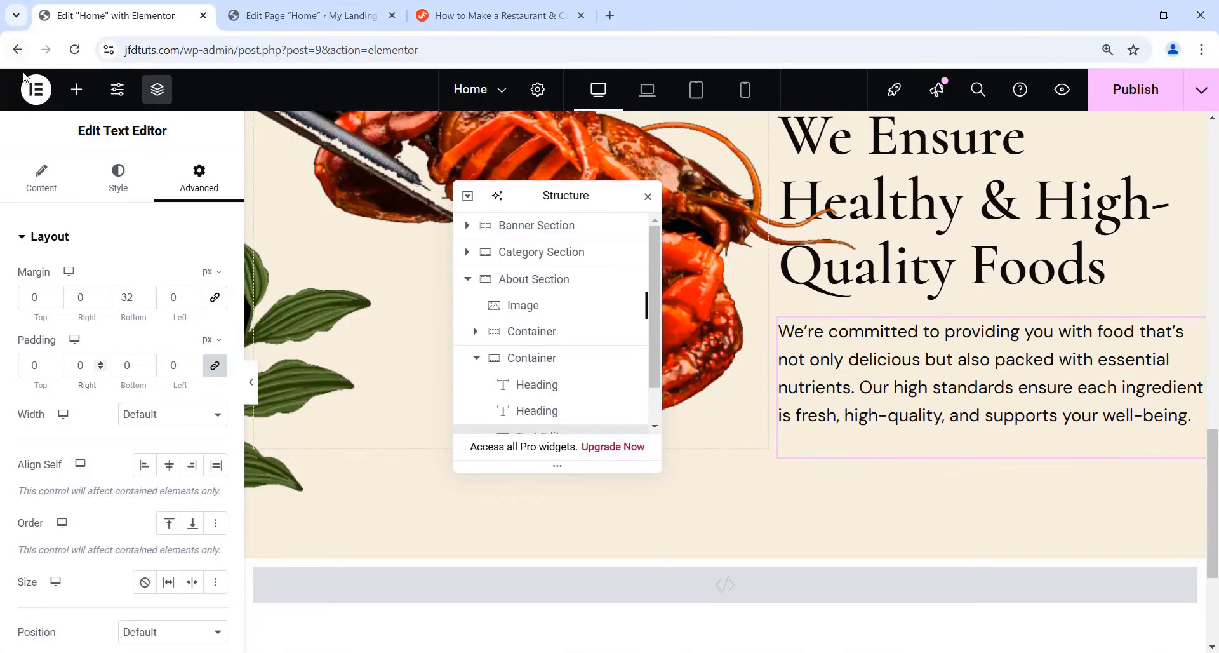
left_click(72, 95)
scroll(96, 304, "down", 3)
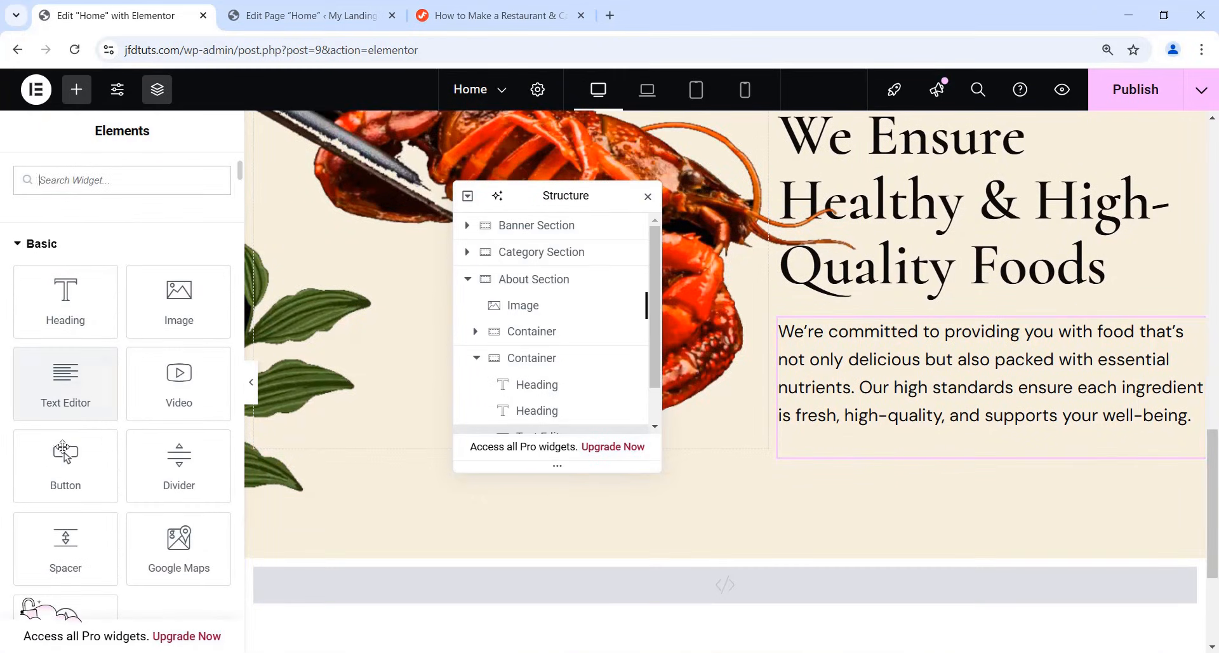
left_click_drag(65, 463, 914, 492)
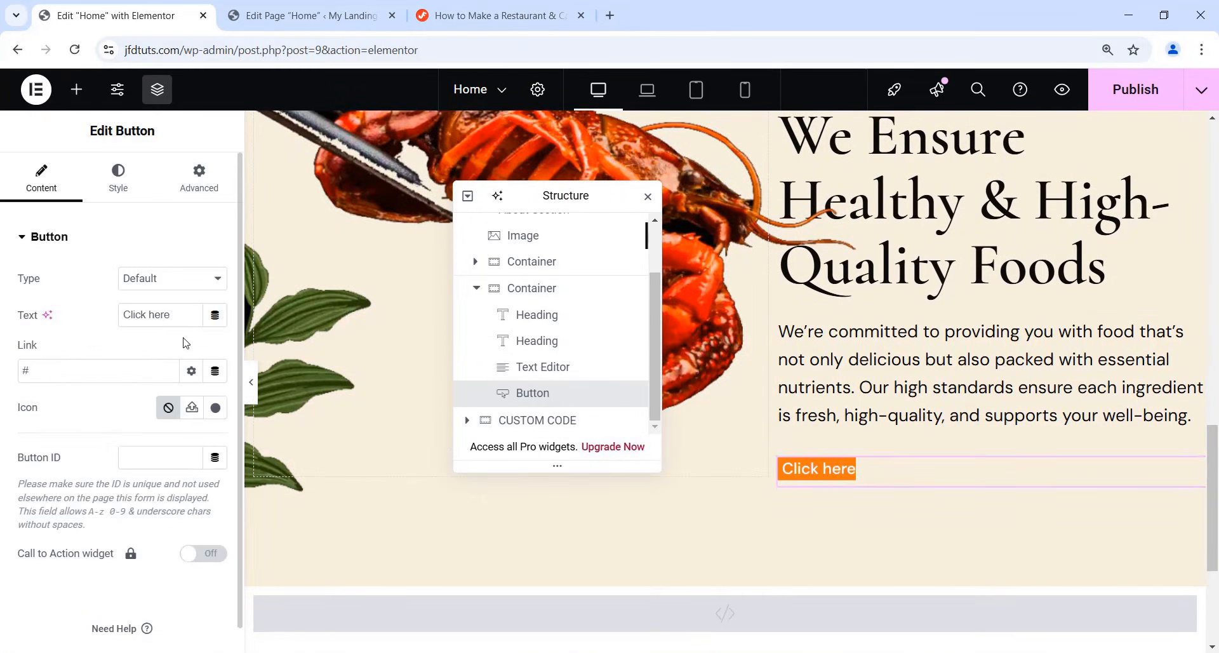
left_click_drag(177, 312, 116, 307)
type("About Us")
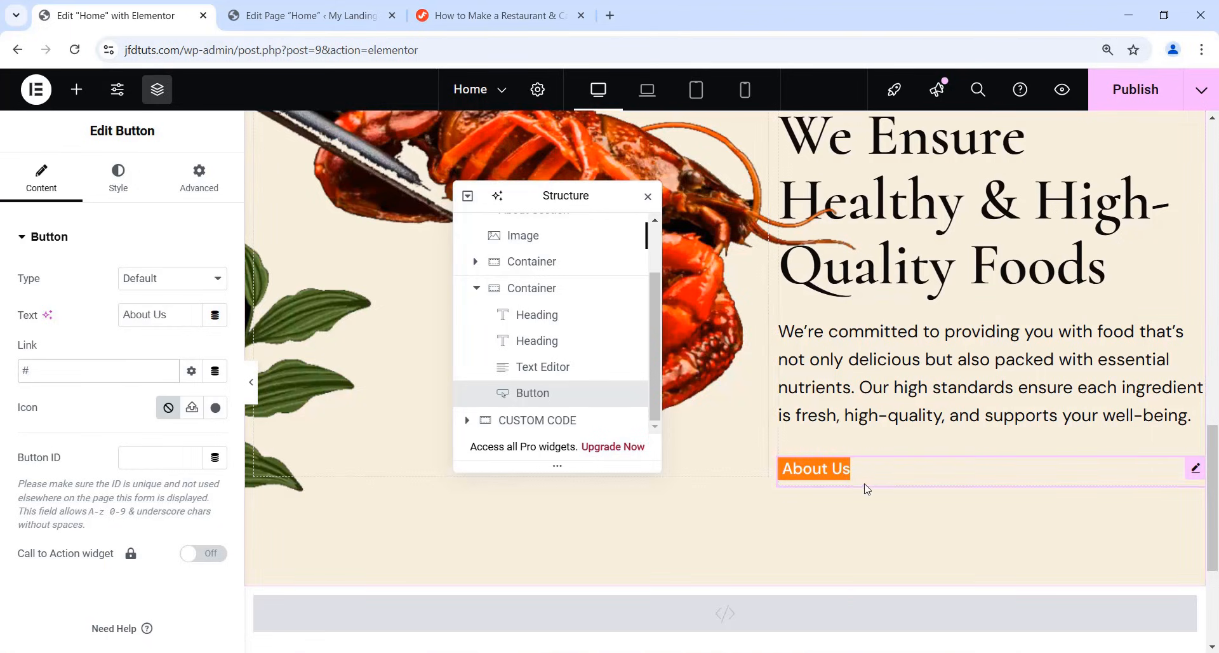
Give the "About Us" button the global Primary background color and white (#FFFFFF) text.
left_click(117, 183)
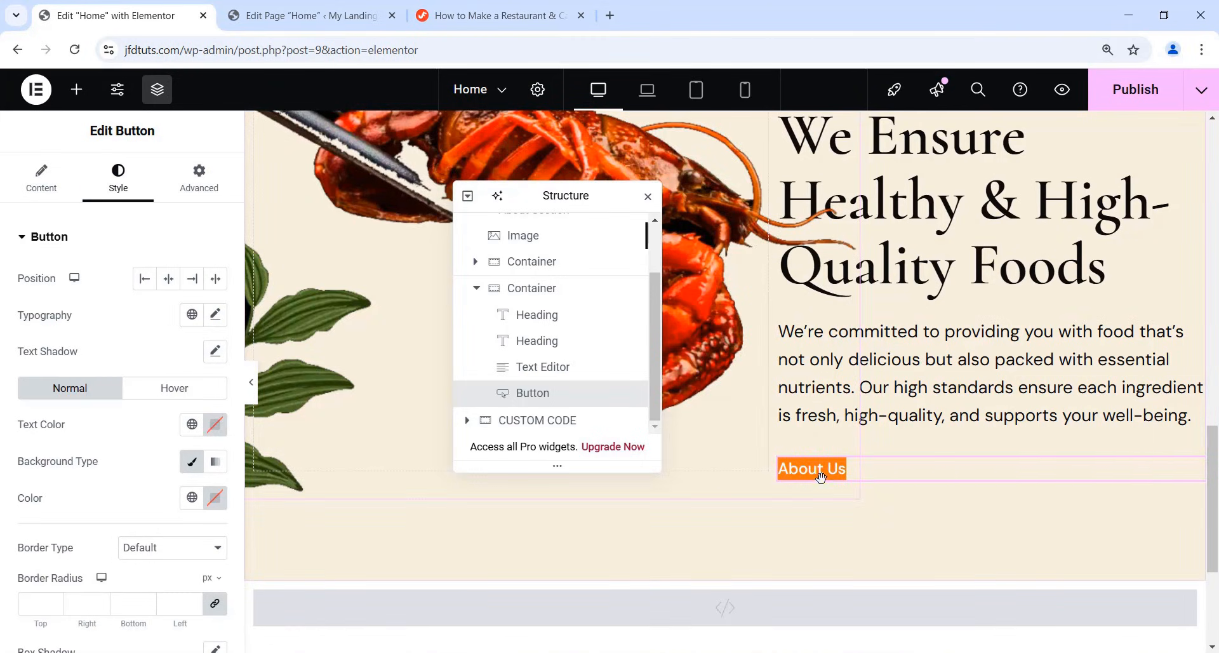
left_click(215, 497)
left_click(192, 497)
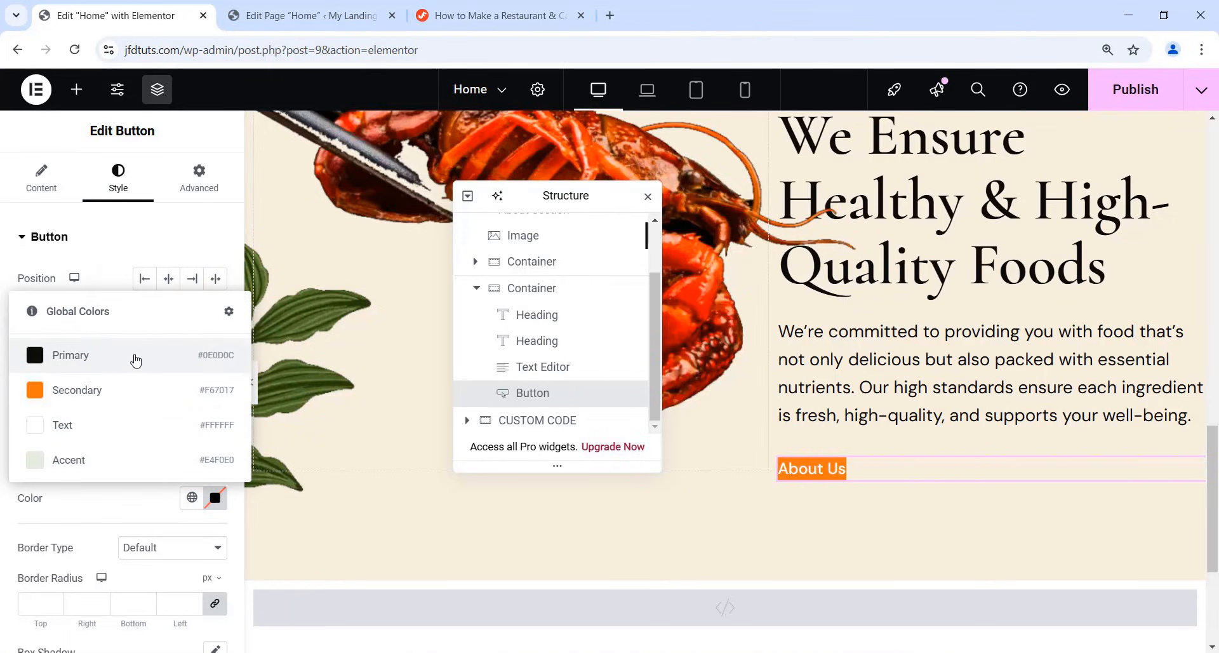
left_click(134, 355)
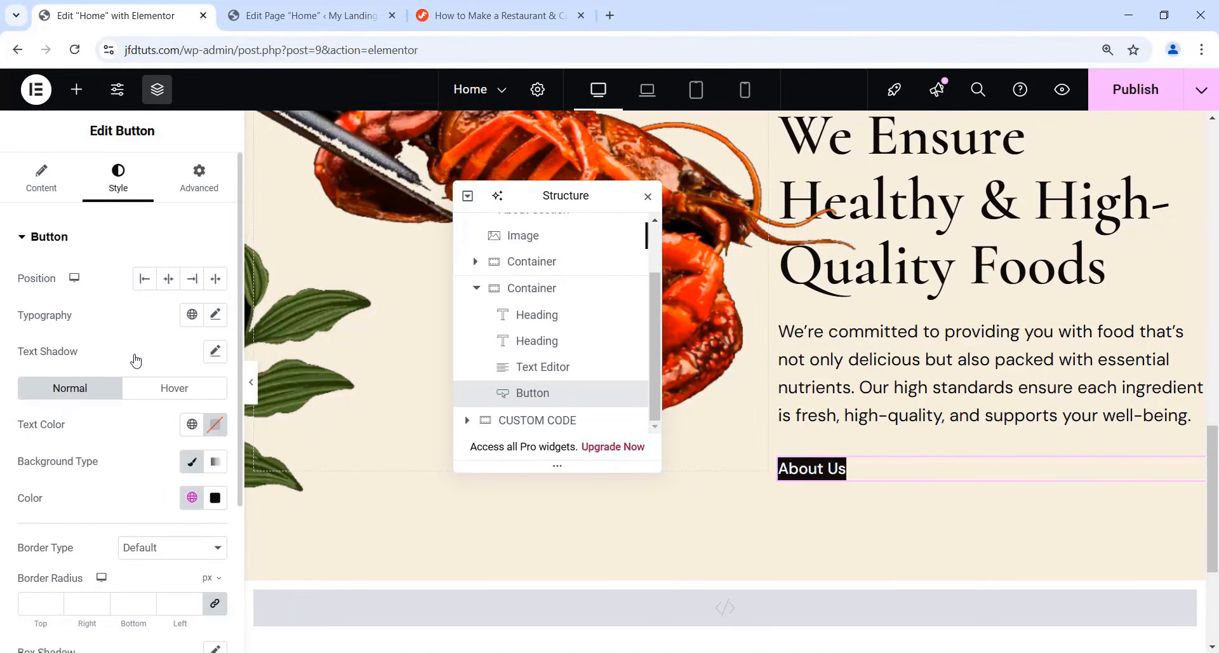
left_click(220, 432)
left_click_drag(150, 258, 90, 177)
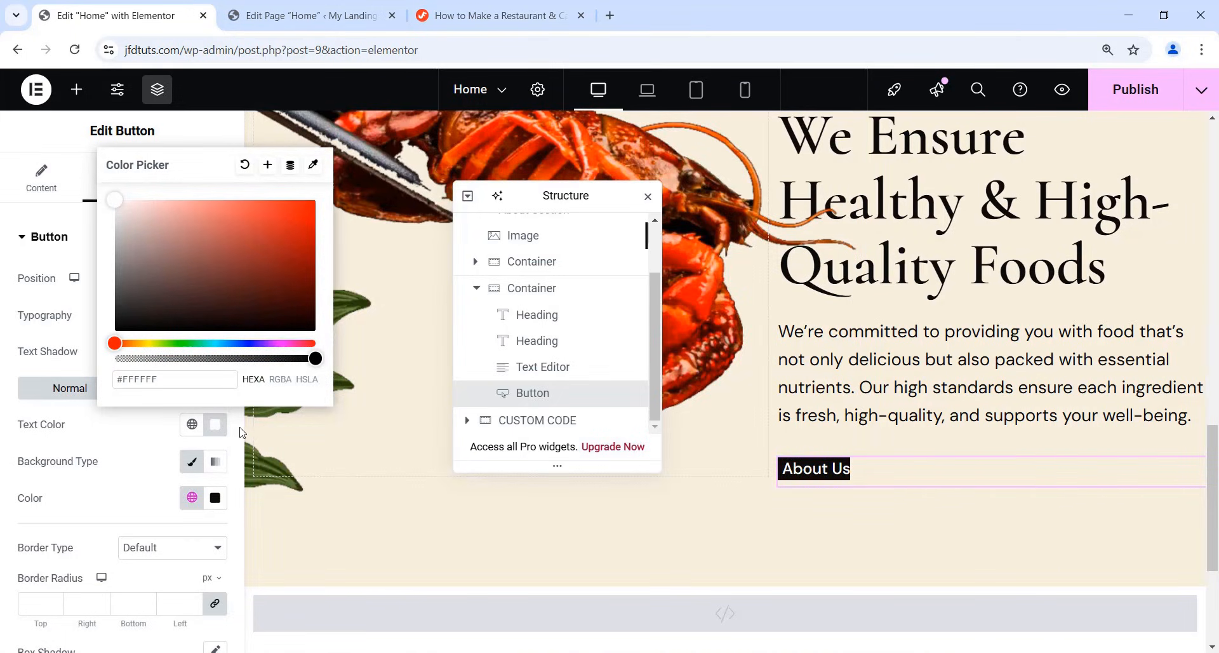
left_click(75, 461)
Add a Solid 1 px border to the "About Us" button on all sides, using the global Primary color.
scroll(85, 457, "down", 2)
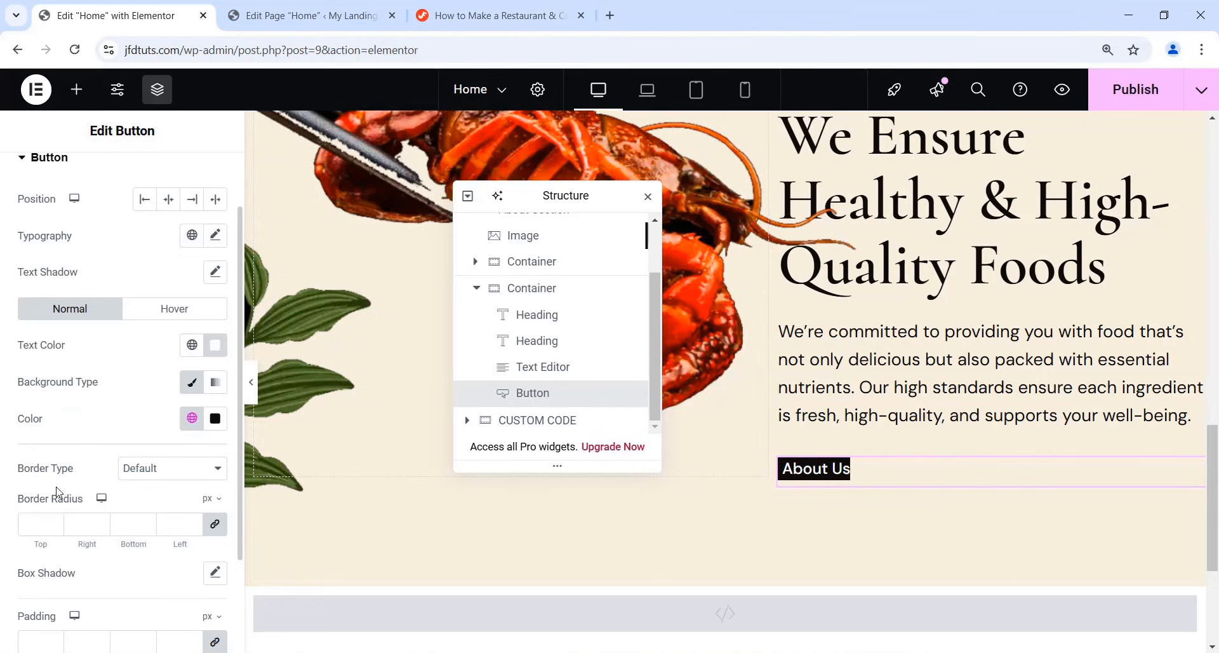
left_click(158, 468)
left_click(139, 525)
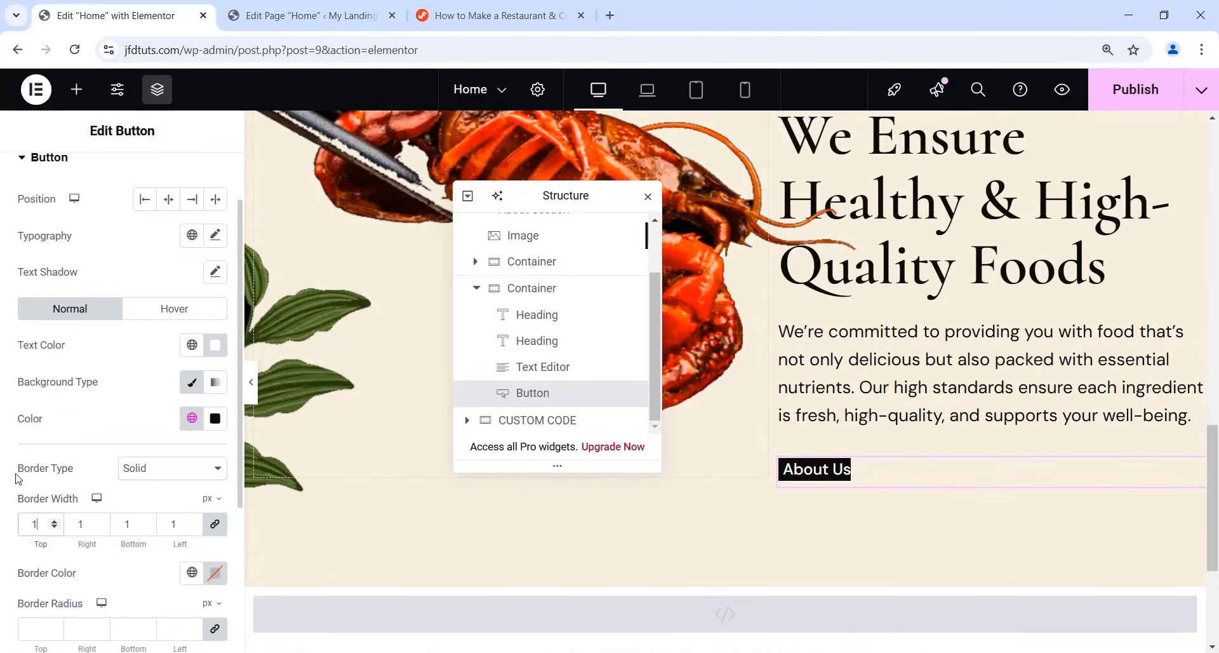
left_click(191, 572)
left_click(127, 431)
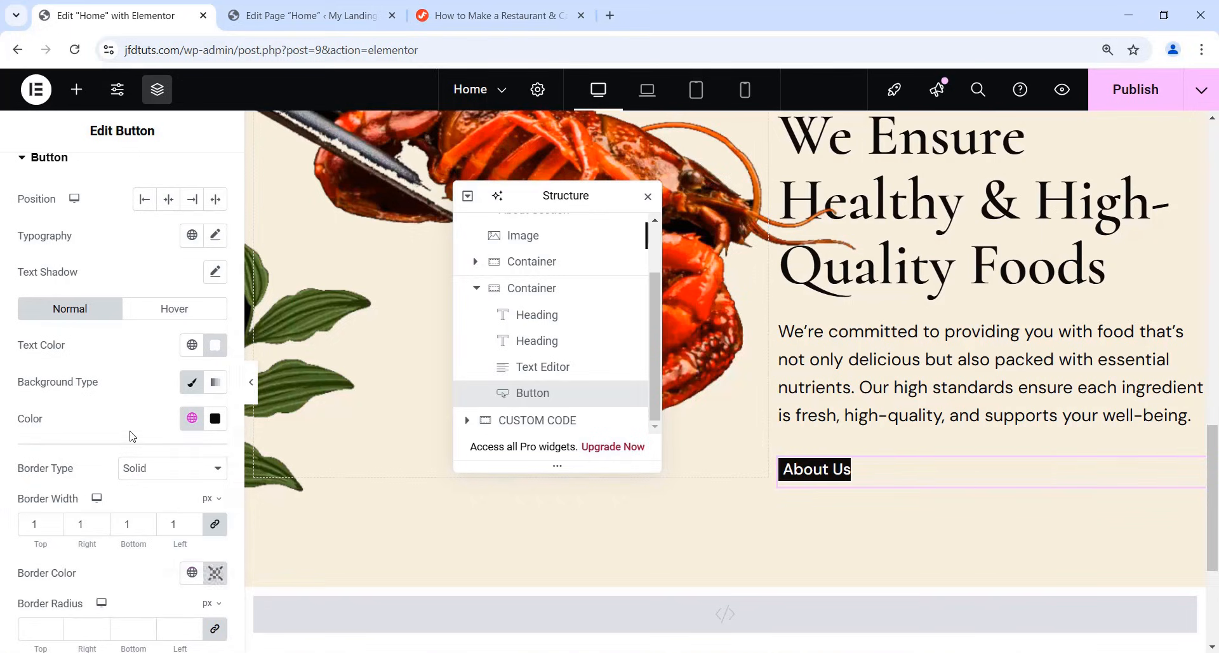
Set the "About Us" button's unlinked padding to 14 px top and bottom and 32 px right and left.
scroll(127, 443, "down", 3)
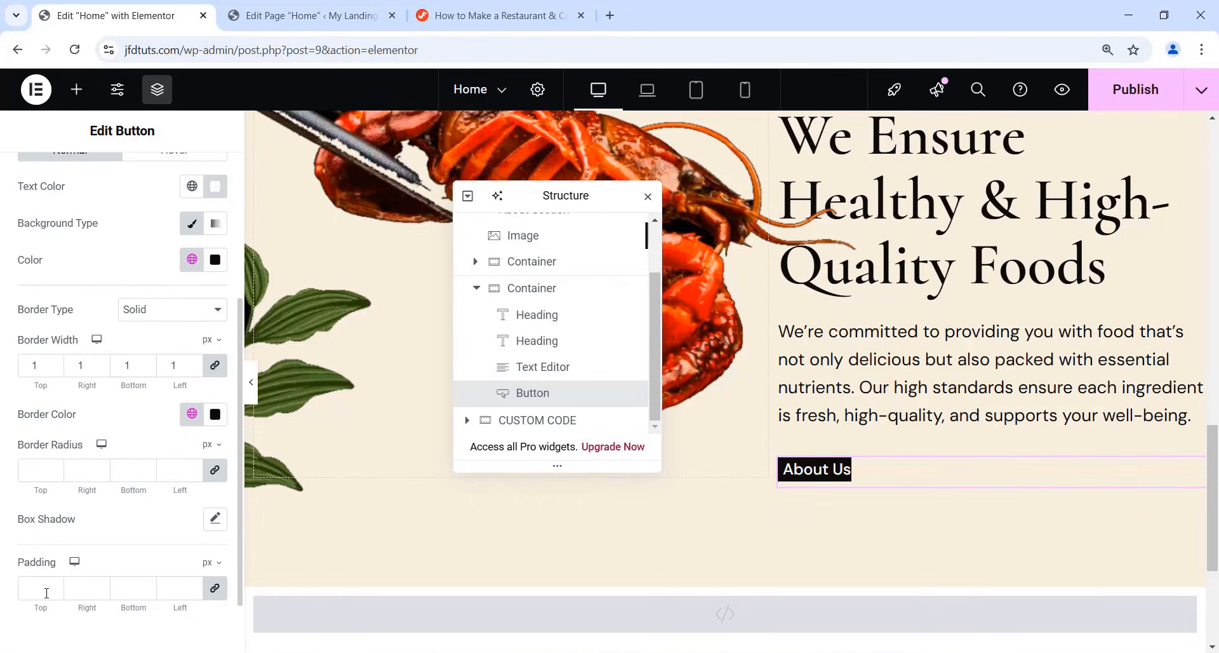
left_click(215, 588)
scroll(197, 581, "down", 2)
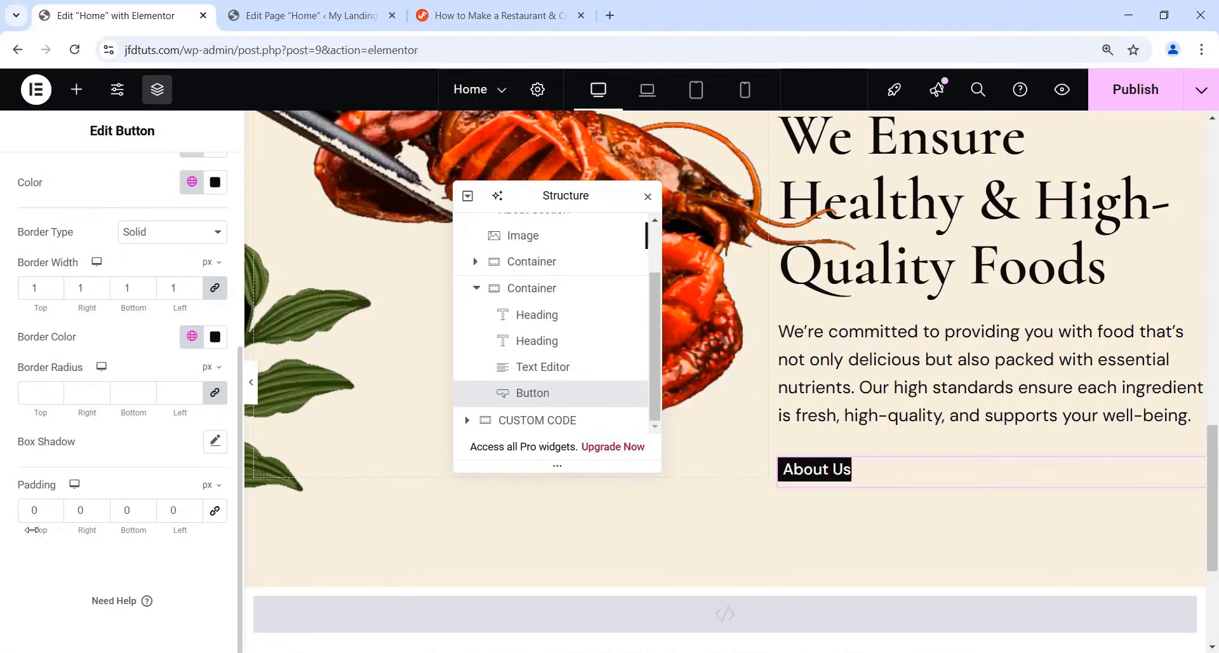
type("14")
left_click_drag(40, 511, 189, 520)
type("3214")
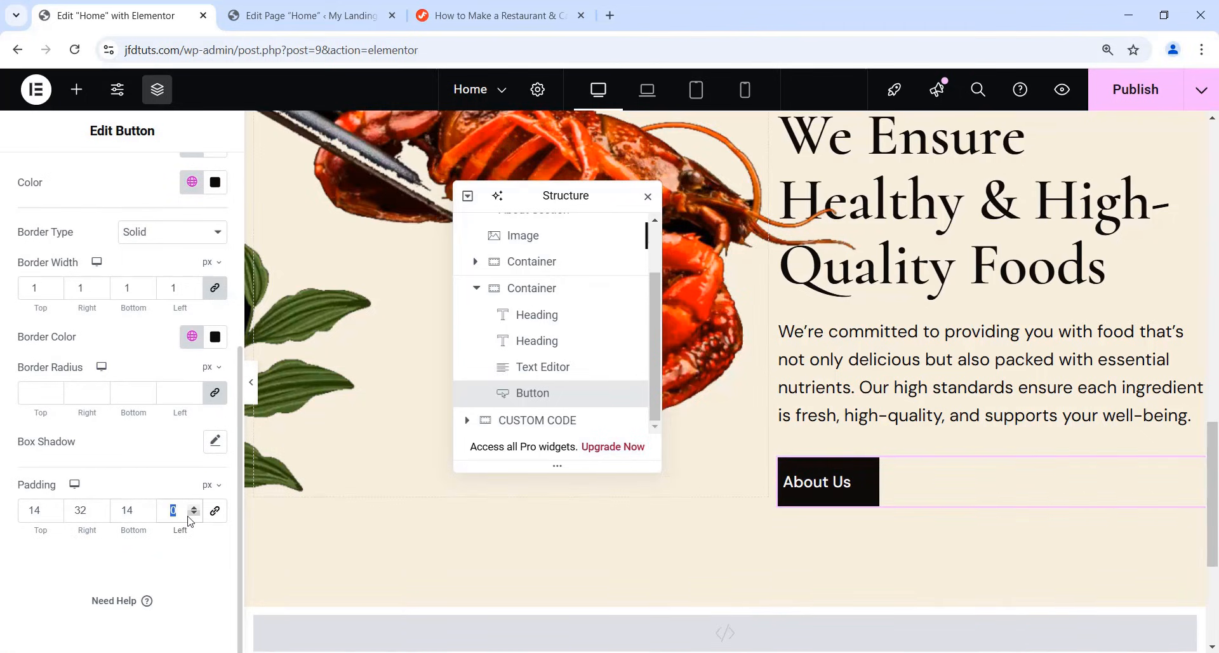
type("32")
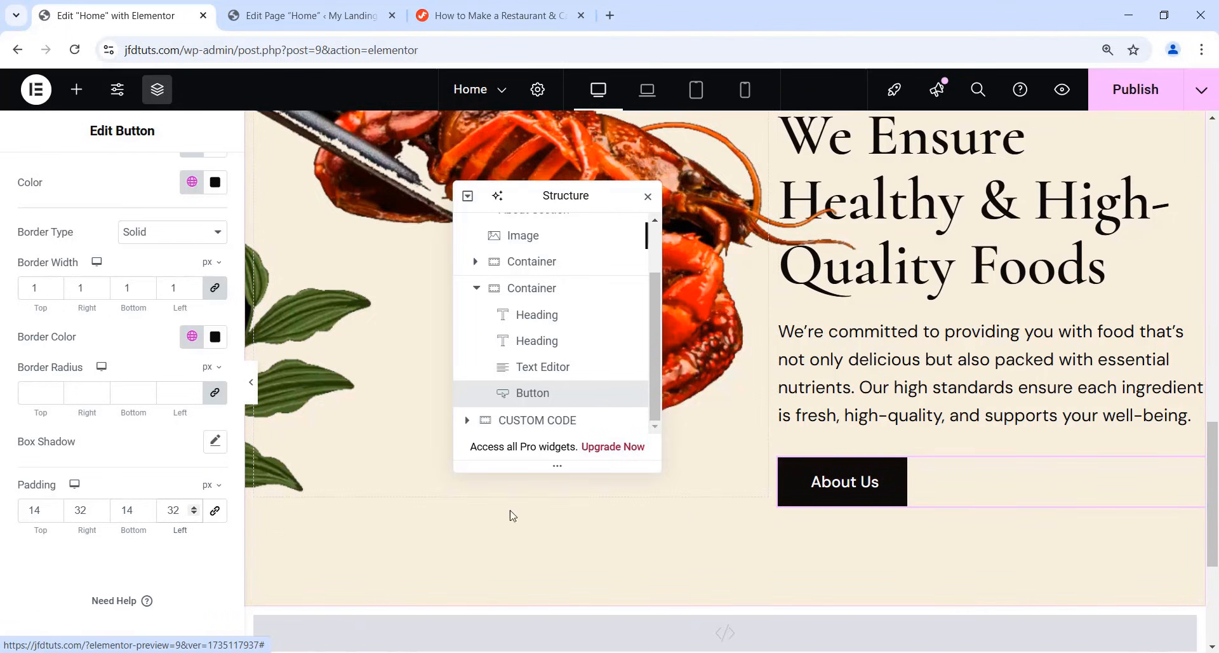
Give the "About Us" button's hover state the global Primary text color and a fully transparent background color.
scroll(155, 455, "up", 5)
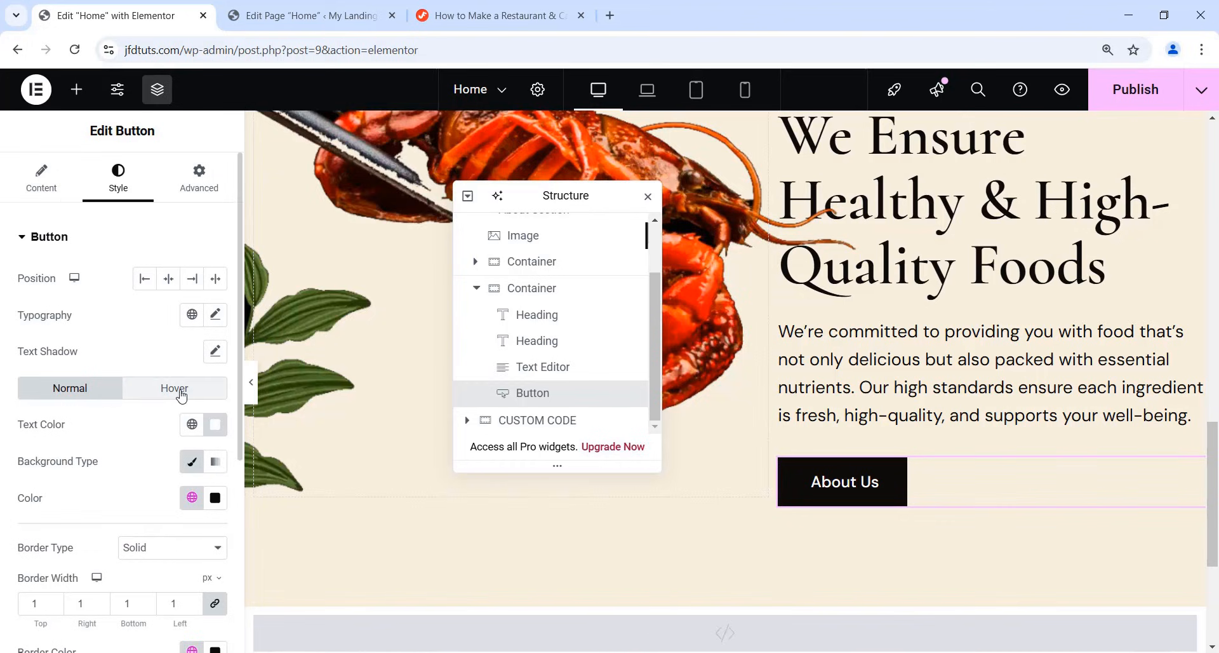
left_click(174, 394)
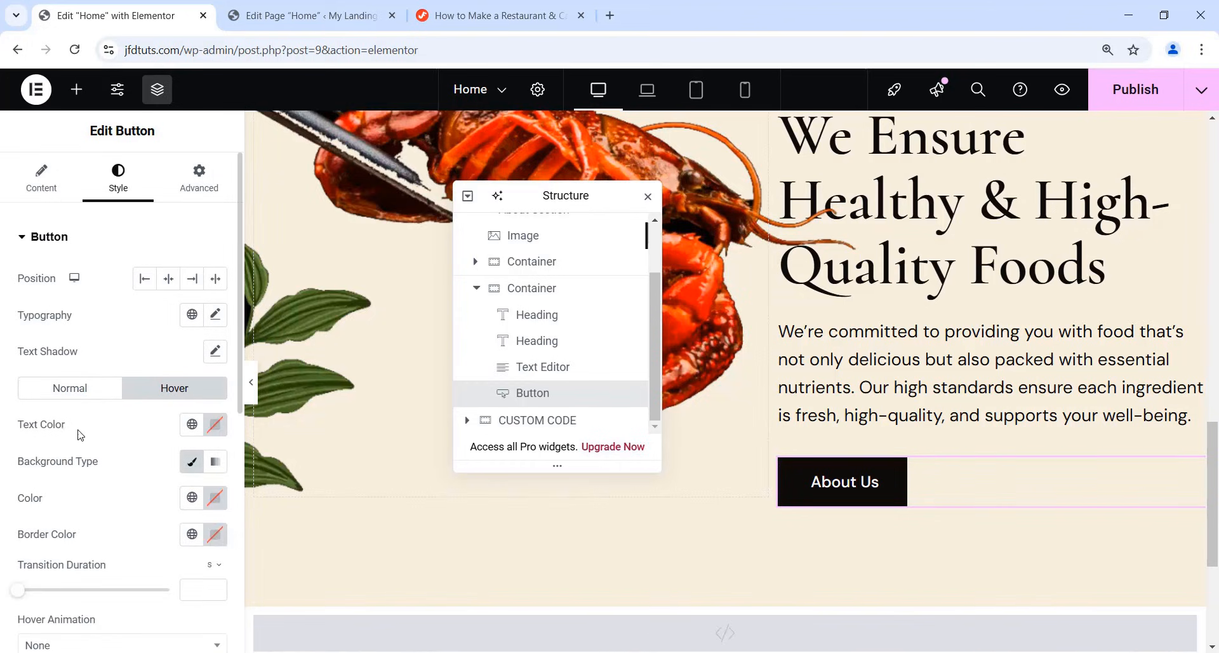
left_click(187, 427)
left_click(95, 501)
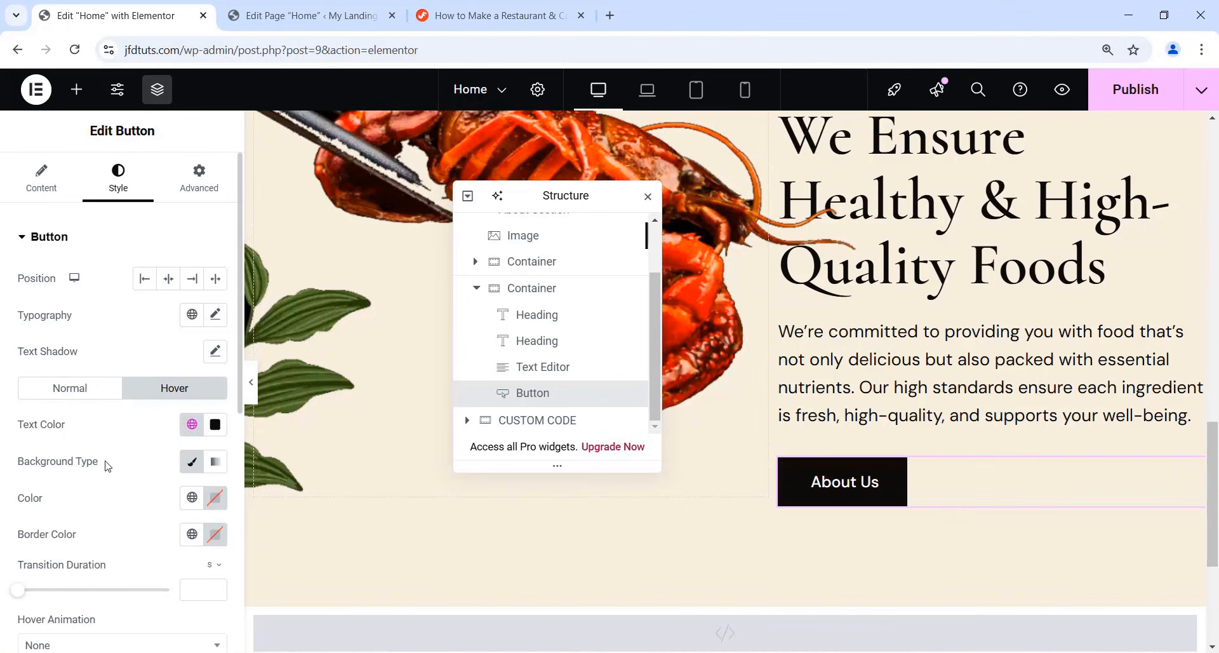
left_click(216, 503)
left_click_drag(314, 431, 115, 437)
left_click(16, 456)
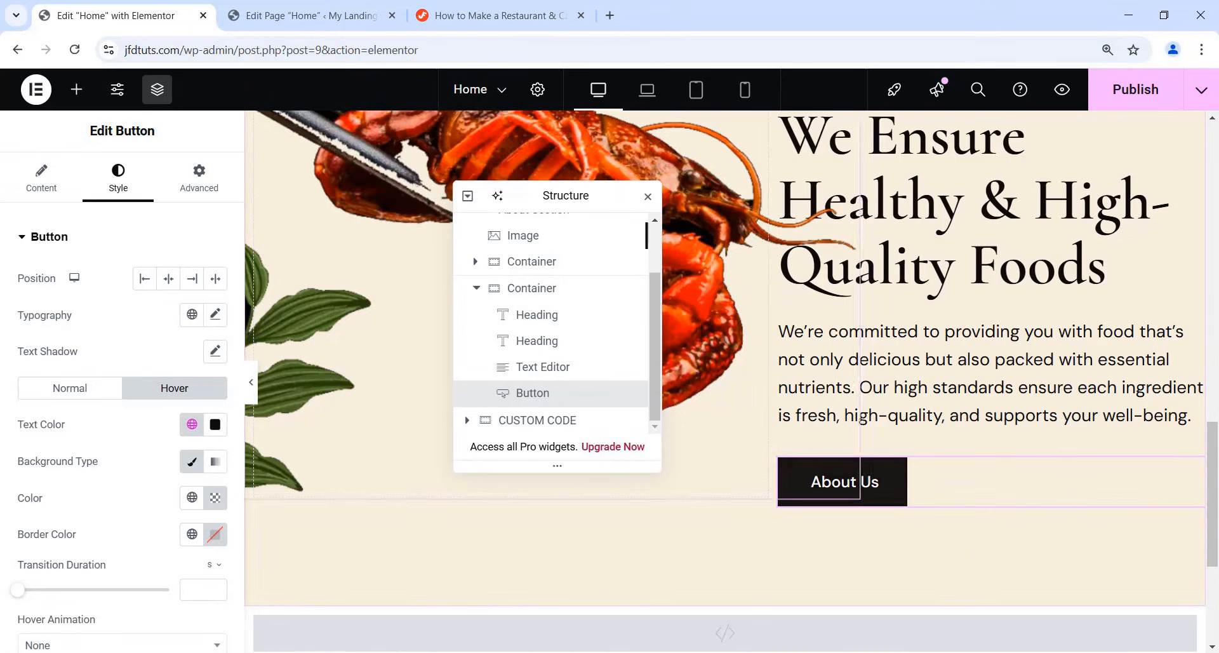
Add an Image widget and place it as the last element of the About Section, after its two containers.
scroll(788, 329, "up", 3)
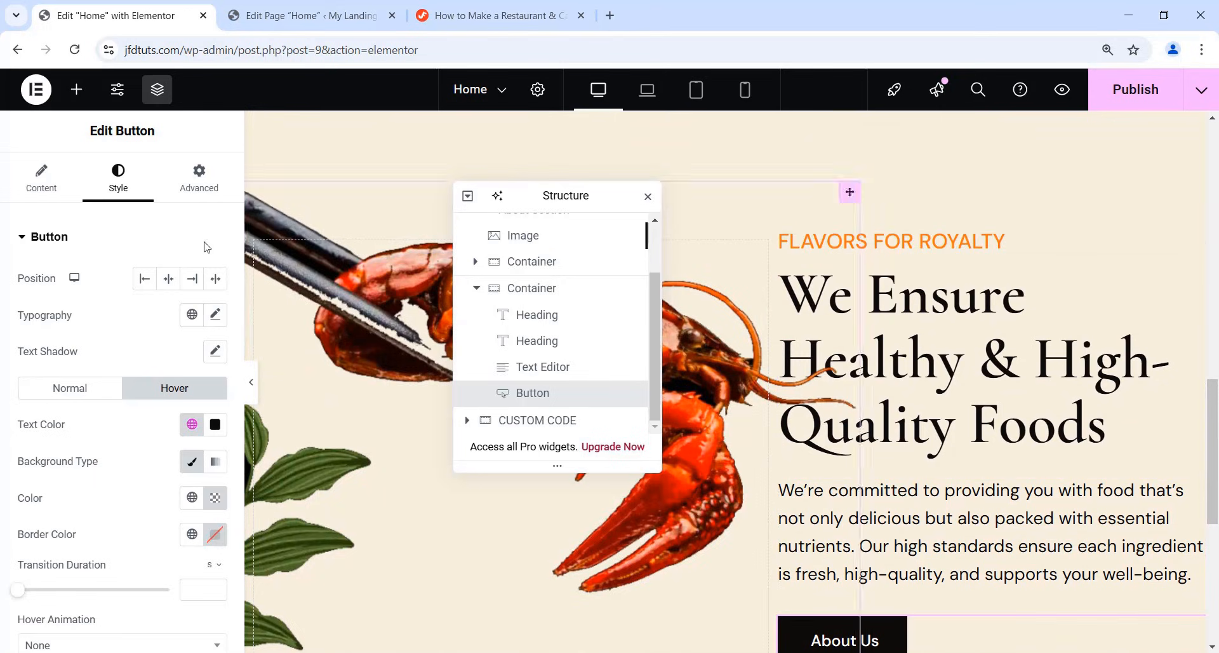
left_click(76, 89)
scroll(100, 337, "down", 4)
scroll(785, 397, "down", 1)
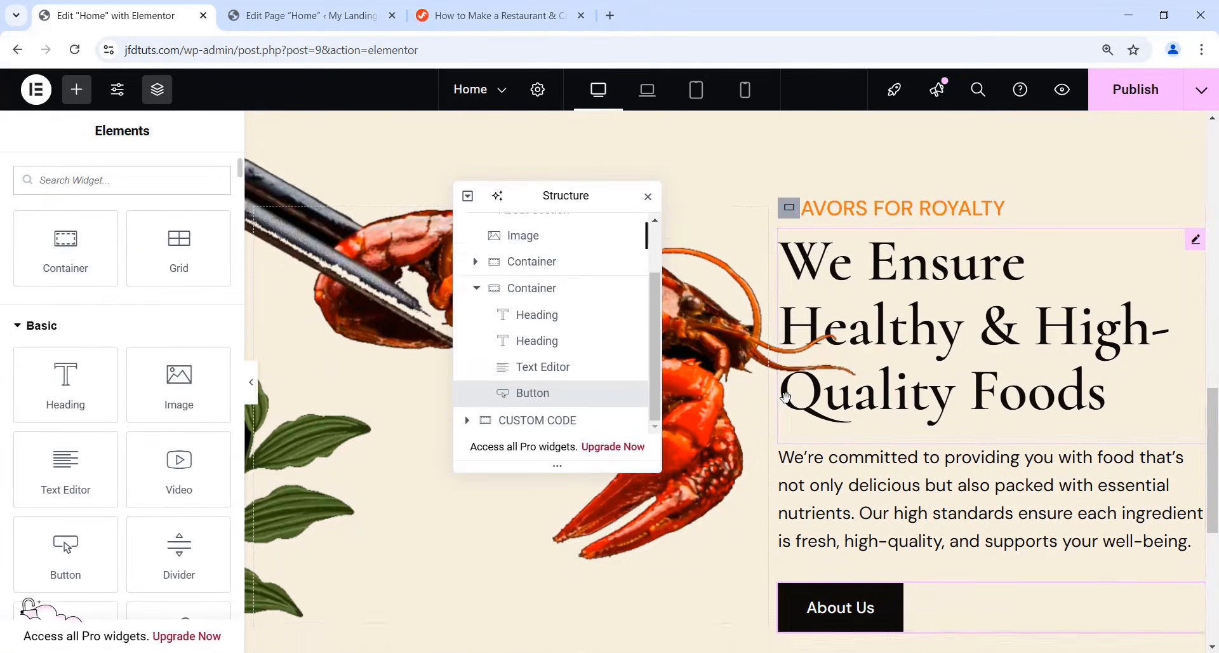
scroll(785, 397, "down", 3)
left_click_drag(182, 395, 1058, 515)
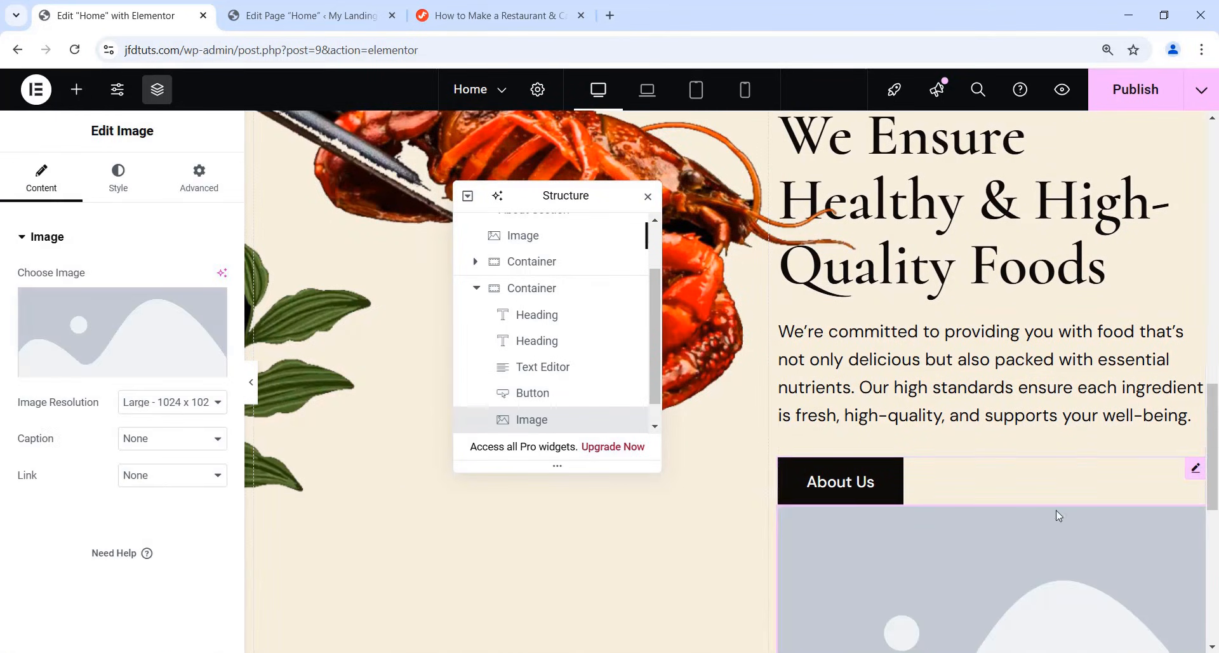
left_click_drag(544, 428, 510, 288)
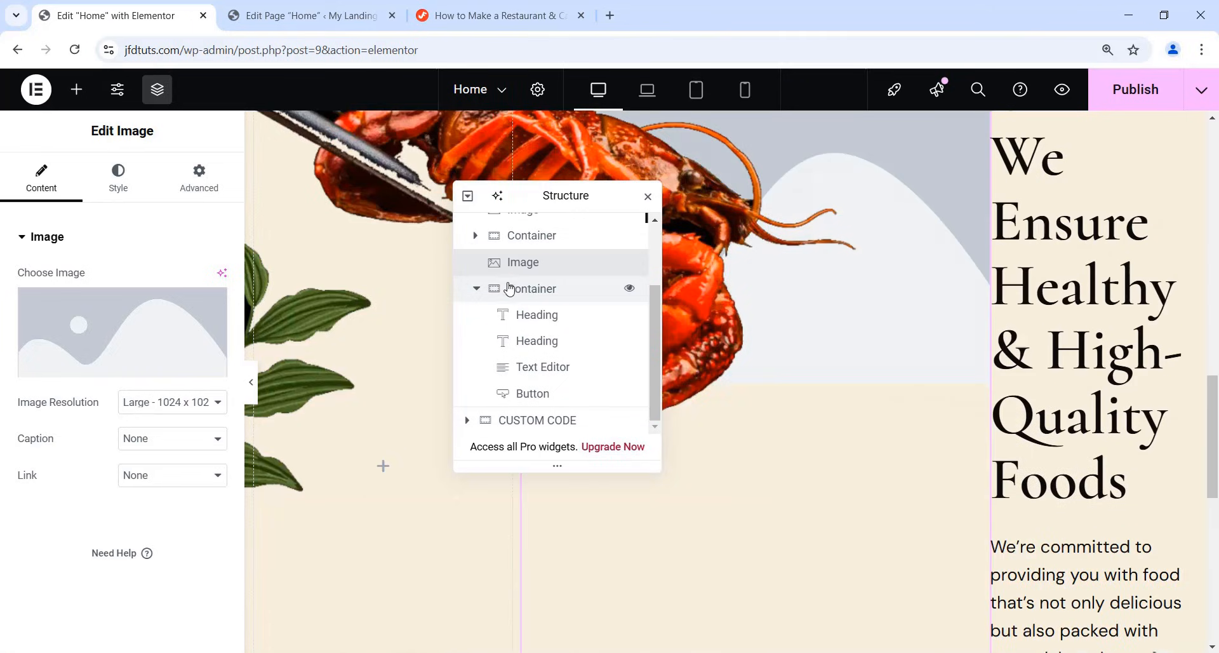
left_click(477, 289)
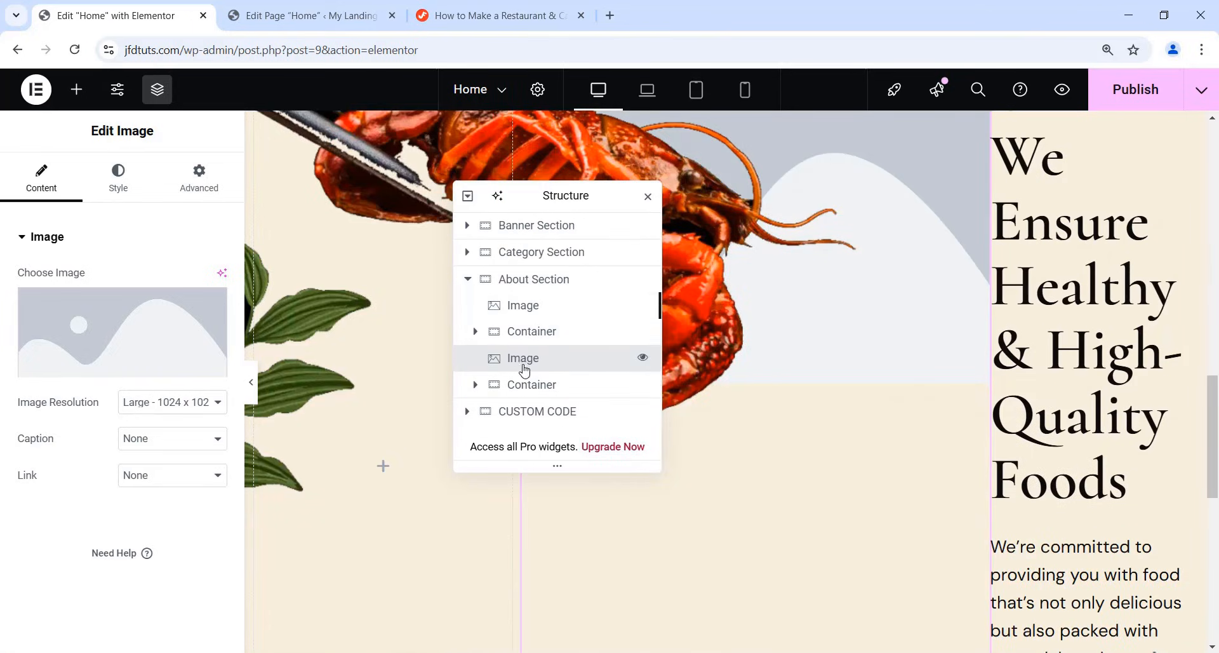
mouse_move(535, 362)
left_mouse_down()
mouse_move(536, 389)
mouse_move(541, 379)
left_mouse_up()
scroll(898, 383, "up", 3)
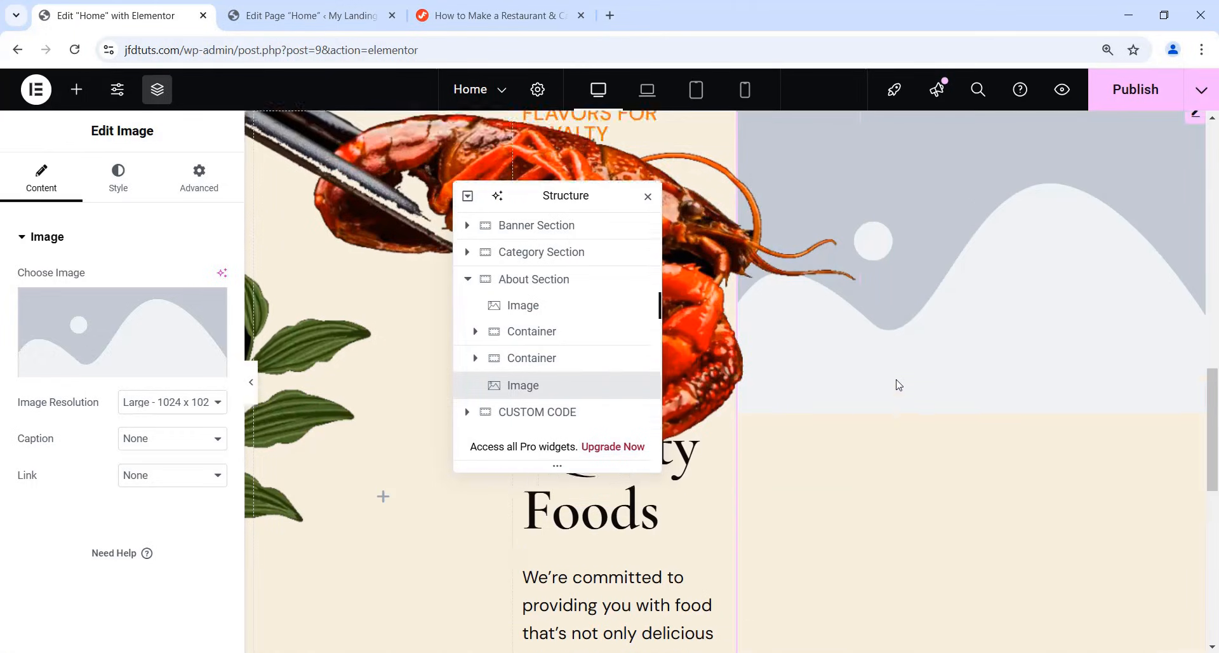
Choose the orange slice picture from the media library for the new Image widget.
left_click(183, 353)
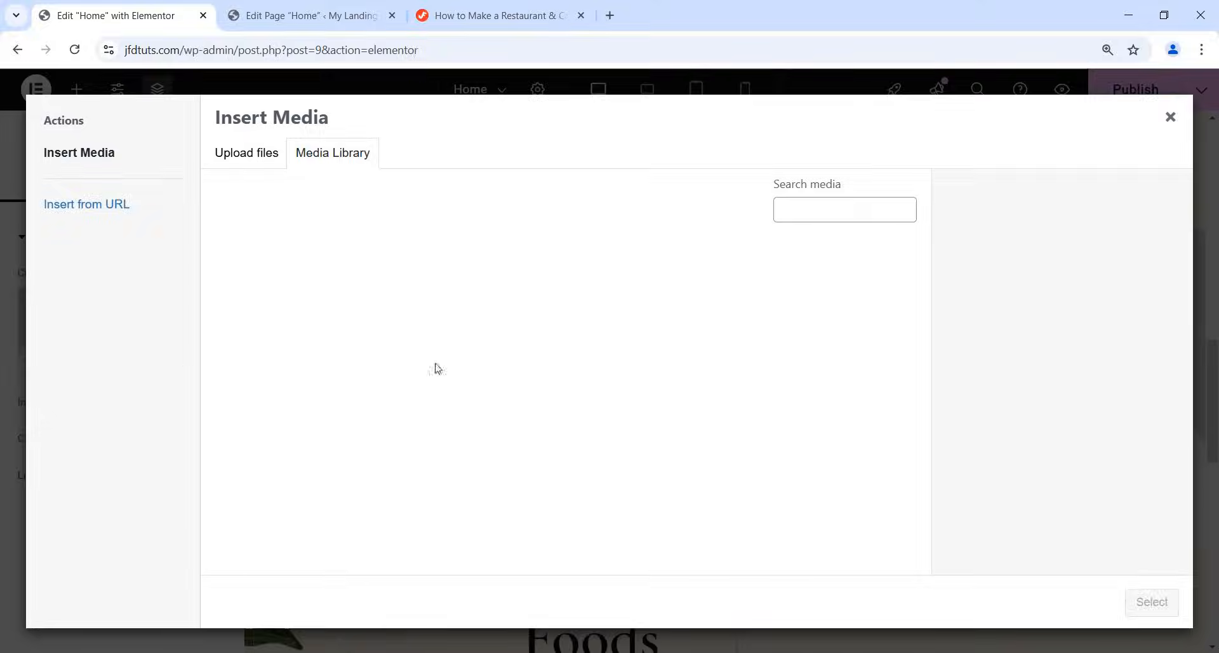
scroll(621, 416, "down", 10)
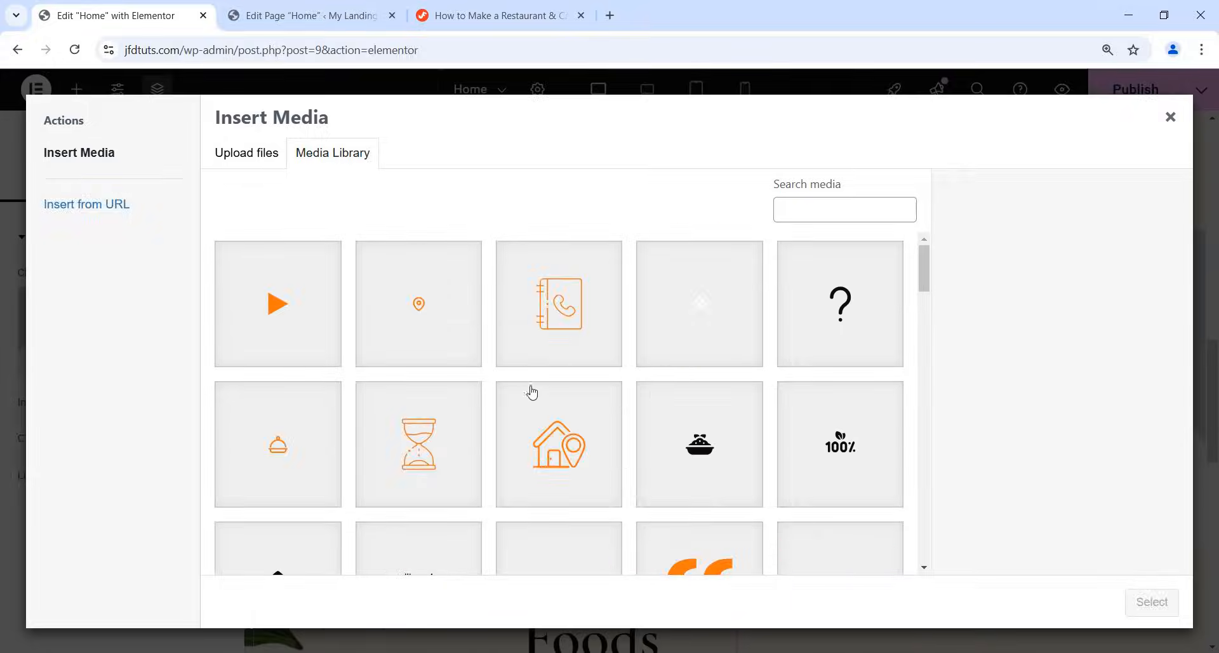
scroll(734, 456, "down", 2)
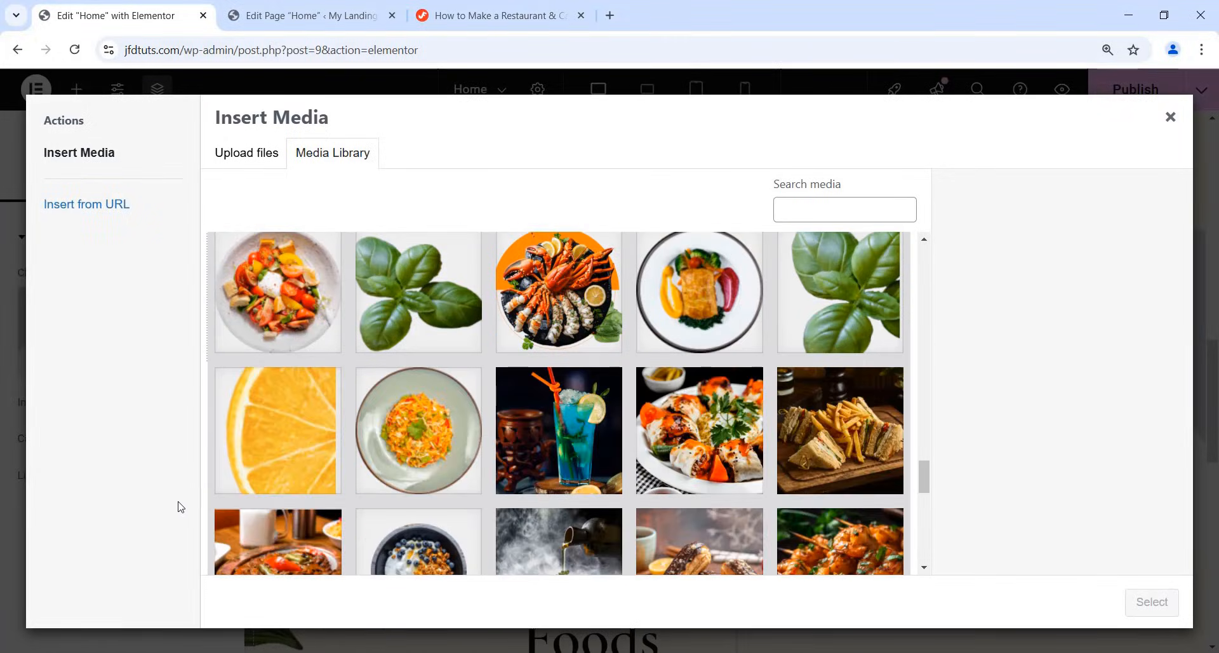
left_click(304, 430)
left_click(1147, 603)
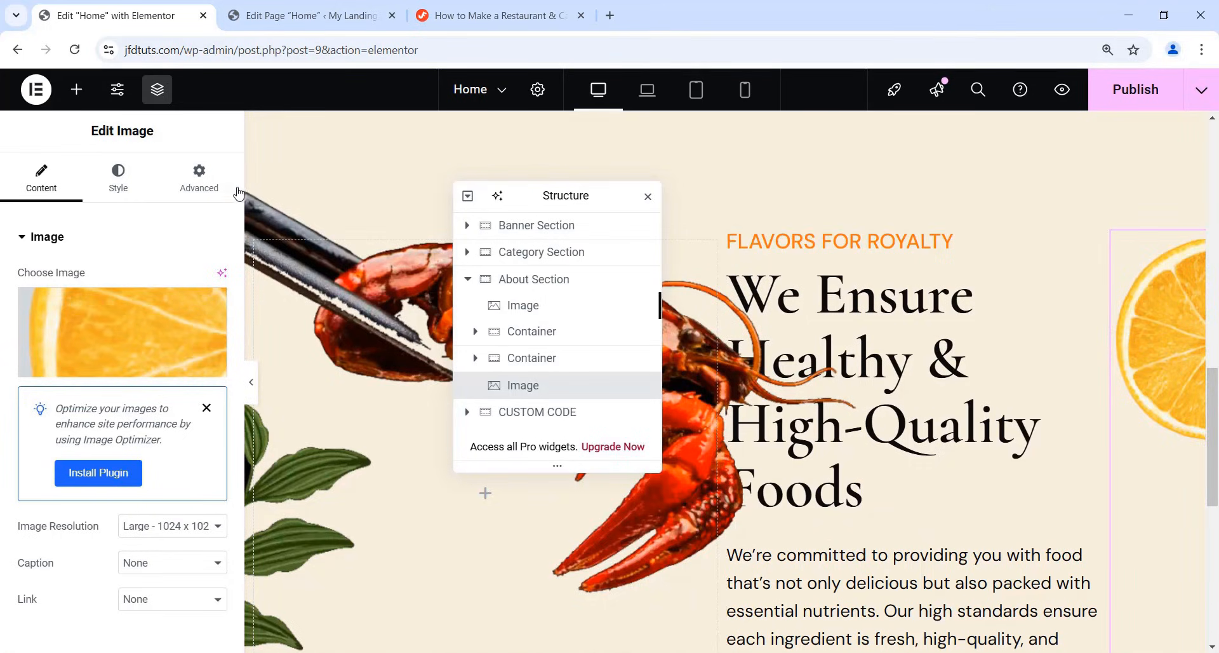
Set the orange slice image's position to Absolute.
left_click(201, 190)
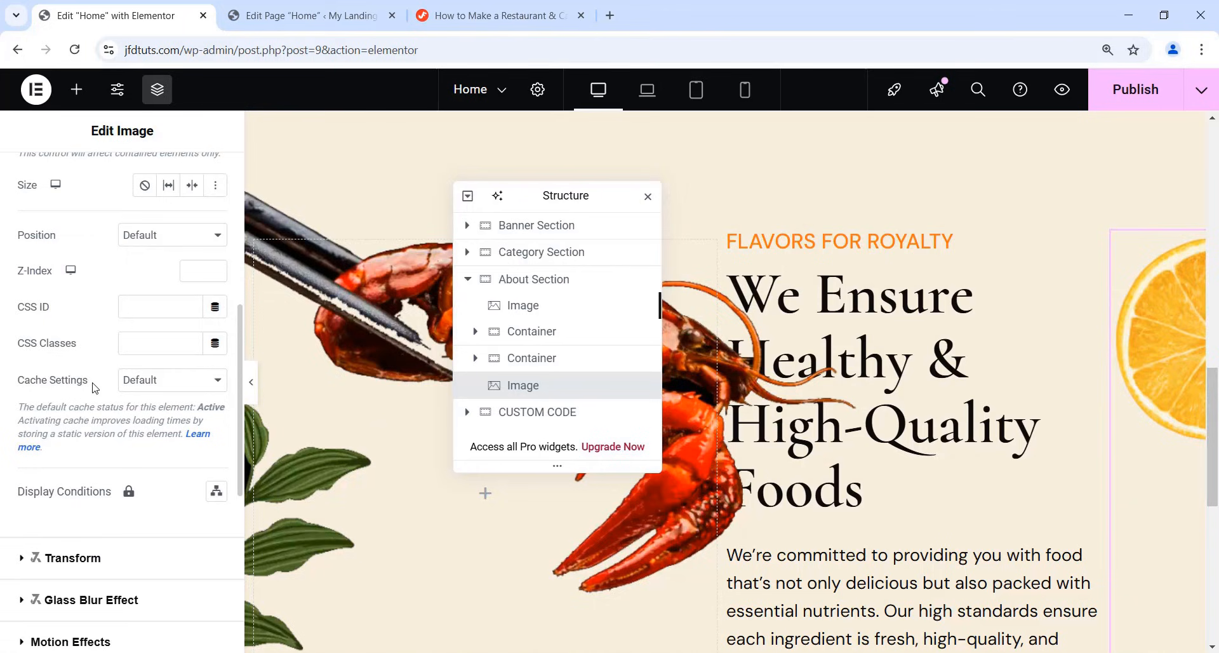
scroll(95, 381, "up", 4)
scroll(133, 330, "down", 1)
left_click(154, 393)
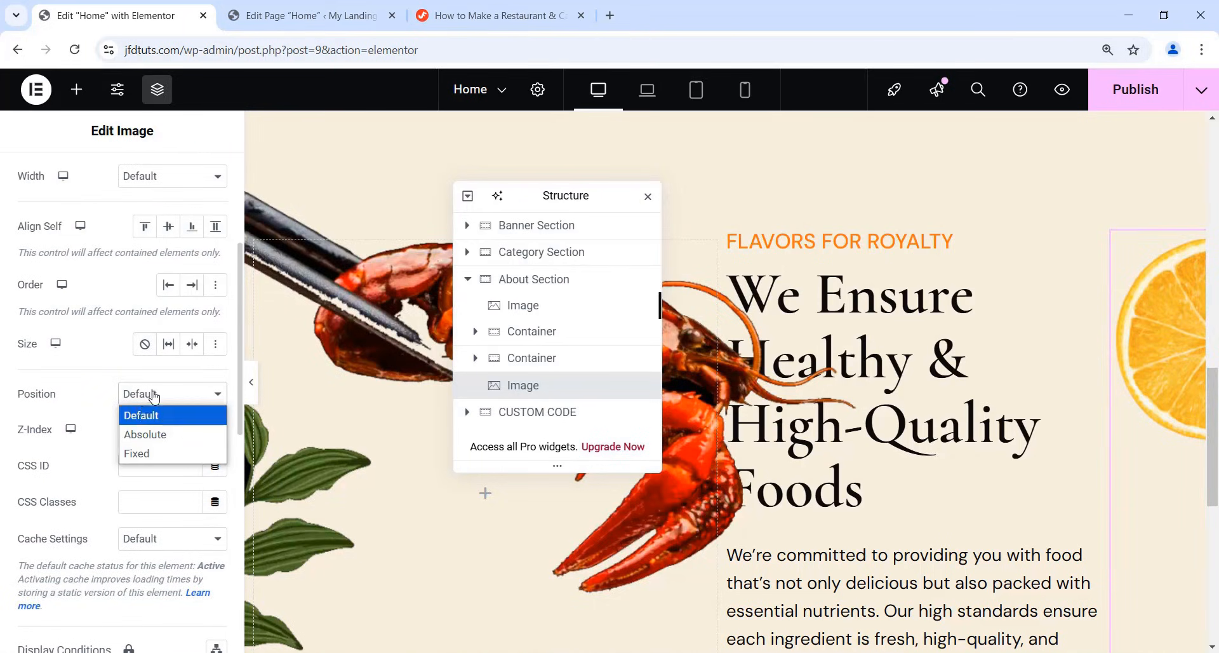
left_click(150, 434)
scroll(146, 399, "down", 3)
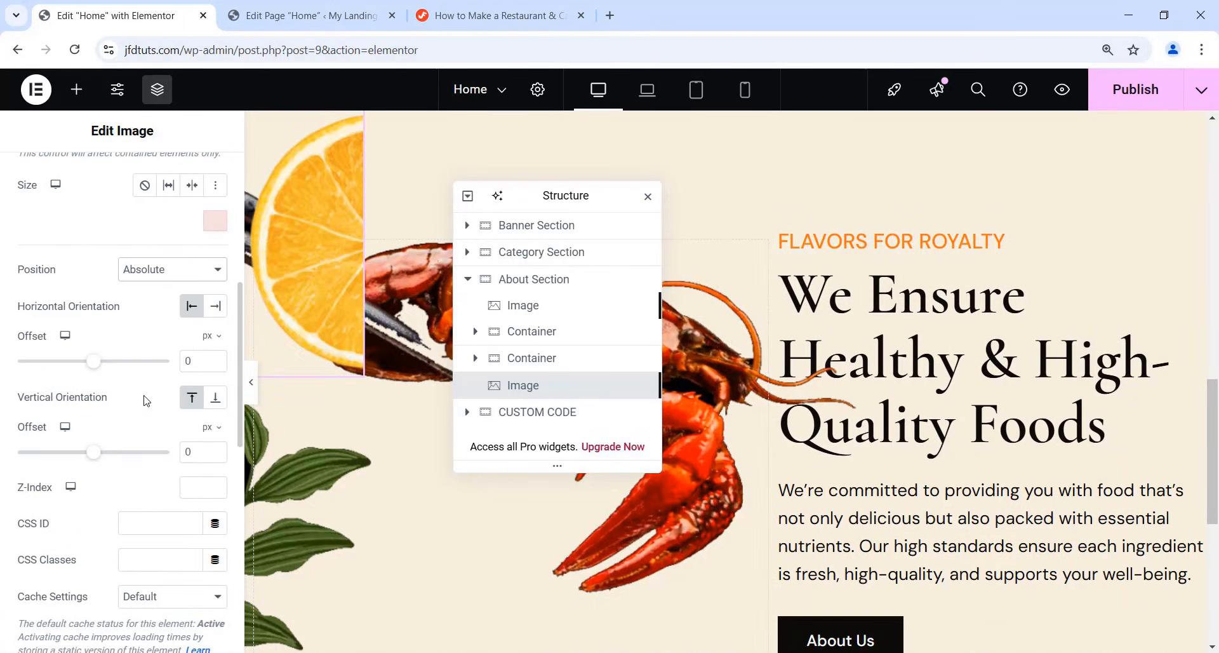
Anchor the orange slice image to the right horizontally and the bottom vertically, with a vertical offset of -66 px.
left_click(215, 306)
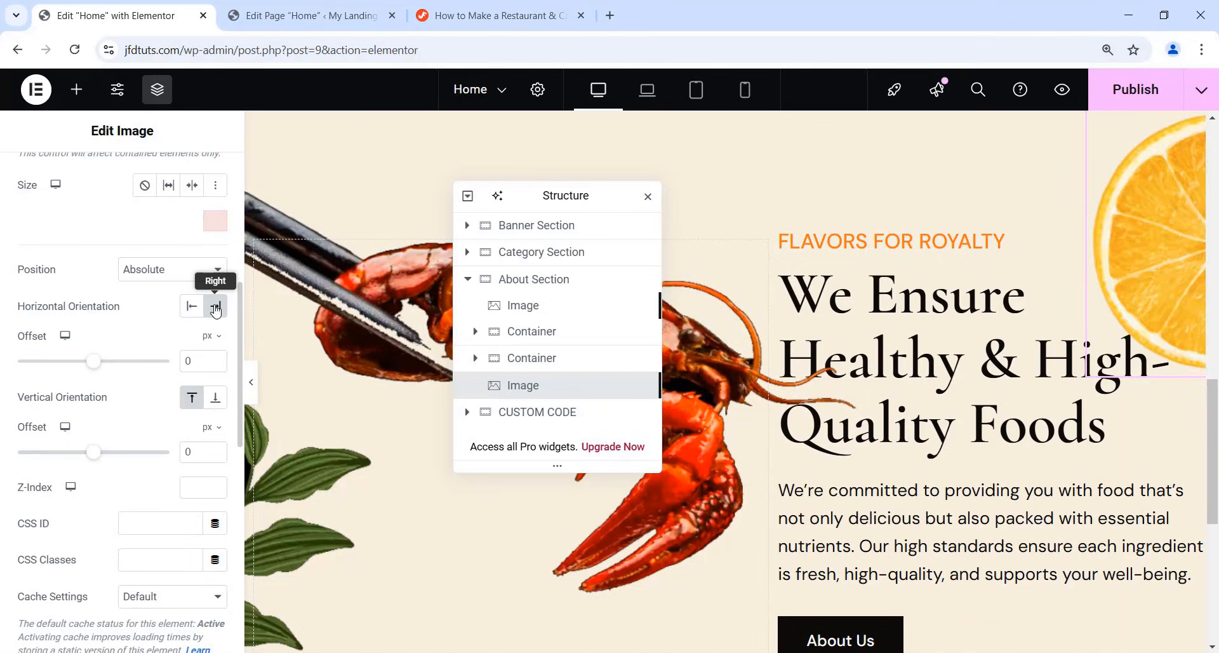
left_click(216, 398)
scroll(419, 460, "down", 2)
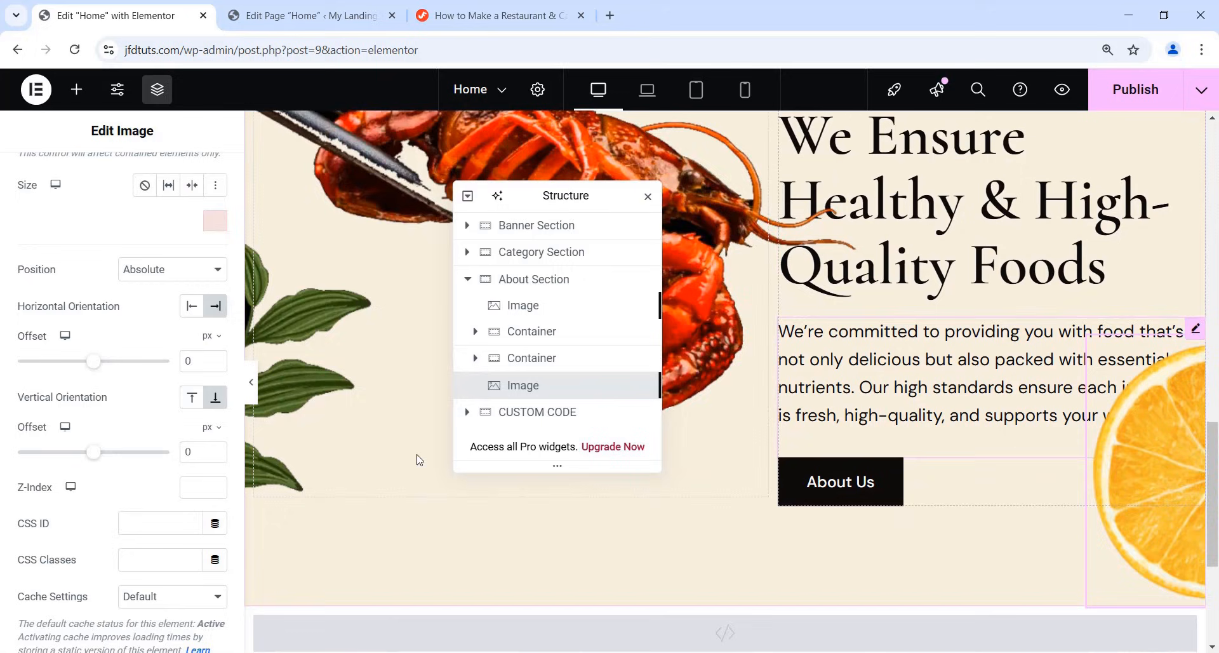
double_click(187, 450)
type("-66")
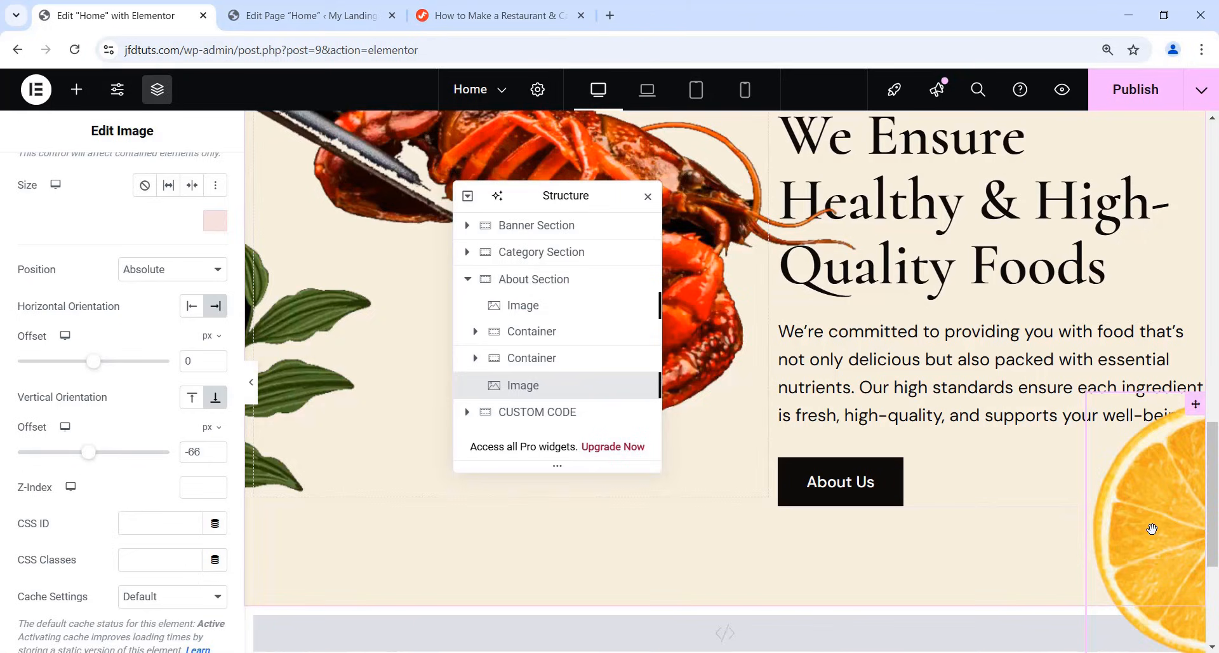
Switch to the restaurant landing page tutorial website and copy the Lemon Squeeze Animation CSS code.
left_click(492, 16)
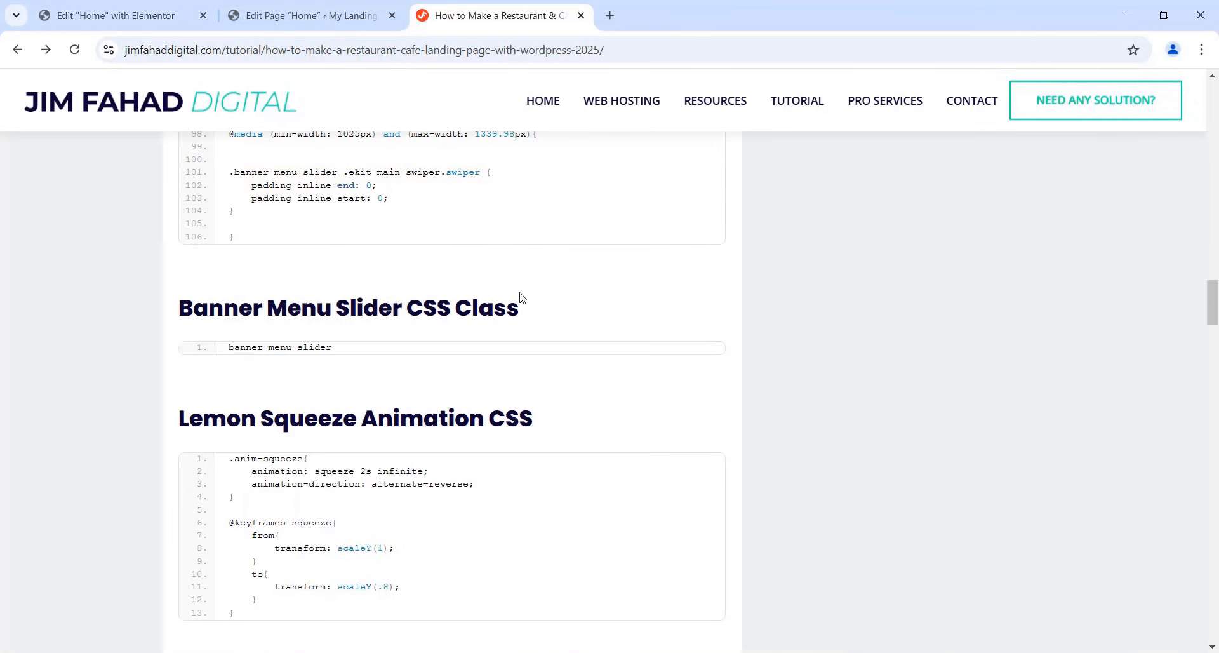
scroll(147, 343, "down", 1)
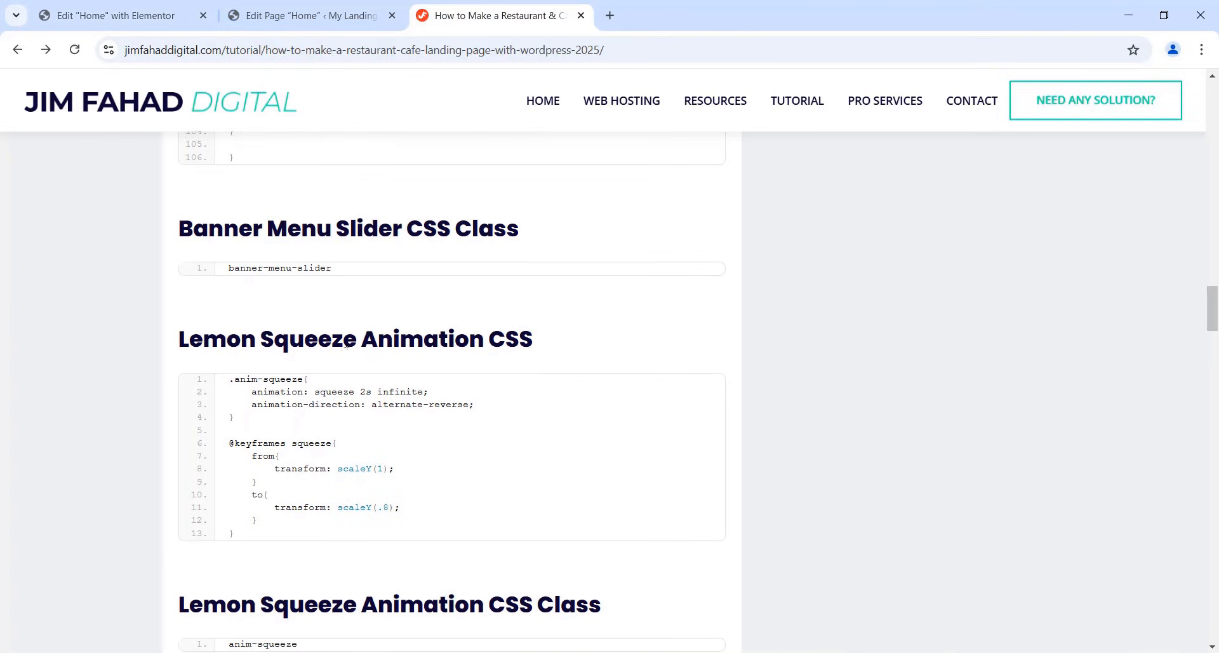
scroll(363, 354, "down", 1)
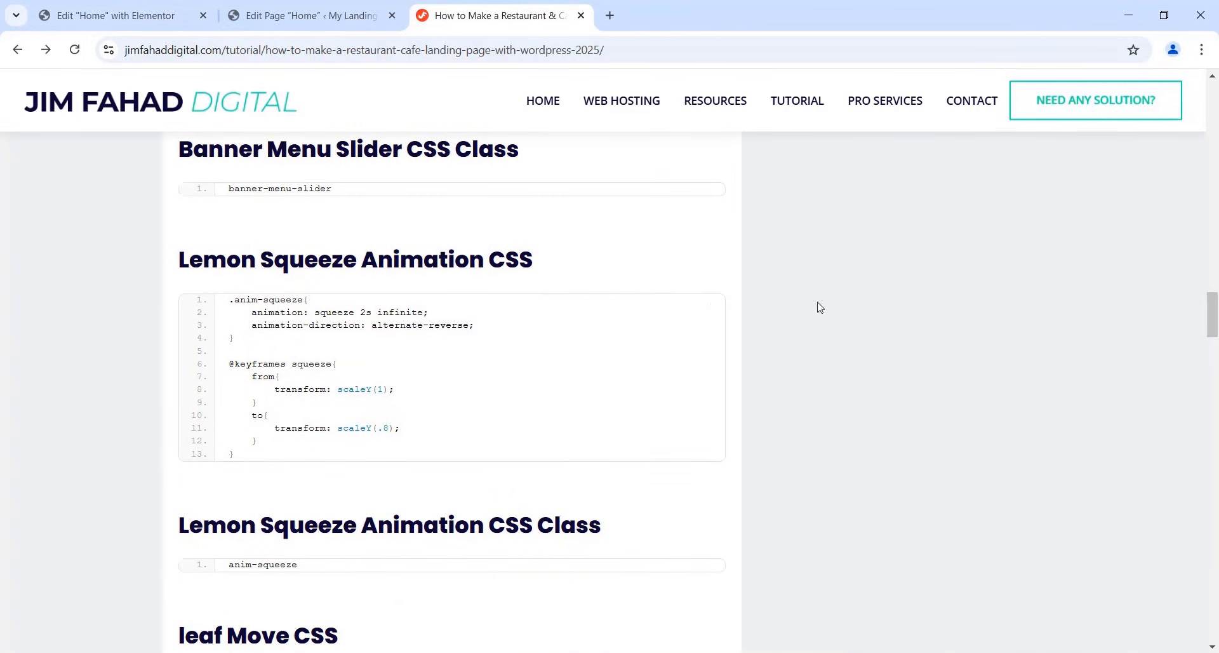
left_click(664, 318)
Back in Elementor, paste the squeeze animation CSS into the CUSTOM CODE HTML widget, just before the closing style tag.
left_click(127, 15)
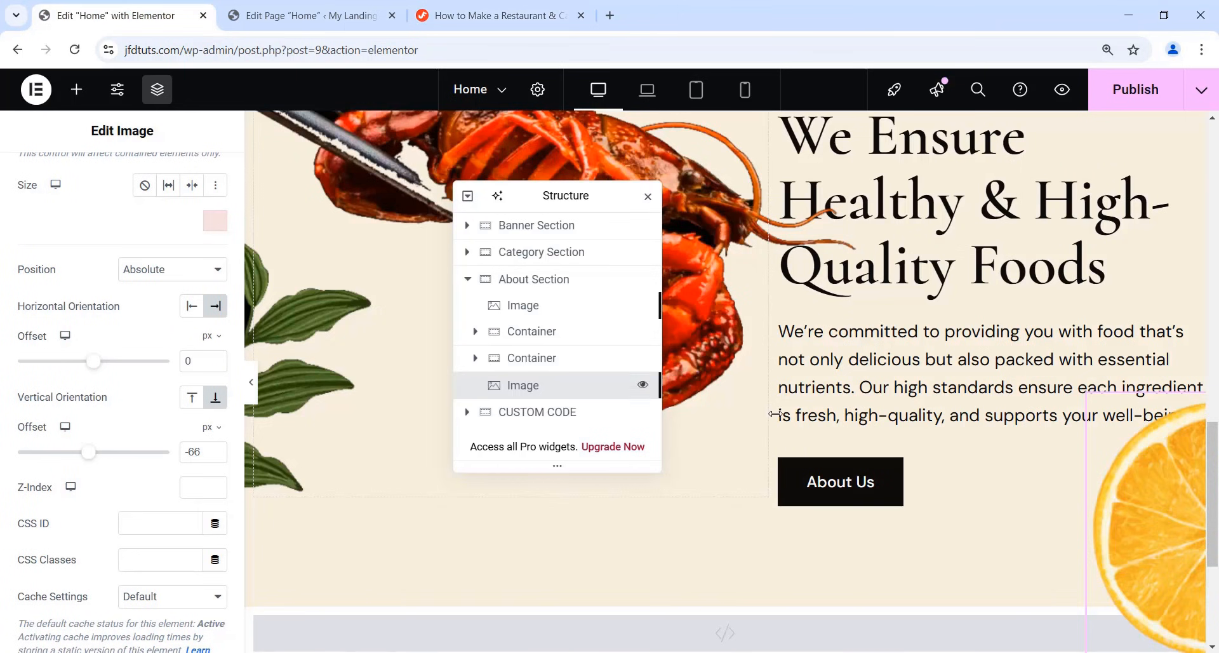
scroll(763, 414, "down", 3)
left_click(773, 407)
scroll(128, 455, "down", 10)
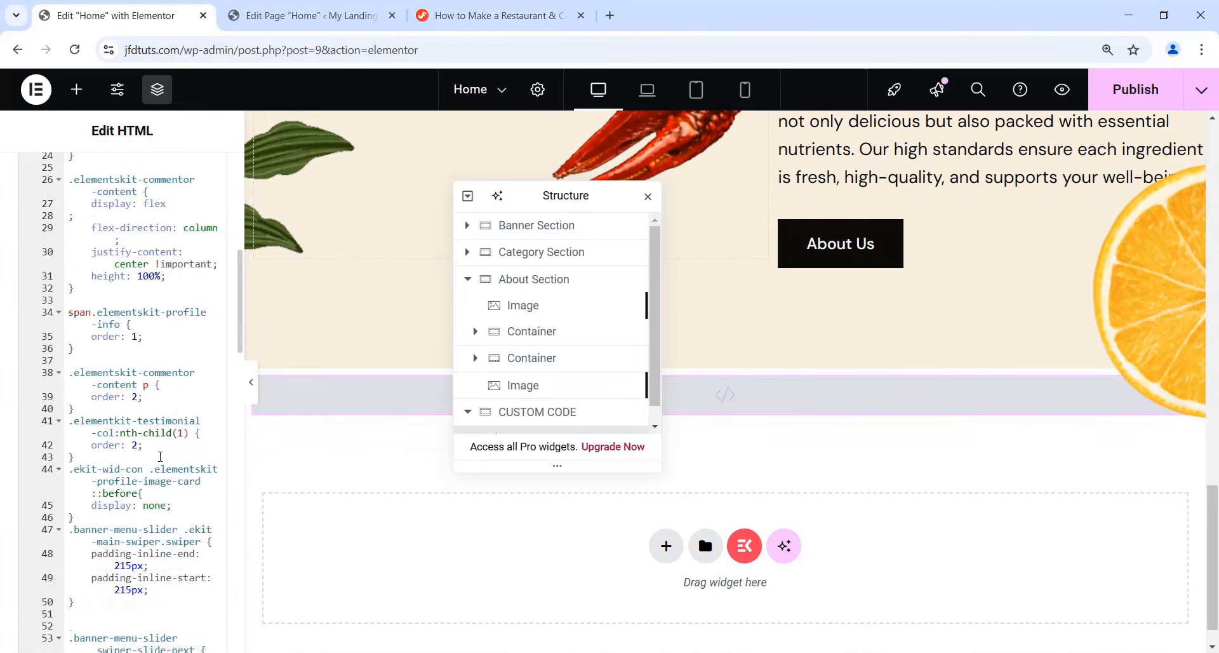
scroll(129, 455, "down", 10)
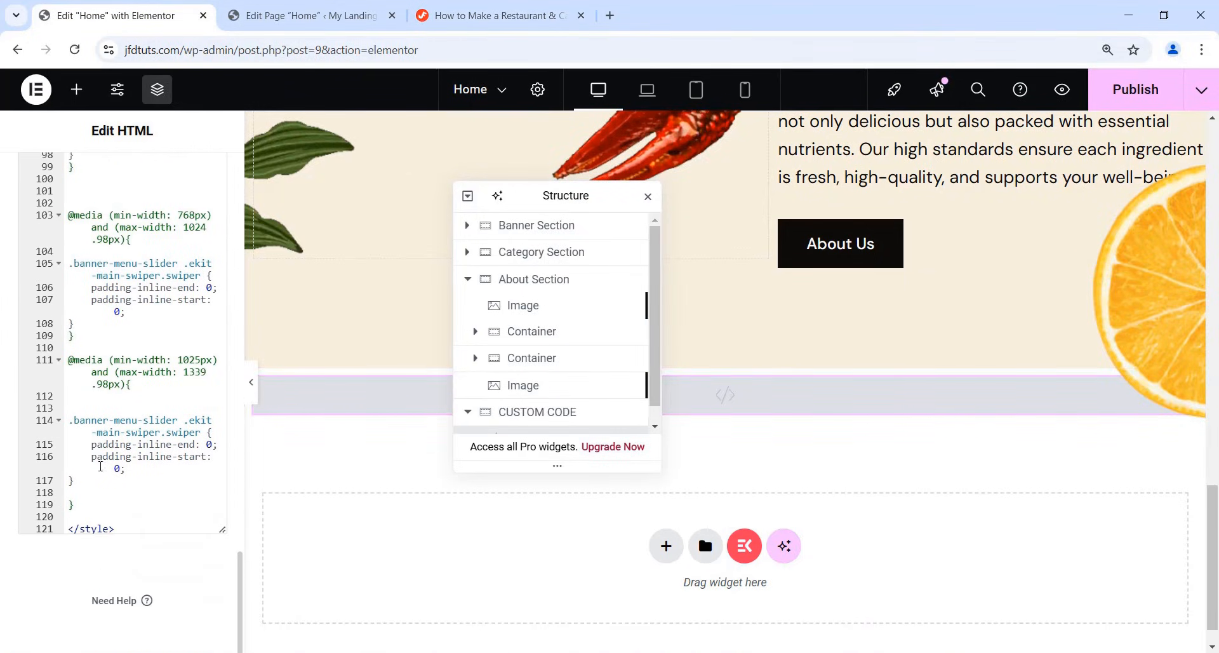
left_click(92, 509)
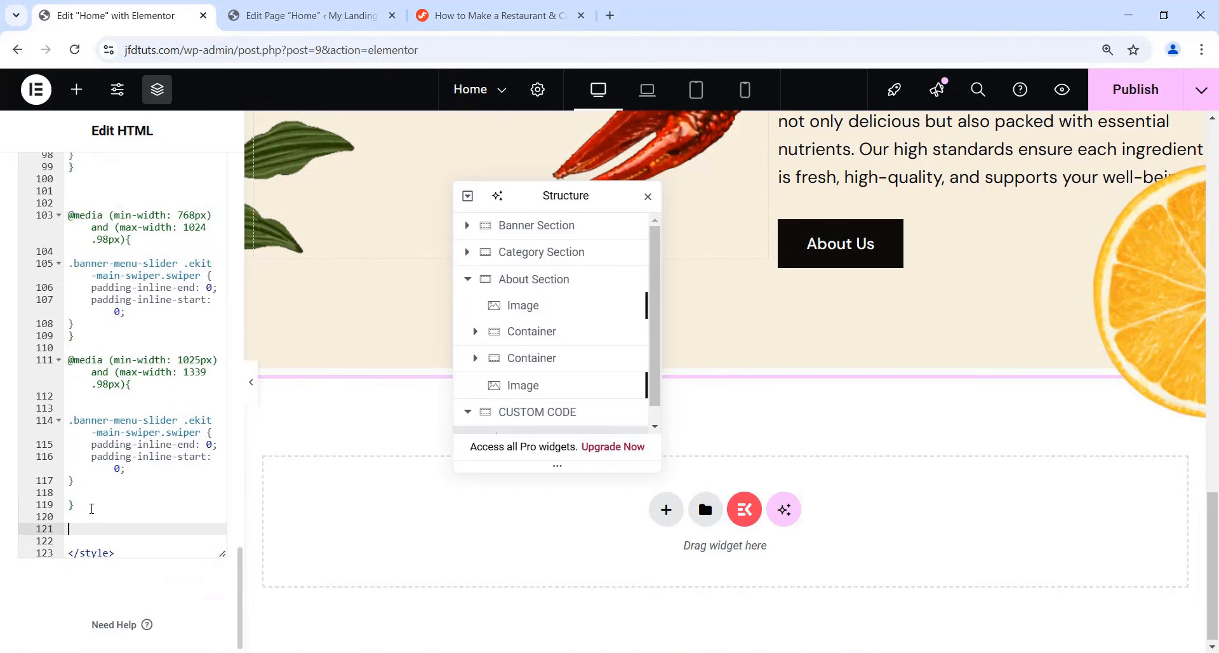
key("ctrl+v")
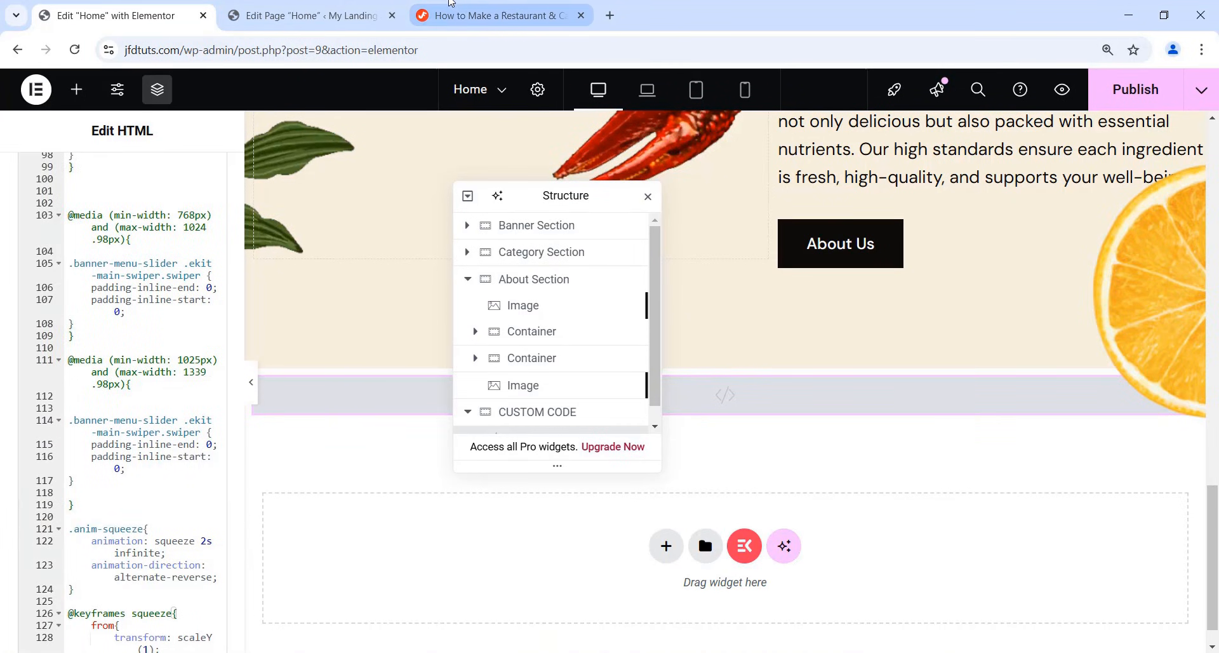
Copy the Lemon Squeeze Animation CSS class "anim-squeeze" from the tutorial website and return to the Elementor page.
left_click(501, 16)
scroll(376, 286, "down", 3)
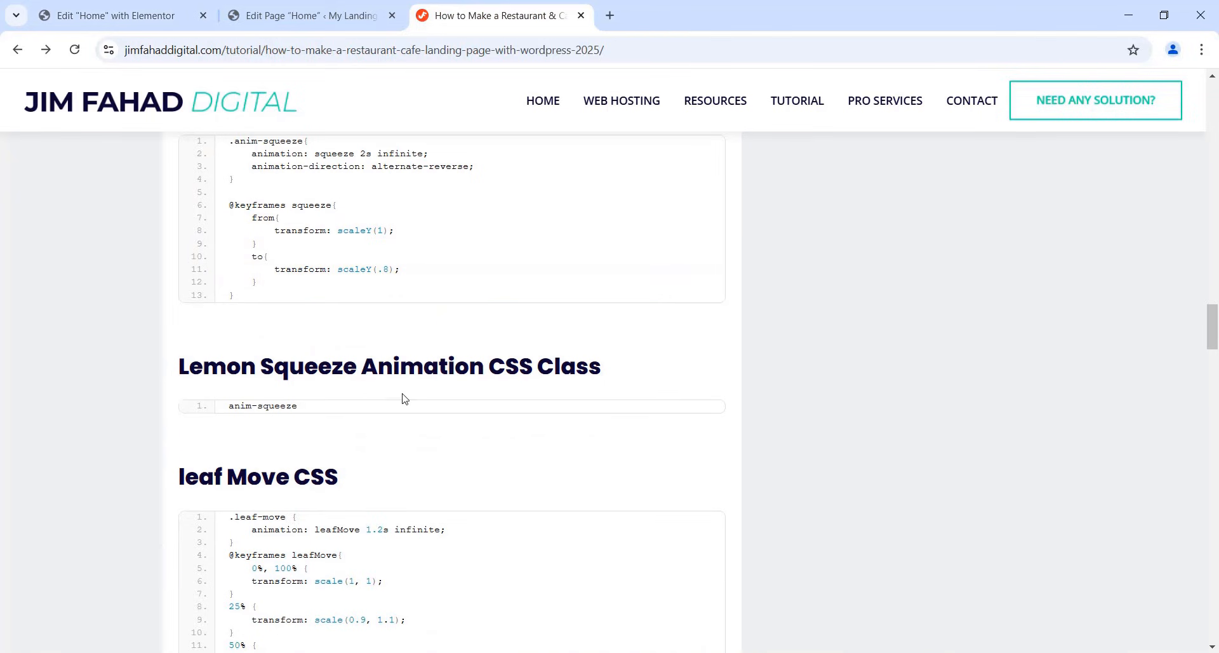
mouse_move(654, 418)
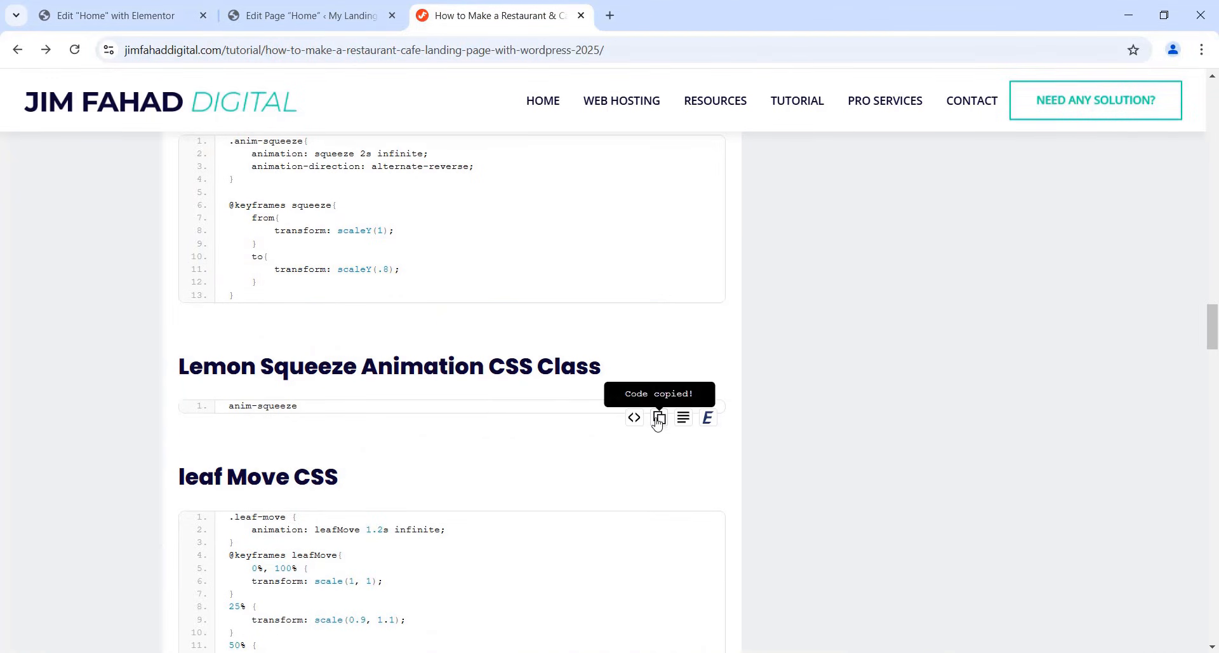
left_click(114, 15)
scroll(810, 402, "up", 3)
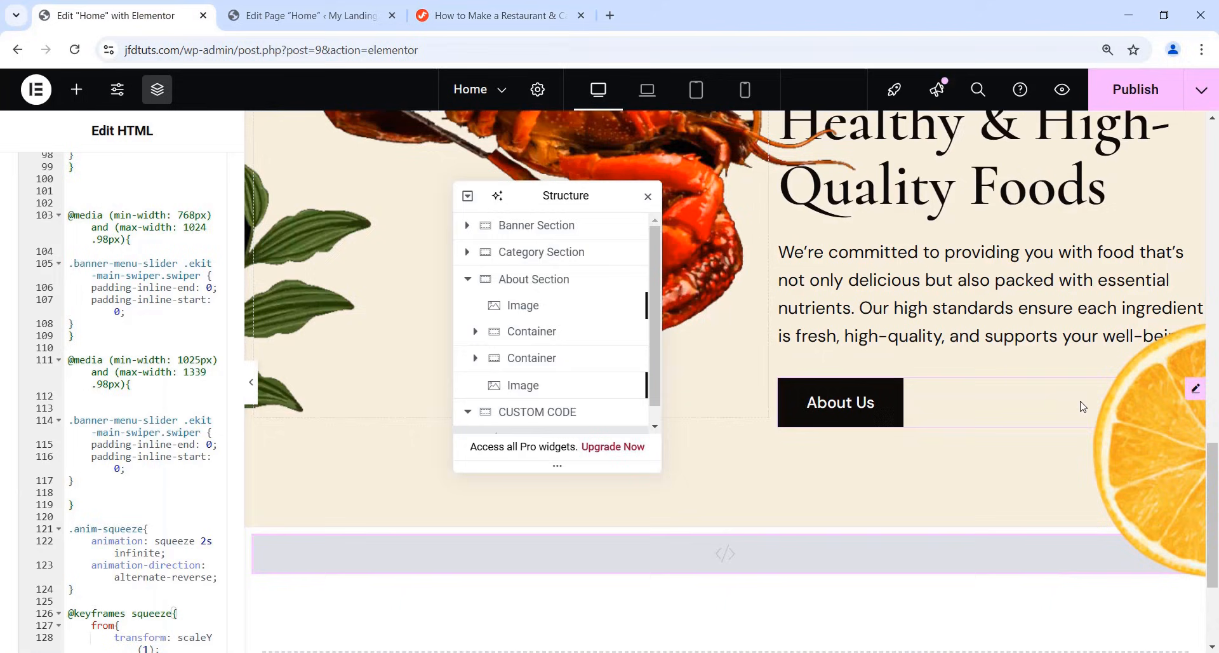
Assign the copied CSS class "anim-squeeze" to the orange slice image in the About Section.
left_click(1127, 435)
scroll(140, 374, "down", 7)
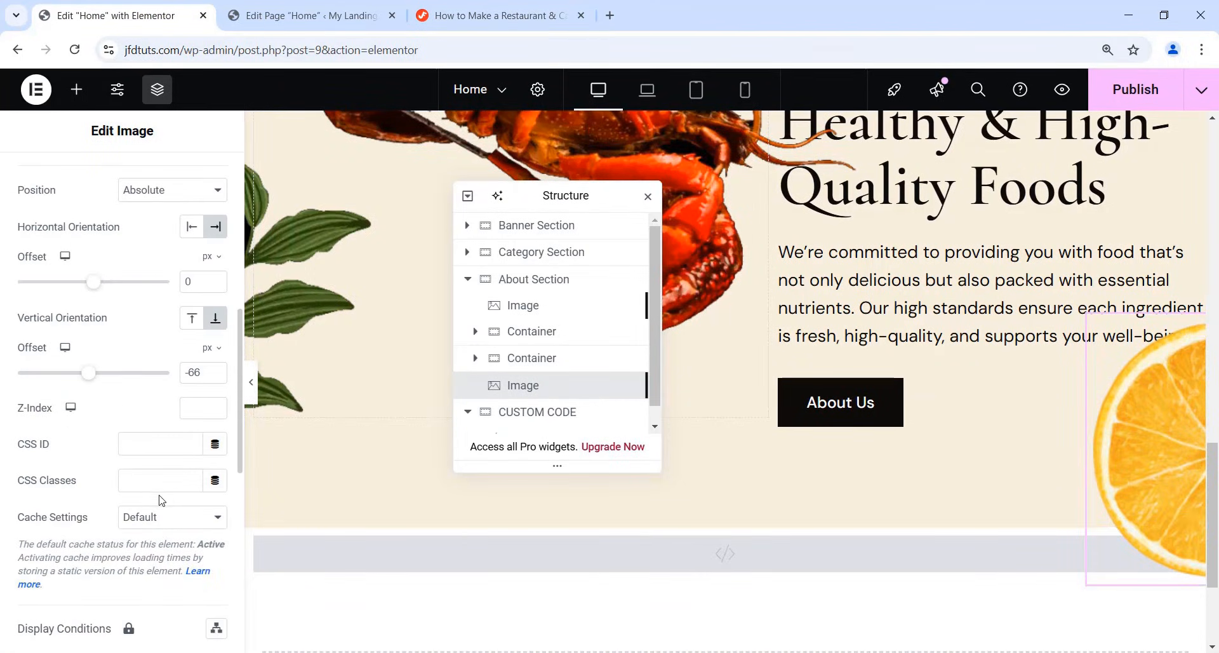
left_click(162, 489)
key("ctrl+v")
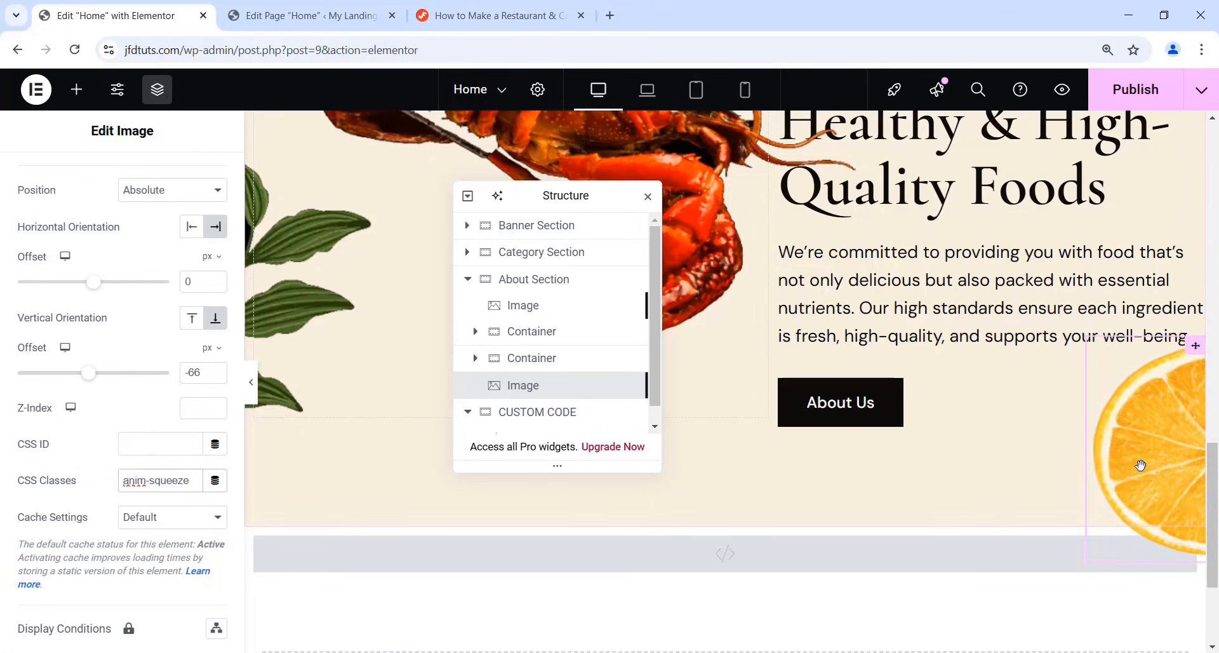
Move the Structure window off the crawfish and preview the About Section at full width, then return to editing.
scroll(1015, 518, "up", 1)
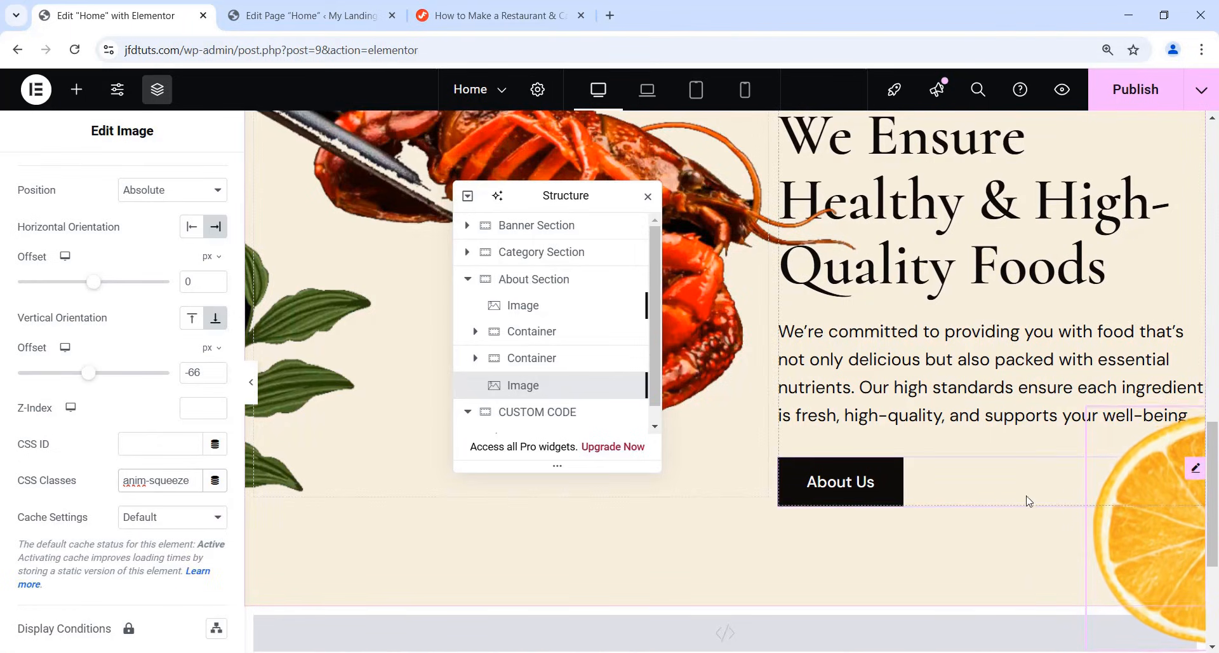
scroll(1100, 539, "up", 1)
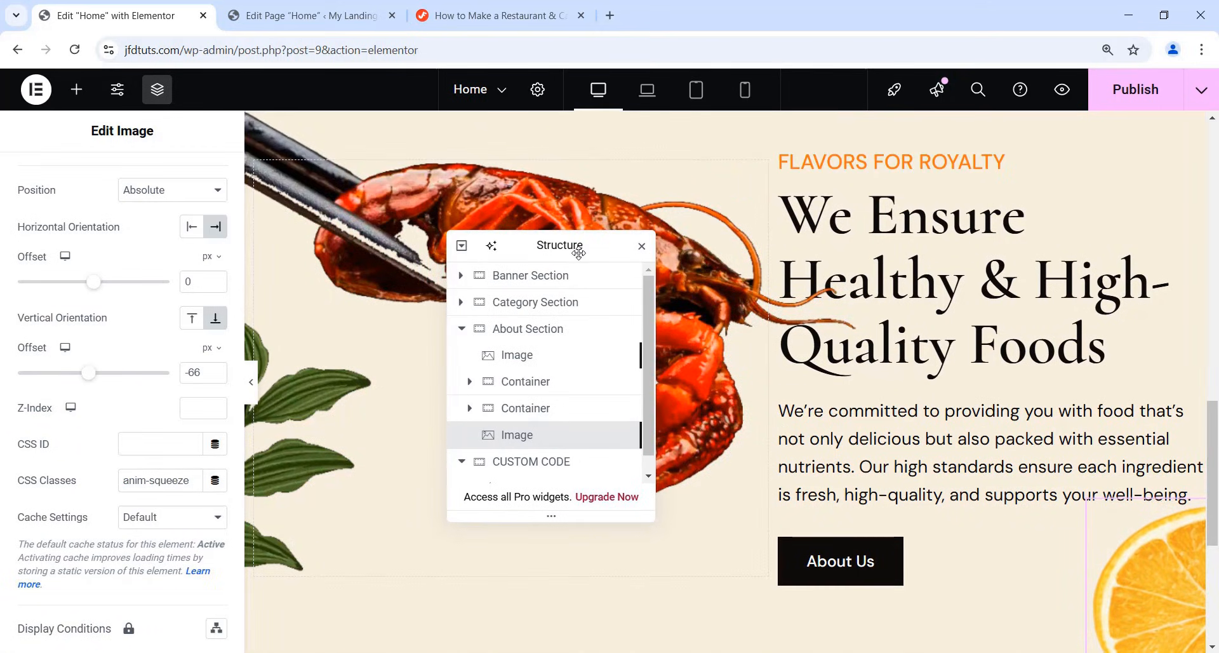
left_click_drag(574, 253, 513, 535)
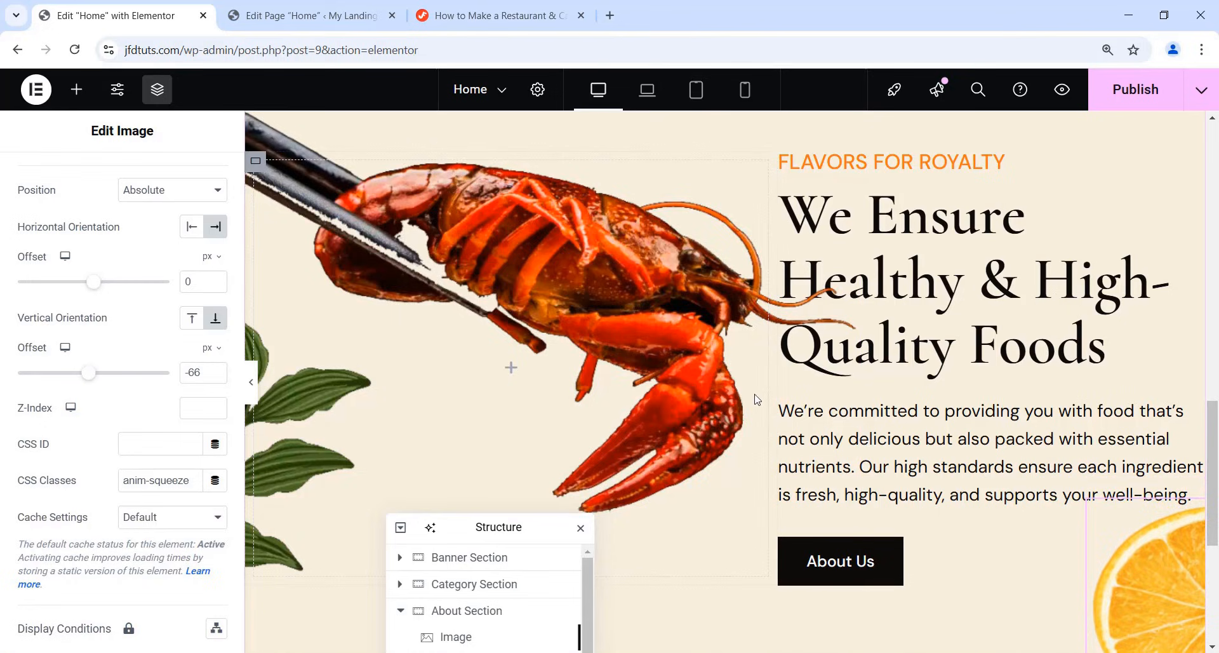
left_click(251, 382)
scroll(574, 348, "up", 3)
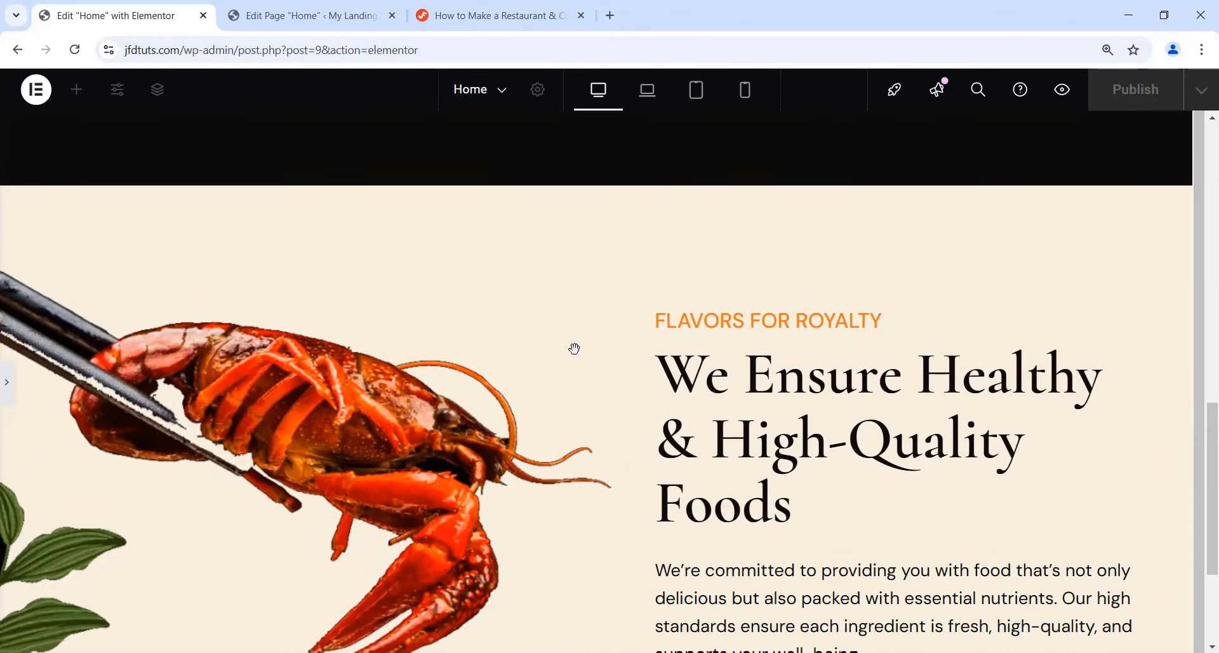
scroll(742, 455, "down", 2)
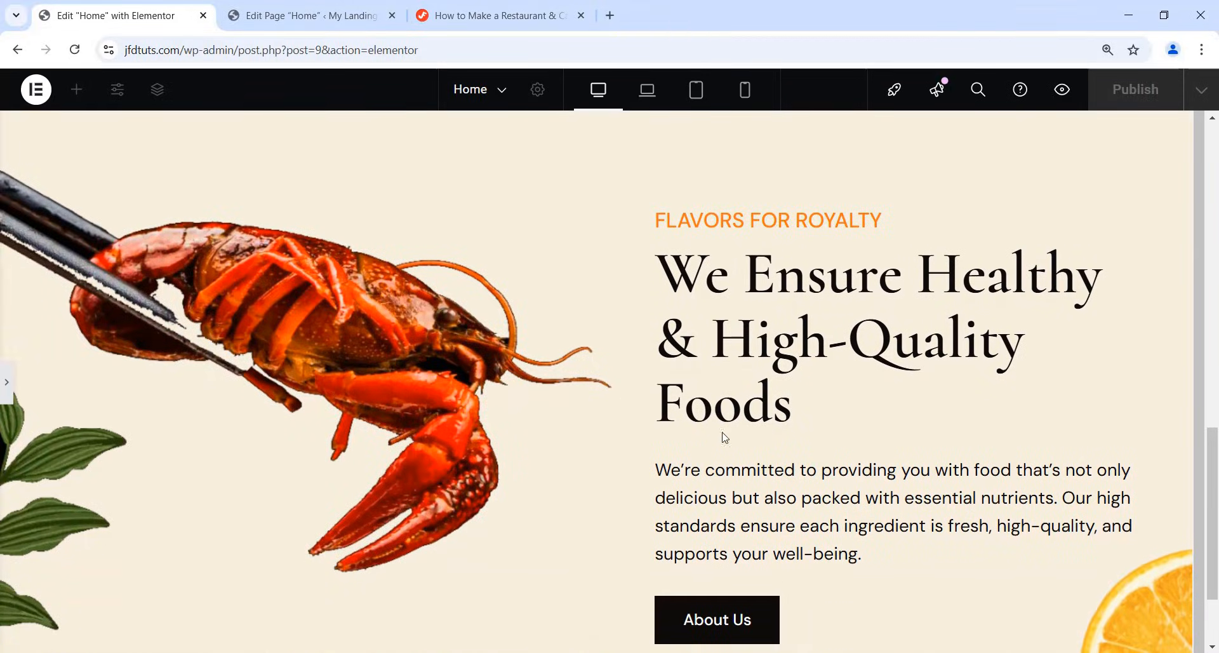
left_click(6, 381)
left_click(253, 384)
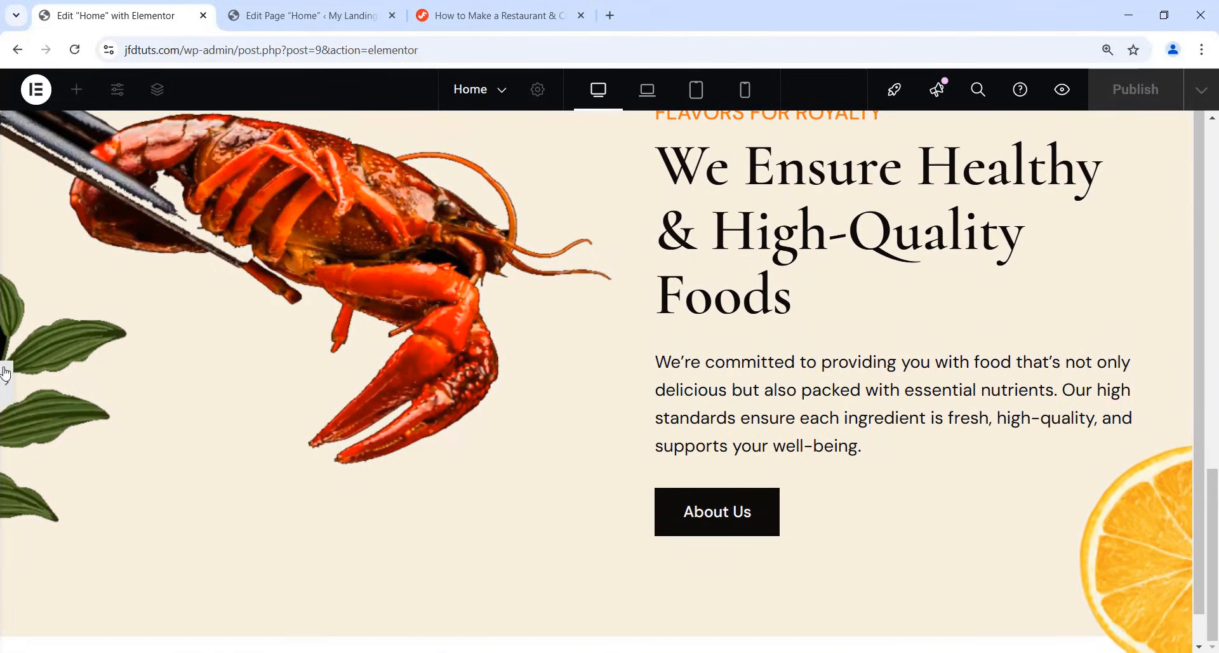
left_click(241, 264)
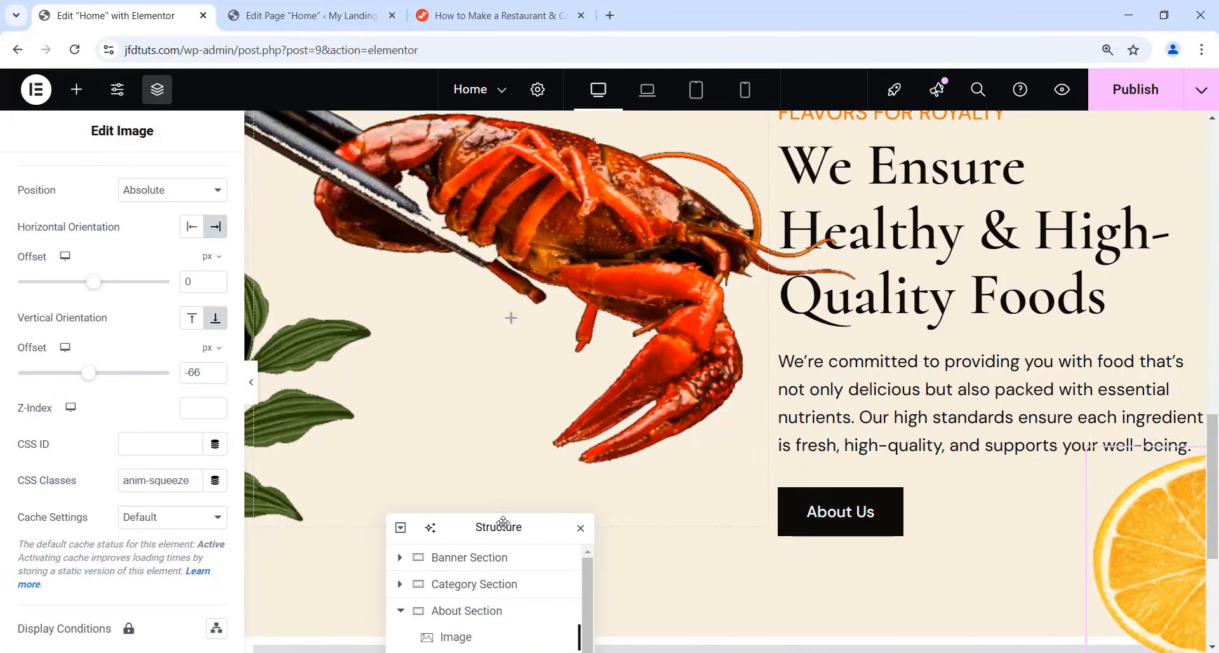
Narrow the crawfish image in the About Section to about half the canvas width, clear of the heading text.
left_click_drag(498, 526, 893, 338)
left_click(845, 451)
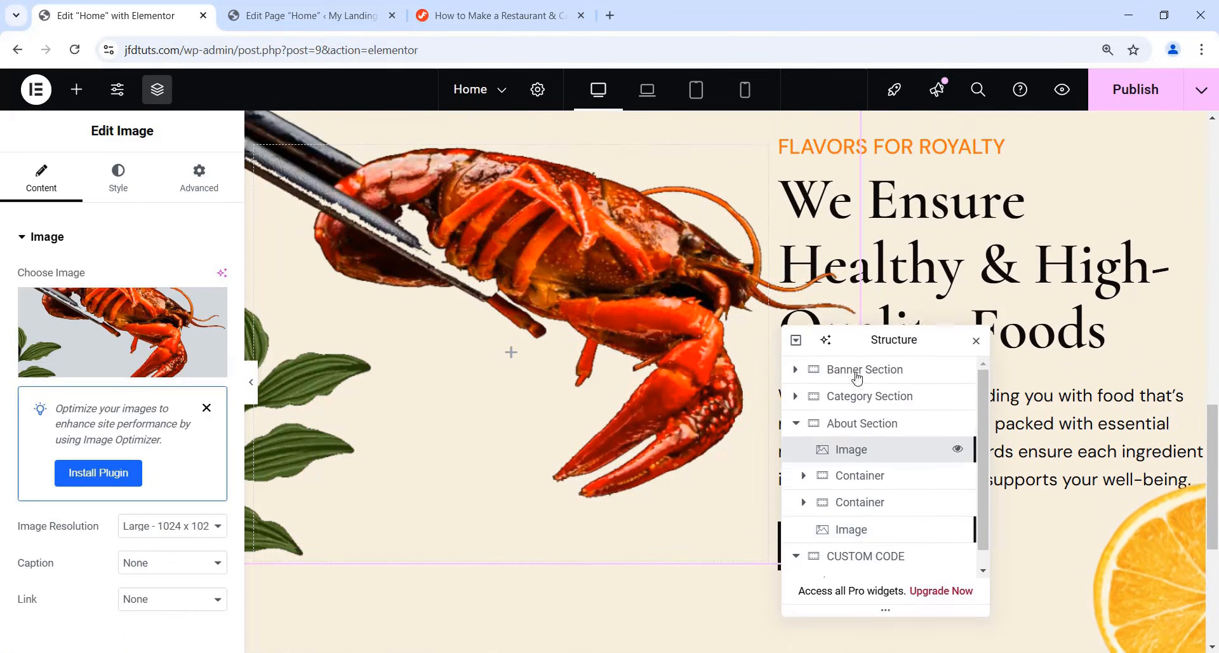
scroll(862, 267, "up", 3)
scroll(766, 312, "down", 3)
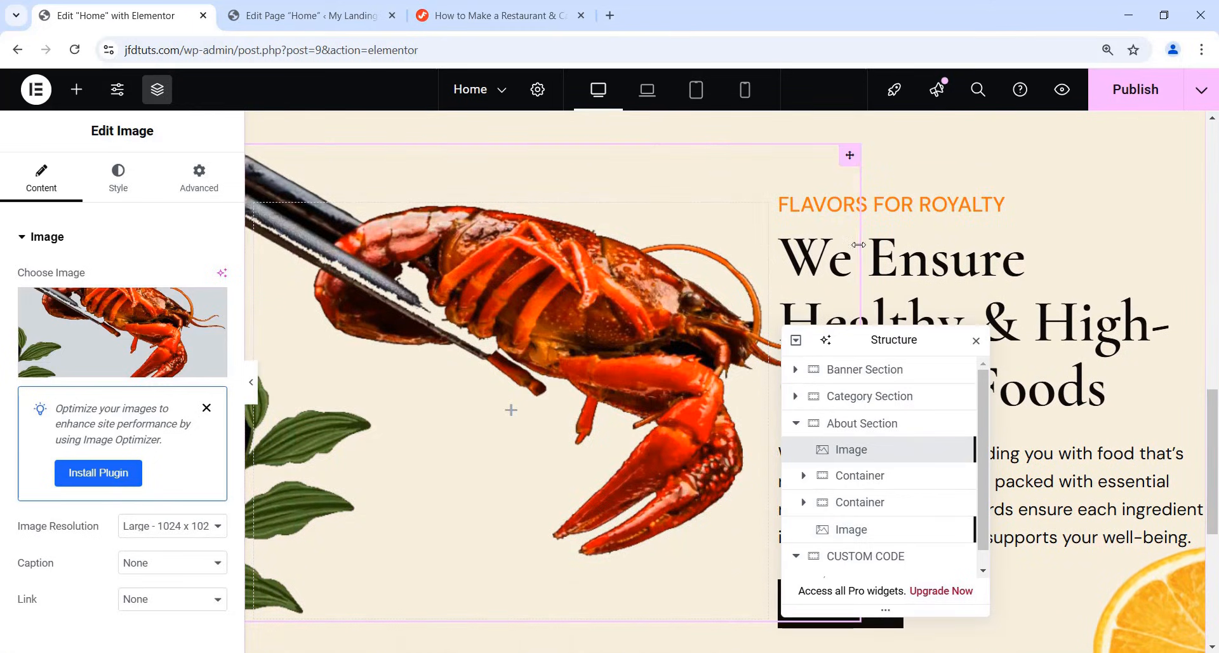
left_click_drag(858, 243, 732, 252)
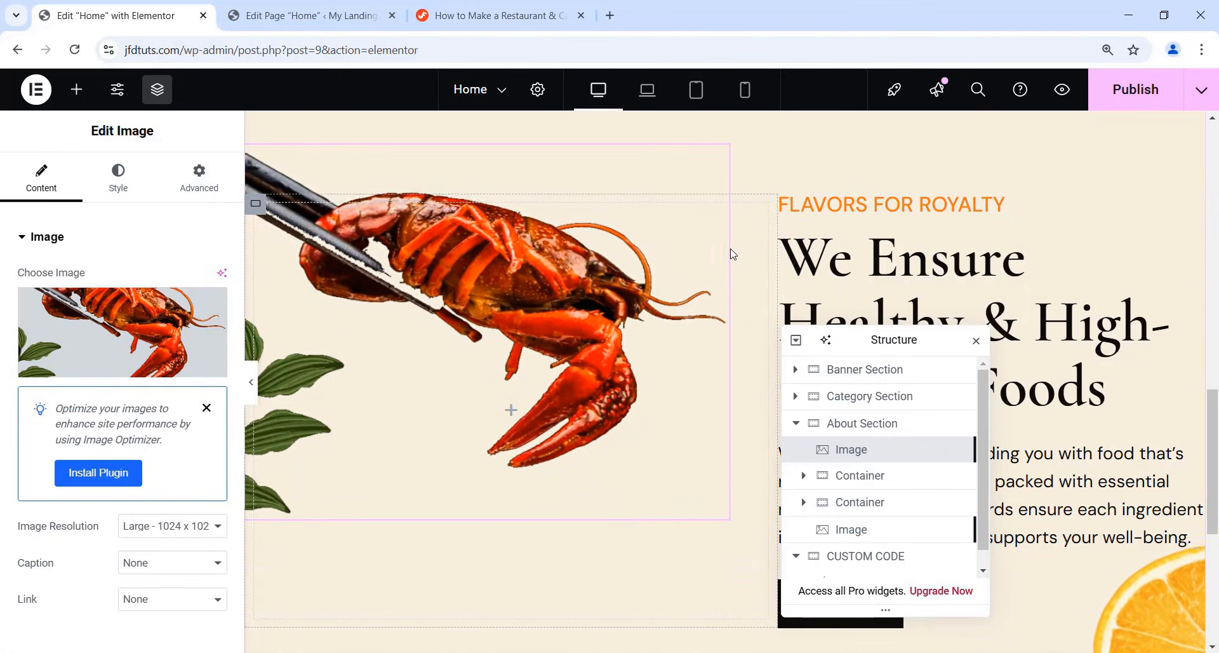
Preview the About Section at full width to examine the resized crawfish image, the text column and the orange slice.
left_click(253, 385)
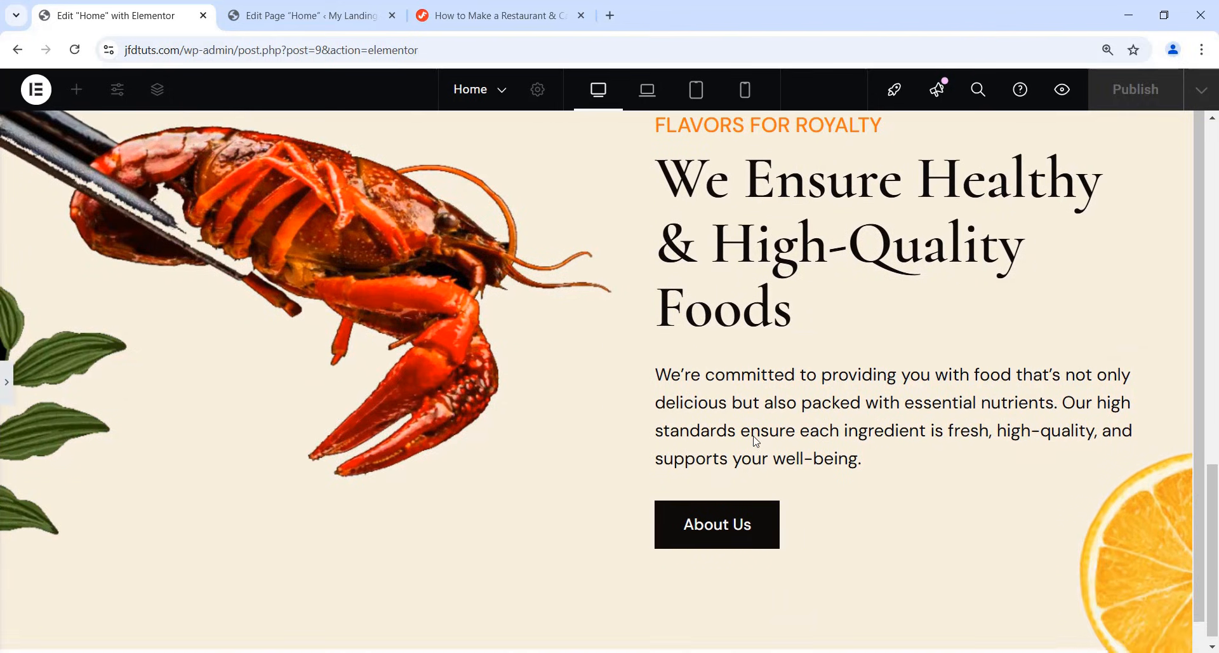
left_click(9, 389)
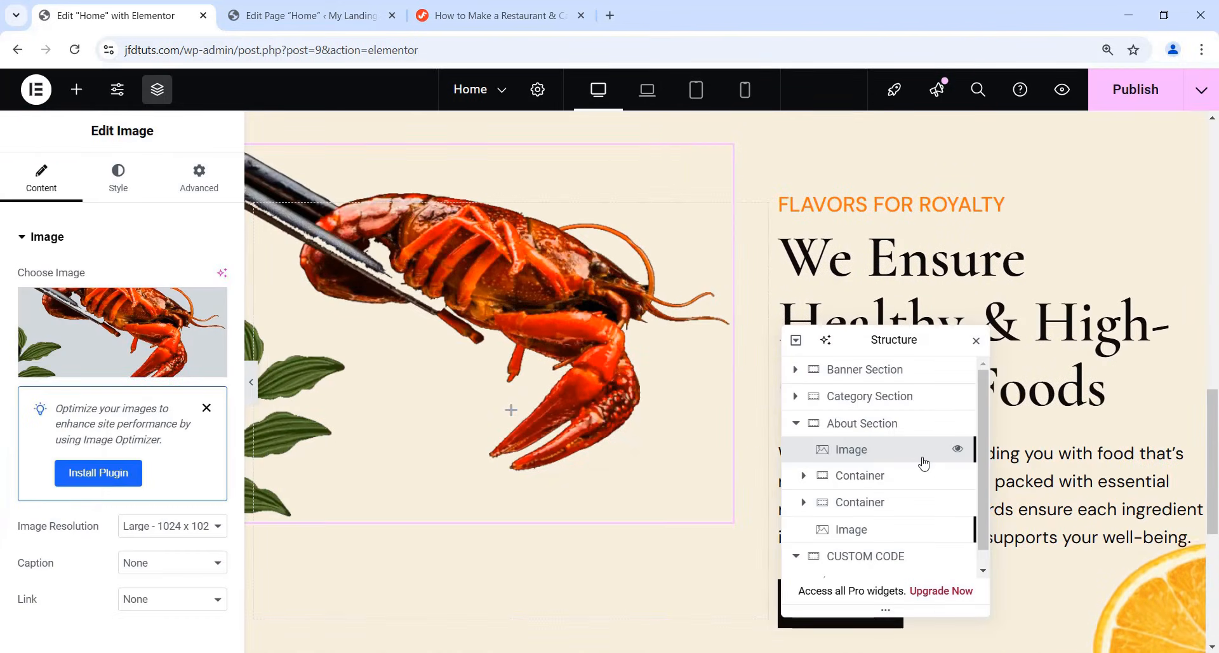
left_click(198, 178)
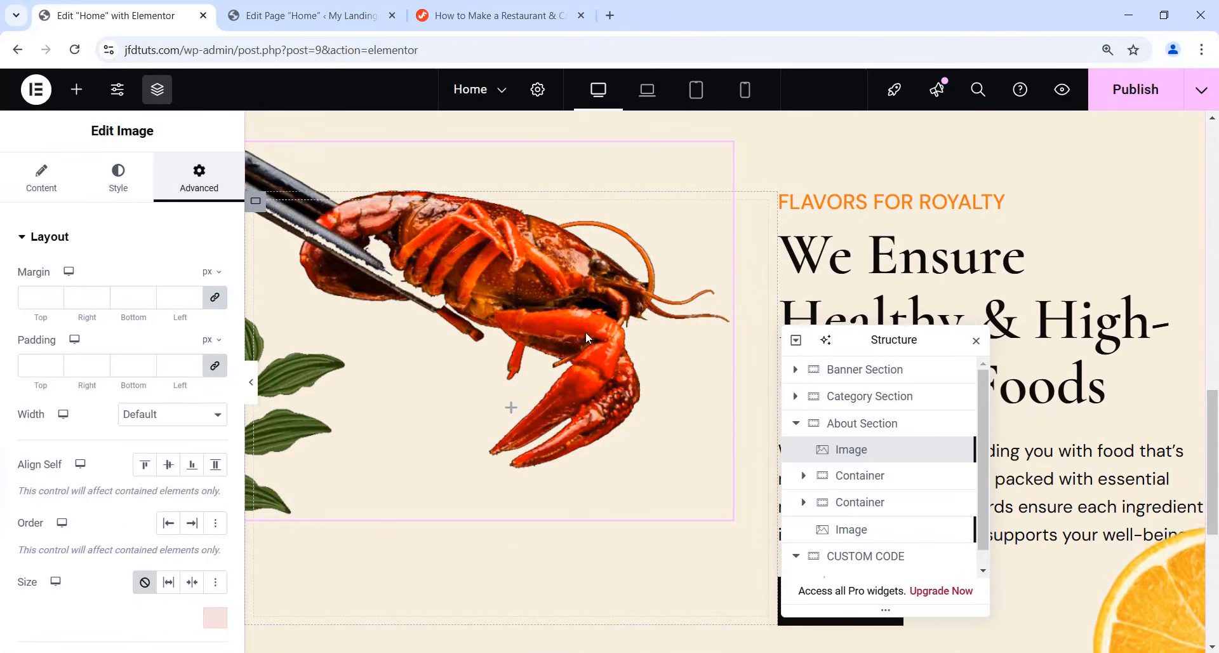
left_click(252, 381)
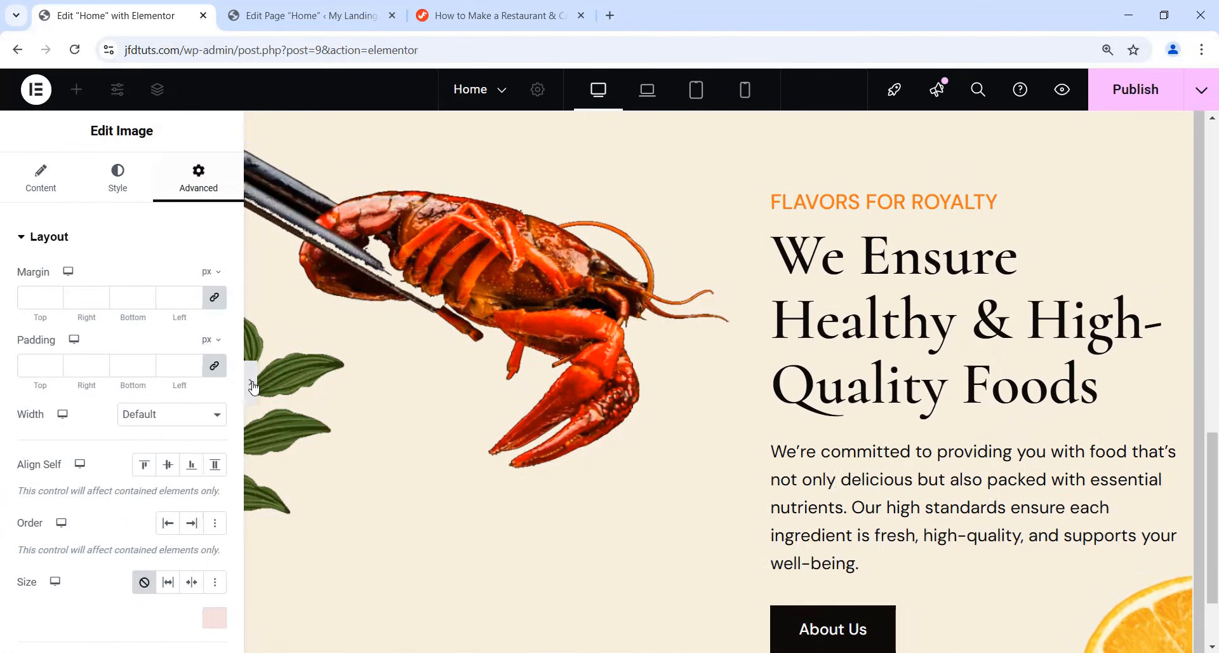
left_click_drag(1211, 500, 1196, 525)
scroll(564, 445, "up", 3)
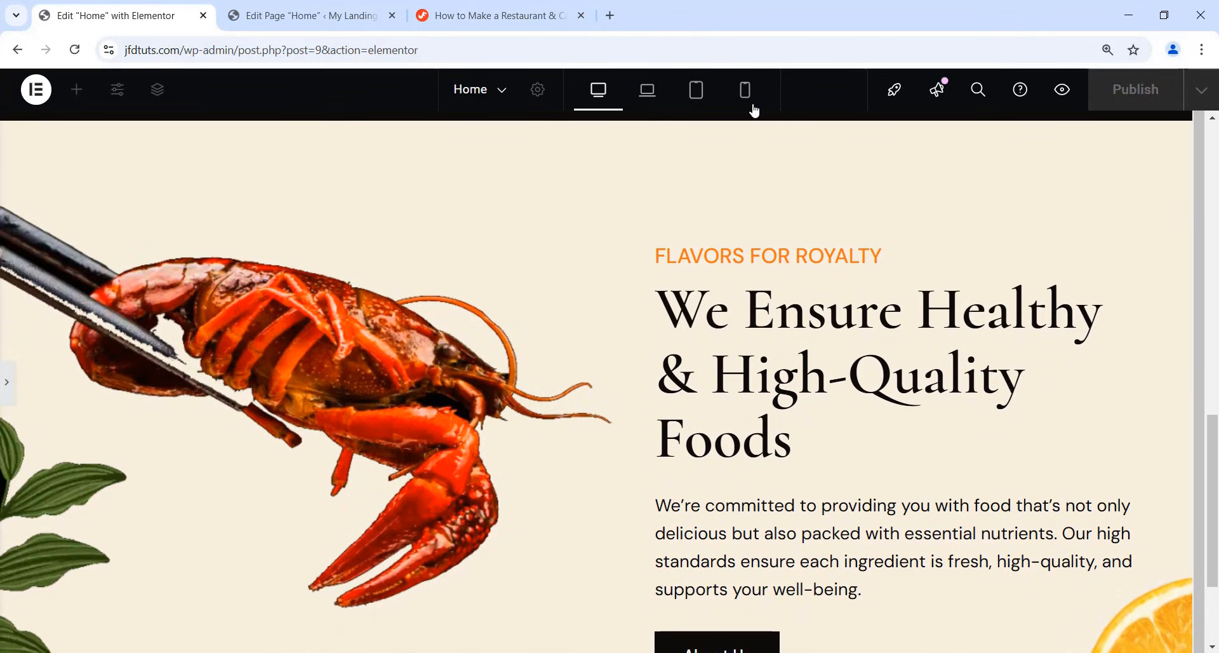
scroll(1174, 311, "down", 1)
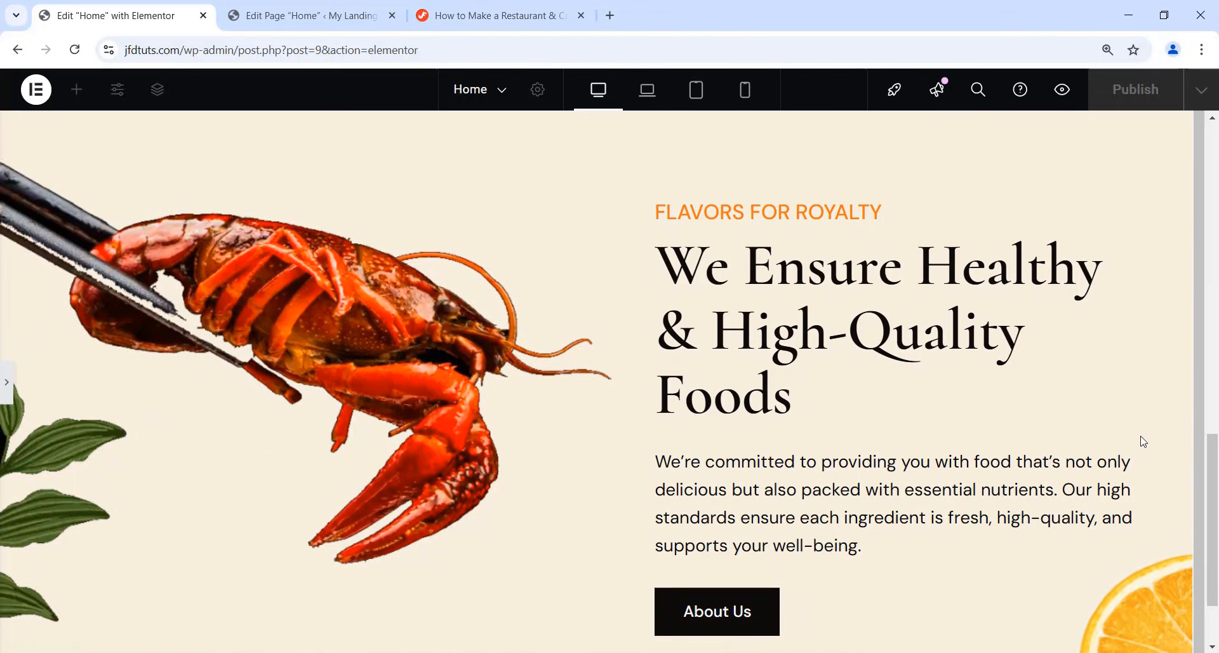
scroll(1143, 586, "down", 3)
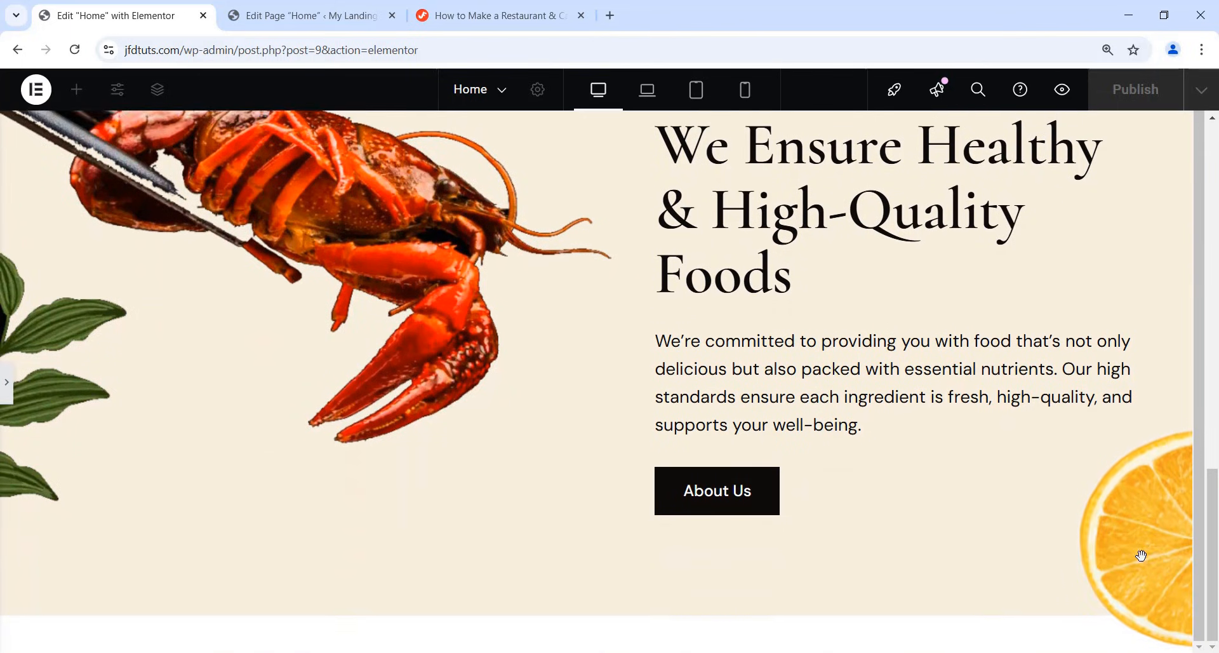
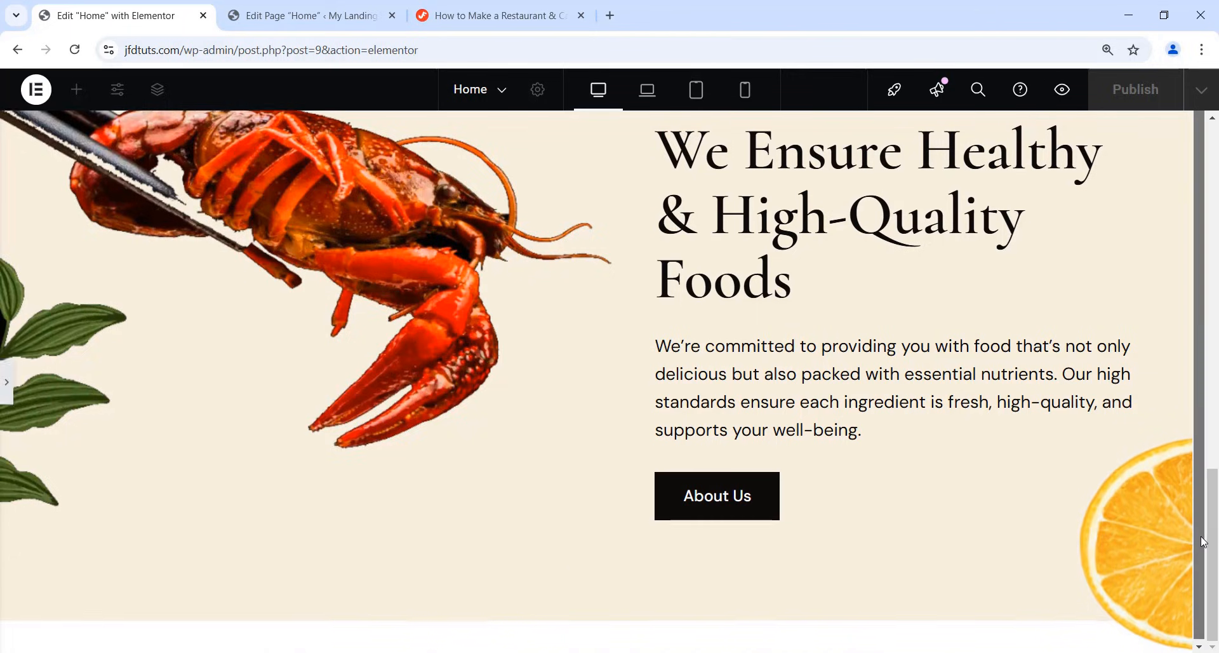
Switch the page to the laptop layout and preview the About Section at full width, then return to editing.
scroll(1116, 470, "up", 3)
scroll(1069, 455, "down", 1)
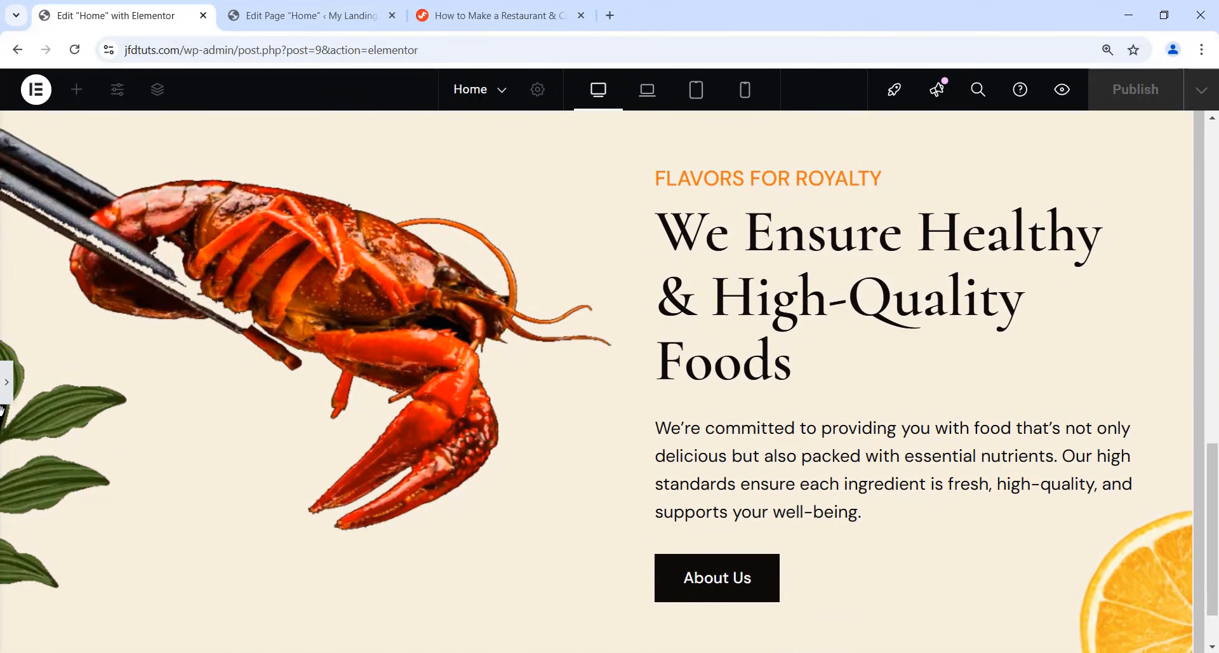
left_click(7, 382)
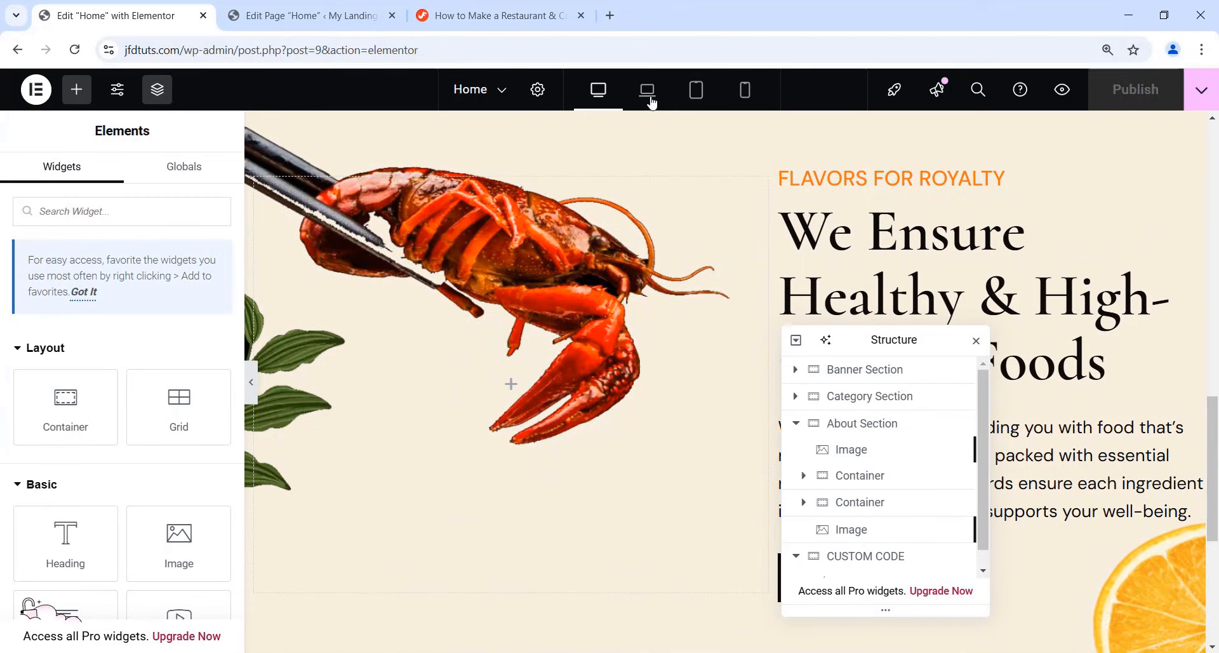
left_click(649, 99)
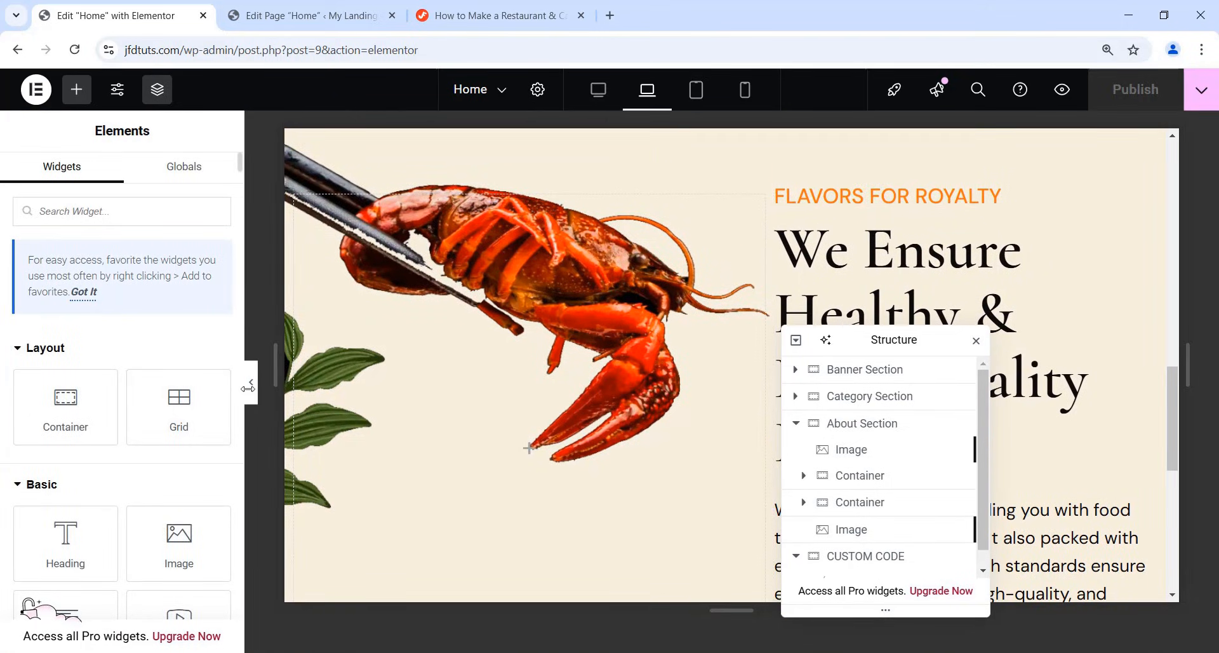
left_click(248, 388)
scroll(781, 413, "down", 3)
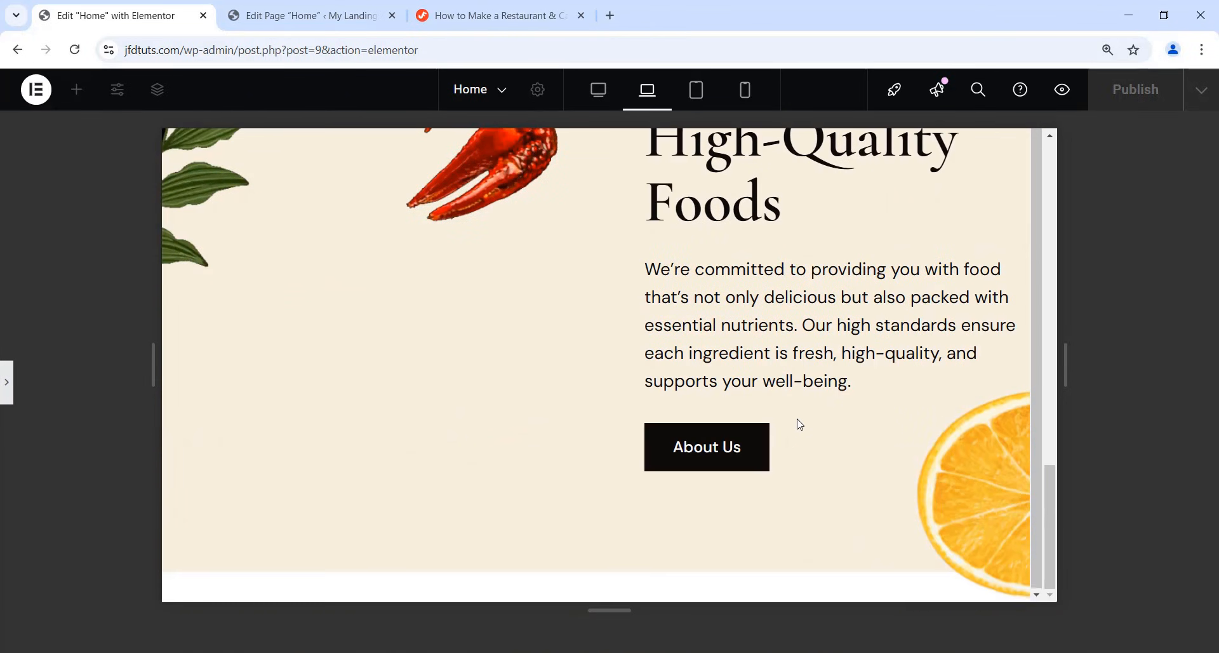
scroll(800, 424, "up", 4)
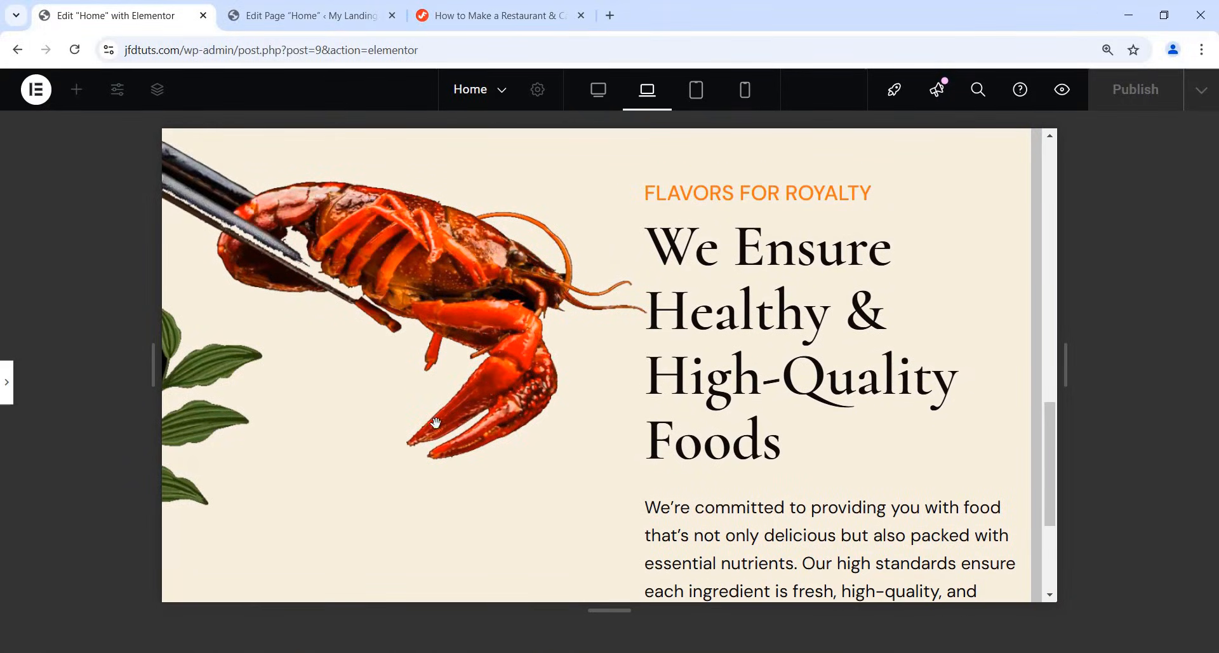
left_click(6, 381)
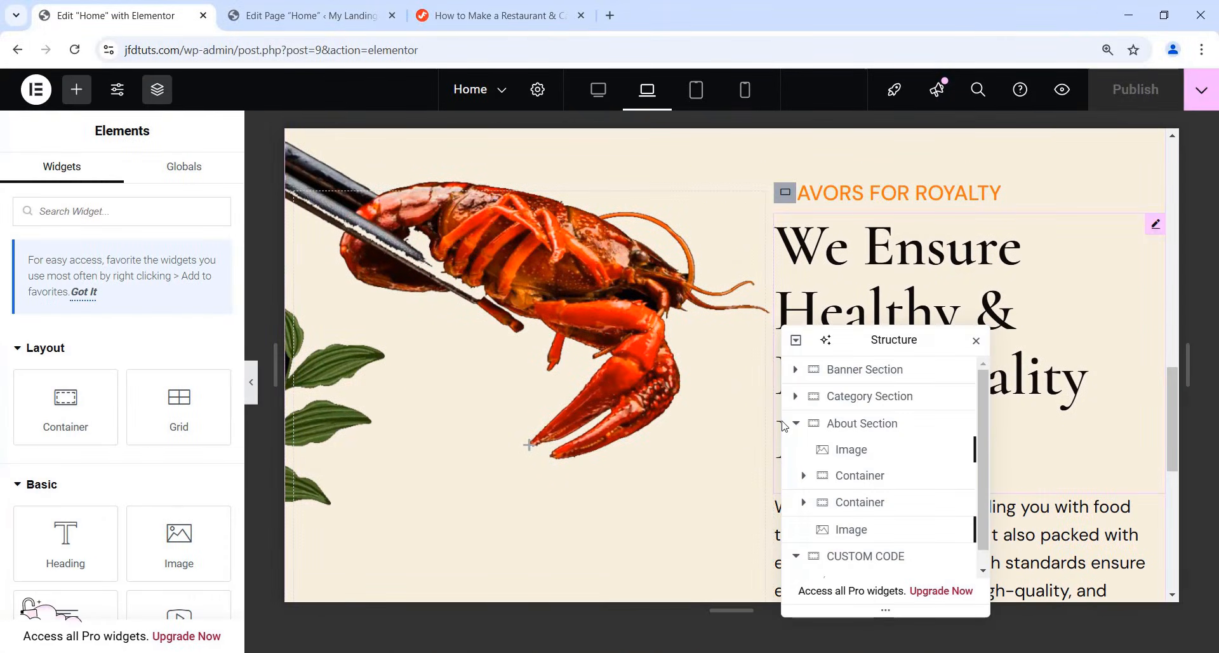
left_click(854, 425)
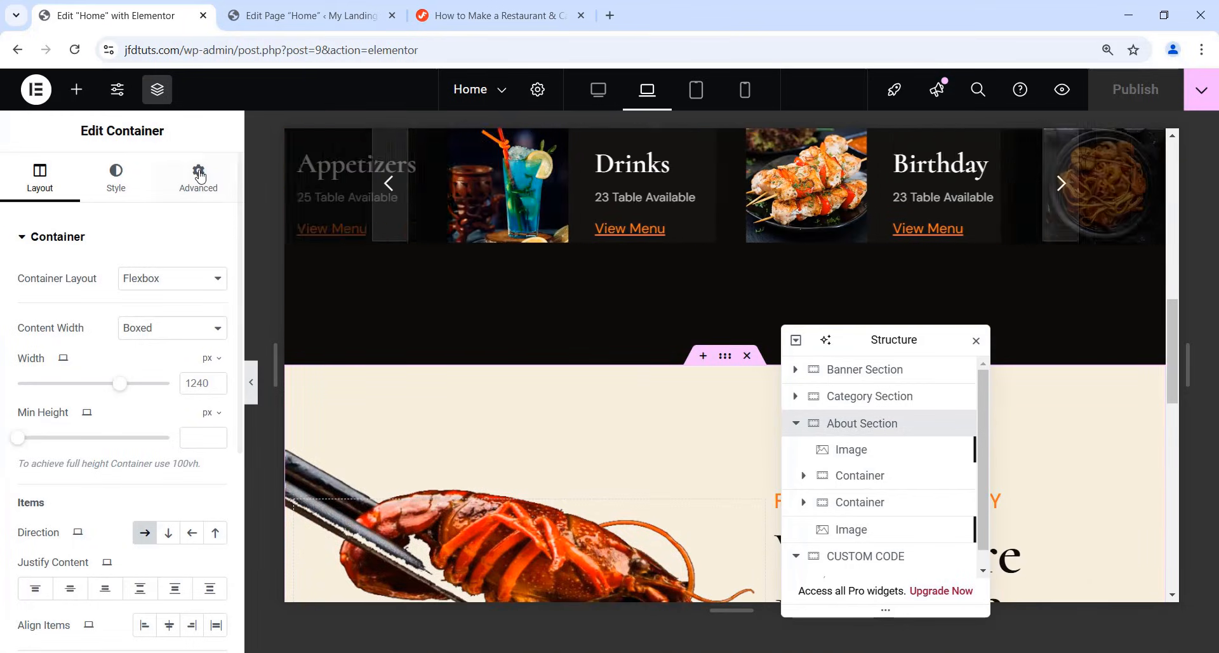
left_click(198, 177)
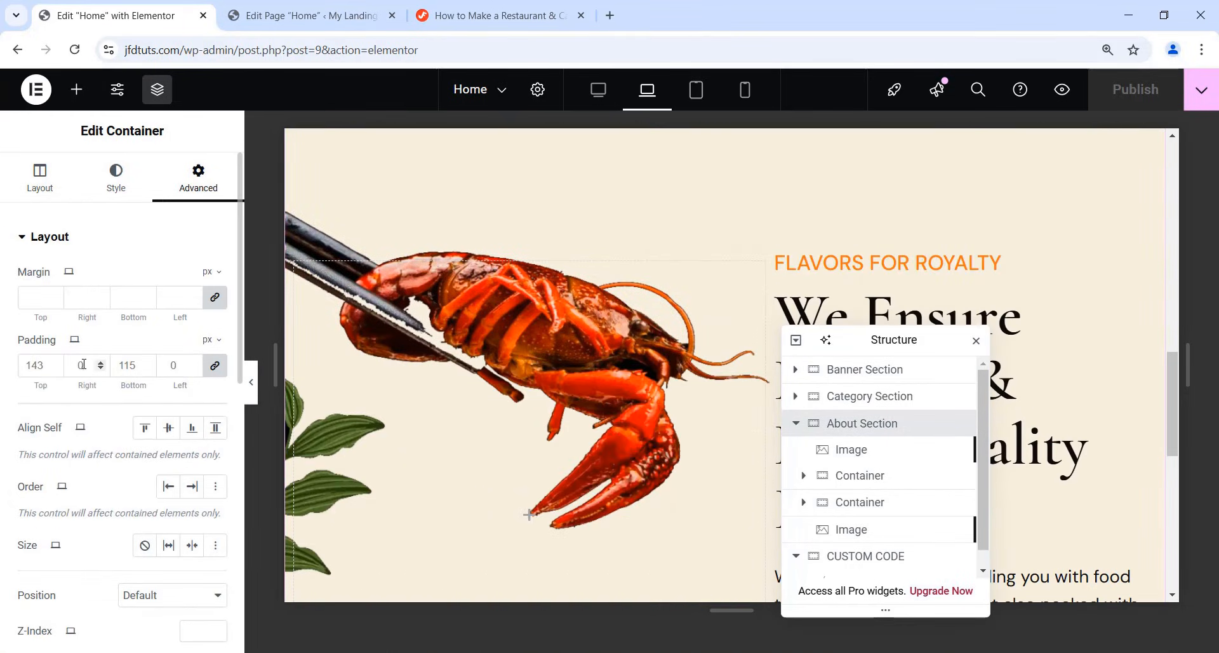
left_click(214, 368)
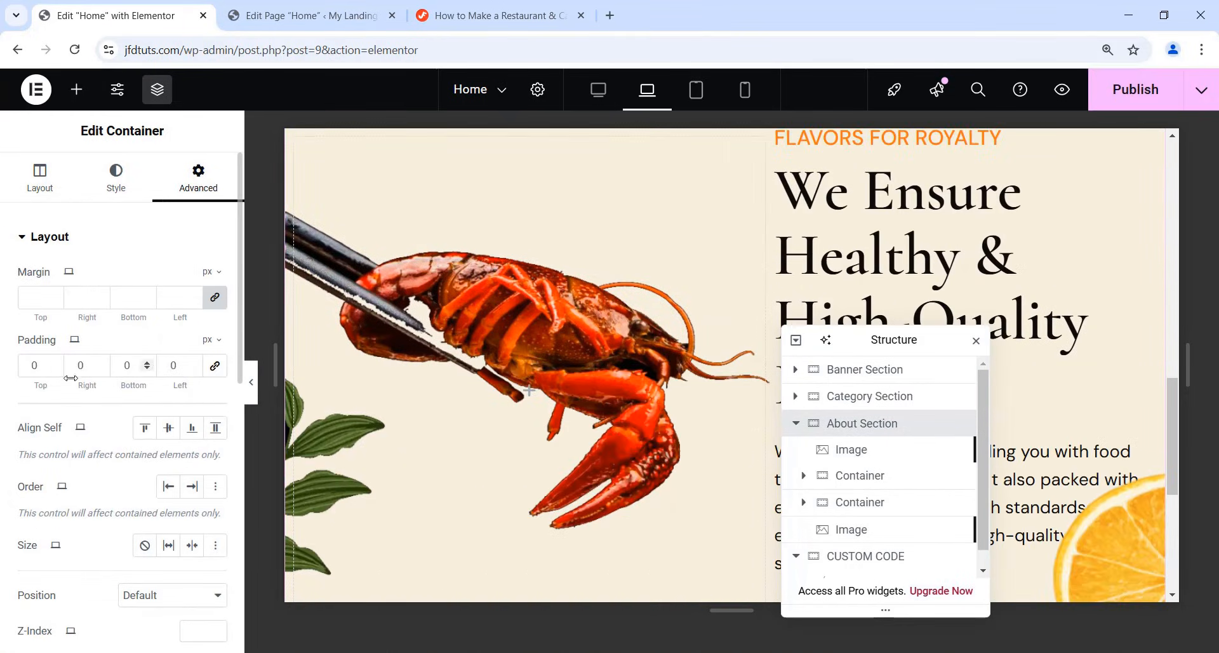
left_click_drag(45, 365, 9, 365)
type("143")
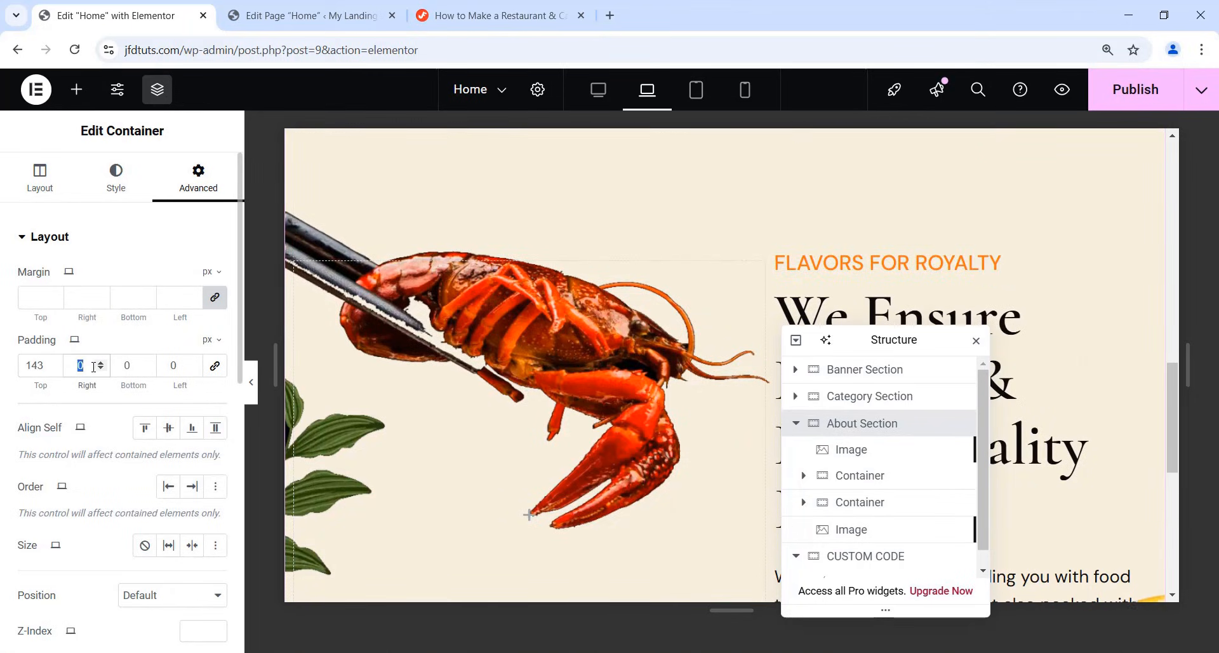
type("40")
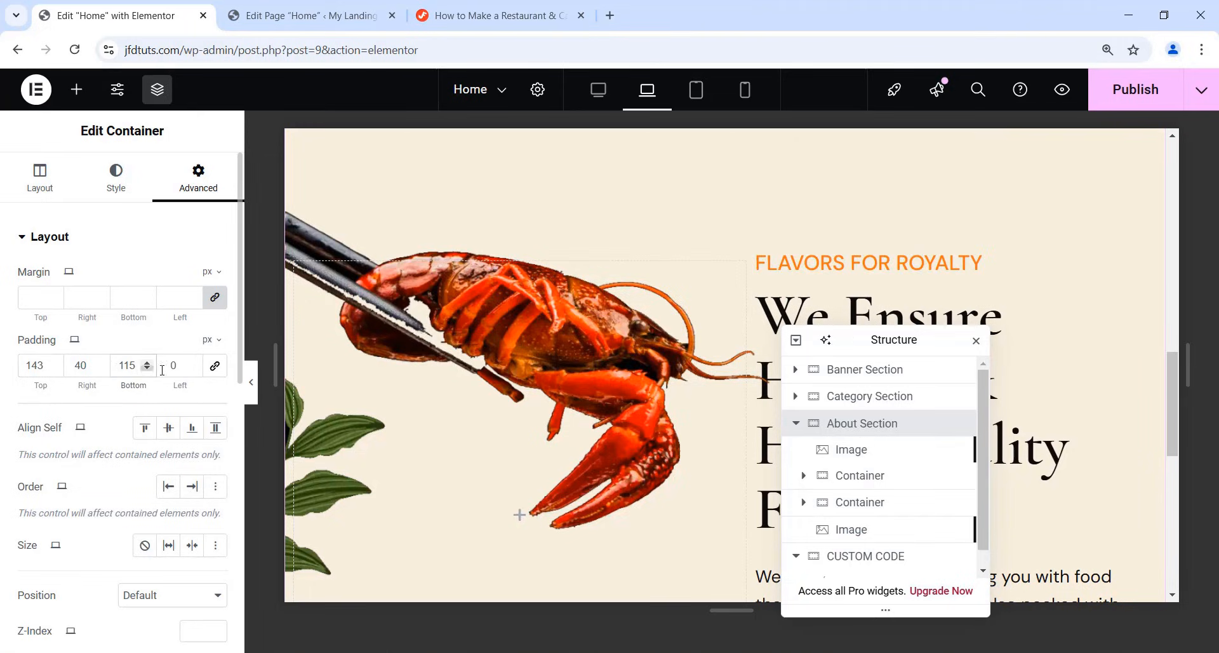
type("40")
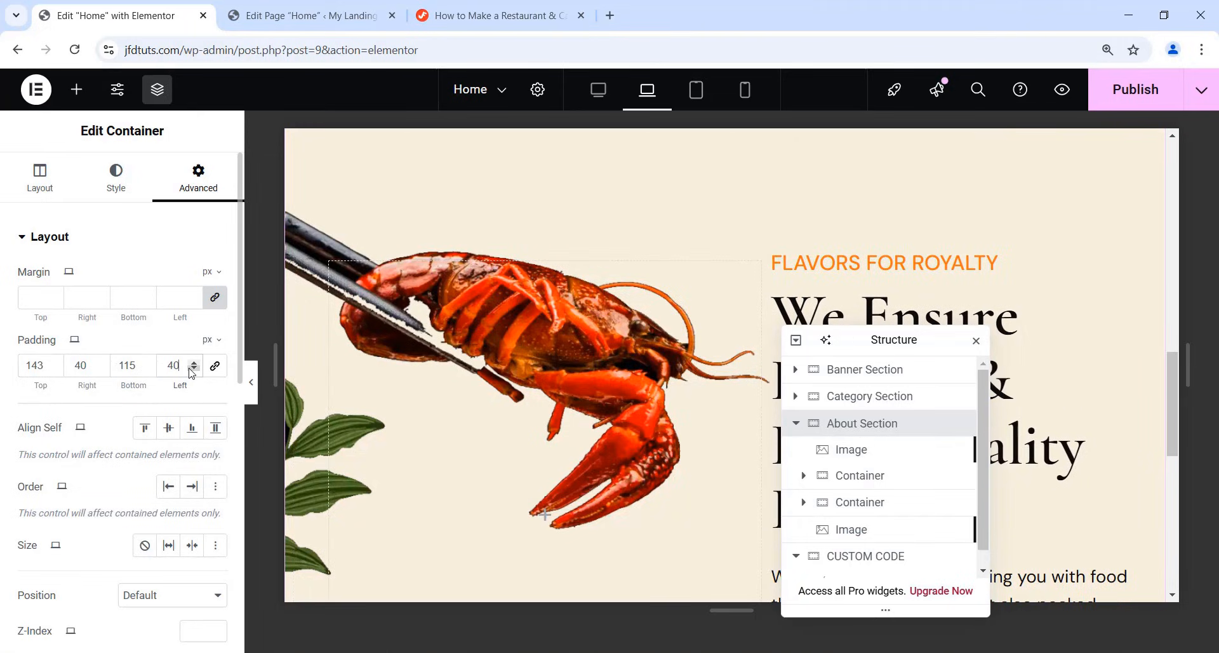
left_click(255, 385)
scroll(768, 422, "down", 5)
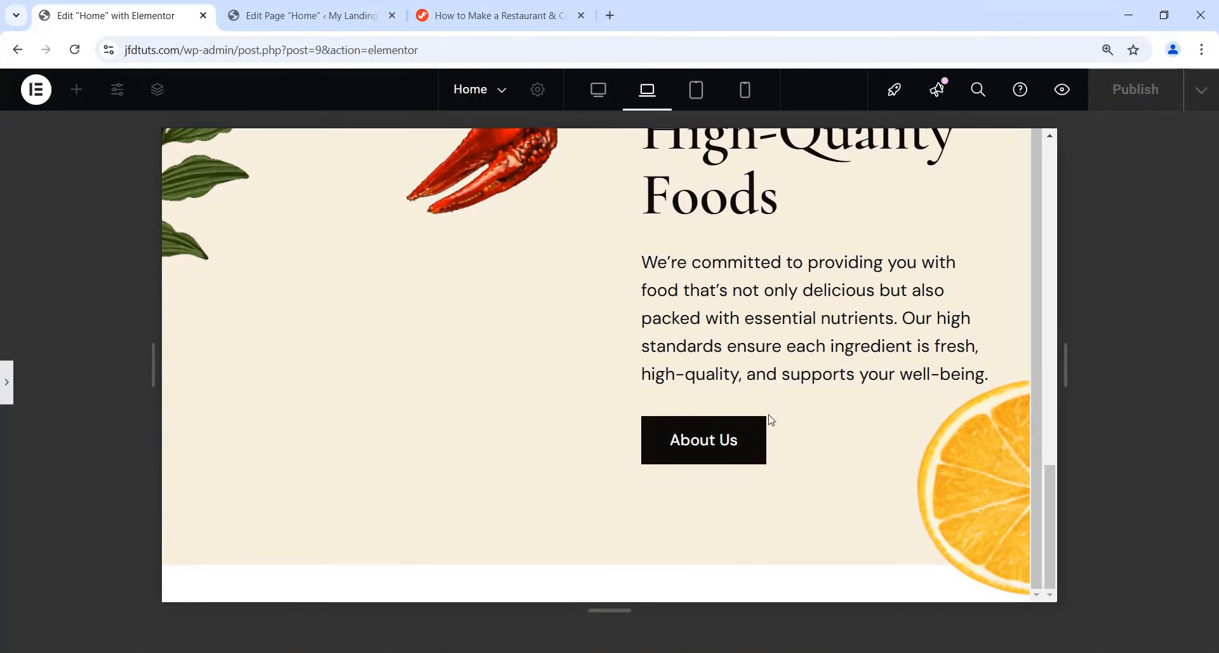
scroll(740, 444, "up", 6)
scroll(741, 408, "down", 2)
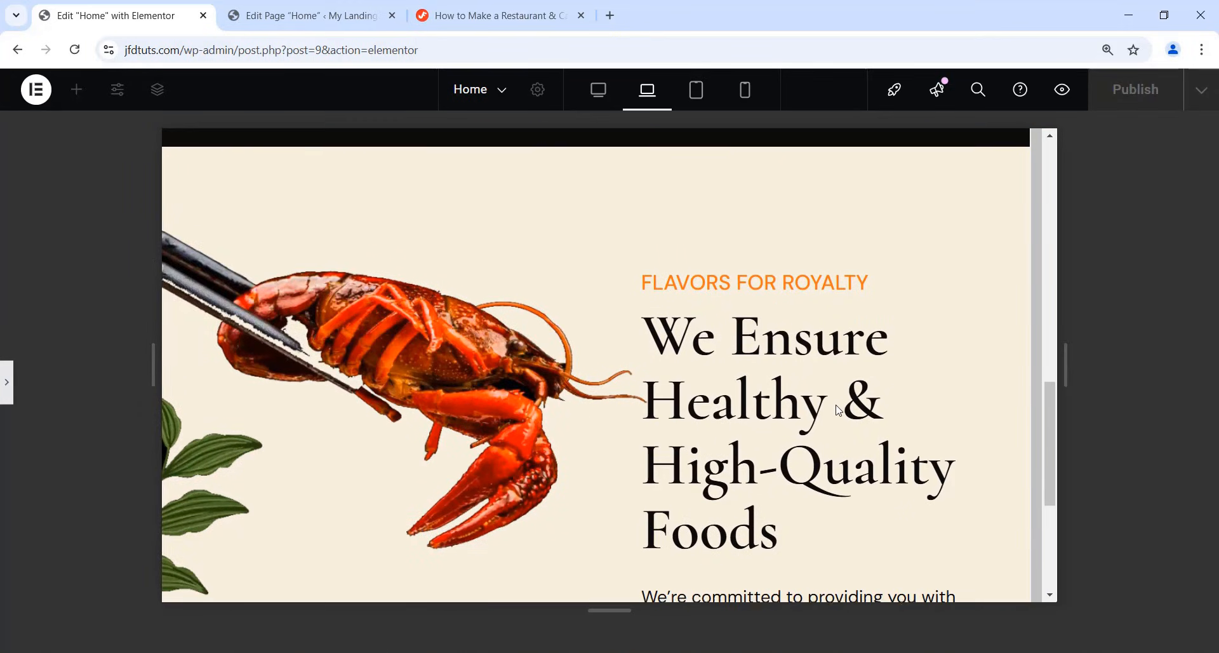
For the laptop layout, set the crawfish image's width to 481 px, clear its custom width, and preview the section.
left_click(6, 393)
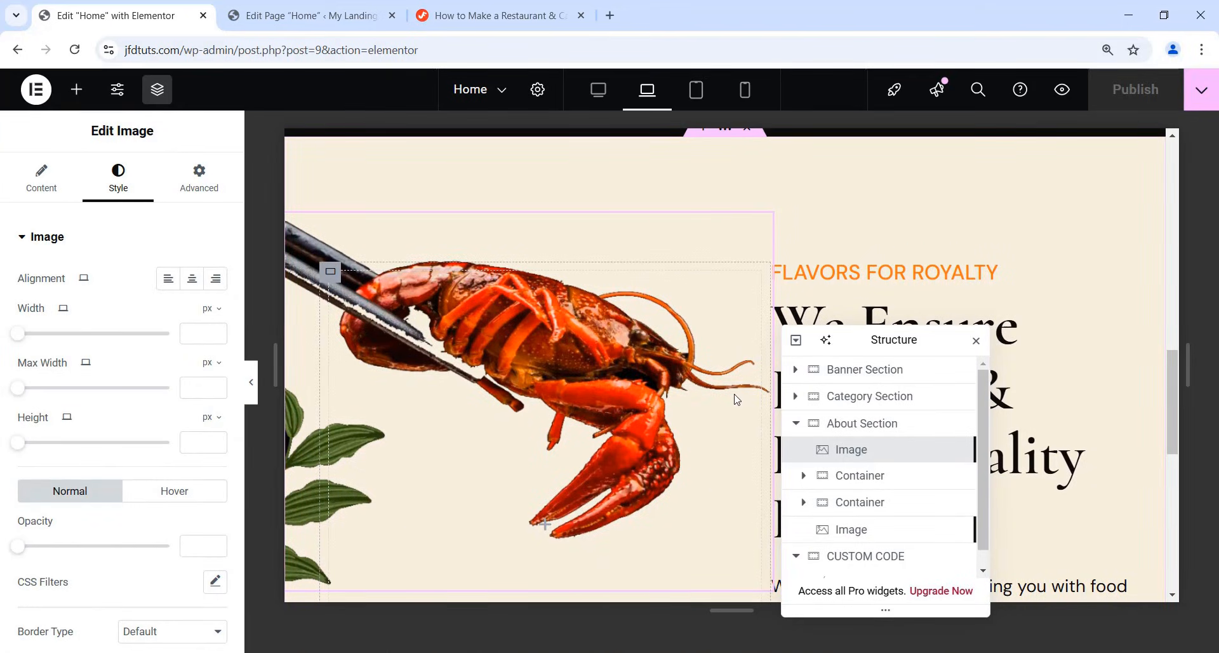
left_click(200, 333)
type("481")
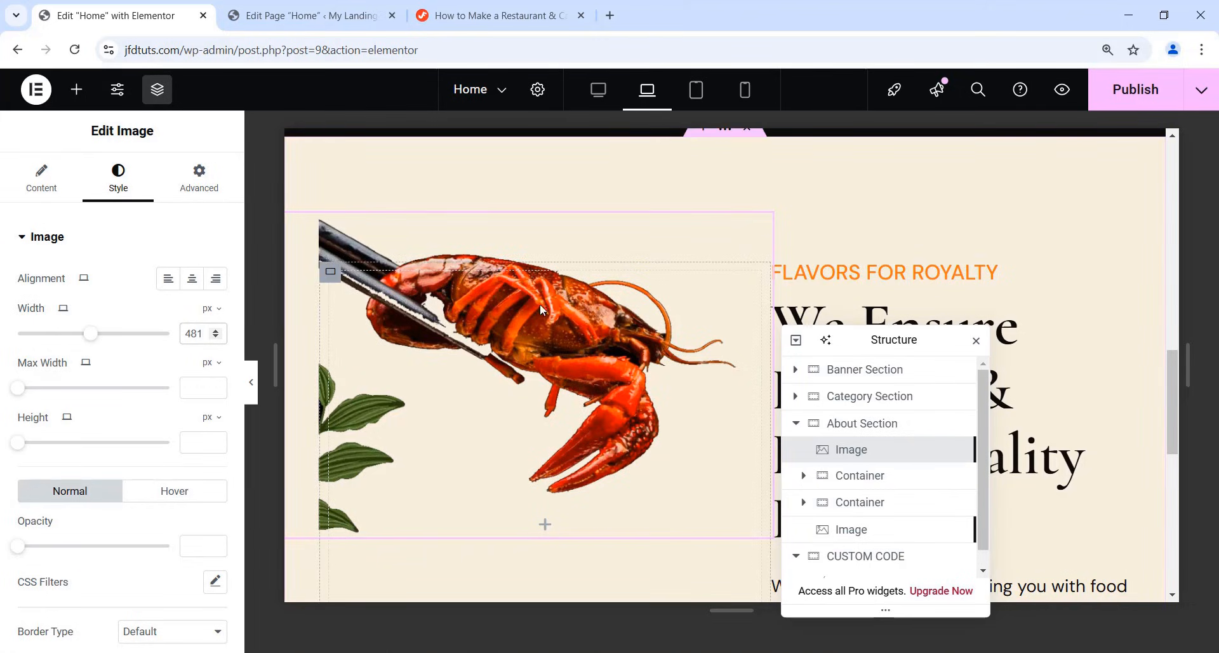
left_click(197, 177)
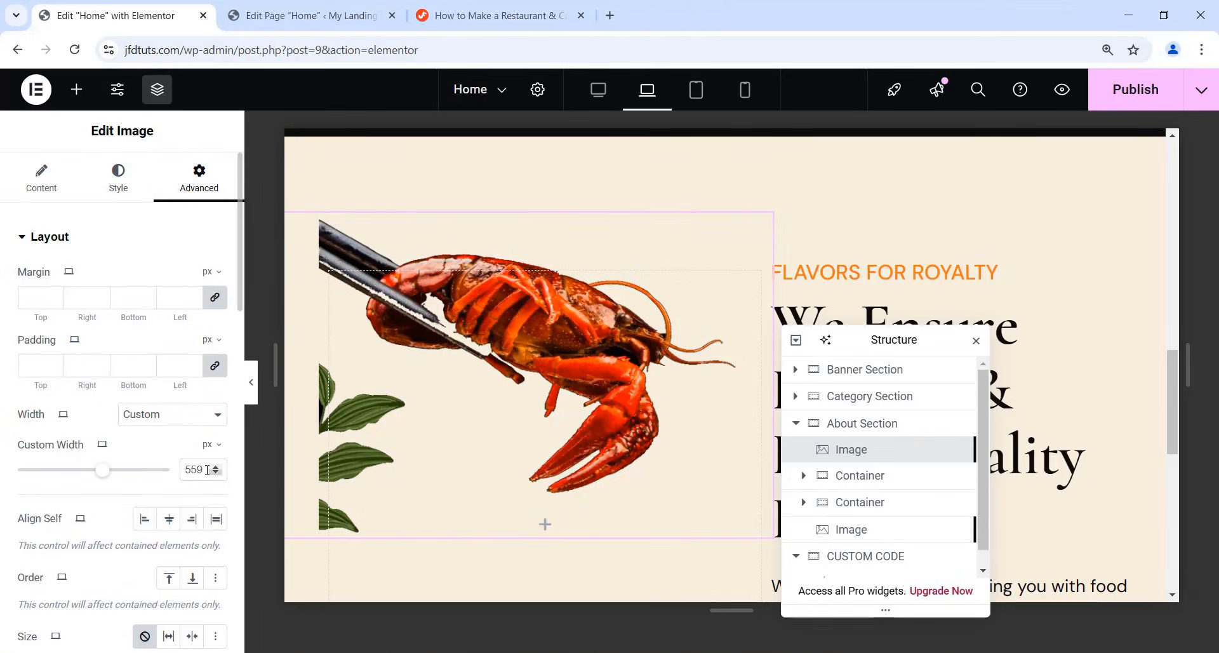
key("BackSpace")
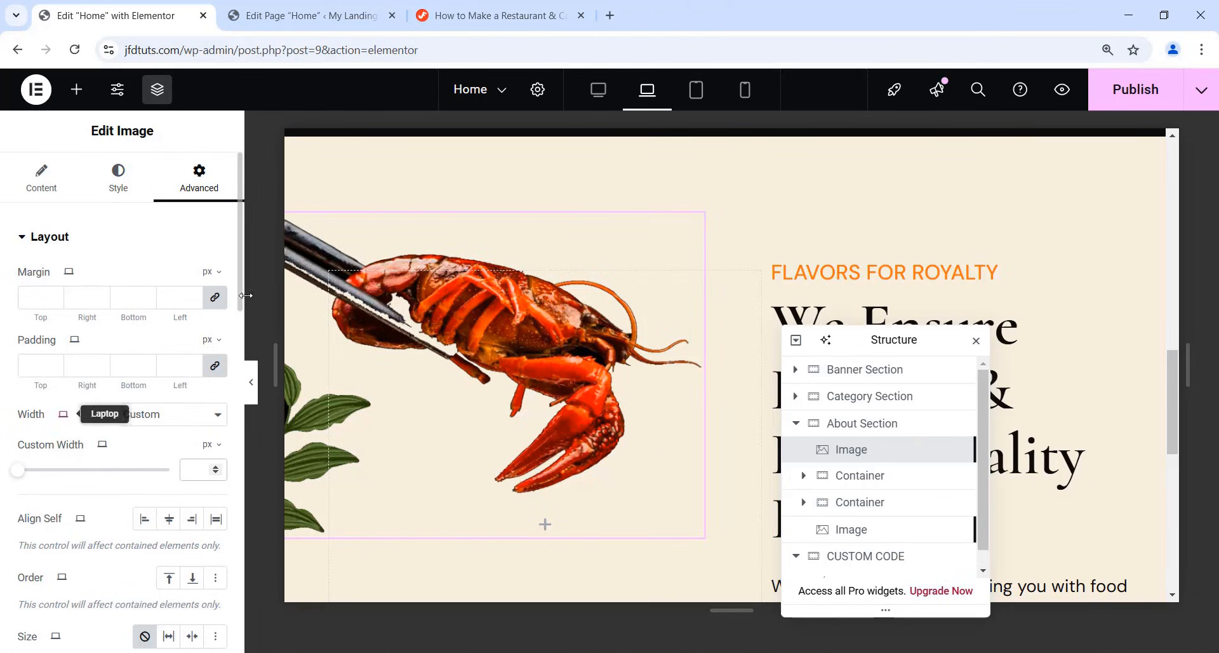
left_click(252, 382)
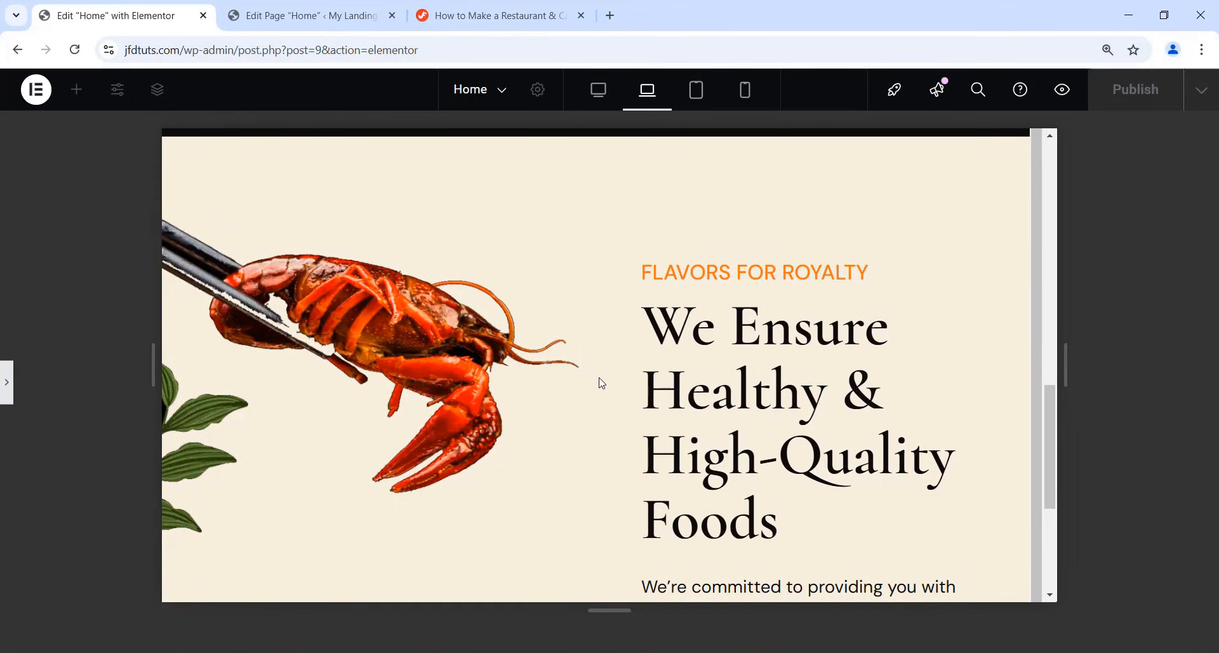
scroll(648, 408, "down", 4)
scroll(658, 425, "up", 4)
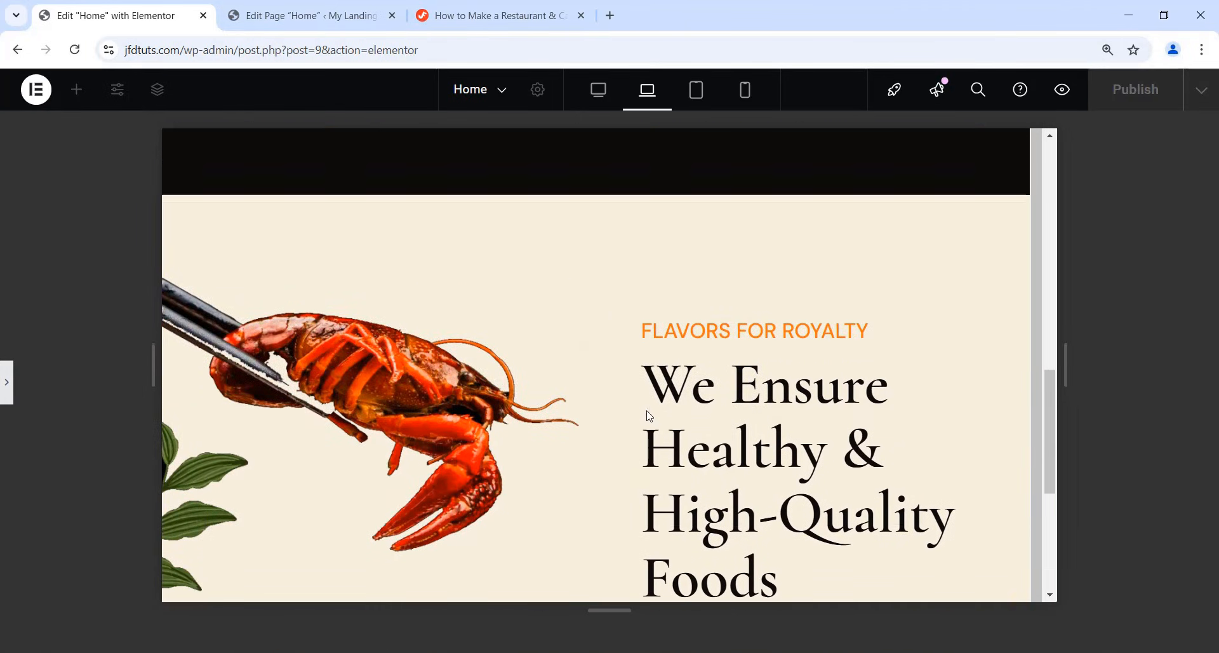
Switch to the tablet layout and set the About Section's padding to 80 top, 20 right, 80 bottom and 20 left.
left_click(699, 91)
scroll(606, 361, "down", 3)
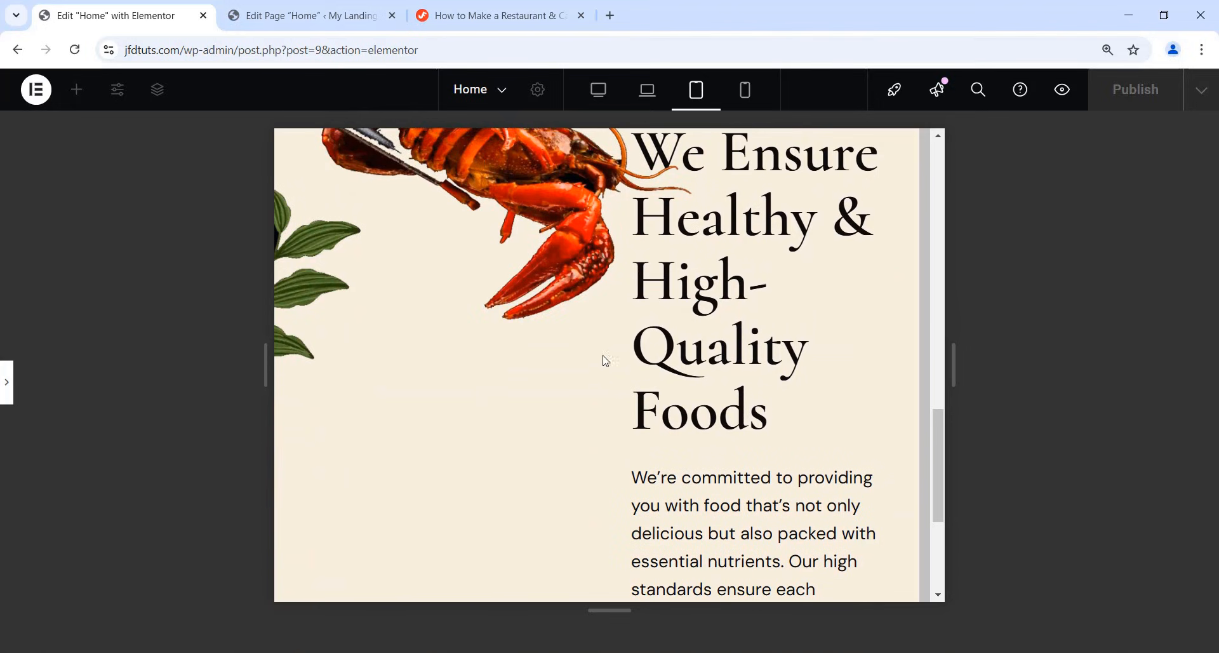
left_click_drag(640, 279, 624, 399)
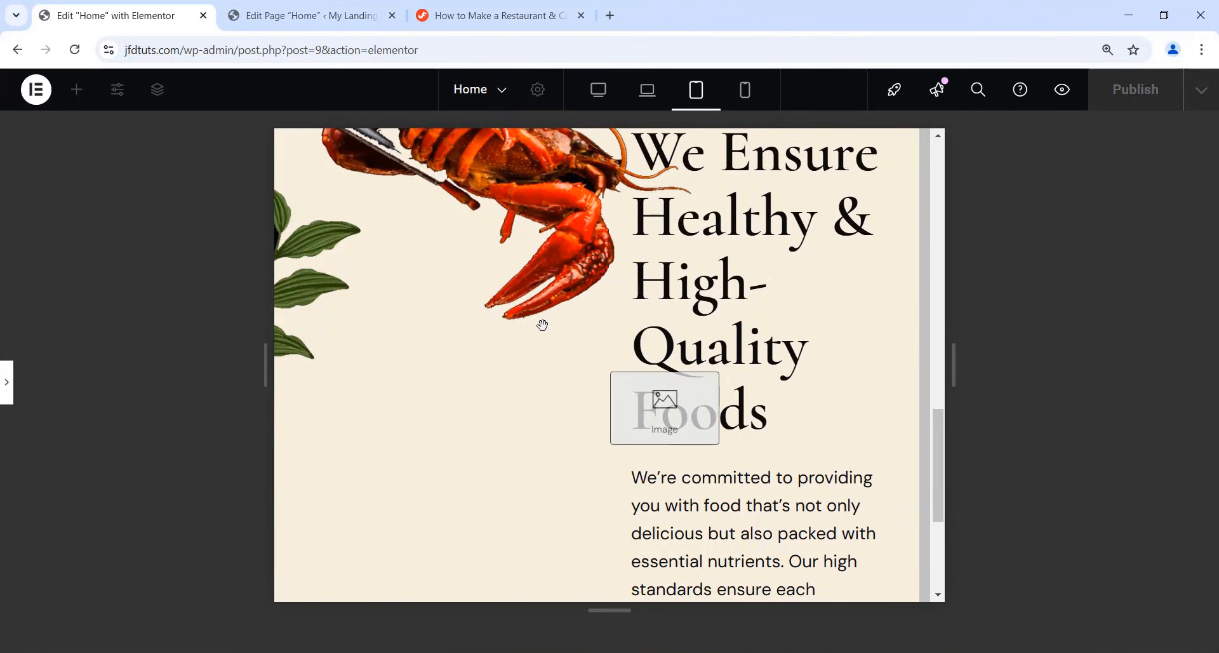
left_click(5, 385)
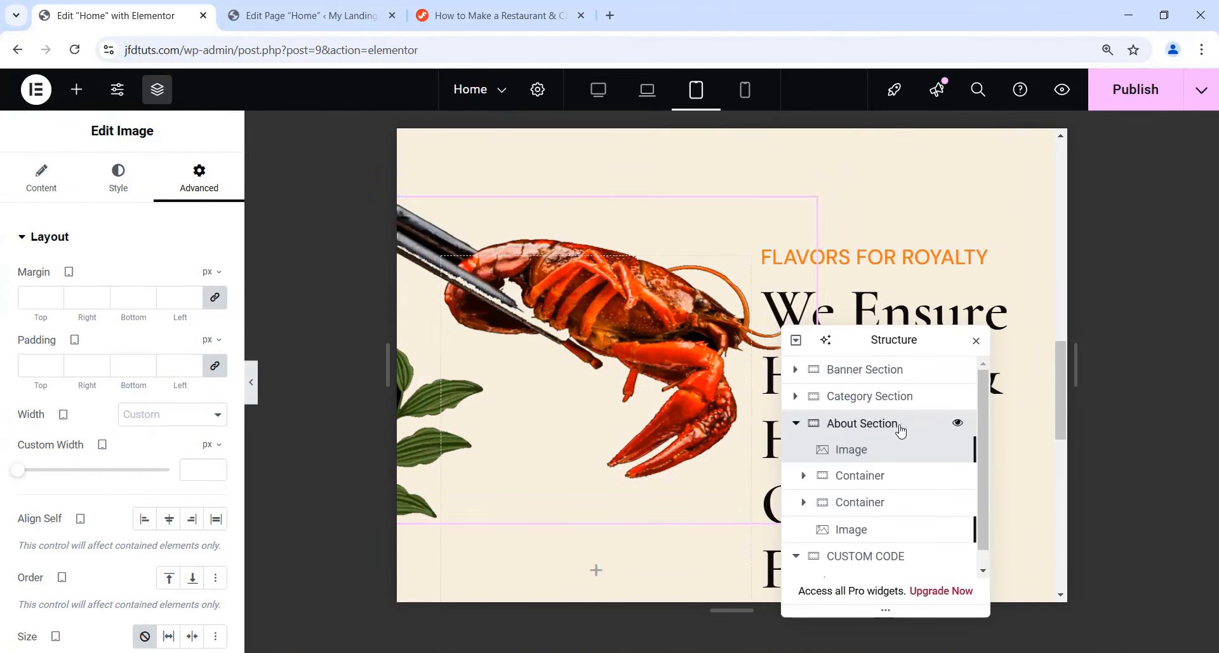
left_click(878, 432)
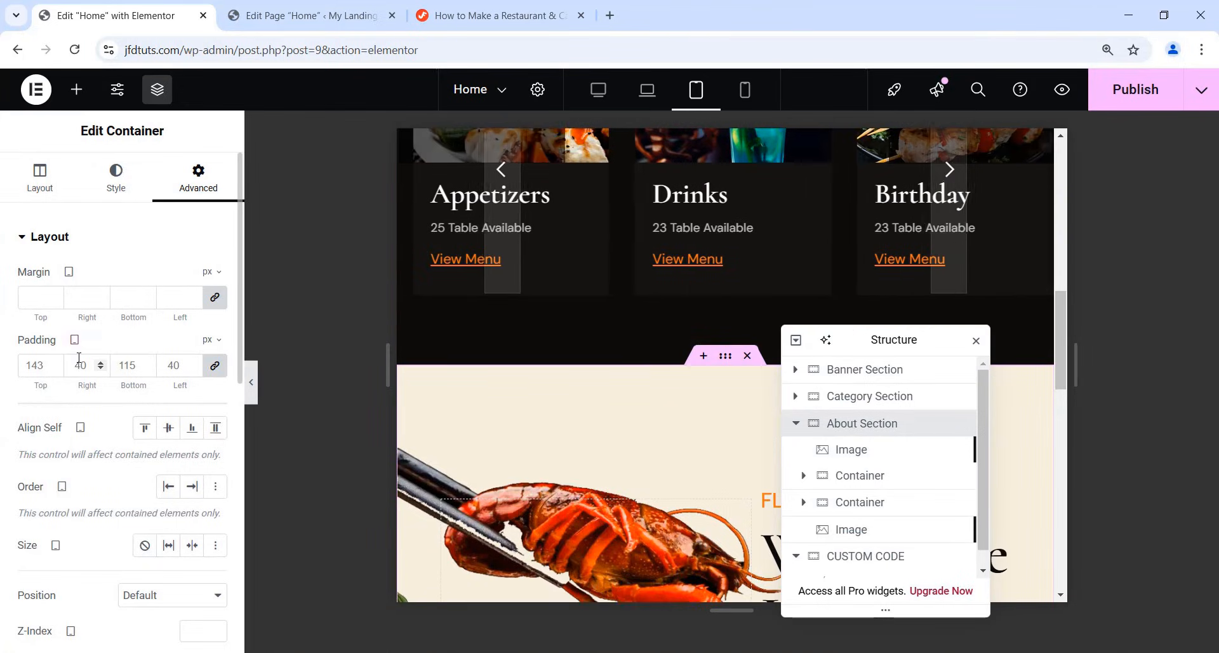
left_click(57, 367)
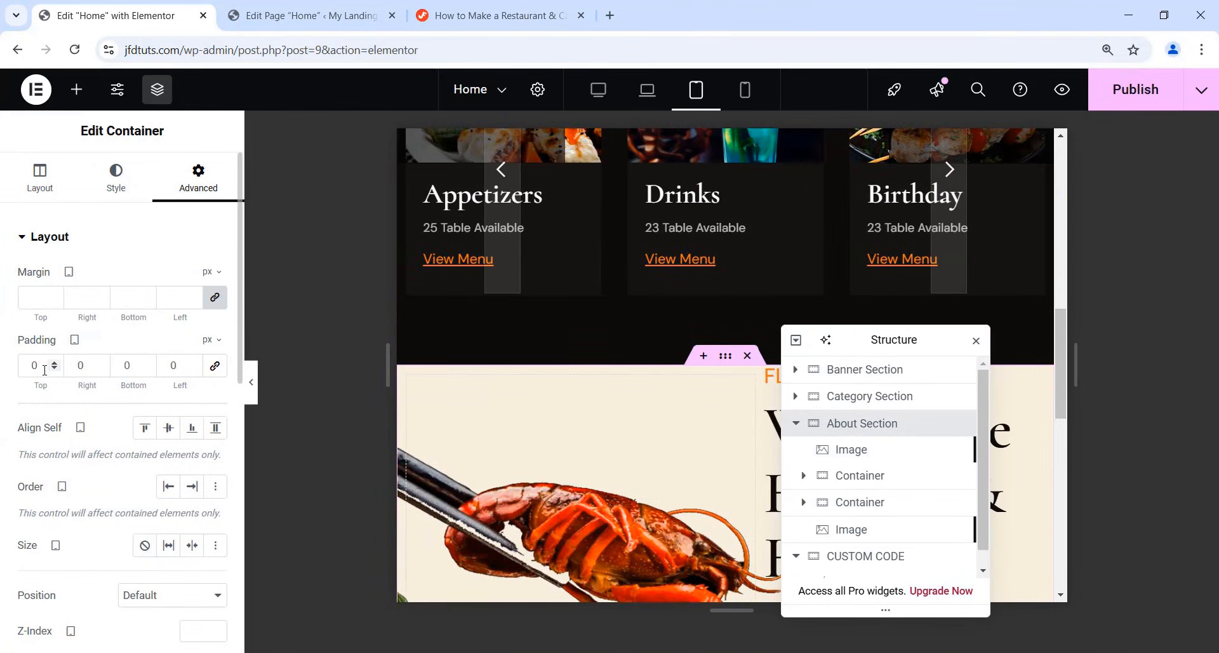
type("80")
scroll(542, 382, "down", 2)
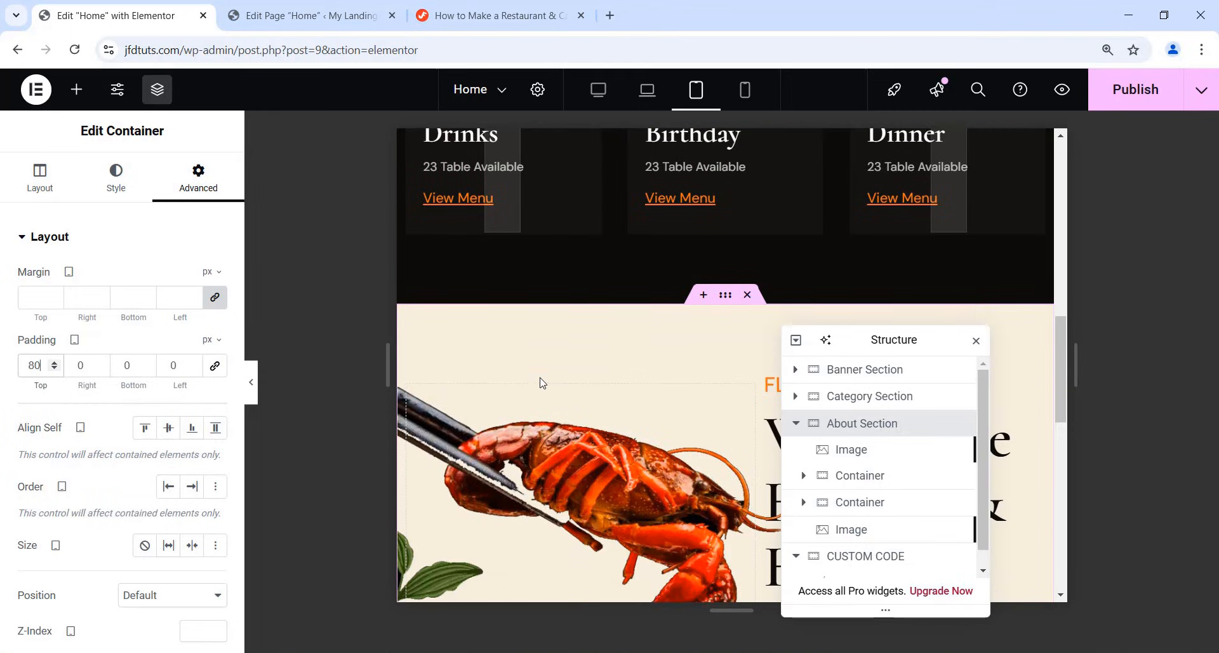
double_click(91, 365)
type("20")
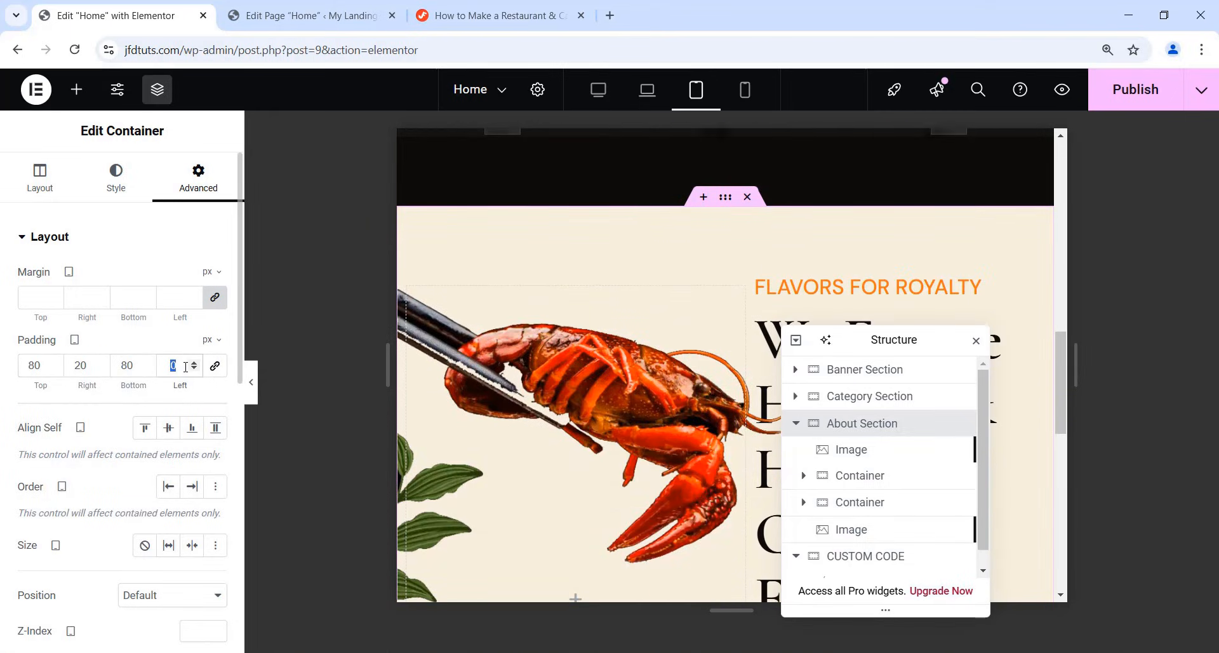
type("20")
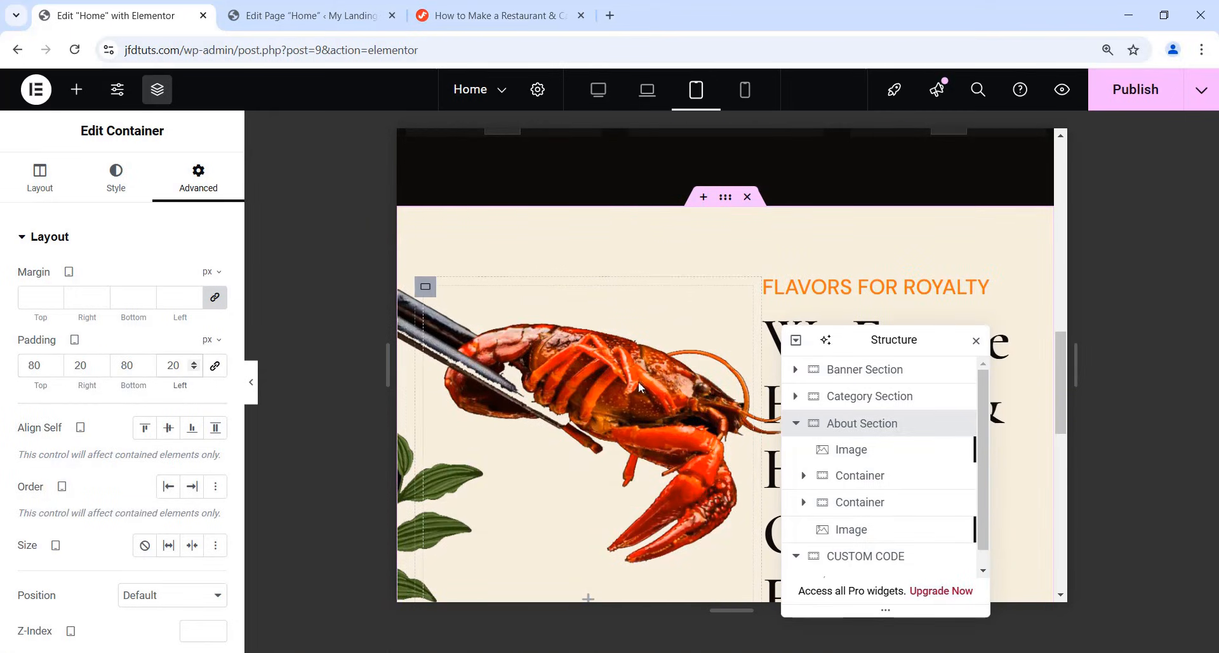
Set the crawfish image's width to 400 px for the tablet layout.
scroll(638, 381, "down", 1)
left_click(848, 449)
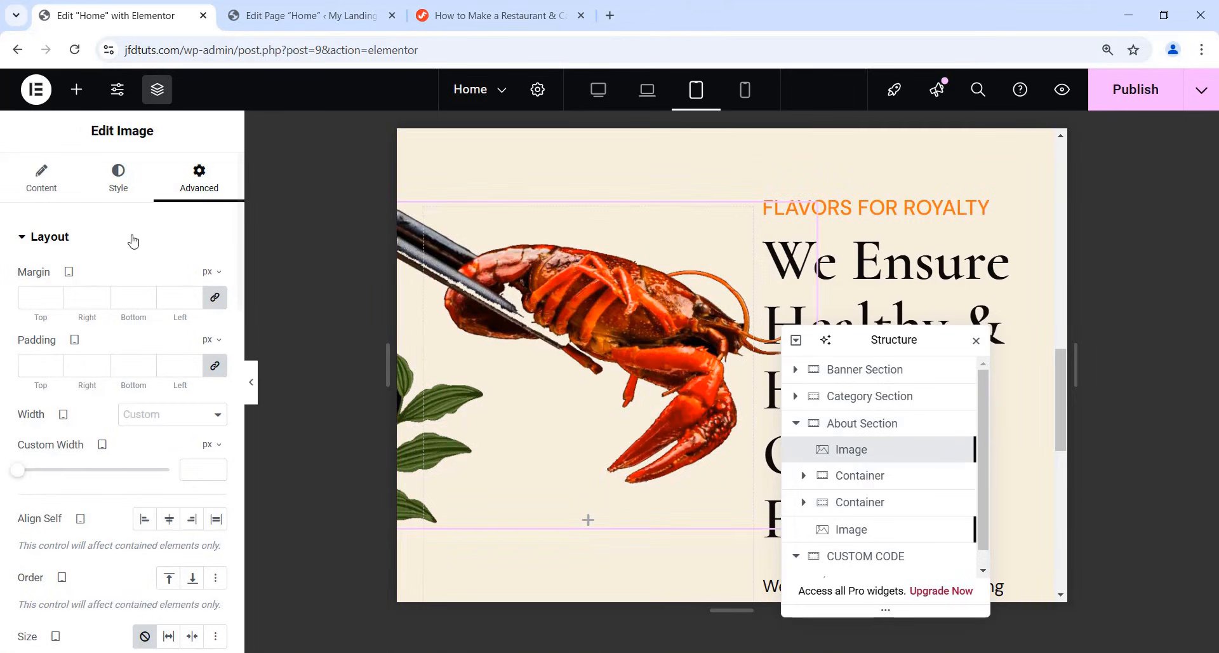
left_click(118, 181)
left_click(212, 310)
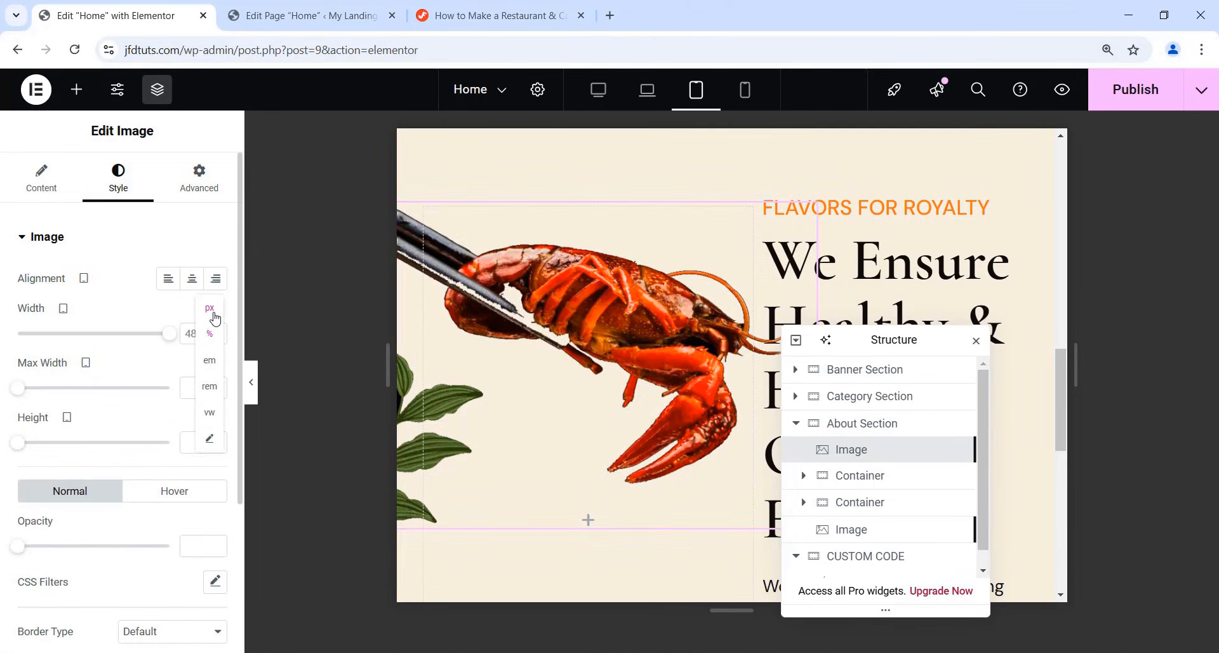
left_click(205, 329)
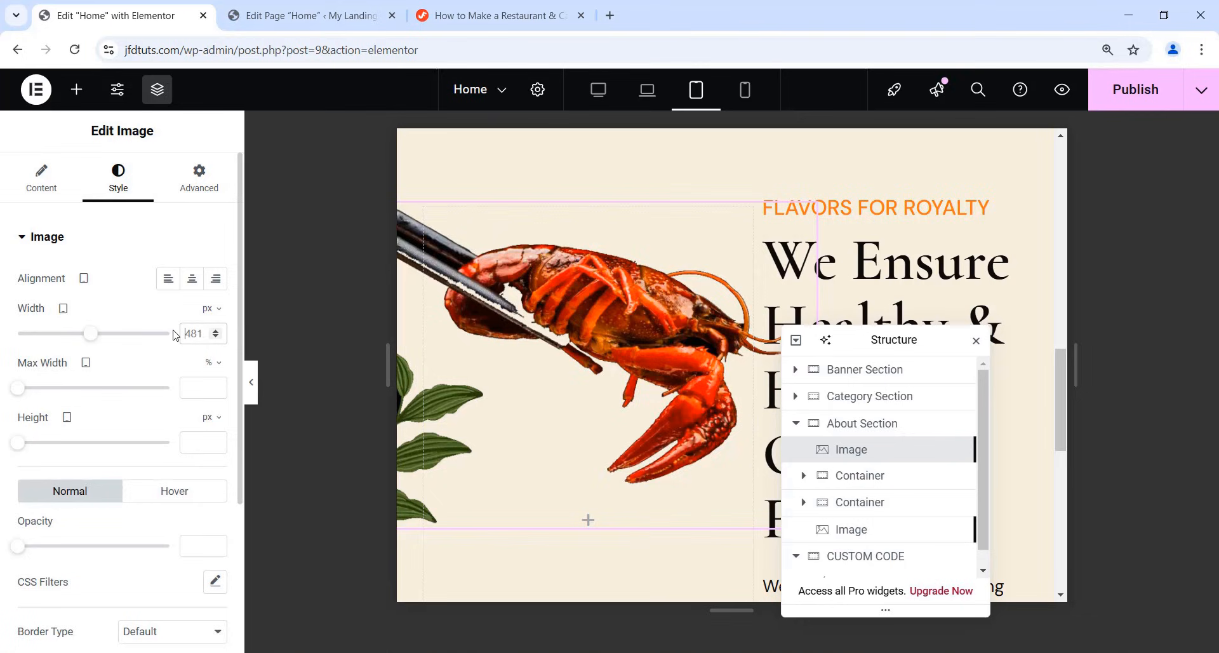
type("400")
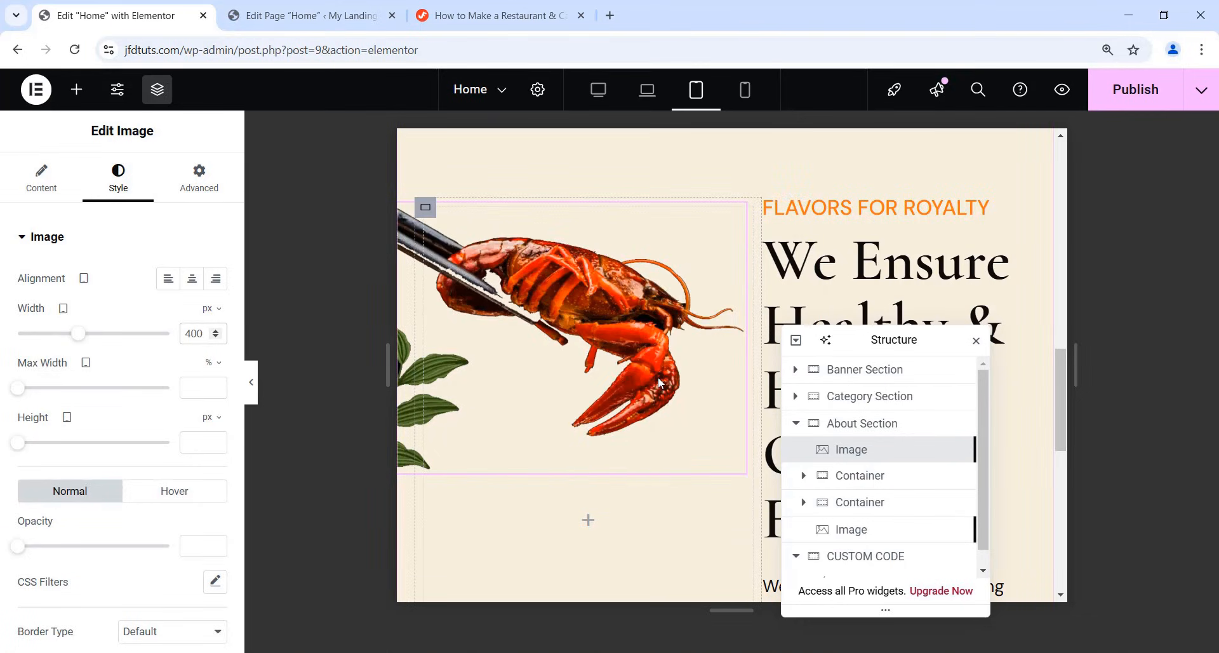
Move the Structure window off the text column and set the tablet font size of the "Flavors For Royalty" heading to 16 px.
left_click_drag(914, 341, 588, 220)
scroll(907, 389, "down", 1)
scroll(907, 388, "down", 5)
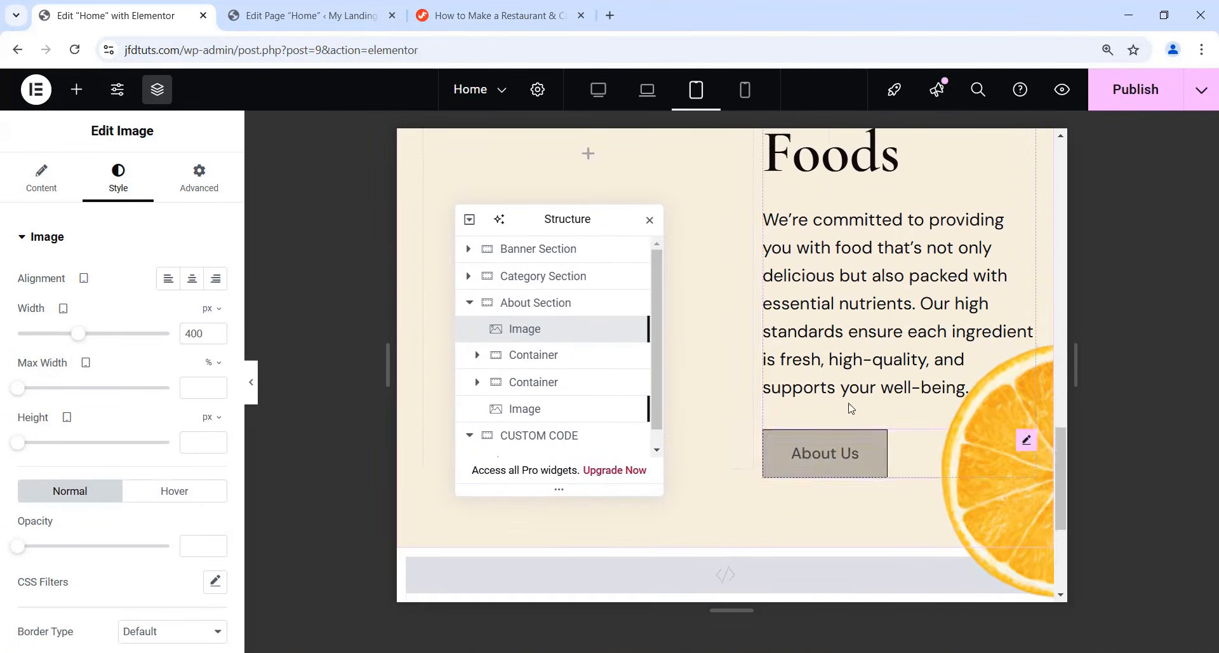
scroll(895, 389, "up", 7)
left_click(899, 305)
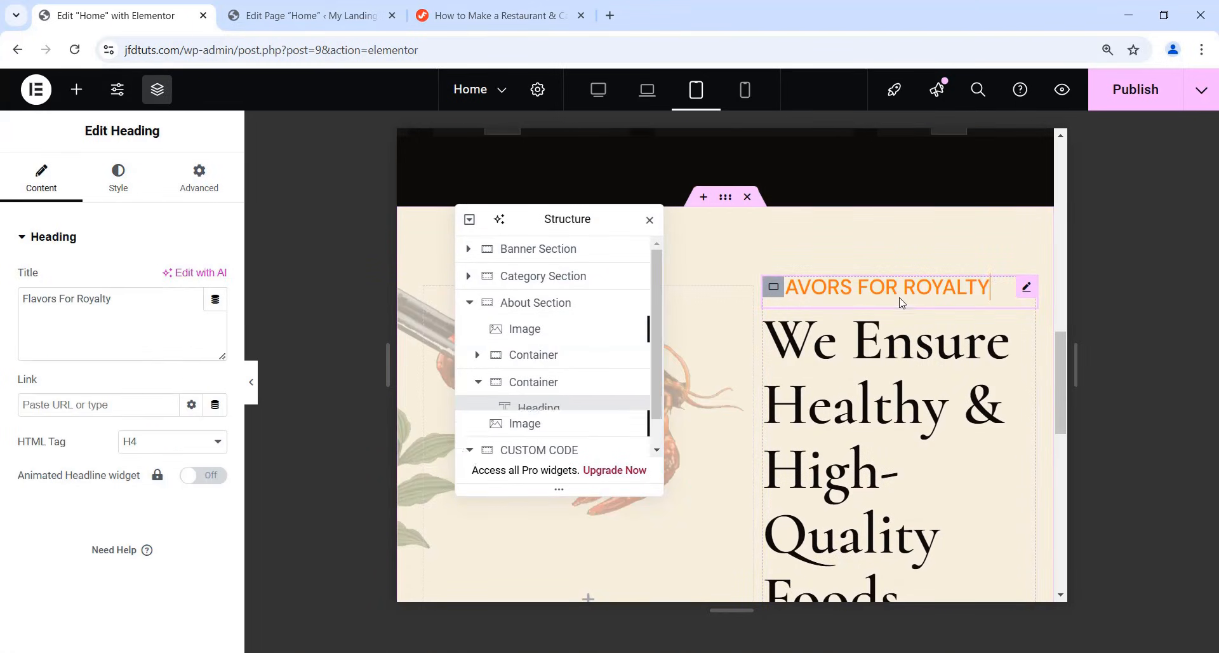
left_click(119, 184)
left_click(216, 327)
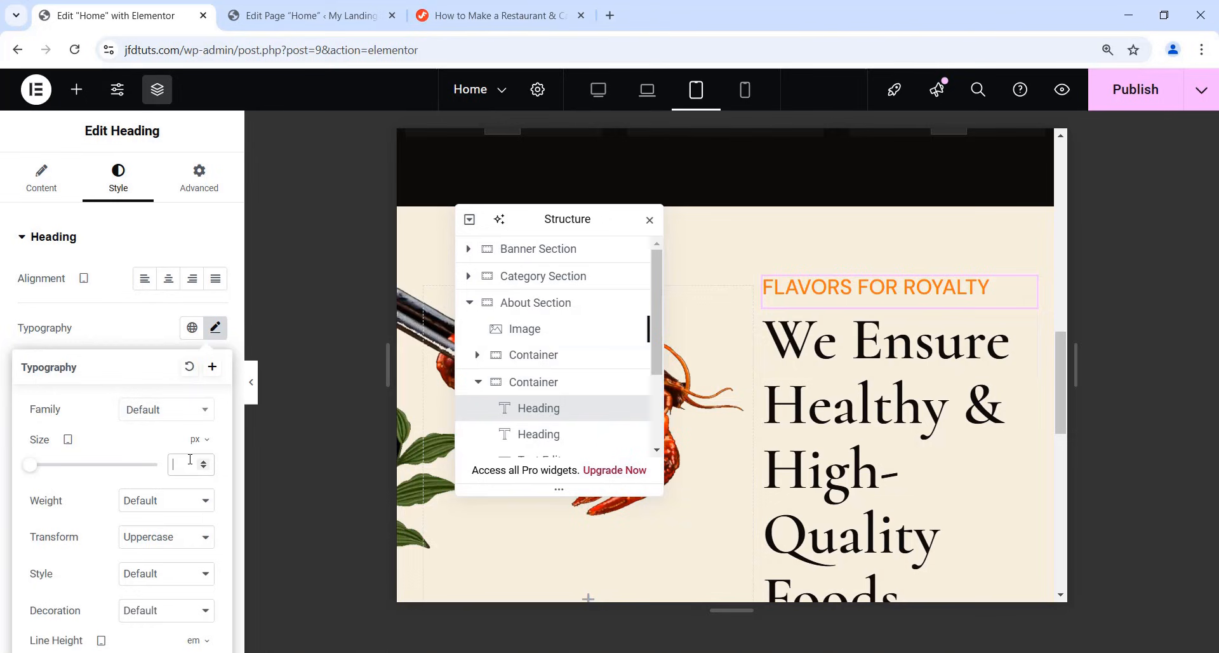
type("16")
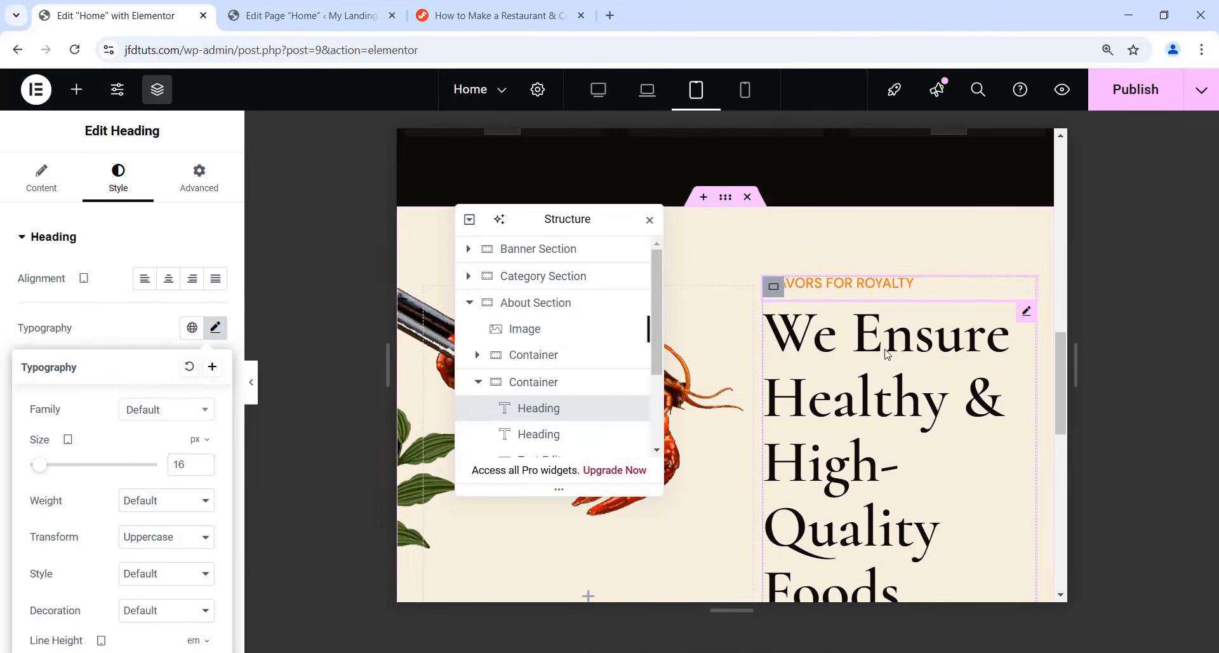
Set the tablet font size of the "We Ensure Healthy & High-Quality Foods" heading to 34 px and its line height to 44 px.
left_click(910, 382)
left_click(118, 178)
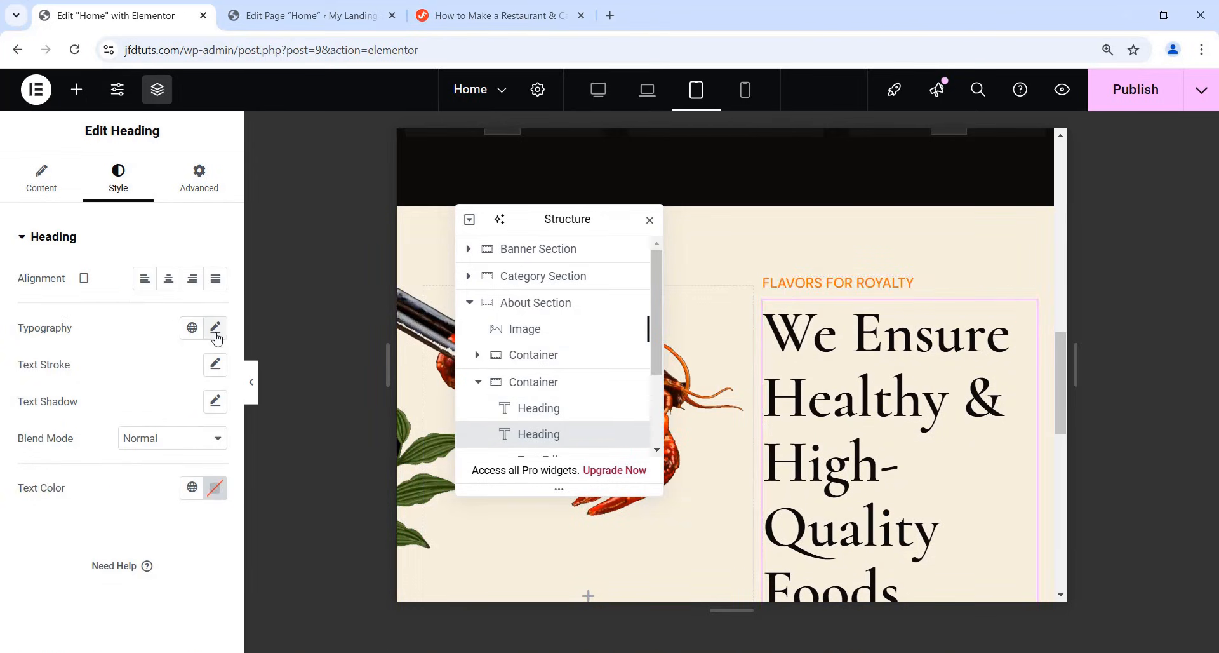
left_click(215, 328)
scroll(187, 346, "down", 2)
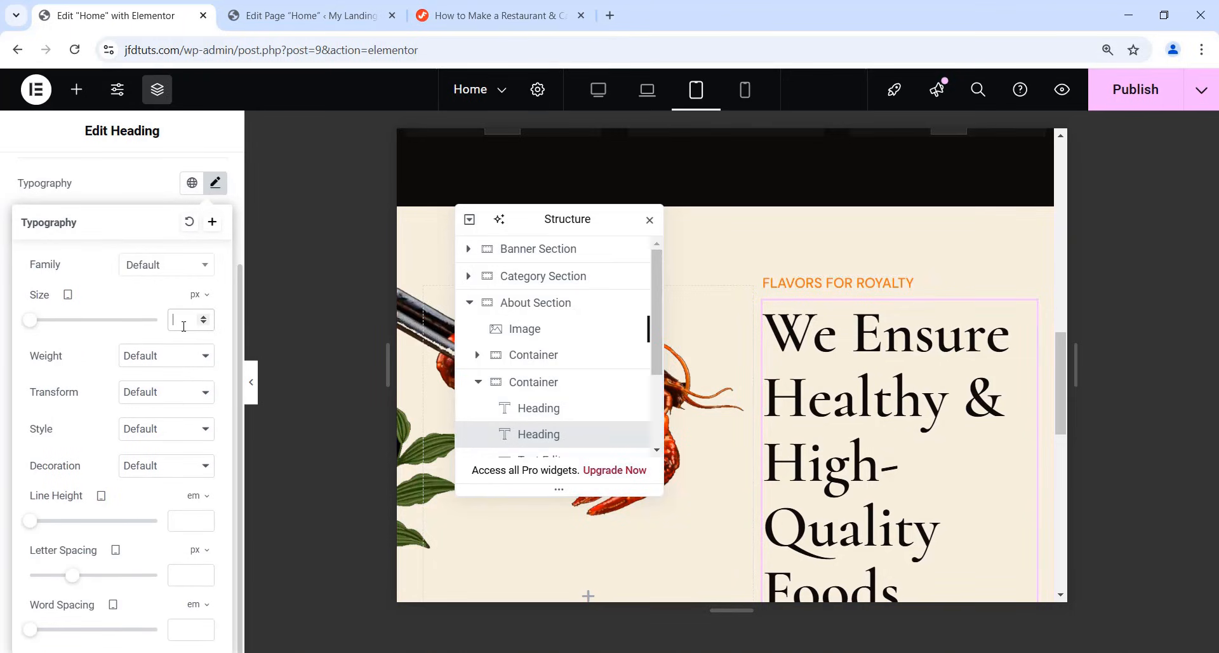
left_click(183, 326)
type("34")
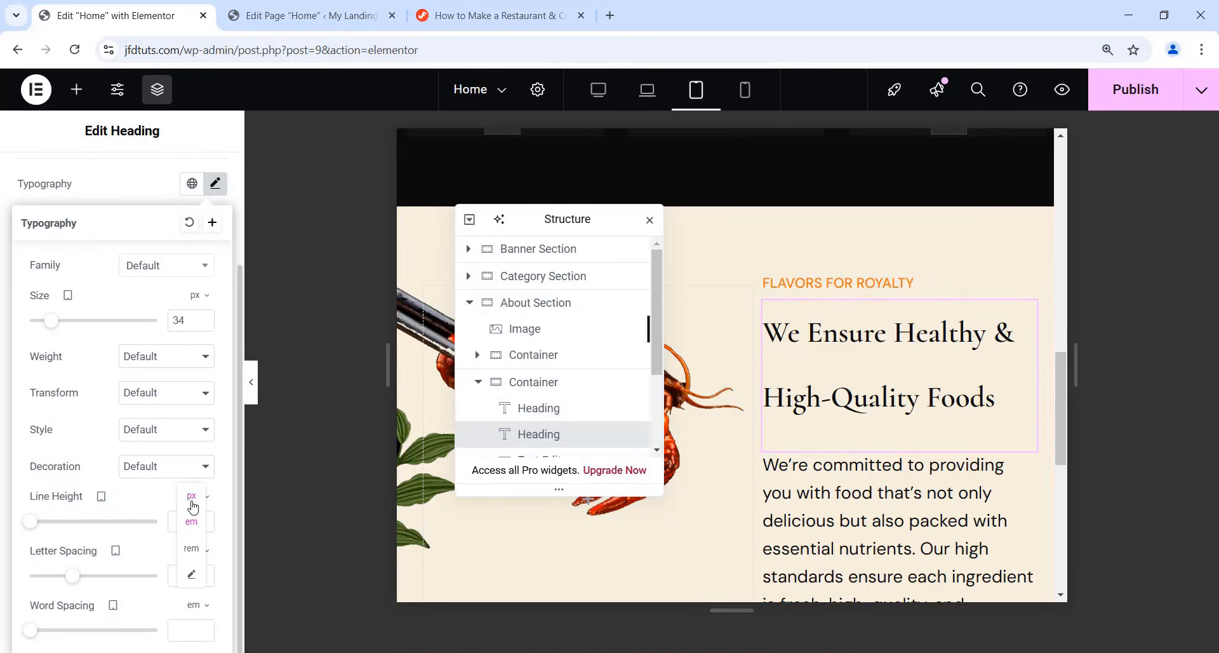
left_click_drag(28, 522, 79, 523)
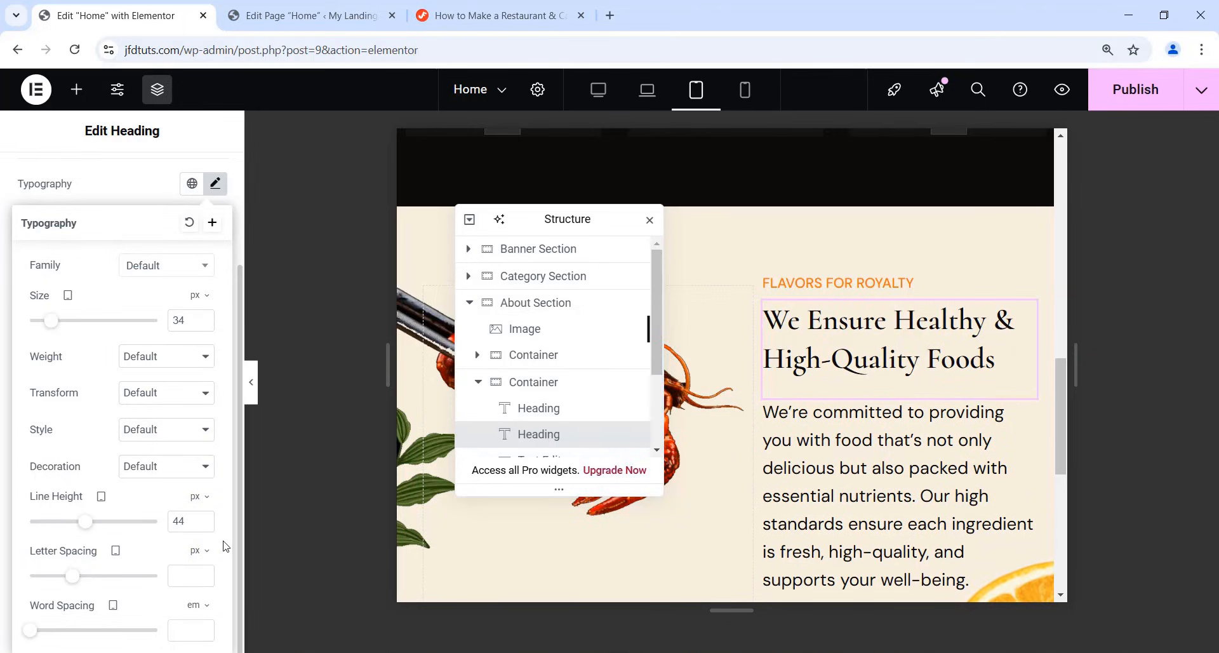
Set the tablet font size of the About Section's paragraph to 18 px, move the Structure window aside and preview the section.
scroll(797, 412, "down", 1)
left_click(859, 427)
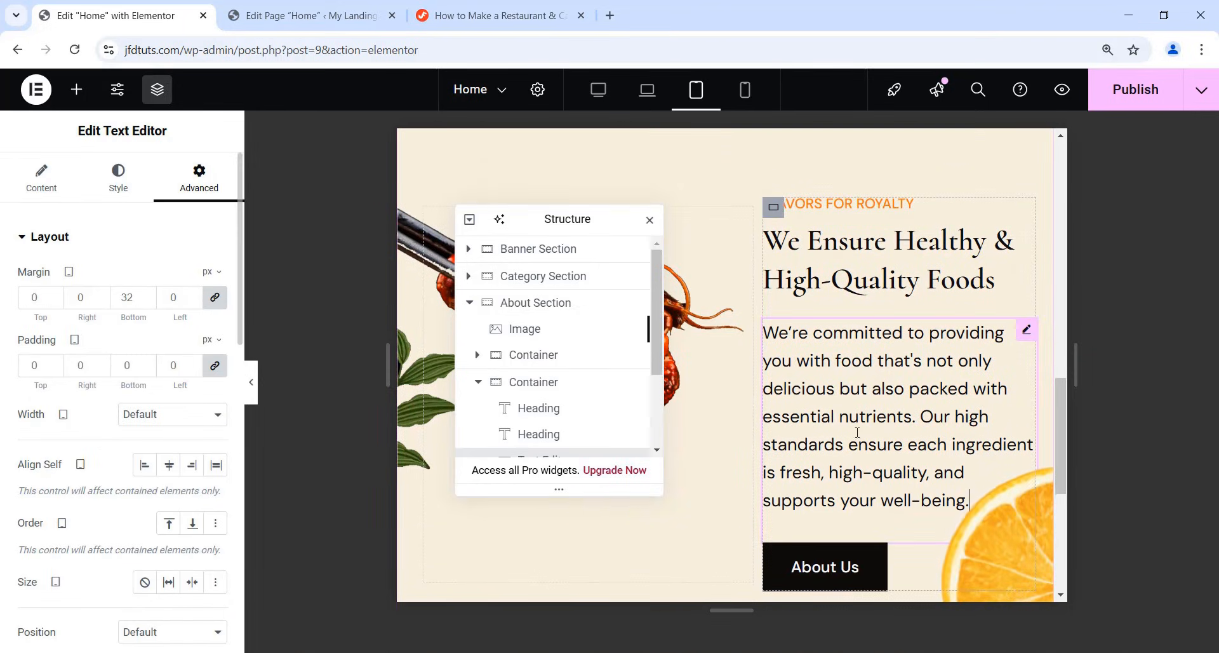
left_click(118, 180)
left_click(214, 351)
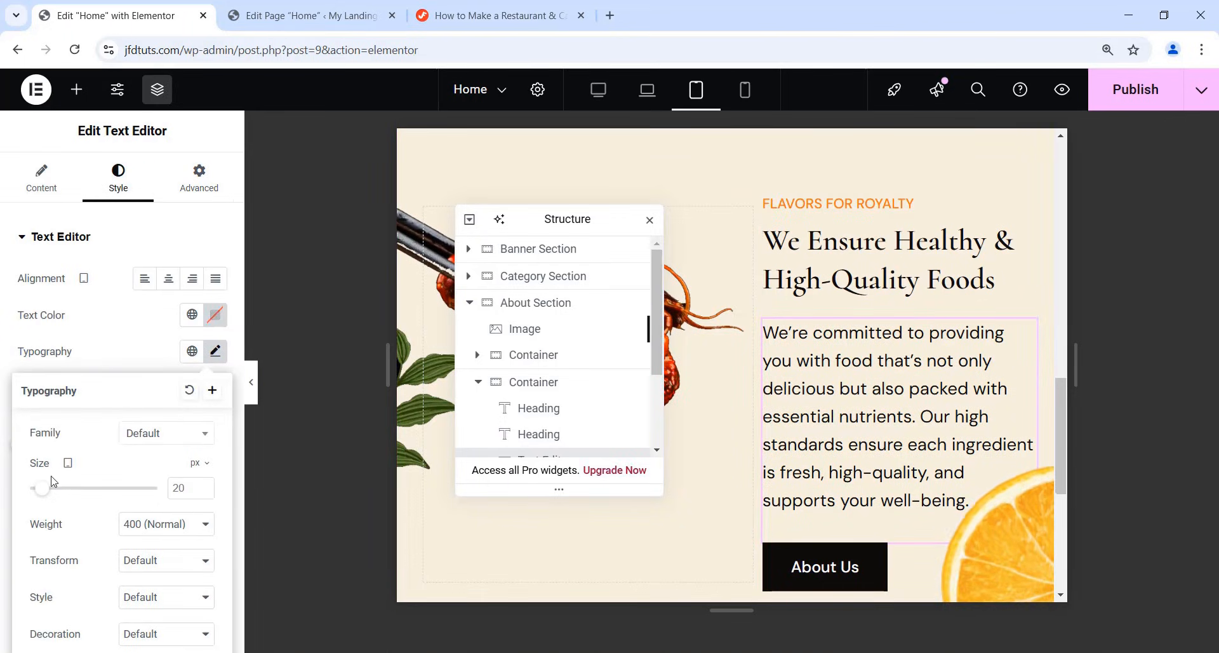
left_click(166, 488)
type("18")
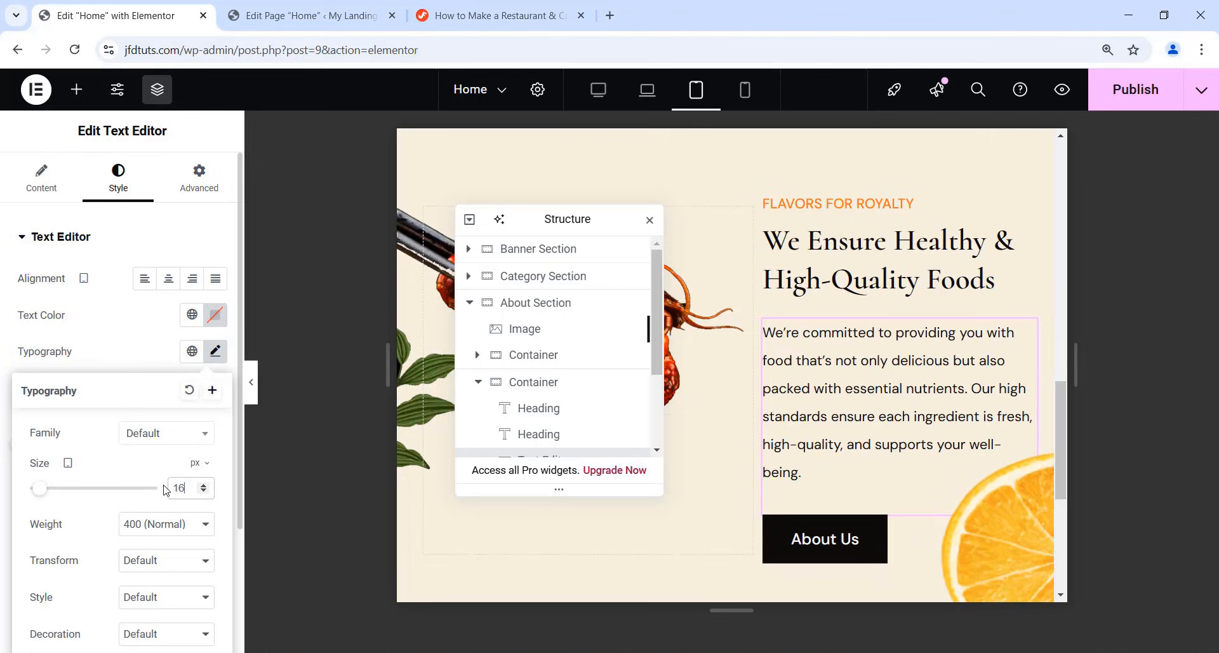
left_click_drag(577, 219, 363, 268)
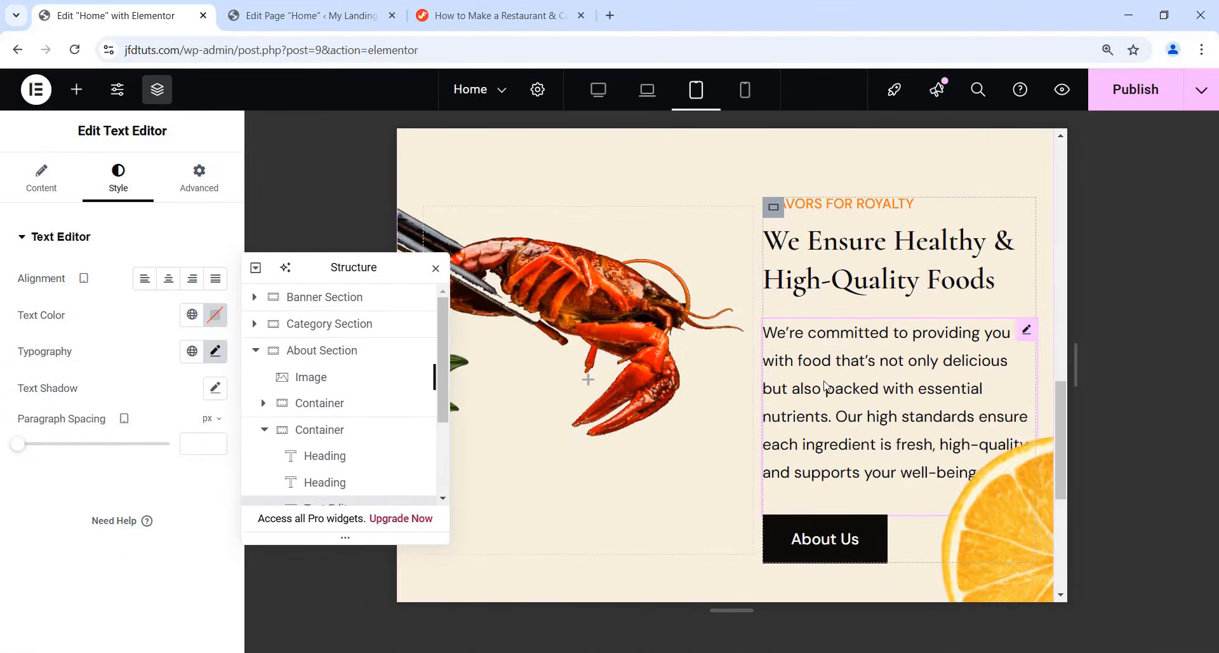
left_click(252, 384)
Switch to the mobile portrait layout and set the About Section's padding to 60 top, 20 right, 60 bottom and 20 left.
left_click(749, 101)
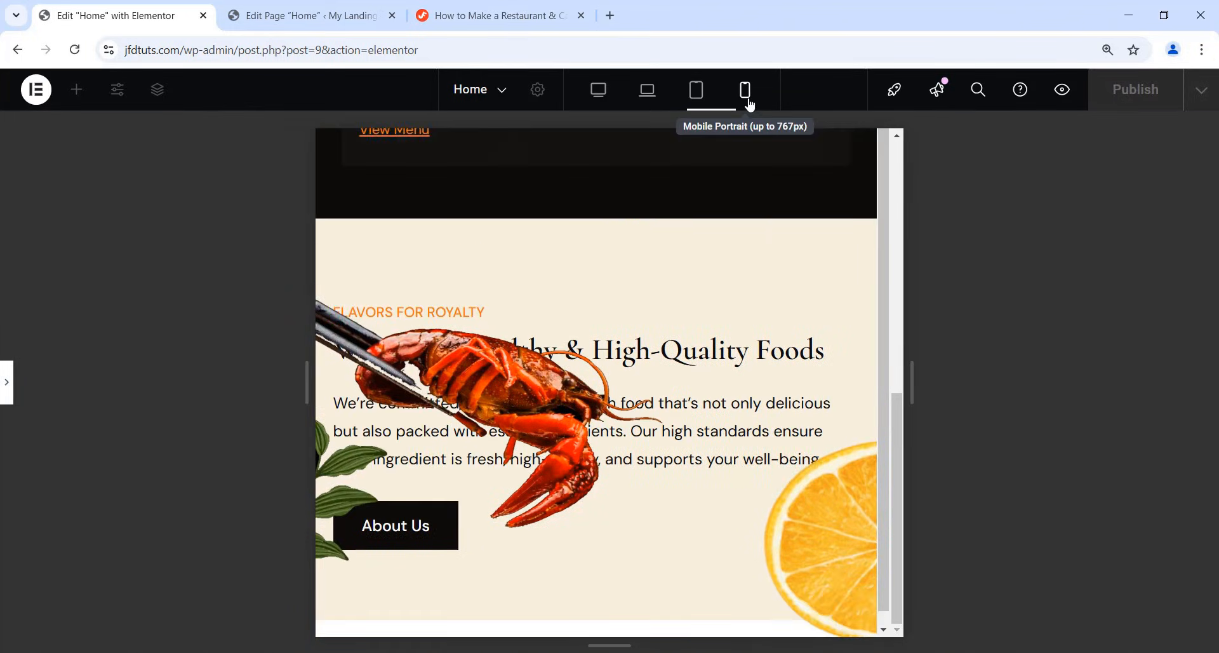
left_click(6, 382)
scroll(821, 398, "down", 5)
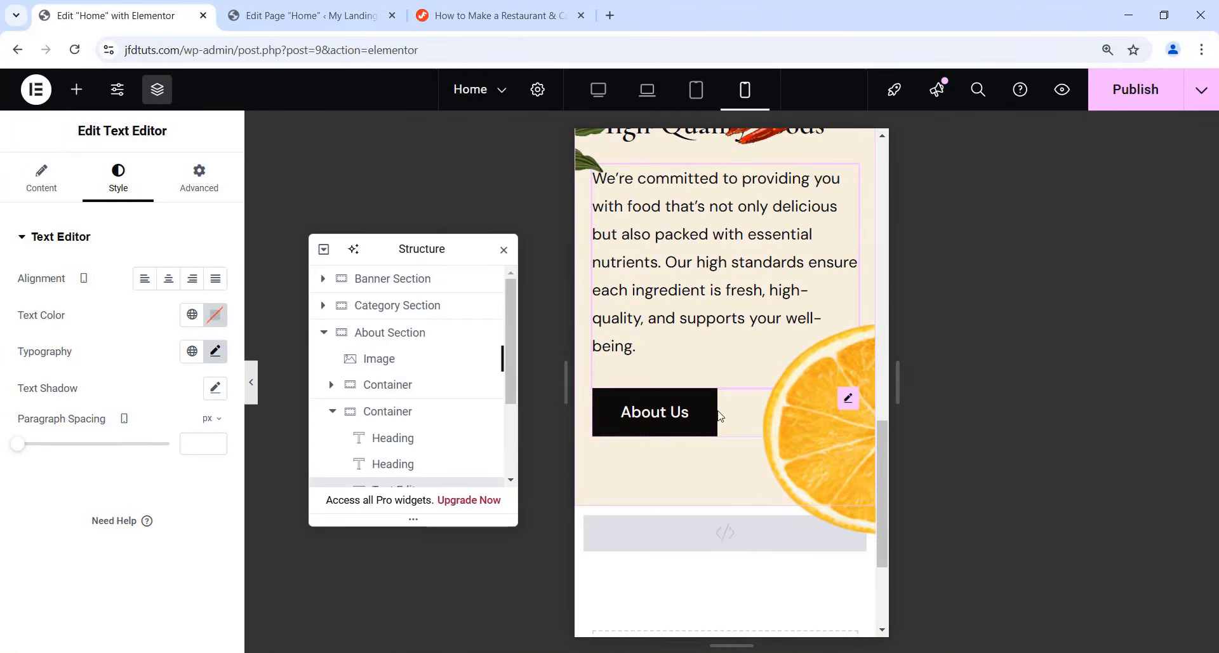
scroll(849, 400, "up", 4)
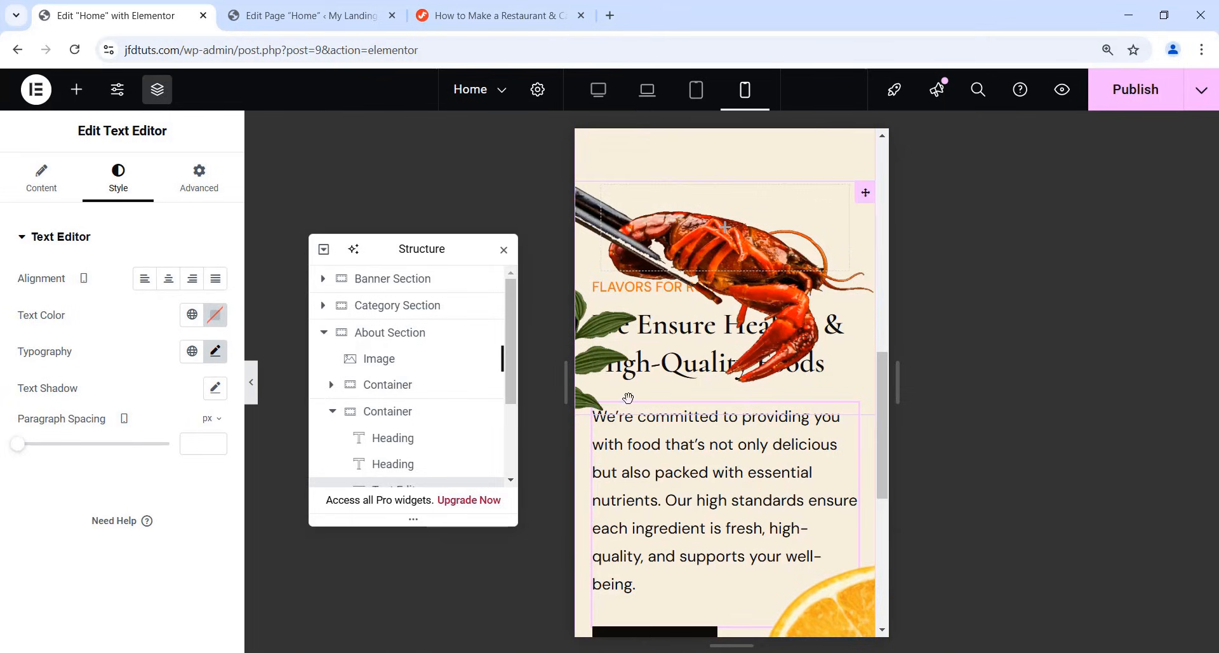
left_click(388, 341)
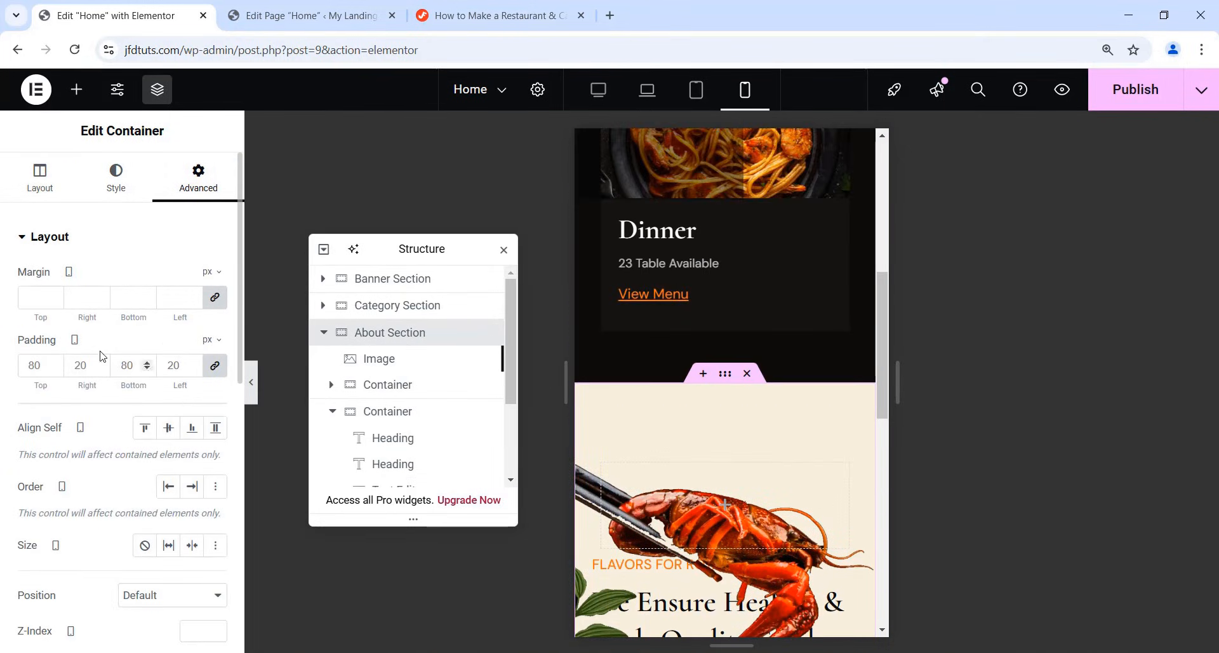
left_click(214, 365)
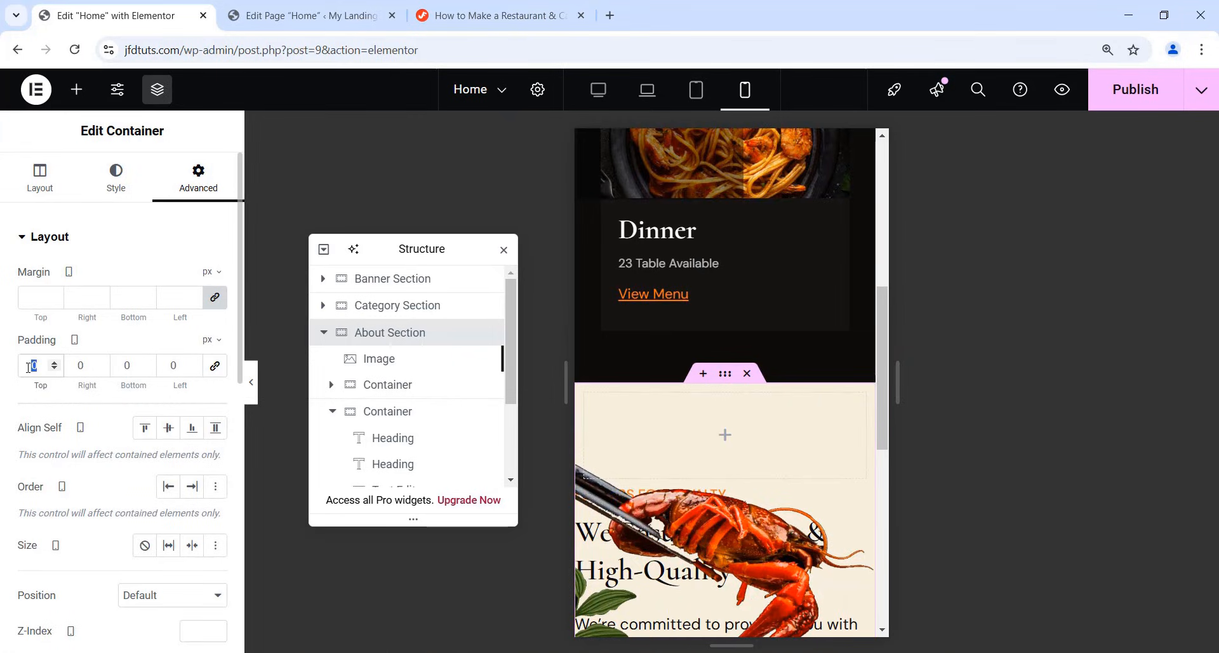
type("60")
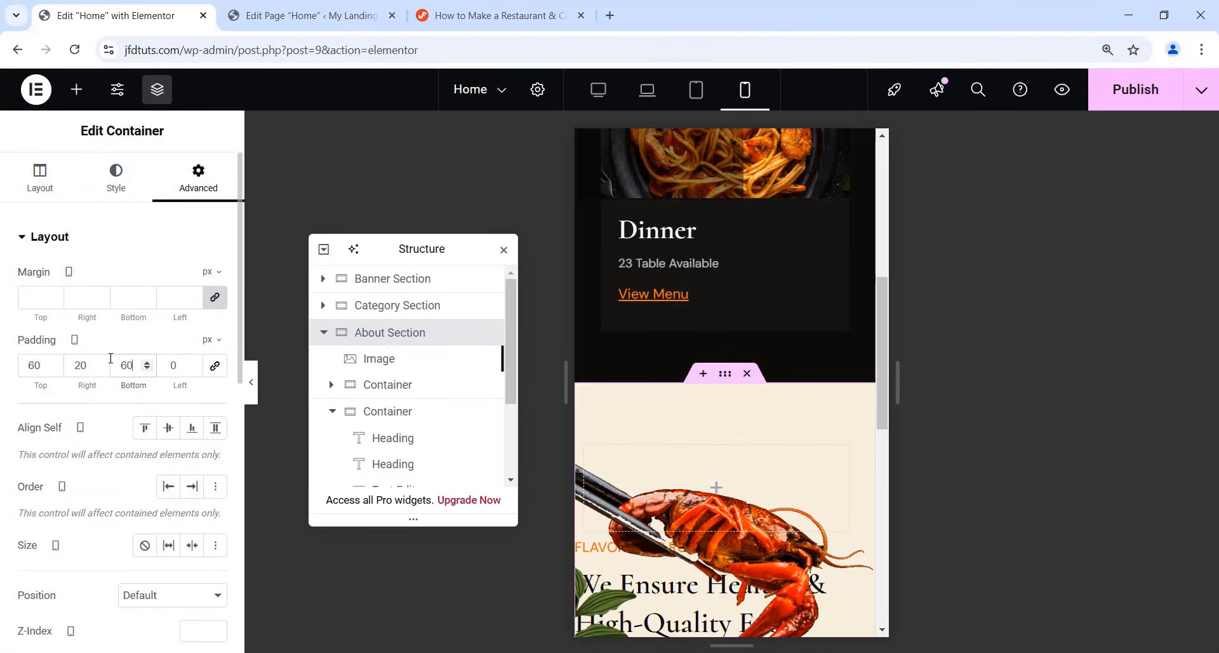
type("20")
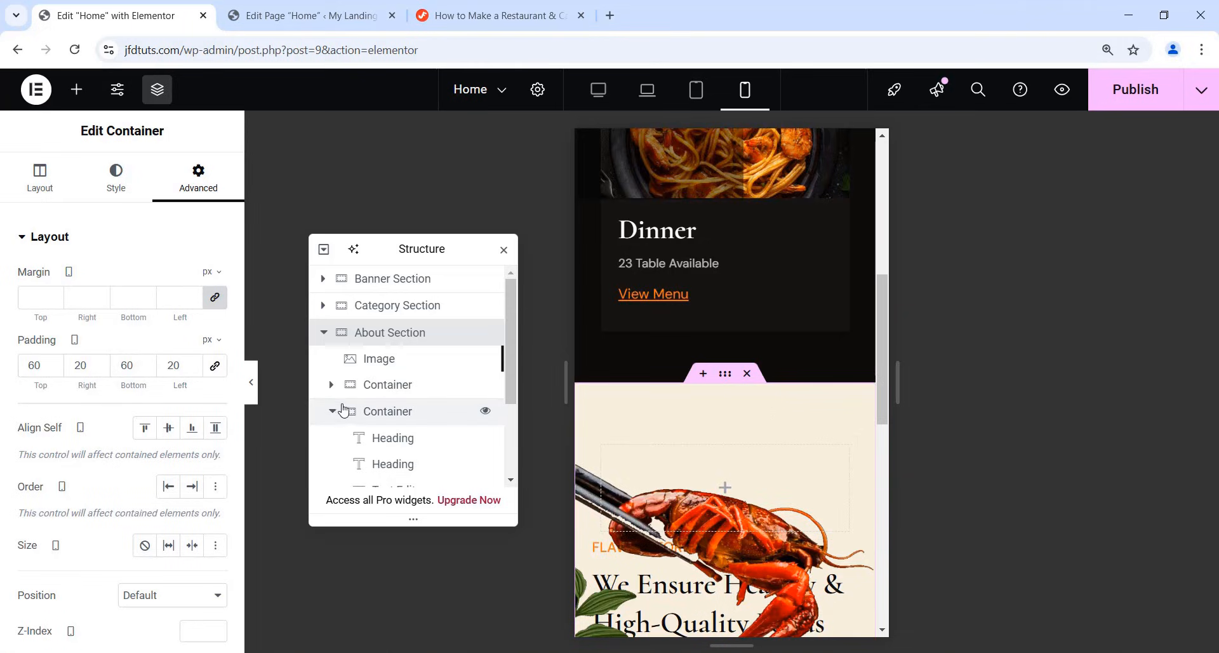
Set the width of both inner containers of the About Section to 100% for the mobile layout.
left_click(334, 412)
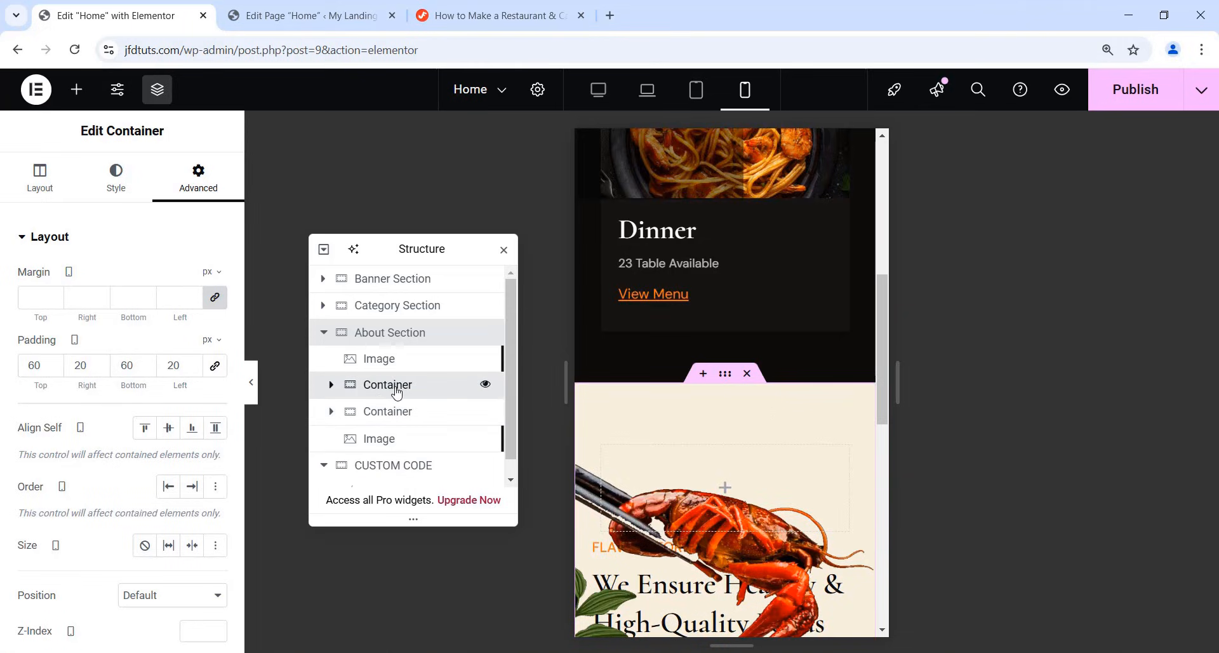
left_click(393, 387)
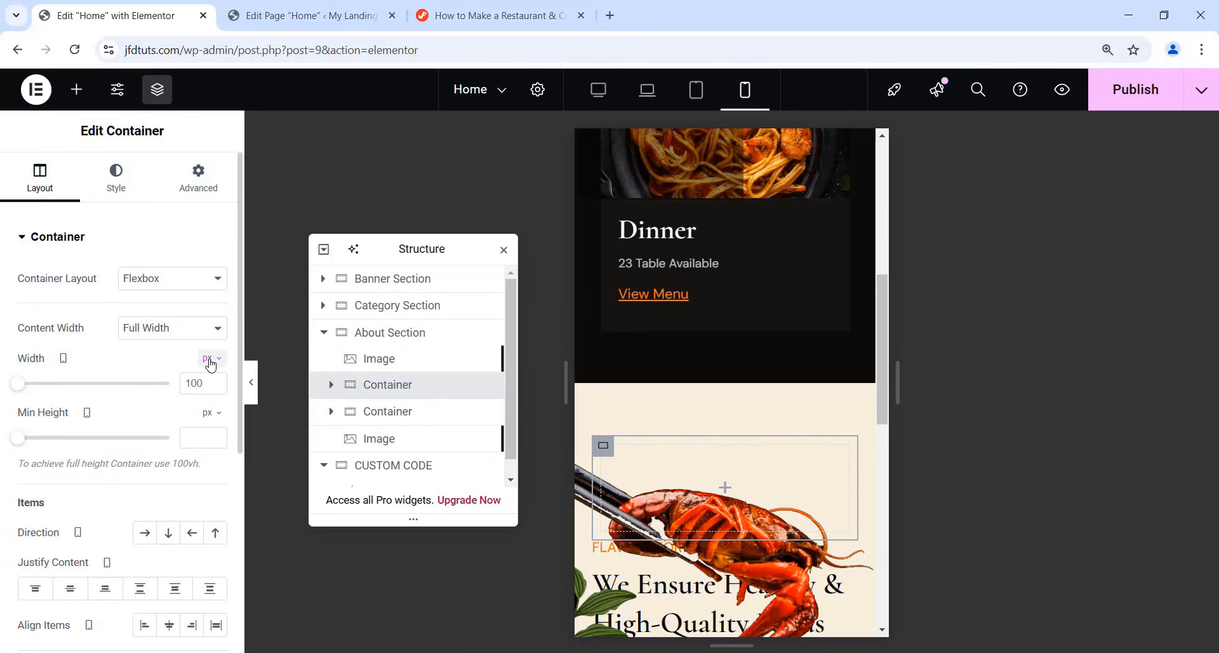
left_click(209, 383)
left_click(382, 419)
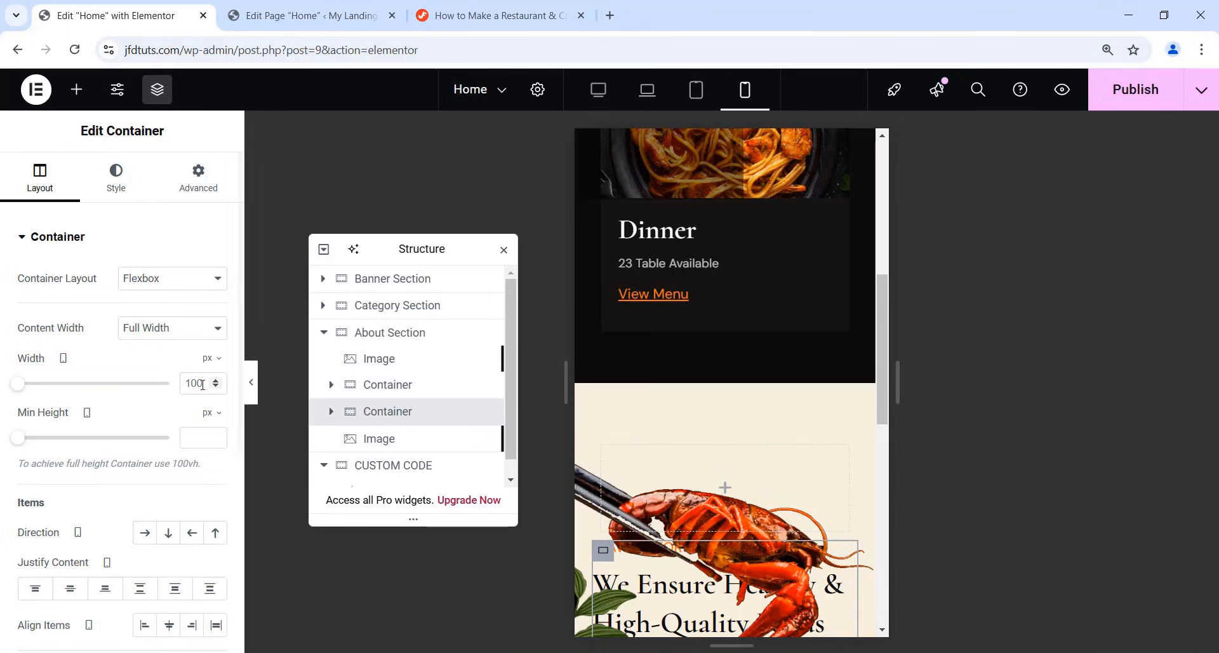
left_click(205, 361)
left_click(209, 385)
double_click(193, 383)
type("3")
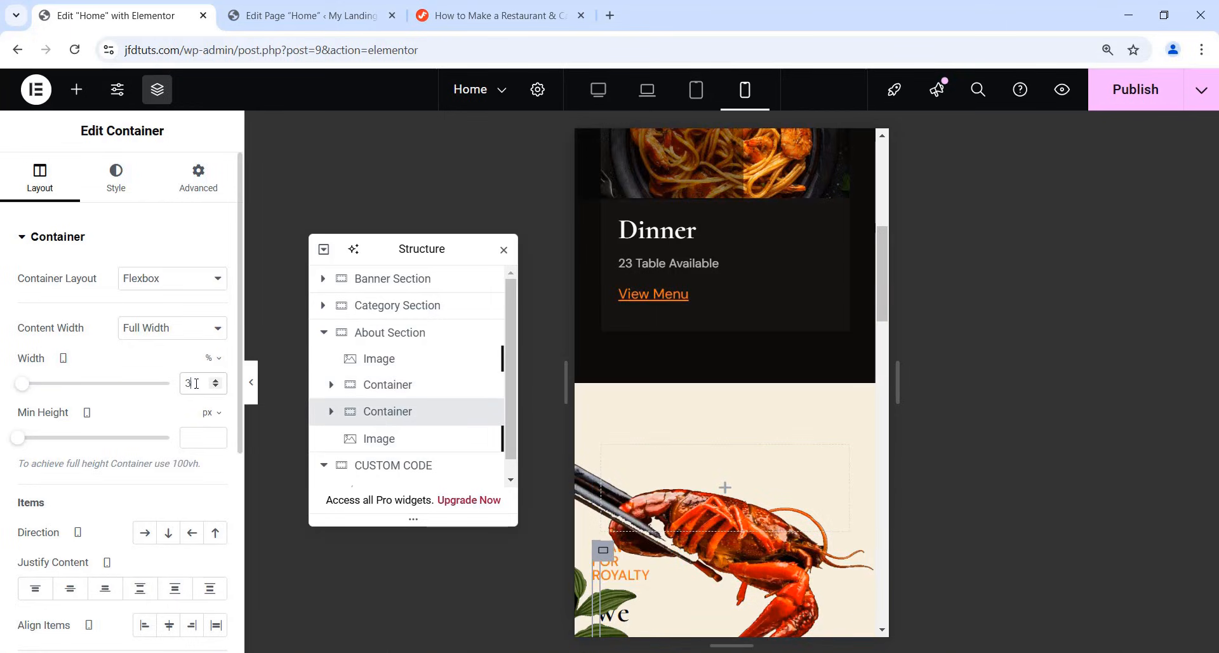
type("00")
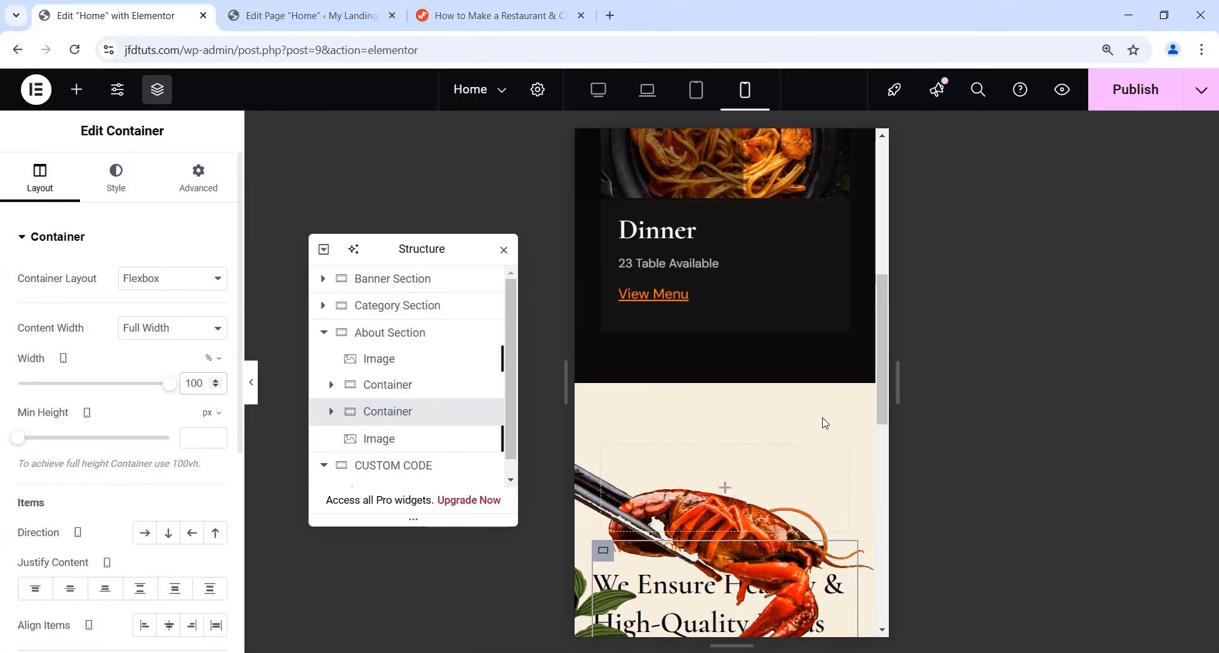
scroll(832, 381, "down", 5)
scroll(867, 308, "up", 1)
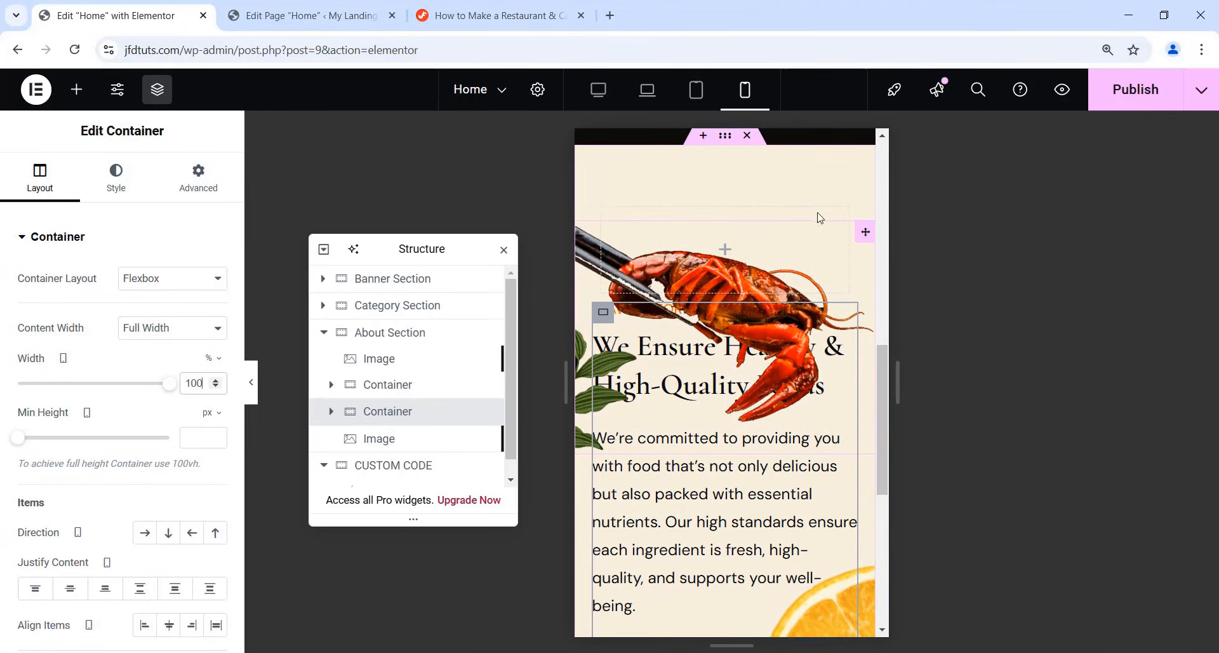
For mobile, set the crawfish image's width to 225 px and its vertical offset to -2%, and preview the section.
left_click(401, 359)
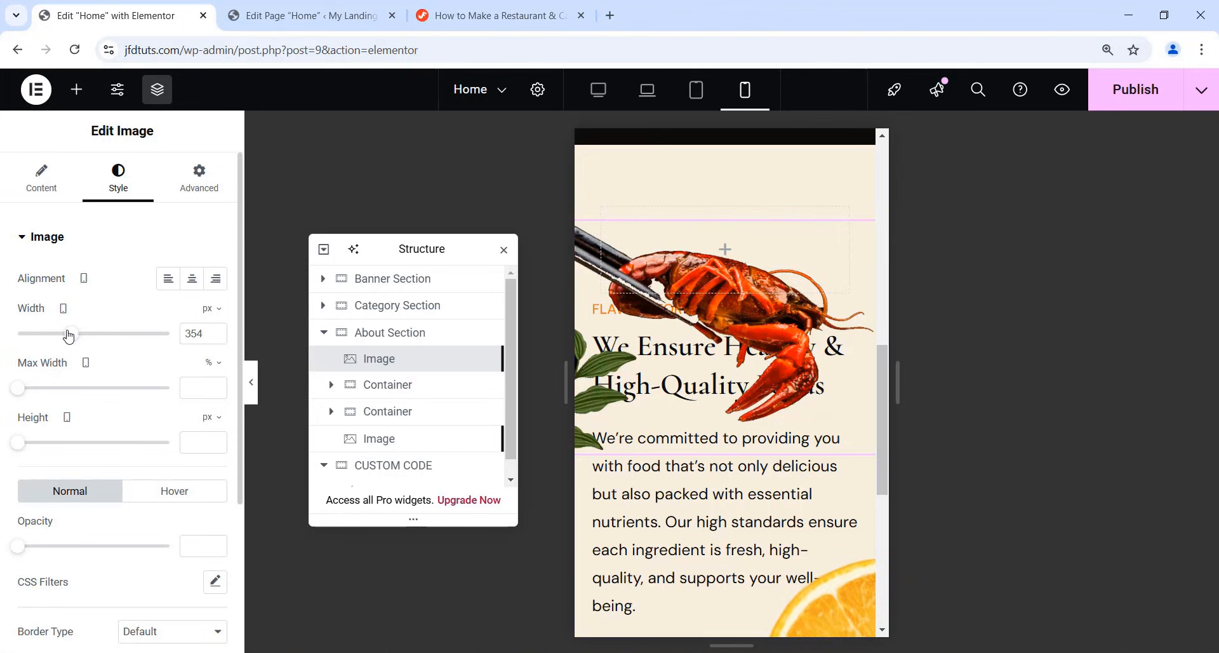
left_click_drag(69, 336, 52, 334)
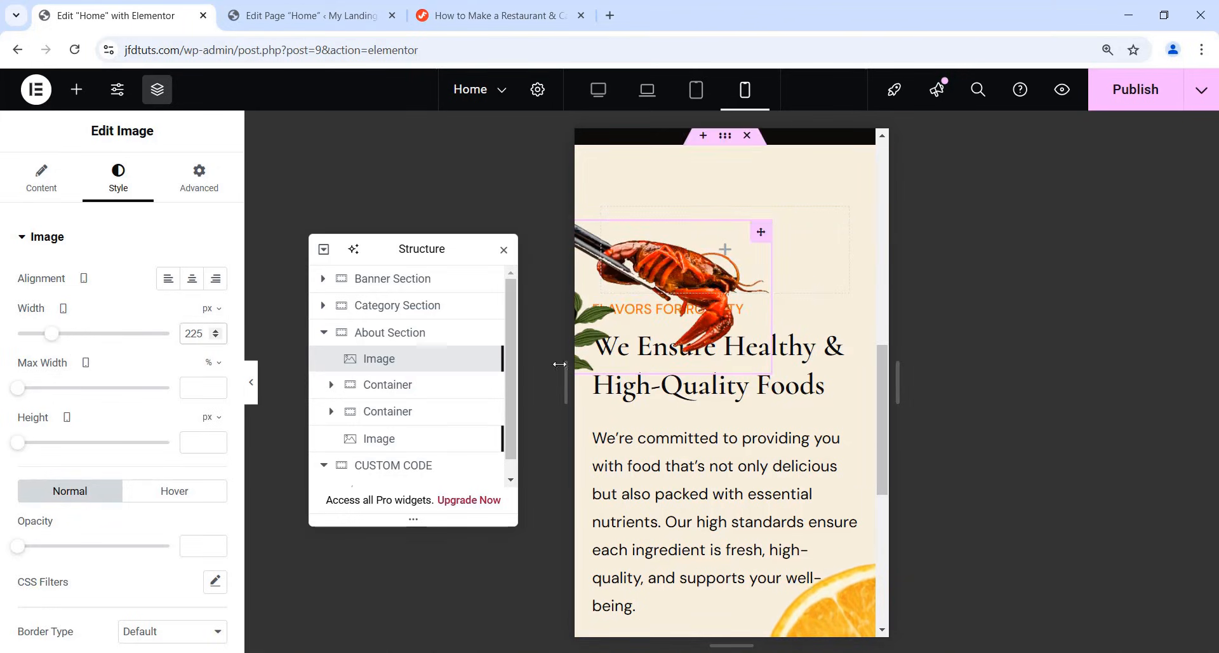
left_click(187, 194)
scroll(51, 452, "down", 6)
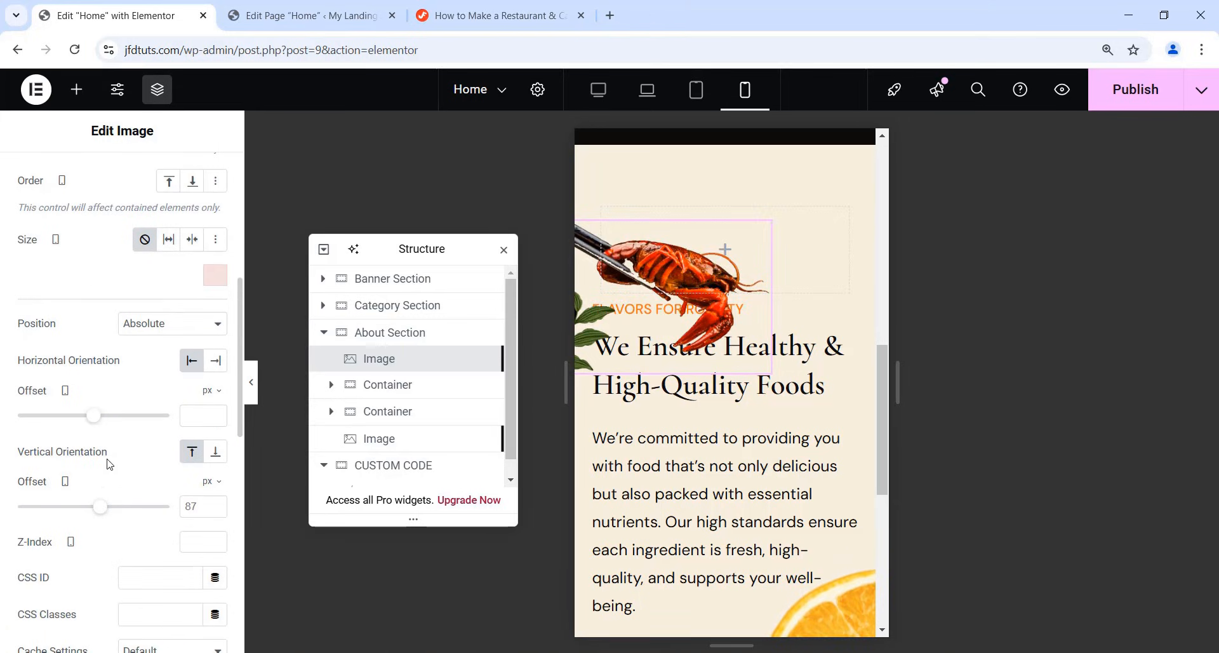
mouse_move(101, 513)
left_mouse_down()
mouse_move(117, 511)
mouse_move(93, 506)
left_mouse_up()
left_click(210, 481)
left_click(211, 513)
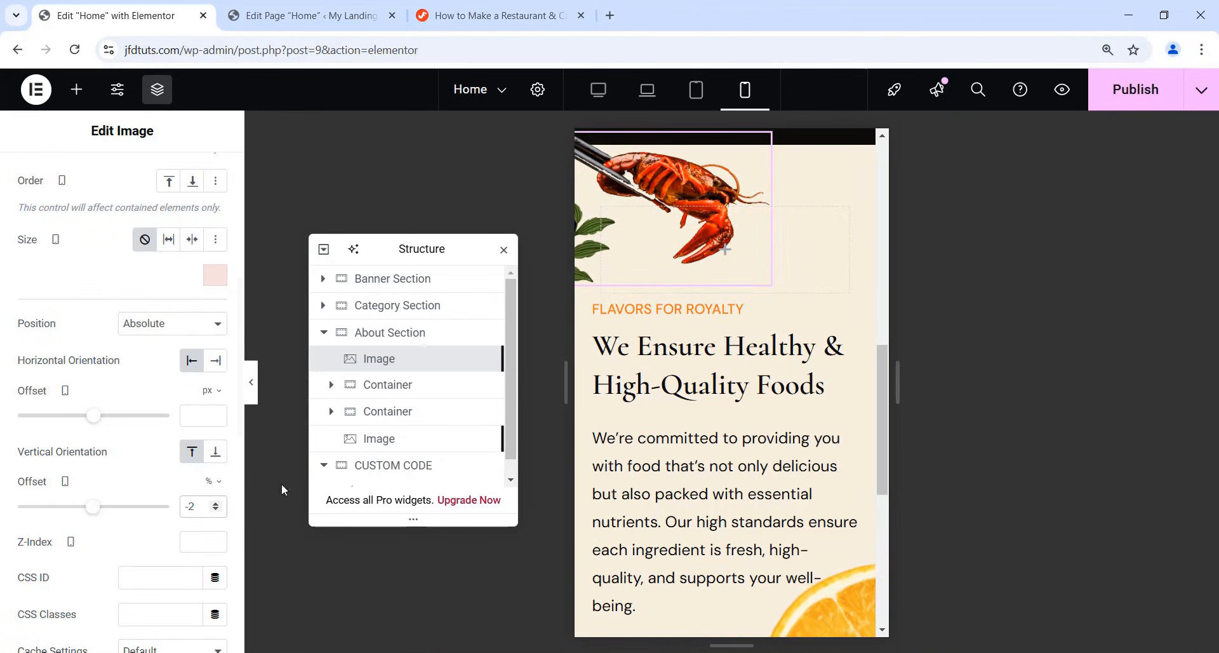
left_click(254, 387)
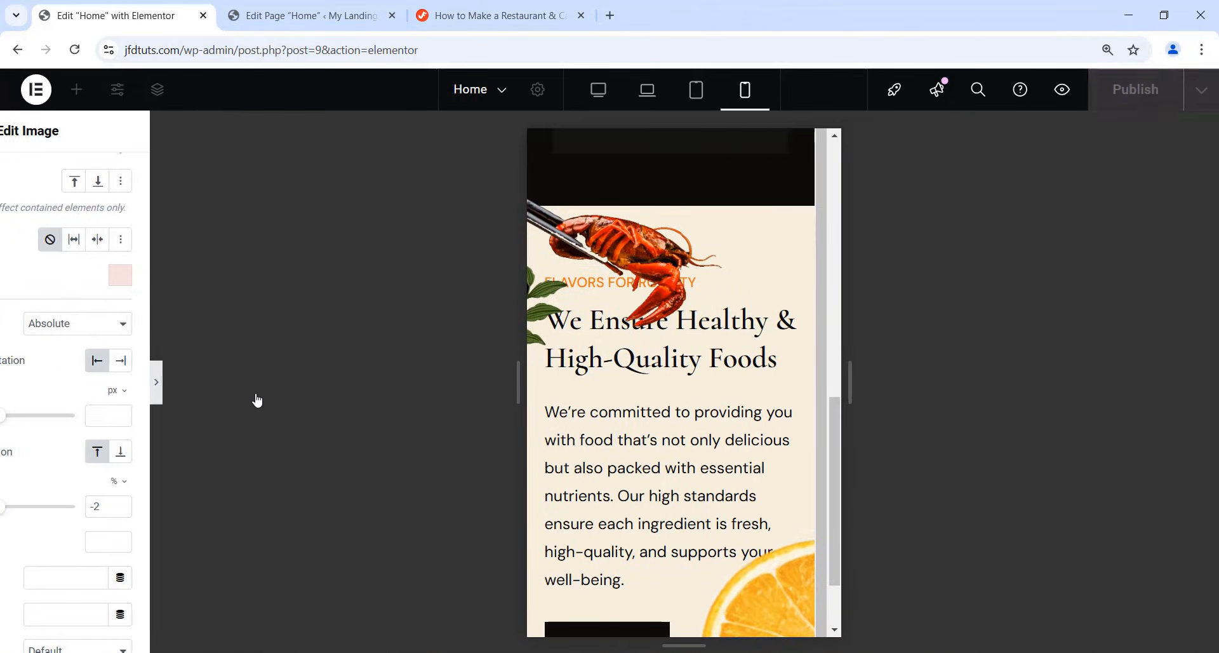
scroll(547, 283, "down", 1)
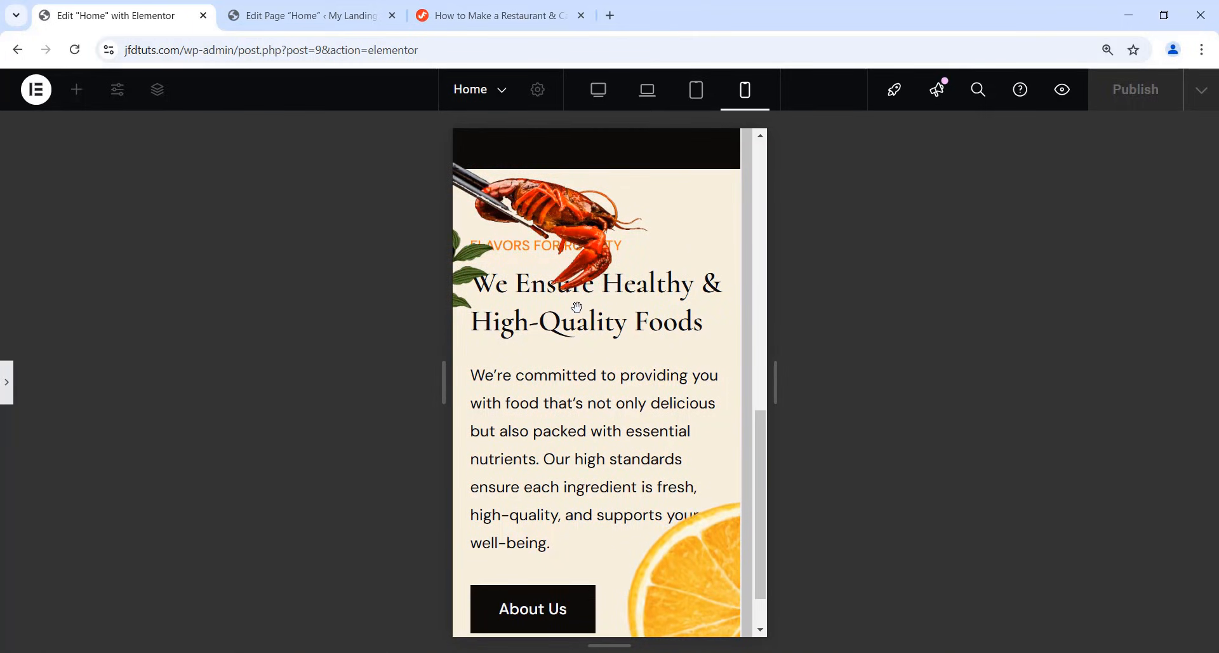
left_click(5, 383)
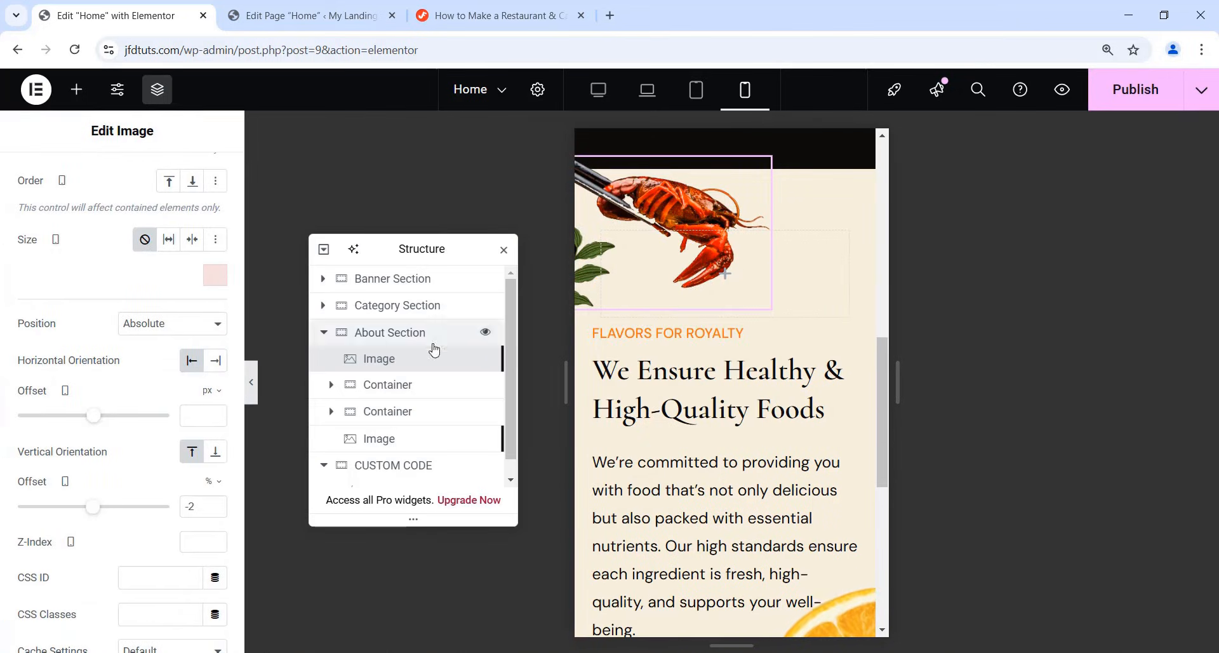
Set the minimum height of the empty container above the text to 150 px for mobile and preview the section.
left_click(379, 386)
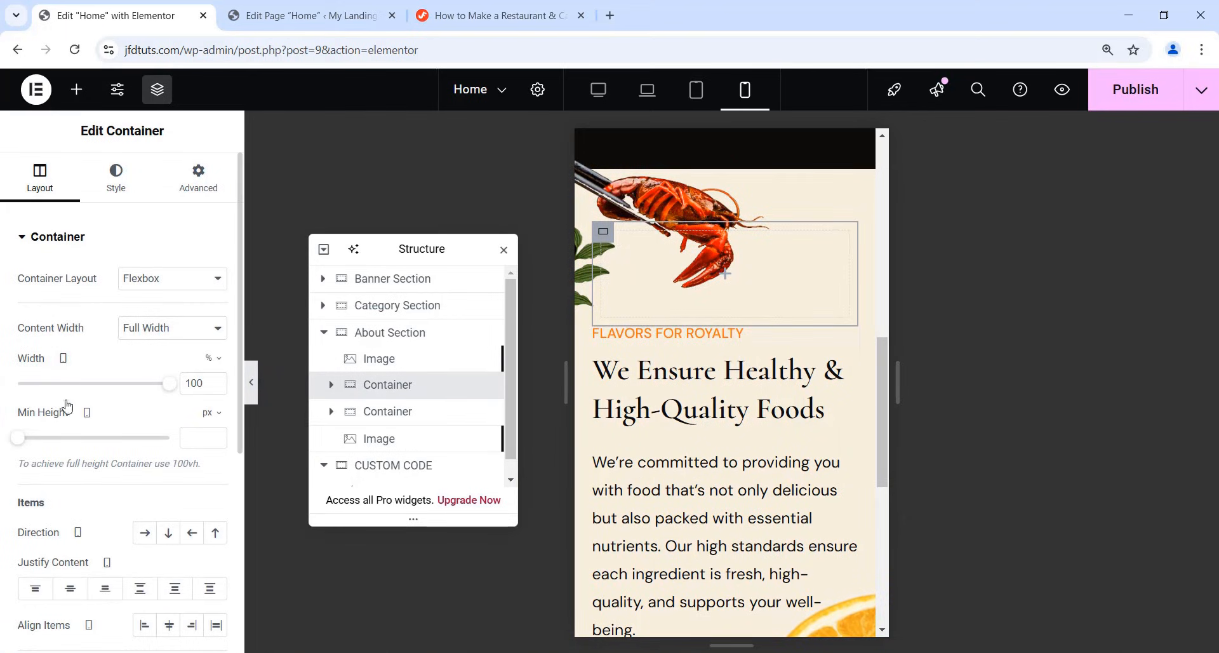
left_click_drag(19, 442, 33, 438)
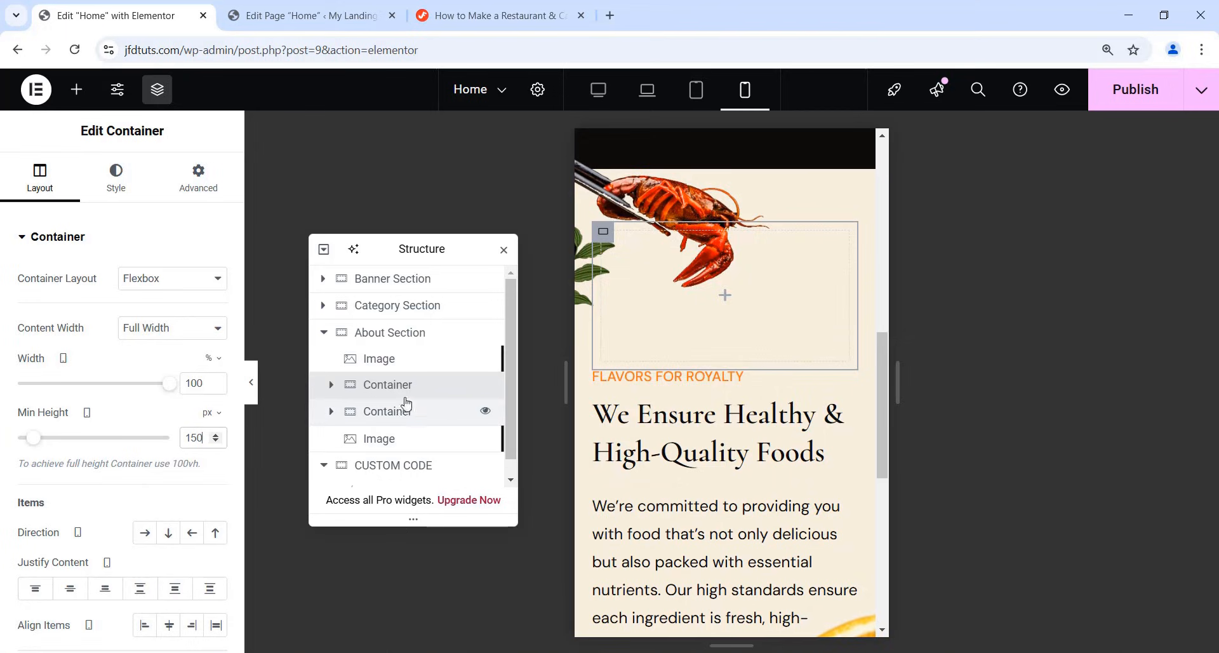
left_click(252, 385)
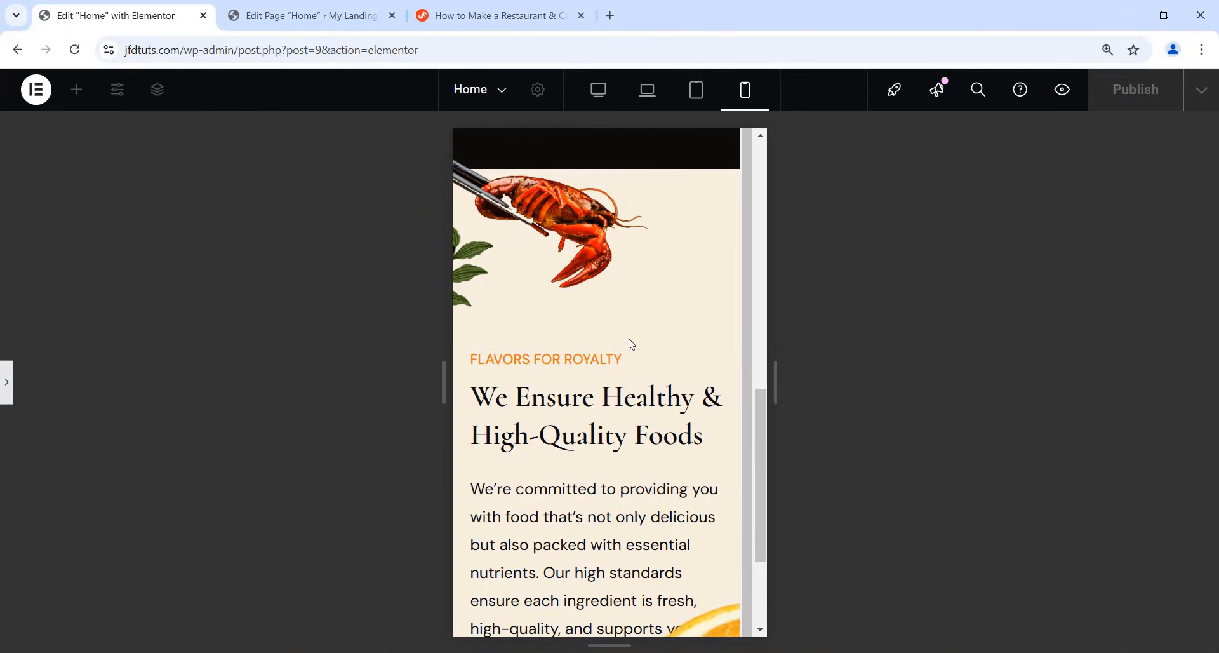
scroll(665, 357, "down", 1)
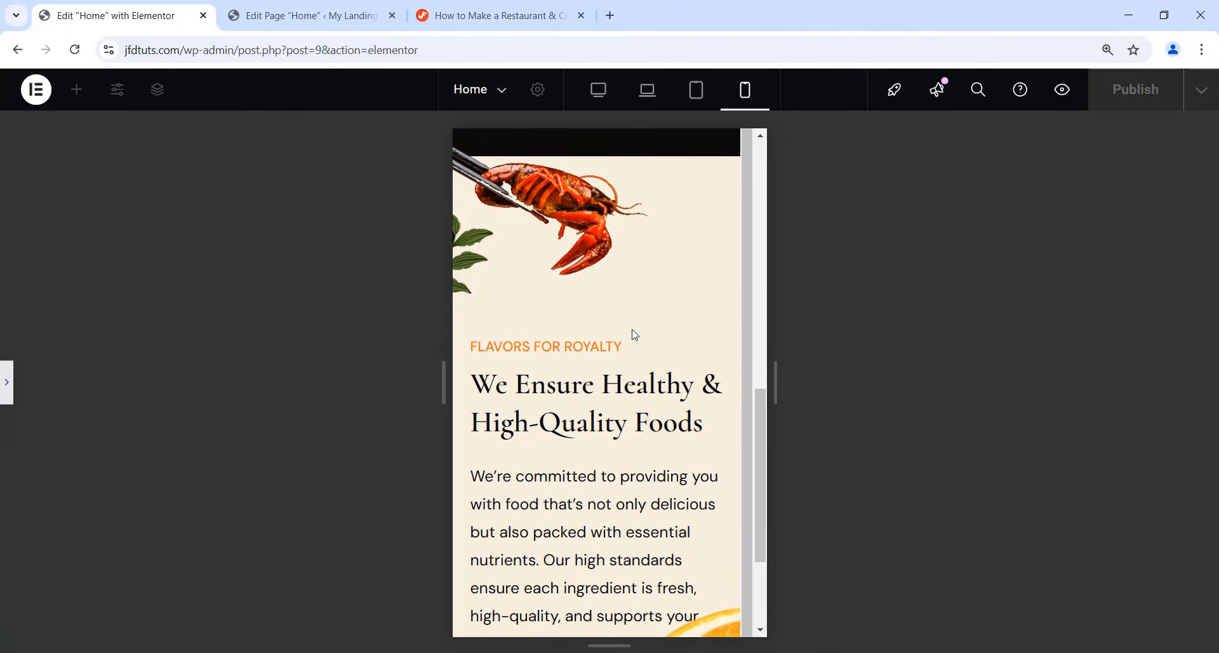
left_click(9, 381)
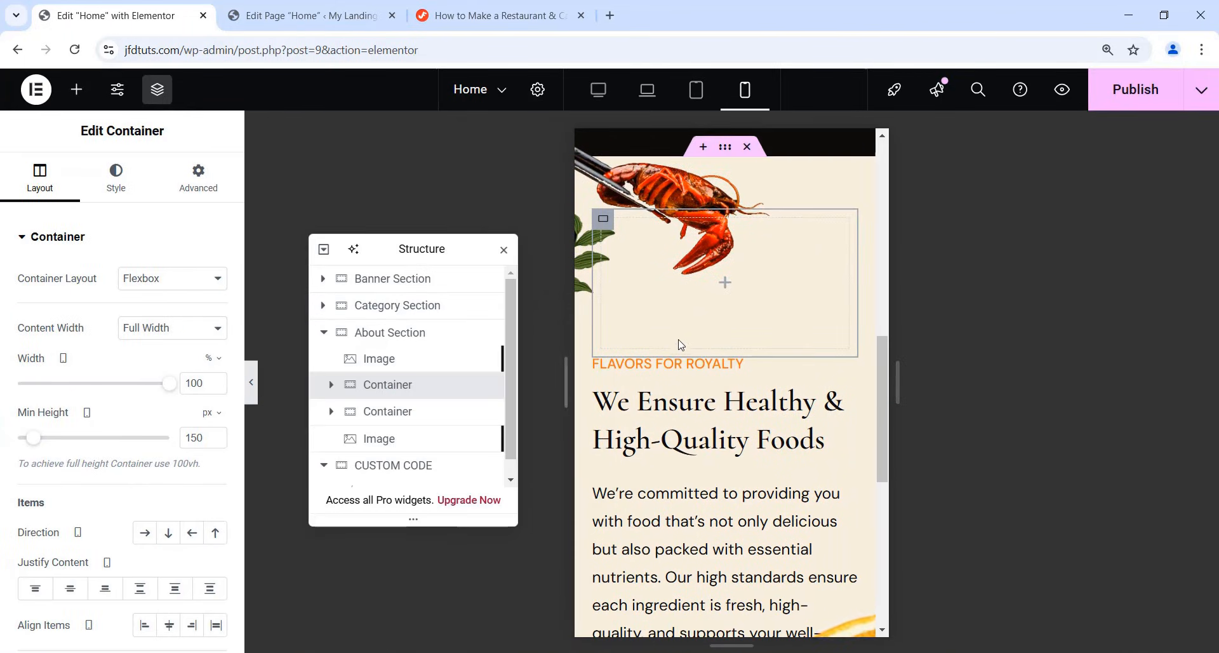
scroll(696, 346, "up", 3)
scroll(696, 346, "down", 3)
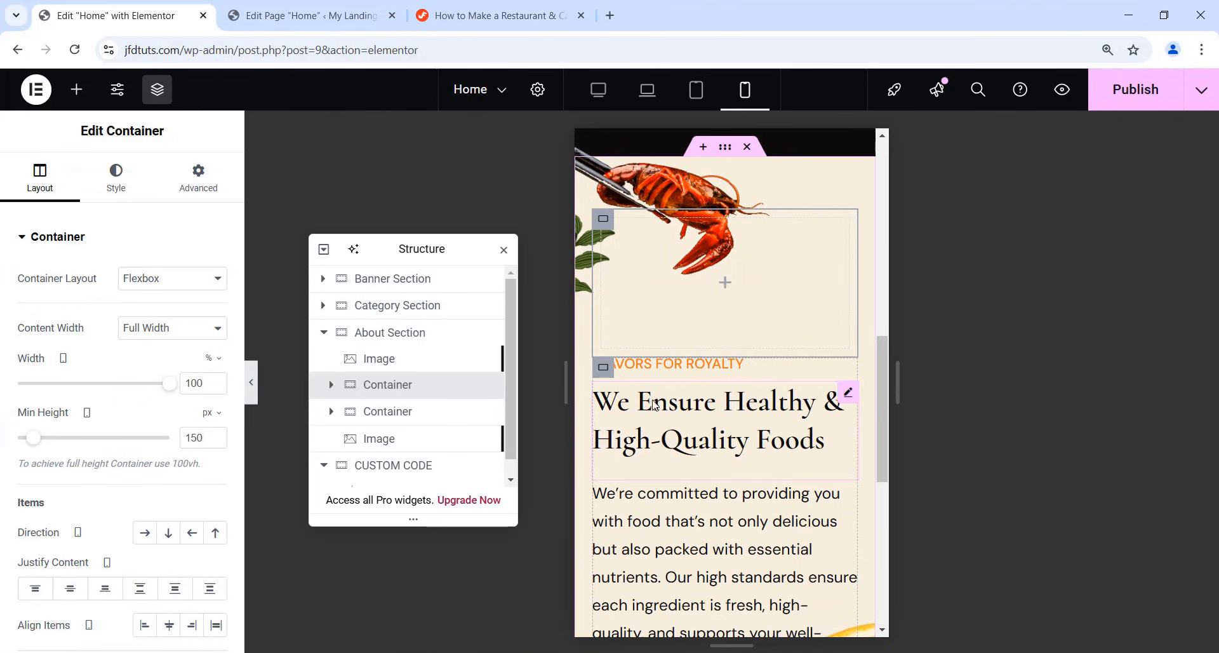
left_click(189, 203)
scroll(166, 356, "down", 3)
scroll(166, 356, "up", 1)
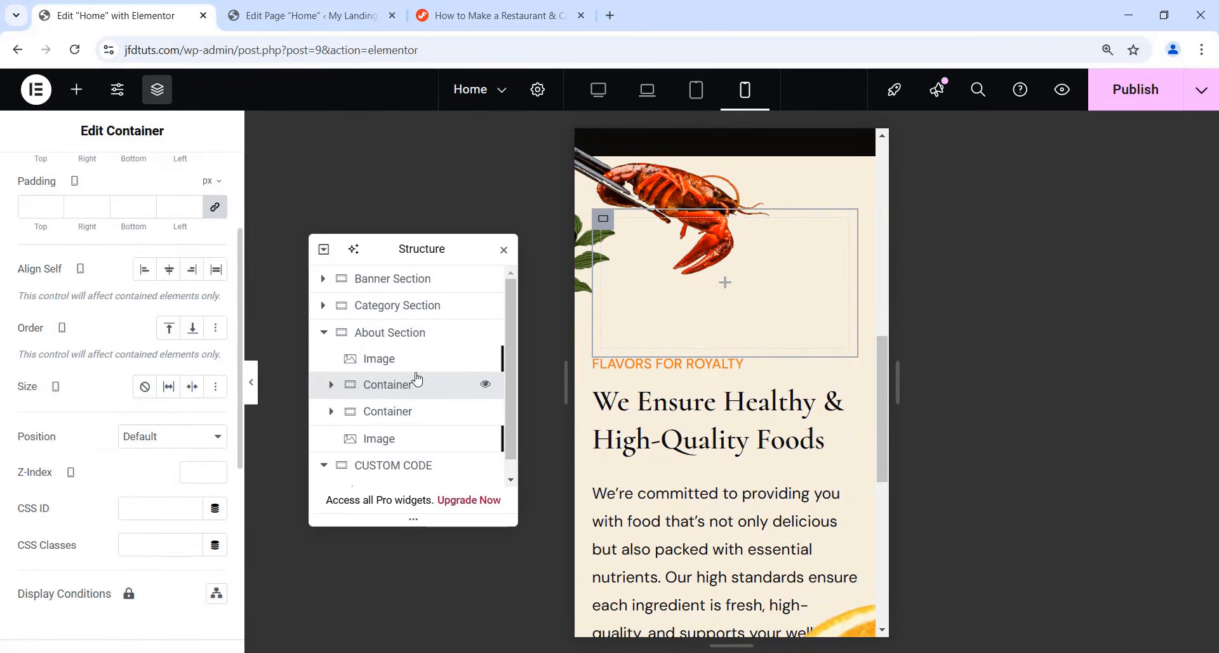
Set the crawfish image's vertical offset to 3% for mobile and preview the section.
left_click(395, 361)
scroll(162, 292, "down", 4)
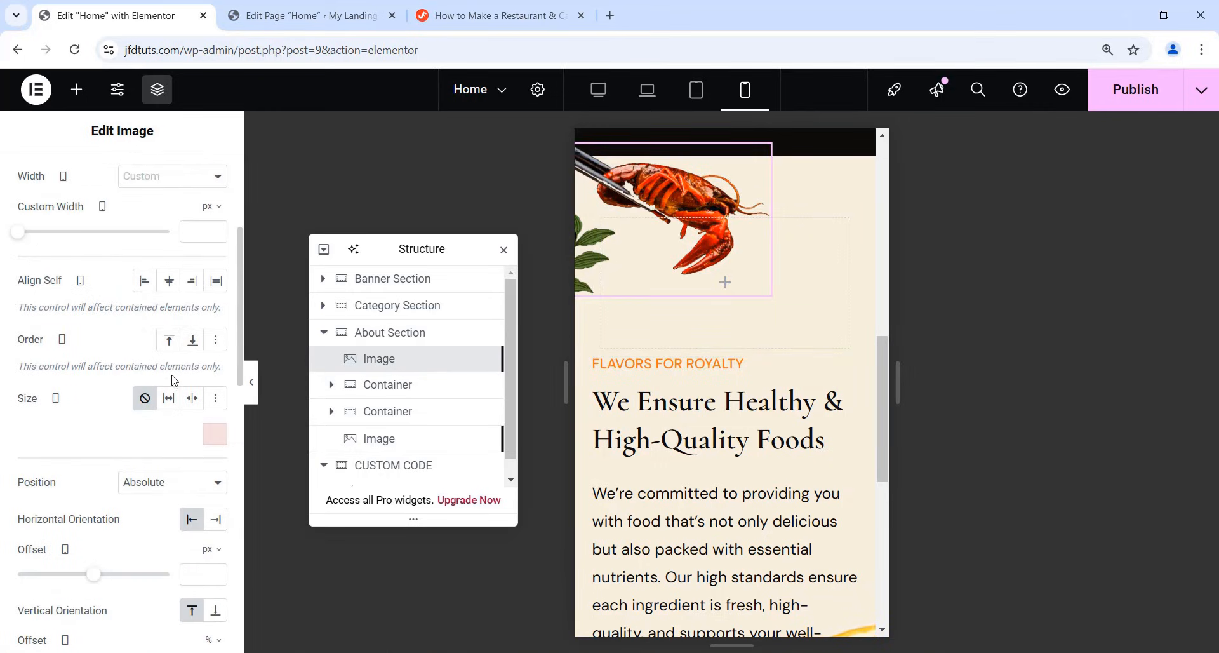
scroll(175, 380, "down", 4)
left_click(98, 508)
left_click_drag(98, 515, 97, 515)
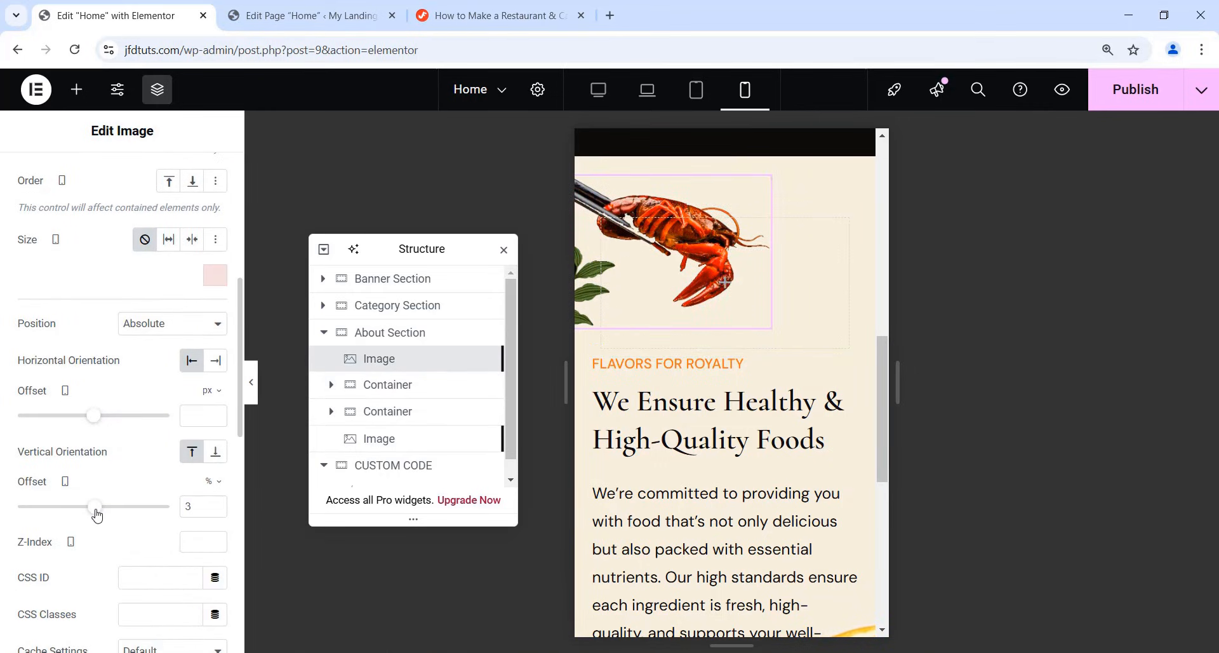
left_click(252, 381)
scroll(535, 306, "down", 1)
scroll(535, 306, "down", 3)
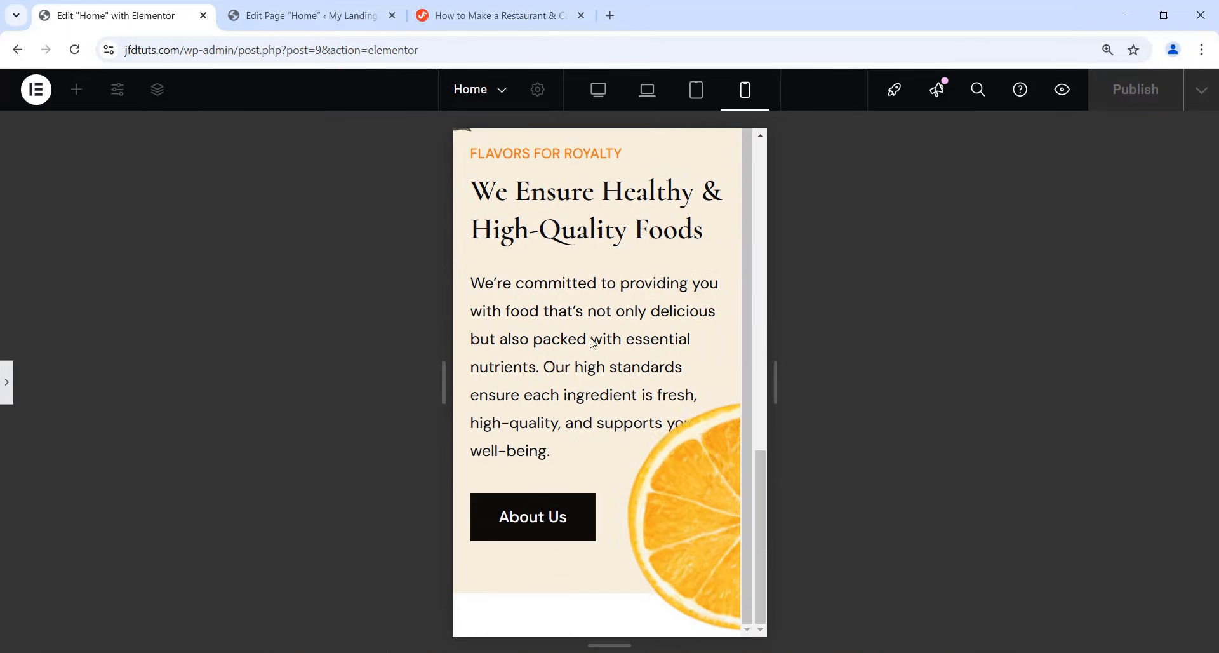
scroll(618, 330, "up", 6)
scroll(635, 363, "down", 6)
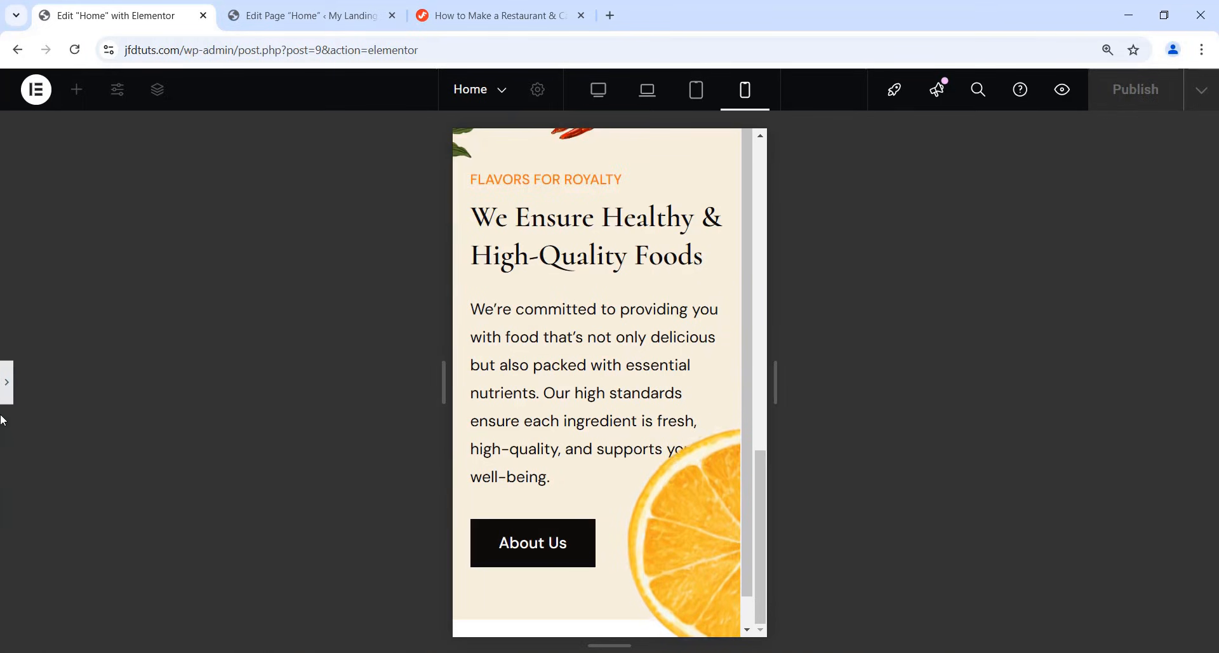
Set the orange slice image's width to 65 px for the mobile layout.
left_click(6, 382)
left_click(412, 445)
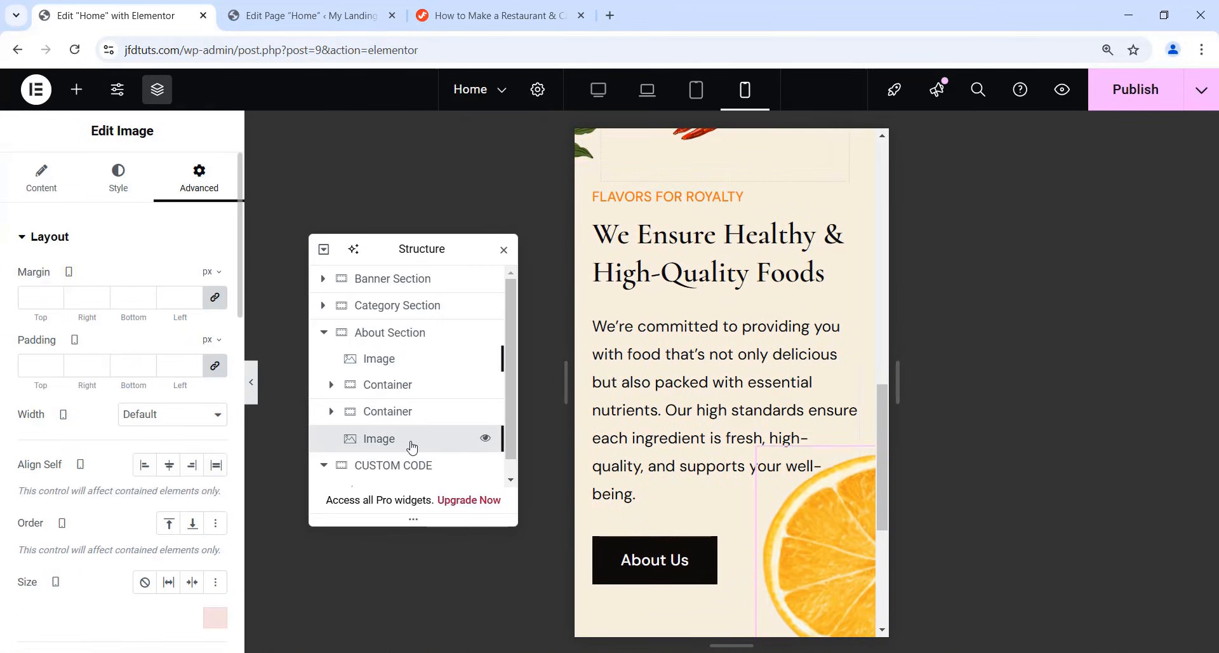
left_click(116, 181)
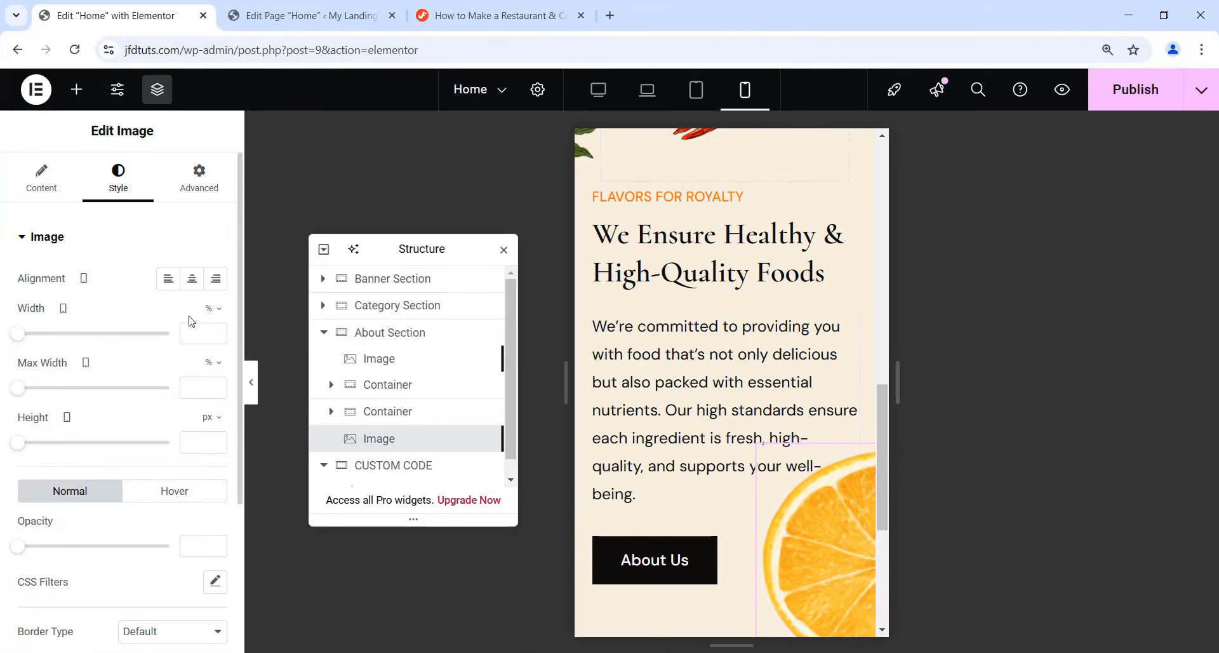
left_click(212, 309)
left_click(210, 312)
left_click(213, 331)
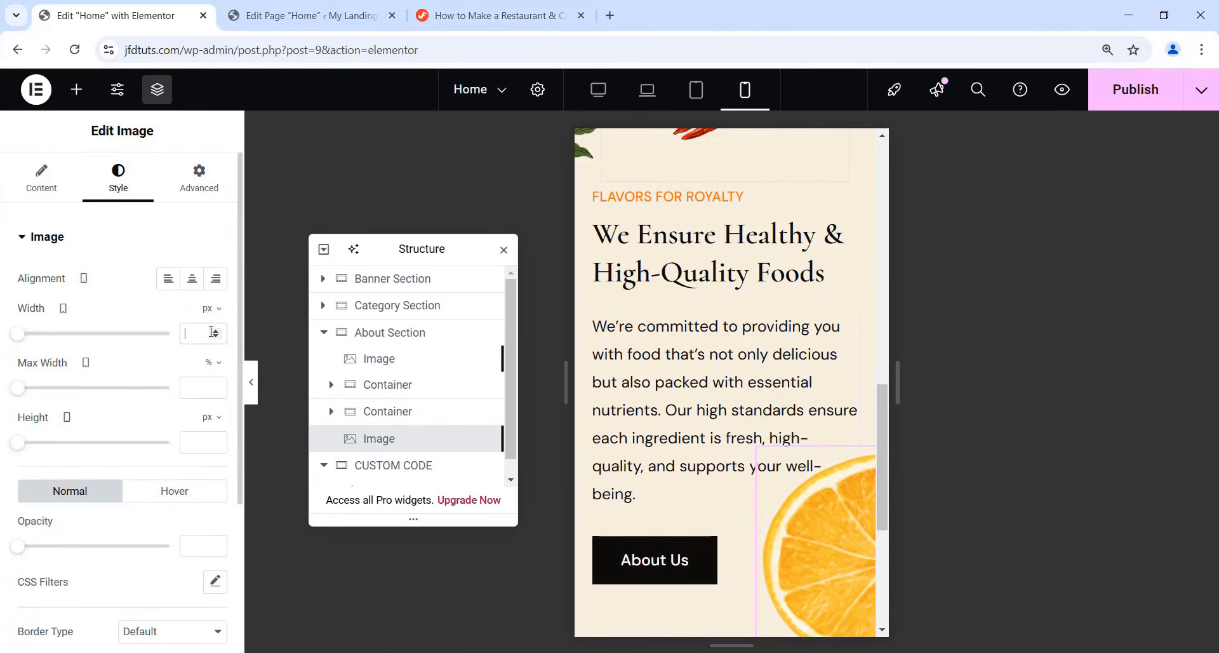
type("65")
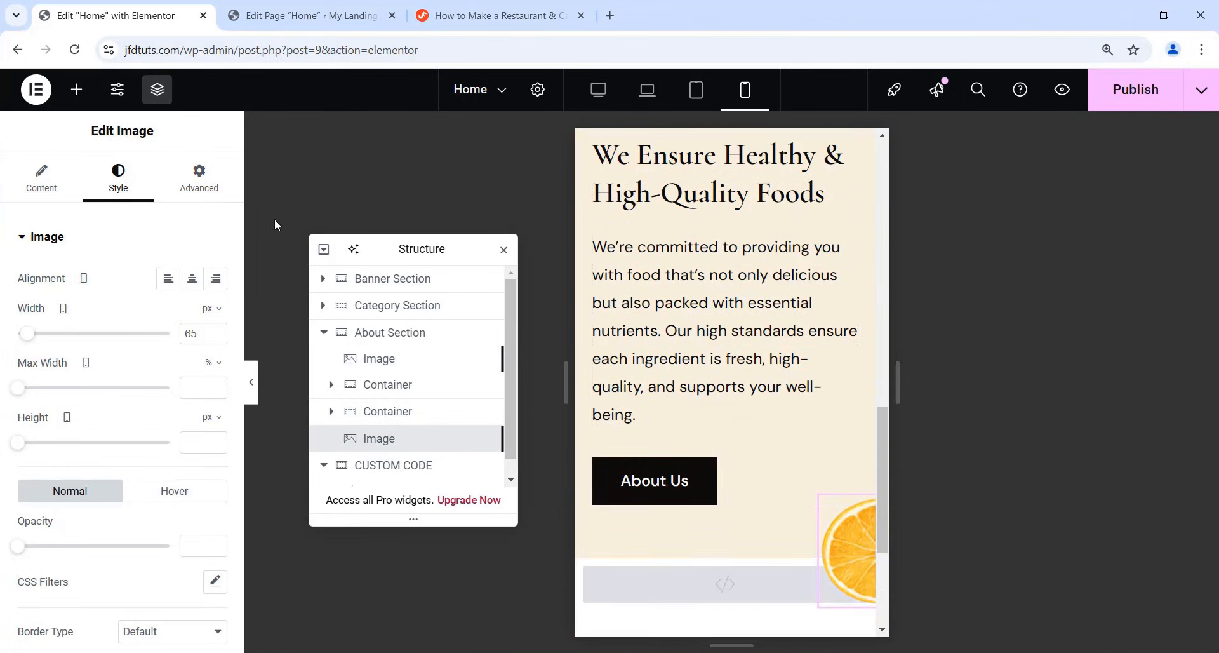
Raise the orange slice's vertical offset so it sits inside the About Section on mobile, and preview the section.
left_click(199, 178)
scroll(95, 355, "down", 8)
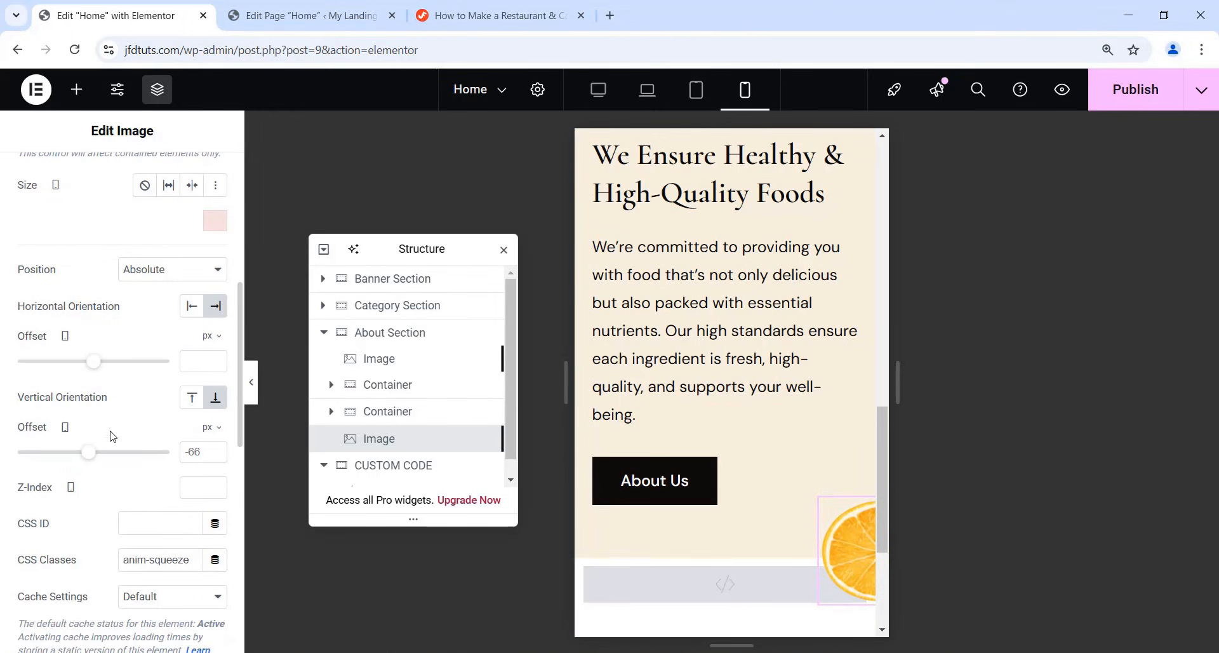
left_click_drag(87, 452, 95, 456)
left_click(251, 382)
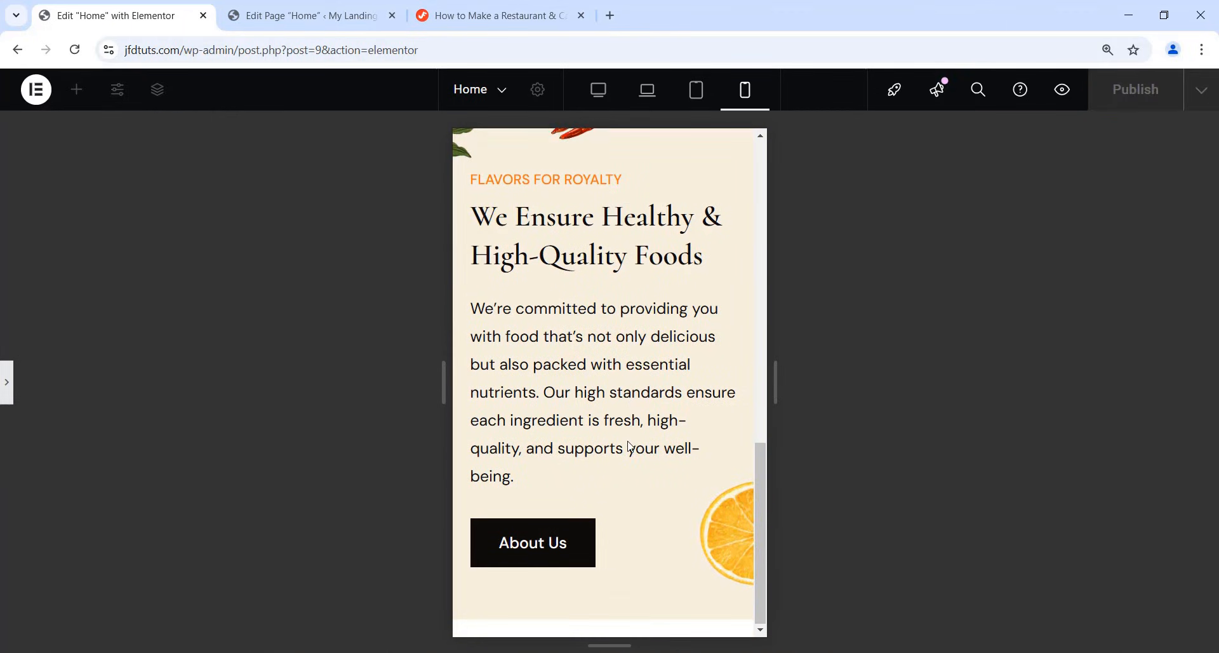
scroll(658, 422, "up", 5)
scroll(589, 148, "down", 3)
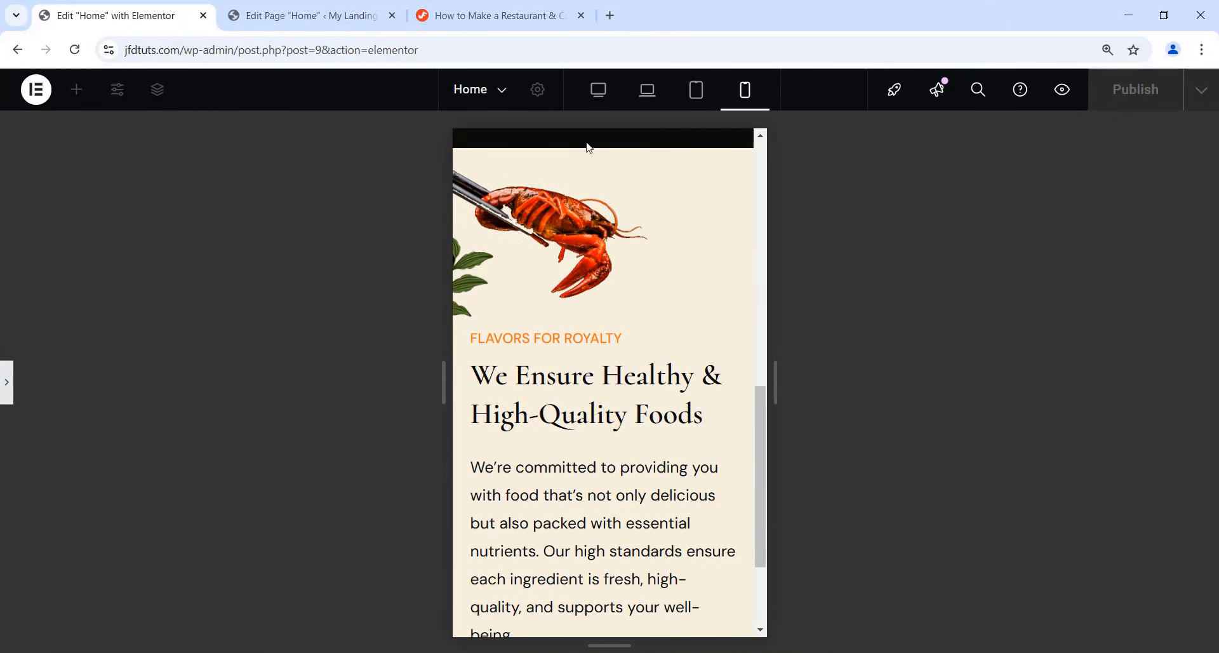
Switch to the desktop layout and review the About Section in preview.
left_click(598, 90)
scroll(358, 381, "down", 6)
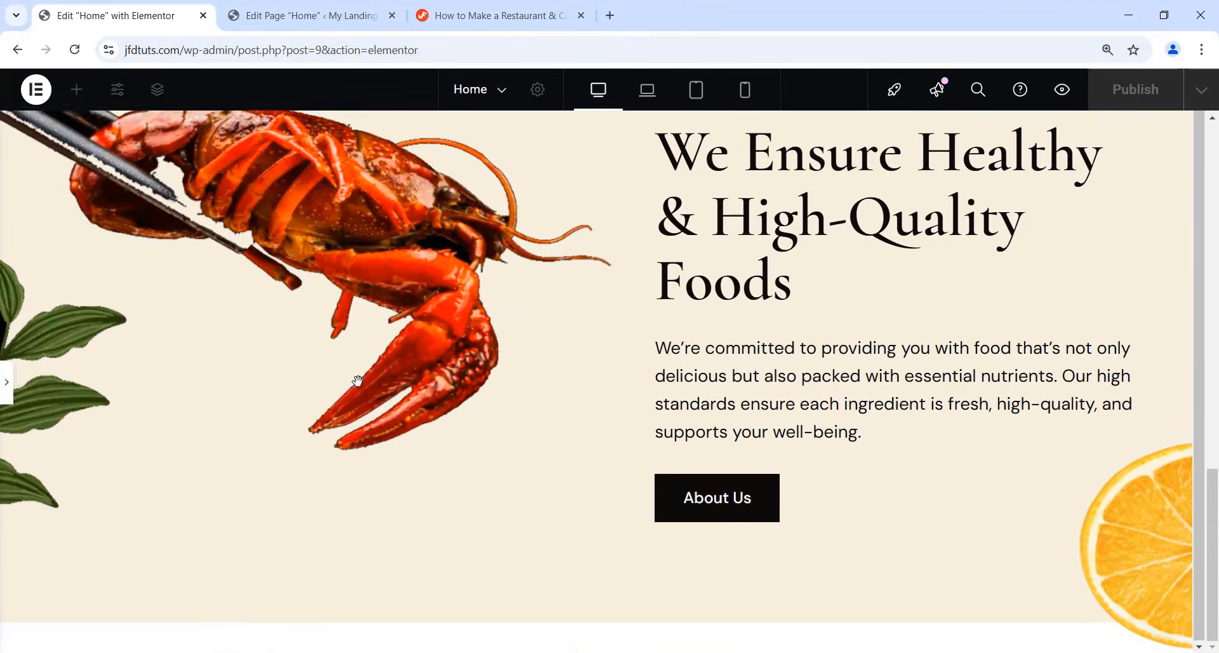
scroll(357, 381, "up", 1)
scroll(980, 424, "down", 1)
left_click(6, 380)
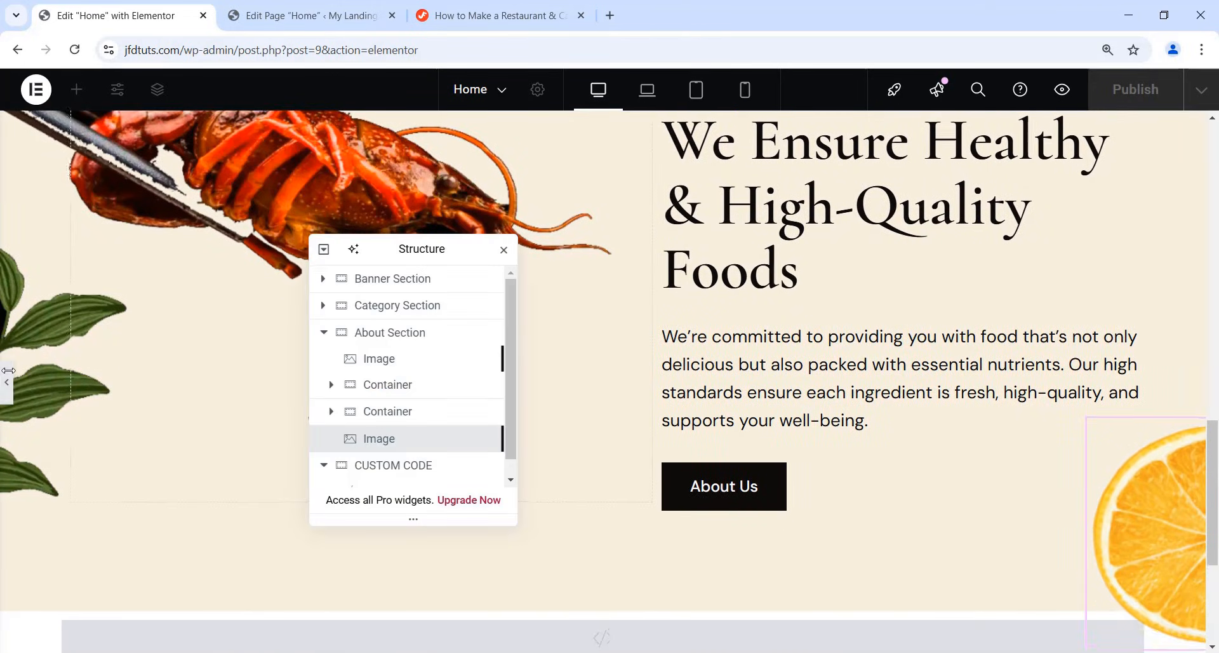
Add a new container at the end of the page and name it "Dish Section".
scroll(745, 412, "down", 5)
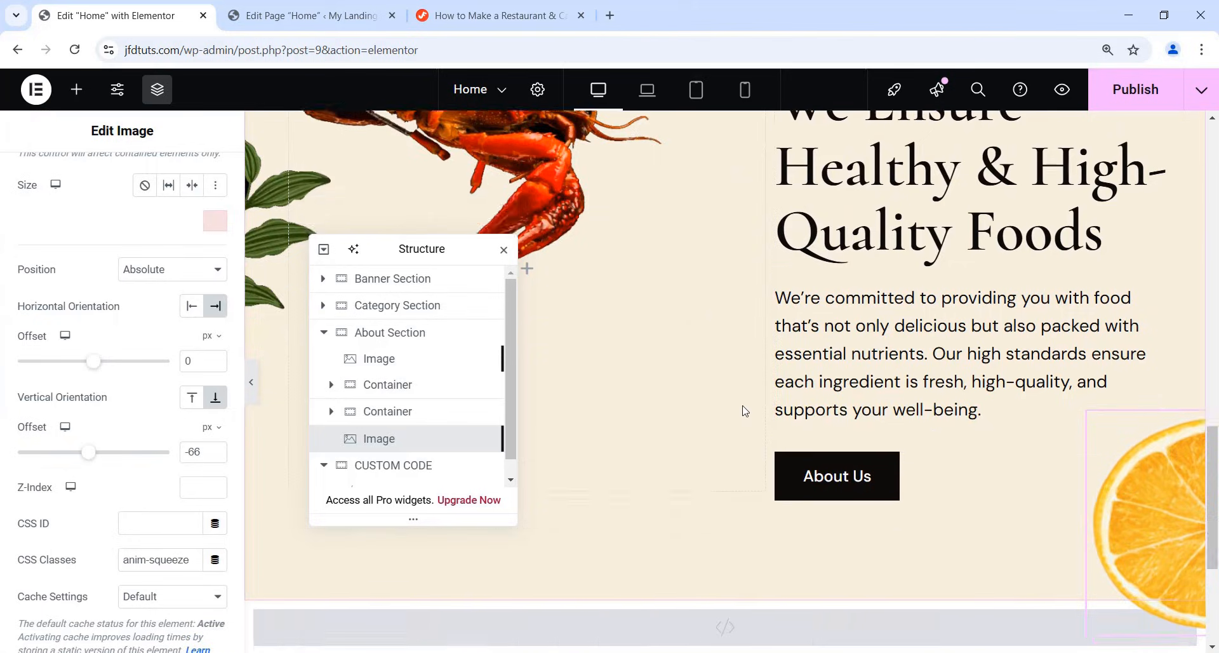
left_click(77, 90)
left_click_drag(67, 413, 580, 525)
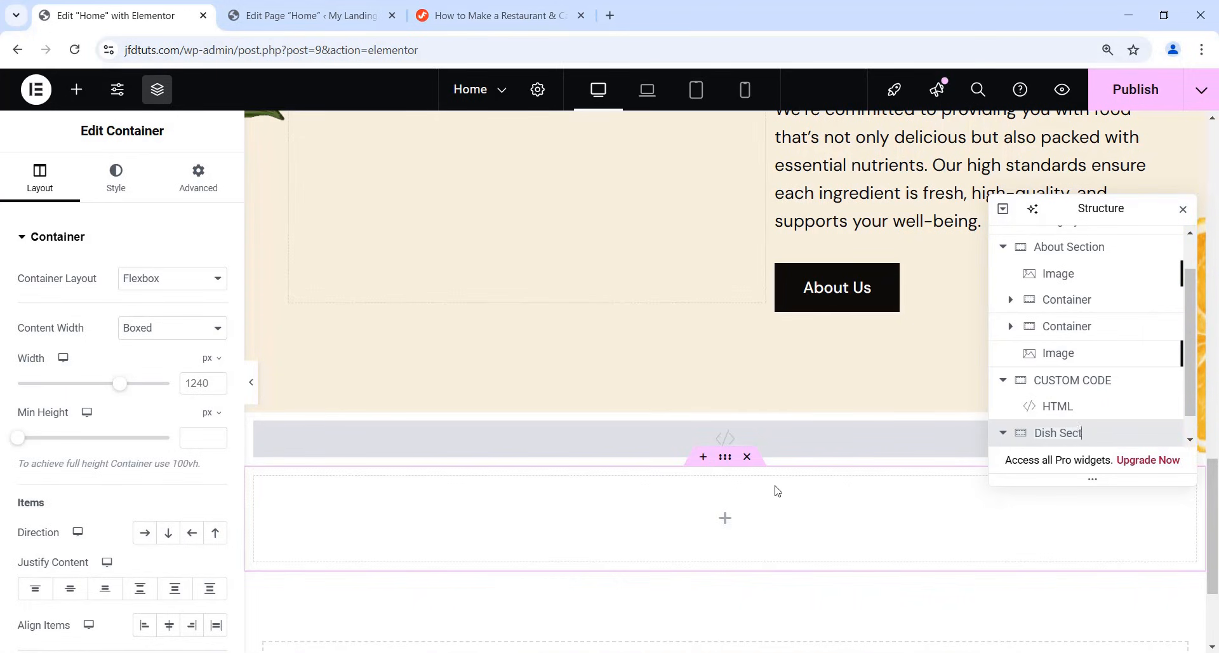
Move the CUSTOM CODE container below the Dish Section and collapse the expanded sections in the structure.
left_click(1003, 380)
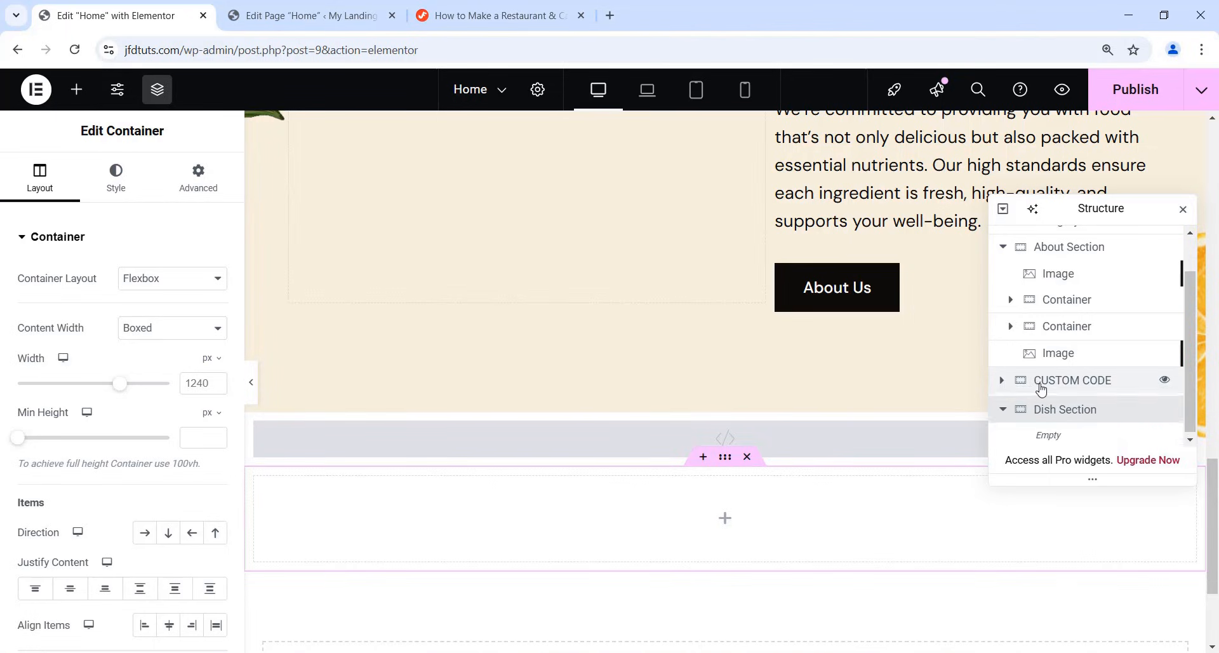
left_click_drag(1064, 397, 1061, 444)
left_click(1003, 380)
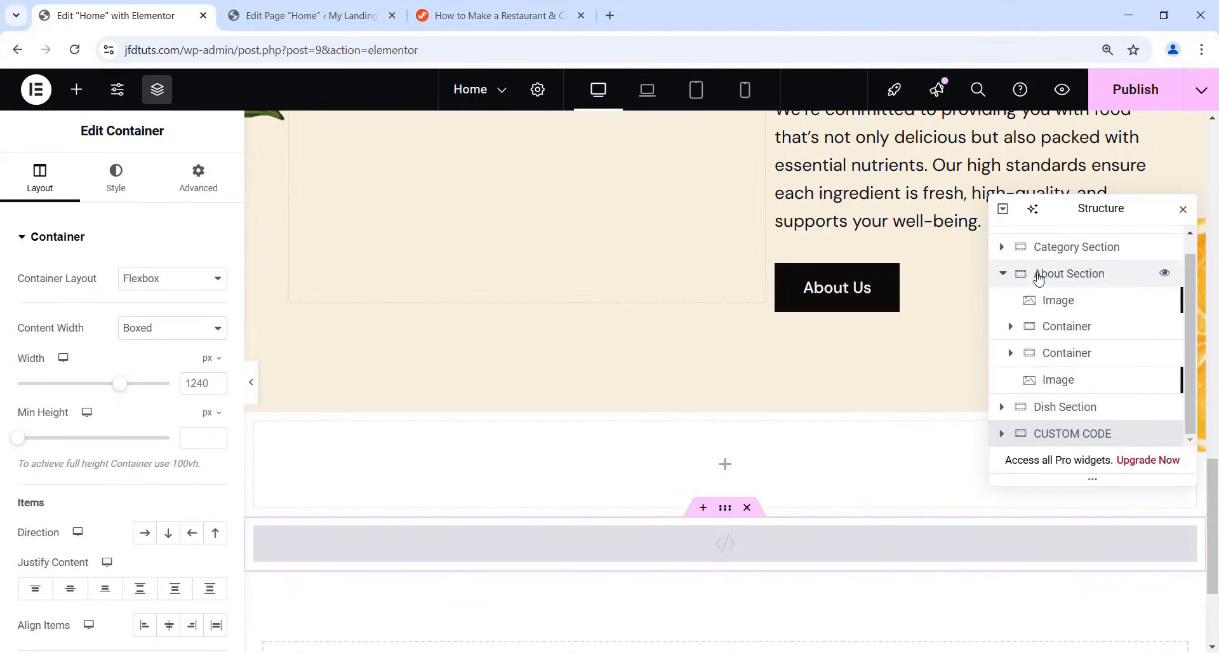
left_click(1005, 275)
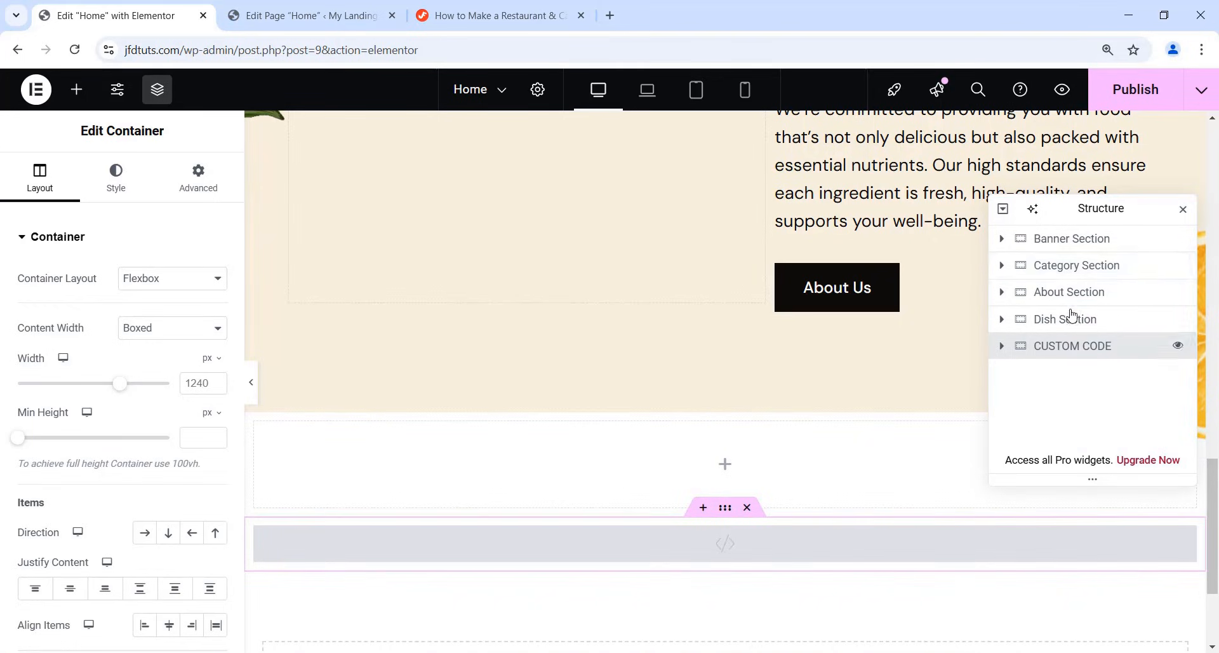
Align the Dish Section's items to the center and set equal column and row gaps.
left_click(1090, 325)
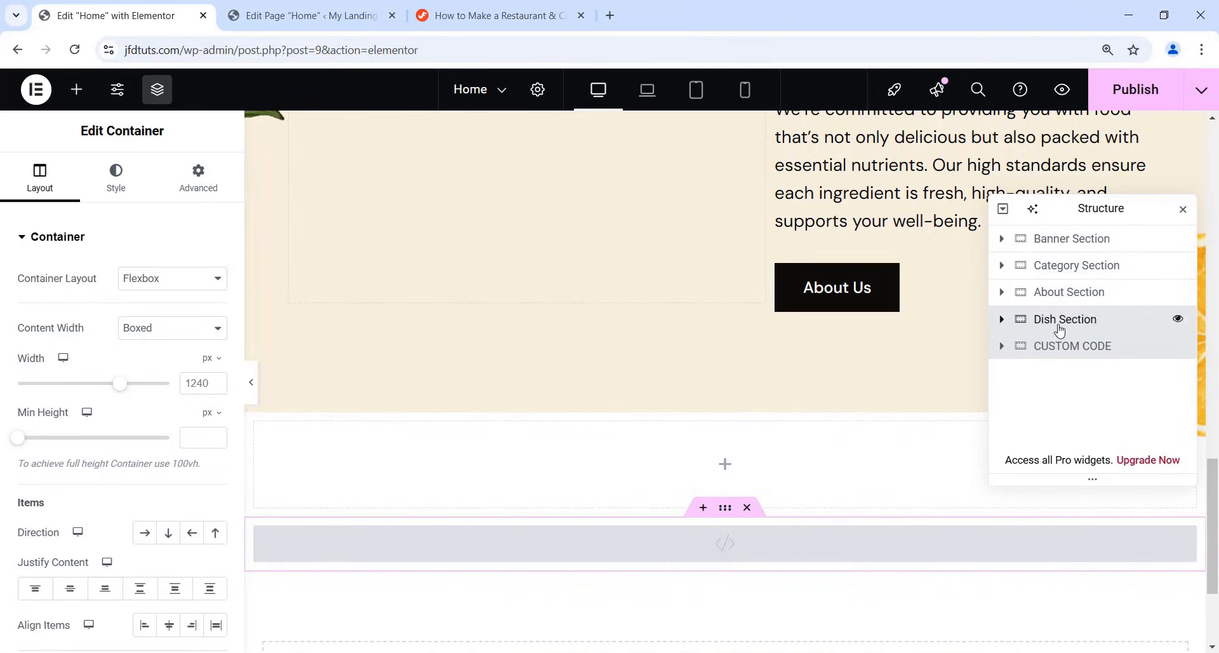
left_click_drag(1099, 204, 1112, 207)
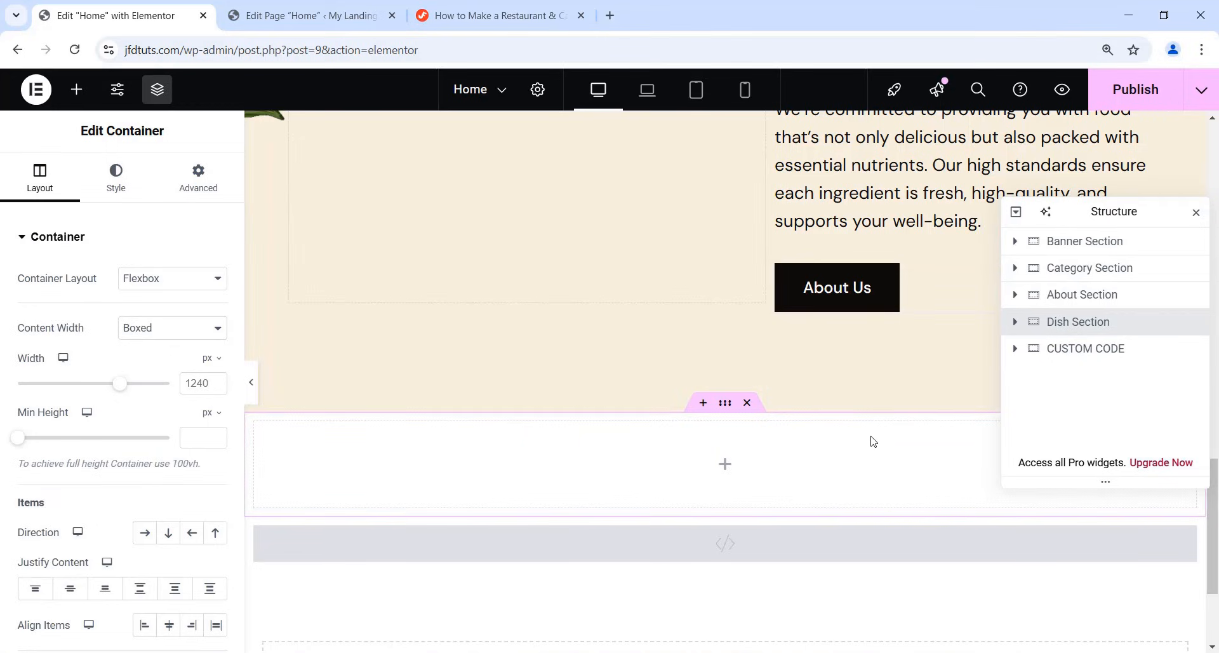
scroll(874, 442, "down", 2)
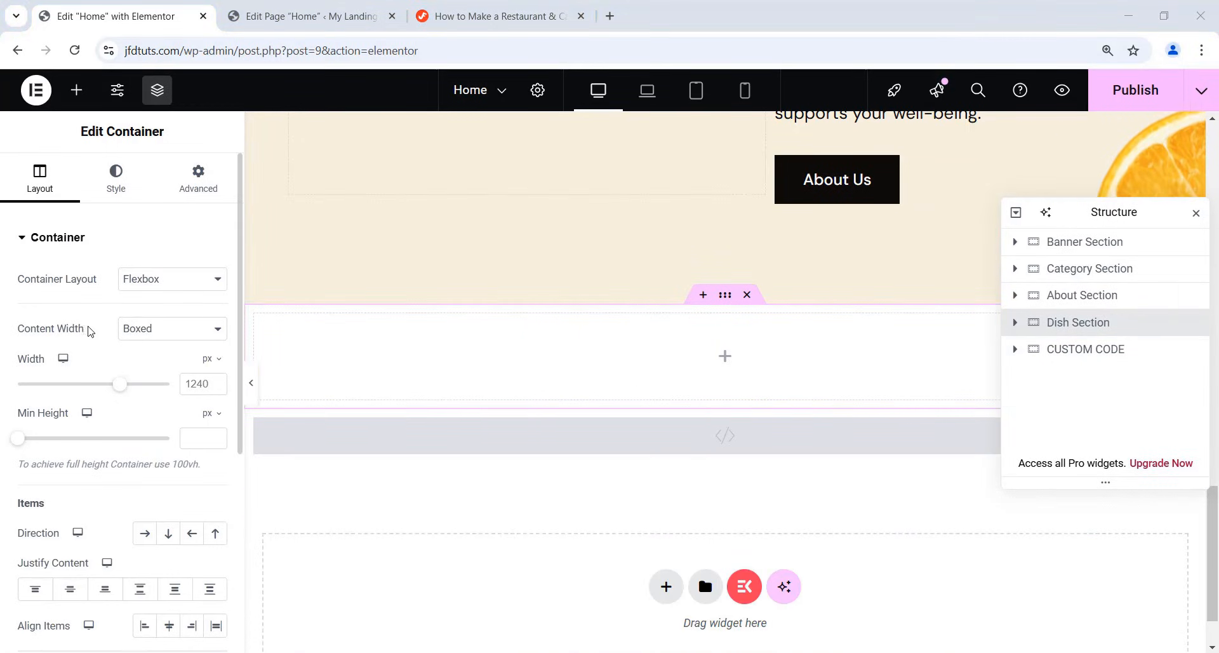
scroll(95, 431, "down", 3)
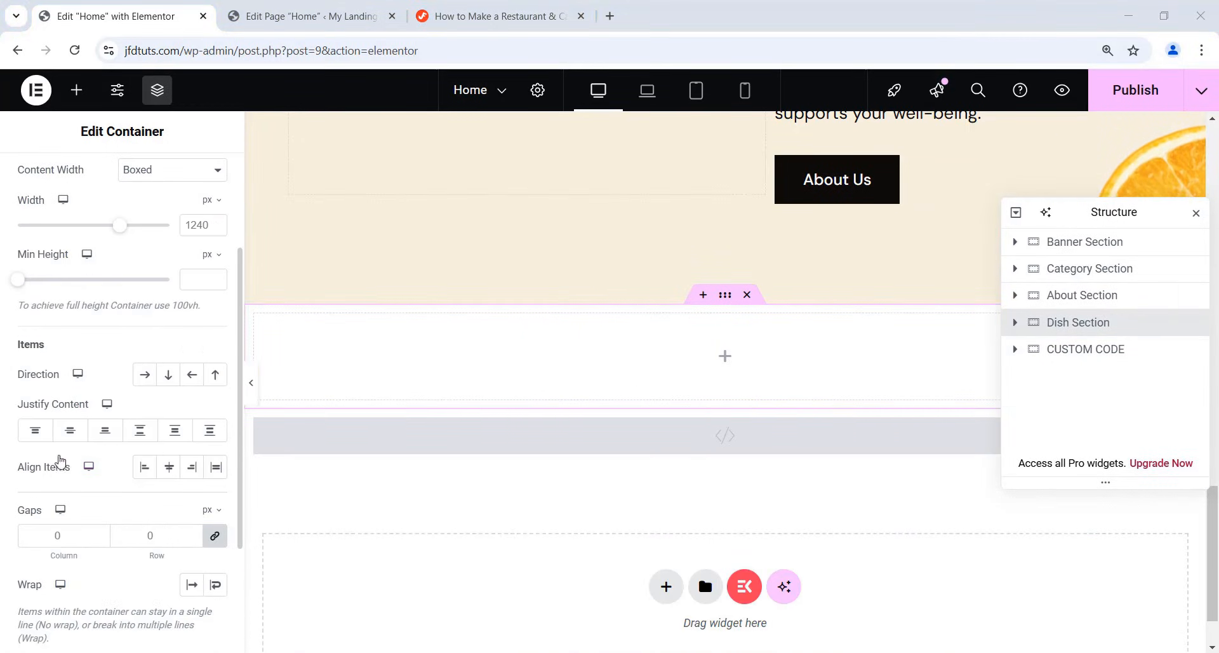
left_click(171, 472)
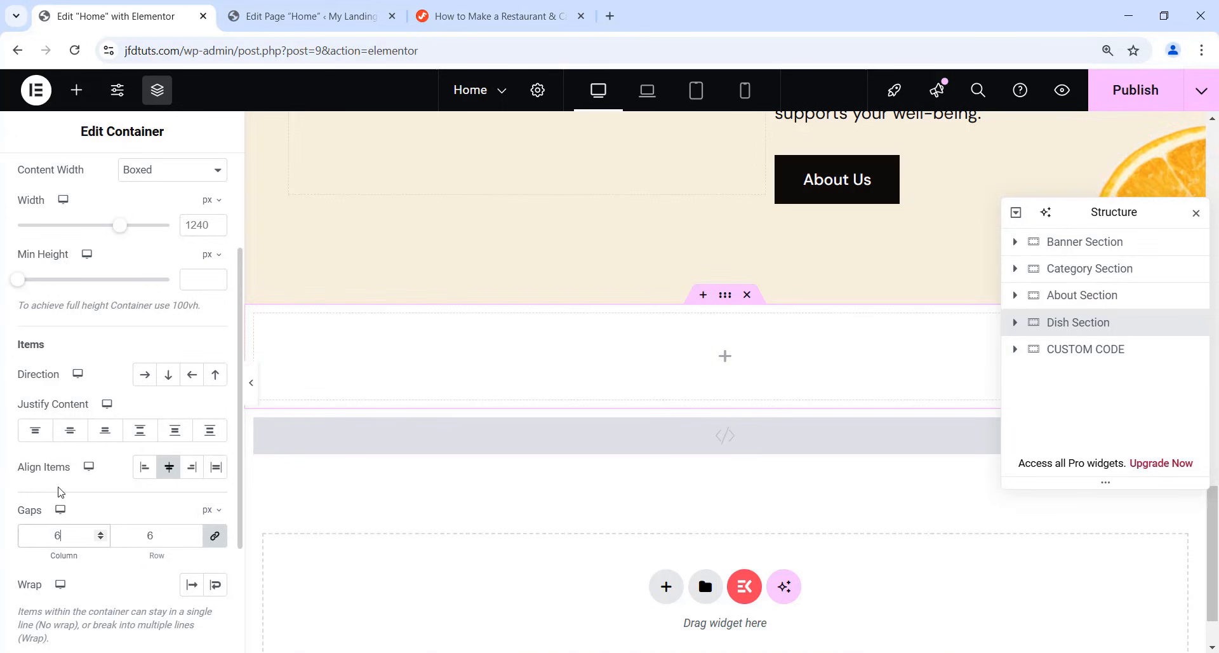
Give the Dish Section a classic background in the global Accent color.
scroll(58, 442, "up", 3)
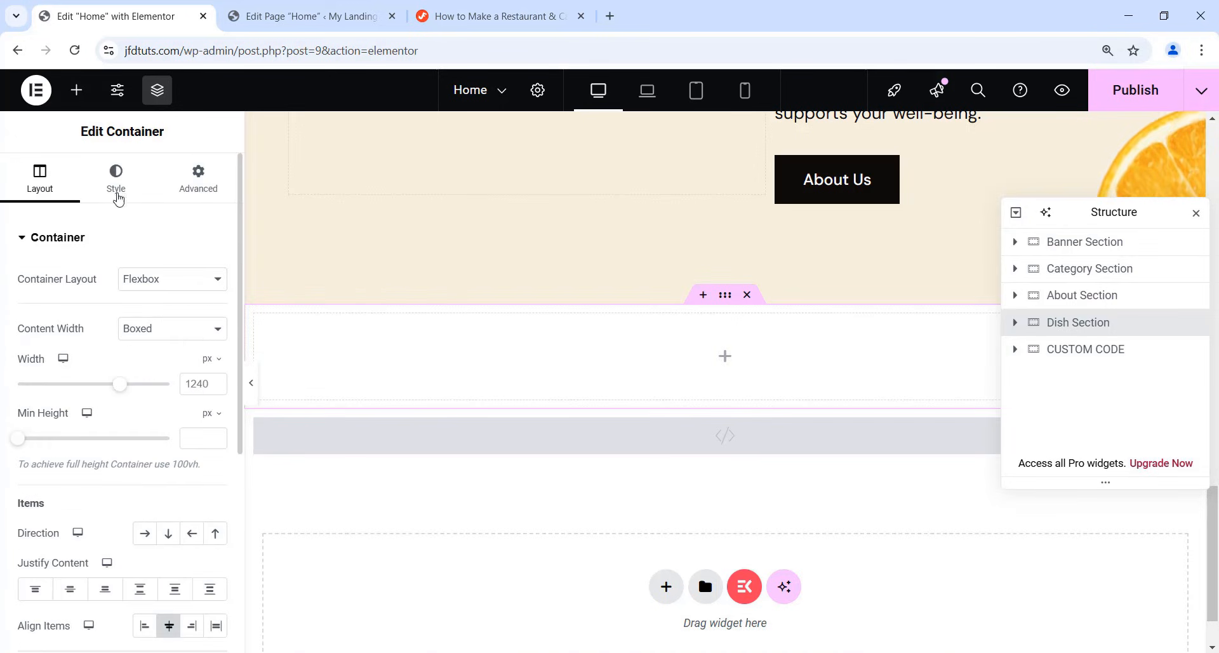
left_click(118, 199)
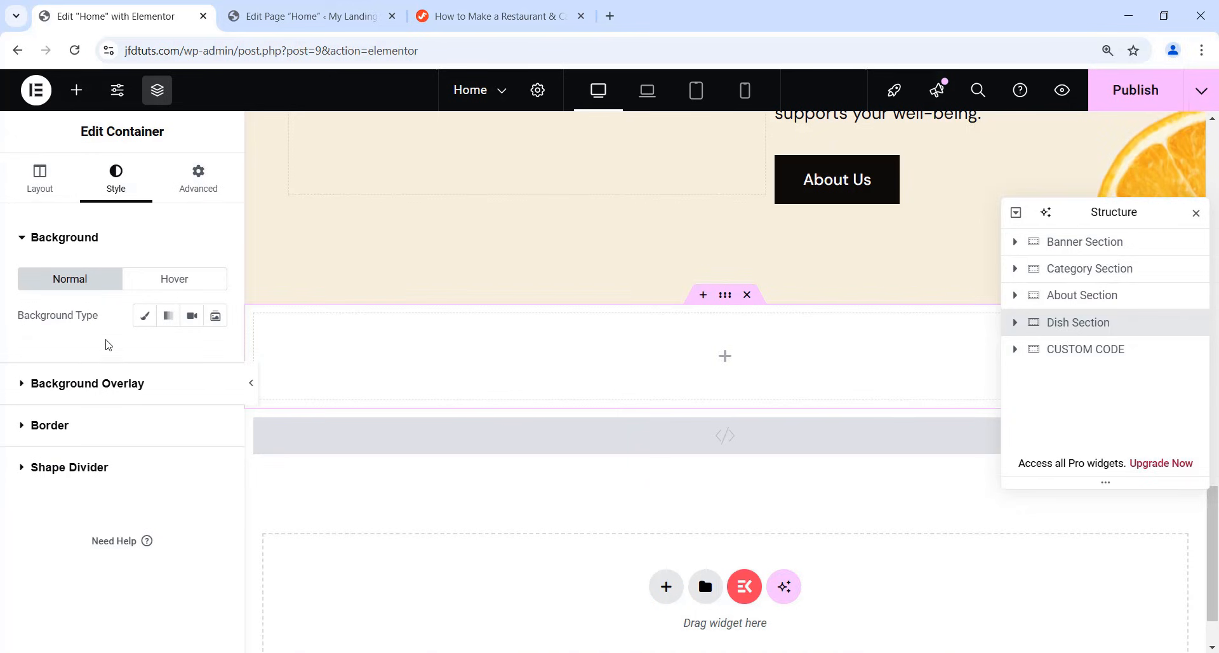
left_click(145, 316)
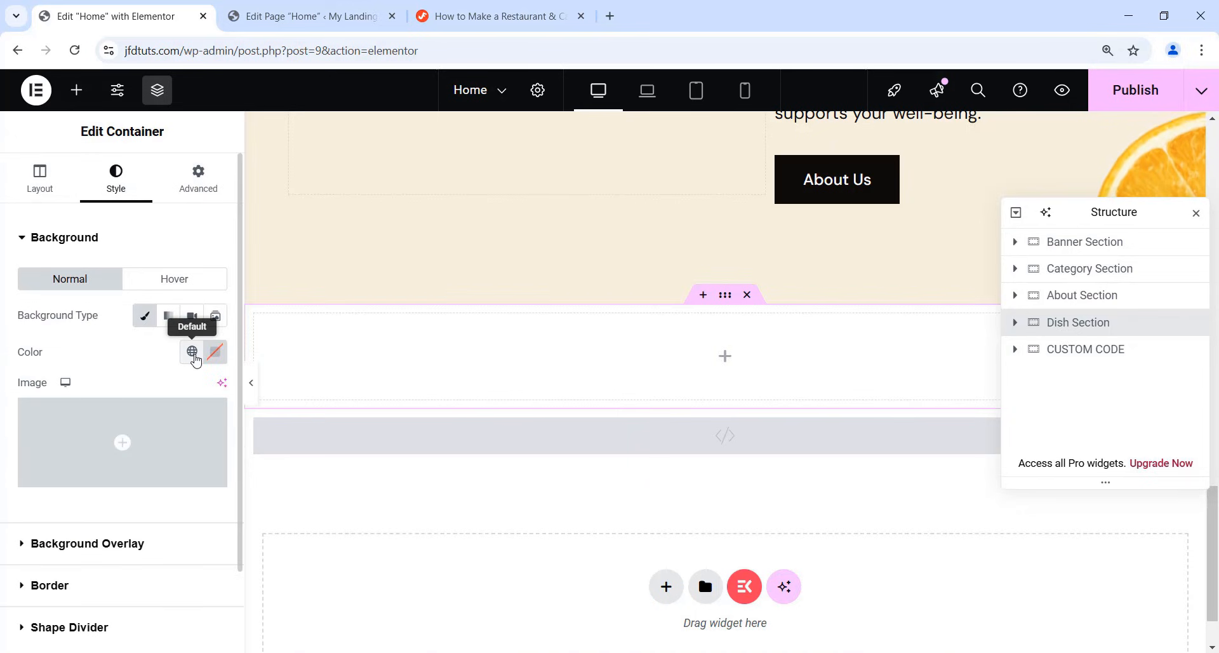
left_click(193, 353)
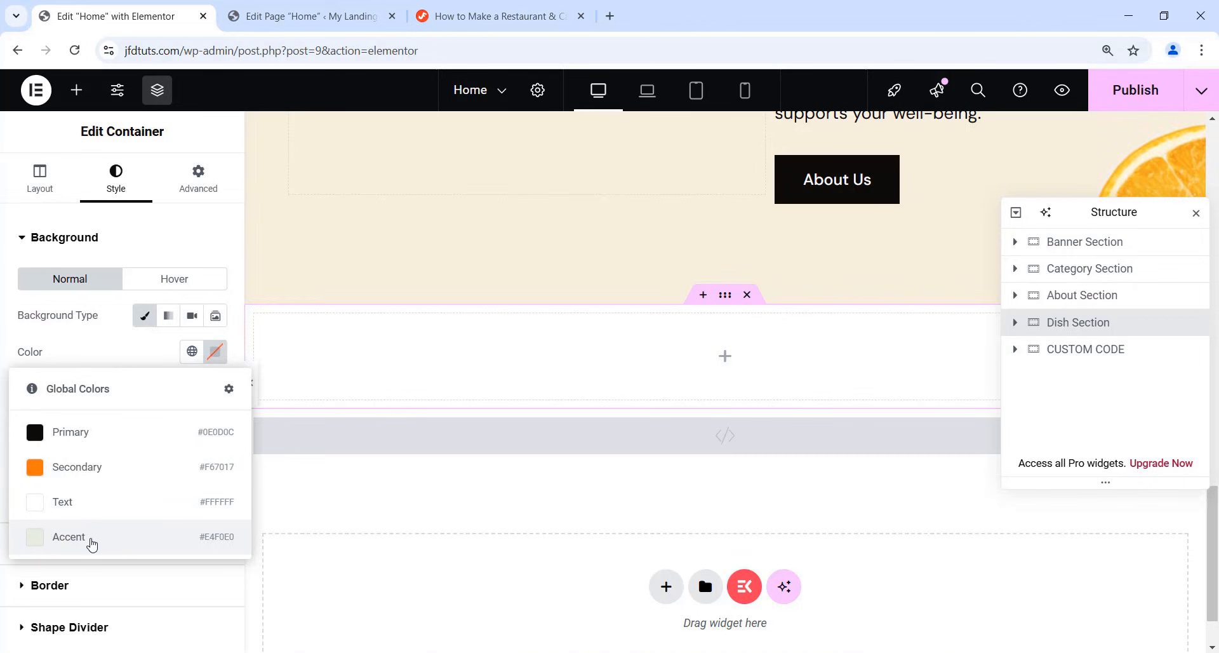
left_click(69, 537)
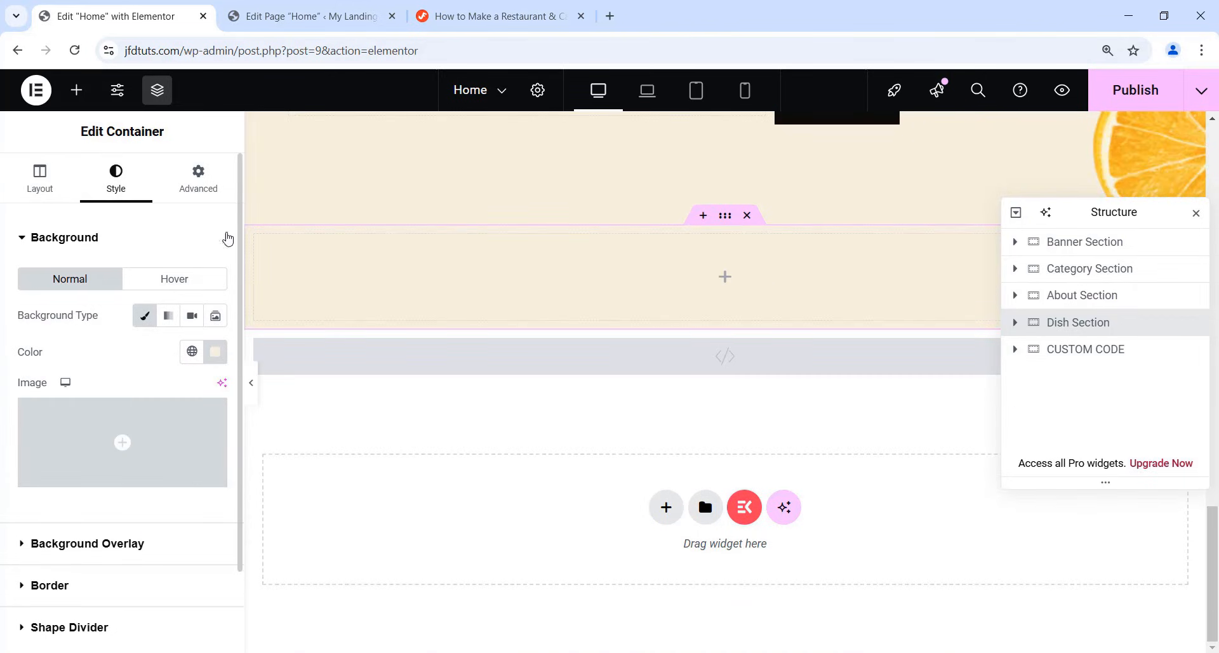
Set the Dish Section's padding to 0 top, 0 right, 124 px bottom and 0 left.
left_click(218, 188)
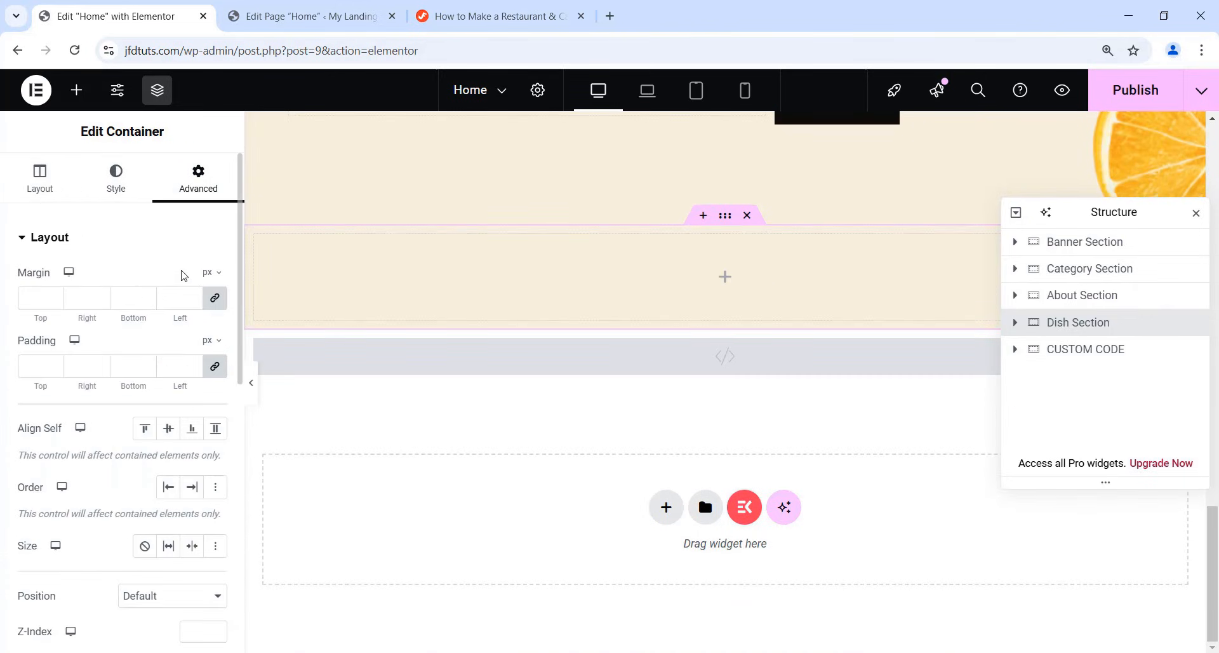
left_click(215, 366)
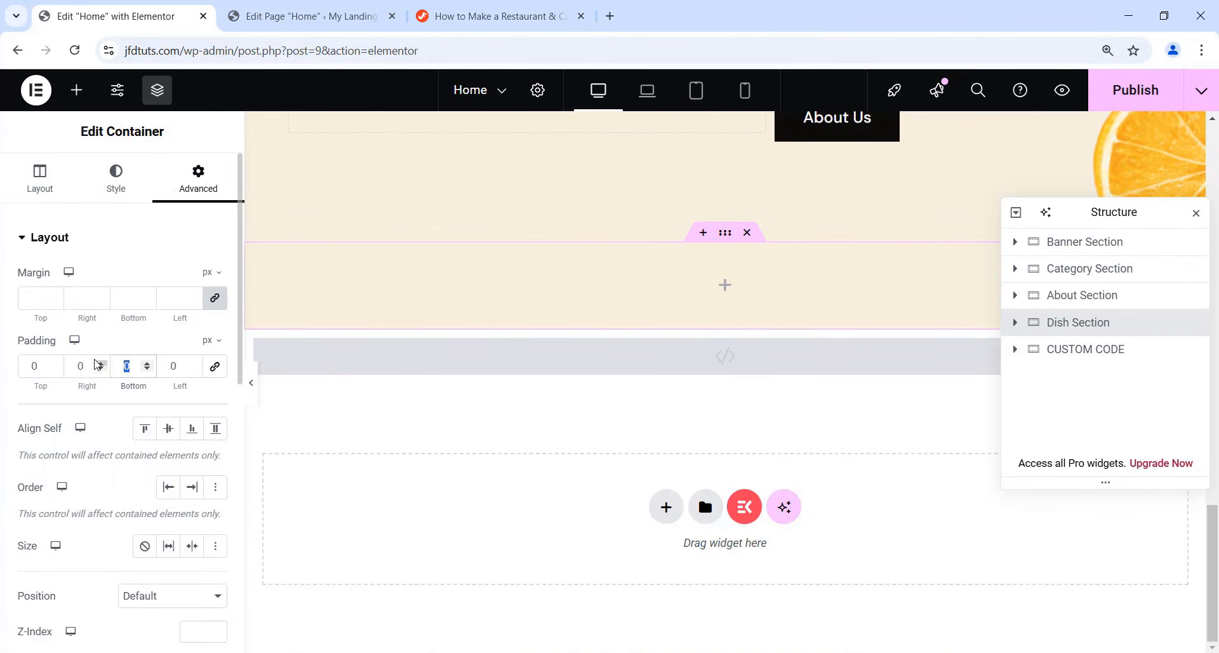
type("124")
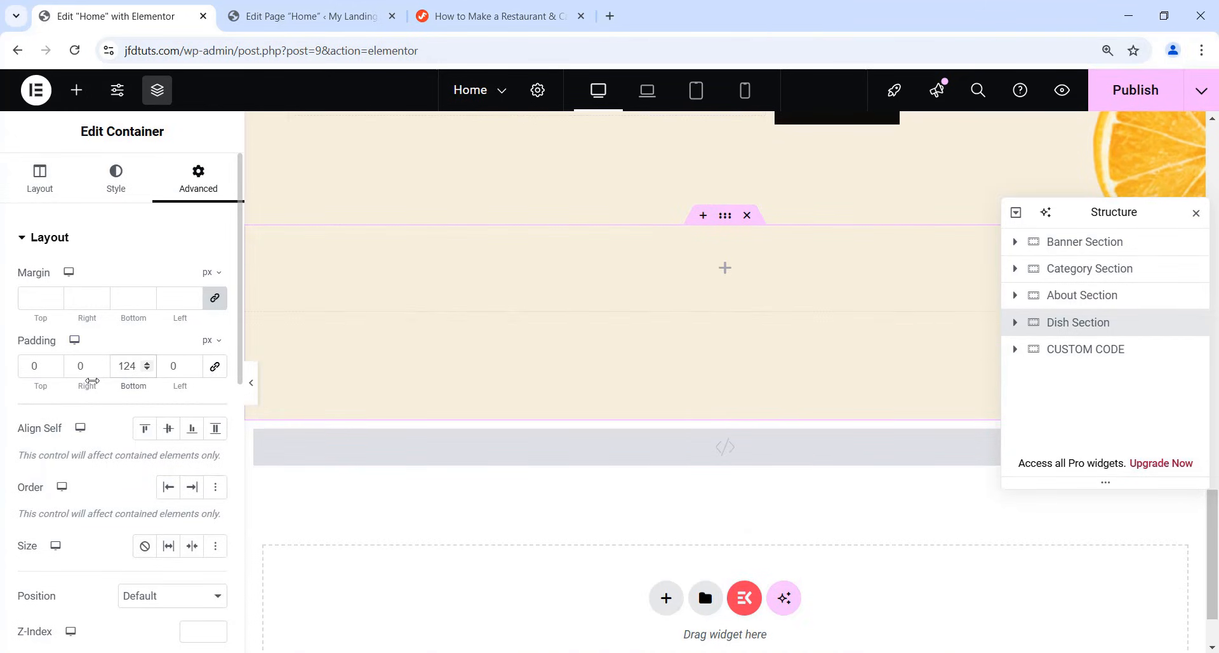
Add a container inside the Dish Section with 0 padding and a z-index of 3.
left_click(76, 89)
left_click_drag(65, 402, 707, 269)
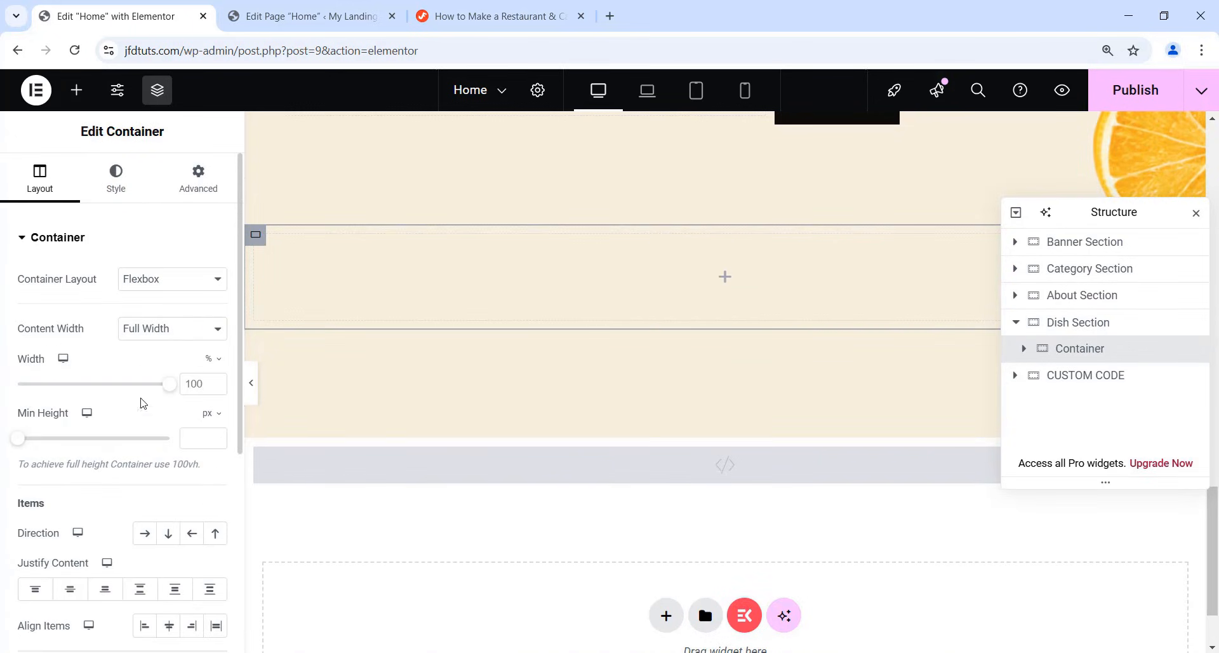
left_click(199, 184)
left_click(88, 366)
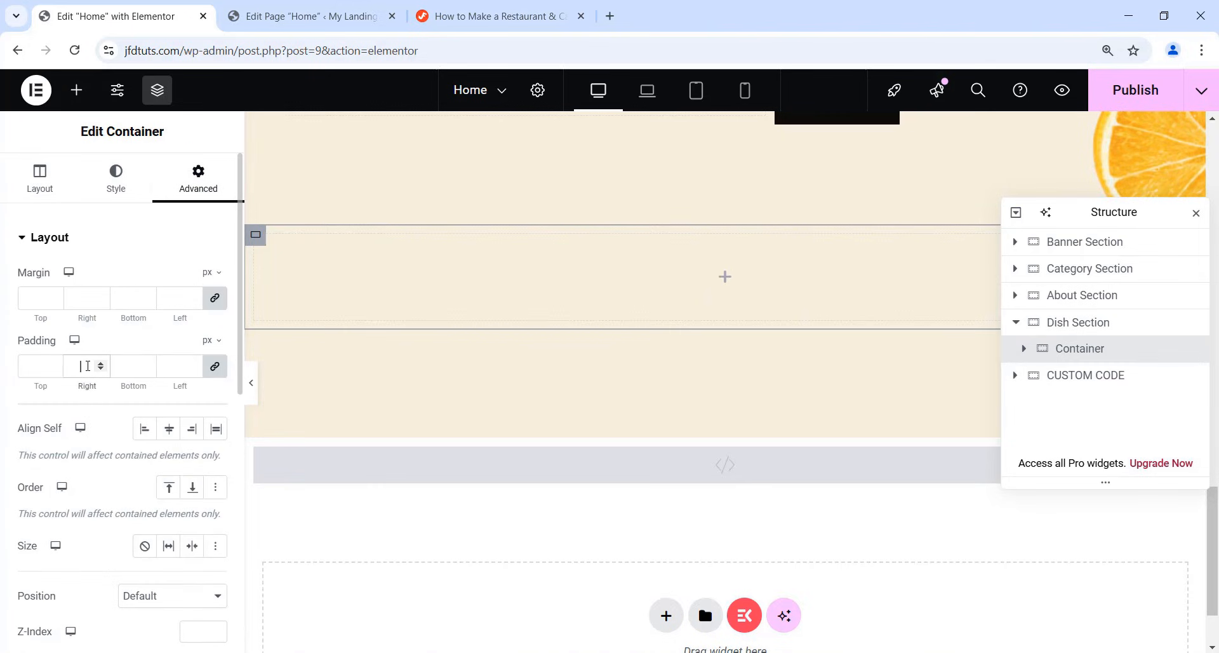
type("0")
scroll(127, 432, "down", 4)
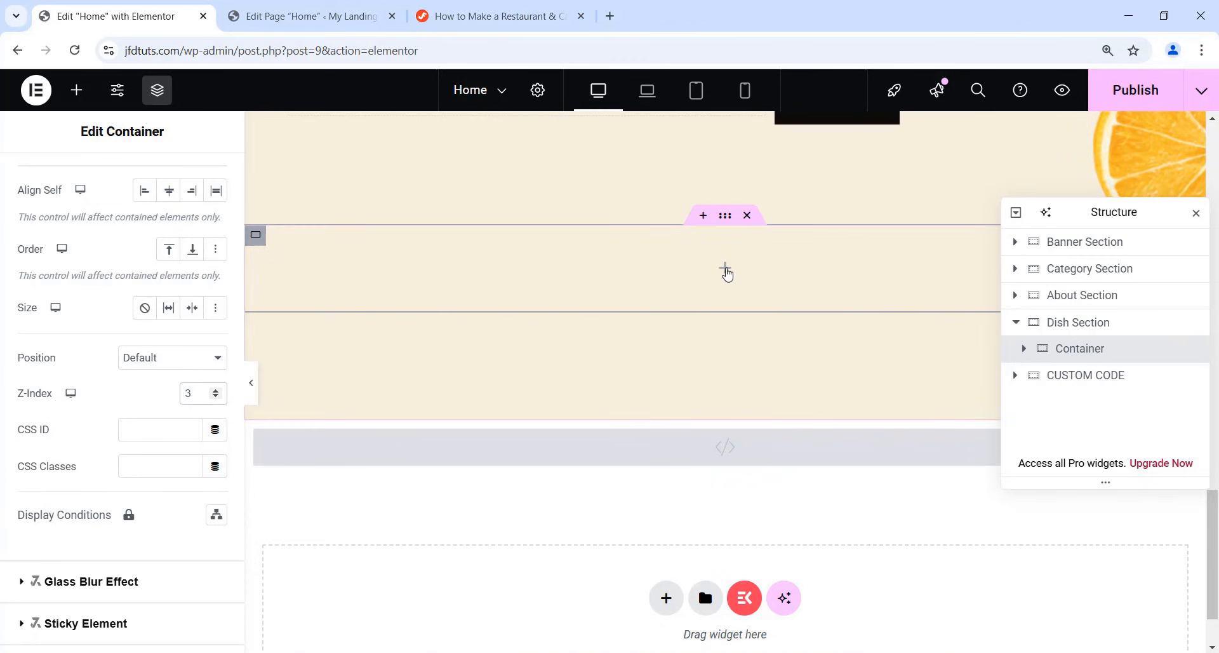
Add a heading reading "Top Flavors" with the H4 tag inside the Dish Section's inner container.
left_click(725, 272)
scroll(120, 381, "down", 2)
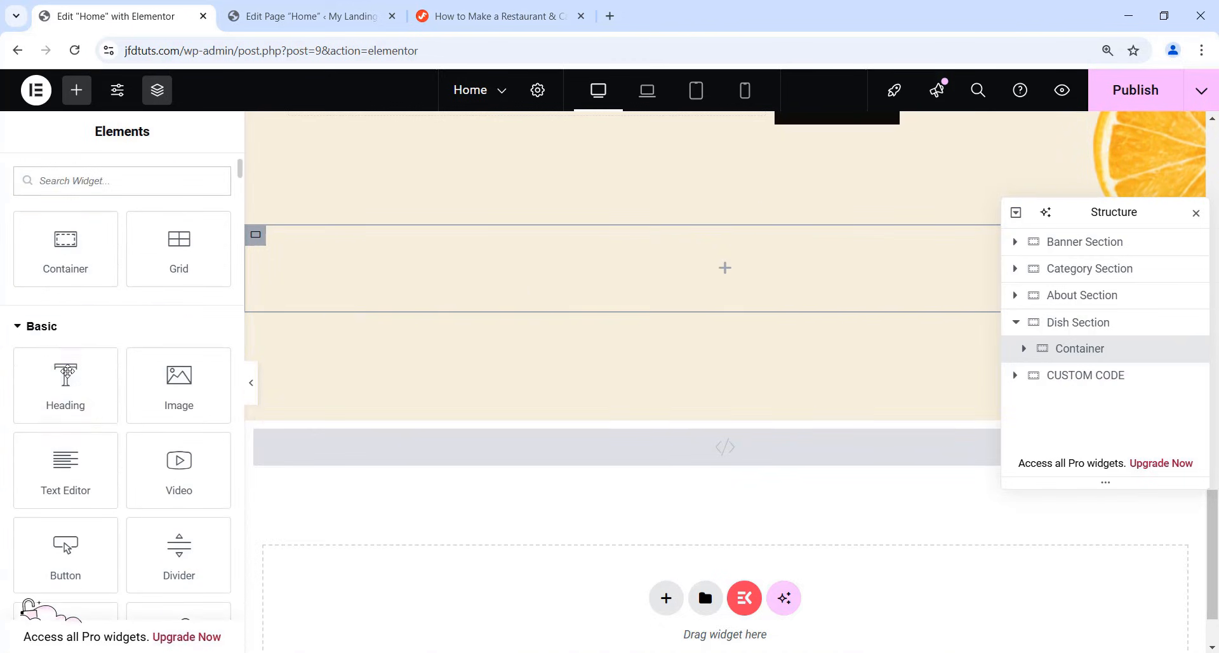
left_click_drag(66, 381, 734, 272)
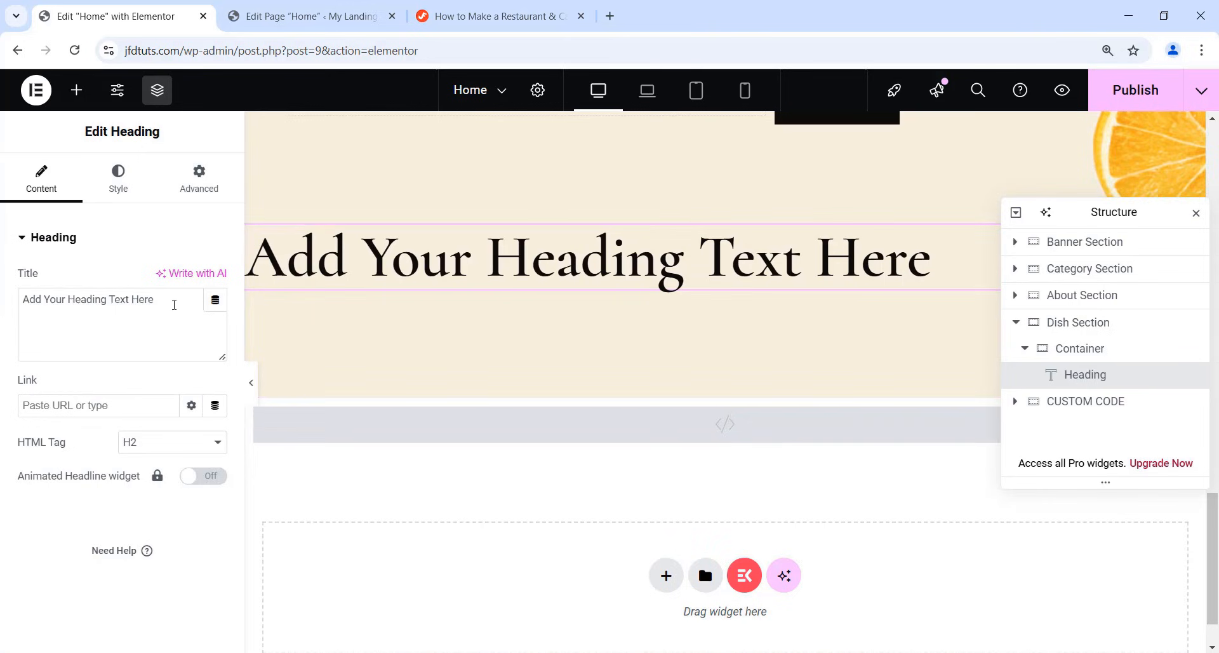
left_click_drag(158, 302, 4, 308)
type("Top Flavors")
left_click(169, 444)
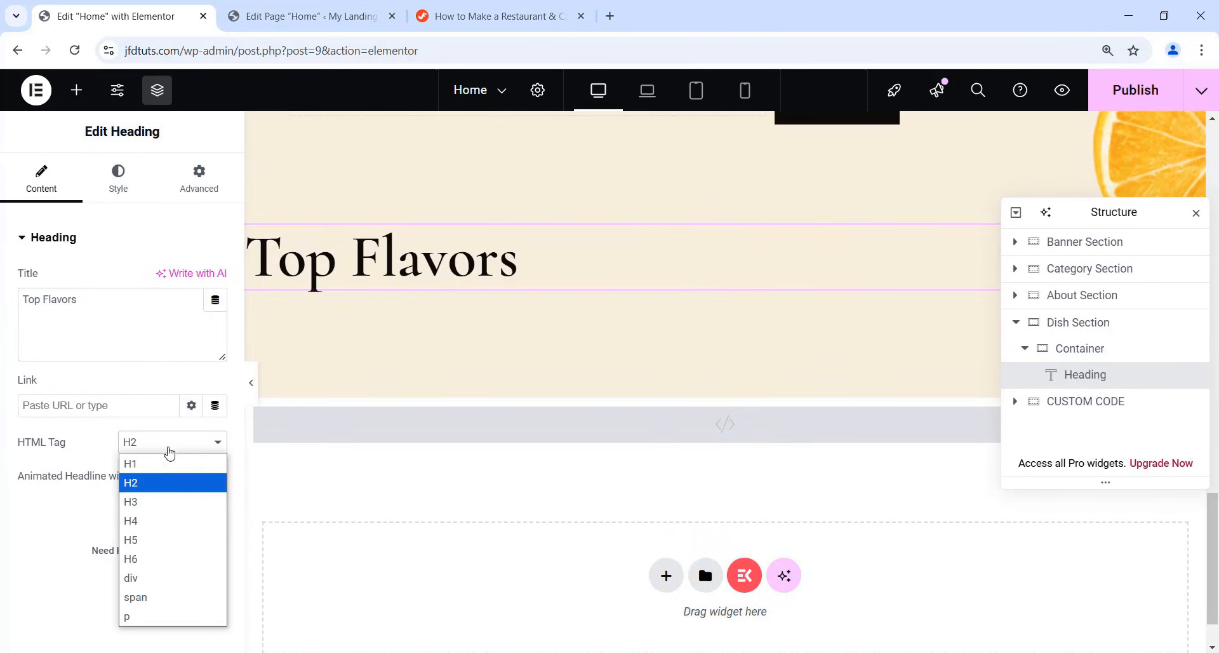
left_click(158, 520)
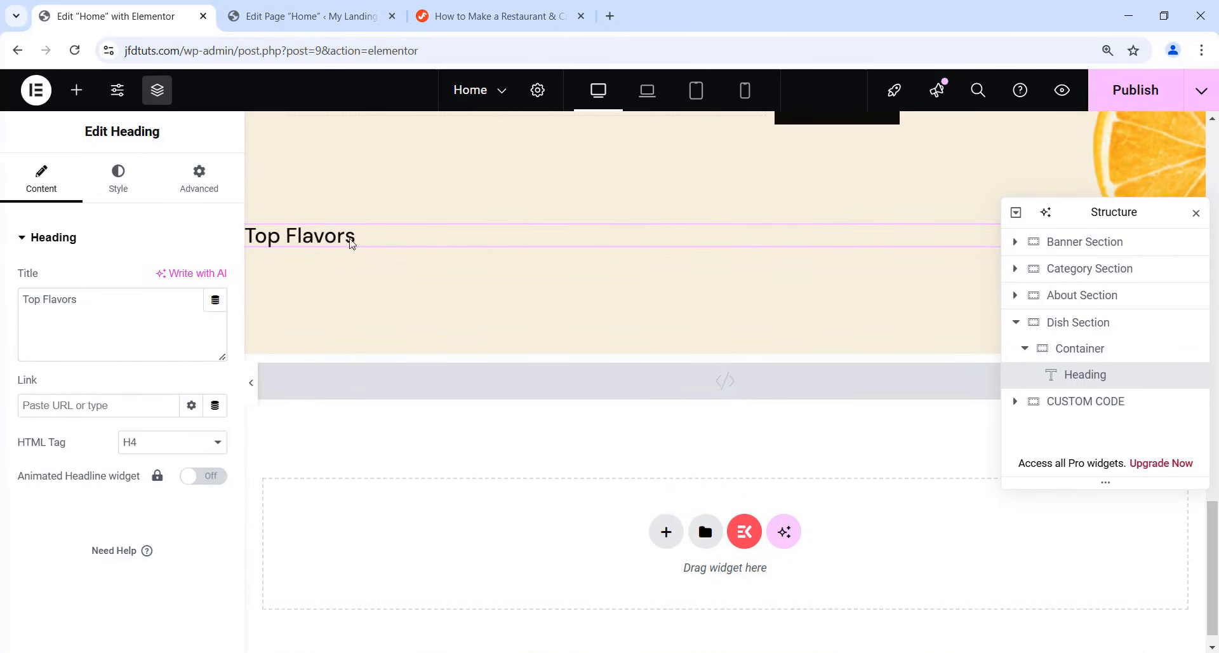
Copy the style of the About Section's "Flavors for Royalty" heading onto the "Top Flavors" heading and check its spacing.
scroll(477, 289, "up", 10)
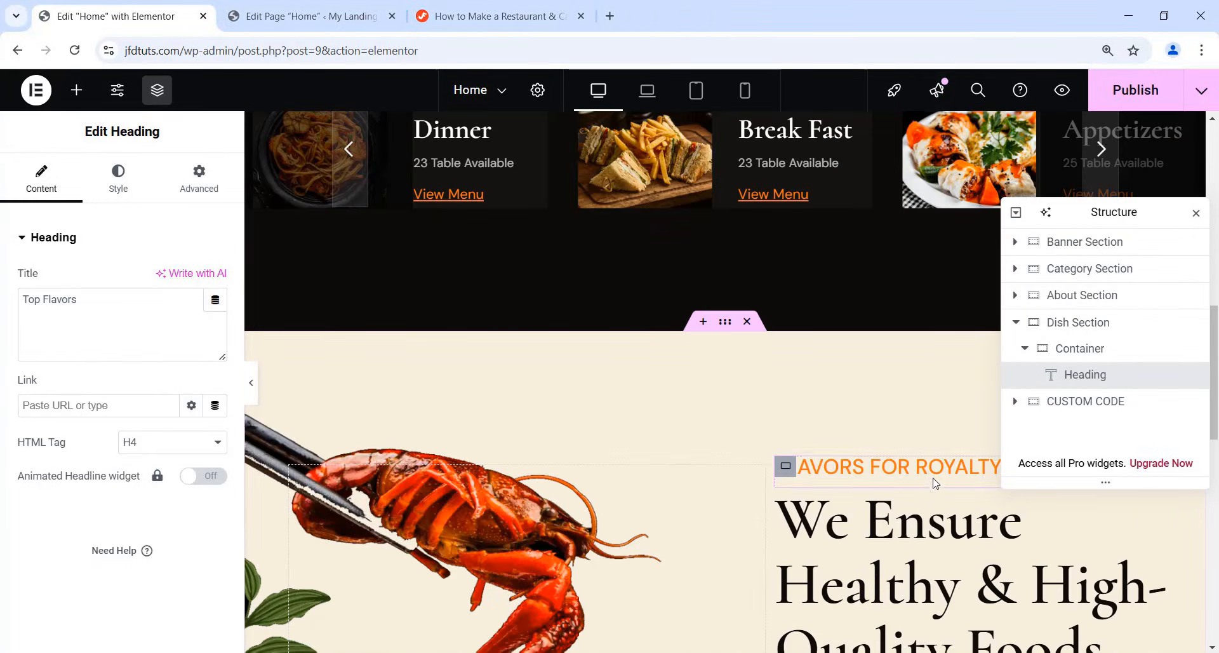
scroll(841, 468, "down", 4)
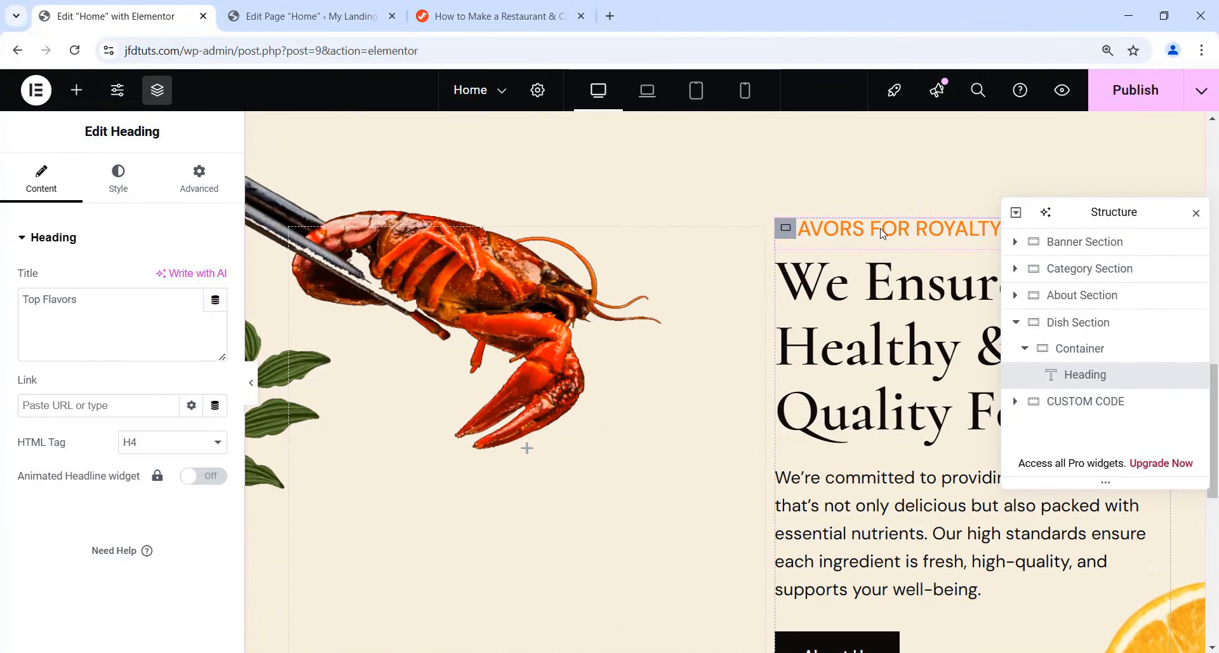
left_click(862, 238)
right_click(862, 240)
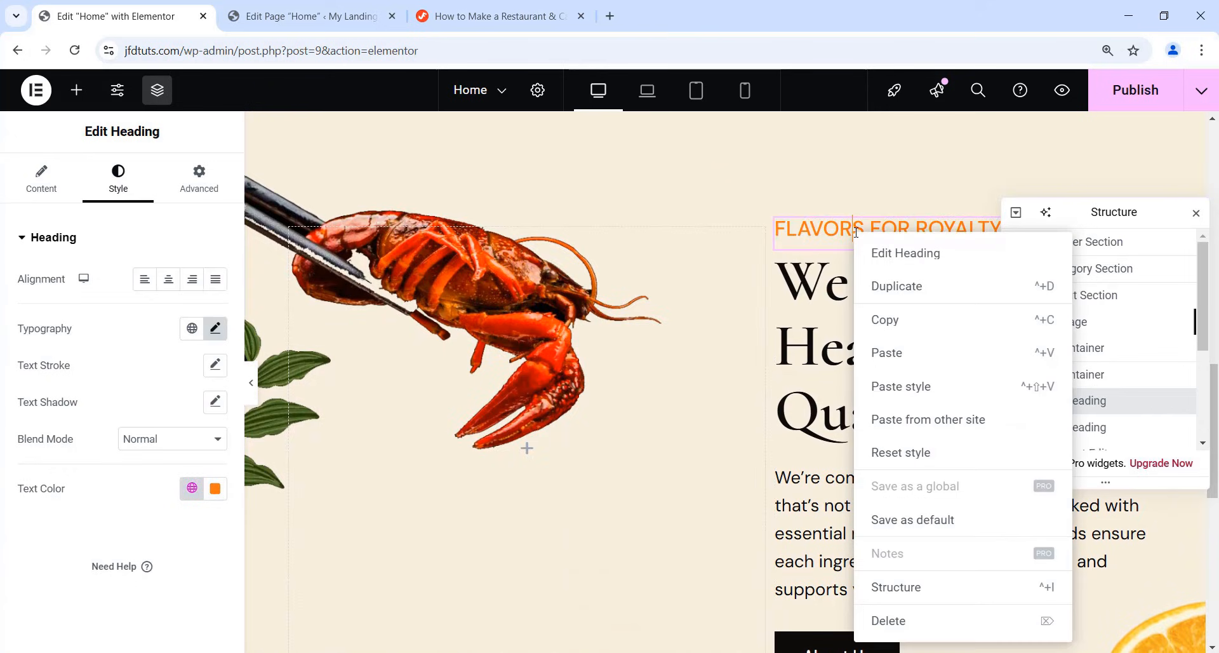
left_click(892, 321)
scroll(865, 326, "down", 9)
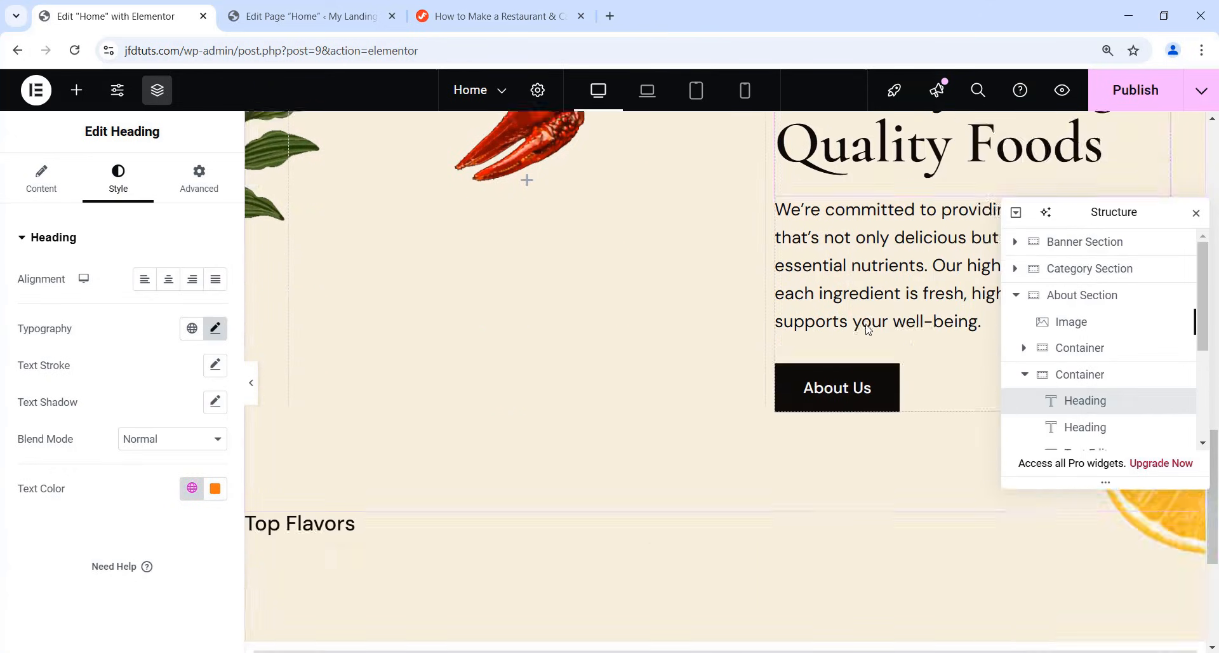
scroll(813, 325, "up", 3)
left_click(345, 374)
right_click(345, 374)
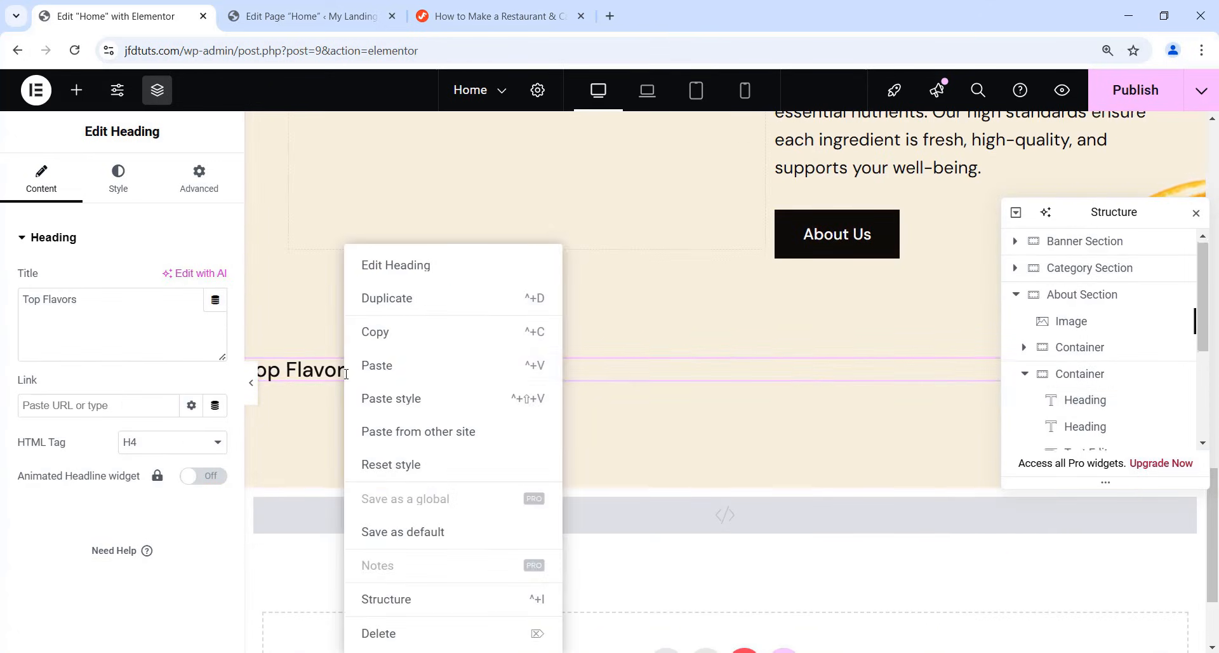
left_click(399, 400)
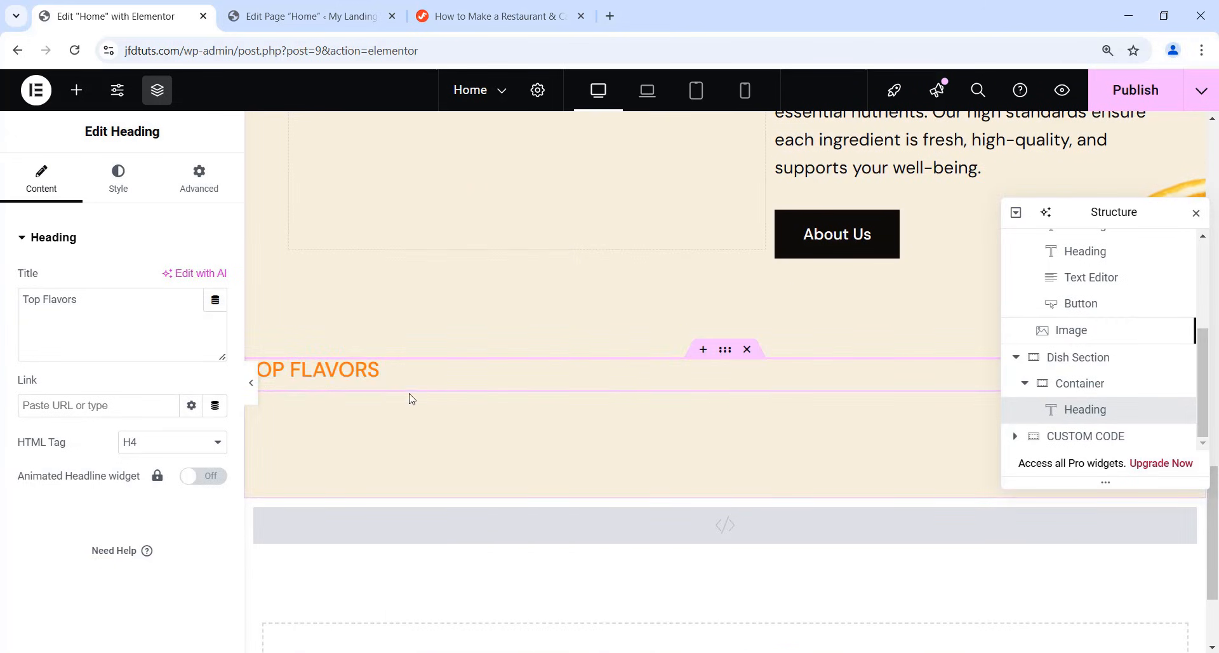
scroll(365, 391, "up", 6)
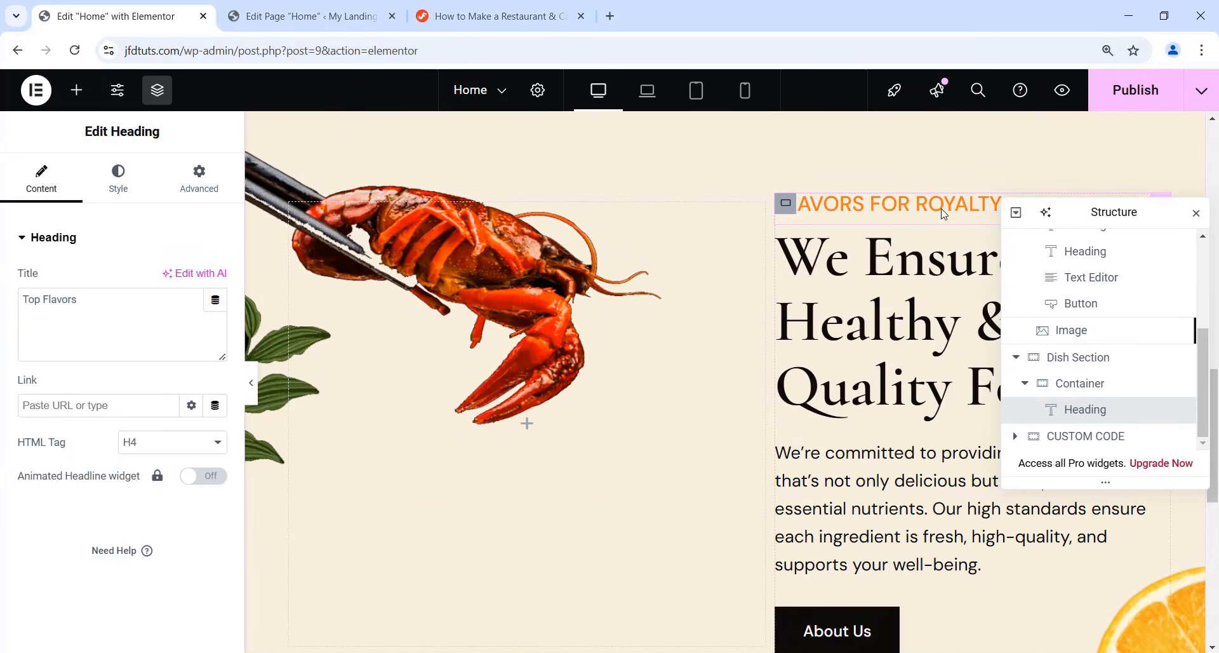
scroll(640, 381, "down", 5)
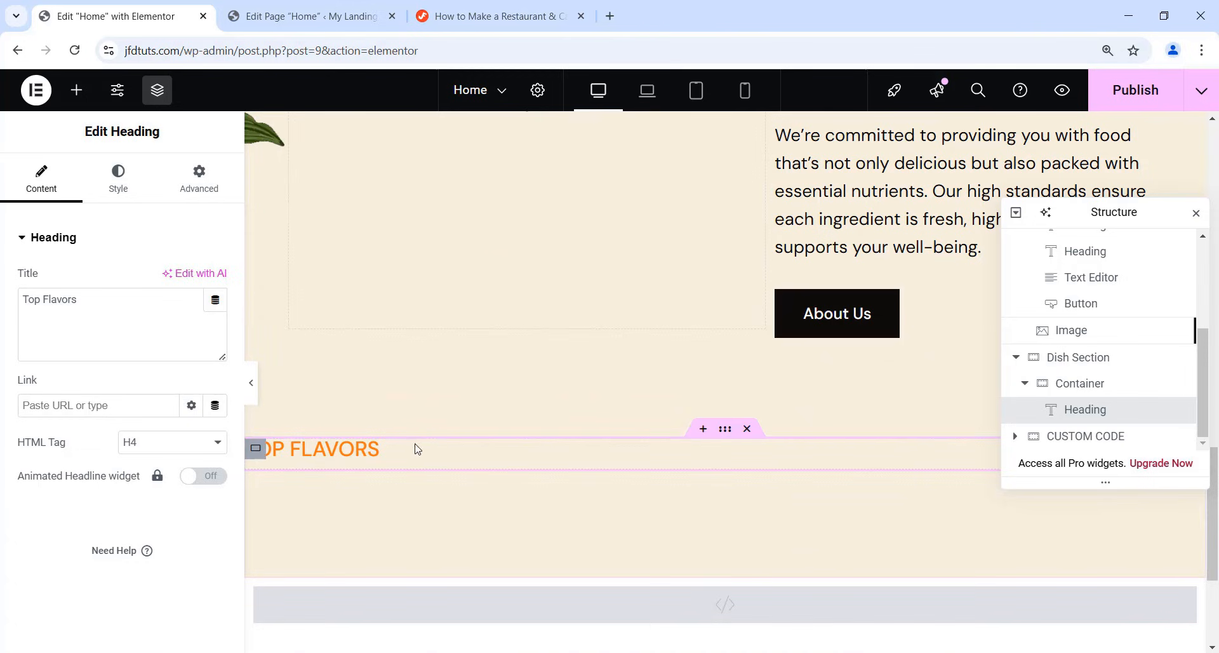
left_click(199, 181)
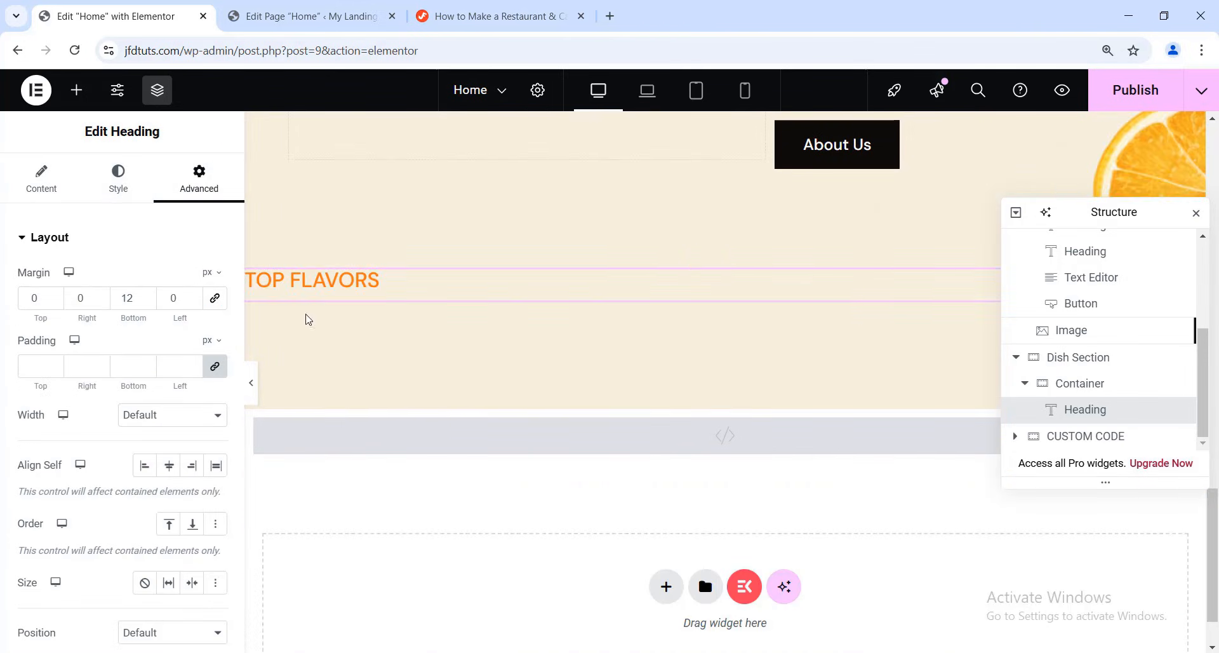
Add a second heading reading "Lobster Tortellini" below the "Top Flavors" heading.
left_click(77, 89)
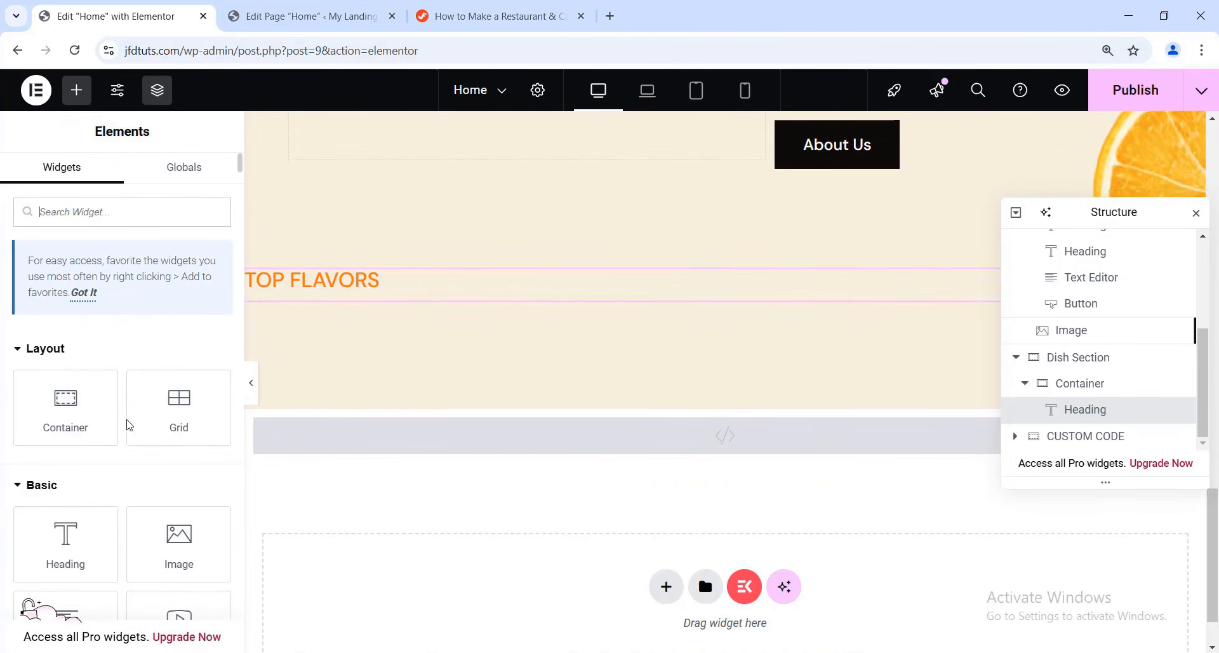
left_click_drag(65, 544, 364, 313)
triple_click(162, 299)
type("Lobster Tortellini")
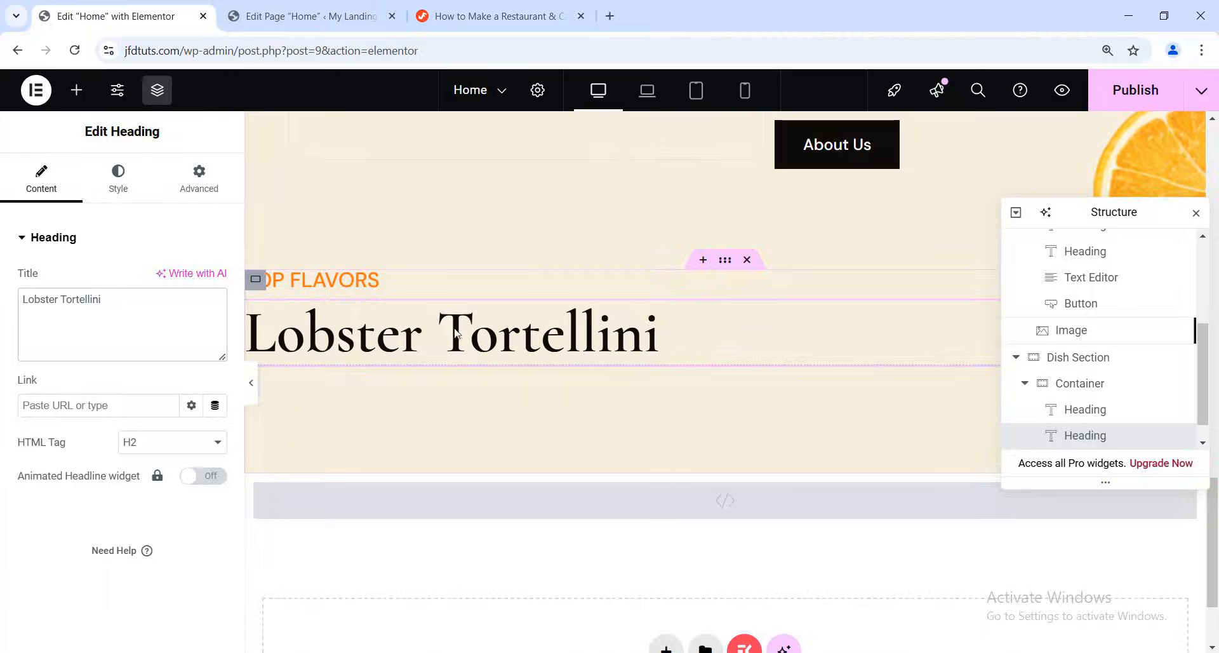
Copy the style of the About Section's main heading onto the "Lobster Tortellini" heading.
scroll(454, 332, "up", 8)
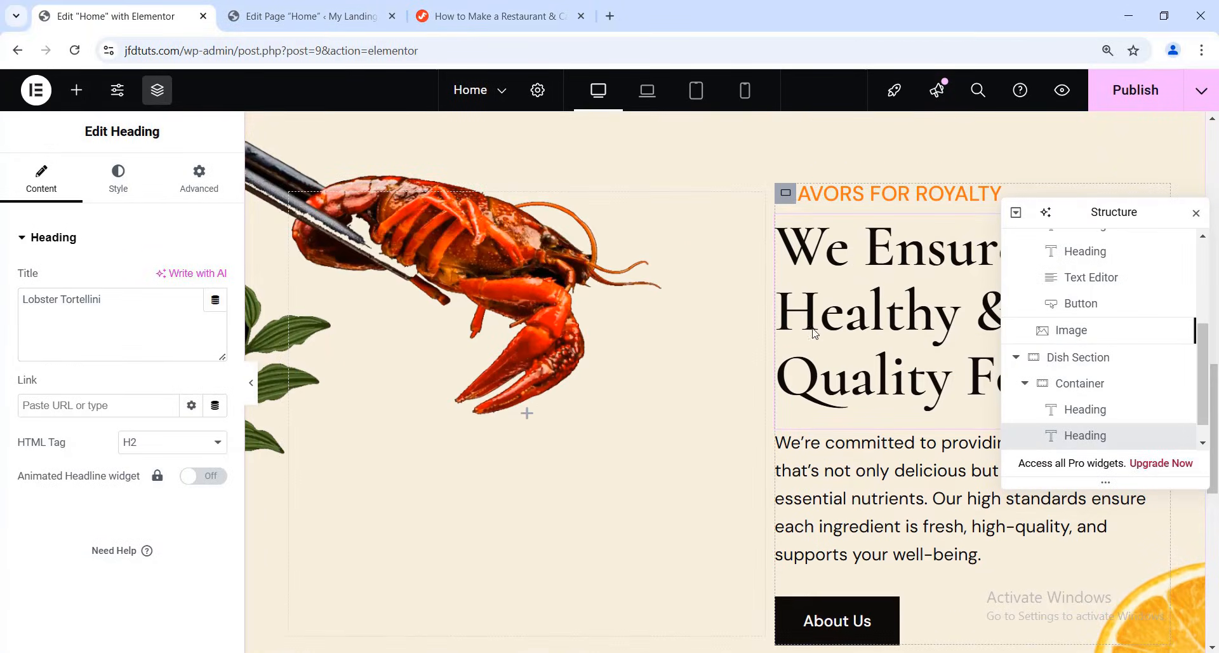
left_click(815, 334)
right_click(852, 327)
left_click(883, 332)
scroll(641, 348, "down", 8)
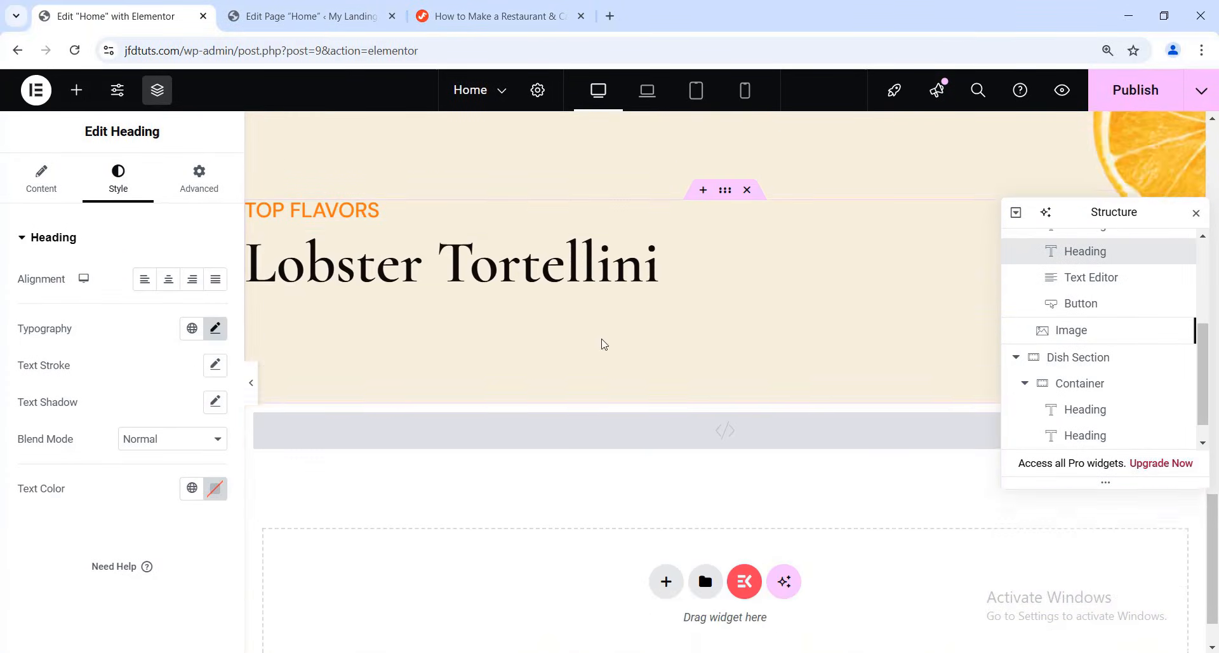
right_click(579, 250)
left_click(642, 398)
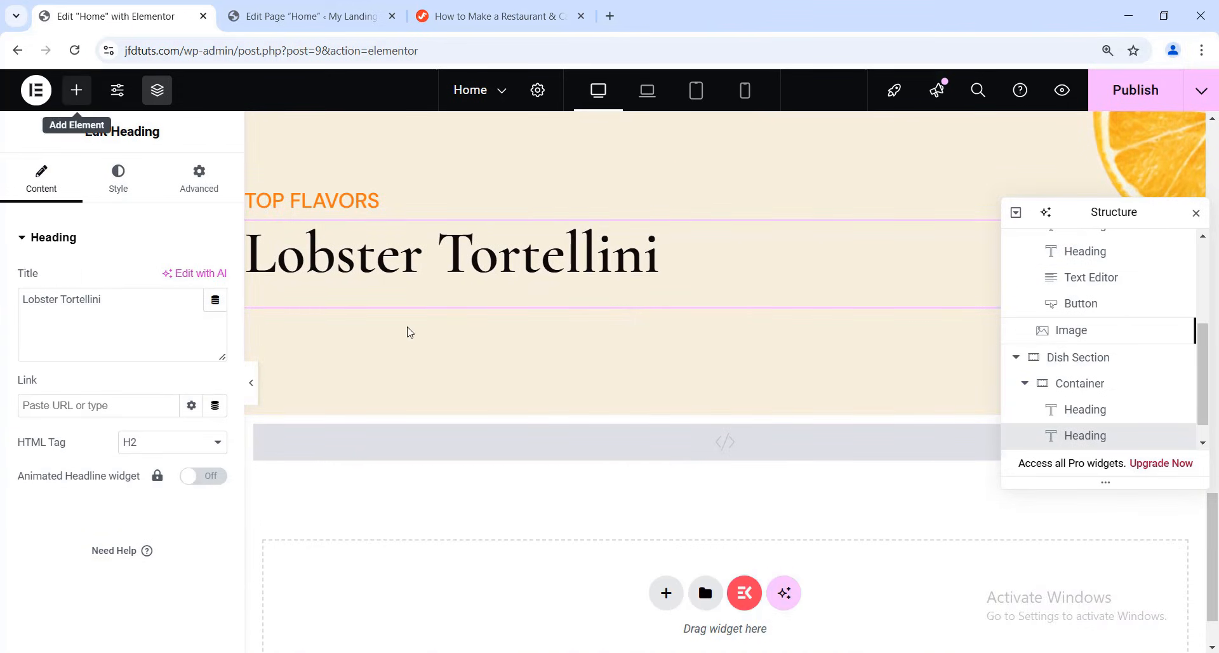
Add a text editor below the "Lobster Tortellini" heading reading "A Savory Delight: Fresh Lobster, Perfectly Wrapped".
left_click(76, 90)
left_click_drag(70, 469, 479, 318)
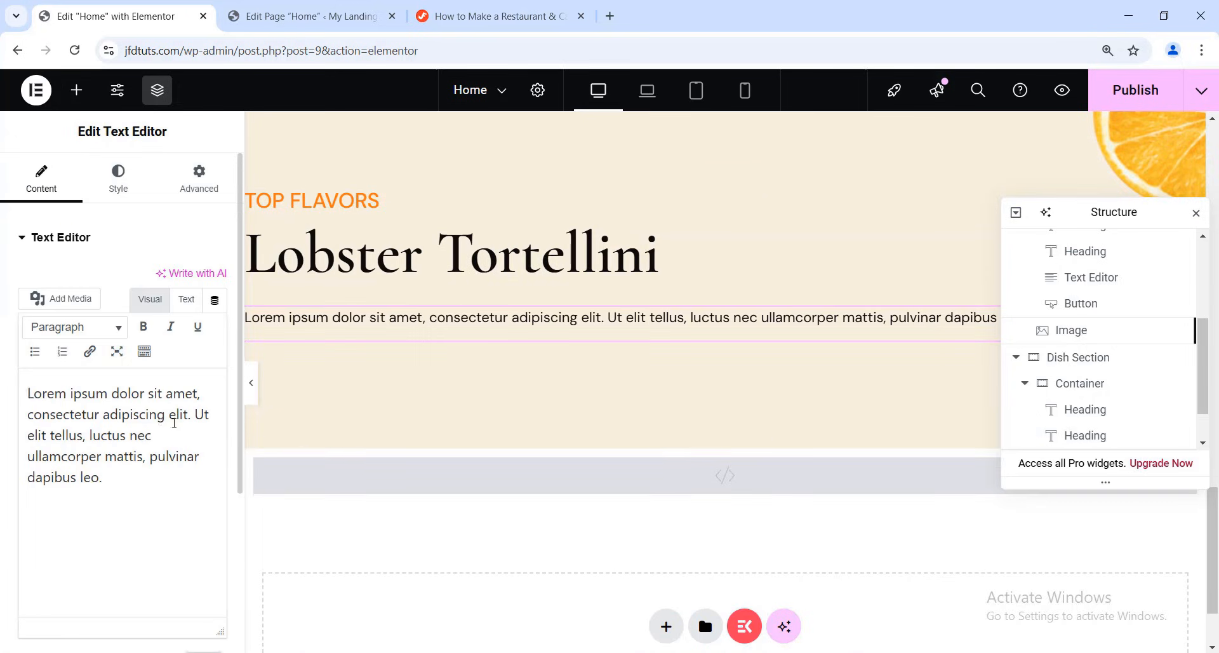
left_click_drag(103, 477, 2, 374)
key("ctrl+v")
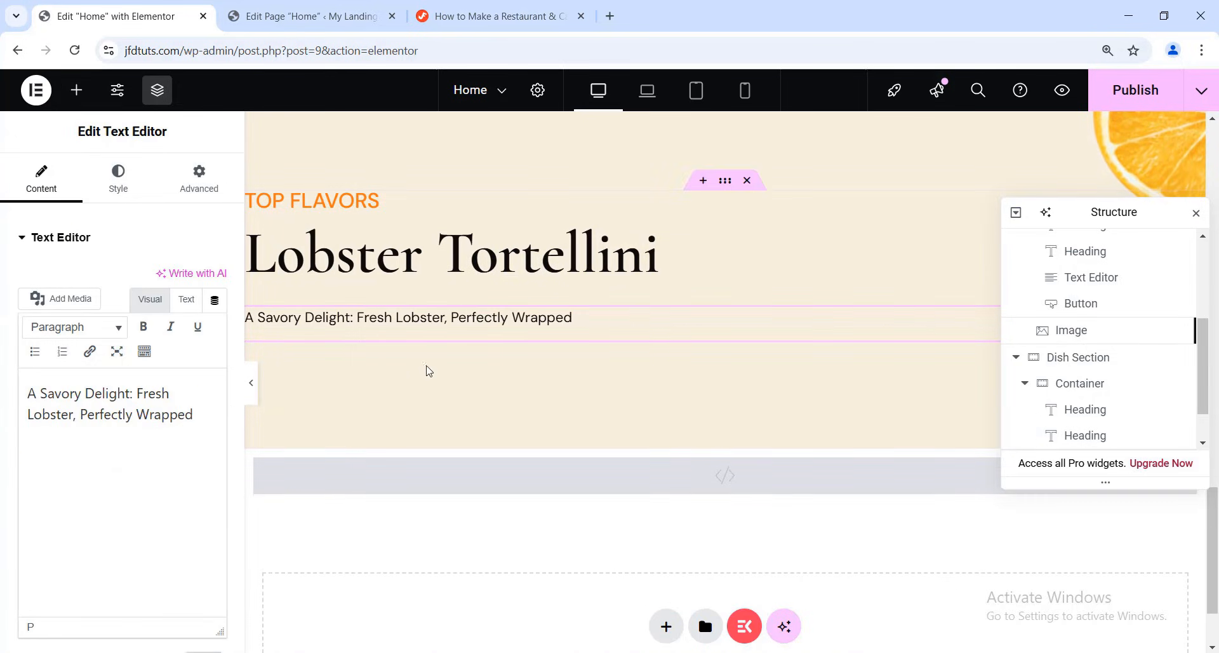
Copy the style of the About Section's paragraph onto the "A Savory Delight" text and check its margin and padding.
scroll(474, 416, "up", 8)
left_click(848, 405)
right_click(851, 400)
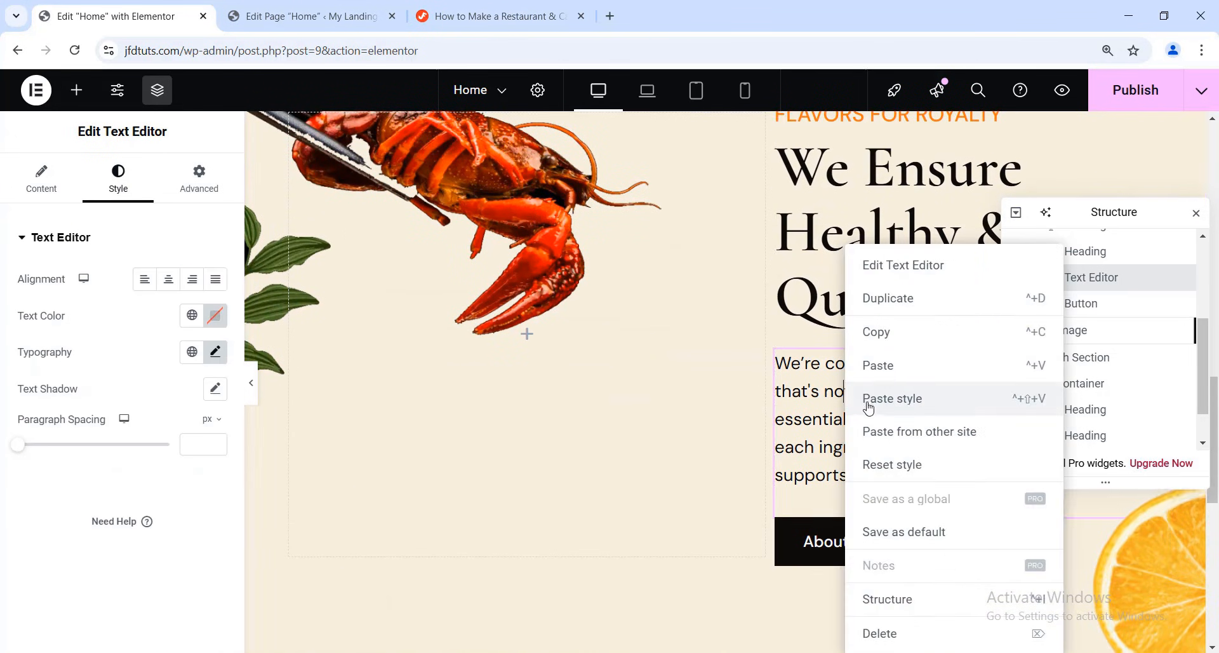
left_click(886, 332)
scroll(683, 438, "down", 6)
right_click(484, 397)
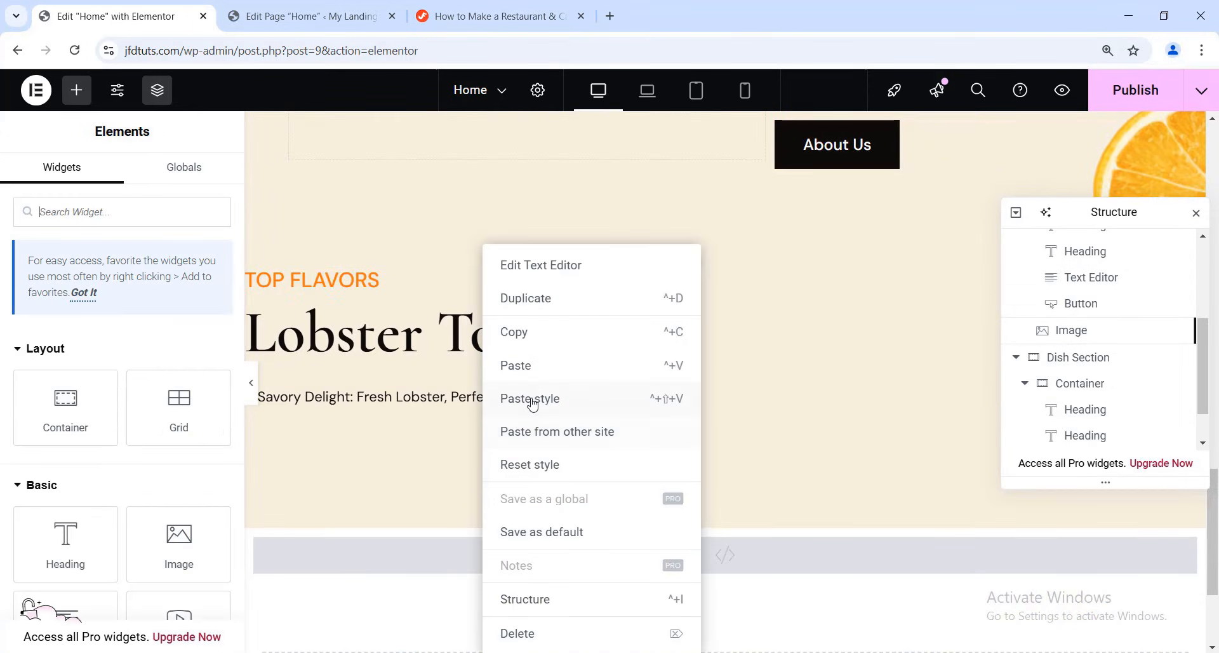
left_click(556, 400)
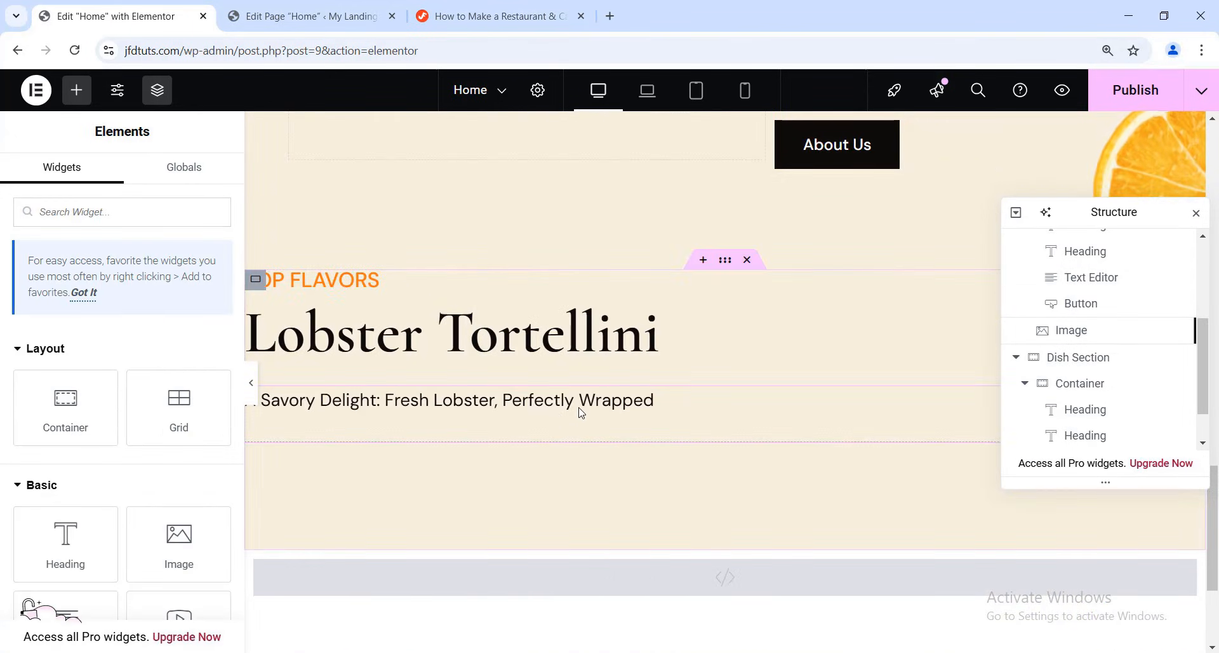
left_click(581, 412)
left_click(191, 184)
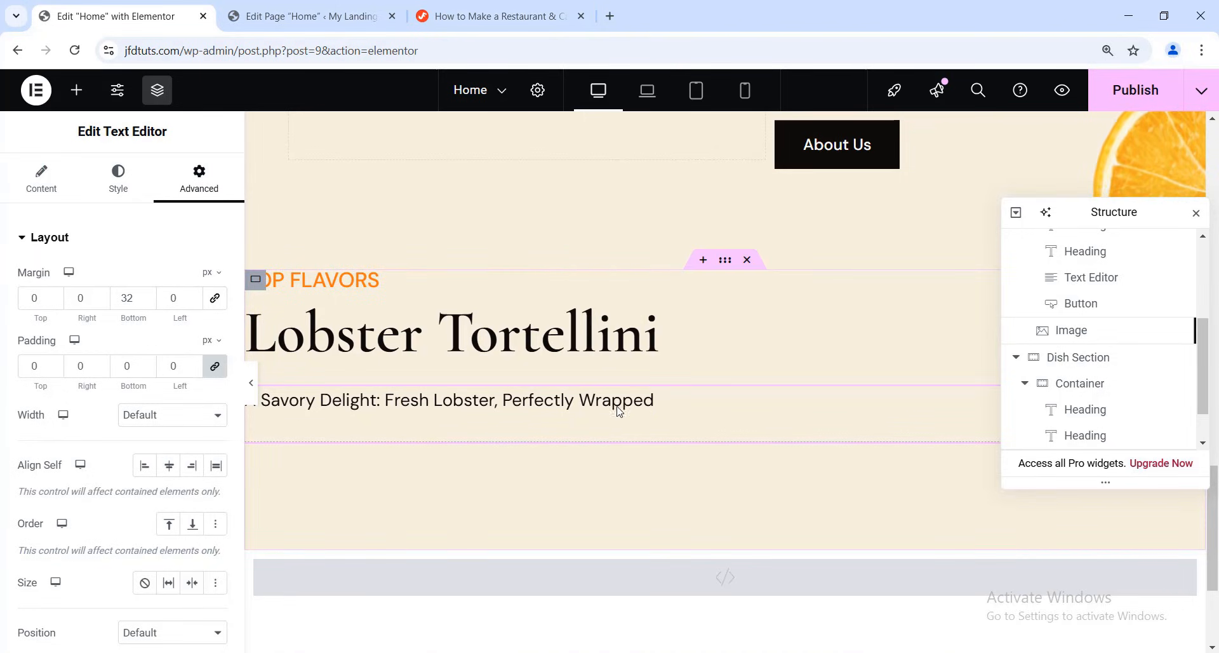
Add a container below the "A Savory Delight" text with a horizontal row direction and 40 px column and row gaps.
left_click(76, 90)
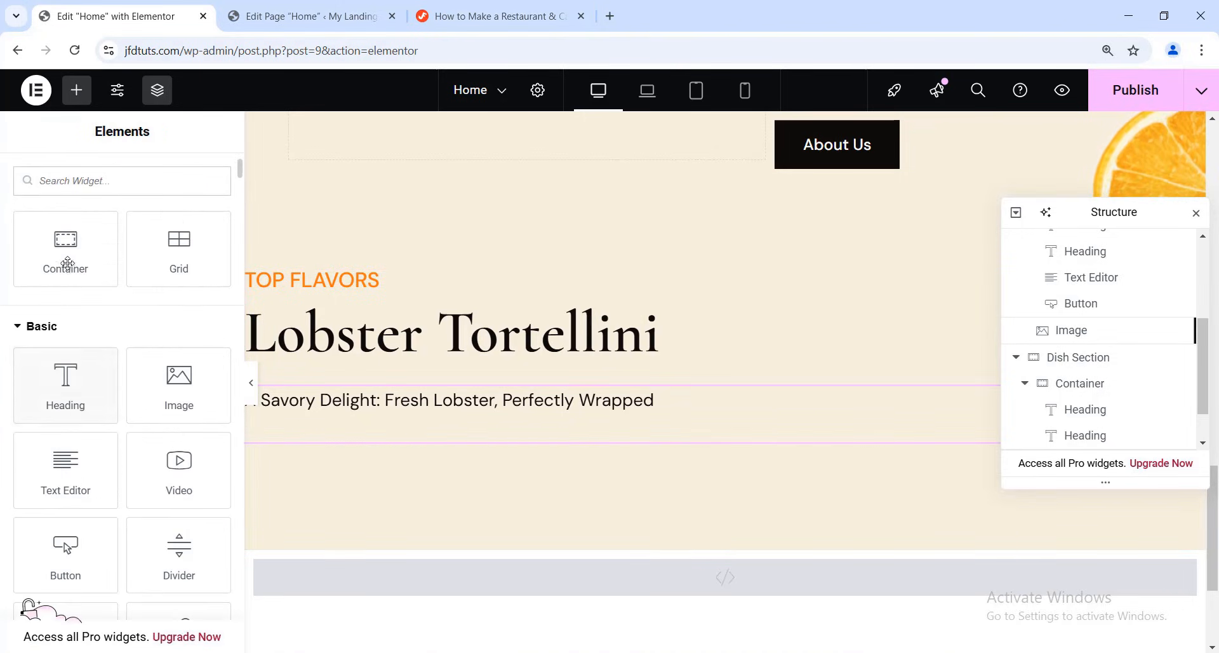
left_click_drag(68, 262, 654, 477)
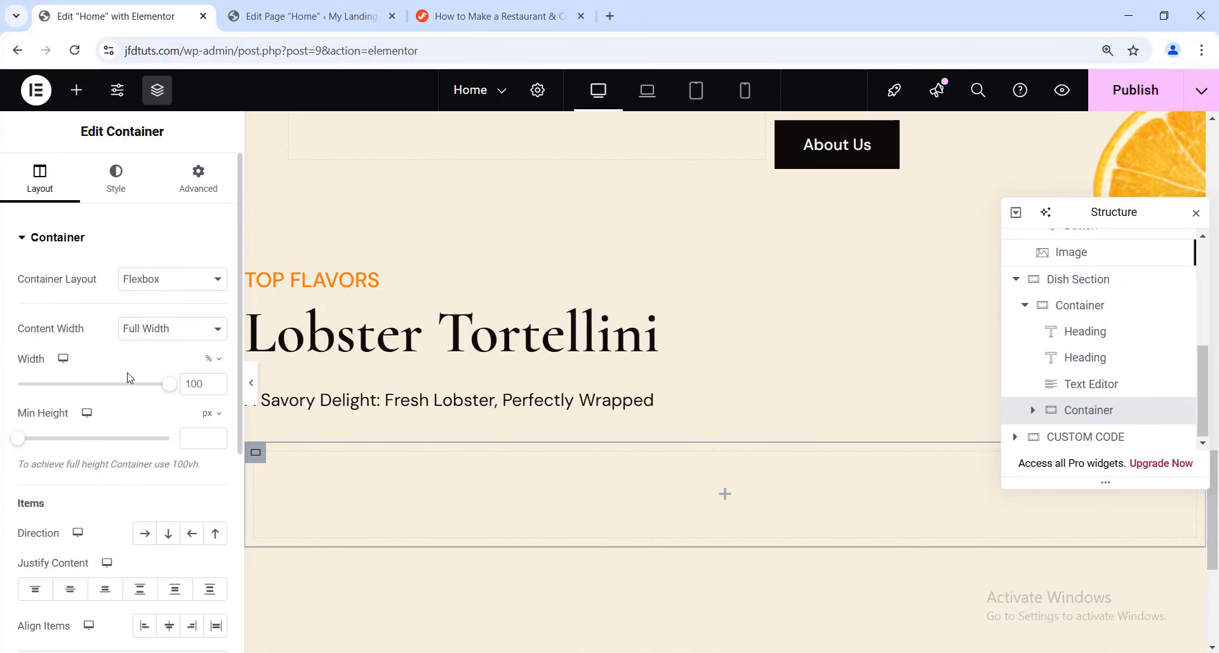
left_click(146, 534)
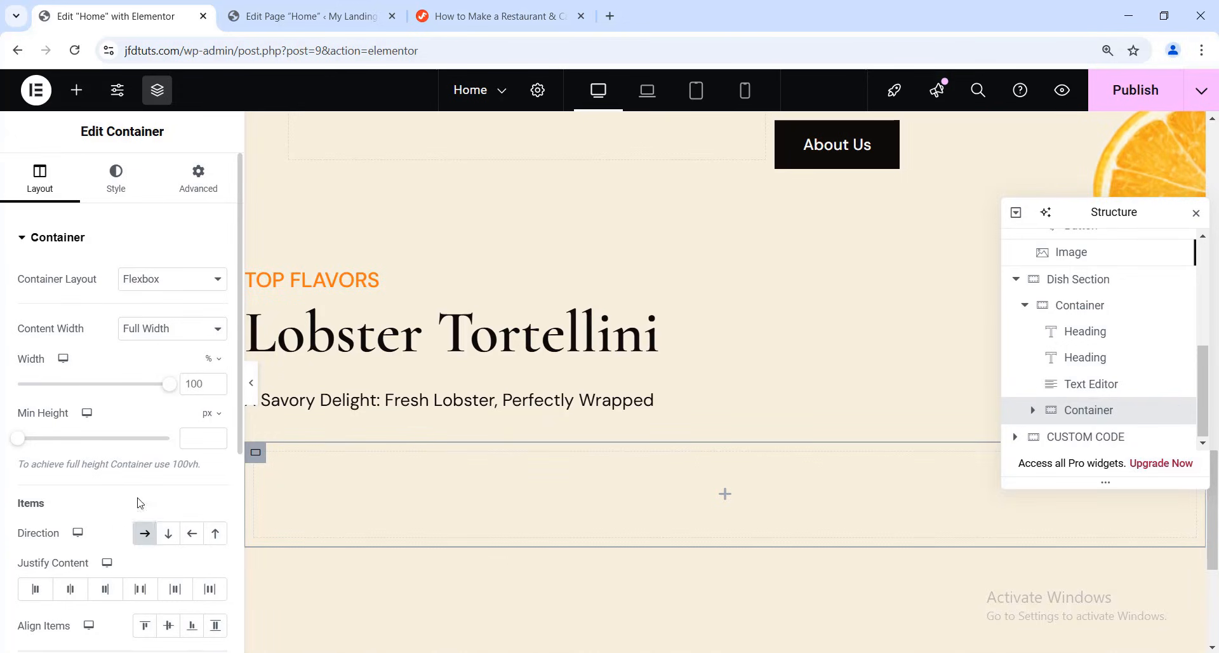
scroll(72, 571, "down", 1)
left_click(79, 614)
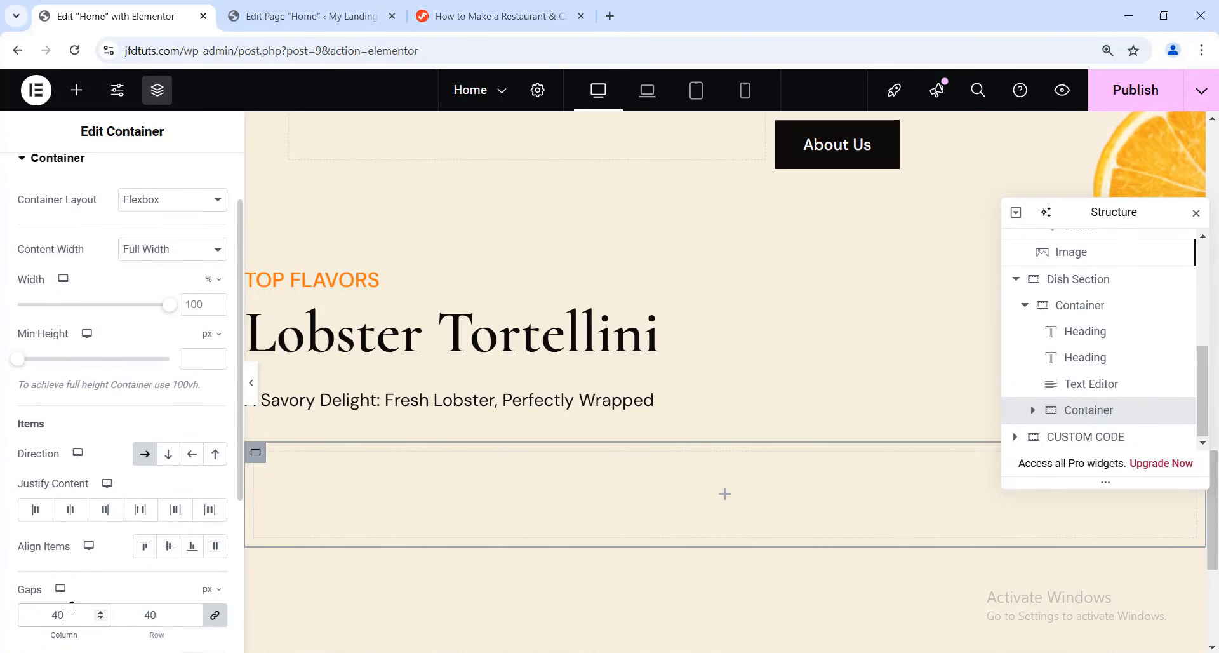
Set the padding of the container below the "A Savory Delight" text to 0 on all sides.
scroll(102, 508, "up", 1)
left_click(198, 177)
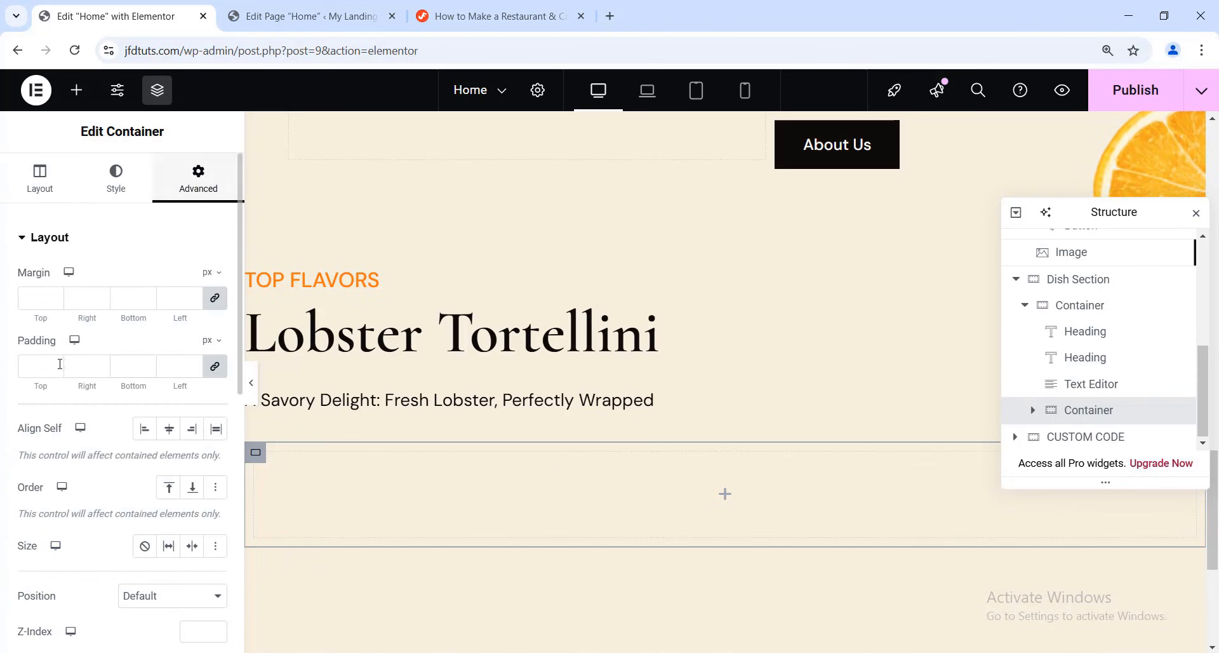
left_click(35, 365)
type("0")
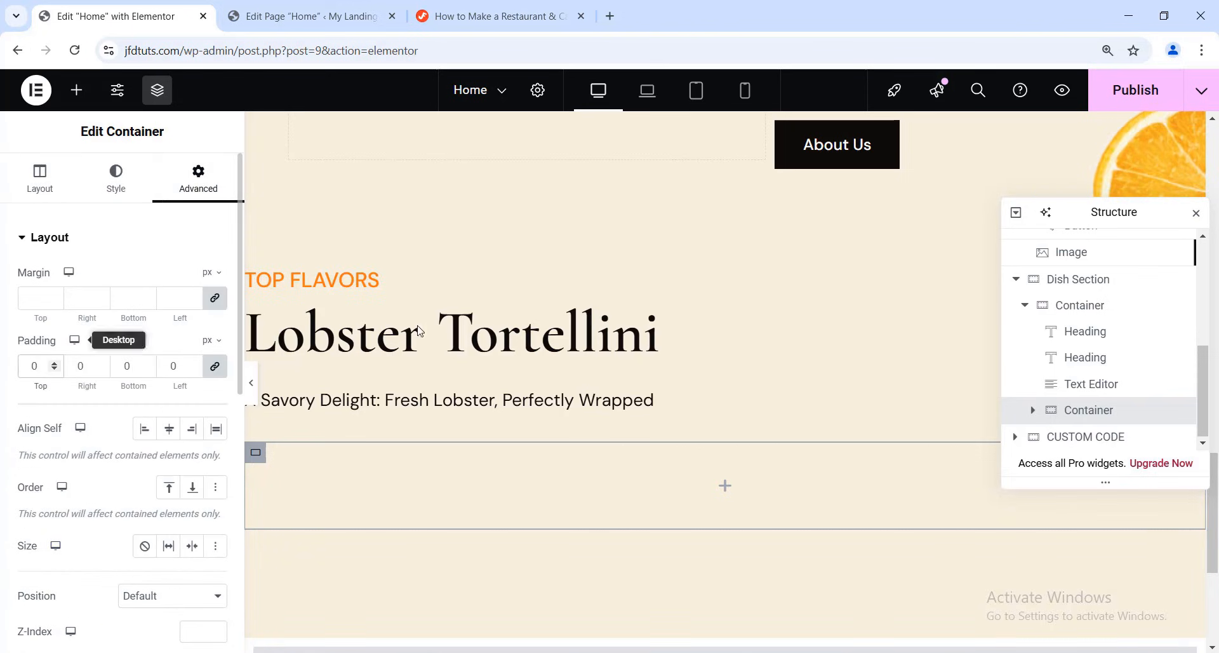
Nest another container inside the row container, rename it "Cont" and give it a horizontal row direction.
left_click(727, 488)
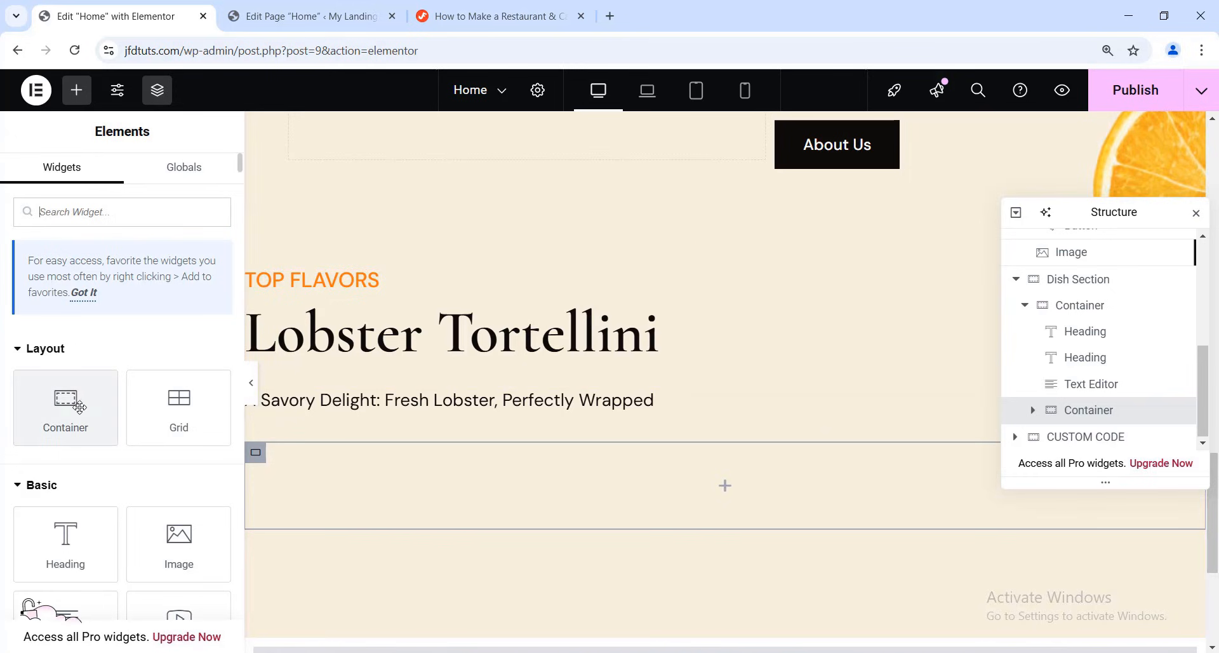
left_click_drag(76, 403, 667, 482)
double_click(1097, 437)
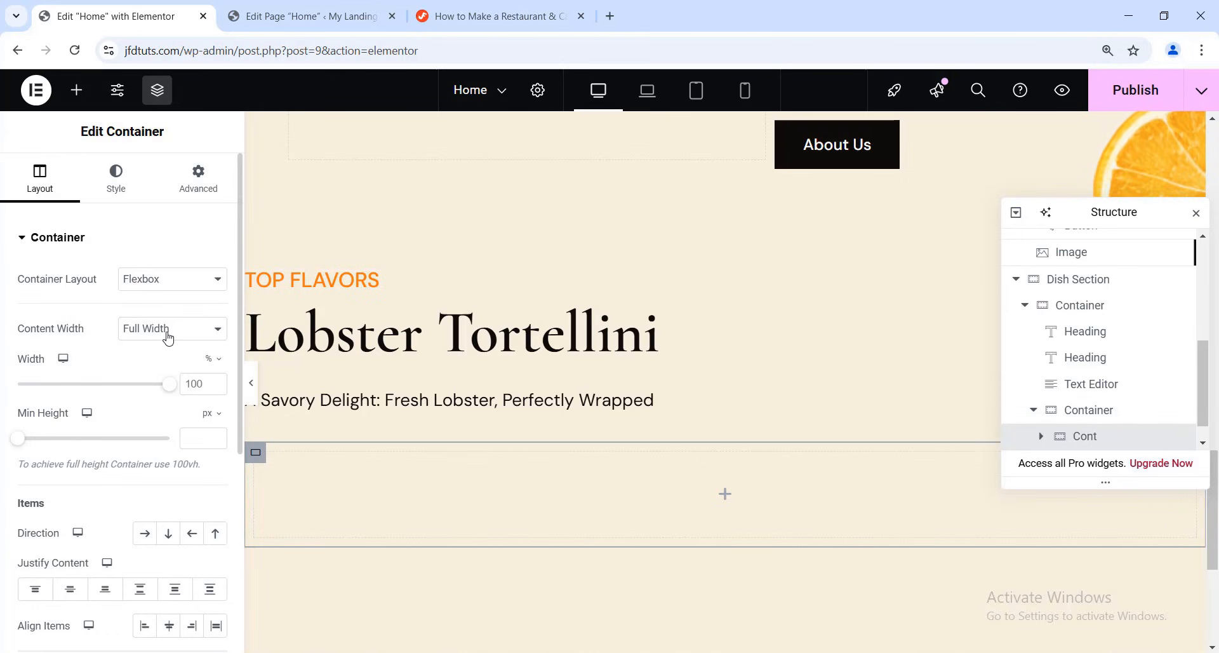
left_click(145, 533)
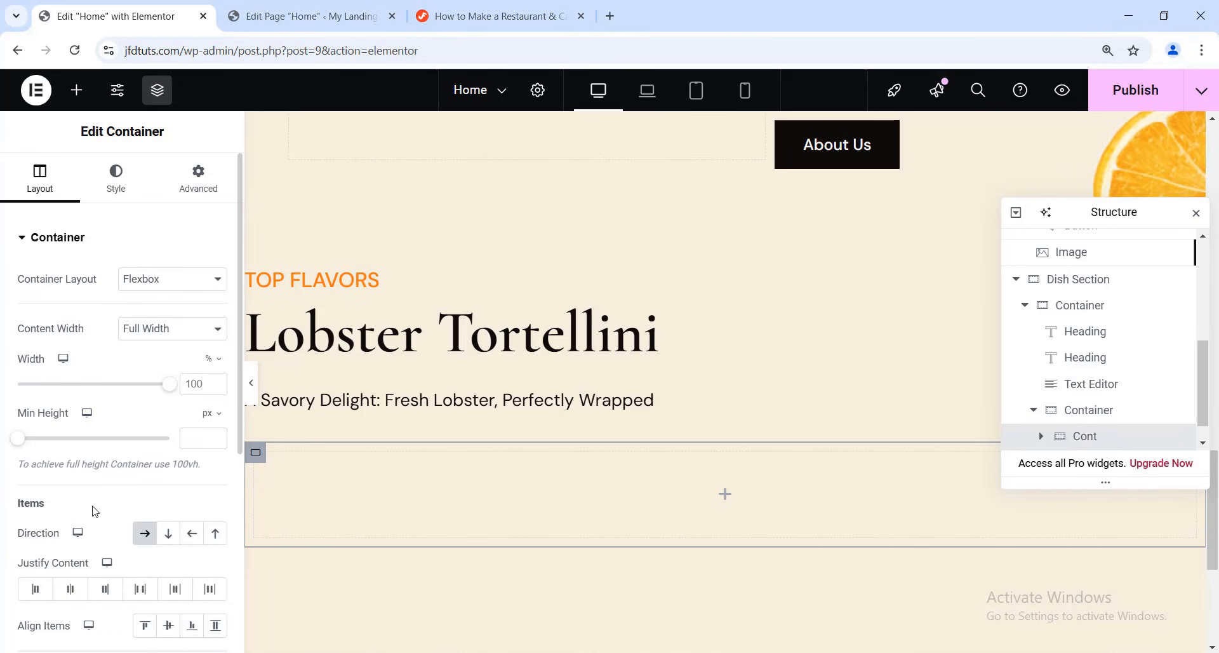
scroll(97, 492, "down", 3)
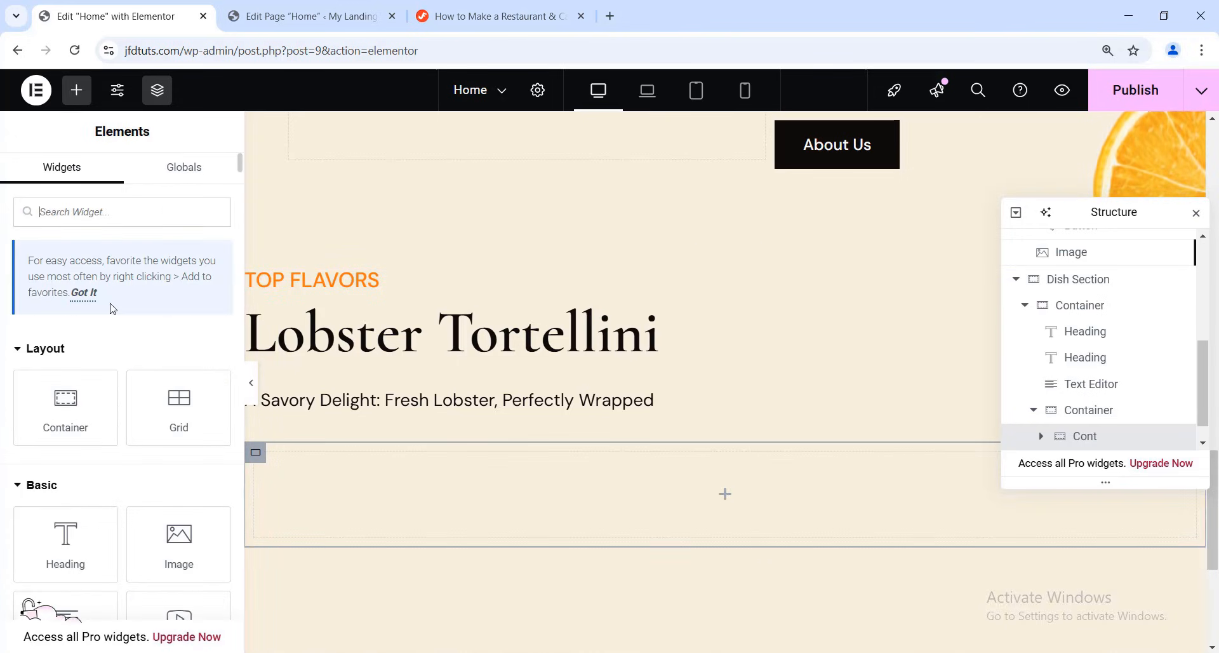
Add an Icon widget inside the "Cont" container and choose to upload an SVG for it.
scroll(98, 355, "down", 3)
scroll(94, 405, "down", 1)
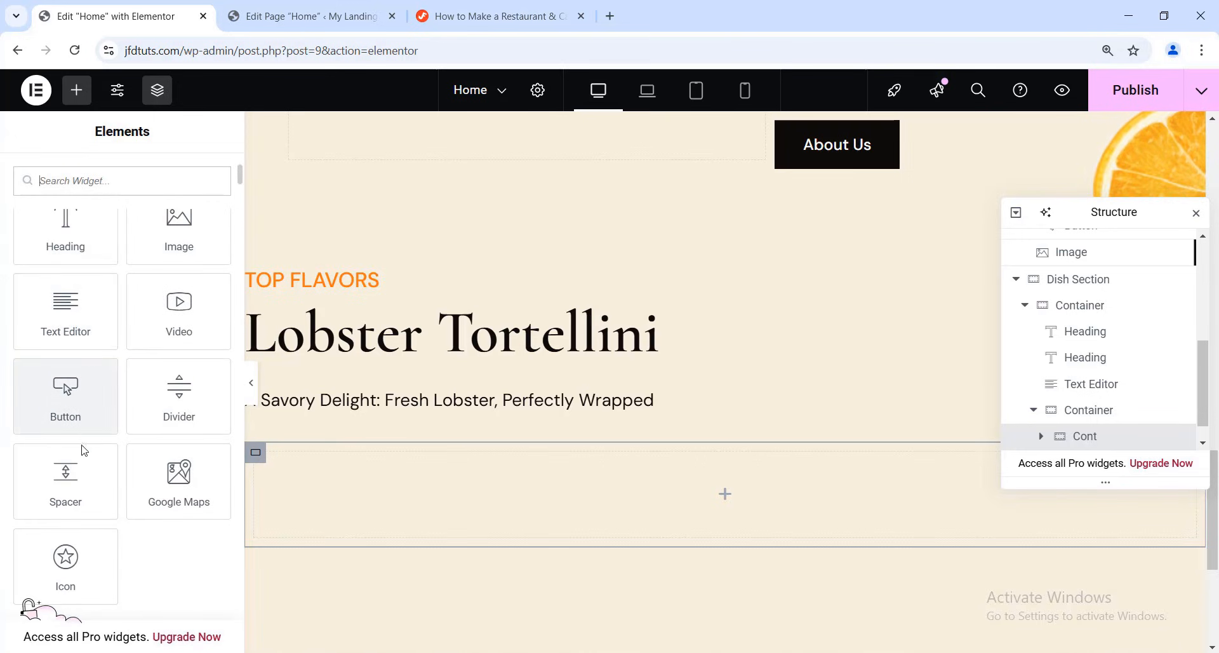
left_click_drag(66, 562, 740, 483)
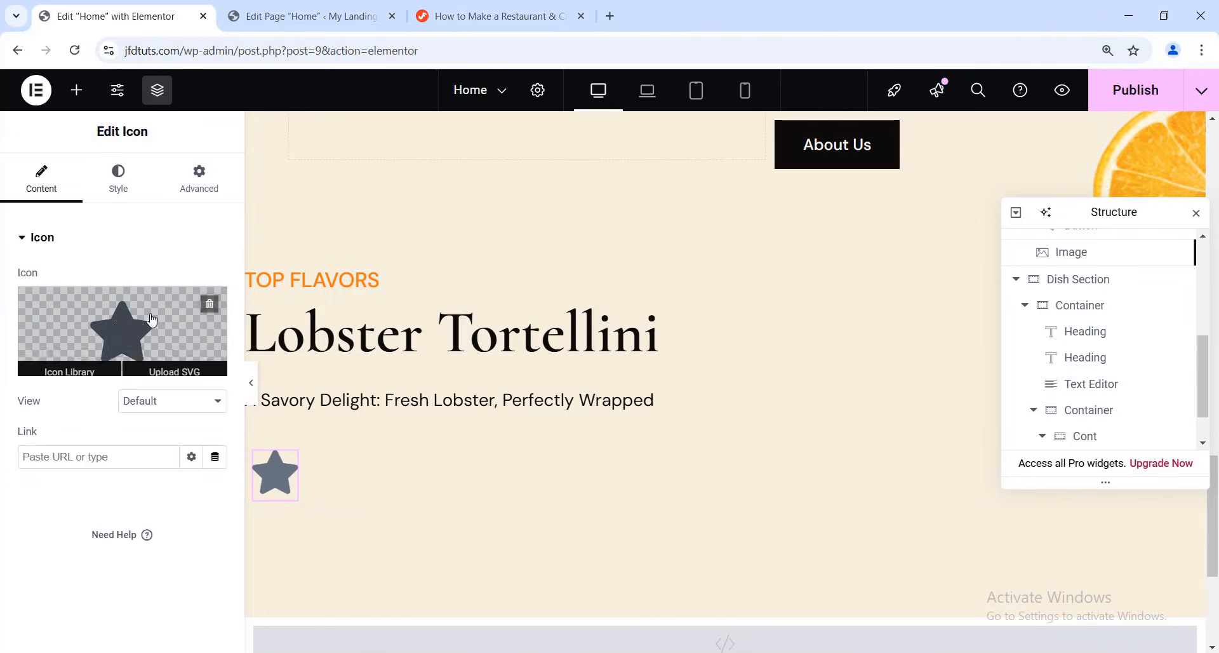
mouse_move(84, 367)
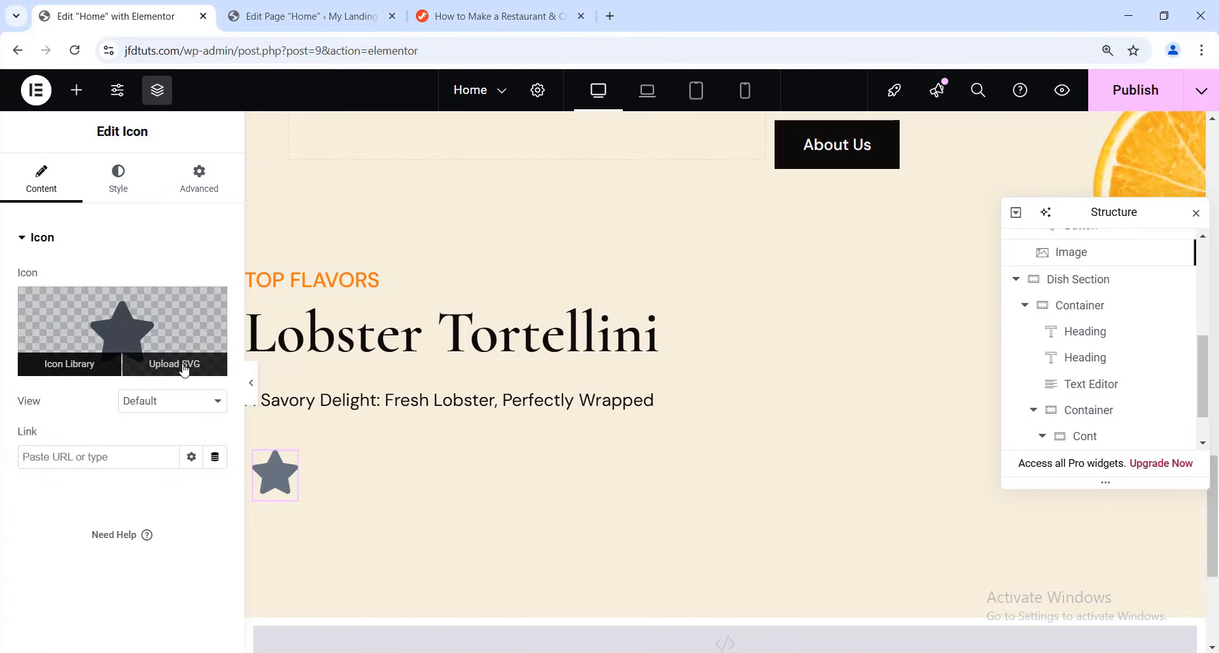
left_click(184, 370)
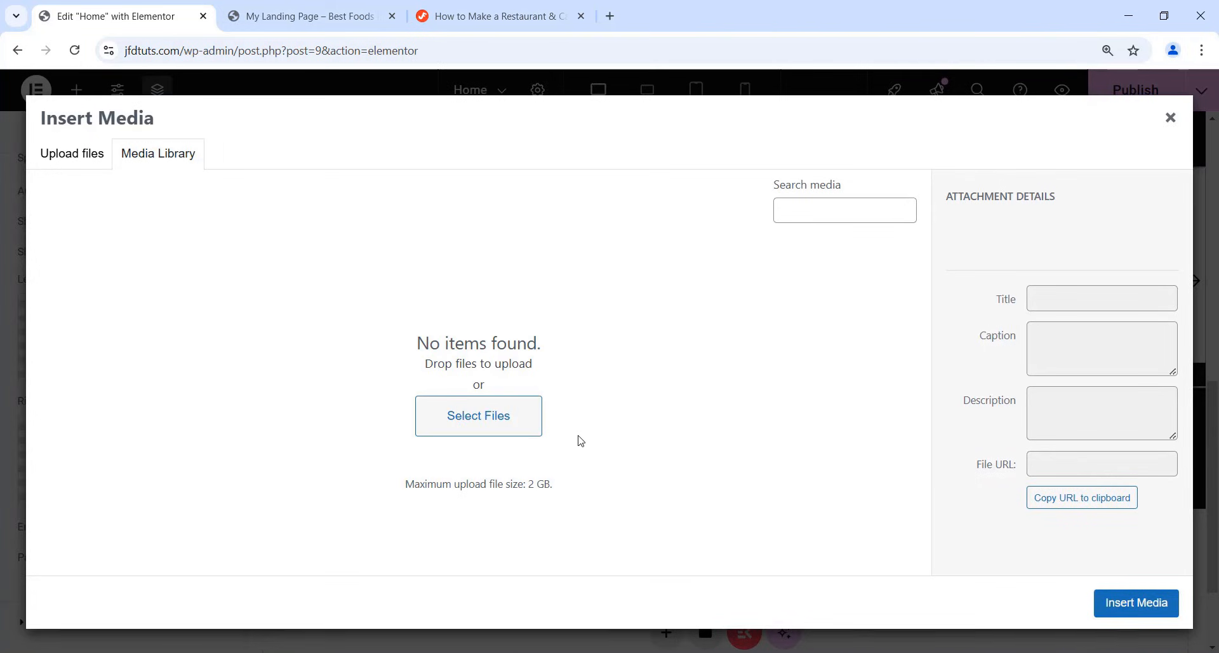
Switch to File Explorer, select all the SVG files in the Foodnook Assets folder and upload them to the media library.
key("alt+Tab")
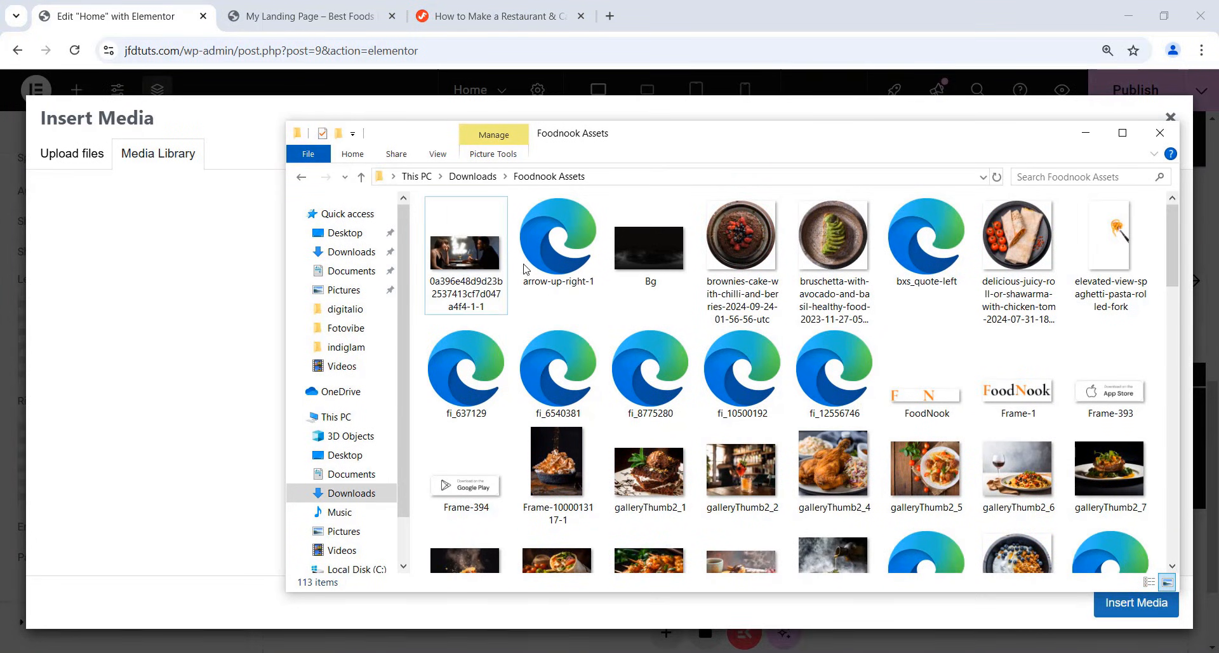
scroll(831, 286, "down", 5)
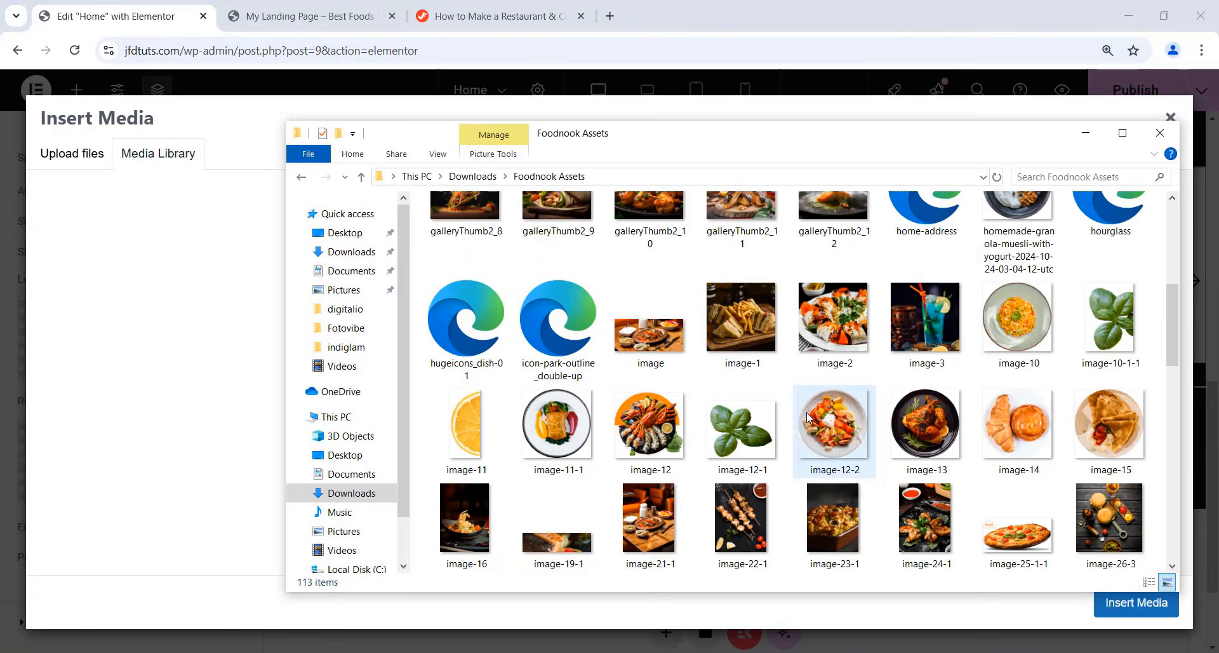
scroll(832, 286, "up", 5)
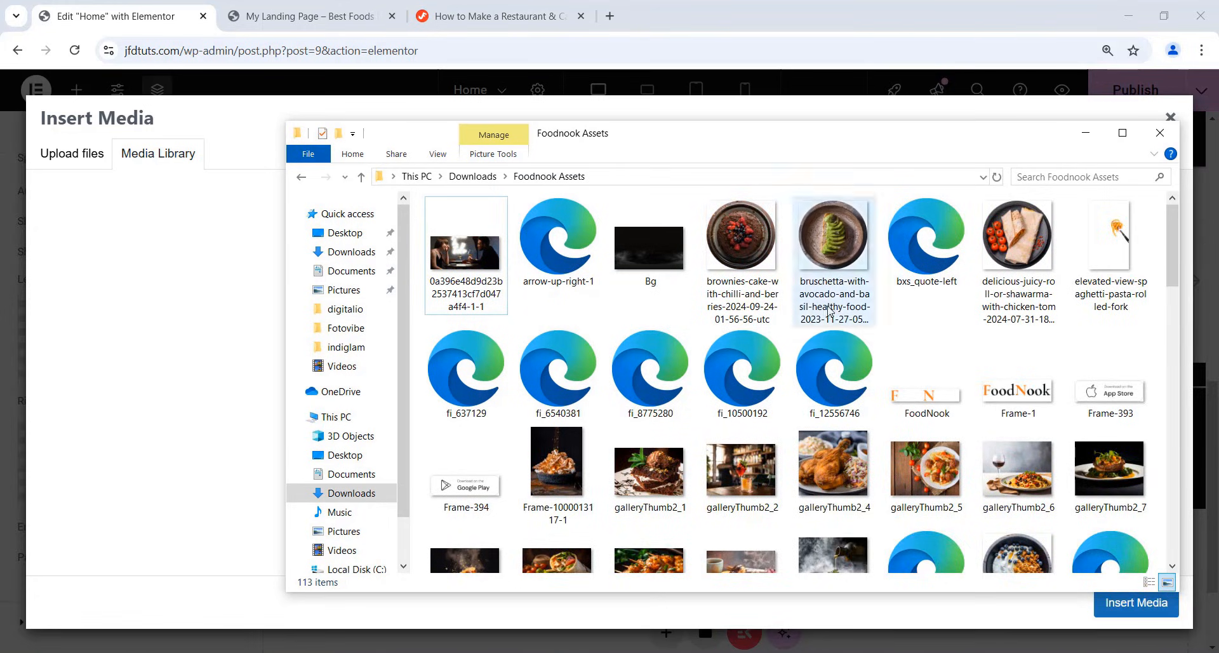
left_click(557, 248)
left_click(926, 241, "ctrl")
left_click(833, 368, "ctrl")
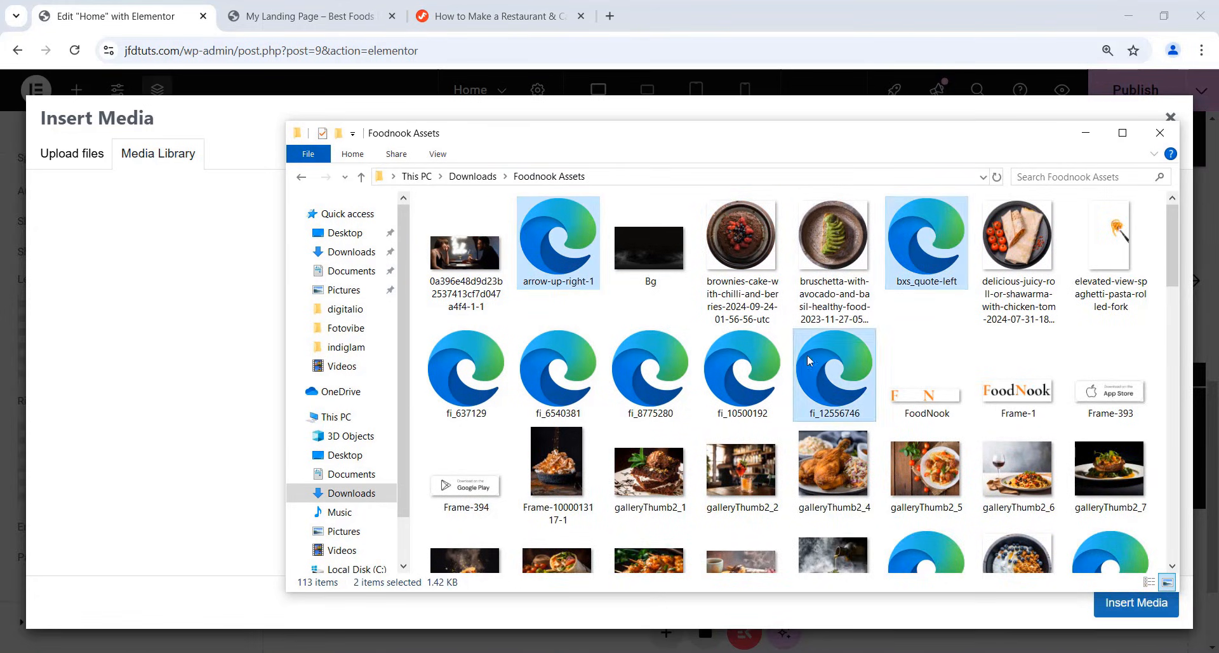
left_click(741, 368, "ctrl")
left_click(650, 368, "ctrl")
left_click(568, 376, "ctrl")
left_click(466, 369, "ctrl")
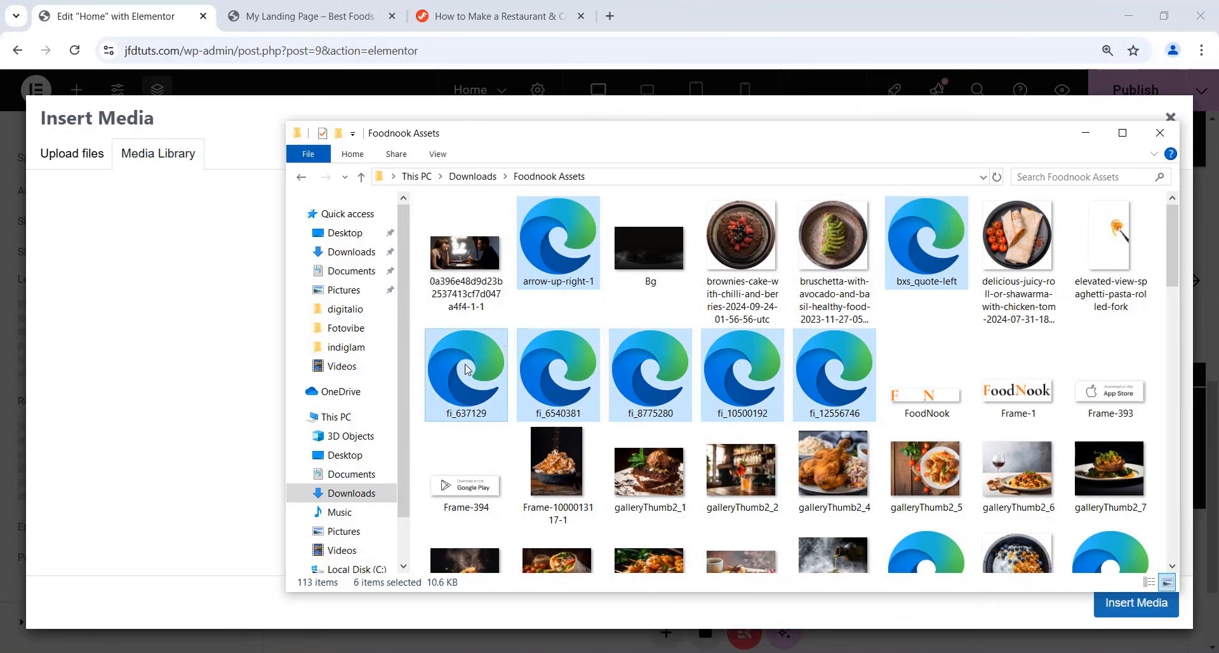
scroll(799, 341, "down", 5)
scroll(889, 330, "up", 2)
left_click(930, 325, "ctrl")
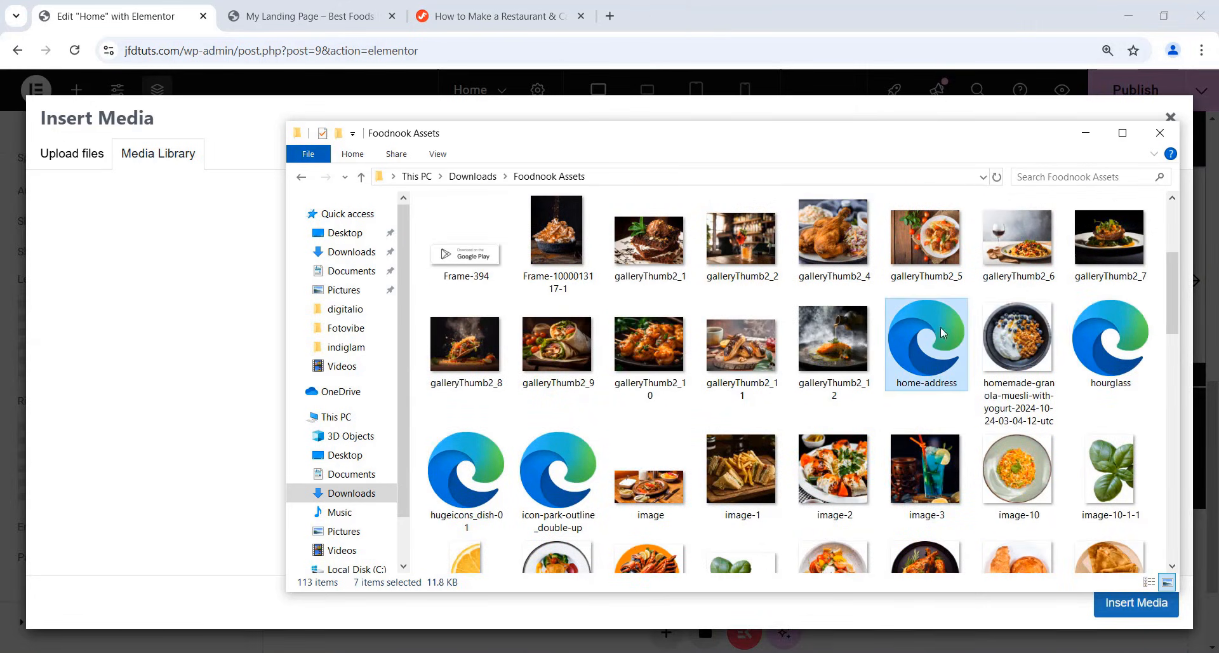
left_click(1096, 341, "ctrl")
left_click(465, 470, "ctrl")
left_click(531, 463, "ctrl")
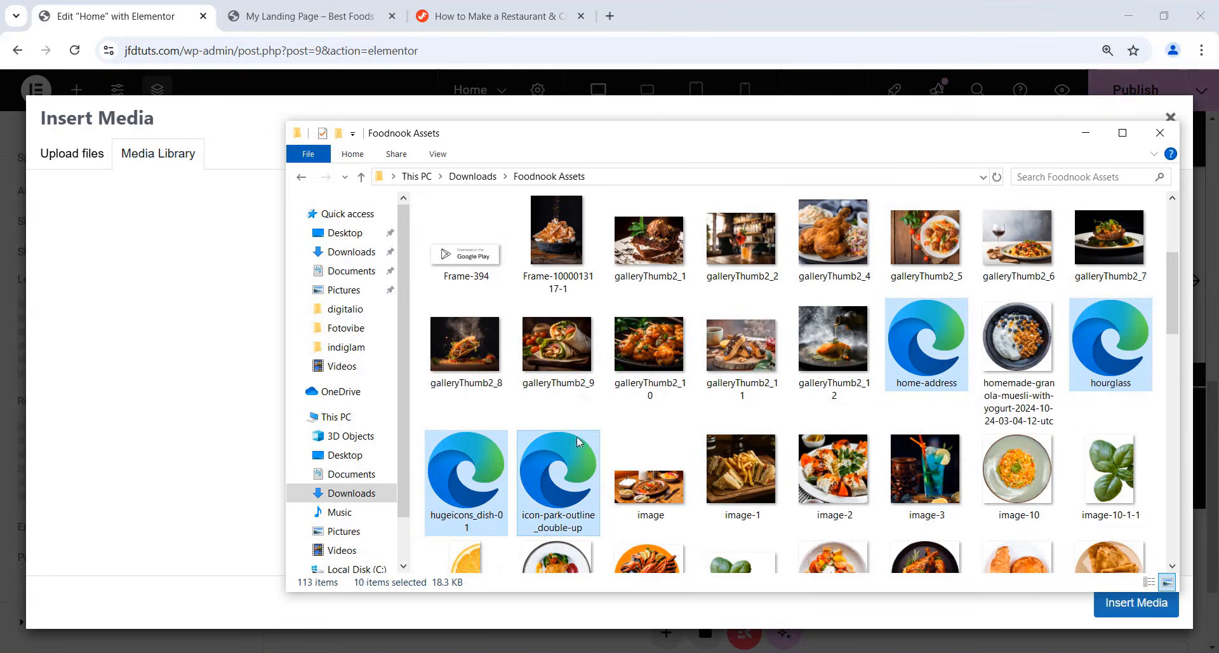
scroll(635, 412, "down", 5)
left_click(1018, 391, "ctrl")
left_click(1111, 390, "ctrl")
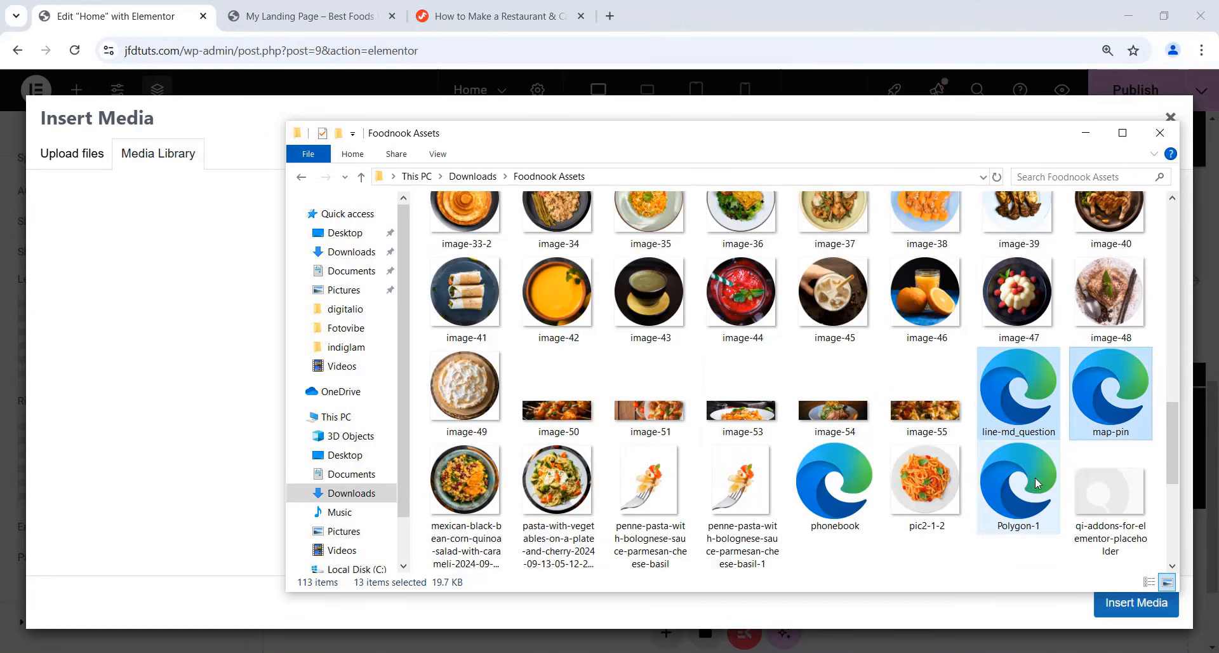
left_click(1018, 482, "ctrl")
left_click(840, 490, "ctrl")
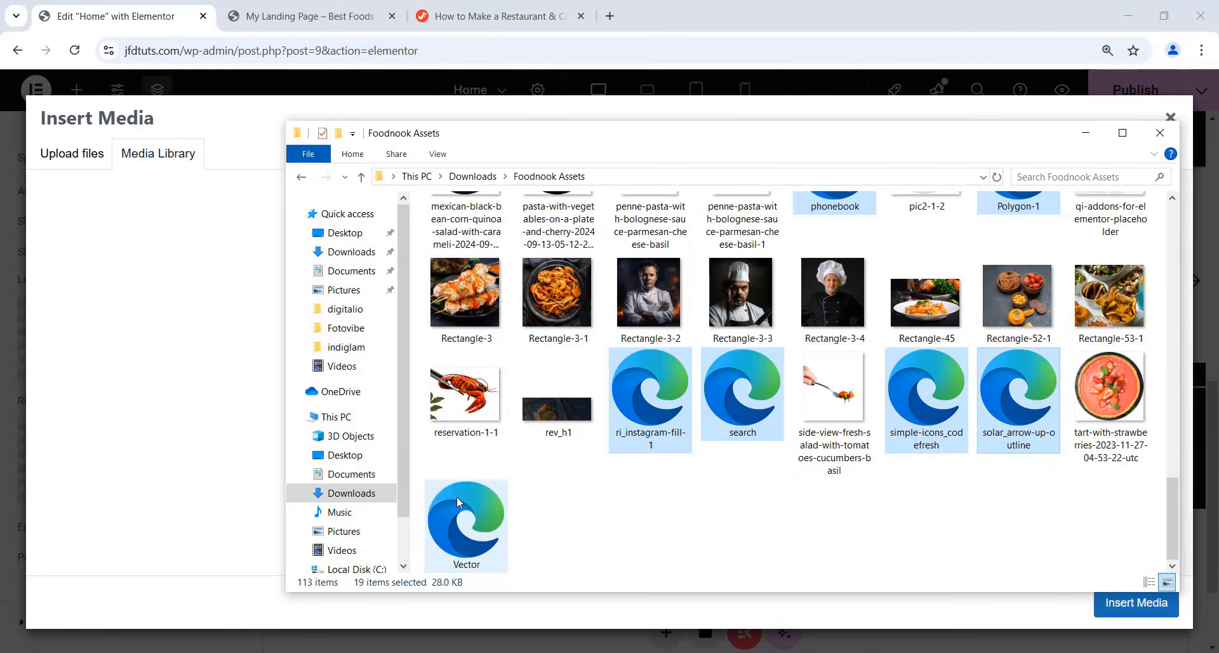
left_click(456, 497, "ctrl")
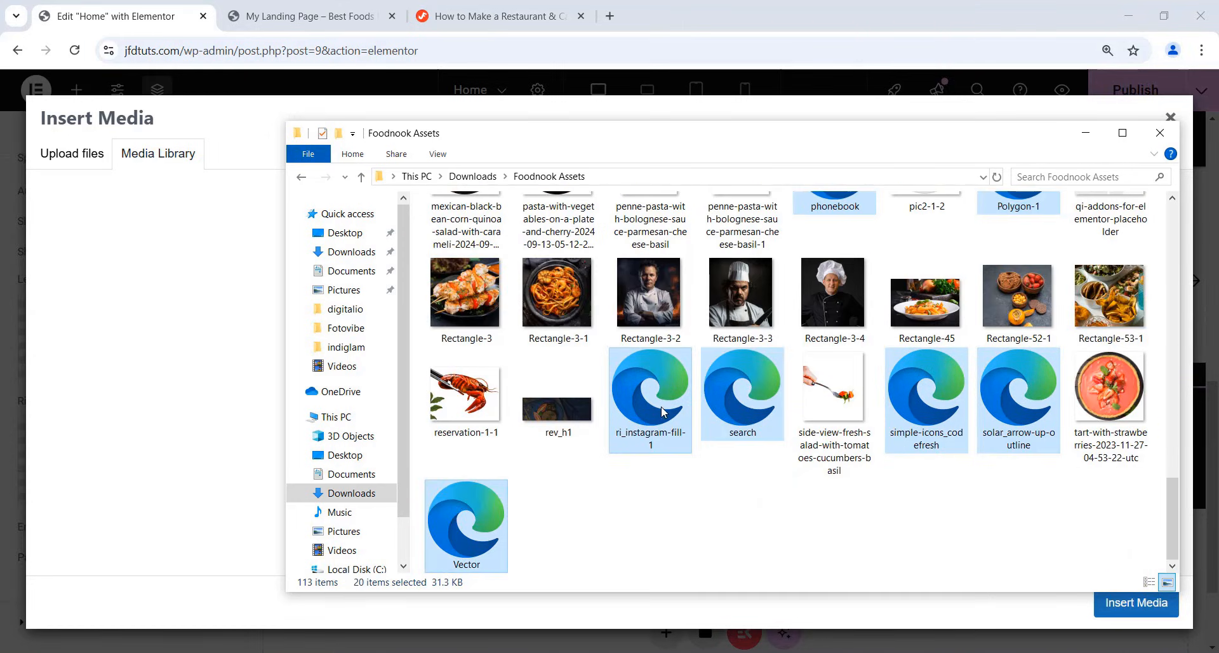
left_click_drag(661, 406, 140, 376)
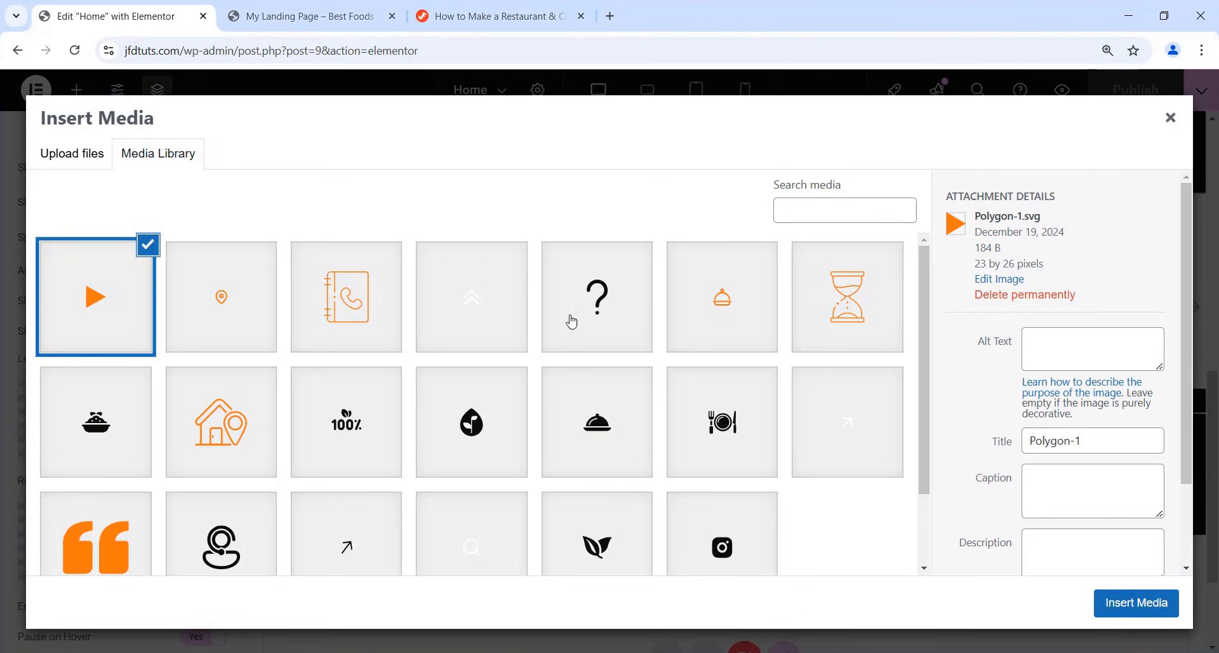
Insert the leaf image simple-icons_codefresh.svg from the media library as the icon.
scroll(375, 481, "down", 2)
scroll(376, 482, "up", 2)
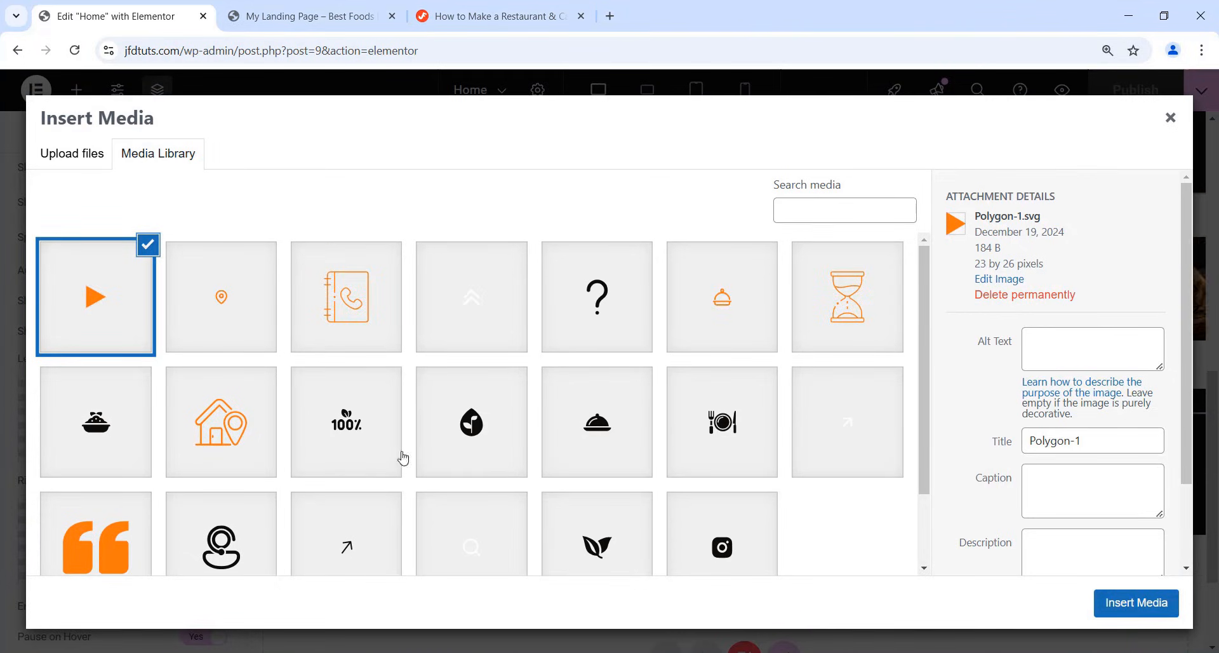
scroll(577, 471, "down", 2)
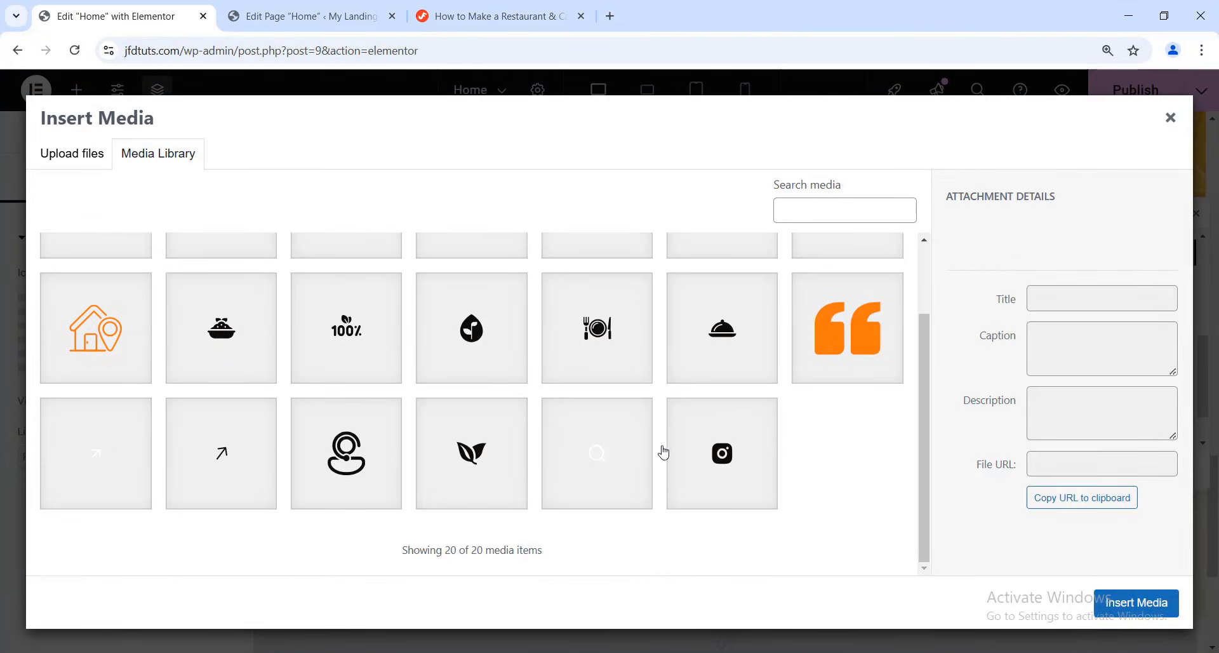
left_click(478, 470)
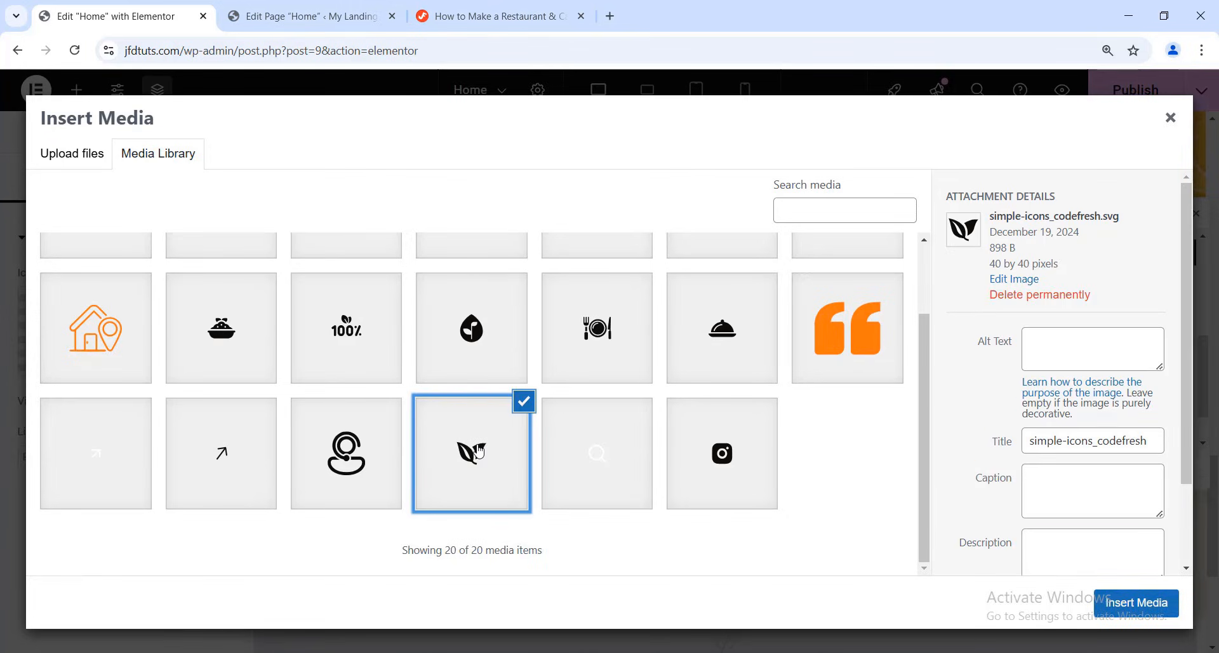
left_click(1136, 603)
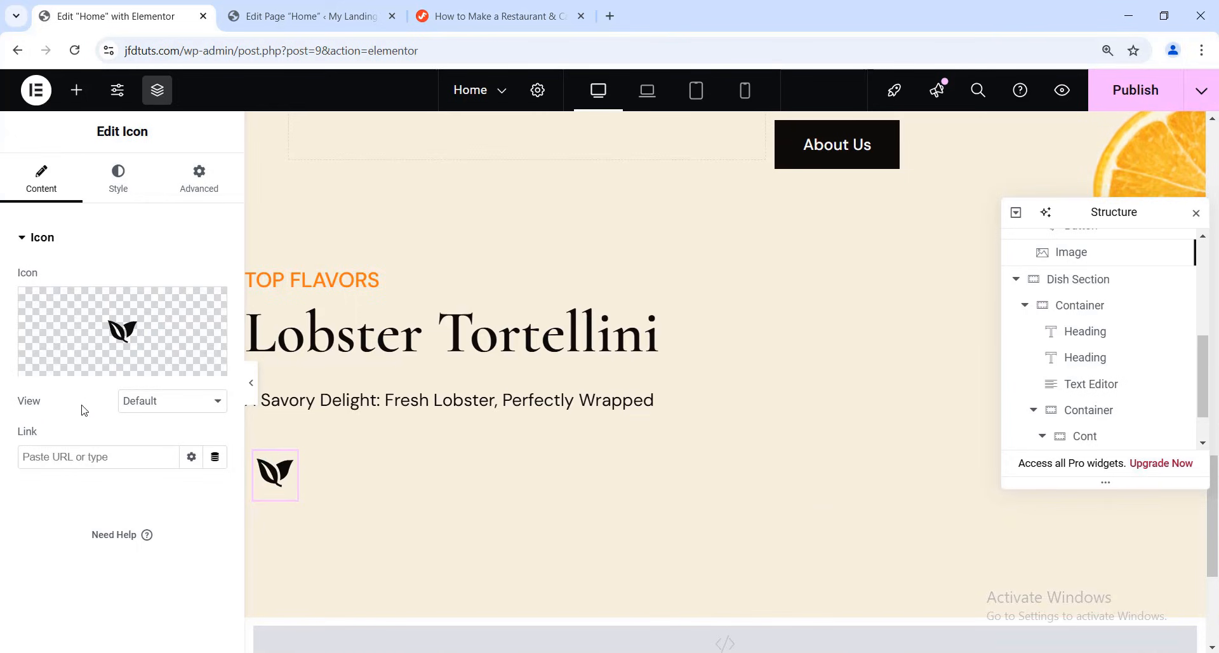
Set the leaf icon's view to Stacked and its shape to Circle.
left_click(177, 405)
left_click(162, 439)
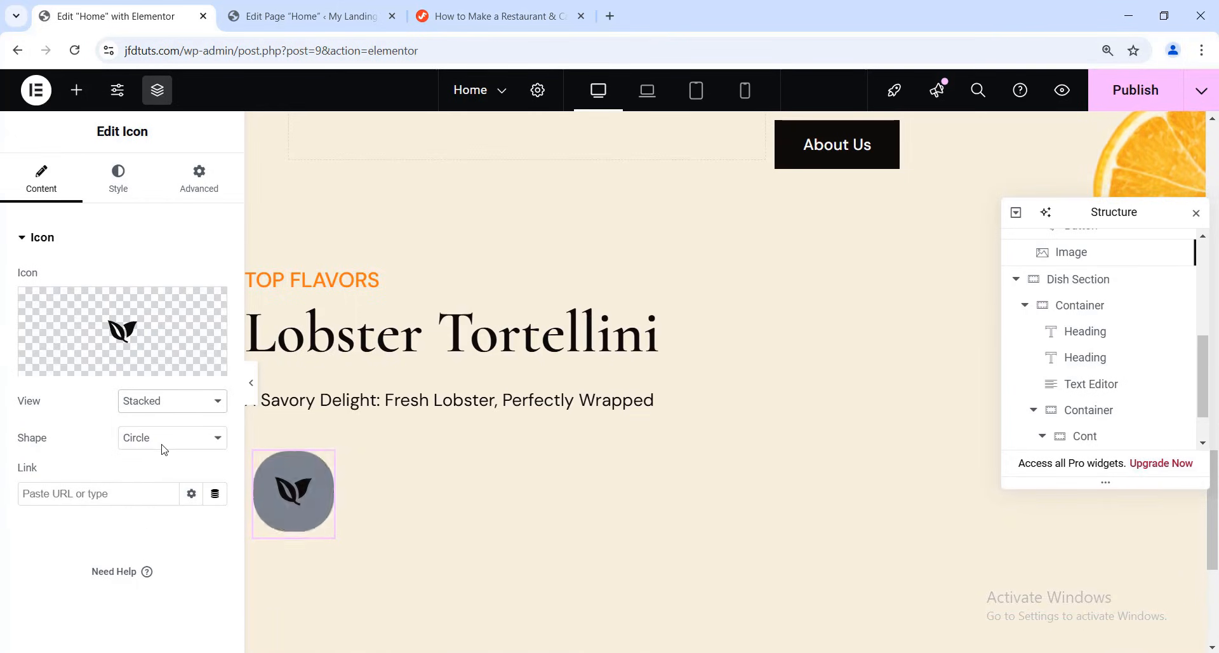
left_click(141, 448)
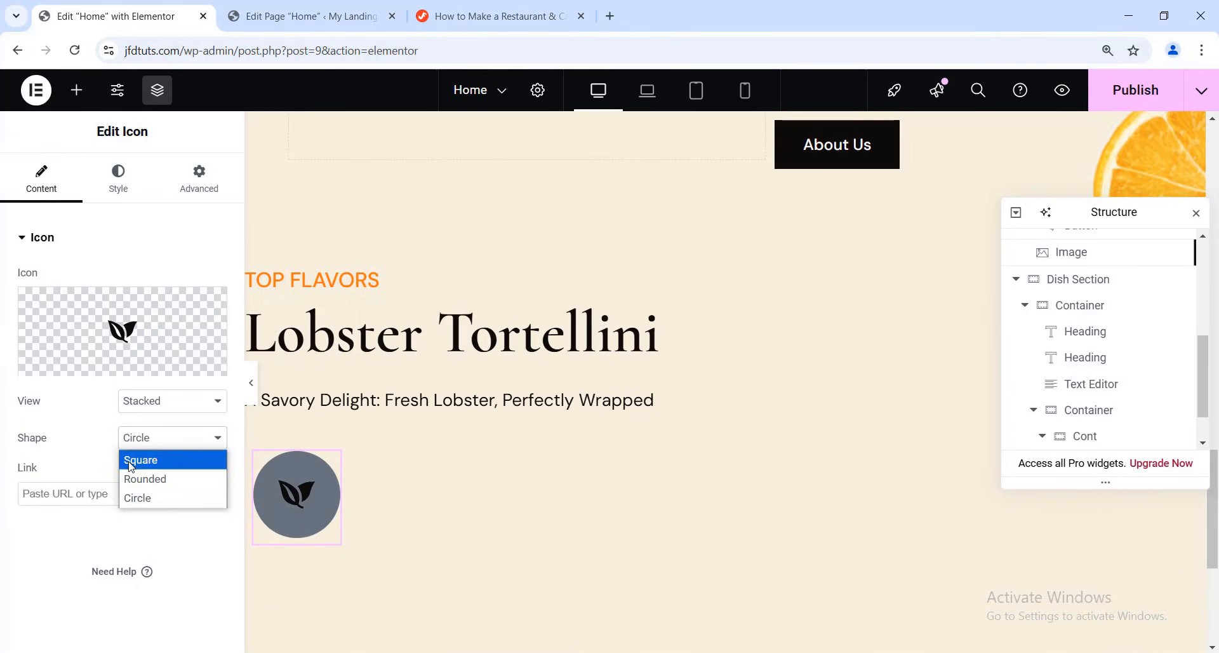
left_click(152, 498)
Set the leaf icon's primary color to the near-black global color at low opacity, #0E0D0C1A, and its secondary color to #02010100.
left_click(116, 185)
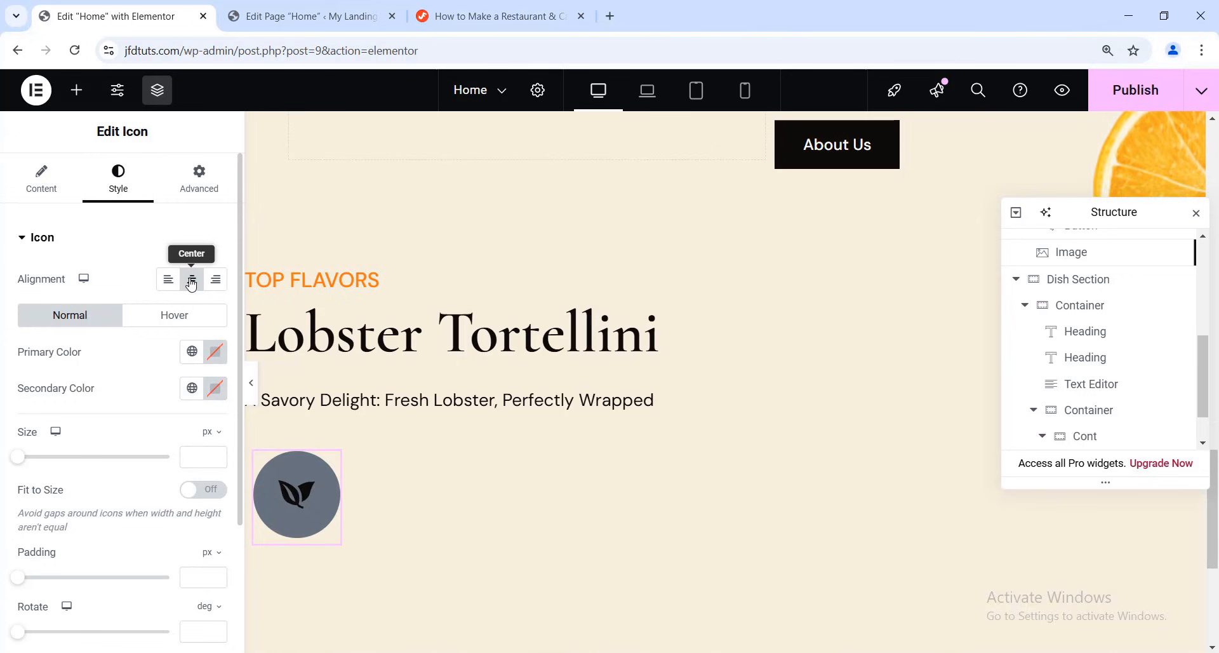
left_click(213, 352)
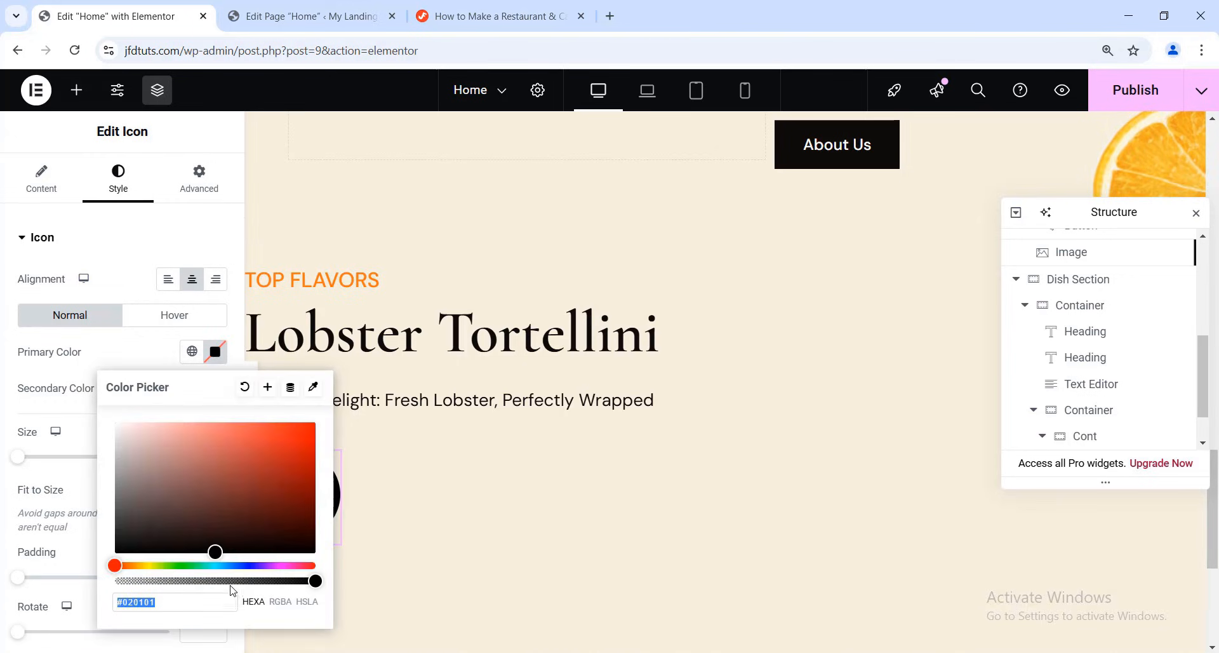
left_click(192, 351)
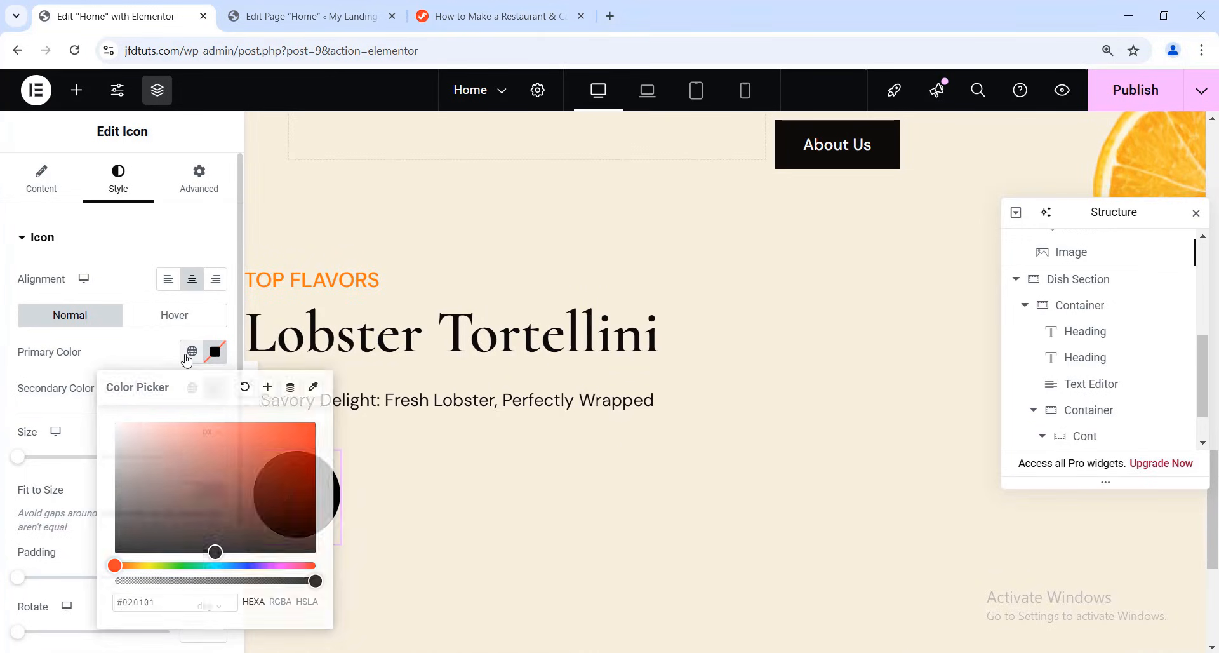
left_click(109, 431)
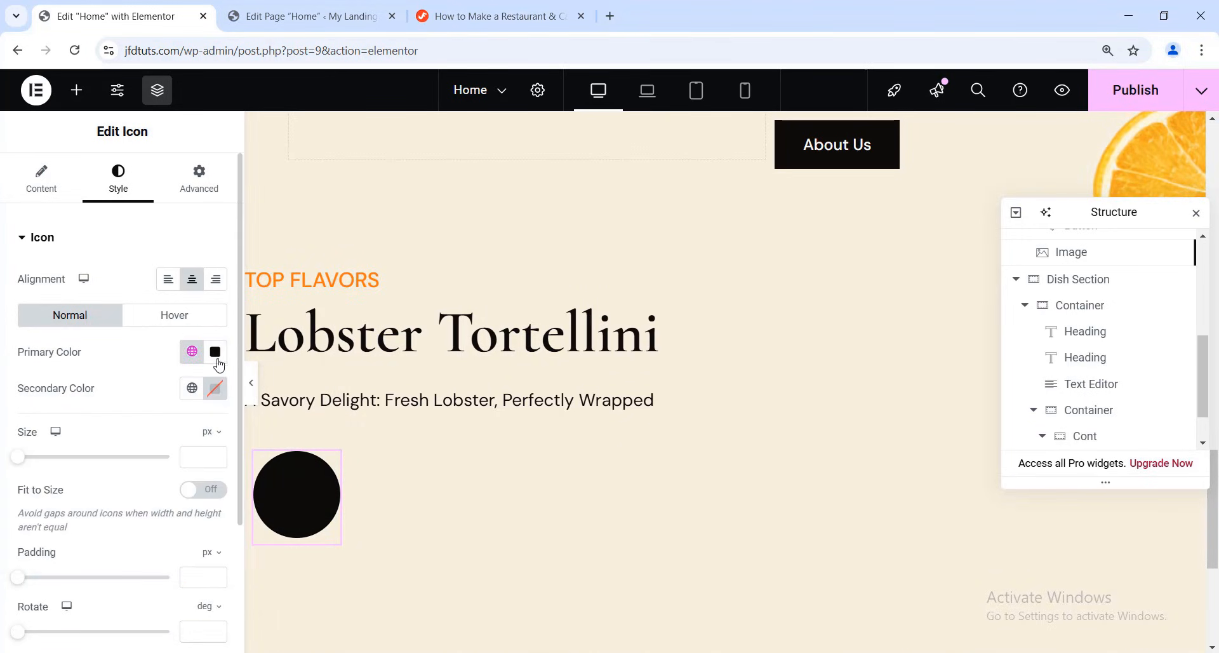
left_click(219, 355)
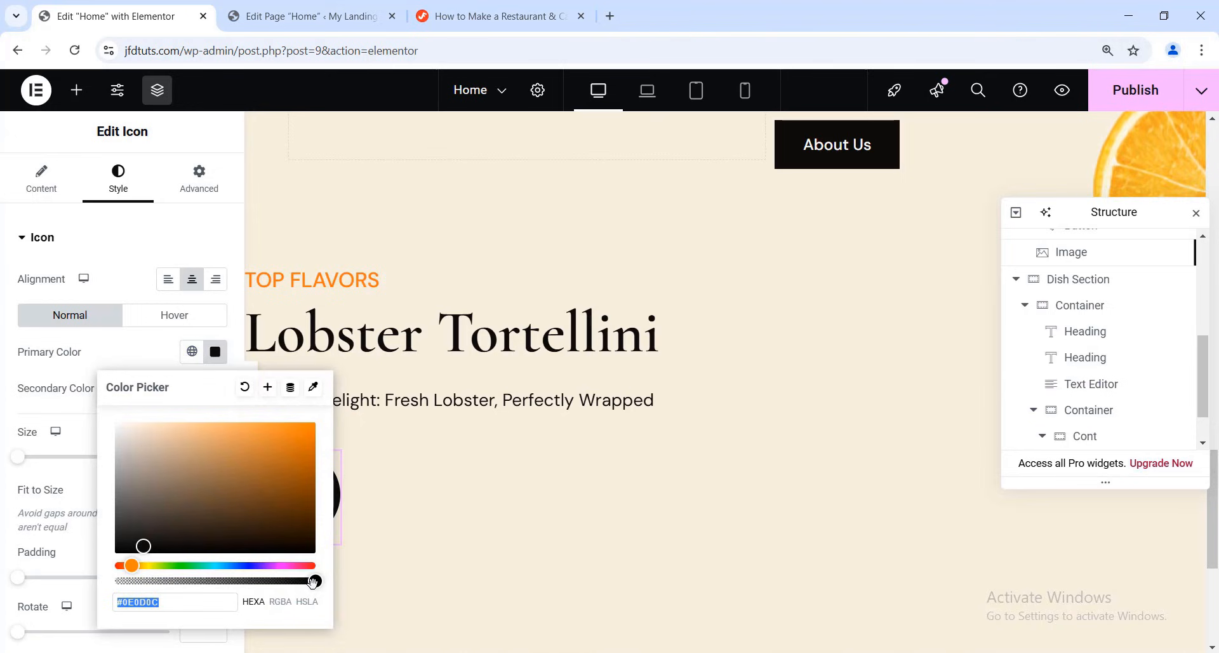
left_click_drag(310, 581, 132, 581)
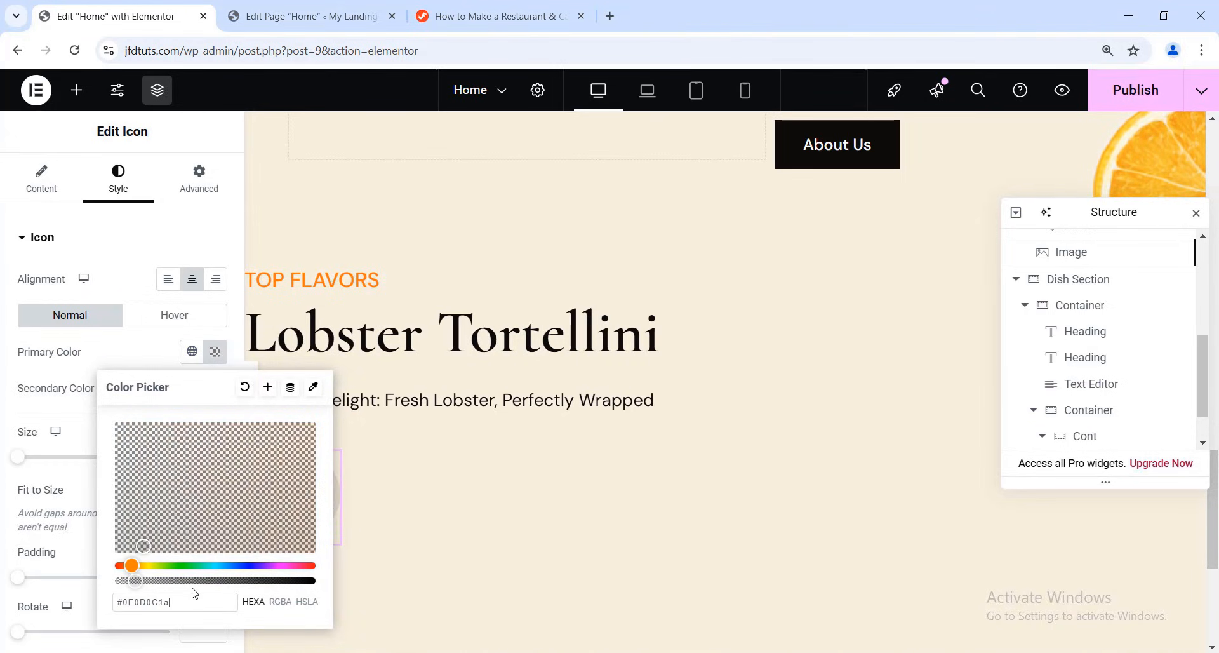
left_click(3, 461)
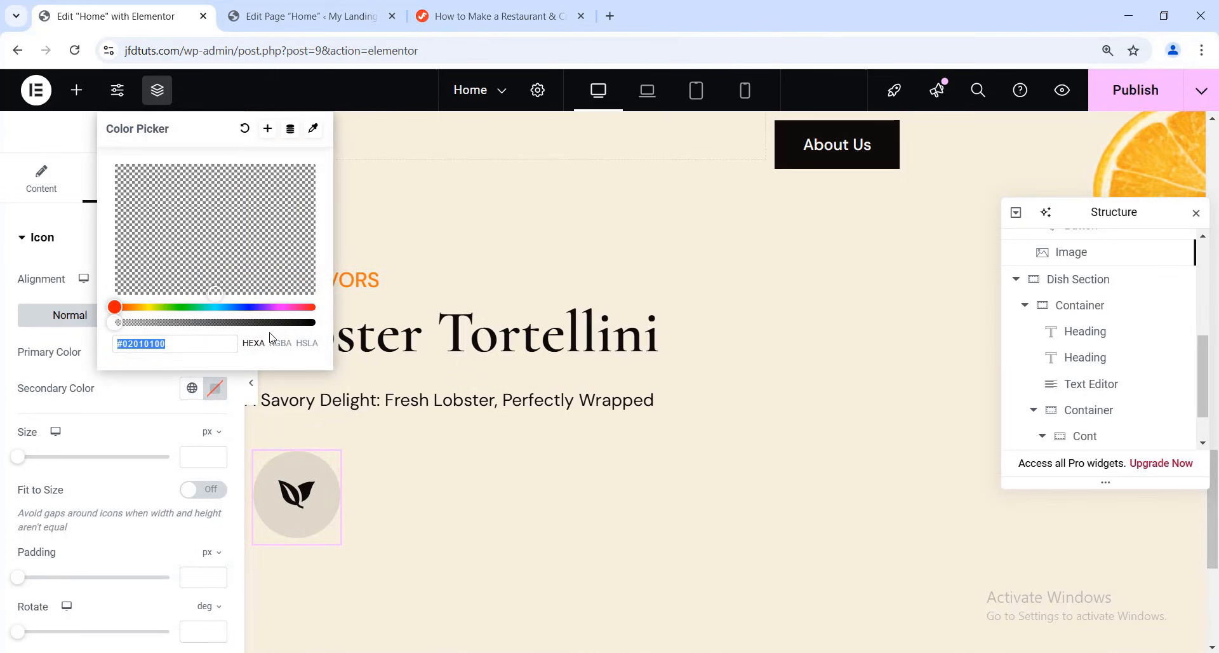
mouse_move(126, 325)
left_mouse_down()
mouse_move(289, 324)
mouse_move(113, 326)
left_mouse_up()
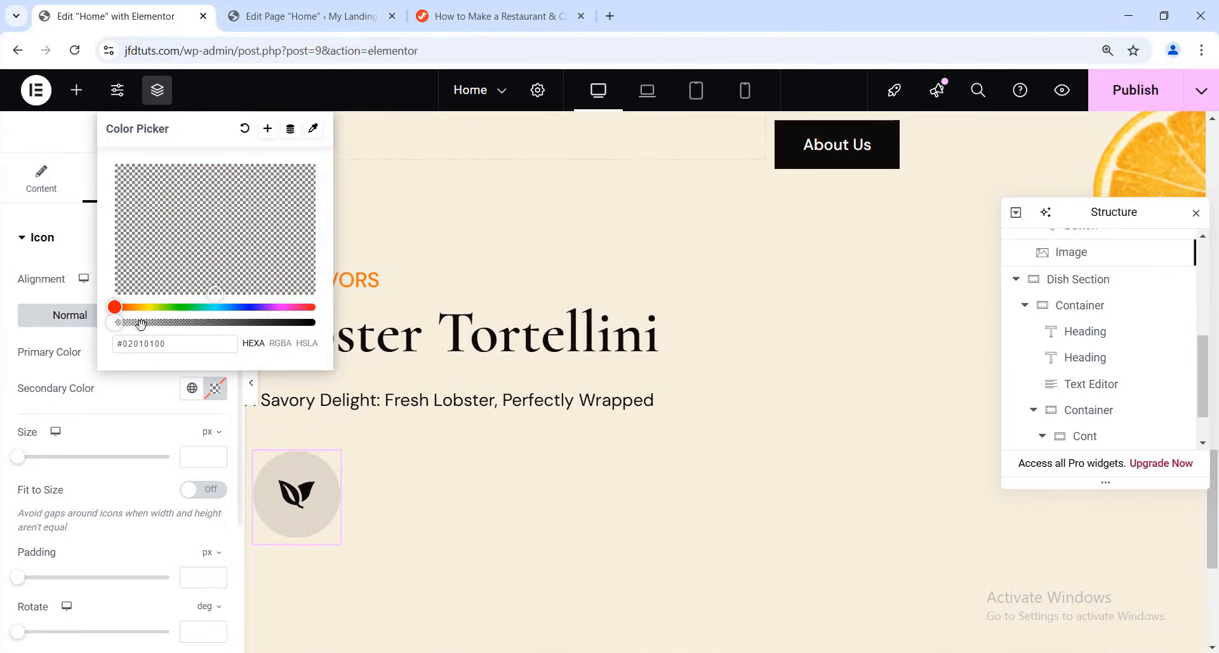
left_click(135, 398)
Set the leaf icon's size to 40 px and its padding to 12 px.
scroll(96, 376, "down", 1)
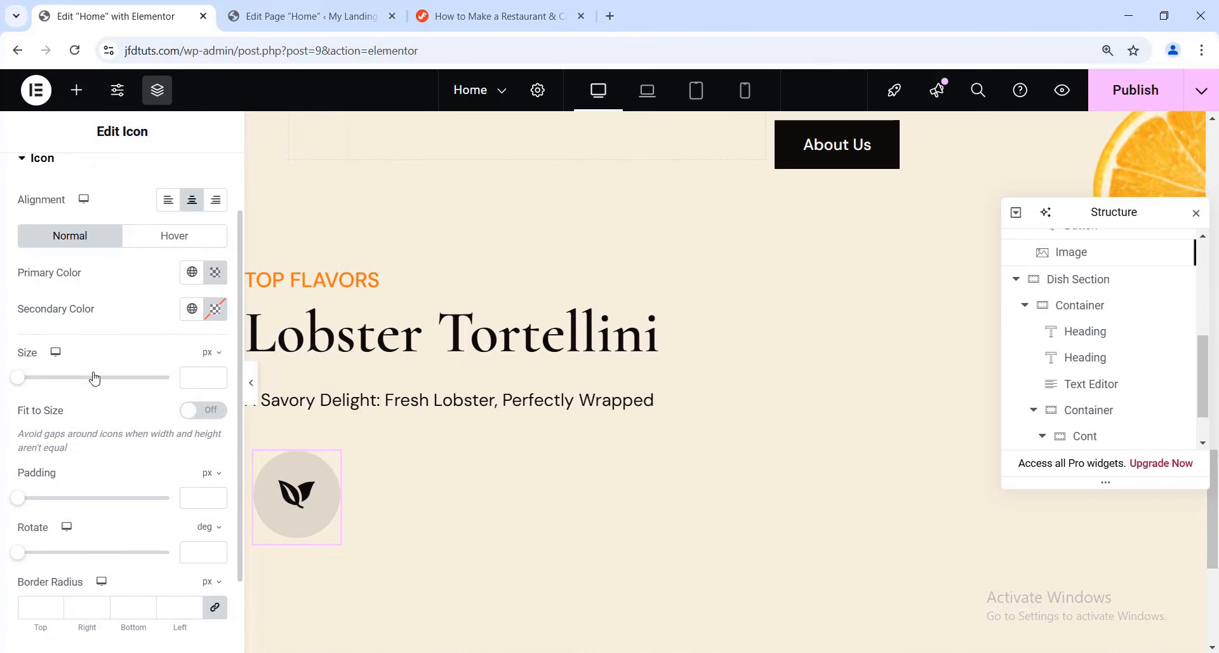
left_click(198, 374)
type("40")
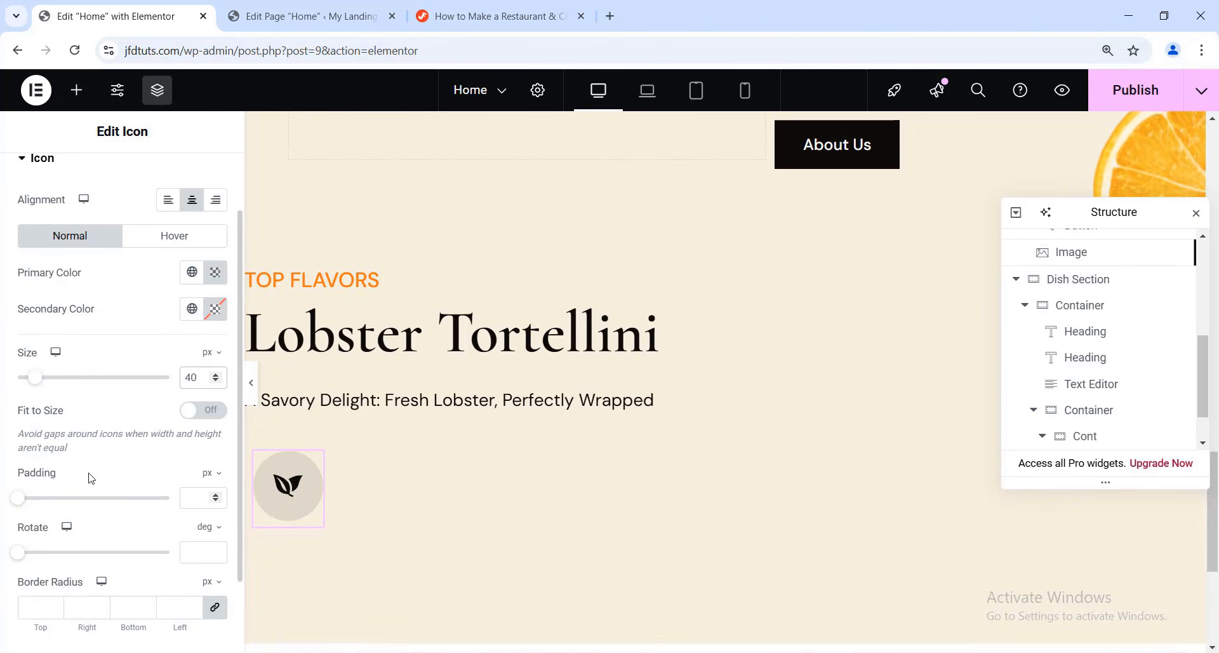
left_click(193, 495)
type("12")
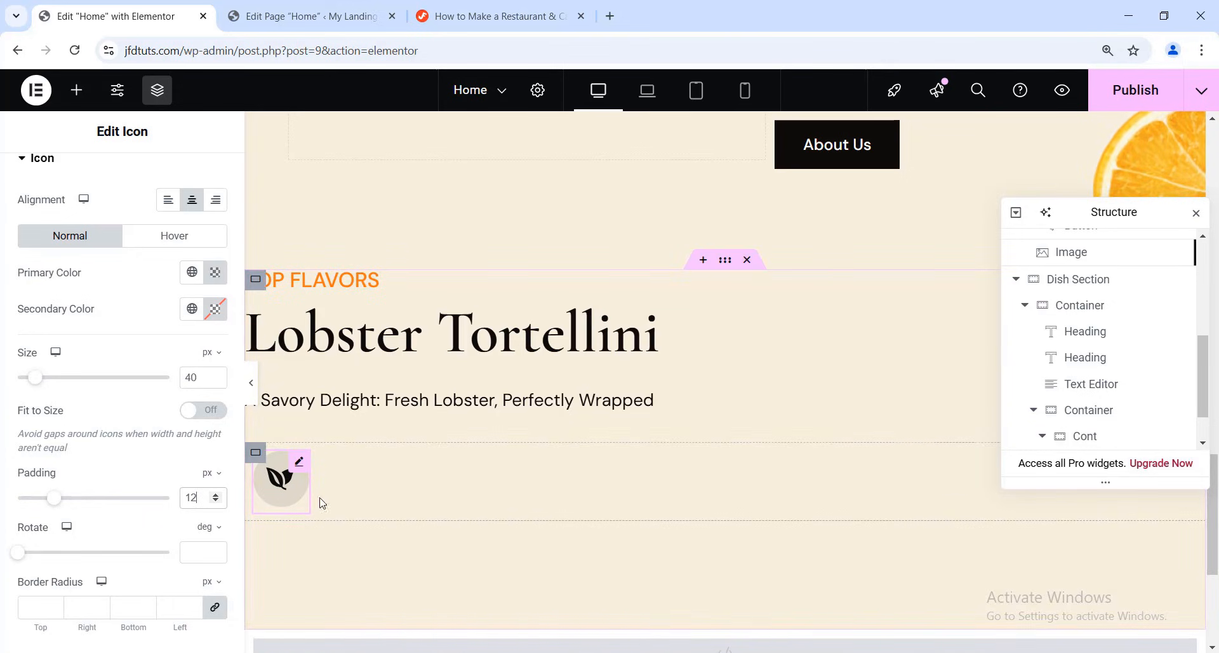
Add a Counter beside the leaf icon with % as its number suffix and Fresh as its title.
left_click(76, 89)
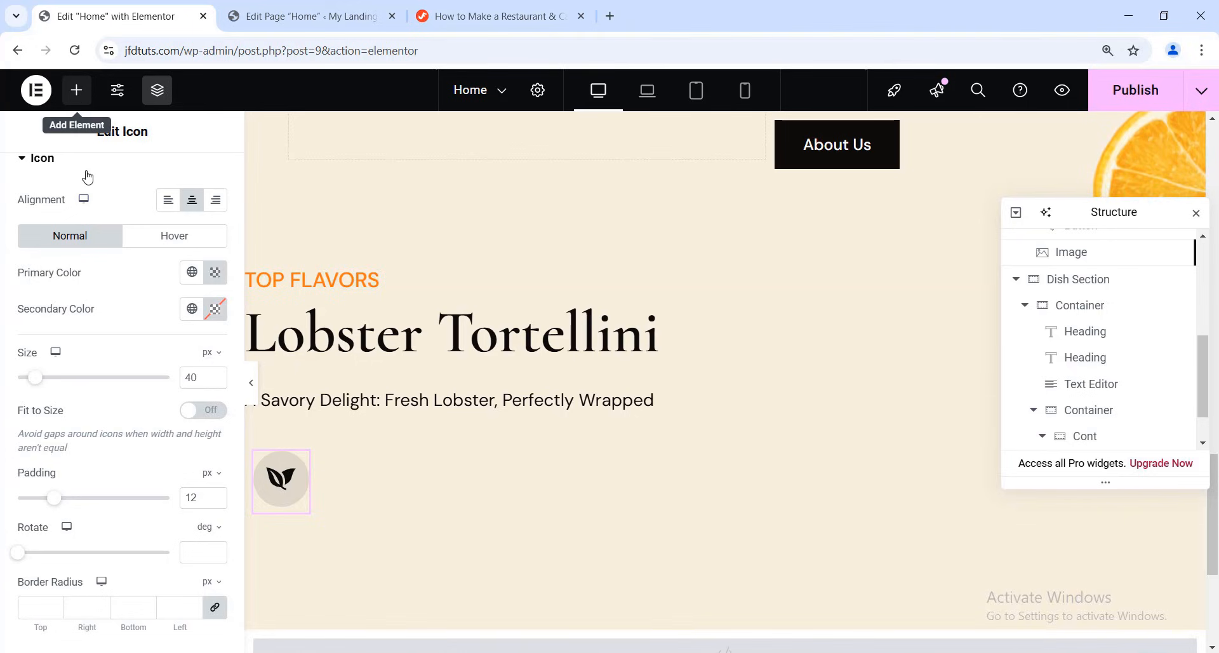
type("counter")
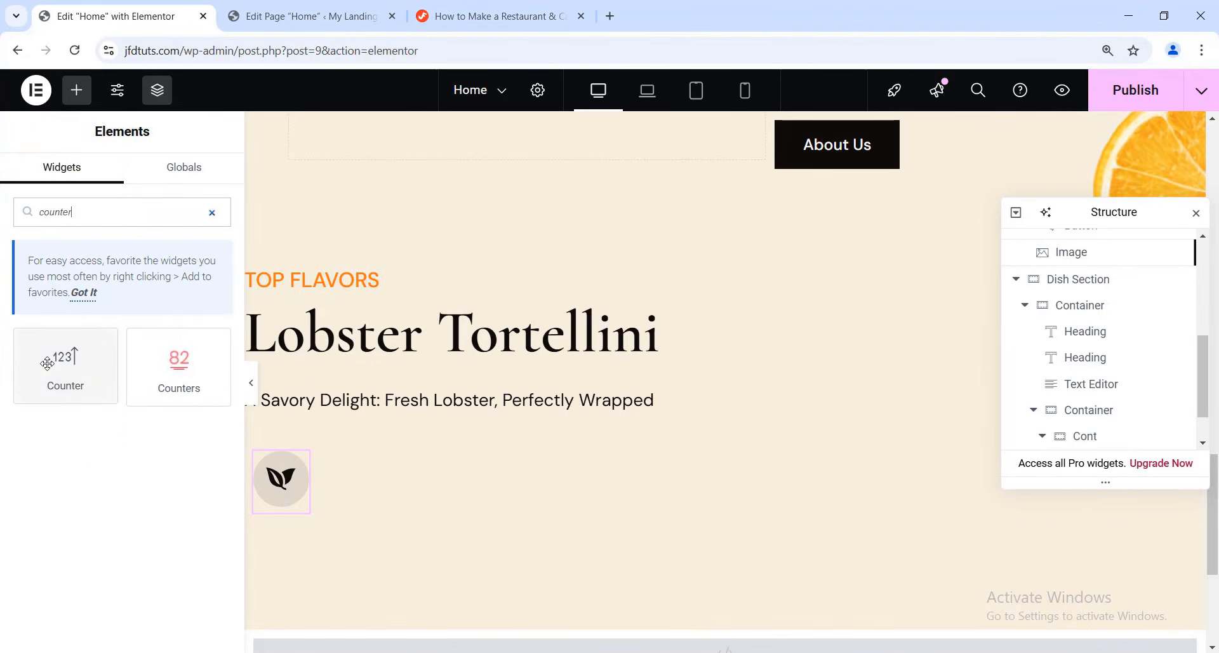
left_click_drag(48, 363, 297, 503)
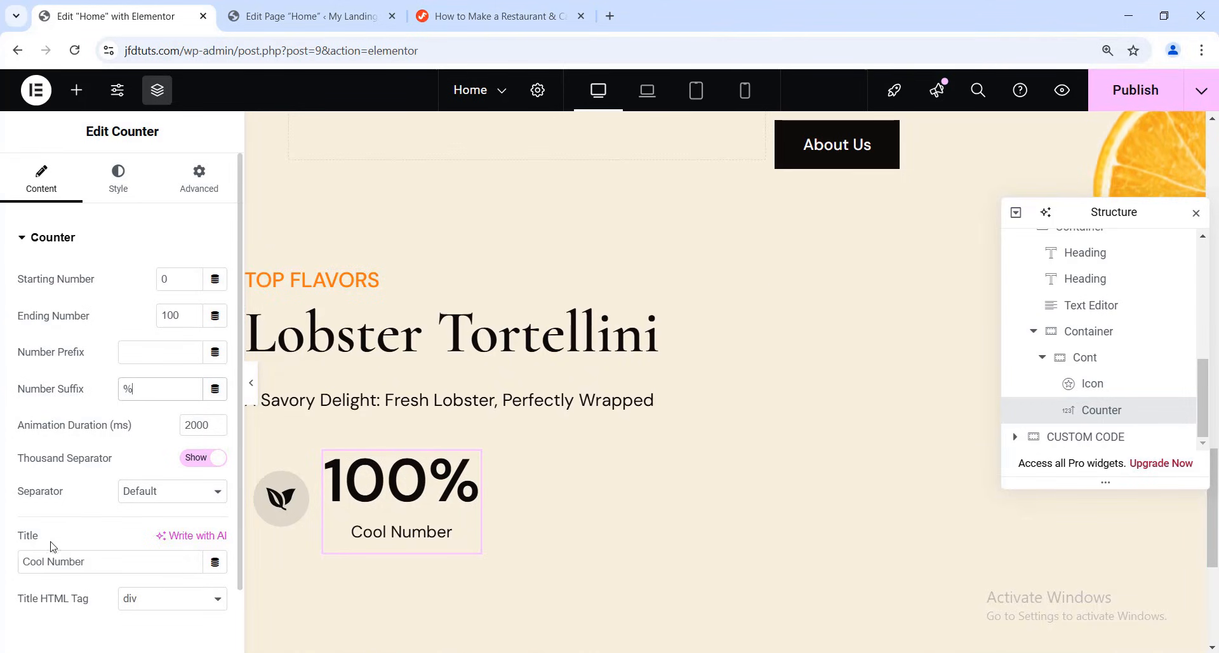
left_click_drag(89, 563, 3, 555)
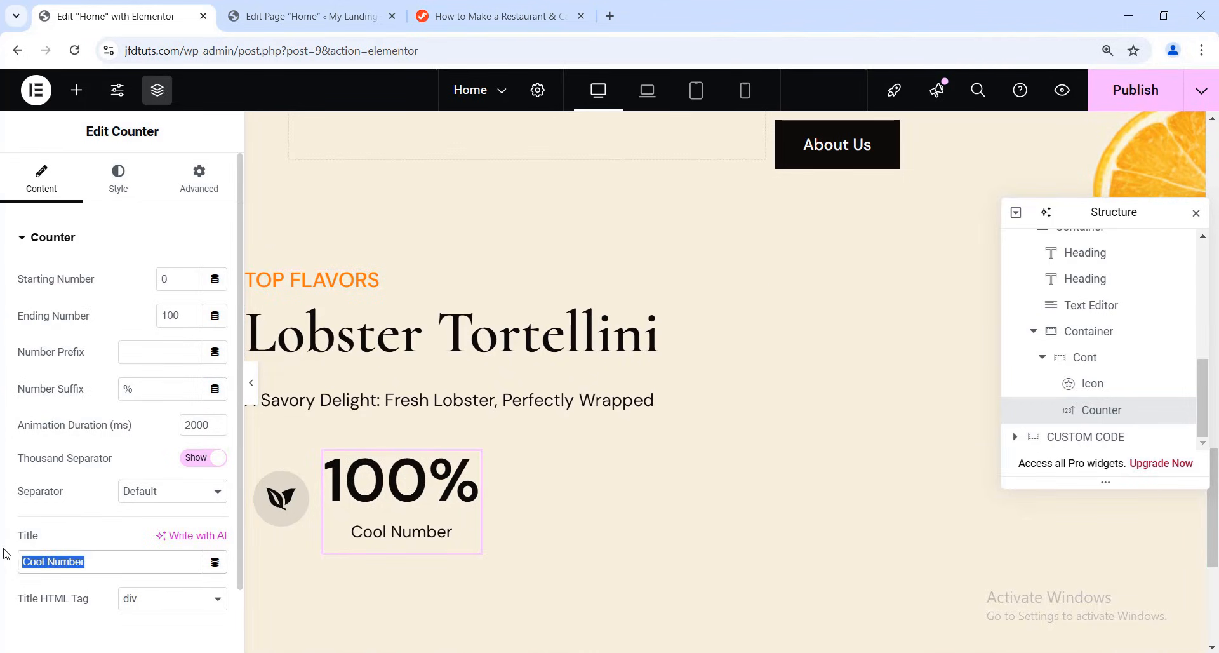
key("BackSpace")
type("Fresh")
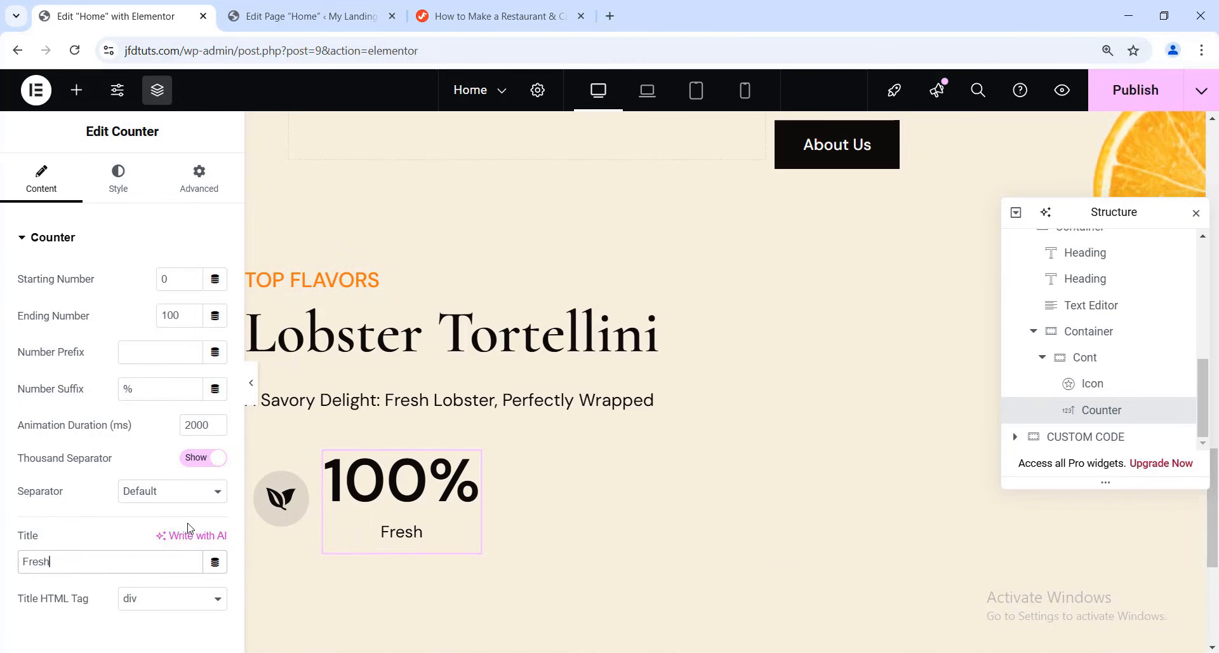
Set the text color of the counter's number to the Primary global color.
left_click(118, 184)
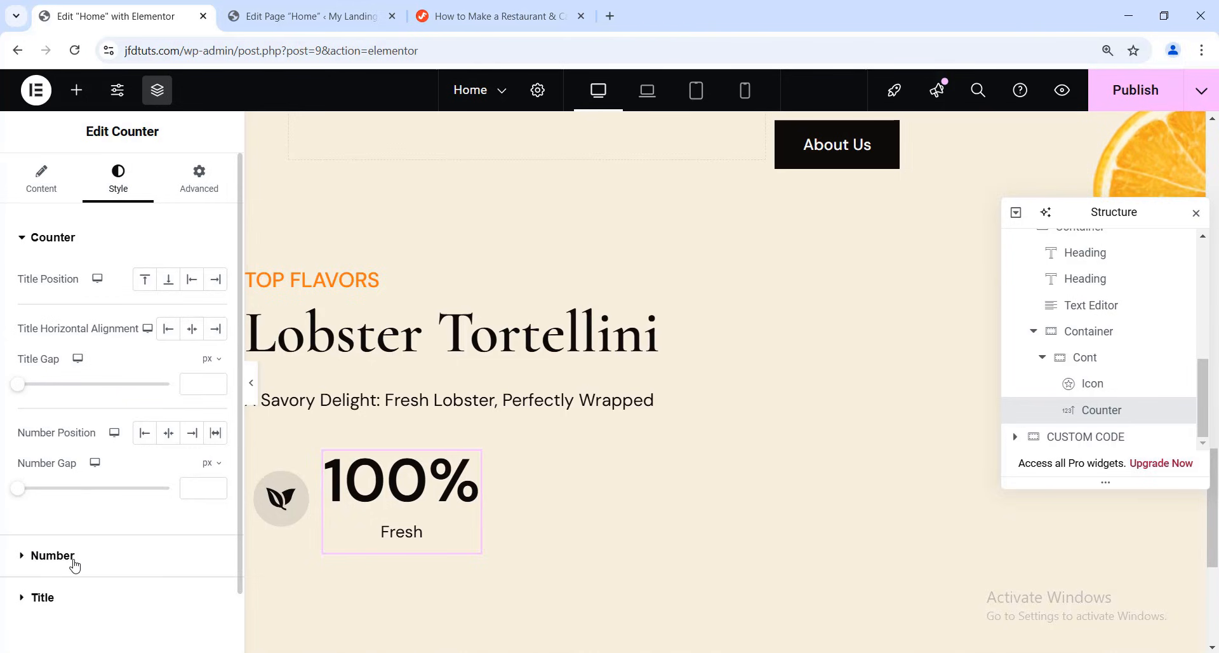
left_click(53, 555)
left_click(192, 320)
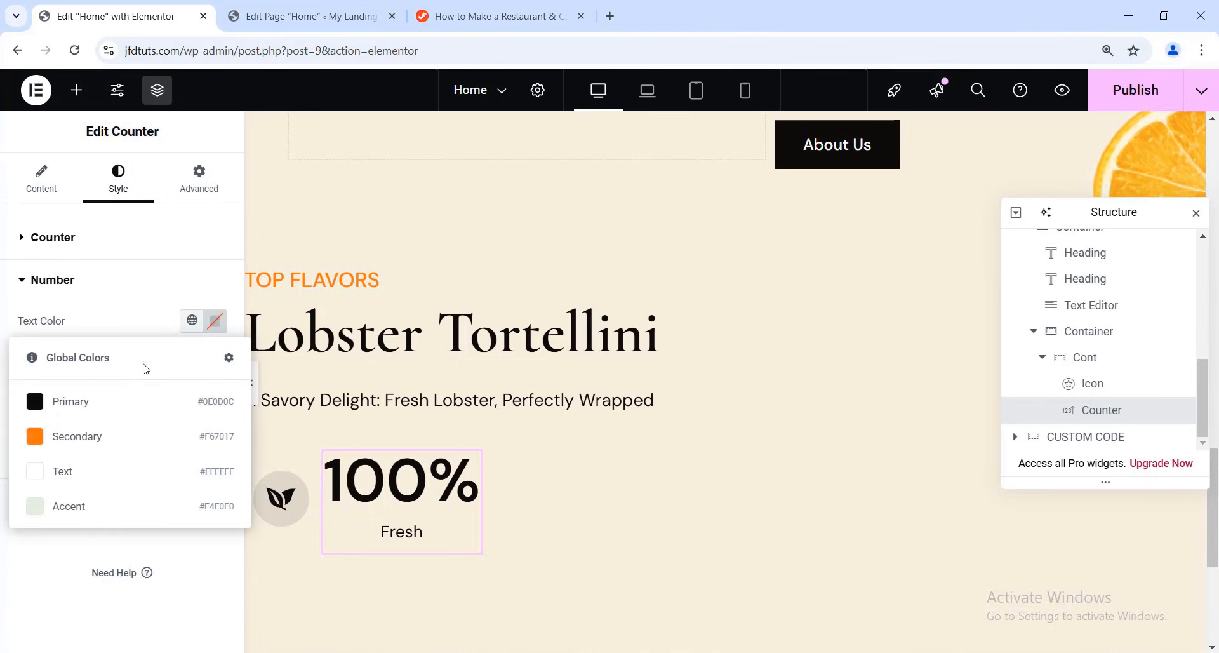
left_click(115, 398)
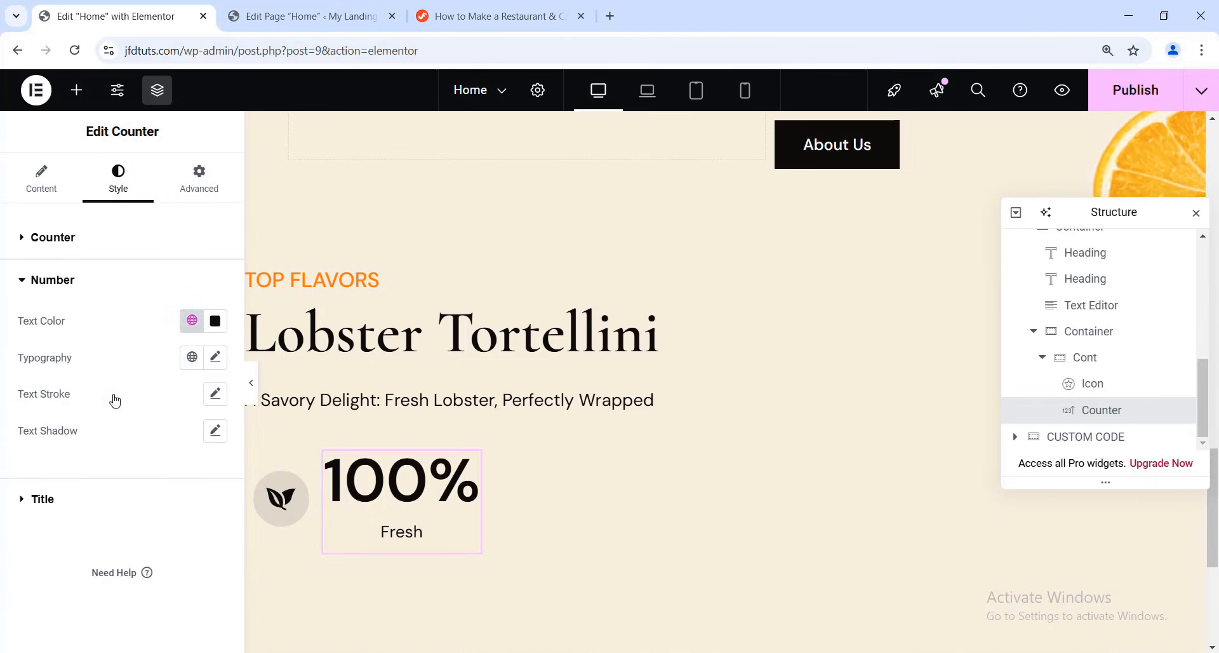
Set the counter number's typography to 20 px, weight 600 (Semi Bold) and line height 30 px.
left_click(215, 359)
left_click(182, 410)
type("20")
left_click(168, 450)
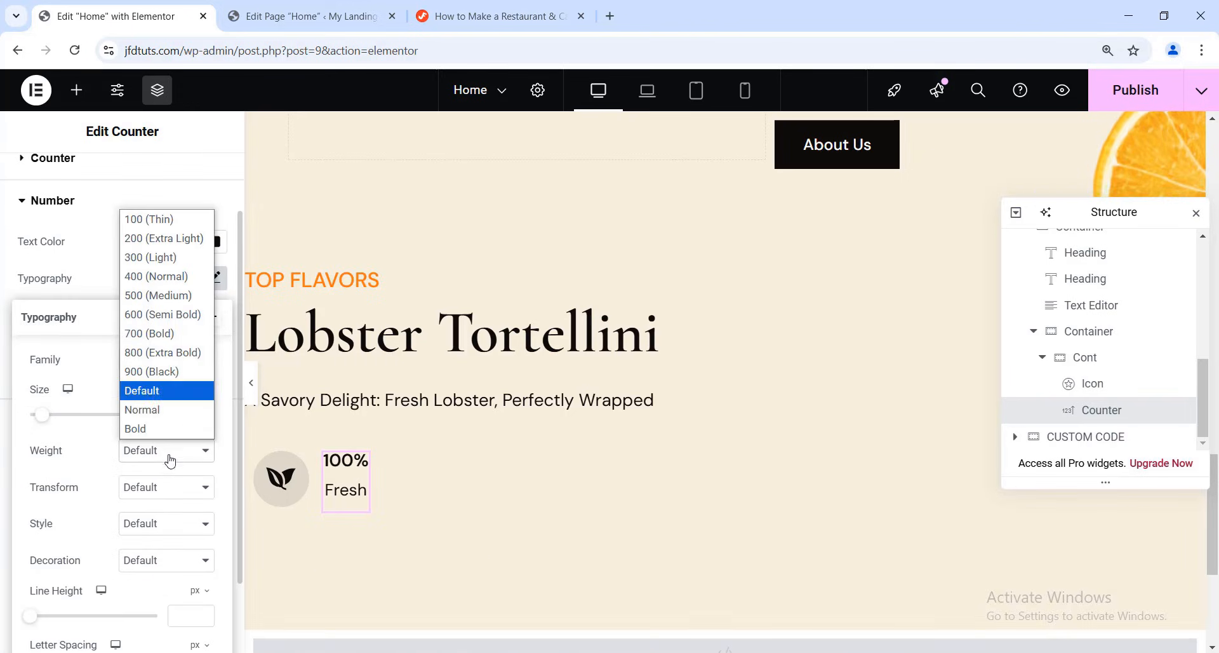
left_click(171, 318)
scroll(181, 515, "down", 2)
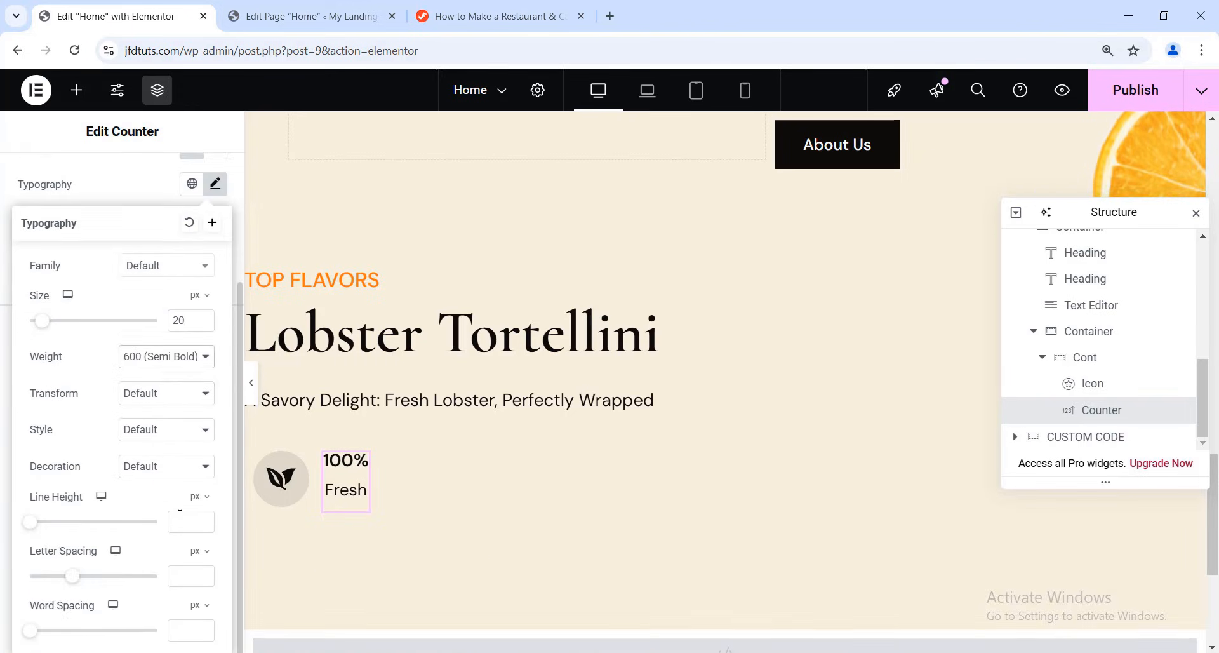
type("30")
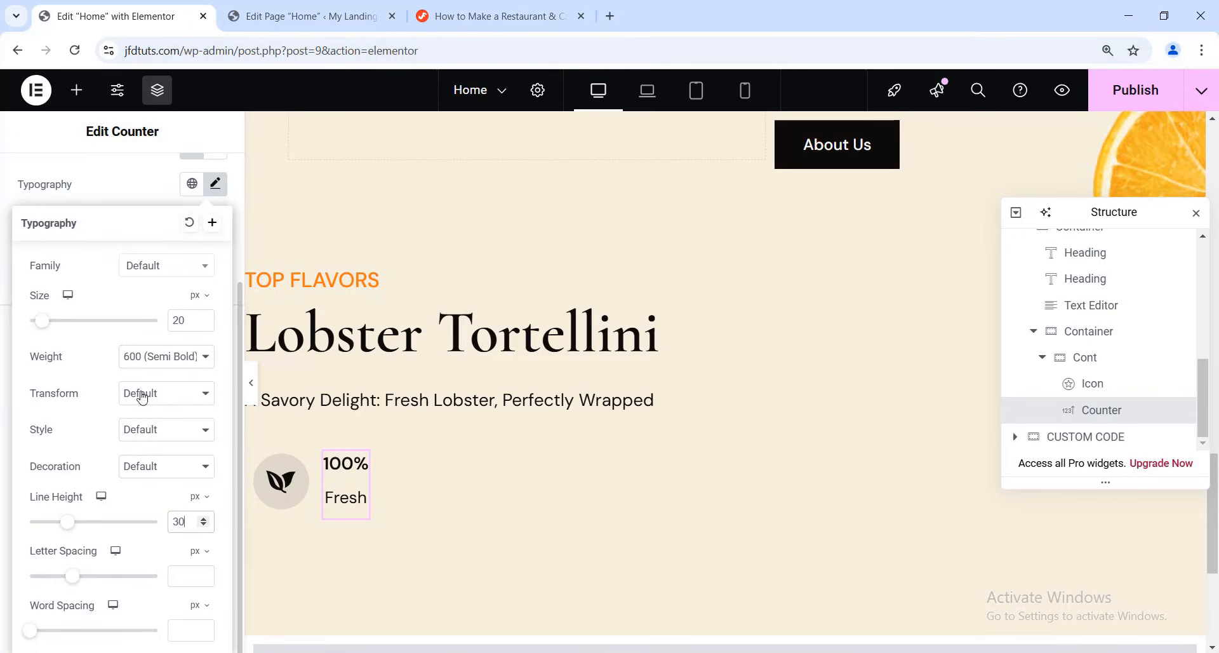
left_click(216, 187)
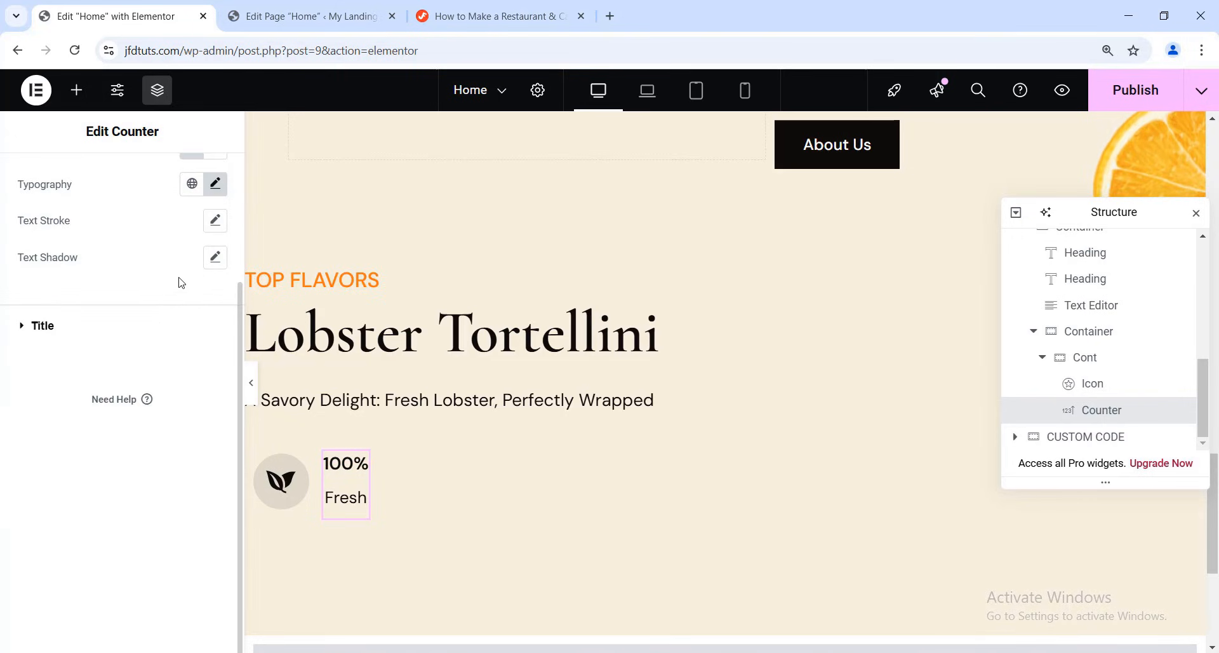
Set the text color of the counter's Fresh title to the near-black Primary global color.
left_click(68, 337)
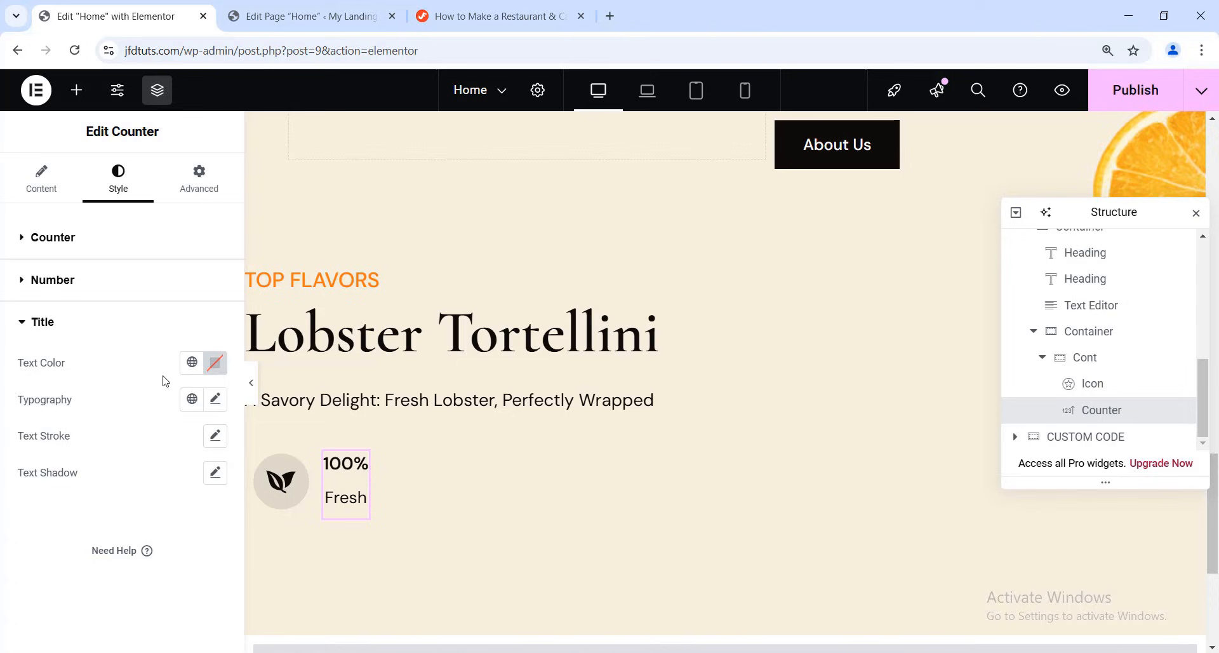
left_click(191, 362)
left_click(62, 446)
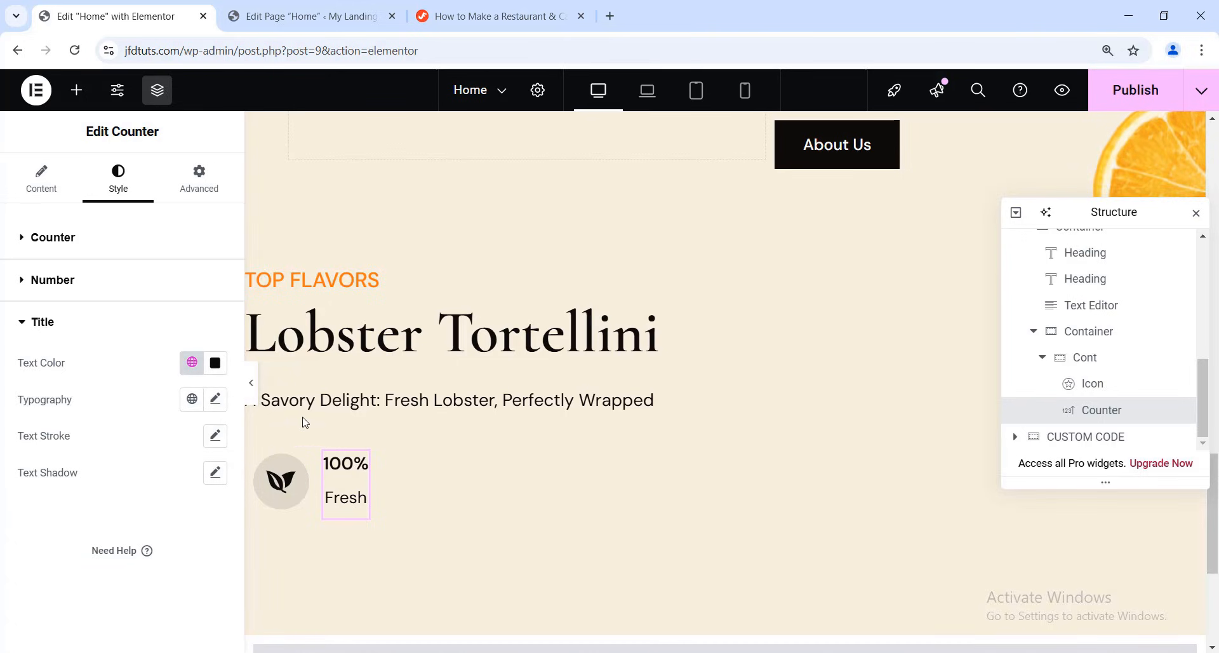
Set the counter title's typography to 20 px, weight 600 (Semi Bold) and line height 30 px.
left_click(215, 399)
left_click(194, 530)
type("20")
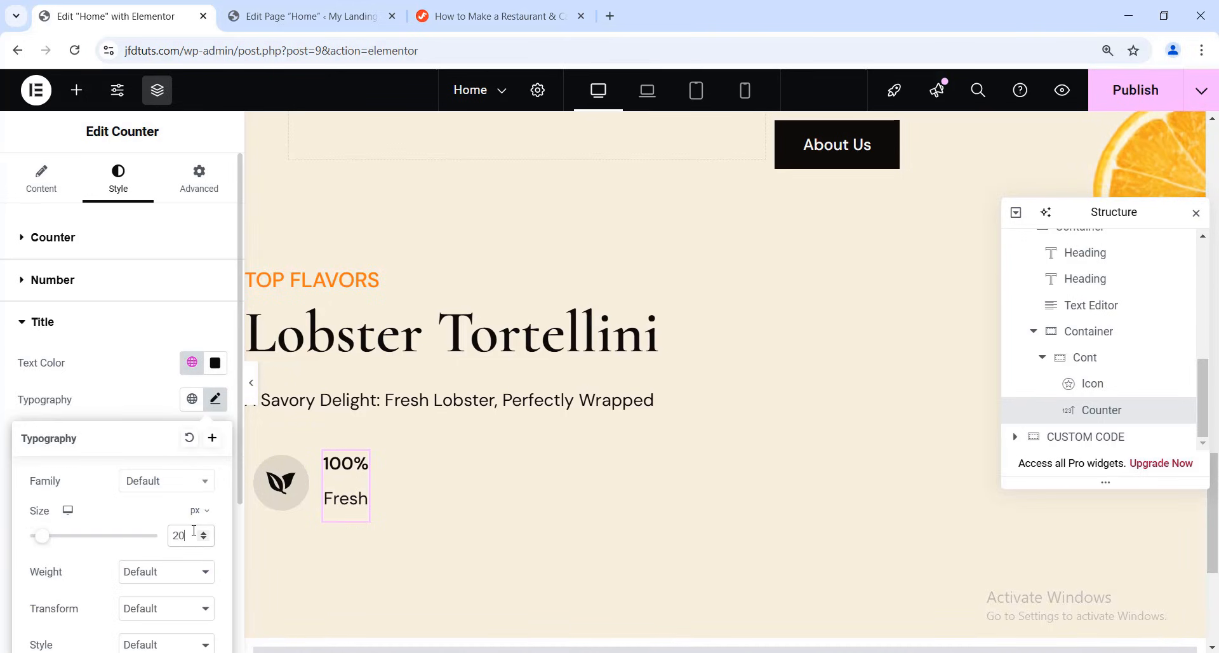
left_click(175, 573)
left_click(162, 438)
scroll(147, 509, "down", 3)
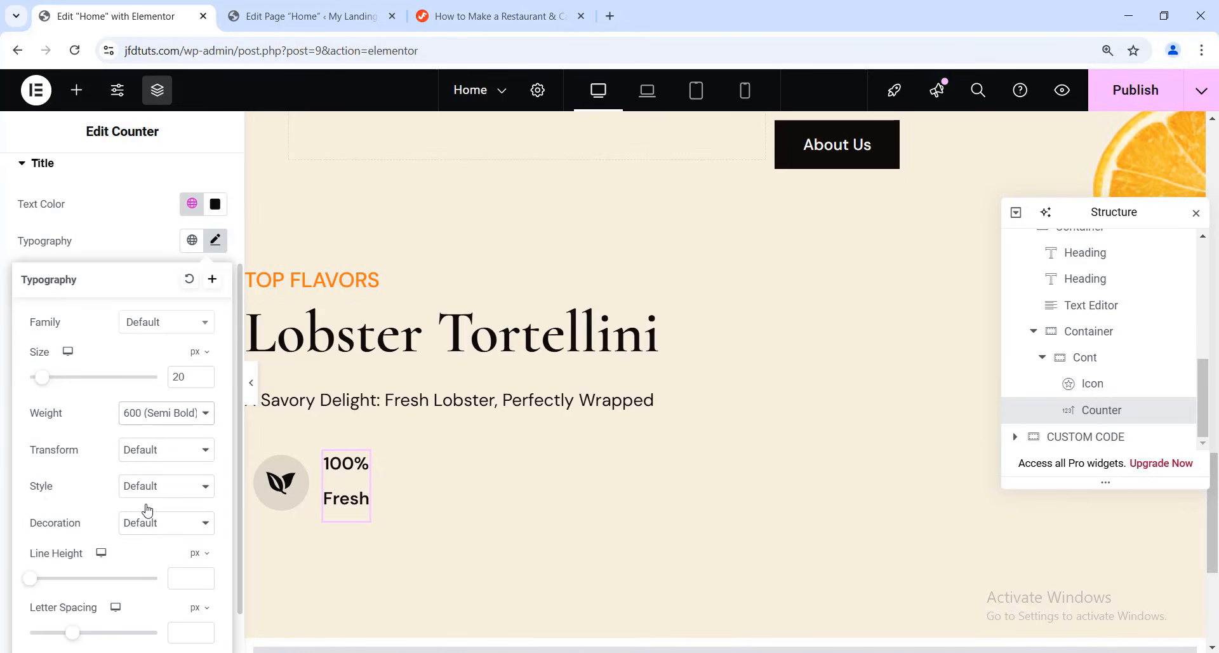
left_click(184, 582)
type("30")
left_click(218, 242)
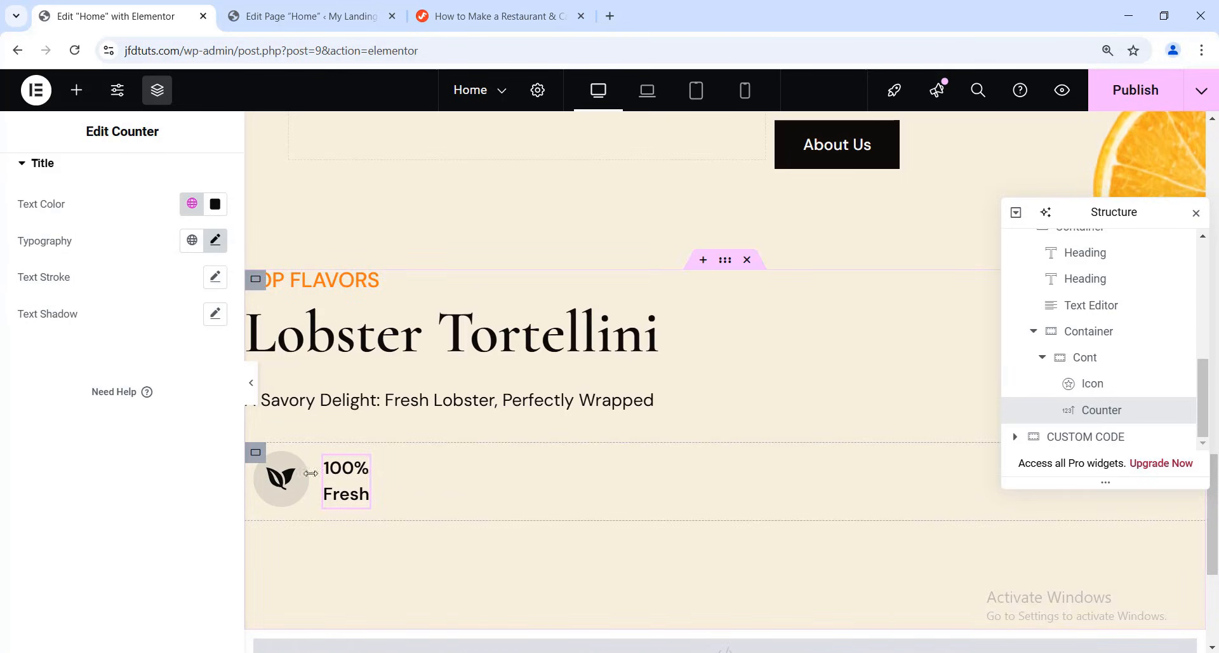
Try pasting a copy of the About Us button into the container beside the Fresh counter, and undo the paste.
scroll(286, 456, "up", 1)
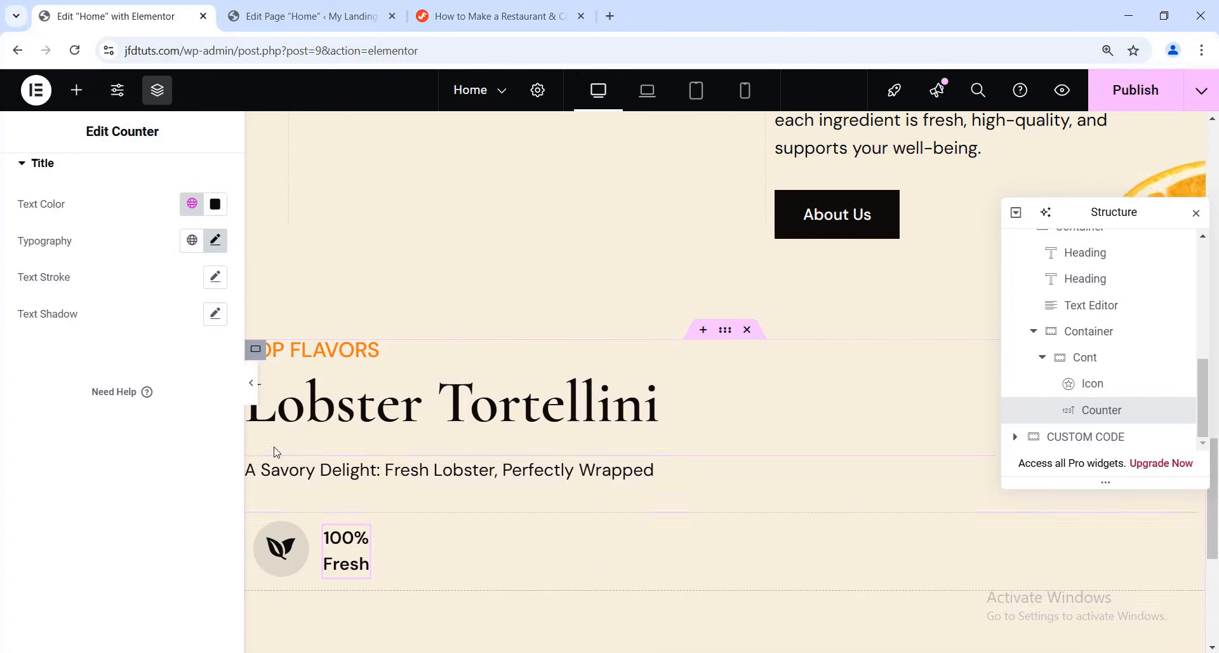
scroll(330, 504, "down", 2)
scroll(431, 384, "up", 2)
scroll(482, 384, "up", 1)
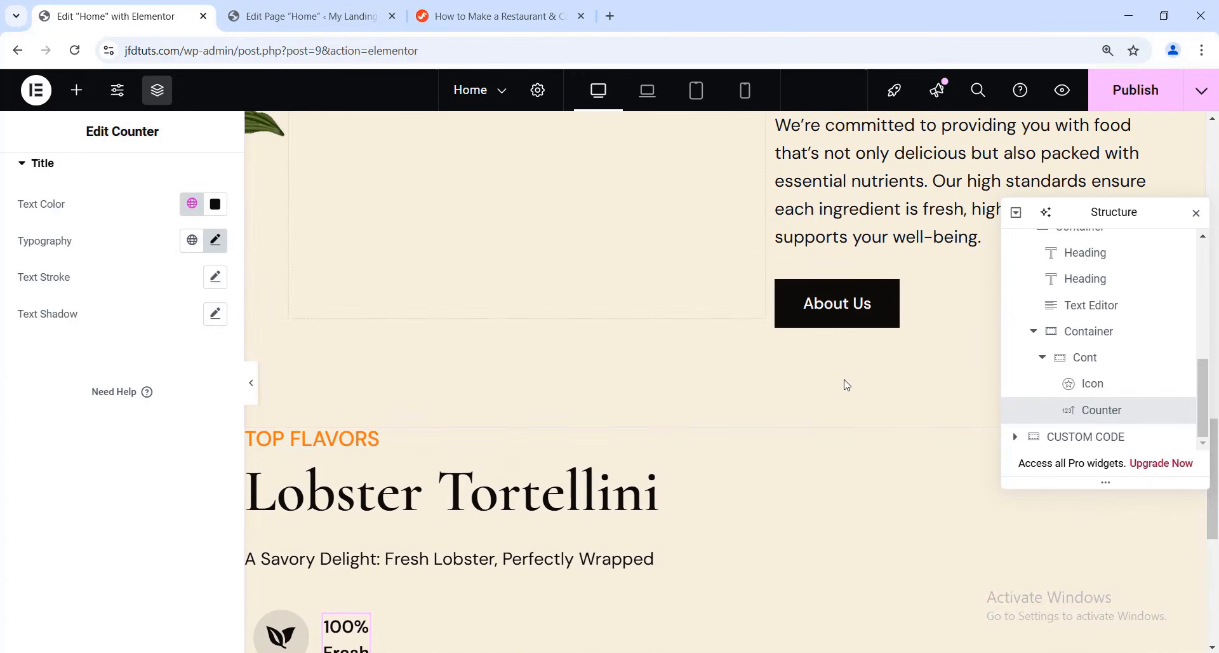
right_click(883, 296)
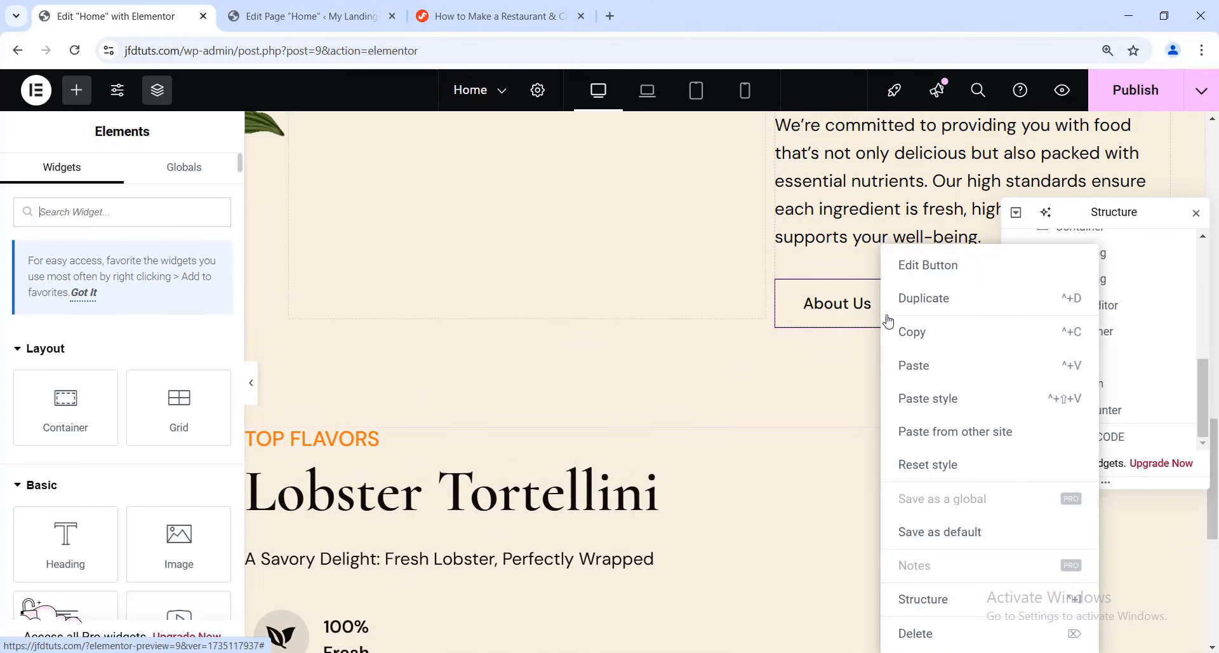
left_click(898, 329)
scroll(378, 364, "down", 4)
right_click(378, 360)
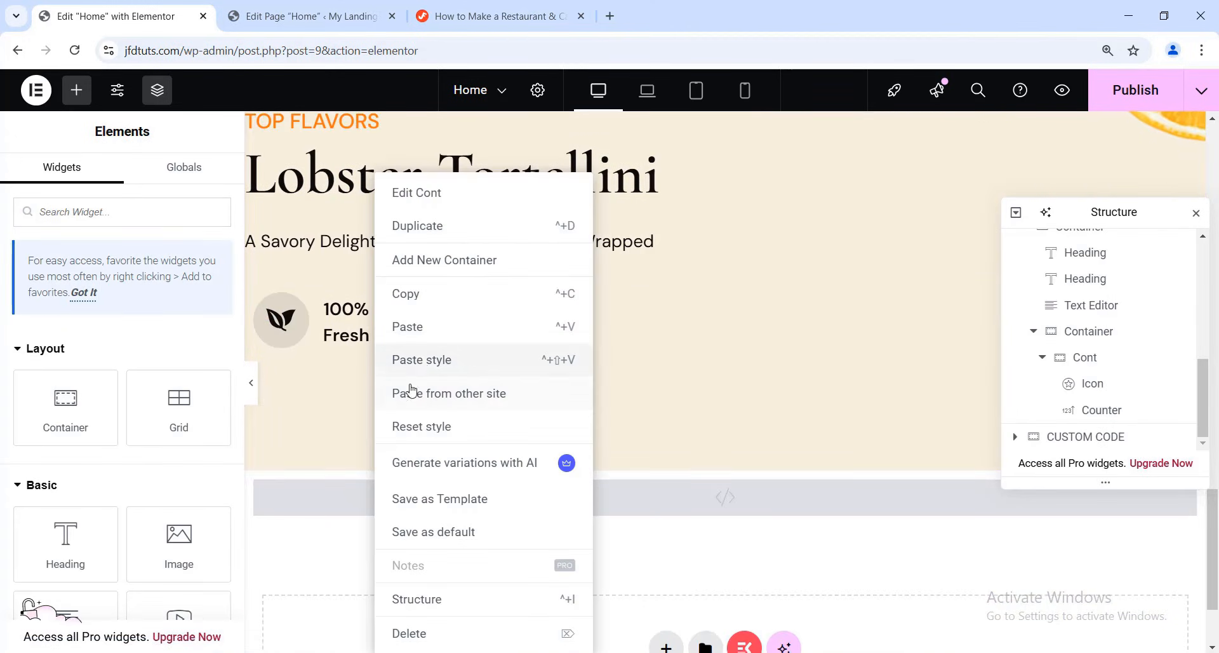
left_click(473, 329)
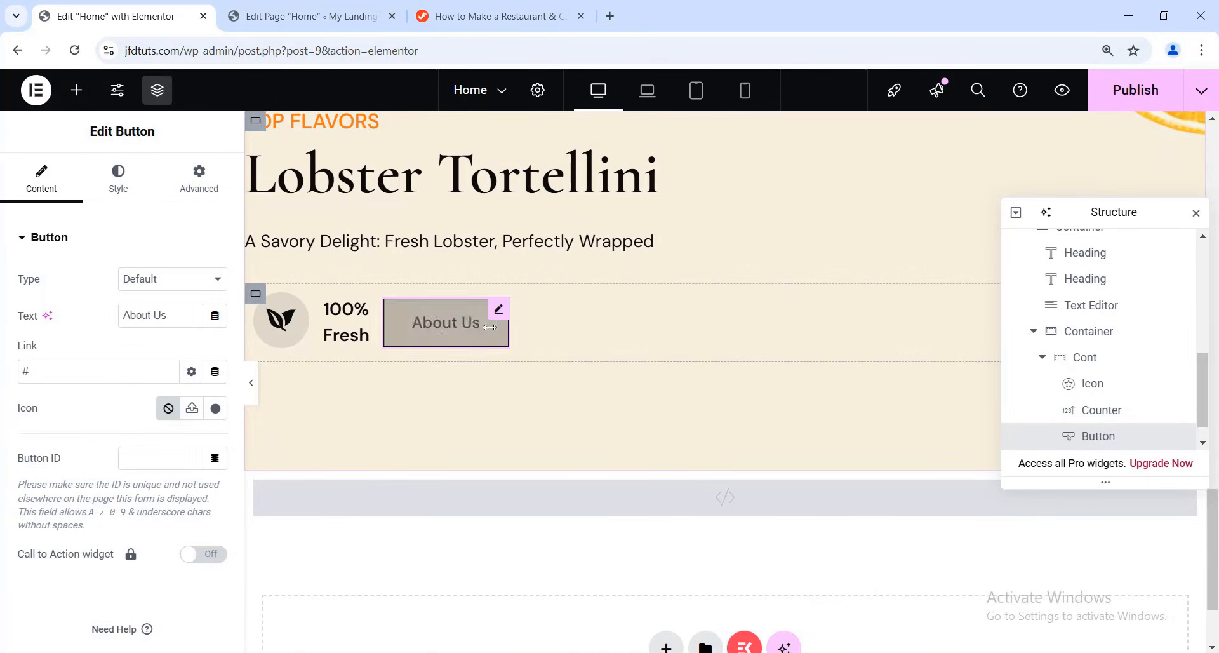
scroll(1091, 354, "down", 1)
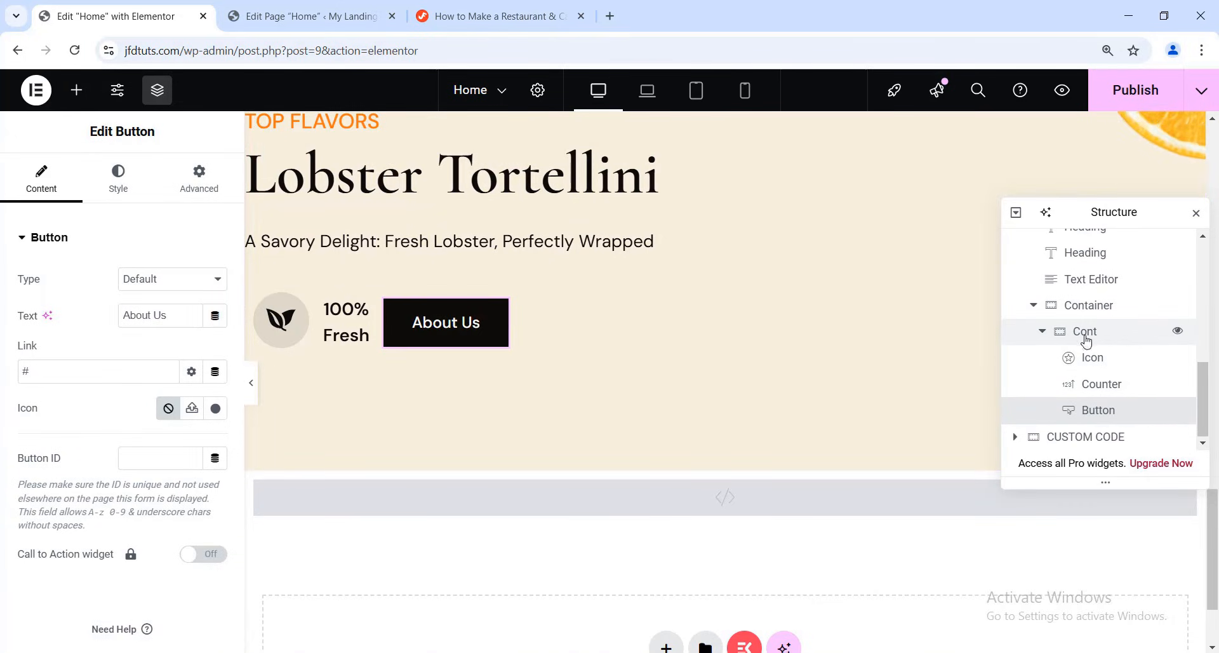
key("ctrl+z")
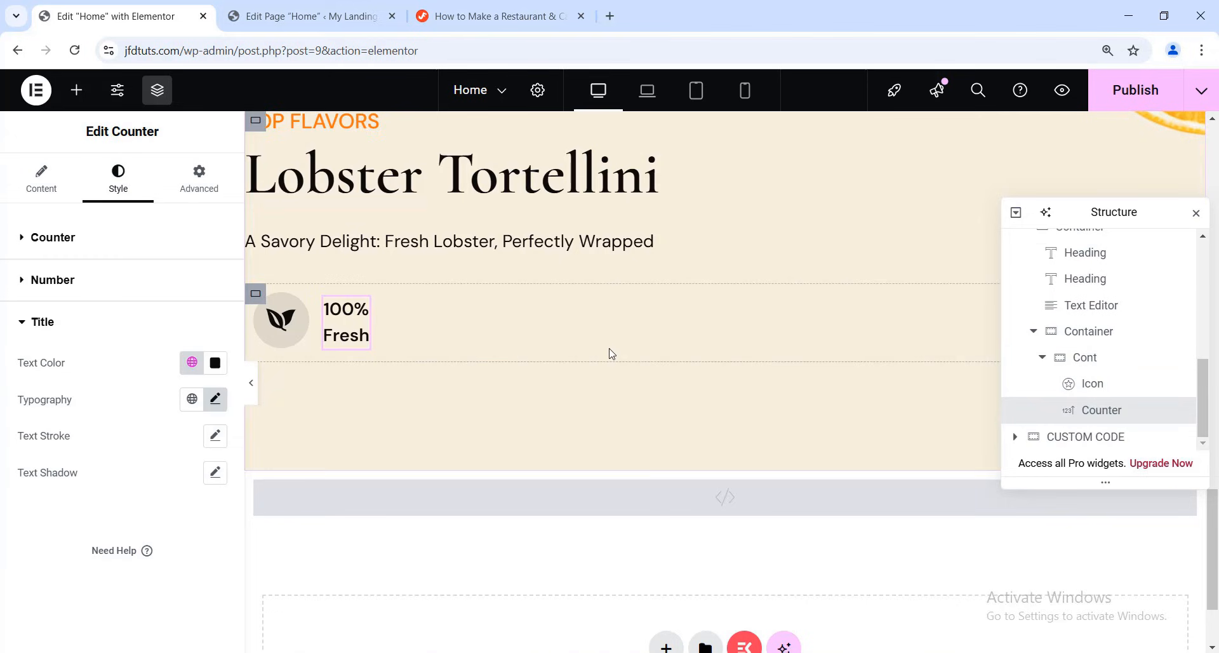
Duplicate the Cont container holding the leaf icon and counter twice to make a row of three.
left_click(1043, 361)
left_click(1053, 410)
right_click(1037, 410)
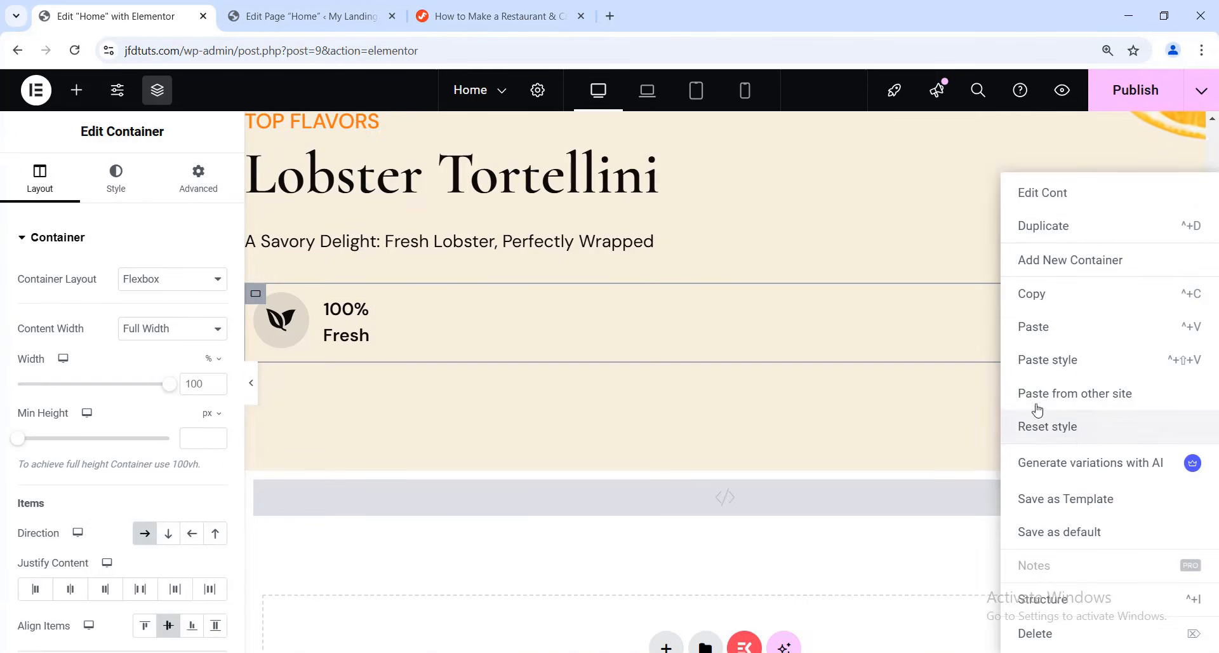
left_click(1060, 228)
right_click(1112, 439)
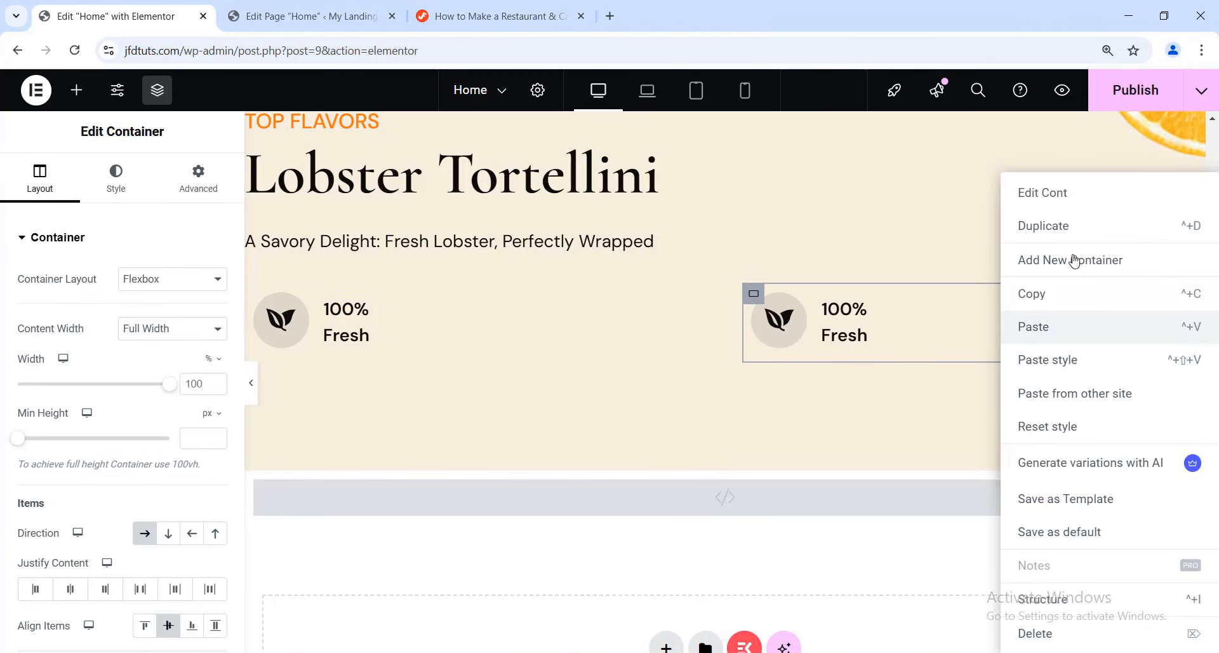
left_click(1060, 225)
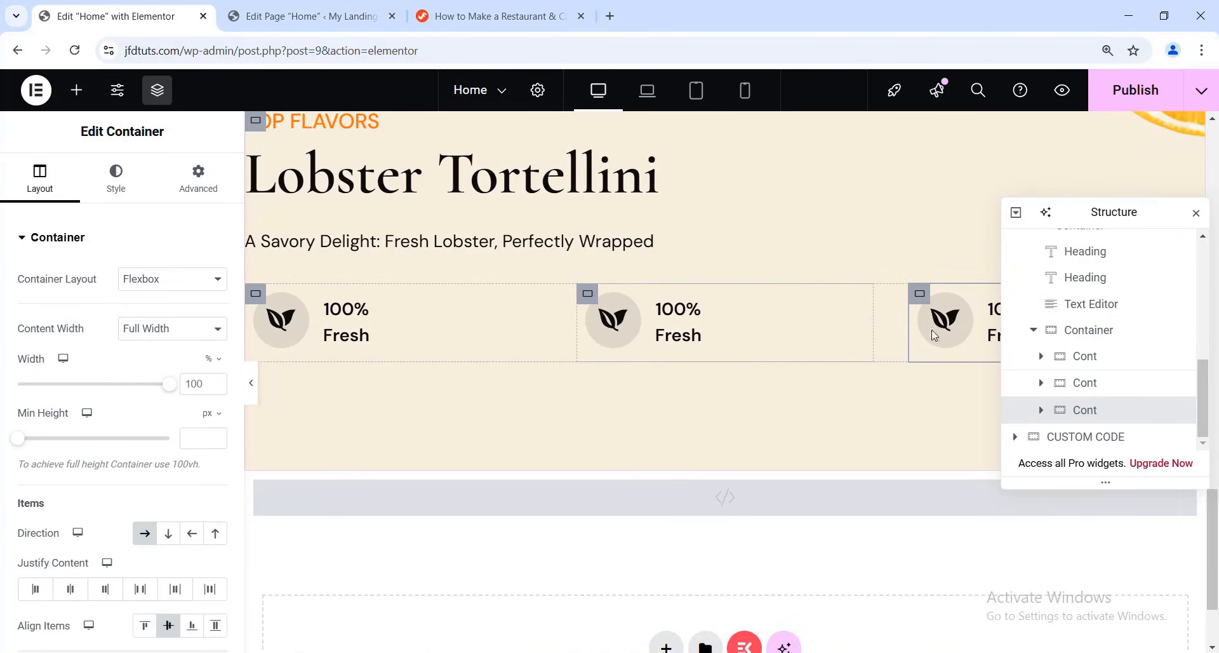
Replace the middle container's icon with fi_8775280.svg from the media library and set its counter title to Natural.
left_click(633, 326)
left_click(177, 362)
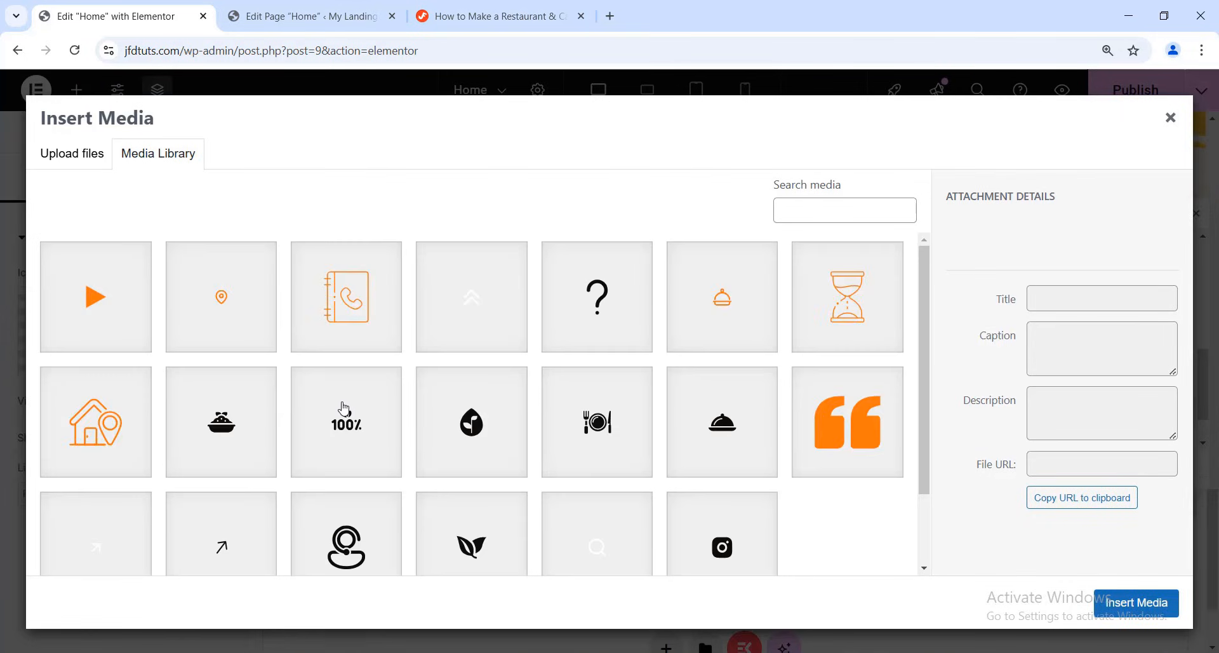
scroll(344, 409, "down", 1)
left_click(358, 347)
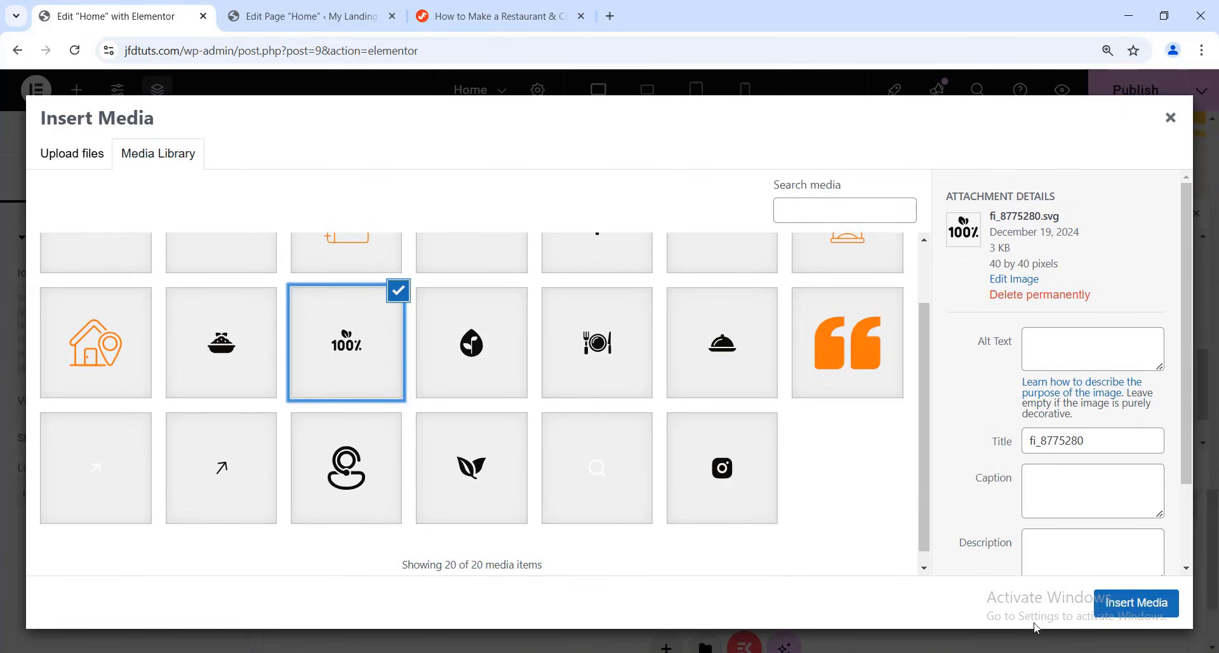
left_click(1136, 602)
left_click(675, 325)
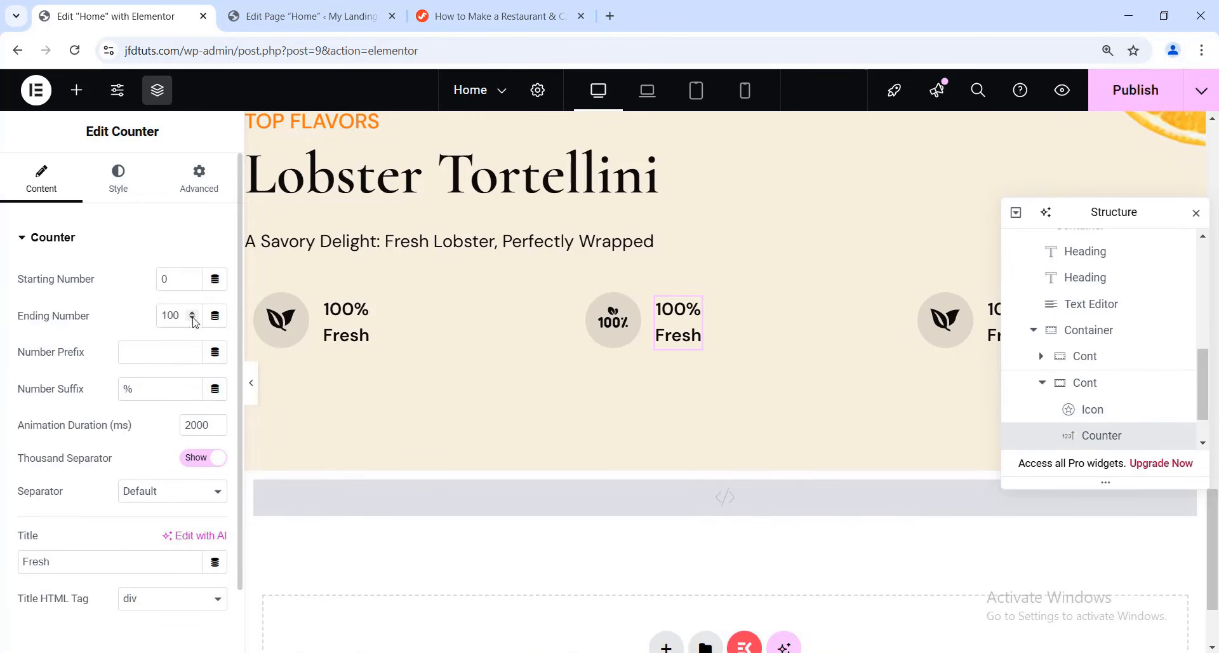
type("Natural")
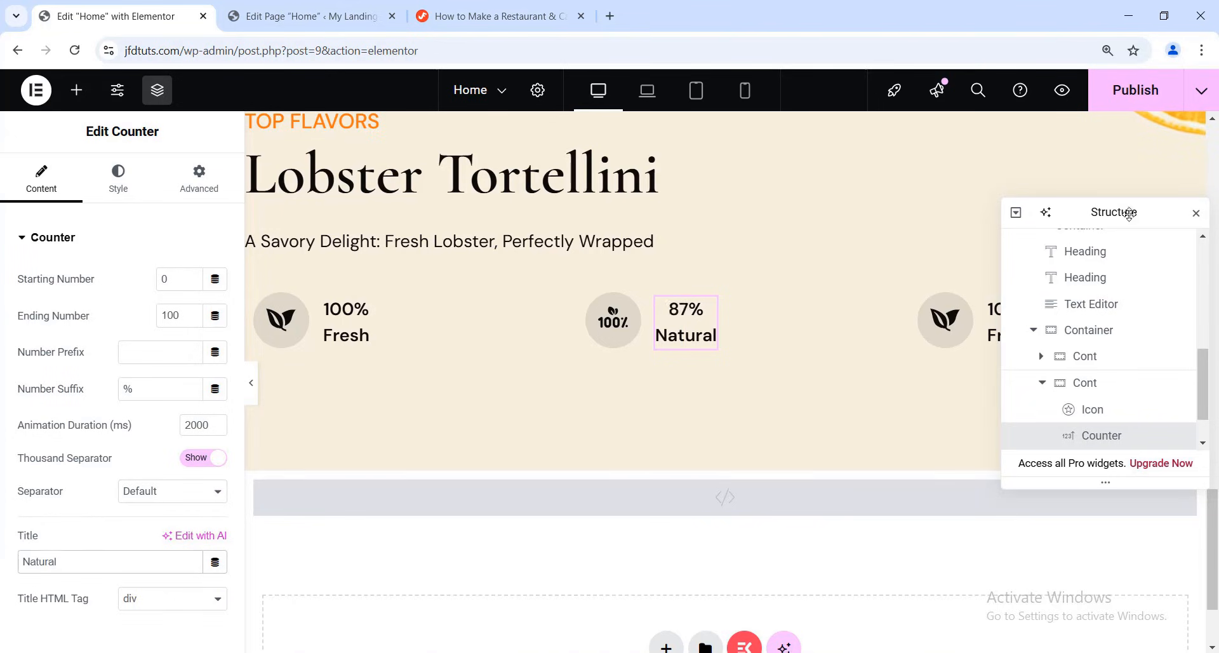
Move the Structure window away from the third container and replace that container's icon with the seedling-in-a-drop image from the media library.
left_click_drag(1113, 212, 492, 162)
left_click(939, 313)
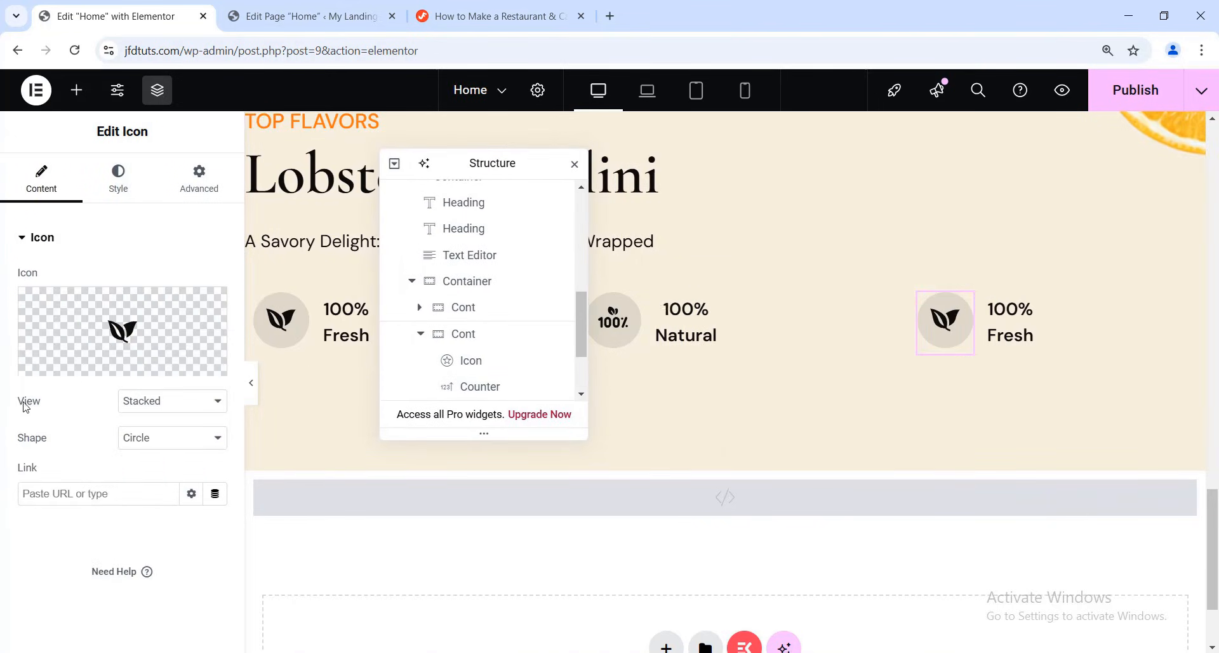
left_click_drag(63, 363, 181, 372)
left_click(181, 372)
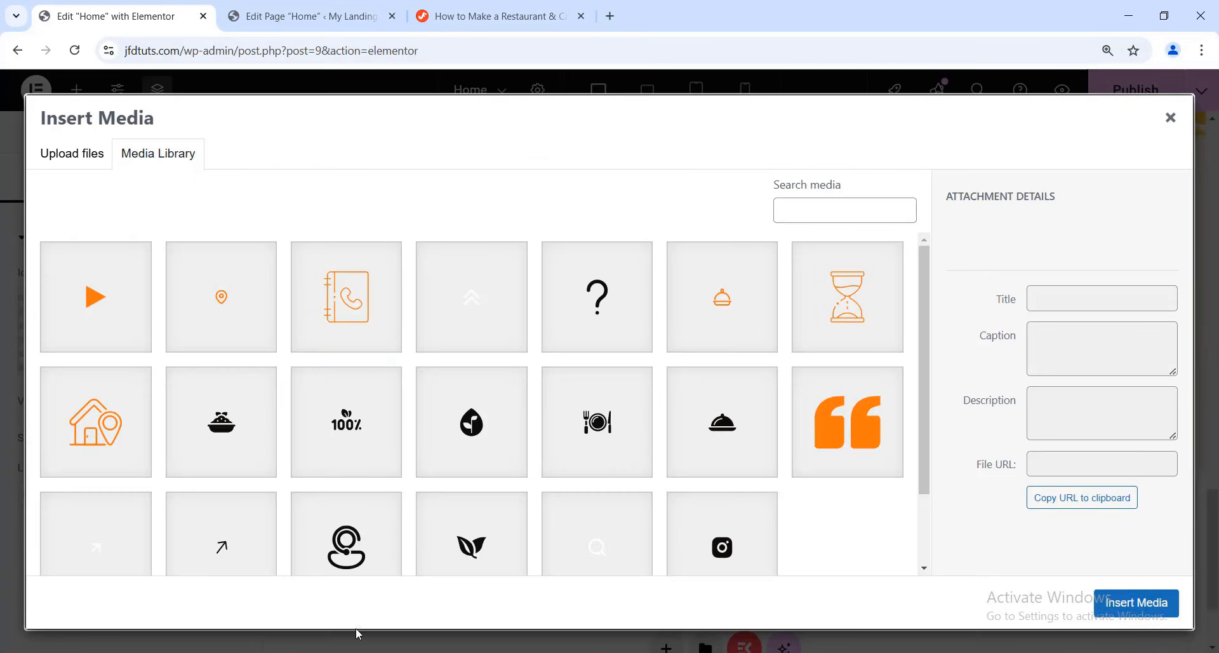
left_click(466, 438)
left_click(1127, 604)
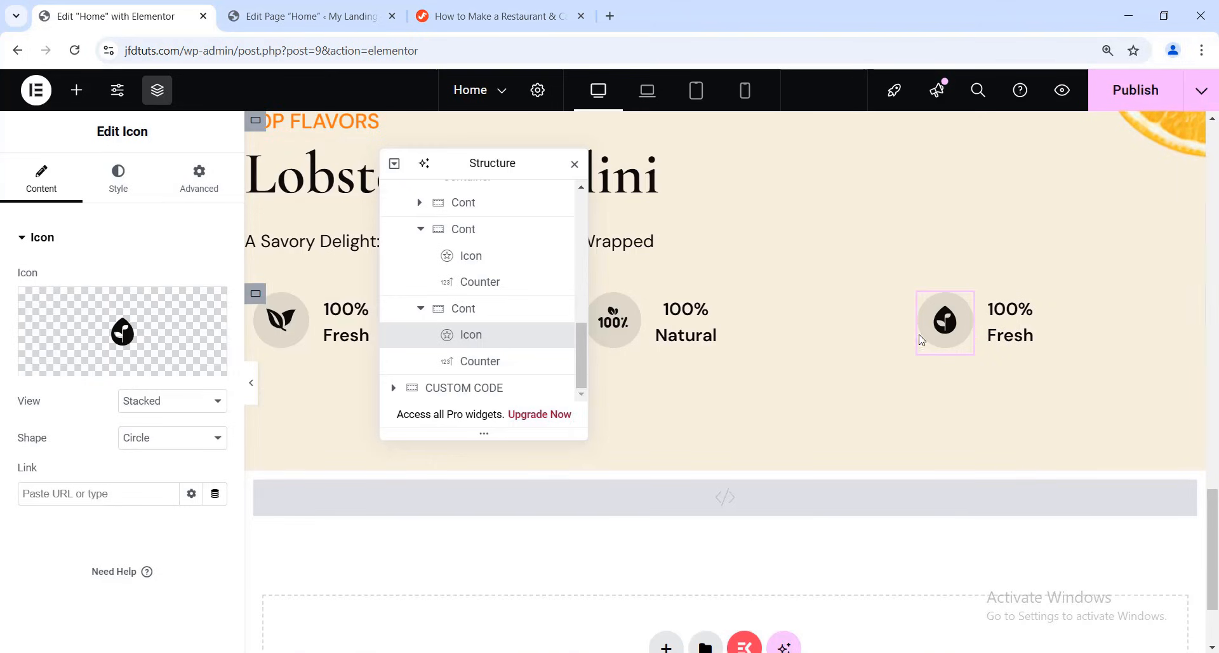
Set the third counter's title to Pure and move the Structure window clear of the counter row.
left_click(992, 343)
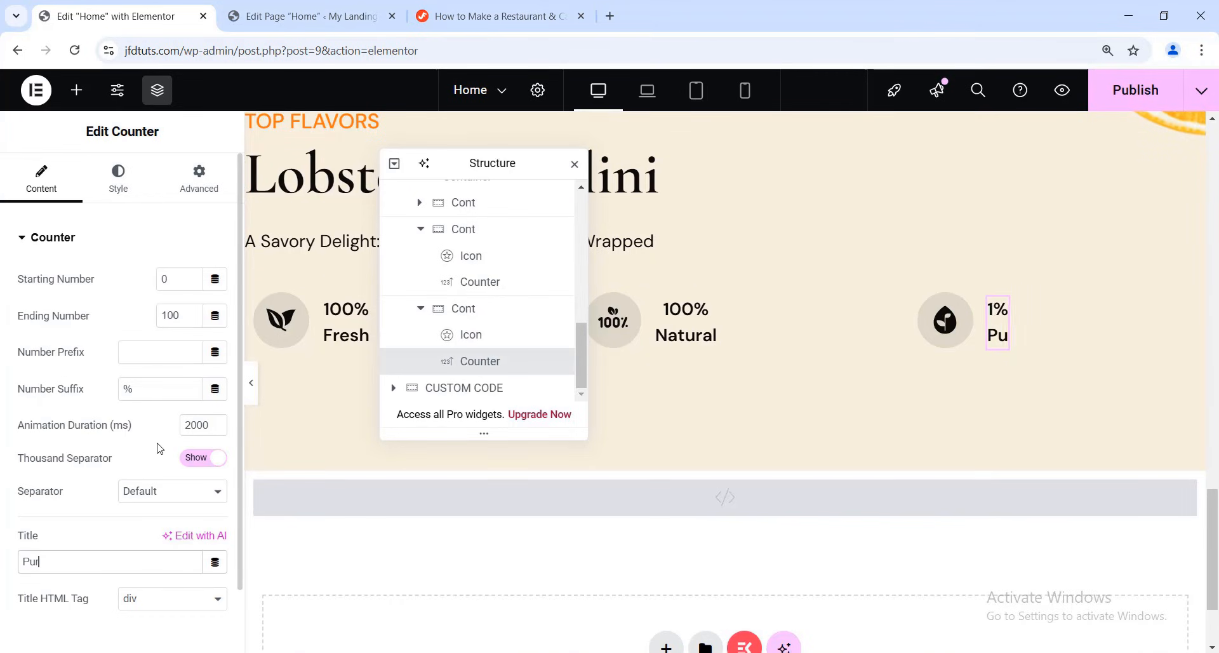
left_click_drag(552, 153, 1173, 450)
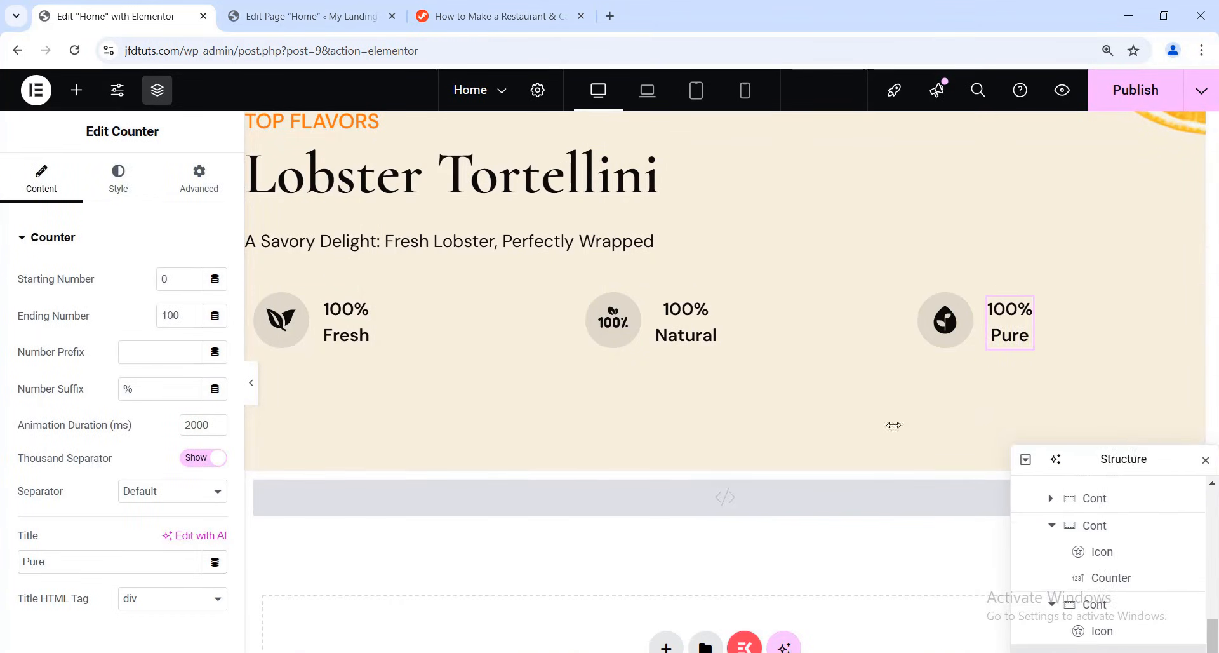
scroll(835, 384, "up", 2)
scroll(825, 388, "down", 3)
left_click_drag(1100, 127, 1037, 361)
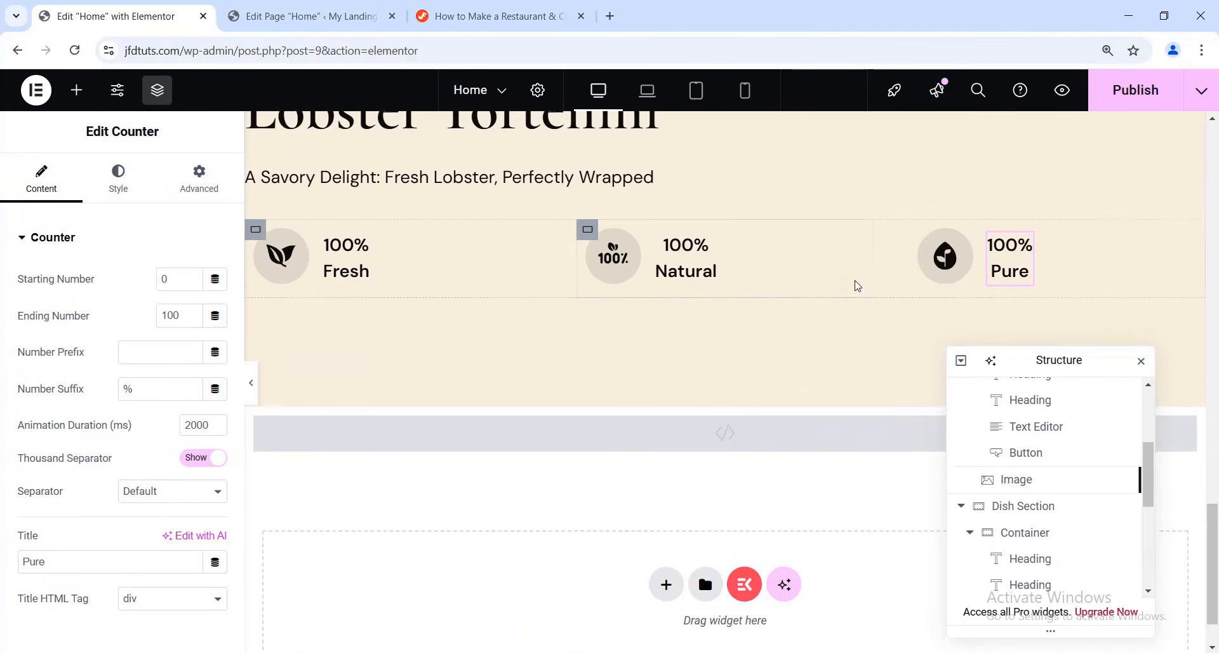
scroll(846, 336, "up", 2)
scroll(846, 341, "down", 1)
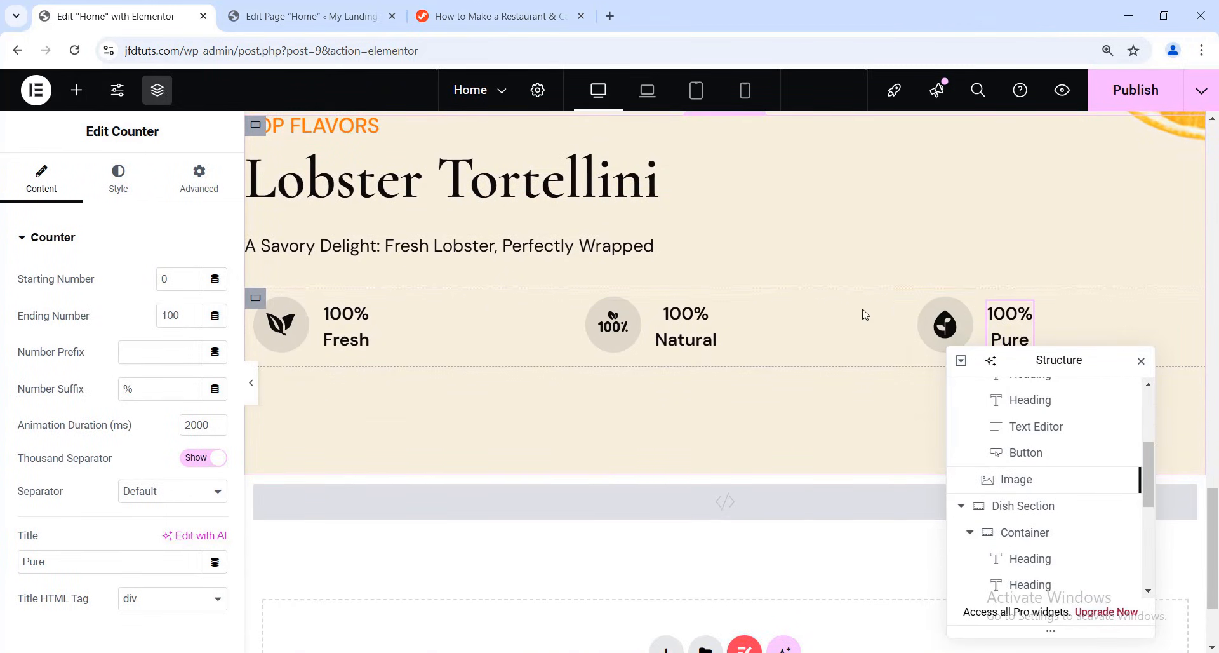
scroll(851, 286, "up", 3)
scroll(832, 245, "down", 2)
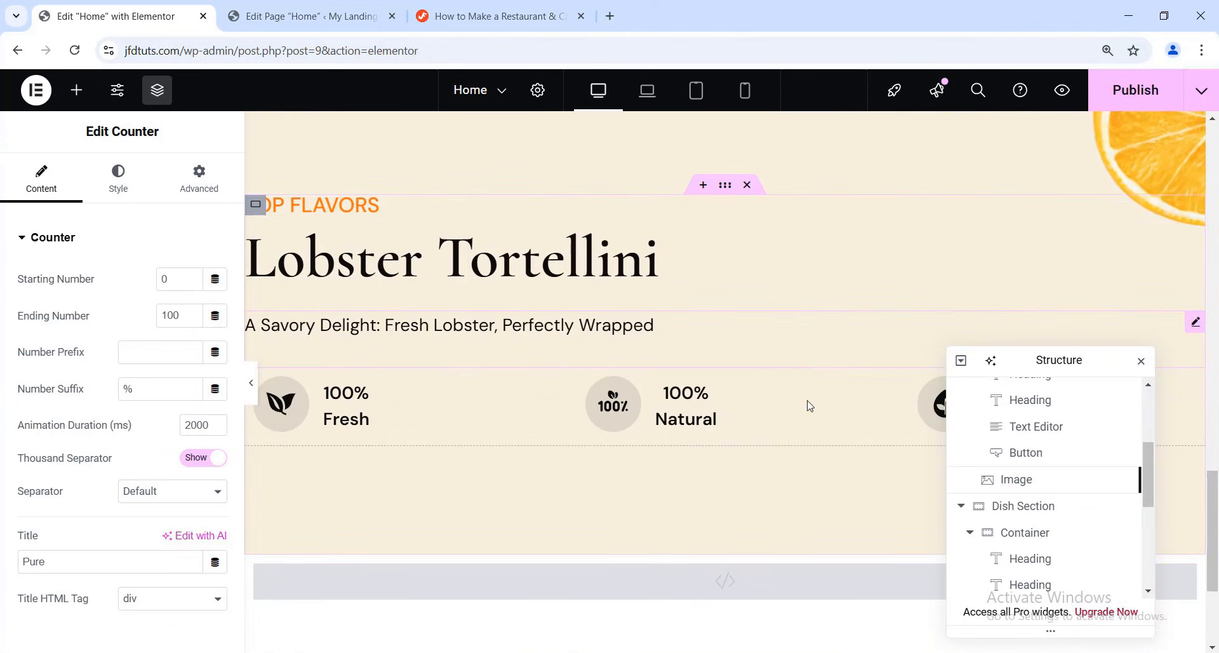
scroll(817, 237, "down", 1)
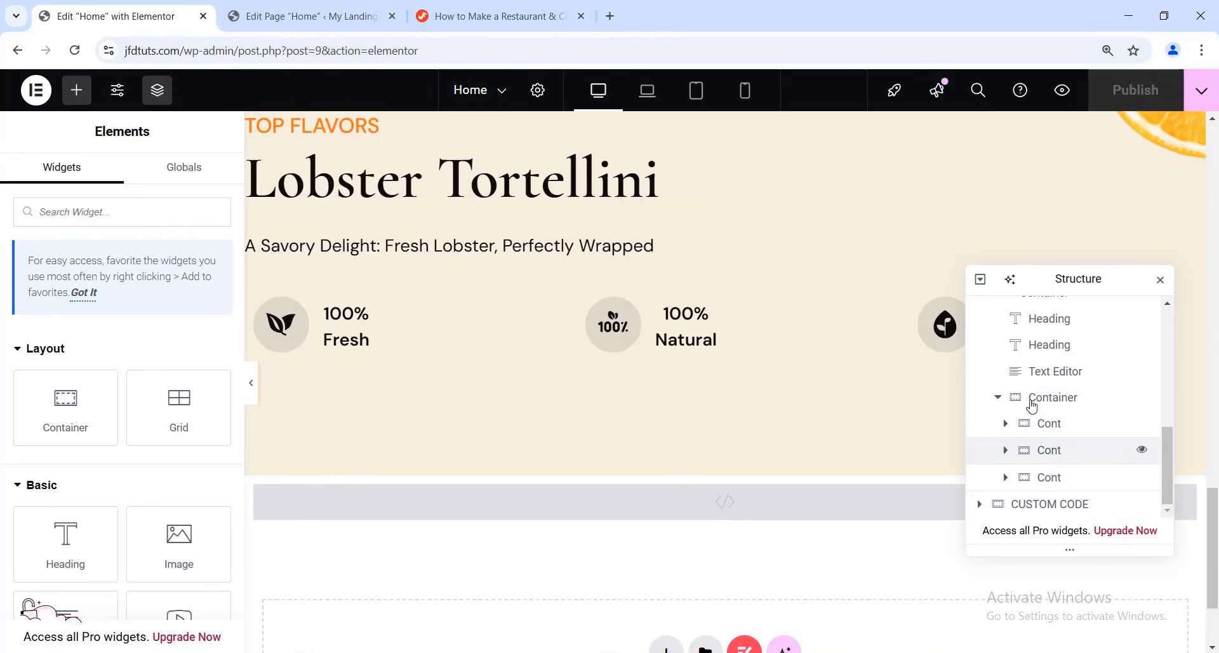
Copy the About Us button and paste it into the container holding the three counters.
left_click(1048, 398)
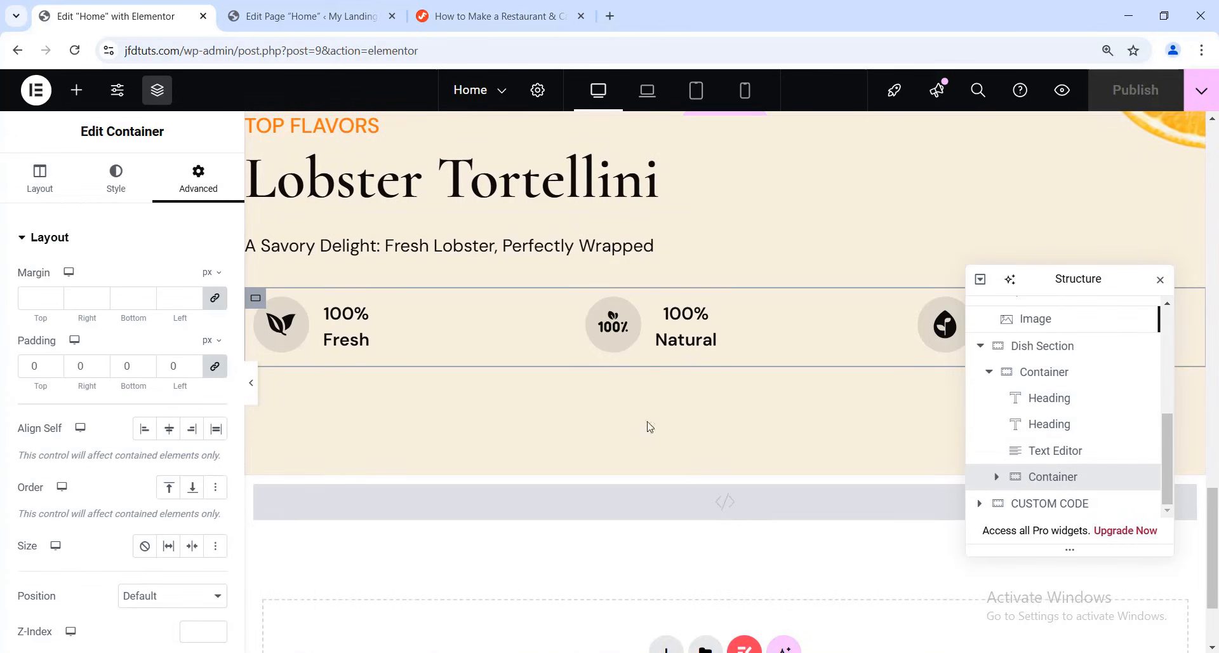
scroll(633, 424, "up", 5)
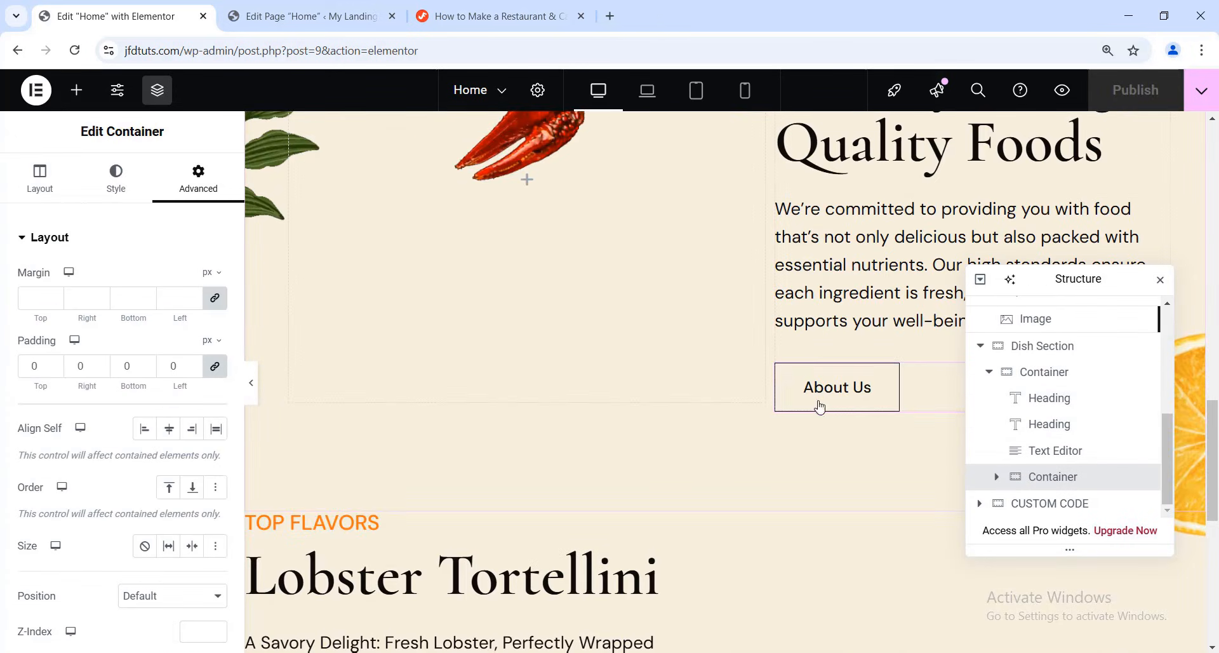
scroll(849, 413, "up", 2)
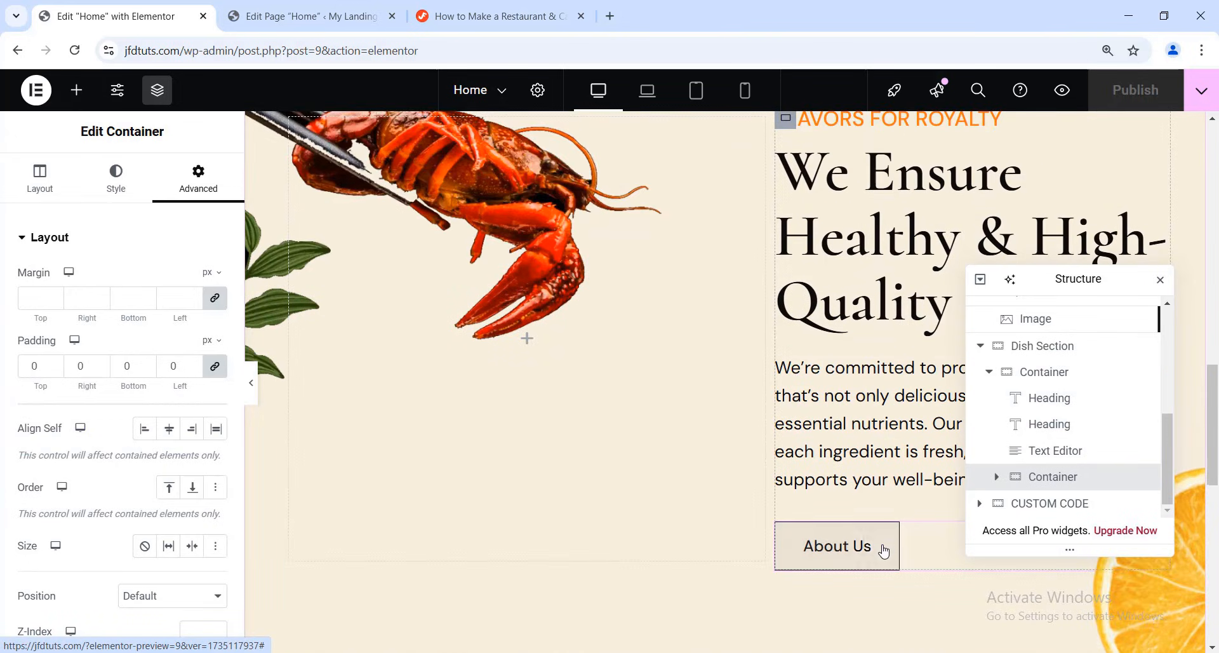
right_click(884, 550)
left_click(920, 335)
scroll(857, 366, "down", 7)
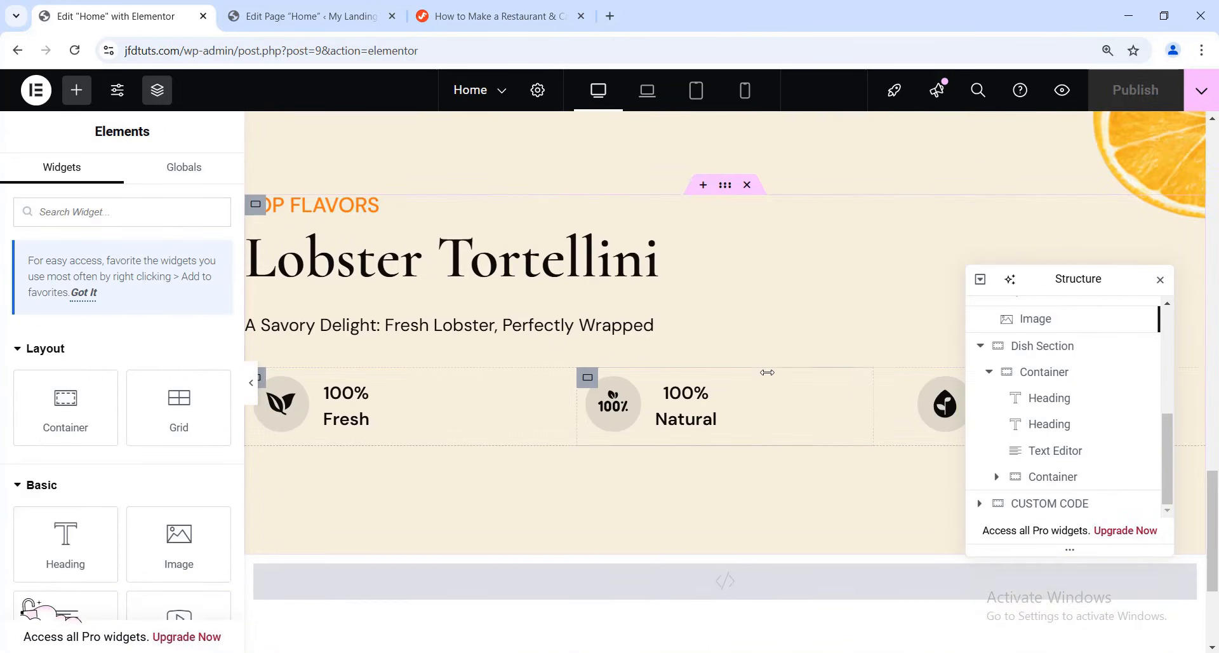
right_click(879, 371)
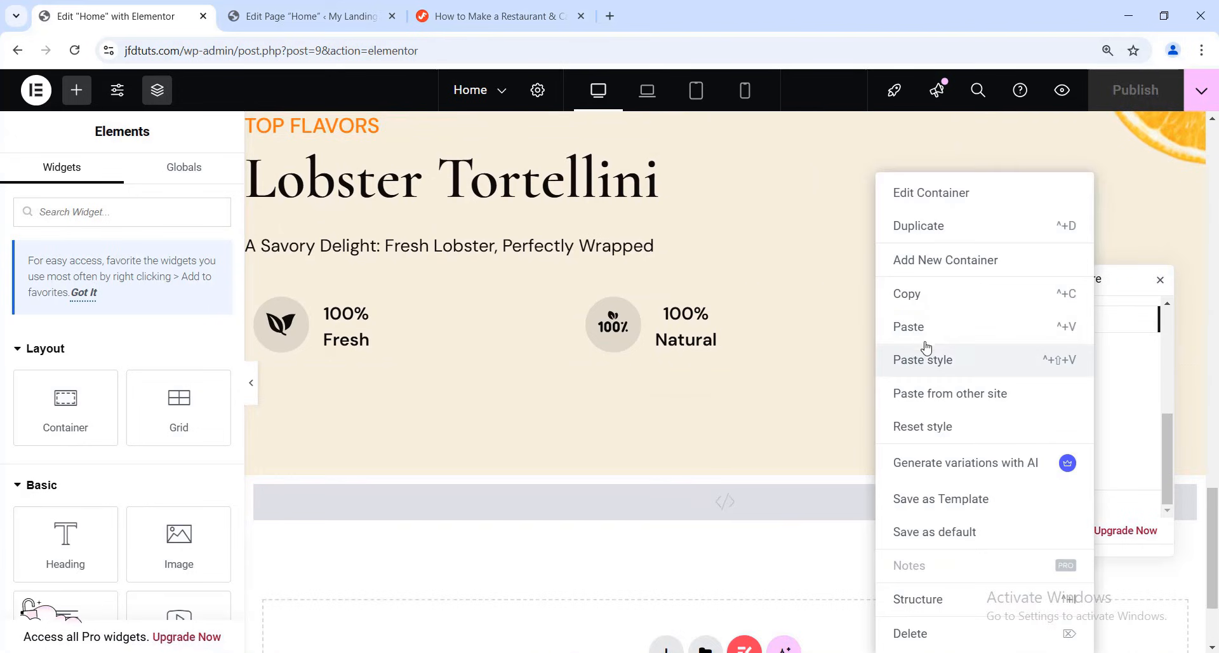
left_click(956, 332)
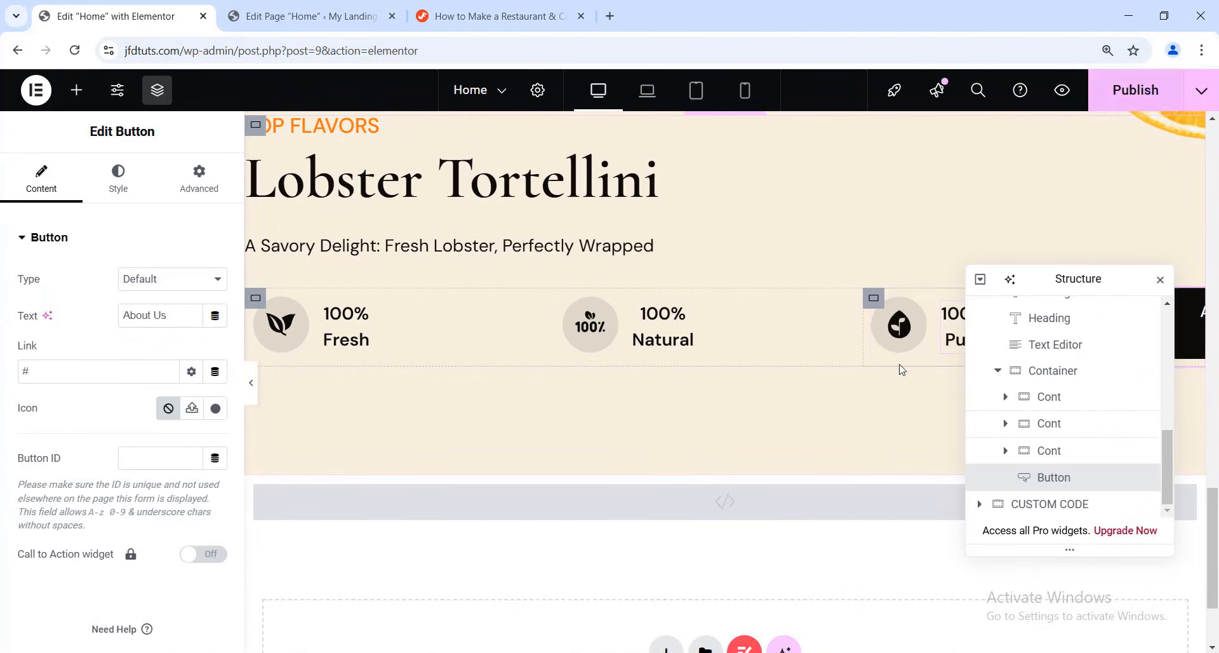
Move the pasted button out of the counters' container and place it directly below that container in the Dish Section.
left_click_drag(1058, 278, 841, 280)
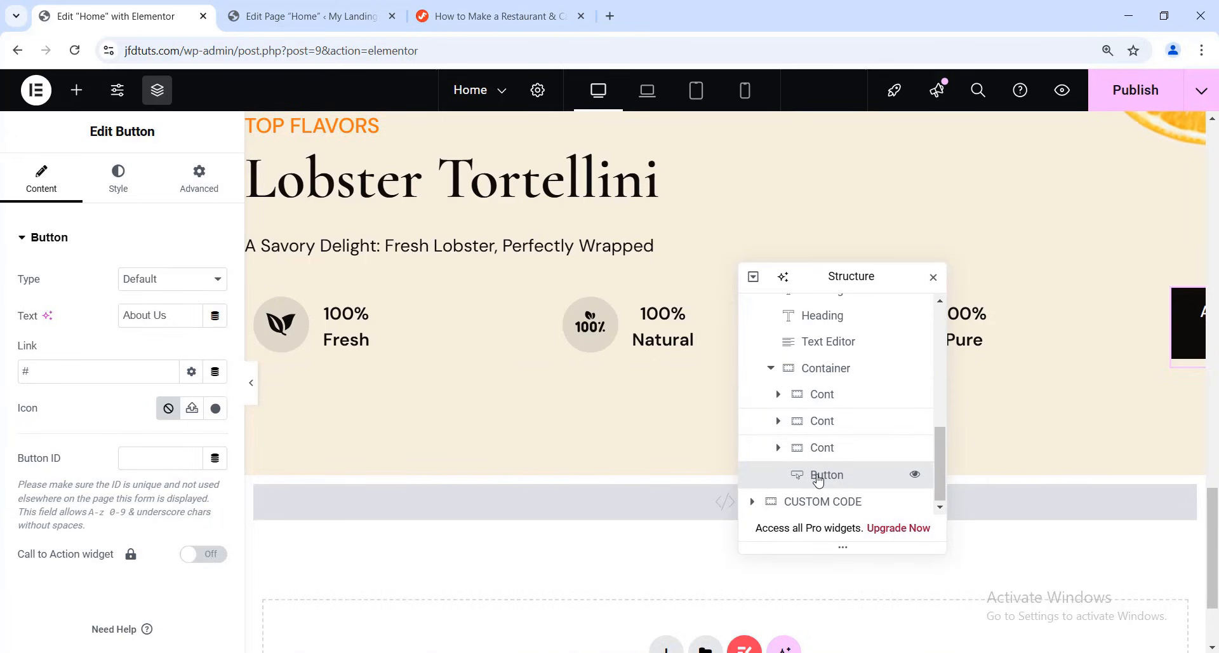
left_click_drag(825, 475, 847, 400)
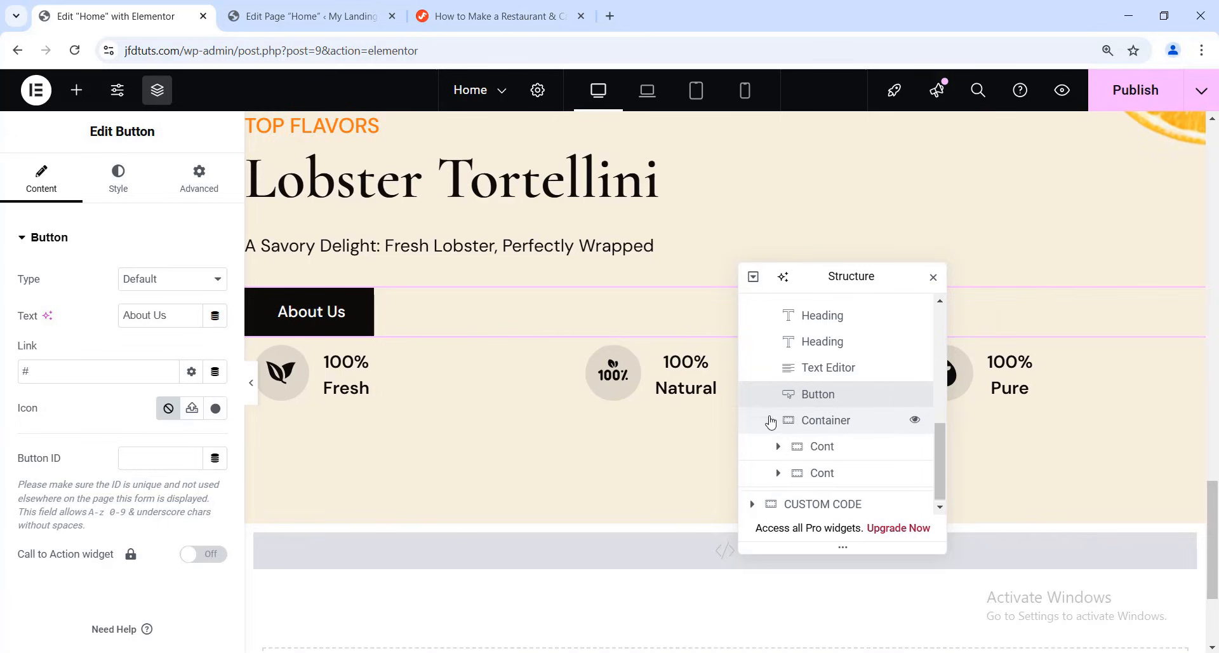
scroll(770, 422, "up", 2)
scroll(832, 454, "up", 1)
mouse_move(828, 479)
left_mouse_down()
mouse_move(827, 499)
mouse_move(830, 479)
left_mouse_up()
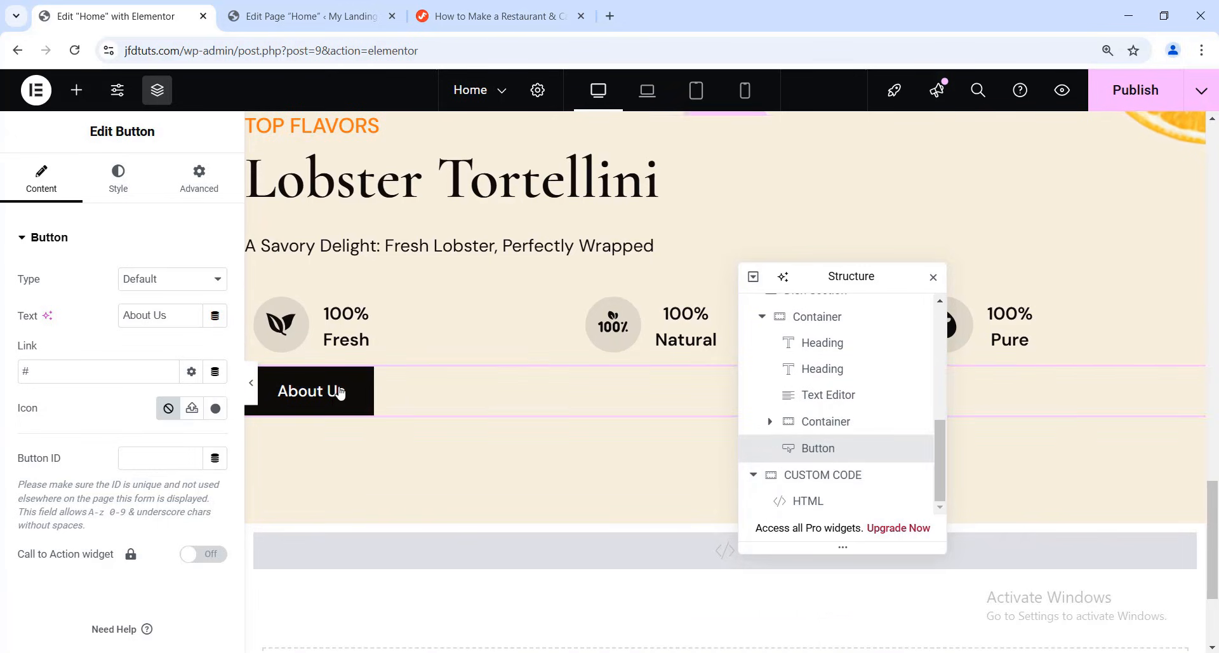
left_click_drag(882, 277, 977, 375)
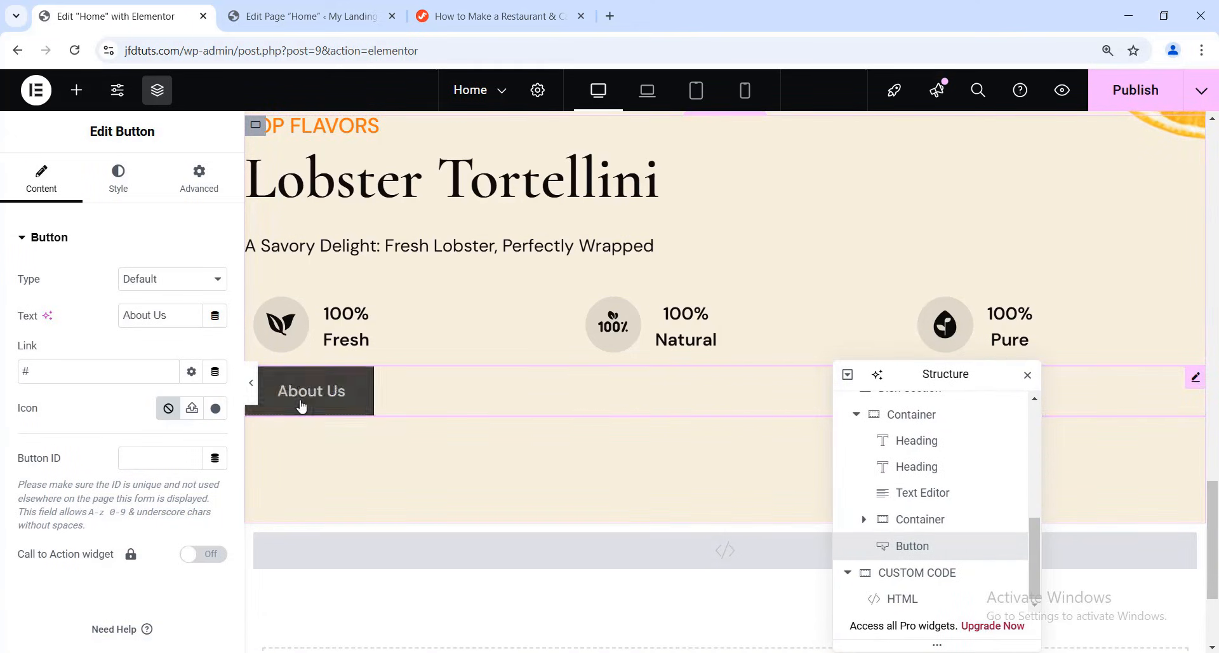
Change the pasted button's text to View This Menu and give it a top margin of 32 px.
left_click_drag(170, 316, 92, 323)
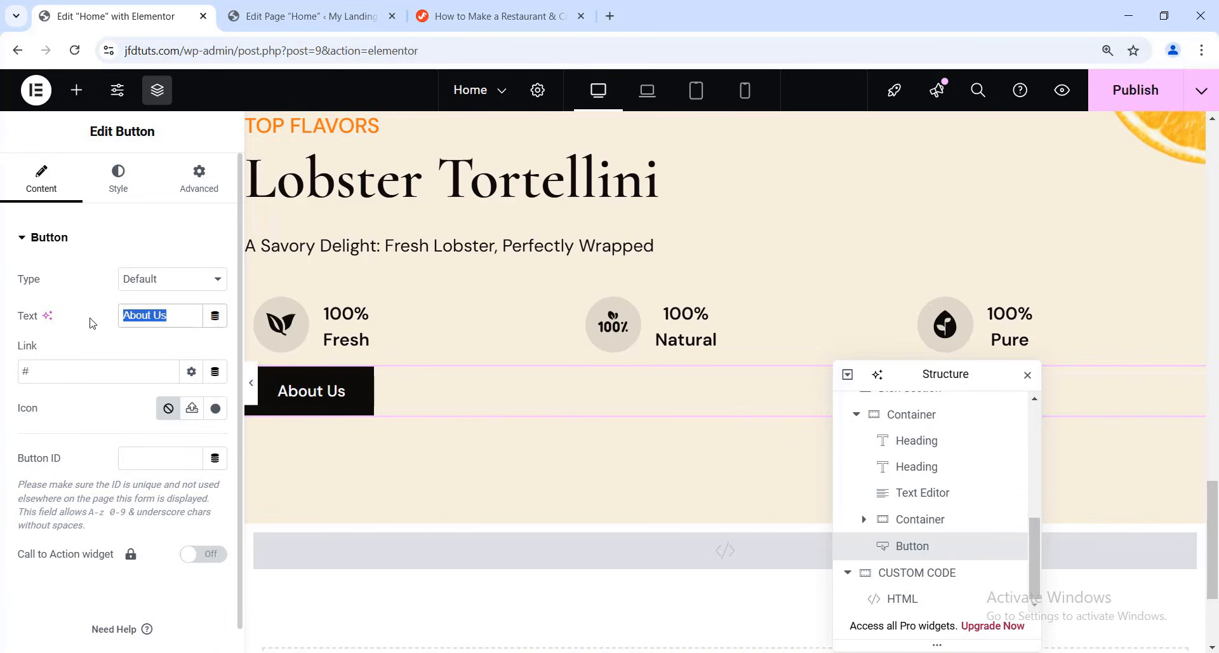
key("BackSpace")
type("View This Menu")
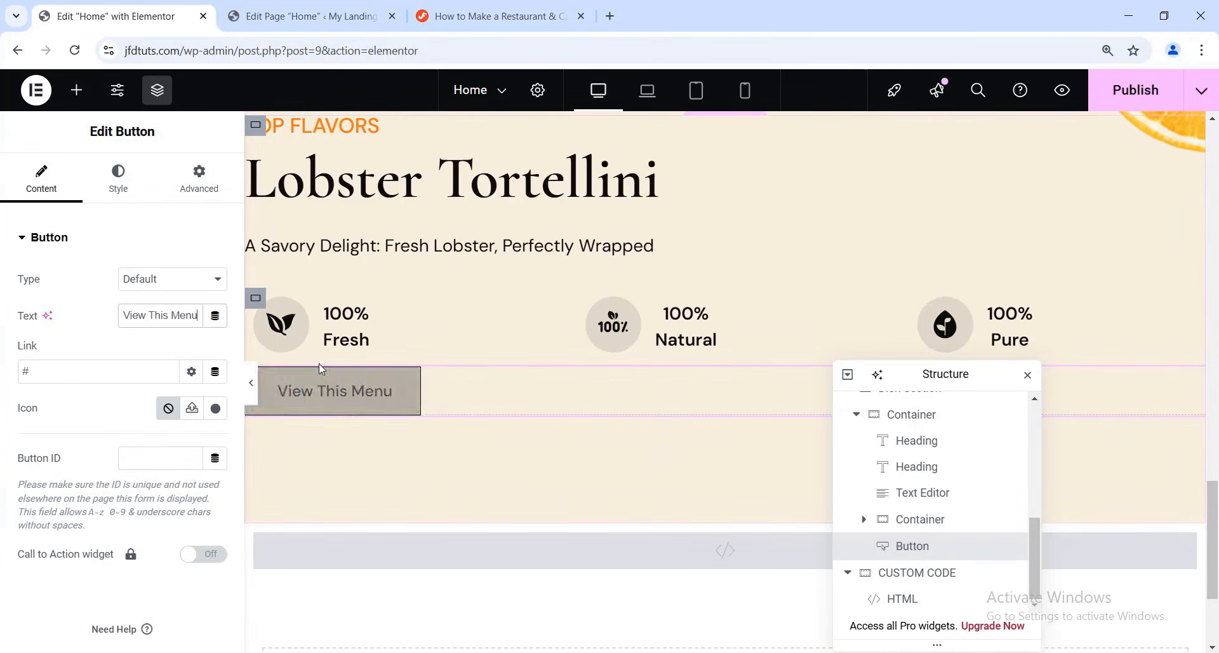
left_click(199, 179)
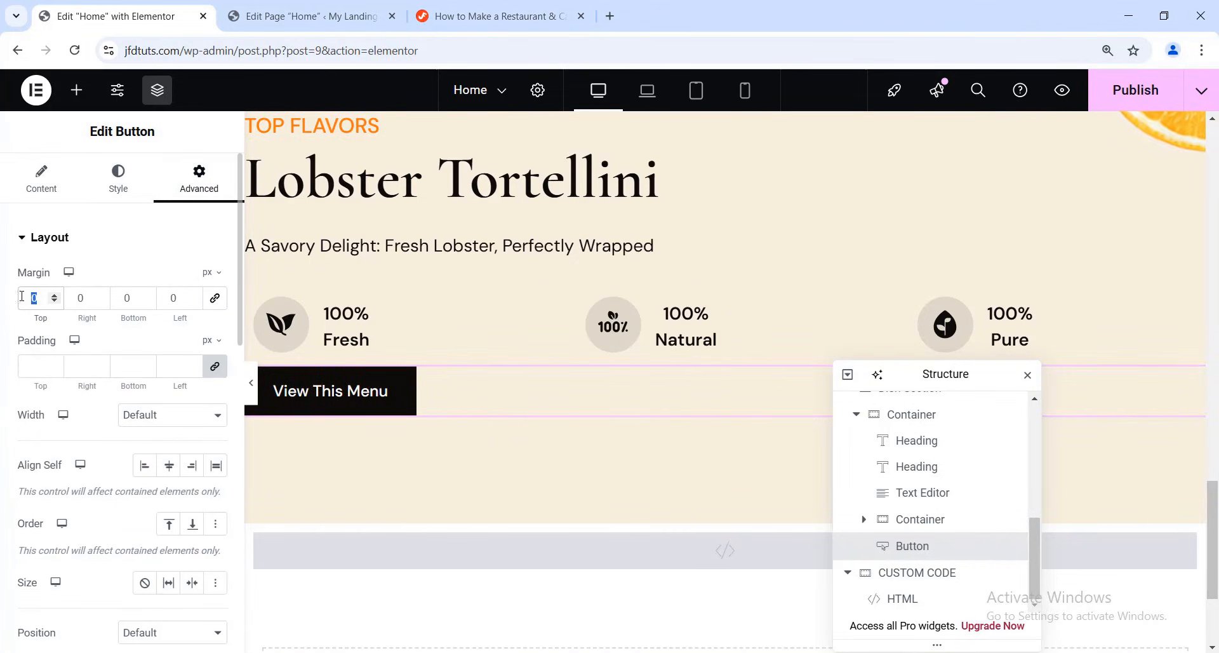
type("32")
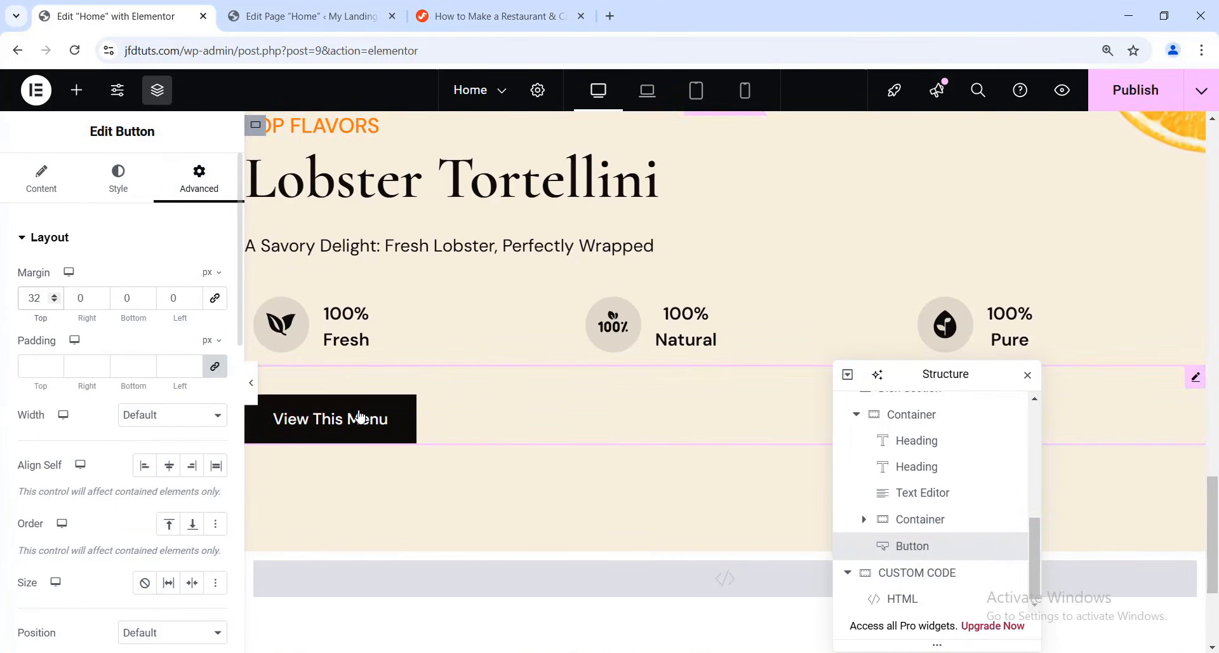
left_click(247, 385)
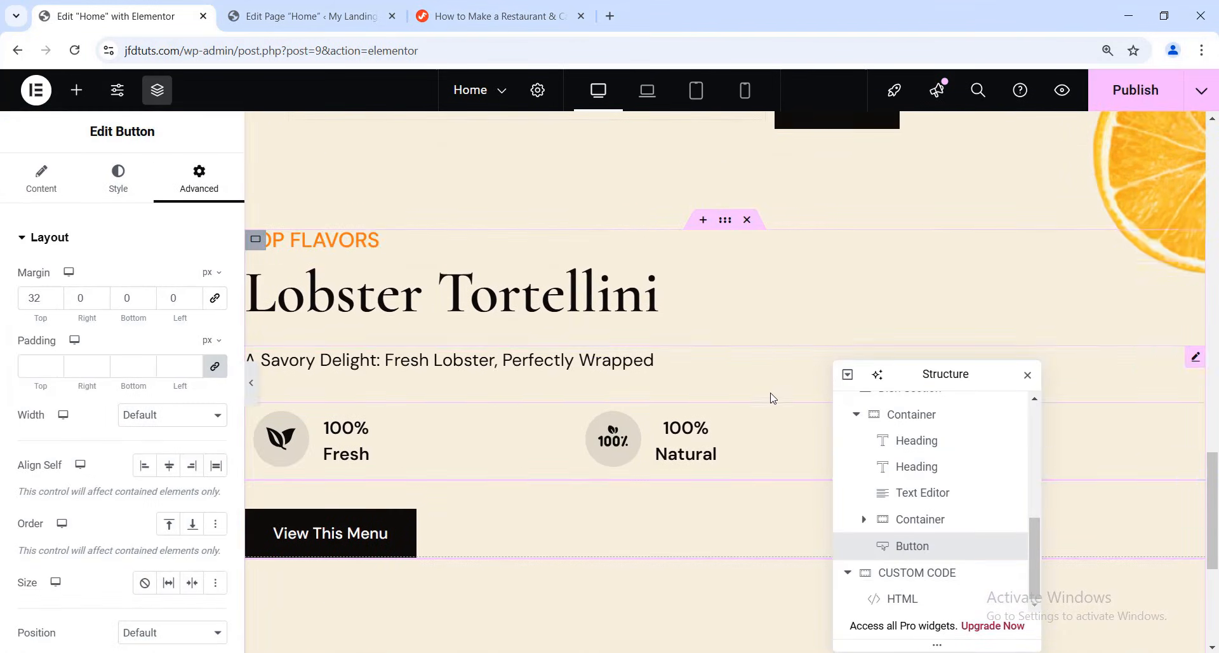
Add a new container to the Dish Section after the container holding the dish text, counters and button.
left_click_drag(952, 375, 431, 247)
scroll(335, 371, "up", 2)
left_click(334, 375)
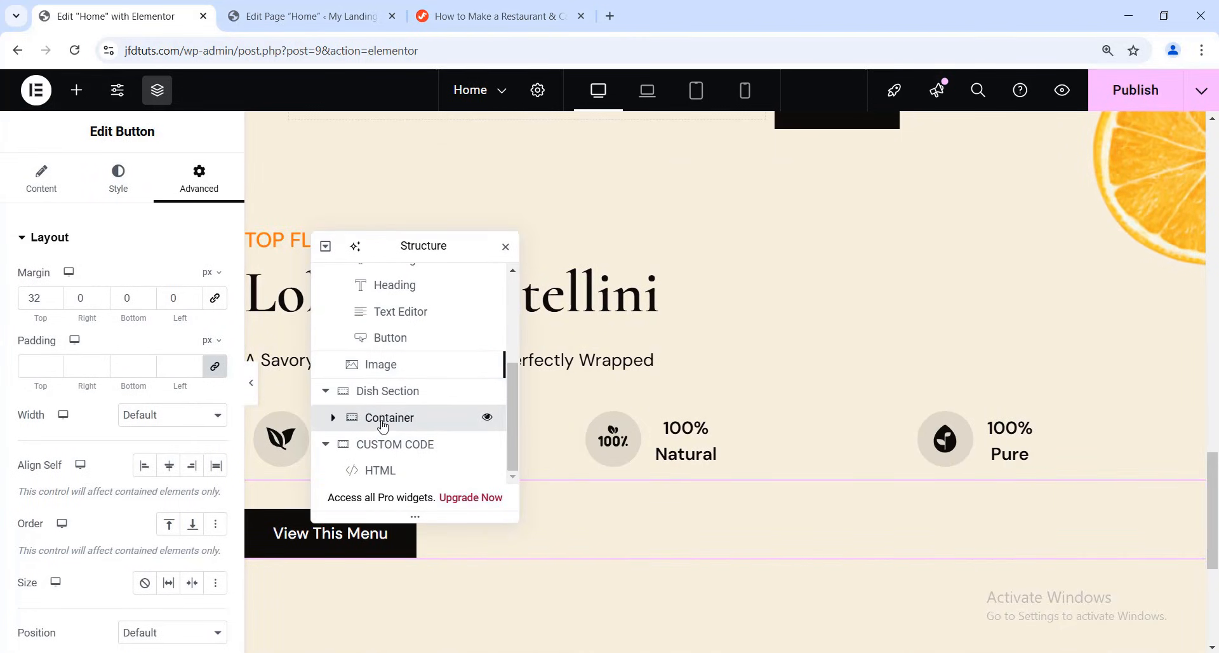
left_click(379, 417)
right_click(381, 419)
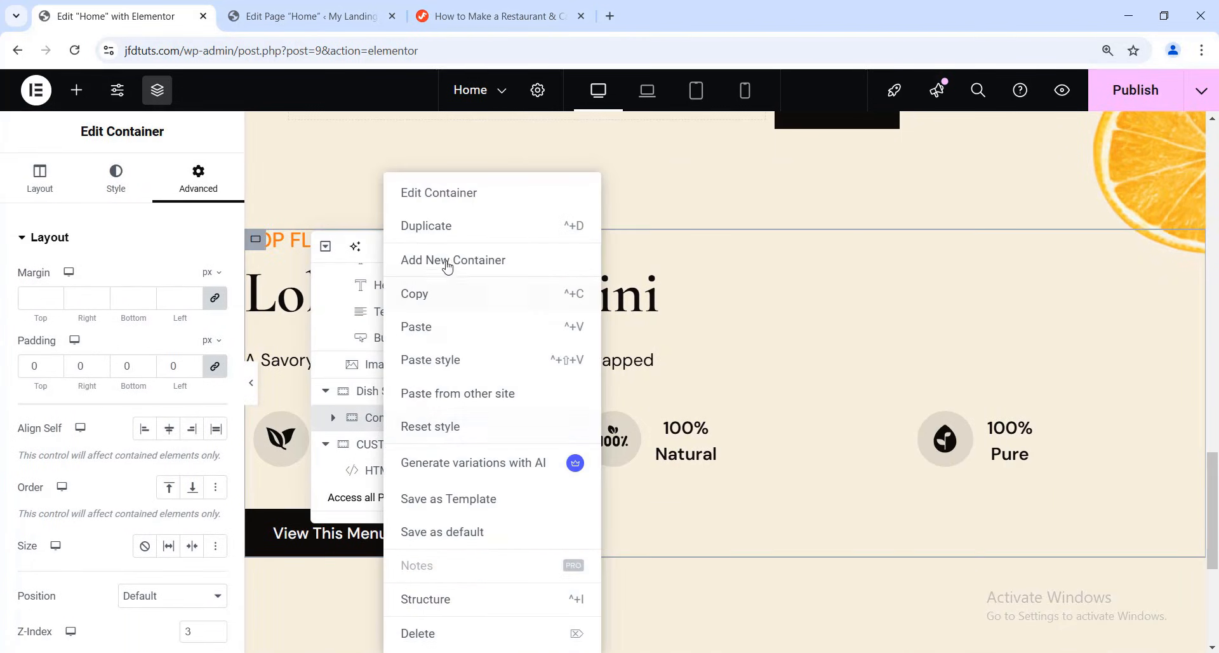
left_click(485, 263)
scroll(725, 533, "down", 3)
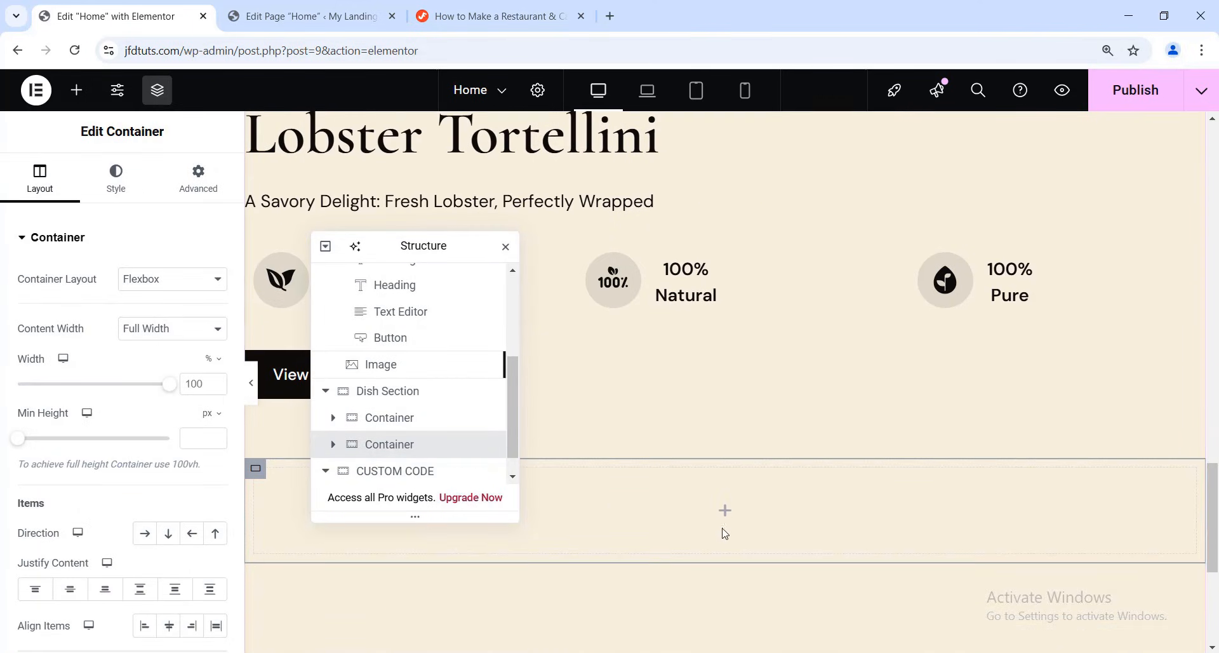
scroll(781, 521, "up", 2)
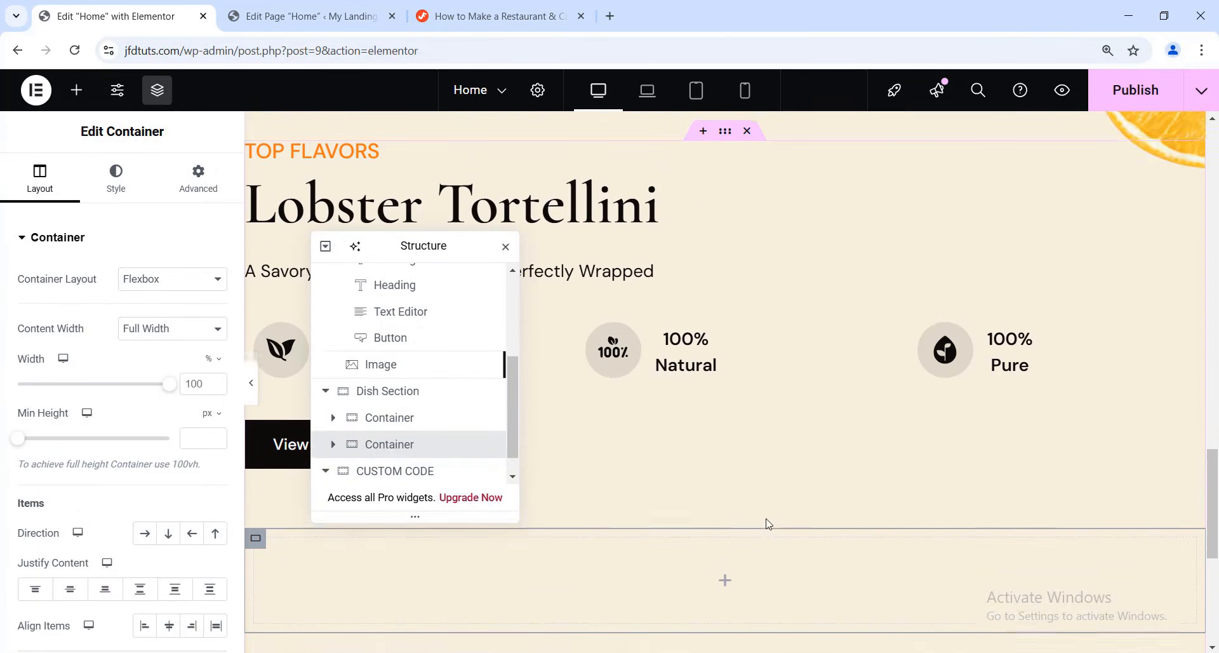
Set the Dish Section's direction to row so its two containers sit side by side.
left_click(386, 395)
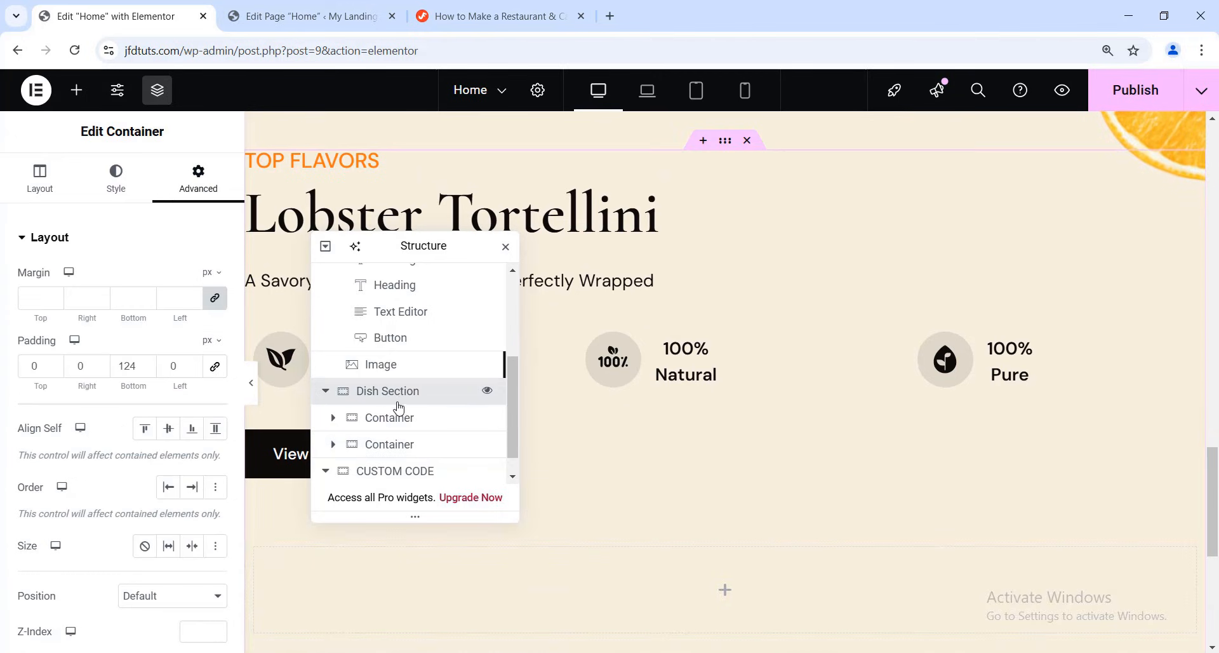
left_click(44, 188)
scroll(166, 439, "down", 1)
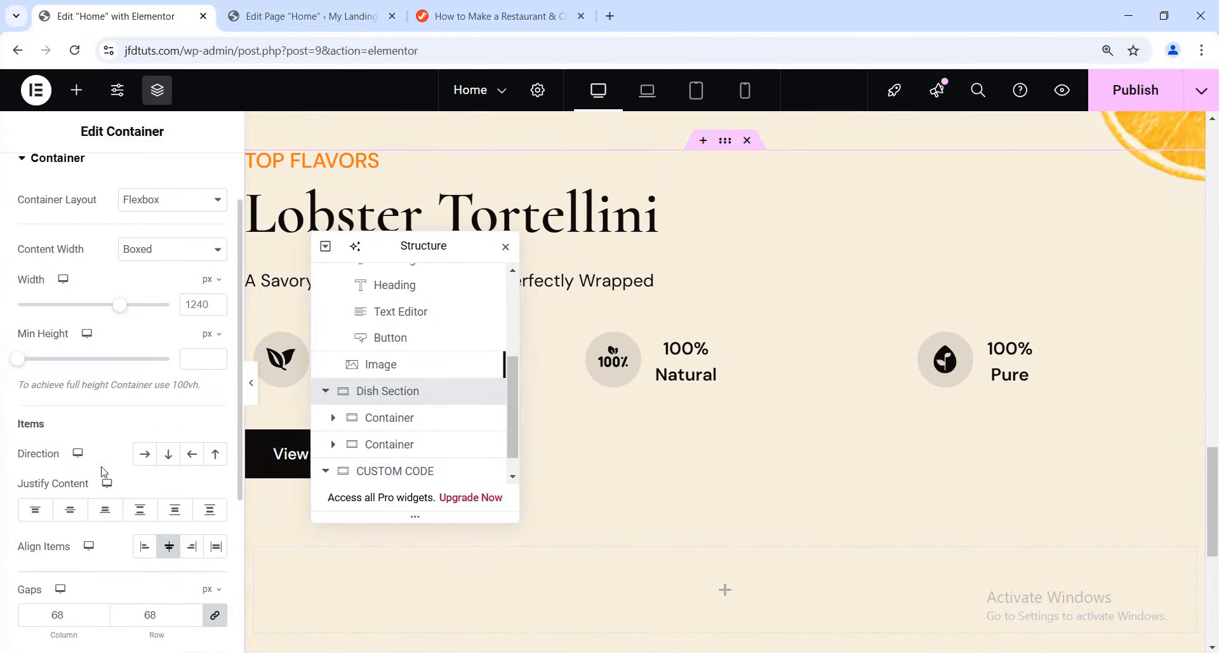
left_click(145, 454)
scroll(734, 457, "up", 2)
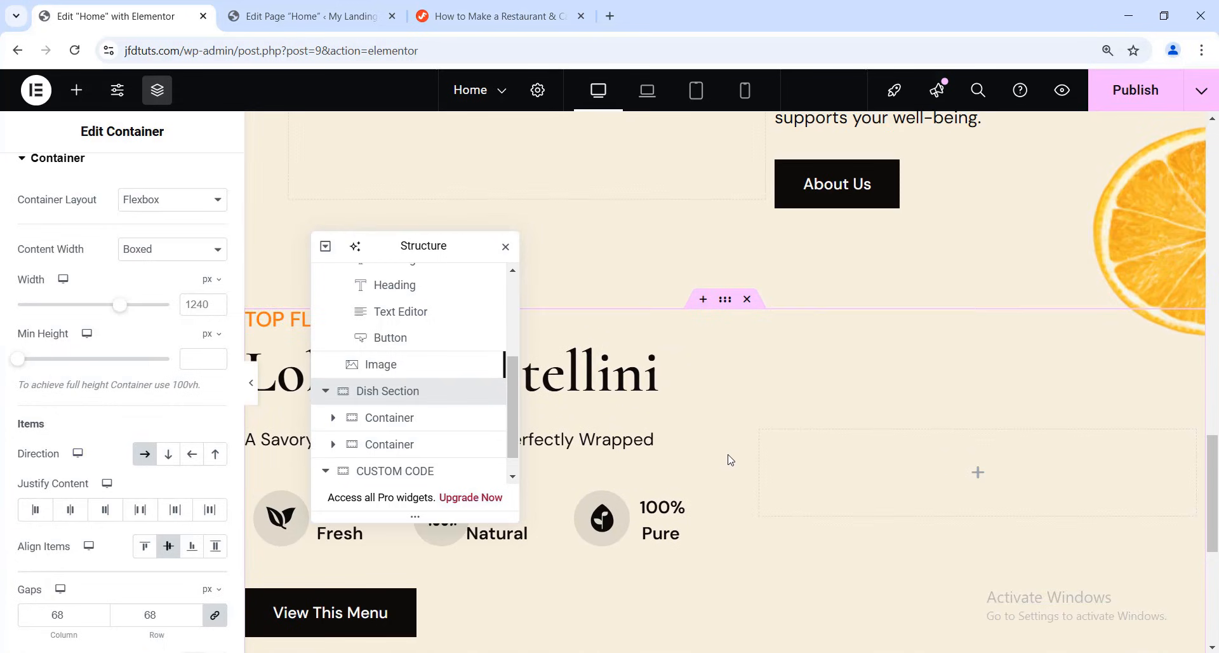
scroll(824, 422, "down", 2)
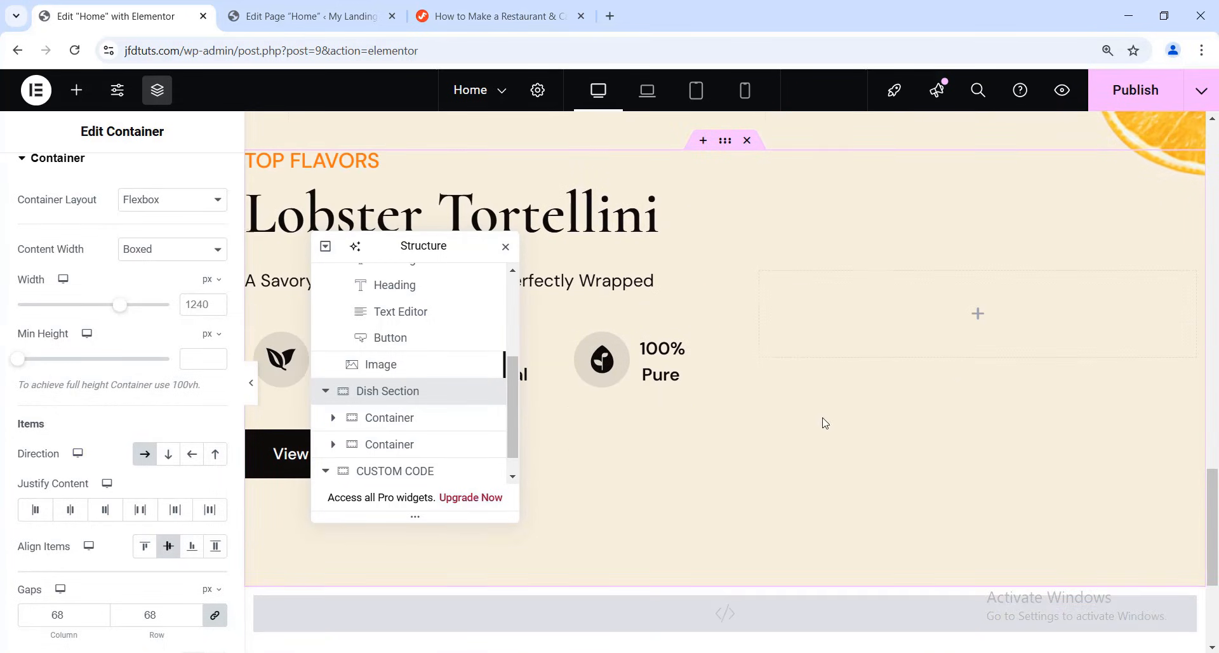
Add a nested container inside the Dish Section's empty second container and rename it Cont.
left_click_drag(421, 249, 788, 466)
left_click(761, 272)
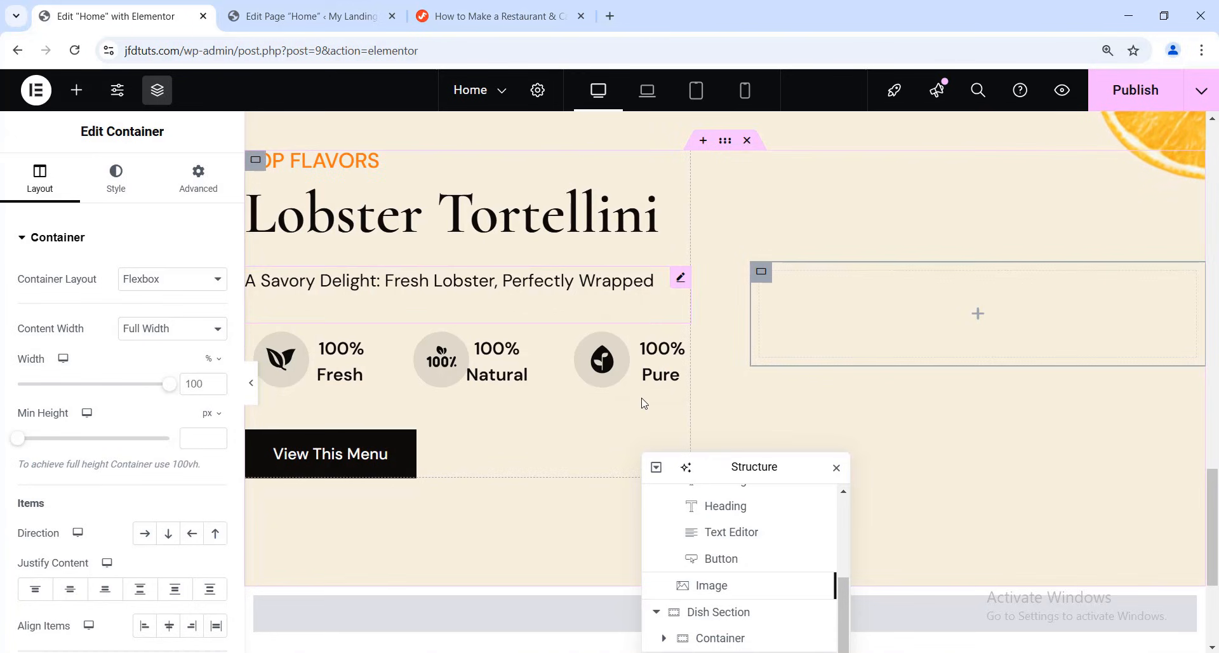
left_click_drag(712, 466, 533, 188)
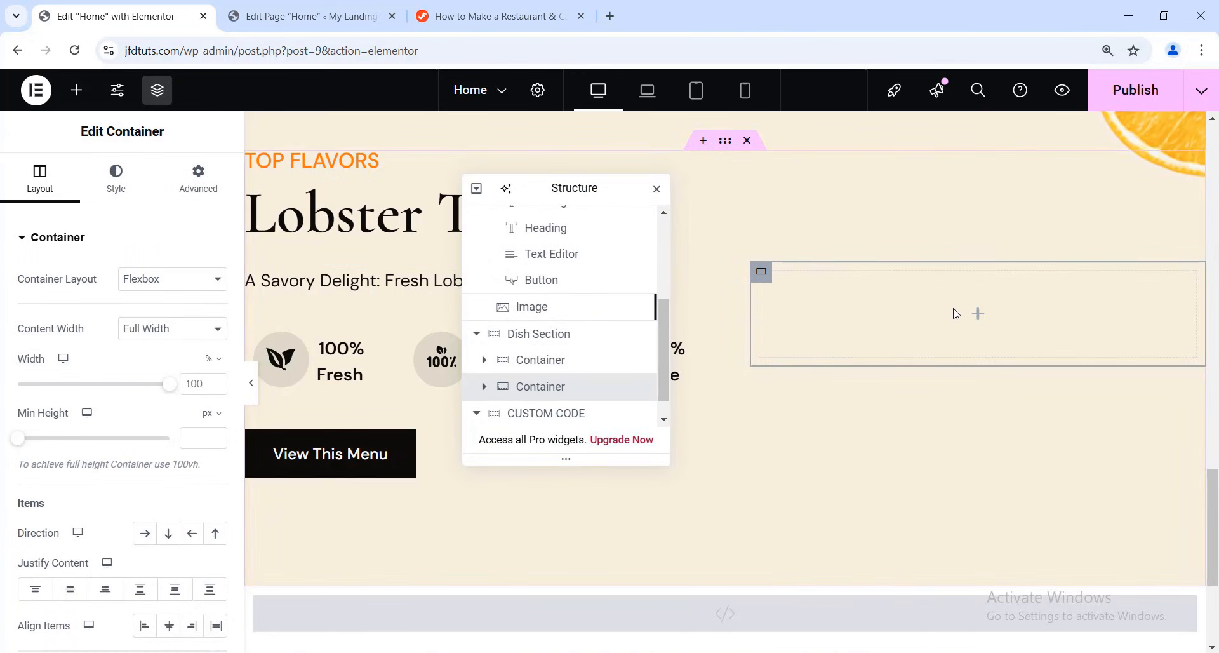
scroll(135, 448, "down", 1)
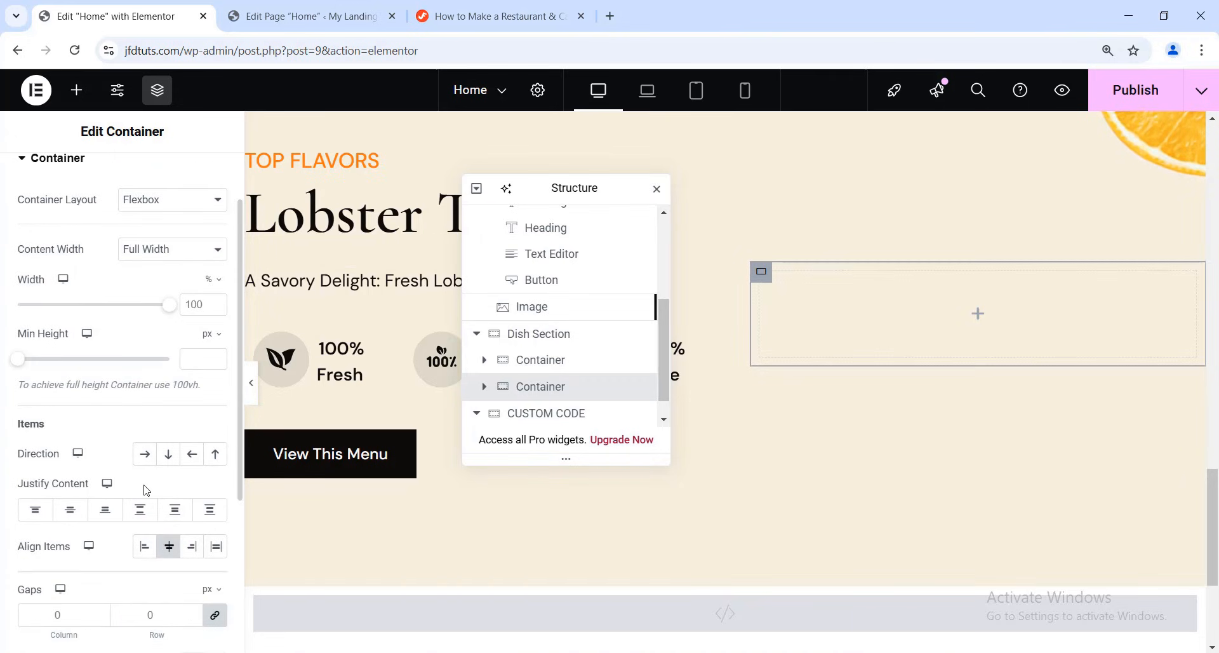
scroll(59, 250, "up", 1)
left_click(76, 89)
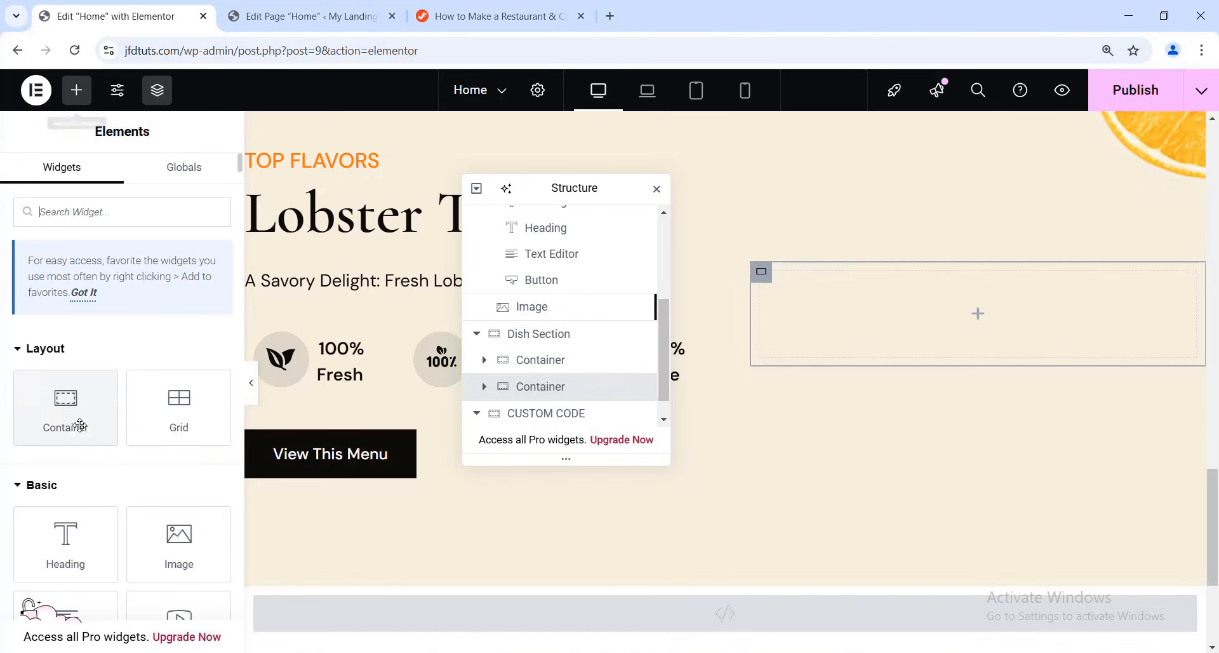
left_click_drag(80, 425, 1023, 329)
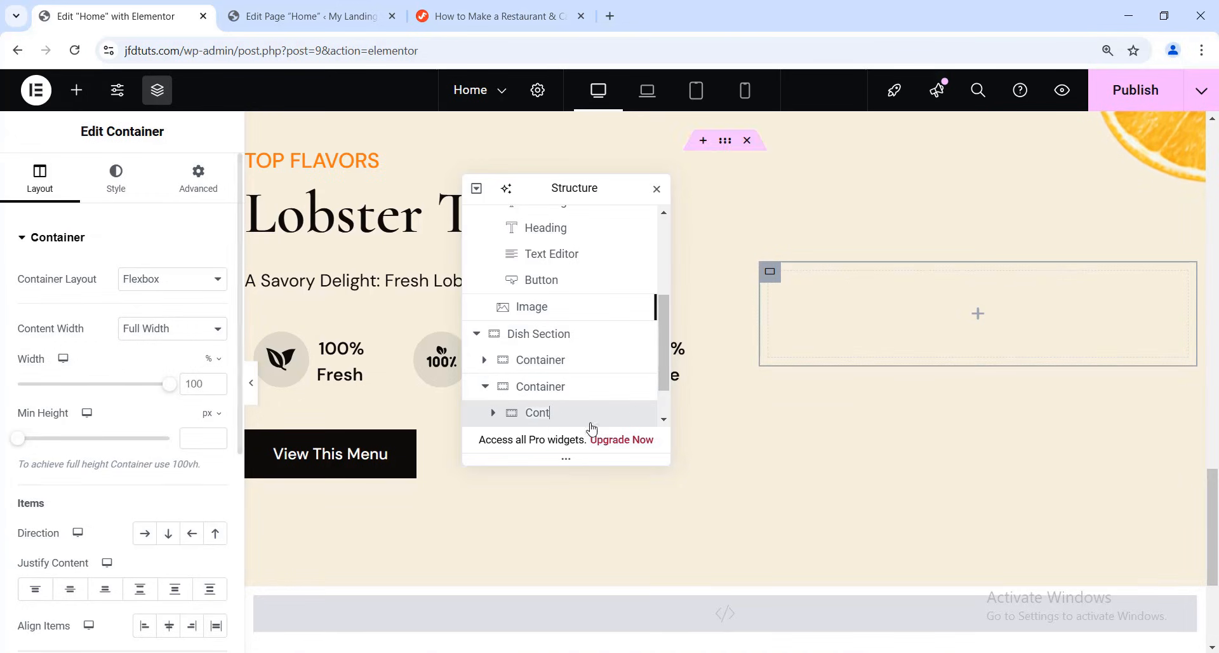
Add an Image widget to the Cont container and fill it with the round lobster platter picture from the media library.
left_click(77, 90)
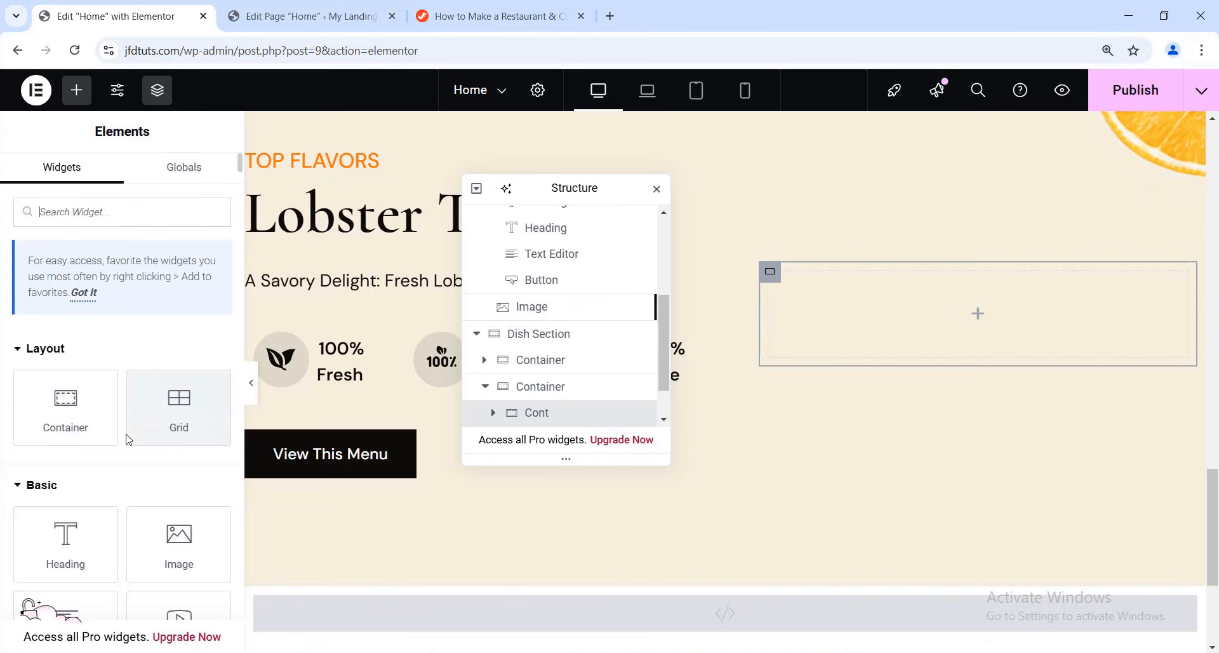
scroll(177, 381, "down", 3)
left_click_drag(179, 385, 1015, 299)
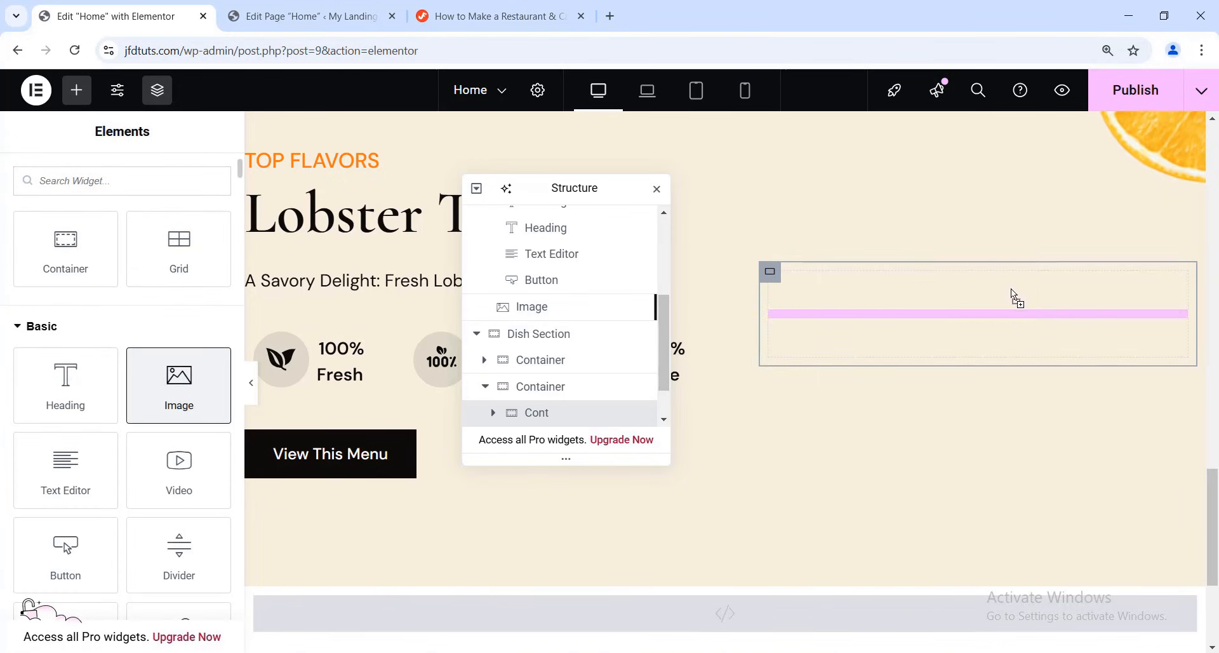
left_click(164, 360)
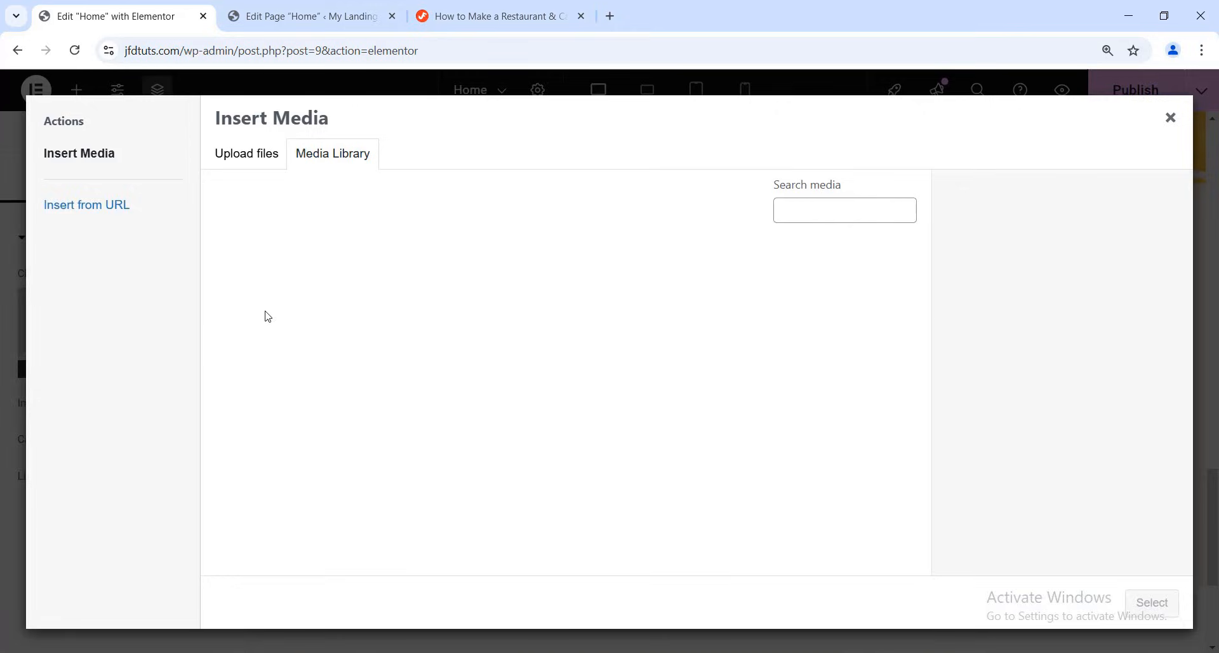
scroll(651, 377, "down", 10)
scroll(651, 377, "down", 5)
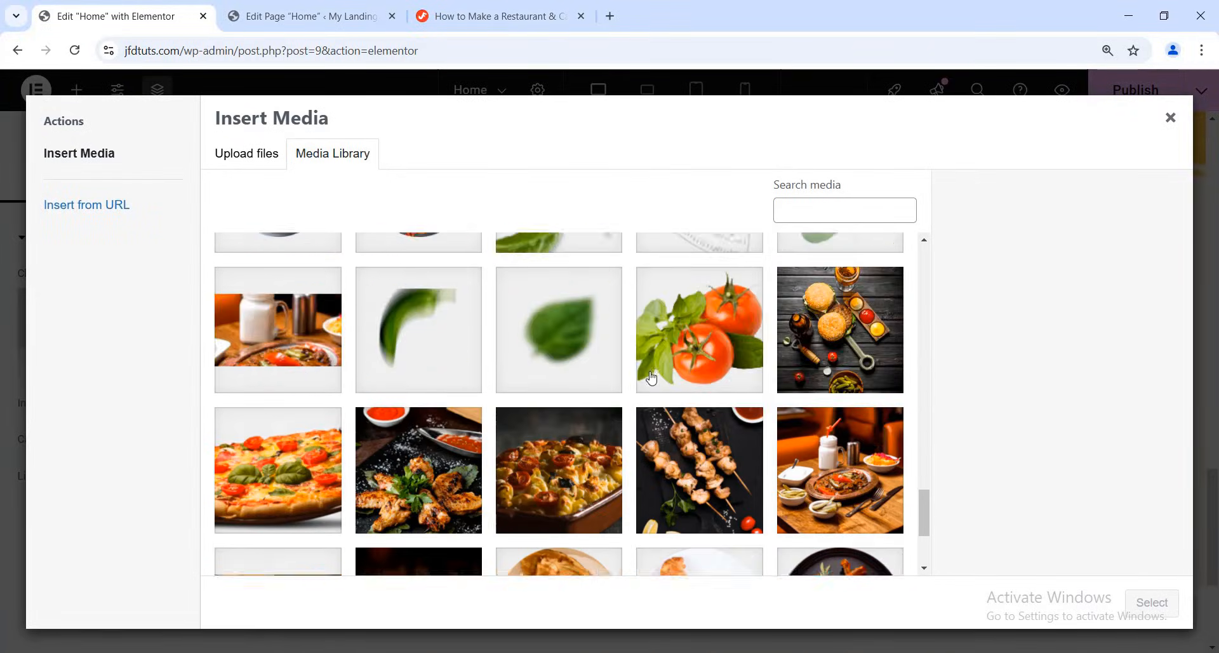
left_click(567, 551)
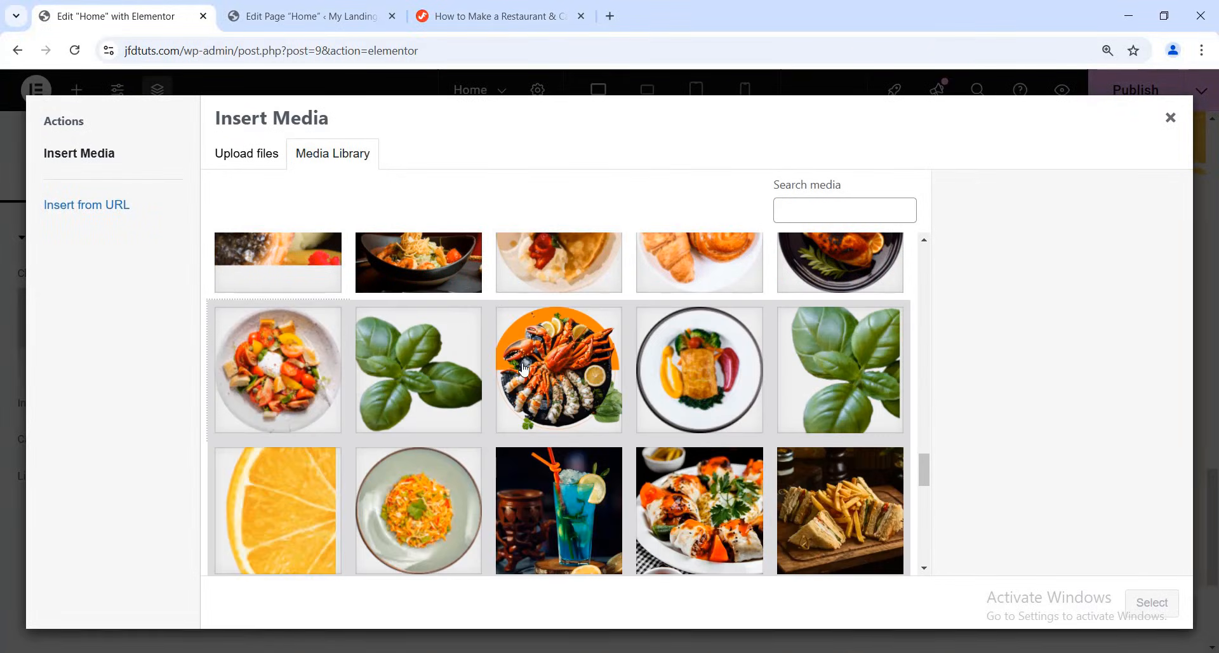
left_click(550, 383)
left_click(1153, 603)
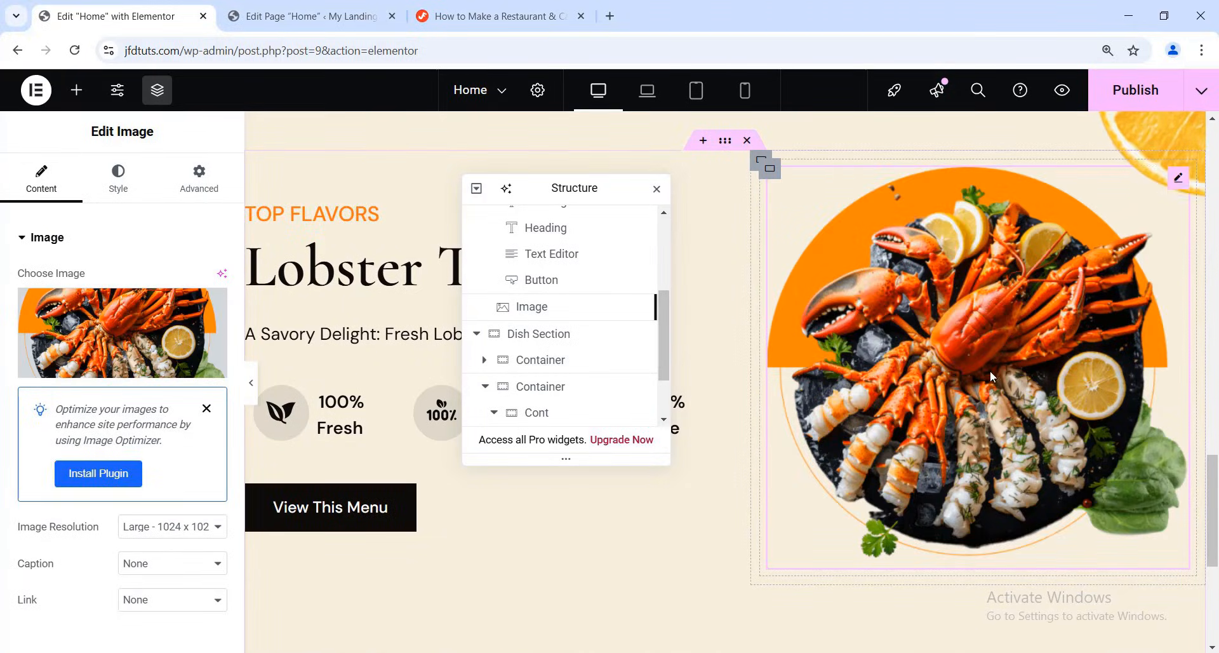
Add a second Image widget below the lobster image and set it to the basil leaf picture image-12-1.png.
left_click(76, 89)
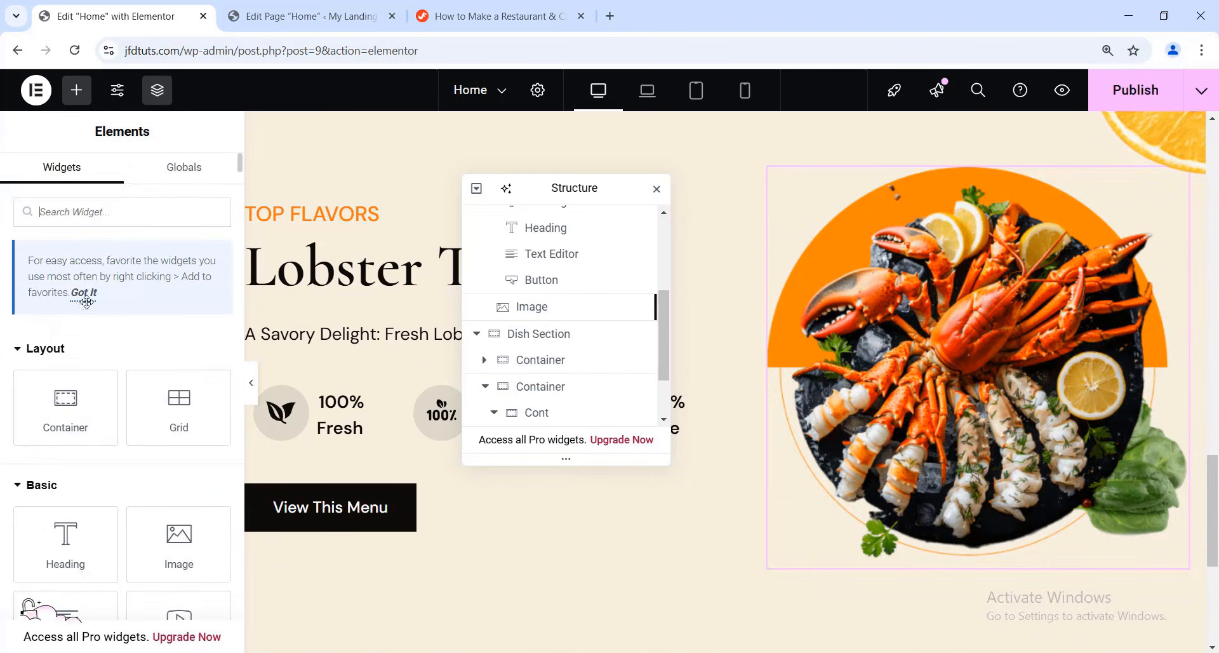
left_click_drag(178, 381, 905, 561)
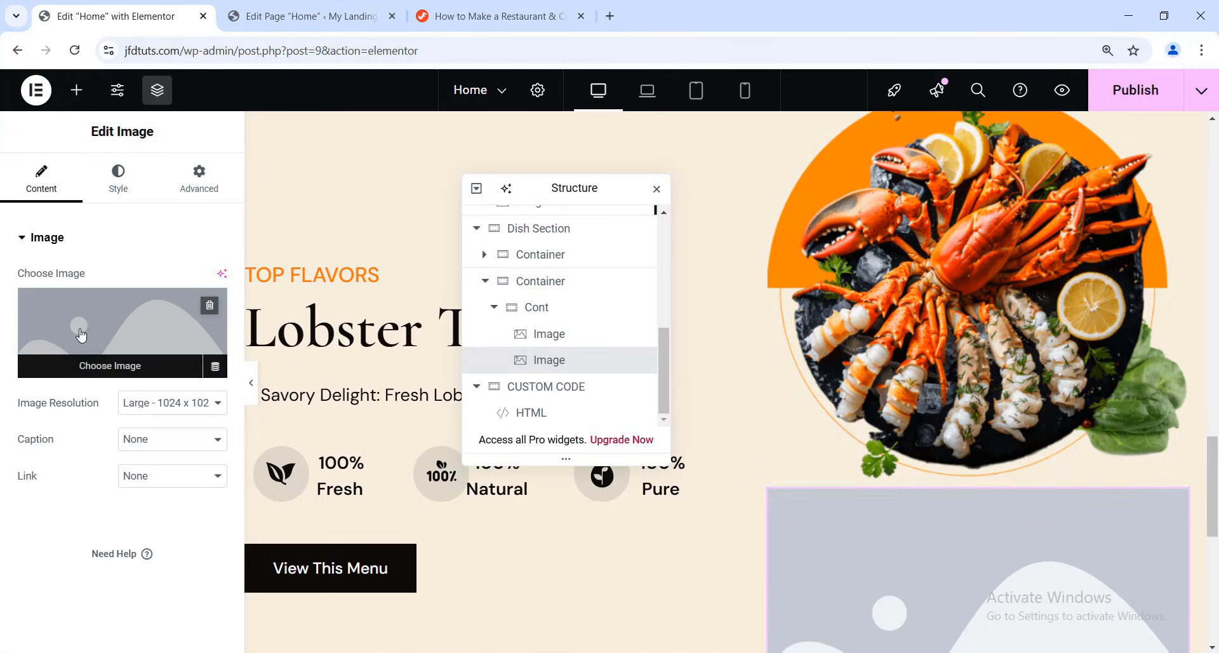
left_click(100, 342)
scroll(654, 392, "down", 5)
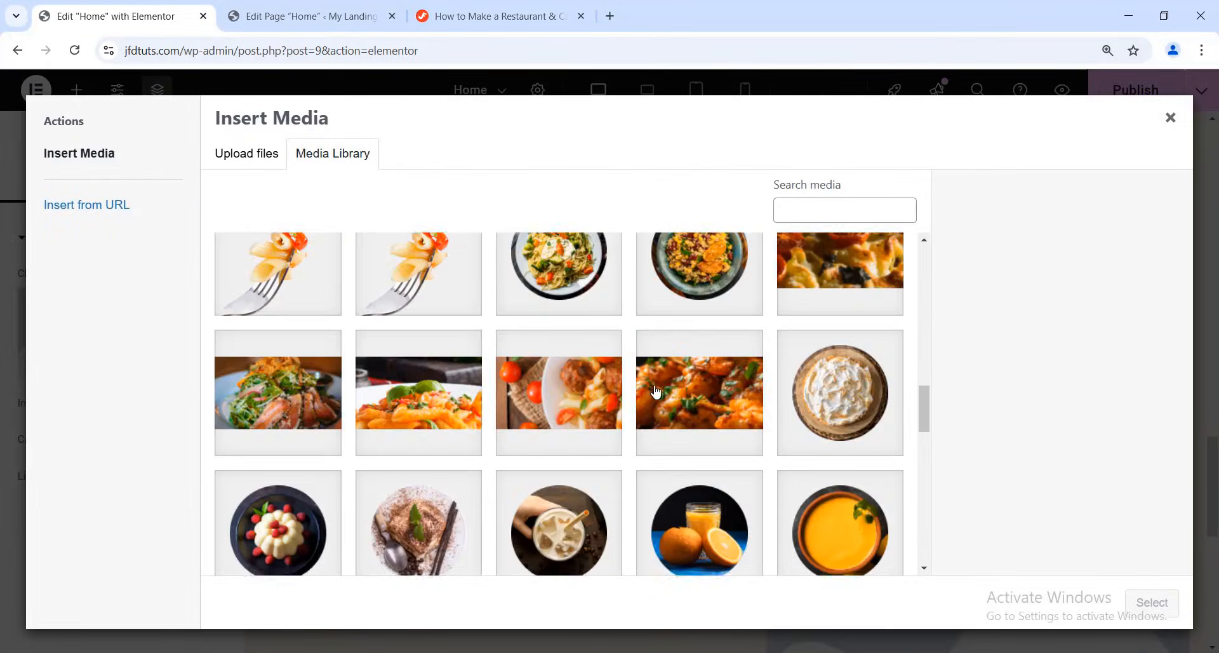
scroll(660, 394, "down", 3)
left_click(434, 386)
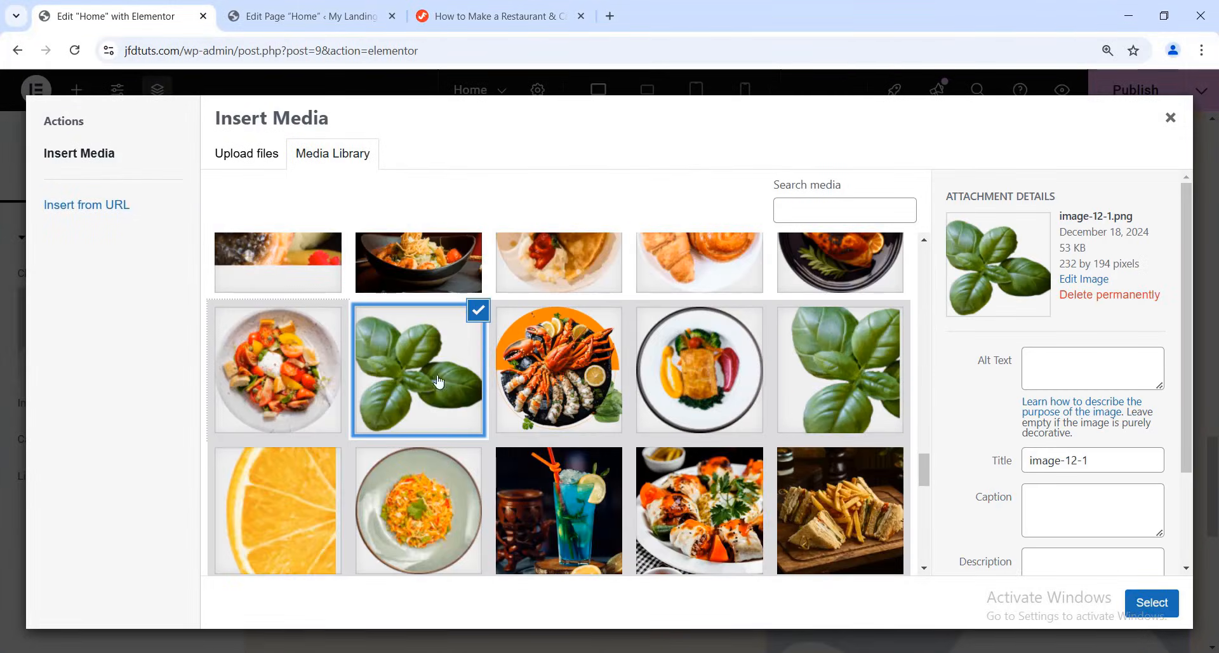
left_click(1160, 603)
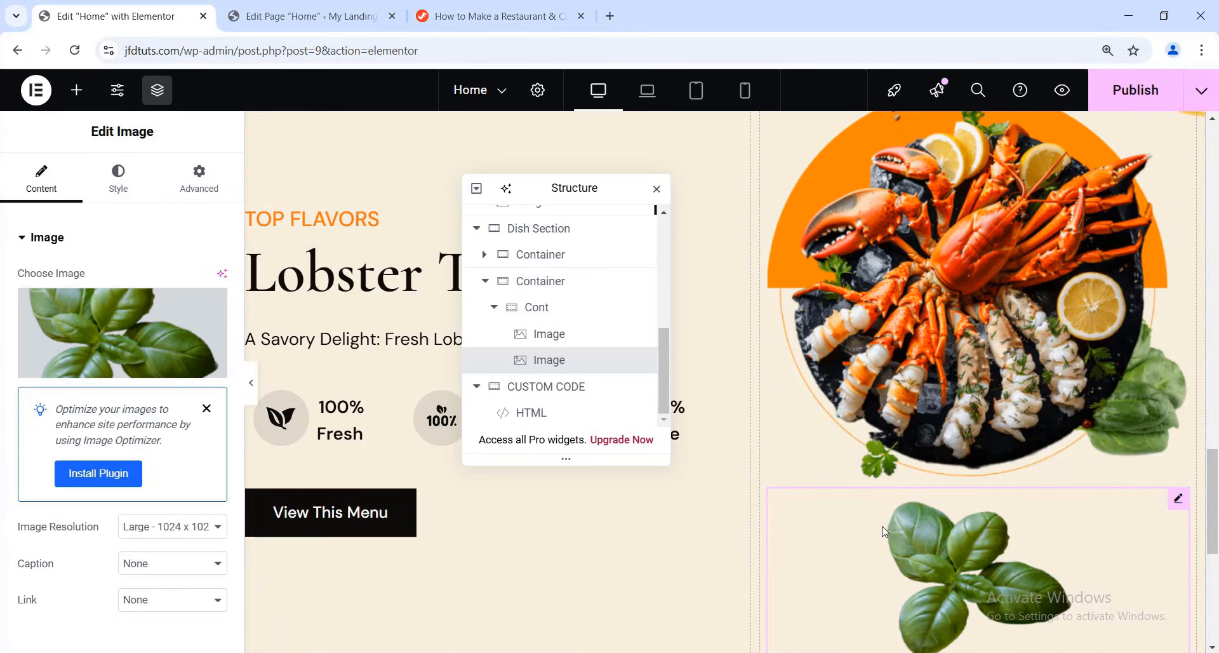
Position the basil image absolutely, anchored to the bottom of its container with a vertical offset of 19 px.
left_click(199, 181)
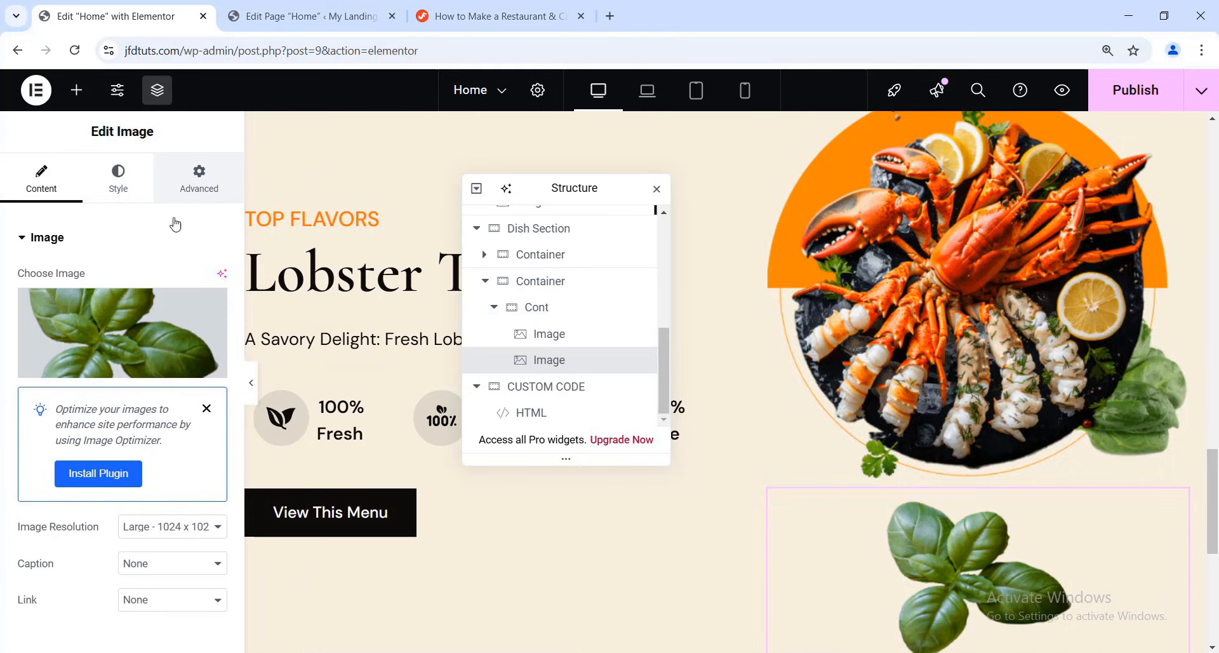
scroll(132, 331, "down", 4)
left_click(159, 394)
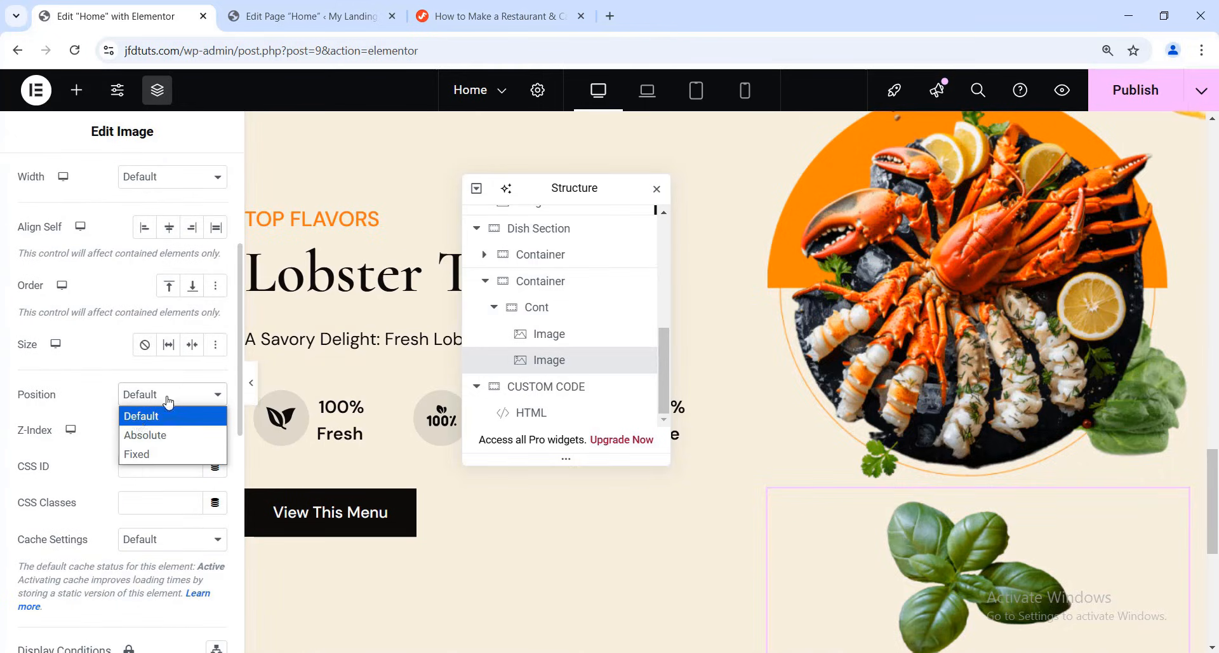
left_click(151, 433)
scroll(151, 442, "down", 4)
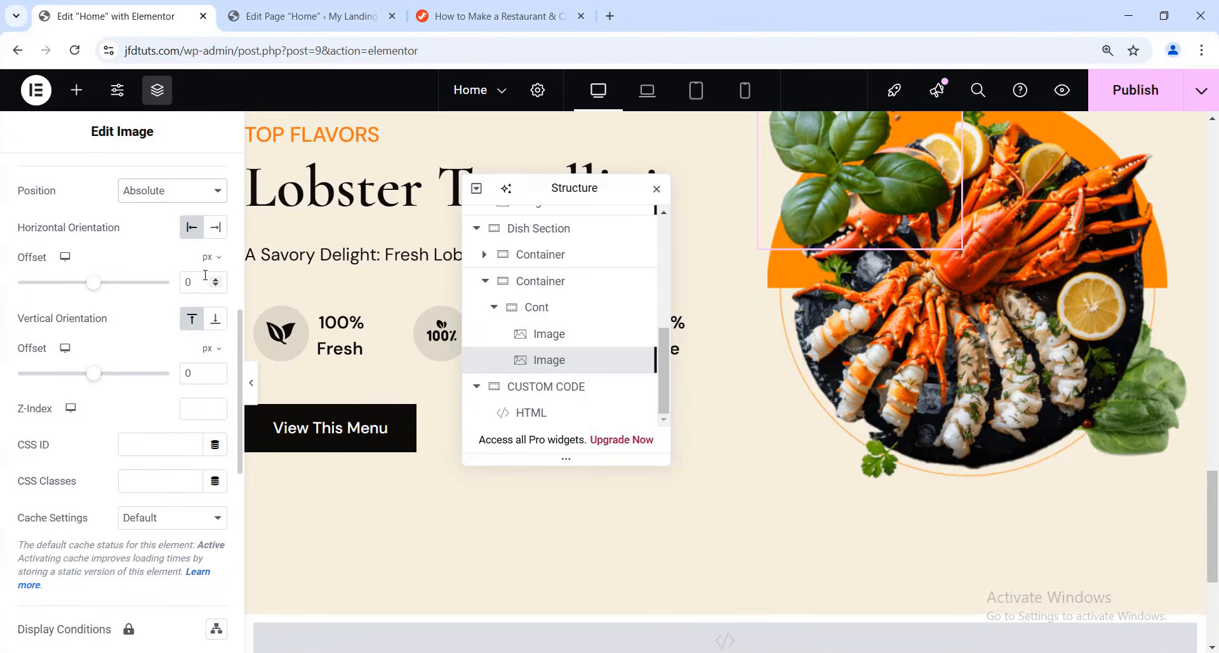
left_click(214, 323)
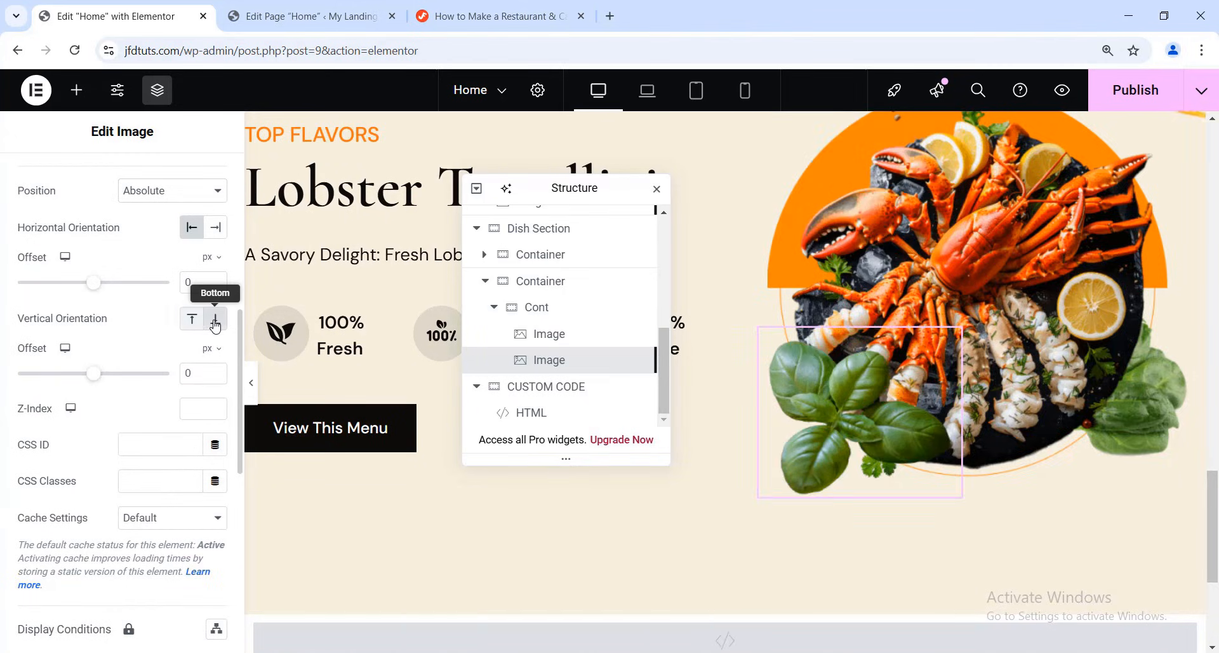
left_click_drag(196, 376, 164, 375)
type("19")
scroll(768, 434, "up", 2)
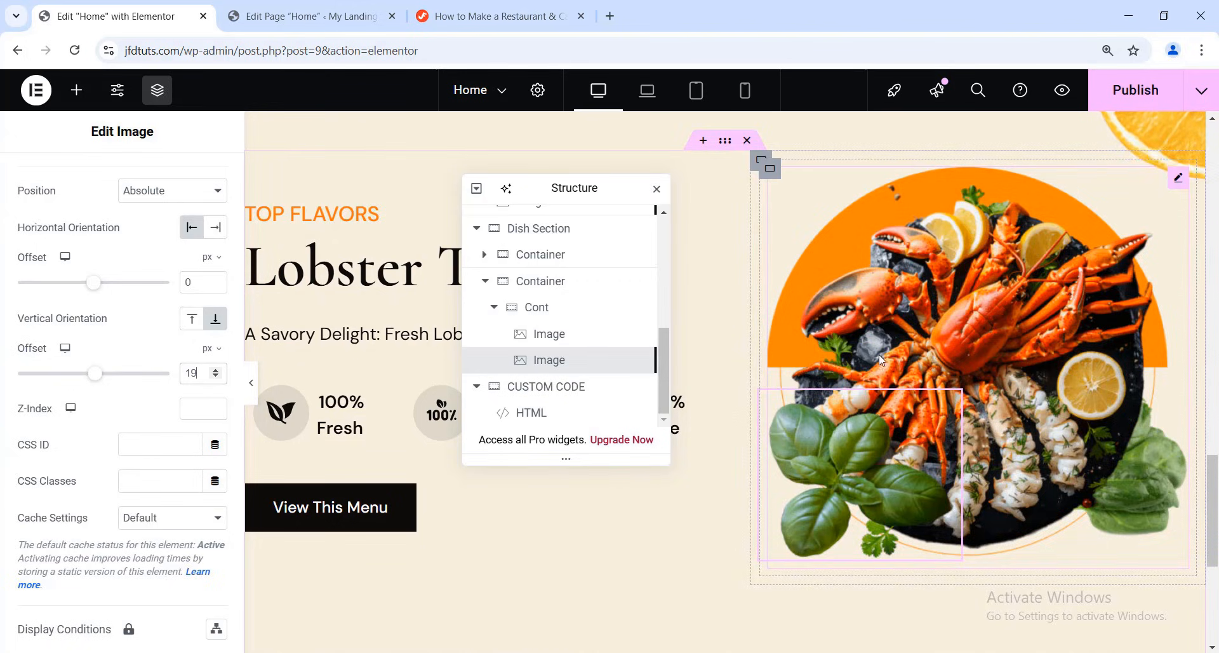
Set the lobster image's Z-index to 2 so it sits in front of the basil leaves.
left_click(580, 340)
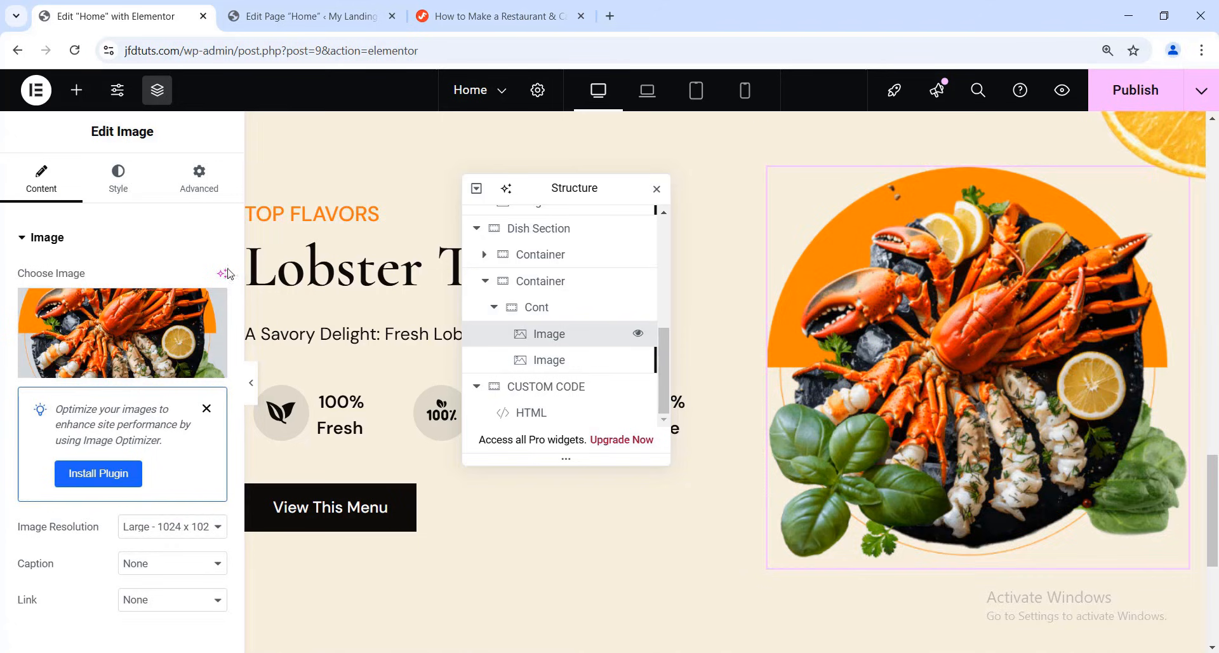
left_click(201, 186)
scroll(175, 349, "down", 5)
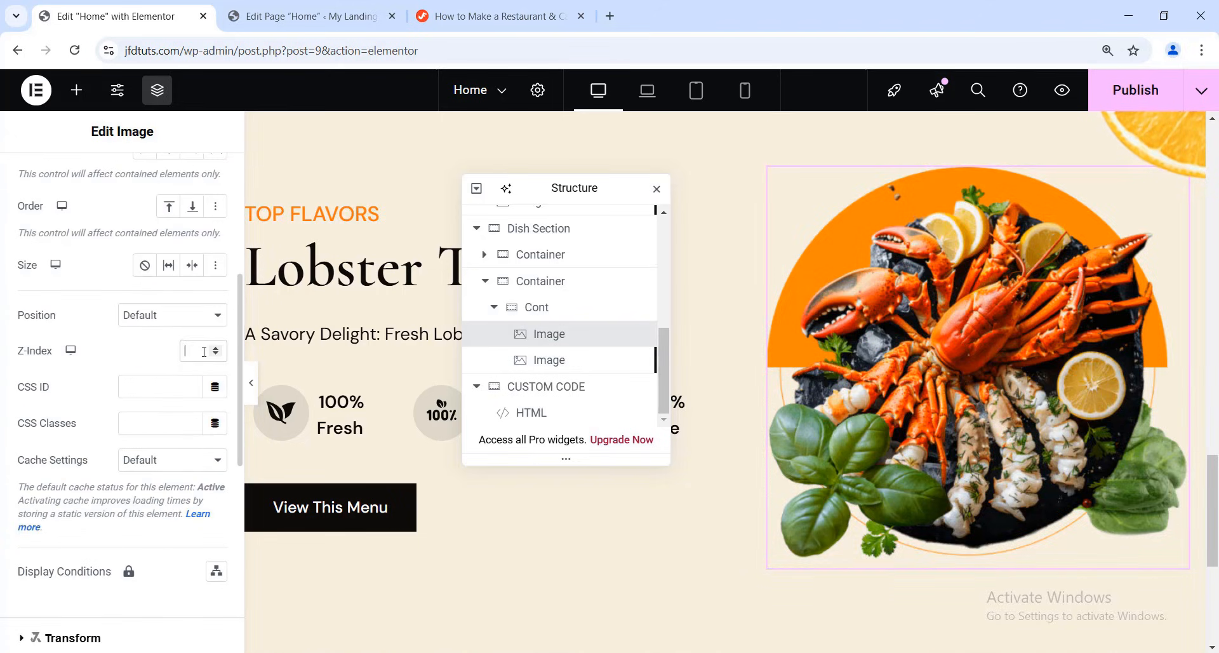
type("2")
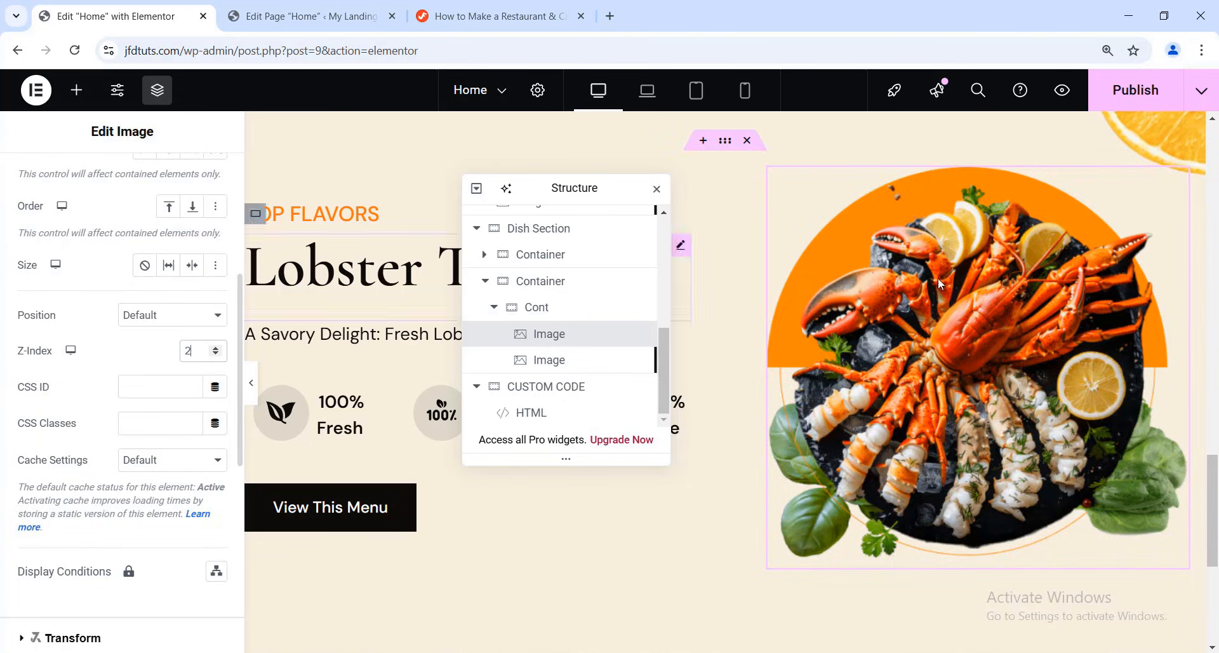
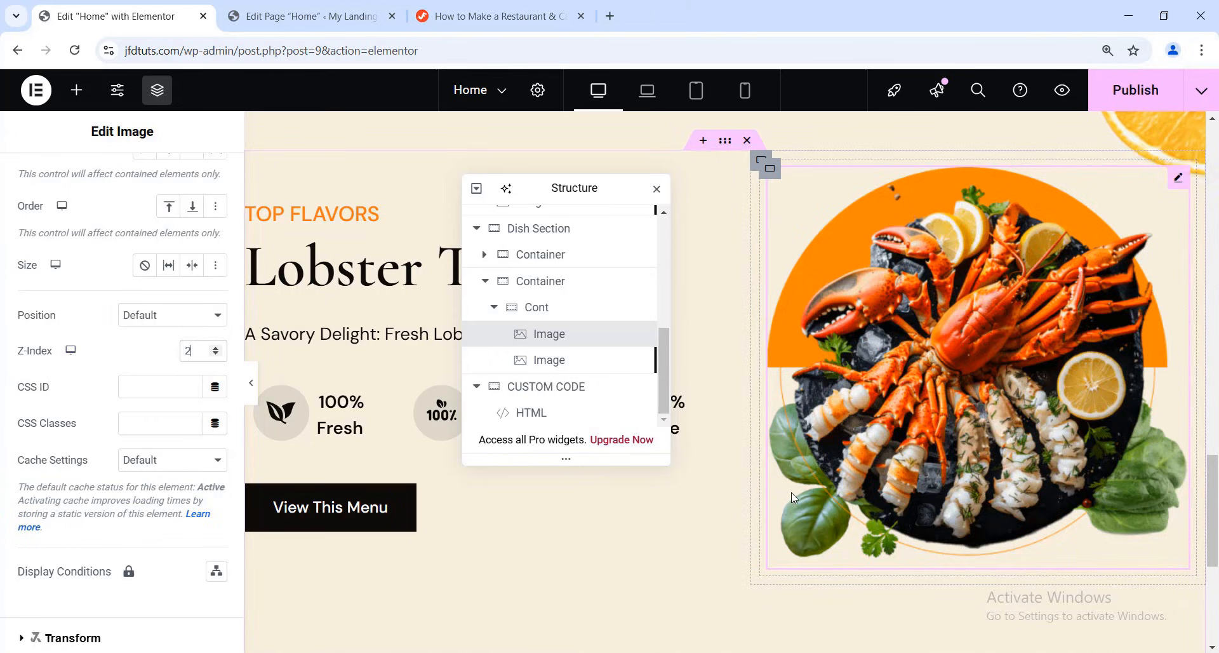
Copy the leaf Move CSS code from the restaurant landing page tutorial in the other browser tab.
left_click(564, 361)
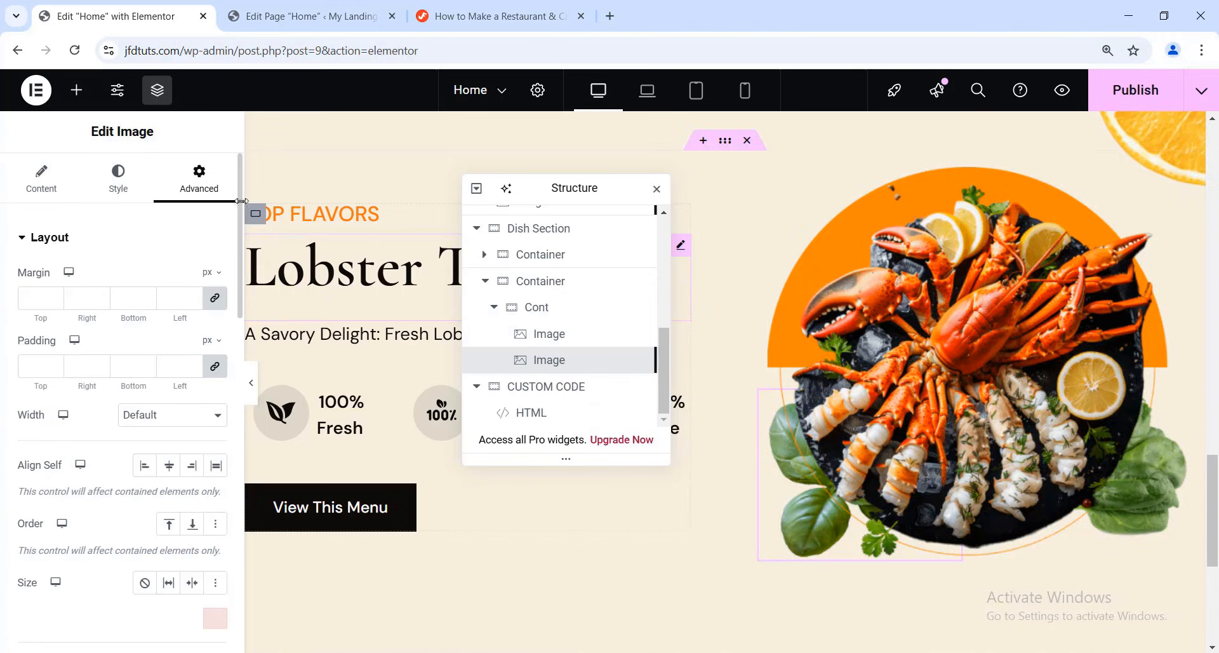
scroll(181, 337, "down", 5)
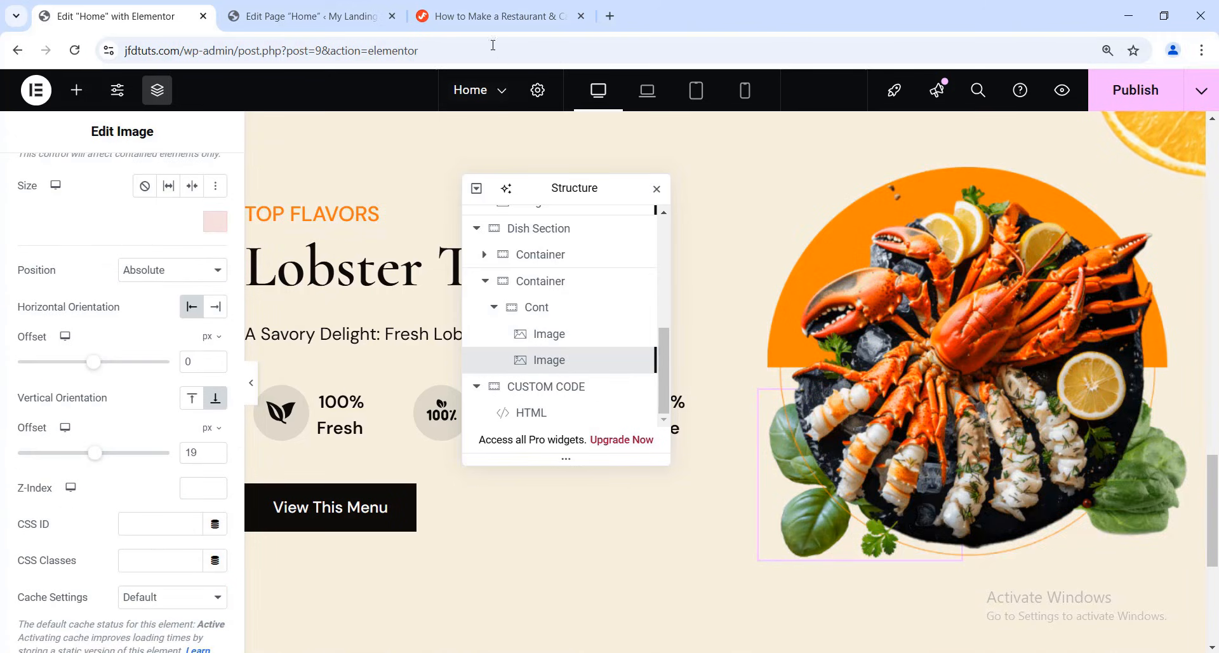
left_click(502, 16)
scroll(381, 354, "down", 2)
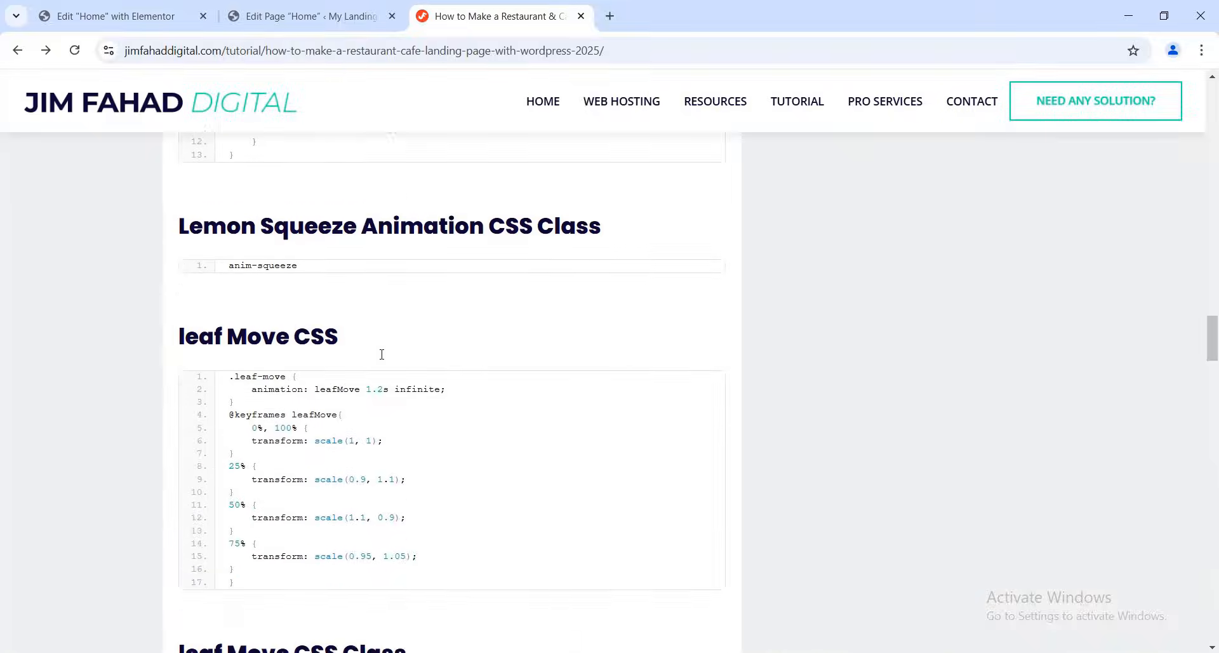
left_click_drag(179, 319, 317, 322)
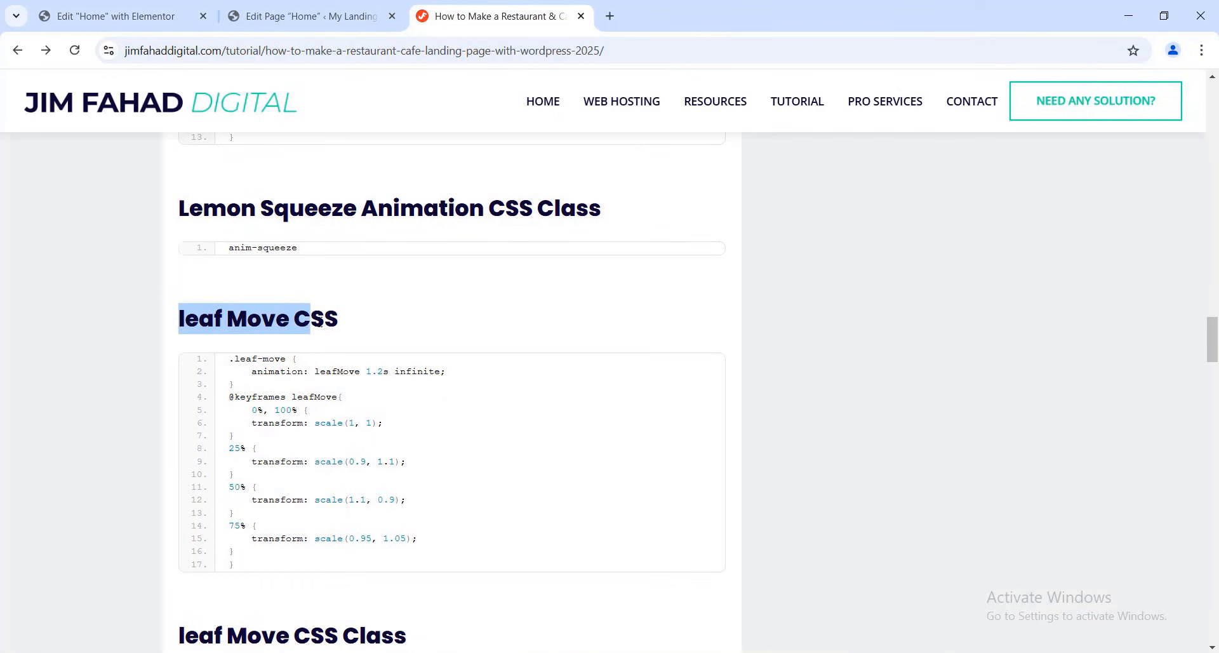
left_click(435, 345)
Back in the Elementor editor, paste the leaf-move CSS into the HTML widget's code after the squeeze keyframes, before the closing style tag.
left_click(86, 23)
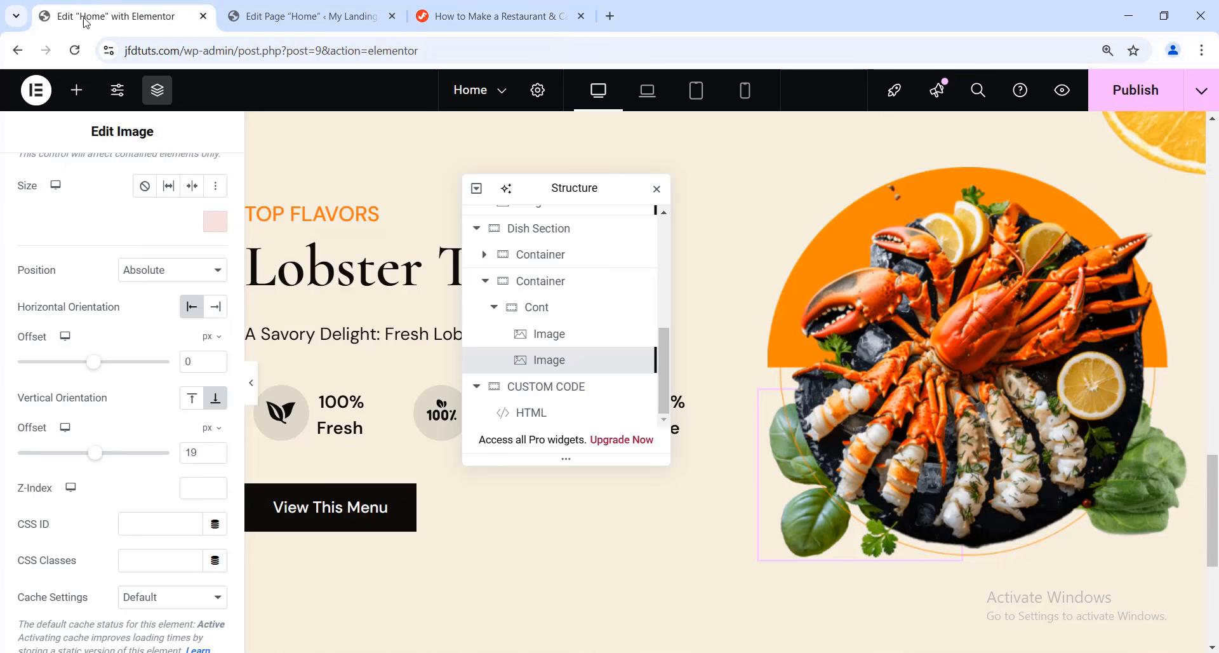
scroll(902, 457, "down", 5)
left_click(815, 347)
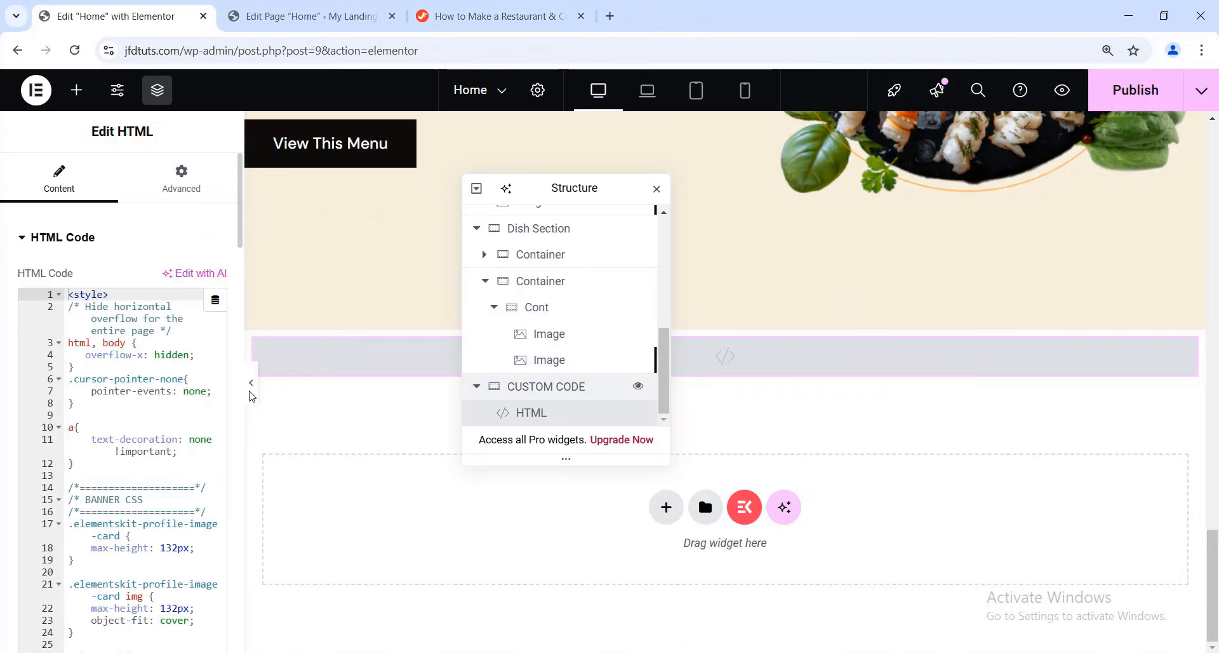
scroll(76, 515, "down", 20)
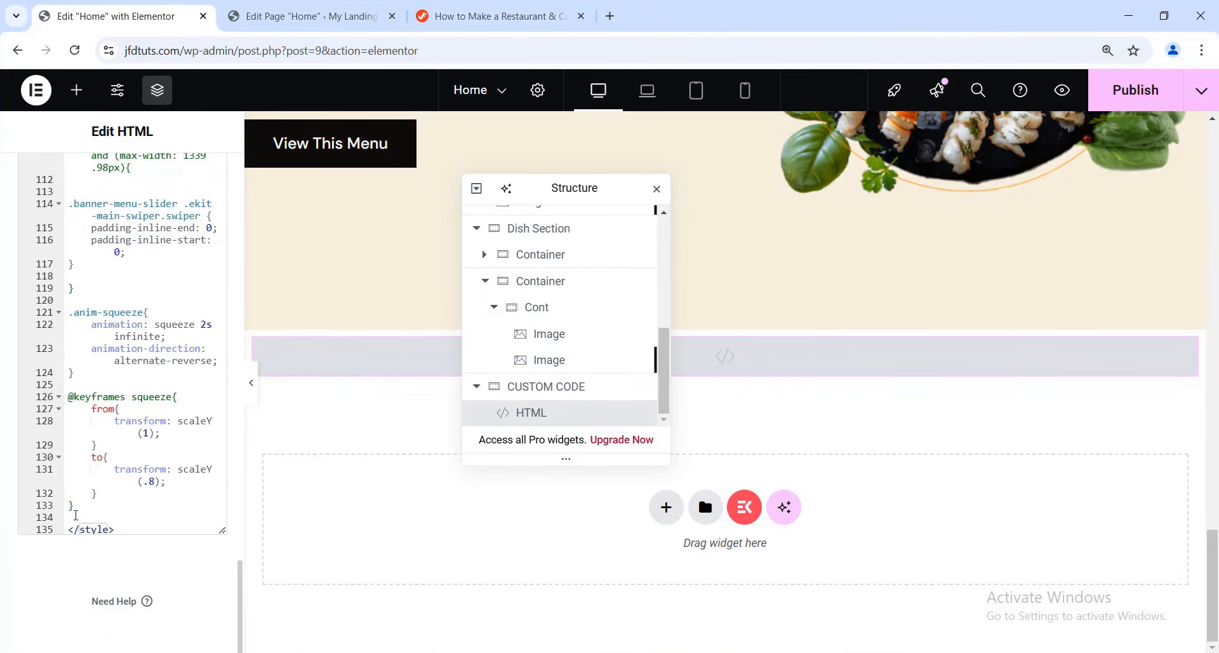
left_click(75, 515)
key("Return")
key("ctrl+v")
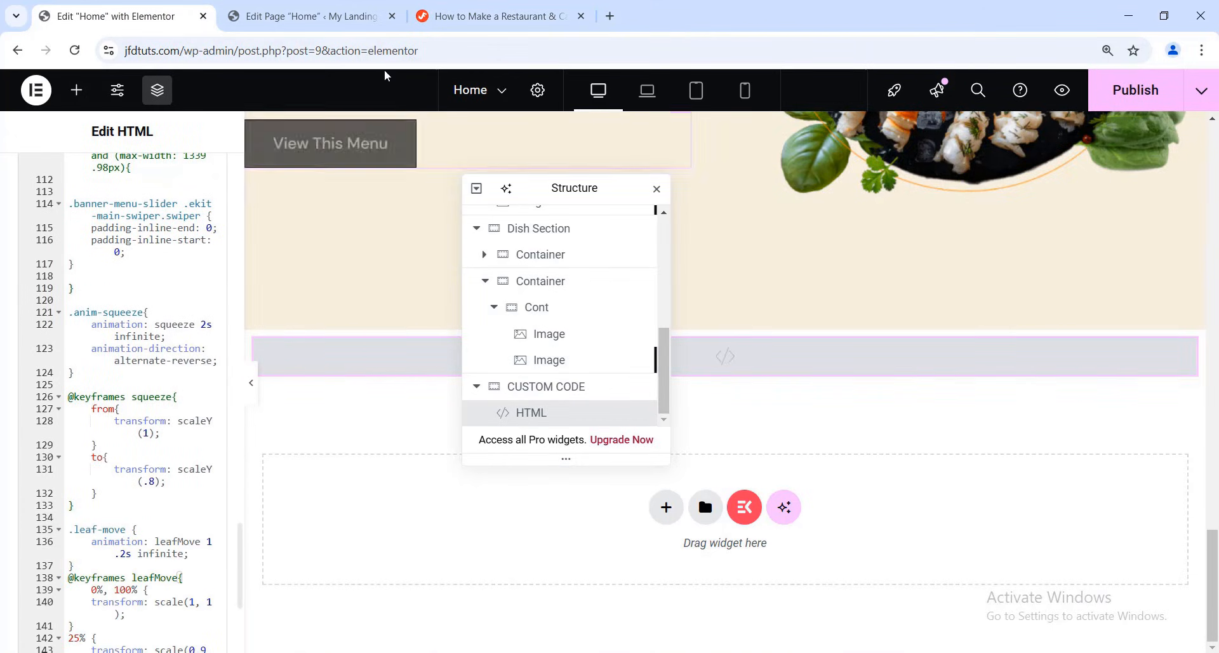
Copy the leaf-move class name from the tutorial page and assign it as the basil image's CSS class in Elementor.
left_click(495, 16)
scroll(457, 286, "down", 3)
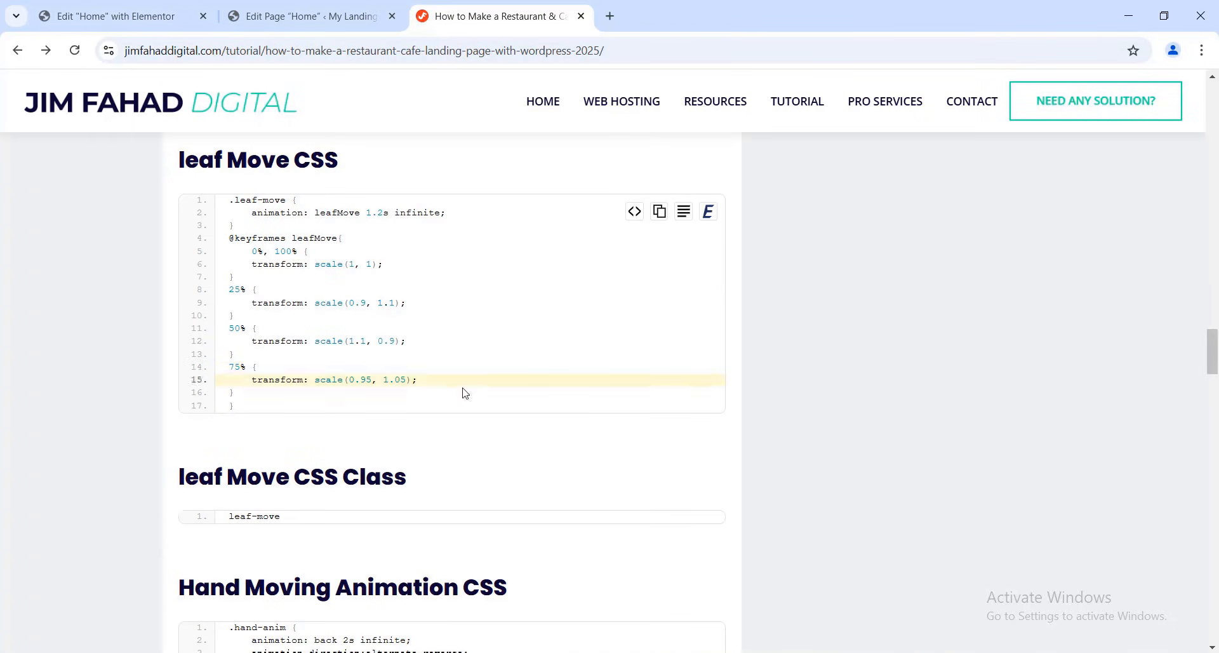
left_click(657, 530)
left_click(70, 12)
scroll(815, 405, "up", 3)
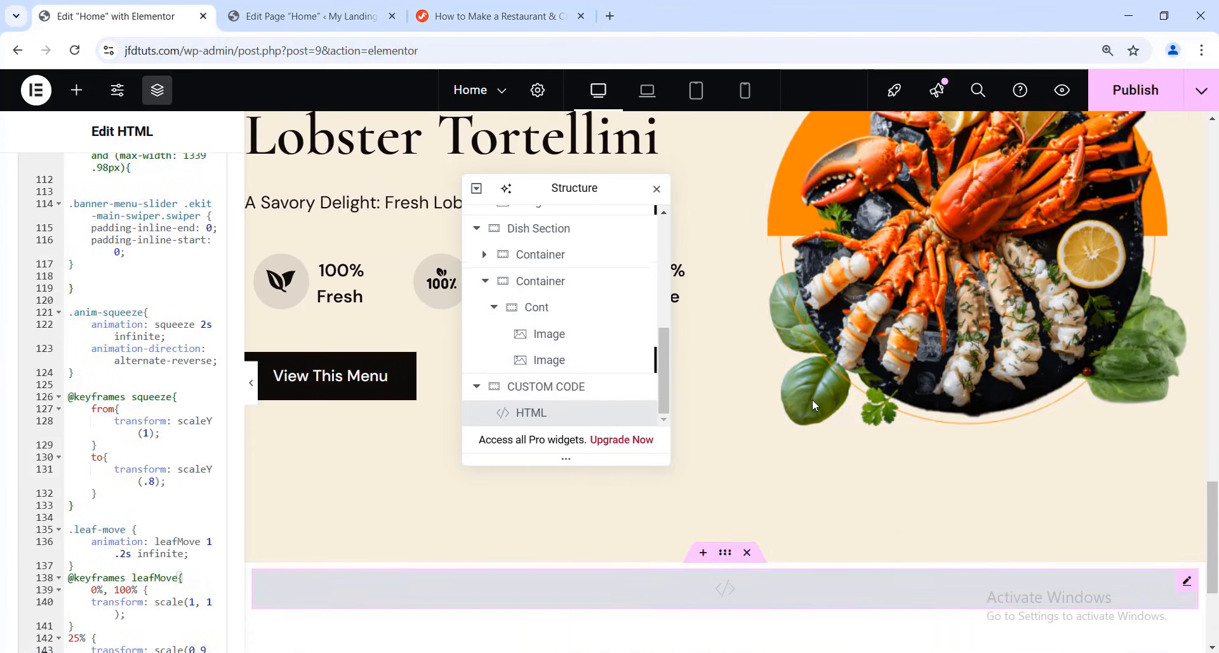
left_click(571, 360)
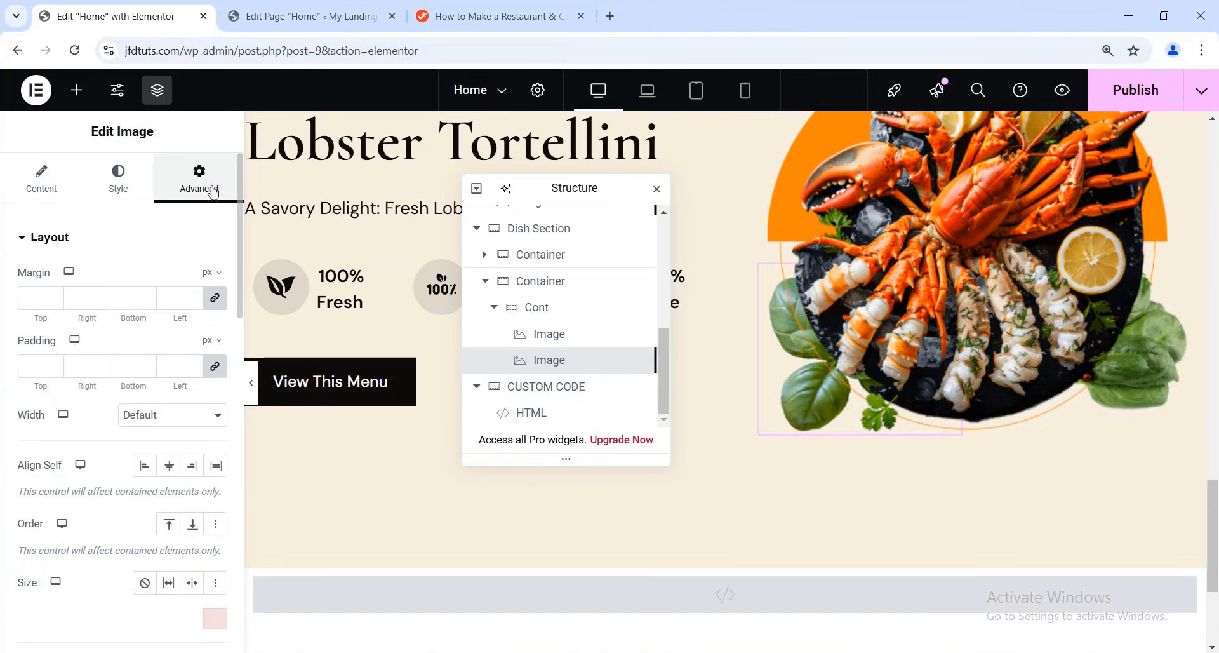
scroll(212, 192, "down", 8)
left_click(155, 484)
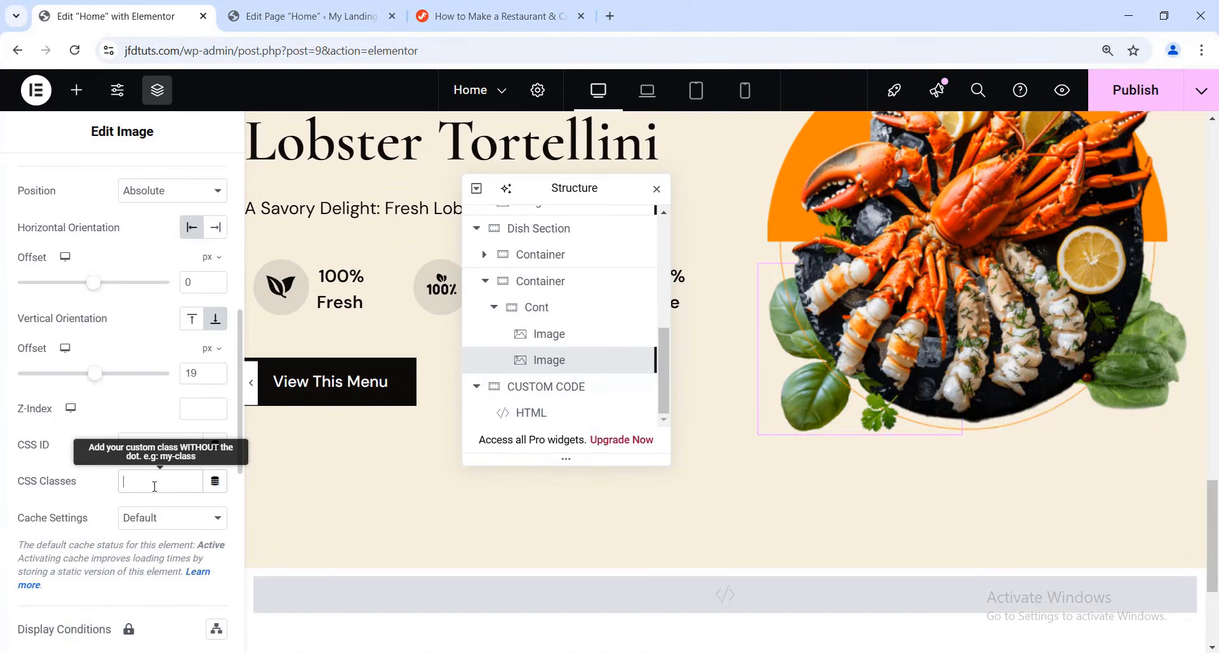
scroll(773, 472, "up", 1)
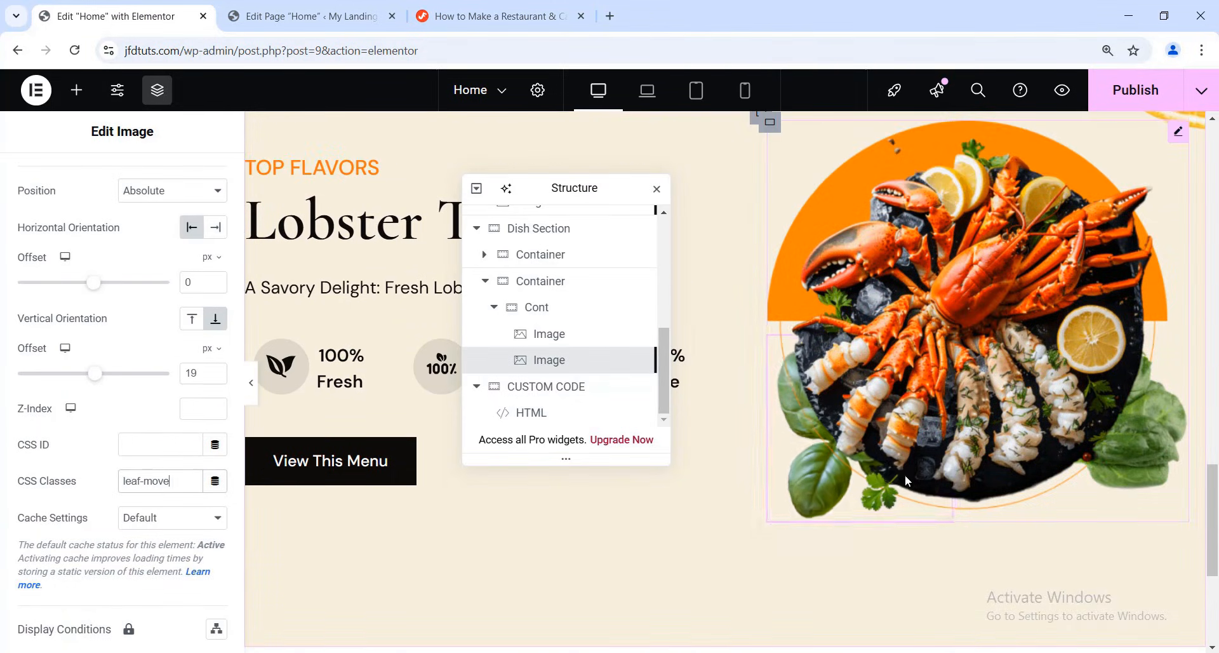
scroll(829, 483, "down", 1)
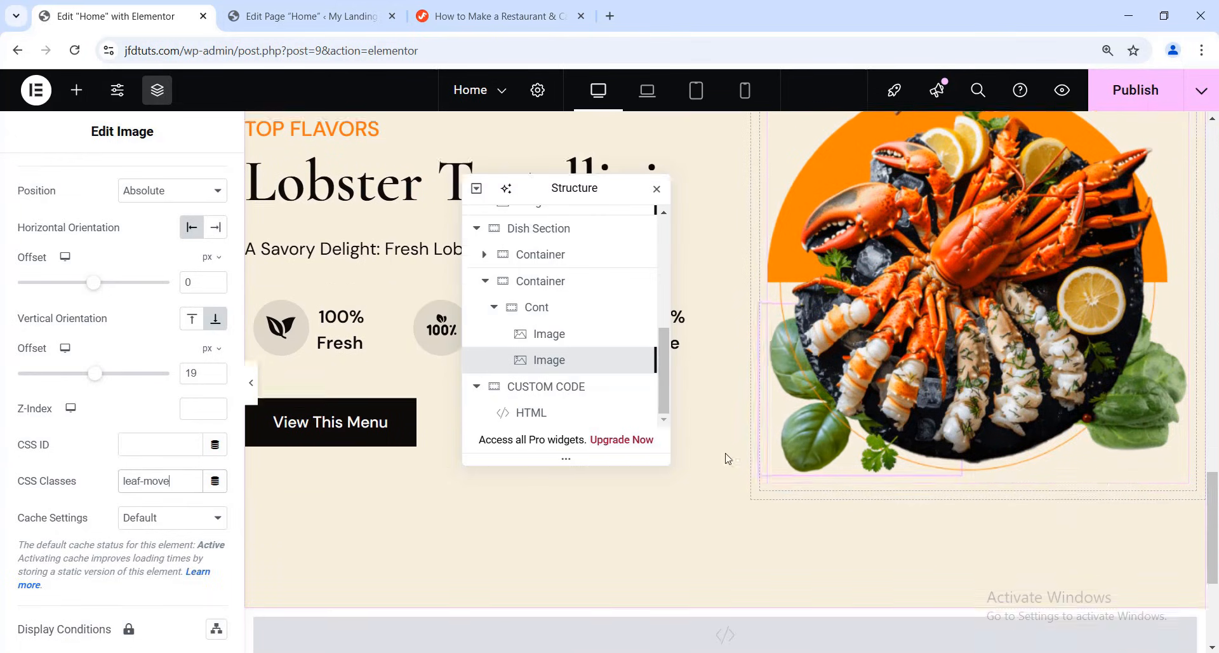
scroll(852, 417, "up", 2)
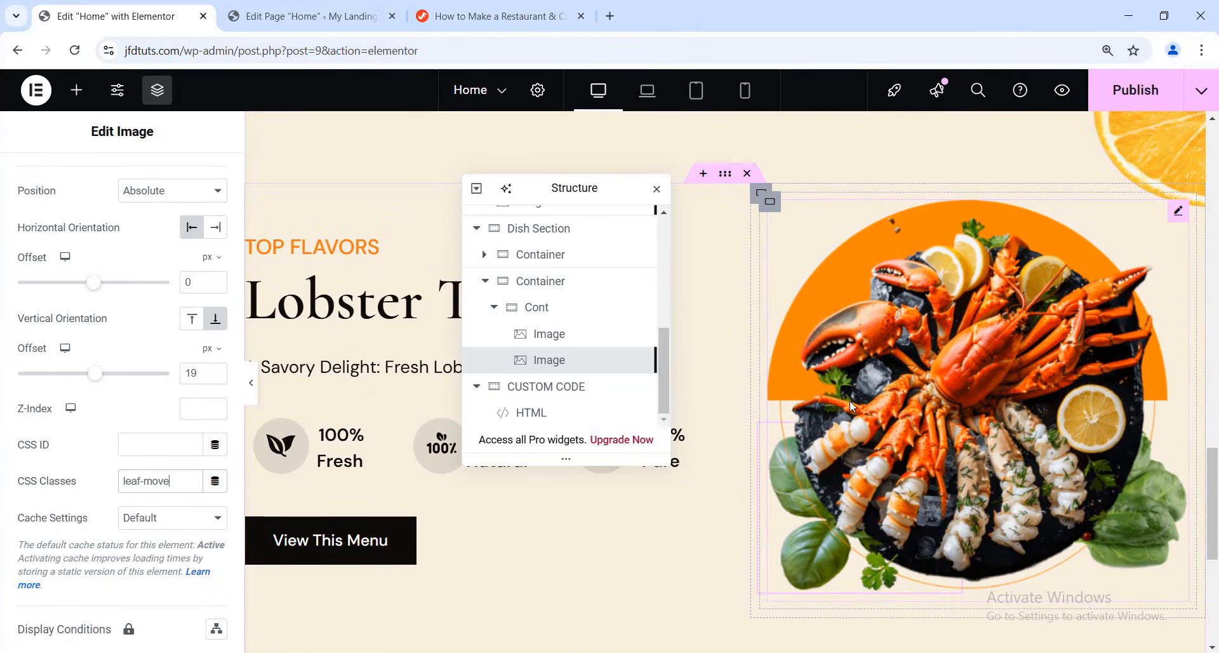
scroll(999, 503, "down", 2)
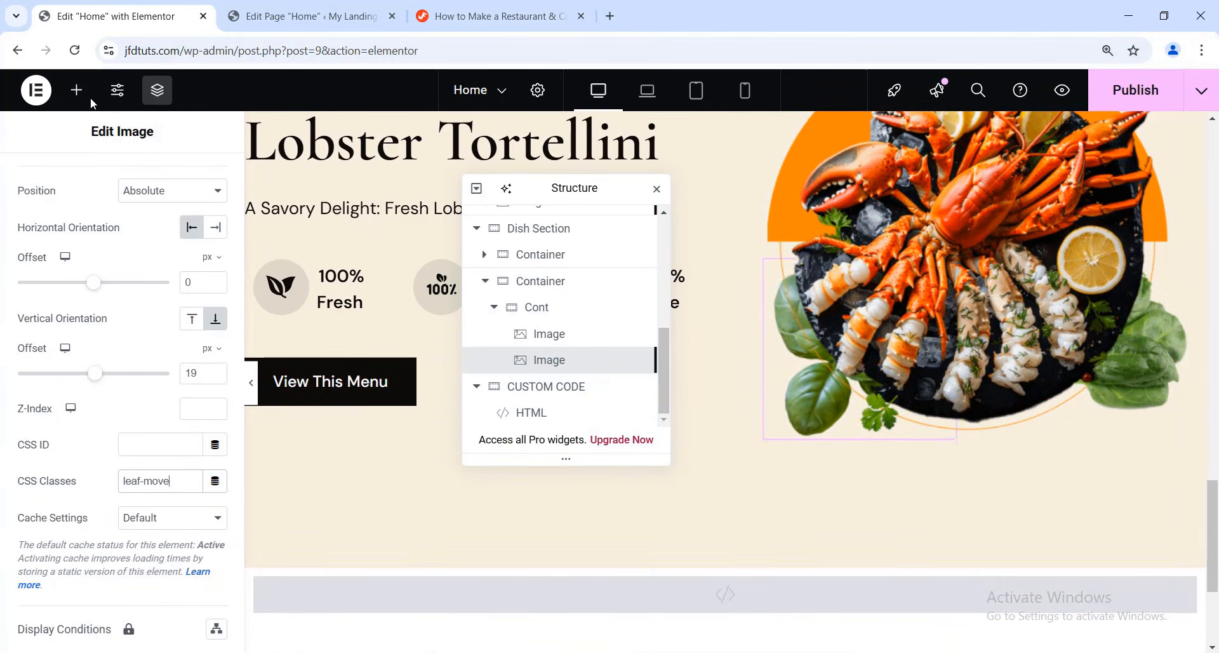
Add a new container directly below Cont inside the Dish Section's second container.
left_click(76, 89)
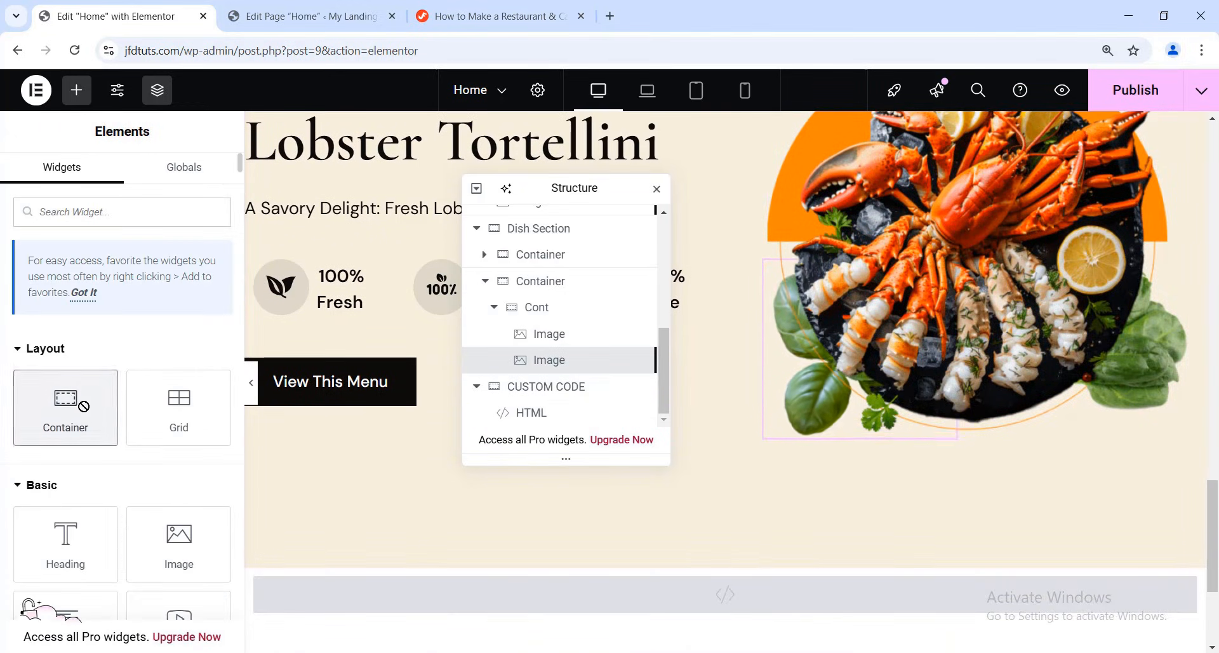
left_click_drag(66, 406, 1013, 391)
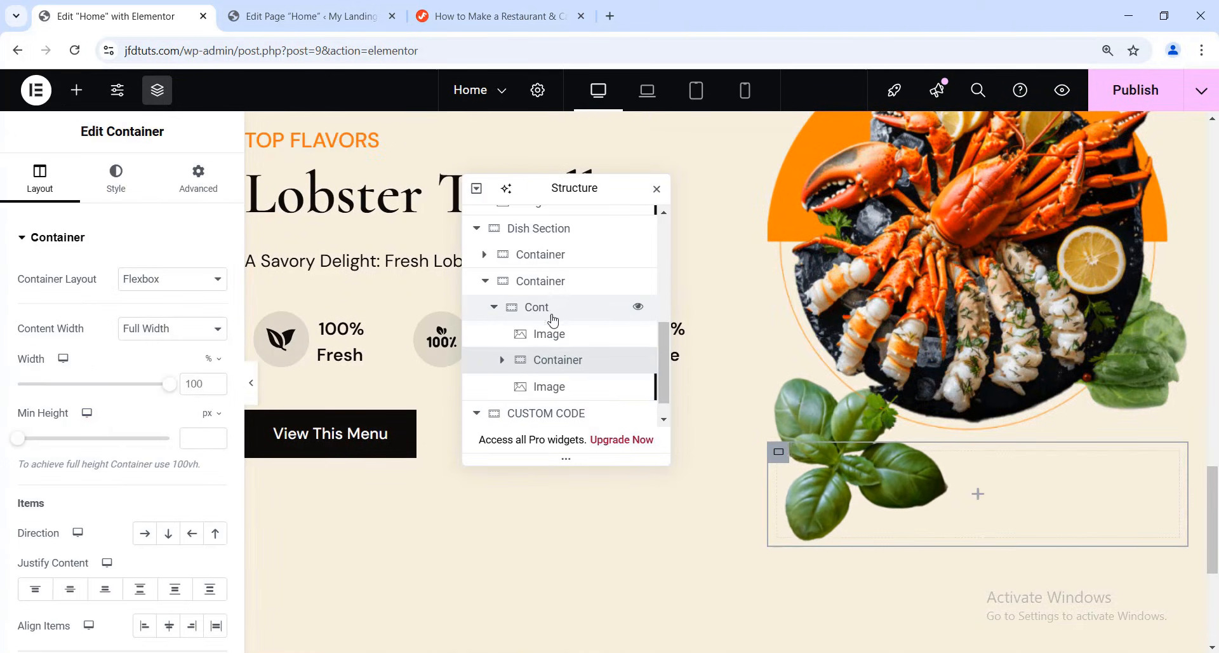
scroll(551, 336, "down", 1)
left_click_drag(551, 335, 545, 388)
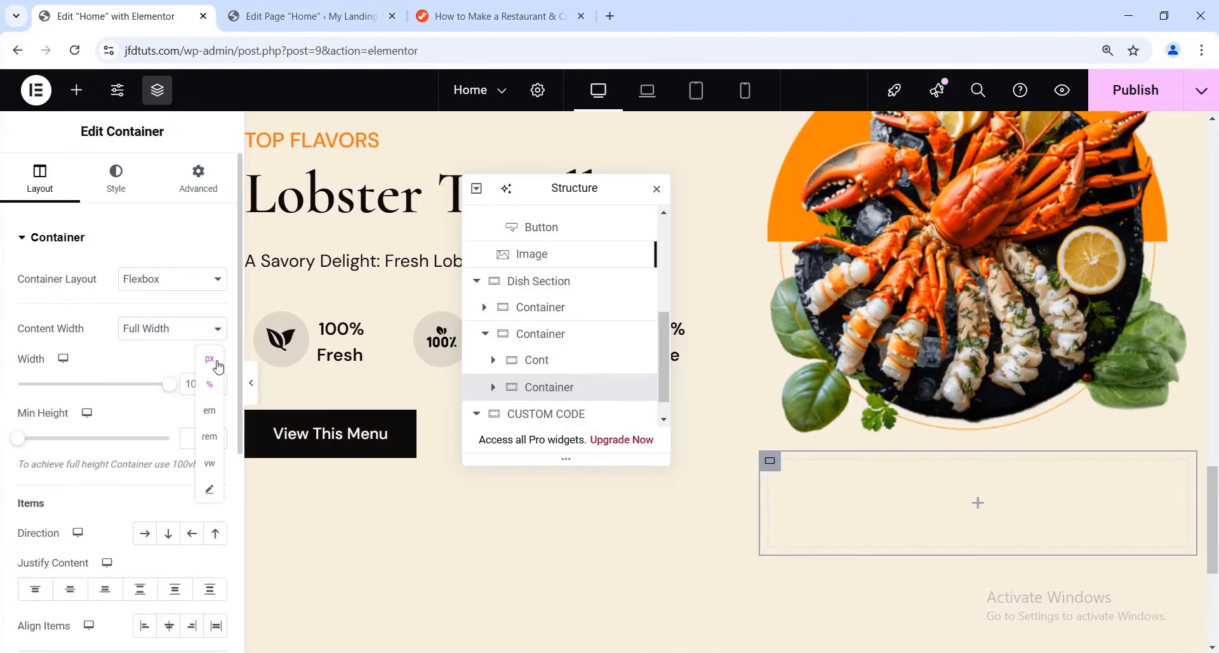
Set the new container's width to 388 px and its minimum height to 388 px.
left_click(216, 363)
double_click(186, 384)
type("3")
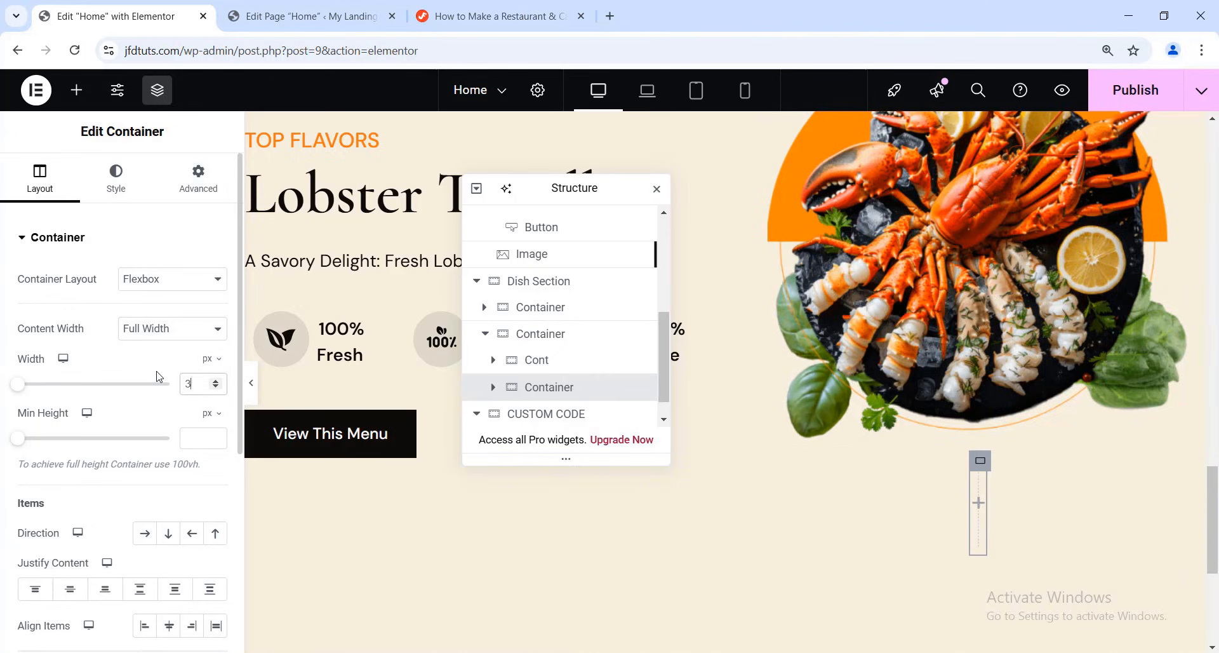
type("88")
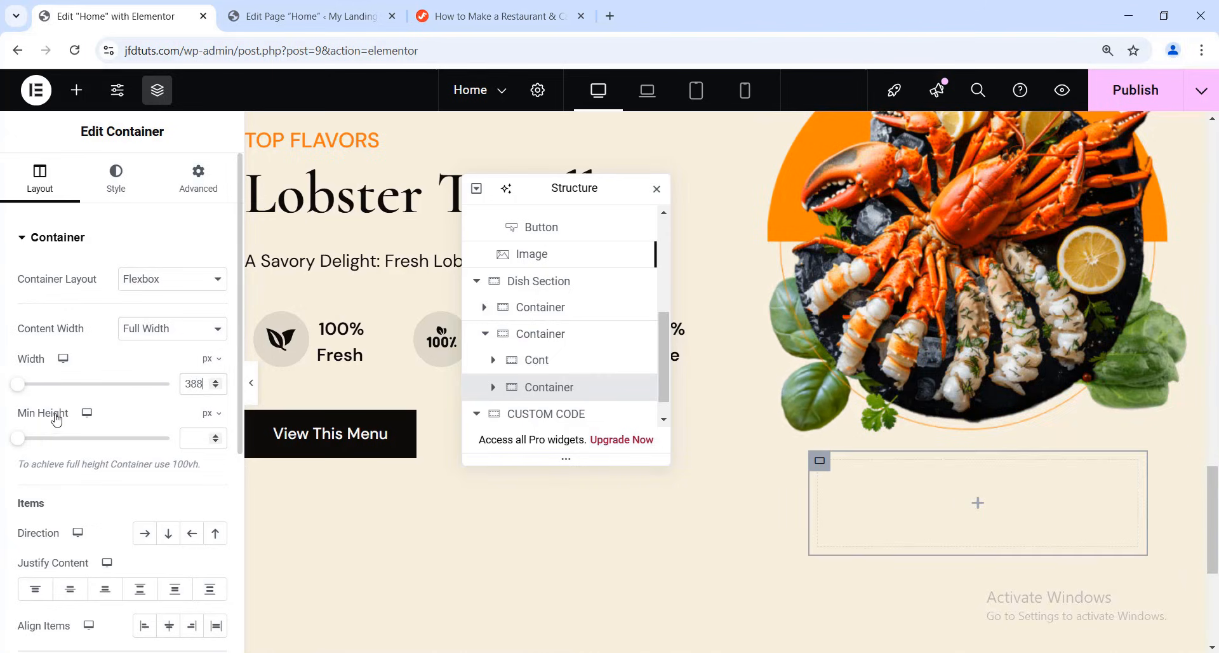
left_click(198, 436)
type("388")
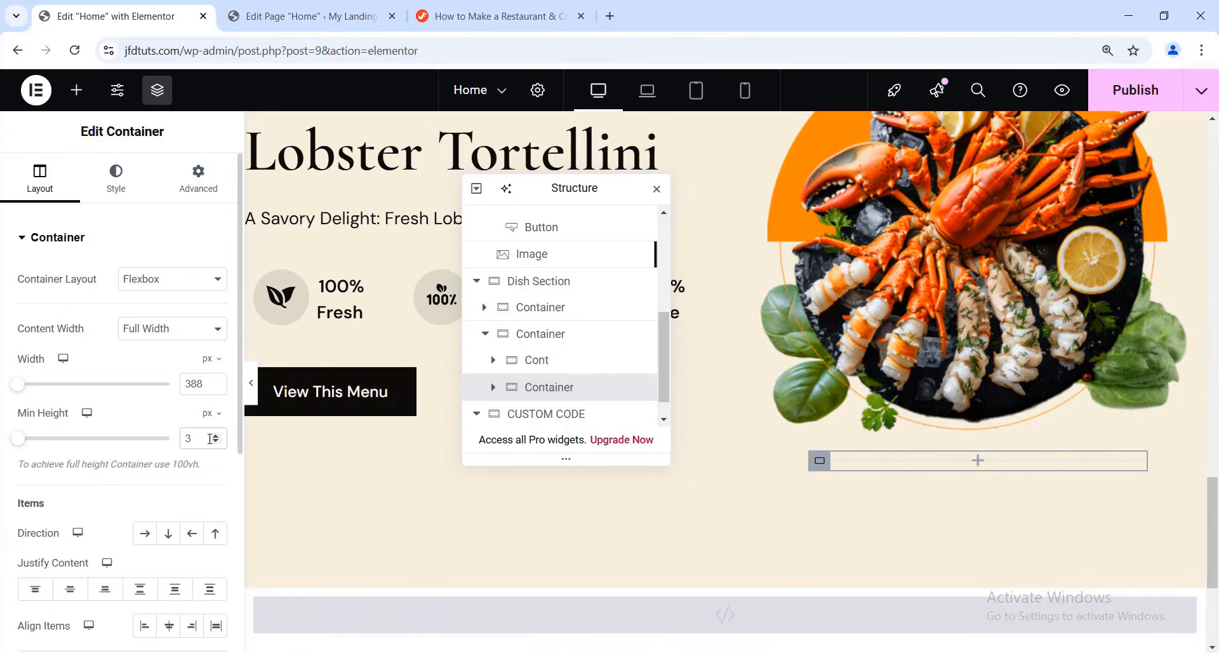
Lay out the new container's items in a horizontal row, justified to the center and aligned to the end.
left_click(145, 532)
scroll(51, 551, "down", 1)
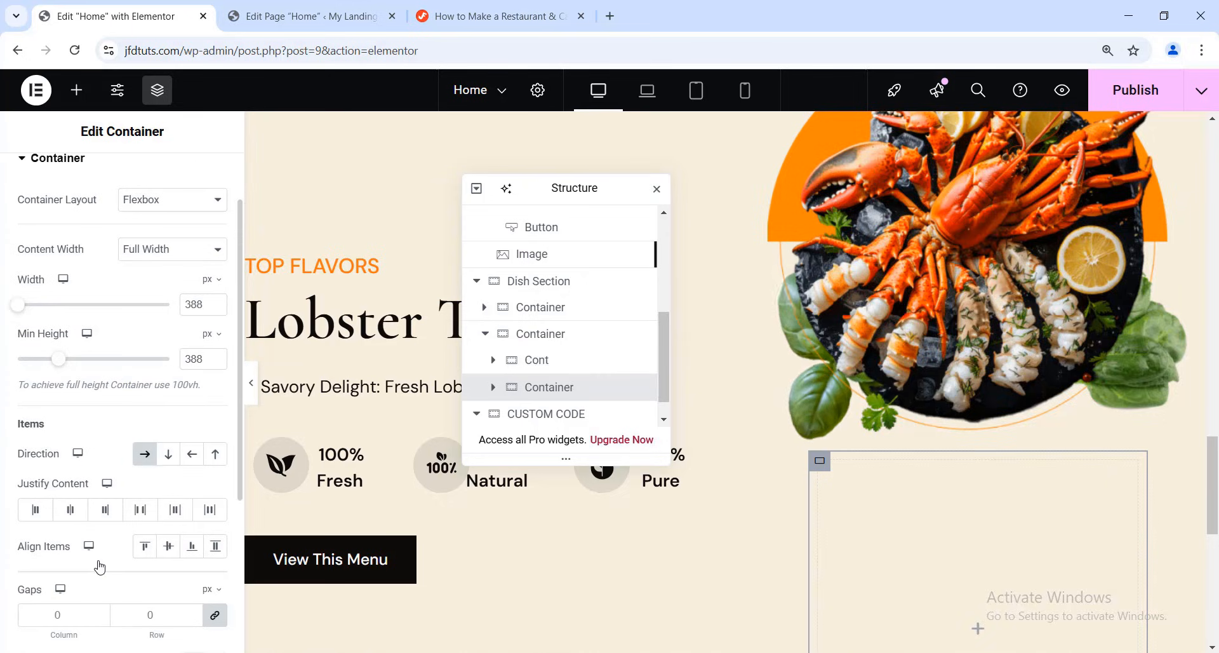
left_click(70, 519)
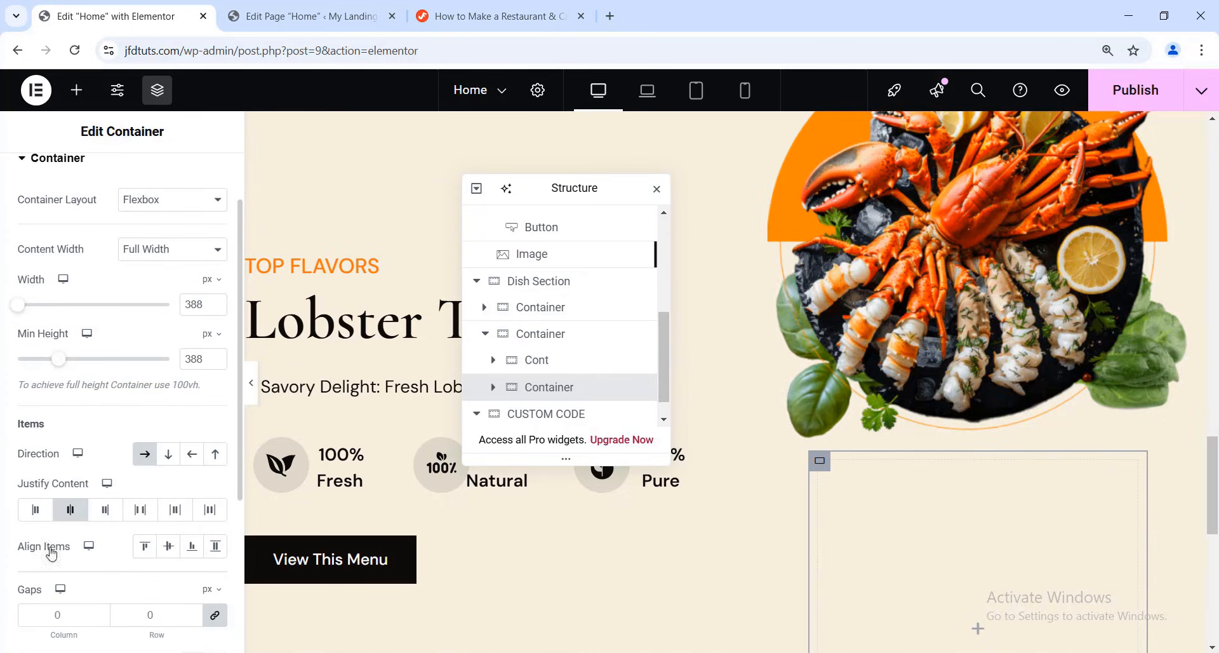
left_click(190, 551)
scroll(127, 546, "down", 1)
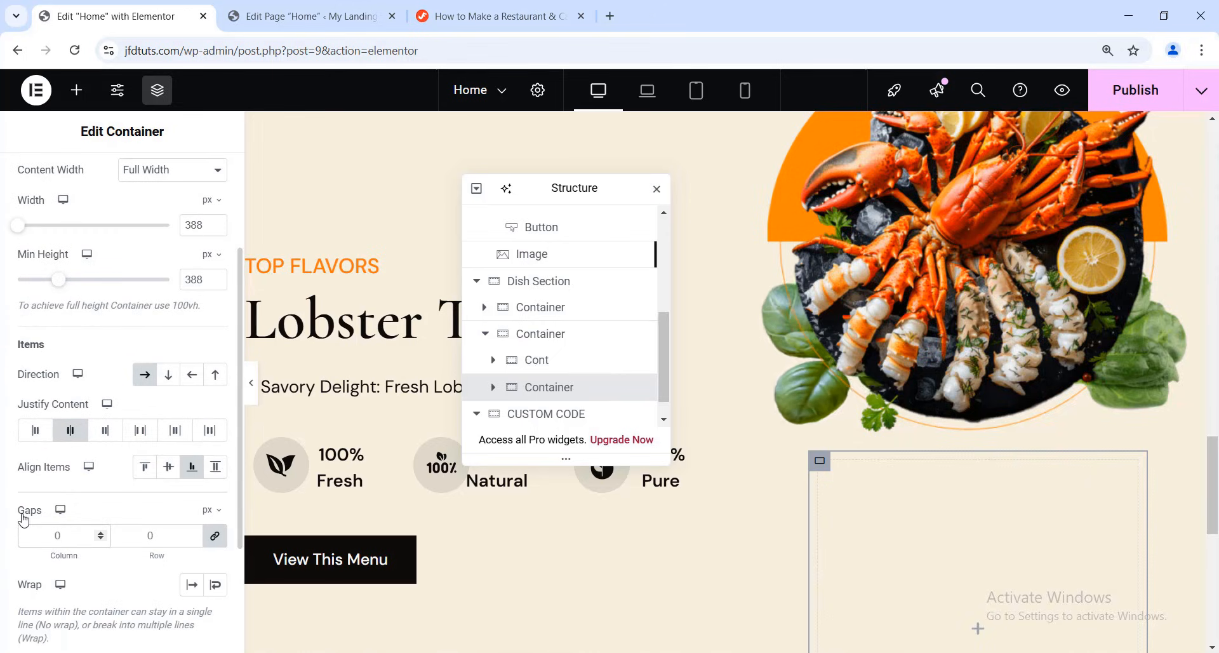
scroll(24, 520, "up", 5)
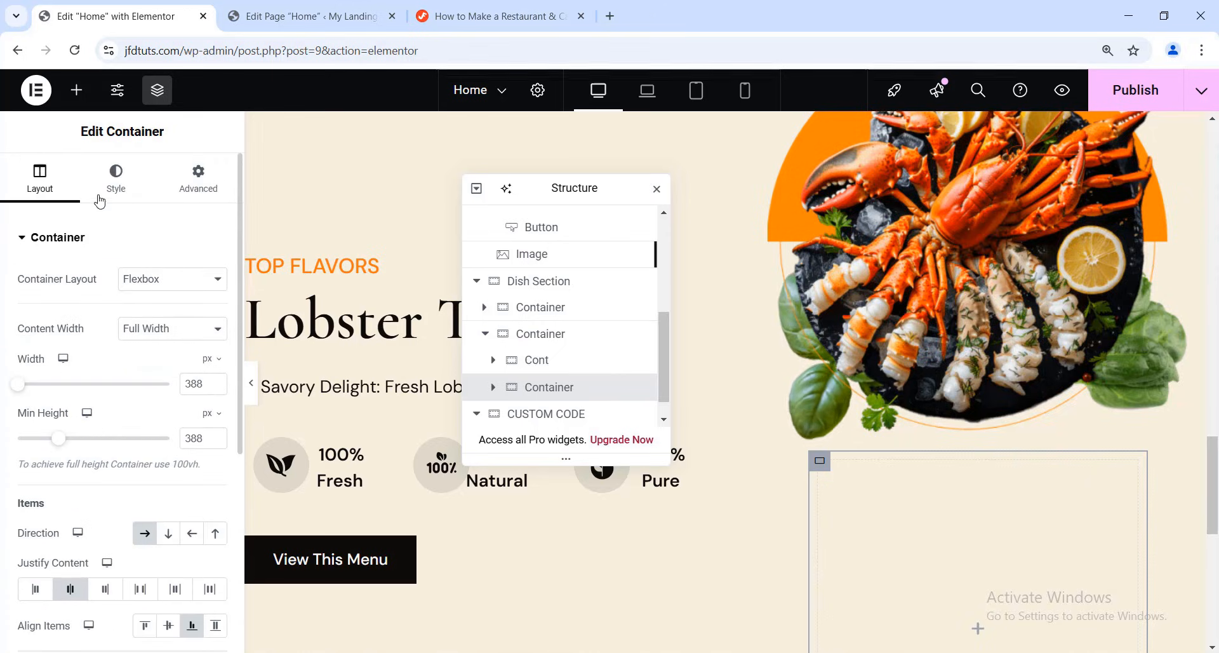
Give the new container a classic background based on the Secondary global color, with the hex value set to #F6701715.
left_click(121, 192)
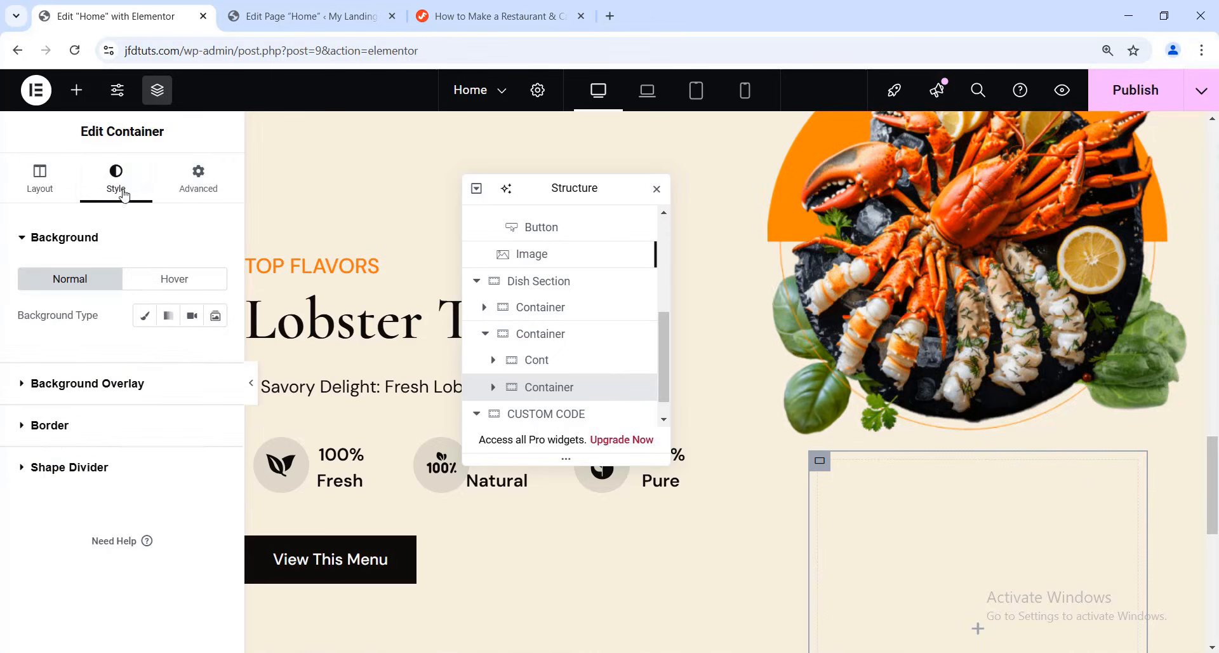
left_click(145, 315)
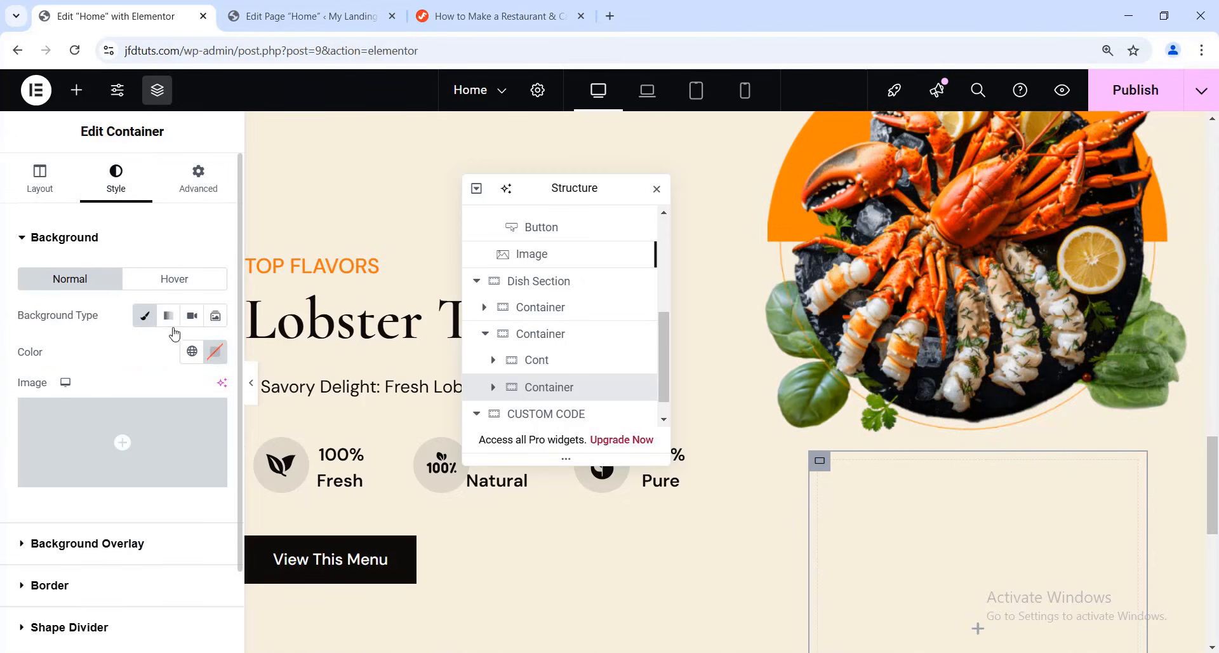
left_click(204, 353)
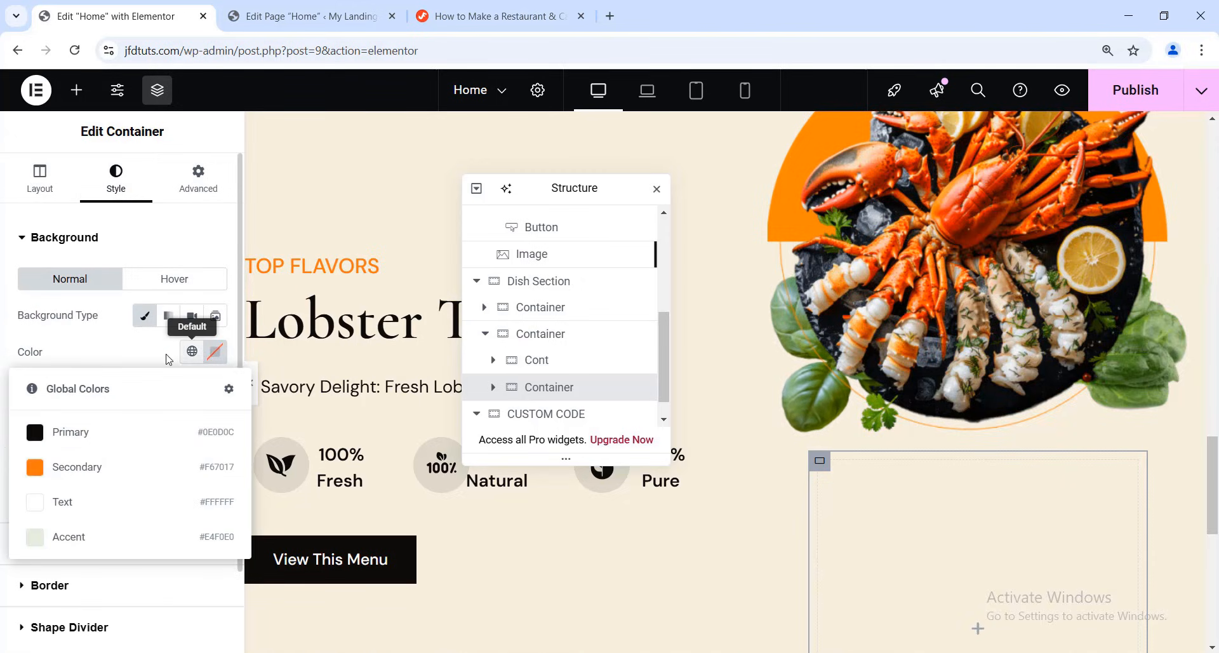
left_click(86, 468)
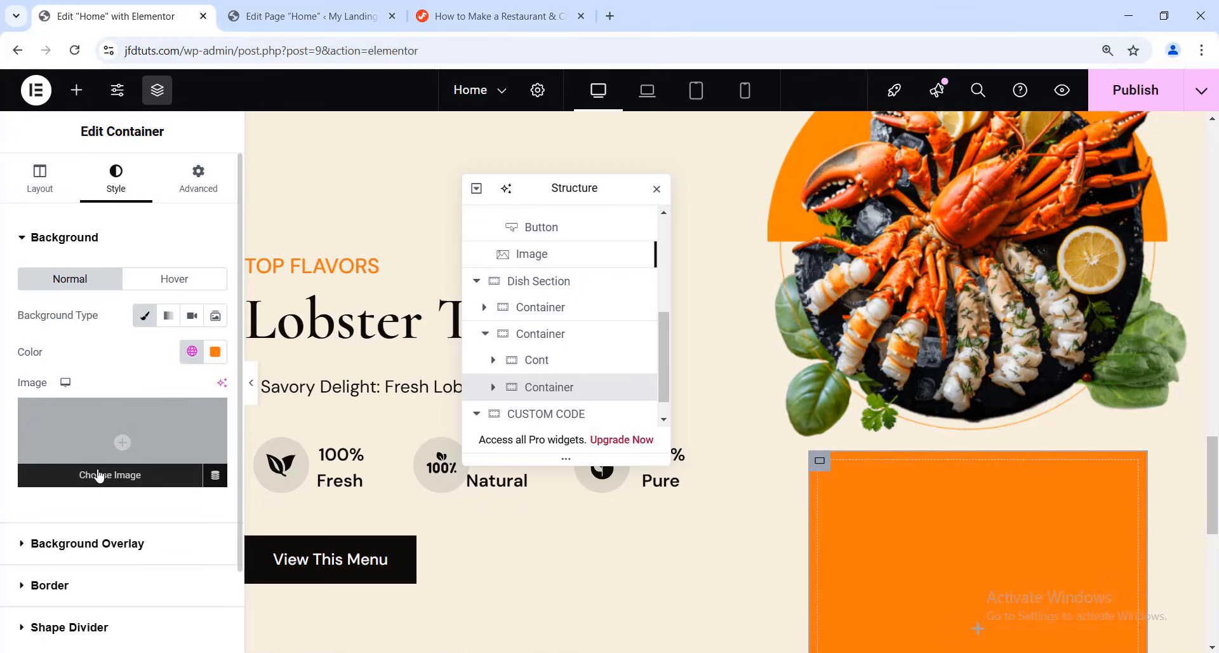
left_click(215, 351)
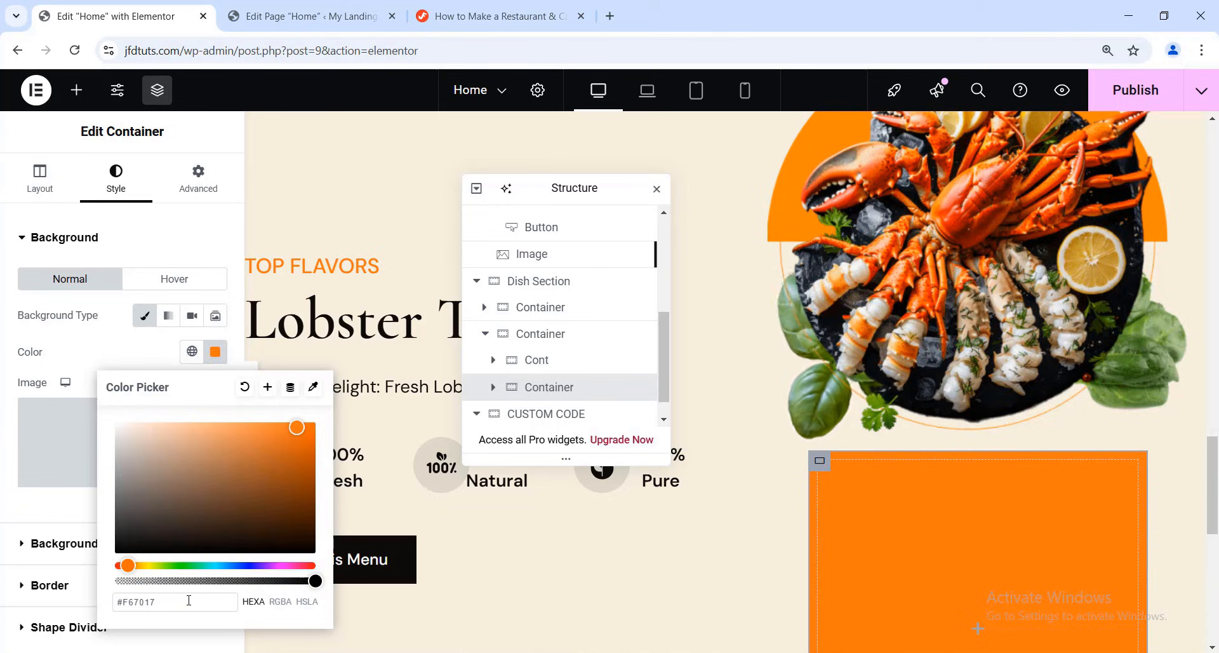
type("15")
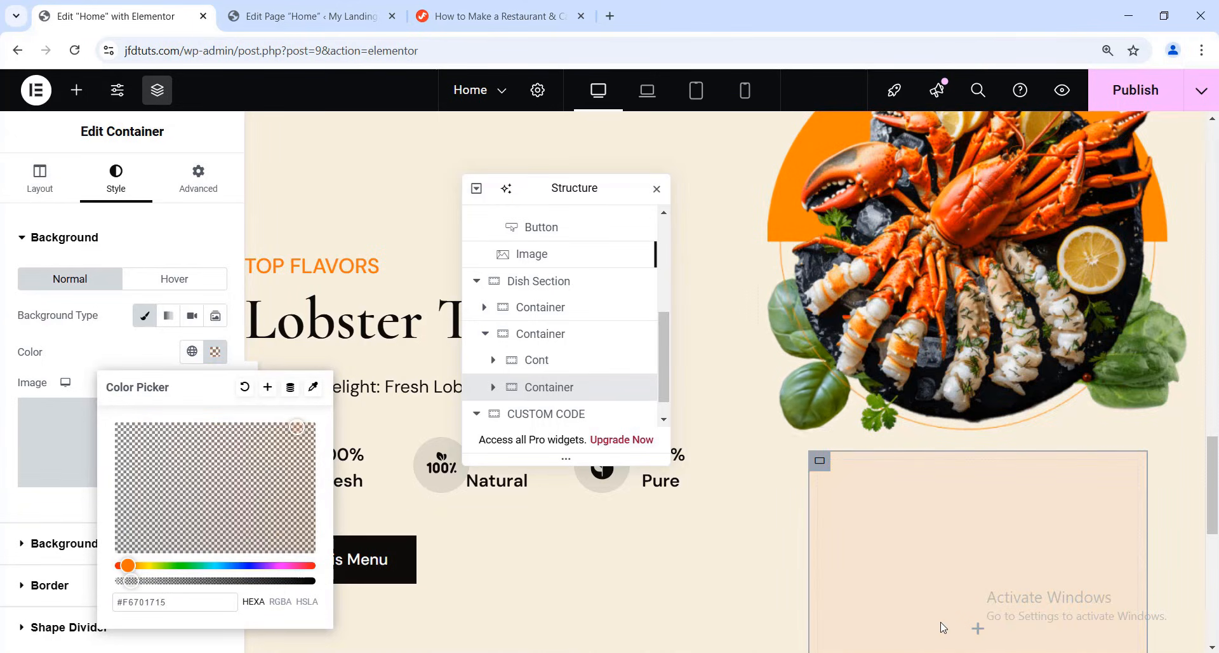
scroll(888, 539, "down", 1)
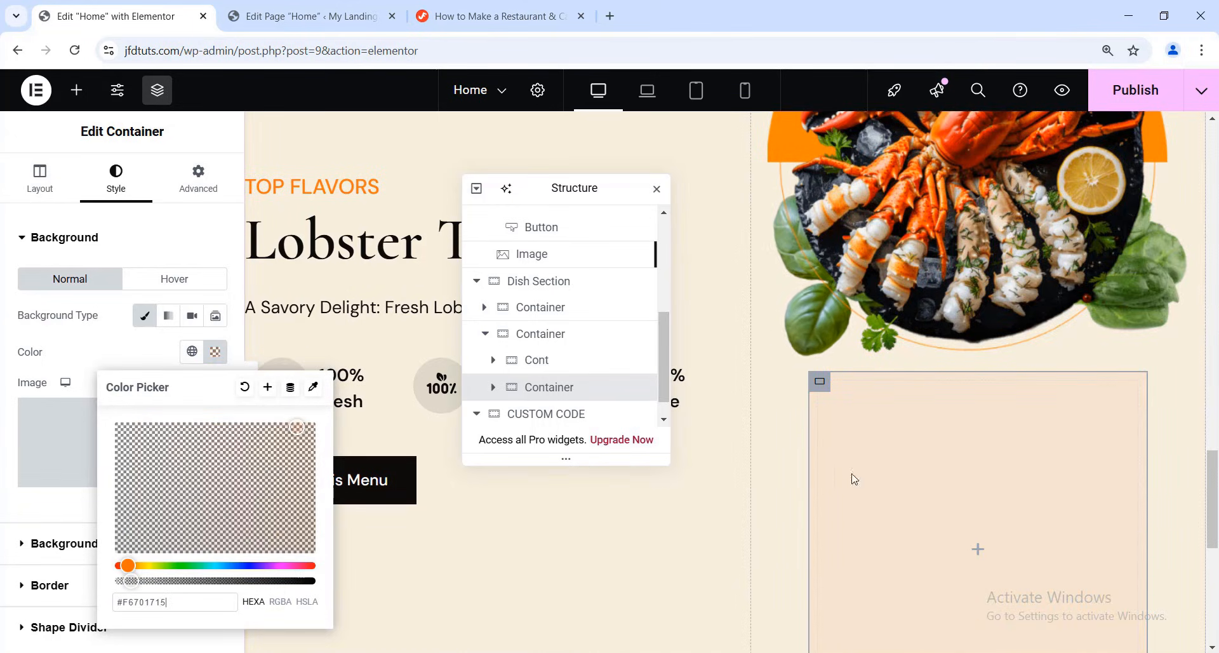
left_click(215, 351)
Unlink the new container's margin values, set its top margin to -311 px and preview how it overlaps the lobster image.
left_click(188, 203)
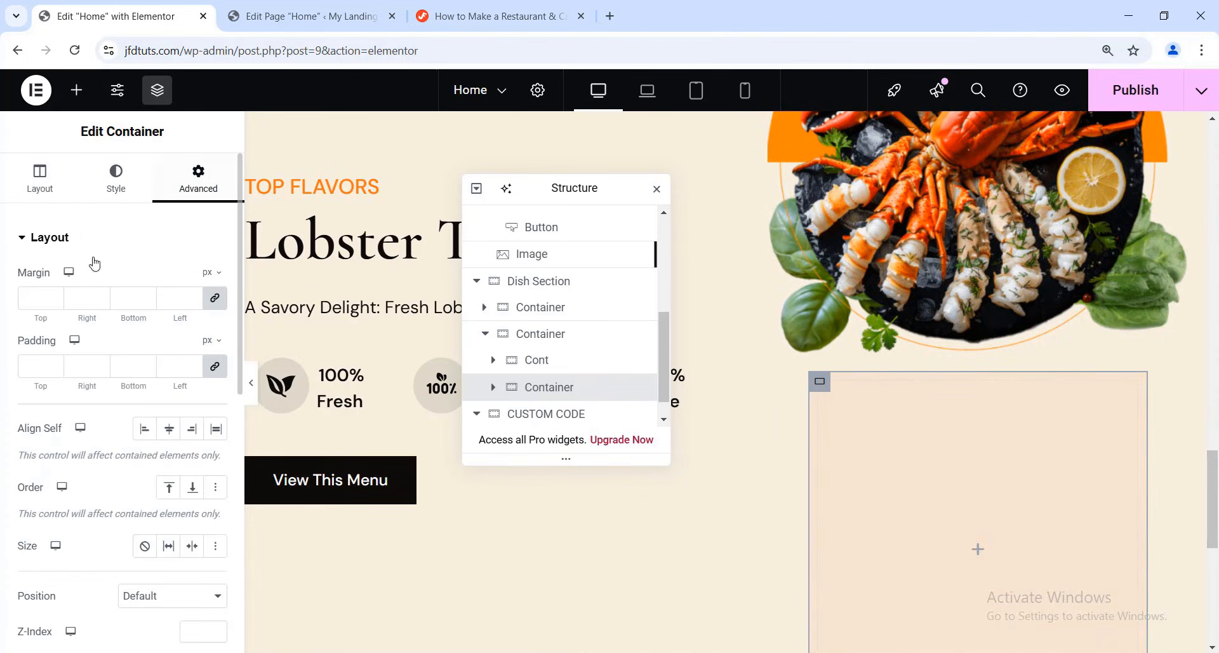
left_click(215, 296)
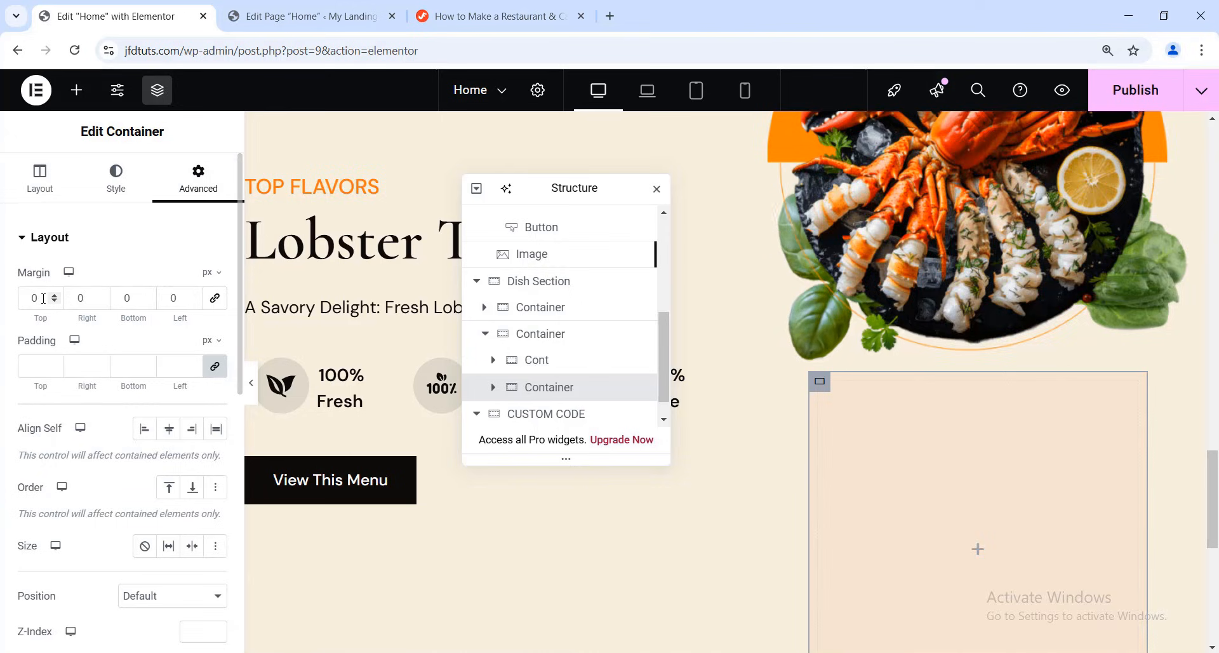
left_click_drag(43, 298, 19, 302)
type("-")
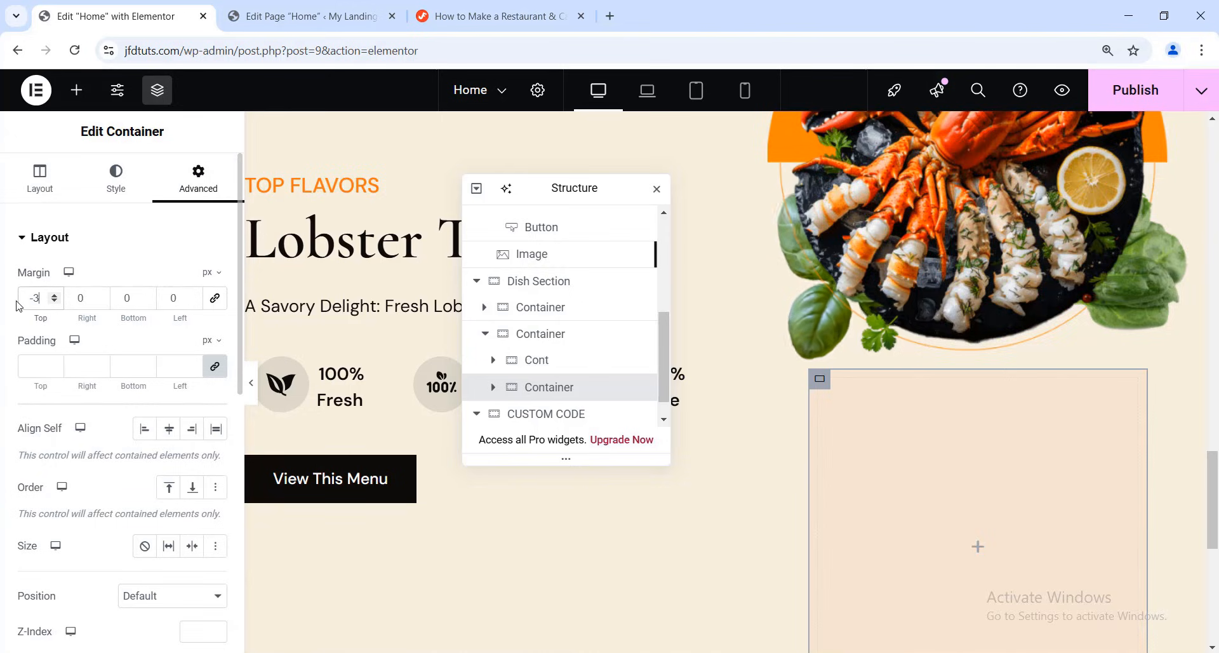
type("311")
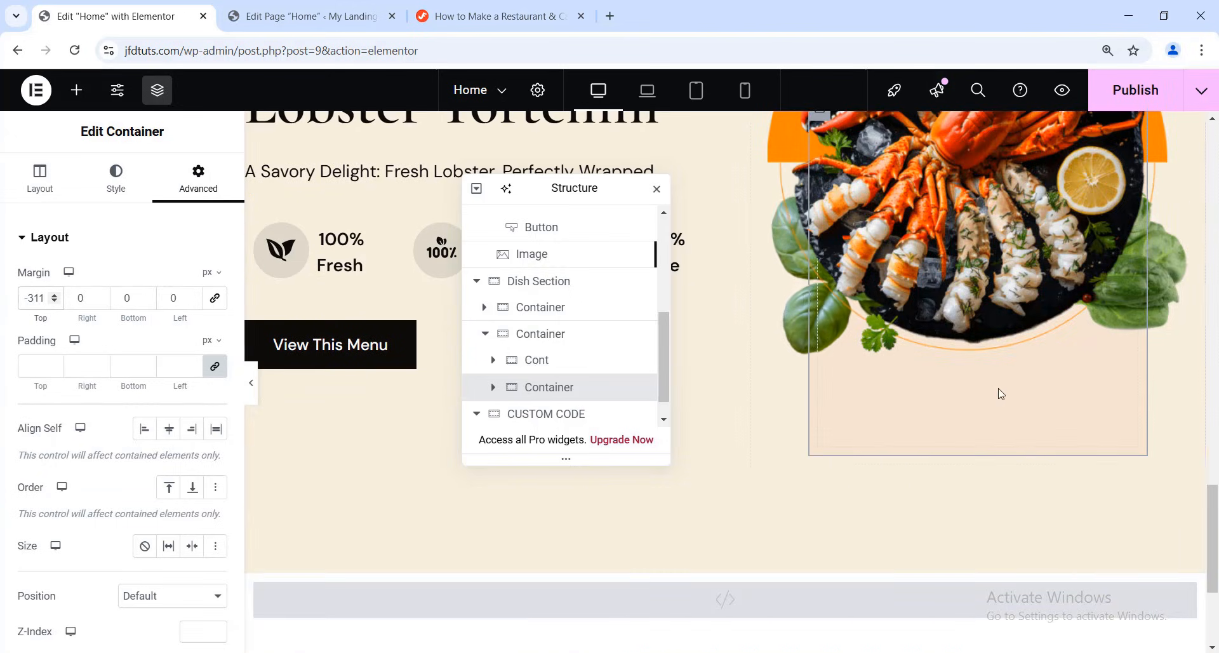
scroll(981, 464, "up", 1)
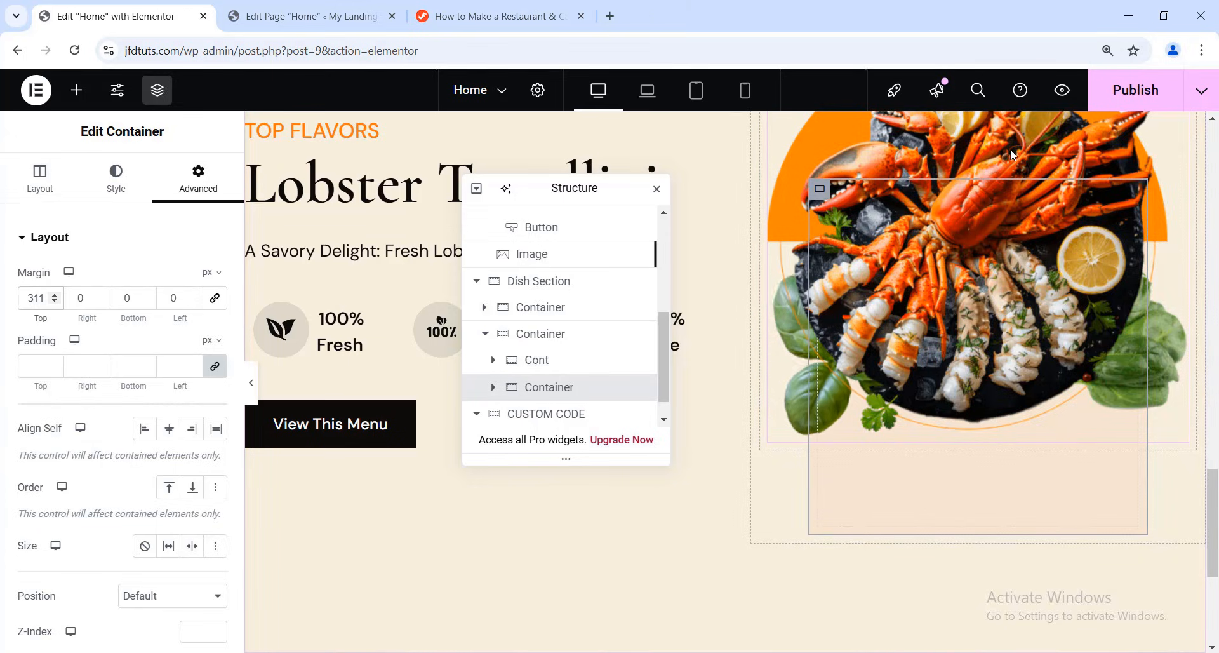
left_click(252, 383)
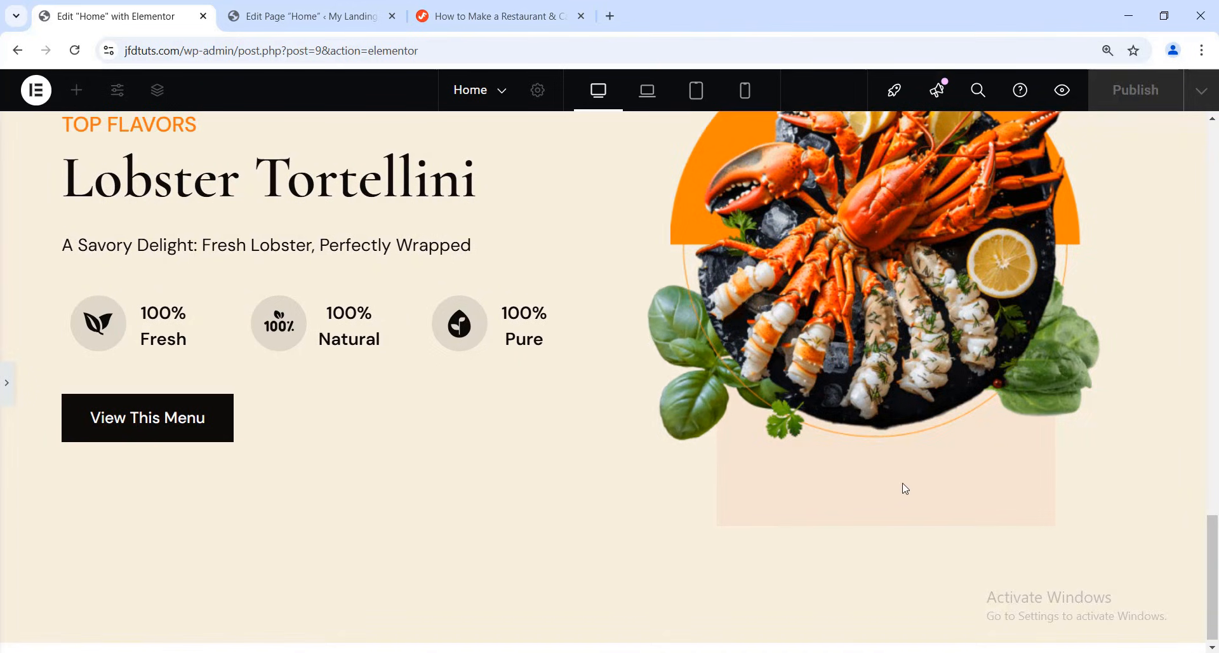
left_click(5, 369)
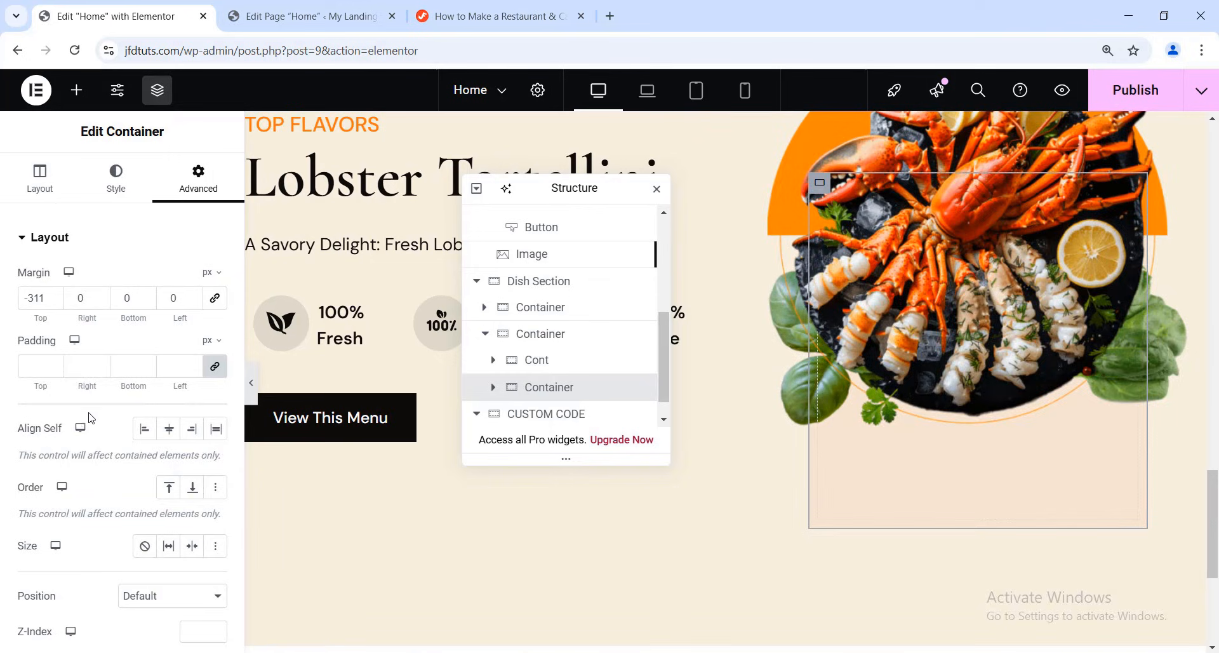
Unlink the container's padding values and set its bottom padding to 24 px.
left_click(215, 366)
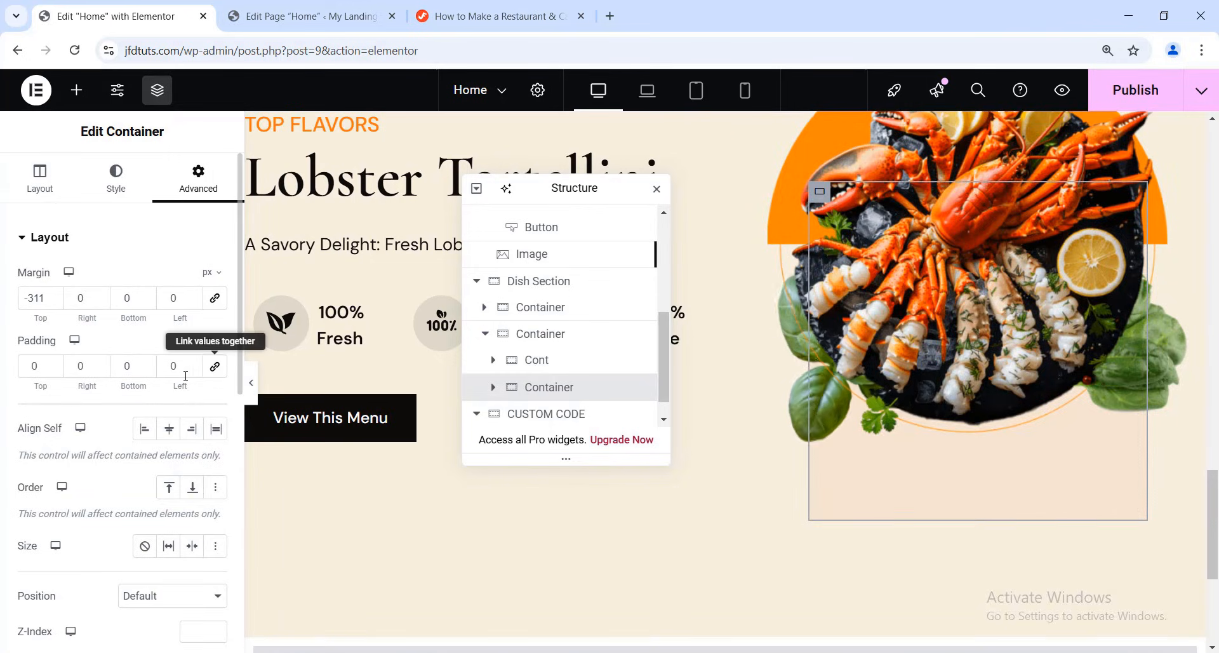
double_click(123, 367)
type("24")
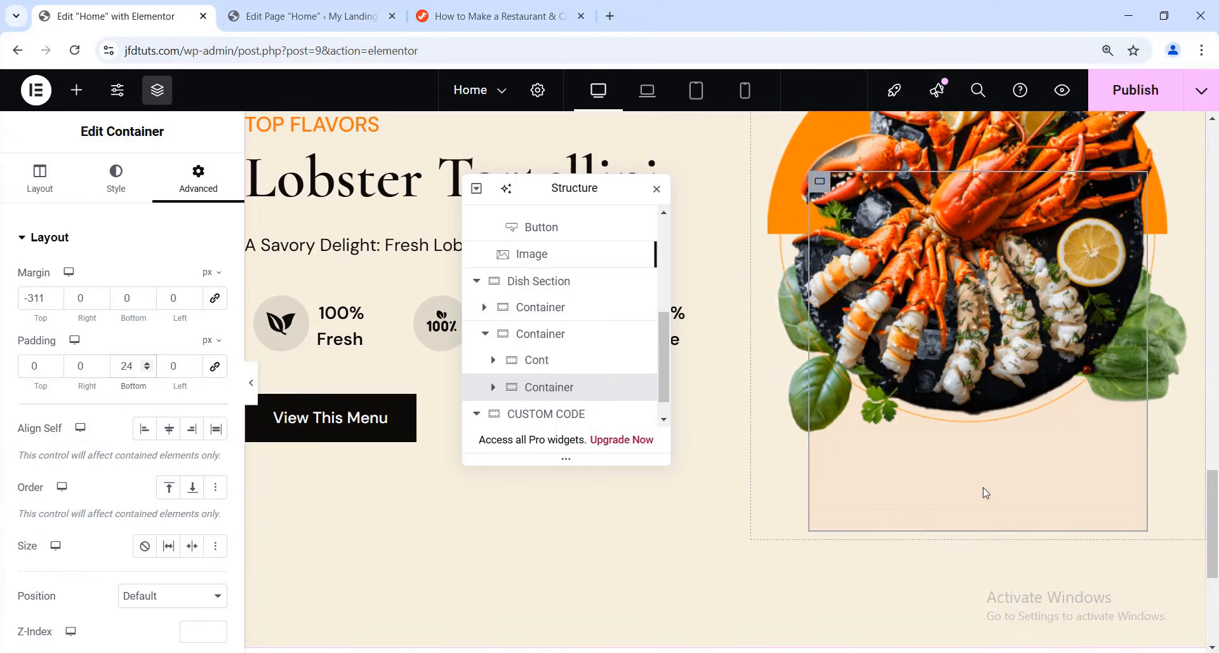
Try to add a Heading widget inside the overlapping background container, then undo the misplaced insertion.
left_click(77, 89)
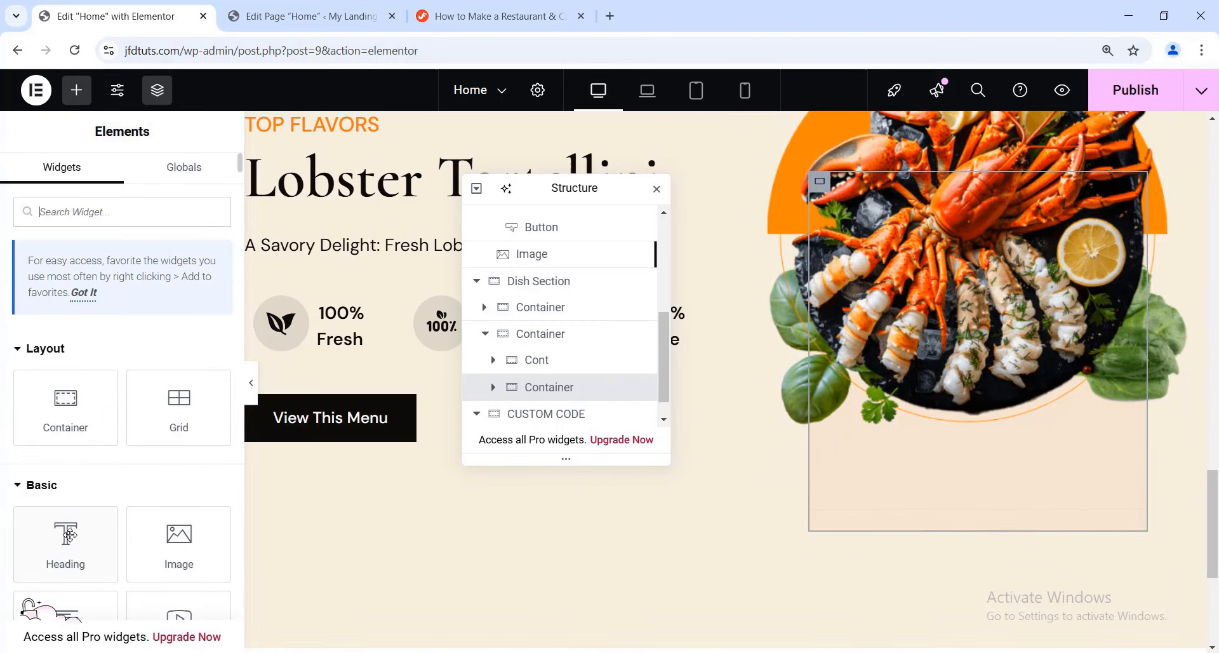
left_click_drag(62, 536, 989, 420)
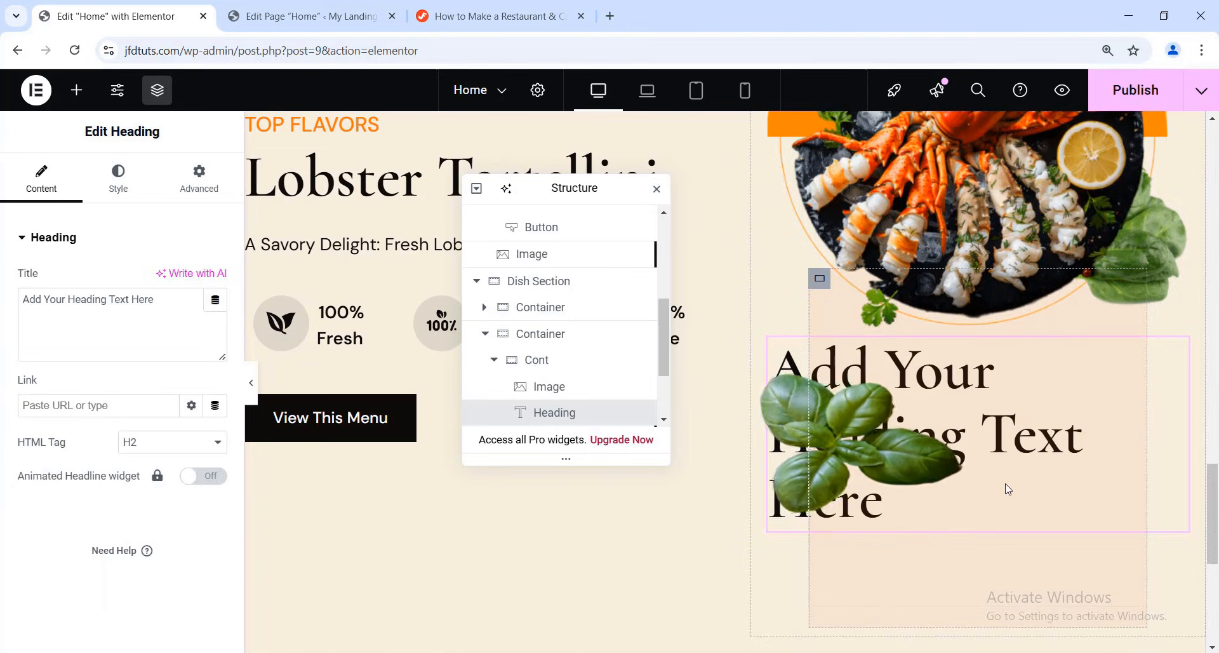
key("ctrl+z")
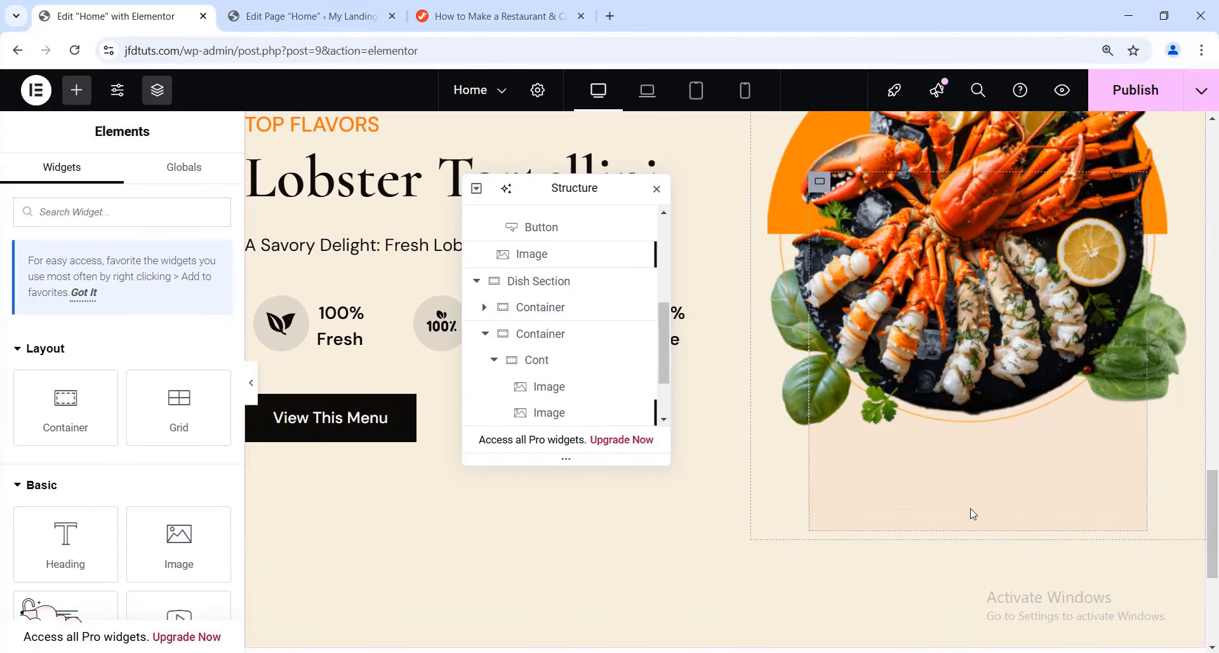
left_click(495, 360)
Set the background container's top margin to 0 px and add a Heading widget inside it.
left_click(818, 180)
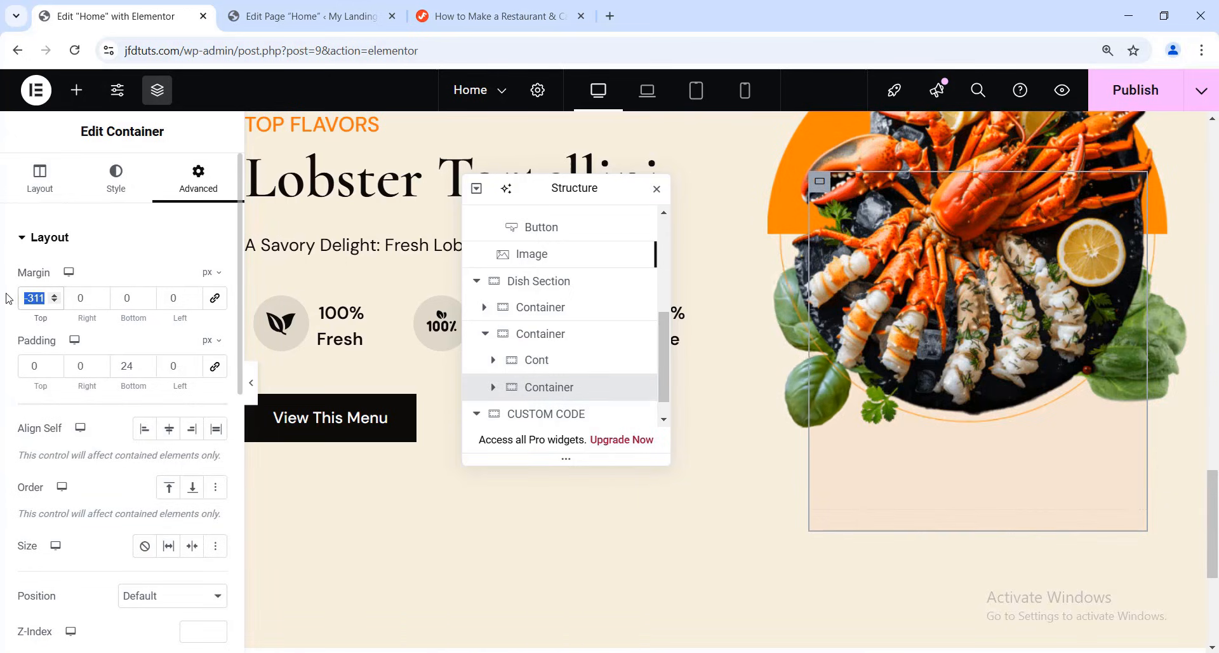
type("0")
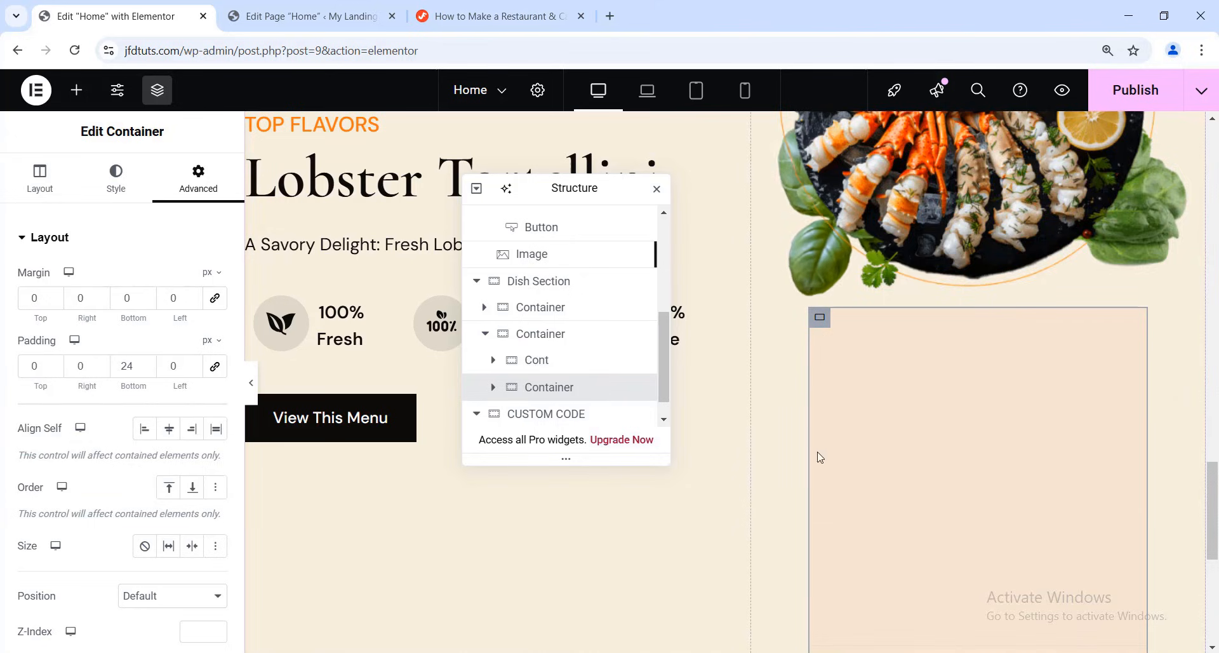
left_click(76, 89)
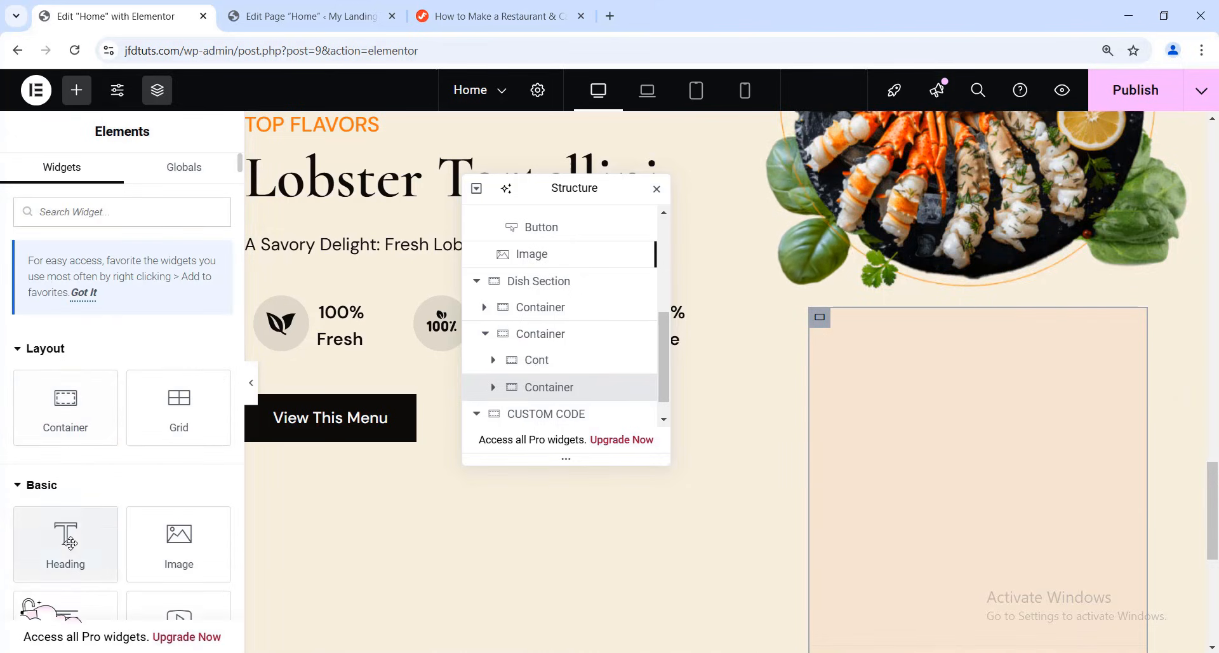
left_click_drag(65, 543, 1002, 465)
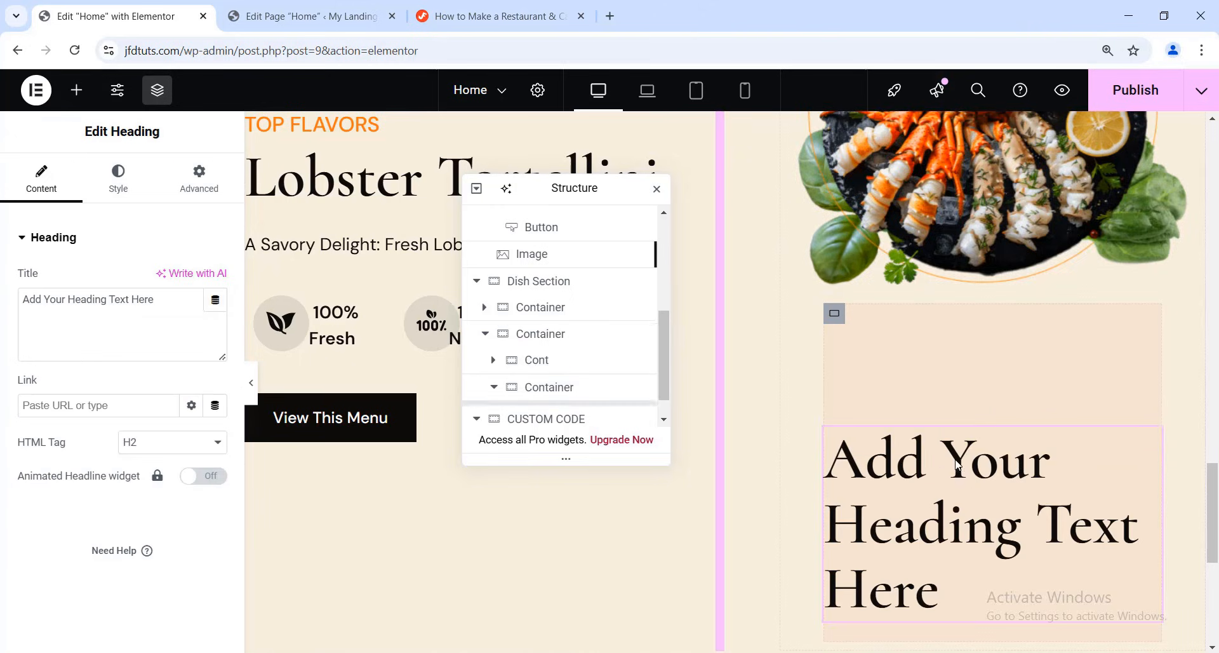
scroll(869, 386, "down", 1)
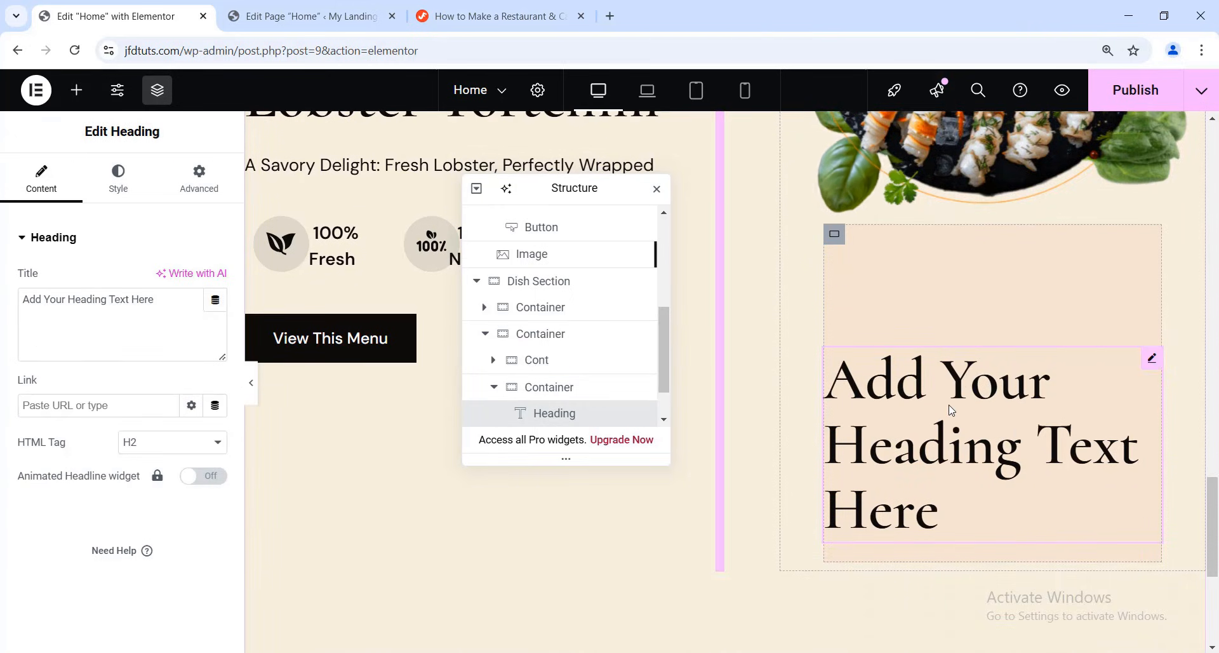
scroll(949, 410, "up", 1)
Rename the background container below Cont as Box.
left_click(835, 315)
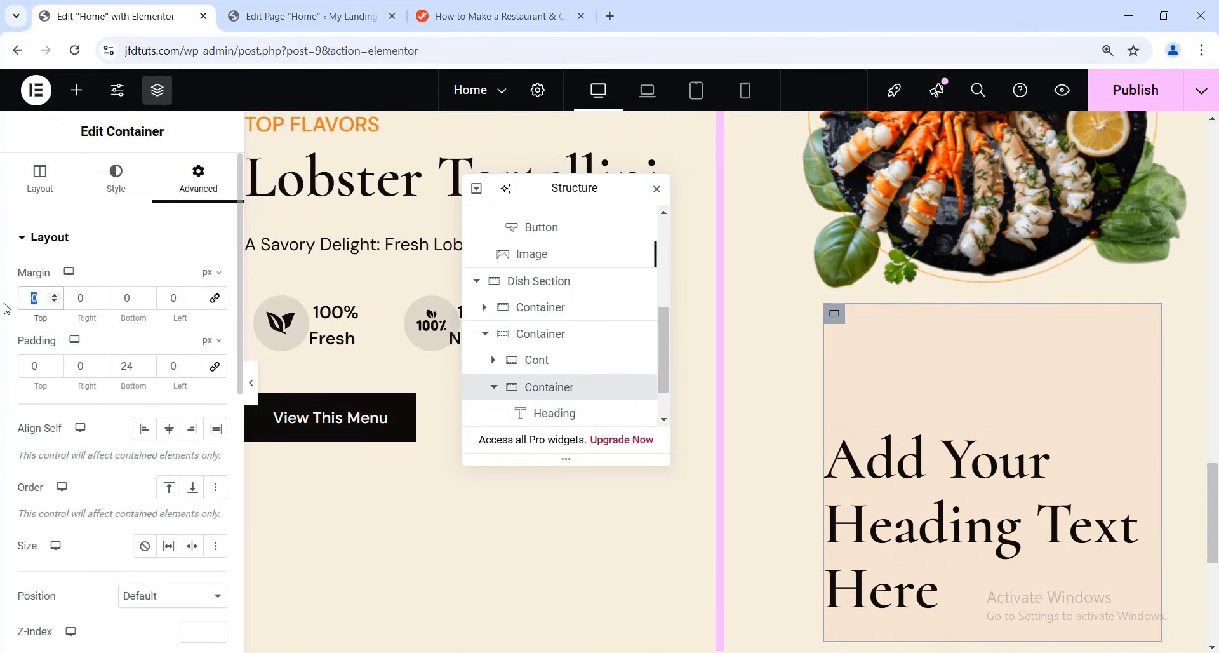
left_click(5, 342)
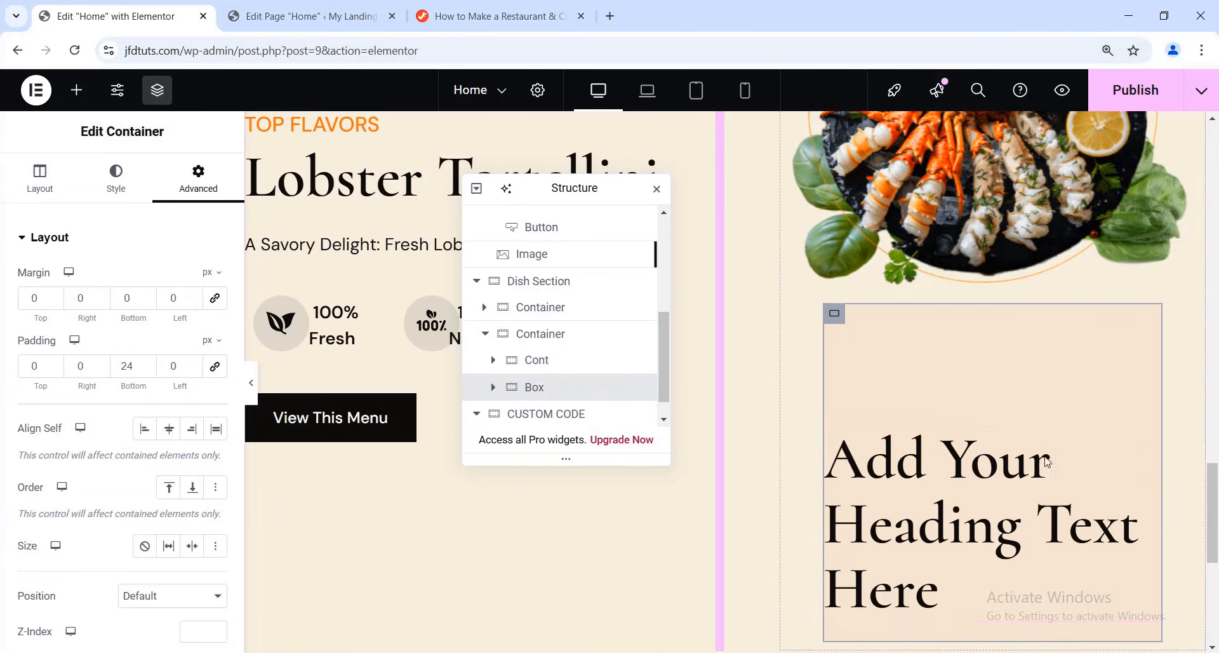
Set the title of the heading inside Box to $40.00 and its HTML tag to H4.
left_click(956, 485)
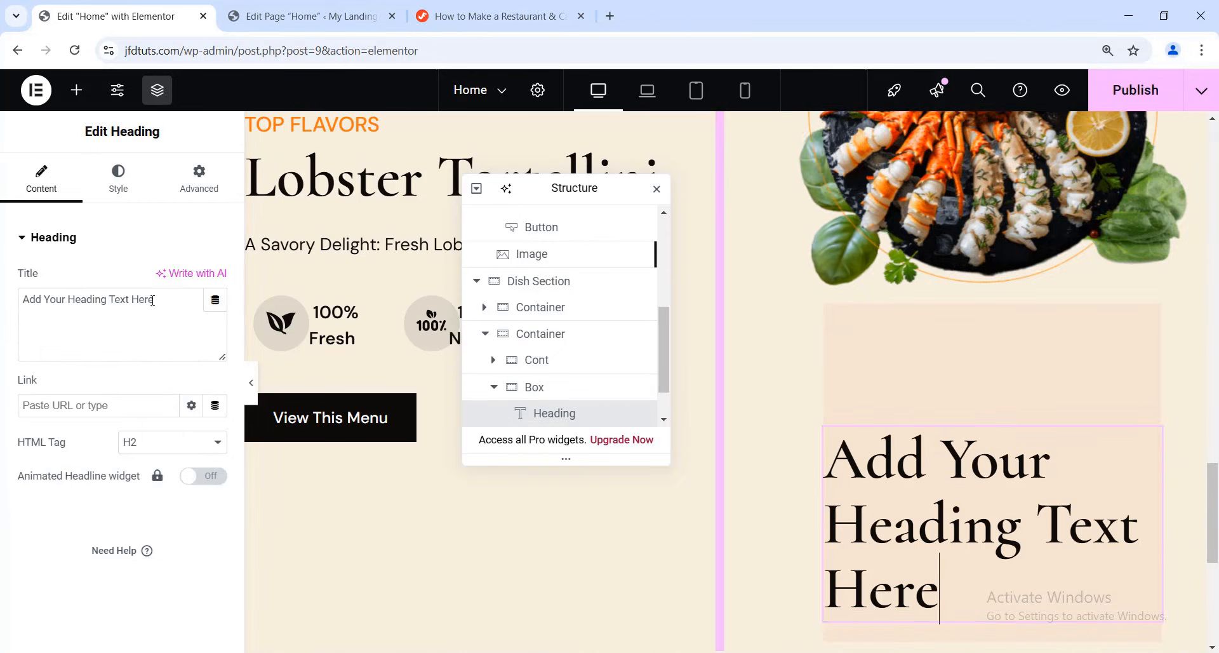
left_click_drag(163, 300, 3, 305)
type("$40.00")
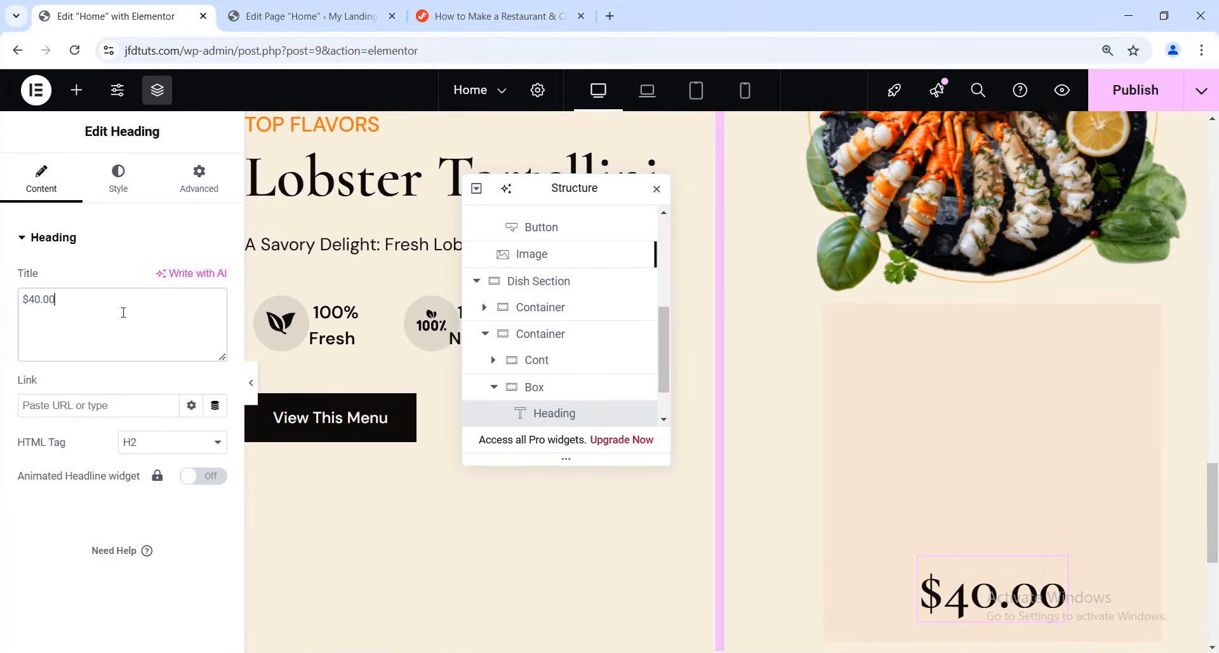
left_click(128, 447)
left_click(141, 521)
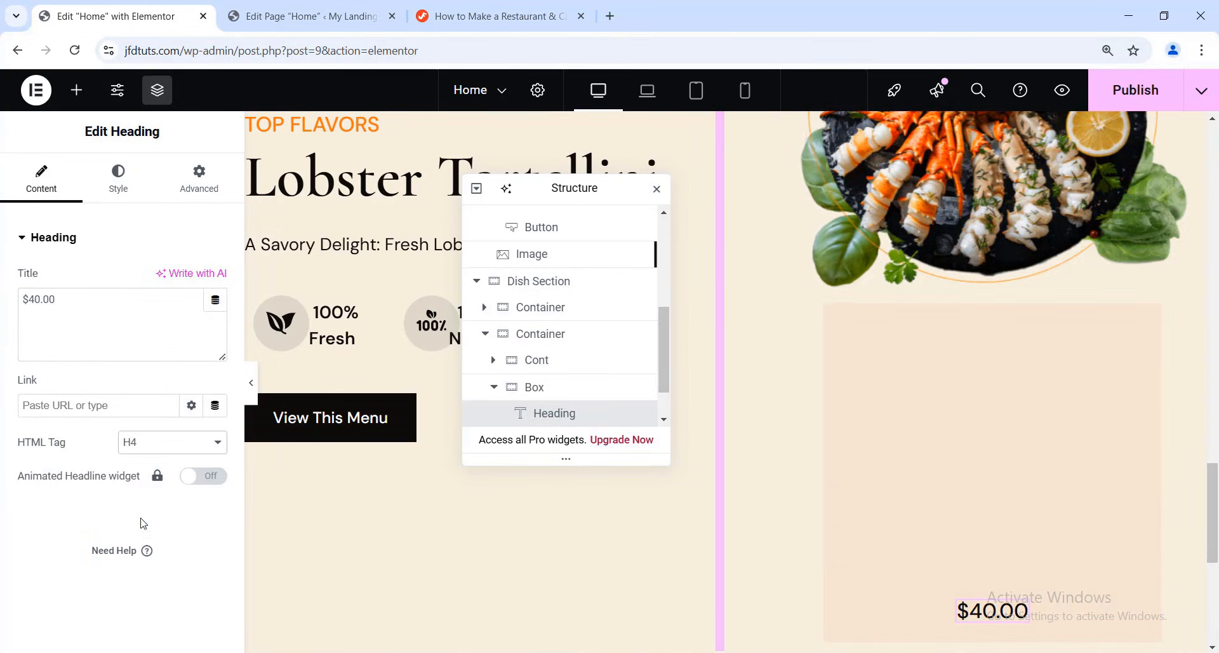
Set the $40.00 heading's typography to 32 px size, weight 400 (Normal) and 44 px line height.
left_click(118, 180)
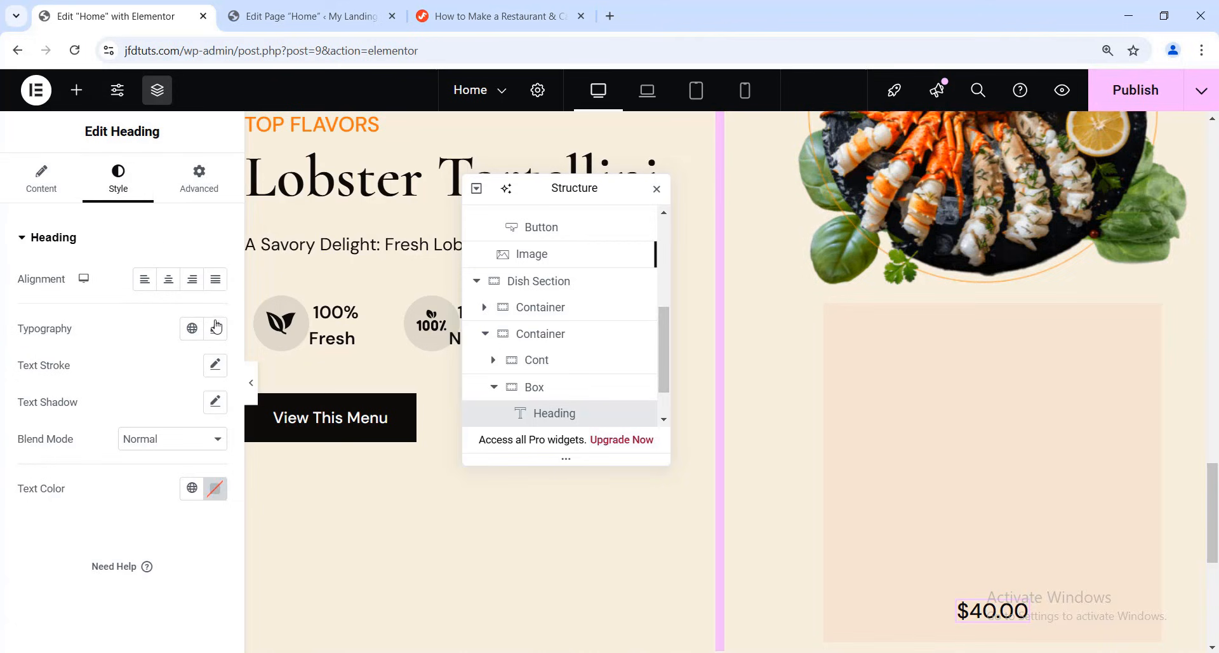
left_click(217, 335)
left_click(183, 463)
type("32")
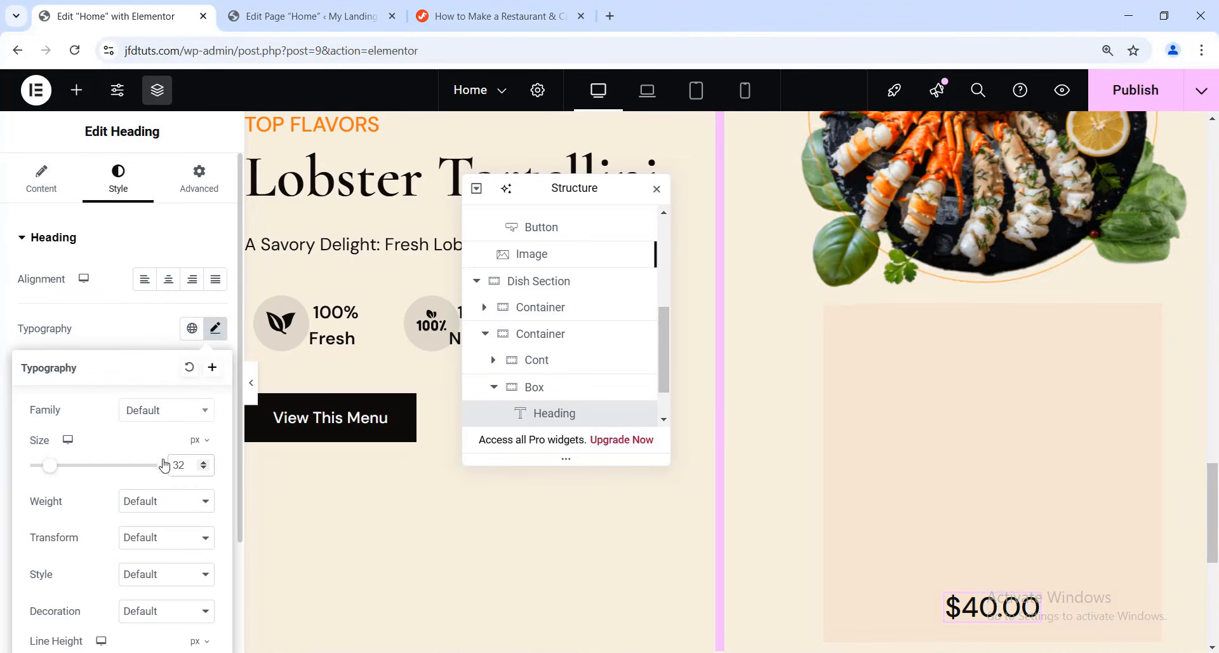
scroll(169, 432, "down", 2)
left_click(170, 358)
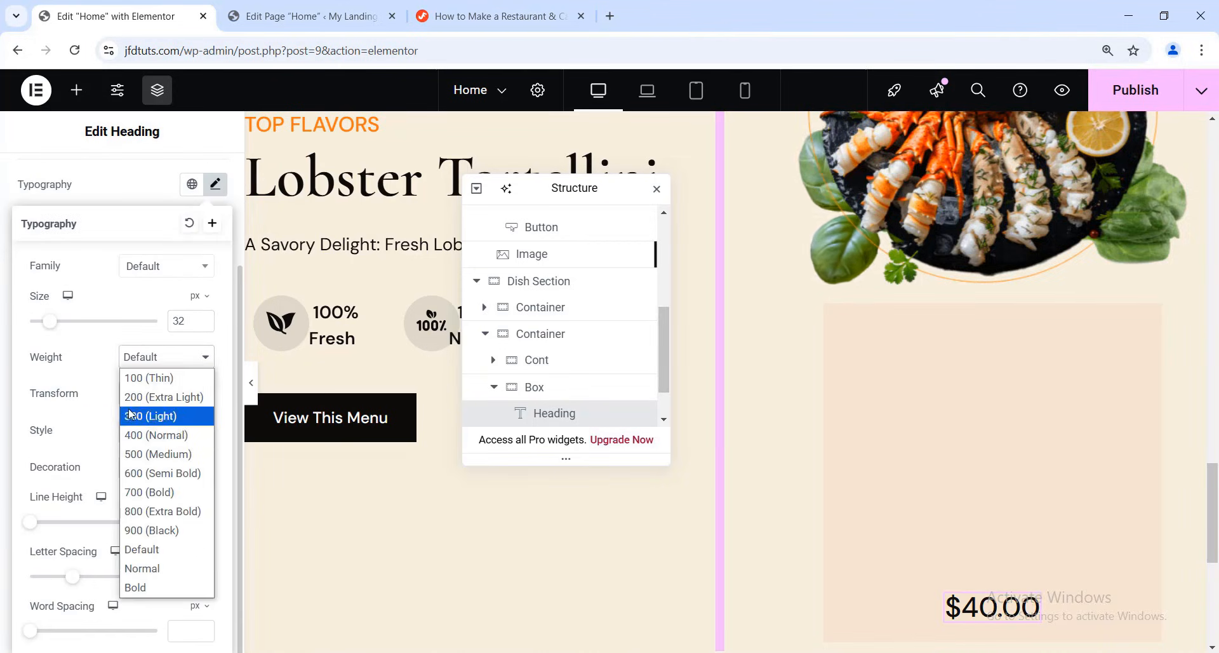
left_click(152, 429)
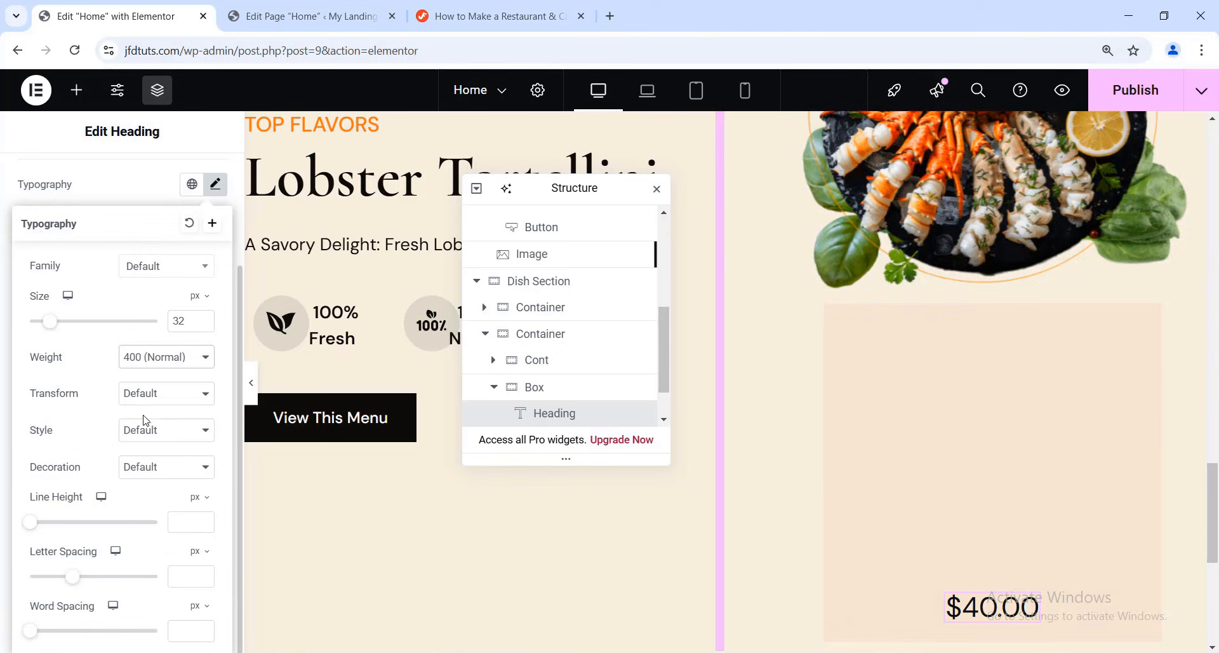
left_click(189, 522)
type("44")
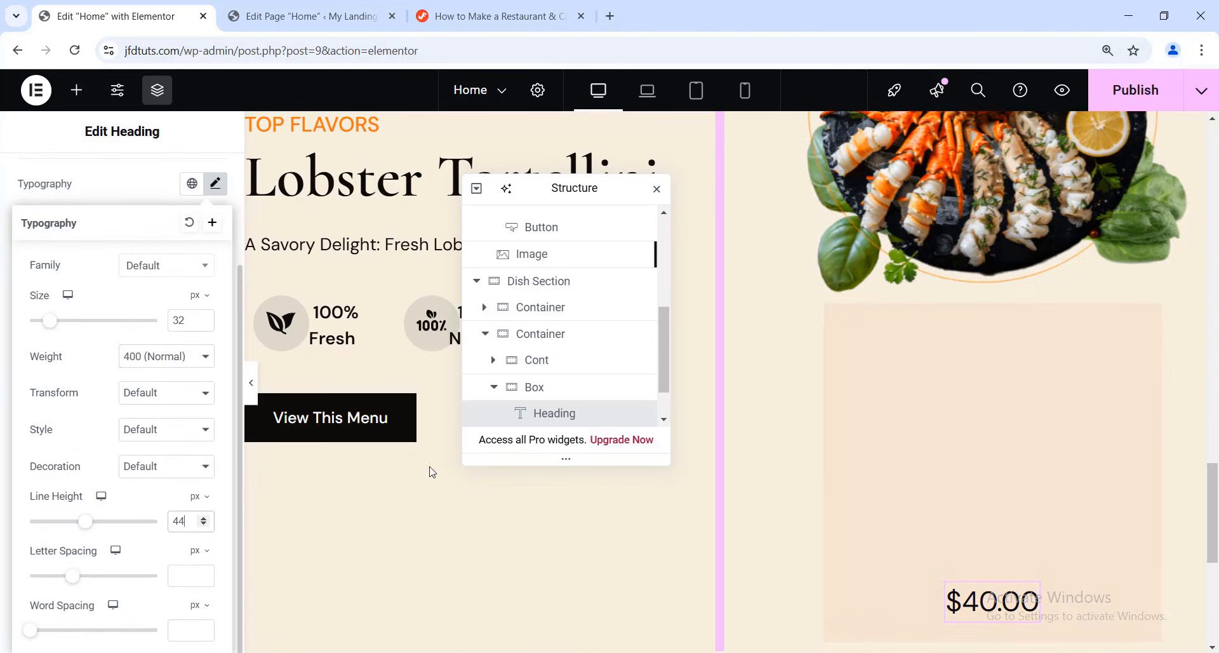
Apply the Line Through decoration to the $40.00 heading and give its text a black global color.
scroll(1003, 538, "down", 1)
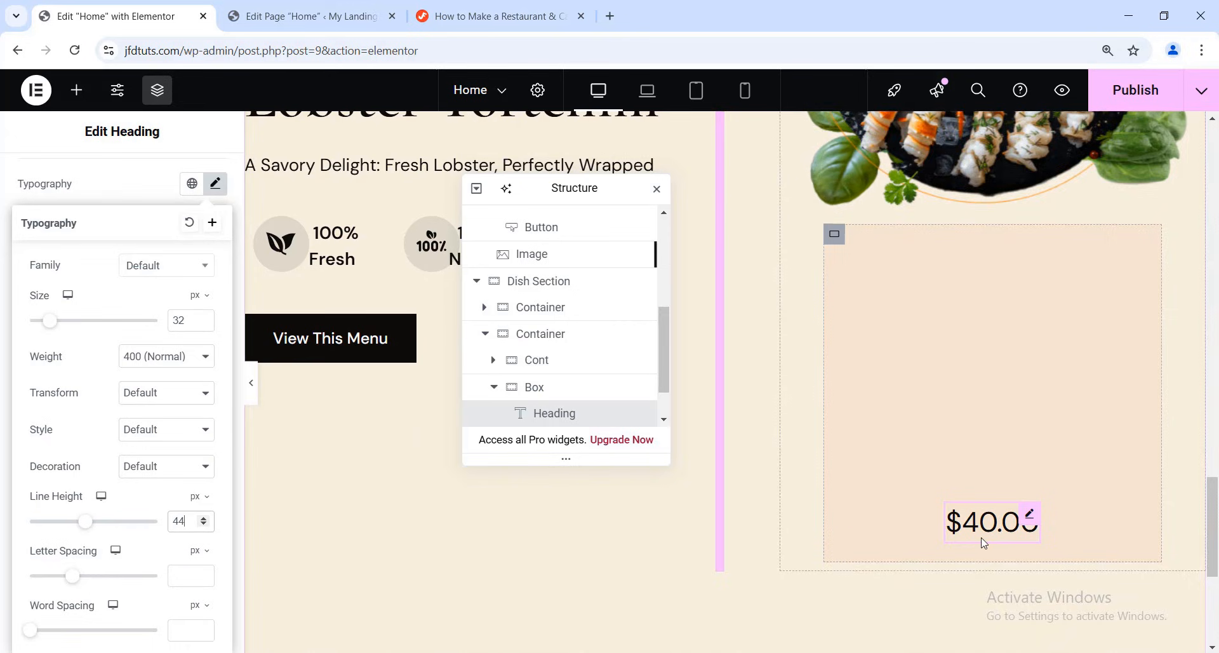
left_click(165, 468)
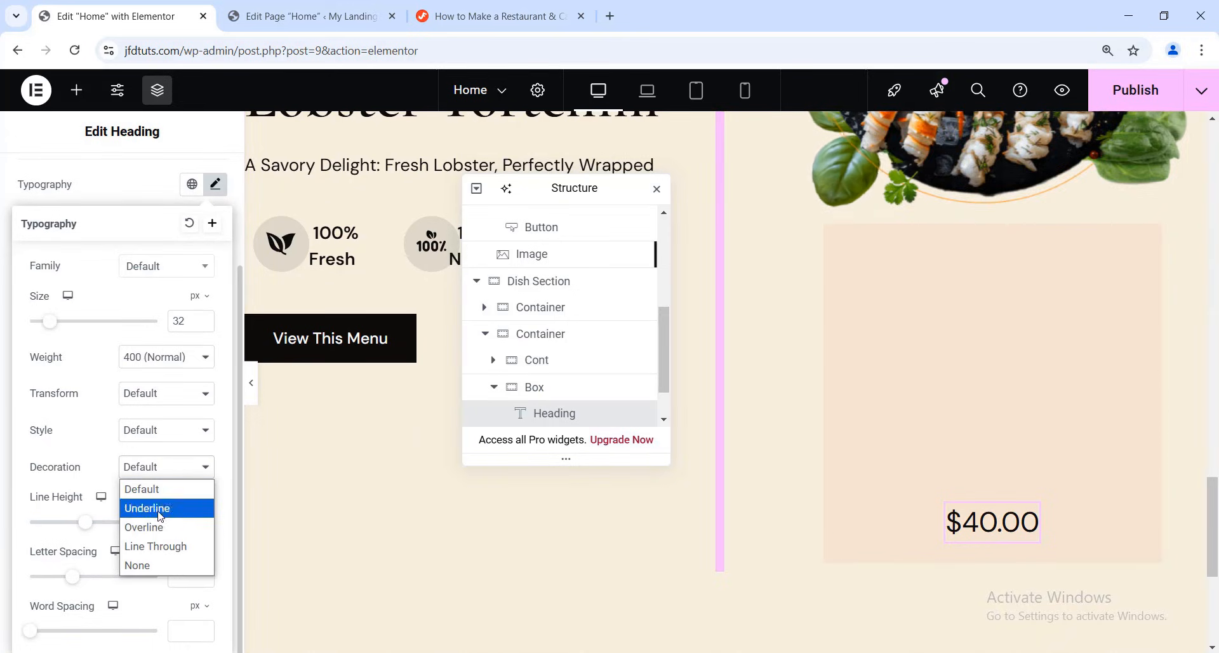
left_click(174, 547)
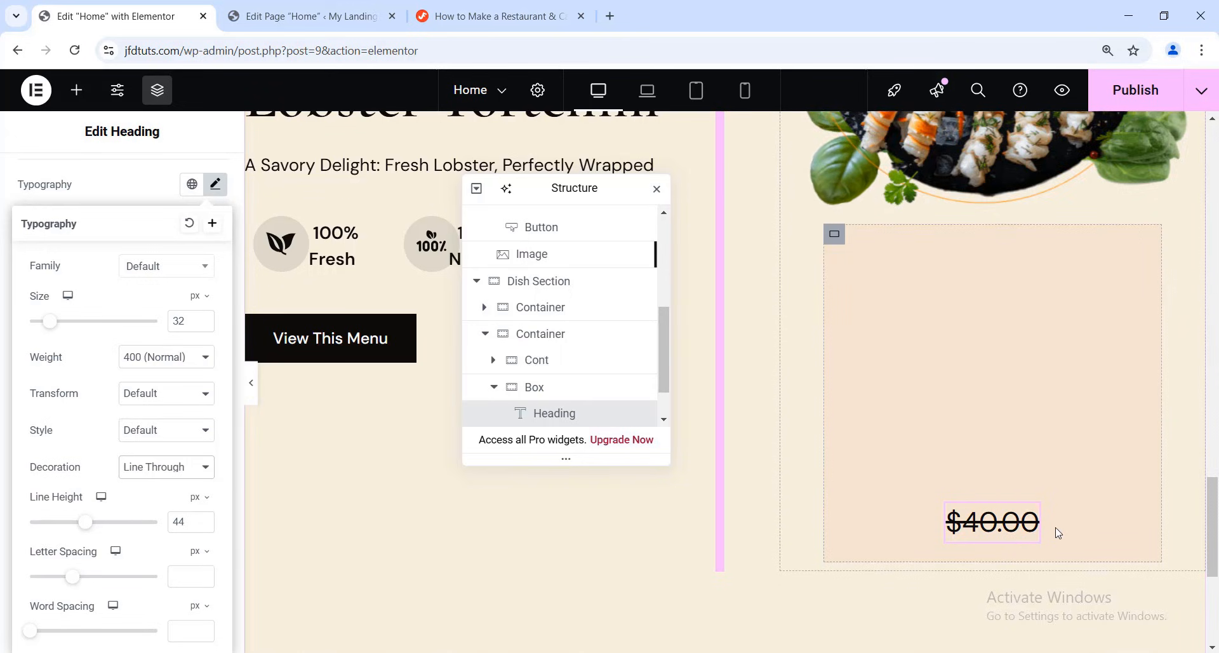
left_click(214, 187)
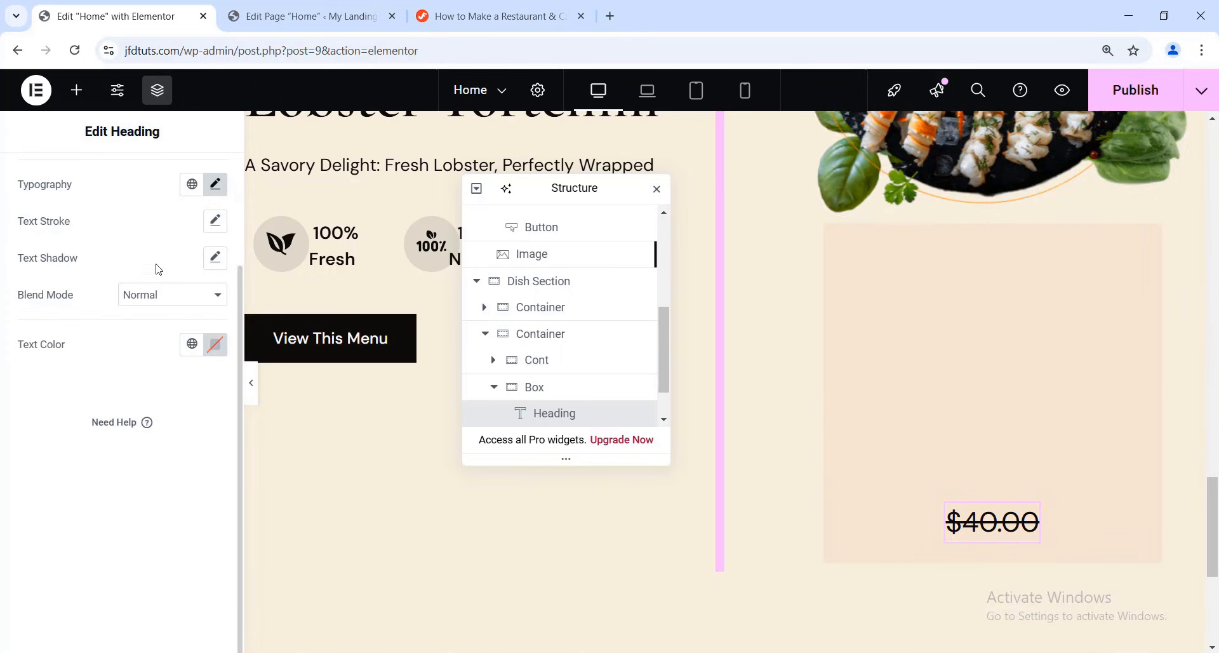
left_click(187, 346)
left_click(116, 434)
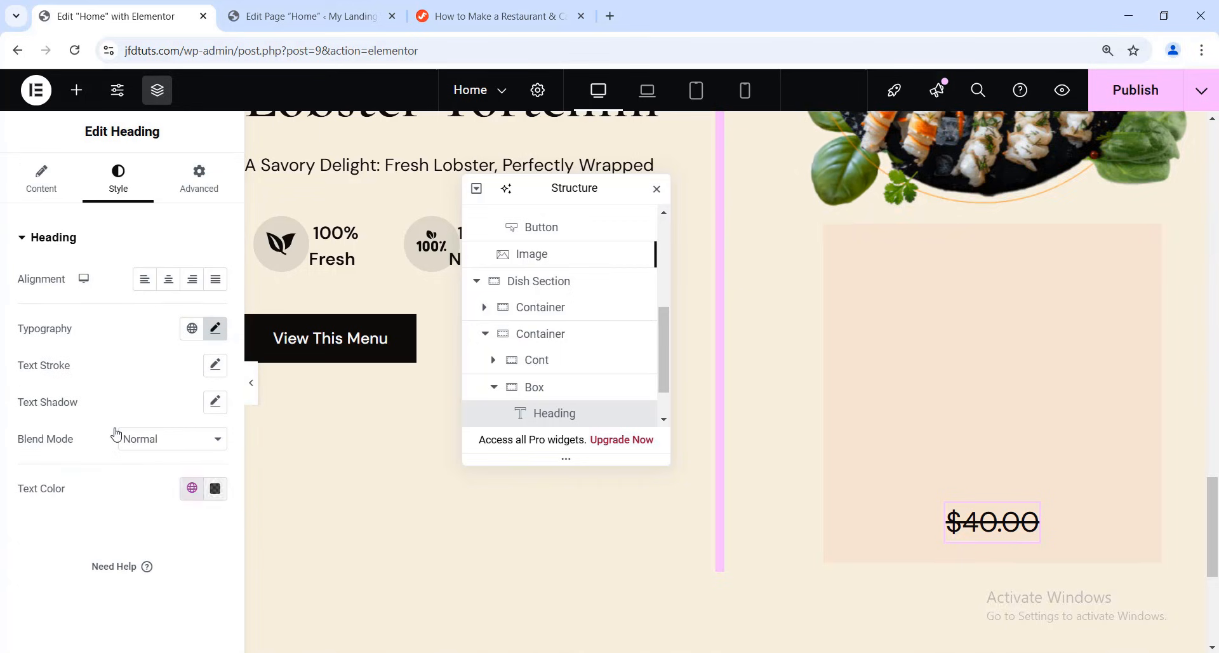
Duplicate the $40.00 heading inside Box and set the copy's title to $20.00.
right_click(1029, 519)
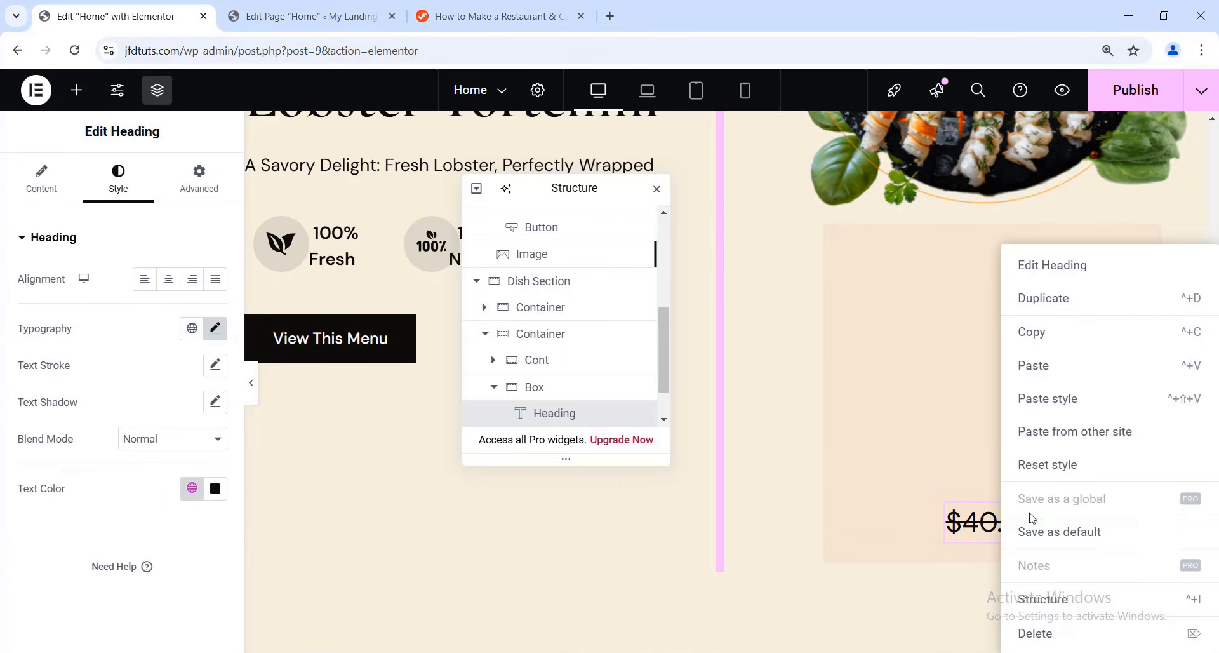
left_click(1061, 299)
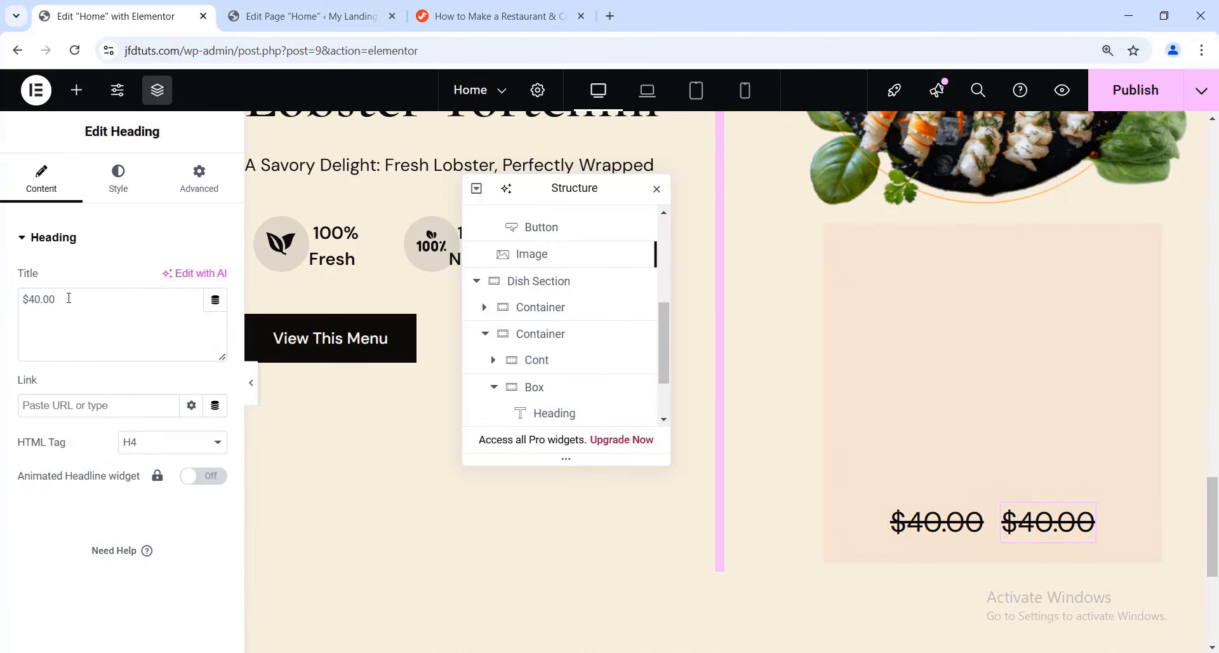
type("2")
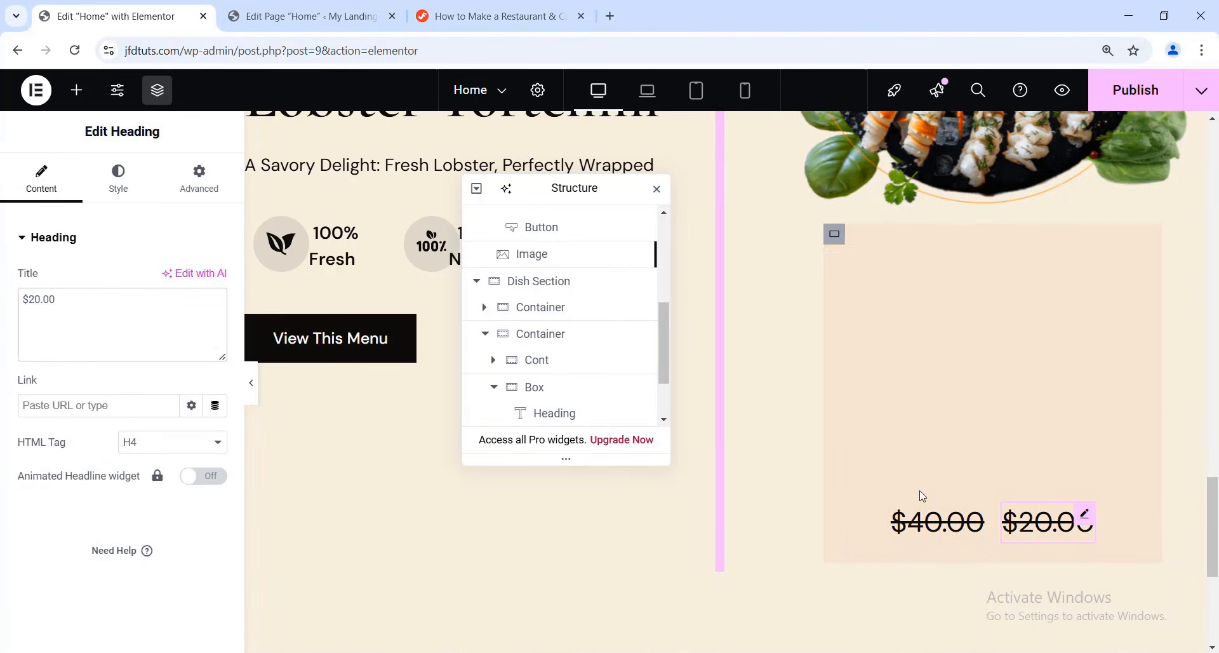
Reset the $20.00 heading's text decoration to Default so the new price has no line-through.
left_click(135, 184)
left_click(215, 329)
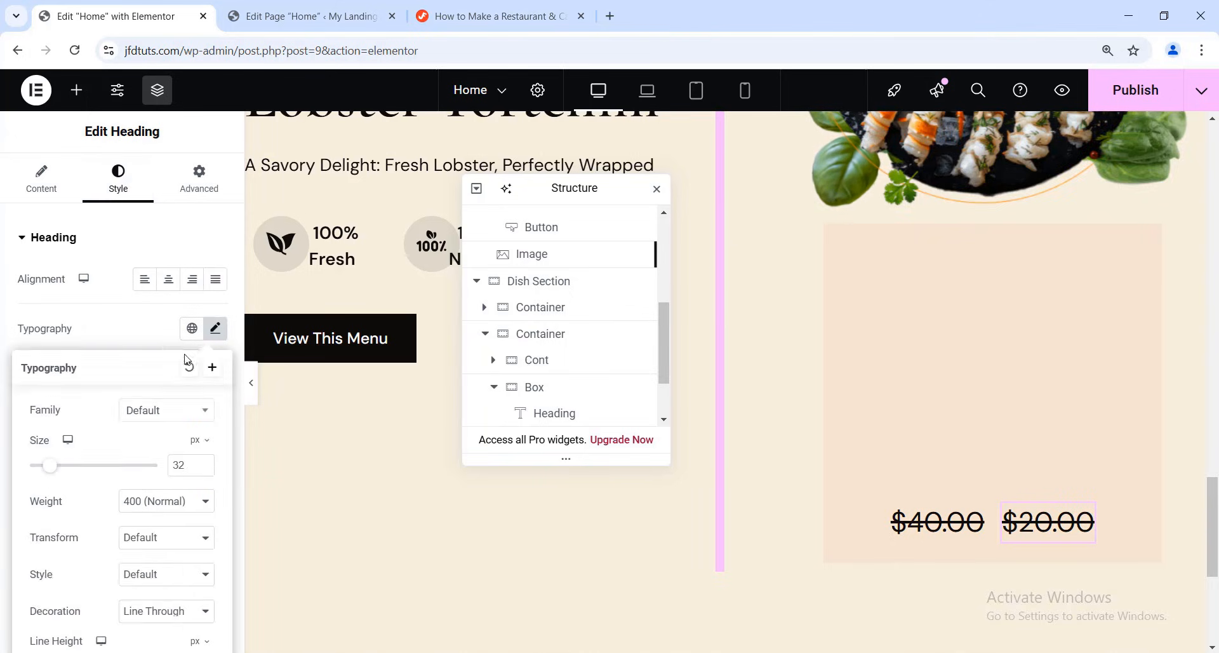
scroll(178, 365, "down", 2)
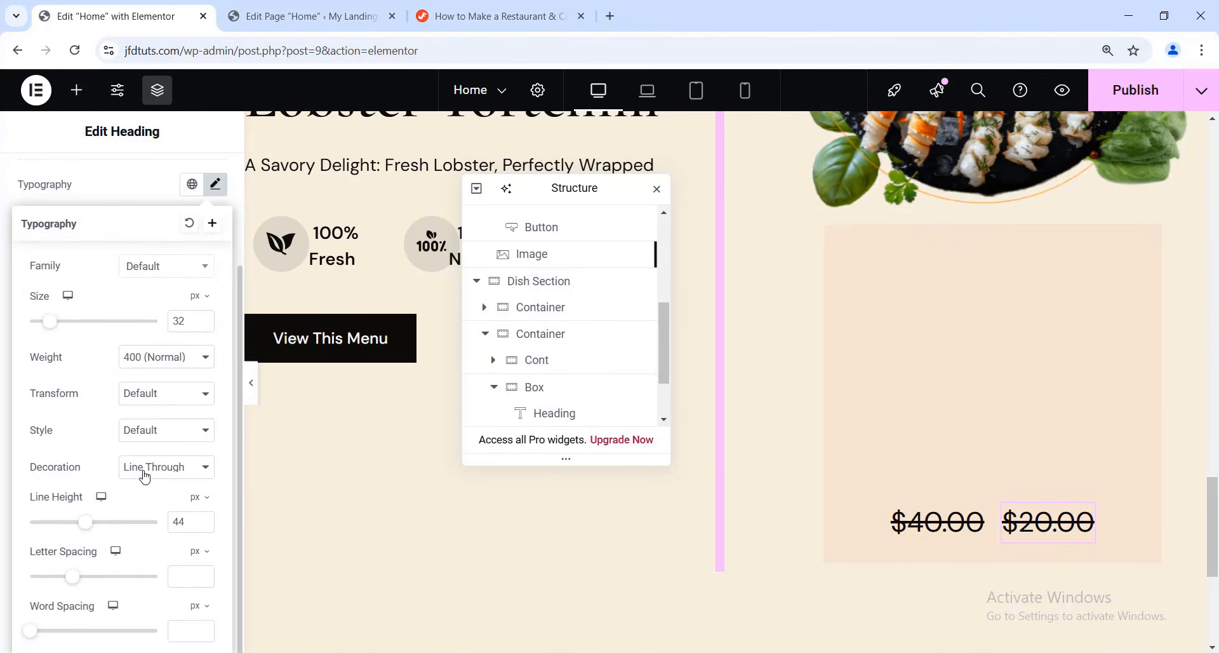
left_click(145, 476)
left_click(143, 494)
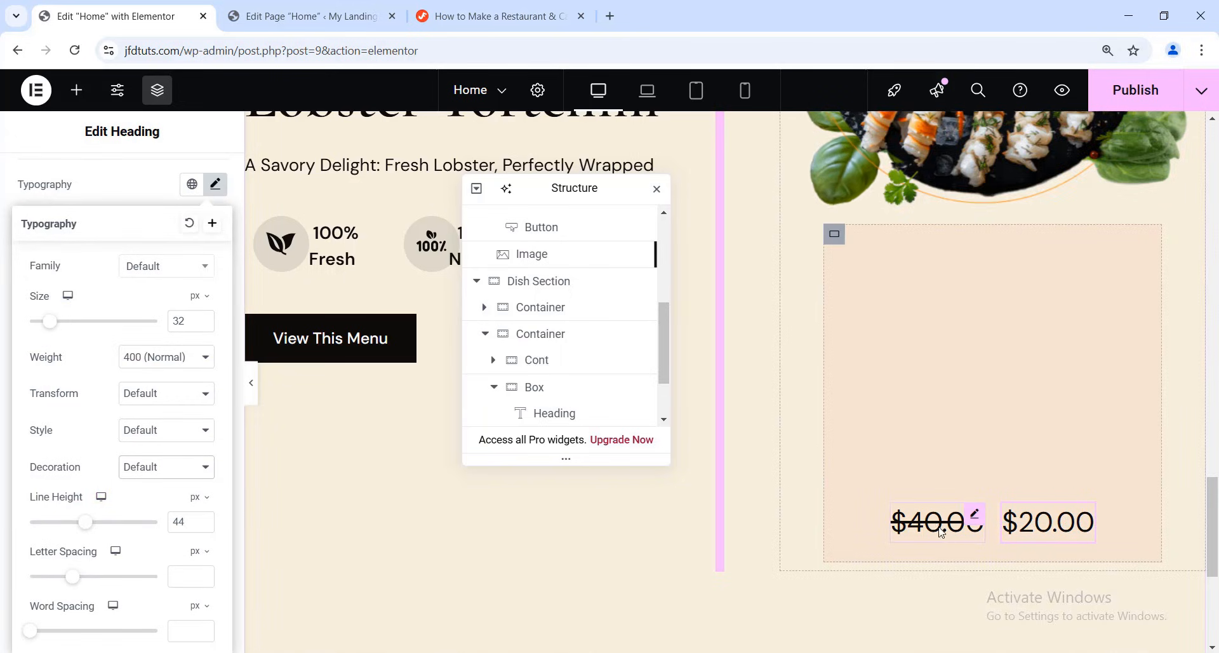
left_click(215, 184)
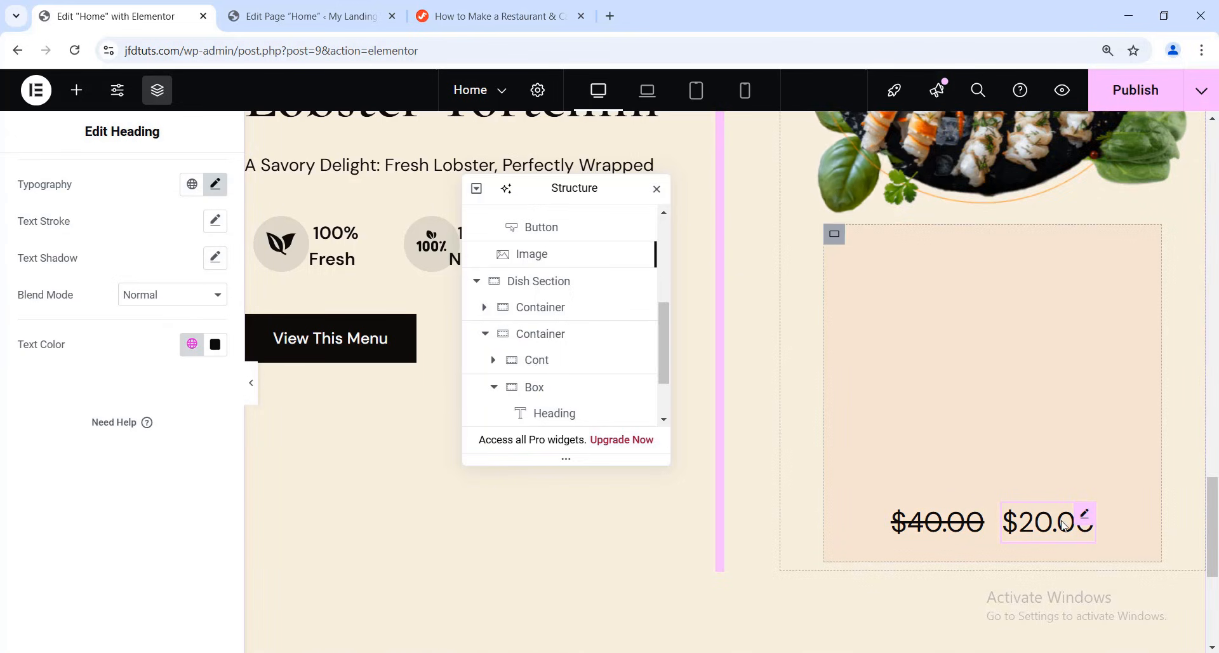
Give the $20.00 heading the Secondary global color and a font weight of 700 (Bold).
left_click(192, 344)
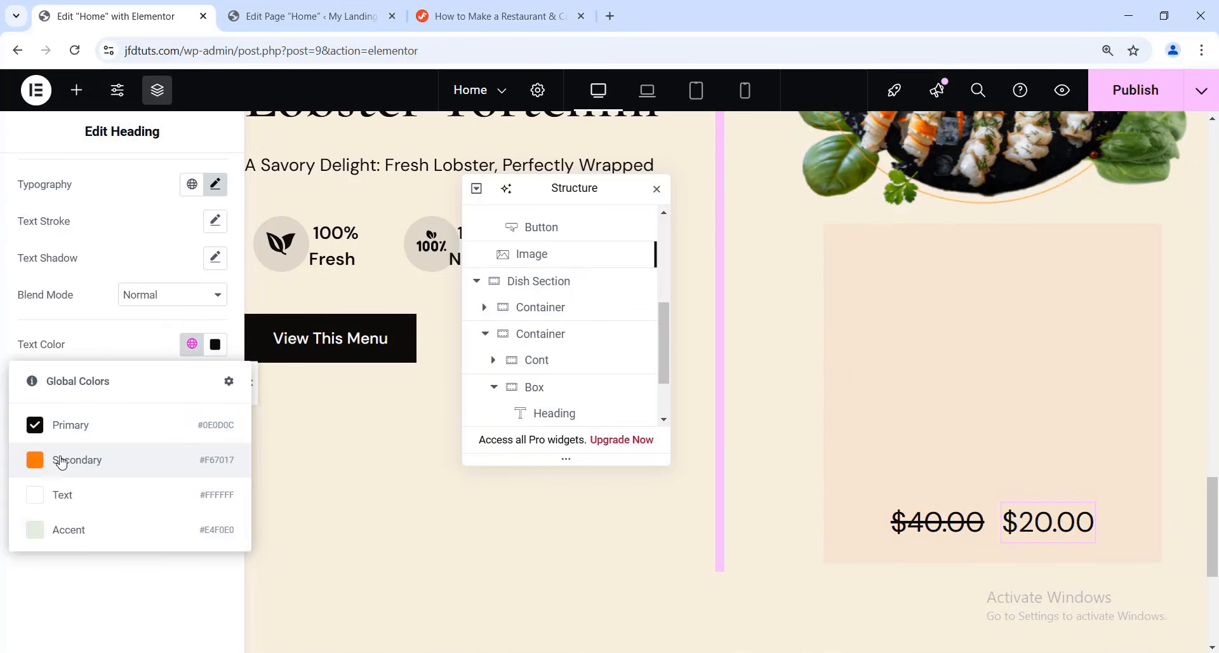
left_click(56, 461)
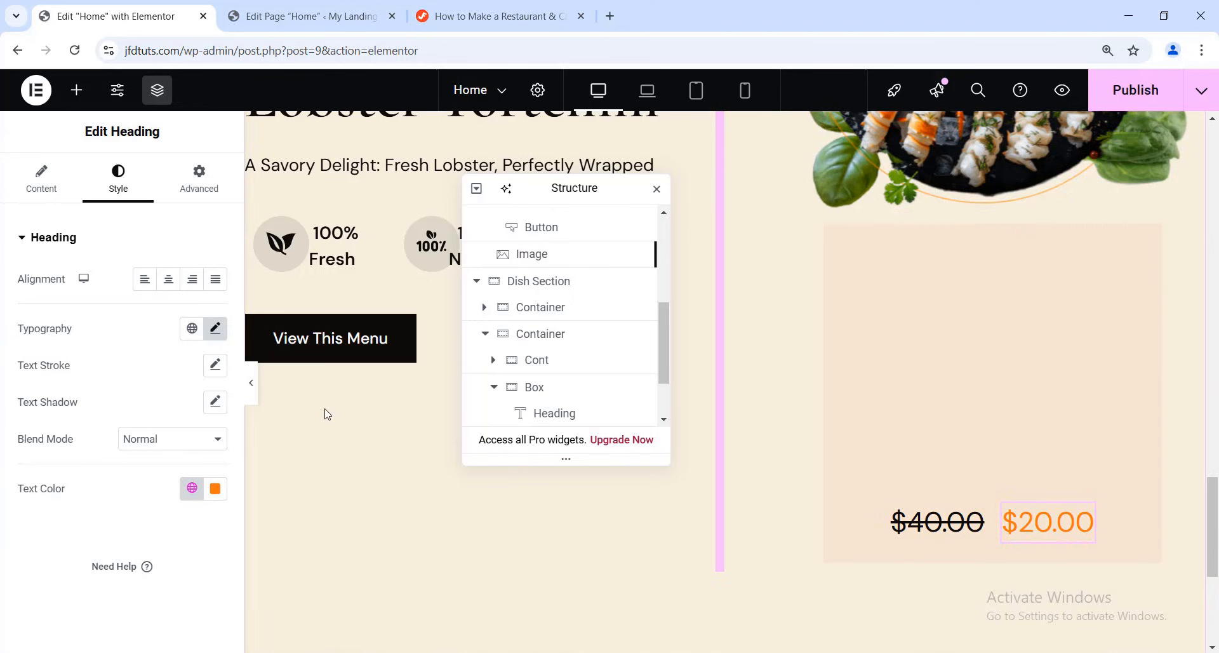
left_click(215, 328)
left_click(153, 507)
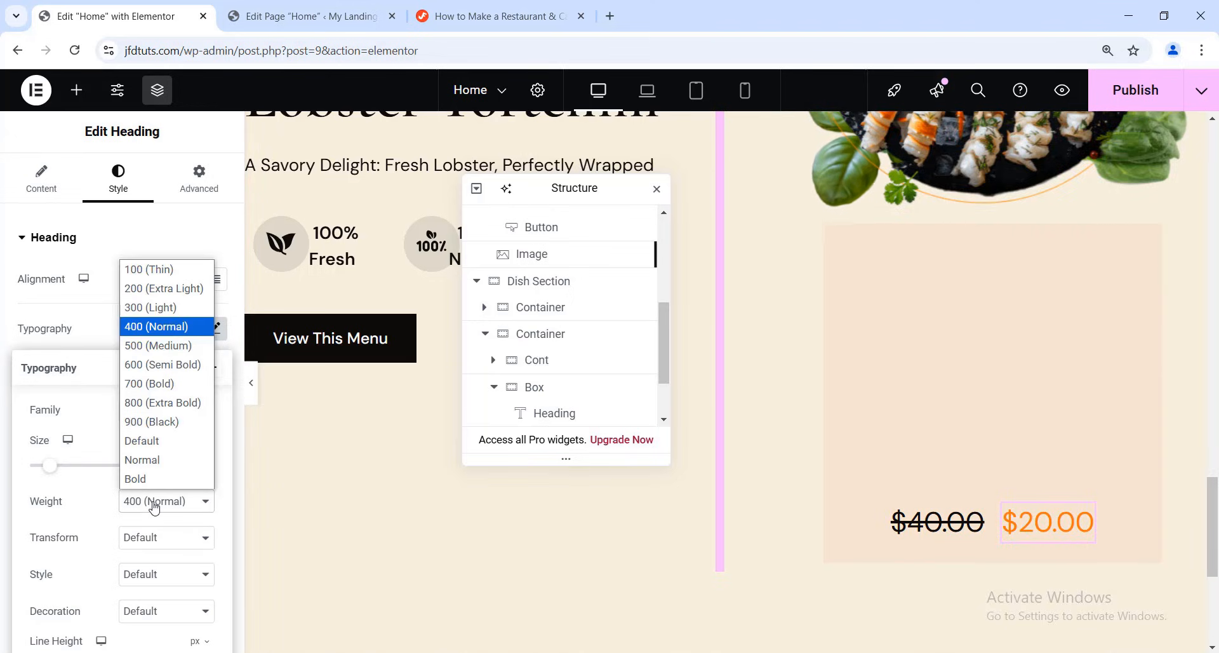
left_click(155, 383)
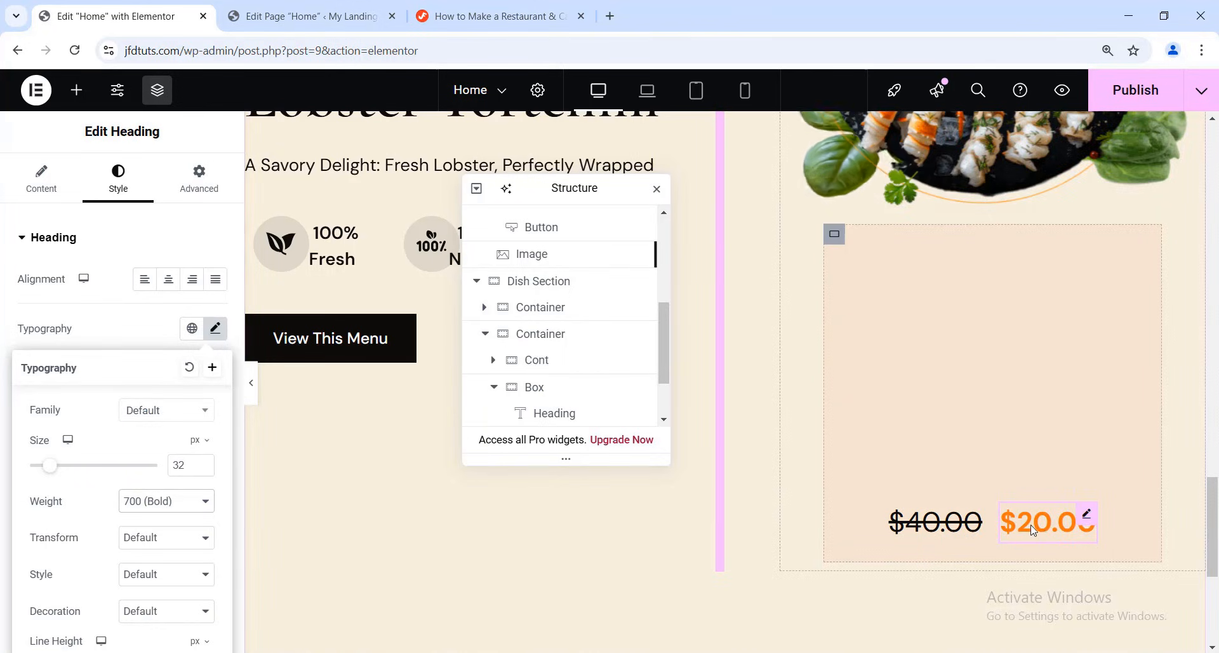
Set the Box container's top margin to -311 px and check the layout at full page width.
left_click(839, 235)
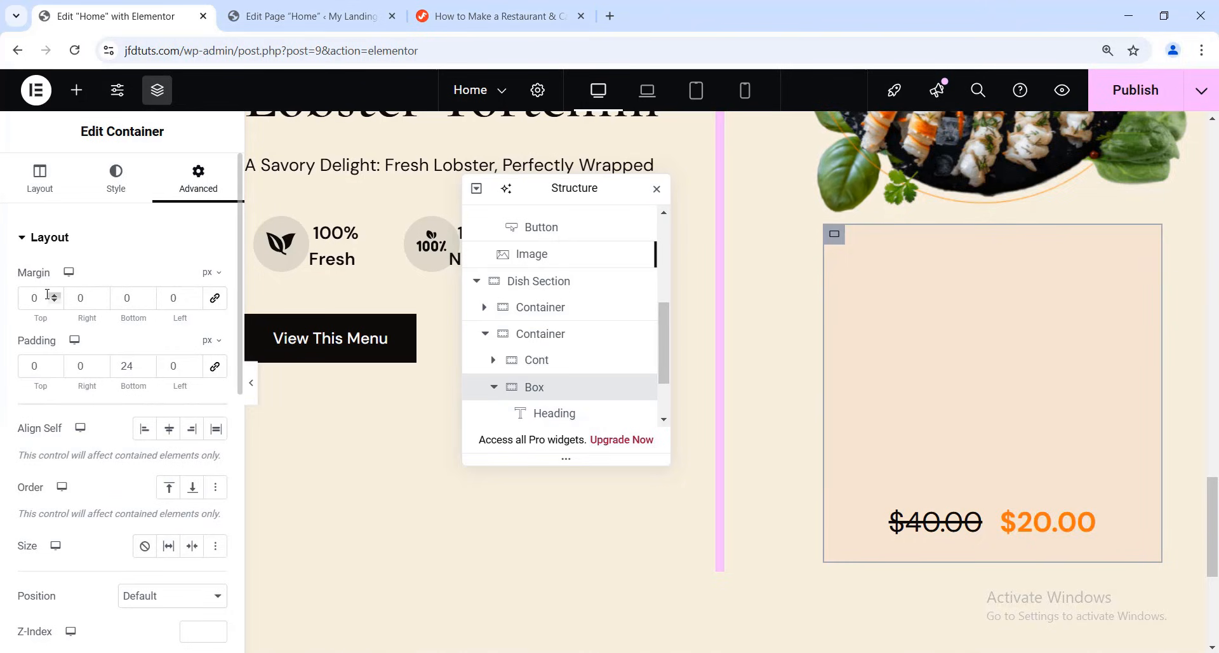
type("-311")
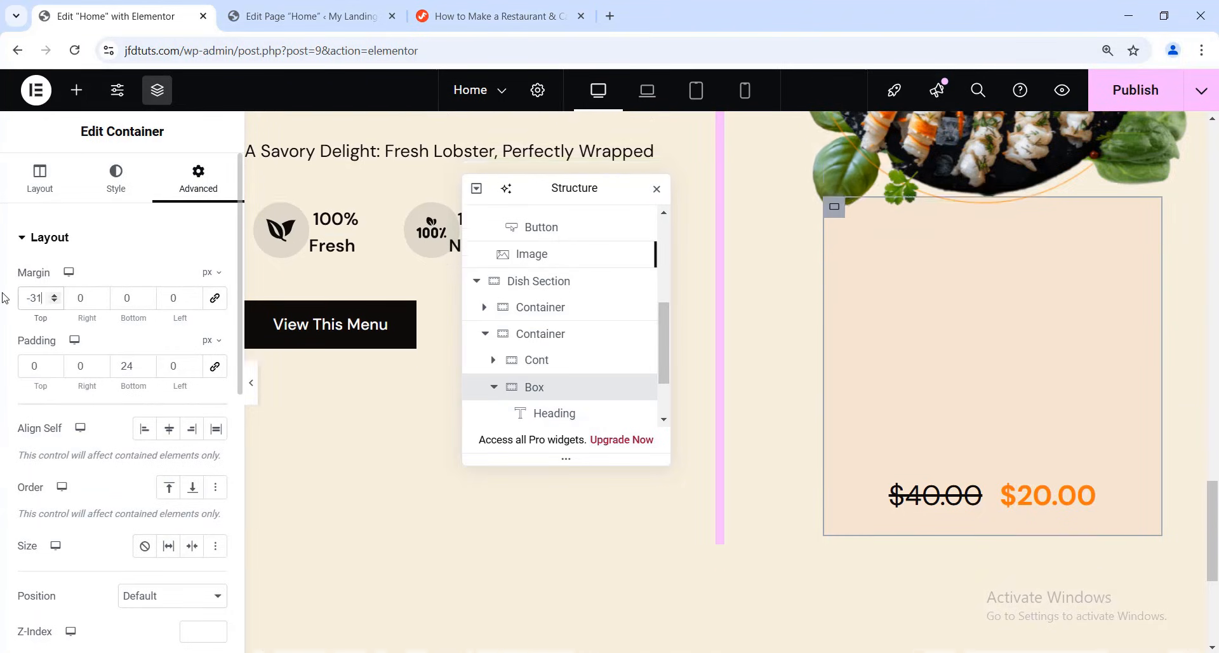
left_click(251, 385)
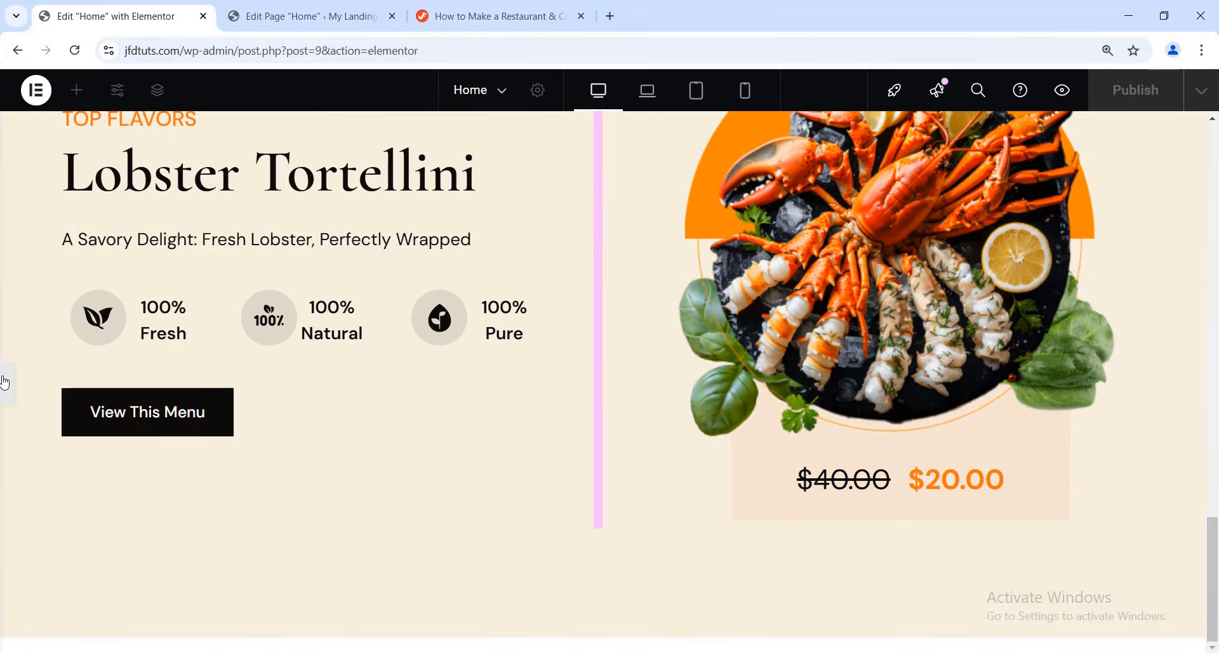
left_click(5, 378)
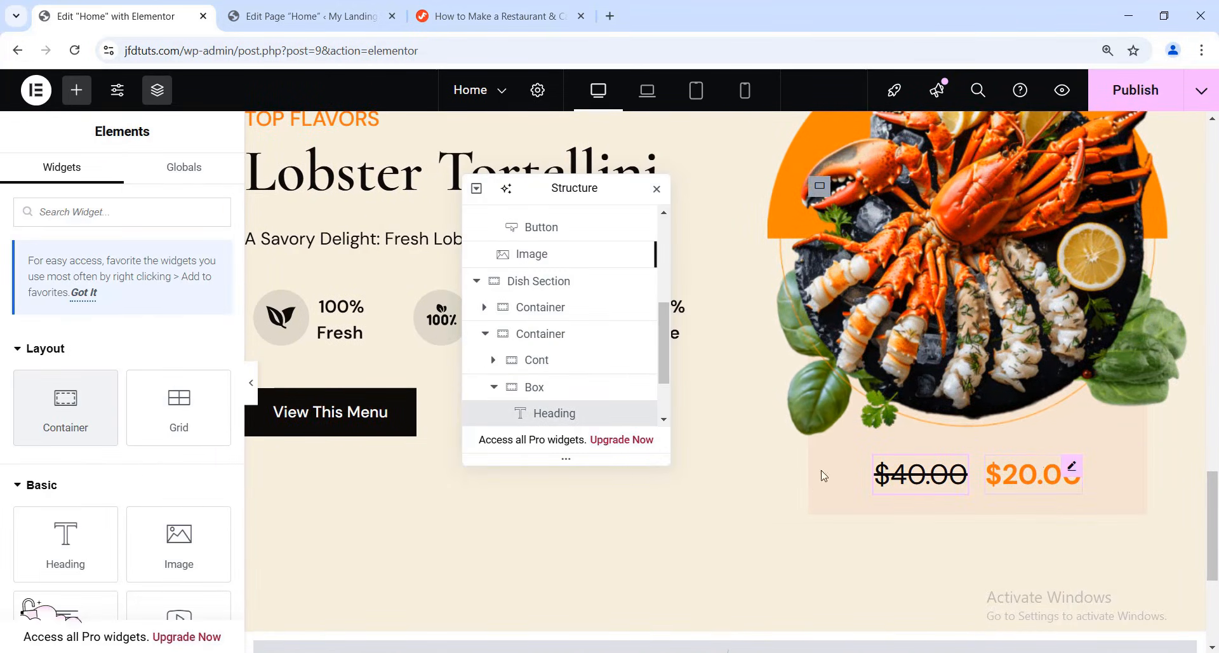
Add an Image widget and place it as the last element of the Dish Section, after both containers.
scroll(169, 391, "down", 3)
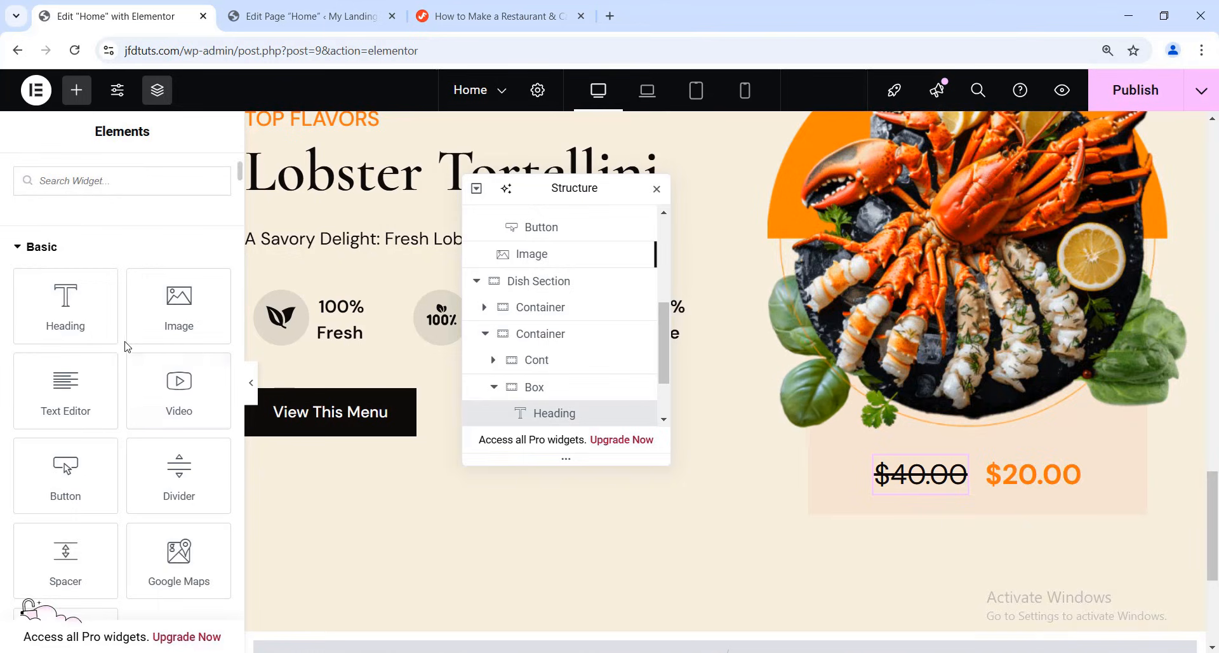
scroll(122, 345, "up", 3)
scroll(169, 368, "down", 2)
left_click_drag(171, 377, 371, 426)
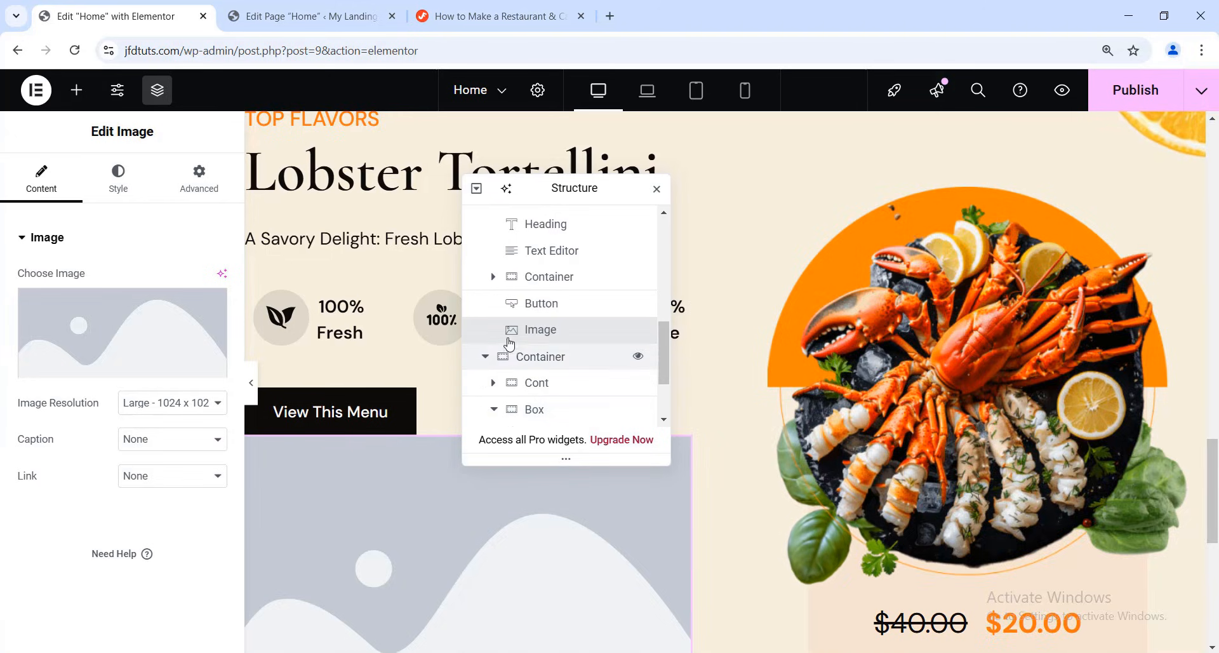
scroll(506, 346, "up", 3)
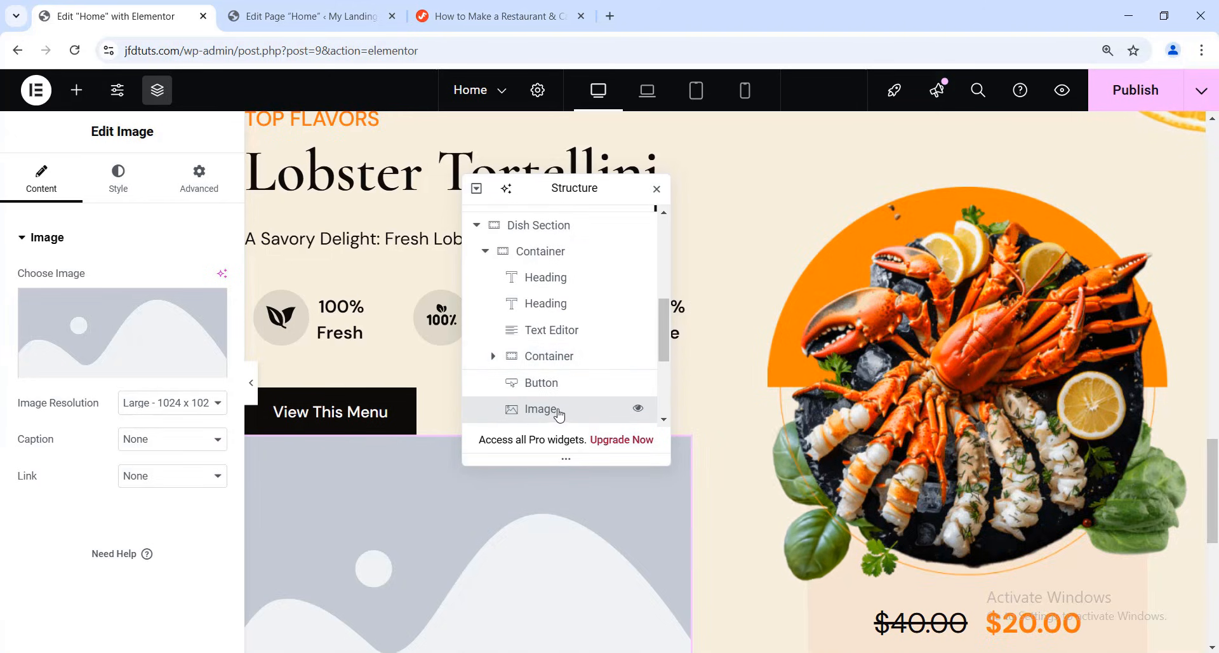
left_click_drag(559, 408, 563, 243)
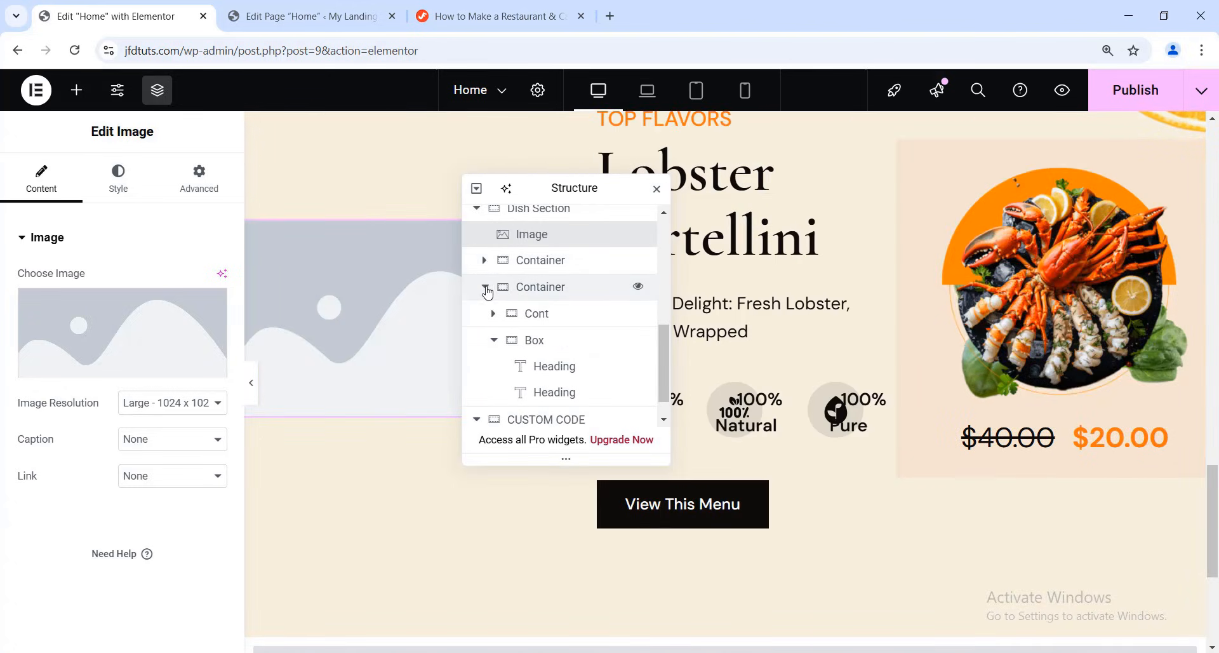
left_click(485, 286)
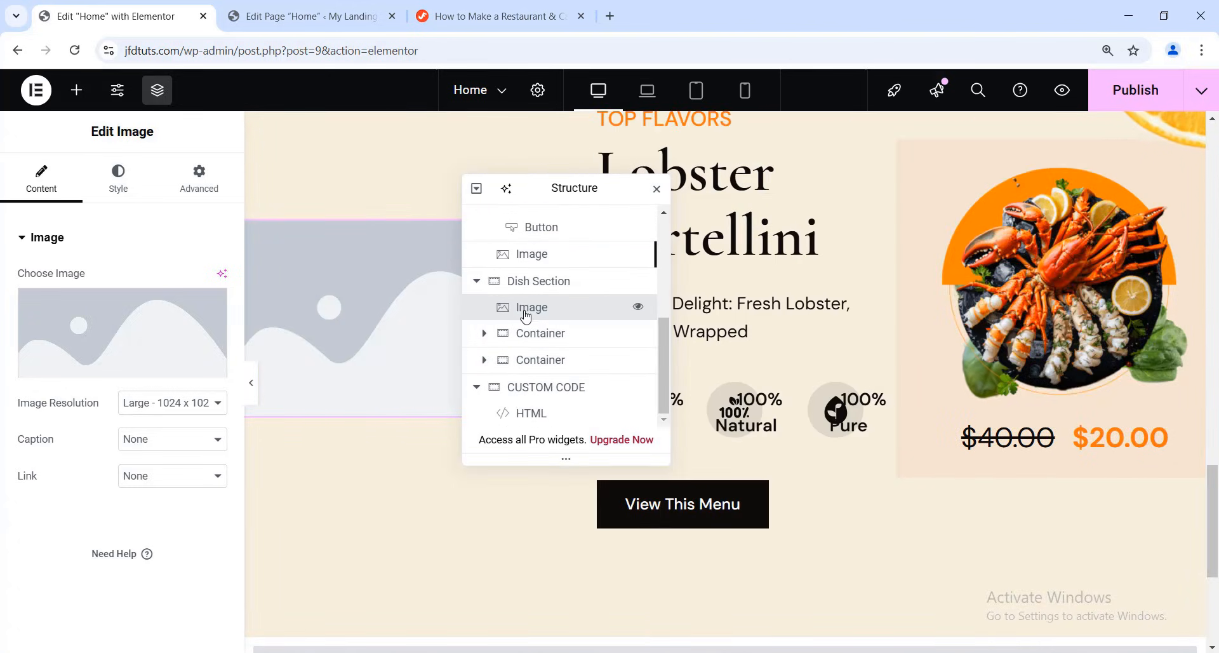
left_click_drag(539, 311, 559, 350)
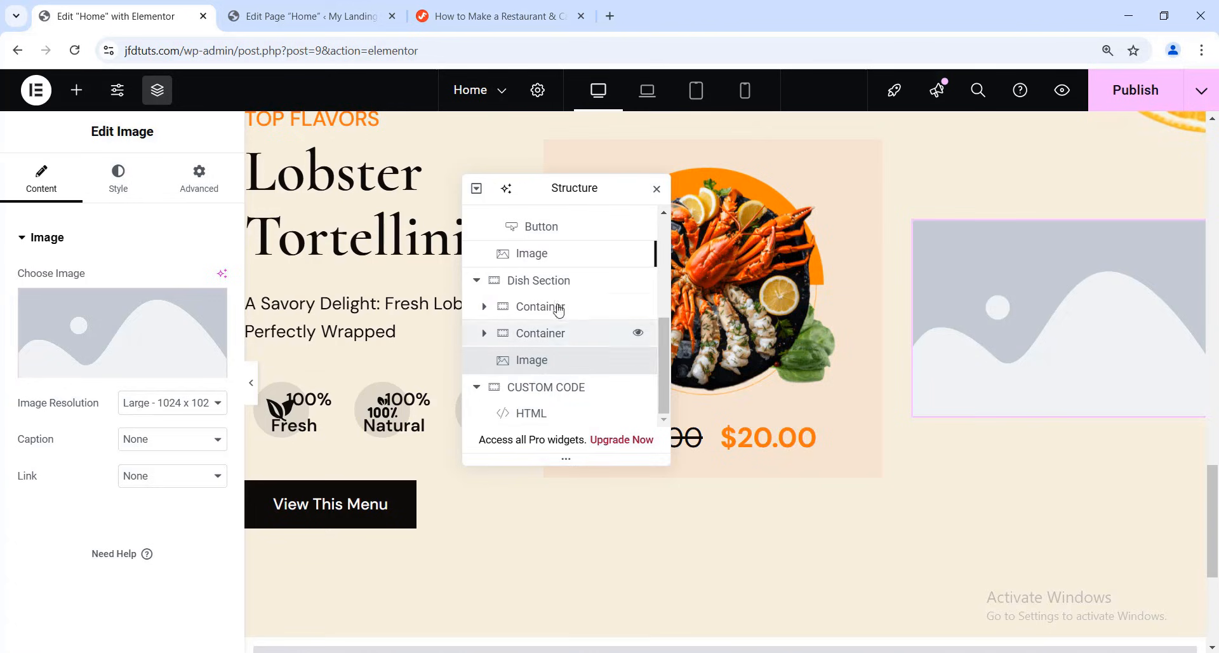
Choose side-view-fresh-salad-with-tomatoes-cucumbers-basil.png from the media library as the new widget's image.
left_click_drag(588, 196, 866, 356)
left_click(94, 333)
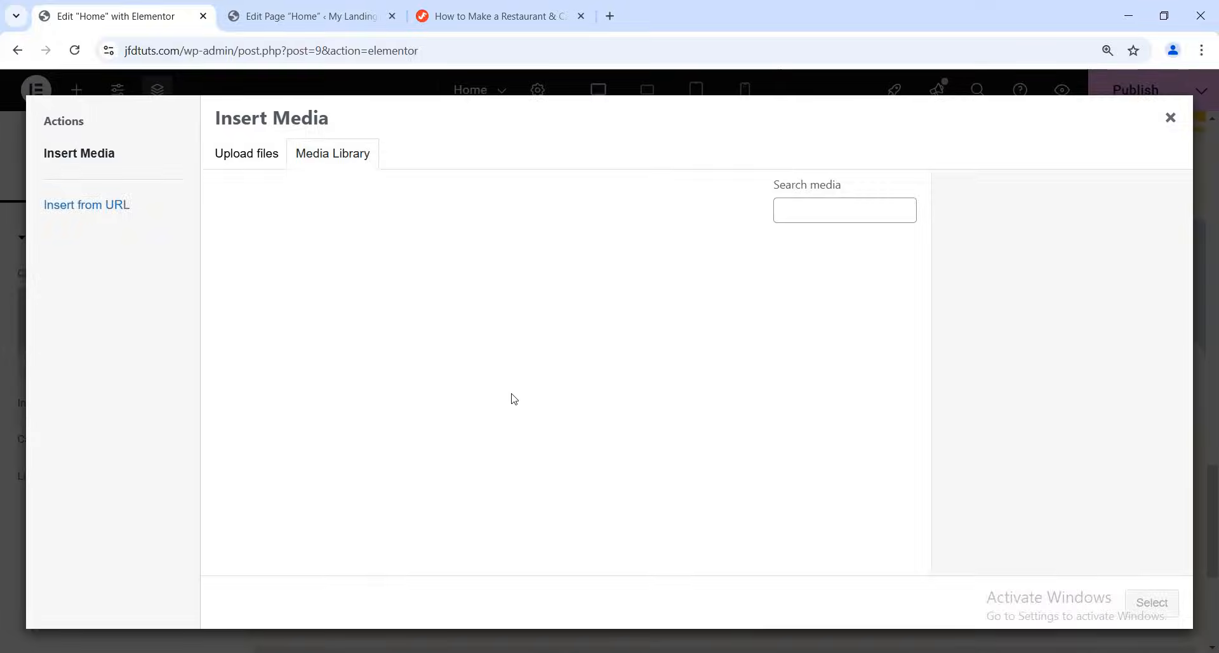
scroll(596, 392, "down", 5)
scroll(601, 394, "down", 2)
left_click(582, 315)
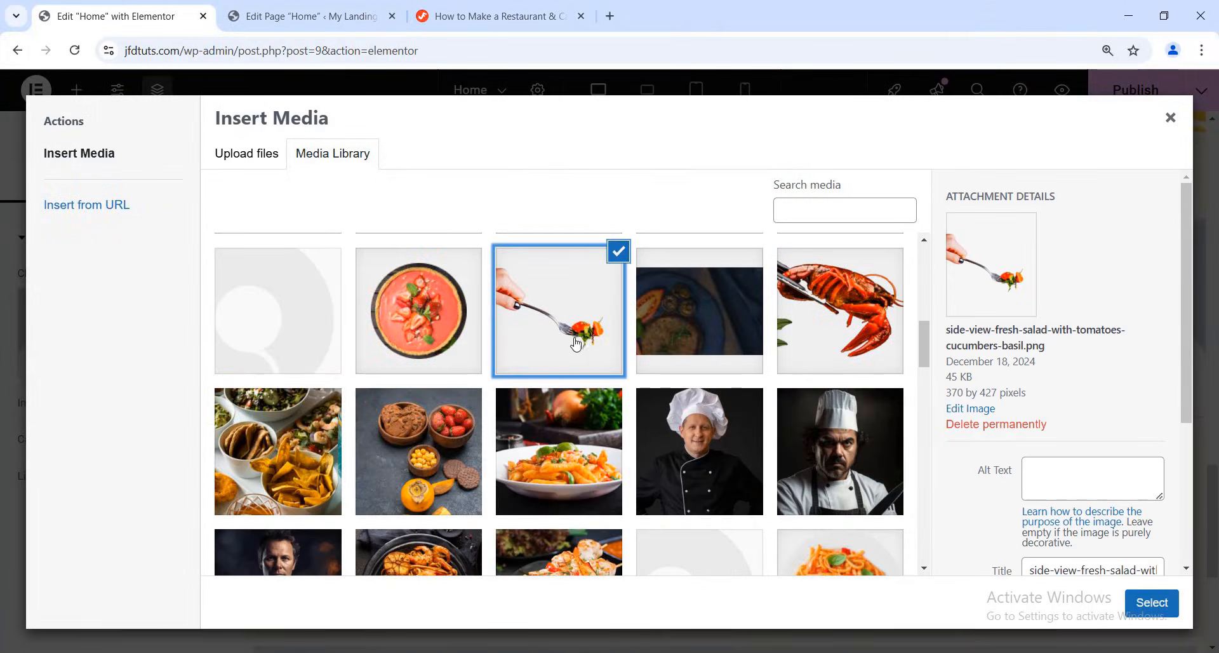
left_click(1142, 603)
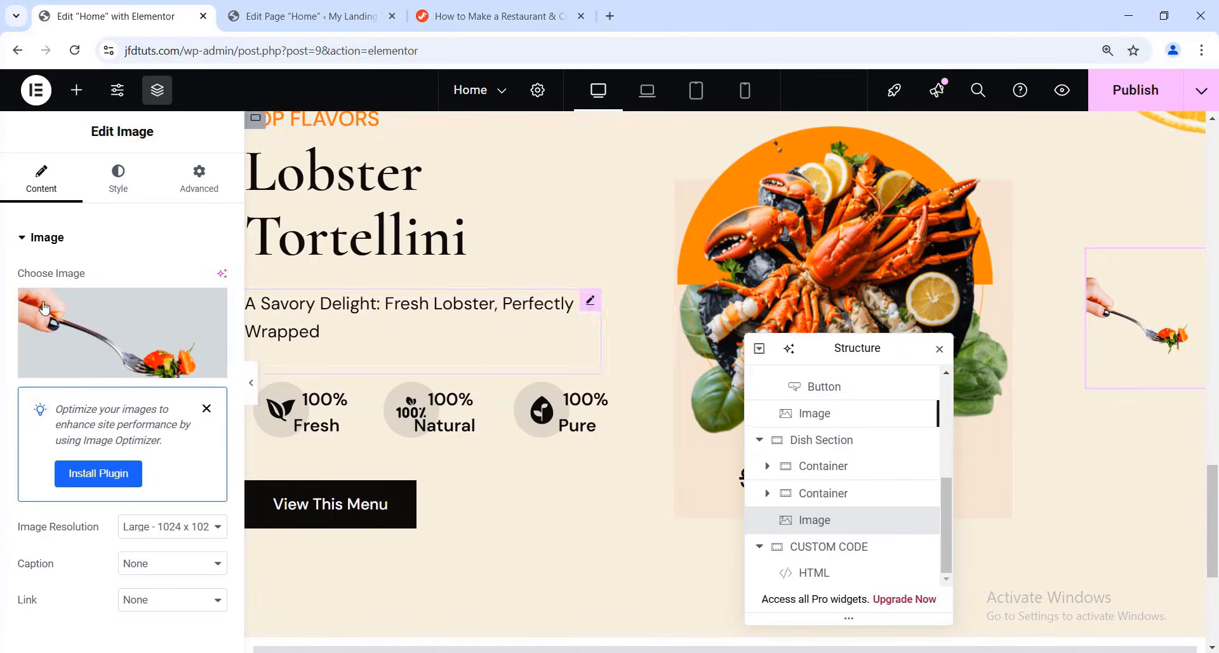
Change the hand-with-fork image's position to Absolute.
left_click(213, 188)
scroll(114, 290, "down", 3)
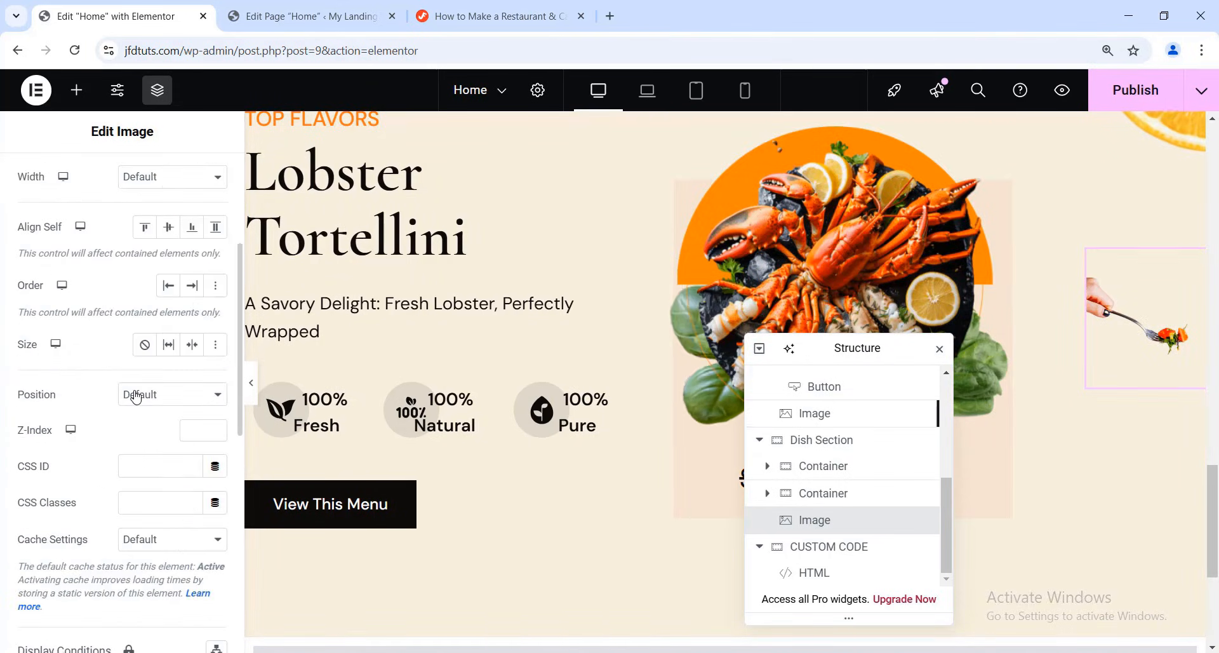
left_click(142, 395)
left_click(153, 433)
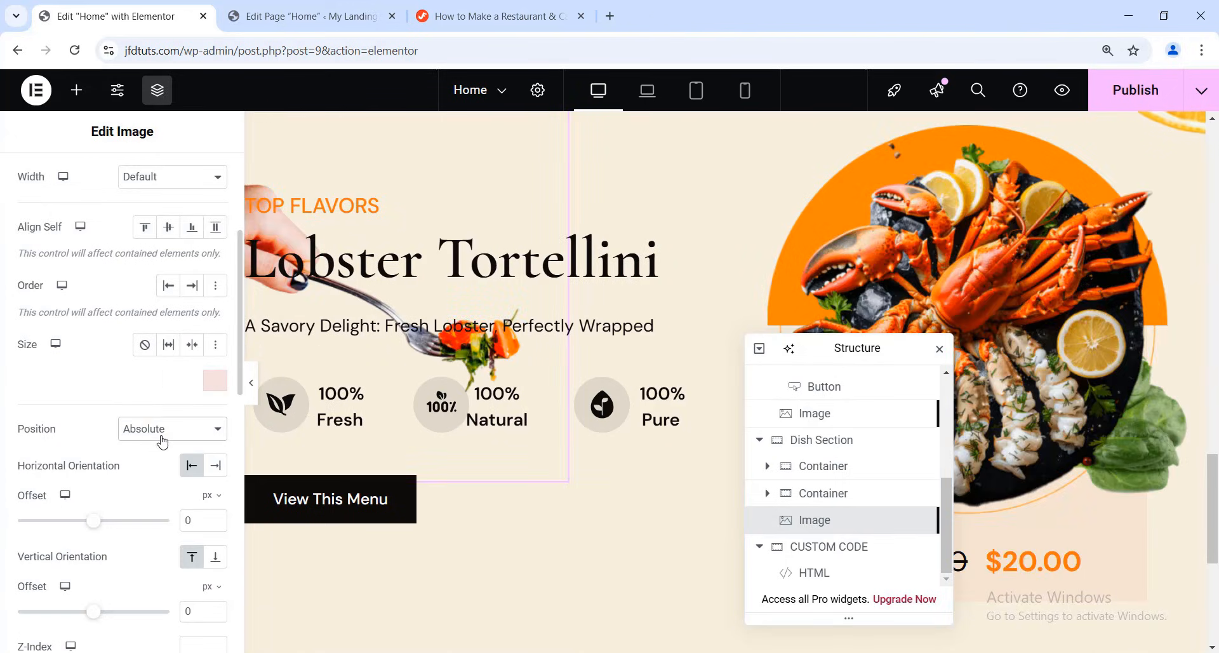
Anchor the hand-with-fork image to the bottom with a vertical offset of -141 px and a z-index of 1.
scroll(164, 441, "down", 1)
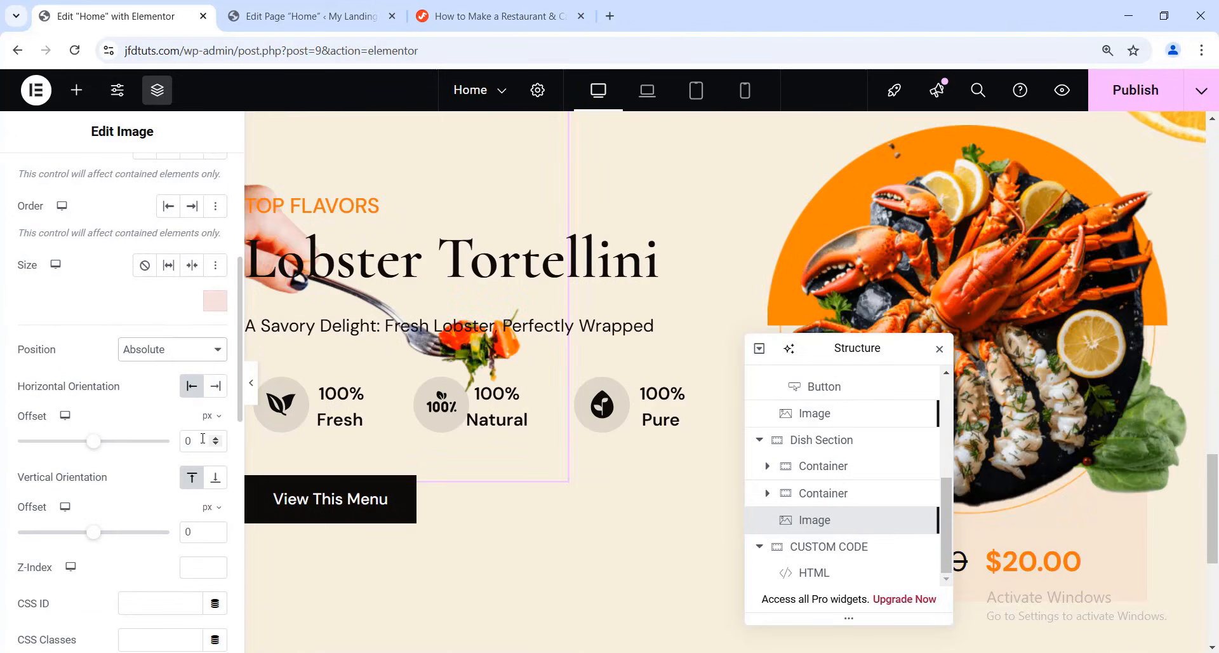
left_click(215, 480)
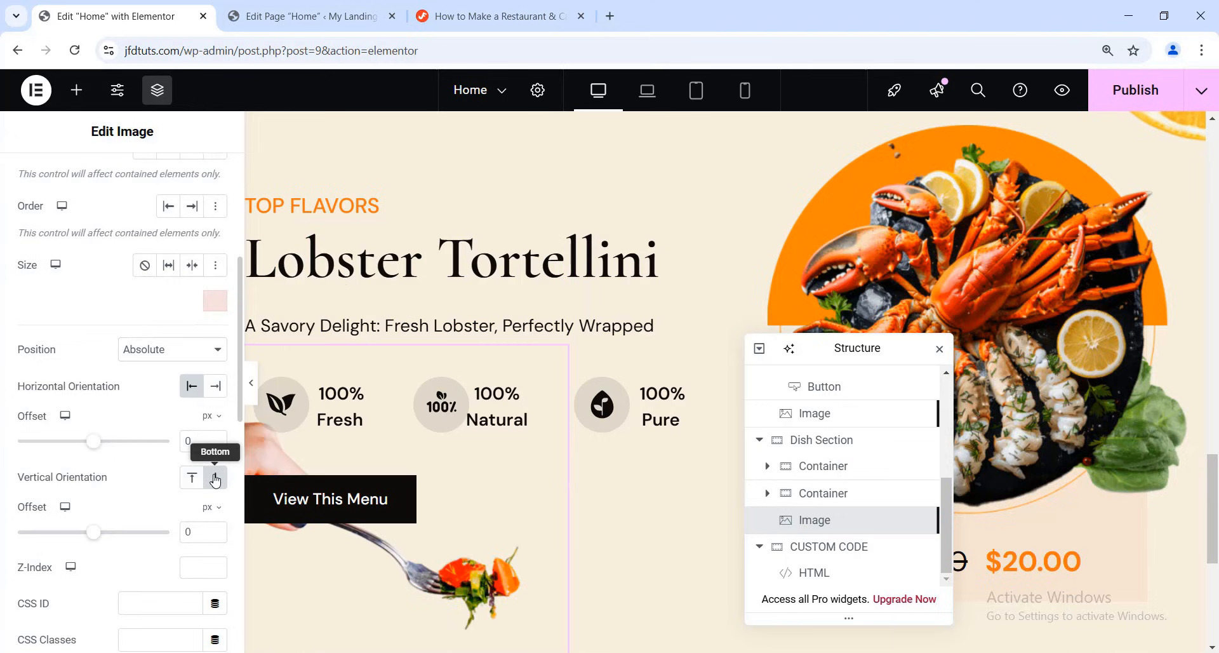
left_click(191, 532)
type("-")
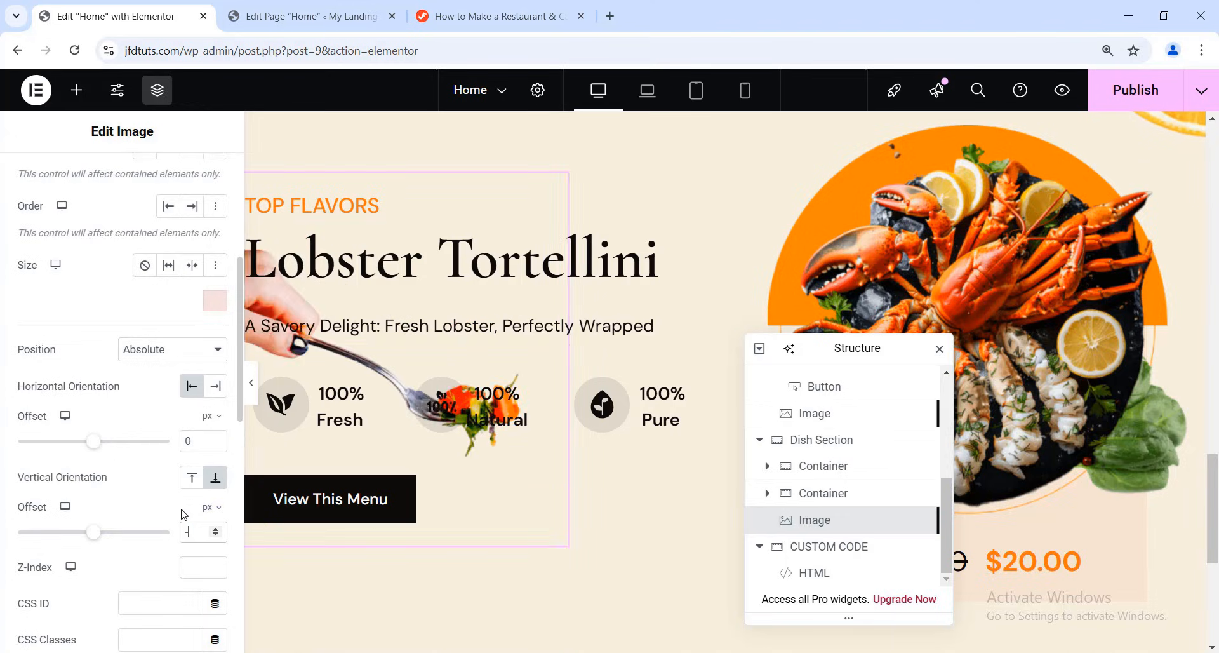
type("141")
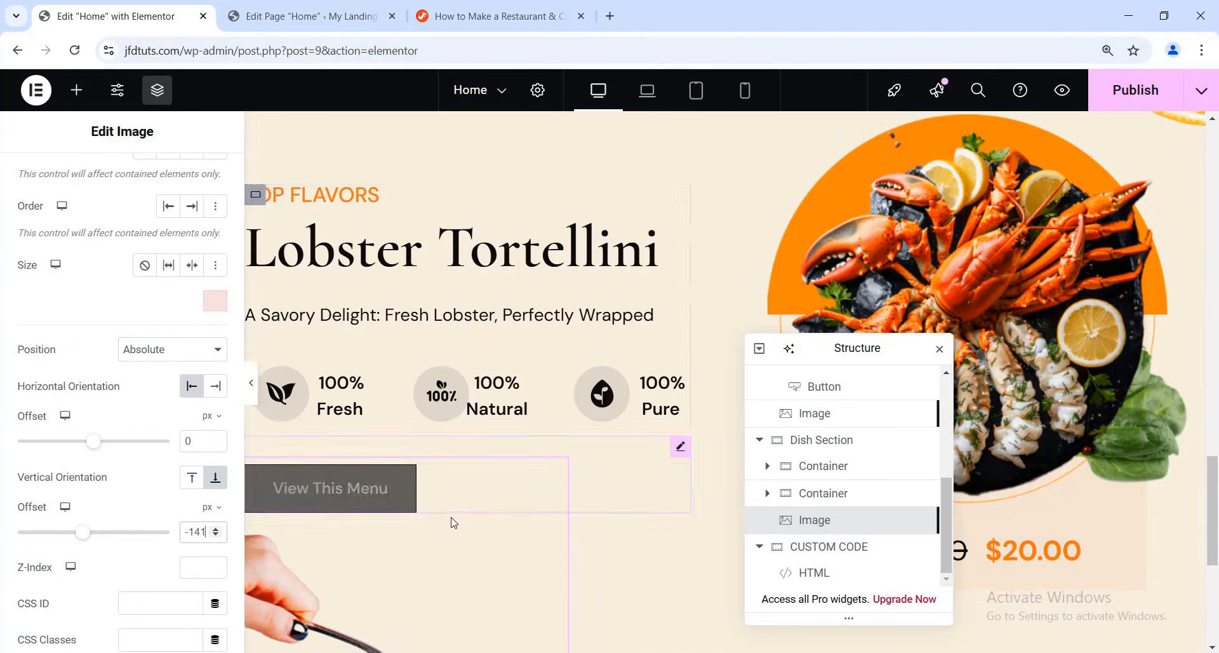
scroll(451, 514, "down", 3)
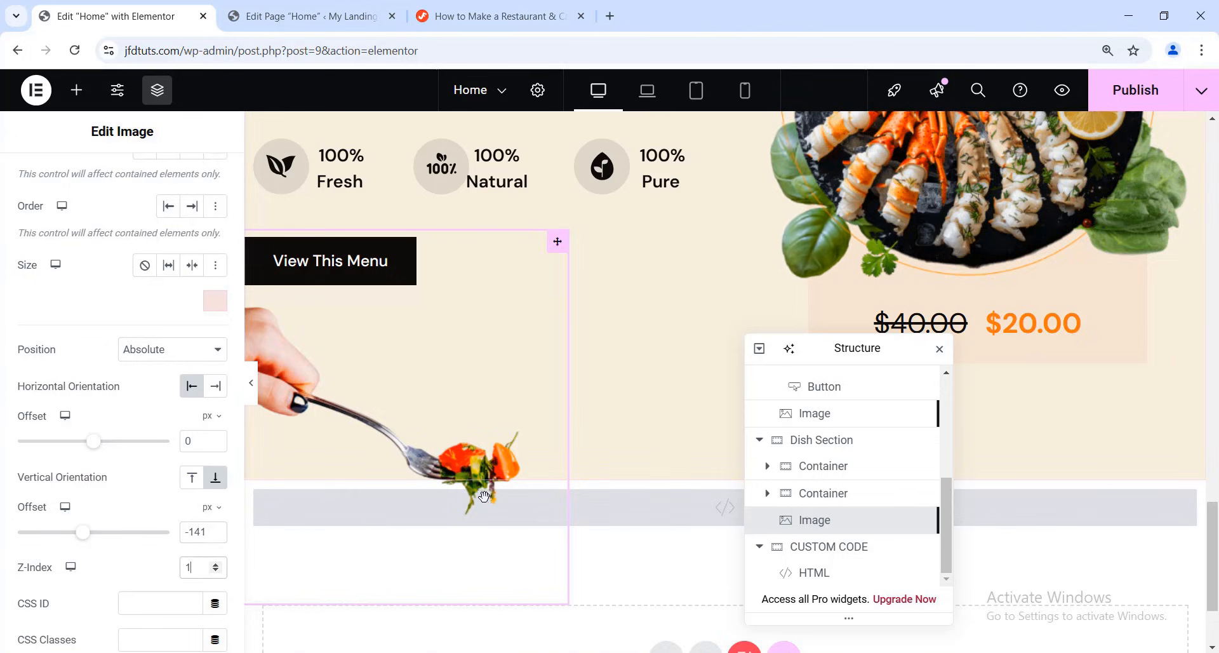
scroll(463, 508, "up", 1)
scroll(494, 449, "down", 1)
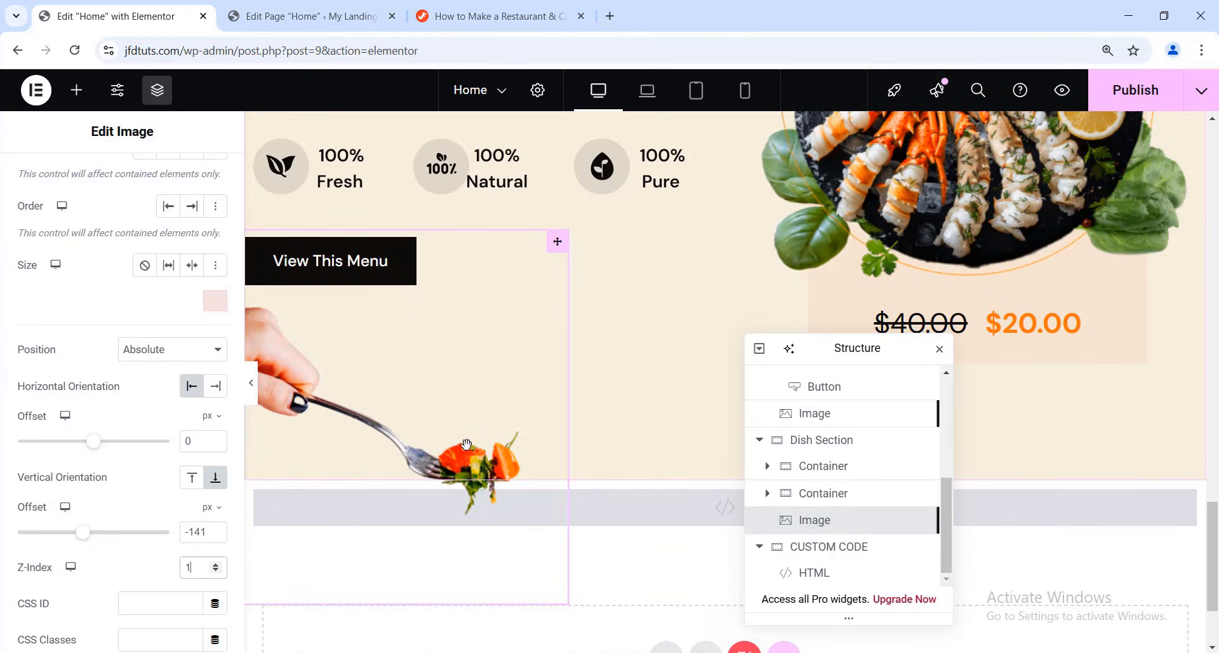
Copy the Hand Moving Animation CSS code from the restaurant landing page tutorial website.
left_click(487, 24)
scroll(392, 408, "down", 3)
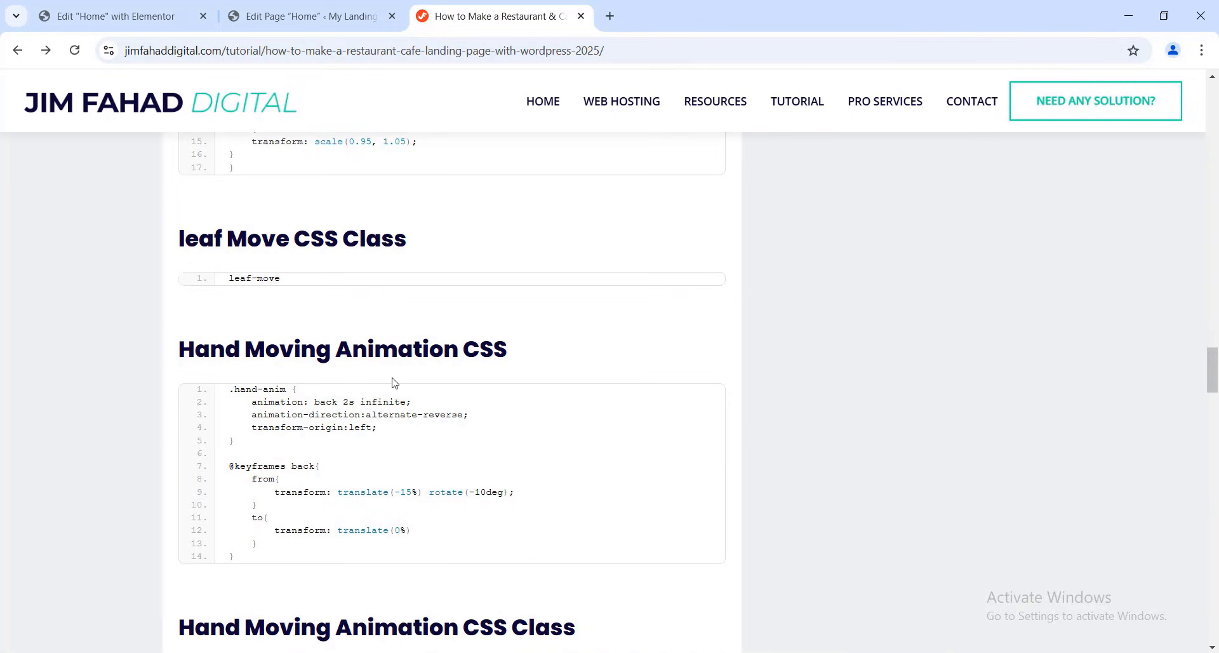
mouse_move(658, 412)
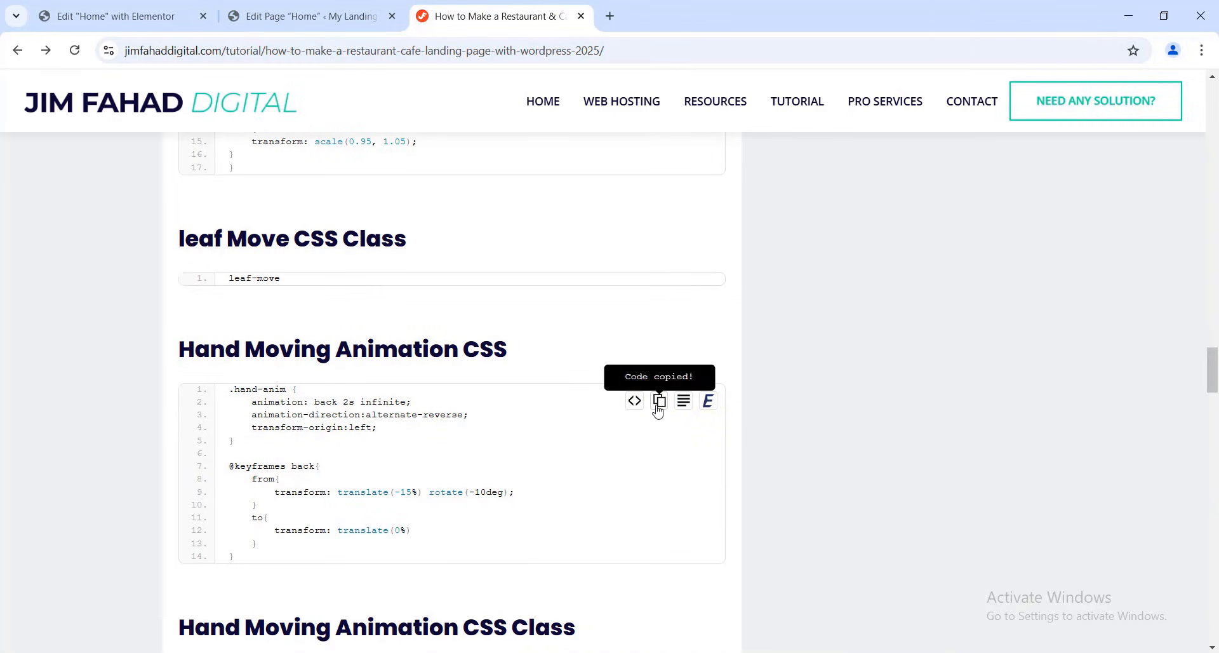
Paste the .hand-anim animation code into the CUSTOM CODE section's HTML widget, just before the closing style tag.
left_click(115, 16)
scroll(635, 359, "down", 2)
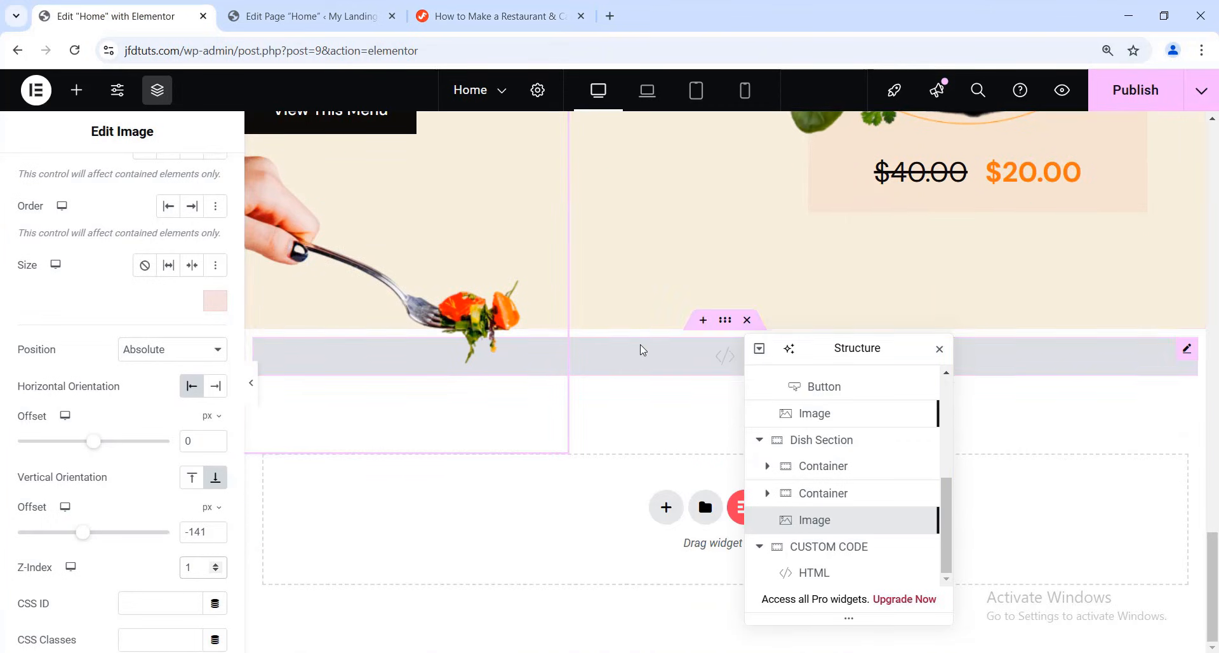
left_click(363, 394)
scroll(101, 505, "down", 20)
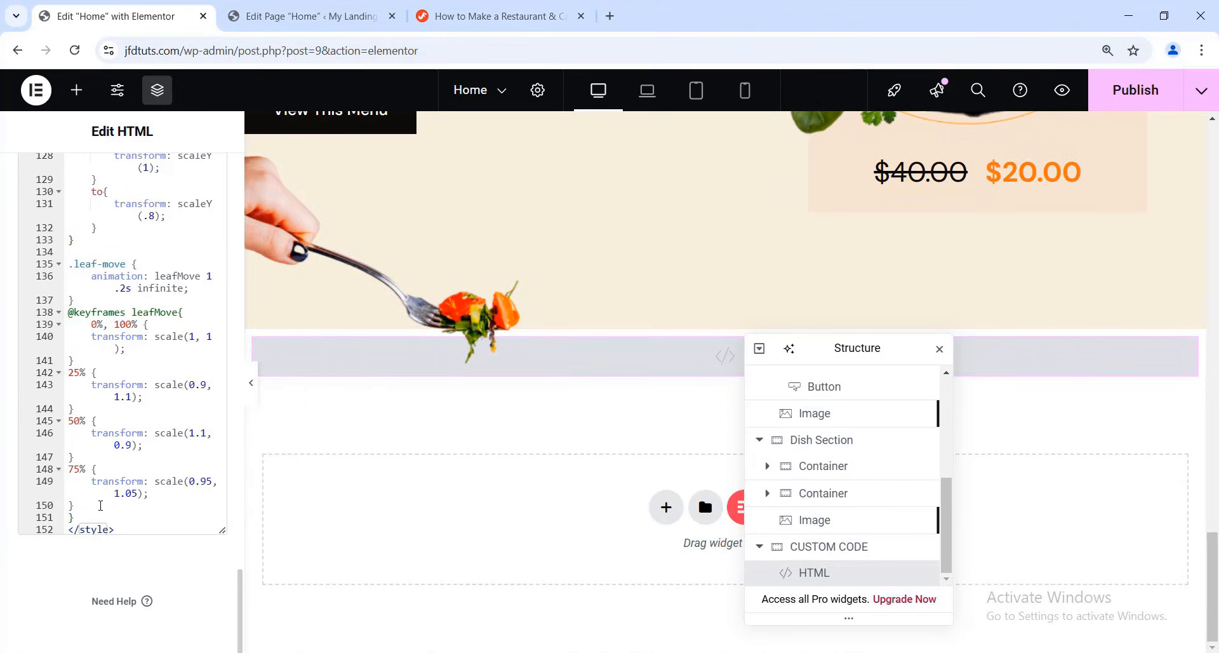
left_click(100, 515)
key("ctrl+v")
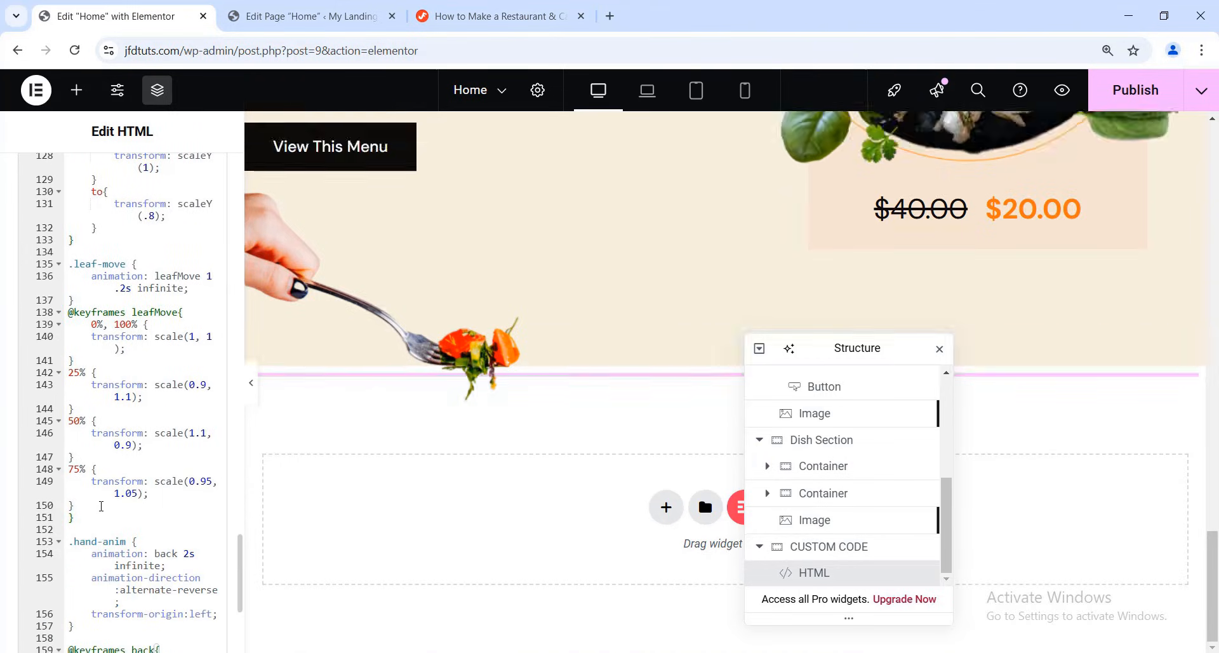
Copy the hand-anim class name from the tutorial website and add it to the hand-with-fork image's CSS classes.
left_click(495, 16)
scroll(650, 495, "down", 3)
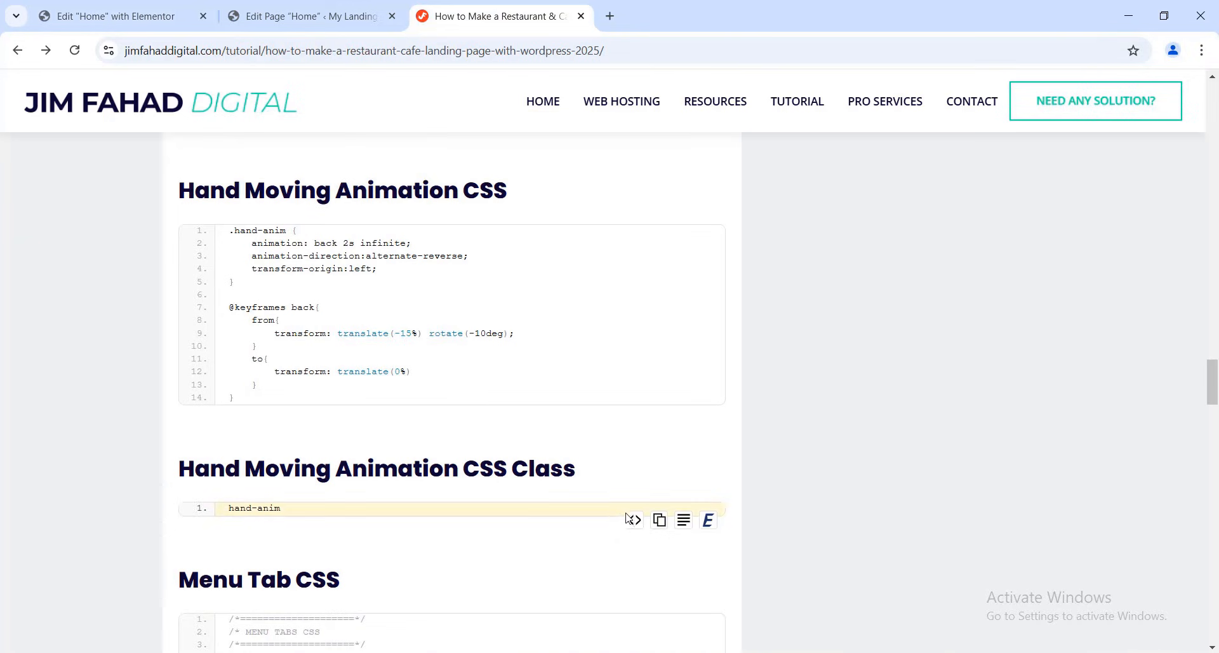
left_click(661, 520)
left_click(118, 16)
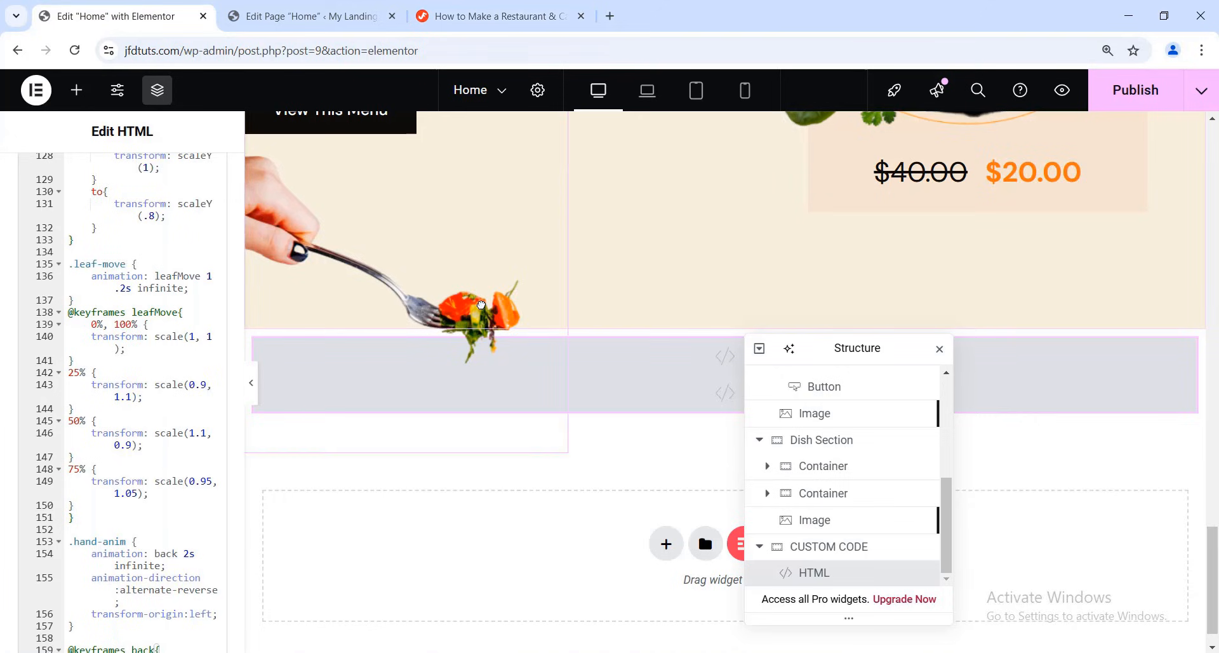
left_click(481, 305)
scroll(122, 381, "down", 8)
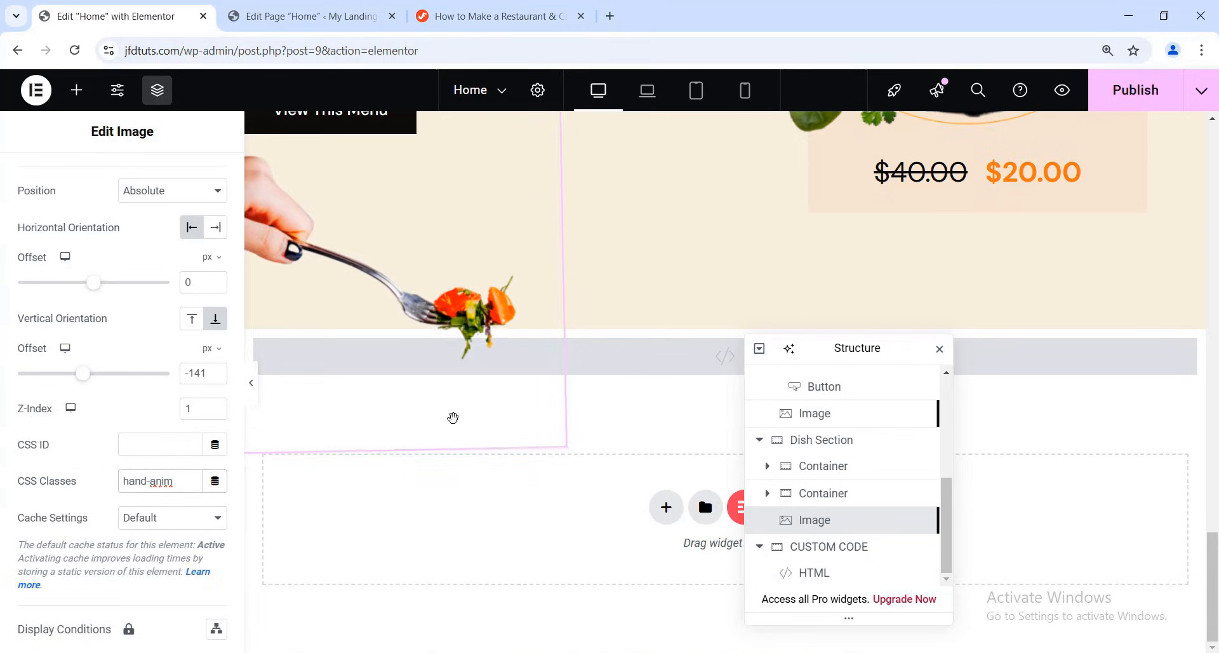
Preview the Dish Section without the editing panels and examine the hand-with-fork image's animation.
scroll(452, 416, "up", 3)
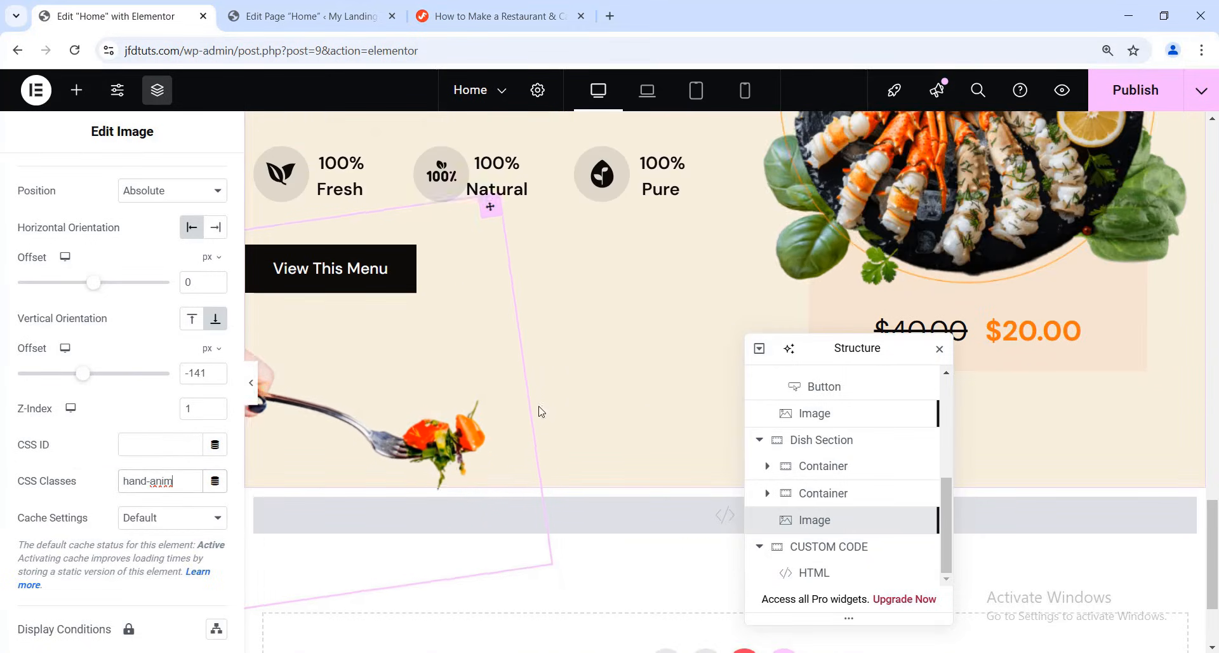
scroll(393, 406, "up", 3)
left_click(251, 383)
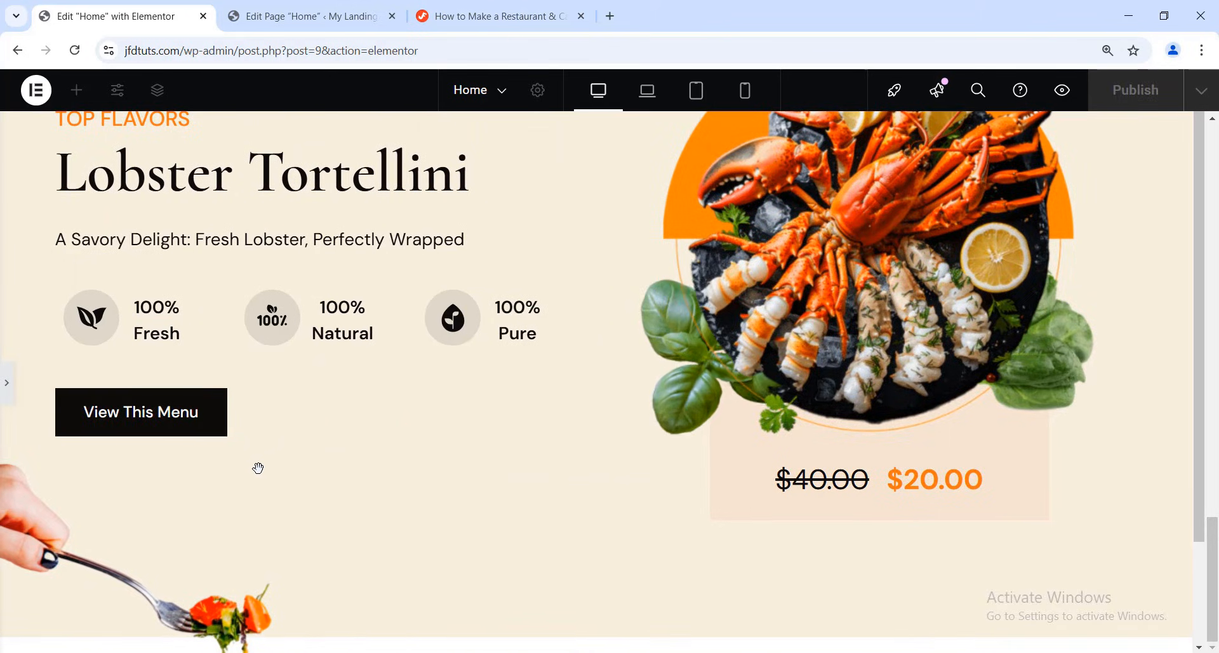
scroll(116, 451, "down", 2)
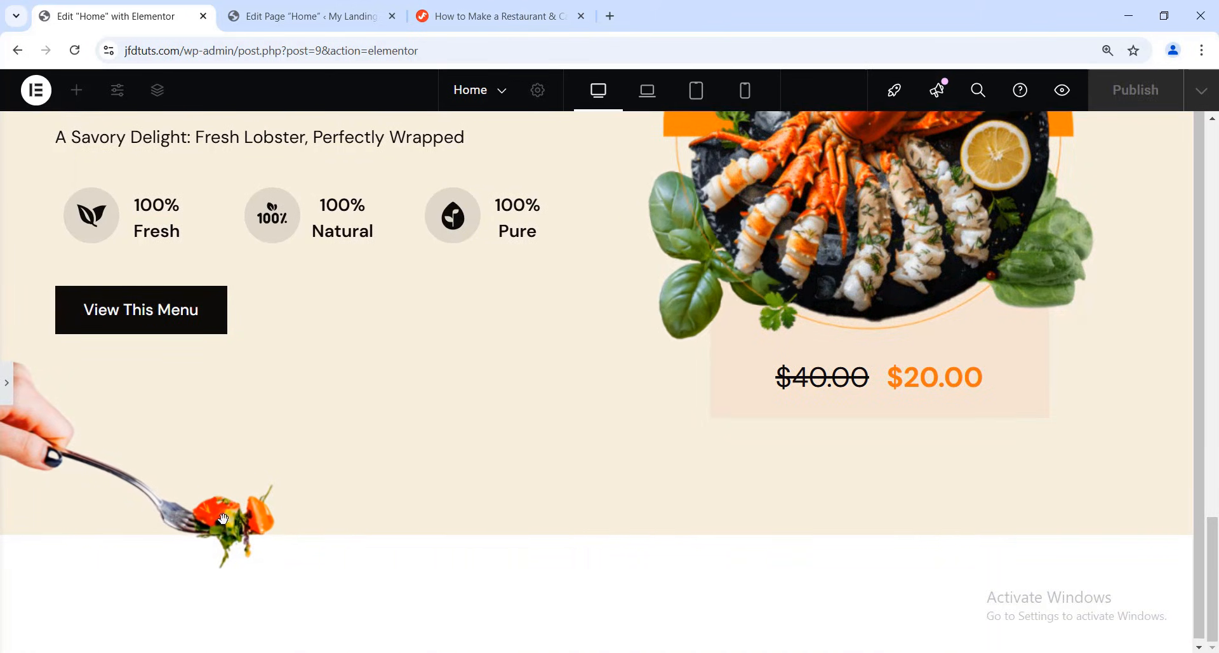
scroll(298, 505, "up", 3)
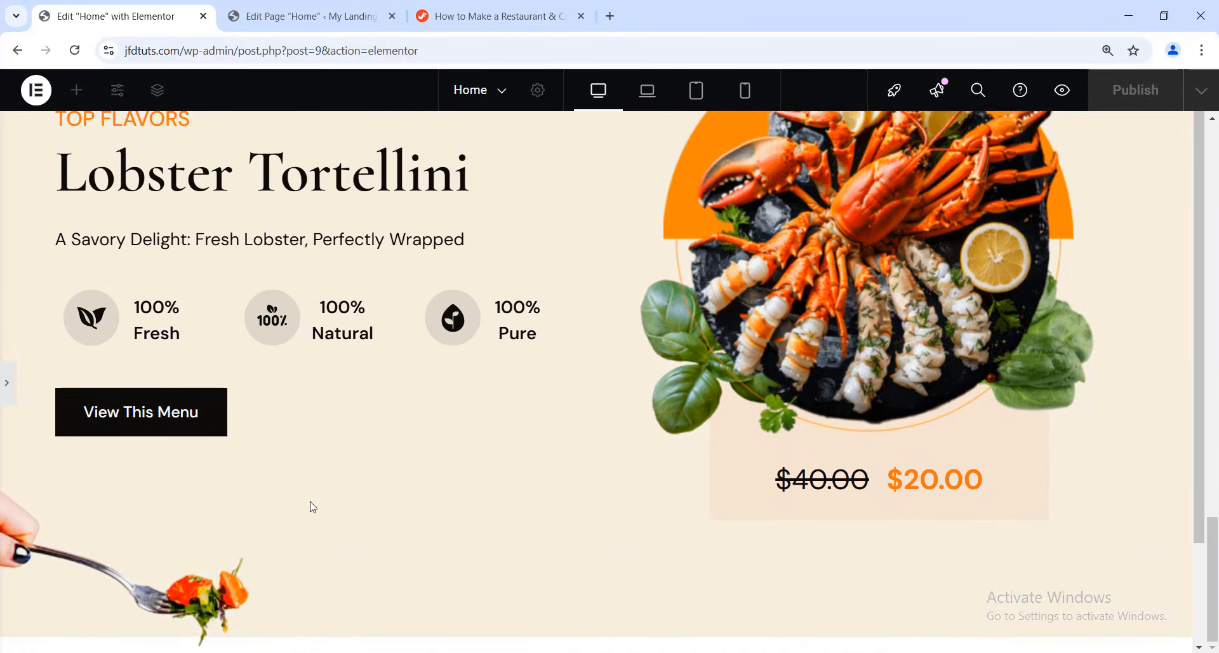
scroll(406, 477, "down", 3)
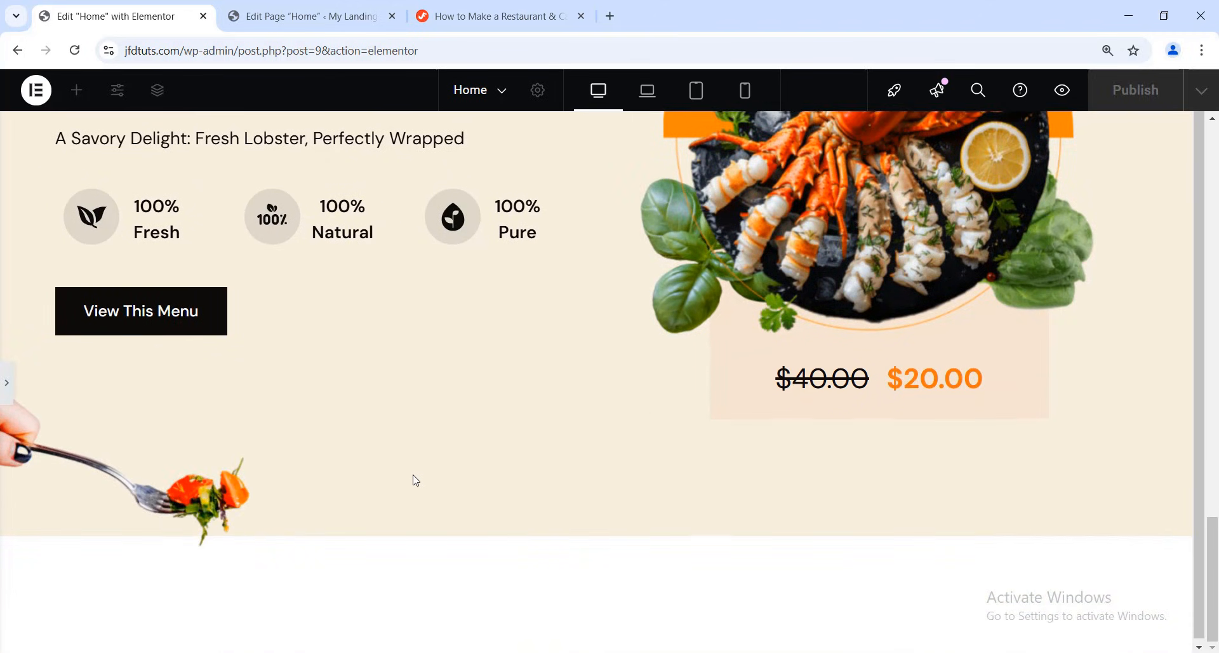
scroll(406, 477, "up", 2)
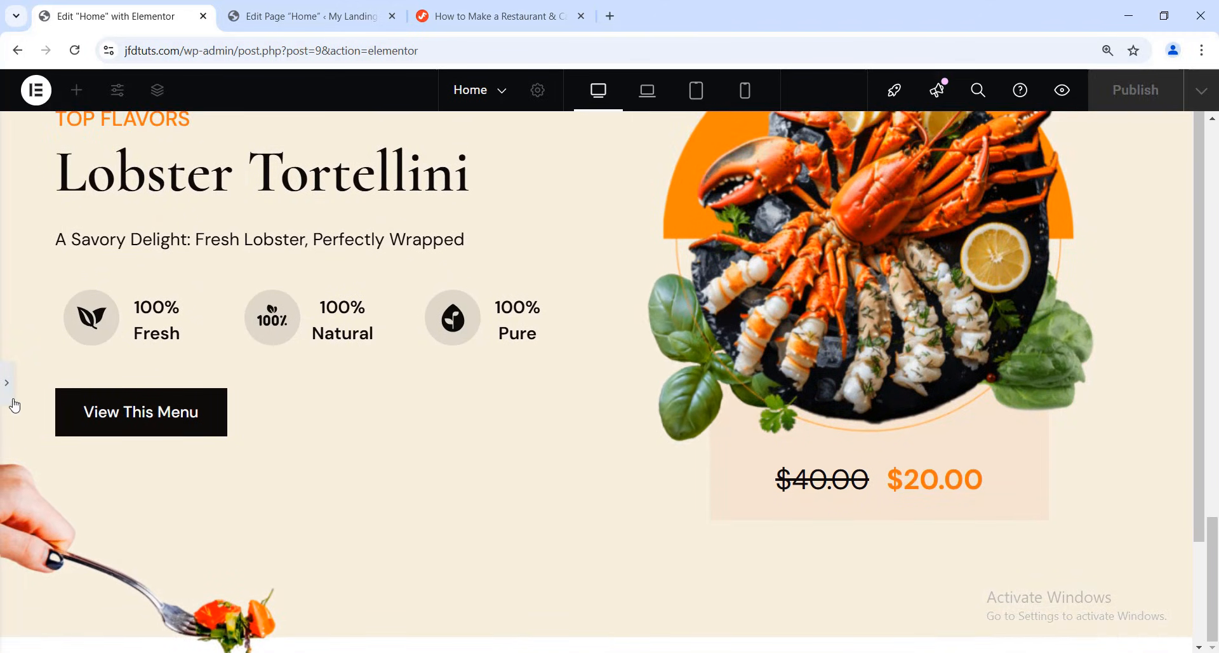
left_click(571, 403)
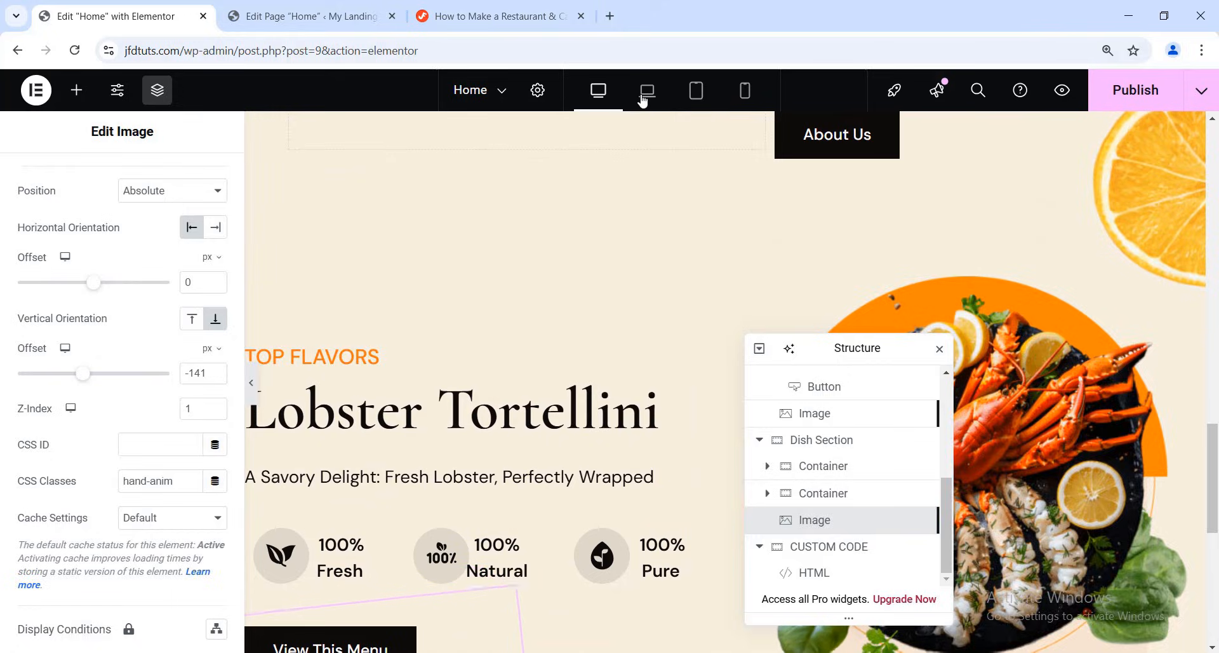
scroll(642, 210, "down", 5)
scroll(630, 231, "up", 1)
scroll(631, 231, "up", 2)
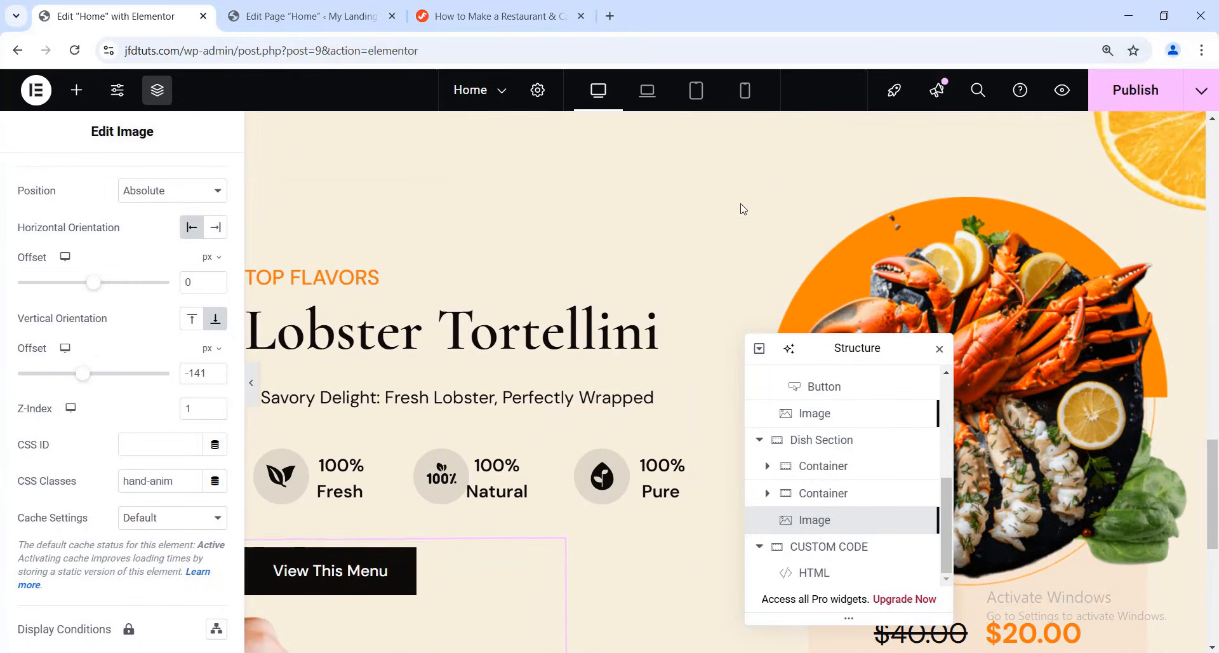
scroll(666, 219, "down", 3)
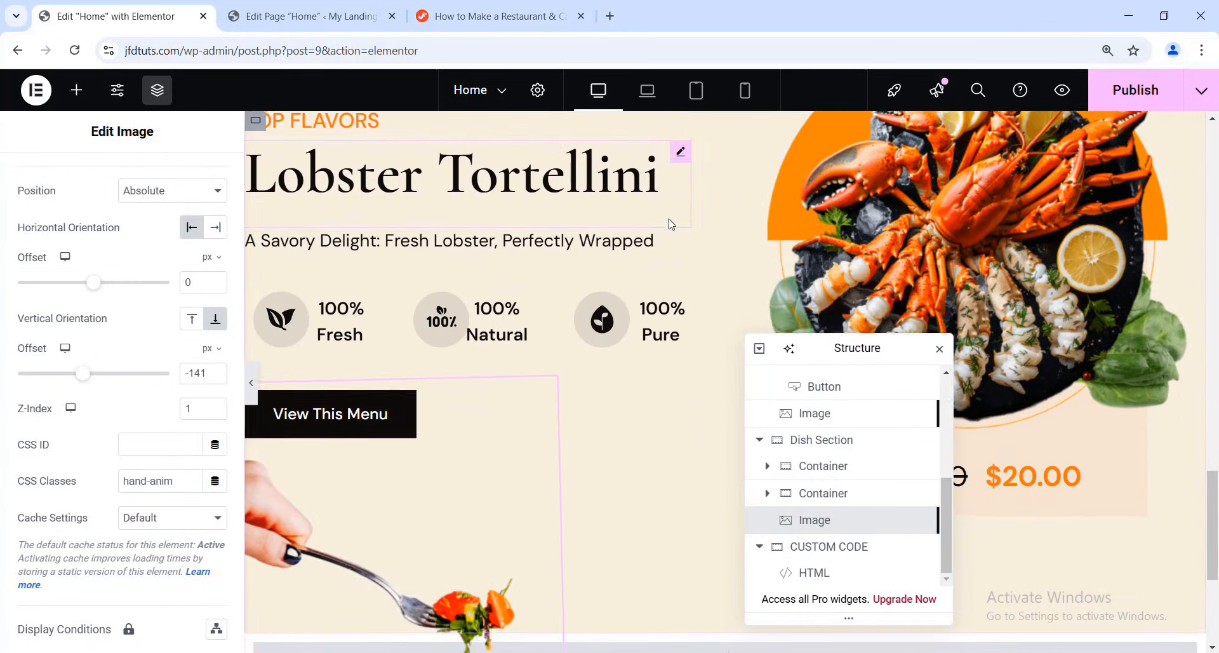
scroll(560, 256, "up", 3)
In the laptop view, unlink the Dish Section's padding and set it to 0 top, 40 right, 124 bottom and 40 left.
left_click(647, 91)
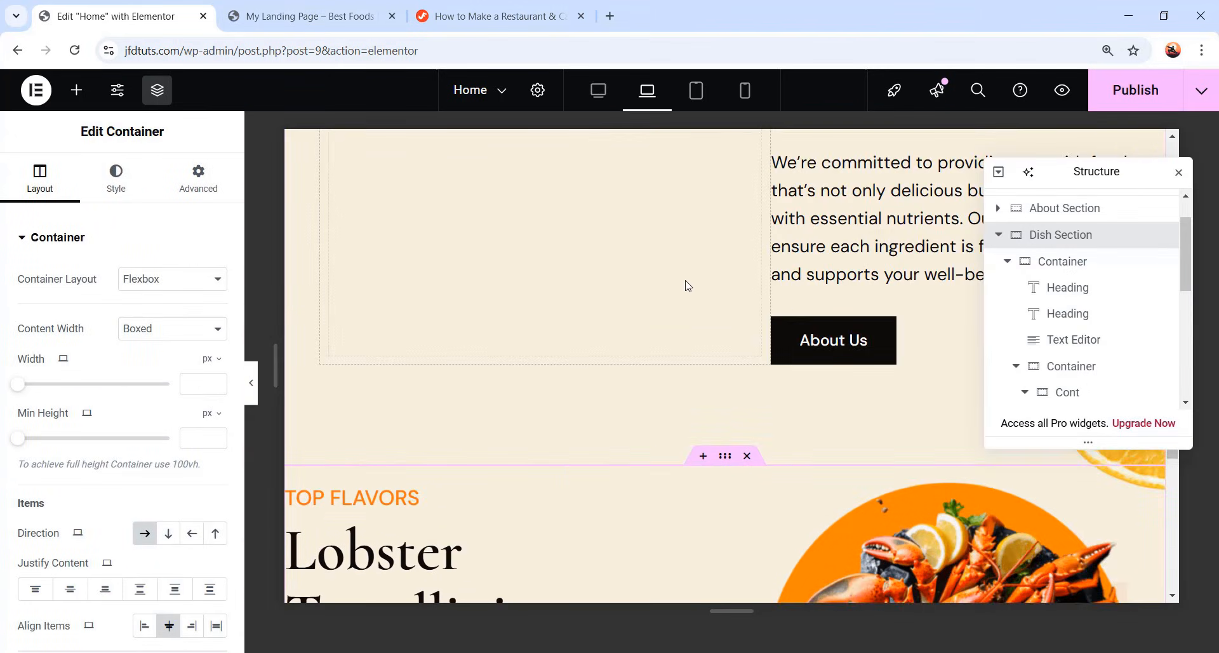
scroll(683, 292, "down", 4)
scroll(546, 381, "down", 3)
scroll(522, 311, "up", 2)
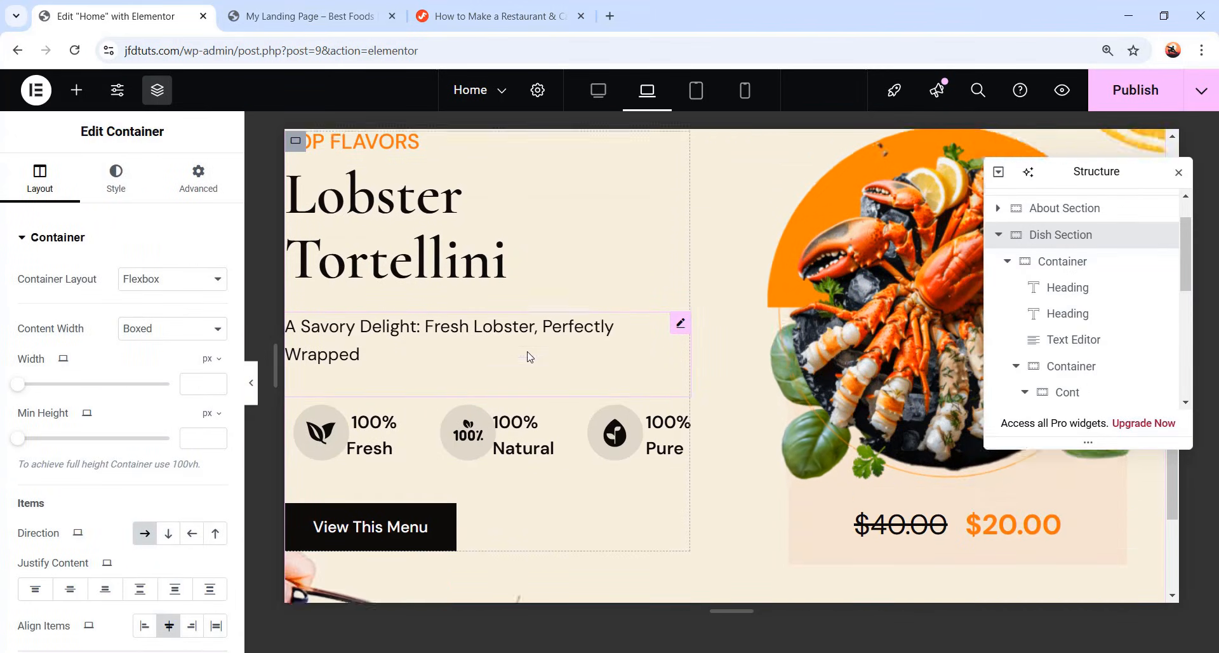
scroll(556, 391, "up", 2)
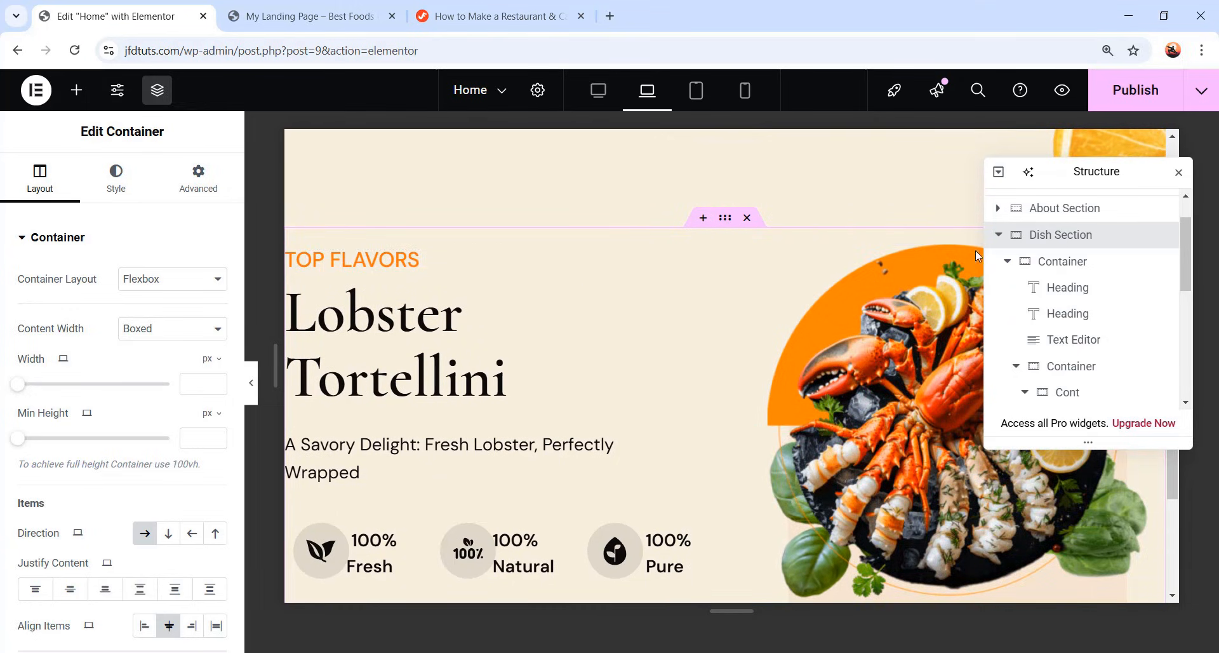
left_click(198, 180)
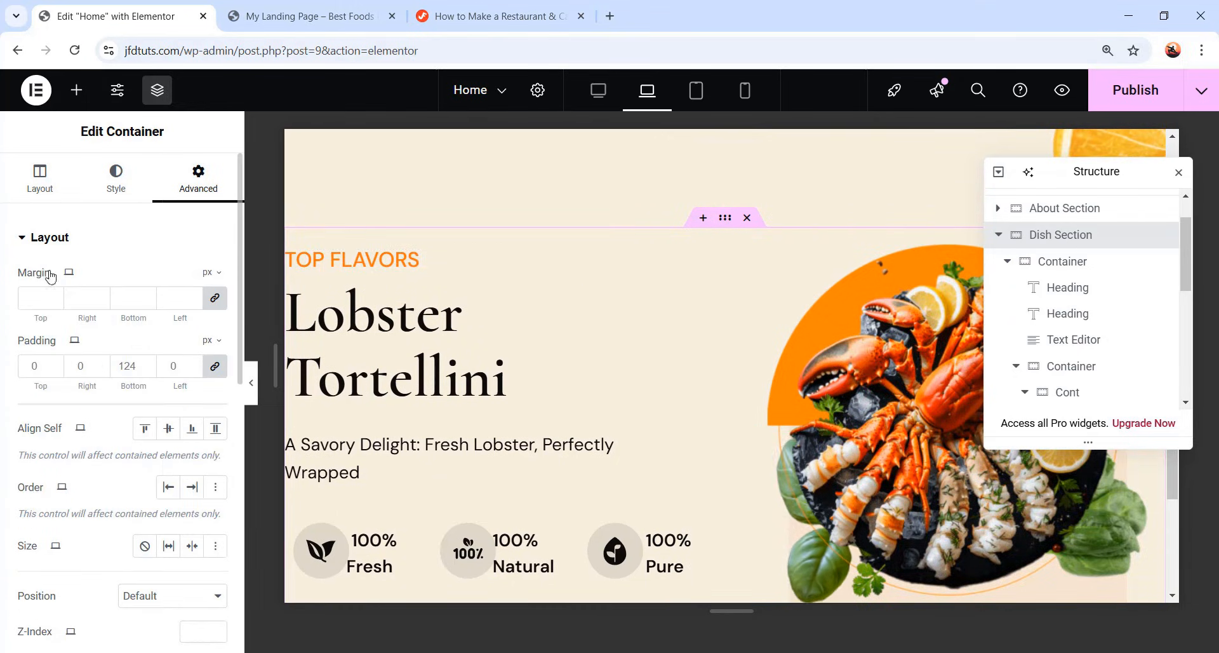
left_click(215, 366)
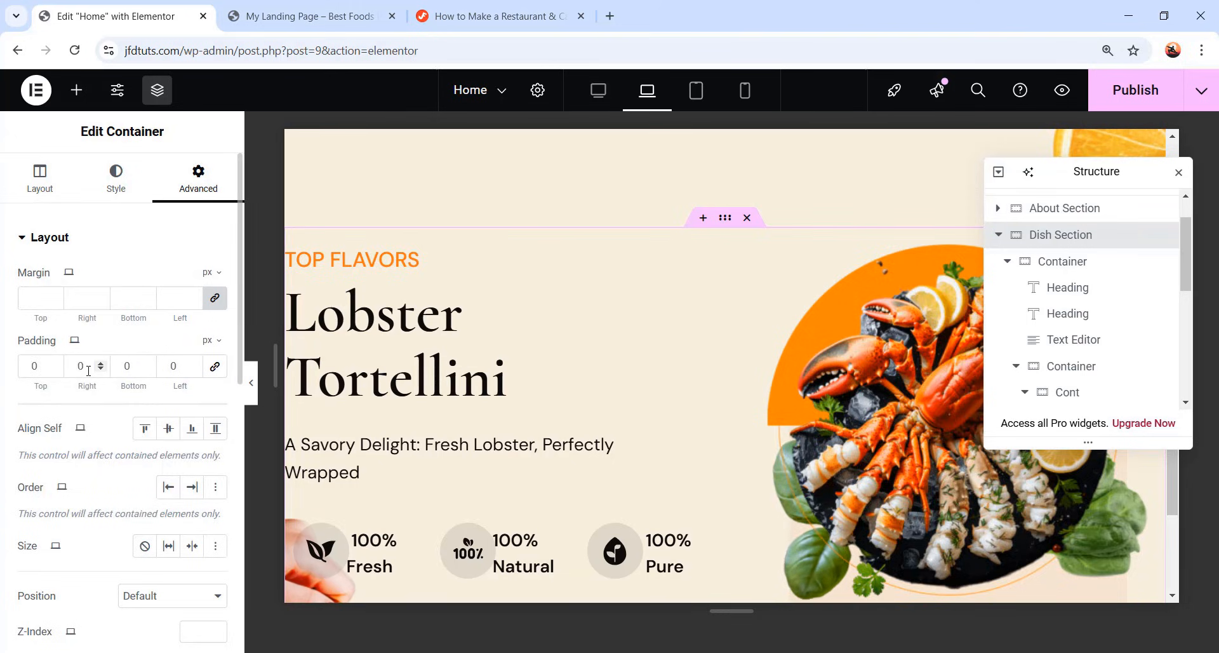
type("40")
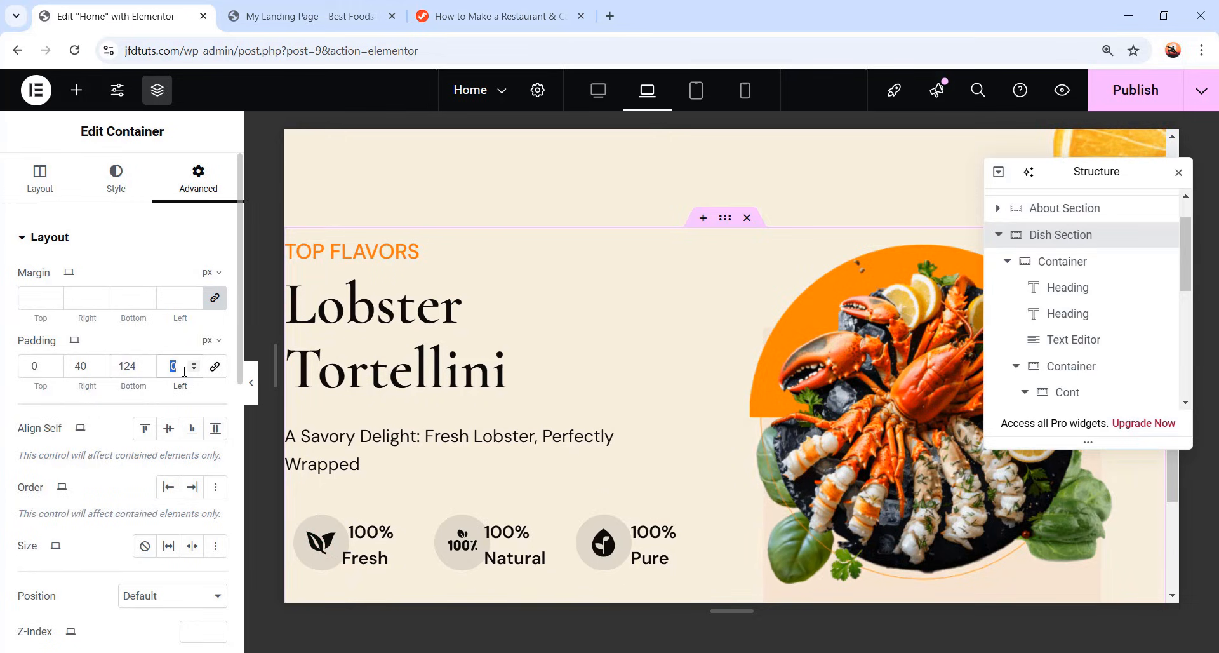
type("40")
Set the laptop gaps to 25 px on the container holding the Fresh, Natural and Pure features.
scroll(947, 429, "down", 1)
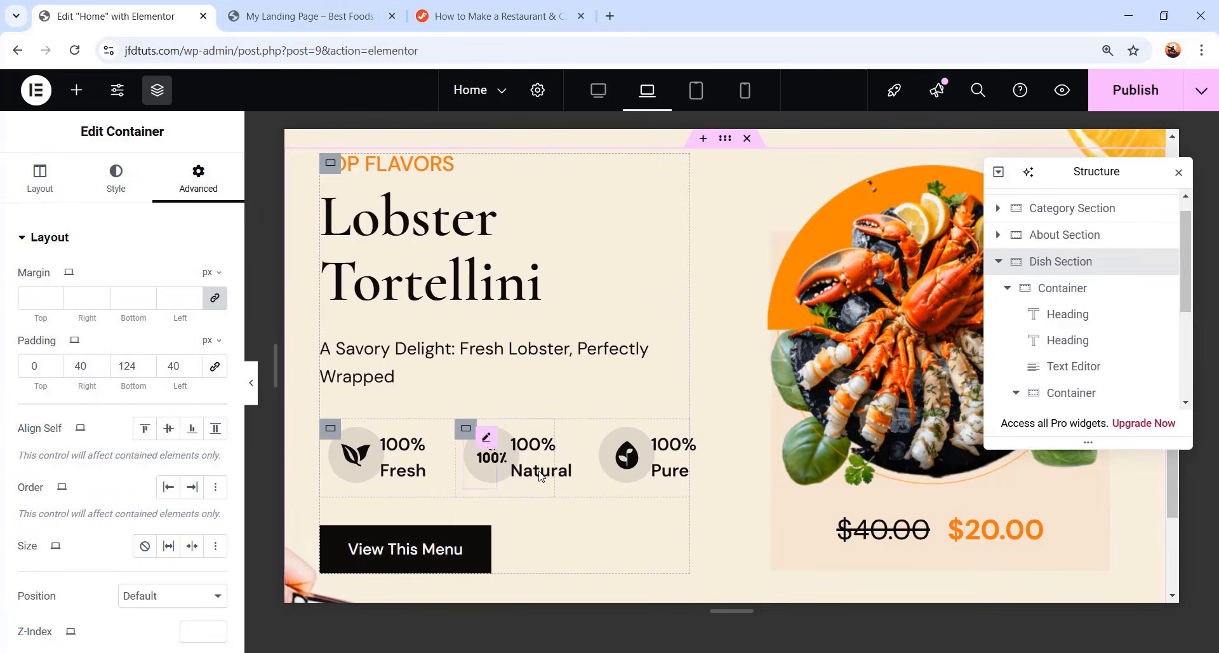
left_click(331, 430)
scroll(1078, 318, "down", 2)
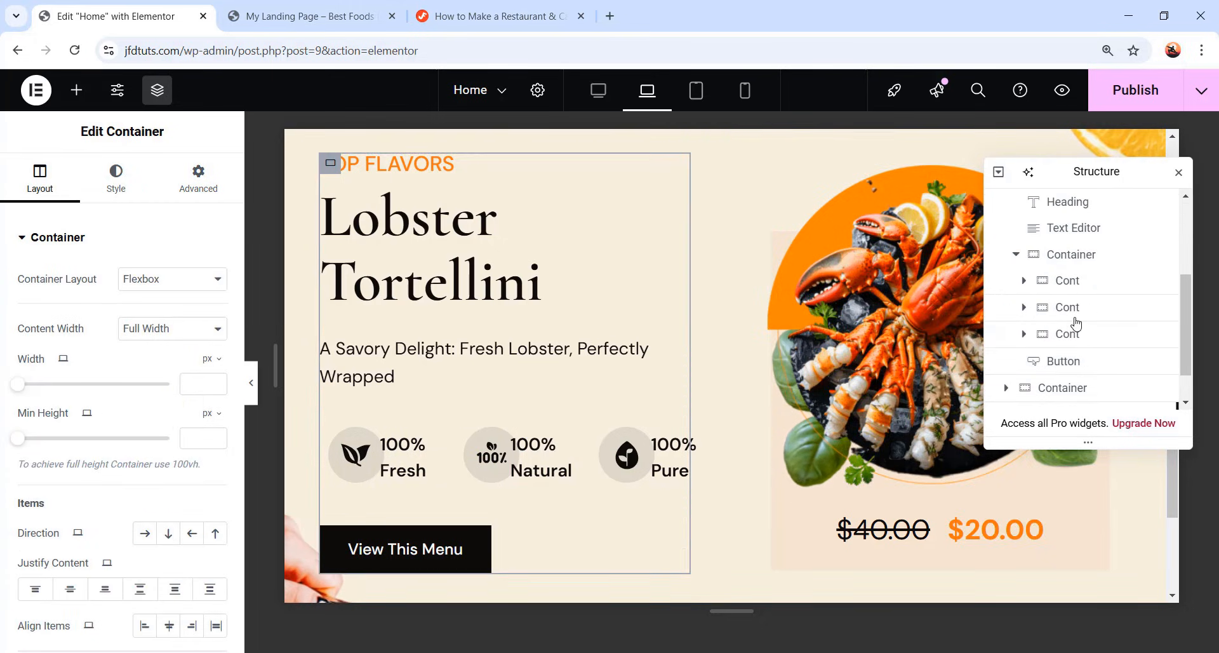
scroll(1077, 323, "up", 1)
left_click(1073, 334)
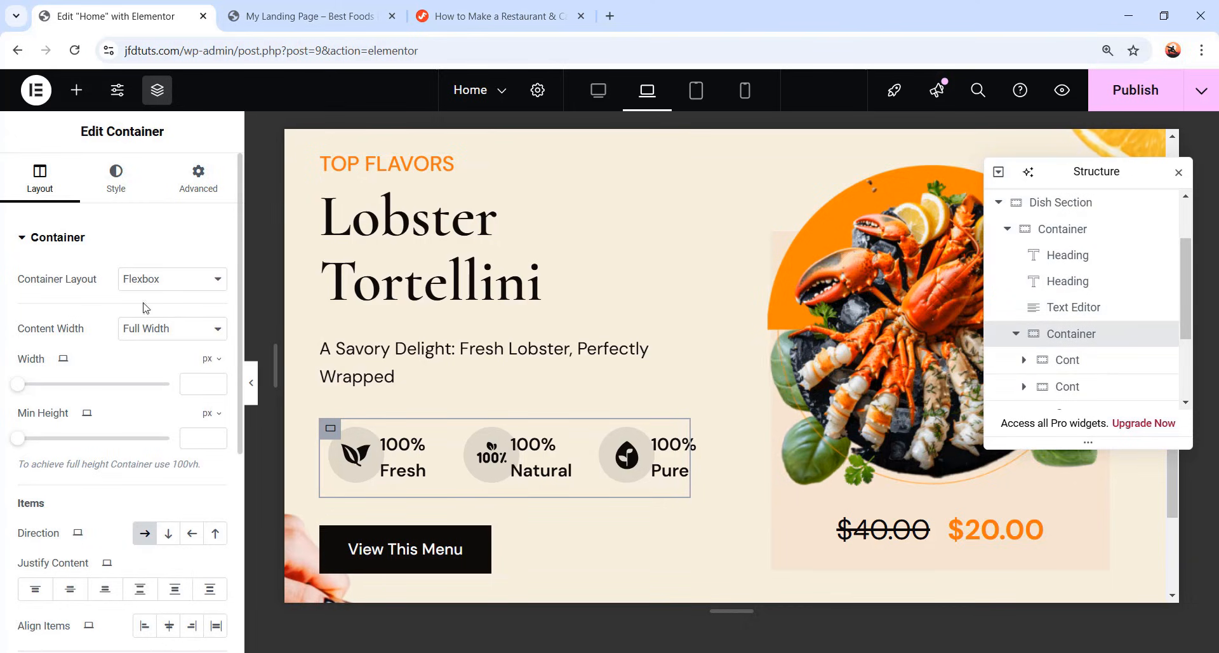
scroll(152, 330, "down", 5)
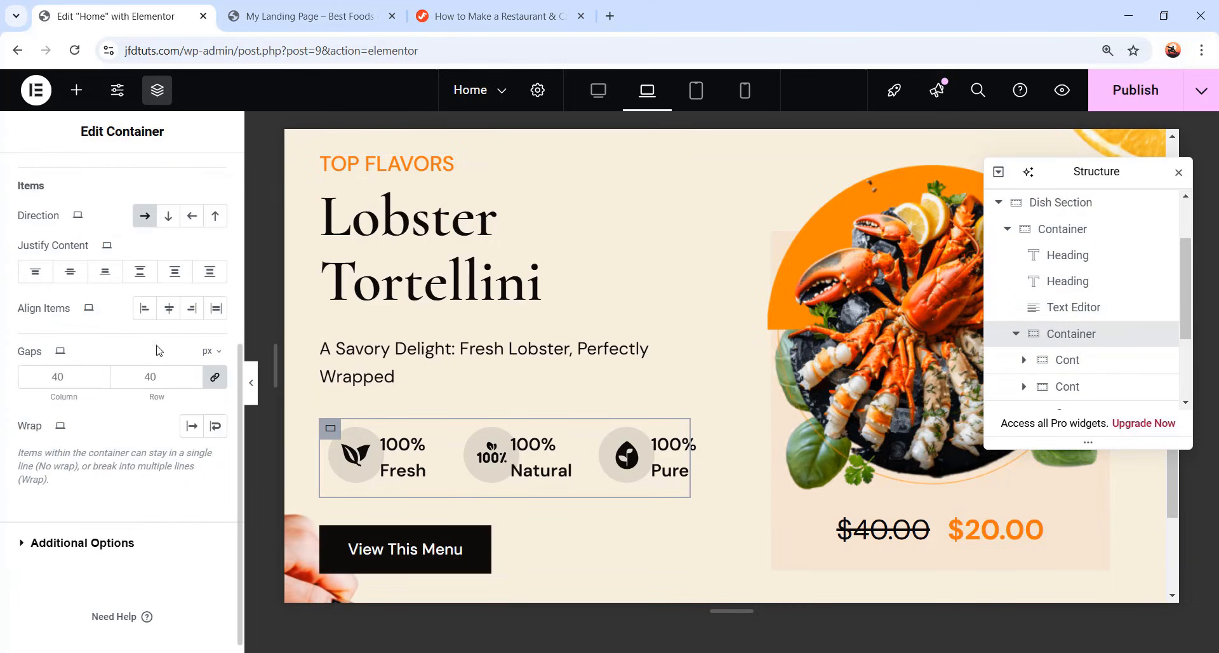
double_click(54, 373)
type("25")
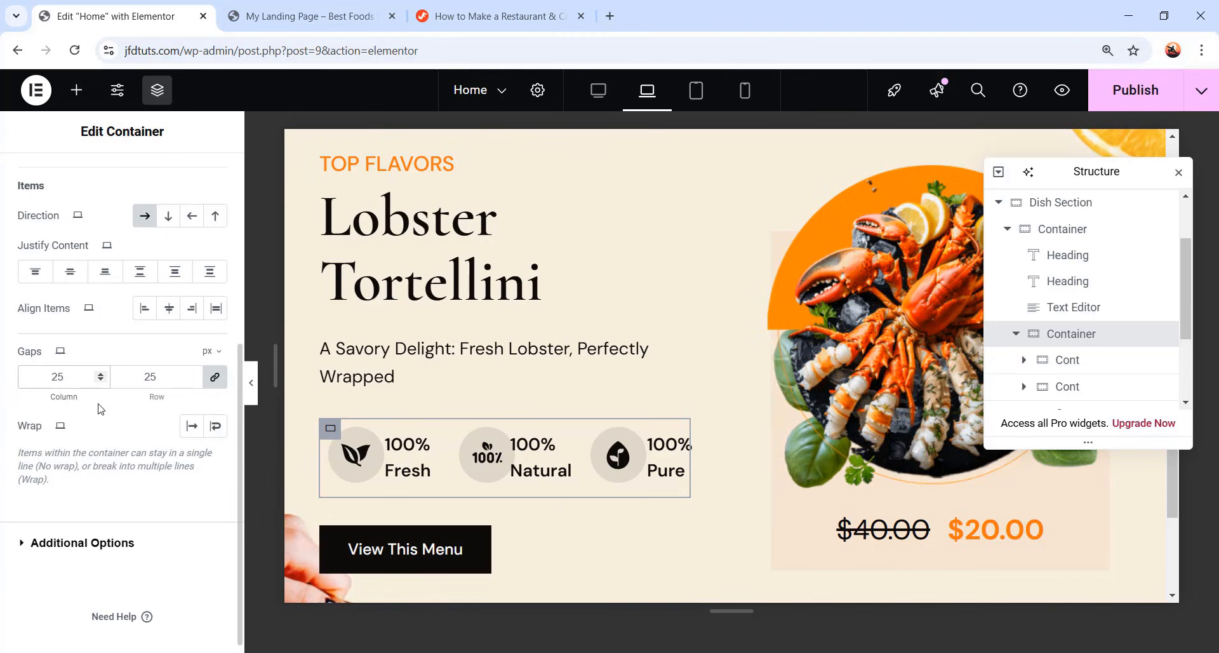
Set the laptop padding to 0 on each of the Fresh, Natural and Pure feature containers.
scroll(1079, 292, "down", 1)
left_click(1060, 289)
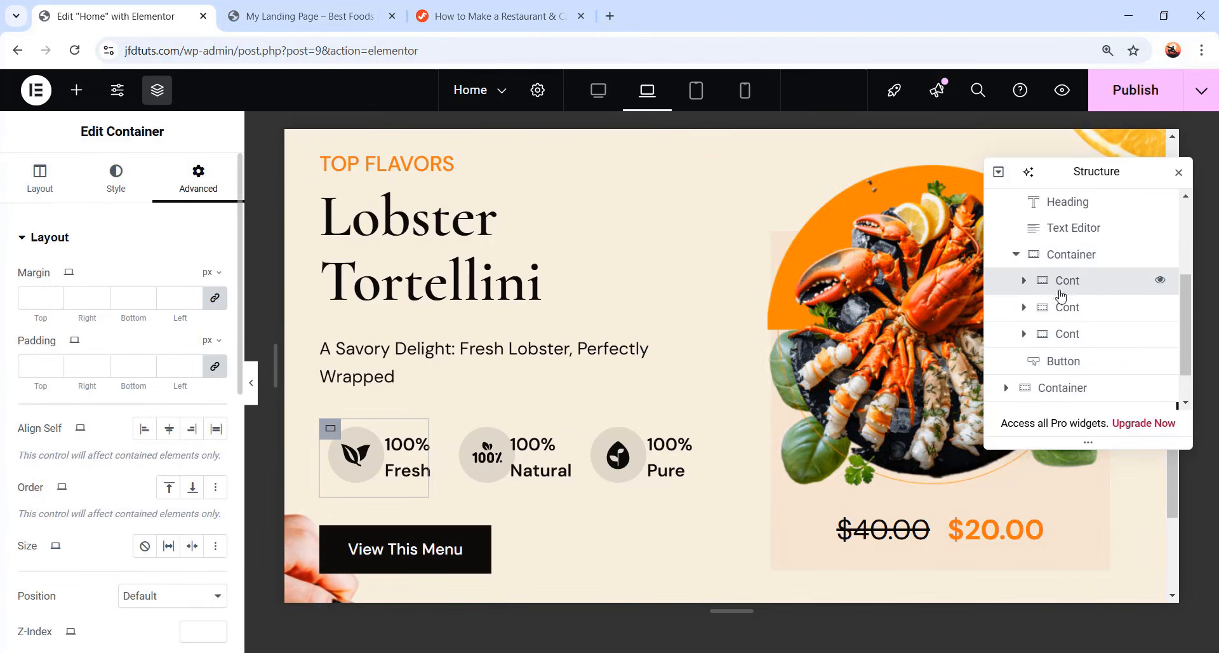
left_click(30, 367)
type("0")
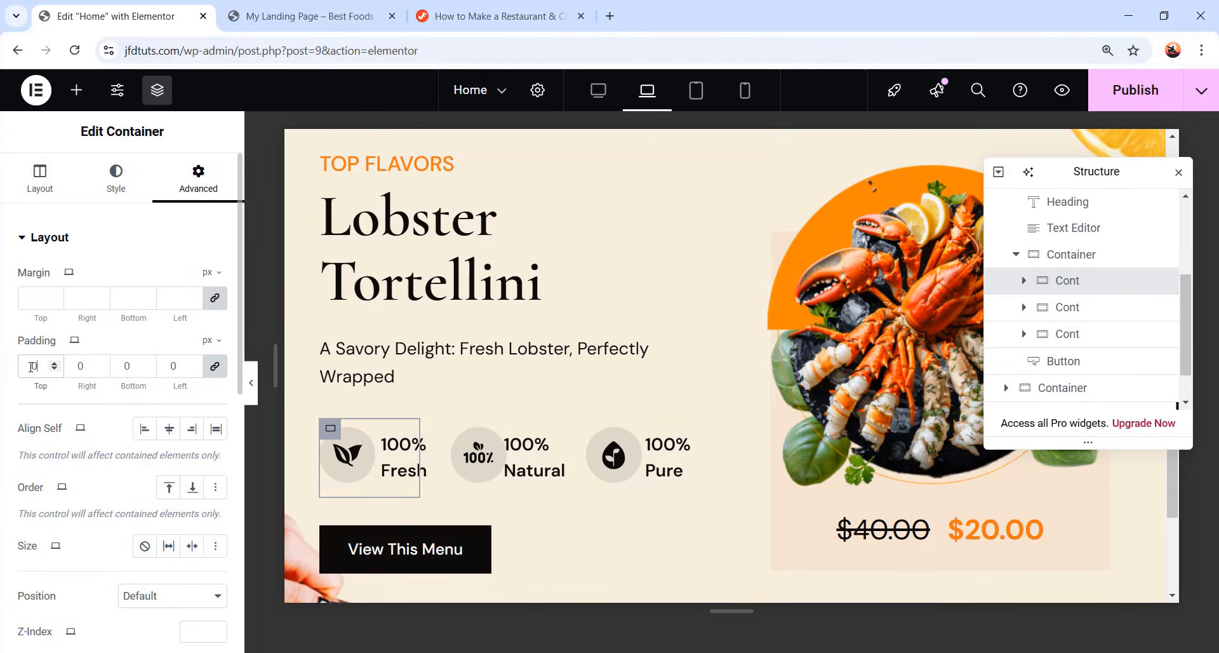
left_click(1107, 307)
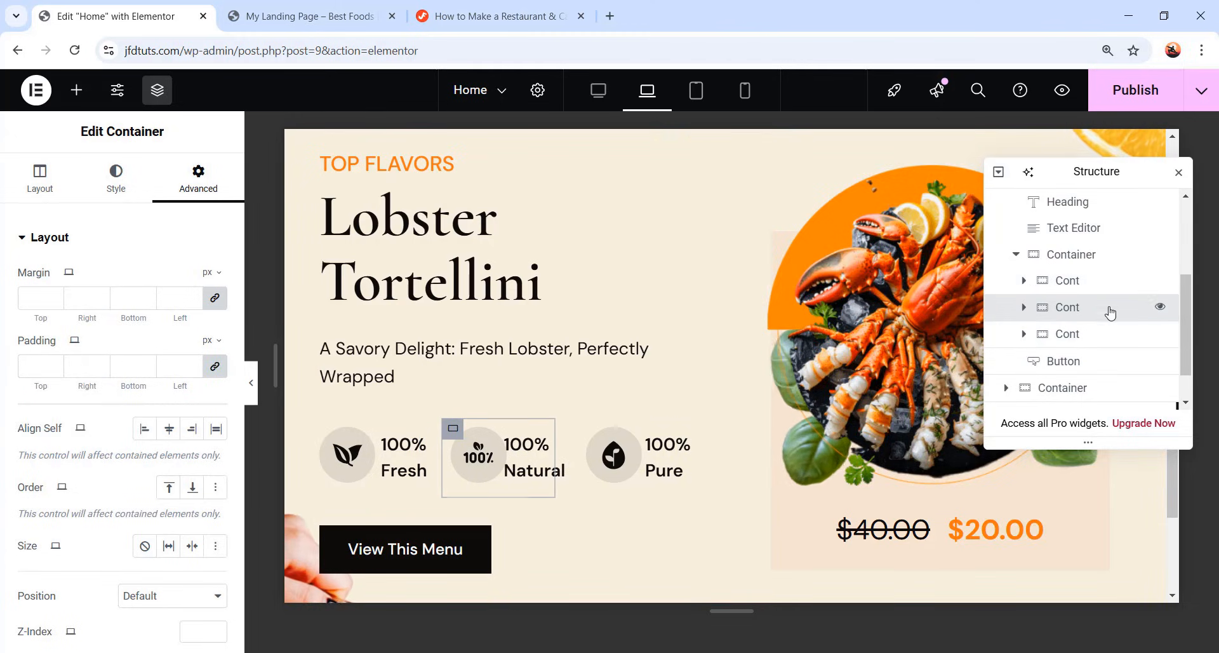
left_click(42, 366)
type("0")
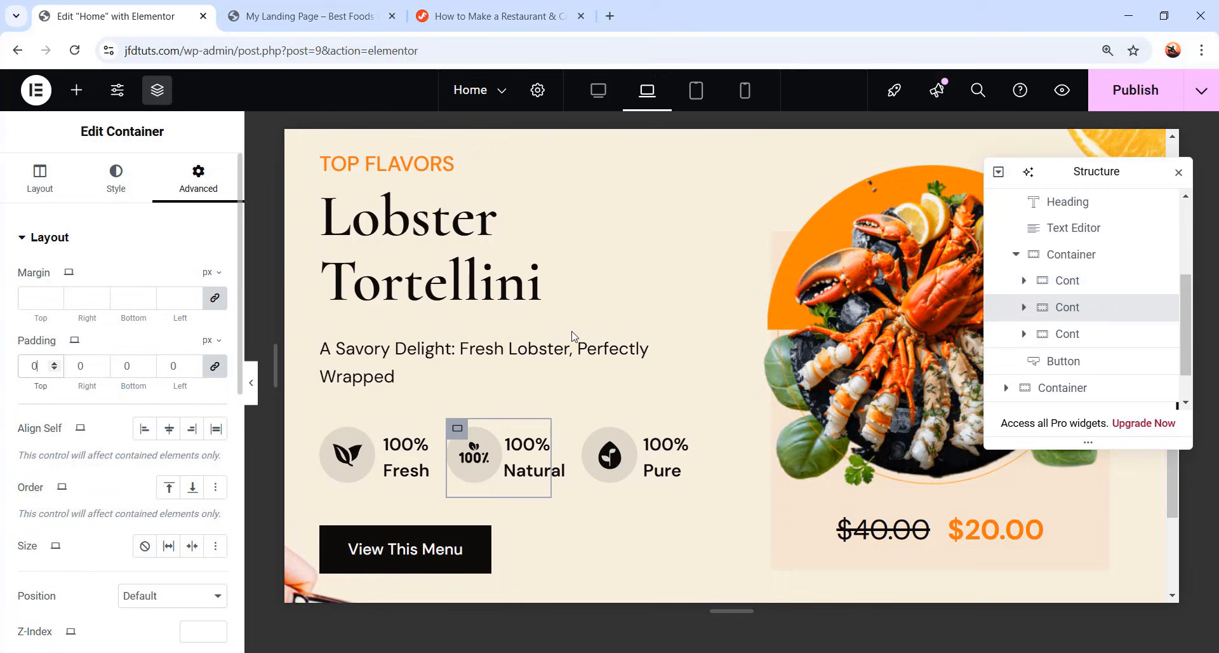
left_click(1111, 335)
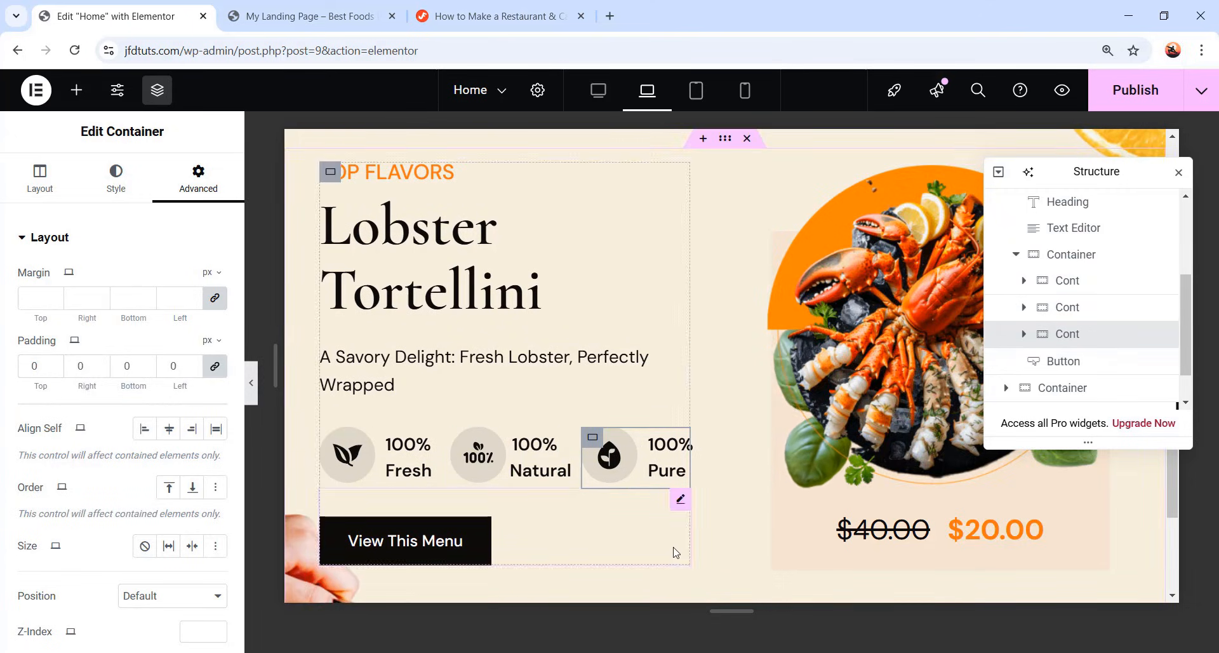
Examine the Dish Section's text, feature icons and hand-with-fork image in the laptop view.
scroll(730, 590, "up", 5)
scroll(568, 478, "down", 5)
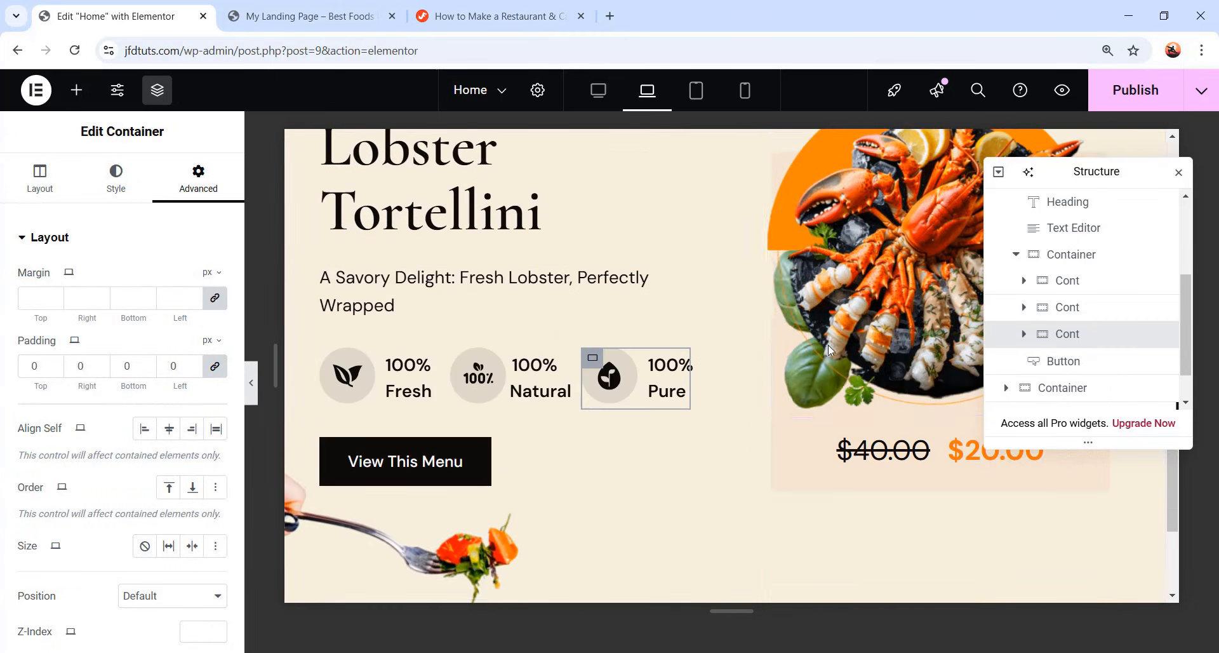
scroll(889, 410, "up", 2)
scroll(754, 440, "down", 1)
scroll(754, 441, "down", 2)
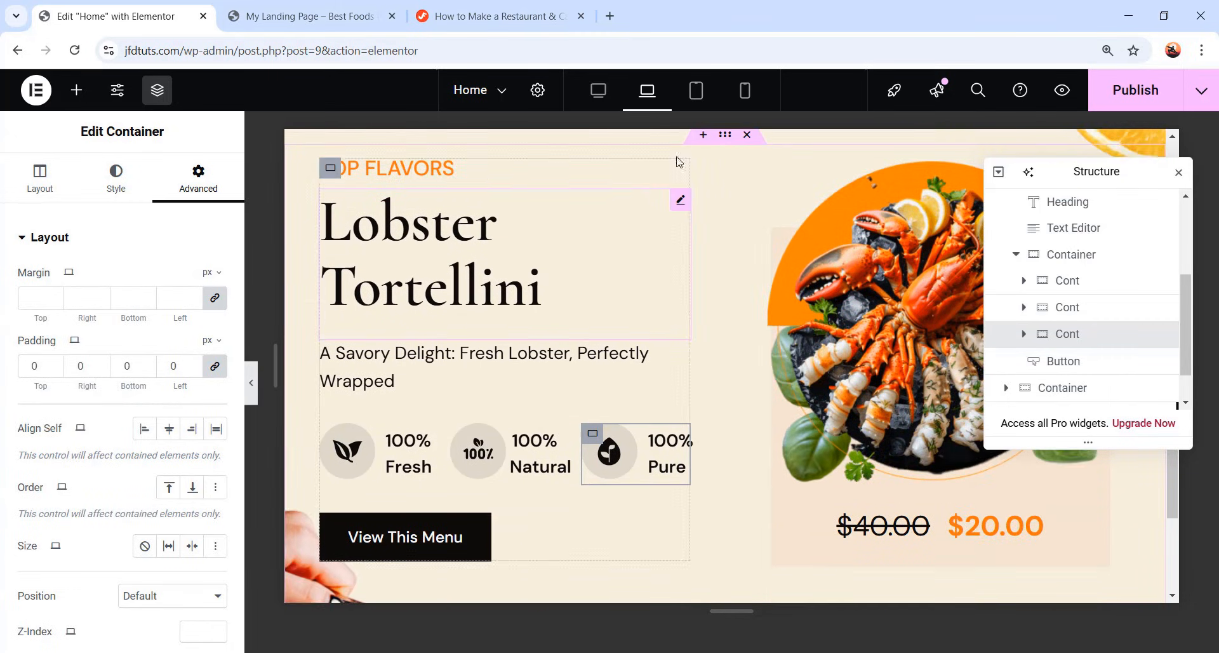
scroll(660, 444, "up", 1)
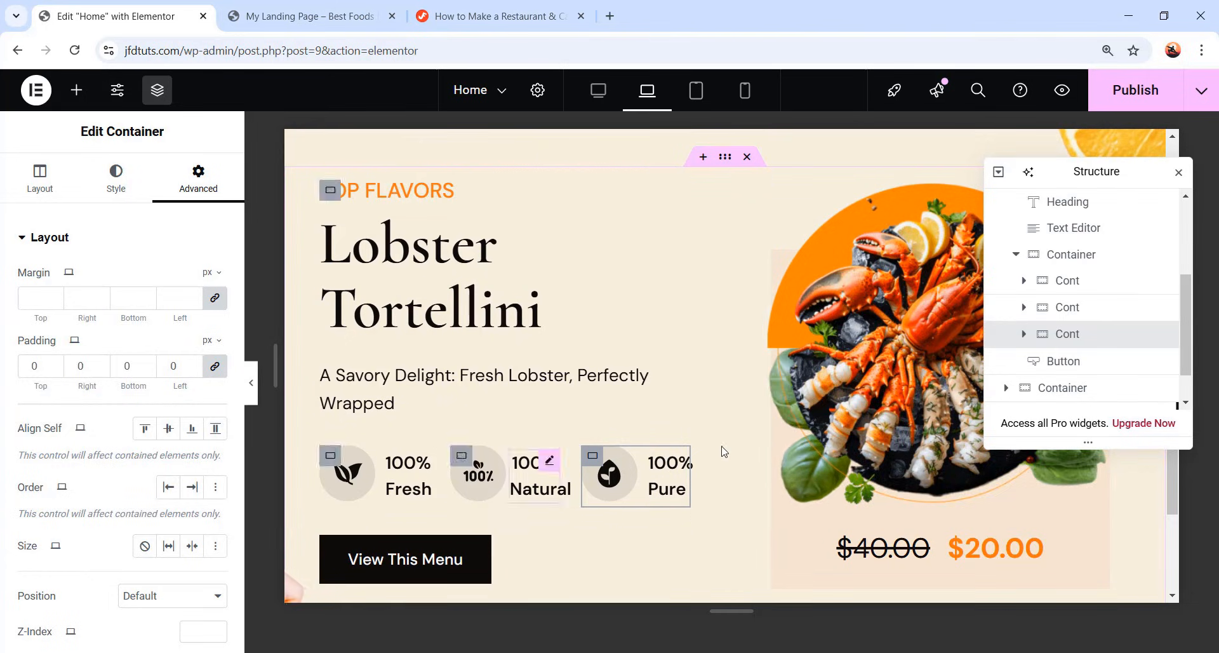
In the tablet view, set the Dish Section's unlinked padding to 0 top, 20 right, 80 bottom, 20 left, and its bottom margin to 24 px.
left_click(692, 99)
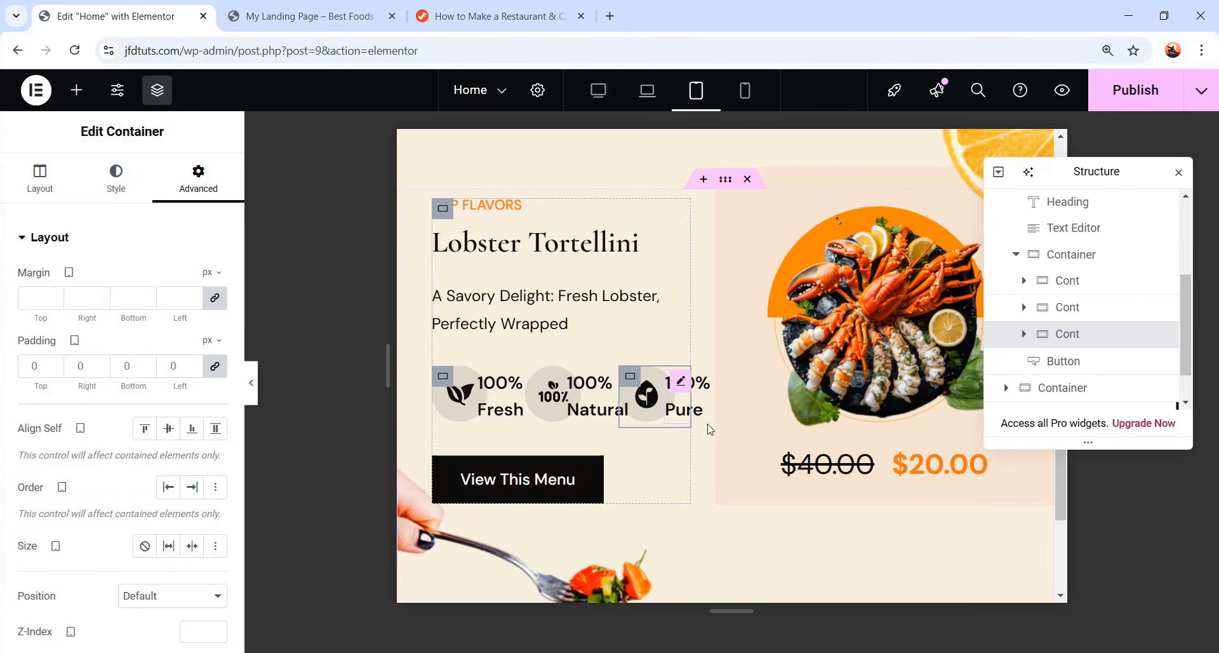
scroll(708, 425, "up", 1)
scroll(1055, 331, "up", 4)
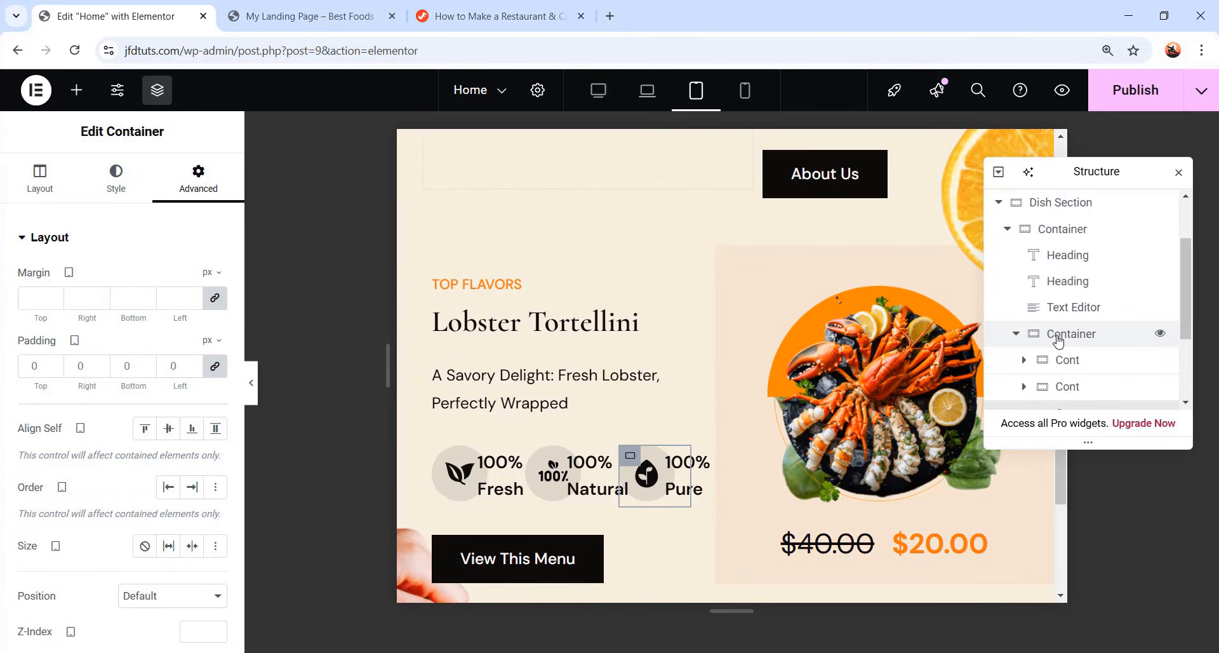
left_click(1070, 285)
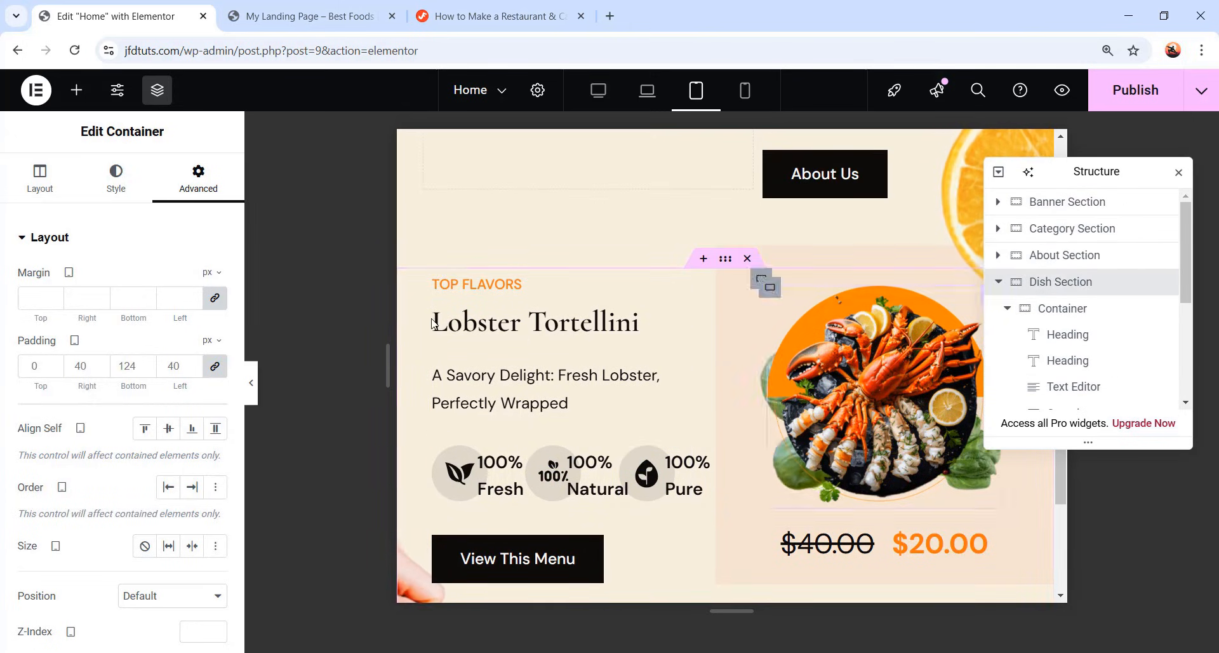
left_click(215, 365)
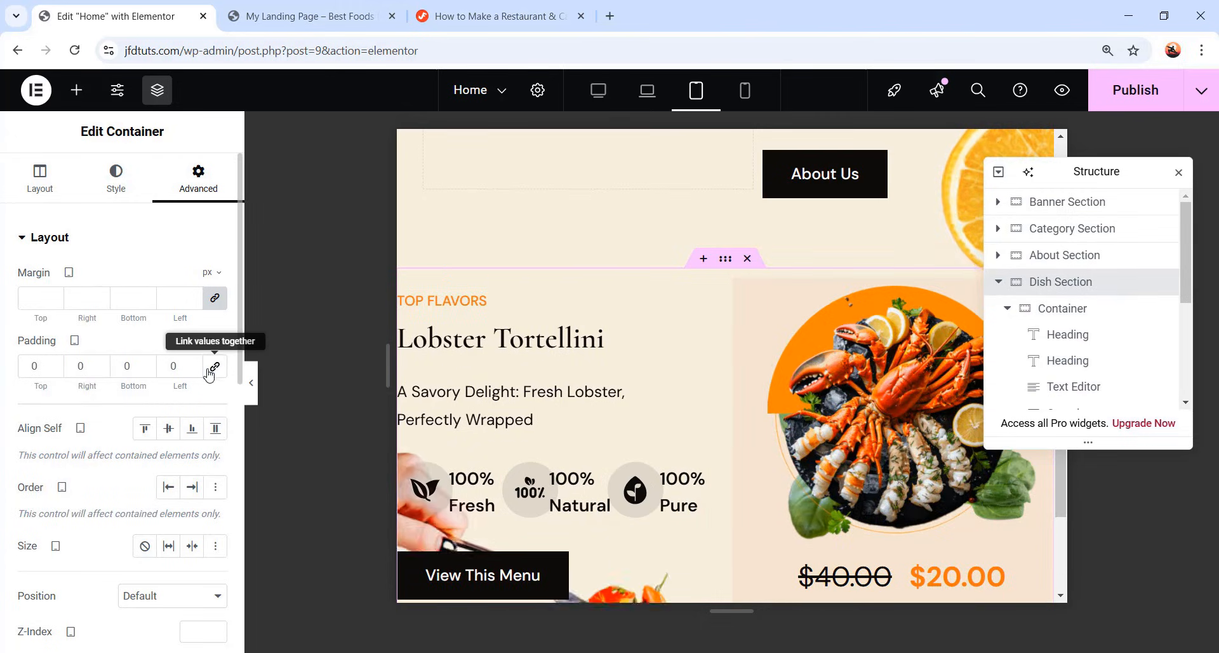
double_click(73, 365)
type("20")
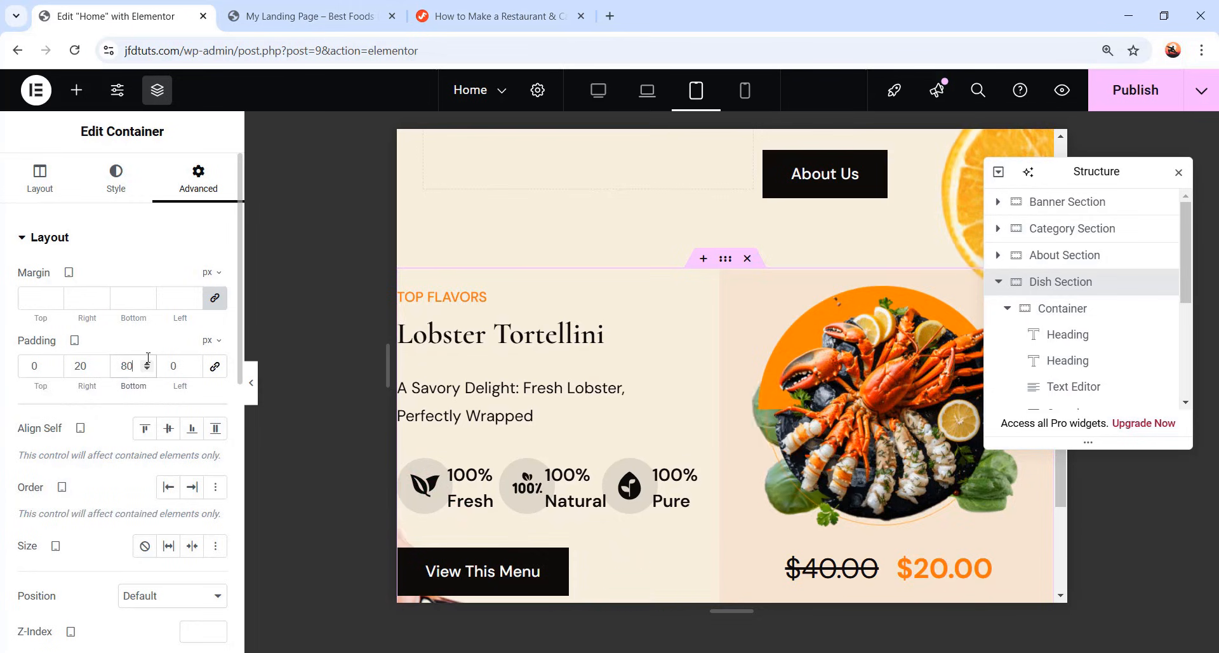
key("Tab")
type("20")
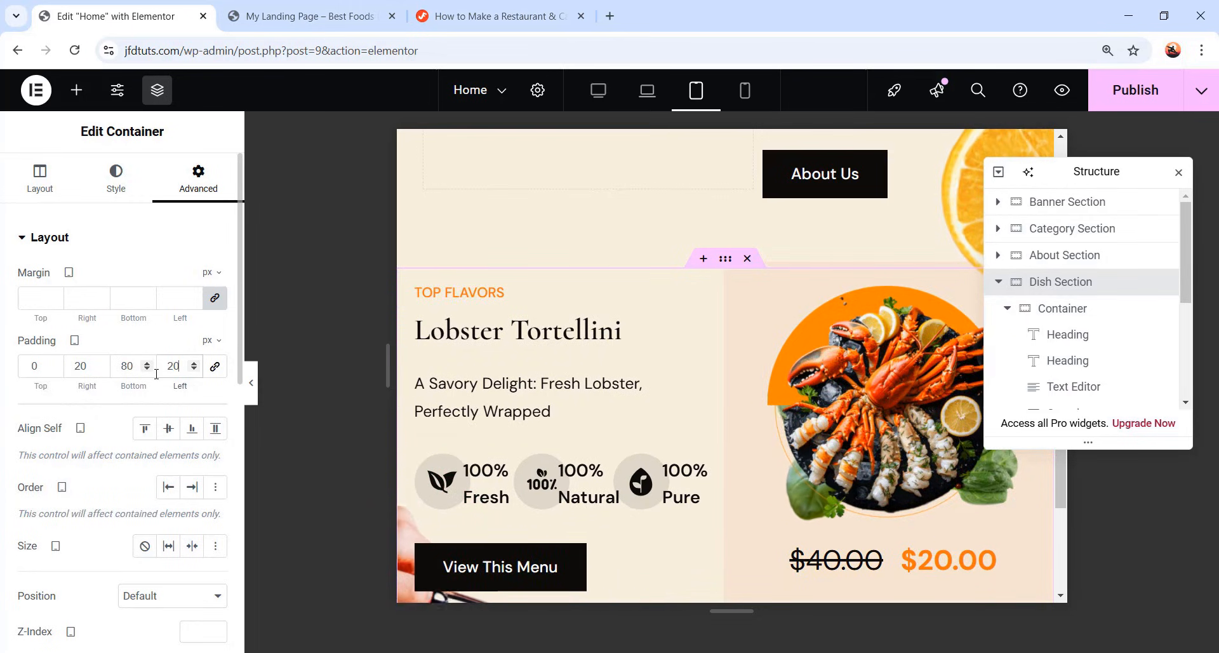
left_click(216, 299)
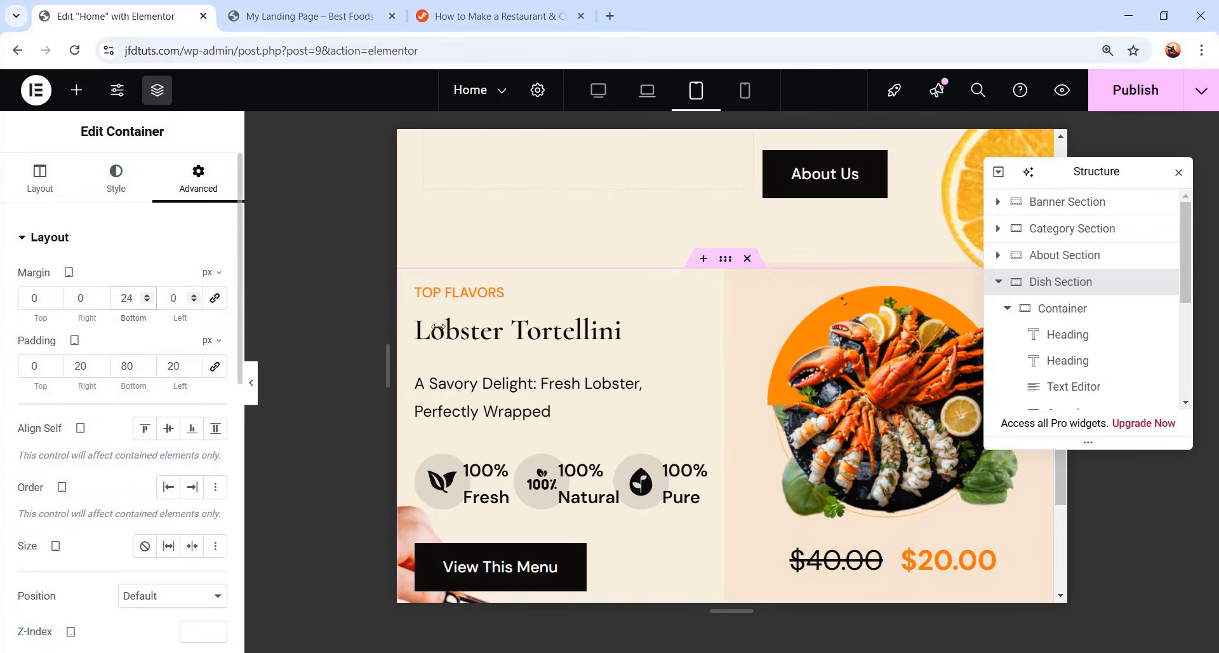
For tablet, stack the Fresh feature container's items in a column and set its gaps to 0 px.
scroll(445, 355, "down", 1)
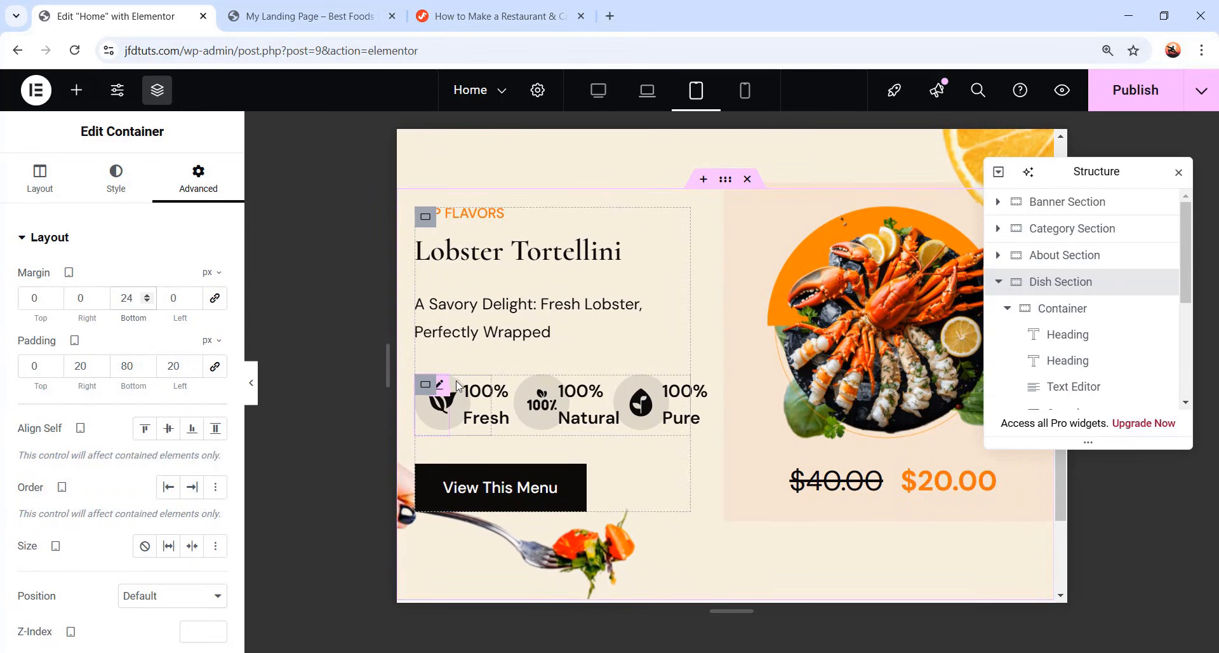
left_click(426, 385)
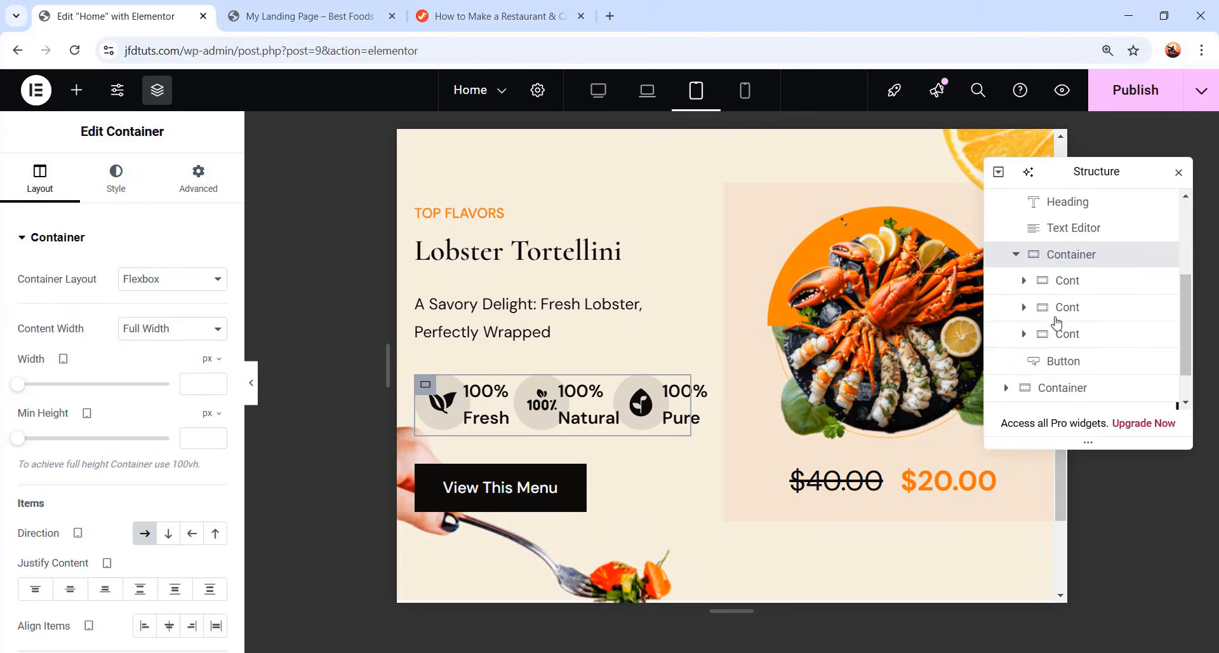
left_click(1077, 287)
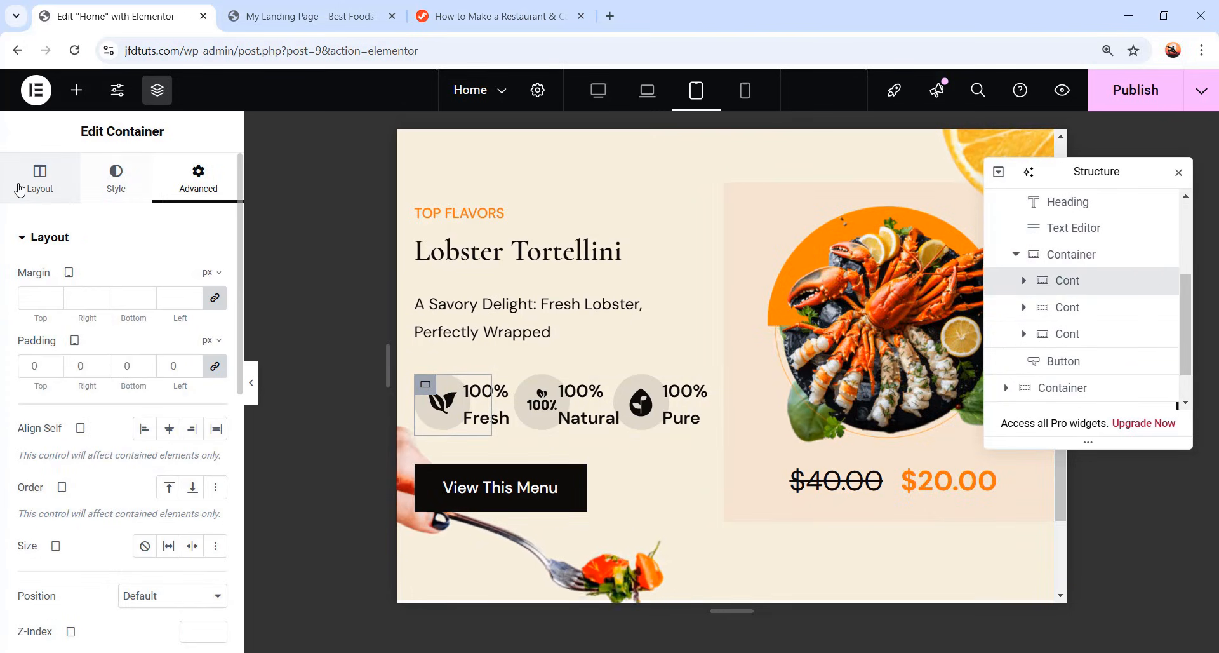
left_click(45, 197)
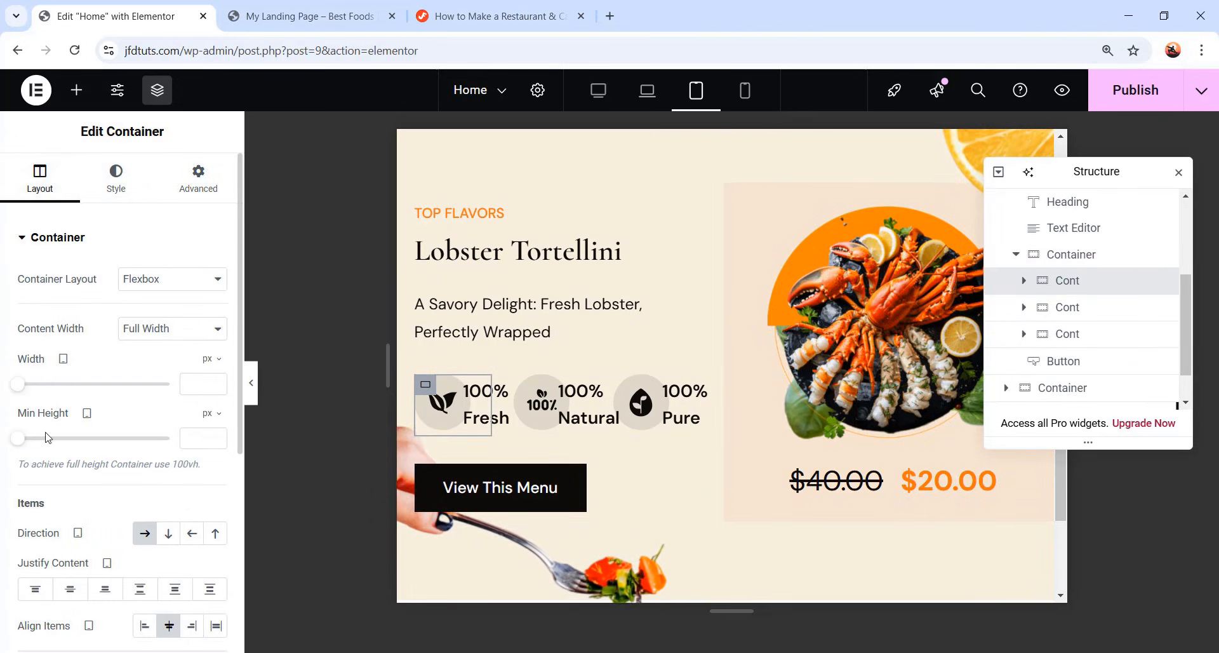
scroll(46, 438, "down", 1)
left_click(175, 457)
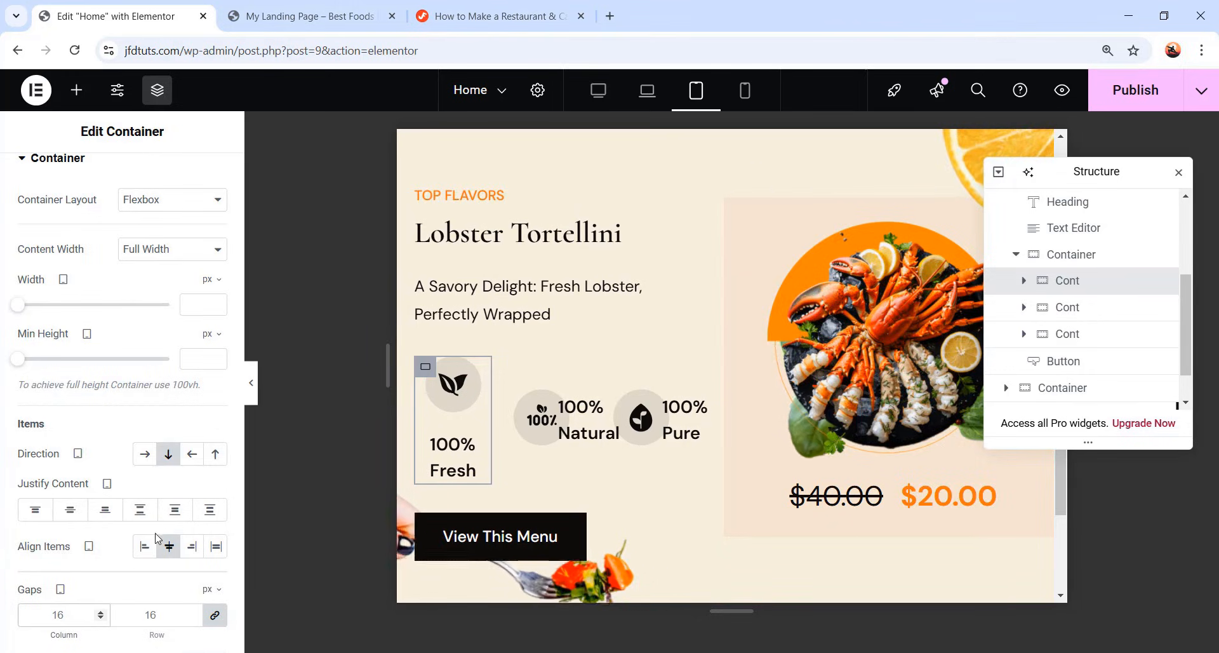
type("10")
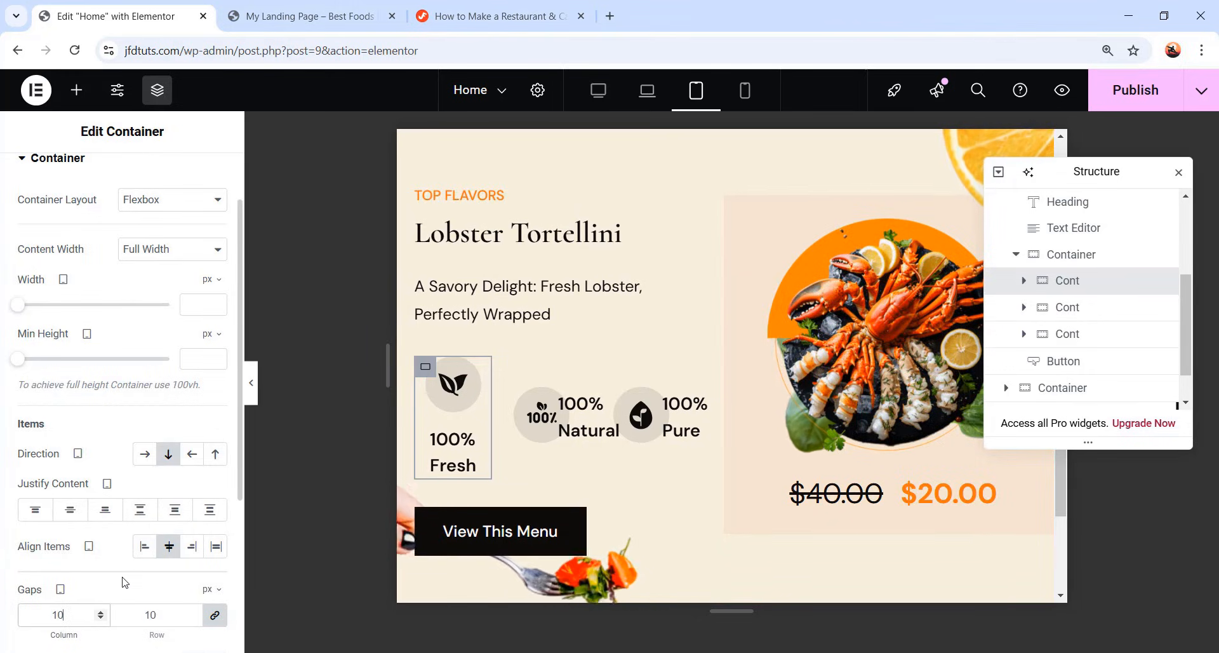
key("BackSpace")
key("BackSpace")
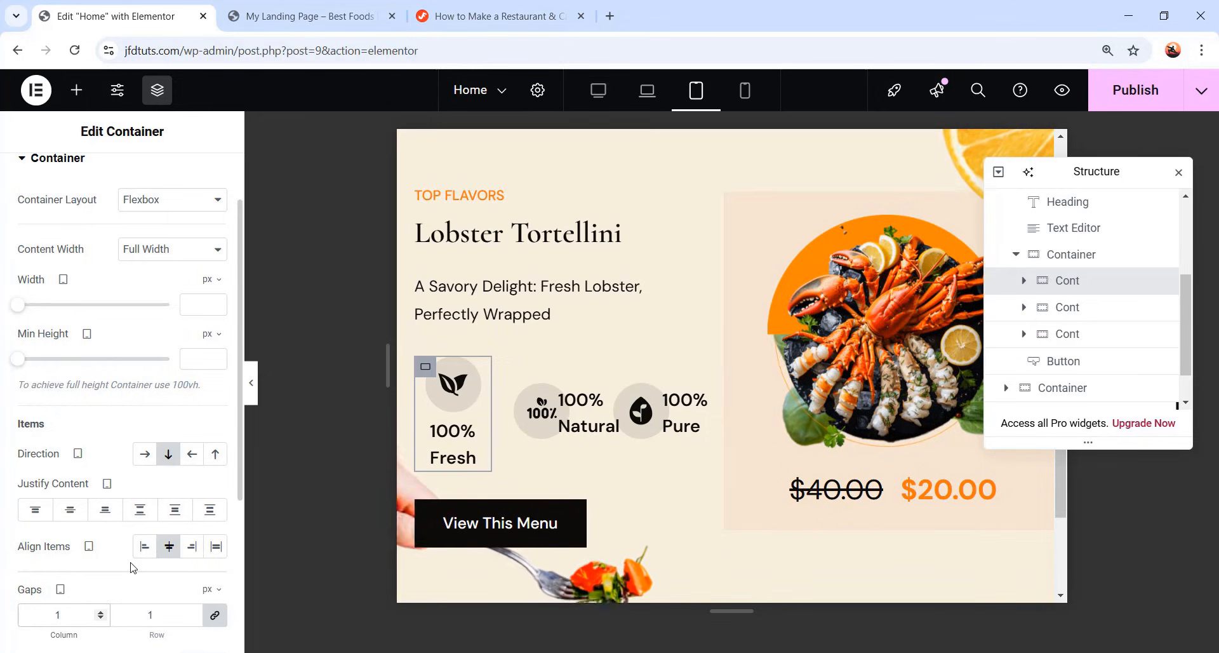
type("0")
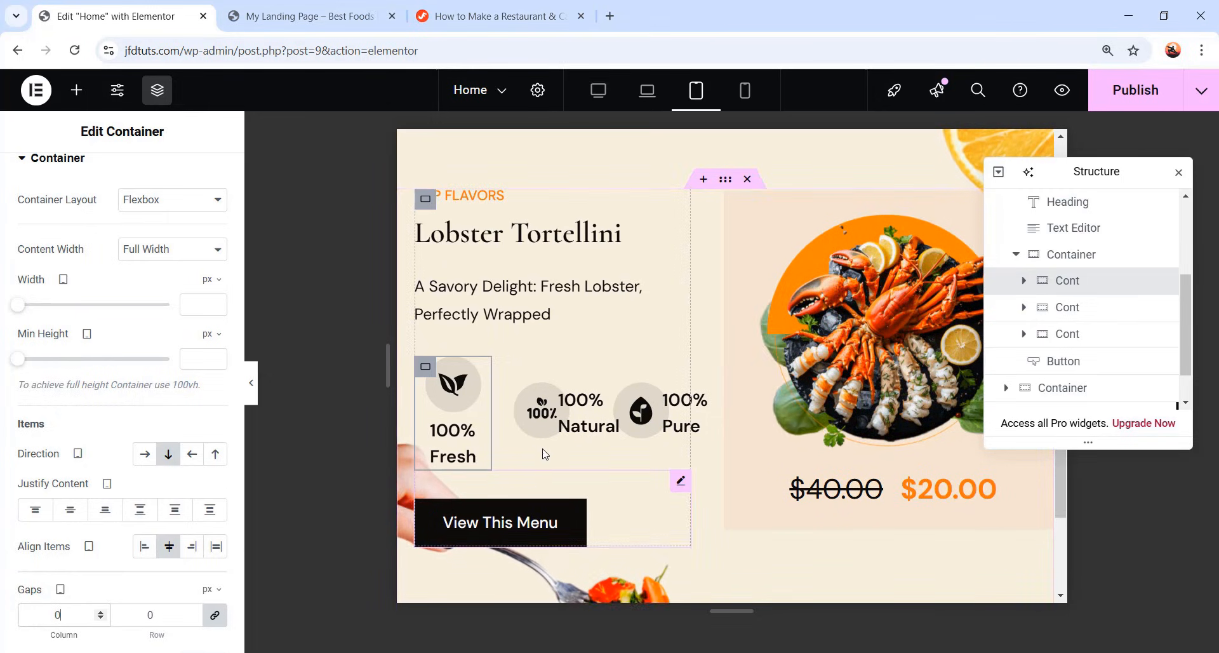
Copy the Fresh feature container and paste its style onto the Natural and Pure feature containers.
left_click(1067, 280)
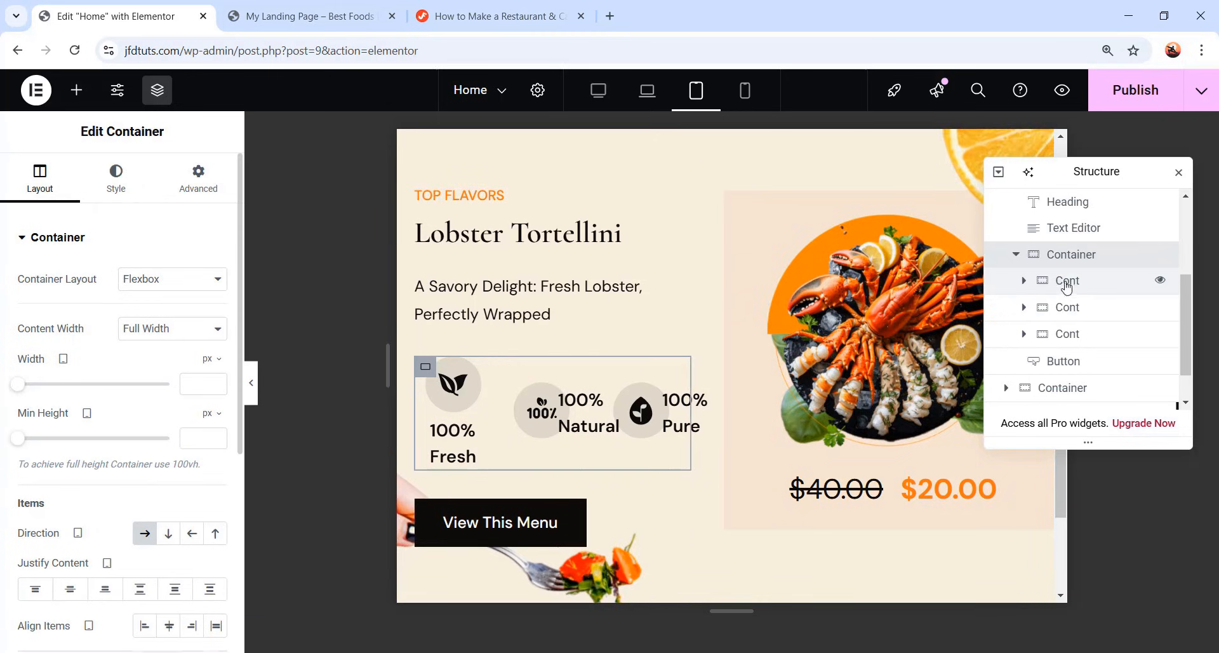
right_click(1079, 284)
left_click(1062, 302)
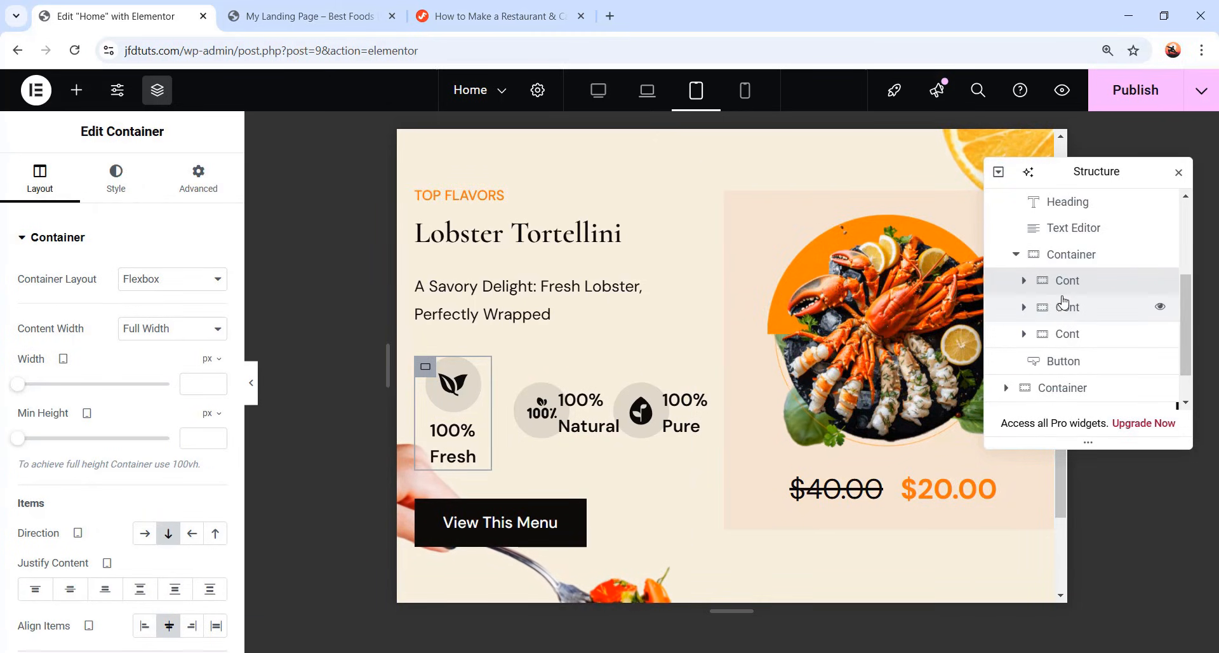
right_click(1077, 312)
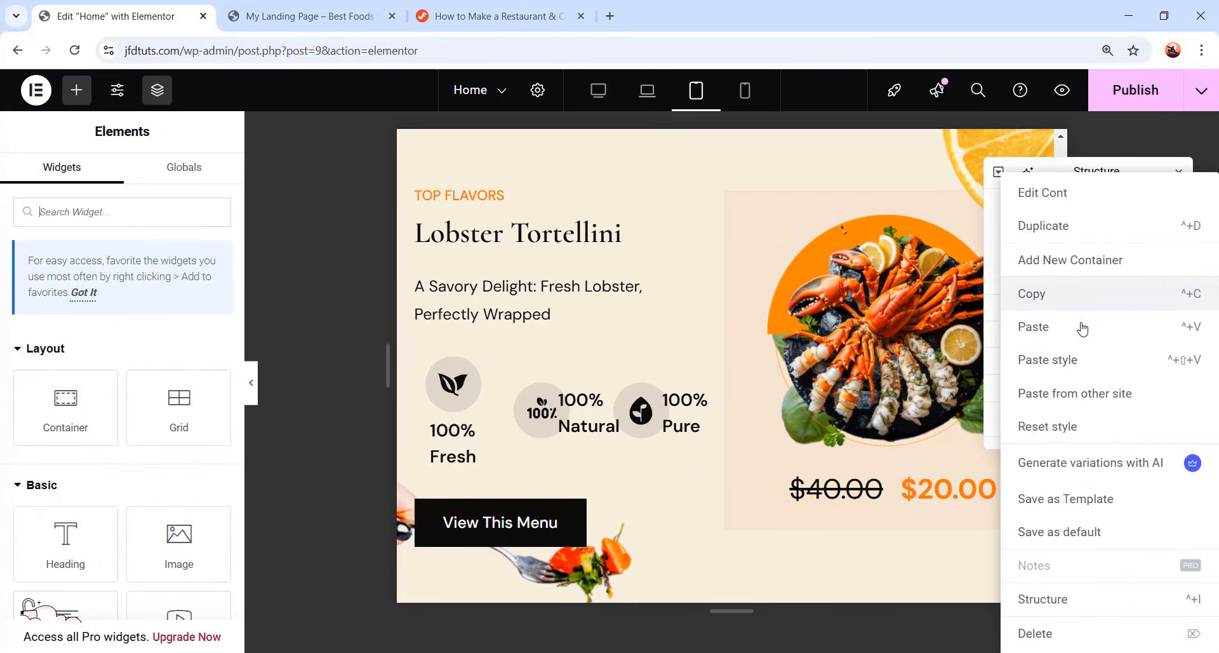
left_click(1066, 359)
left_click(1098, 343)
key("ctrl+shift+v")
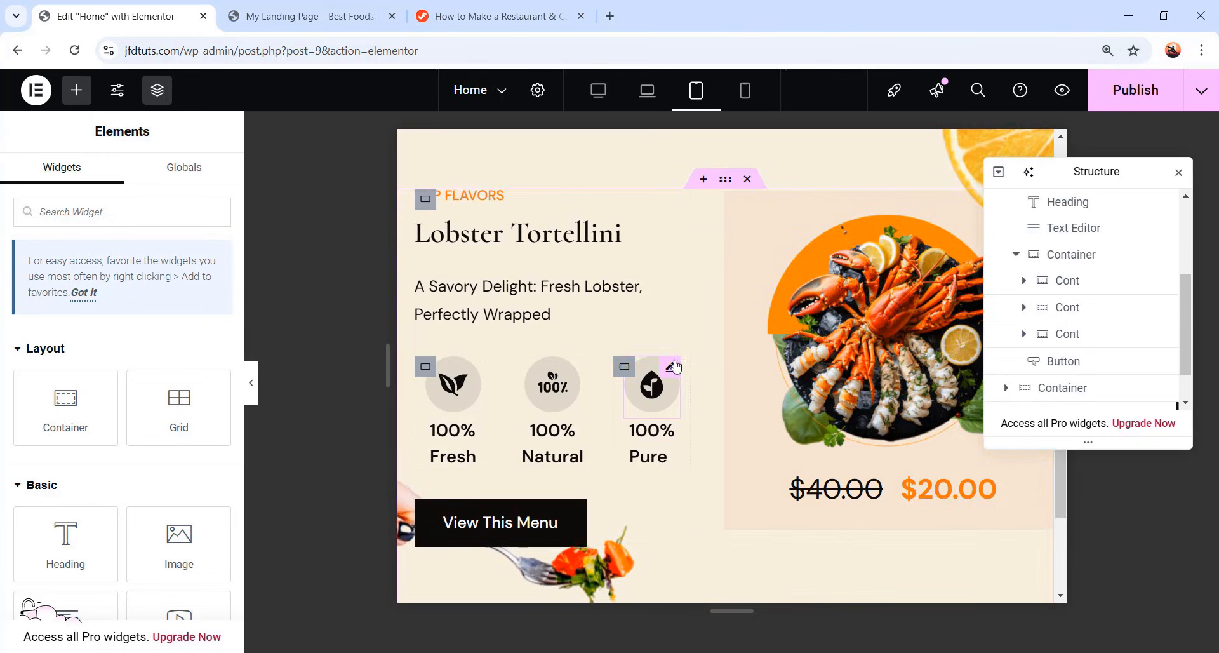
Compare the Dish Section's layout in the tablet, mobile and laptop views, ending in the mobile view.
scroll(706, 375, "up", 3)
scroll(737, 356, "down", 3)
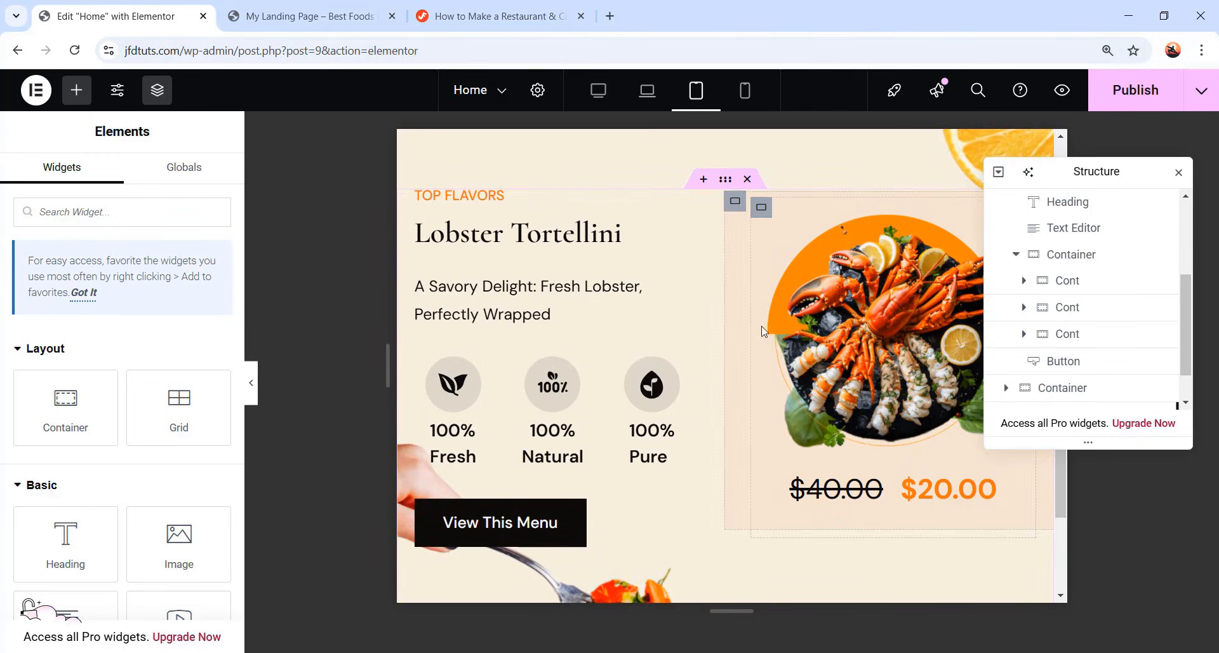
left_click(742, 94)
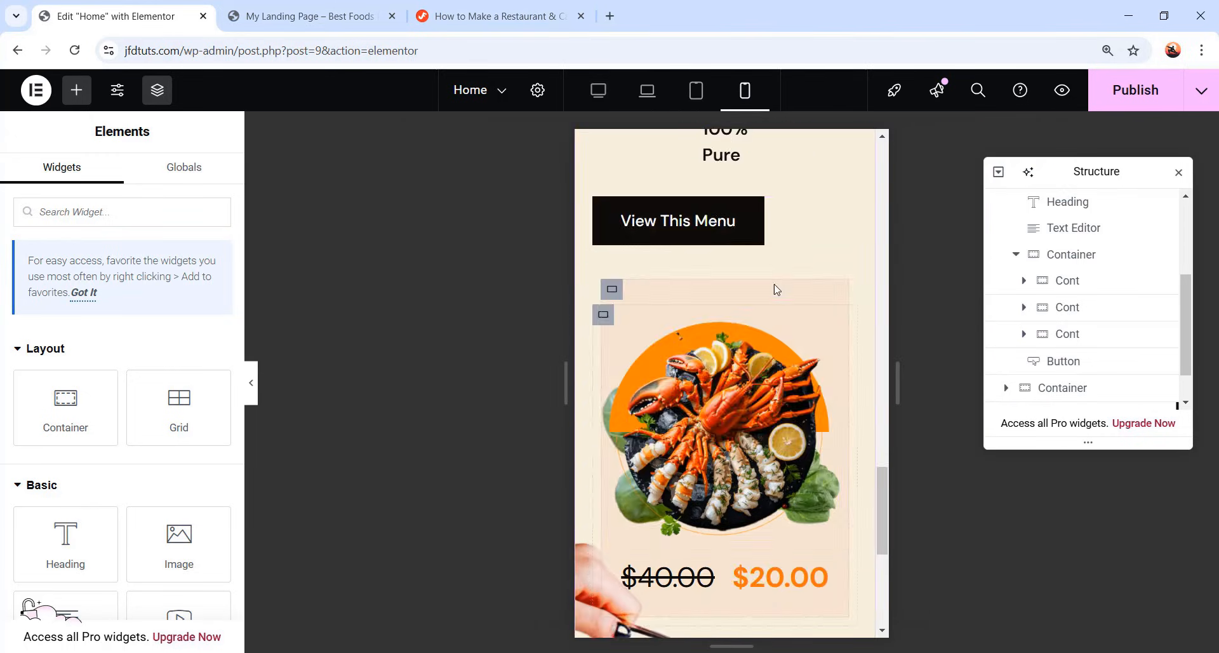
scroll(736, 381, "down", 1)
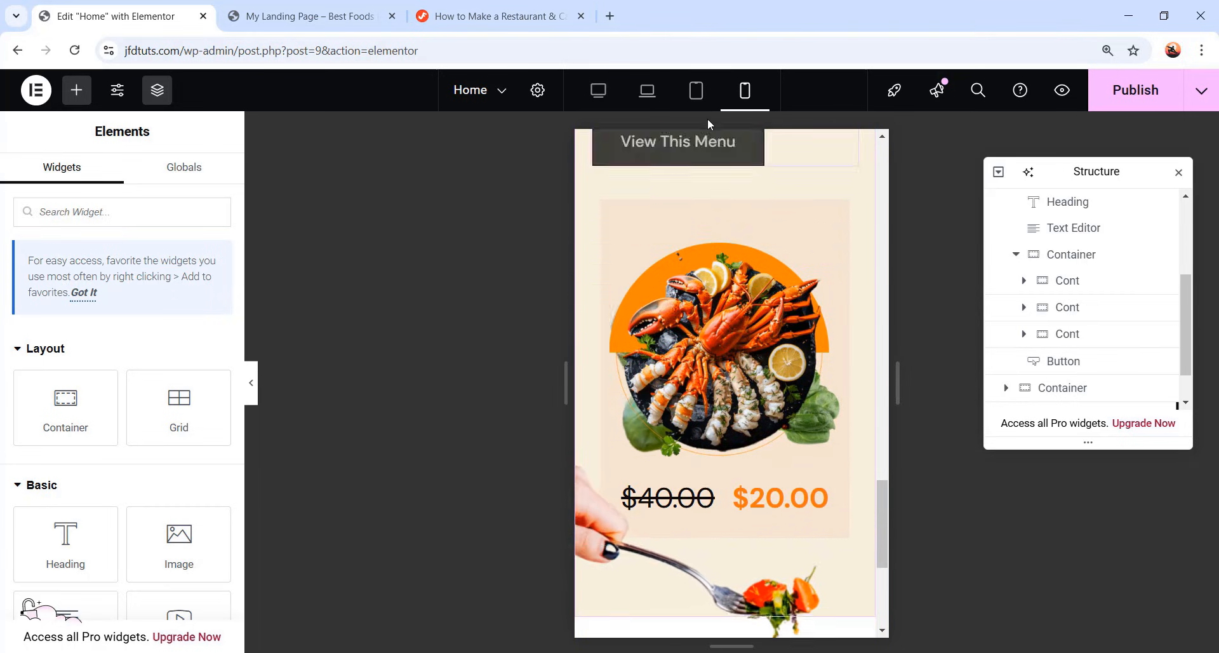
left_click(643, 98)
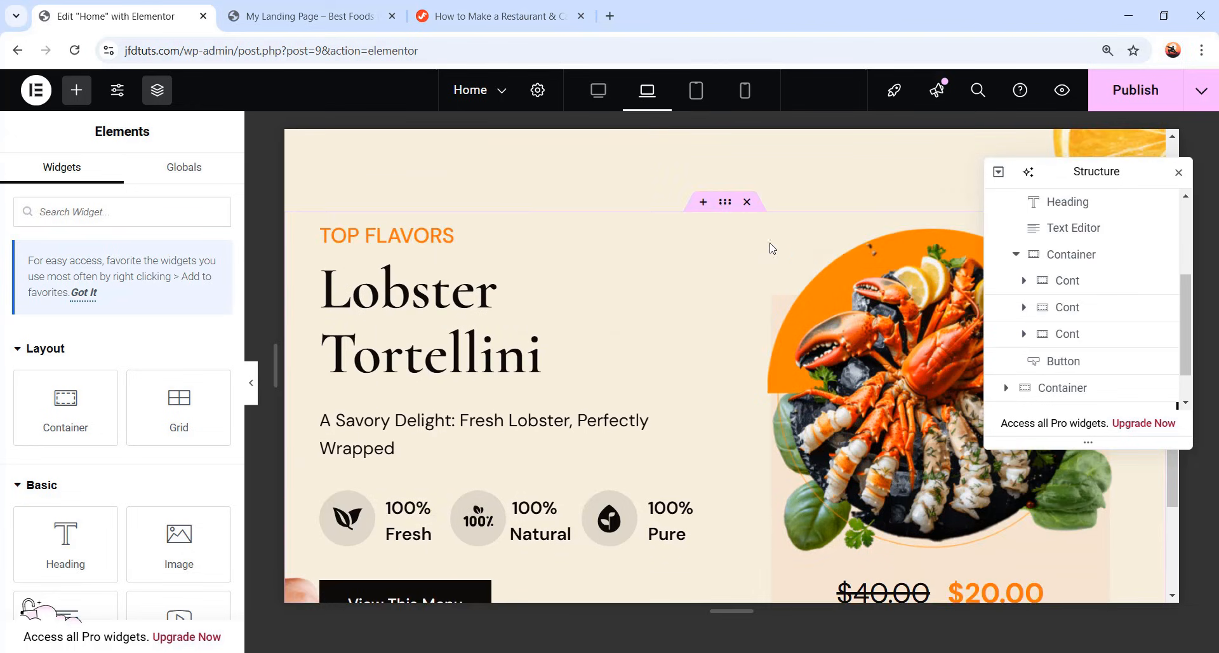
left_click(744, 104)
scroll(743, 417, "down", 1)
scroll(714, 333, "up", 7)
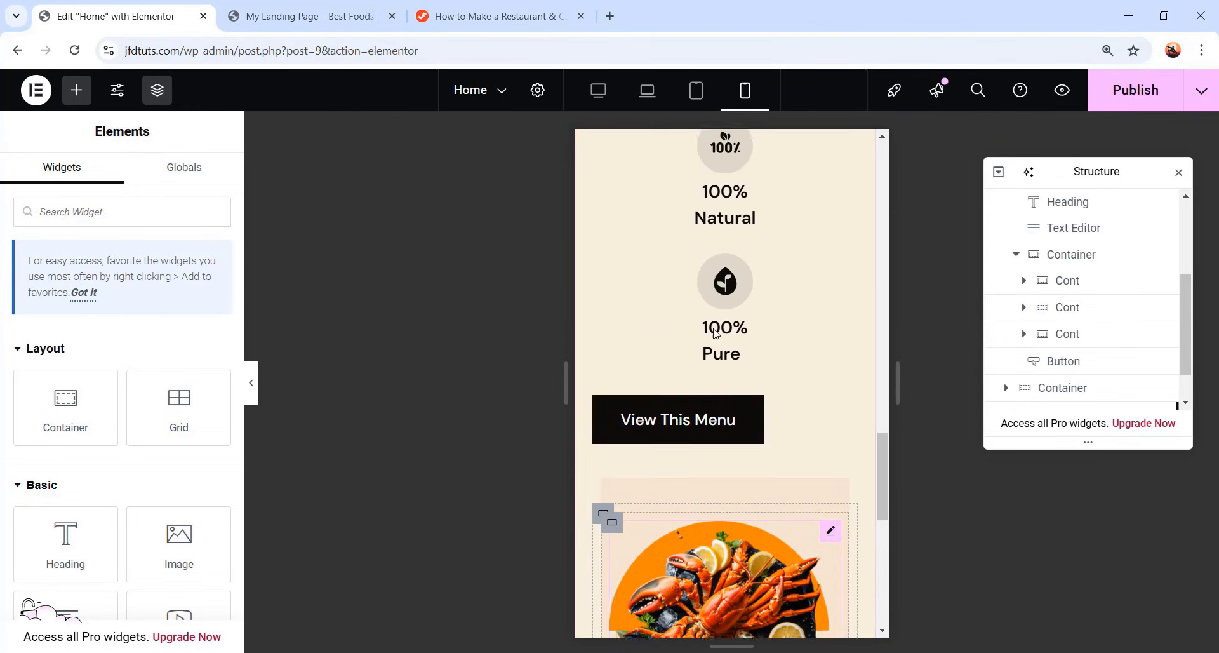
scroll(713, 336, "down", 5)
scroll(717, 337, "up", 6)
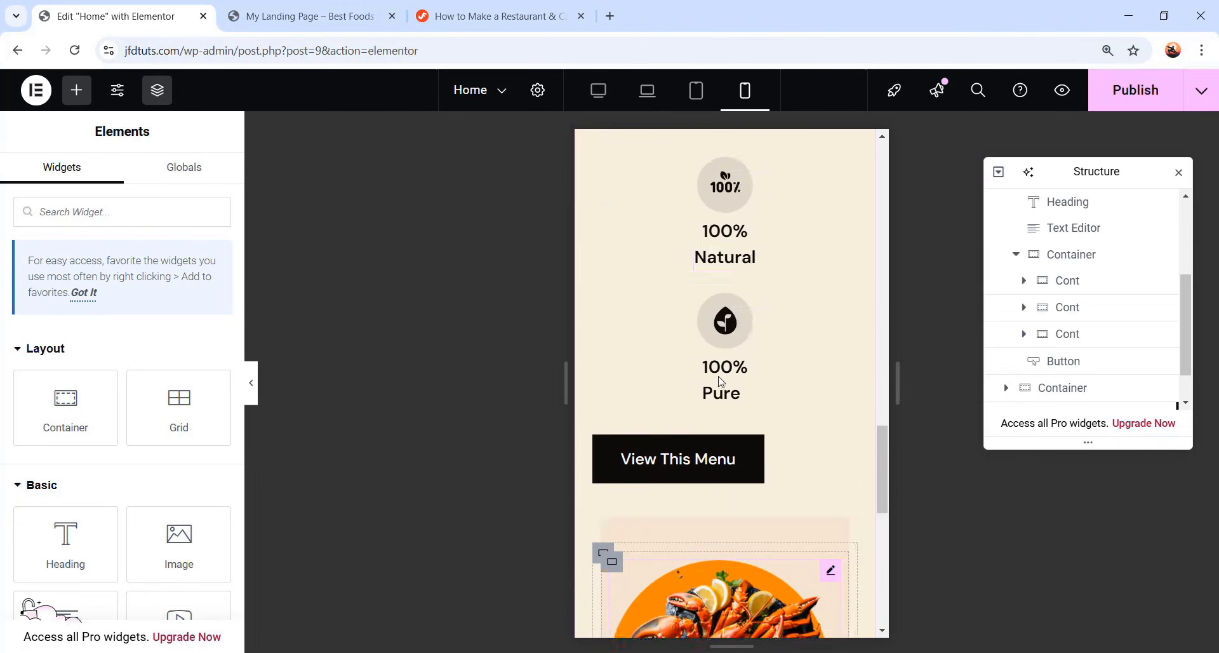
scroll(721, 327, "up", 1)
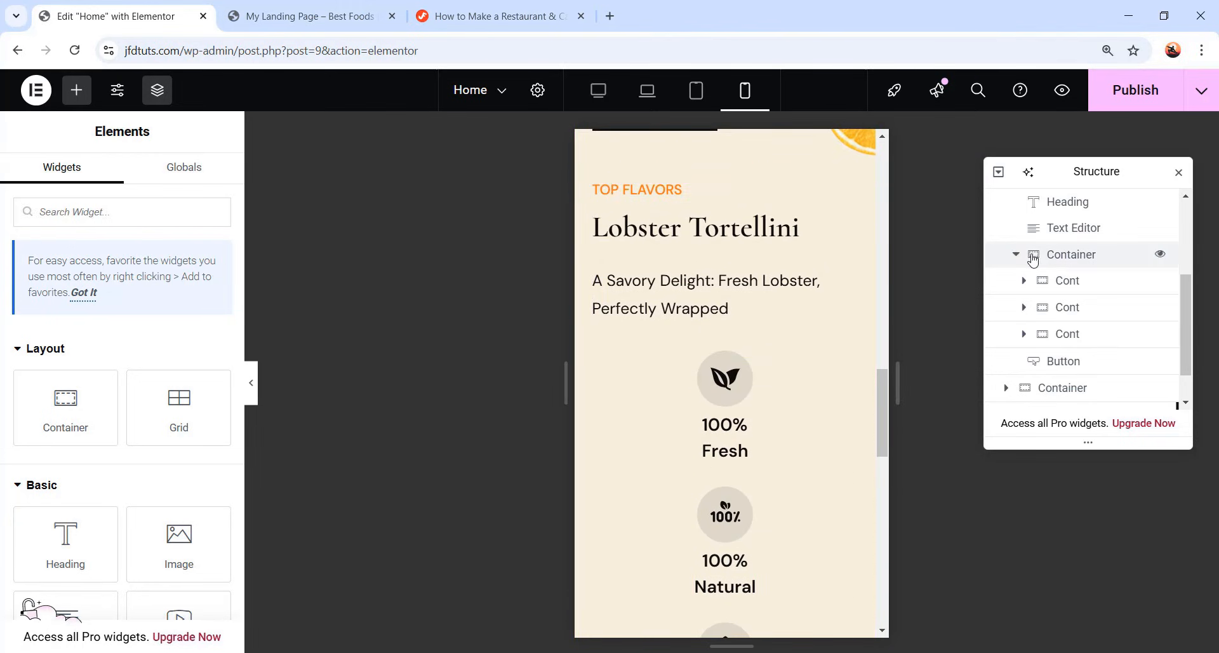
In the mobile view, set the Fresh feature container's width to 19%.
left_click(1063, 257)
scroll(733, 327, "down", 4)
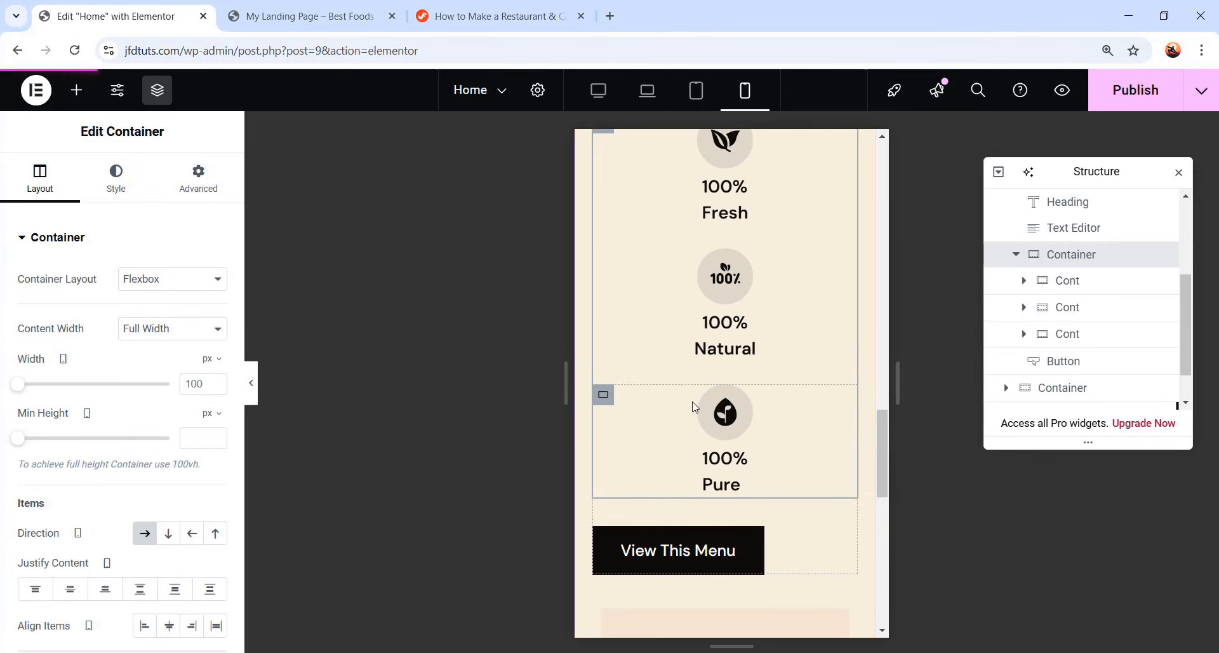
scroll(730, 343, "up", 1)
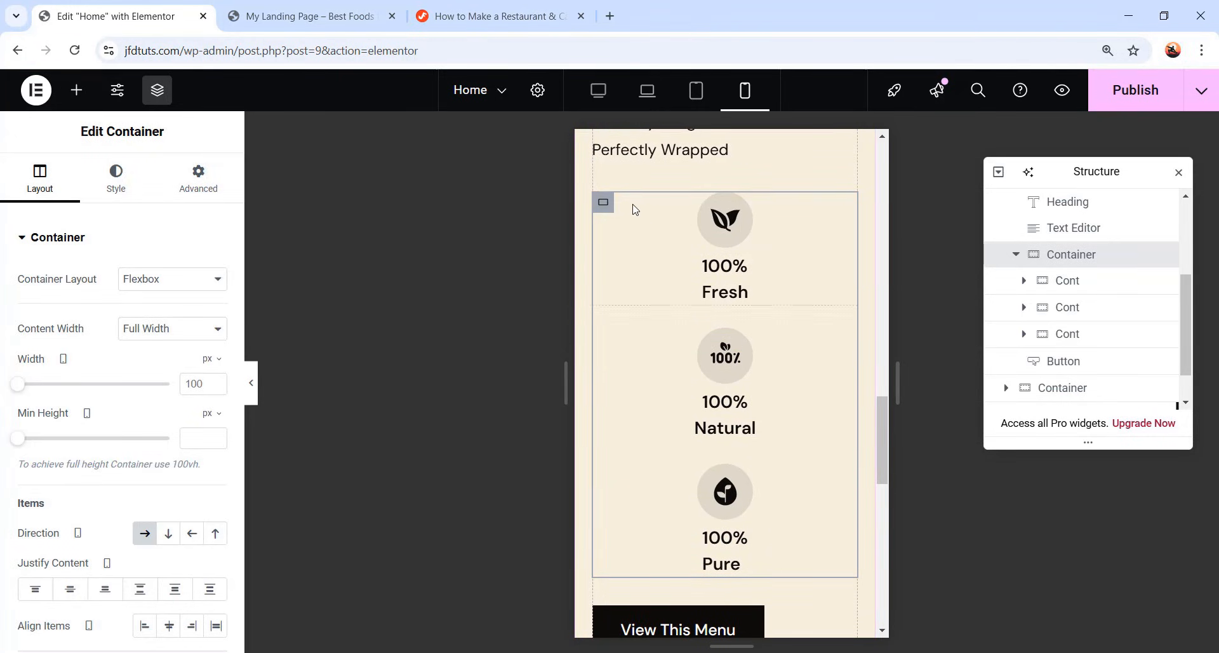
left_click(1086, 282)
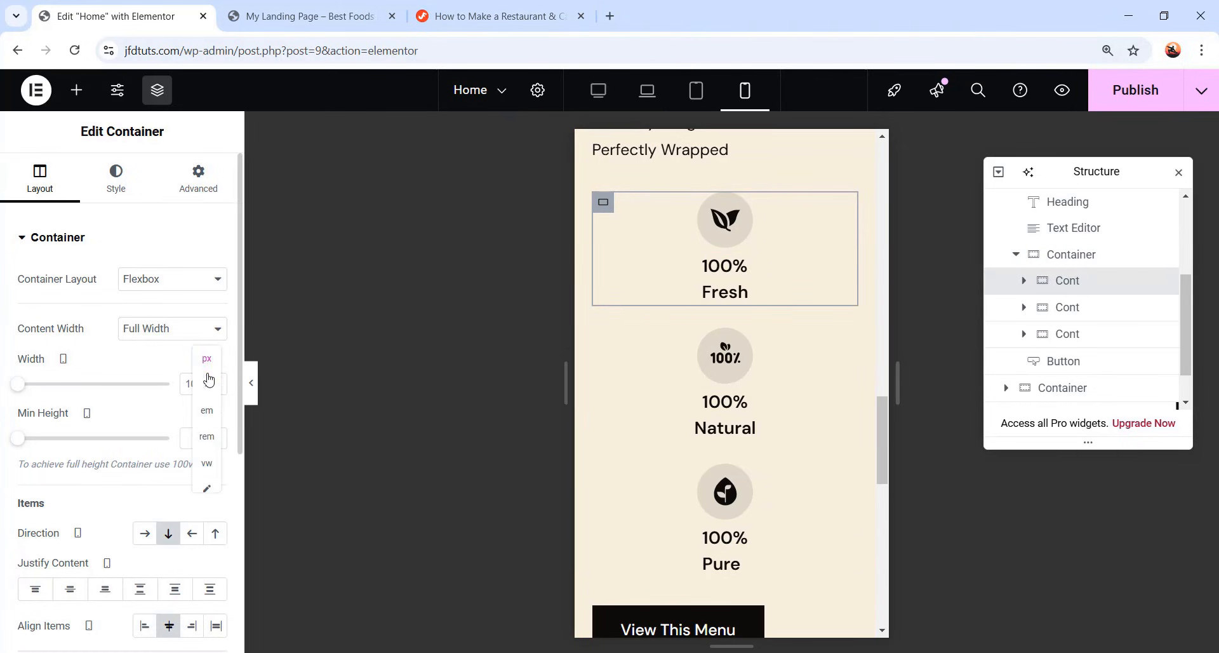
left_click(207, 383)
double_click(186, 378)
type("19")
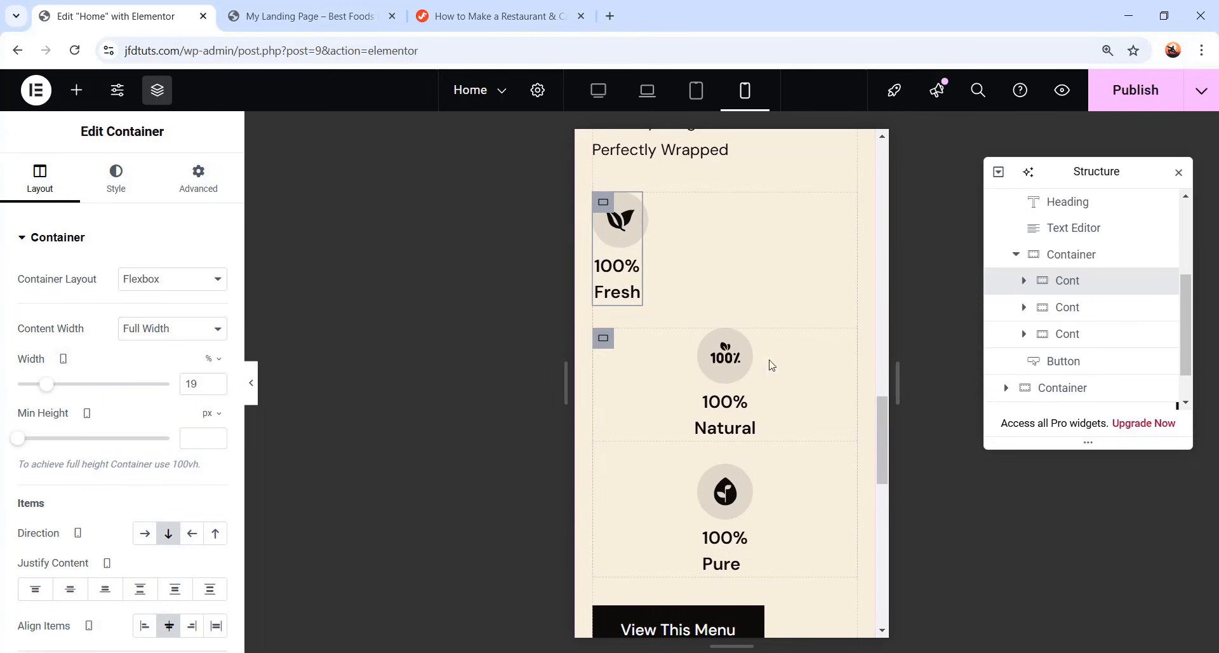
In the mobile view, set the Natural feature container's width to 19%.
left_click(1082, 309)
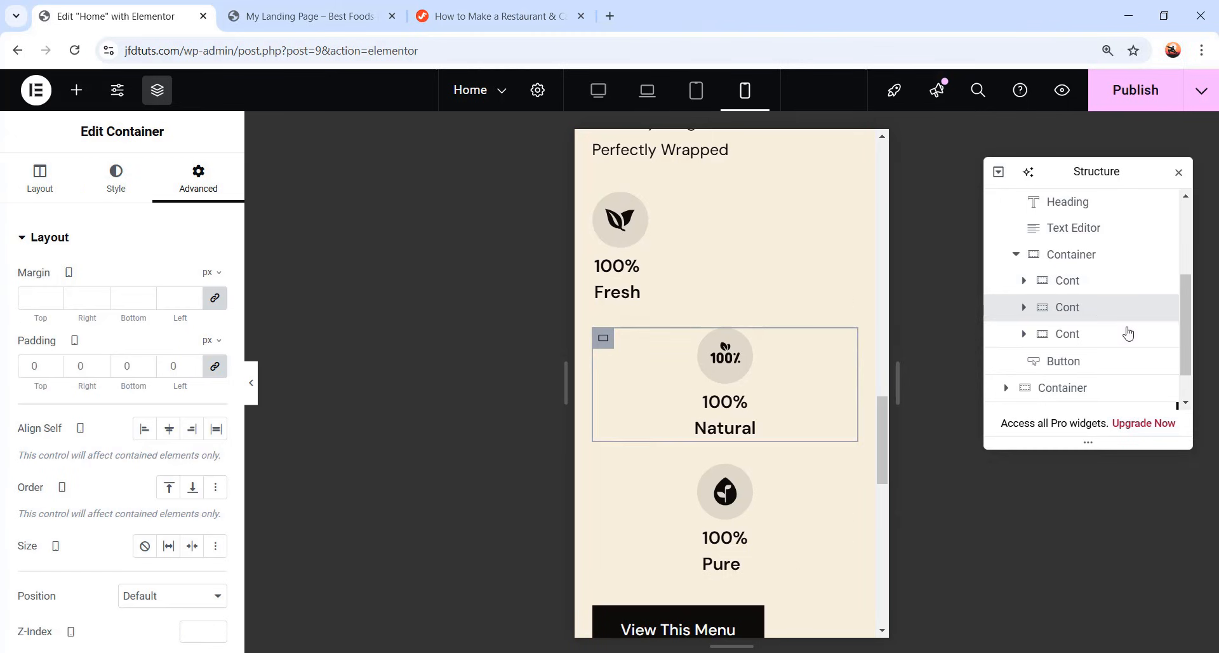
left_click(42, 182)
left_click(208, 384)
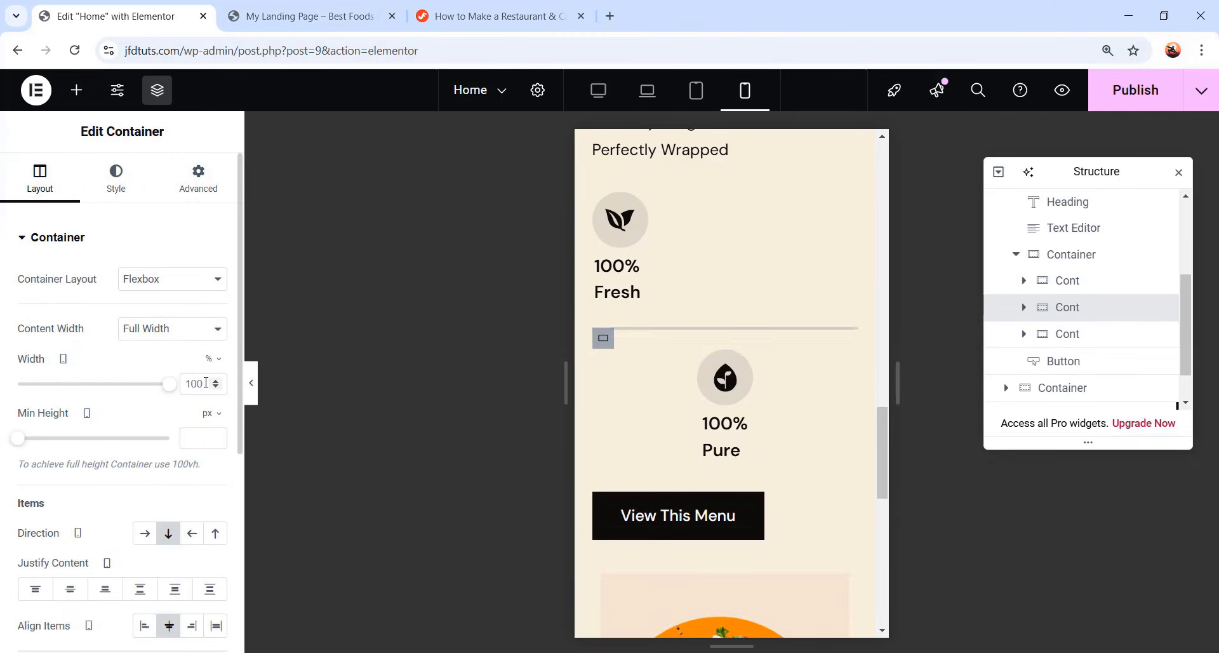
double_click(204, 381)
type("19")
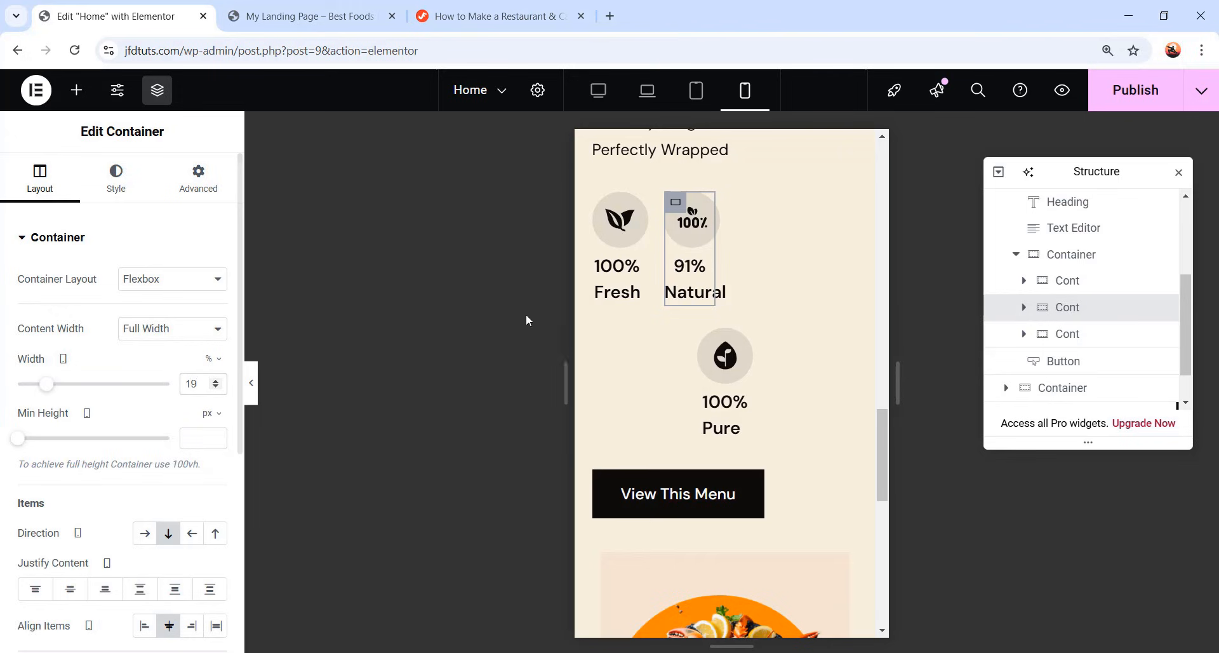
Set the Pure feature container's mobile width to 19%.
left_click(1100, 335)
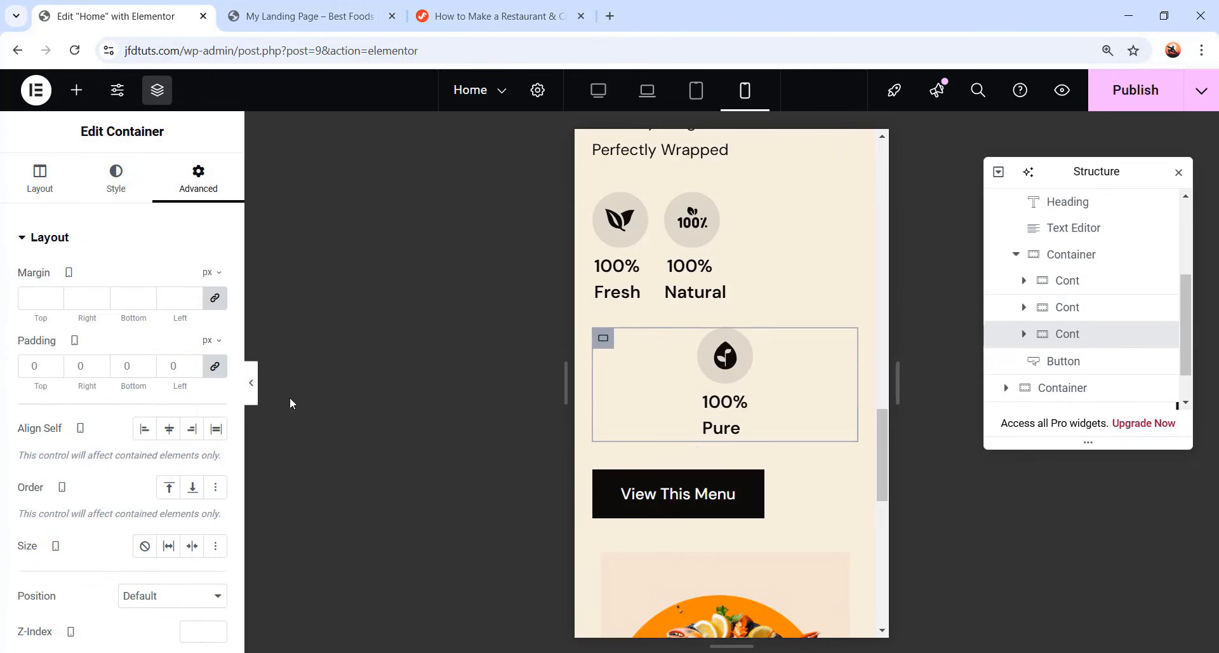
left_click(59, 194)
left_click(207, 384)
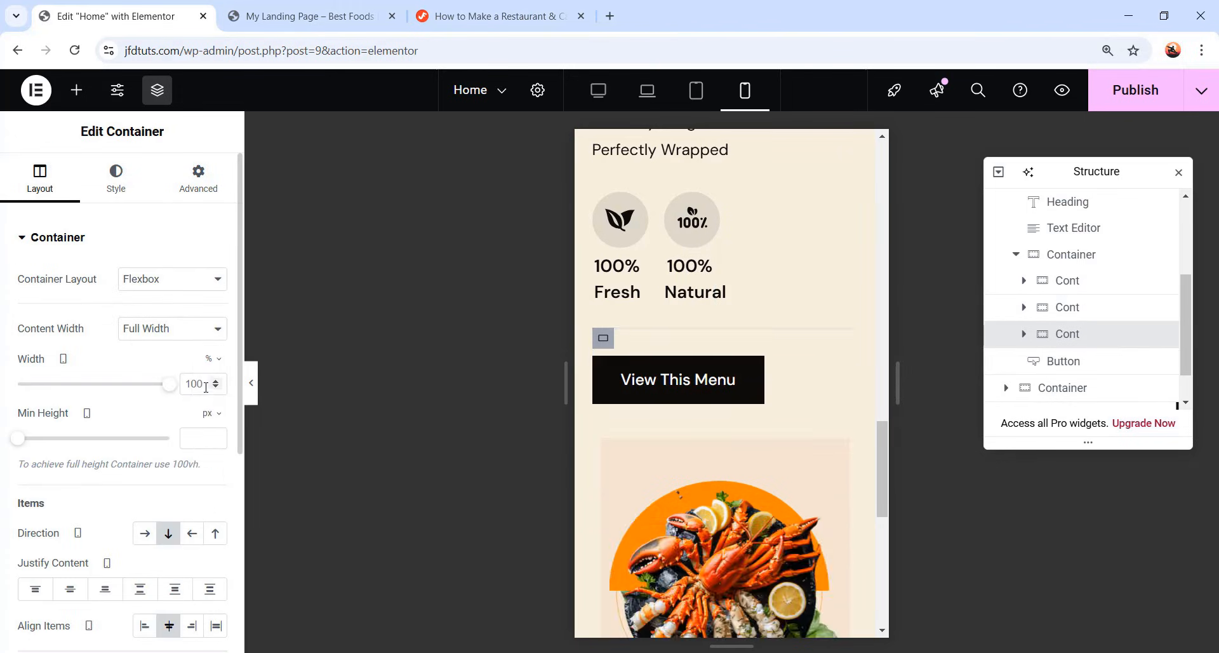
key("BackSpace")
key("BackSpace")
key("BackSpace")
type("19")
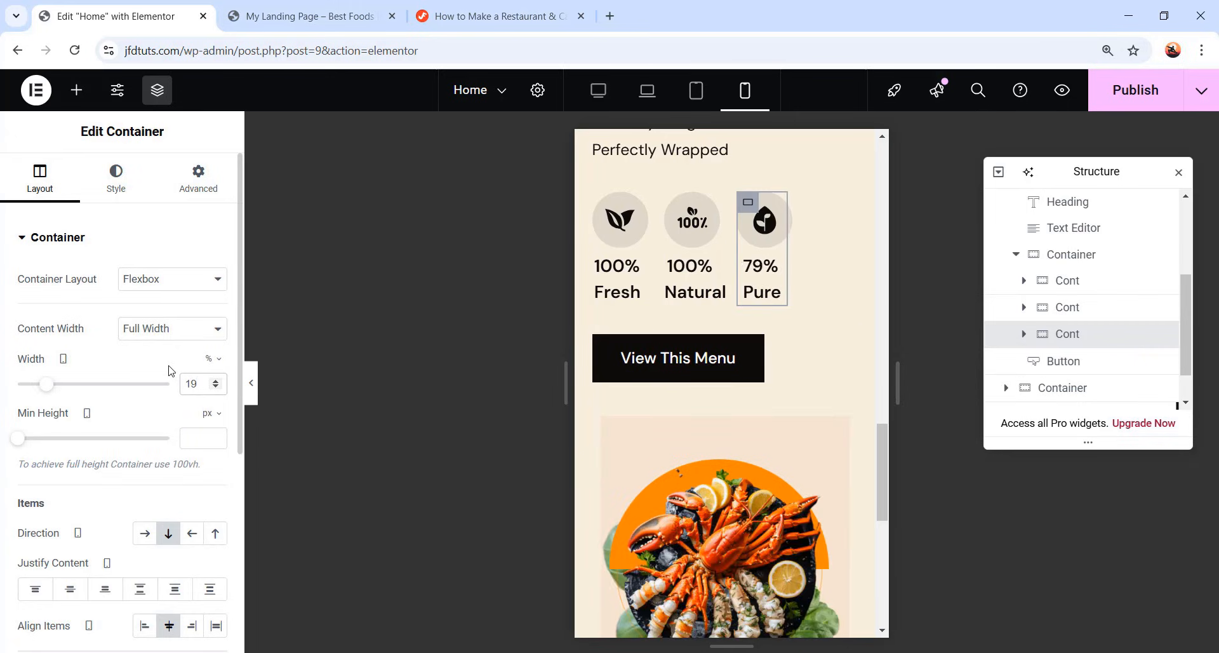
Justify the content of the container holding the three features with Space Between for mobile.
scroll(796, 305, "up", 1)
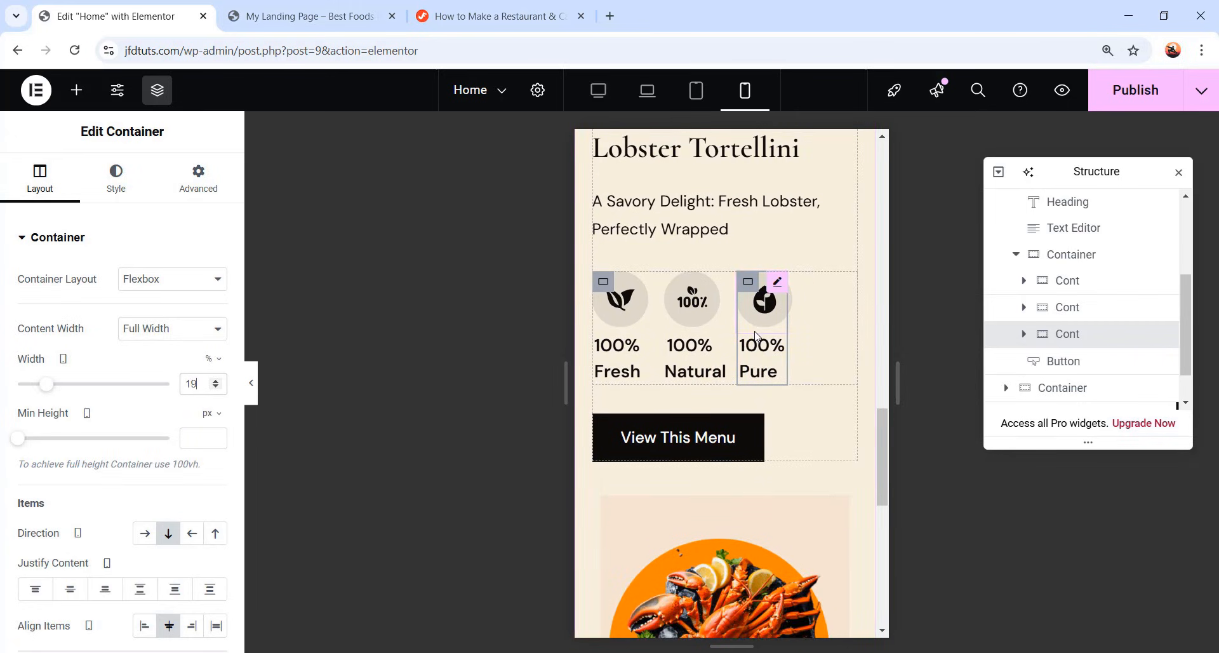
left_click(1073, 259)
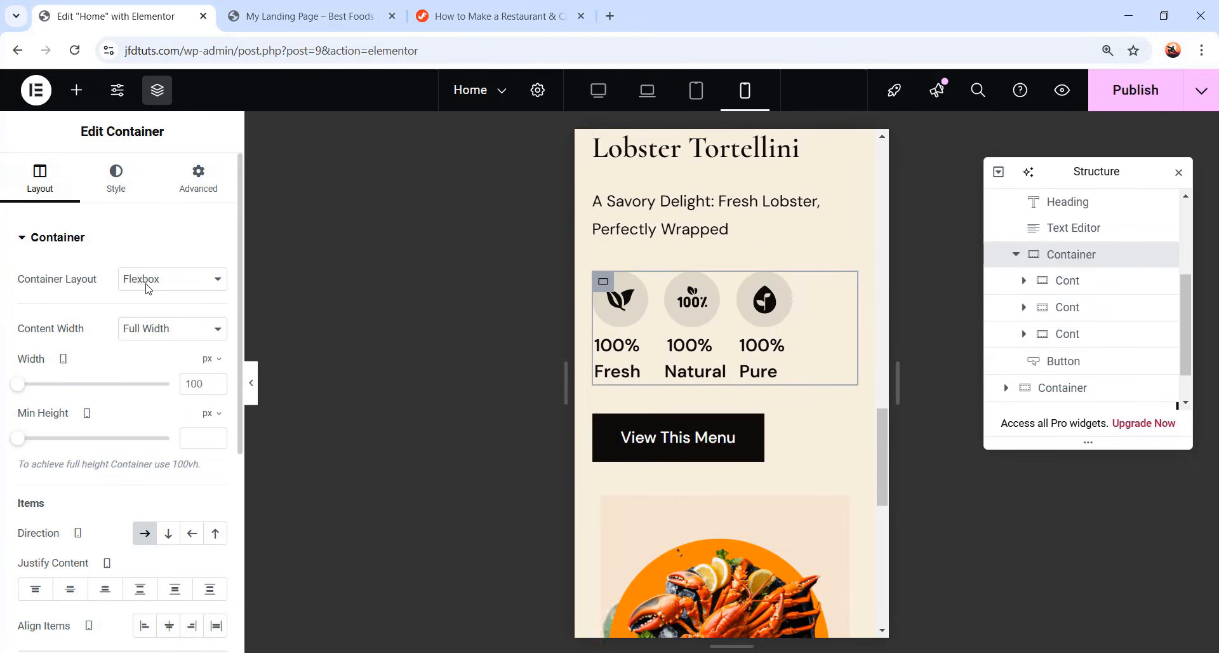
scroll(148, 289, "down", 3)
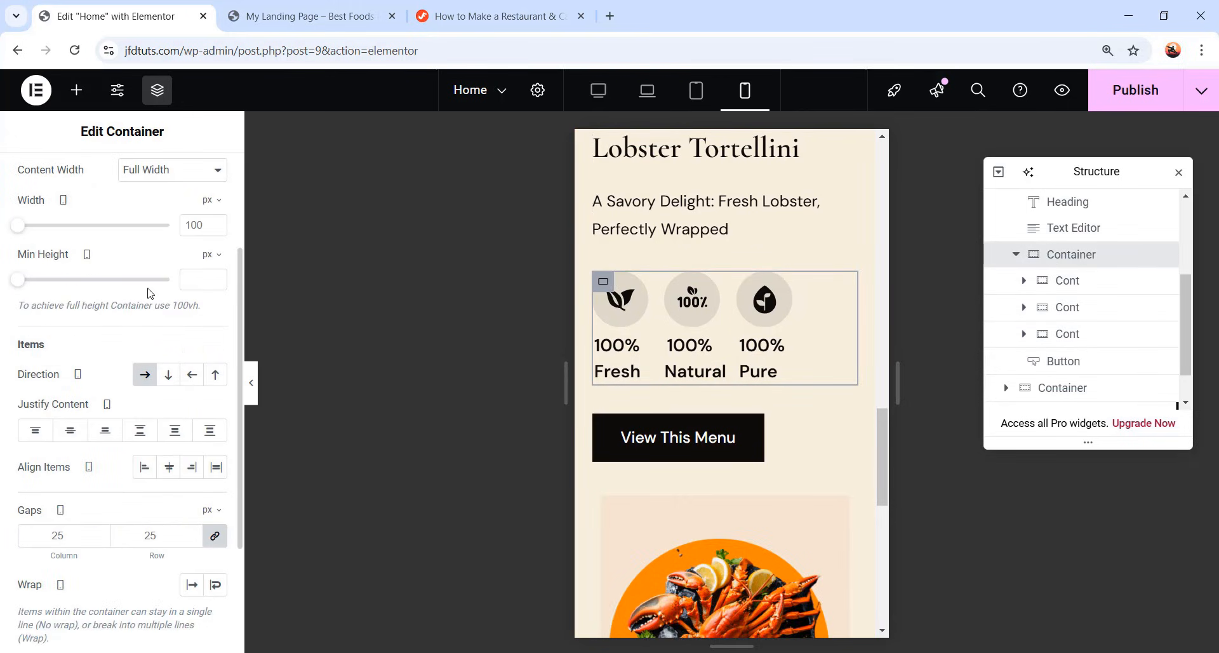
left_click(140, 431)
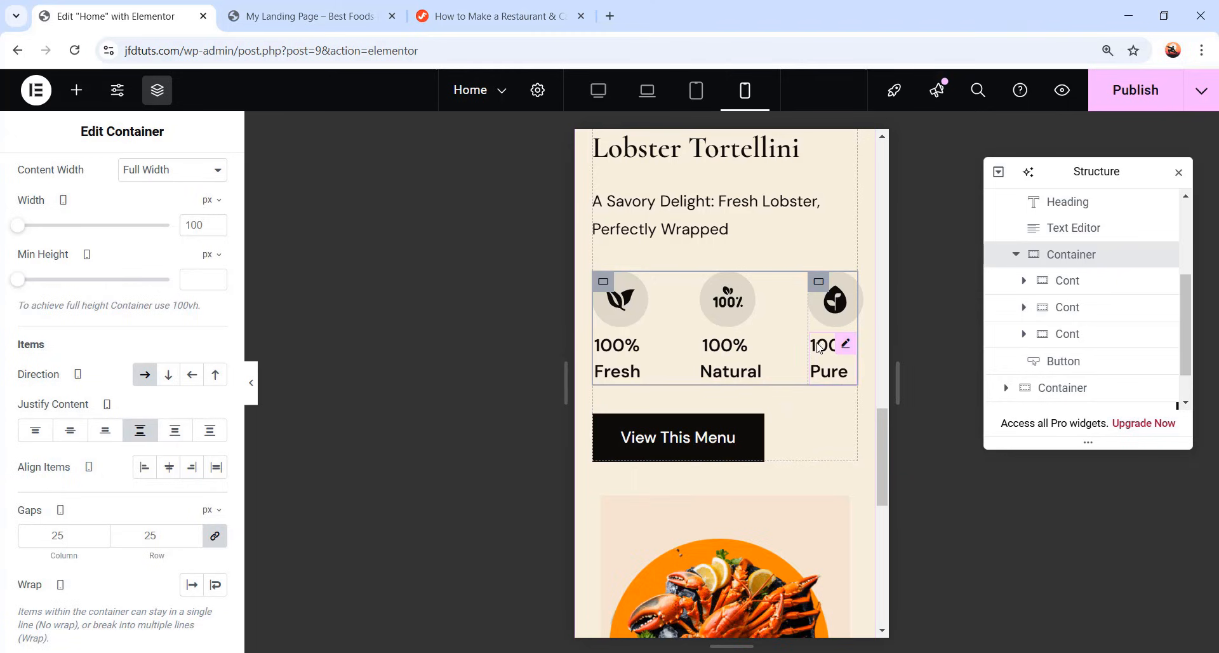
scroll(803, 355, "up", 1)
scroll(802, 356, "down", 1)
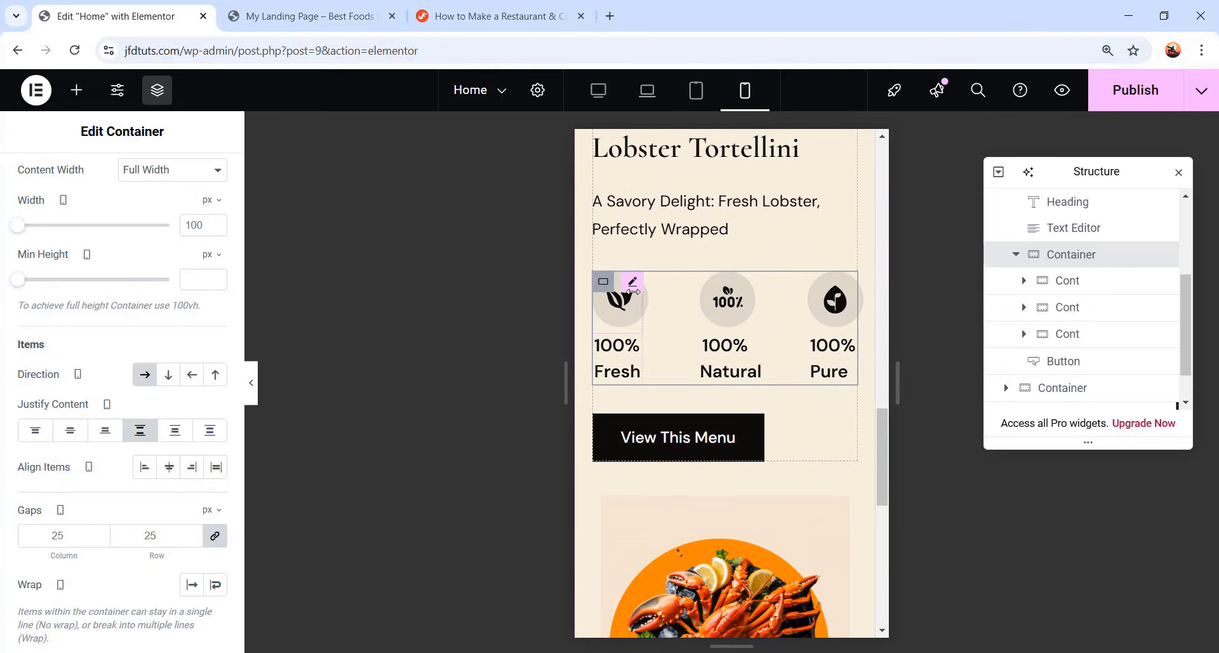
Reduce the Fresh icon's size for mobile and set the Fresh counter's number font size to 16 px.
left_click(631, 290)
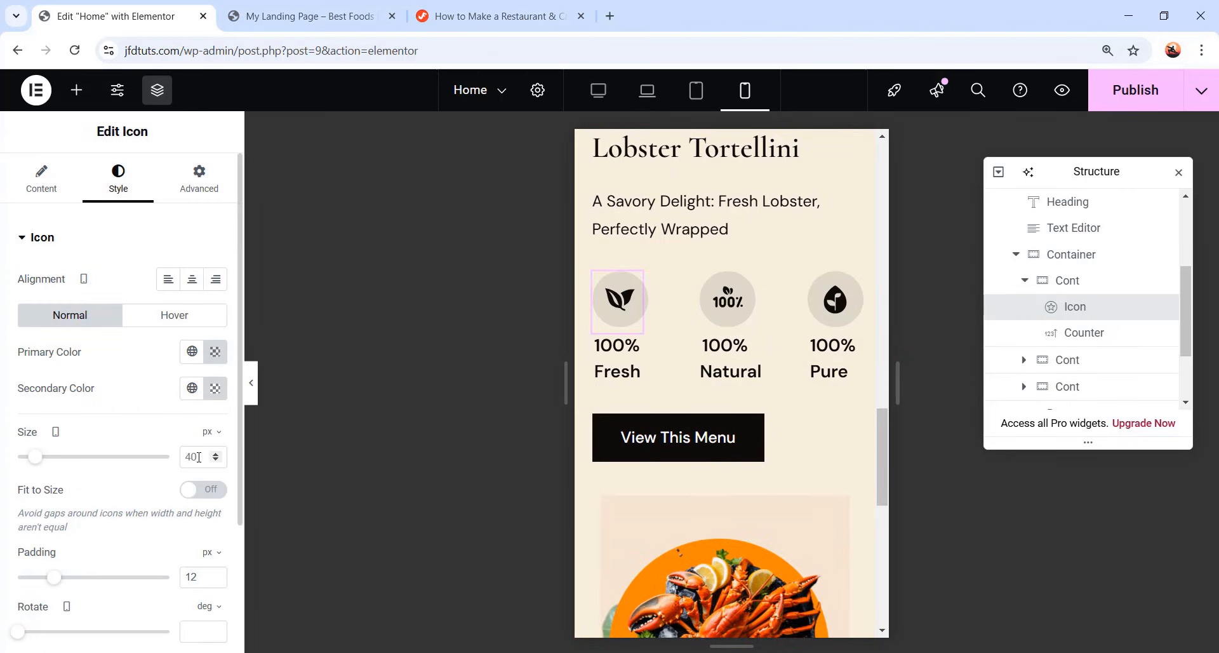
left_click(742, 295)
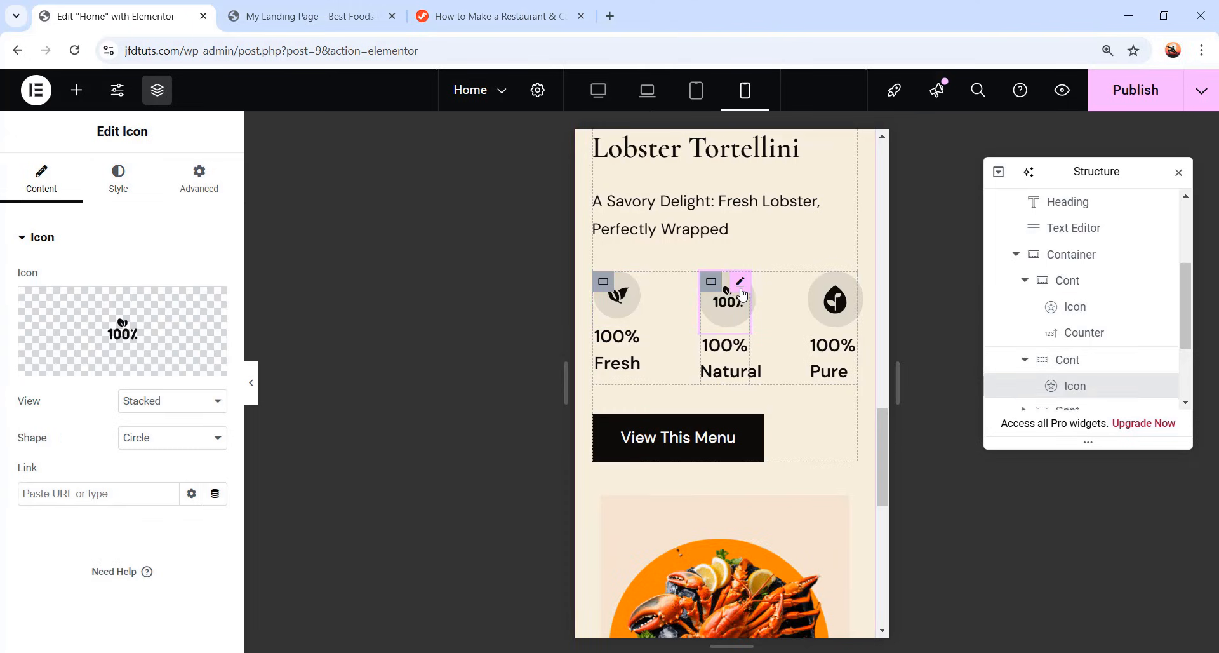
left_click(631, 335)
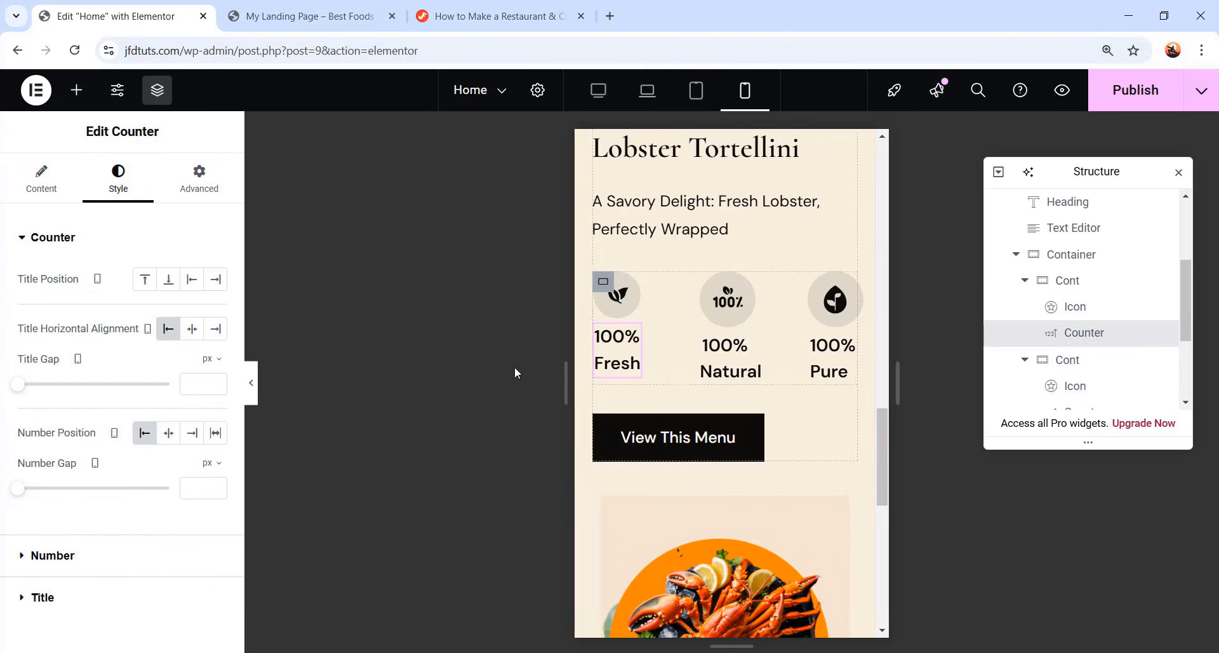
left_click(109, 567)
left_click(216, 357)
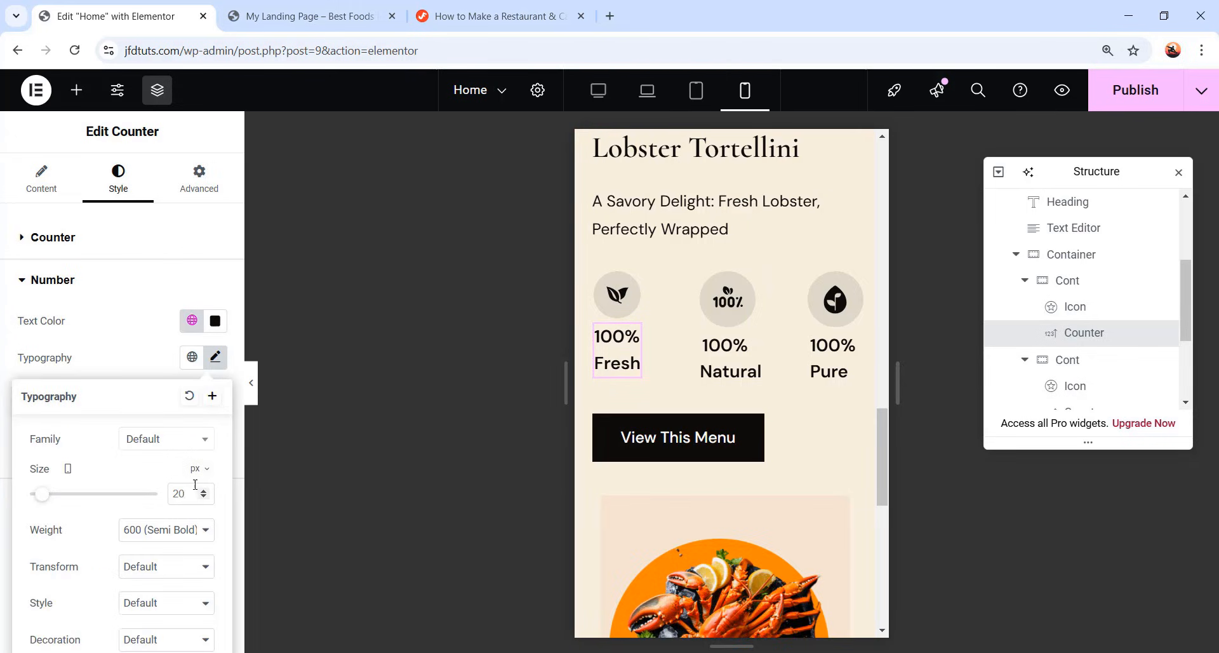
type("16")
left_click(216, 357)
Reduce the Fresh counter's title font size and set its title gap and number gap to 0 px.
left_click(40, 499)
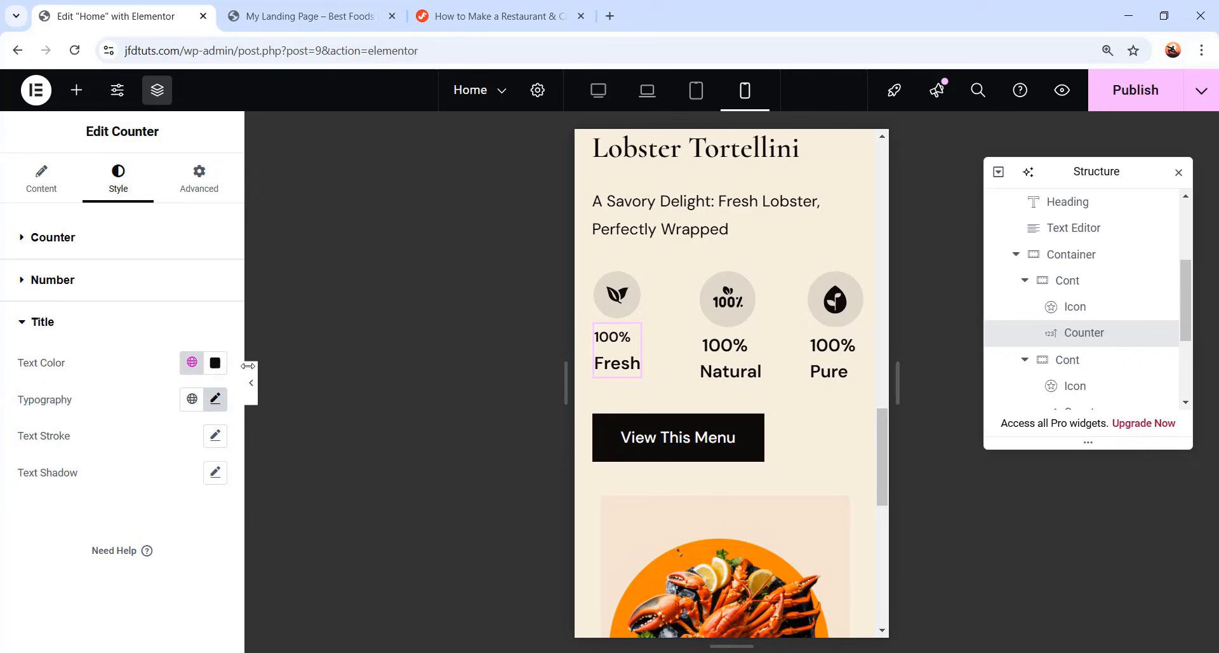
left_click(216, 399)
left_click(30, 348)
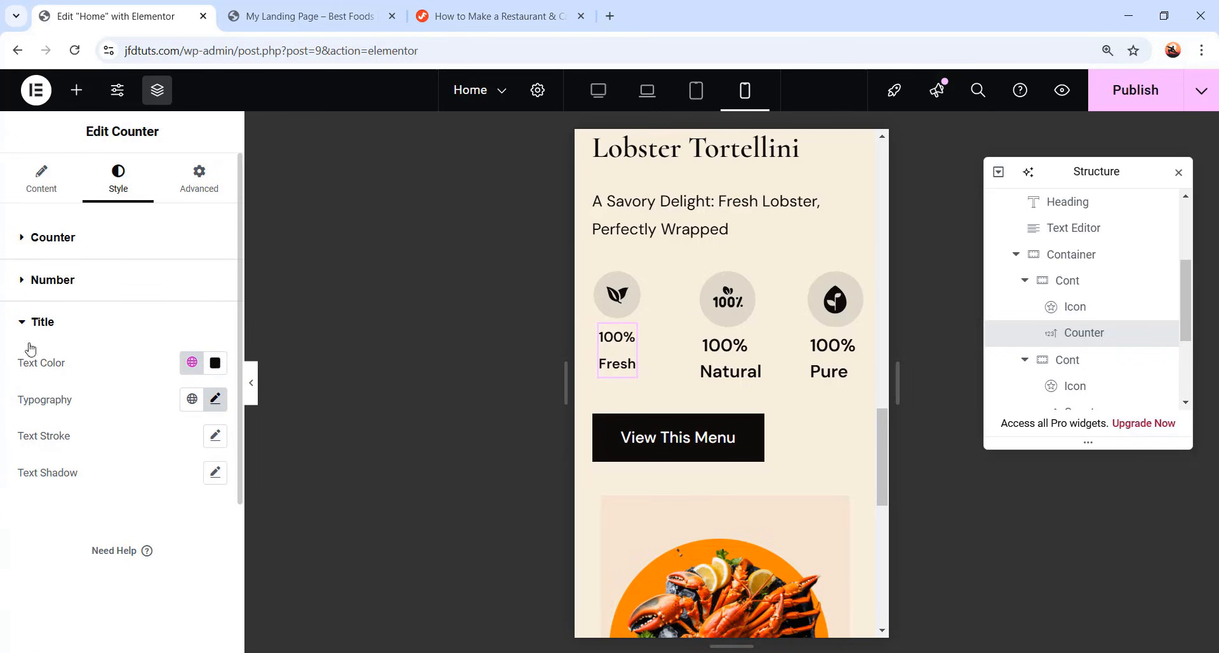
left_click(93, 249)
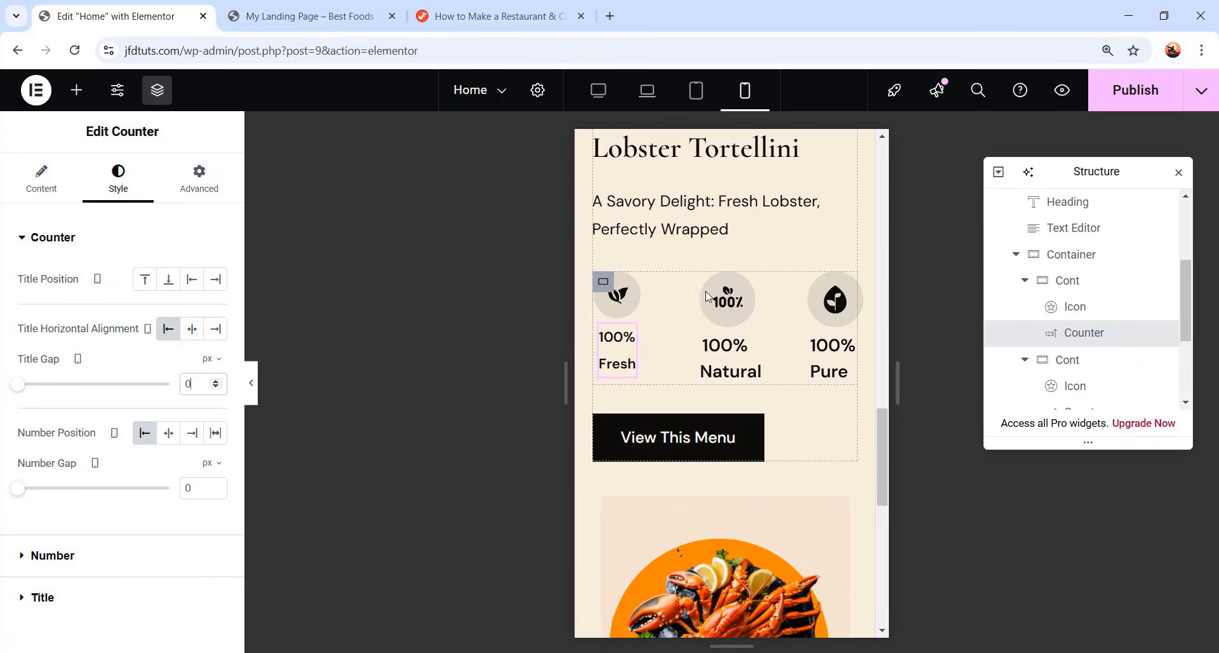
Set the Natural feature's icon size to 30 px for mobile.
left_click(730, 296)
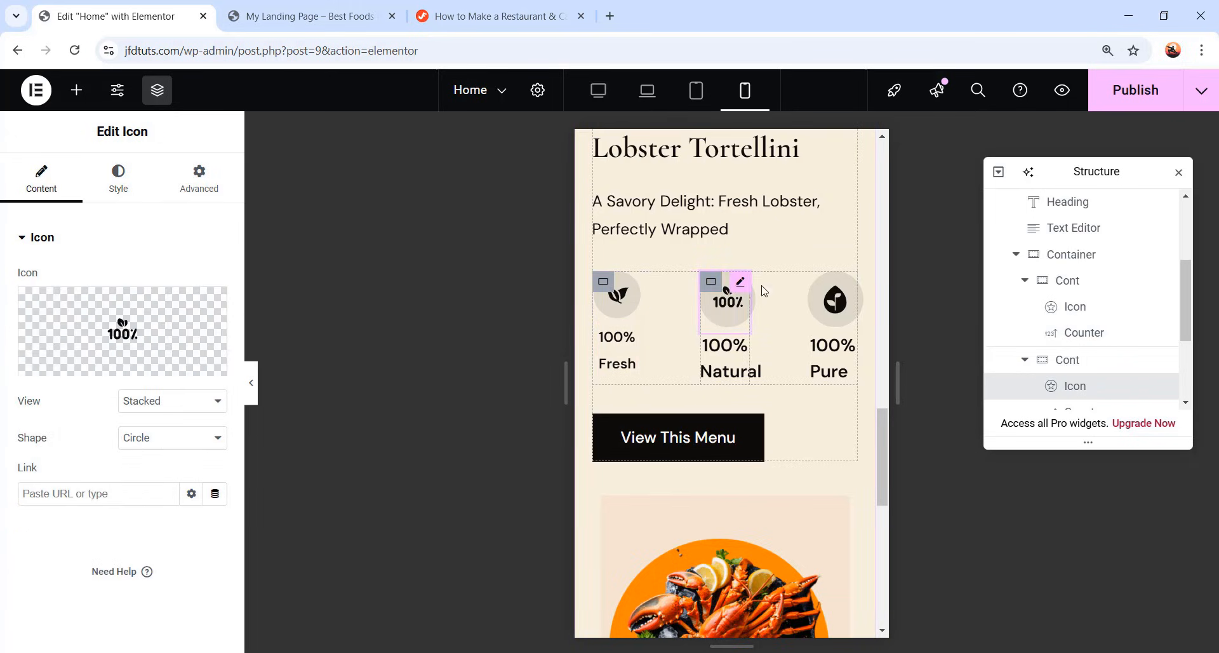
left_click(131, 178)
type("30")
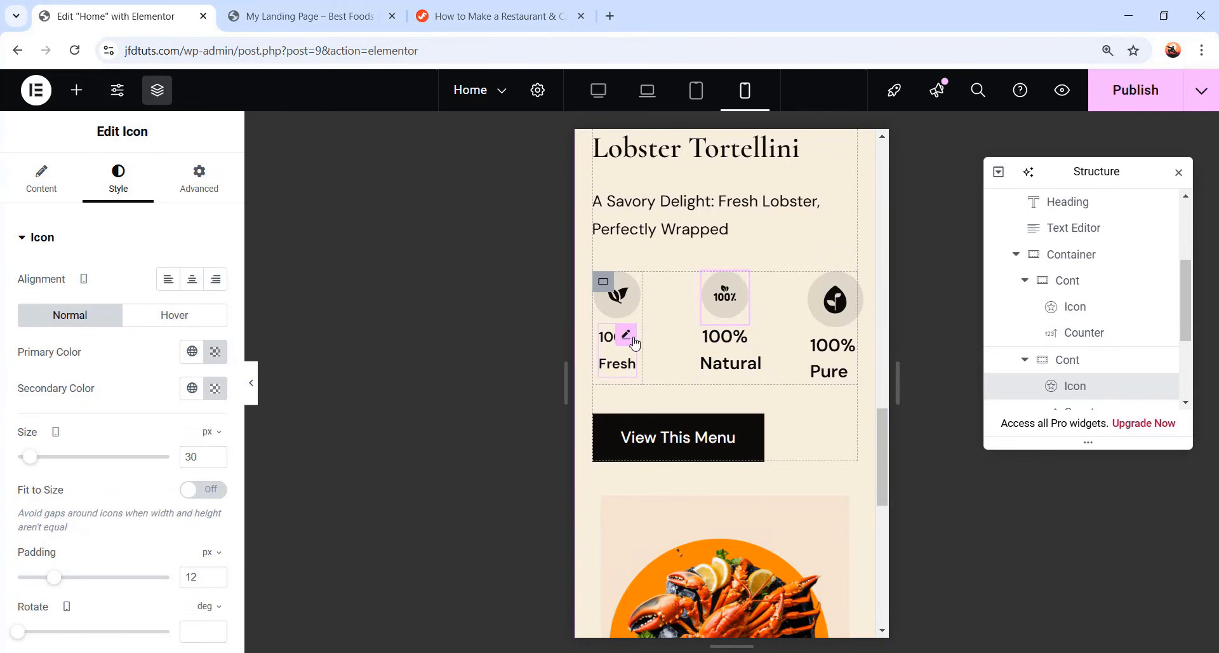
Copy the Fresh counter and paste its style onto the Natural and Pure counters.
right_click(635, 344)
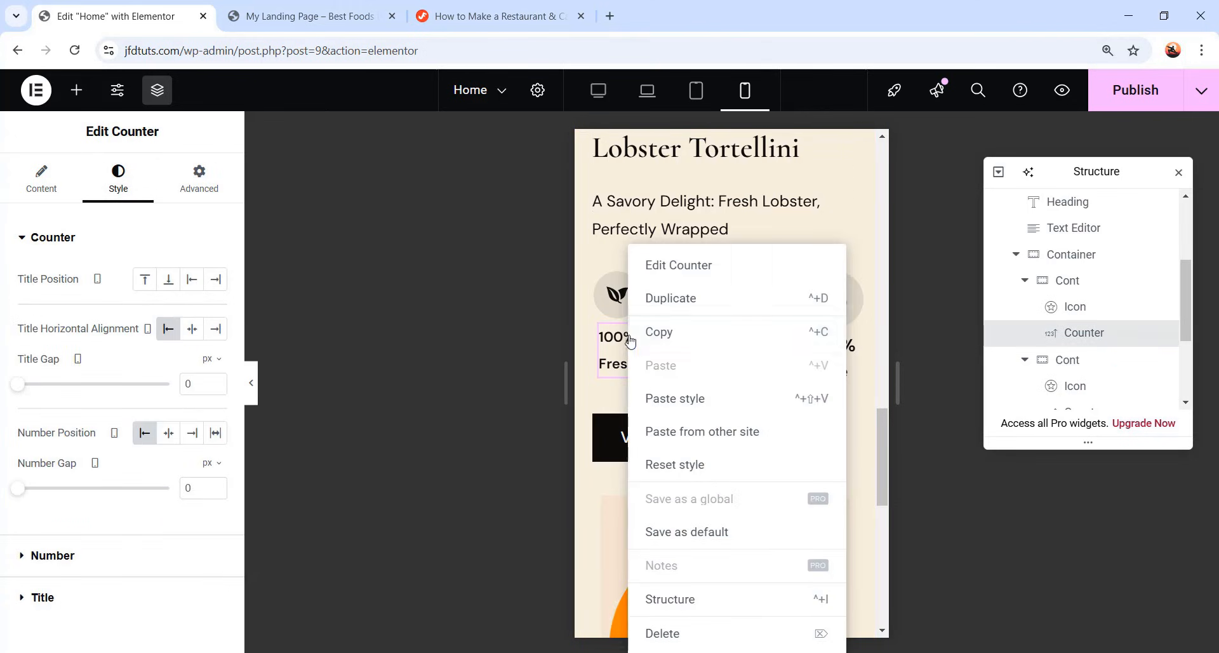
left_click(656, 346)
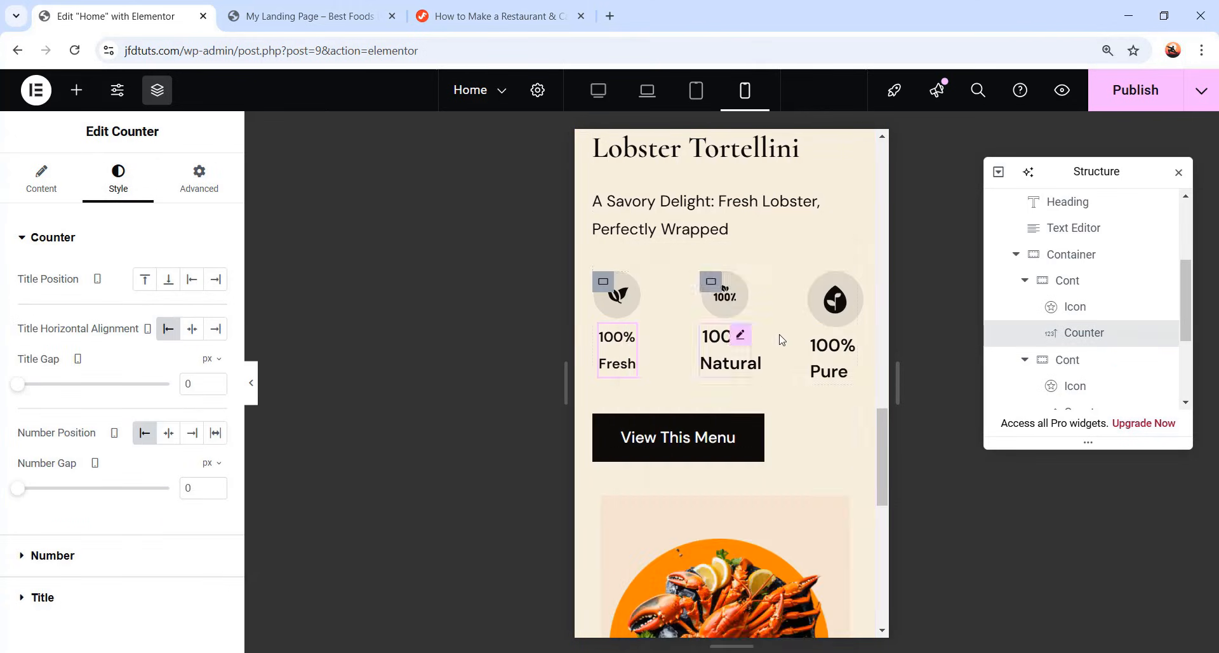
right_click(740, 340)
left_click(771, 398)
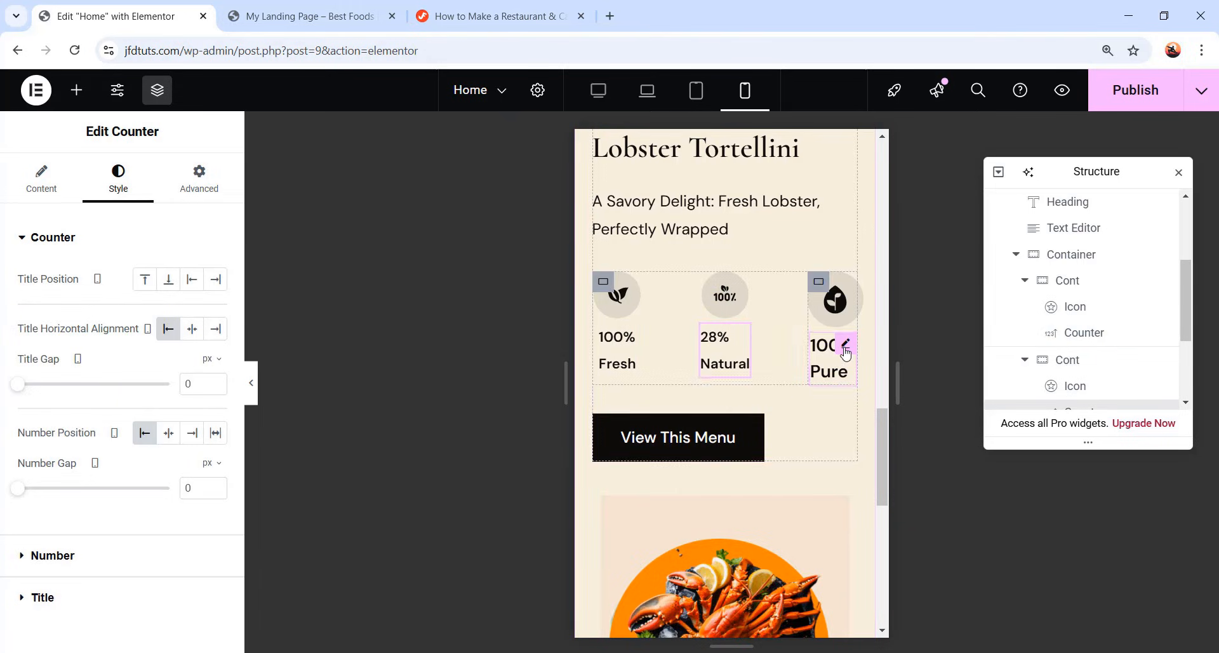
right_click(845, 354)
left_click(876, 396)
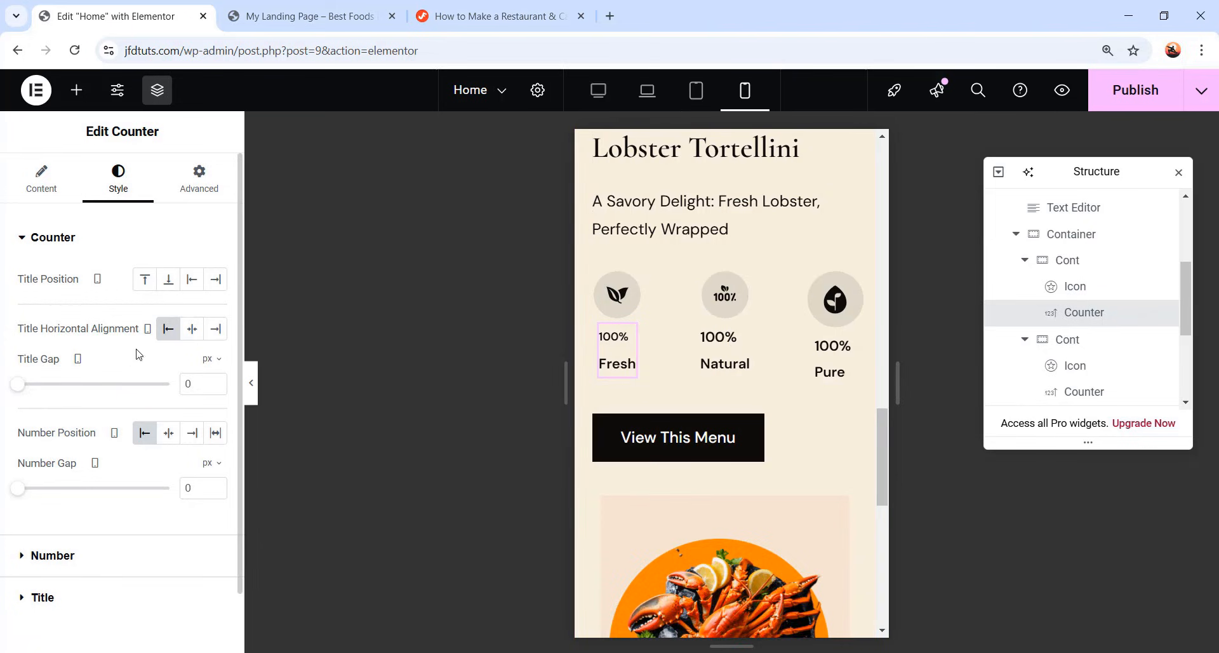
Center the Fresh counter's title alignment and number position for mobile.
left_click(187, 327)
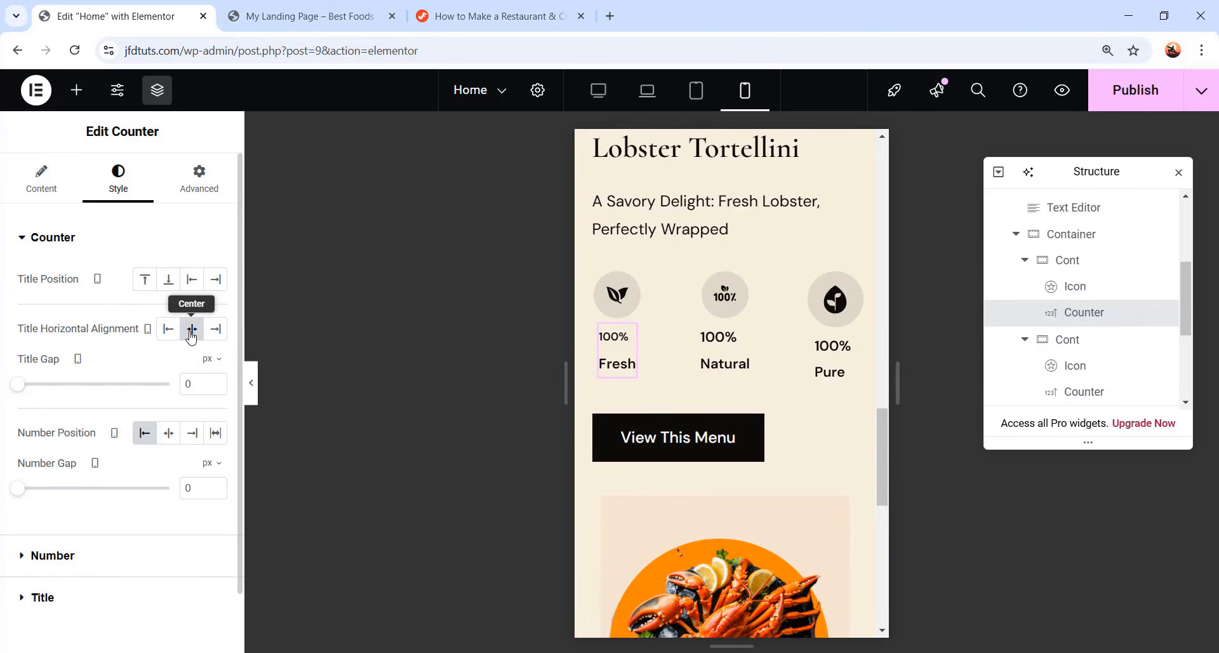
left_click(167, 434)
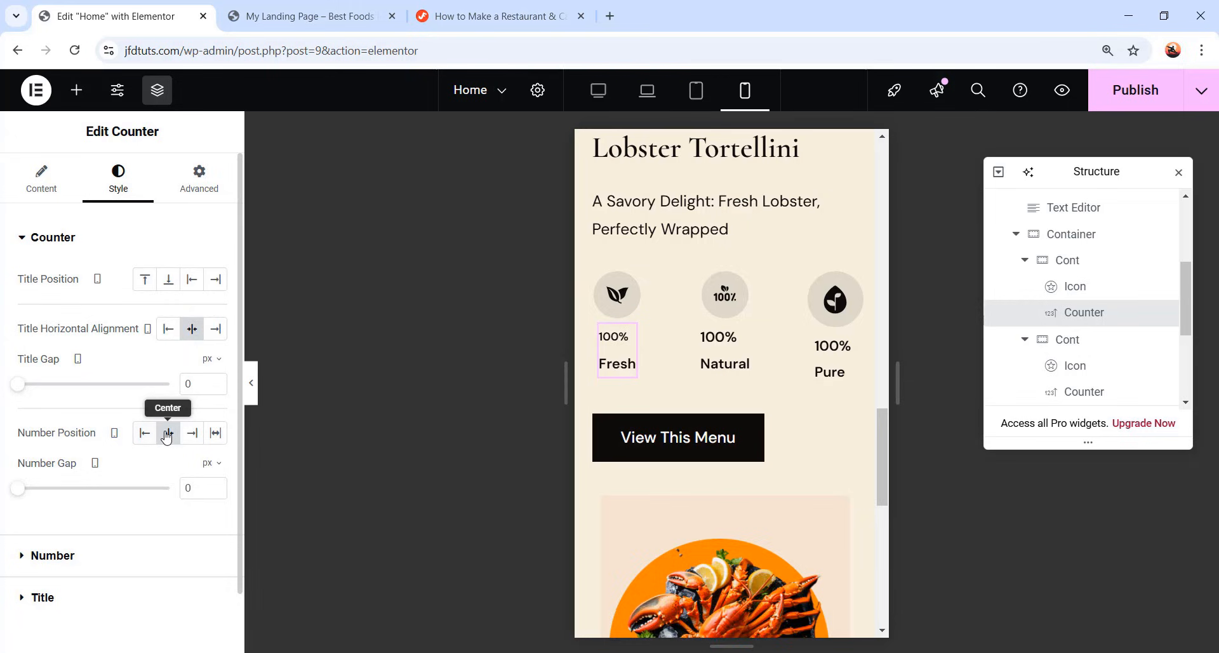
left_click(172, 436)
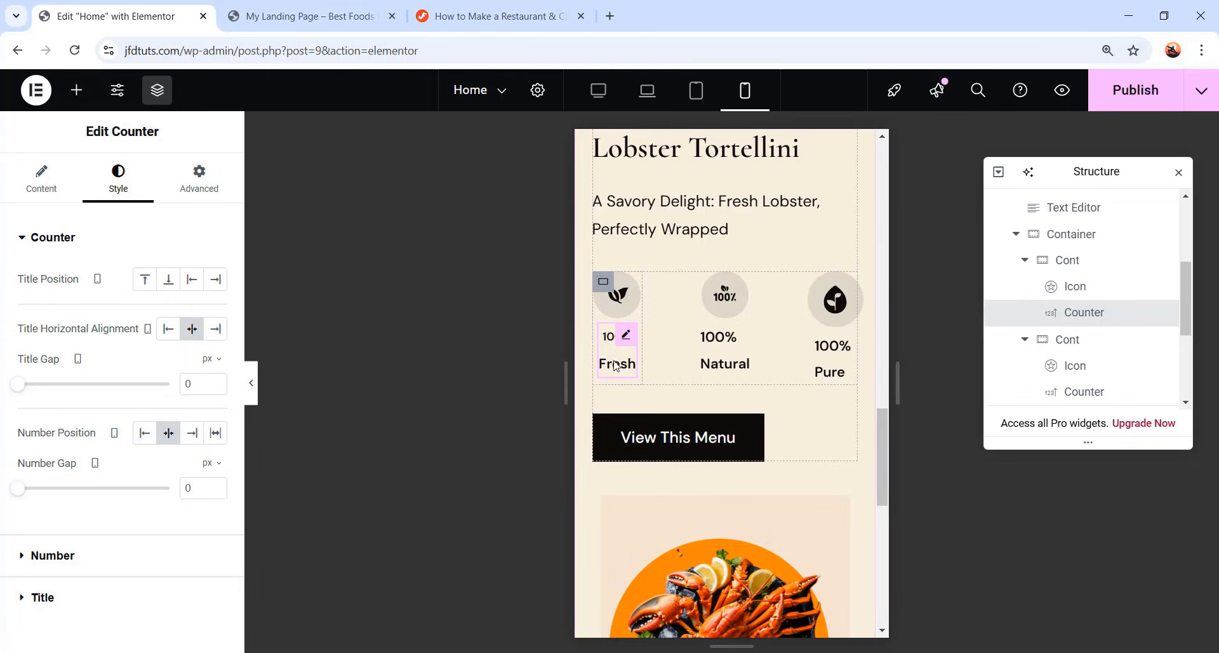
Set the line height of the Fresh counter's number to 10 px.
scroll(51, 528, "down", 2)
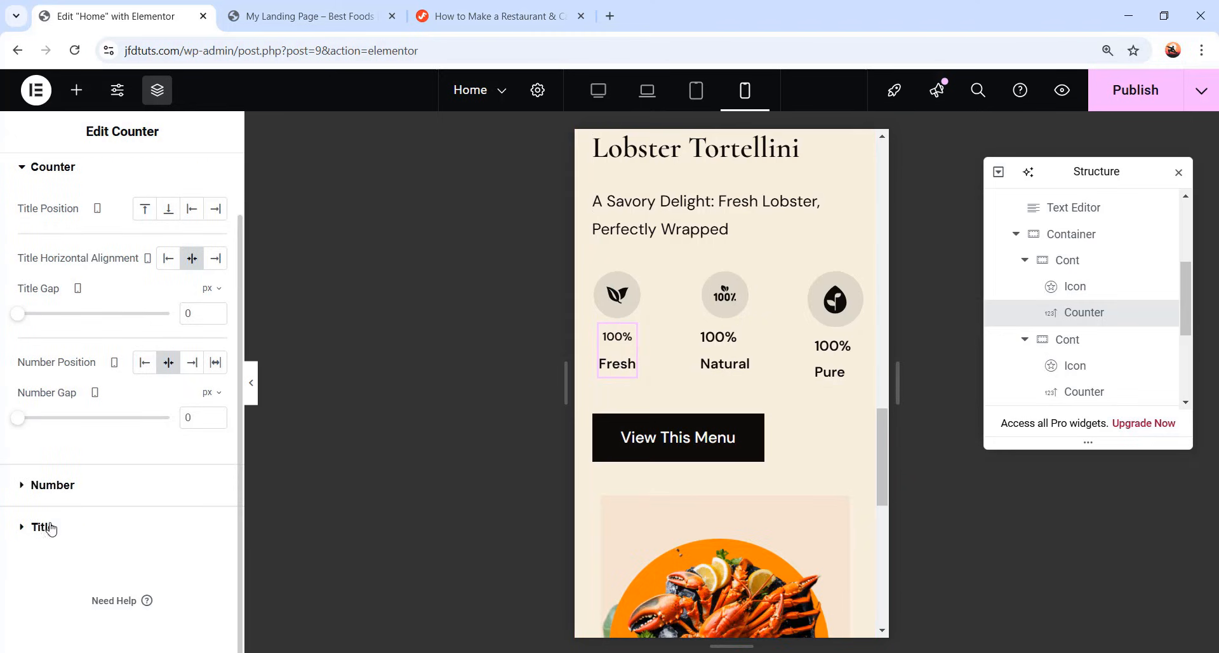
left_click(52, 484)
left_click(215, 357)
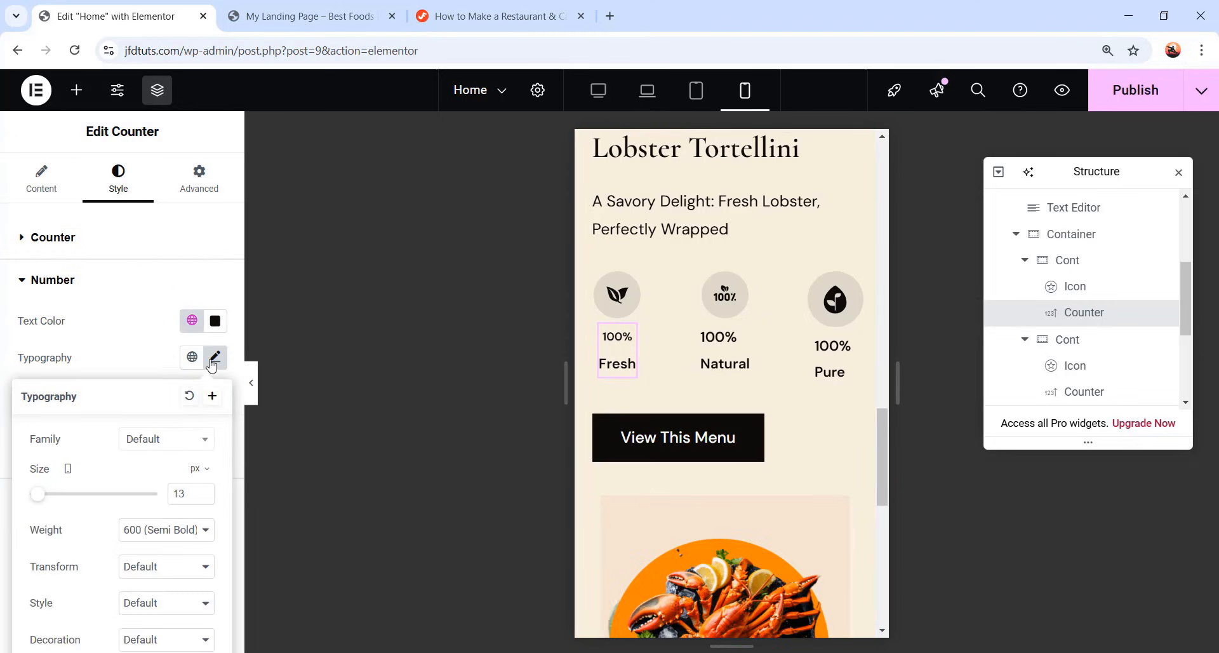
scroll(32, 506, "down", 5)
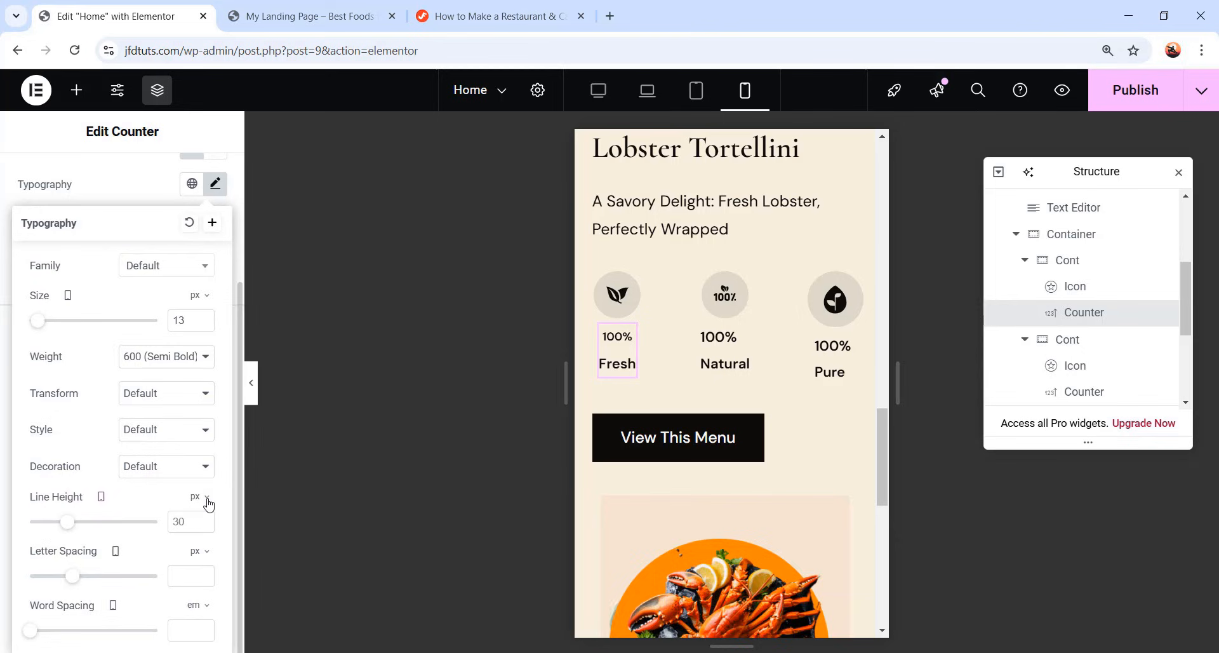
left_click(169, 519)
type("10")
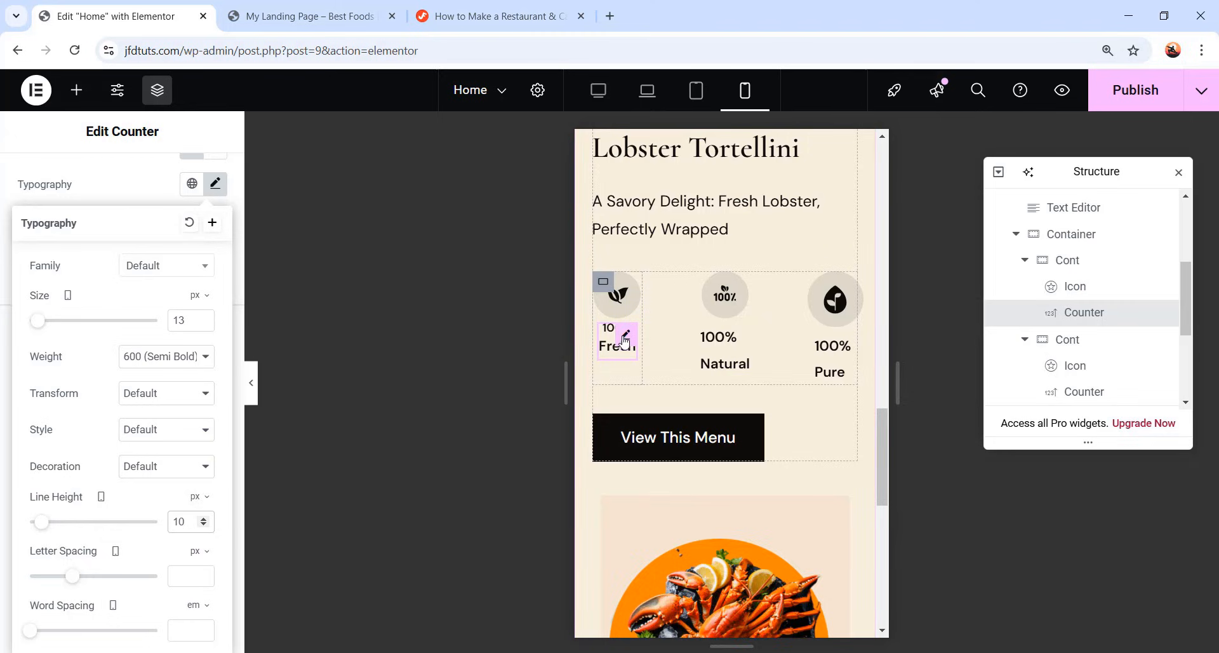
Preview the mobile layout without the editing panels, and set the Fresh feature container's gaps to 7 px.
left_click(252, 383)
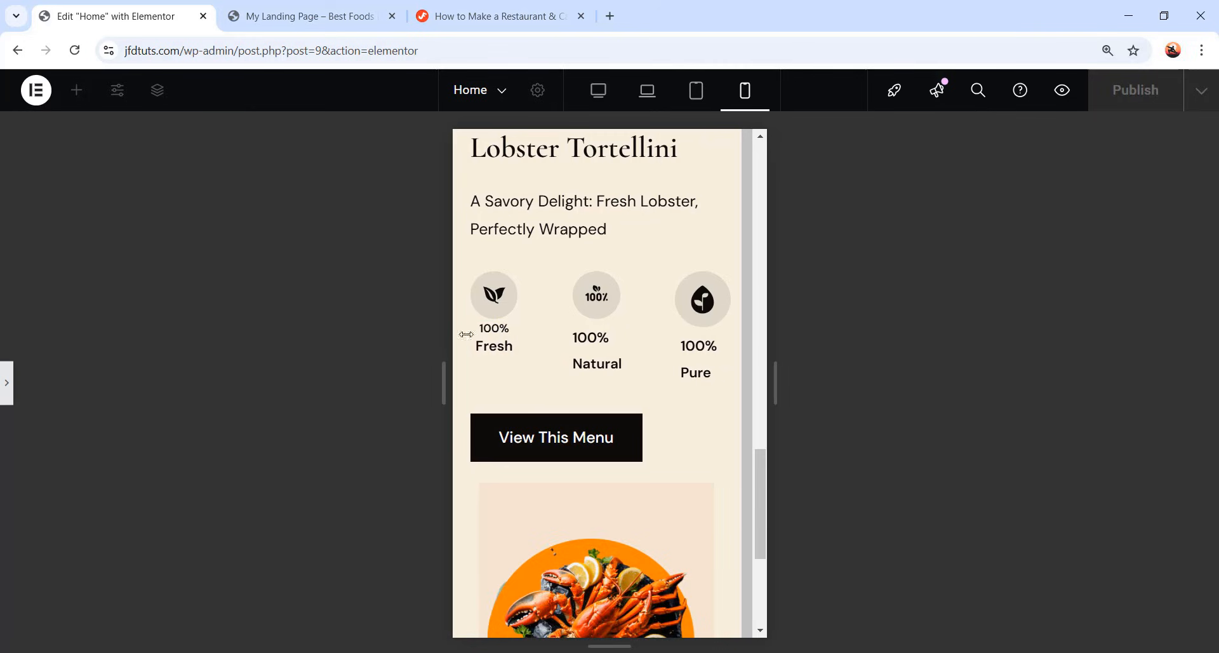
key("ctrl+p")
left_click(602, 281)
left_click(1090, 266)
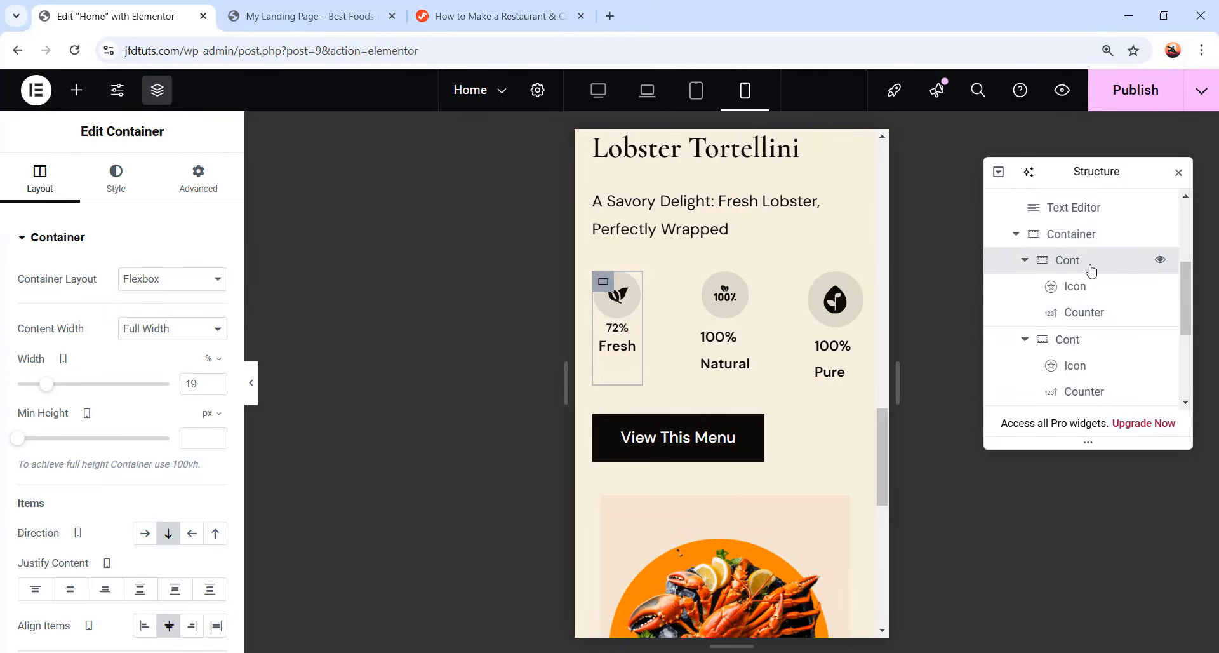
scroll(130, 527, "down", 3)
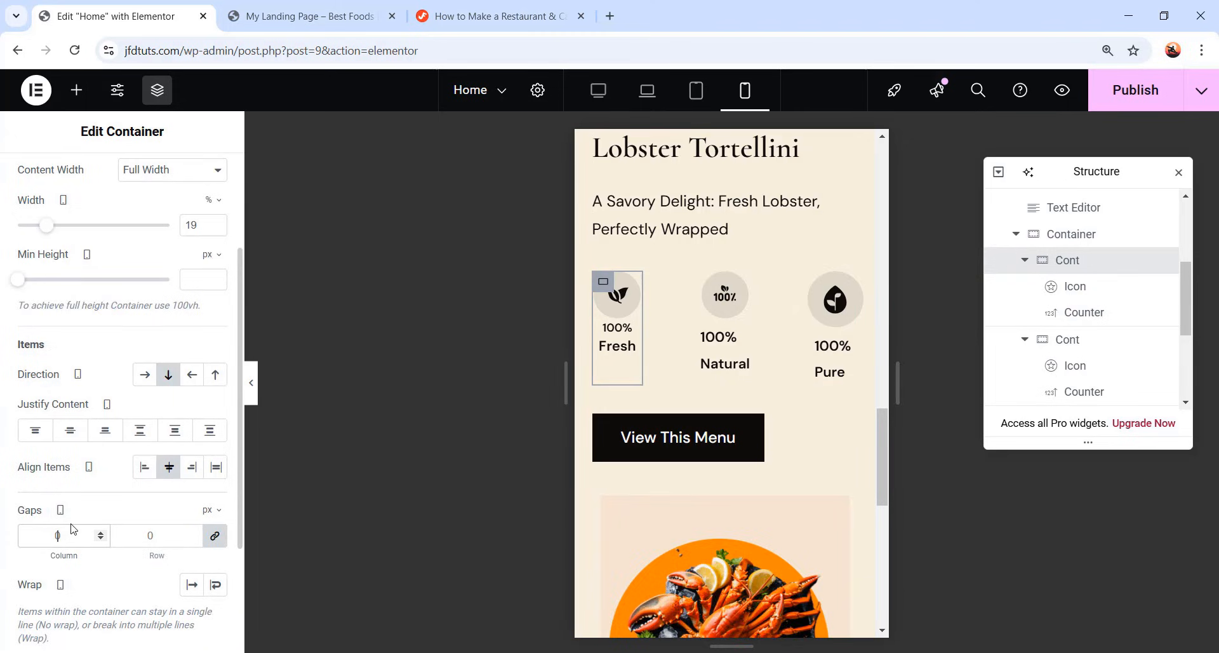
type("7")
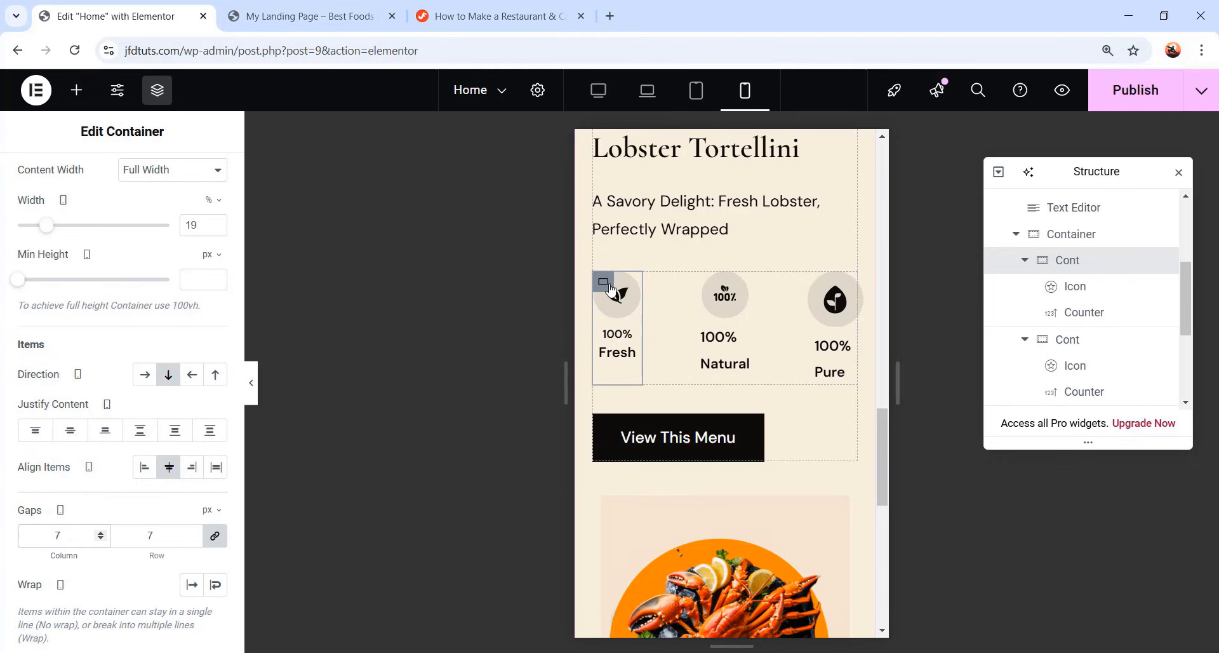
Set the Natural feature container's gaps to 7 px and paste the Fresh counter's style onto the Natural counter.
left_click(709, 289)
scroll(33, 515, "down", 3)
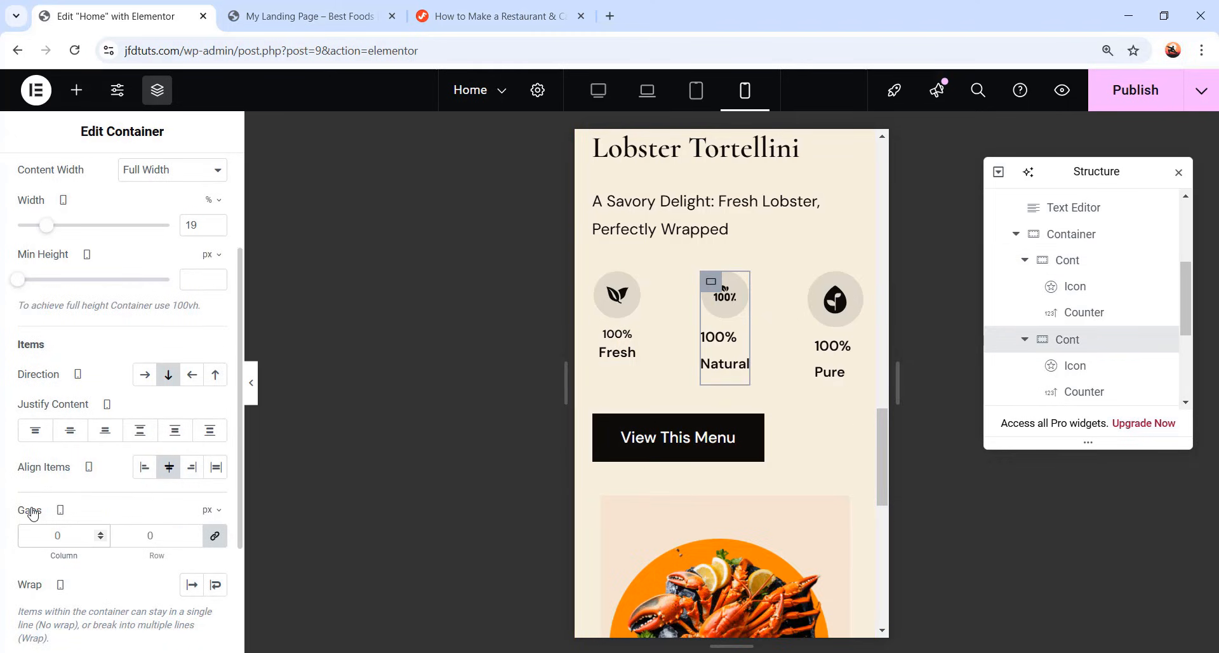
left_click(722, 355)
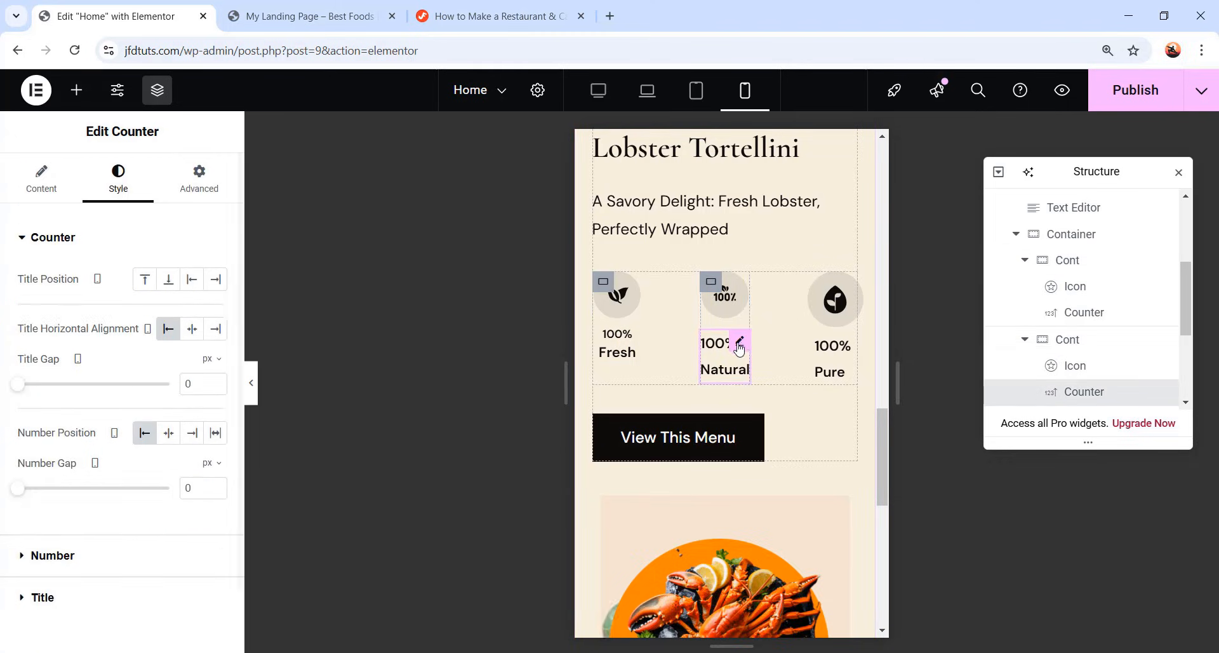
right_click(623, 359)
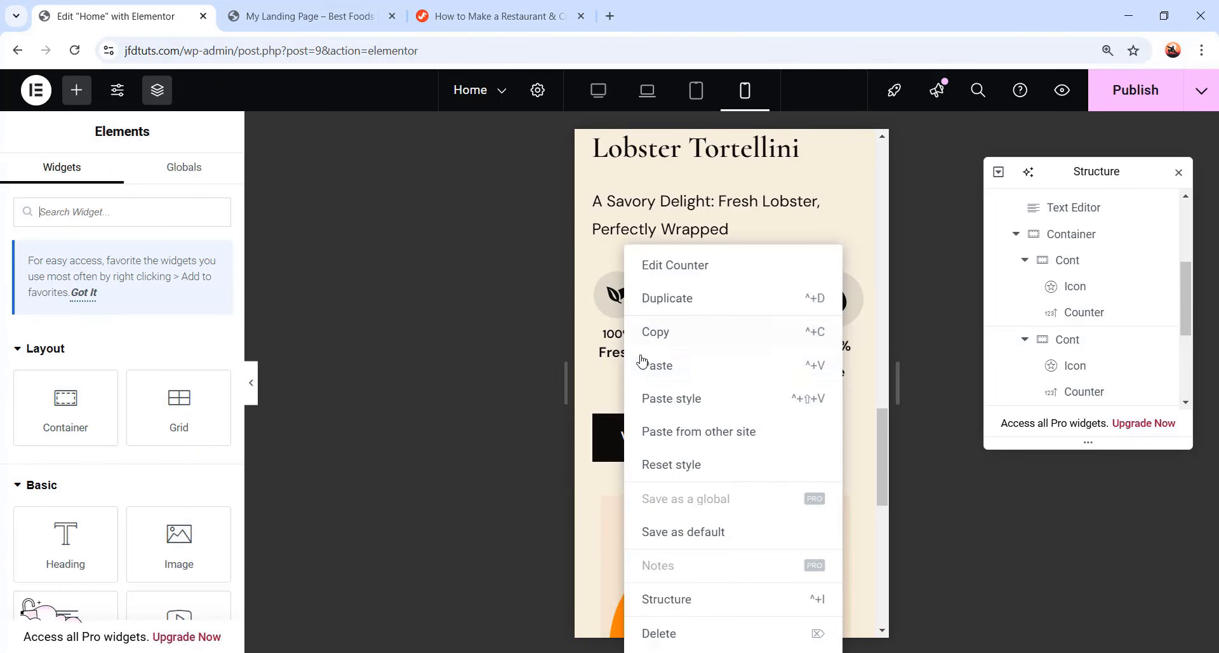
left_click(654, 329)
right_click(742, 353)
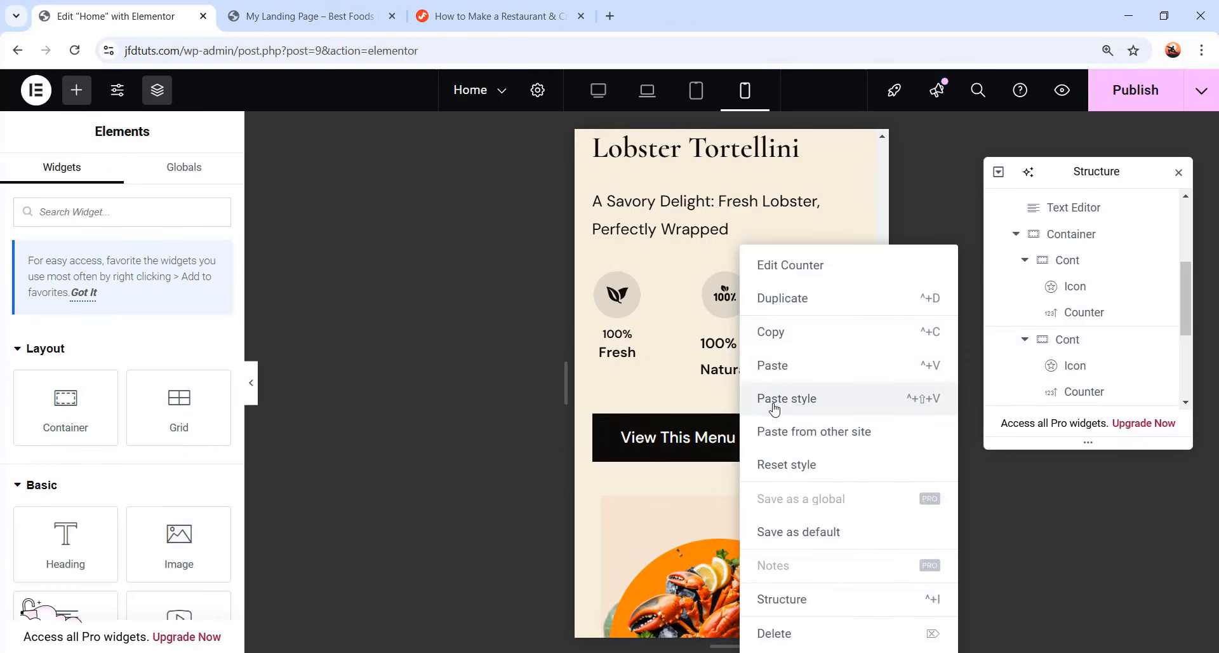
left_click(768, 398)
Set the Pure feature container's gaps to 7 px and paste the Fresh counter's style onto the Pure counter.
left_click(818, 287)
scroll(127, 449, "down", 5)
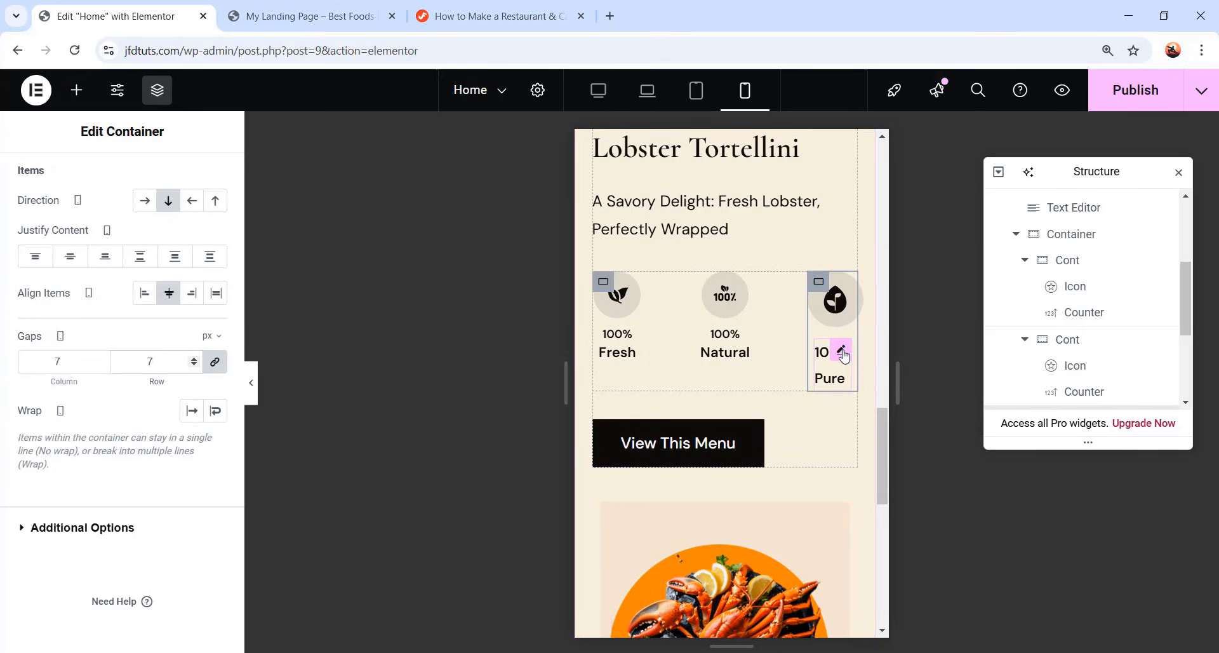
right_click(843, 355)
left_click(880, 410)
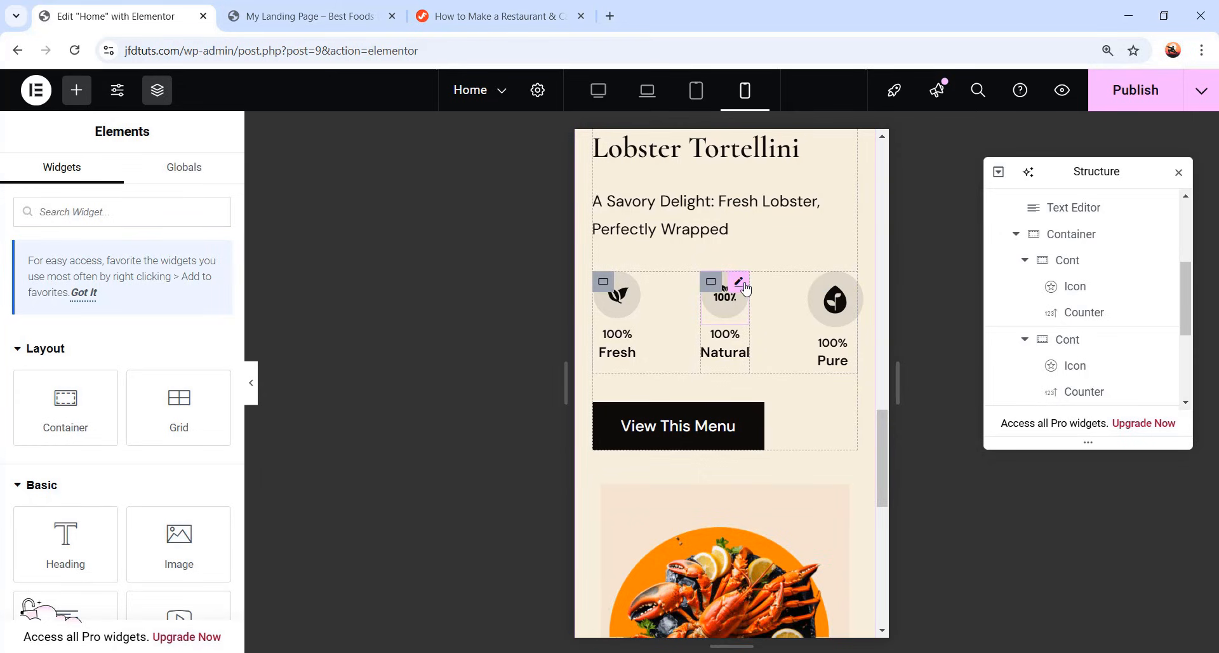
Copy the Natural icon and paste its style onto the Pure icon.
right_click(745, 289)
left_click(772, 329)
right_click(846, 290)
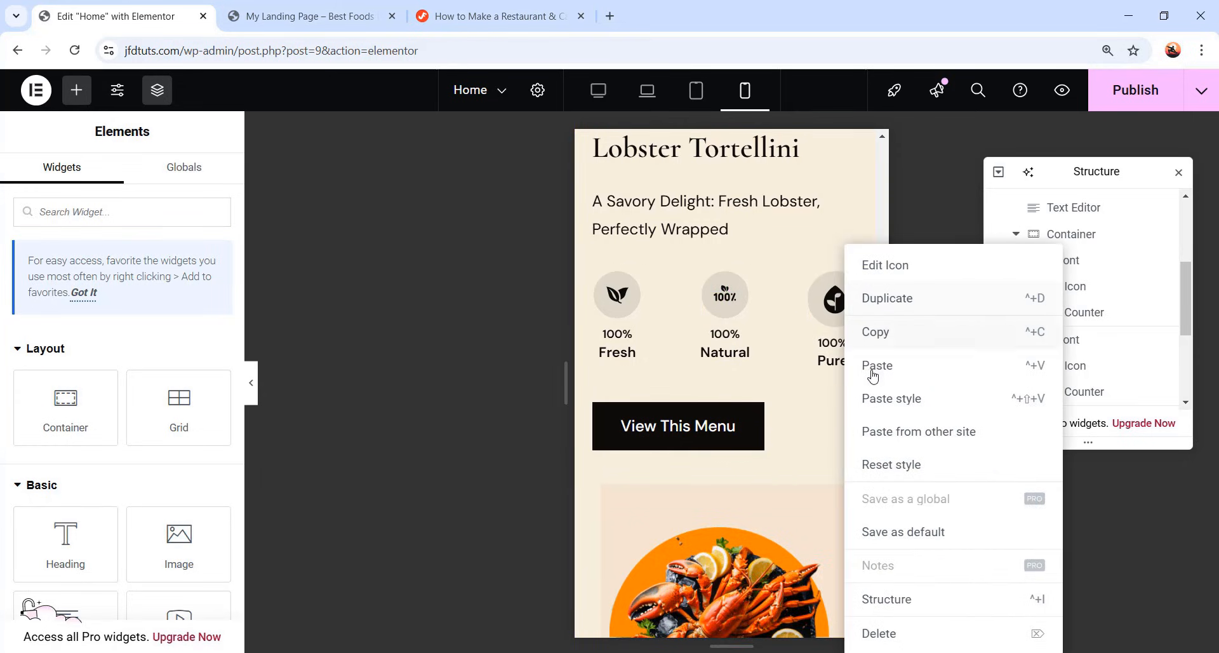
left_click(879, 401)
Review the Dish Section in the mobile layout, and switch back to desktop to check it there as well.
scroll(768, 408, "up", 3)
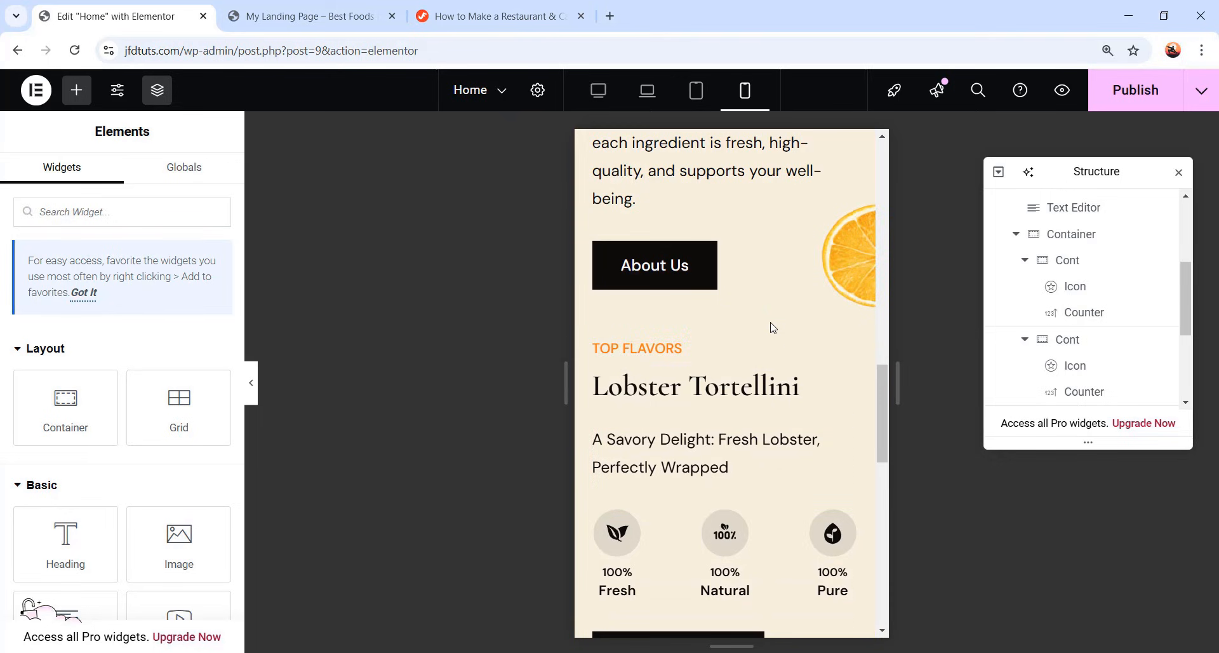
scroll(762, 394, "down", 6)
scroll(679, 414, "down", 3)
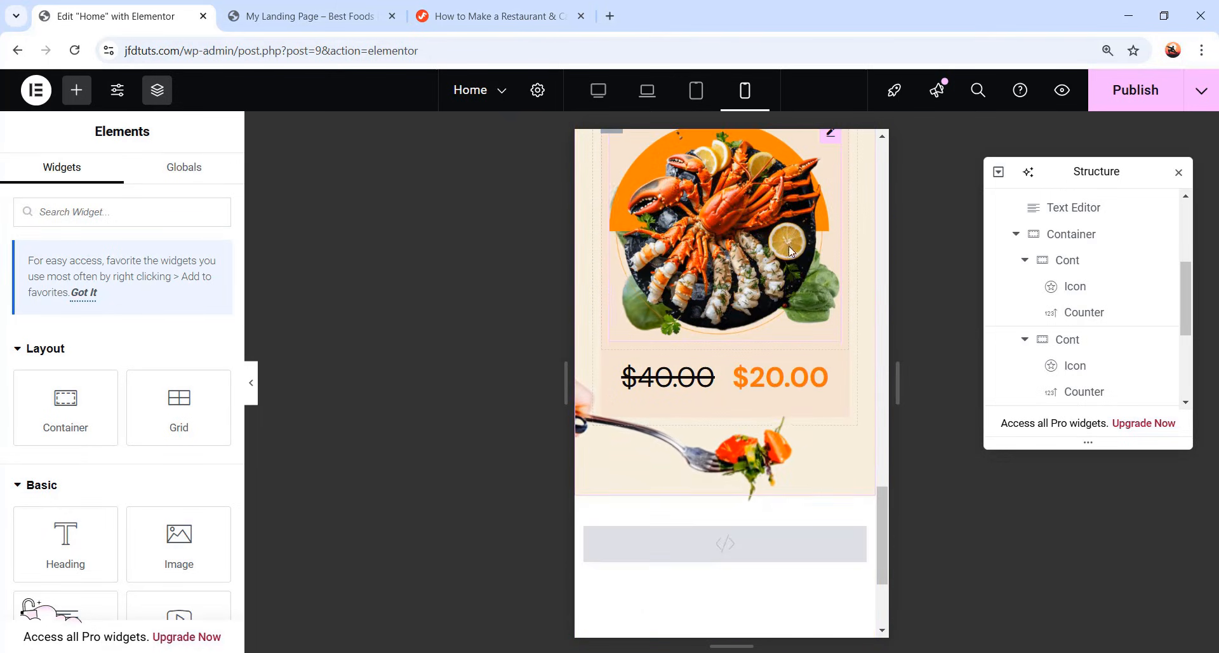
scroll(661, 287, "up", 4)
scroll(660, 287, "up", 3)
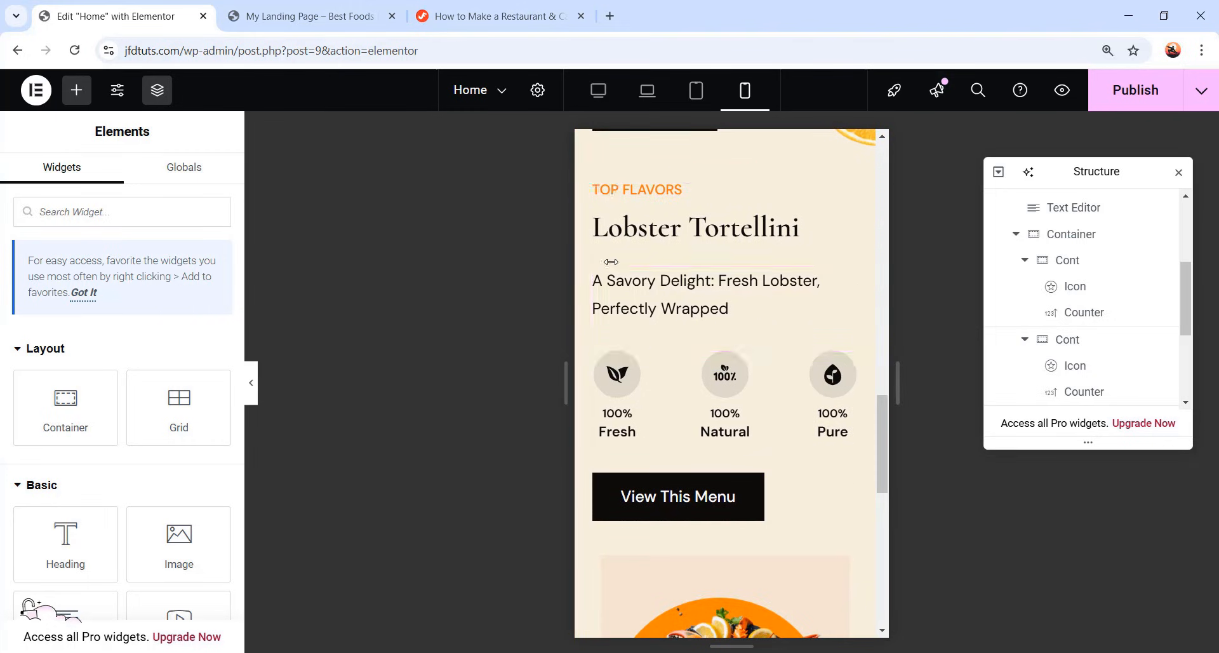
left_click(599, 90)
scroll(644, 343, "down", 4)
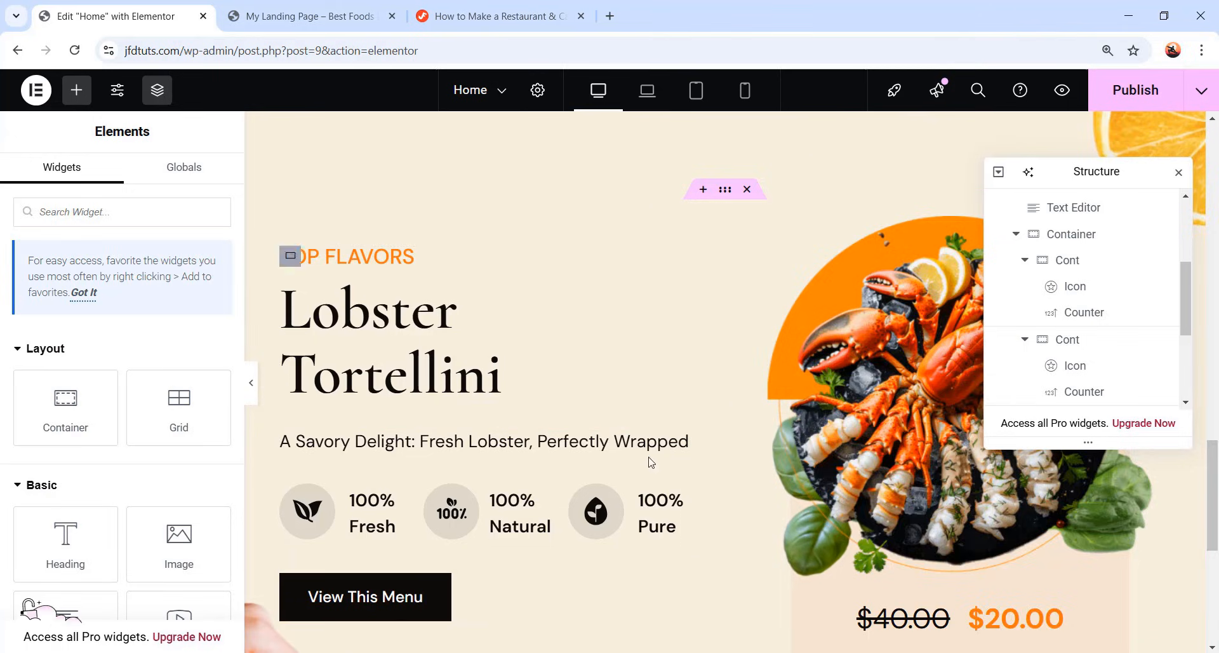
scroll(651, 462, "down", 4)
scroll(629, 345, "up", 1)
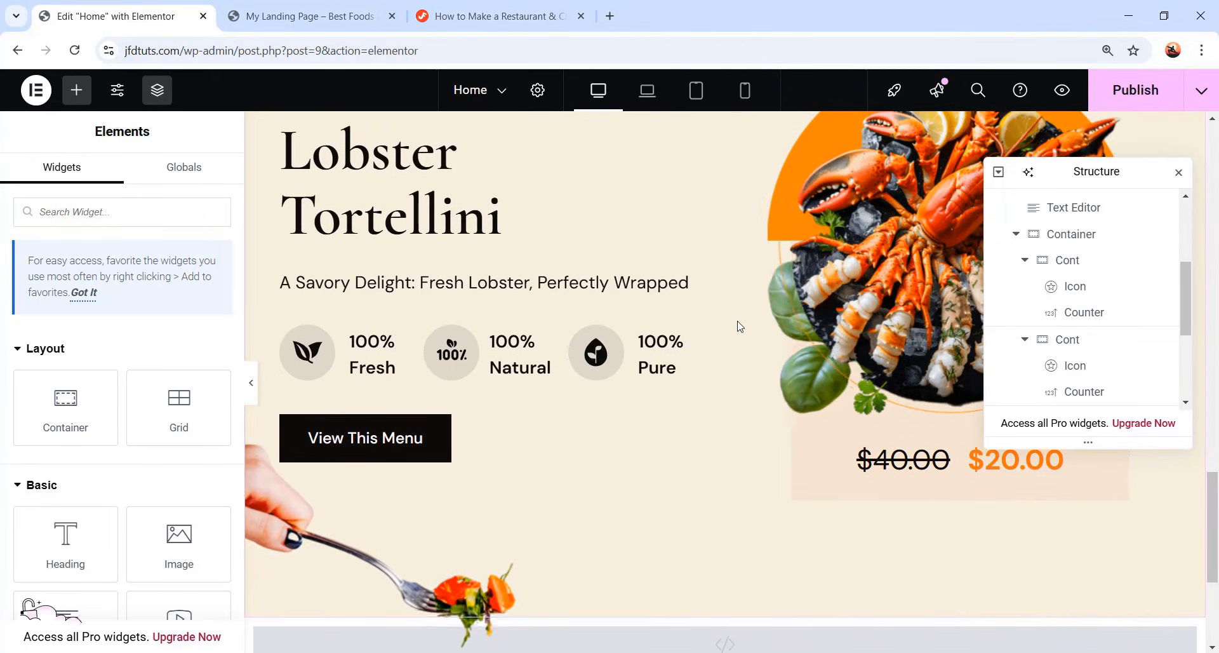
Add a new container named Menu Section and place it between the Dish Section and CUSTOM CODE.
scroll(721, 370, "down", 4)
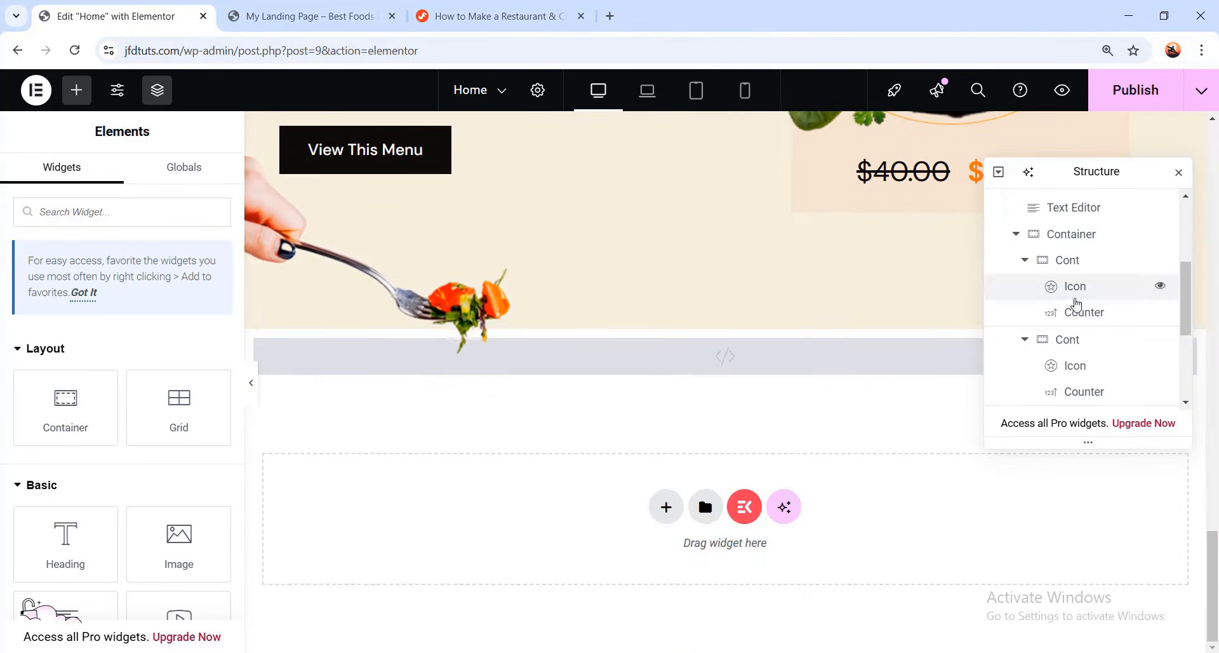
left_click_drag(109, 436, 508, 548)
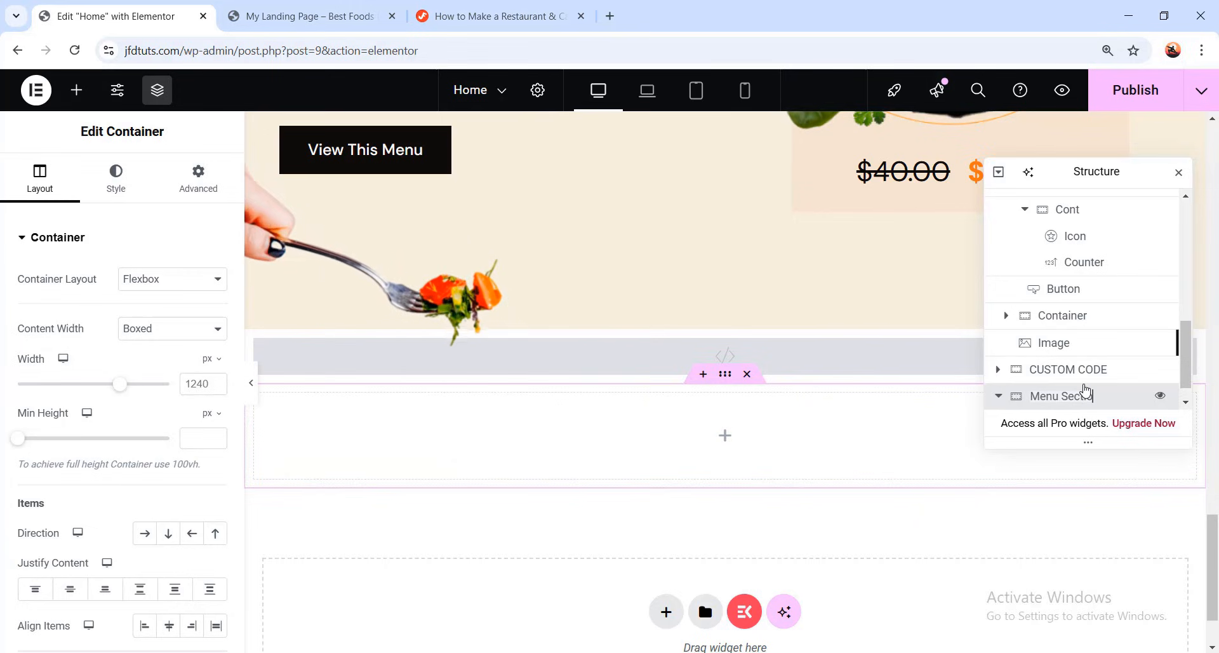
scroll(1026, 355, "up", 4)
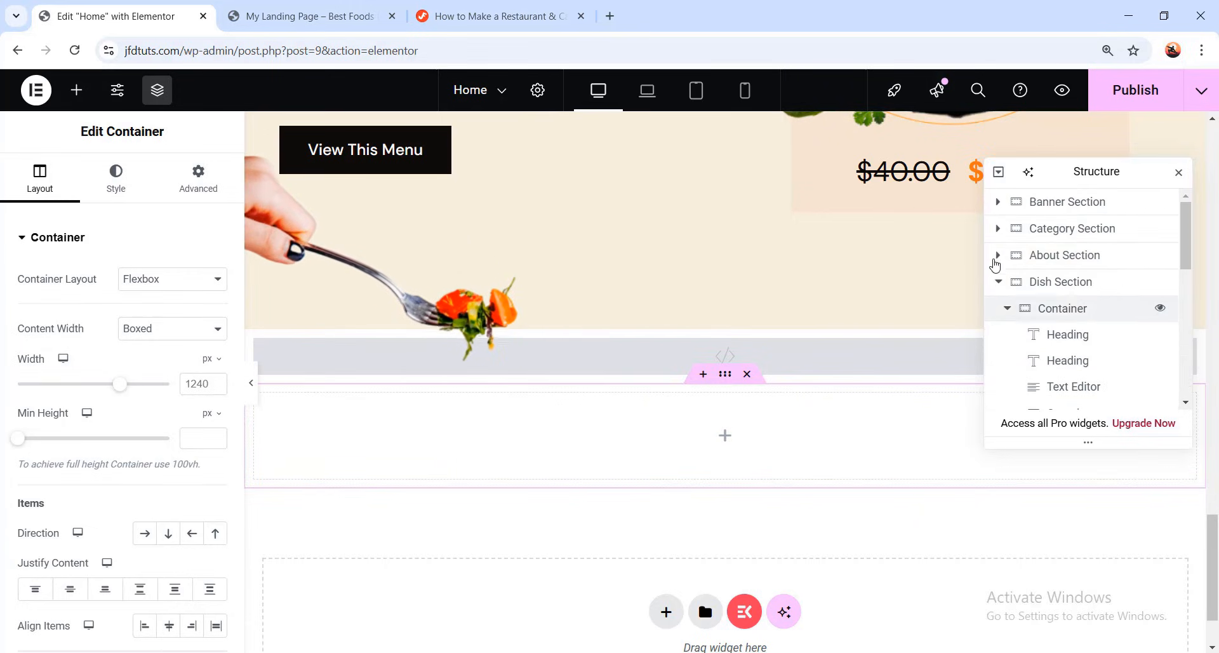
left_click(998, 283)
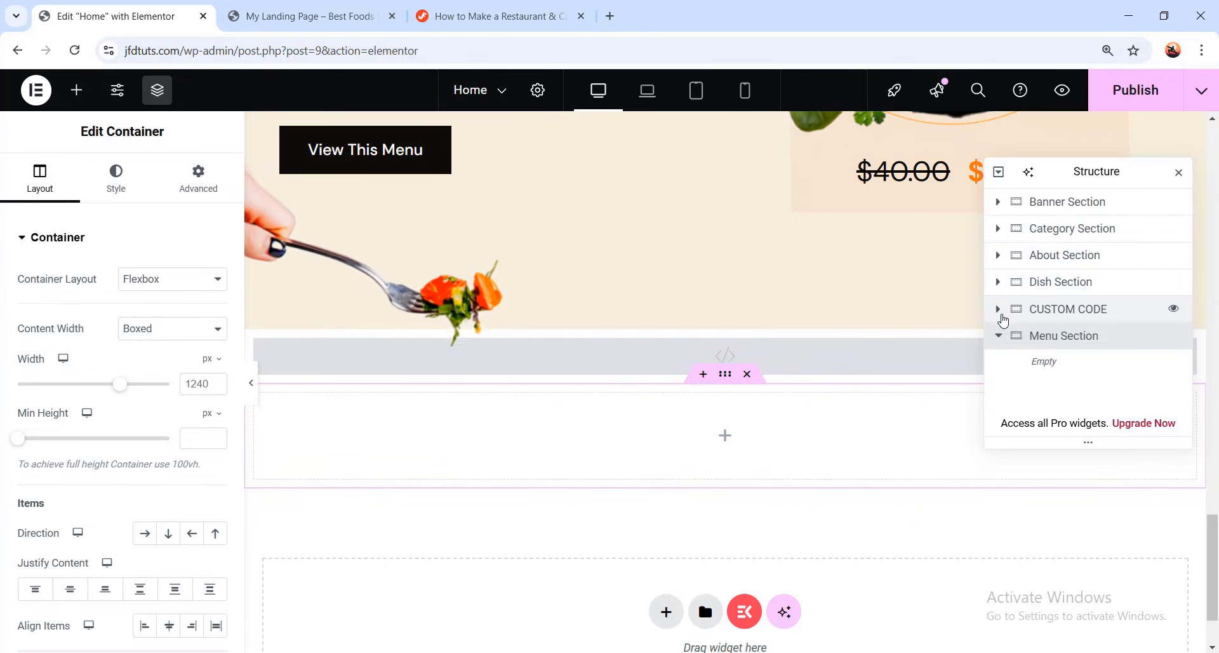
left_click_drag(1056, 313, 1056, 357)
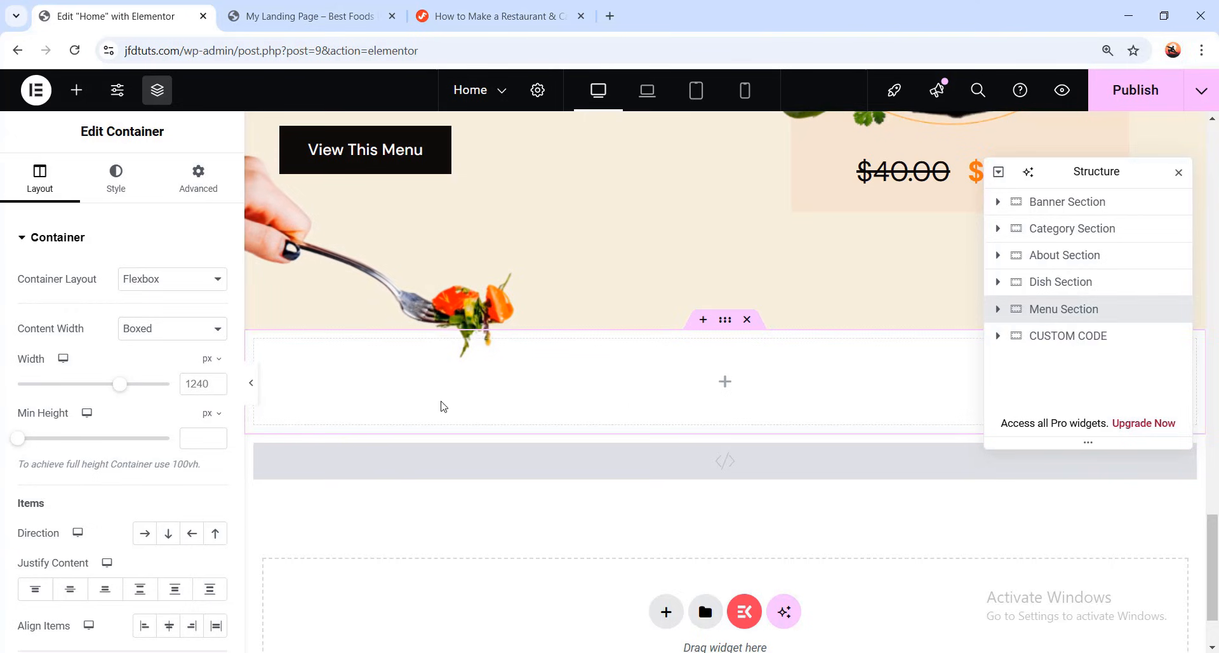
Set the Menu Section's direction to vertical column and its padding to 132 px at the bottom and 0 on the other sides.
scroll(178, 455, "down", 1)
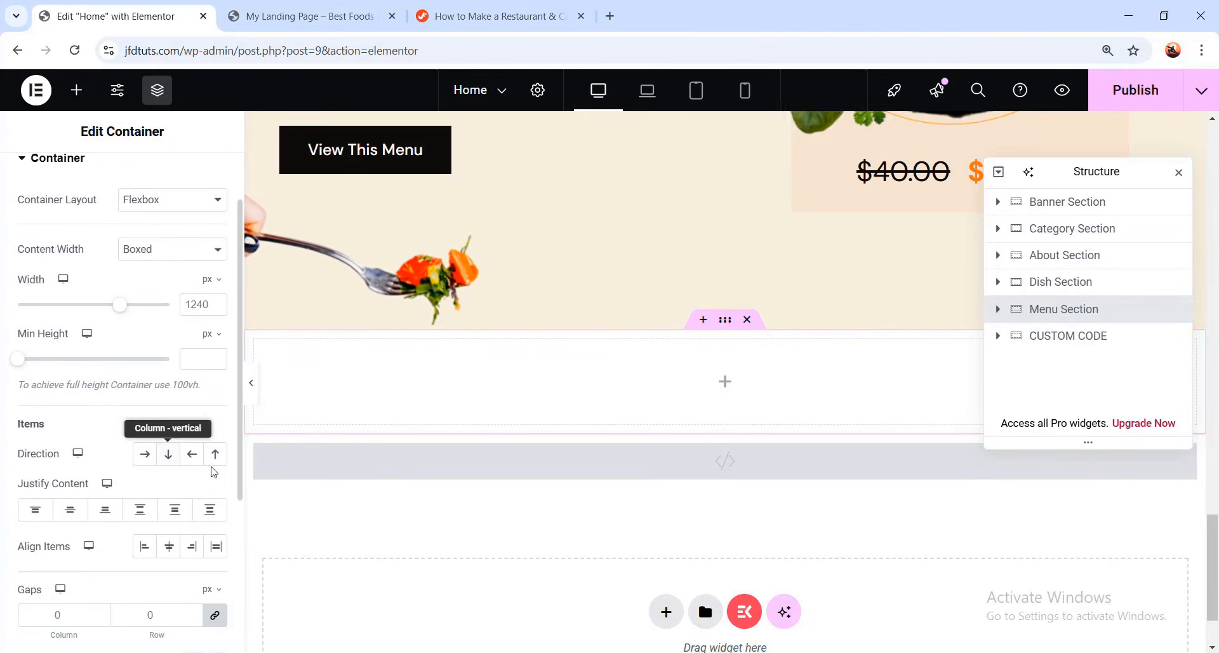
left_click(169, 455)
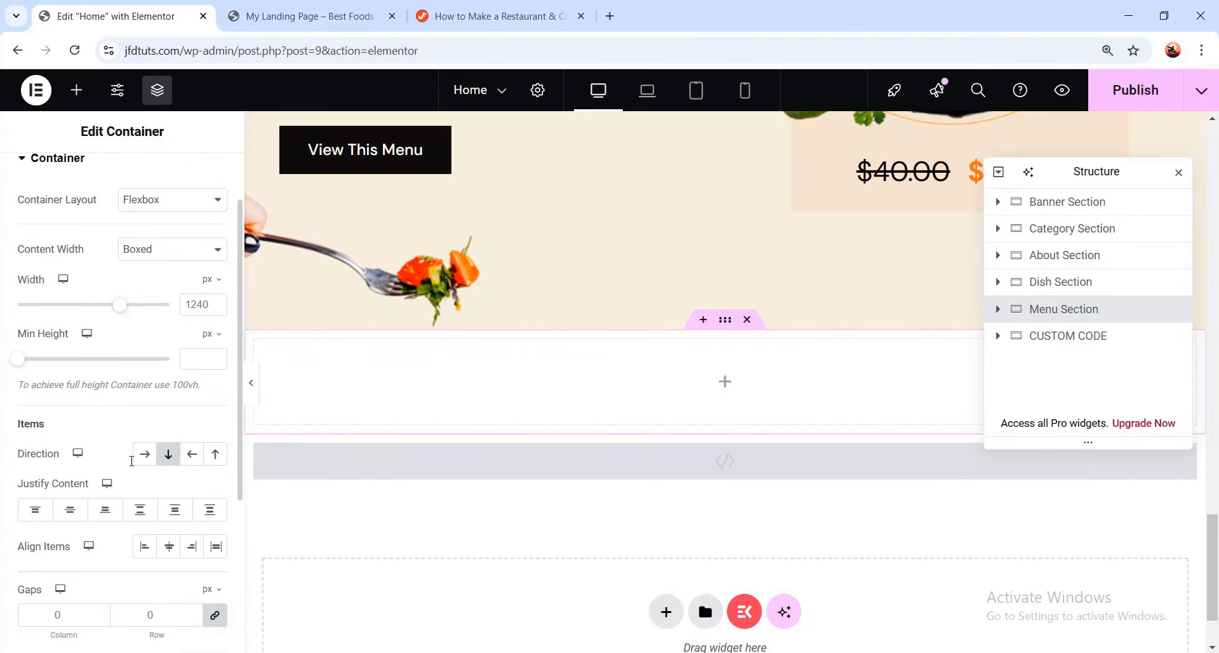
scroll(132, 461, "up", 2)
left_click(198, 179)
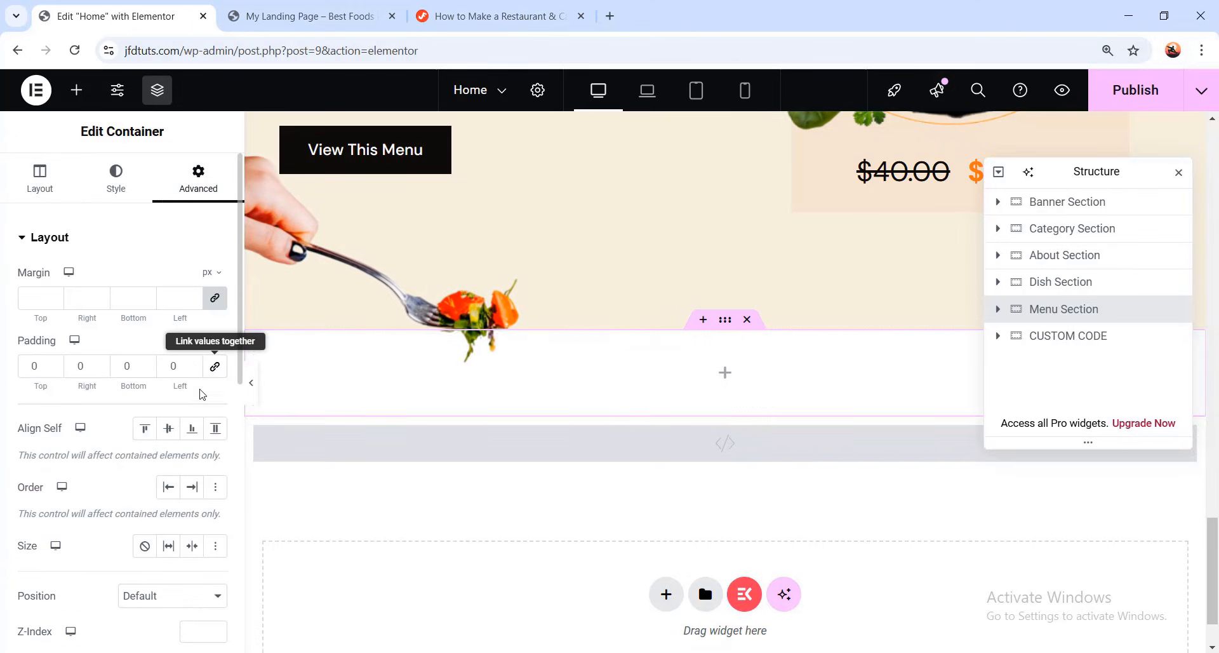
double_click(126, 364)
type("132")
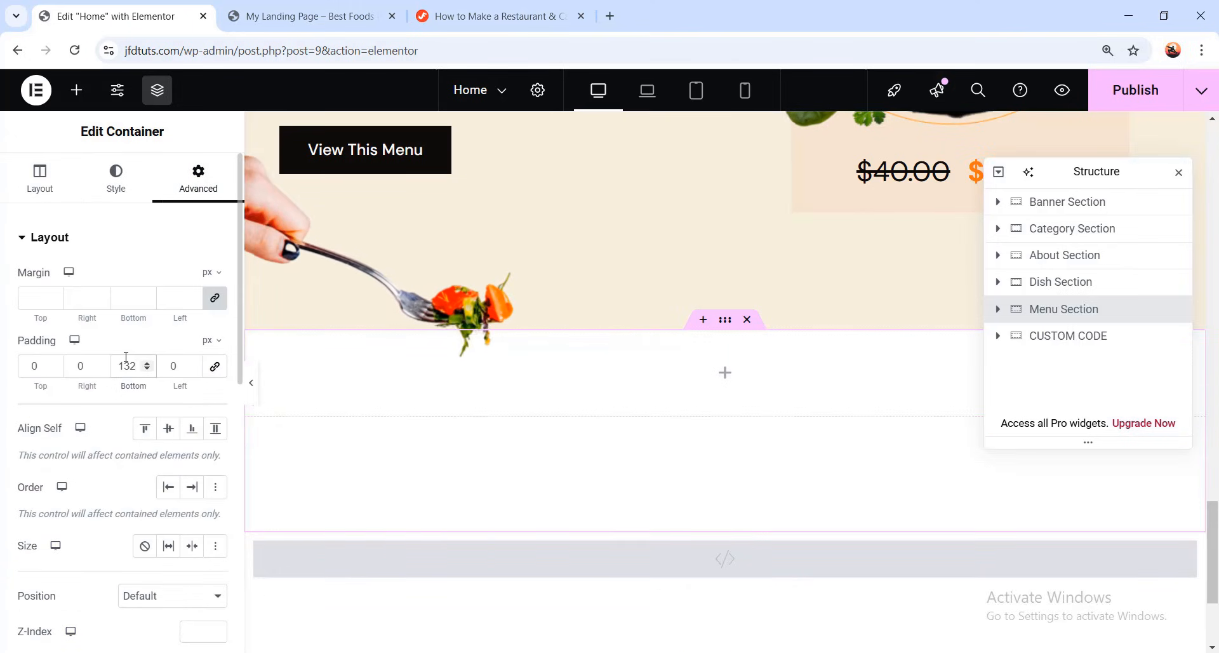
scroll(648, 417, "down", 1)
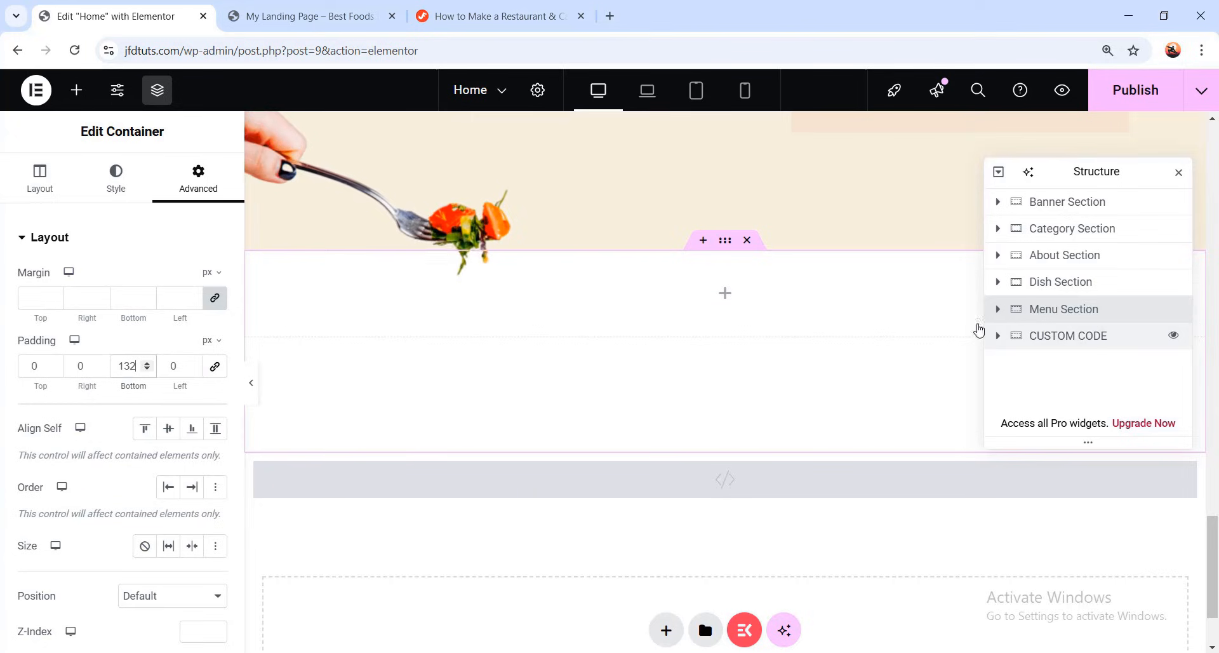
Give the Menu Section a classic background in the global cream color.
left_click(128, 192)
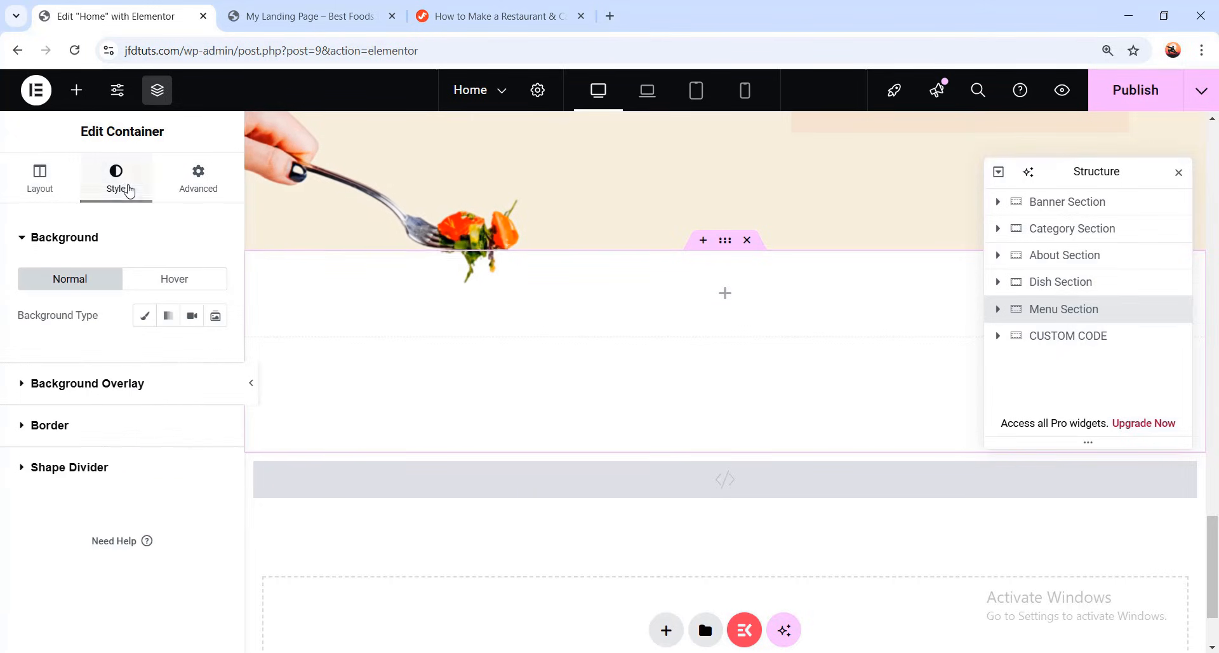
left_click(144, 315)
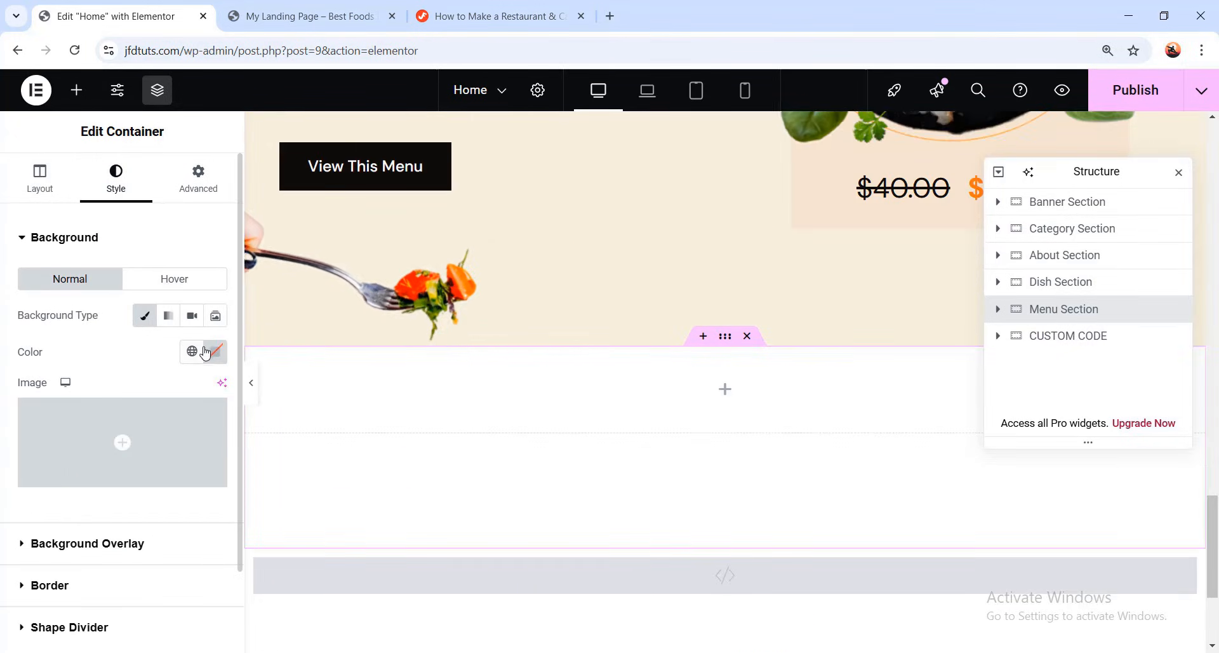
left_click(192, 351)
left_click(77, 539)
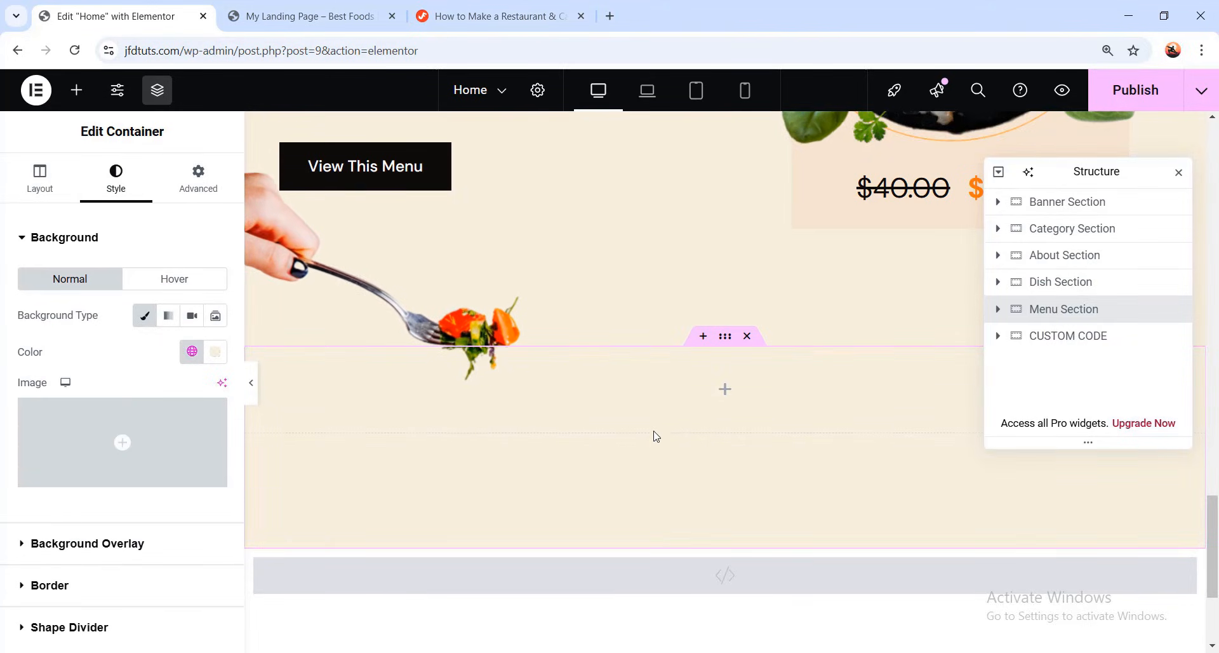
Add an Image widget inside the Menu Section.
scroll(698, 381, "down", 1)
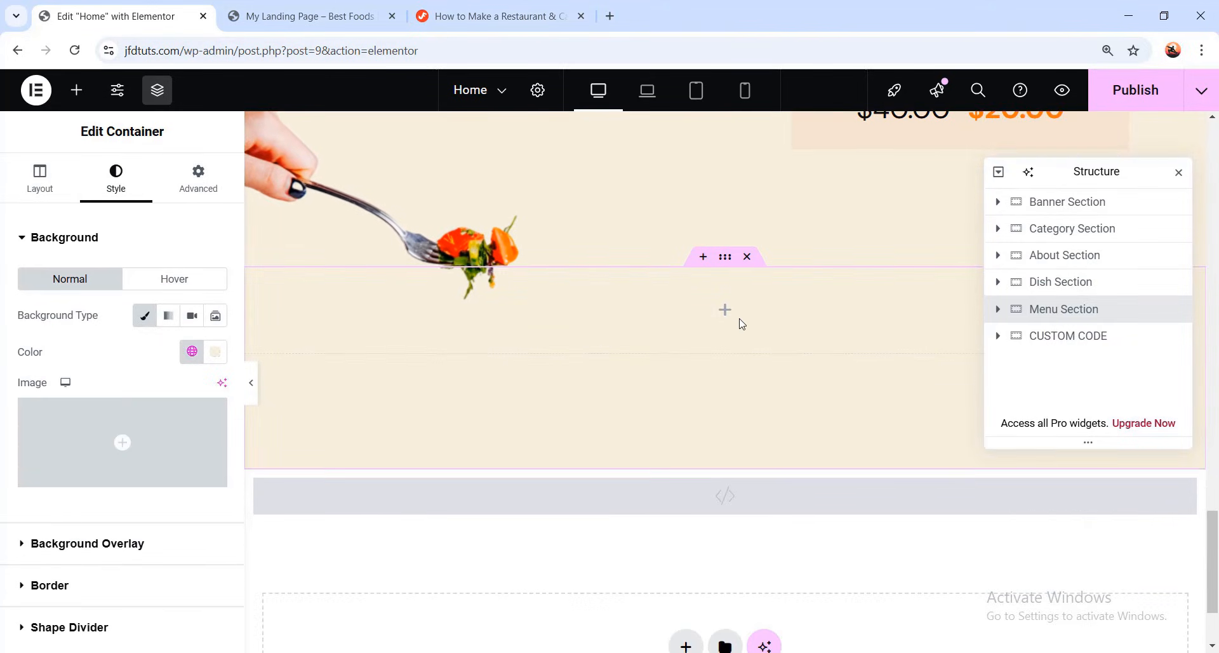
left_click(76, 90)
scroll(156, 421, "down", 3)
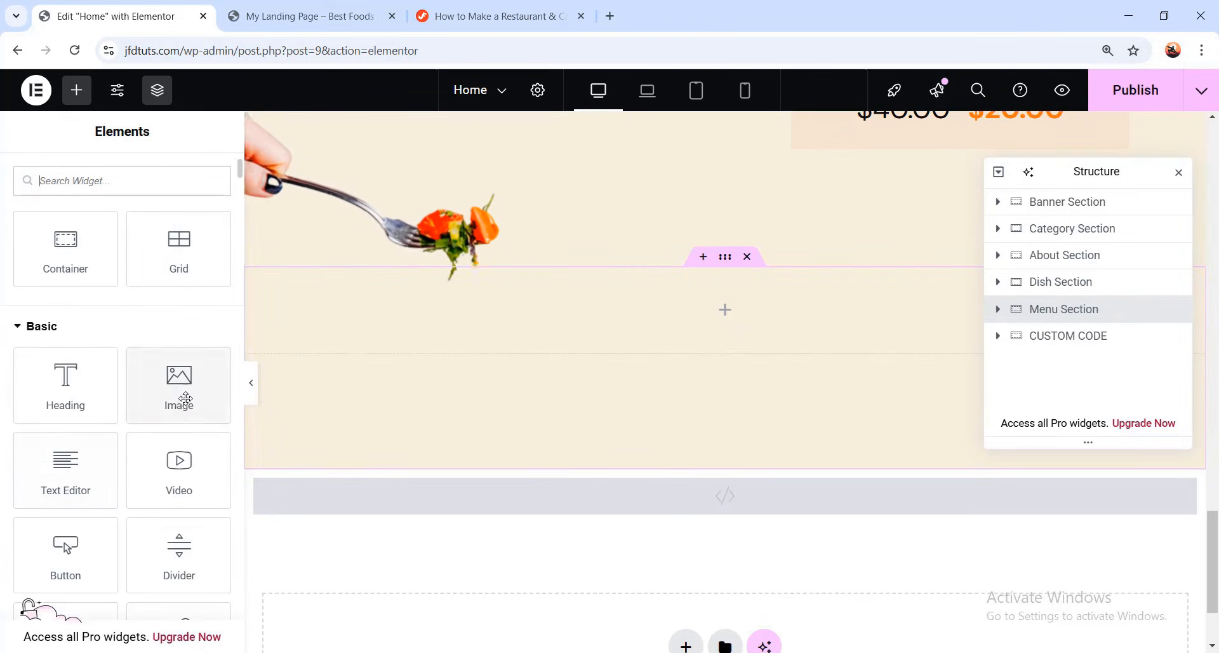
left_click_drag(182, 400, 737, 333)
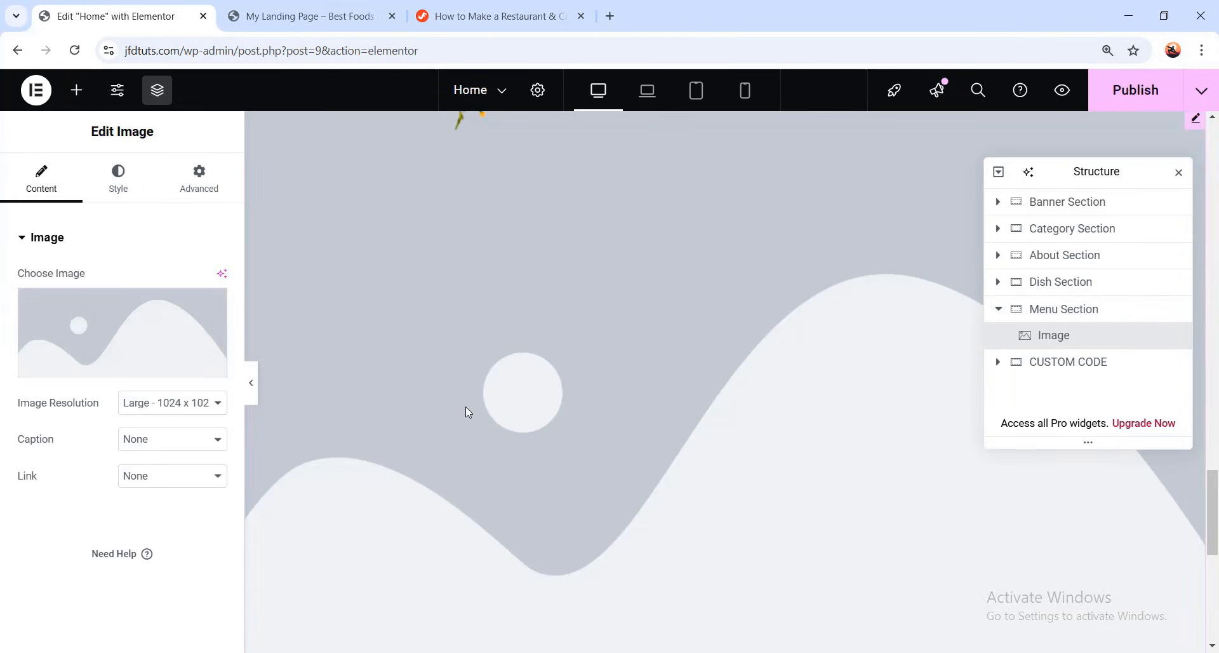
Choose the basil leaf picture image-10-1-1.png from the media library for the Menu Section's image.
left_click(141, 364)
scroll(635, 427, "down", 15)
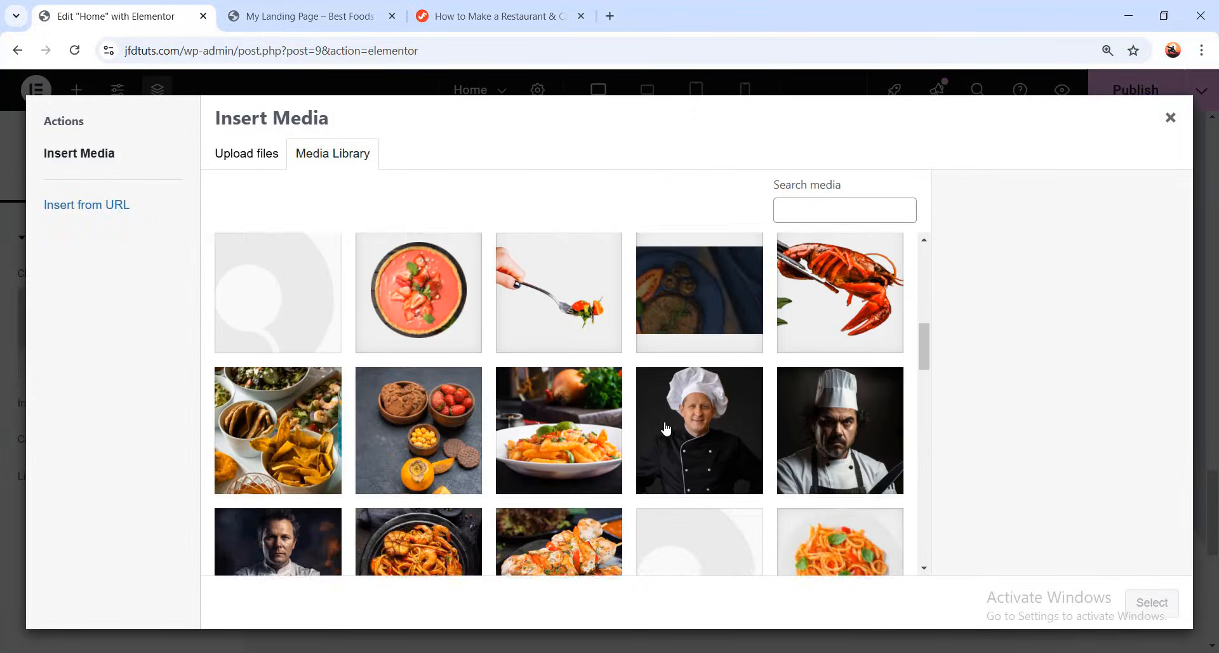
left_click(536, 554)
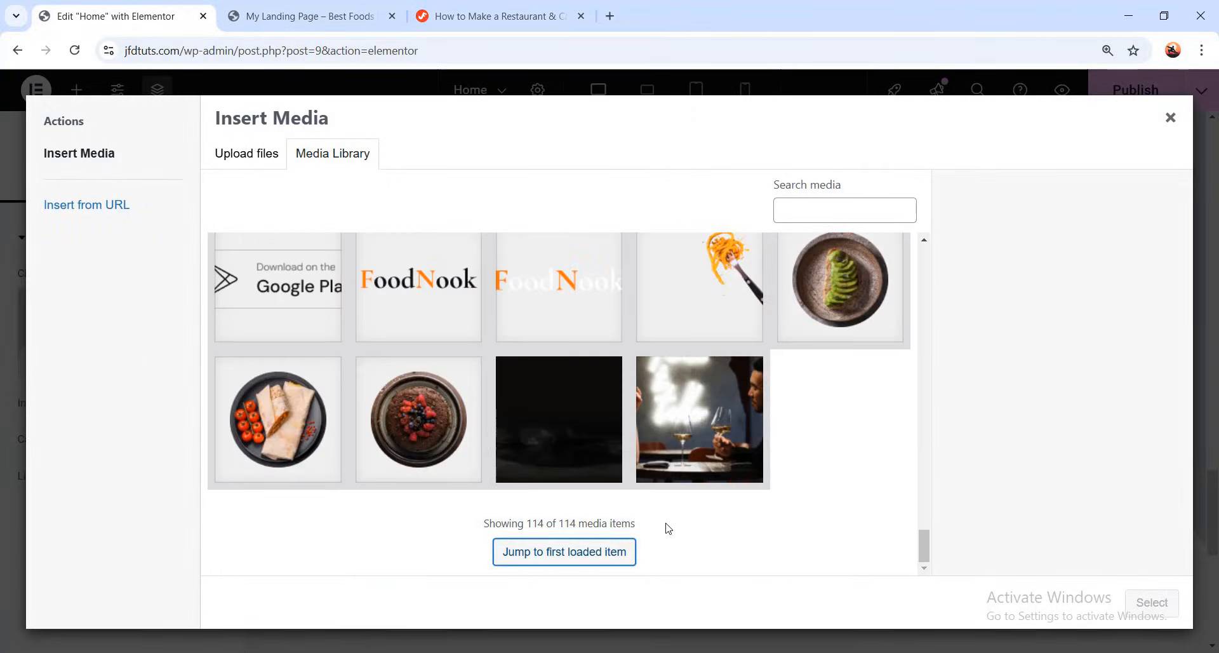
scroll(664, 526, "up", 5)
scroll(669, 519, "up", 5)
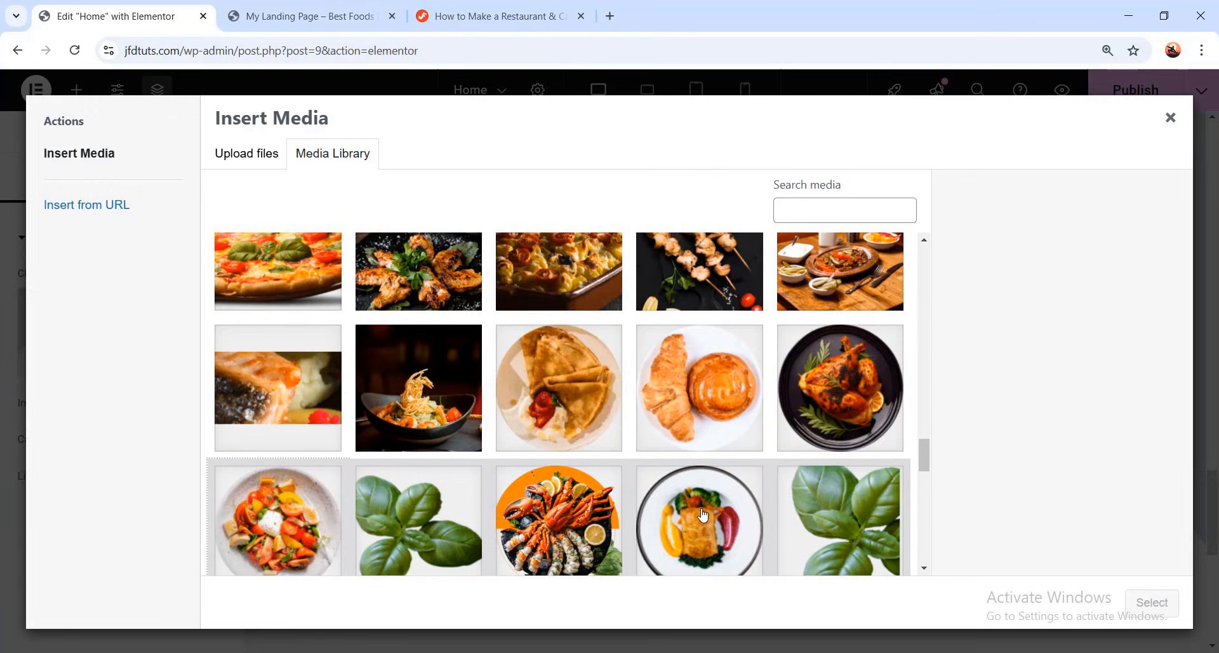
scroll(761, 412, "down", 3)
left_click(838, 394)
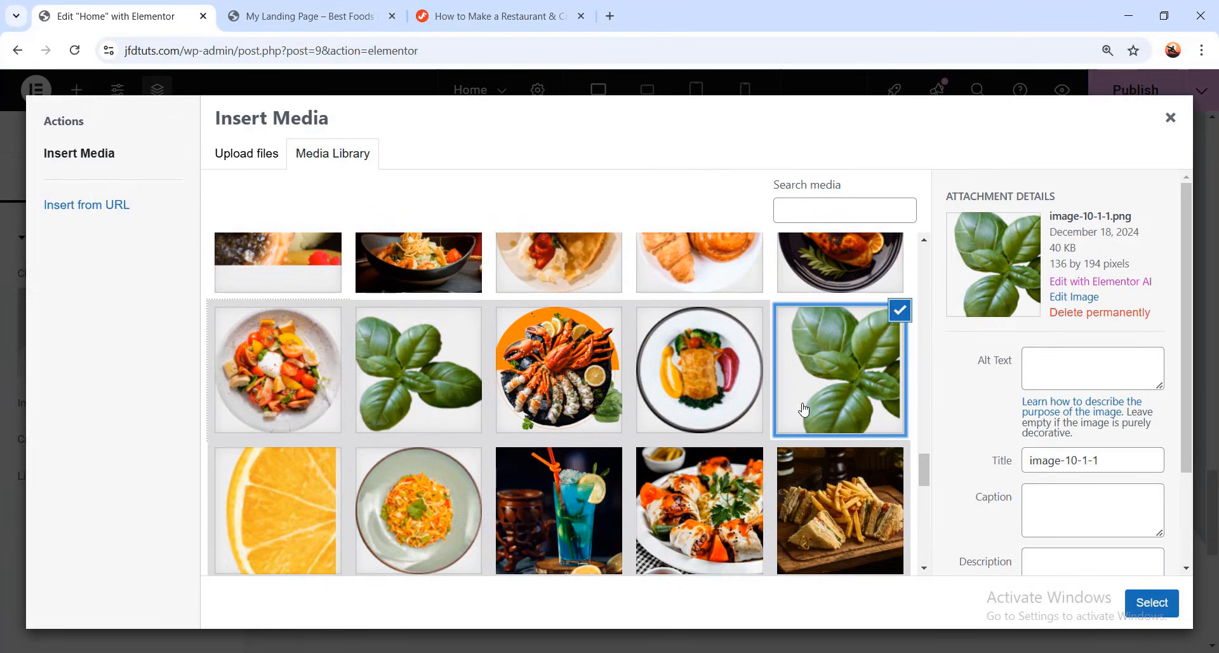
left_click(1151, 602)
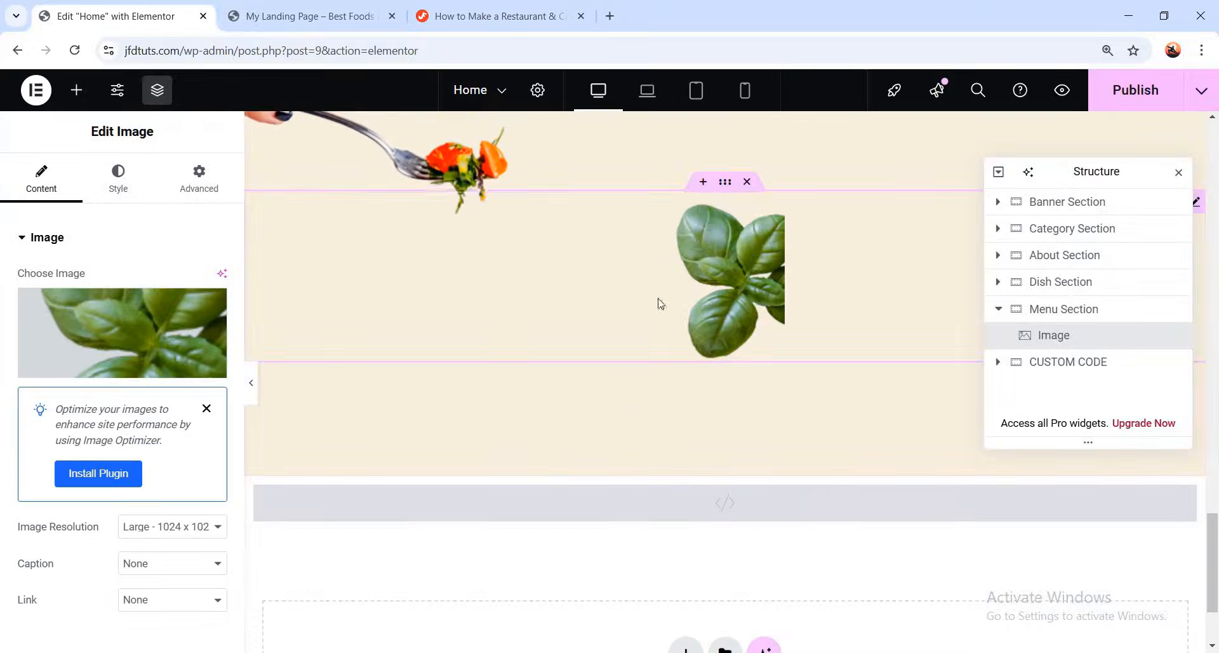
Set the basil image's position to Absolute with its horizontal orientation on the right.
left_click(199, 177)
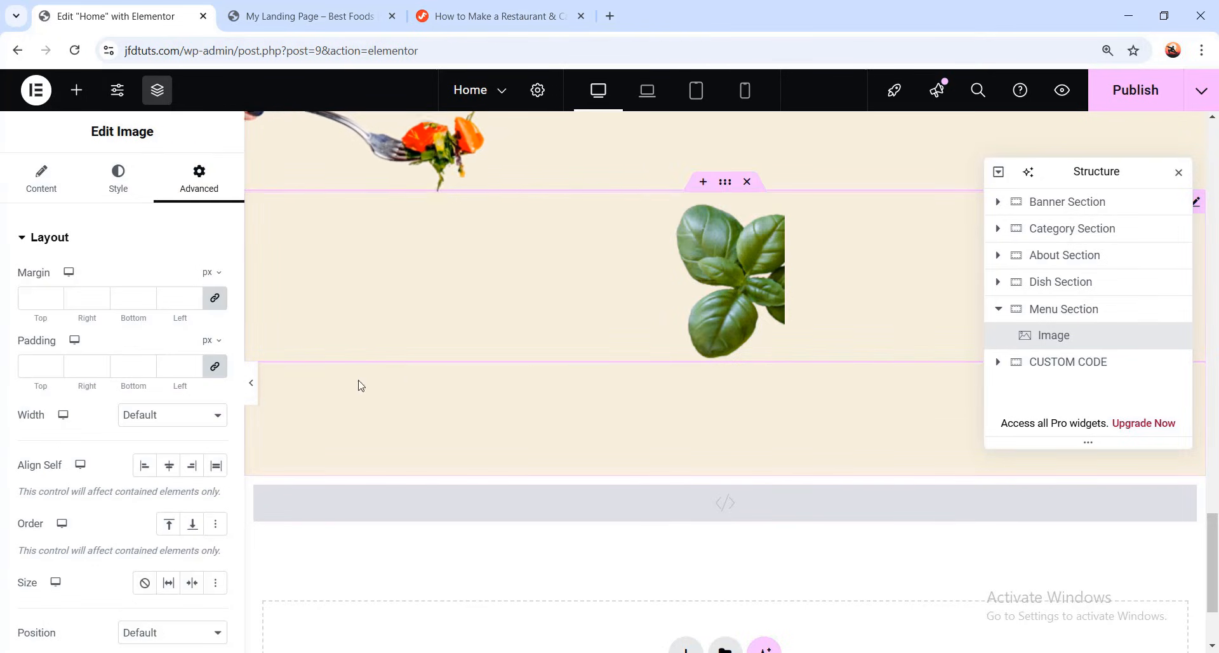
scroll(169, 424, "down", 2)
scroll(170, 424, "down", 1)
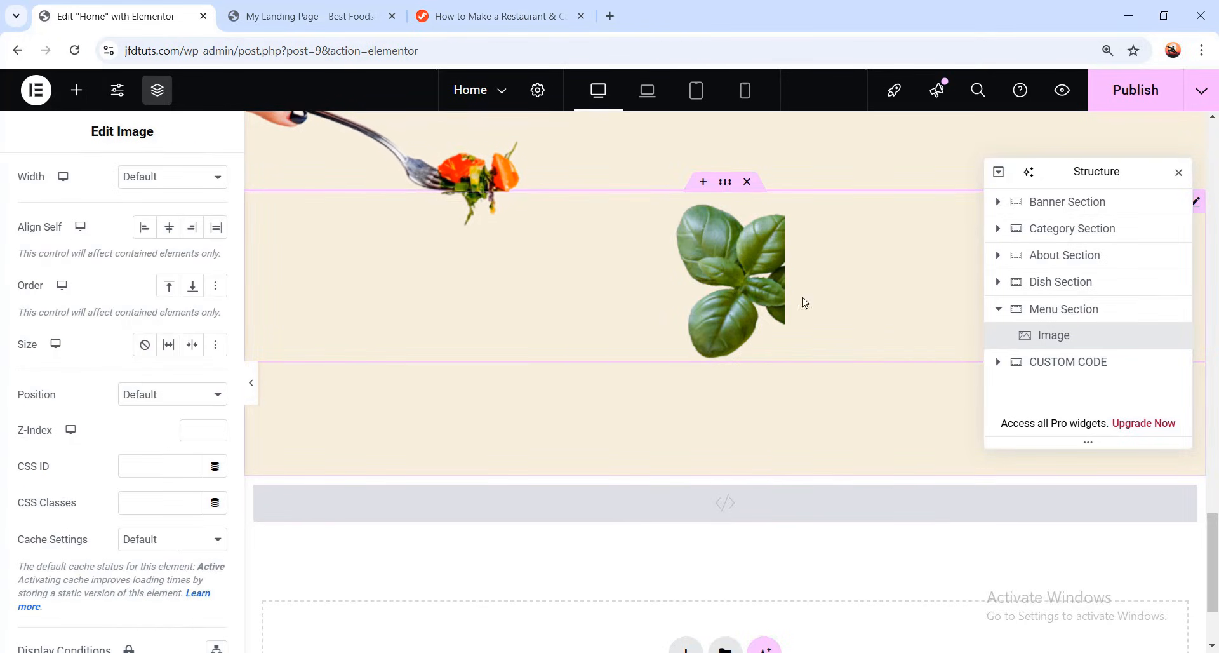
left_click(158, 394)
left_click(150, 433)
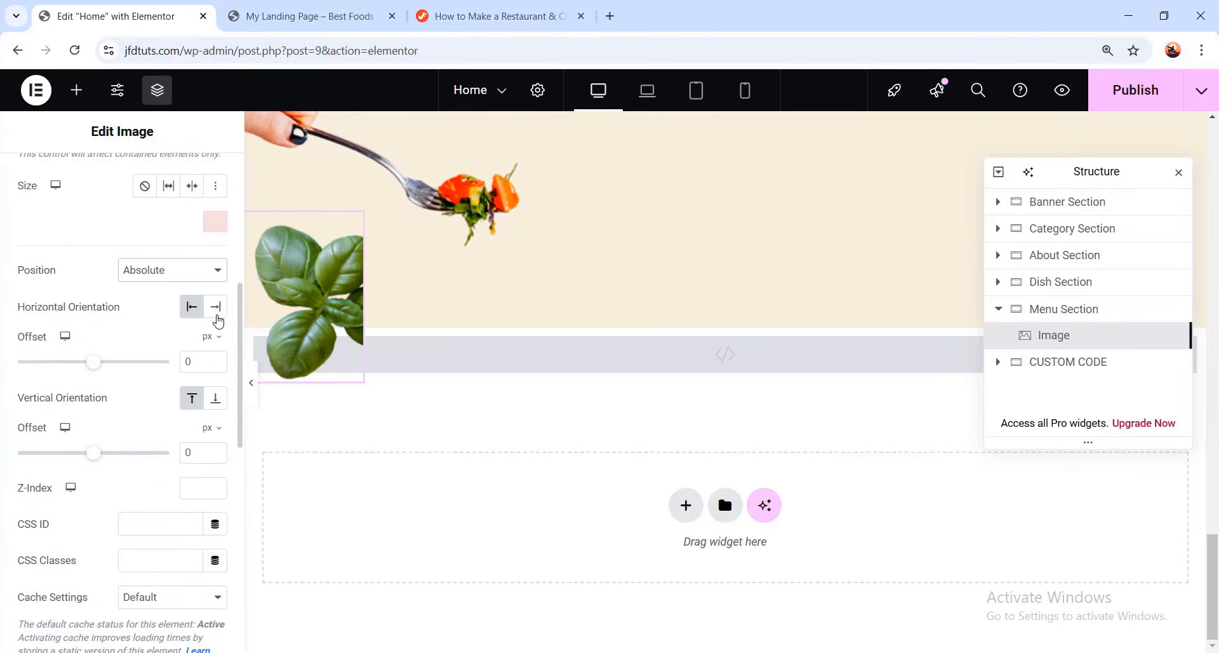
left_click(216, 307)
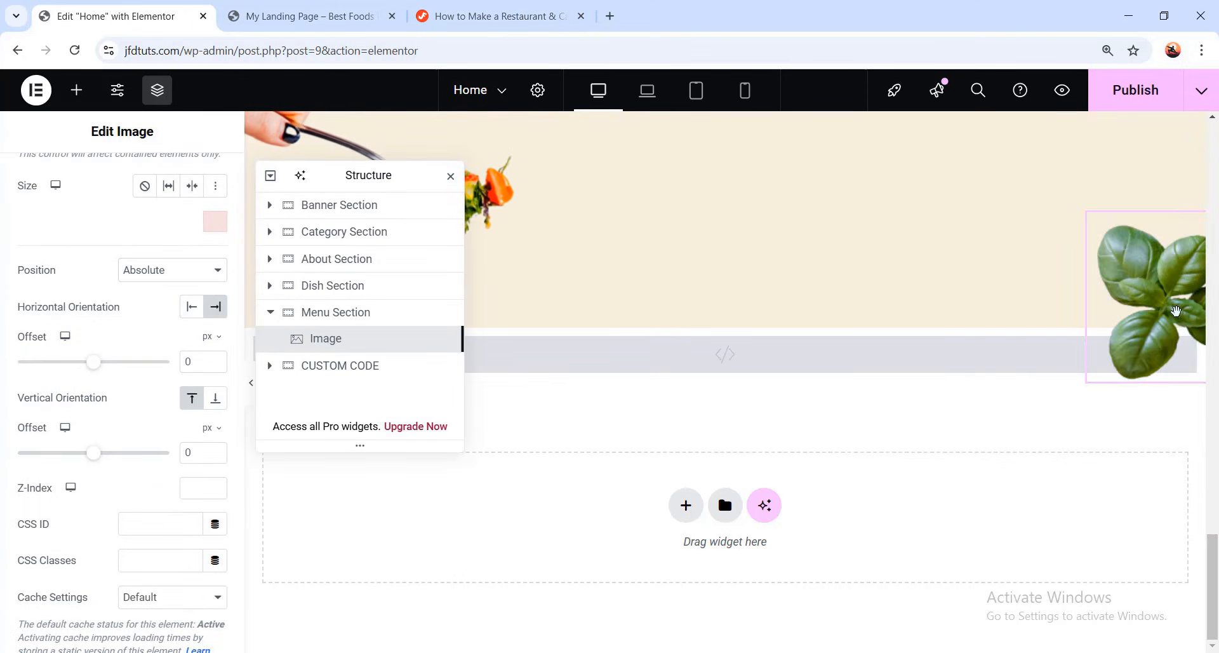
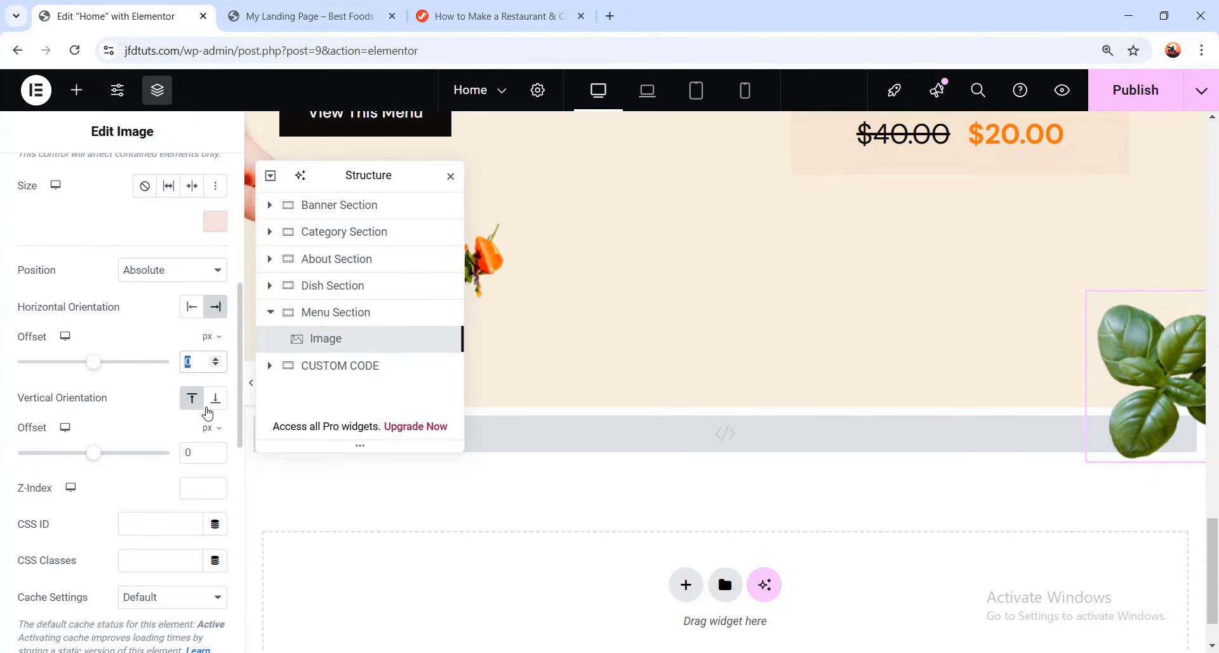
Set the basil image's vertical offset to -38 px.
left_click(189, 452)
type("-38")
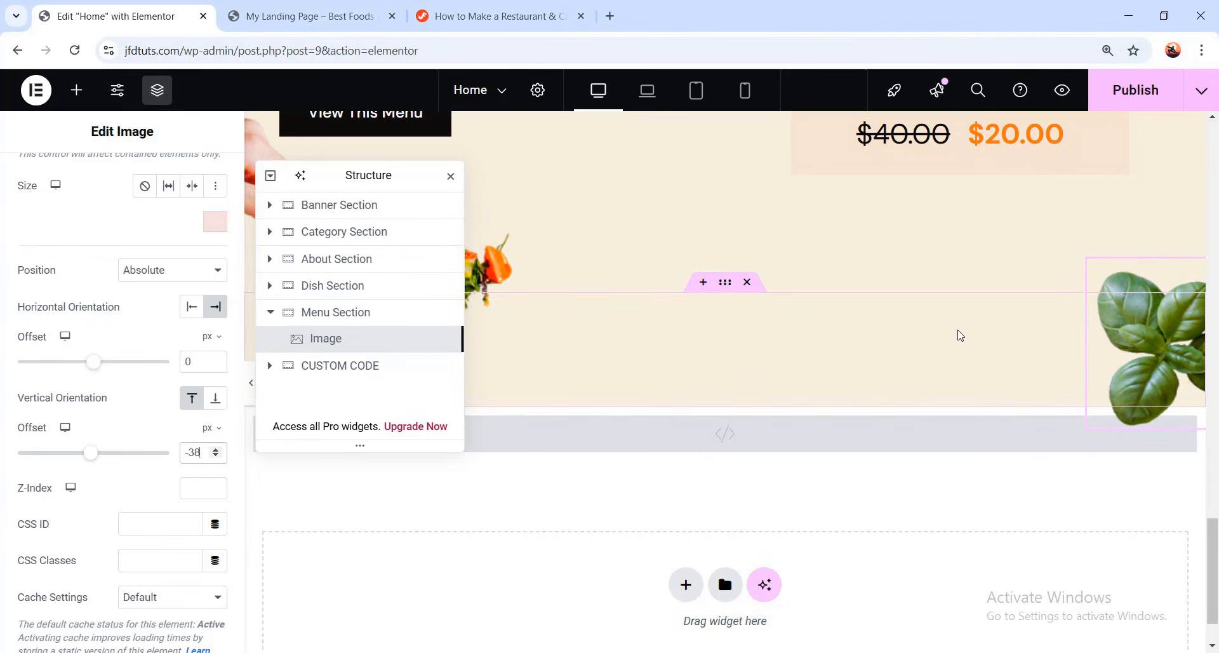
left_click_drag(433, 183, 1053, 205)
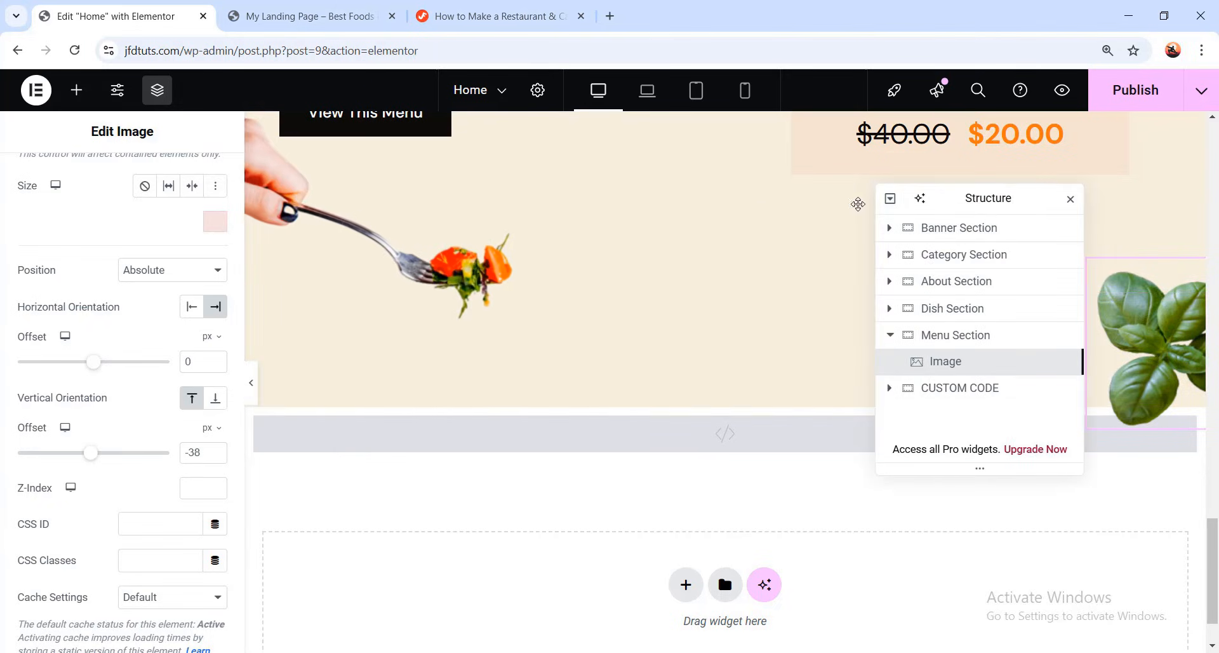
Add a container inside the Menu Section below the basil image.
left_click(77, 90)
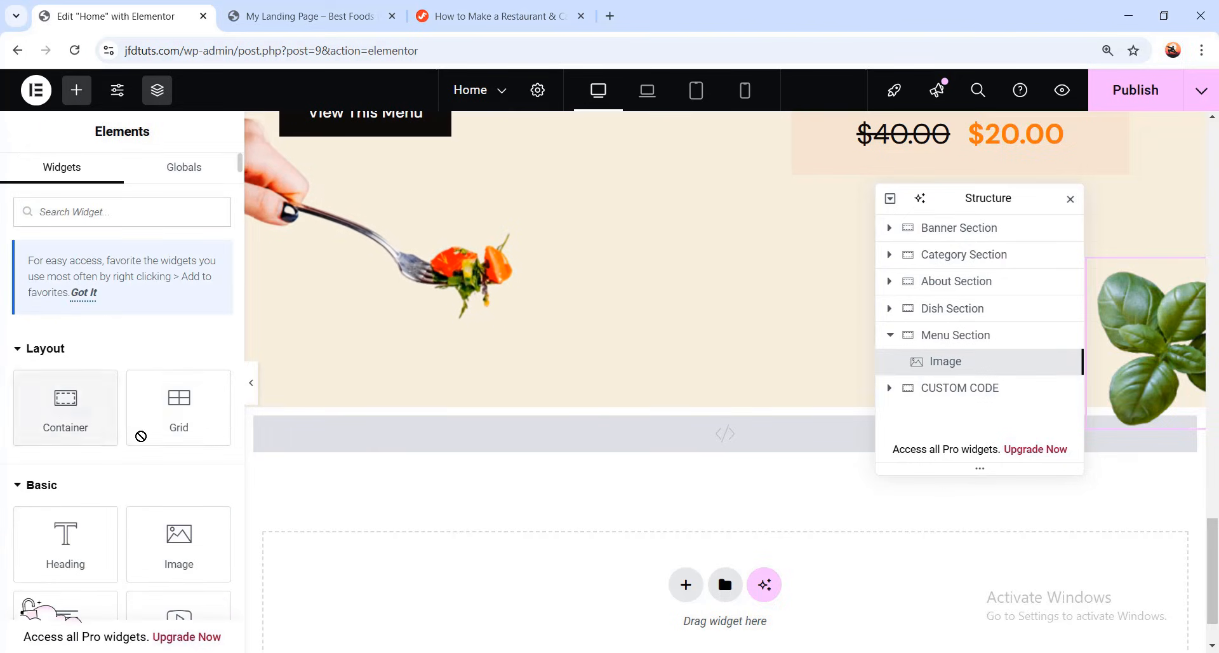
left_click_drag(65, 403, 1162, 337)
left_click_drag(1163, 337, 1156, 368)
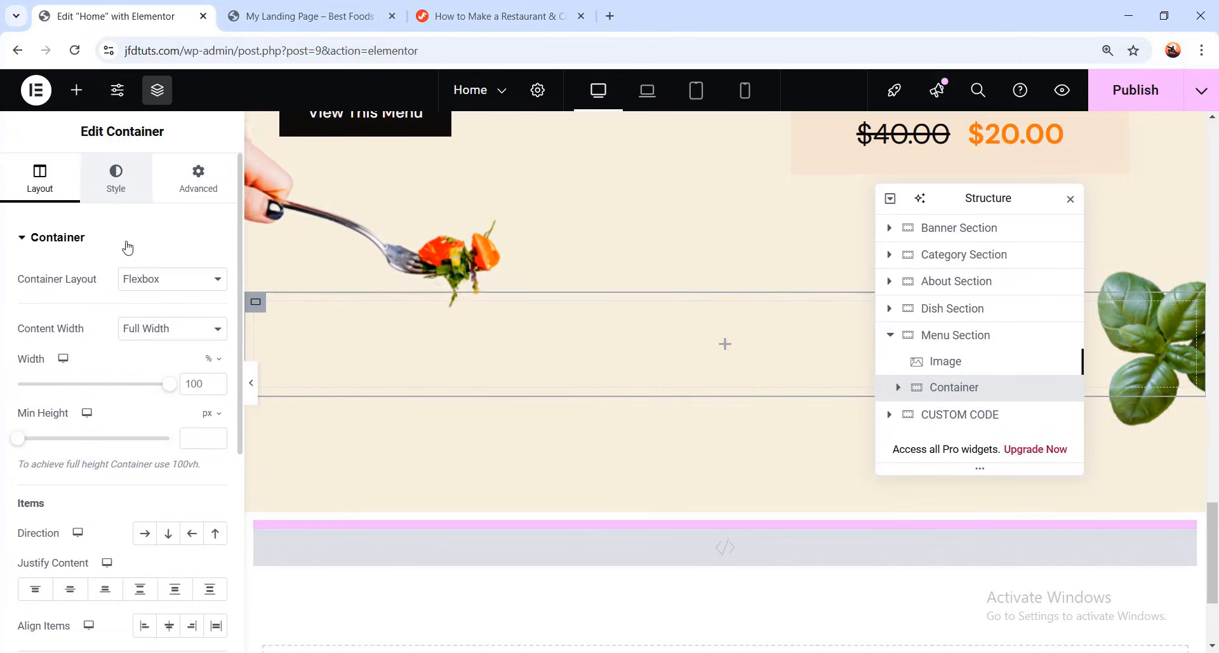
Give the new container a classic background in the global Text color, white #FFFFFF.
left_click(115, 178)
left_click(144, 314)
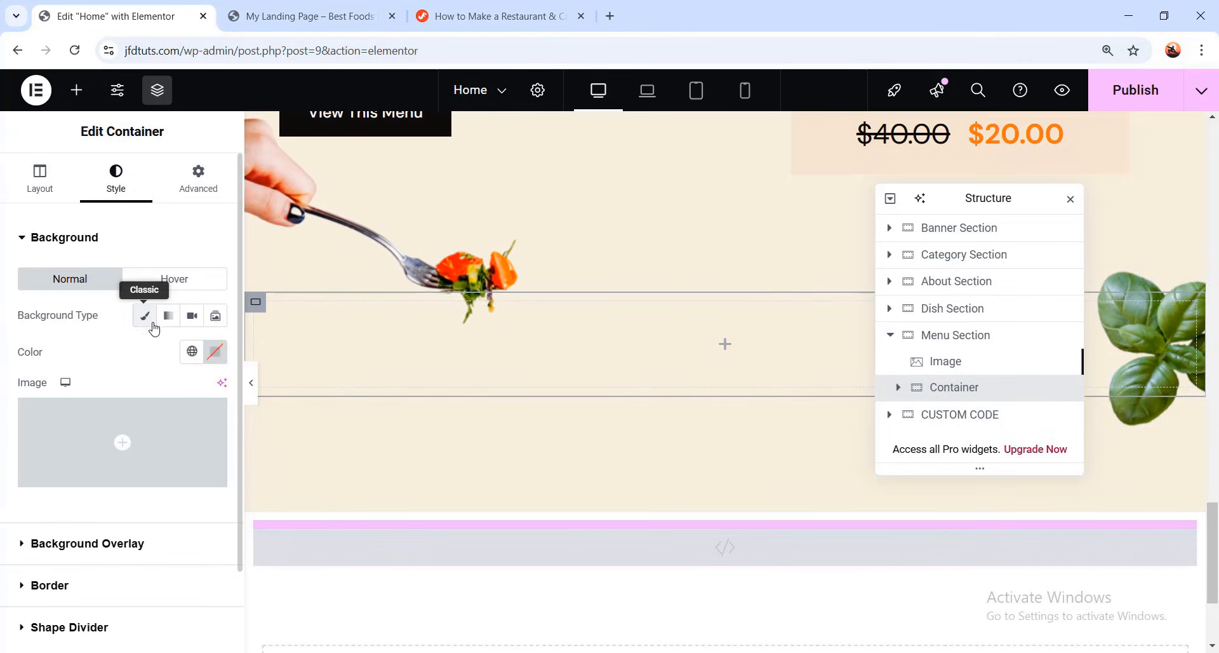
left_click(191, 352)
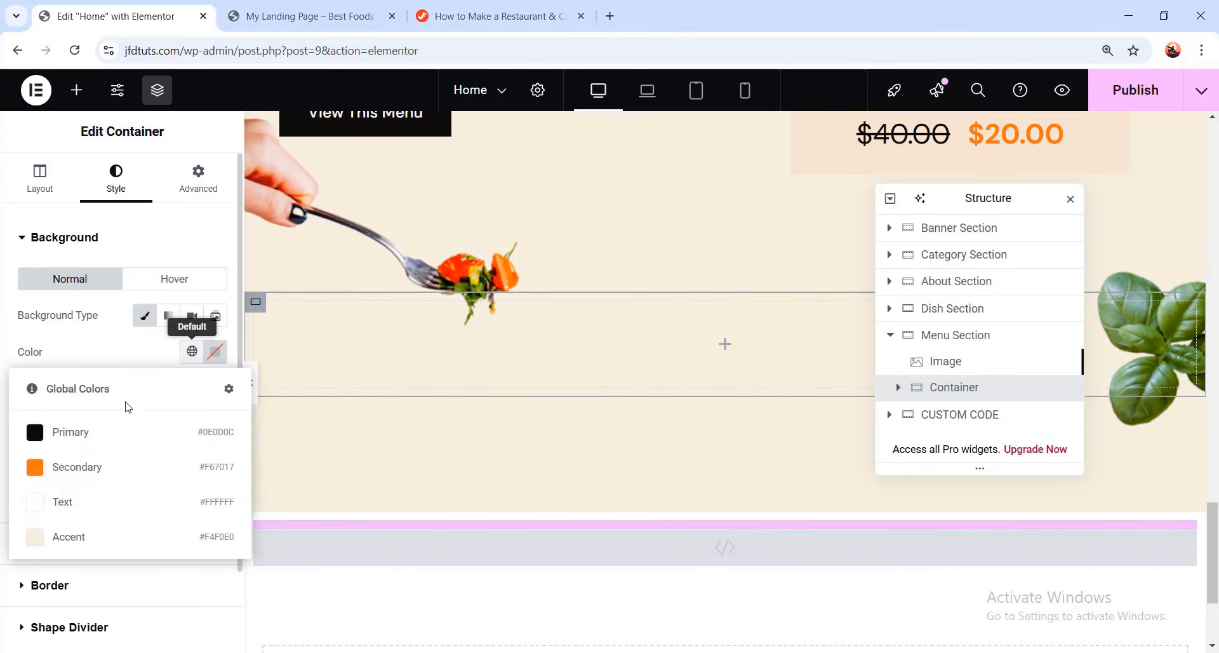
left_click(87, 505)
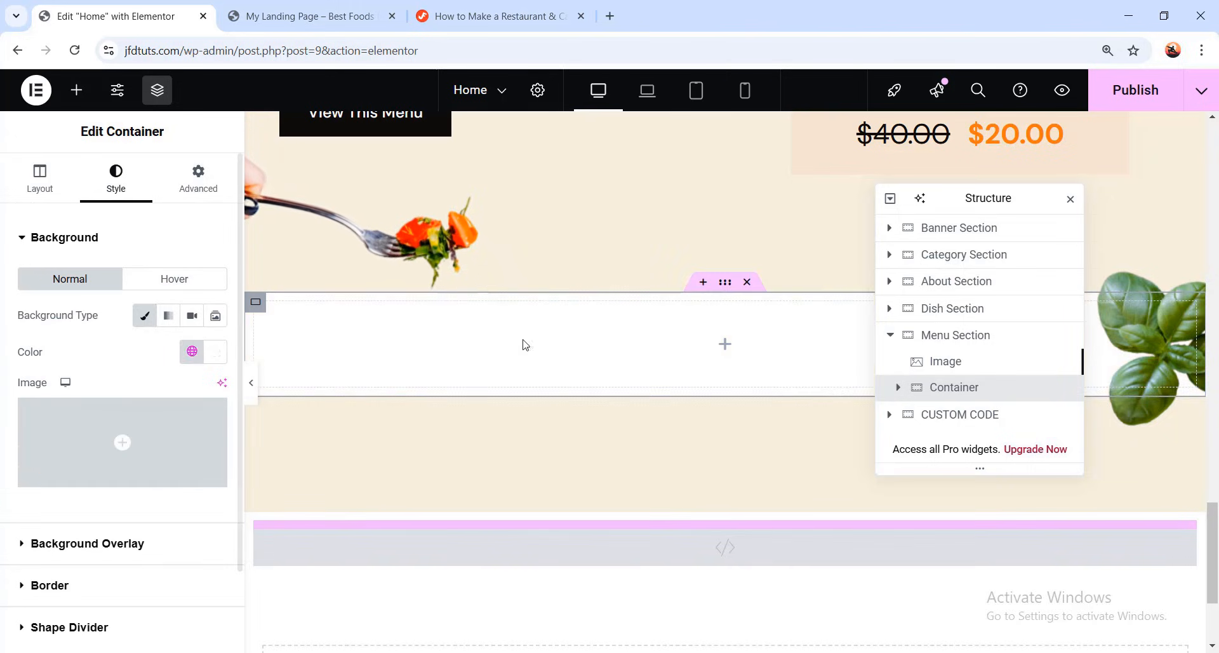
Unlink the white container's padding and set it to 88 top, 48 right, 76 bottom and 48 left px.
left_click(197, 180)
left_click(215, 366)
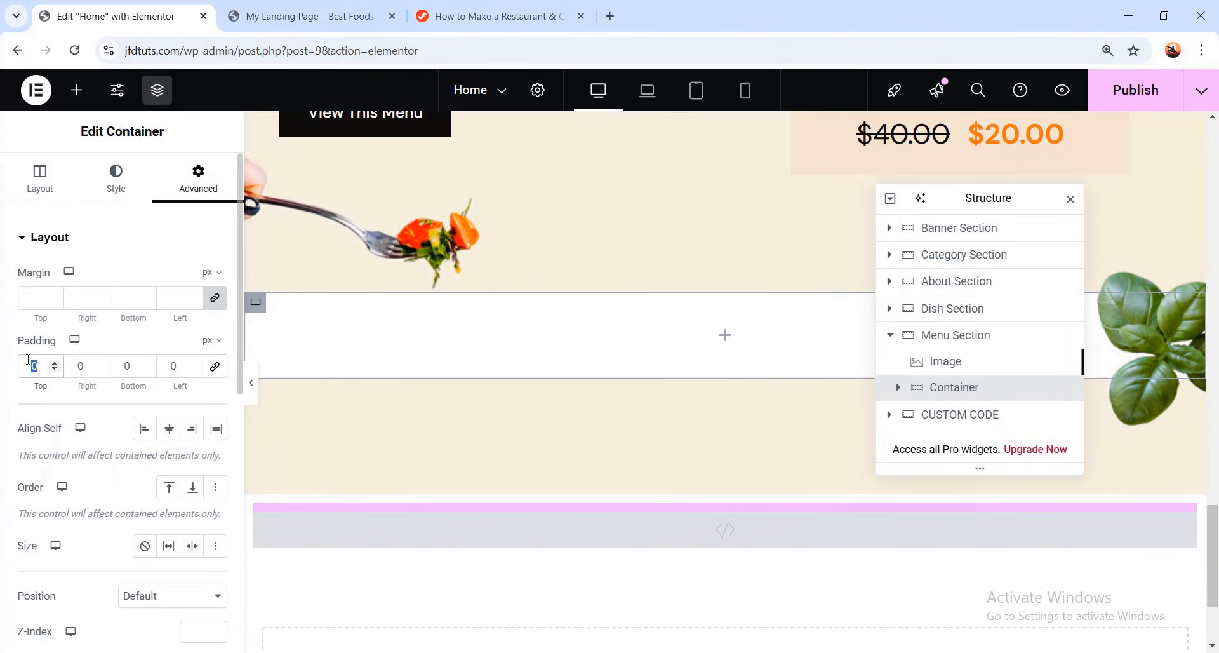
type("88")
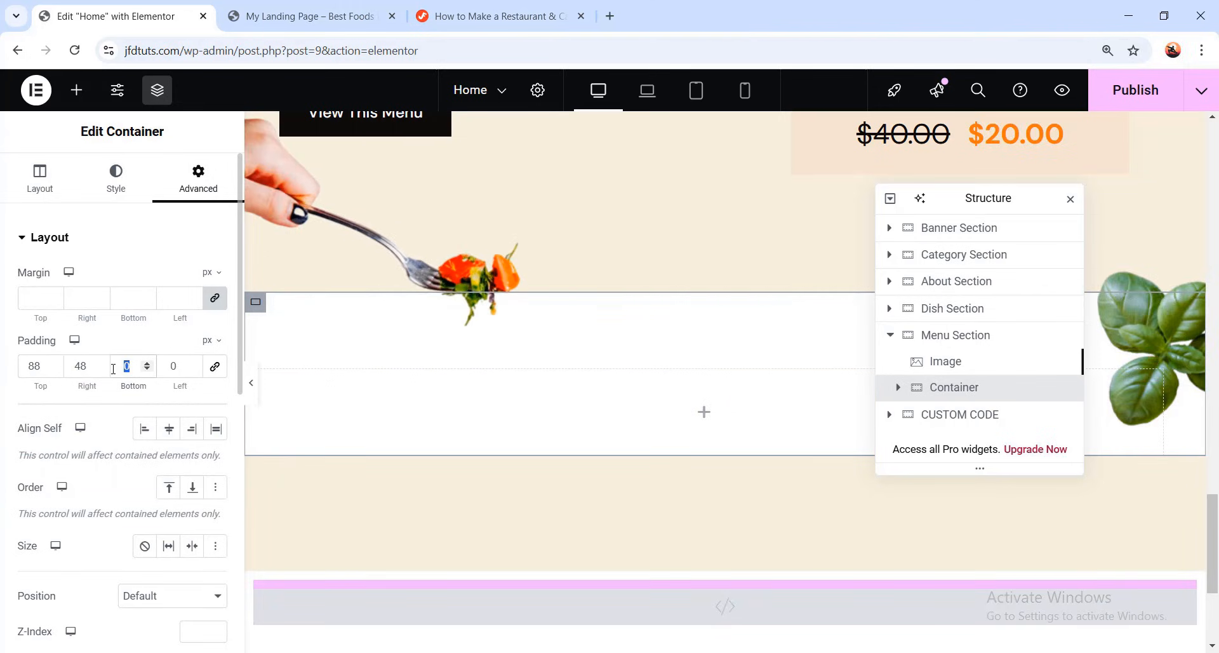
type("76")
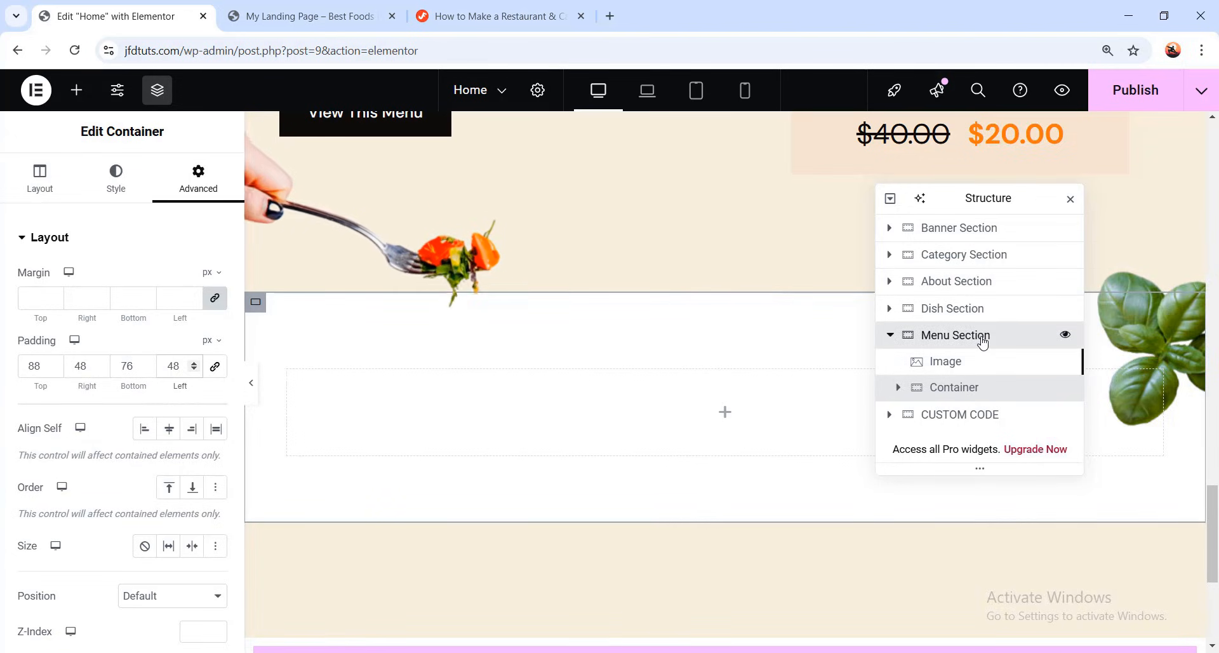
Check the Menu Section's padding and preview the section without the editing controls.
left_click(198, 178)
scroll(1137, 595, "up", 1)
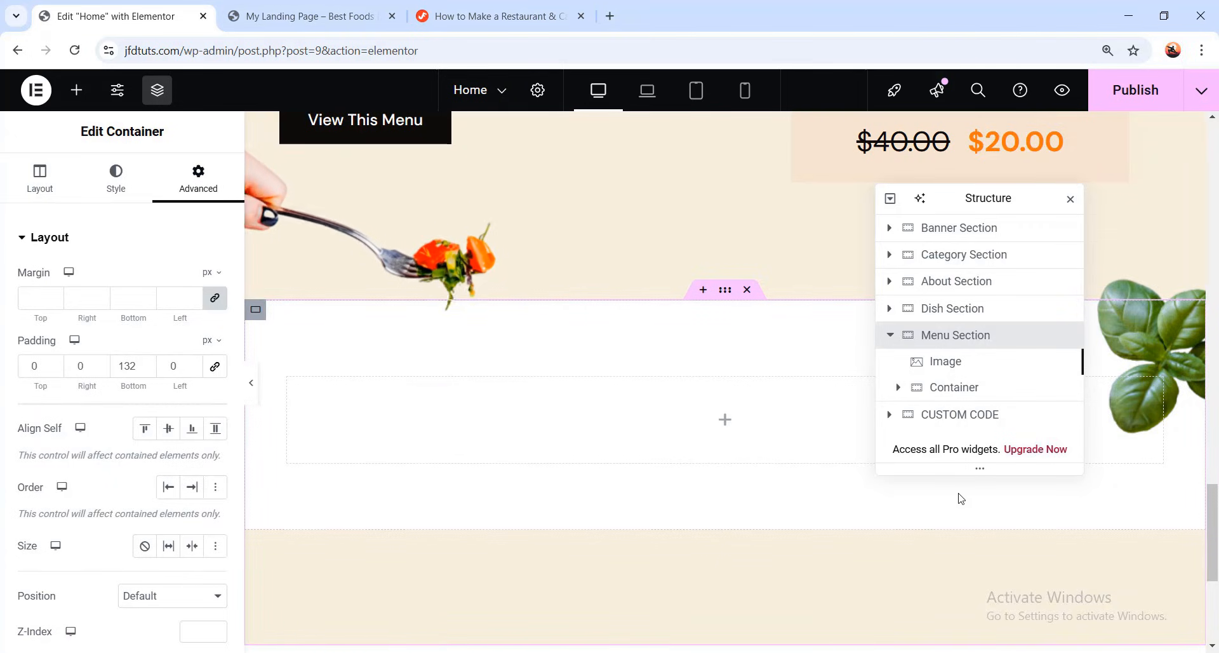
left_click(254, 385)
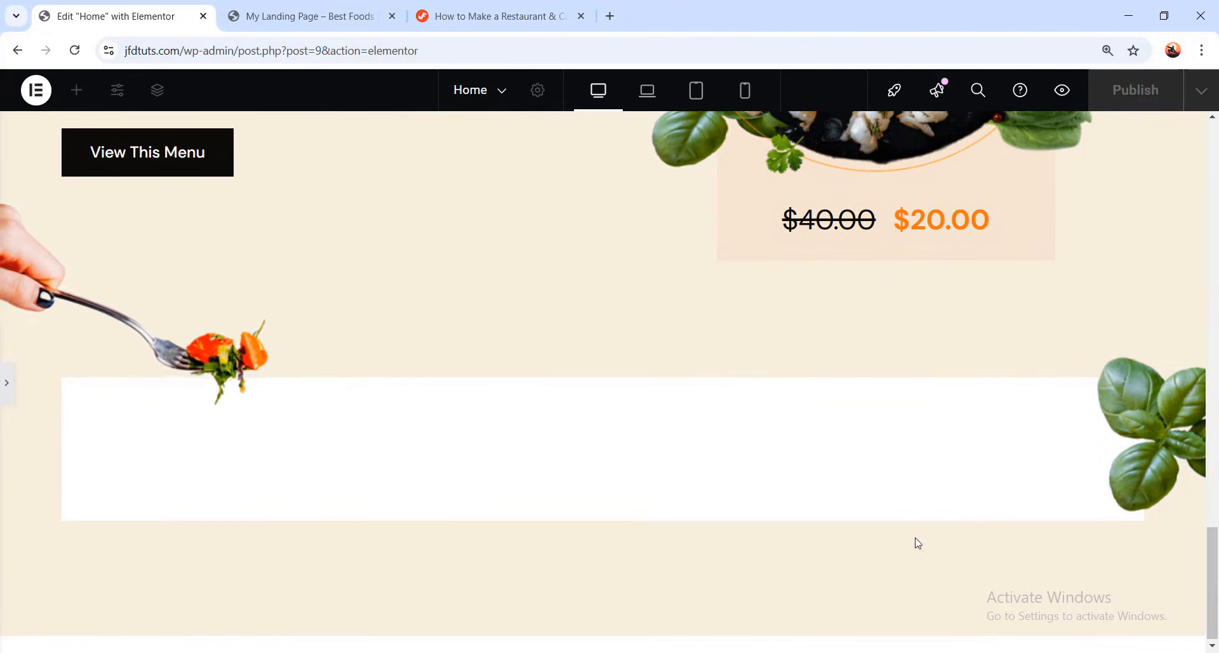
left_click(6, 382)
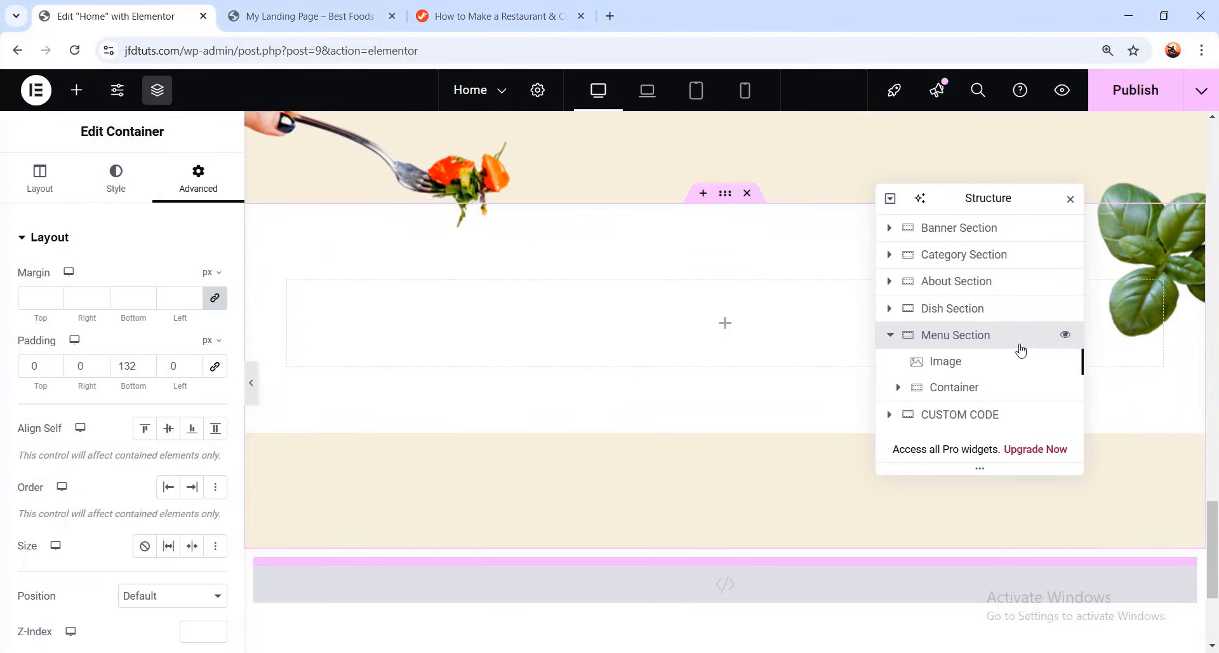
Rename the white container as Box and add a container inside it.
double_click(954, 387)
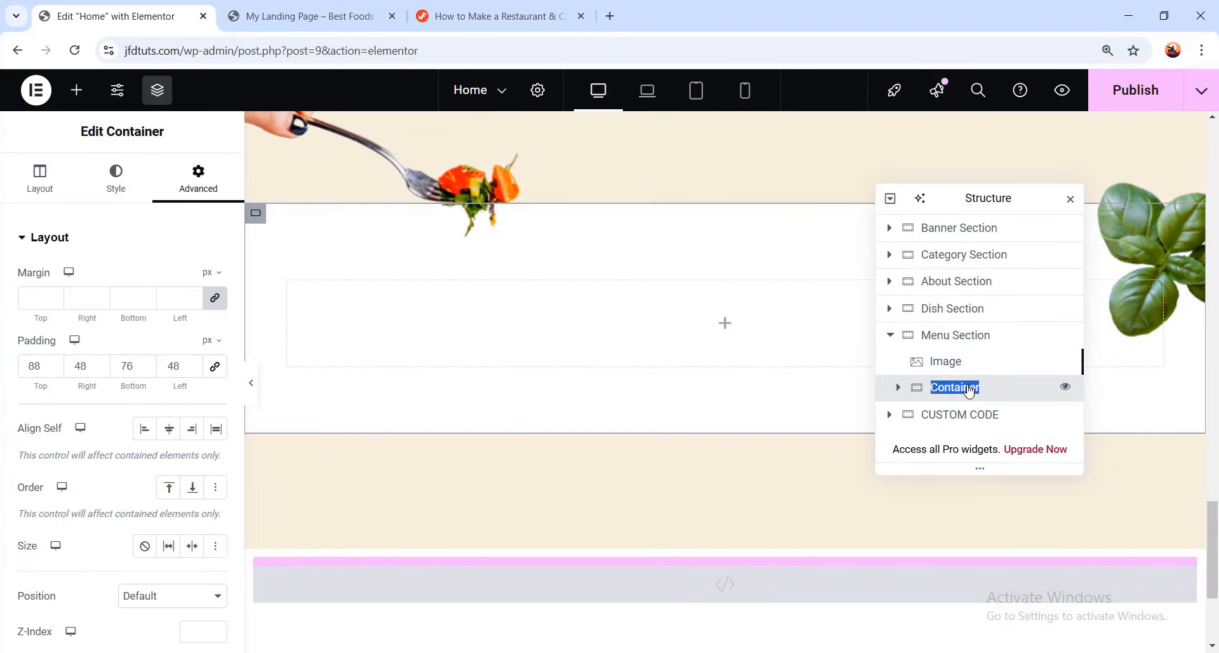
type("Box")
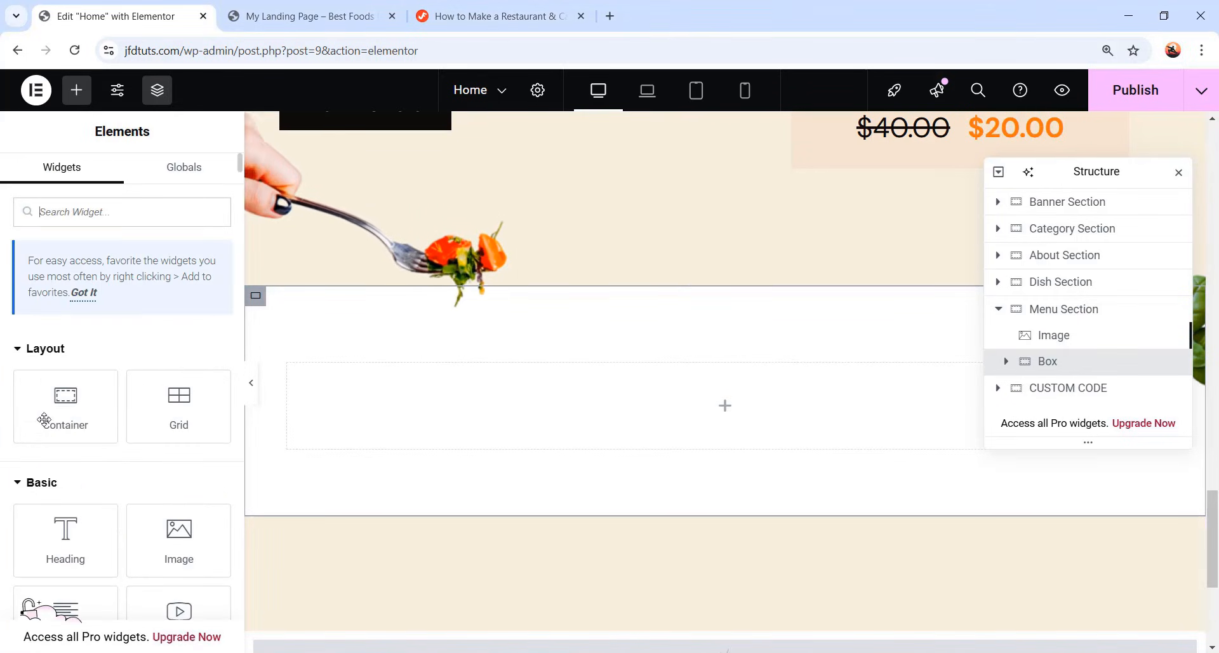
left_click_drag(46, 419, 719, 419)
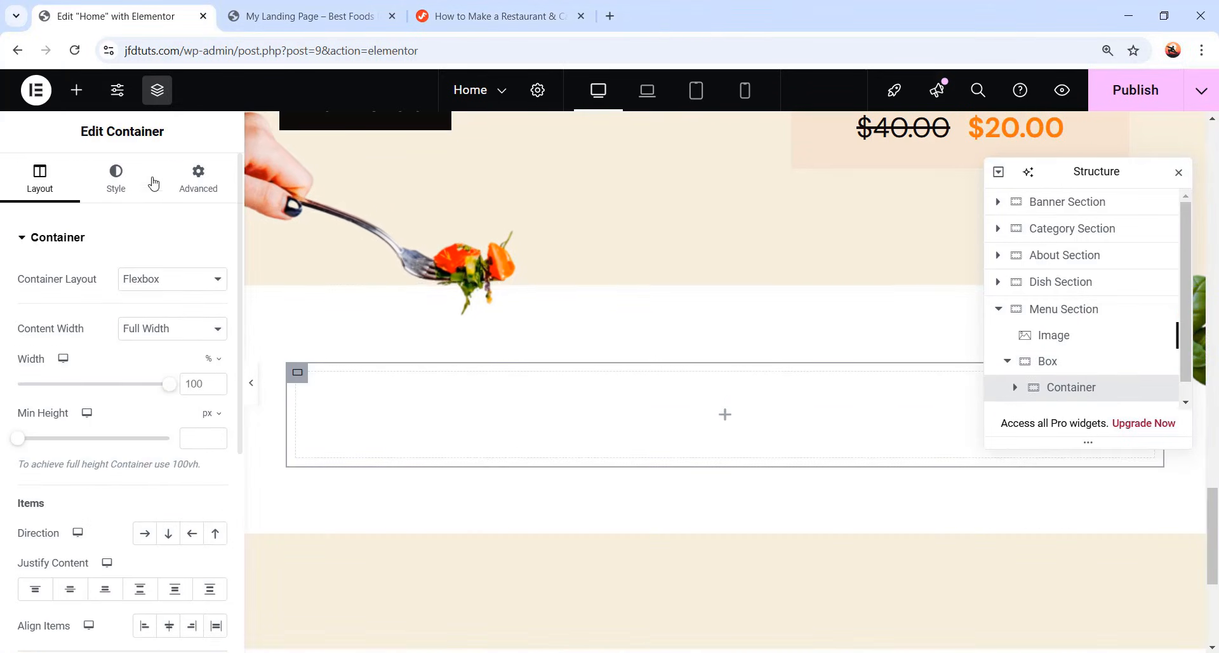
Nest another container within the one inside Box and rename it as Cont.
left_click(78, 92)
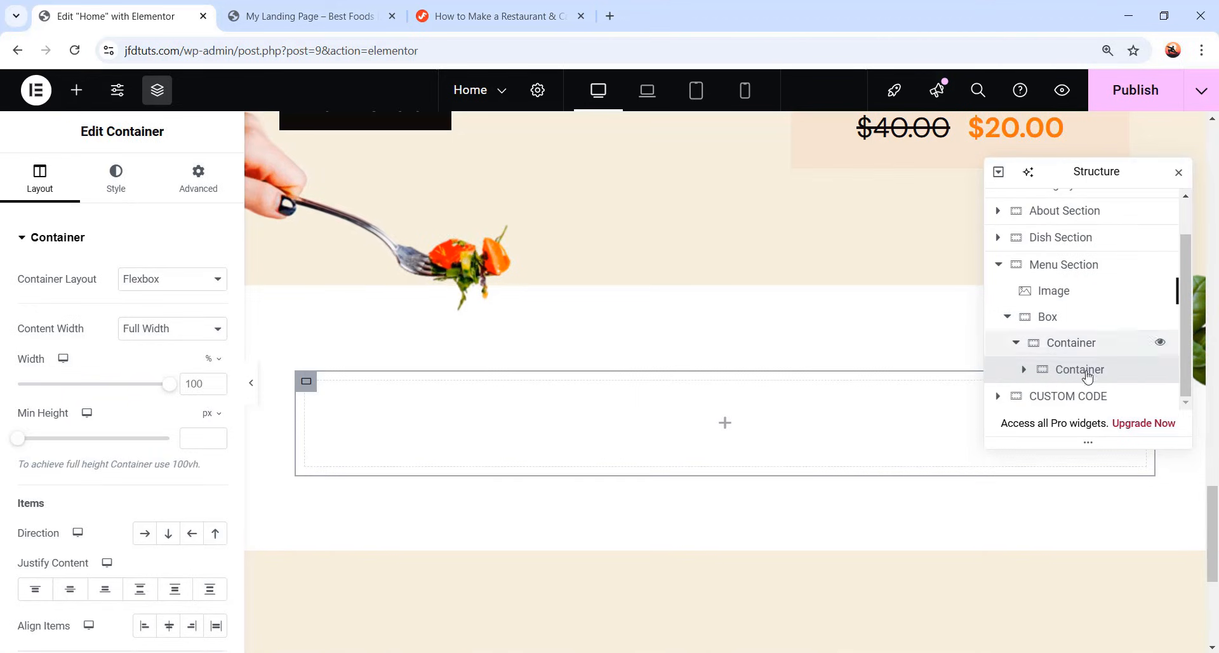
left_click(1088, 375)
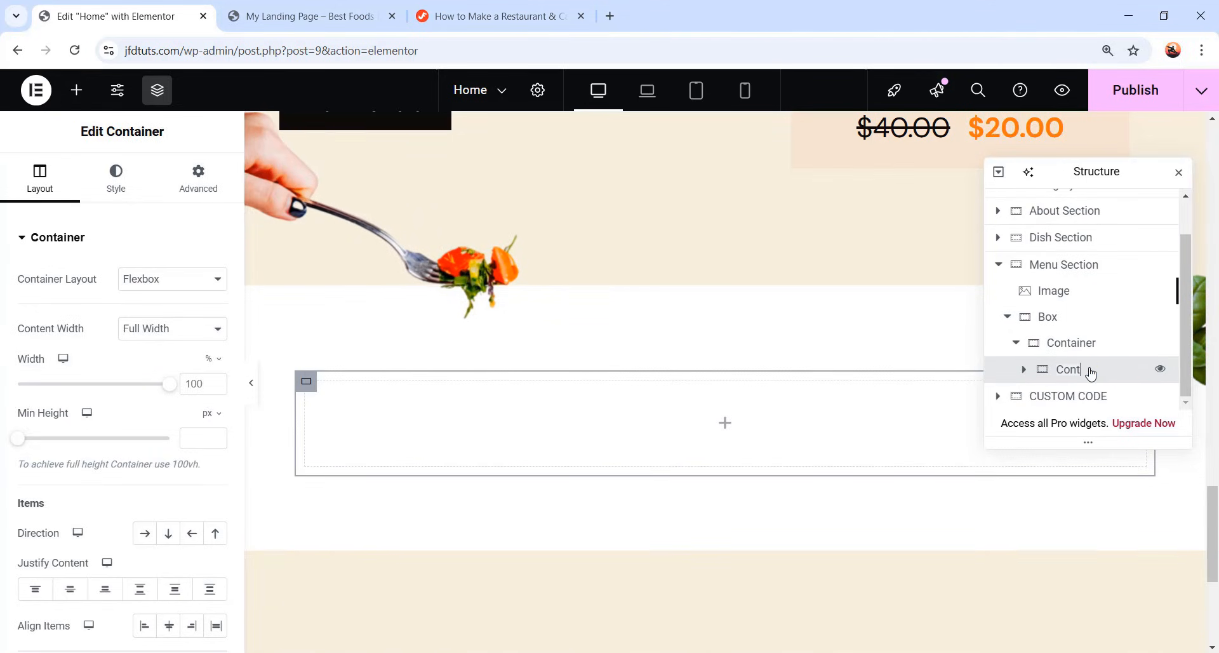
key("Return")
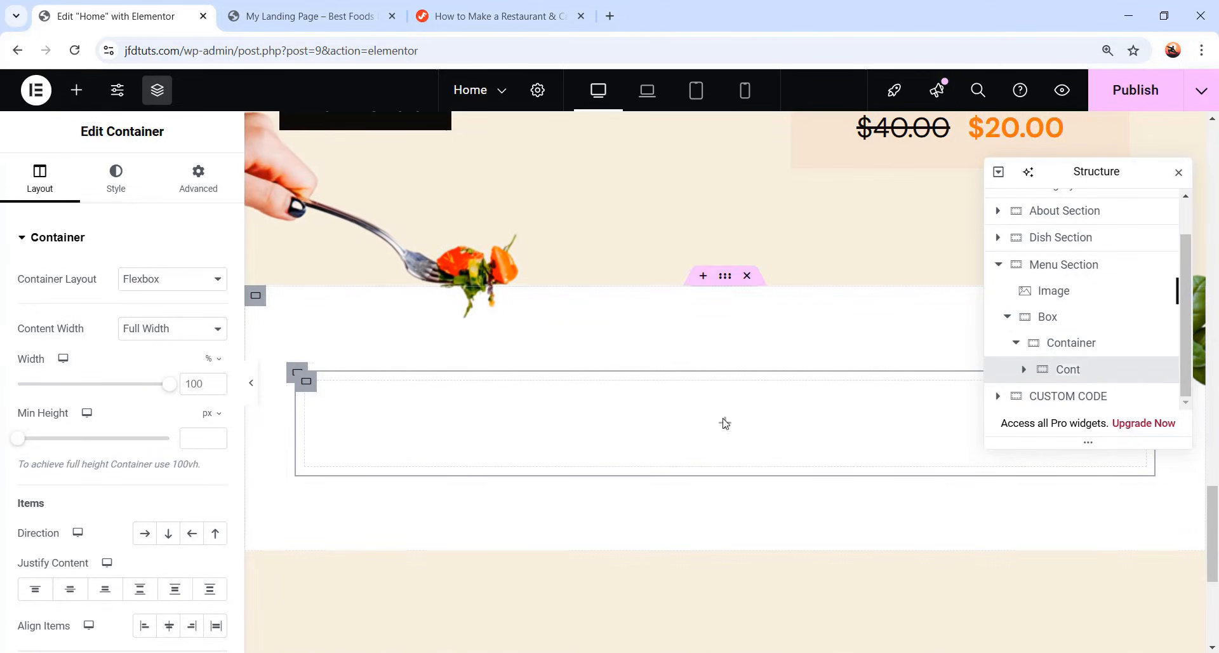
Add a heading reading "Delicious Dishes" inside the Cont container and set its HTML tag to H4.
left_click(322, 439)
left_click_drag(62, 541, 358, 431)
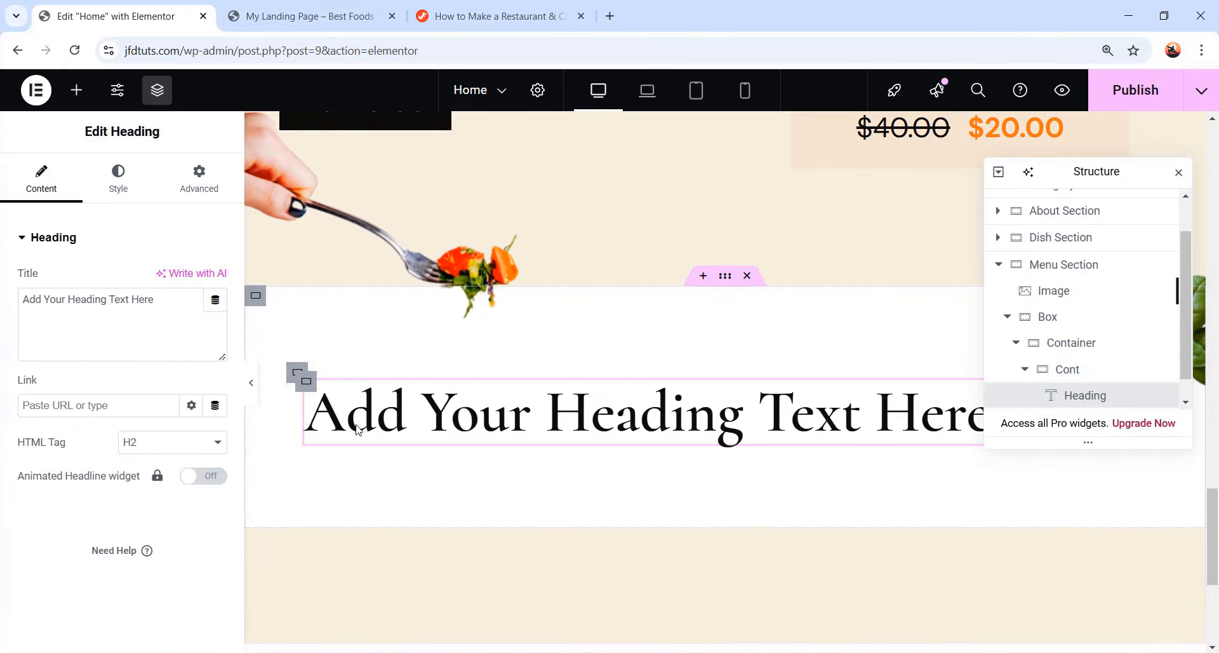
key("ctrl+a")
type("Delicious Dishes")
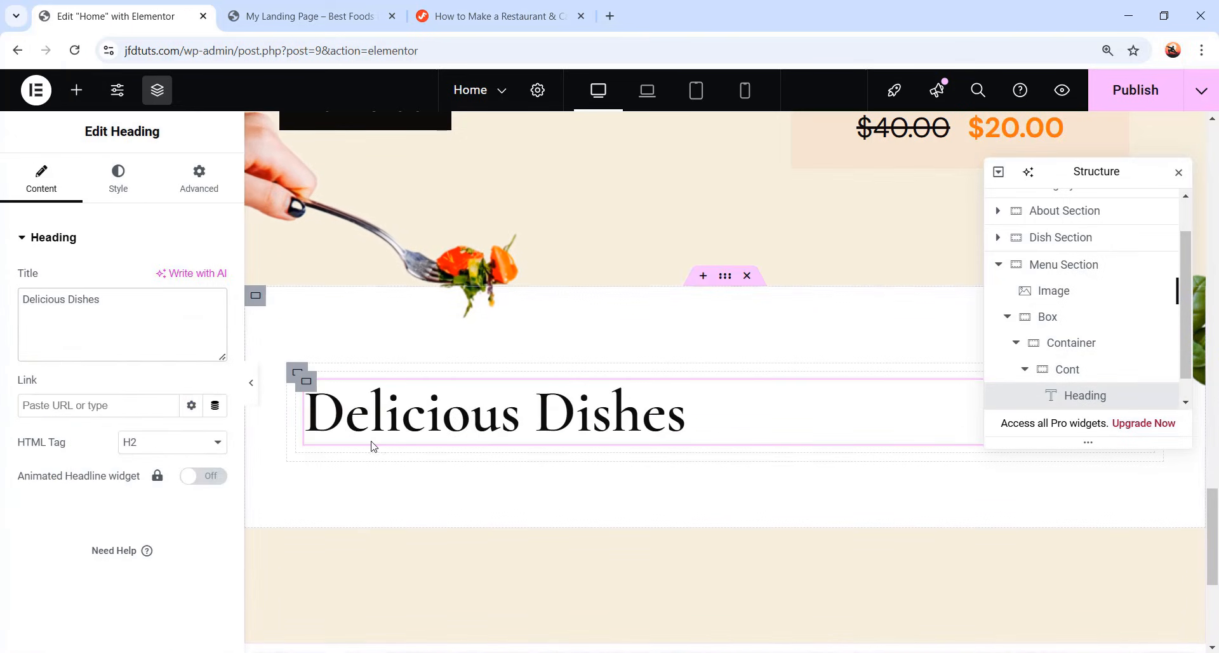
left_click(152, 445)
left_click(161, 515)
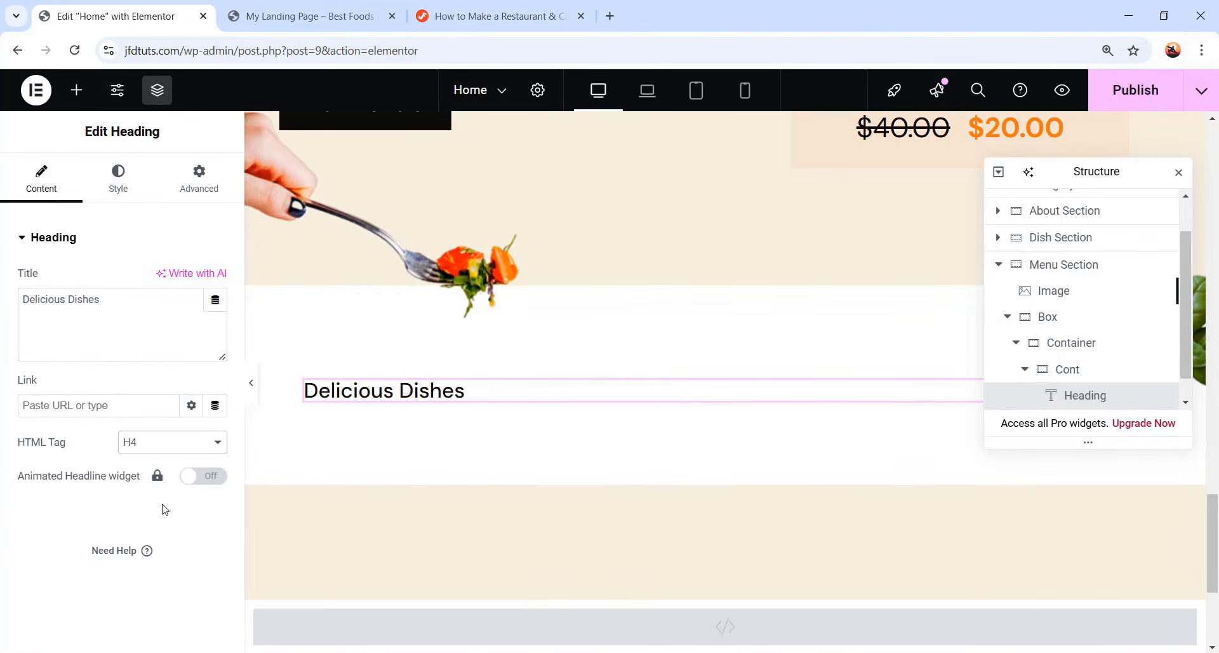
Copy the "Top Flavors" heading from the Dish Section and paste its style onto the "Delicious Dishes" heading.
scroll(506, 375, "up", 8)
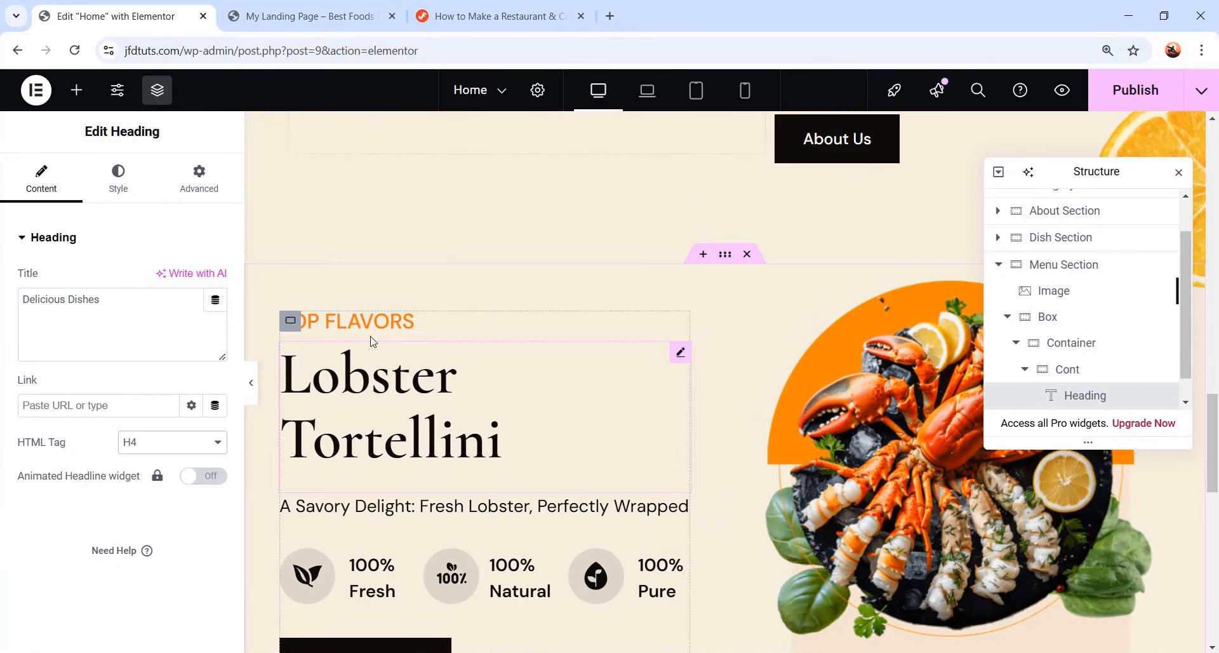
left_click(379, 323)
right_click(390, 324)
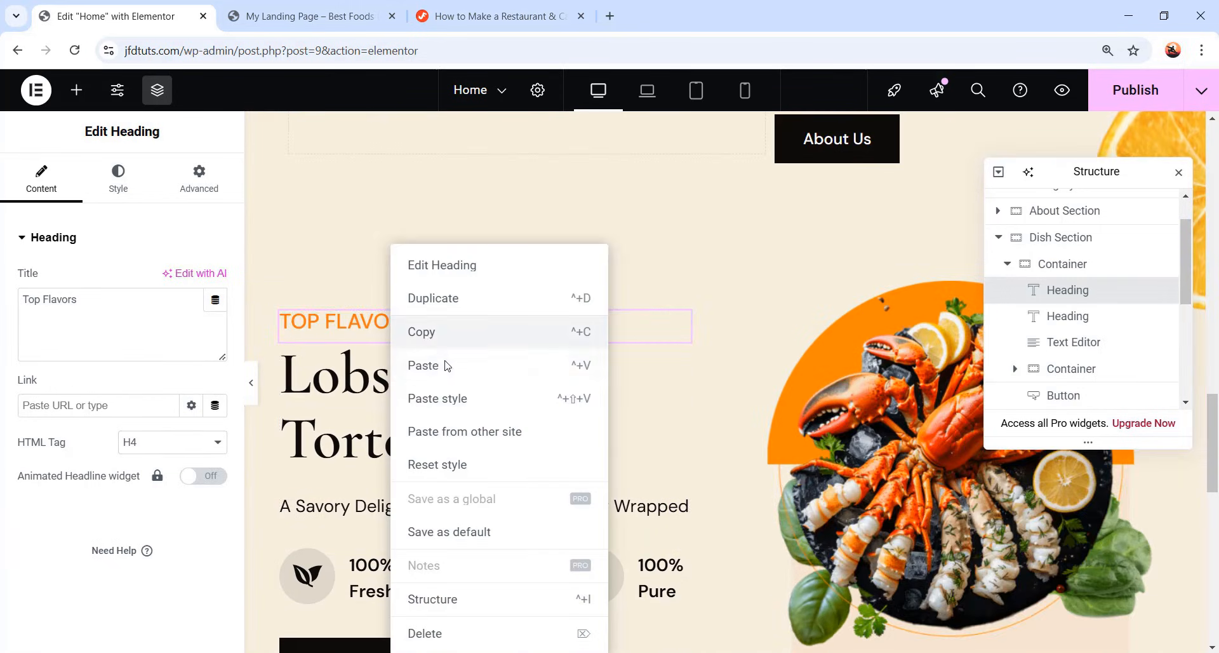
scroll(447, 366, "down", 8)
left_click(443, 391)
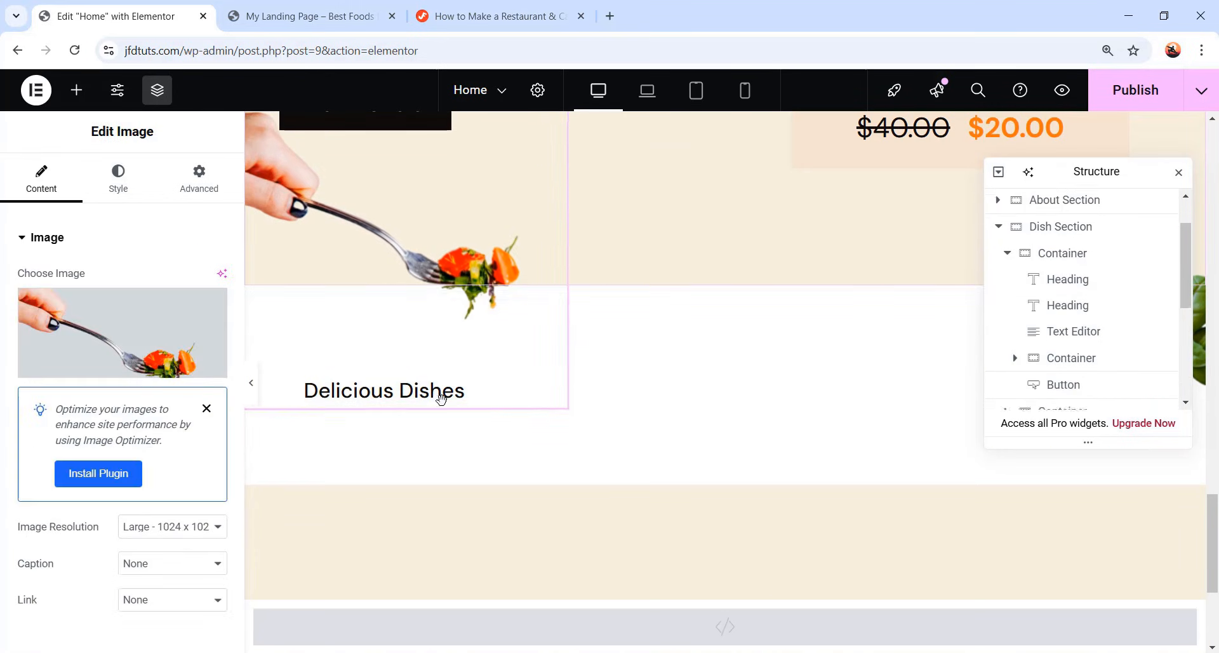
scroll(1077, 349, "down", 8)
left_click(1082, 389)
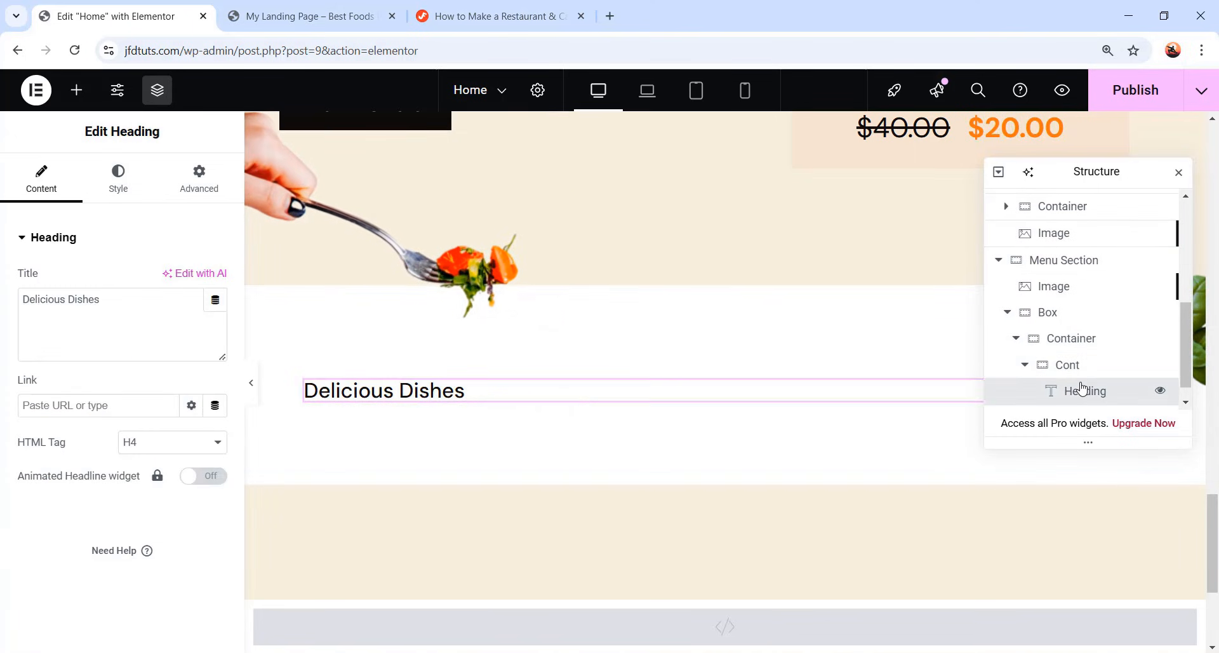
scroll(1091, 384, "down", 1)
right_click(1087, 372)
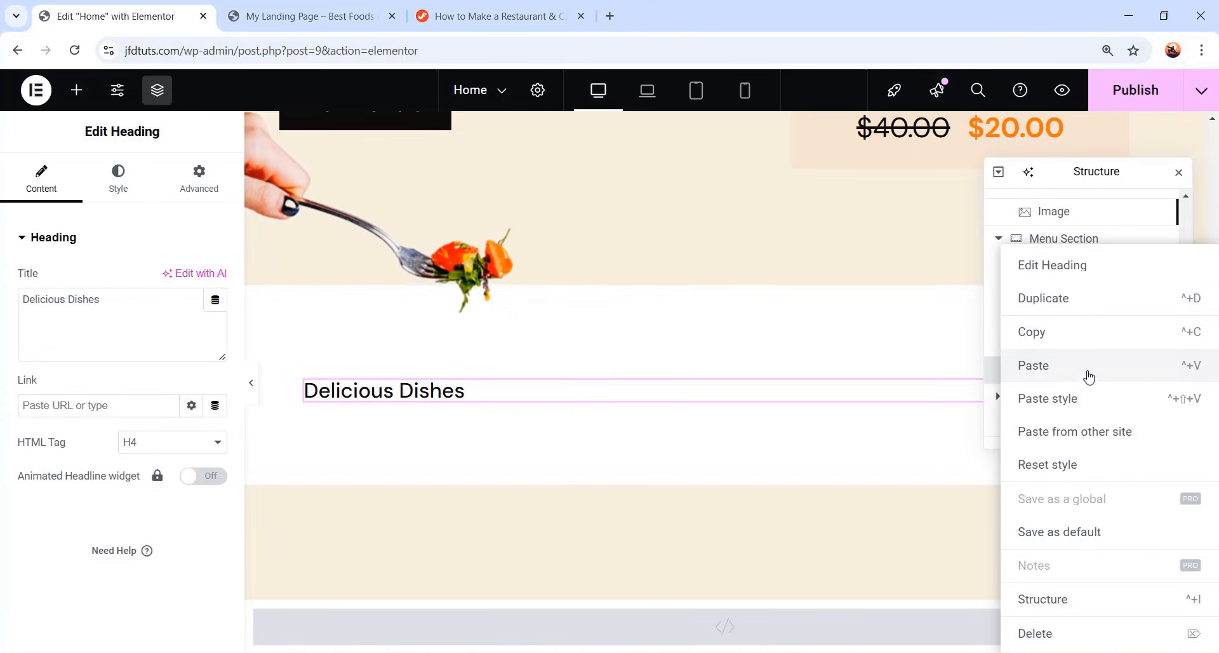
left_click(1057, 400)
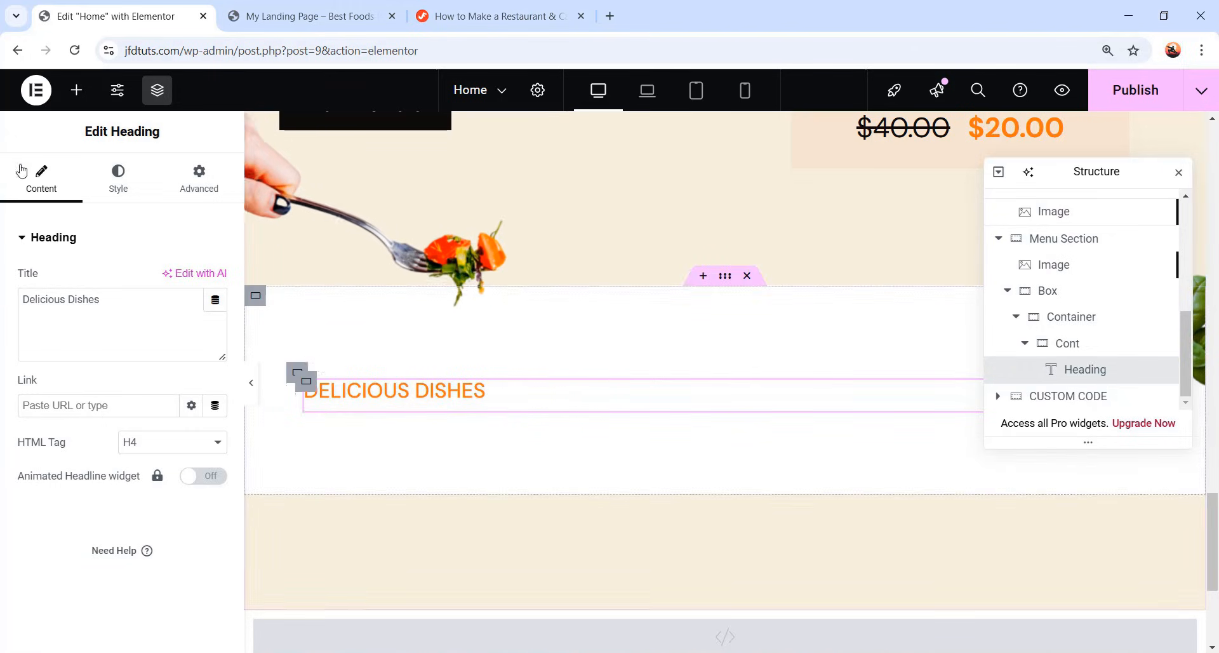
Set the "Delicious Dishes" heading's font weight to 400 (Normal).
left_click(119, 184)
left_click(217, 328)
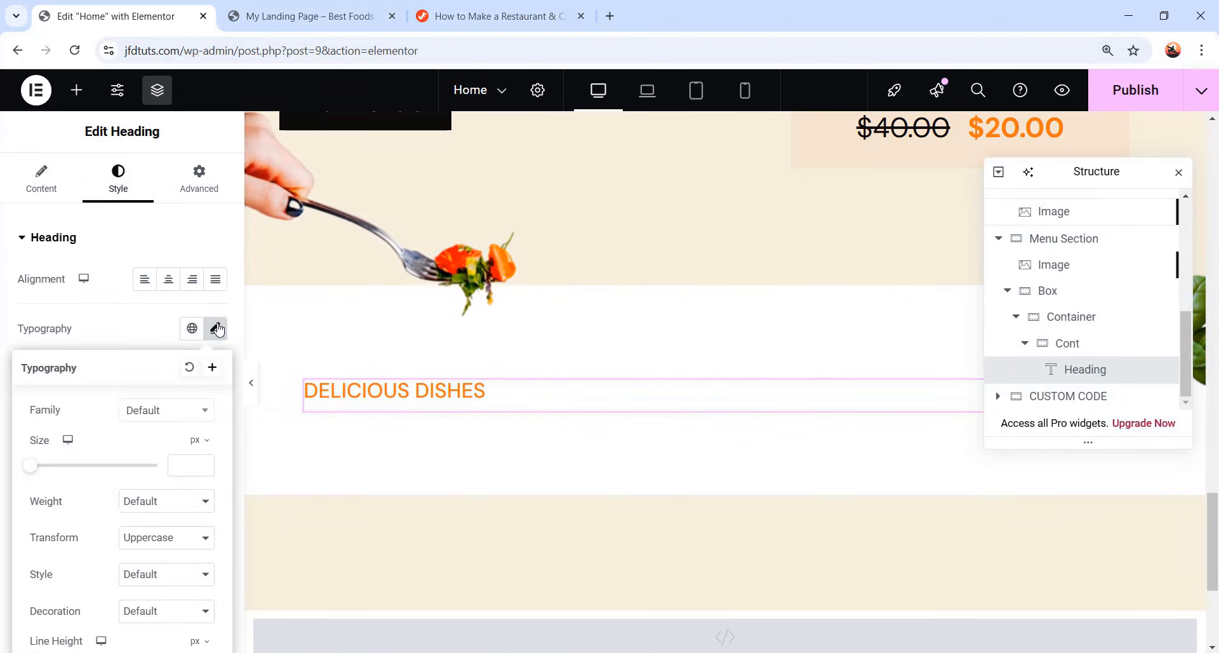
scroll(190, 355, "down", 2)
left_click(138, 357)
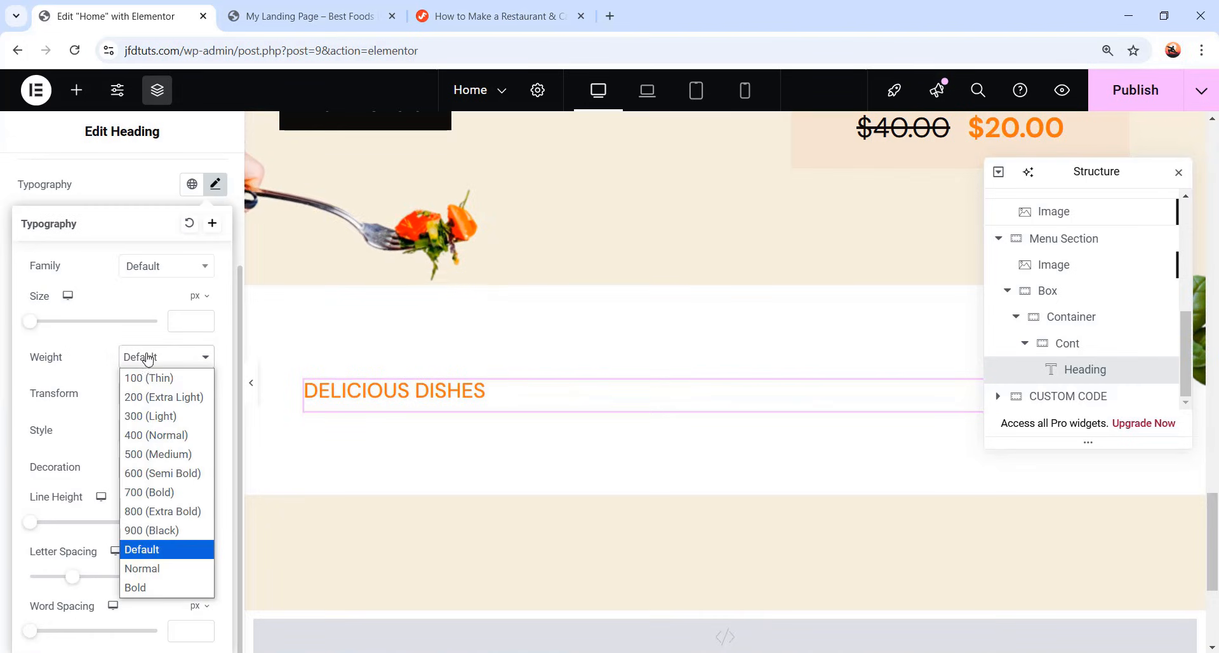
left_click(159, 435)
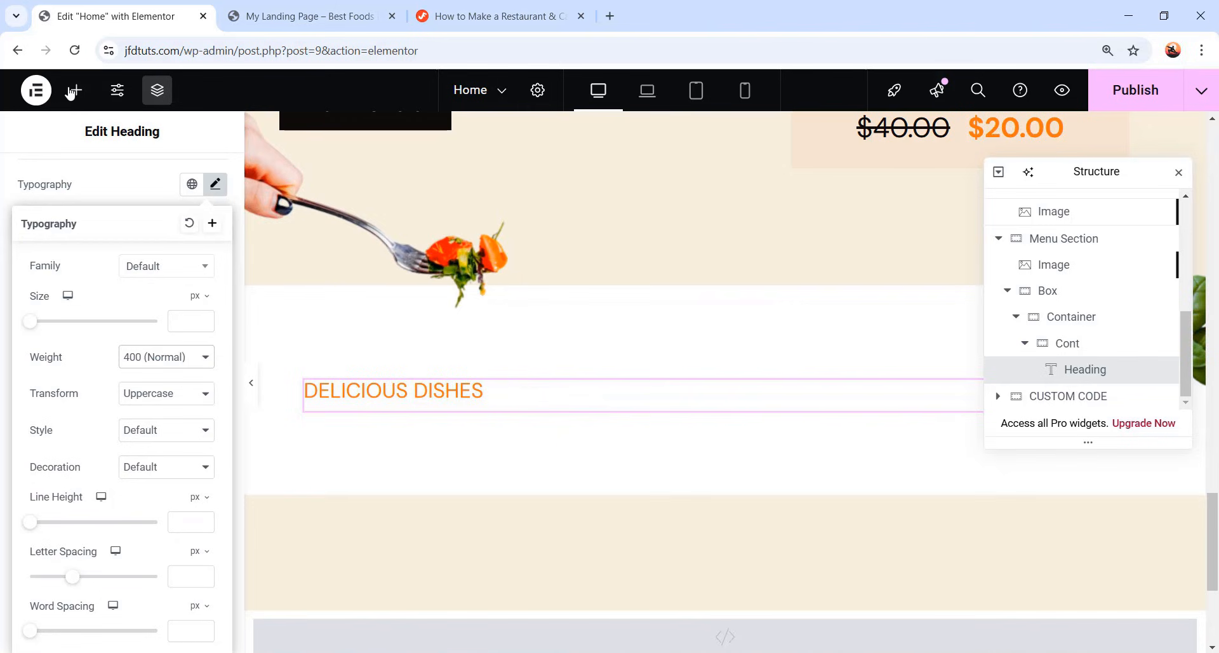
Add a second heading below the Cont container with the title "Getting You Hungry".
scroll(142, 343, "down", 3)
left_click_drag(65, 381, 452, 414)
left_click(168, 296)
key("ctrl+a")
type("Getting You Hungry")
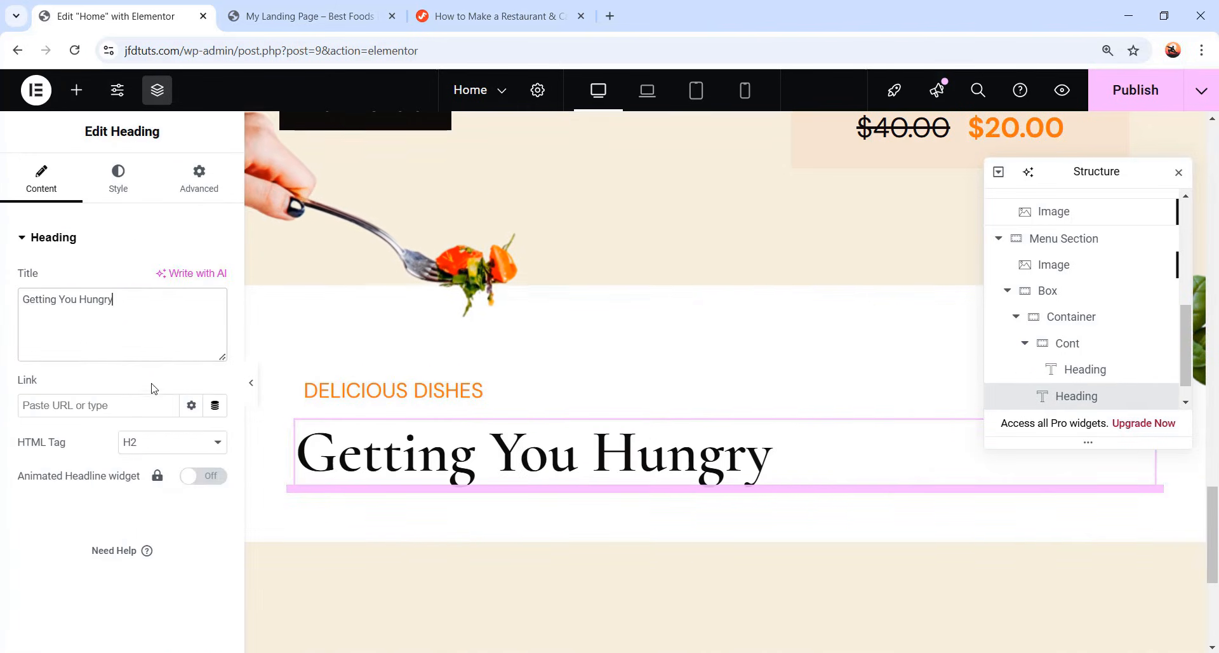
Copy the "Lobster Tortellini" heading and paste its style onto the "Getting You Hungry" heading.
scroll(429, 406, "up", 5)
scroll(429, 400, "down", 5)
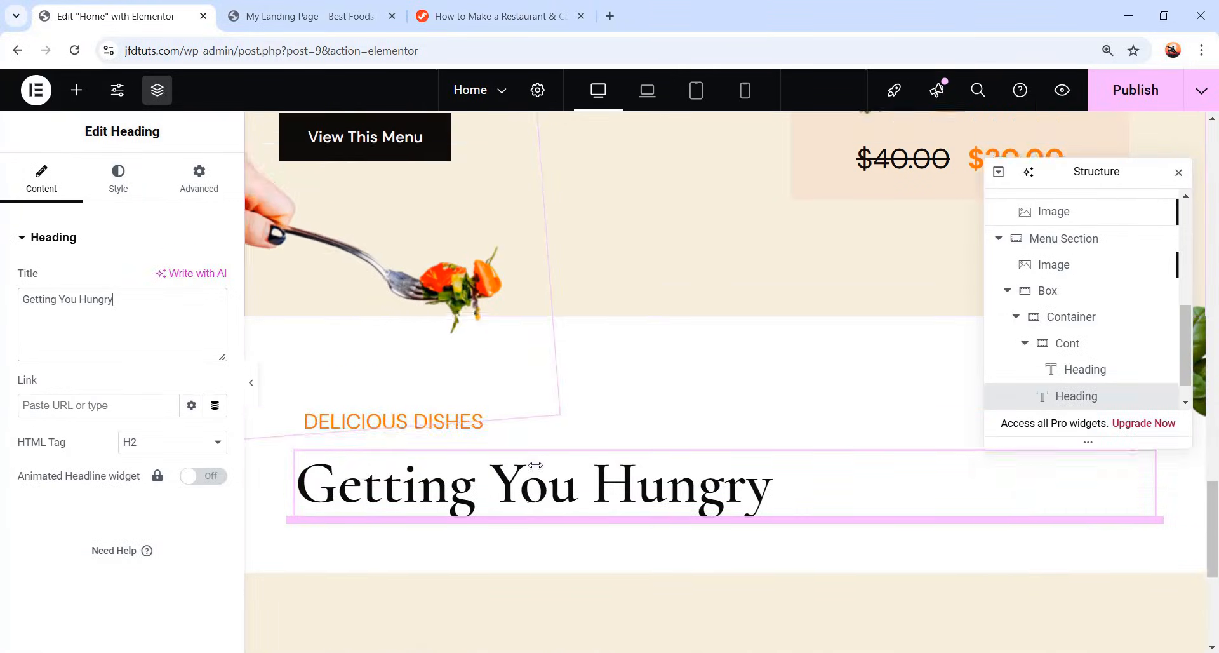
scroll(429, 389, "up", 5)
scroll(429, 389, "up", 2)
left_click(383, 345)
right_click(407, 348)
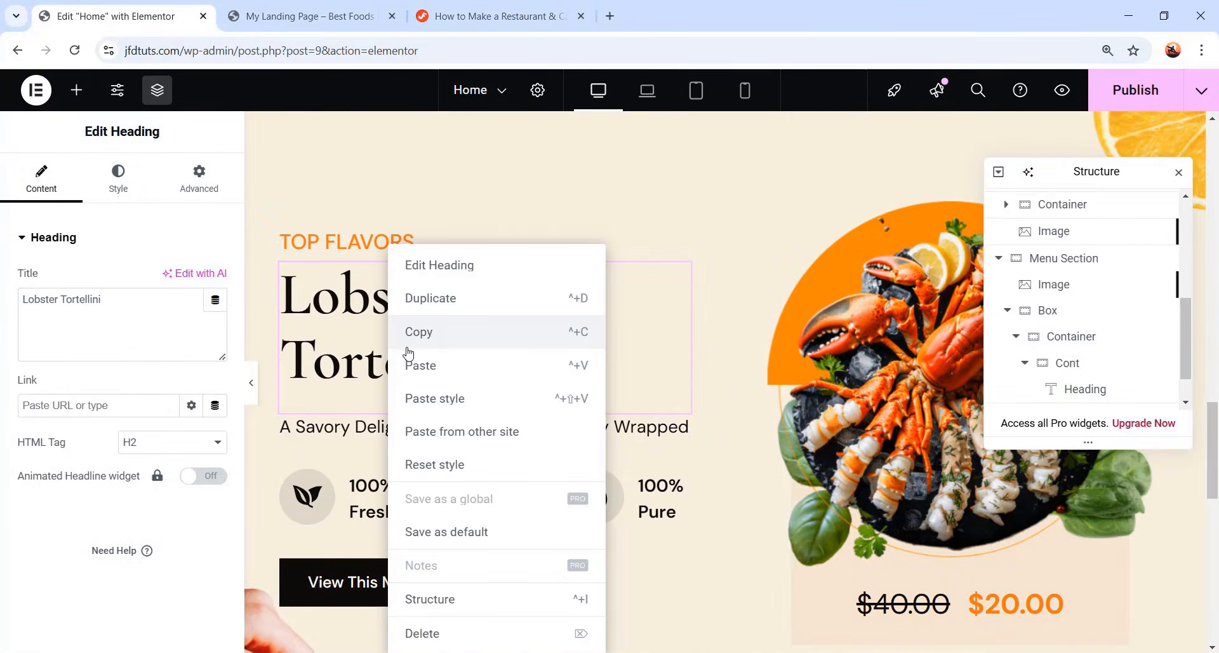
left_click(426, 346)
scroll(438, 355, "down", 7)
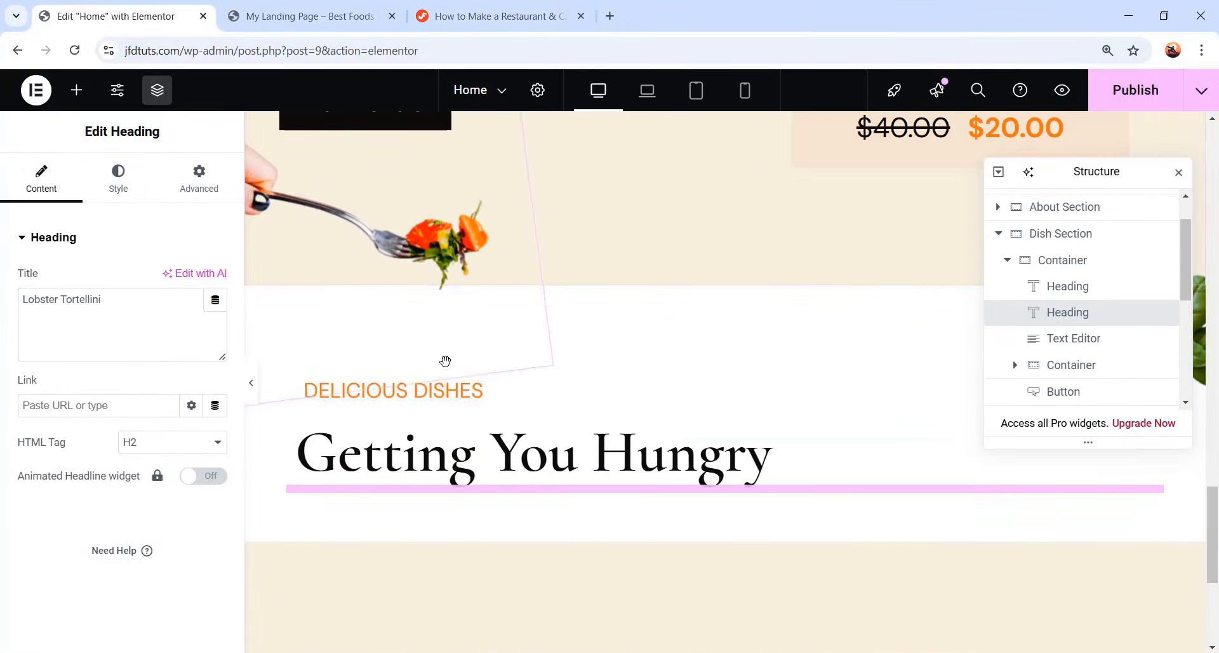
right_click(518, 456)
left_click(565, 398)
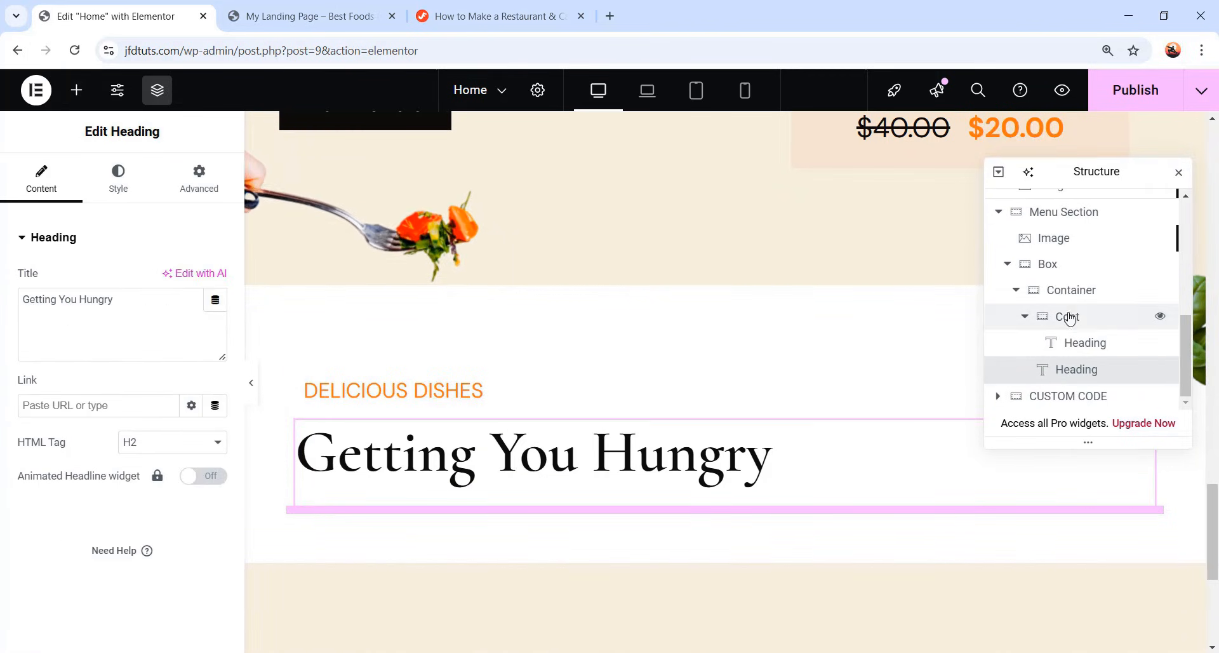
Move the "Getting You Hungry" heading into the Cont container and add a Tabs widget beneath it.
mouse_move(1070, 374)
left_mouse_down()
mouse_move(1094, 348)
mouse_move(1059, 368)
mouse_move(1087, 380)
left_mouse_up()
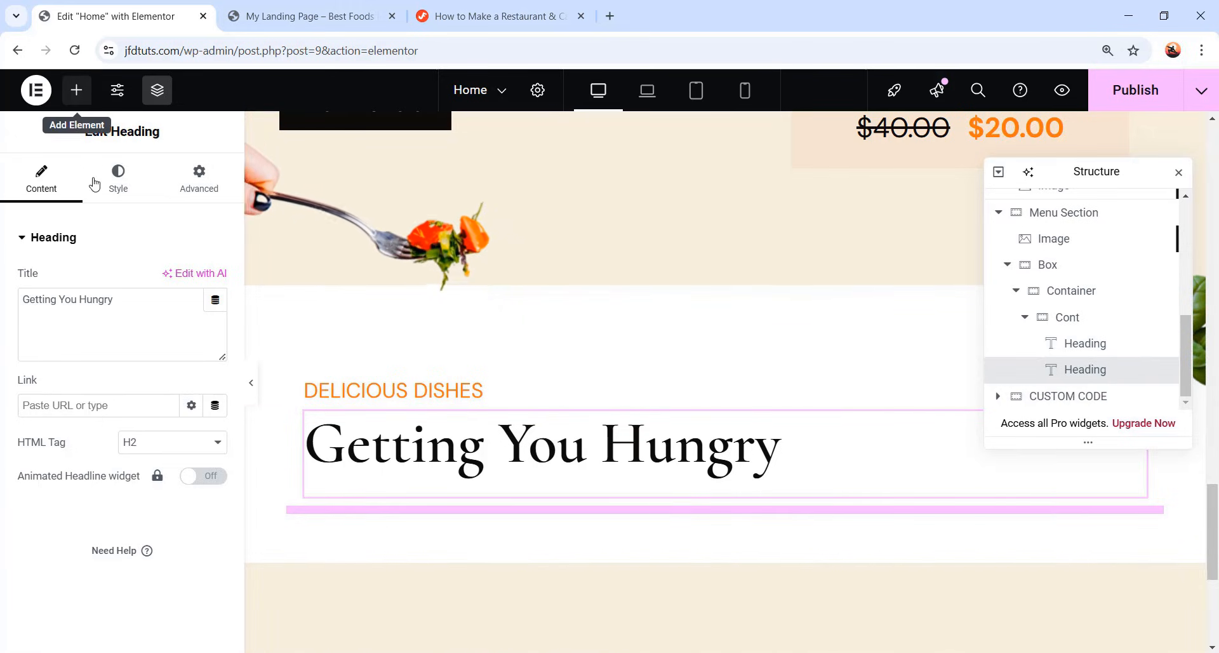
type("tab")
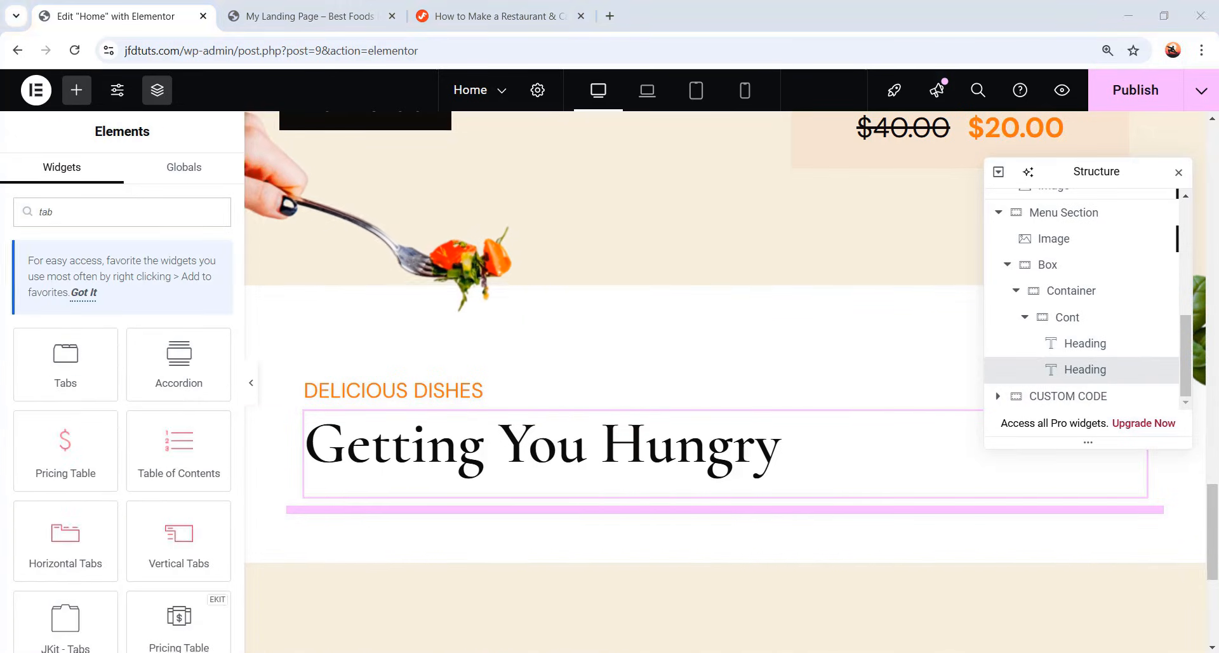
type("s")
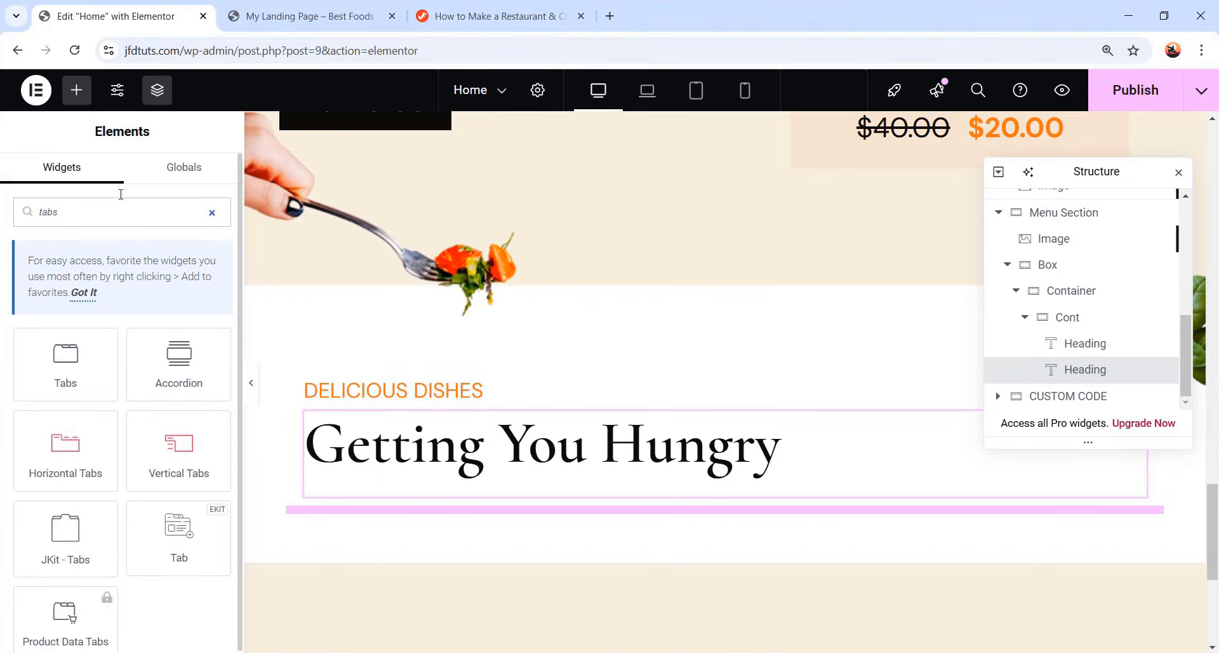
left_click_drag(85, 369, 722, 476)
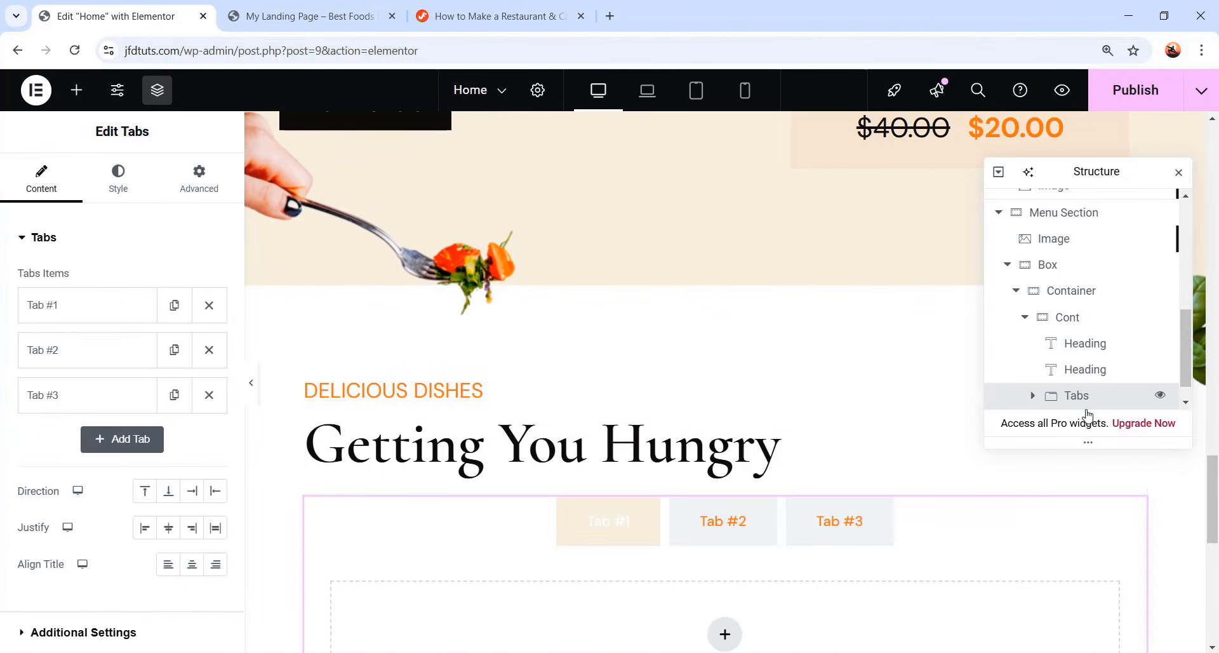
Move the Tabs widget out of the Cont container so it sits directly below it in the parent container.
left_click(1024, 317)
left_click(1054, 377)
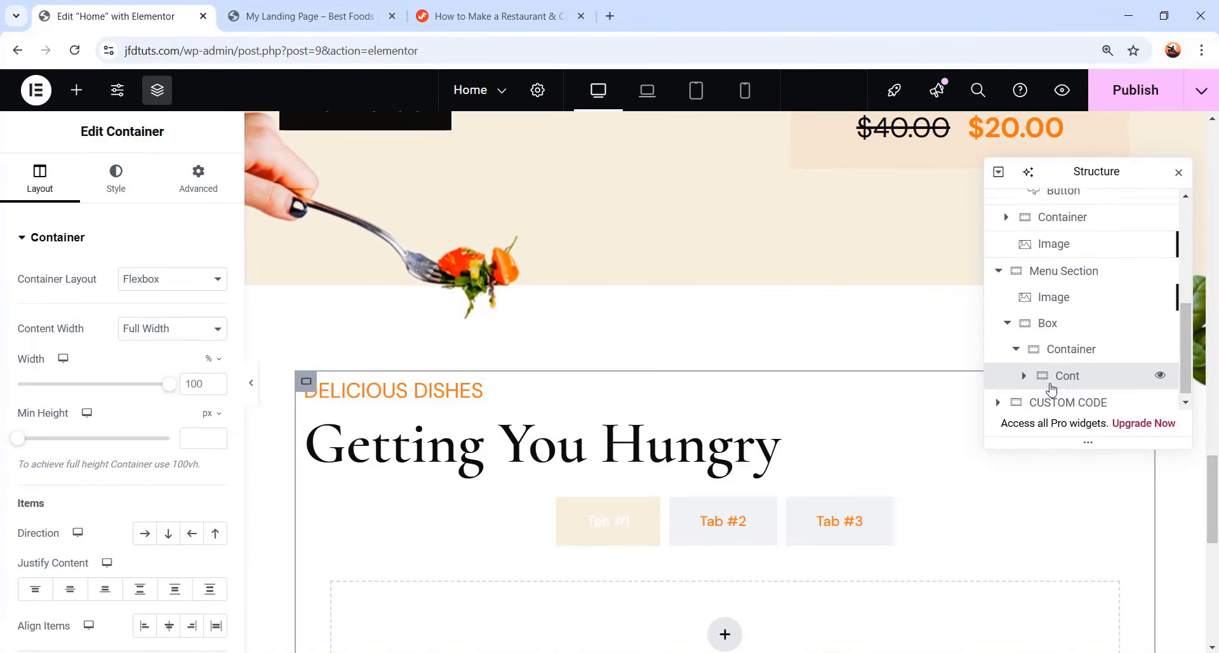
left_click(1025, 370)
scroll(1065, 376, "down", 2)
mouse_move(1078, 374)
left_mouse_down()
mouse_move(1089, 309)
mouse_move(1036, 347)
mouse_move(1085, 393)
mouse_move(1088, 383)
left_mouse_up()
left_click(1025, 345)
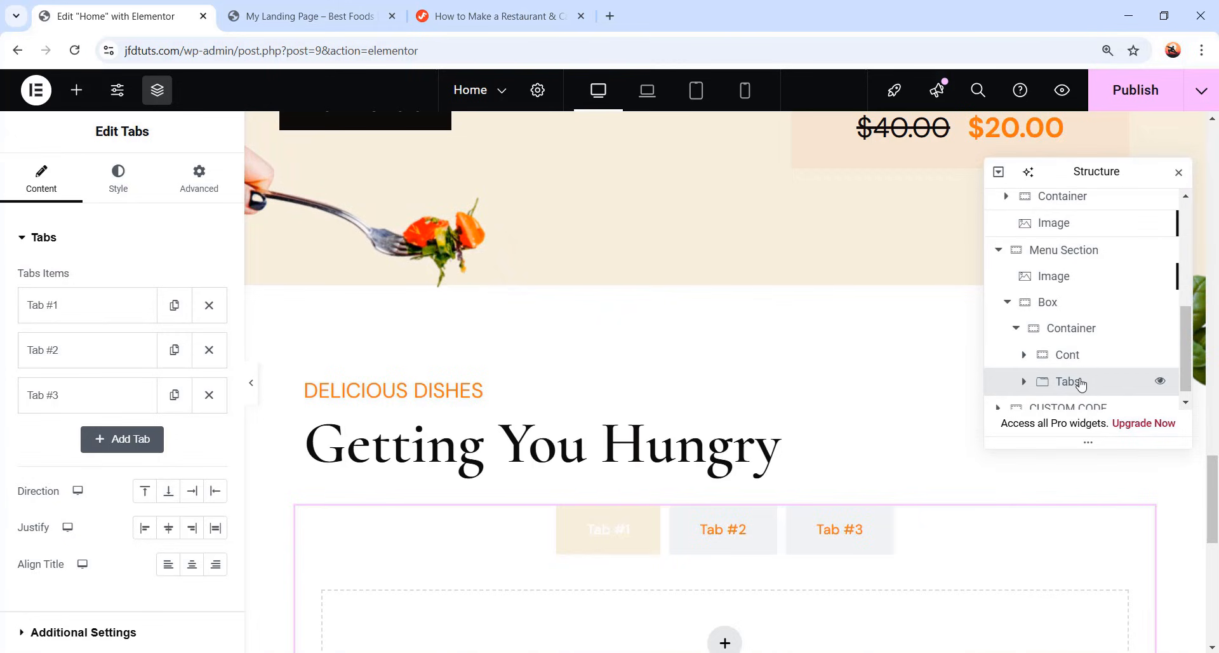
Add a heading with the title "Heading1" to the content area of Tab #1.
scroll(838, 514, "down", 3)
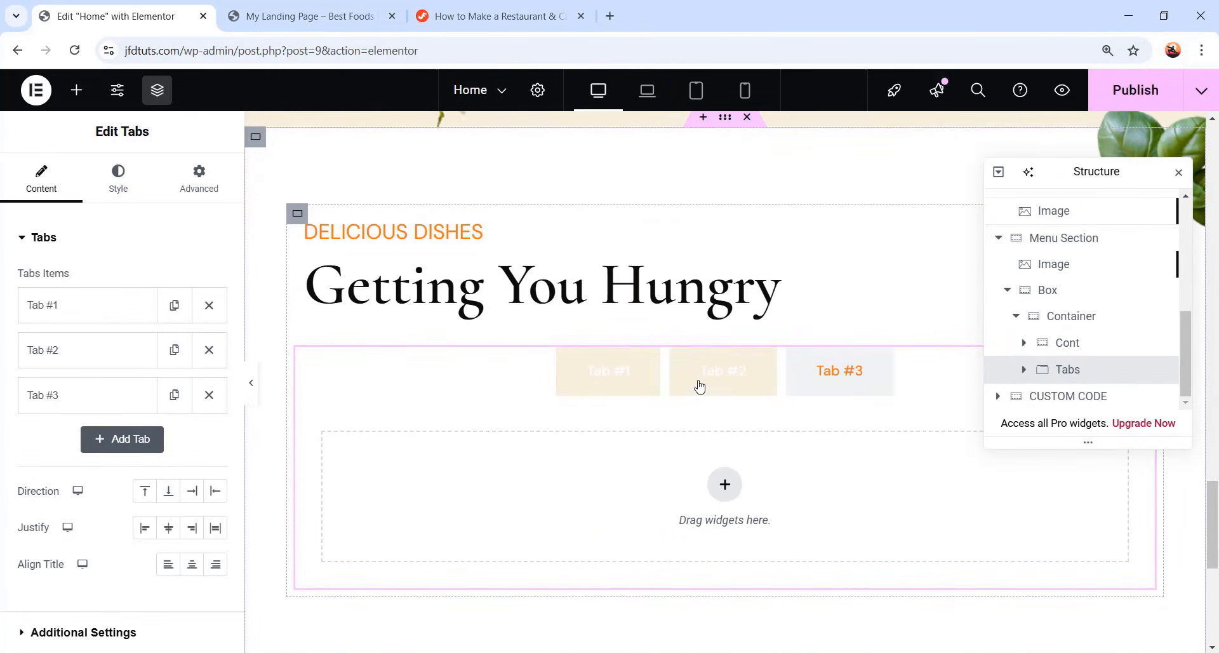
left_click(867, 386)
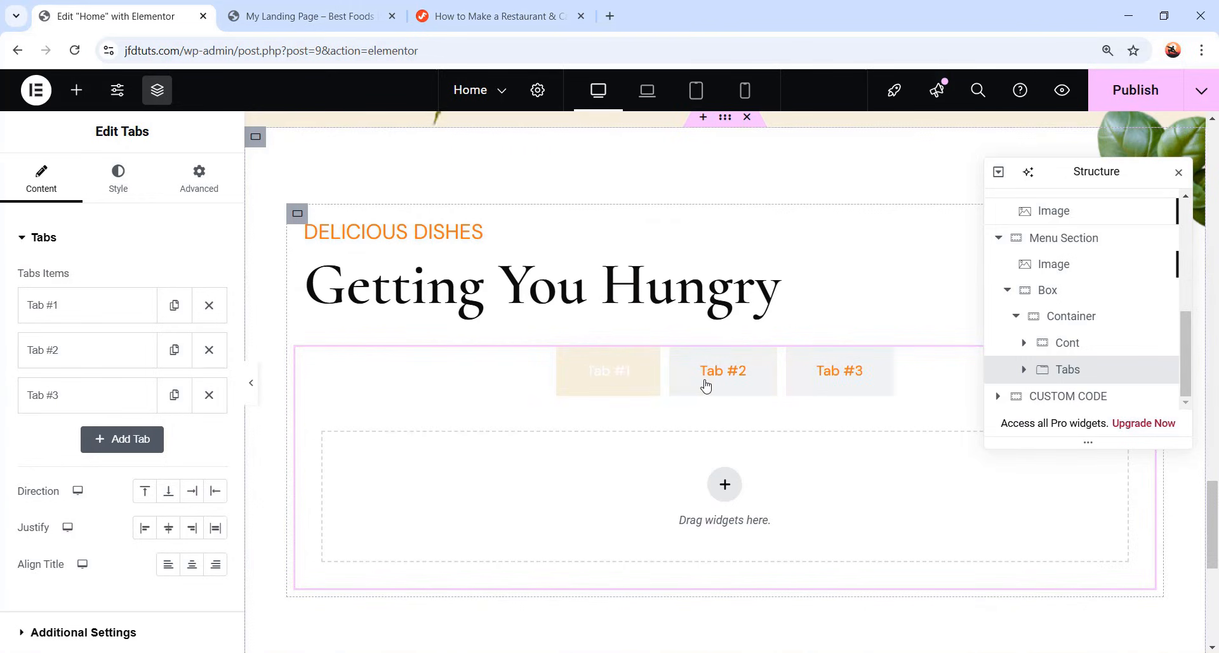
left_click(612, 385)
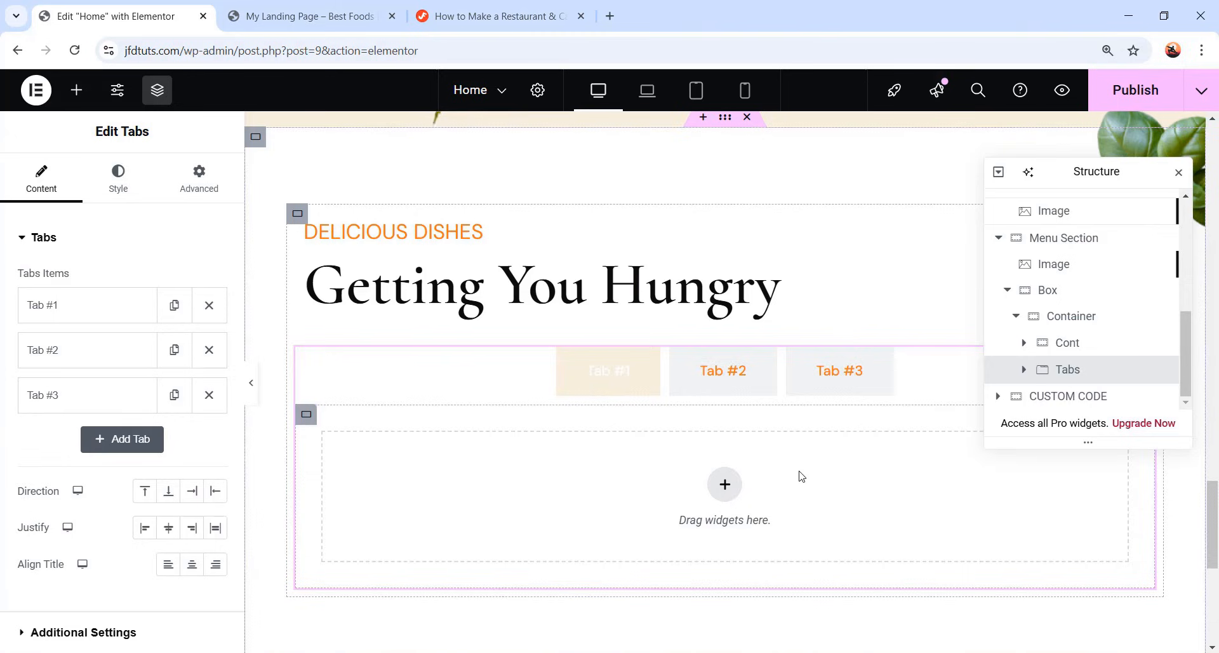
left_click(76, 90)
scroll(122, 359, "down", 2)
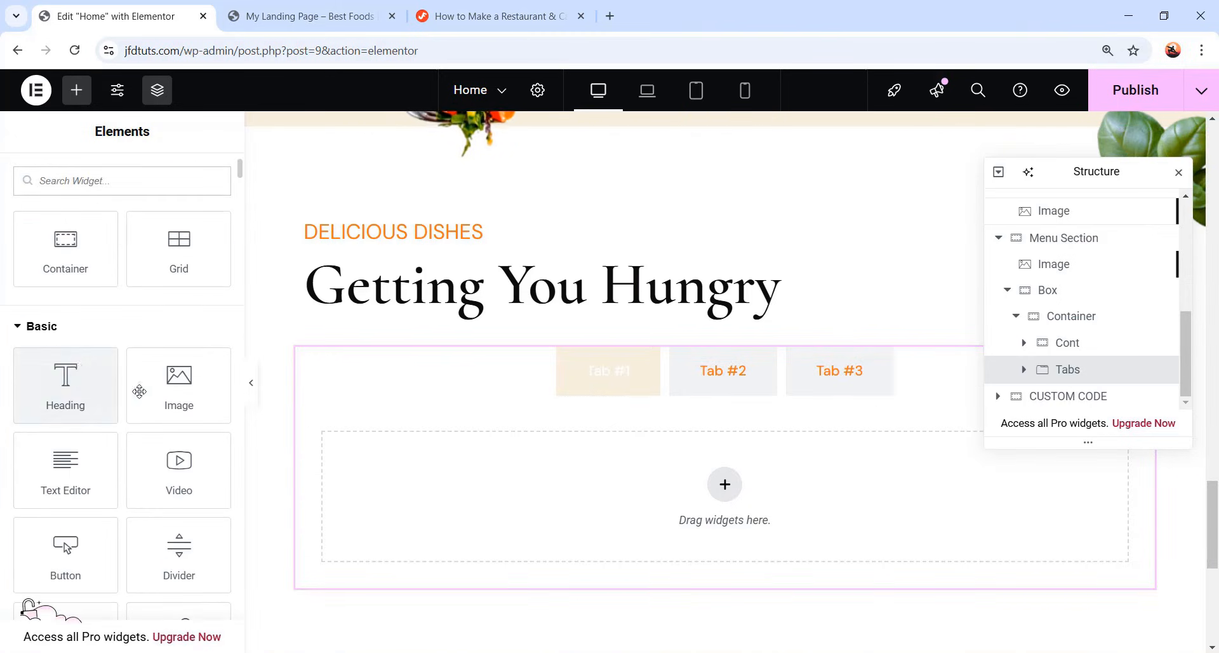
left_click_drag(139, 391, 704, 478)
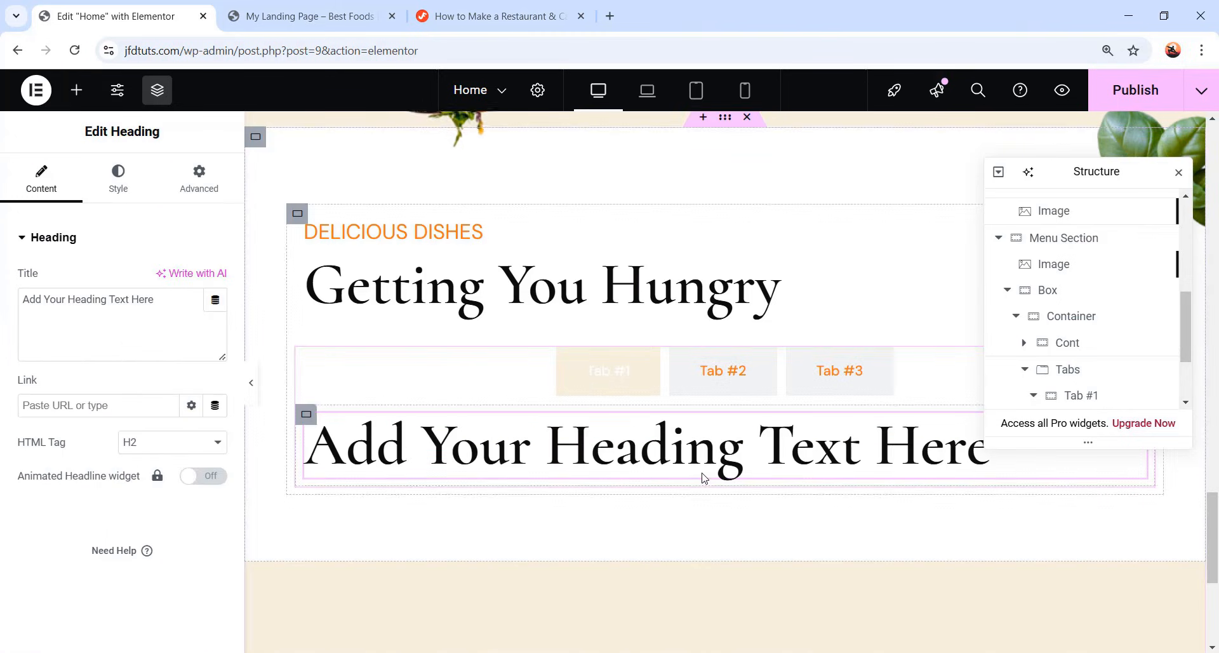
left_click_drag(155, 299, 5, 294)
key("BackSpace")
type("Heading1")
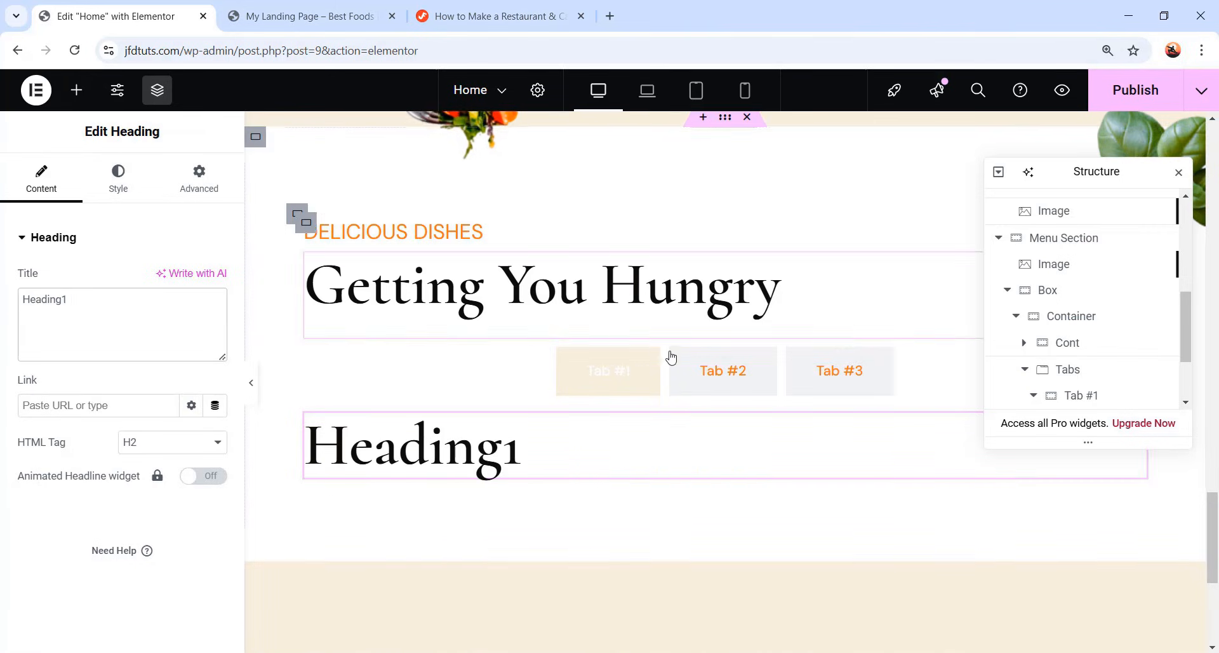
Add a heading with the title "Heading2" to the content area of Tab #2.
left_click(706, 371)
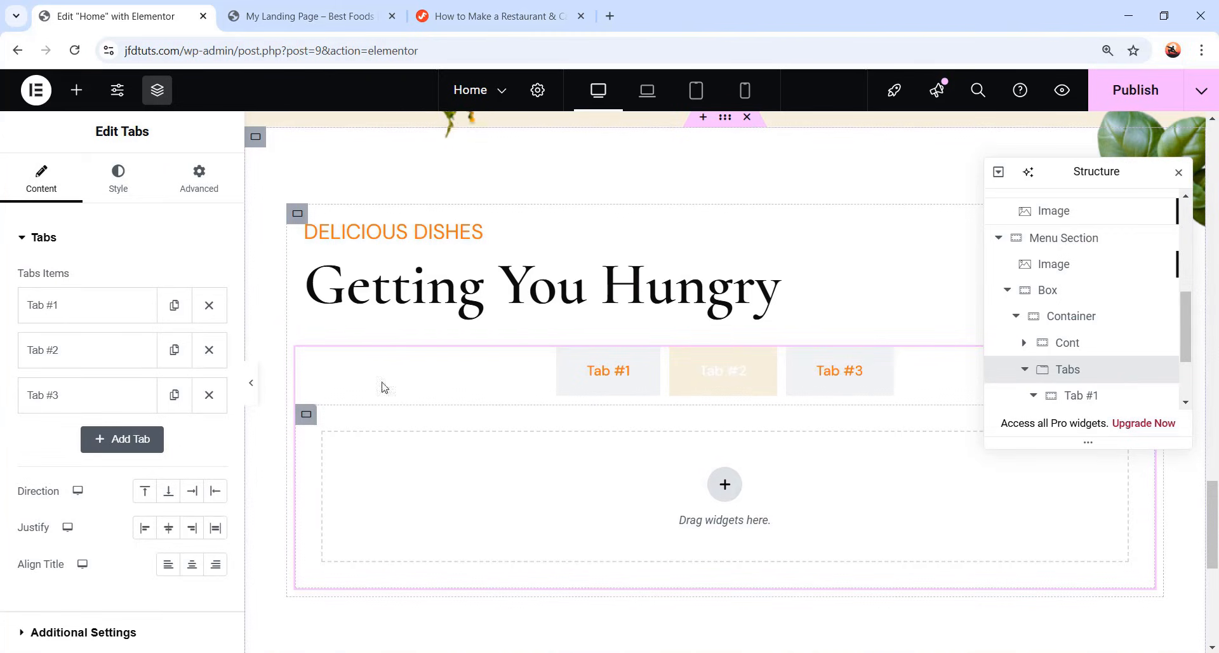
left_click(76, 90)
scroll(59, 274, "down", 3)
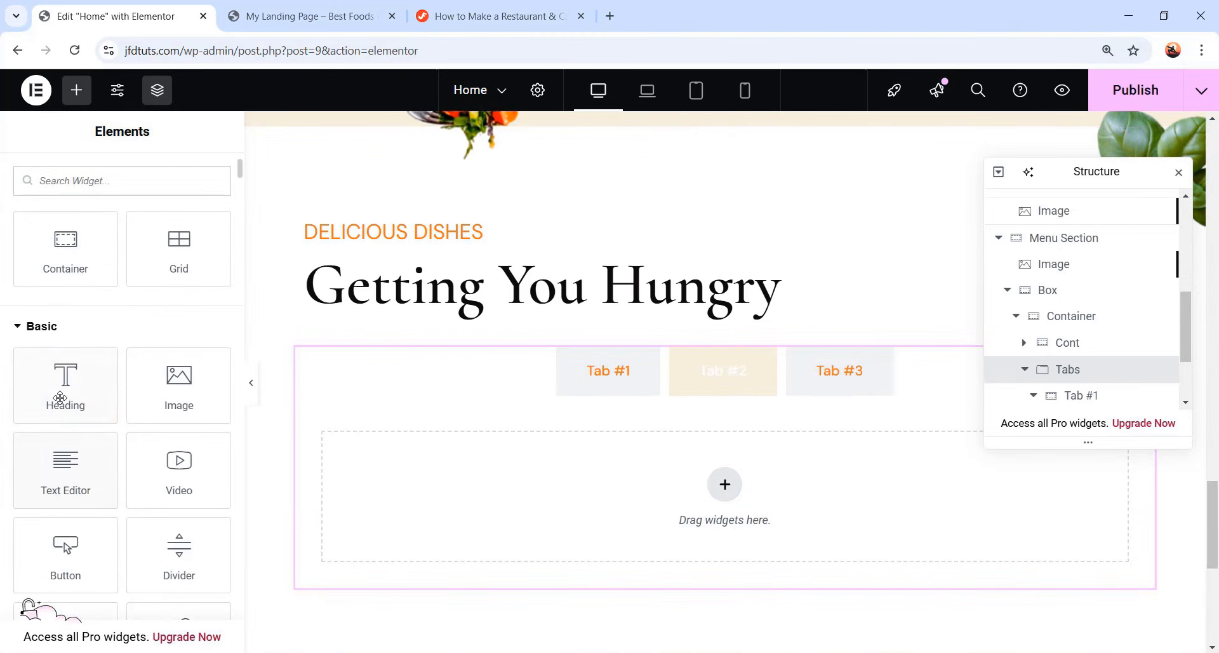
left_click_drag(63, 396, 719, 490)
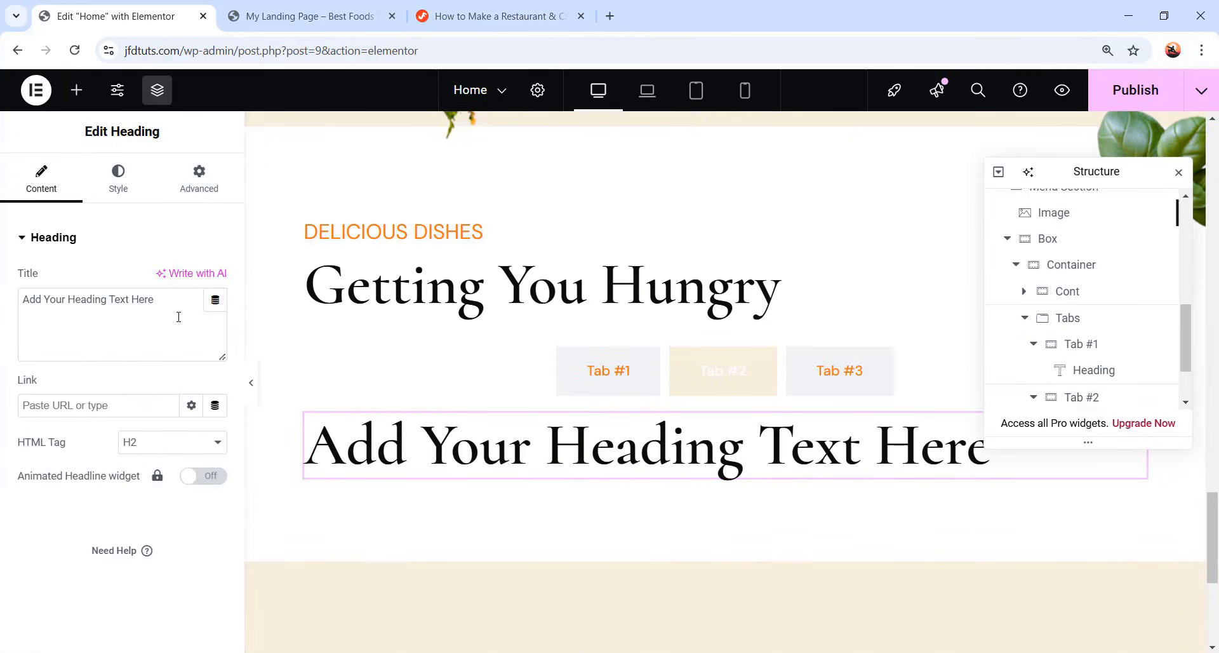
left_click_drag(176, 309, 12, 298)
type("Heading")
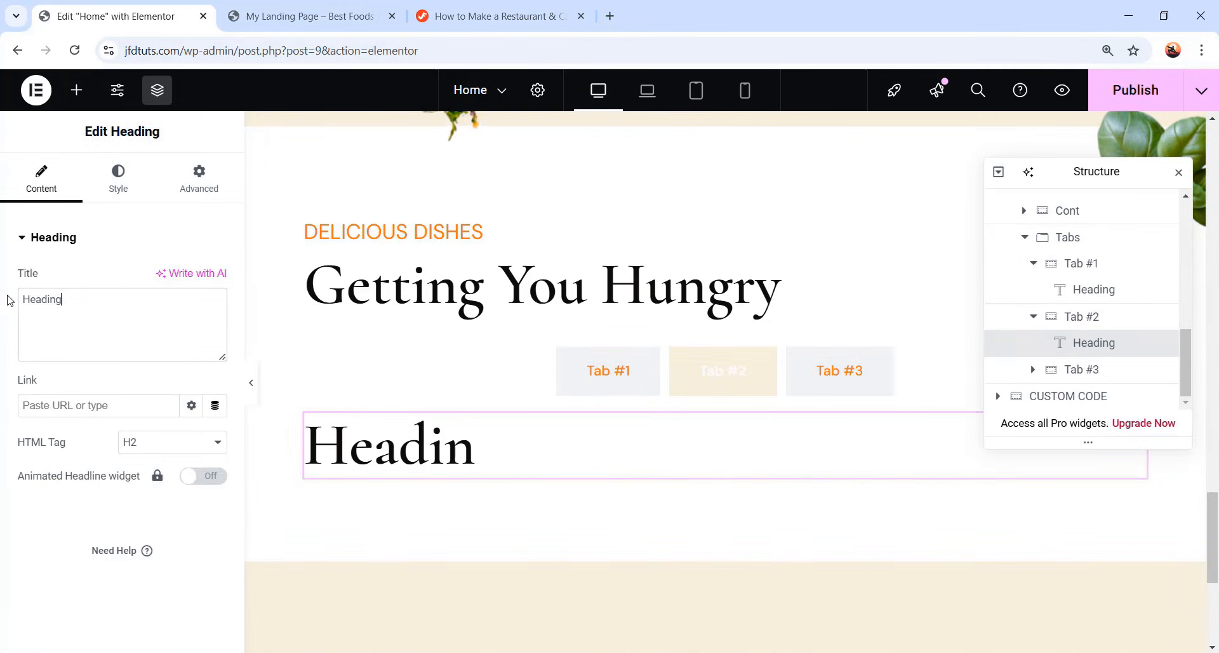
type("2")
Add a heading with the title "Heading3" to the content area of Tab #3.
left_click(831, 375)
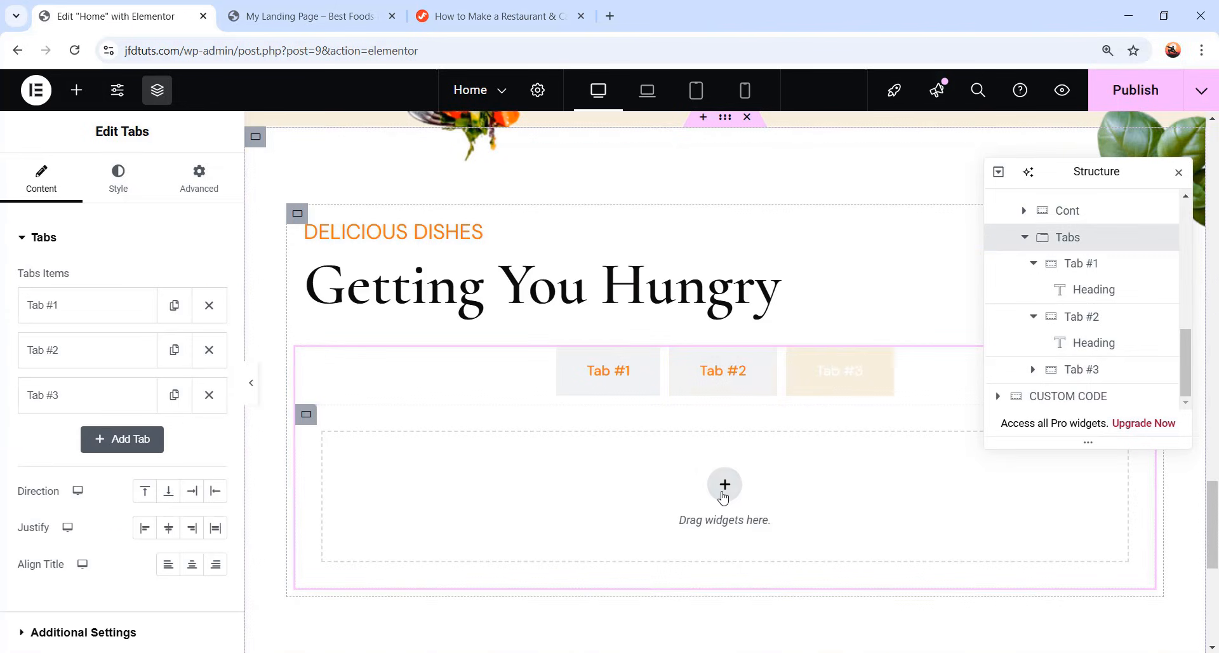
left_click(723, 485)
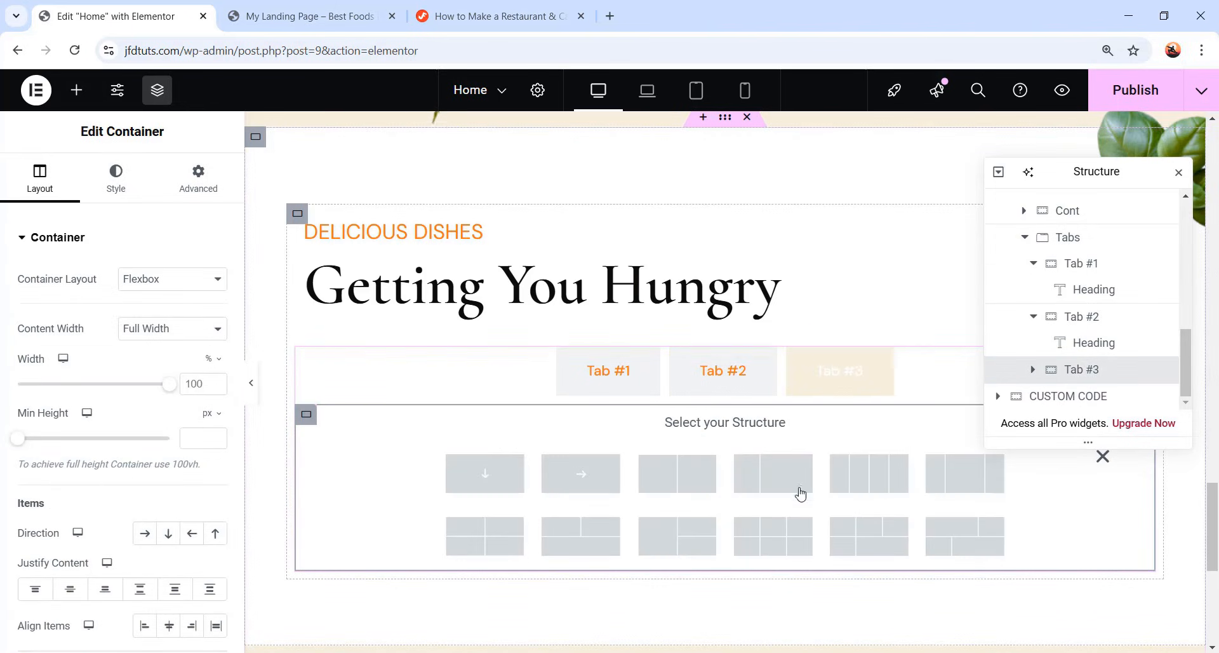
left_click(1102, 456)
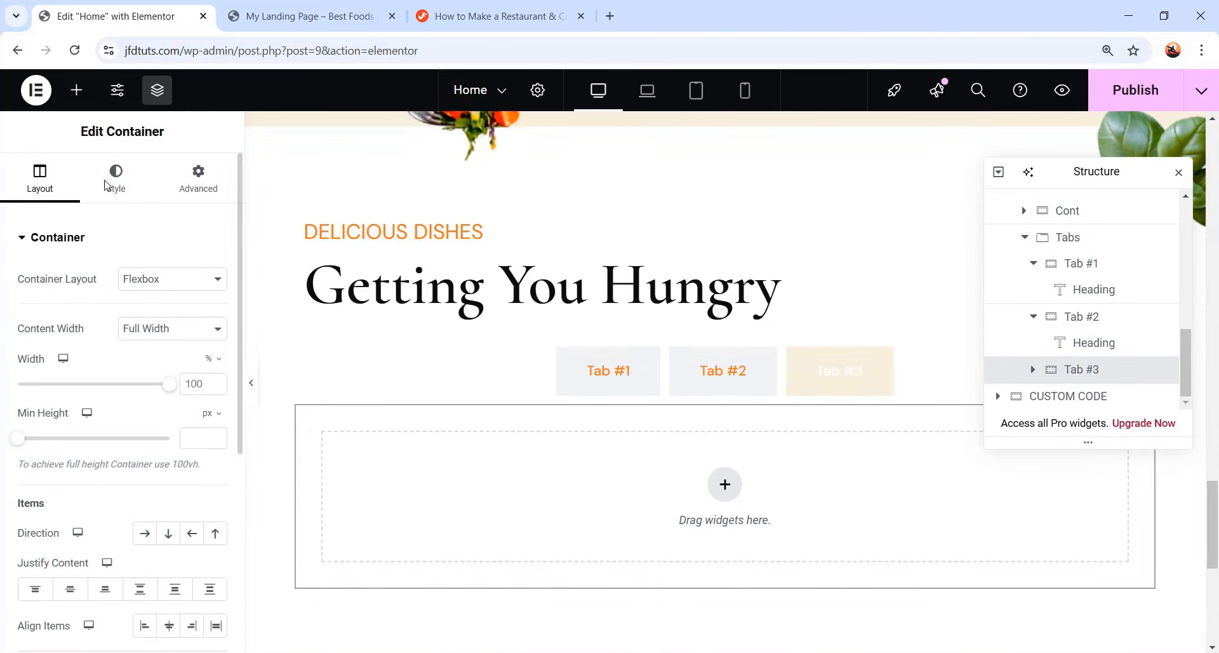
left_click(68, 92)
left_click_drag(59, 531, 719, 486)
left_click_drag(167, 299, 1, 298)
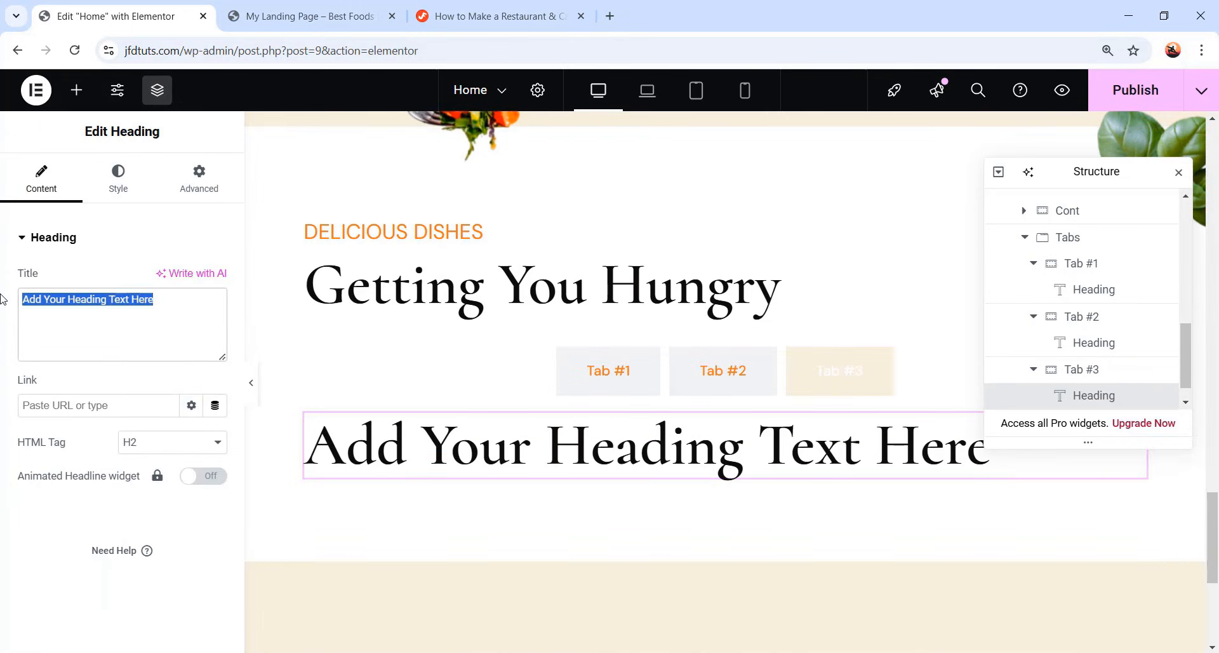
type("Heading3")
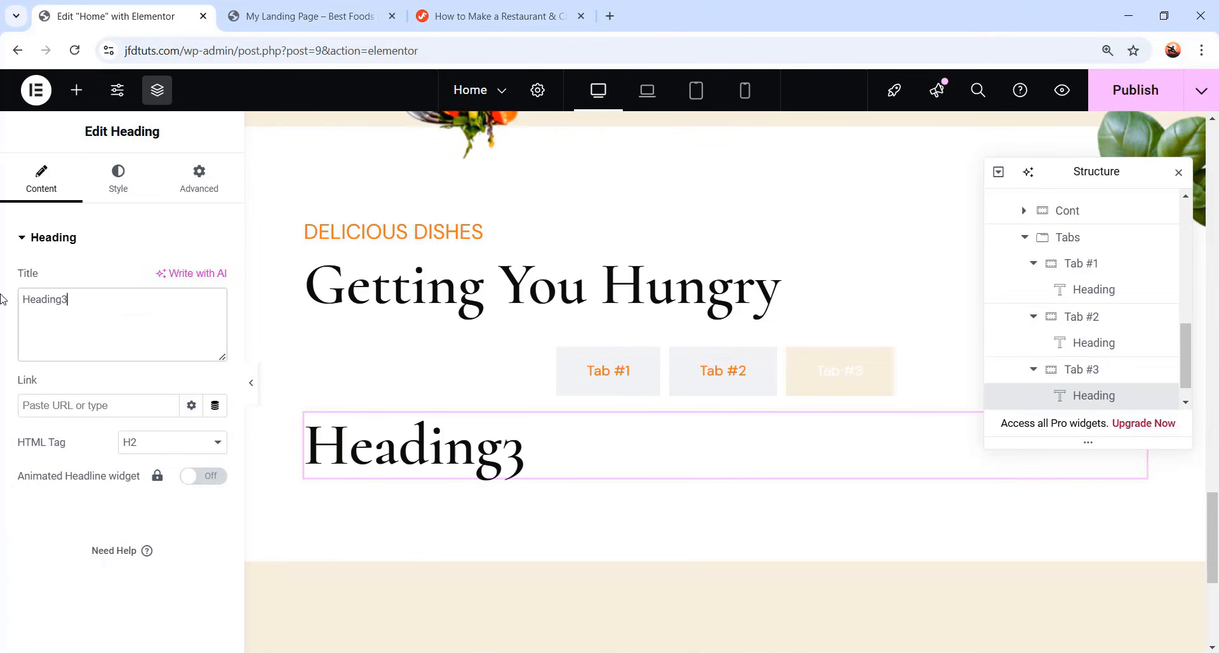
Preview the page and switch between the three tabs to check each one's content, then return to editing.
key("ctrl+p")
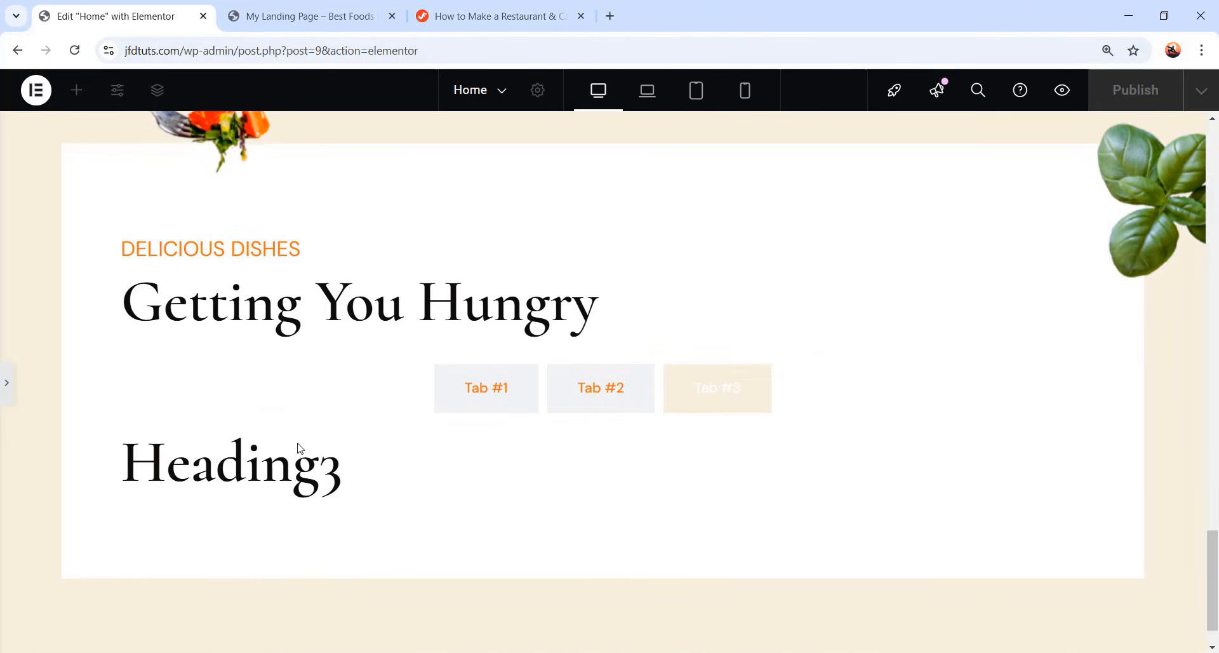
left_click(512, 403)
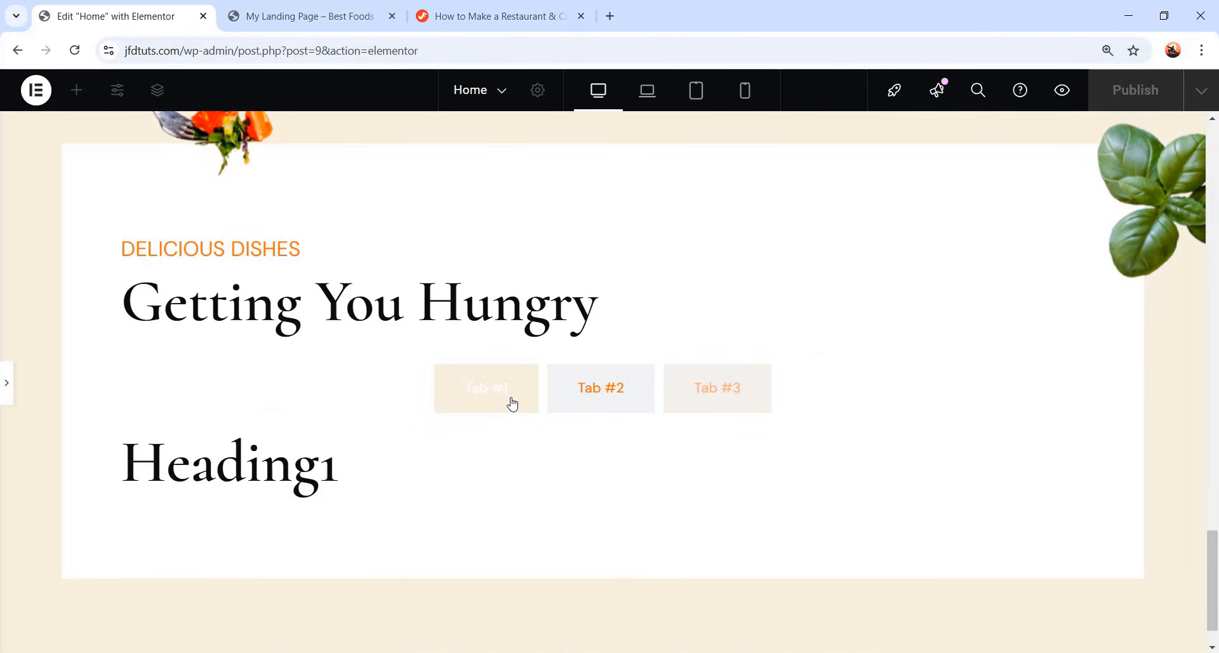
left_click(585, 395)
left_click(742, 400)
left_click(603, 402)
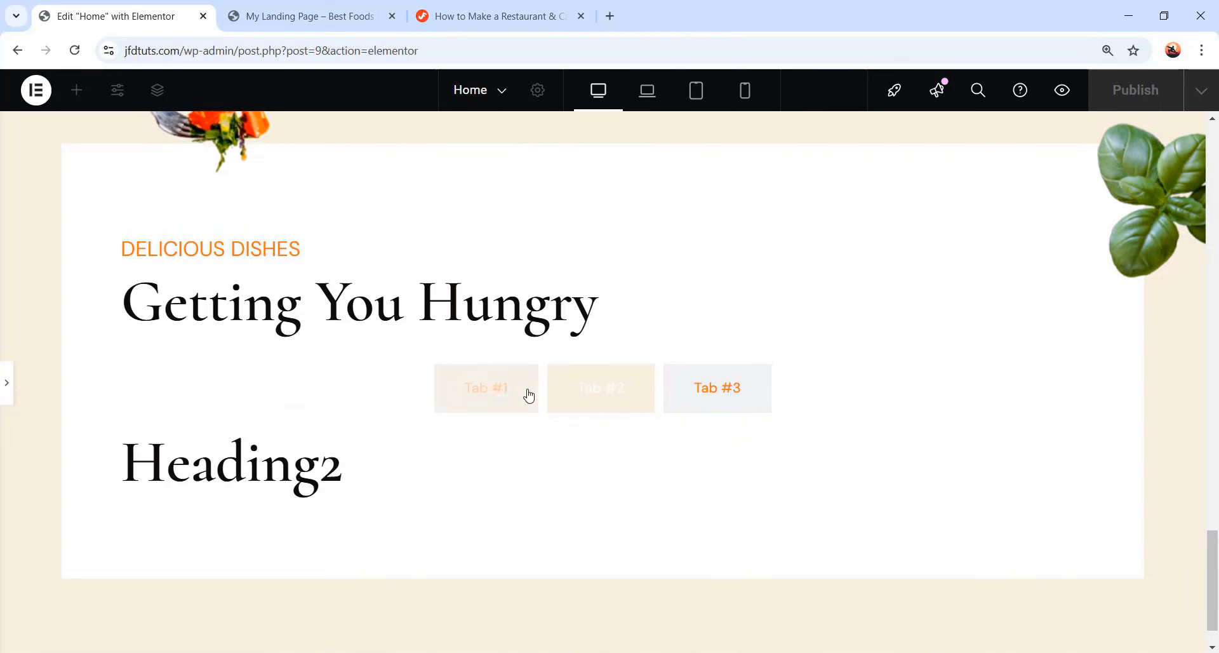
left_click(524, 394)
left_click(591, 400)
left_click(715, 397)
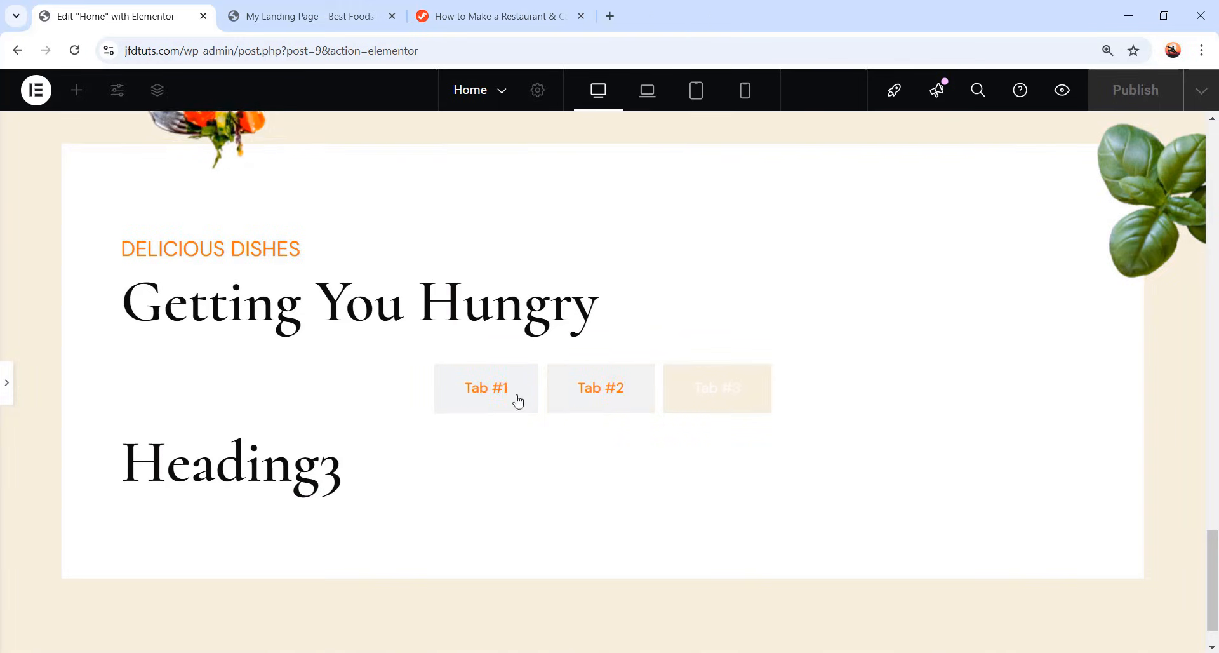
left_click(517, 397)
key("ctrl+p")
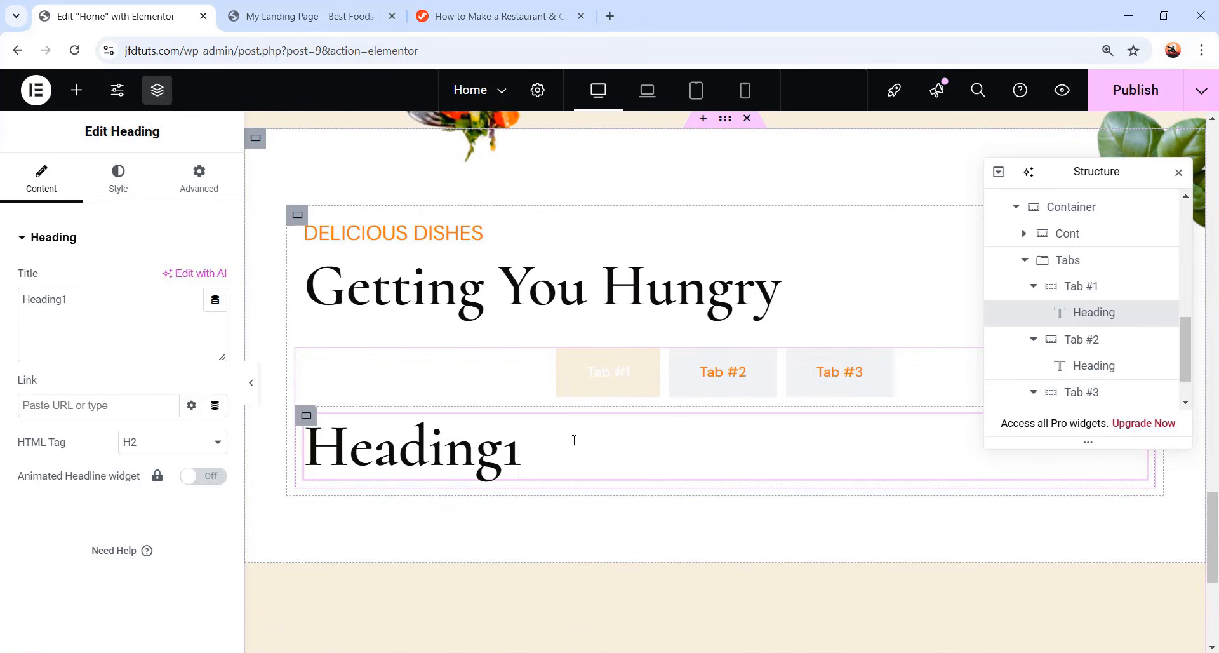
Undo the sample headings added to the three tabs.
left_click(574, 440)
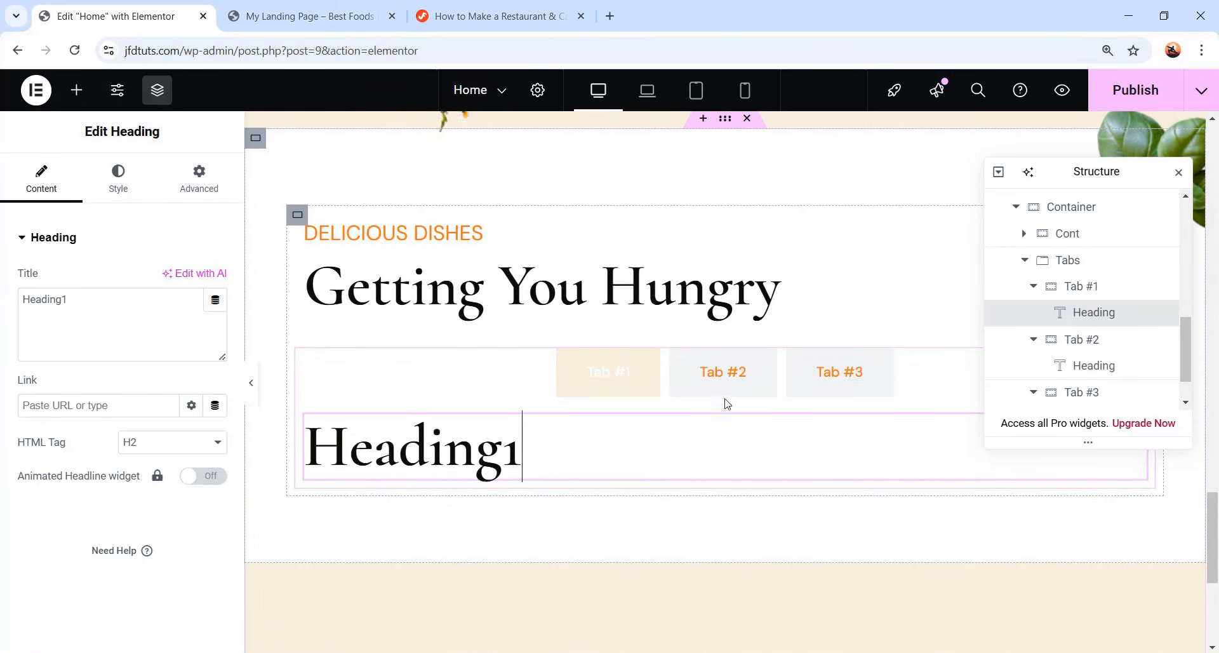
key("ctrl+z")
key("ctrl+z")
key("ctrl+z")
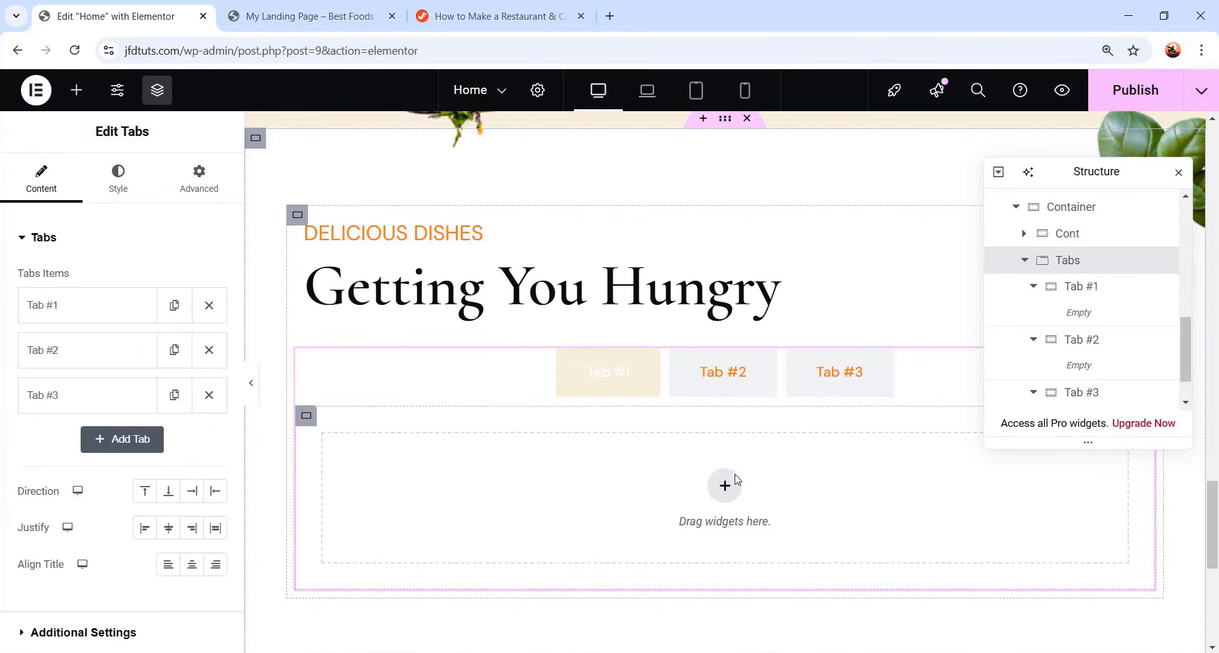
Delete Tab #3 and Tab #2 from the Tabs widget, keeping only Tab #1.
left_click(776, 485)
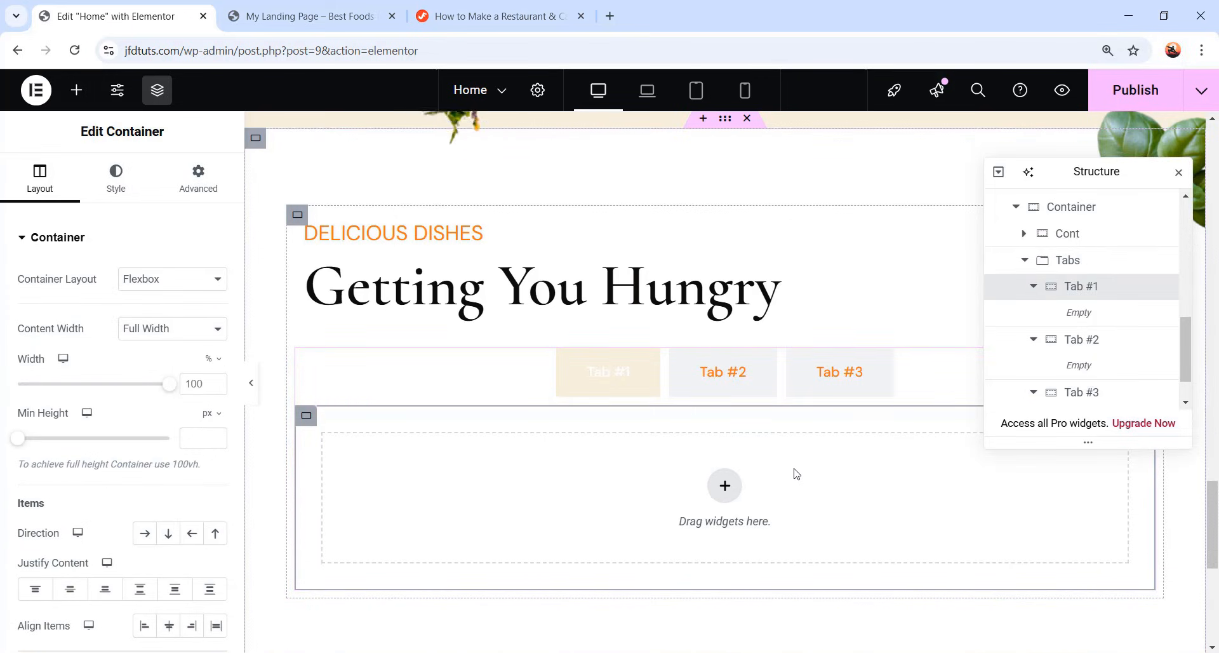
left_click(1084, 266)
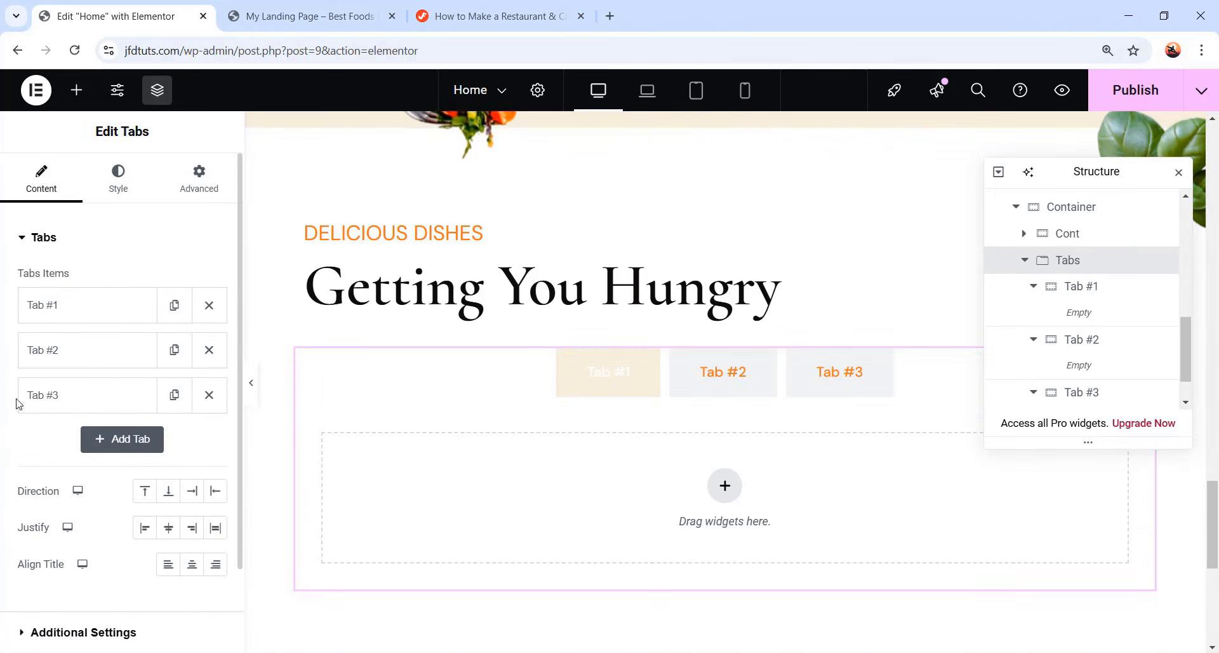
left_click(209, 398)
left_click(209, 350)
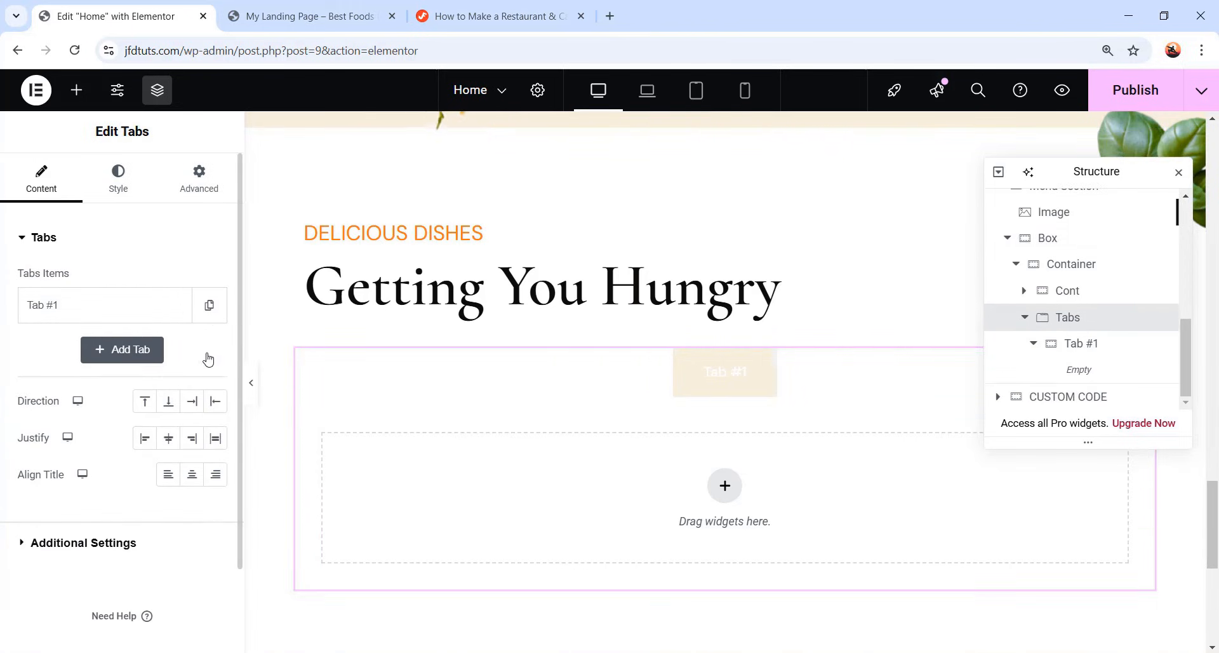
Set the title of the Tab #1 item to "Breakfast".
left_click(87, 308)
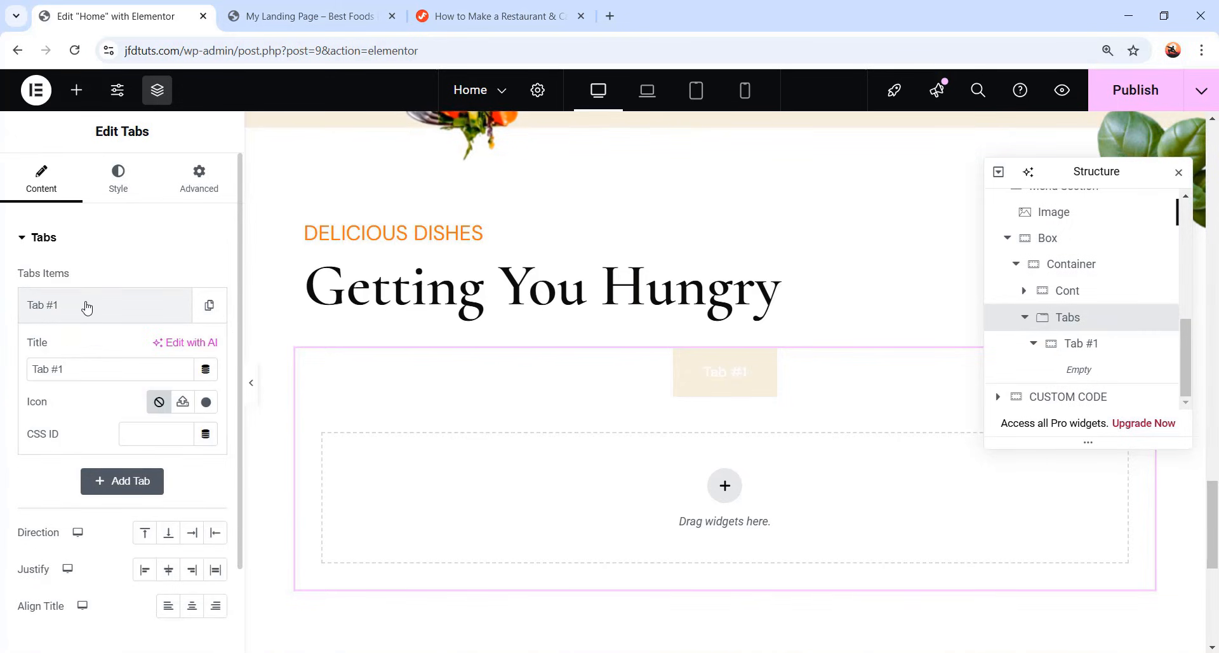
triple_click(117, 365)
type("Breakfast")
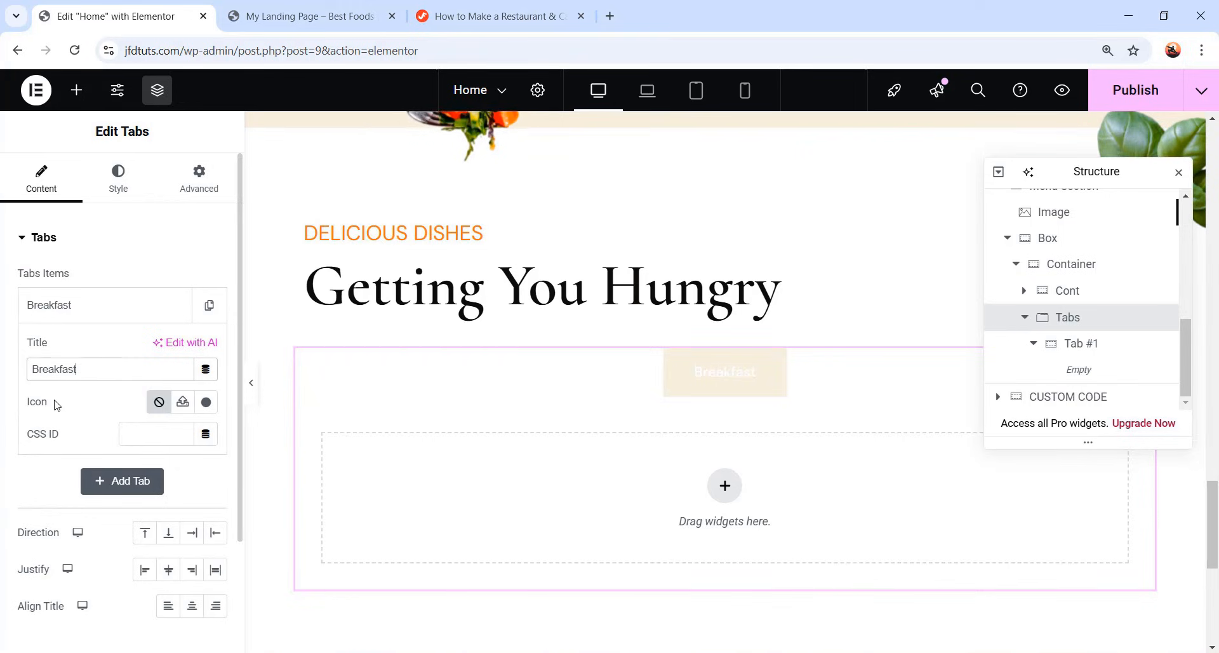
Set the Breakfast tab's icon to the plate-and-cutlery SVG fi_6540381.svg from the media library.
left_click(183, 403)
scroll(525, 419, "down", 2)
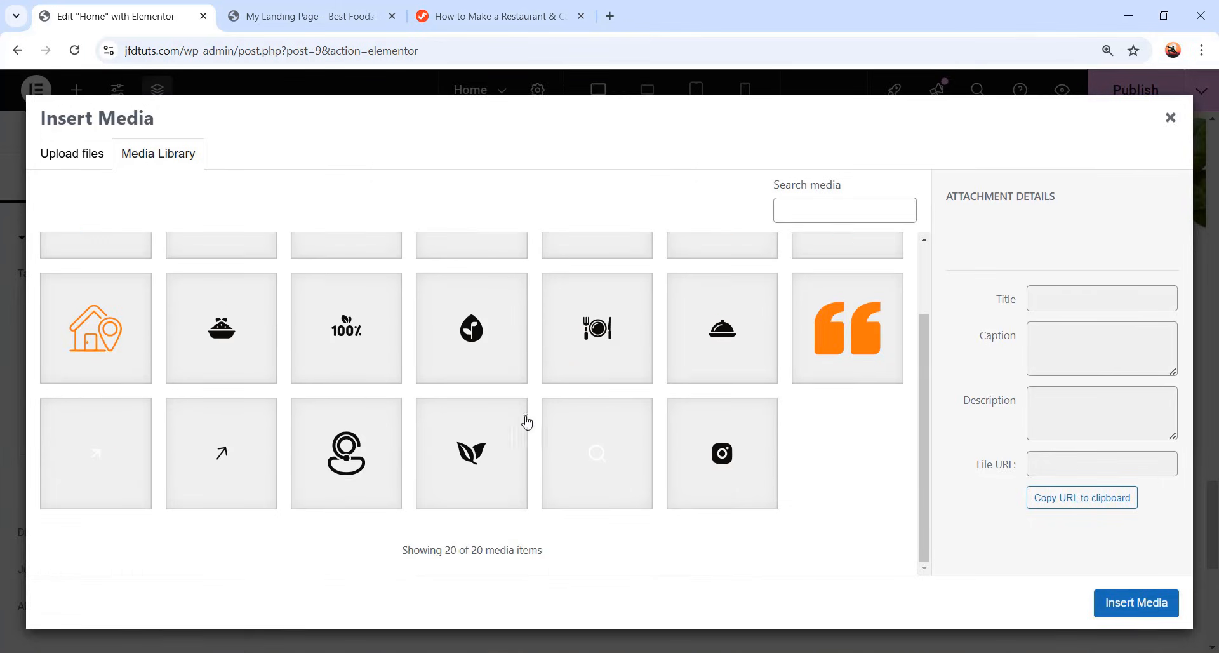
scroll(299, 400, "up", 2)
scroll(658, 399, "down", 2)
left_click(629, 359)
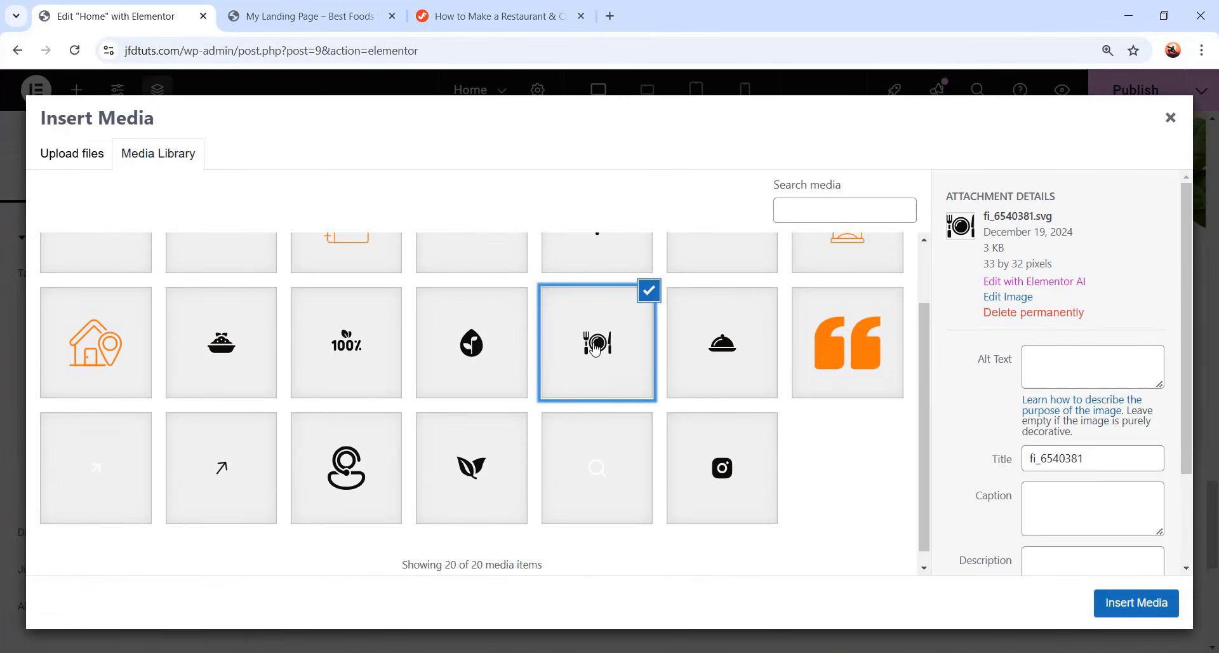
left_click(1128, 612)
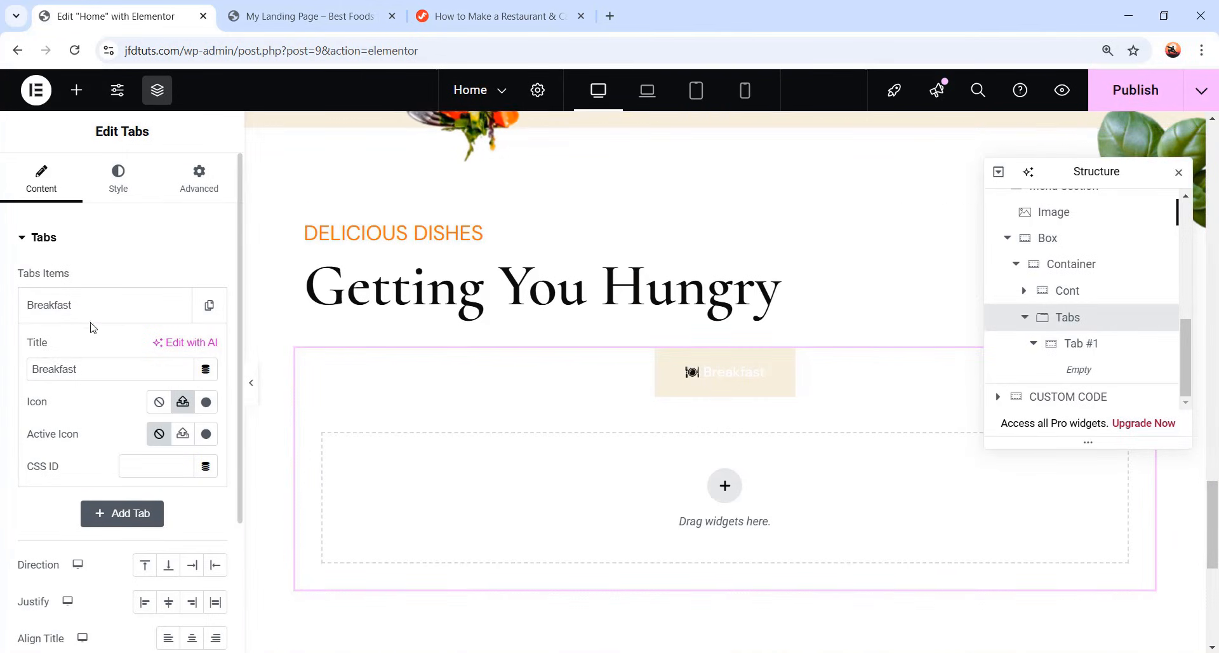
Duplicate the Breakfast tab twice in the Tabs widget to have three tab items.
left_click(65, 320)
left_click(209, 305)
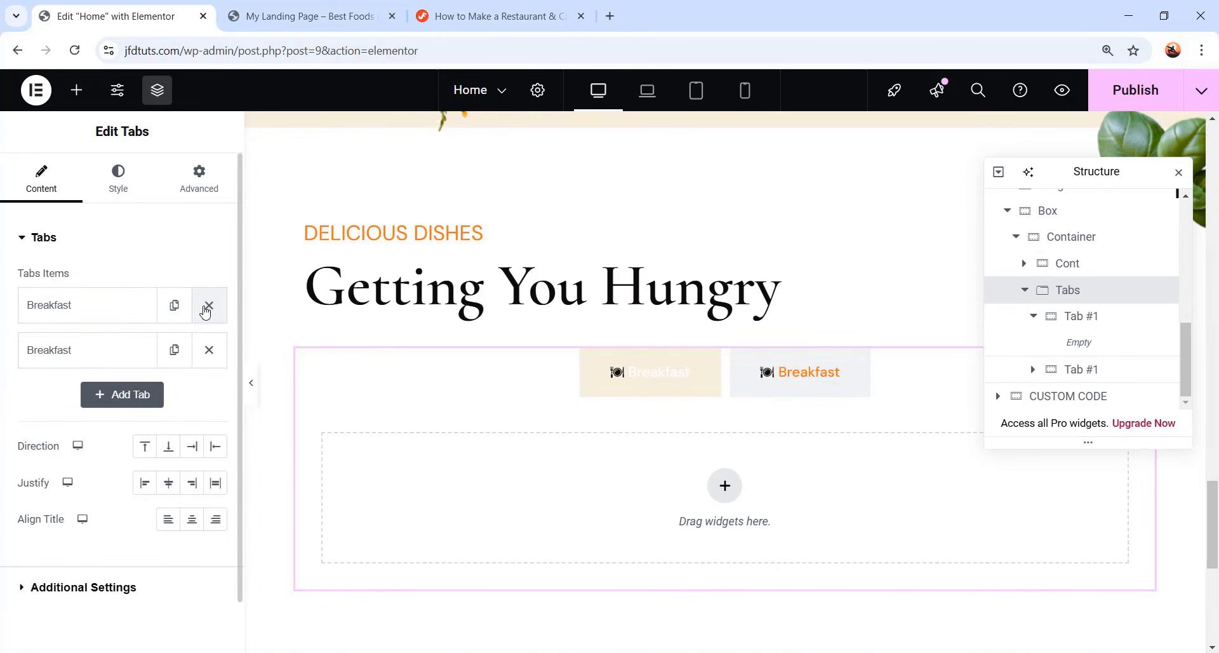
left_click(174, 350)
Set the title of the second tab item to "Lunch".
left_click(122, 349)
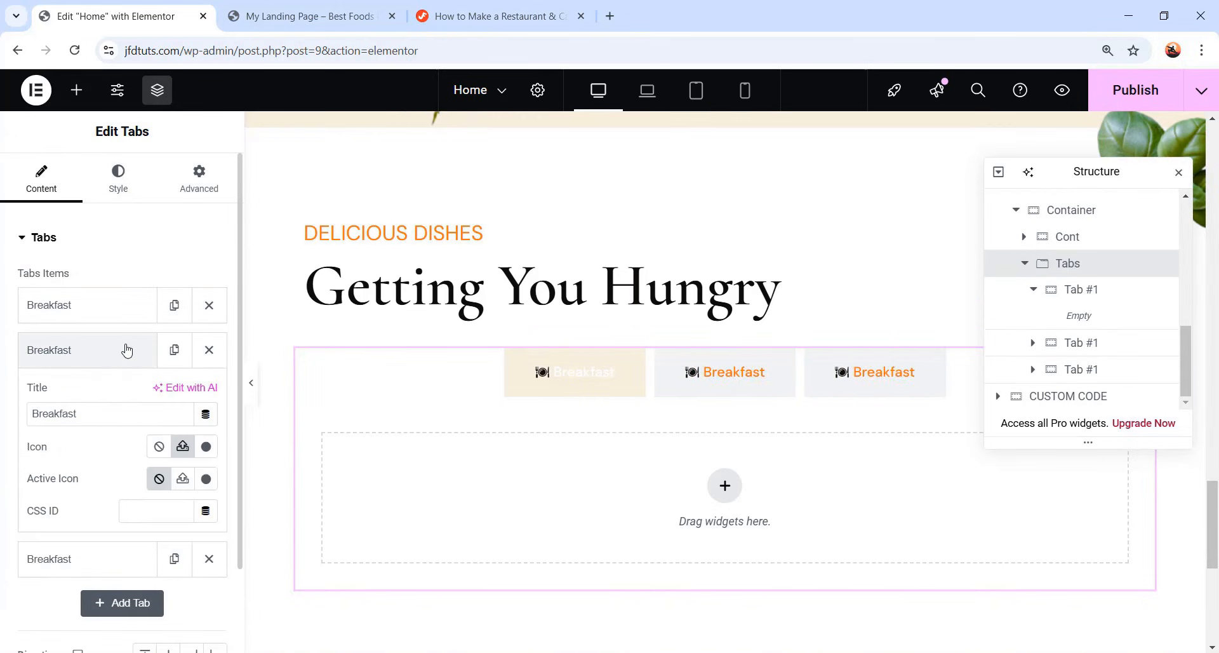
double_click(64, 406)
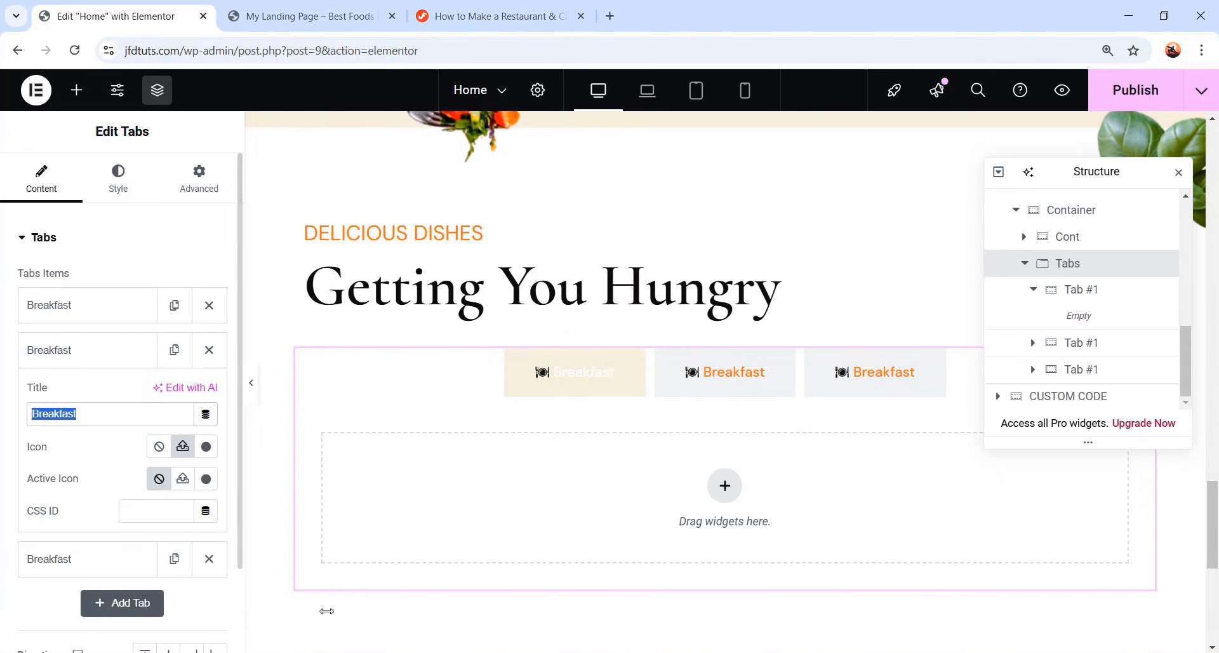
type("Lunch")
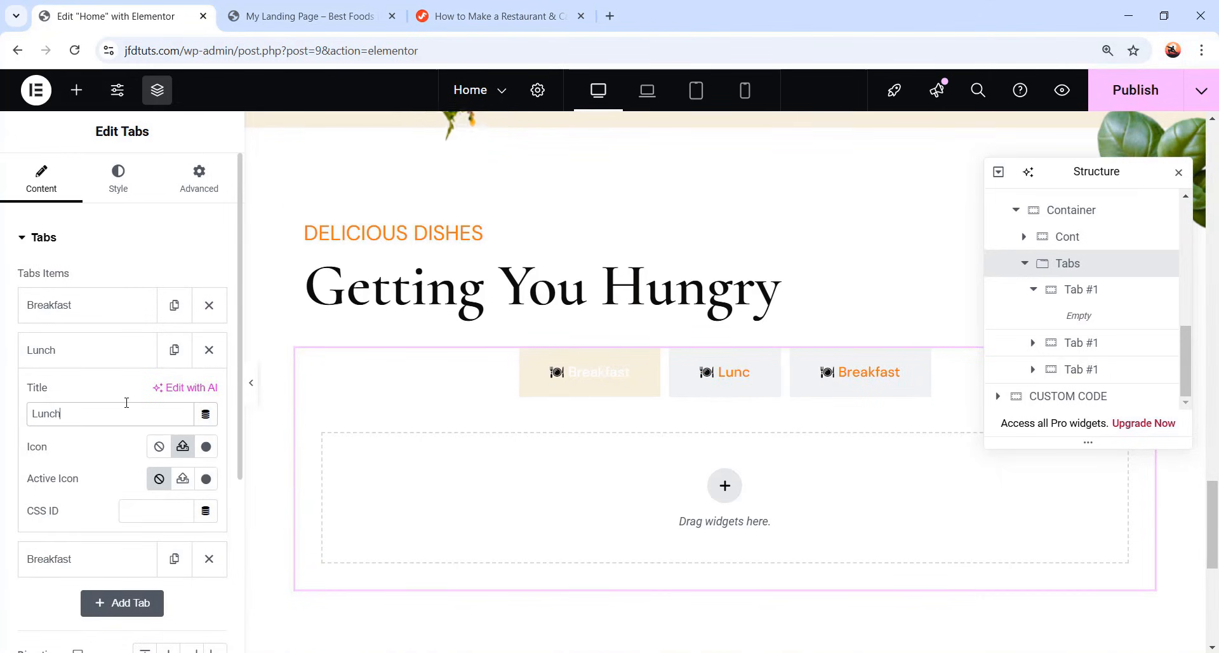
left_click(98, 346)
left_click(97, 347)
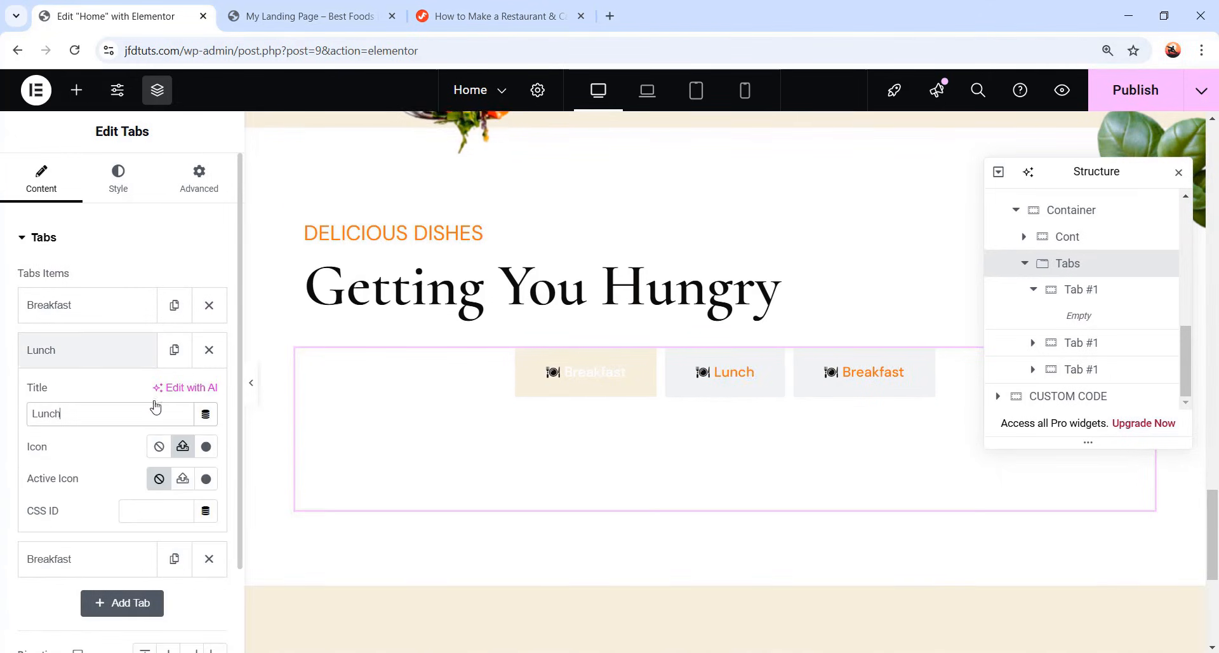
Set the Lunch tab's icon to the food-bowl SVG fi_12556746.svg from the media library.
left_click(183, 447)
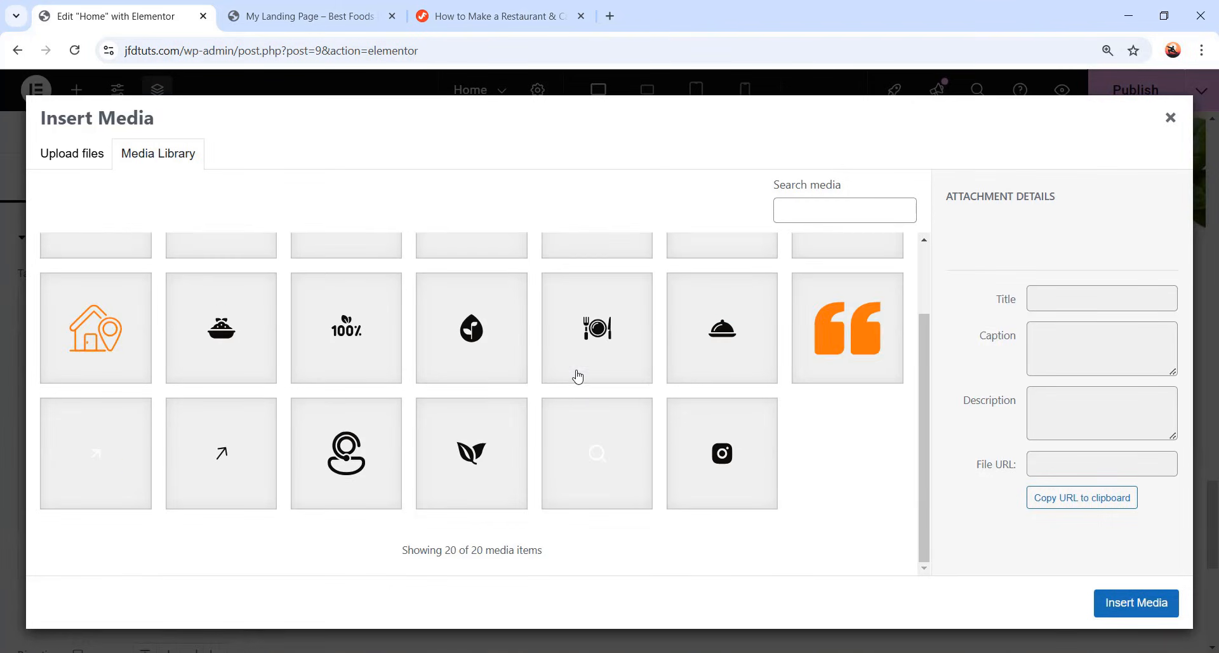
left_click(254, 349)
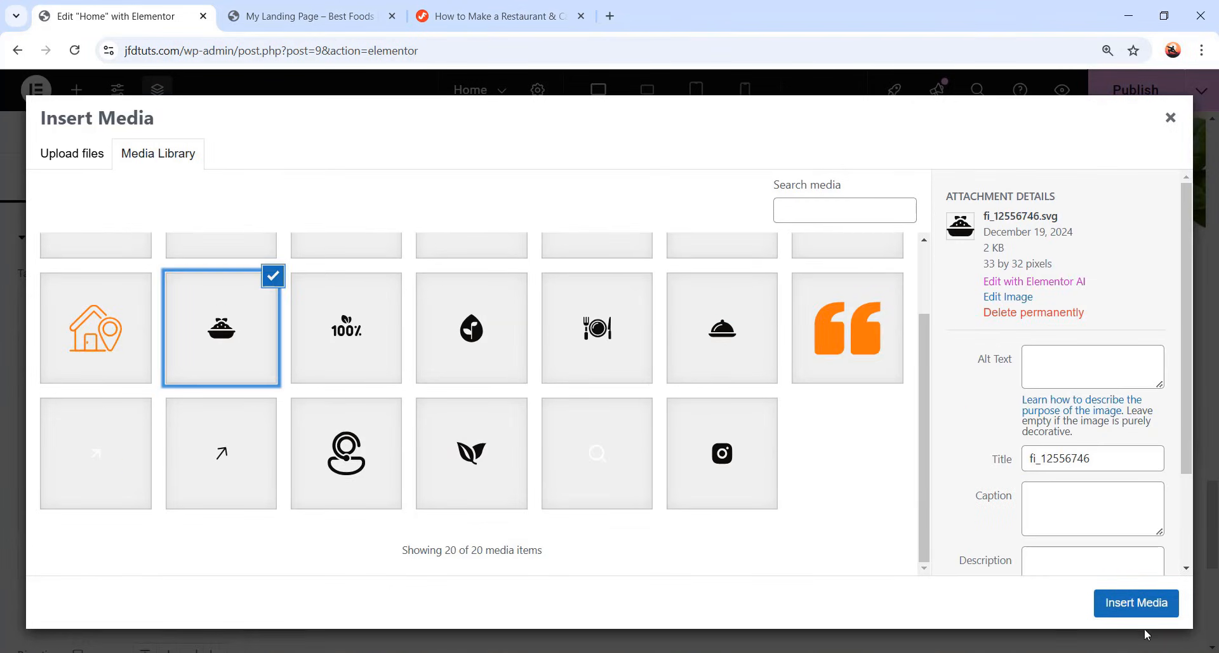
left_click(1135, 602)
Set the title of the third tab item to "Dinner".
left_click(76, 348)
left_click(76, 397)
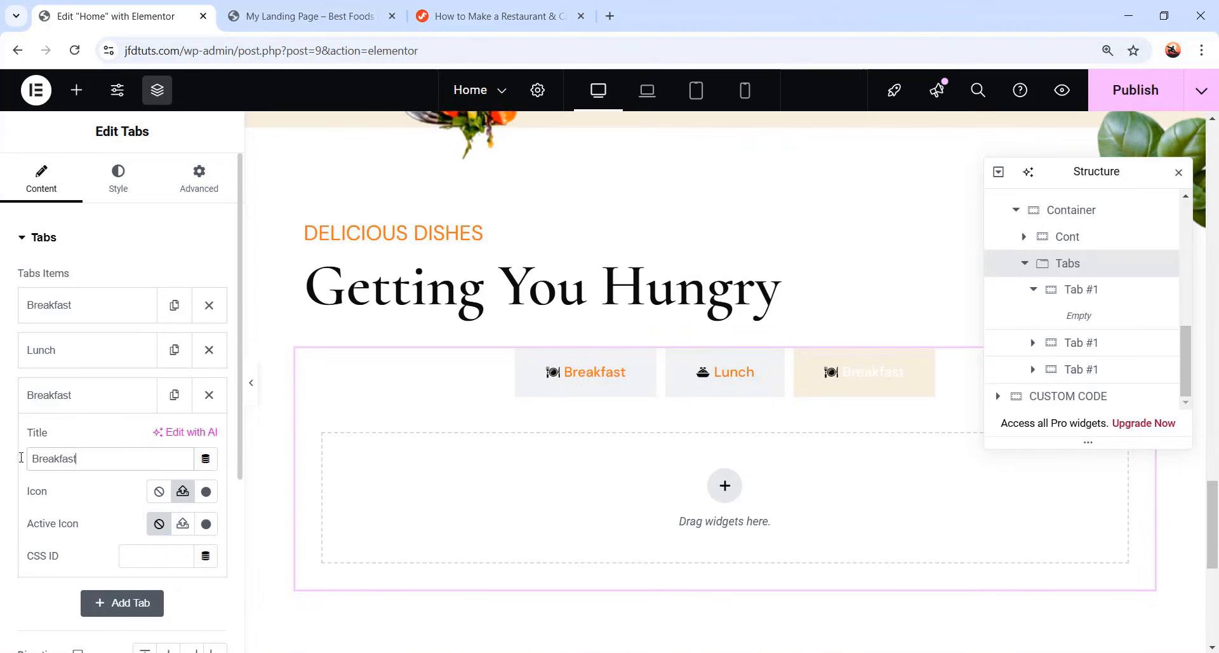
left_click_drag(21, 457, 18, 448)
type("Dinner")
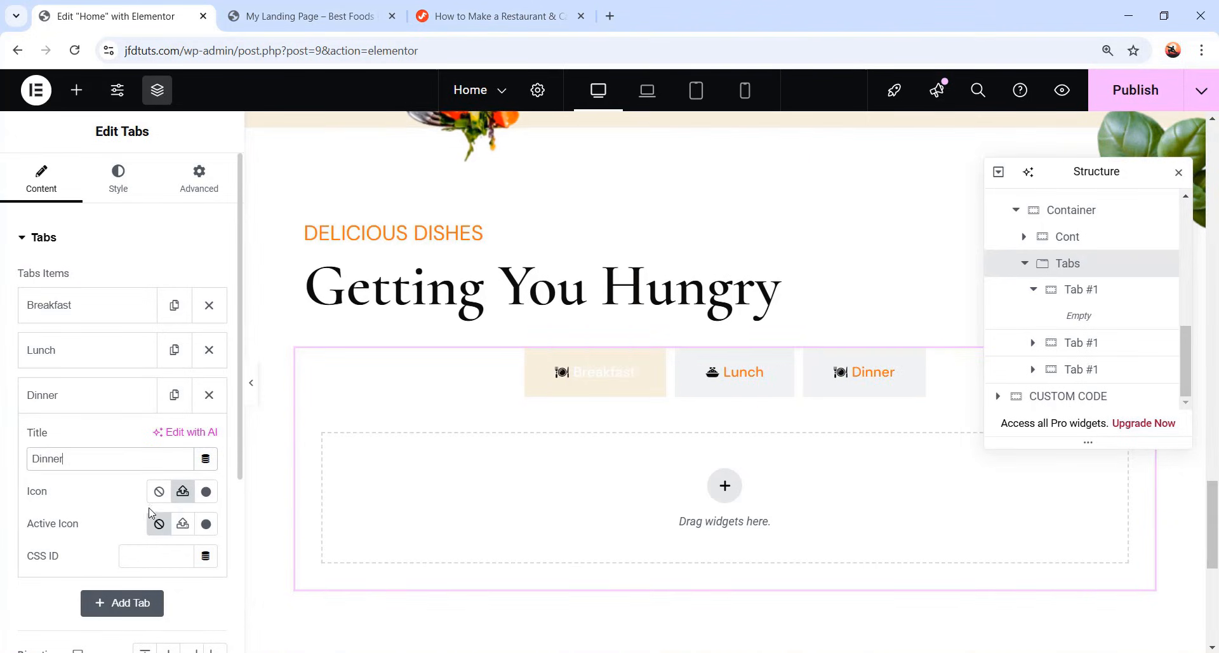
Set the Dinner tab's icon to the covered-dish SVG fi_637129.svg from the media library.
left_click(183, 491)
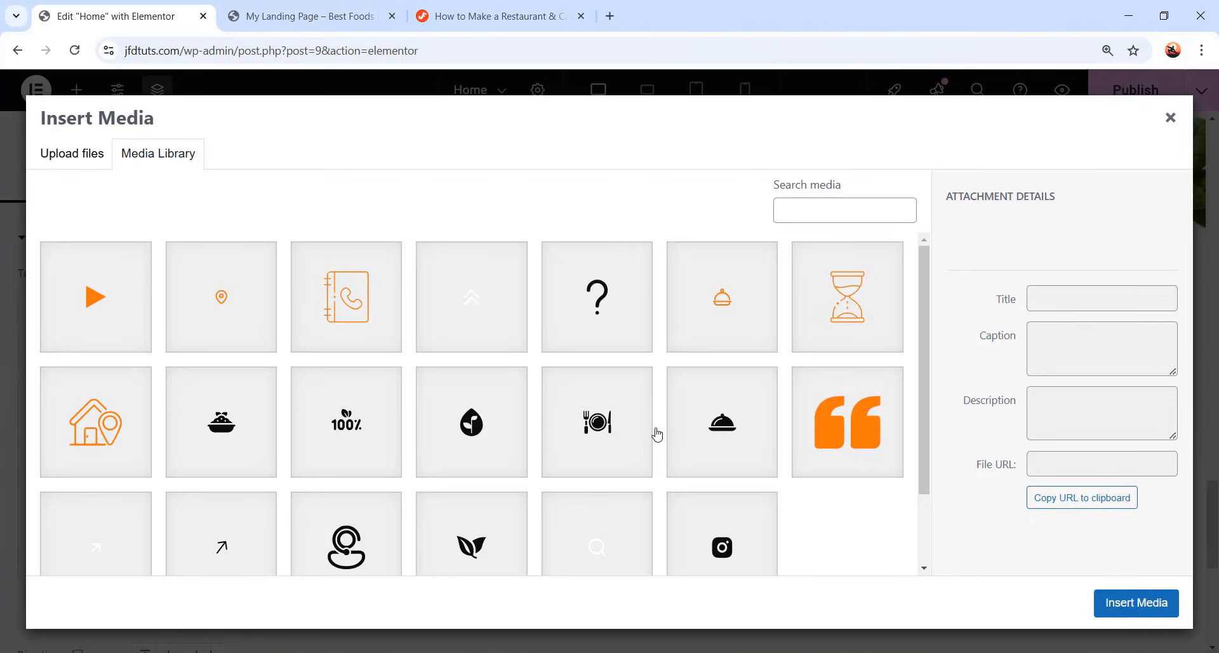
left_click(746, 423)
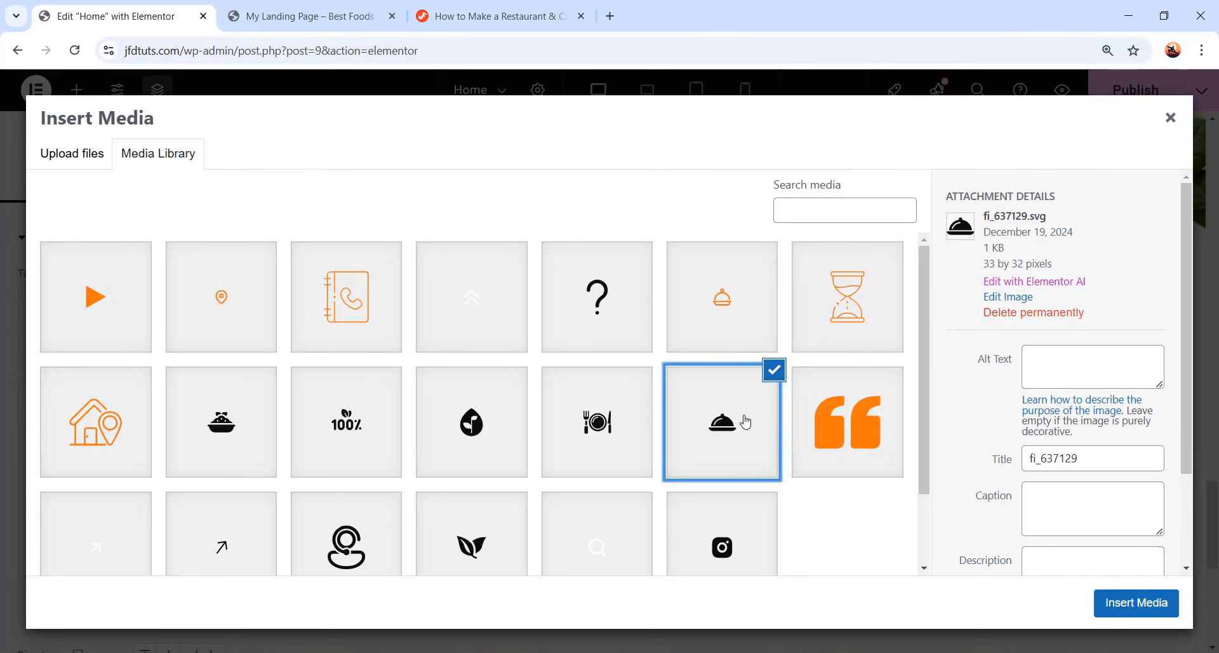
left_click(1129, 603)
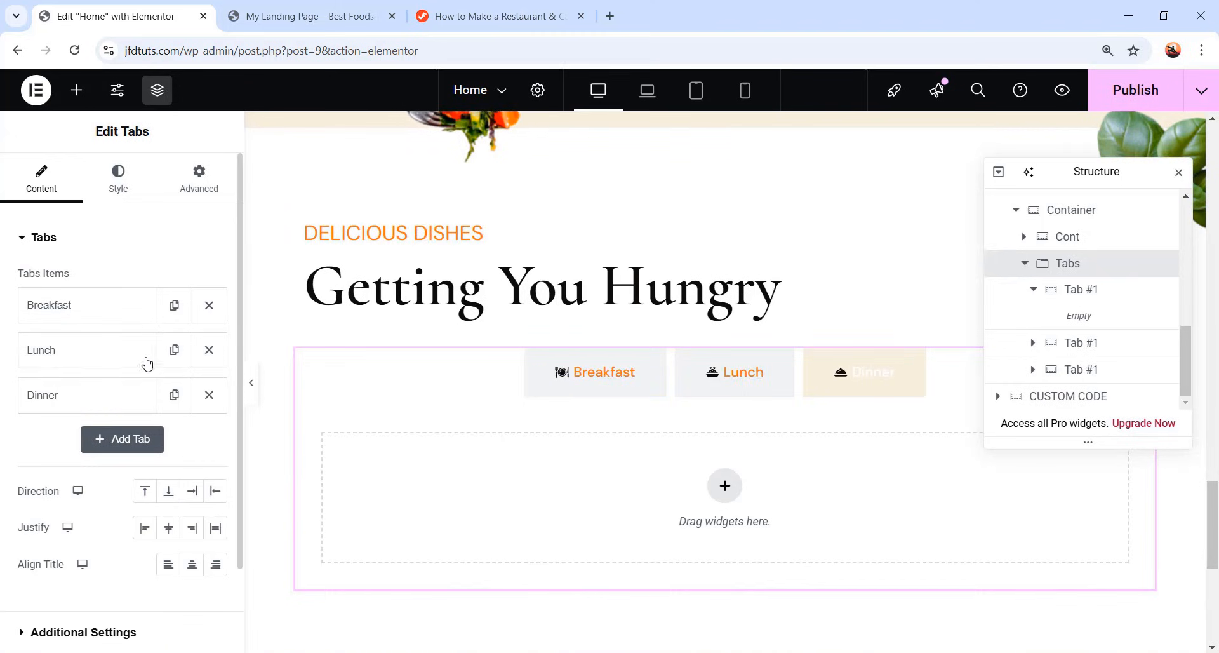
Set the gap between the tabs to 88 px and their distance from the content to 48 px.
left_click(117, 177)
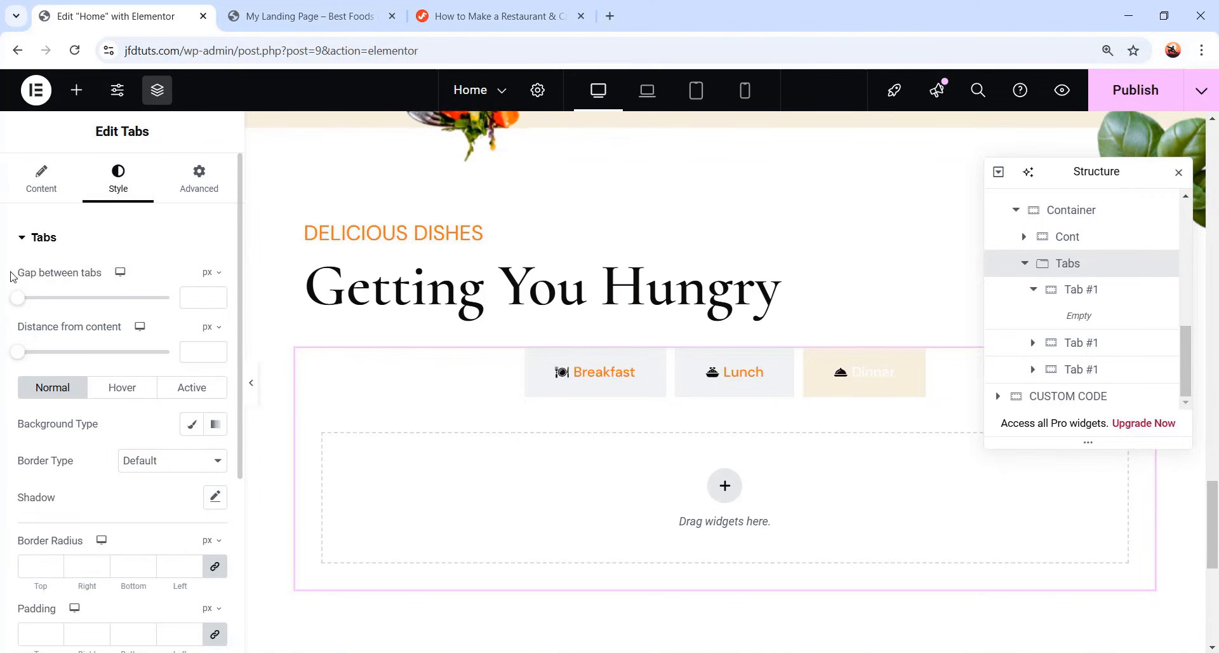
left_click(192, 299)
type("80")
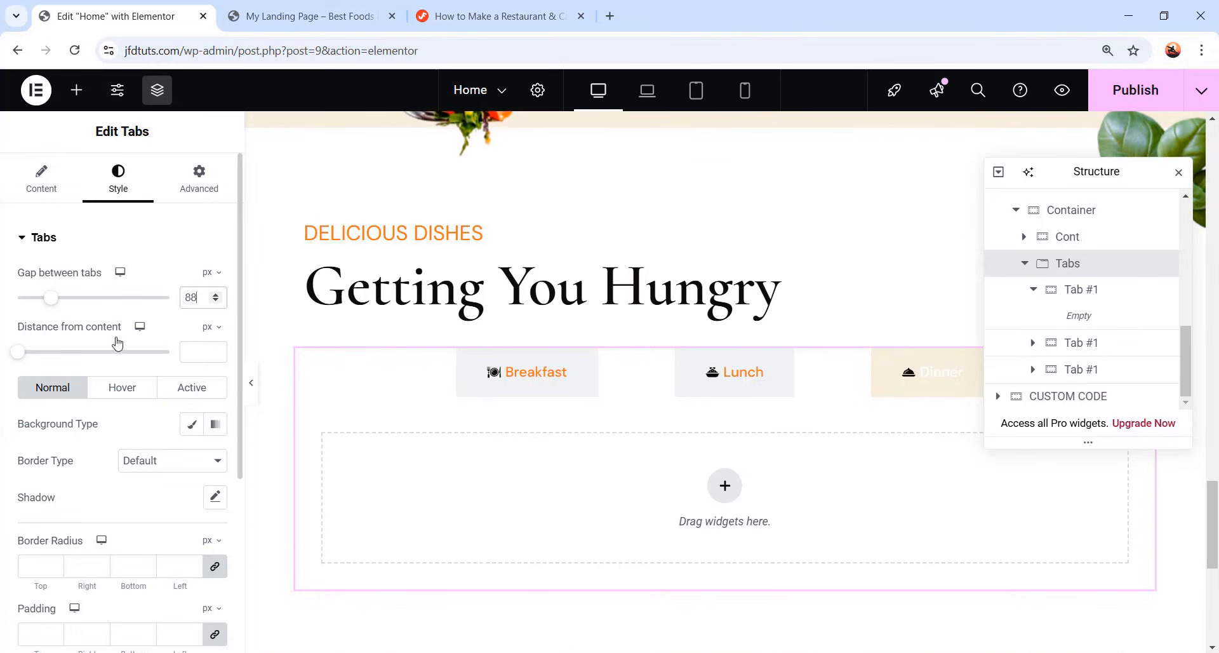
left_click(202, 352)
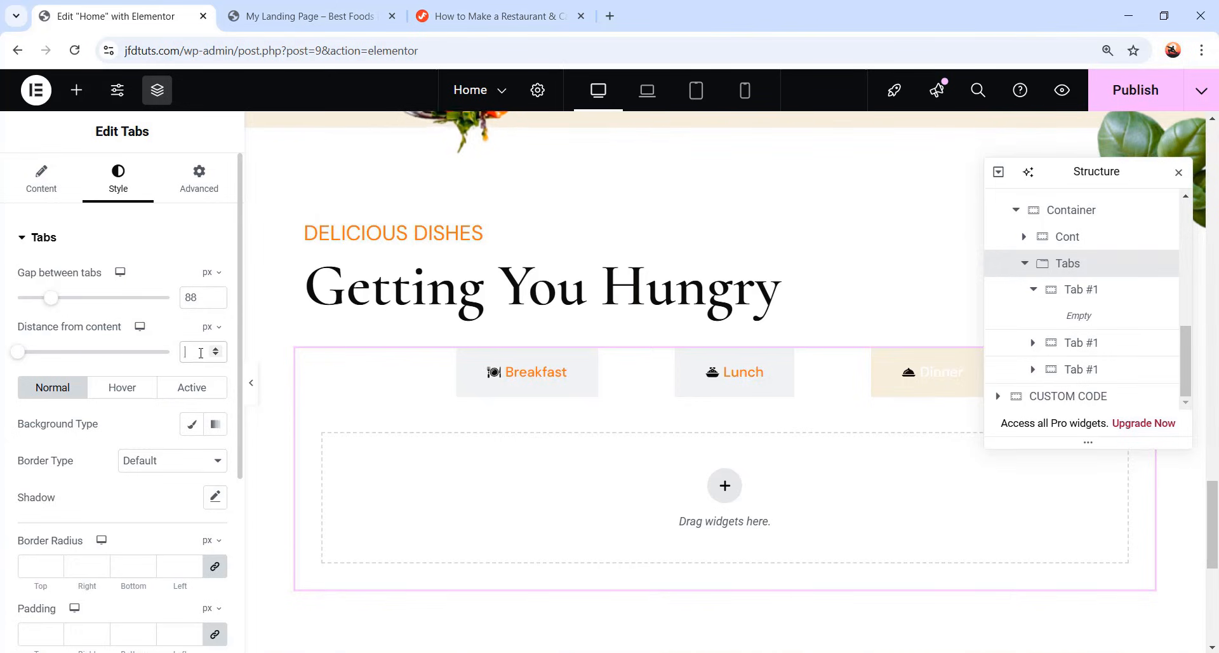
type("48")
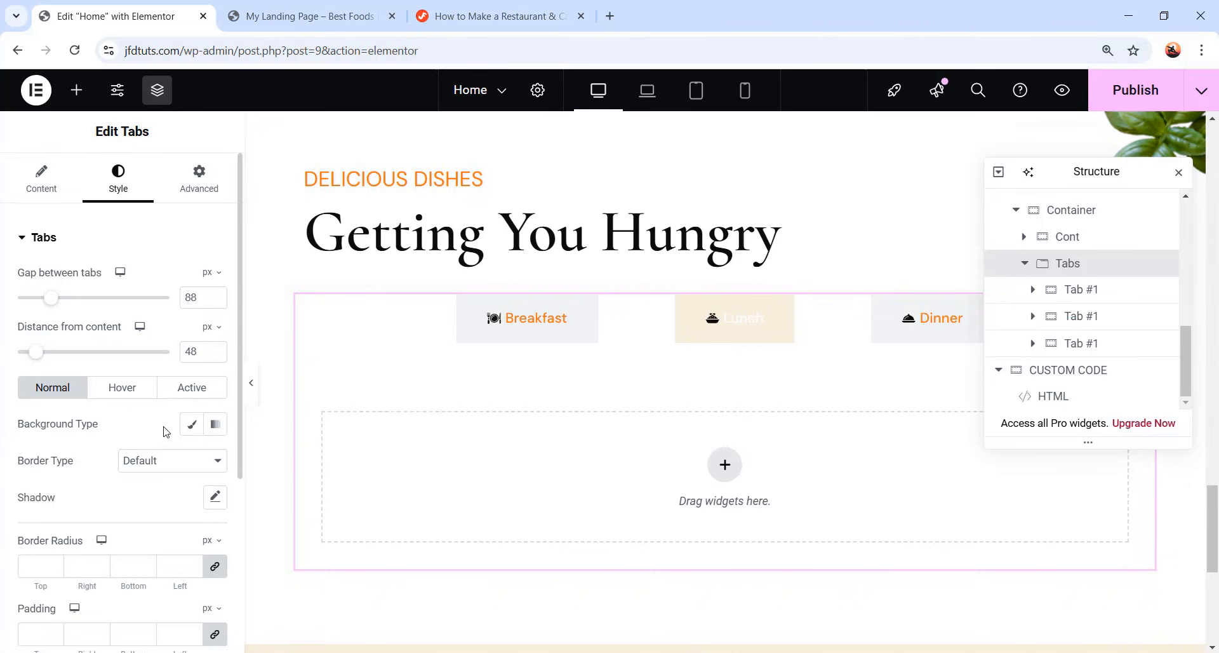
Give the tabs' normal state a fully transparent background color and set the tab padding to 0 px on all sides.
left_click(191, 424)
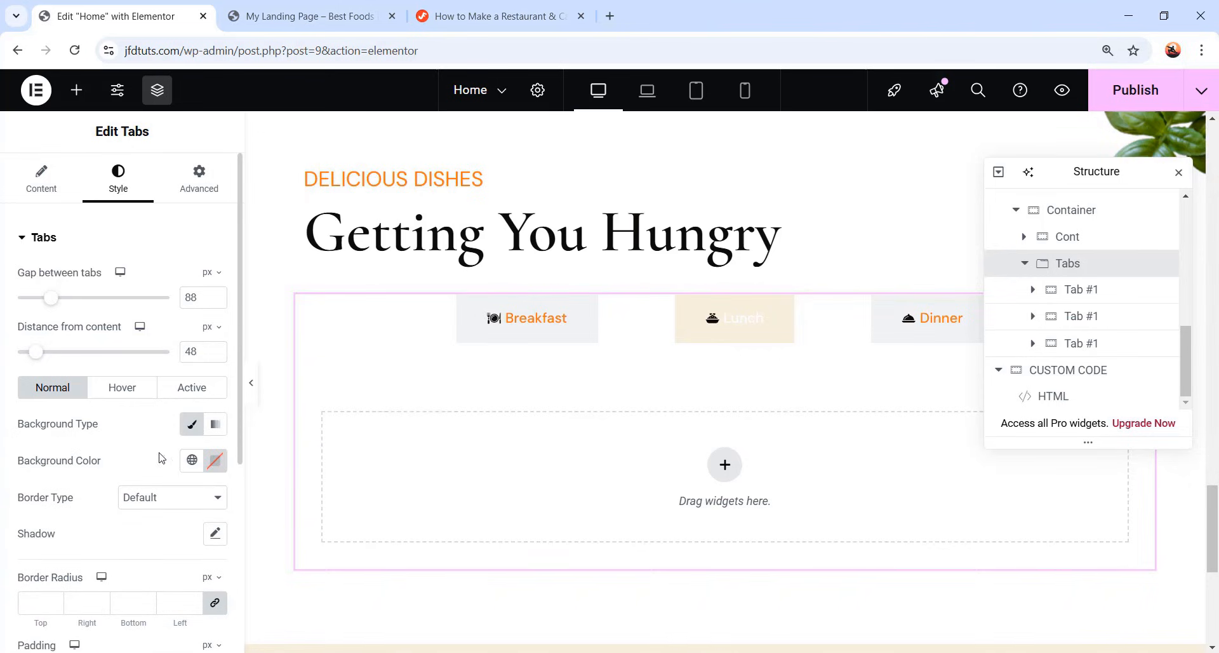
left_click(215, 462)
left_click_drag(315, 394, 73, 384)
left_click(3, 417)
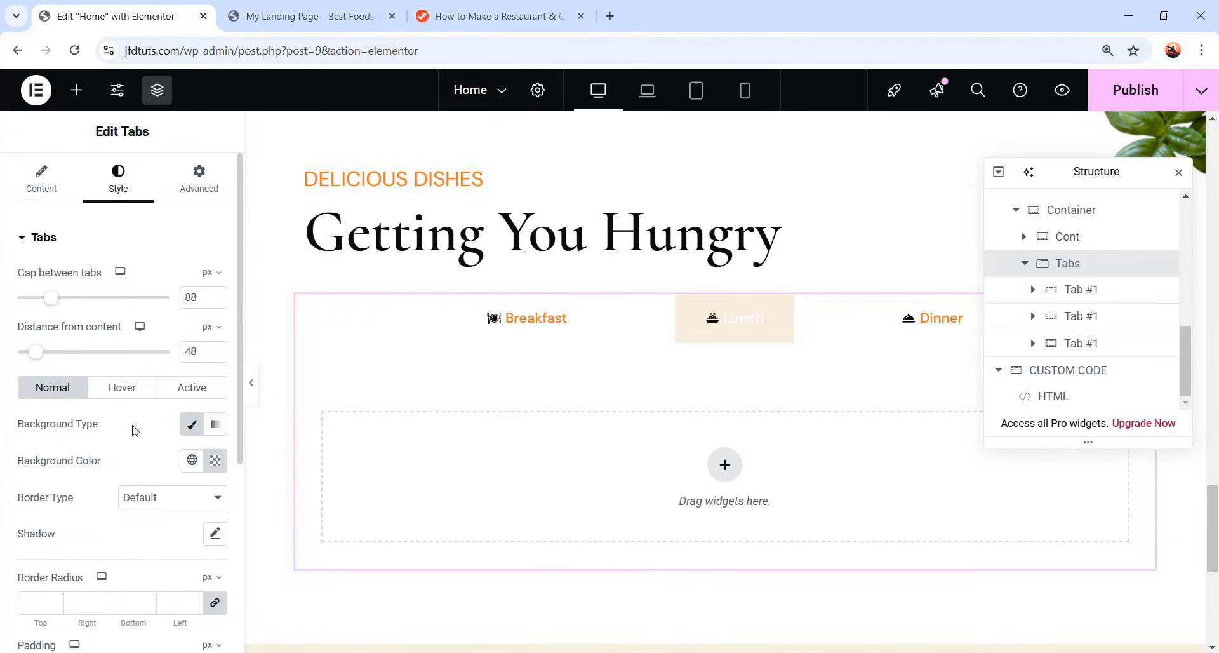
scroll(163, 437, "down", 1)
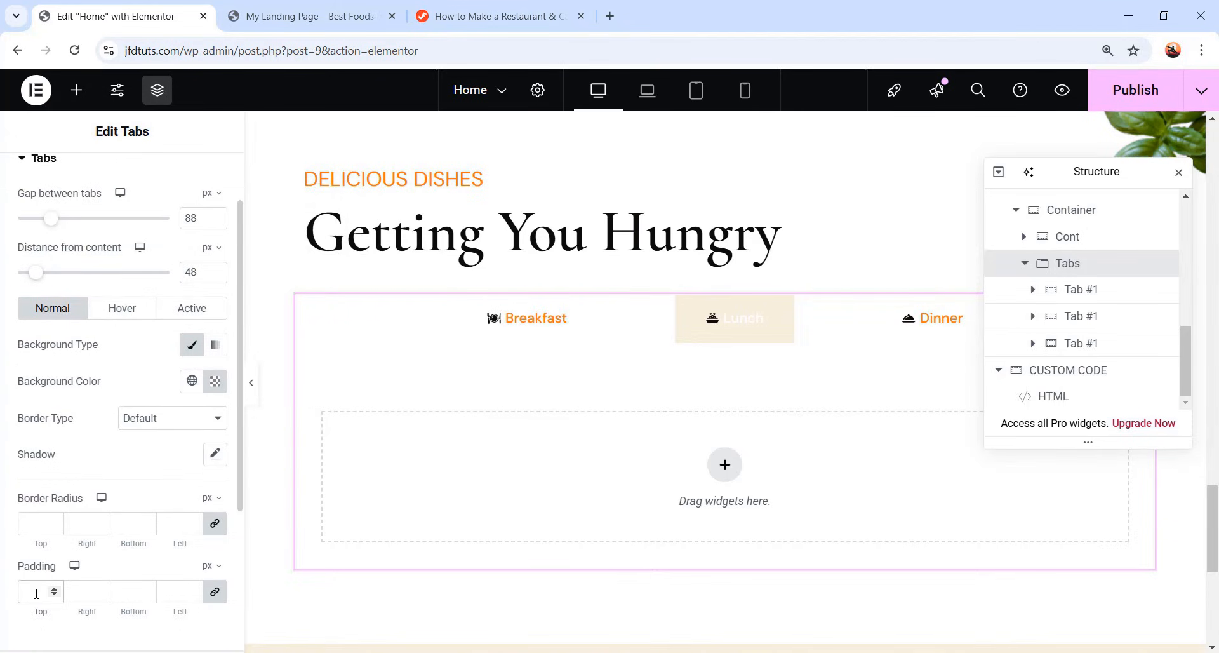
type("0")
Set the tab titles to 16 px size, 500 (Medium) weight and 24 px line height, with the global black as normal color.
scroll(149, 327, "down", 3)
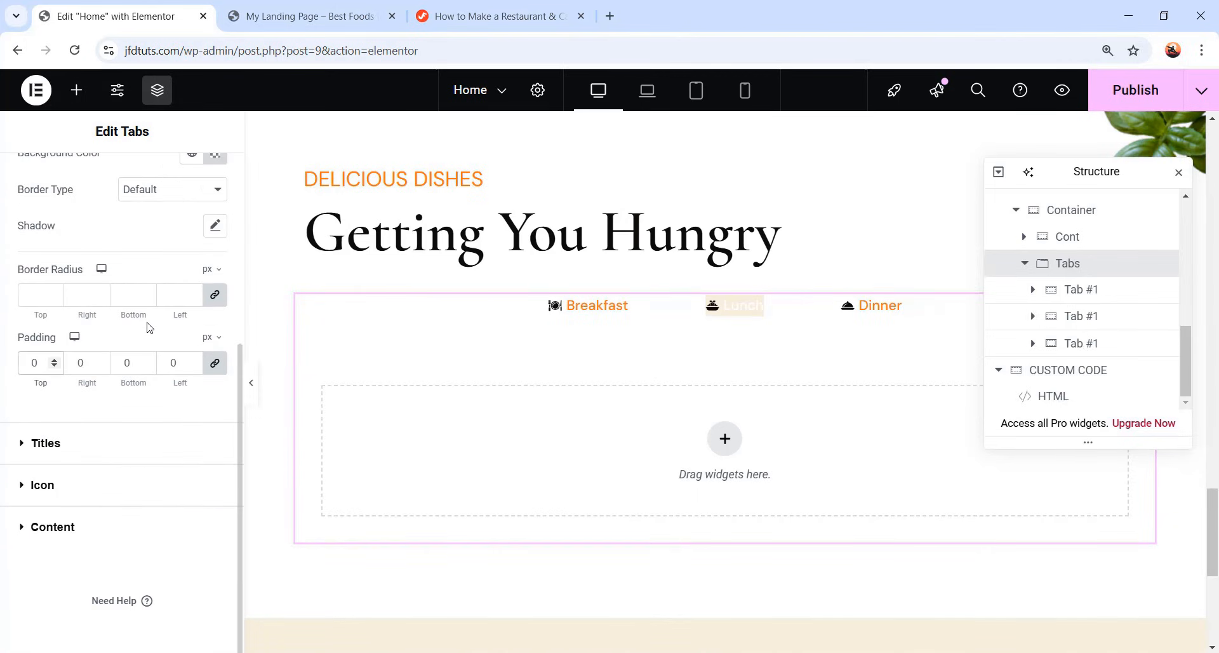
left_click(92, 457)
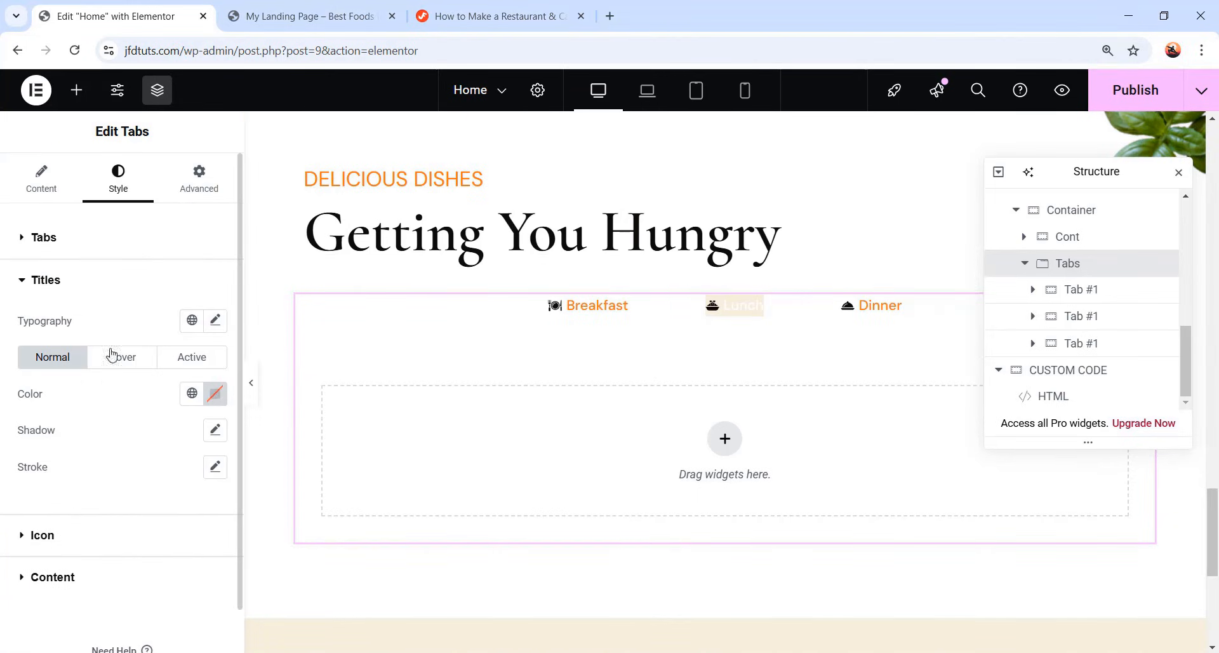
left_click(216, 323)
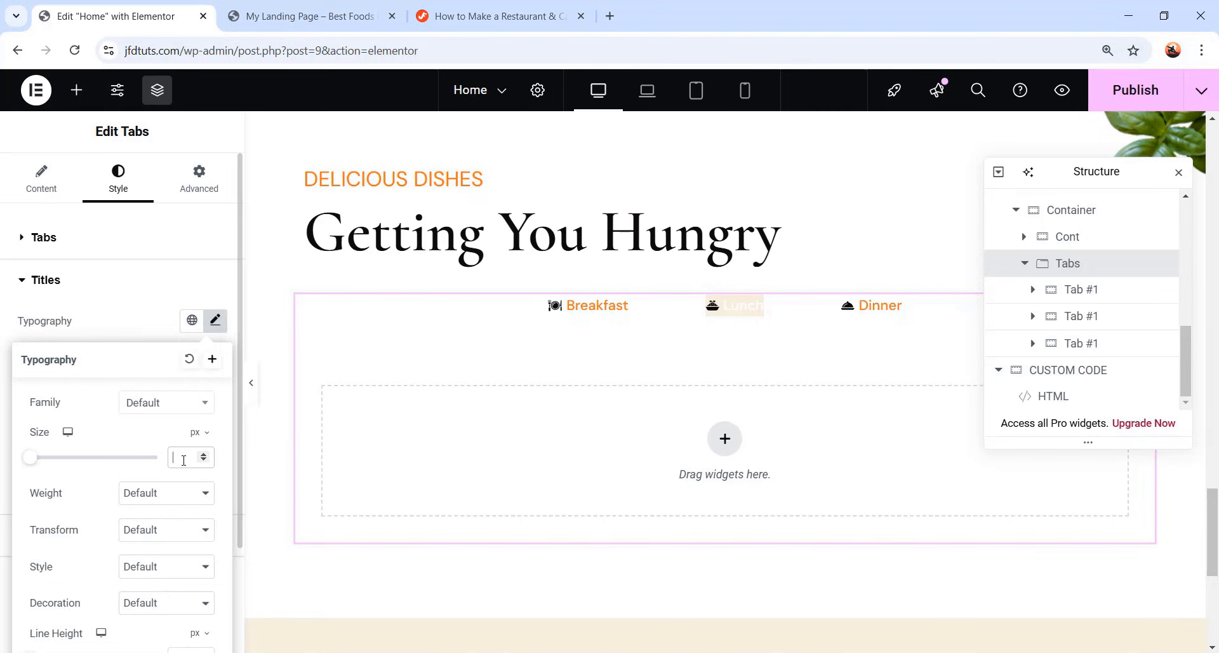
left_click(176, 492)
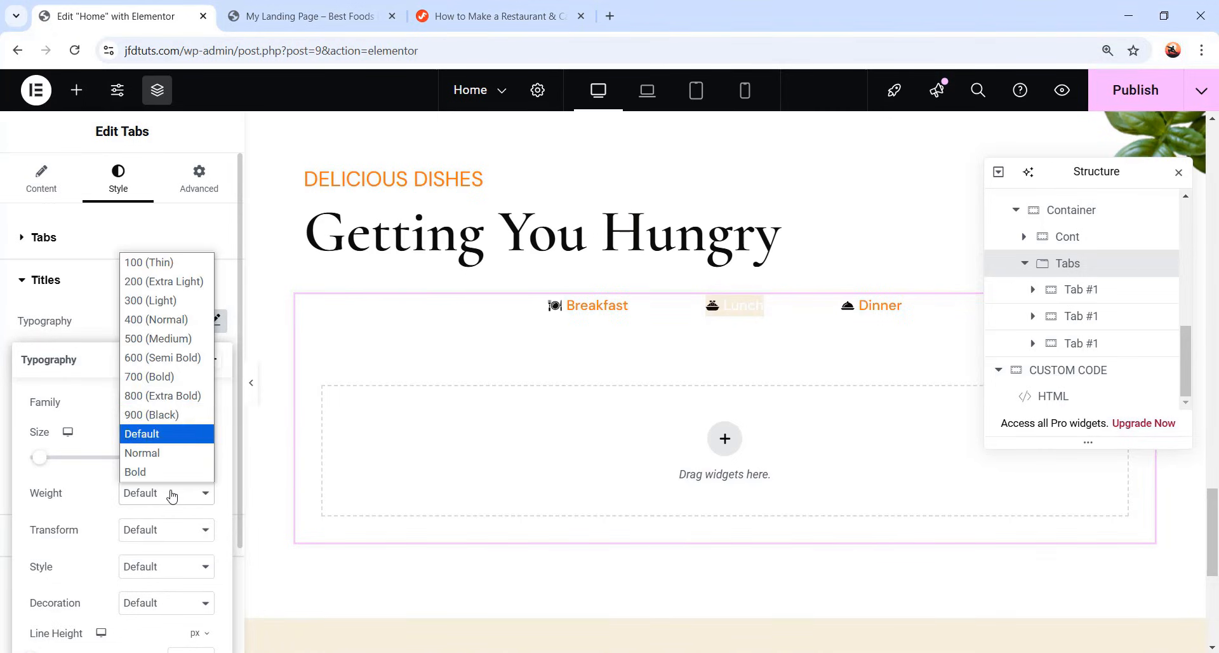
left_click(177, 341)
scroll(162, 501, "down", 2)
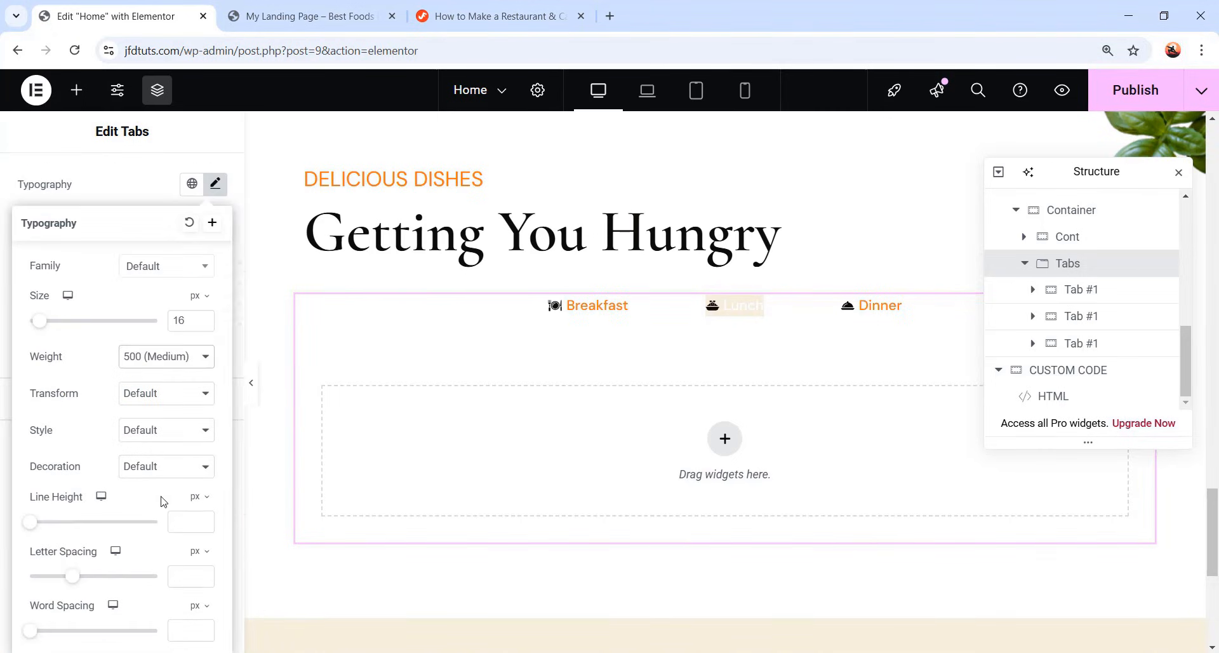
left_click(192, 527)
type("24")
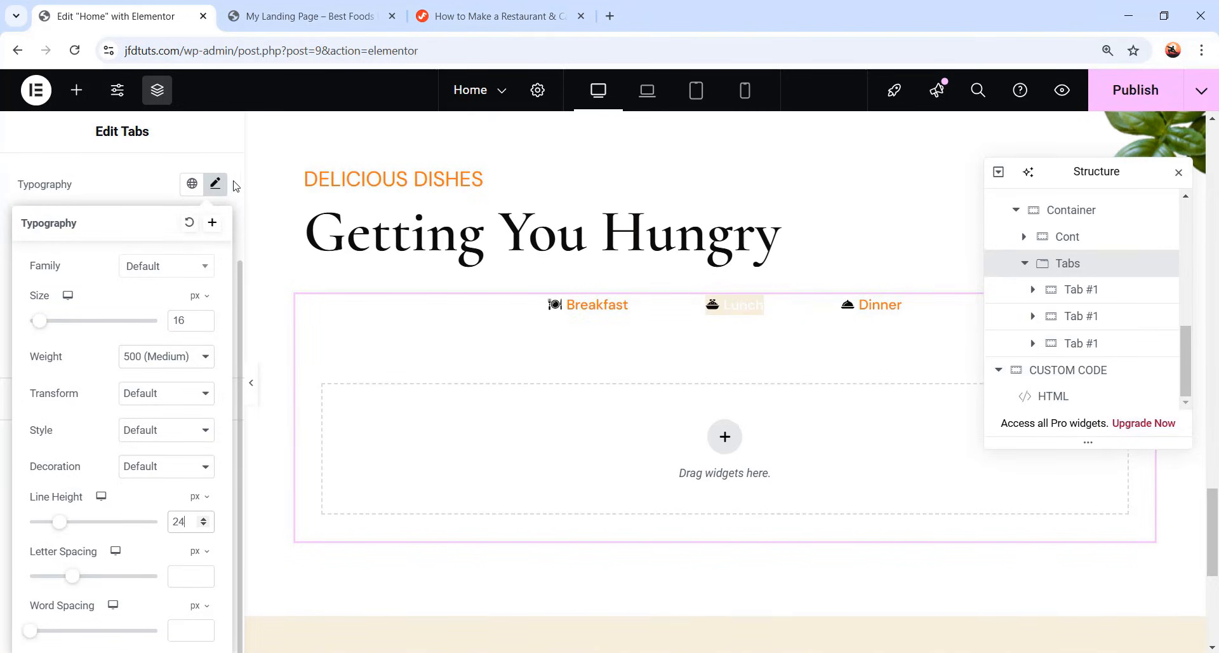
left_click(216, 184)
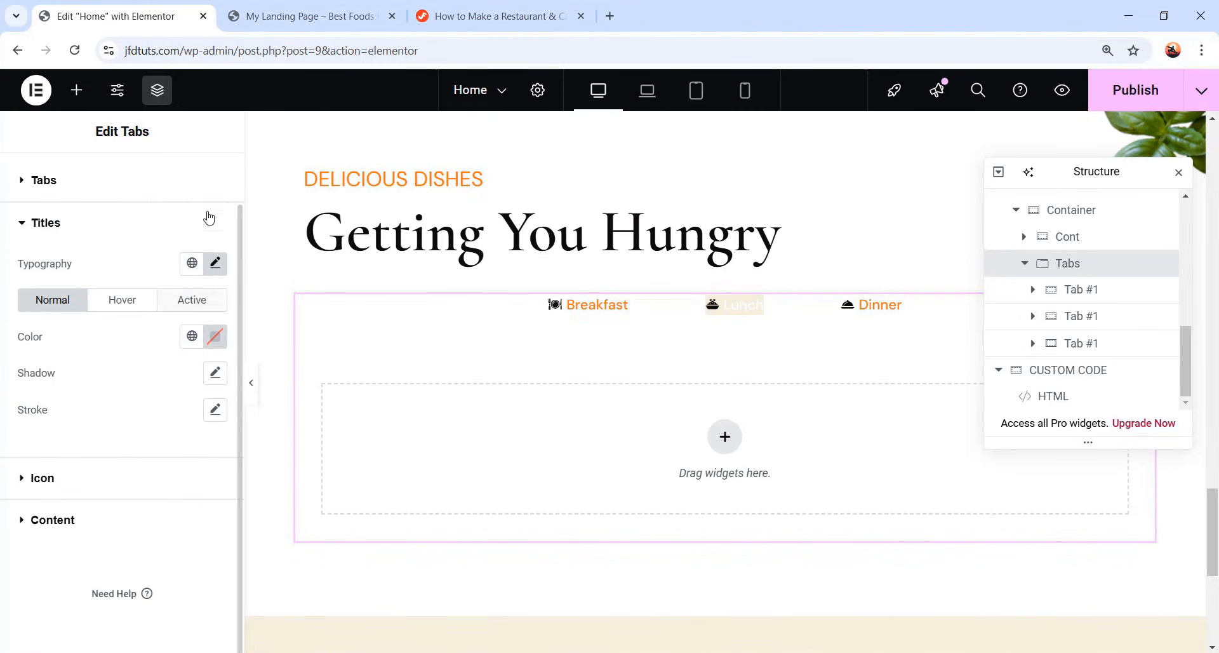
left_click(195, 341)
left_click(87, 420)
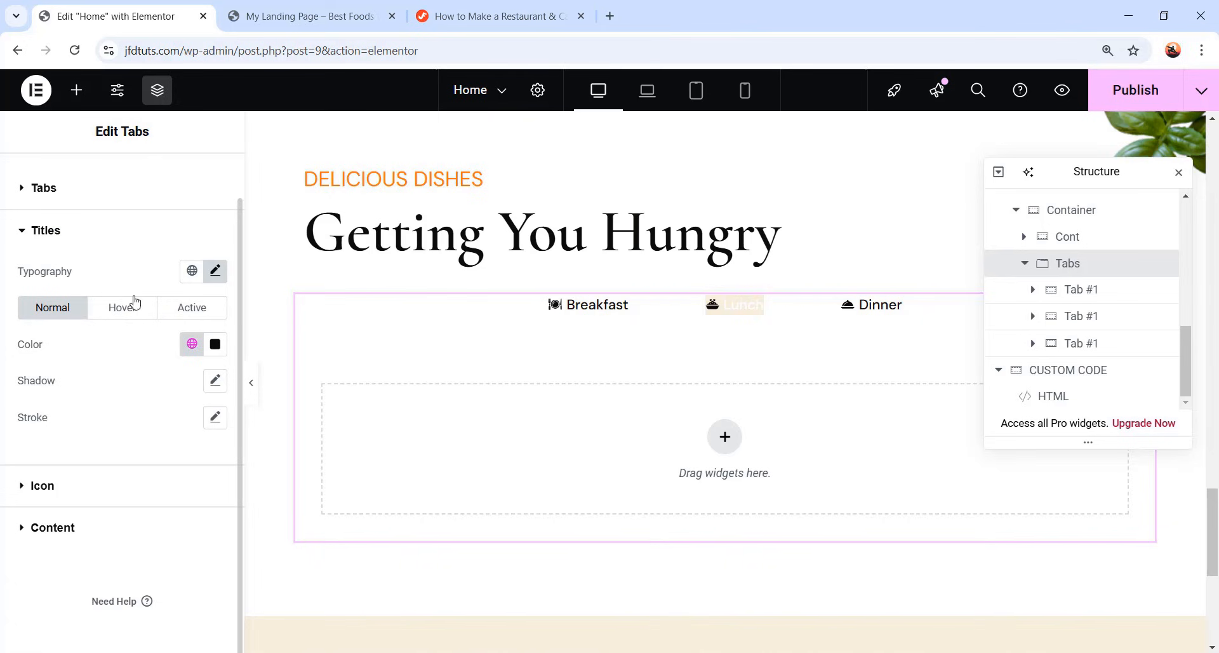
Set the size of the tab icons to 32 px.
left_click(69, 495)
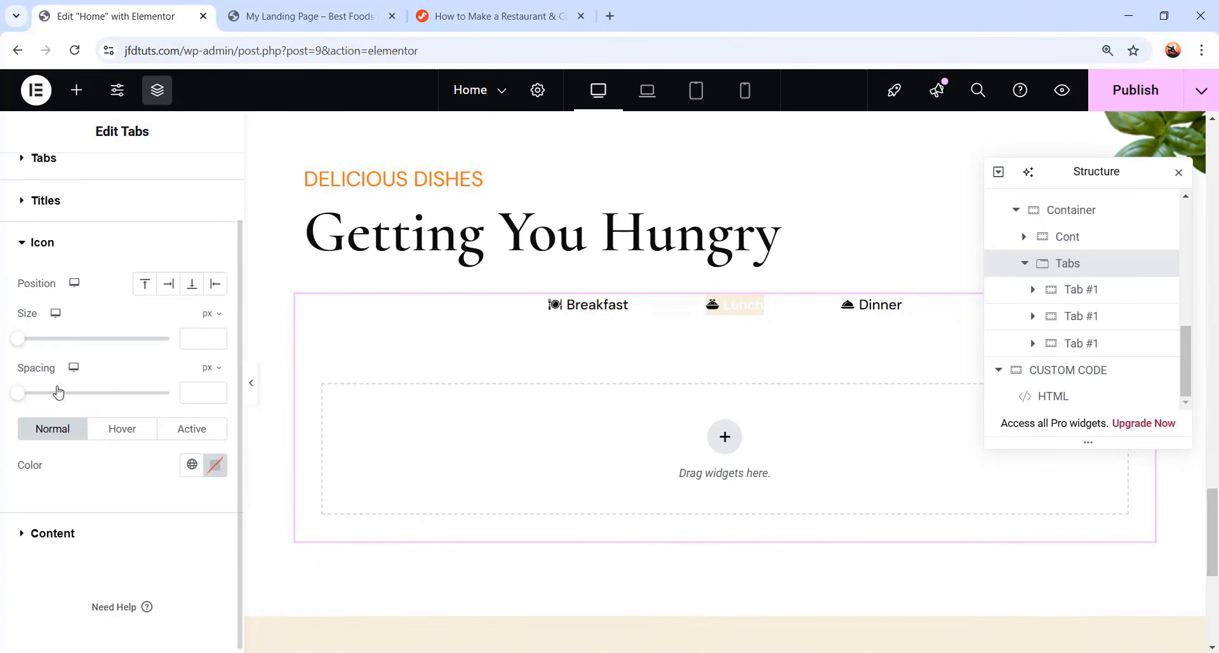
left_click(197, 338)
type("32")
scroll(44, 471, "down", 1)
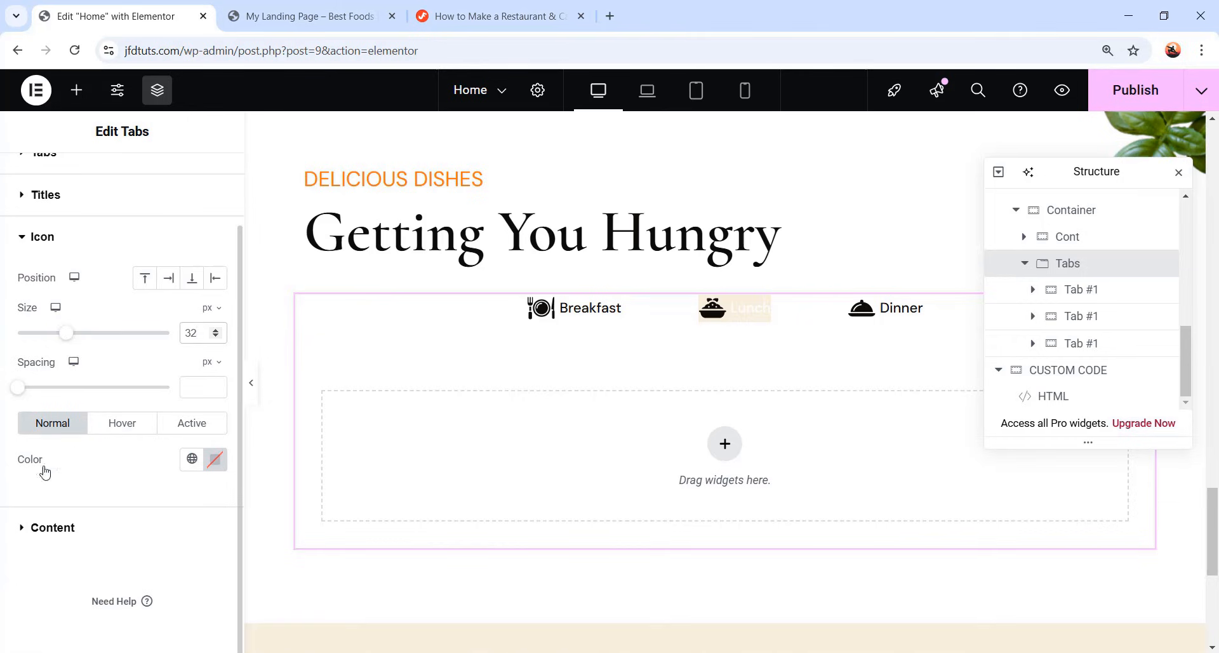
Set the padding of the Tabs widget's content area to 0 px on all sides.
left_click(57, 528)
left_click(40, 512)
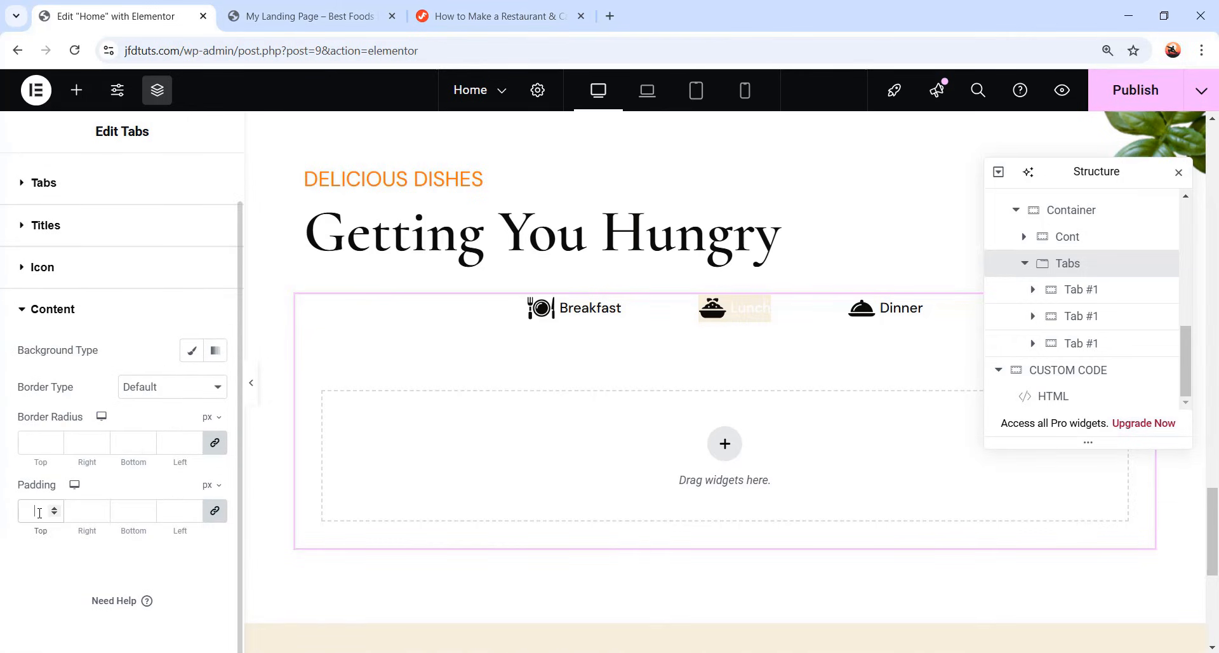
type("0")
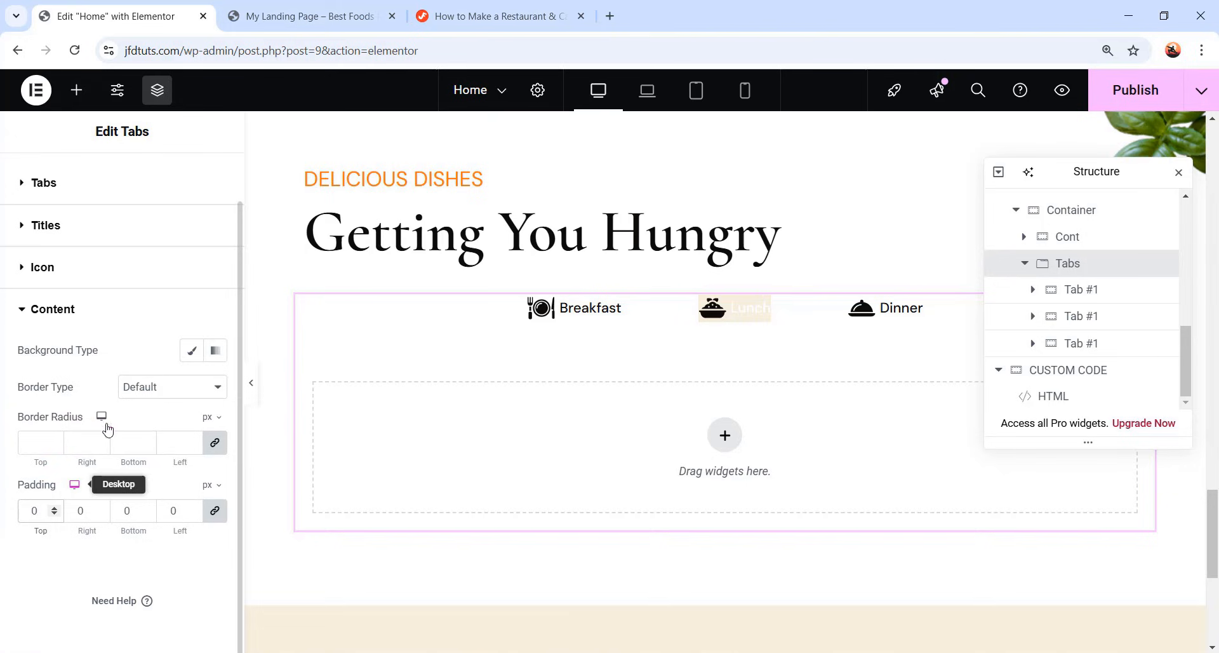
scroll(106, 412, "up", 1)
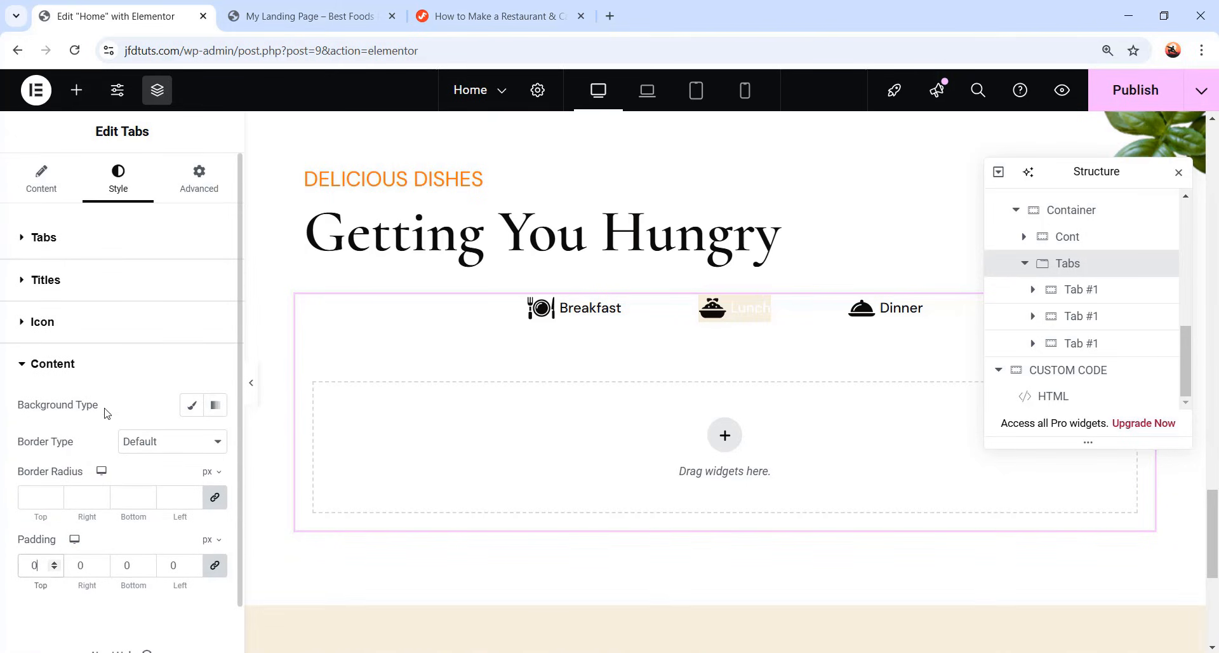
Switch to the restaurant landing page tutorial and copy its Menu Tab CSS code.
left_click(203, 186)
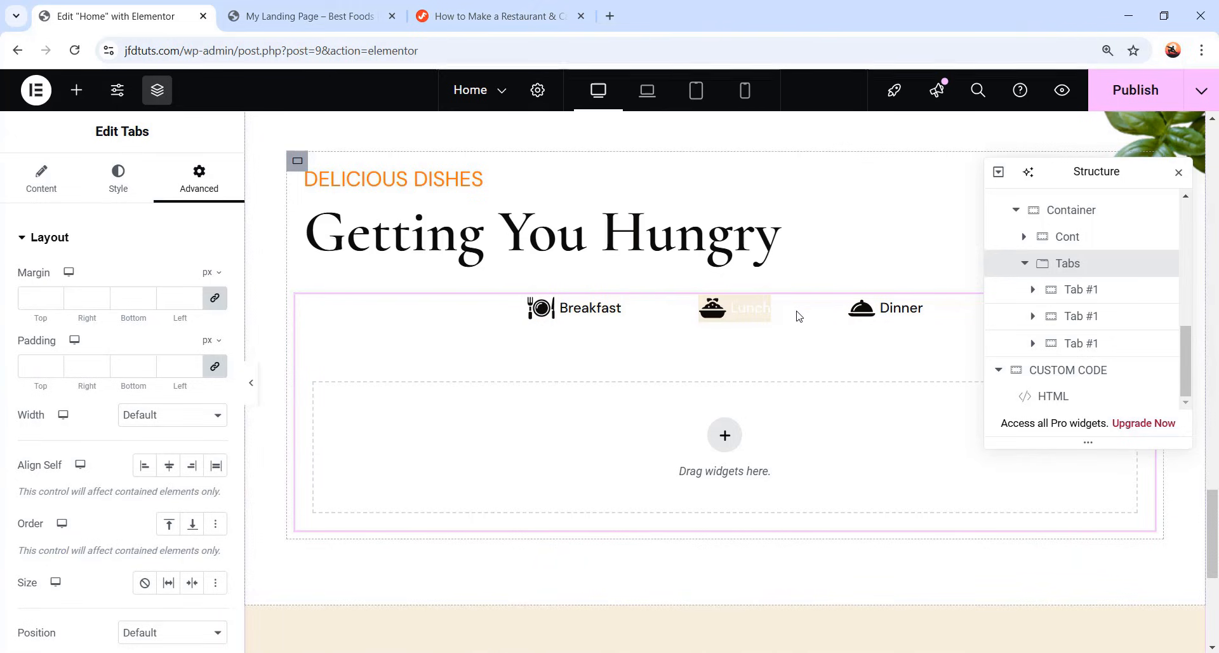
left_click(506, 28)
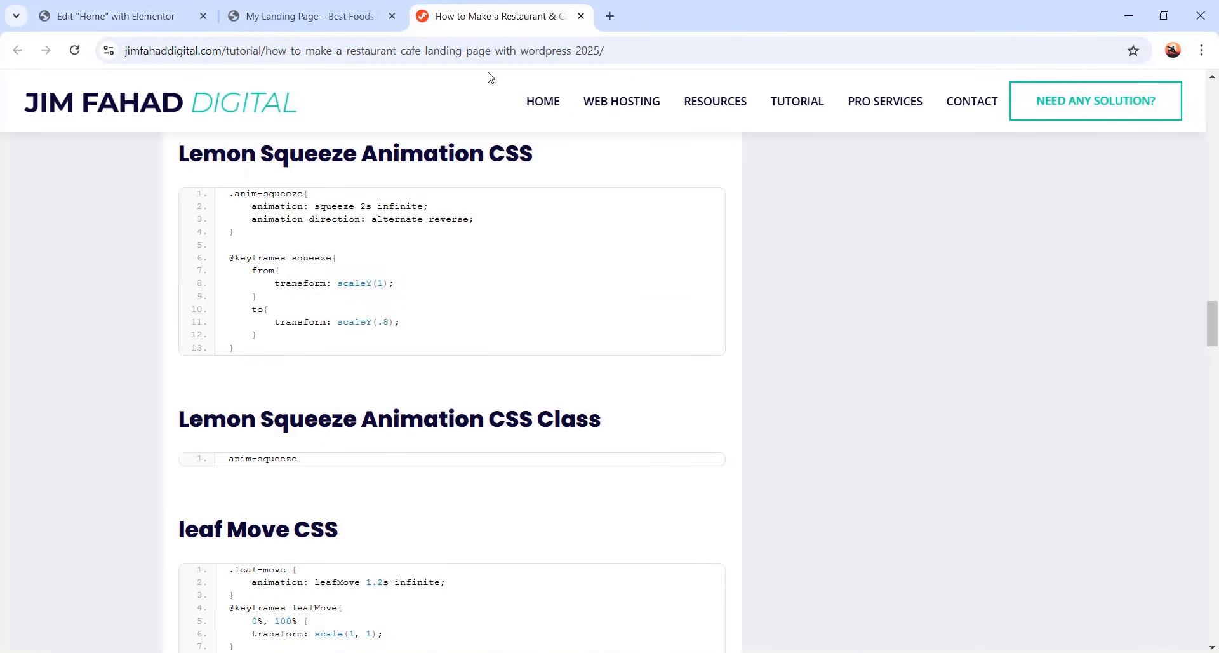
scroll(492, 344, "down", 14)
scroll(492, 343, "down", 3)
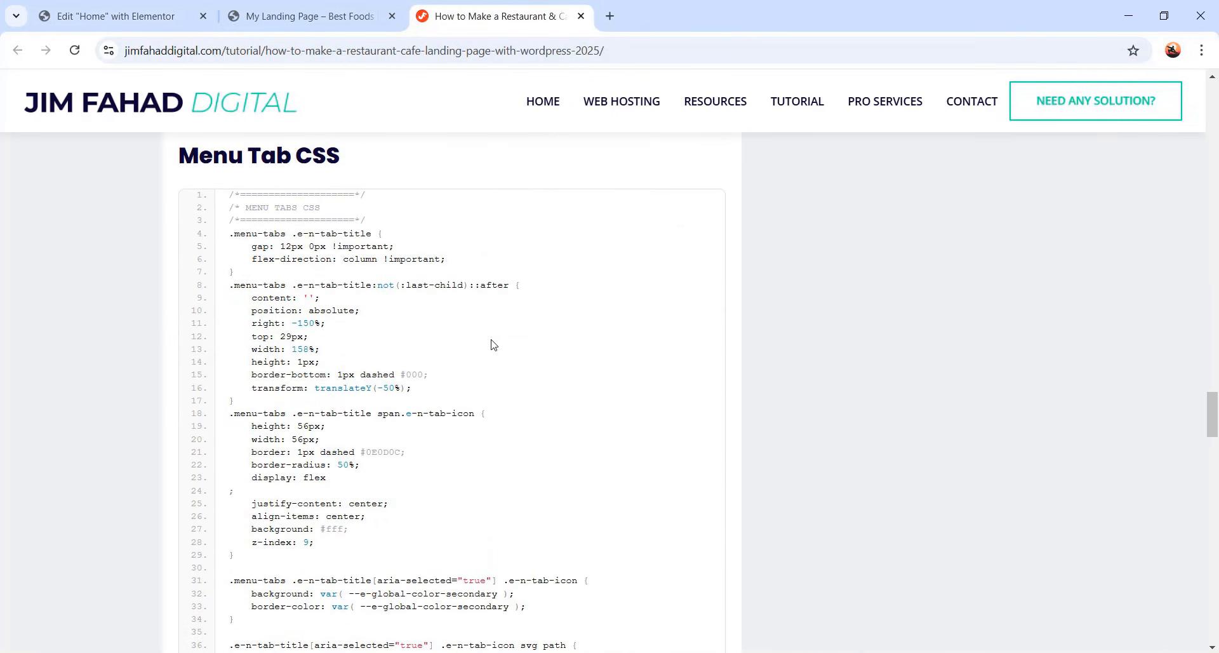
scroll(470, 349, "up", 1)
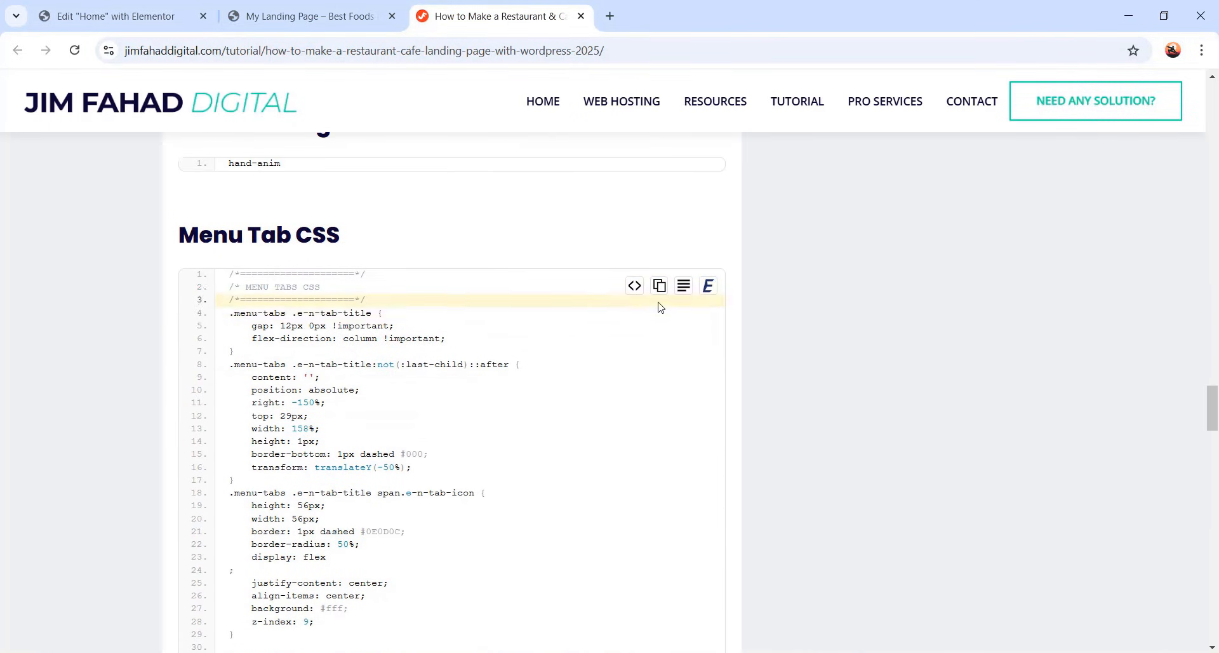
scroll(493, 347, "down", 2)
scroll(493, 348, "up", 3)
Paste the Menu Tab CSS into the custom code HTML widget, after the back keyframes and before the closing style tag.
left_click(71, 6)
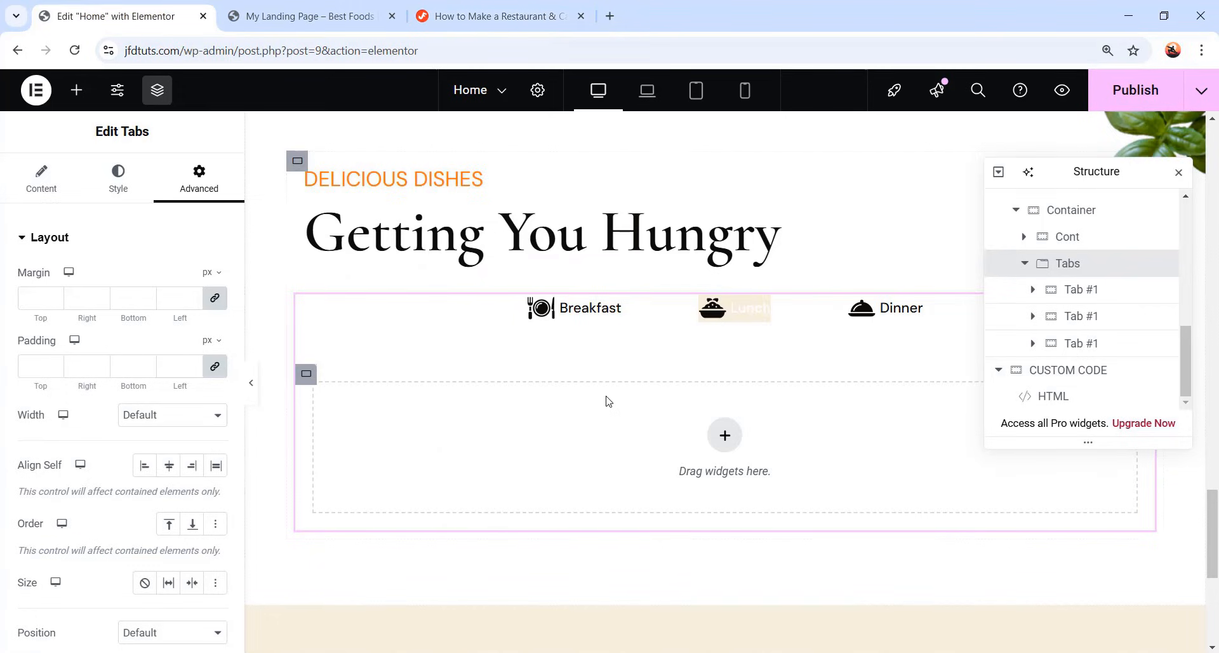
scroll(603, 400, "down", 5)
left_click(631, 357)
scroll(138, 498, "down", 20)
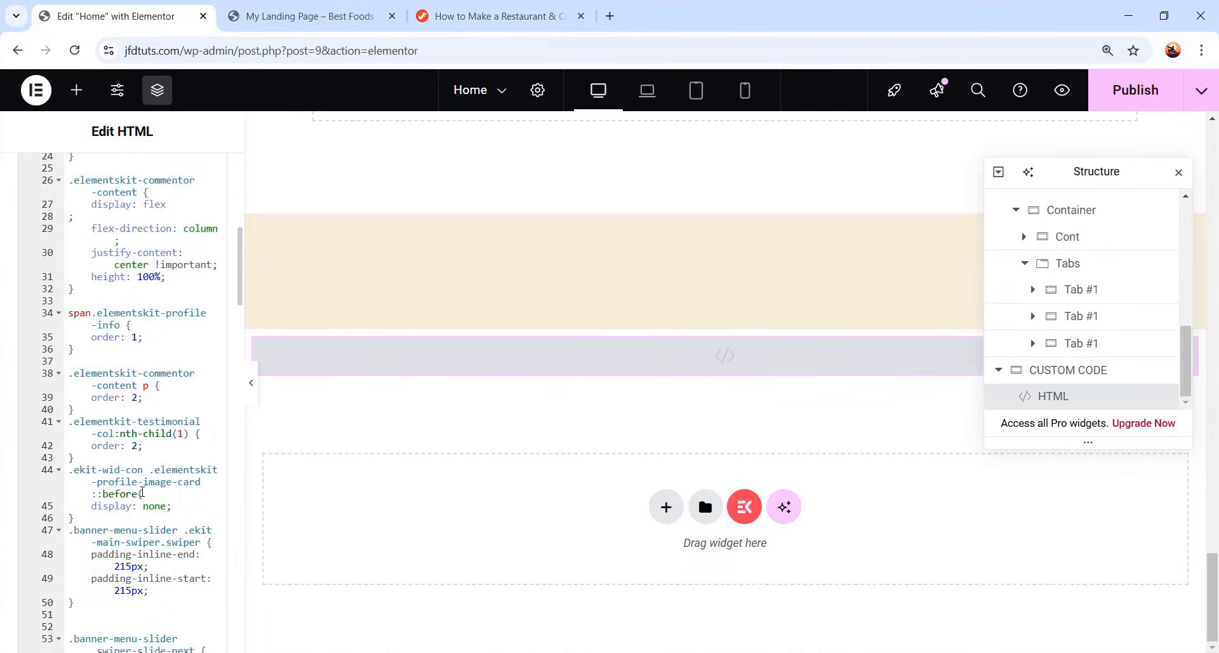
left_click(137, 503)
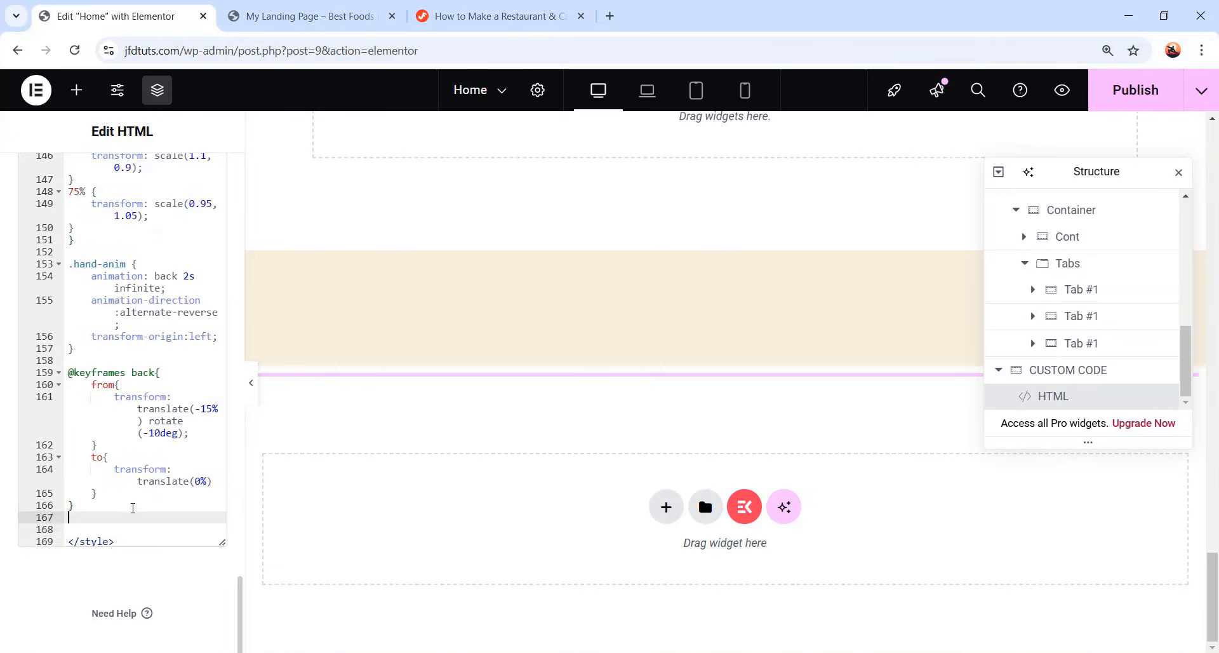
key("ctrl+v")
Copy the menu-tabs class name from the tutorial page and assign it as the Tabs widget's CSS class.
left_click(462, 26)
scroll(362, 381, "down", 7)
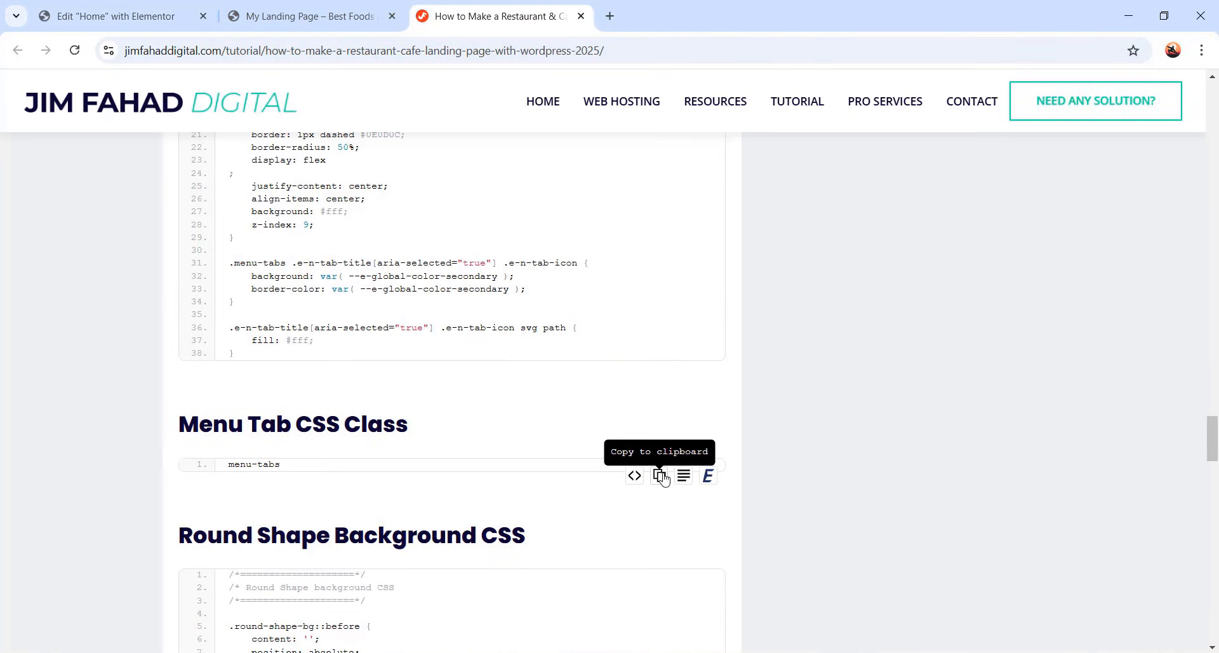
left_click(660, 476)
left_click(115, 16)
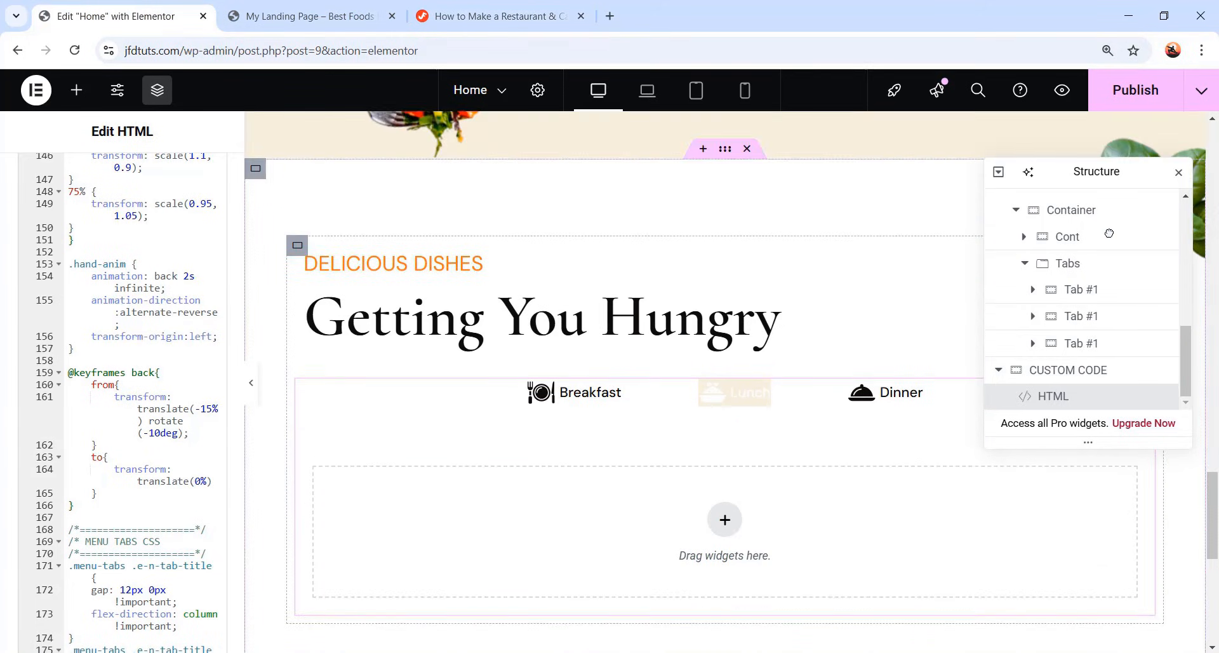
left_click(1079, 263)
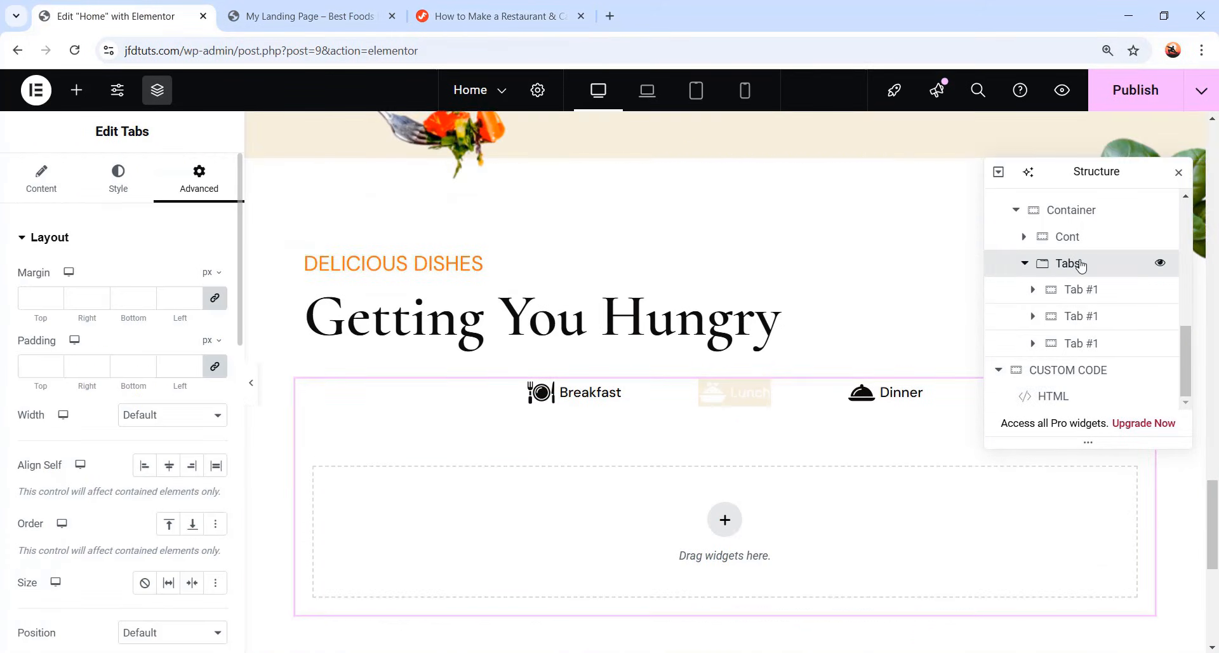
scroll(158, 298, "down", 9)
scroll(160, 323, "up", 3)
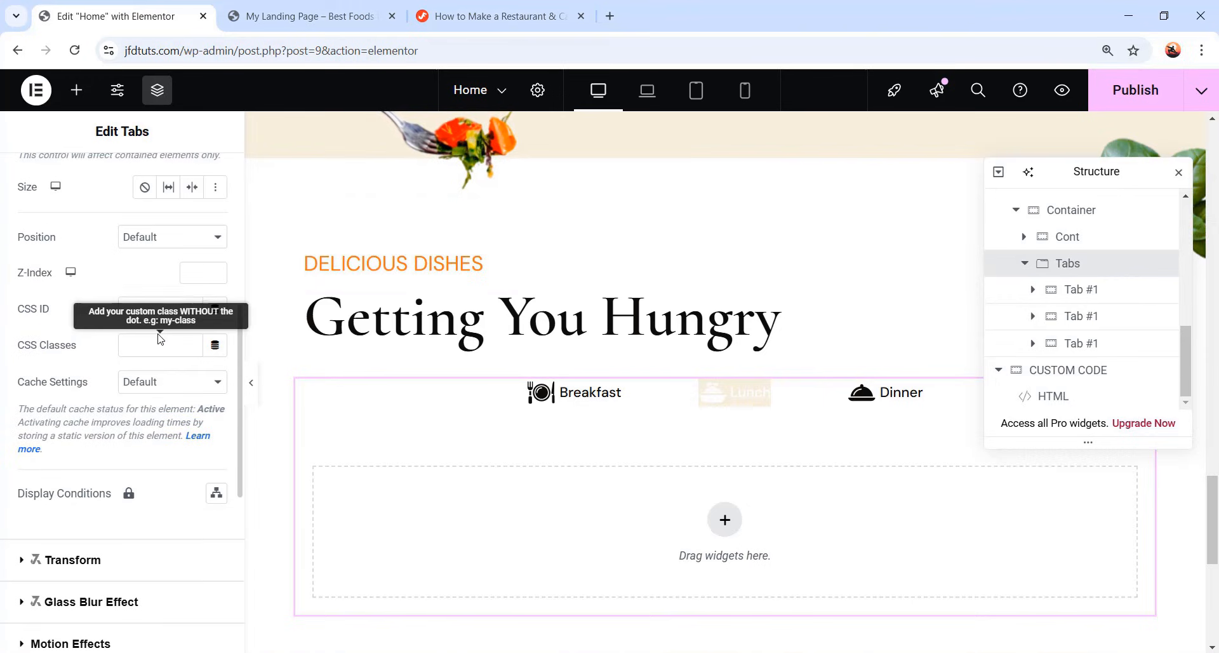
left_click(164, 343)
key("ctrl+v")
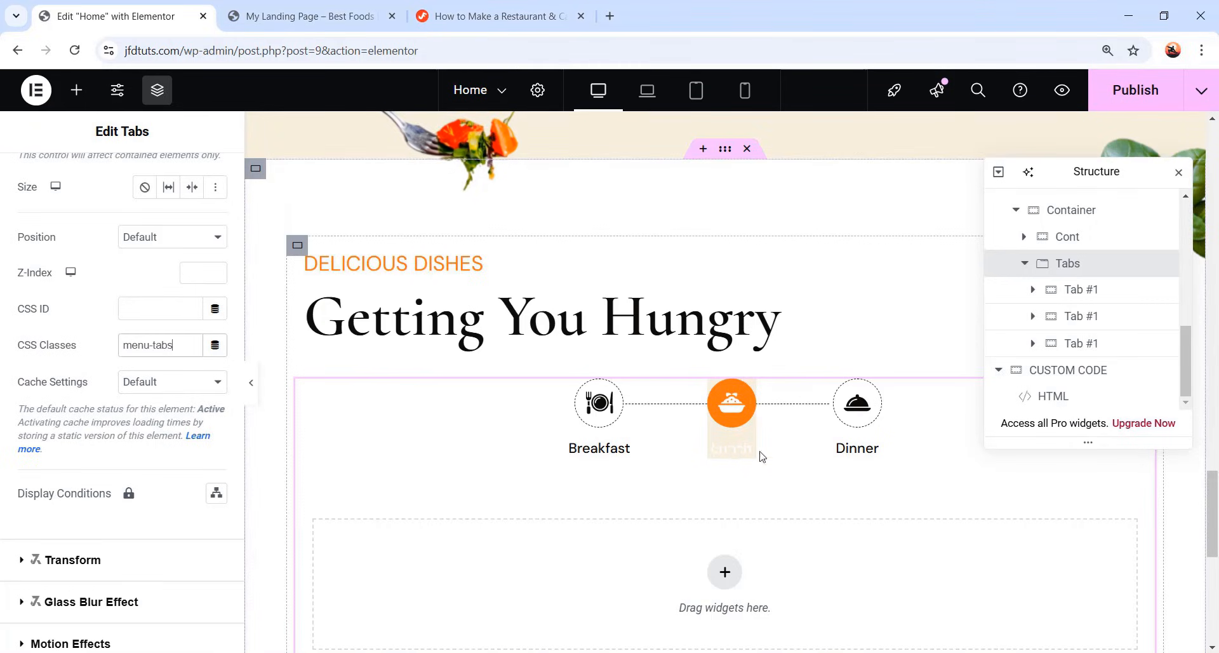
Give the tabs' active state a fully transparent background color, #02010100.
scroll(161, 340, "up", 6)
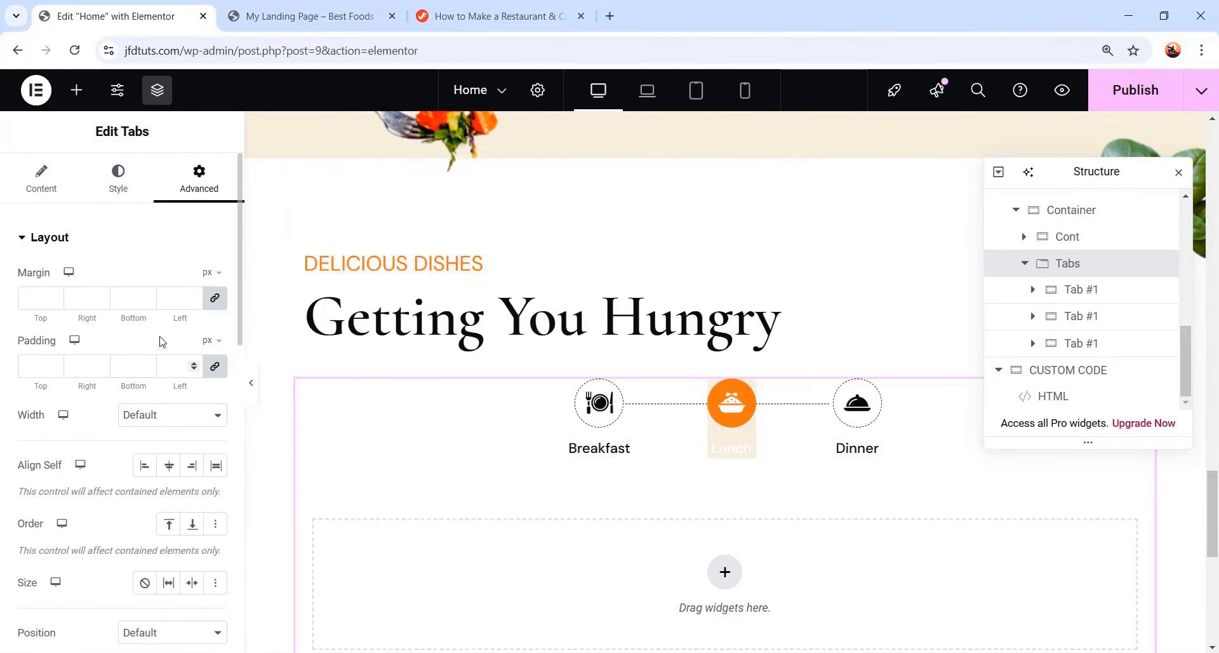
left_click(118, 181)
scroll(137, 295, "down", 3)
scroll(145, 296, "up", 2)
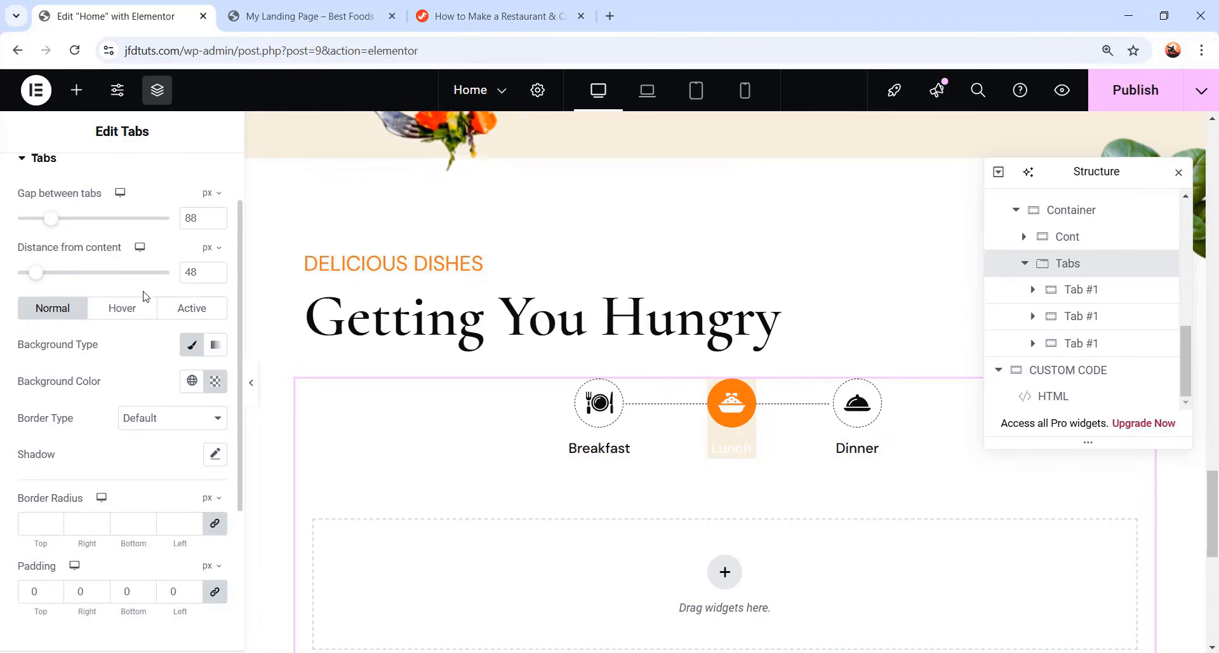
left_click(192, 311)
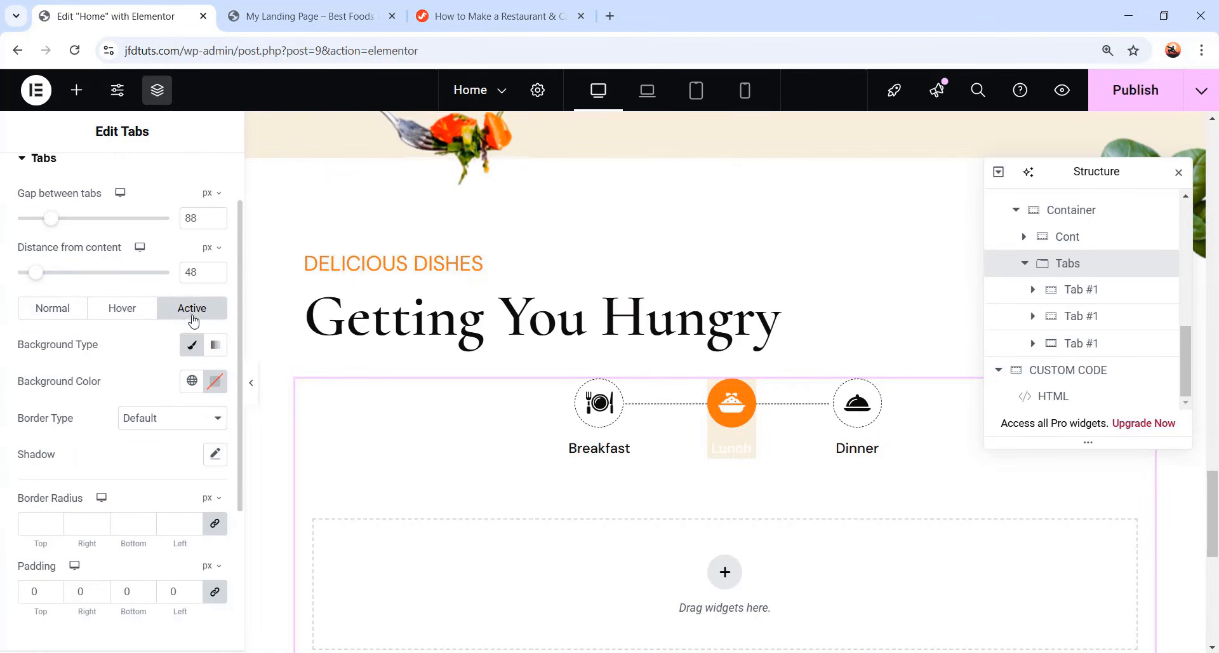
left_click(218, 384)
left_click_drag(312, 315, 42, 314)
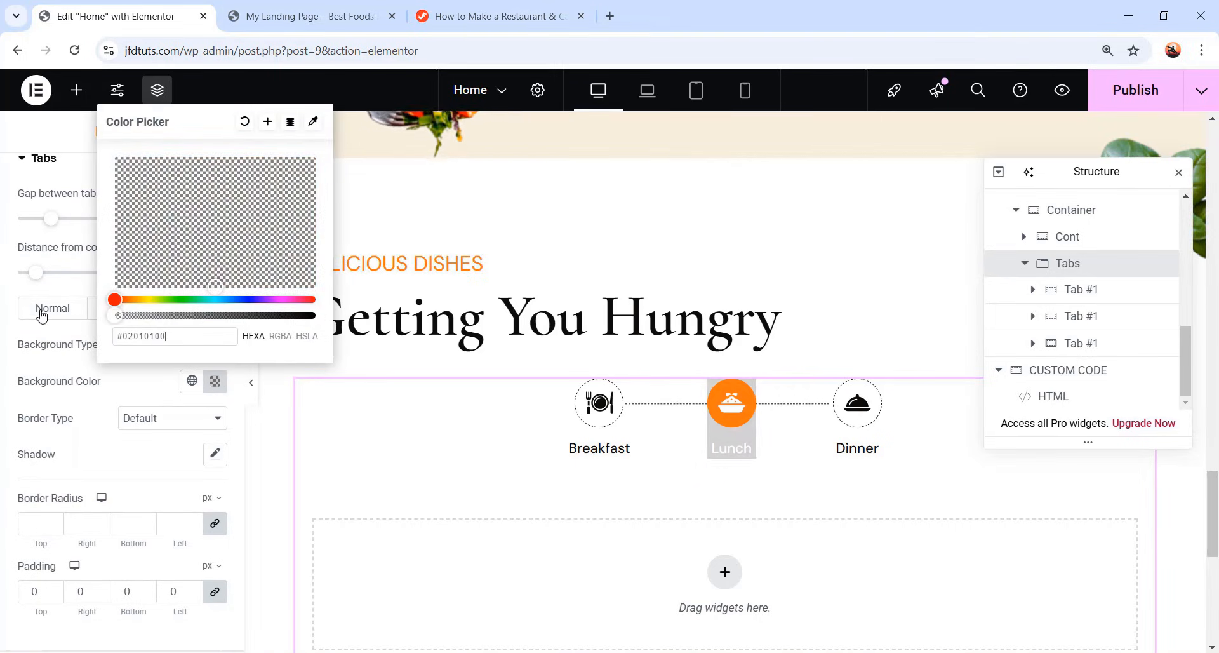
left_click(614, 430)
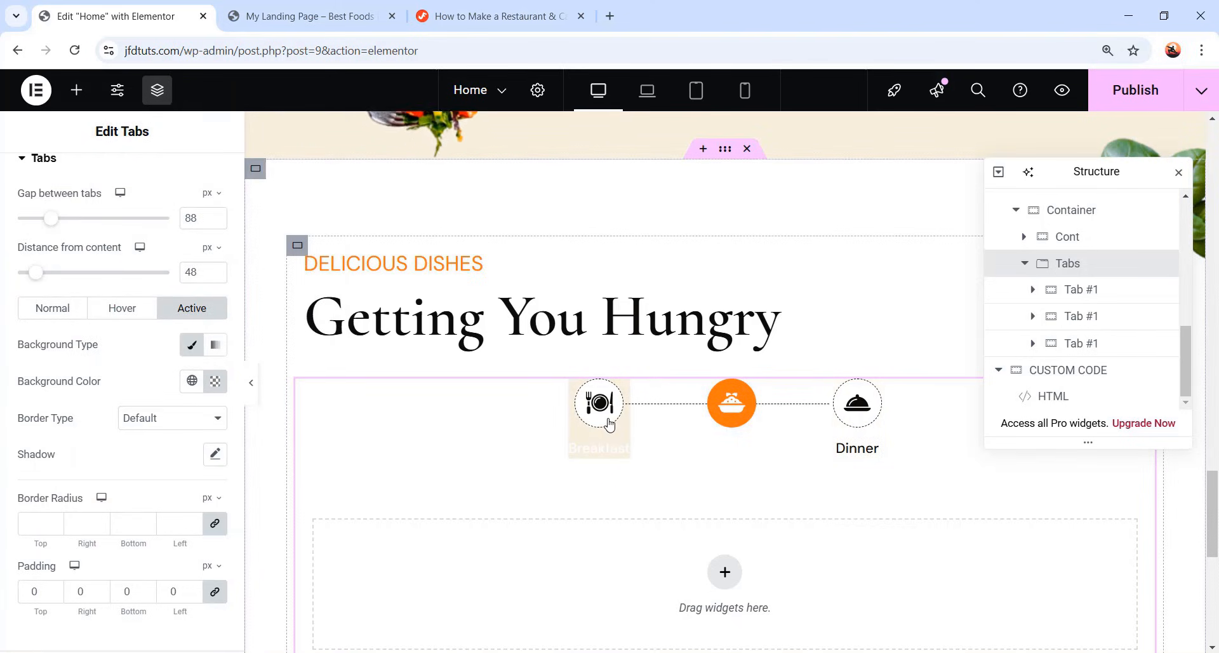
Make the background color of the tabs' hover state fully transparent.
left_click(133, 317)
left_click(212, 384)
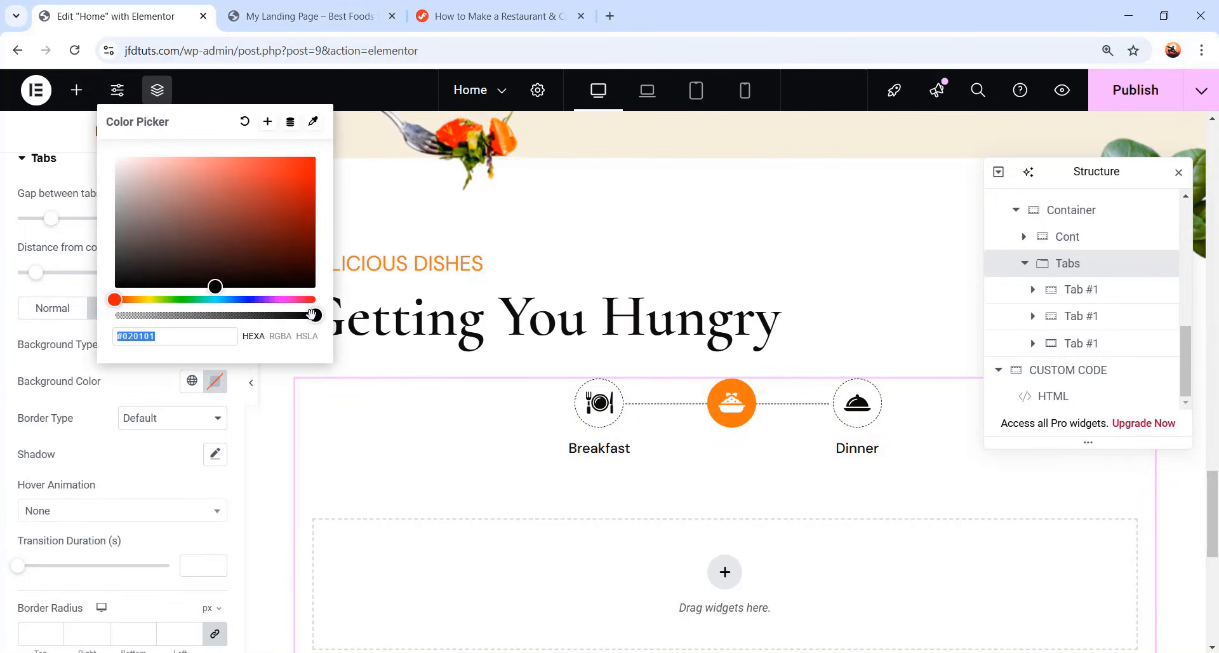
left_click_drag(311, 315, 58, 353)
left_click(60, 354)
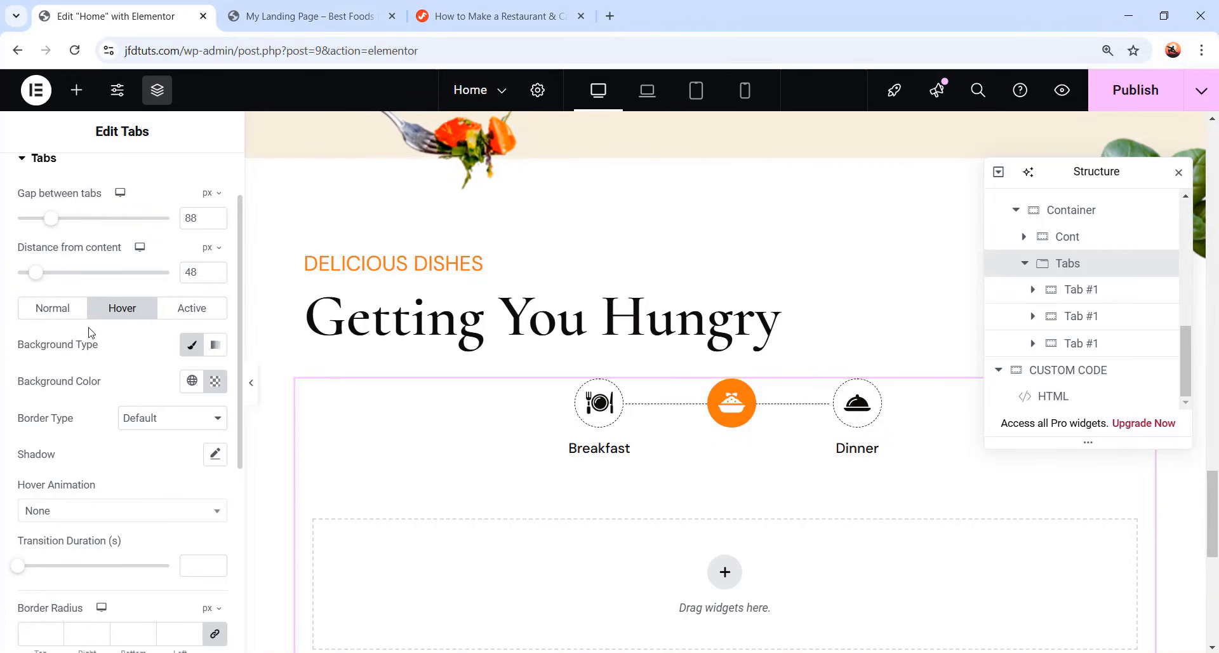
Set both the hover and active colors of the tab titles to the global Primary color.
scroll(127, 382, "down", 5)
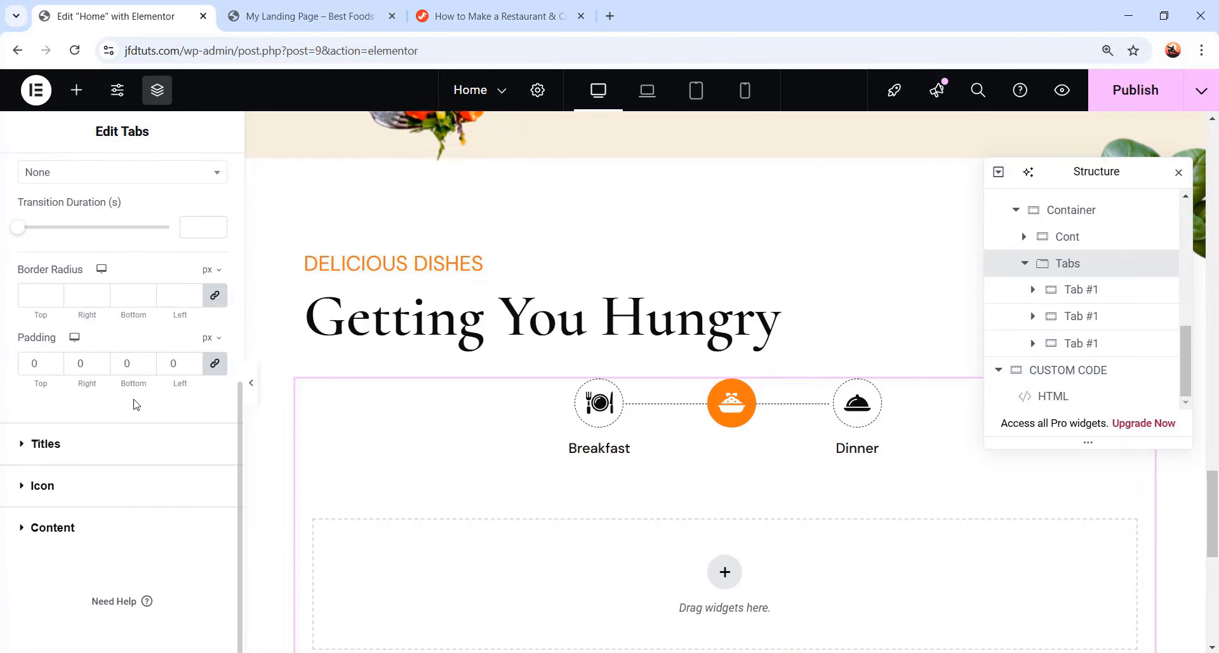
left_click(57, 443)
left_click(121, 360)
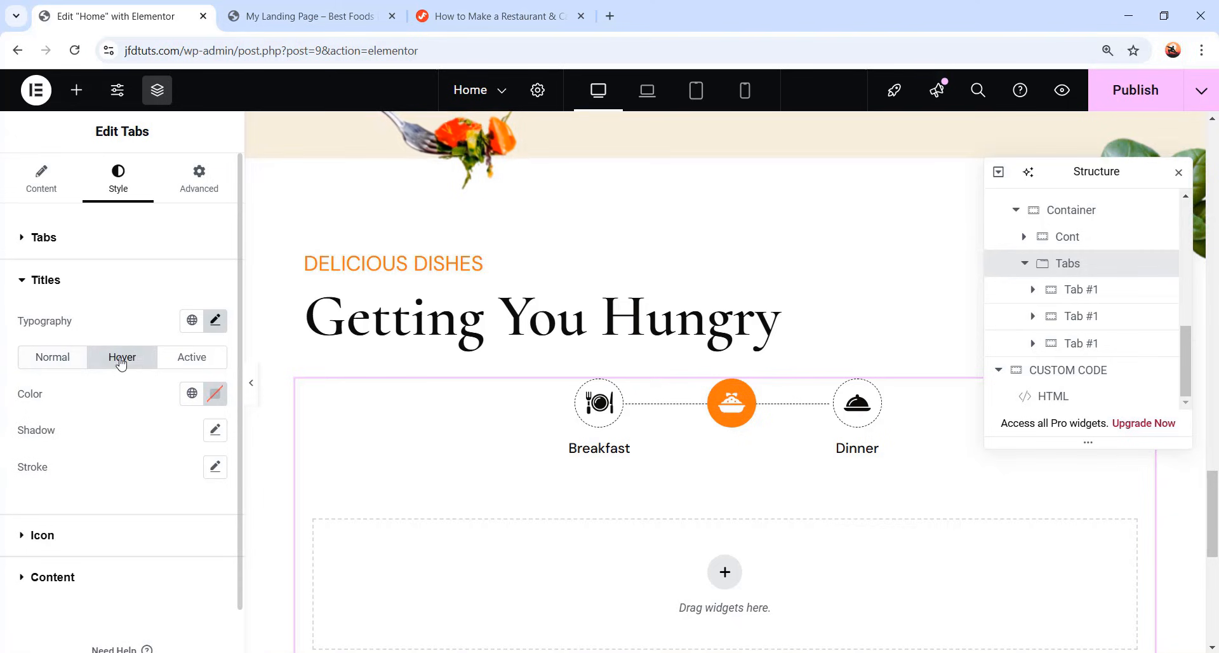
left_click(192, 393)
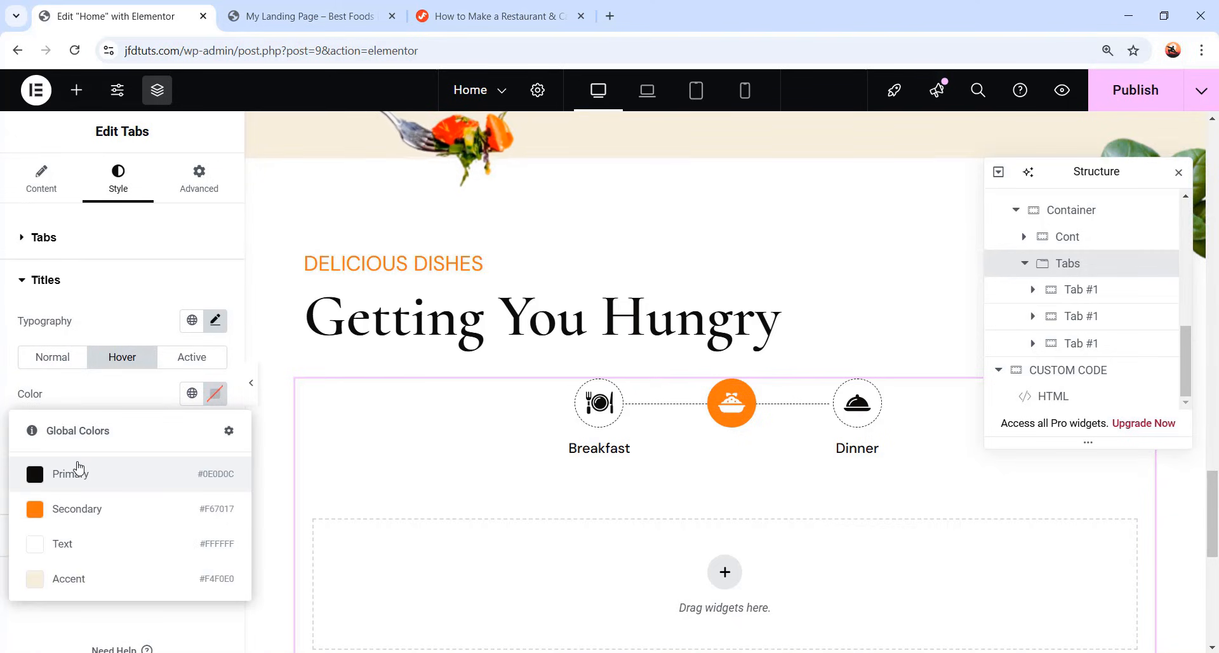
left_click(120, 472)
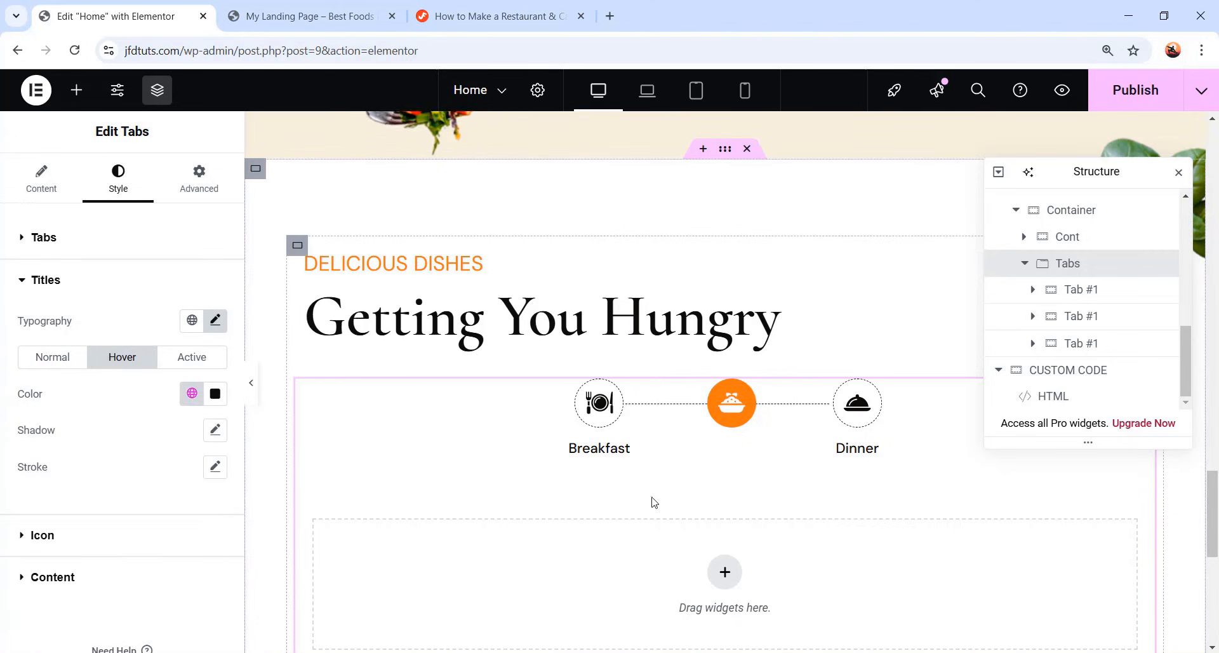
left_click(191, 357)
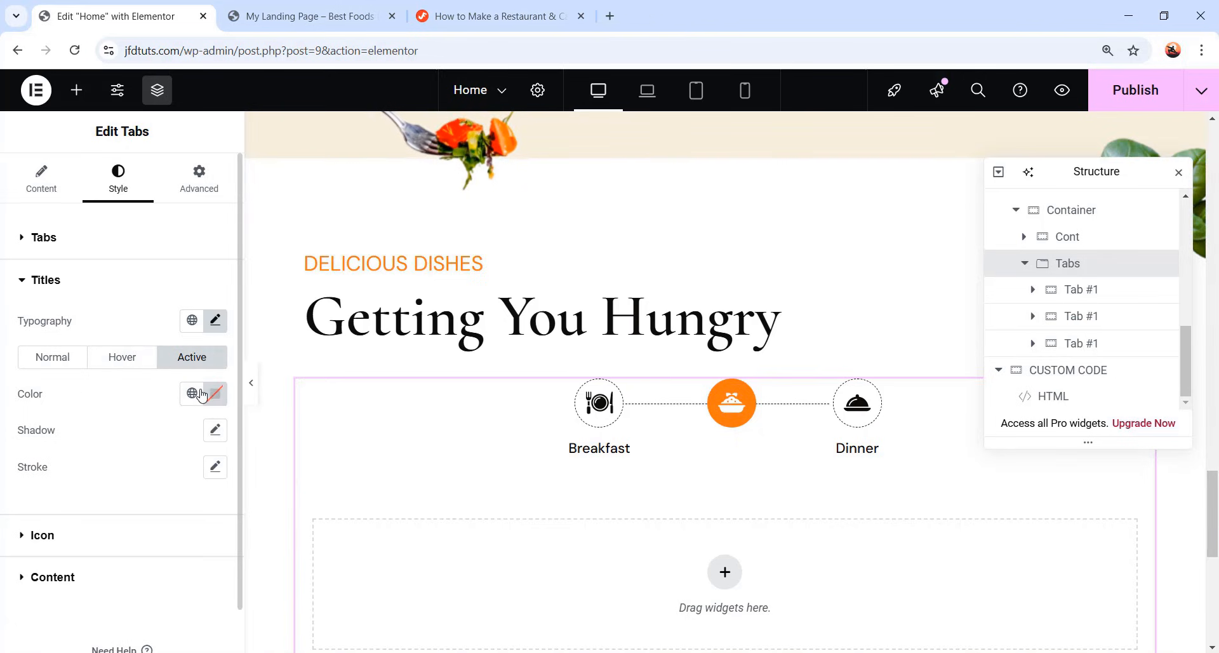
left_click(192, 393)
left_click(120, 473)
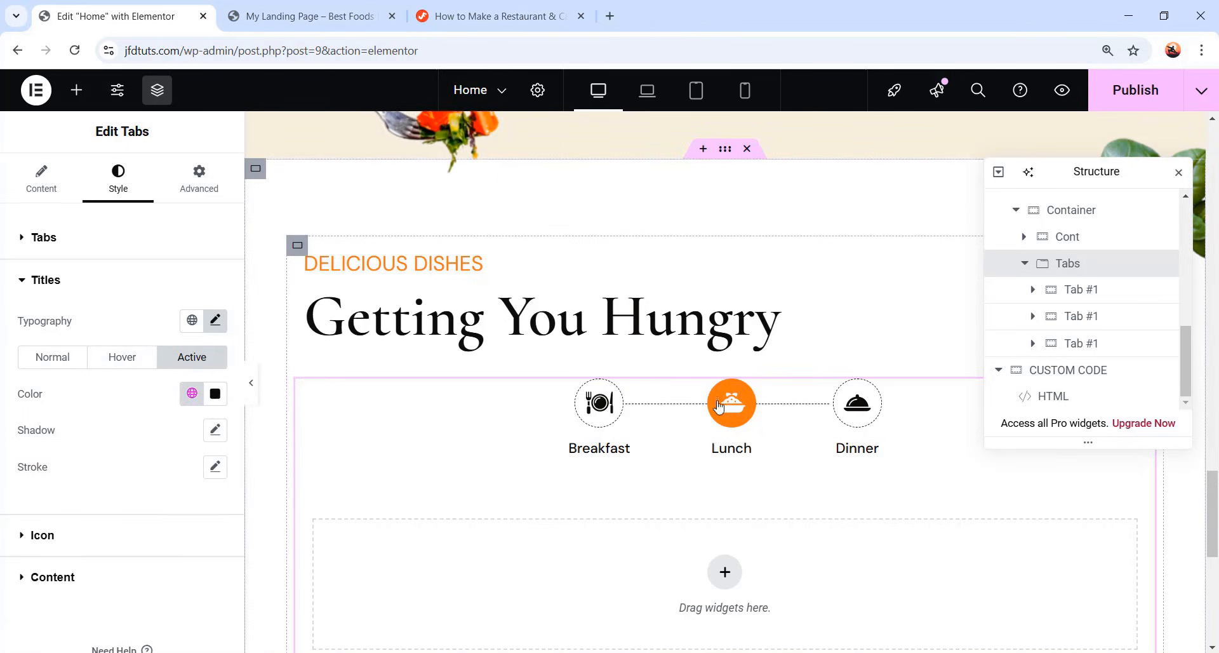
Preview the section without the editing panel, switch through the Breakfast, Lunch and Dinner tabs, and return to editing.
left_click(251, 382)
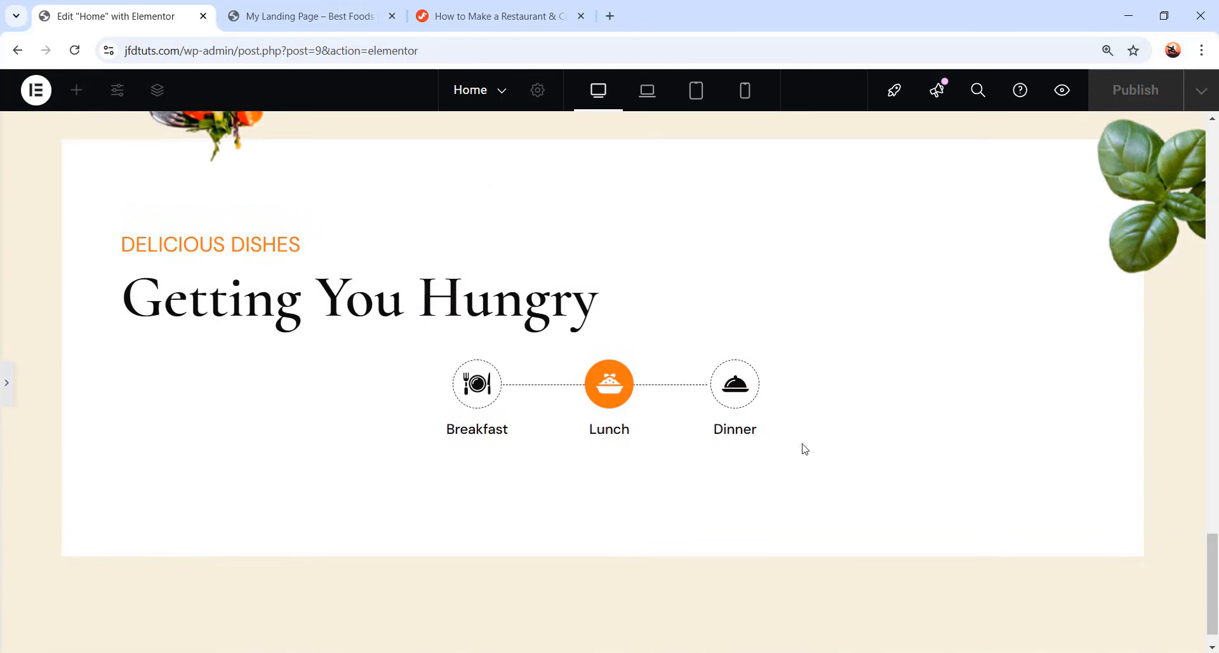
left_click(482, 389)
left_click(611, 390)
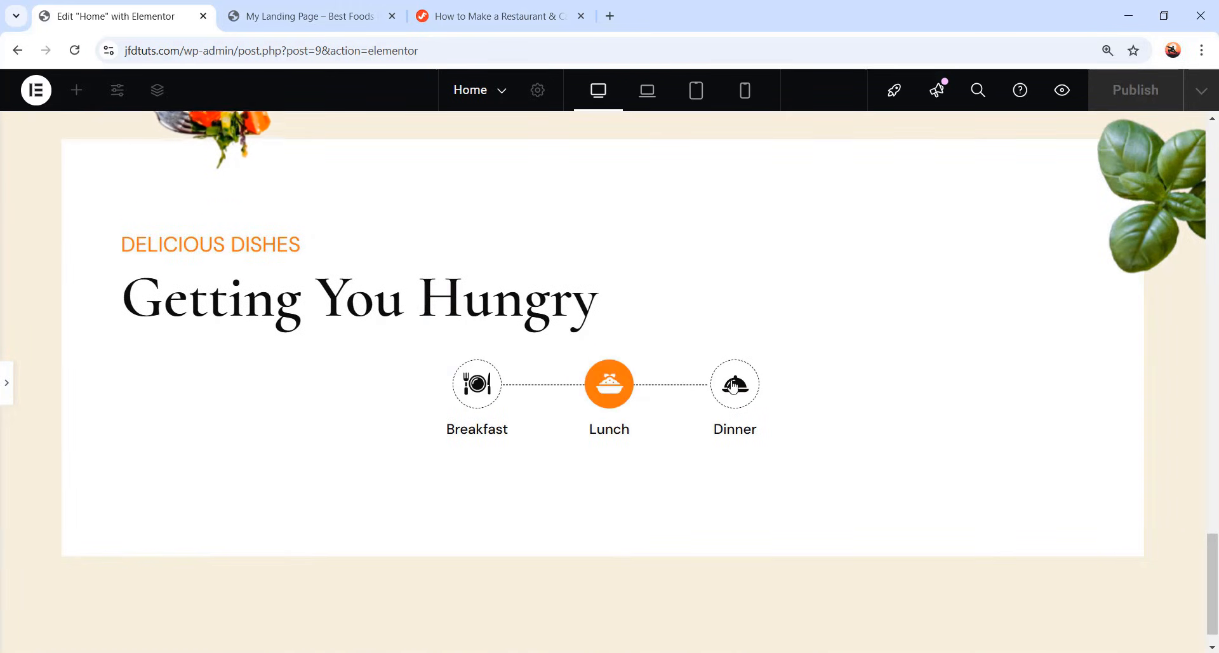
left_click(732, 385)
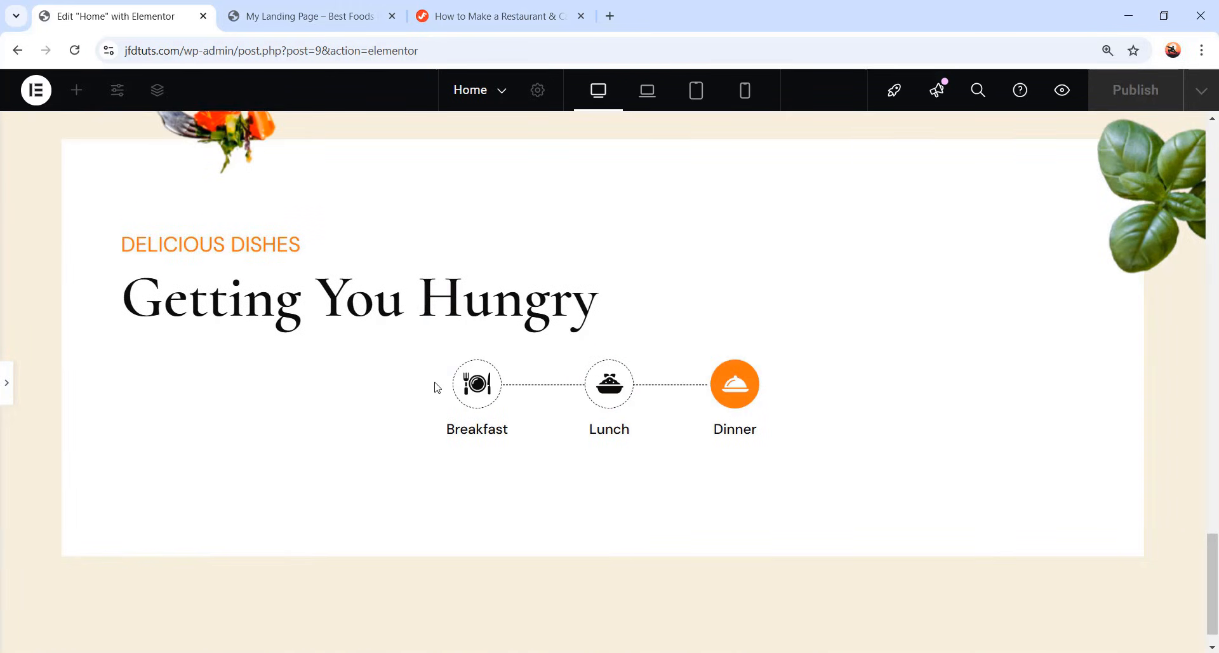
left_click(7, 386)
key("ctrl+p")
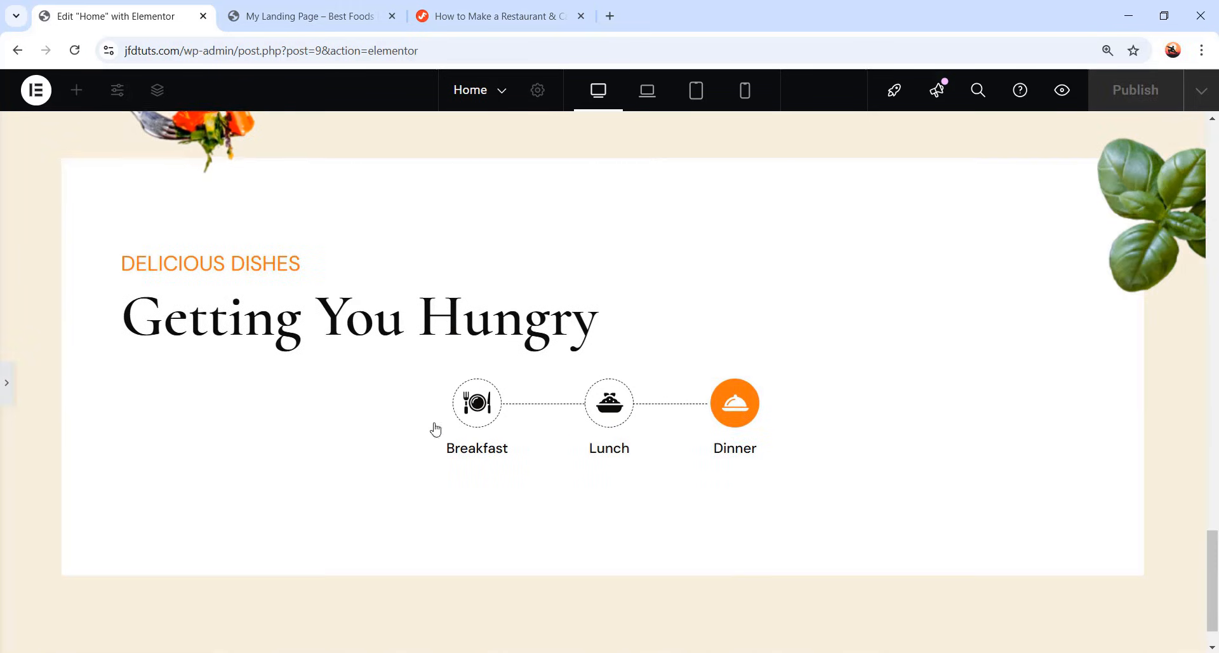
left_click(11, 390)
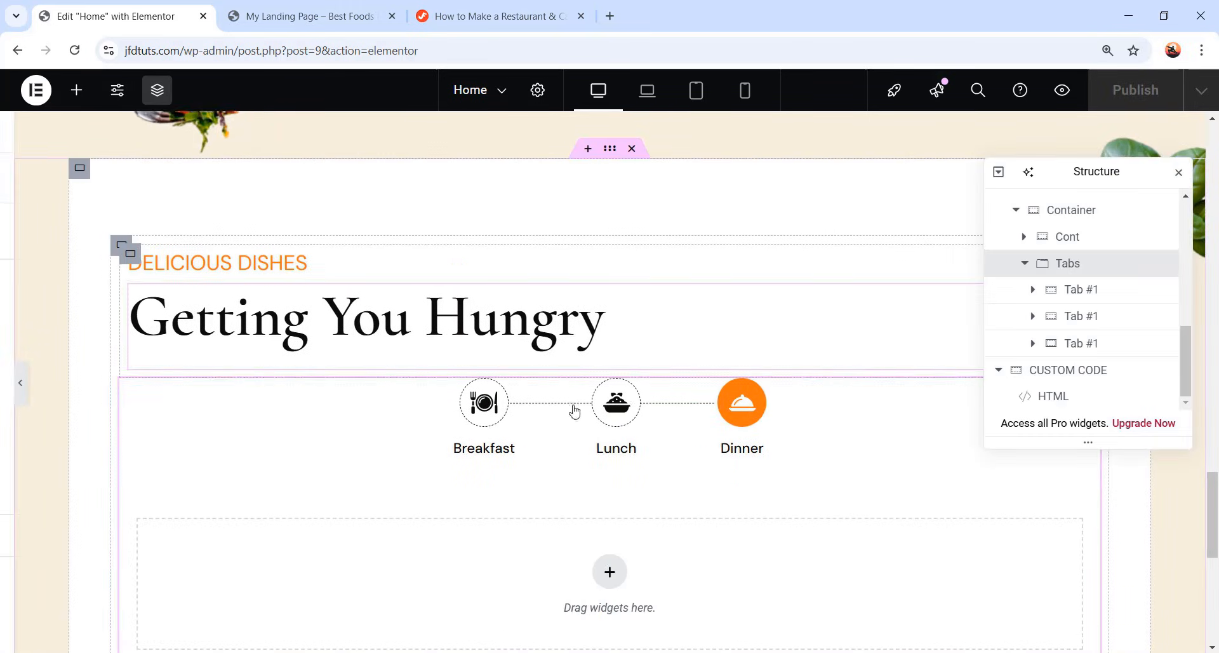
Add a container inside the Breakfast tab's content area and rename it "tab wrapper".
scroll(723, 513, "down", 1)
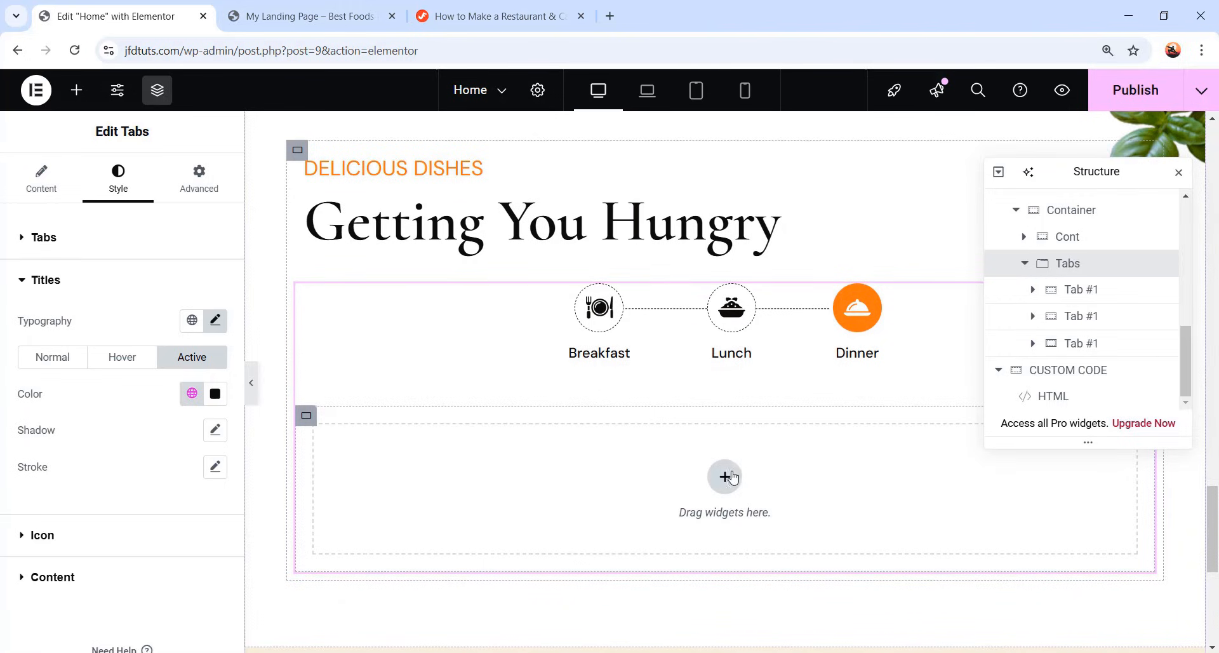
left_click(76, 89)
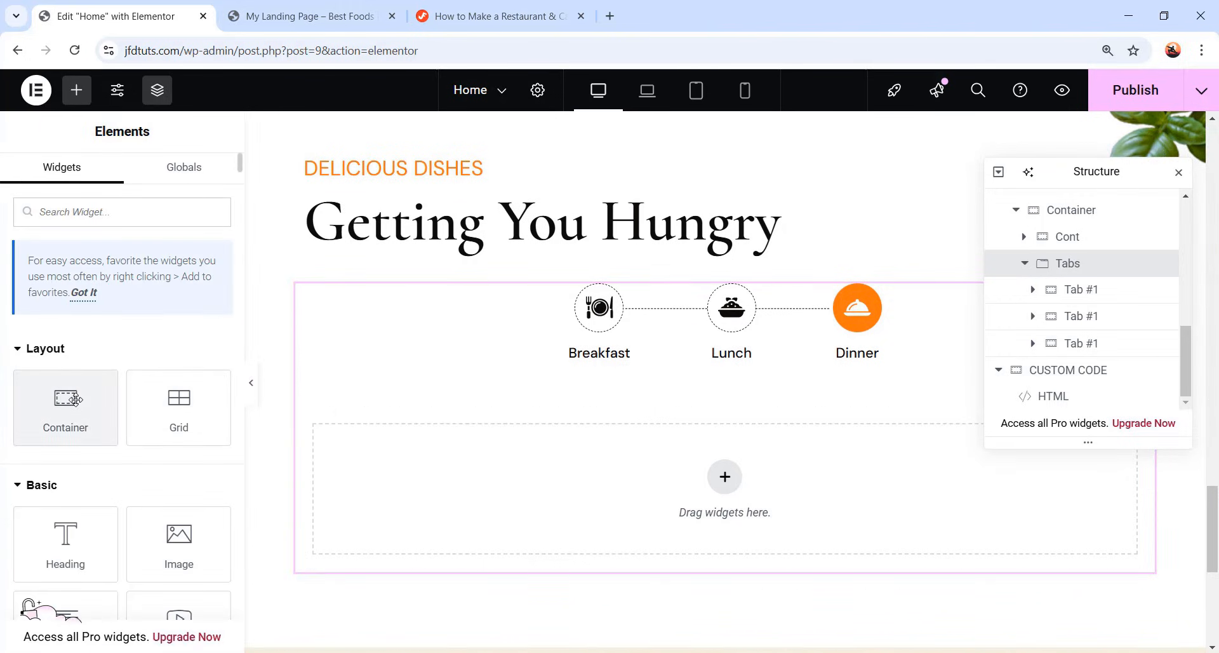
left_click(613, 317)
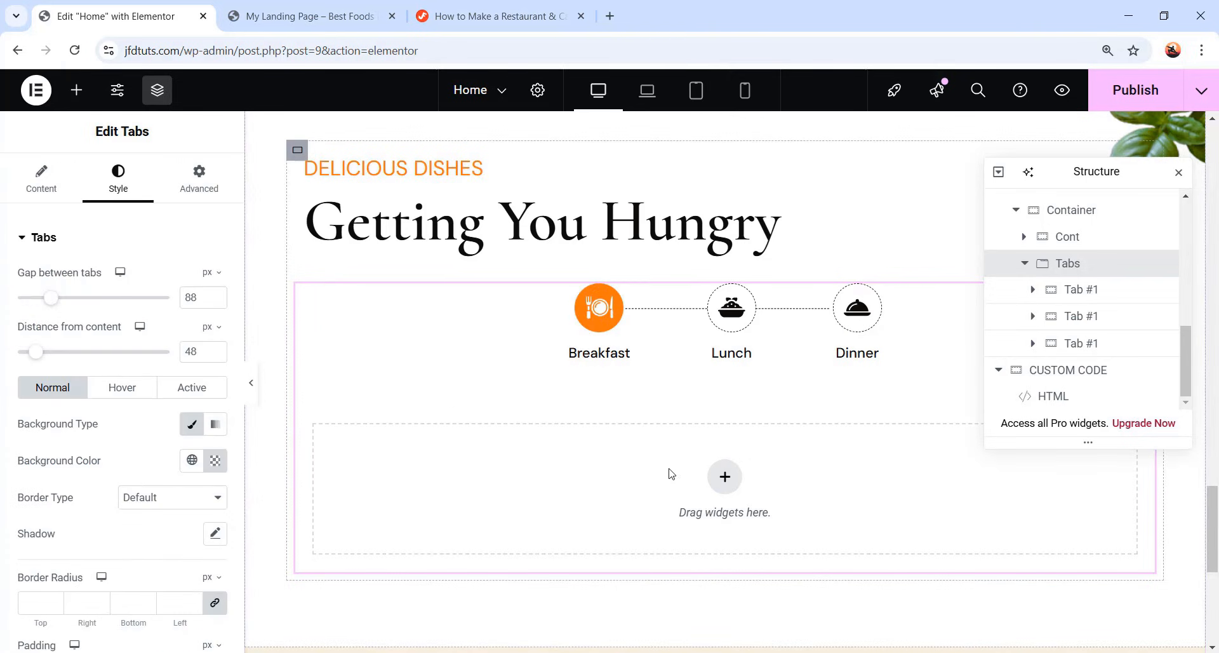
left_click(76, 89)
left_click_drag(70, 397, 729, 484)
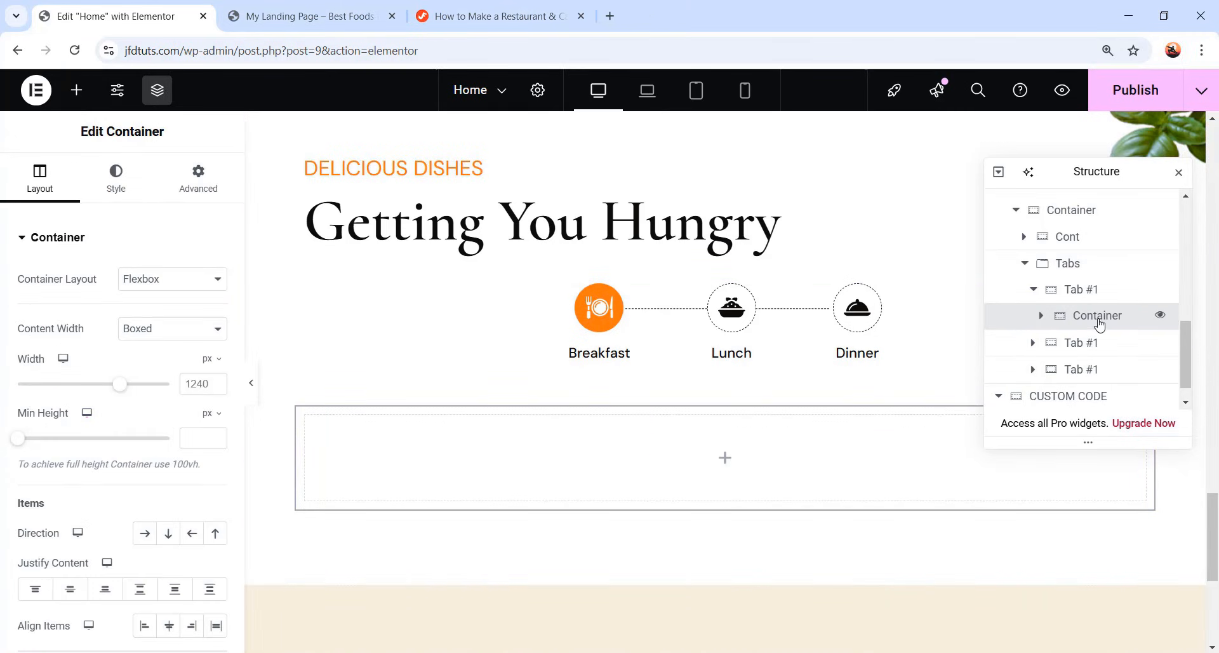
type("wrapper")
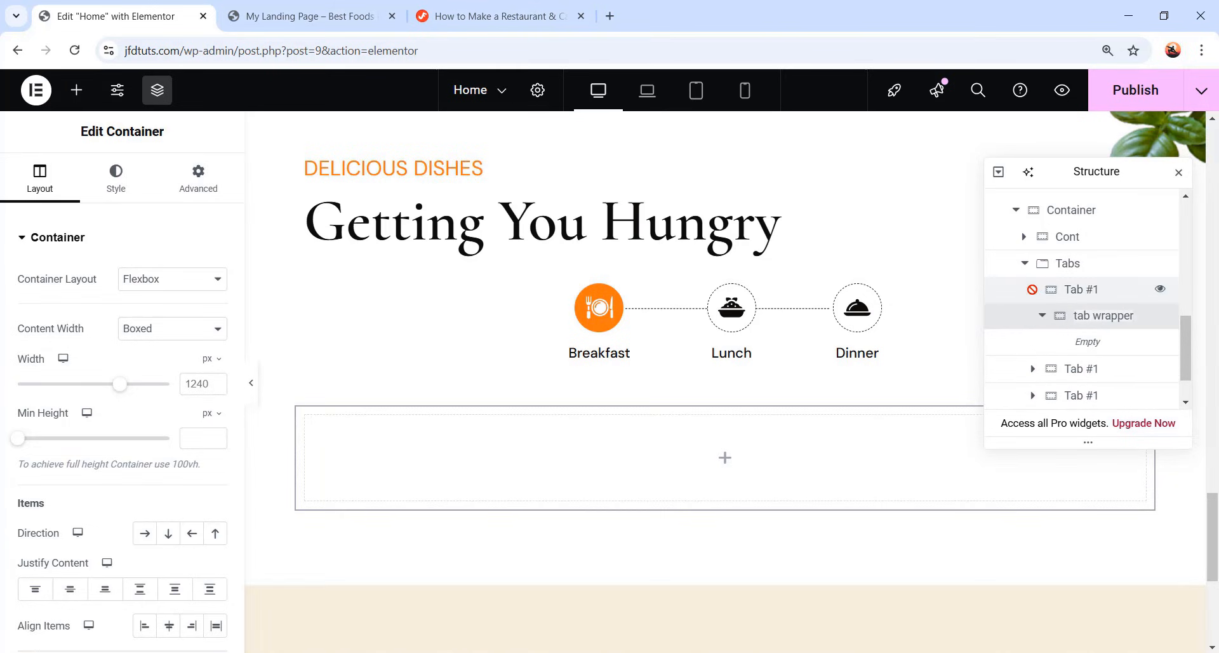
Go through the three tab containers in the page structure to check which tab content each one holds.
left_click(1032, 289)
left_click(1072, 265)
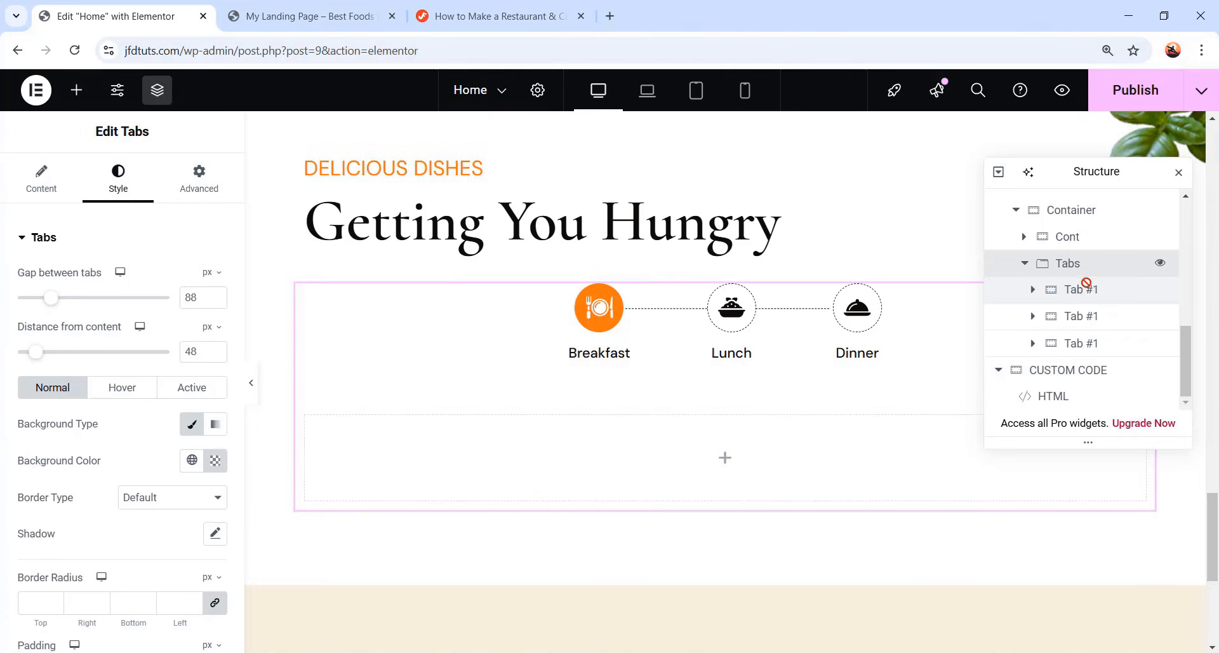
left_click(1086, 287)
left_click(1086, 315)
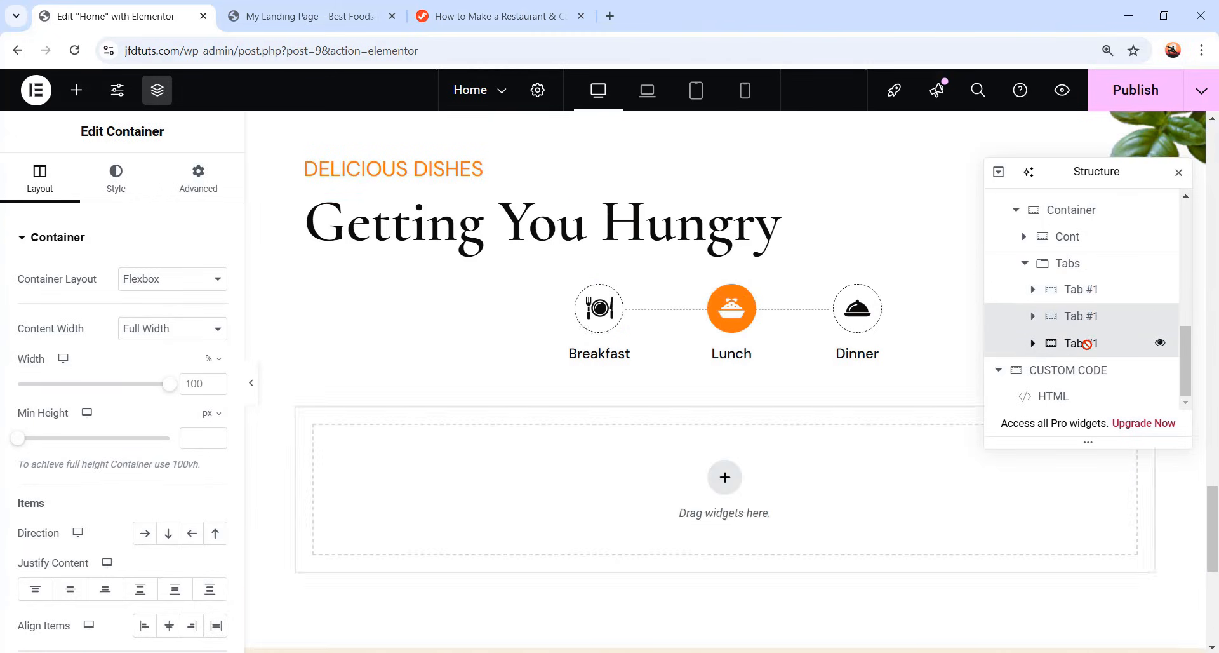
left_click(1086, 344)
left_click(1092, 290)
scroll(853, 365, "down", 5)
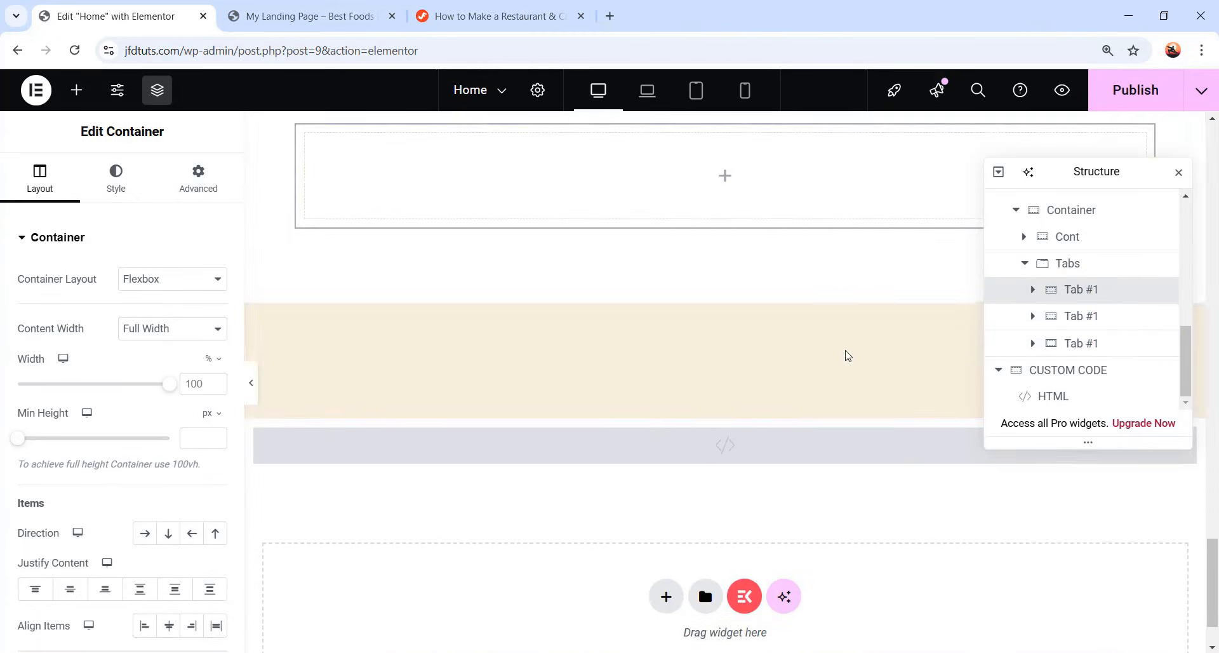
scroll(871, 343, "up", 10)
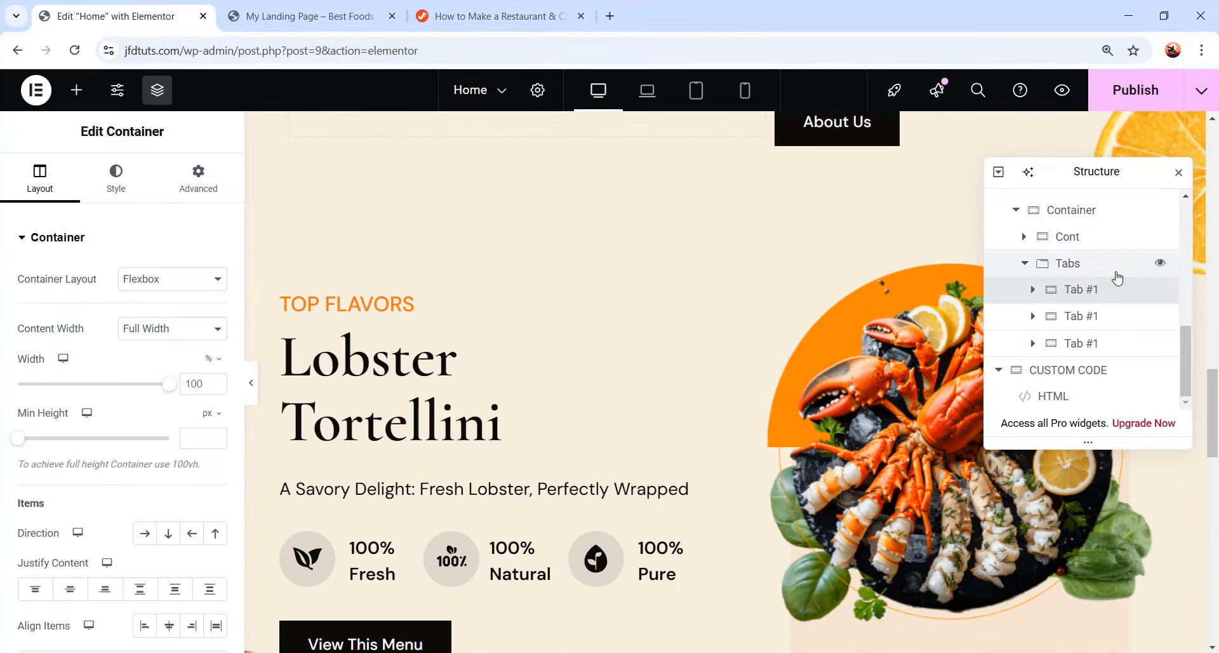
Set the Breakfast tab's "tab wrapper" container to full content width with a vertical column direction.
left_click(1079, 289)
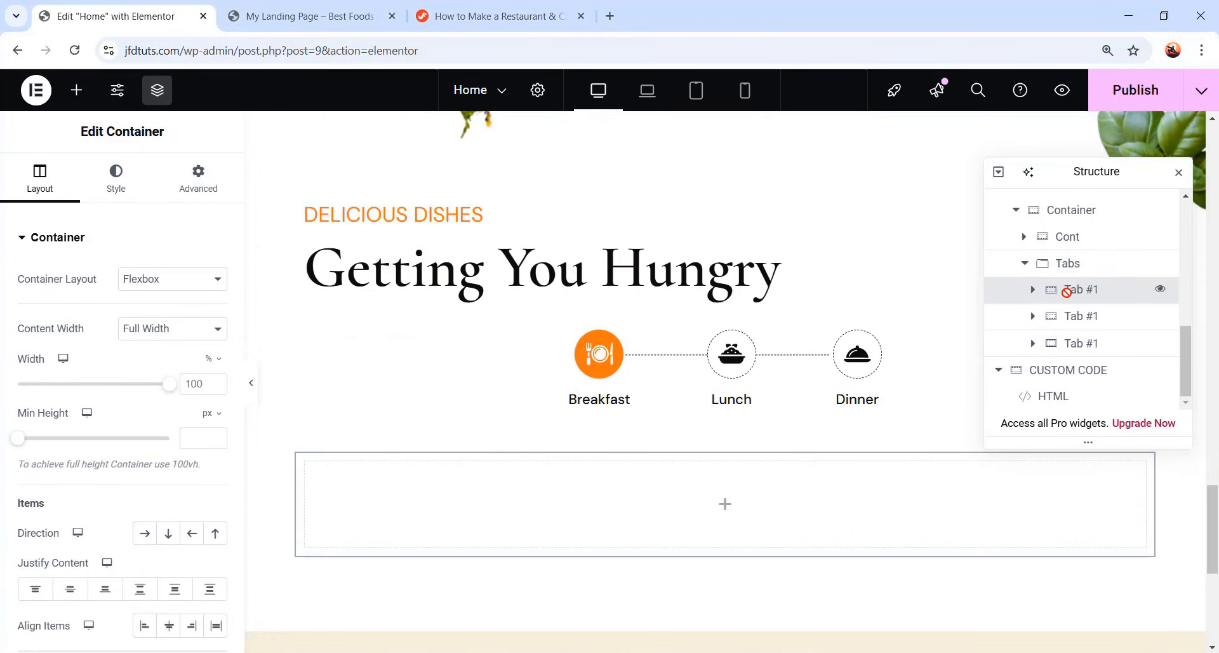
left_click(1033, 290)
left_click(1101, 318)
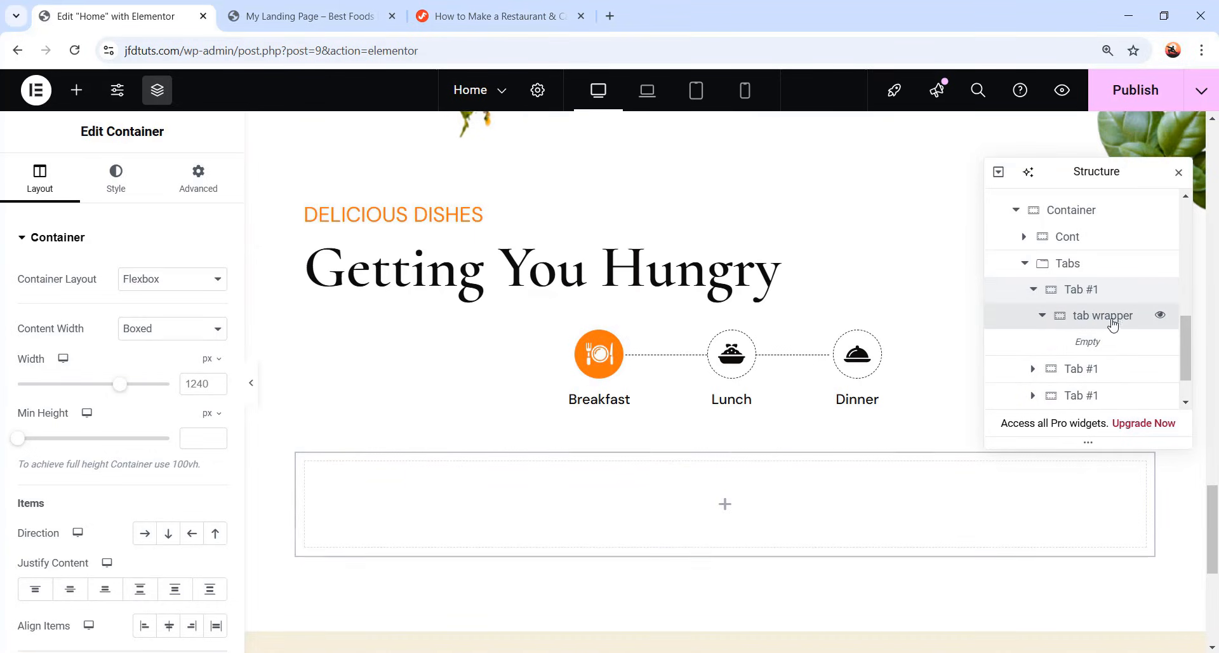
left_click(1042, 316)
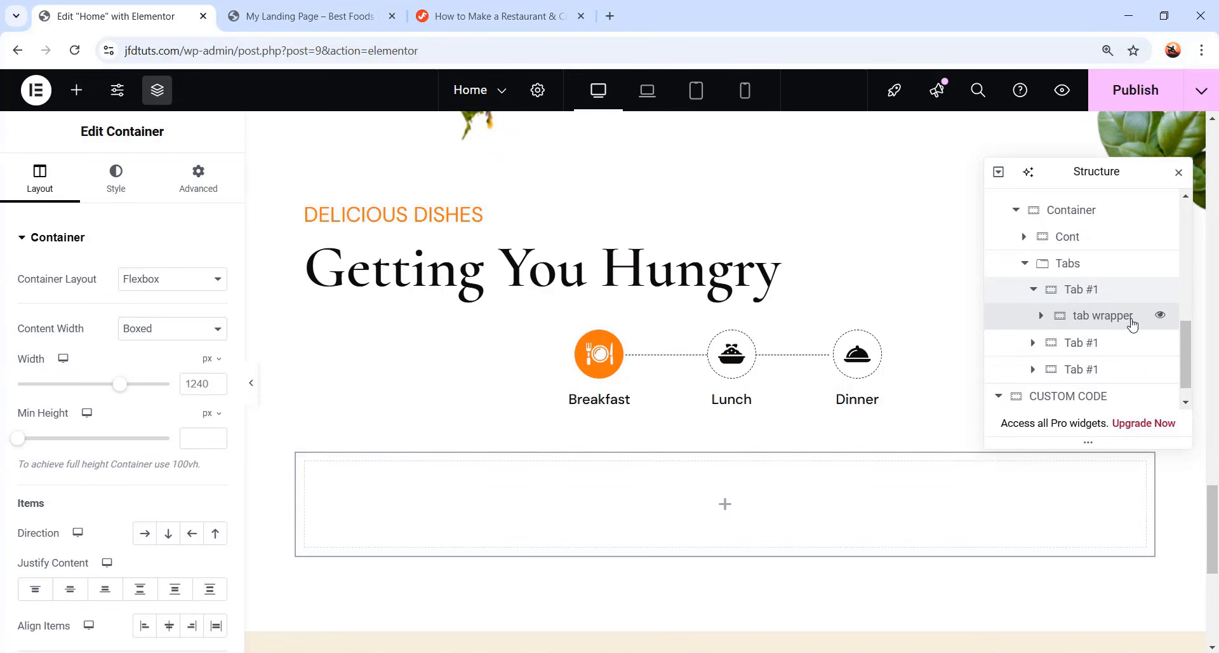
left_click(169, 330)
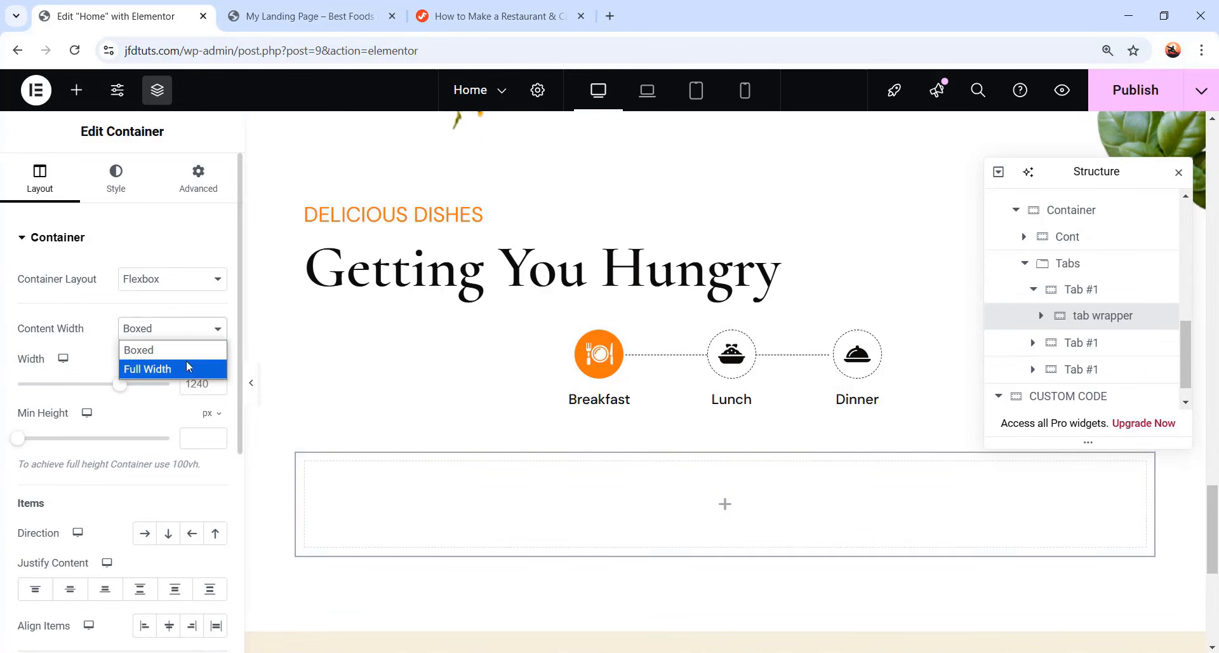
left_click(190, 366)
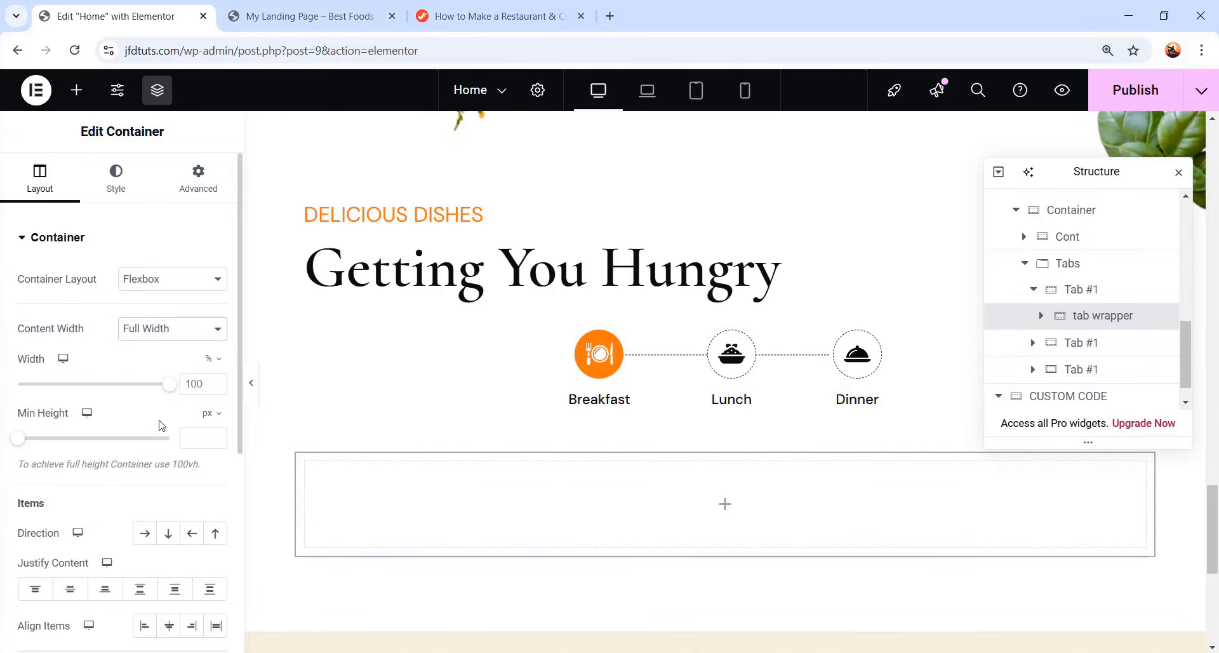
left_click(169, 534)
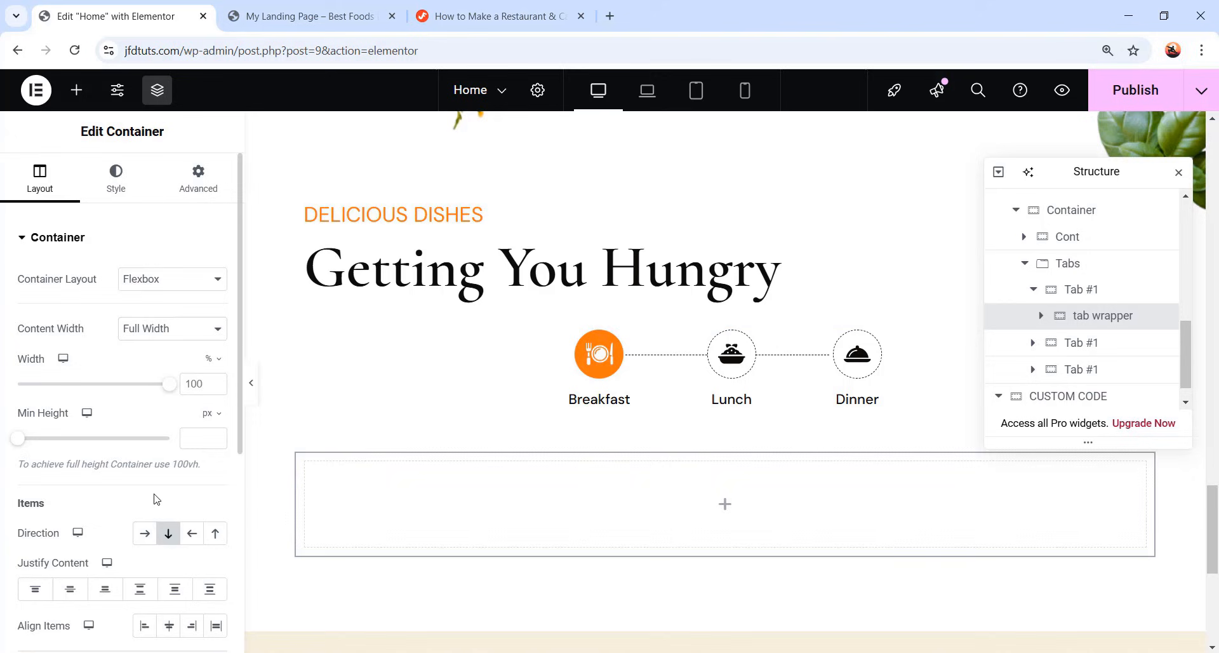
Add a container inside "tab wrapper" and rename it "Item".
left_click(76, 89)
left_click_drag(103, 317, 623, 480)
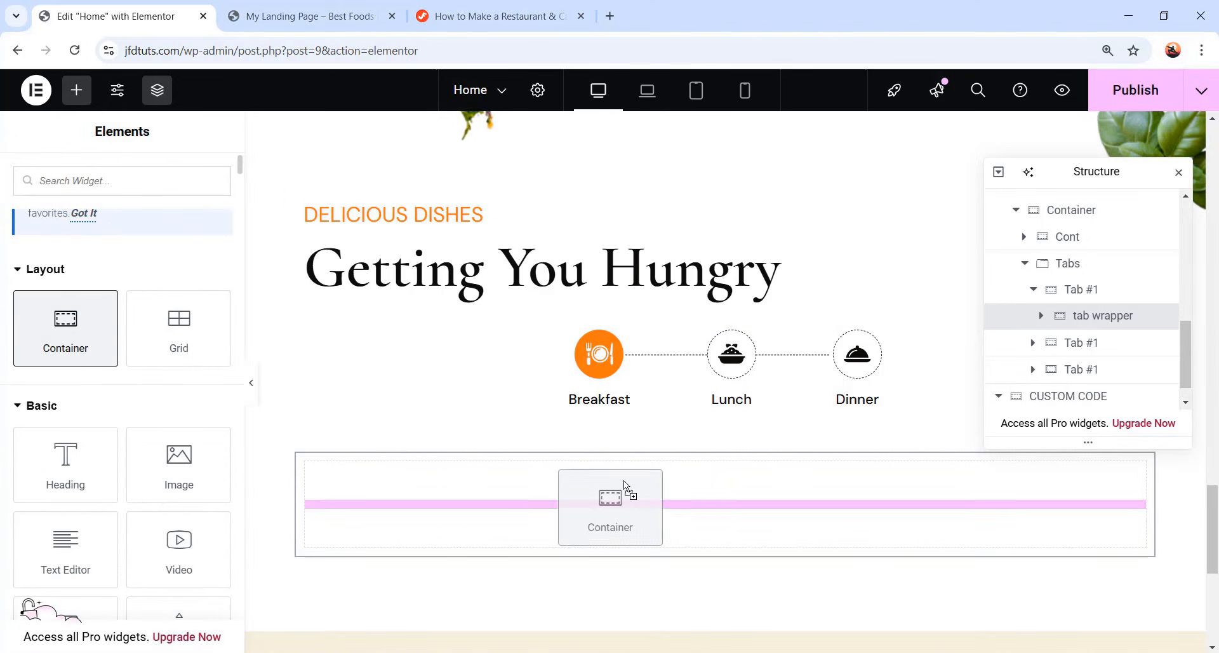
double_click(1100, 343)
key("BackSpace")
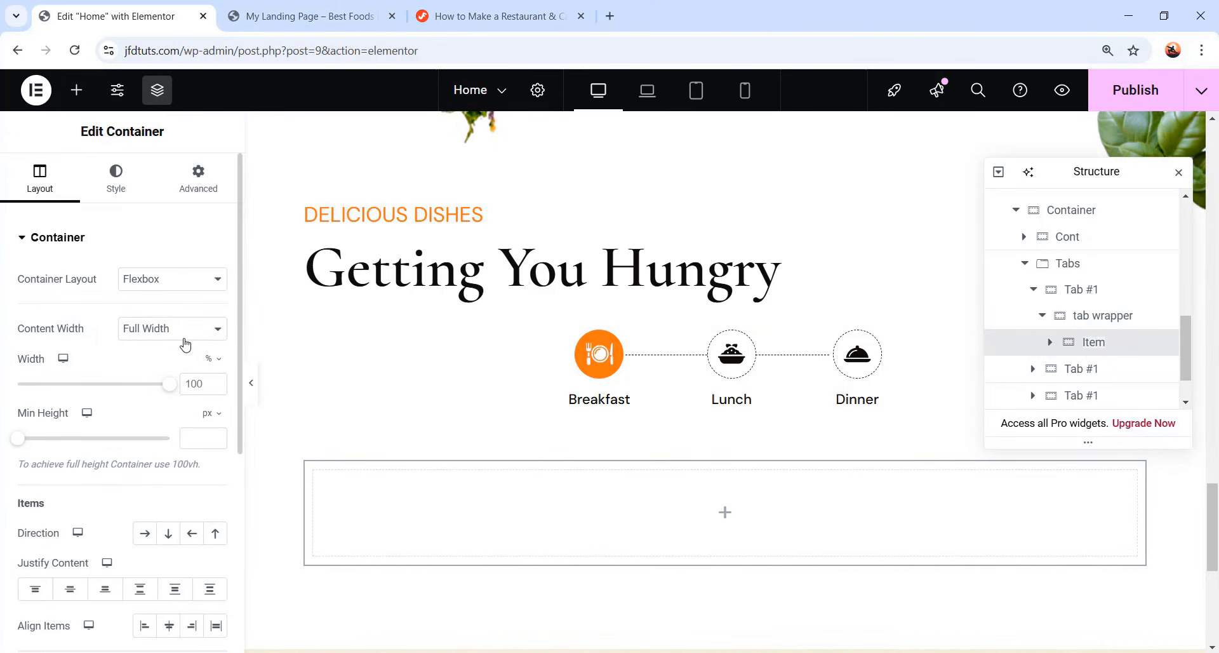
Add a container inside "Item" and set its direction to horizontal row.
left_click(76, 89)
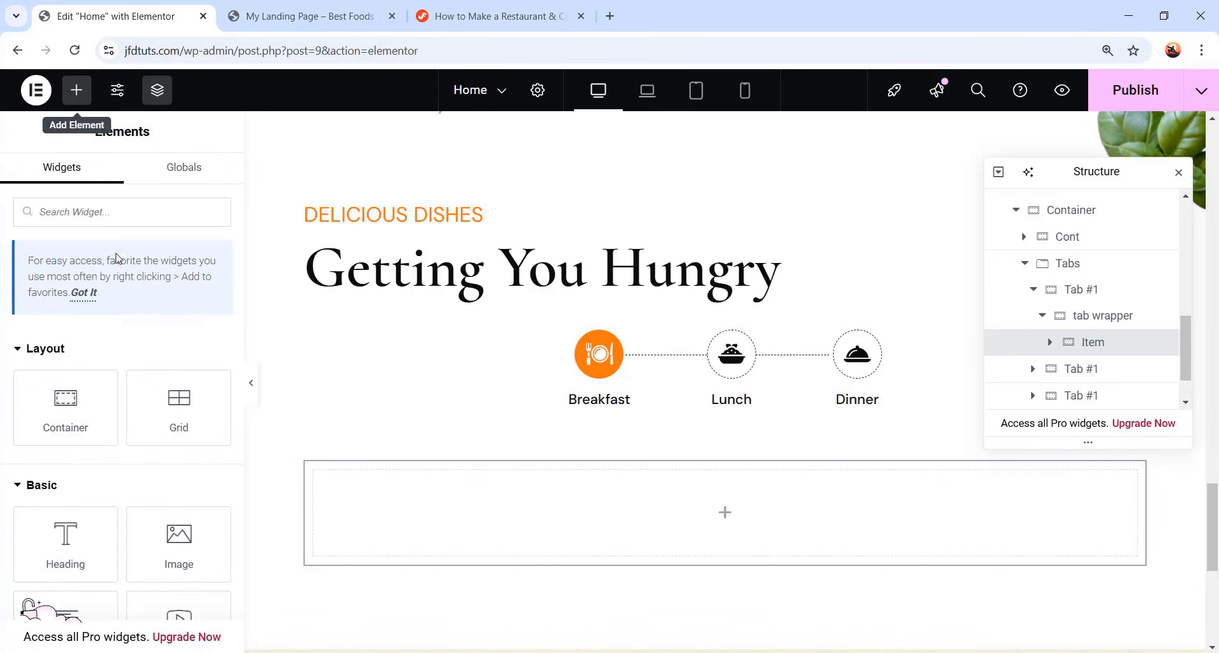
left_click_drag(65, 406, 724, 511)
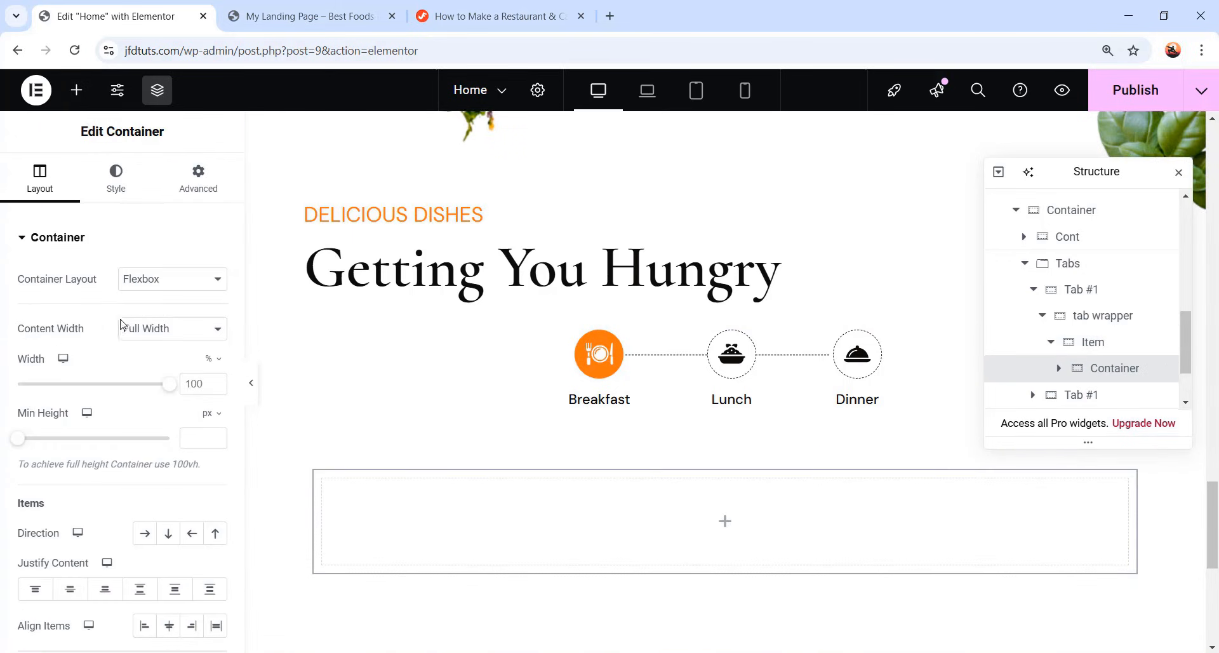
scroll(128, 509, "down", 1)
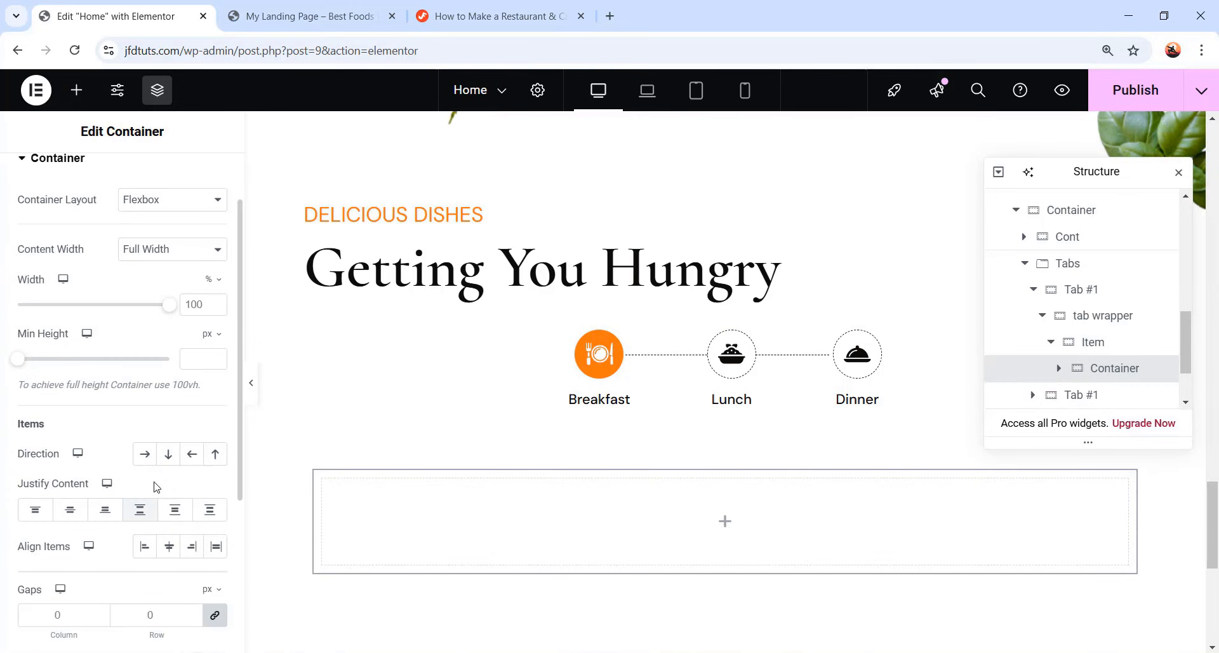
left_click(145, 454)
scroll(146, 485, "down", 1)
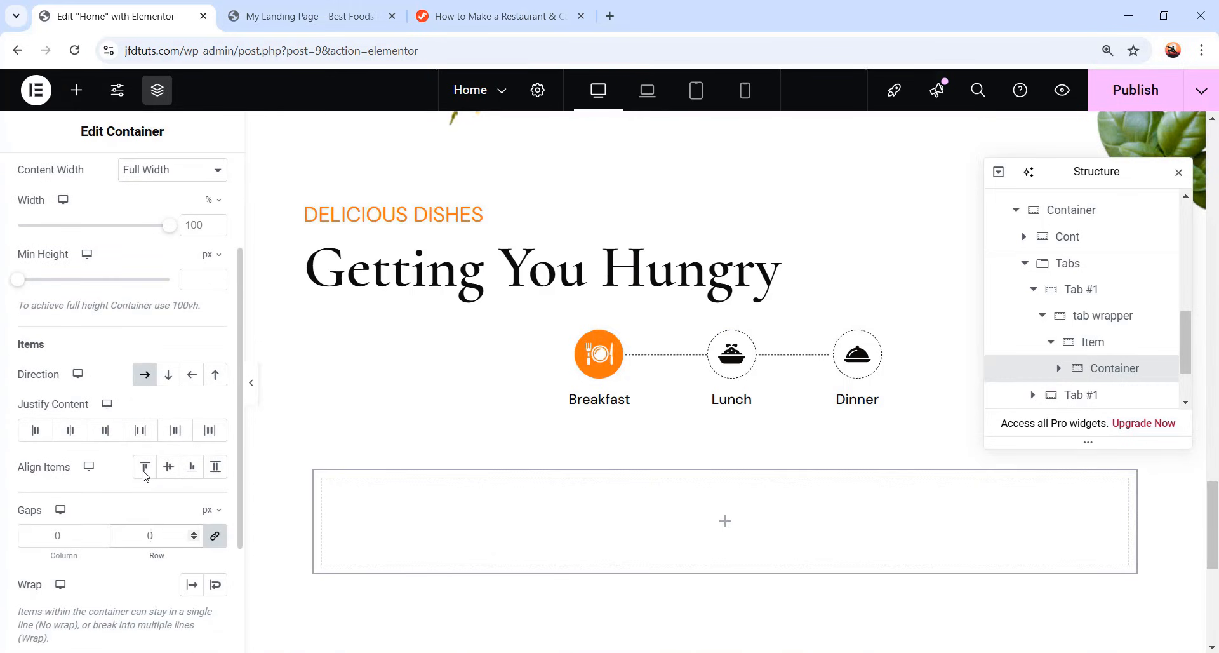
scroll(101, 413, "up", 3)
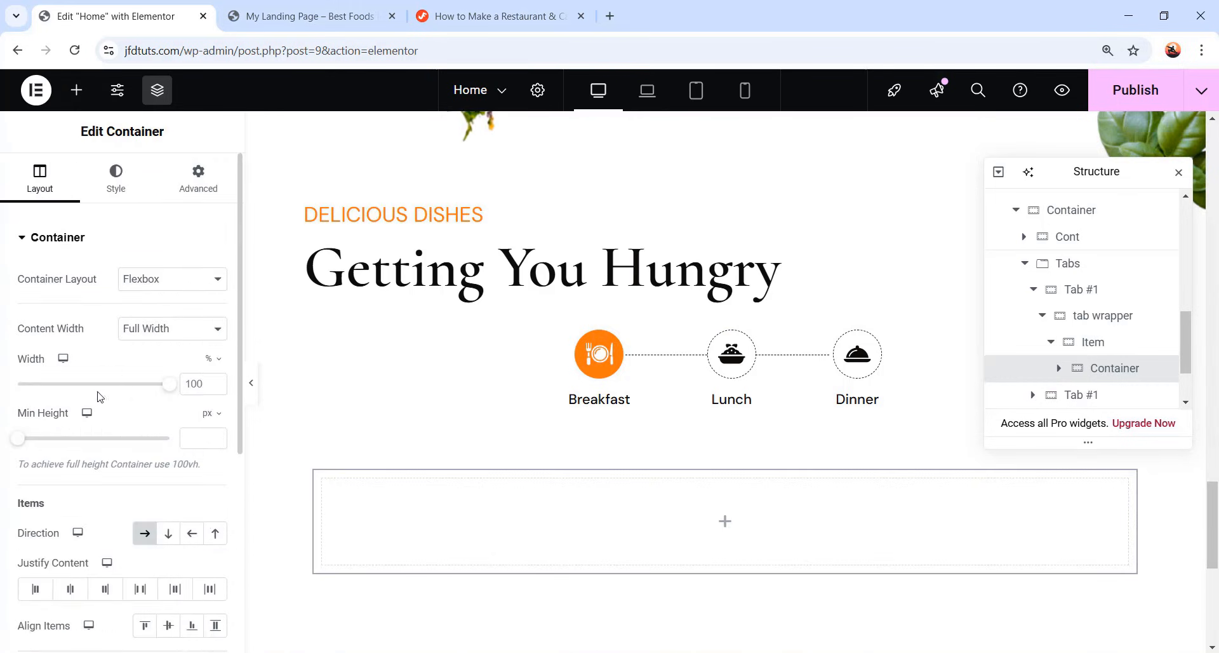
Unlink the padding of the container inside "Item" and set it to 16 px top and bottom, 20 px right and left.
left_click(200, 188)
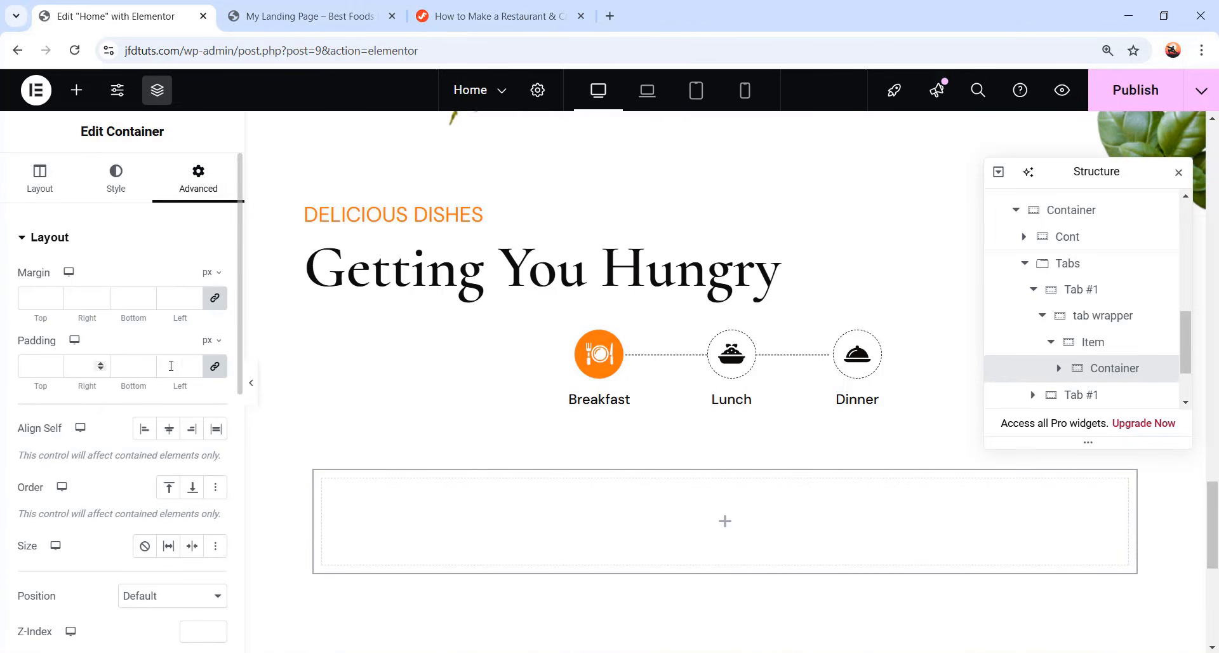
left_click(215, 366)
left_click_drag(41, 367, 26, 369)
type("16")
key("Tab")
type("2")
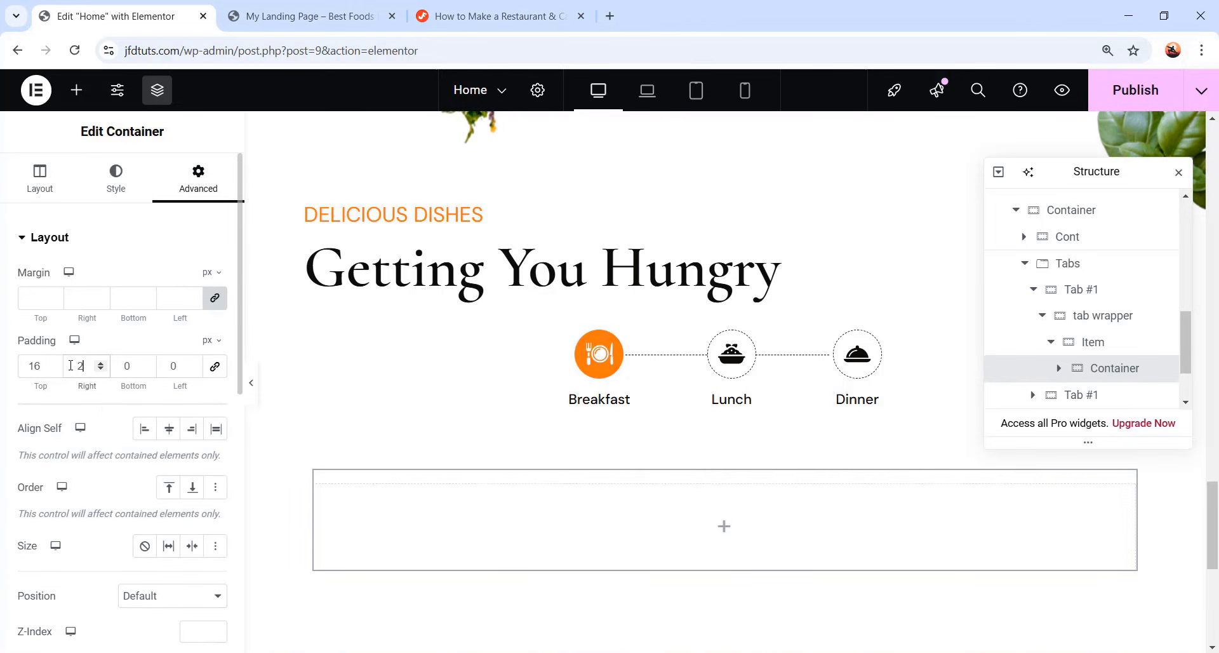
type("0")
key("Tab")
type("16")
key("Tab")
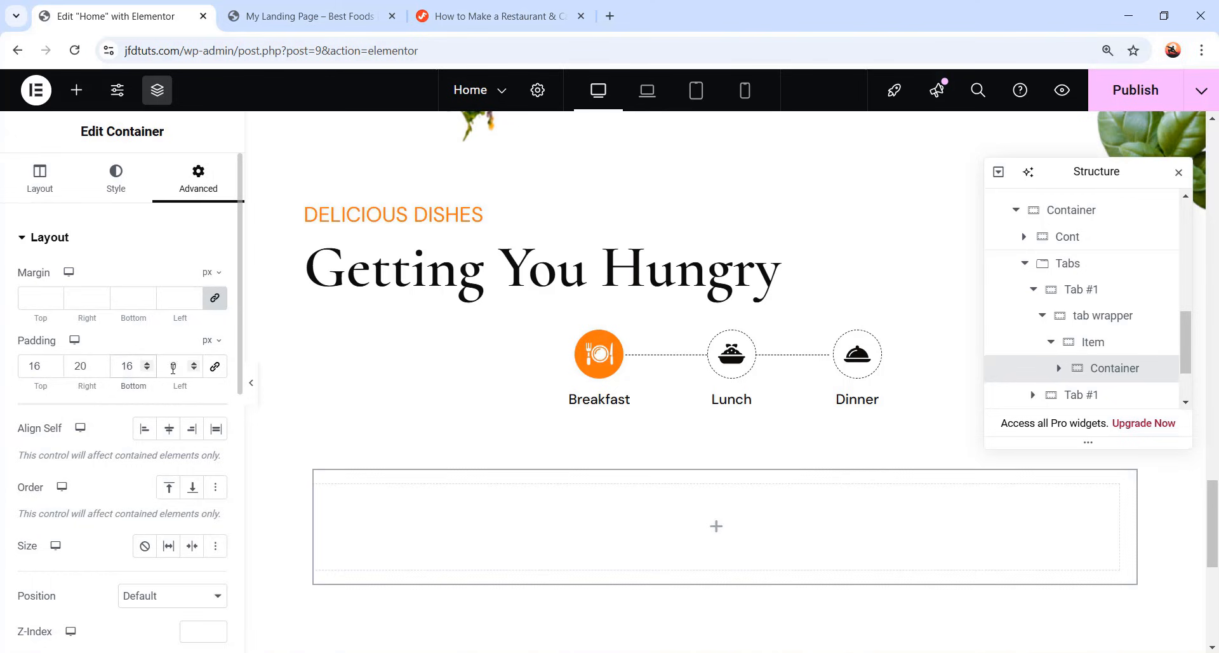
type("20")
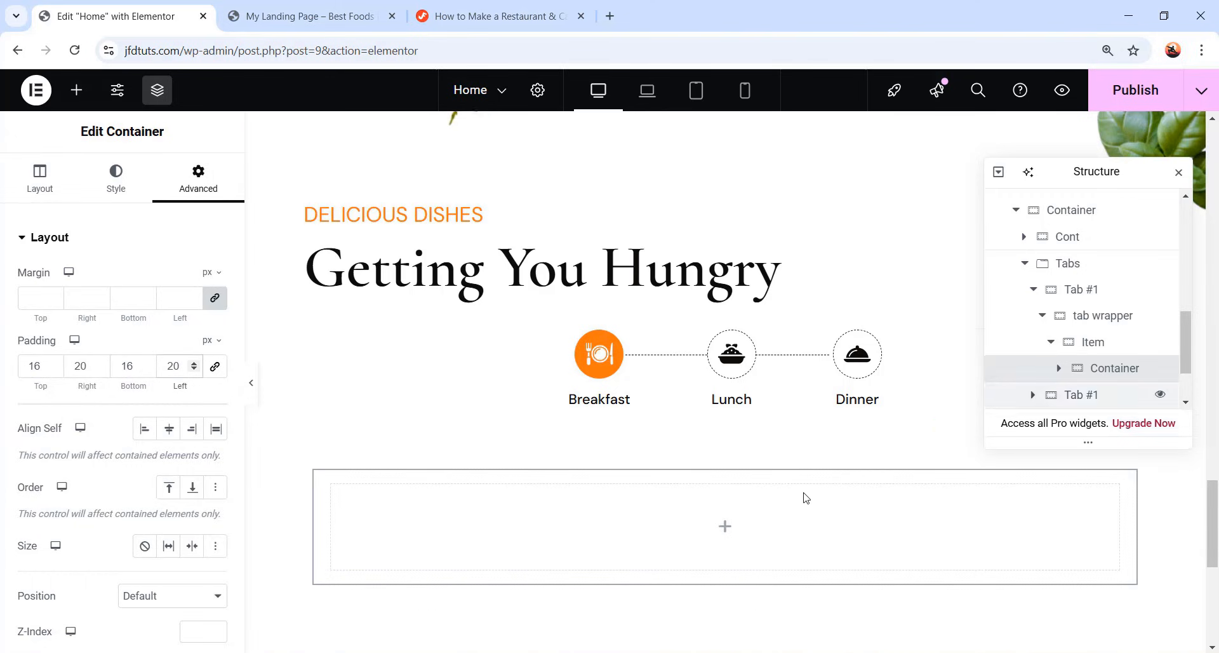
Add another container inside the padded row container and rename it "Cont".
left_click(701, 486)
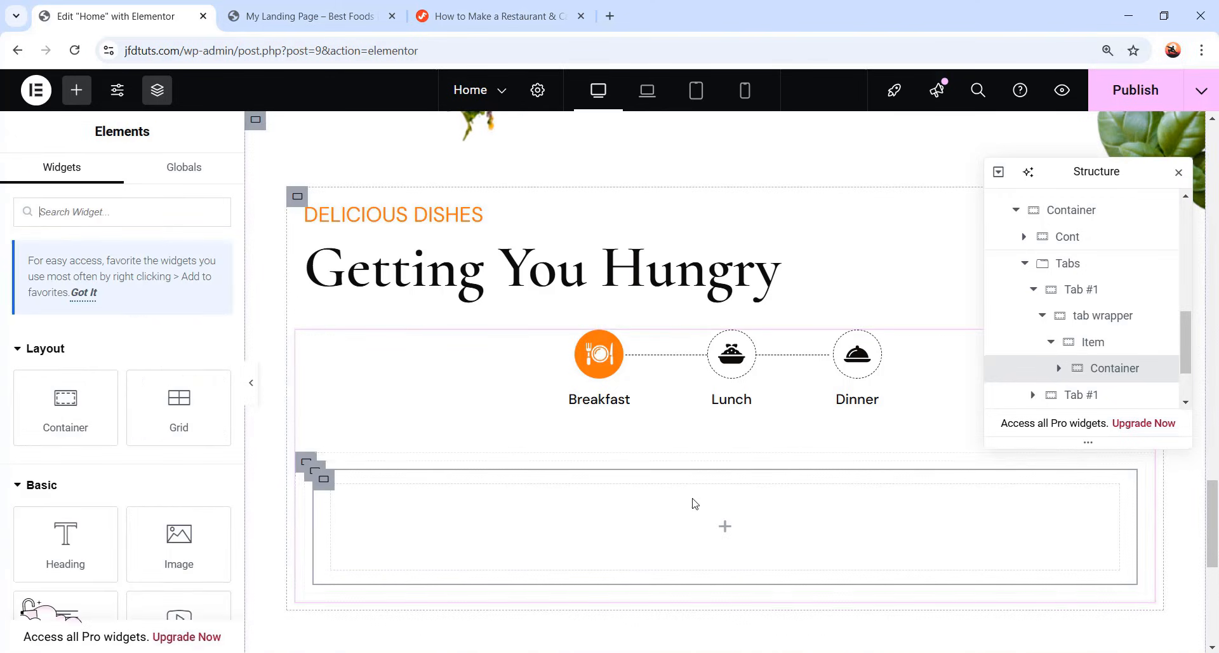
left_click_drag(67, 391, 704, 489)
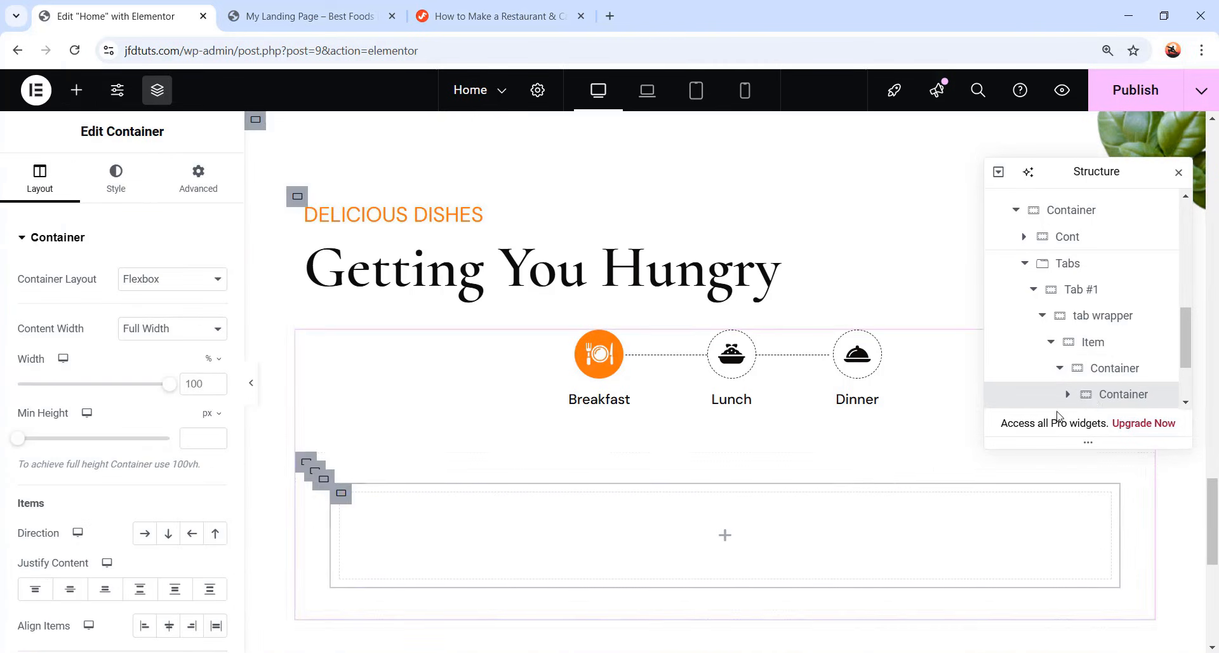
scroll(1117, 368, "down", 1)
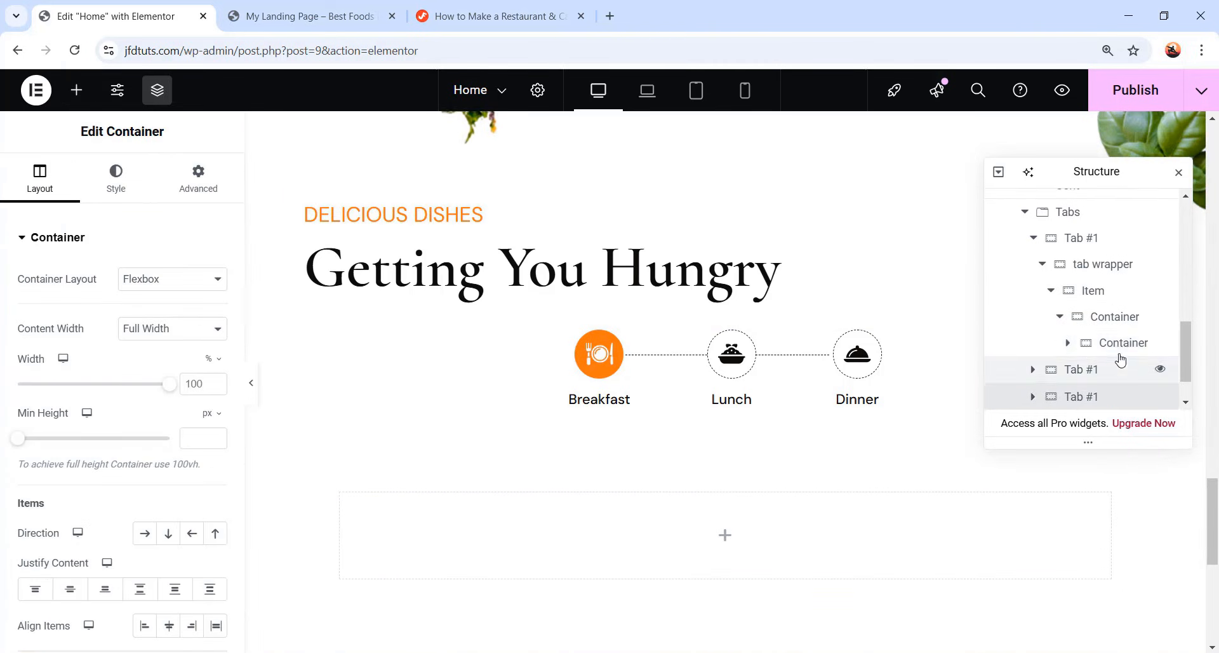
double_click(1110, 344)
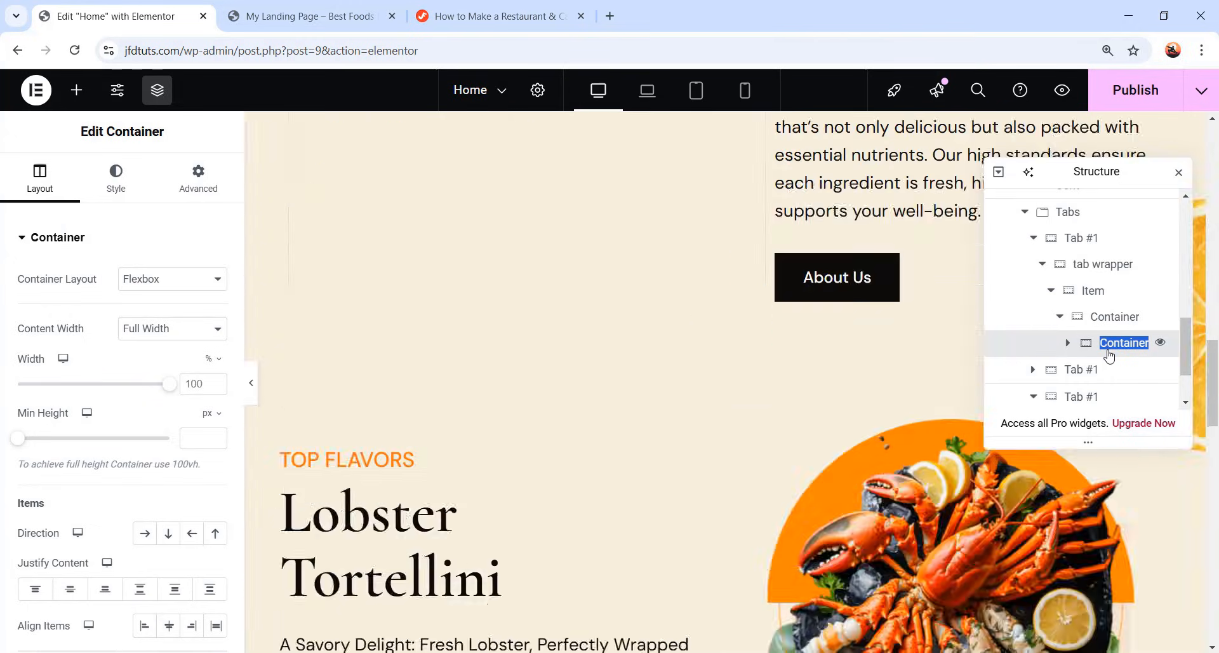
type("Cont")
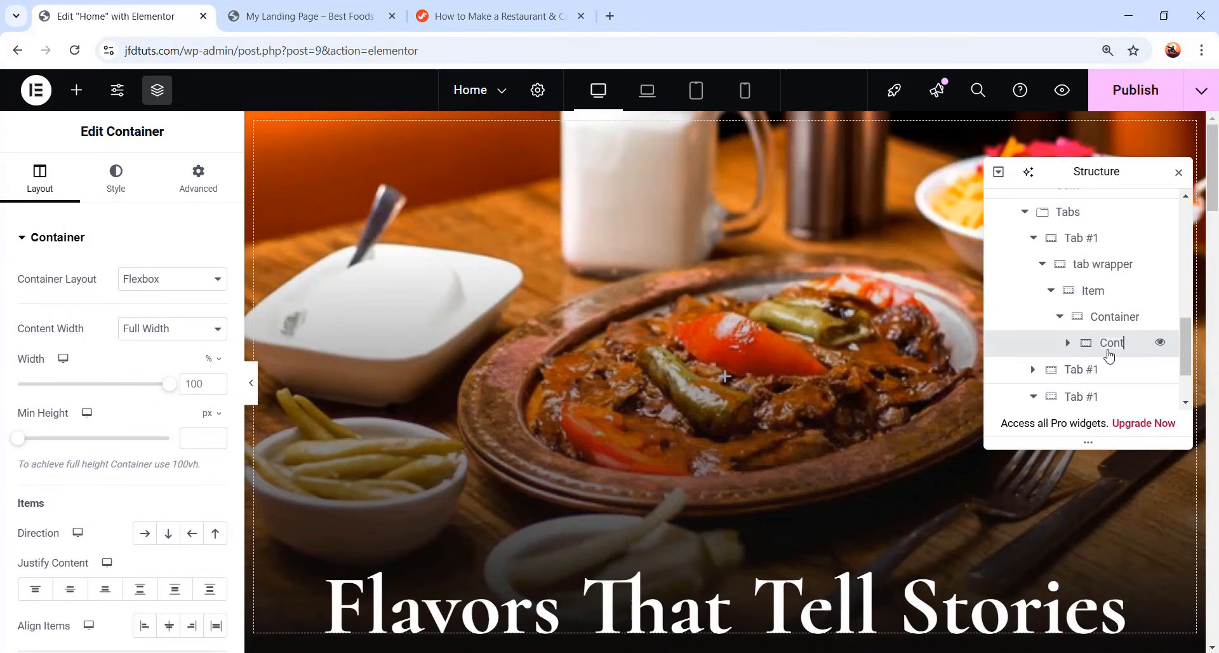
key("Return")
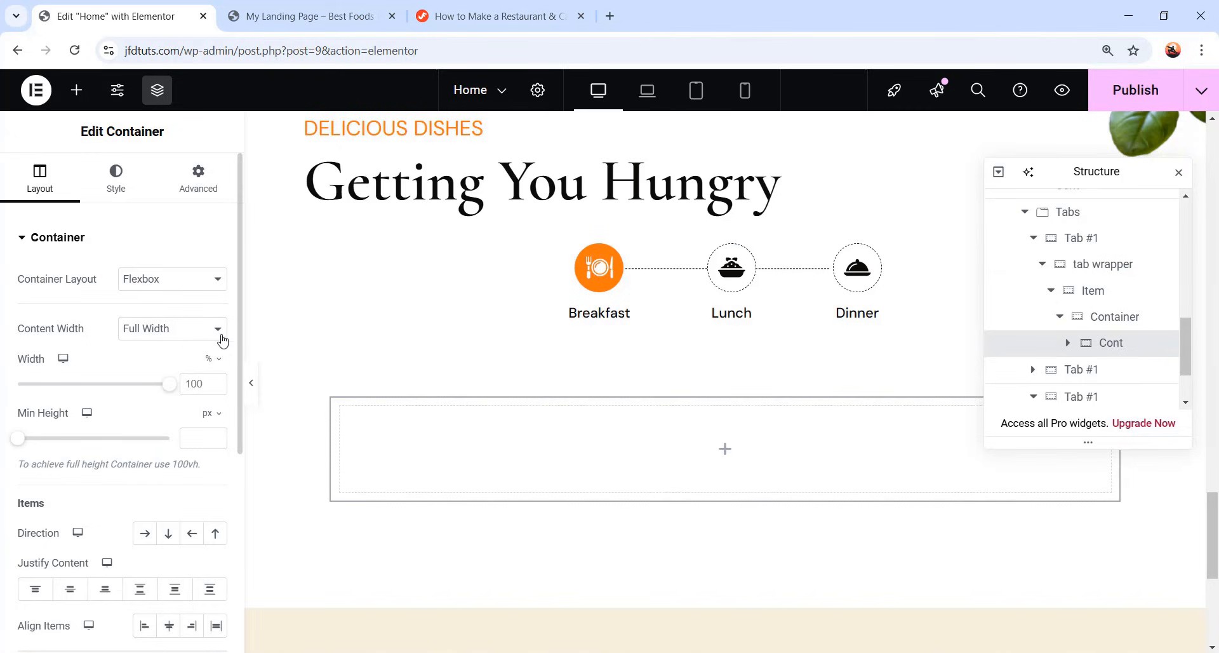
Set the width of the "Cont" container inside "Item" to 110 px.
left_click(212, 358)
left_click(210, 359)
left_click(205, 384)
type("110")
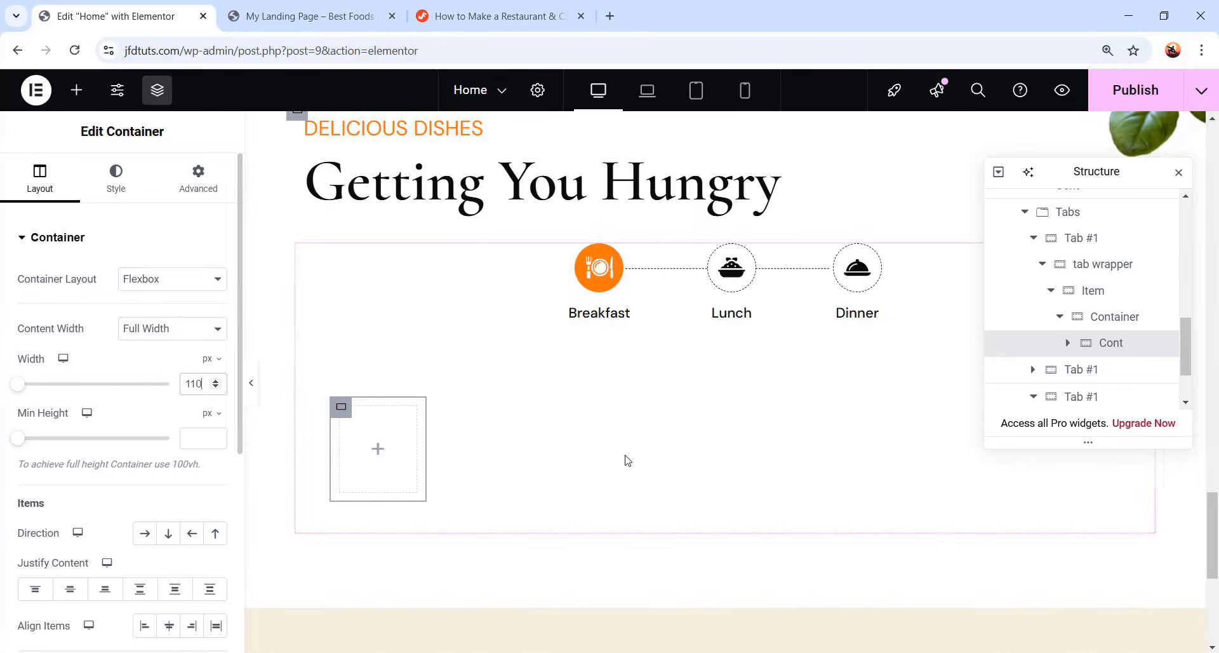
Add an Image widget to the 110 px "Cont" container and assign it image-35.png from the media library.
left_click(384, 451)
scroll(150, 456, "down", 2)
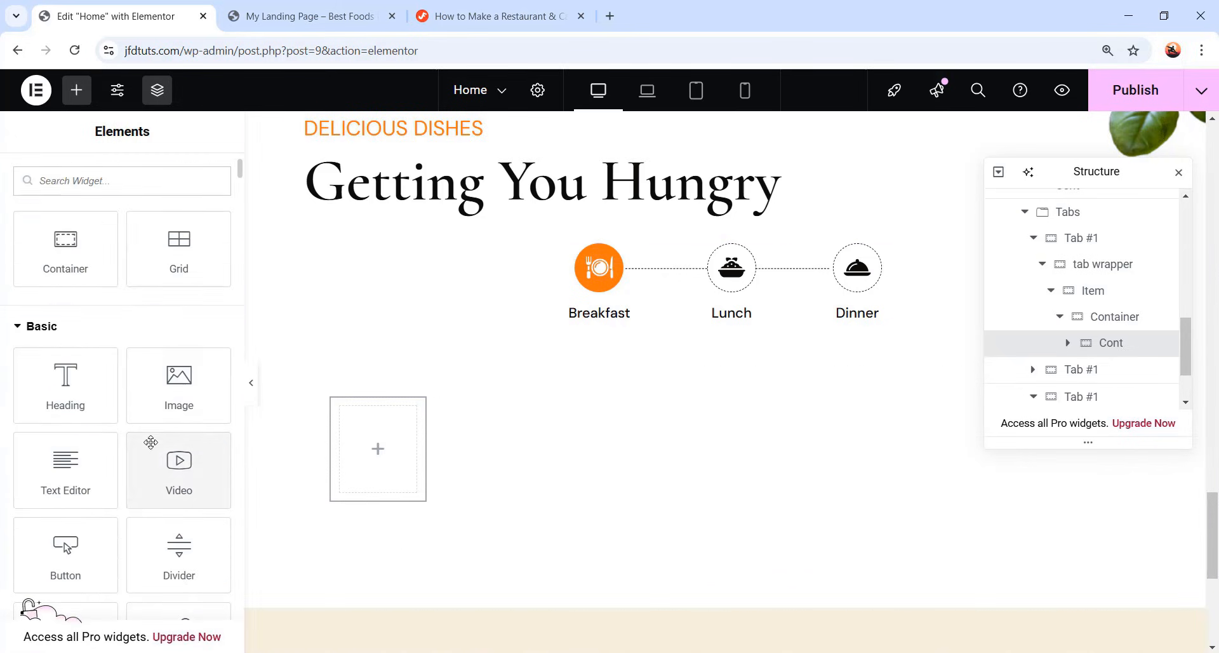
left_click_drag(166, 381, 384, 457)
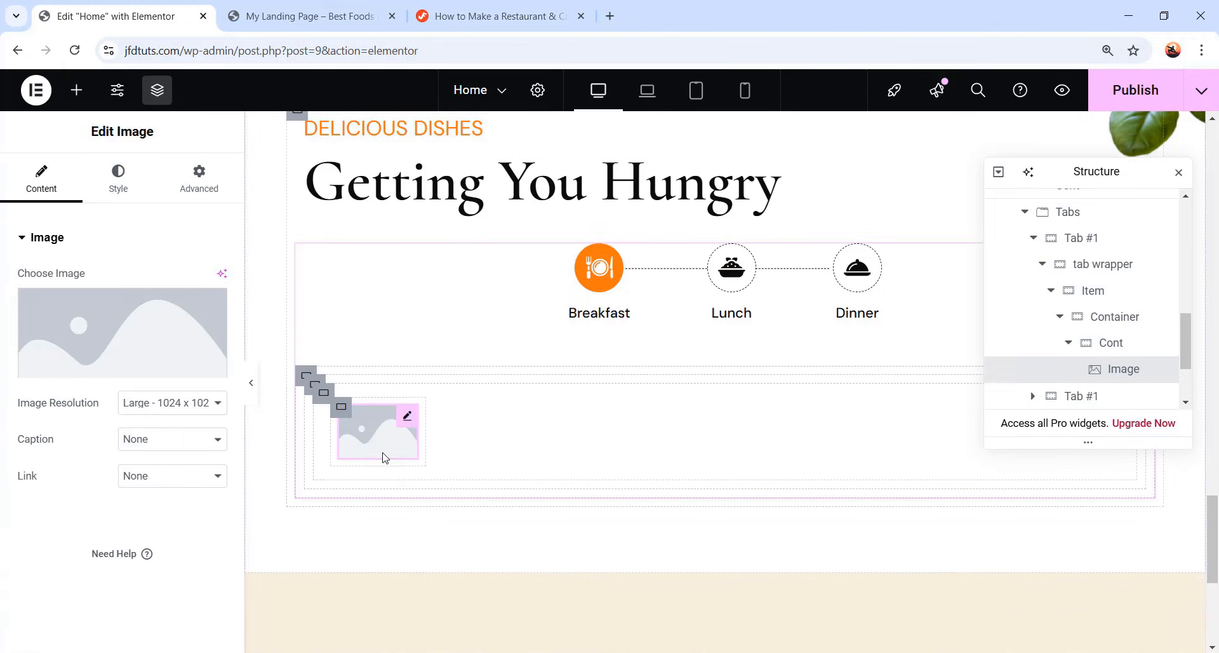
left_click(123, 365)
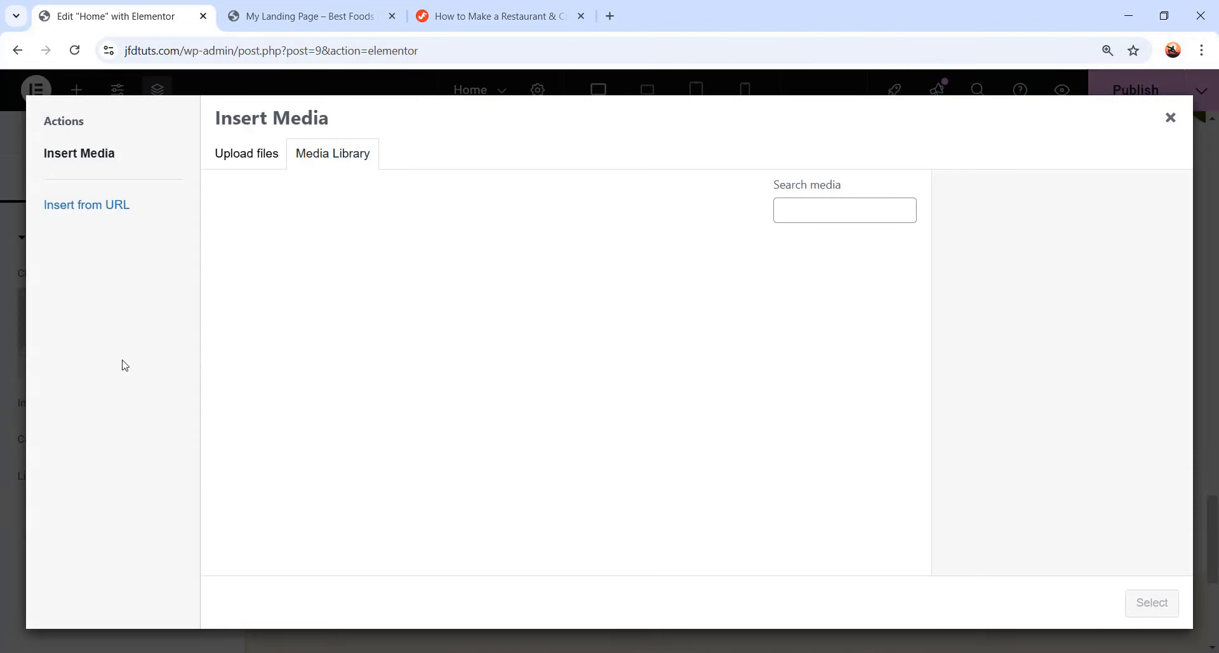
scroll(694, 380, "down", 9)
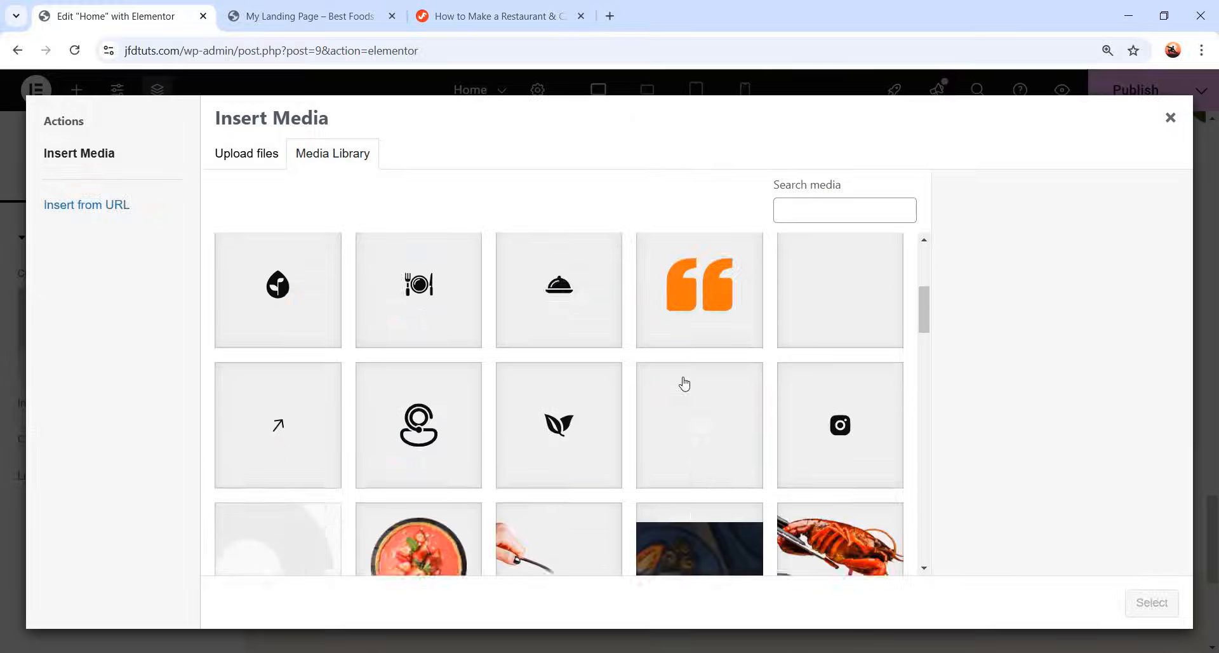
left_click(702, 423)
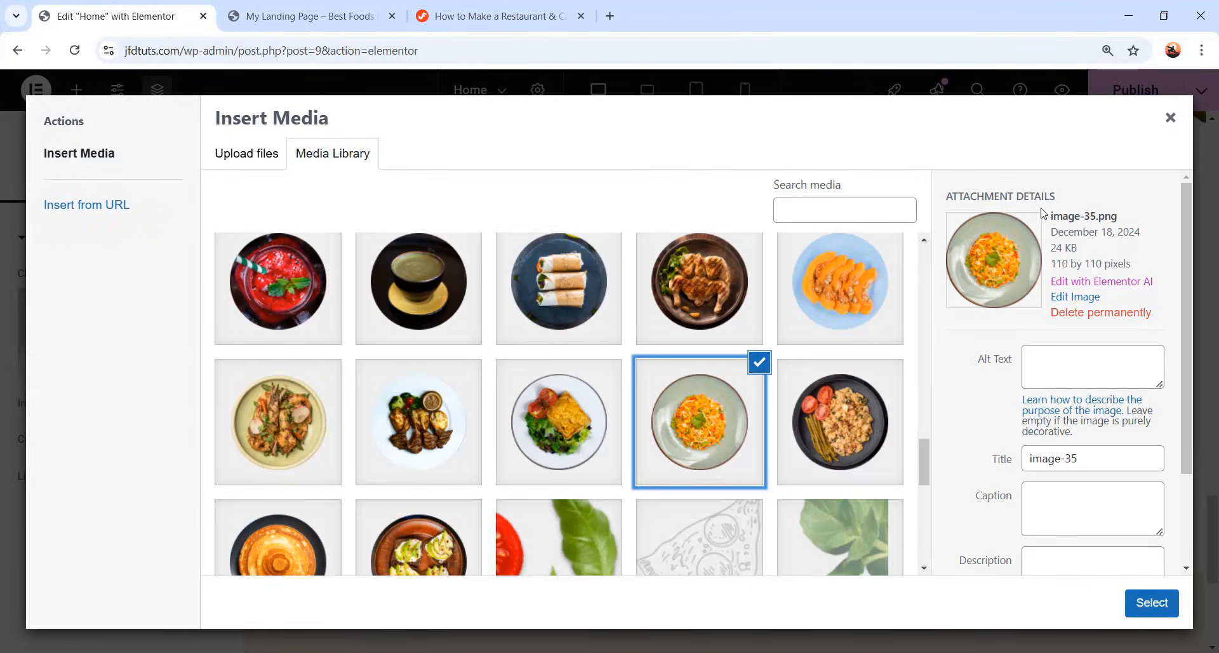
left_click_drag(1054, 215, 1090, 216)
left_click(1092, 367)
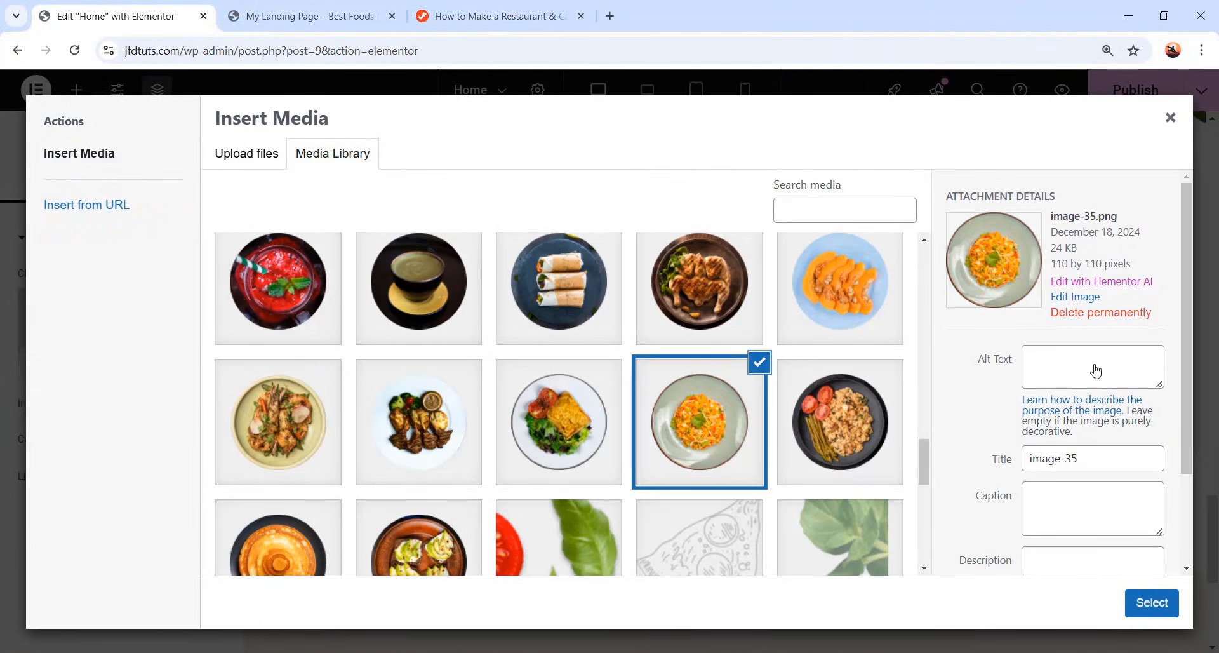
left_click(1152, 602)
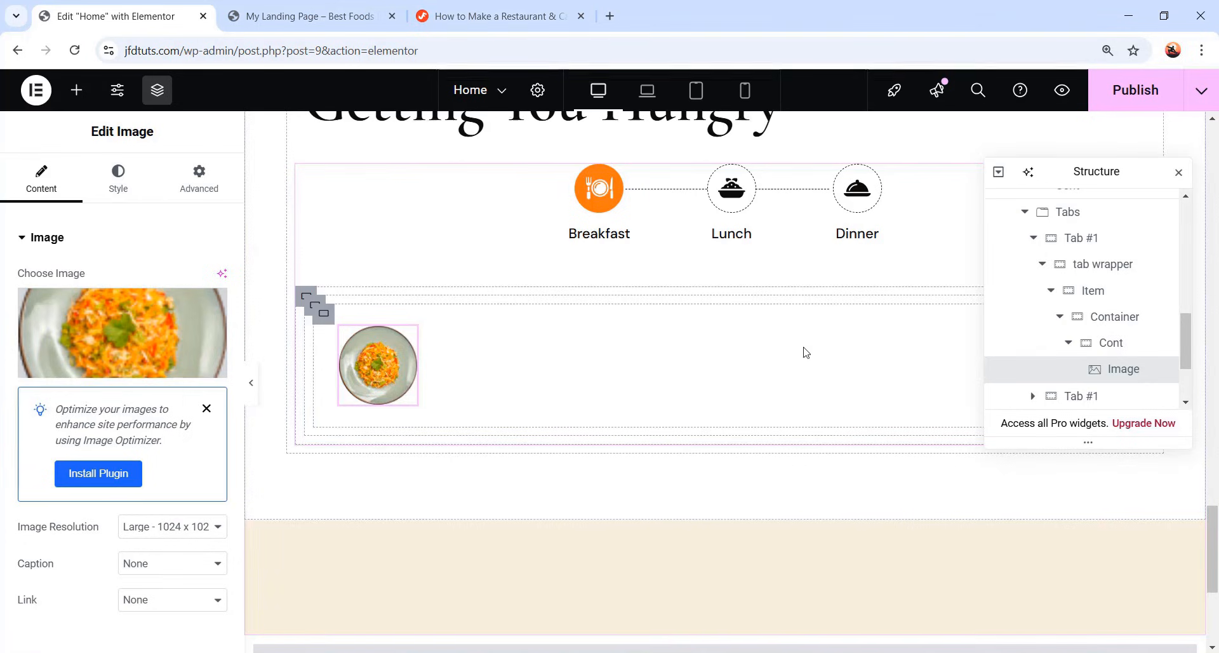
Add a second container after the image's "Cont" container in the same row and rename it "Cont".
left_click(1068, 342)
left_click(1110, 347)
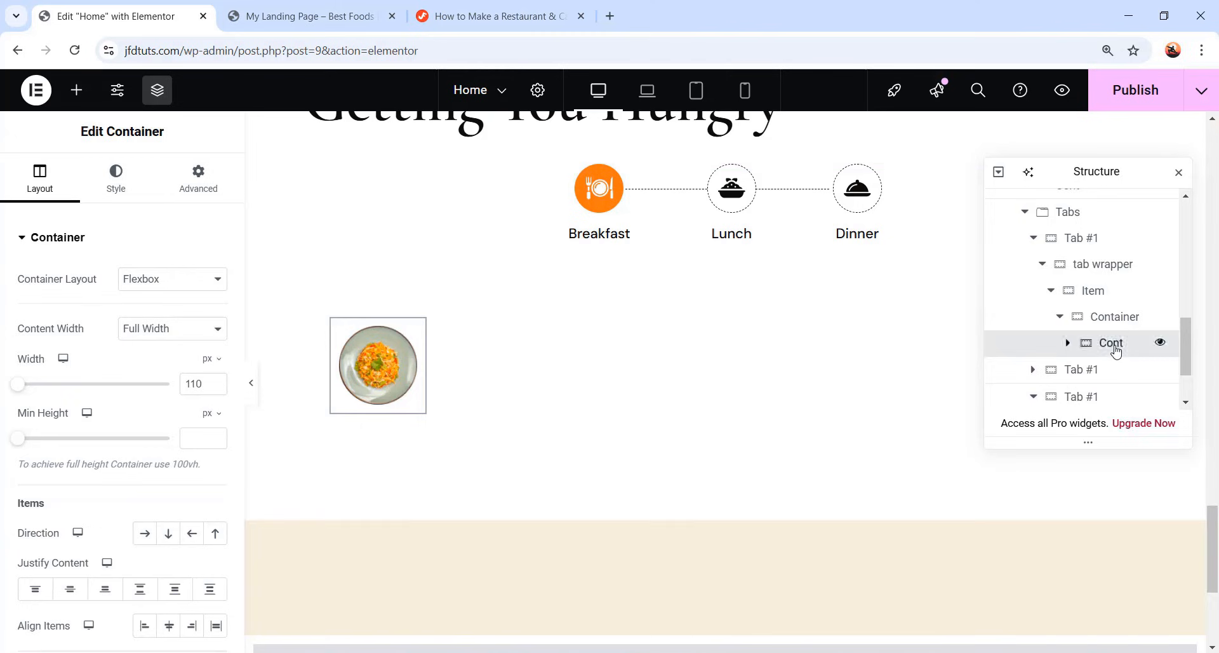
right_click(1112, 346)
left_click(1080, 260)
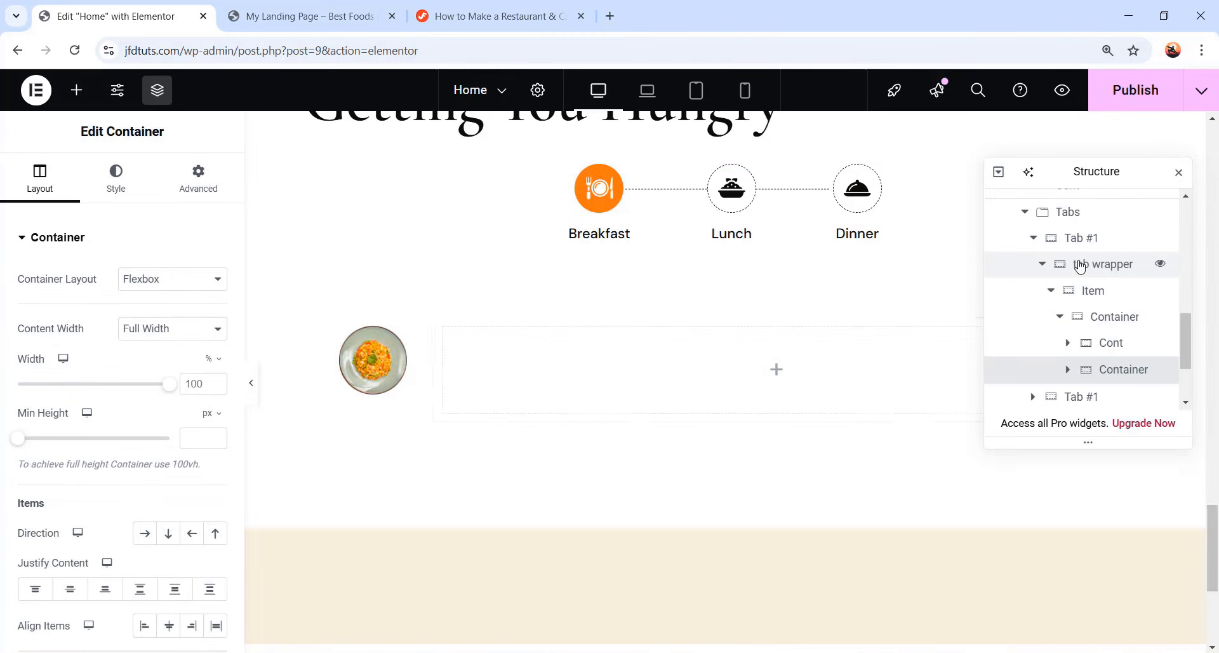
double_click(1116, 372)
type("C")
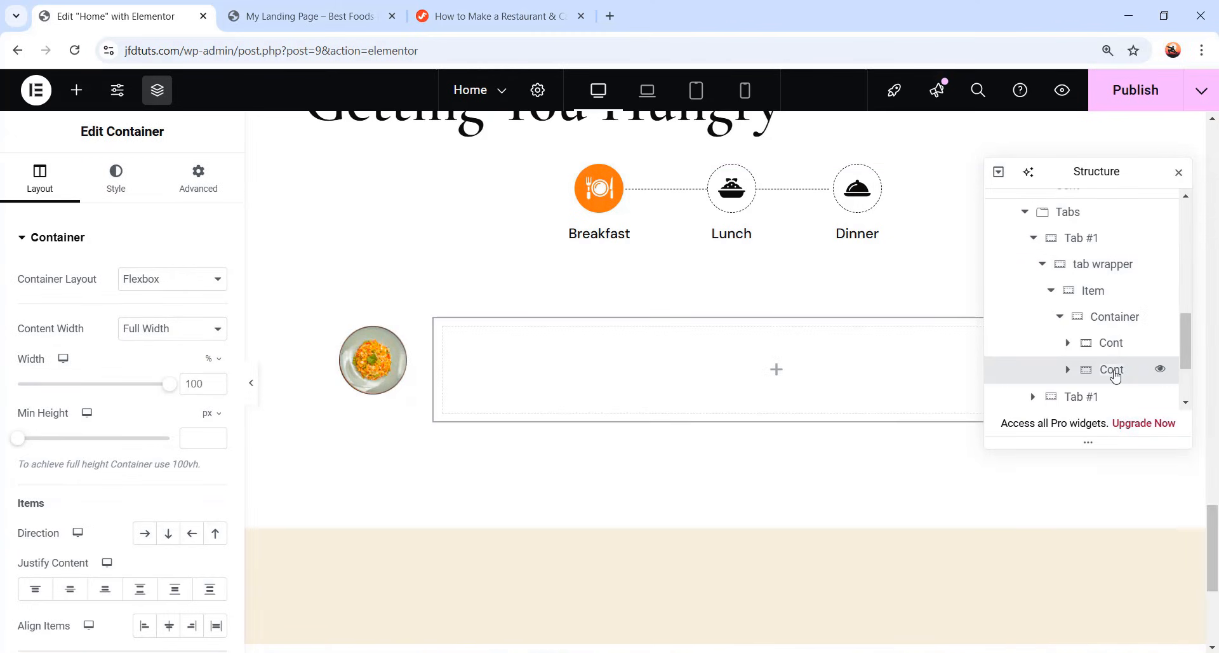
type("ont")
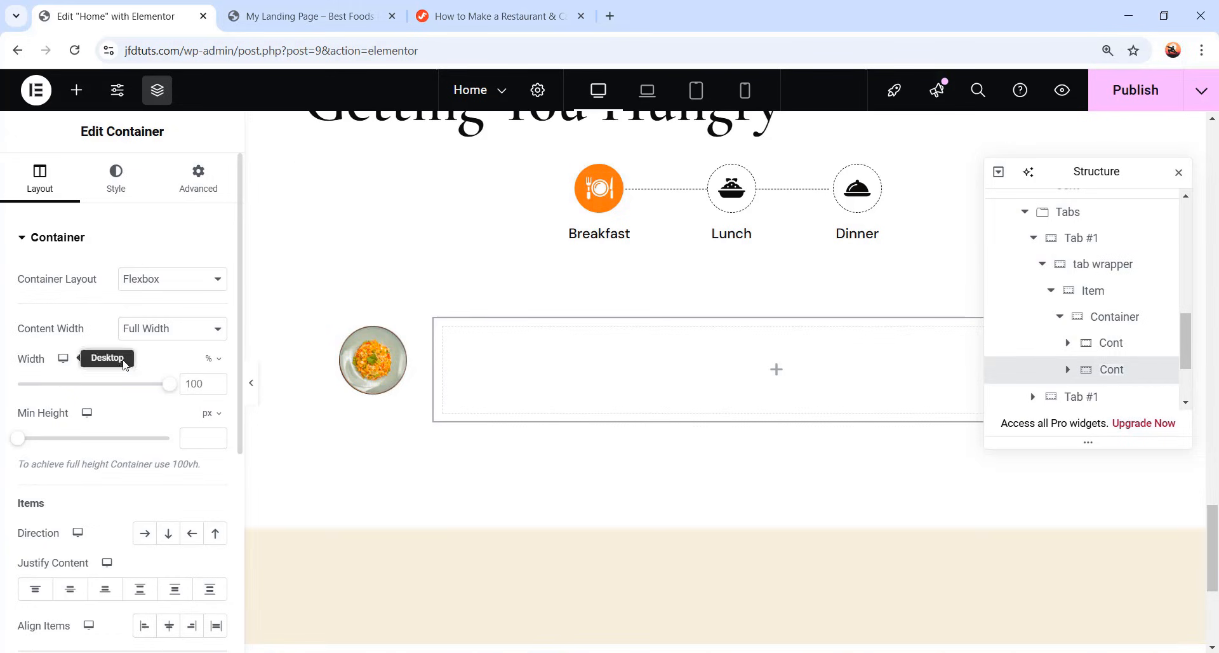
Set the second "Cont" container's width to 974 px and its Justify Content to center.
left_click(212, 358)
left_click(203, 384)
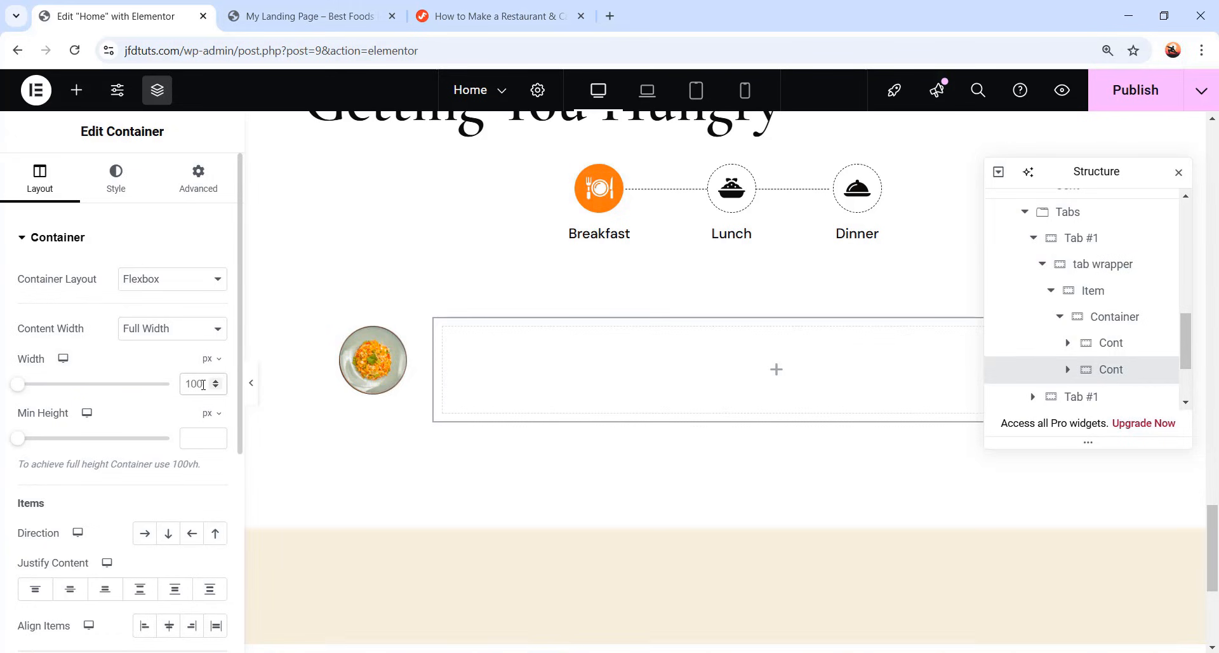
type("974")
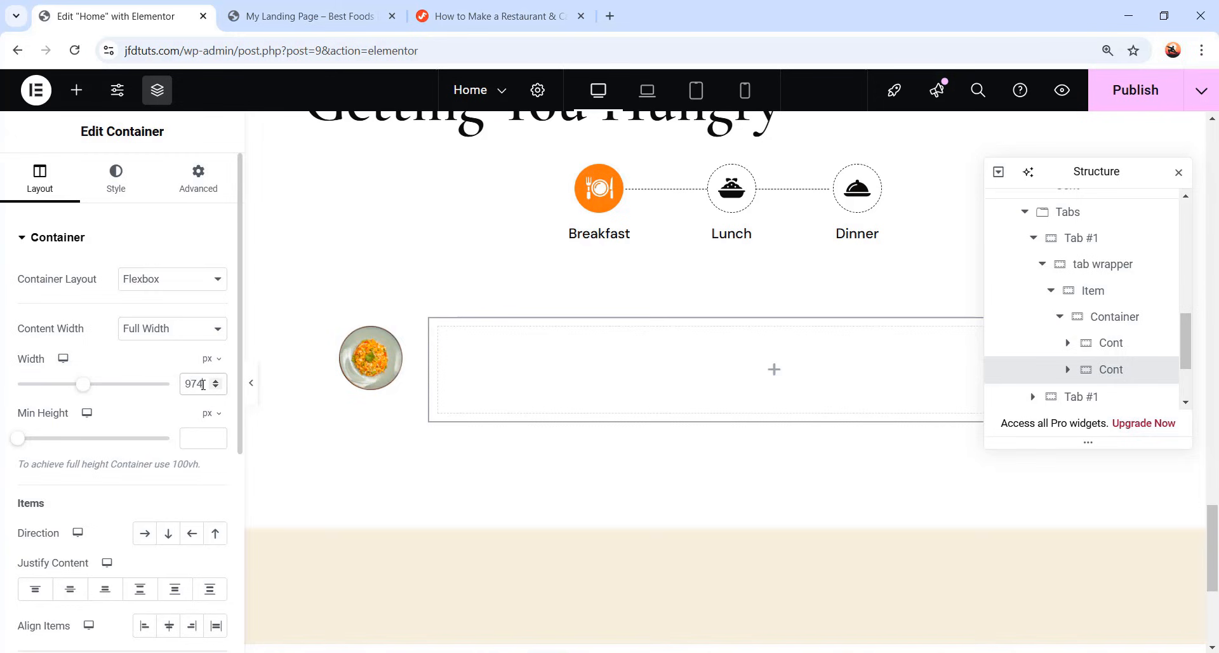
left_click(78, 600)
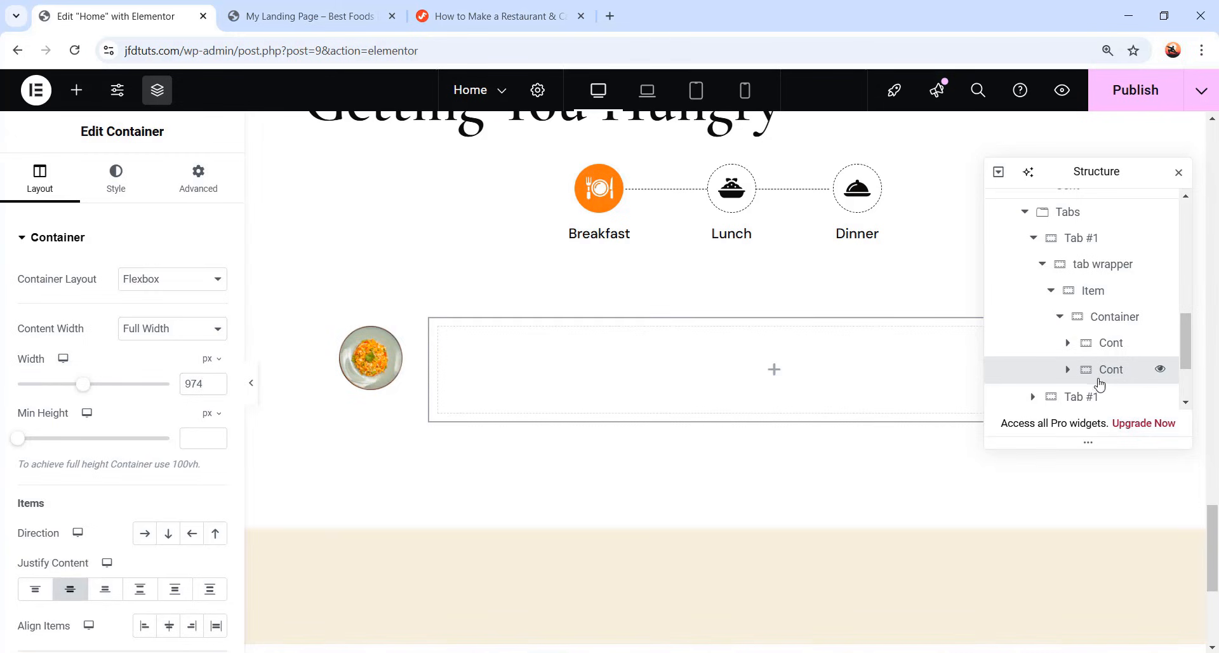
Nest a new container inside the 974 px "Cont" container and set its direction to row.
left_click(76, 89)
left_click_drag(38, 388, 729, 364)
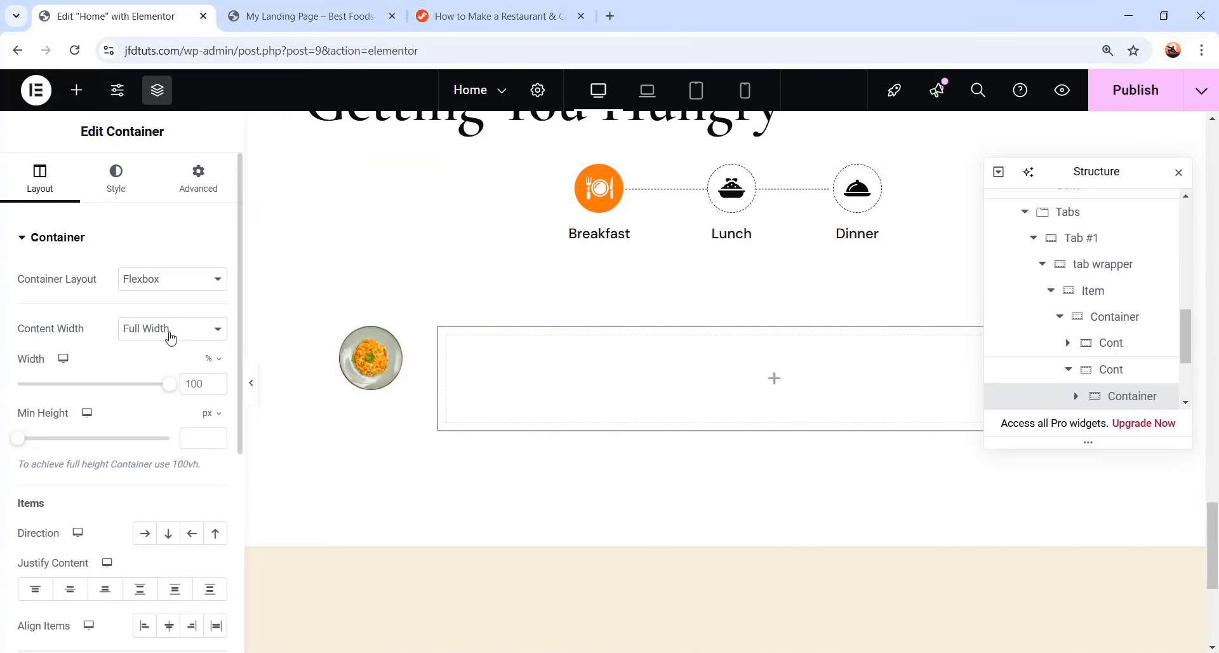
left_click(145, 536)
Add a Heading widget to the nested row container with the title "Greek Salad".
left_click(774, 379)
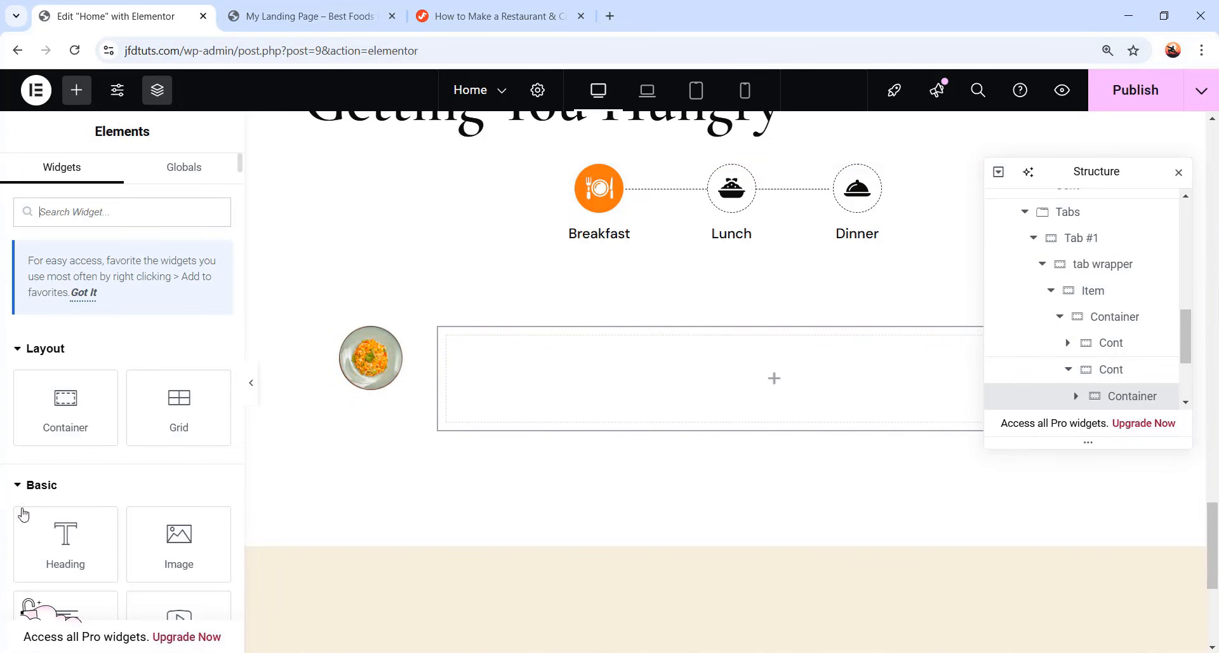
left_click_drag(38, 533, 717, 362)
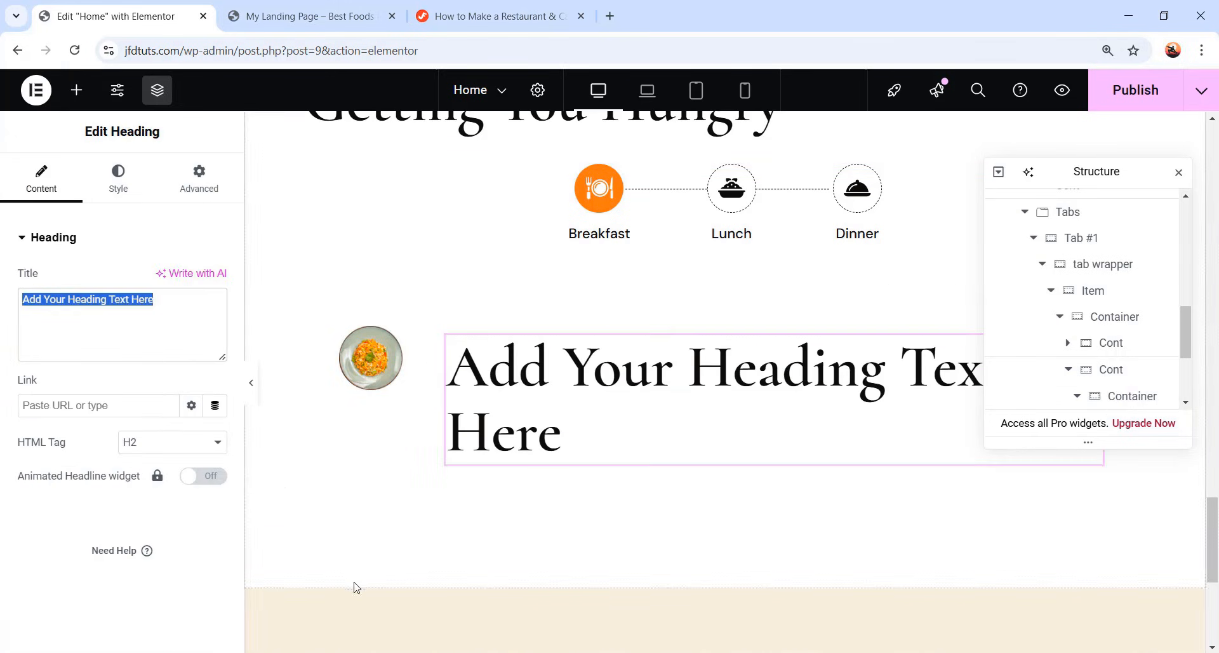
type("Greek Salad")
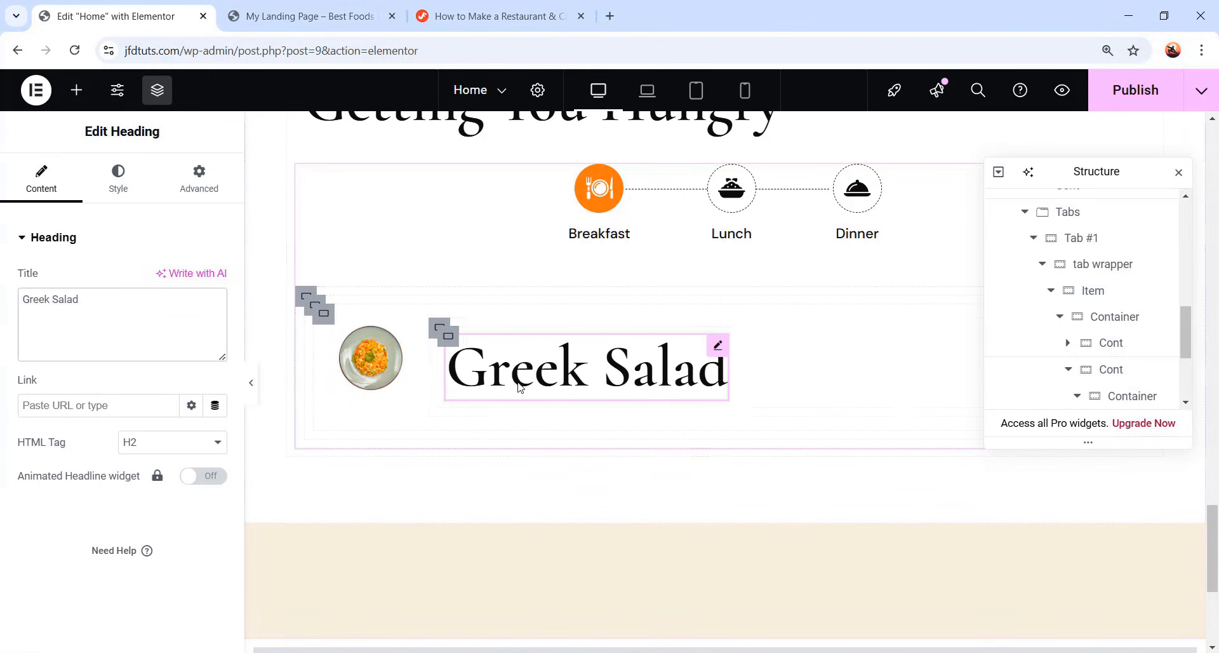
scroll(1122, 351, "down", 1)
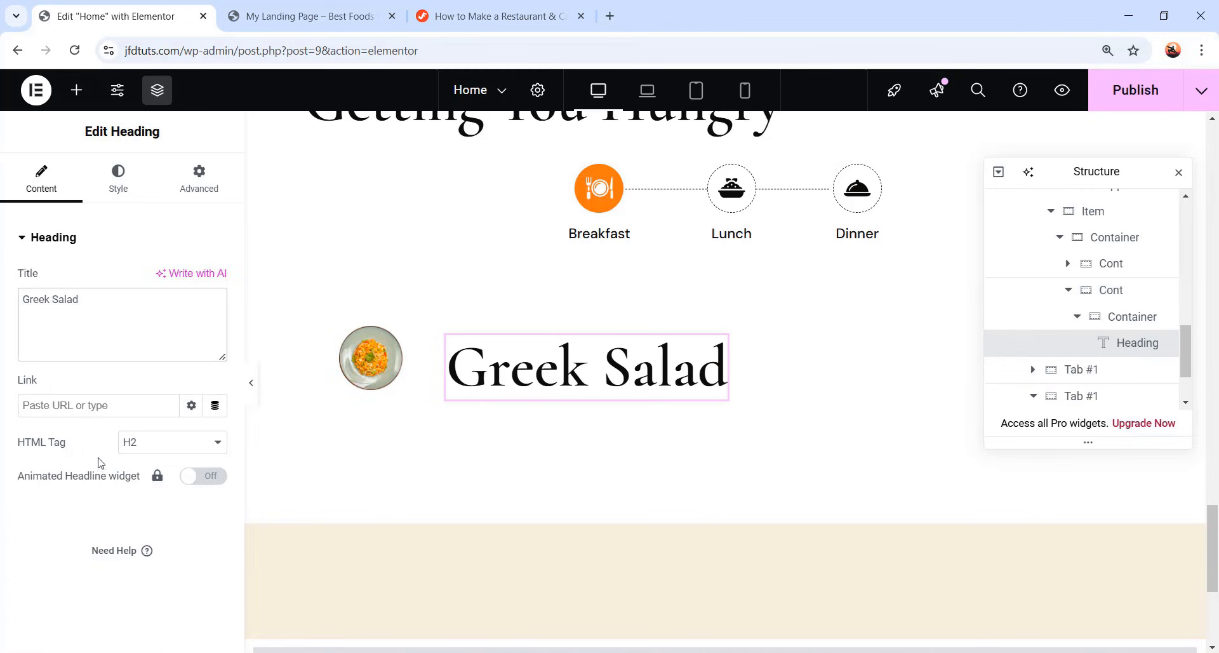
left_click(144, 445)
left_click(145, 473)
left_click(160, 449)
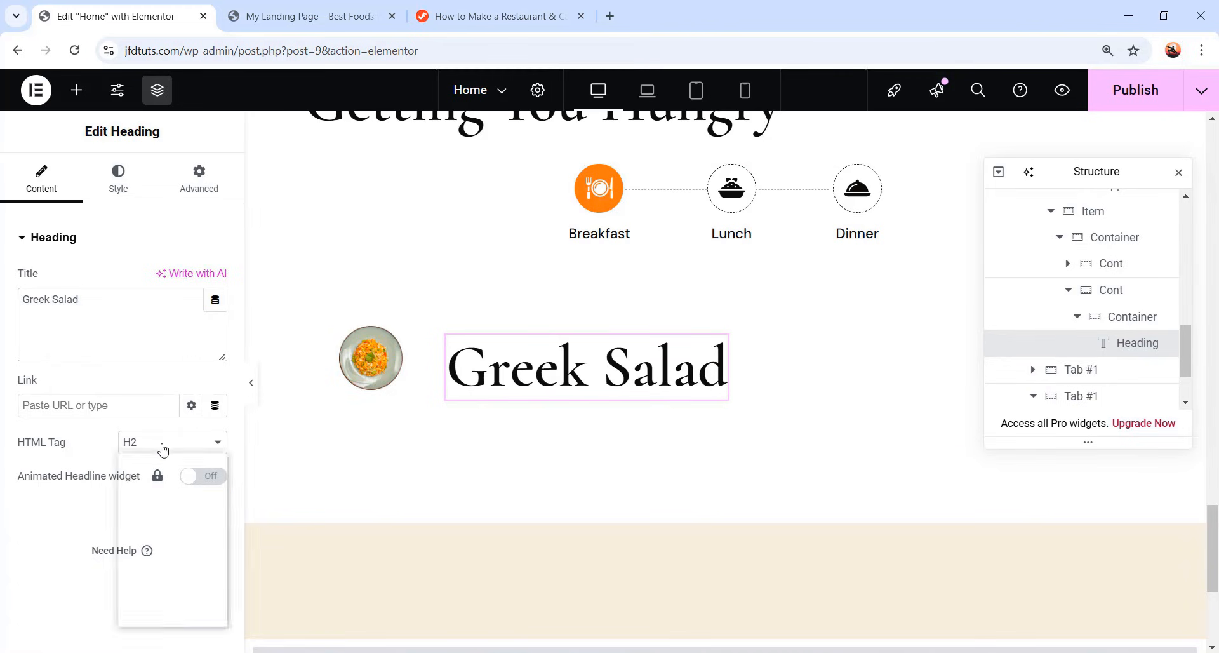
left_click(150, 481)
Set the "Greek Salad" heading's font size to 36 px and its line height to 44 px.
left_click(115, 187)
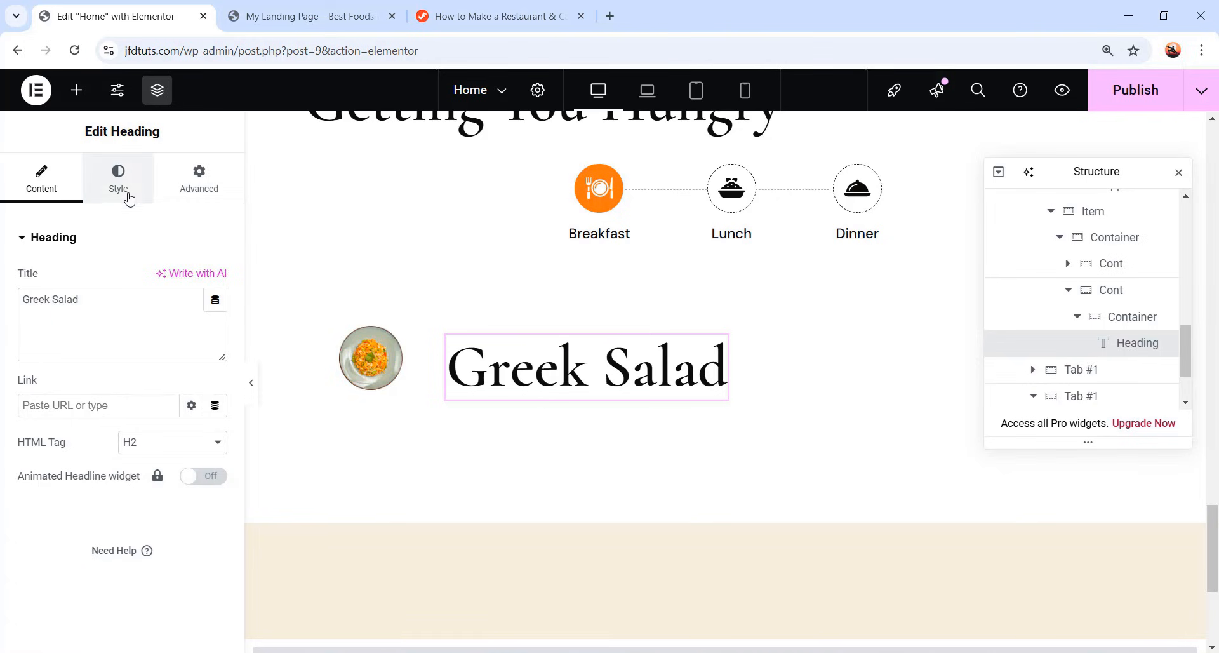
left_click(215, 327)
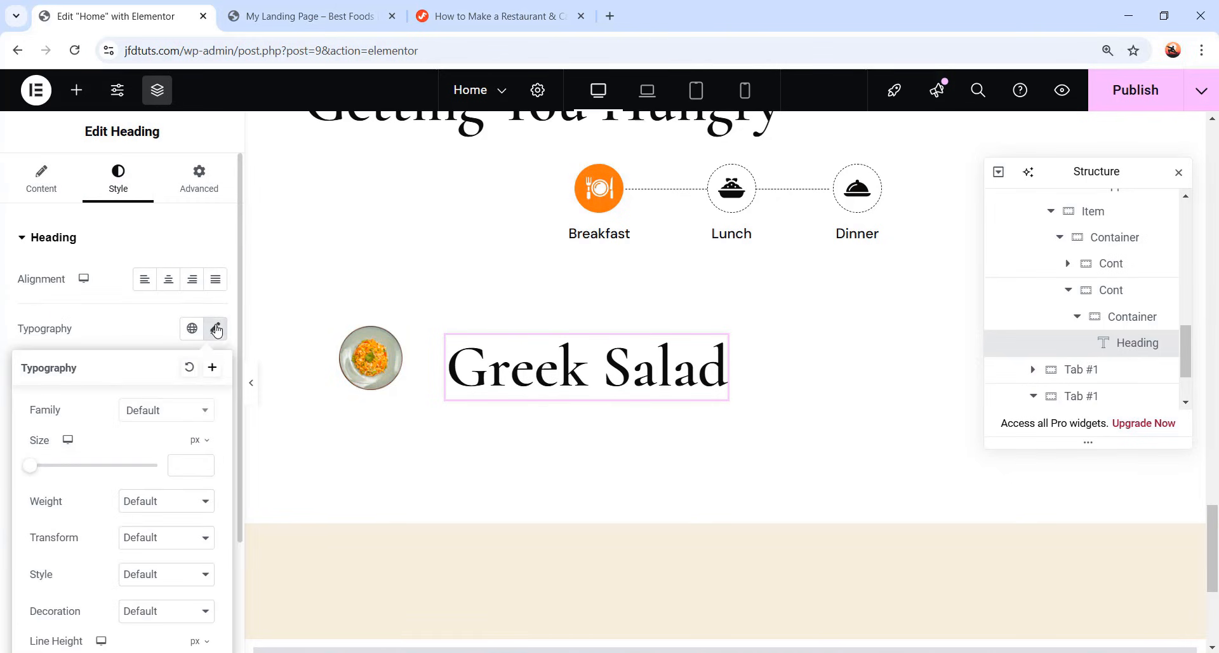
type("36")
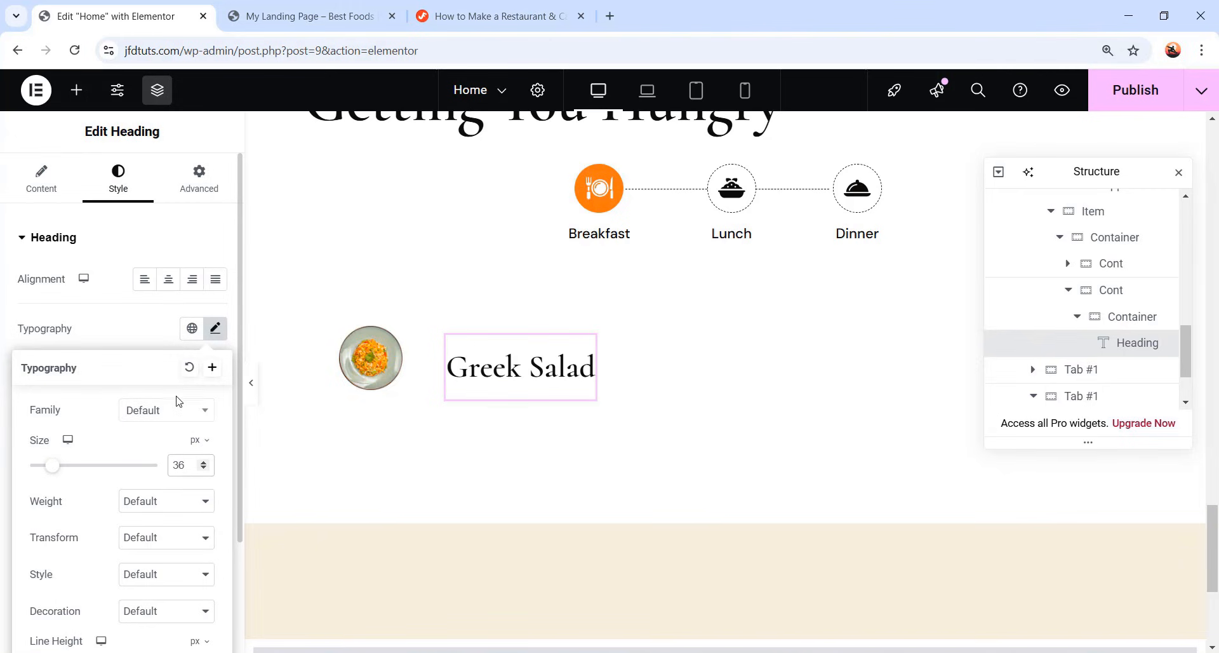
scroll(178, 401, "down", 2)
left_click(189, 521)
type("44")
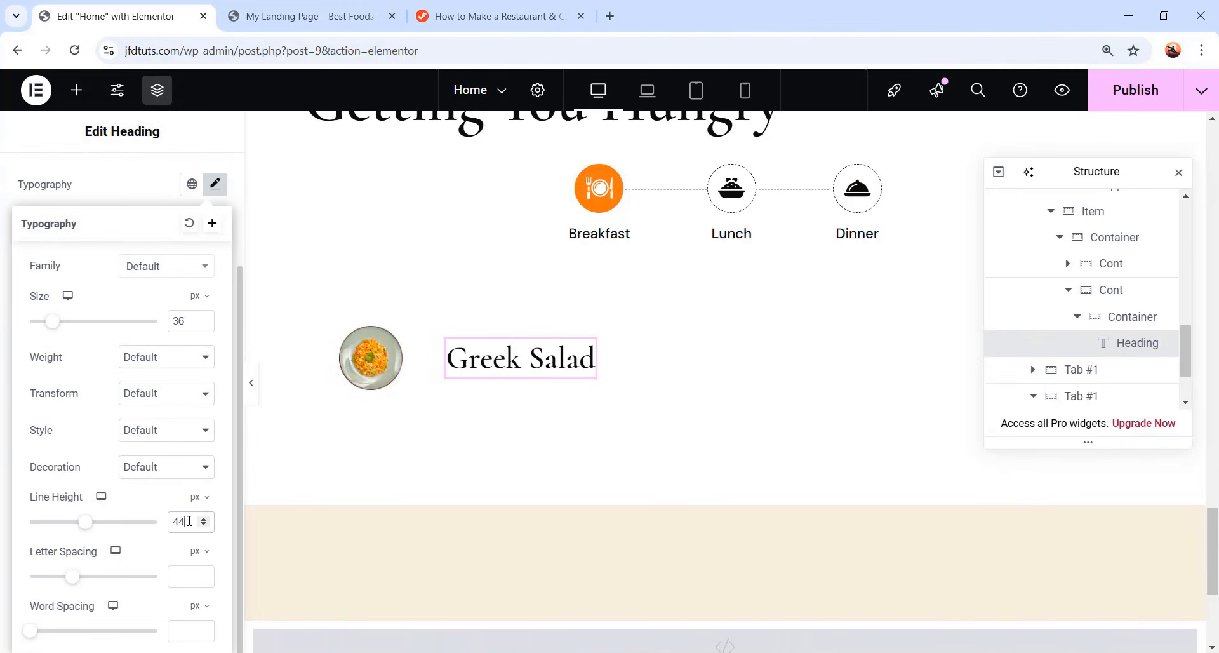
left_click(213, 190)
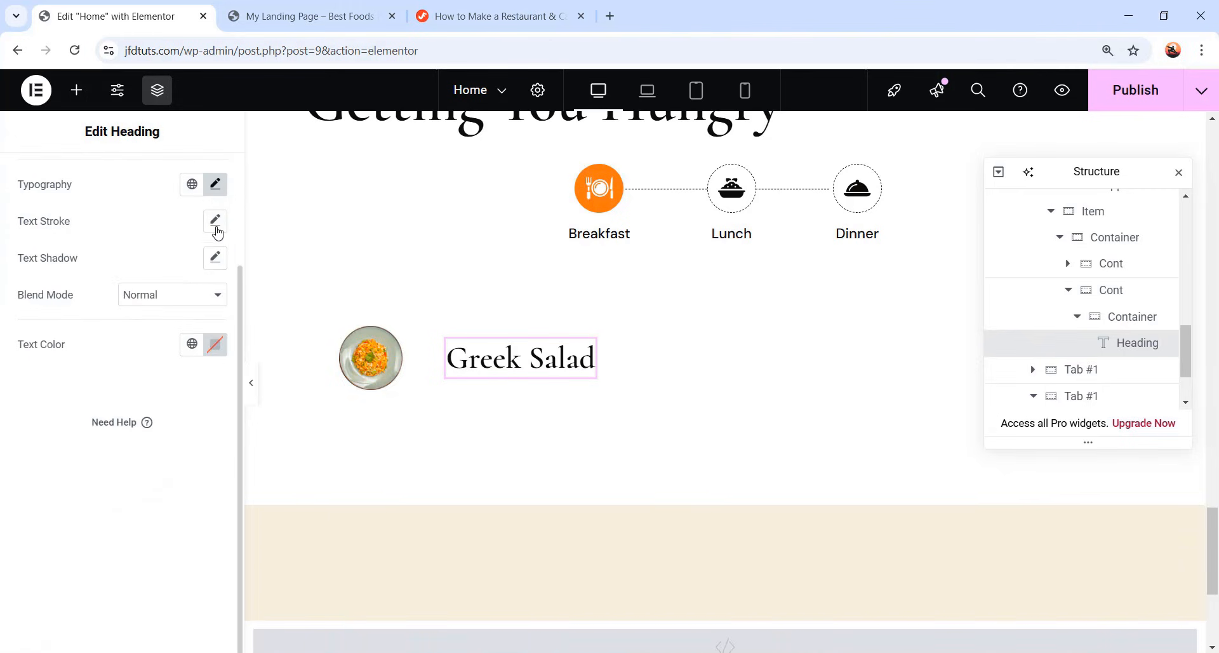
Unlink the "Greek Salad" heading's margins and set the right margin to 12 px.
scroll(210, 266, "up", 2)
left_click(208, 190)
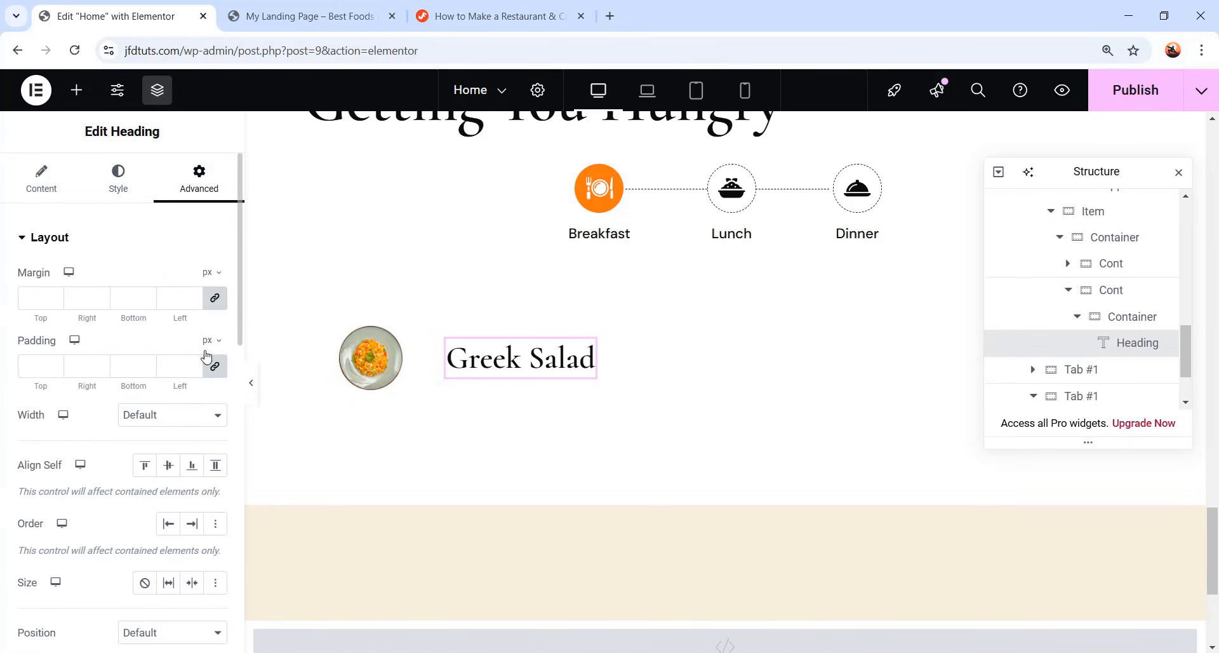
left_click(214, 298)
double_click(71, 296)
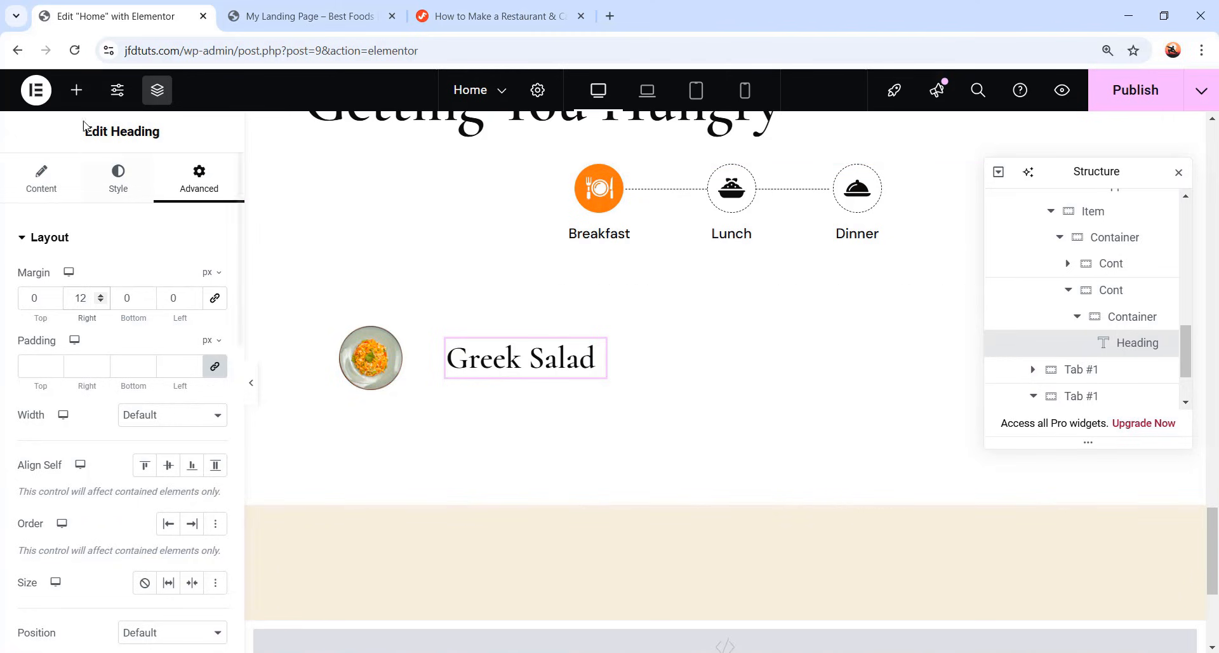
Add a Divider widget after the "Greek Salad" heading in the row container and give it the Dashed style.
left_click(76, 90)
scroll(94, 350, "down", 3)
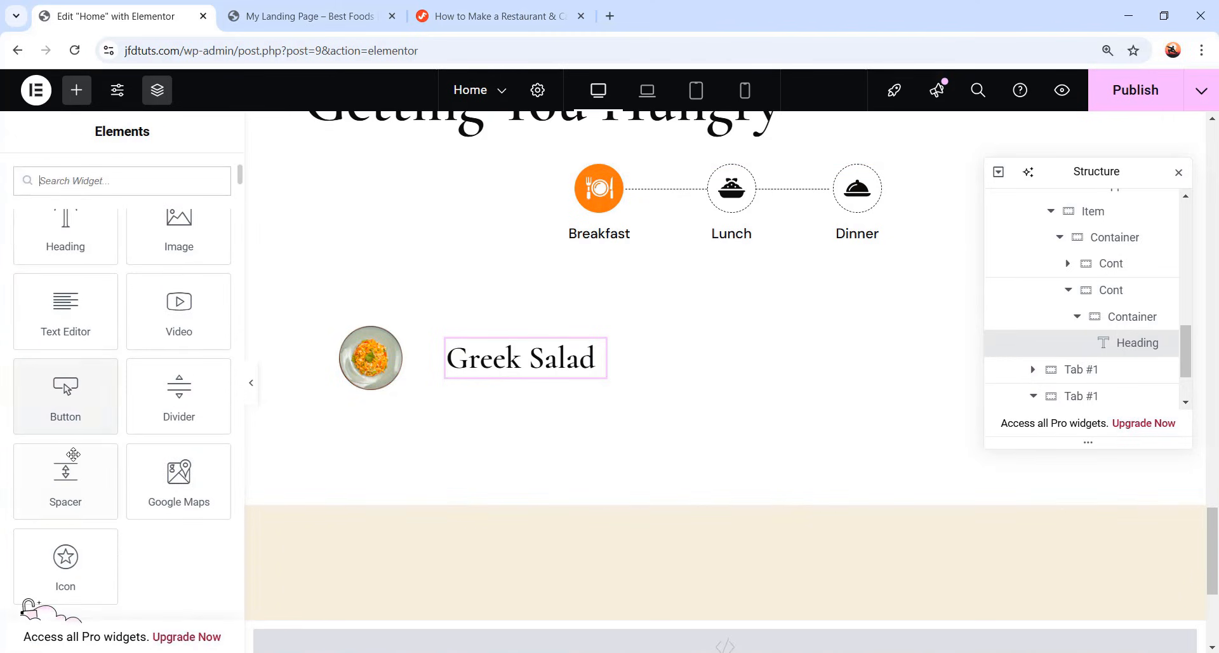
left_click_drag(176, 406, 658, 373)
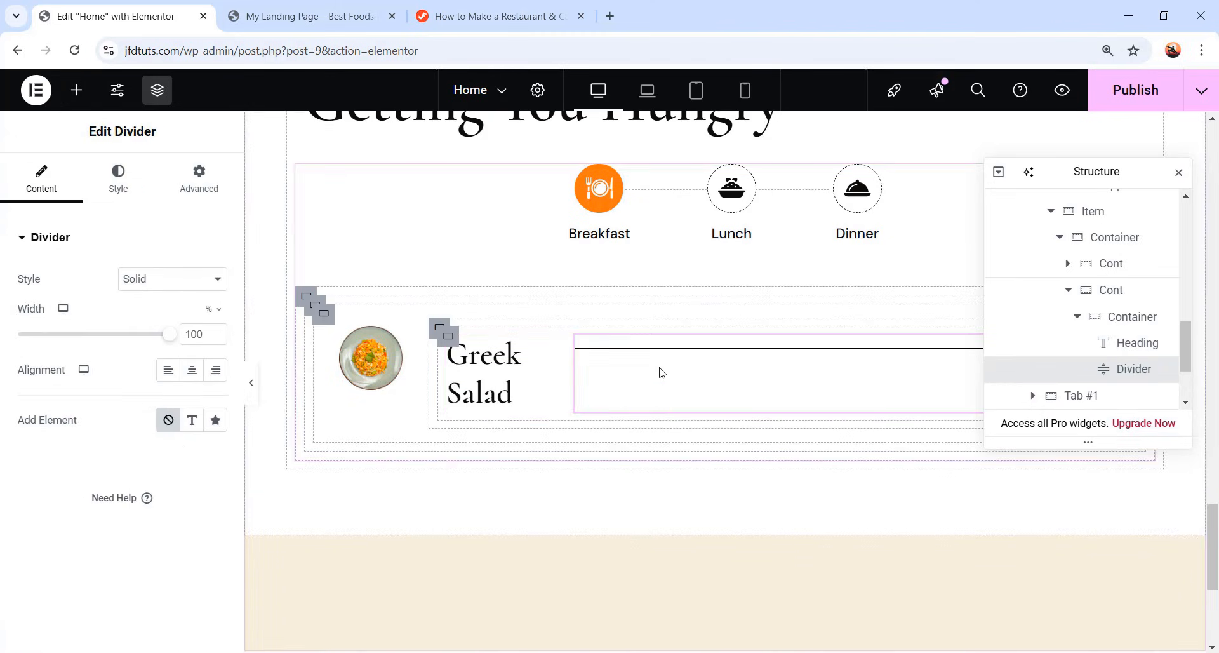
left_click(173, 279)
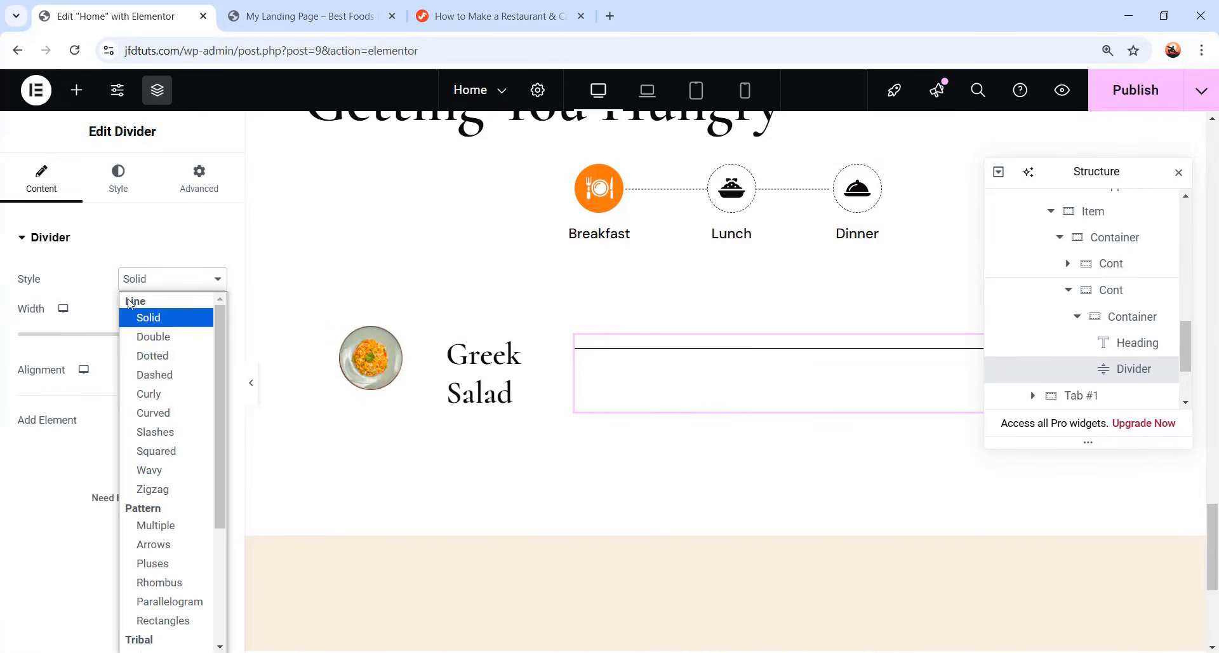
left_click(171, 378)
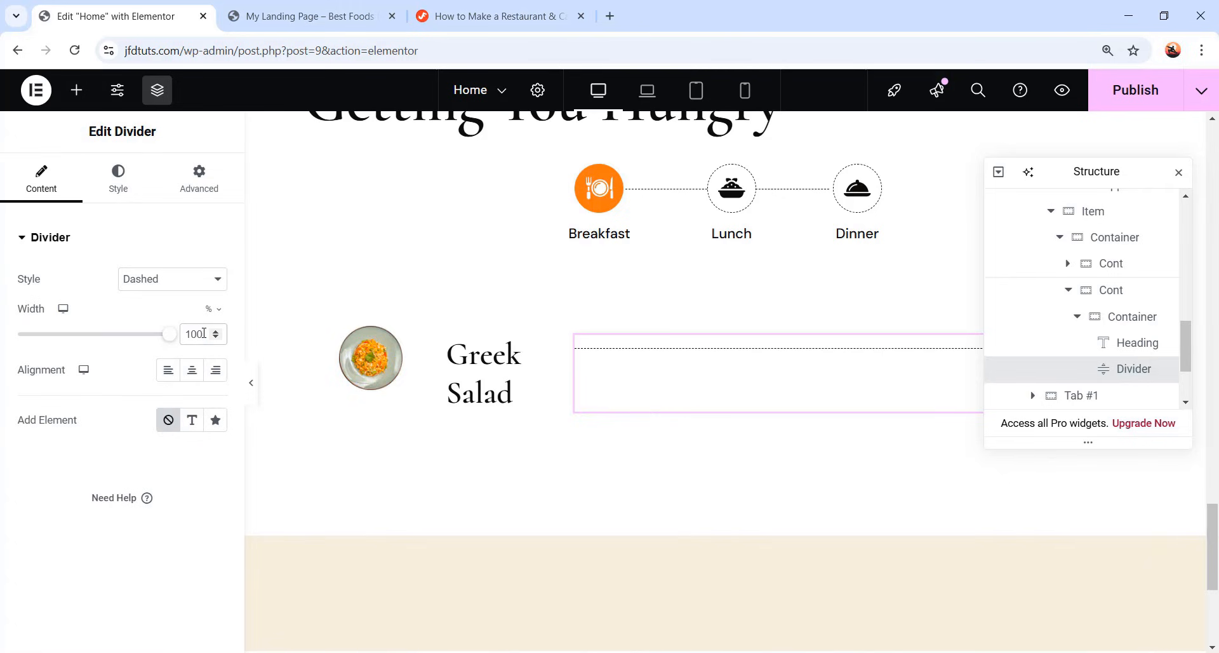
Set the gap of the dashed divider beside "Greek Salad" to 2 px.
left_click(127, 190)
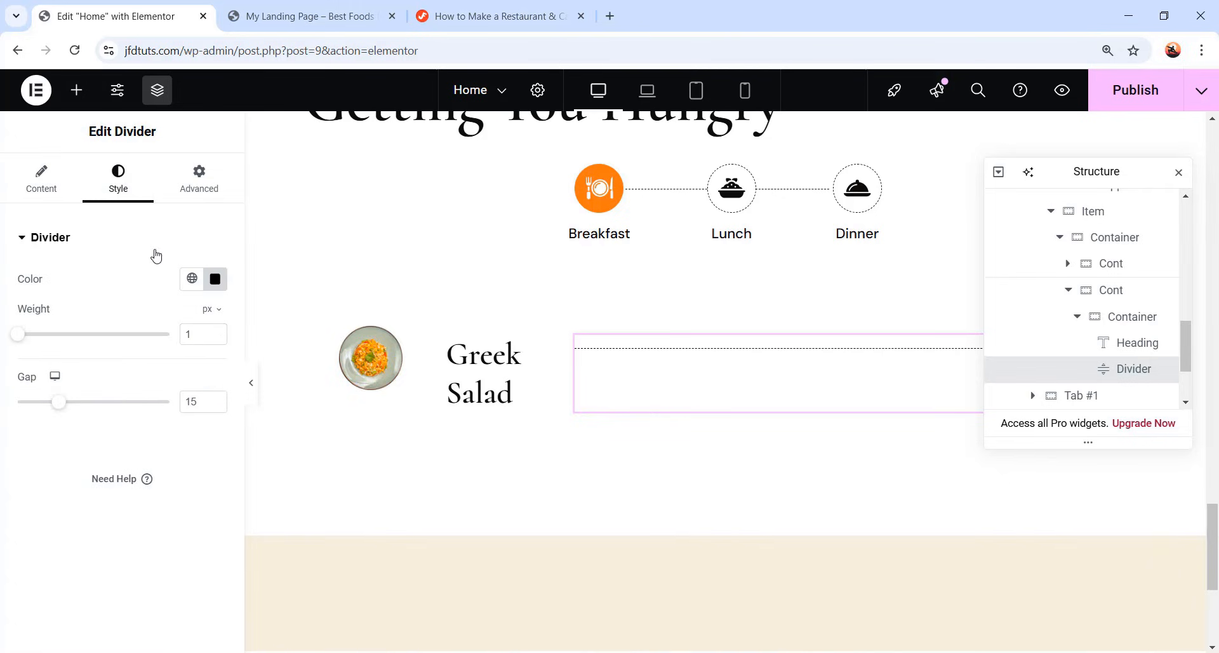
left_click(209, 287)
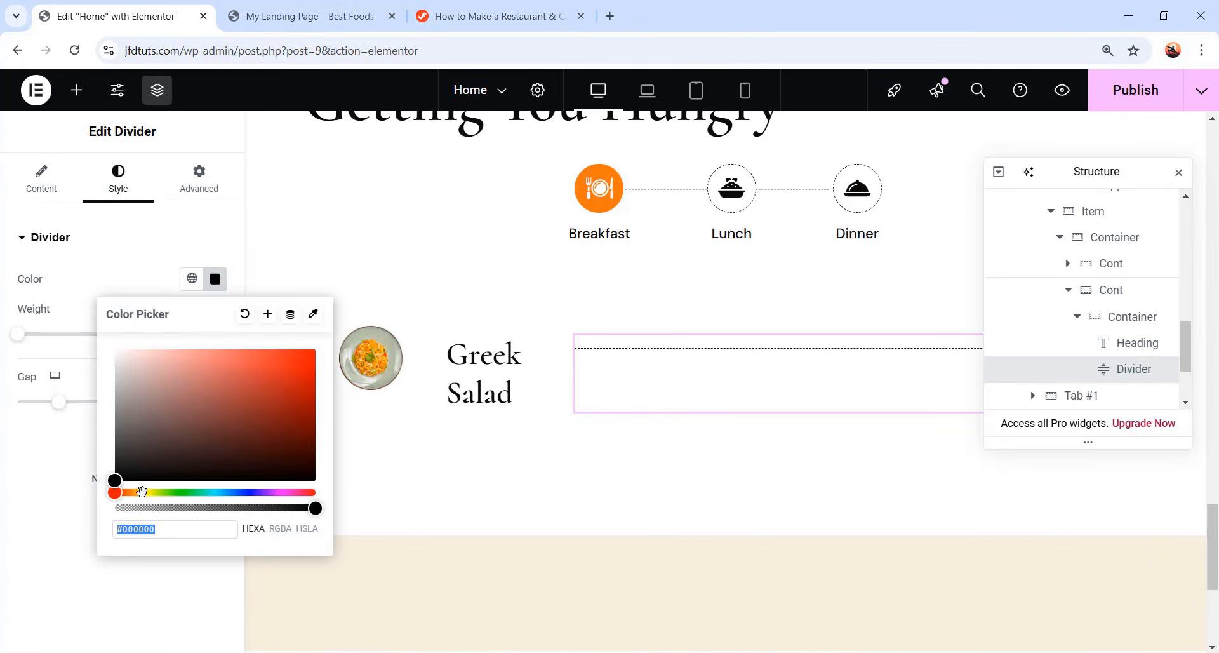
left_click(163, 533)
left_click(40, 508)
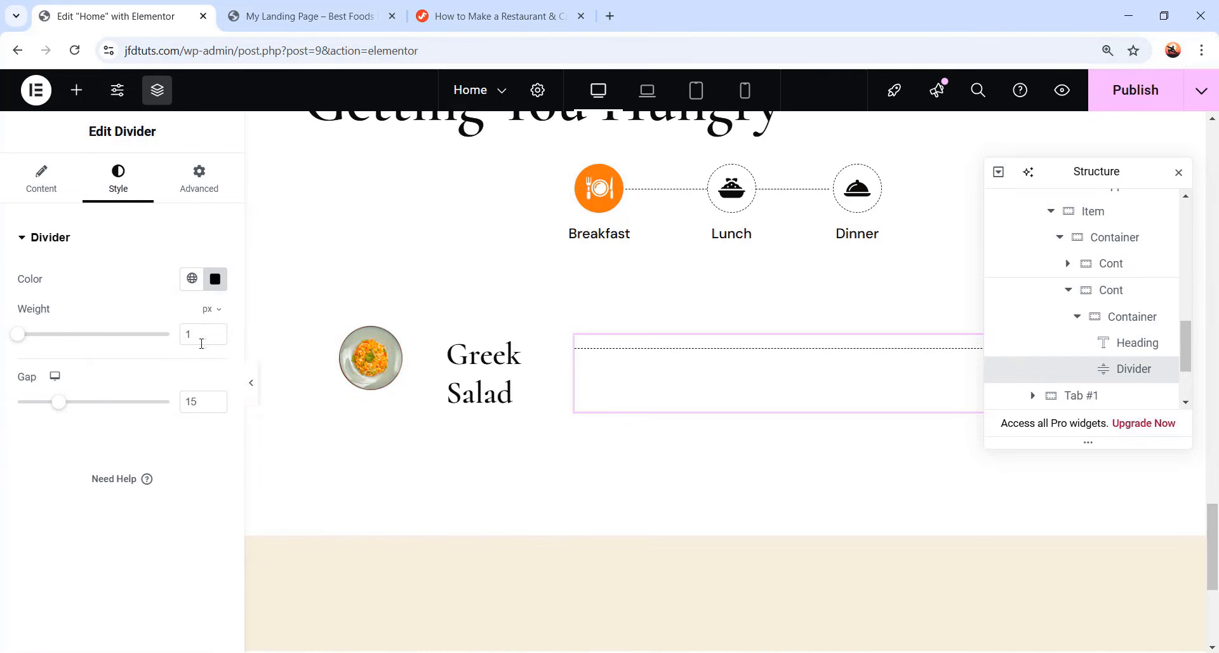
double_click(184, 401)
type("2")
Set the divider's width to Inline (auto) and its Align Self to end, so it sits at the heading's lower edge.
left_click(222, 184)
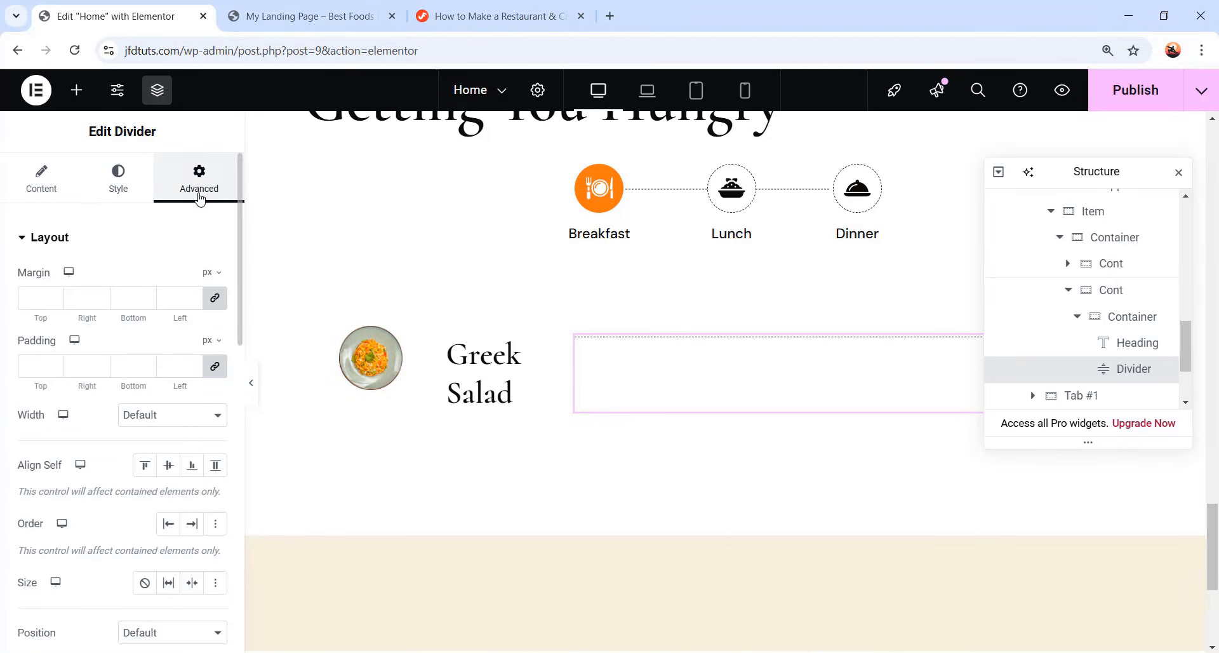
left_click(137, 417)
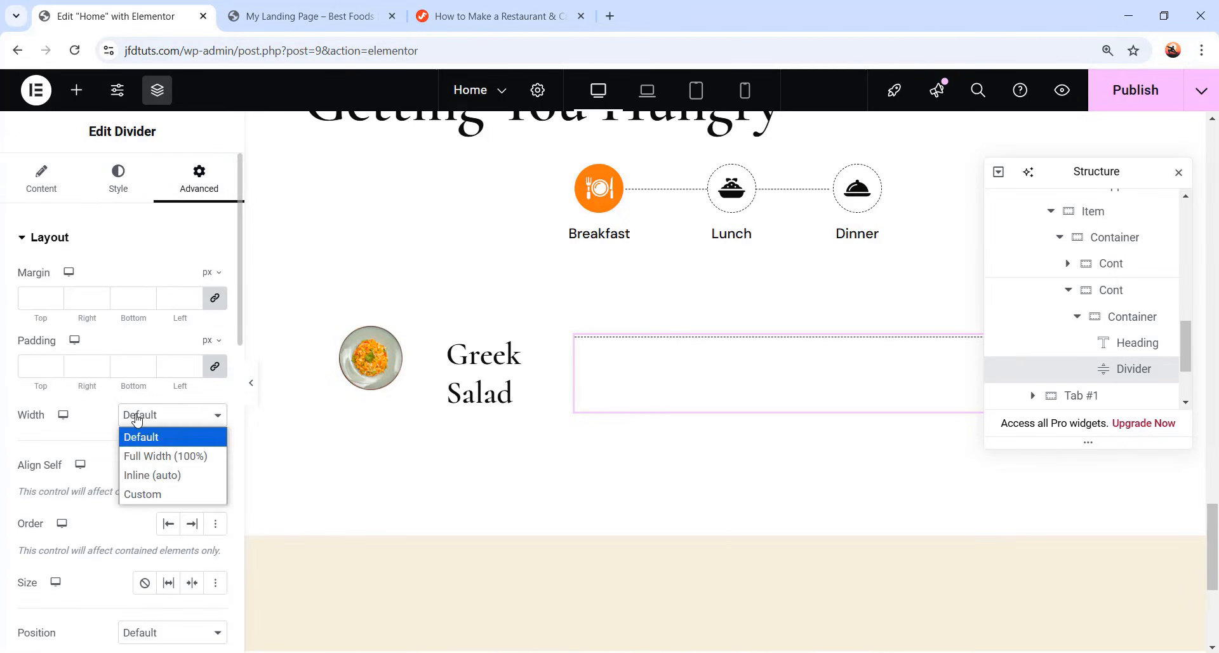
left_click(154, 476)
scroll(775, 438, "up", 3)
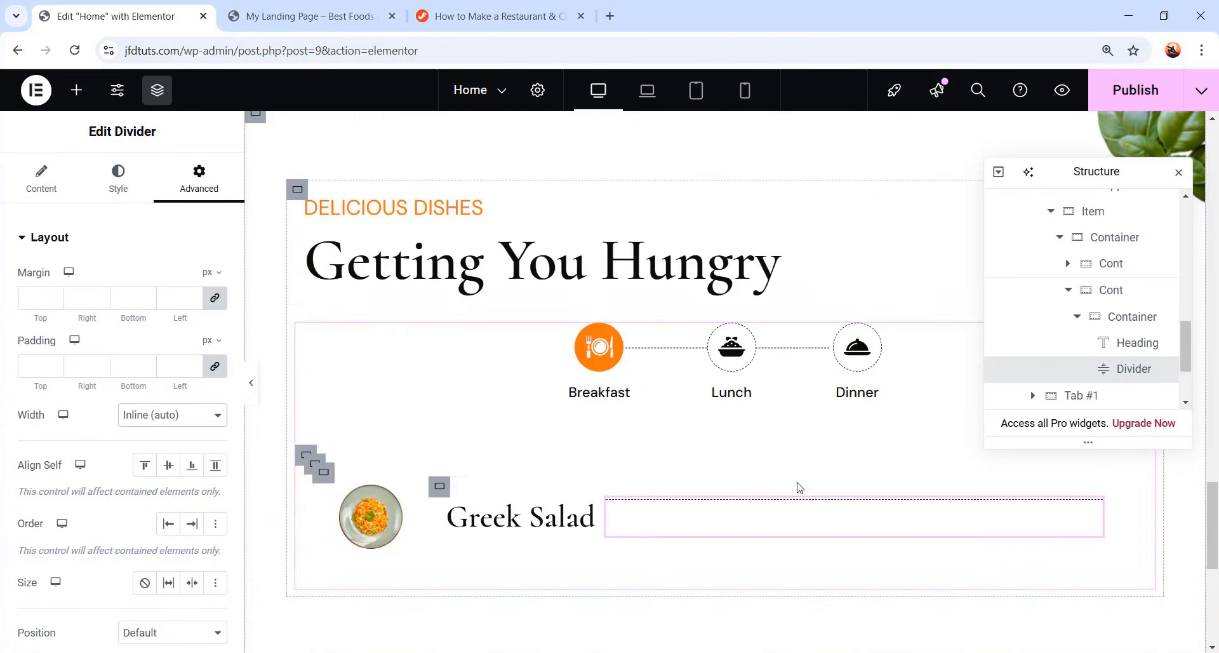
key("ctrl+p")
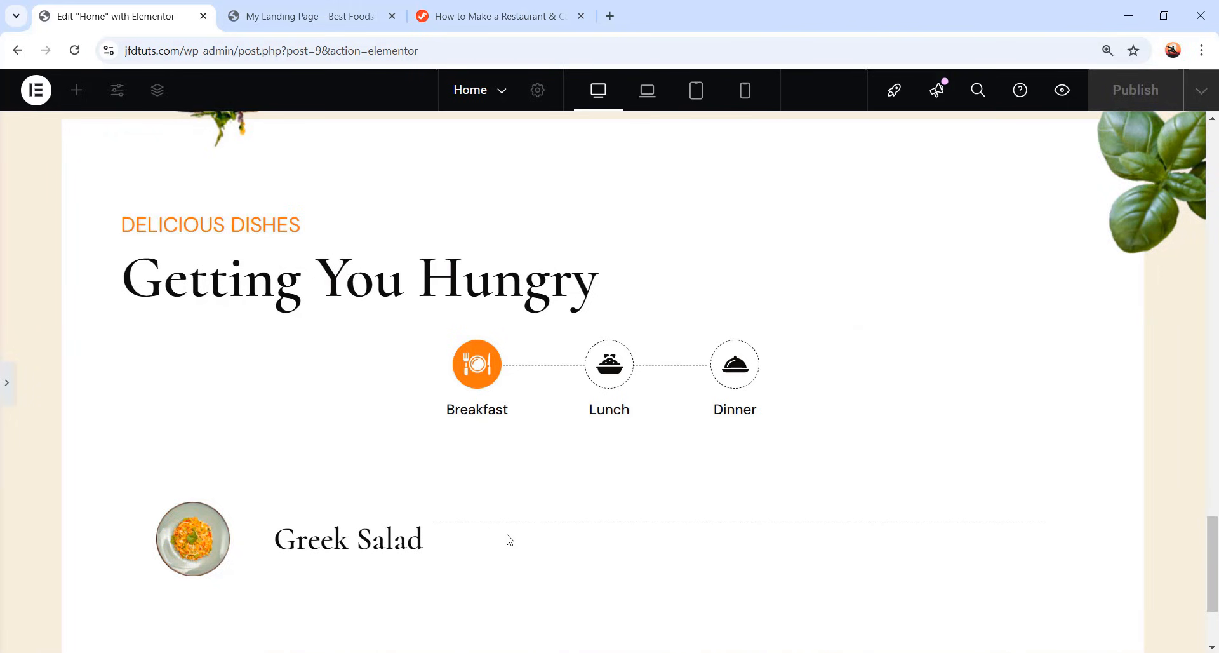
key("ctrl+p")
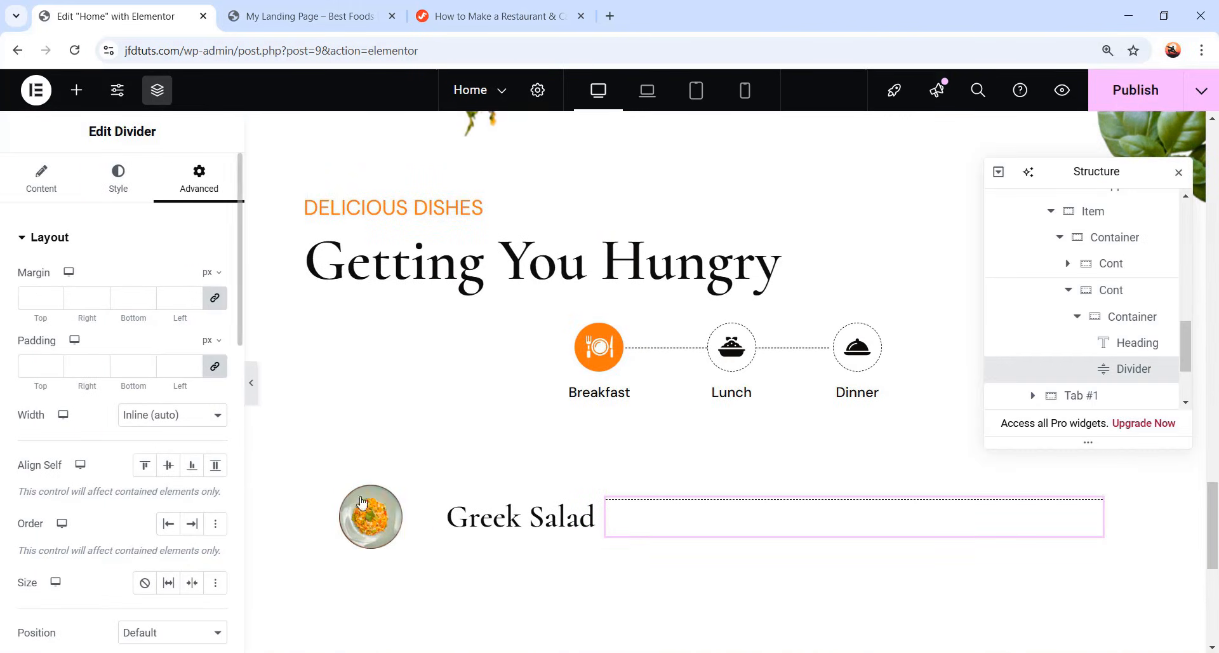
left_click(192, 465)
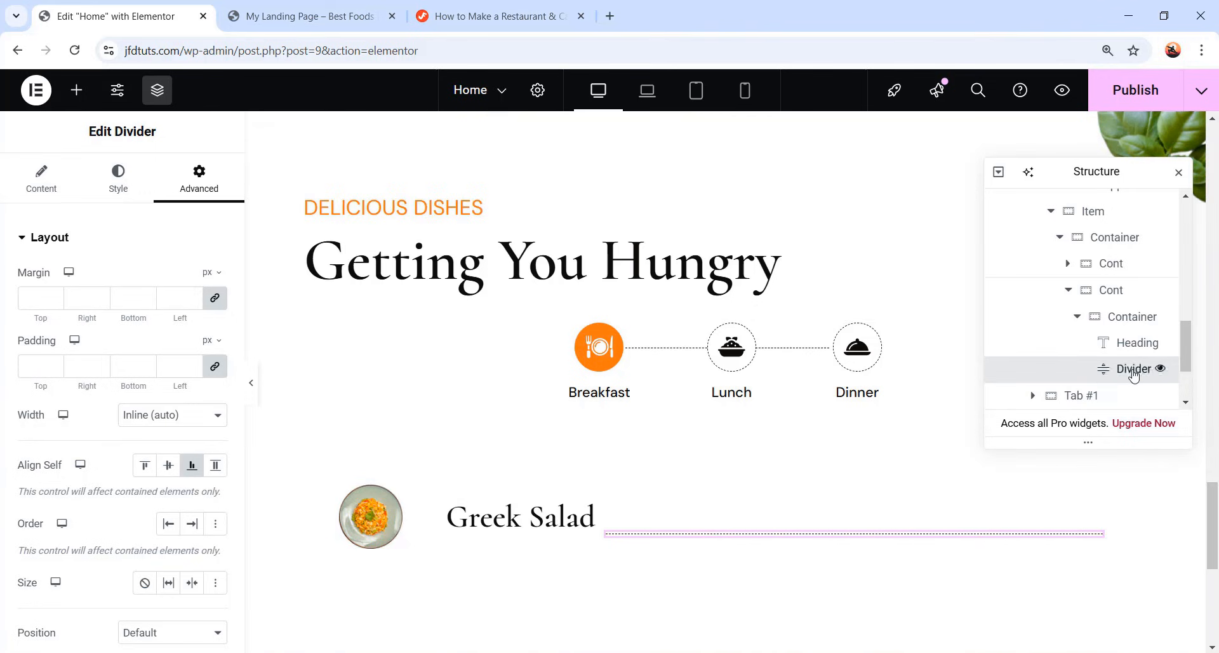
Add another container inside the 974 px "Cont" container, below the "Greek Salad" heading and divider row.
left_click(77, 90)
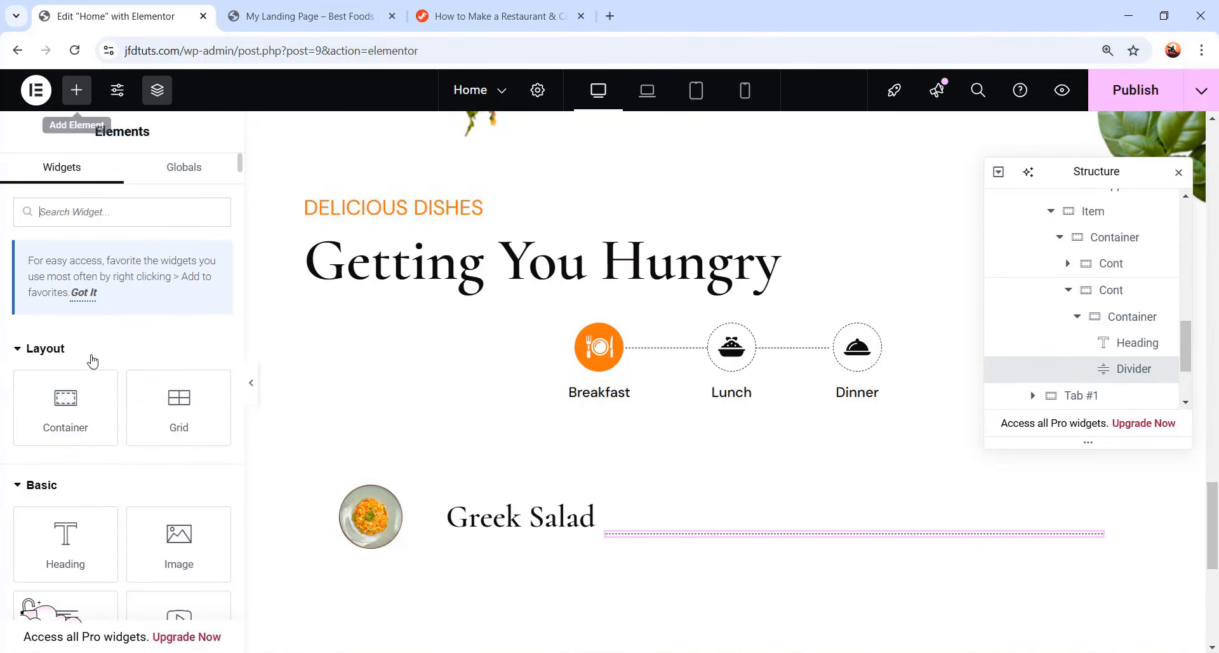
left_click_drag(65, 403, 1023, 523)
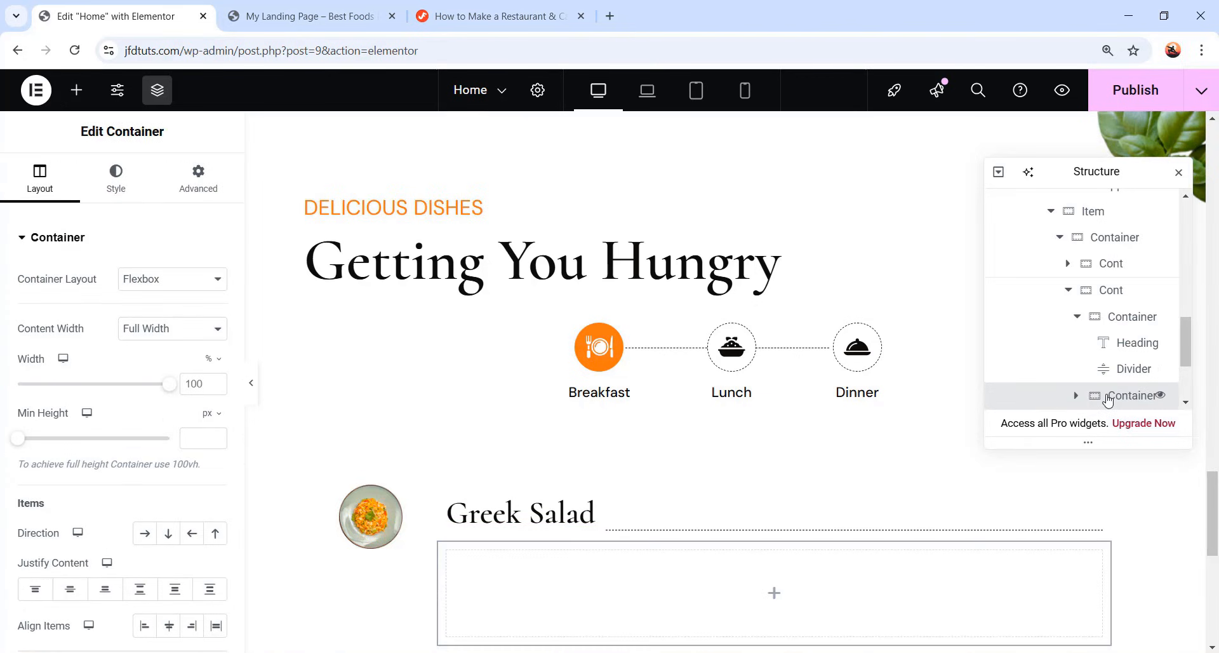
Move the new empty container into the row container after the divider and rename it "Cont".
left_click_drag(1108, 400, 1135, 332)
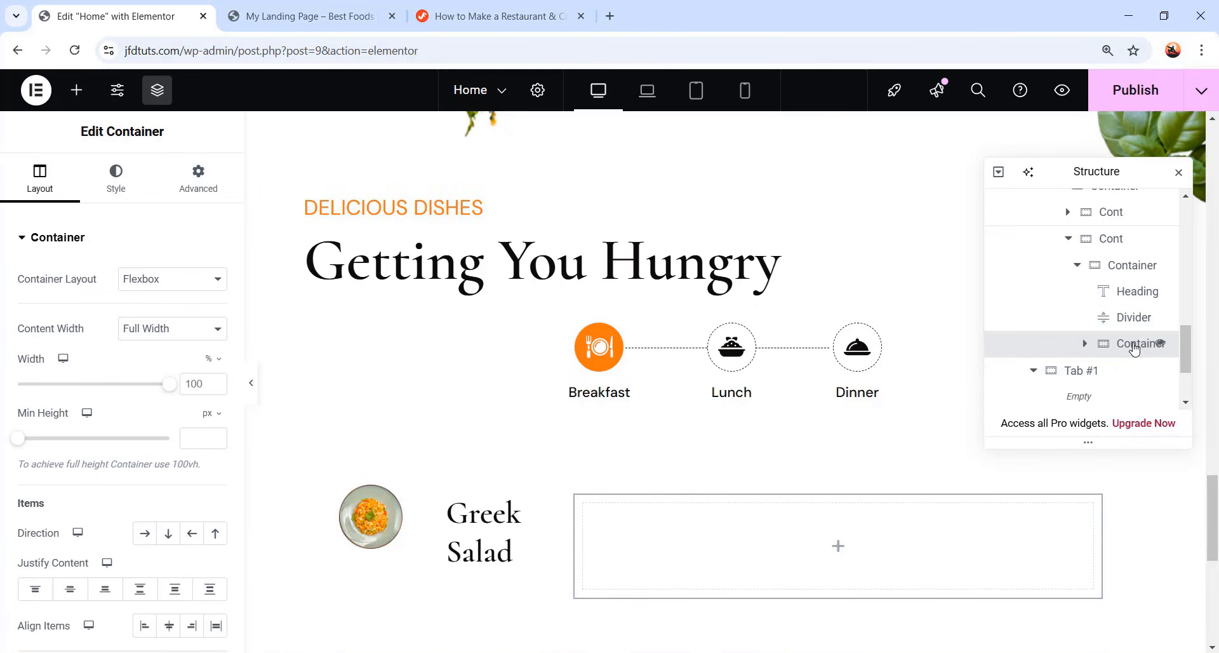
double_click(1134, 346)
type("Cont")
key("Return")
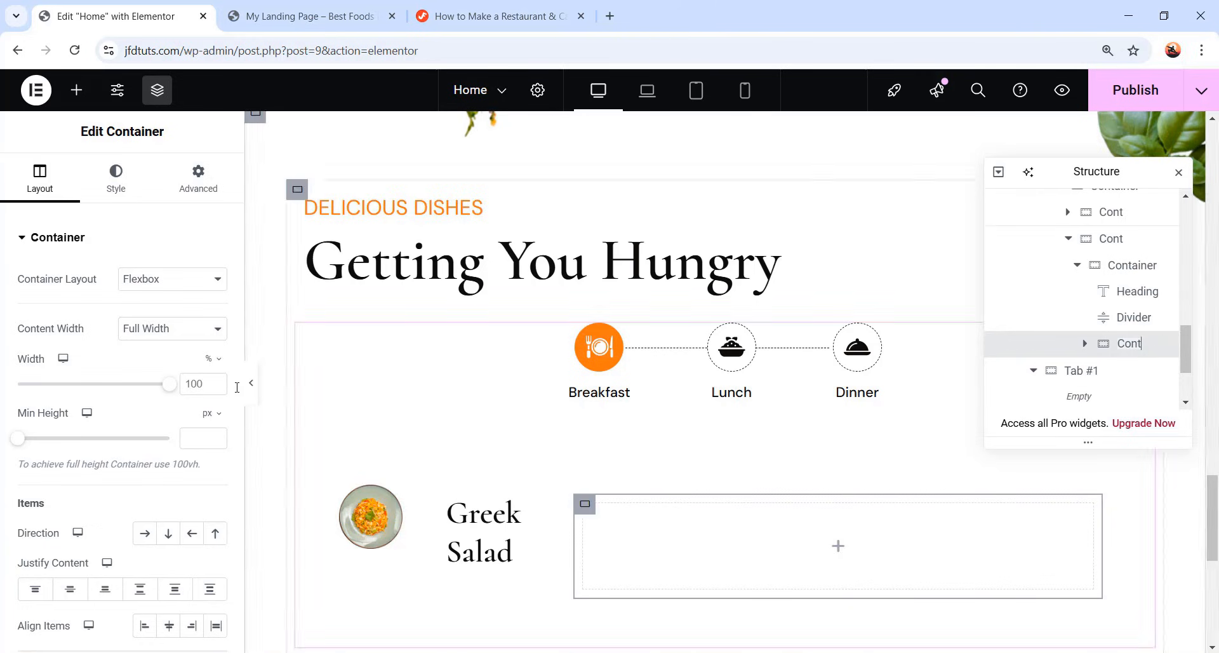
Set the new Cont container to 171 px wide, row direction, items aligned to end and 10 px gaps.
left_click(212, 358)
left_click(209, 370)
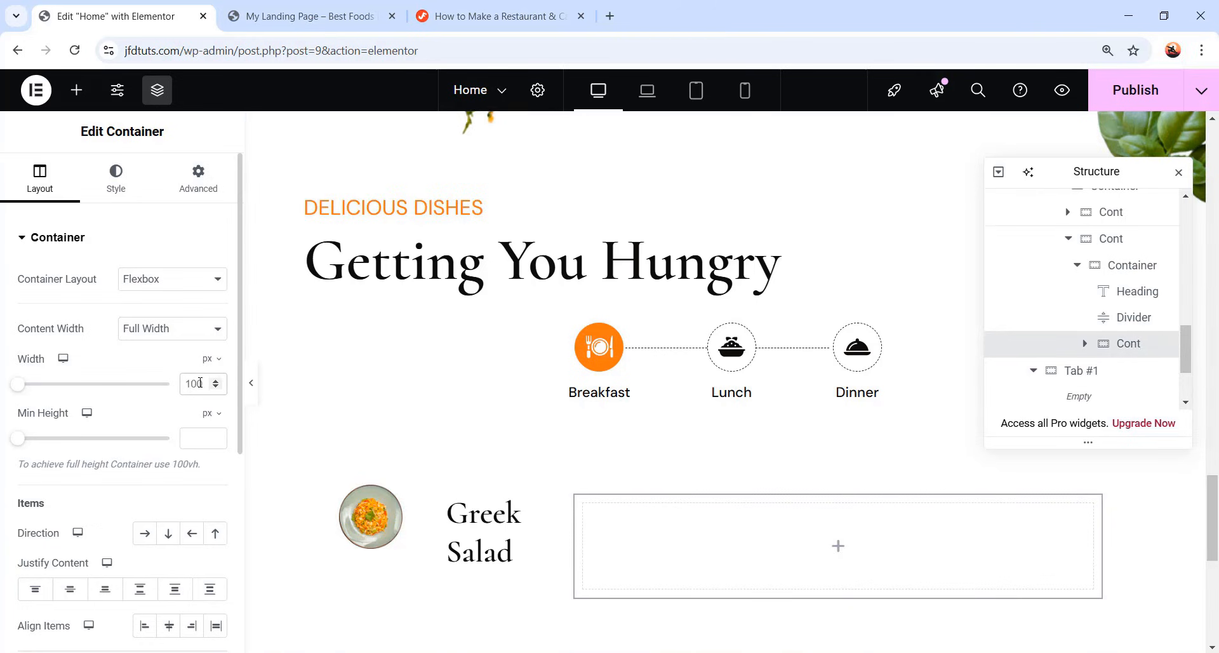
type("171")
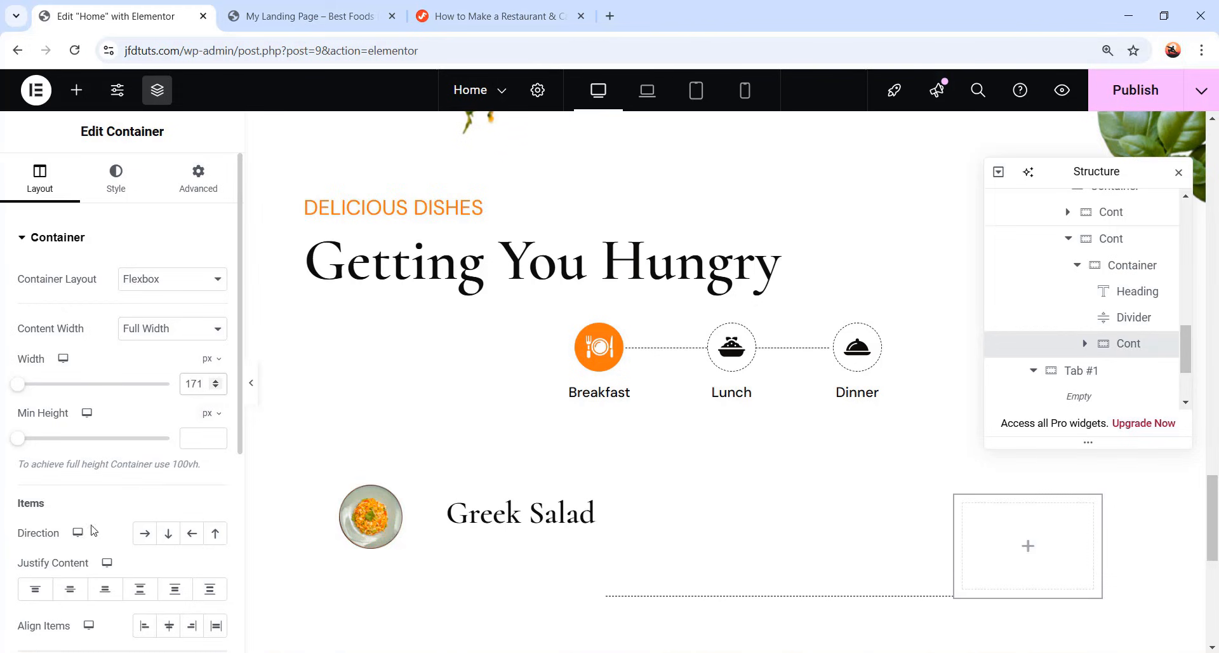
left_click(141, 533)
scroll(137, 537, "down", 1)
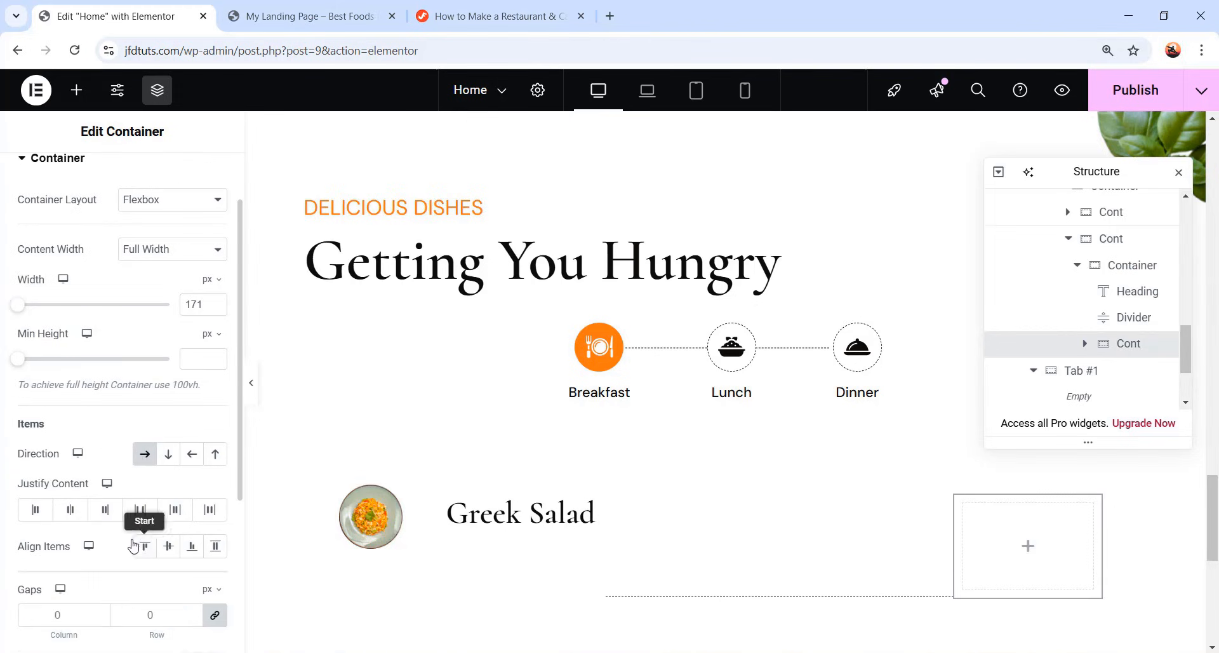
left_click(192, 549)
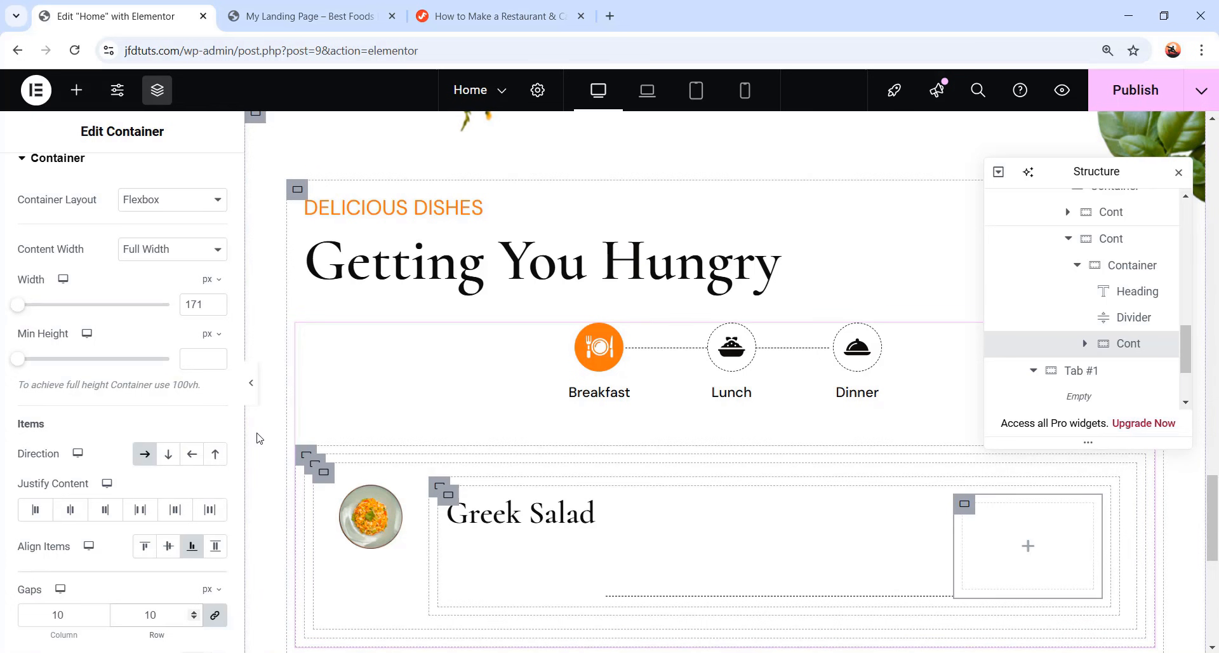
Add a Heading widget inside the 171 px Cont container with the title "$40.00" and HTML tag H4.
left_click(77, 89)
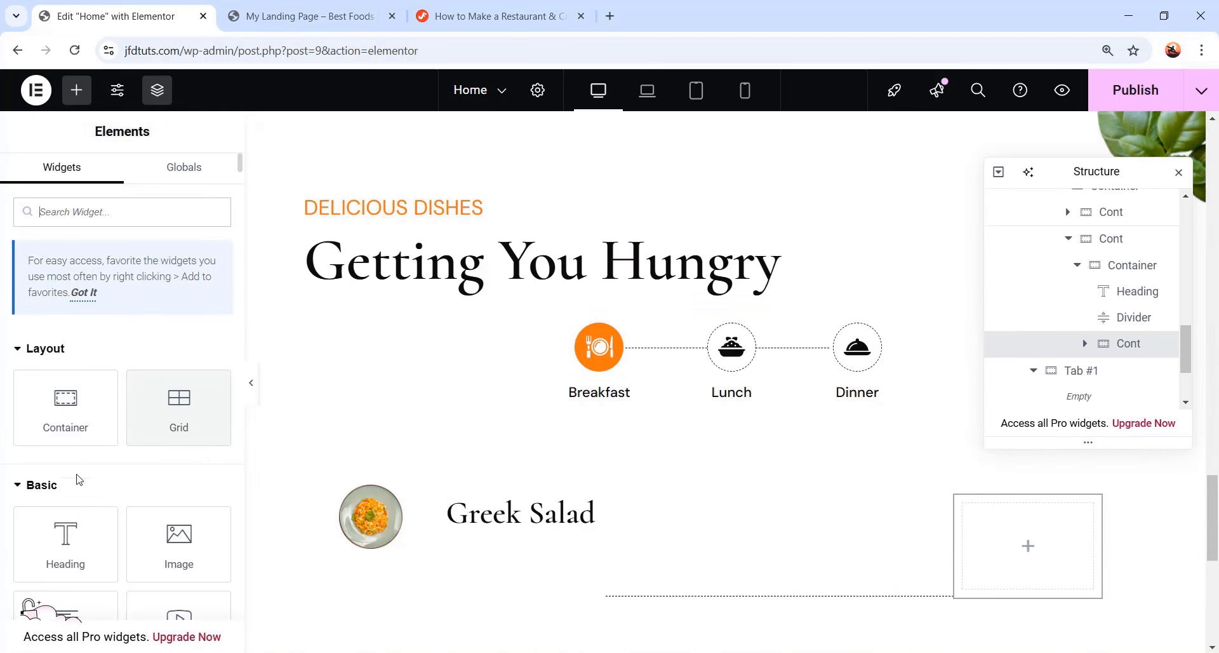
left_click_drag(65, 540, 1032, 525)
triple_click(174, 309)
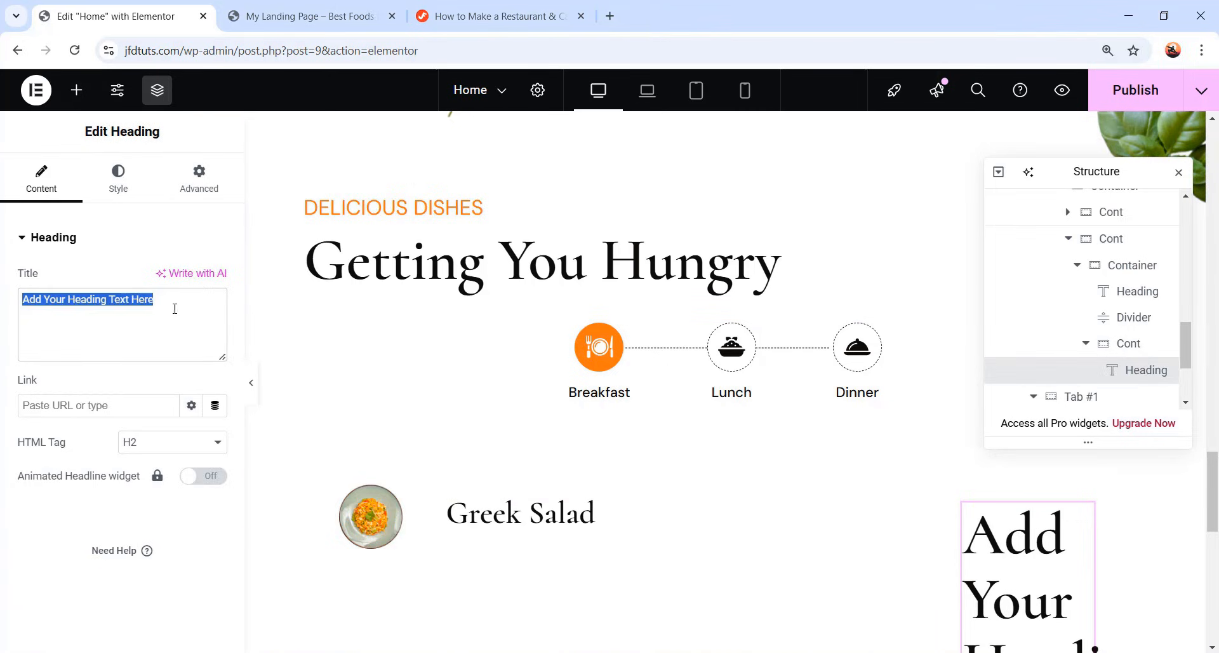
type("$40.00")
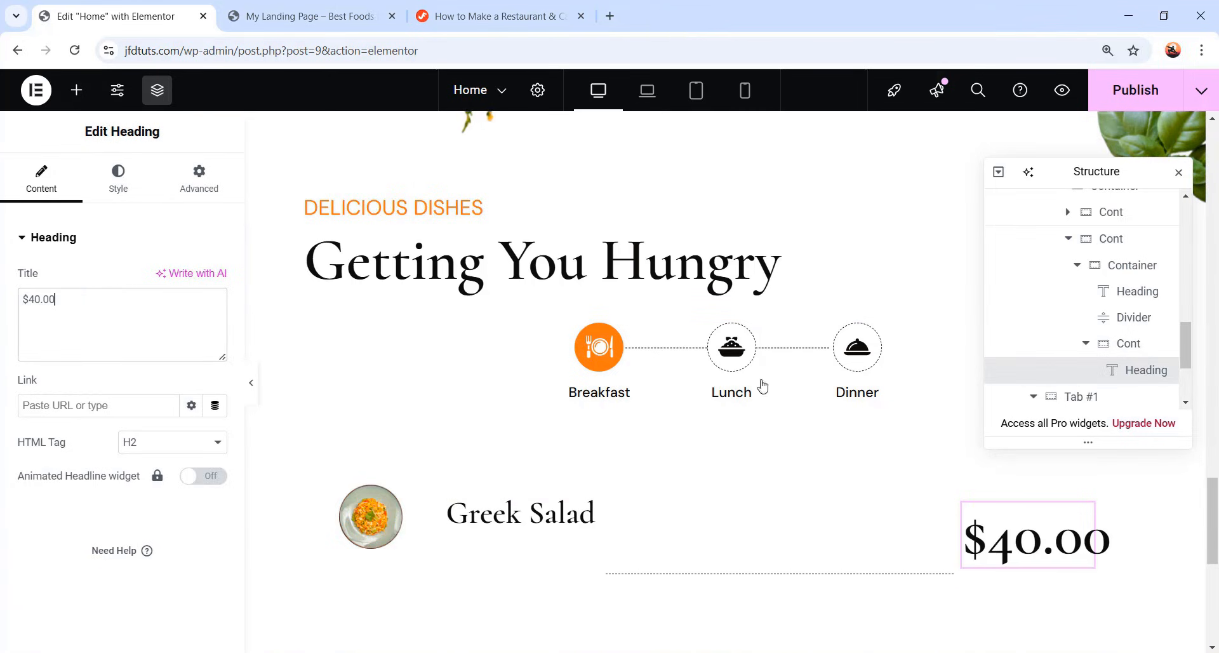
left_click(150, 444)
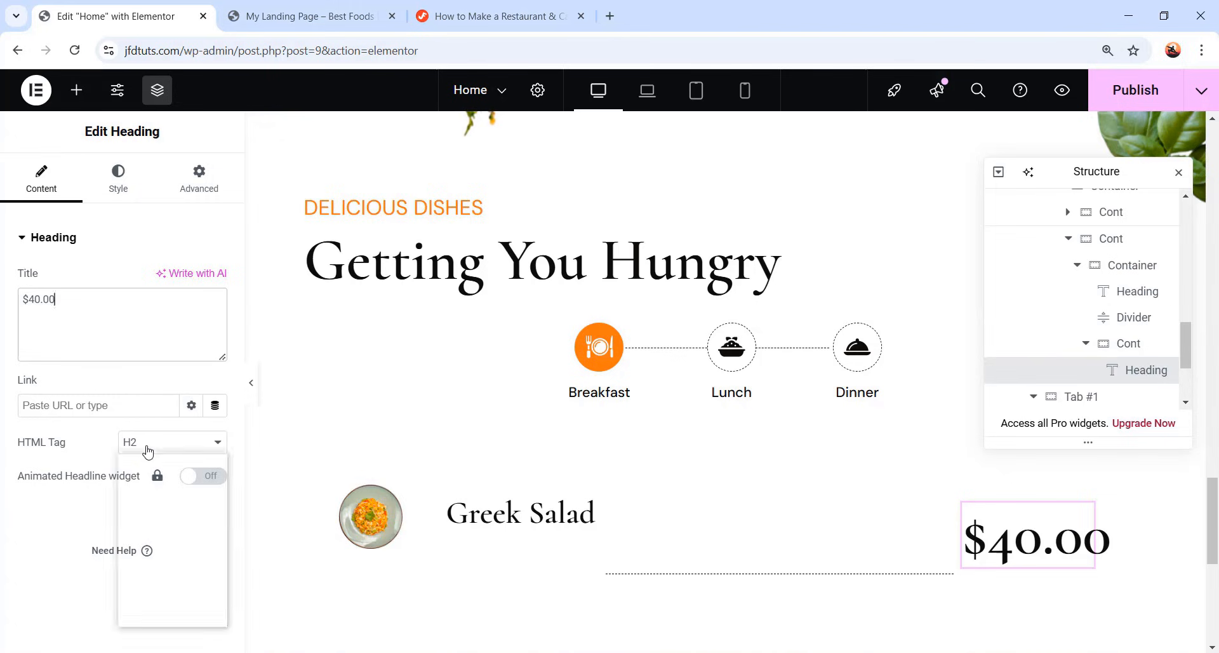
left_click(157, 520)
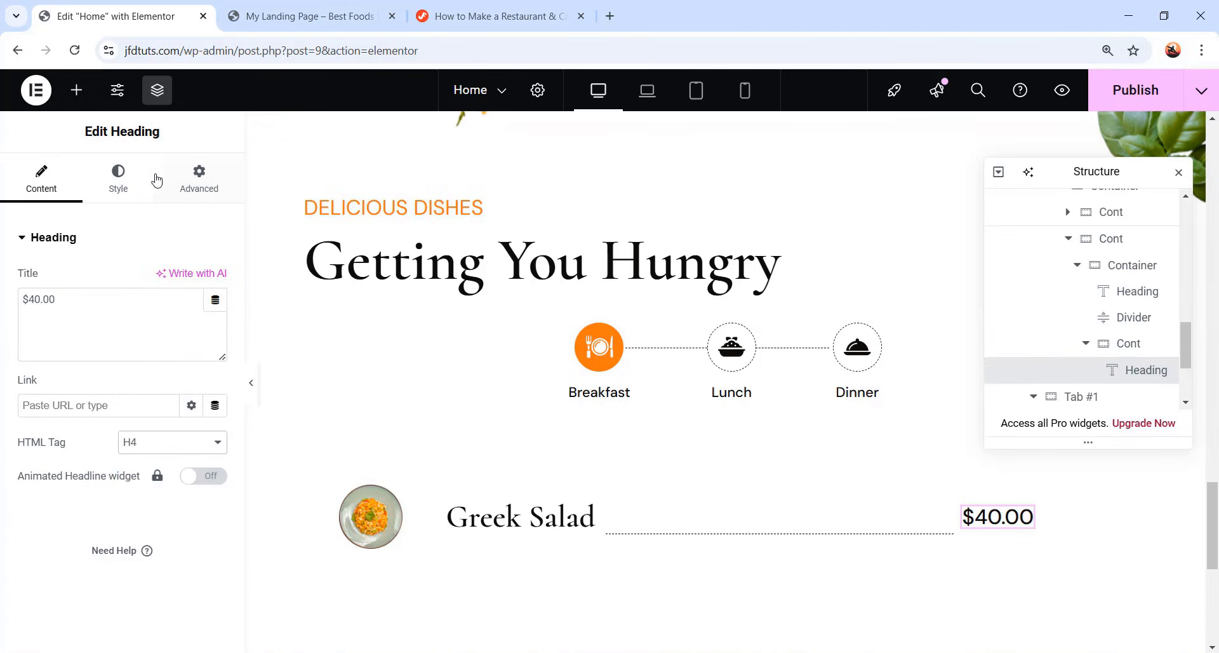
Apply the global black color to the "$40.00" heading's text.
left_click(120, 179)
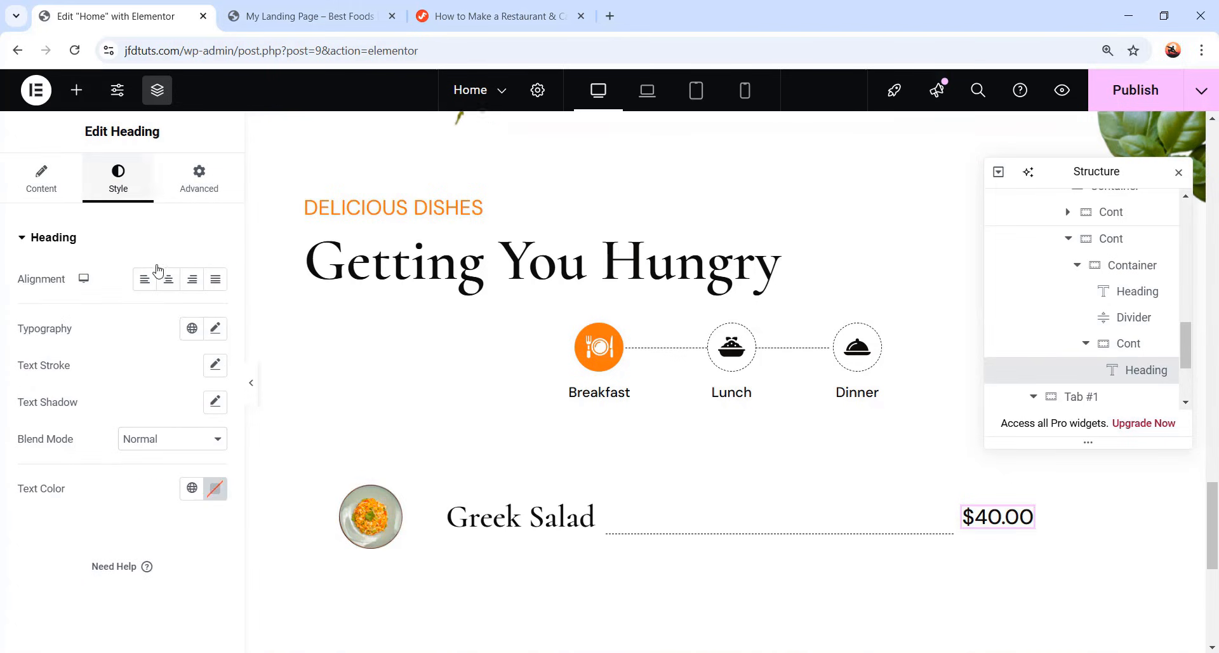
left_click(192, 487)
left_click(91, 348)
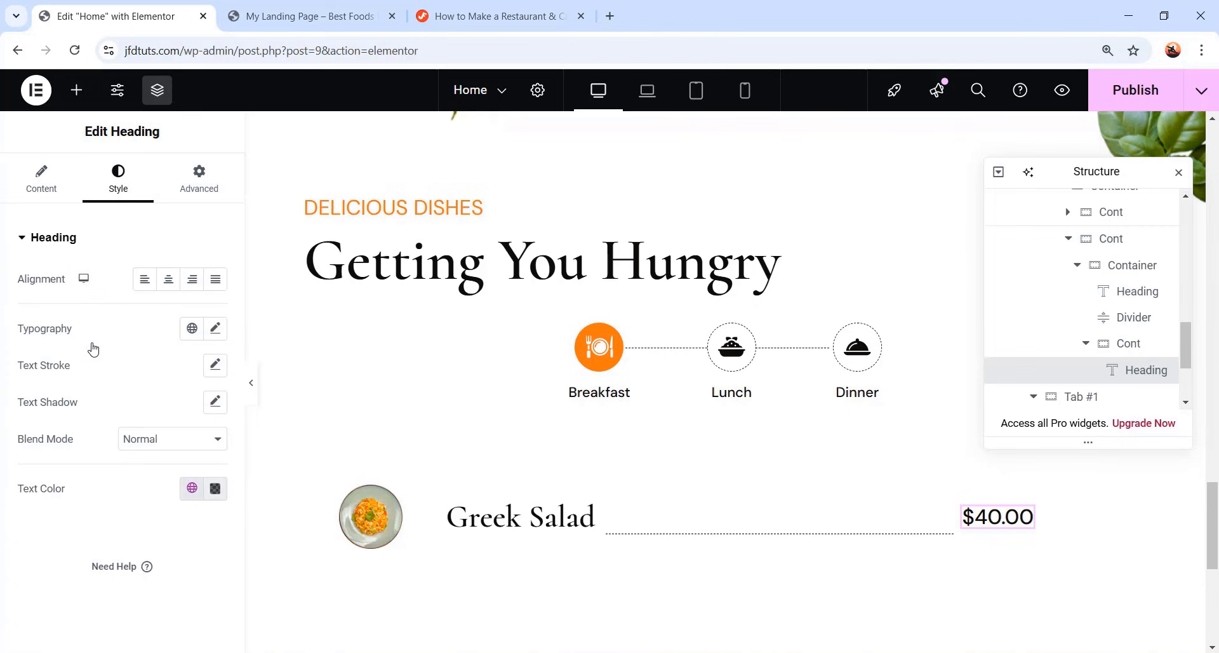
Set the "$40.00" heading's typography to weight 400 (Normal), line height 32 px and Line Through decoration.
left_click(214, 329)
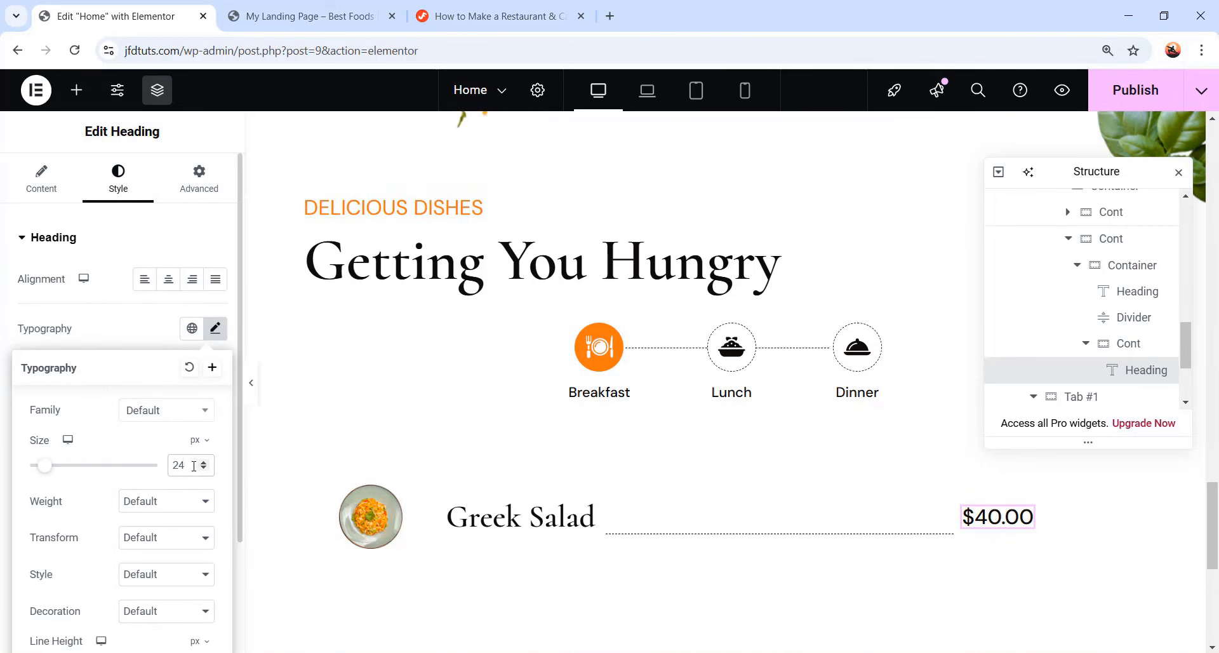
left_click(165, 500)
left_click(164, 325)
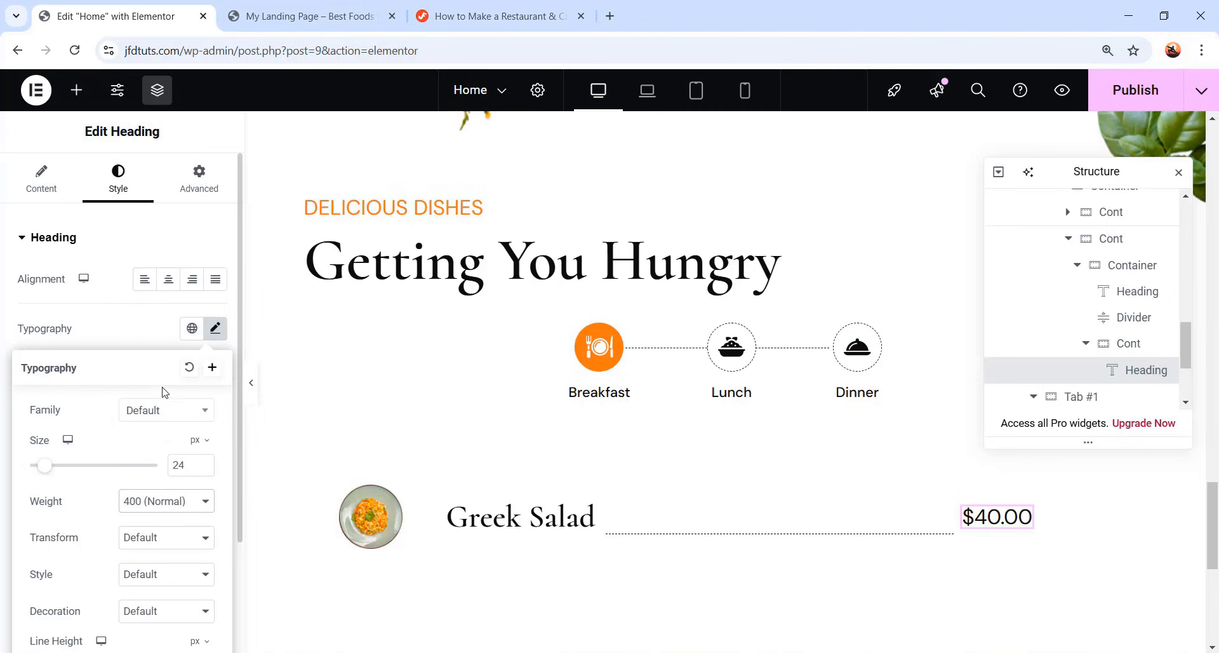
scroll(173, 413, "down", 1)
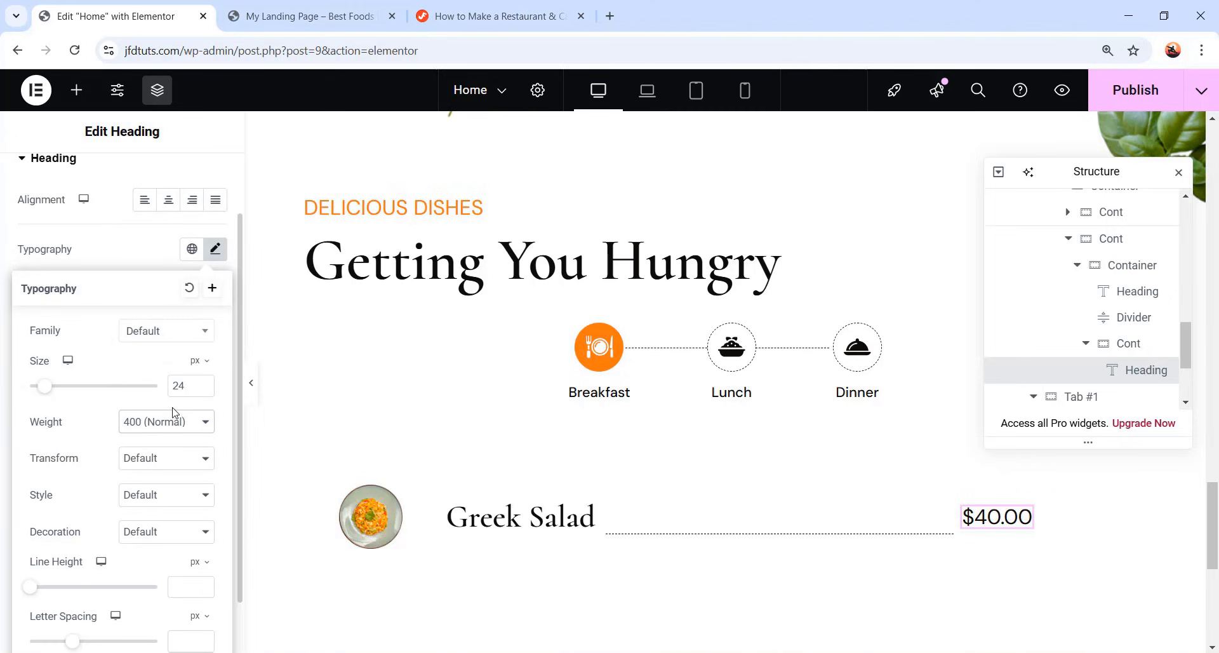
left_click(191, 586)
type("32")
left_click(215, 248)
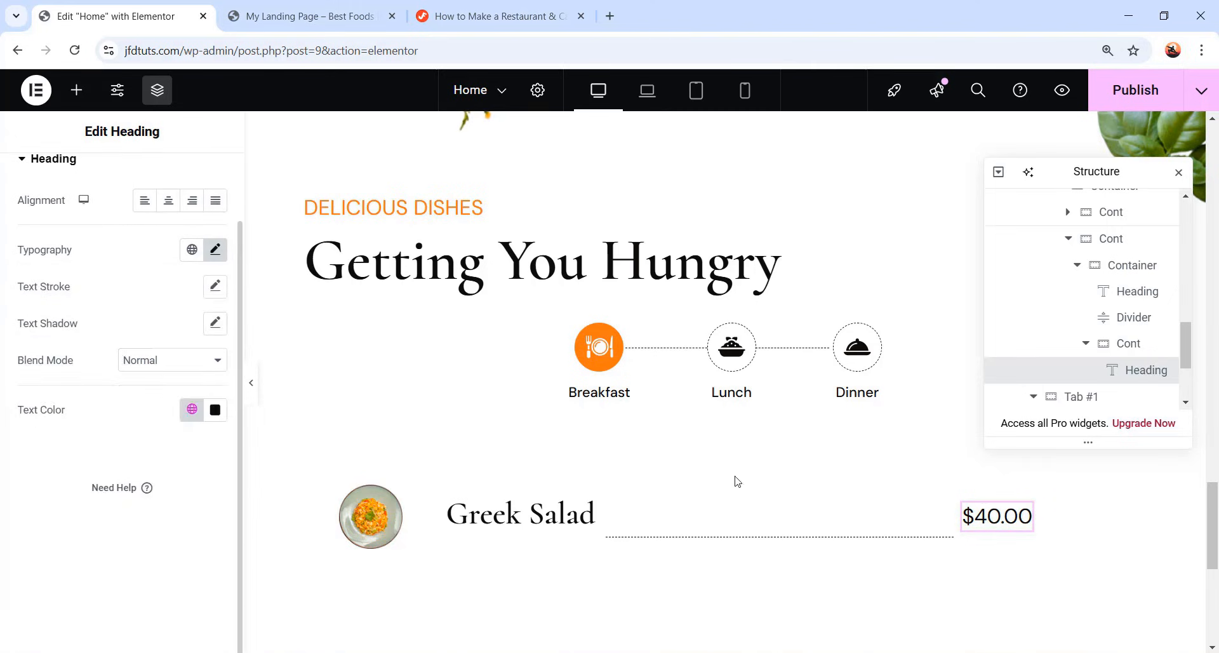
left_click(216, 249)
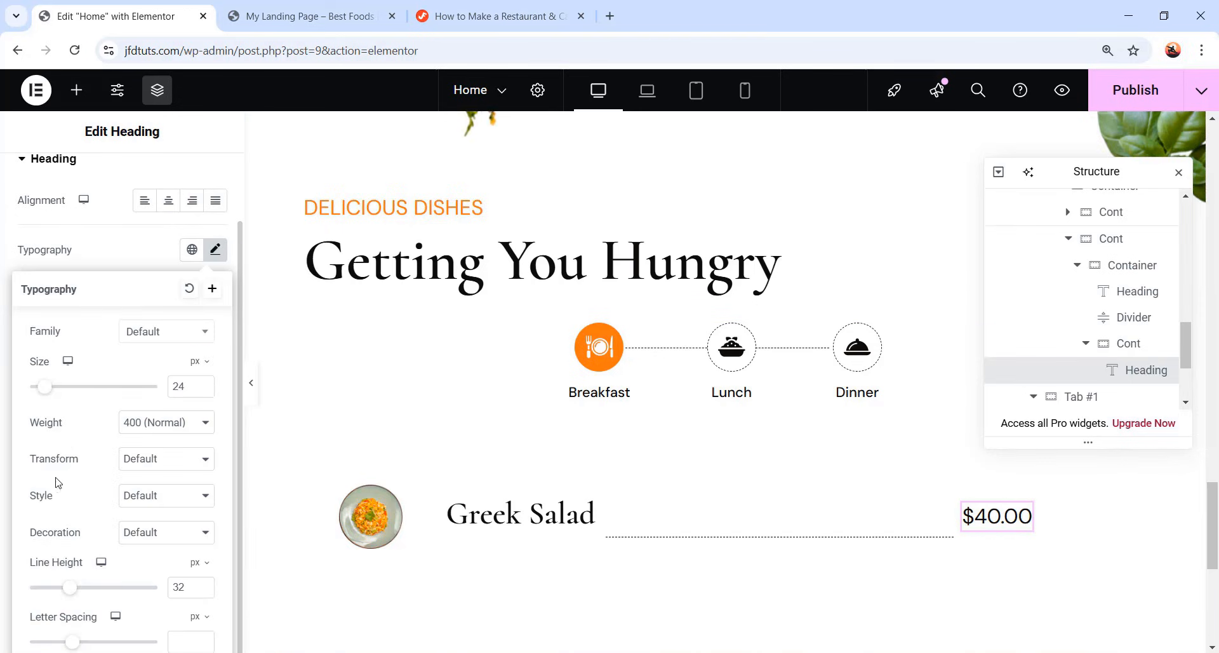
left_click(139, 533)
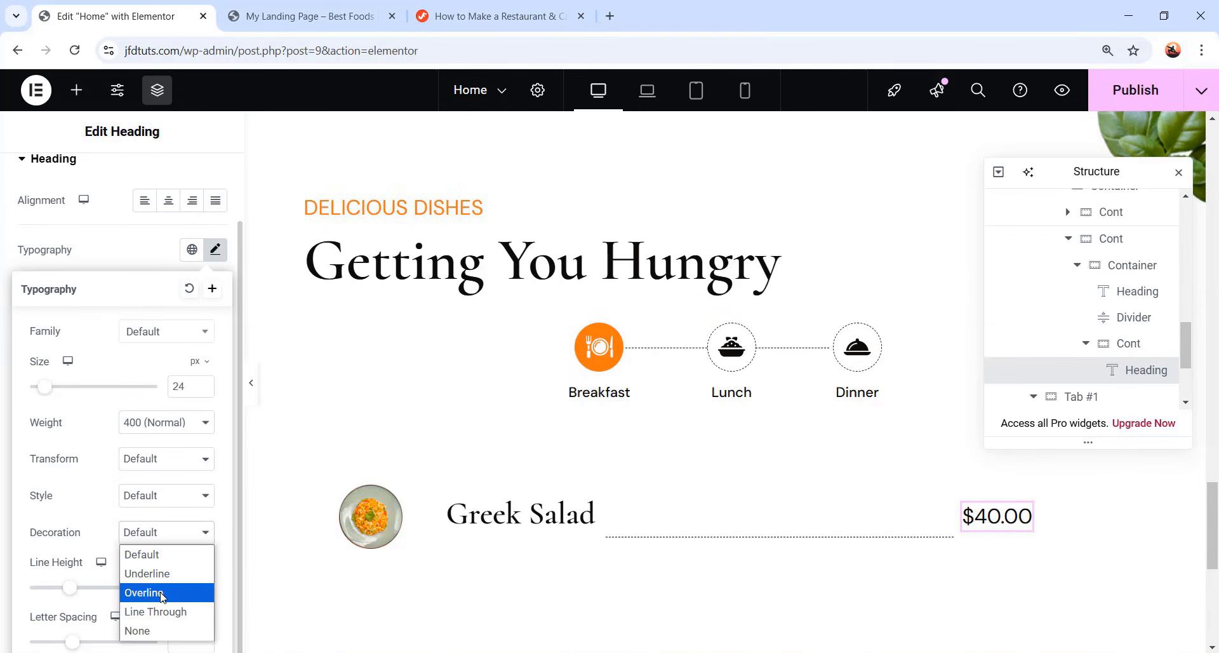
left_click(170, 613)
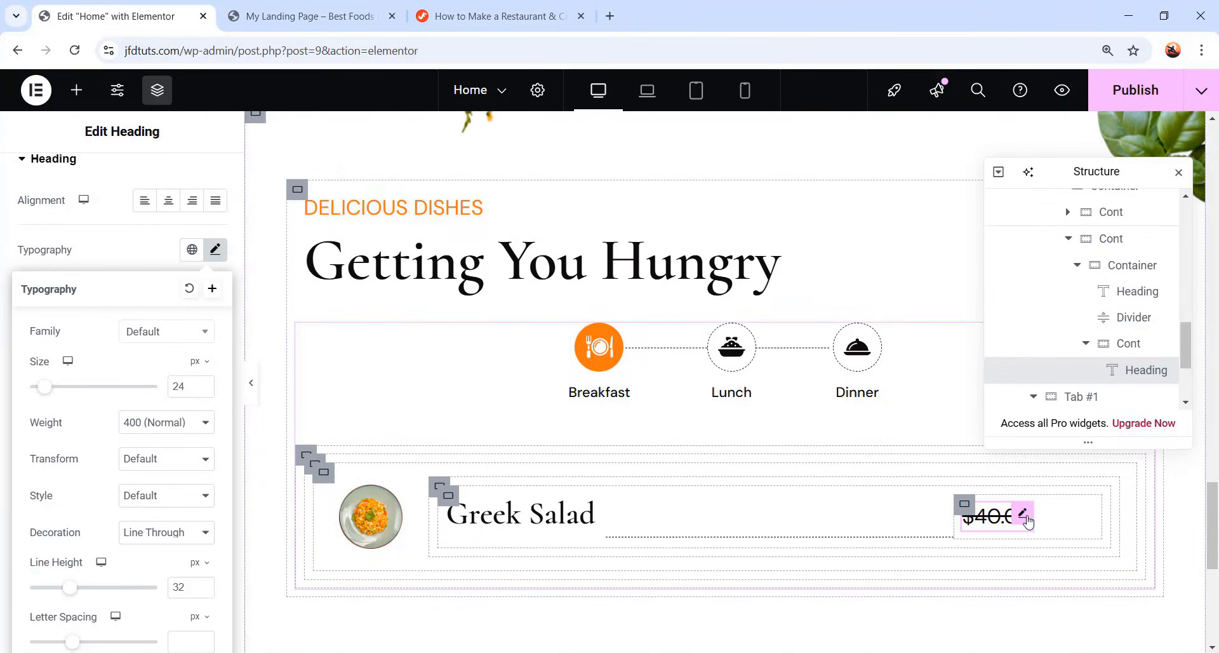
Duplicate the struck-through "$40.00" heading and change the copy's title to "$20.00".
right_click(1026, 518)
left_click(1042, 298)
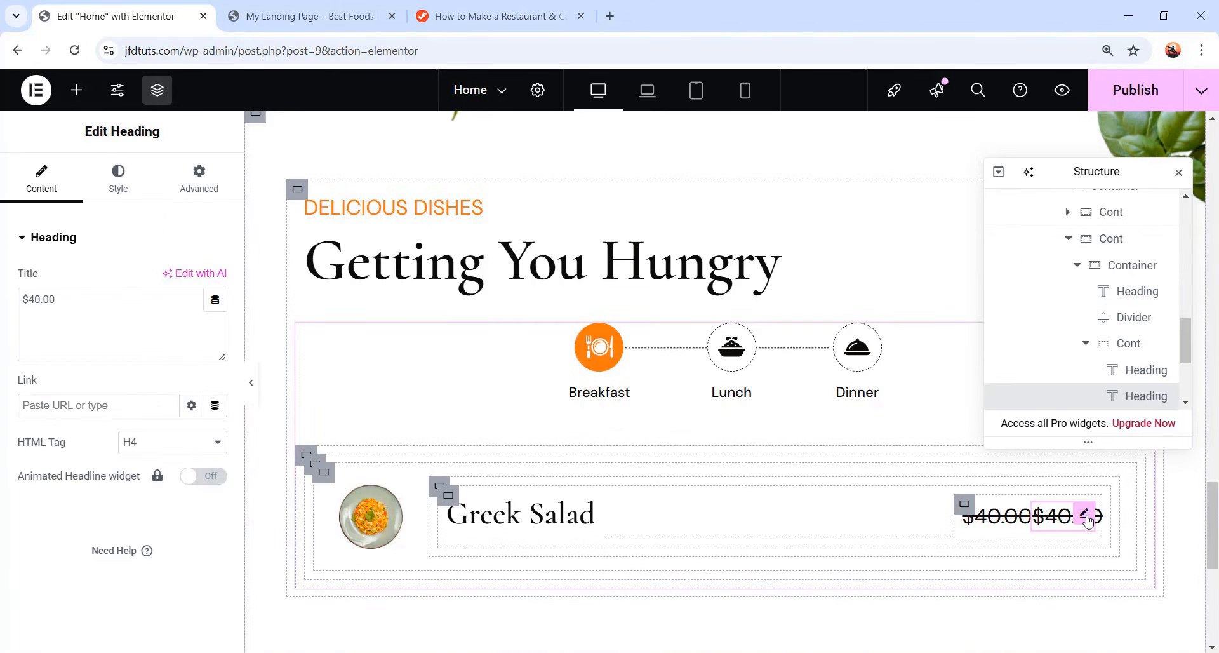
left_click(33, 299)
key("BackSpace")
type("2")
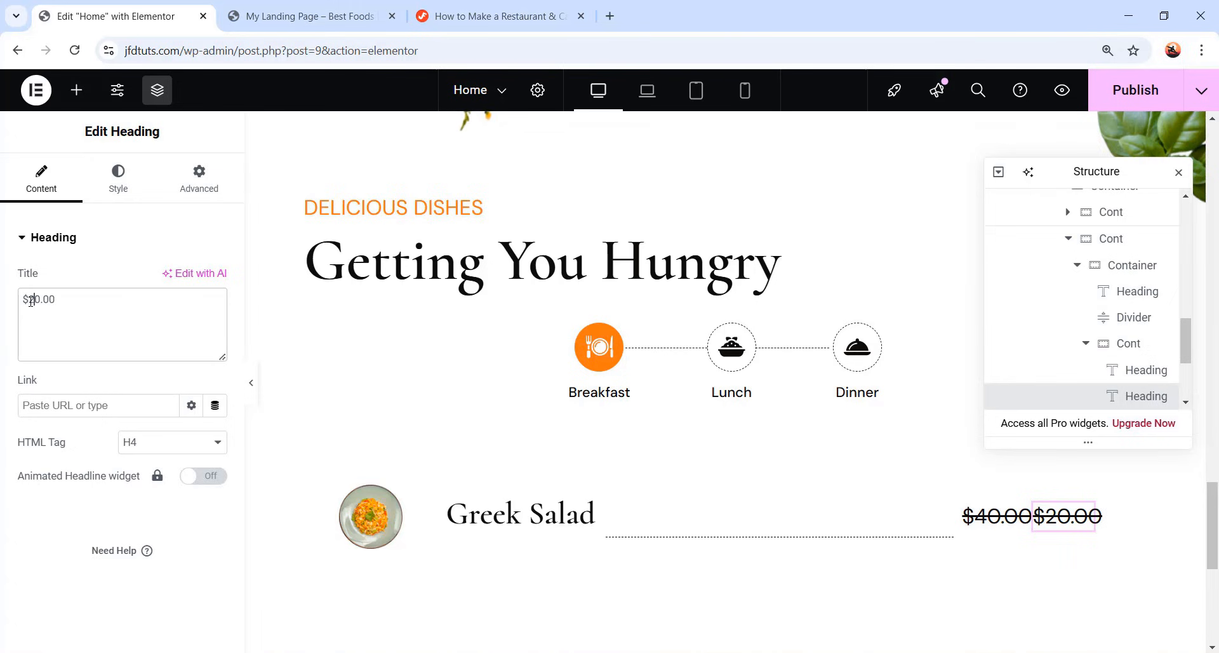
Reset the "$20.00" heading's text decoration to Default so the strike-through is removed.
left_click(118, 180)
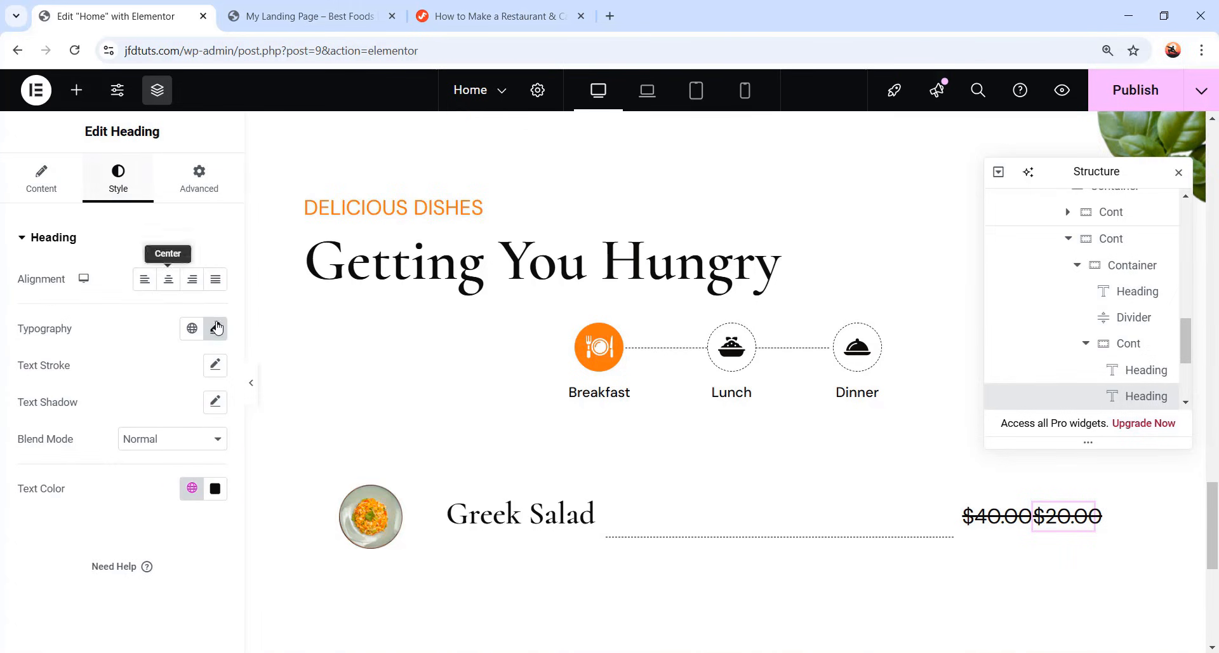
left_click(215, 328)
scroll(117, 460, "down", 3)
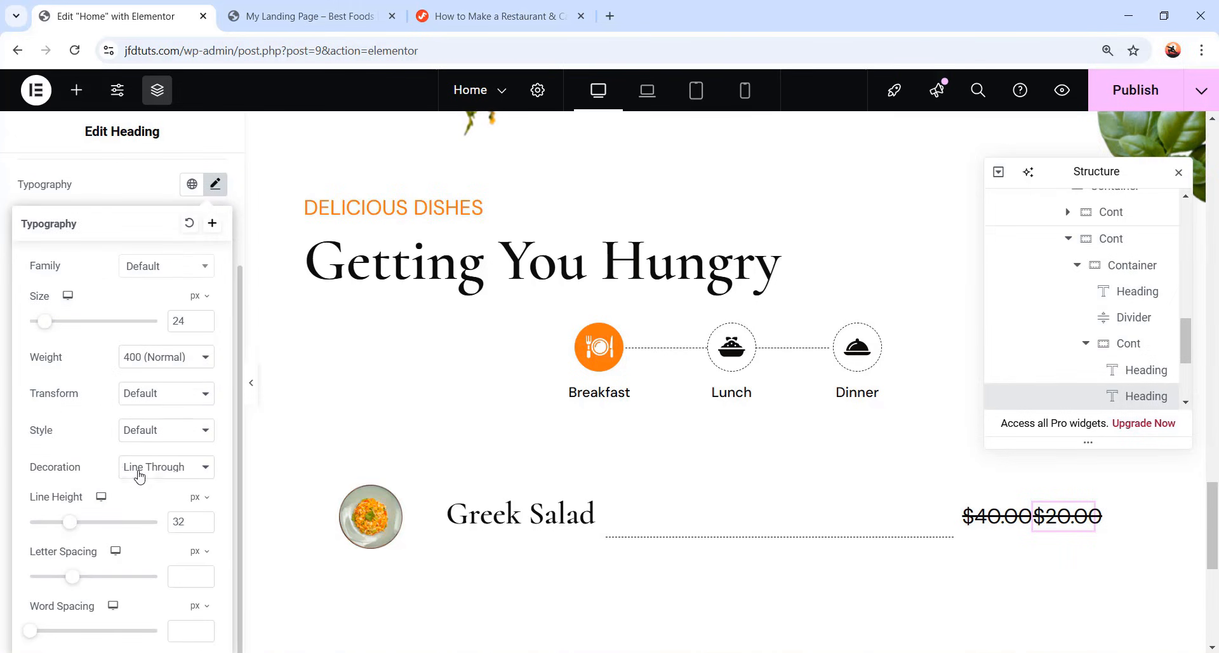
left_click(140, 470)
key("Escape")
left_click(214, 188)
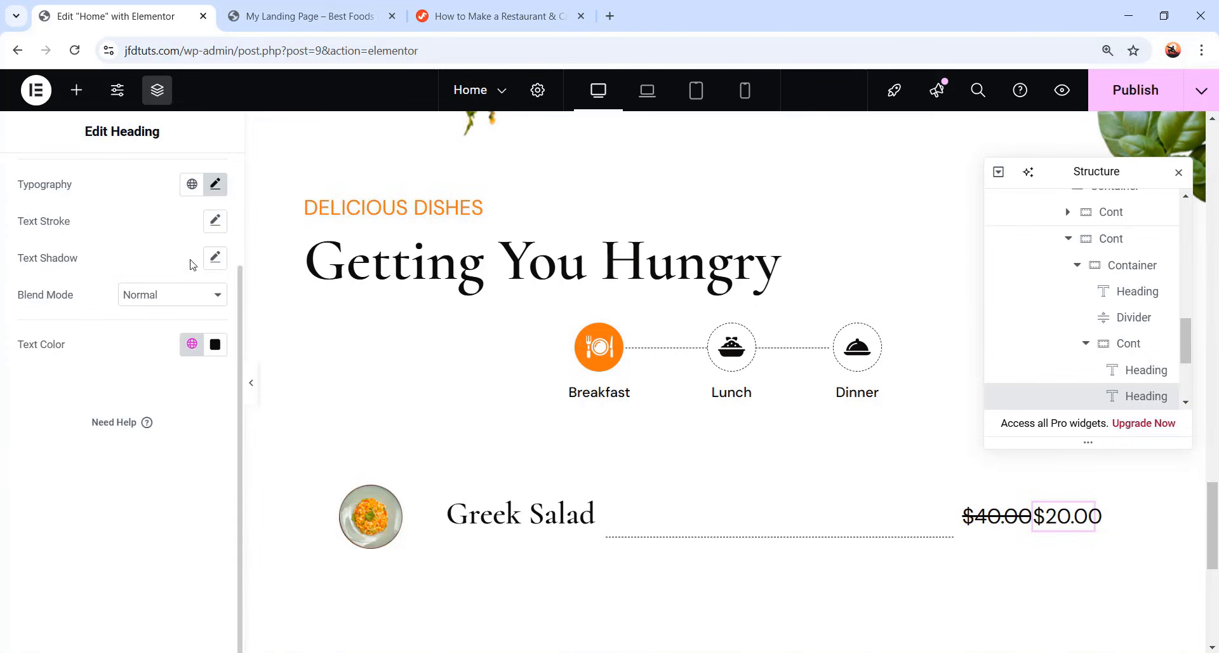
Apply the global orange text color to the "$20.00" heading and choose weight 600 (Semi Bold).
left_click(192, 343)
left_click(117, 463)
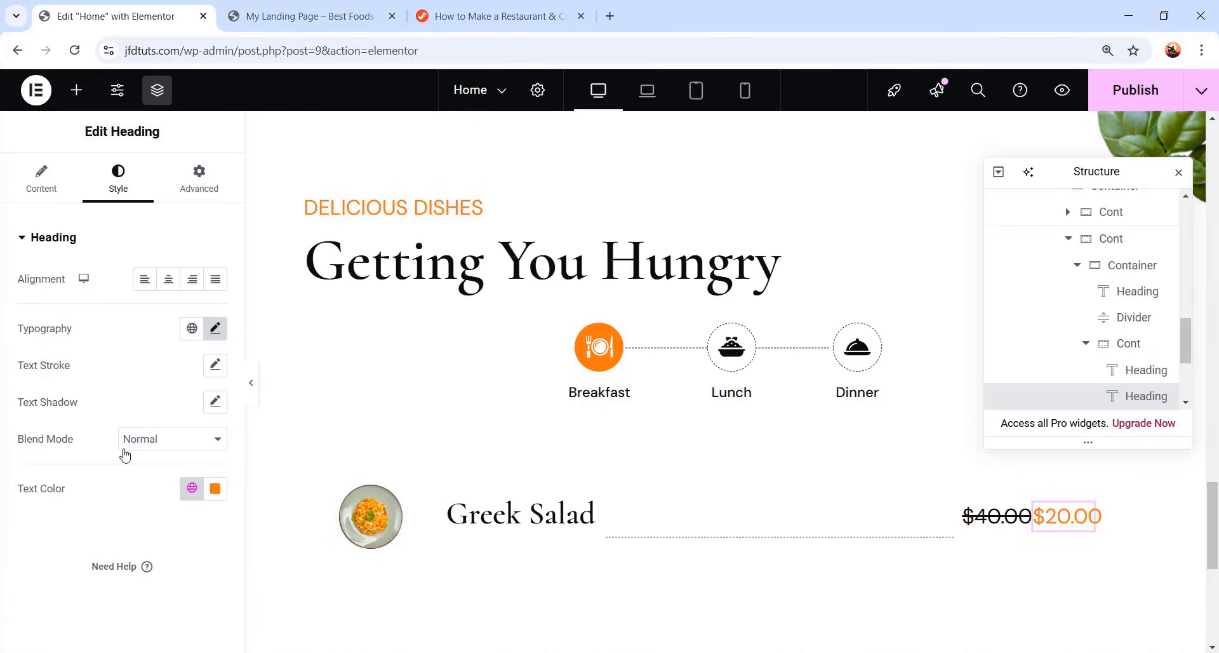
left_click(214, 329)
scroll(141, 329, "down", 2)
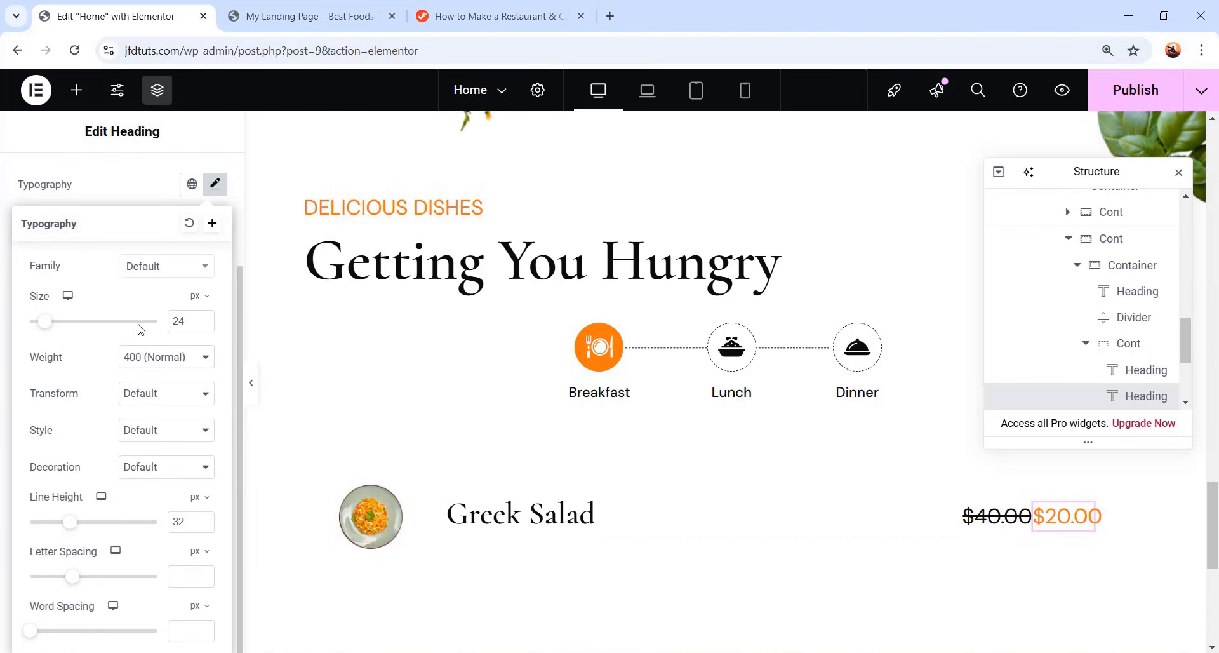
left_click(159, 358)
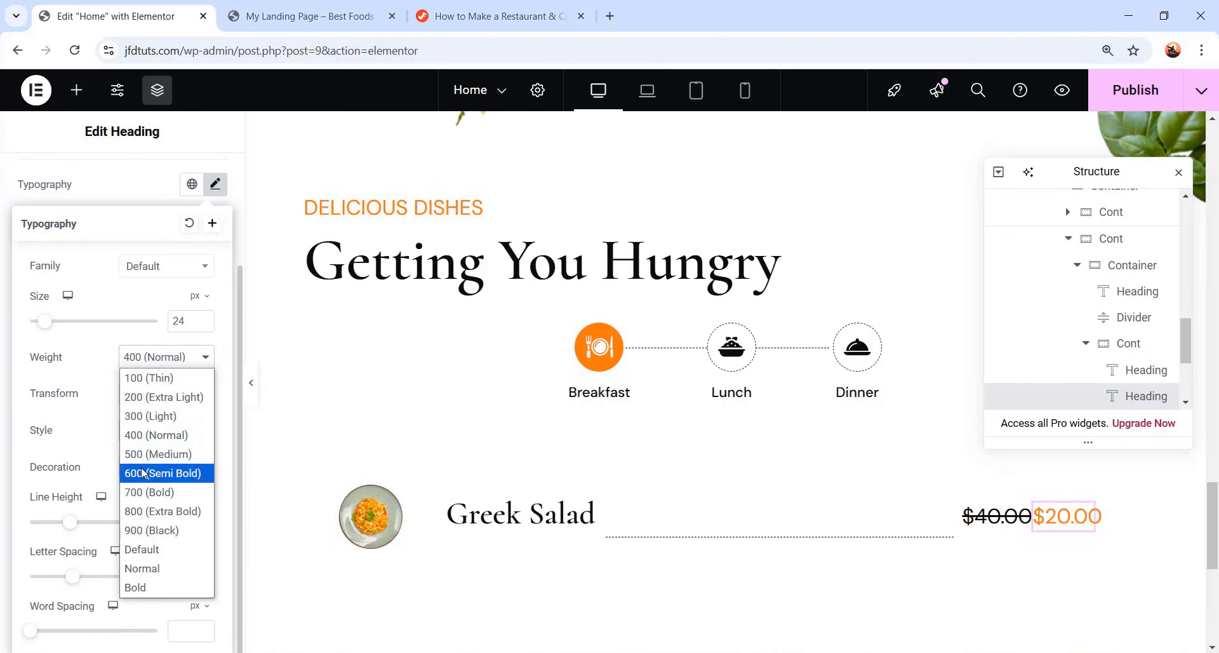
left_click(142, 473)
left_click(215, 185)
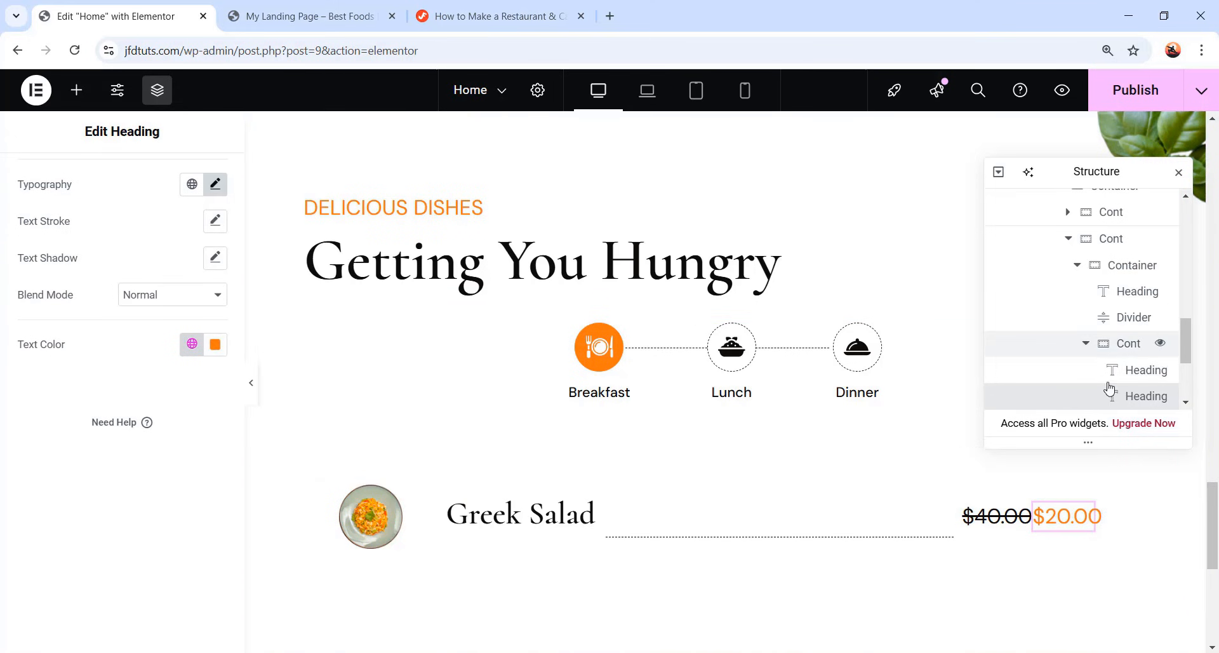
Set the price container's padding to 0 px on all sides and check the menu row at full page width.
left_click(1130, 347)
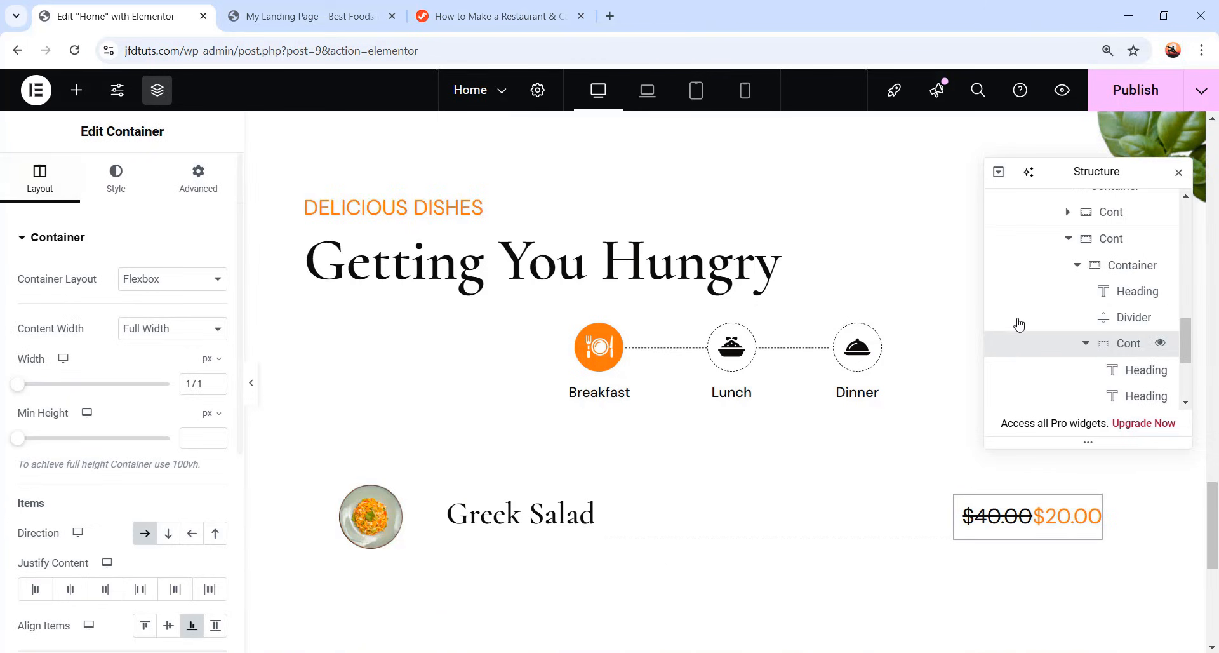
left_click(197, 184)
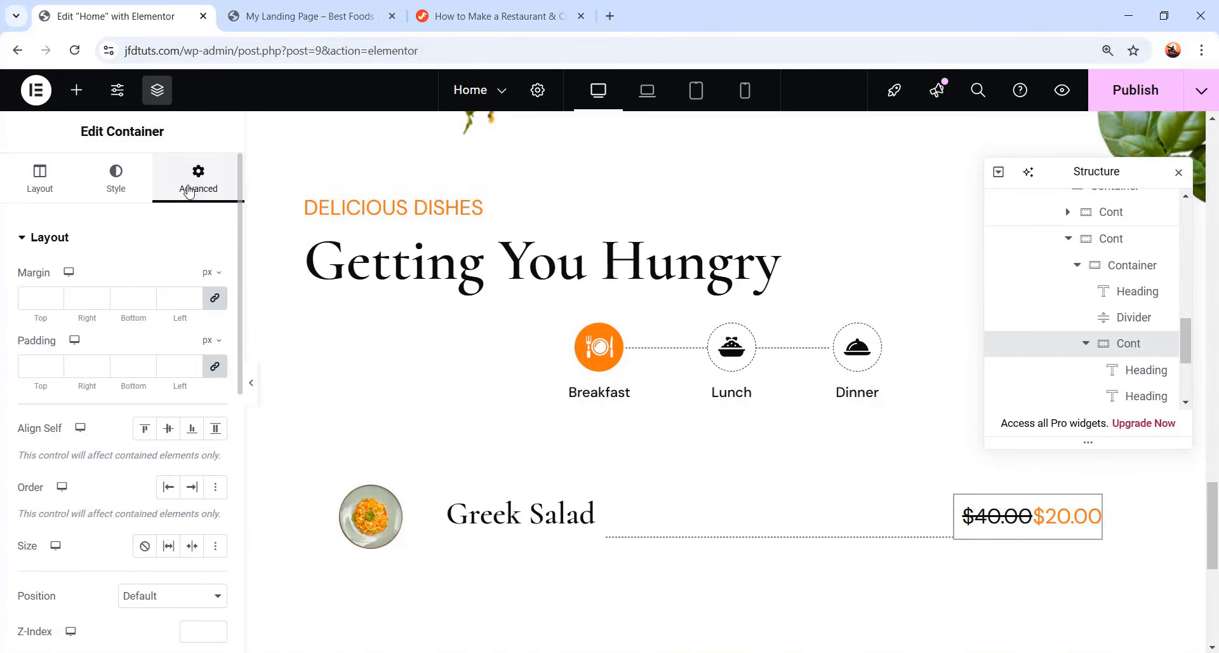
left_click(39, 361)
type("0")
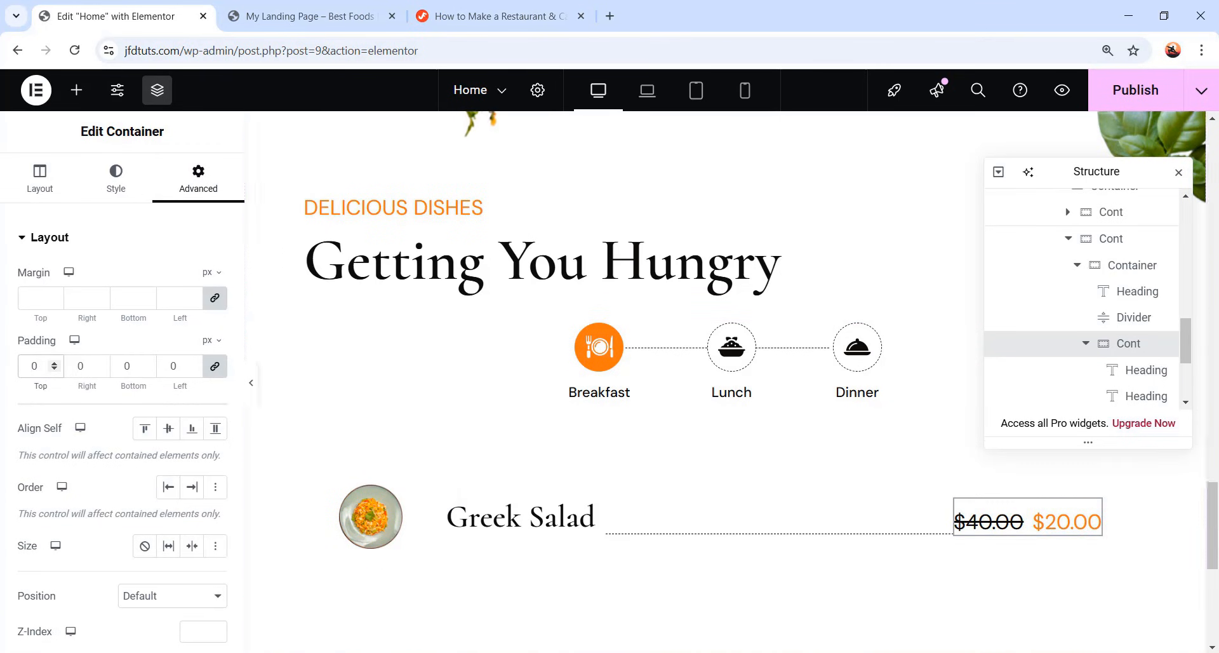
left_click(251, 384)
scroll(951, 527, "down", 3)
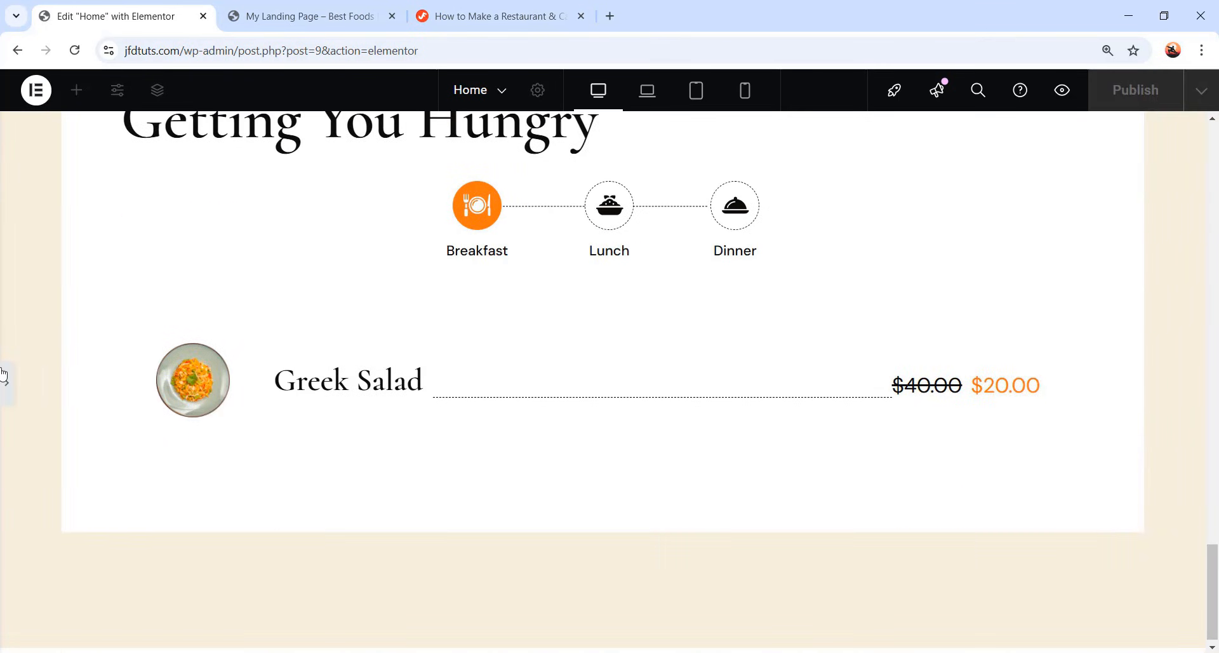
left_click(5, 380)
Add a new container directly below the row holding the "Greek Salad" heading, divider and prices.
scroll(949, 318, "down", 1)
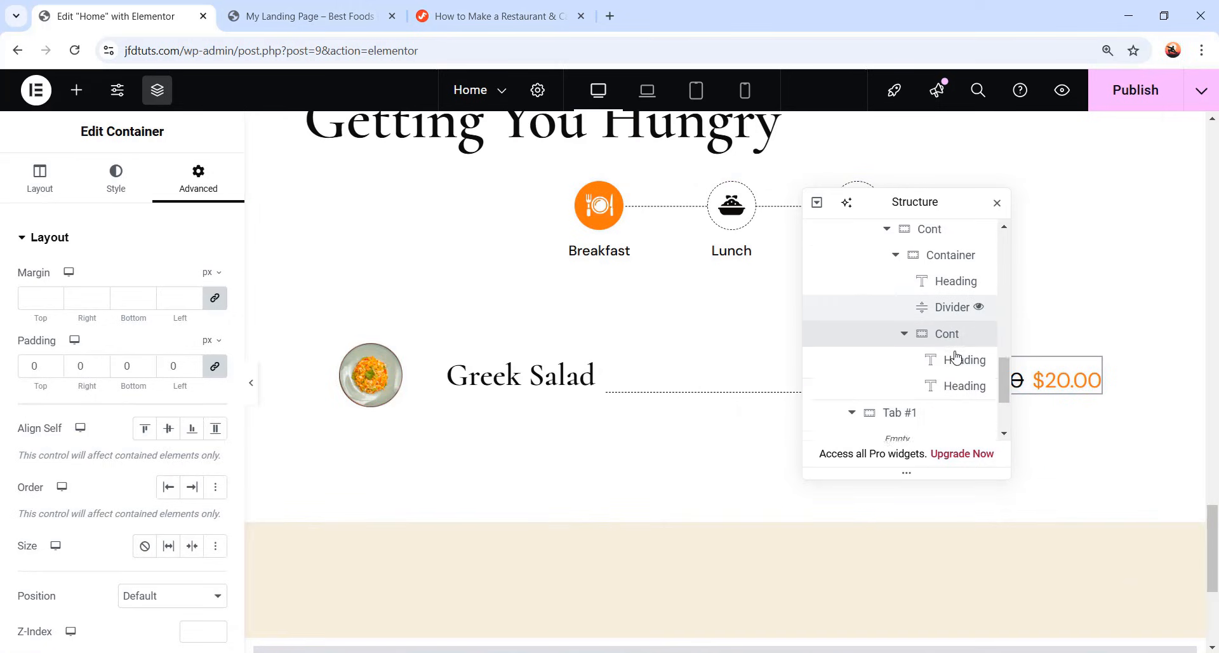
scroll(927, 356, "up", 1)
left_click(895, 296)
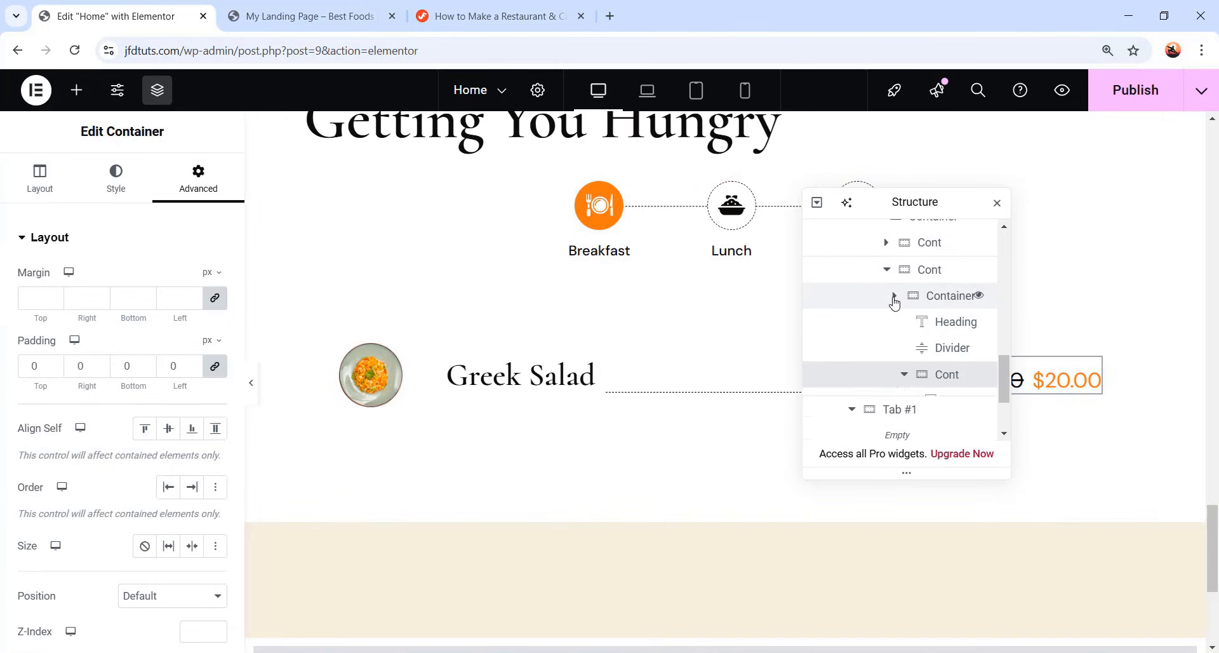
left_click(941, 298)
right_click(944, 303)
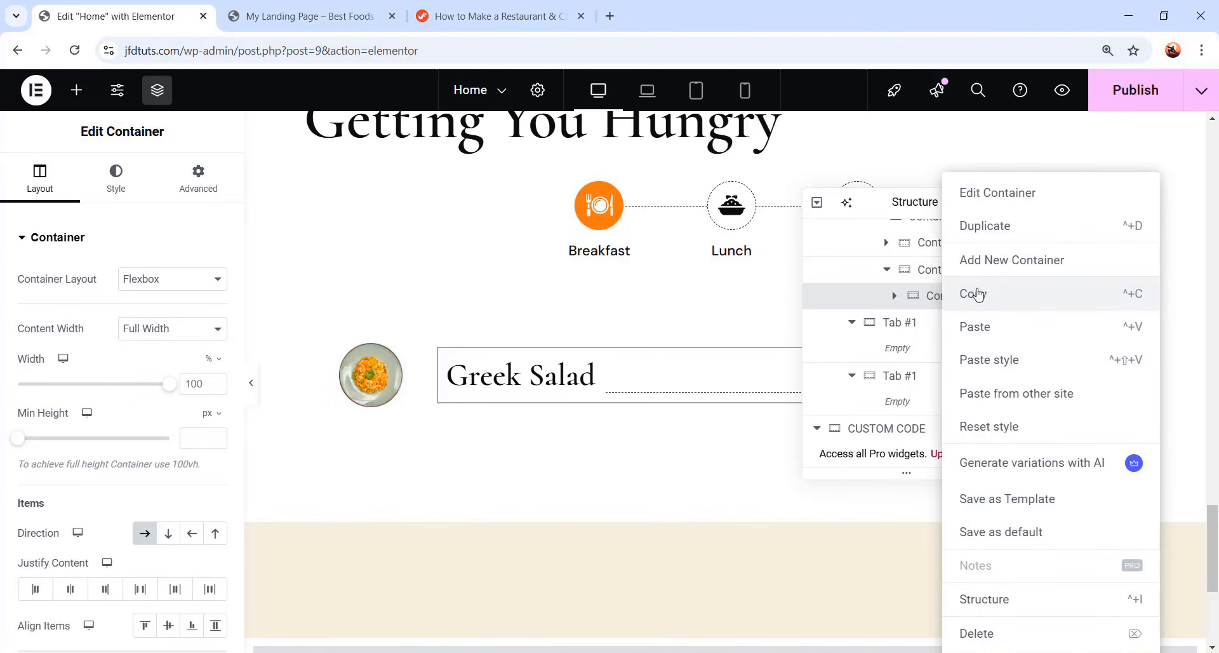
left_click(1012, 268)
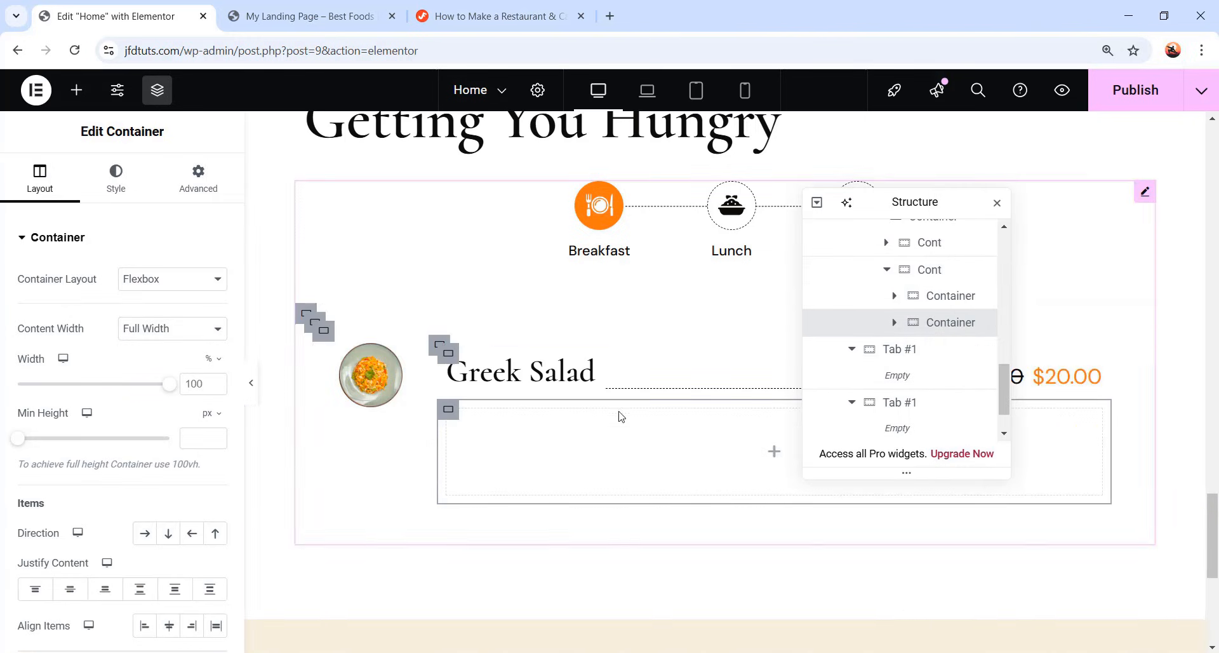
Unlink the new container's margins and set its top margin to 12 px.
left_click(196, 181)
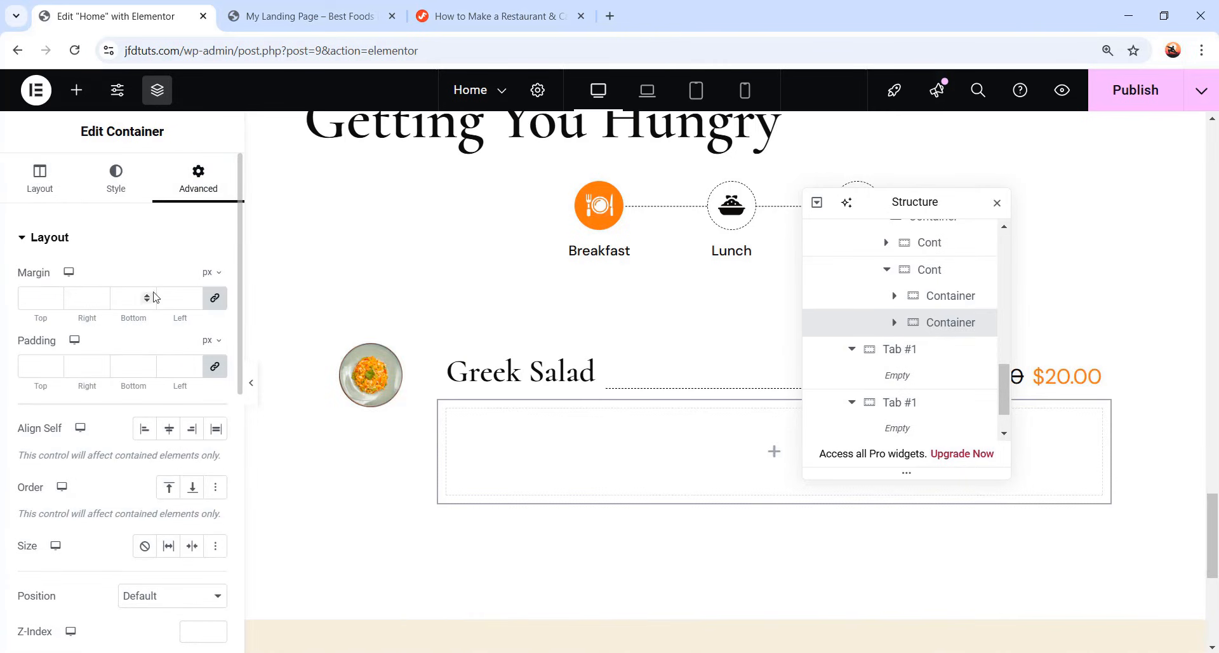
left_click(215, 298)
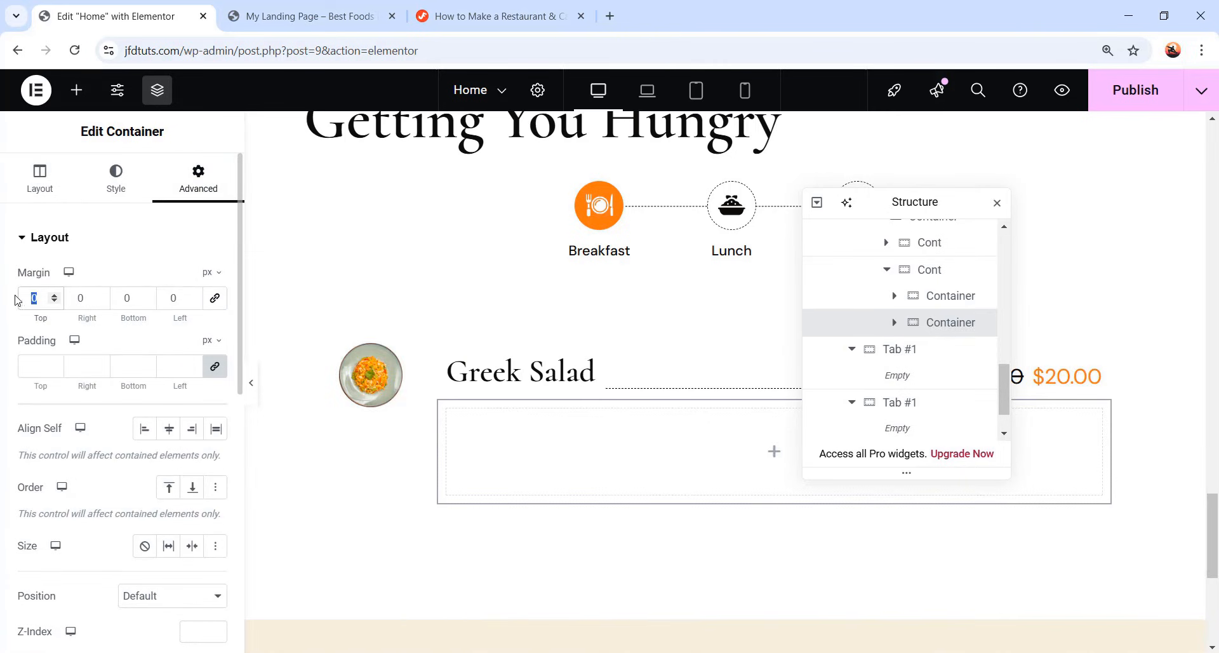
type("12")
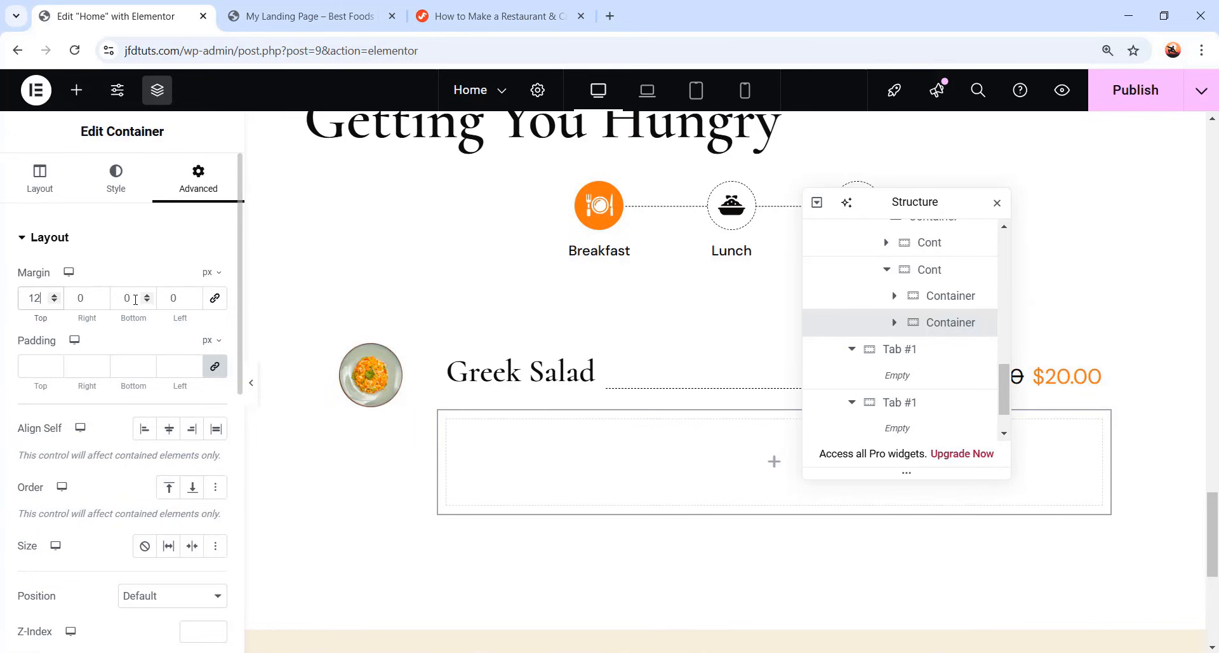
Add an H4 heading in the new container reading "Bread, avocado, poached eggs, olive oil, lemon, chili flakes".
left_click(76, 90)
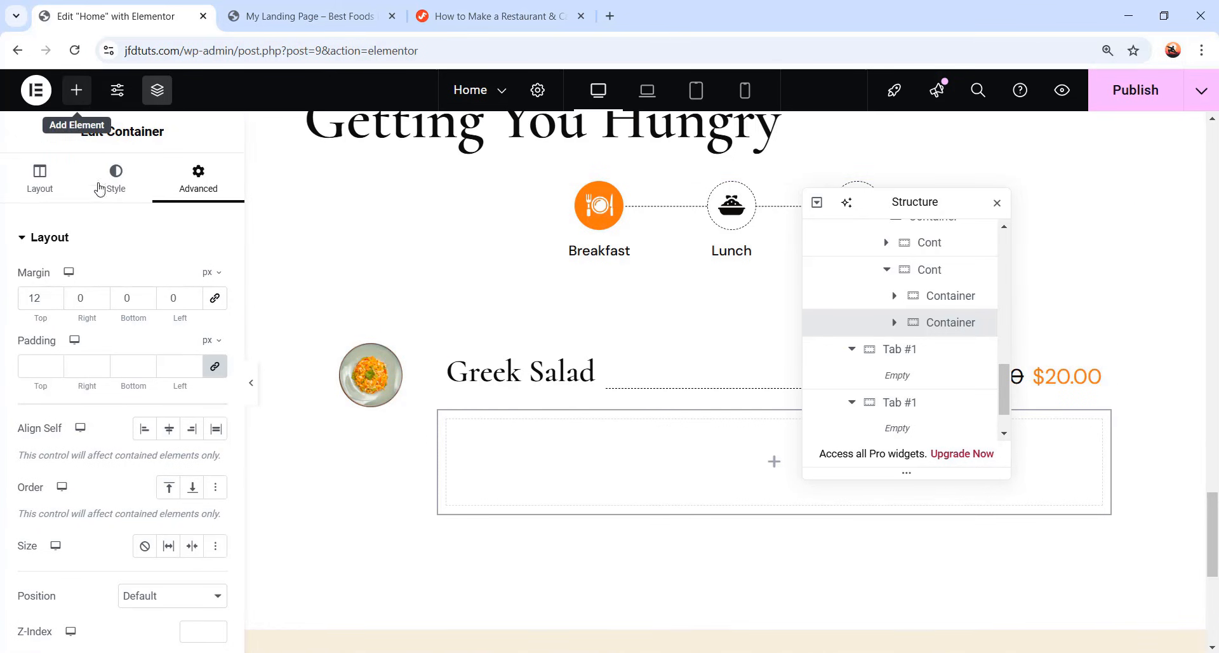
left_click_drag(65, 464, 645, 438)
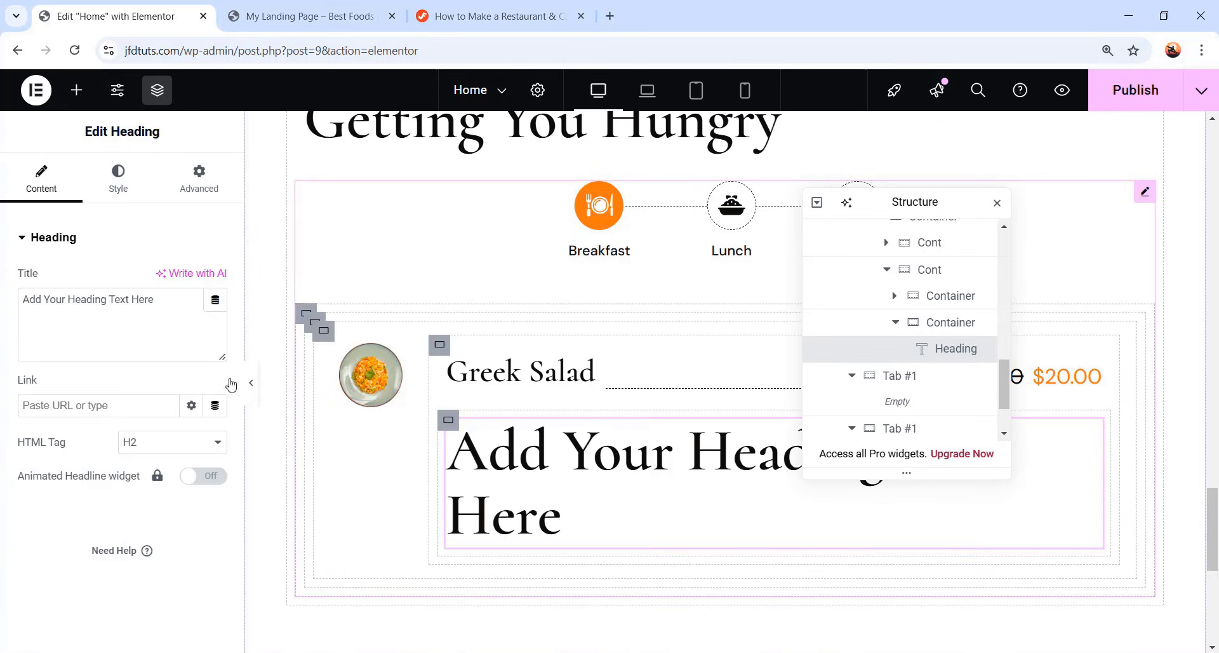
left_click(178, 306)
key("ctrl+a")
type("Bread, avocado, poached eggs, olive oil, lemon, chili flakes")
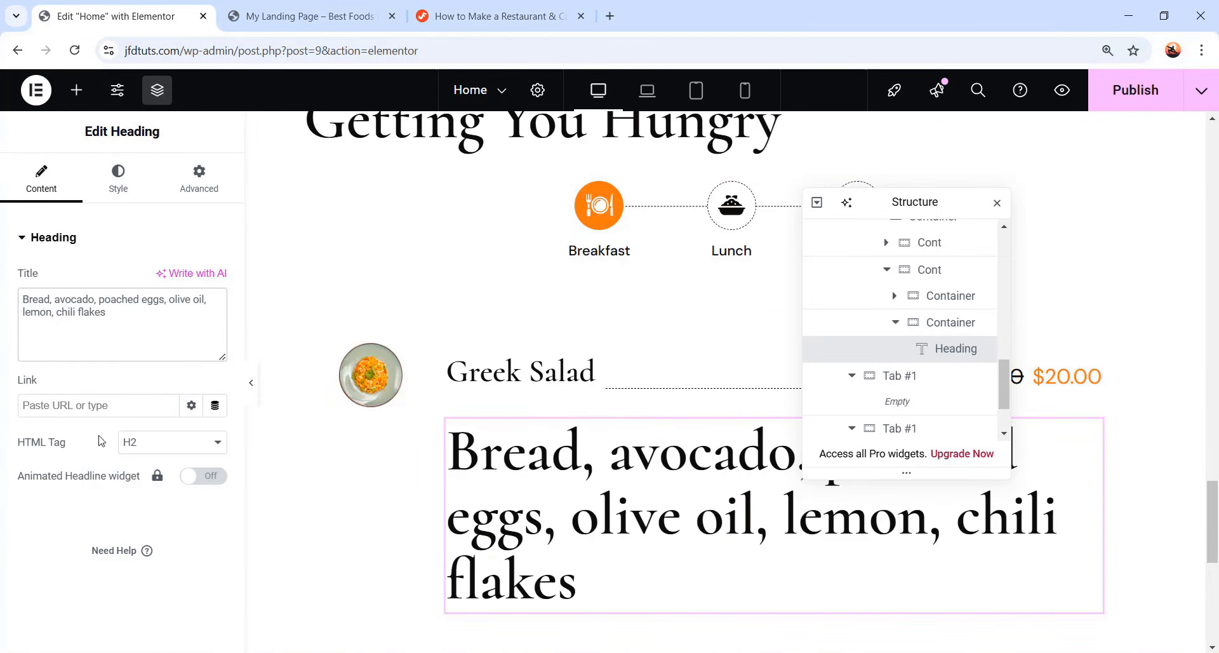
left_click(146, 445)
left_click(159, 519)
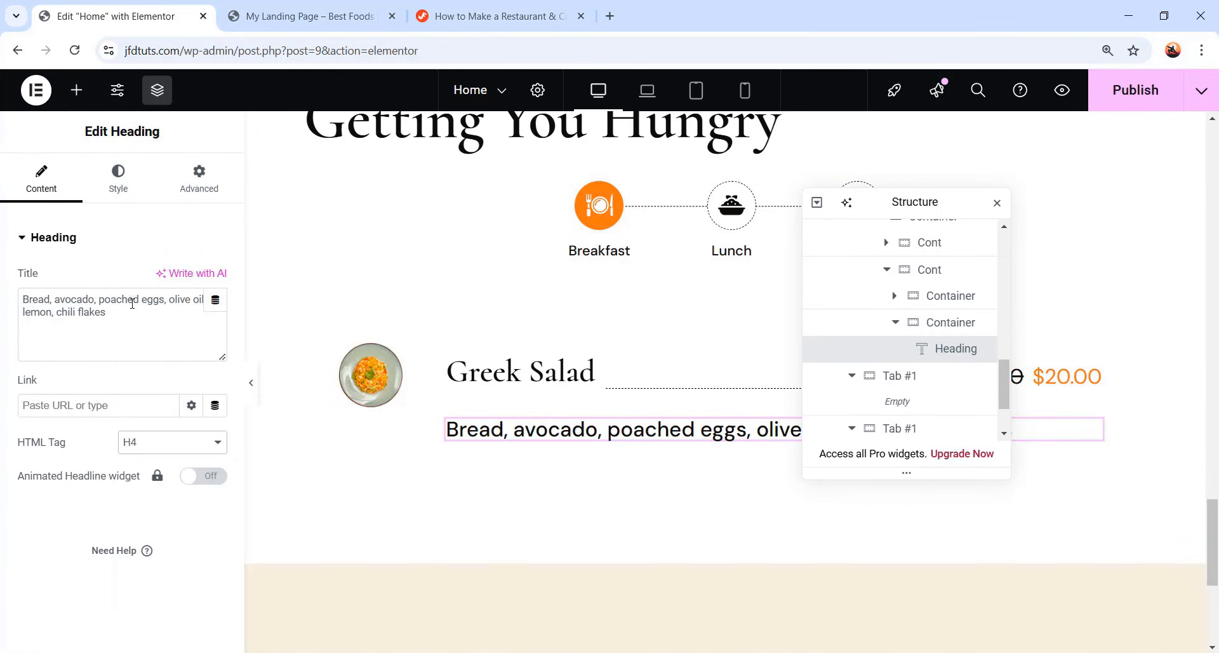
Style the ingredients heading with 20 px size, weight 400 (Normal), 32 px line height and the global Primary text color.
left_click(118, 186)
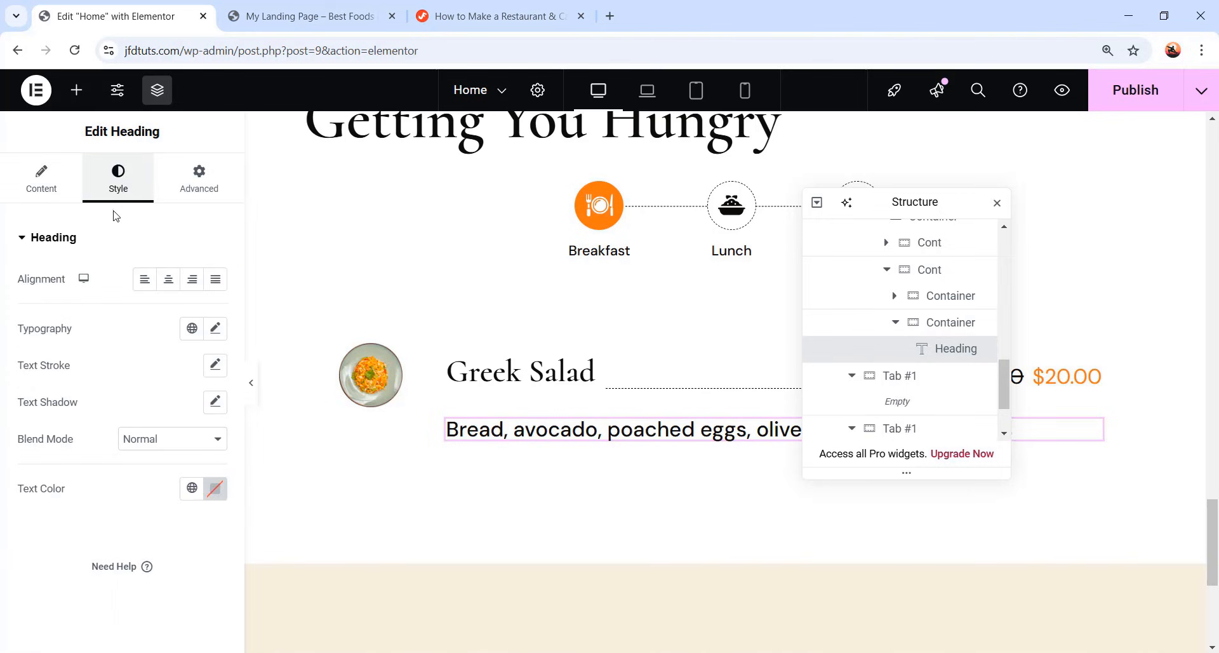
left_click(214, 329)
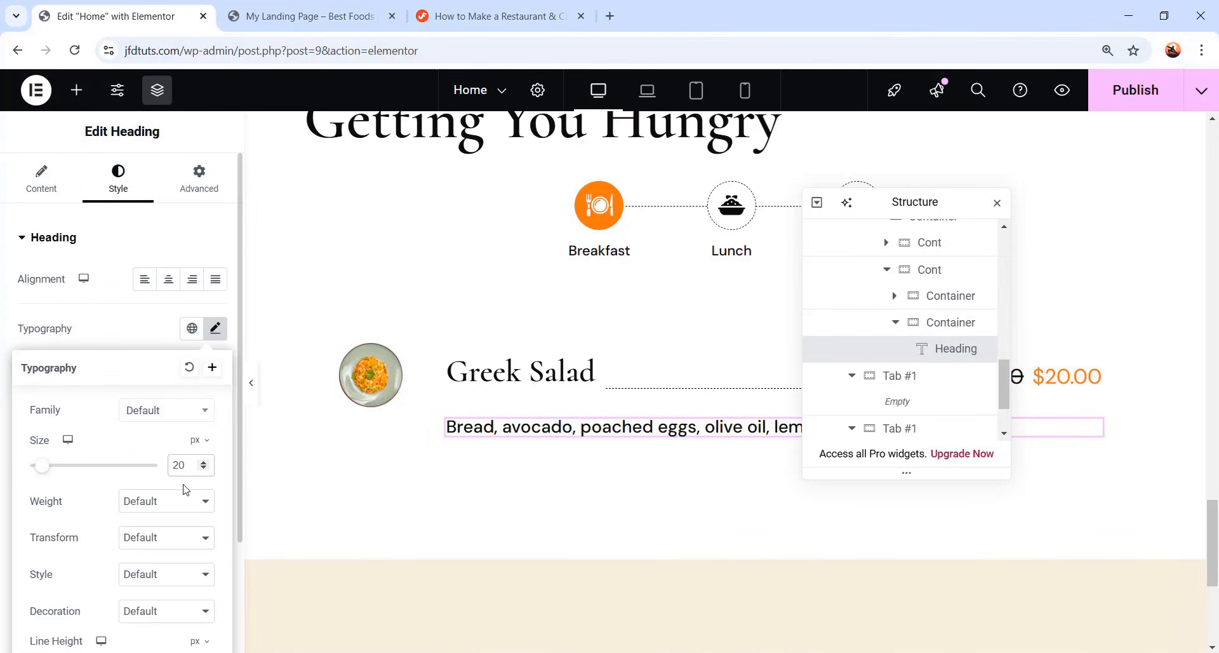
scroll(184, 489, "down", 1)
left_click(166, 421)
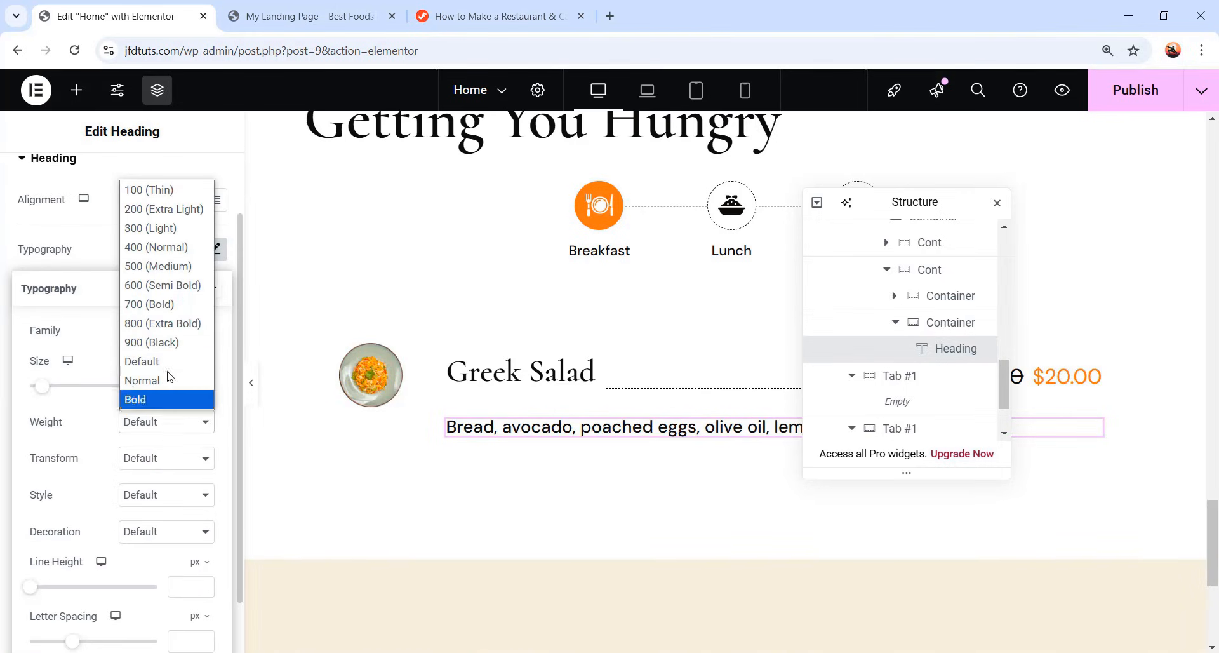
left_click(172, 254)
scroll(190, 444, "down", 1)
left_click(196, 521)
type("32")
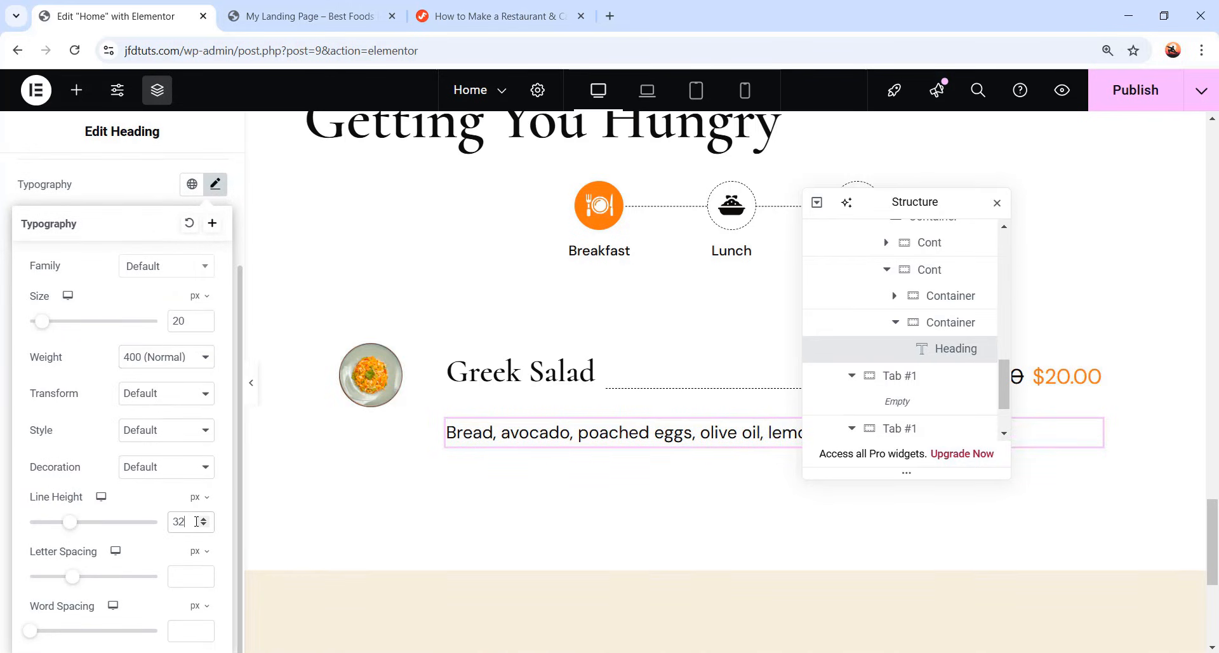
left_click(219, 184)
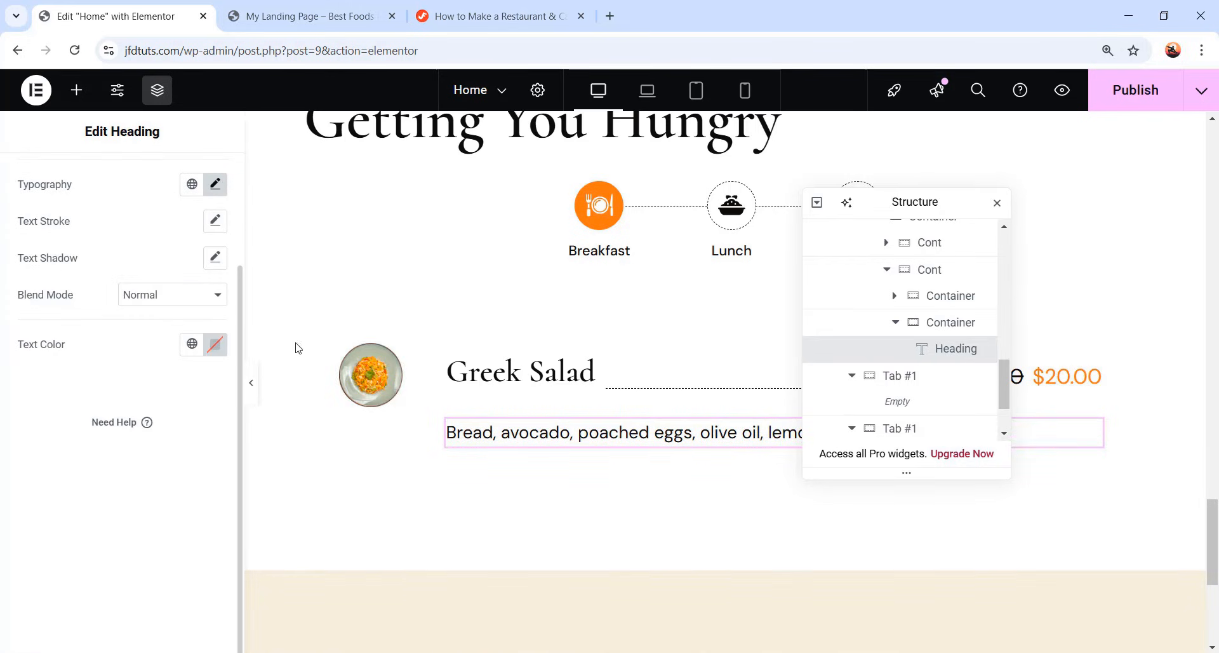
left_click(192, 343)
left_click(172, 420)
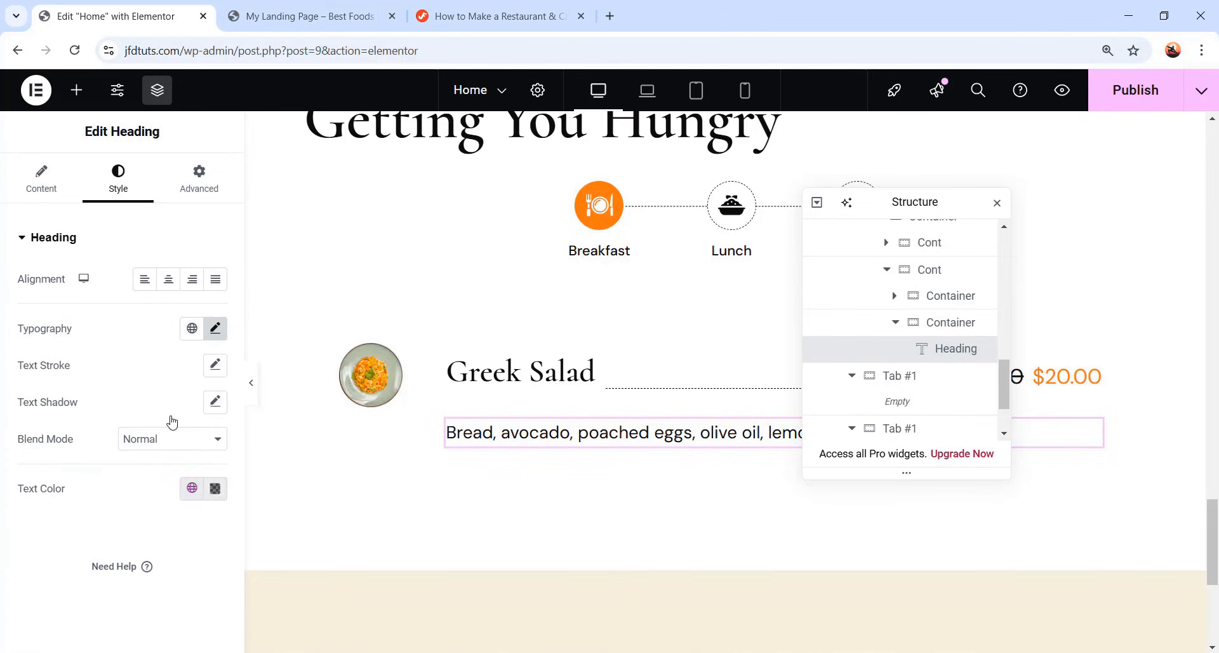
Set the padding of the Item container inside the tab wrapper to 0 px on all sides.
left_click_drag(897, 199, 841, 286)
scroll(850, 416, "down", 2)
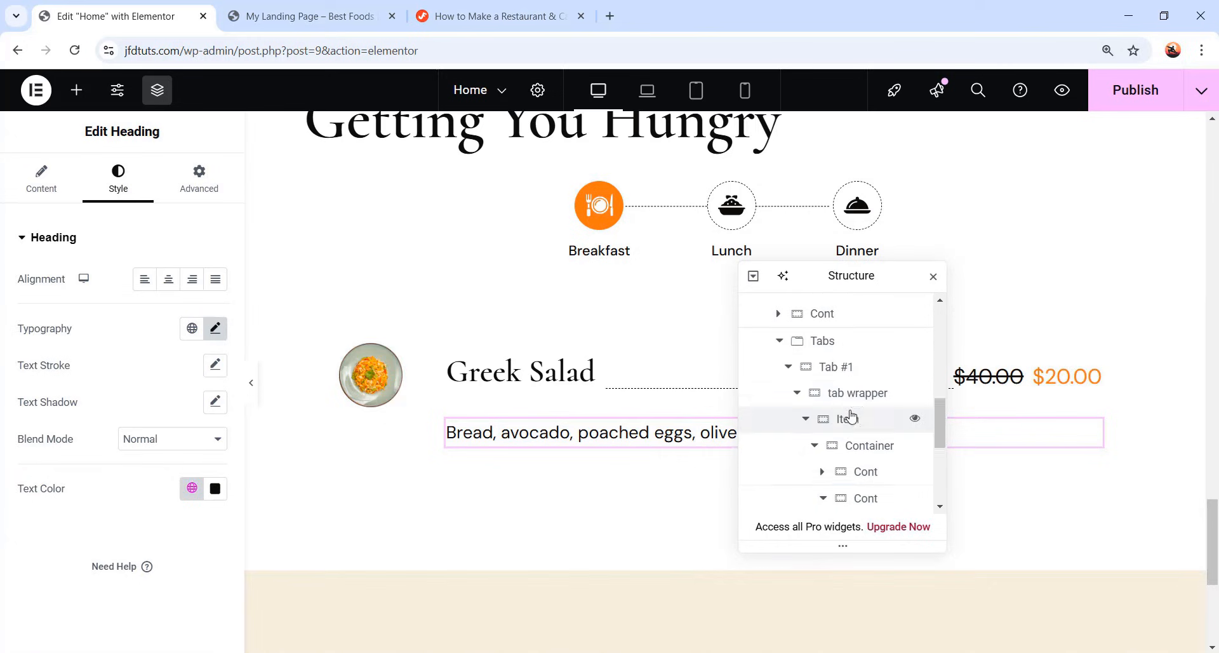
scroll(859, 435, "up", 4)
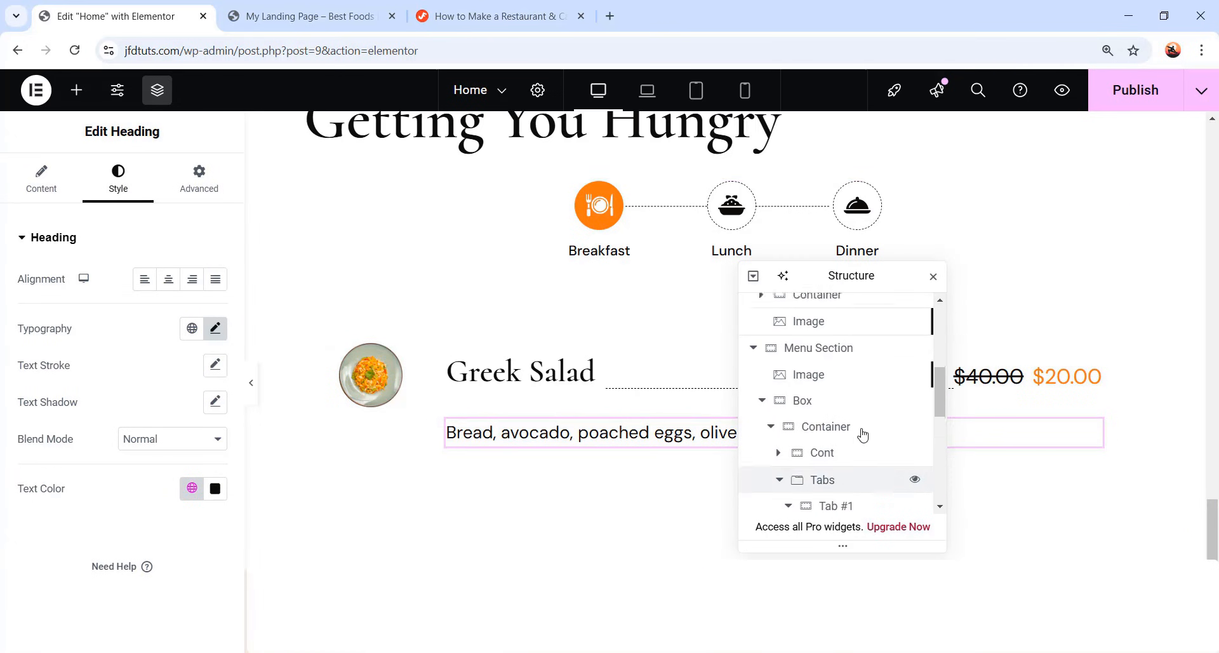
scroll(865, 430, "down", 6)
left_click(849, 346)
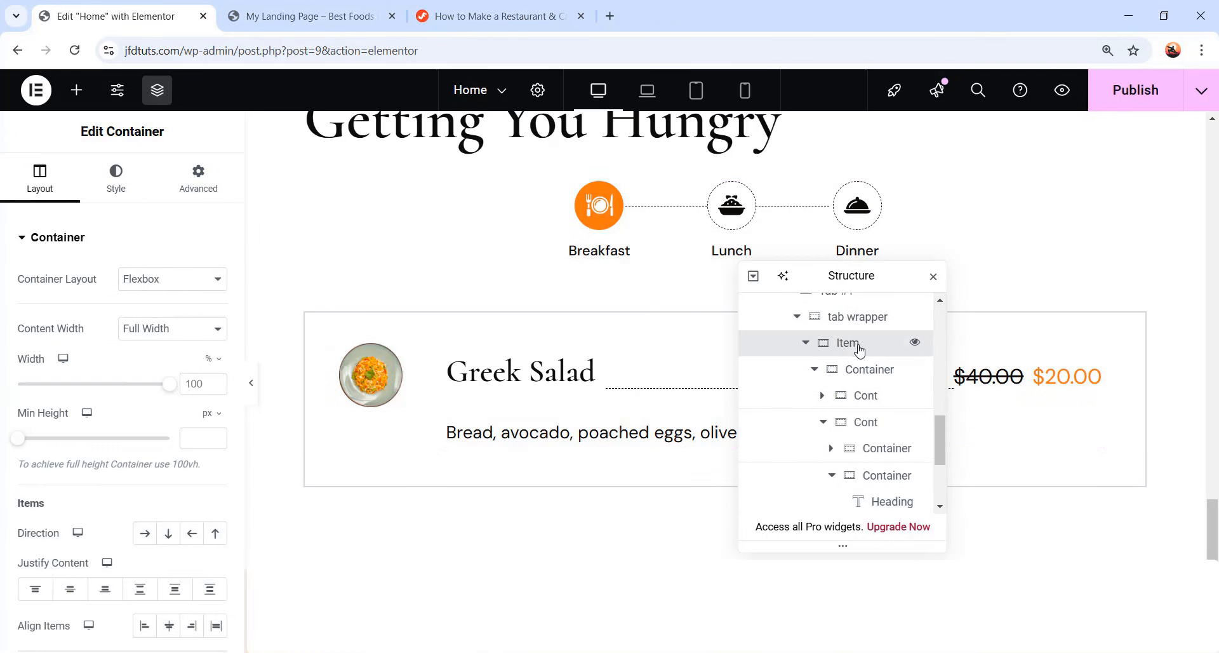
left_click(804, 343)
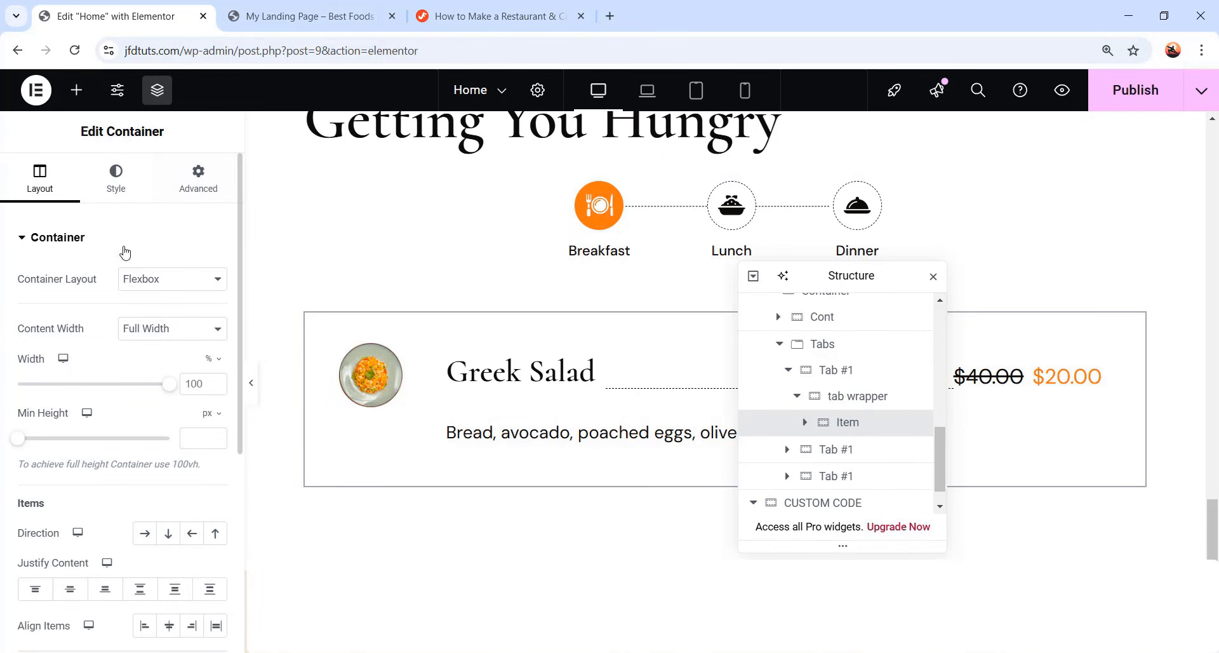
left_click(199, 186)
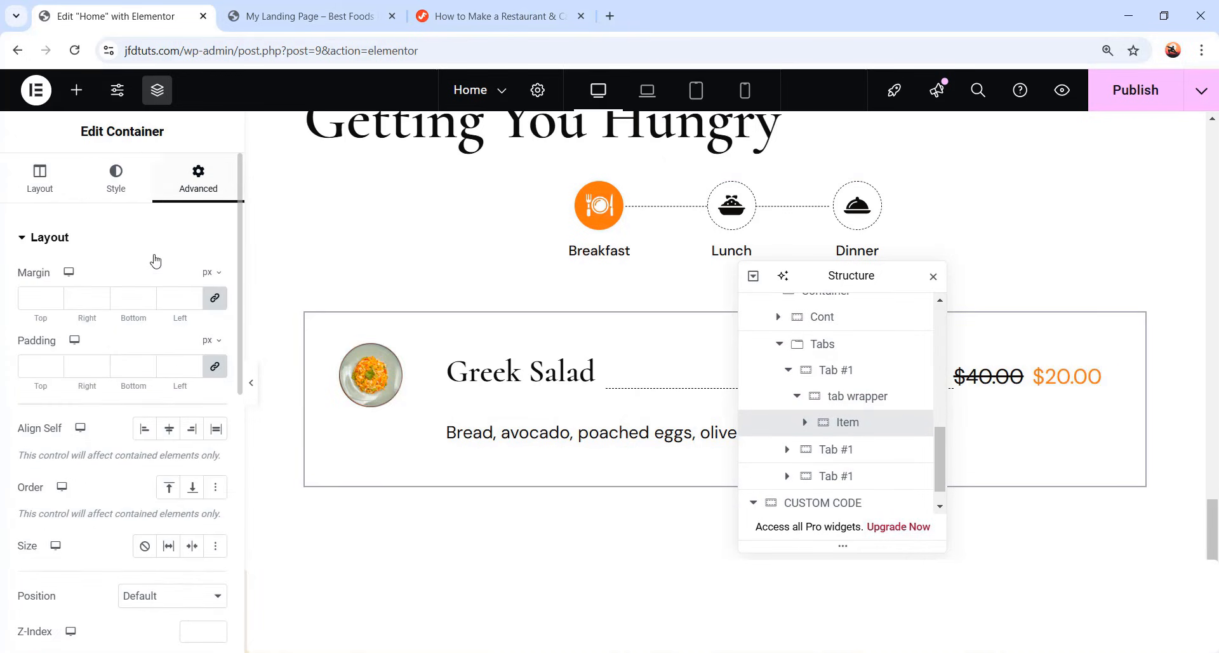
left_click(41, 366)
type("0")
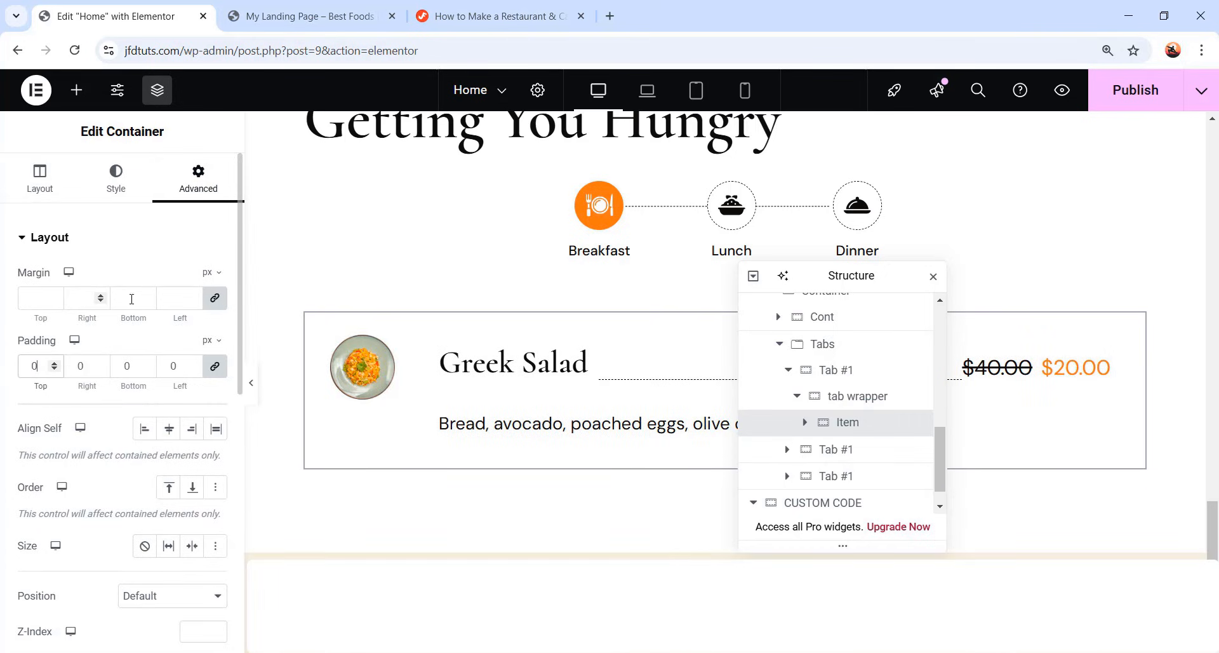
Give the Item container a gradient background overlay from the global Accent color to the global Text color.
left_click(120, 183)
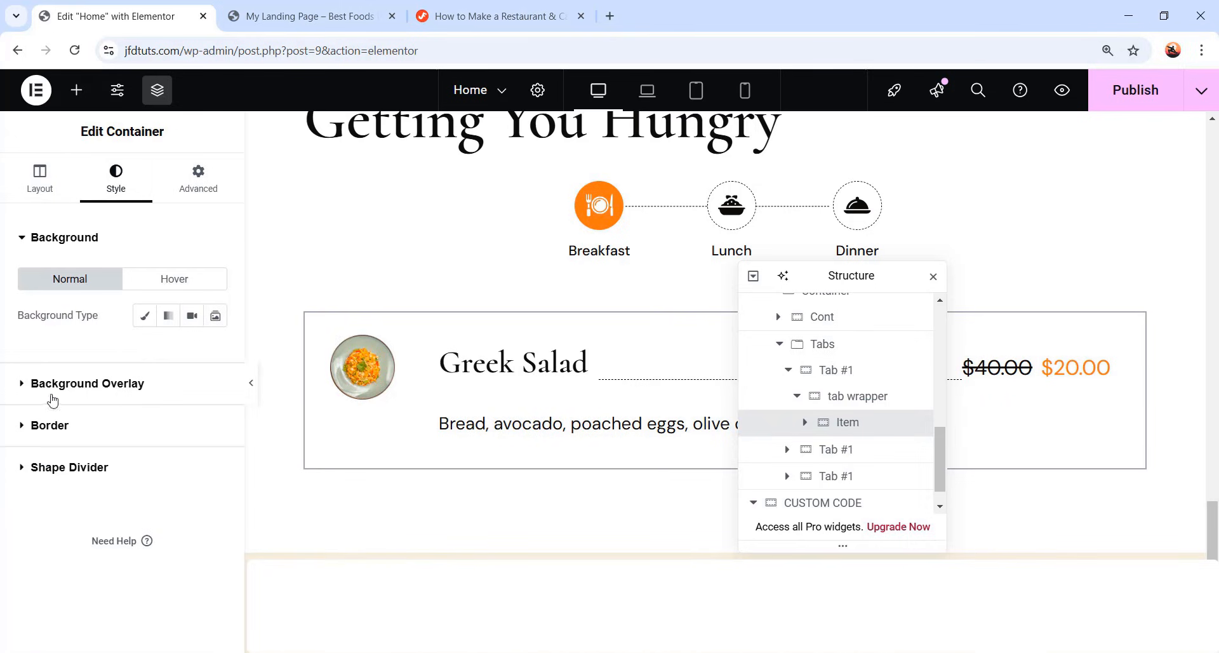
left_click(115, 386)
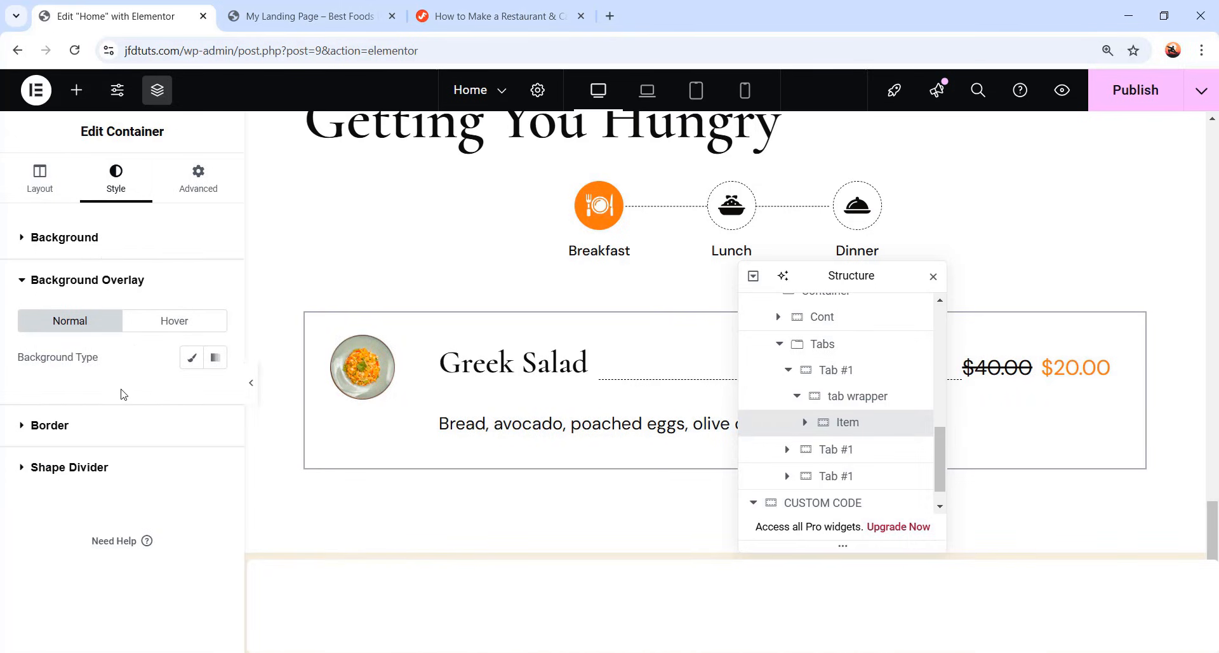
left_click(215, 356)
scroll(103, 416, "down", 1)
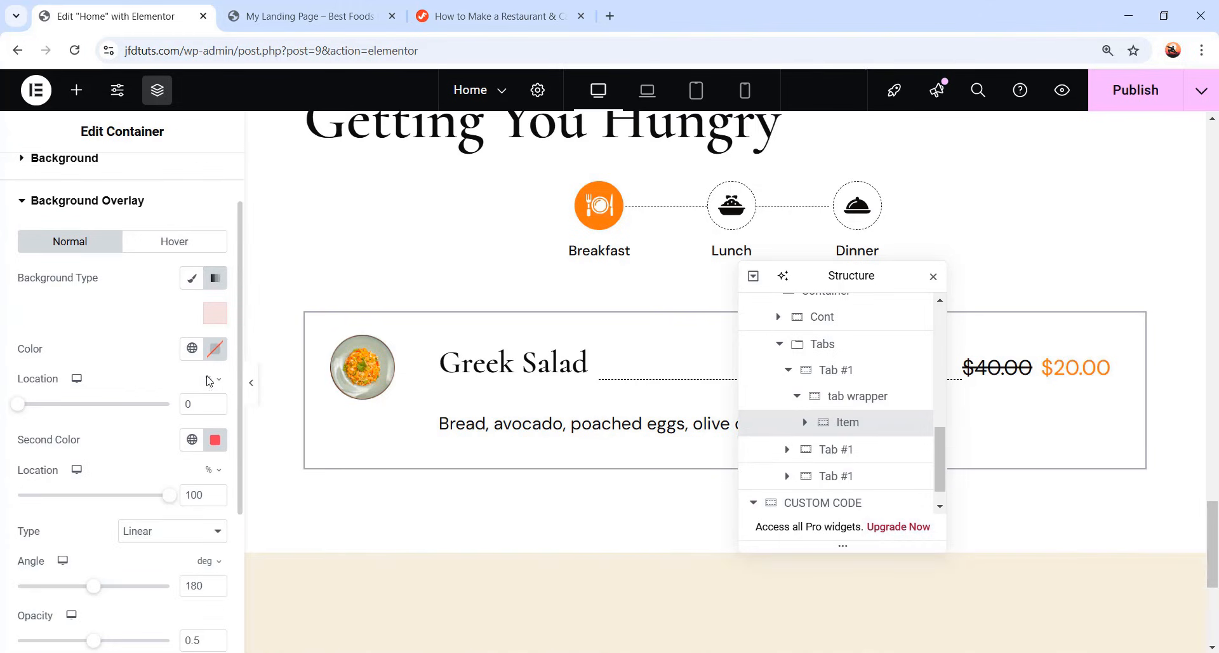
left_click(192, 351)
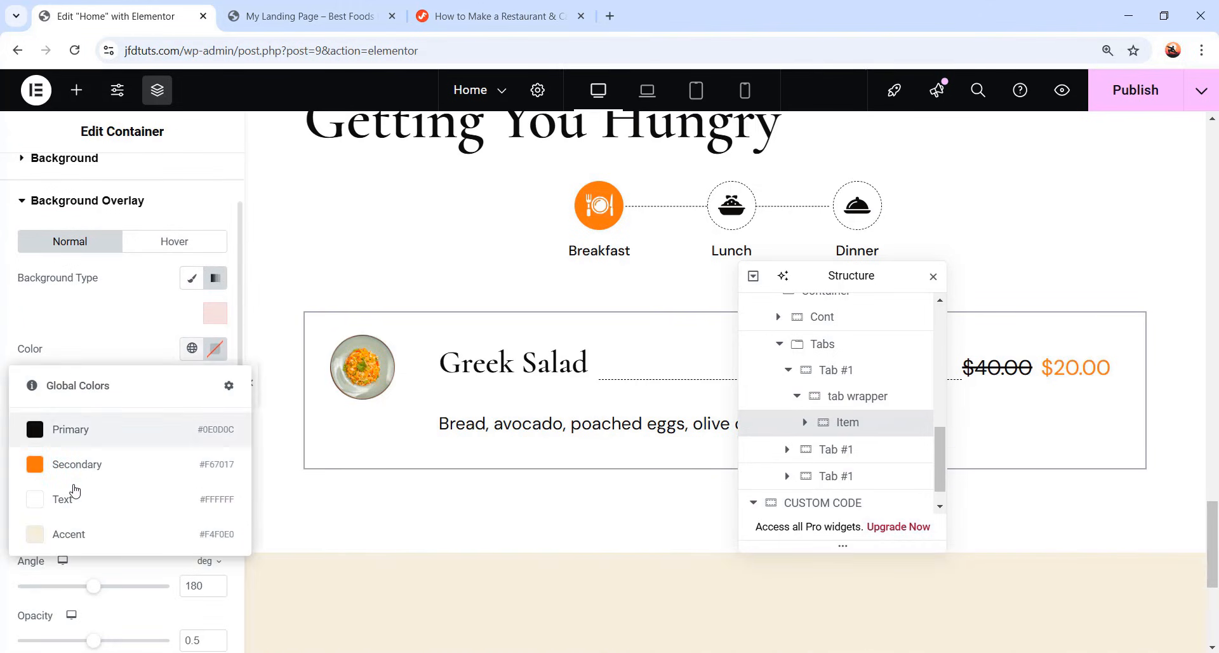
left_click(92, 534)
left_click(191, 440)
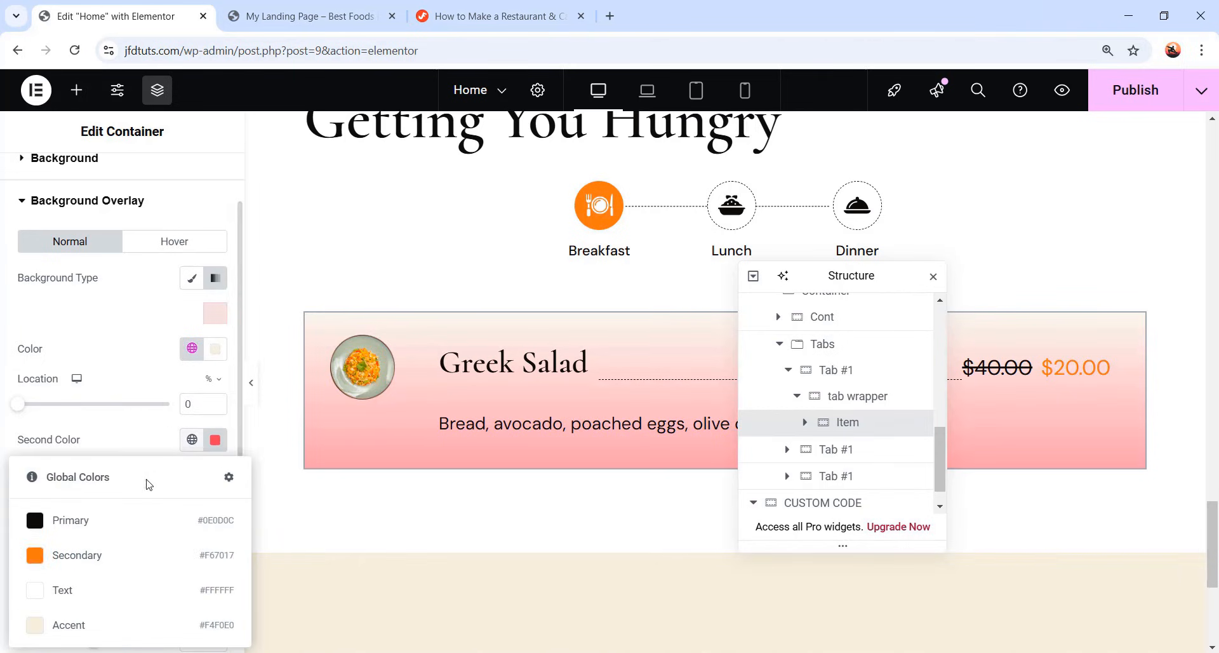
left_click(91, 592)
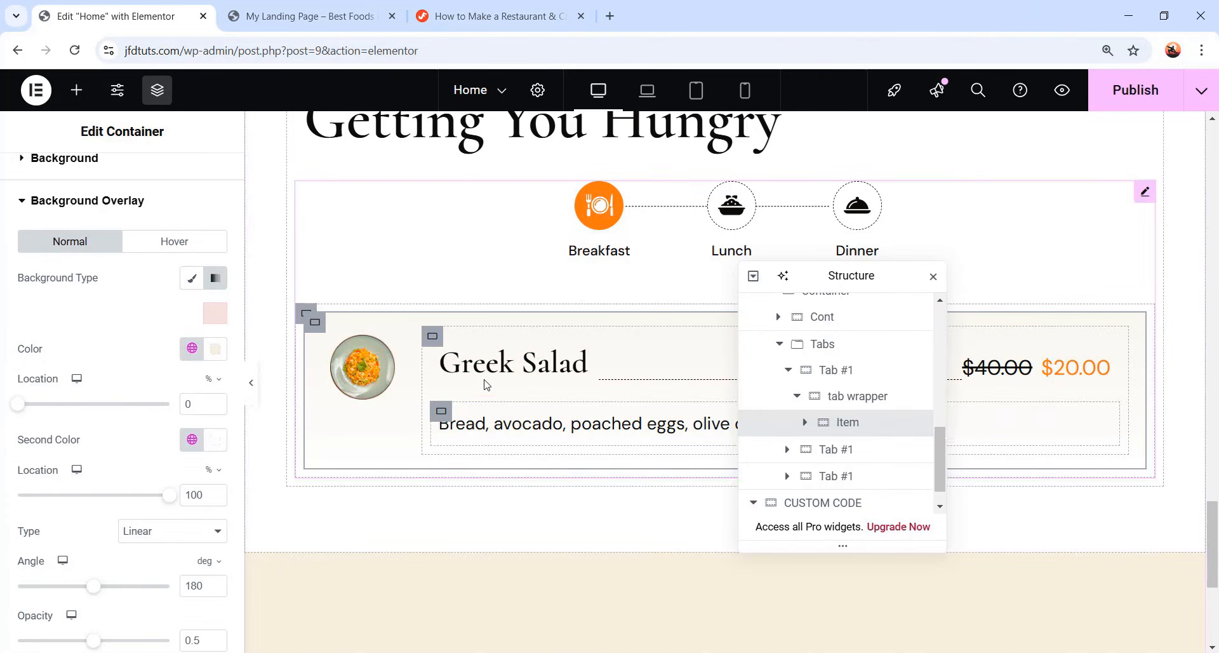
Set the Item container's overlay opacity to 0.3 and move the Structure window off the menu item.
scroll(108, 413, "down", 2)
scroll(107, 412, "up", 3)
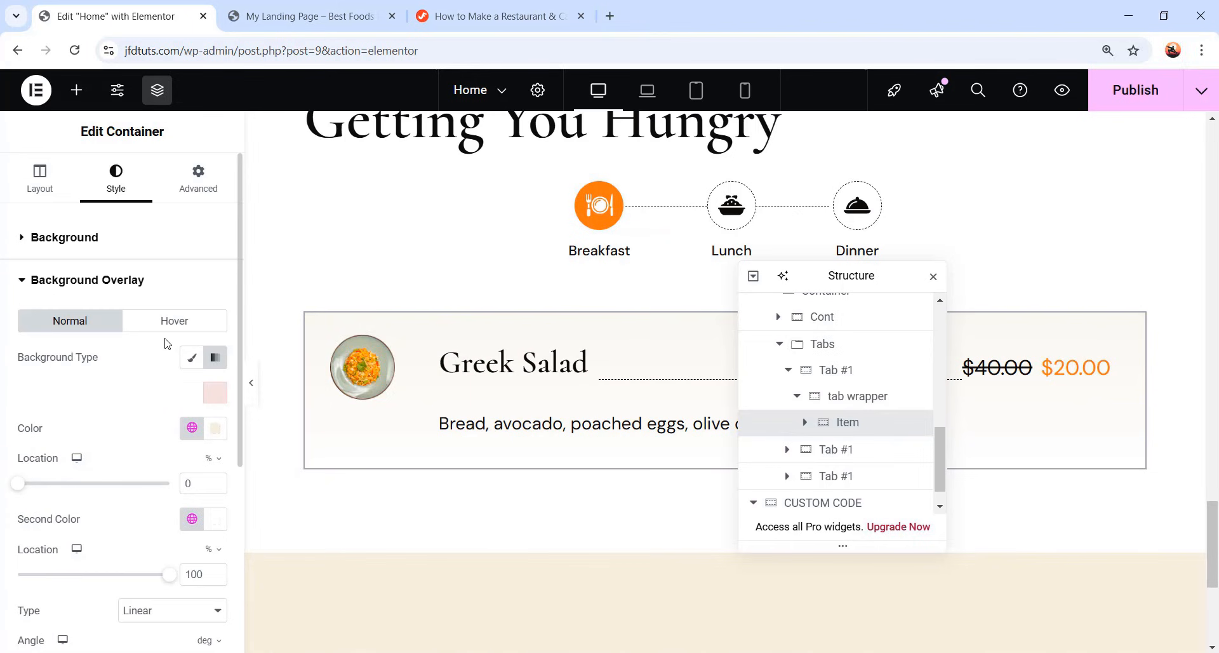
scroll(126, 406, "down", 3)
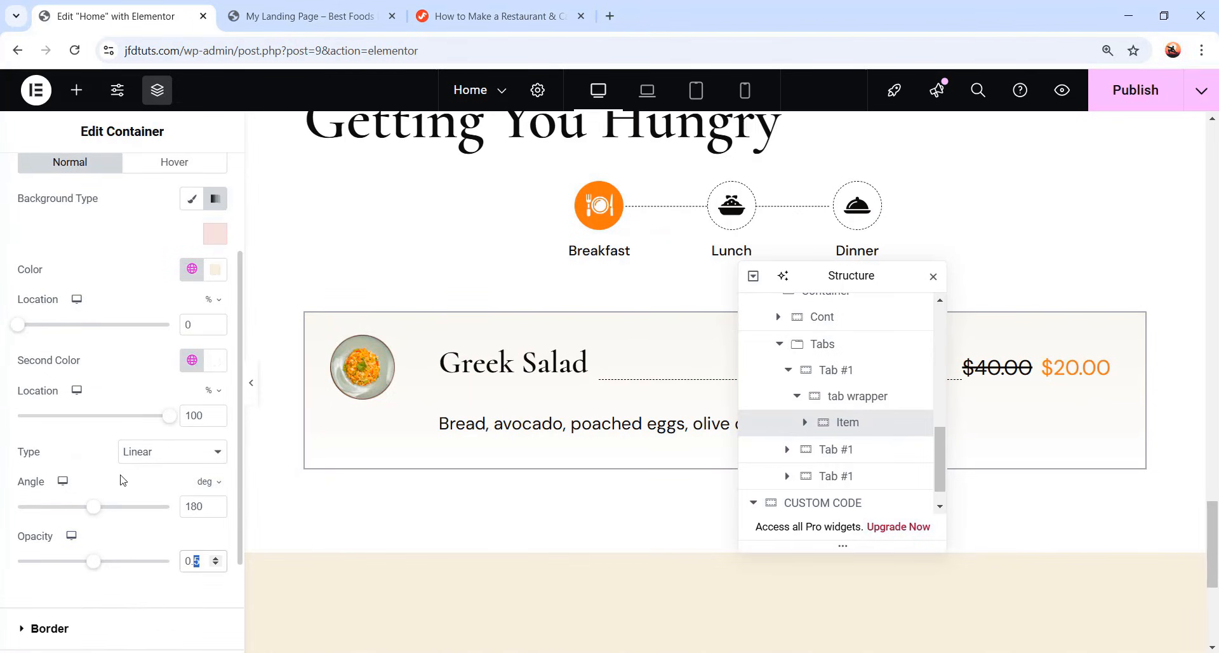
type("3")
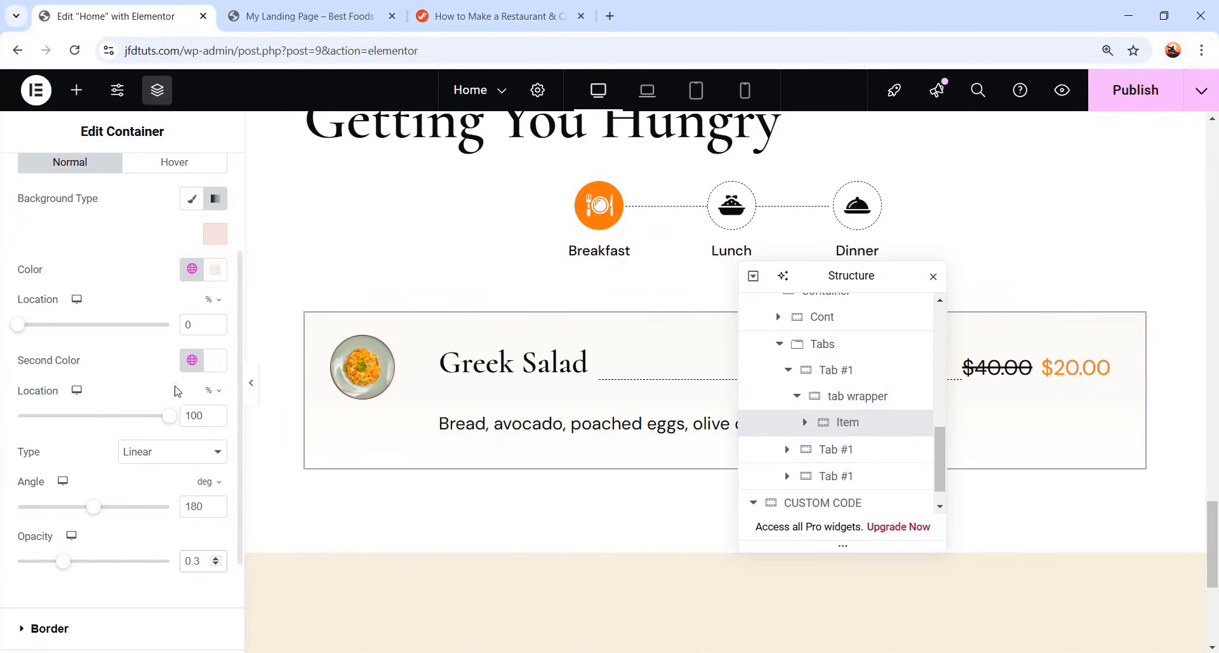
left_click_drag(843, 273, 511, 494)
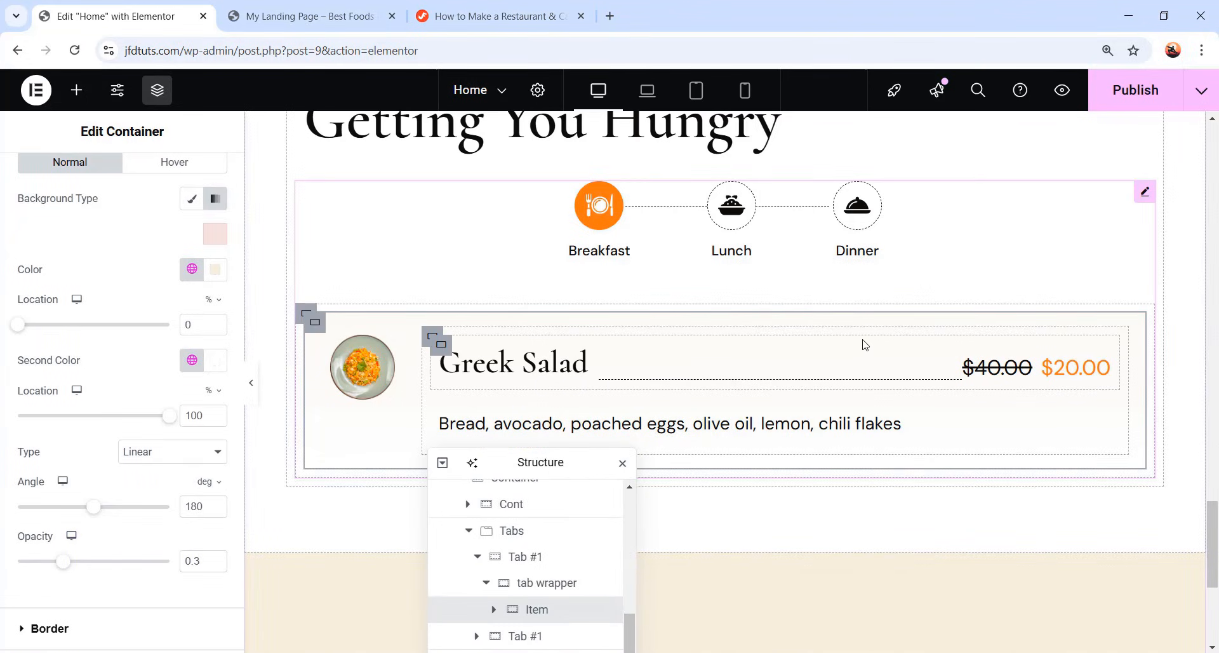
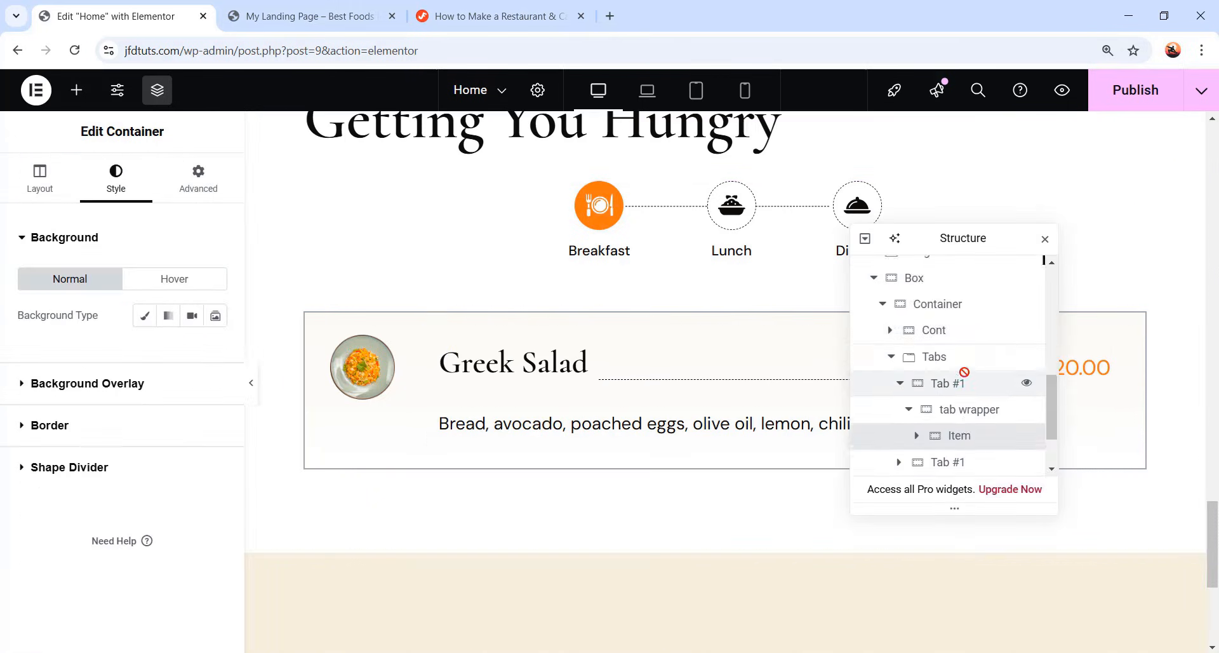
Set the padding to 0 on the image container and the neighbouring text container inside the Greek Salad item.
scroll(963, 373, "down", 2)
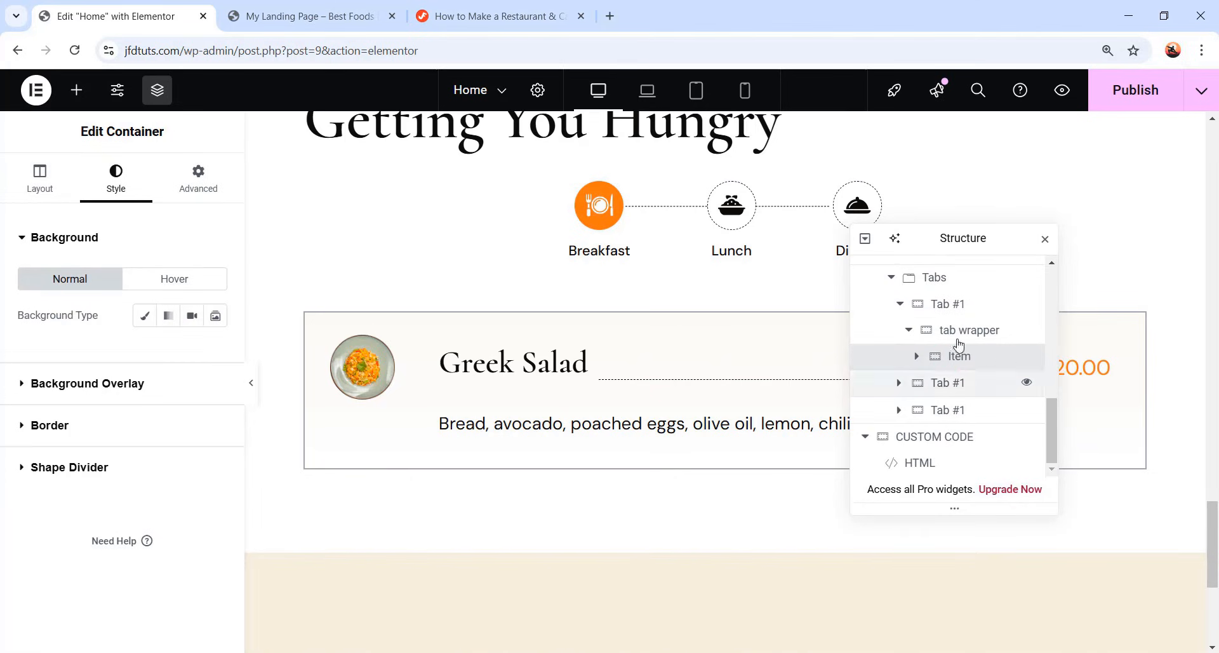
left_click(916, 356)
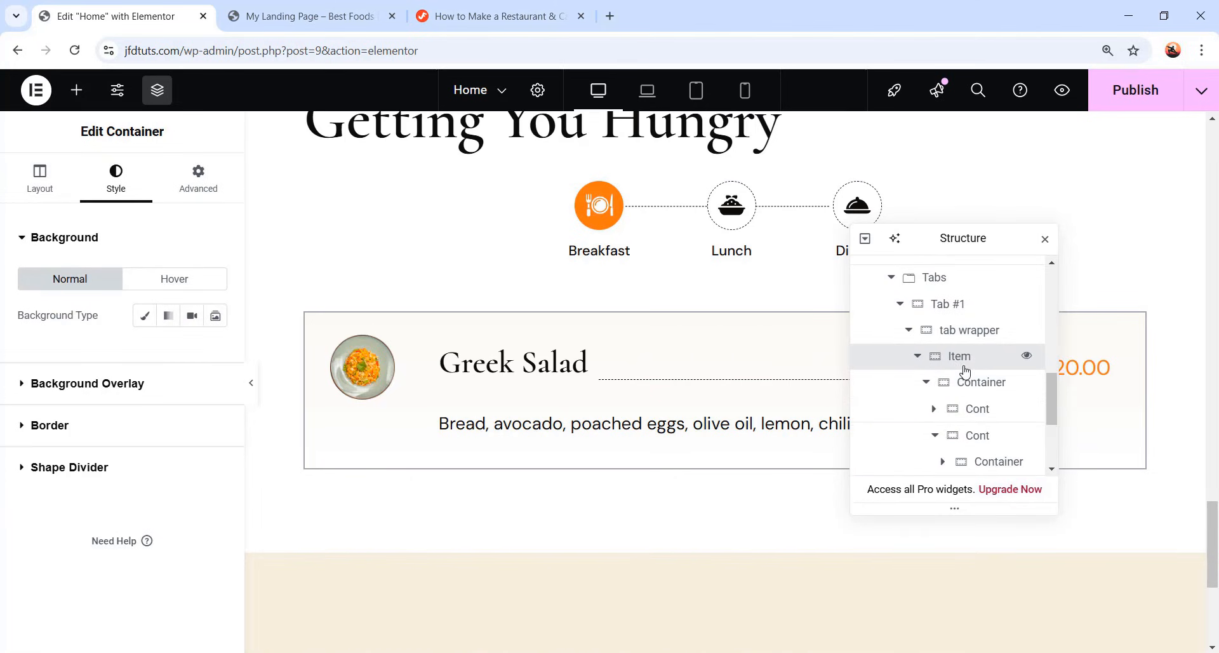
left_click(971, 382)
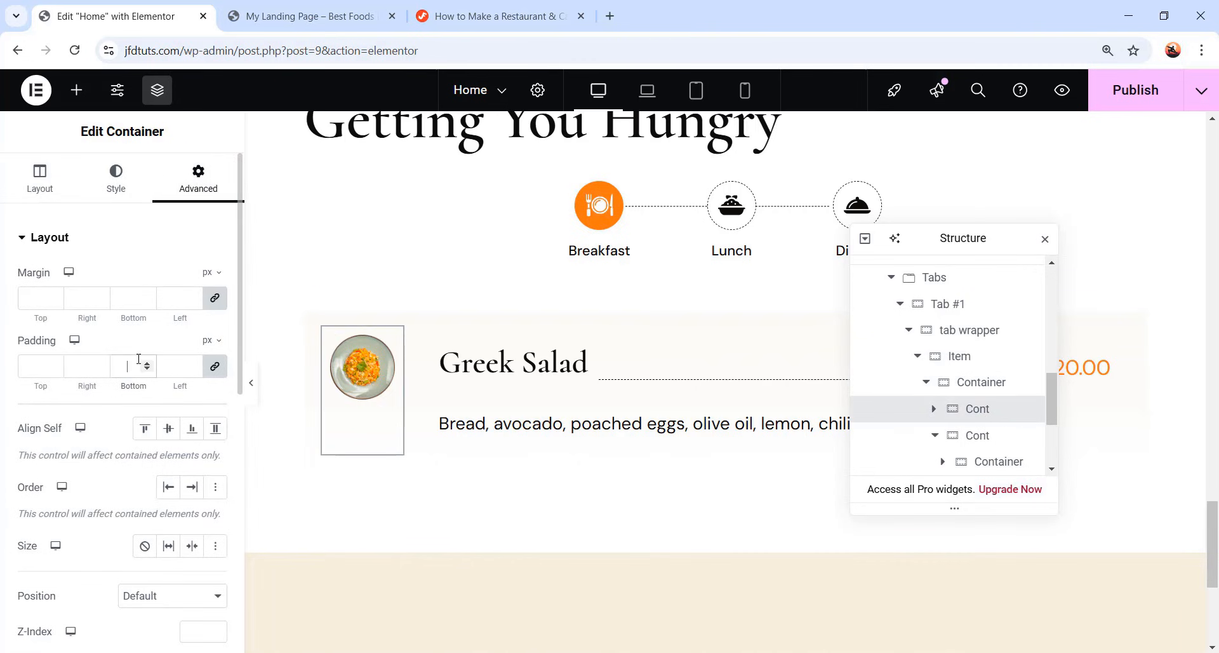
left_click(978, 434)
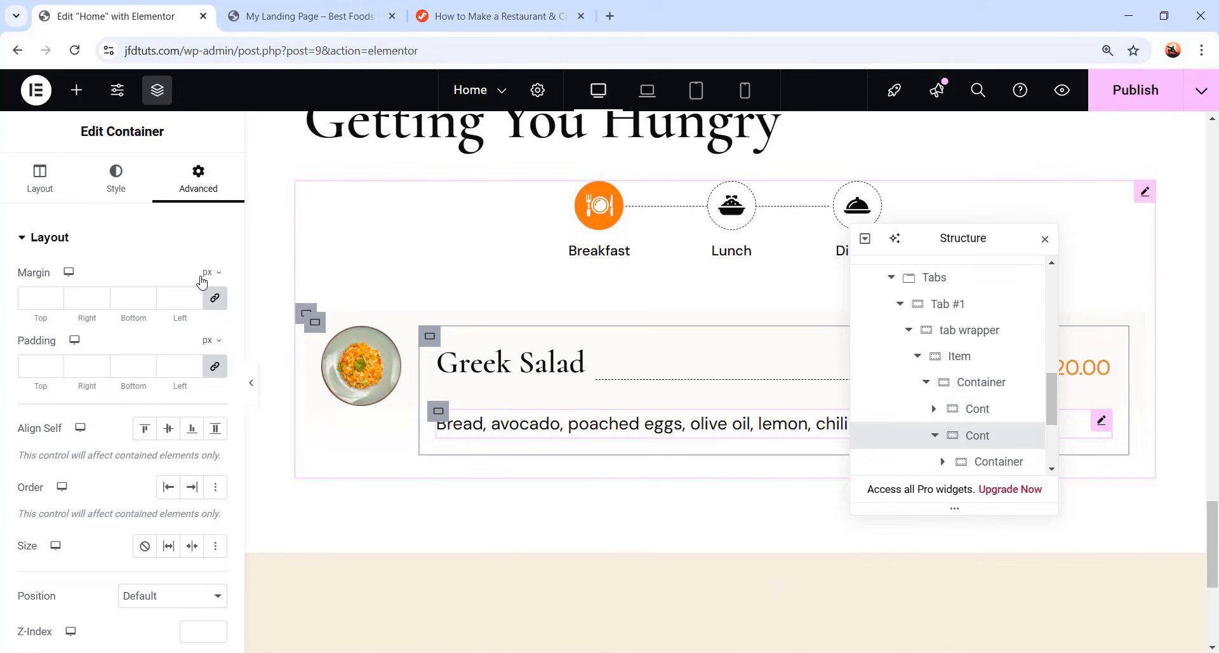
left_click(125, 366)
type("0")
left_click(958, 411)
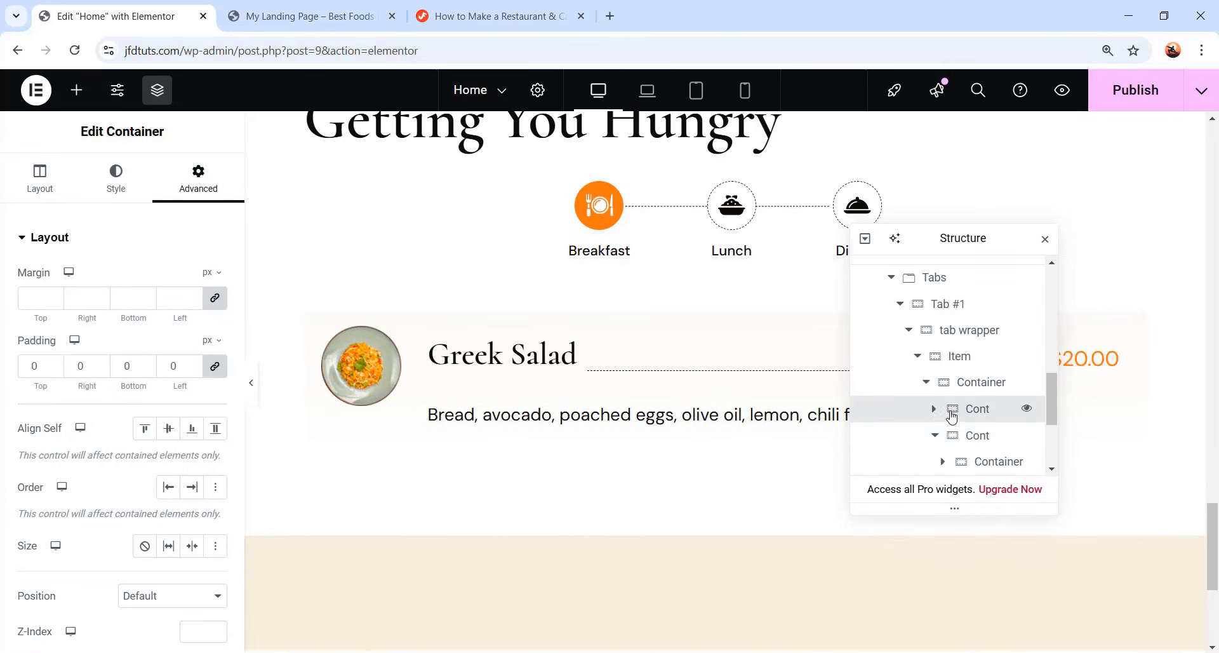
Set the padding to 0 on the two nested containers holding the Greek Salad title row and its description.
left_click(934, 411)
scroll(935, 416, "down", 1)
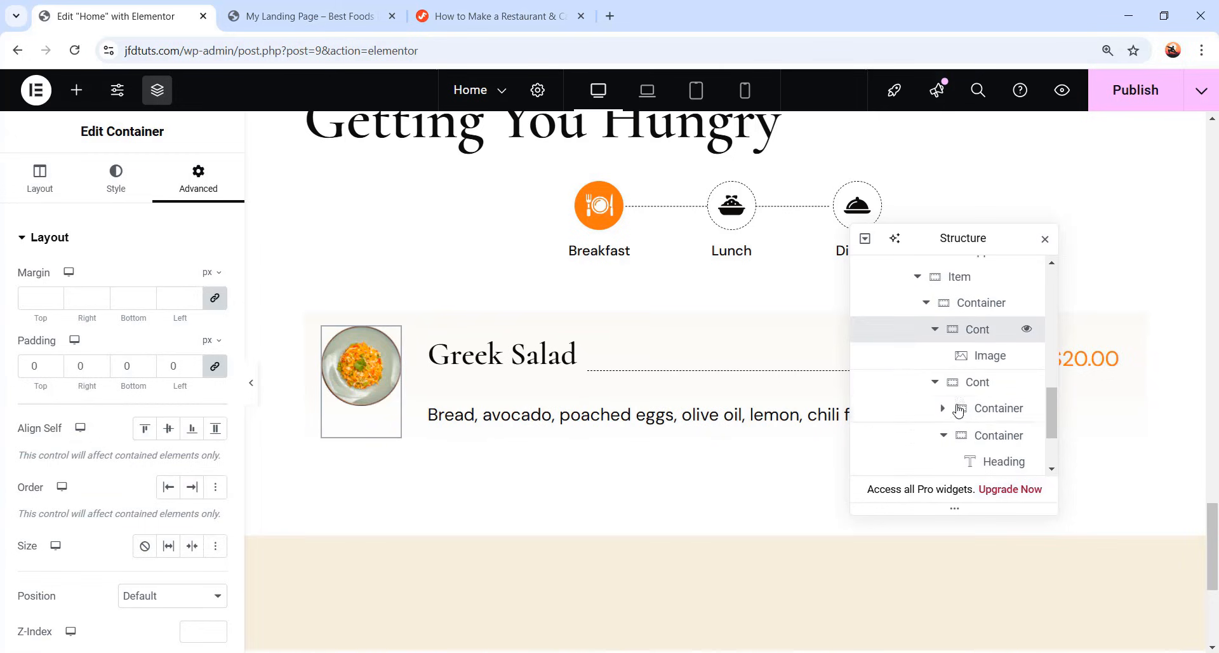
left_click(933, 329)
left_click(960, 357)
left_click(994, 388)
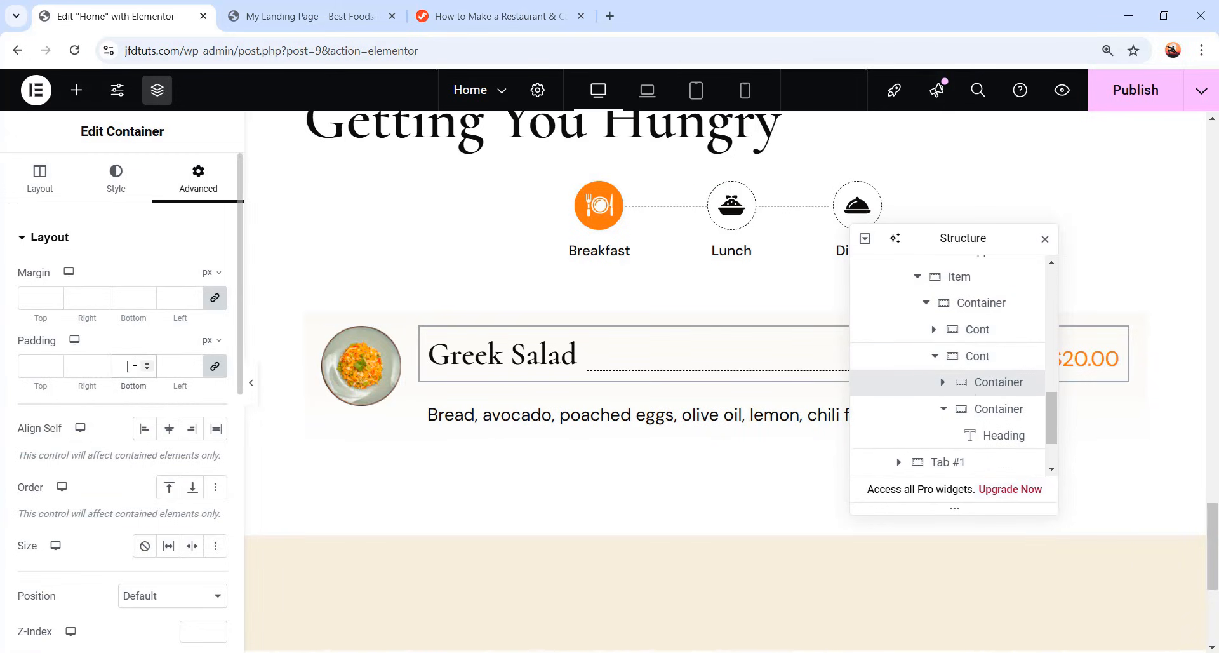
left_click(994, 408)
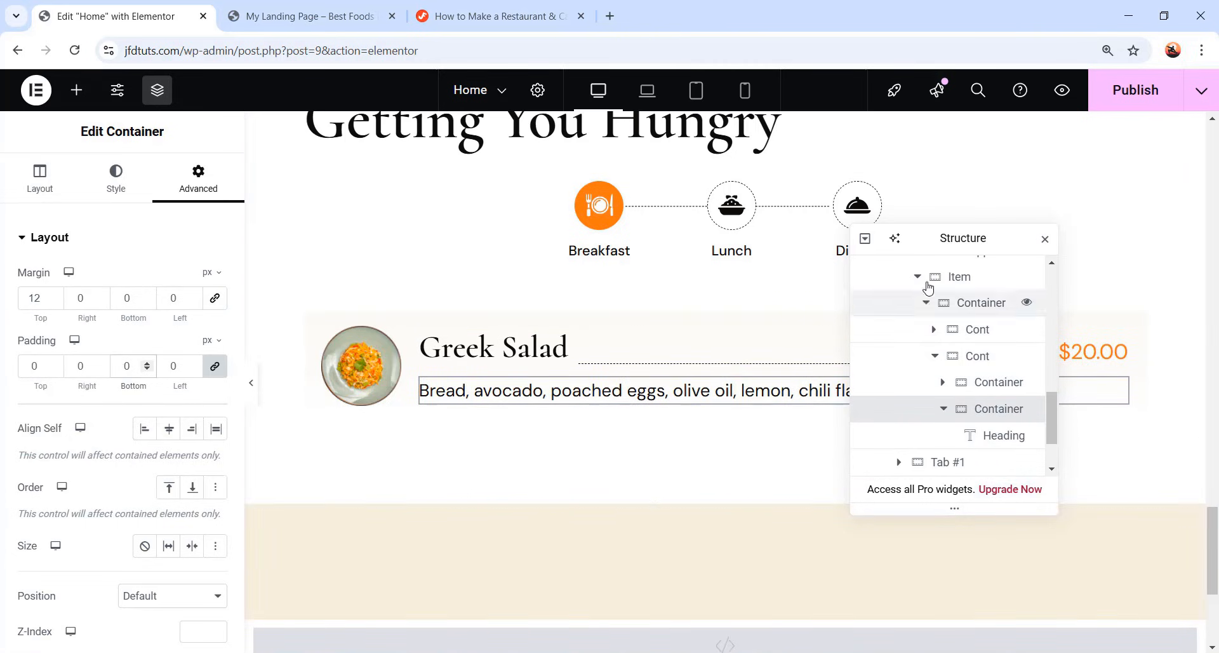
Duplicate the Greek Salad Item container twice within the first tab's wrapper.
left_click_drag(950, 241, 914, 283)
scroll(876, 430, "up", 8)
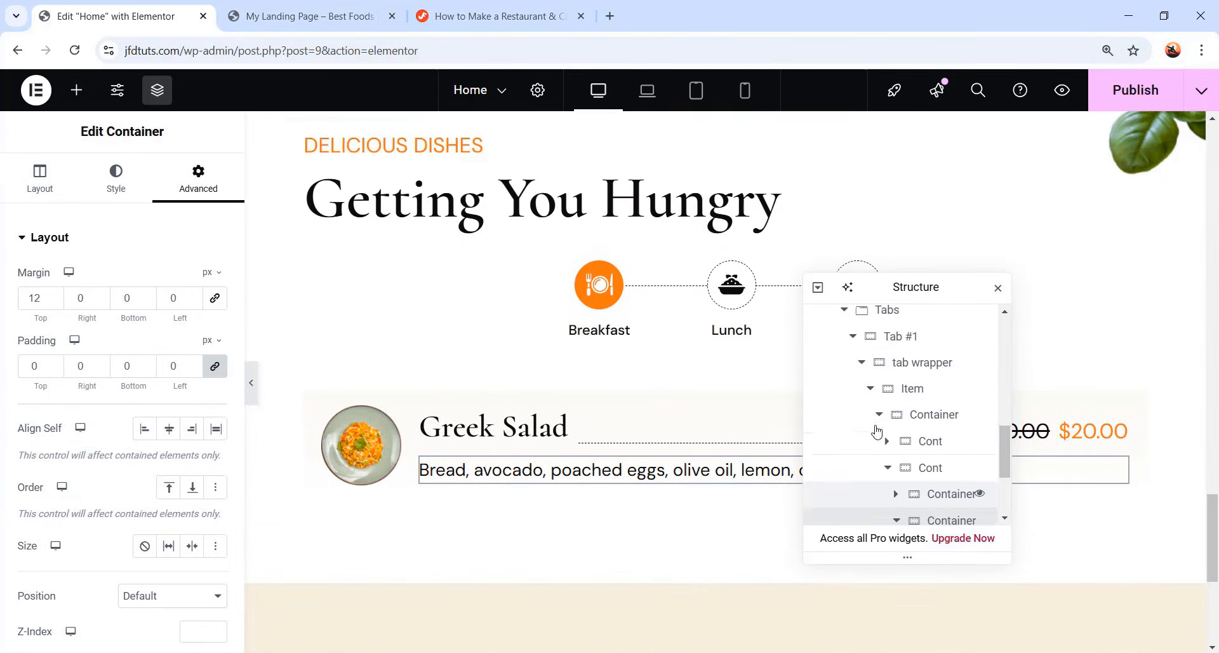
left_click(870, 405)
left_click(914, 405)
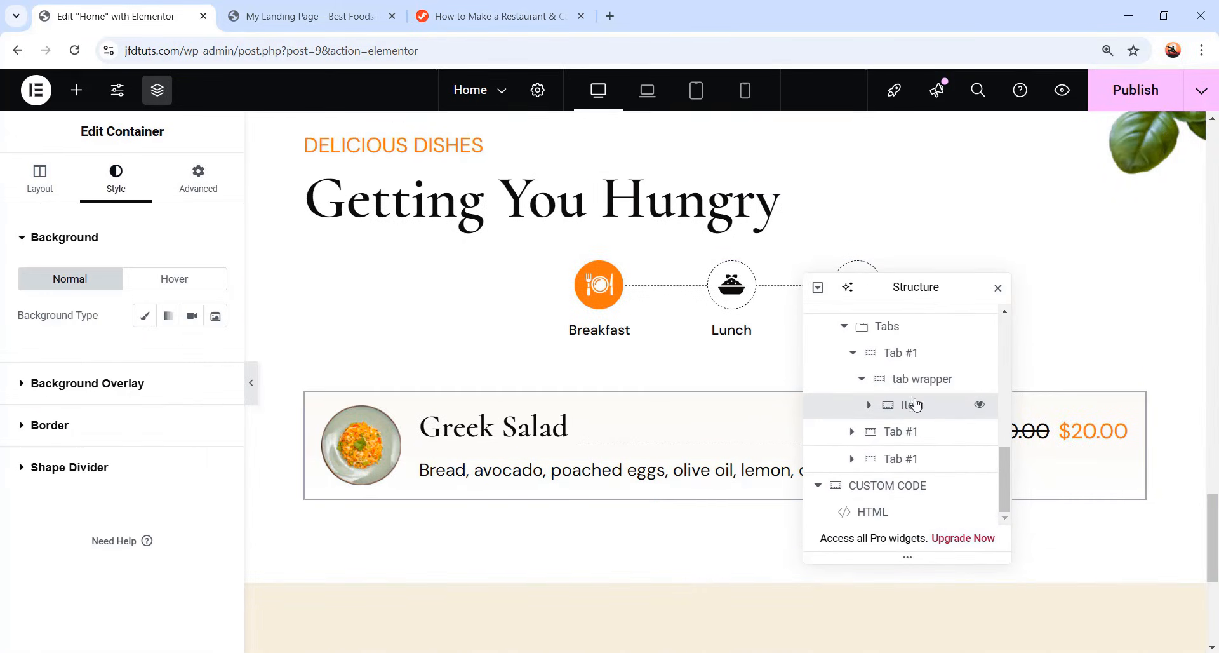
key("ctrl+d")
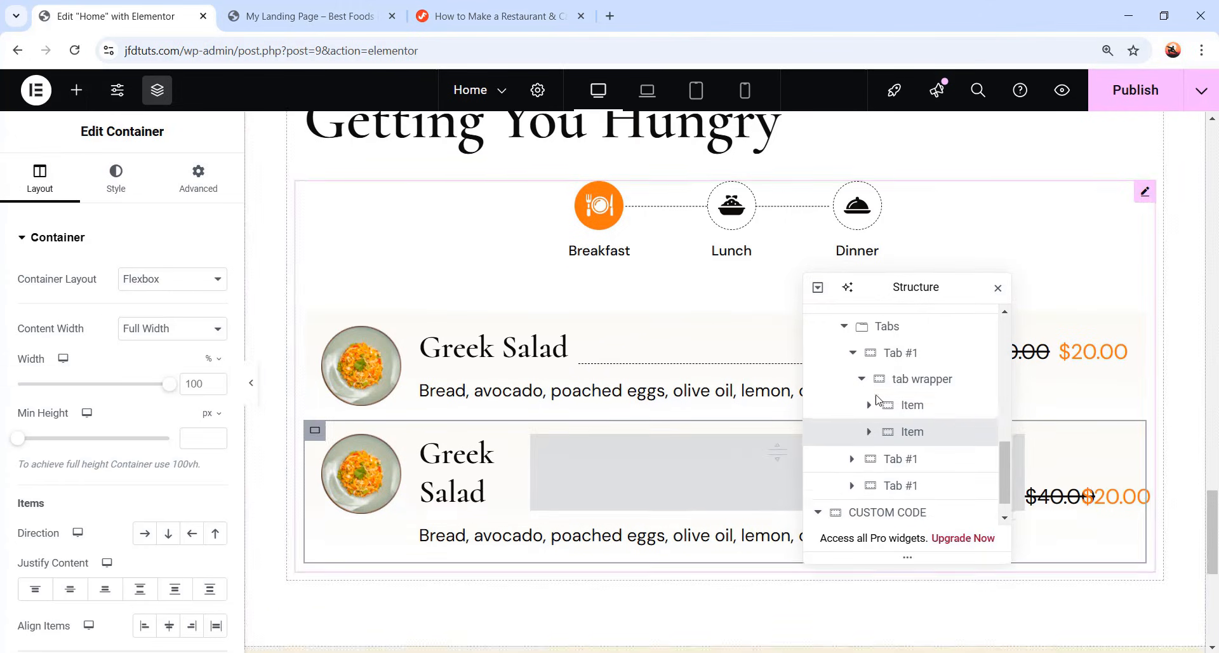
right_click(911, 432)
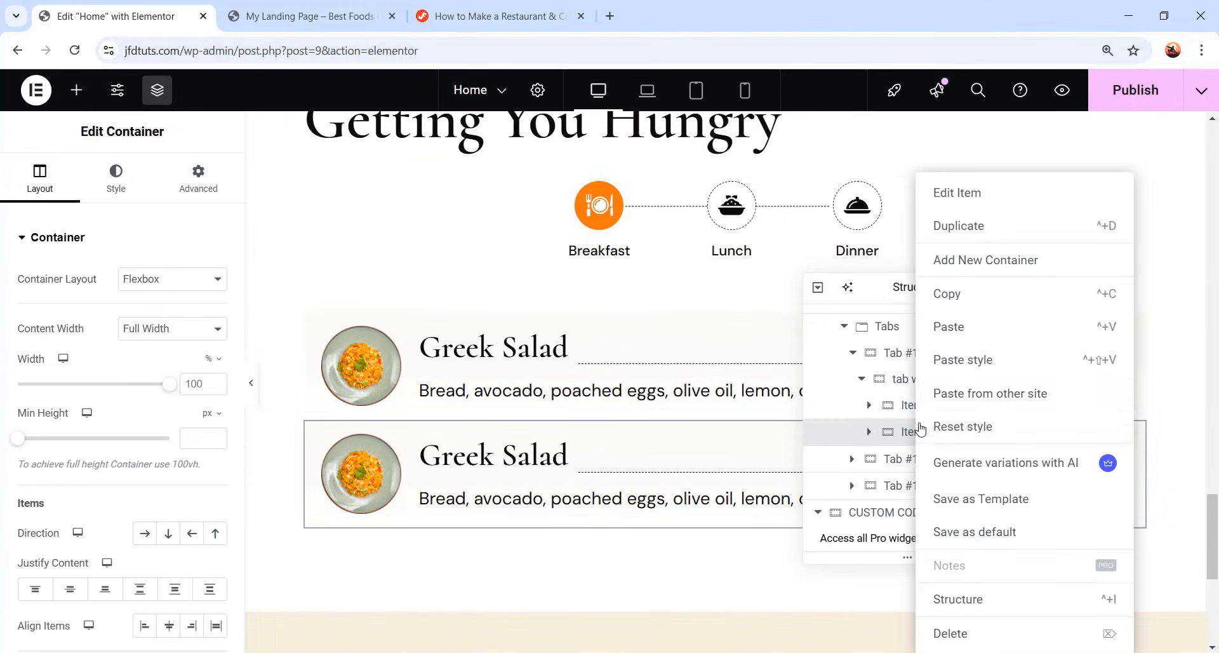
left_click(962, 226)
scroll(663, 458, "down", 2)
scroll(663, 458, "up", 1)
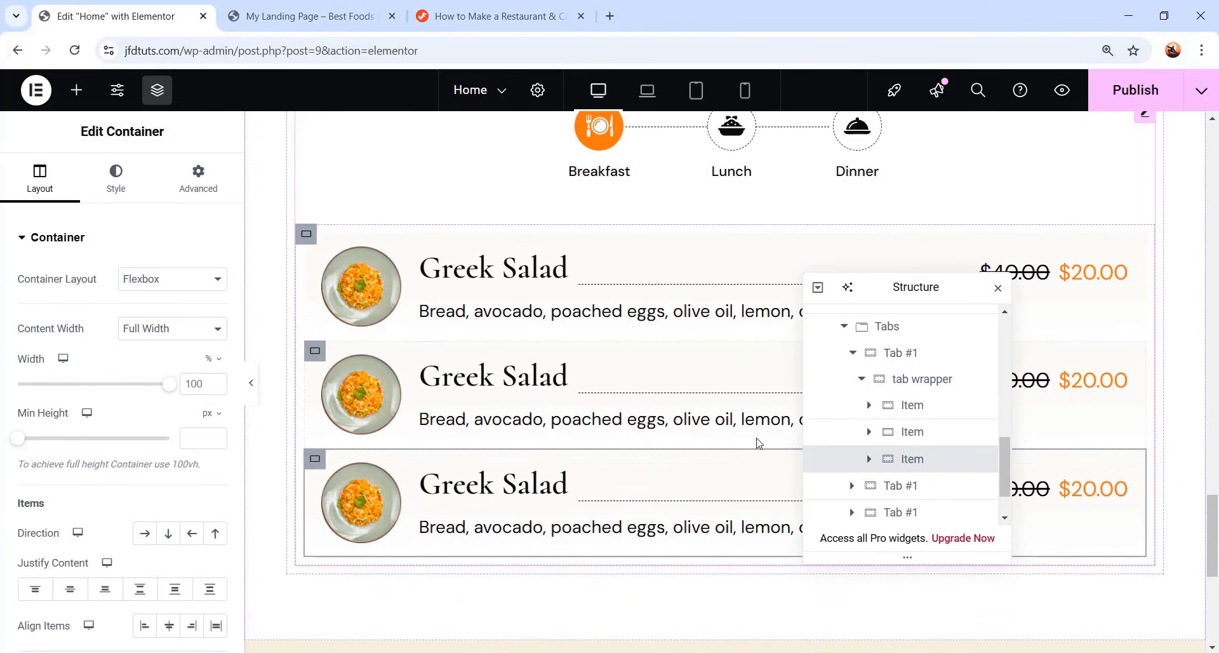
Add a new container inside the second Item and place it above that item's existing container.
left_click(320, 354)
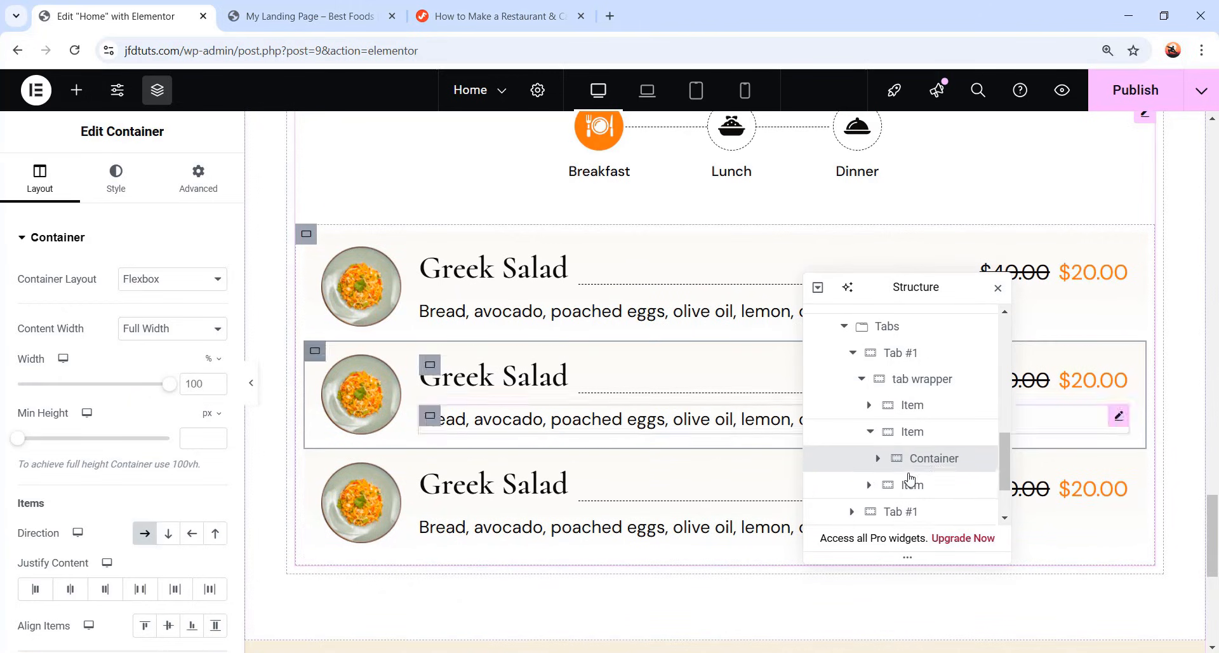
left_click(869, 431)
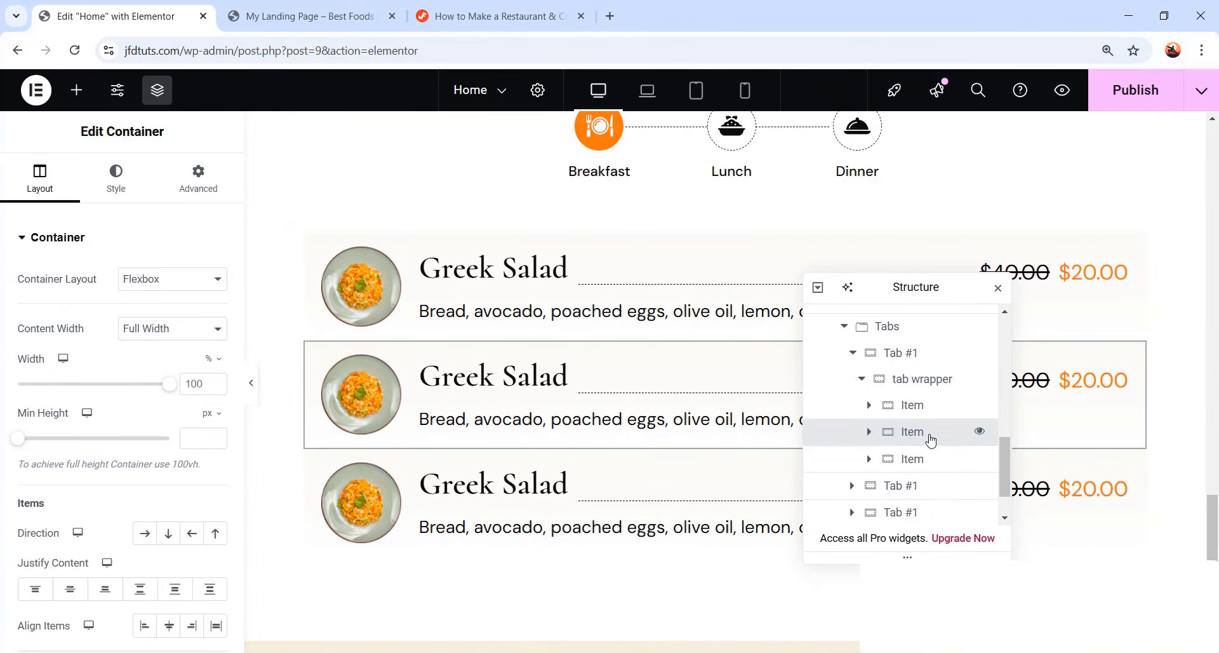
left_click(868, 433)
scroll(943, 394, "down", 2)
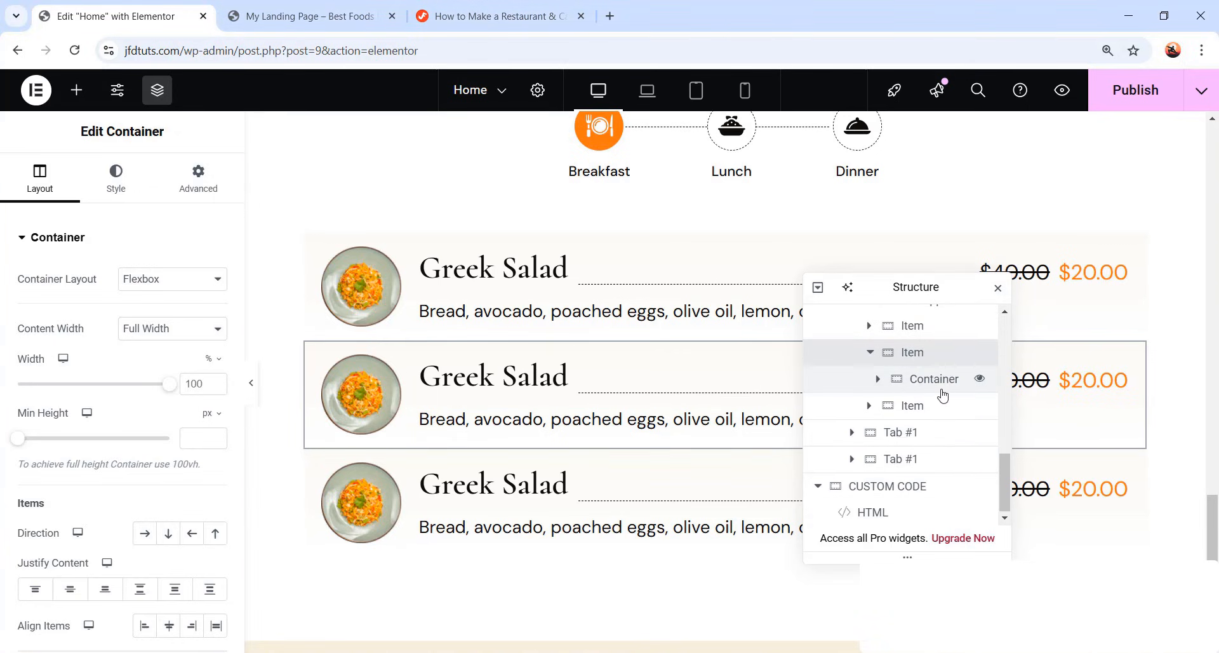
left_click(931, 381)
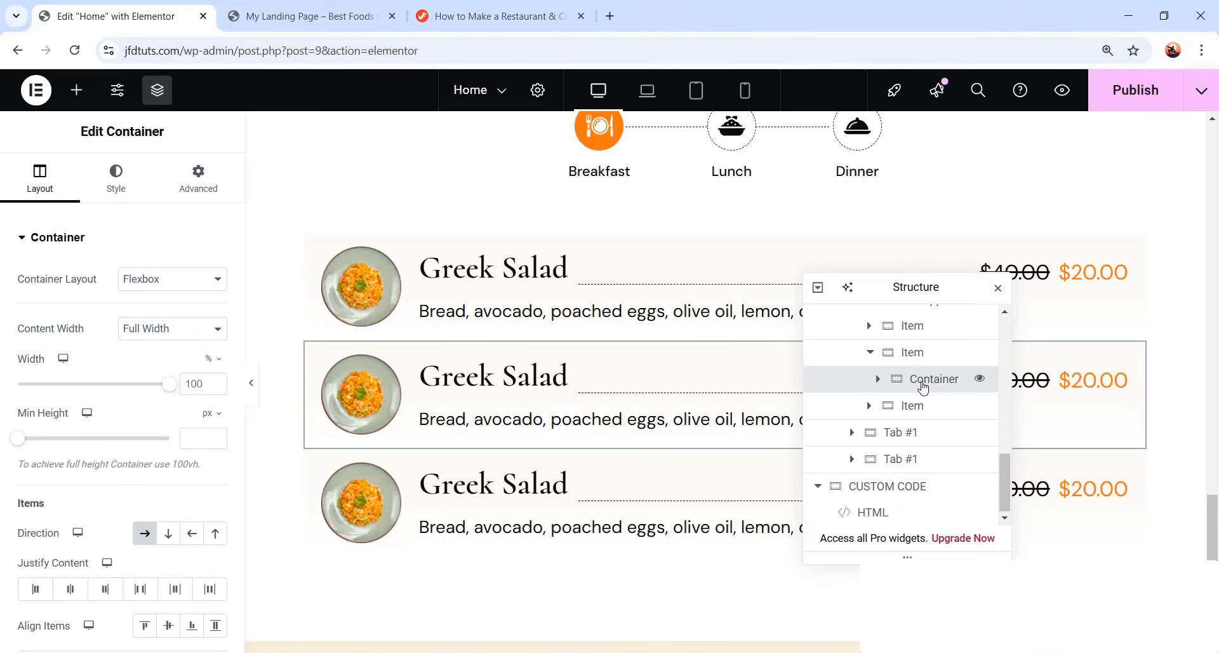
right_click(927, 385)
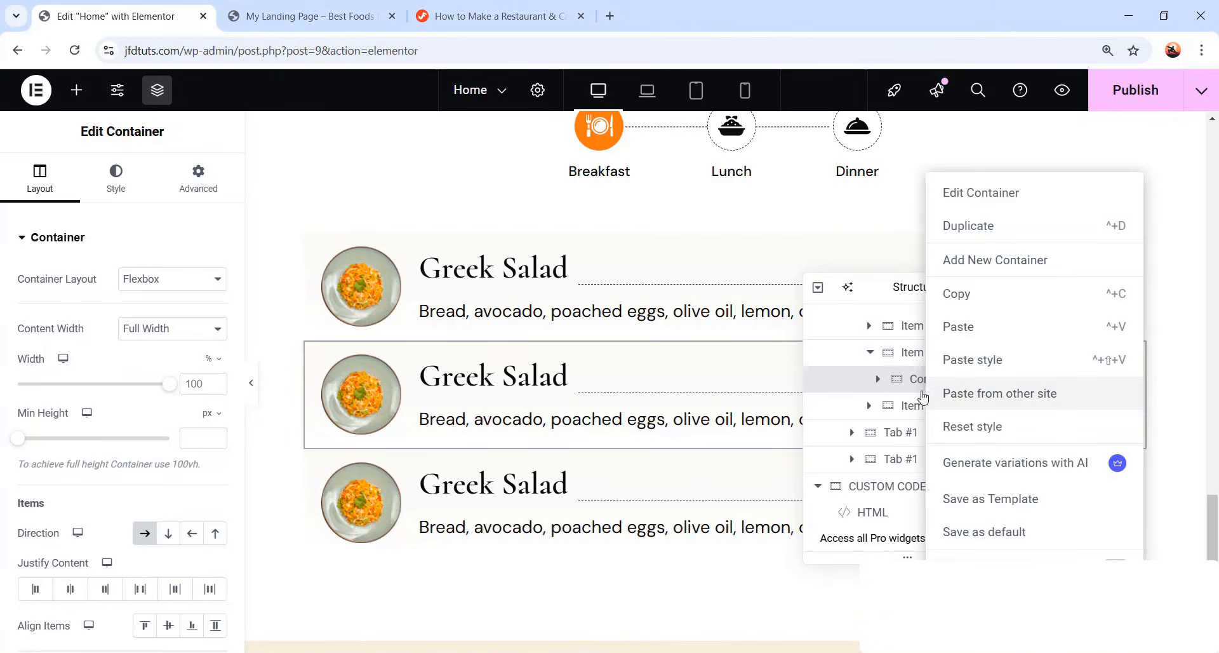
left_click(997, 270)
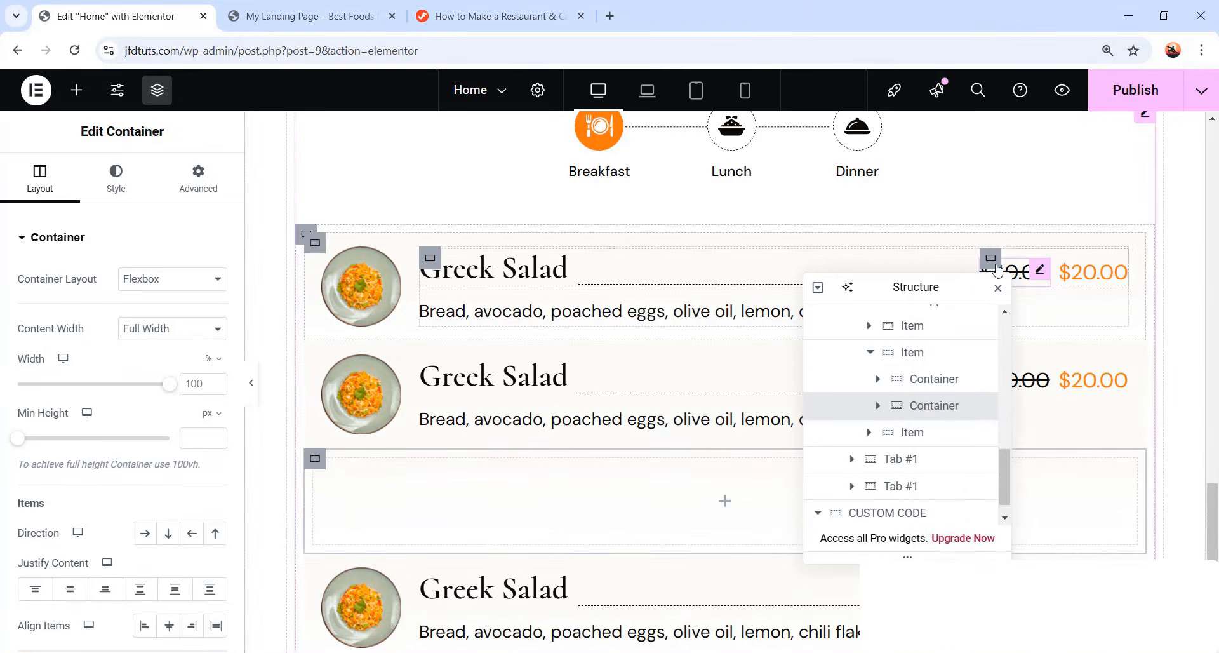
mouse_move(918, 399)
left_mouse_down()
mouse_move(922, 379)
mouse_move(927, 392)
left_mouse_up()
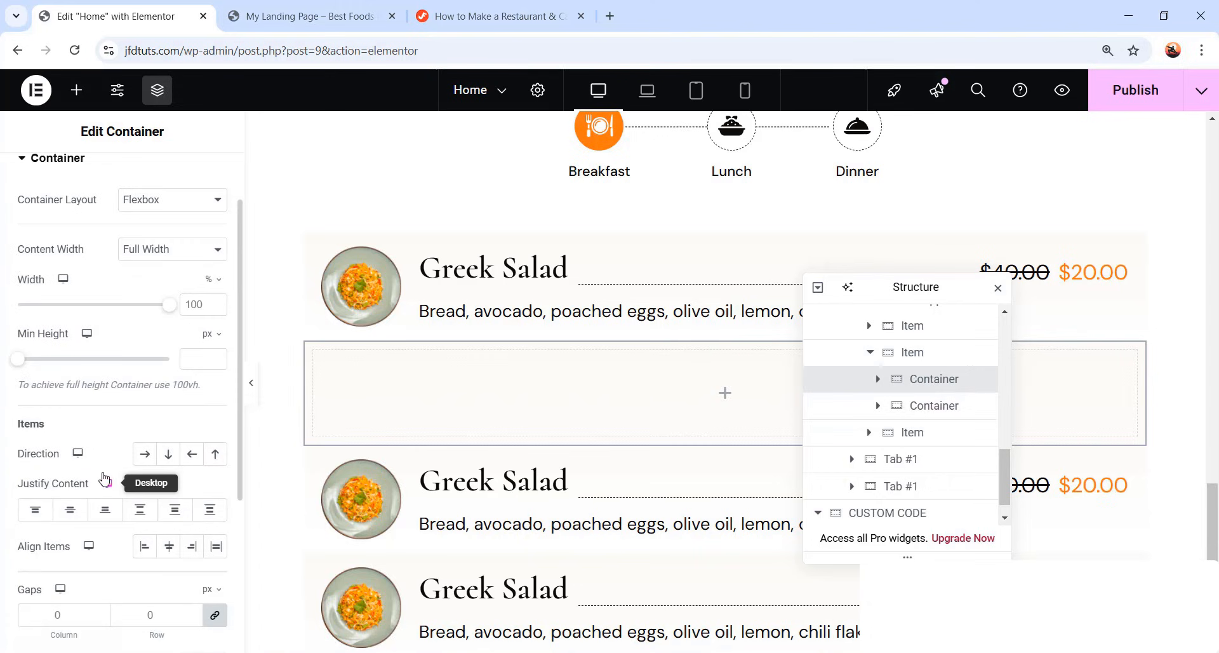
Lay out the new container as a horizontal row with Space Between justification and centred item alignment.
left_click(140, 535)
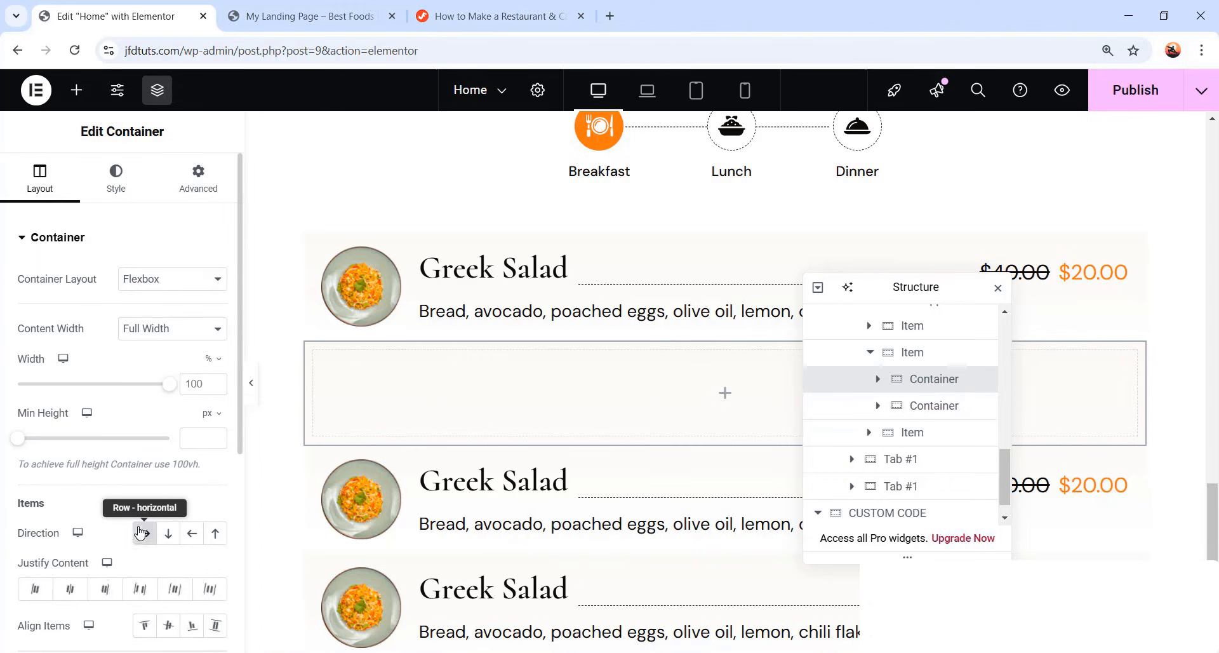
scroll(140, 536, "down", 1)
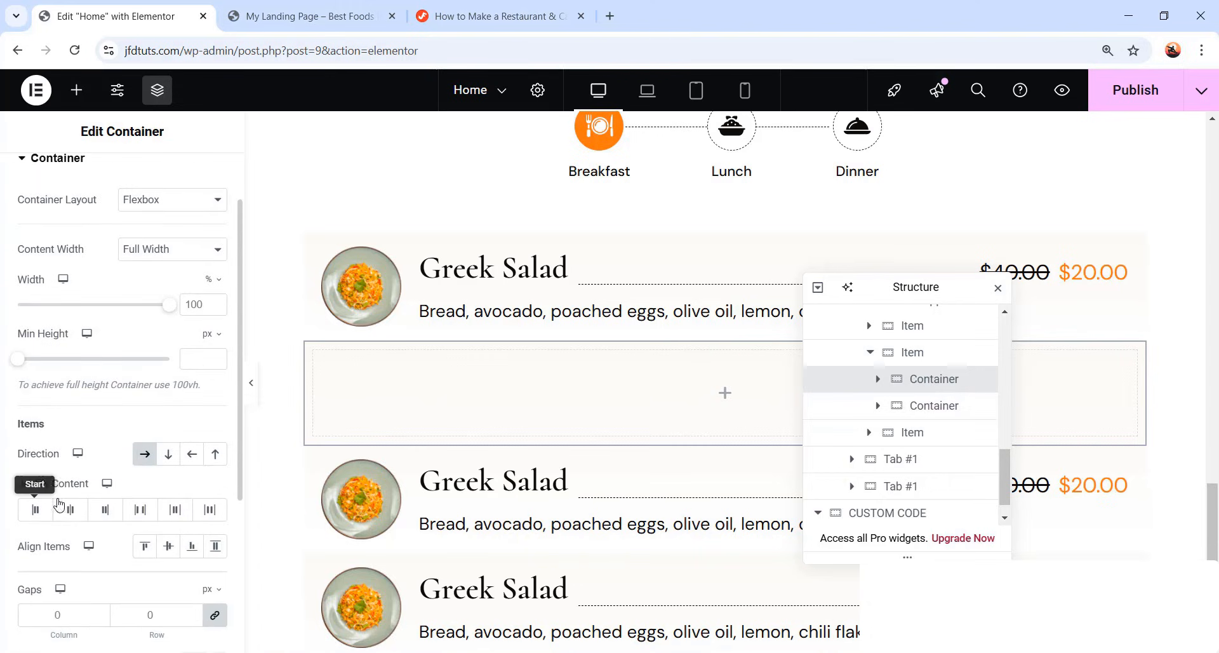
left_click(140, 510)
scroll(169, 524, "down", 1)
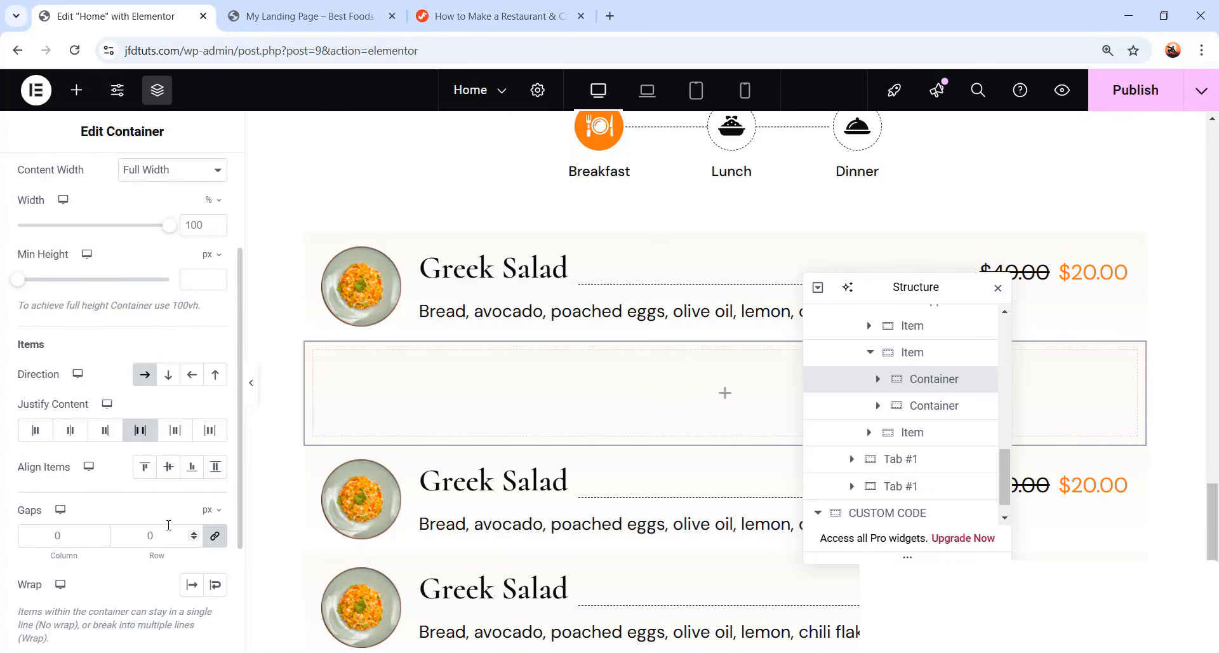
left_click(169, 472)
scroll(162, 486, "up", 2)
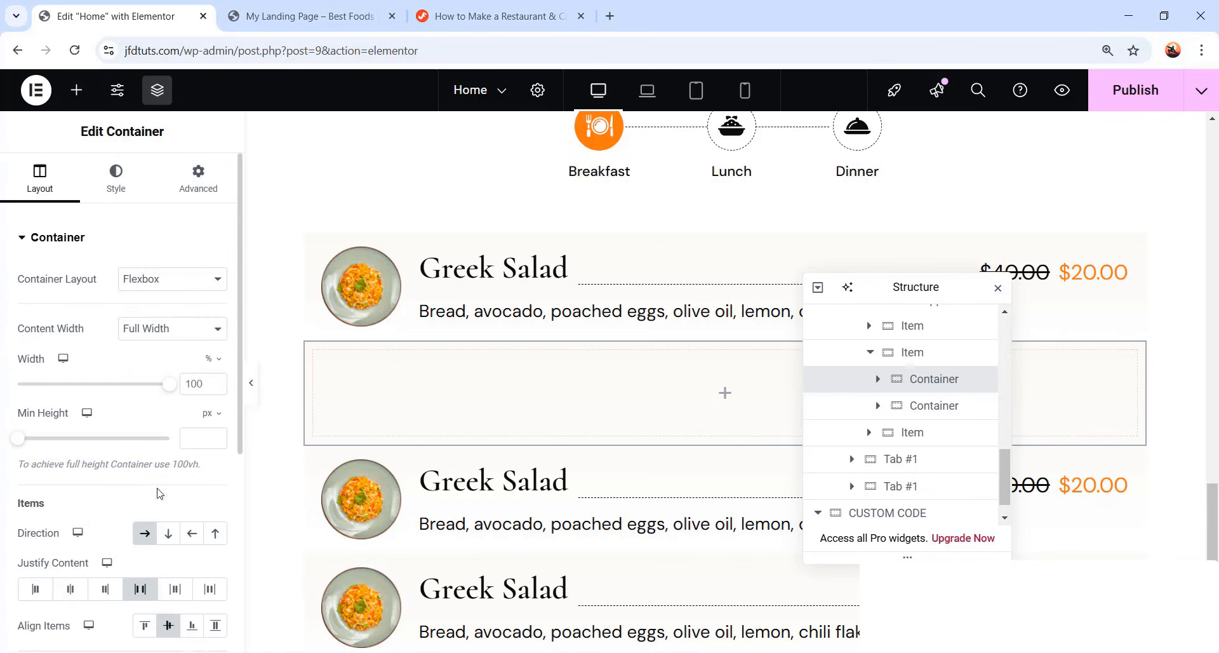
Give the new container a Classic background using the global orange colour.
left_click(125, 203)
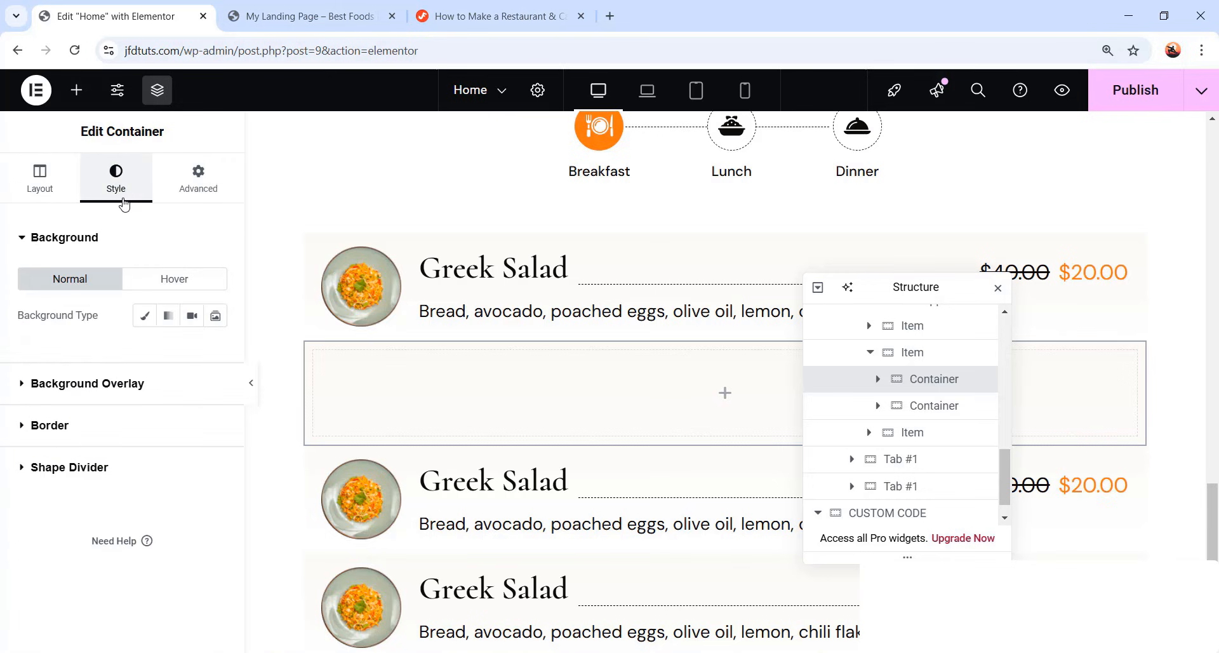
left_click(145, 316)
left_click(192, 351)
left_click(69, 466)
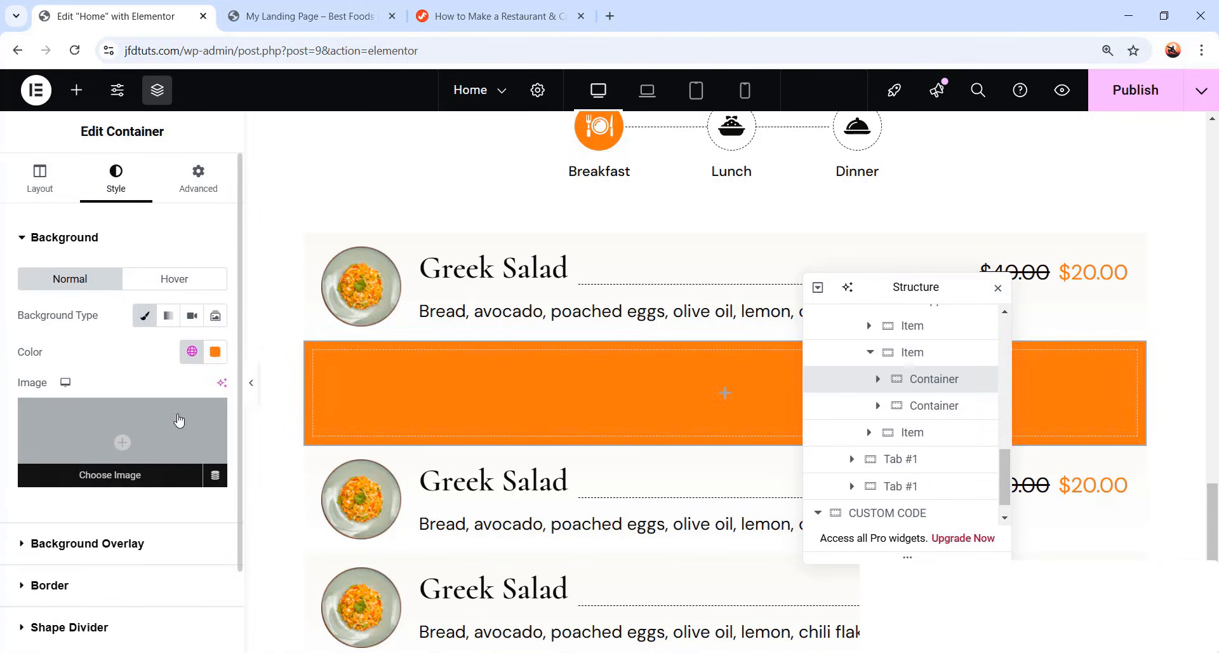
scroll(547, 410, "down", 1)
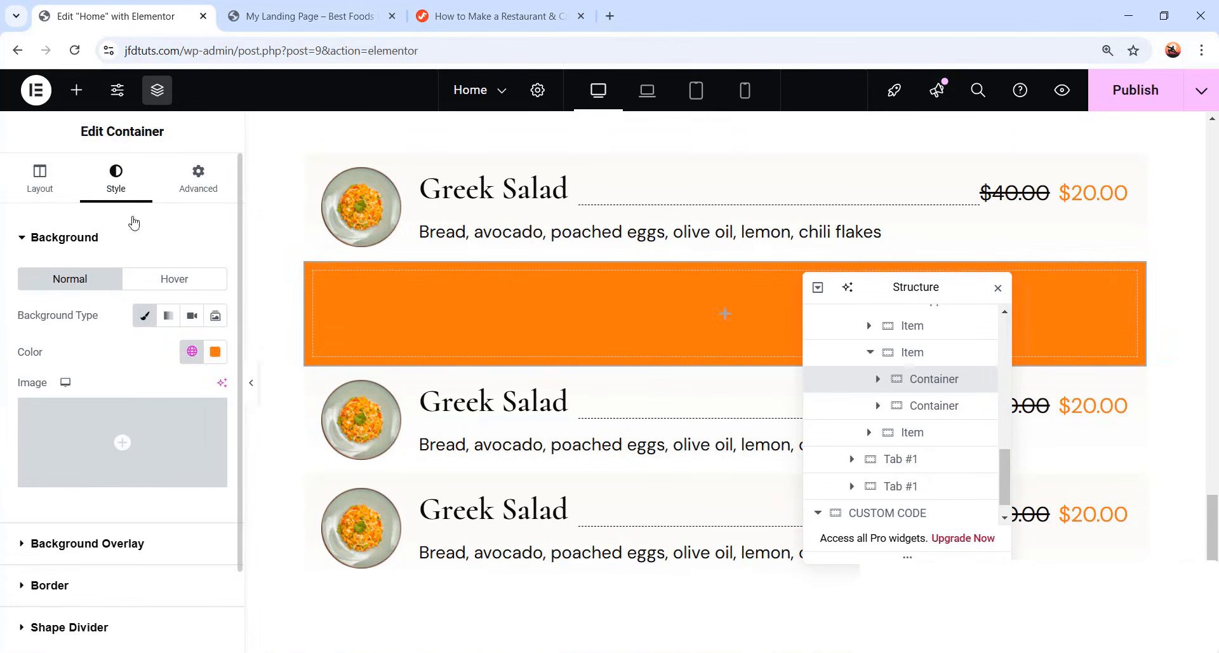
Unlink the orange container's padding and set it to 12 px top and bottom, 20 px right and left.
left_click(198, 176)
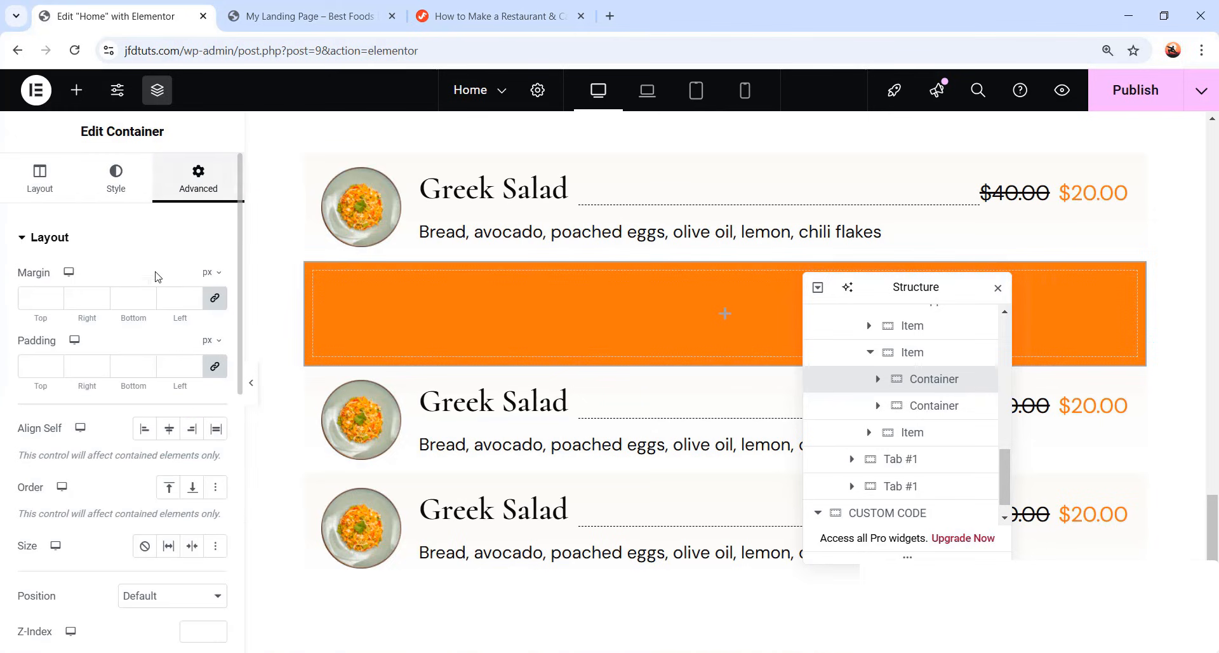
left_click(215, 366)
left_click(40, 367)
type("12")
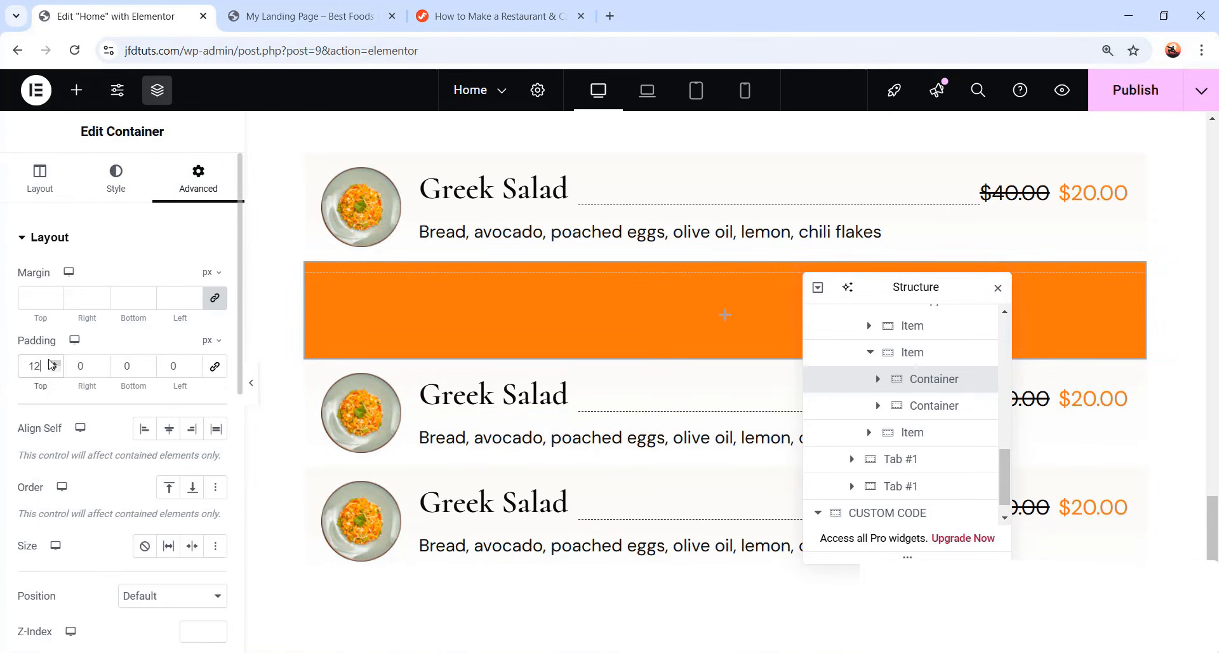
left_click(67, 357)
type("20")
left_click(136, 357)
type("12")
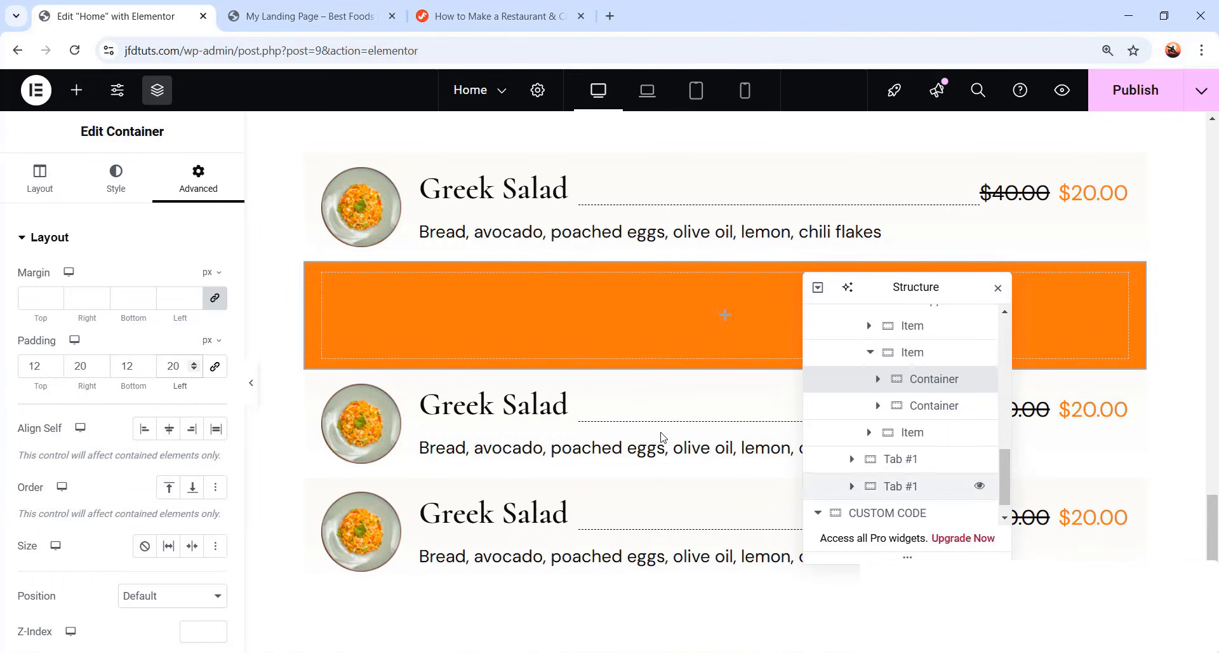
Add a Heading widget to the orange container, title it "Classic Dinner" and choose its HTML tag.
left_click(77, 93)
left_click_drag(65, 543, 642, 309)
triple_click(158, 305)
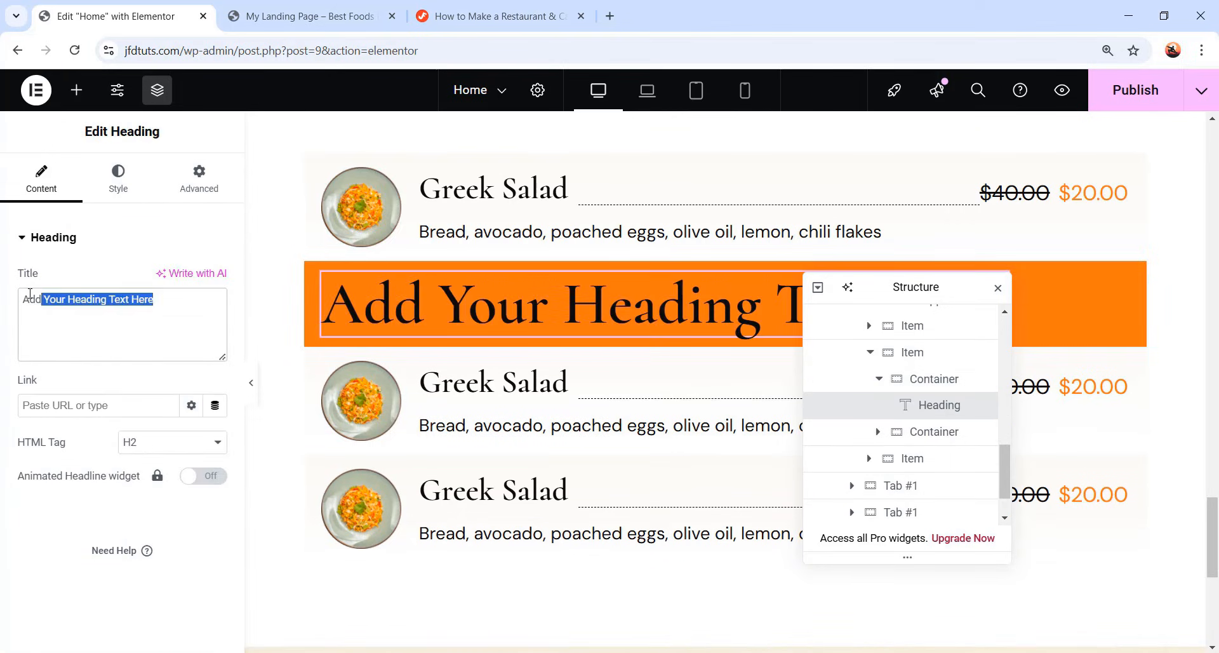
type("Classic Dinner")
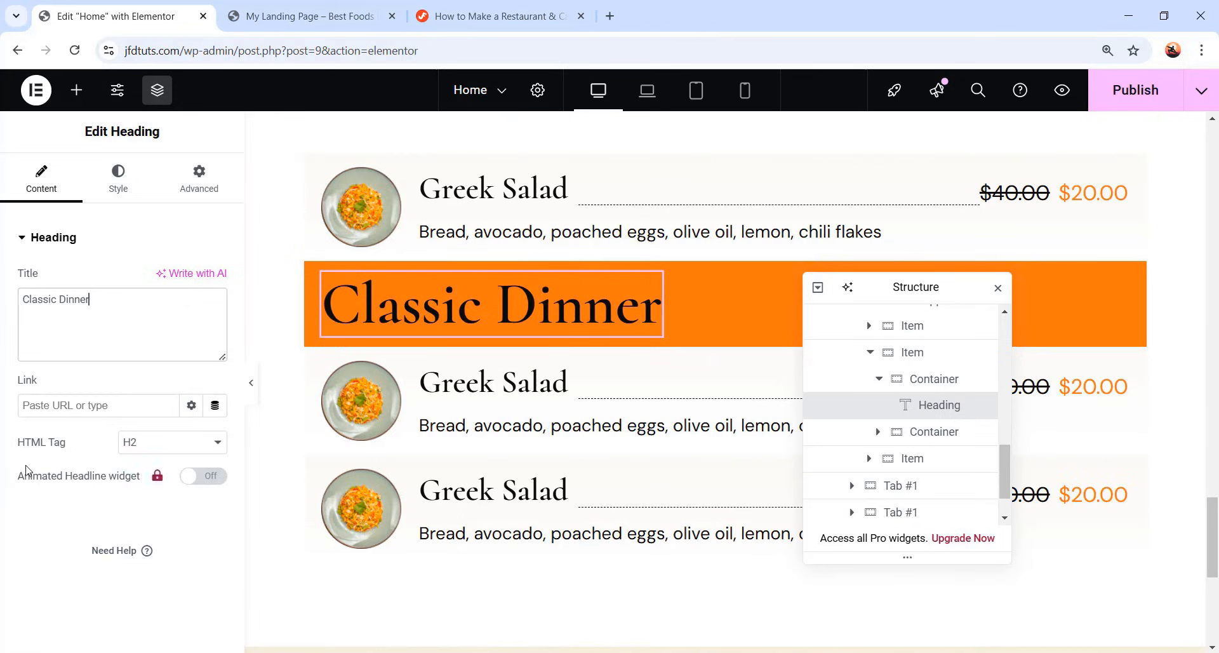
left_click(142, 449)
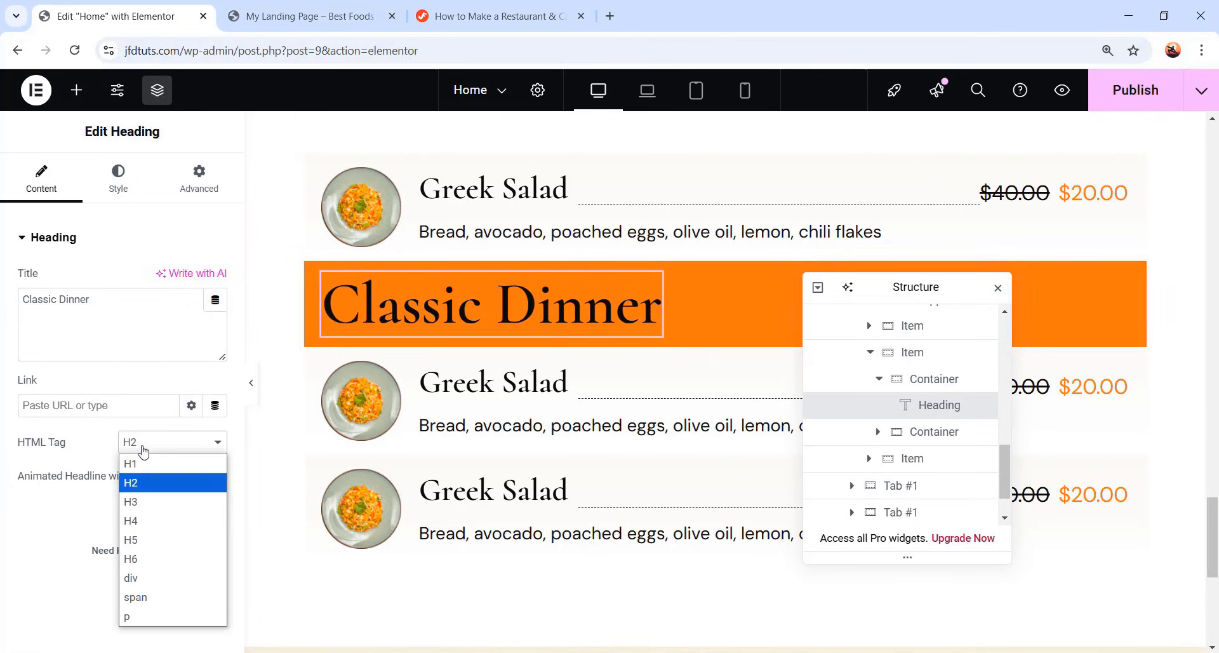
left_click(153, 490)
Set the Classic Dinner heading's typography size to 36 px.
left_click(118, 177)
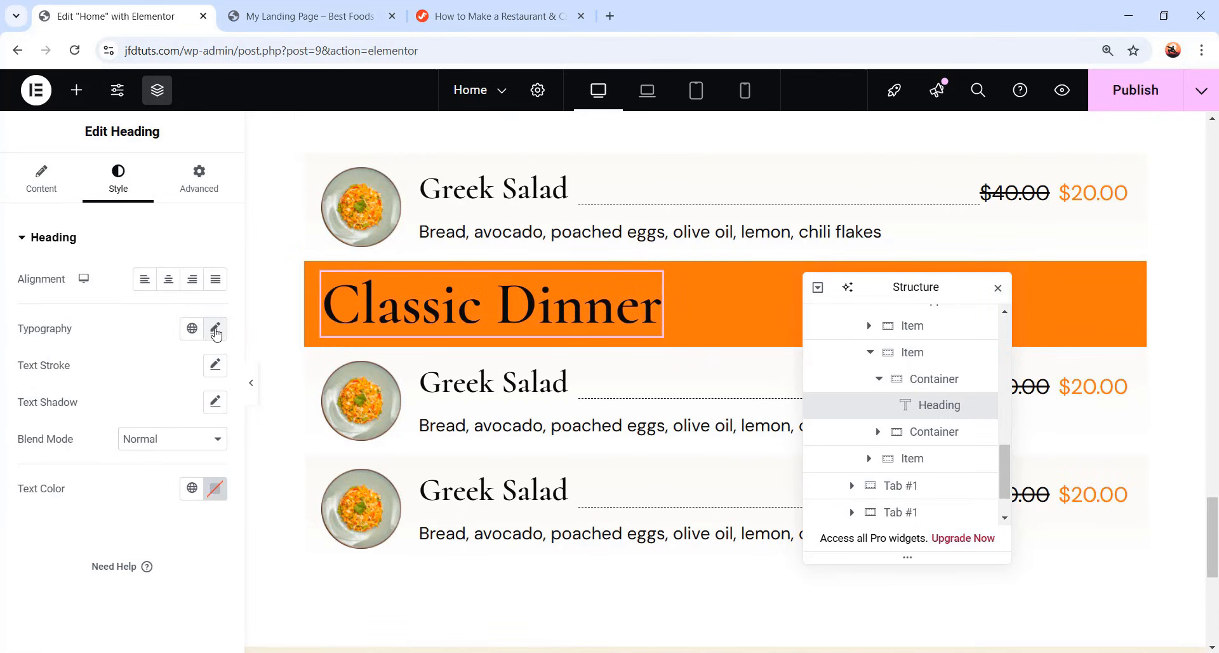
left_click(216, 328)
left_click(199, 457)
type("36")
scroll(178, 467, "down", 3)
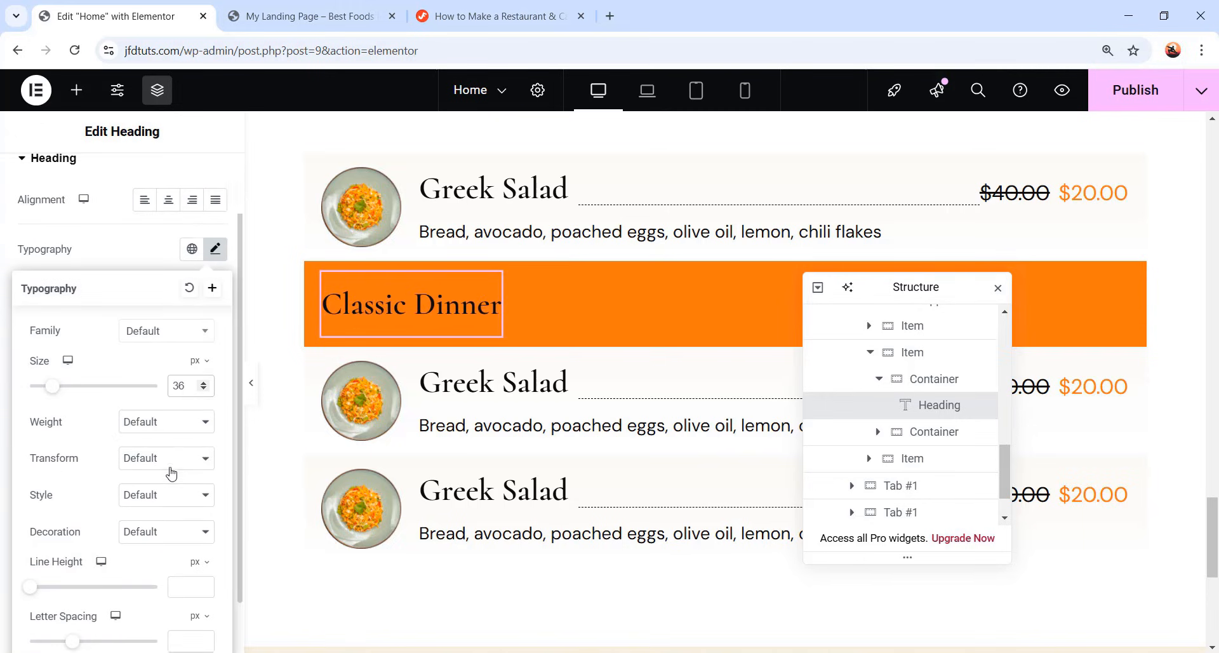
Set the Classic Dinner heading's line height to 44 px and its text colour to the global white Text colour.
left_click(190, 520)
type("44")
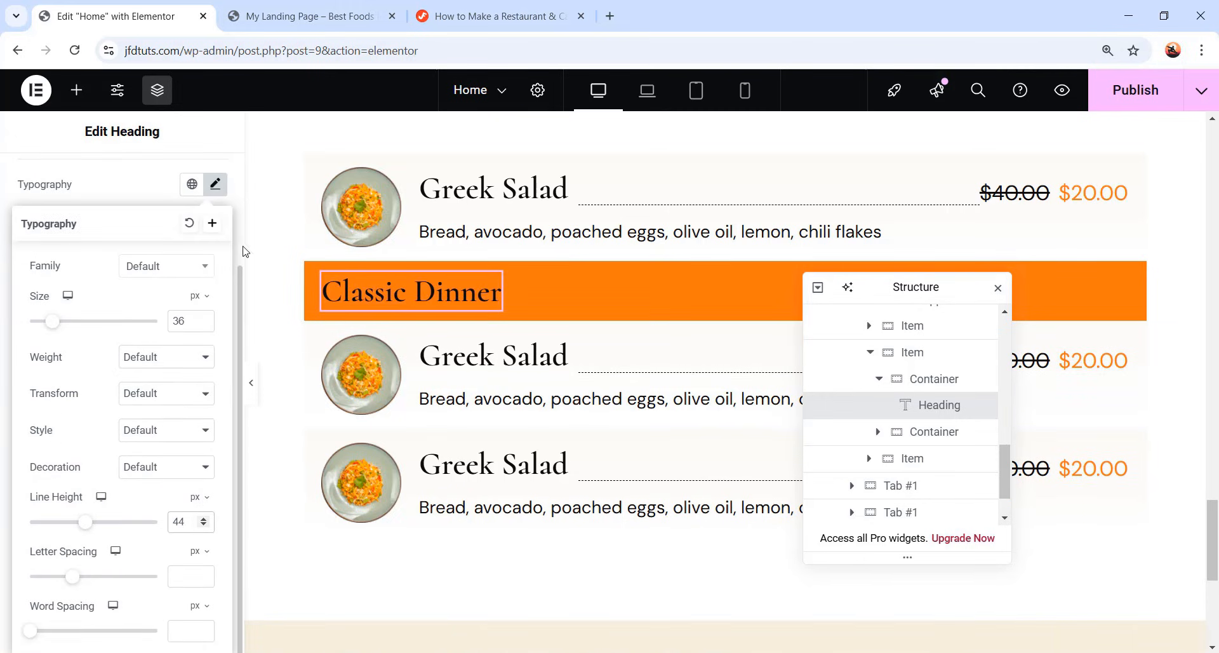
left_click(219, 186)
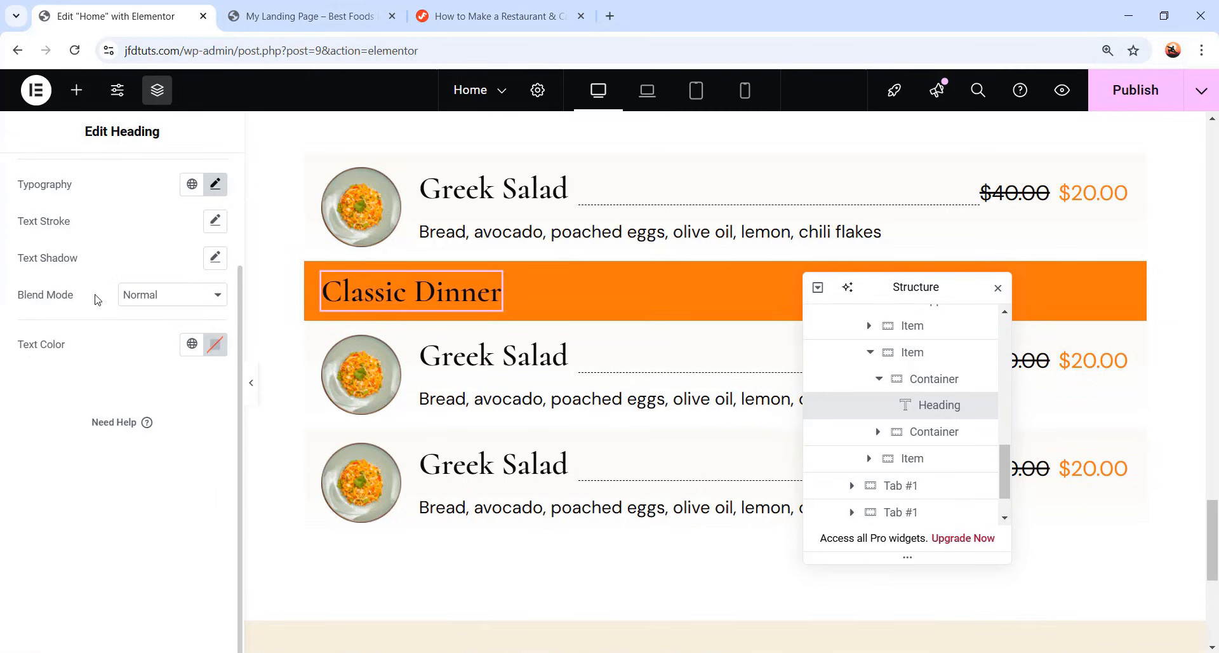
left_click(190, 353)
left_click(143, 494)
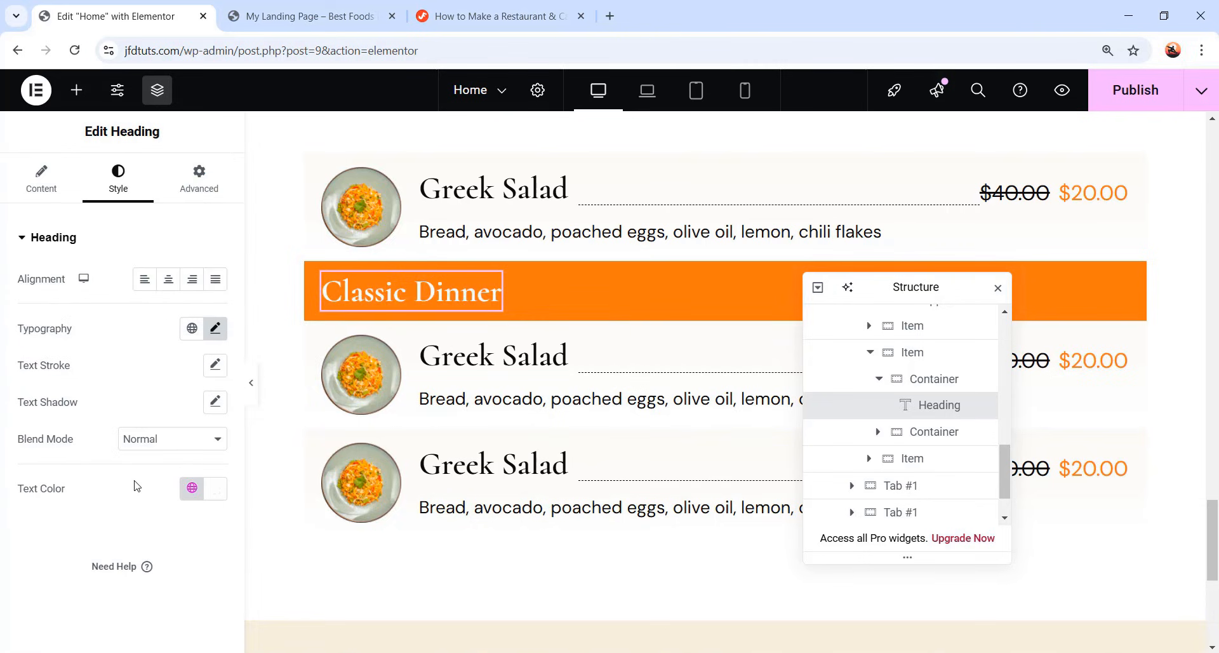
Add a Button widget beside the Classic Dinner heading in the orange container and label it "View Menu".
left_click(77, 90)
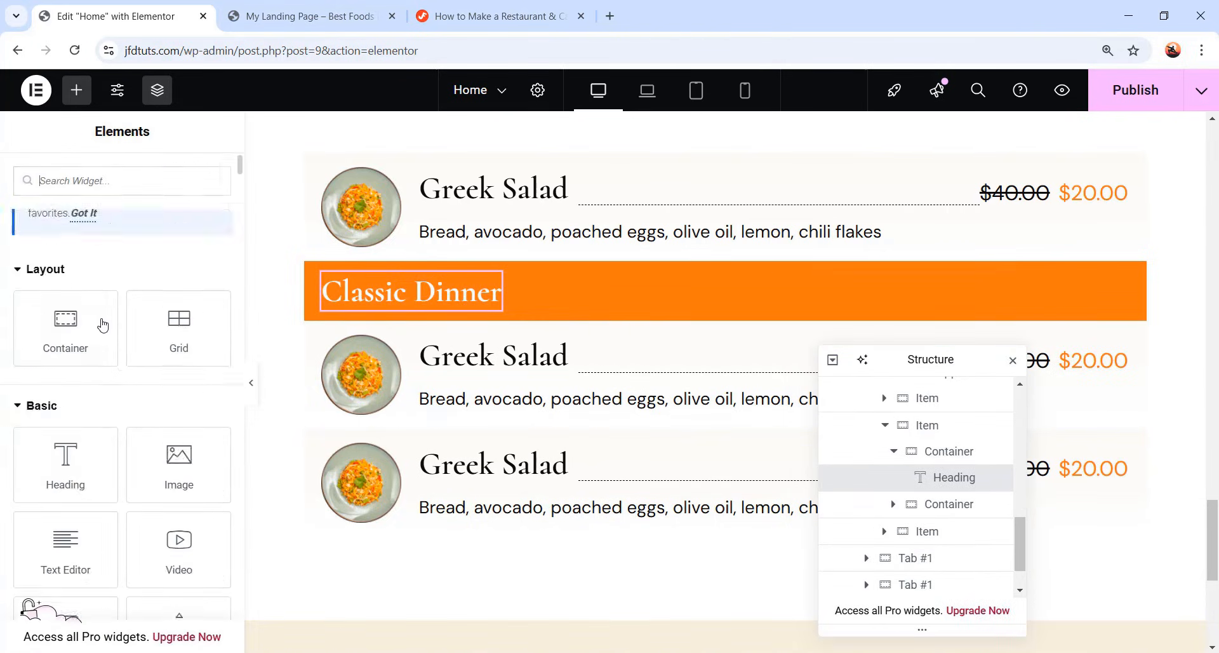
left_click_drag(62, 550, 505, 310)
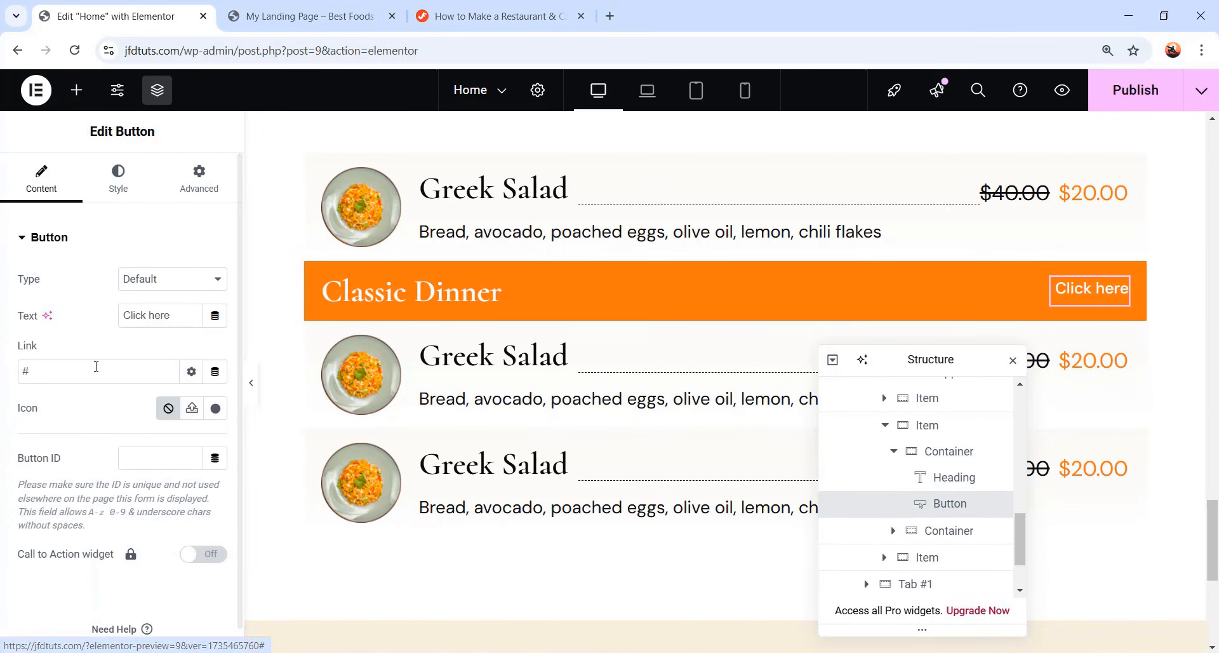
type("View Menu")
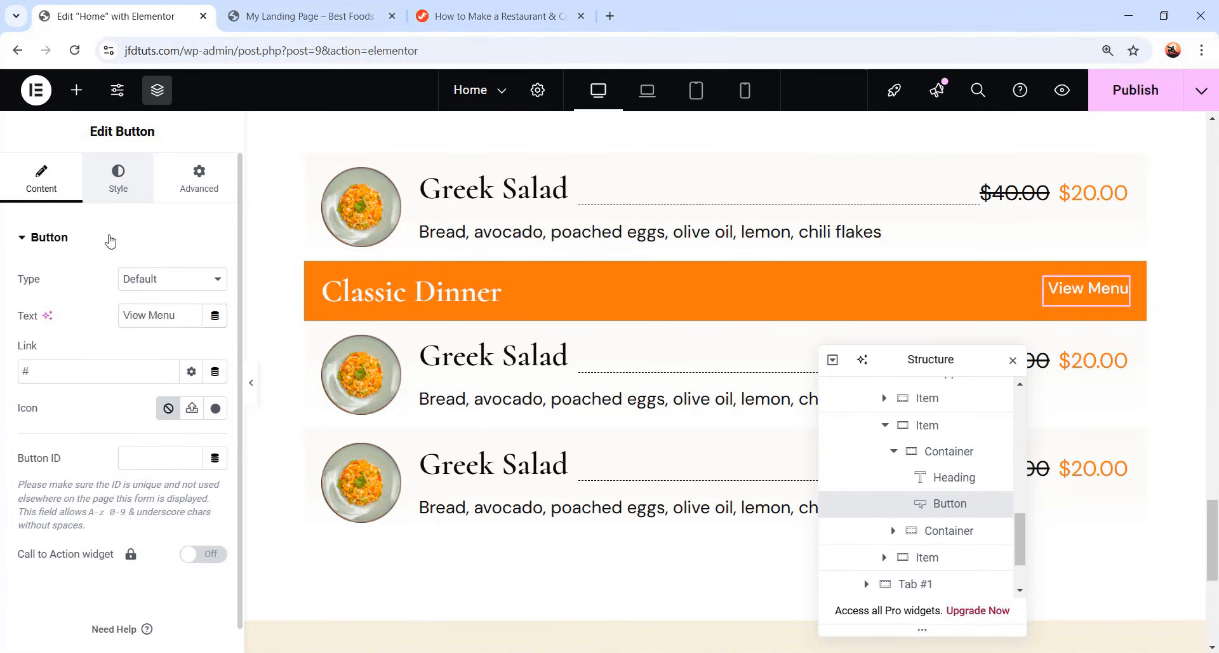
Set the View Menu button's typography to size 14 px, weight 500 (Medium) and line height 20 px.
left_click(118, 178)
left_click(215, 314)
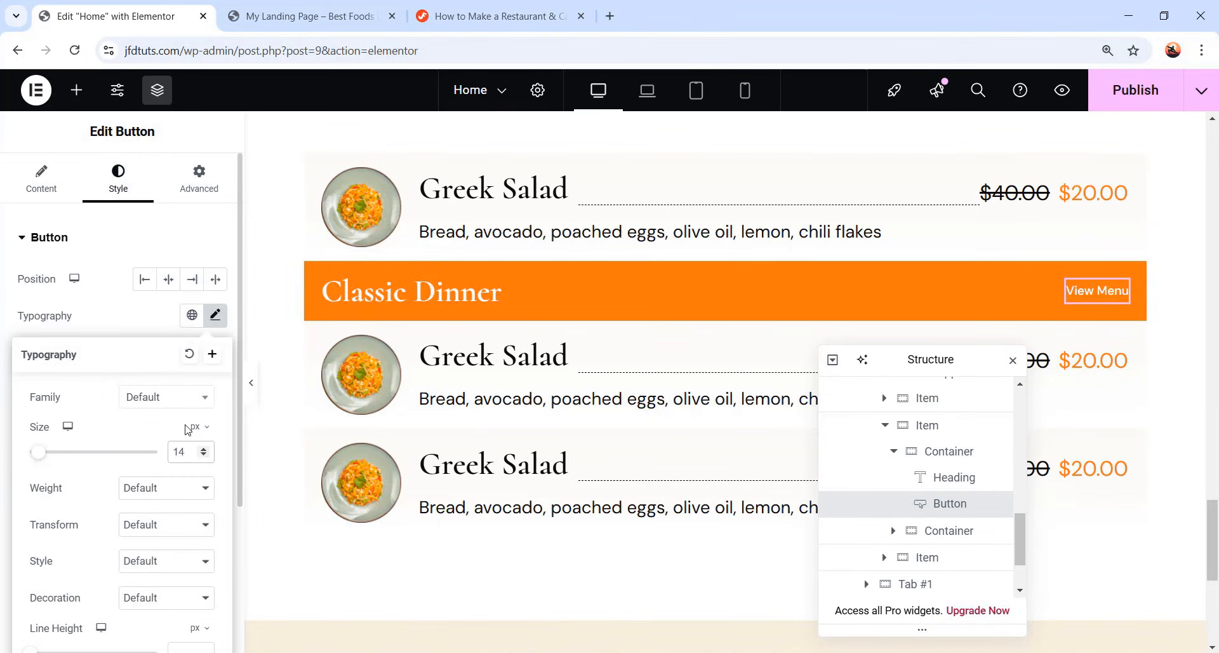
left_click(167, 488)
left_click(163, 330)
scroll(152, 481, "down", 1)
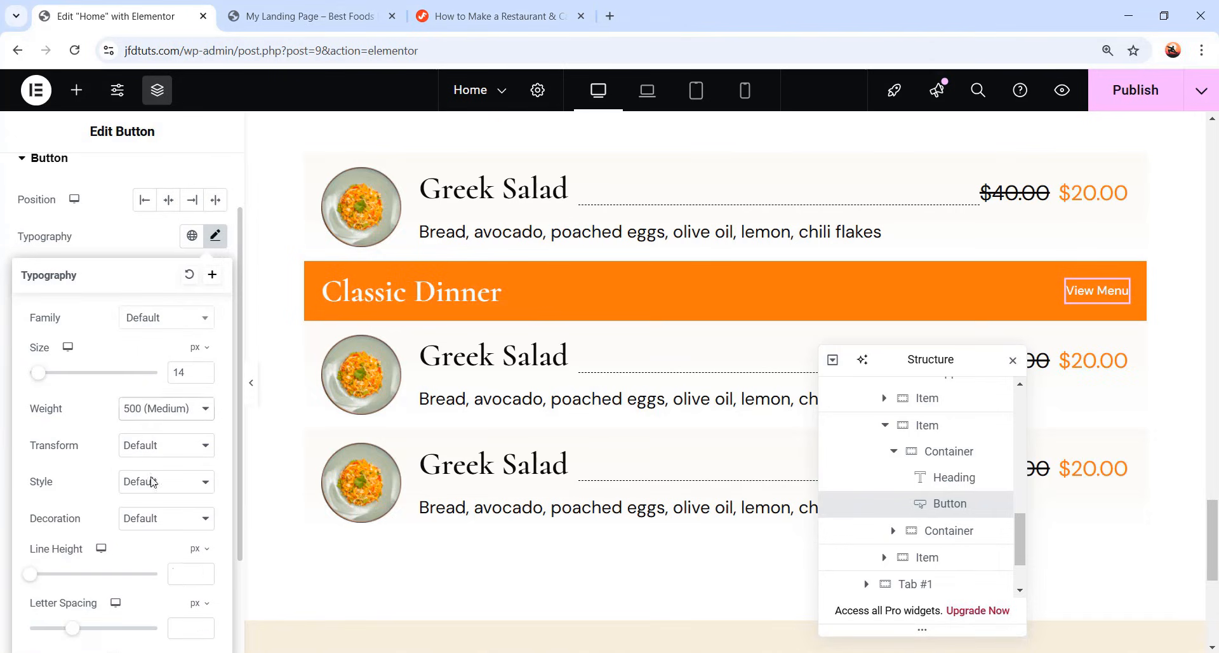
left_click(215, 244)
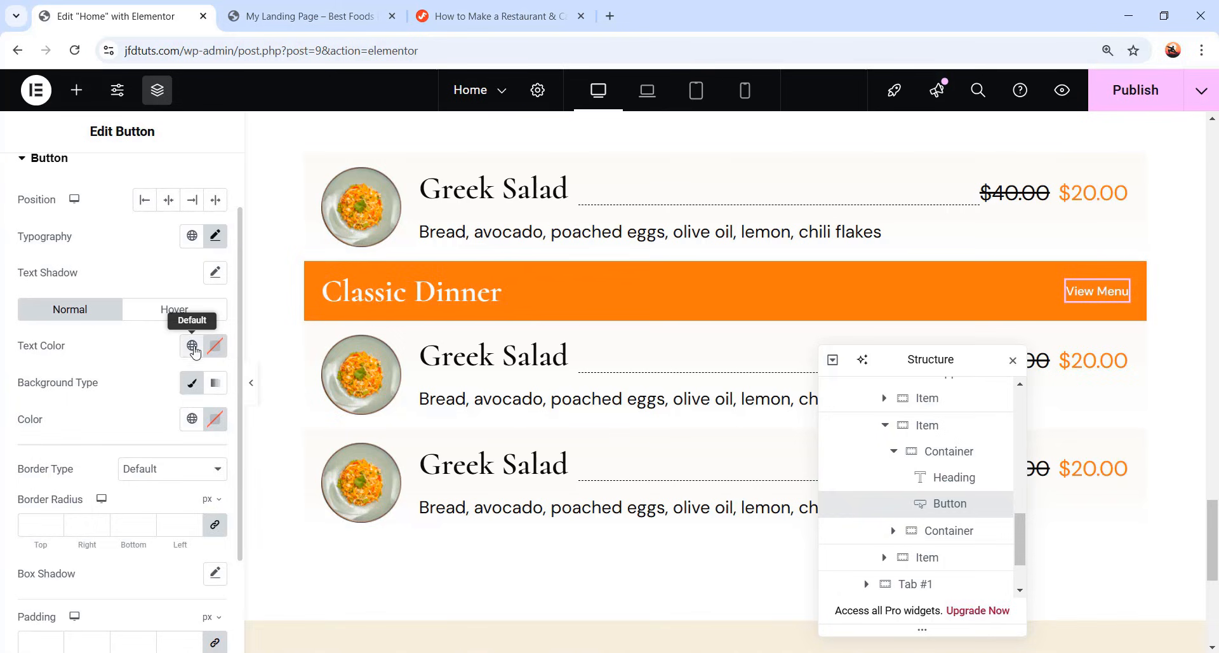
Give the View Menu button the global black Primary text colour and the global white Text colour as background.
left_click(195, 351)
left_click(142, 419)
scroll(152, 413, "down", 1)
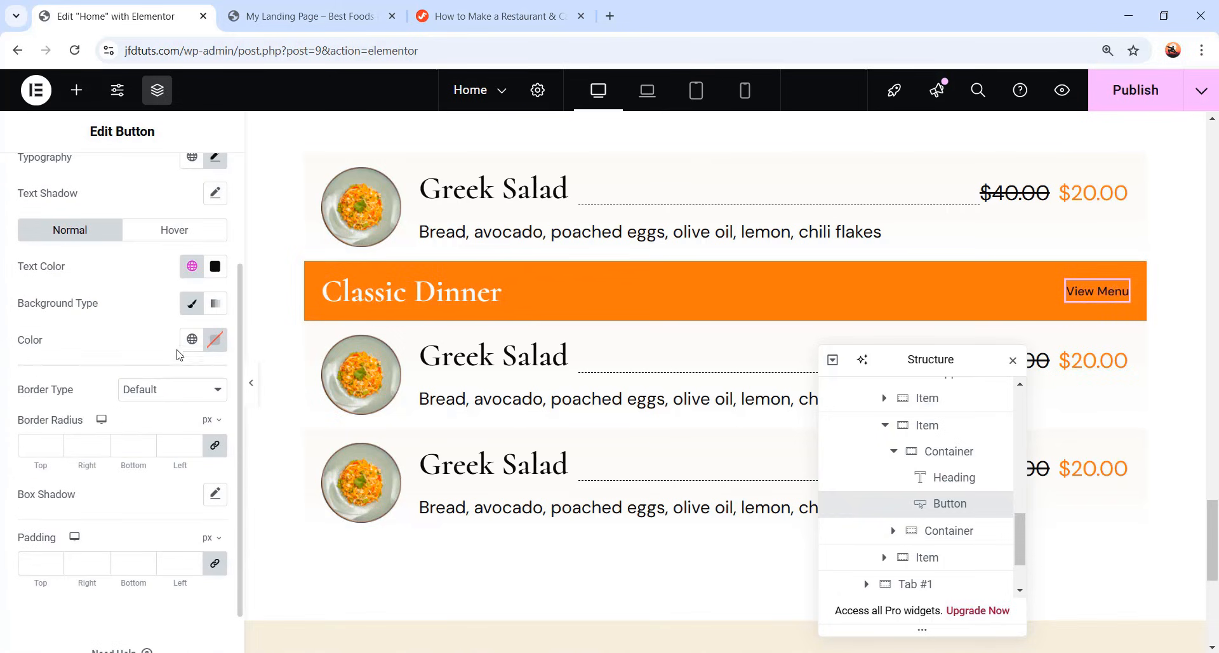
left_click(192, 339)
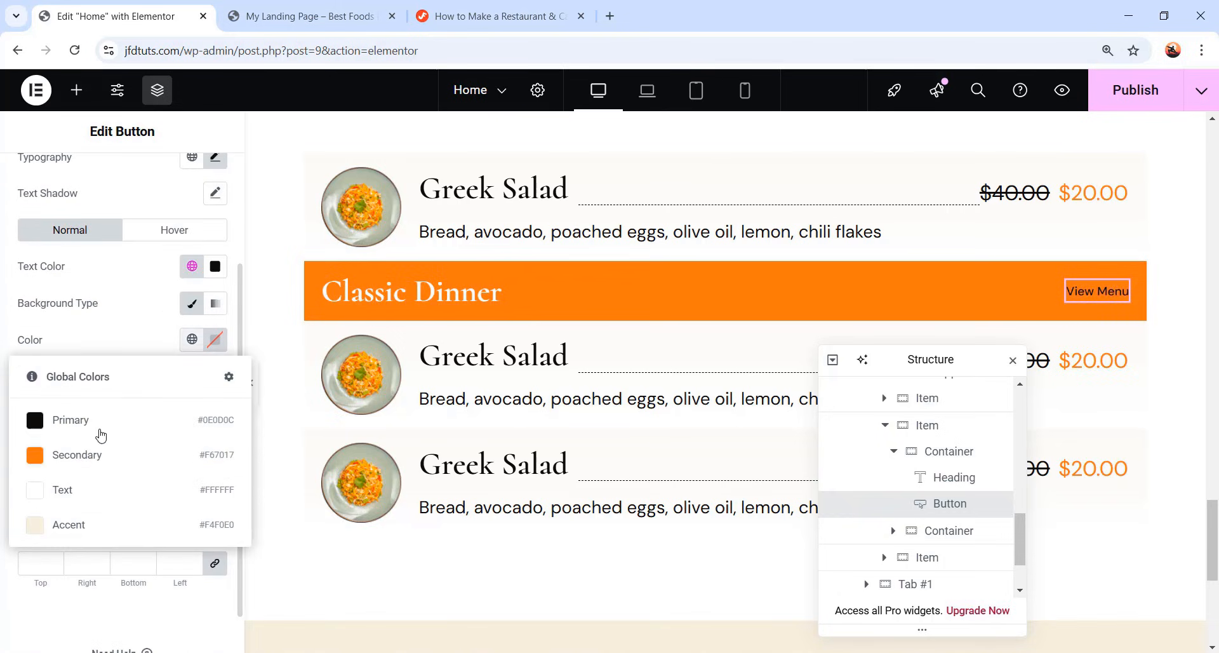
left_click(98, 490)
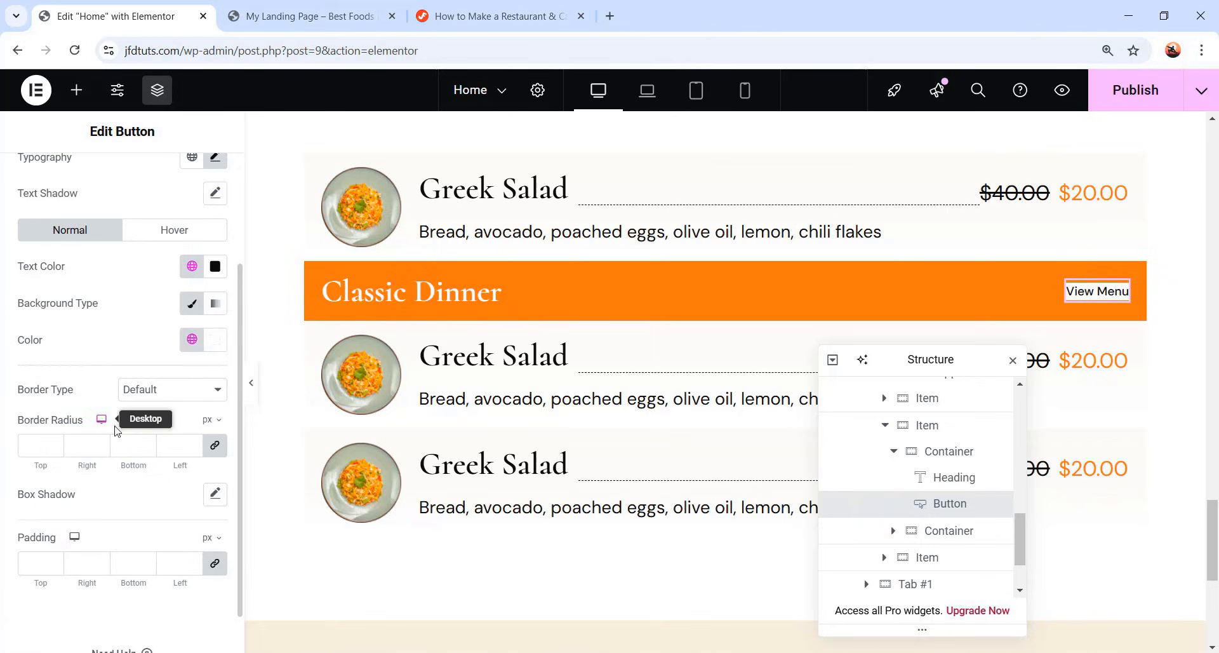
Unlink the View Menu button's padding, set it to 6 px top and bottom and 12 px right and left, and preview the banner.
scroll(101, 431, "down", 1)
left_click(203, 513)
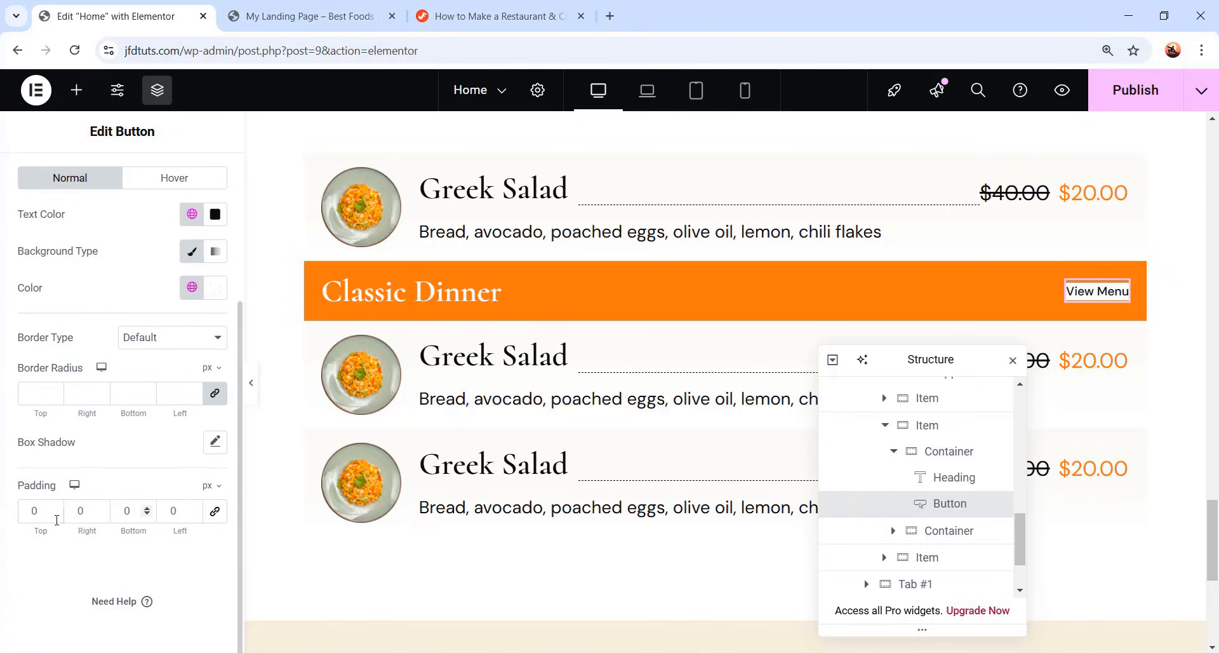
type("6")
type("12")
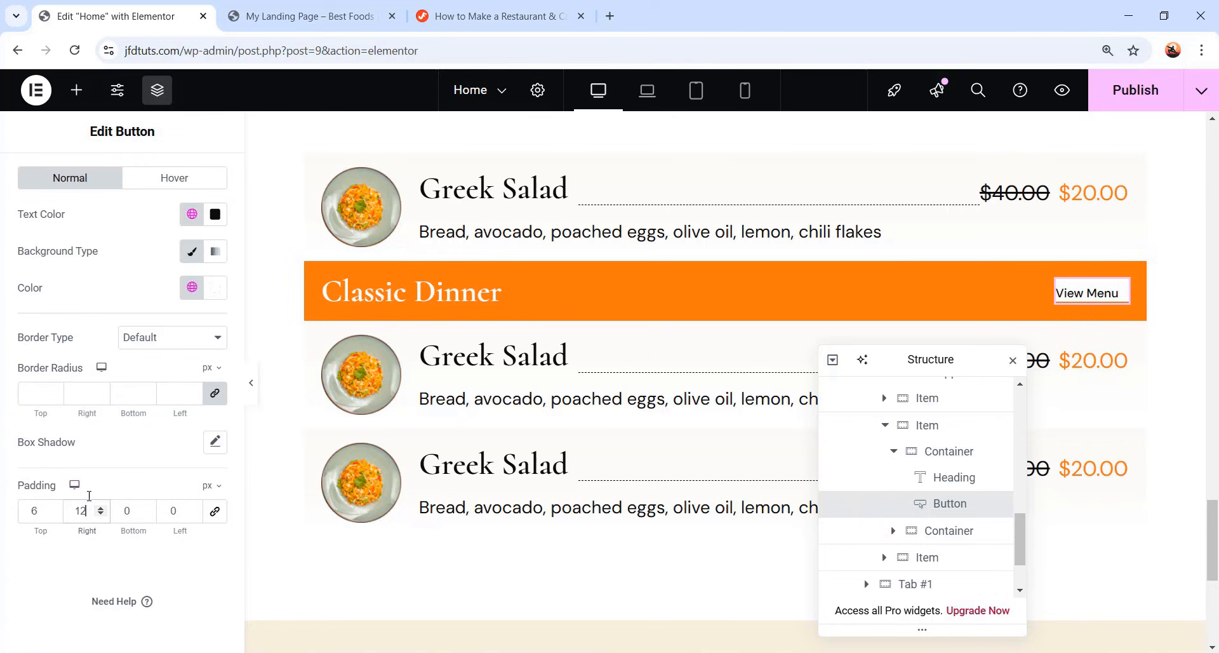
key("Tab")
type("6")
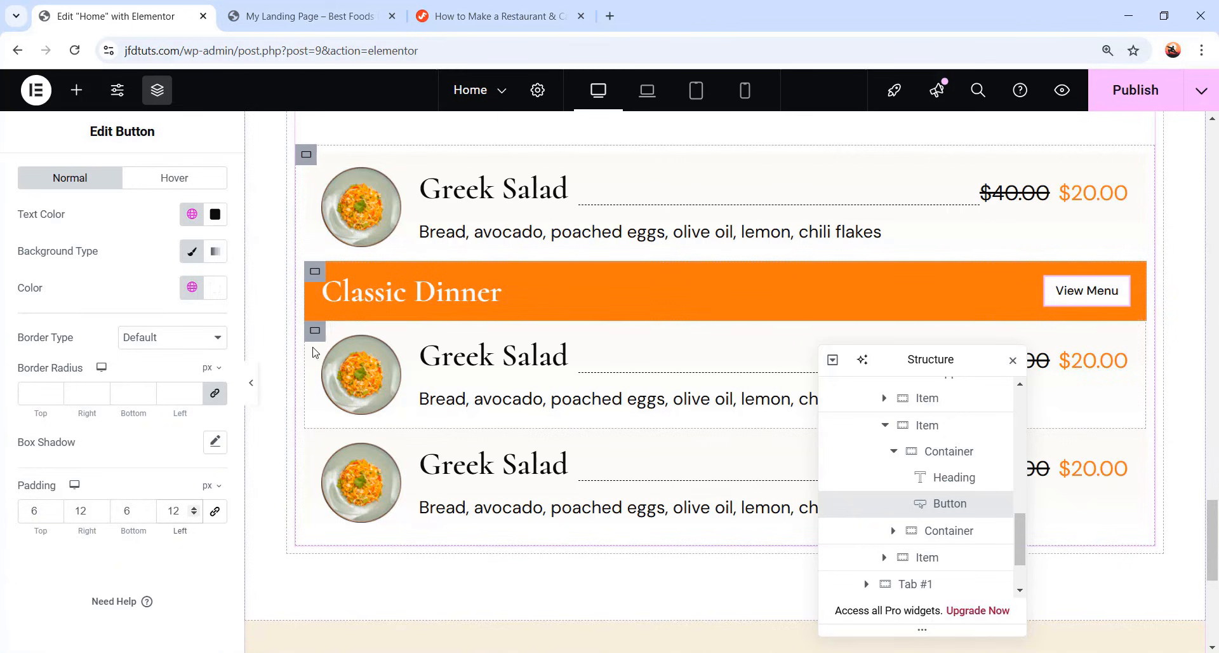
left_click(251, 382)
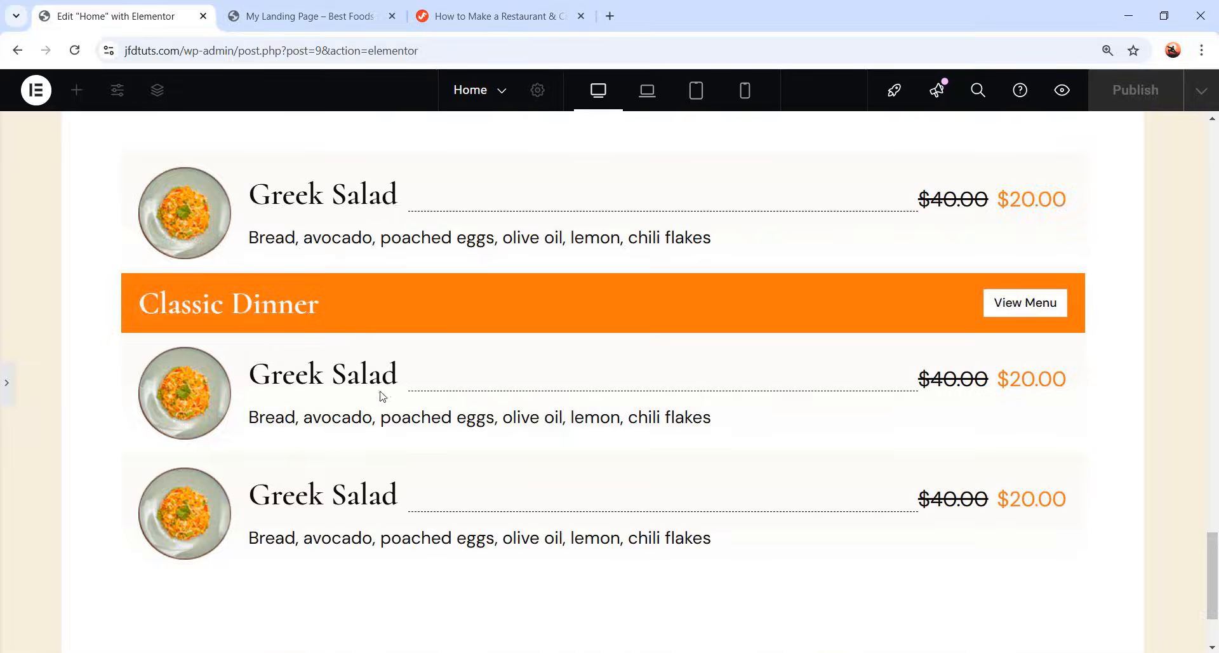
left_click(7, 382)
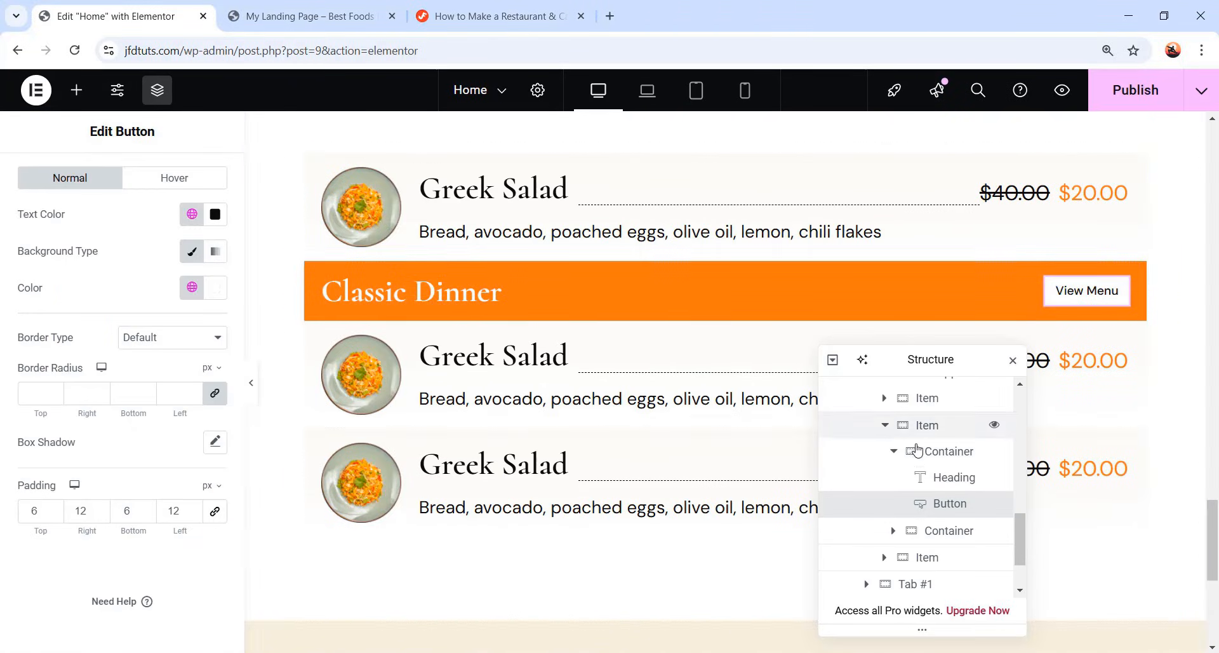
Give the item holding the Classic Dinner banner a solid 1 px border in the global orange Secondary colour and preview it.
left_click(946, 425)
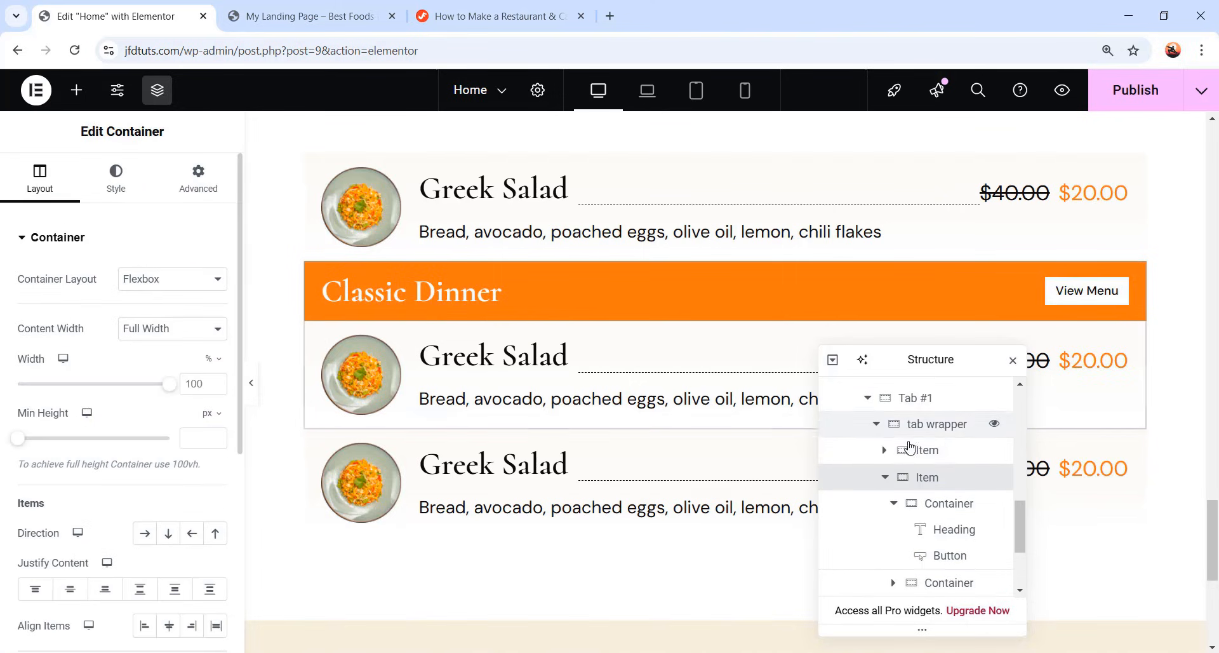
left_click(884, 477)
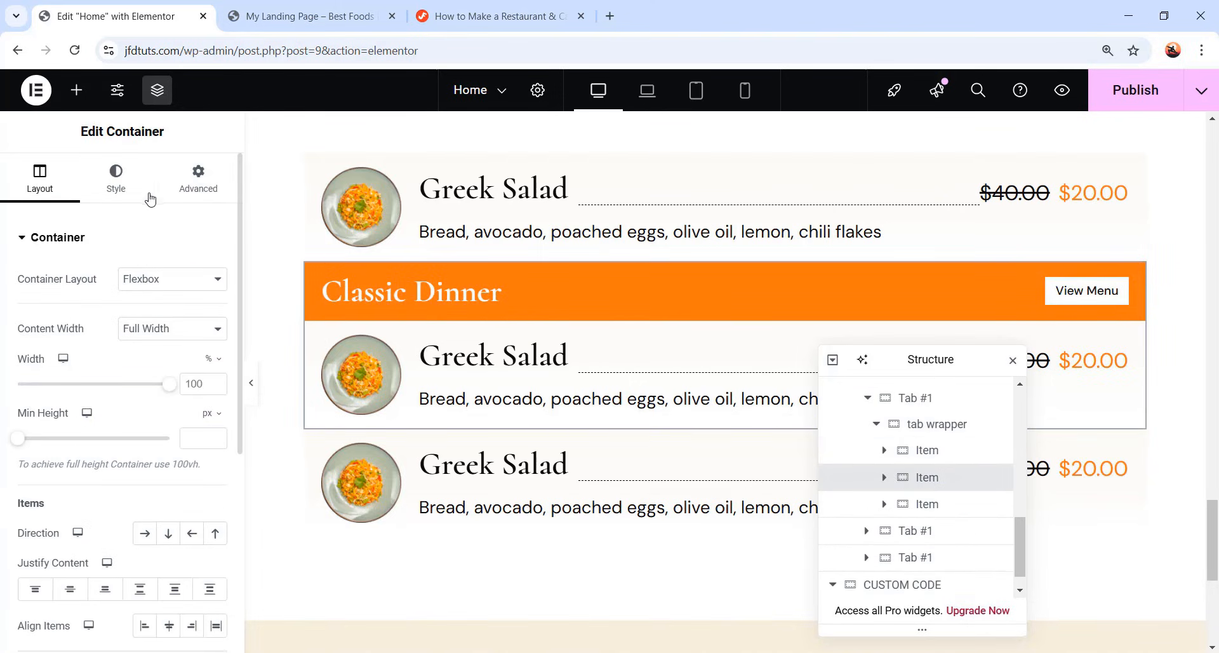
left_click(115, 178)
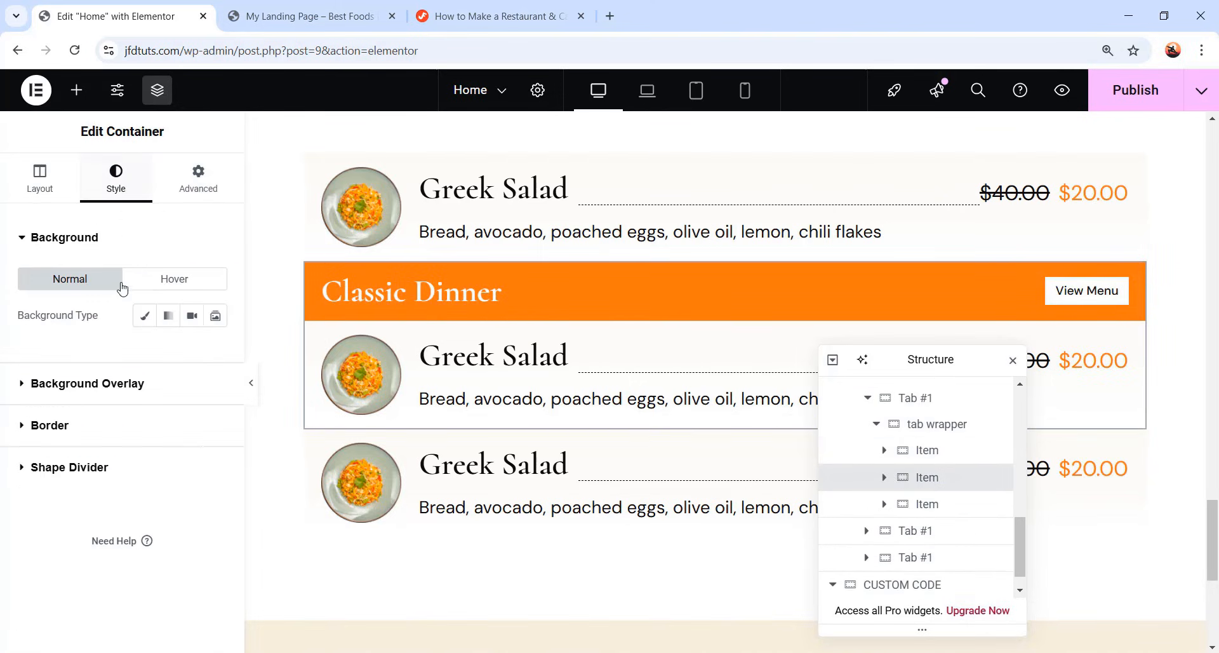
left_click(80, 431)
left_click(162, 355)
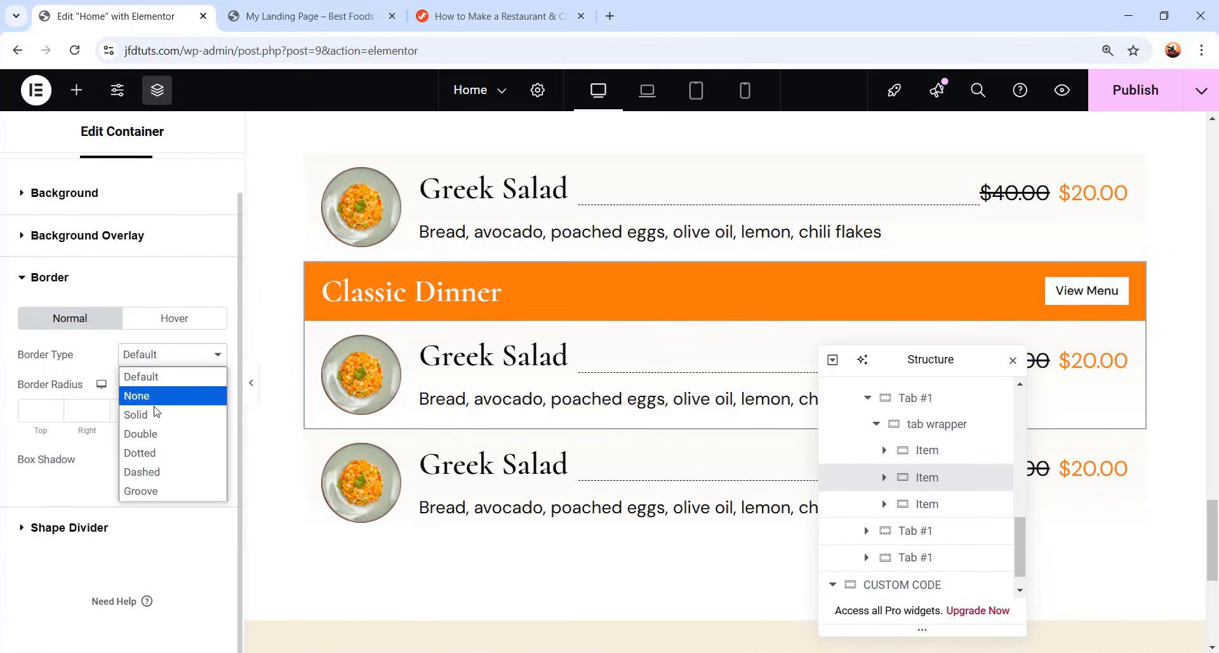
left_click(146, 411)
left_click(44, 416)
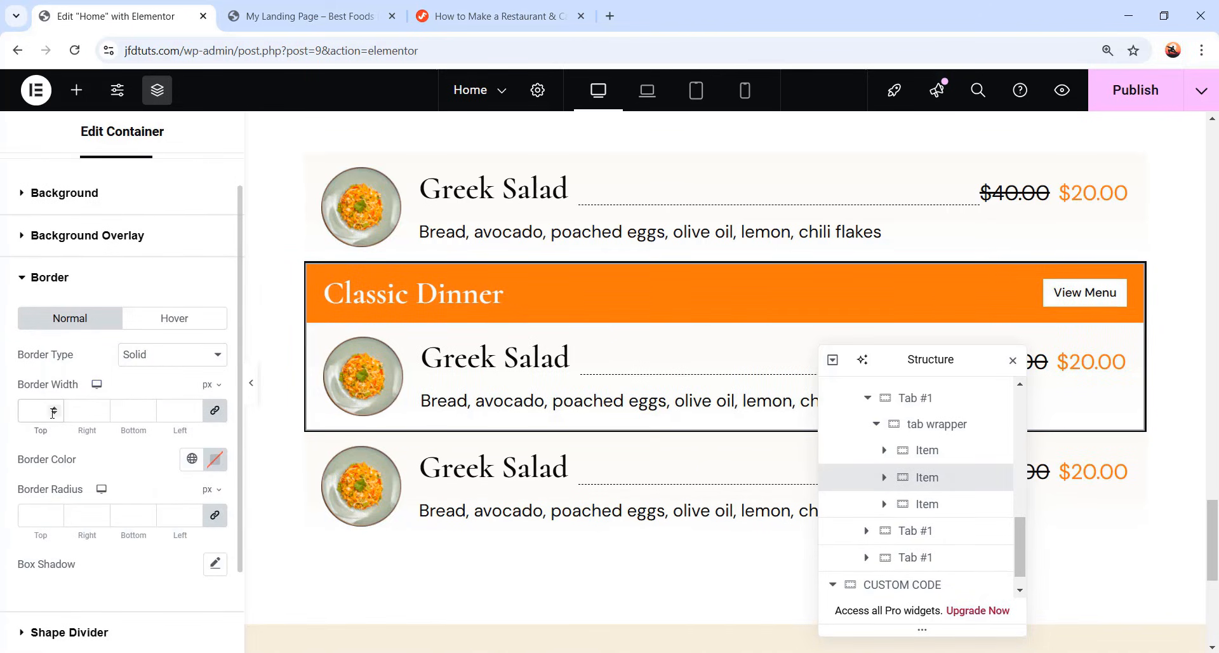
type("1")
left_click(196, 460)
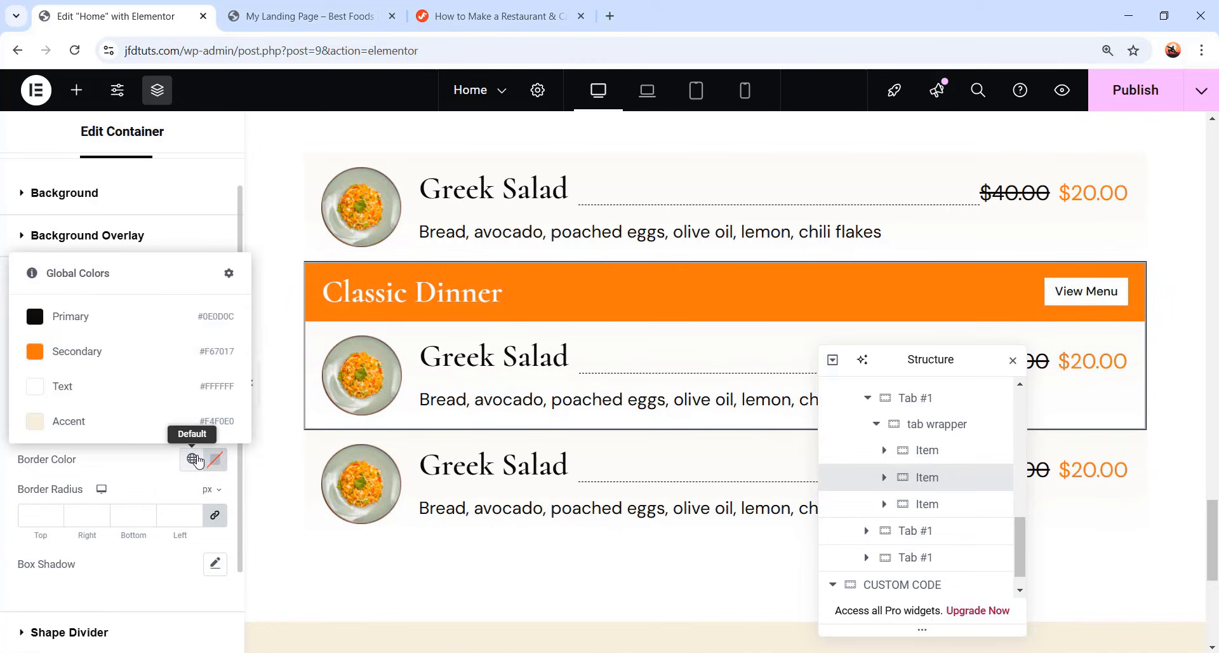
left_click(75, 351)
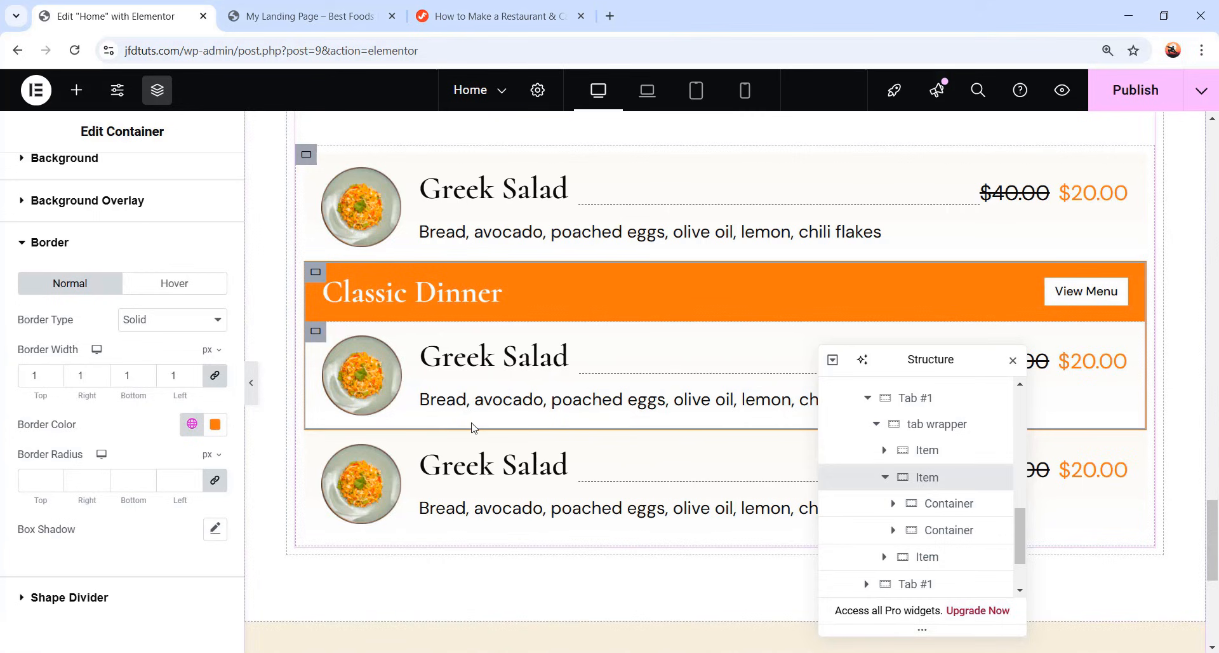
left_click(252, 382)
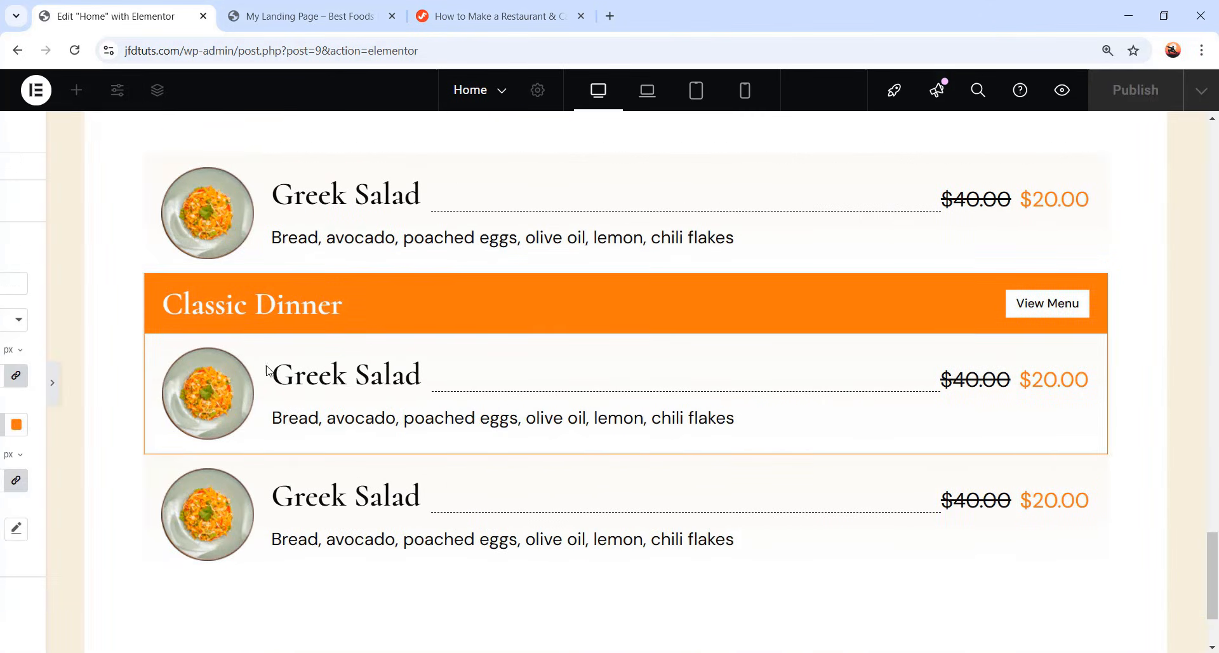
left_click(6, 382)
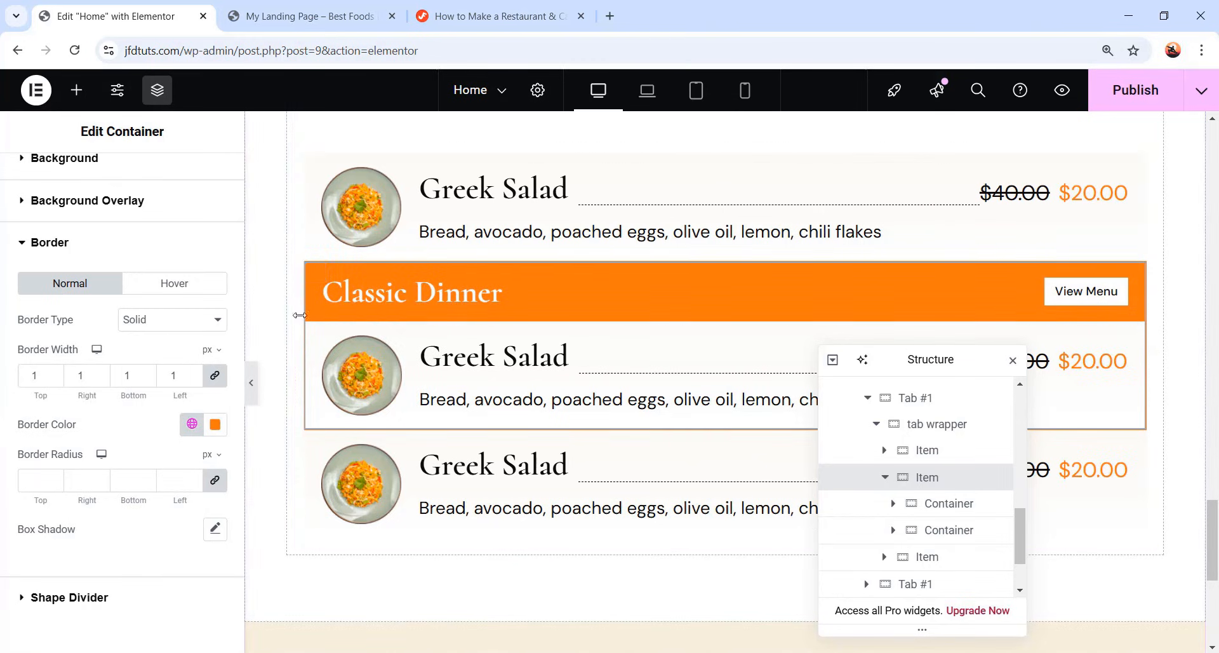
left_click(315, 444)
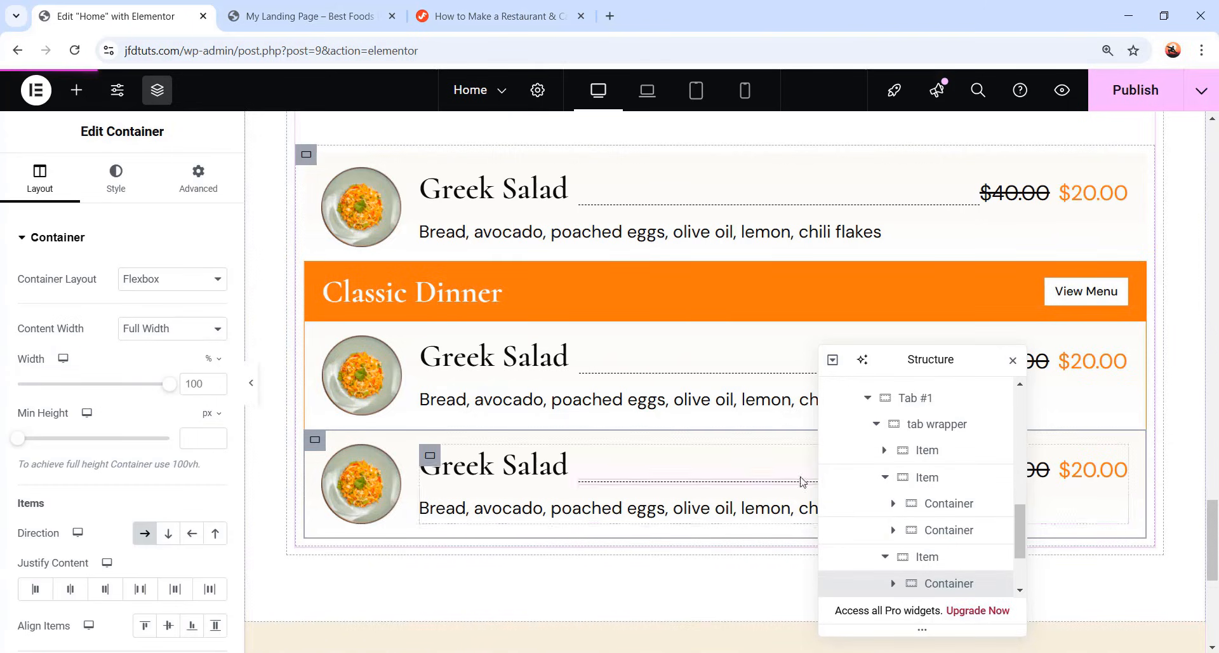
left_click(540, 191)
scroll(508, 350, "up", 1)
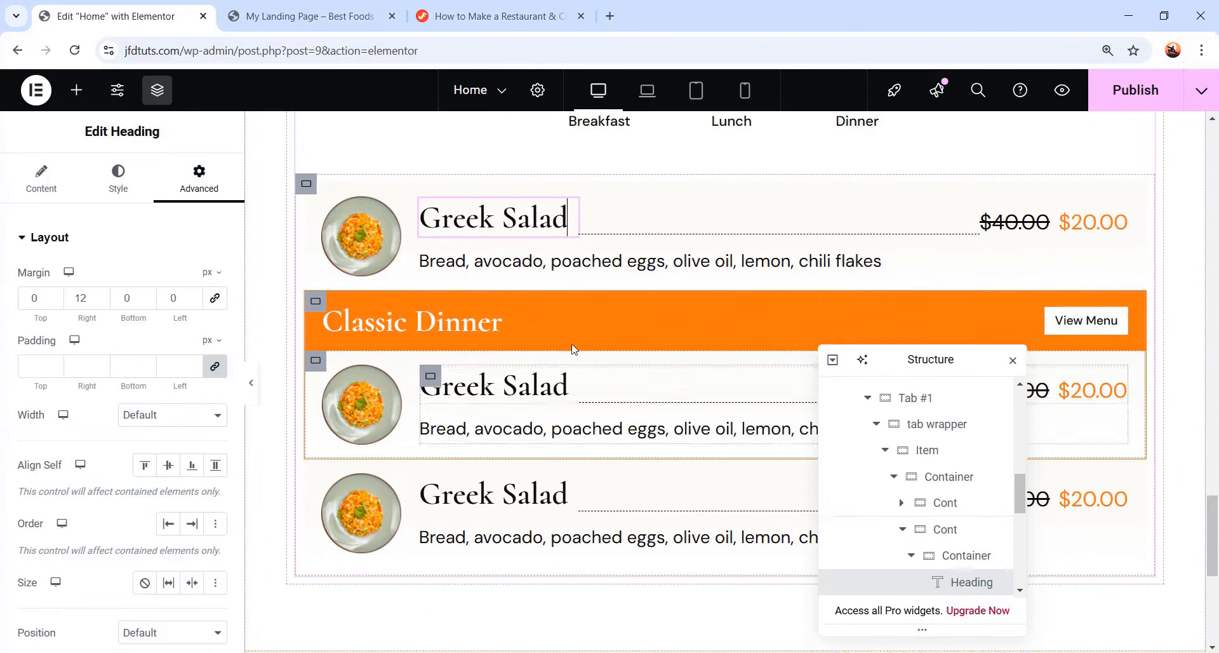
scroll(495, 304, "down", 2)
scroll(494, 291, "up", 1)
scroll(602, 254, "up", 1)
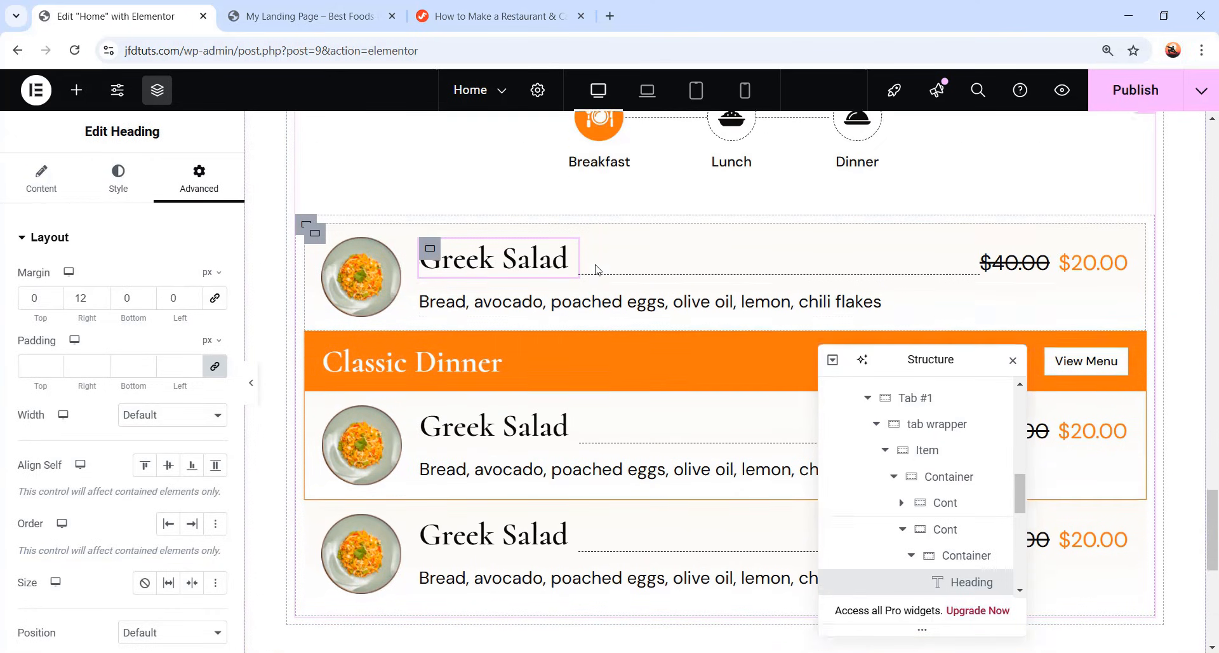
Replace the first Greek Salad item's image with image-32-1.png from the media library.
left_click(333, 295)
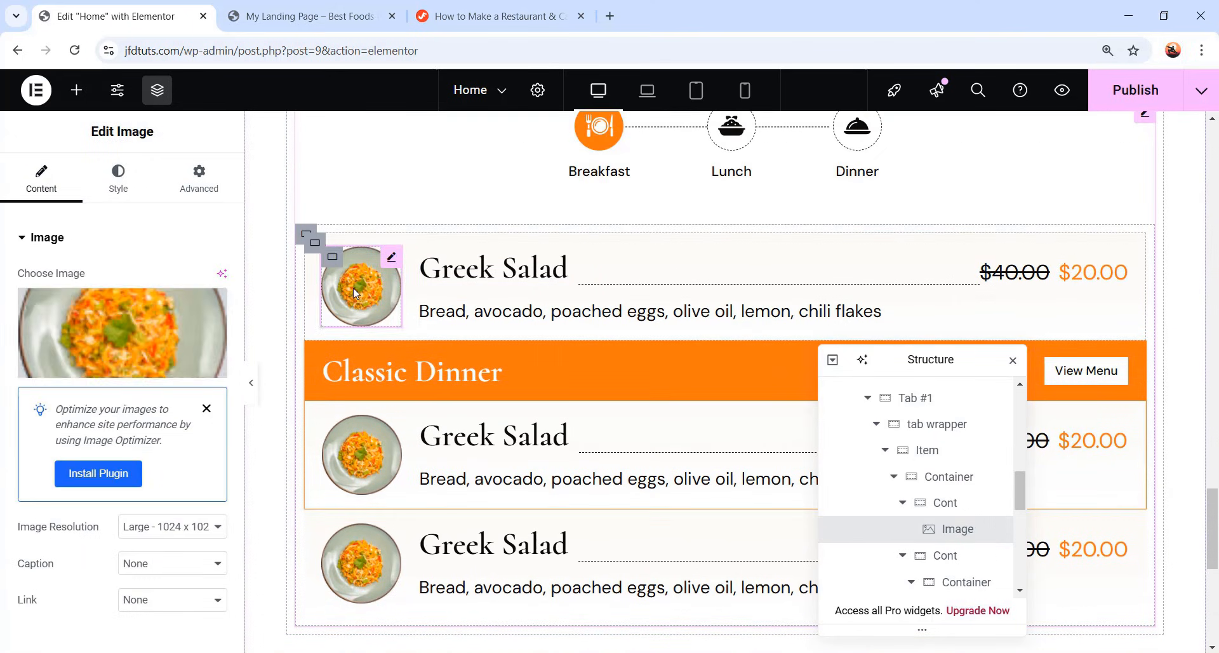
left_click(181, 330)
scroll(624, 409, "down", 3)
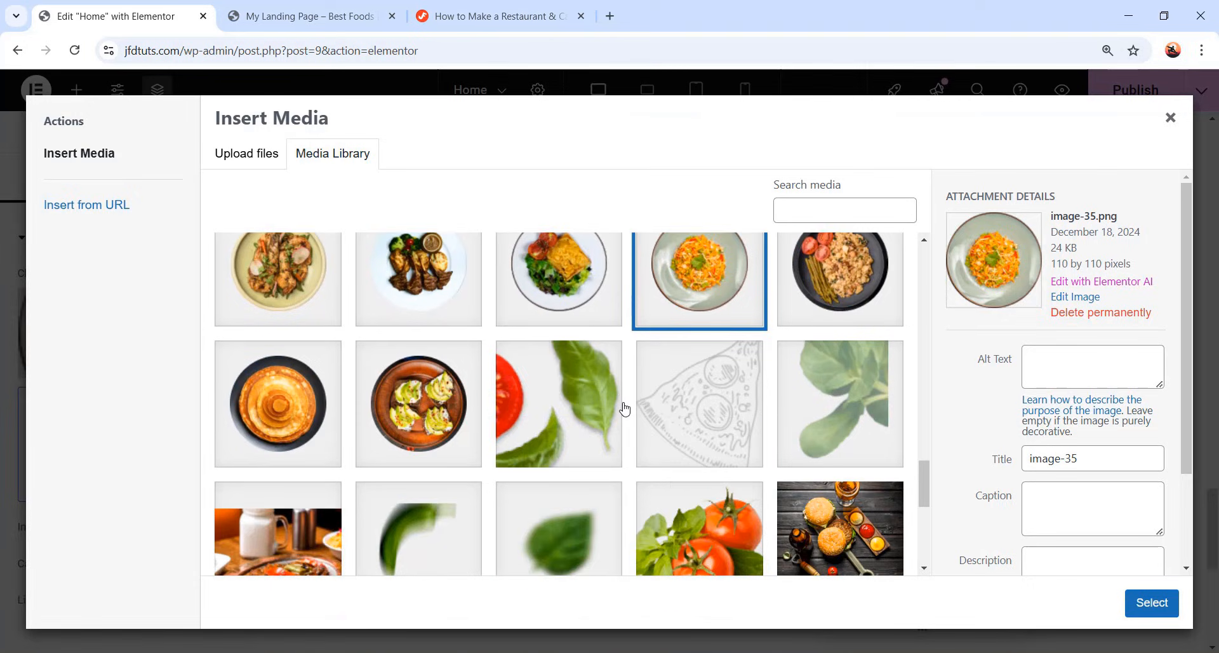
left_click(425, 376)
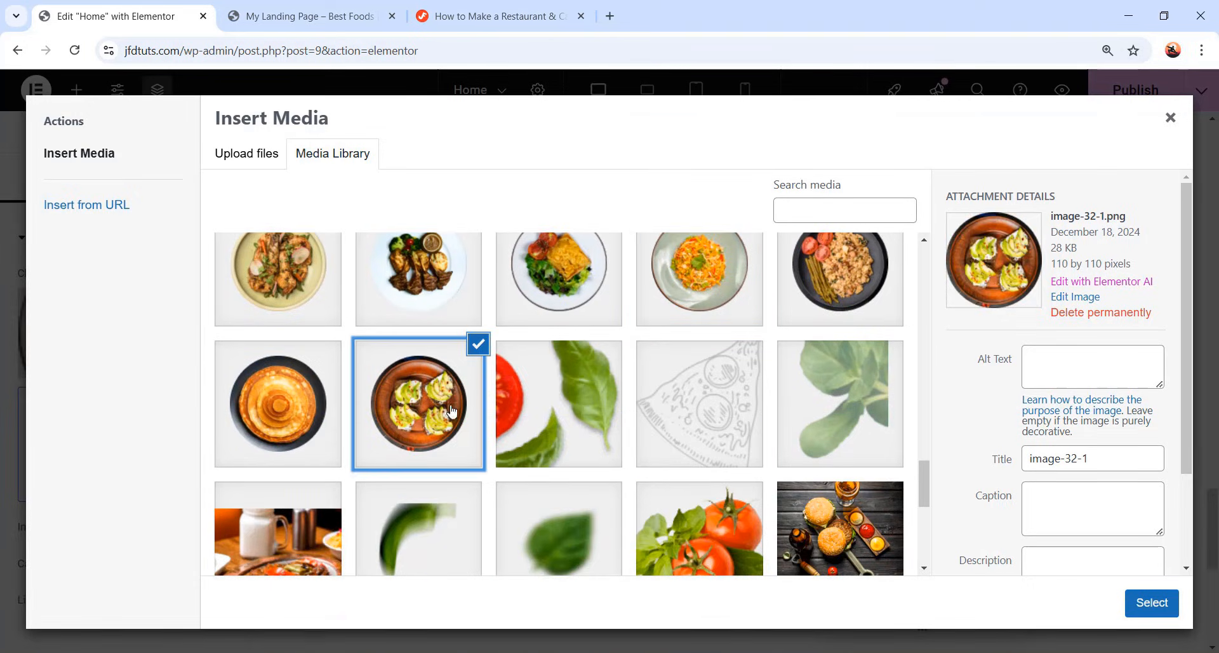
left_click(1151, 603)
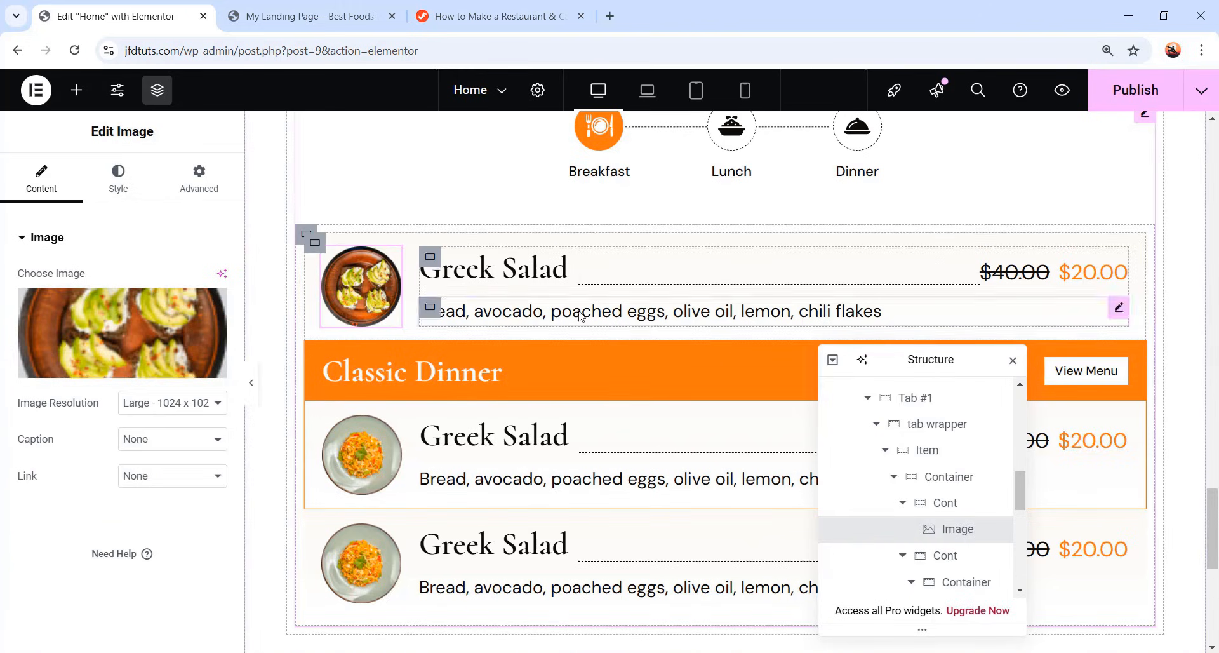
Replace the image of the item under the Classic Dinner banner with image-33-2.png from the media library.
scroll(373, 363, "down", 1)
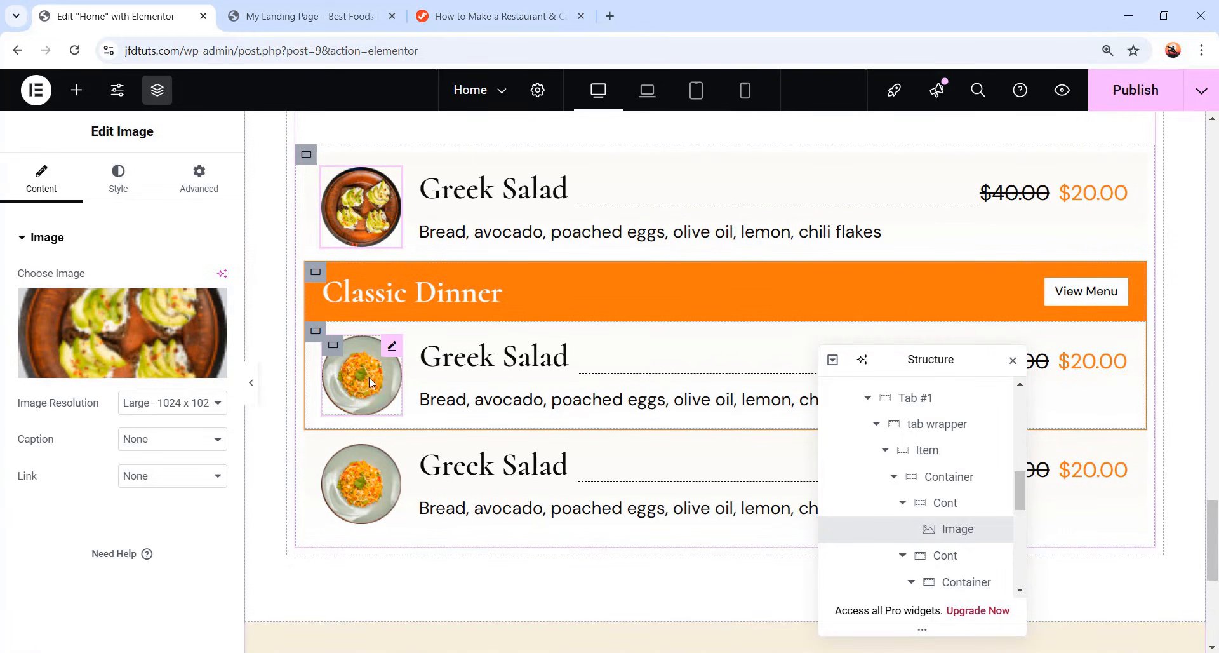
left_click(371, 382)
left_click(203, 361)
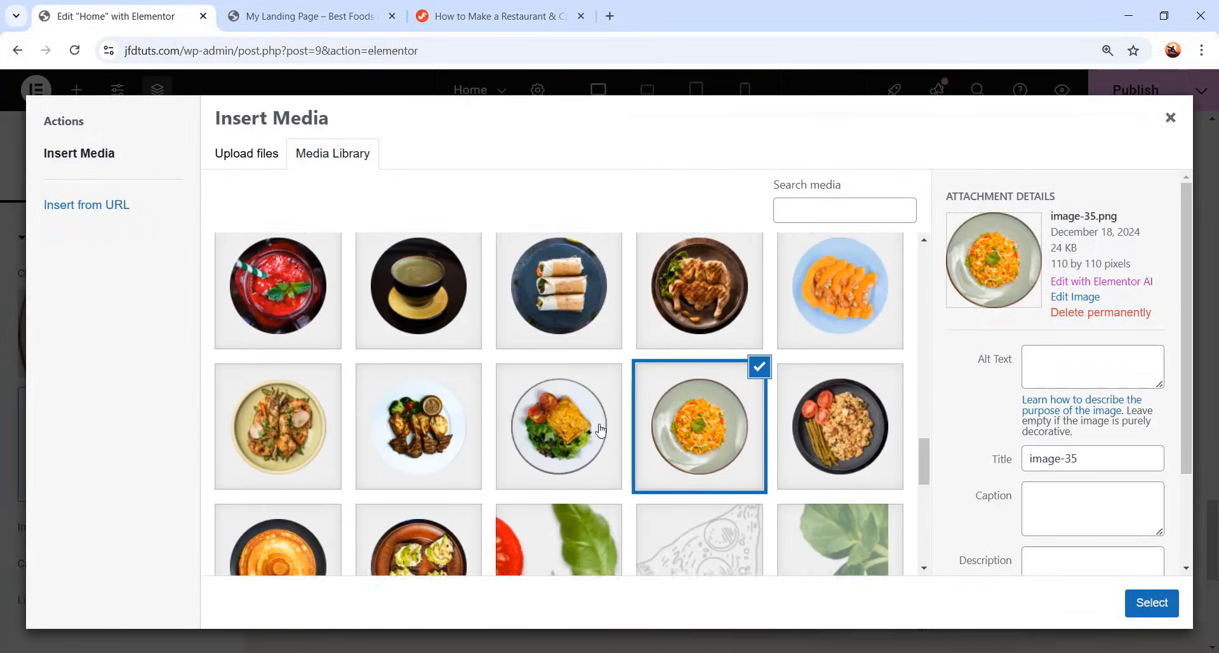
scroll(600, 430, "down", 4)
left_click(318, 356)
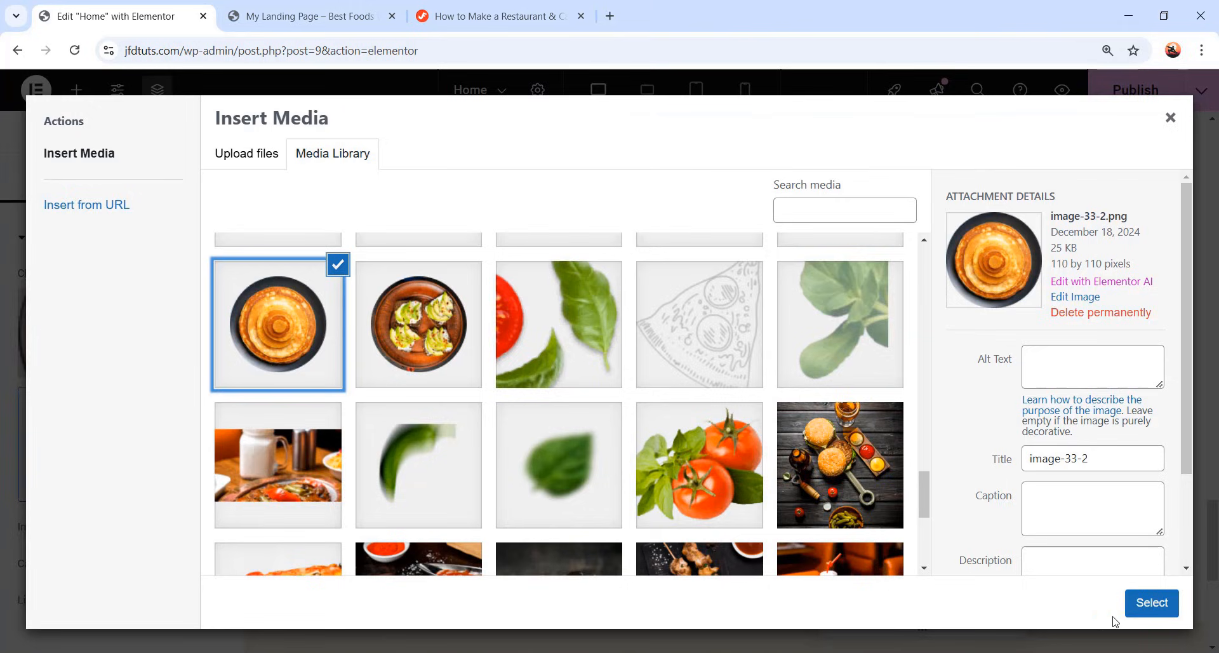
left_click(1143, 605)
Retitle the Classic Dinner item "Pancakes" and set its description to "Flour, eggs, milk, baking powder, butter, maple syrup".
left_click(495, 357)
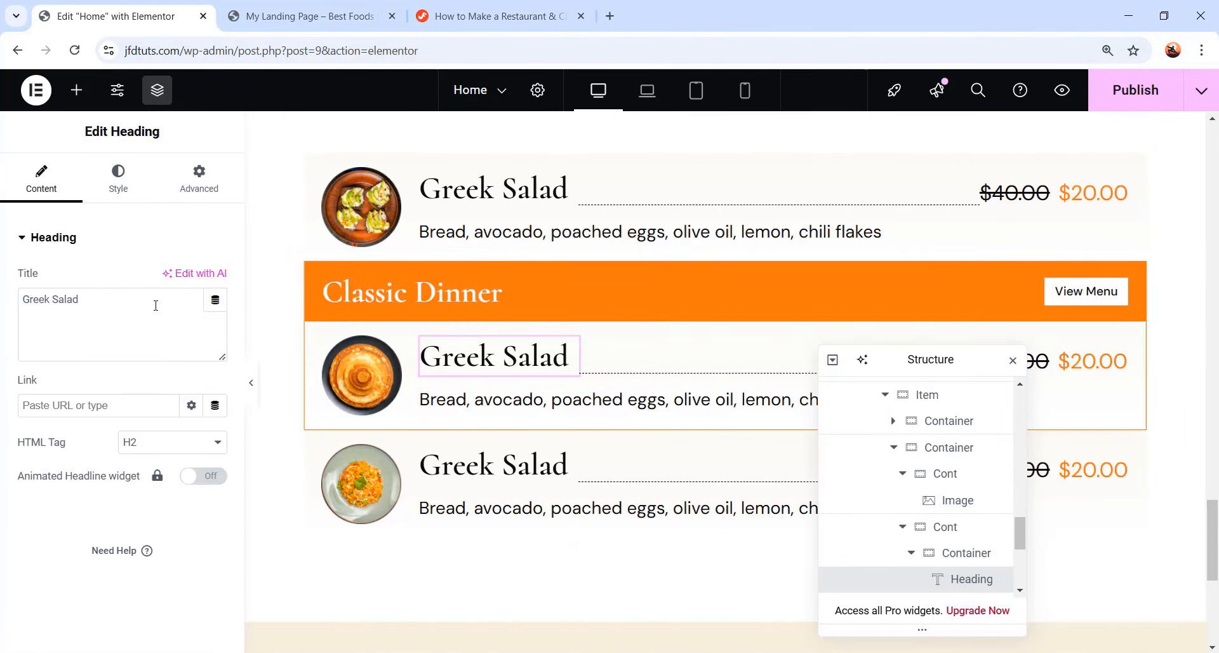
left_click_drag(156, 306, 4, 311)
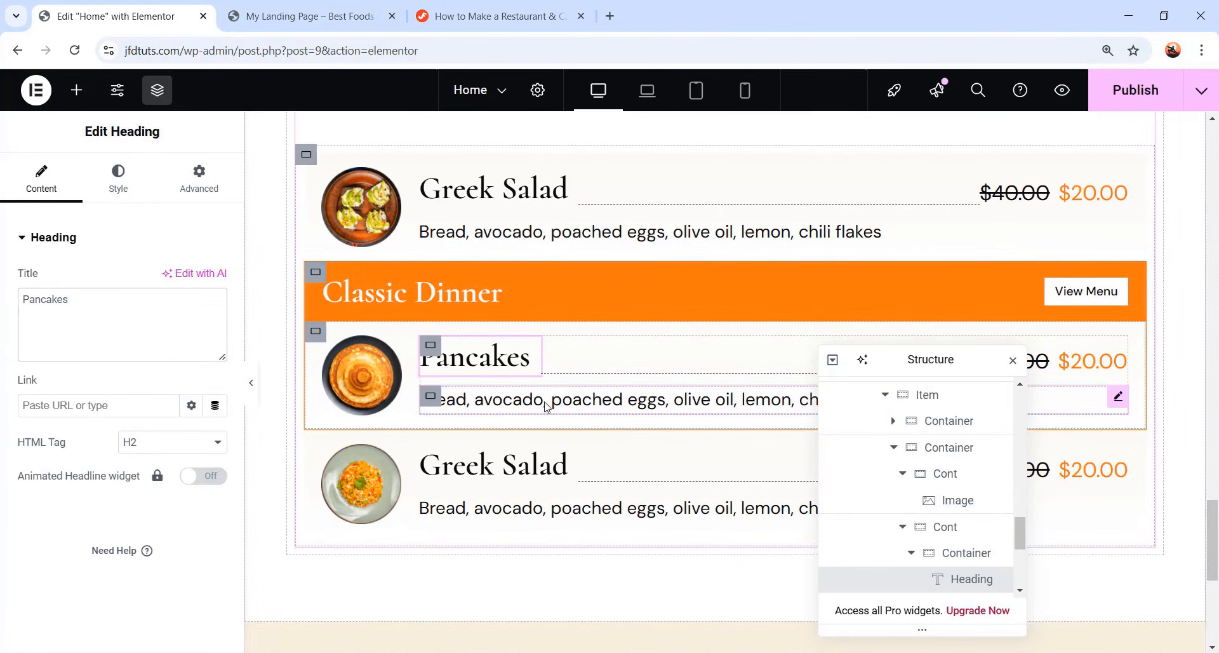
left_click(578, 402)
left_click_drag(107, 312, 17, 294)
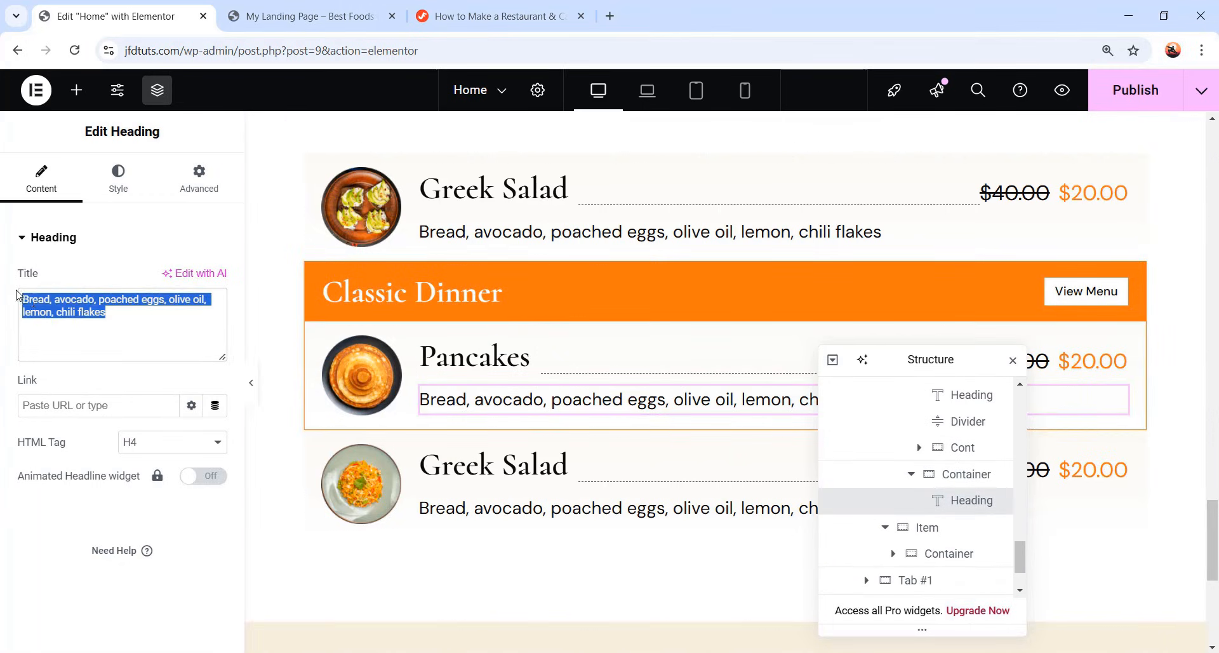
type("Flour, eggs, milk, baking powder, butter, maple syrup")
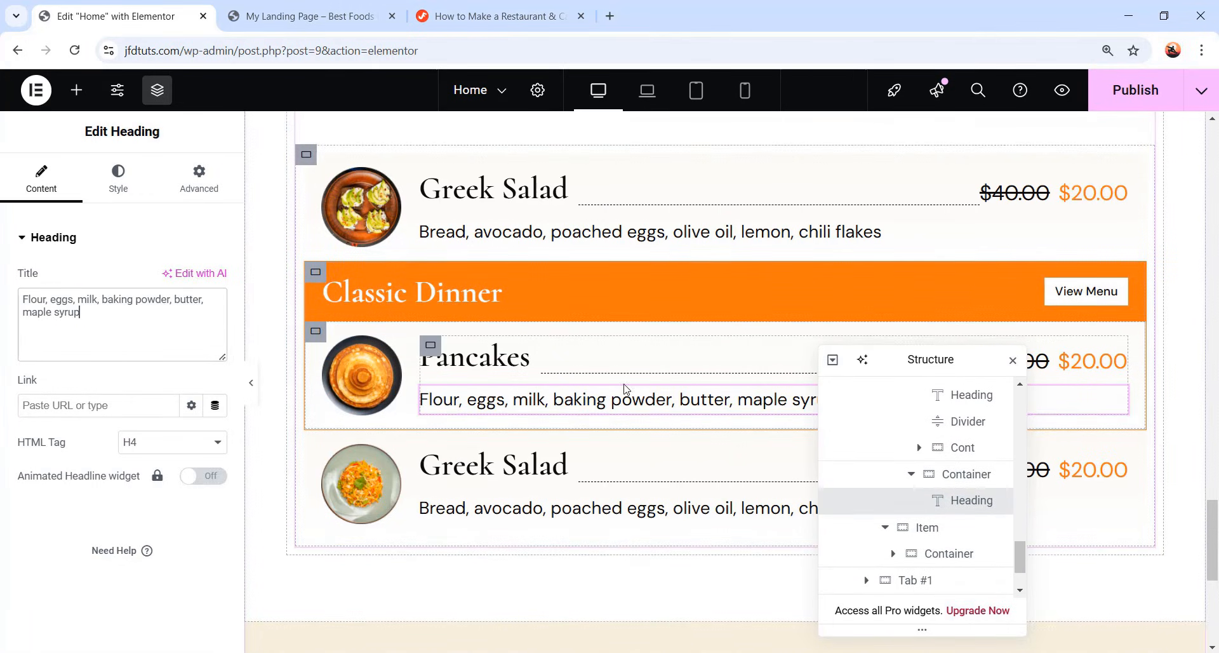
Replace the last Greek Salad item's image with image-34.png from the media library.
scroll(413, 395, "down", 1)
left_click(362, 404)
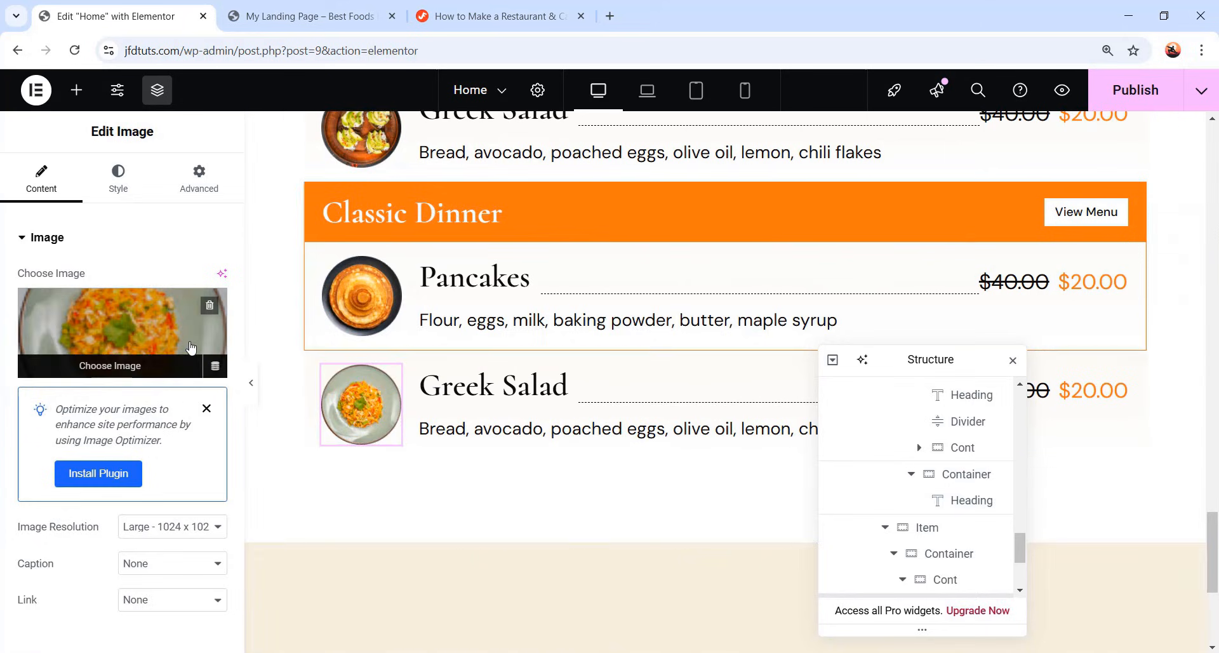
left_click(108, 355)
scroll(441, 465, "down", 20)
scroll(603, 443, "up", 1)
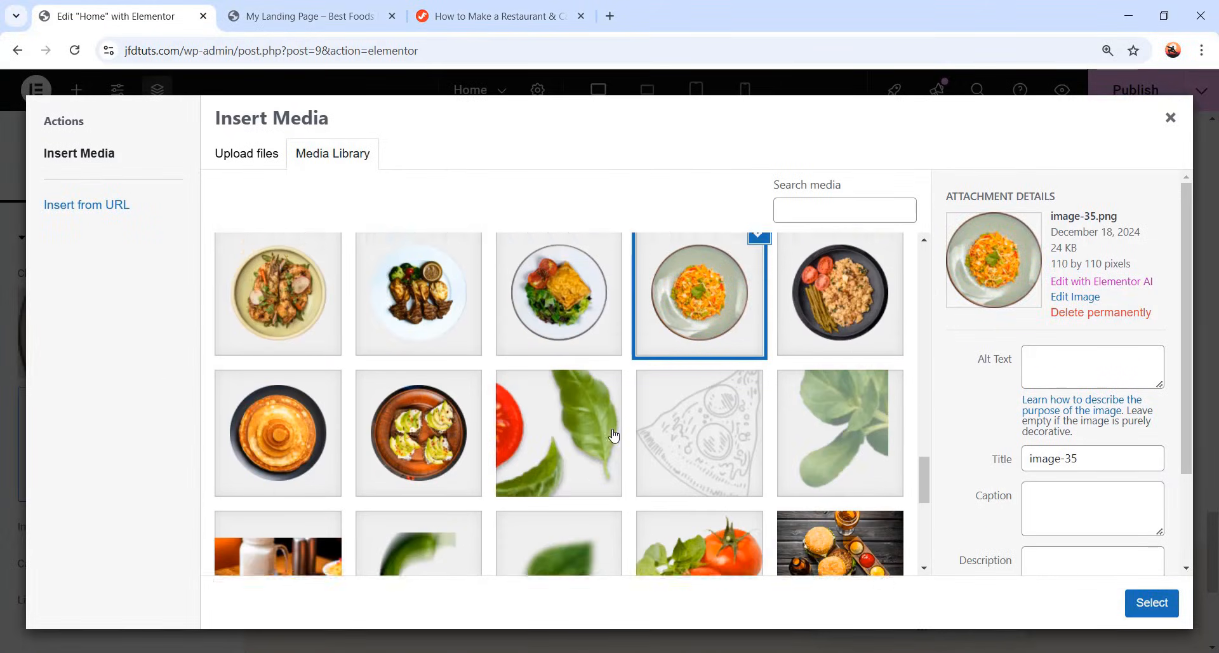
left_click(864, 347)
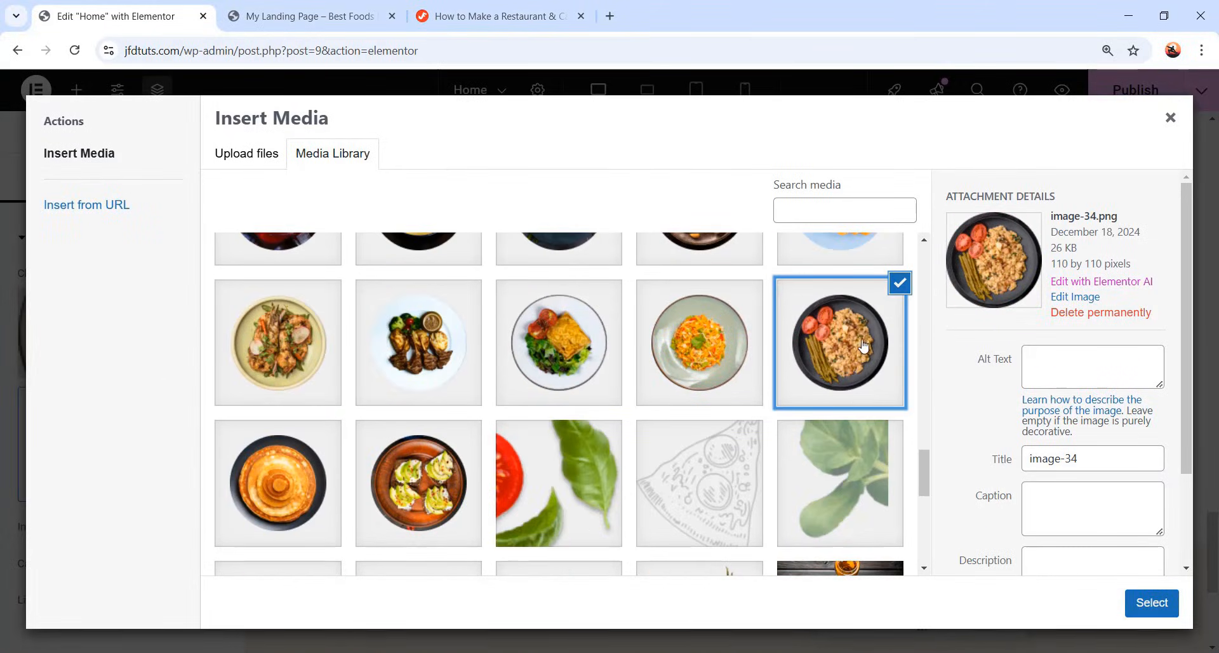
left_click(1145, 611)
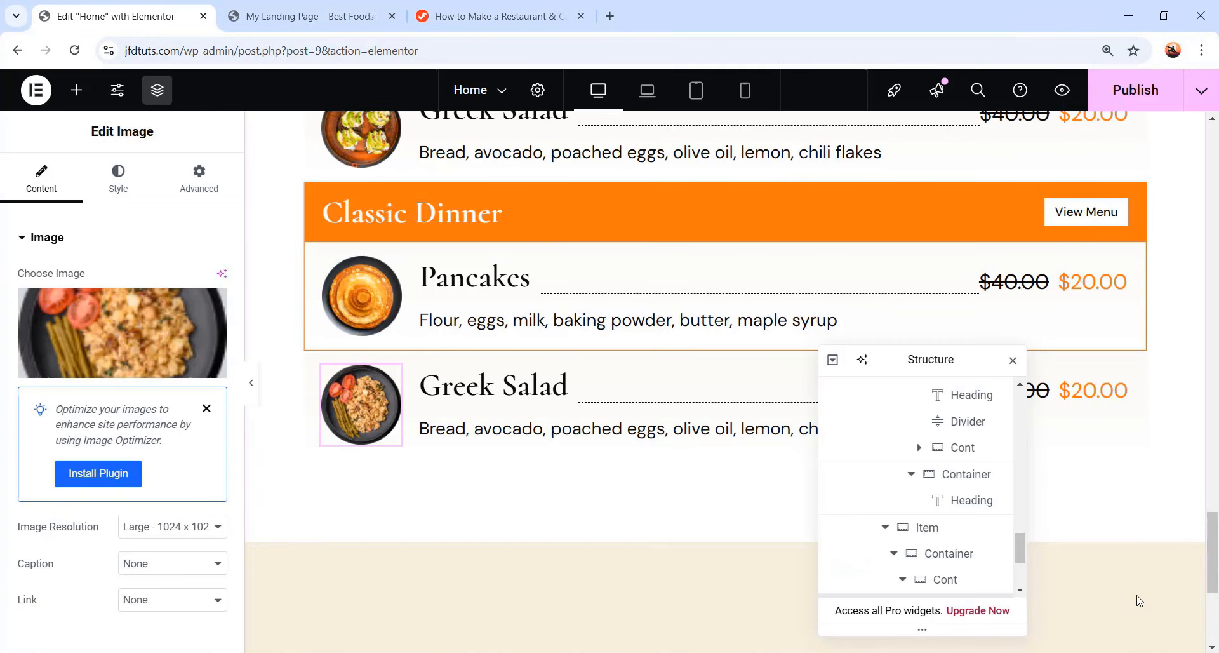
Retitle the last menu item "Veggie Scramble" and set its description to "Eggs, peppers, onions, spinach, tomatoes, cheese".
left_click(514, 395)
triple_click(155, 320)
type("Veggie Scramble")
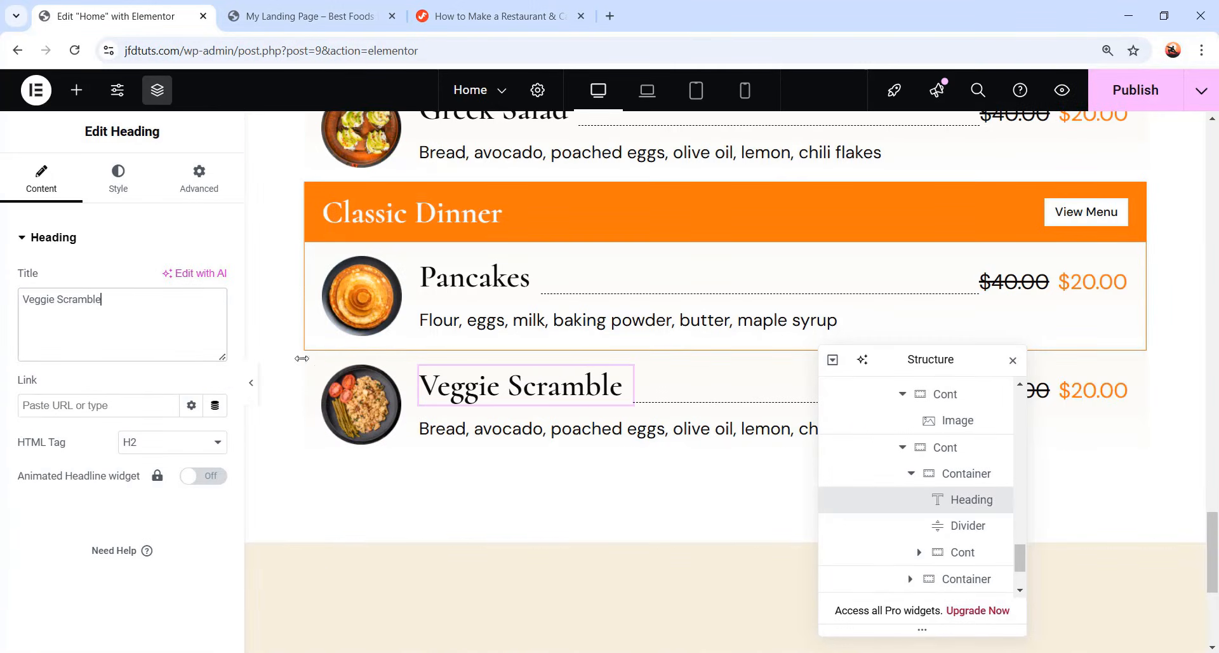
scroll(555, 394, "down", 1)
left_click(640, 352)
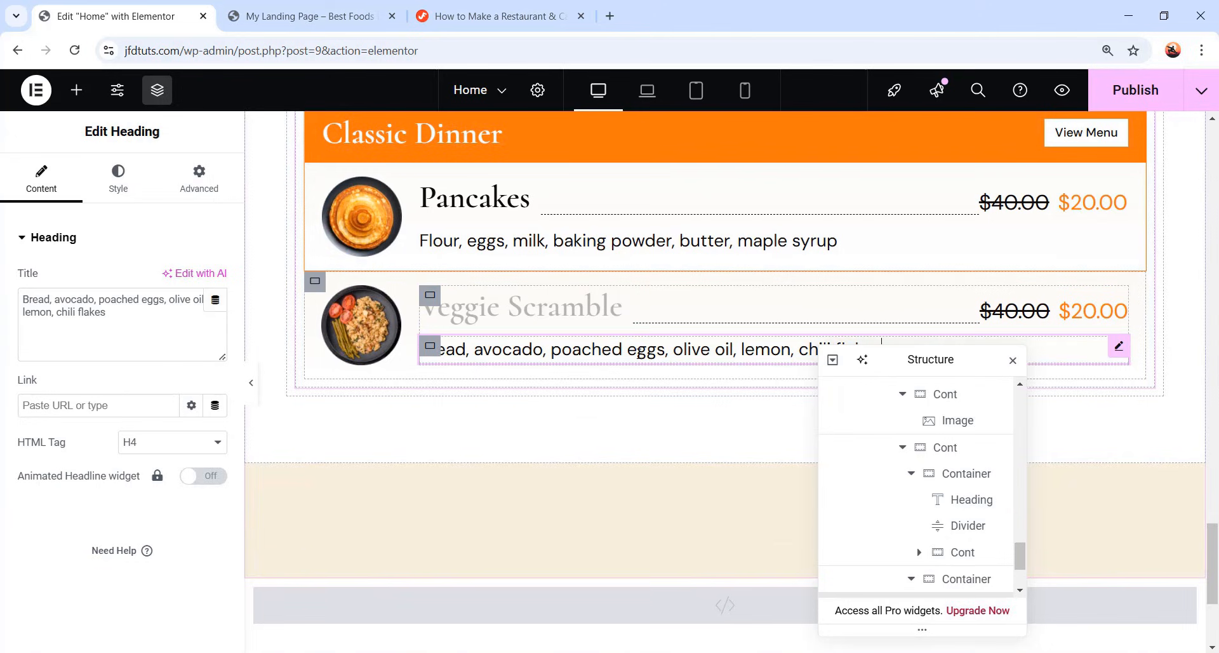
triple_click(154, 352)
type("Eggs, peppers, onions, spinach, tomatoes, cheese")
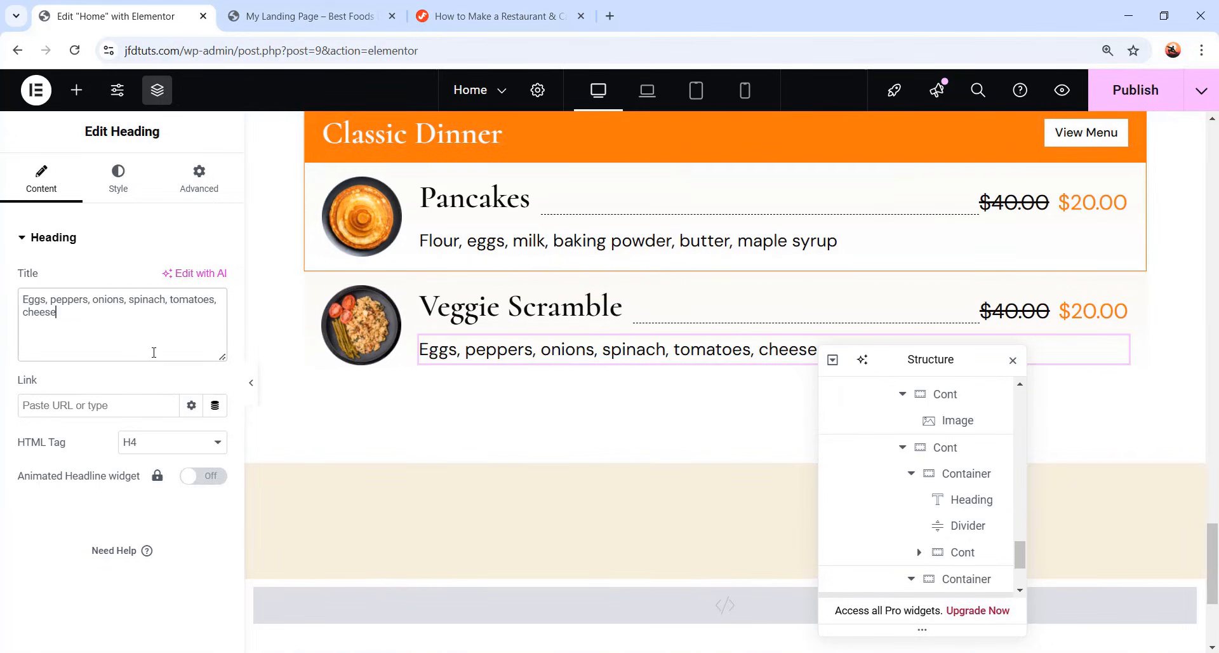
Review the Breakfast tab's menu items and compare them with the contents of the Lunch and Dinner tabs.
scroll(513, 410, "up", 3)
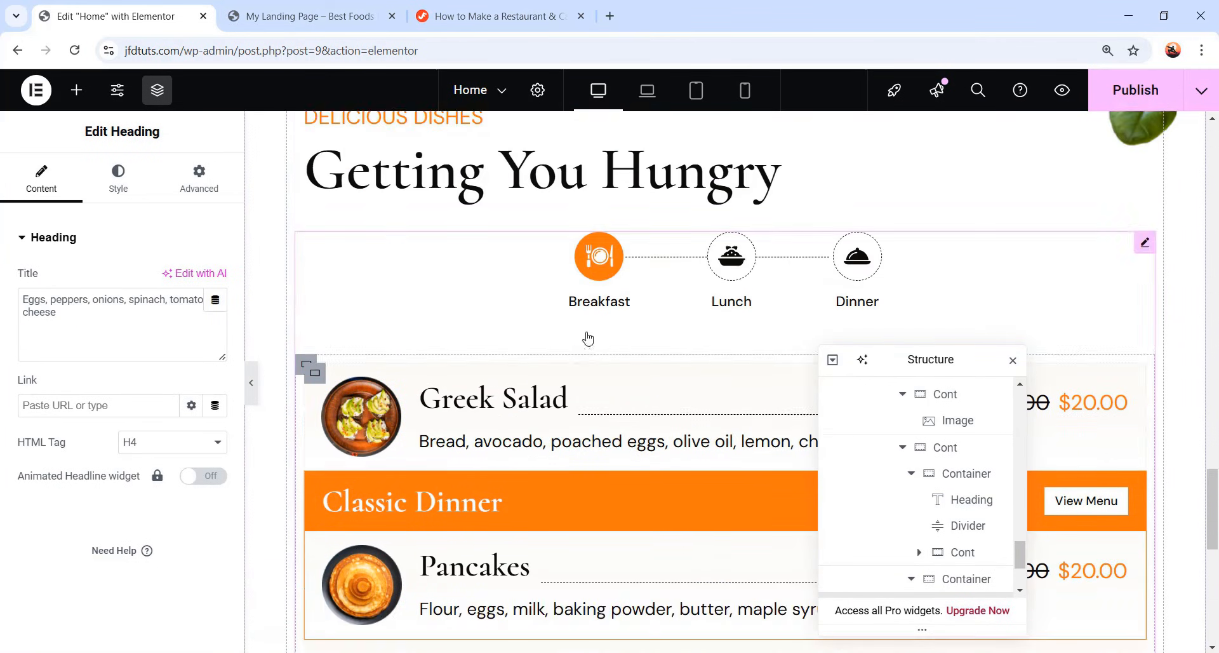
scroll(638, 460, "up", 1)
scroll(571, 394, "down", 1)
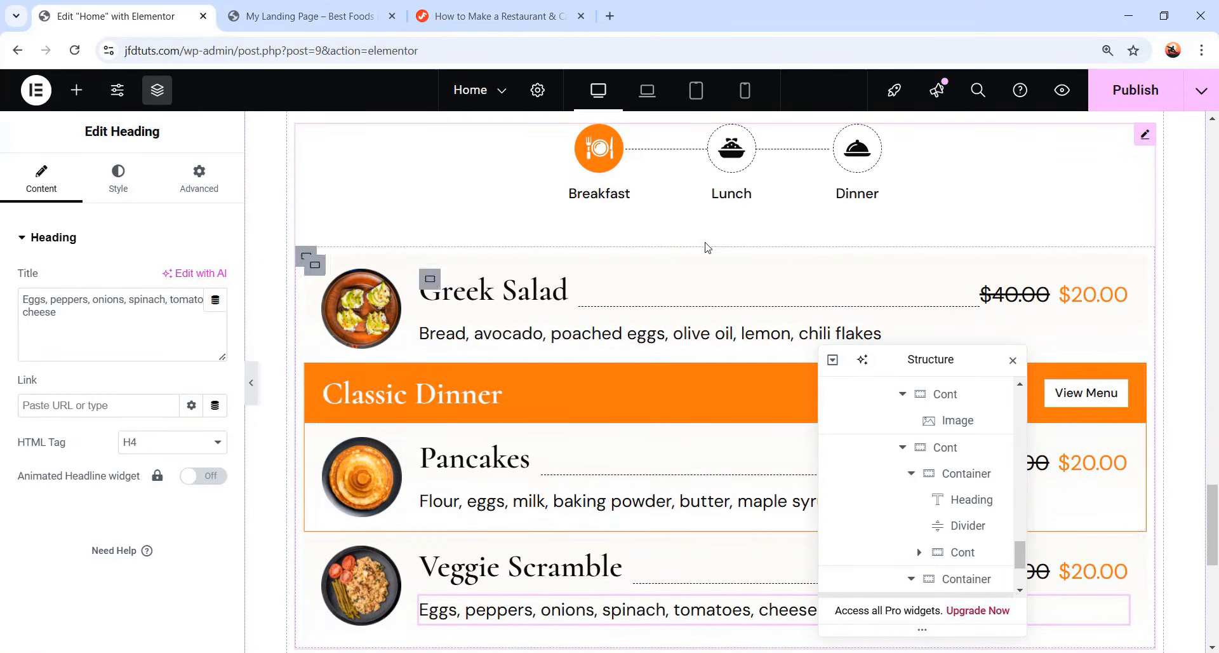
scroll(652, 301, "up", 1)
scroll(597, 230, "down", 4)
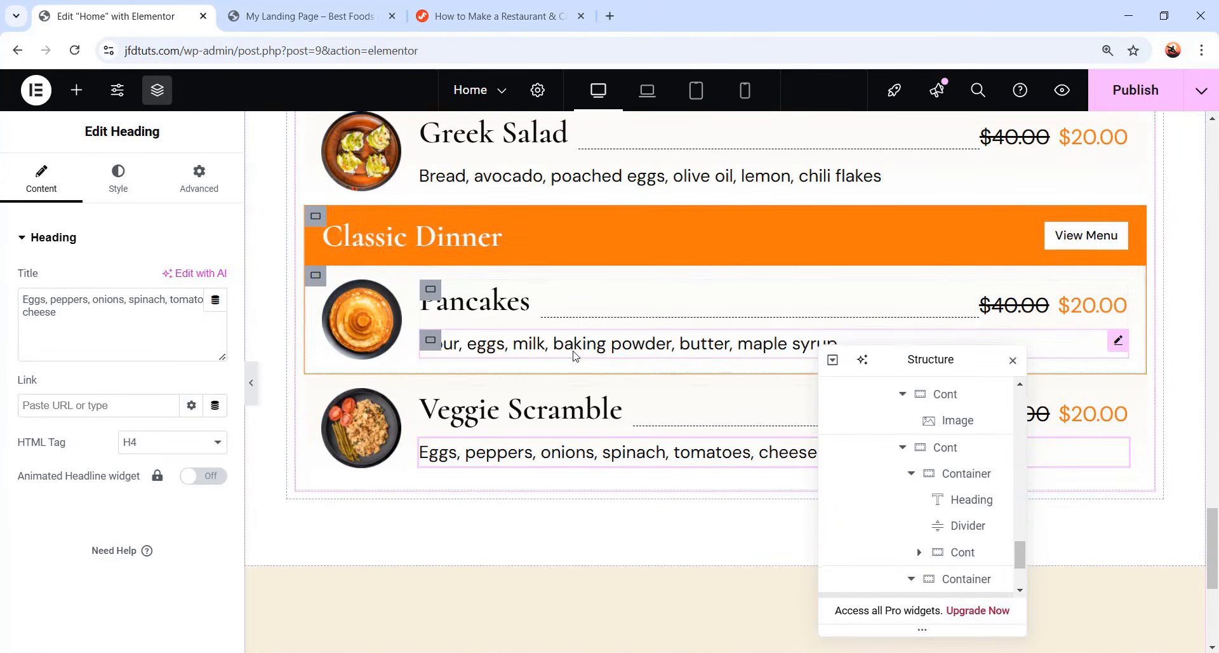
scroll(731, 317, "up", 5)
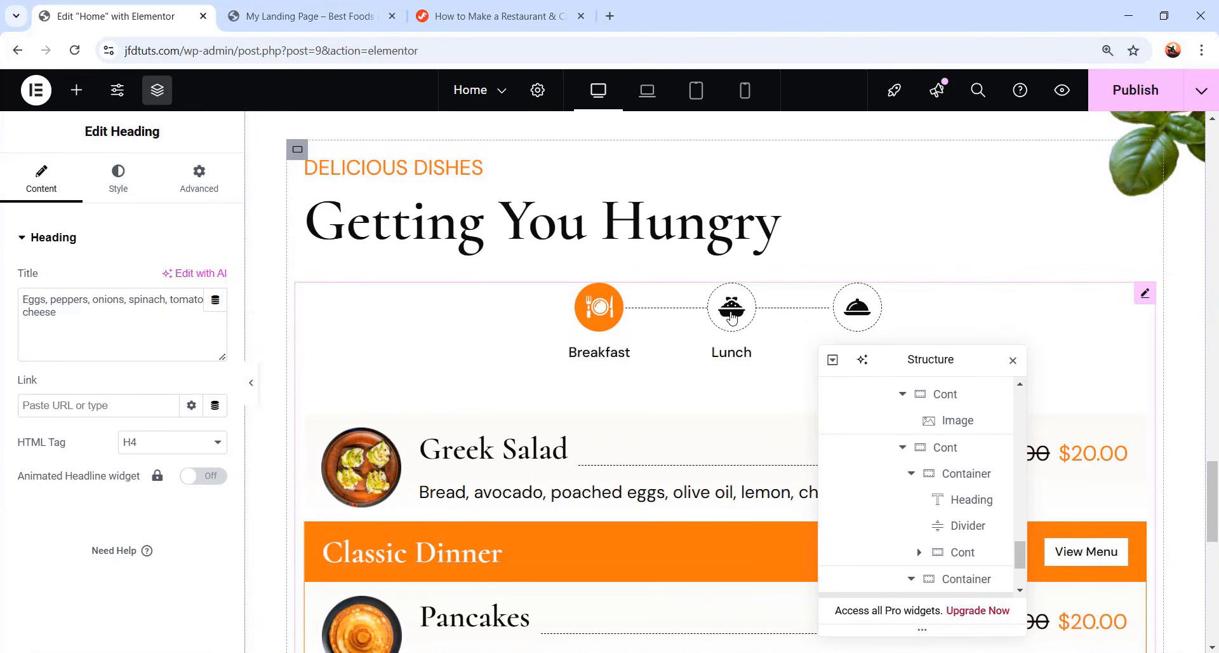
left_click(731, 311)
scroll(730, 316, "down", 2)
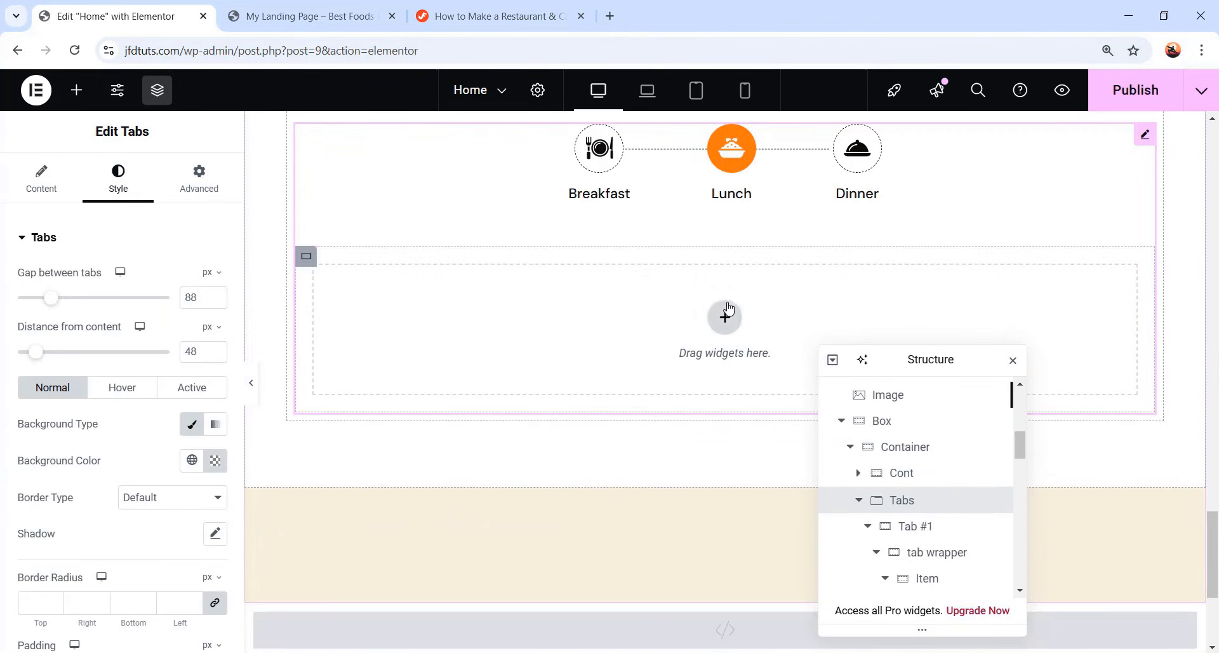
scroll(697, 321, "up", 1)
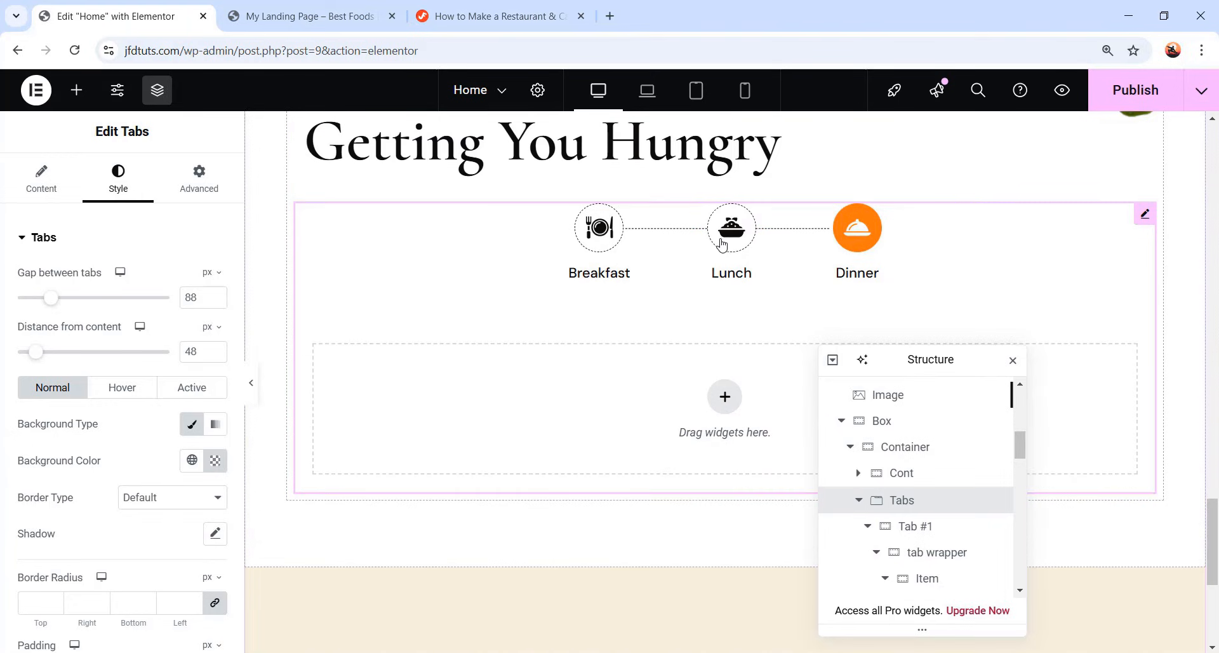
left_click(606, 239)
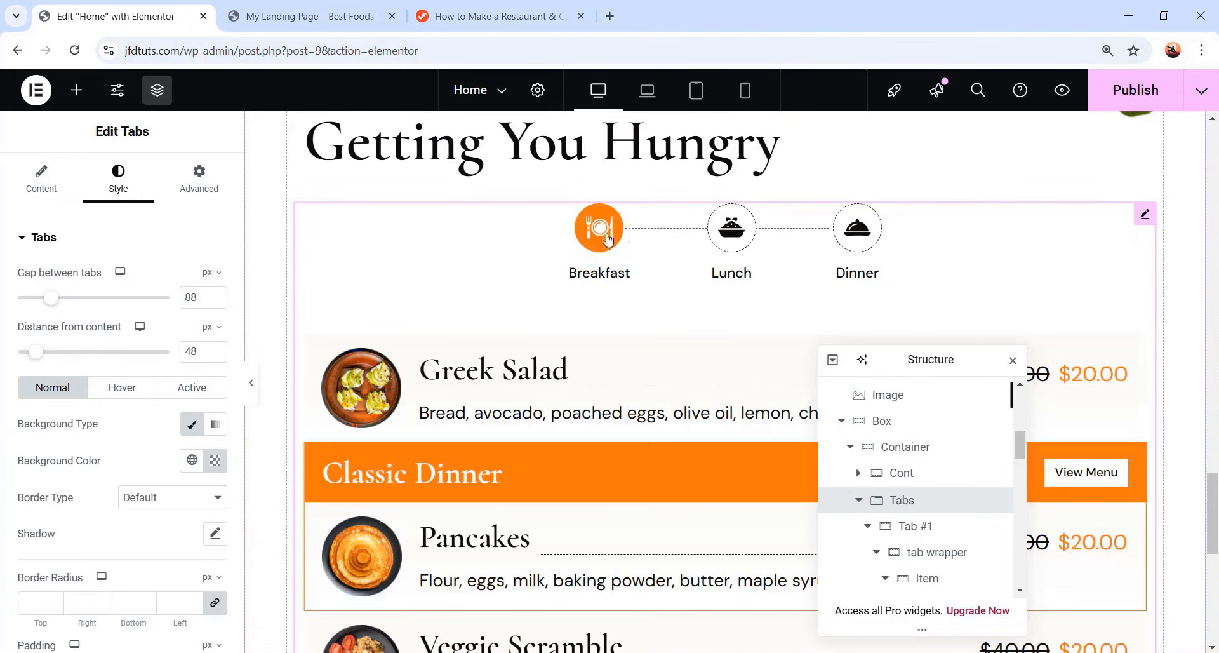
left_click(711, 241)
left_click(600, 244)
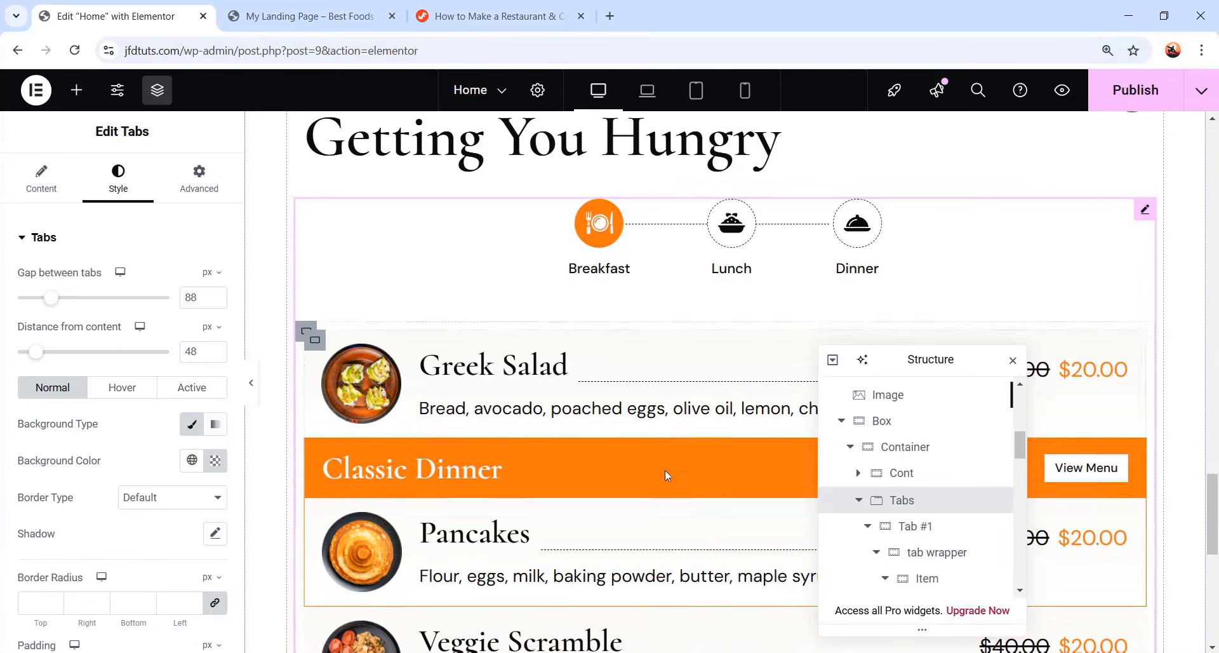
scroll(665, 470, "down", 2)
scroll(557, 344, "up", 2)
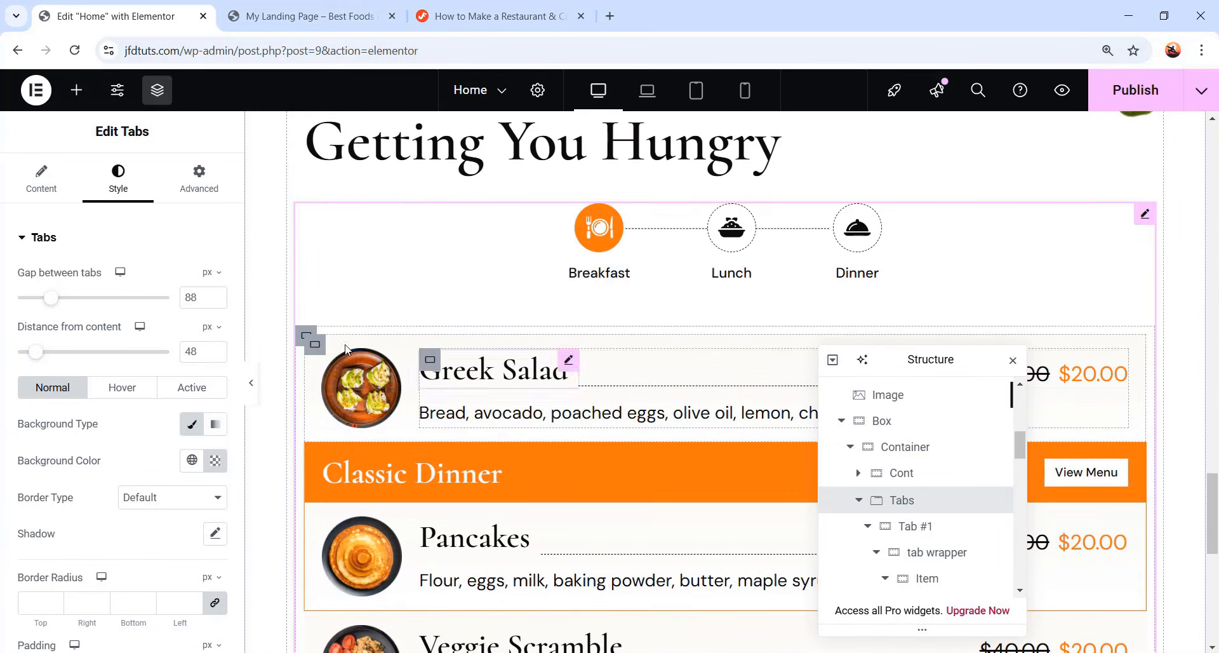
left_click(739, 232)
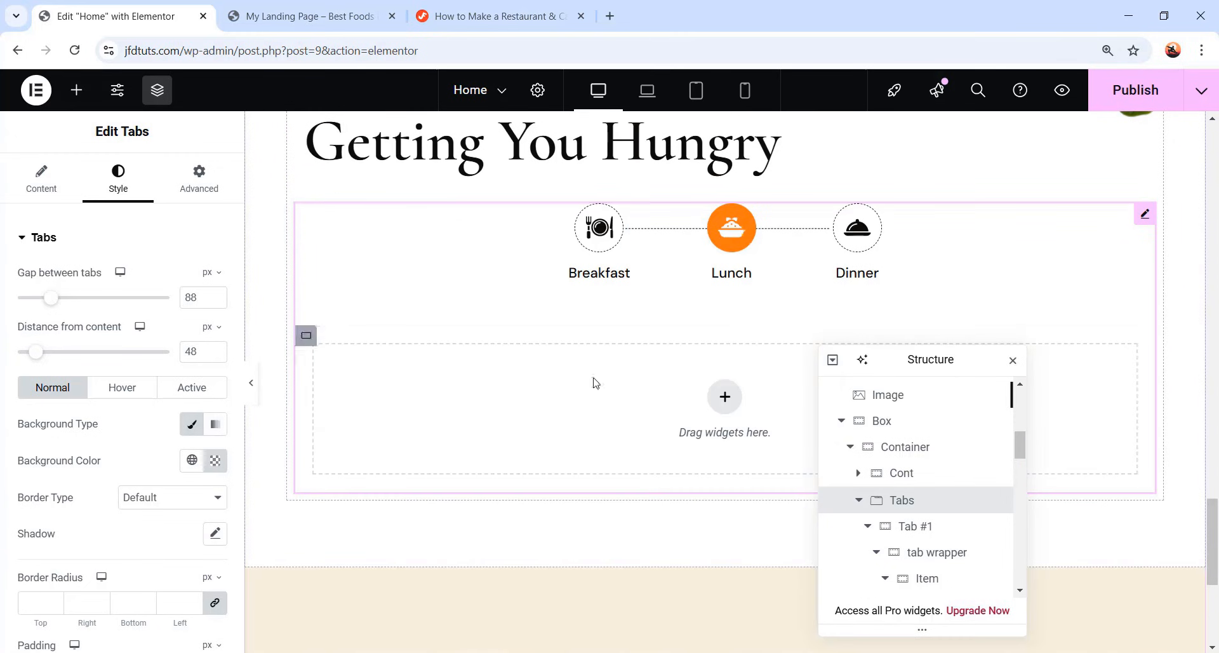
left_click(611, 243)
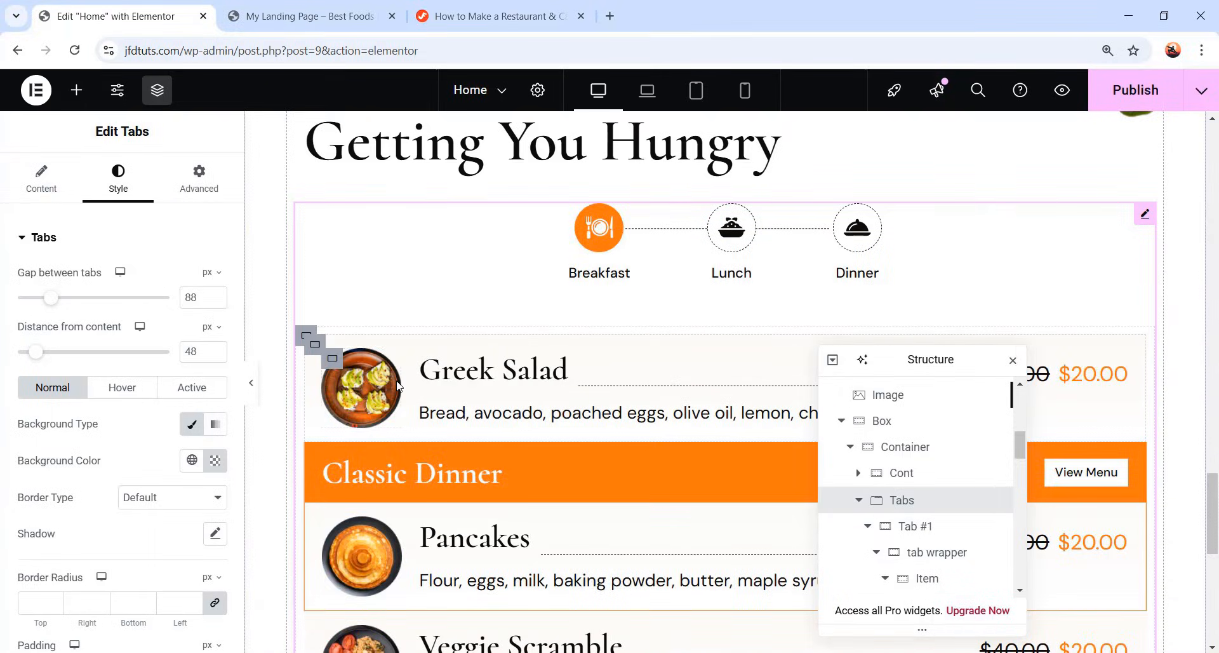
scroll(432, 419, "down", 3)
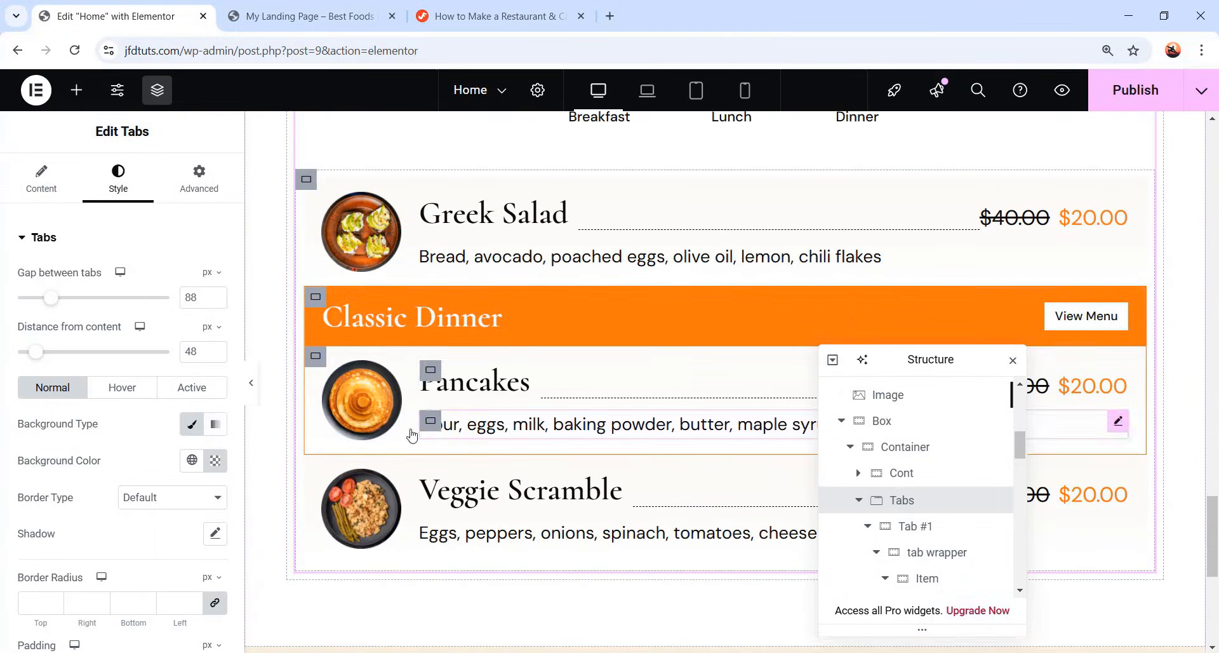
scroll(540, 388, "up", 2)
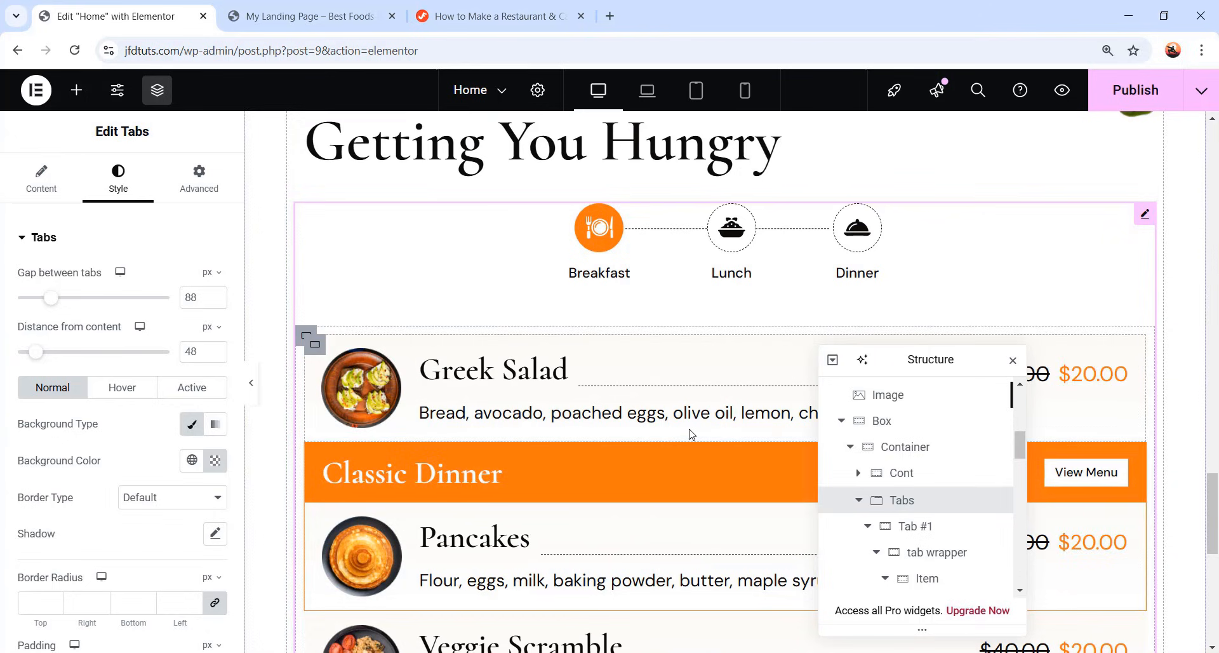
Copy the Breakfast tab's "tab wrapper" container with all its menu items and paste it into the Lunch tab.
scroll(905, 456, "up", 1)
scroll(906, 456, "up", 6)
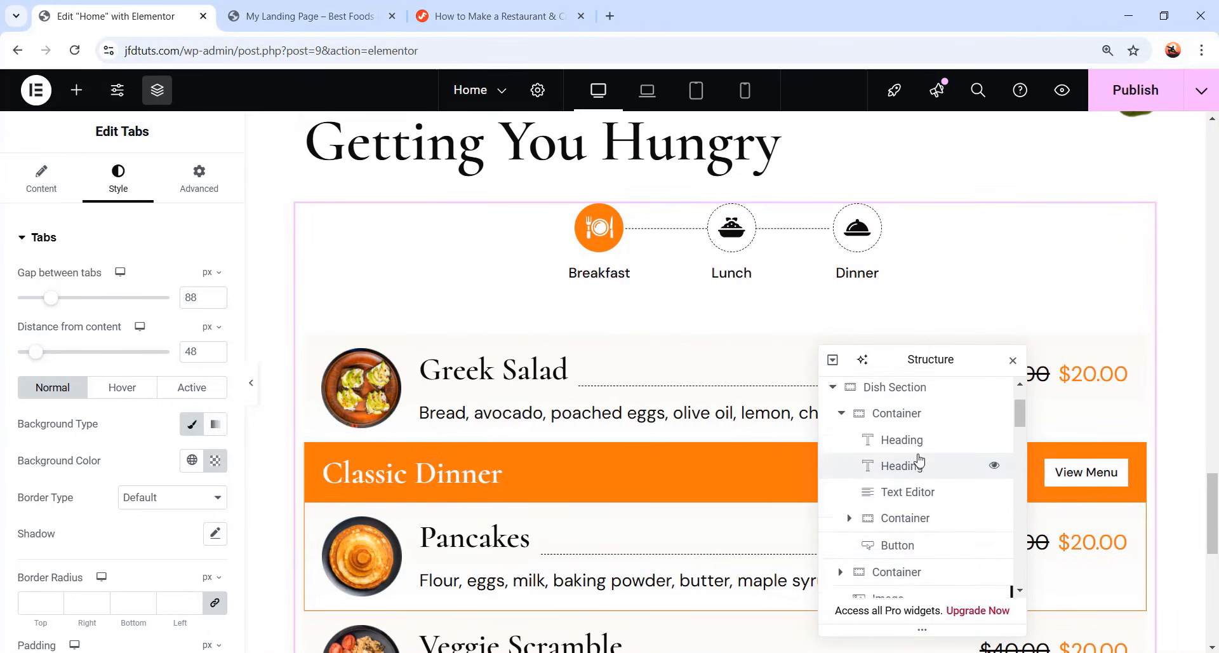
left_click(920, 489)
scroll(889, 539, "up", 1)
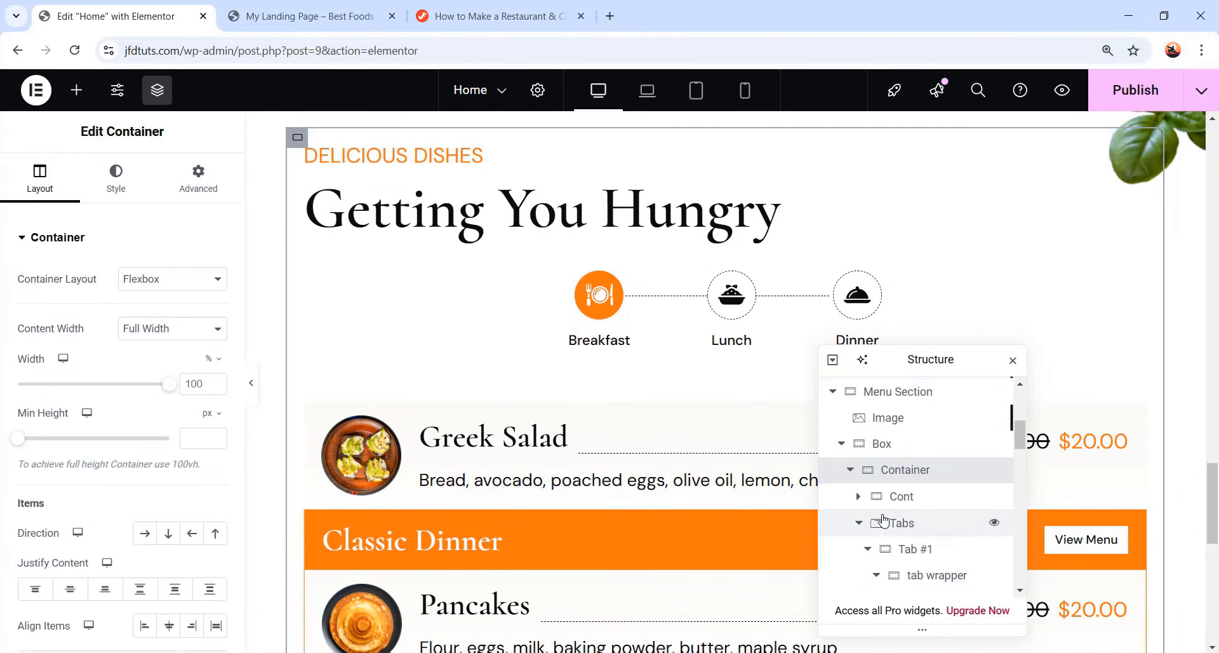
left_click(892, 530)
scroll(905, 521, "down", 3)
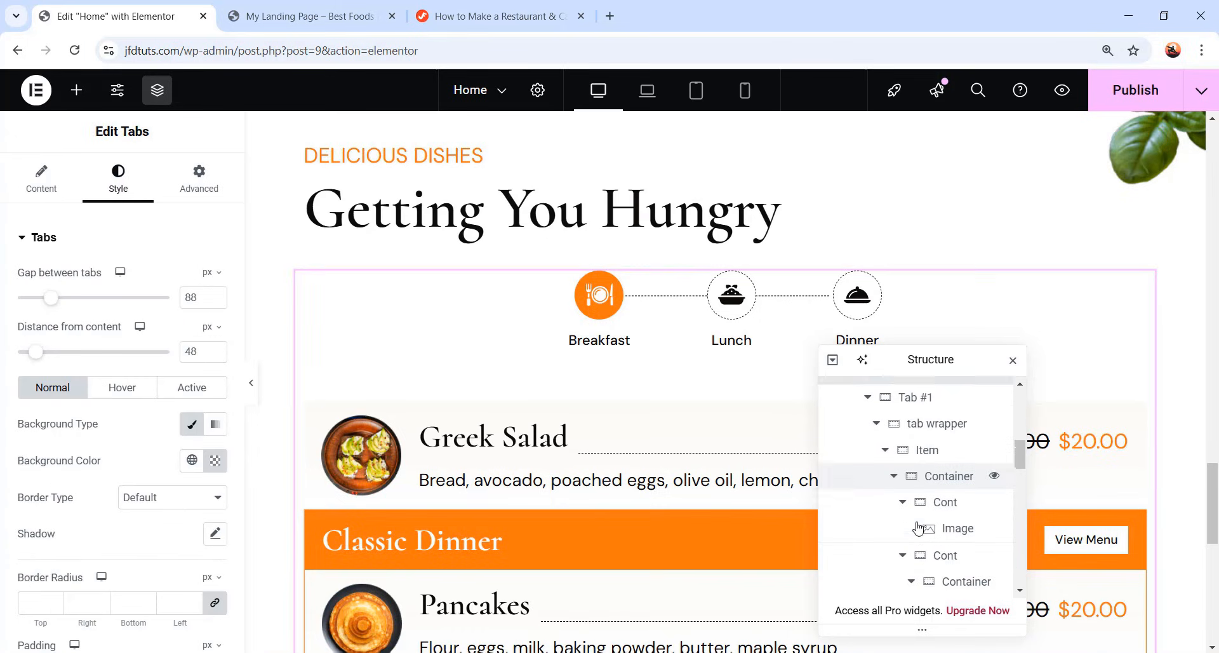
scroll(945, 438, "up", 3)
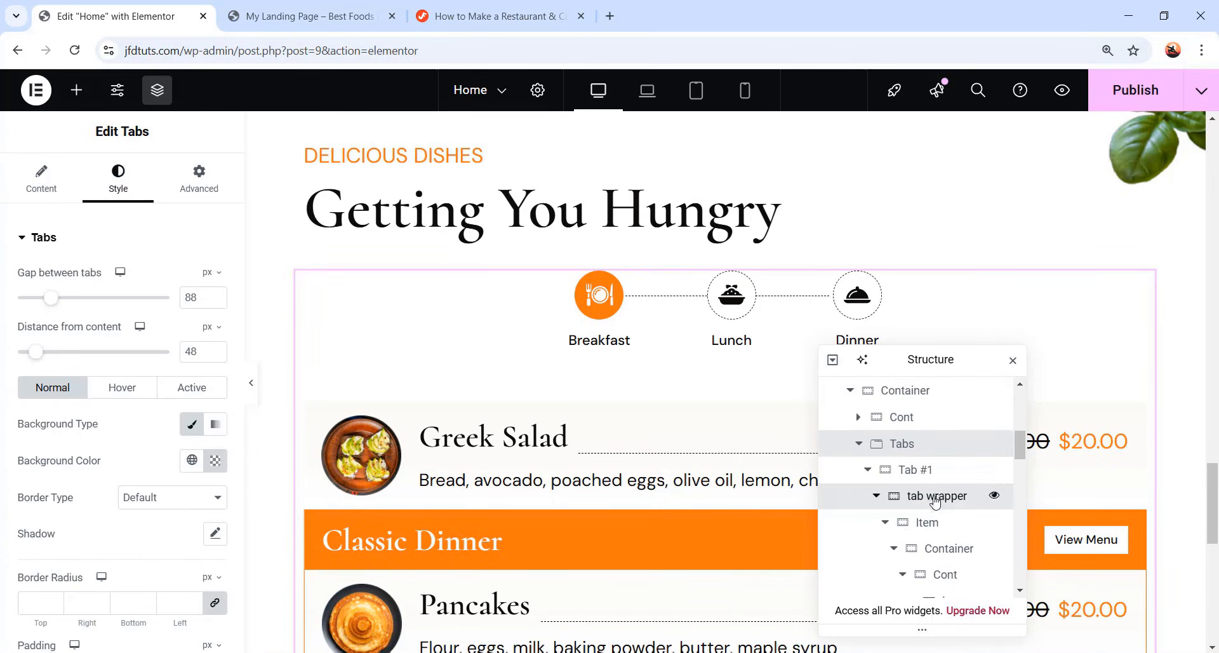
left_click(931, 496)
left_click(876, 497)
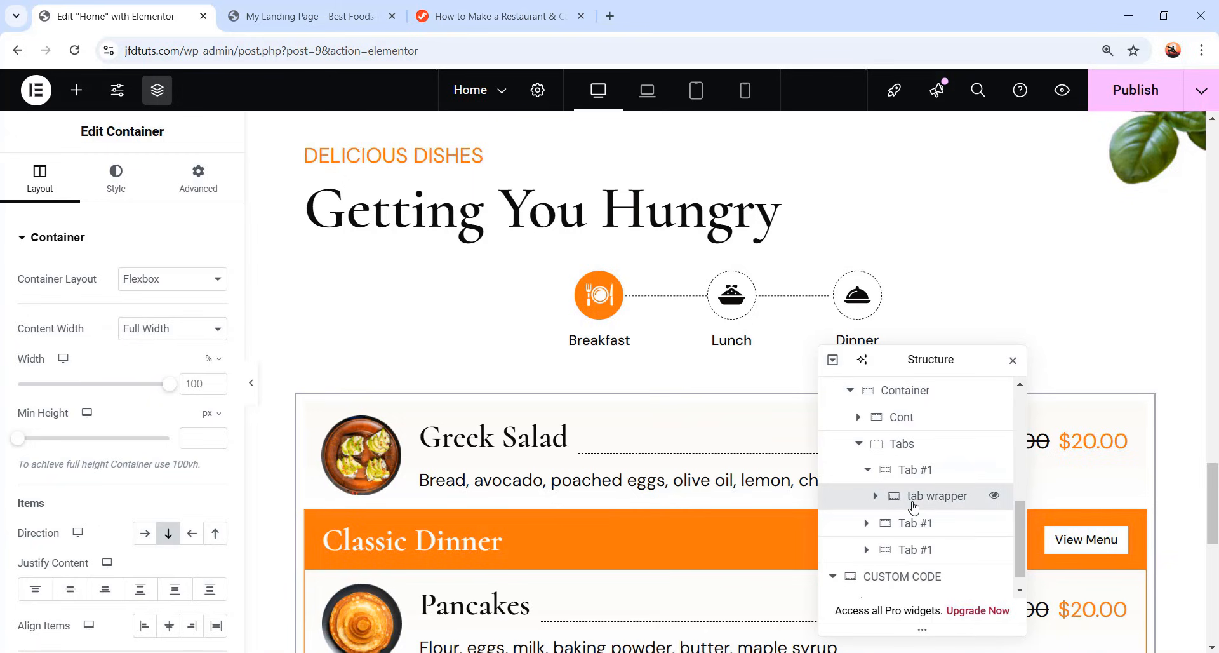
right_click(926, 505)
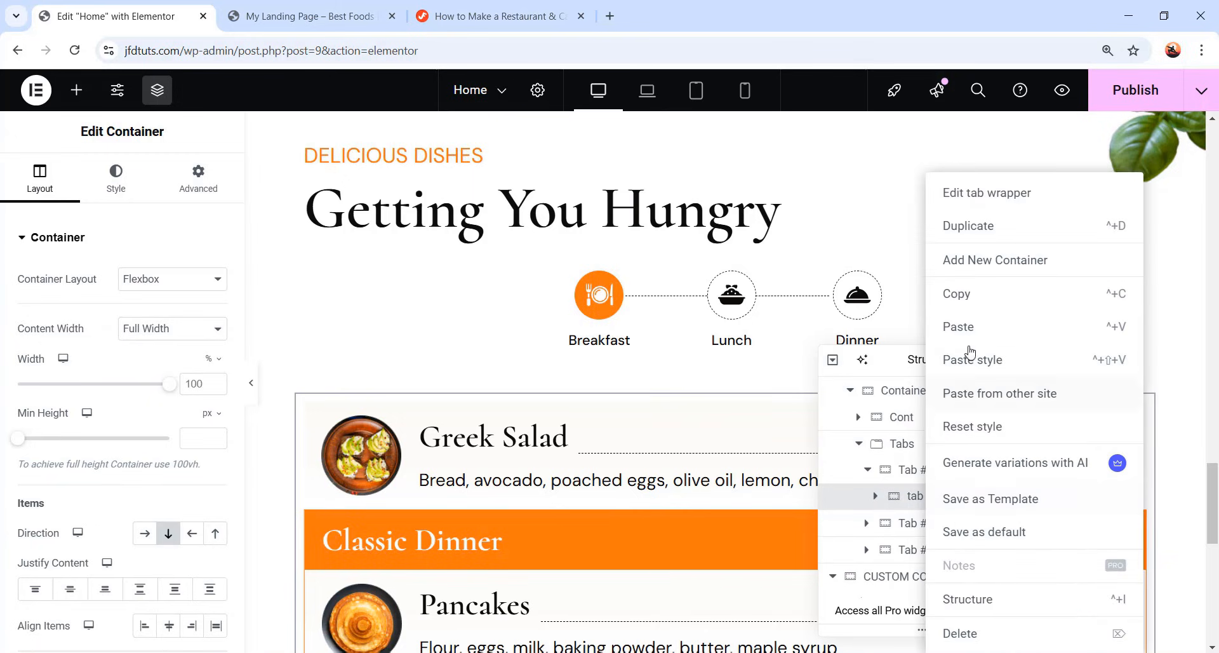
left_click(980, 295)
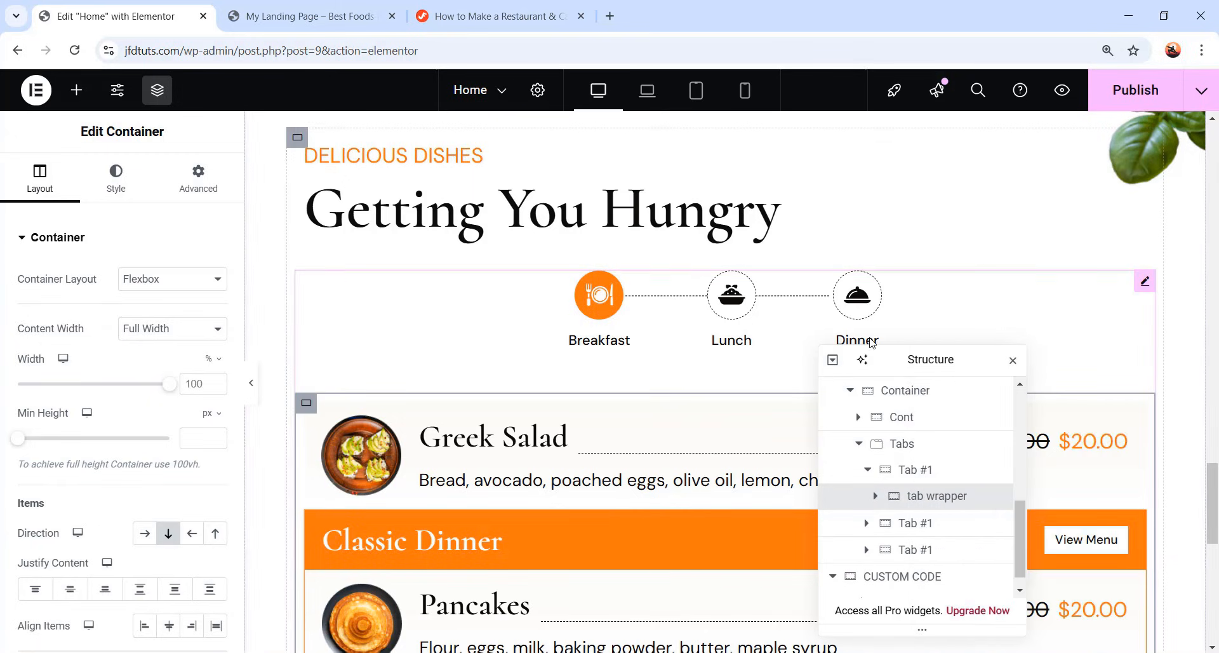
left_click(731, 297)
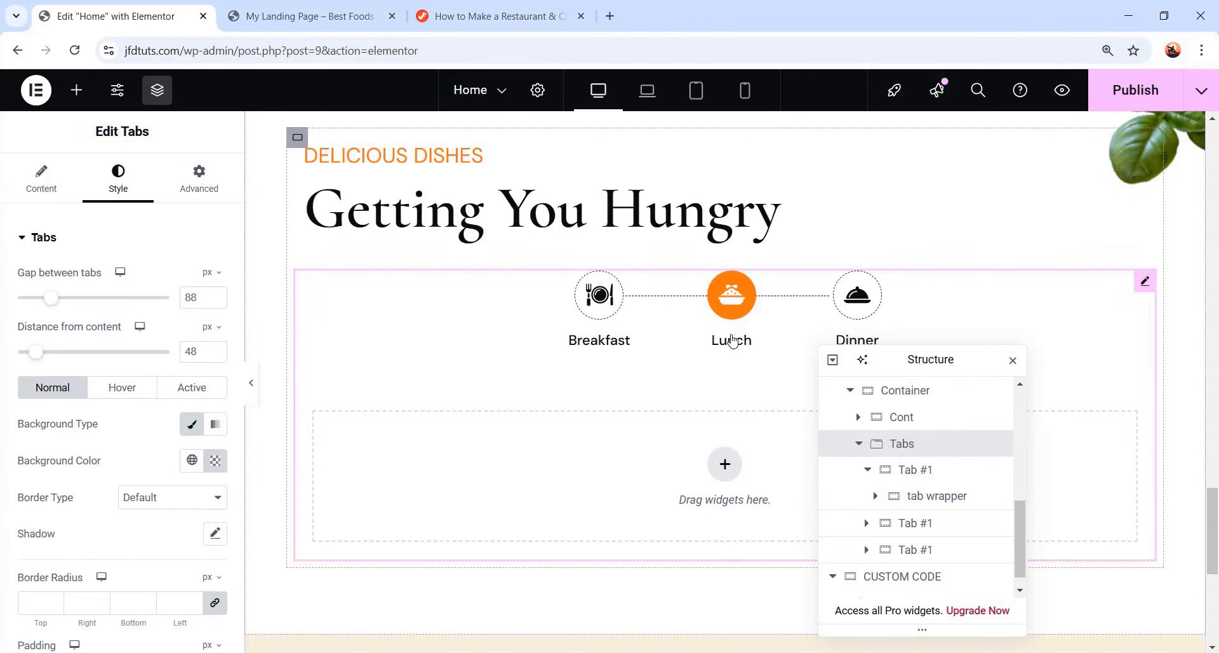
scroll(683, 375, "down", 2)
right_click(587, 379)
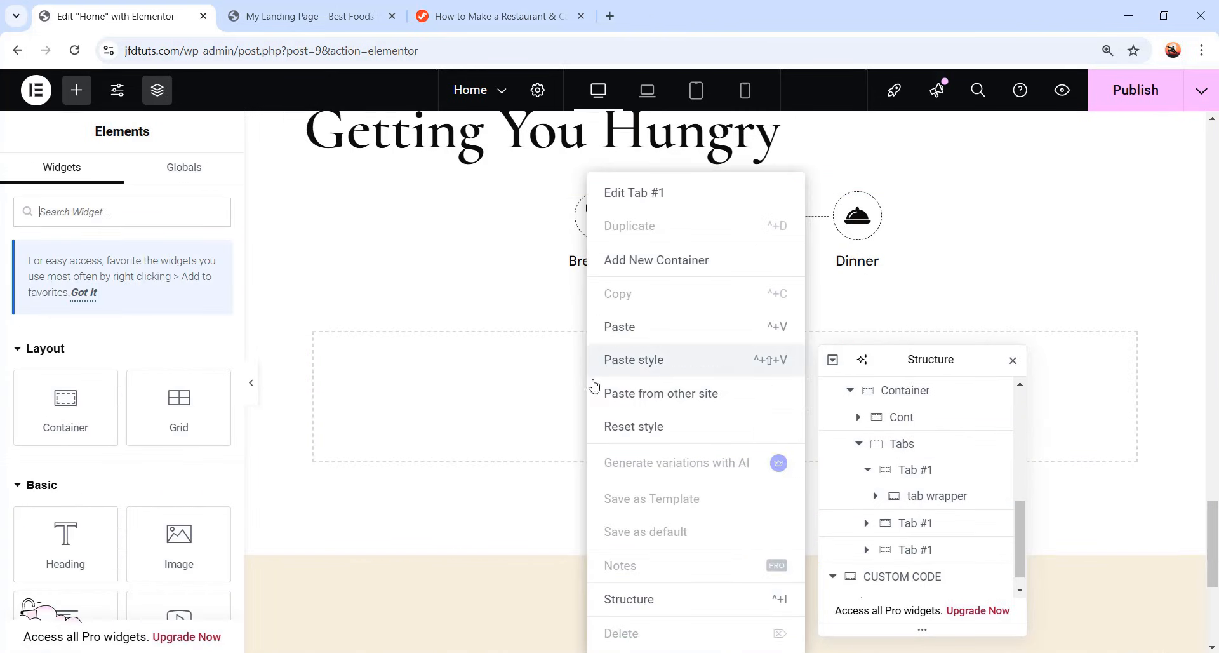
left_click(643, 327)
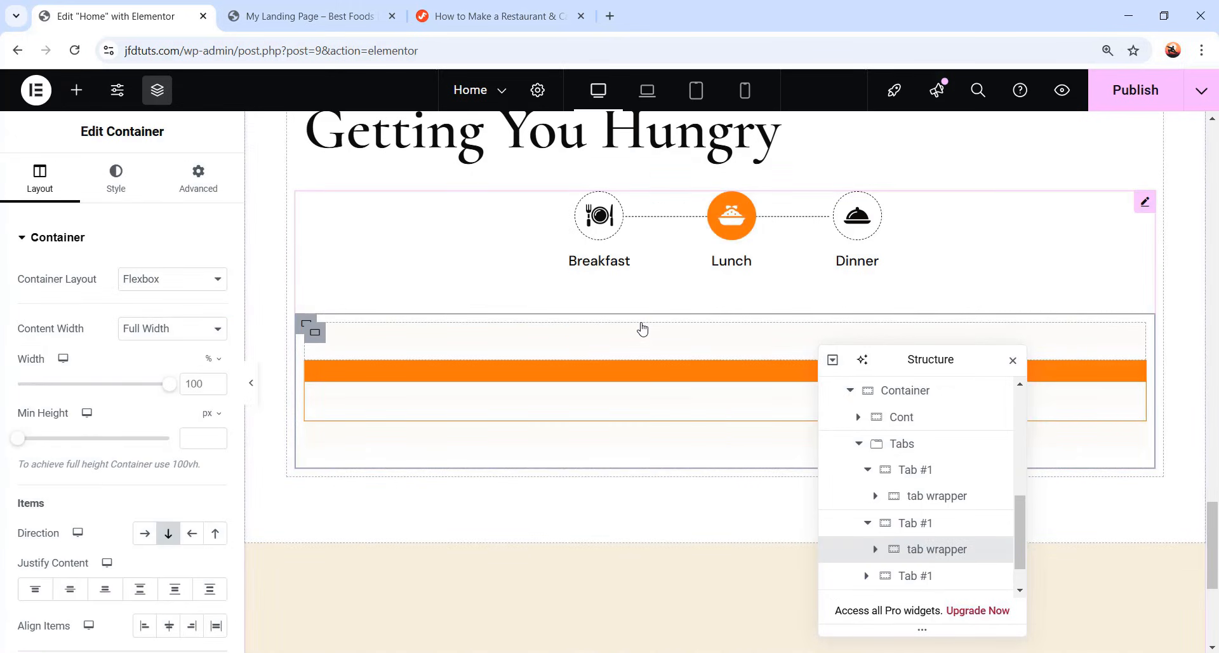
Collapse the Breakfast tab's "tab wrapper" in the page structure and copy that container.
scroll(763, 505, "up", 7)
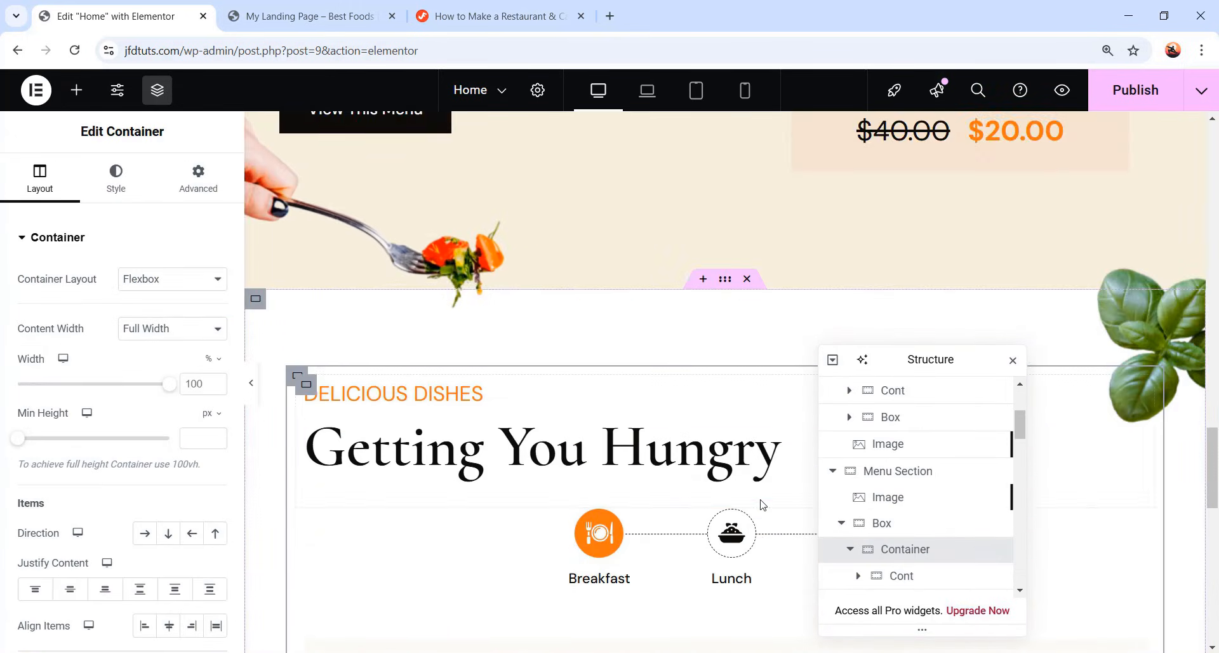
scroll(763, 503, "down", 3)
scroll(707, 508, "down", 1)
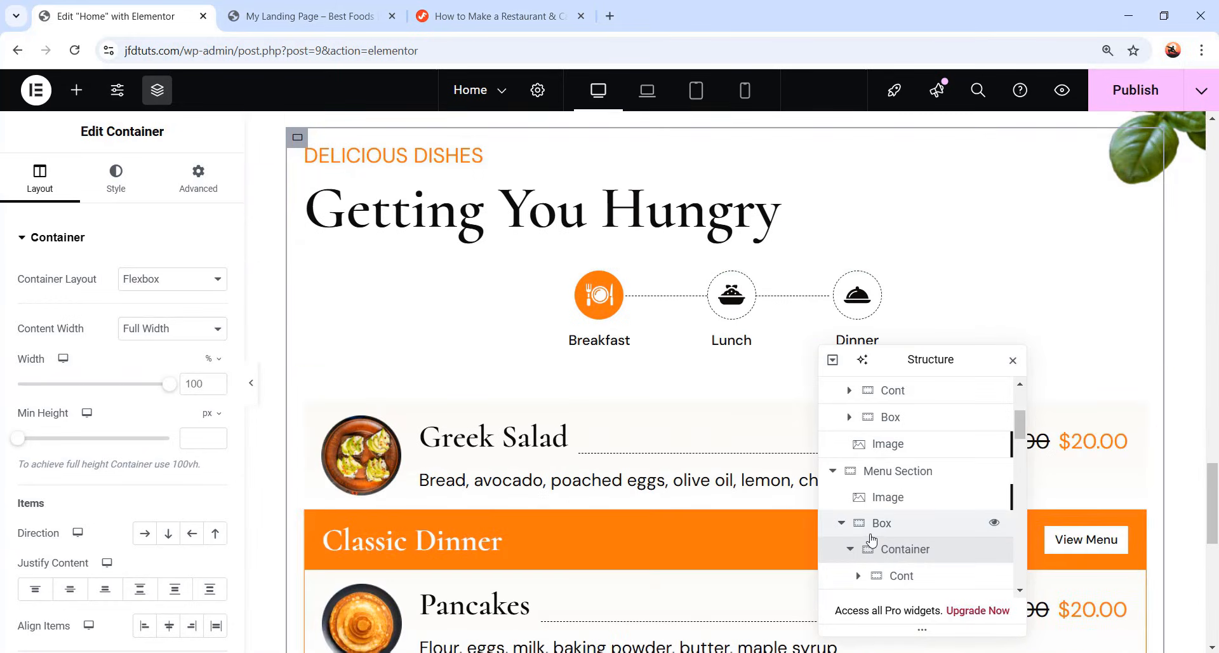
scroll(883, 537, "down", 2)
scroll(892, 533, "up", 1)
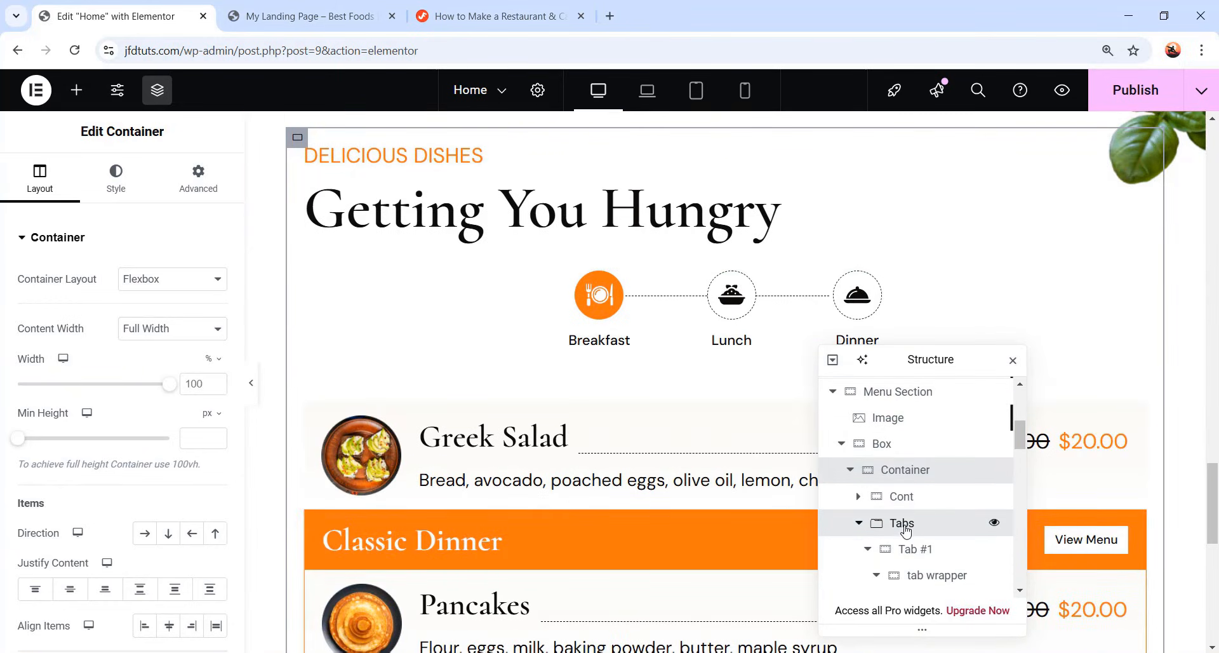
left_click(894, 532)
scroll(914, 508, "down", 2)
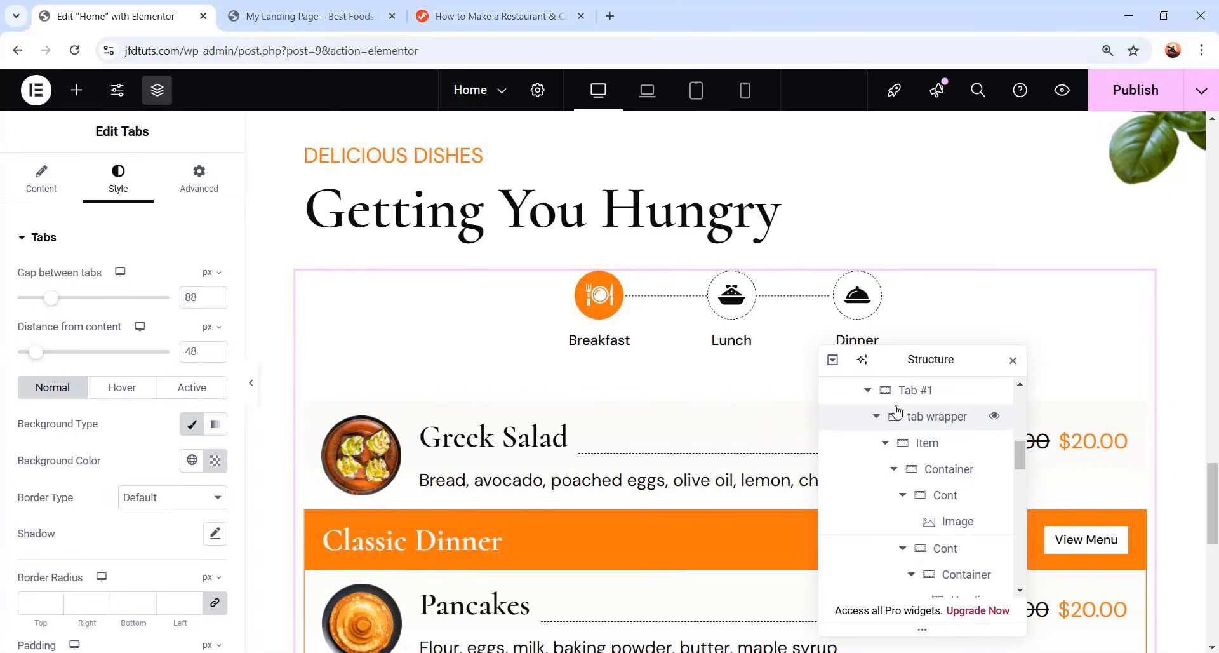
scroll(944, 452, "up", 1)
scroll(943, 452, "up", 1)
left_click(917, 497)
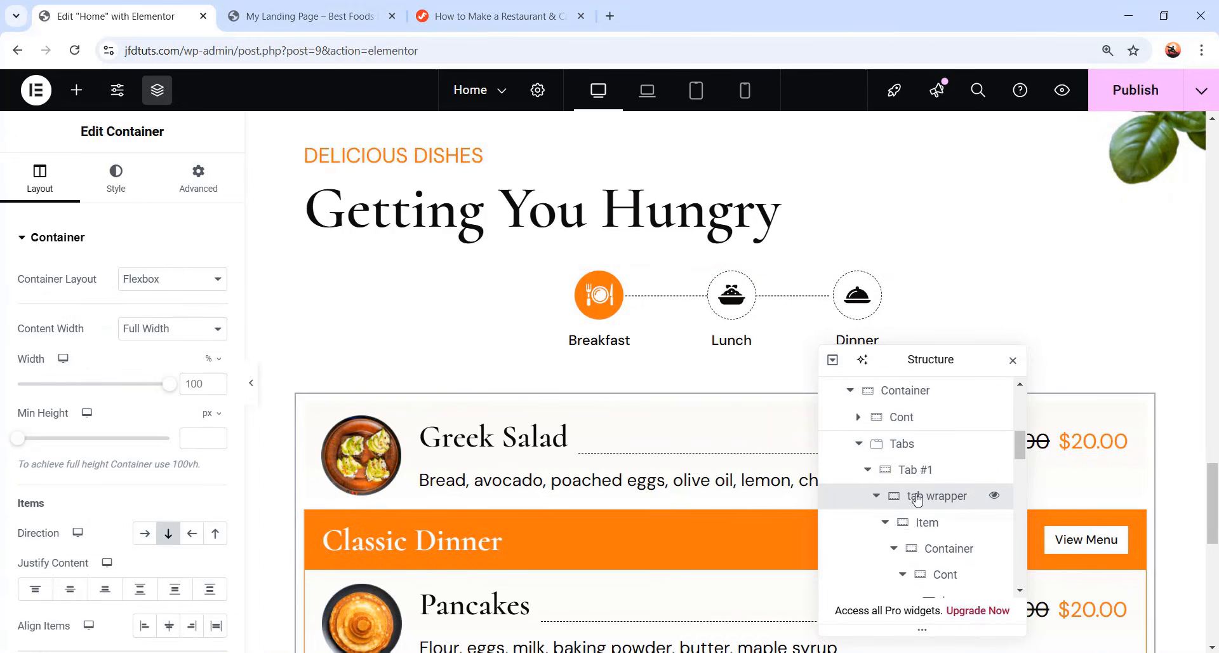
left_click(877, 498)
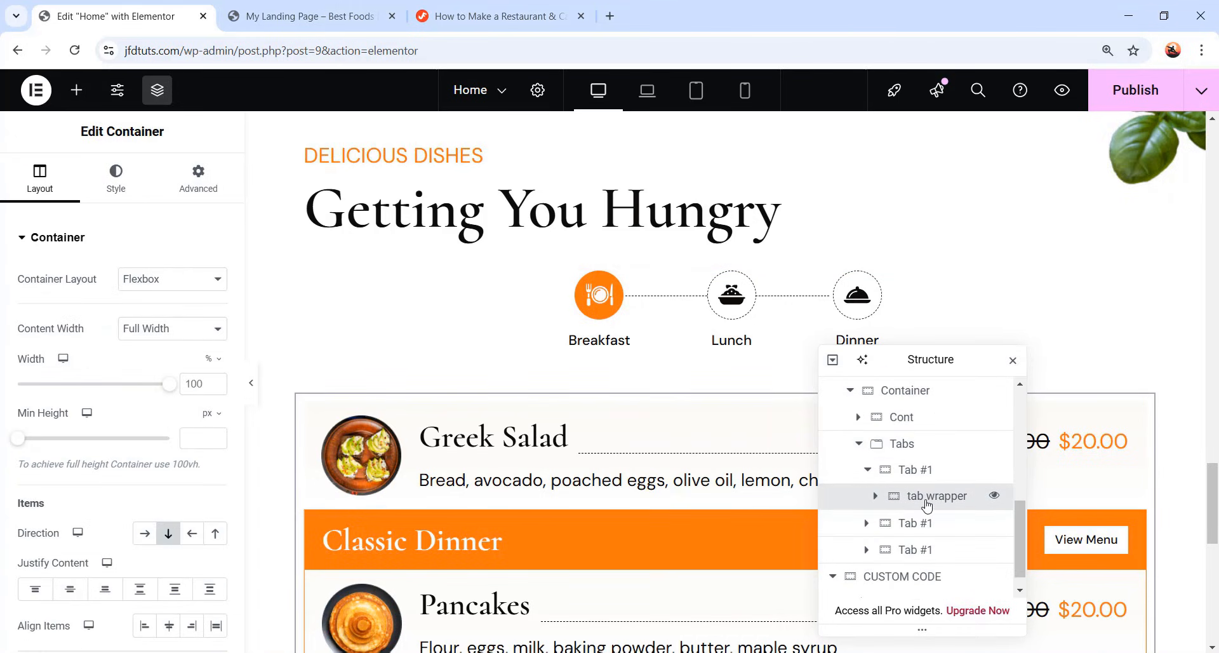
right_click(927, 502)
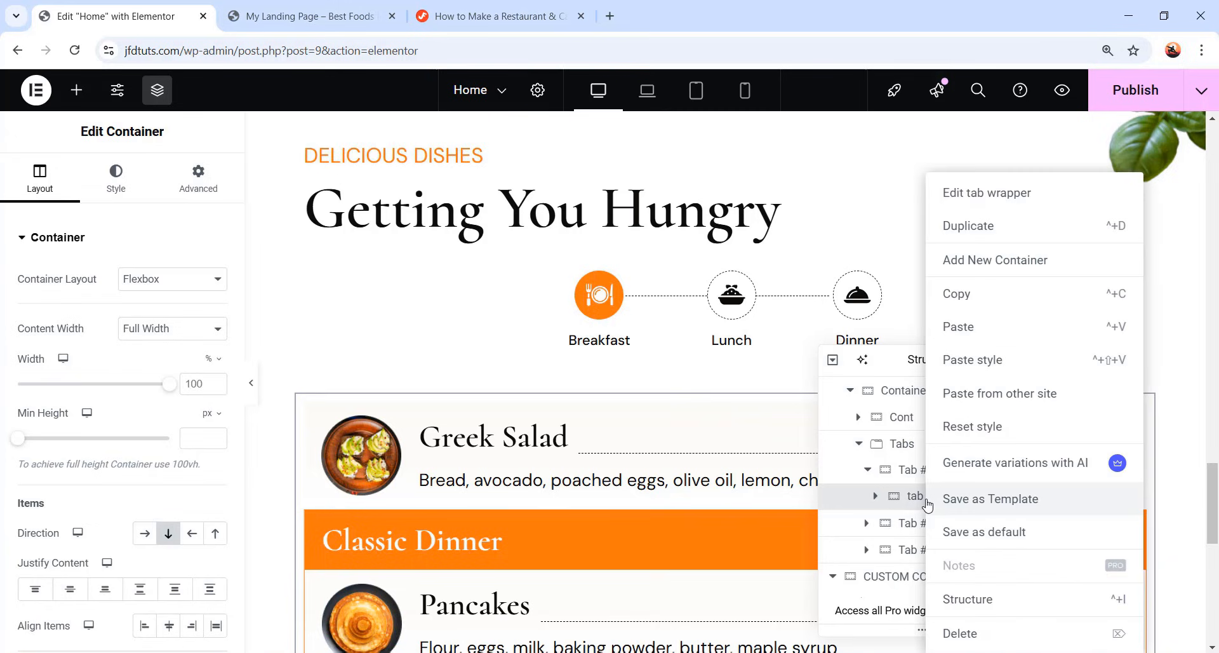
left_click(973, 295)
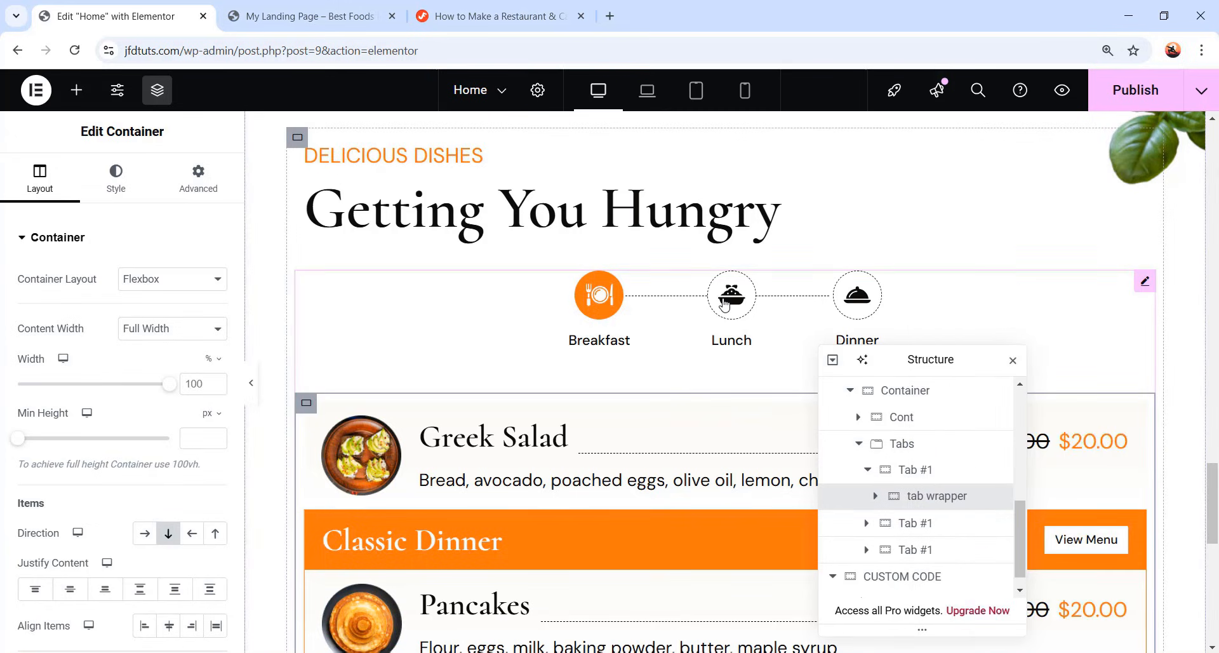
Paste the copied "tab wrapper" container into the empty Lunch tab.
left_click(738, 311)
scroll(723, 358, "down", 1)
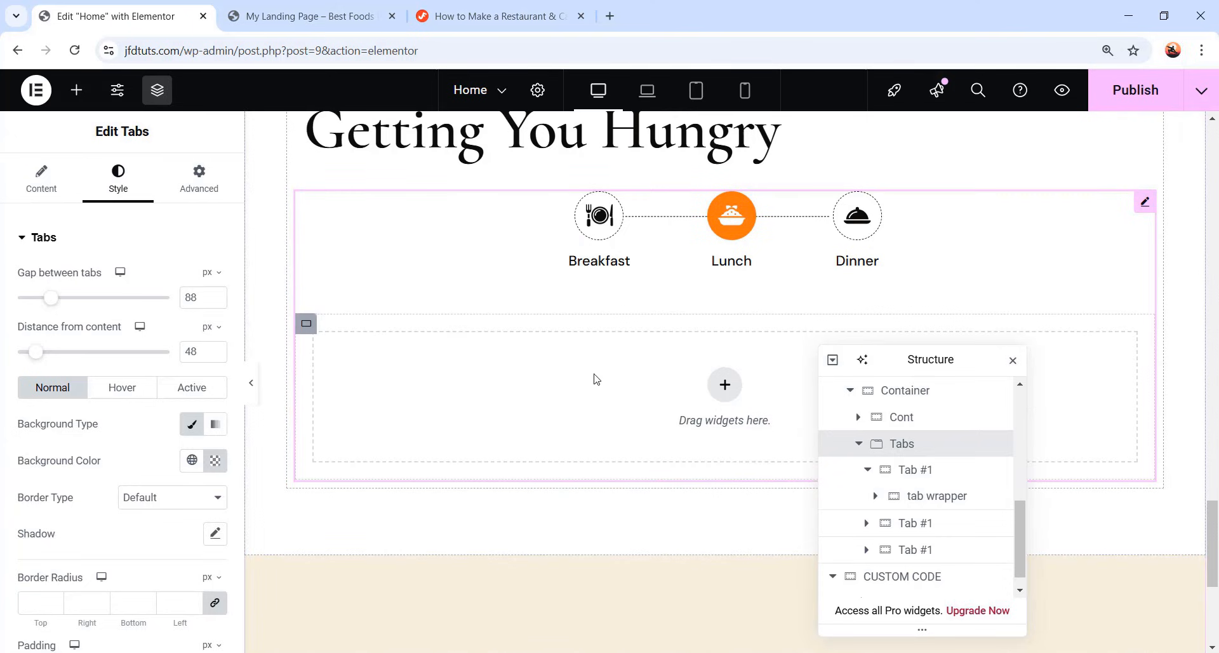
right_click(589, 380)
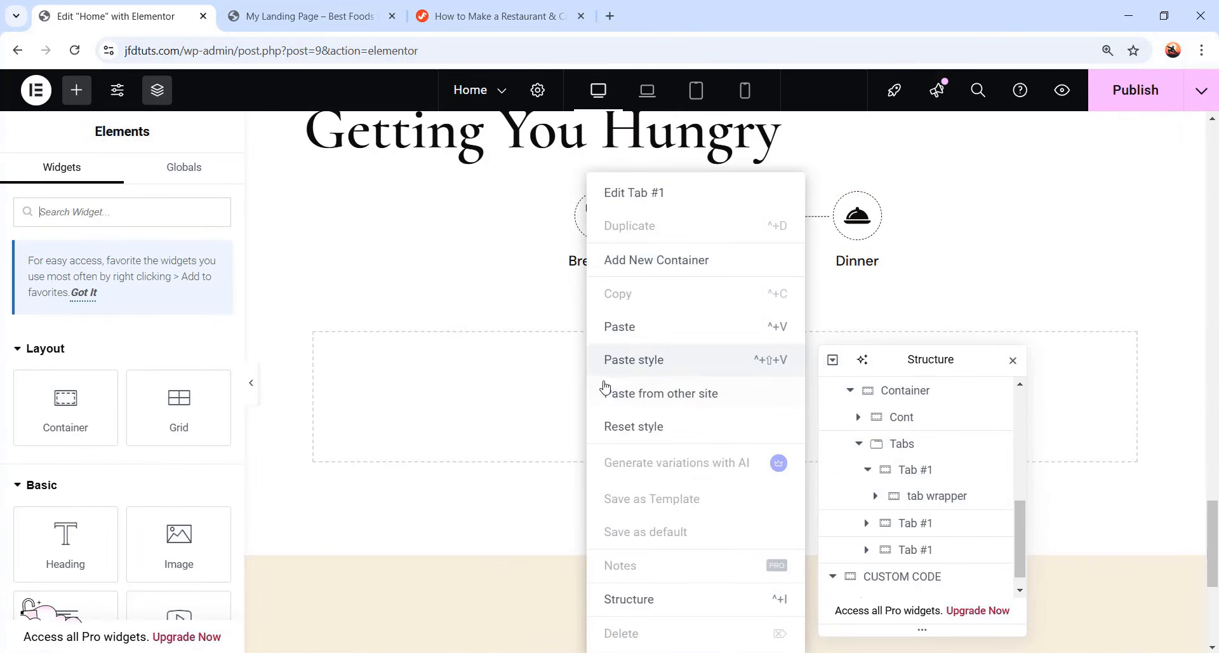
left_click(643, 327)
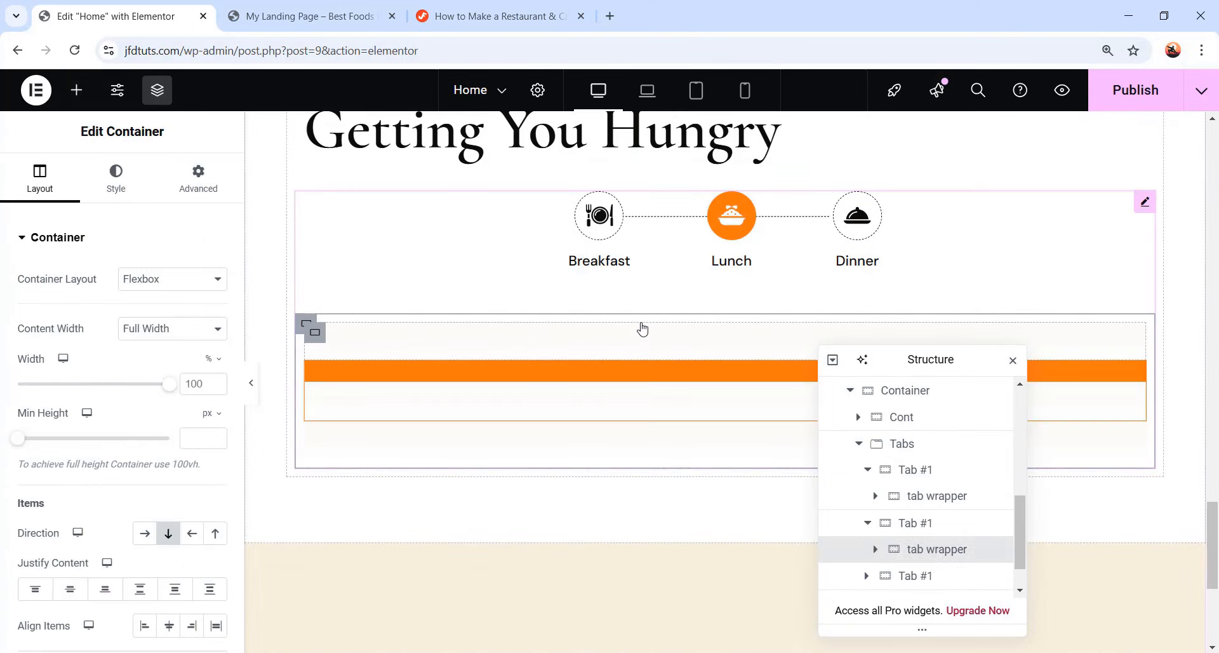
Expand the Lunch tab's wrapper in the page structure to expose its items, and collapse the Breakfast tab's branch.
scroll(603, 308, "down", 5)
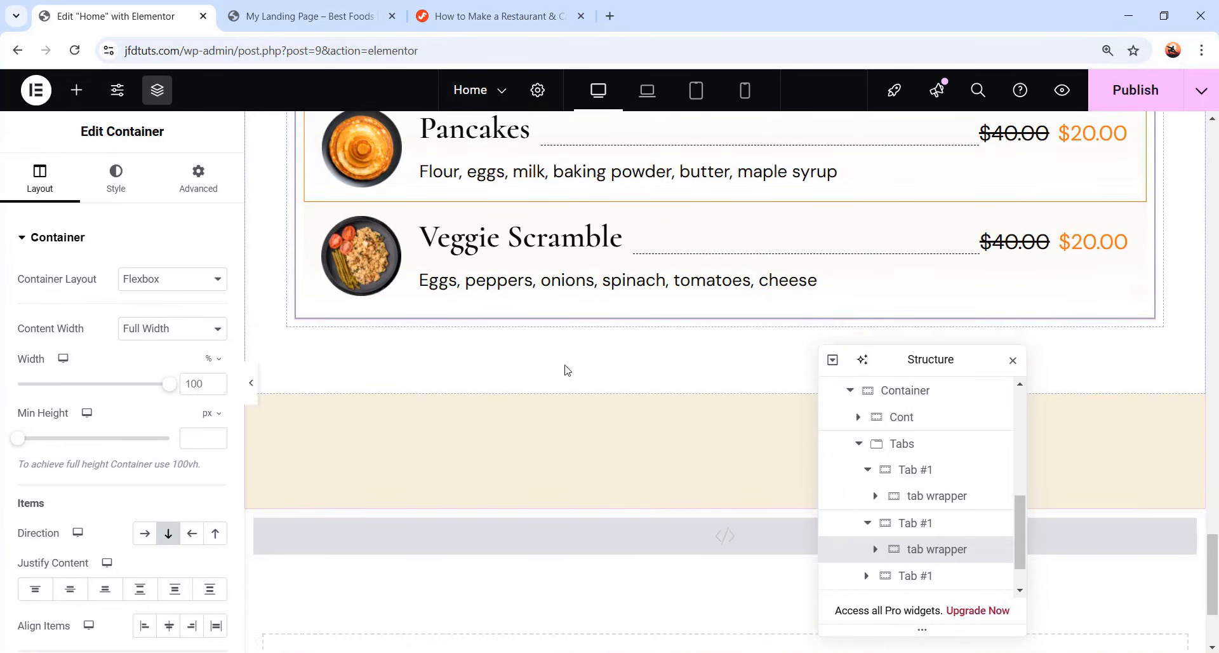
scroll(565, 370, "up", 3)
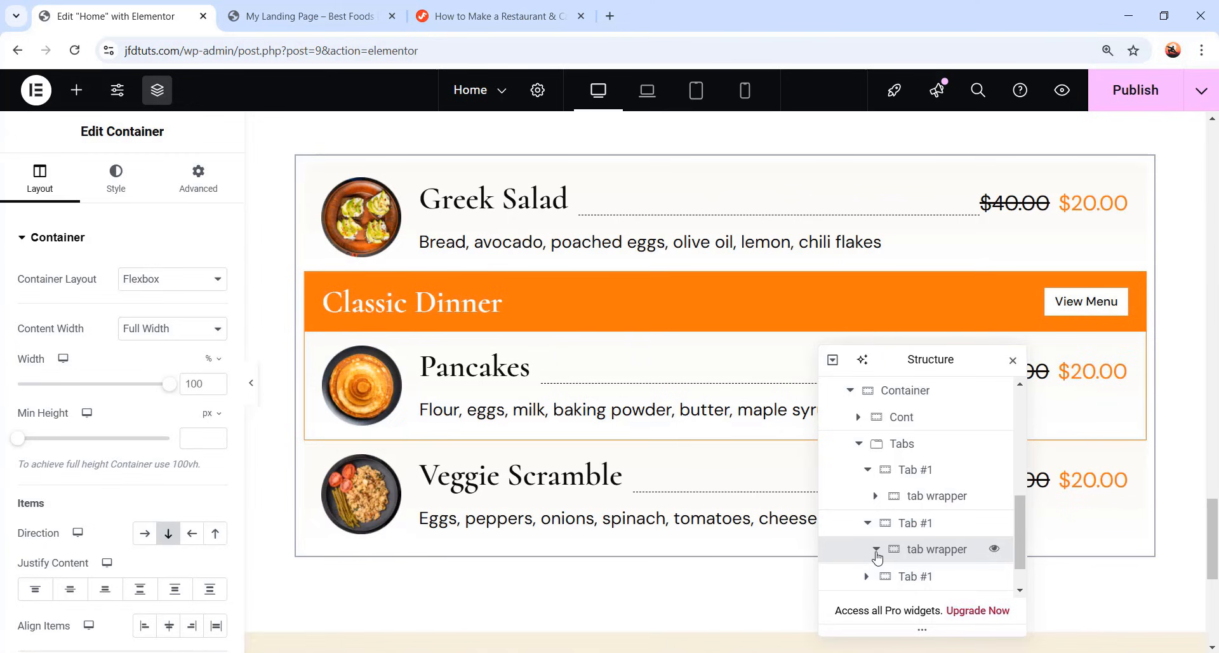
scroll(904, 547, "down", 2)
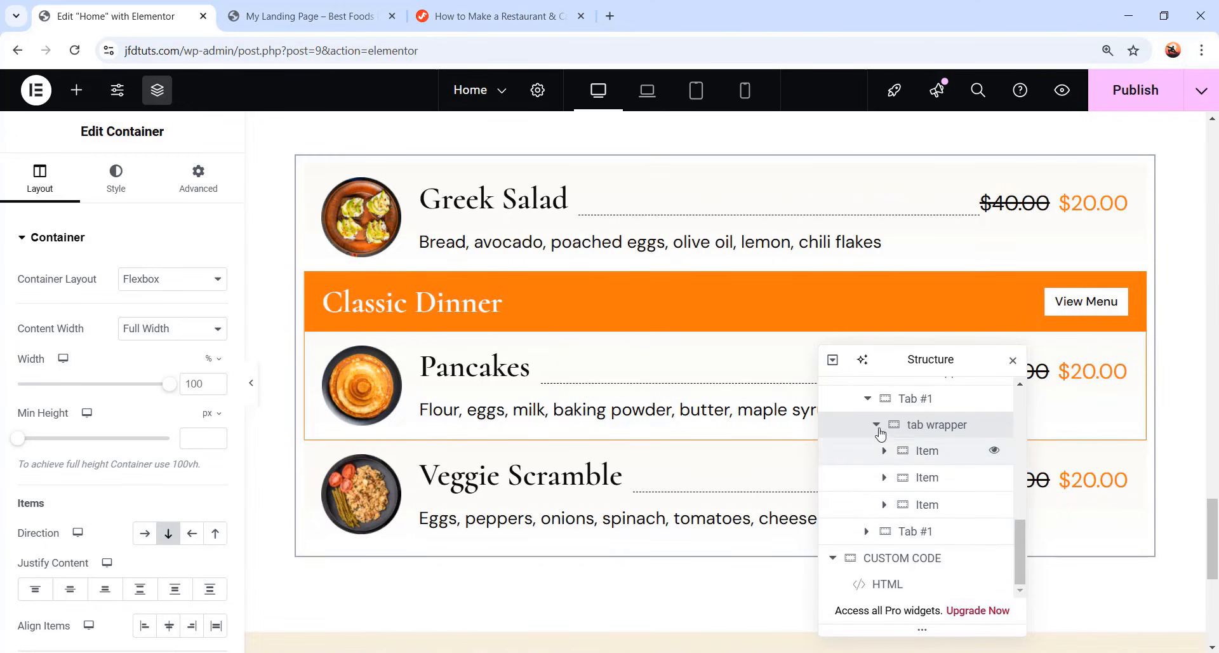
scroll(875, 428, "up", 1)
left_click_drag(873, 430, 868, 477)
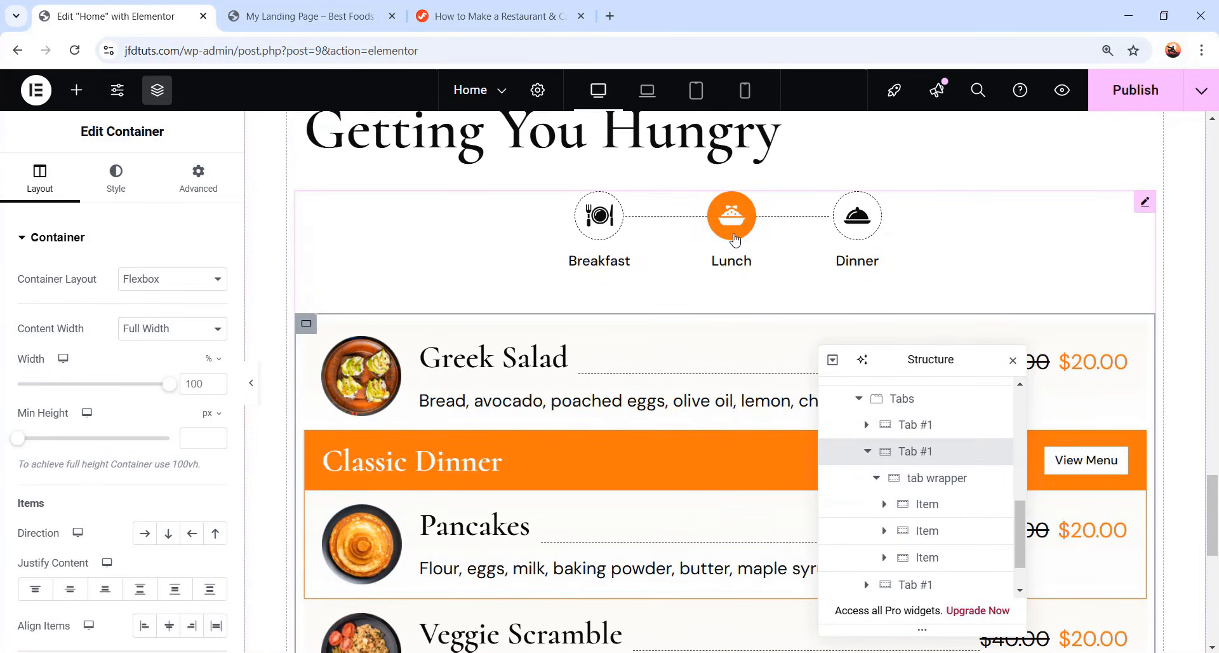
Review the dishes in the Lunch tab and compare them with the contents of the Dinner tab.
scroll(699, 283, "down", 1)
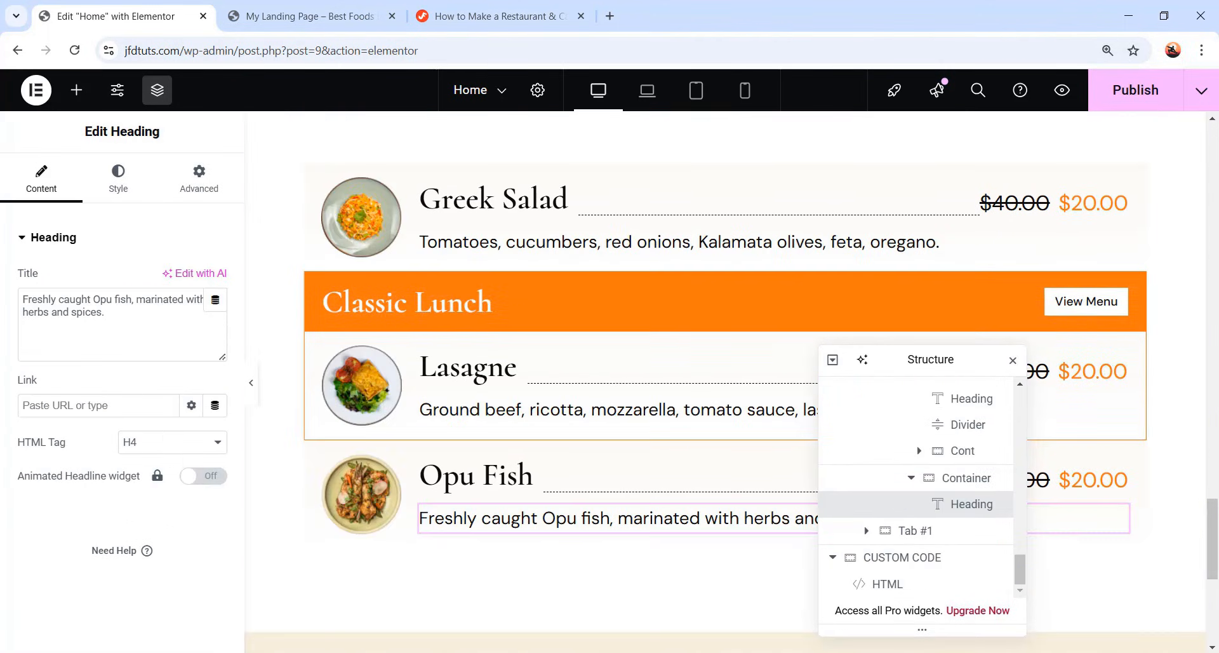
scroll(485, 239, "up", 3)
scroll(517, 364, "down", 2)
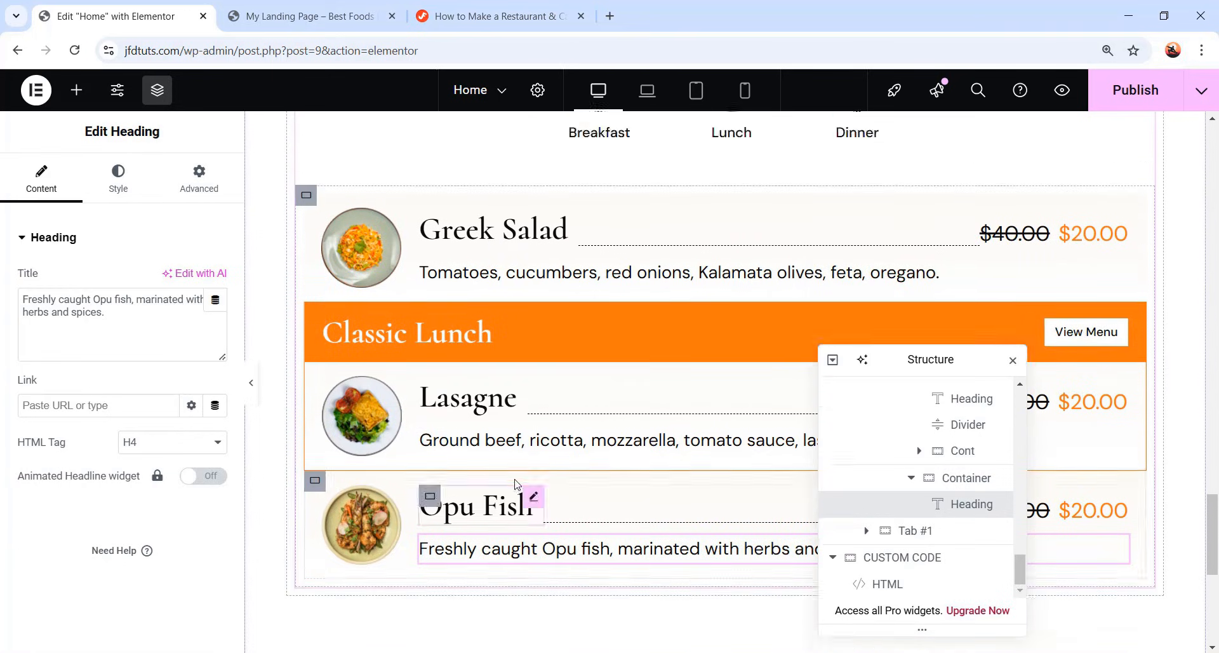
scroll(571, 445, "up", 1)
scroll(666, 318, "down", 1)
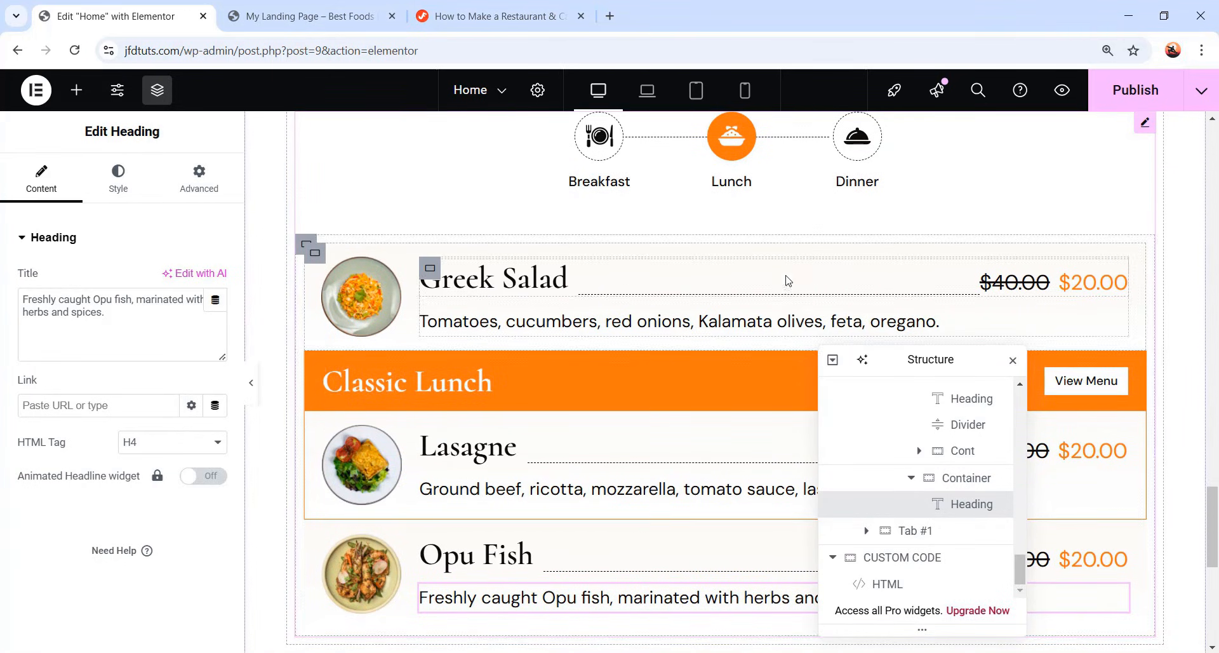
left_click(836, 159)
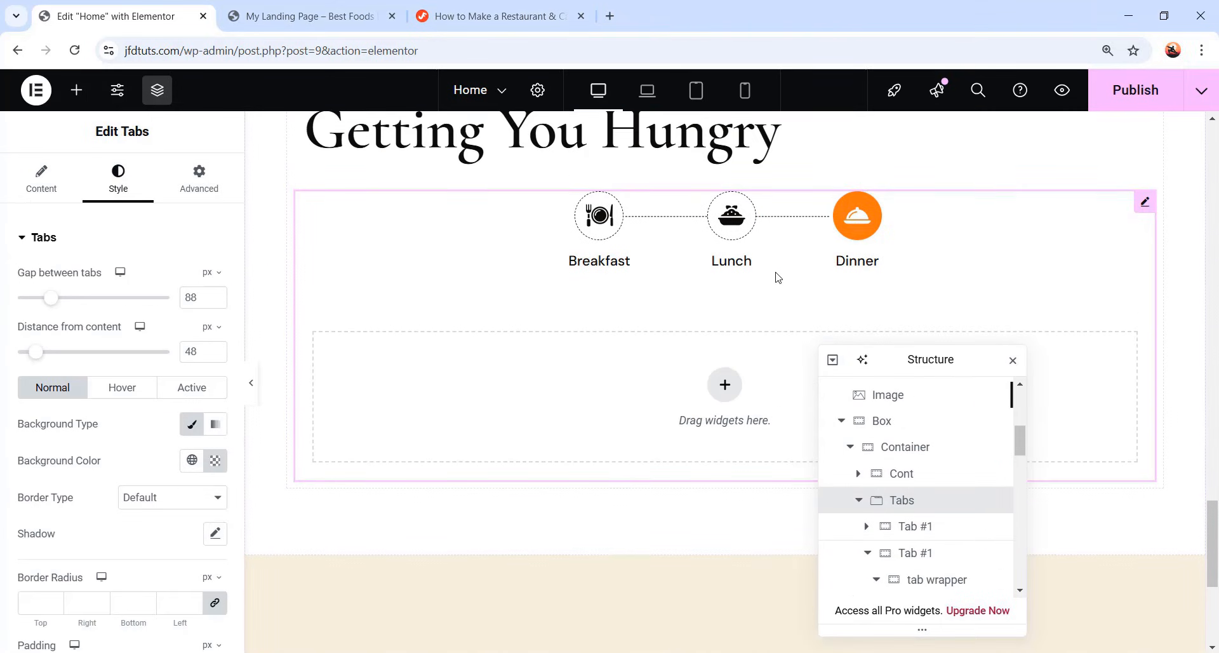
scroll(889, 445, "up", 3)
scroll(915, 460, "up", 3)
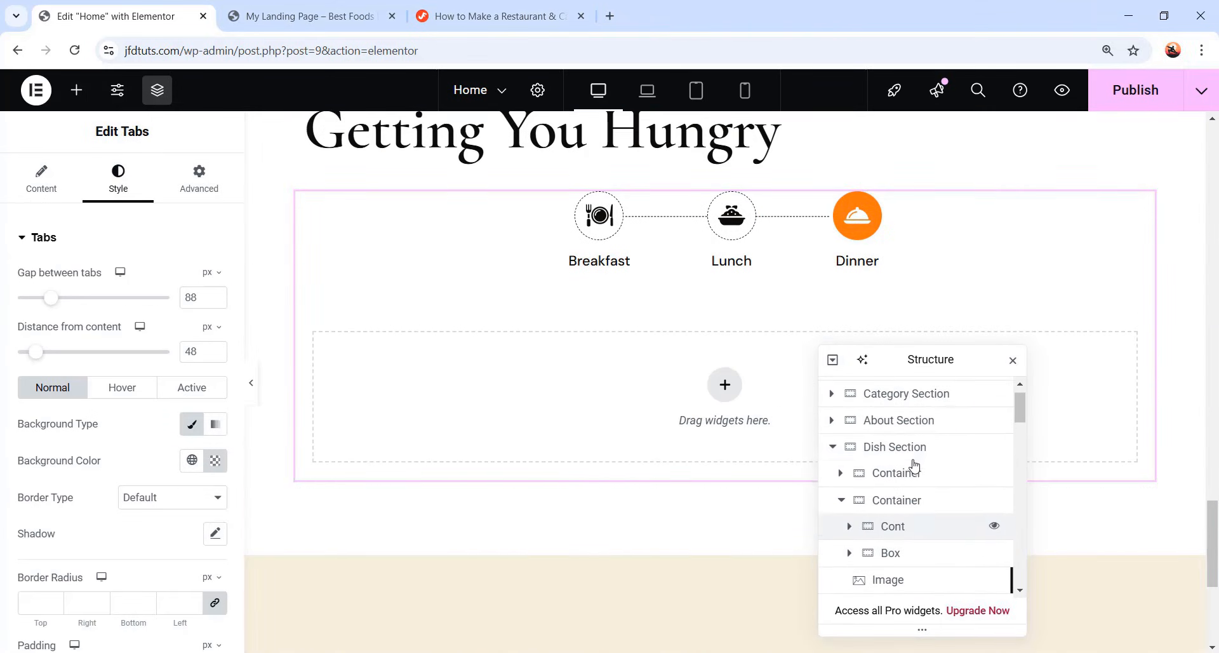
scroll(921, 467, "down", 6)
scroll(929, 470, "up", 3)
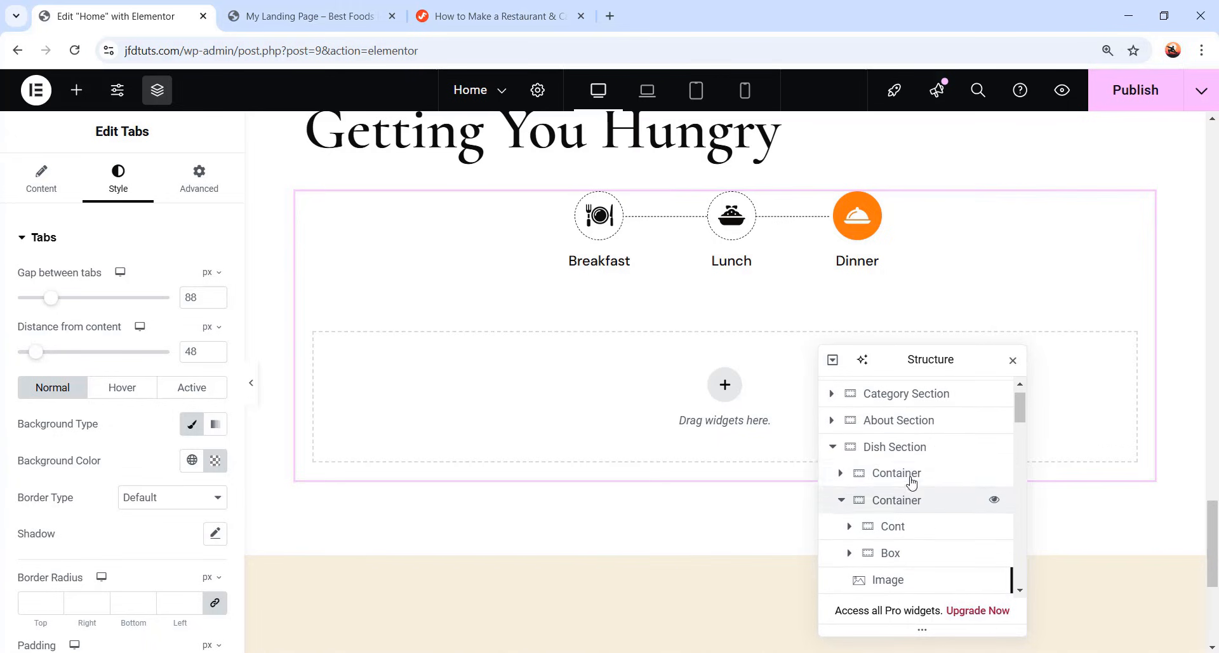
Return to the Lunch tab and copy its "tab wrapper" container.
left_click(702, 219)
scroll(925, 490, "down", 6)
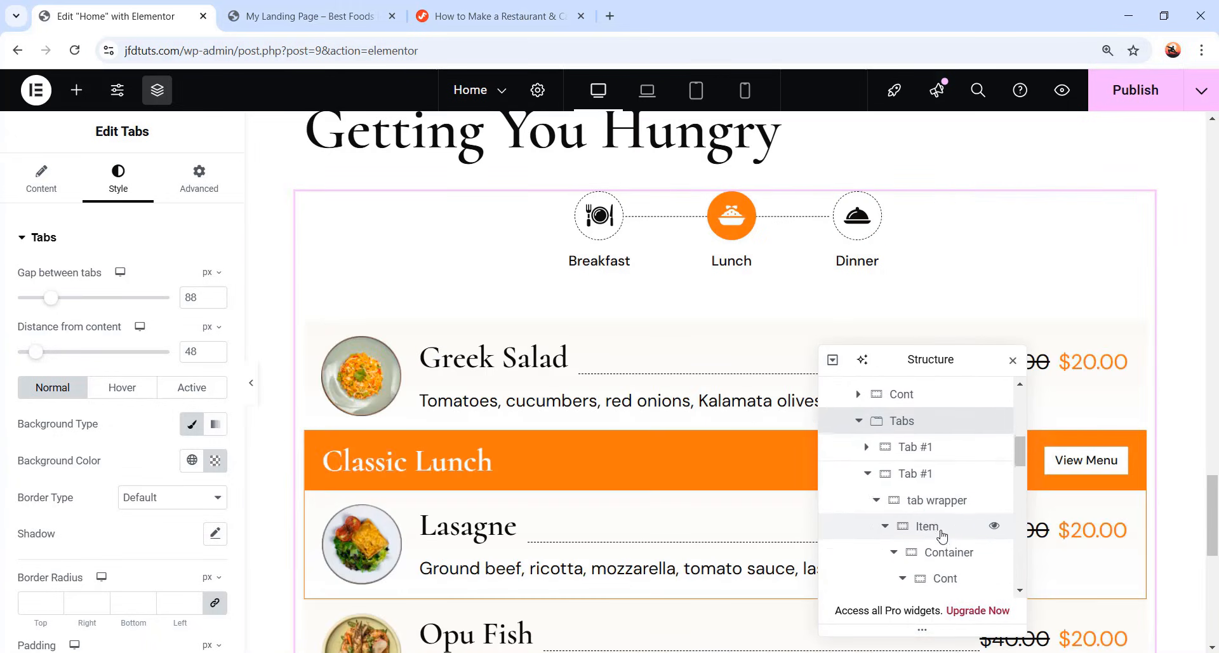
left_click(931, 501)
right_click(932, 500)
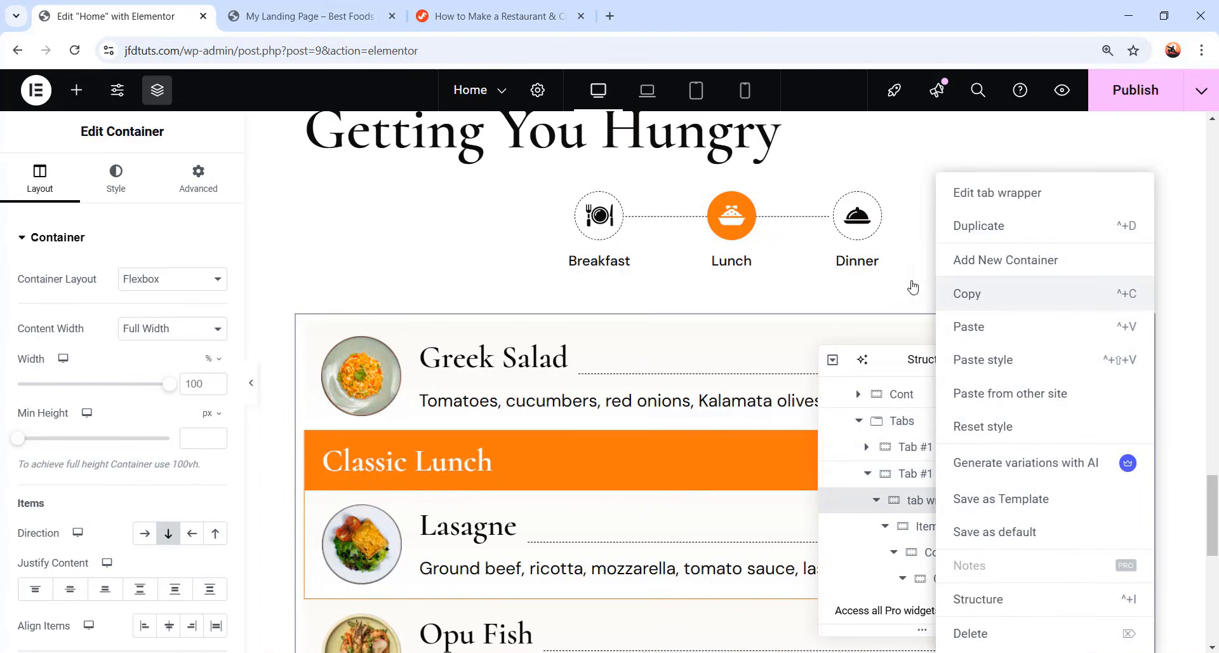
Paste the copied "tab wrapper" container into the empty Dinner tab and preview the result.
left_click(857, 243)
left_click(858, 218)
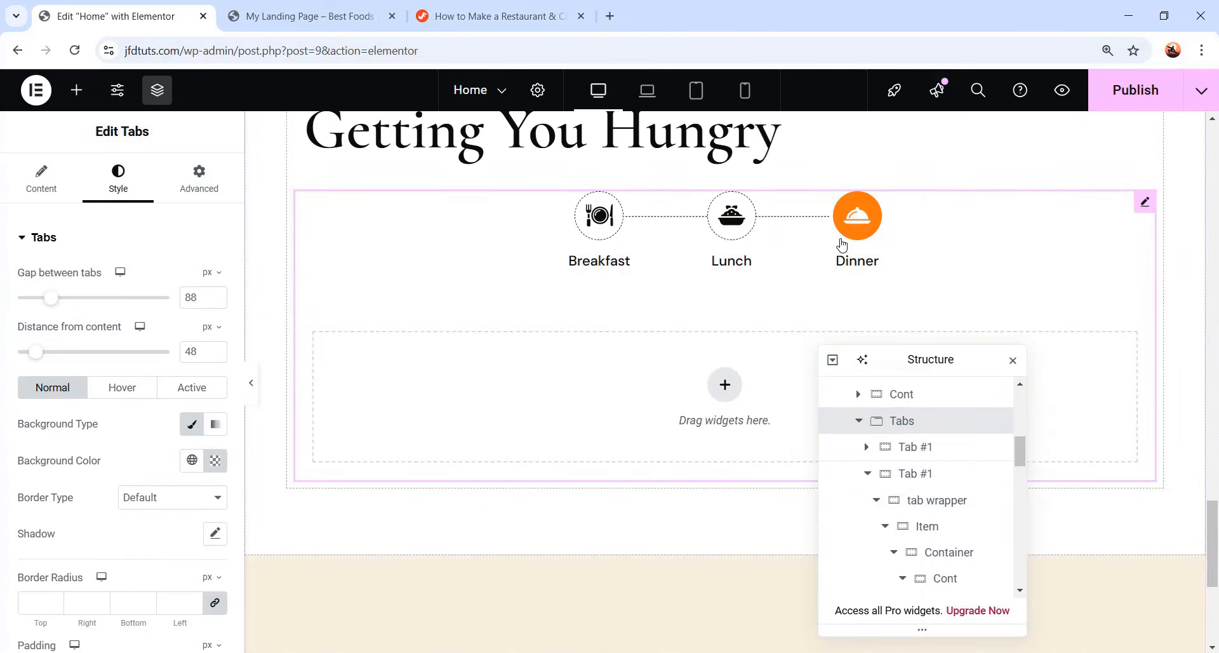
right_click(627, 384)
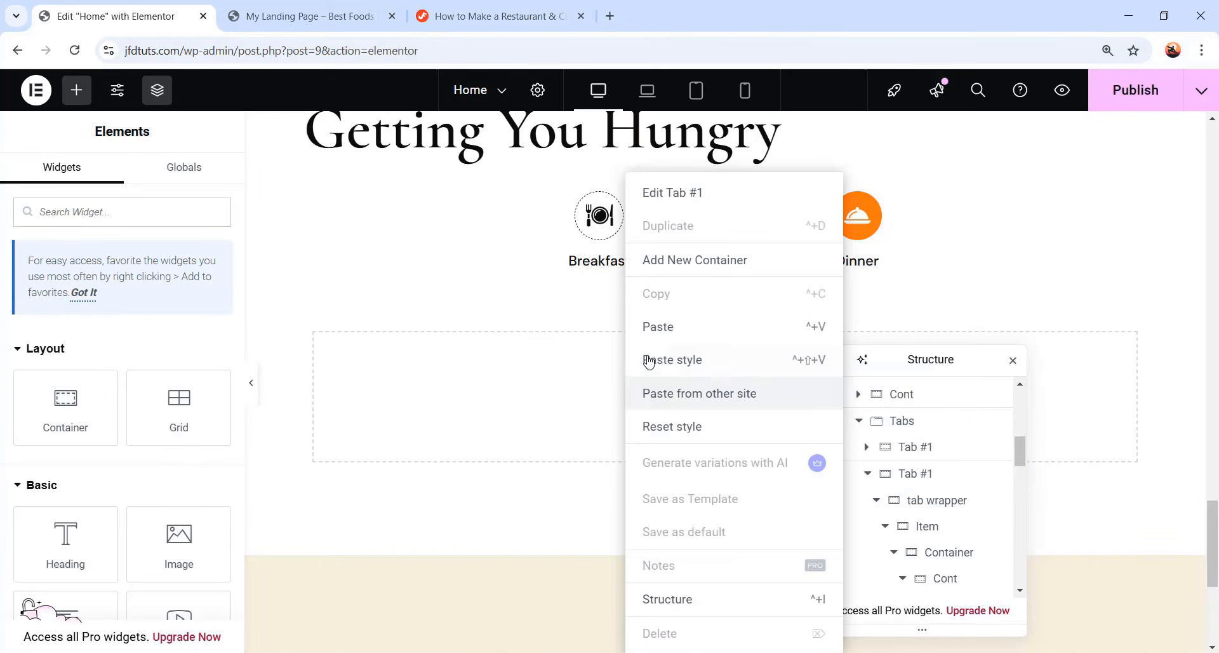
left_click(664, 327)
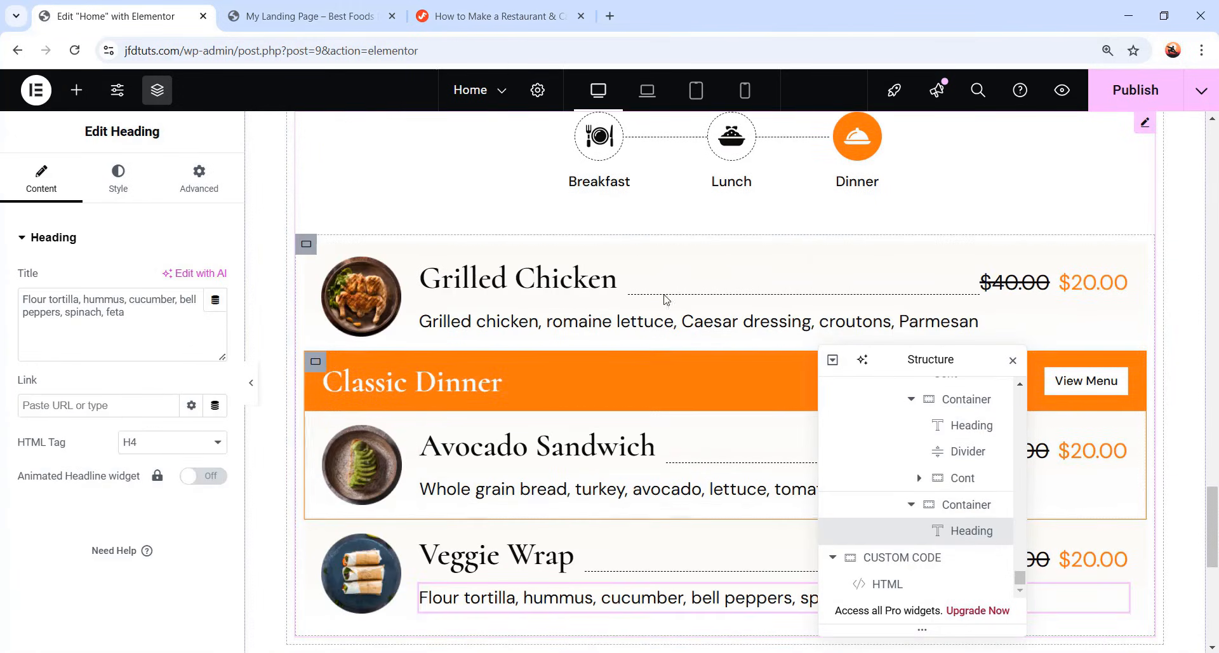
key("ctrl+shift+p")
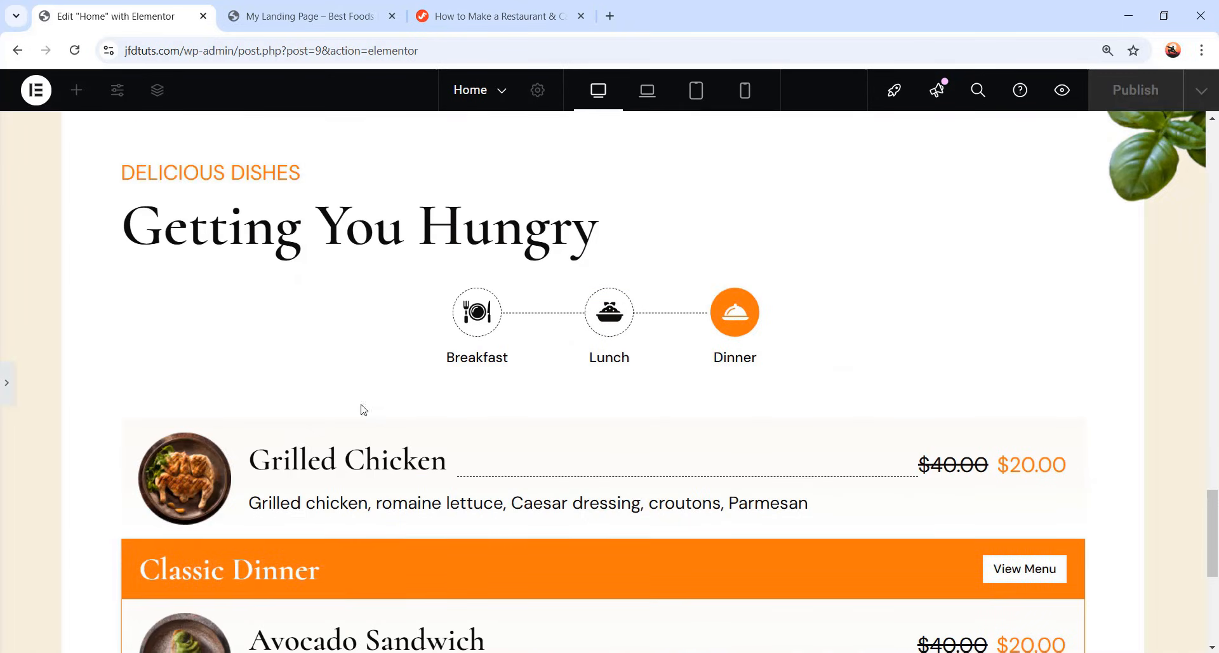
Center-align the "DELICIOUS DISHES" and "Getting You Hungry" headings above the menu tabs.
left_click(6, 394)
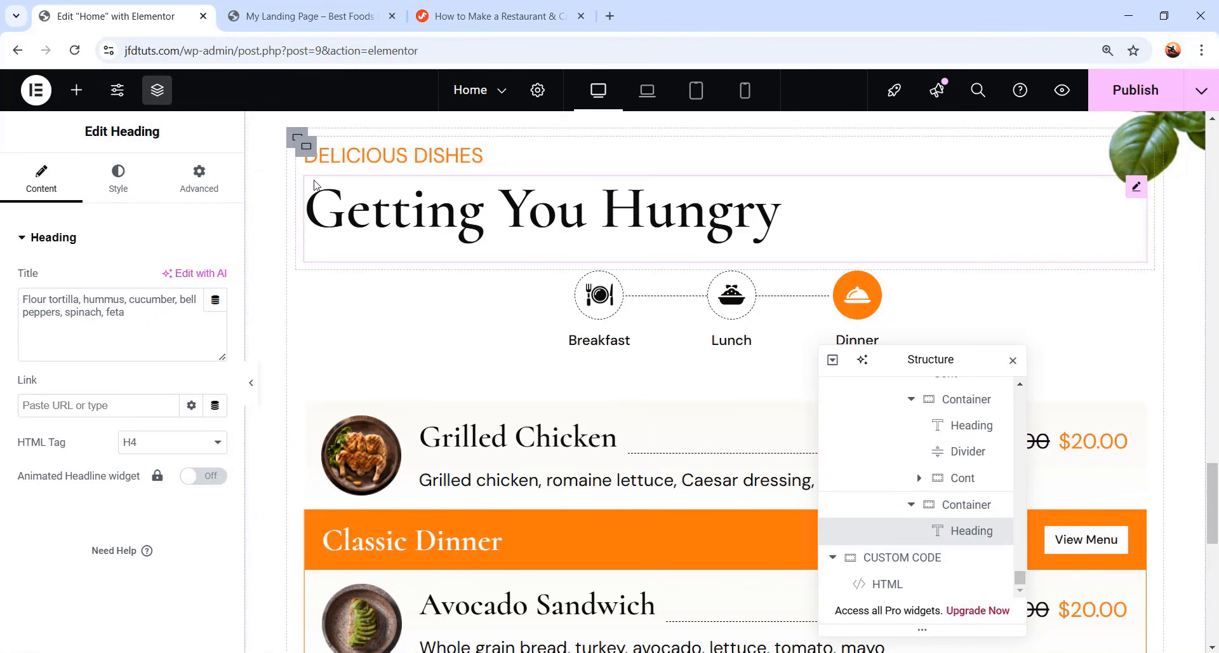
scroll(614, 278, "up", 1)
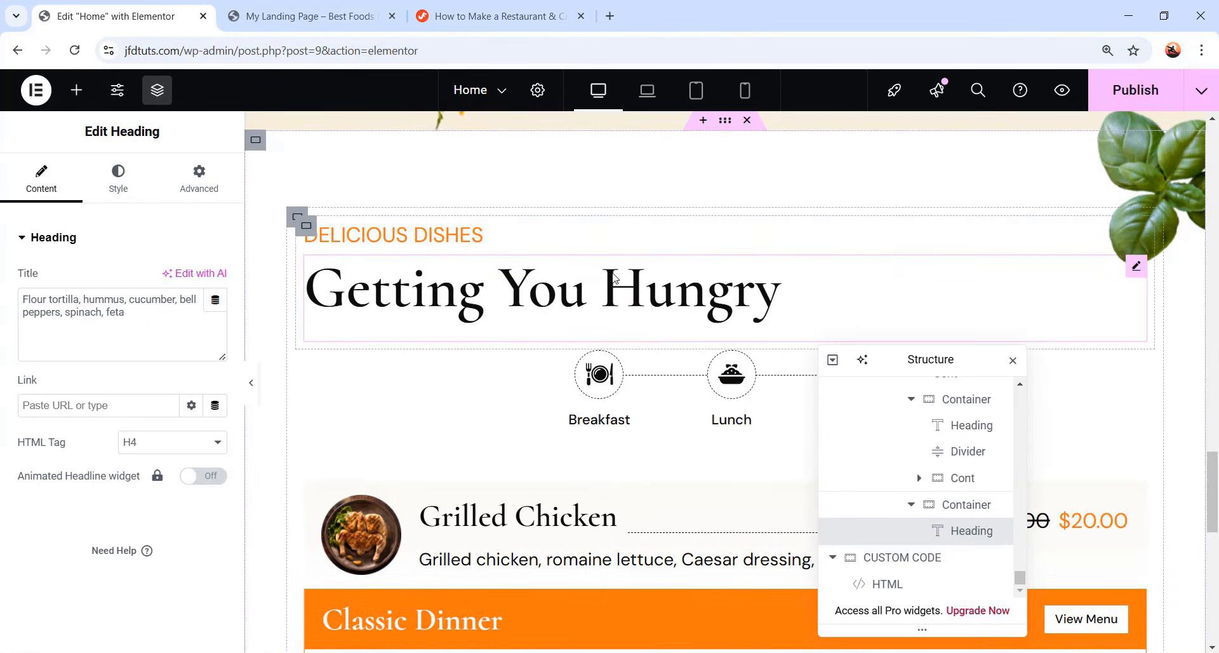
left_click(457, 218)
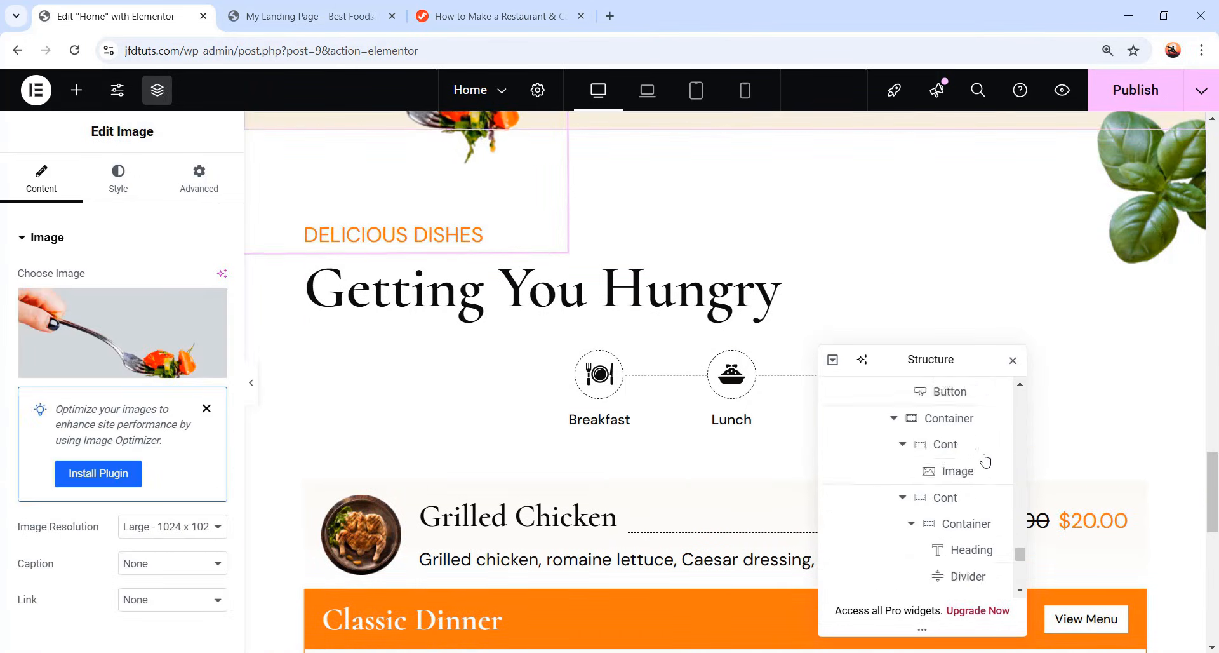
scroll(1001, 492, "up", 4)
left_click(619, 298)
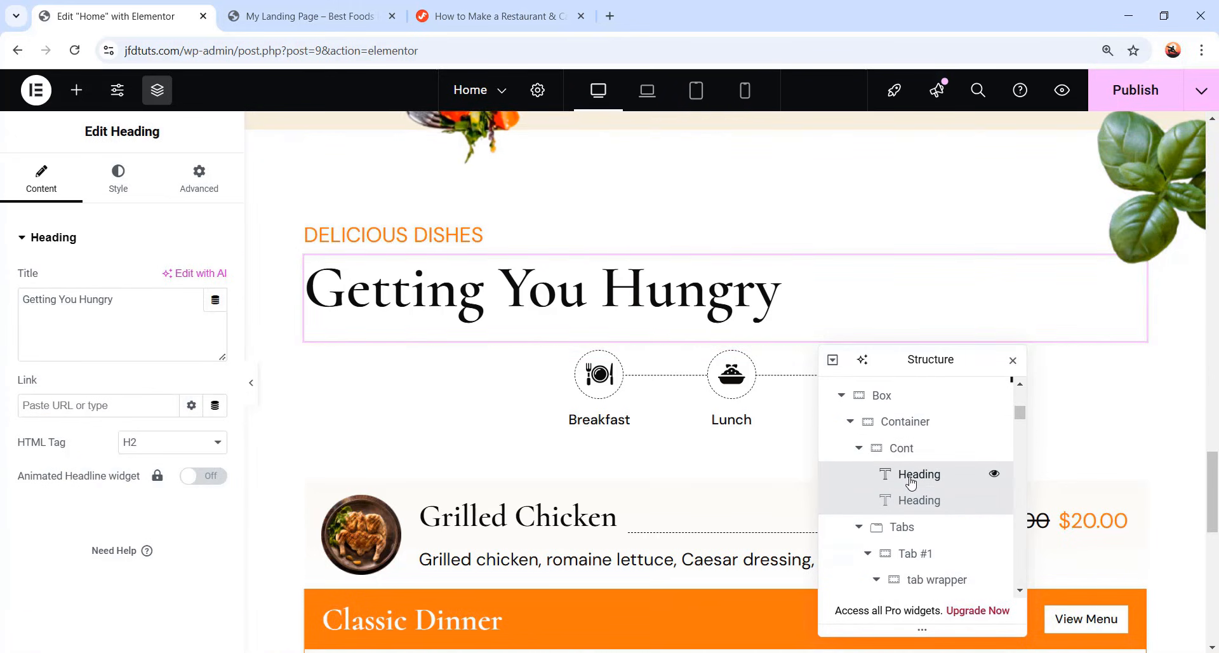
left_click(917, 474)
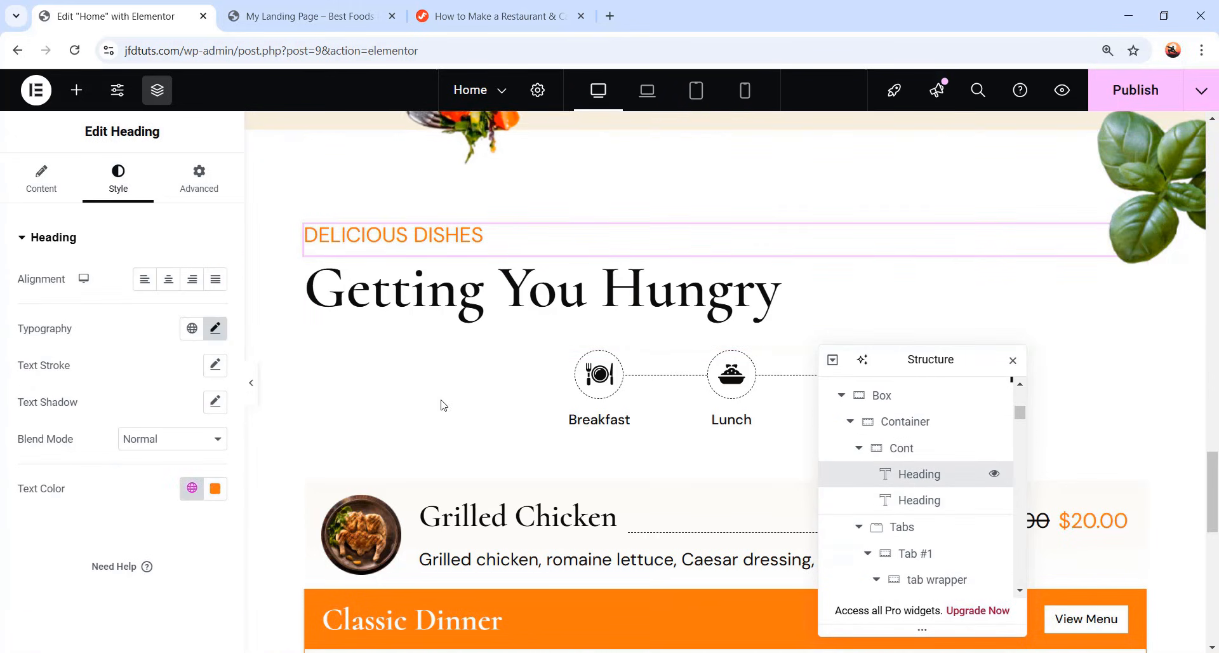
left_click(169, 280)
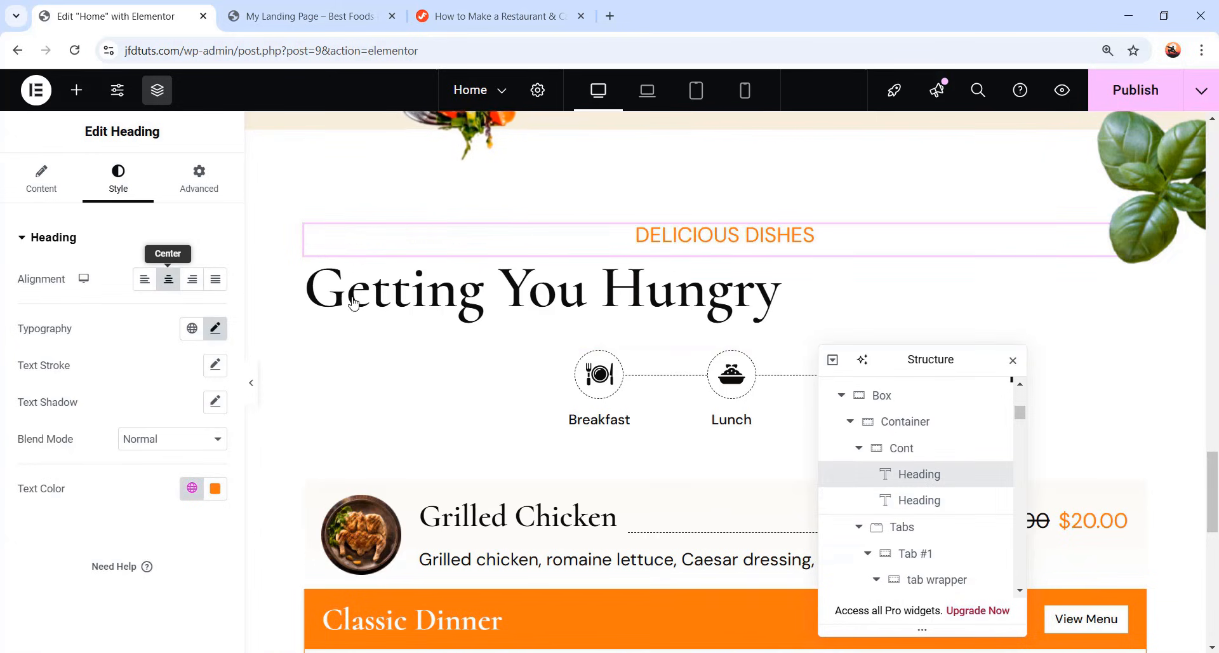
left_click(926, 501)
left_click(132, 185)
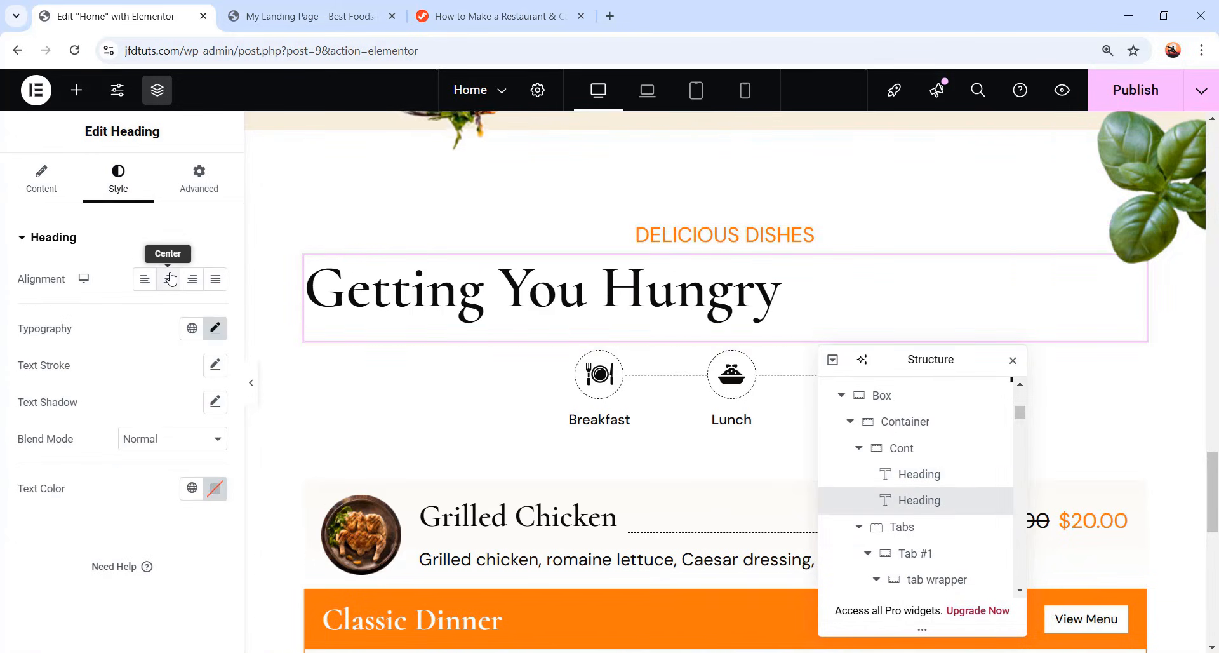
left_click(170, 279)
Preview the menu section without the editing panels, checking the centered headings and the Dinner tab's dishes.
key("ctrl+p")
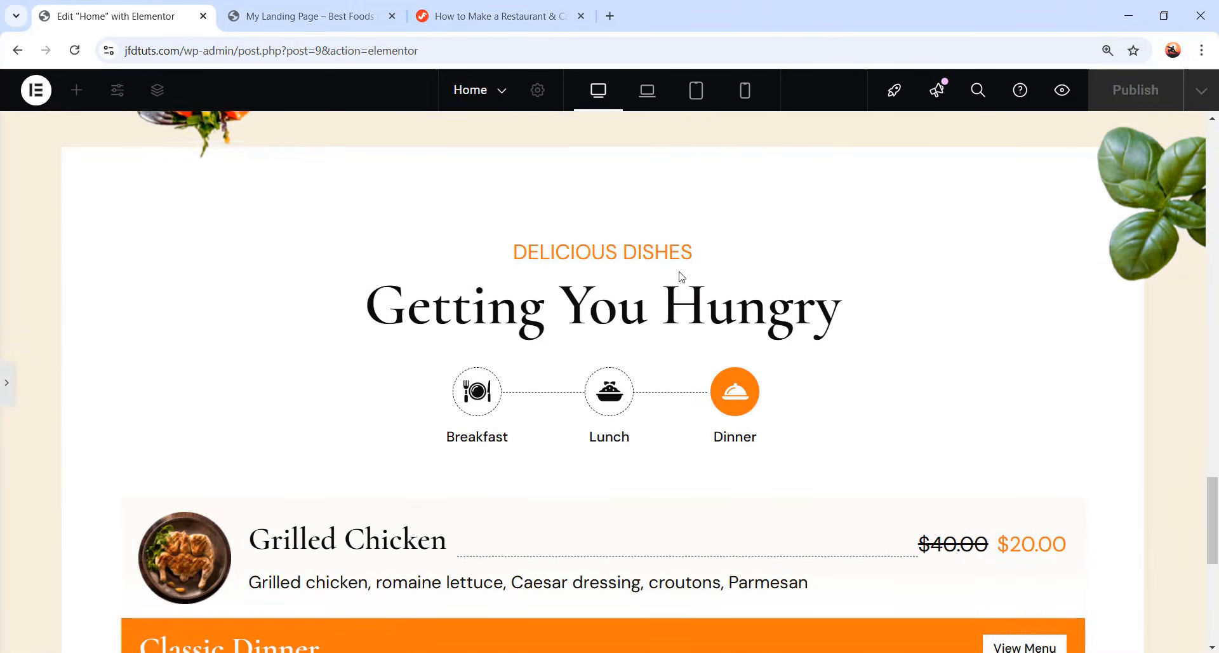
scroll(681, 276, "up", 1)
scroll(694, 280, "down", 8)
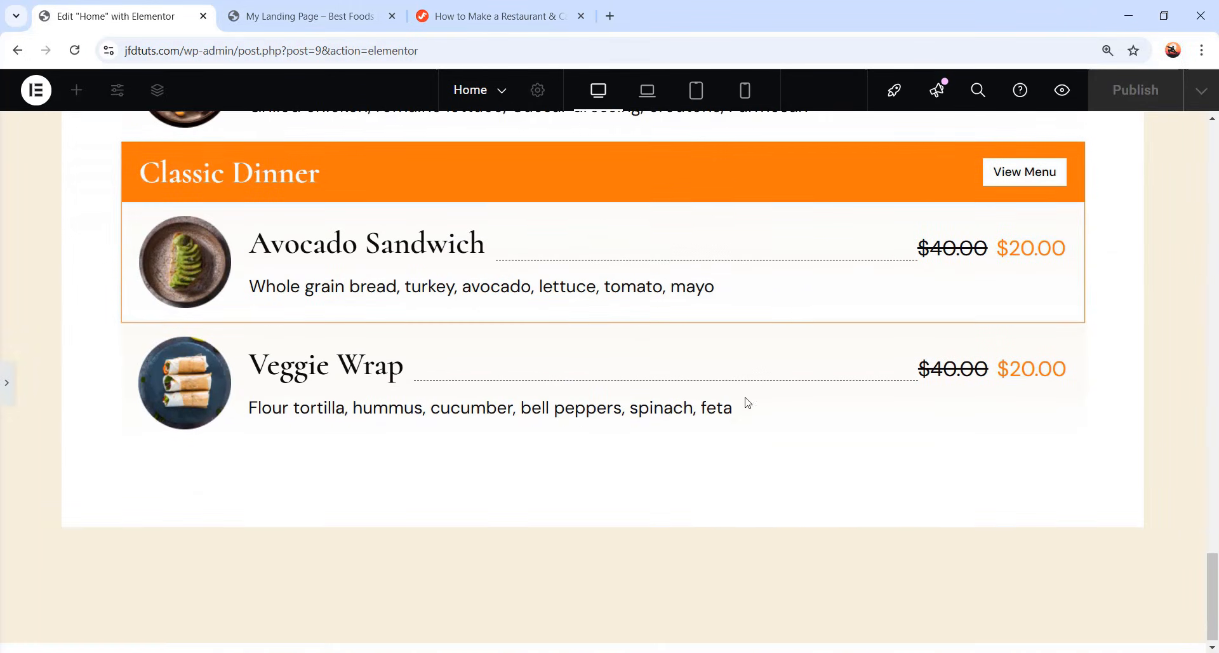
scroll(729, 500, "up", 7)
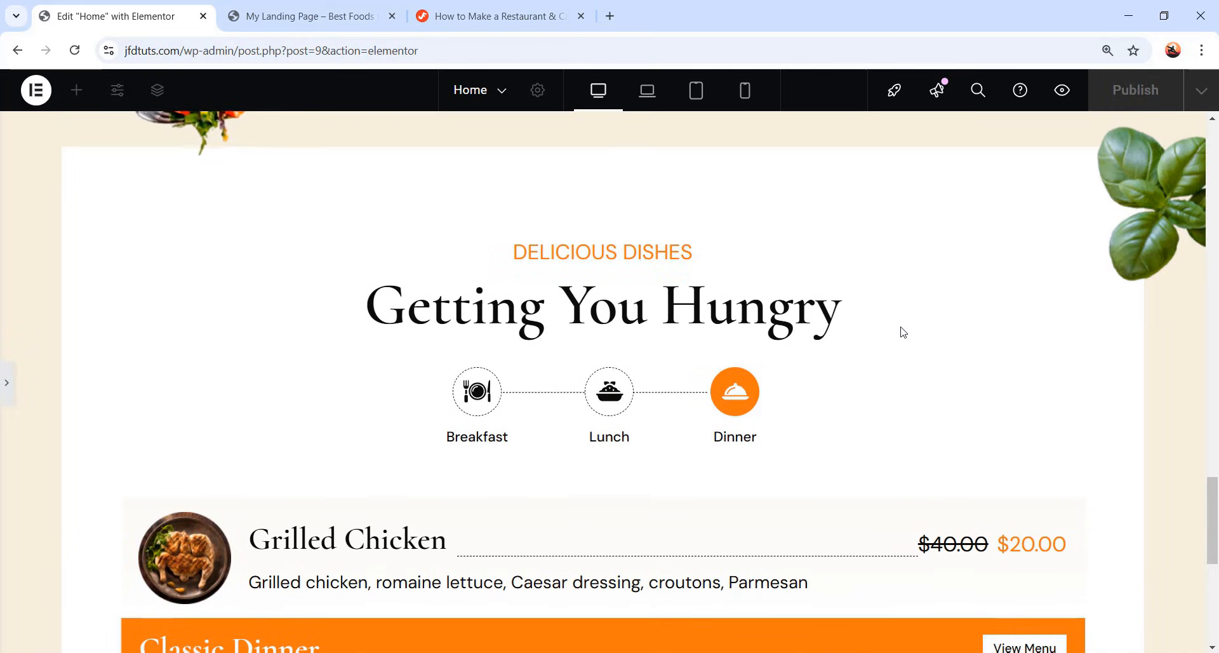
scroll(367, 223, "down", 5)
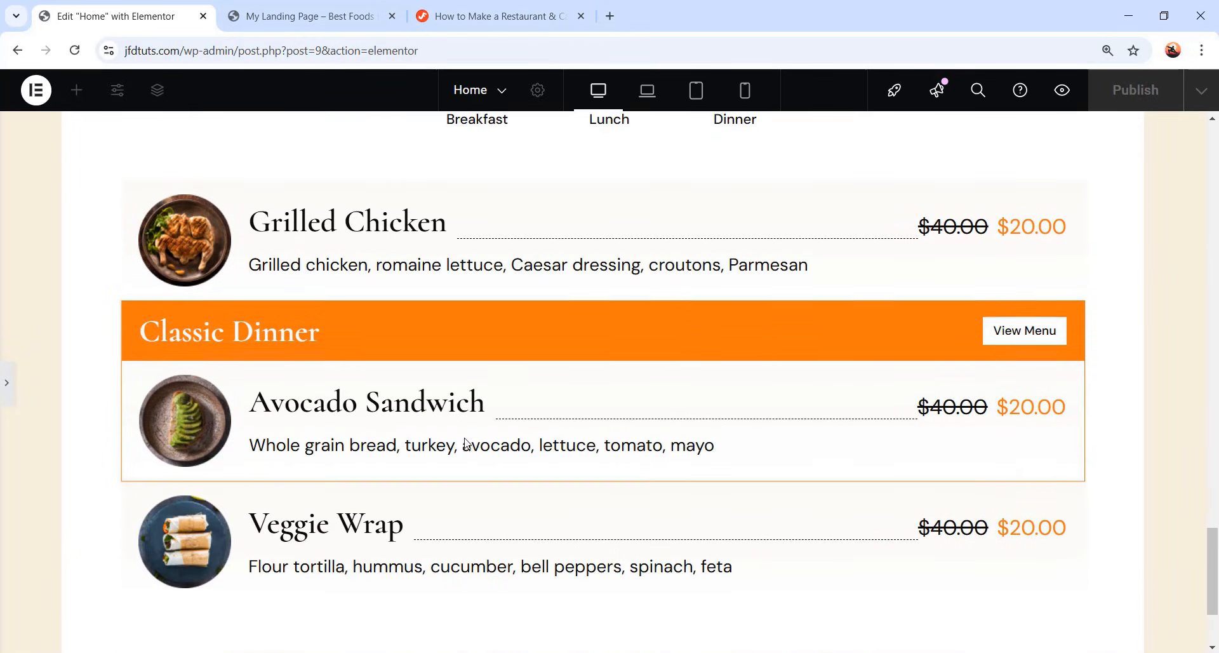
scroll(813, 348, "up", 3)
Check the dish lists of the Breakfast, Lunch and Dinner tabs one after another in the preview.
left_click(494, 250)
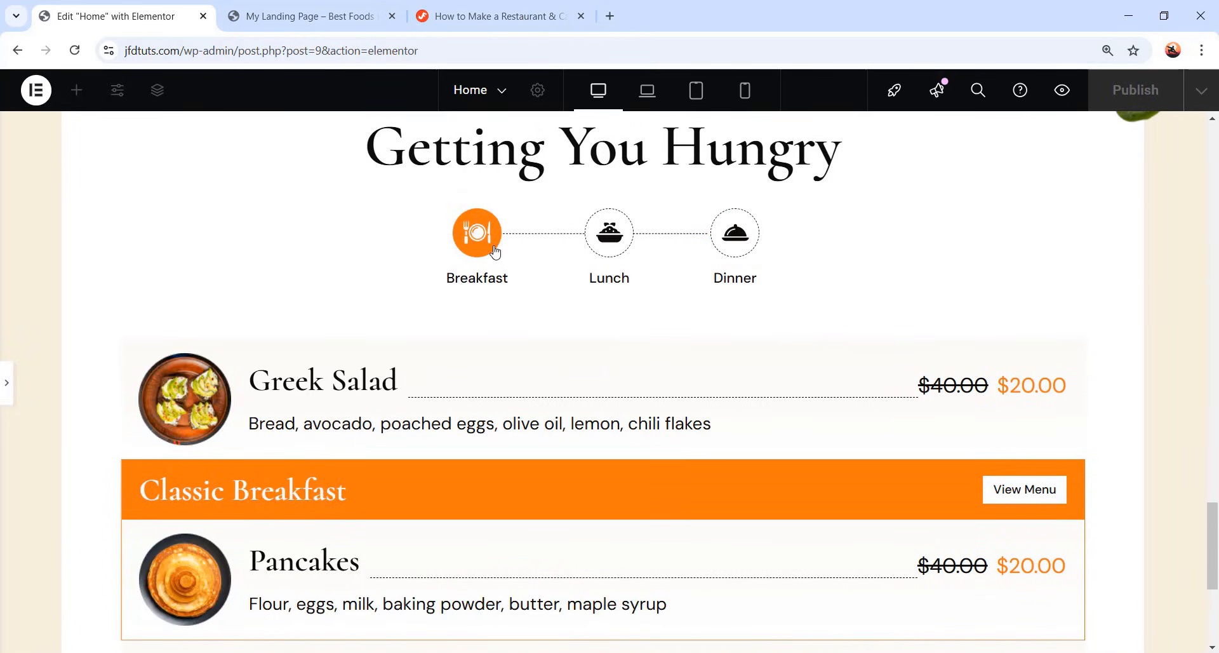
scroll(552, 427, "down", 4)
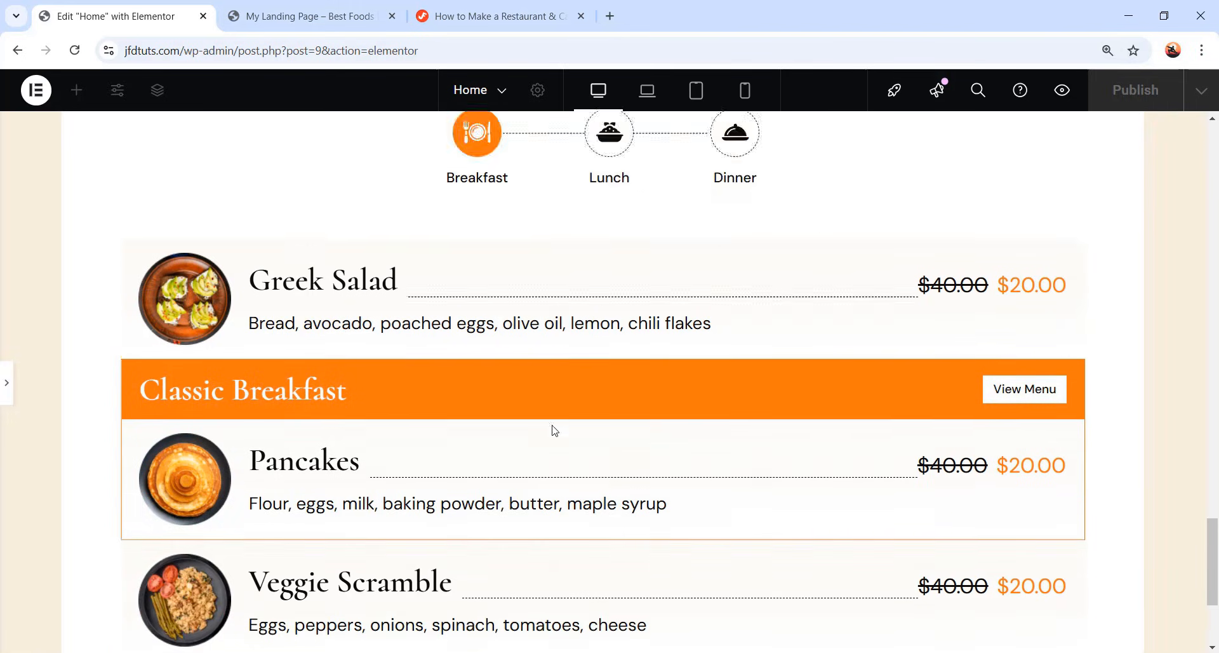
scroll(522, 394, "up", 1)
scroll(278, 446, "down", 1)
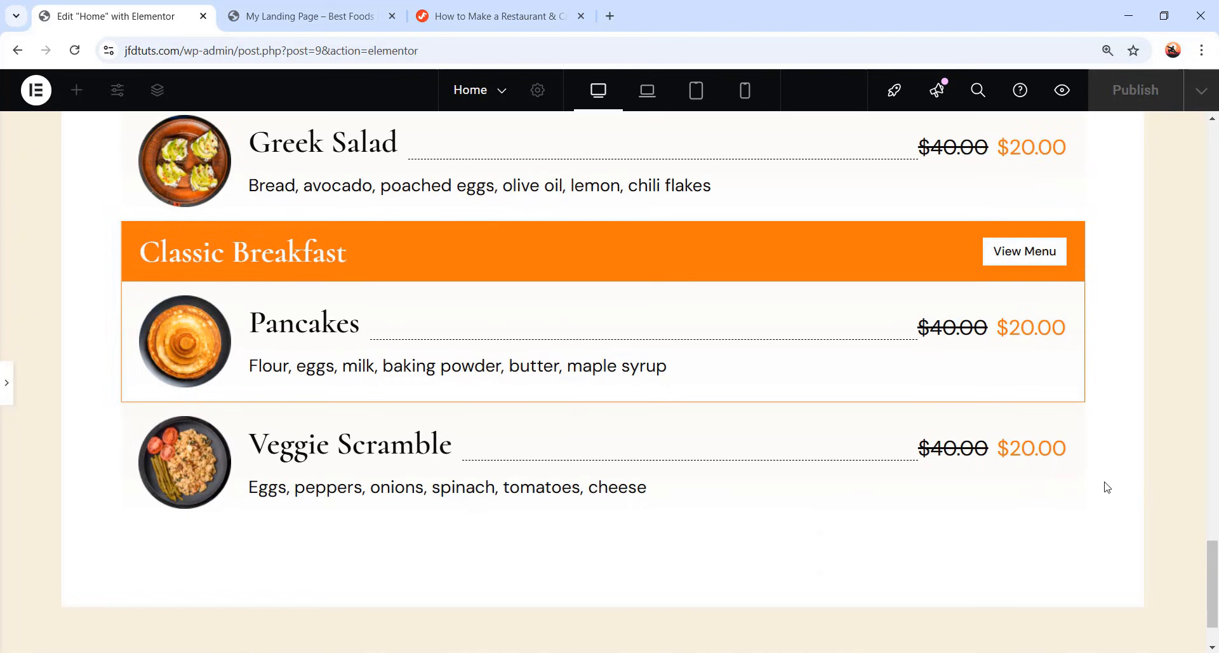
scroll(570, 452, "up", 3)
left_click(612, 234)
scroll(544, 367, "down", 3)
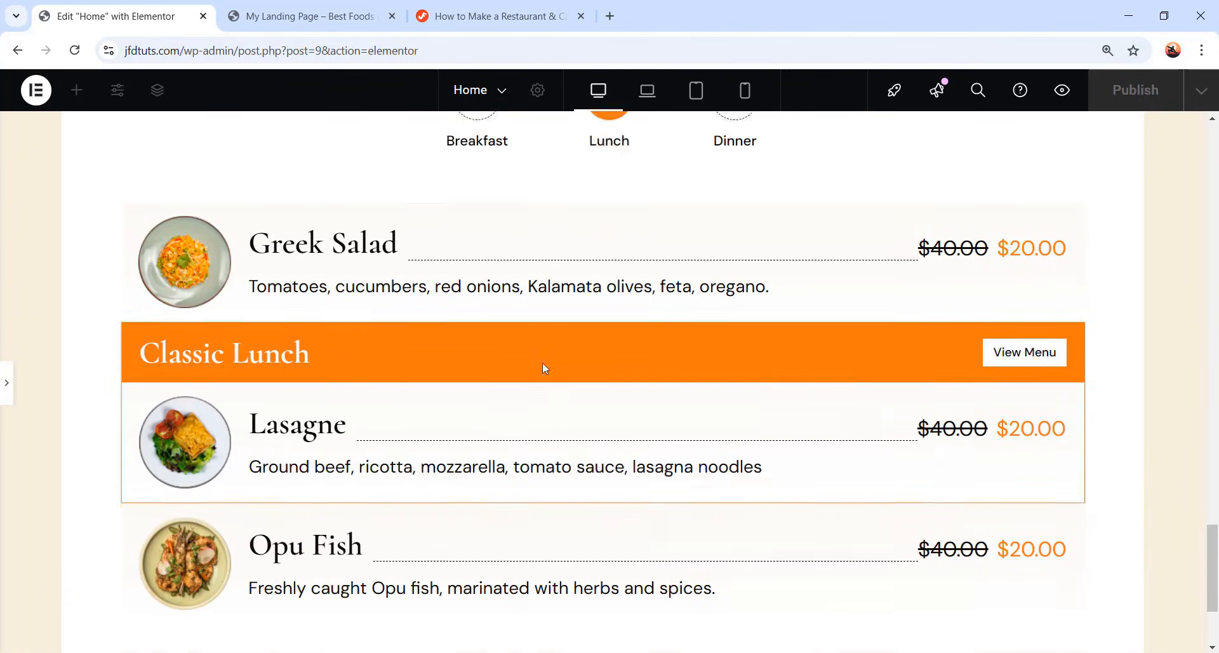
scroll(451, 422, "up", 3)
left_click(724, 240)
scroll(577, 470, "down", 3)
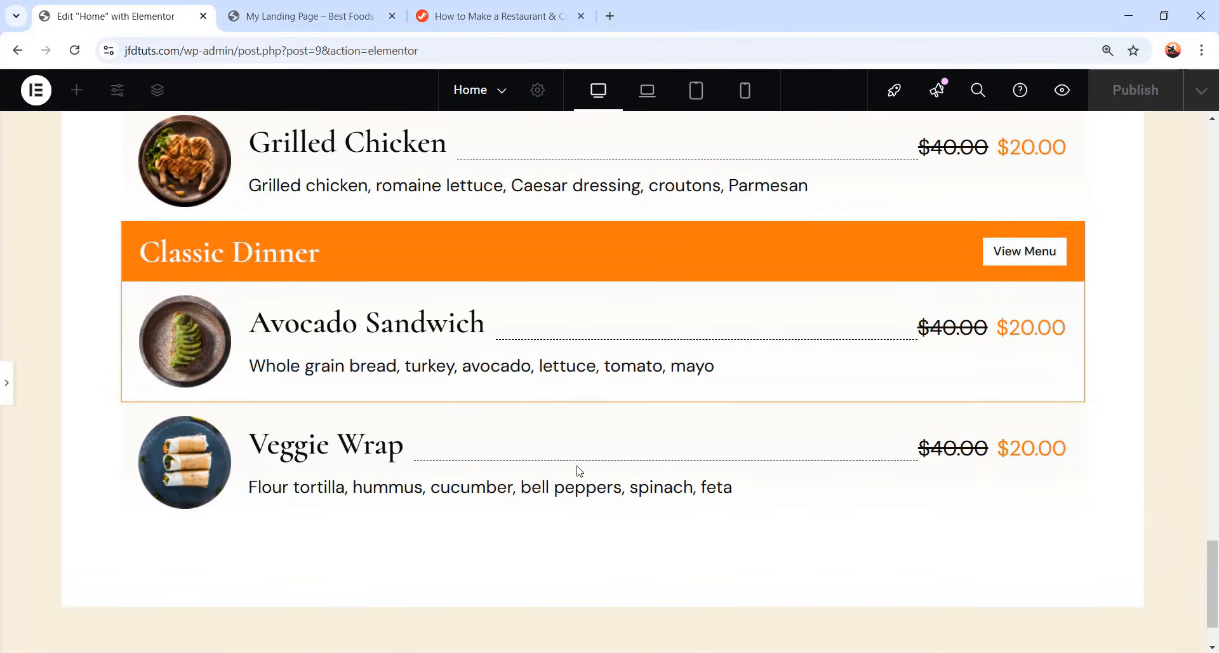
scroll(568, 381, "up", 3)
Switch back to the Breakfast tab and look over the whole menu section at desktop width.
left_click(480, 235)
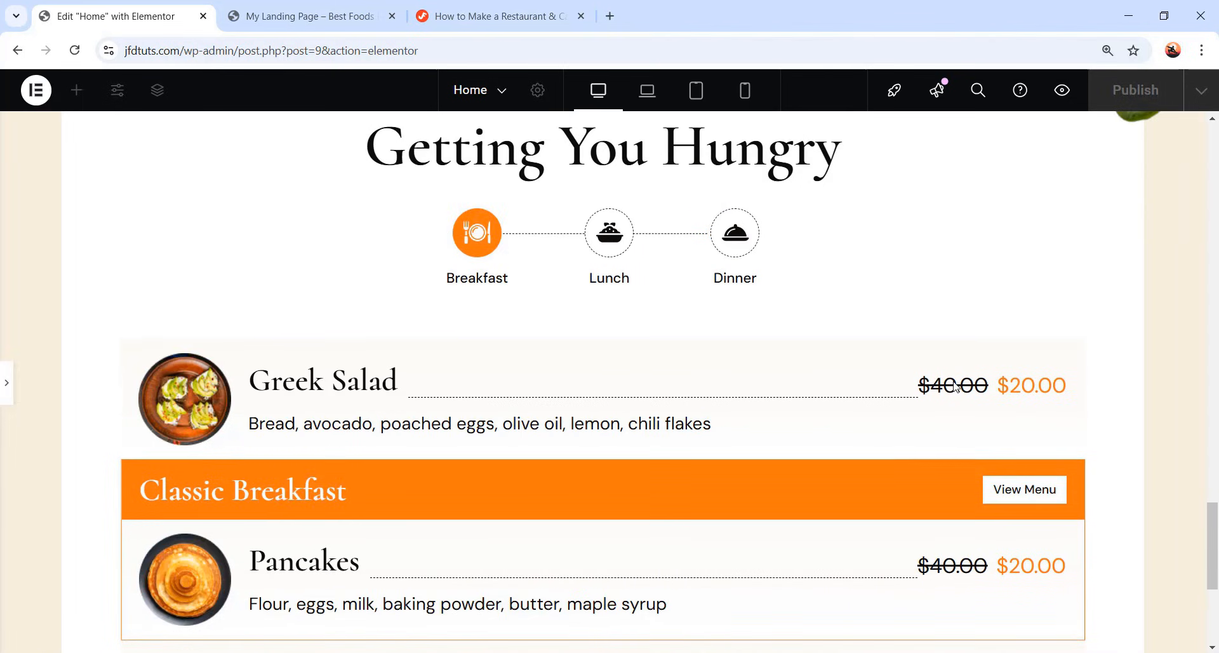
scroll(870, 421, "up", 3)
scroll(740, 408, "down", 6)
scroll(694, 449, "up", 4)
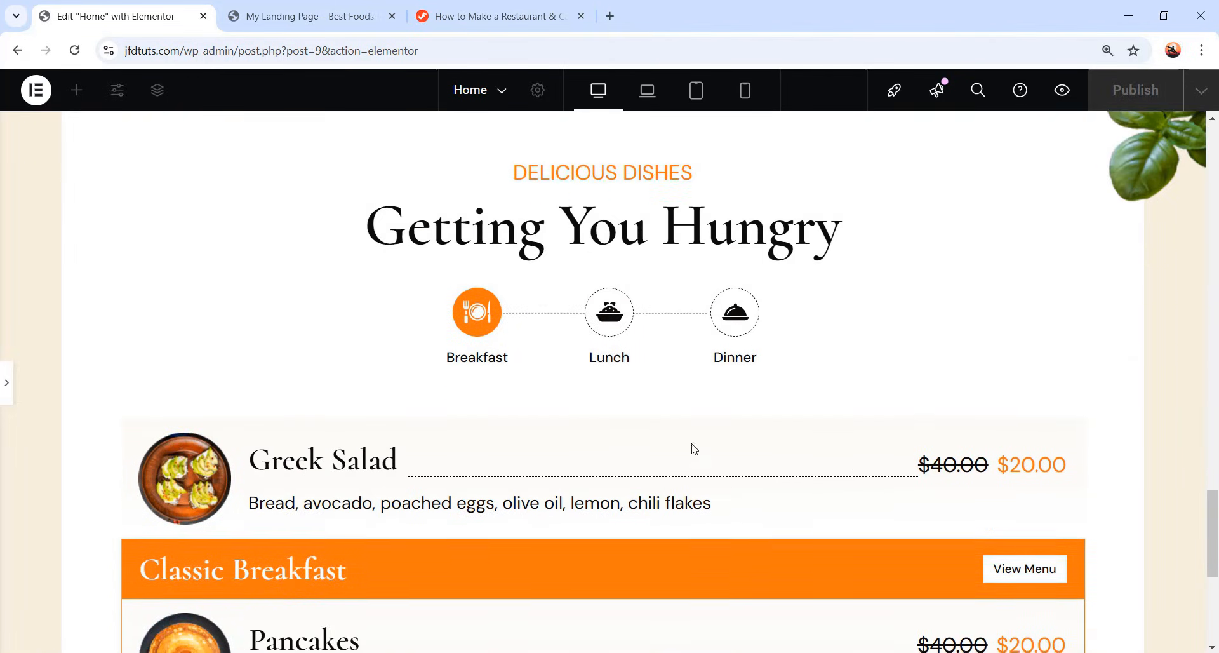
scroll(694, 448, "up", 1)
scroll(665, 381, "down", 4)
scroll(685, 407, "up", 2)
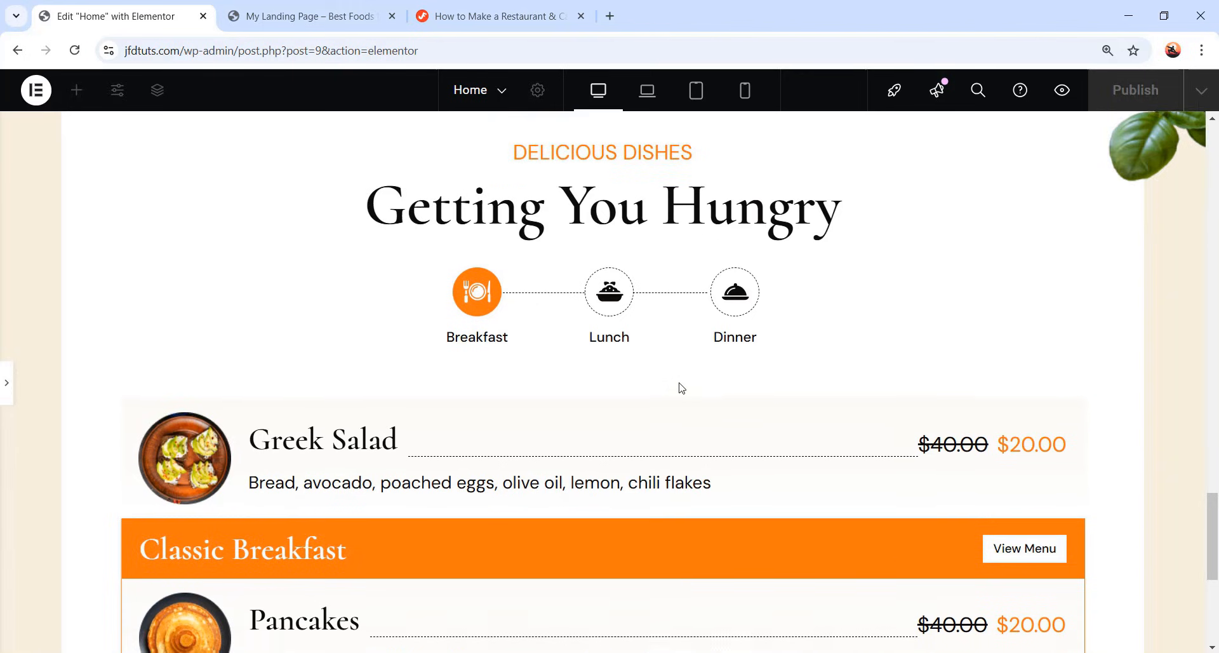
scroll(681, 388, "down", 2)
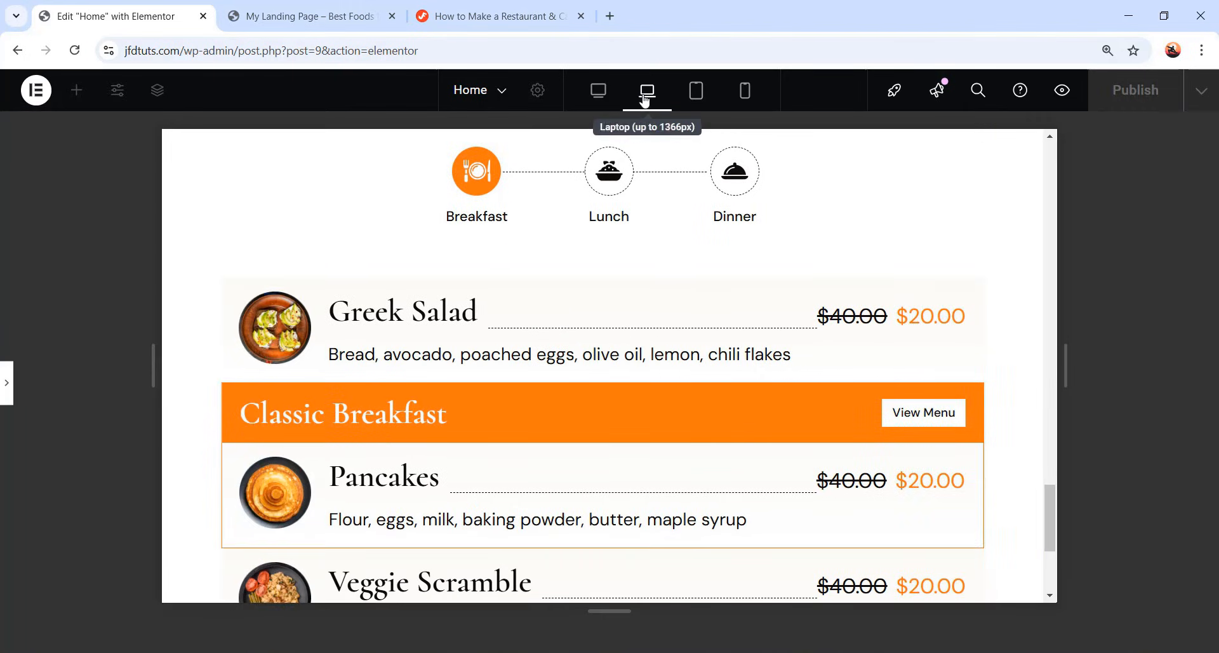
Preview the menu section at the laptop breakpoint and examine its headings, tabs and dish rows.
left_click(648, 95)
scroll(667, 386, "down", 3)
scroll(625, 370, "up", 5)
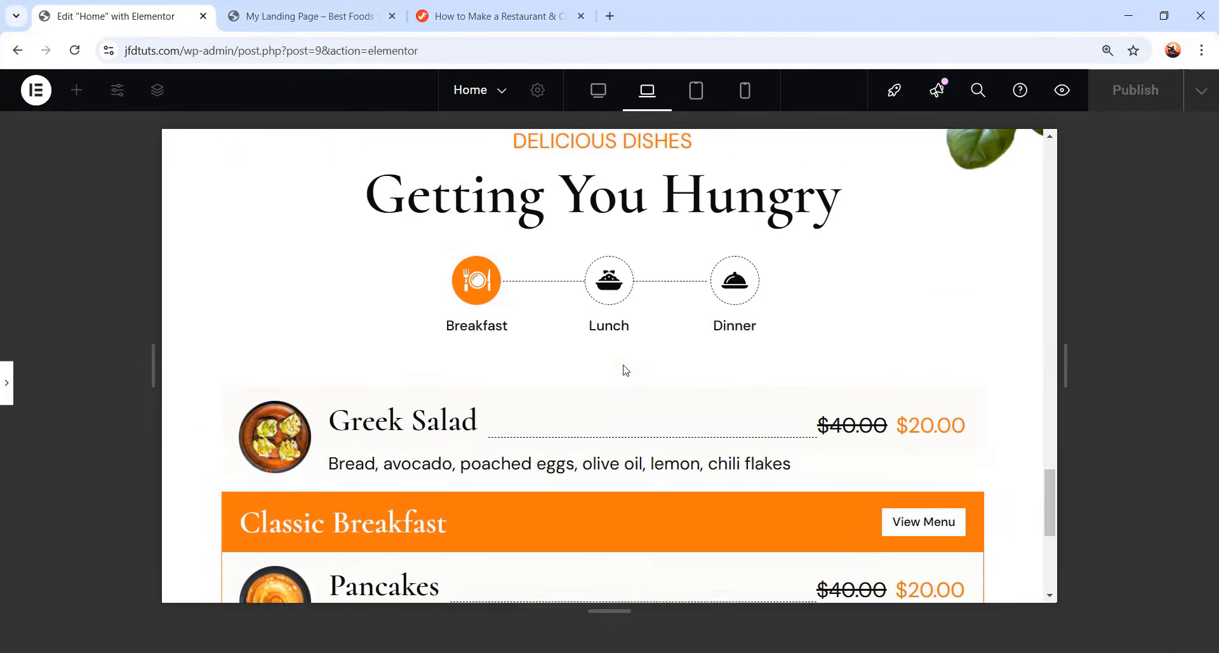
scroll(689, 392, "up", 2)
scroll(695, 392, "down", 3)
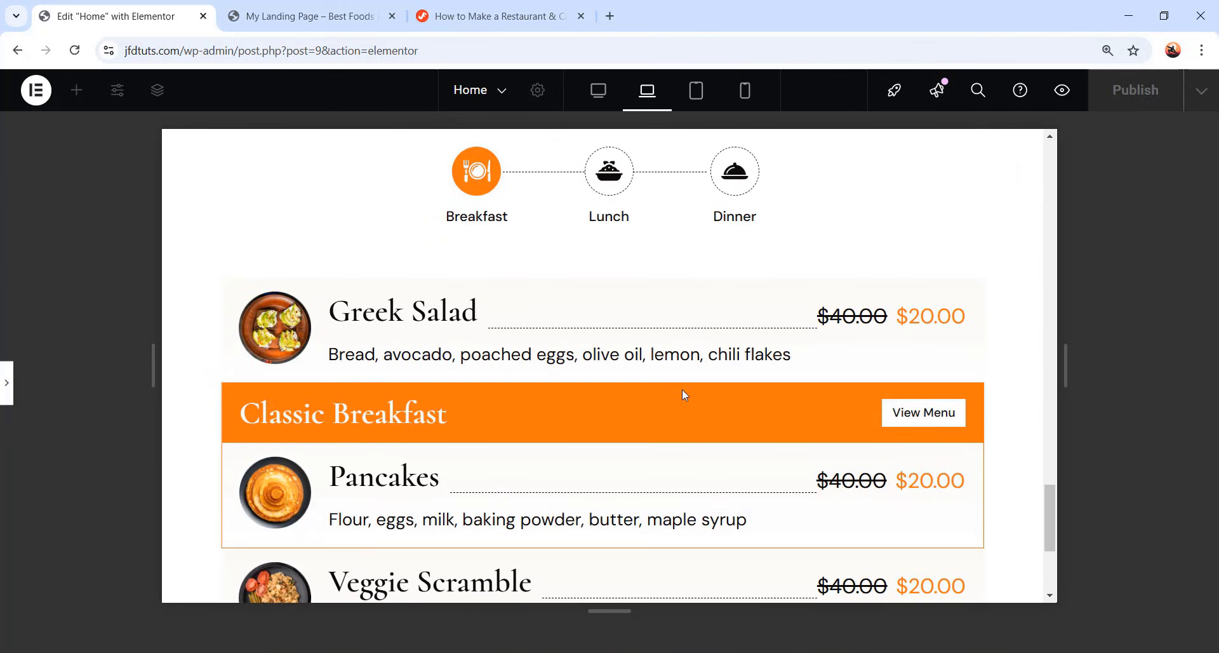
scroll(682, 391, "up", 2)
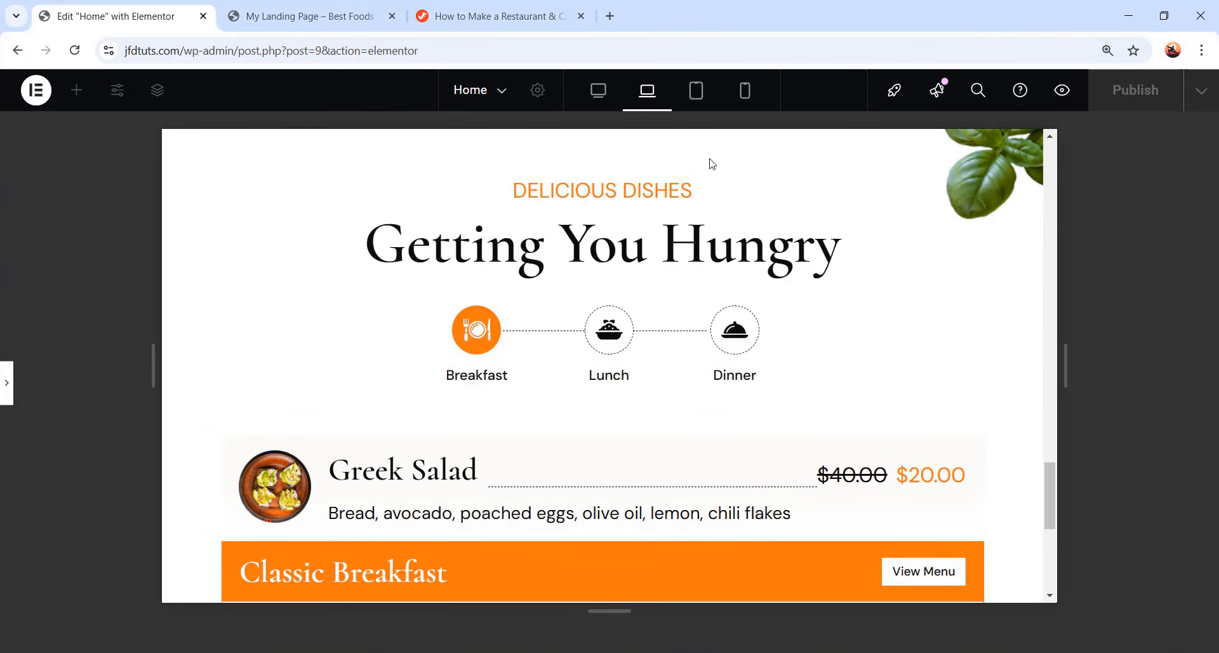
Preview the menu section at the tablet portrait breakpoint and examine how its headings and dish rows fit.
left_click(695, 95)
scroll(768, 324, "up", 3)
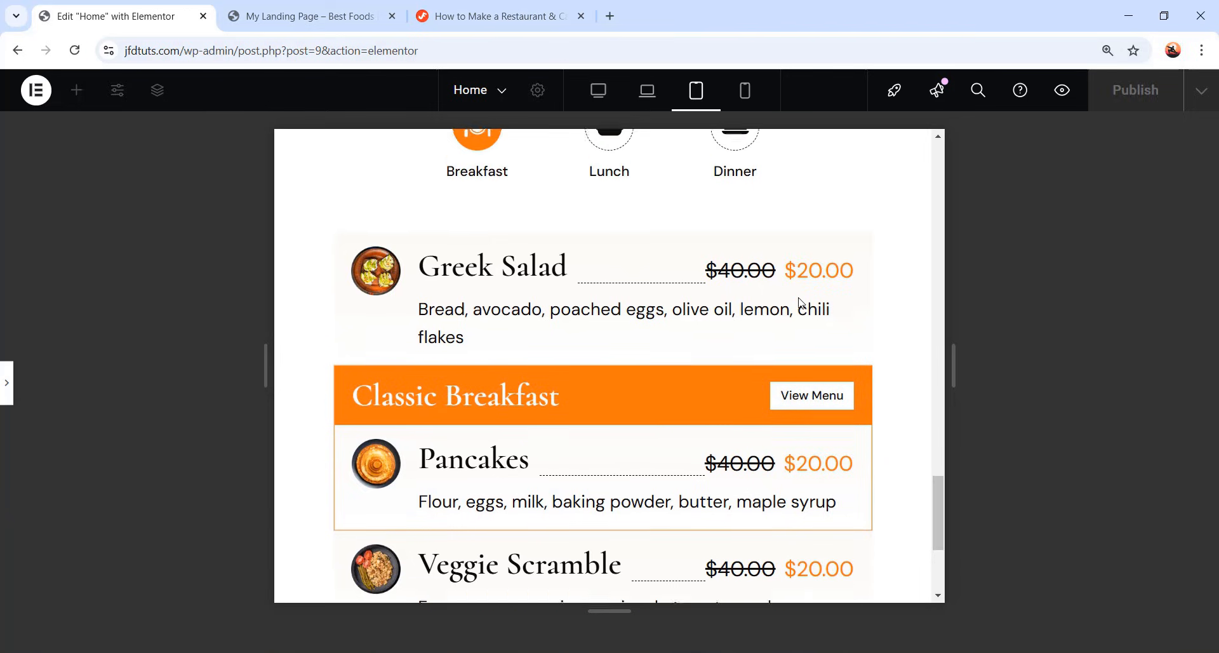
scroll(730, 318, "up", 4)
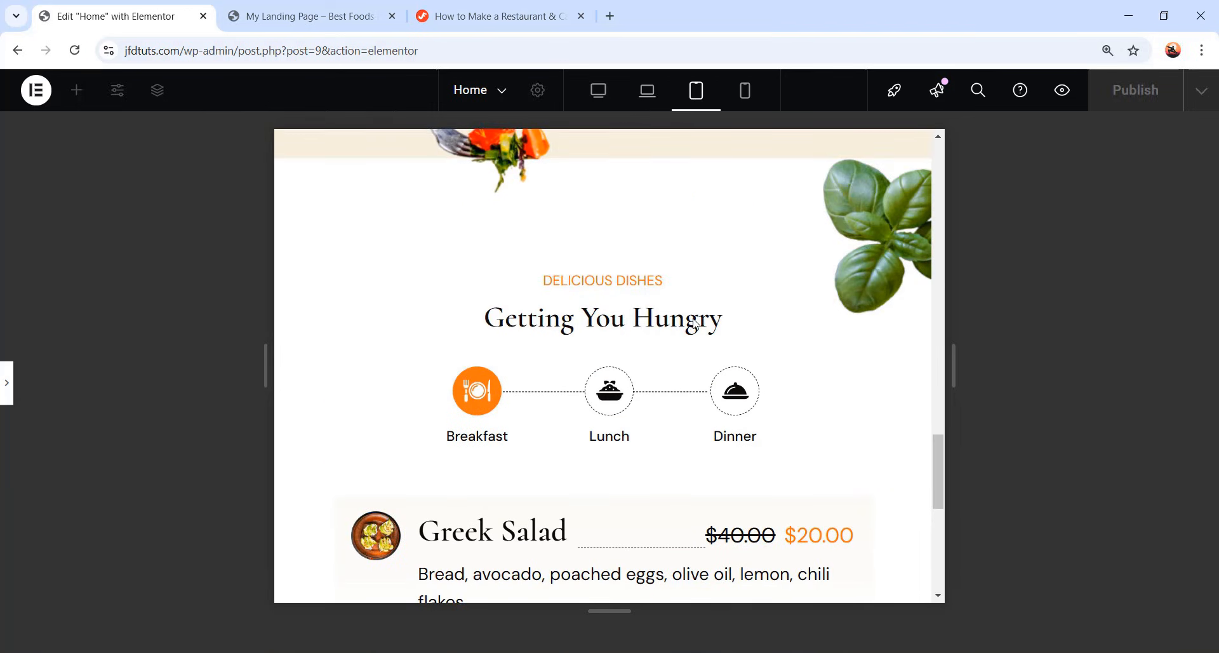
scroll(775, 365, "down", 2)
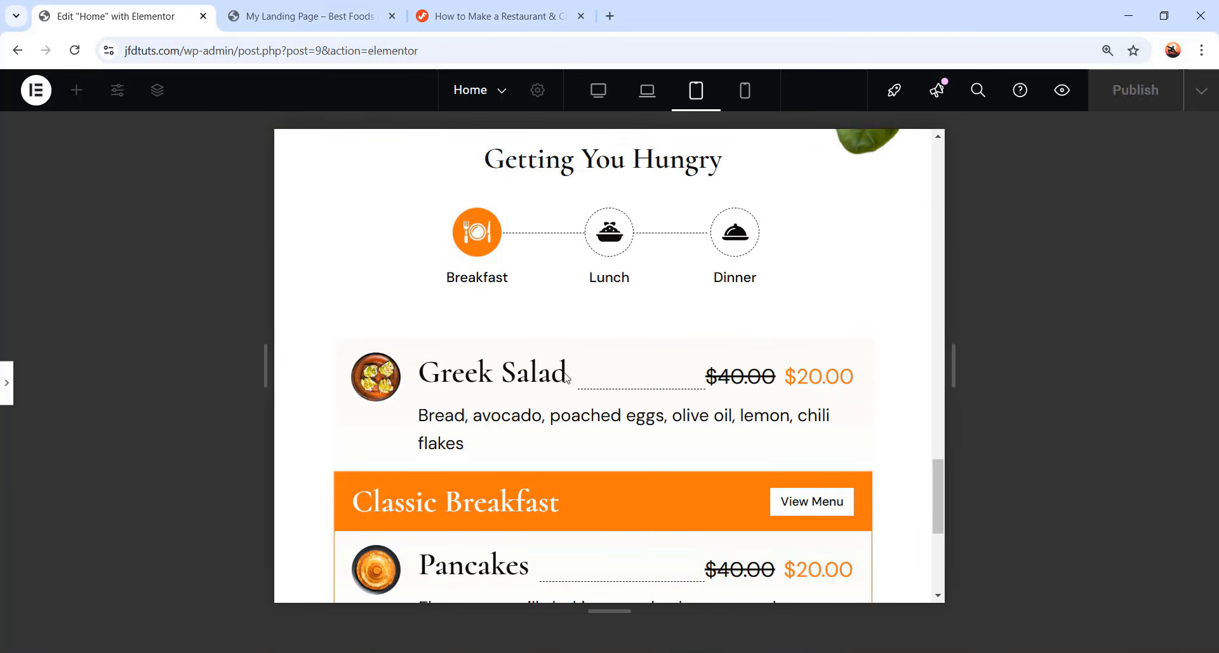
left_click(6, 377)
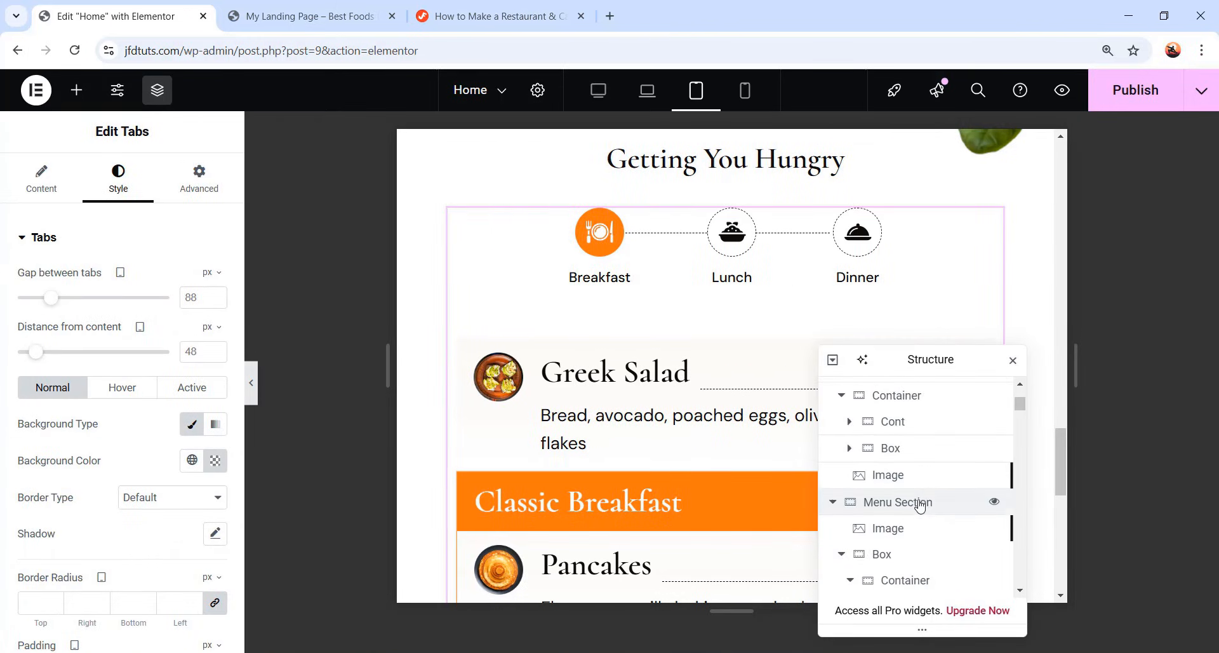
left_click(901, 502)
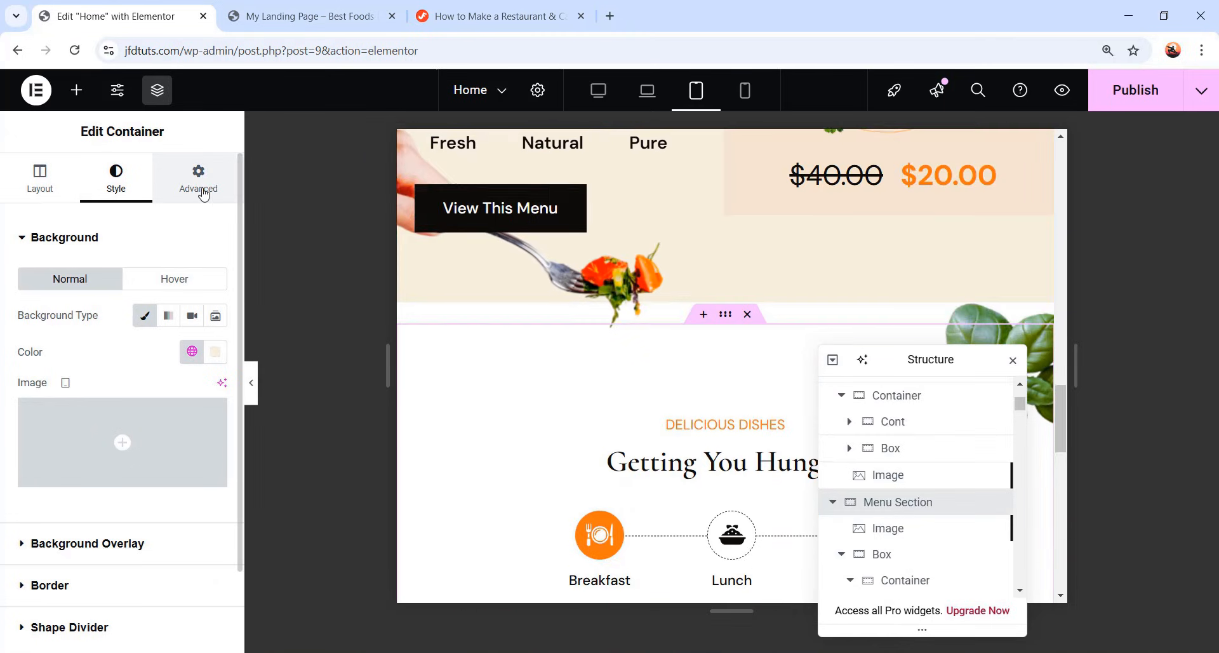
left_click(188, 181)
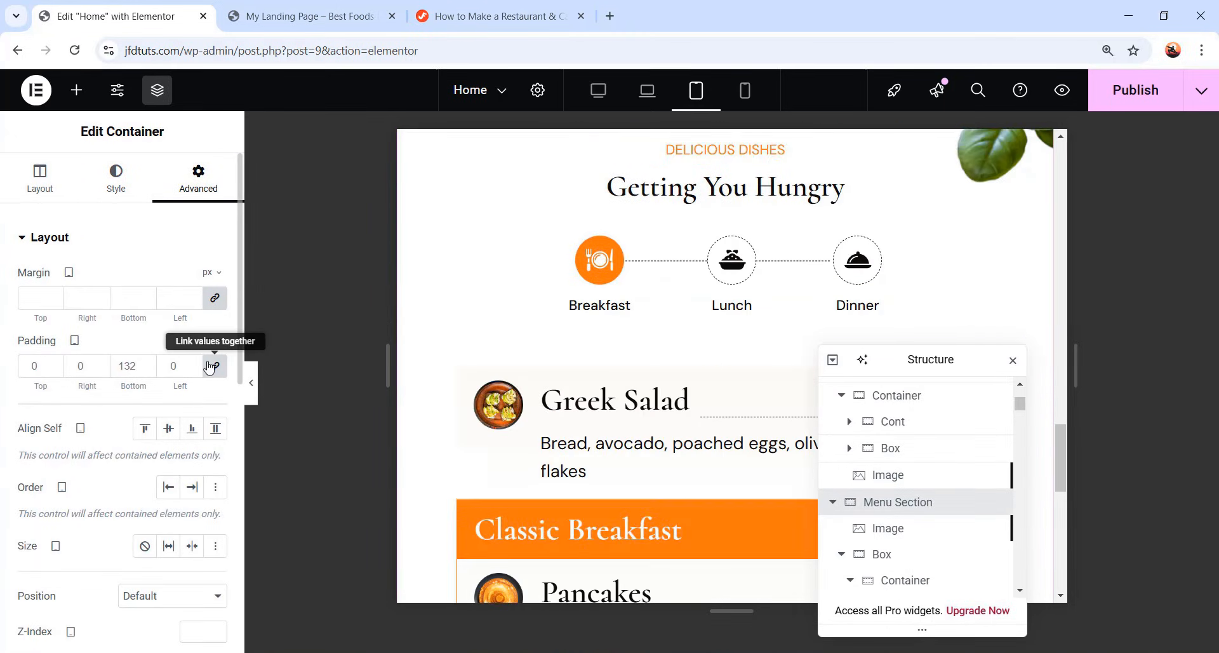
left_click_drag(88, 366, 62, 365)
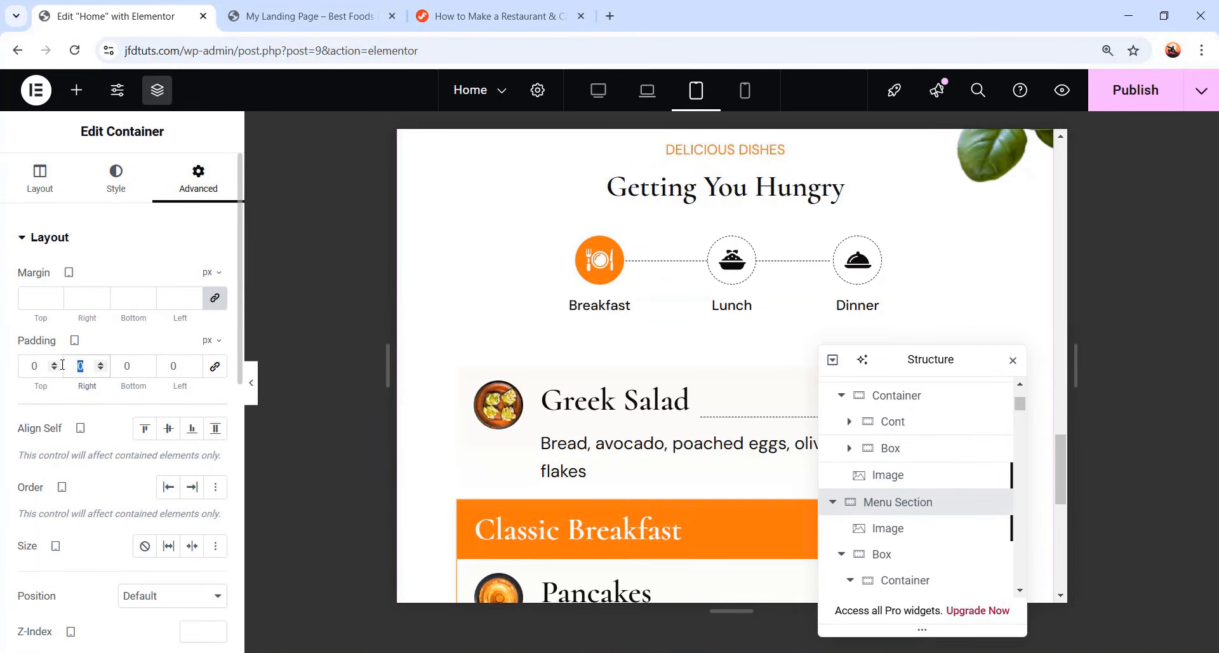
type("20")
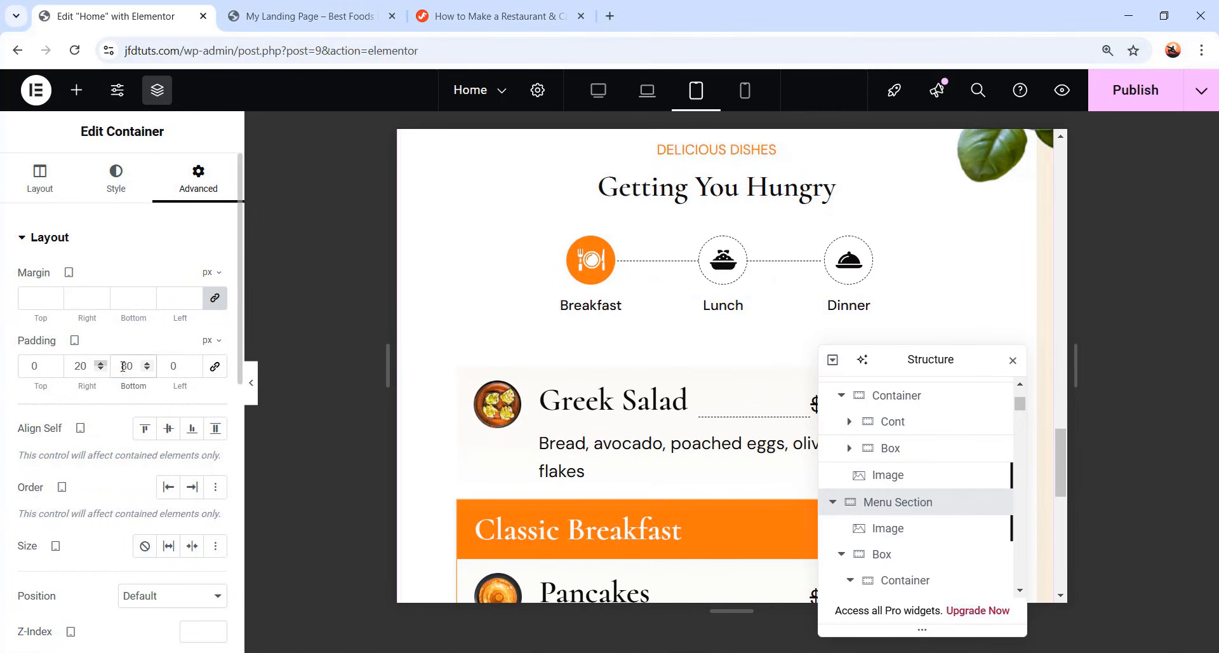
type("20")
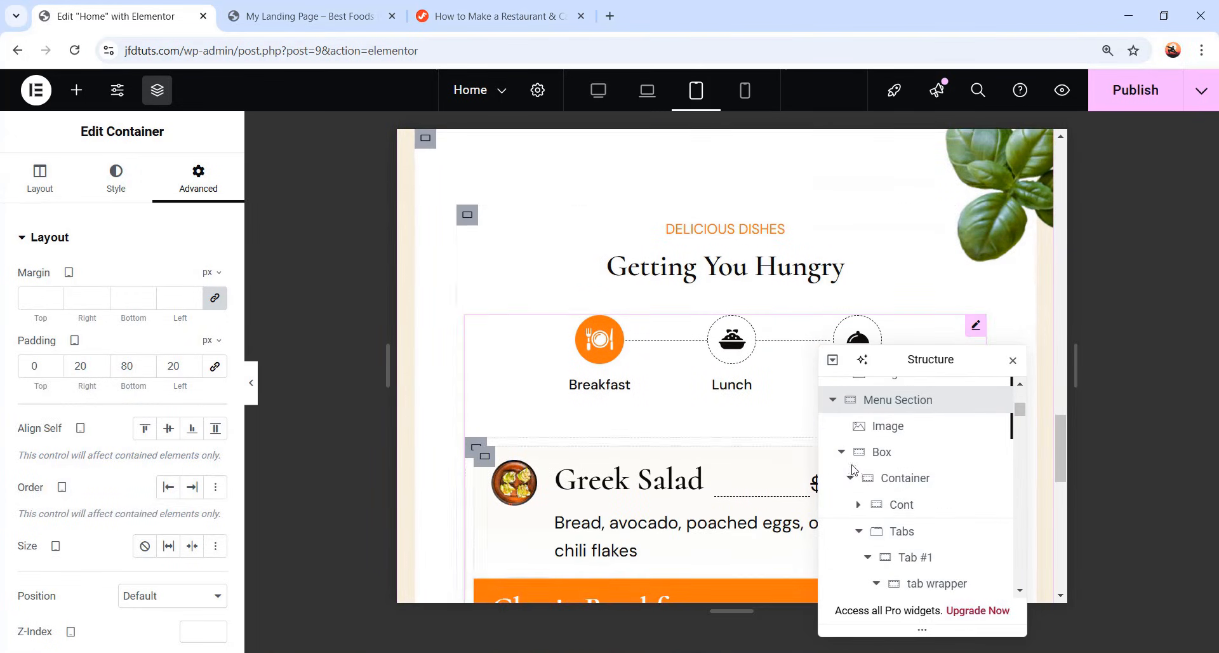
Set the padding of the container inside the menu section's Box to 0 on all sides for tablet.
left_click(901, 484)
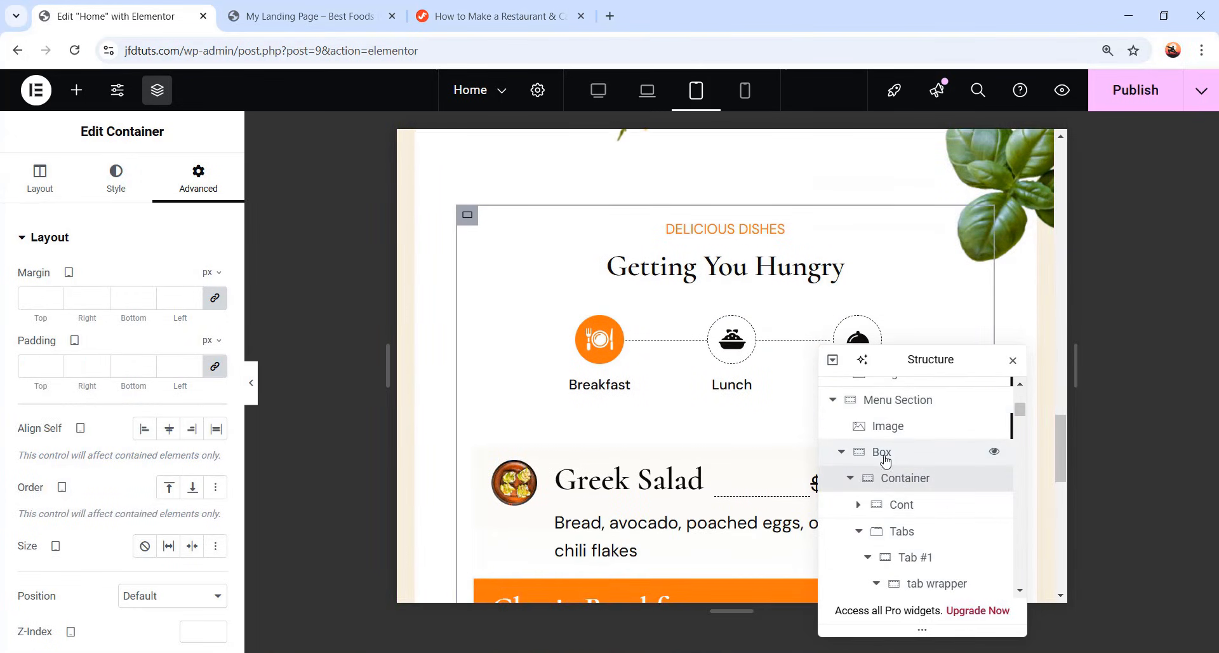
left_click(126, 367)
type("0")
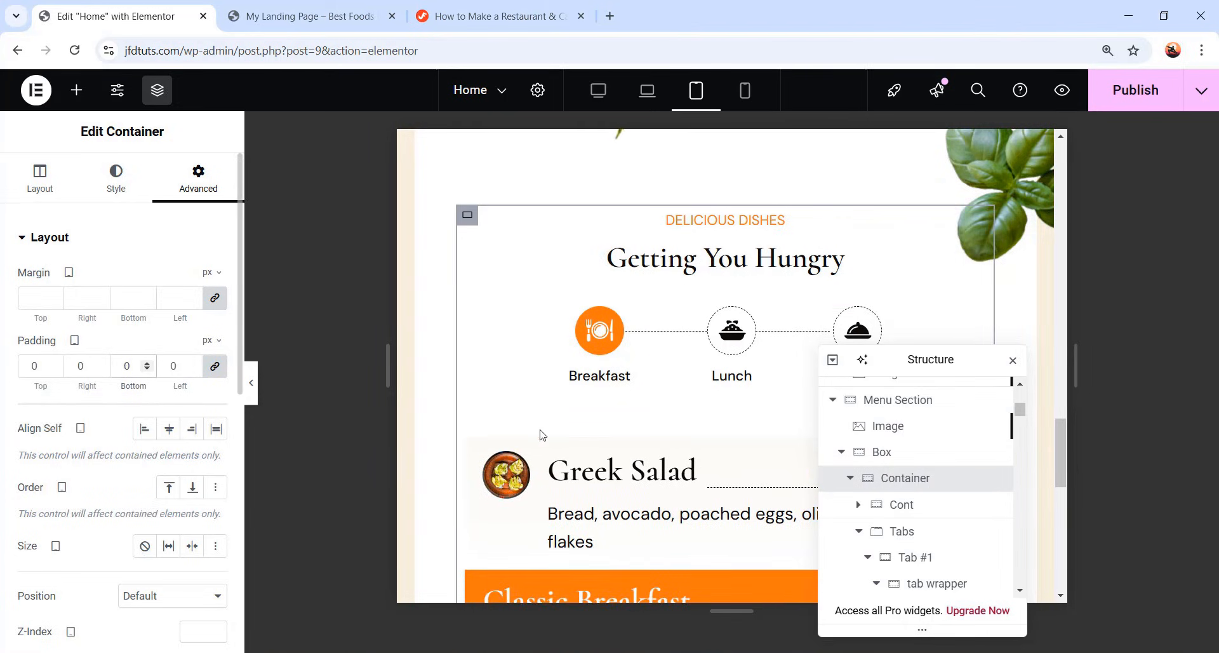
Set the tablet padding of Tab #1's tab wrapper to 0 on all sides and check the dish rows.
scroll(939, 527, "down", 1)
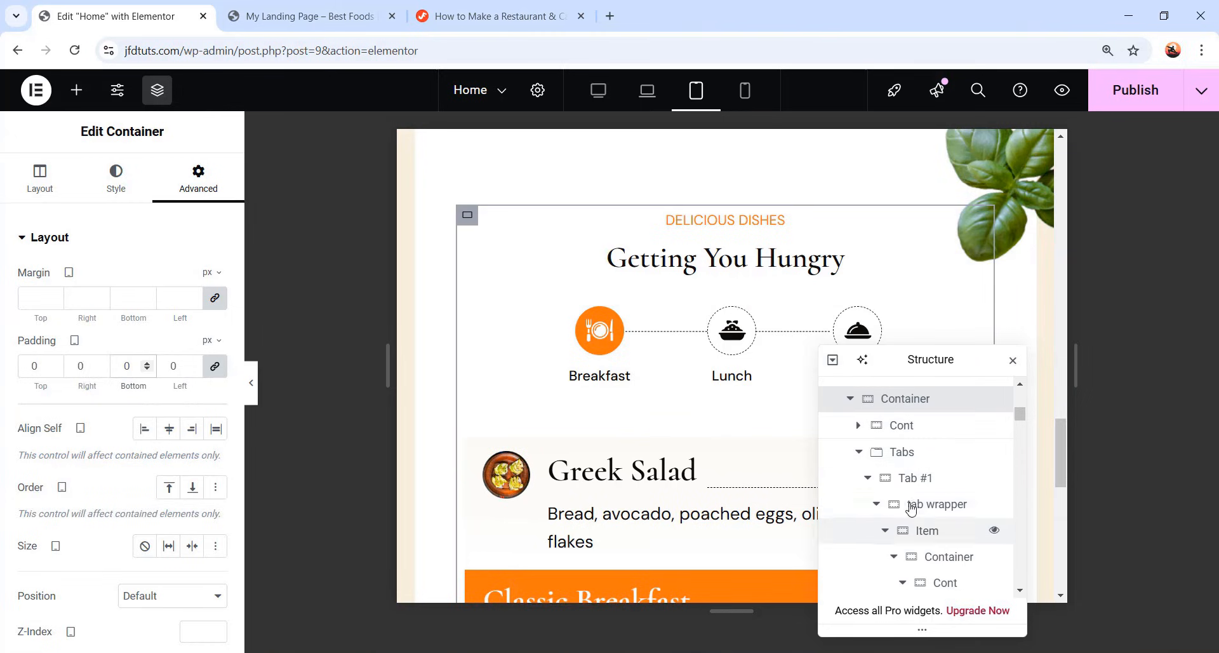
left_click(935, 512)
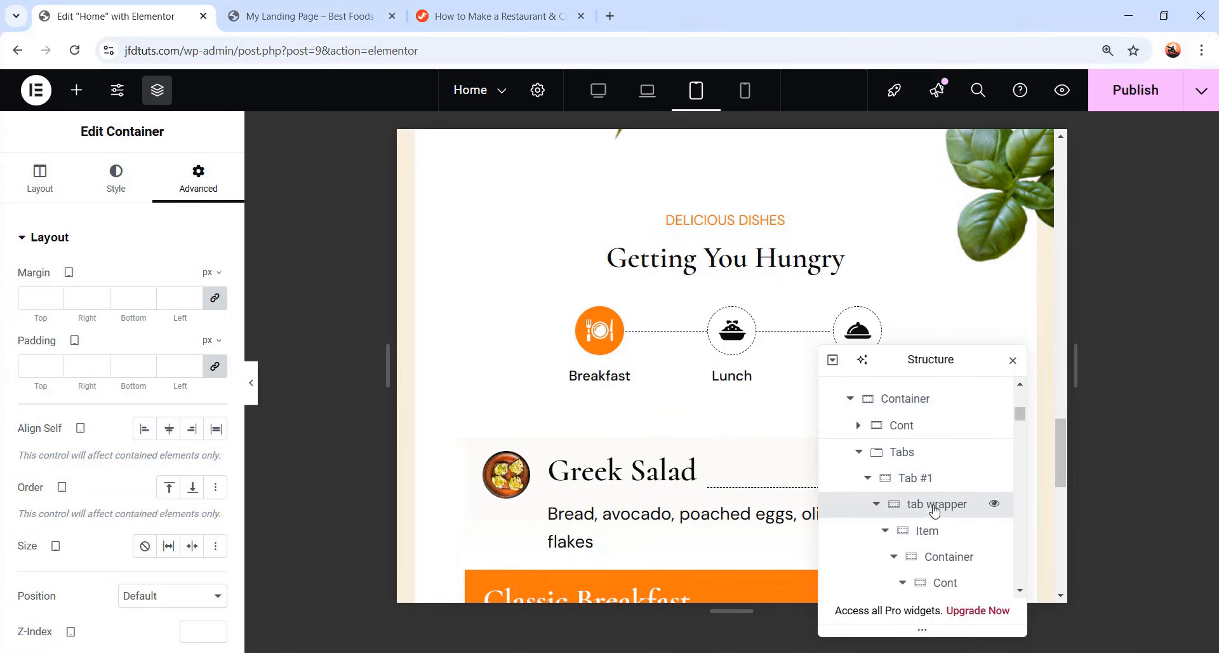
left_click(80, 364)
type("0")
scroll(563, 364, "down", 4)
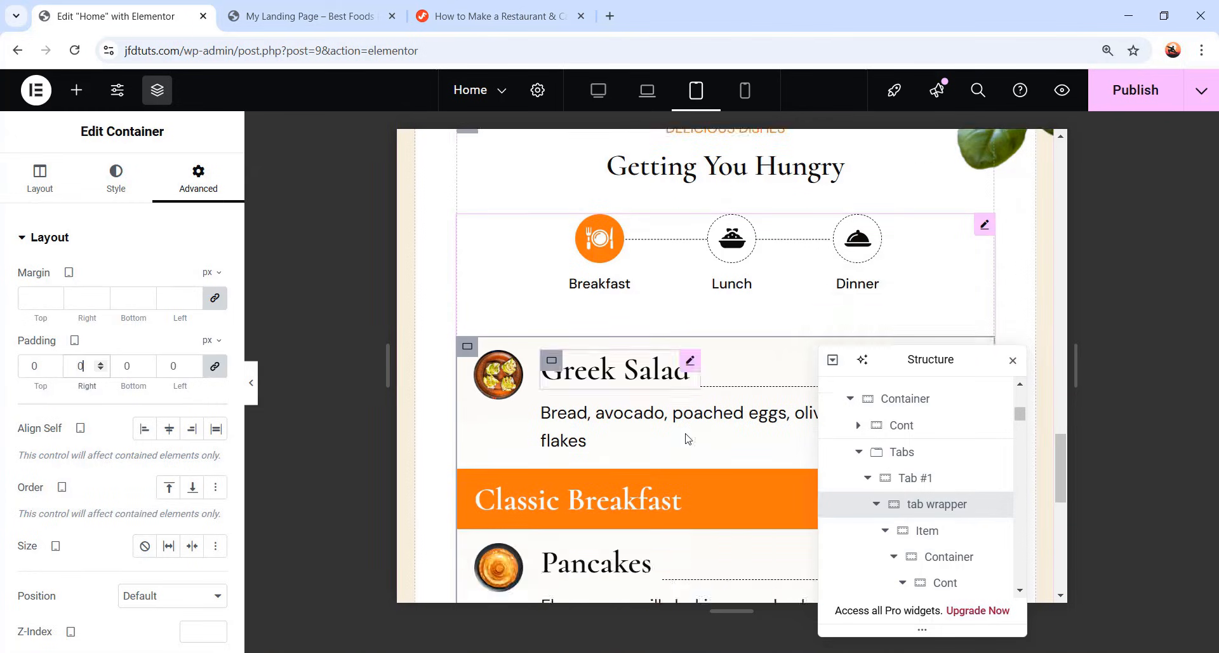
scroll(571, 457, "up", 3)
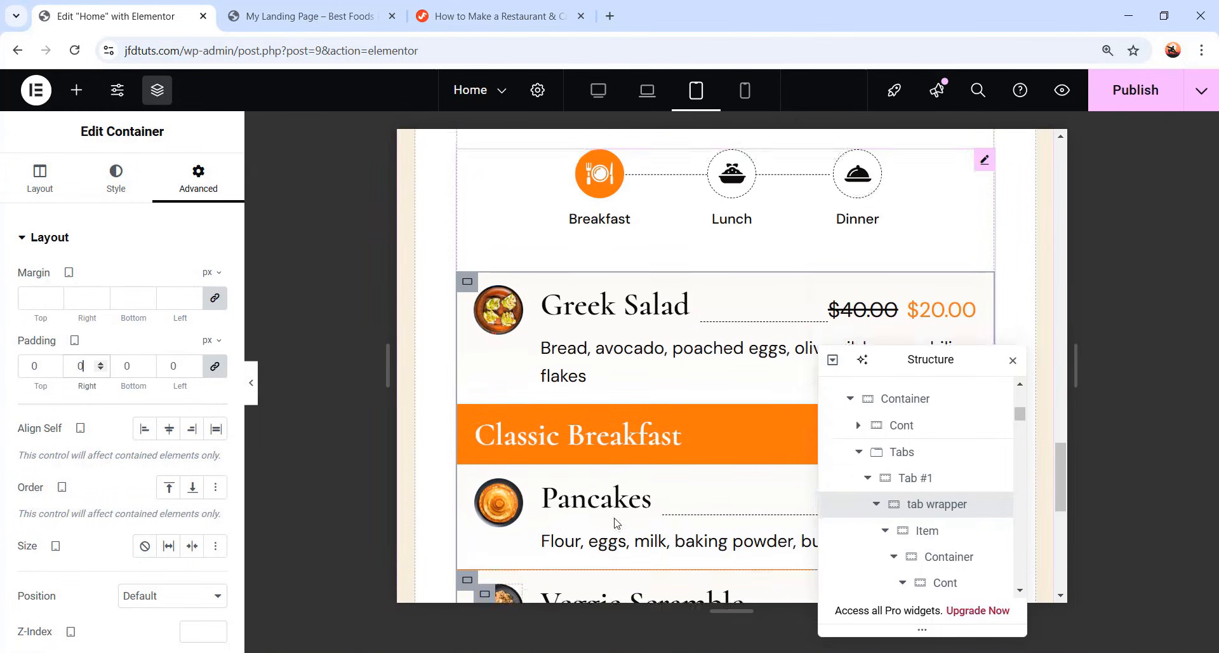
Set the Greek Salad title's tablet font size to 26 px and its ingredient description to 18 px.
left_click(626, 392)
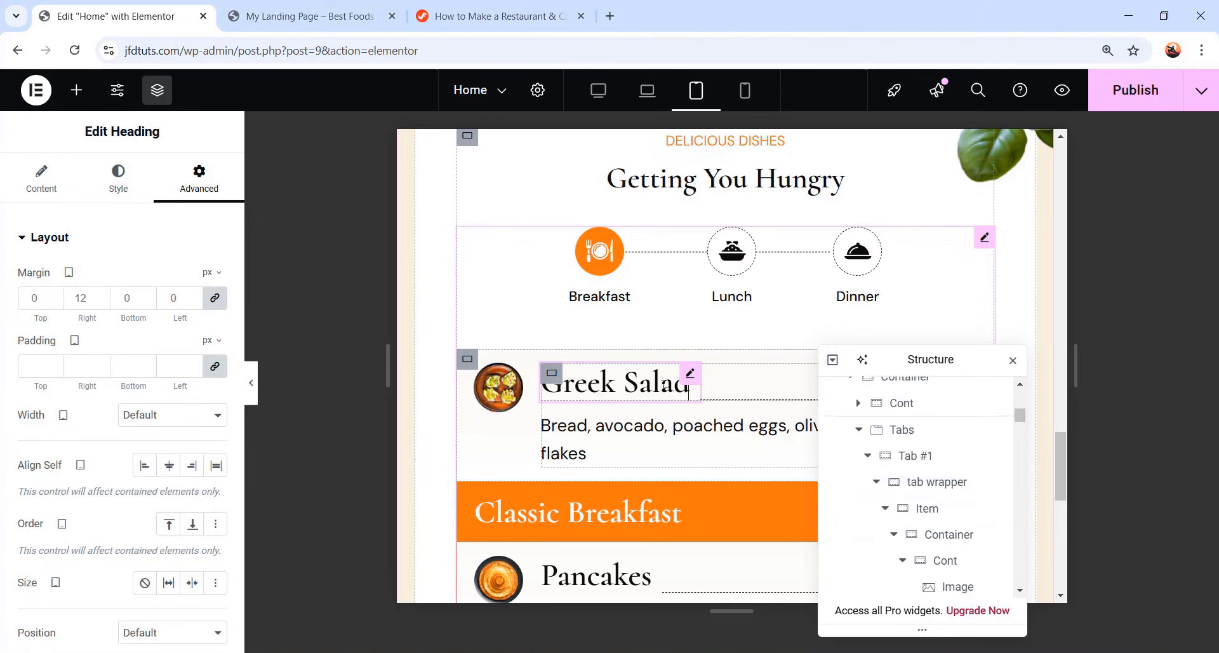
left_click(118, 201)
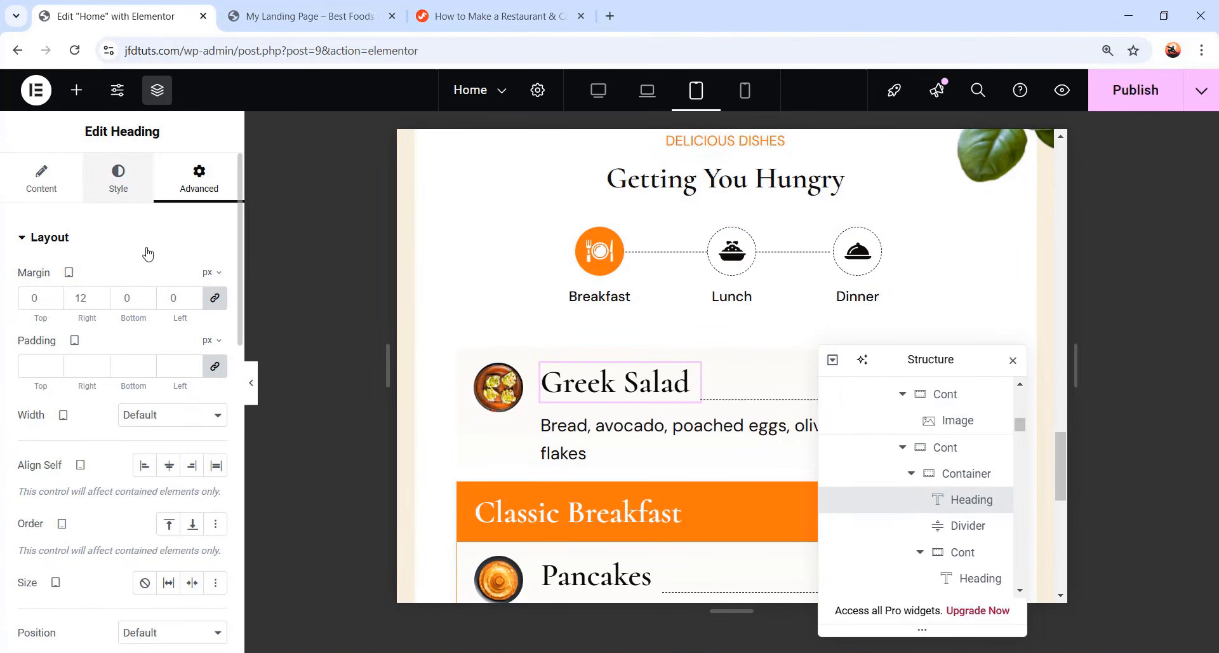
left_click(215, 328)
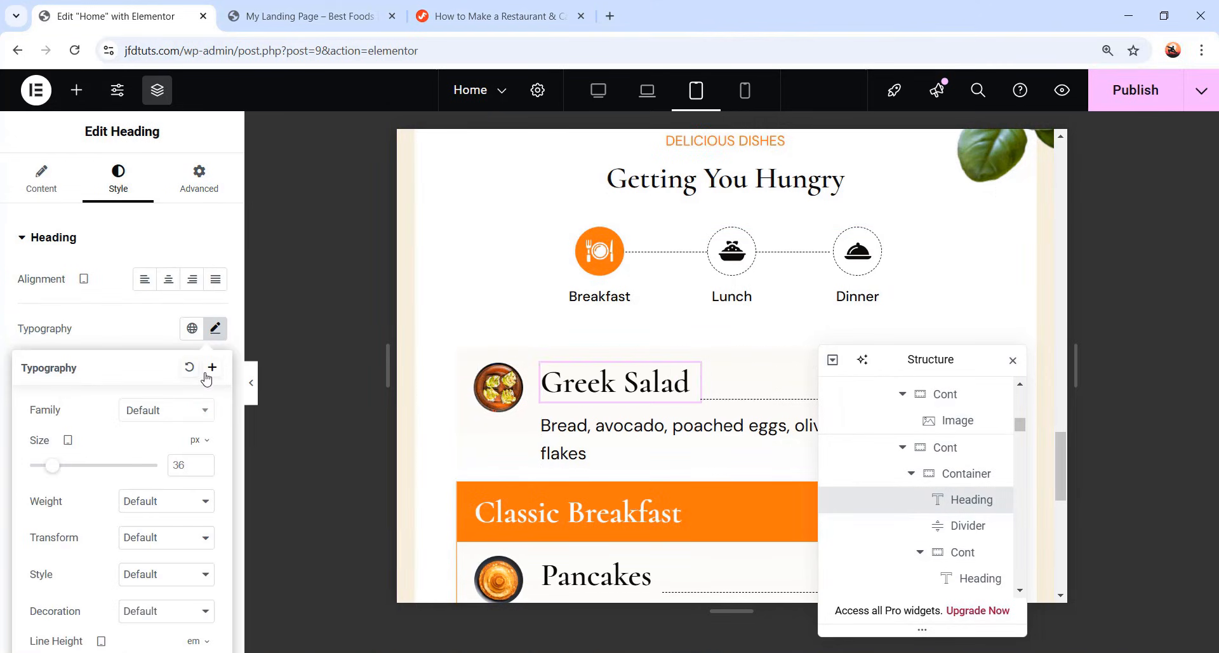
left_click(181, 462)
type("26")
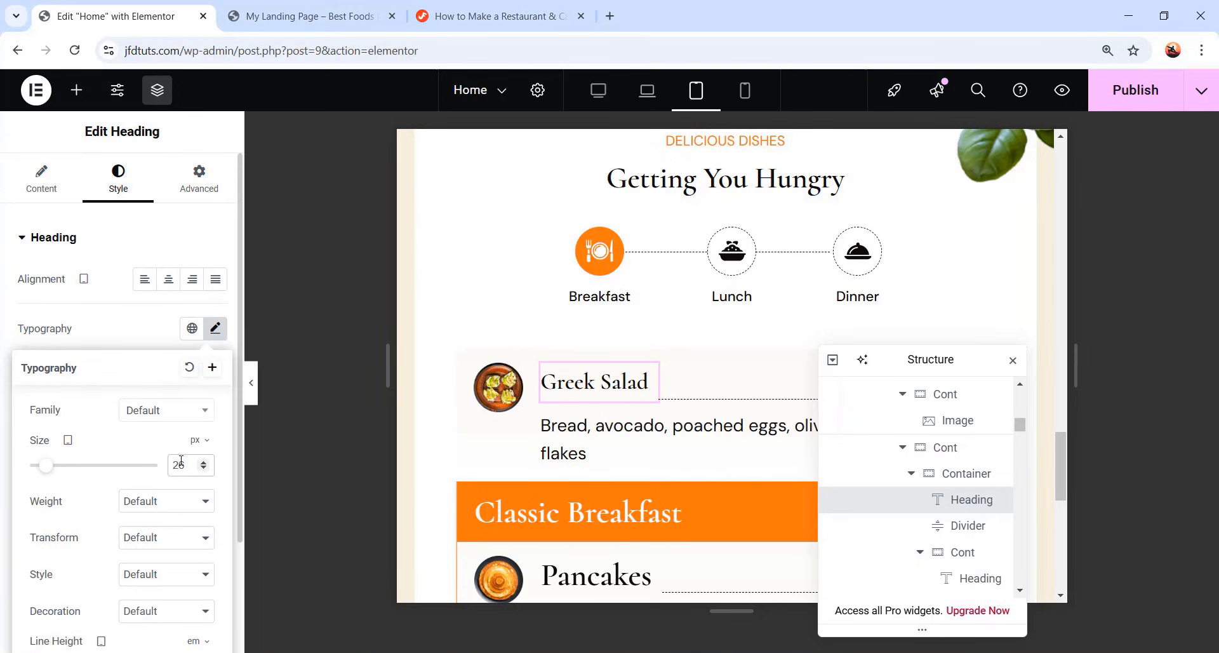
left_click(595, 443)
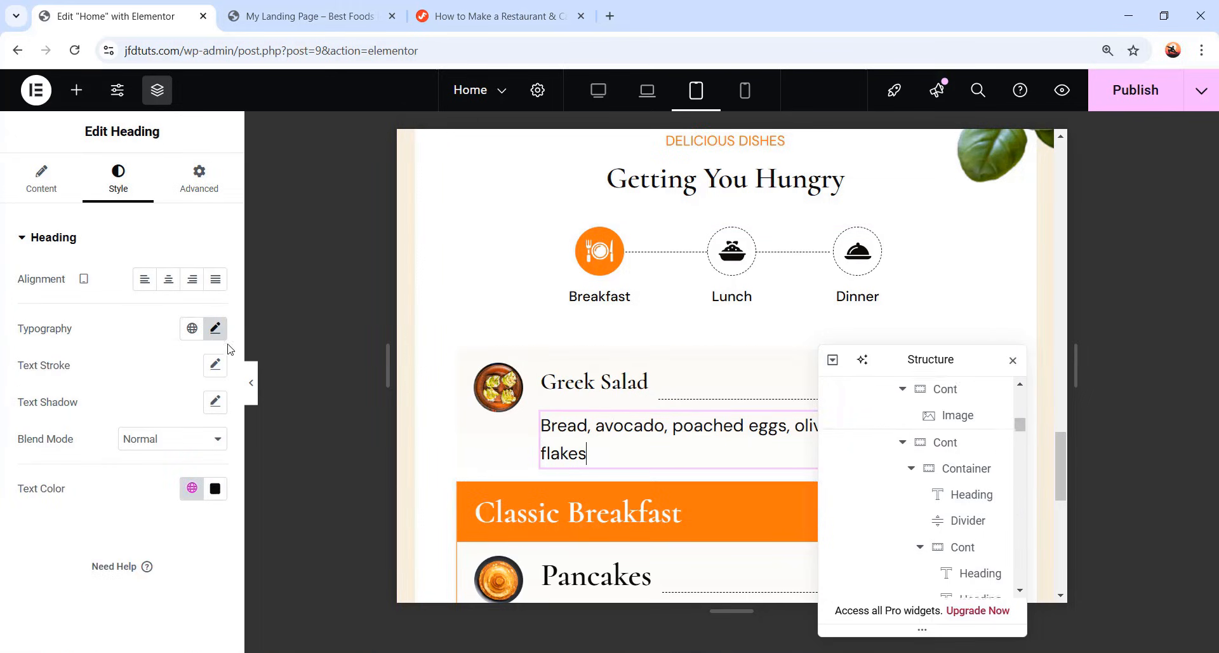
left_click(215, 328)
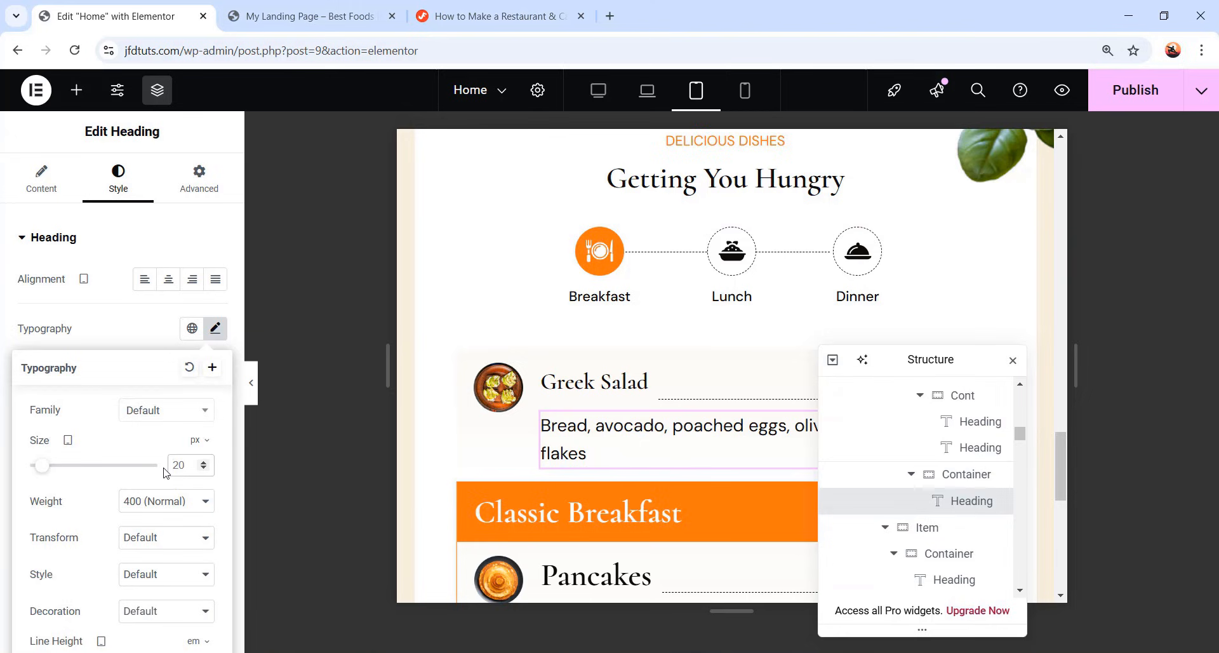
type("18")
Give the Pancakes title the same 26 px tablet size as Greek Salad and set its ingredient description to 18 px.
scroll(695, 291, "down", 3)
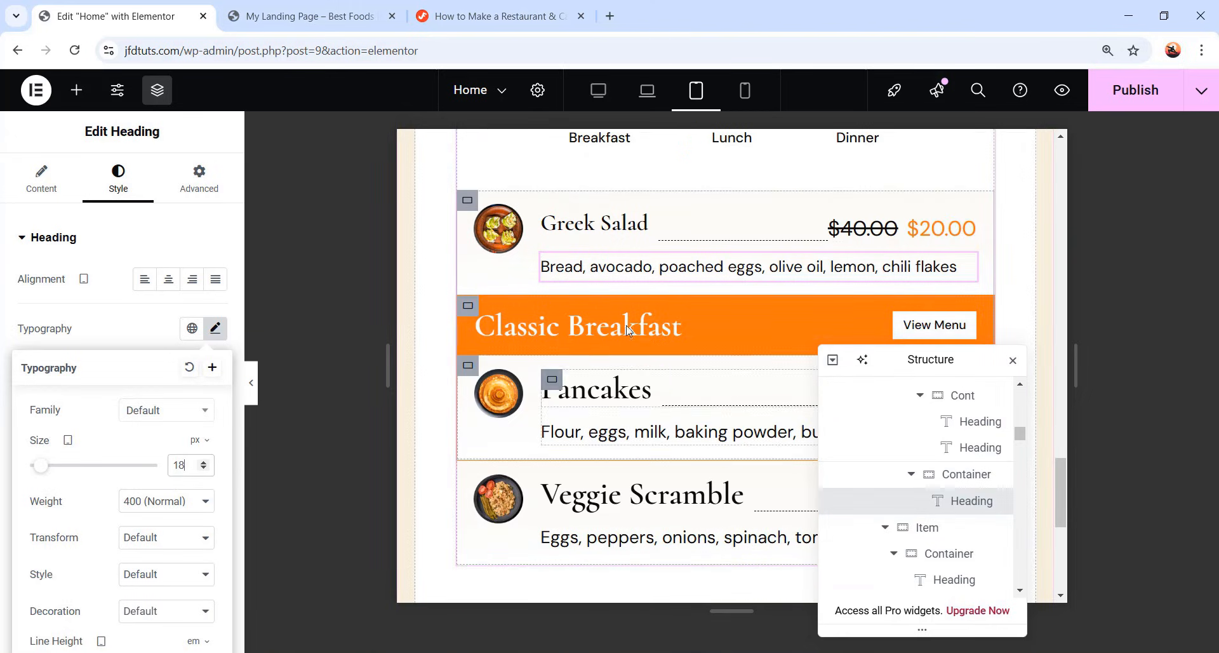
left_click(654, 385)
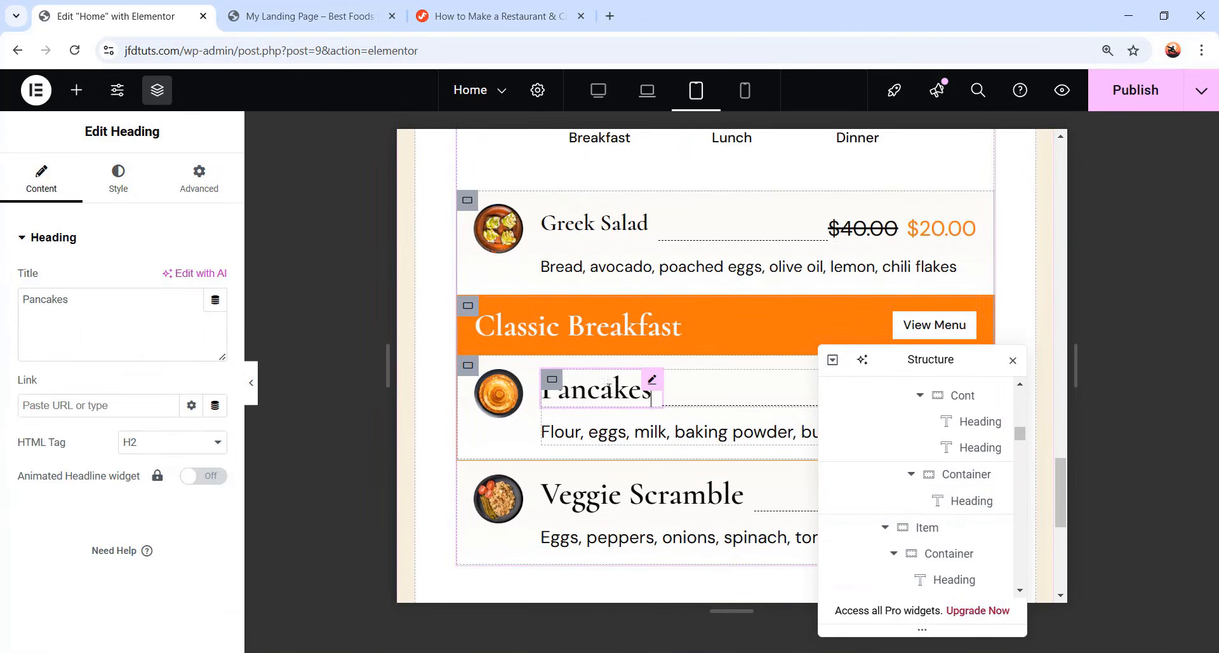
left_click(118, 180)
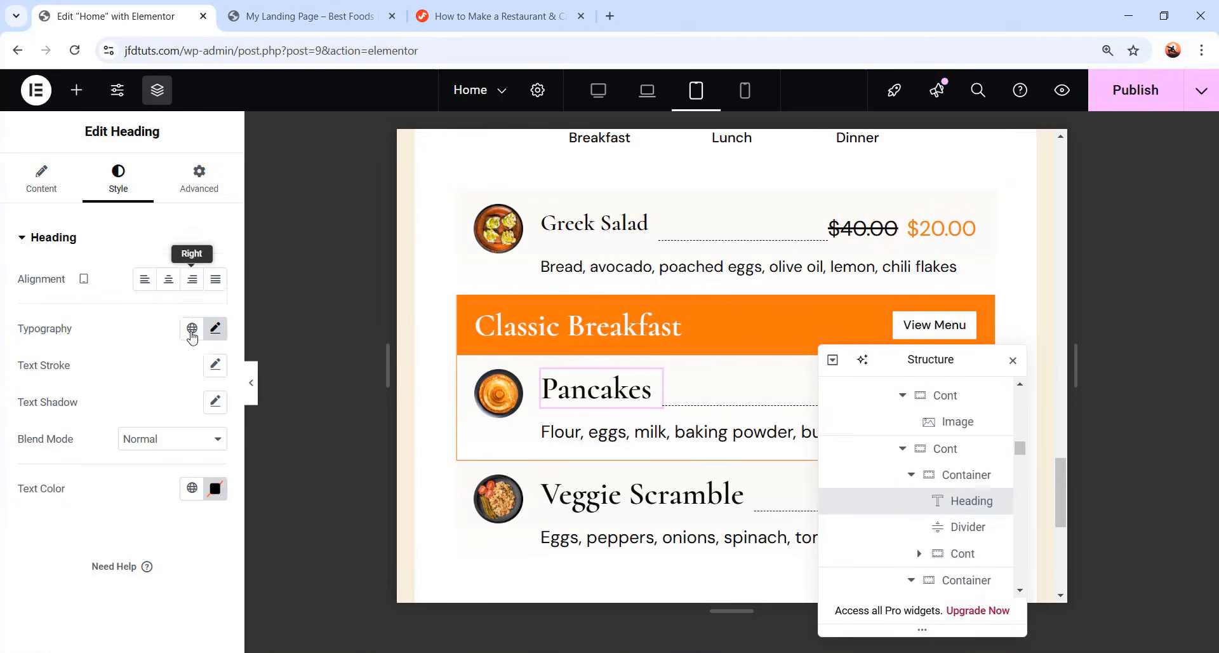
left_click(216, 331)
left_click(180, 465)
type("25")
left_click(585, 440)
left_click(119, 180)
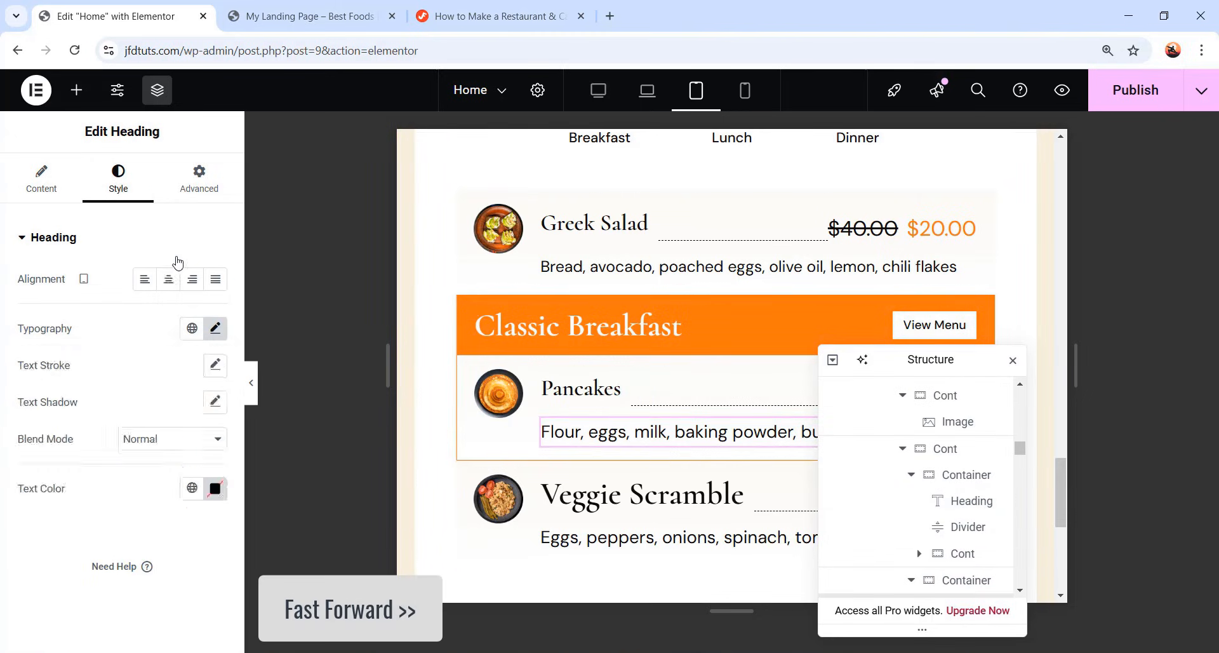
left_click(215, 329)
left_click(185, 468)
type("18")
Set the Veggie Scramble title's tablet font size to 26 px and its ingredient description to 18 px.
left_click(589, 431)
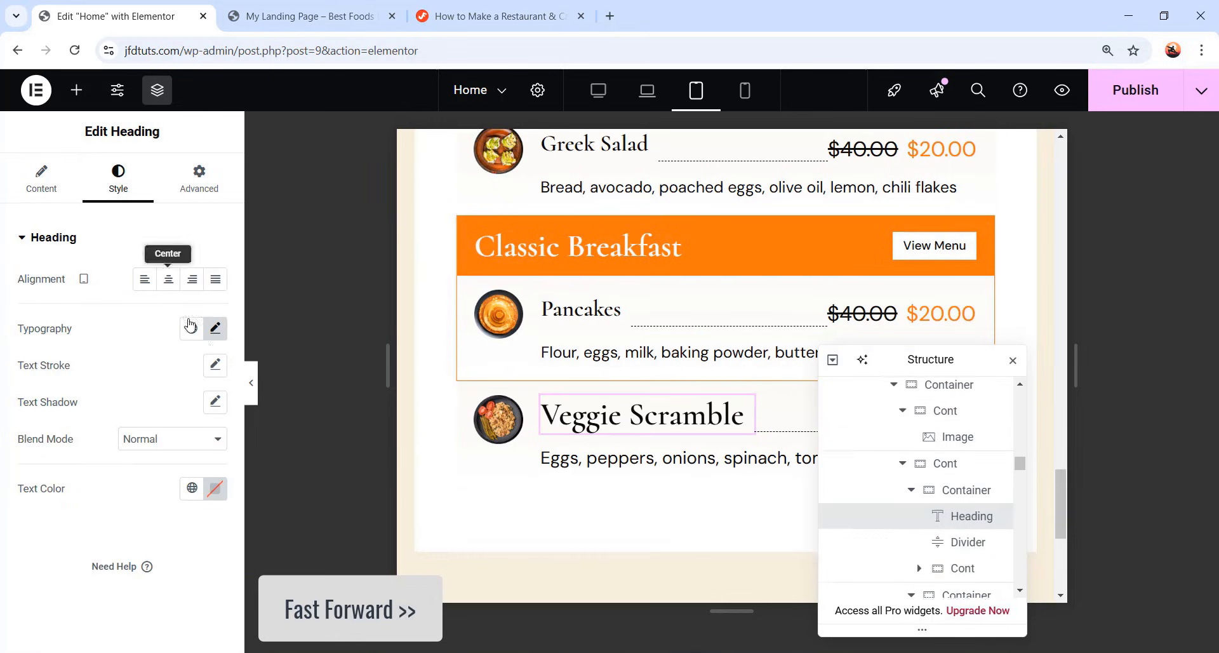
left_click(216, 329)
left_click(182, 463)
type("26")
left_click(601, 458)
left_click(216, 330)
left_click(182, 465)
type("18")
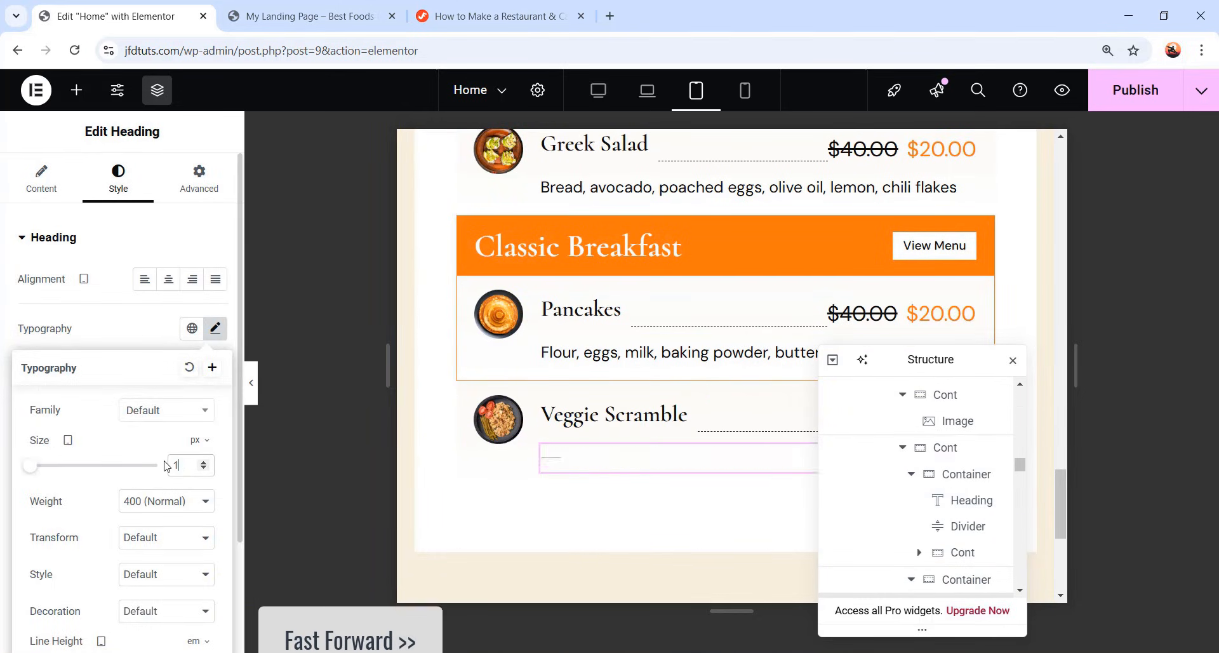
Move the Structure window clear of the page preview and look over the resized menu section at tablet width.
scroll(704, 413, "up", 2)
left_click_drag(947, 357, 1106, 448)
scroll(904, 382, "up", 3)
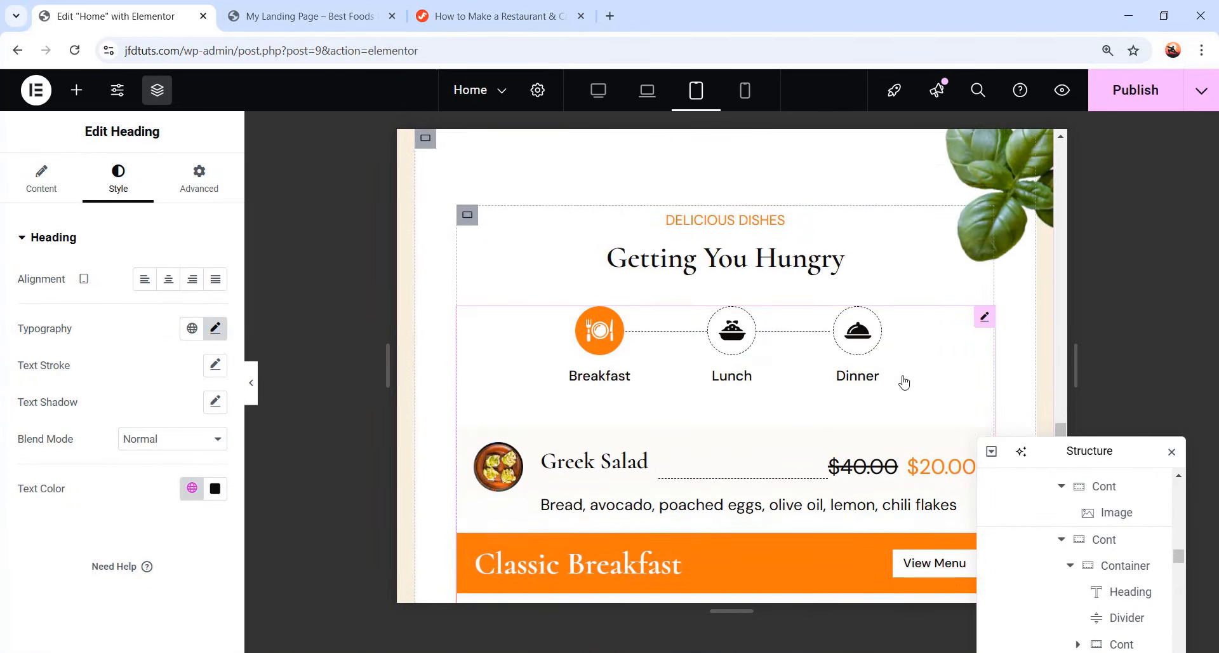
scroll(675, 389, "up", 3)
scroll(694, 412, "down", 6)
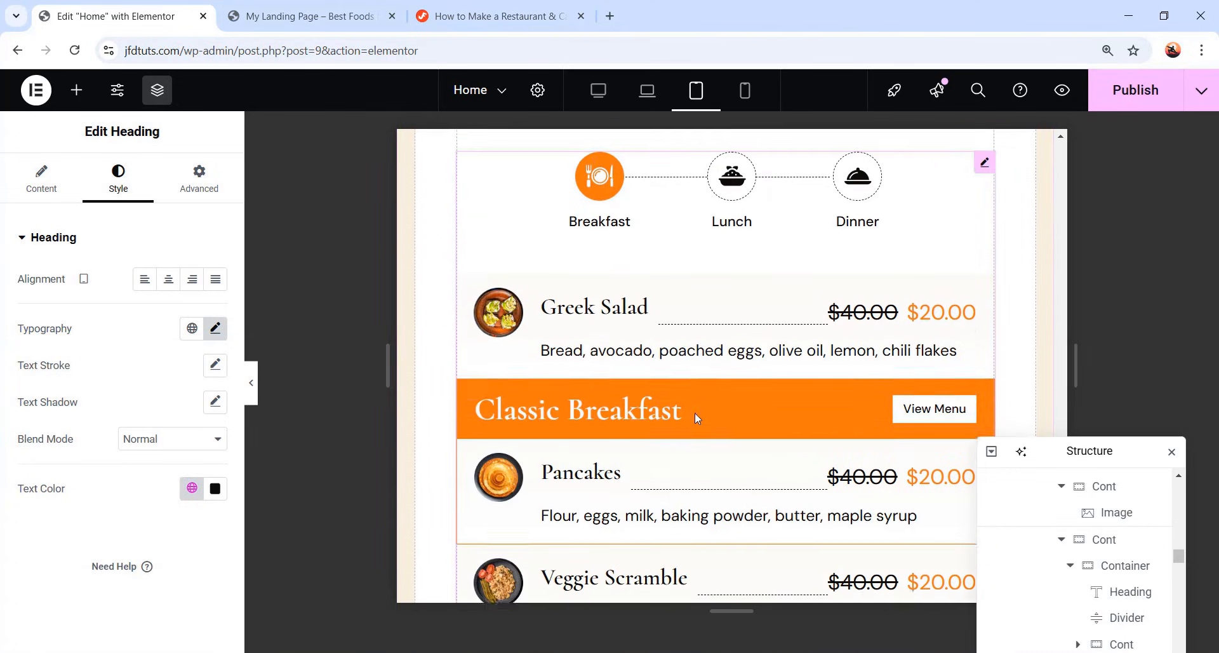
scroll(702, 255, "up", 5)
scroll(702, 254, "down", 2)
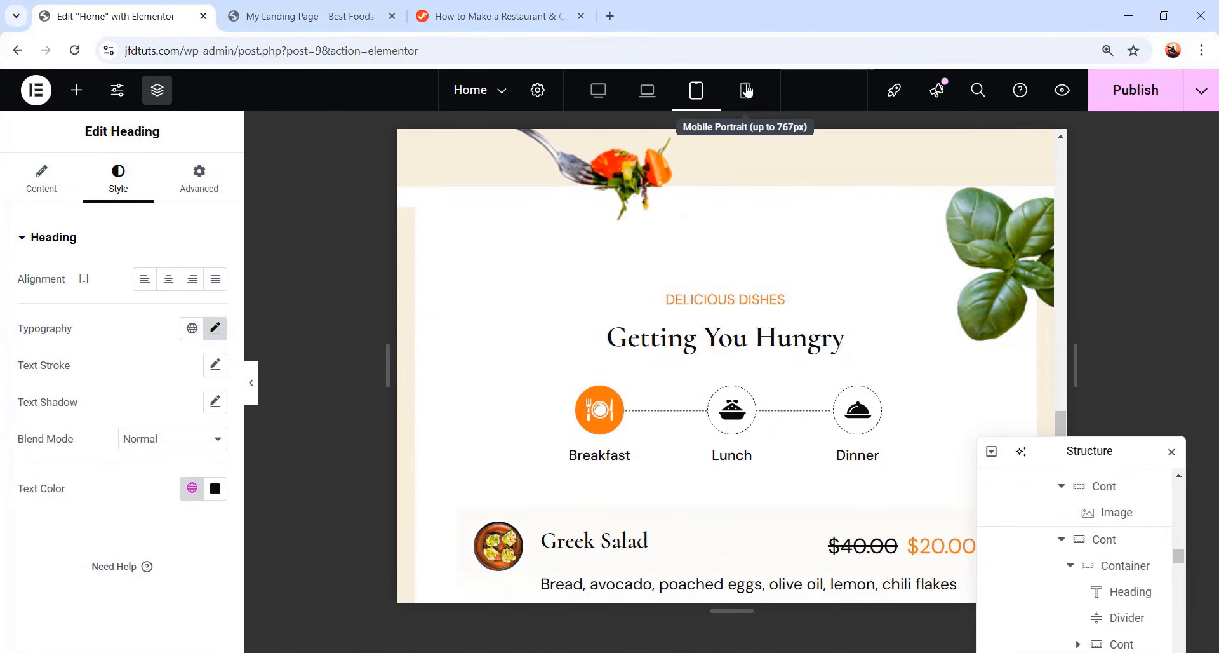
Preview the menu section at the mobile portrait breakpoint and examine how its tabs, dish rows and headings stack.
left_click(745, 90)
scroll(819, 317, "down", 10)
scroll(813, 327, "up", 5)
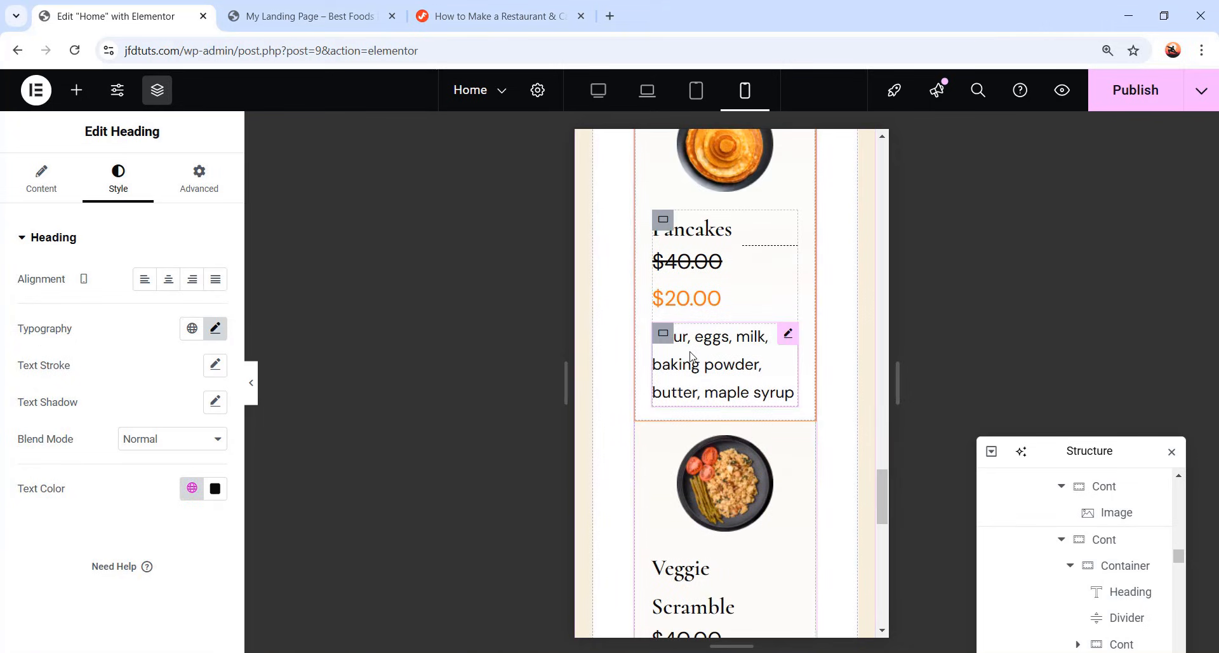
scroll(707, 442, "down", 4)
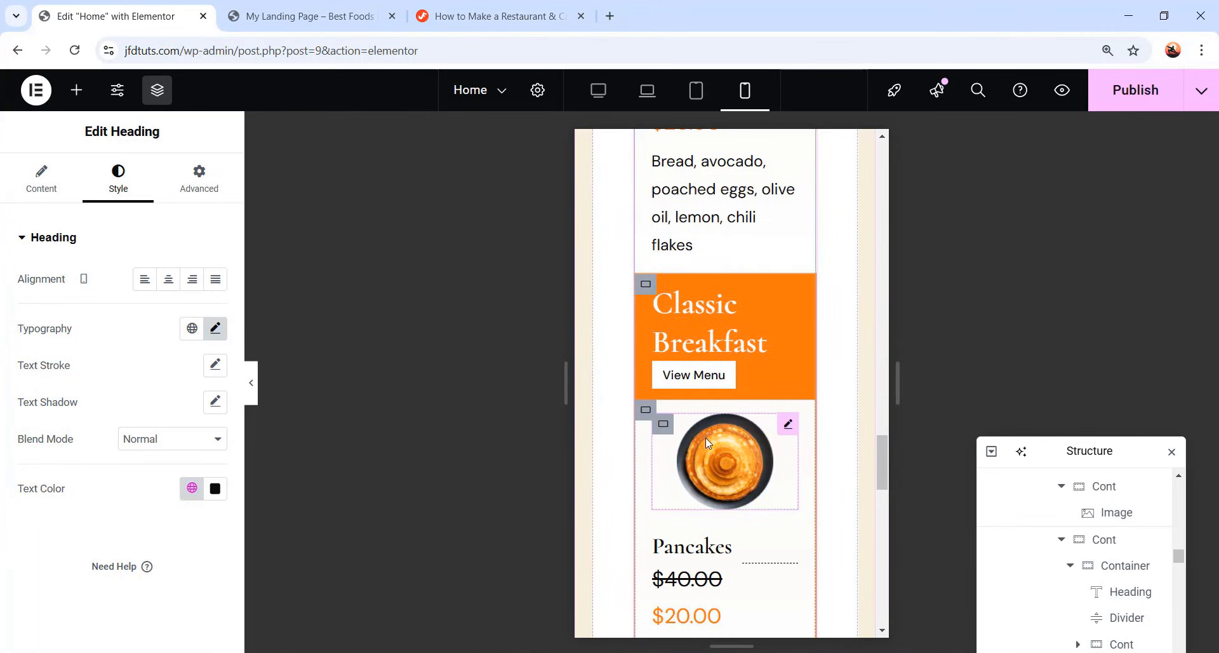
scroll(702, 436, "down", 12)
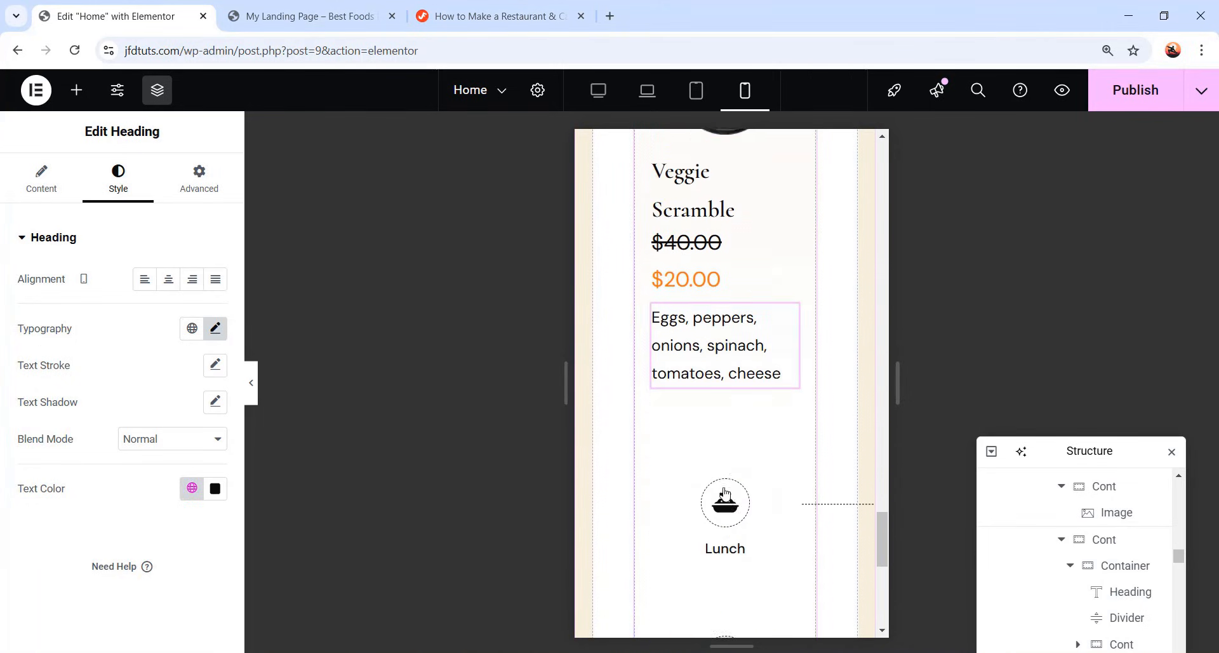
scroll(695, 225, "up", 7)
scroll(695, 231, "up", 8)
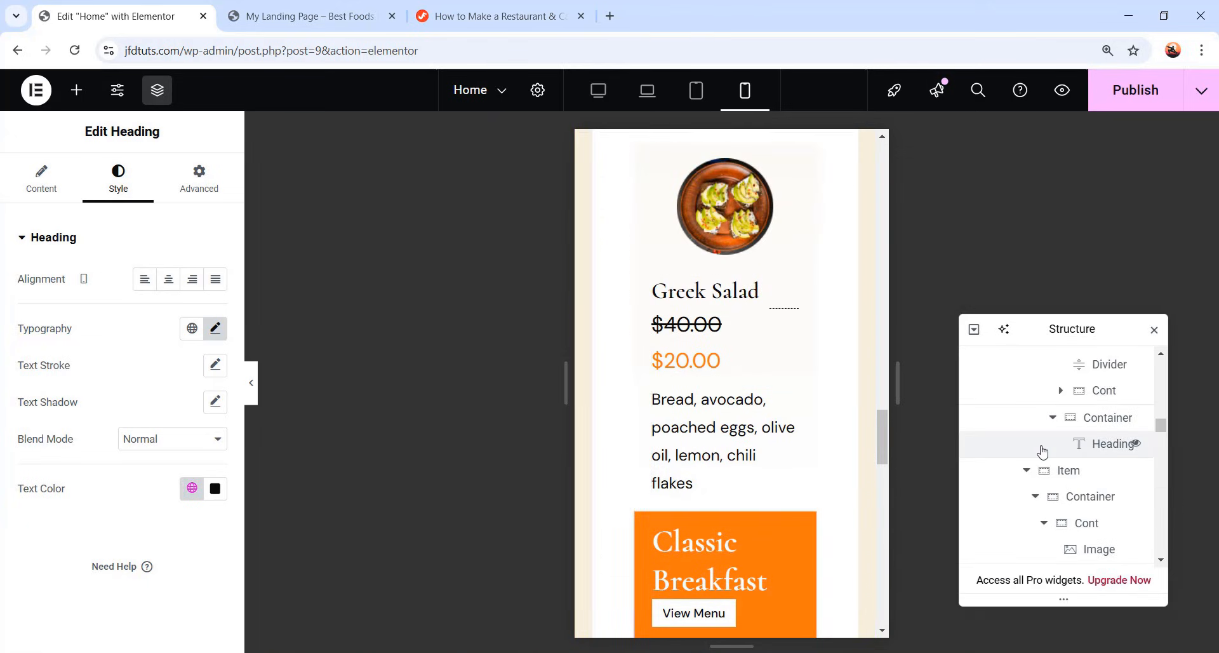
Set the Menu Section container's mobile padding to 0 top, 20 right, 60 bottom and 20 px left.
scroll(1042, 452, "up", 4)
scroll(1054, 448, "up", 3)
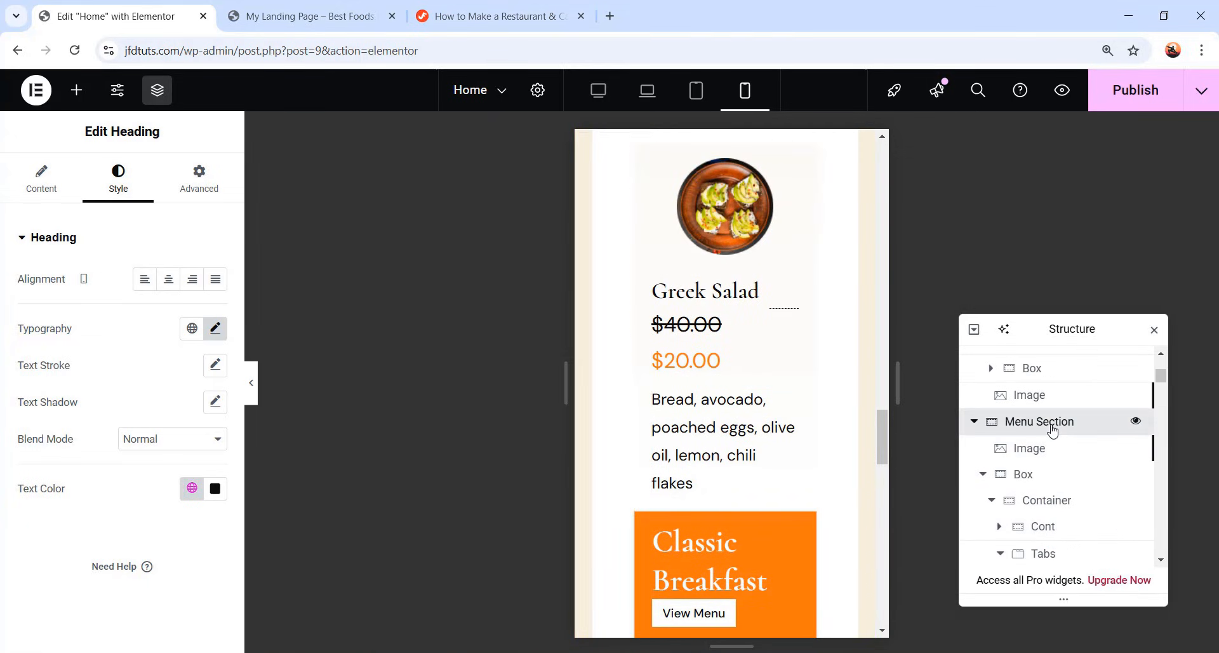
left_click(1041, 422)
left_click(215, 365)
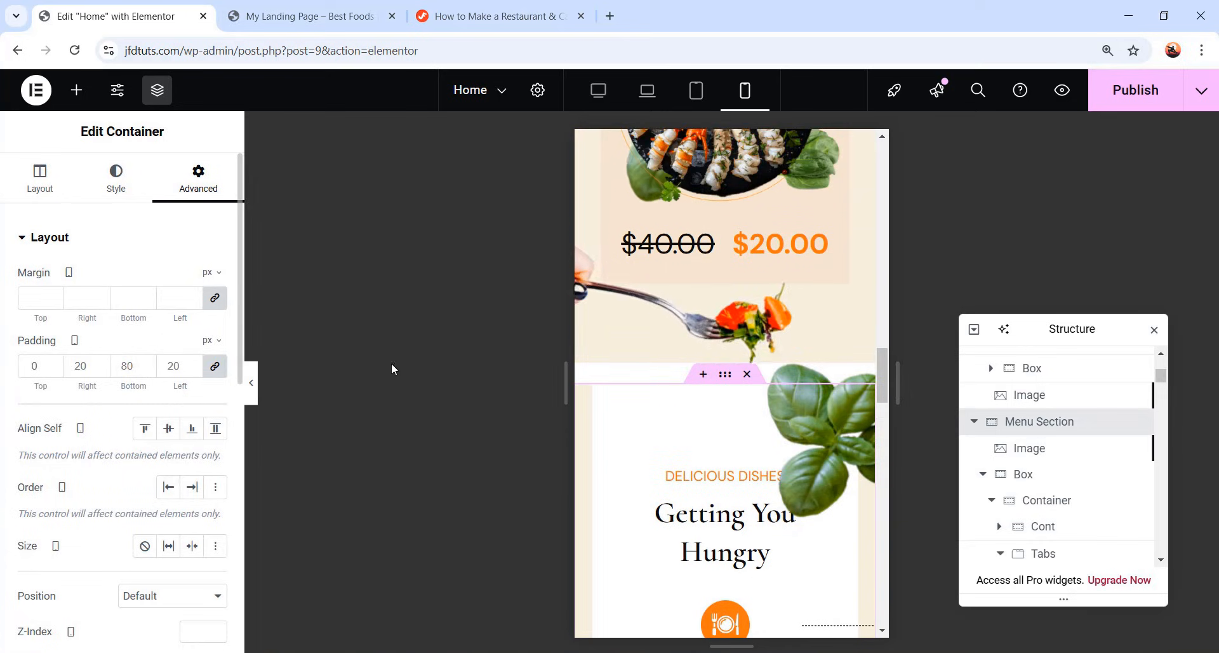
double_click(76, 366)
type("20")
double_click(124, 366)
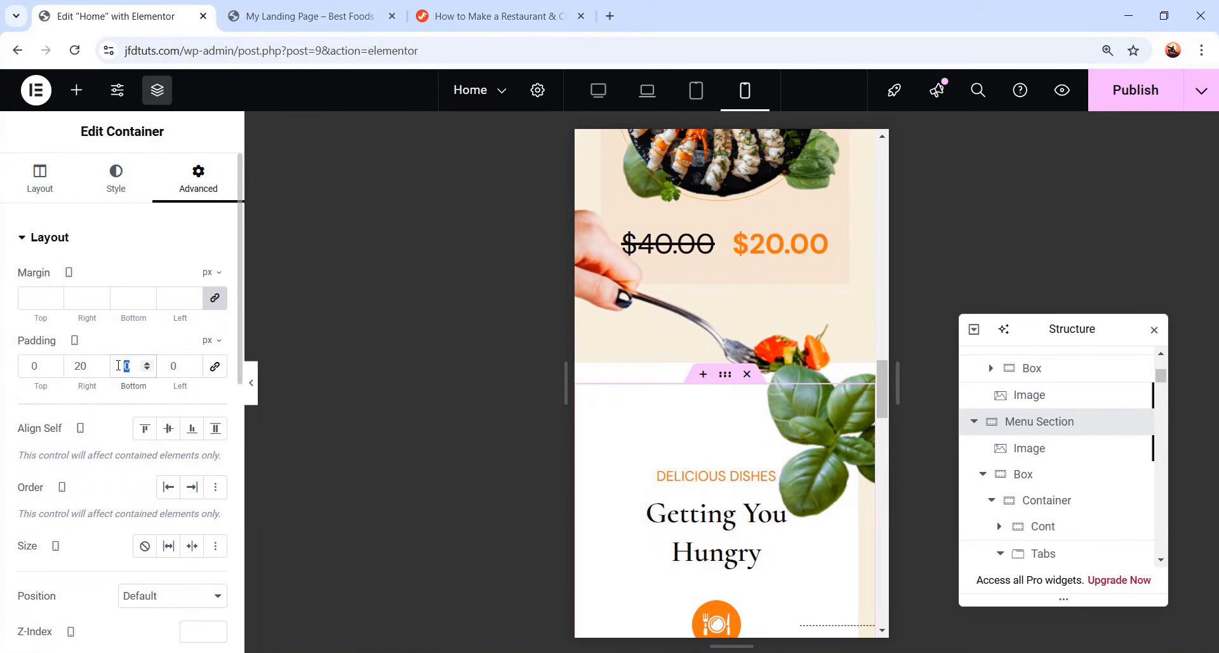
type("60")
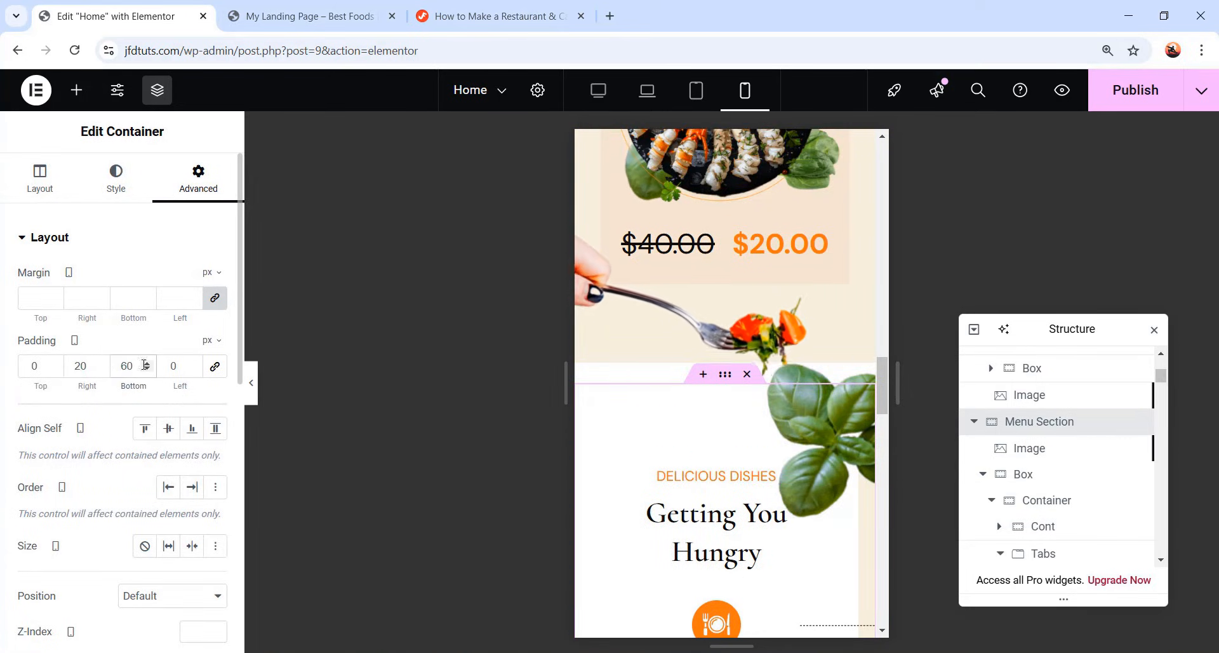
left_click(184, 369)
type("20")
Set the mobile padding of the Box container inside the Menu Section to 44 px top and bottom, 20 px right and left.
scroll(635, 457, "down", 4)
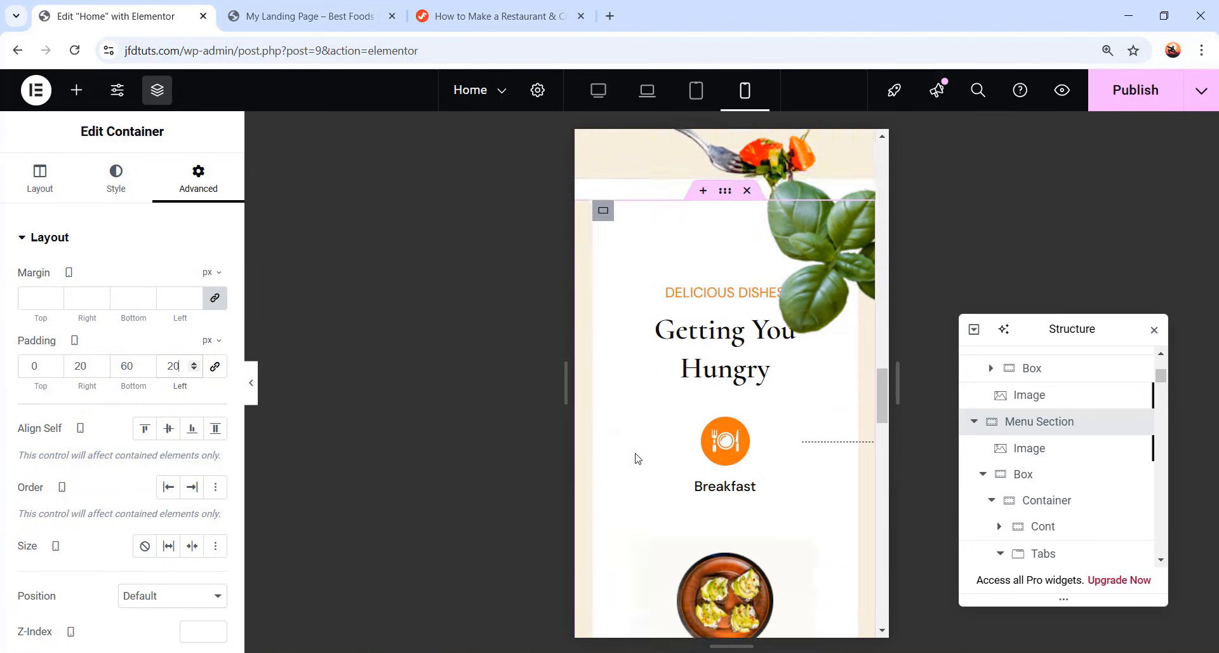
left_click(1037, 485)
scroll(764, 333, "down", 6)
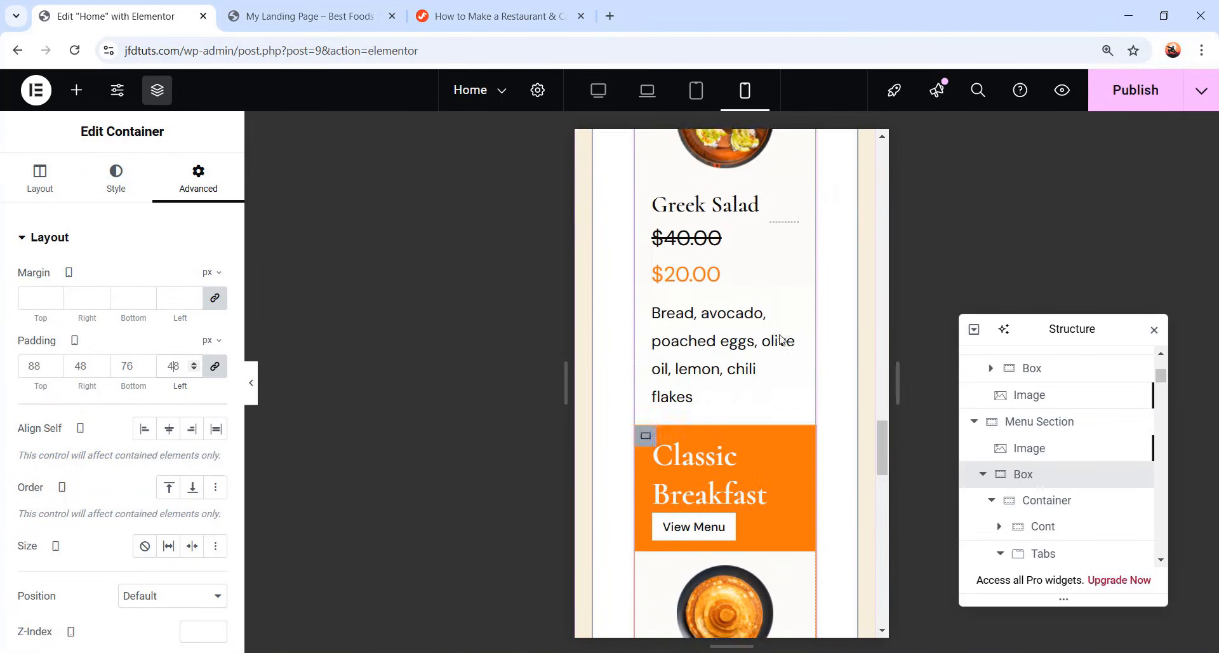
scroll(764, 334, "up", 8)
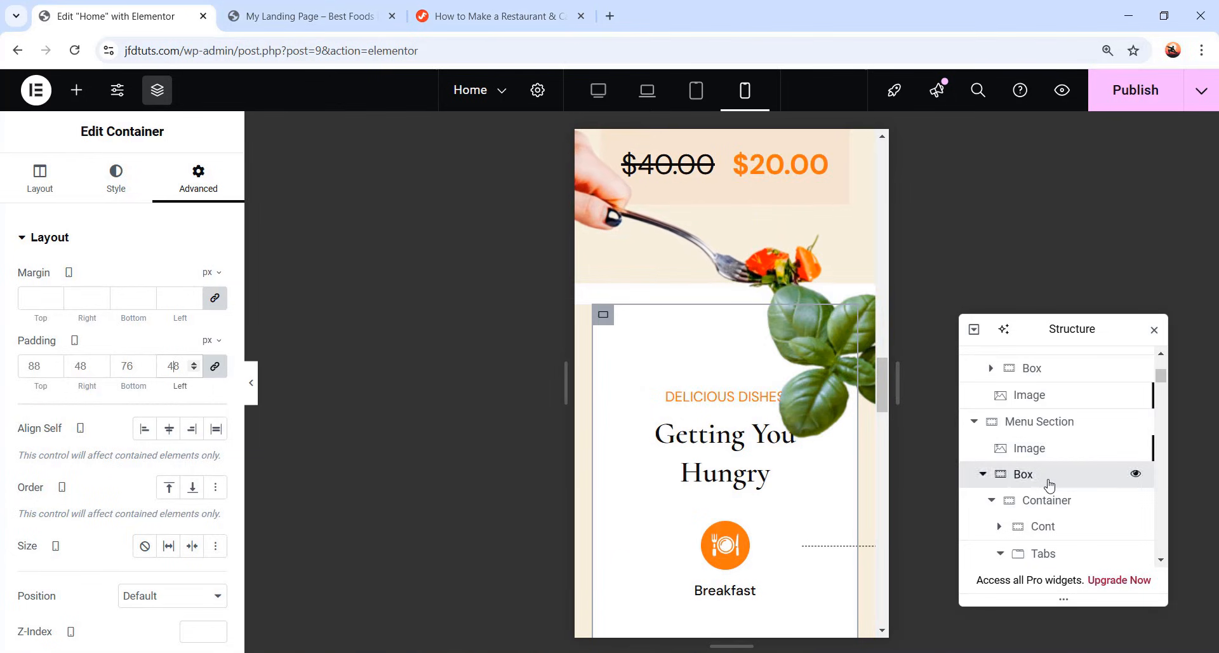
left_click(220, 369)
type("44")
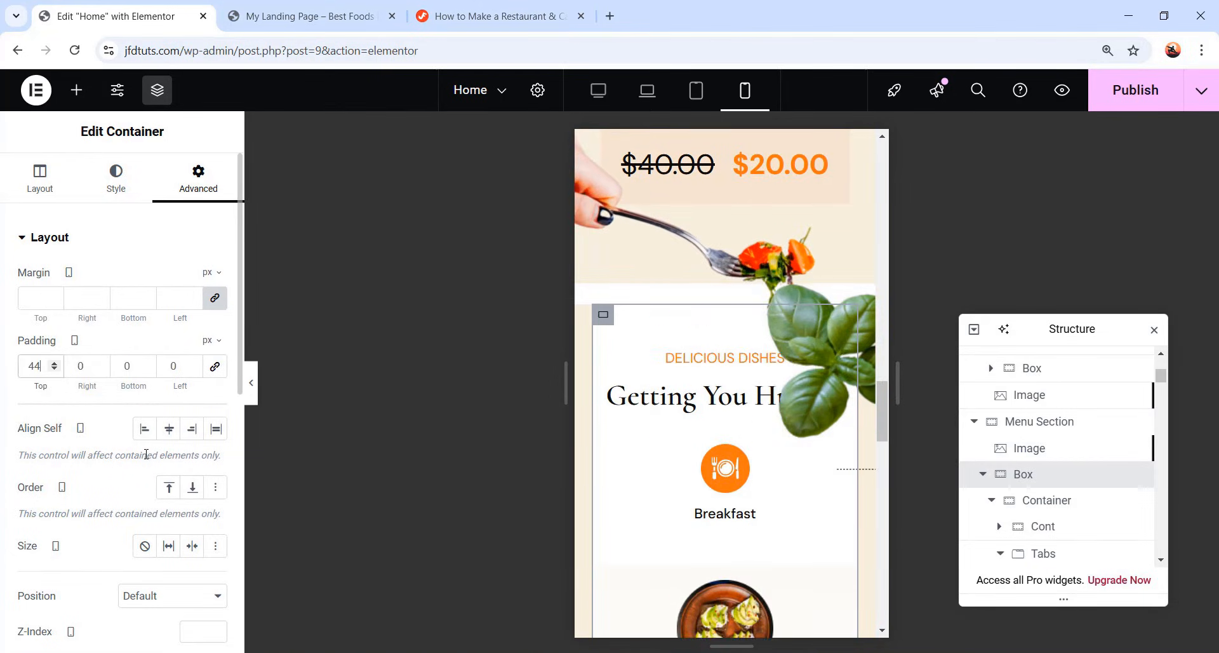
type("20")
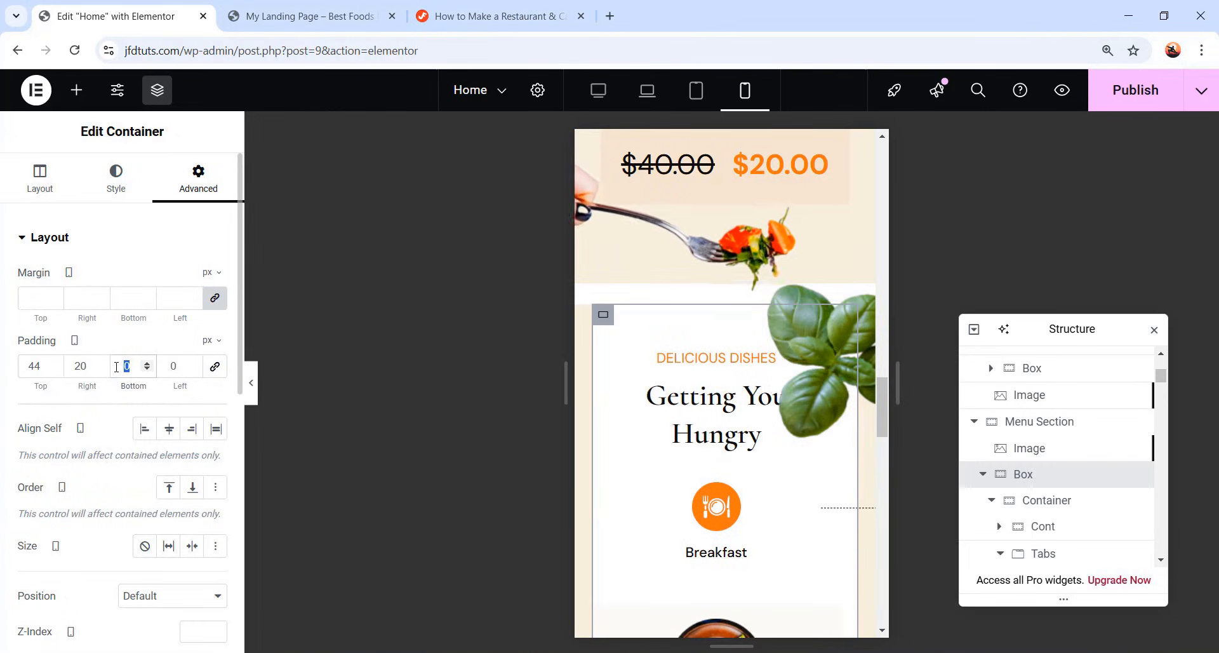
type("20")
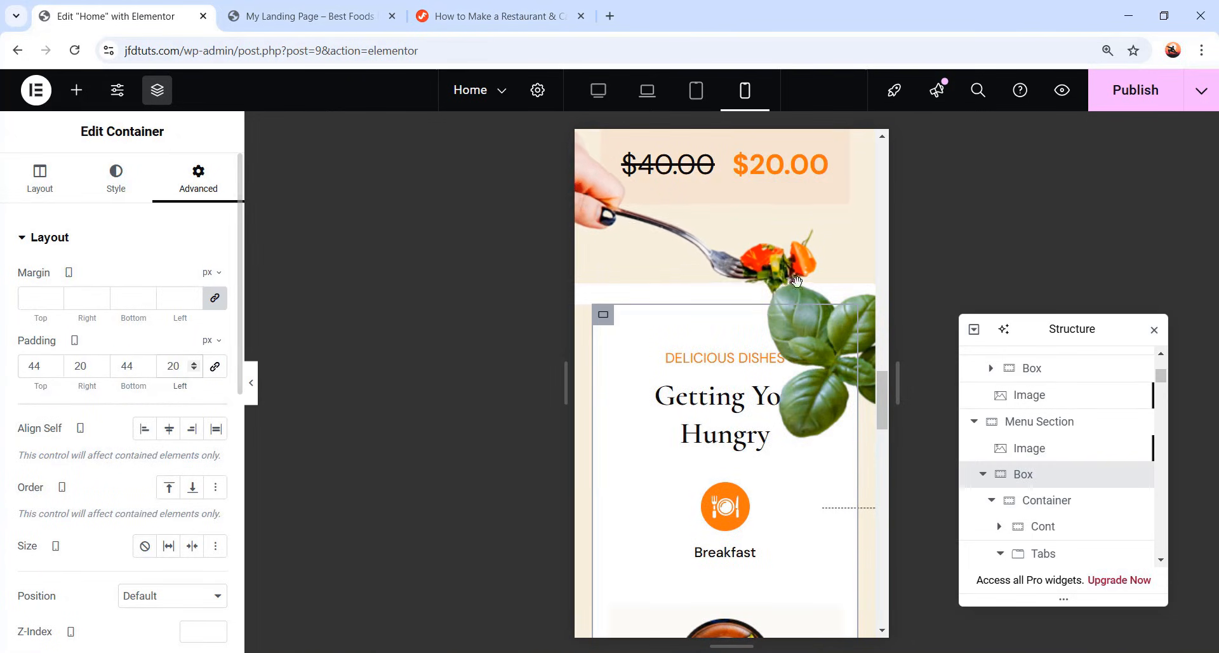
Set the mobile font size of the "Getting You Hungry" heading to 32 px.
left_click(806, 357)
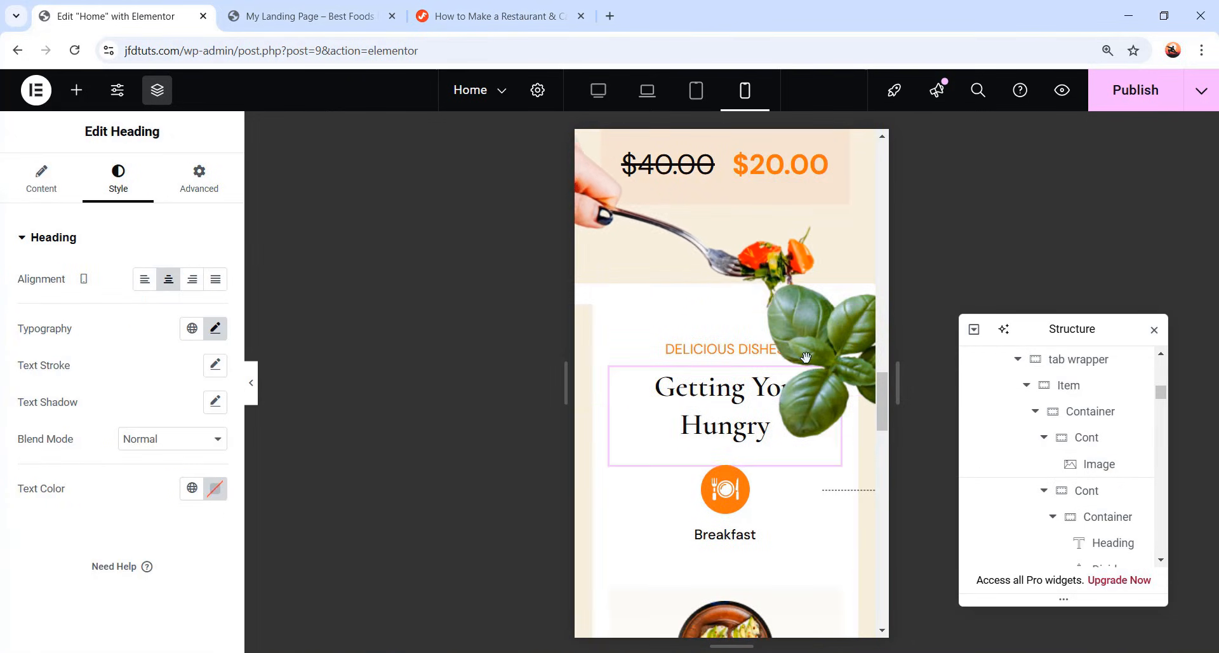
left_click(772, 423)
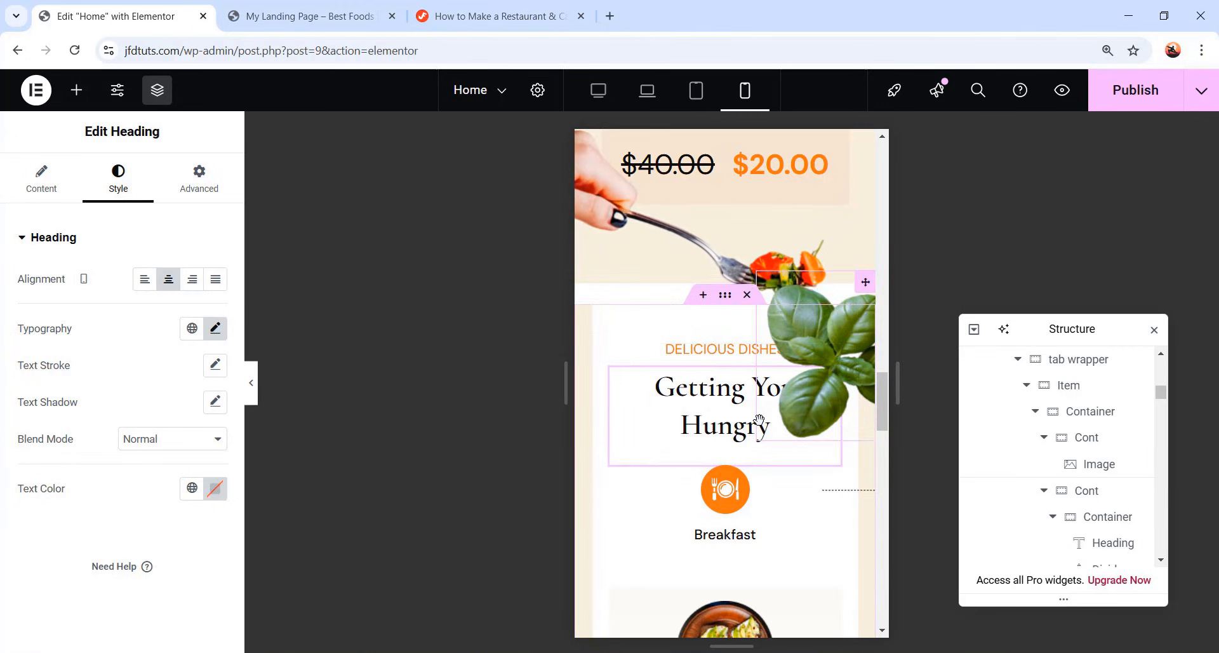
left_click(216, 328)
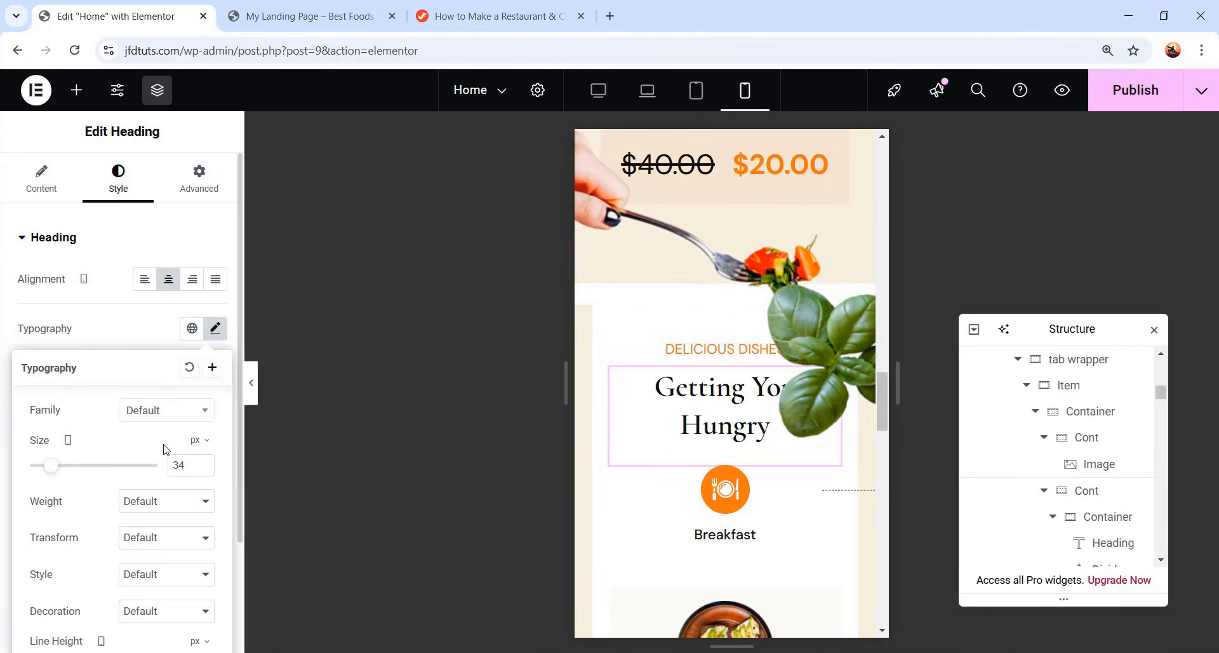
type("32")
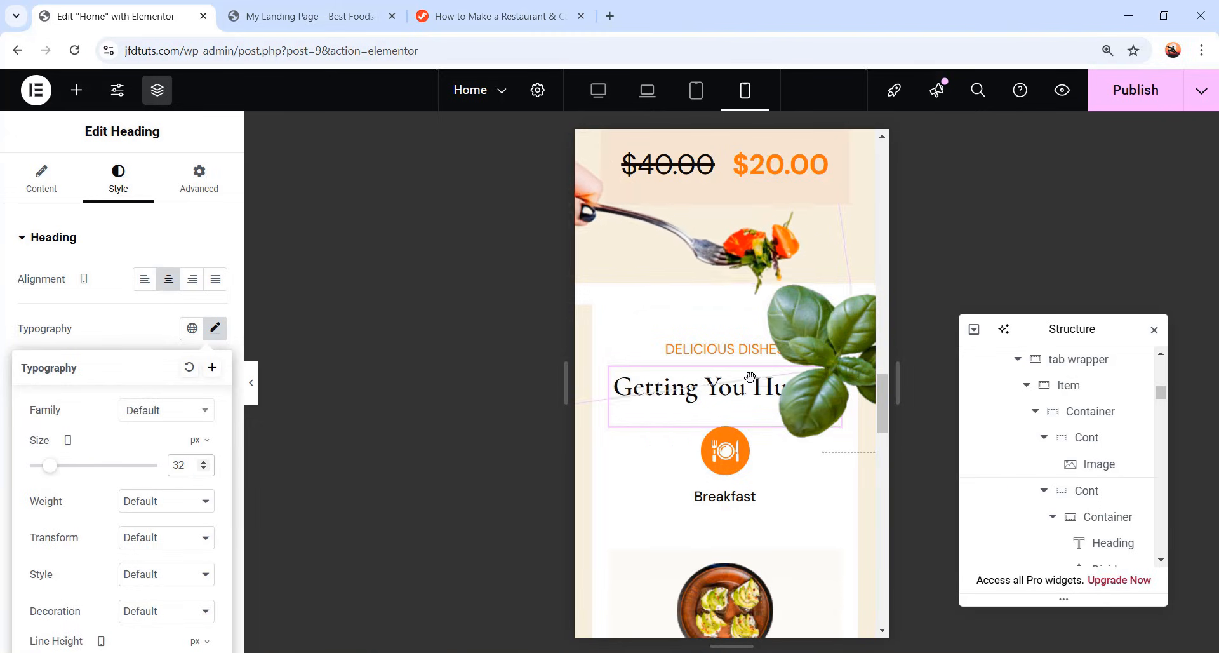
scroll(746, 423, "down", 2)
scroll(825, 399, "up", 3)
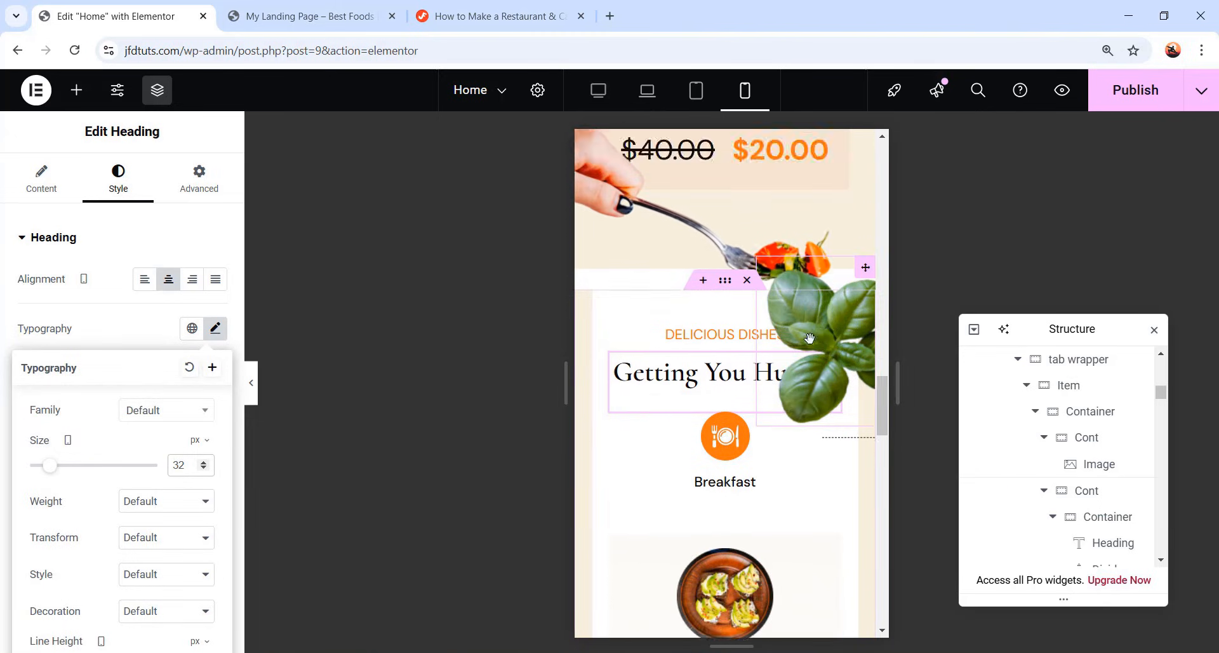
Shrink the basil leaf image beside the menu heading to 64 px wide on mobile and set its vertical offset to -49 px.
left_click(841, 407)
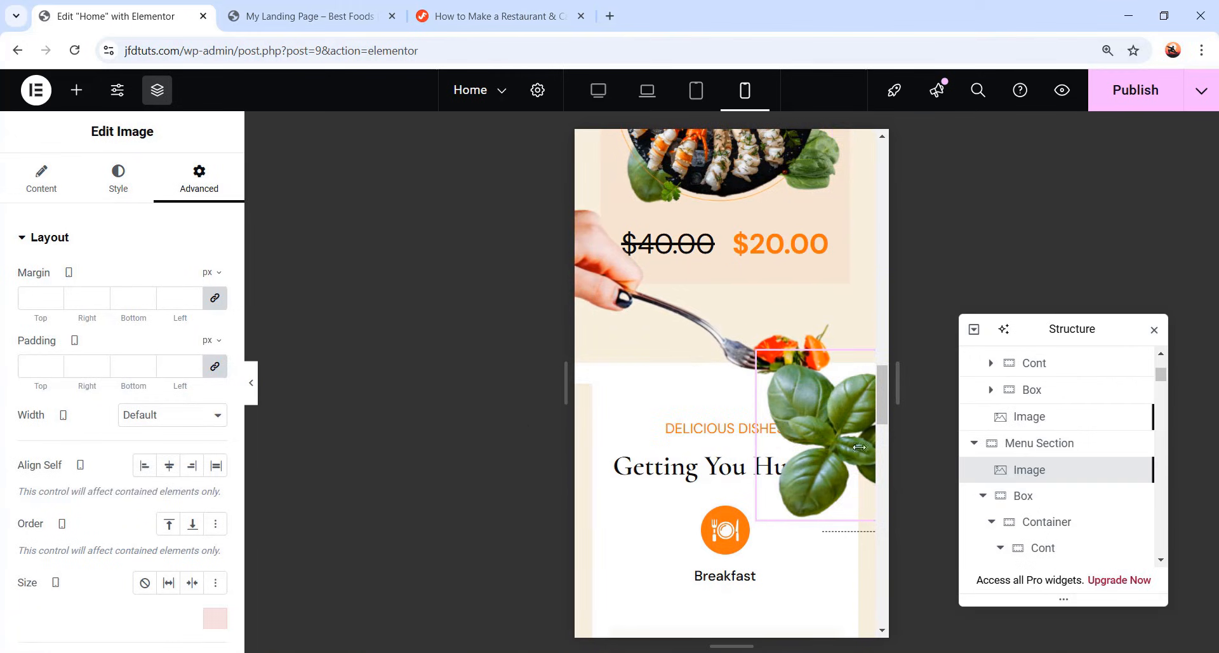
left_click(145, 183)
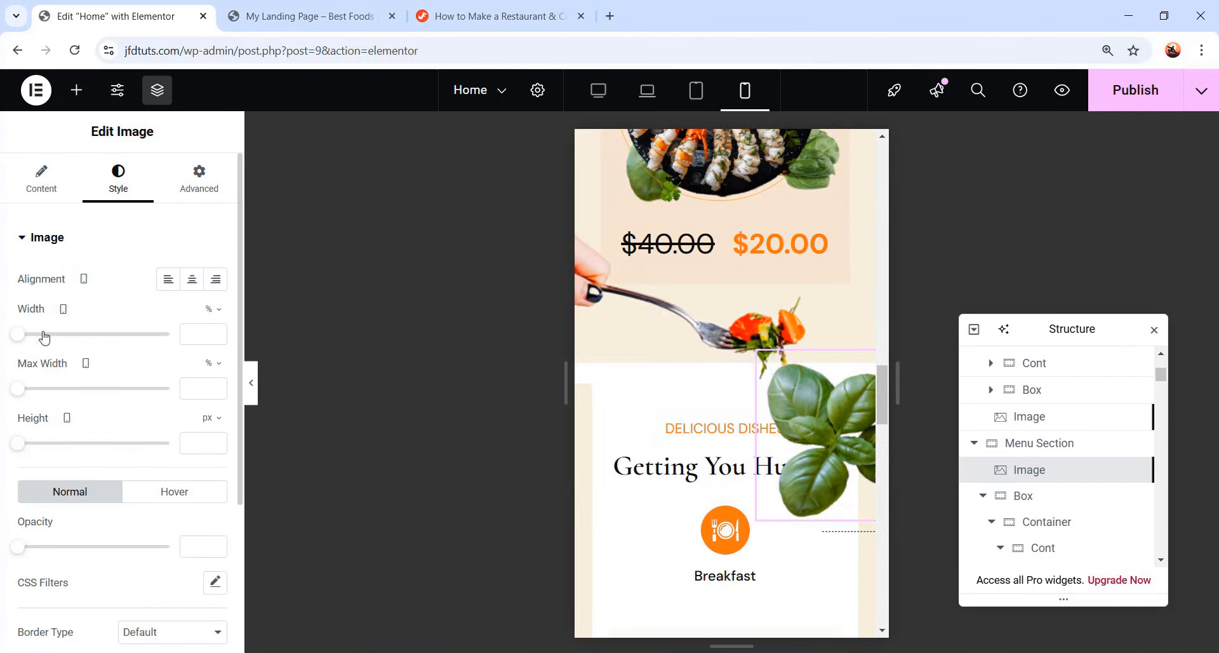
left_click_drag(20, 334, 27, 334)
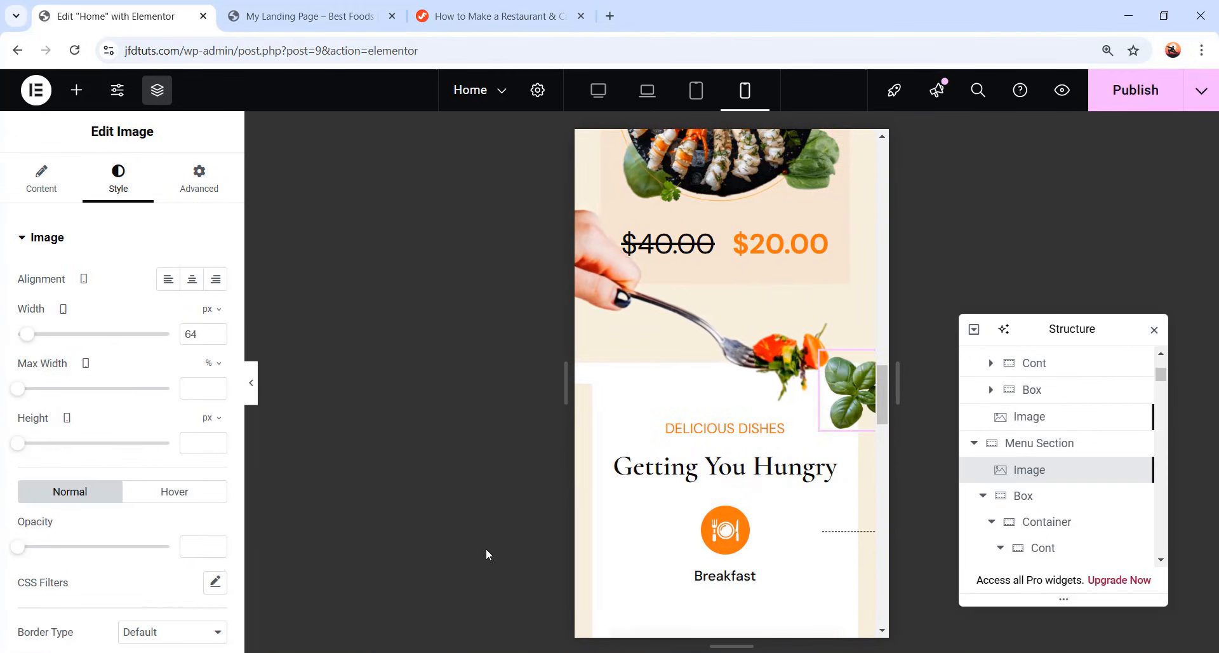
left_click(191, 182)
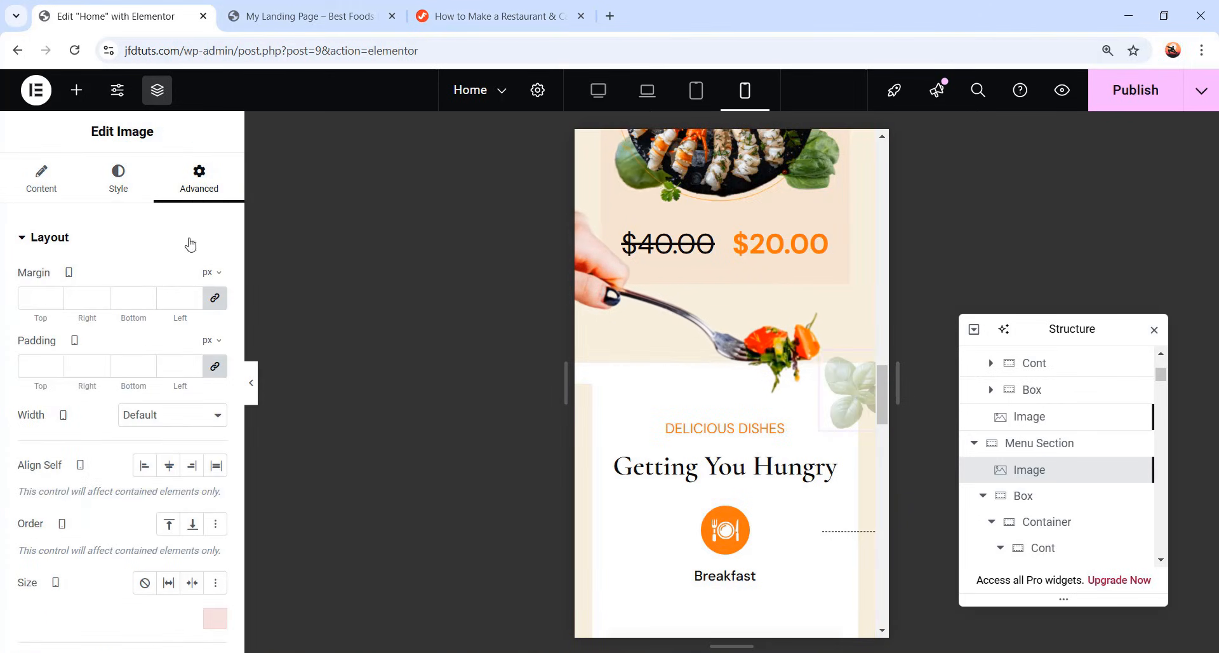
scroll(170, 415, "down", 4)
scroll(115, 547, "down", 1)
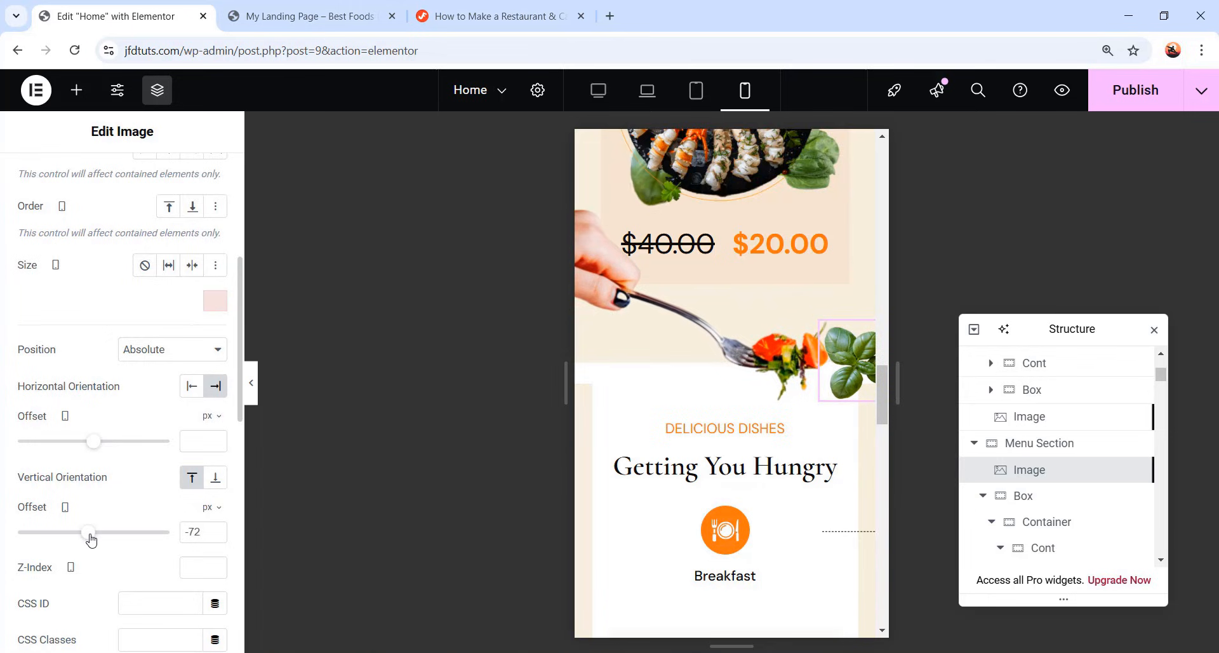
Set the mobile width of the hand-and-fork image above the menu section to 145 px.
left_click(774, 317)
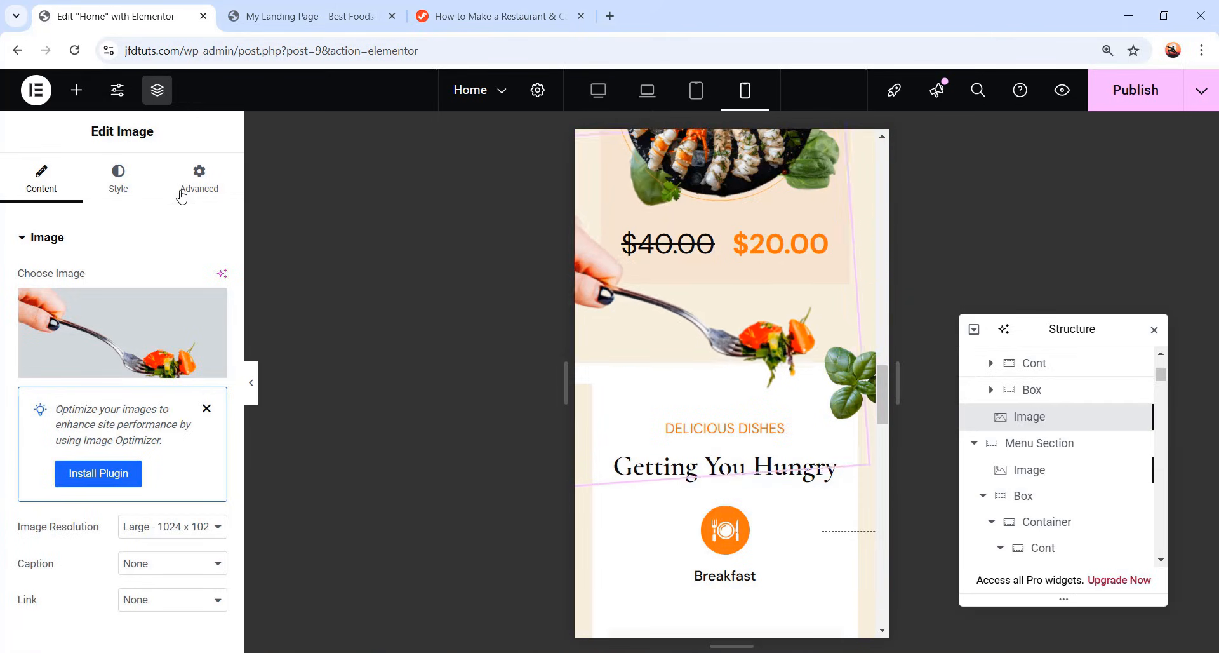
left_click(200, 196)
left_click(118, 181)
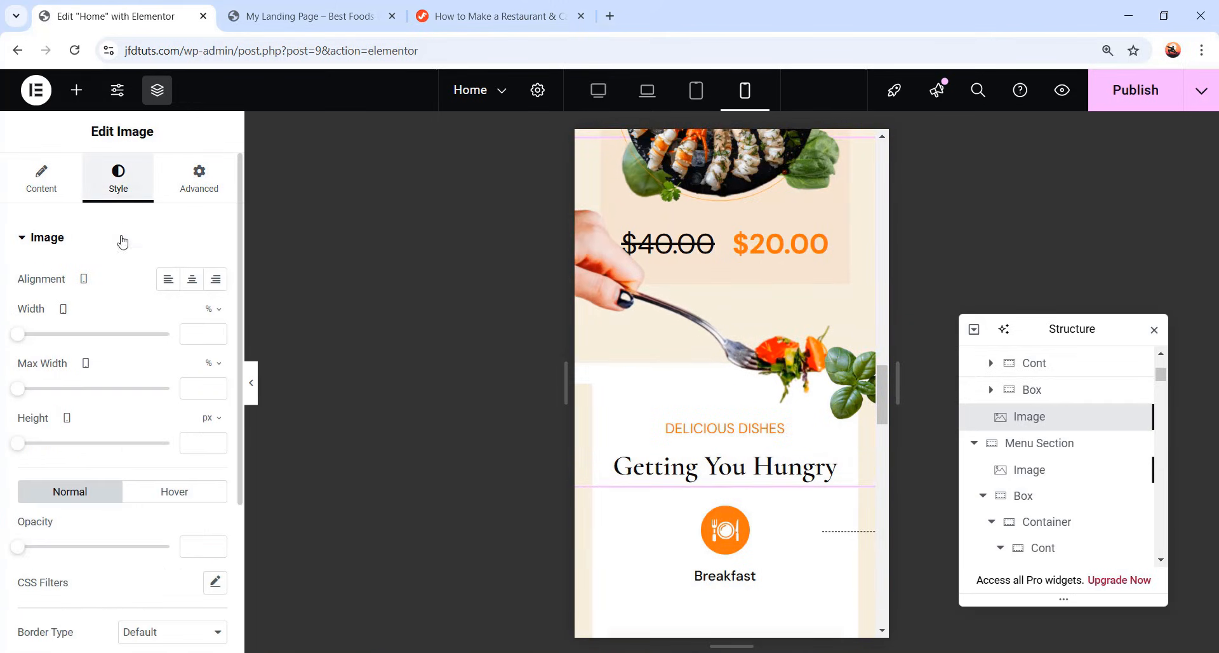
left_click(208, 311)
left_click(210, 316)
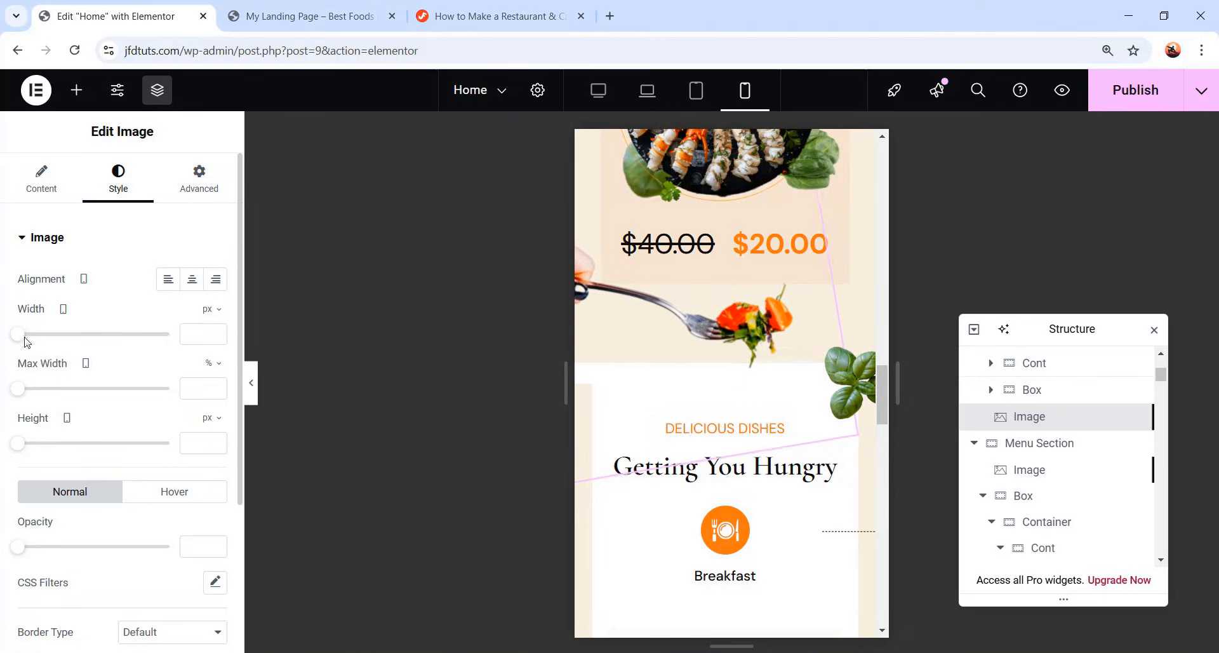
mouse_move(22, 338)
left_mouse_down()
mouse_move(55, 348)
mouse_move(42, 346)
left_mouse_up()
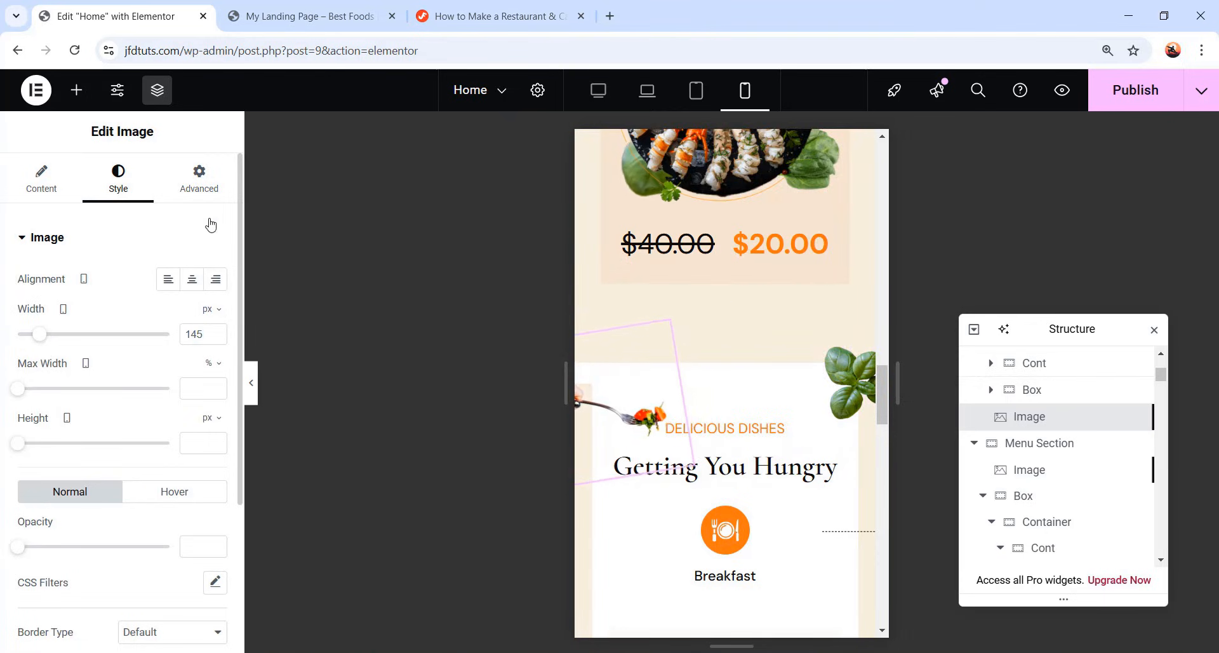
Raise the hand-and-fork image on mobile by setting its vertical offset to 20 px from the bottom.
left_click(197, 184)
scroll(142, 355, "down", 5)
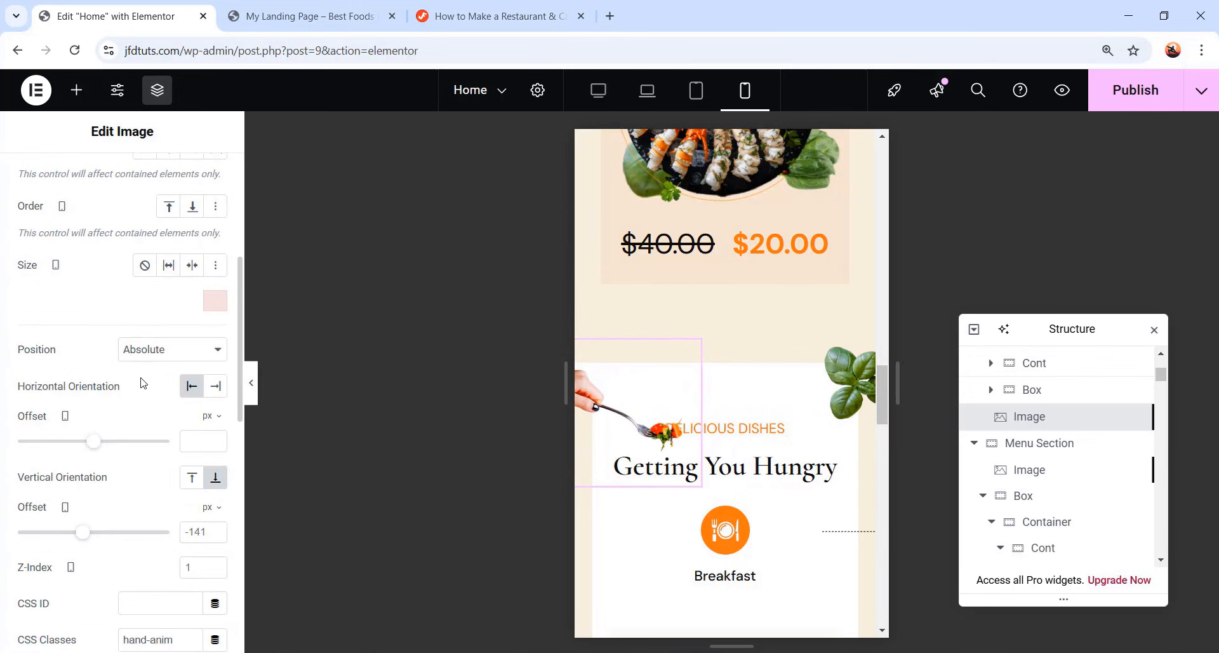
mouse_move(94, 524)
left_mouse_down()
mouse_move(82, 541)
mouse_move(100, 541)
left_mouse_up()
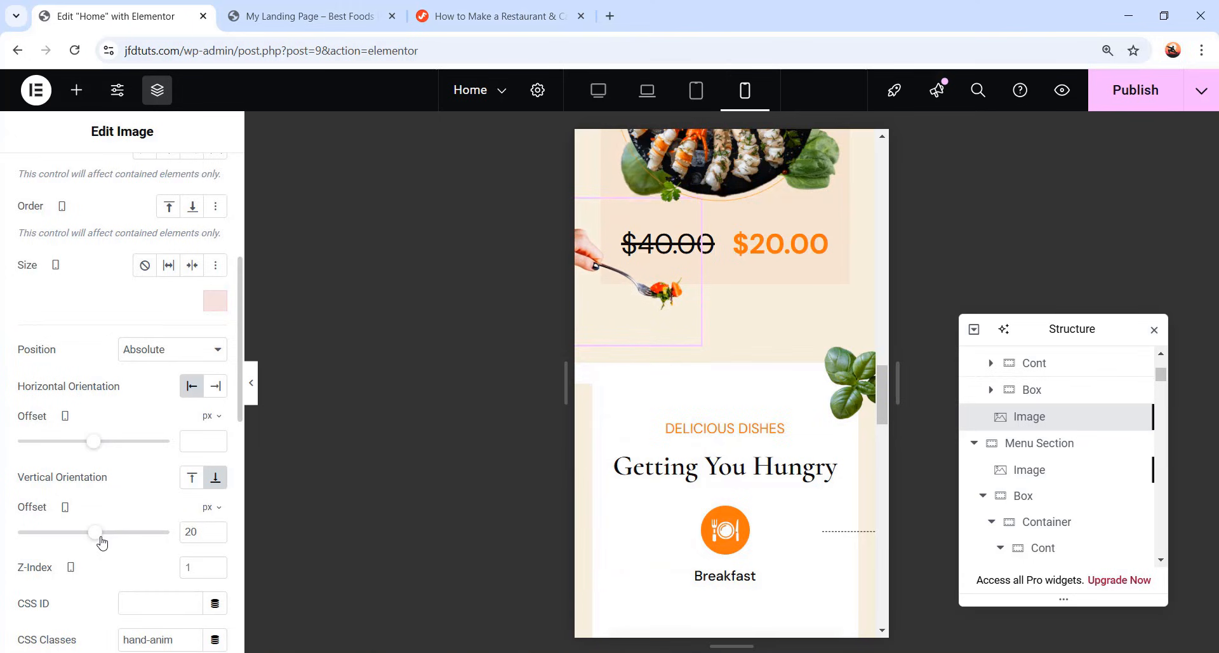
scroll(786, 312, "up", 4)
scroll(757, 324, "down", 5)
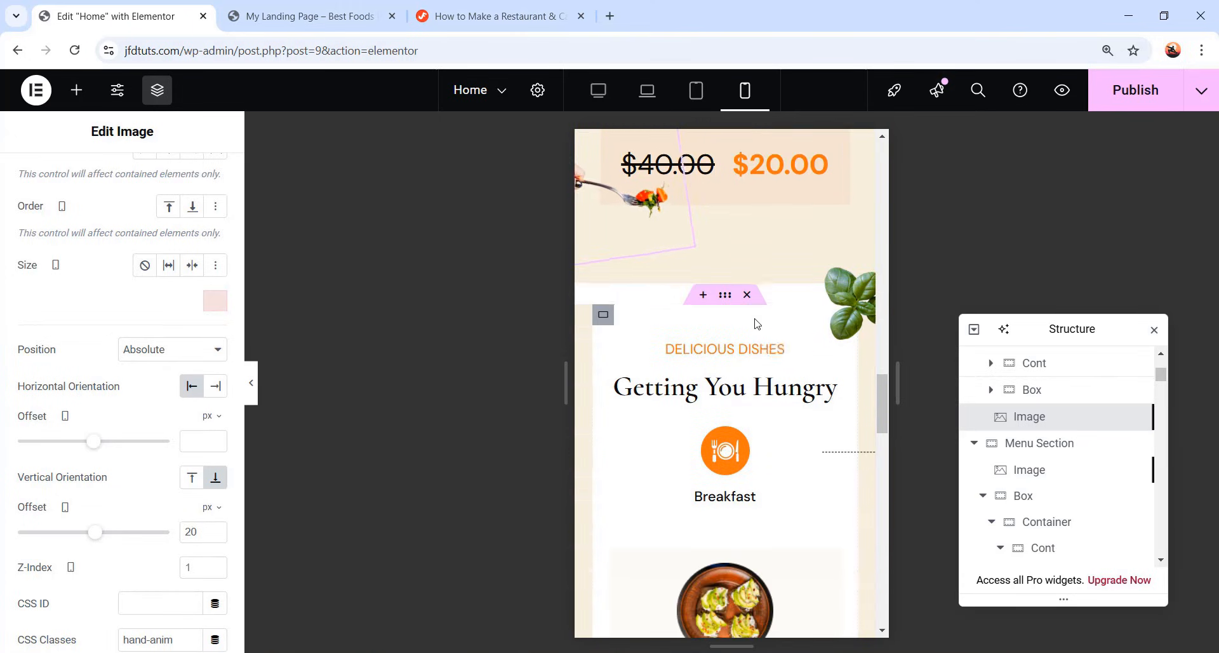
Select the Tabs widget and look over how its Breakfast, Lunch and Dinner tabs stack at mobile width.
scroll(757, 323, "down", 3)
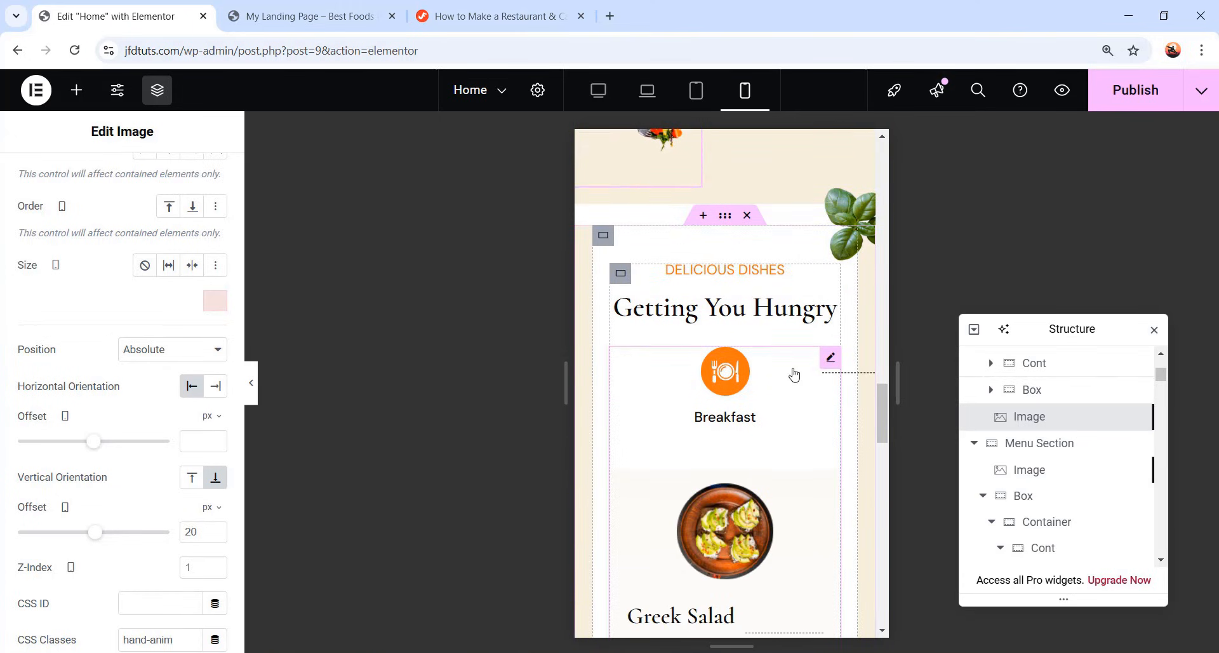
left_click(723, 379)
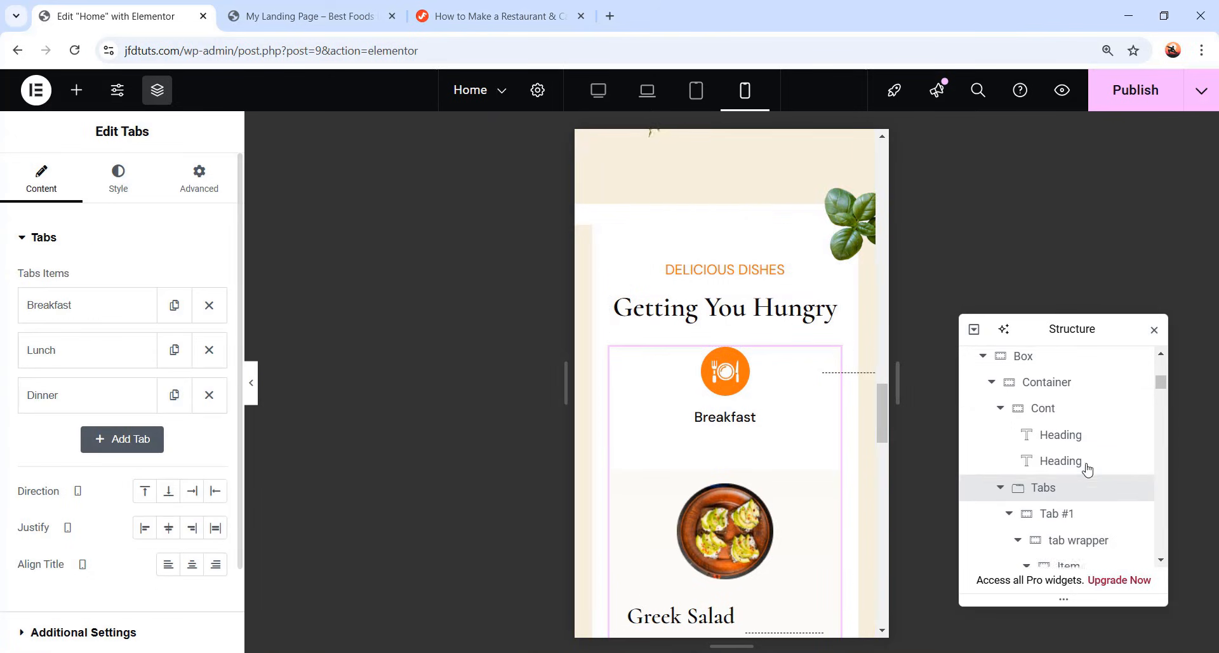
scroll(808, 400, "down", 10)
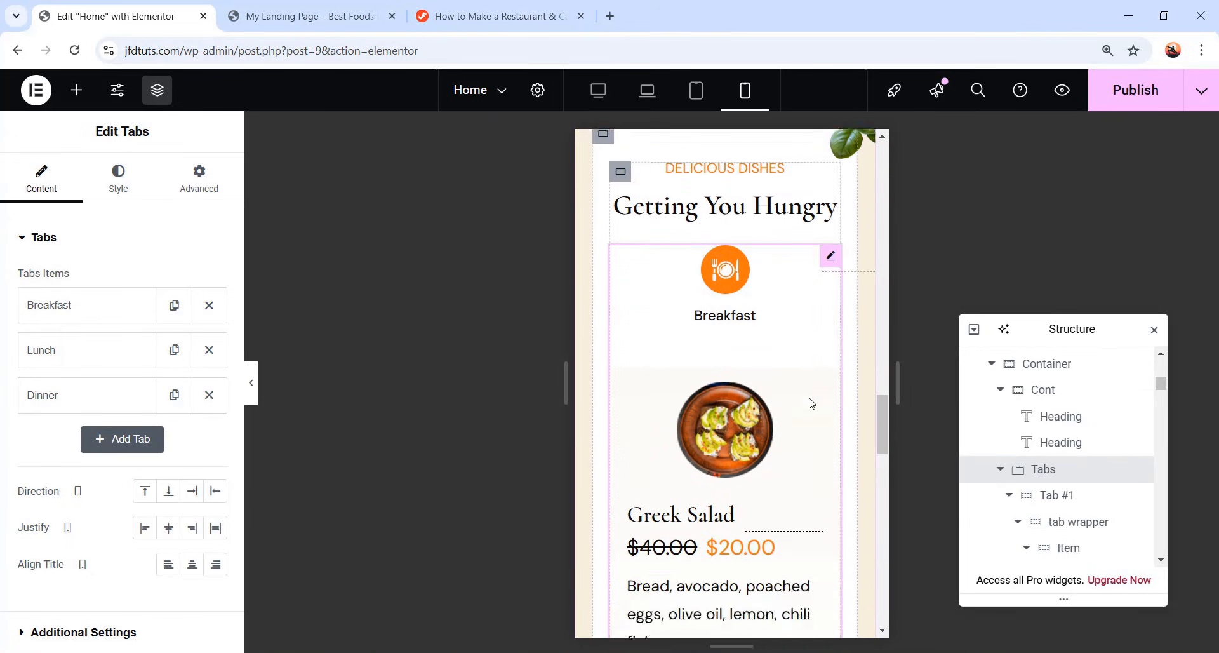
scroll(755, 448, "down", 10)
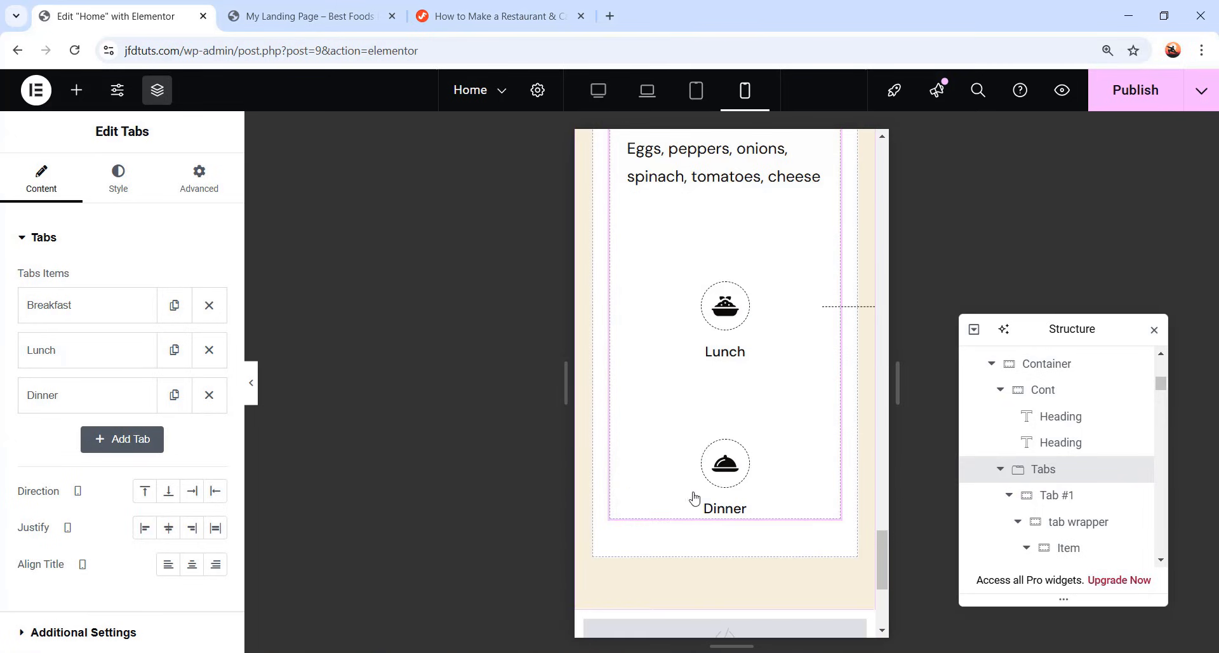
scroll(767, 375, "up", 15)
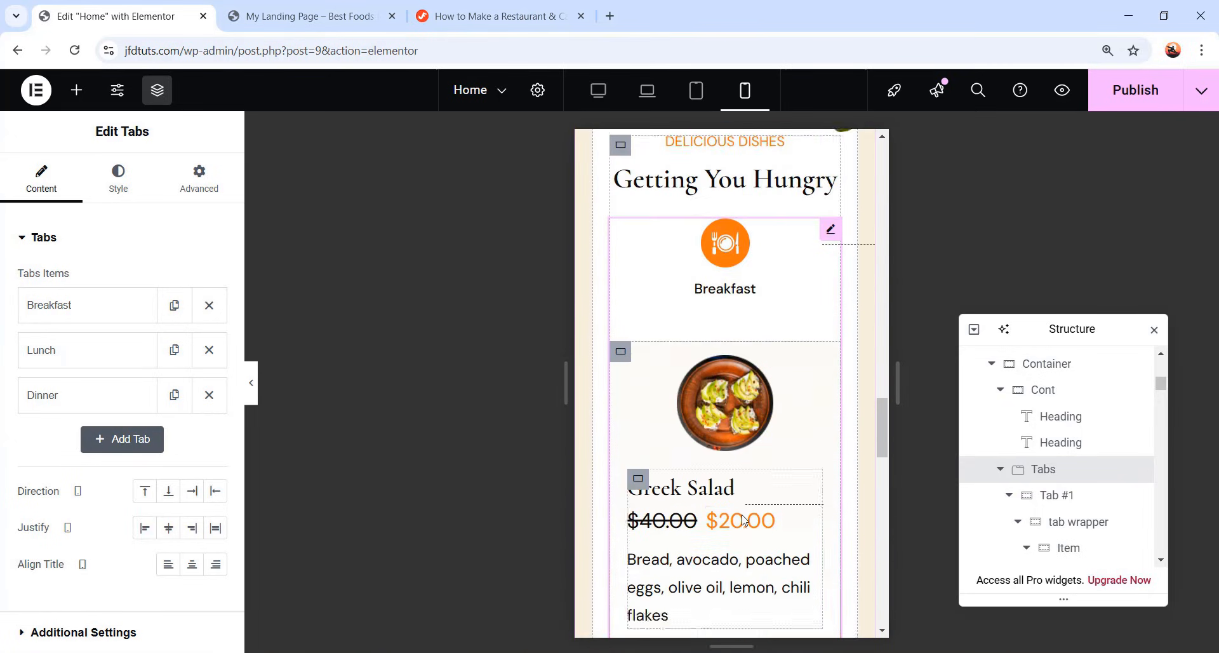
Preview the page without the editing panel and open the Lunch and Dinner tabs to examine their dish items on mobile.
left_click(251, 383)
scroll(659, 384, "down", 15)
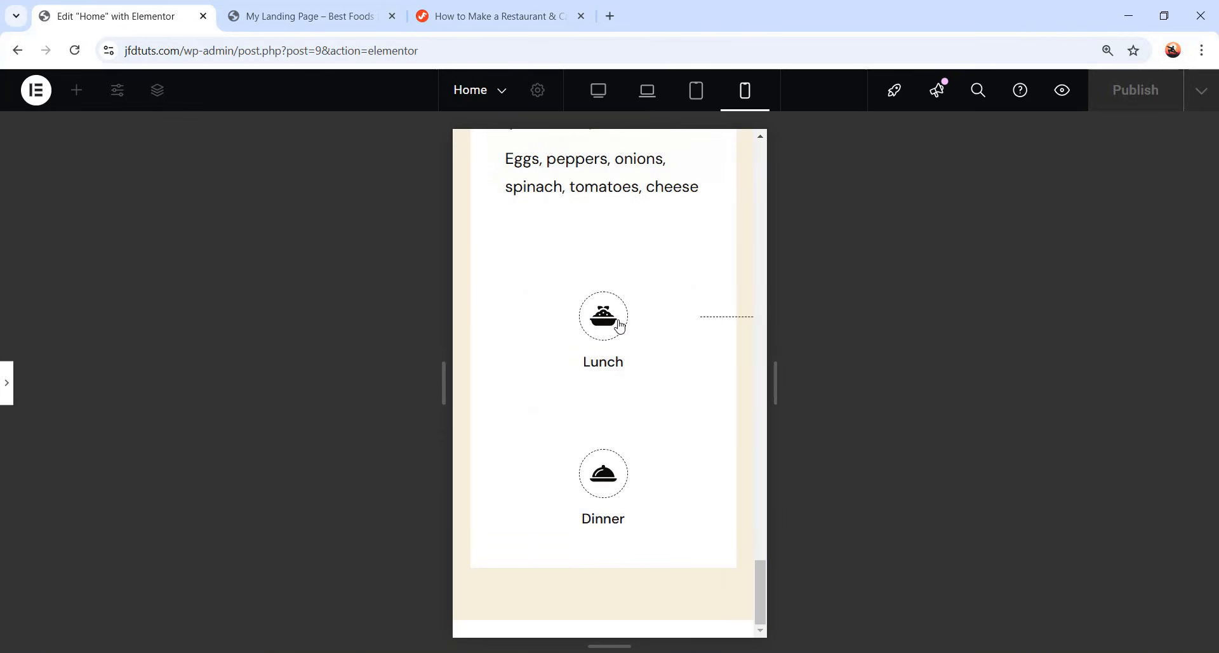
left_click(620, 327)
scroll(600, 324, "down", 2)
scroll(669, 325, "down", 12)
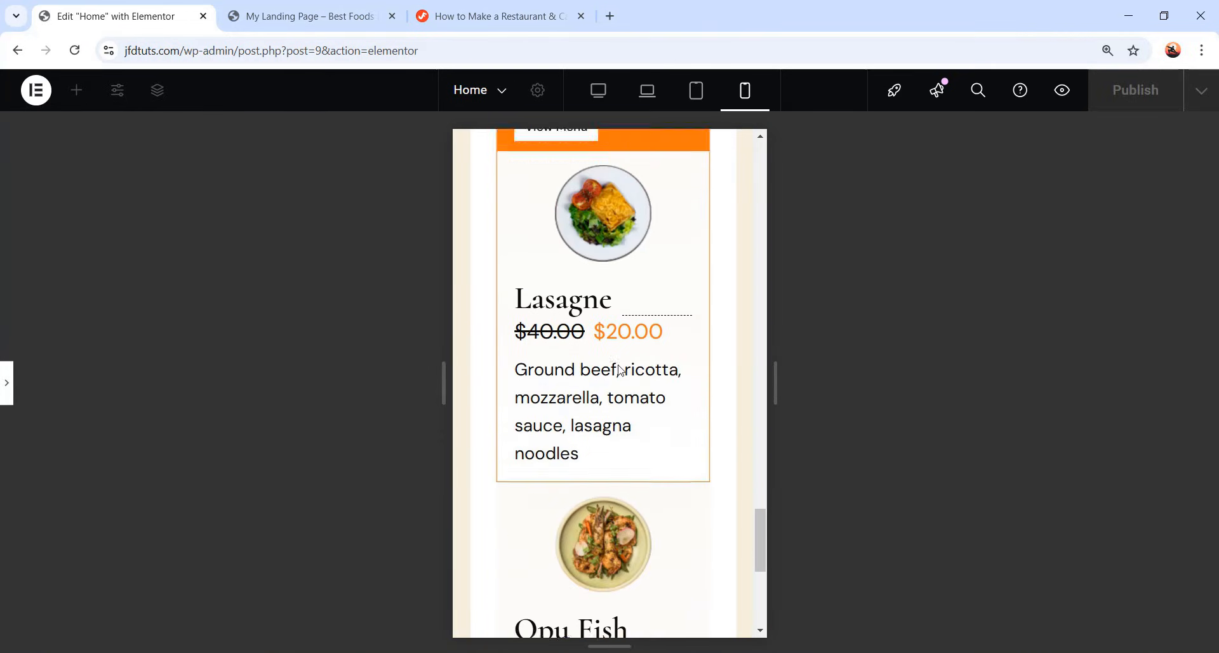
left_click(611, 466)
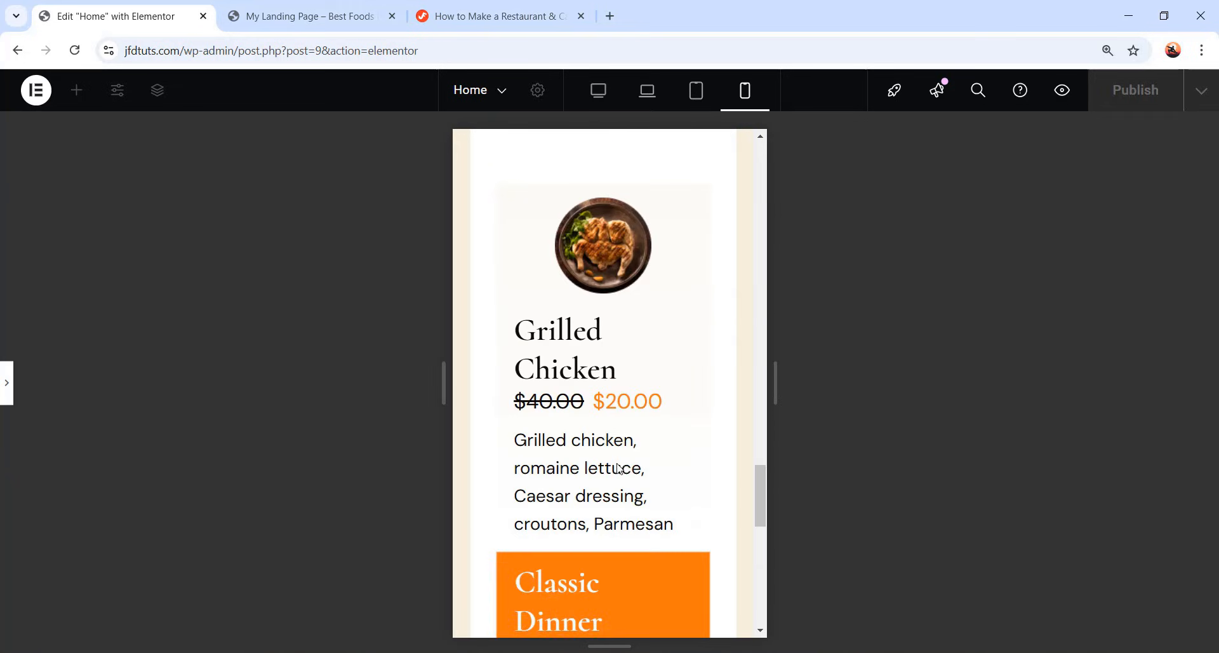
Set the Tabs widget's breakpoint to None so its tabs do not switch to the vertical accordion layout on mobile.
scroll(626, 422, "up", 5)
scroll(595, 440, "up", 10)
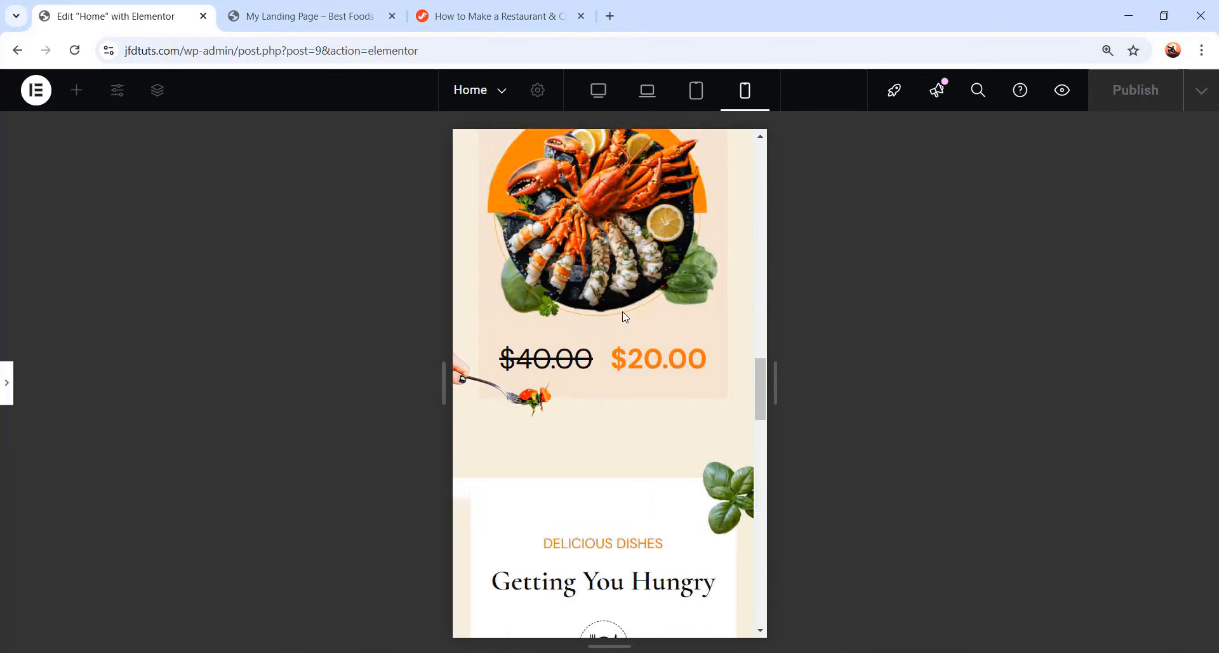
scroll(622, 389, "down", 8)
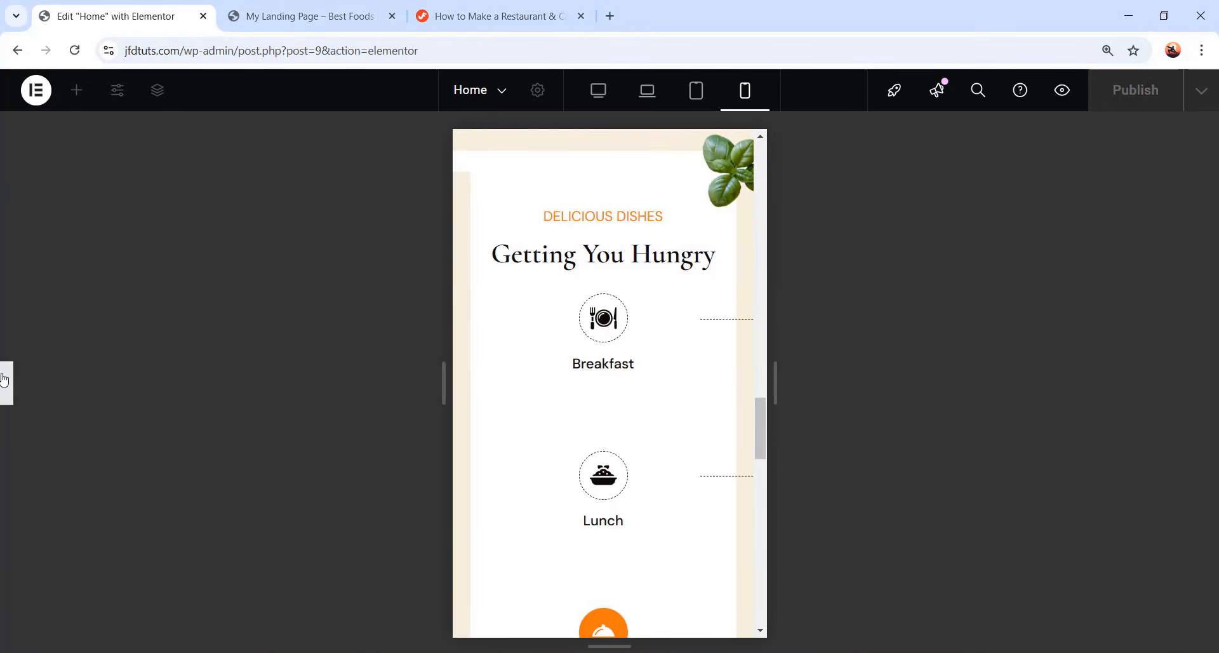
left_click(4, 380)
scroll(86, 512, "down", 2)
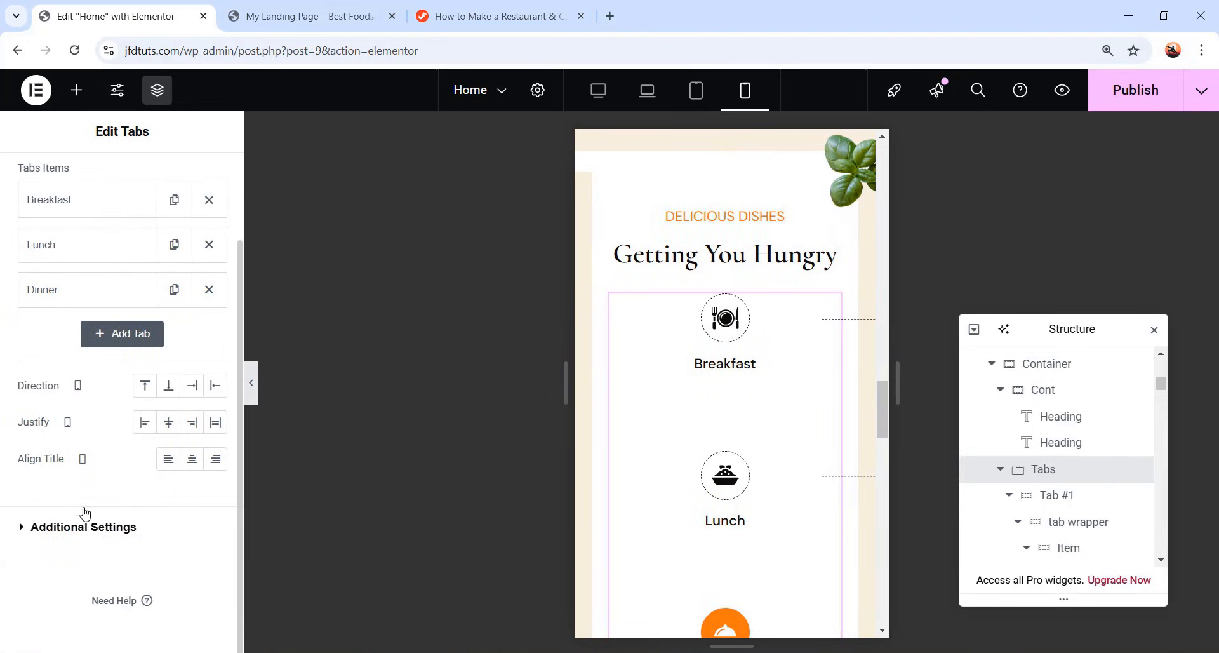
left_click(91, 528)
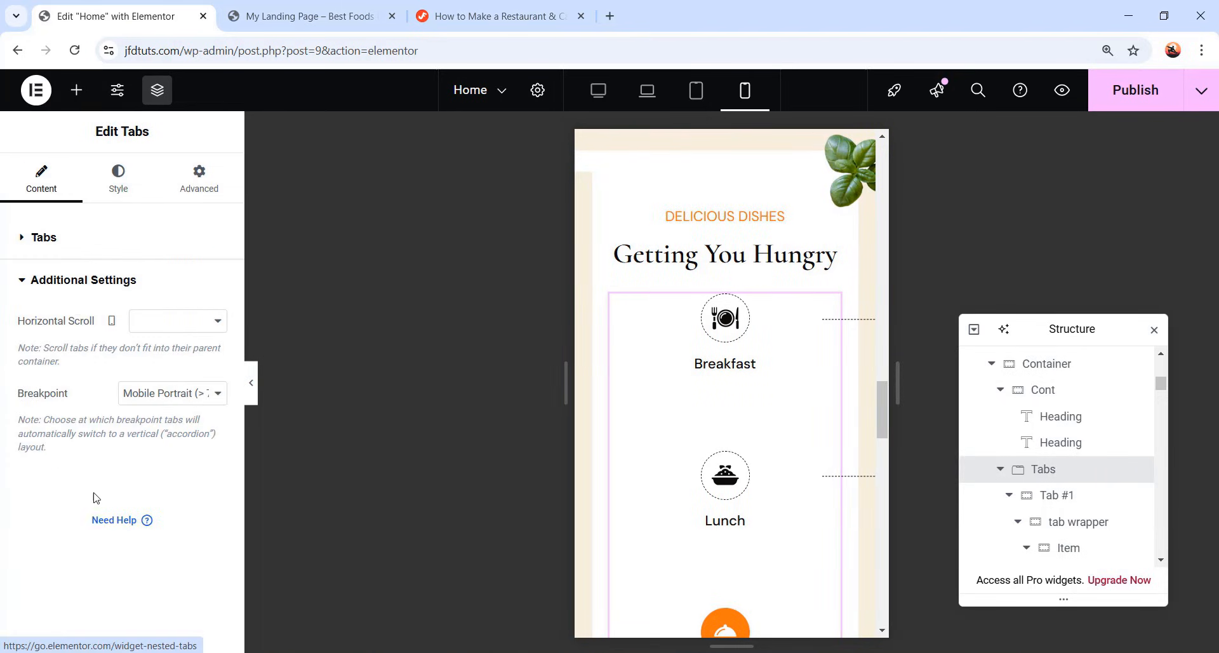
left_click(148, 402)
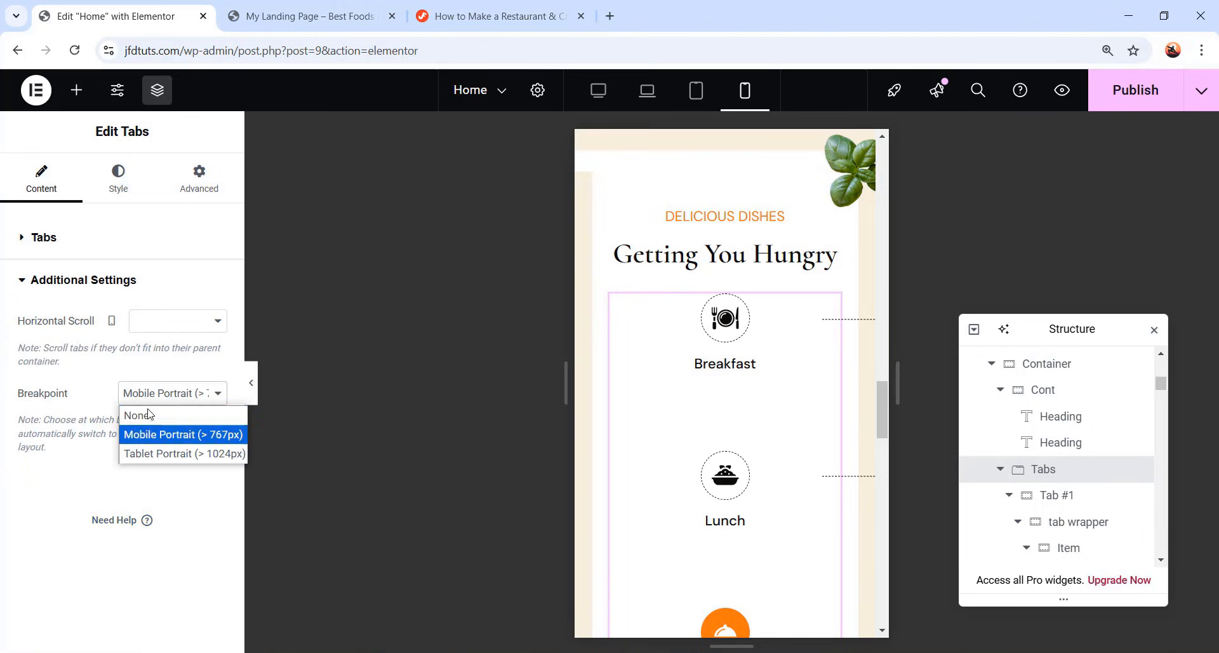
left_click(141, 414)
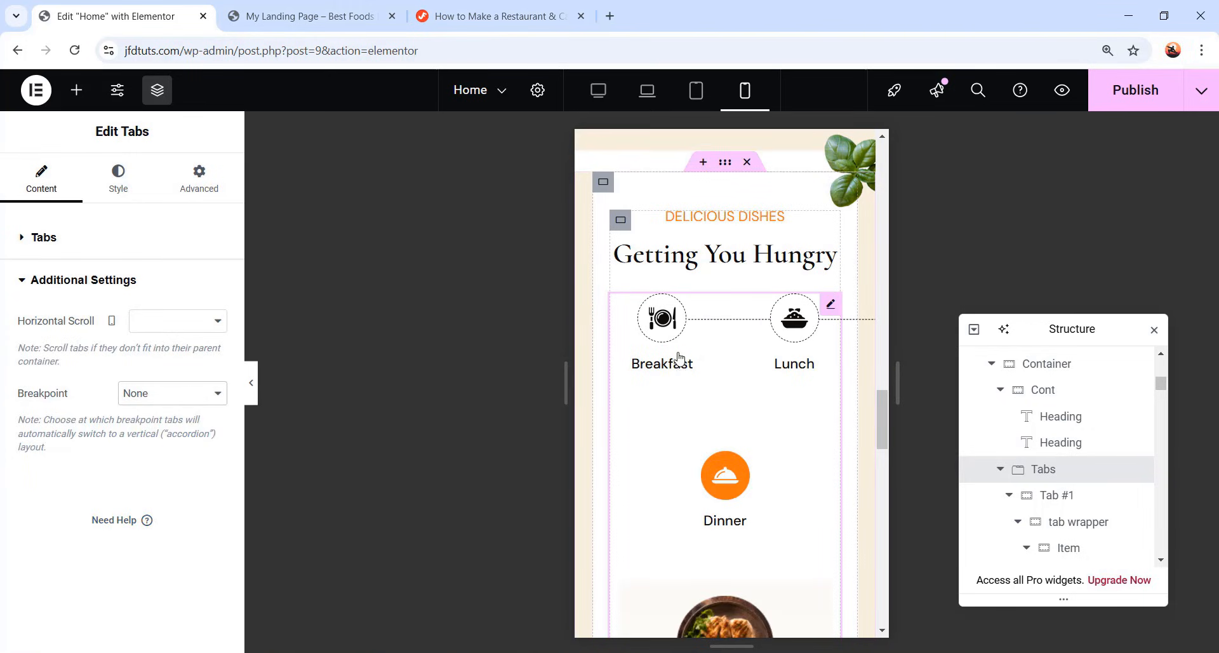
Set the mobile gap between the Breakfast, Lunch and Dinner tabs to 40 px.
left_click(785, 384)
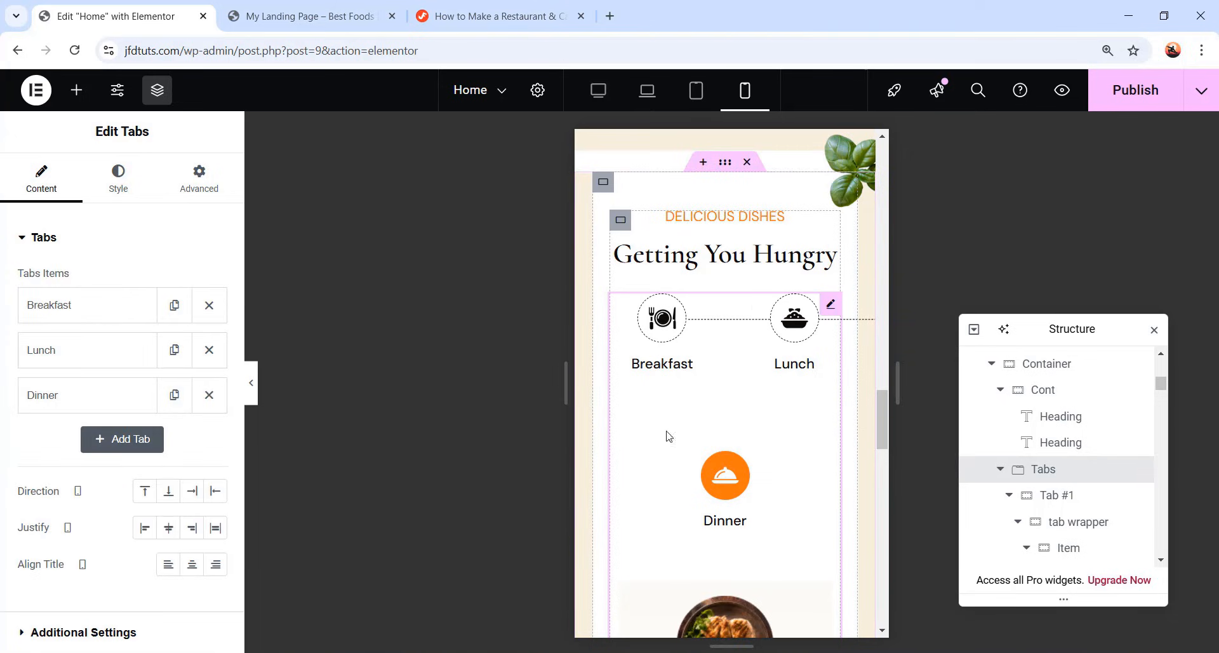
left_click(113, 194)
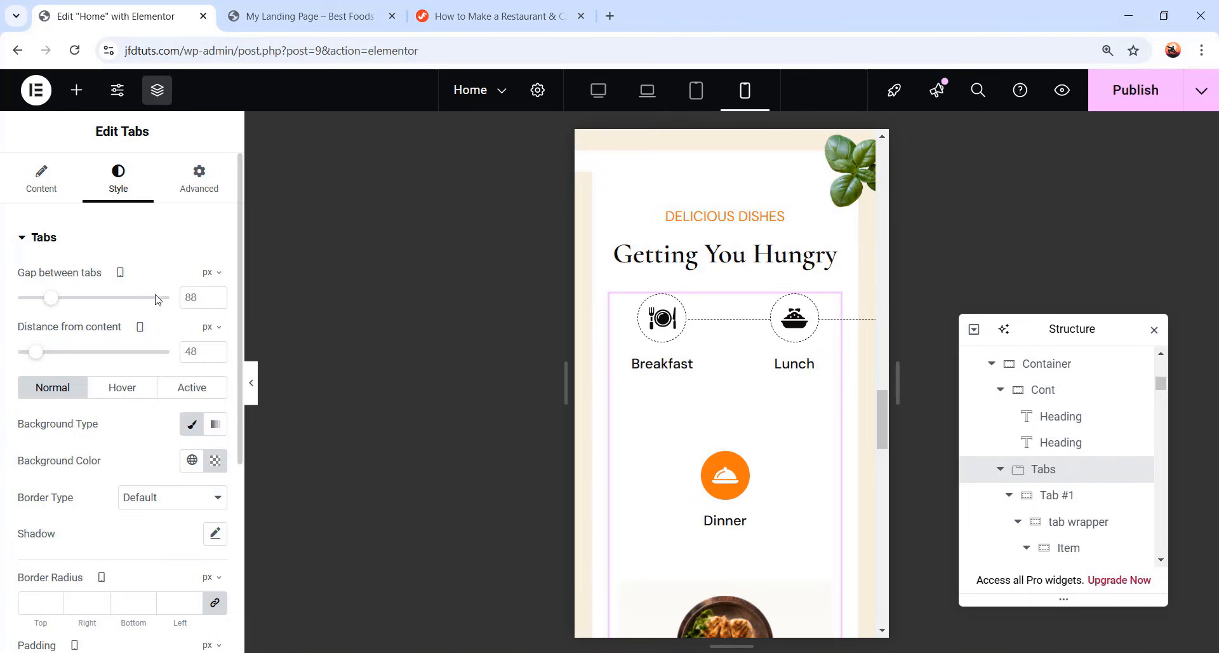
Set the Tabs widget's mobile distance from content to 40 px and check the spacing in the Breakfast tab.
type("40")
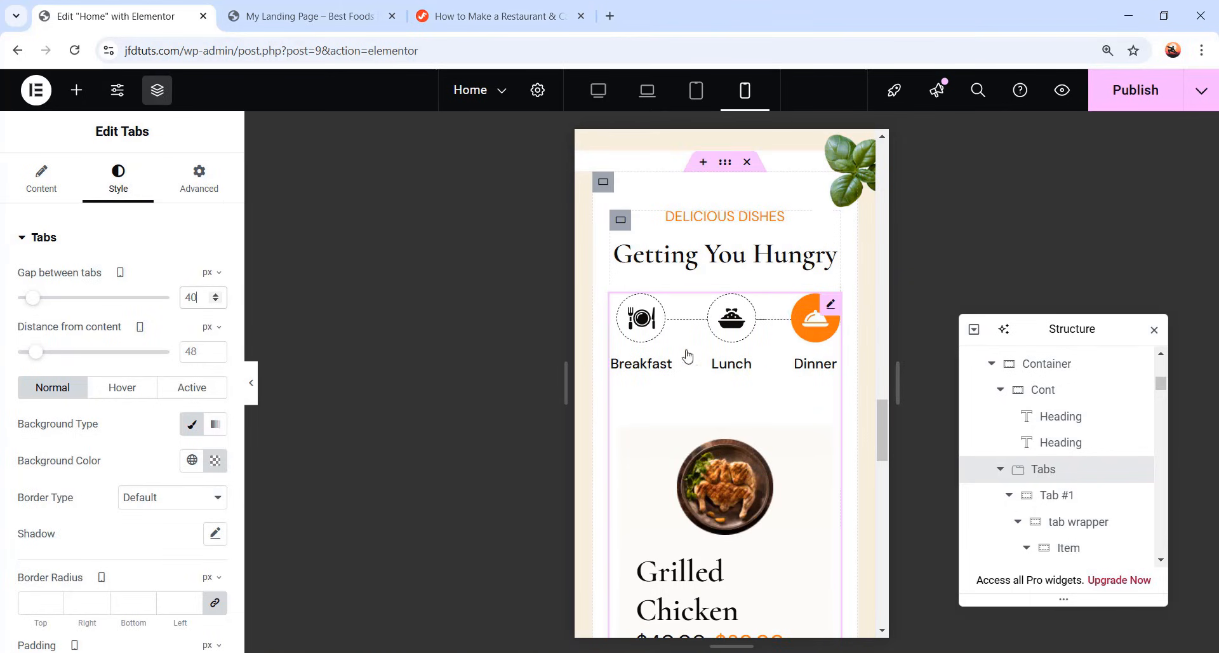
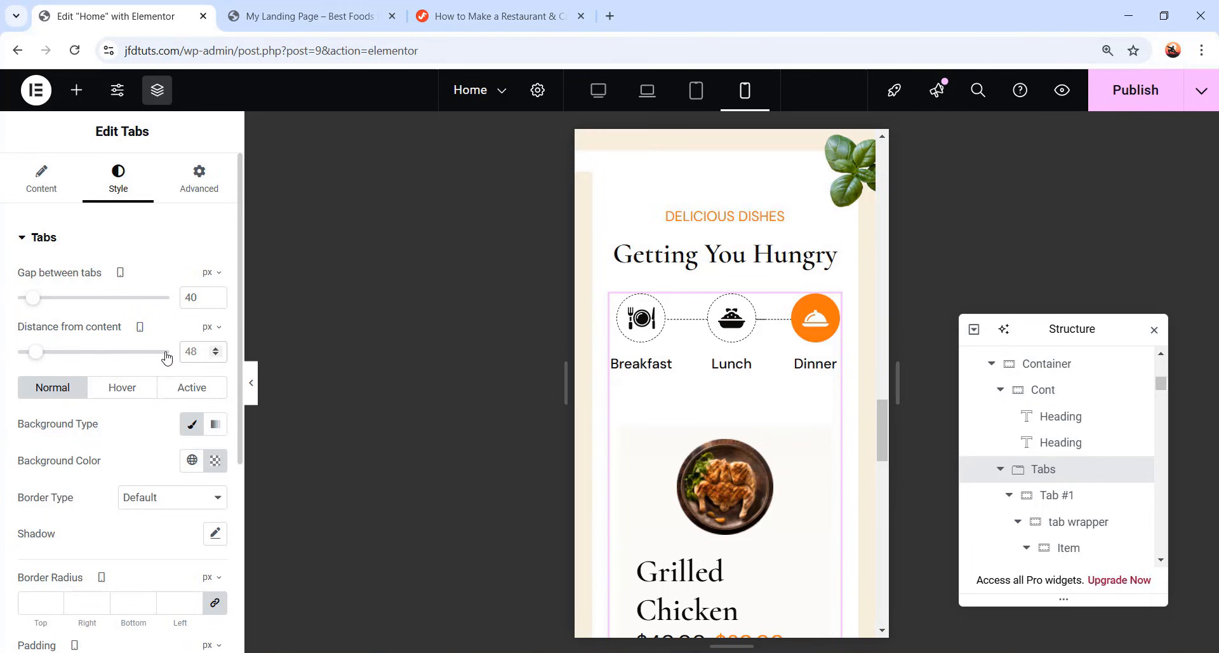
Set the Tabs widget's mobile distance from content to 40 px and check the spacing in the Breakfast tab.
type("40")
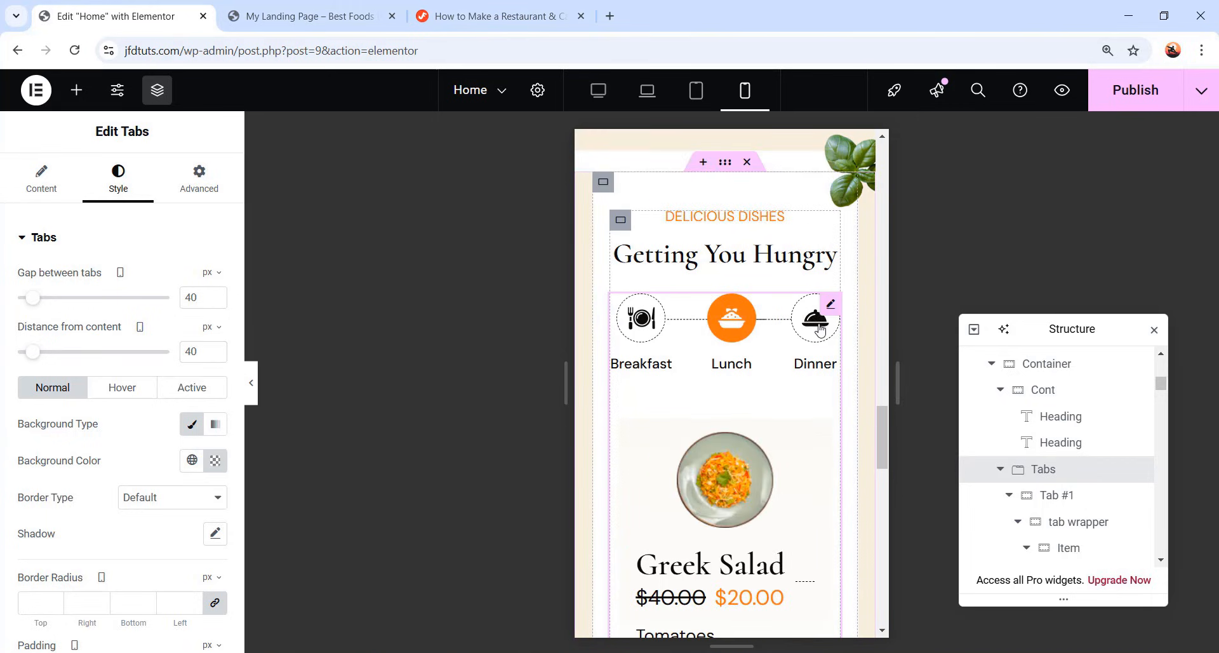
left_click(661, 329)
scroll(666, 327, "down", 3)
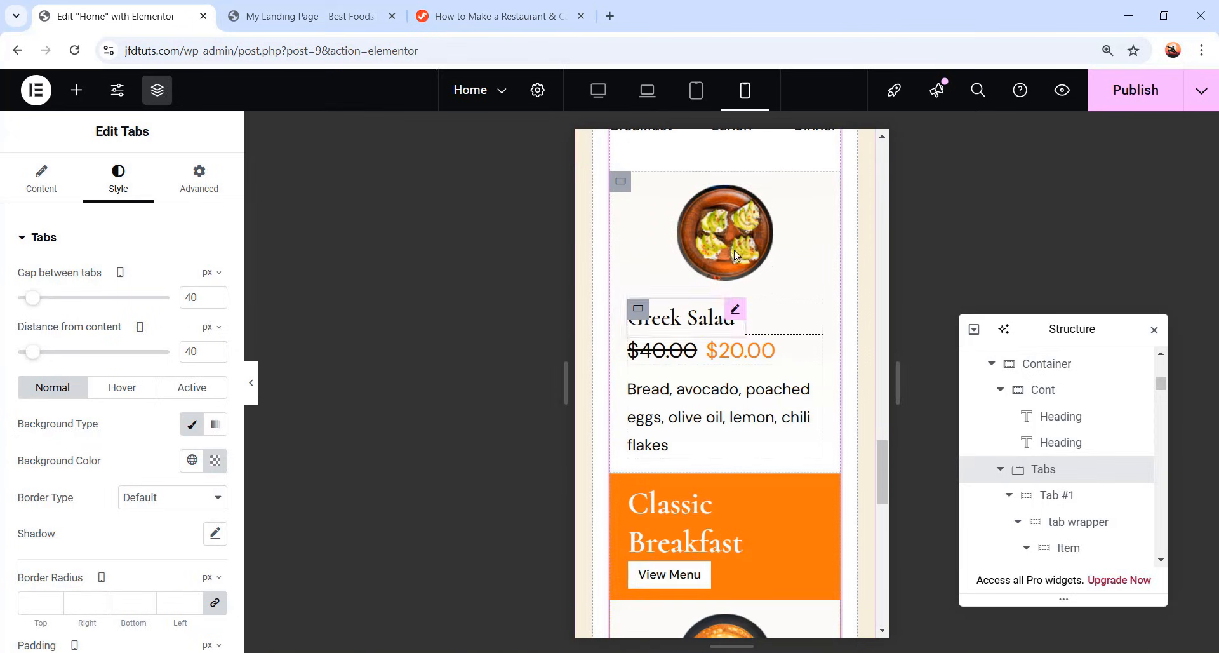
scroll(707, 321, "up", 3)
scroll(751, 435, "down", 15)
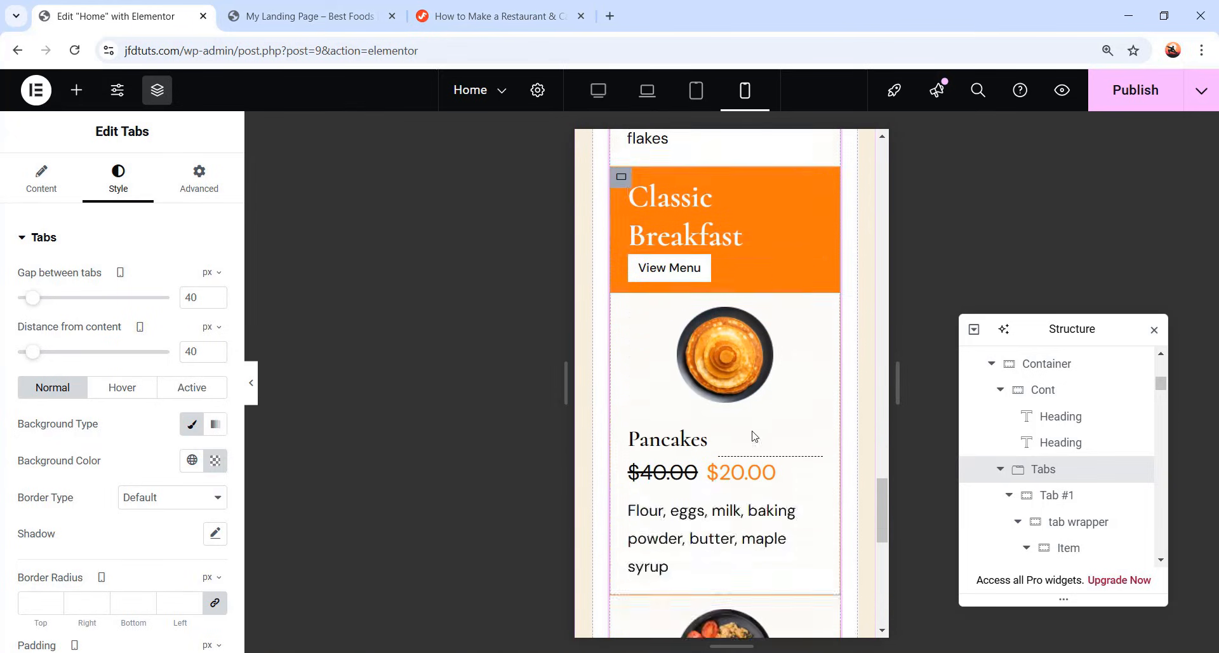
scroll(680, 352, "up", 15)
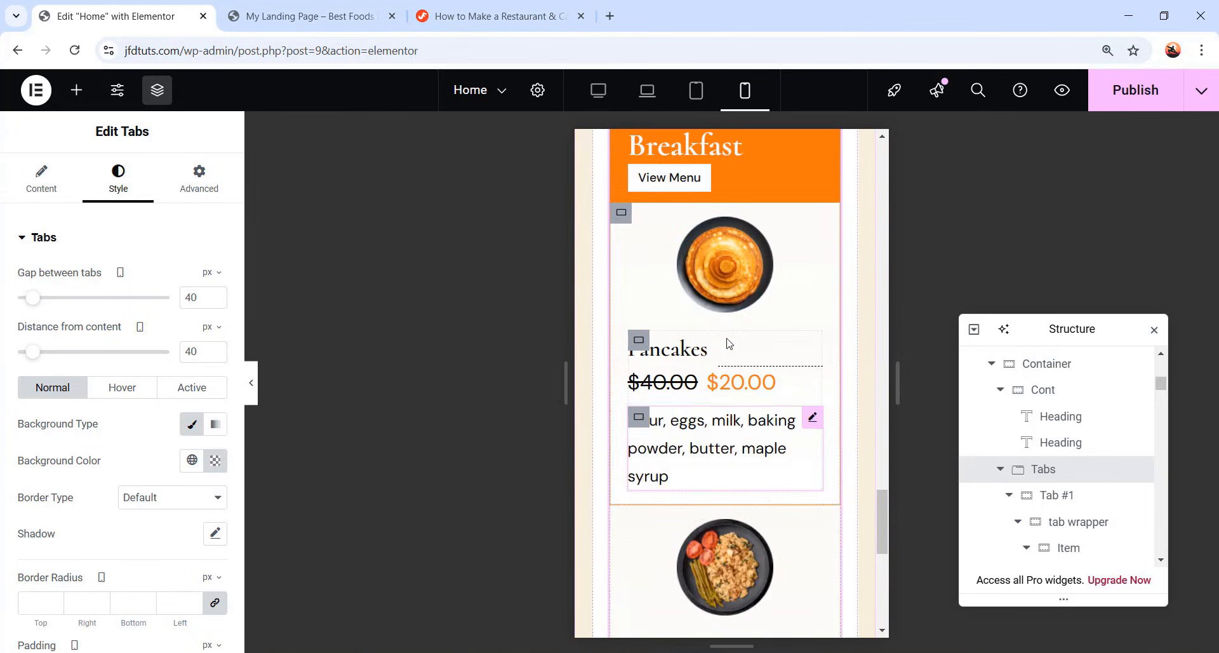
Preview the page without the editing panel and examine the Breakfast tab's dish items at mobile width.
left_click(251, 382)
scroll(585, 408, "up", 3)
scroll(593, 408, "down", 3)
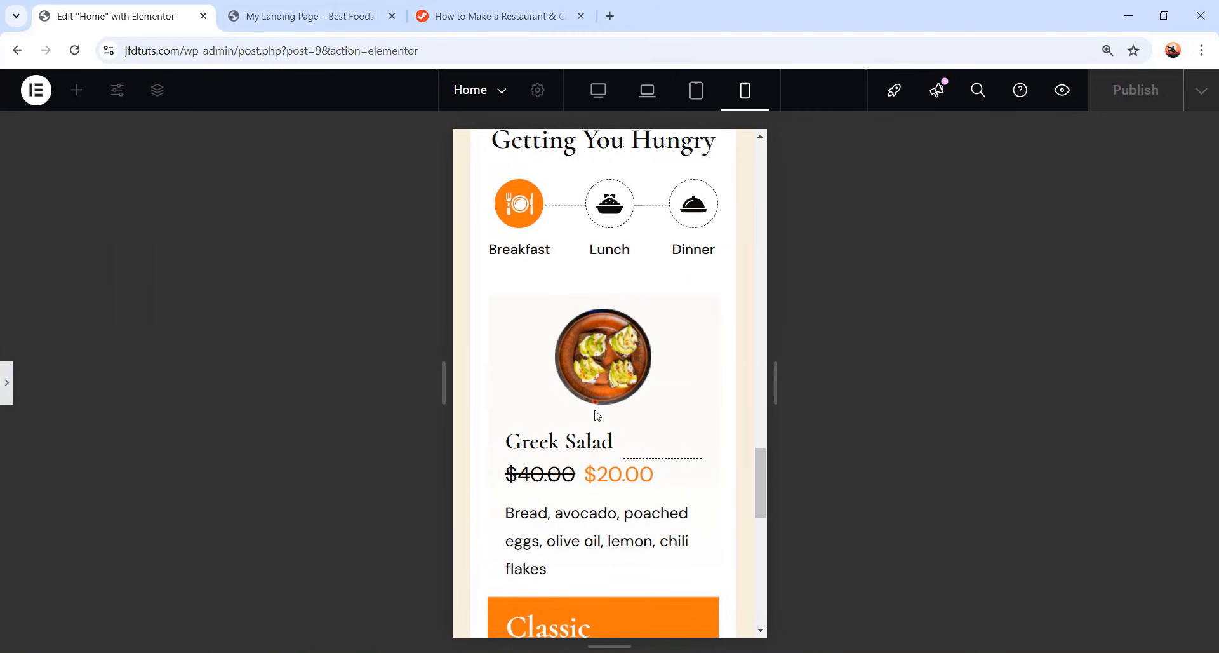
scroll(578, 400, "down", 5)
scroll(561, 368, "up", 6)
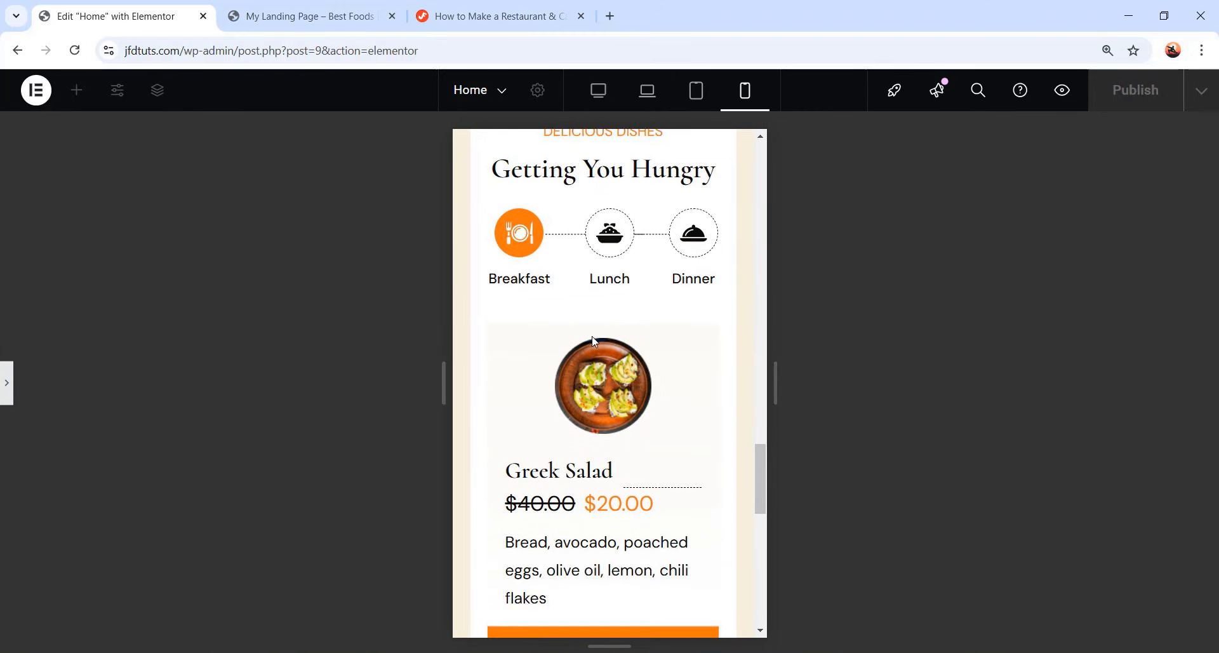
scroll(597, 387, "down", 6)
scroll(608, 394, "down", 3)
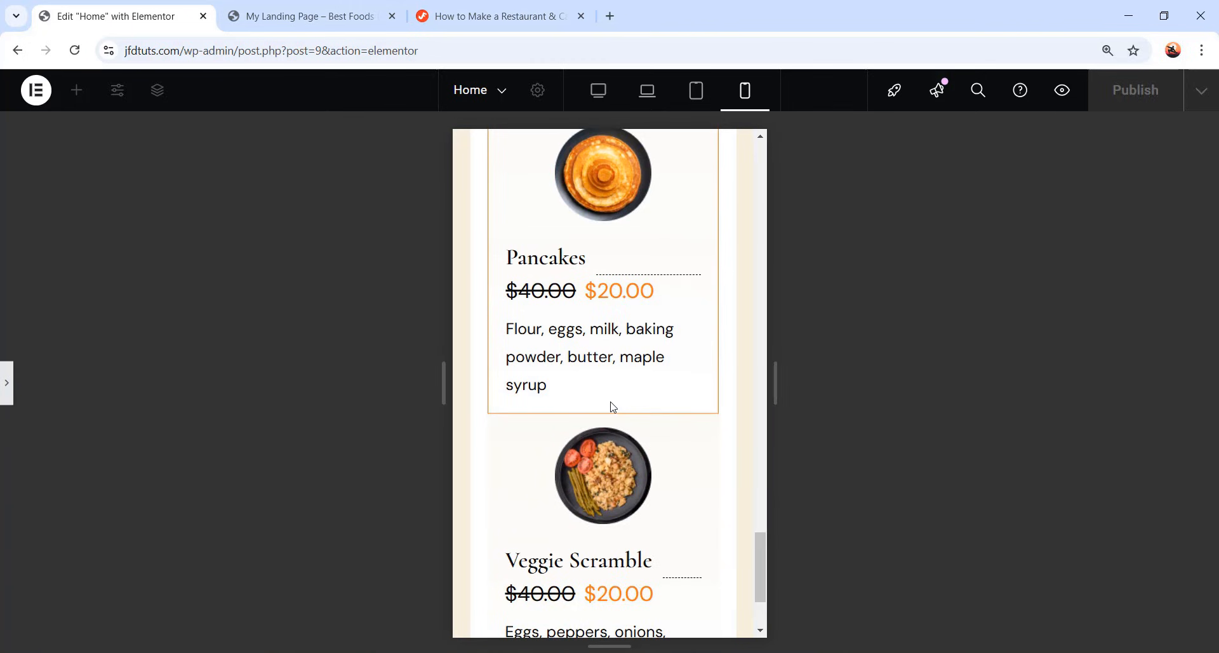
scroll(612, 406, "up", 6)
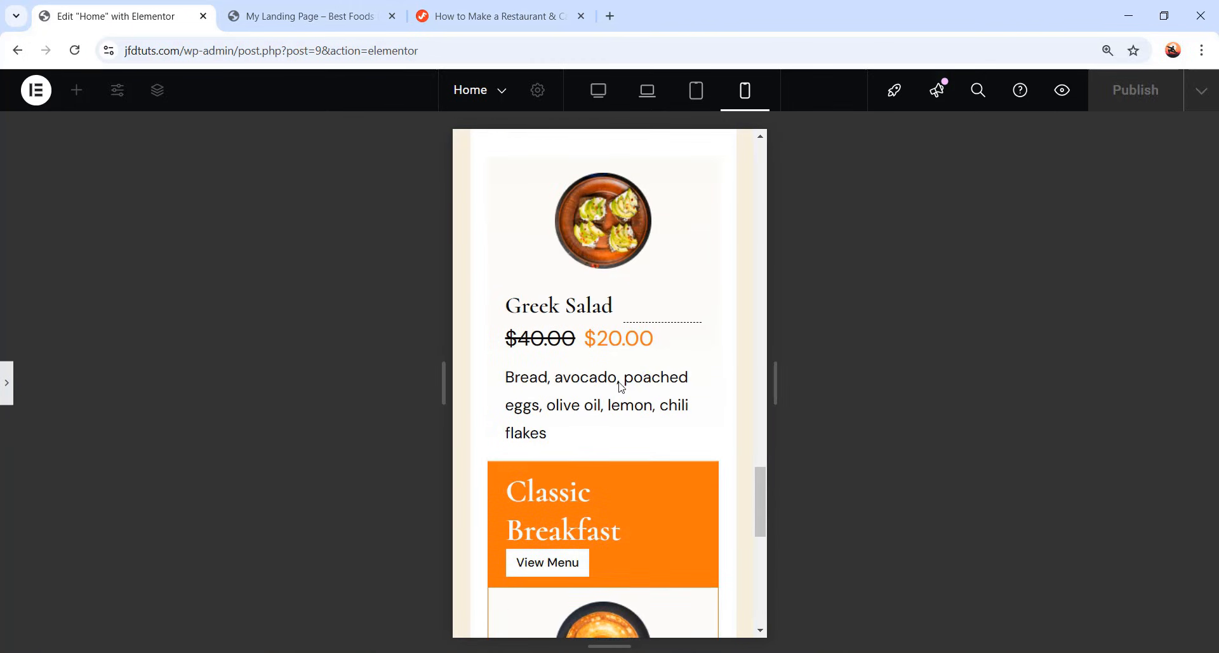
scroll(578, 389, "up", 2)
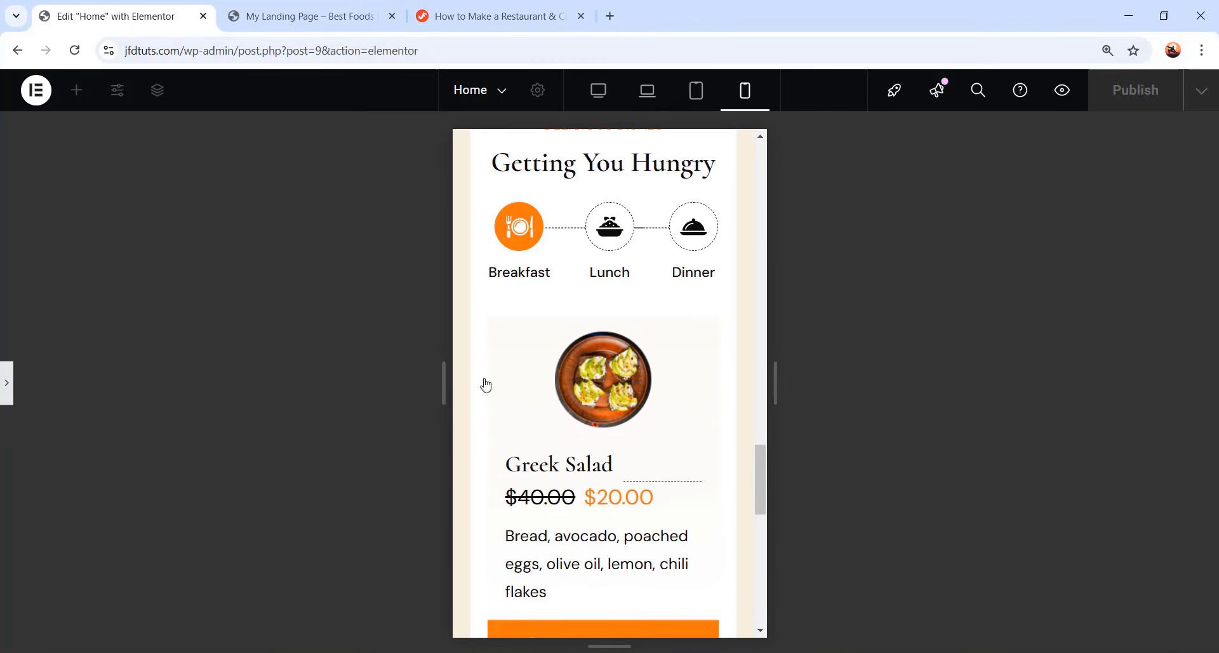
left_click(6, 382)
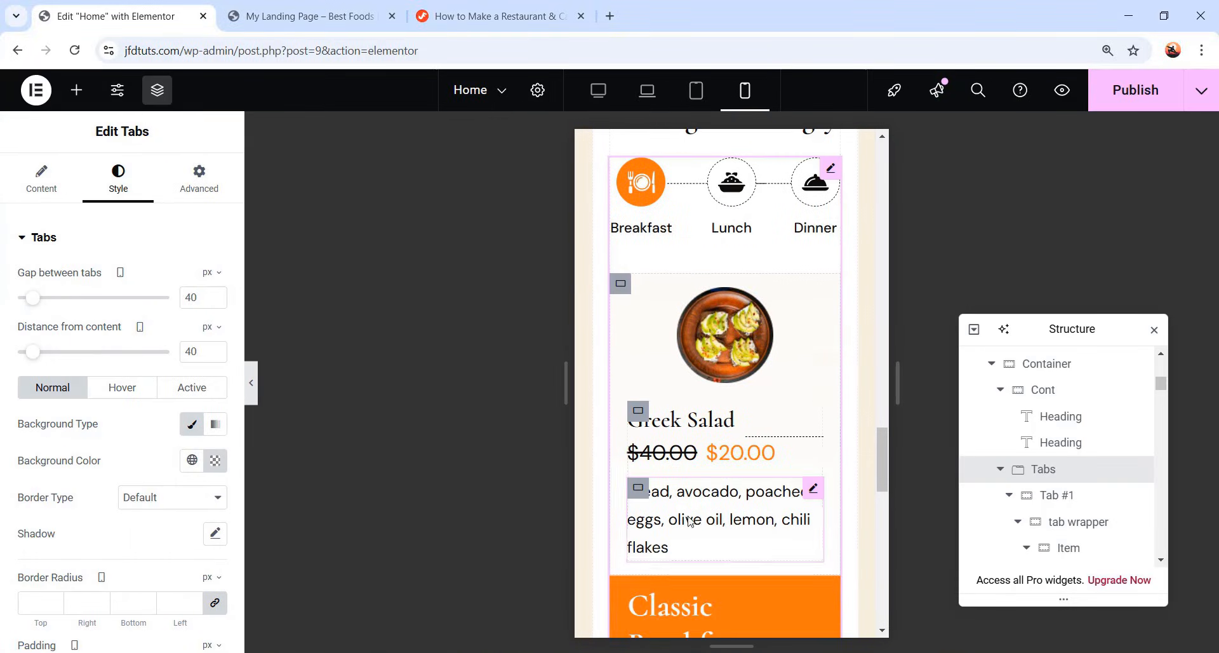
Set the mobile font size of Greek Salad's crossed-out $40.00 price and its $20.00 price to 18 px.
left_click(718, 426)
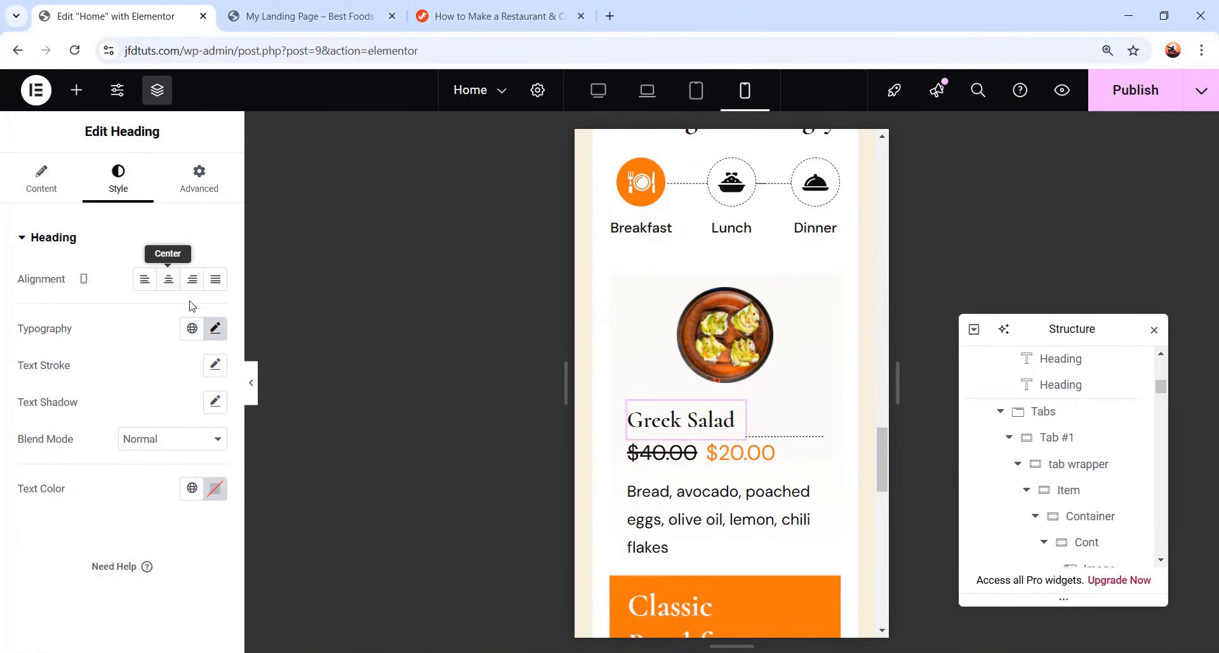
left_click(215, 328)
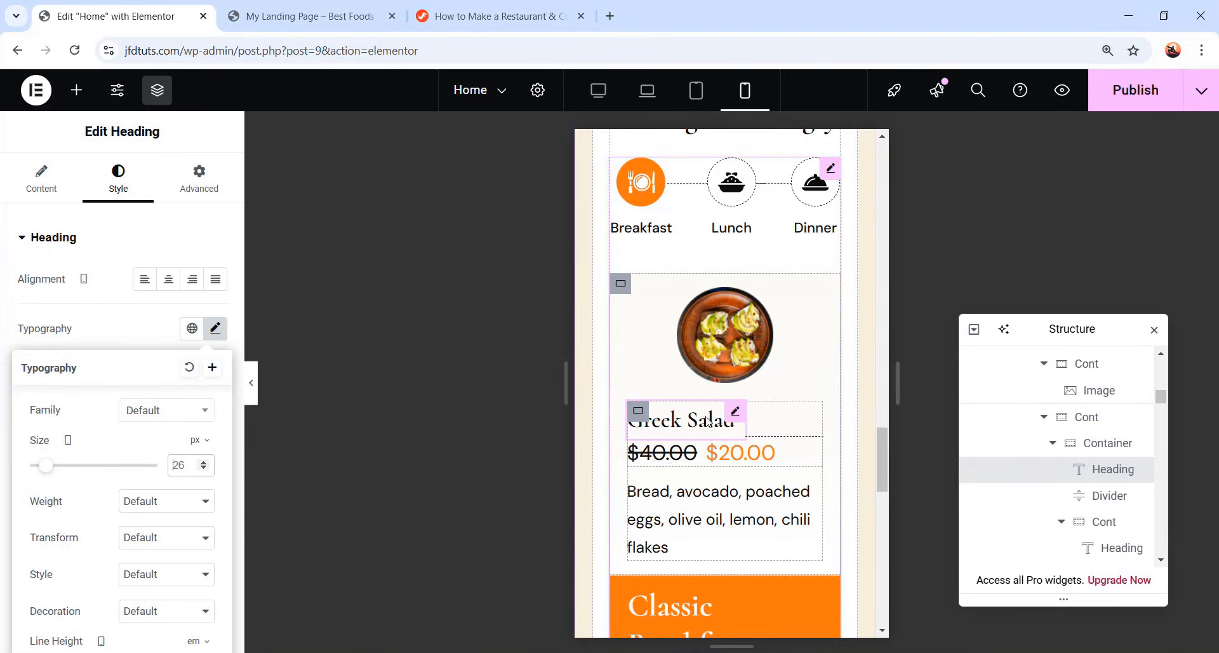
left_click(683, 458)
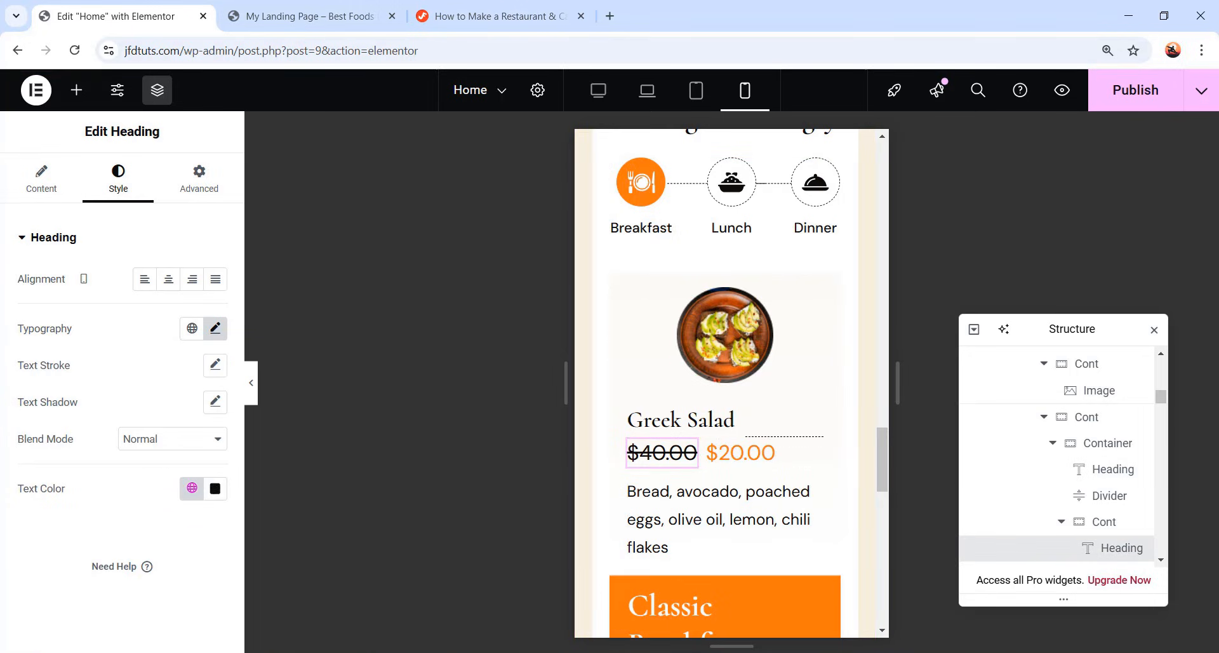
left_click(215, 328)
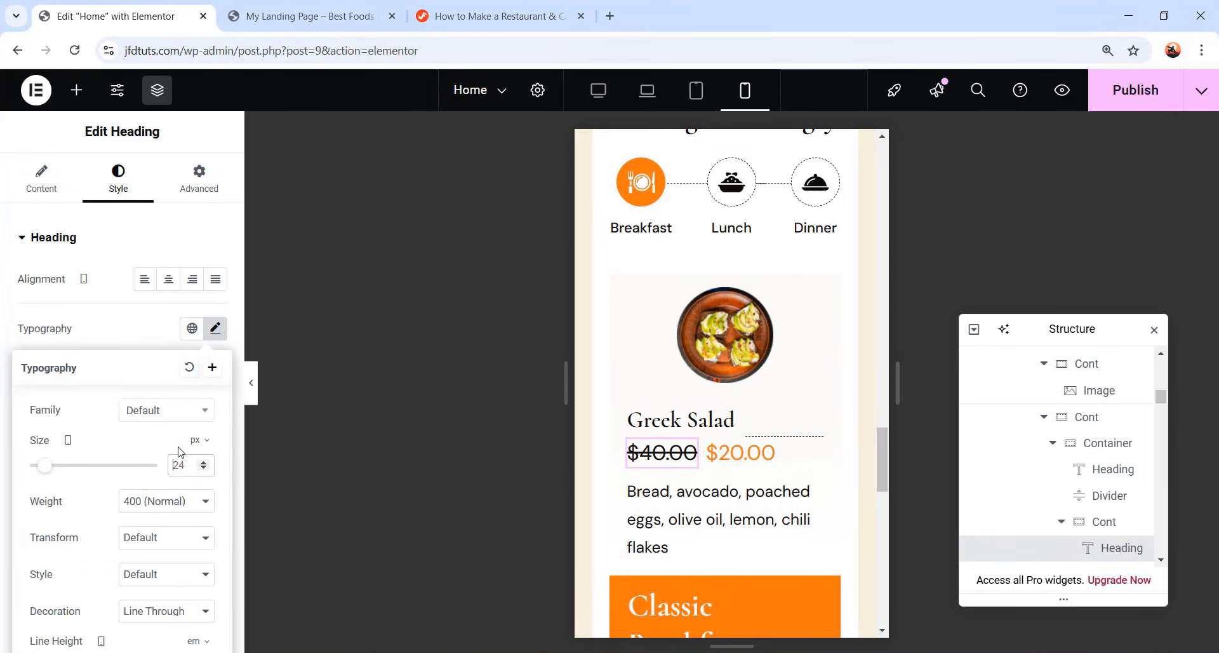
type("18")
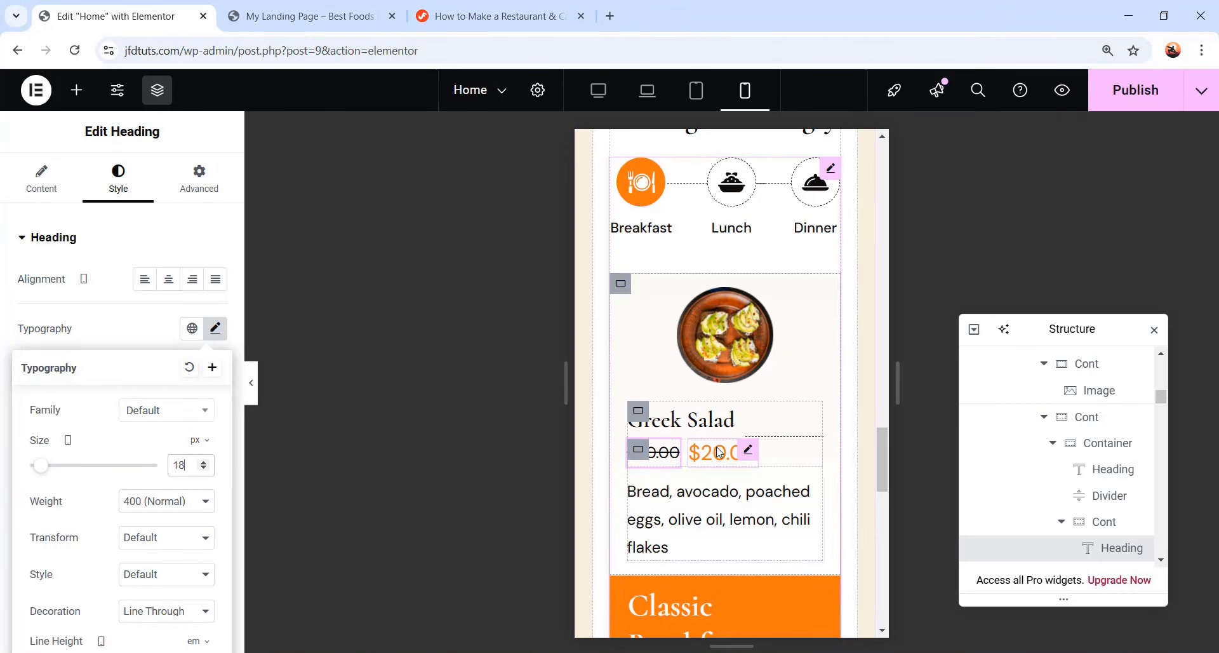
left_click(215, 329)
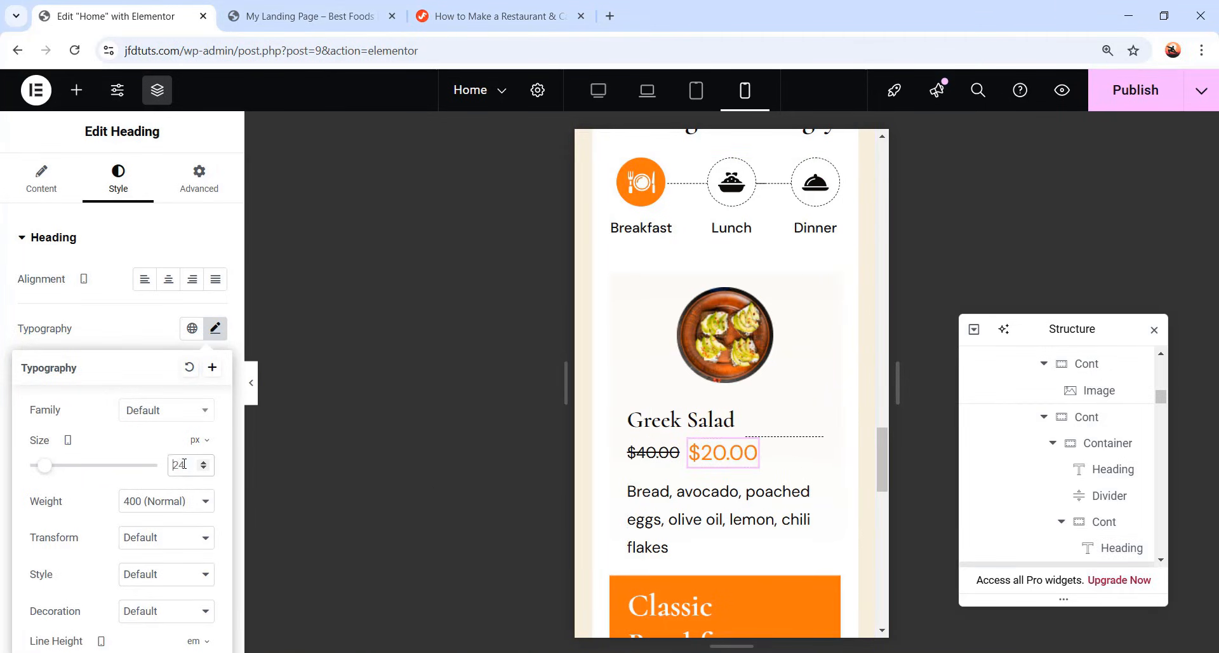
type("18")
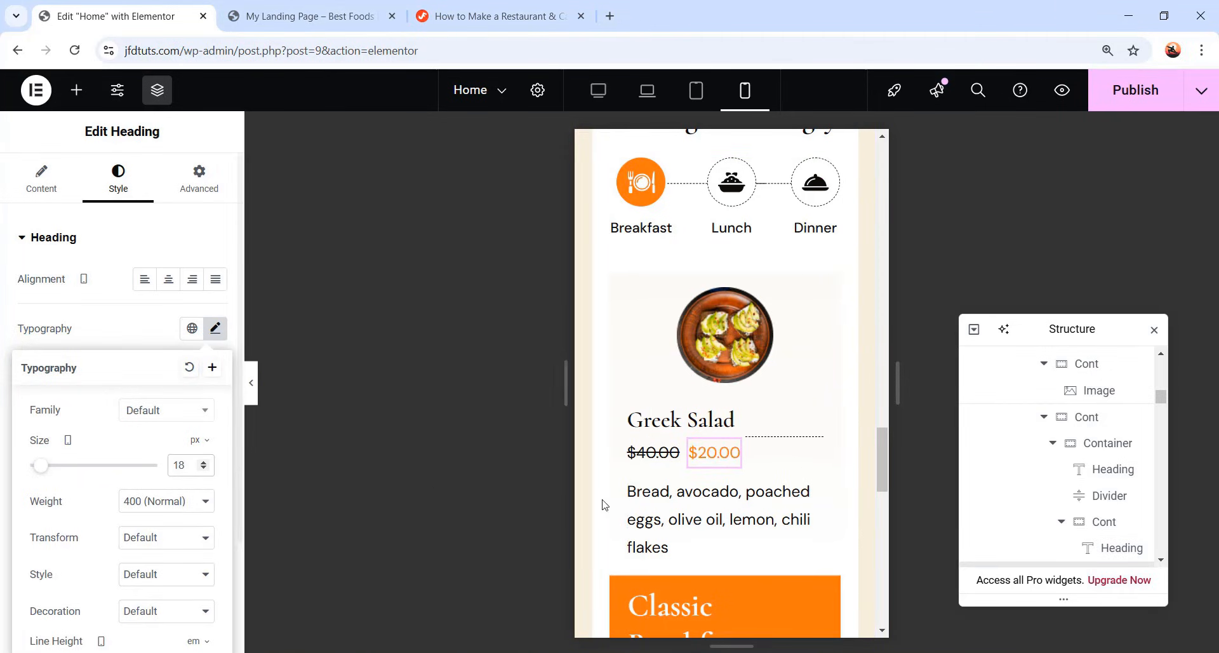
Set the Greek Salad ingredient description's mobile font size to 14 px and its line height to 20 px.
left_click(718, 513)
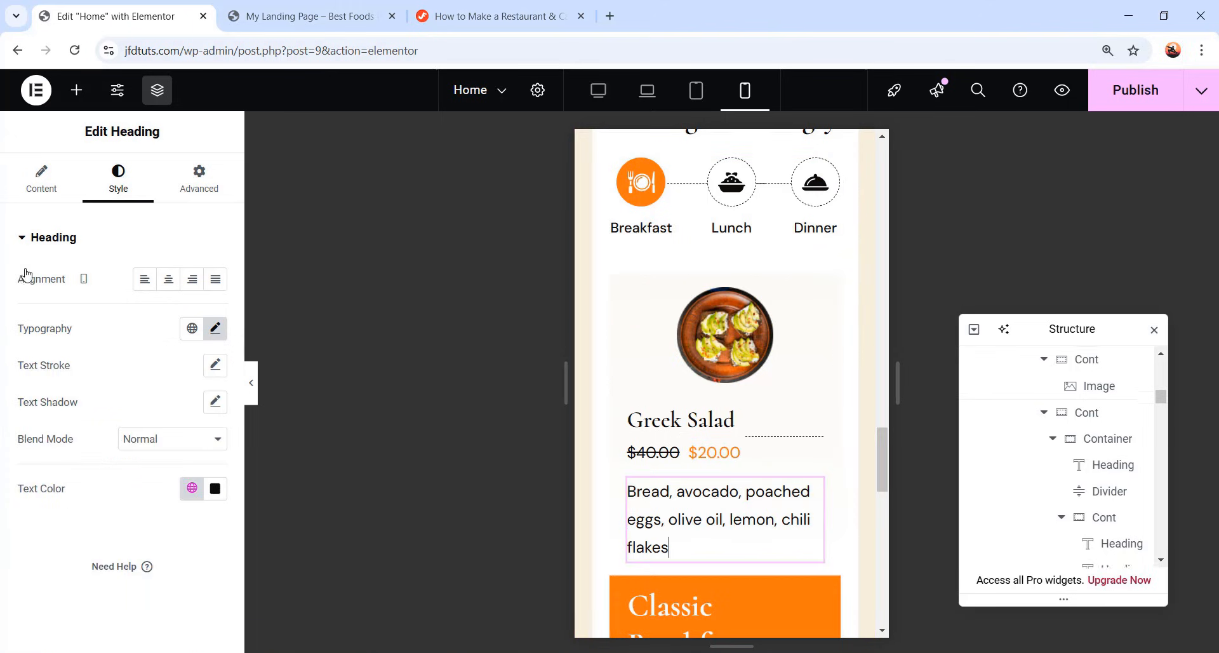
left_click(215, 328)
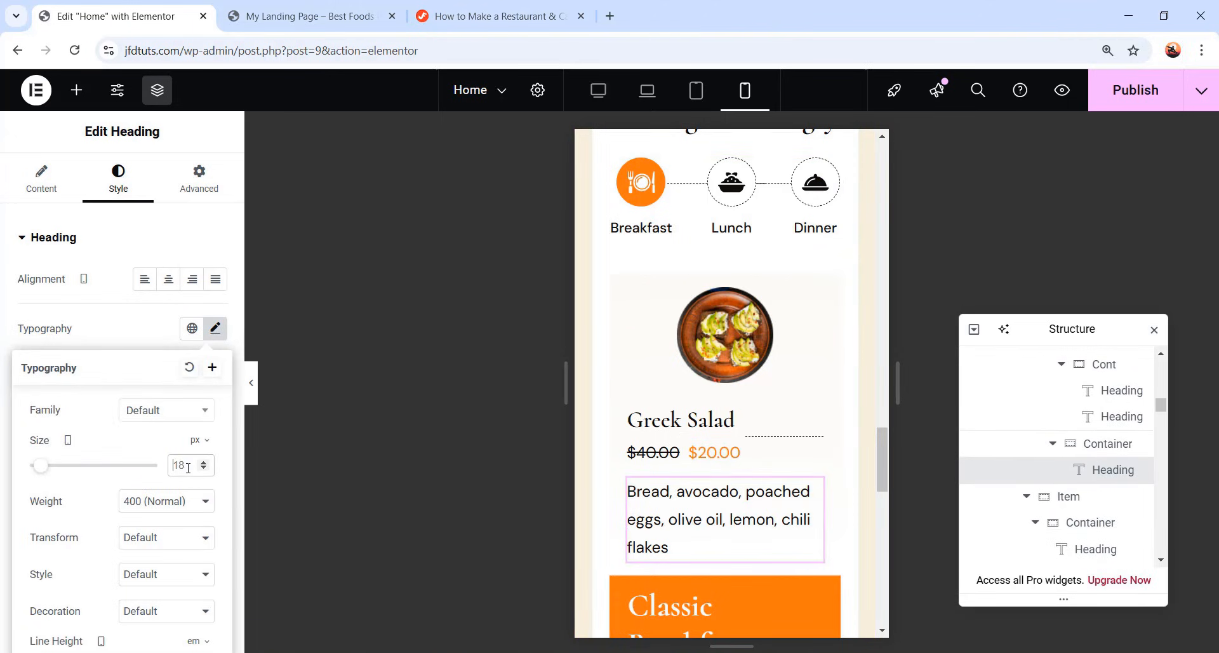
type("14")
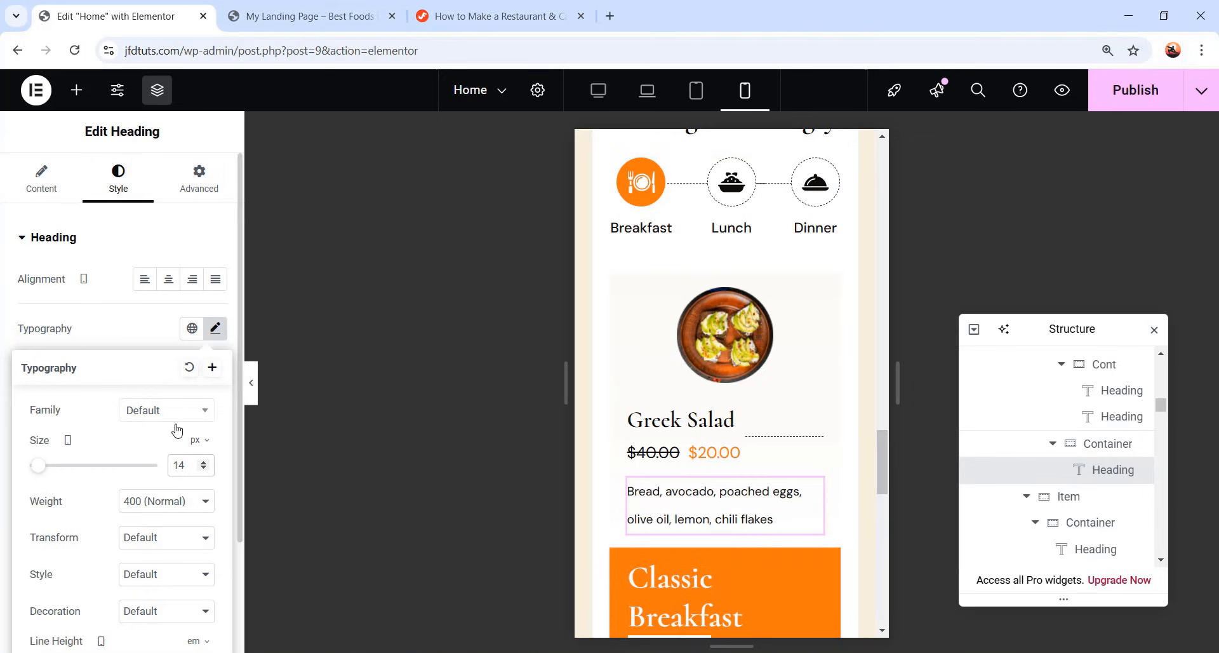
scroll(157, 455, "down", 2)
left_click(193, 497)
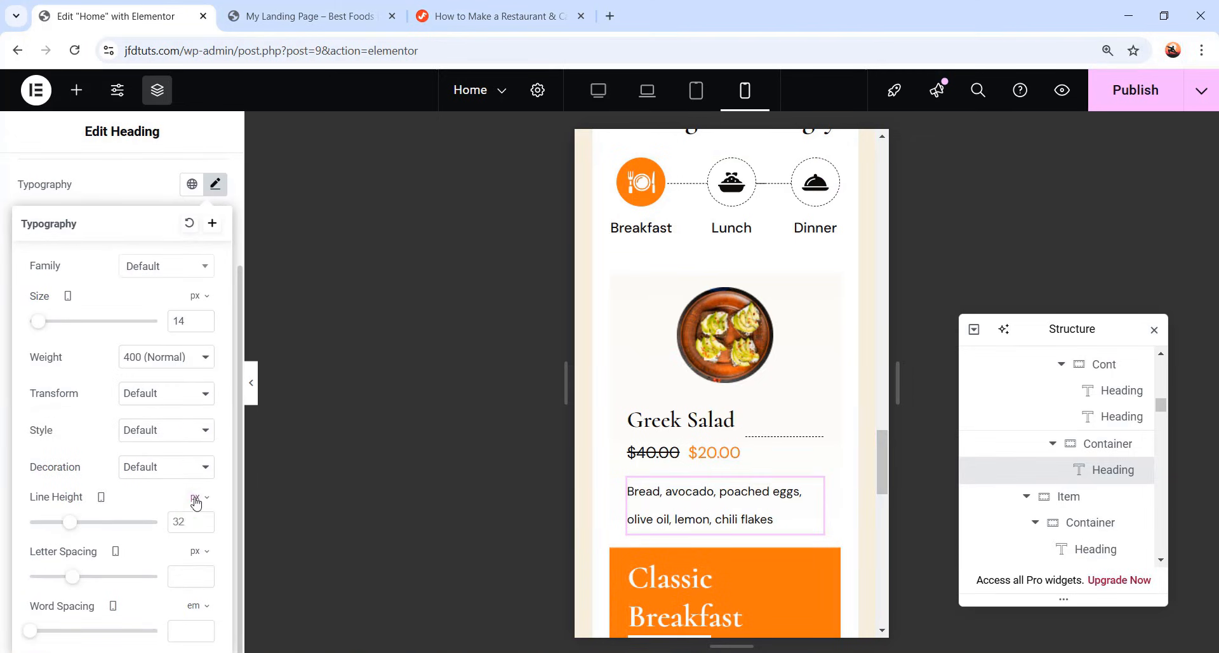
left_click_drag(69, 522, 55, 521)
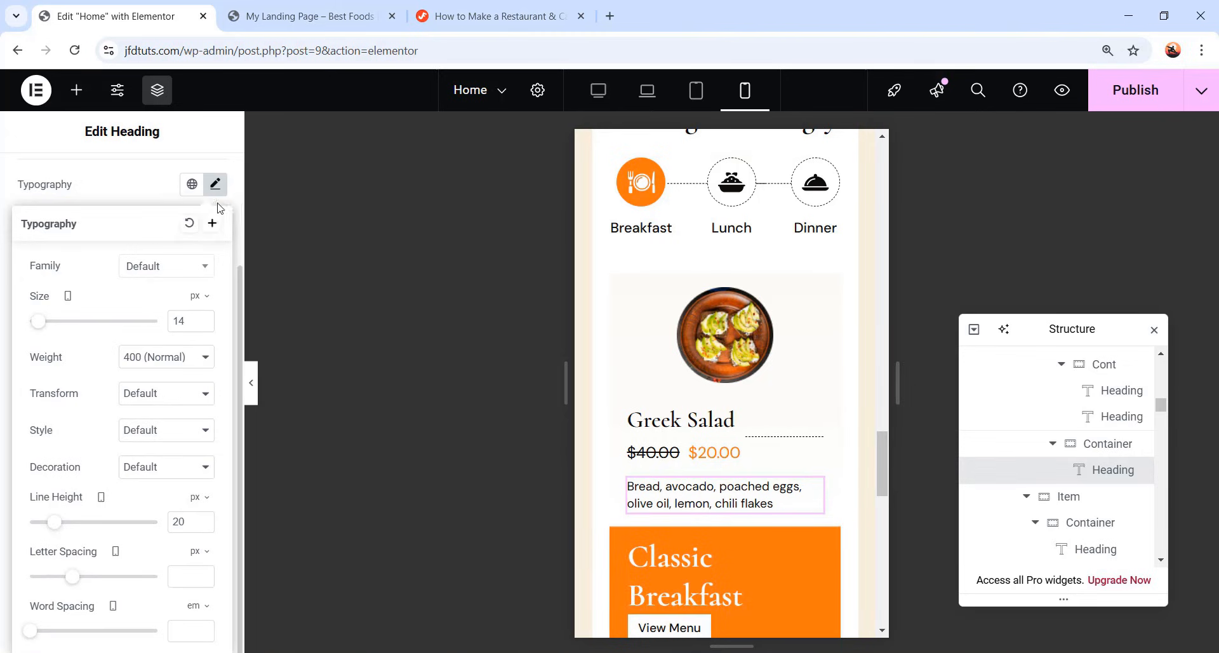
left_click(215, 184)
scroll(125, 361, "up", 2)
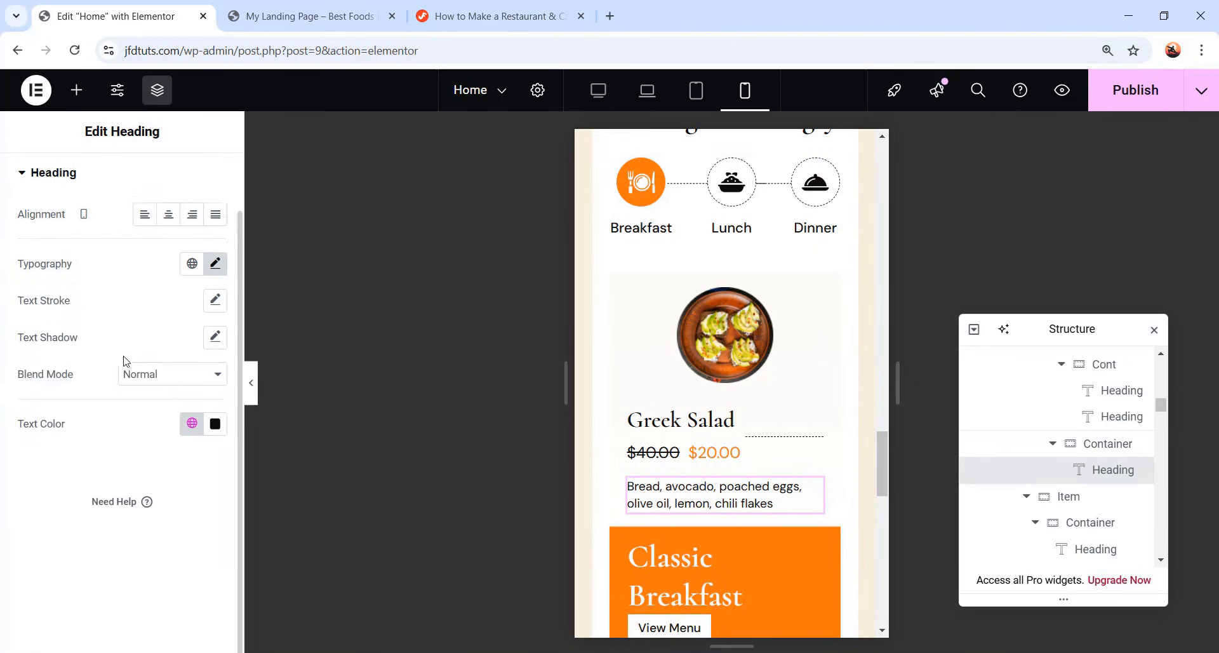
Center the Greek Salad ingredient description and justify the container holding its two prices to the center on mobile.
scroll(125, 360, "up", 1)
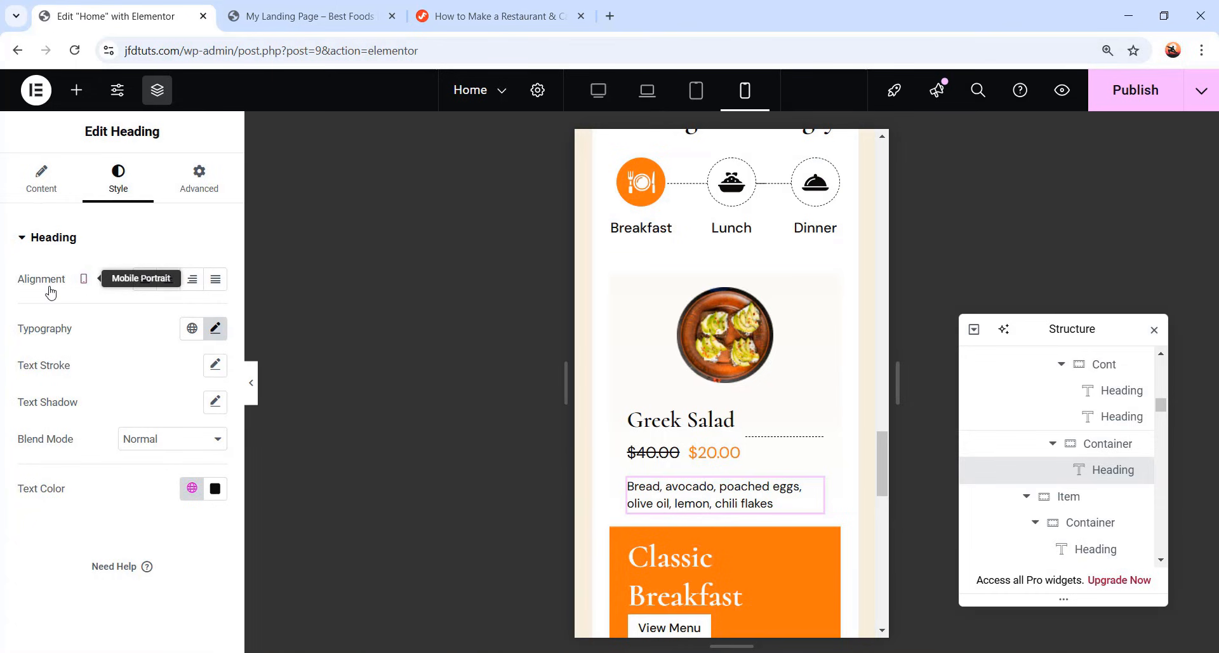
left_click(169, 279)
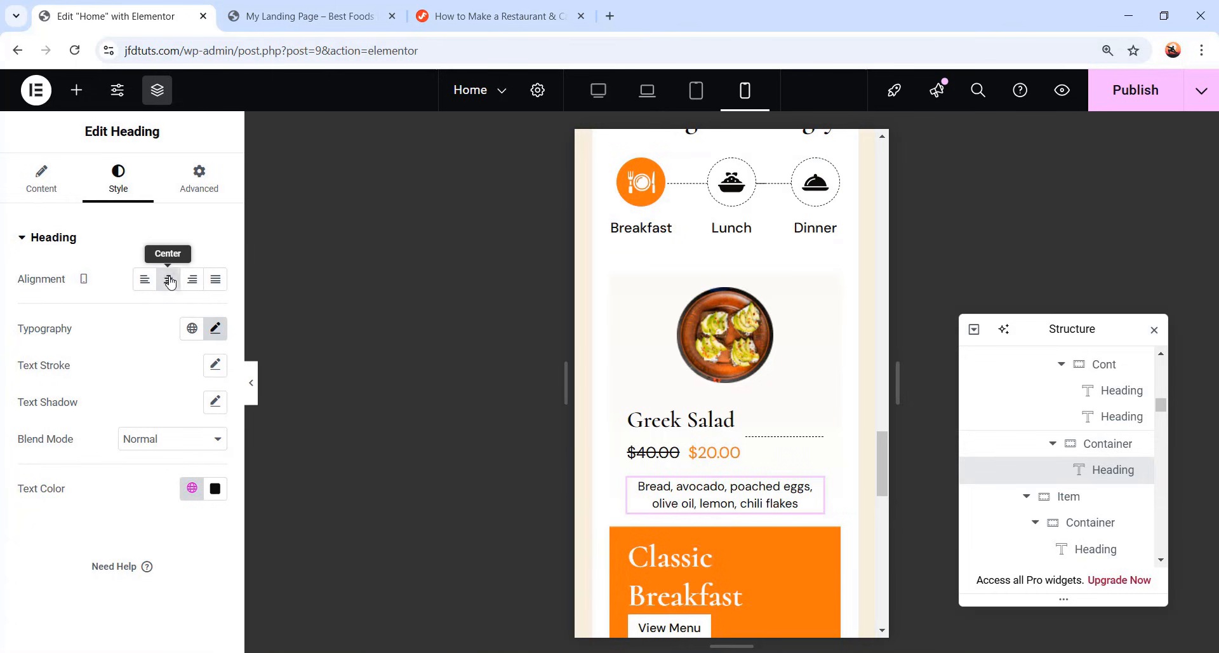
left_click(711, 454)
left_click(640, 451)
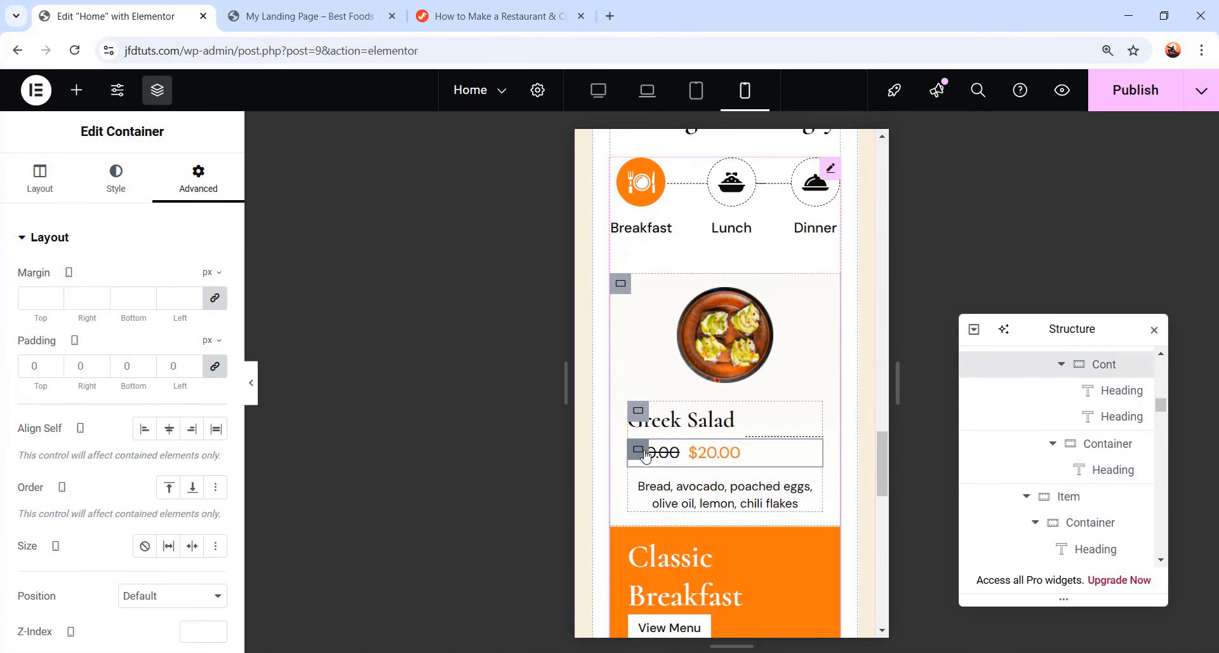
left_click(95, 181)
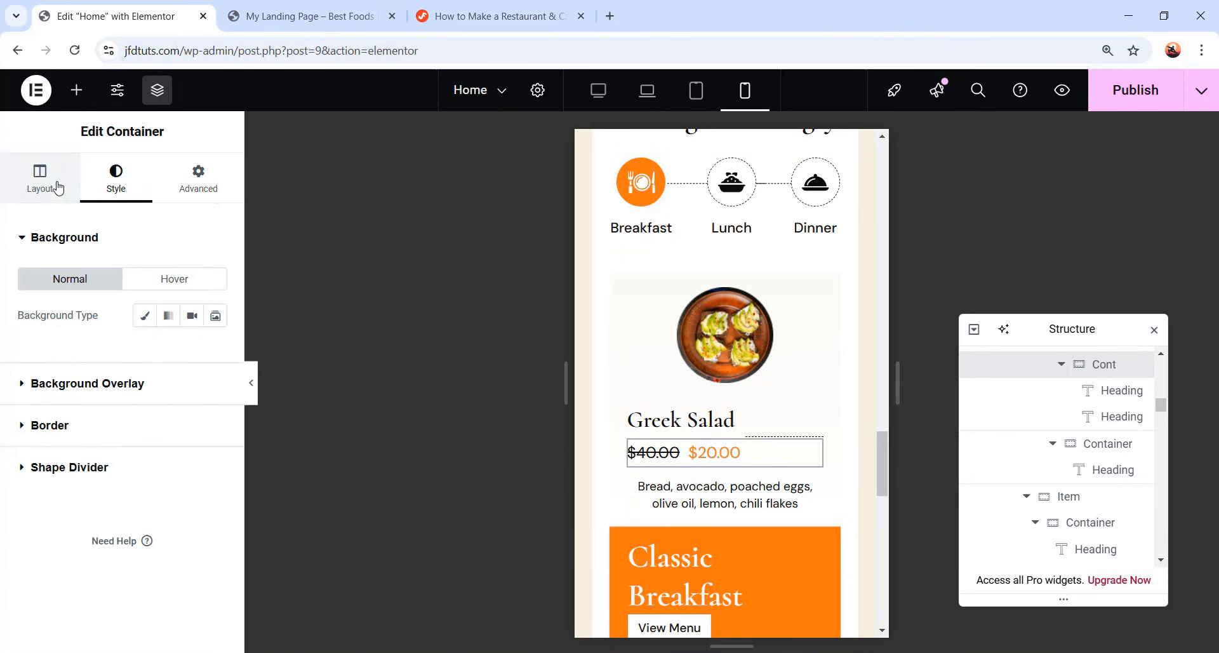
left_click(51, 185)
scroll(100, 304, "down", 3)
left_click(83, 431)
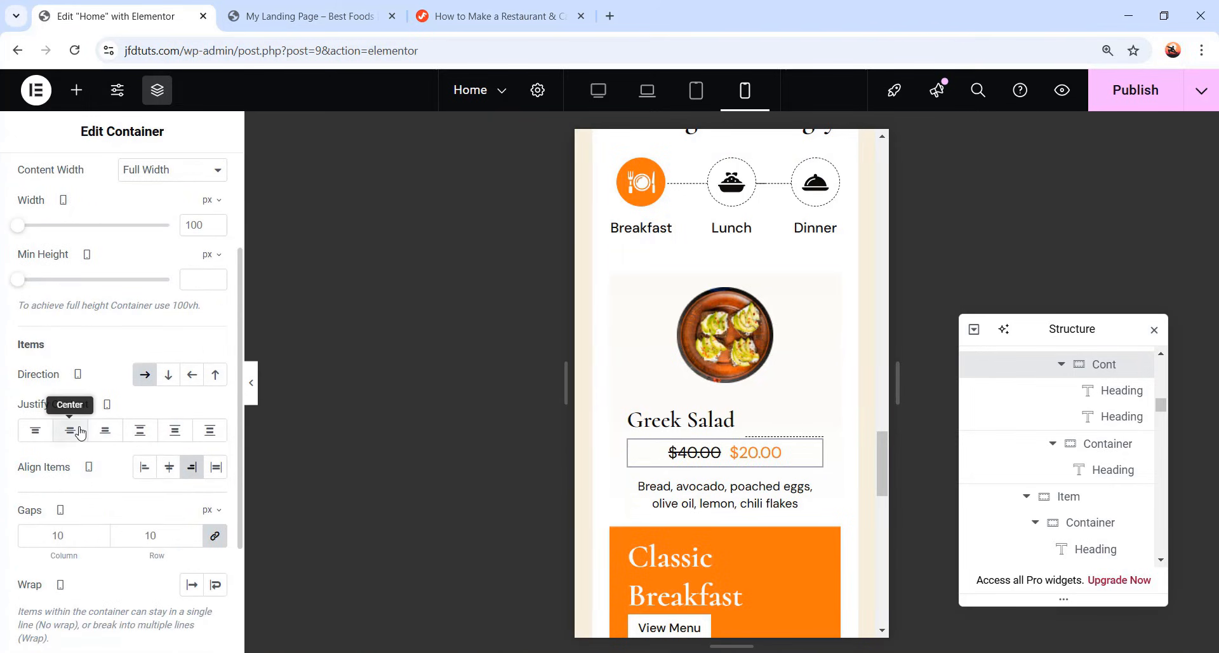
Stack the container holding the Greek Salad title and prices in a column, with content justified and items aligned to the center.
left_click(712, 419)
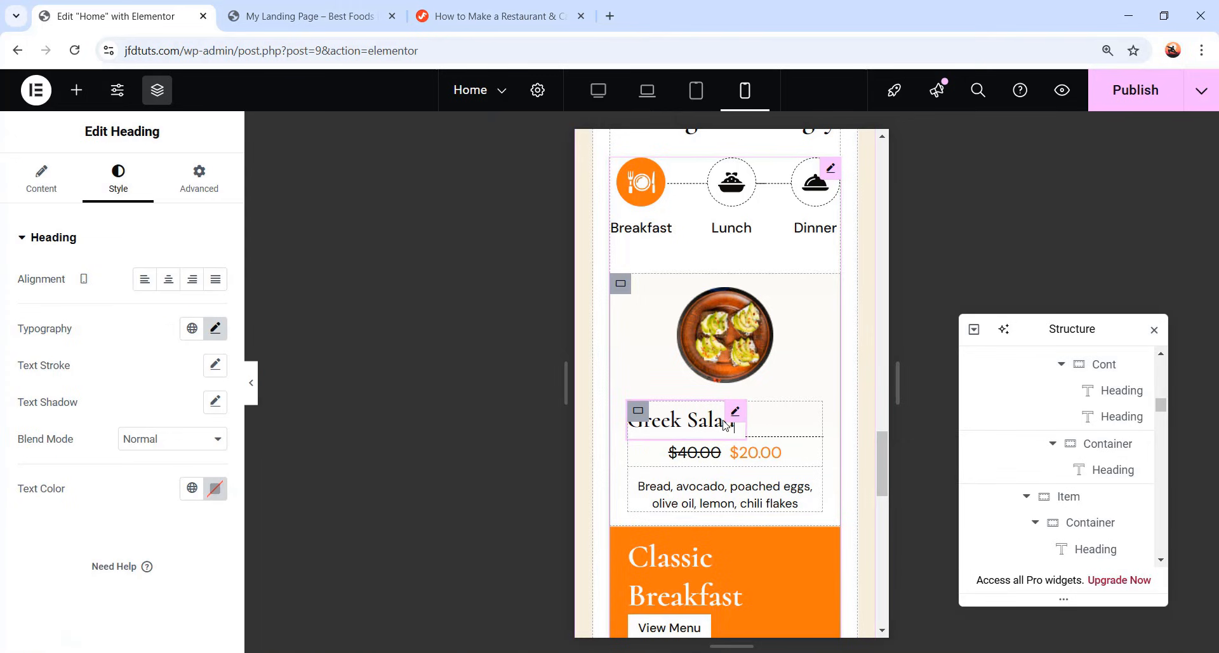
left_click(170, 282)
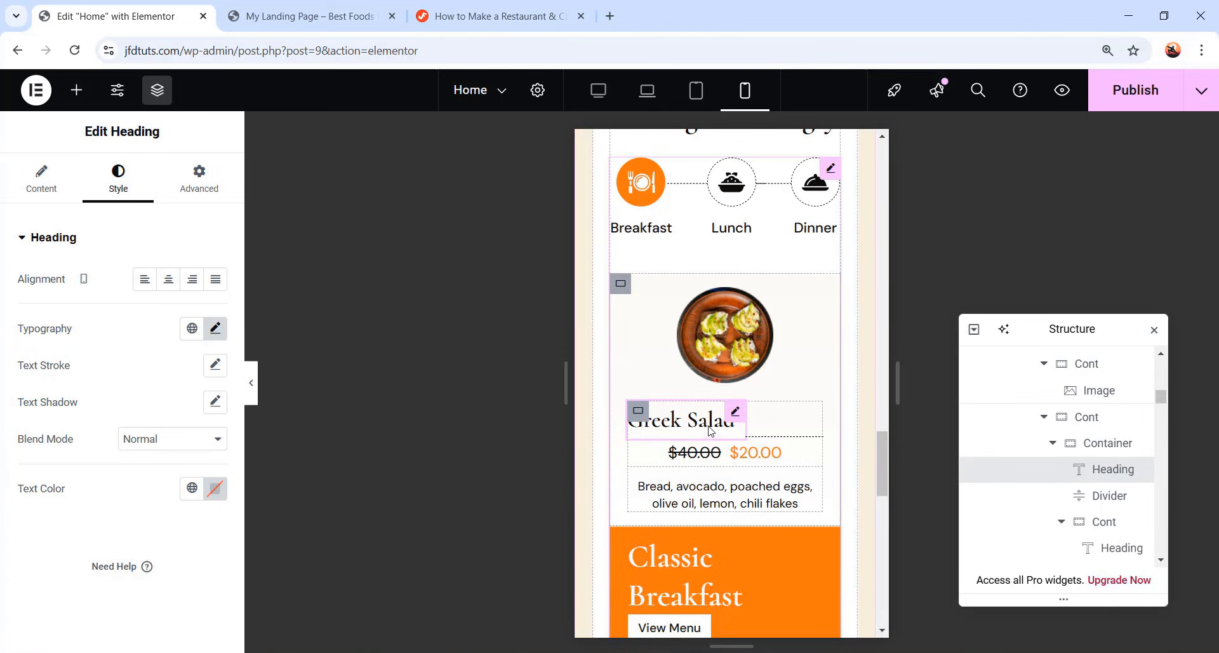
left_click(639, 412)
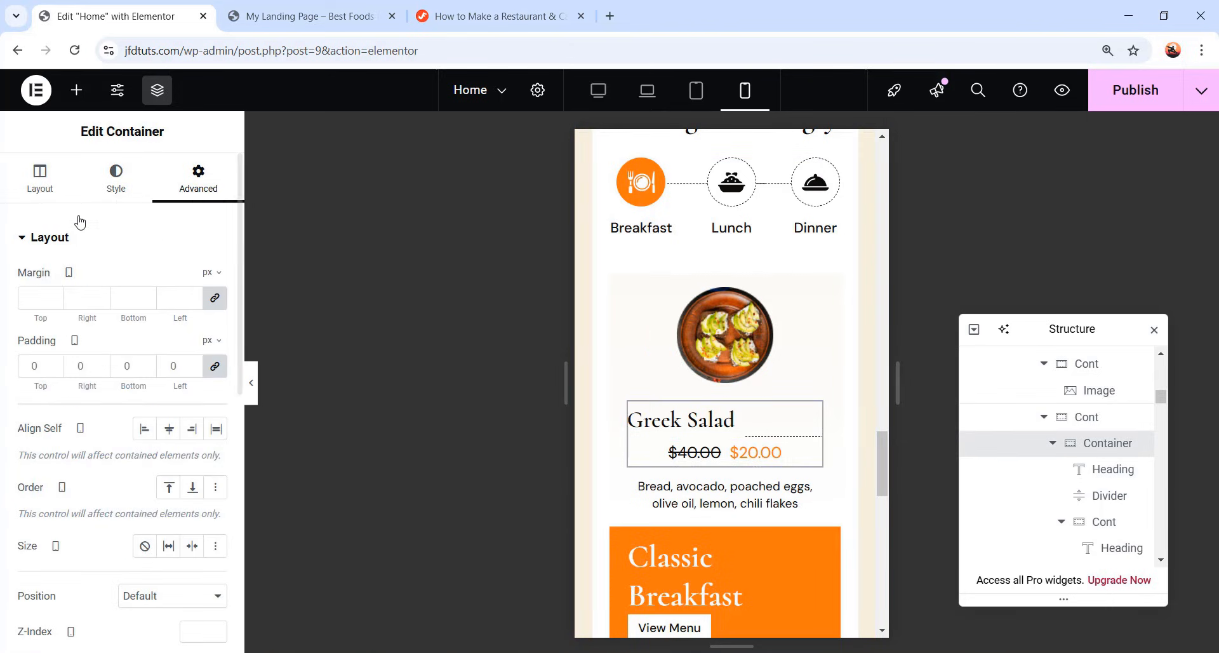
left_click(41, 183)
scroll(70, 375, "down", 3)
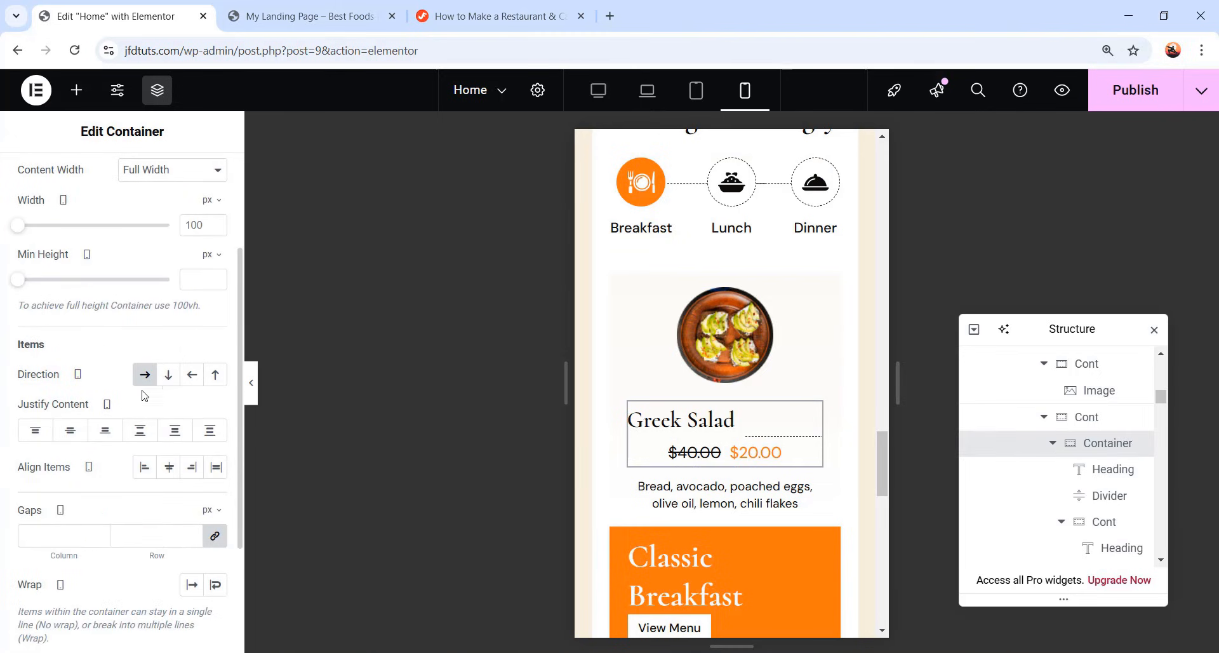
left_click(170, 376)
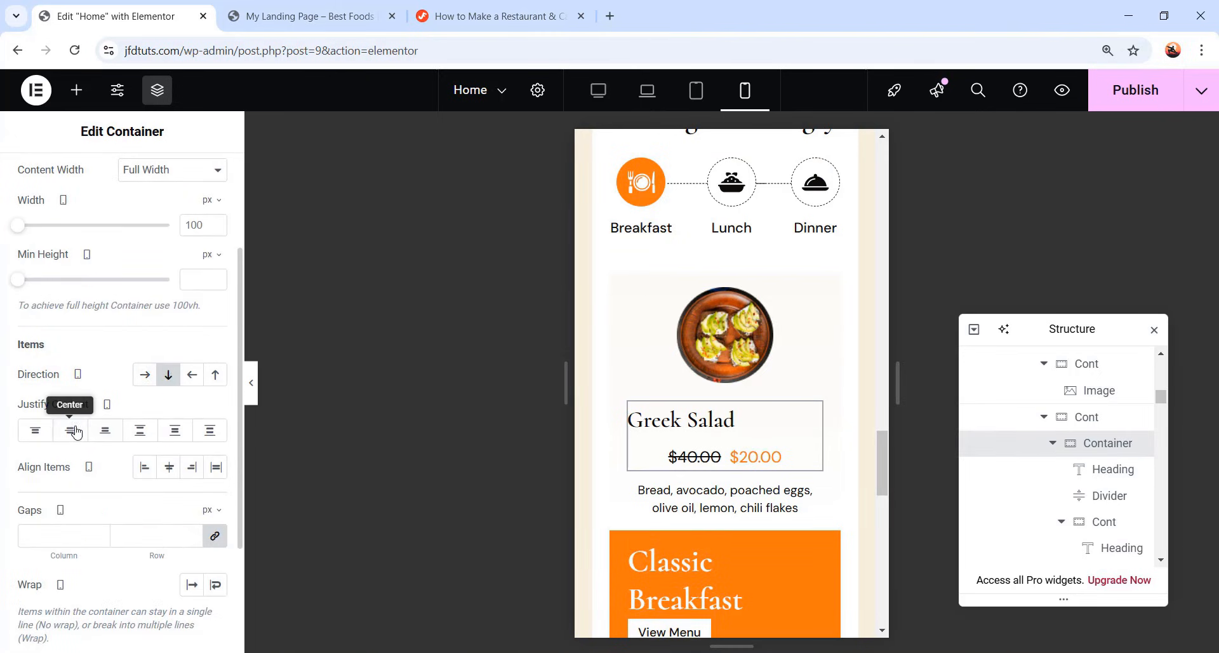
left_click(169, 466)
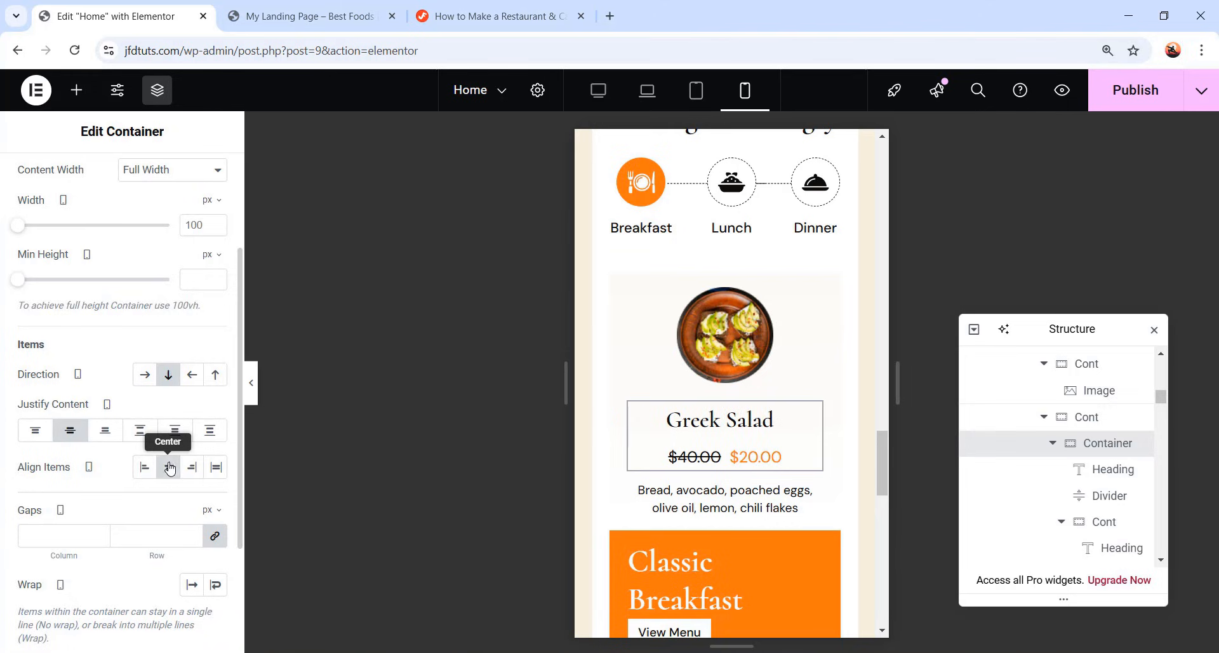
Set the divider under the Greek Salad title to Full Width (100%) on mobile and preview the card without the settings panel.
left_click(1104, 495)
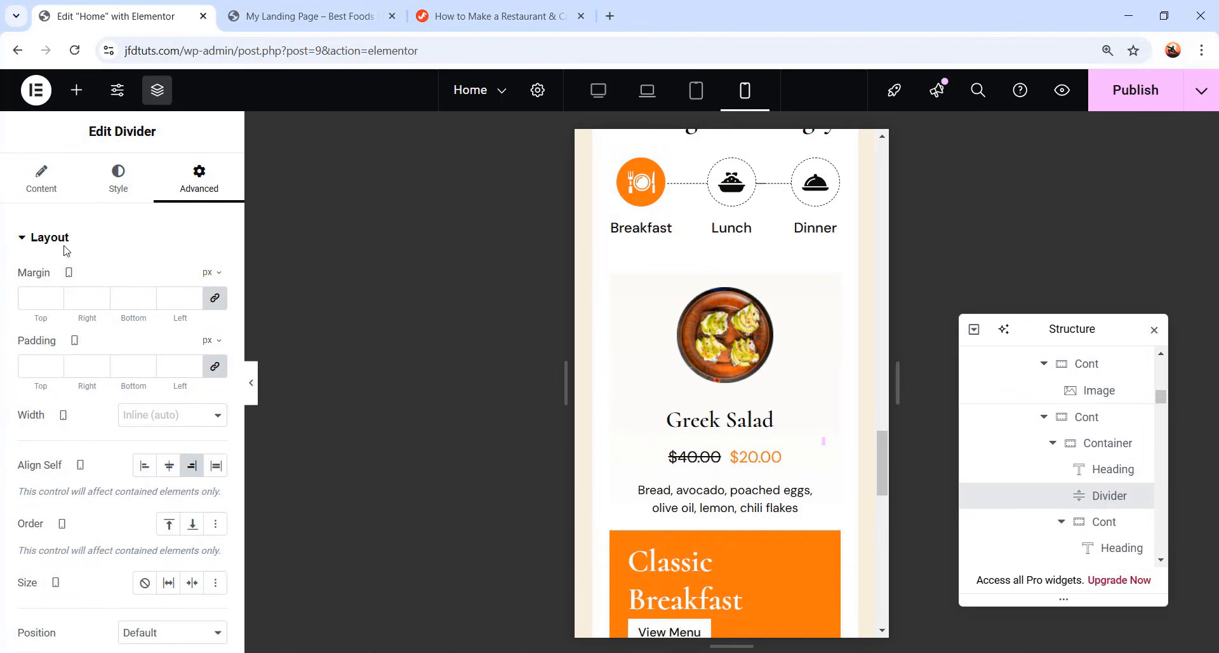
left_click(117, 181)
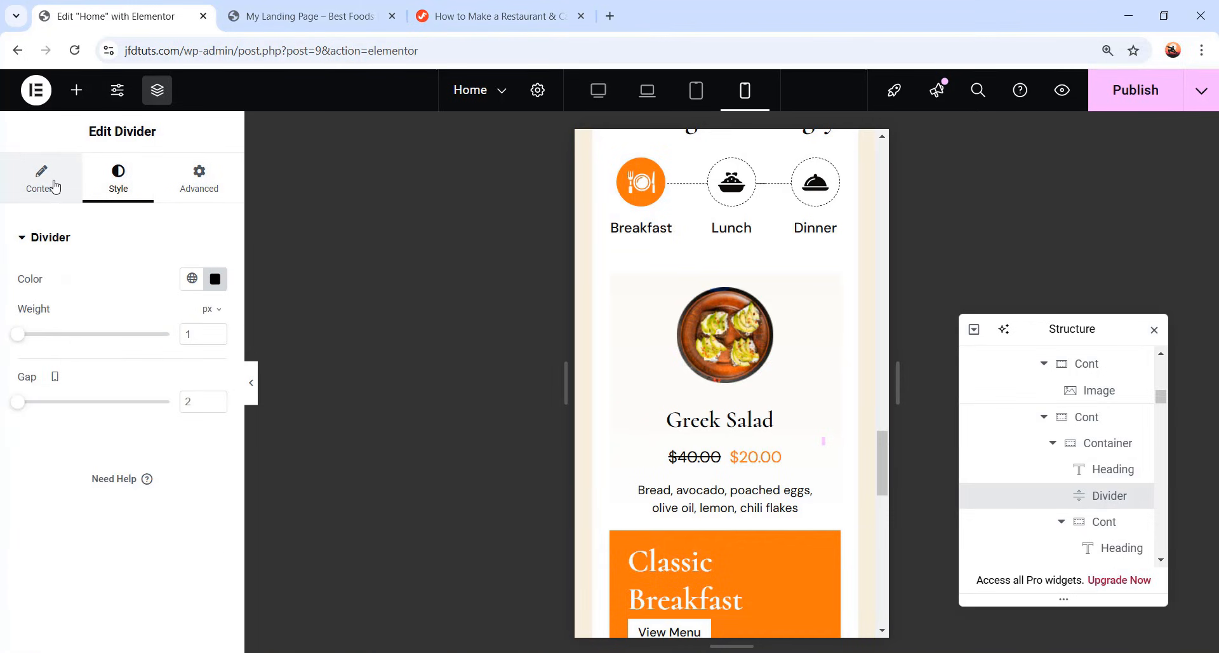
left_click(55, 186)
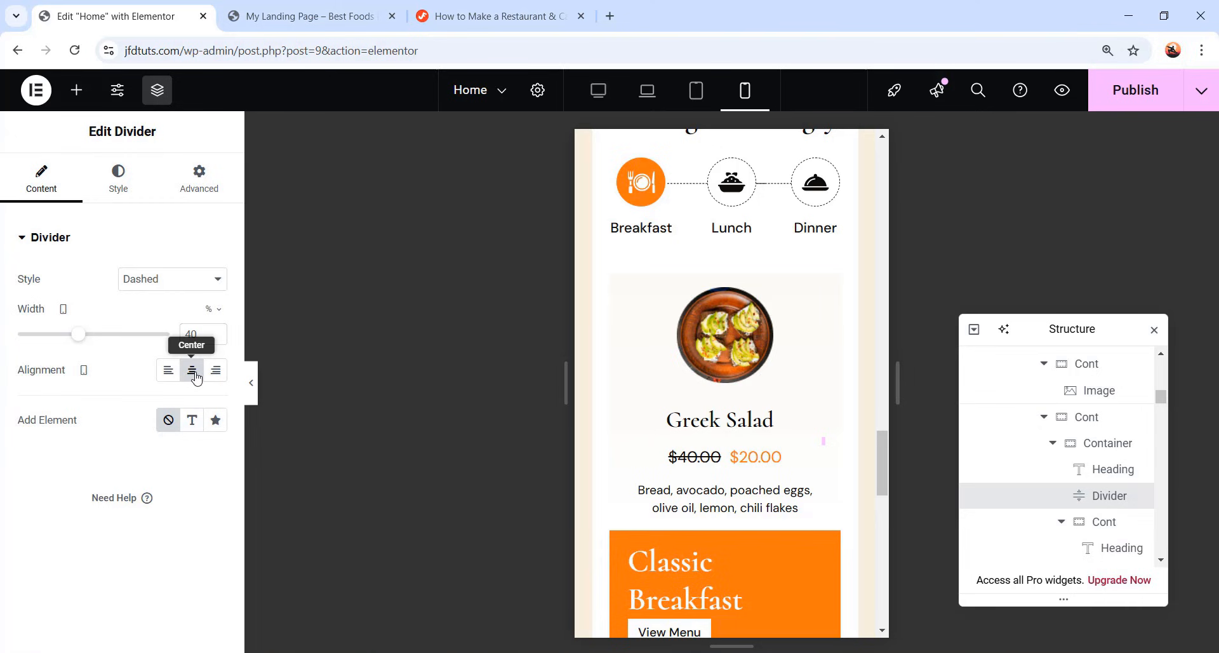
left_click(207, 186)
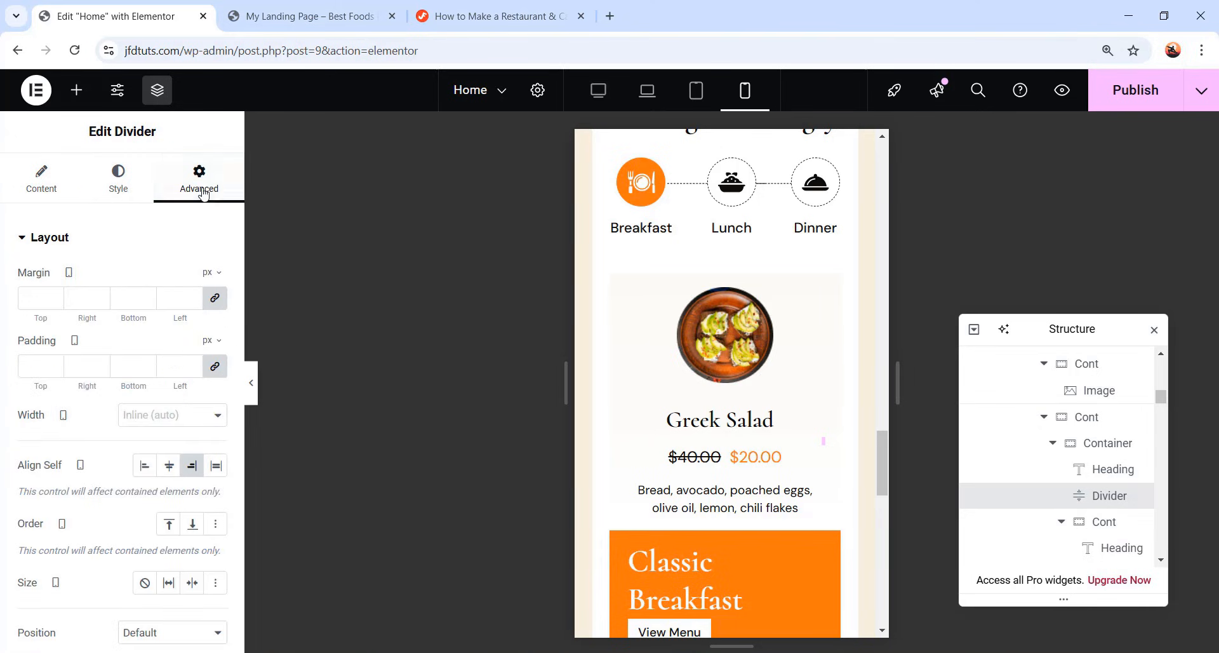
left_click(147, 419)
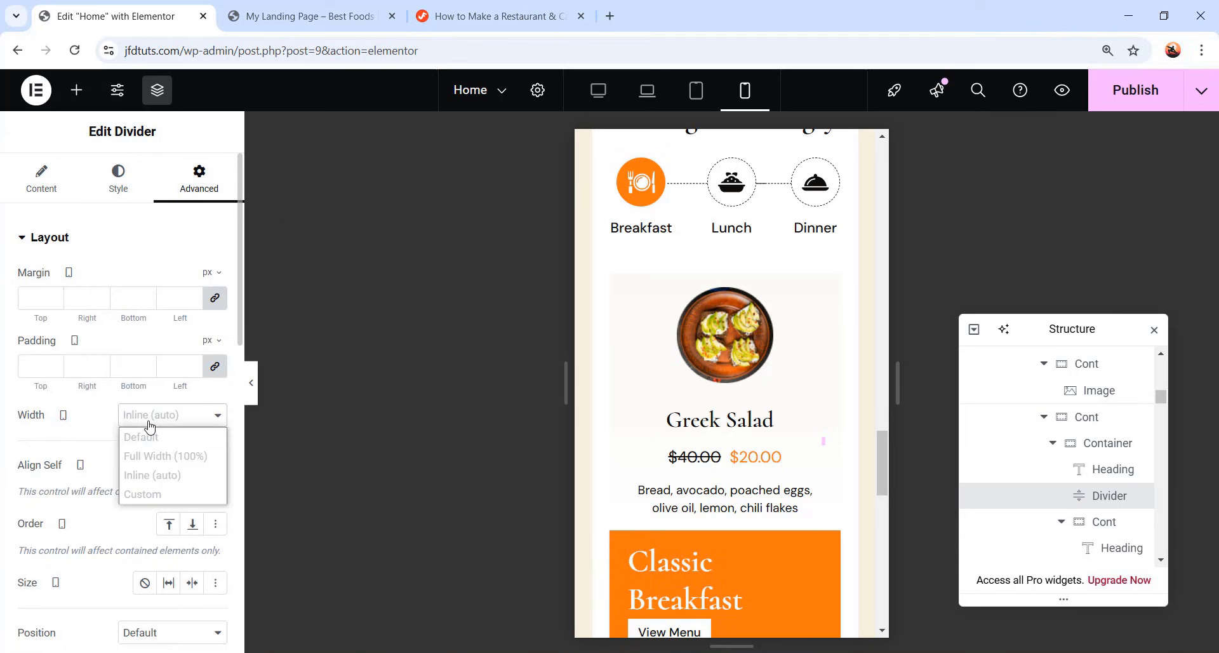
left_click(151, 456)
left_click(191, 464)
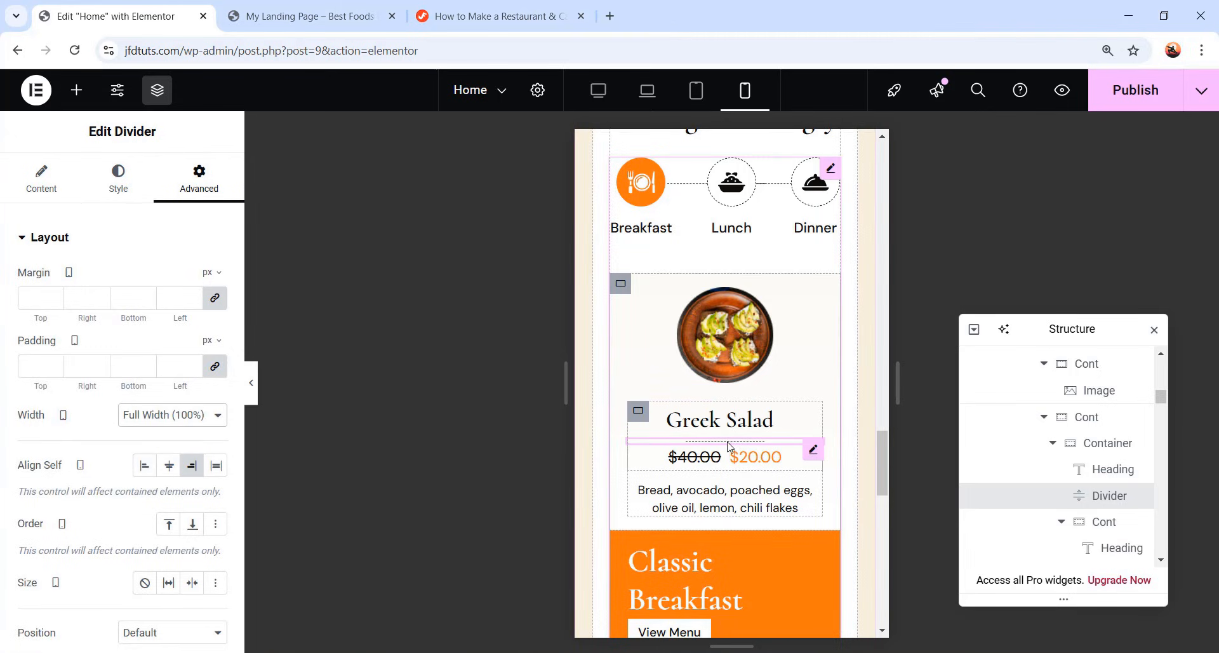
left_click(254, 384)
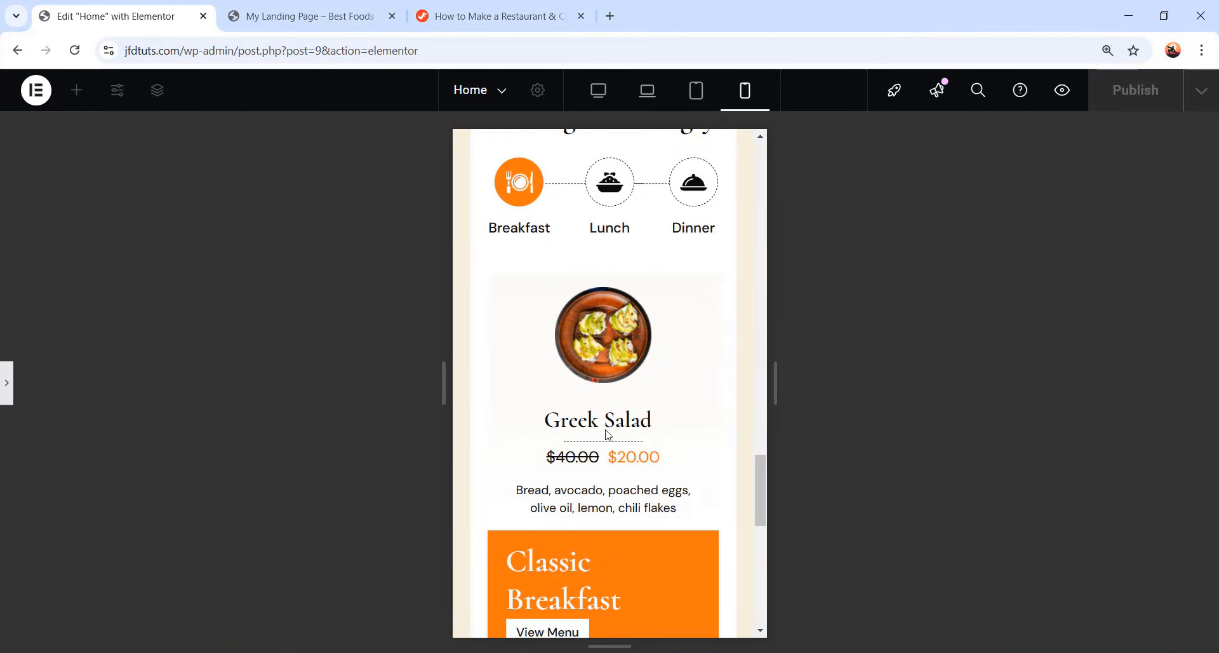
scroll(642, 452, "down", 1)
scroll(642, 452, "up", 1)
scroll(633, 457, "down", 1)
scroll(609, 431, "up", 1)
left_click(5, 391)
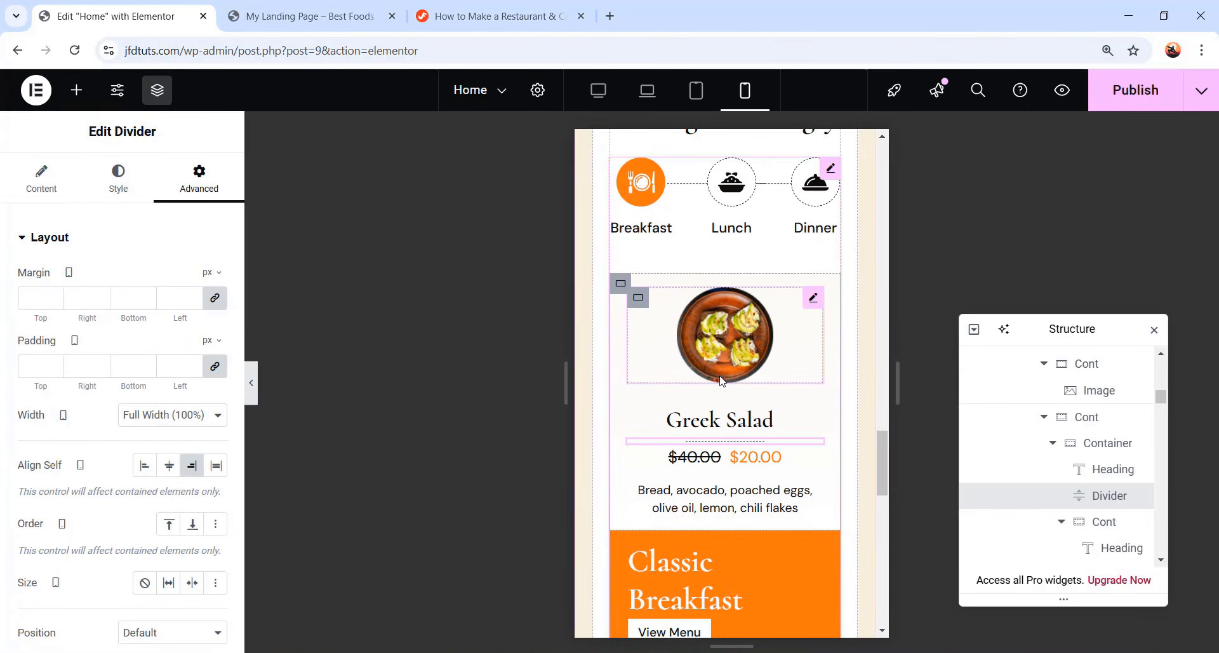
Set the Classic Breakfast heading's mobile font size to 22 px.
scroll(702, 376, "down", 2)
scroll(702, 377, "down", 1)
left_click(687, 332)
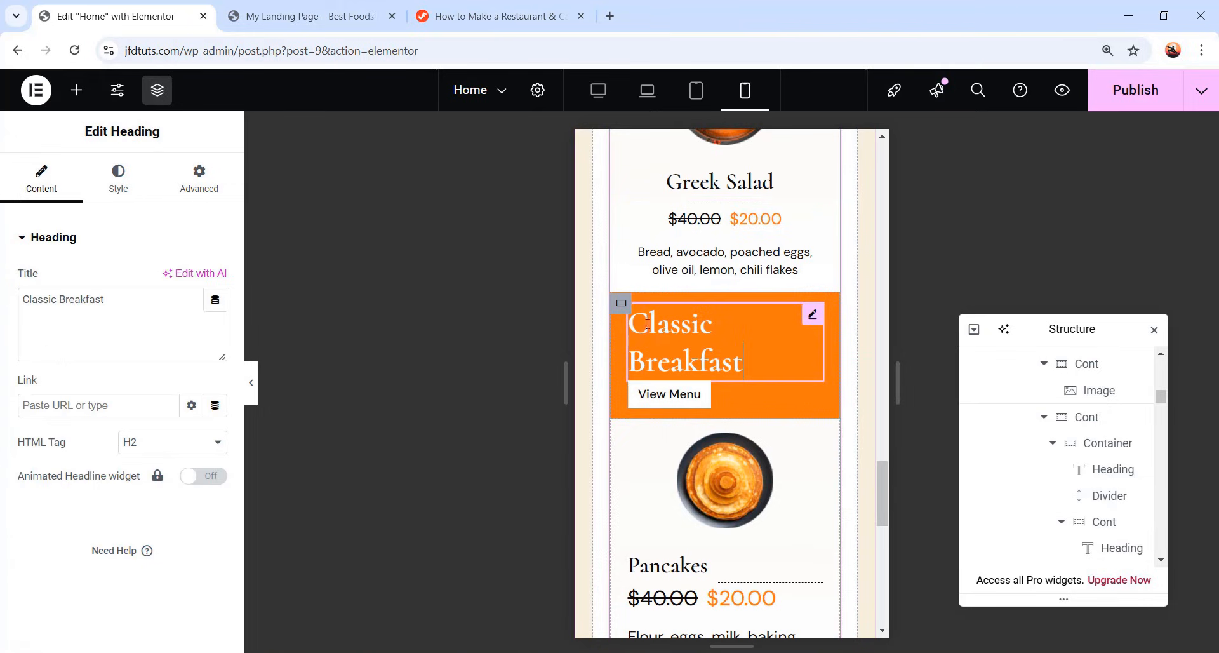
left_click(121, 185)
left_click(216, 328)
type("22")
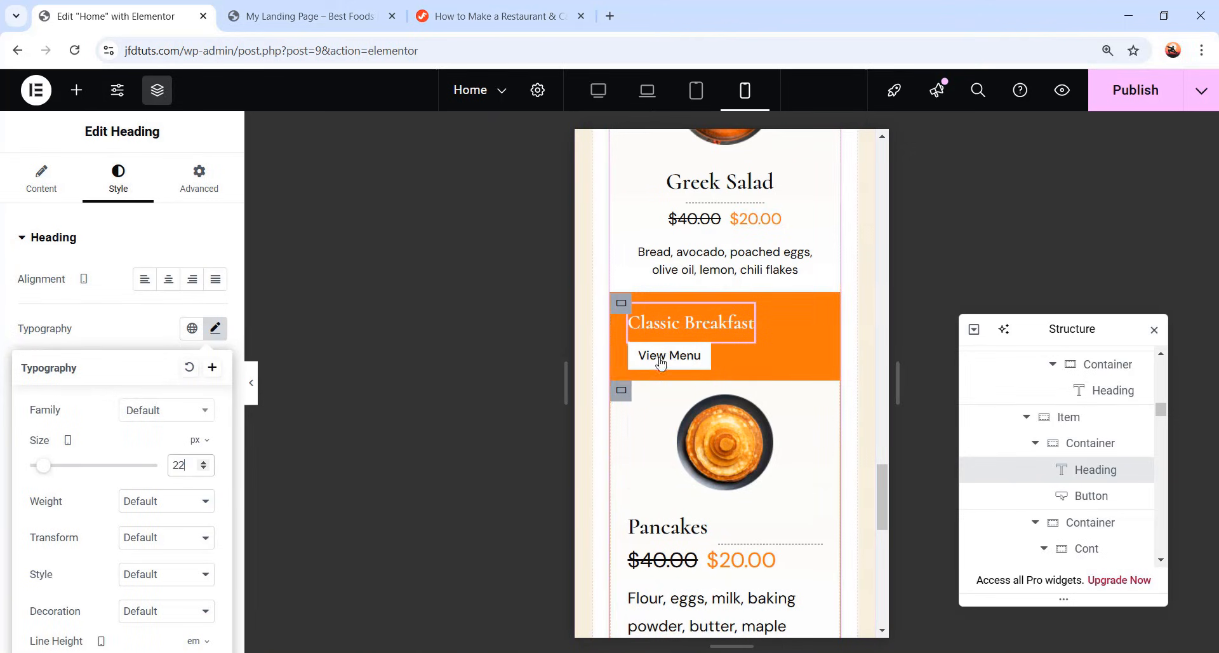
Set the mobile padding of the orange Classic Breakfast container to 12 px on all sides.
left_click(621, 306)
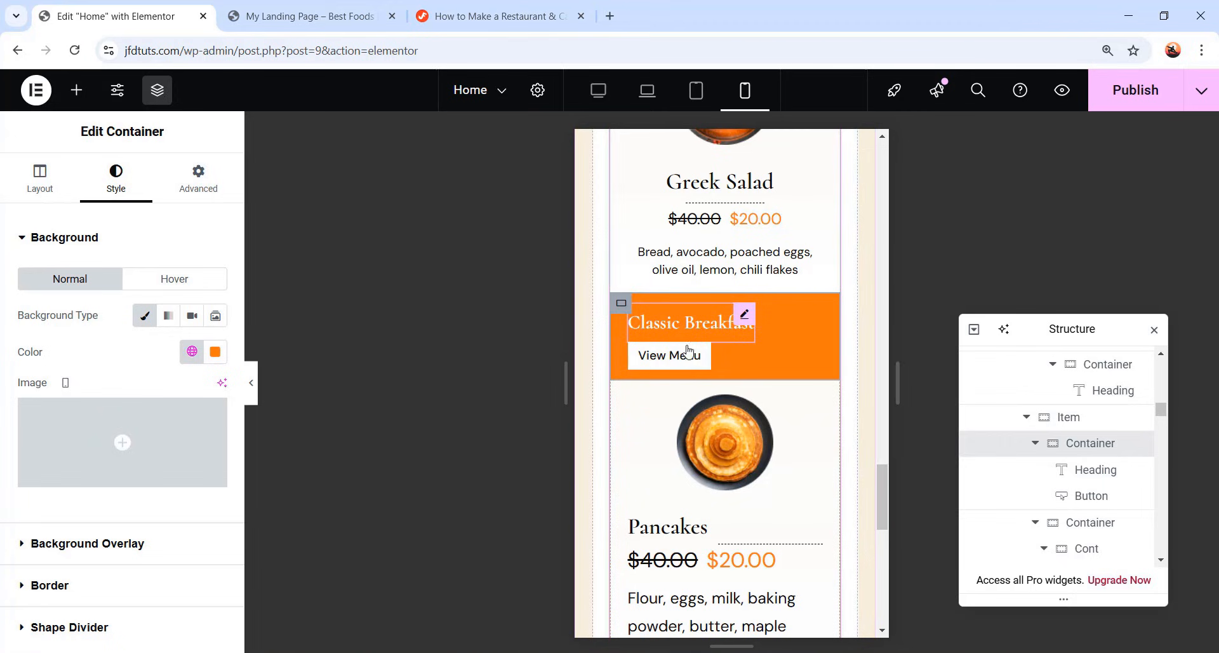
left_click(202, 190)
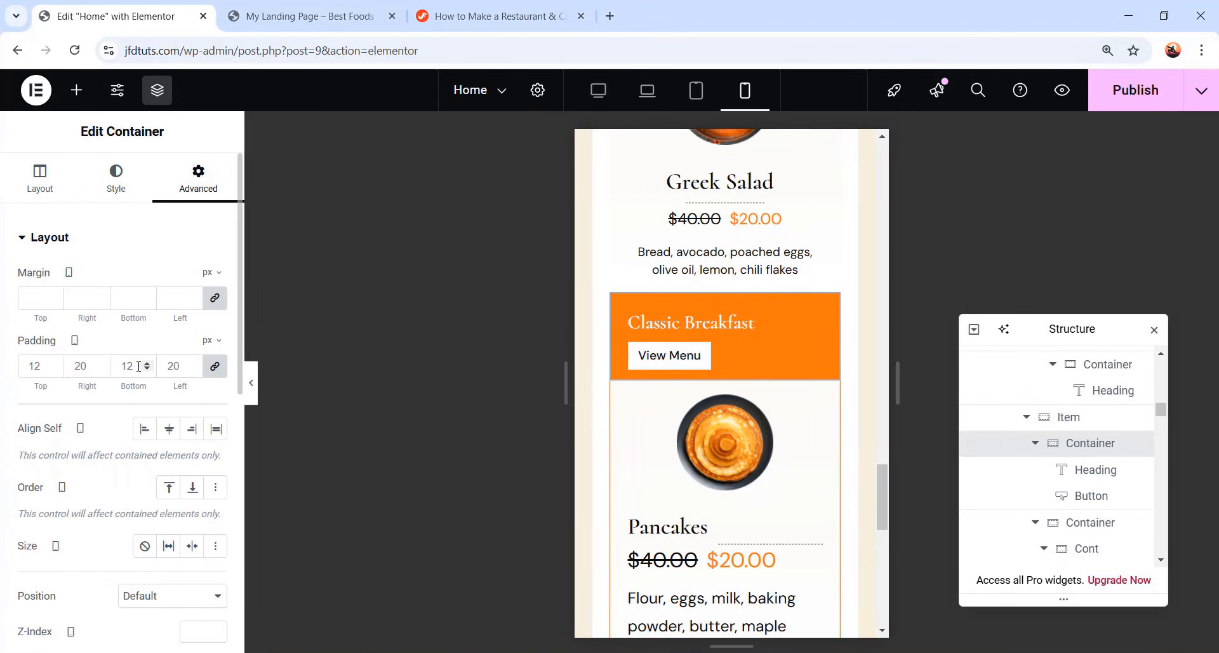
type("12")
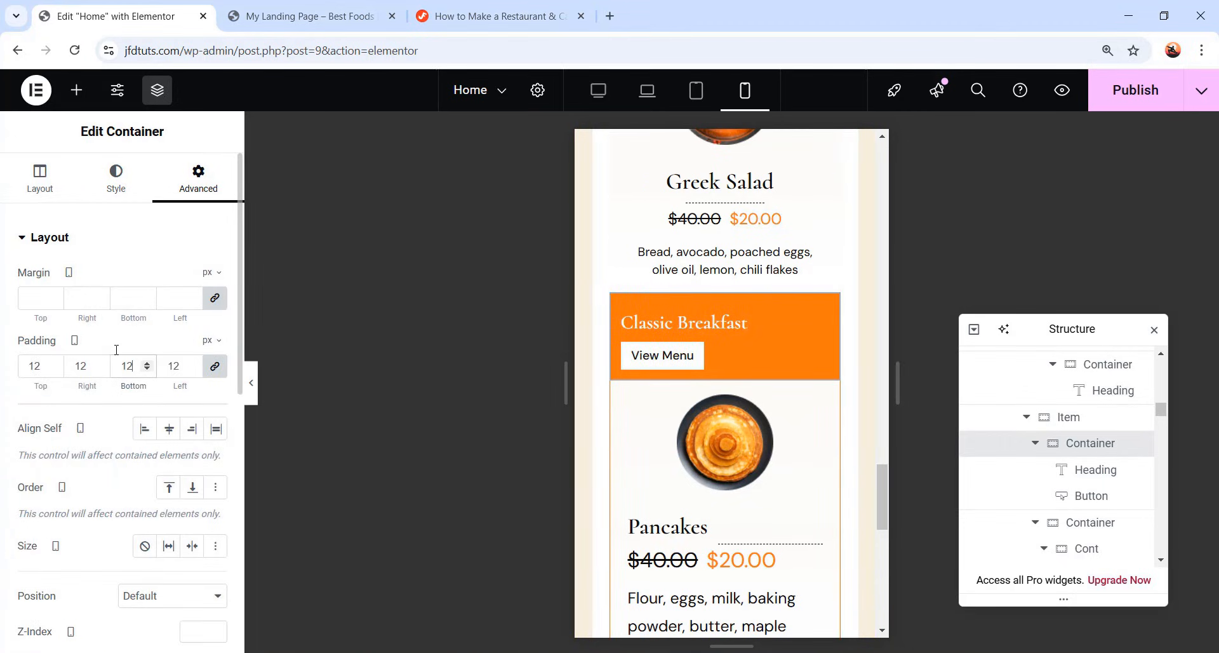
scroll(762, 400, "up", 3)
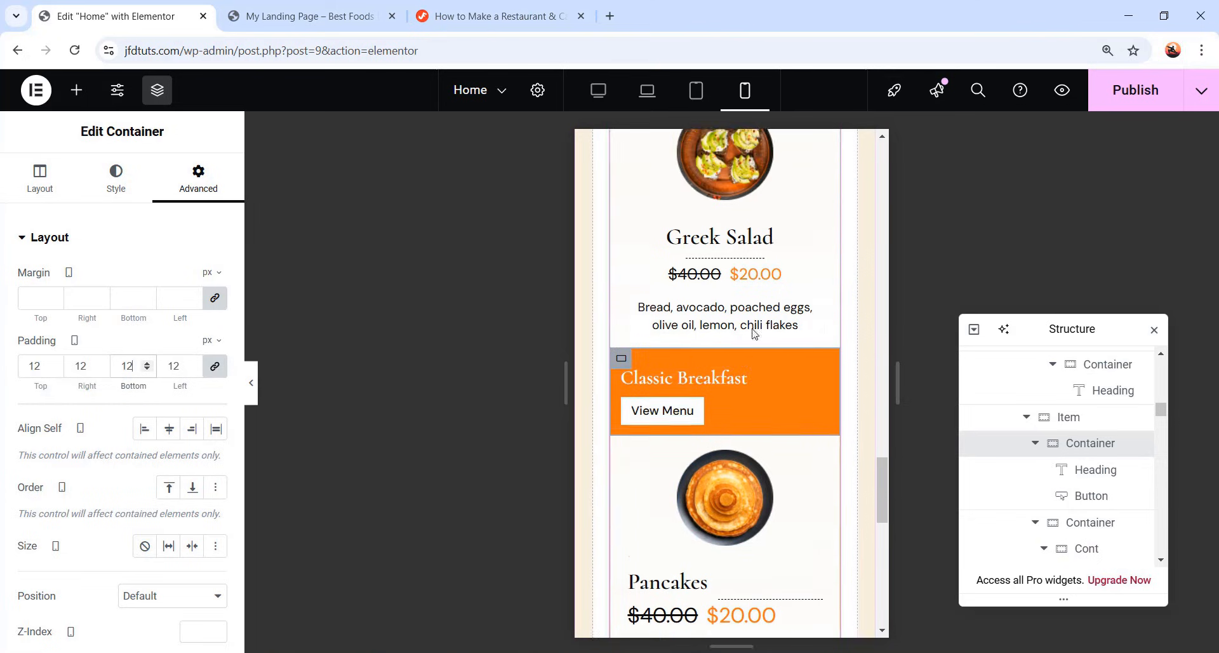
scroll(767, 443, "down", 4)
scroll(719, 429, "up", 2)
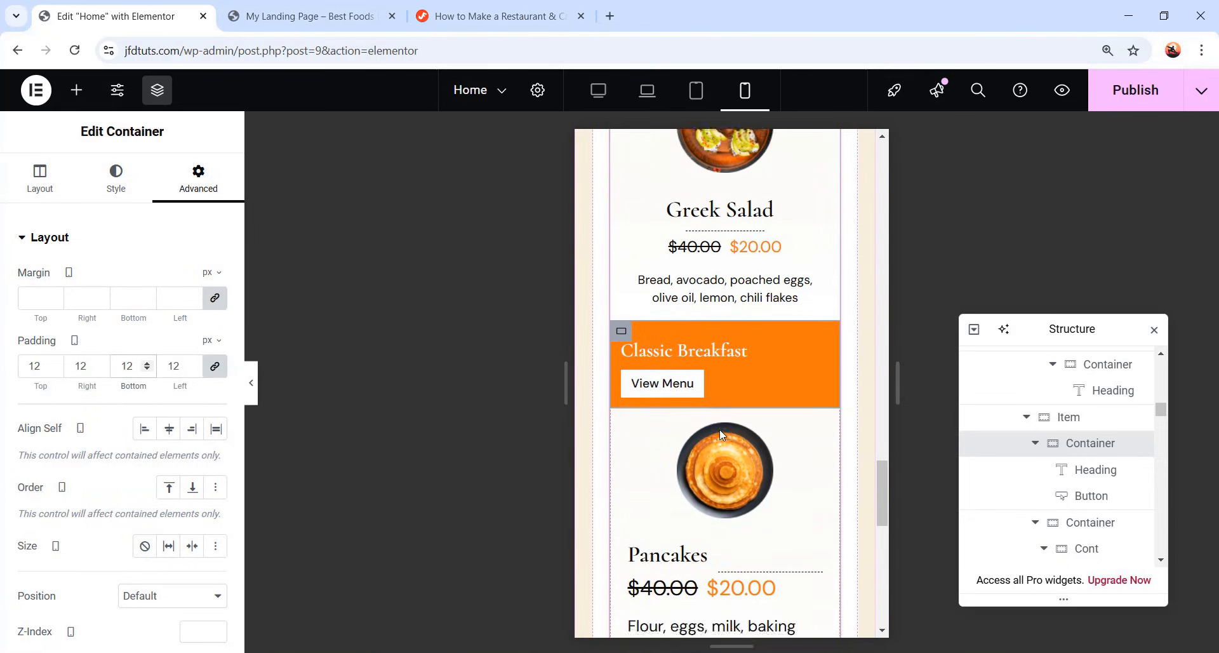
scroll(740, 434, "down", 2)
scroll(740, 434, "down", 4)
Copy the Greek Salad title and paste its style onto the Pancakes title.
scroll(744, 452, "up", 8)
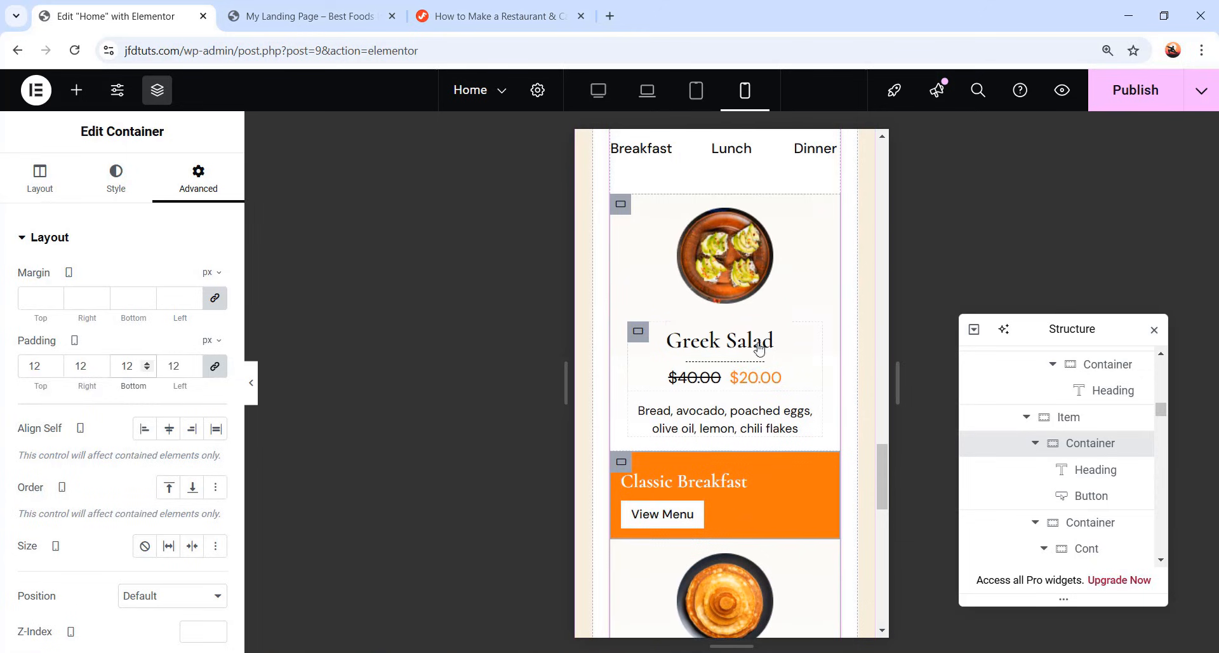
right_click(778, 341)
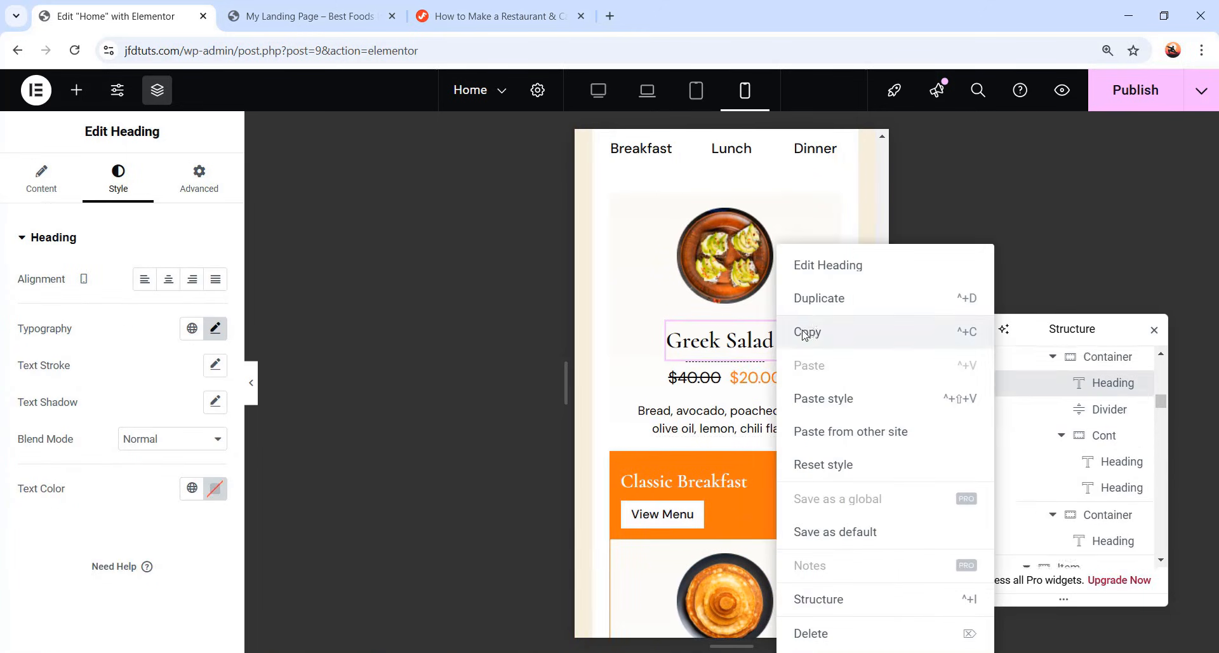
left_click(808, 329)
scroll(755, 387, "down", 3)
right_click(708, 450)
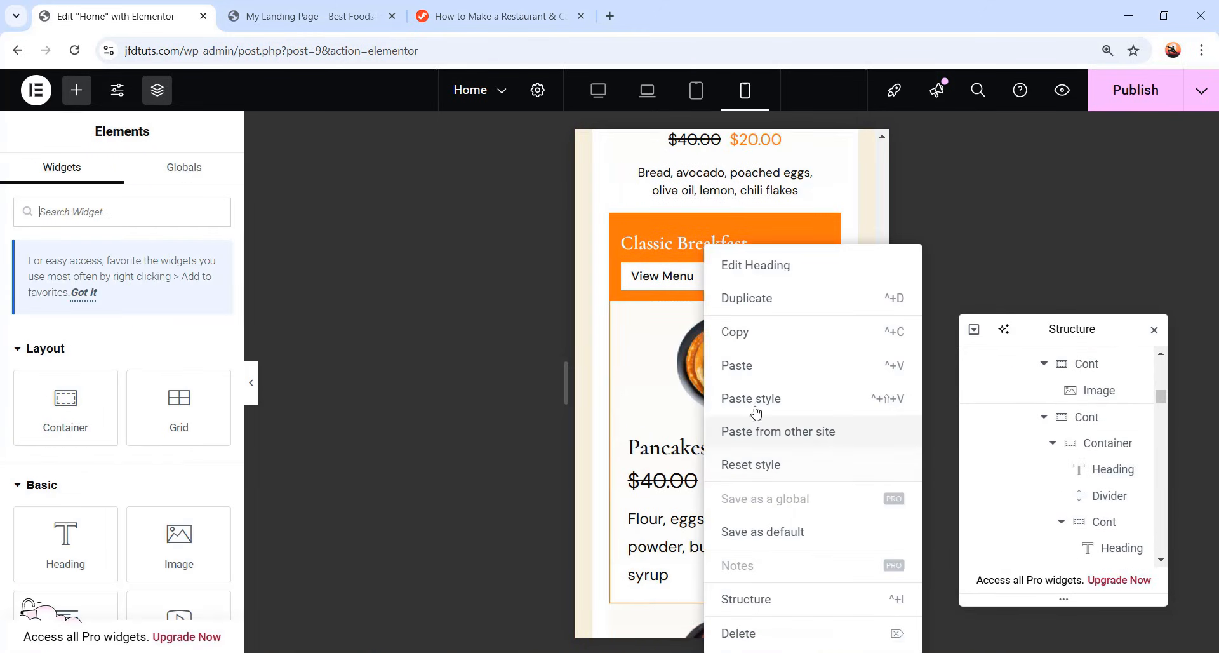
left_click(761, 401)
Copy the container holding the Greek Salad title and prices and paste its style onto the matching Pancakes container.
scroll(643, 341, "up", 3)
right_click(643, 341)
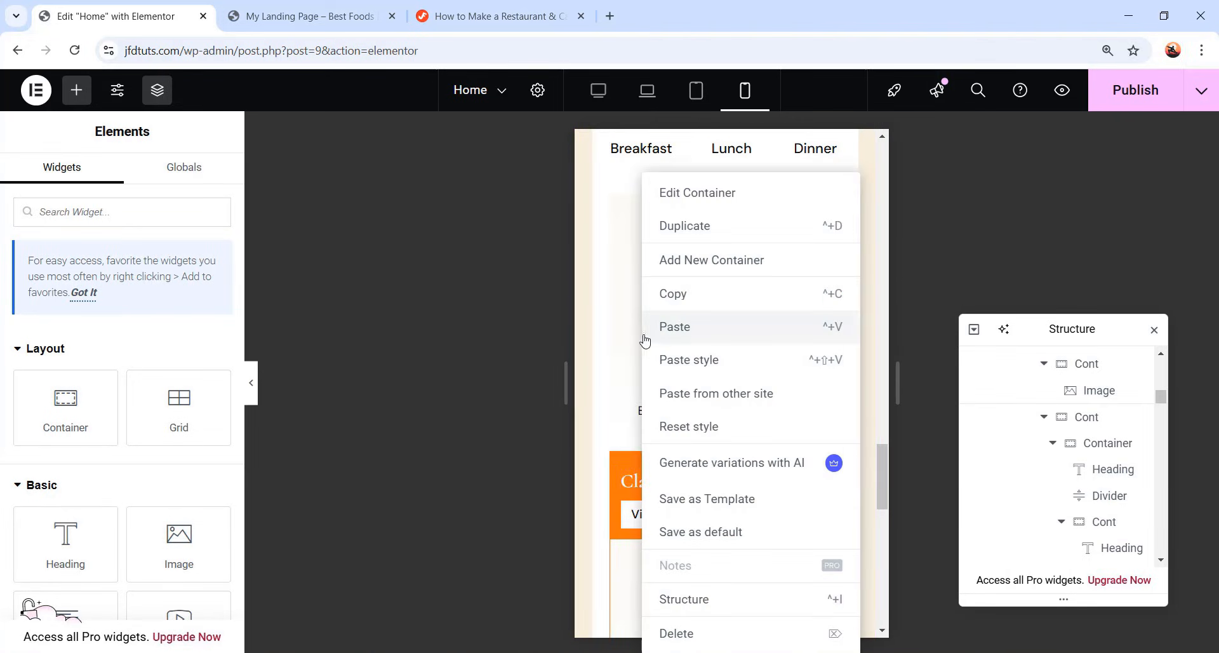
left_click(678, 294)
scroll(655, 457, "down", 3)
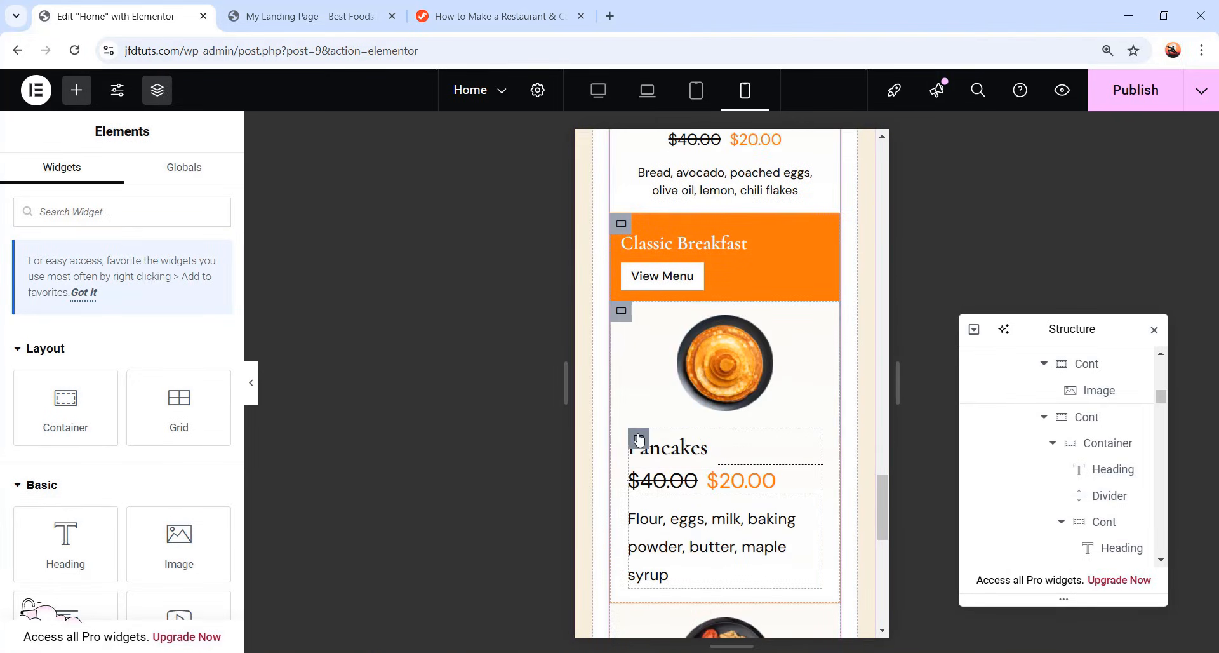
right_click(632, 435)
left_click(704, 358)
Copy the Greek Salad divider and paste its style onto the divider under the Pancakes title.
scroll(715, 375, "up", 3)
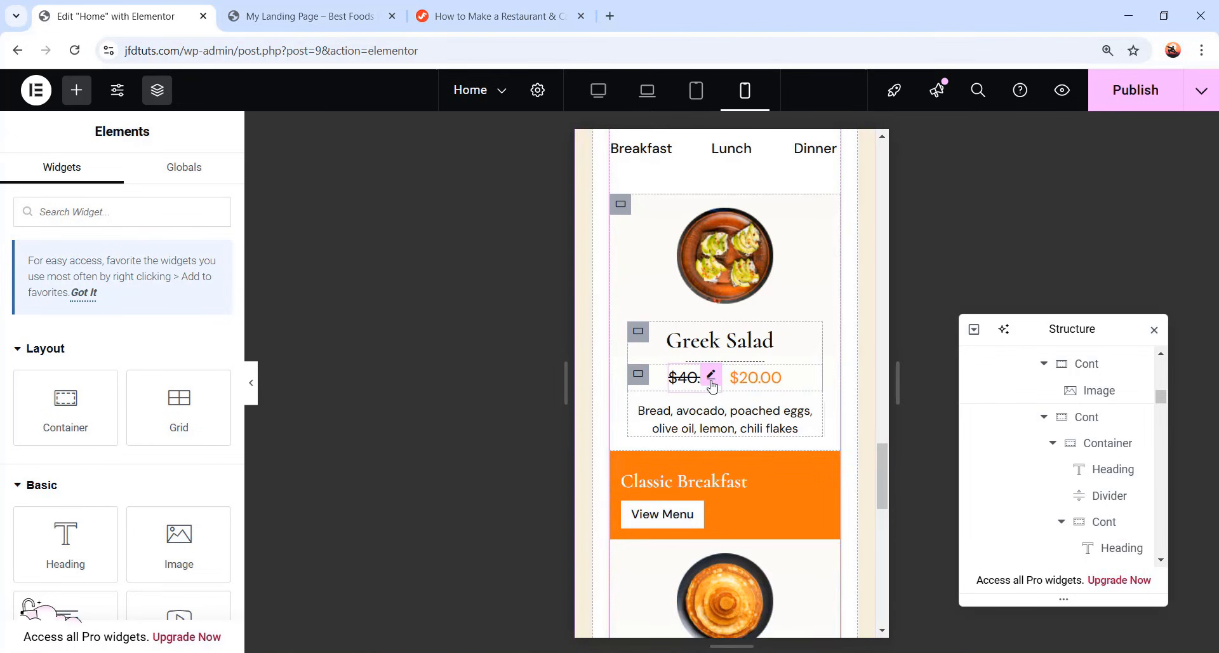
left_click(763, 367)
right_click(813, 367)
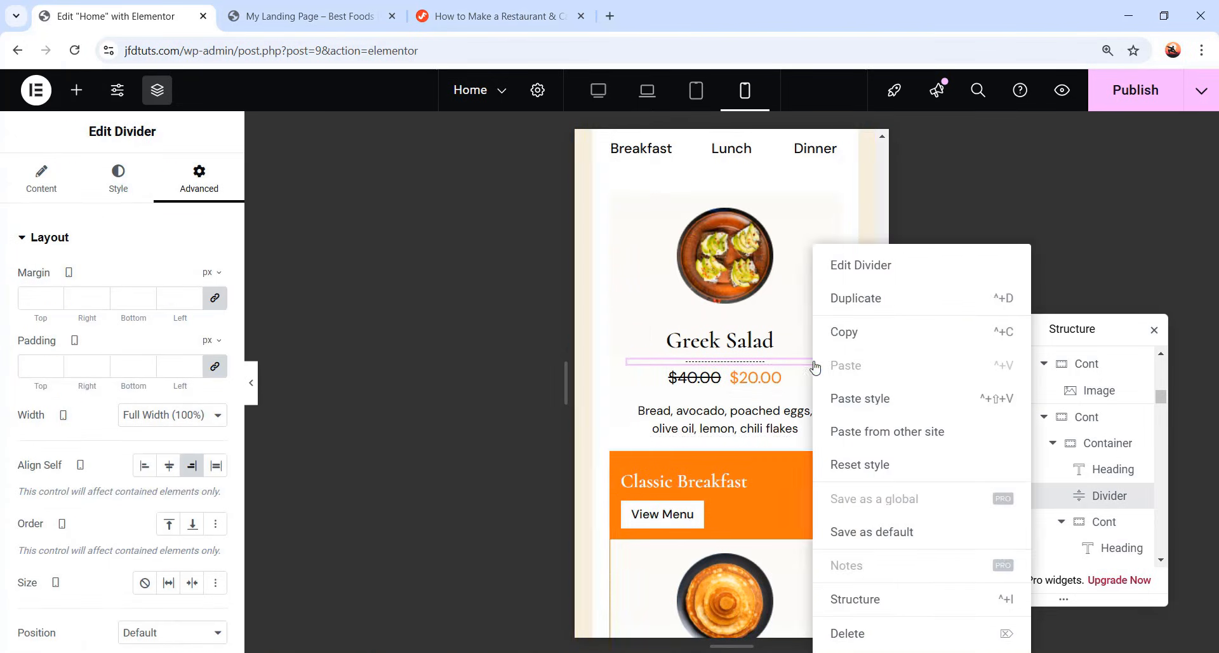
left_click(849, 334)
scroll(688, 430, "down", 4)
right_click(1097, 498)
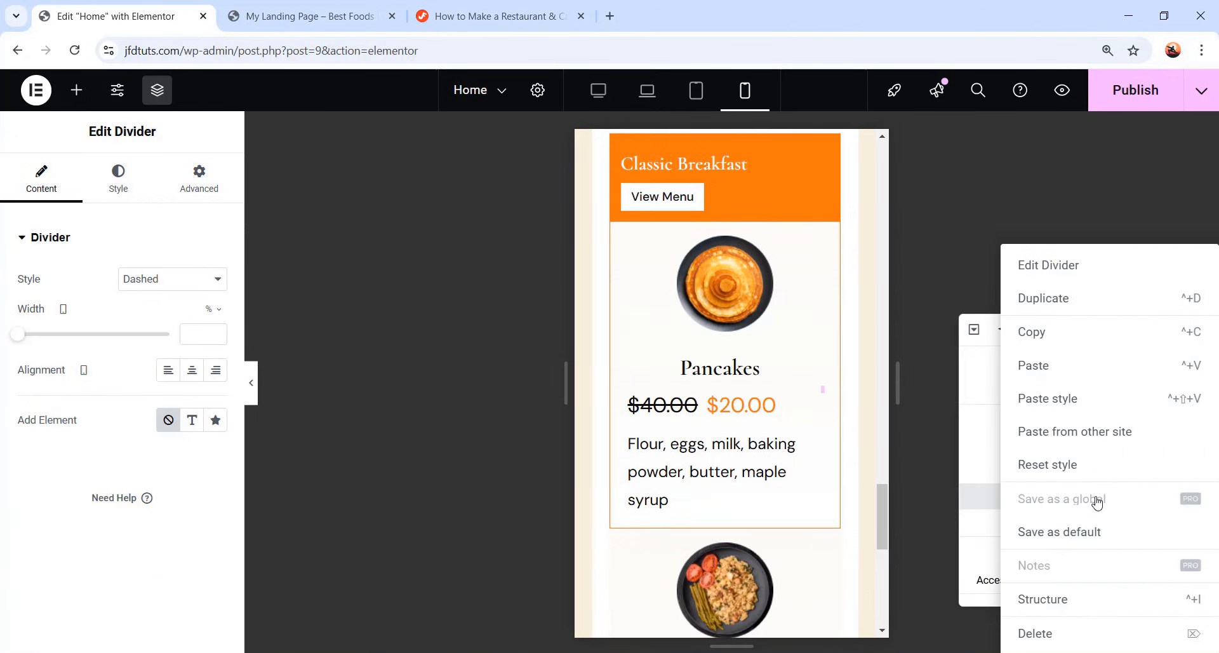
left_click(1053, 398)
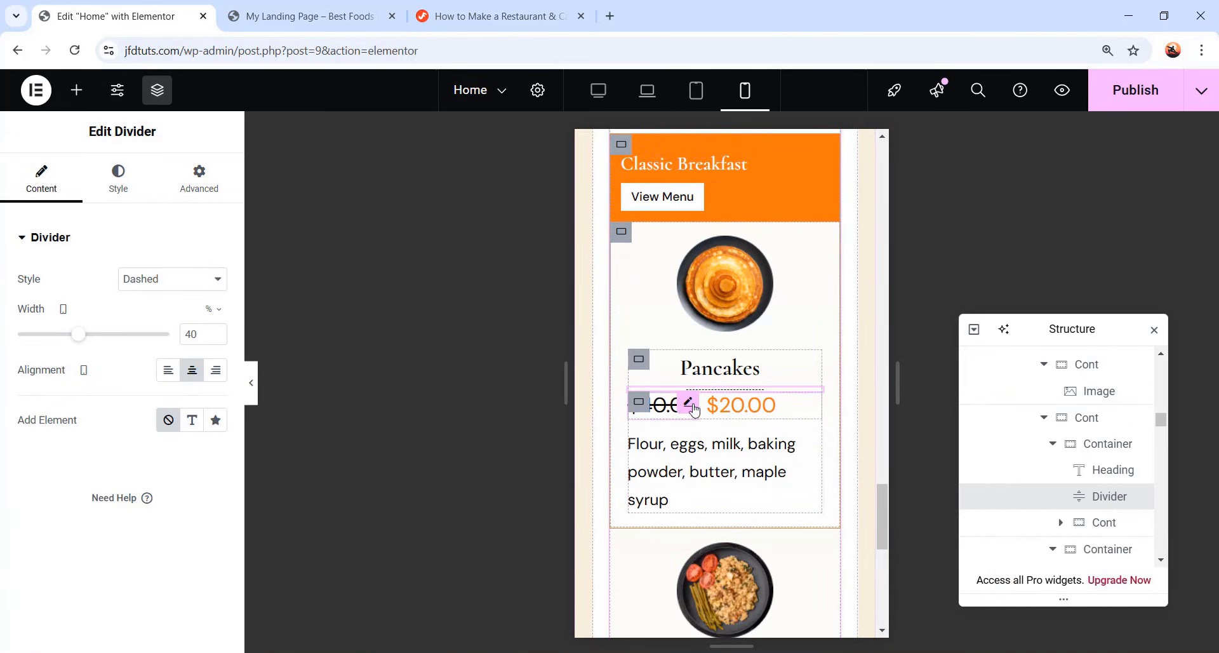
Copy the container of Greek Salad's two prices and paste its style onto the Pancakes price container.
scroll(694, 409, "up", 5)
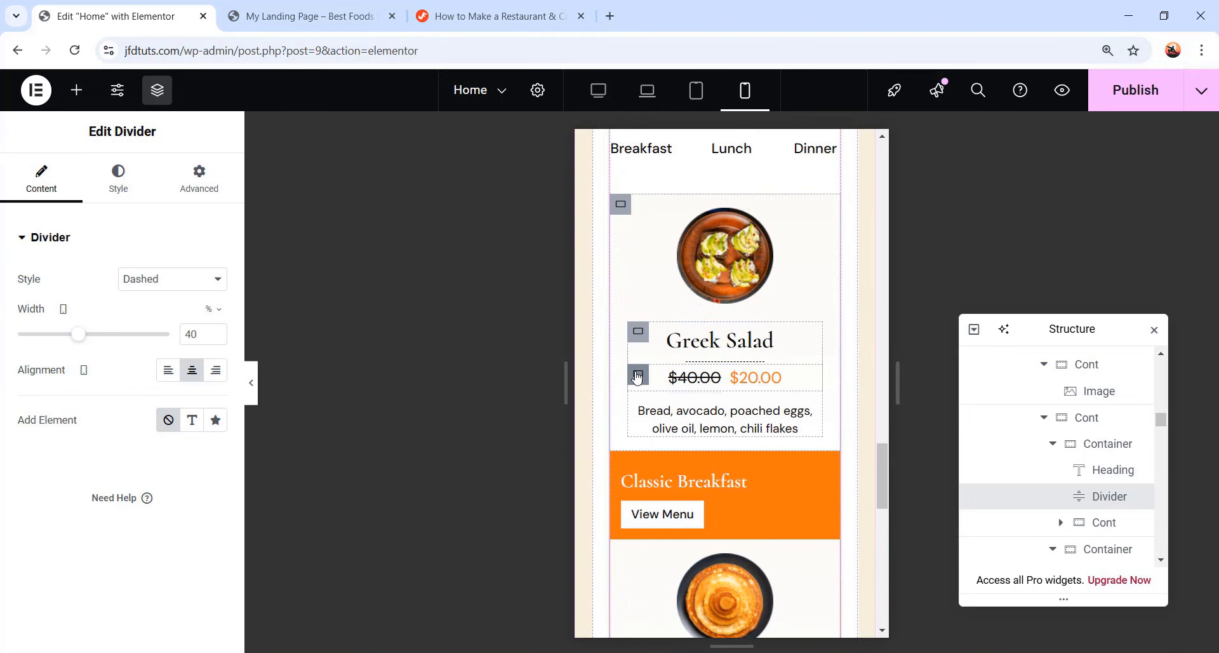
left_click(638, 377)
right_click(637, 377)
left_click(685, 295)
scroll(704, 412, "down", 2)
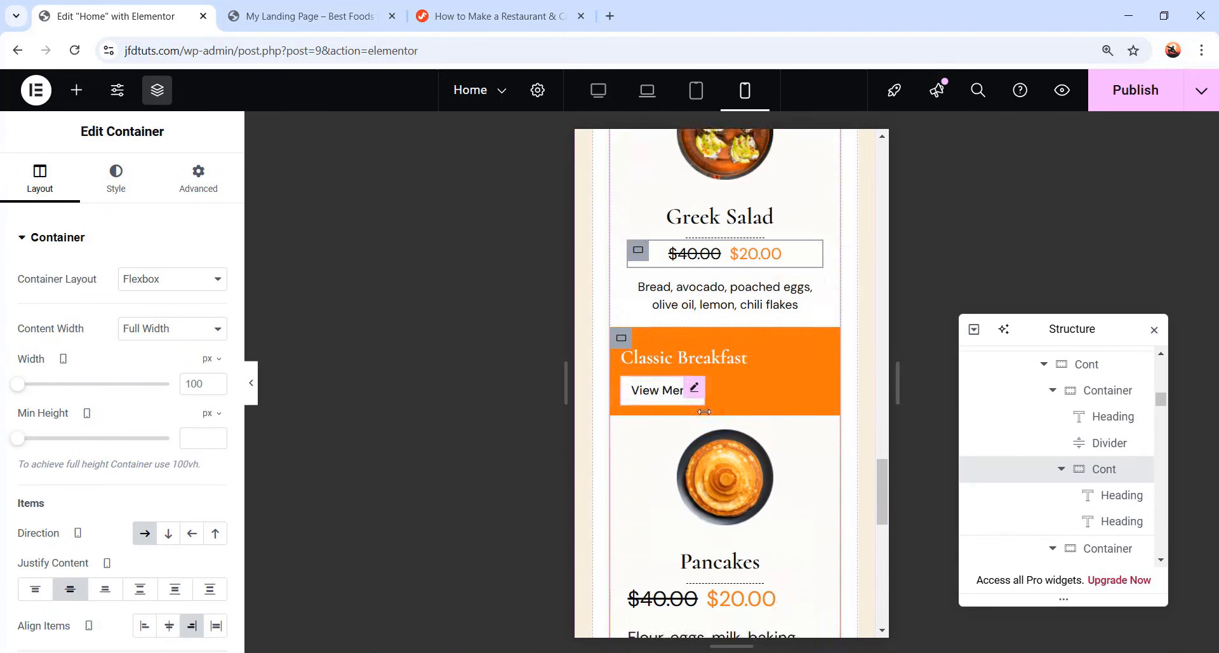
scroll(703, 412, "down", 2)
scroll(692, 477, "down", 1)
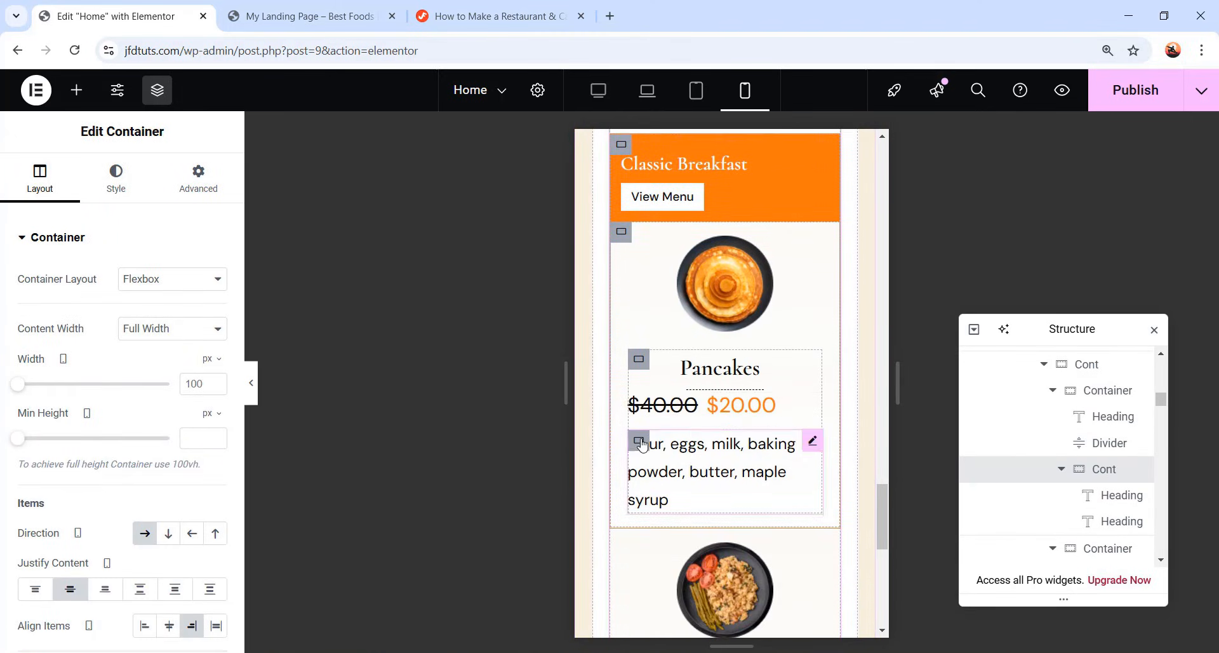
right_click(637, 406)
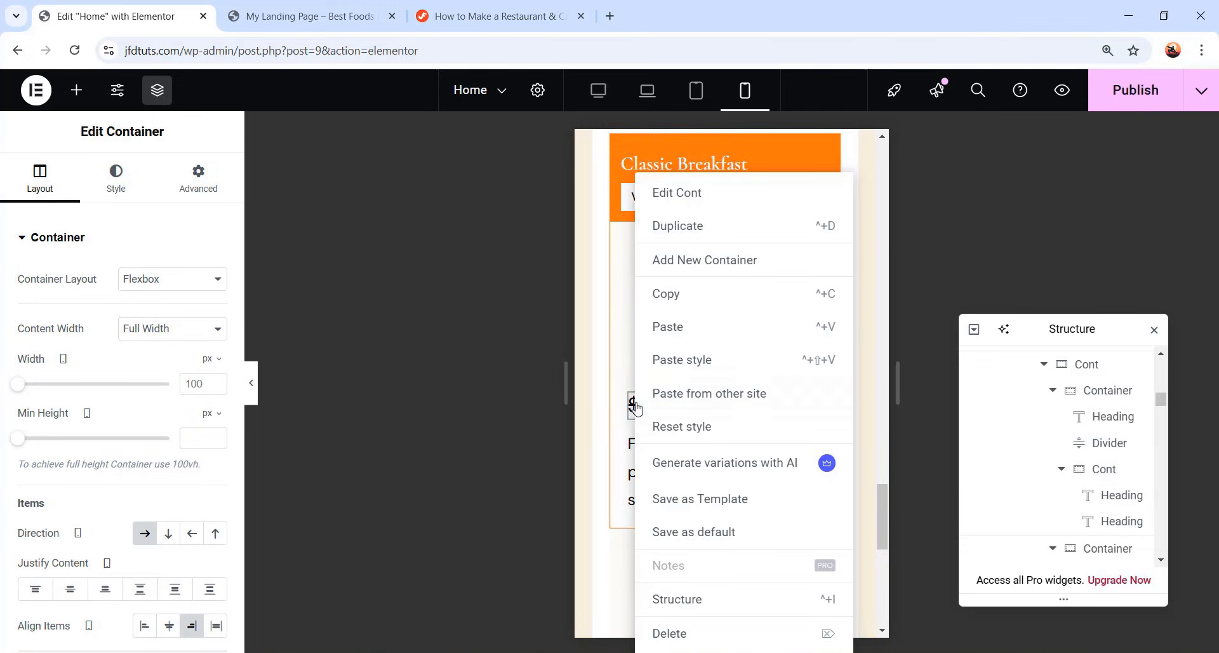
left_click(689, 357)
Copy Greek Salad's crossed-out $40.00 price and paste its style onto the crossed-out Pancakes price.
scroll(714, 406, "up", 3)
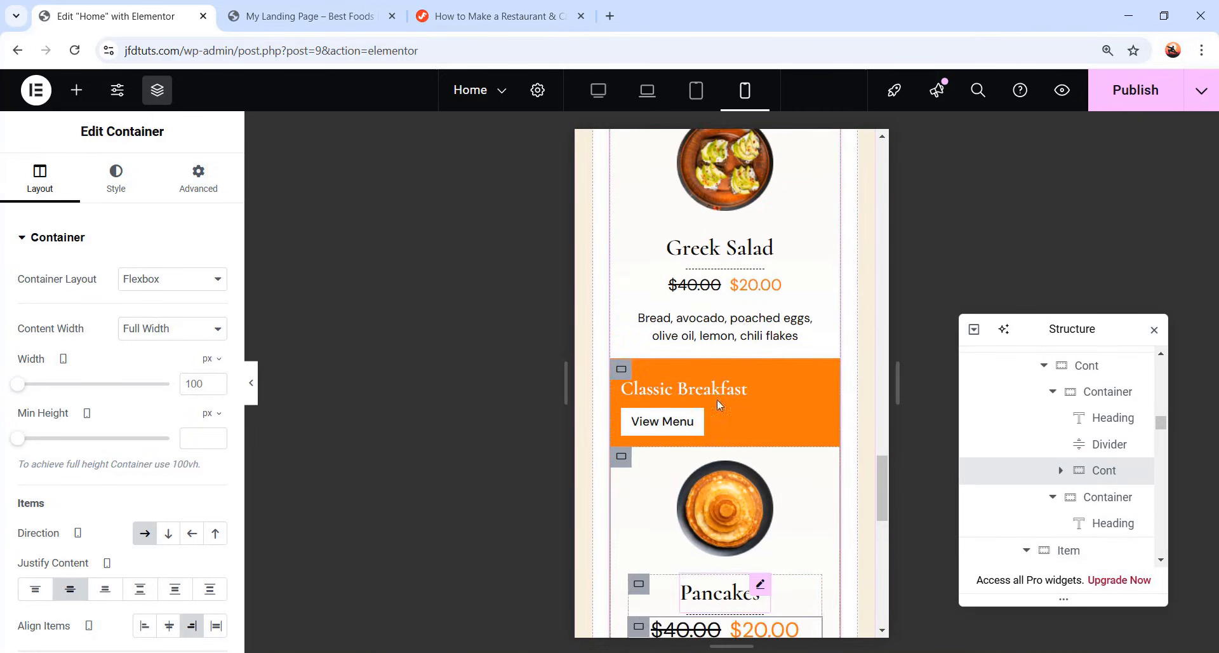
left_click(711, 295)
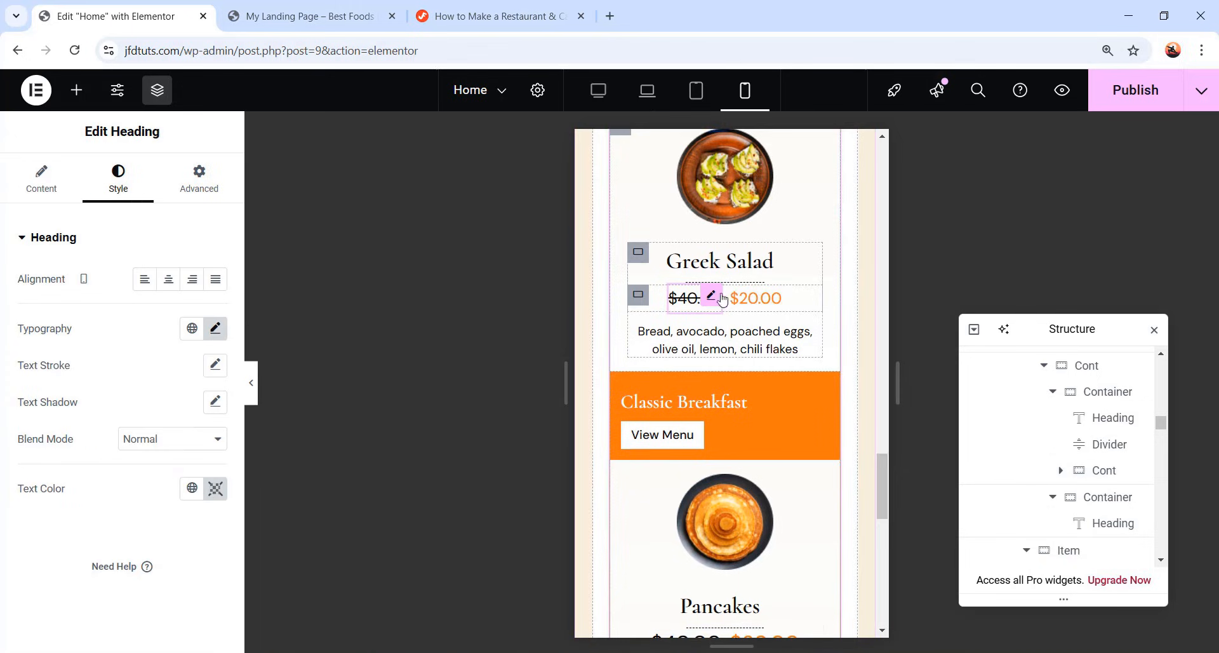
right_click(716, 297)
left_click(716, 333)
scroll(721, 407, "down", 3)
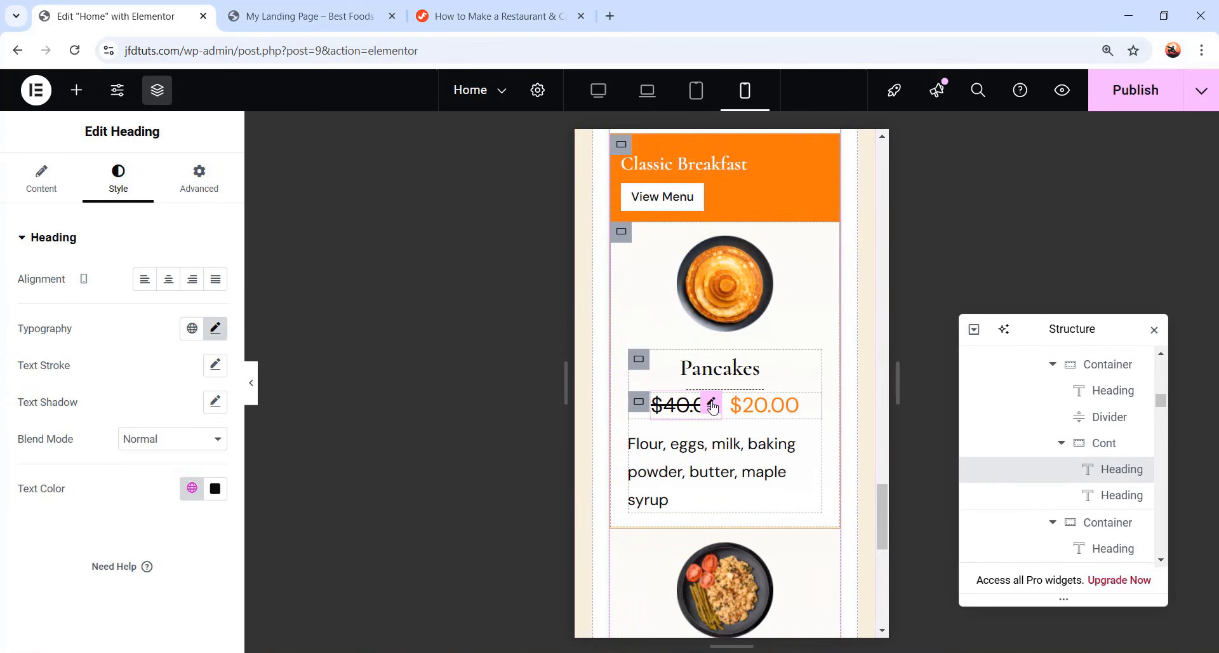
right_click(713, 407)
left_click(753, 398)
Copy Greek Salad's orange $20.00 price and paste its style onto the orange Pancakes price.
scroll(762, 394, "up", 2)
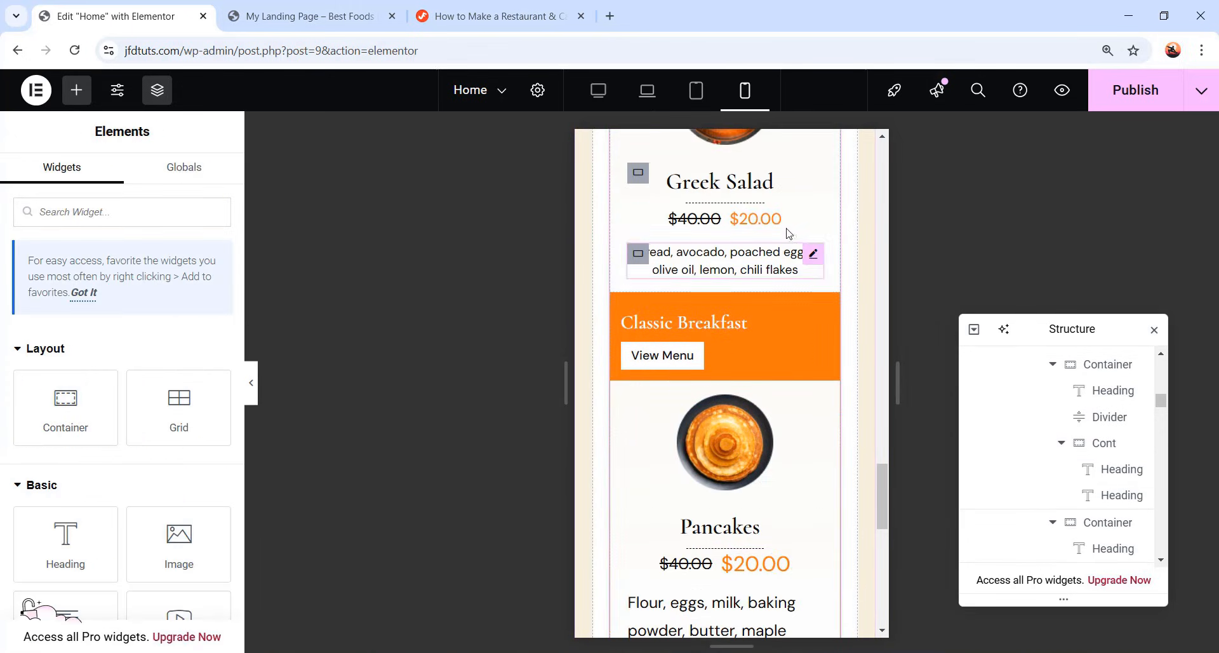
left_click(778, 219)
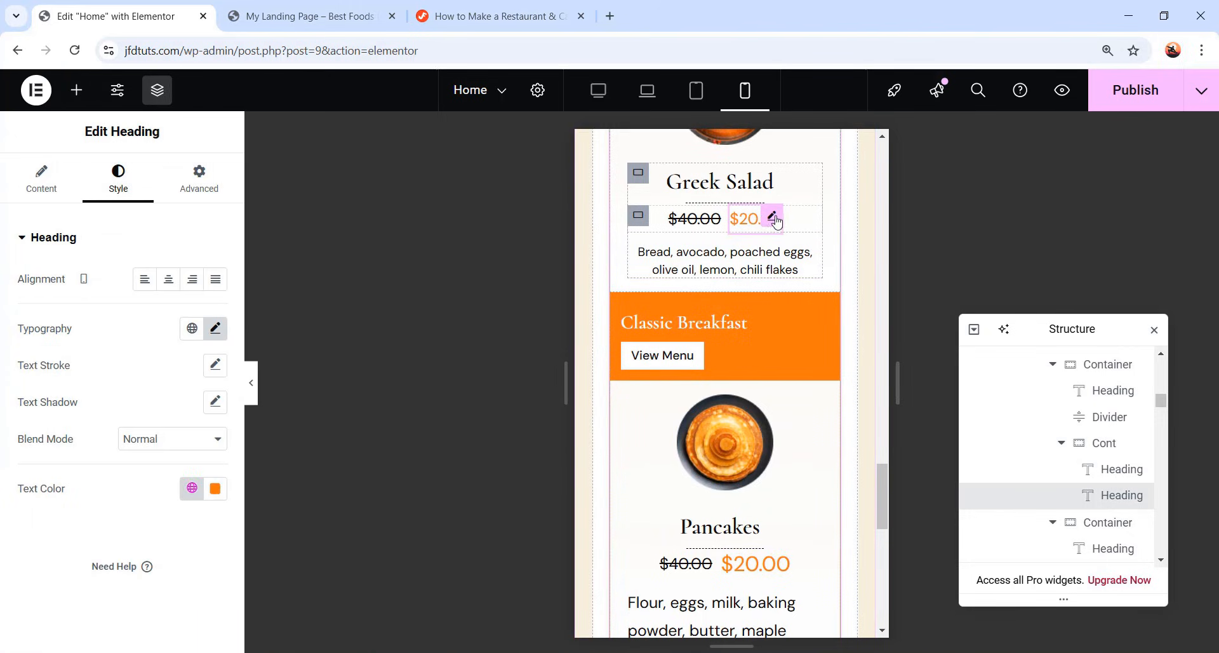
right_click(775, 219)
left_click(800, 301)
scroll(761, 343, "down", 4)
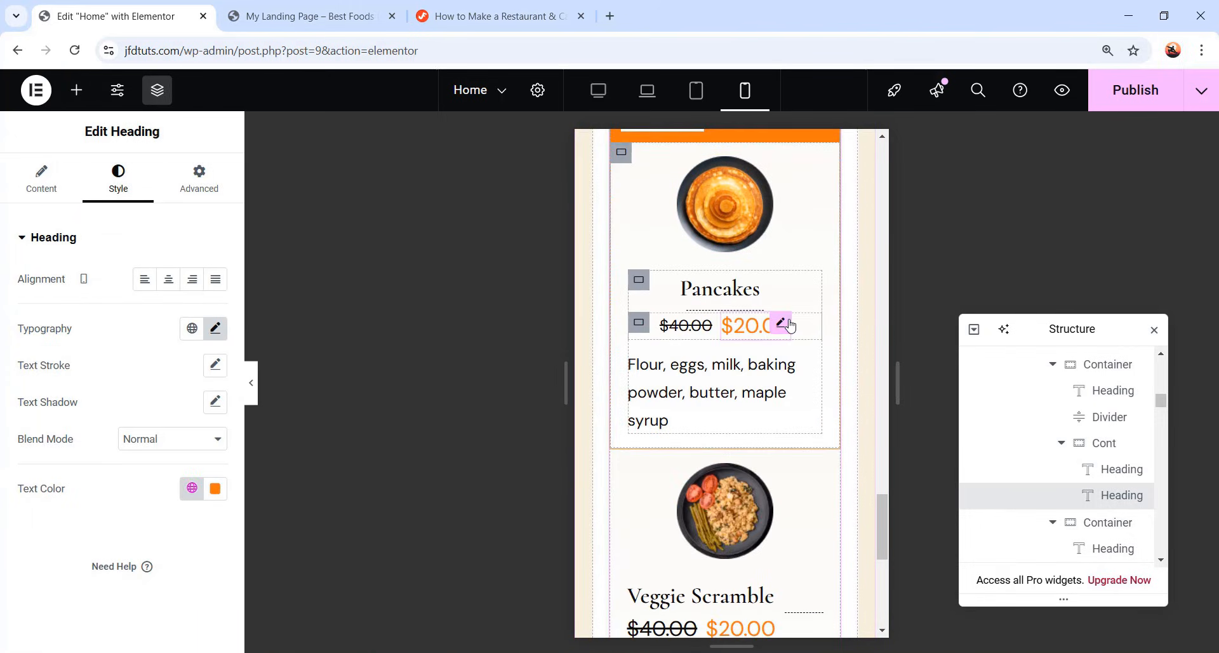
right_click(796, 332)
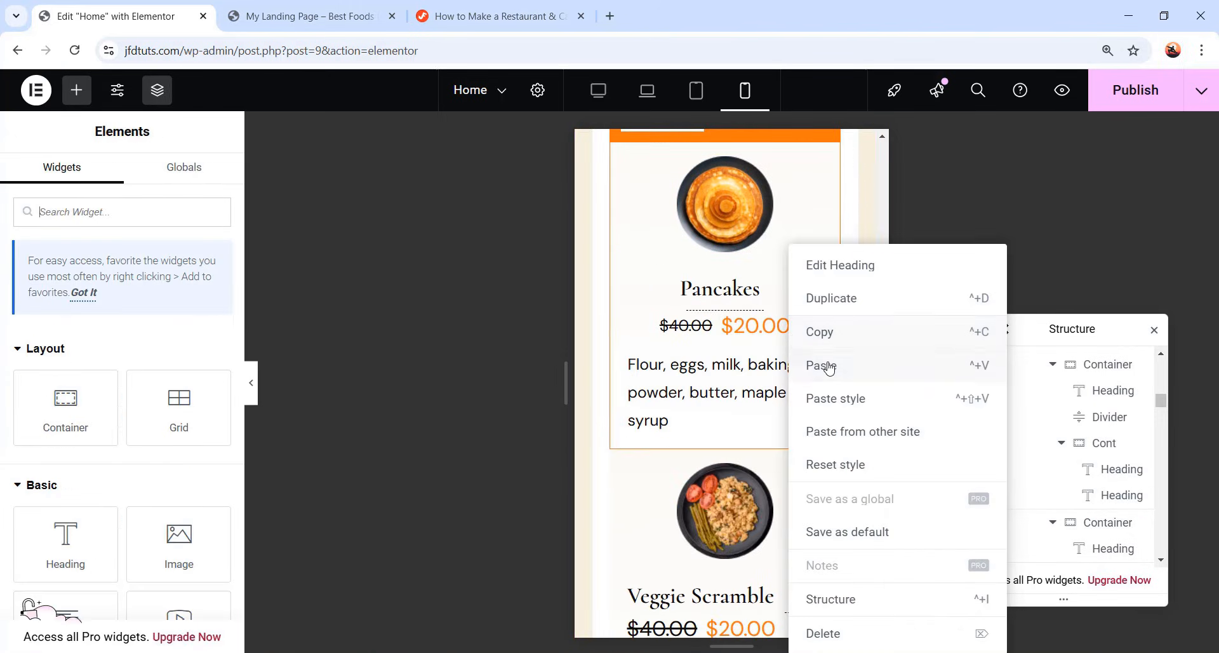
left_click(831, 399)
Copy Greek Salad's ingredients text and paste its style onto the ingredients text under Pancakes.
scroll(775, 403, "up", 4)
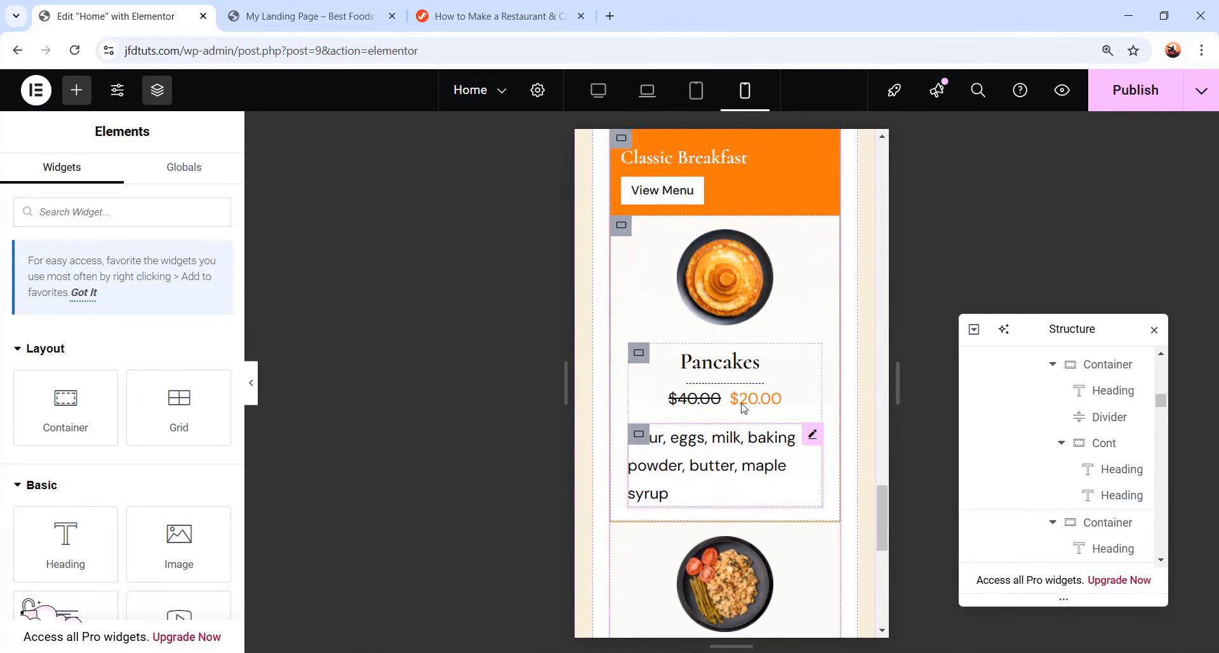
left_click(733, 265)
right_click(733, 257)
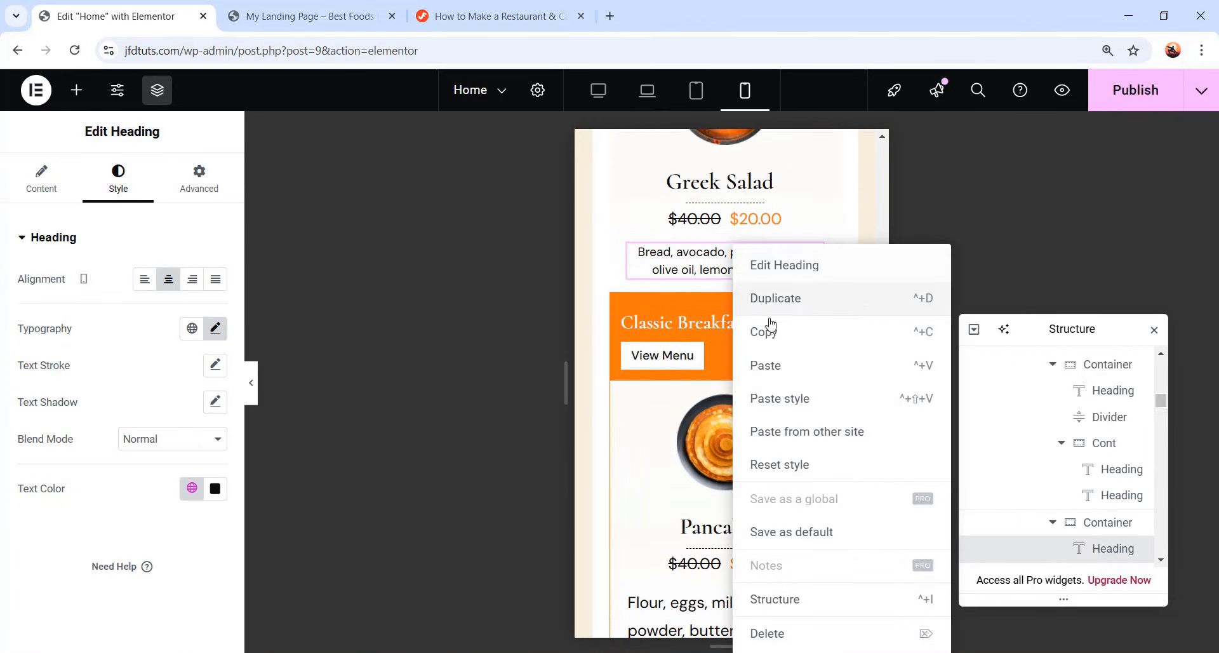
left_click(767, 331)
scroll(741, 361, "down", 4)
right_click(753, 377)
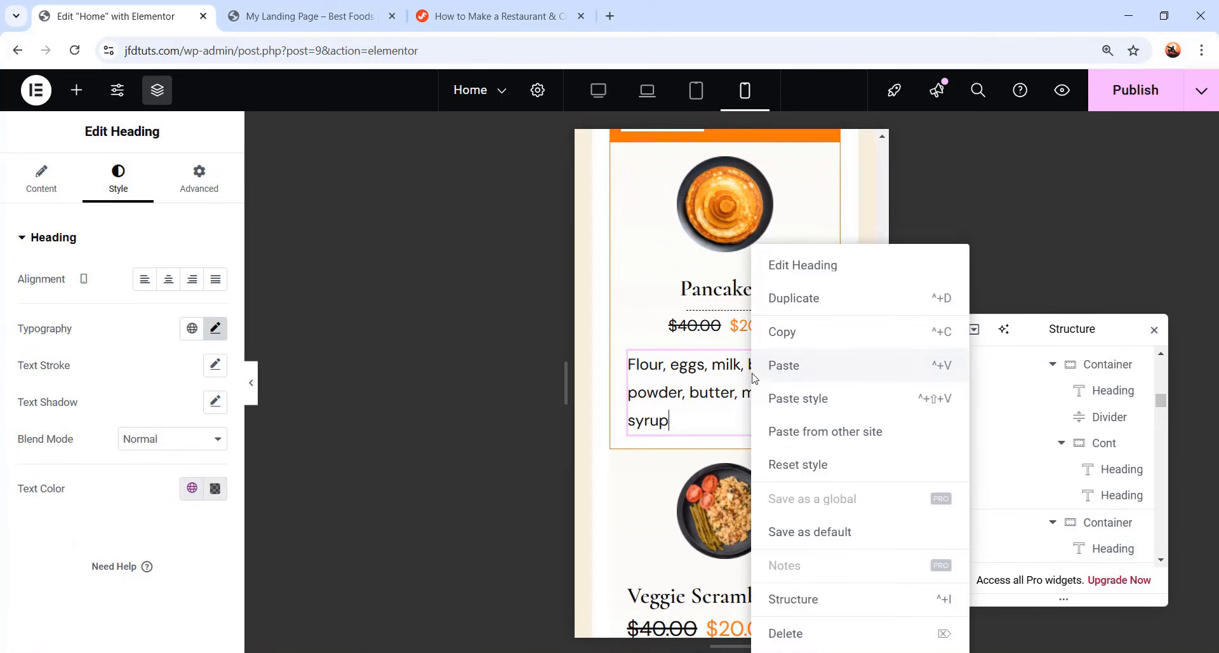
left_click(780, 400)
scroll(770, 406, "up", 3)
scroll(770, 406, "down", 5)
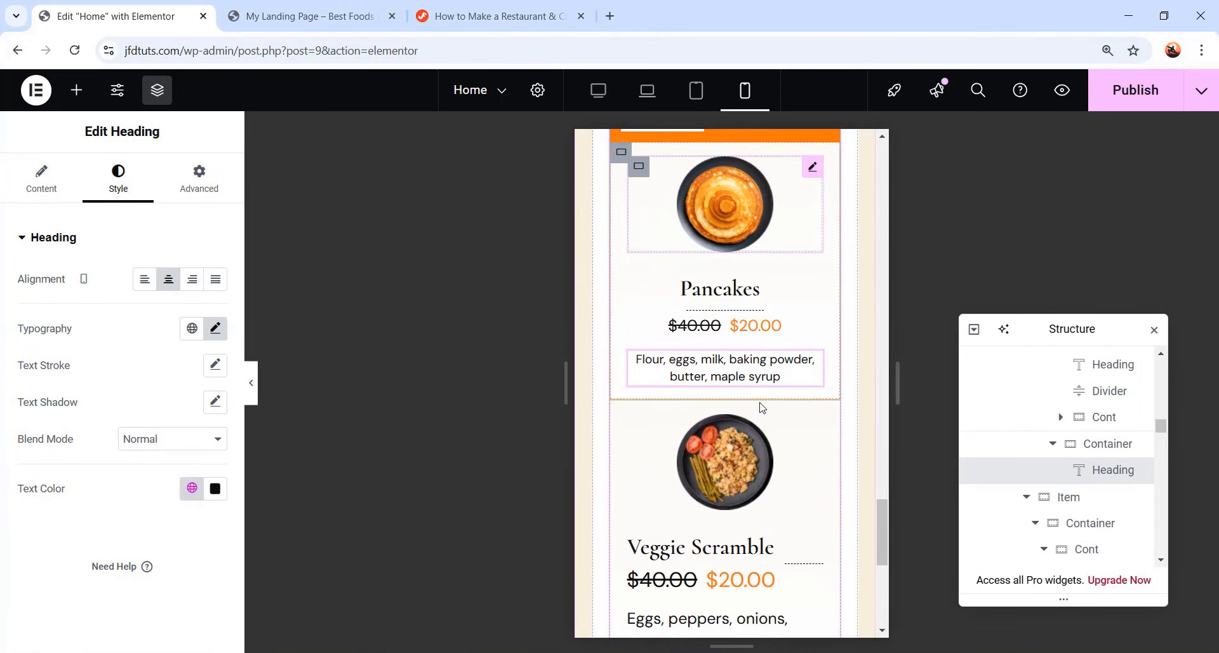
scroll(721, 461, "up", 2)
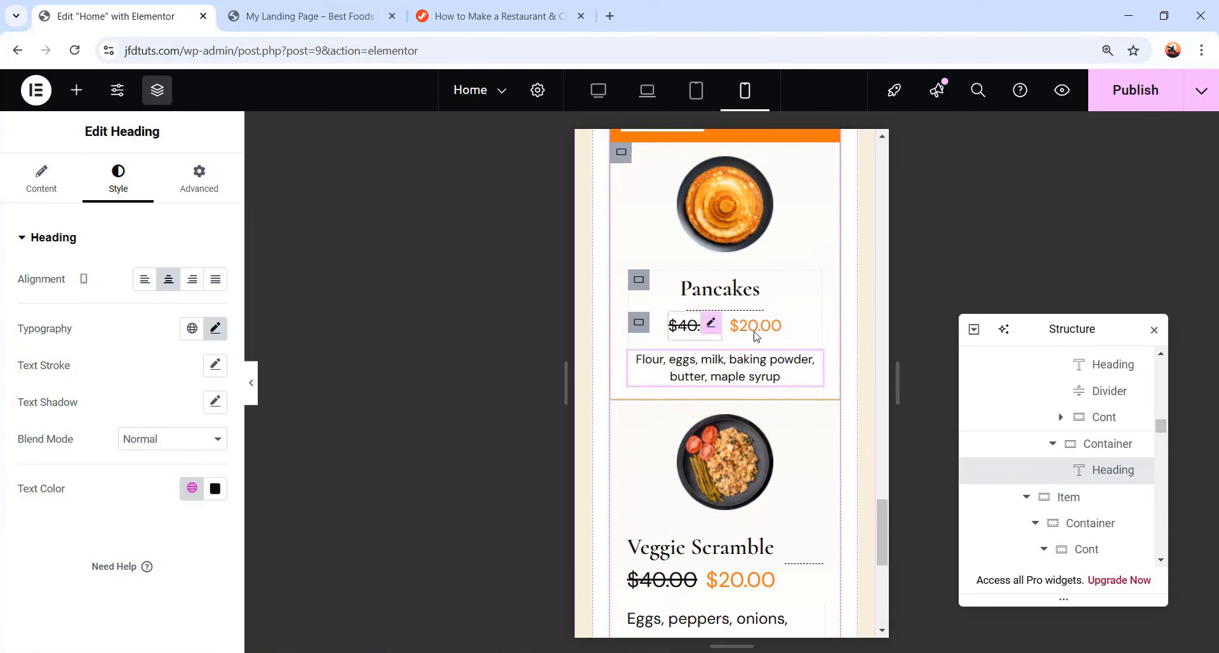
scroll(720, 462, "down", 3)
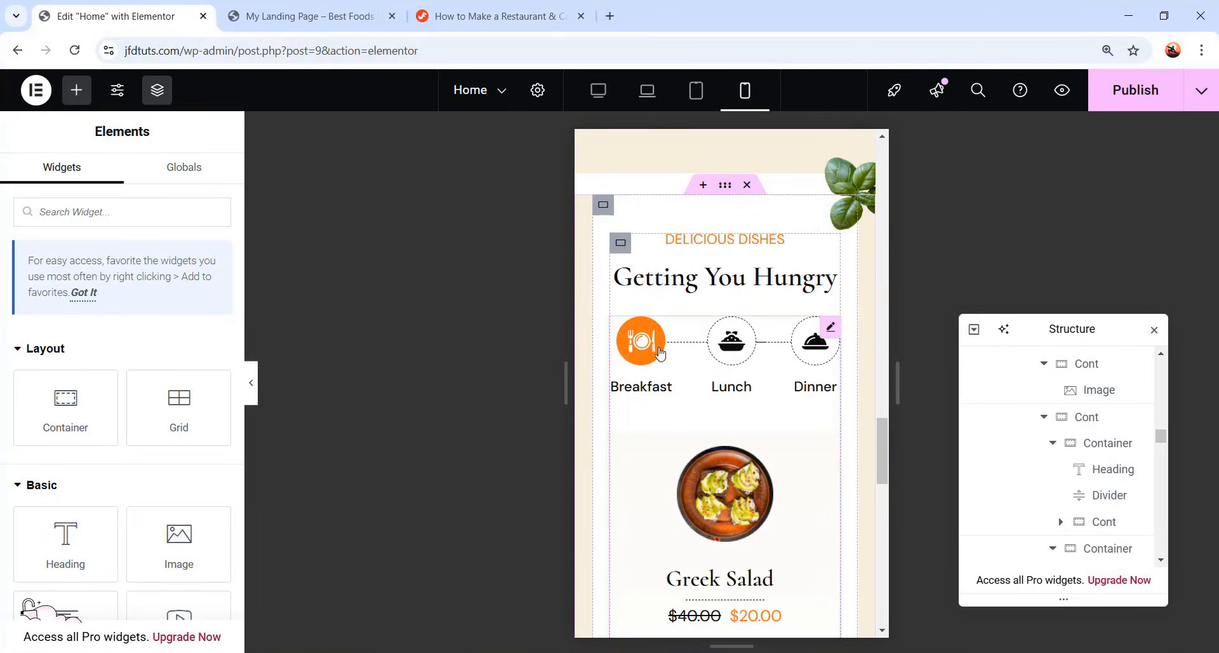
Open the Lunch tab in the mobile layout and examine its dish items and the Classic Lunch block.
left_click(730, 354)
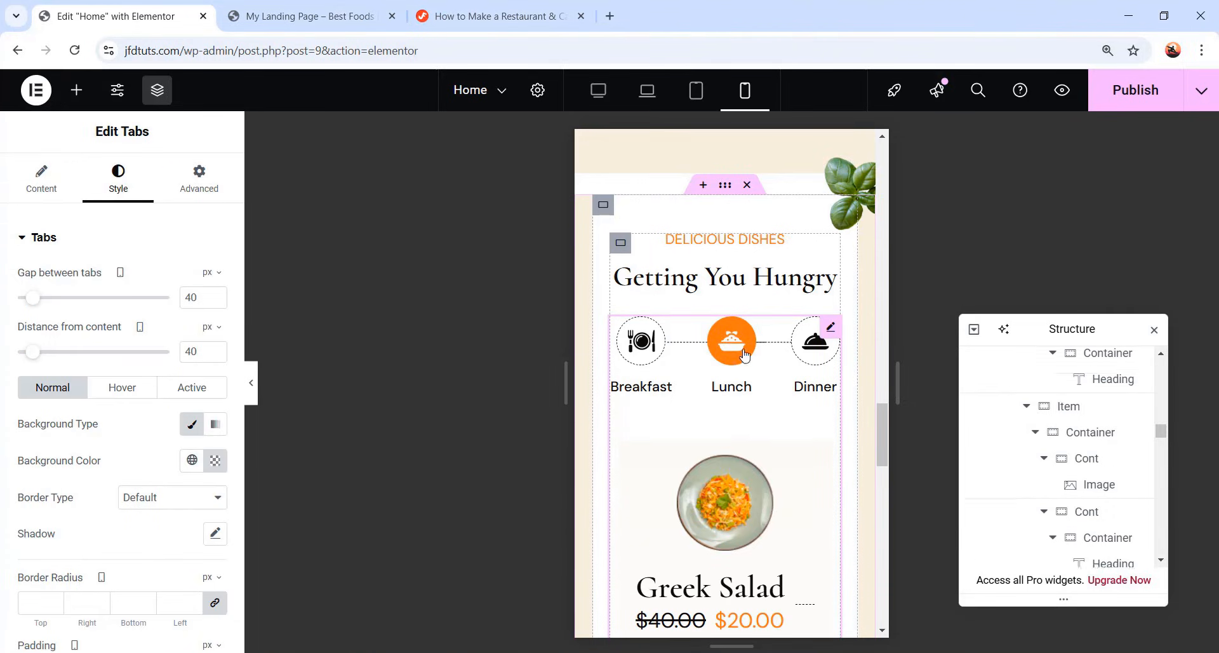
scroll(766, 465, "down", 12)
scroll(766, 465, "down", 5)
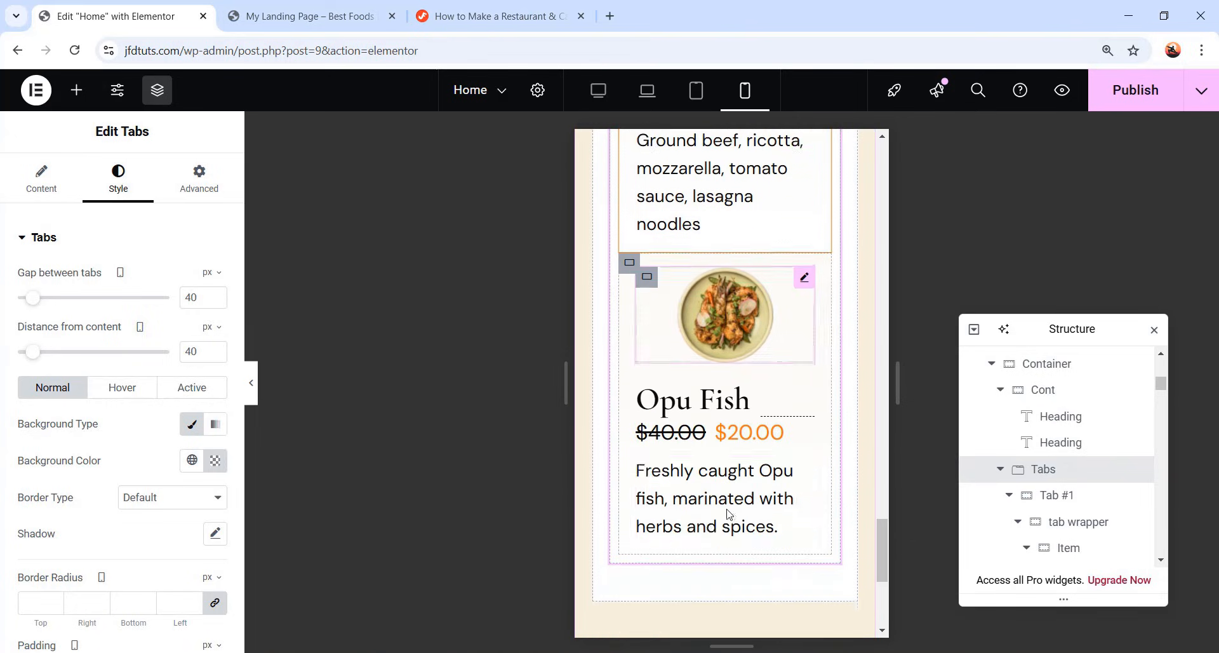
scroll(704, 502, "up", 10)
scroll(701, 431, "up", 1)
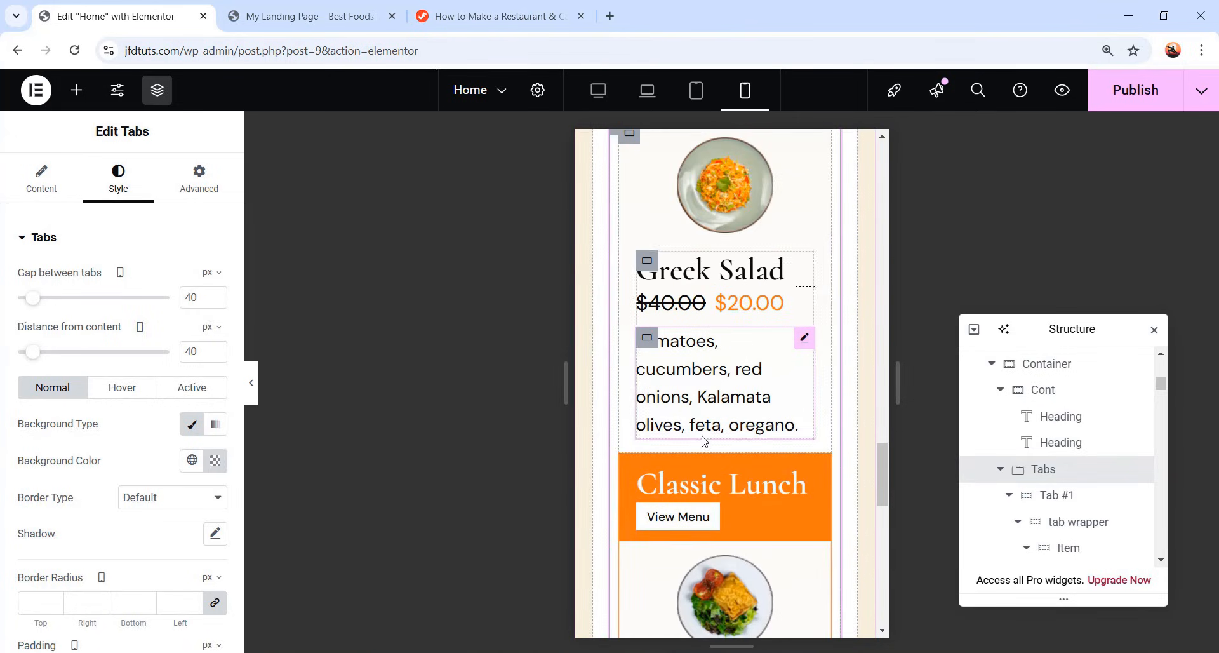
scroll(697, 365, "up", 4)
scroll(717, 393, "down", 8)
scroll(738, 419, "up", 6)
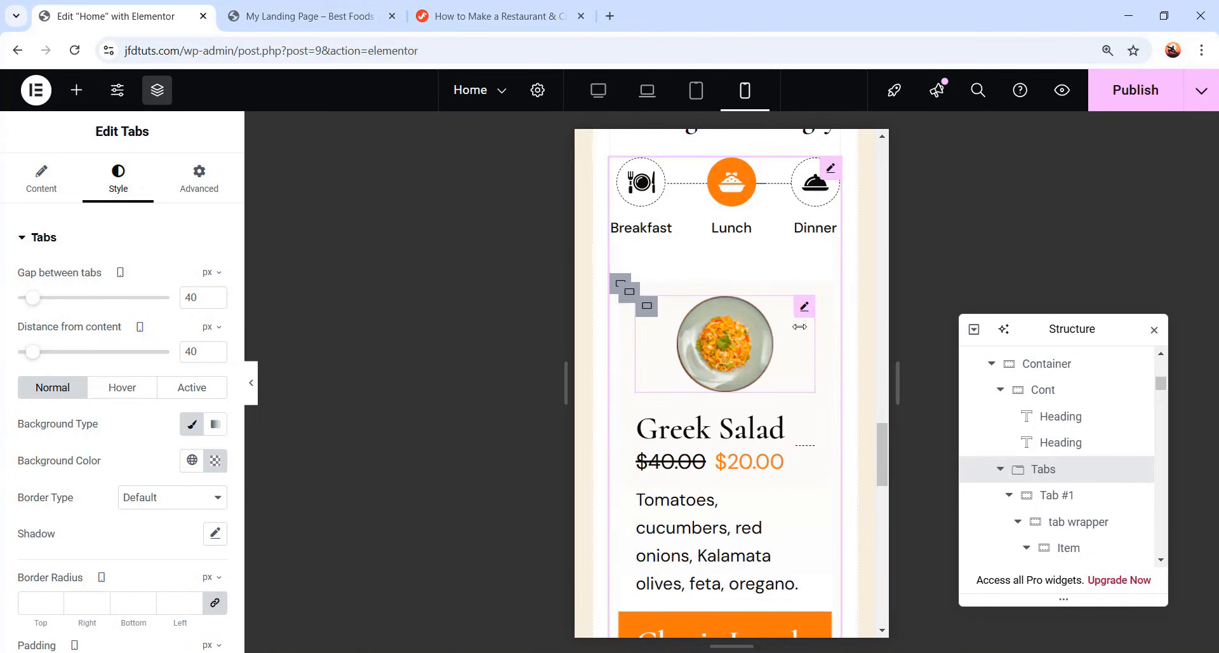
scroll(763, 421, "down", 1)
scroll(764, 422, "down", 10)
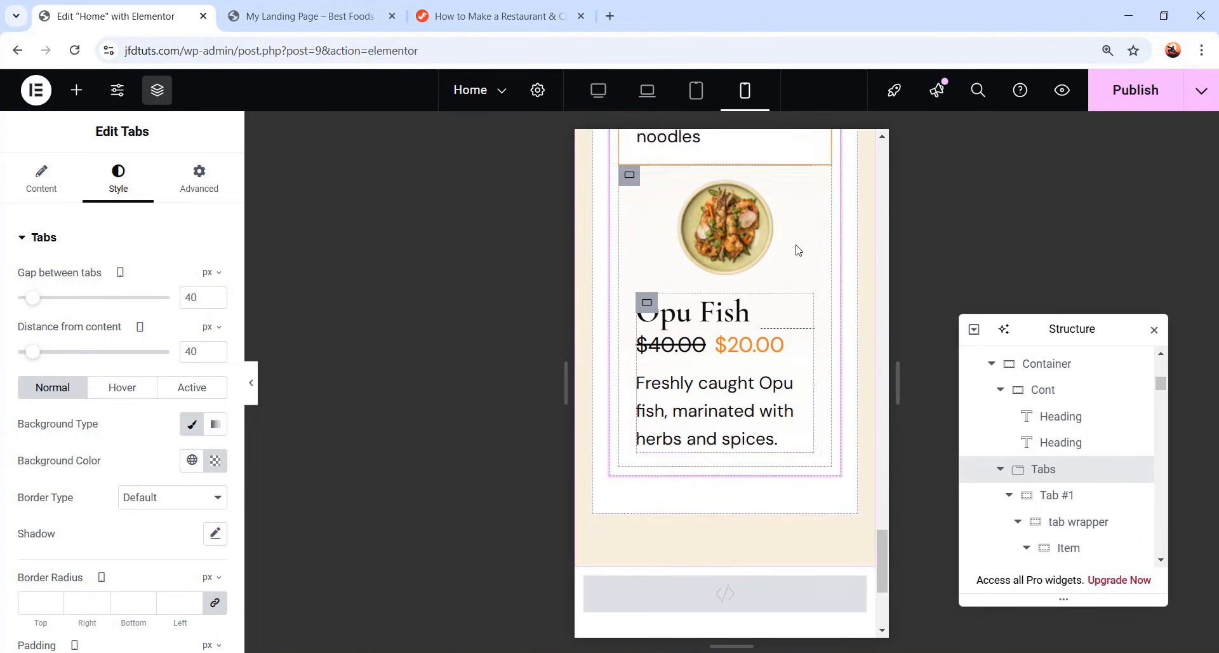
scroll(755, 517, "up", 12)
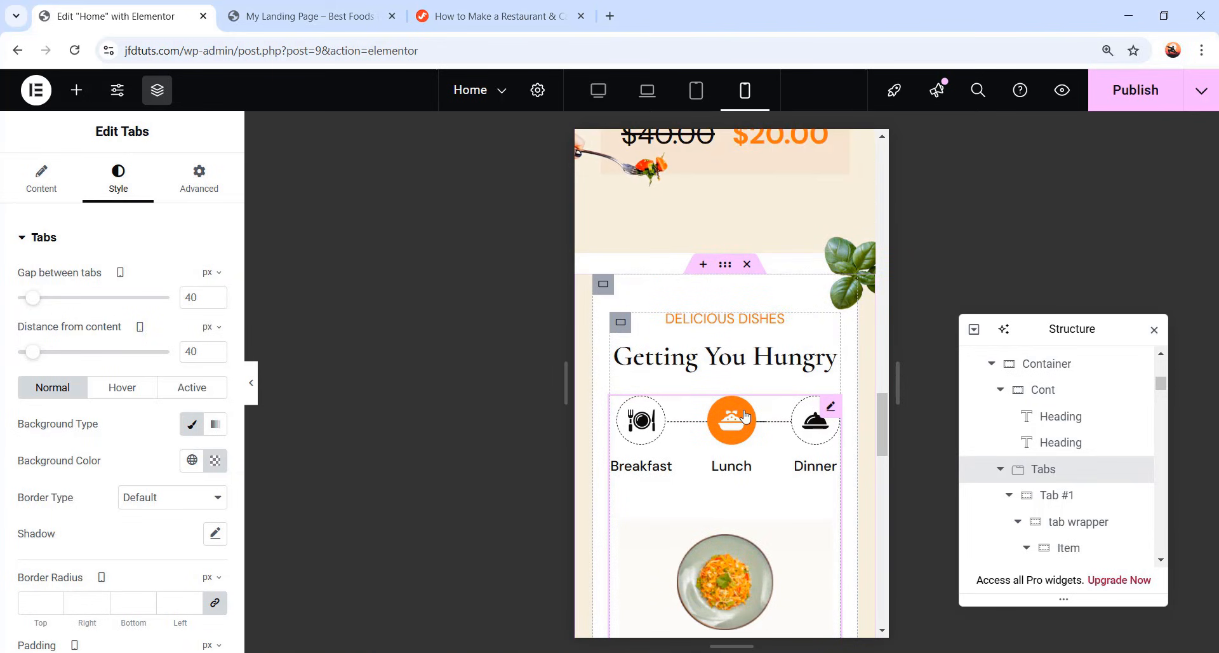
scroll(749, 450, "down", 7)
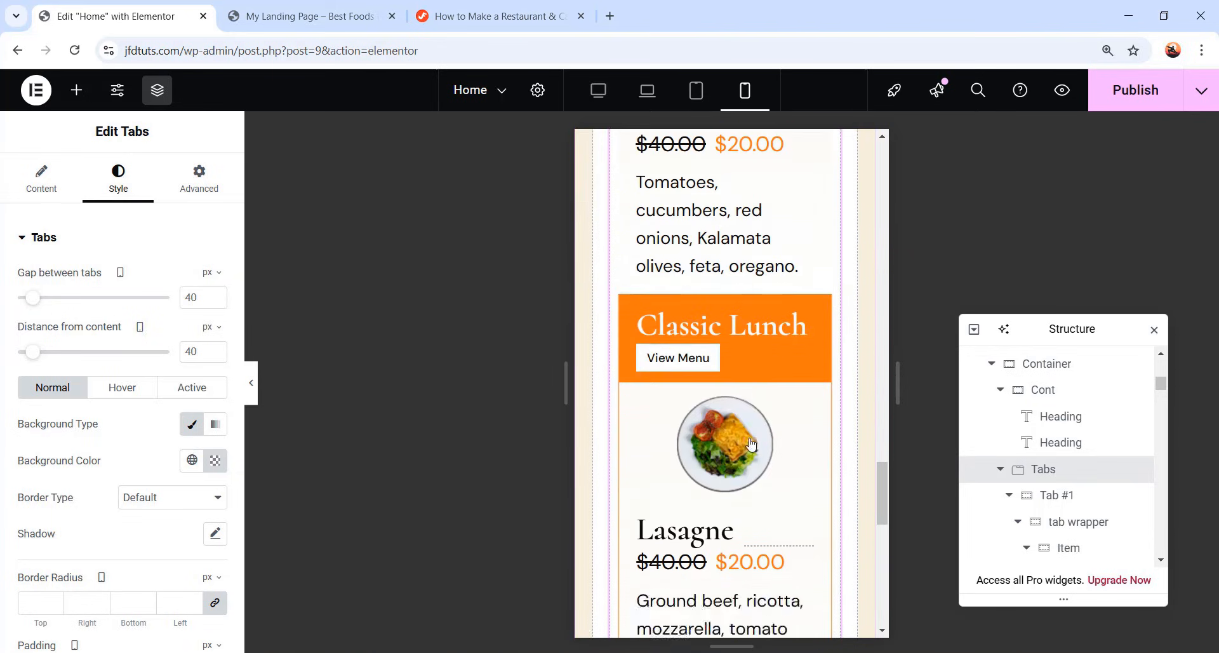
scroll(749, 447, "up", 5)
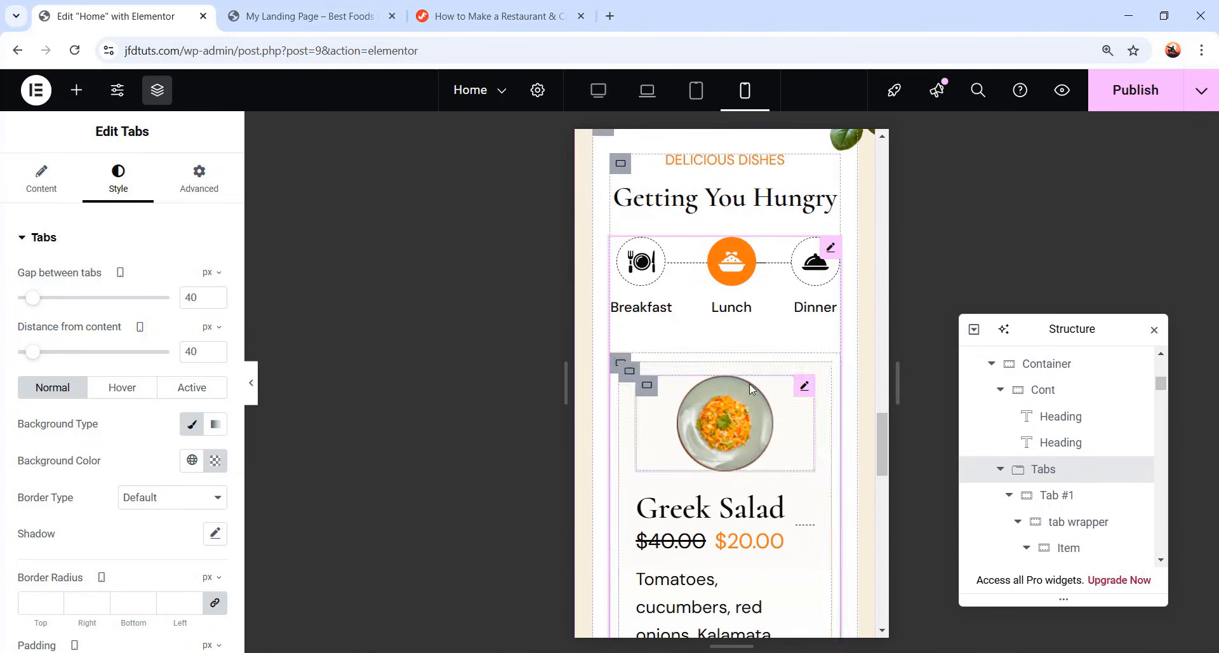
Examine the Breakfast and Lunch tabs in the desktop layout, and the Breakfast dishes in the laptop and mobile layouts.
left_click(599, 91)
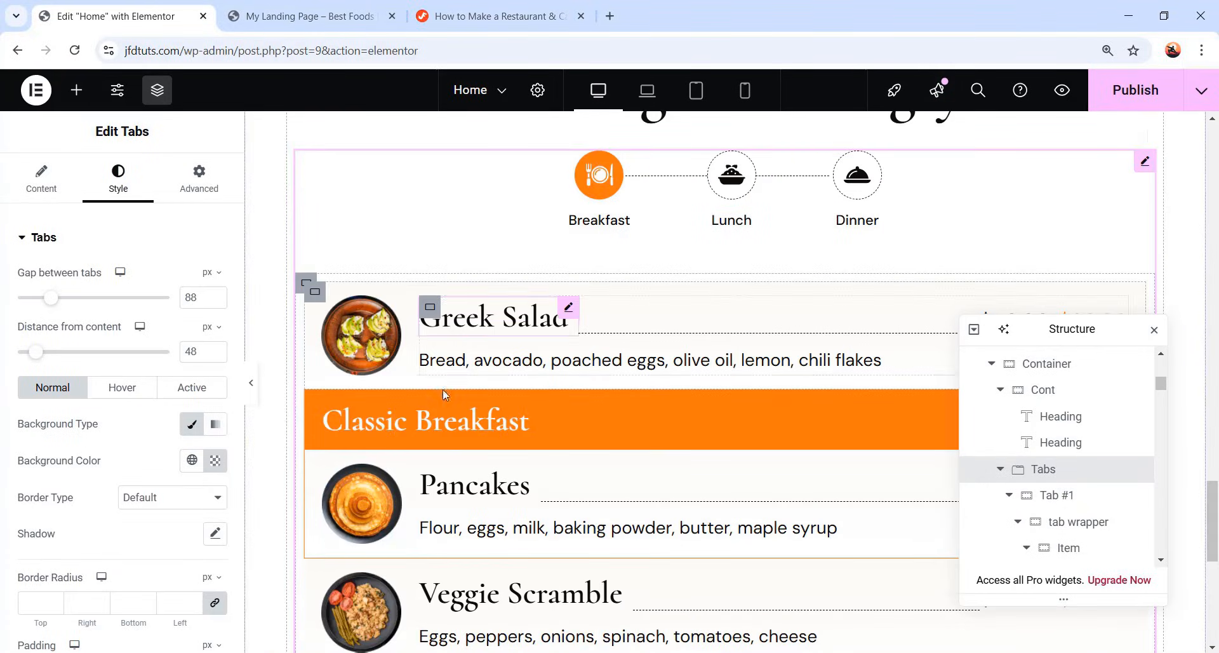
scroll(489, 424, "down", 4)
scroll(456, 384, "up", 4)
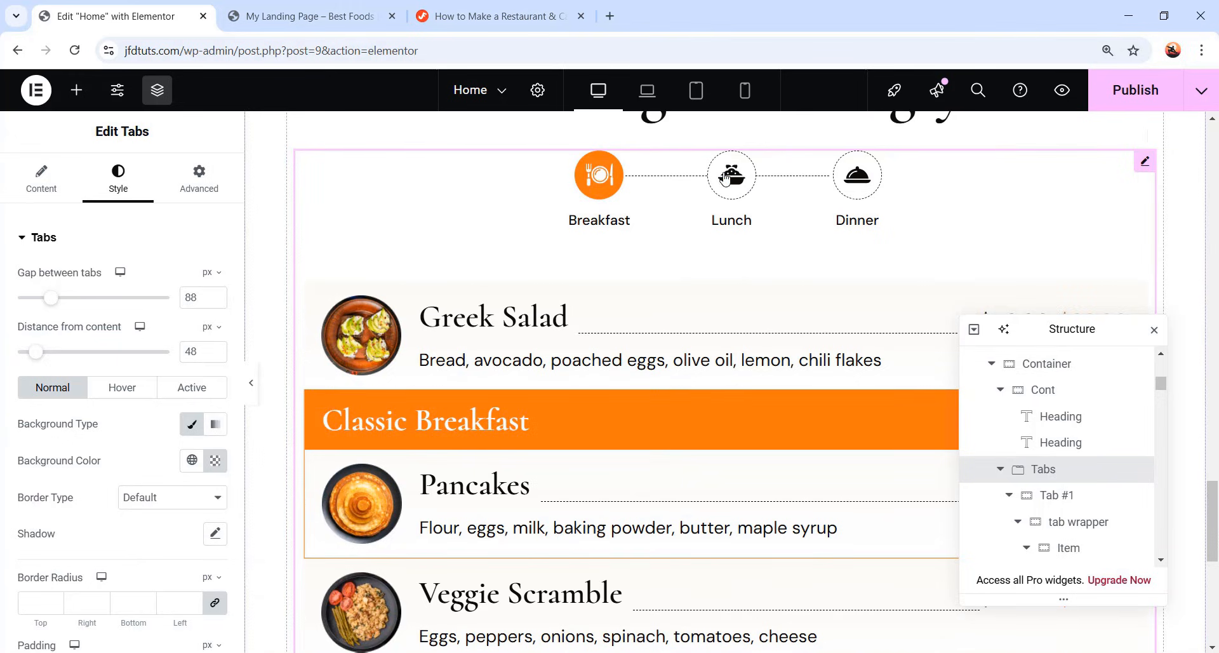
left_click(744, 190)
scroll(559, 412, "down", 3)
scroll(569, 351, "up", 3)
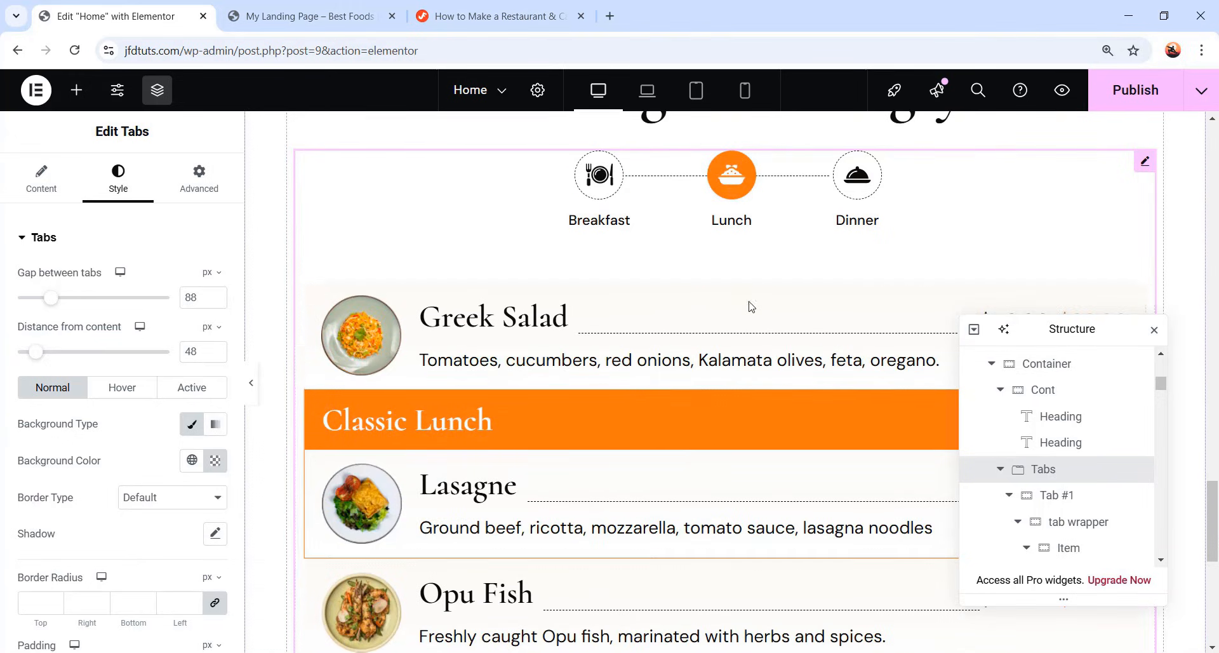
left_click(611, 175)
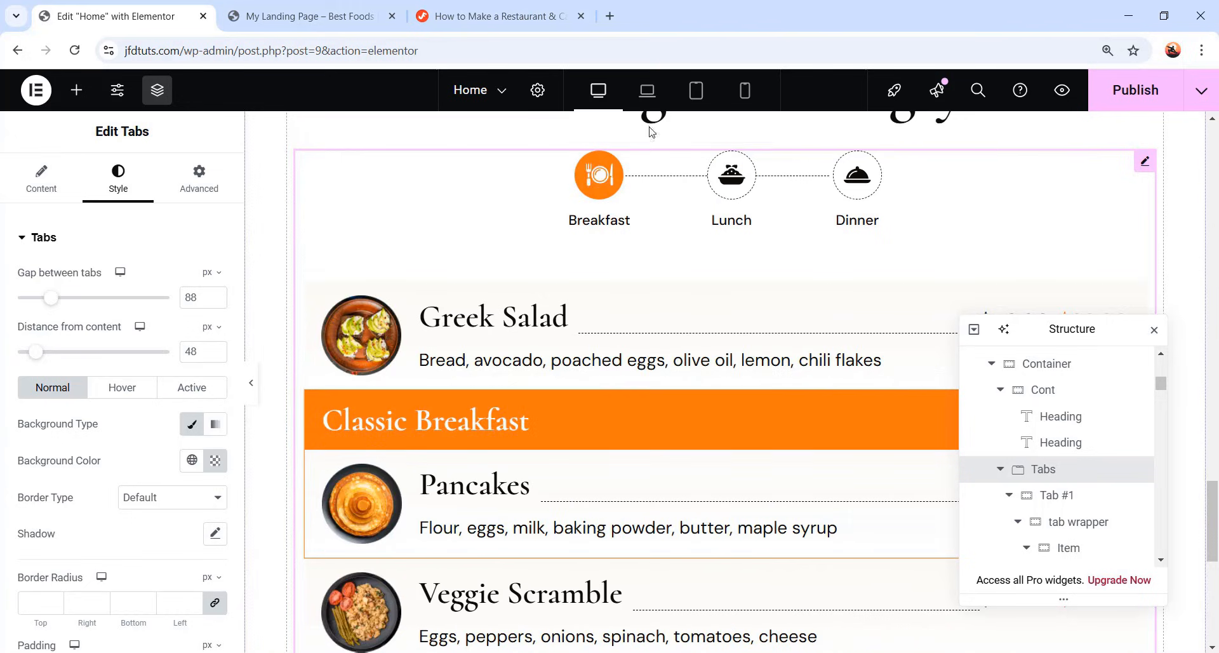
left_click(647, 89)
scroll(611, 433, "down", 3)
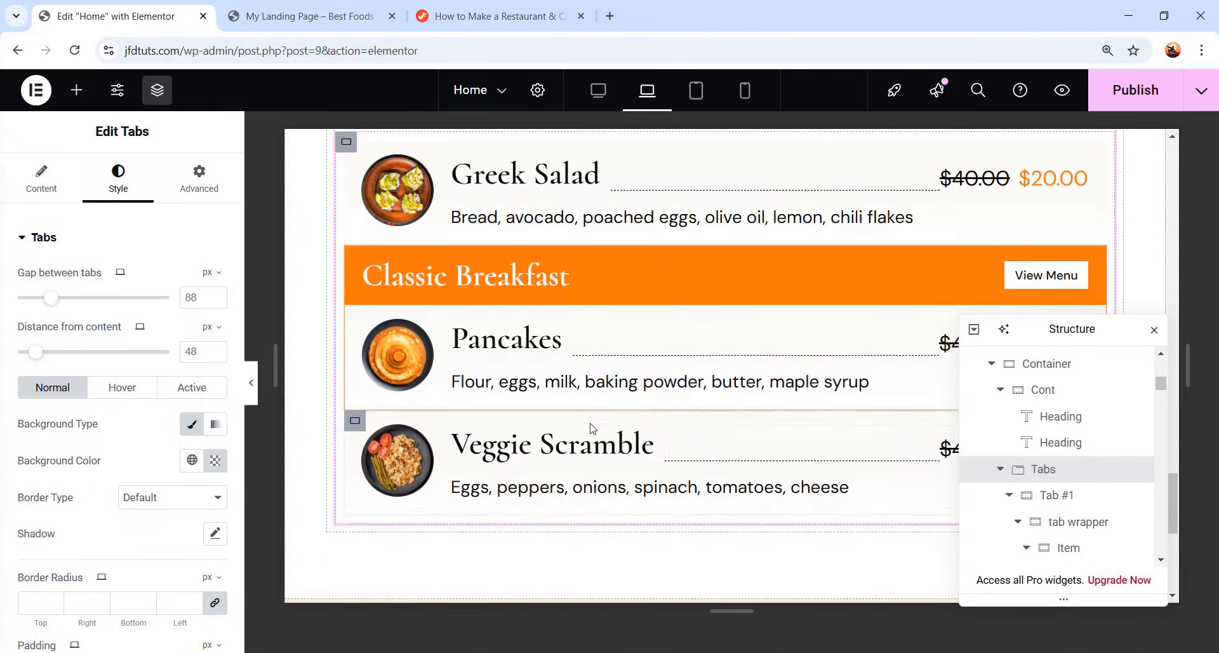
scroll(590, 429, "up", 3)
scroll(555, 424, "down", 1)
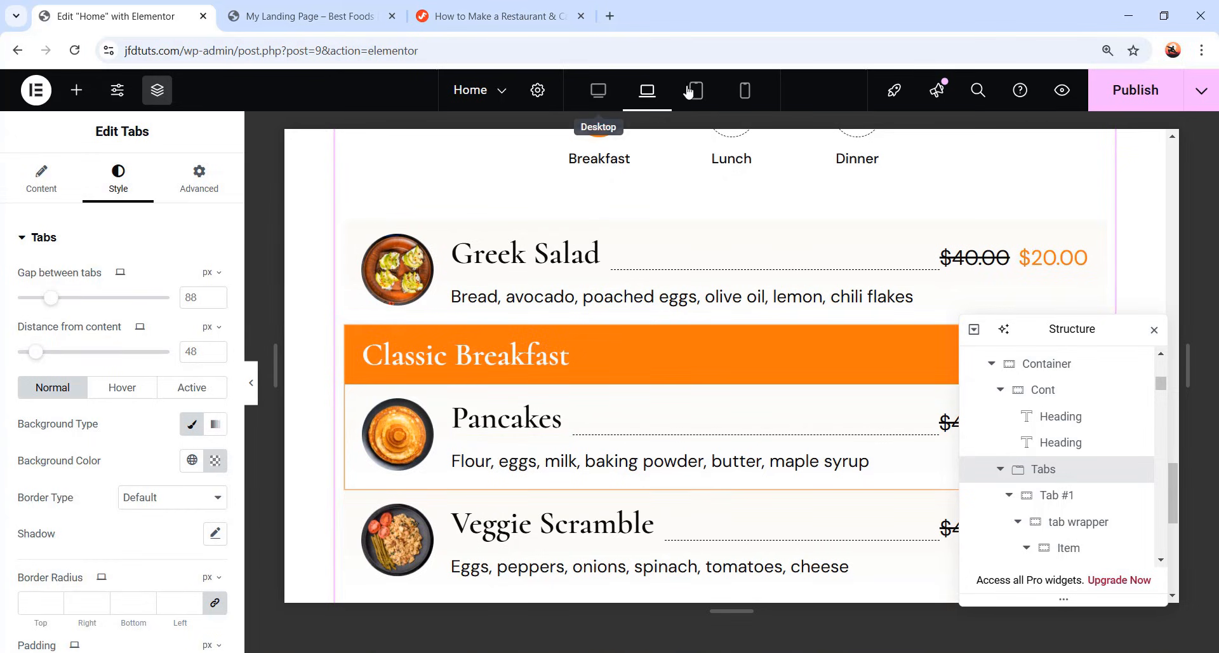
left_click(745, 89)
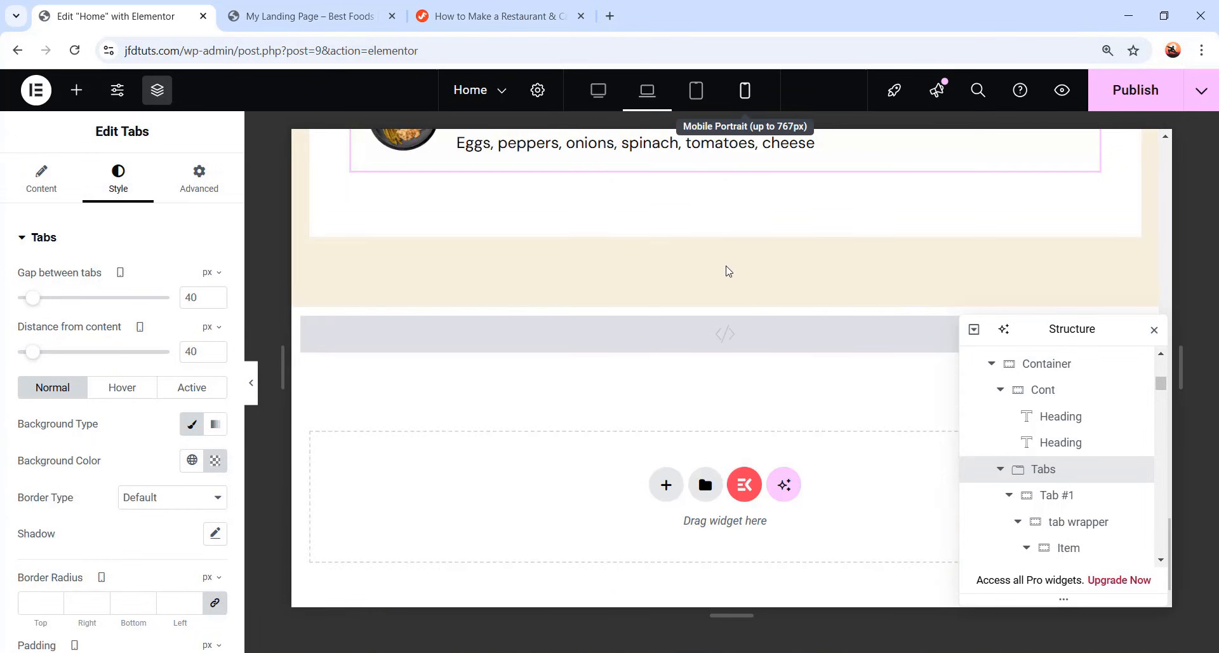
scroll(765, 465, "down", 5)
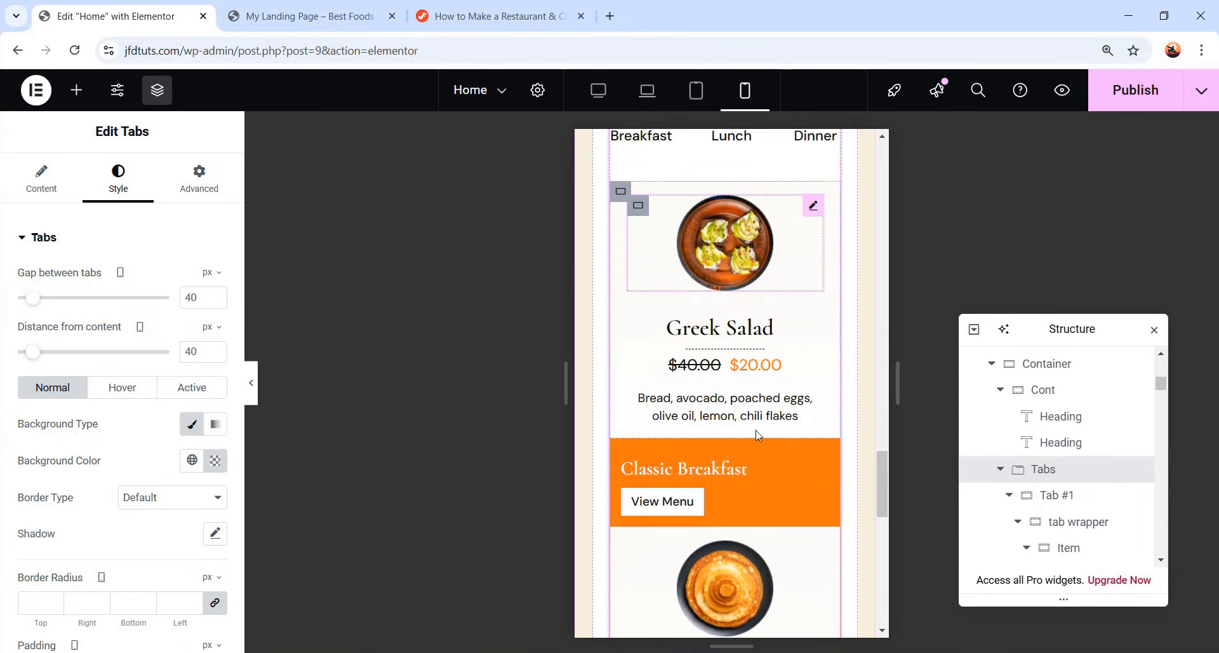
Return to the desktop layout and copy the tab wrapper container inside Tab #1.
left_click(598, 90)
scroll(1056, 445, "up", 2)
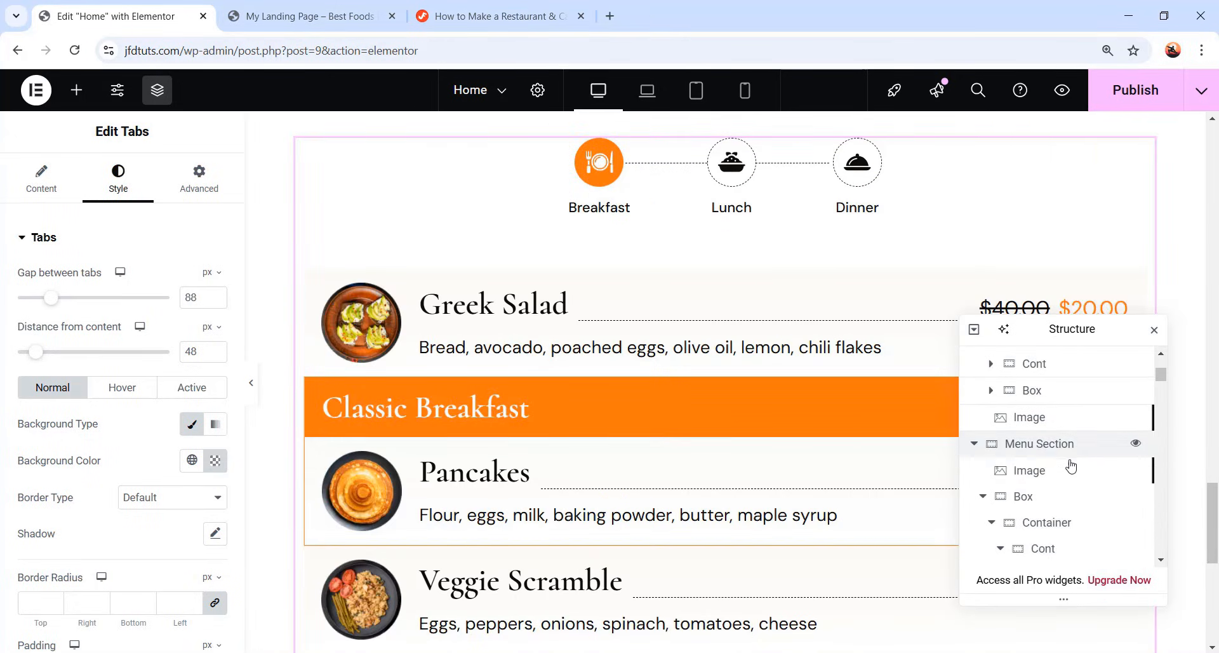
left_click(1070, 498)
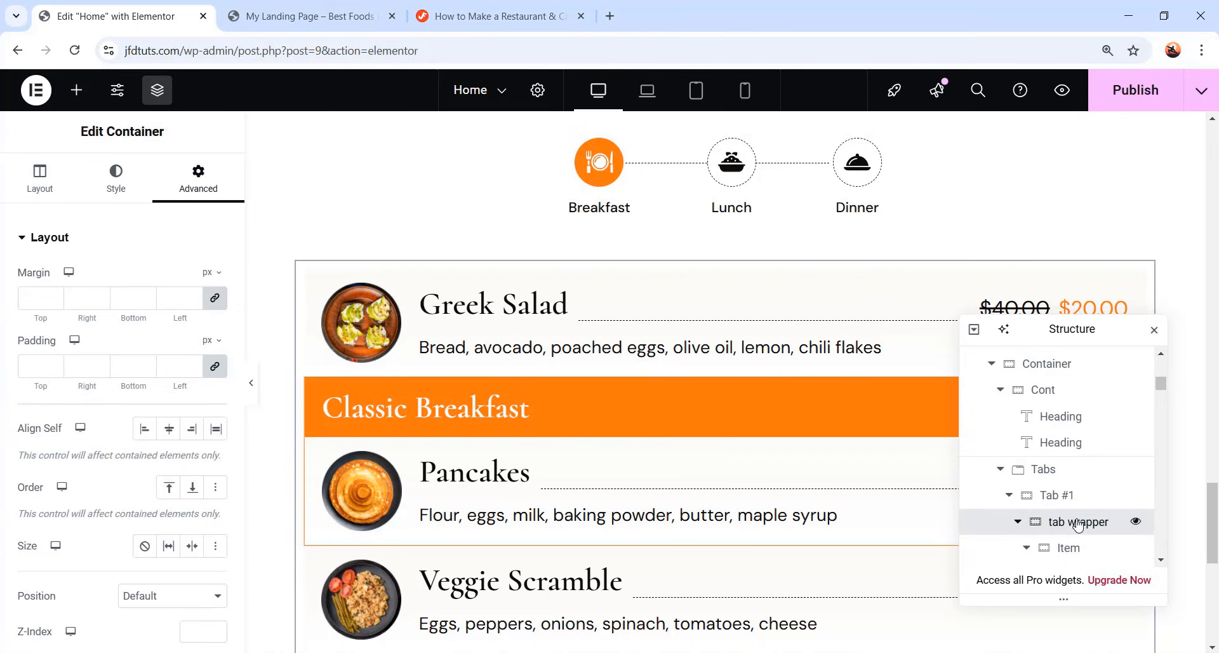
right_click(1077, 524)
left_click(1067, 293)
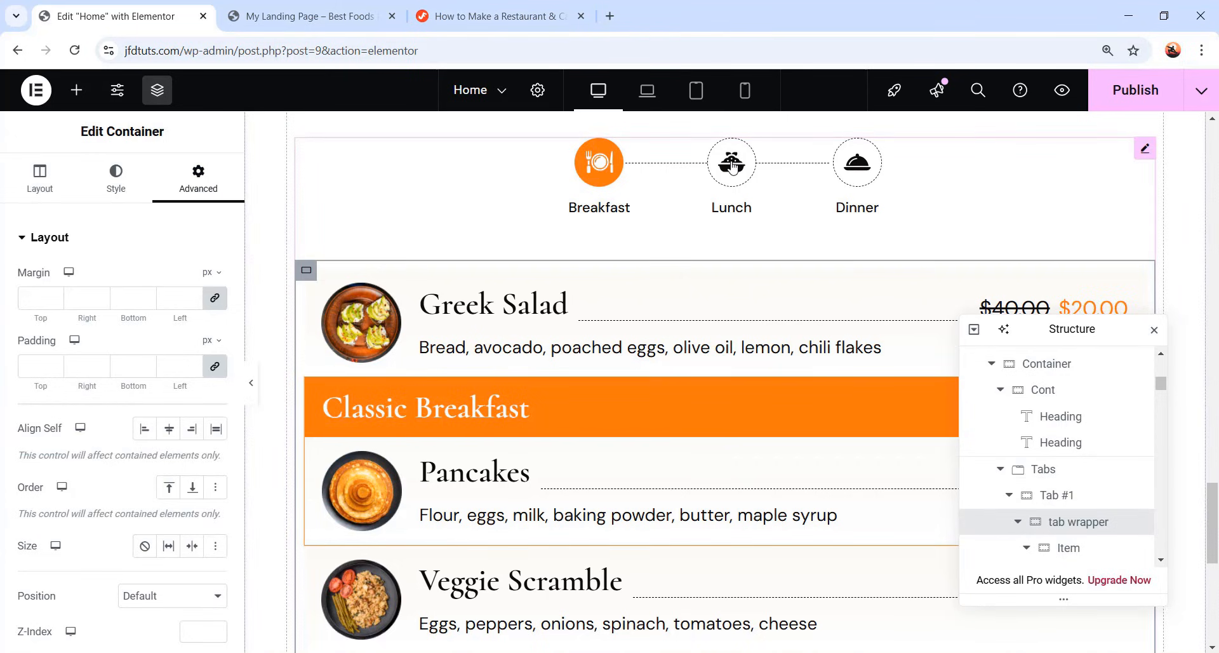
Compare the Lunch and Breakfast tabs on desktop, and examine the Breakfast dishes in the laptop, tablet and mobile layouts.
left_click(733, 167)
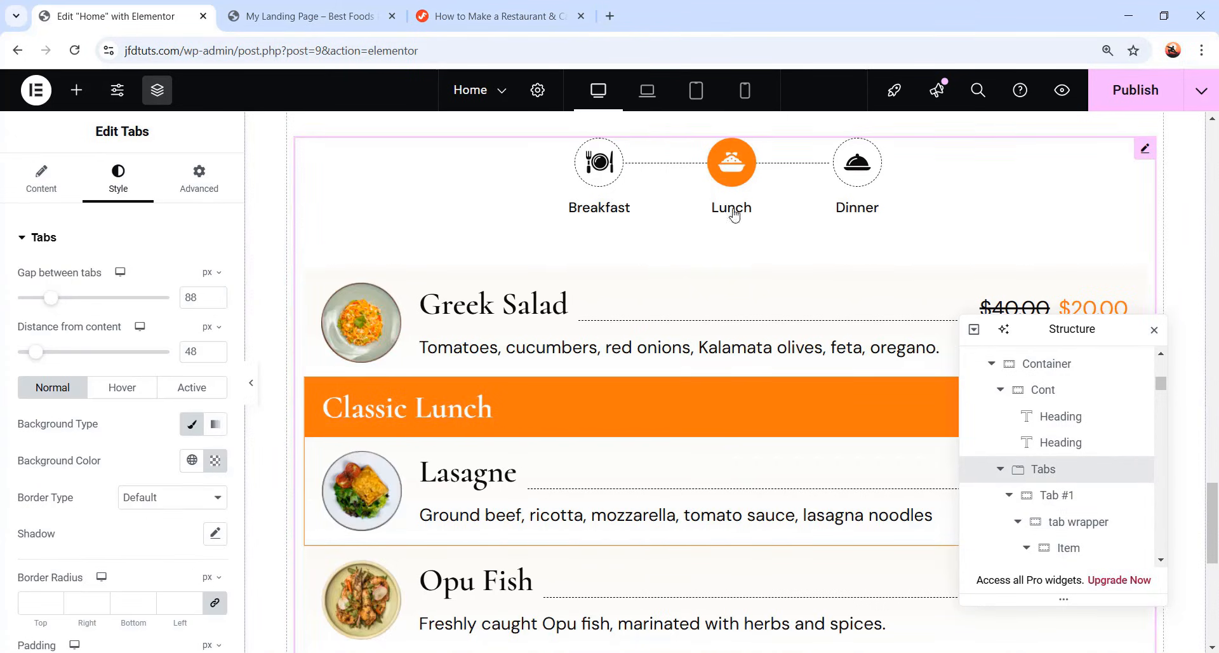
scroll(734, 215, "down", 3)
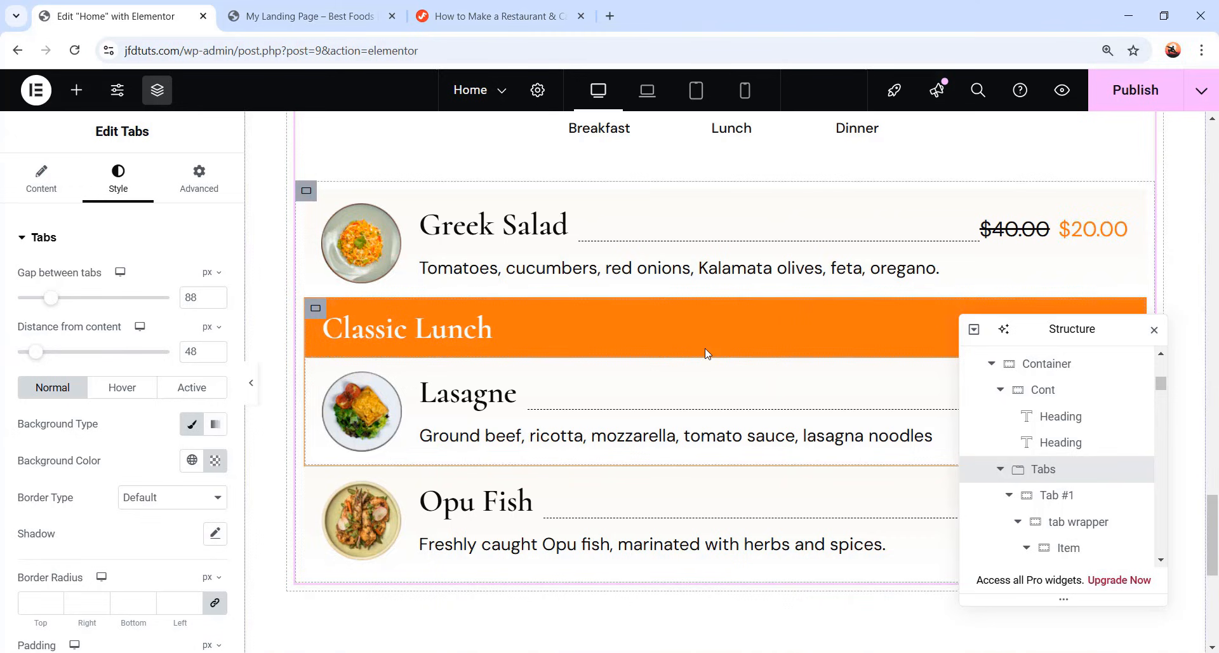
scroll(707, 353, "up", 3)
left_click(608, 252)
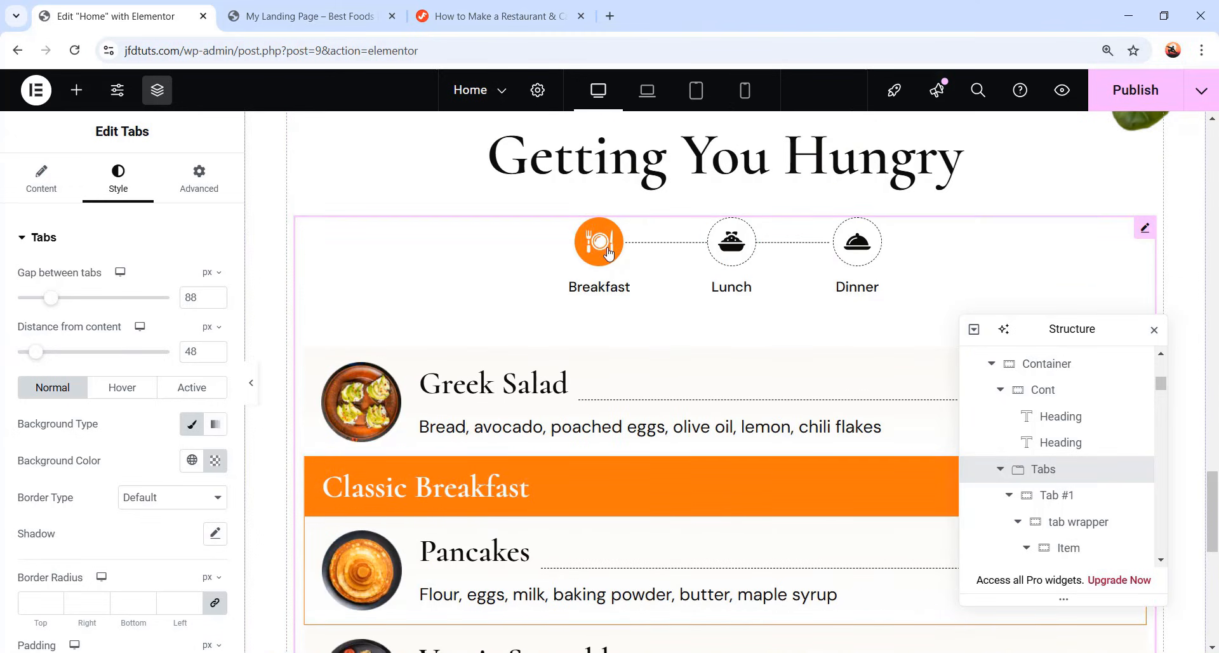
scroll(756, 305, "up", 1)
scroll(889, 254, "down", 1)
scroll(794, 235, "up", 1)
scroll(635, 283, "down", 1)
left_click(647, 91)
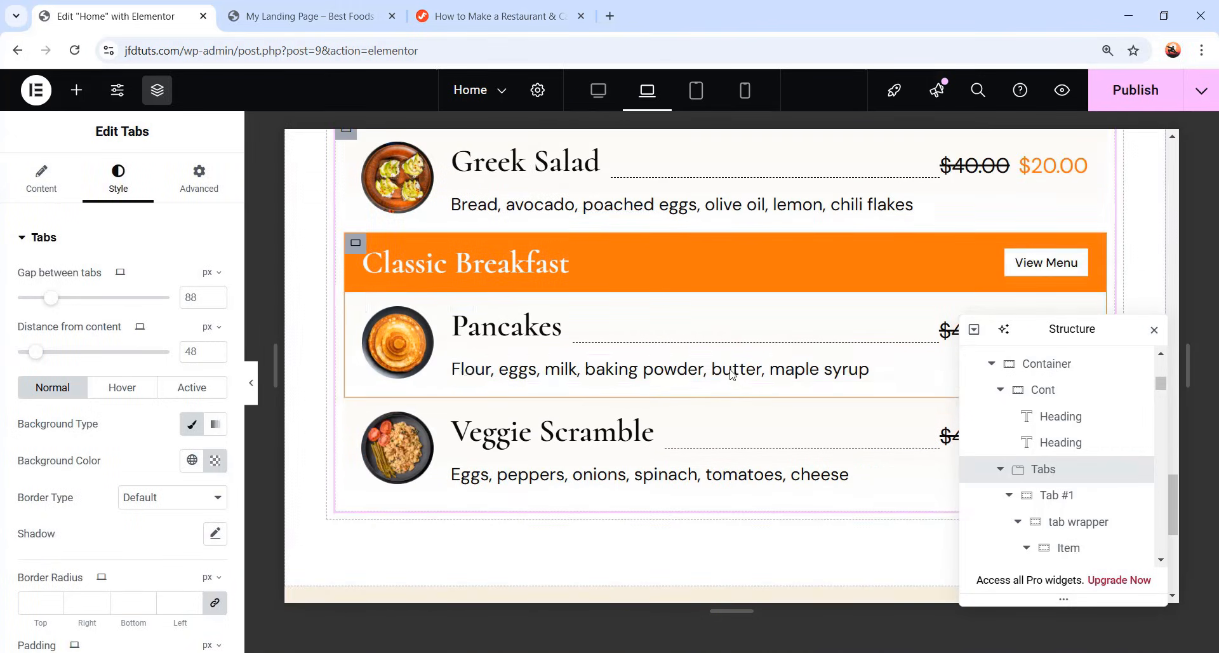
left_click(707, 91)
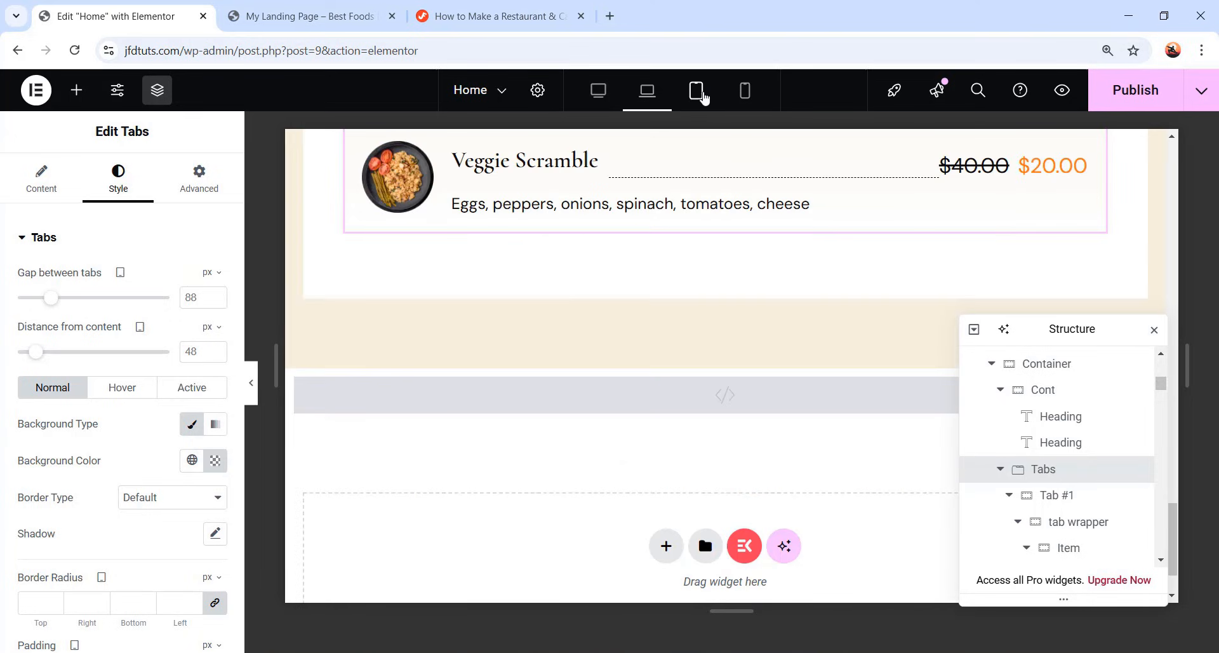
left_click(746, 93)
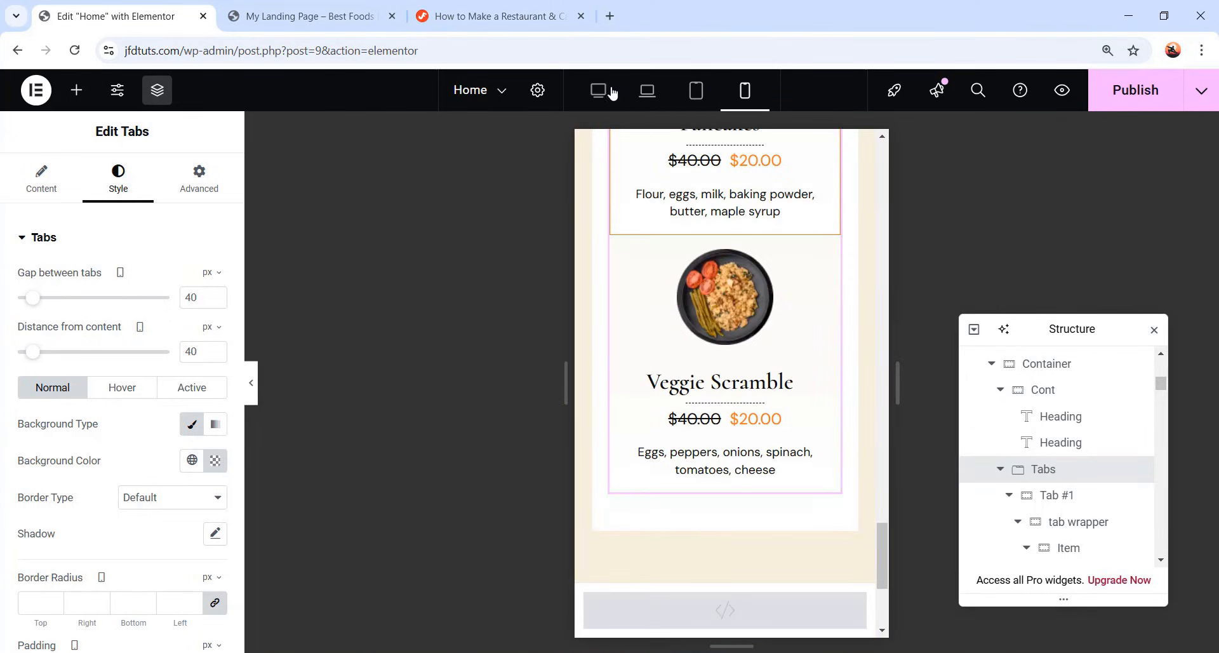
Return to the desktop layout, add a new container named Features Section, and place it between Menu Section and CUSTOM CODE.
left_click(610, 91)
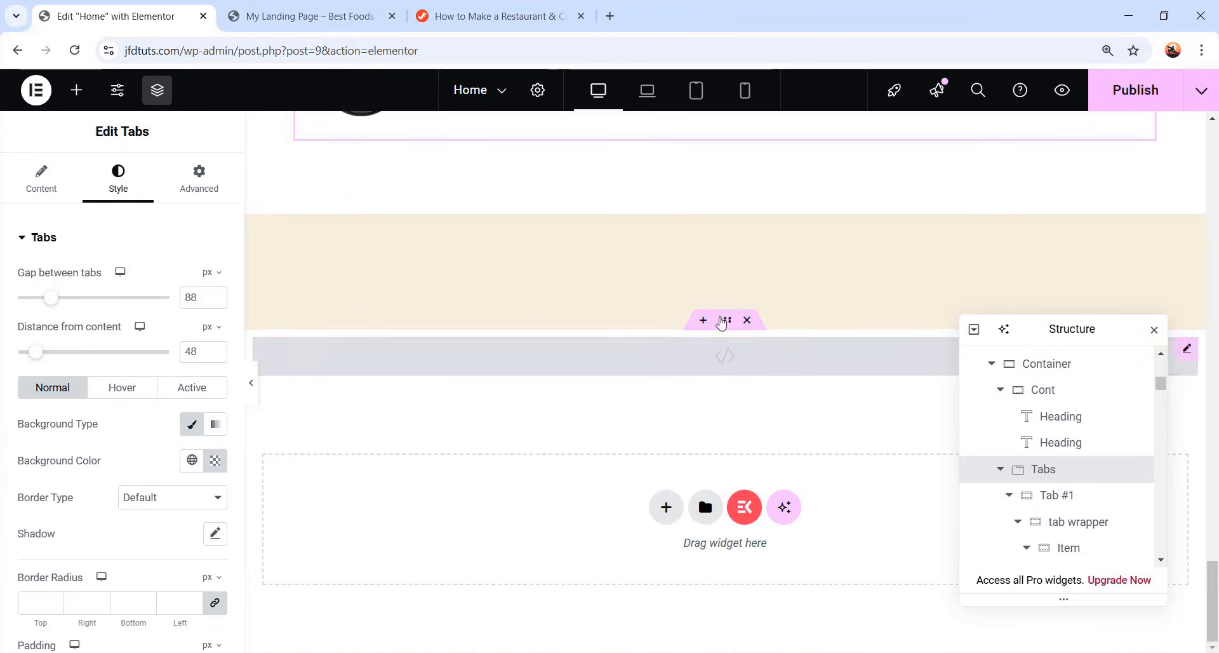
left_click(757, 313)
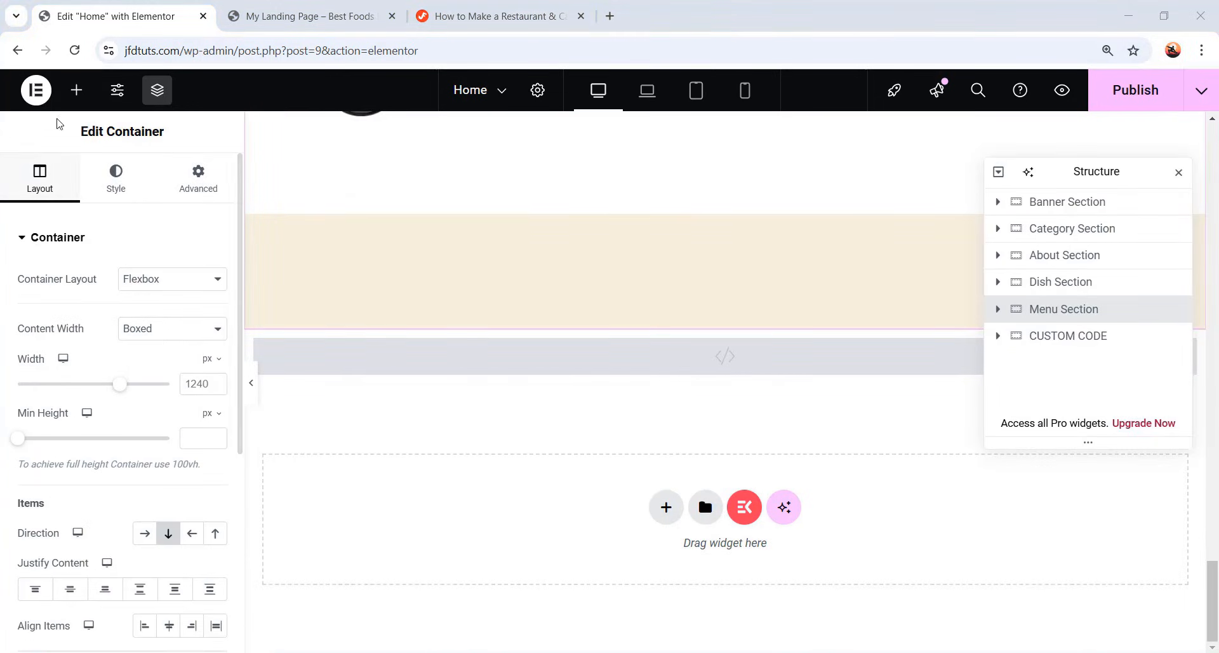
left_click(76, 90)
left_click_drag(60, 428, 517, 506)
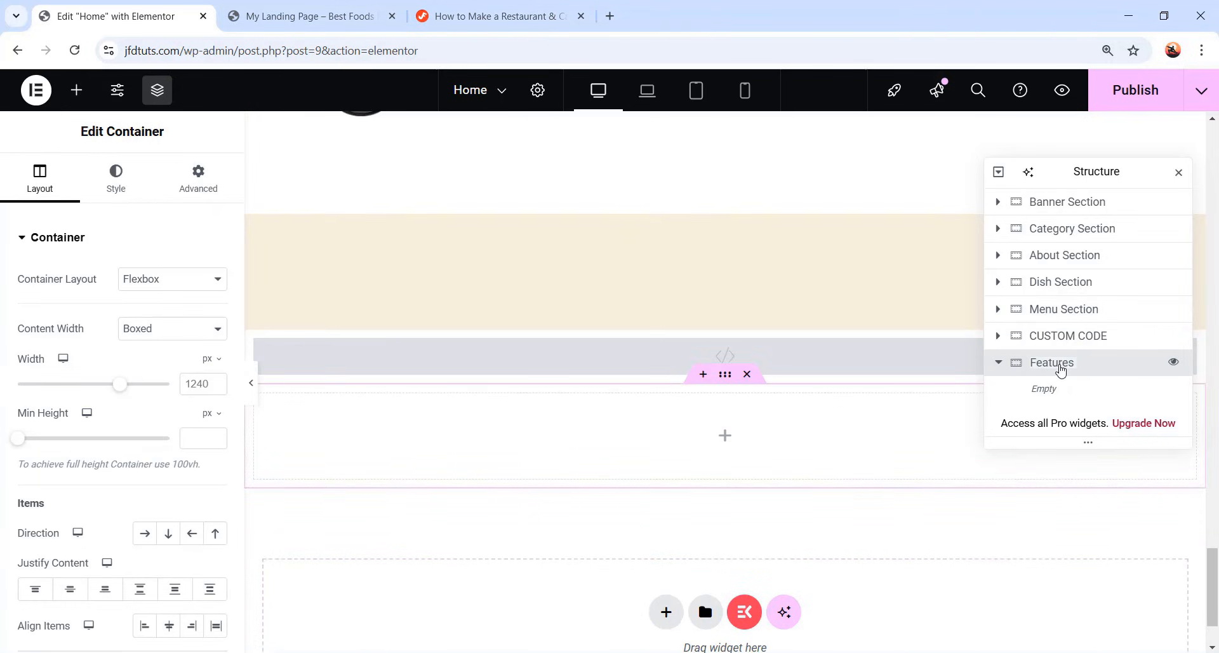
left_click_drag(1037, 368, 1057, 340)
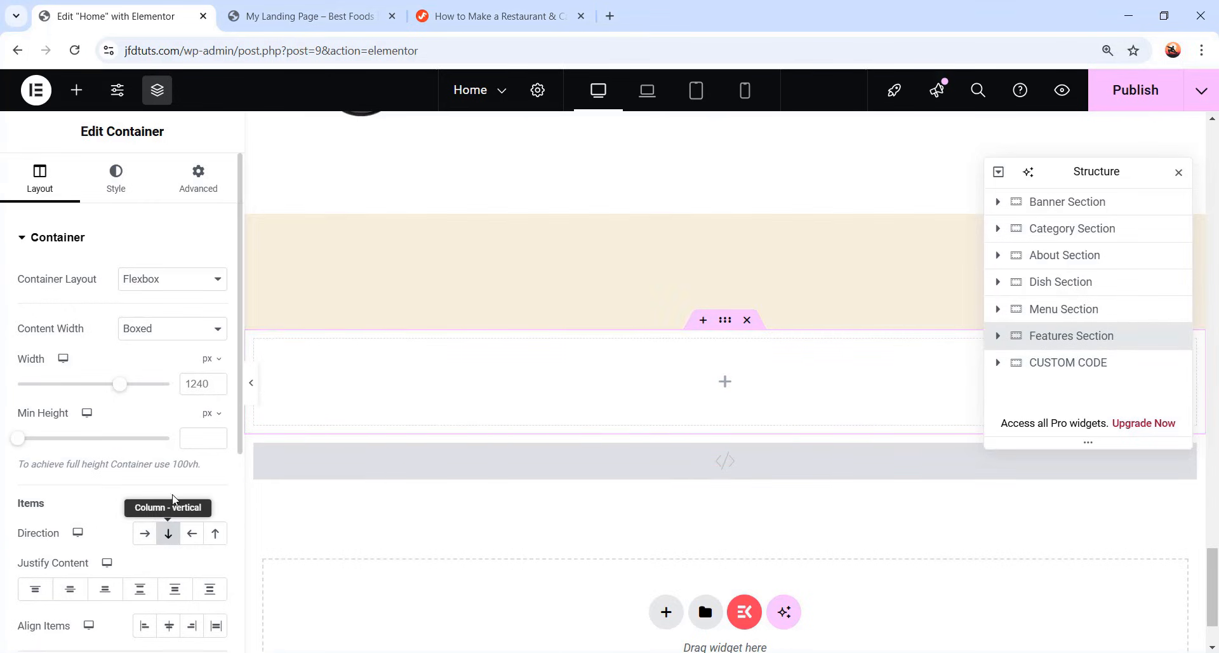
Give the Features Section a classic background with the black global color.
left_click(120, 186)
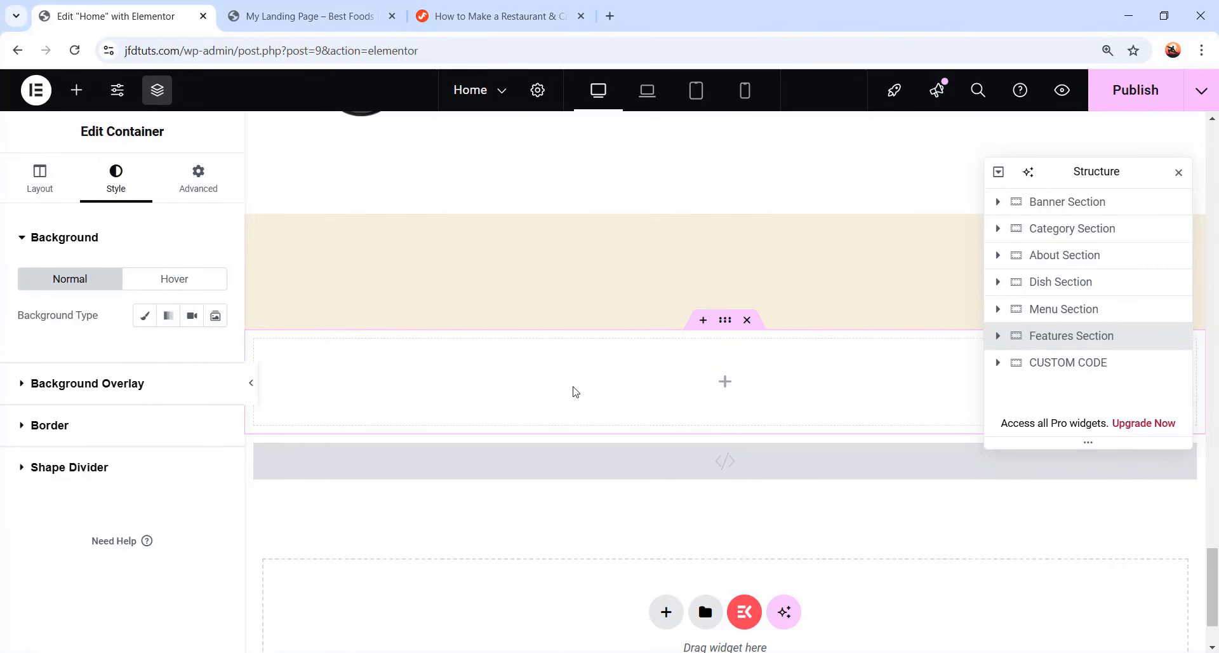
left_click(145, 316)
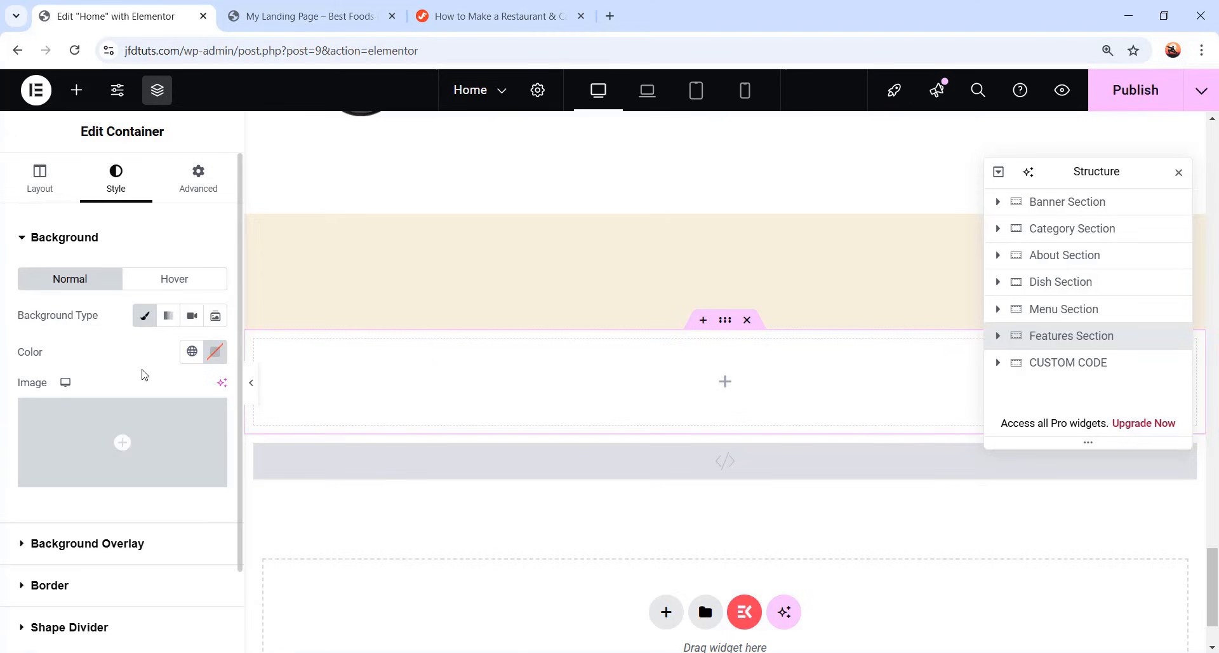
left_click(191, 351)
left_click(136, 430)
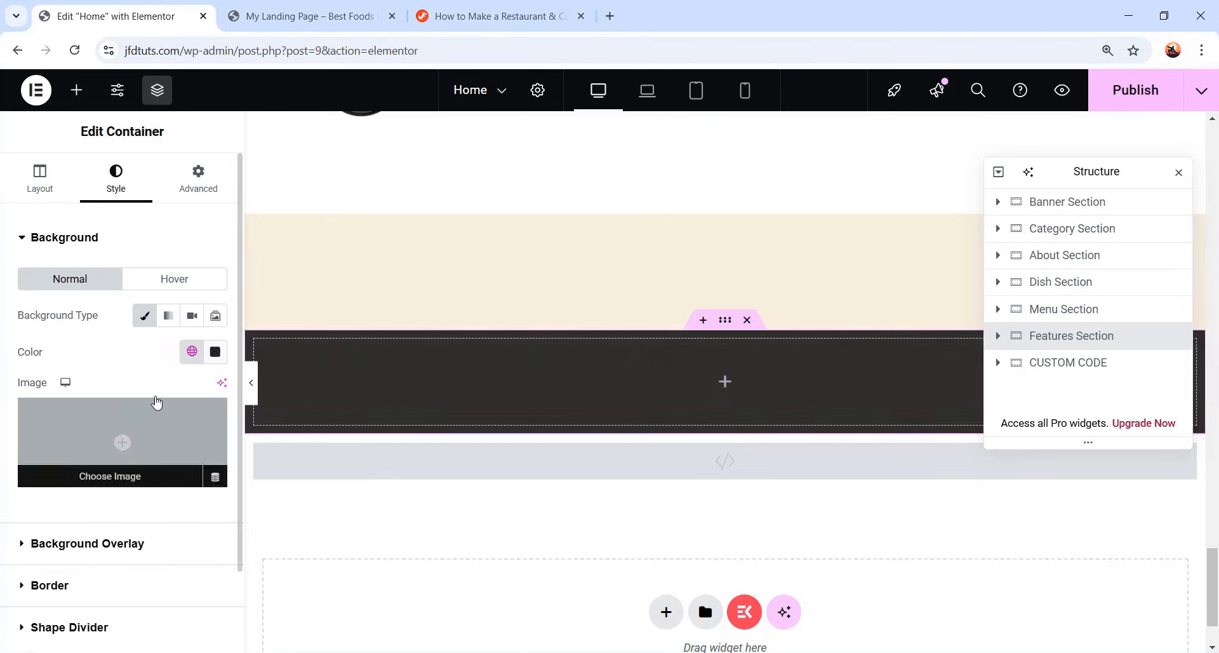
Unlink the Features Section's padding and set the top and bottom padding to 124 px.
left_click(210, 188)
left_click(215, 367)
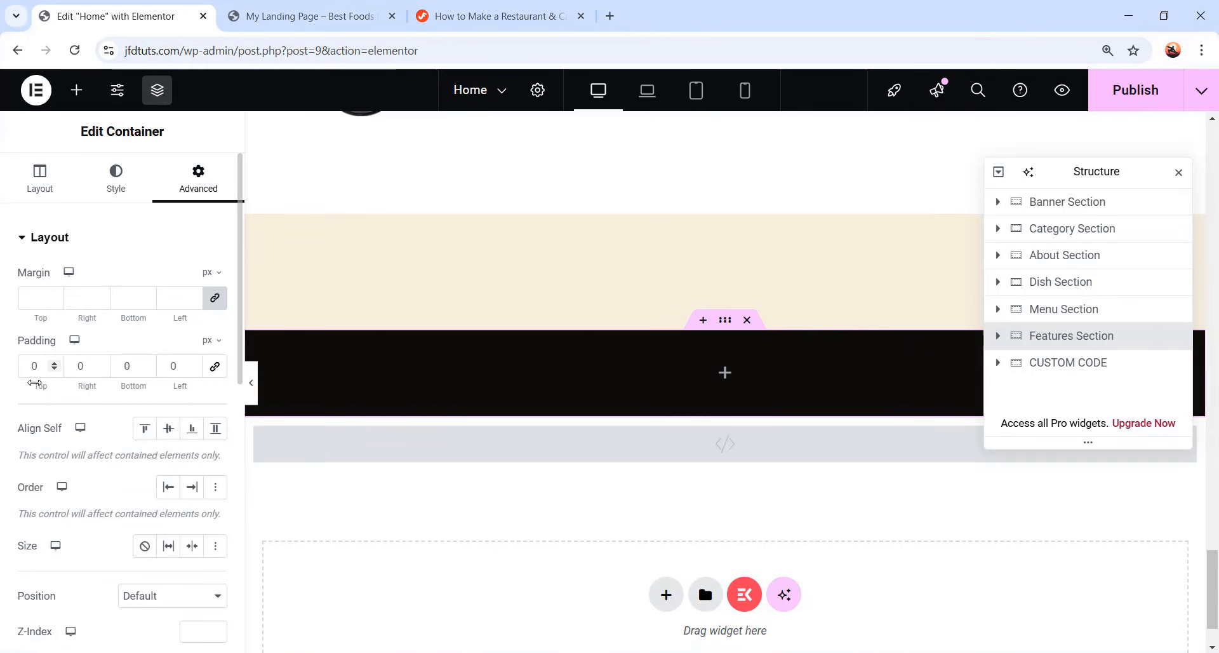
double_click(41, 373)
type("124")
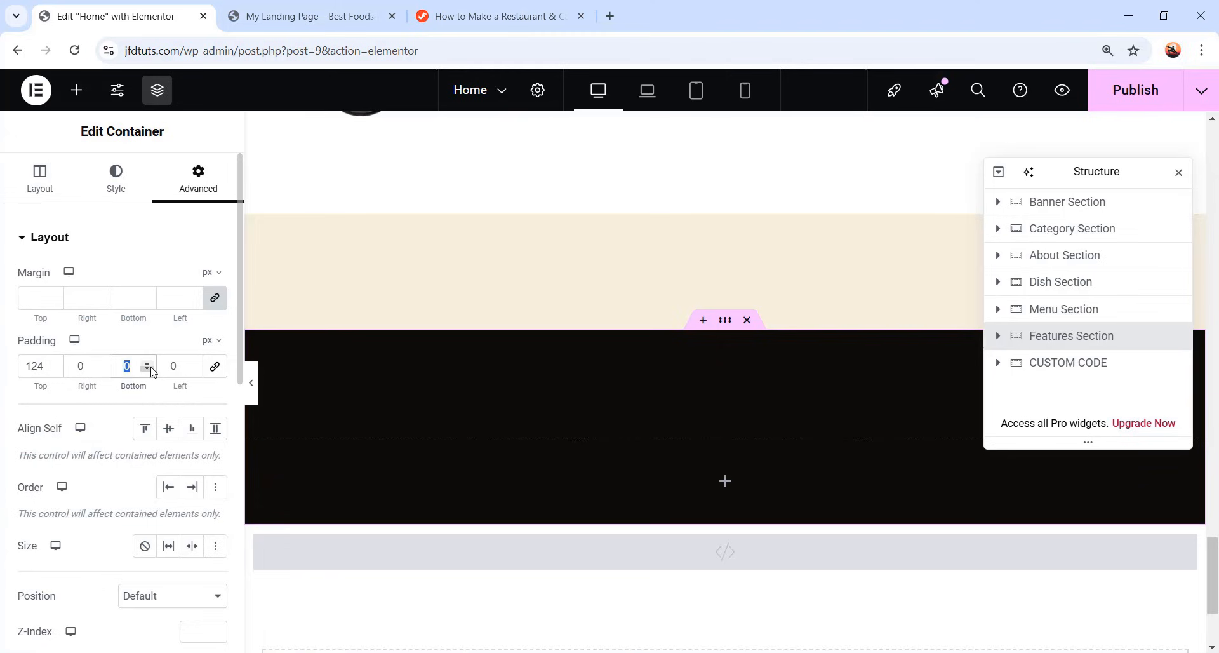
type("124")
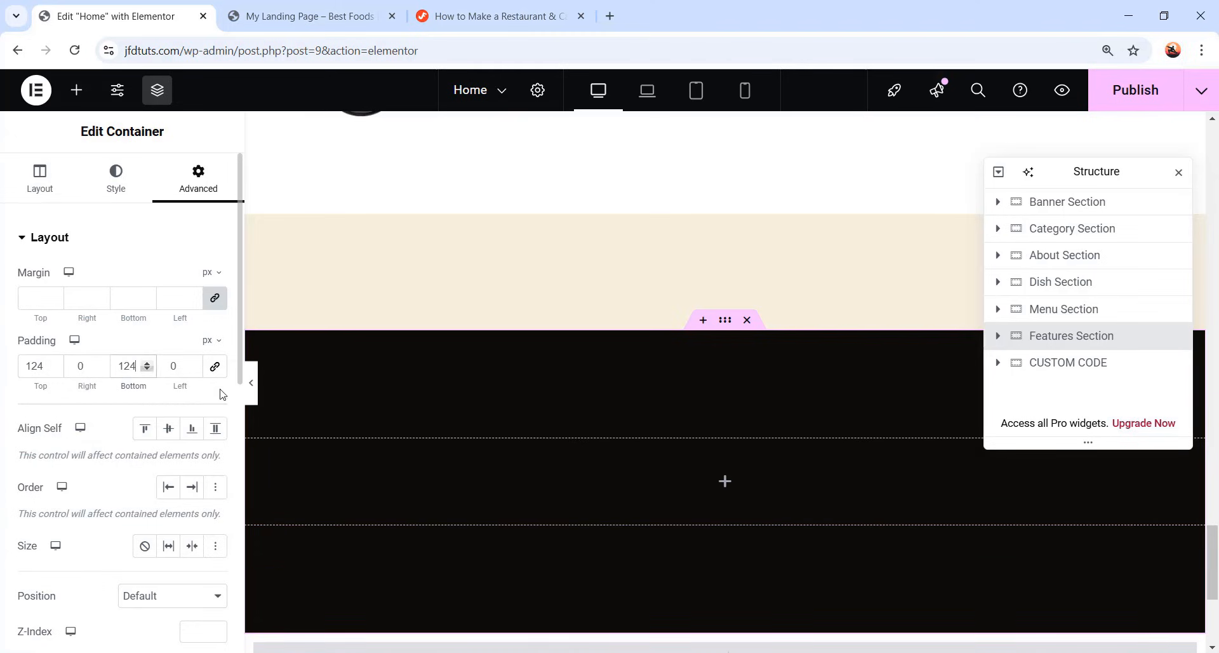
scroll(417, 267, "down", 3)
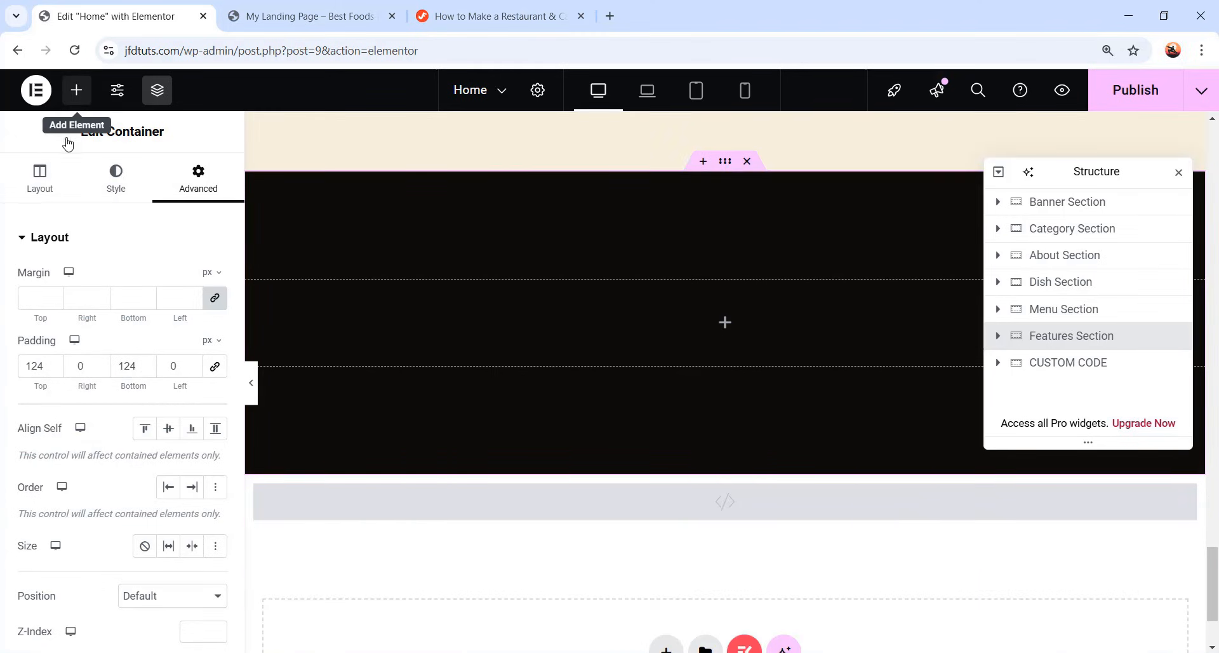
Add a container inside the Features Section, nest a second container in it, and rename the inner one Cont.
left_click(76, 90)
left_click_drag(60, 381, 603, 310)
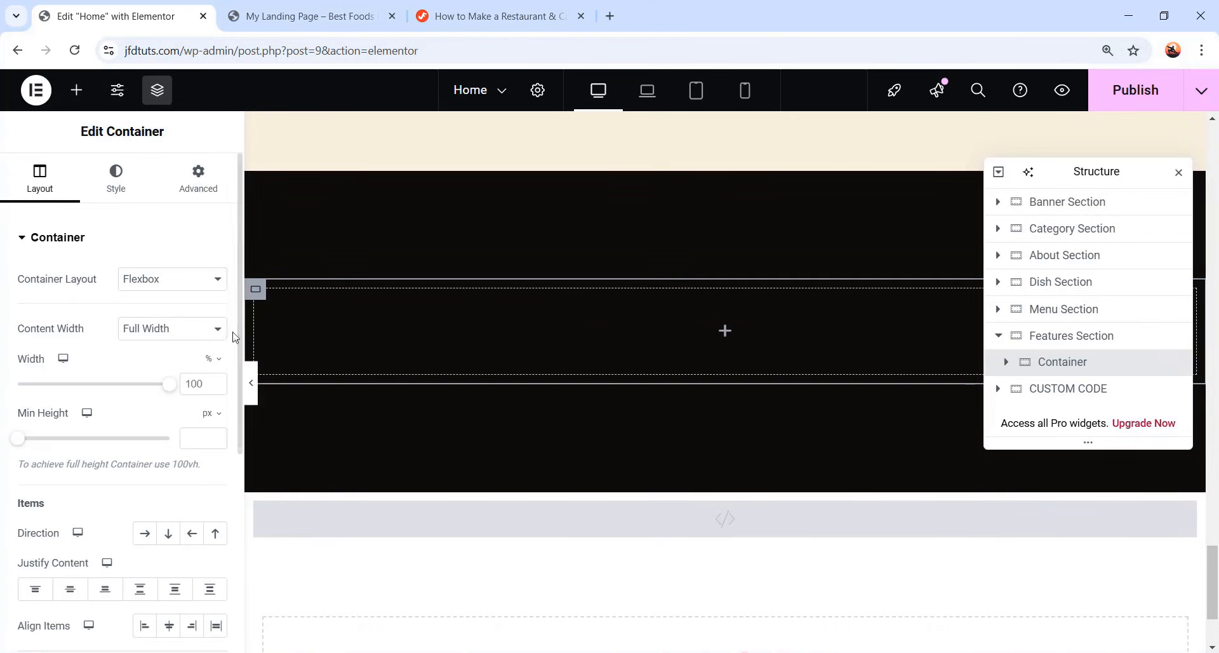
left_click(727, 333)
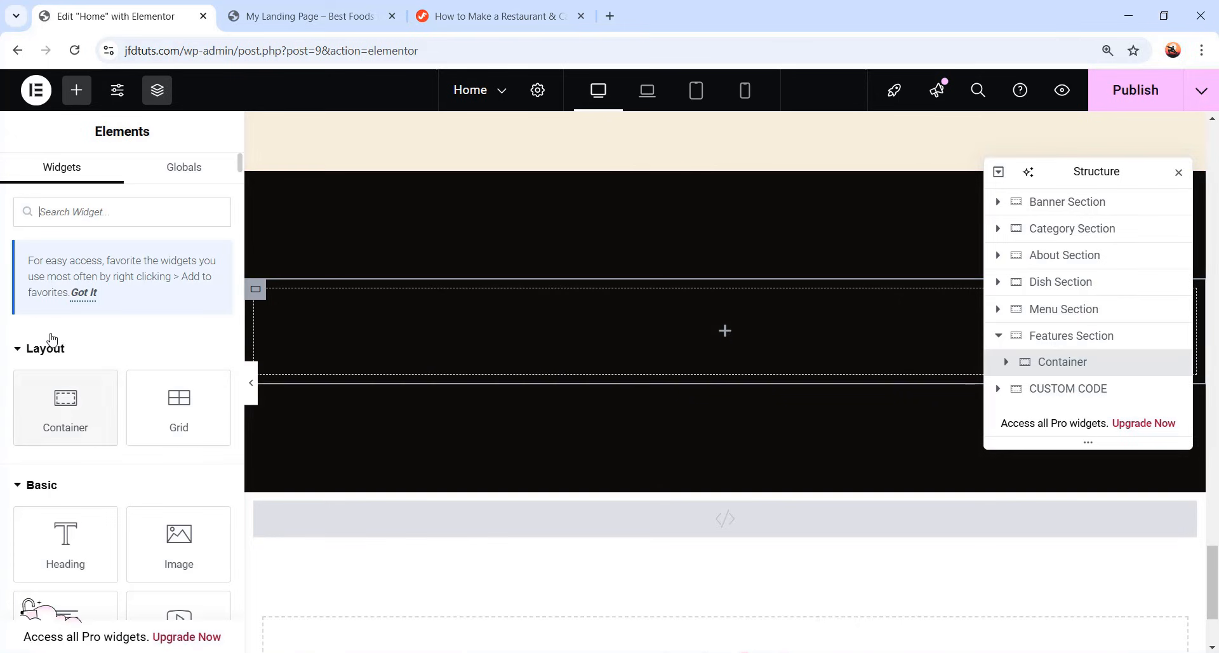
left_click_drag(63, 390, 776, 308)
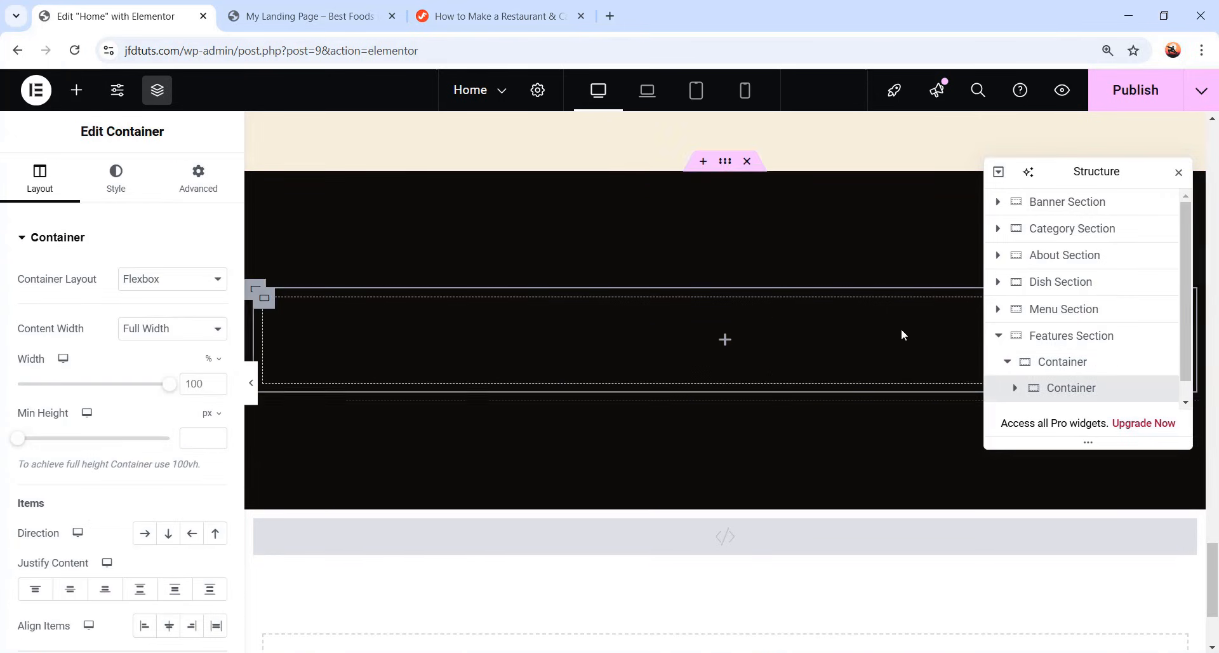
double_click(1079, 370)
type("Cont")
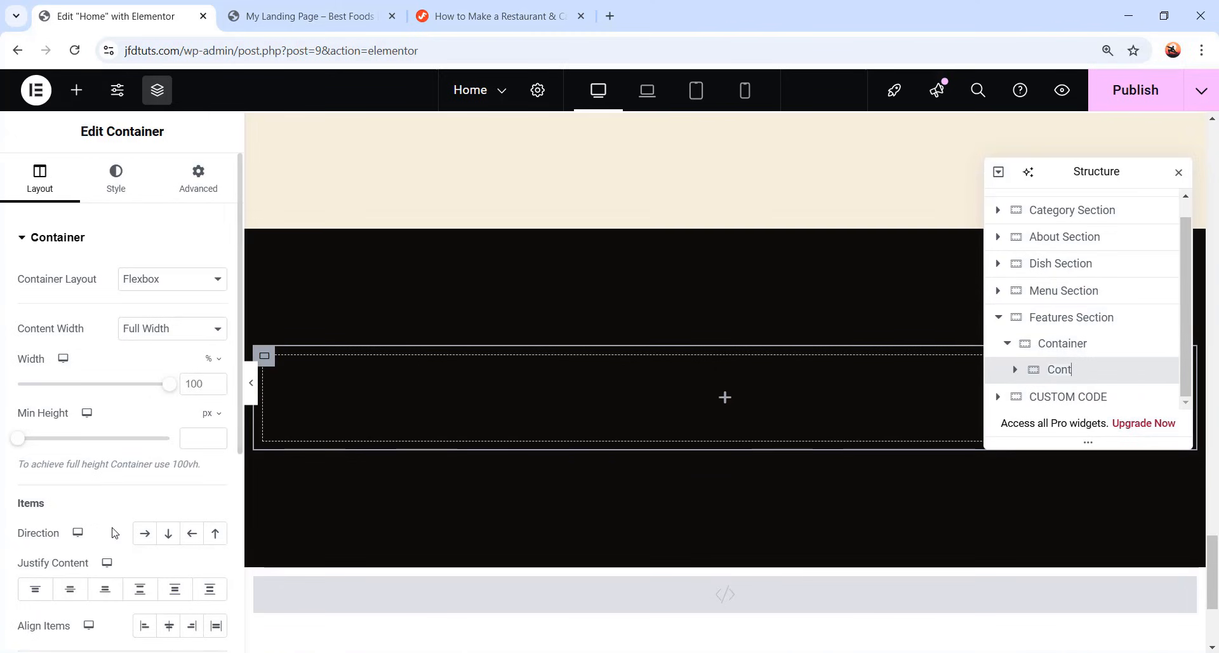
Set the Cont container's direction to horizontal row and center its content with Justify Content.
left_click(145, 533)
scroll(147, 565, "down", 1)
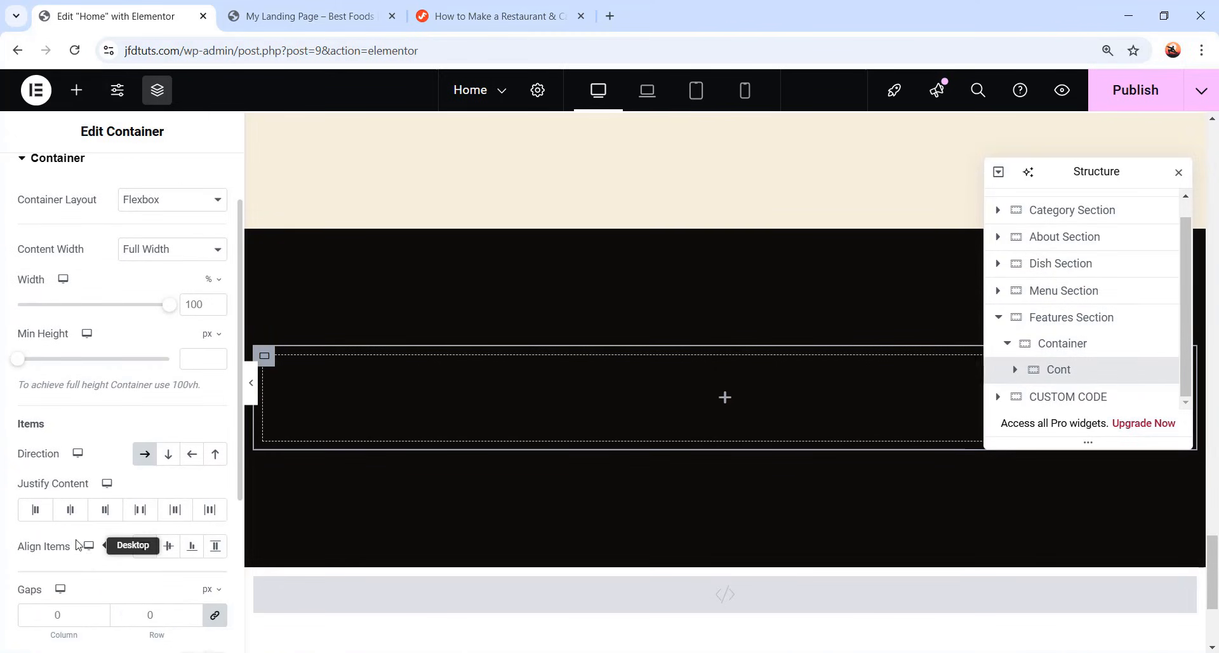
left_click(73, 517)
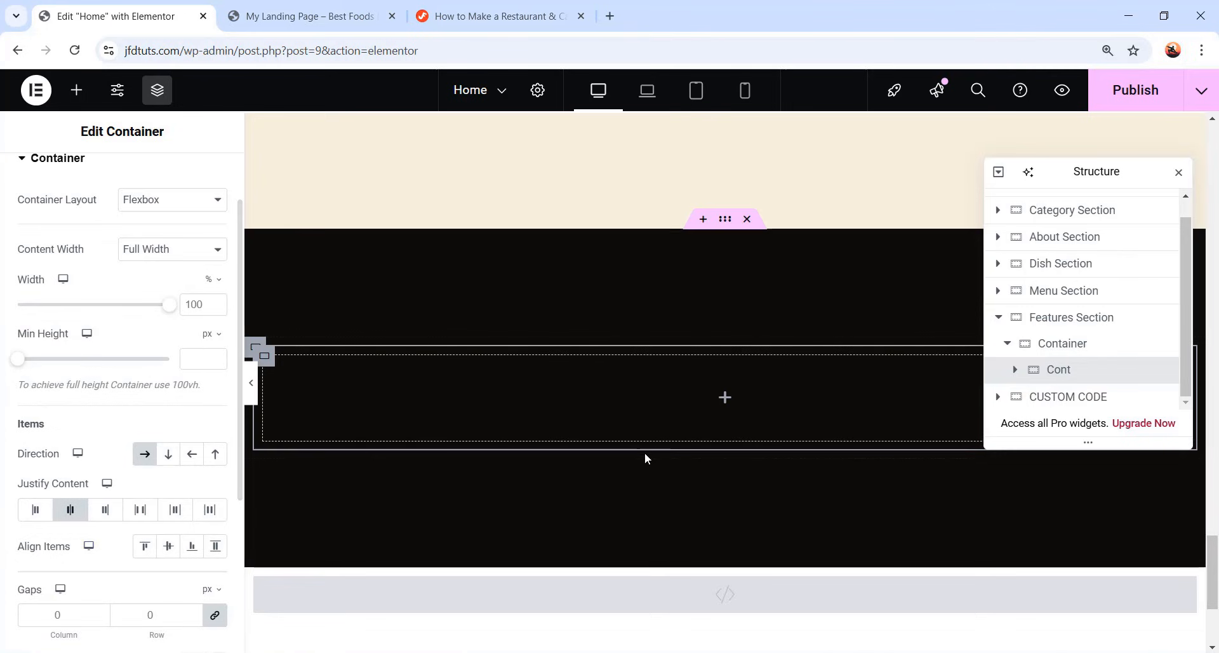
Add an Icon widget inside Cont and replace its star with the hugeicons_dish-01.svg file from the media library.
left_click(88, 100)
scroll(107, 369, "down", 6)
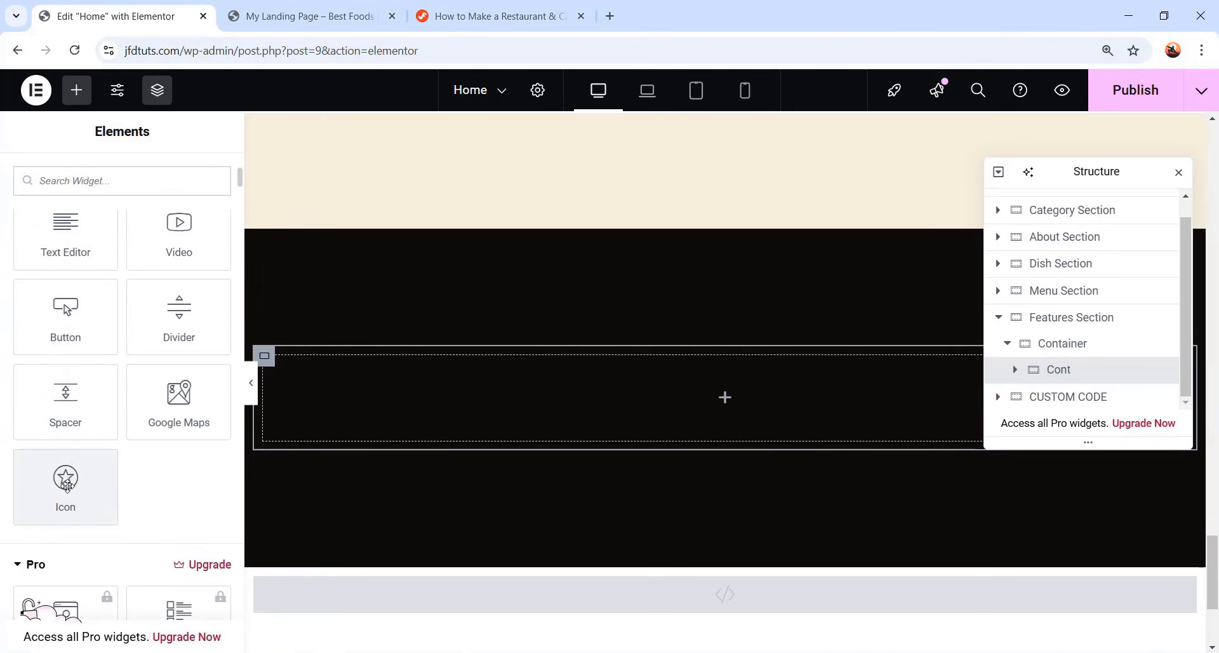
left_click_drag(66, 486, 435, 415)
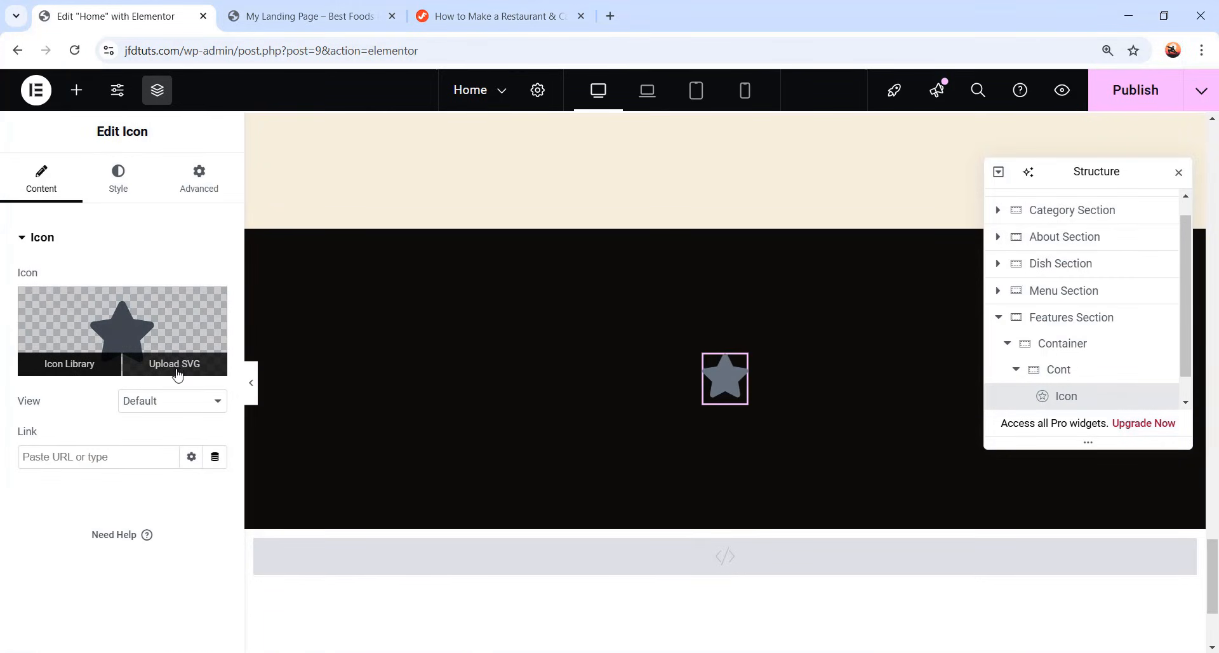
left_click(175, 368)
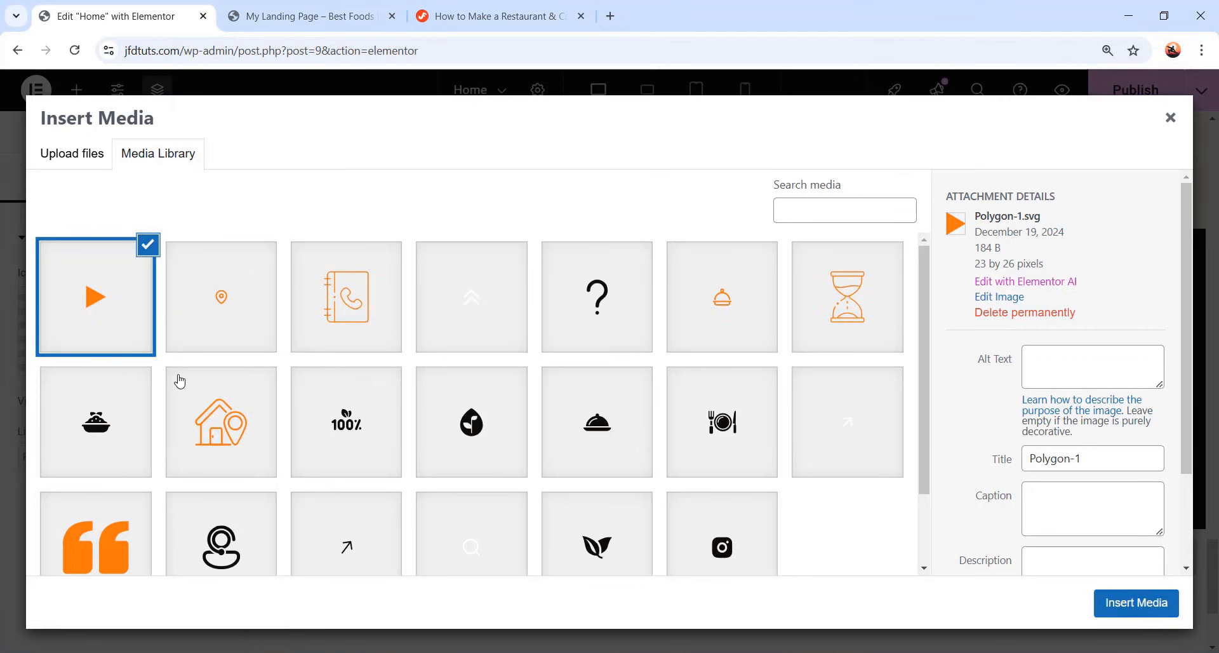
scroll(180, 381, "down", 2)
scroll(210, 381, "up", 2)
left_click(732, 306)
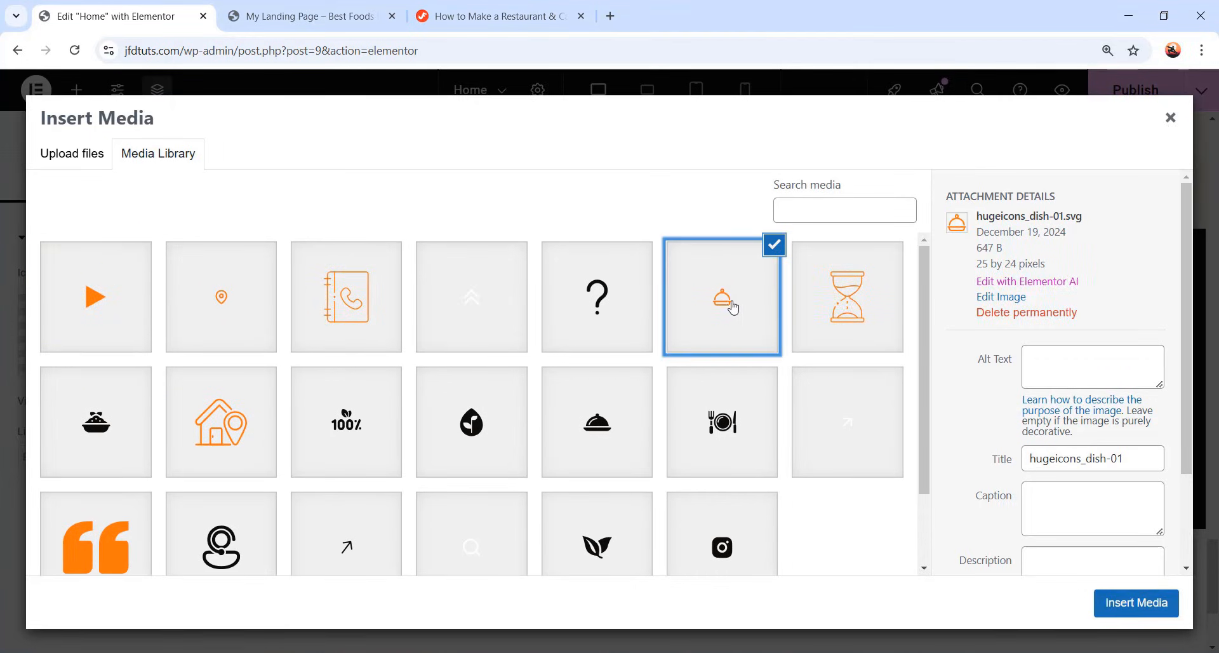
left_click(1120, 606)
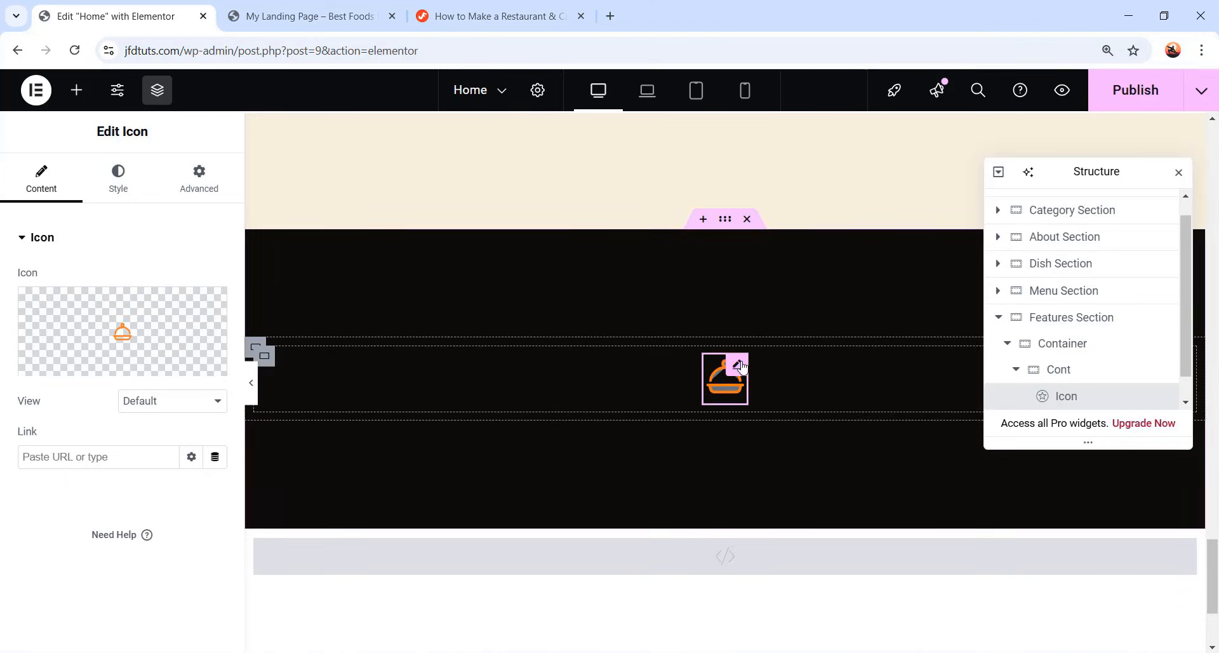
Make the dish icon's primary color fully transparent (#02010100), its size 24 px, and its unlinked bottom margin -9 px.
left_click(117, 180)
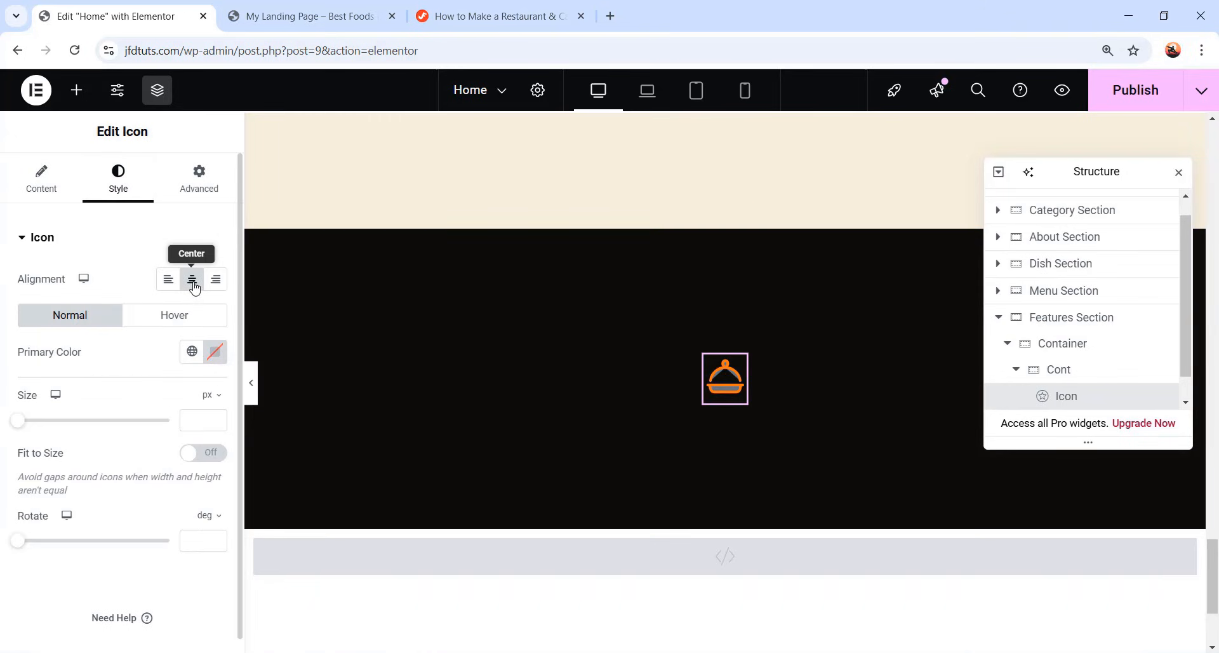
left_click(211, 354)
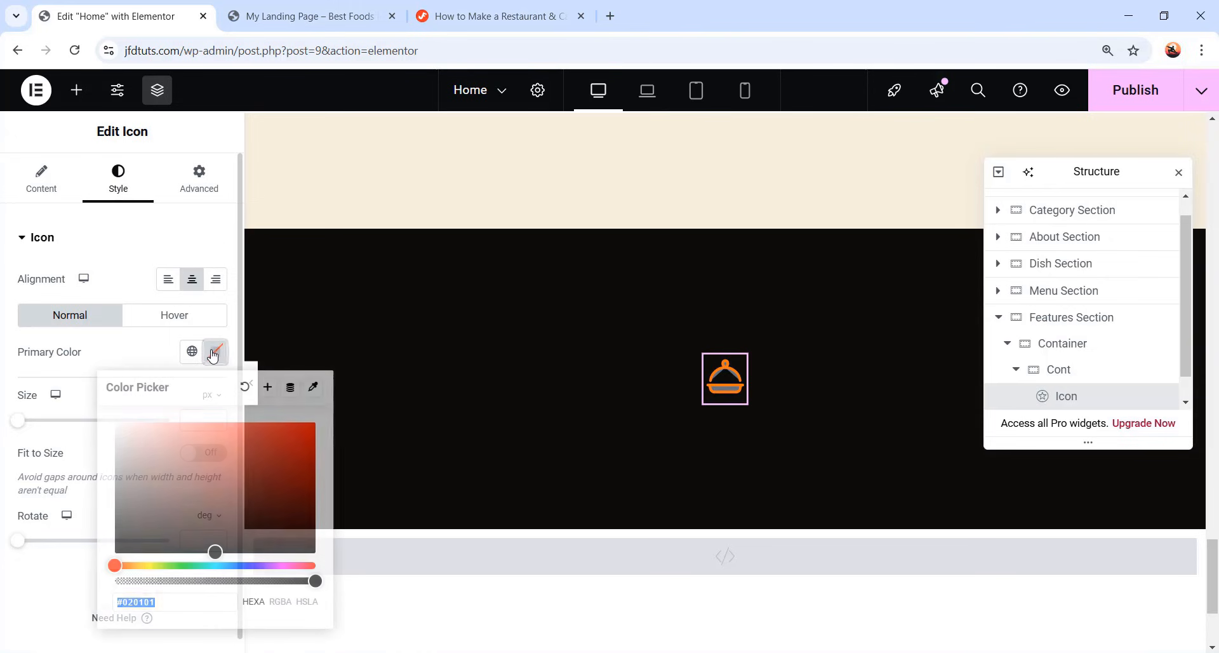
left_click_drag(310, 579, 48, 584)
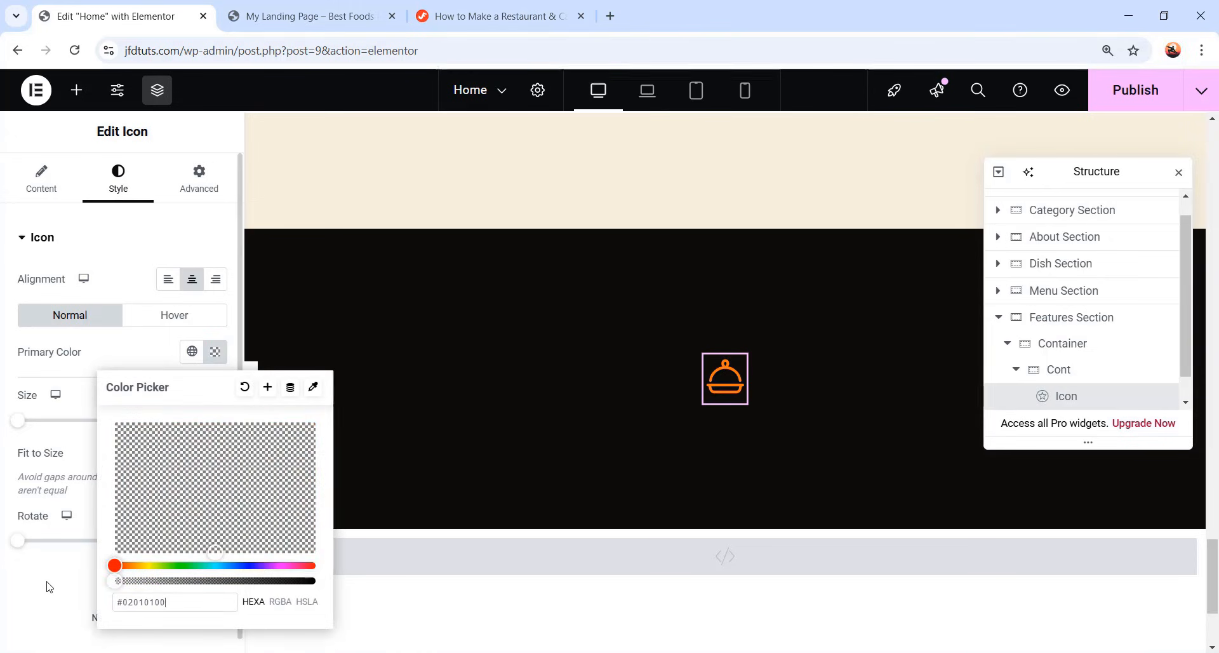
left_click(4, 604)
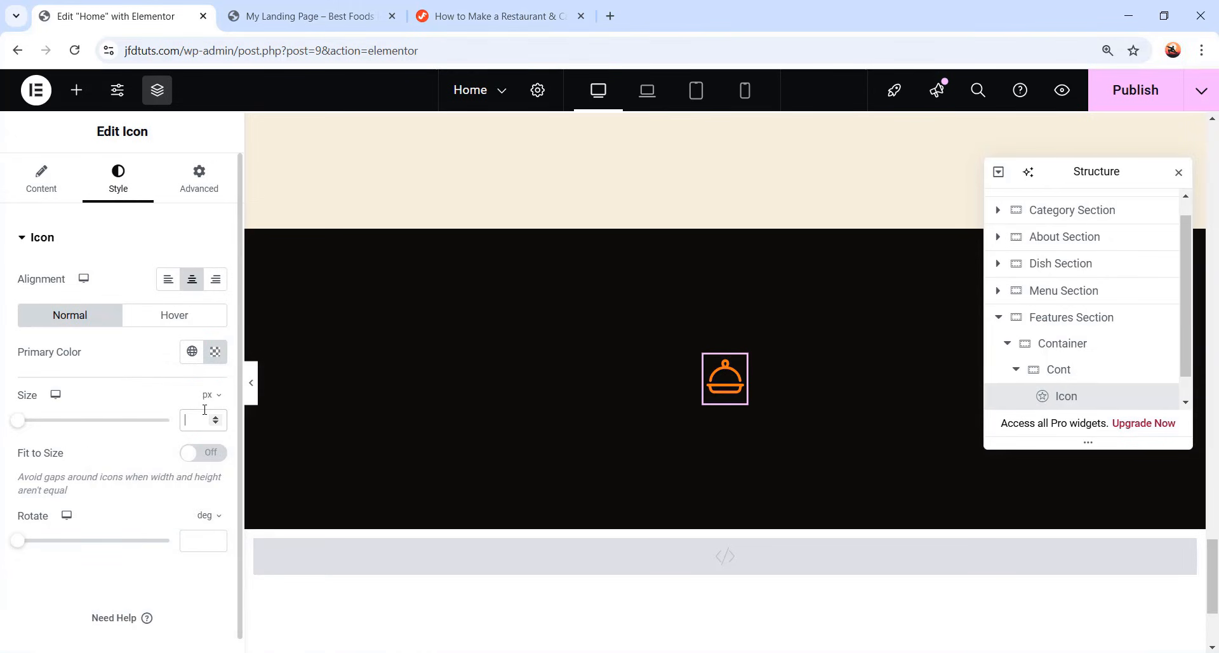
left_click(205, 410)
type("24")
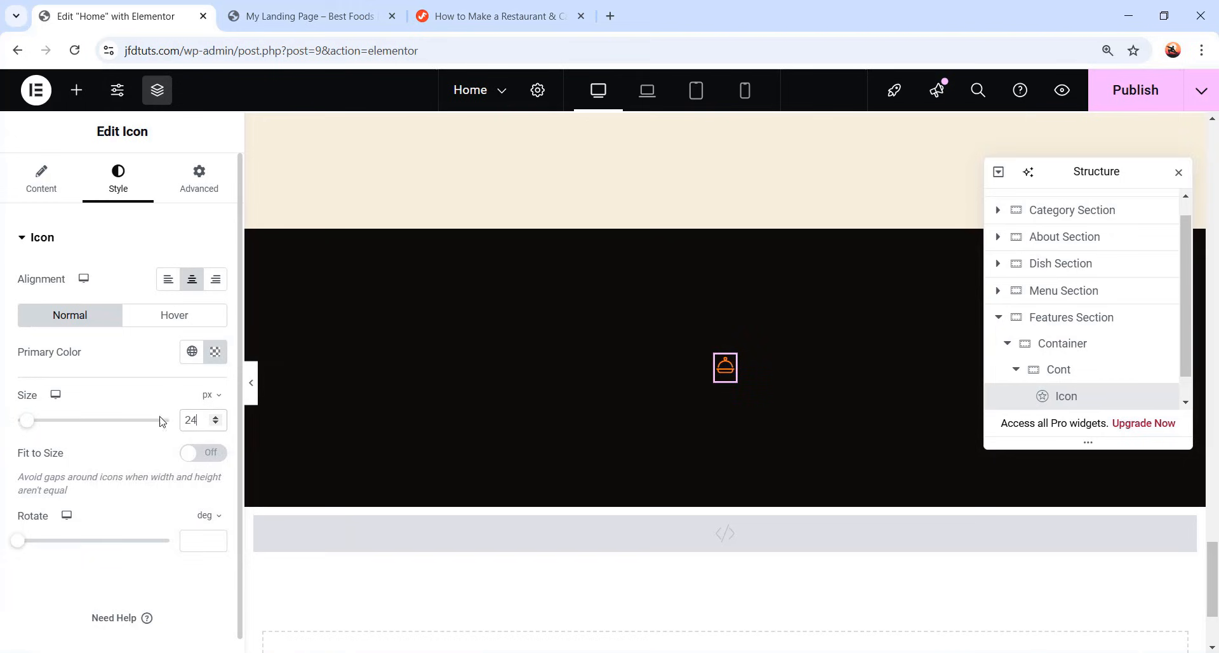
left_click(205, 190)
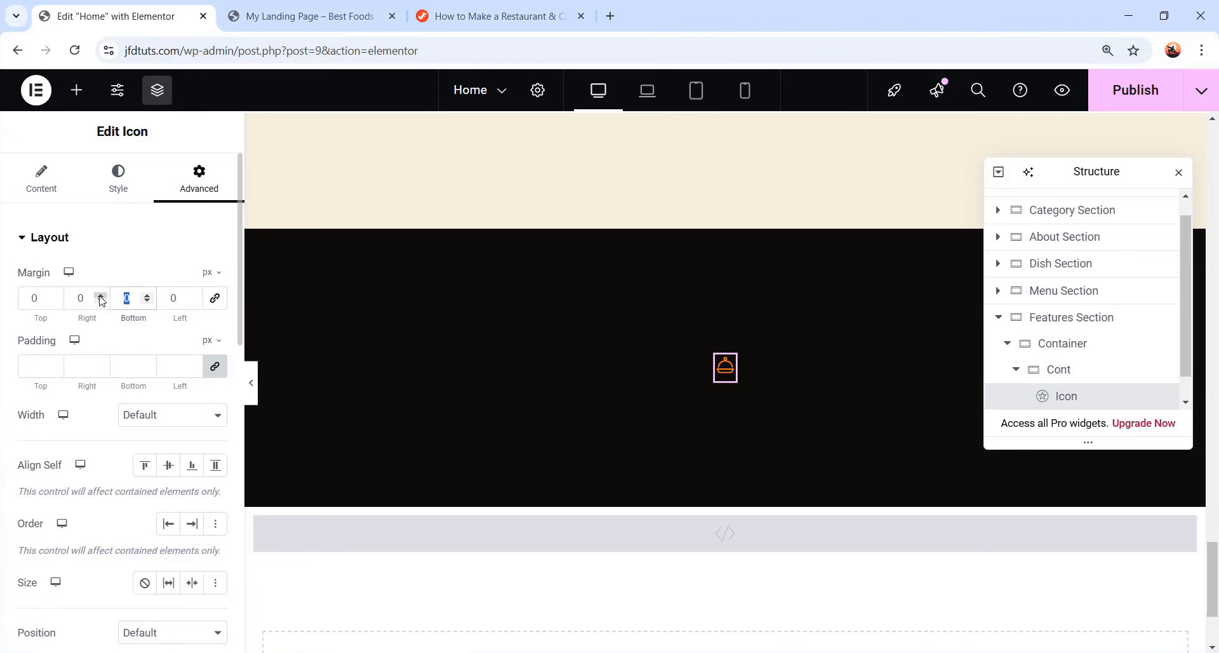
type("-9")
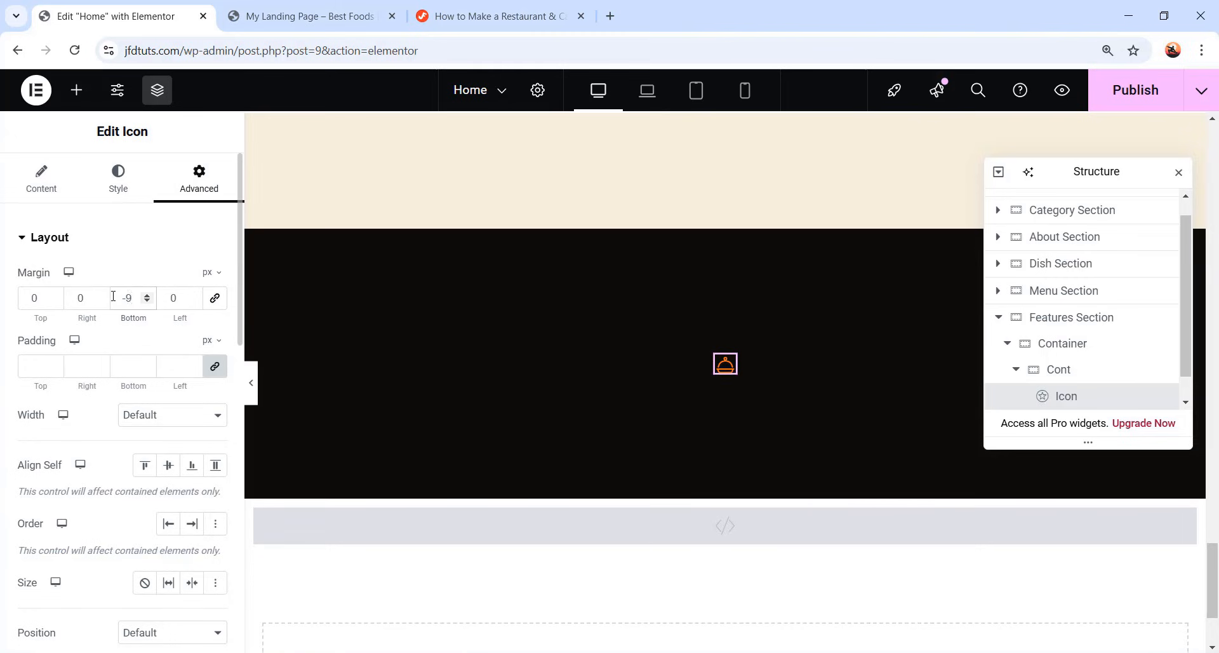
Add a Heading below the icon in Cont, title it "Delicious Dishes", and set its HTML tag to H4.
scroll(1041, 382, "down", 1)
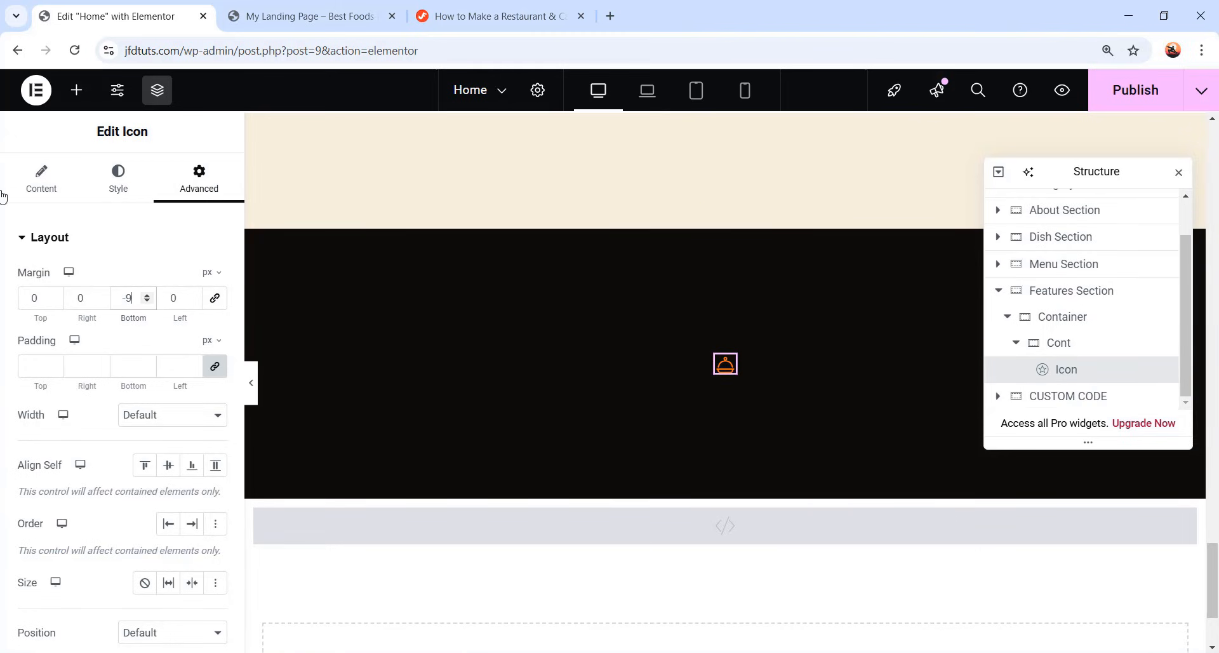
left_click(76, 90)
left_click_drag(65, 462, 722, 361)
mouse_move(1077, 365)
left_mouse_down()
mouse_move(1077, 354)
mouse_move(1073, 389)
mouse_move(1074, 378)
left_mouse_up()
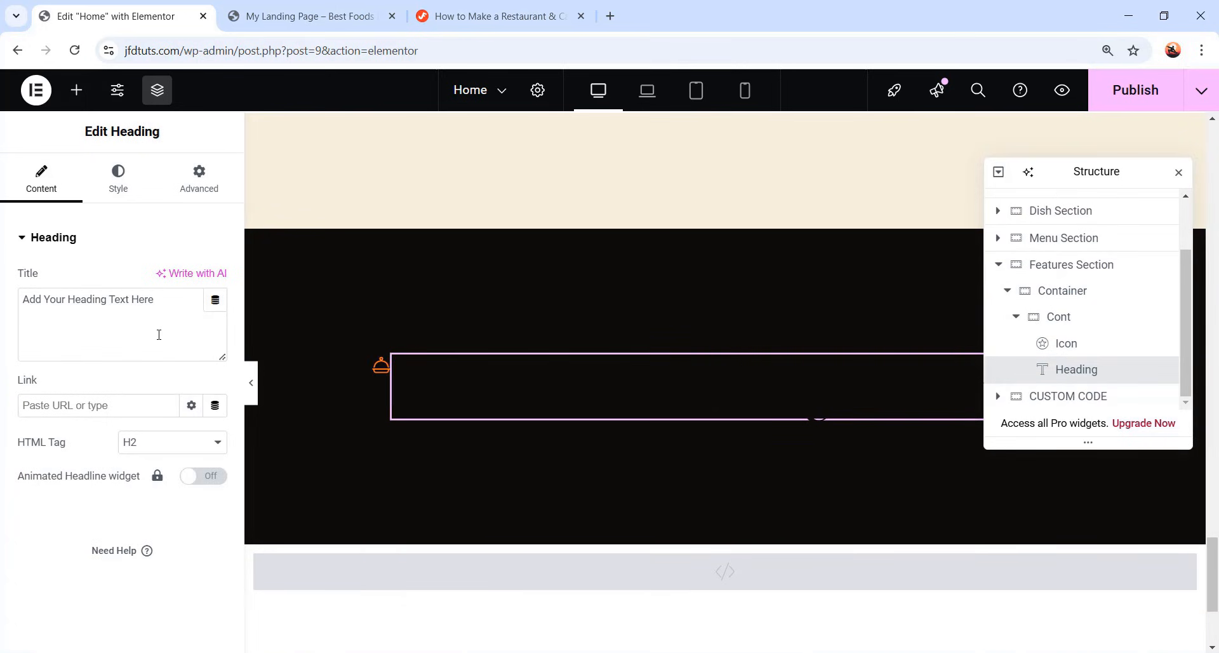
triple_click(155, 307)
type("Delicious Dishes")
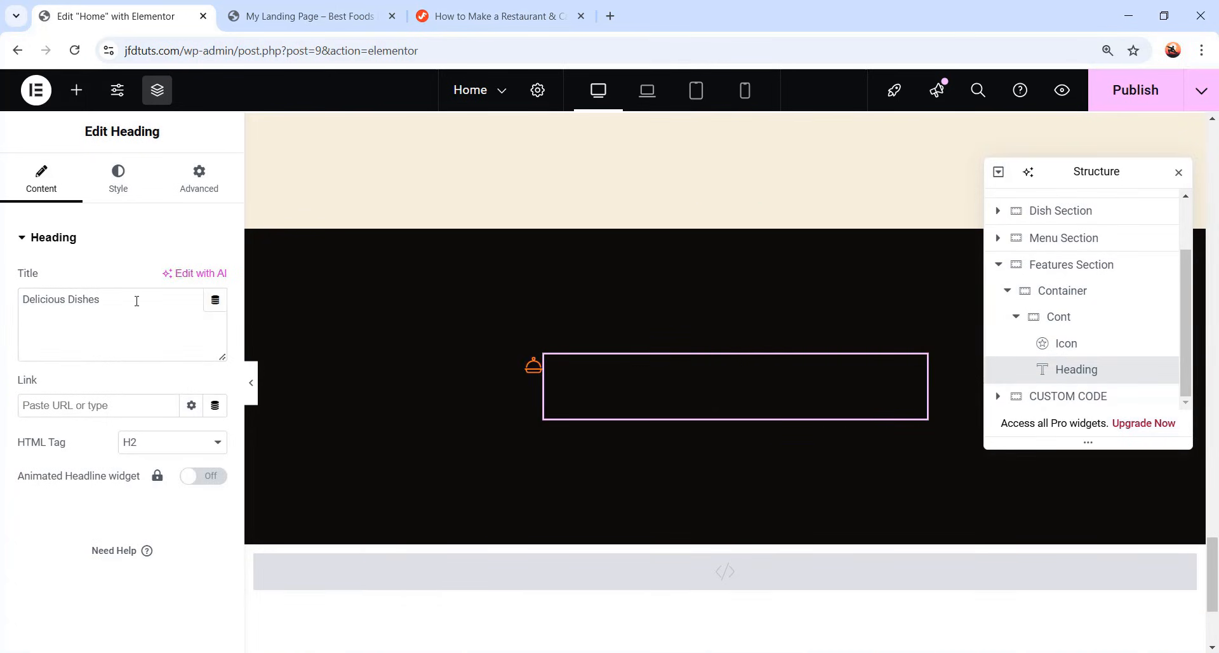
left_click(170, 442)
left_click(152, 518)
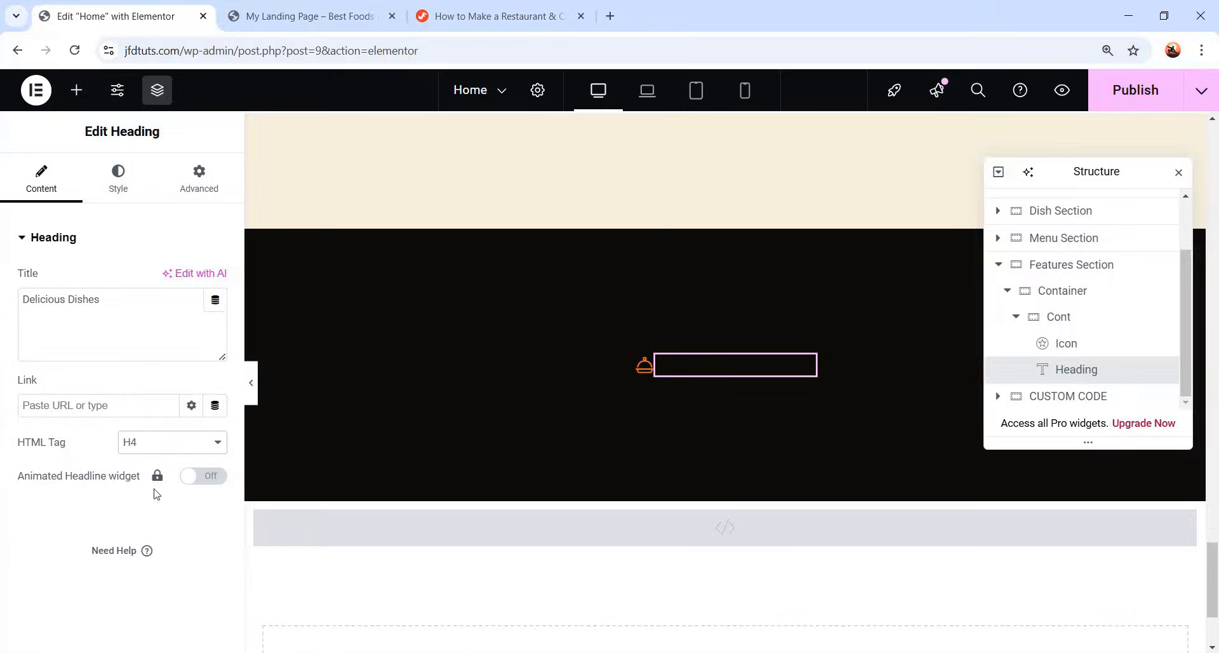
Copy the style of the Menu Section's "Delicious Dishes" heading onto the "Delicious Dishes" heading in the Features Section.
scroll(492, 456, "up", 3)
scroll(493, 456, "up", 10)
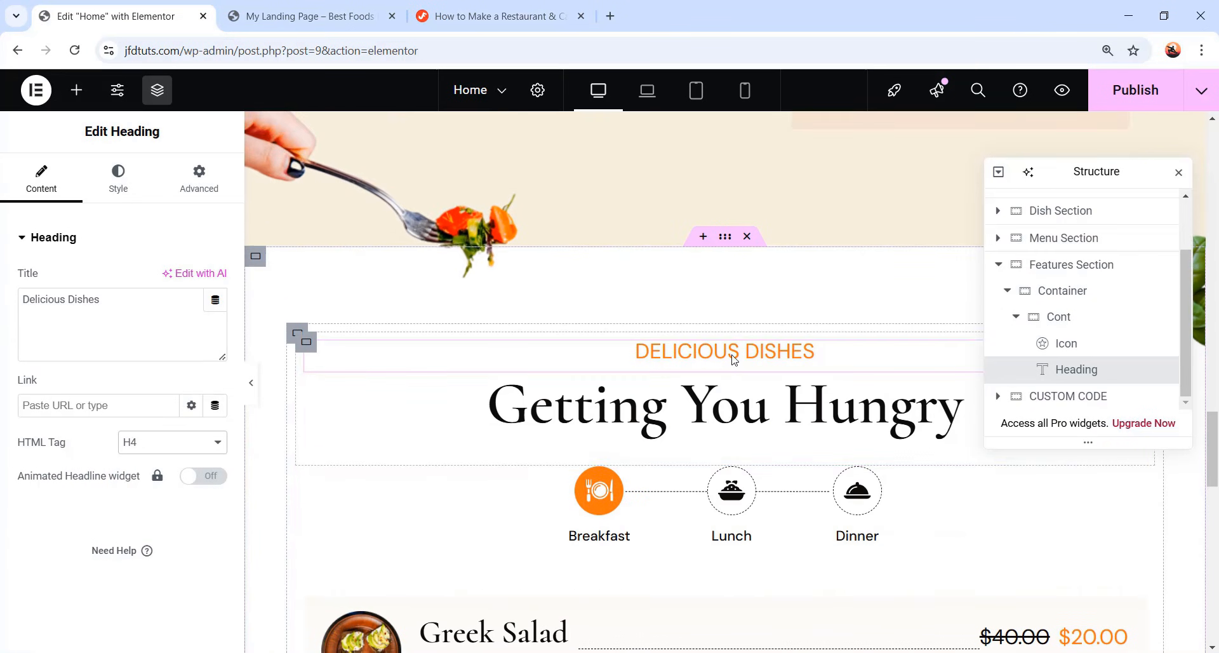
left_click(733, 359)
right_click(734, 358)
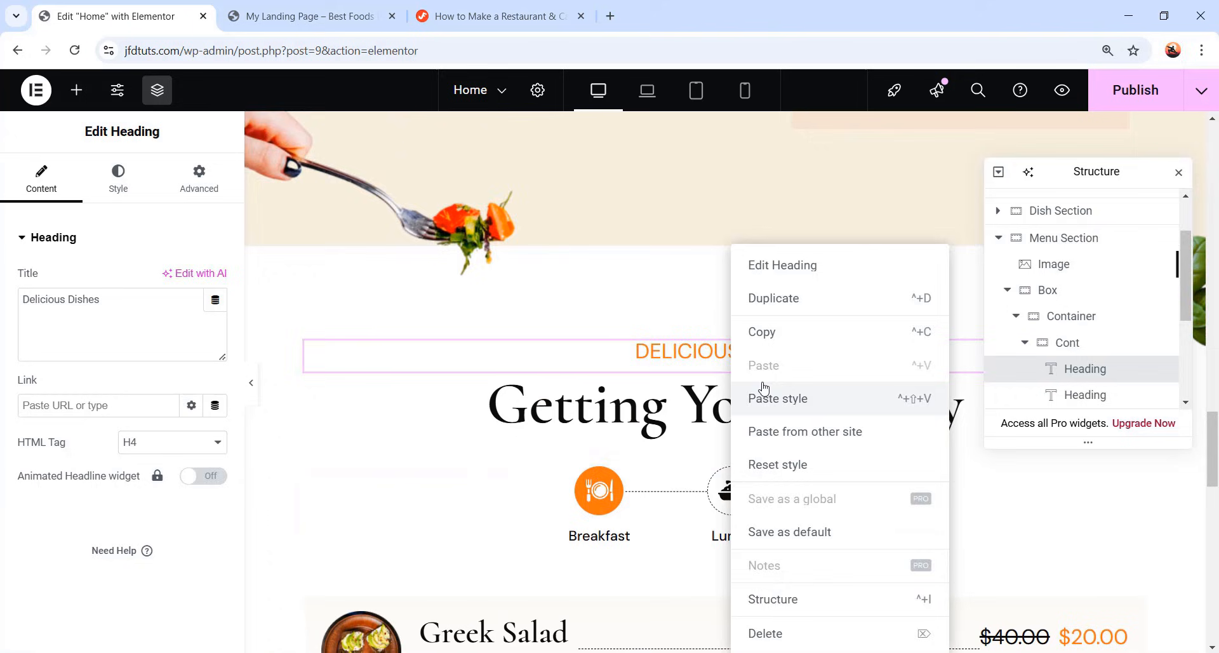
left_click(786, 345)
scroll(735, 442, "down", 10)
scroll(735, 441, "down", 6)
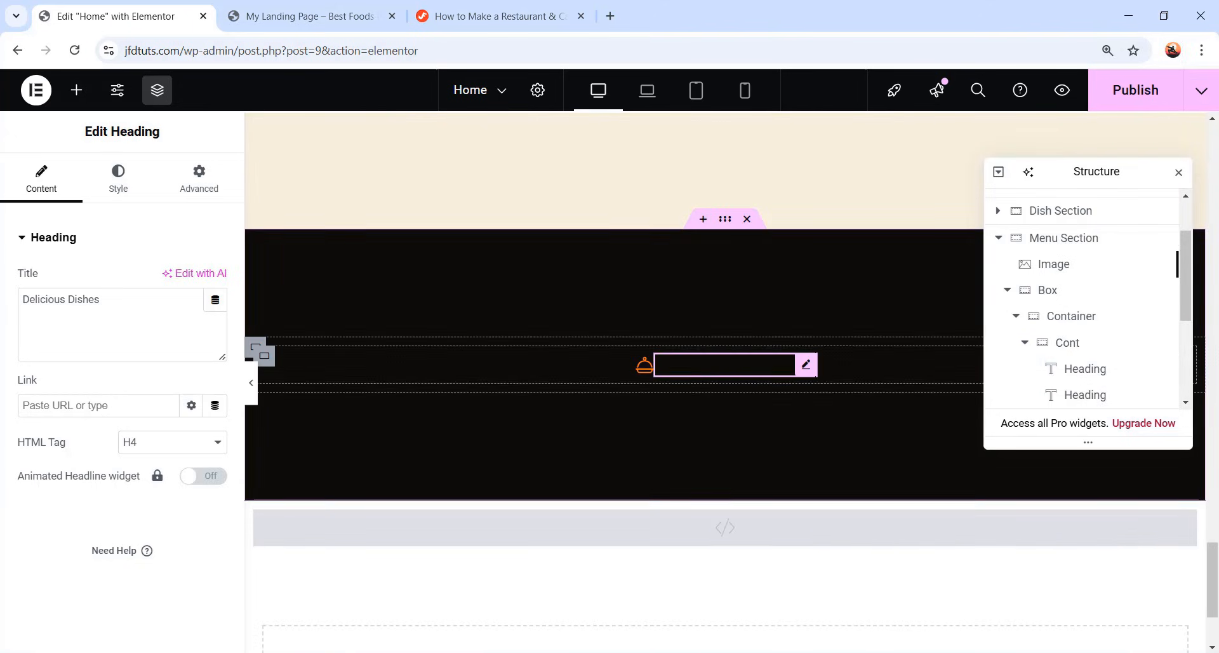
right_click(714, 367)
left_click(771, 398)
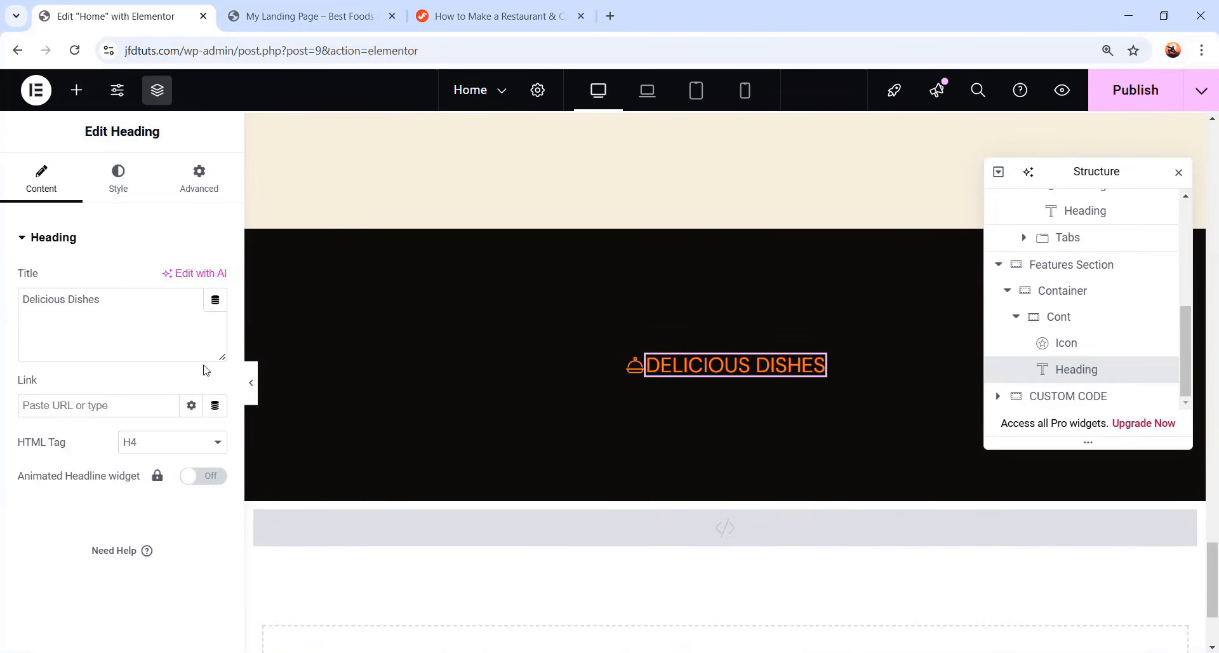
Unlink the Features Section heading's margins and set its right and left margins to 12 px.
left_click(226, 181)
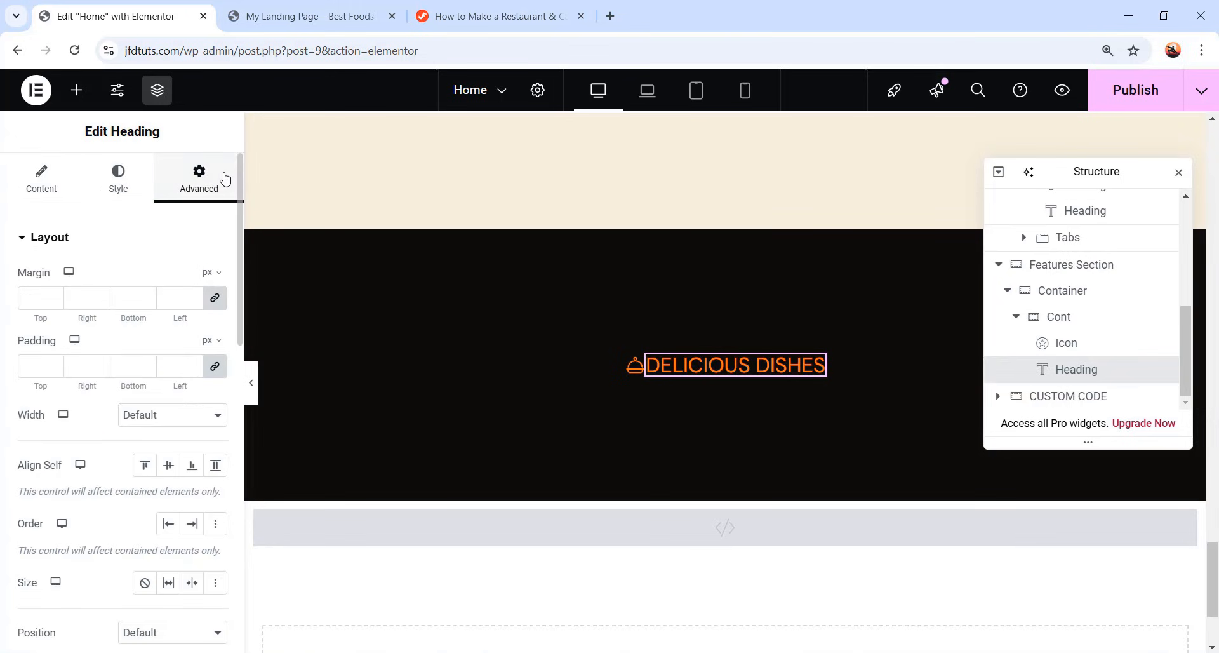
left_click(216, 300)
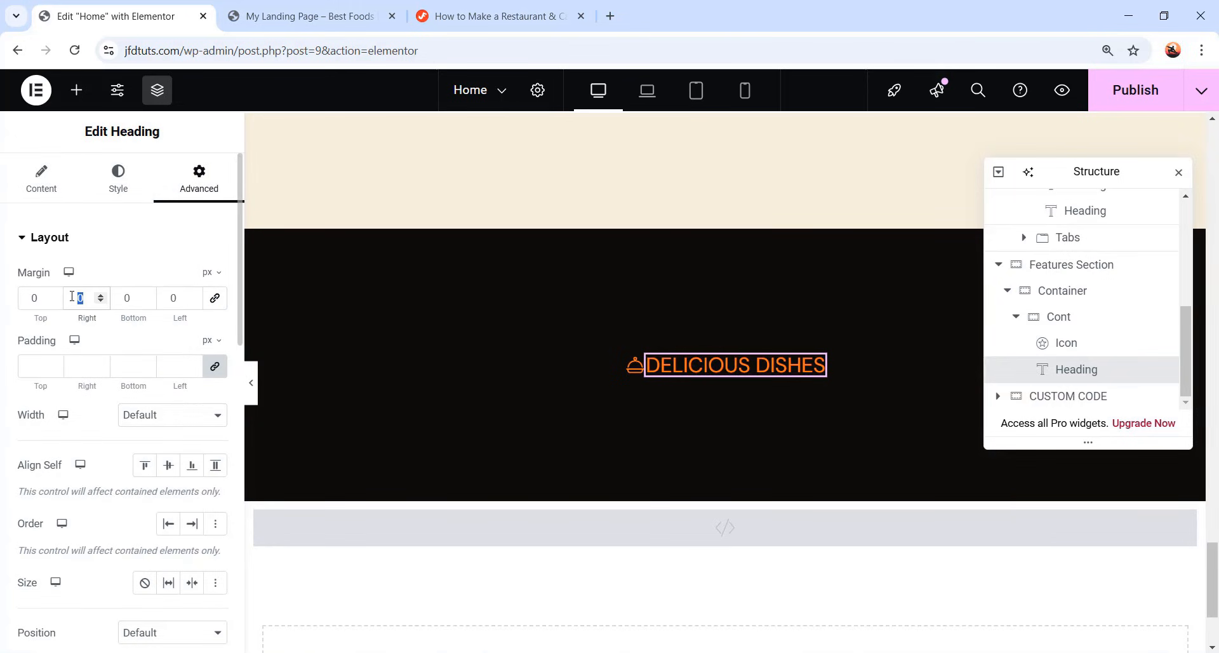
type("12")
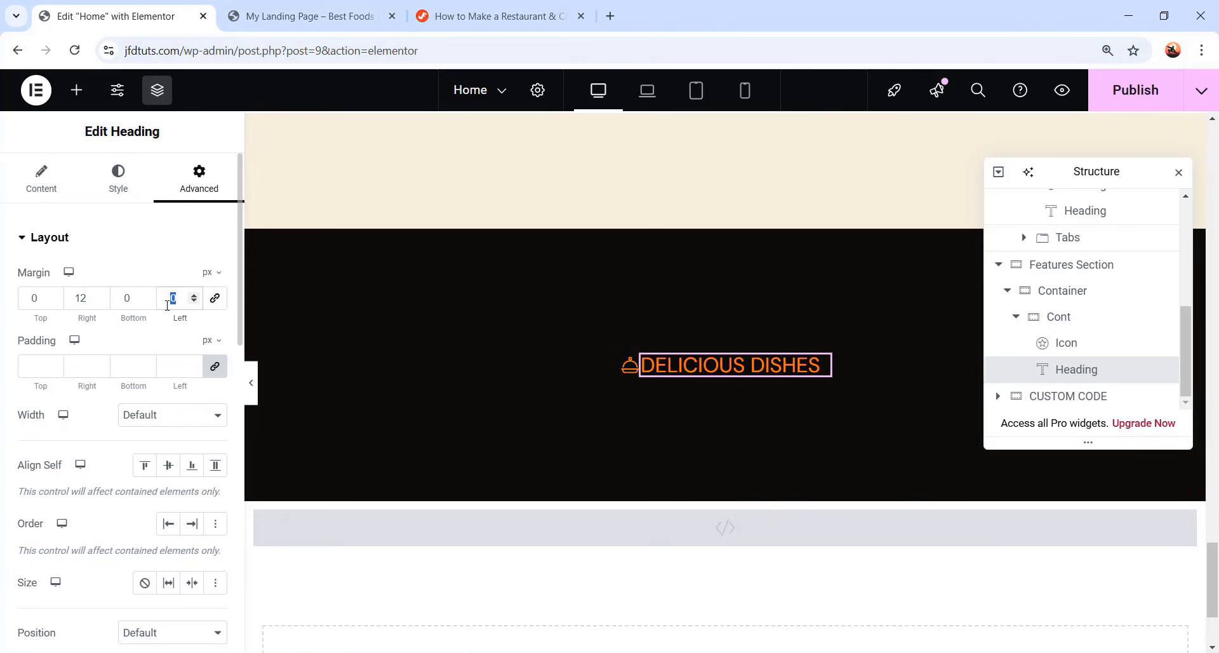
type("12")
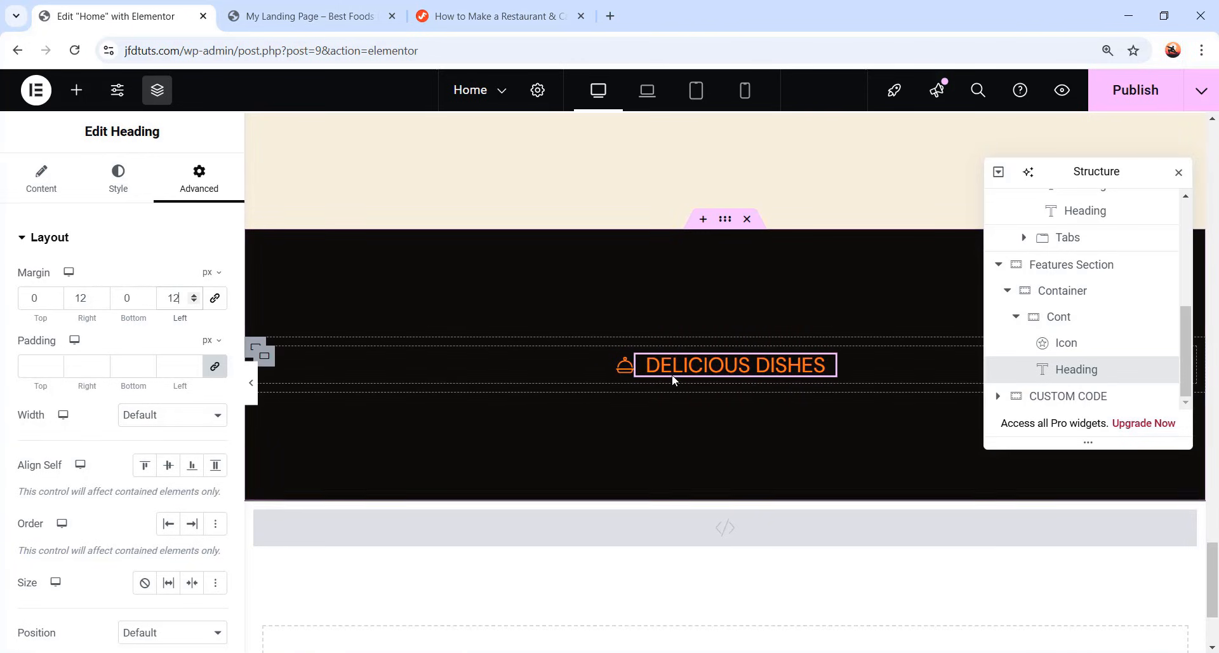
Duplicate the dish icon and move the copy after the heading in Cont, then preview the row.
left_click(628, 367)
right_click(627, 367)
left_click(694, 299)
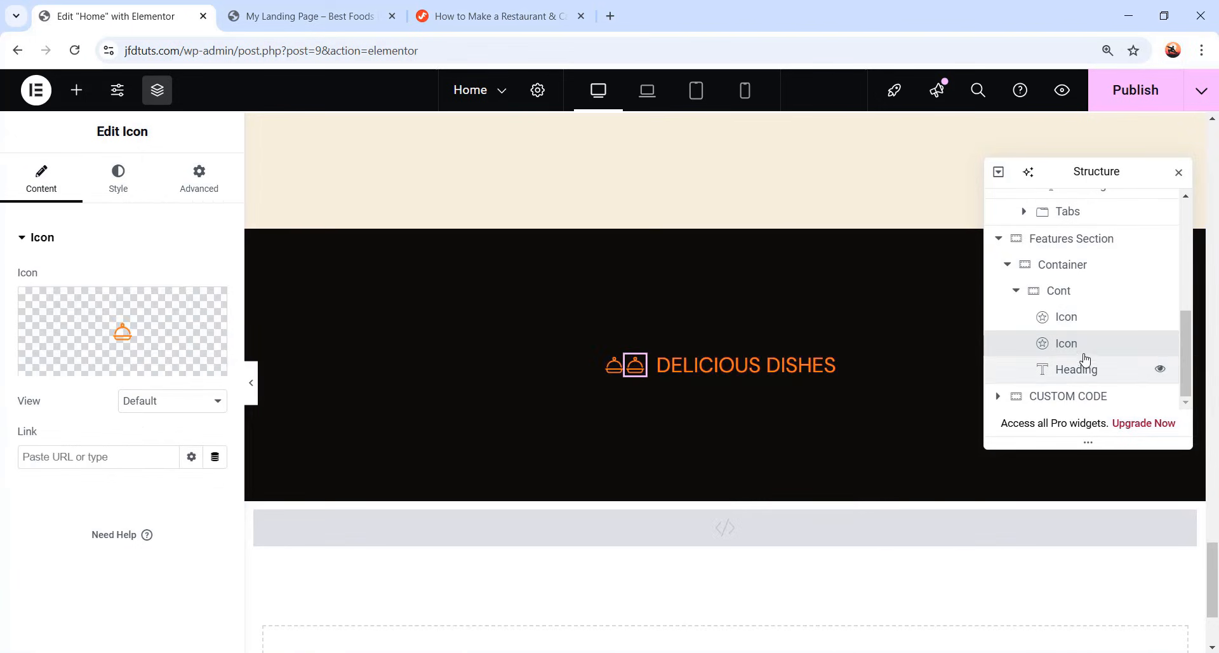
left_click_drag(1079, 345, 1049, 378)
left_click(251, 382)
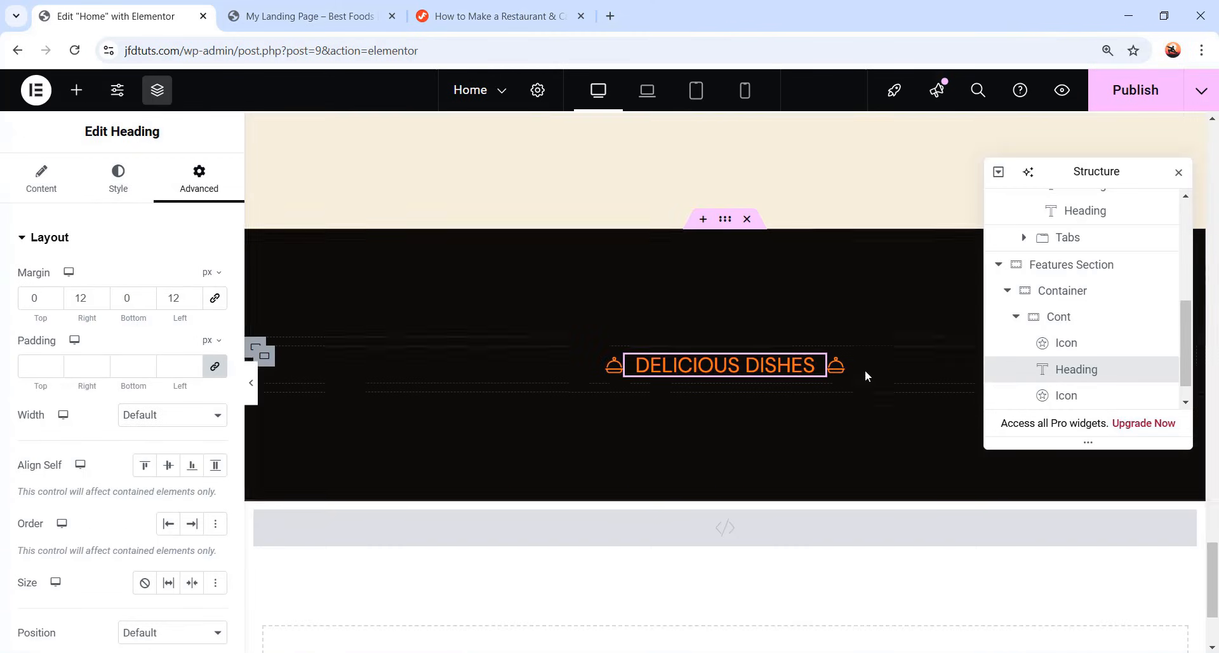
scroll(864, 369, "down", 2)
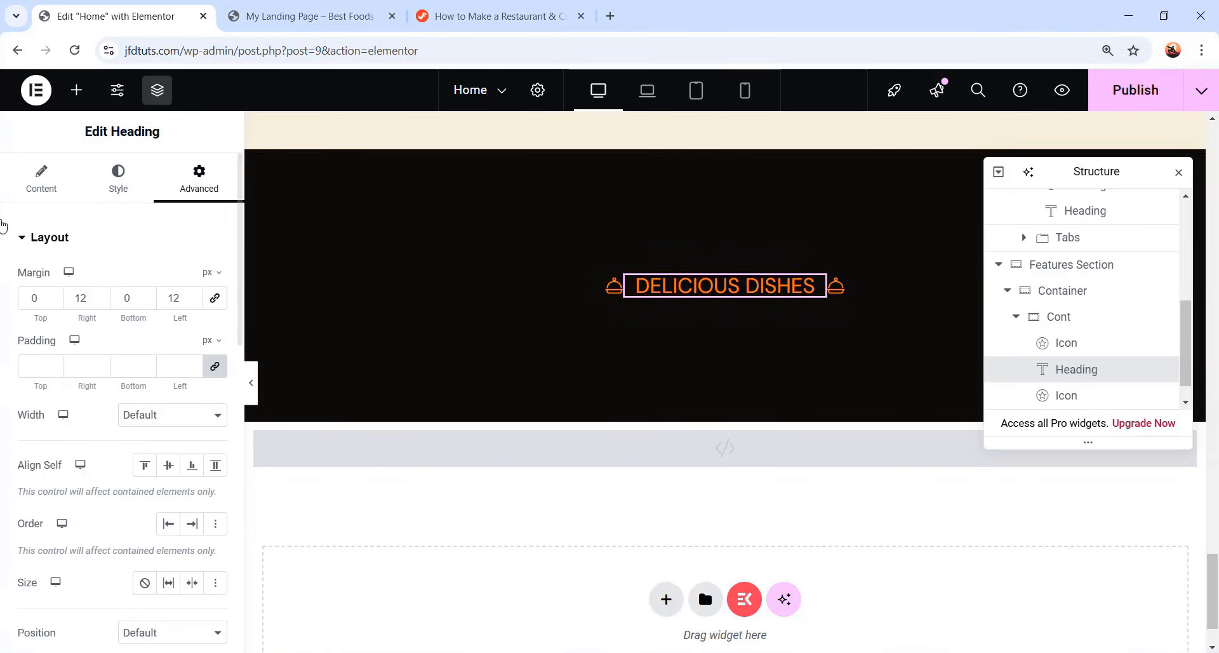
Add a Heading below Cont in the Features Section's container and title it "Our Chef's Signature Creations".
left_click(76, 90)
left_click_drag(72, 527, 767, 340)
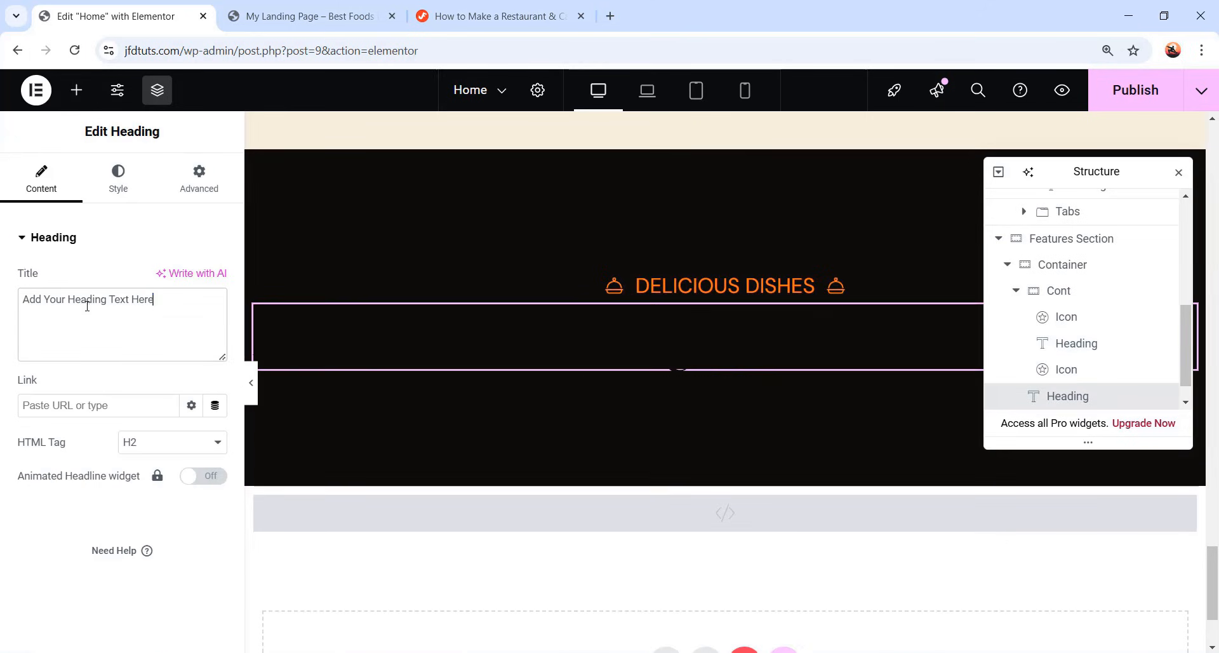
key("ctrl+a")
key("ctrl+v")
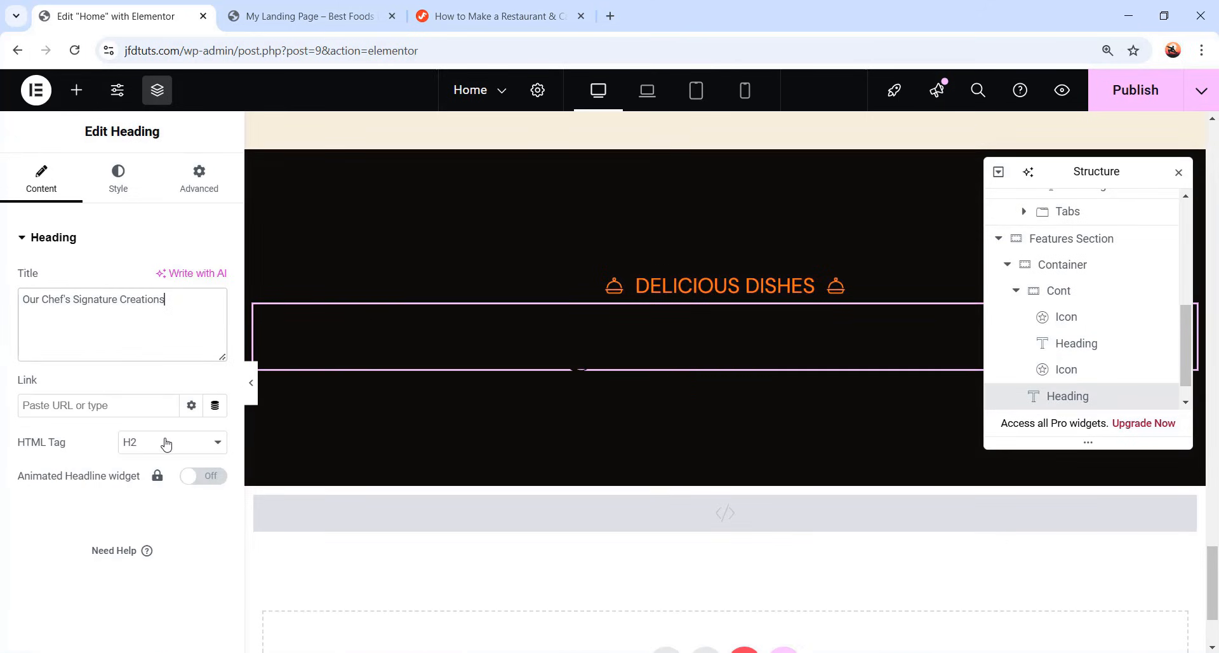
Copy the style of the Menu Section's "Getting You Hungry" heading onto the "Our Chef's Signature Creations" heading.
scroll(610, 376, "up", 13)
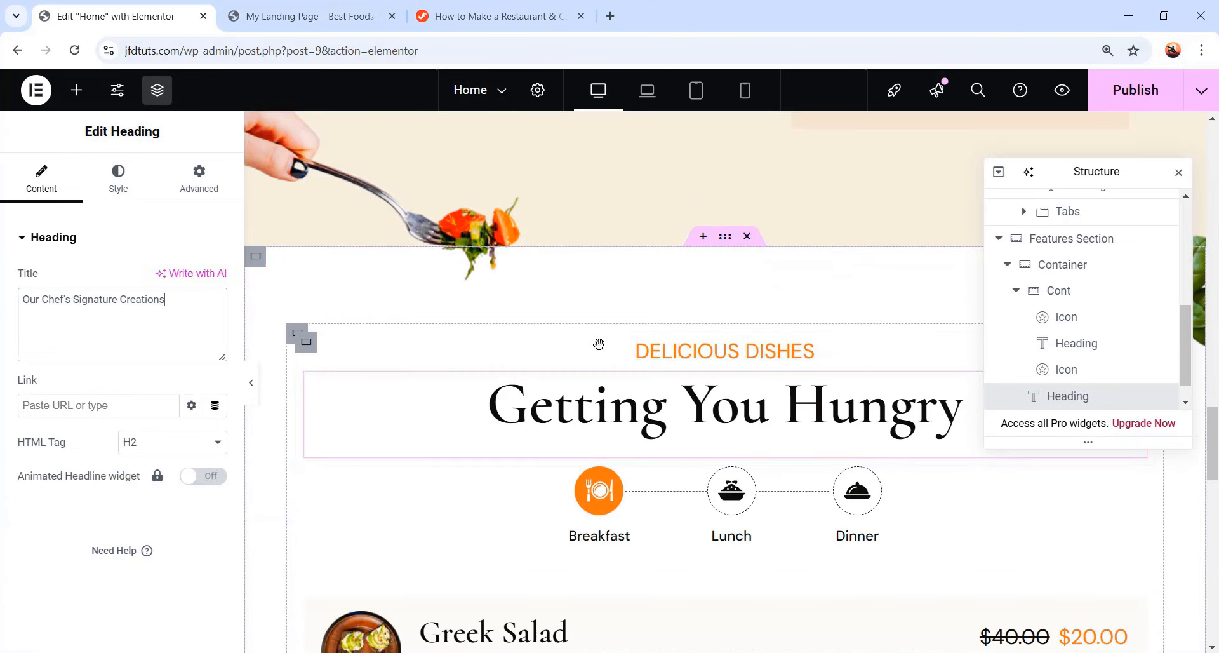
left_click(746, 412)
right_click(746, 411)
left_click(782, 332)
scroll(684, 422, "down", 10)
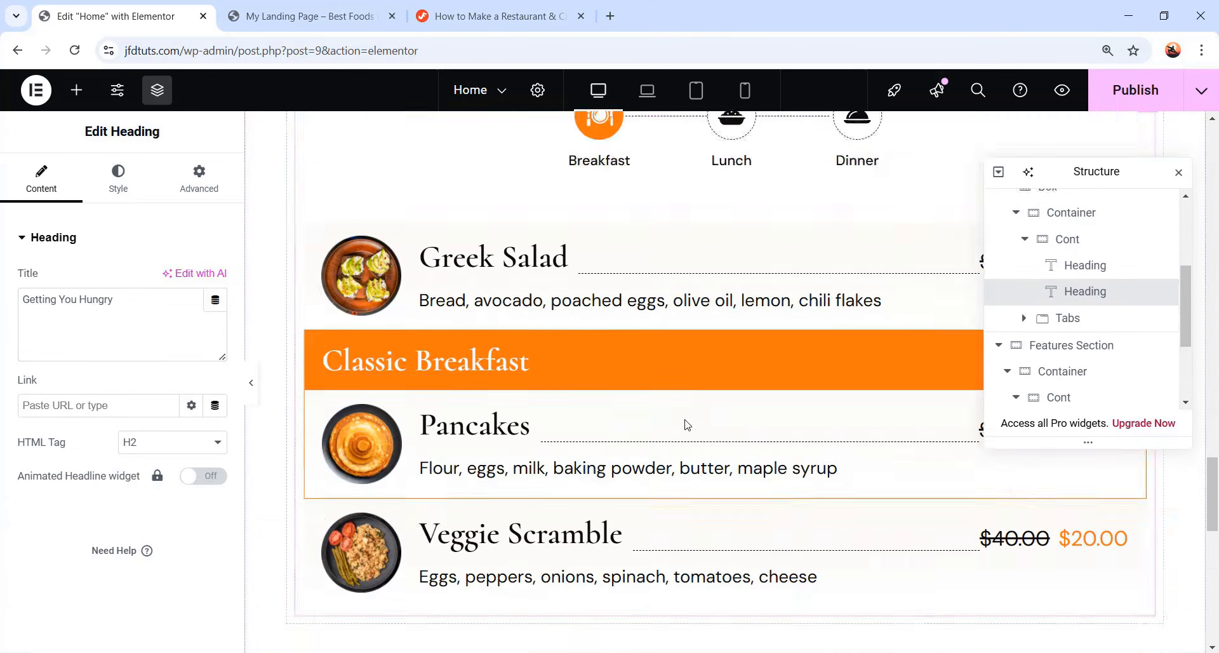
scroll(684, 421, "down", 3)
left_click(714, 363)
right_click(692, 363)
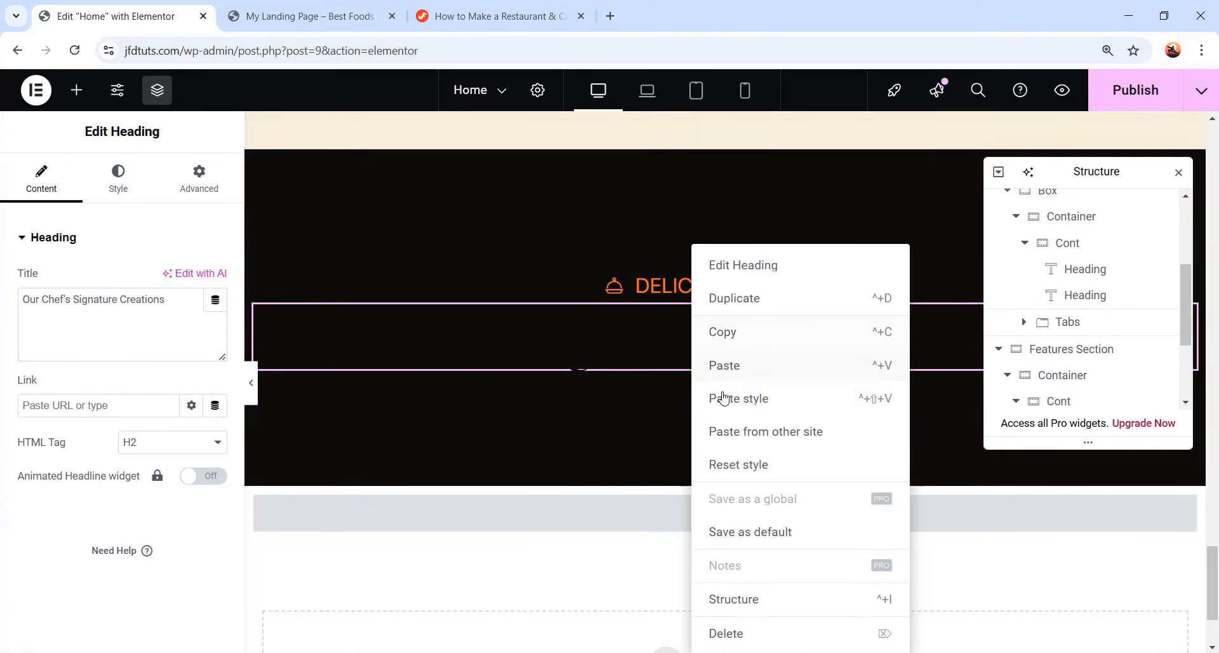
left_click(723, 395)
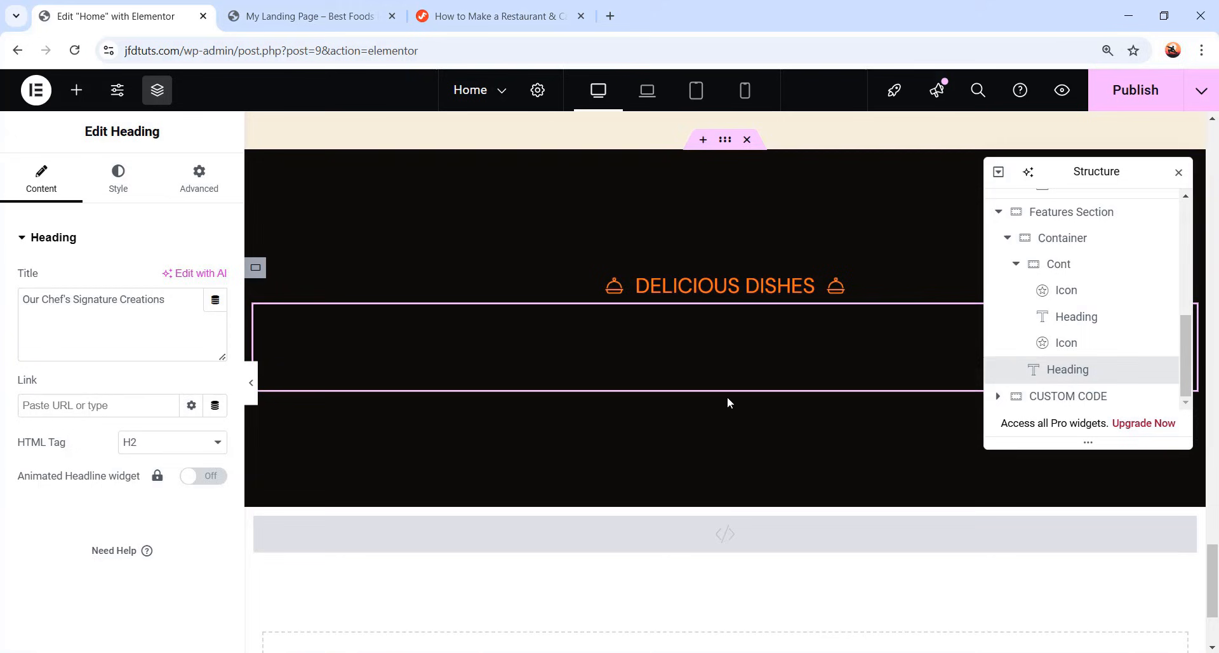
Set the text color of the "Our Chef's Signature Creations" heading to the global Text color (#FFFFFF).
left_click(127, 181)
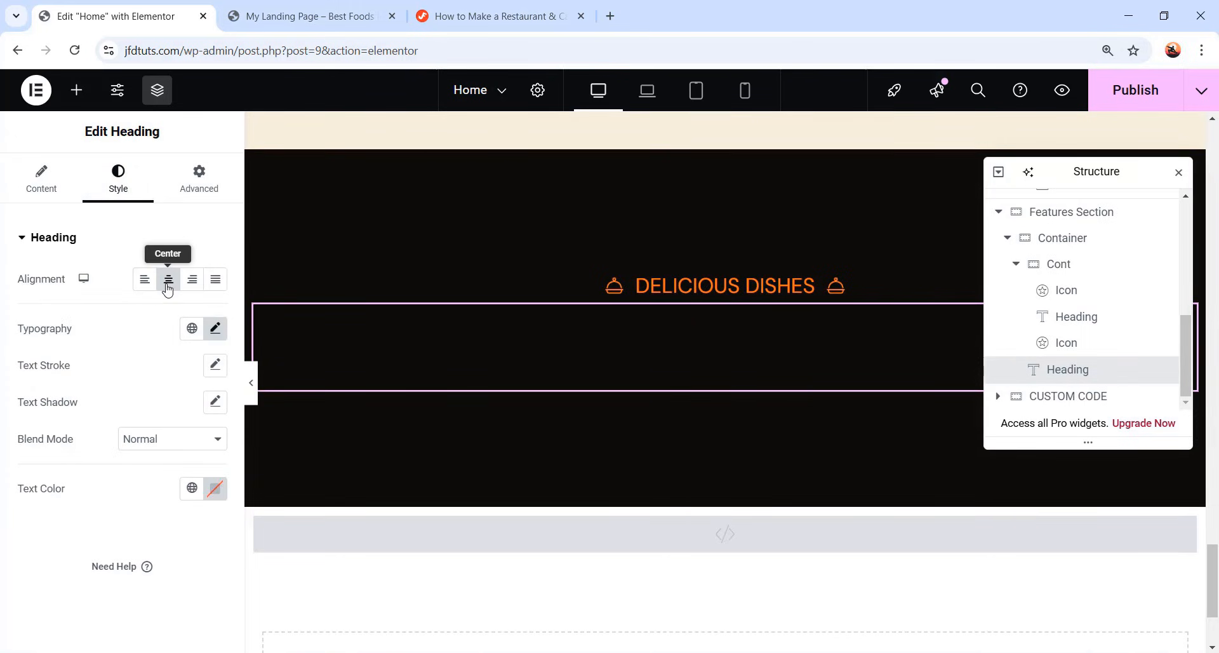
left_click(192, 487)
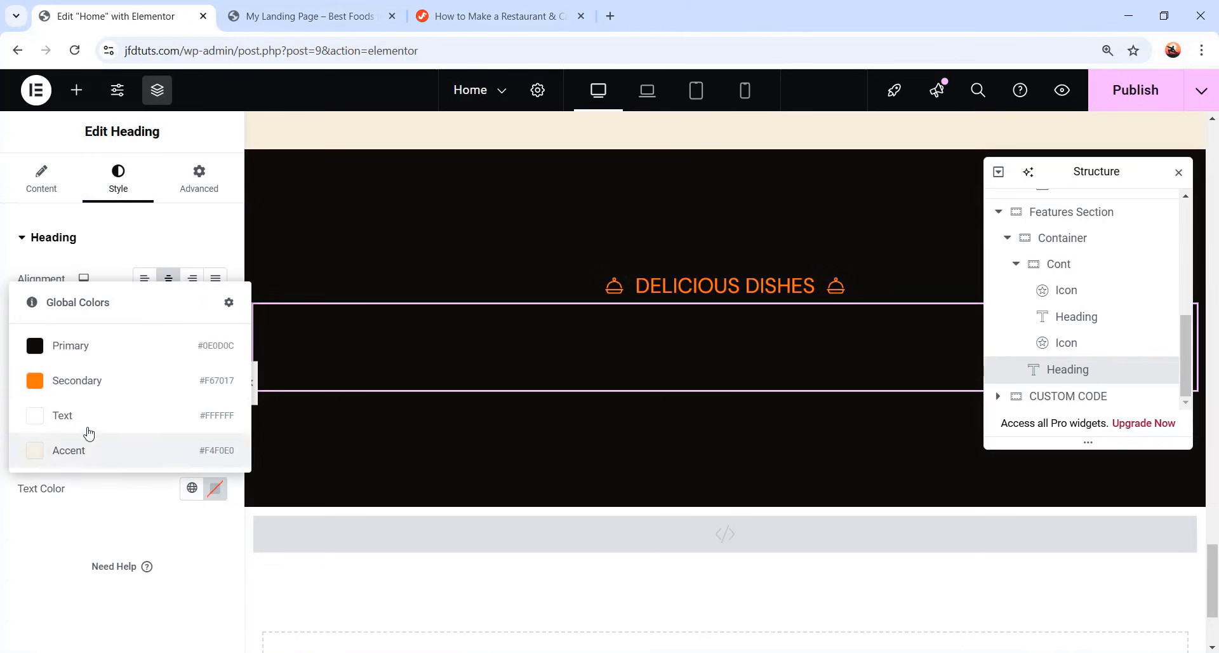
left_click(88, 430)
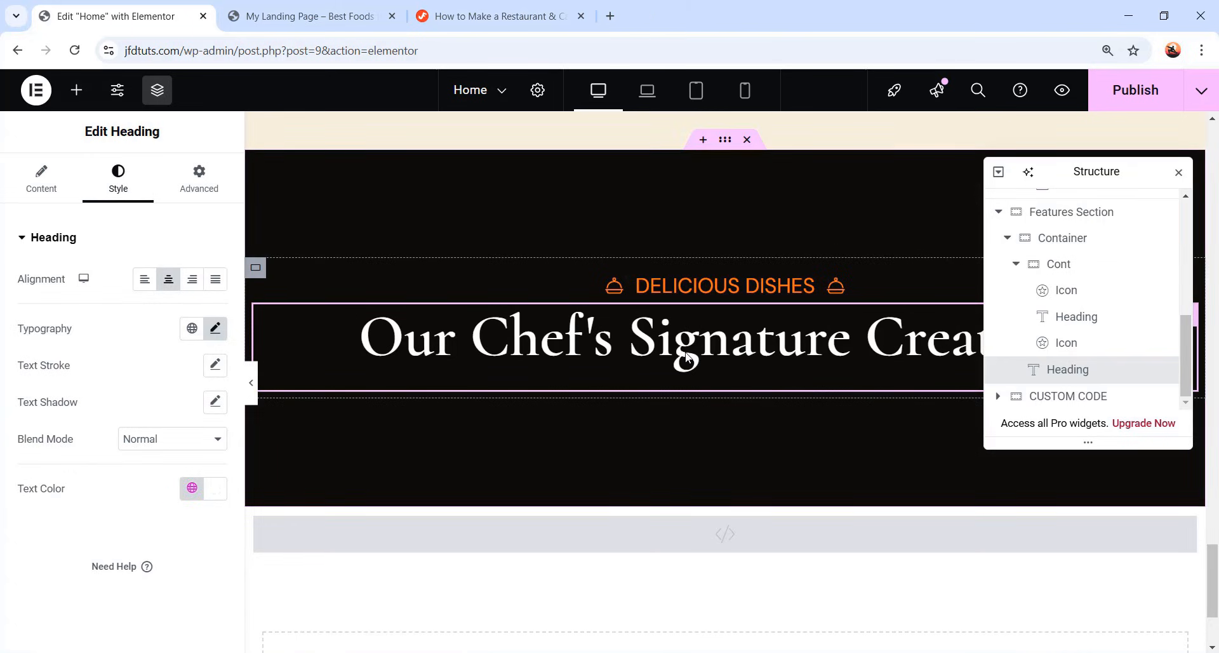
Split the heading title into two lines by inserting <br> after "Our Chef's" and placing "Signature Creations" on the next line.
left_click(44, 180)
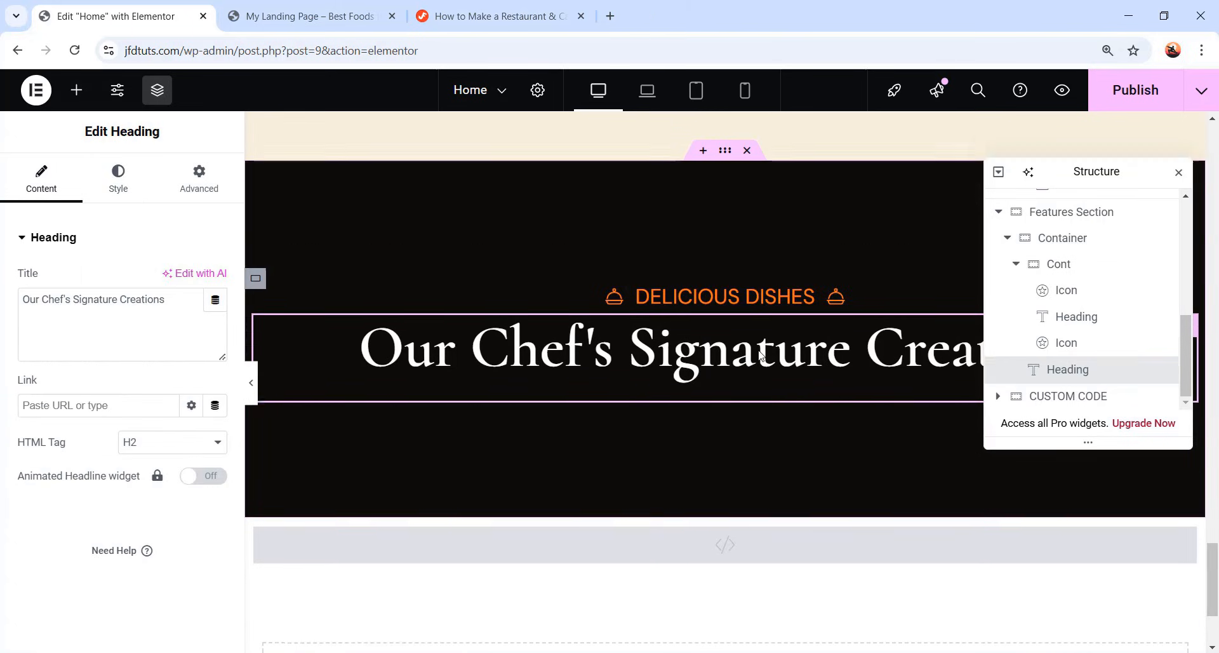
scroll(760, 356, "up", 3)
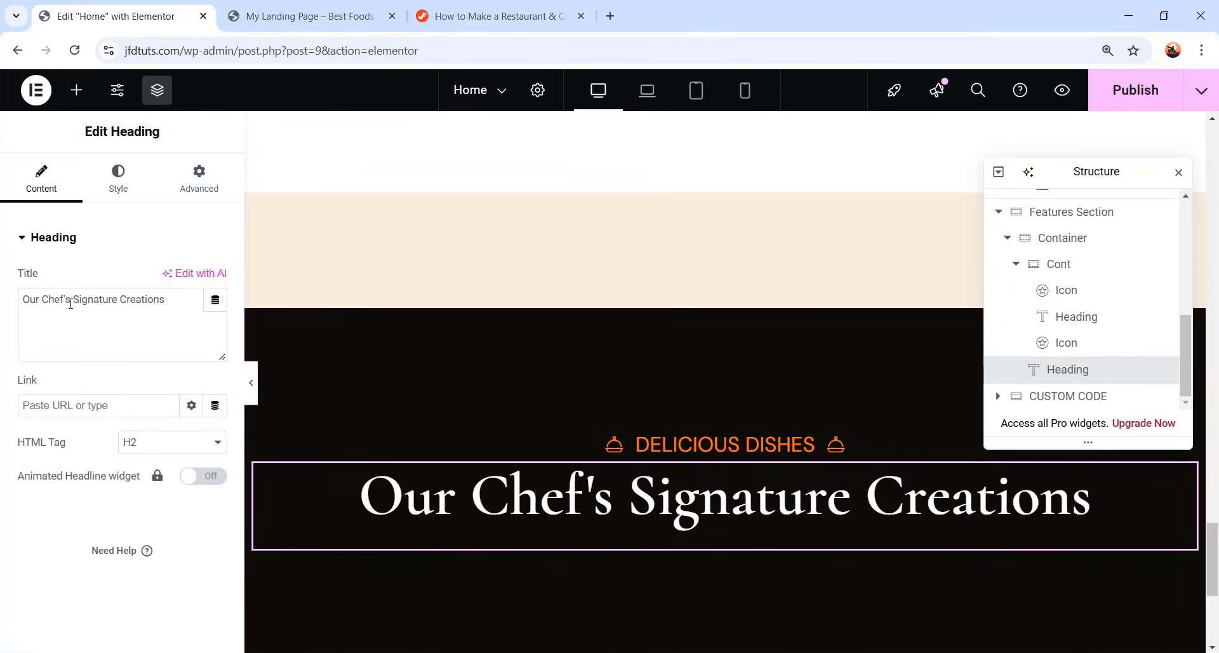
key("Return")
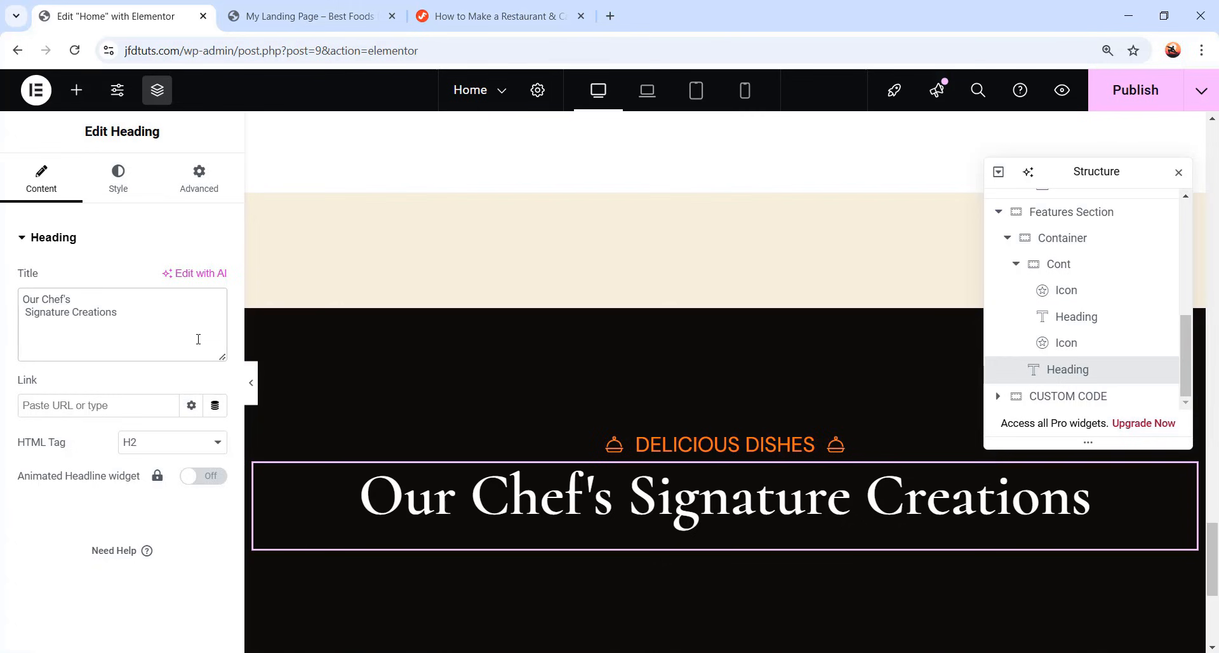
left_click_drag(71, 299, 35, 294)
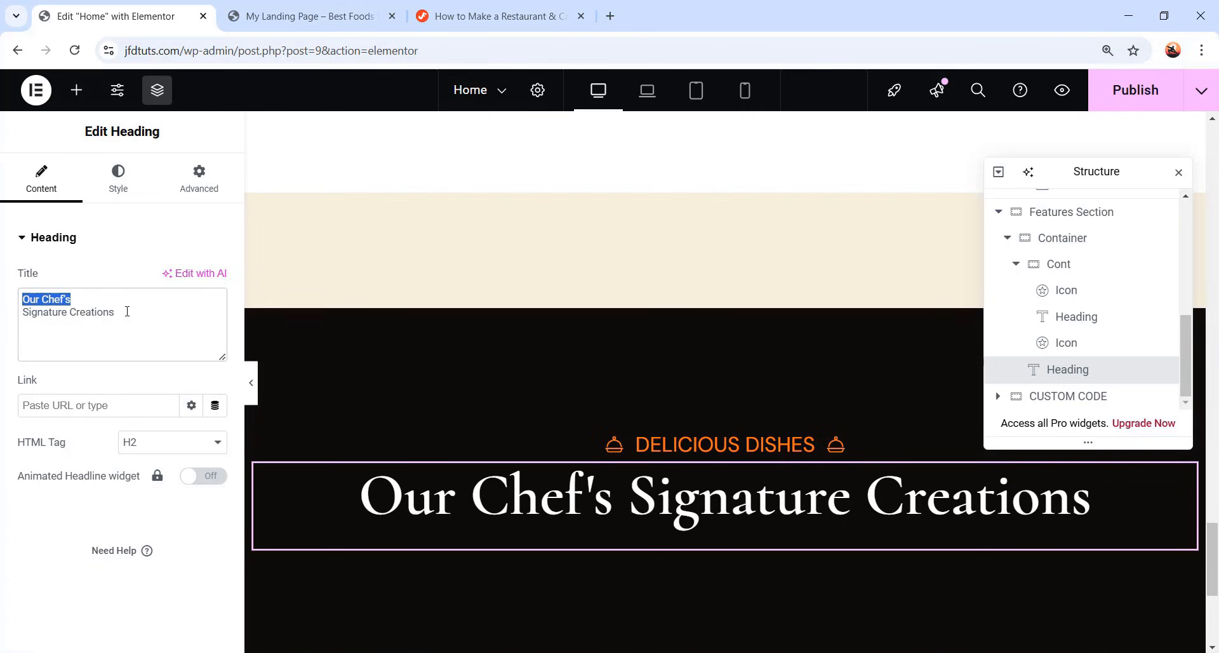
left_click_drag(127, 311, 38, 314)
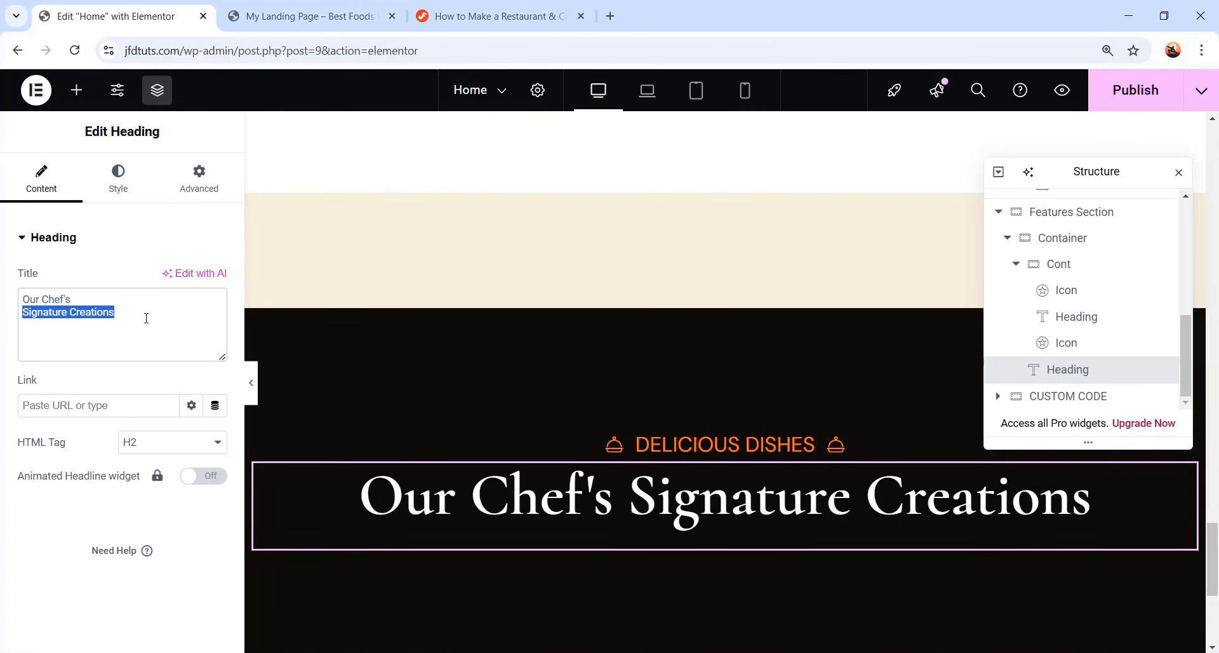
left_click(111, 311)
key("ctrl+a")
left_click(132, 309)
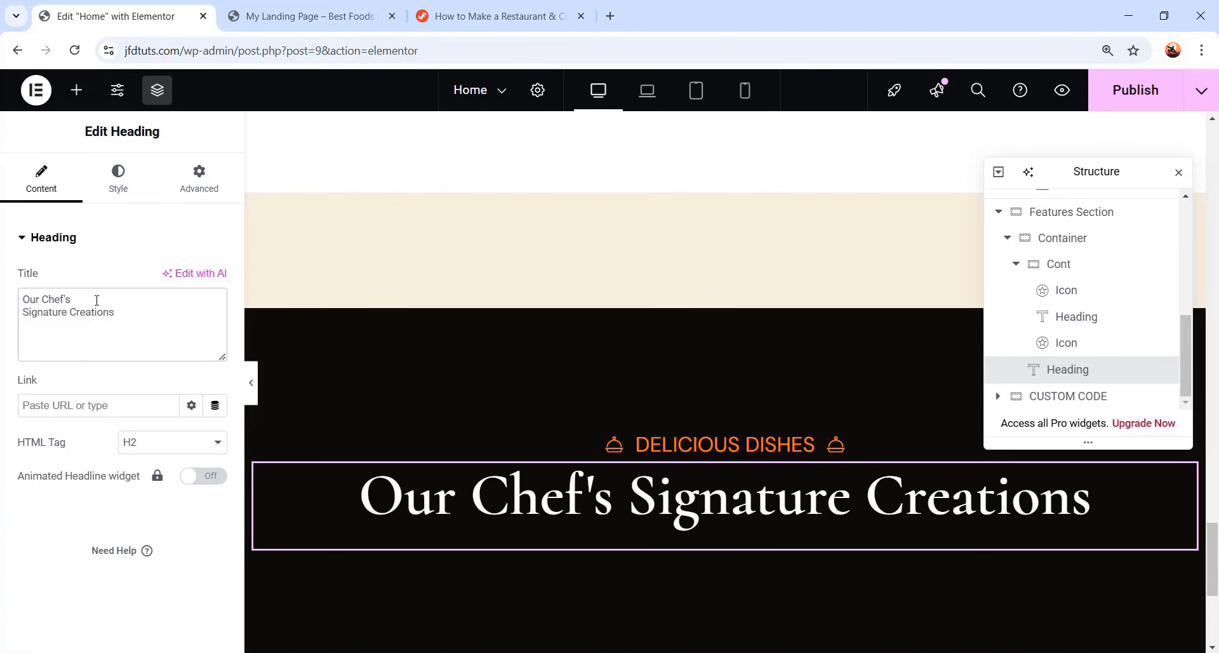
type("<br")
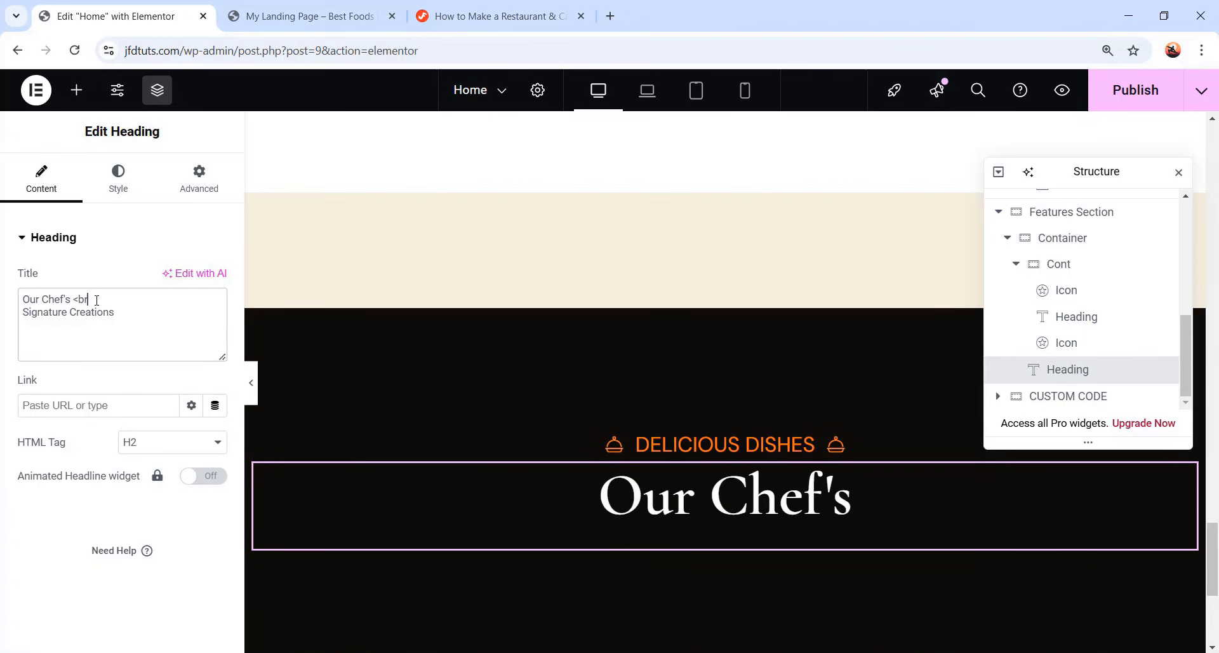
type(">")
scroll(419, 332, "down", 3)
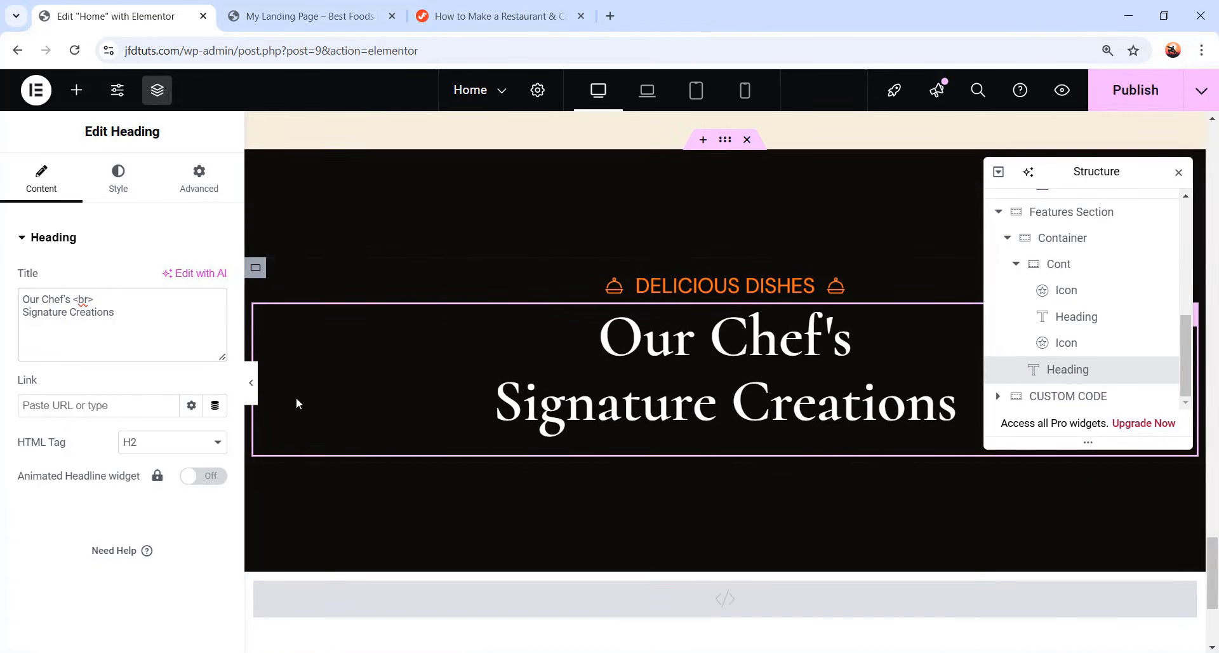
Add a new container after the Features Section's heading container, with horizontal row direction and linked gaps of 32 px.
left_click(1015, 264)
left_click(1057, 343)
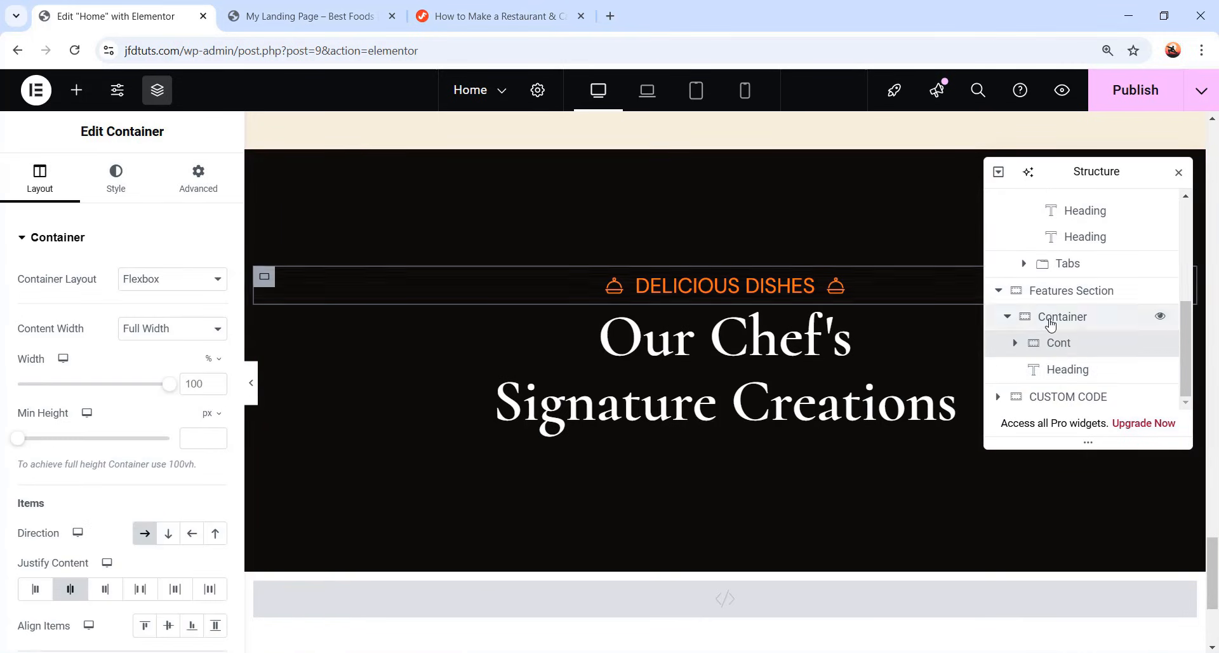
left_click(1006, 316)
left_click(1076, 372)
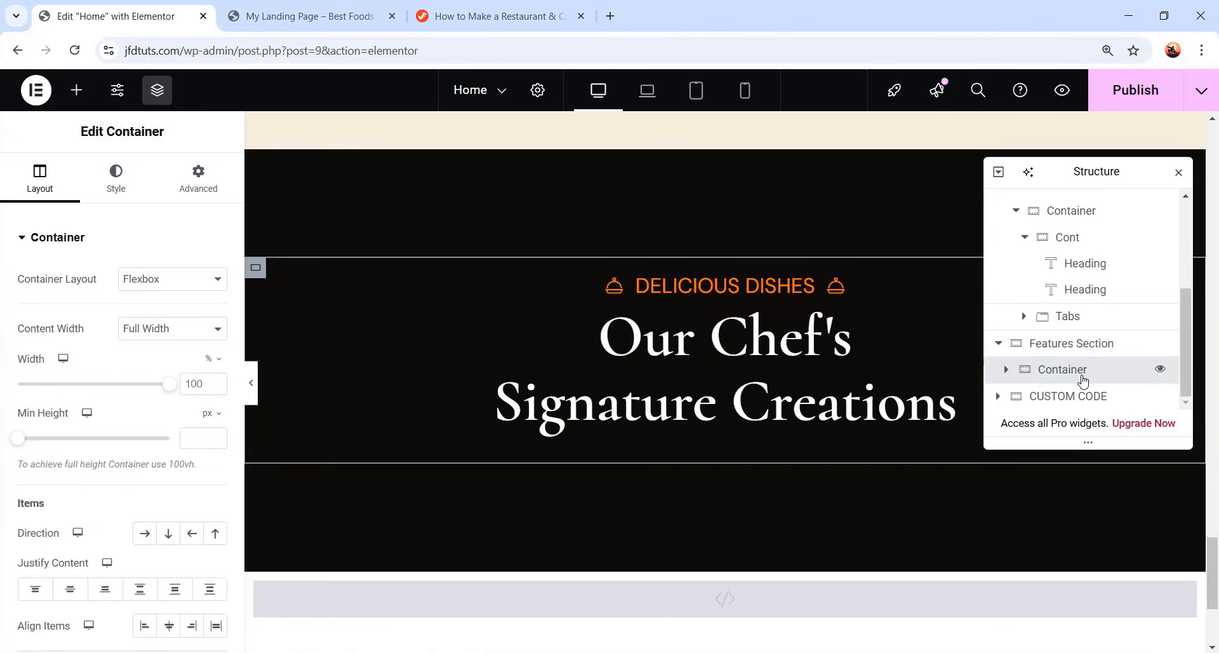
right_click(1072, 374)
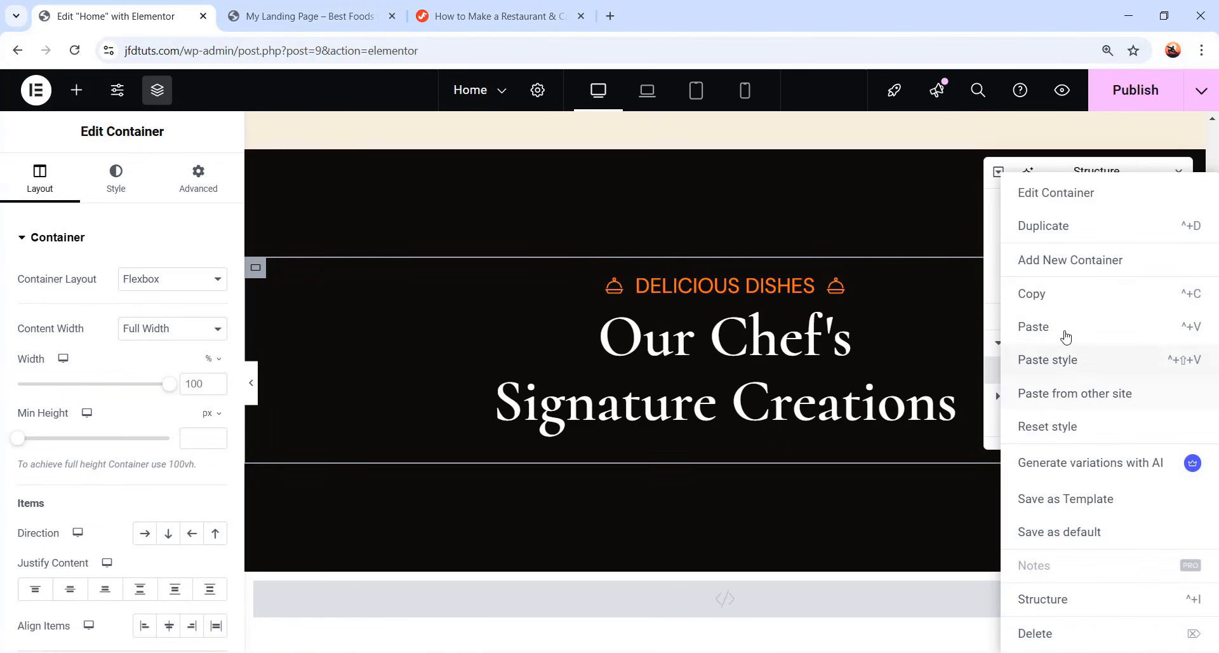
left_click(1079, 260)
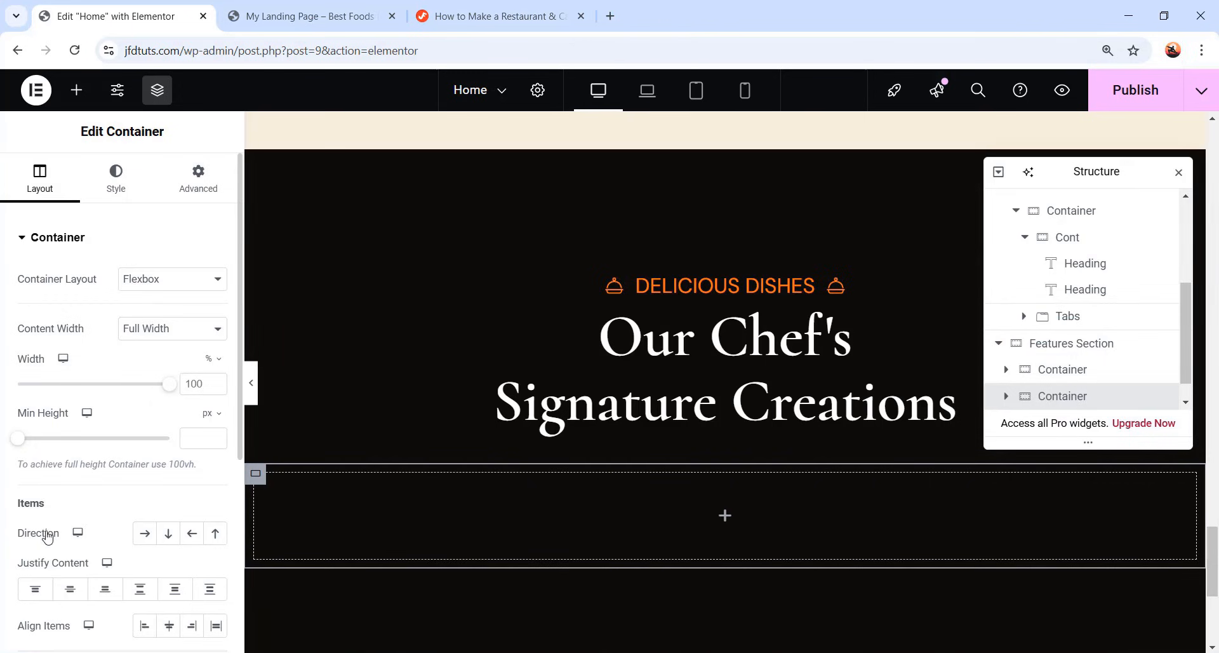
left_click(145, 535)
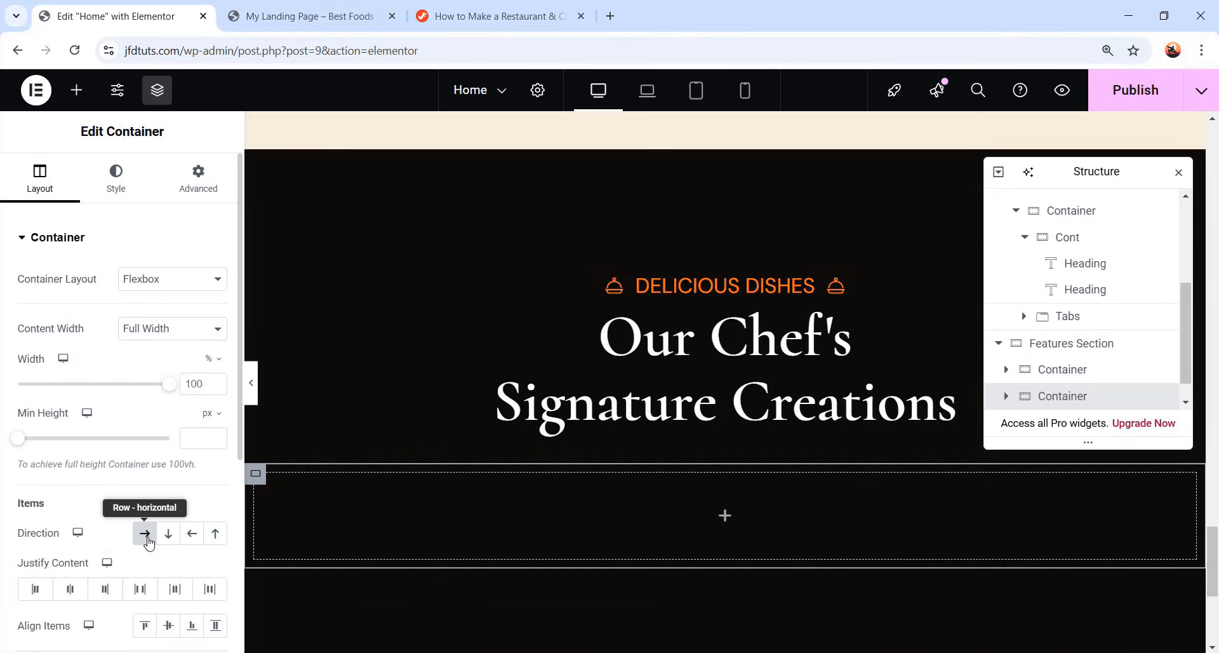
scroll(74, 531, "down", 3)
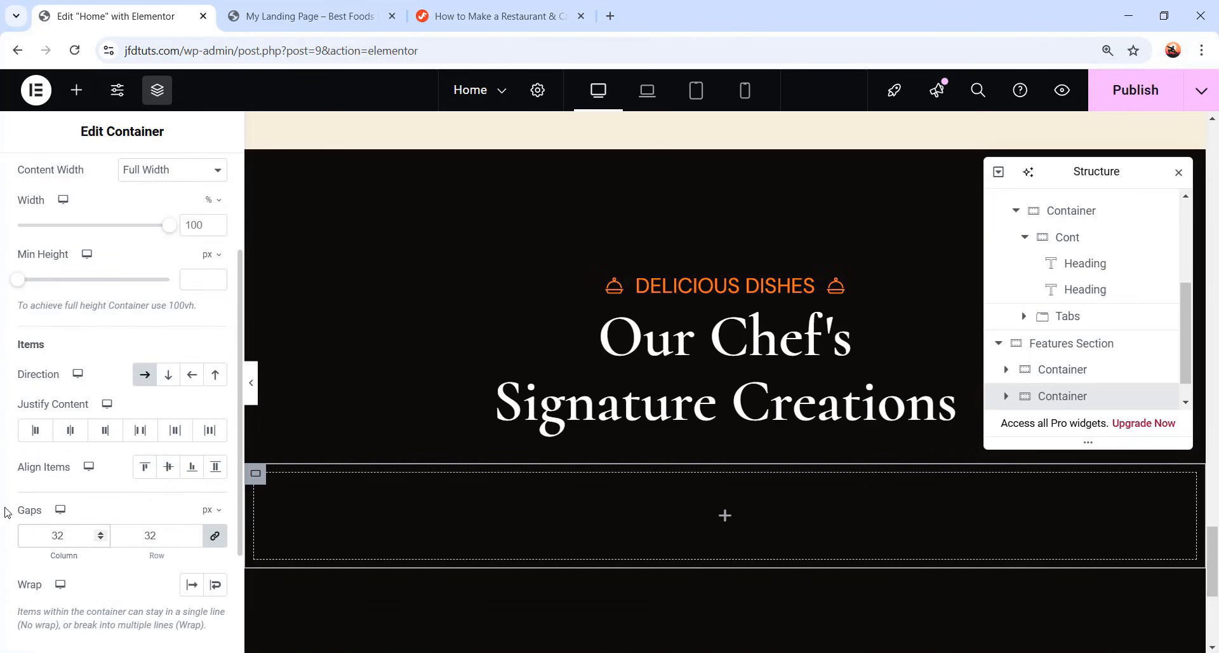
Add a nested container inside the Features Section's empty row container and rename it "Card".
left_click(77, 89)
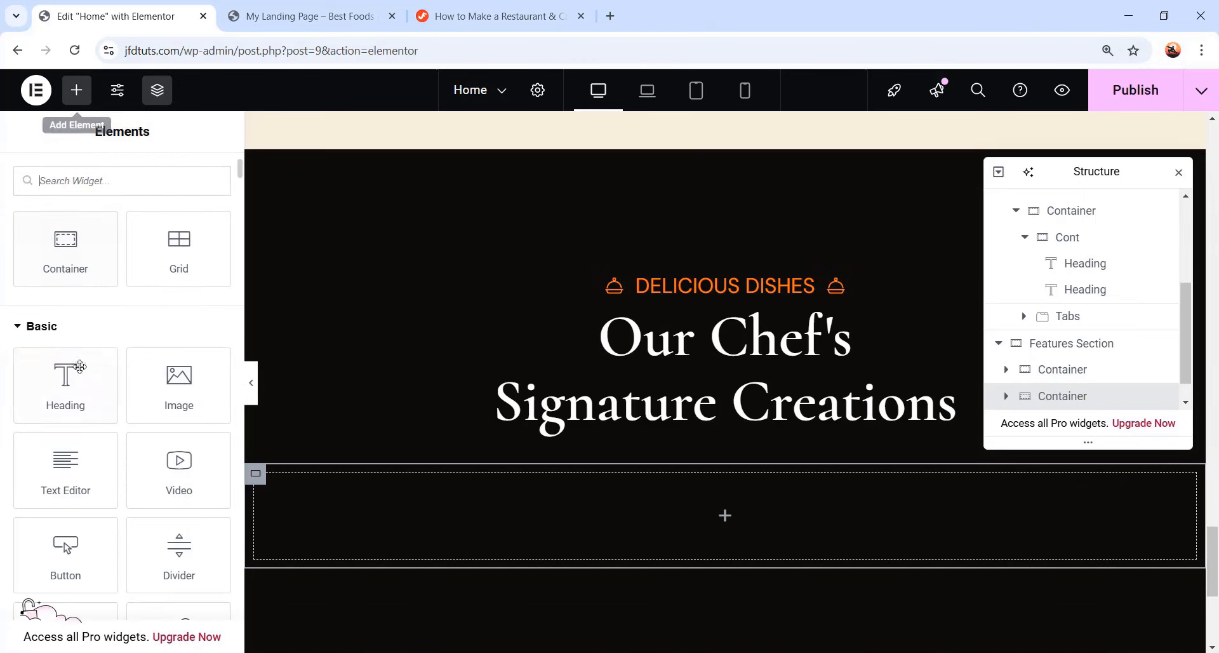
left_click_drag(65, 247, 892, 438)
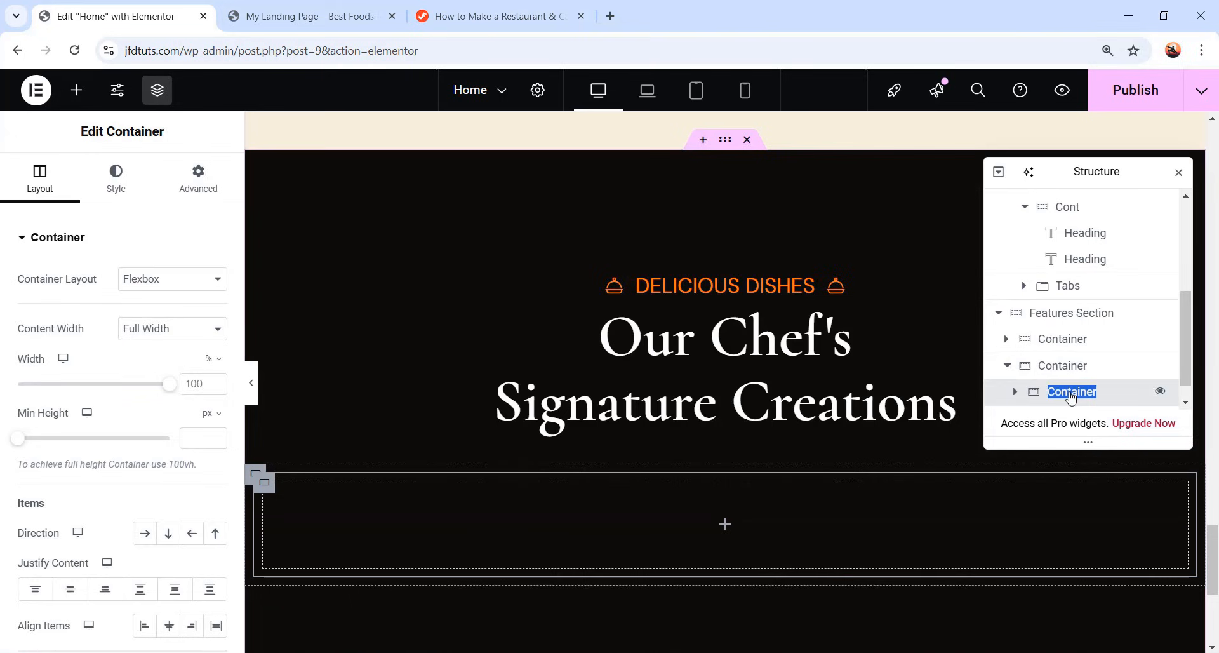
type("Card")
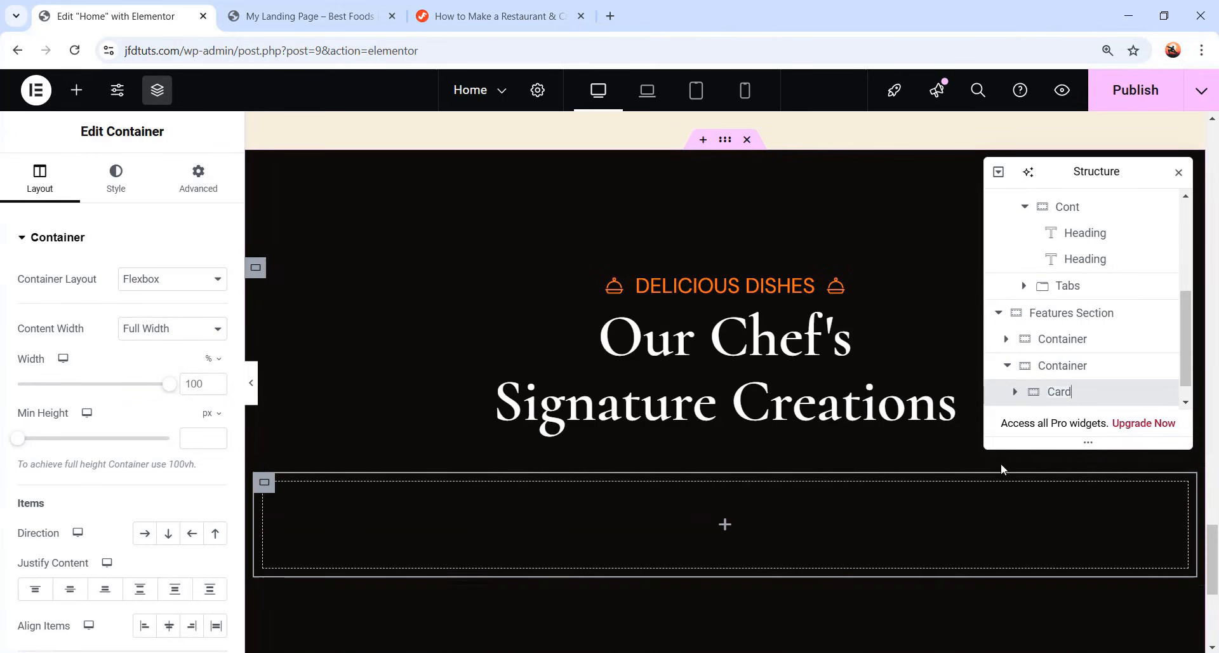
key("Return")
Set the Card container's width to 392 px and align its items to the center.
left_click(214, 360)
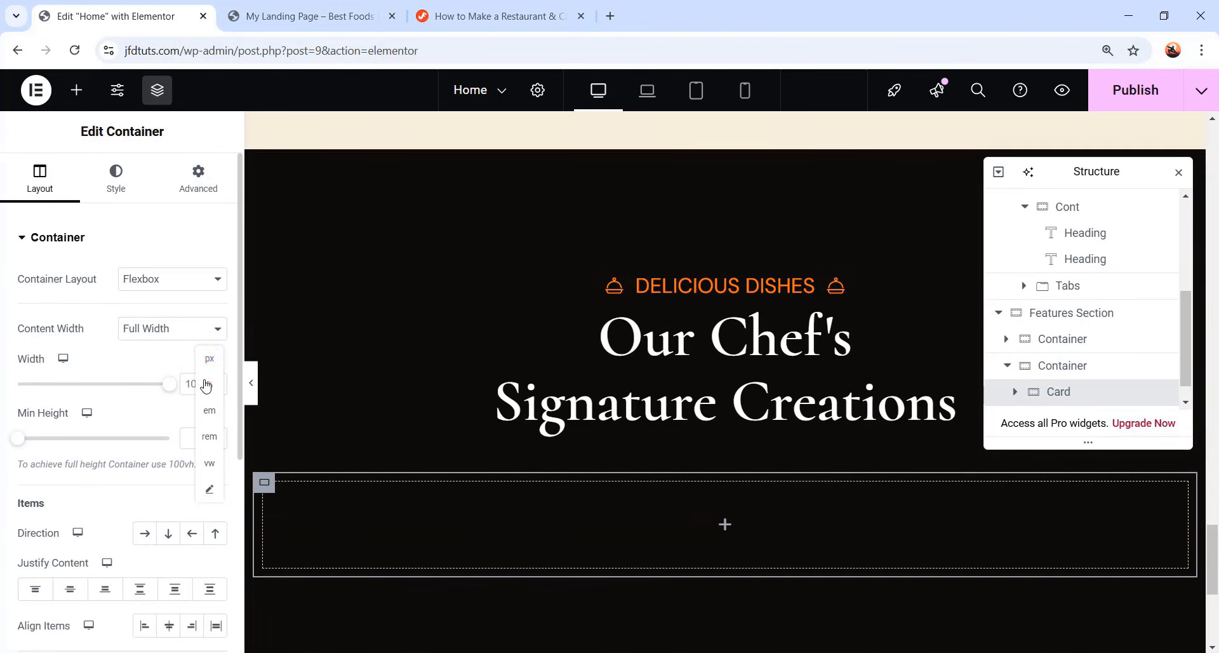
left_click(211, 361)
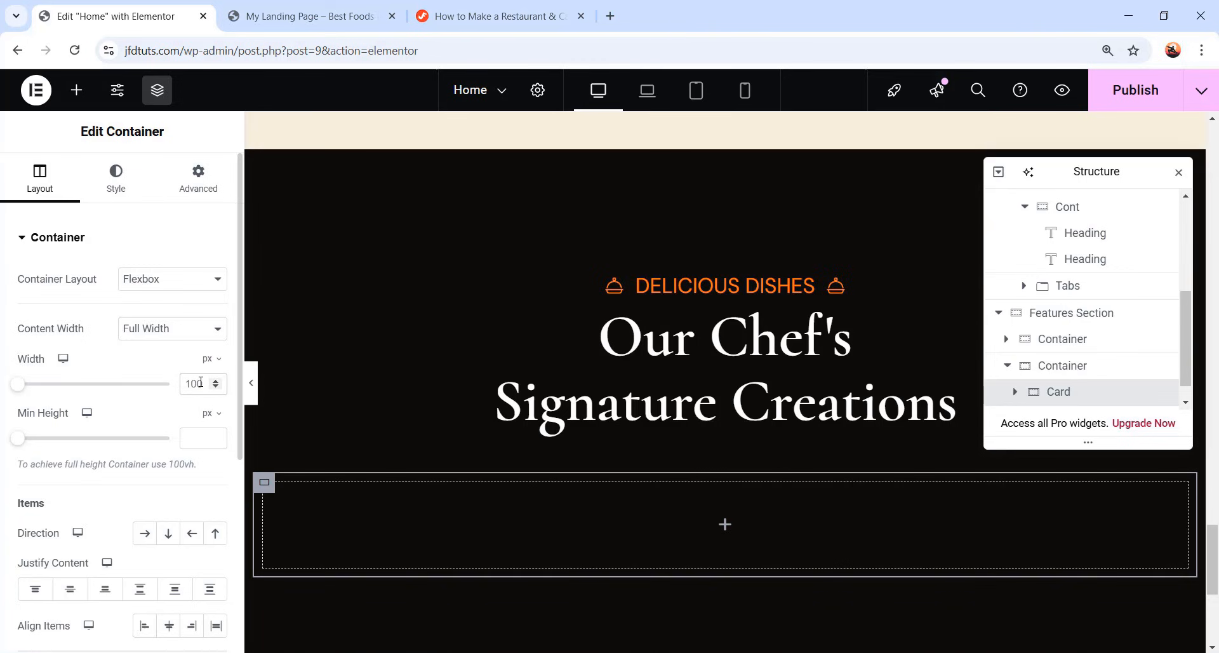
key("BackSpace")
key("BackSpace")
key("BackSpace")
type("392")
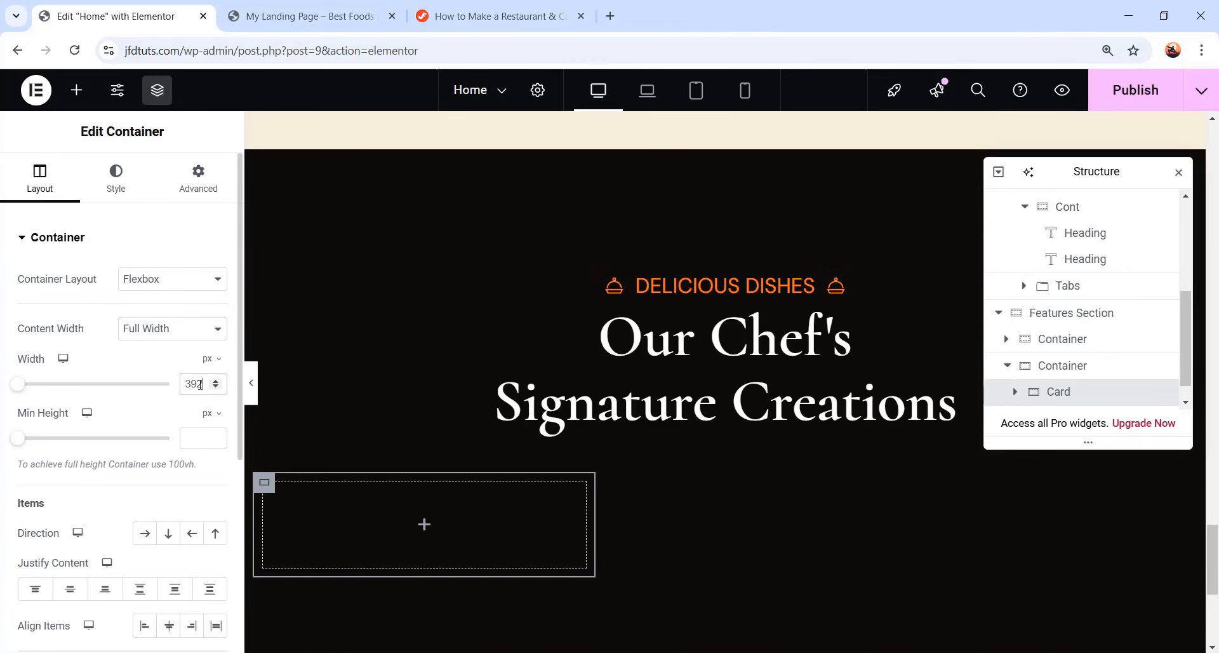
scroll(91, 552, "down", 1)
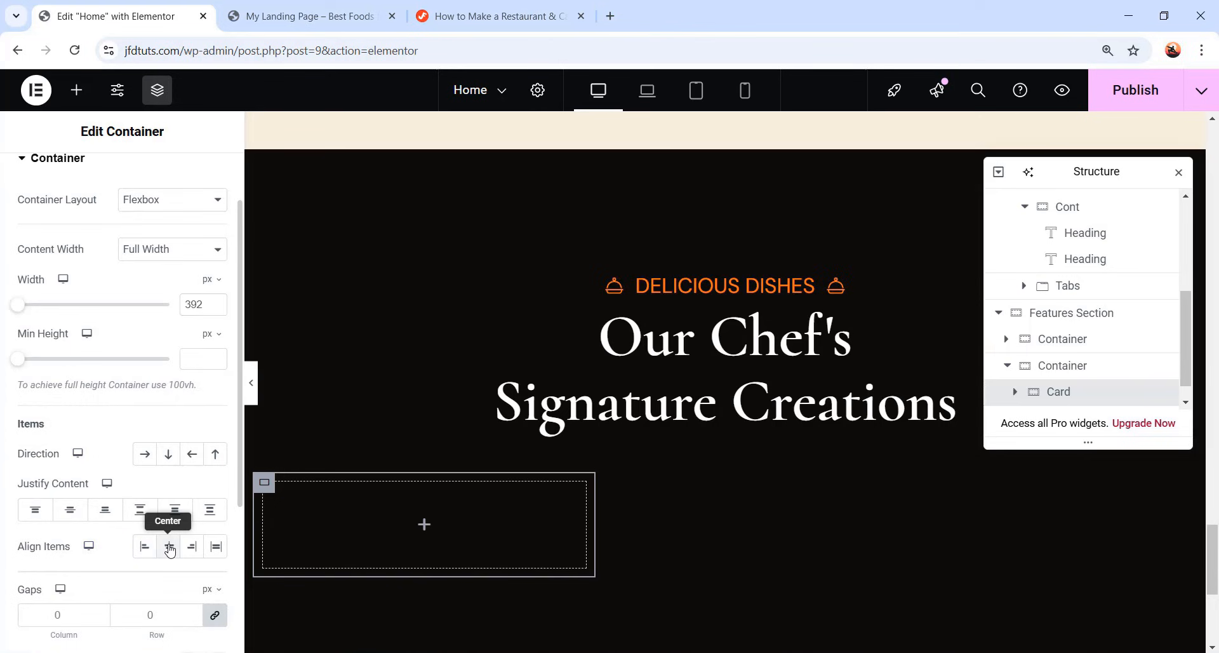
scroll(176, 557, "up", 1)
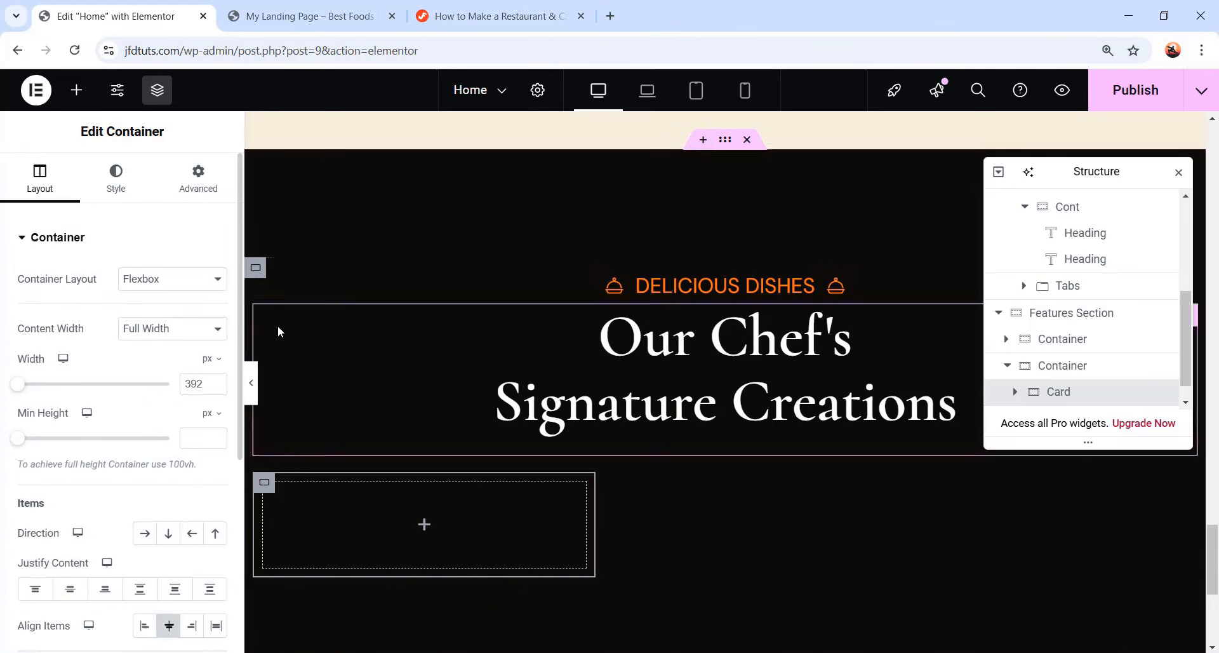
Give the Card container a classic background color of #1c1a17 and preview it on the page.
left_click(118, 187)
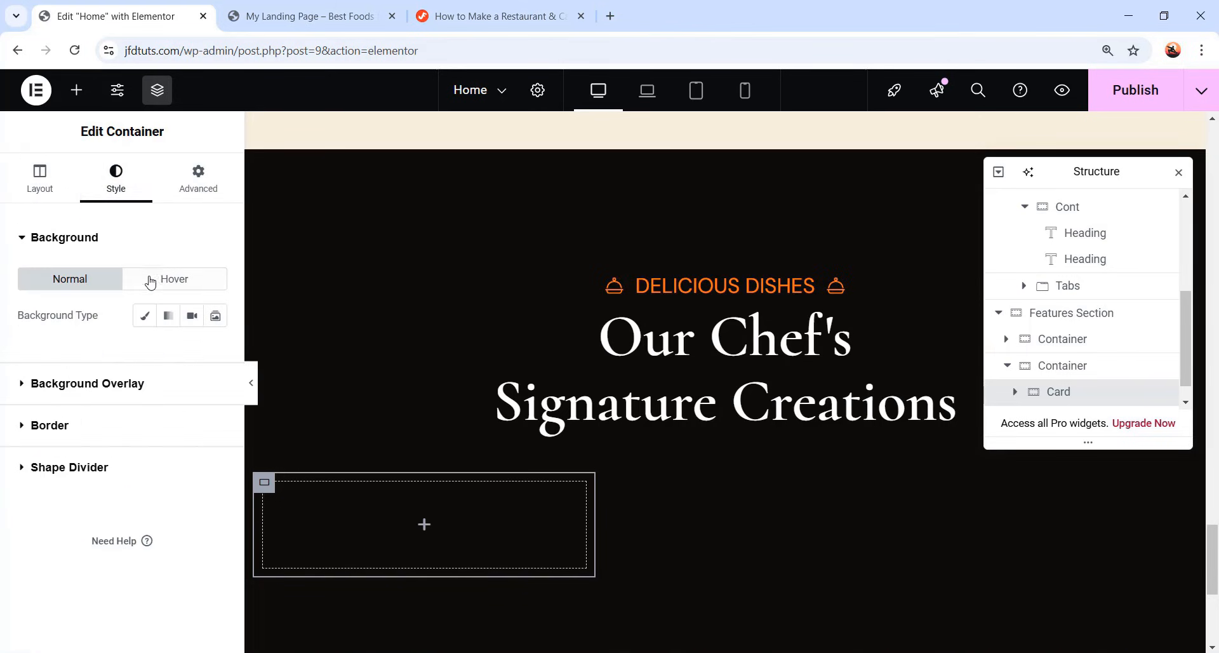
left_click(146, 315)
left_click(215, 351)
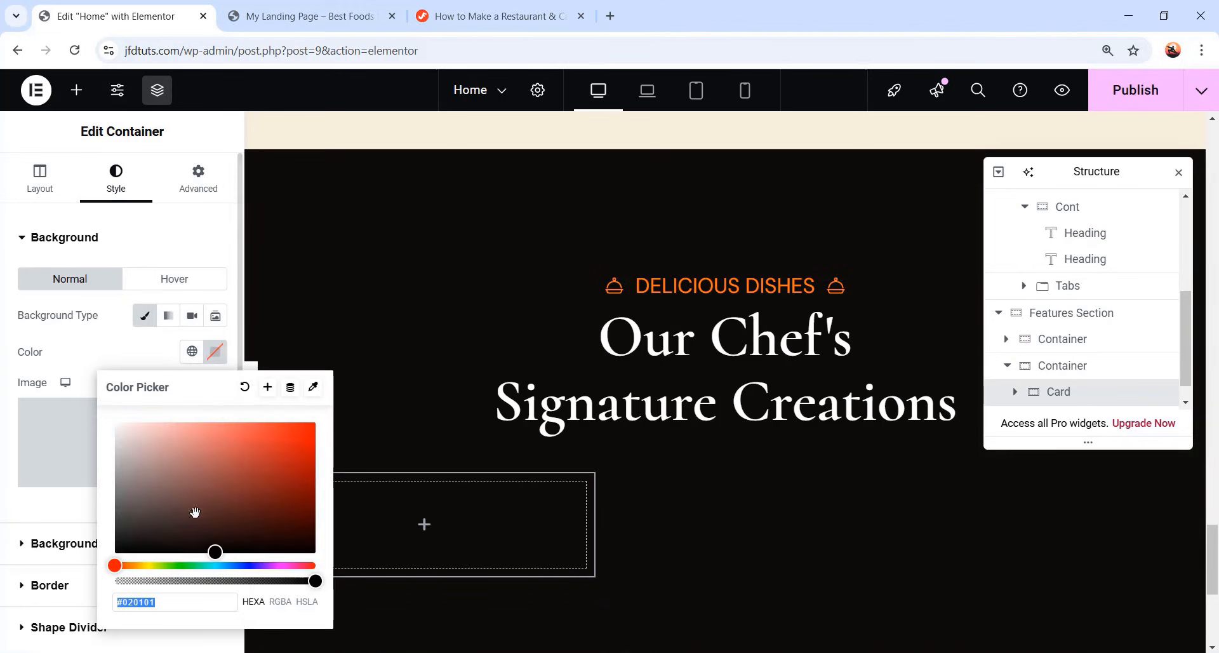
type("#1")
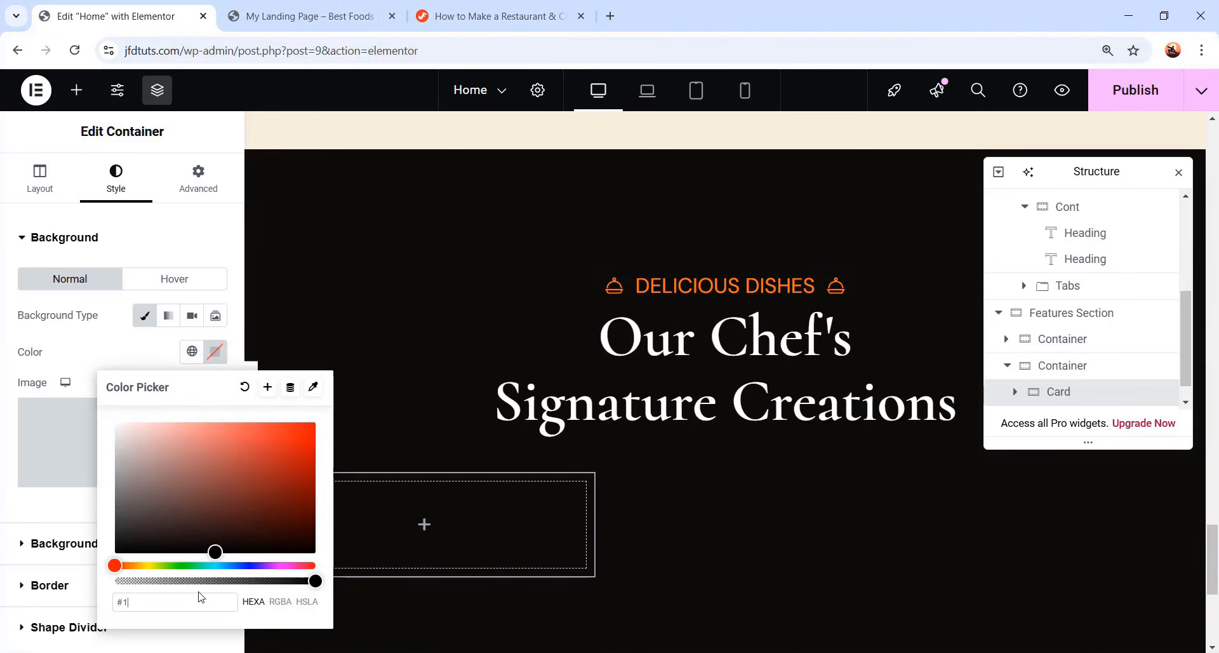
type("c1a1")
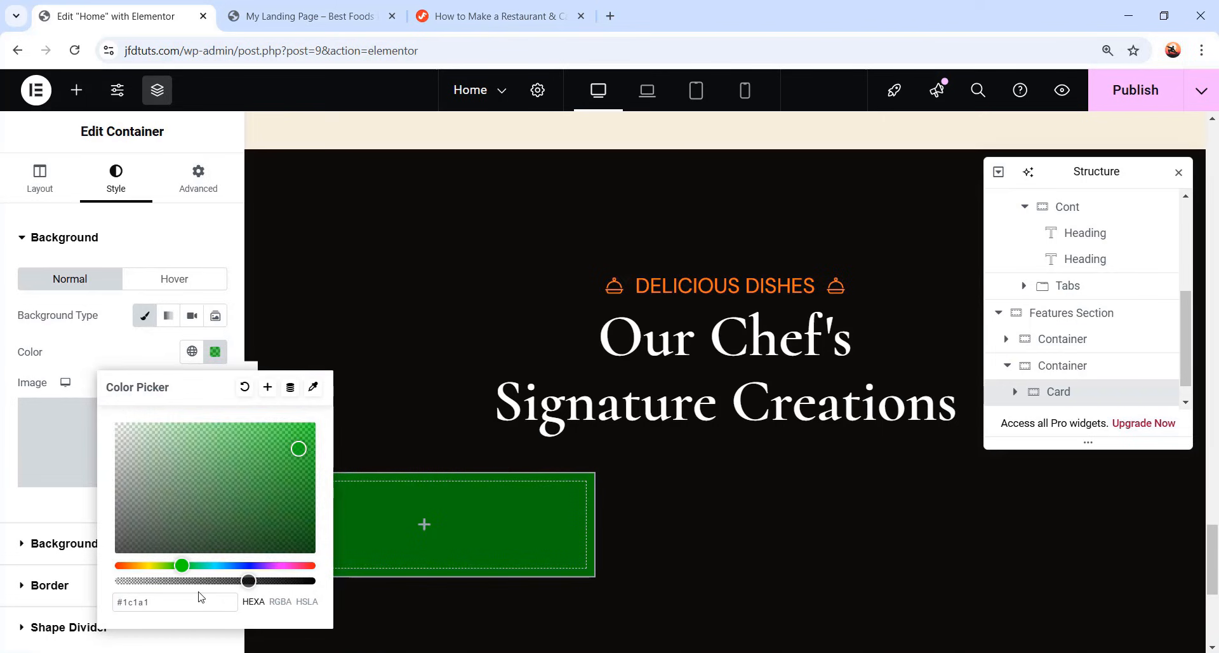
type("7")
left_click(4, 493)
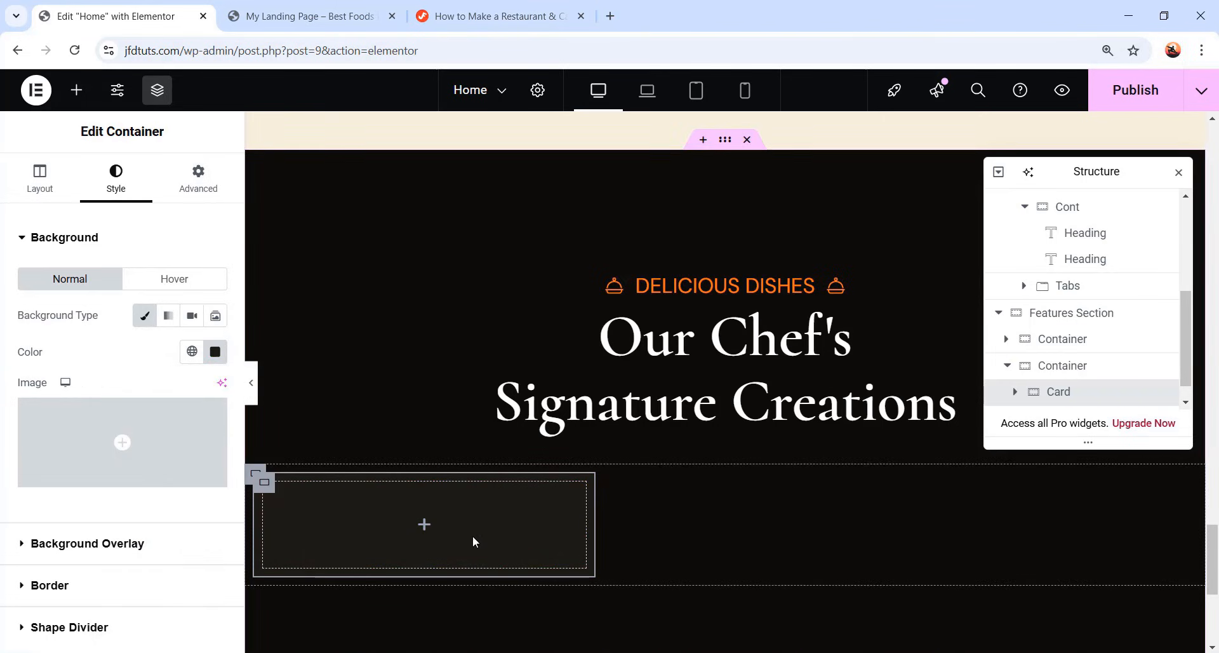
left_click(251, 382)
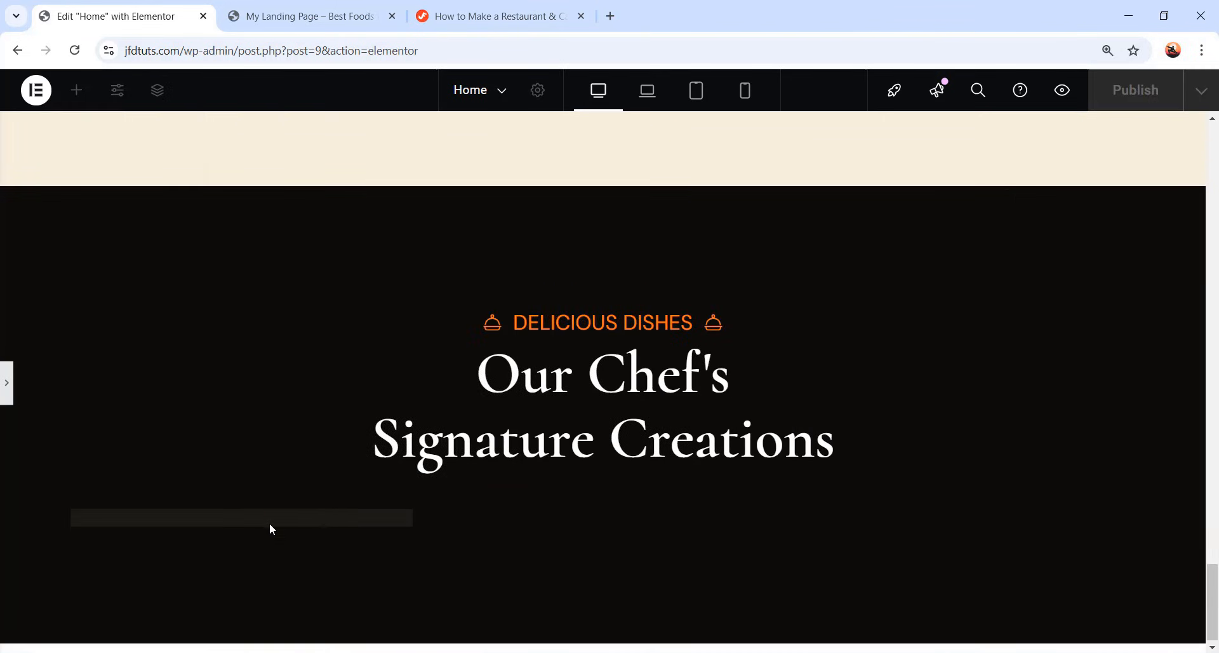
left_click(9, 384)
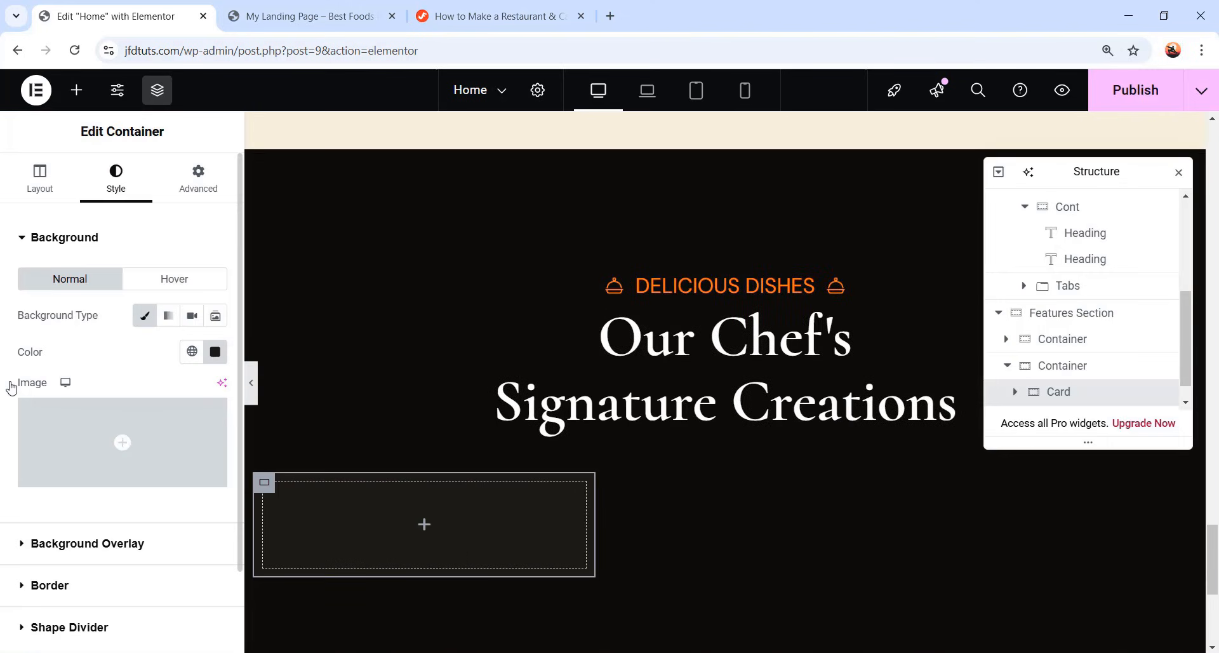
Set the Card container's padding to 48 px on all four sides with linked values.
left_click(202, 183)
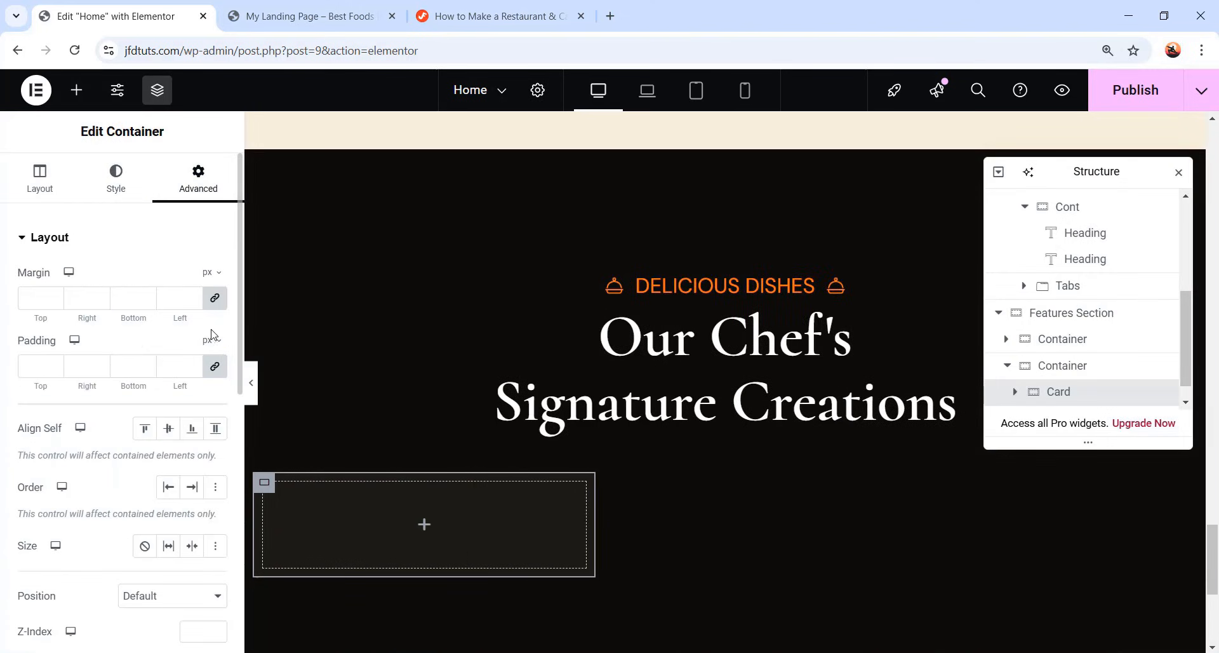
left_click(217, 371)
double_click(23, 356)
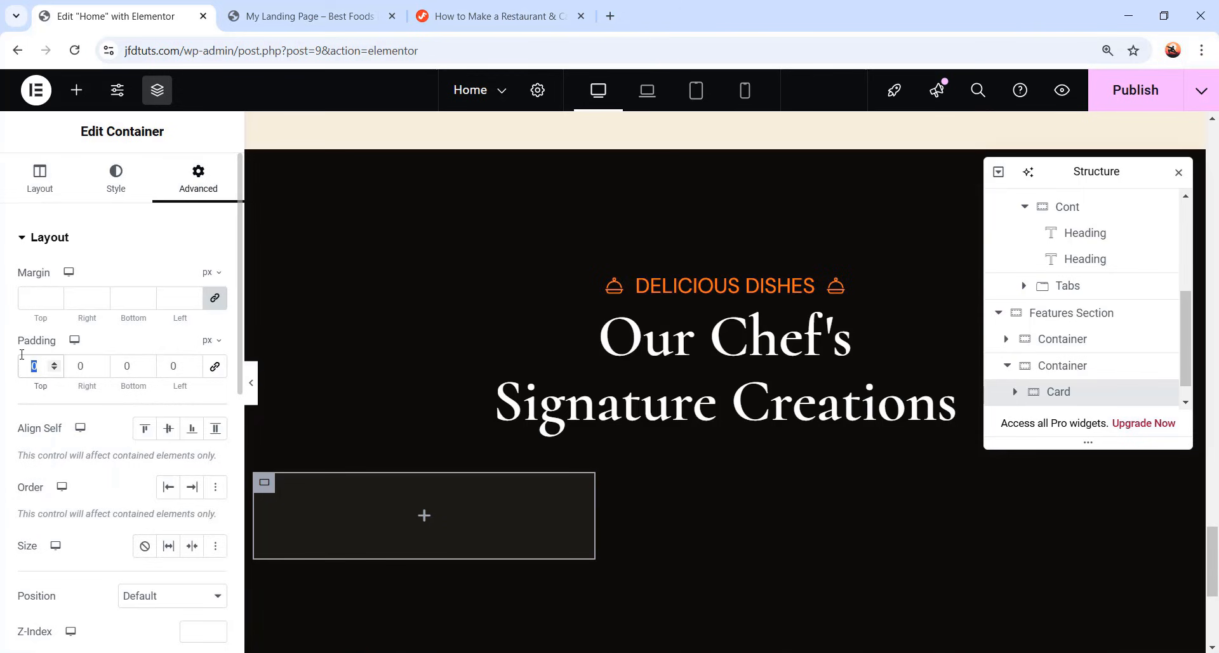
type("48")
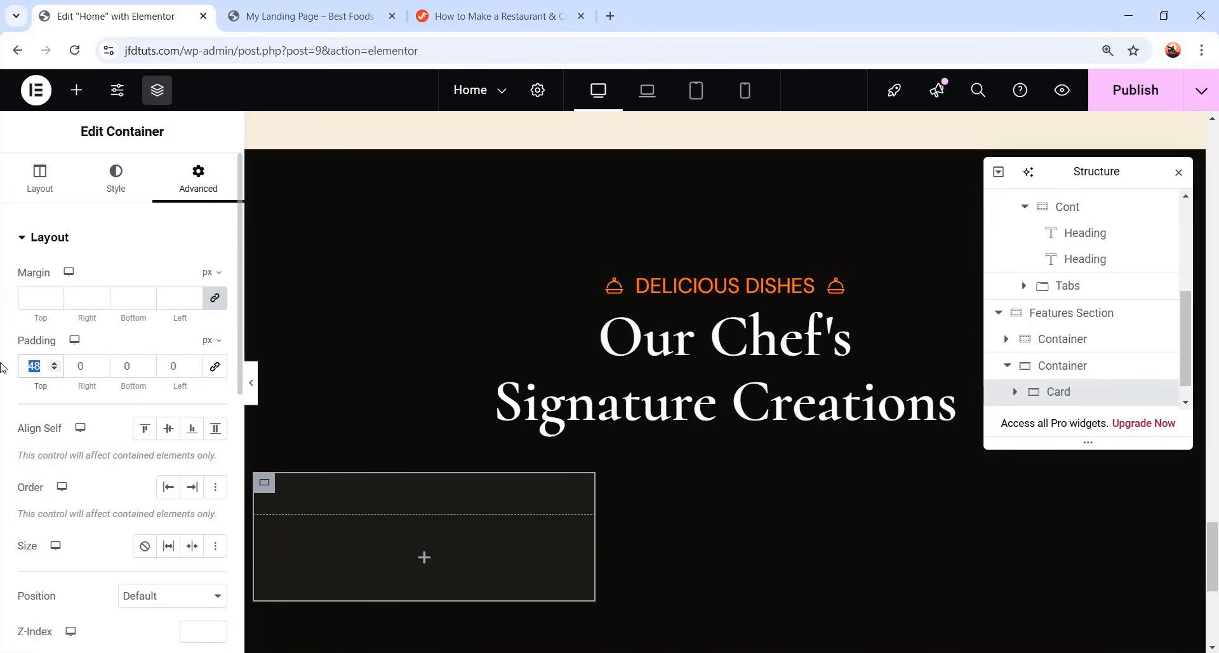
type("0")
left_click(215, 366)
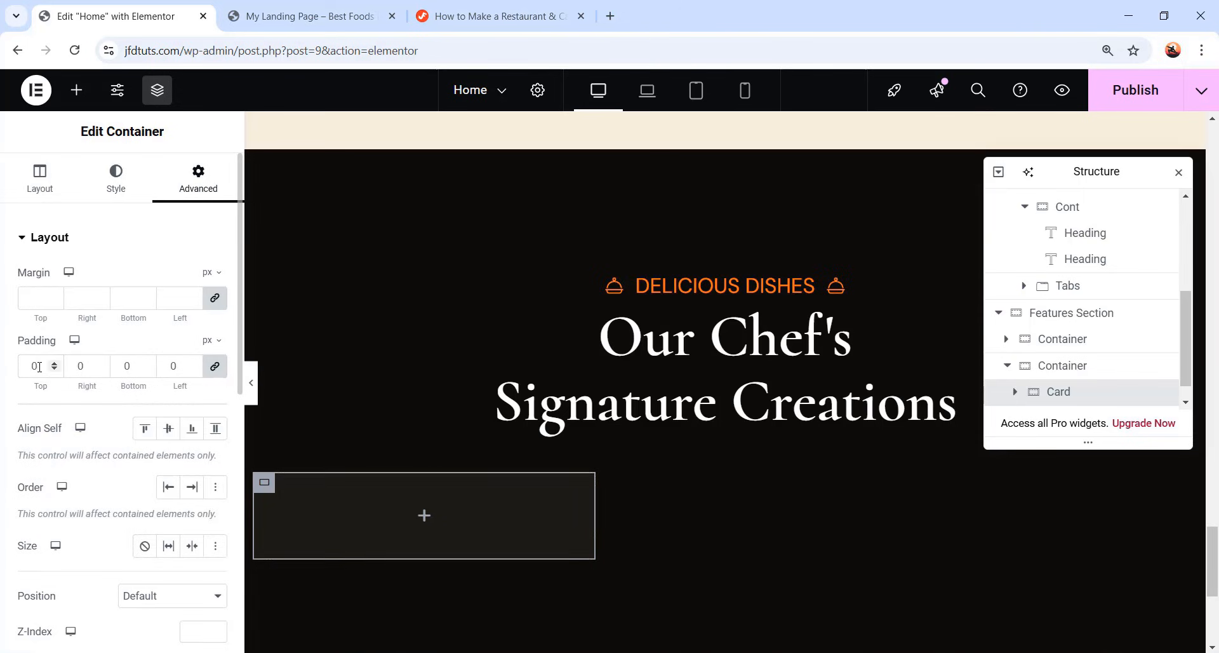
type("48")
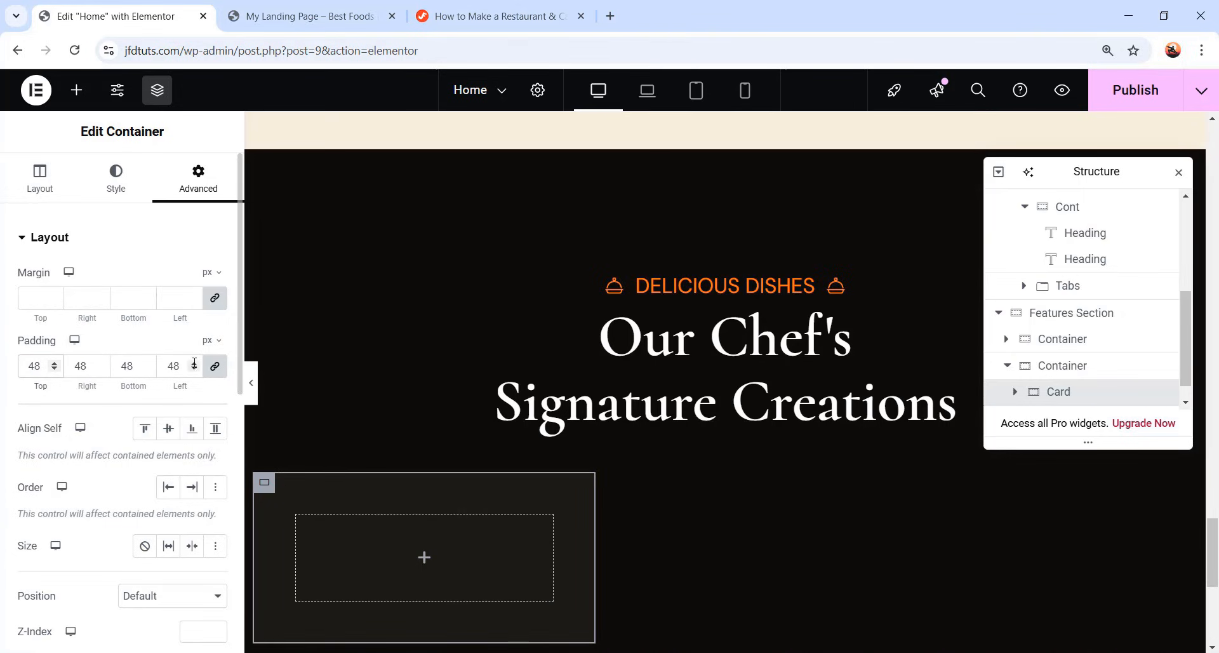
scroll(307, 447, "down", 1)
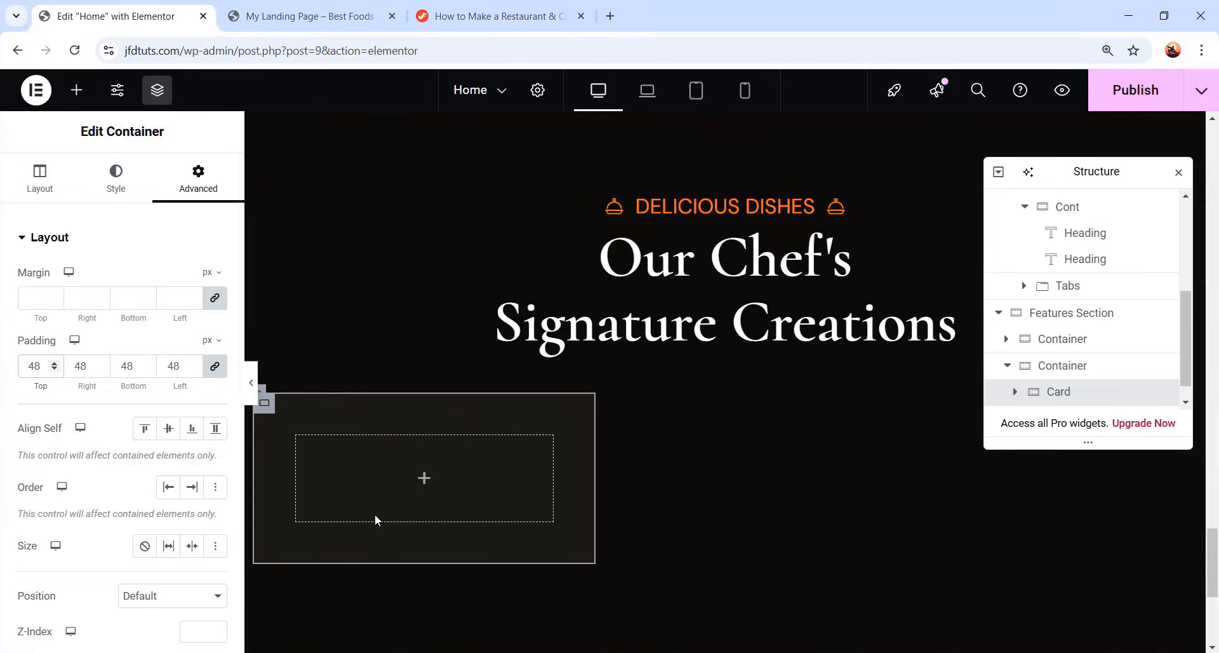
left_click_drag(468, 513, 409, 503)
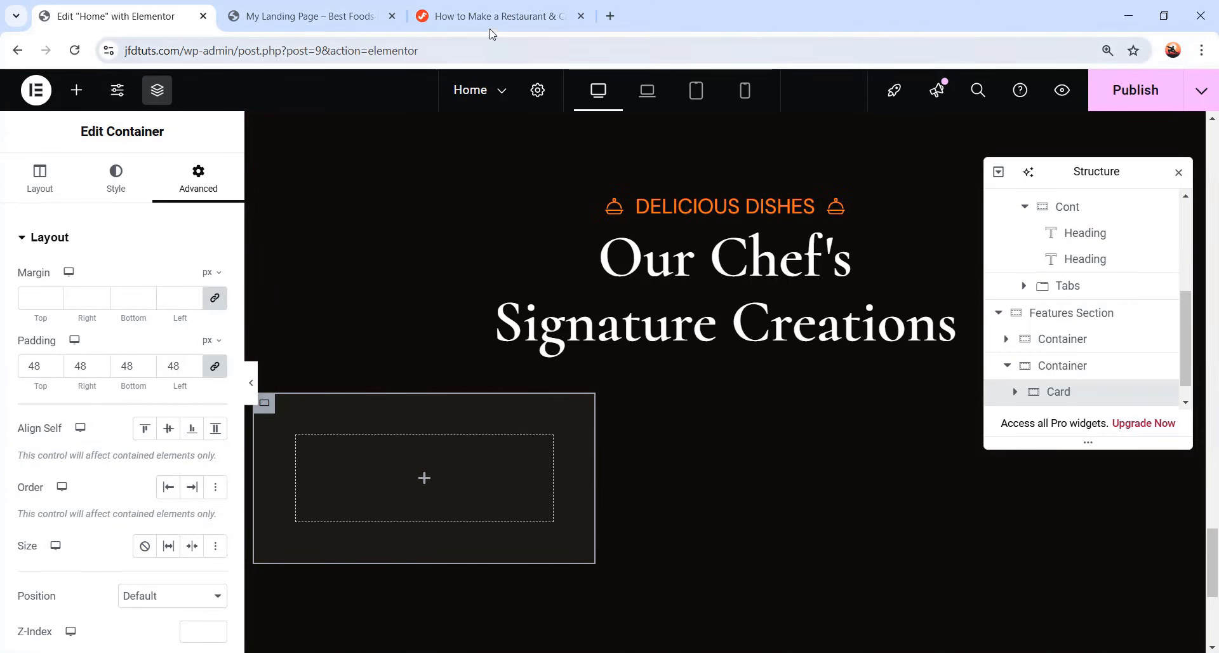
Copy the Round Shape Background CSS from the tutorial page into the CUSTOM CODE HTML widget, just before the closing </style> tag.
left_click(498, 11)
scroll(449, 245, "down", 10)
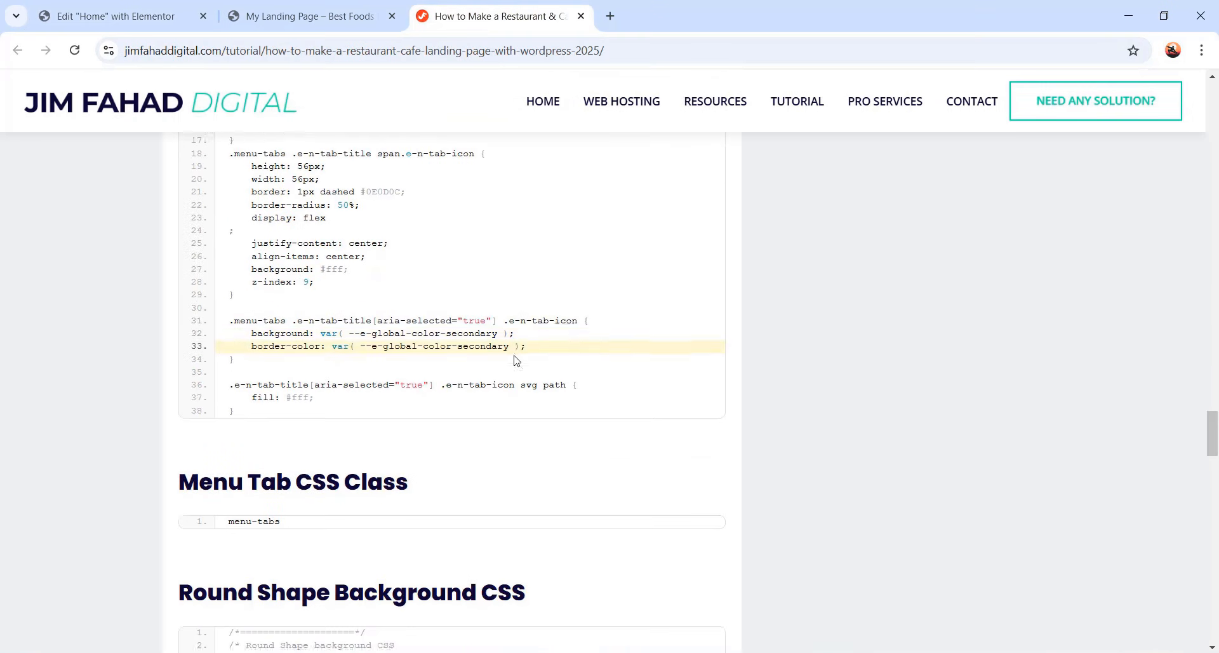
scroll(512, 436, "down", 5)
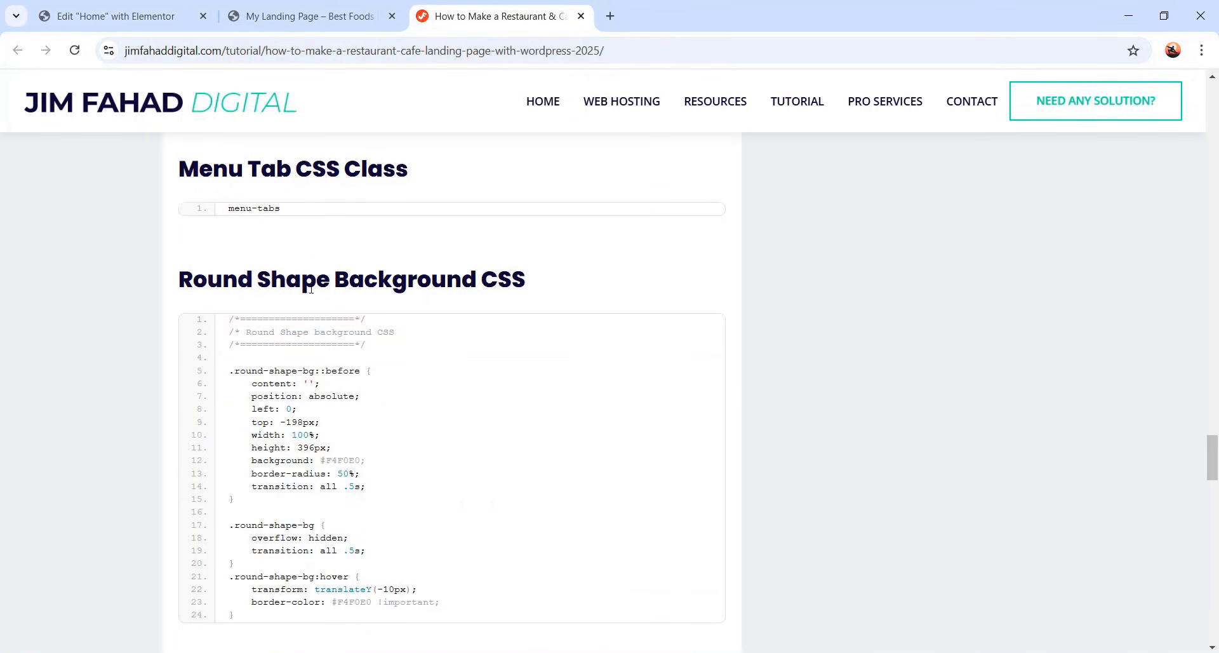
left_click(659, 330)
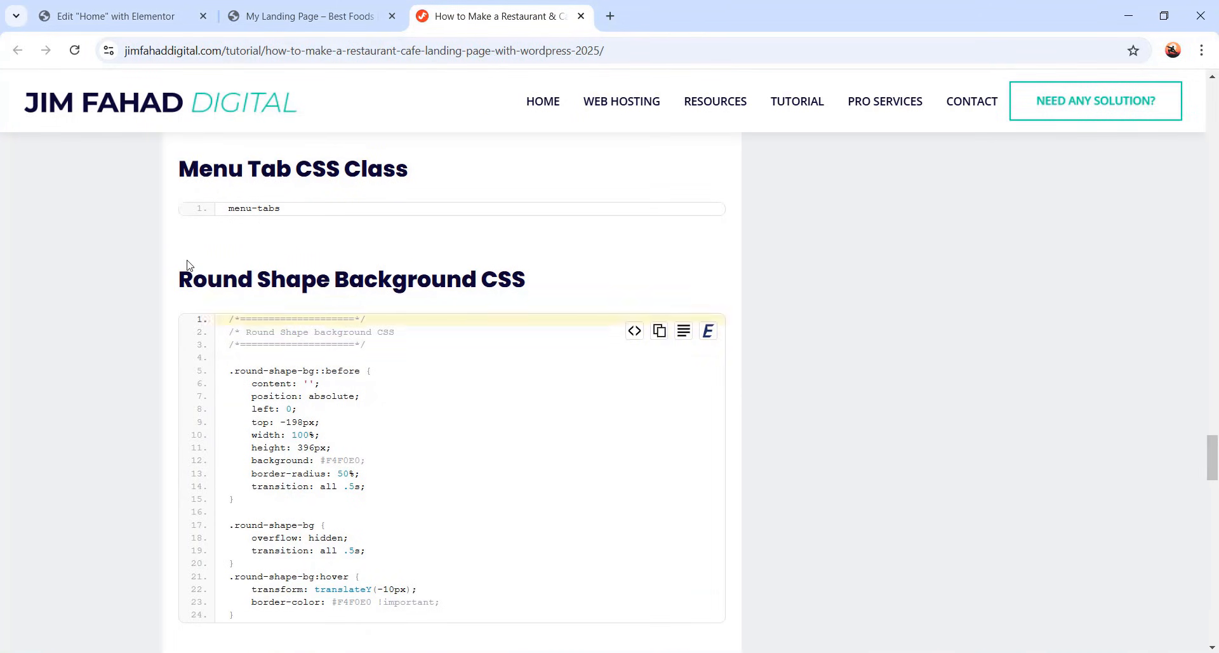
left_click(119, 5)
scroll(514, 401, "down", 6)
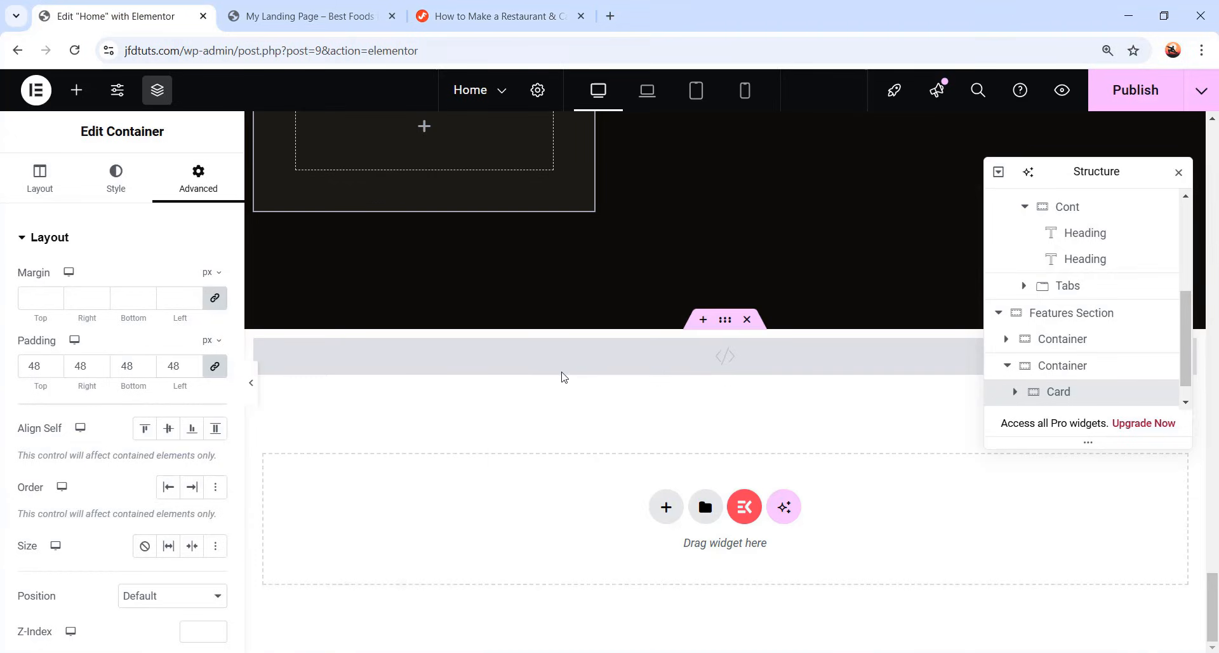
left_click(563, 368)
scroll(124, 484, "down", 20)
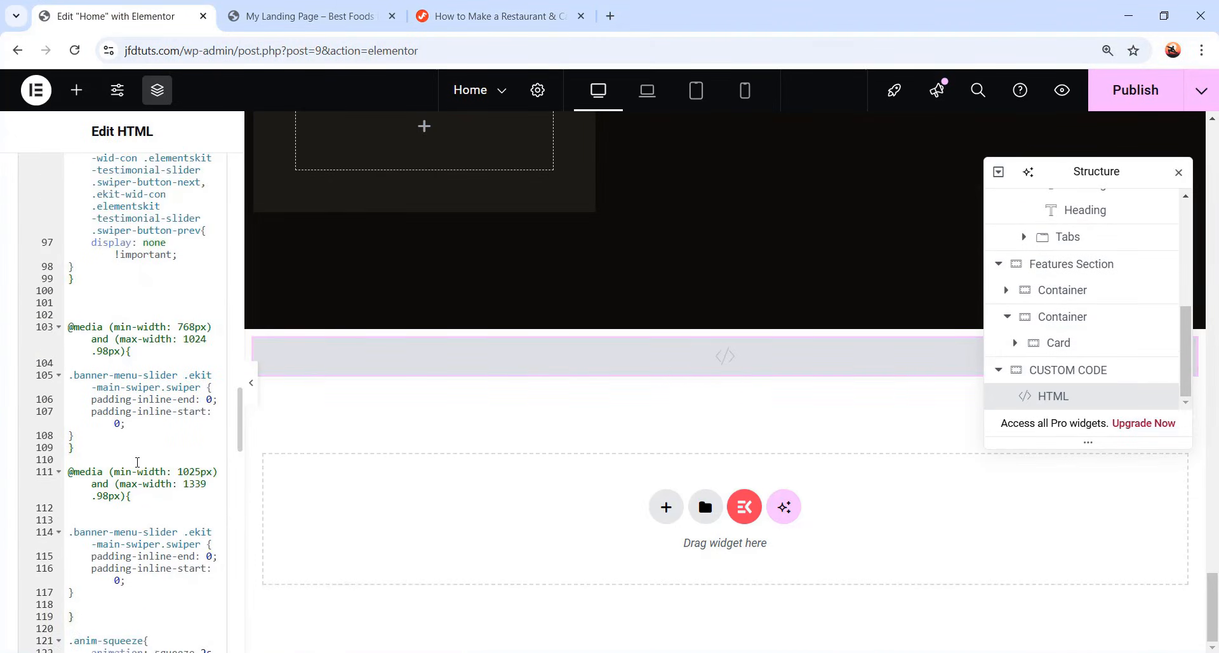
scroll(124, 483, "down", 15)
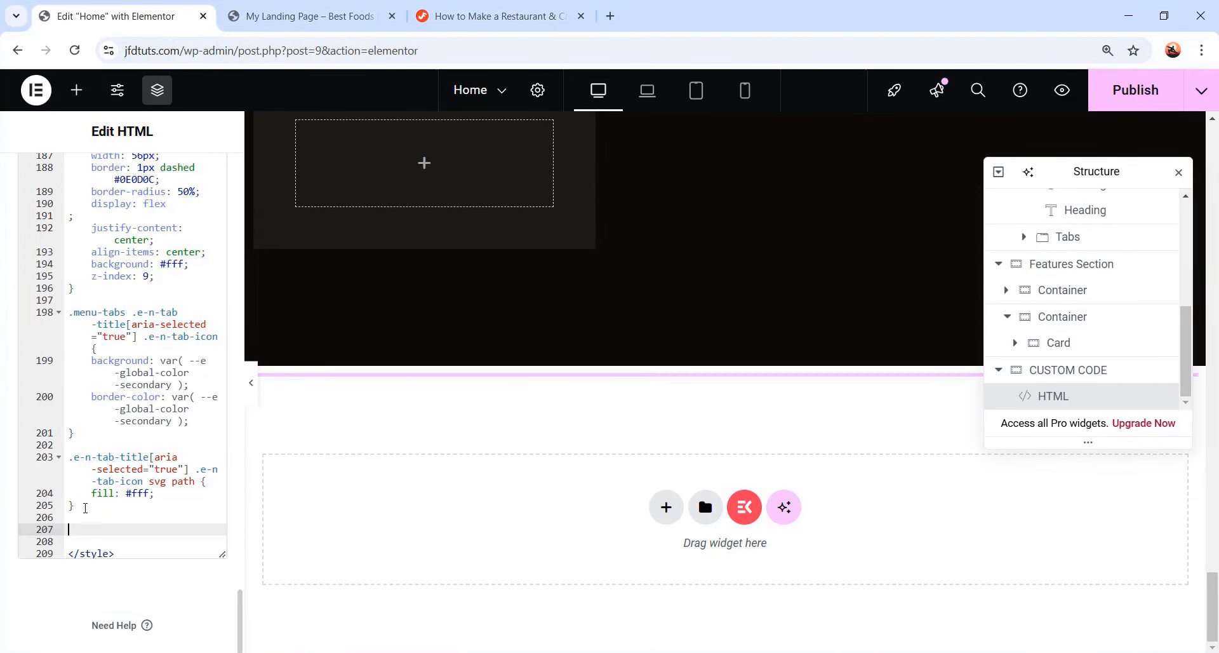
Copy the class name "round-shape-bg" from the tutorial page and assign it as the Card container's CSS class.
left_click(495, 16)
scroll(470, 324, "down", 5)
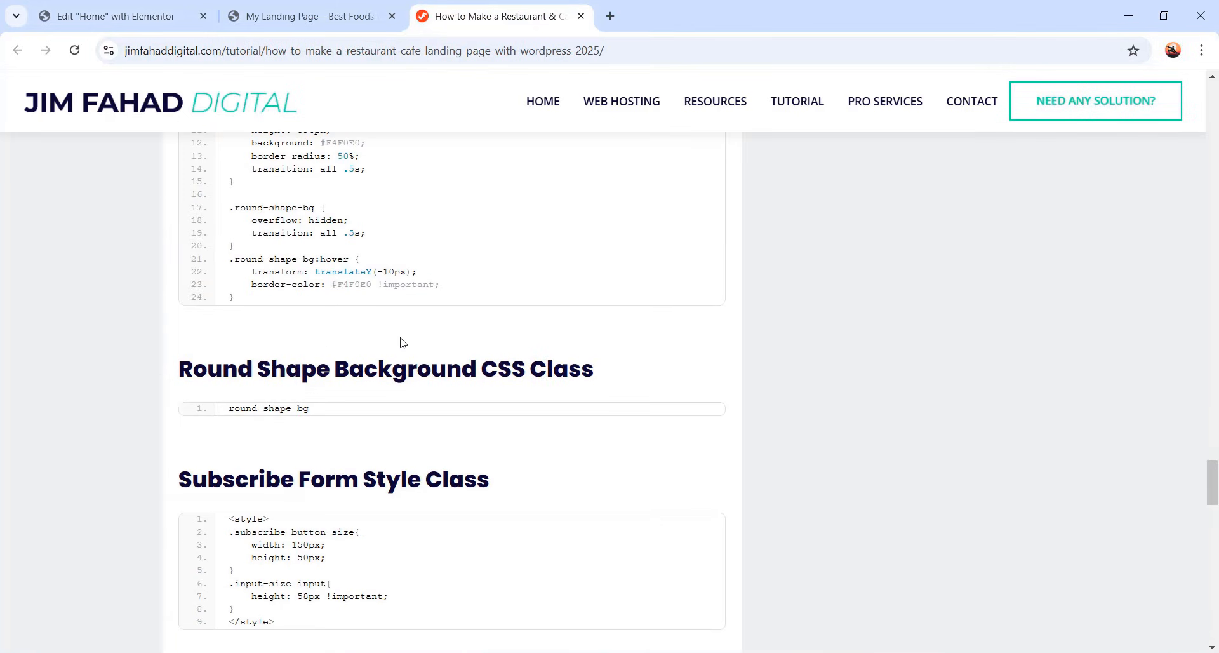
left_click(659, 419)
left_click(130, 18)
scroll(487, 341, "up", 4)
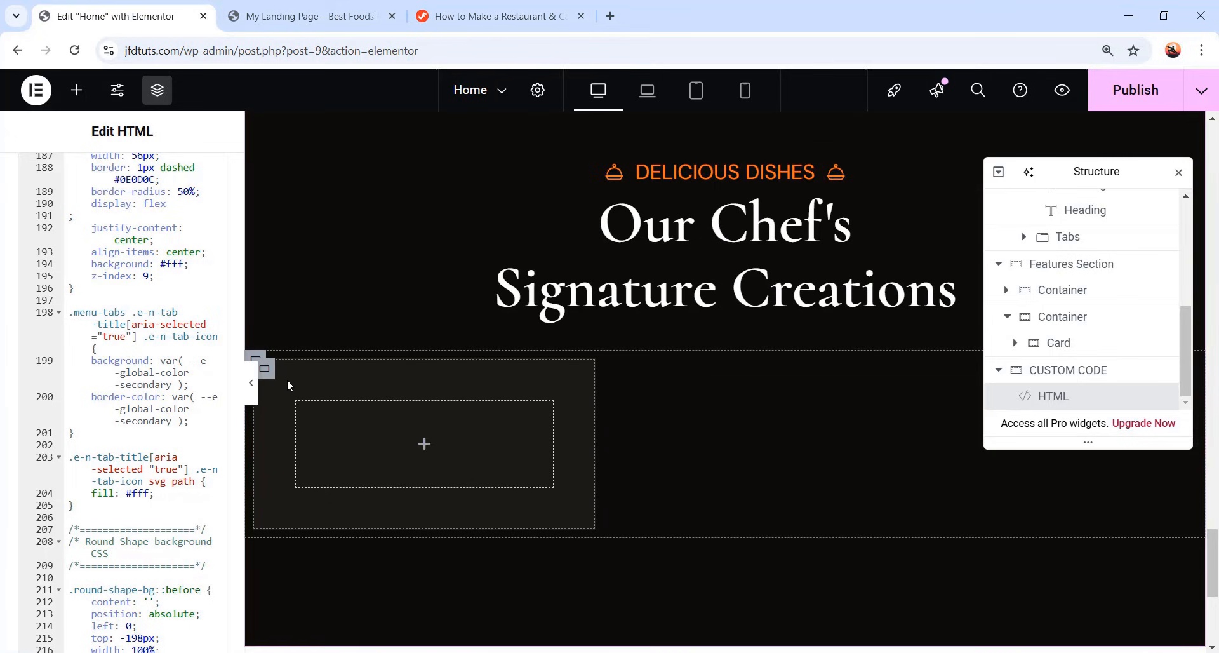
left_click(265, 371)
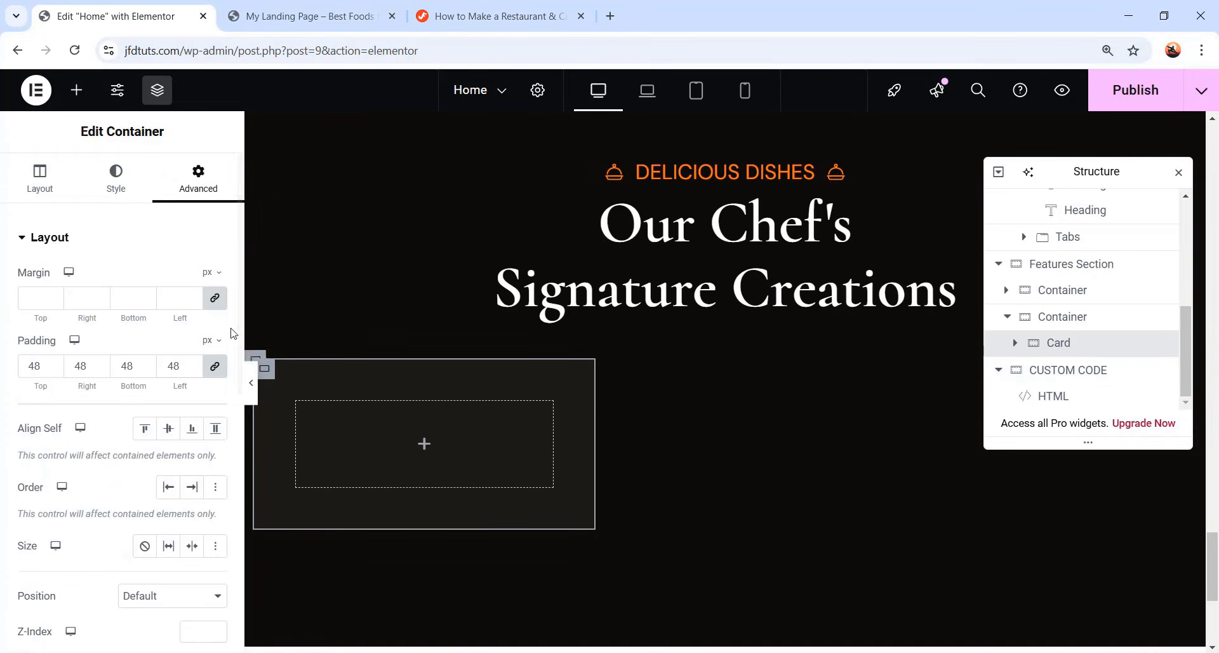
scroll(123, 378, "down", 2)
scroll(122, 378, "down", 3)
scroll(114, 427, "up", 2)
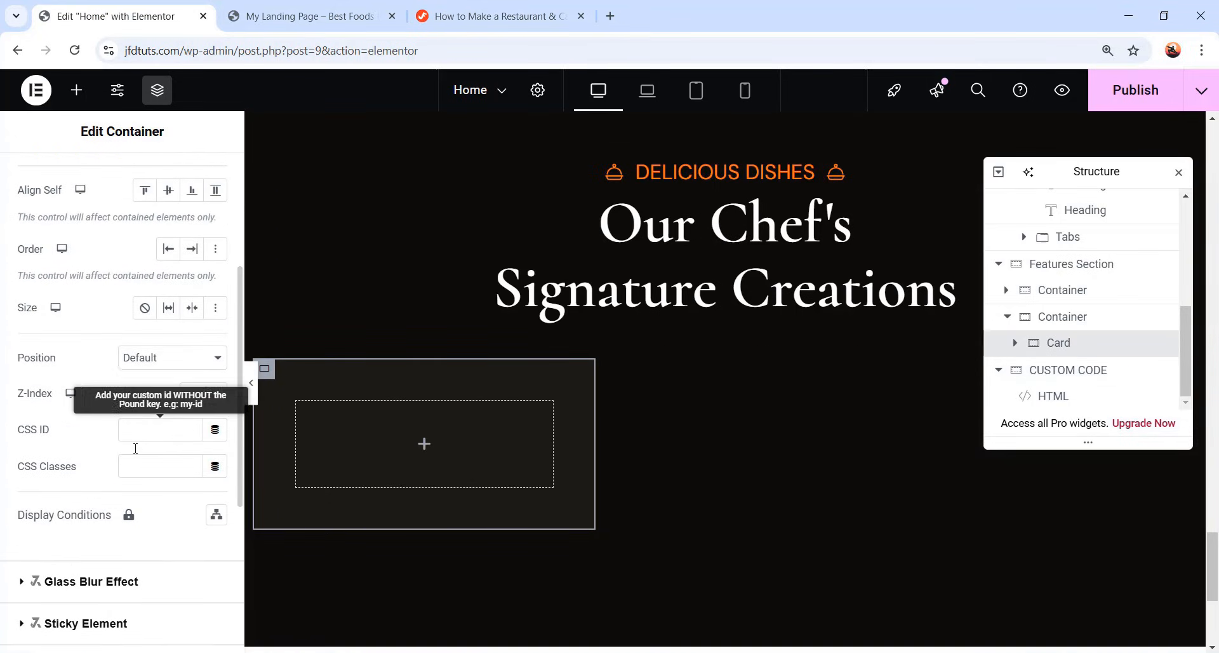
left_click(155, 463)
key("ctrl+v")
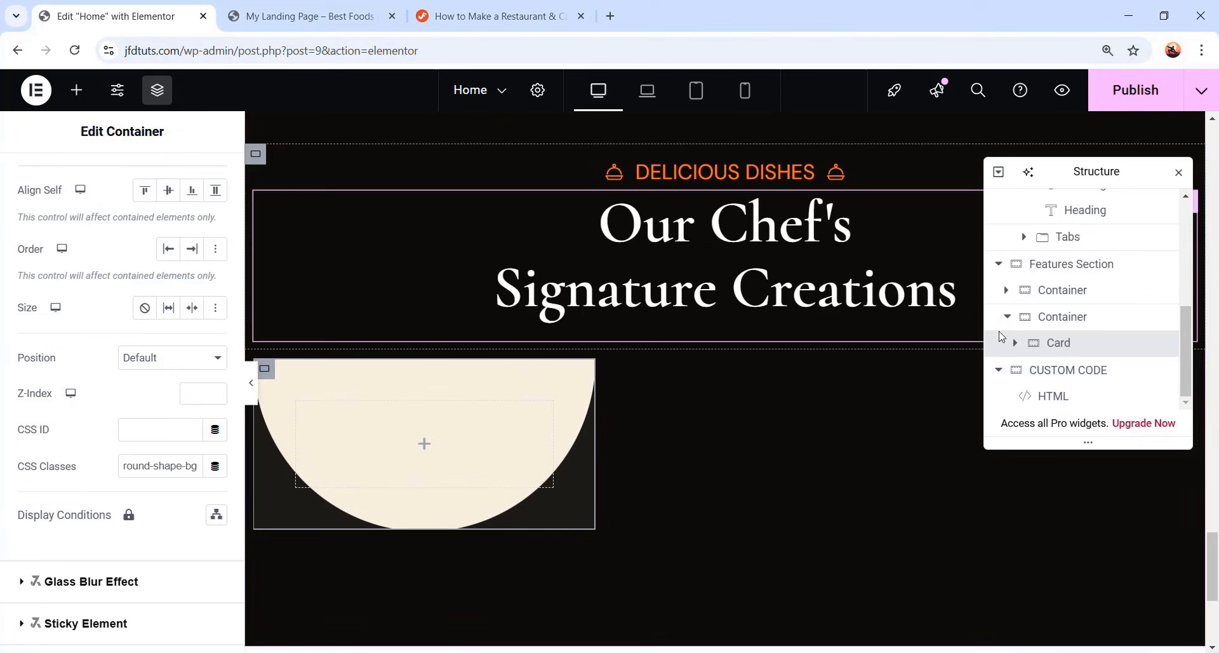
Give the Card container a solid border with a width of 1 px on all four sides.
scroll(115, 204, "up", 4)
left_click(116, 184)
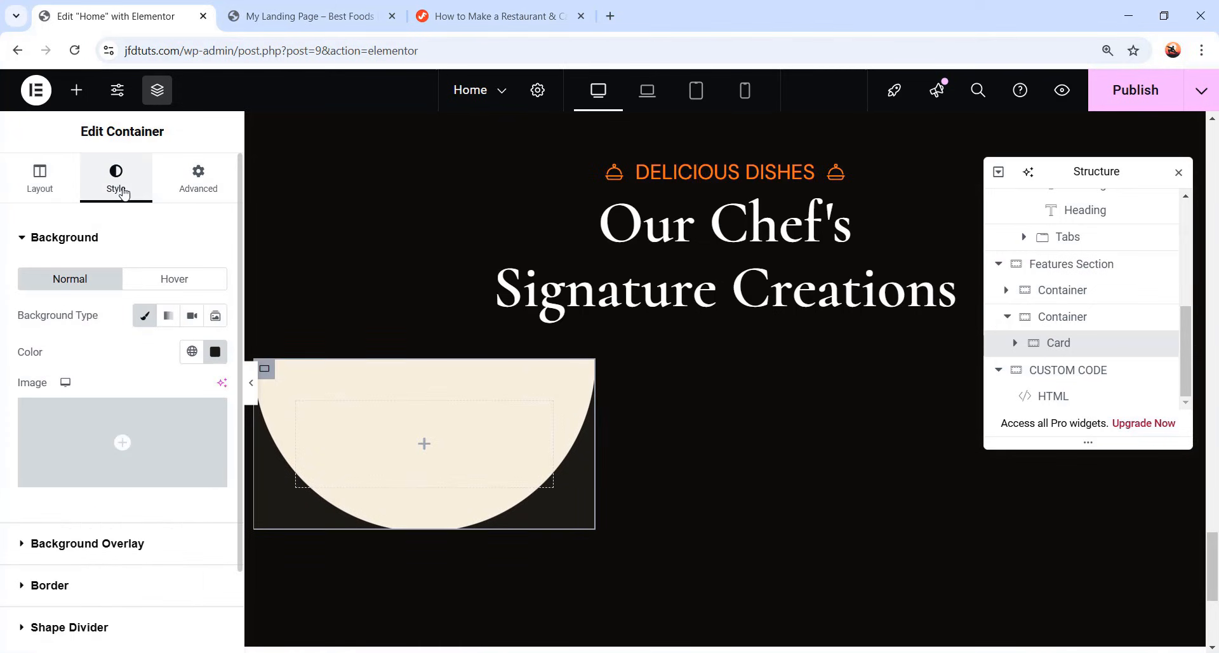
scroll(115, 355, "down", 1)
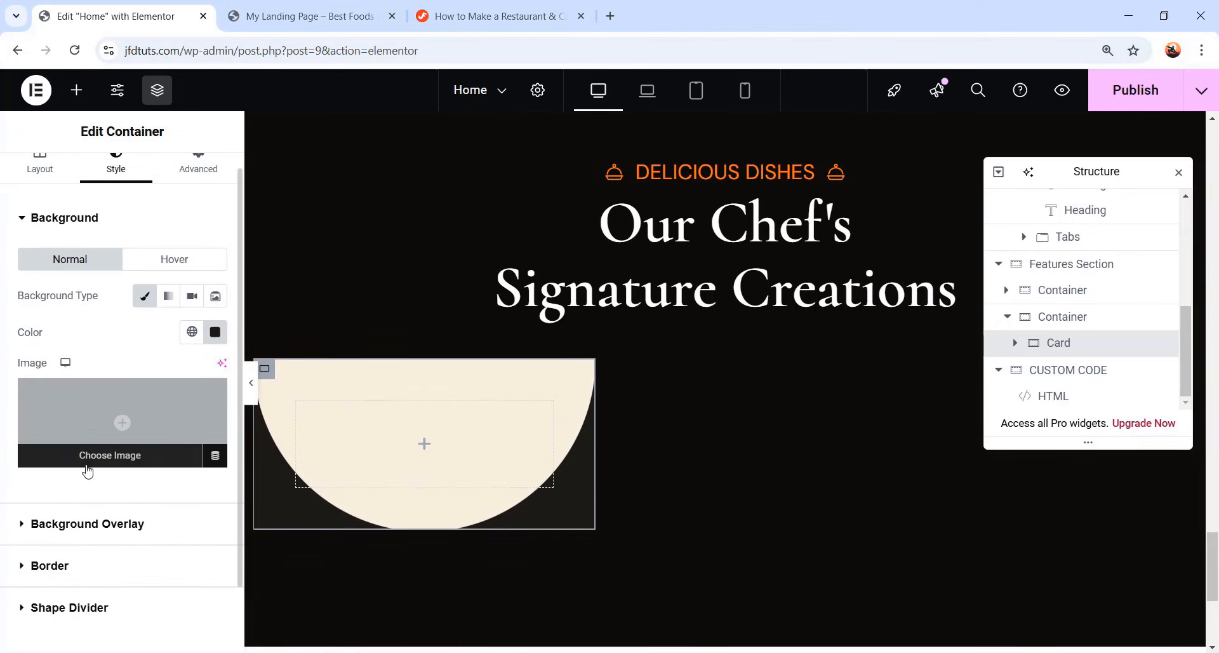
left_click(68, 564)
scroll(69, 384, "down", 1)
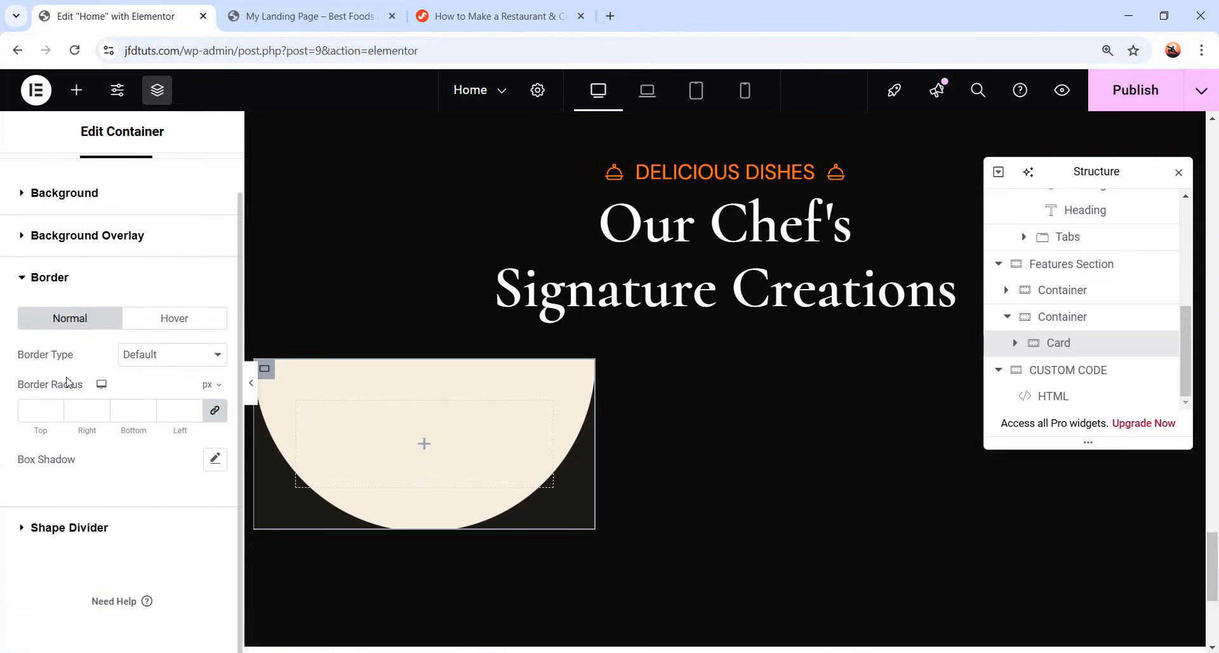
left_click(172, 353)
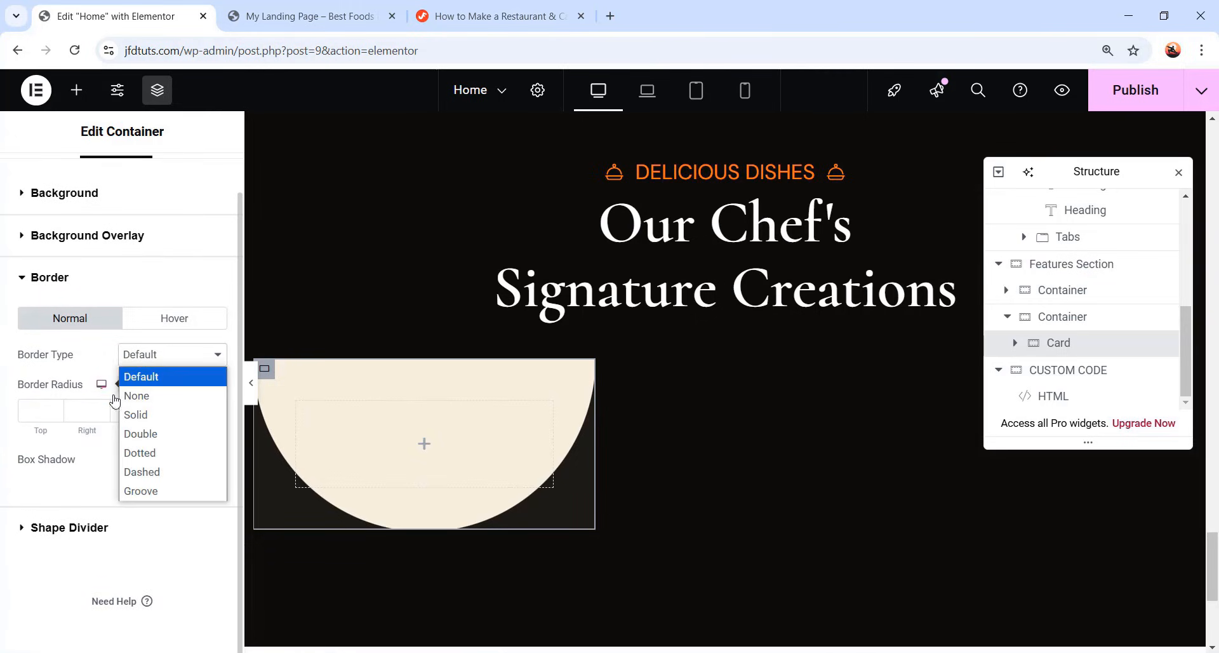
left_click(137, 414)
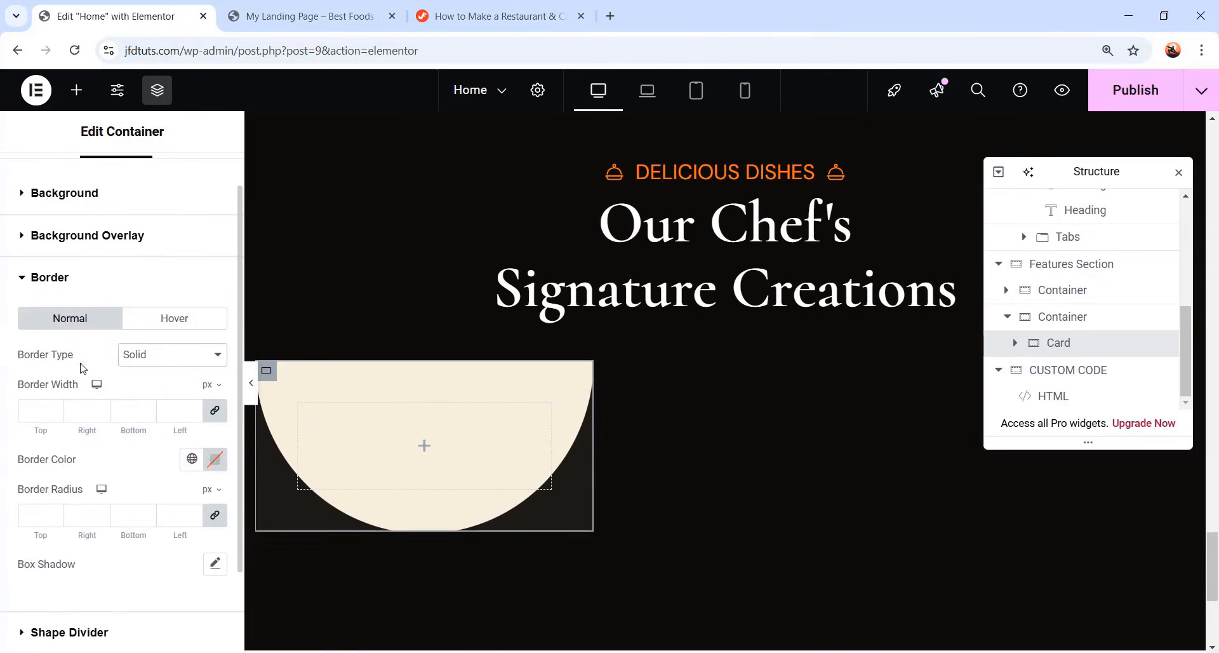
left_click(37, 400)
type("1")
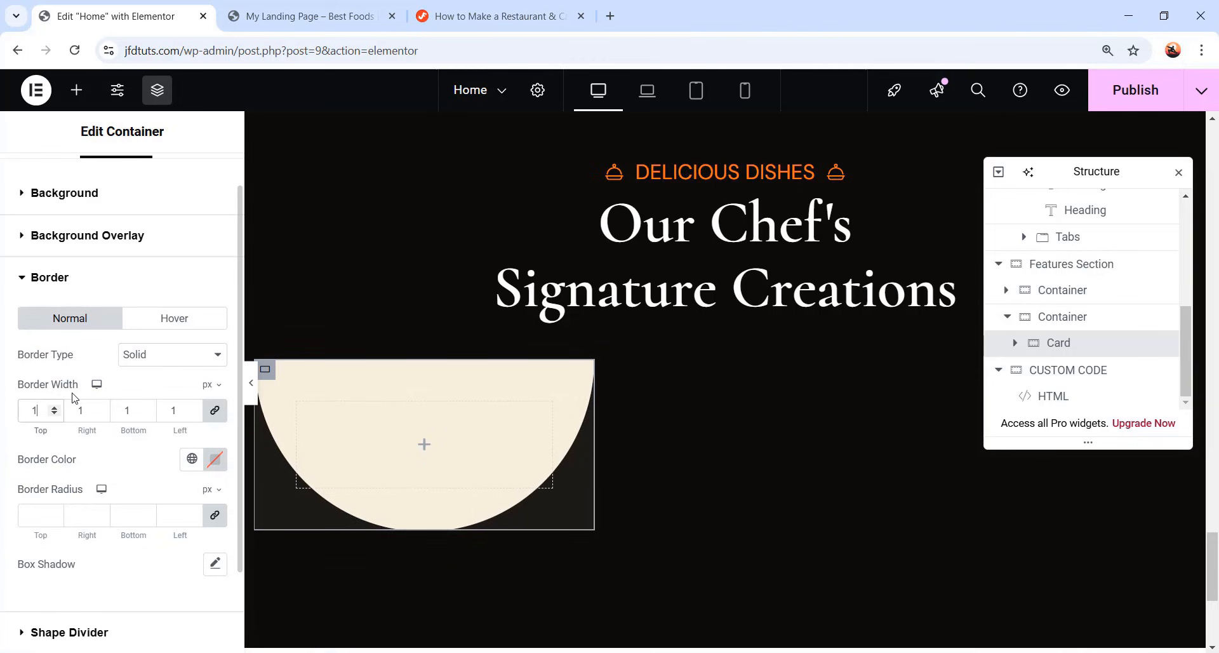
Set the Card container's border color to #f4f0e033 and preview the card on the full-width page.
left_click(214, 465)
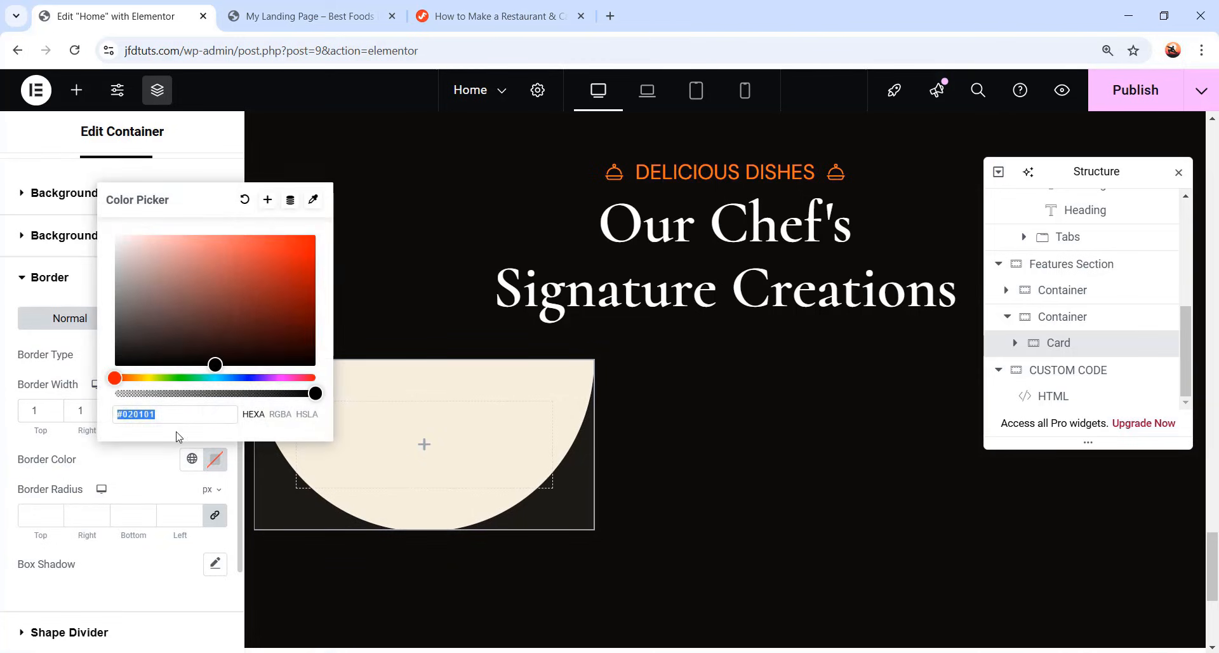
type("#f4")
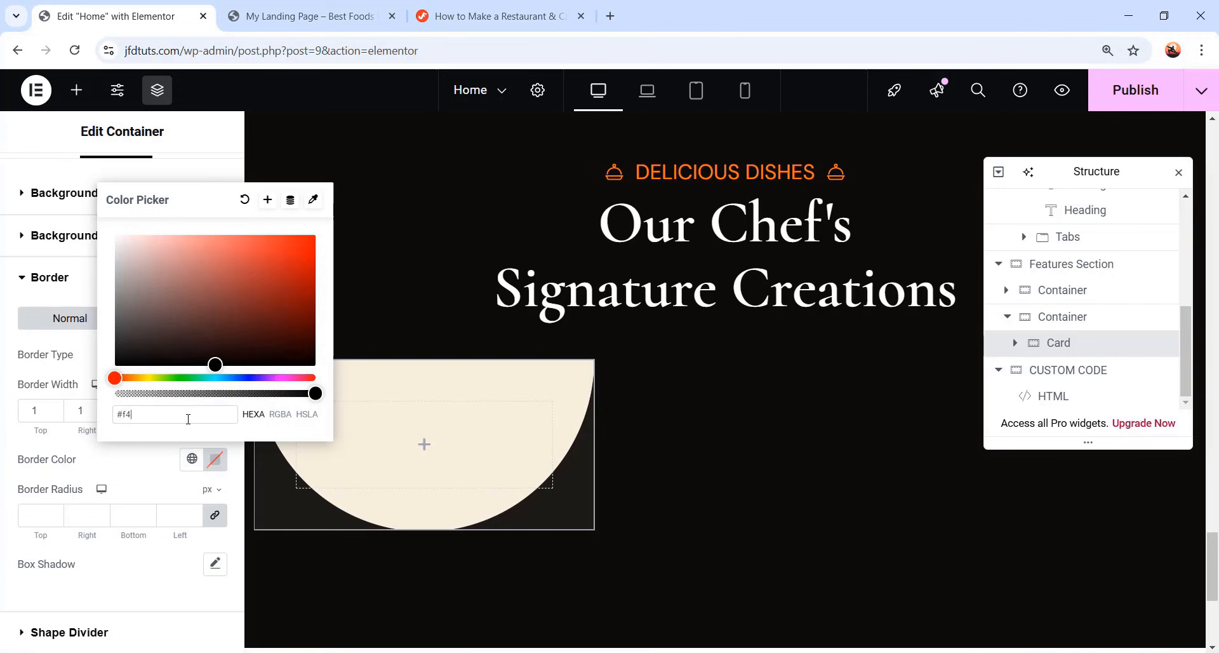
type("f0e033")
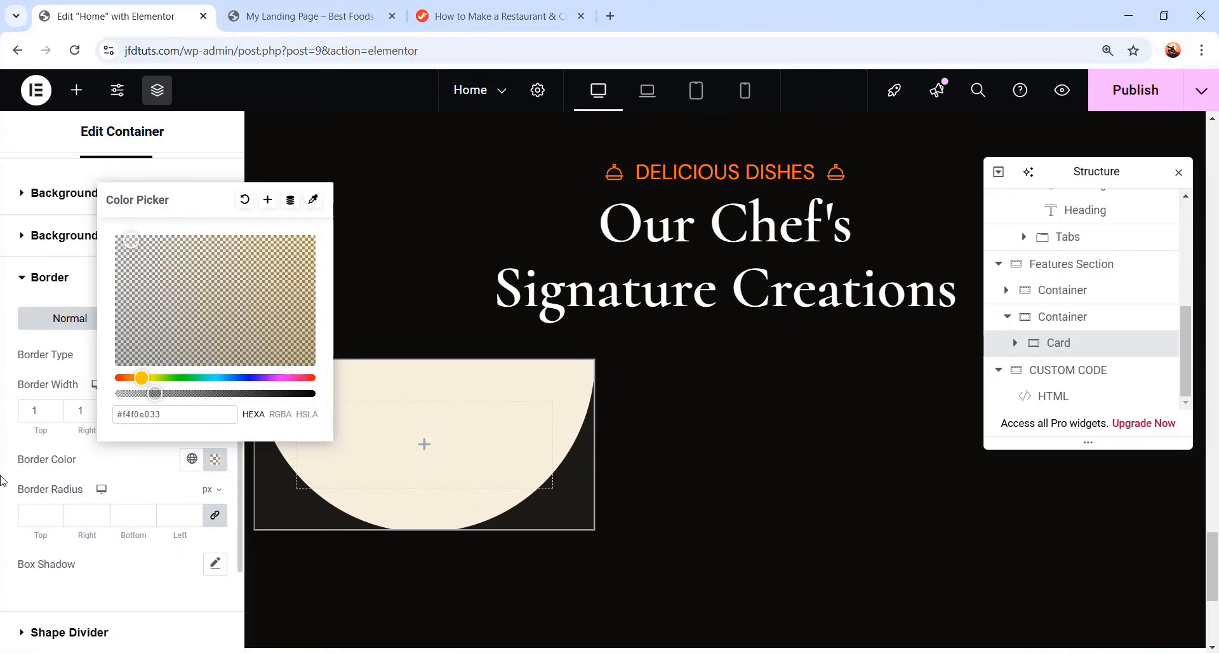
left_click(1, 476)
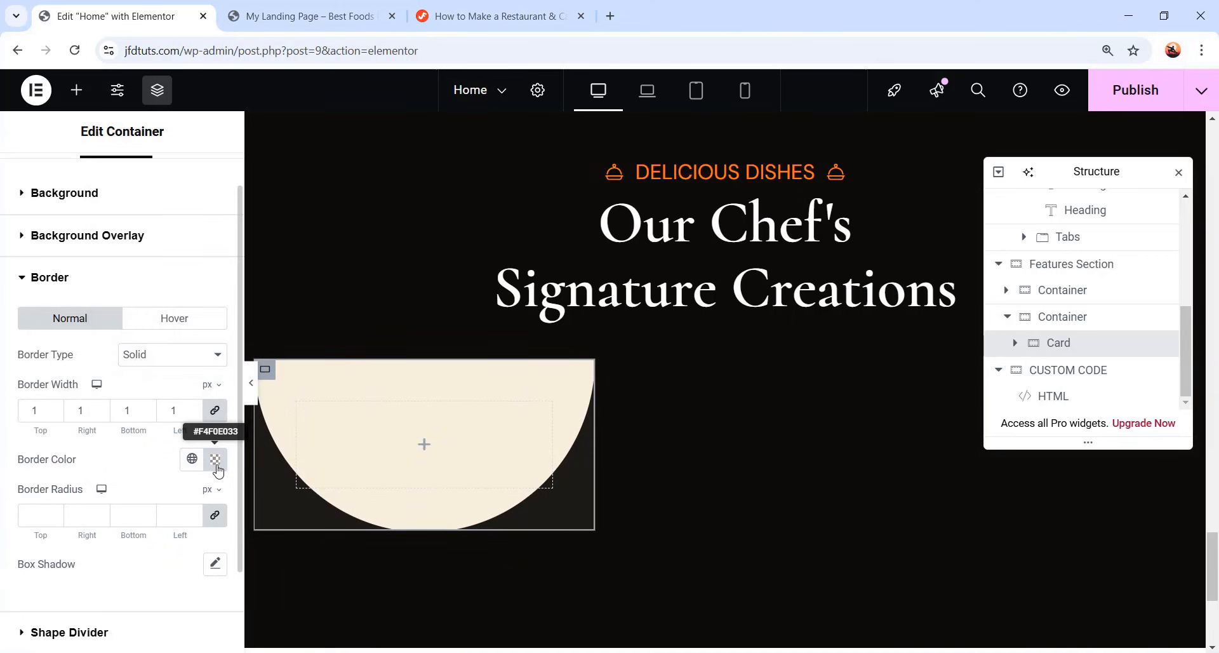
left_click(251, 398)
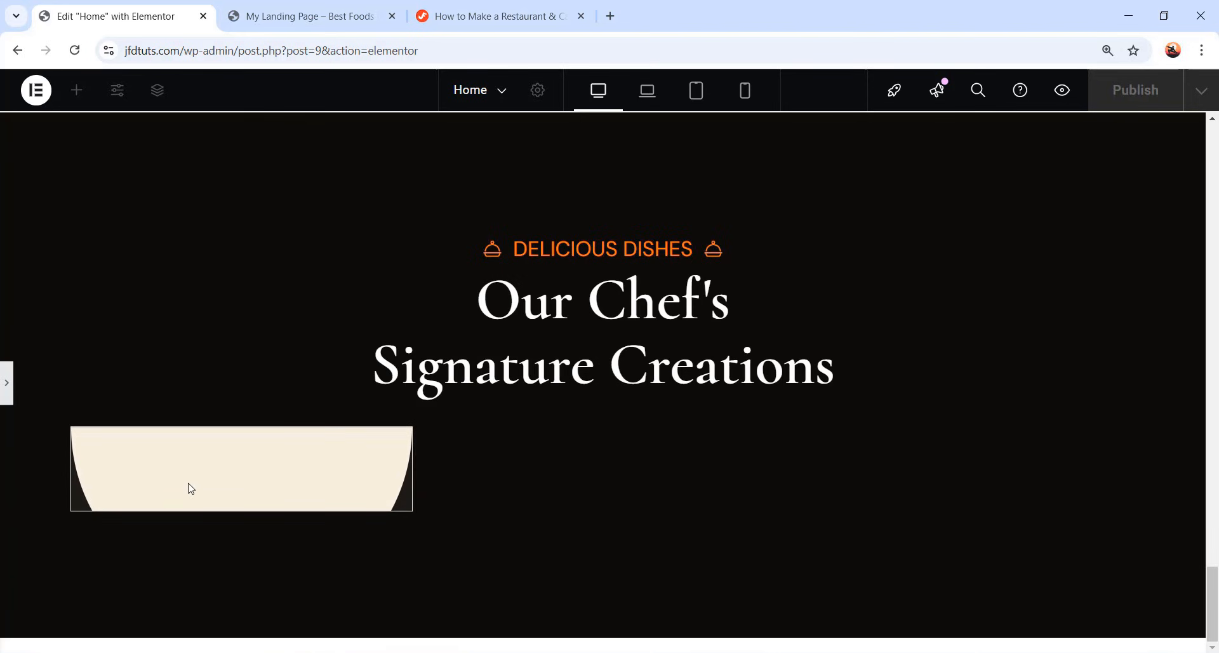
left_click(5, 384)
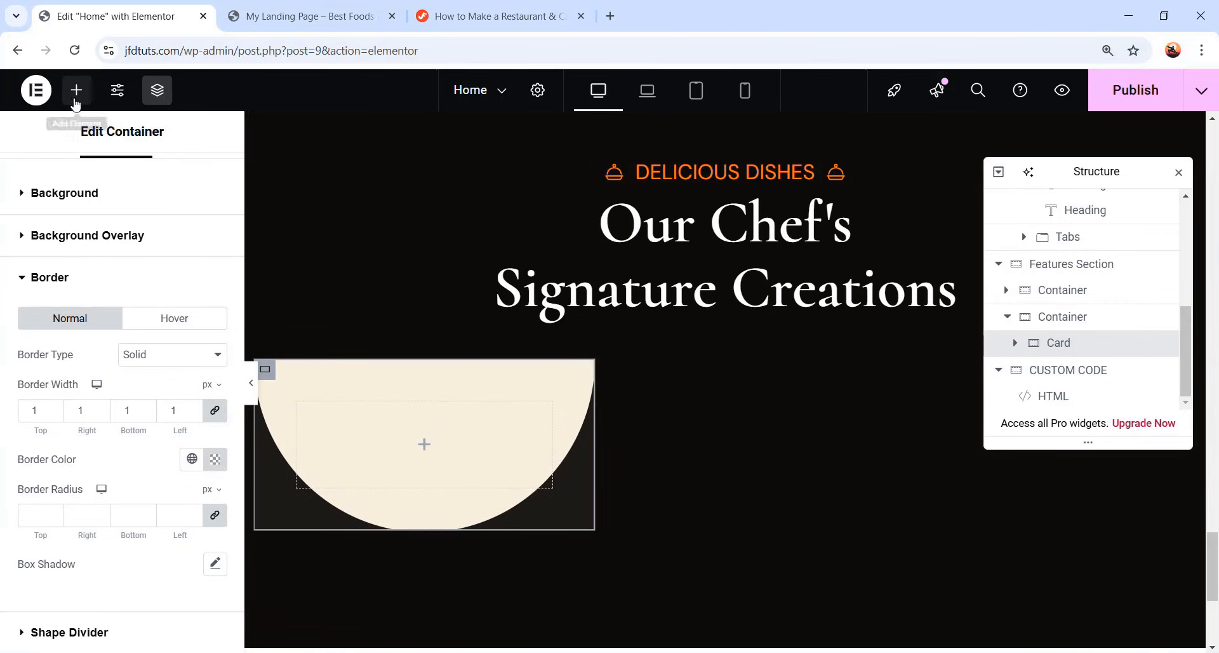
Add a Heading widget inside the Card container and set its title to "Chicken Salad".
left_click(76, 90)
scroll(57, 444, "down", 1)
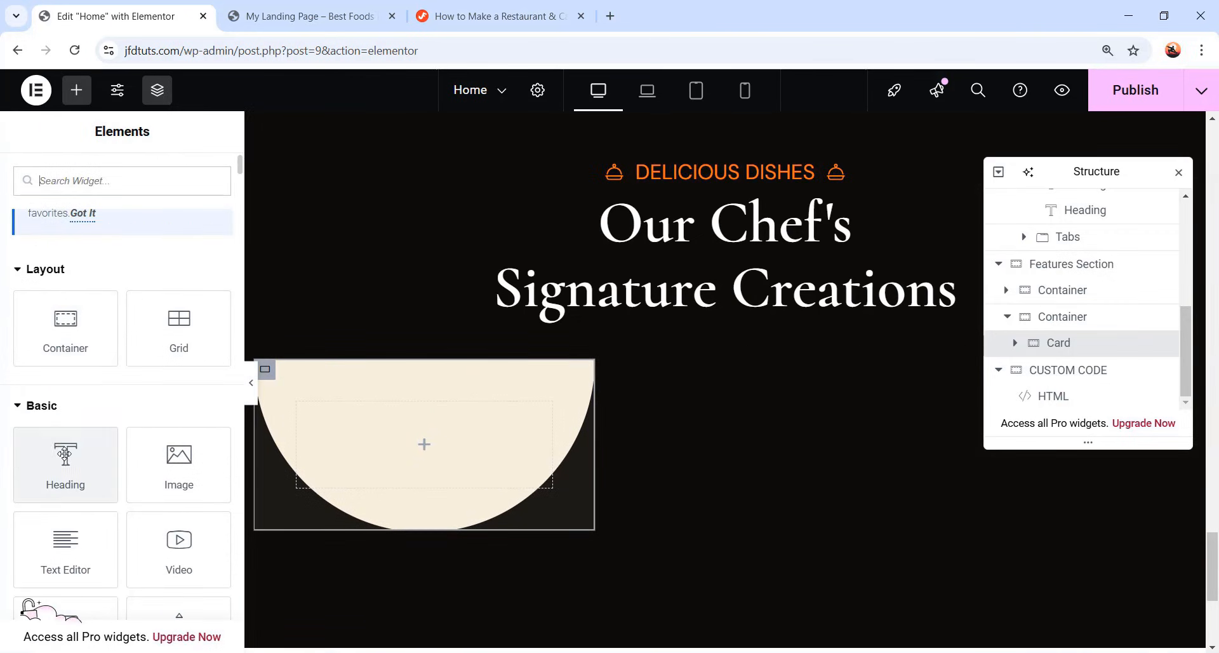
left_click_drag(65, 464, 393, 434)
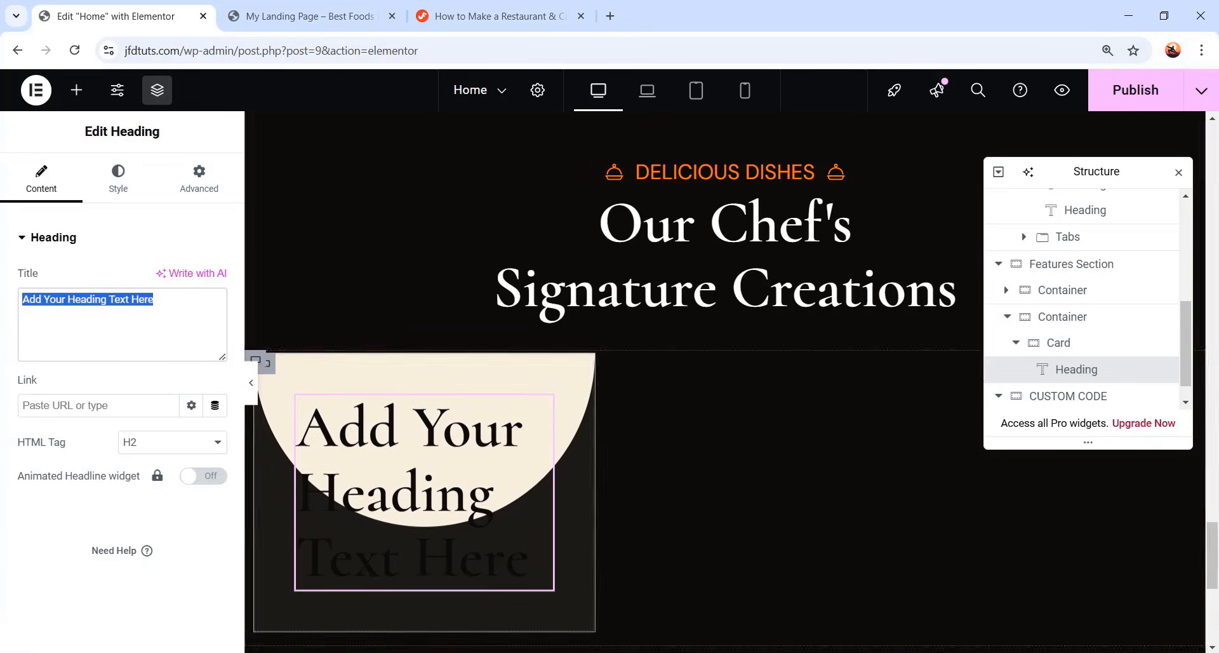
right_click(90, 303)
left_click(116, 426)
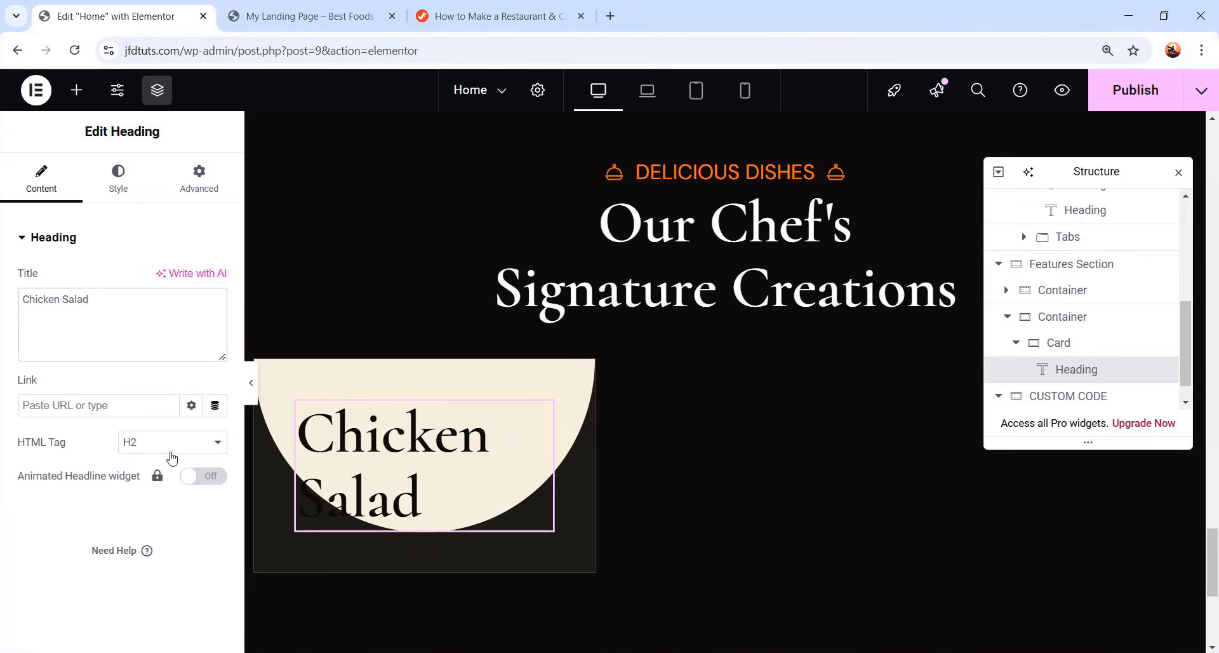
Set the "Chicken Salad" heading's typography to a size of 32 px and a line height of 46 px.
left_click(118, 180)
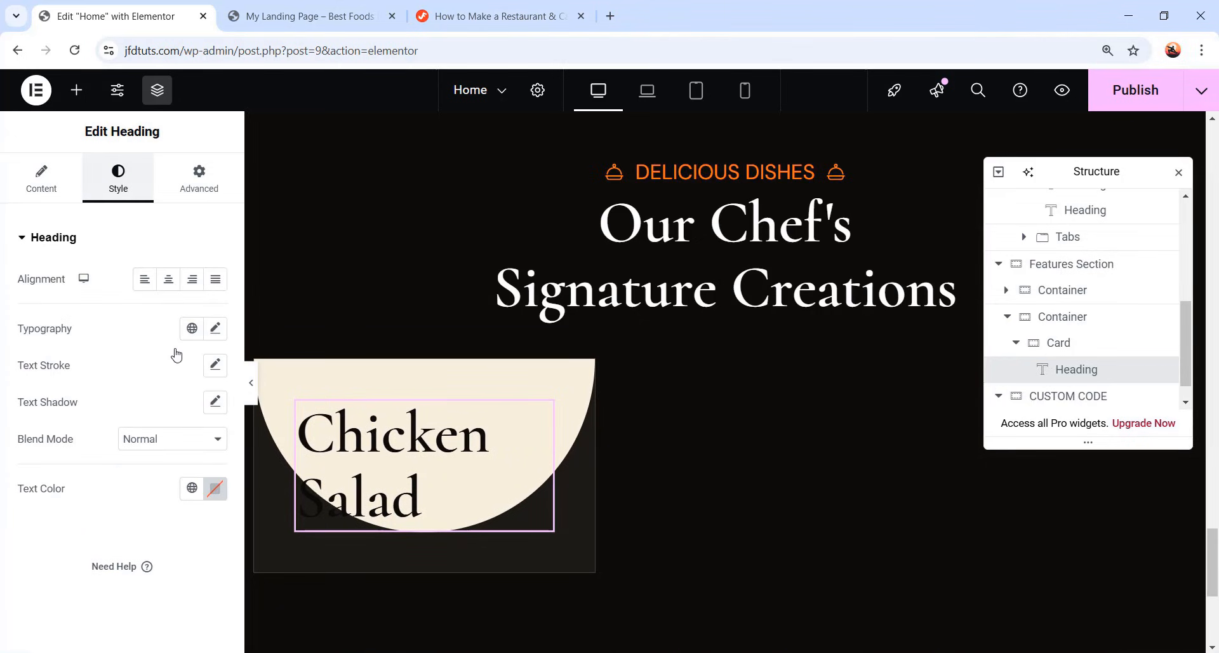
left_click(215, 329)
left_click(192, 463)
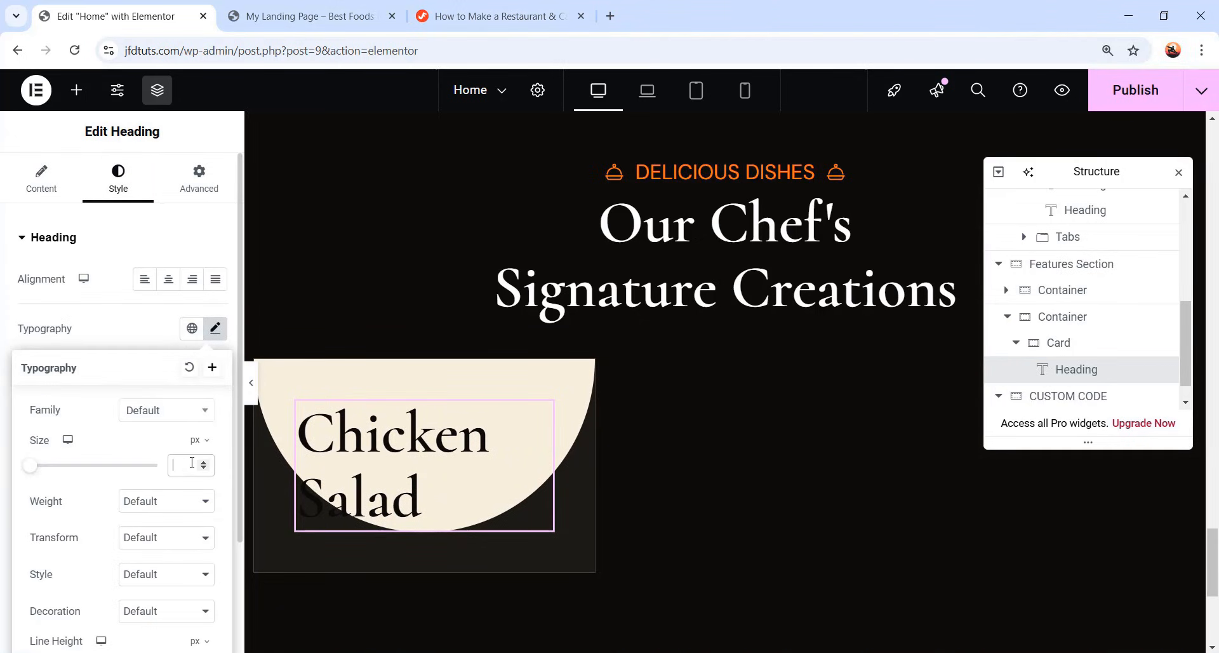
type("32")
scroll(194, 586, "down", 1)
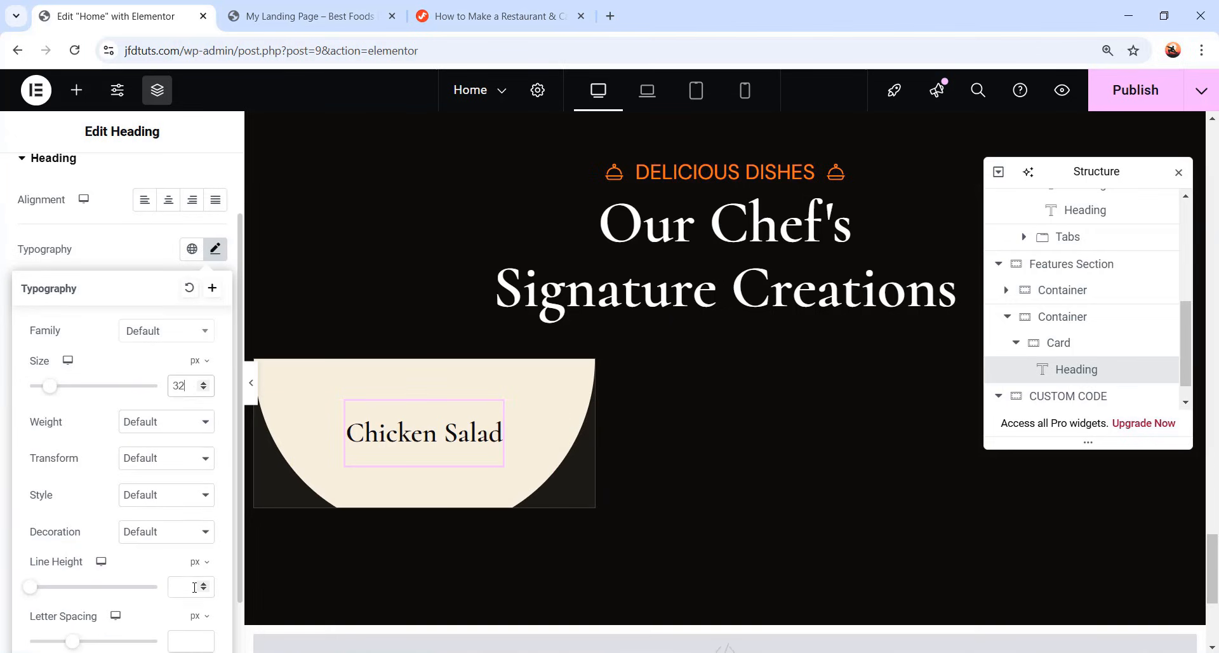
type("46")
left_click(449, 346)
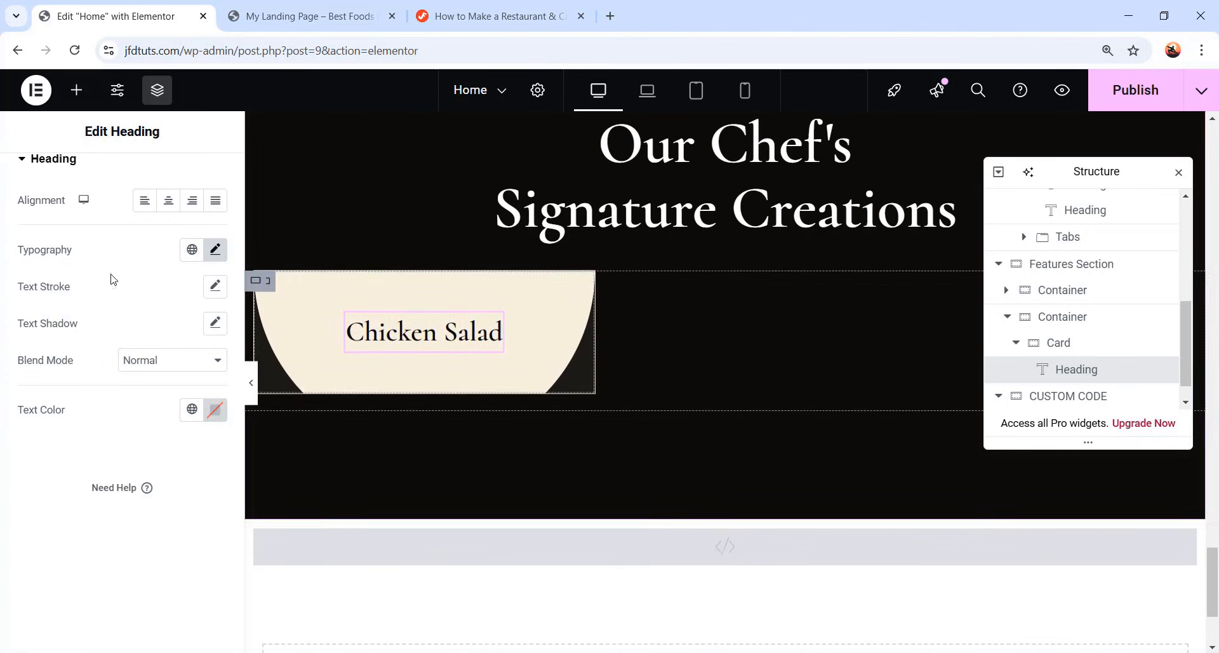
Add an Image widget below the "Chicken Salad" heading and fill it with a round-plate rice dish picture from the media library.
left_click(76, 90)
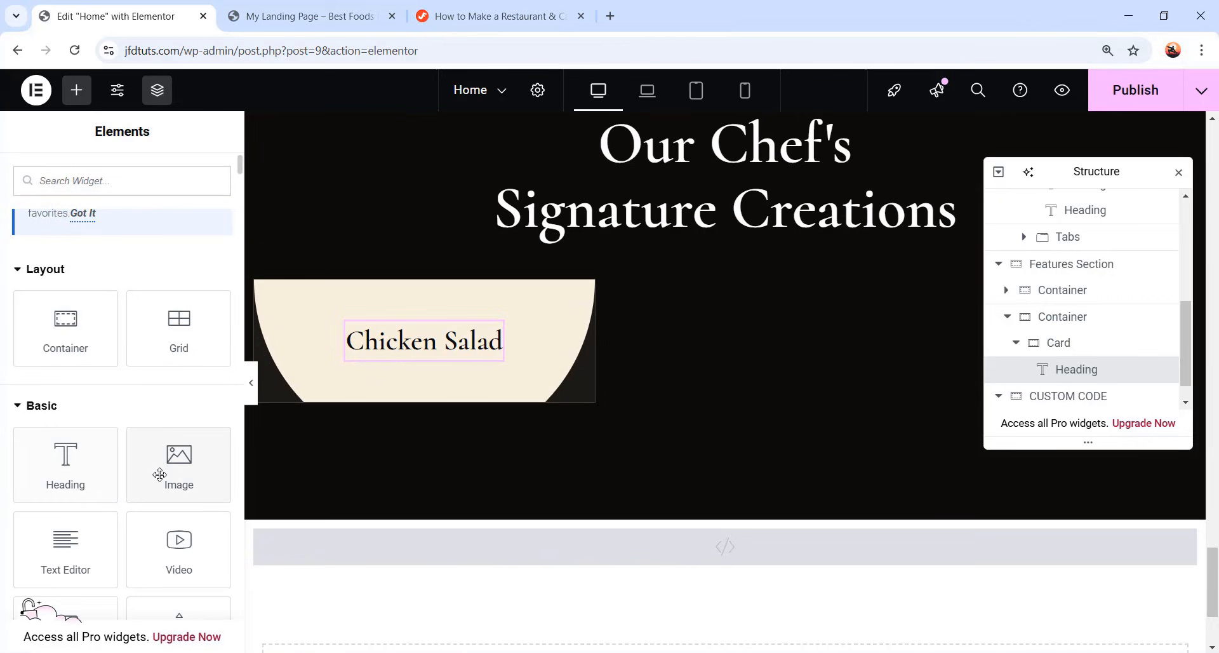
left_click_drag(161, 478, 464, 356)
left_click(345, 356)
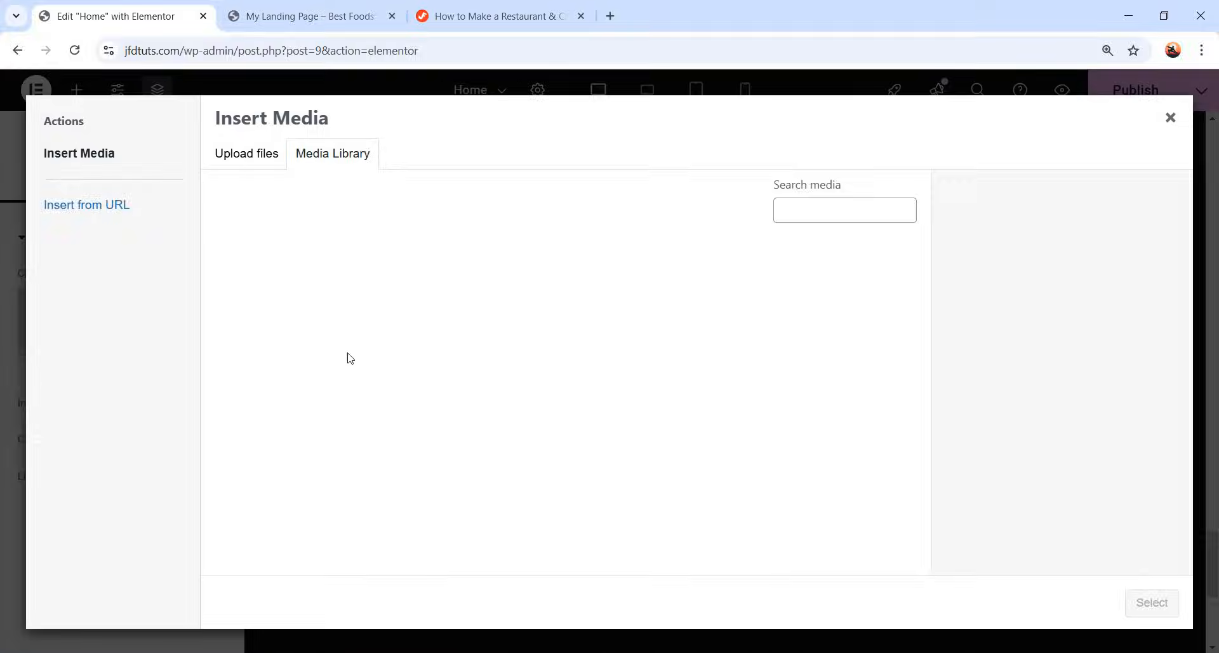
scroll(478, 399, "down", 10)
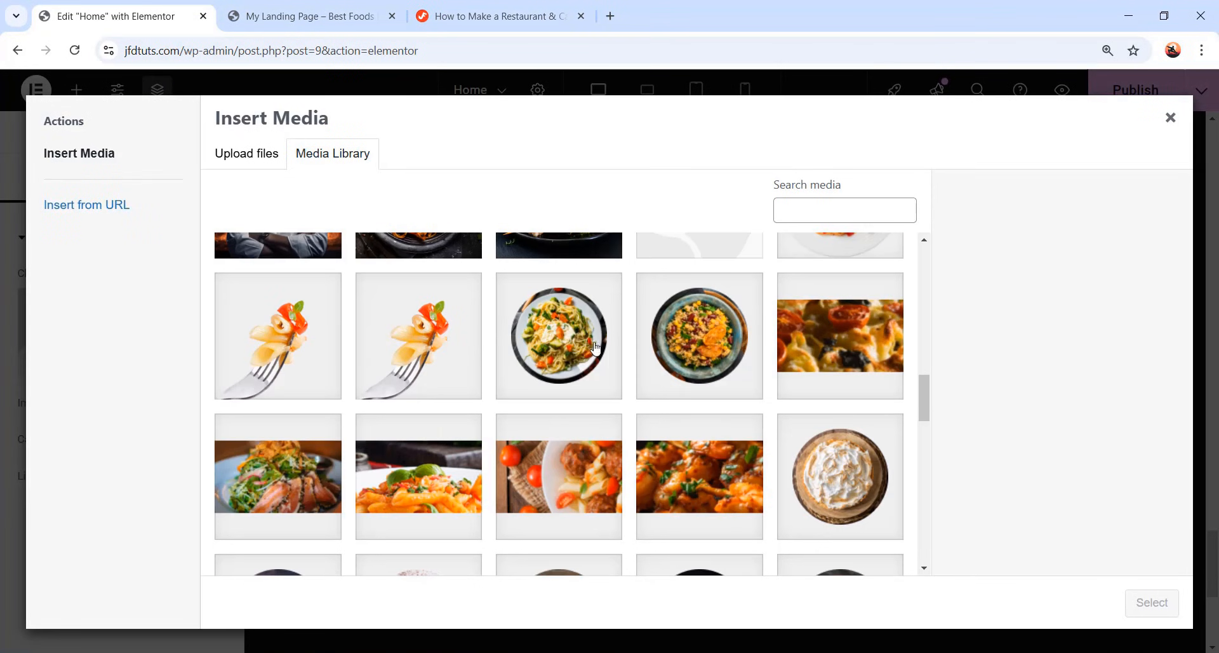
scroll(684, 385, "up", 4)
scroll(684, 385, "down", 10)
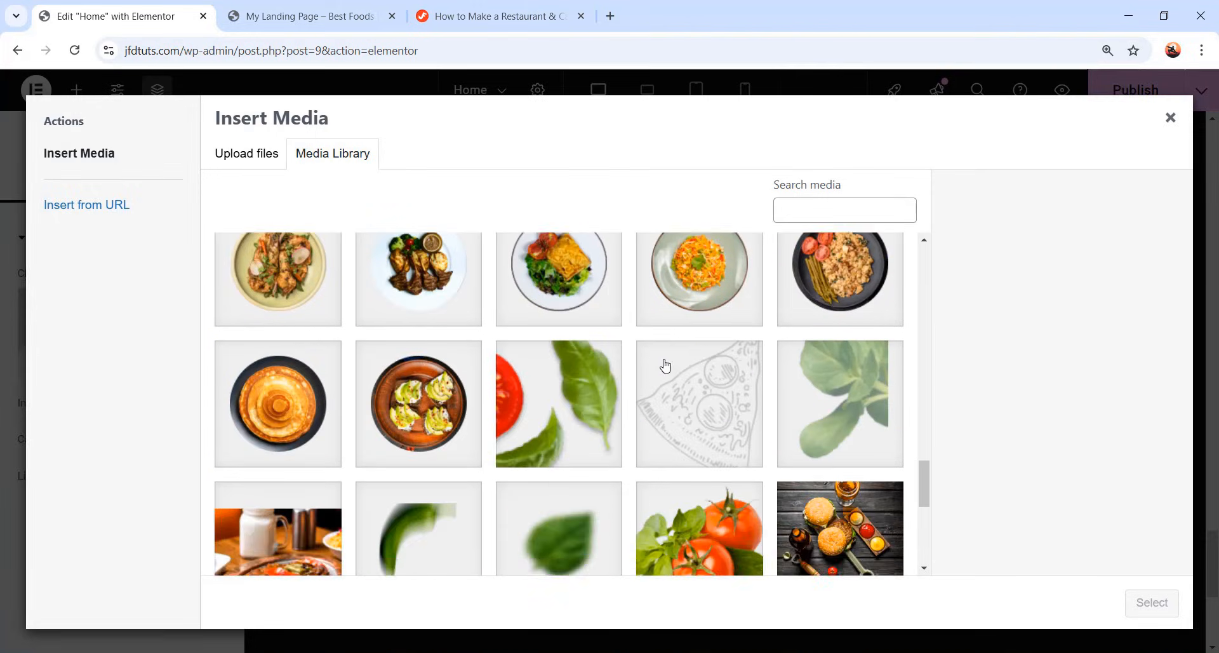
scroll(666, 365, "down", 2)
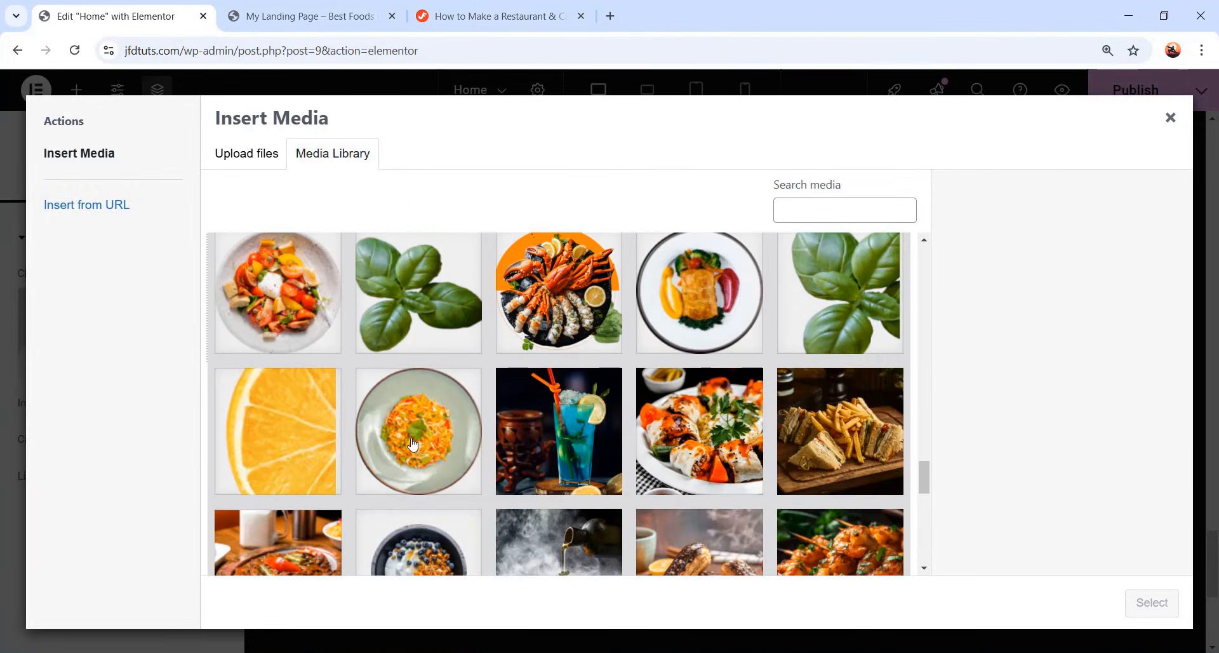
left_click(460, 420)
left_click(1170, 605)
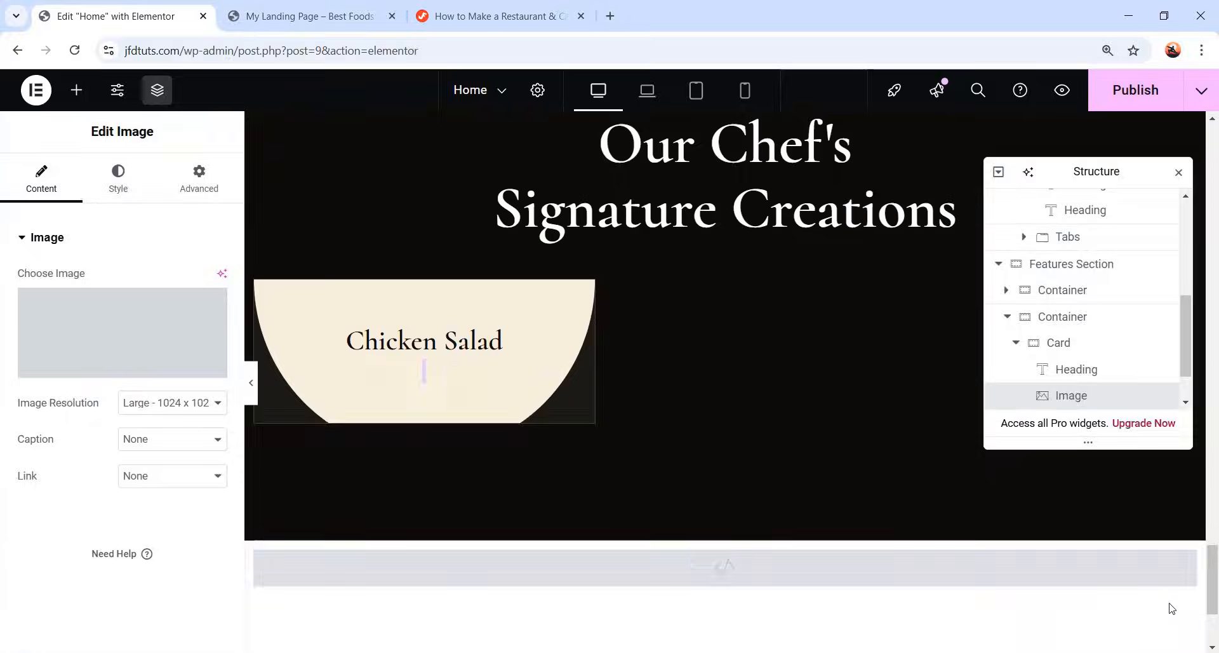
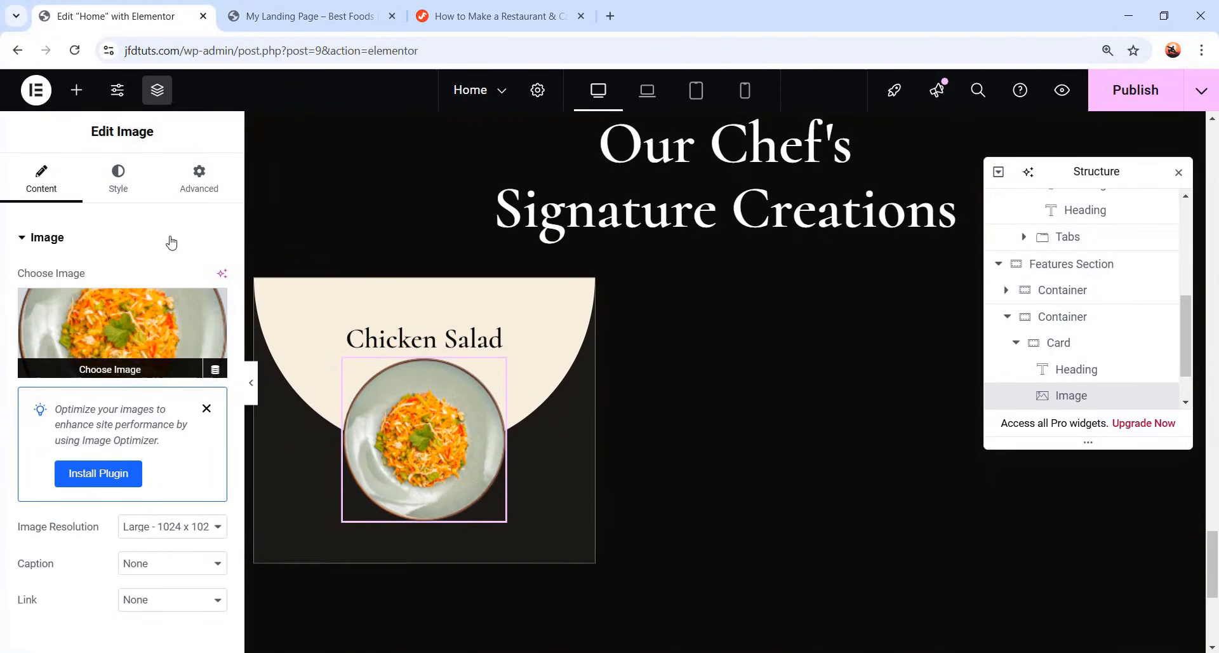
Give the rice dish image a solid 12 px border on all sides in the global black color.
left_click(118, 181)
scroll(175, 340, "down", 3)
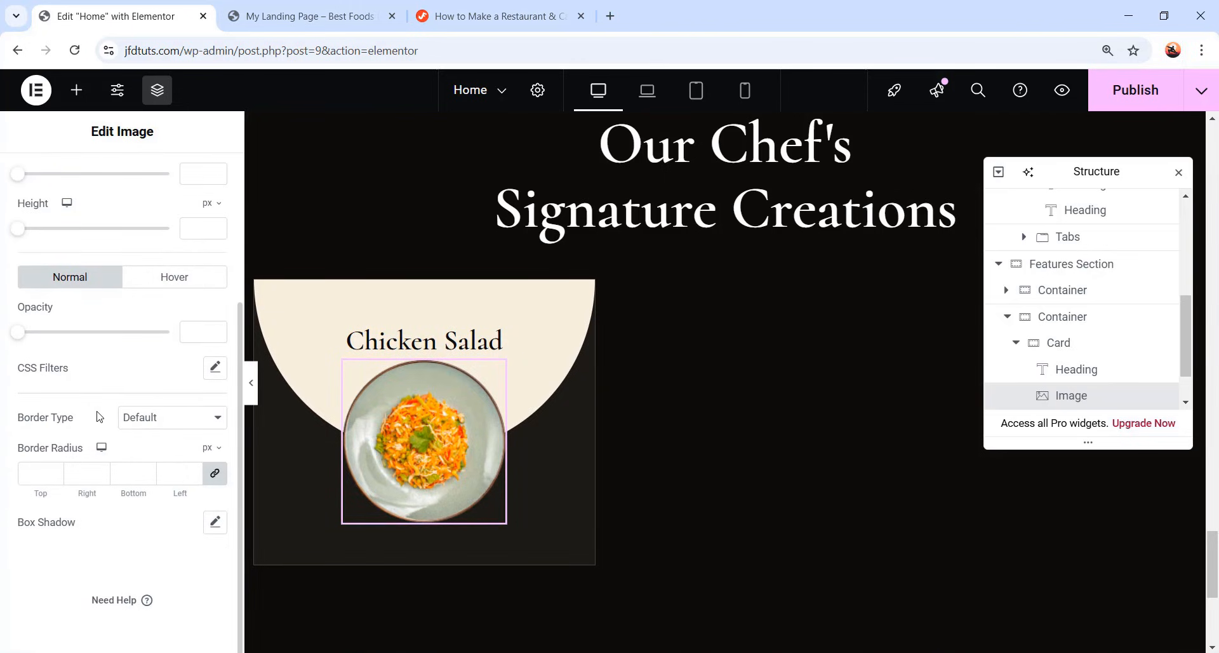
left_click(158, 422)
left_click(137, 477)
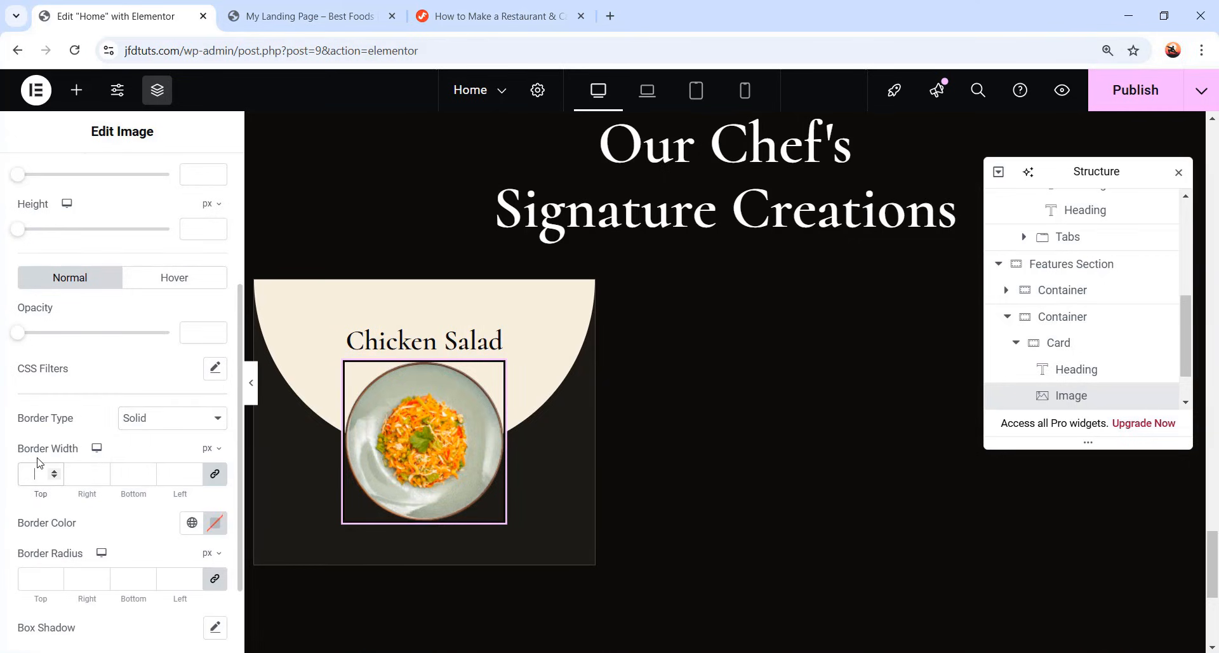
type("12")
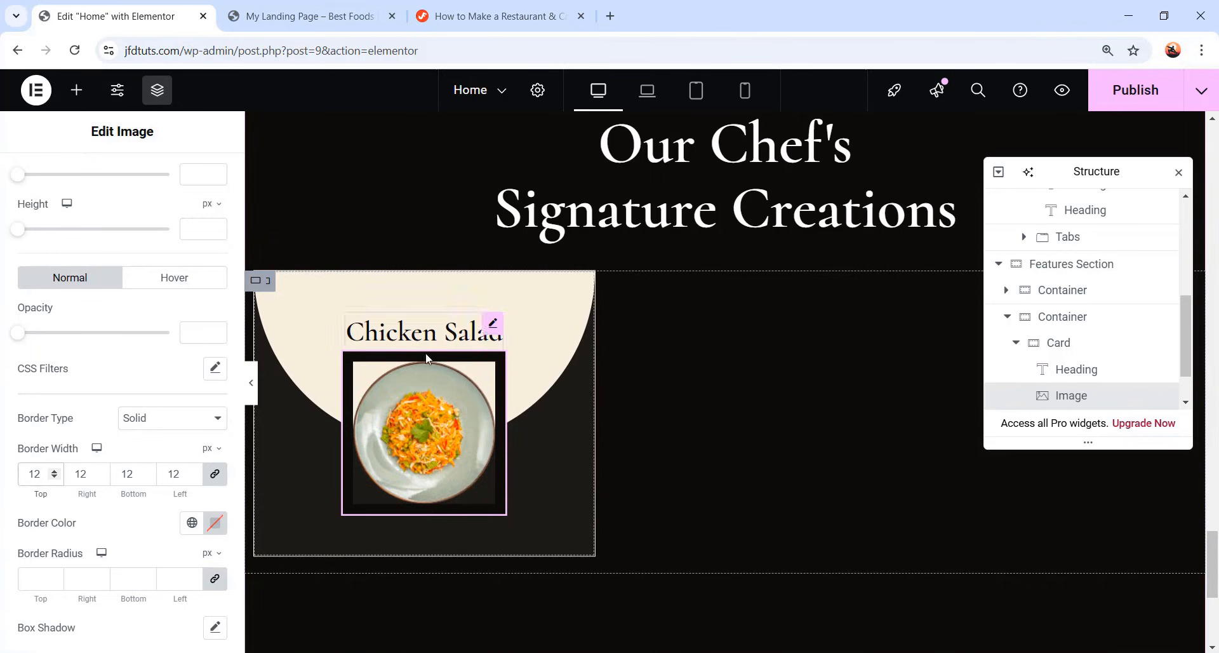
left_click(187, 532)
left_click(95, 384)
Round the dish image's border with a radius of 50% on all corners.
scroll(121, 394, "down", 1)
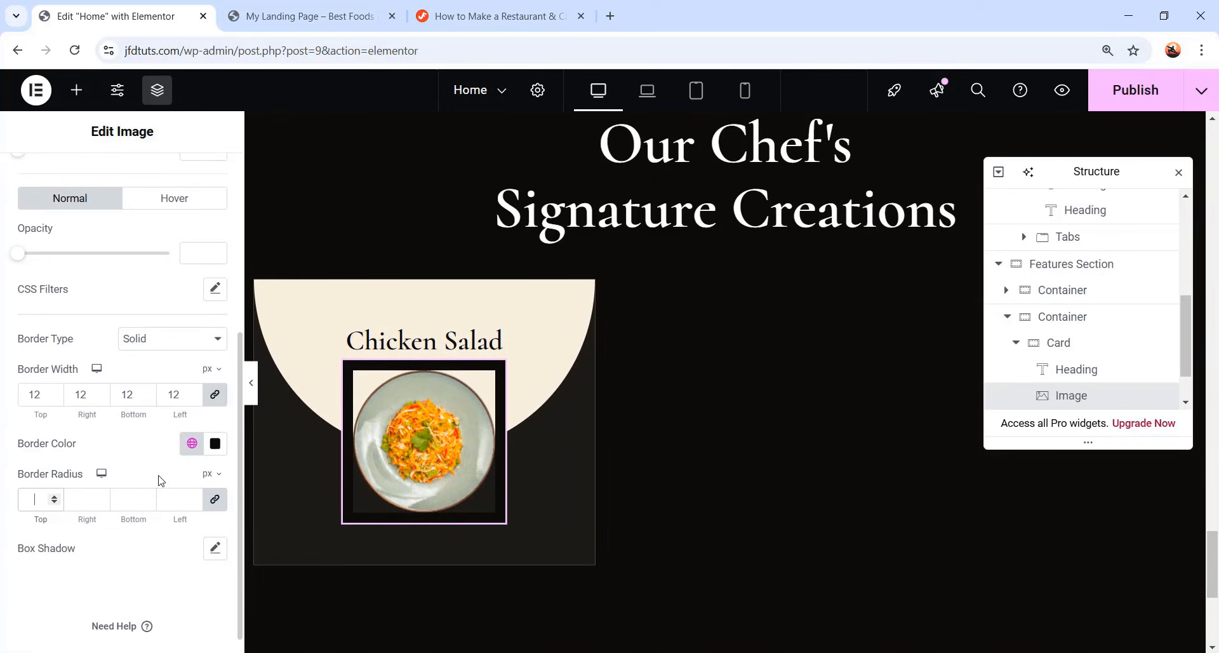
left_click(207, 499)
left_click(41, 501)
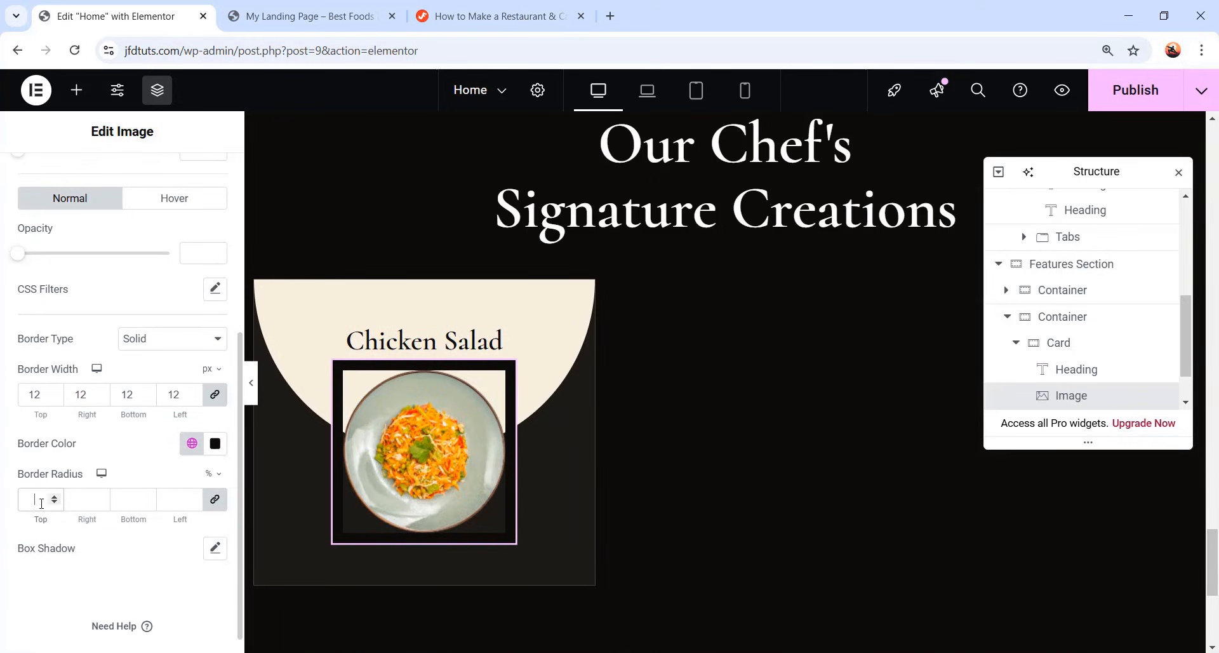
type("50")
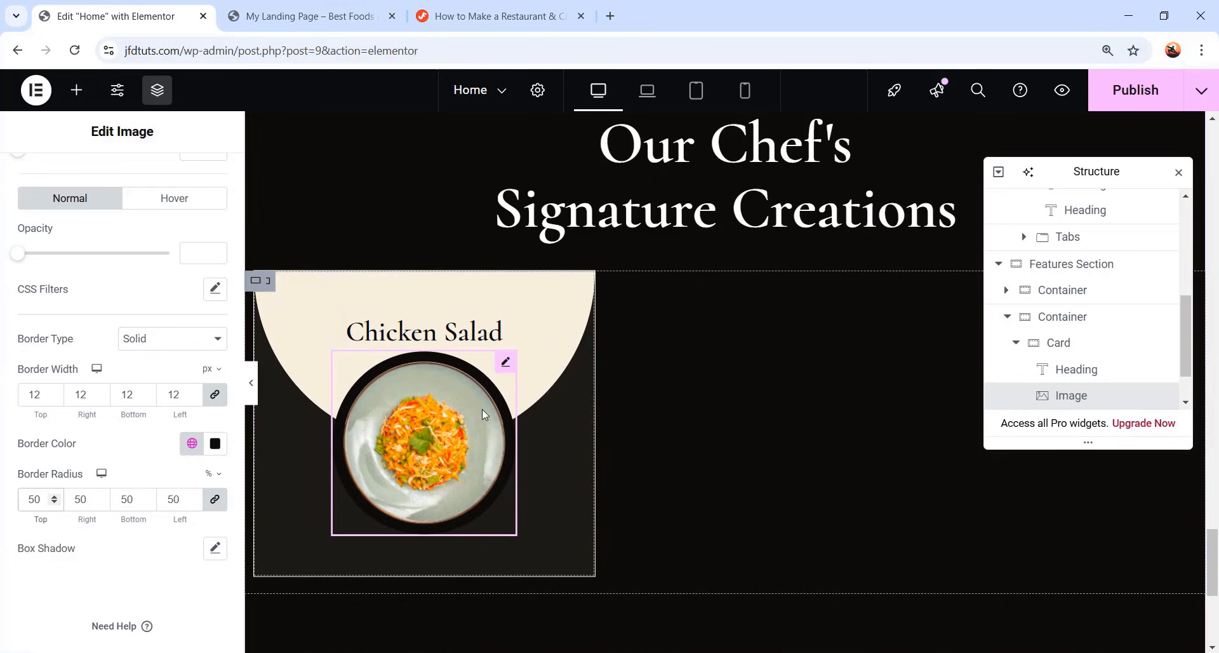
left_click(389, 420)
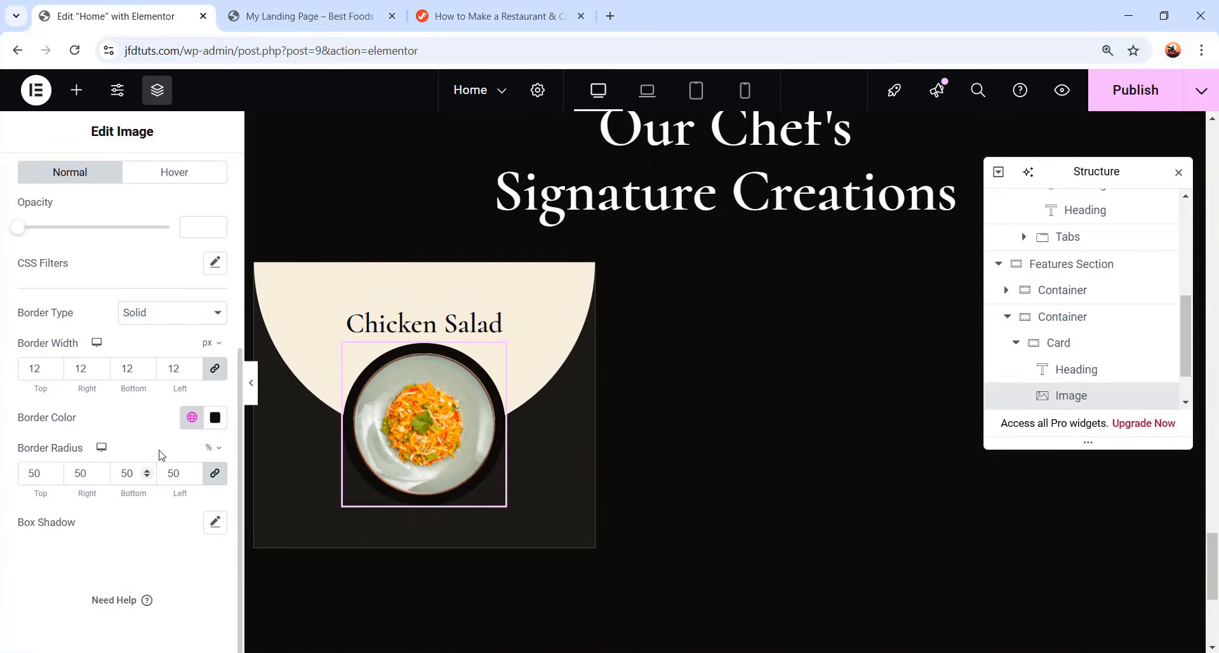
Unlink the dish image's margin values and set its top margin to 30 px.
scroll(158, 425, "up", 5)
left_click(196, 193)
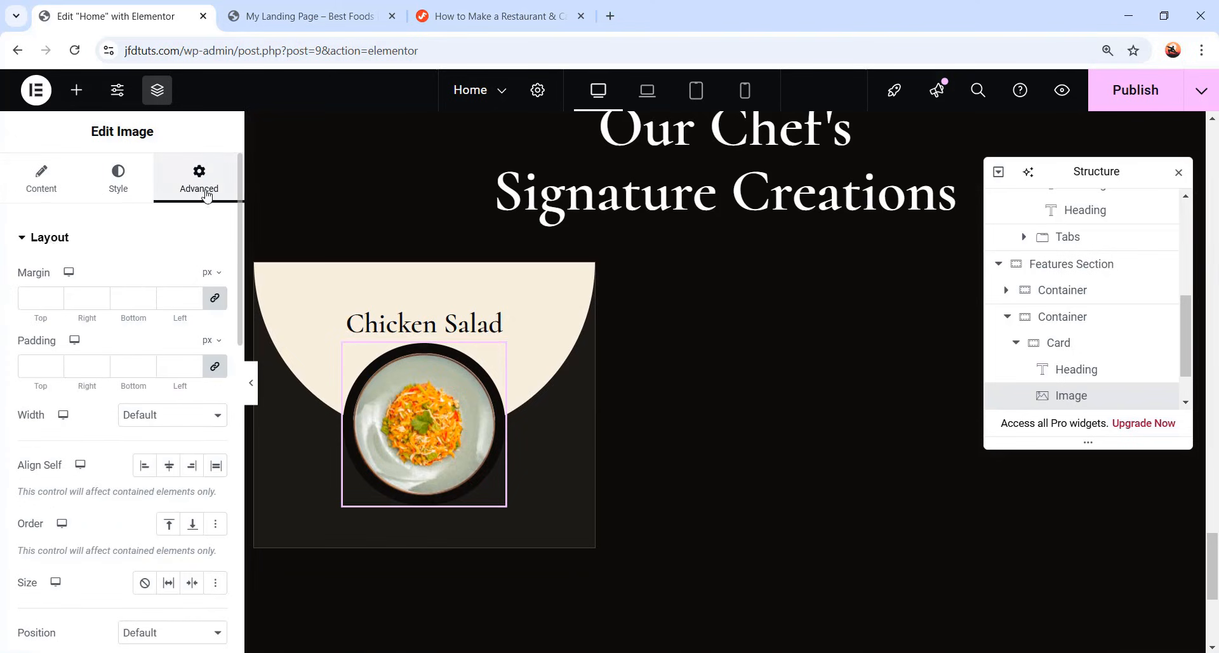
left_click(209, 309)
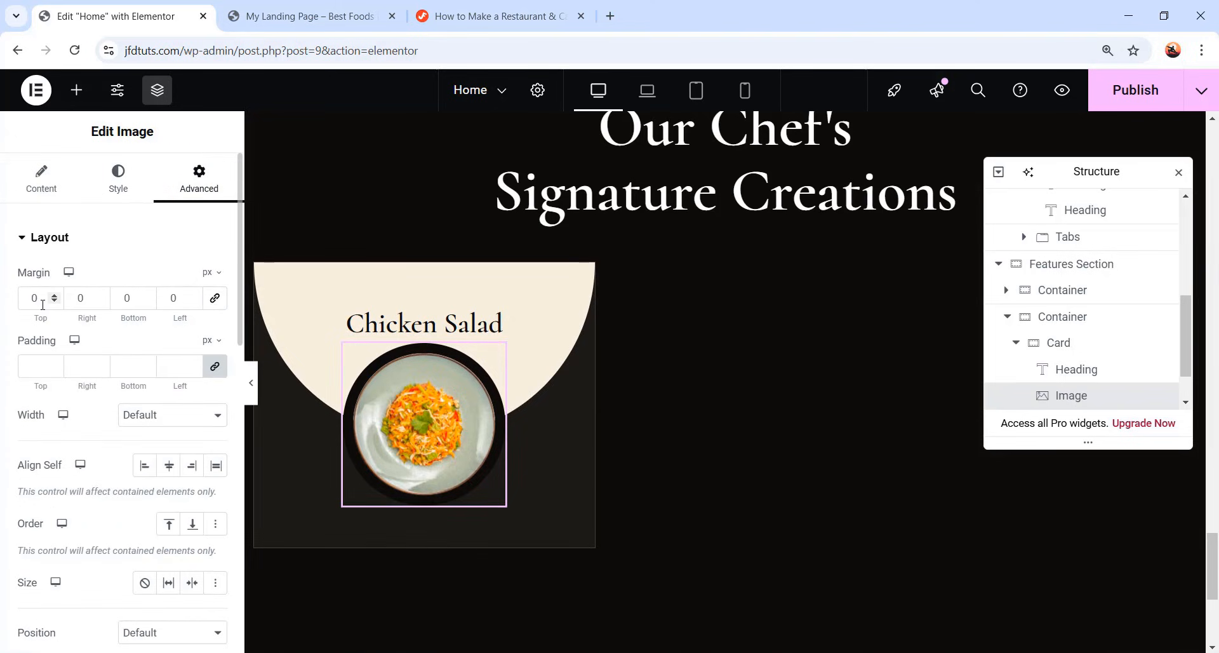
type("30")
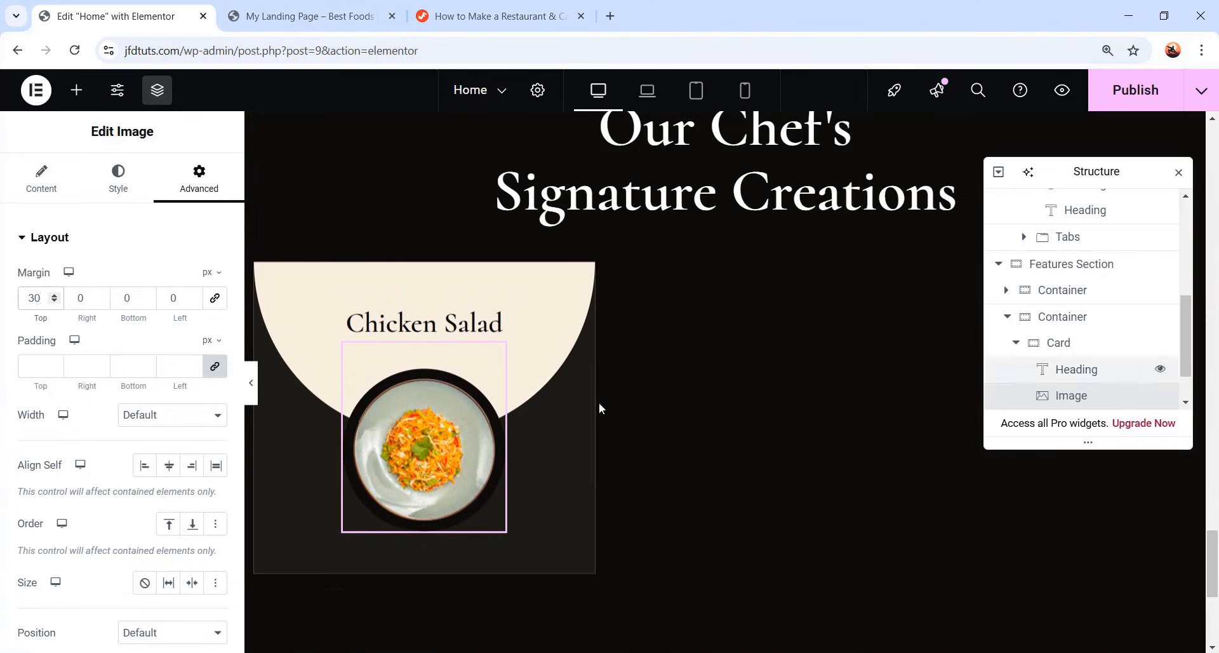
Add an H4 Heading widget below the dish image with the title "Delightful bites to start your flavor journey.".
left_click(76, 89)
scroll(63, 476, "down", 3)
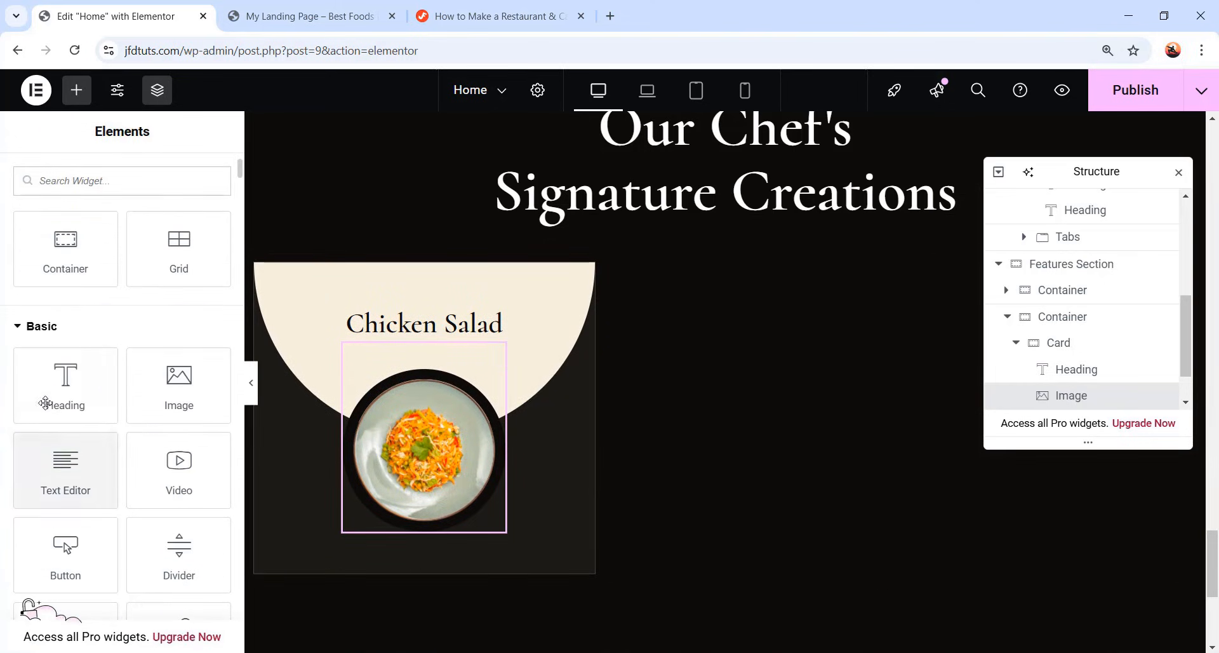
left_click_drag(63, 387, 448, 544)
left_click_drag(161, 299, 23, 299)
type("Delightful bites to start your flavor journey.")
scroll(344, 511, "down", 2)
left_click(141, 444)
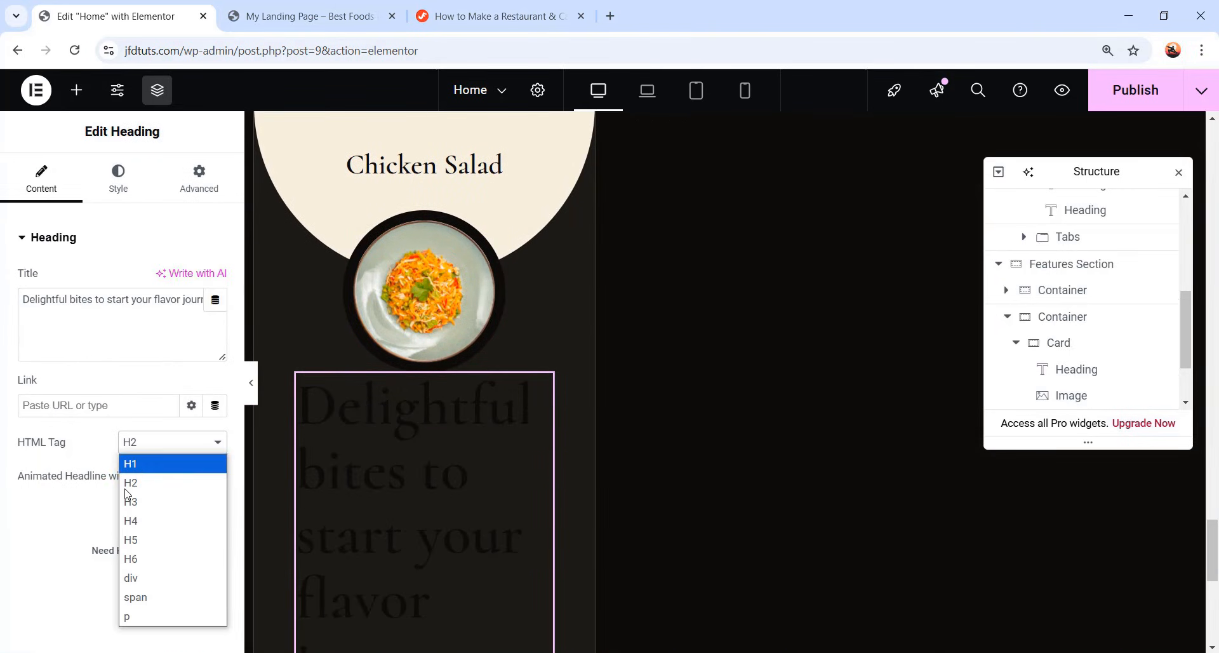
left_click(139, 523)
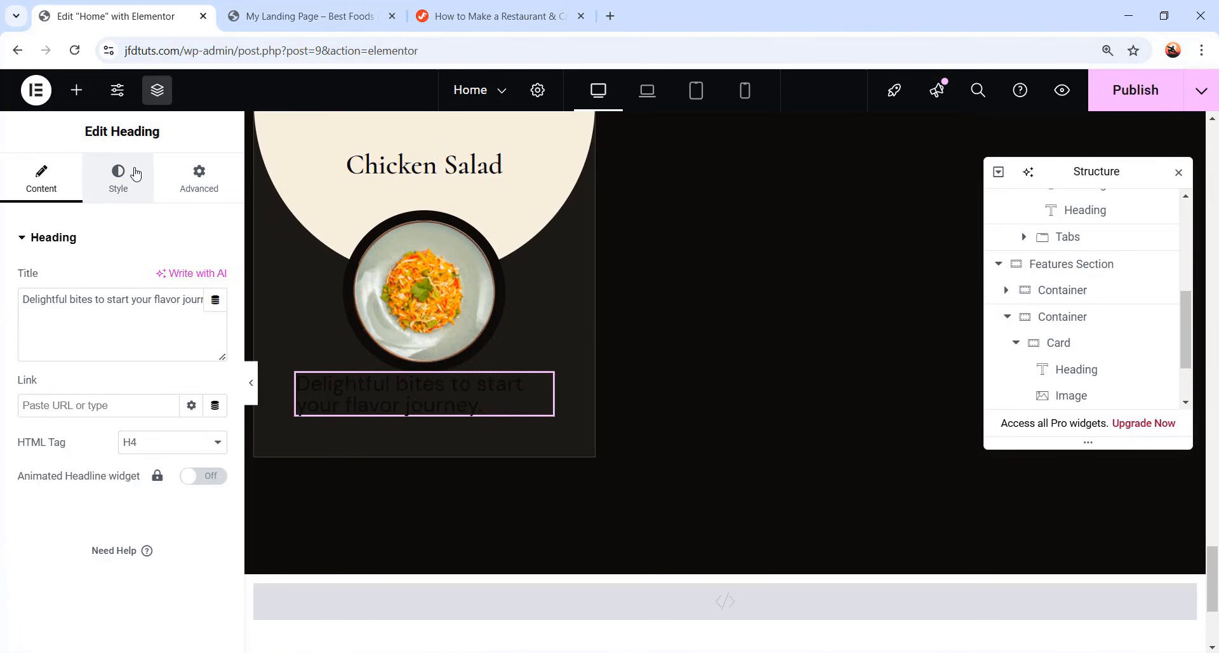
Center the "Delightful bites" heading and set its typography to 20 px size, 400 (Normal) weight and 32 px line height.
left_click(126, 190)
left_click(168, 278)
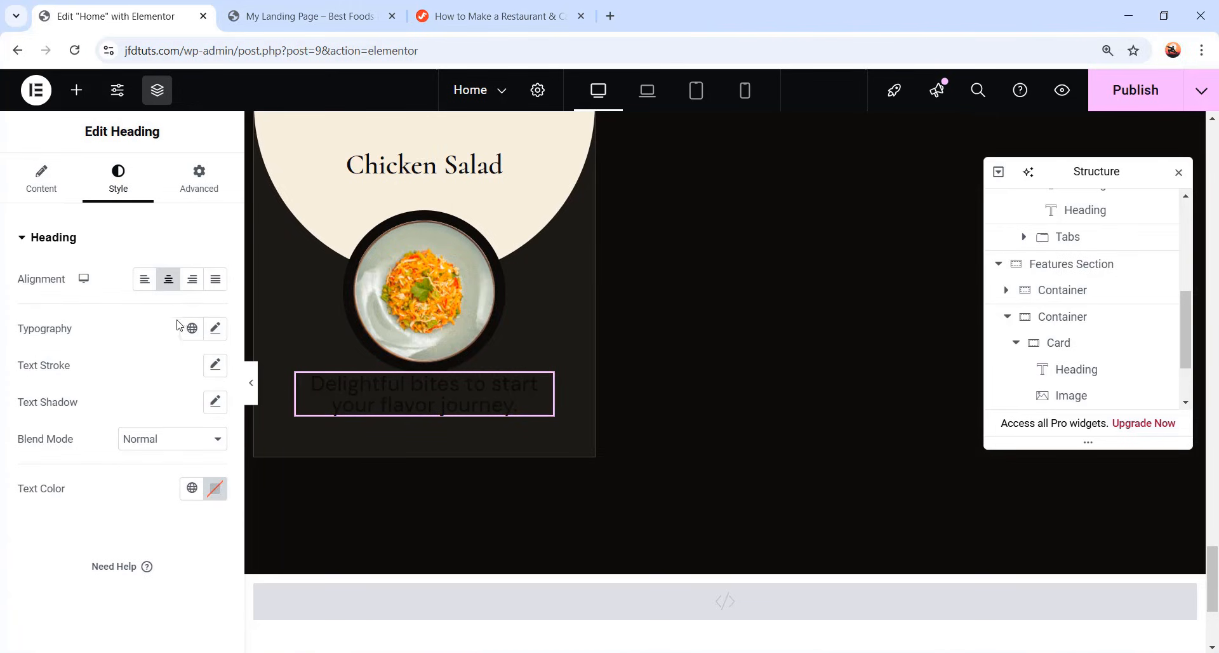
left_click(215, 327)
scroll(177, 469, "down", 2)
left_click(152, 358)
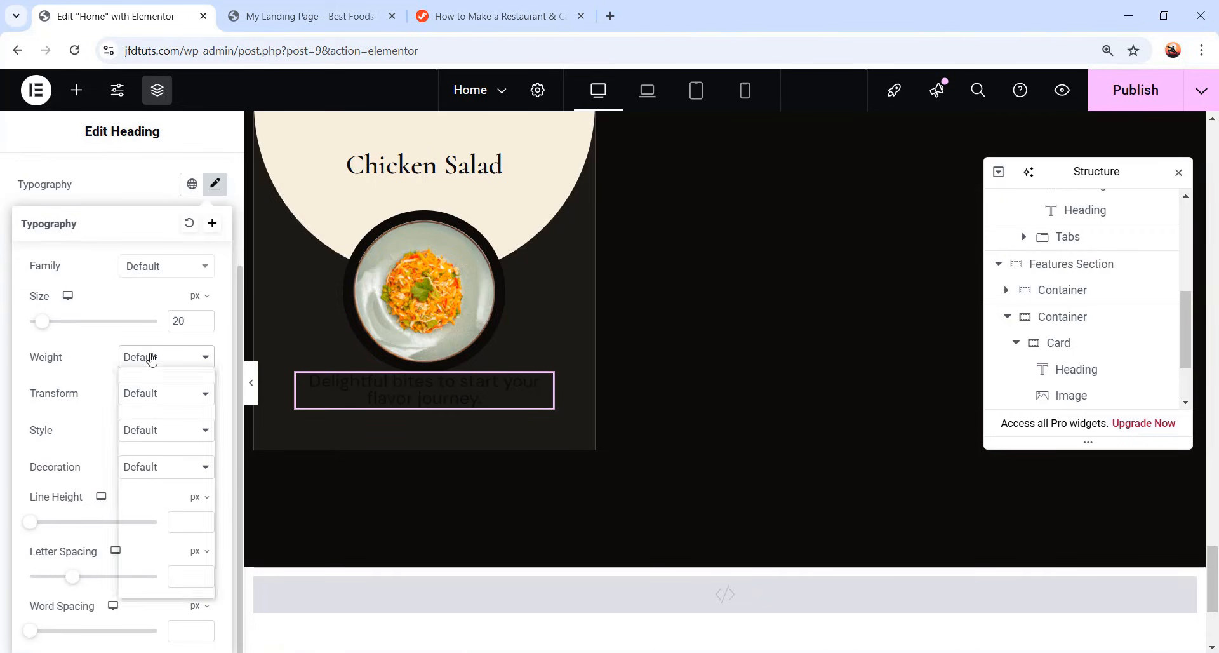
left_click(142, 436)
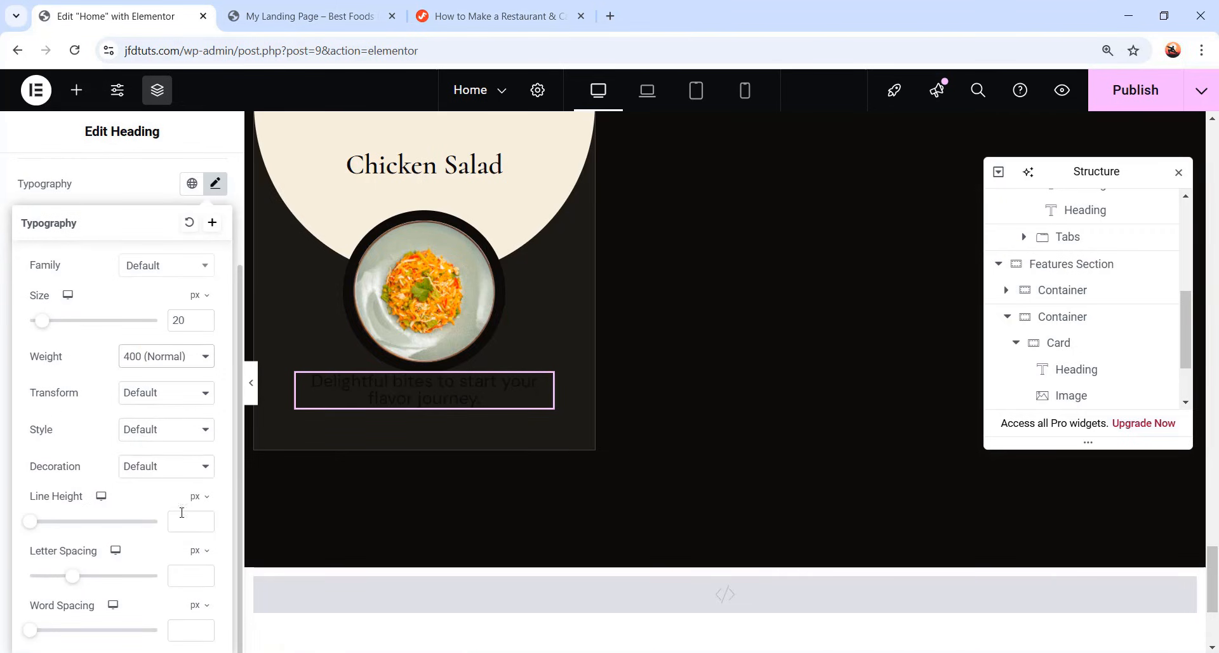
type("323")
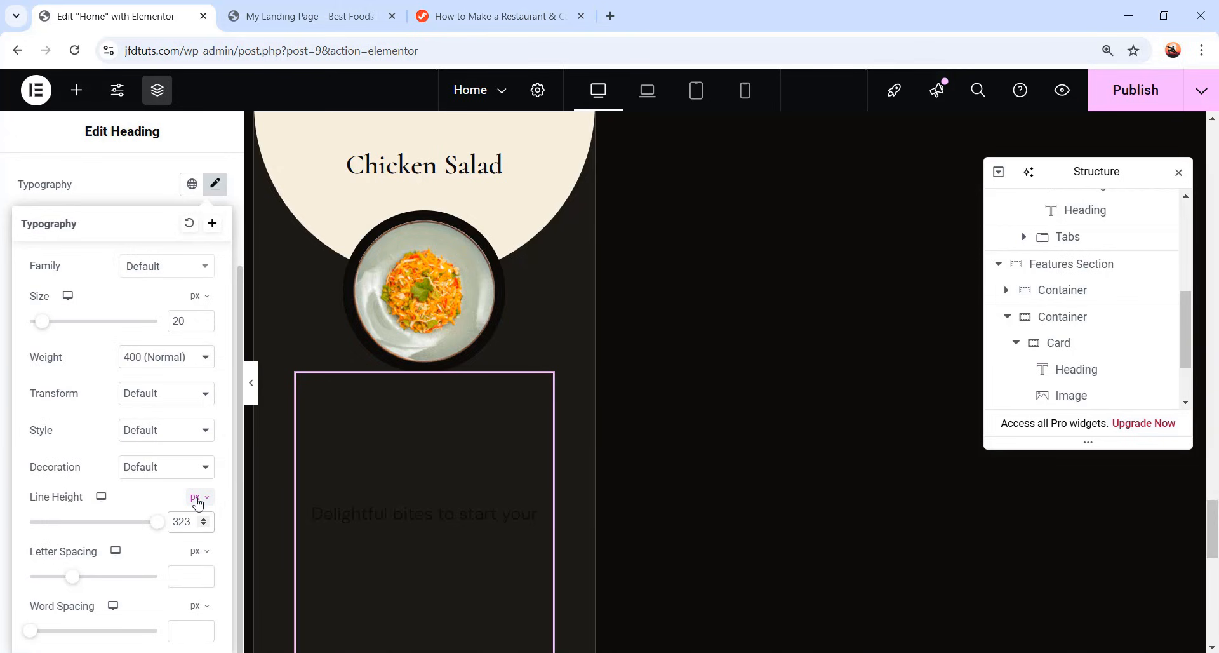
key("BackSpace")
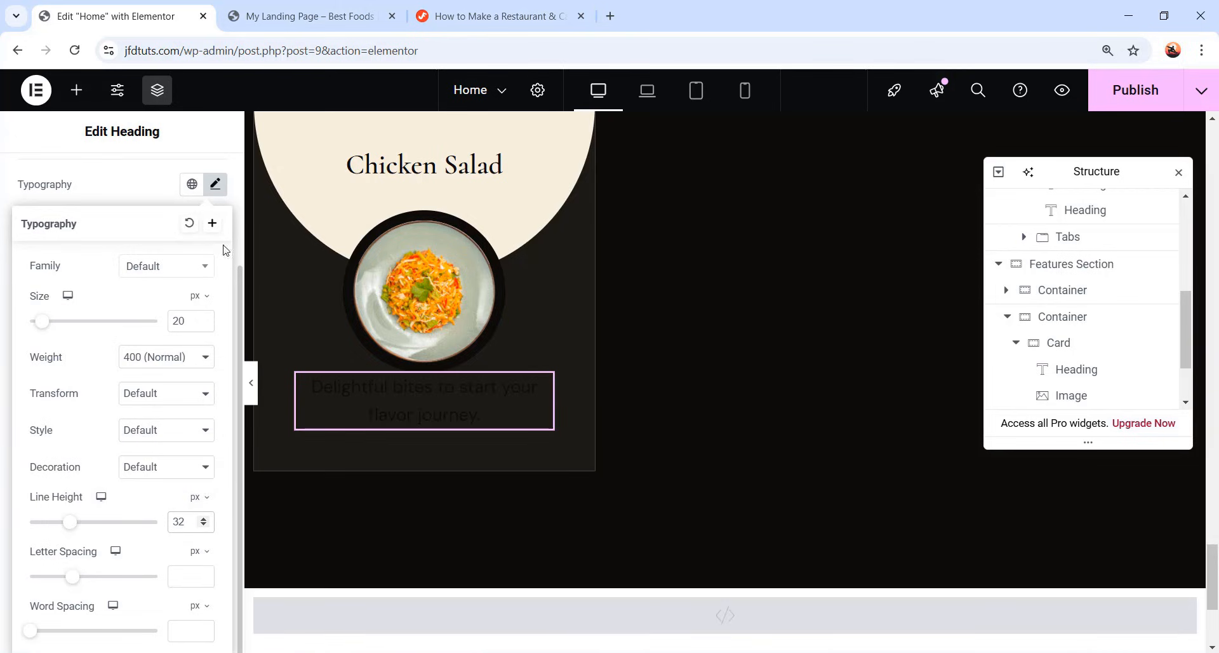
left_click(215, 186)
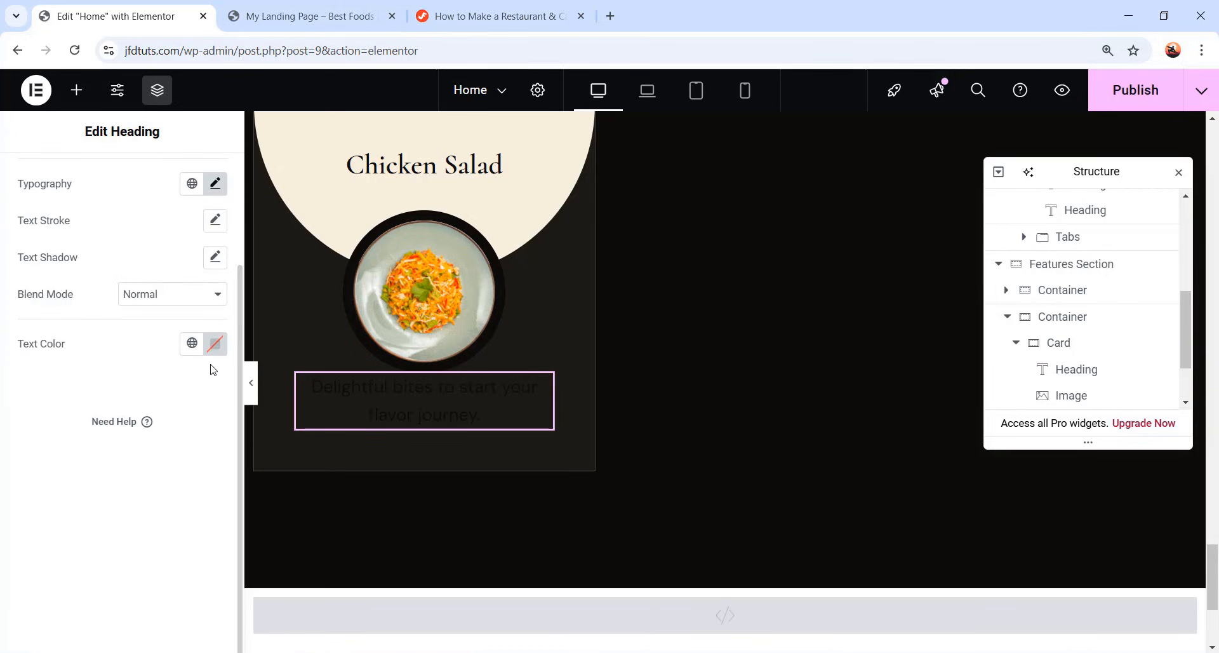
Give the "Delightful bites" heading the global white text color and an unlinked top margin of 33 px.
left_click(191, 343)
left_click(58, 491)
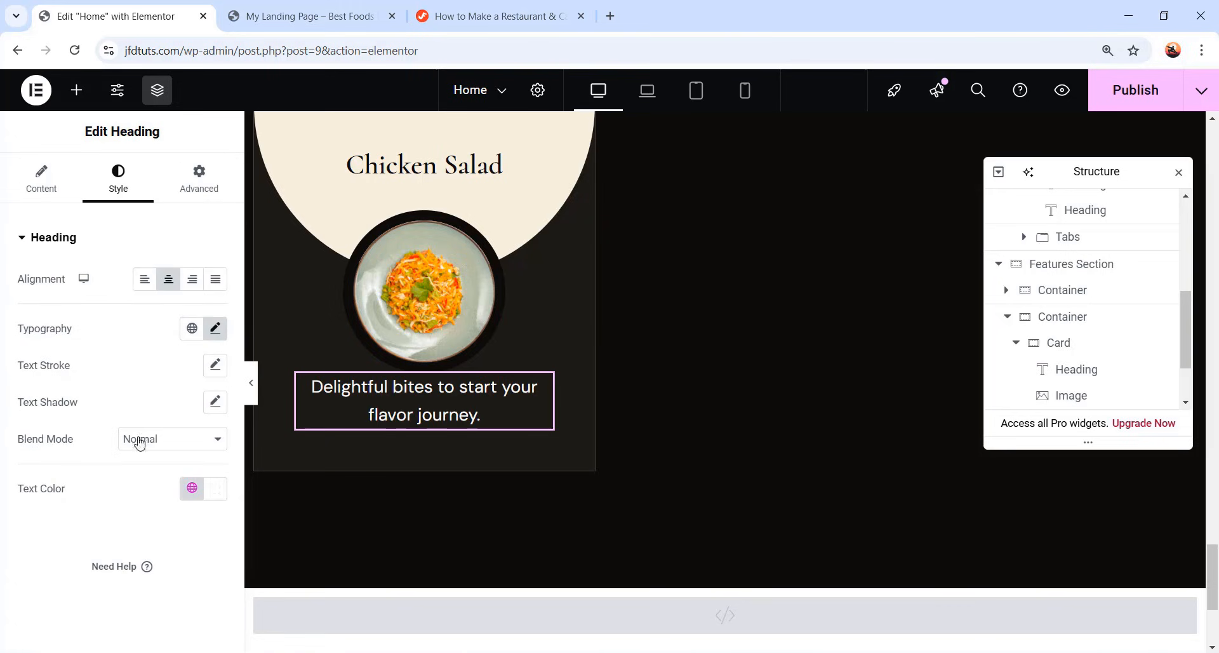
scroll(436, 419, "up", 1)
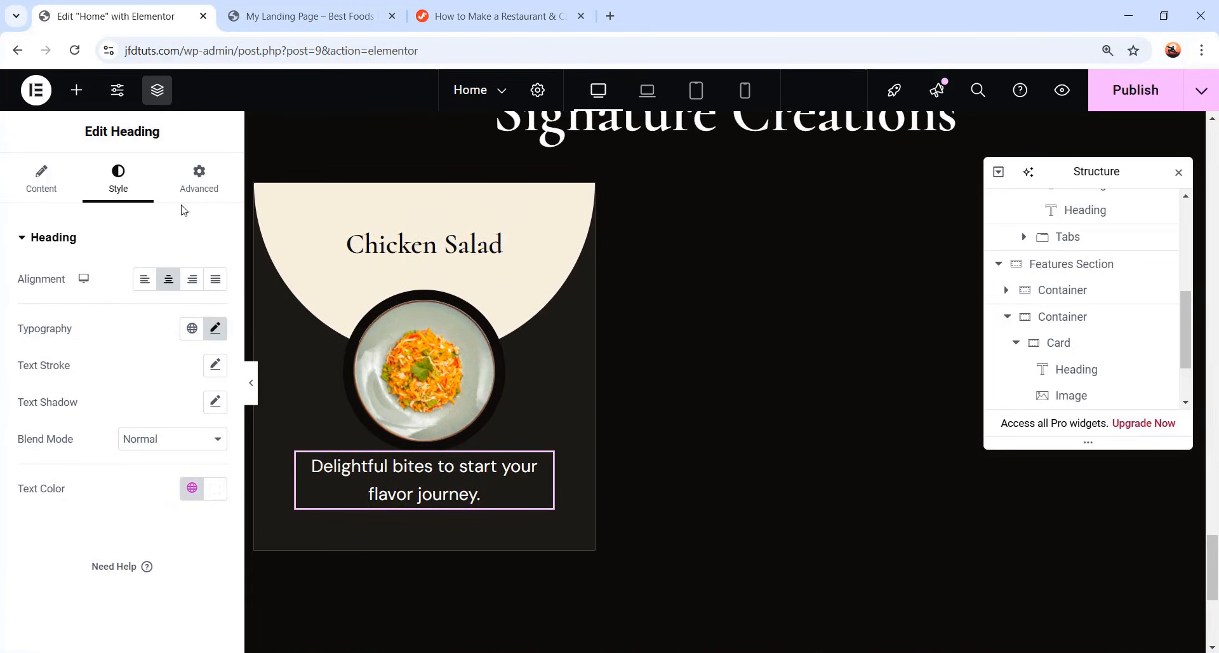
left_click(197, 178)
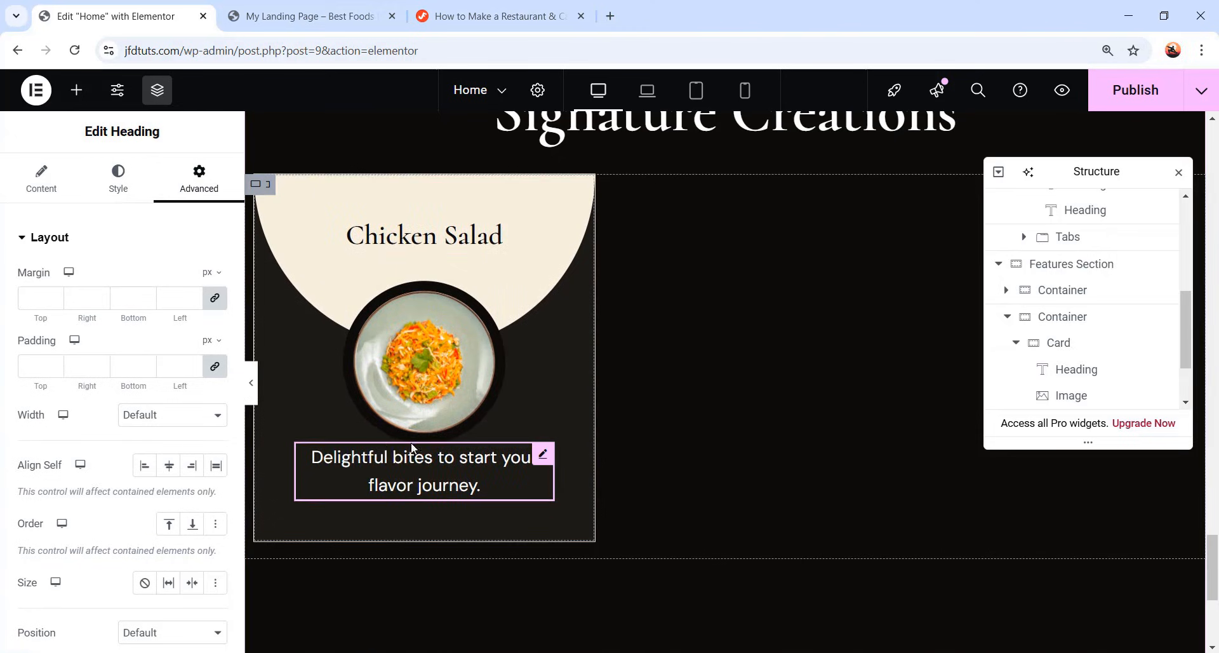
left_click(216, 300)
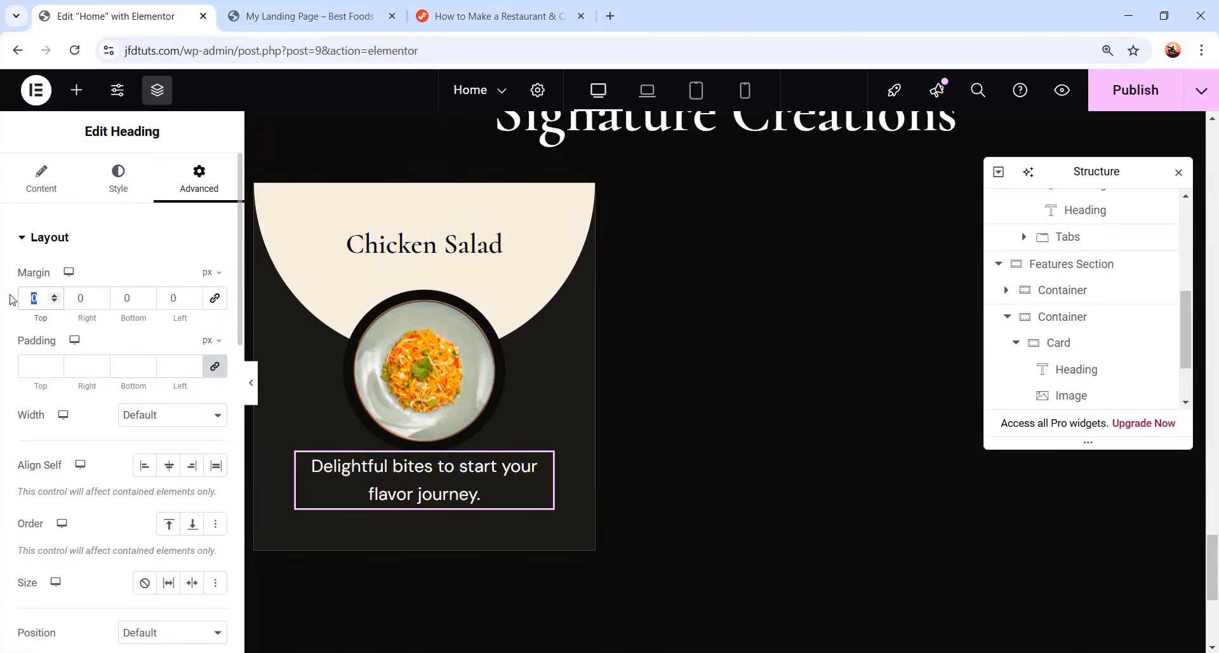
type("33")
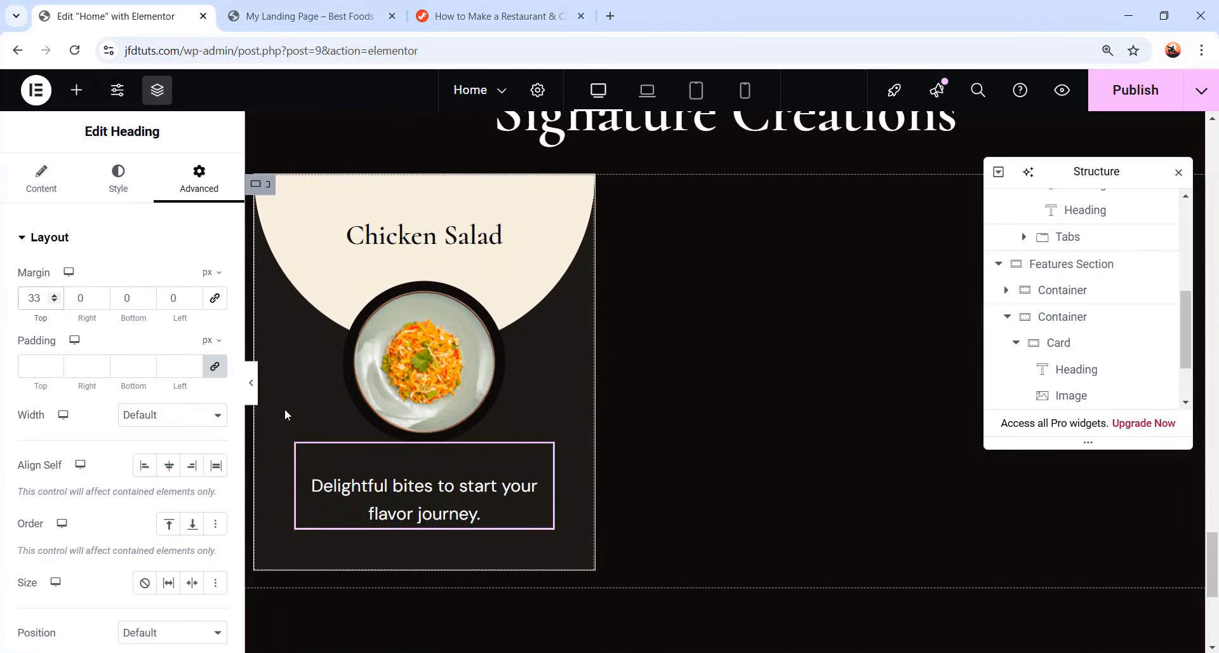
Add a nested container below the "Delightful bites" heading with row direction and centered justified content.
left_click(76, 89)
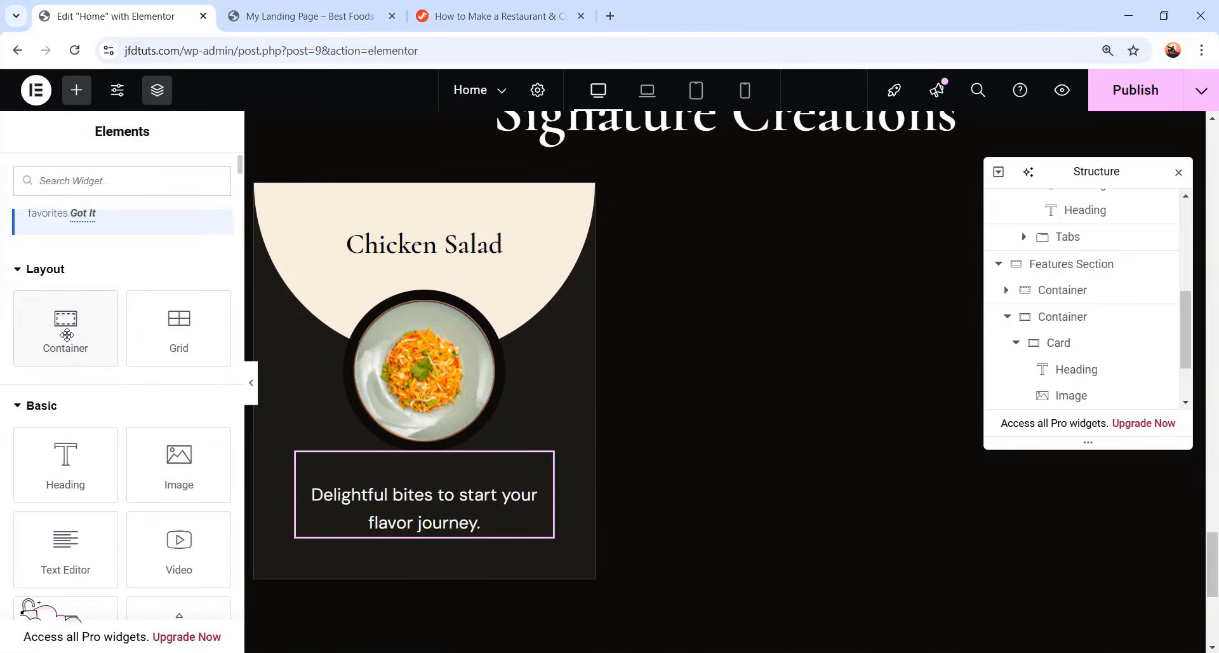
left_click_drag(65, 329, 420, 527)
scroll(456, 505, "down", 1)
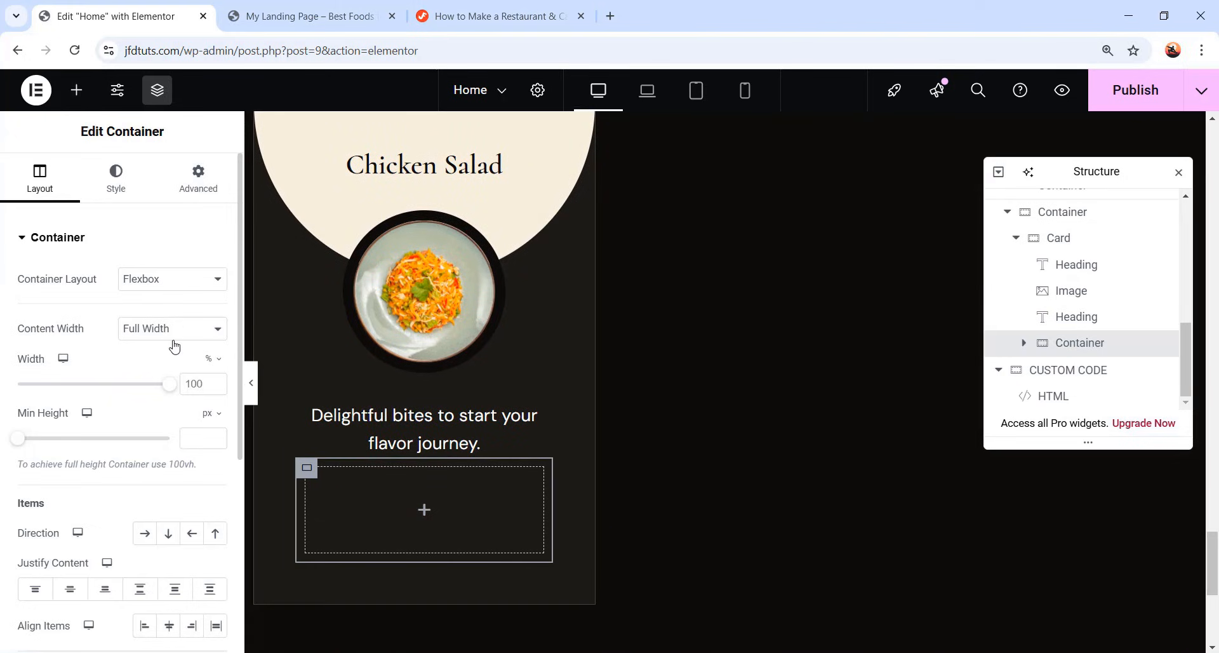
left_click(145, 533)
scroll(121, 512, "down", 3)
left_click(70, 435)
scroll(115, 456, "down", 1)
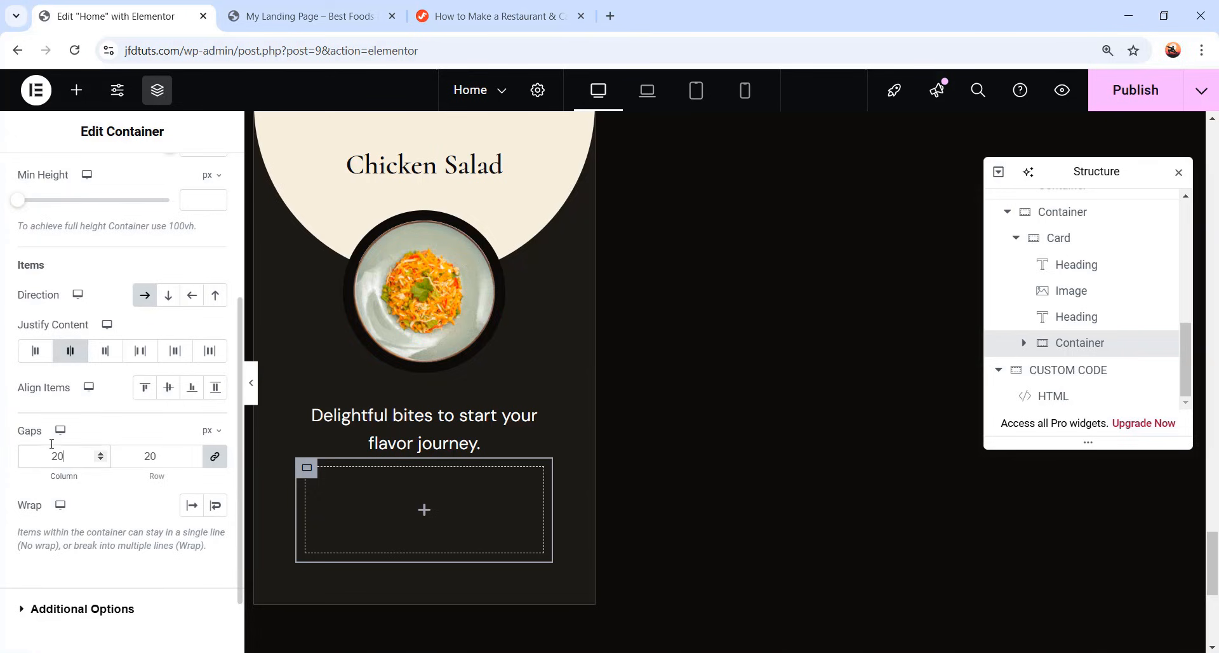
Unlink the nested container's margin values and set its top margin to 40 px.
scroll(52, 435, "up", 5)
left_click(197, 178)
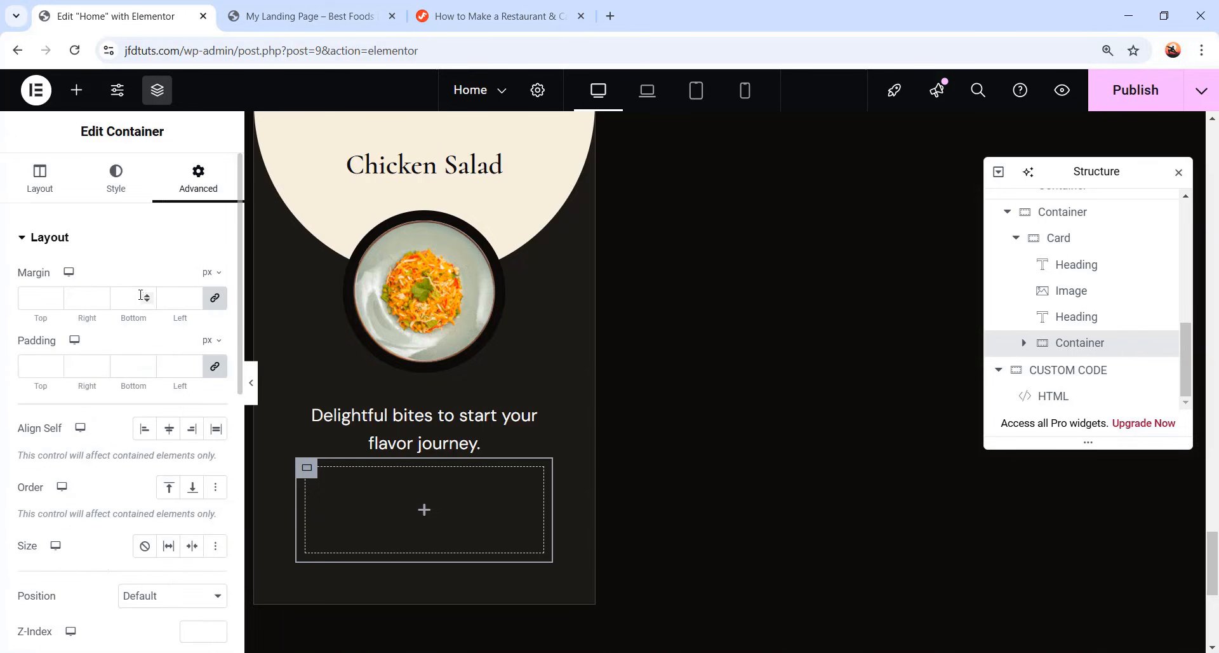
left_click(213, 303)
left_click_drag(42, 301, 12, 306)
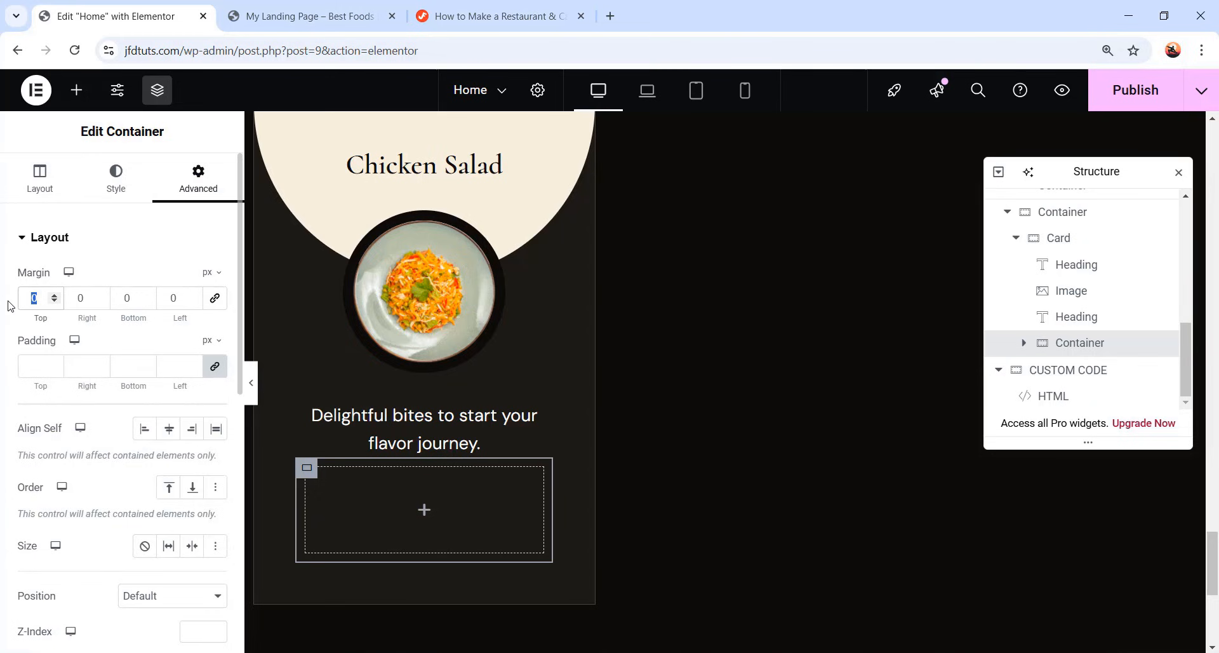
type("40")
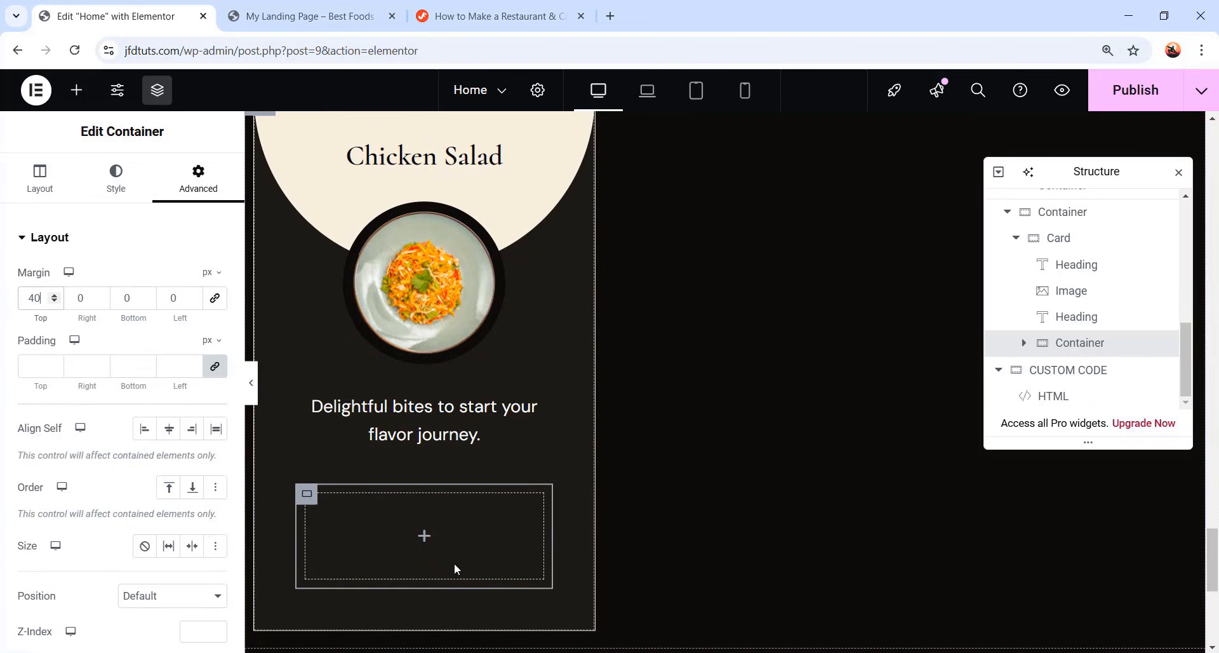
Add a Heading widget inside the nested container with the title "$50.00" and HTML tag H4.
left_click(76, 90)
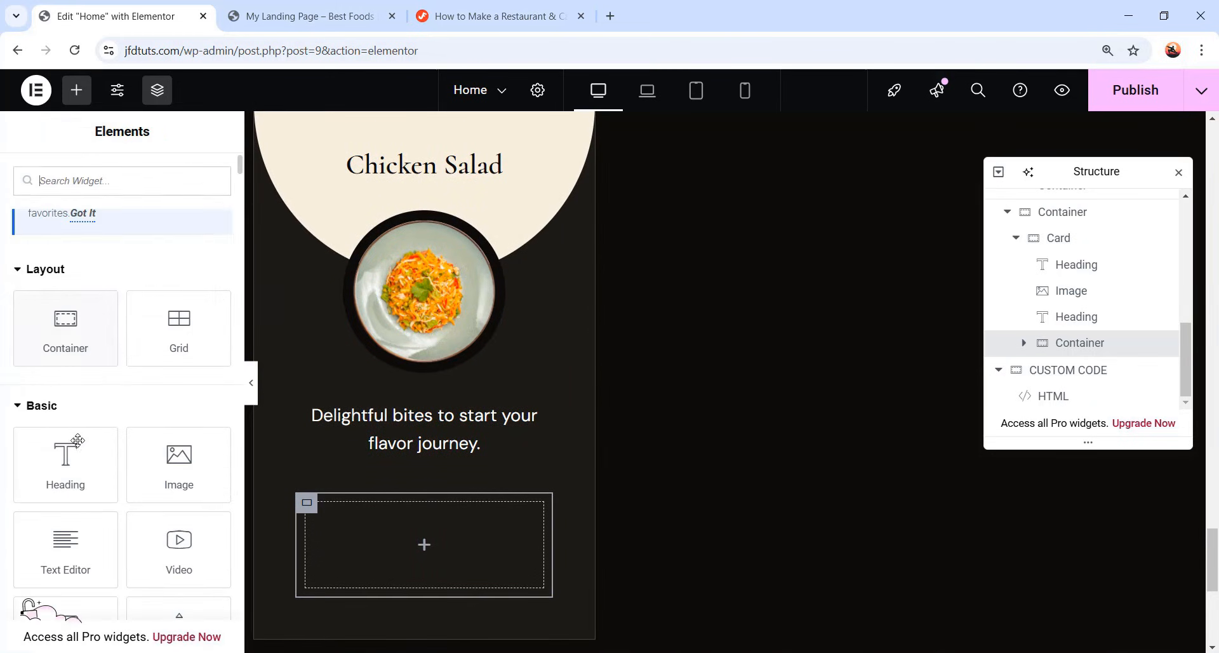
left_click_drag(66, 464, 448, 553)
triple_click(114, 314)
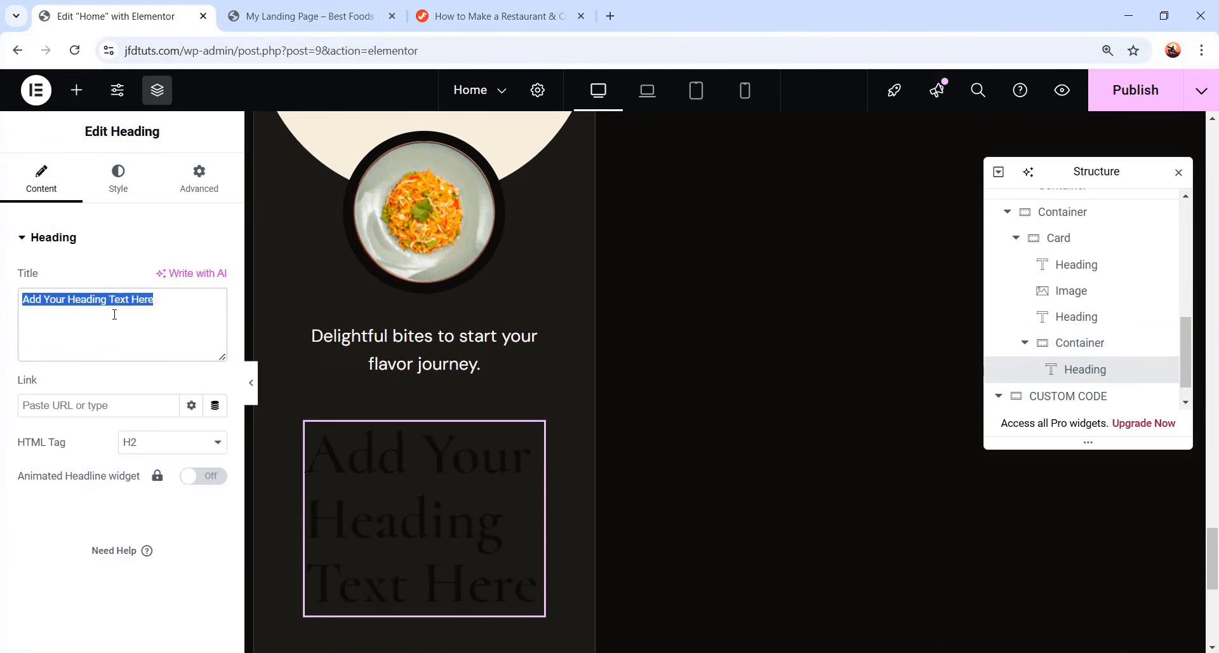
type("$50.00")
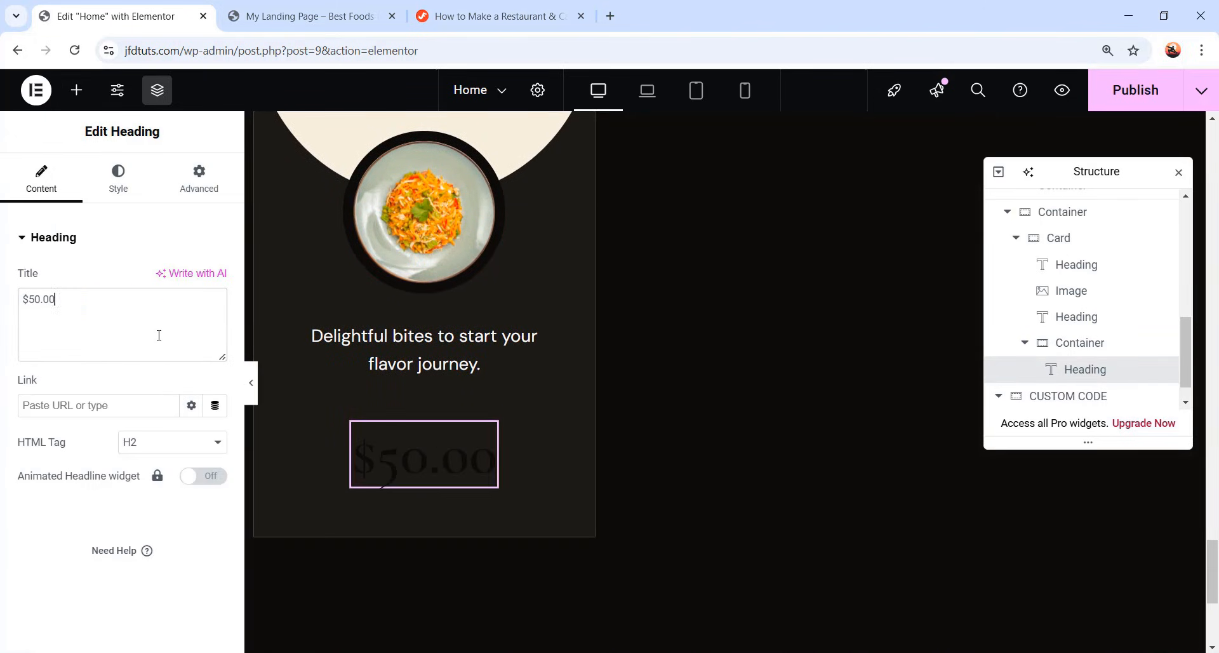
left_click(169, 446)
left_click(143, 516)
Set the "$50.00" heading's font size to 32 px and its weight to 400 (Normal).
left_click(115, 197)
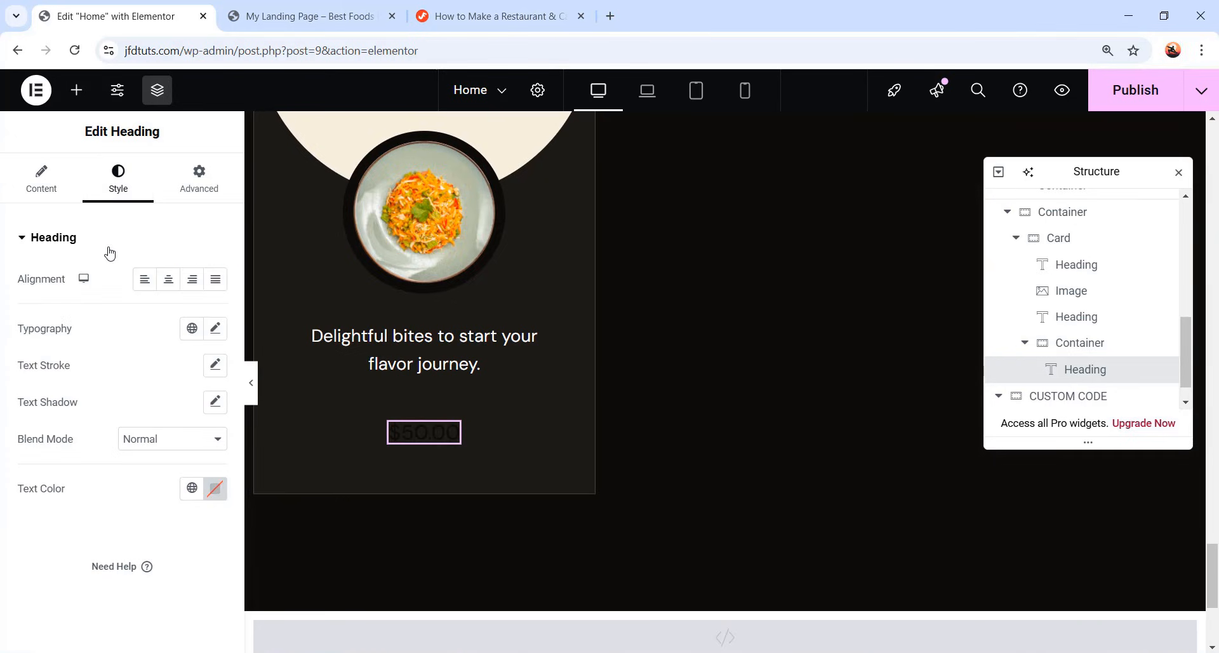
left_click(216, 329)
scroll(189, 349, "down", 2)
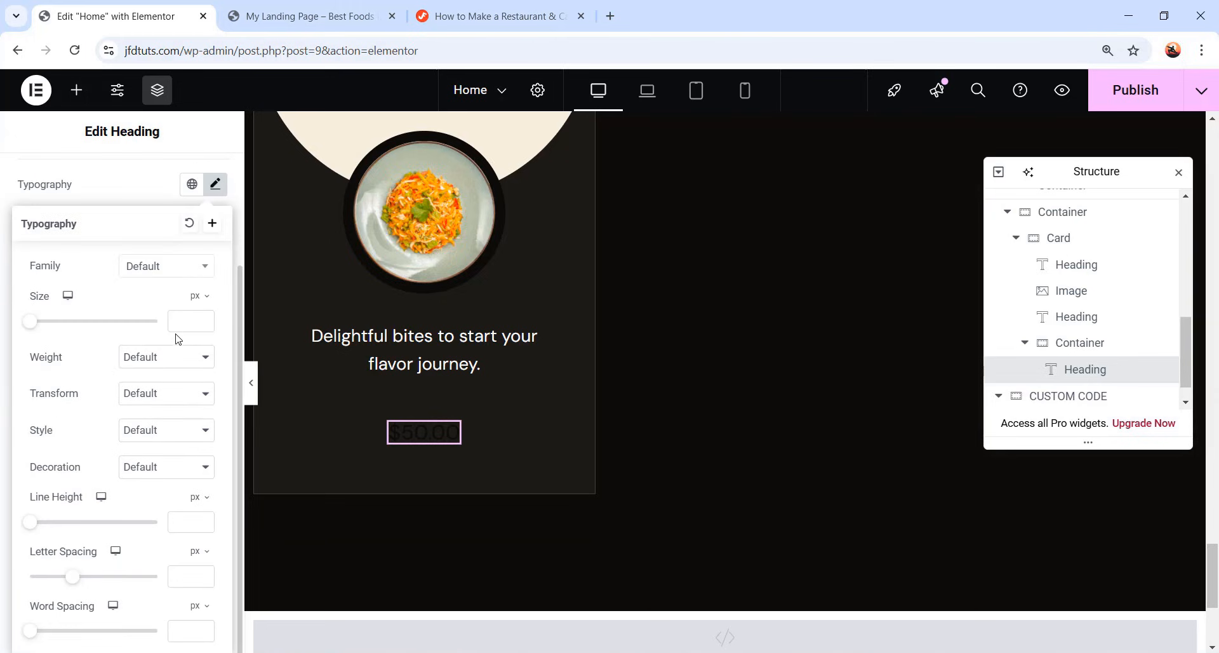
left_click(200, 329)
type("1")
key("BackSpace")
type("32")
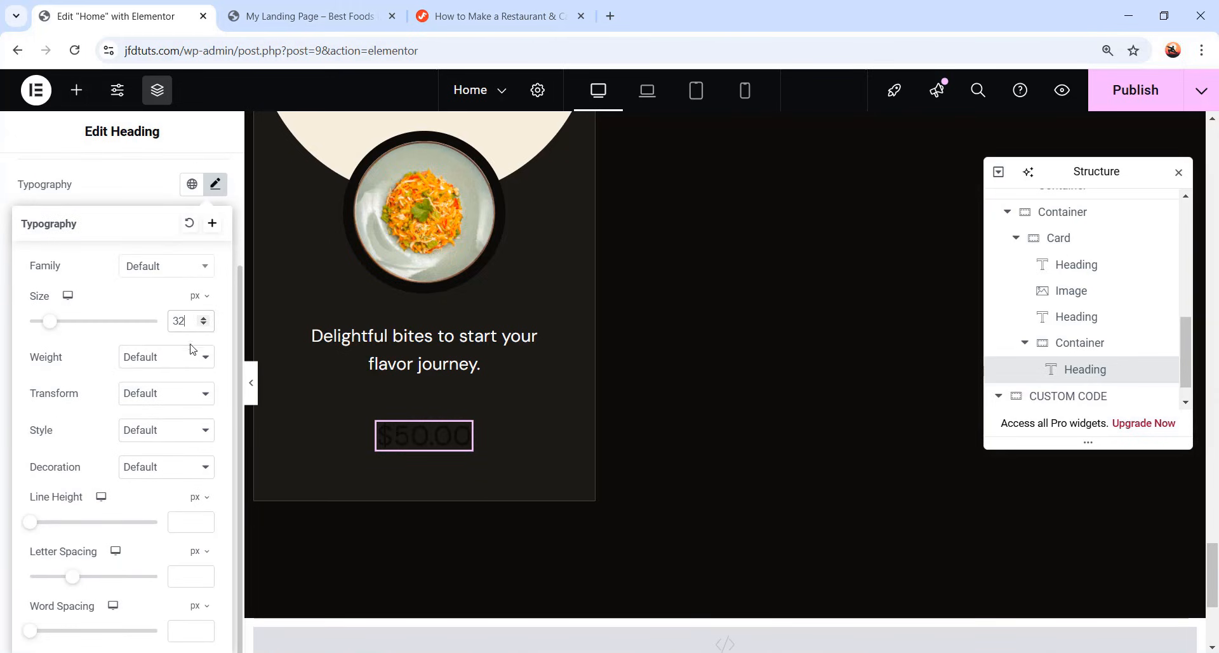
left_click(191, 354)
key("Escape")
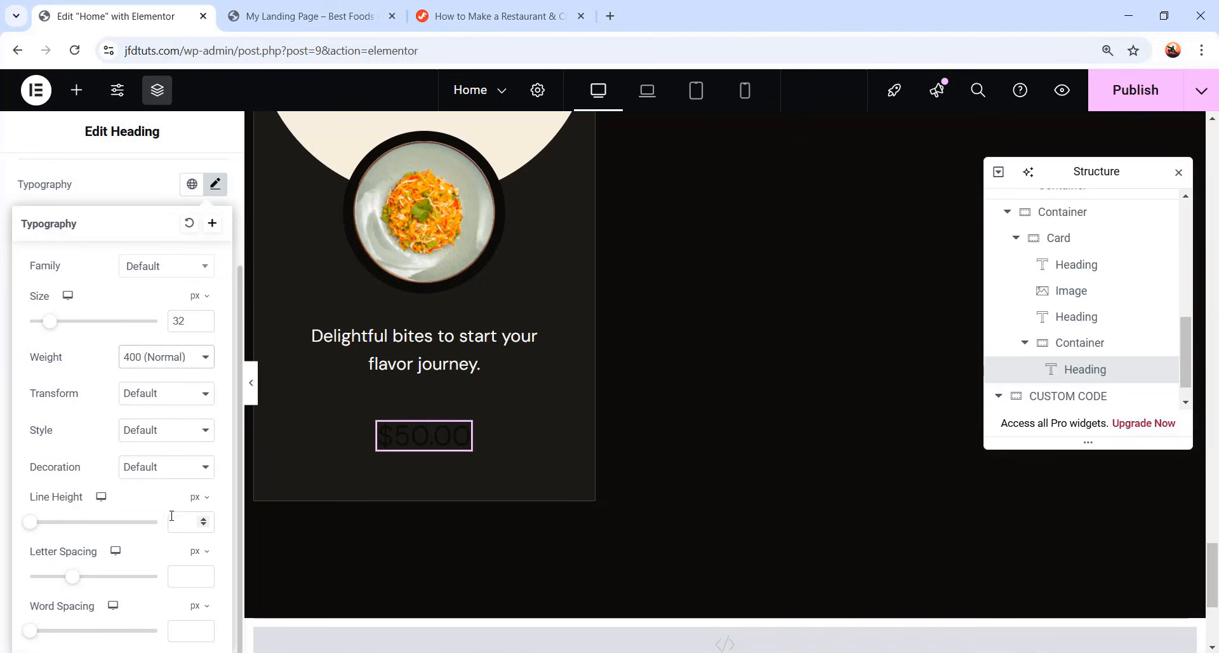
Set the "$50.00" heading's line height to 44 px and its text decoration to Line Through.
type("44")
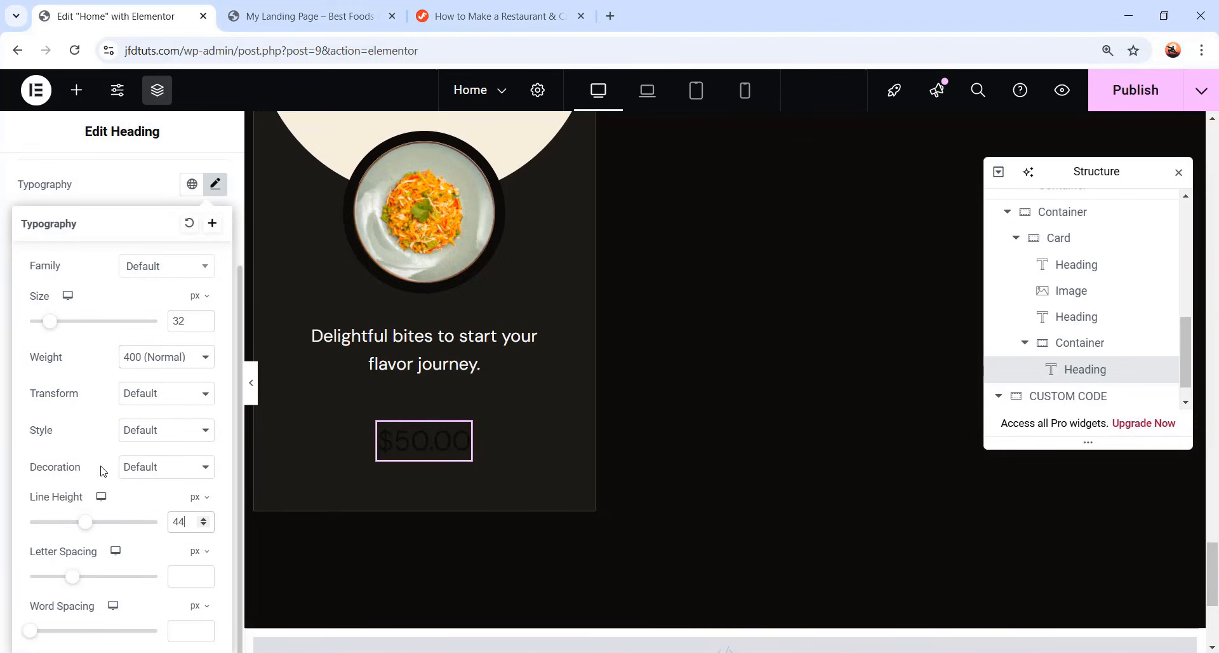
left_click(131, 470)
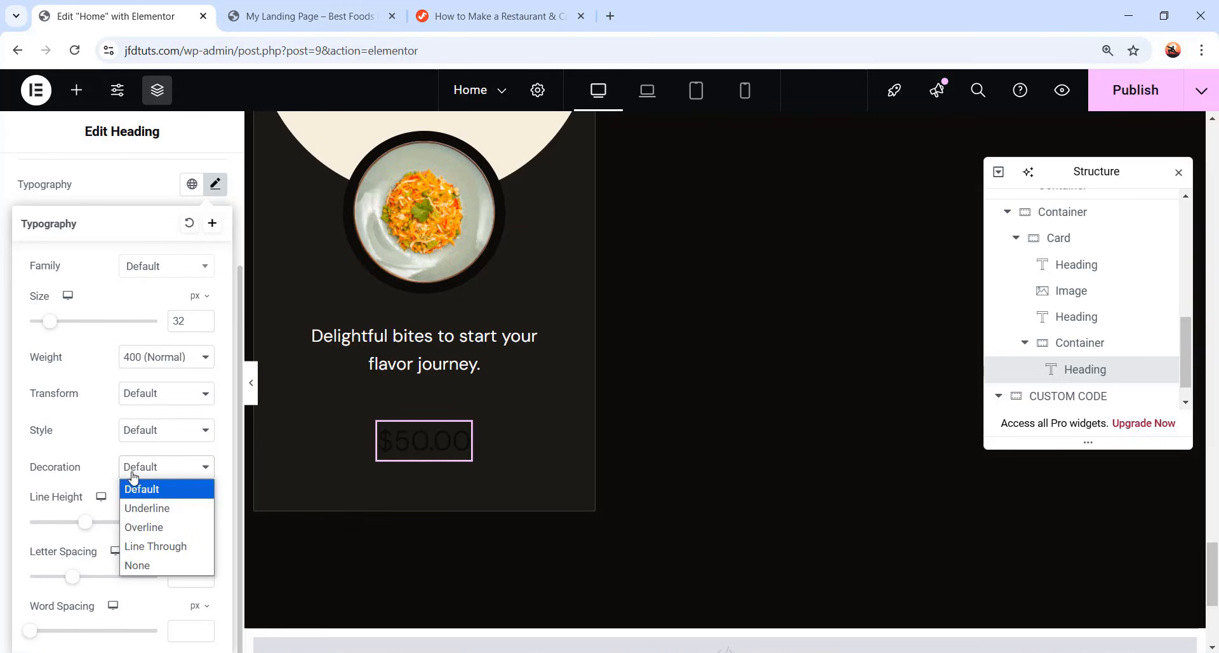
left_click(141, 547)
left_click(216, 184)
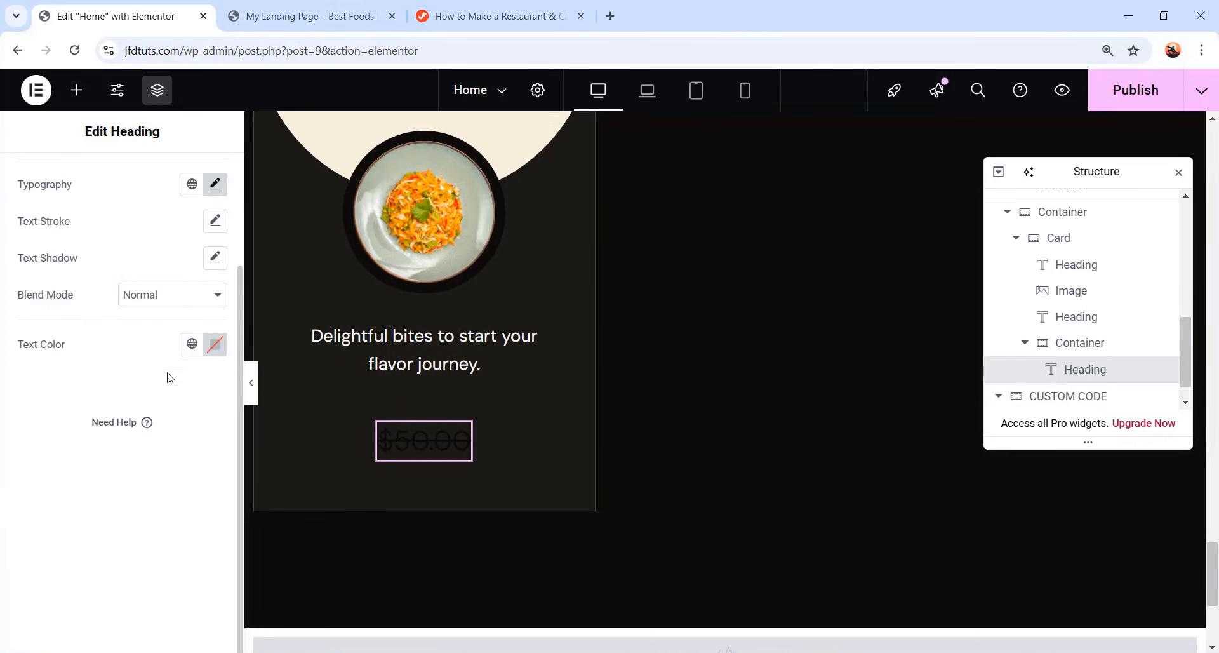
Apply the global white text color to the "$50.00" heading and make it semi-transparent as #FFFFFF80.
left_click(192, 346)
left_click(93, 492)
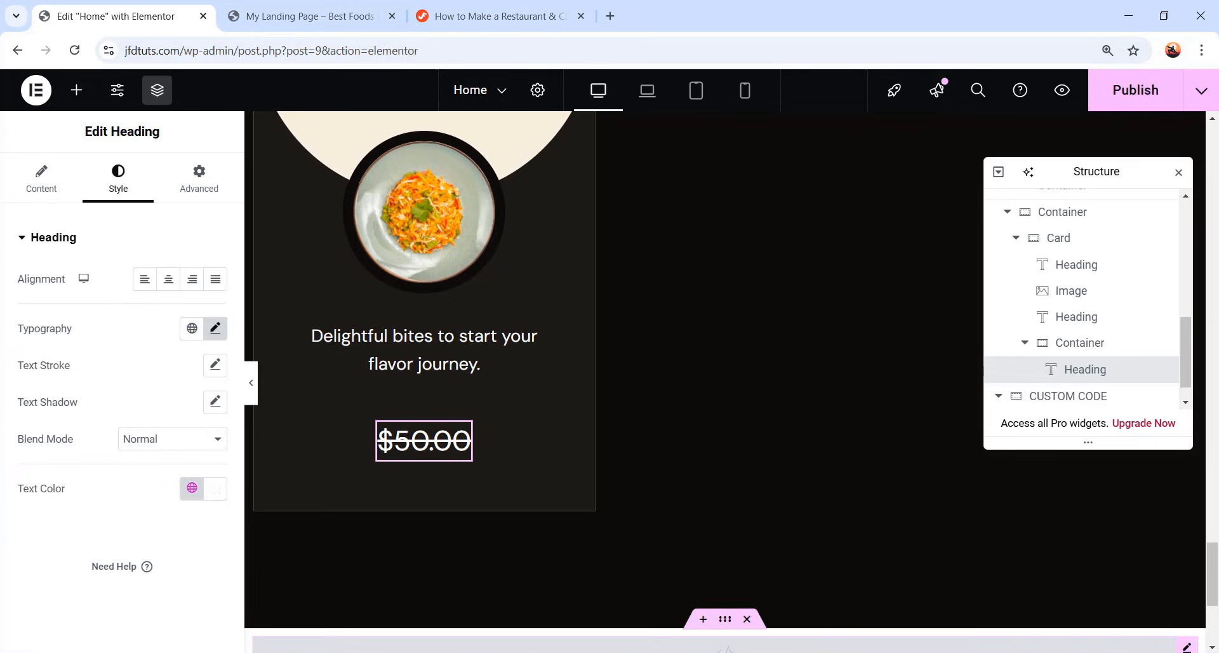
left_click(209, 488)
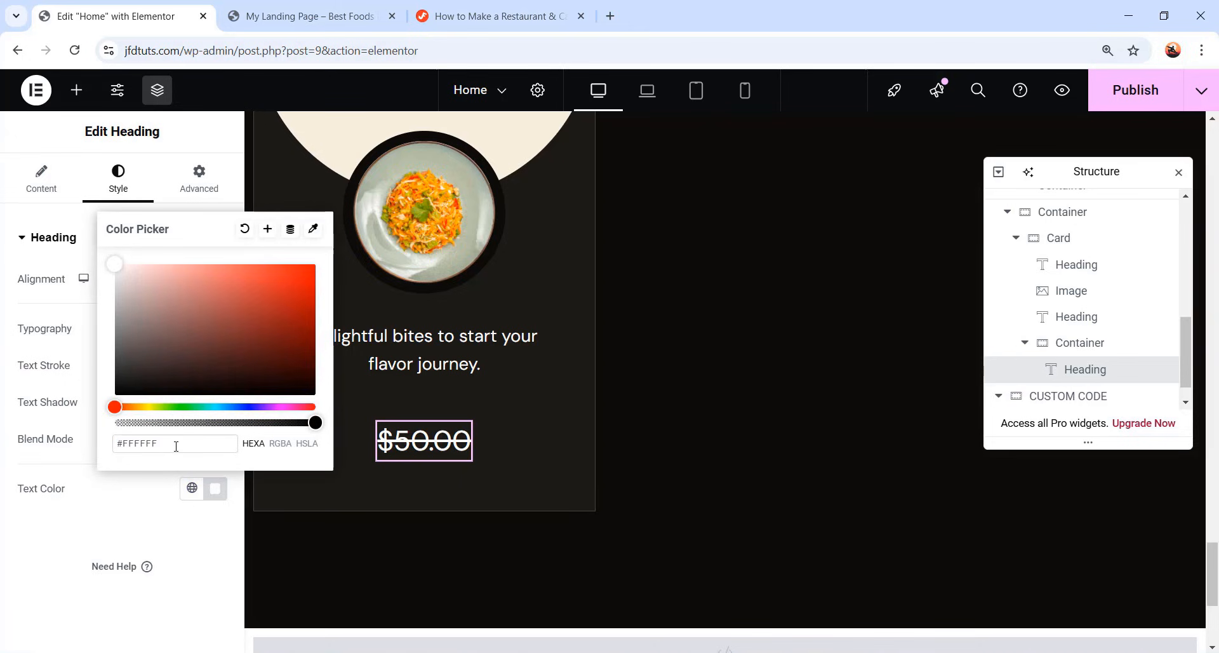
type("80")
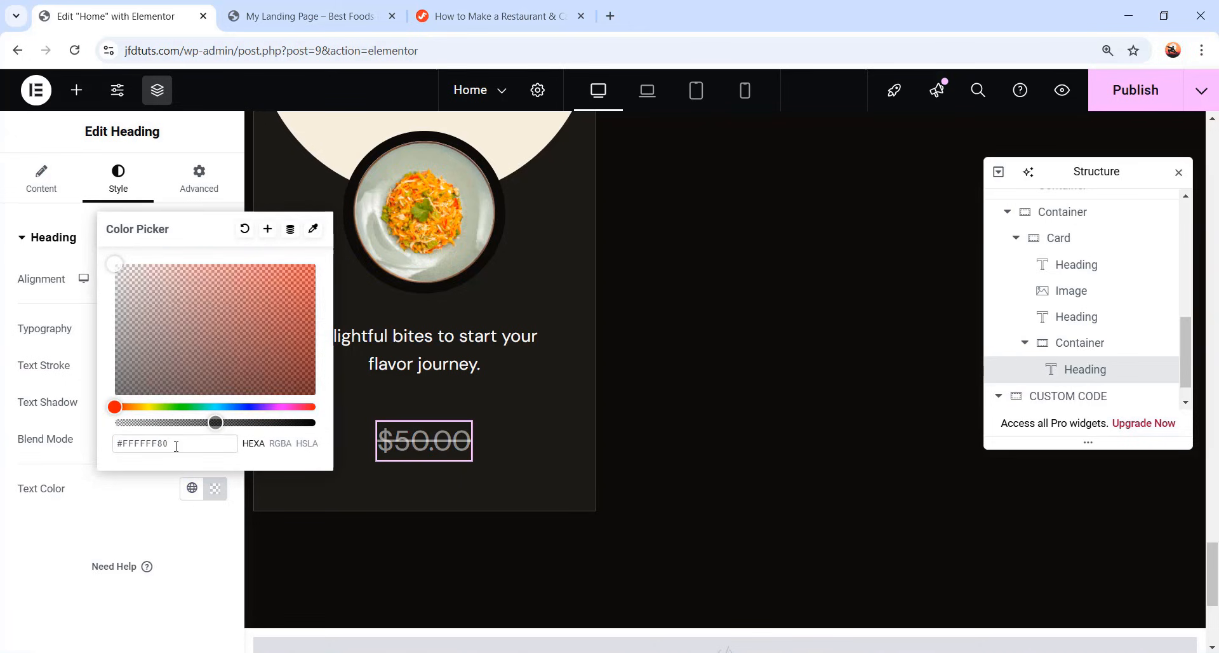
left_click(68, 597)
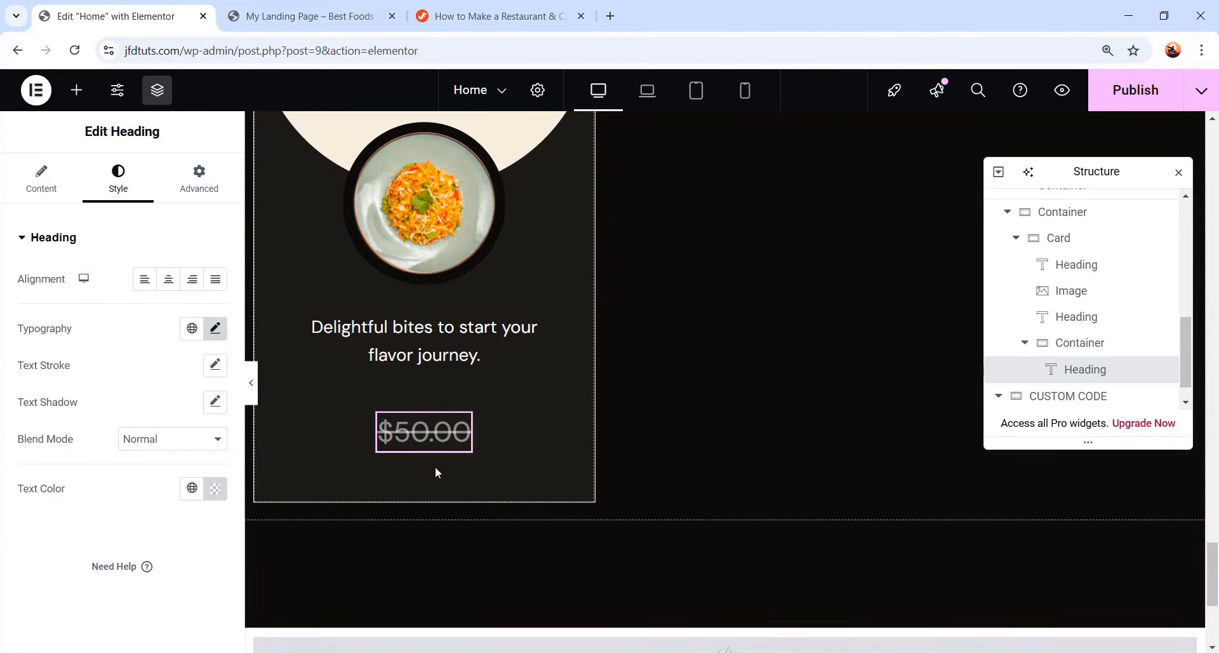
Duplicate the "$50.00" heading and change the copy's title to "$30.00".
right_click(459, 427)
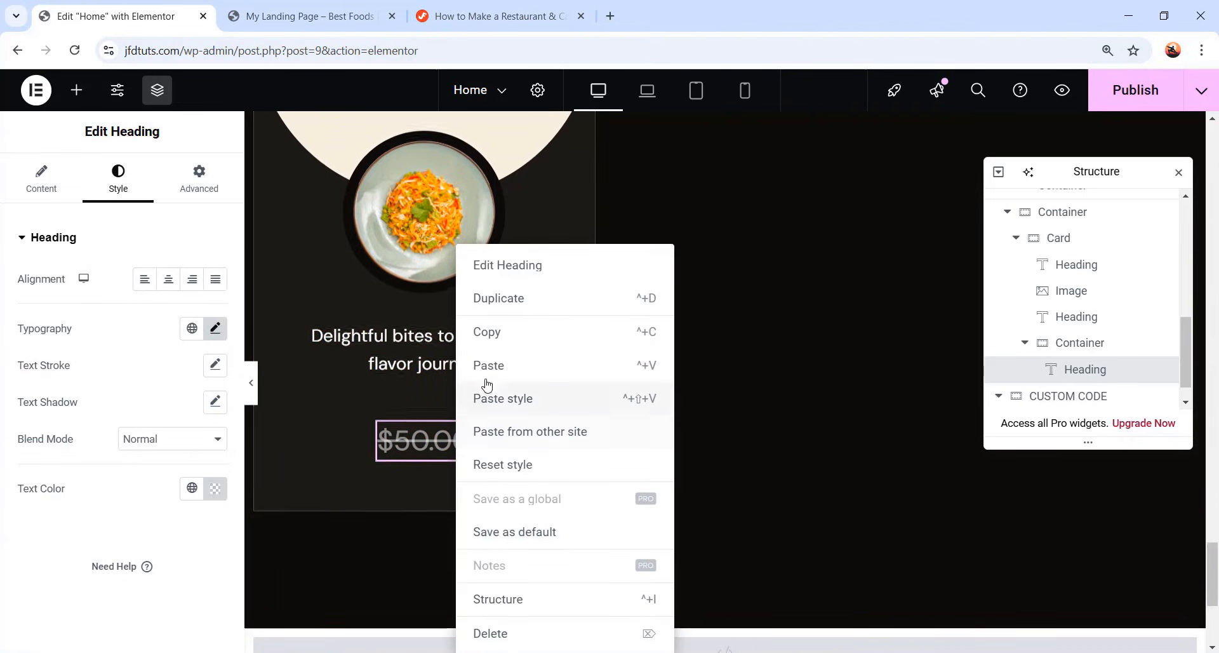
left_click(516, 303)
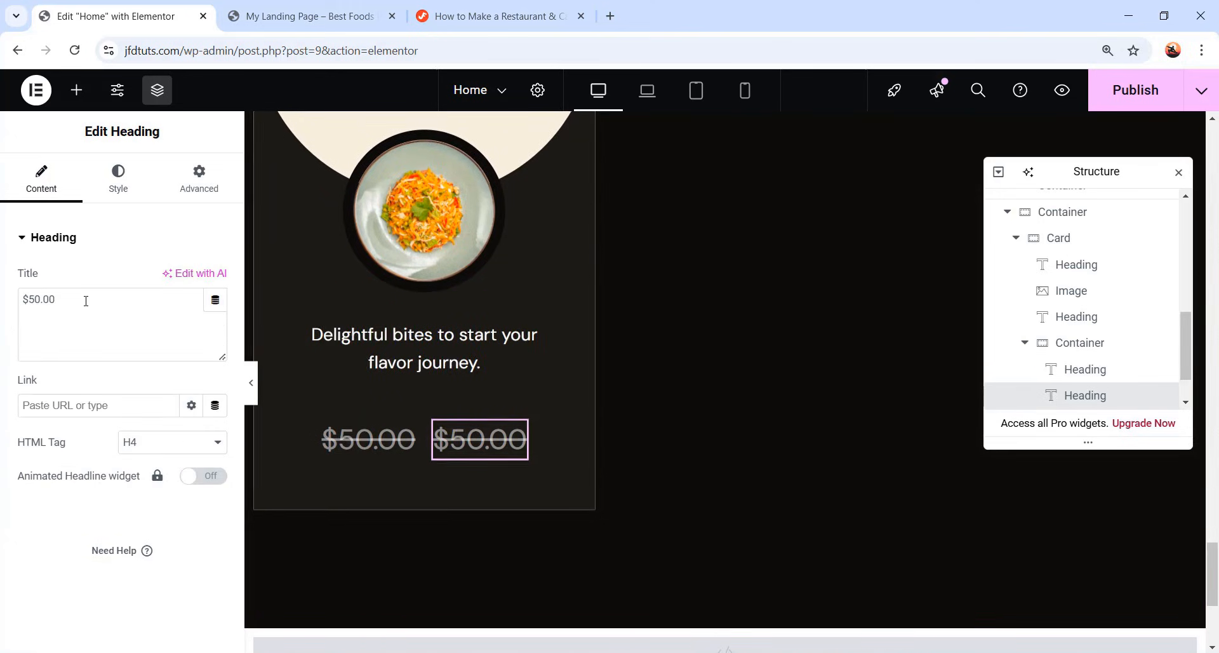
left_click_drag(84, 299, 30, 302)
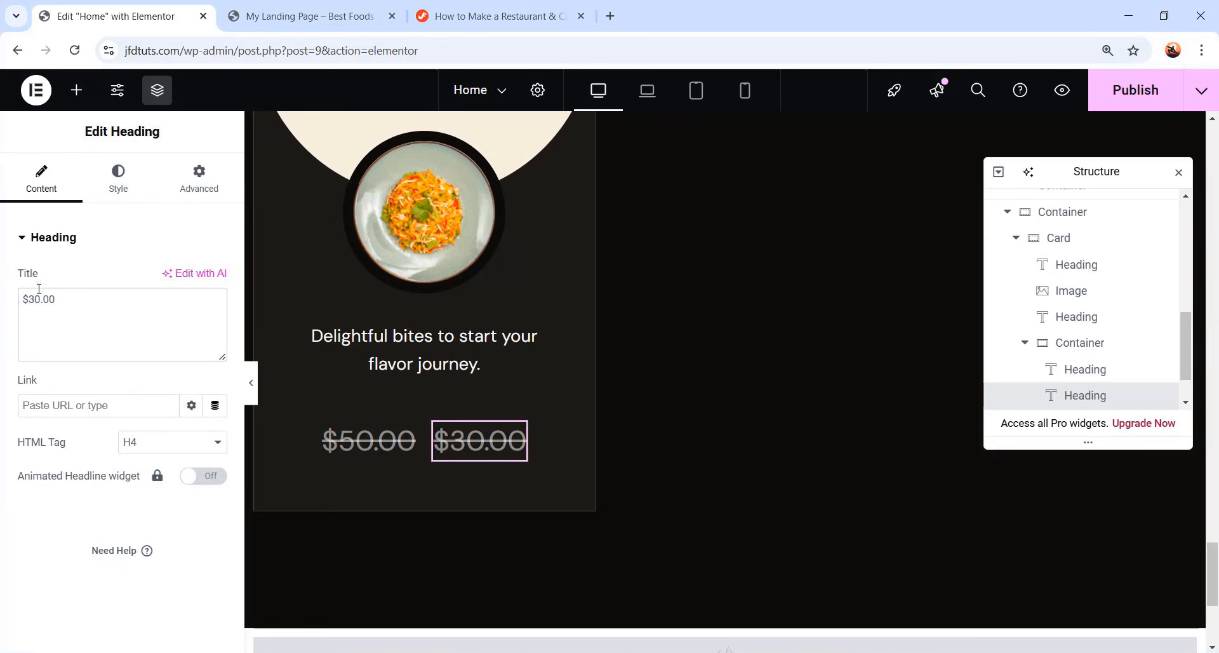
Set the "$30.00" heading's text decoration to None and apply the global orange text color.
left_click(118, 178)
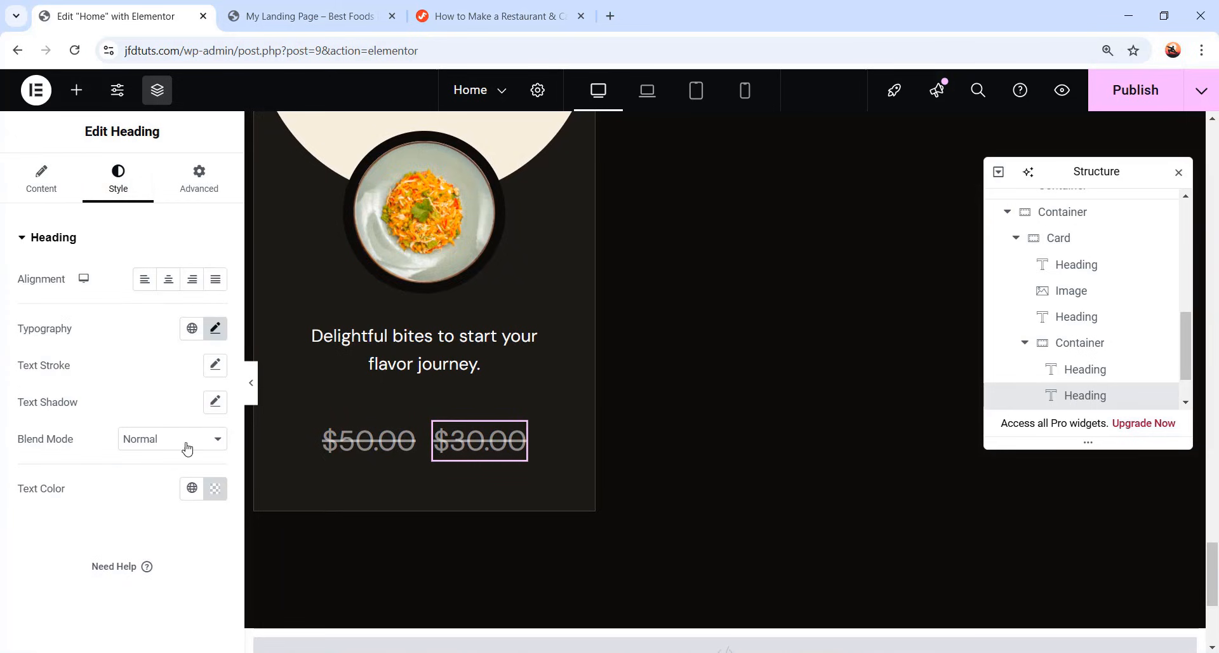
left_click(214, 329)
scroll(123, 475, "down", 3)
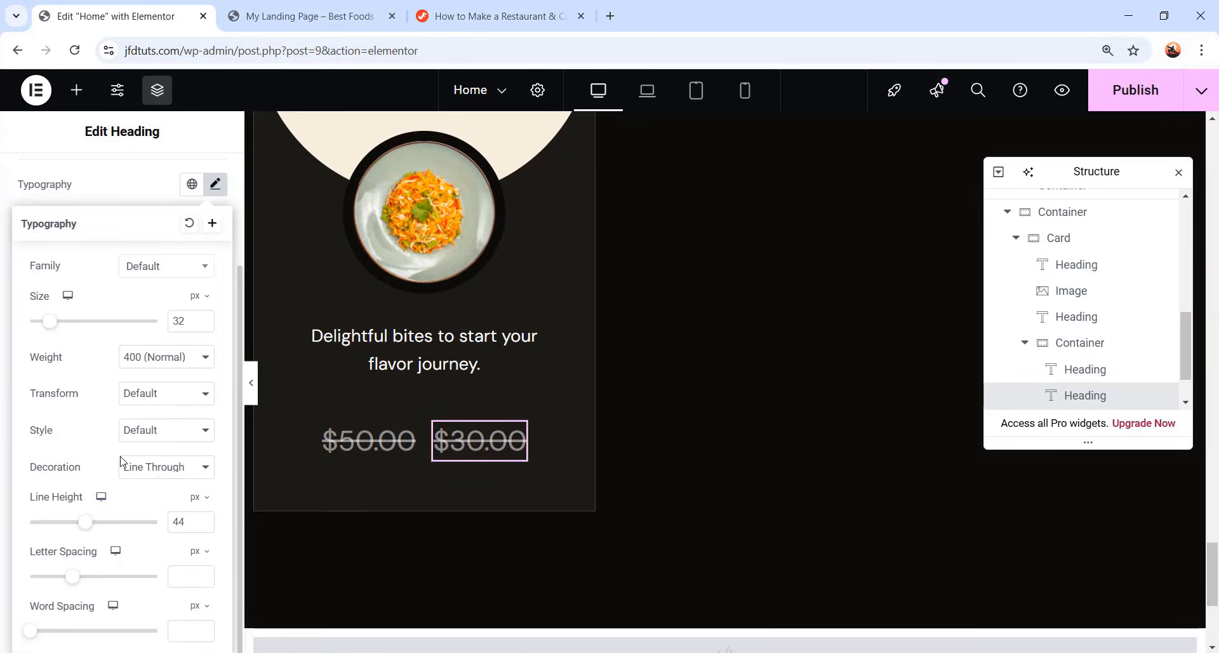
left_click(157, 466)
left_click(143, 565)
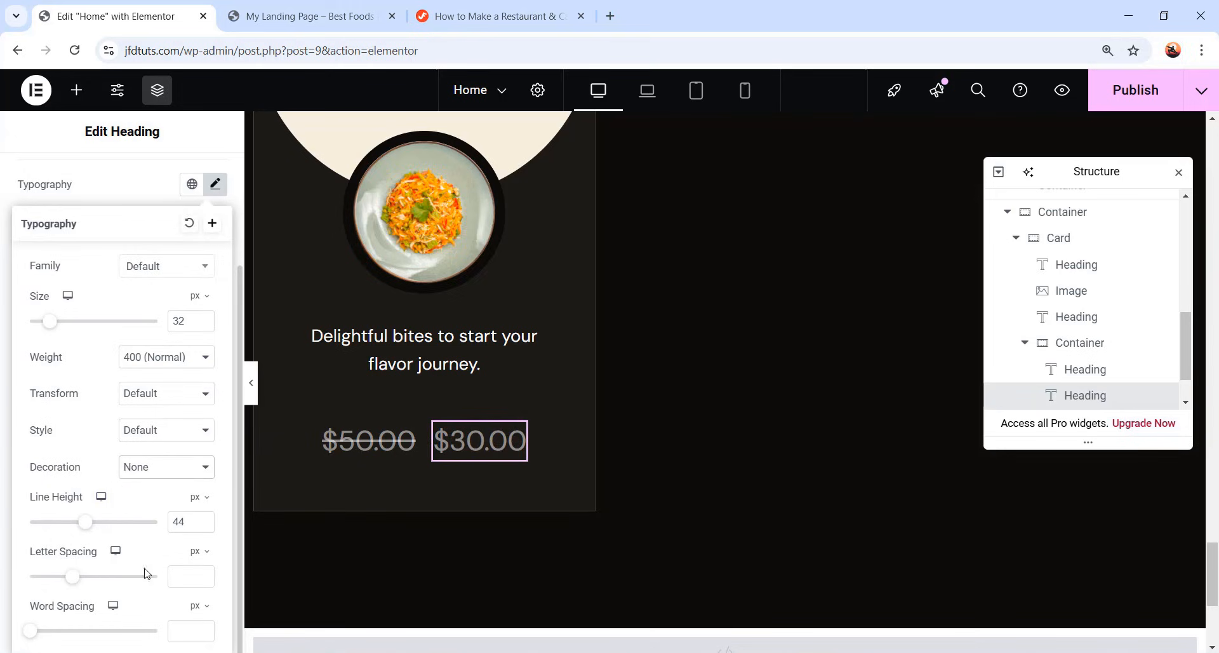
left_click(216, 186)
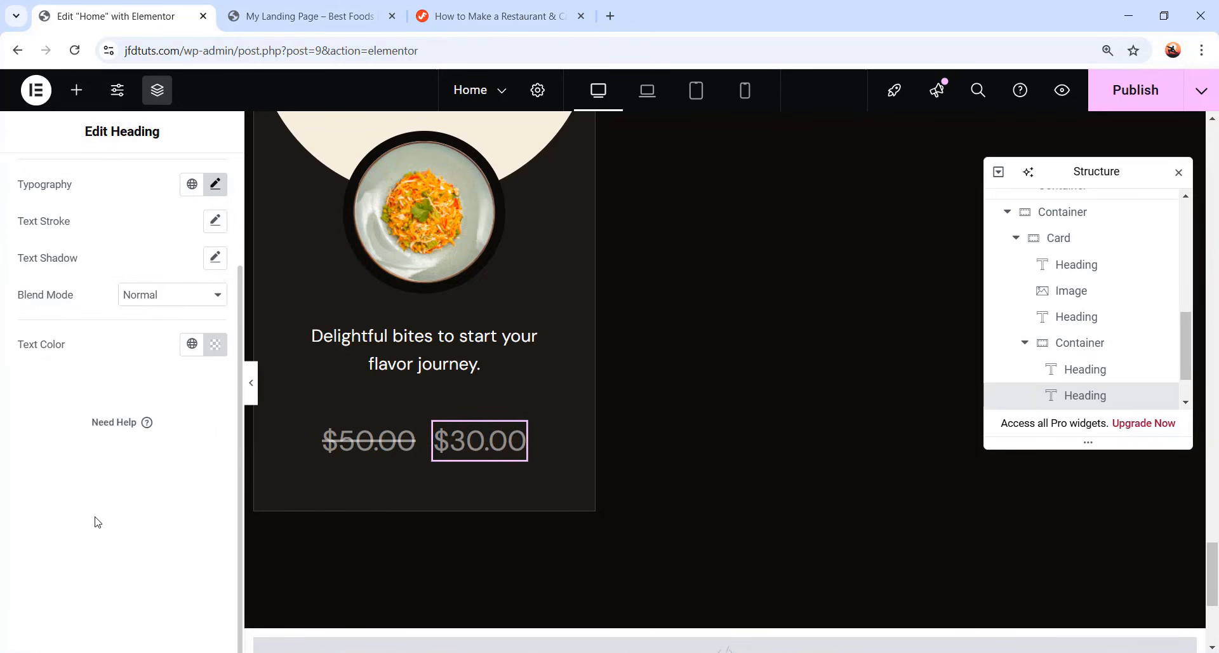
left_click(190, 345)
left_click(96, 461)
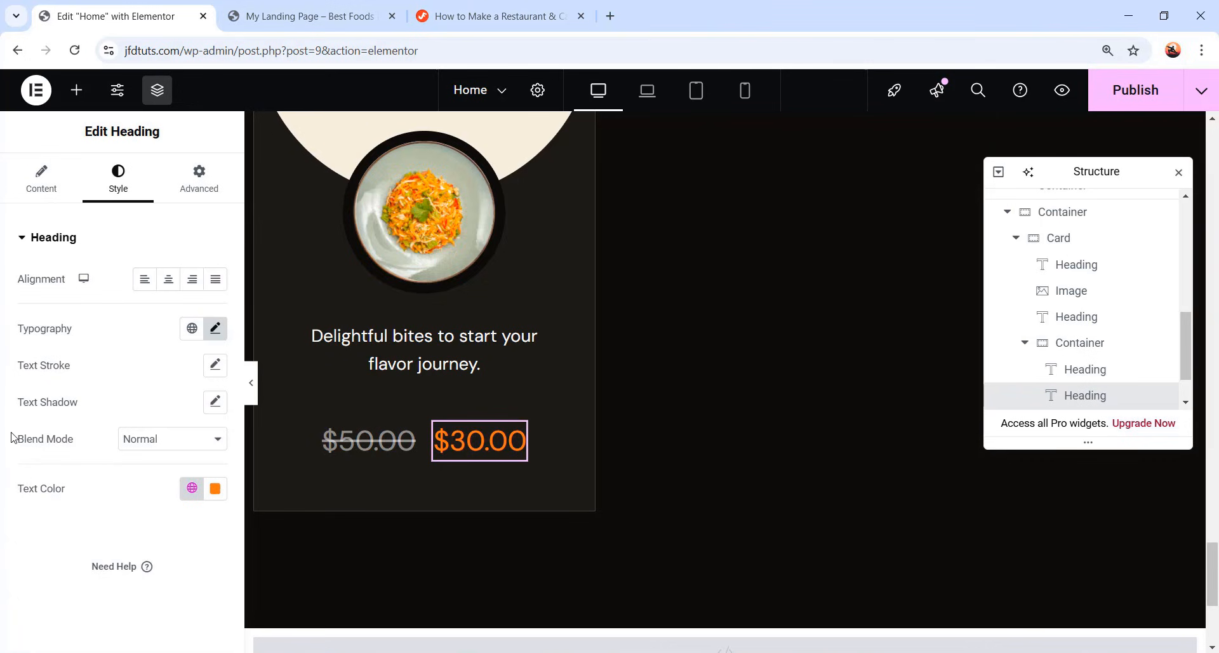
Set the "$30.00" heading's font weight to 500 (Medium).
left_click(204, 327)
scroll(131, 437, "down", 2)
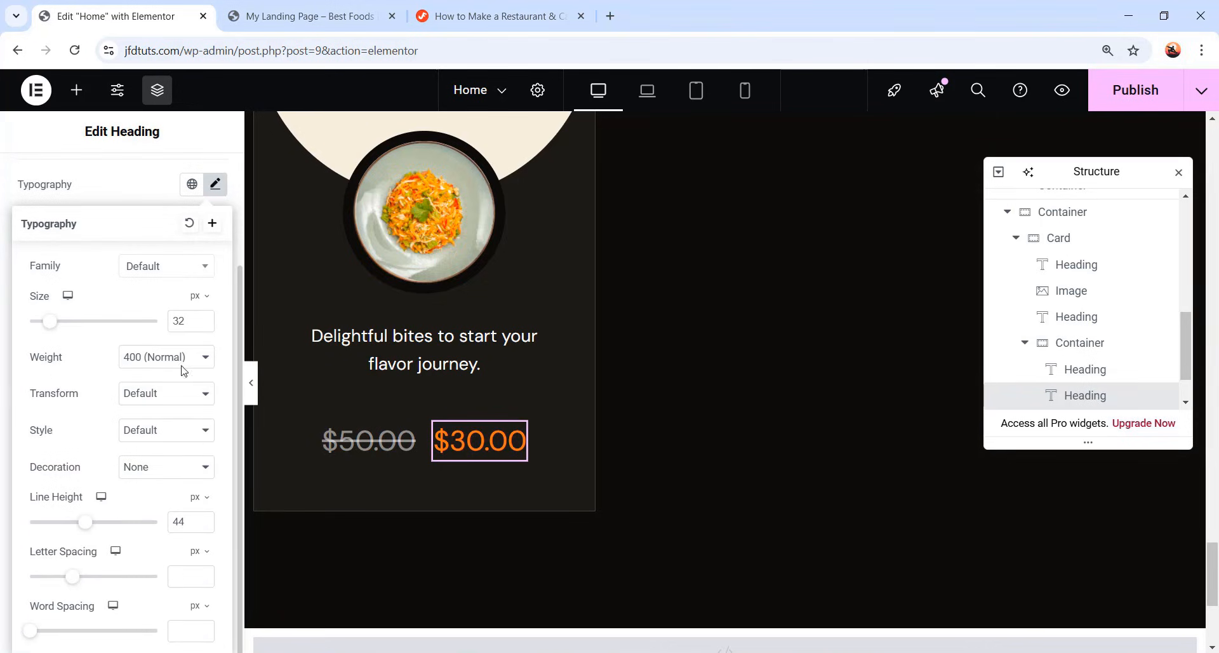
left_click(148, 357)
left_click(147, 455)
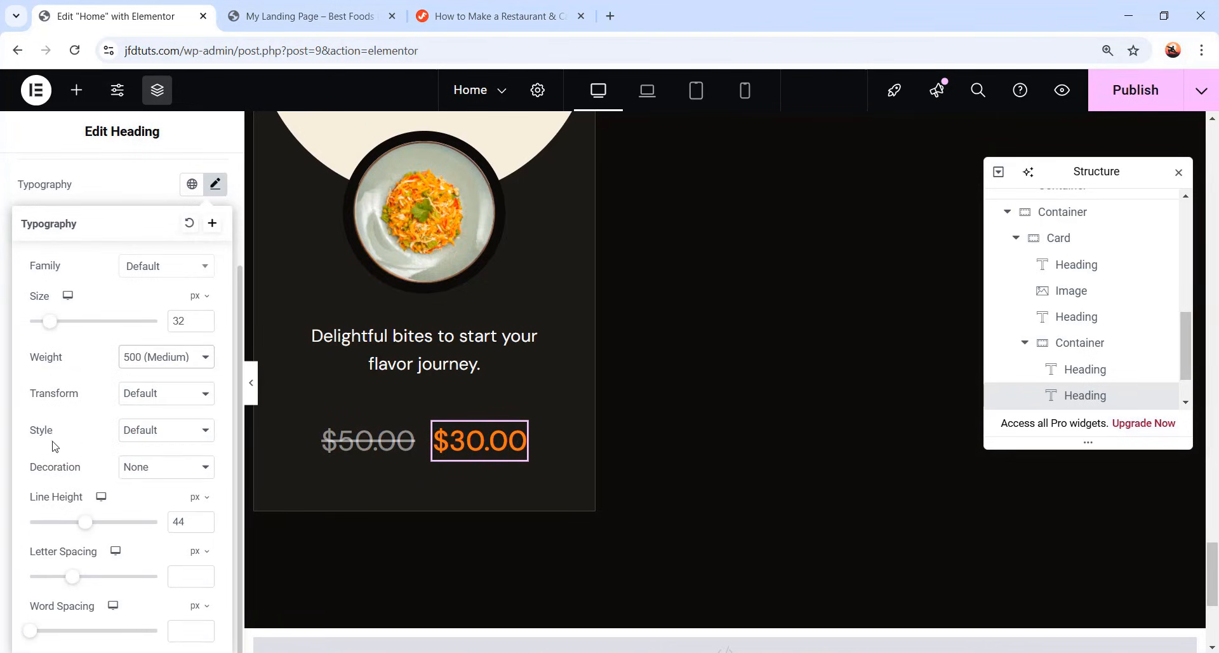
left_click(218, 191)
Collapse the finished Card in the Features Section structure and duplicate it twice to make a row of three cards.
scroll(459, 461, "down", 1)
scroll(508, 469, "up", 2)
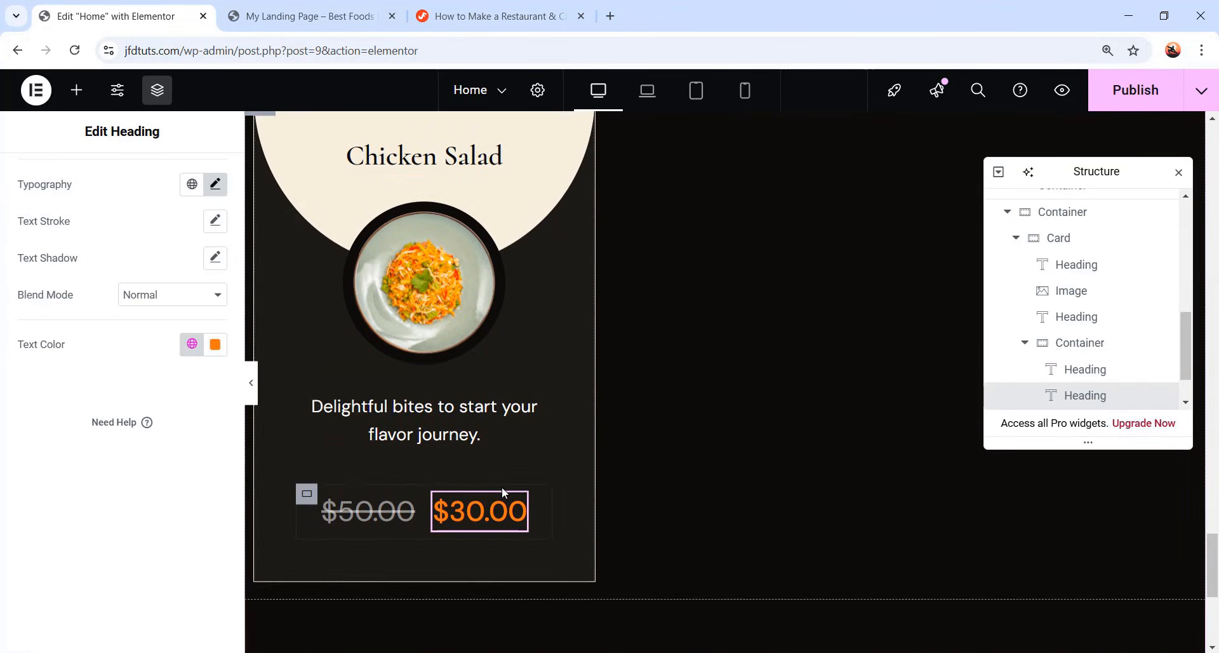
scroll(526, 334, "up", 1)
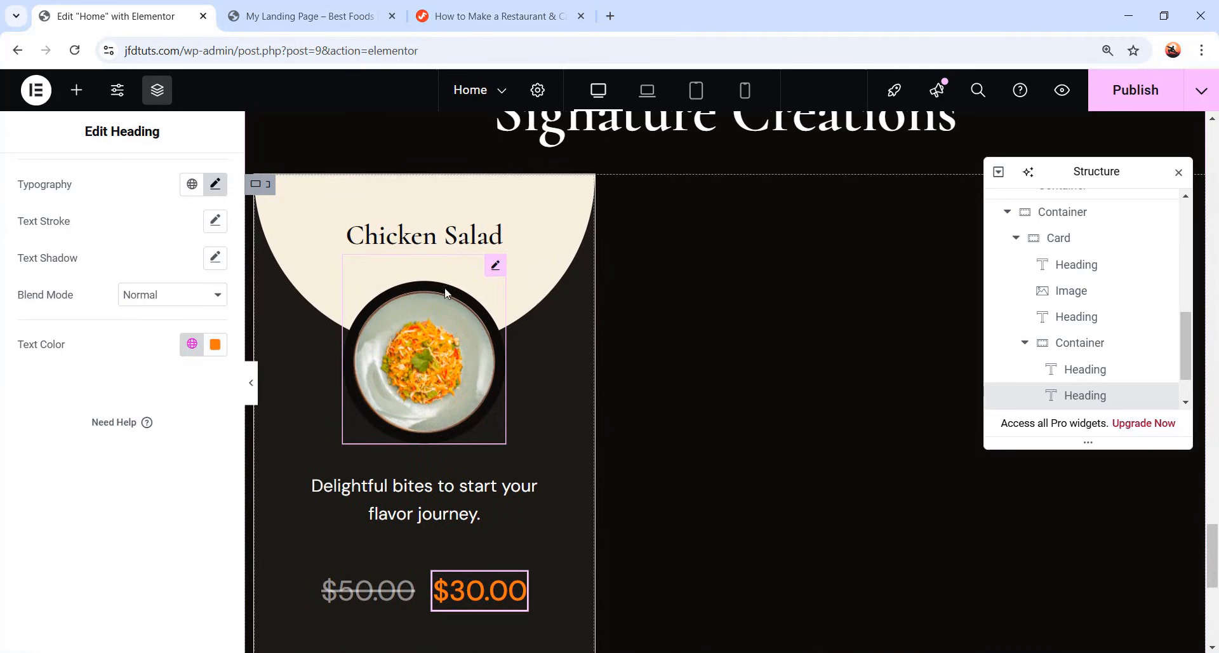
scroll(1015, 323, "up", 2)
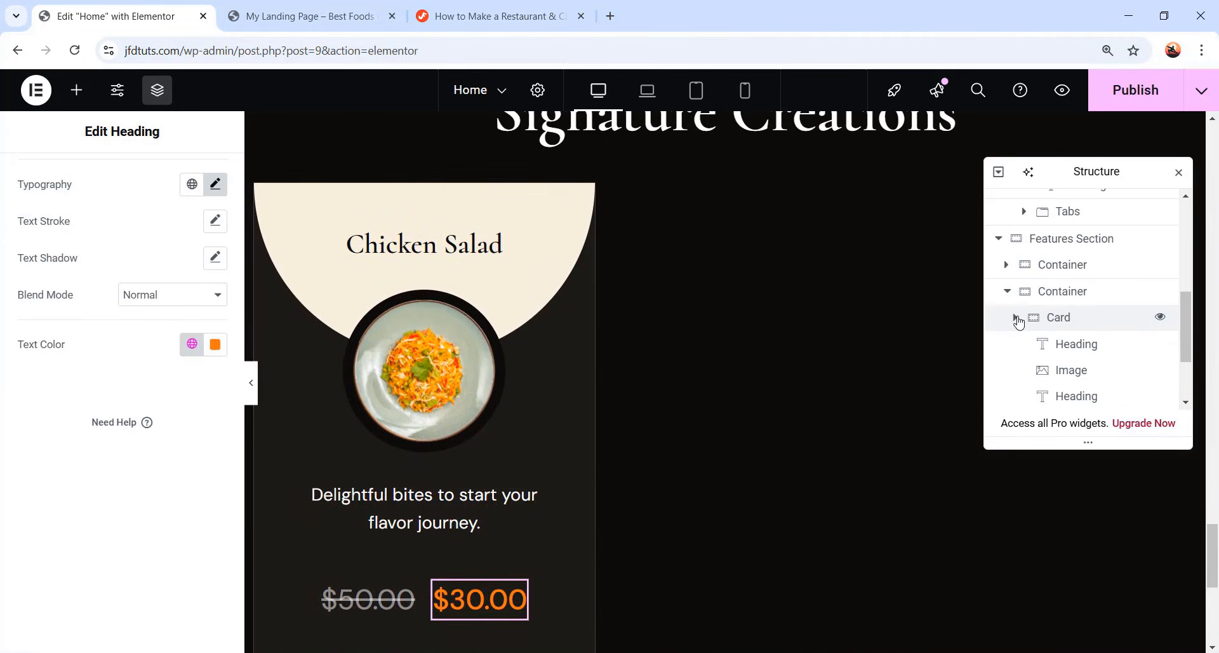
left_click(1015, 317)
left_click(1080, 344)
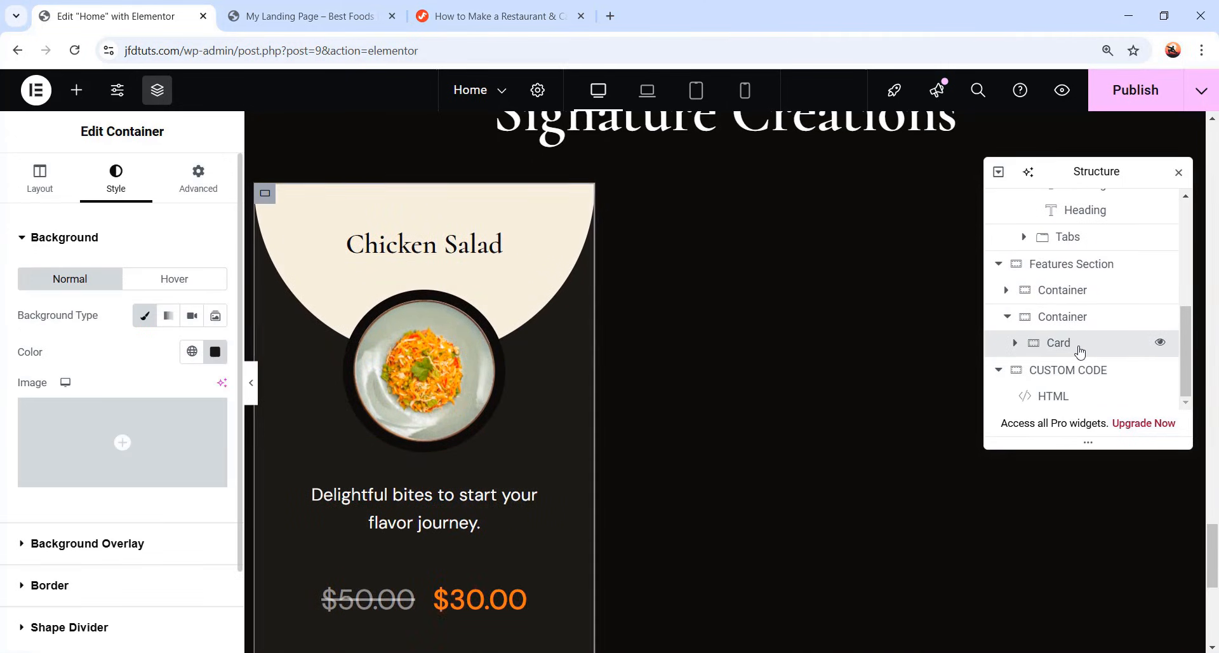
right_click(1079, 346)
left_click(1041, 226)
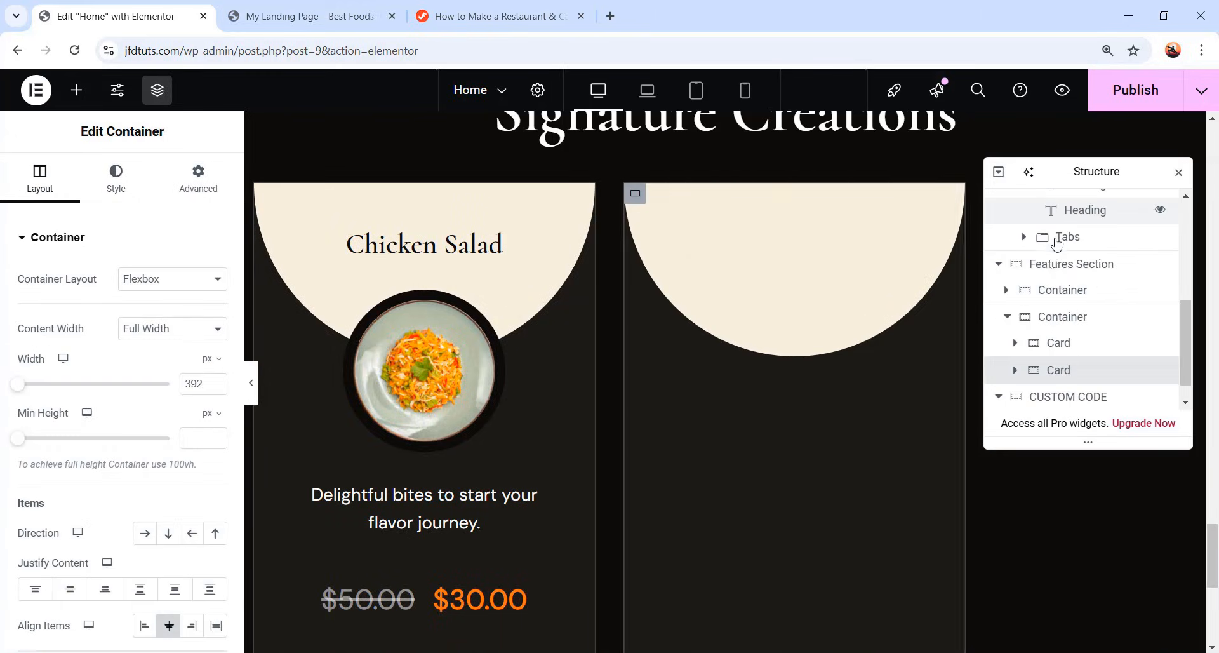
key("ctrl+d")
scroll(306, 372, "down", 2)
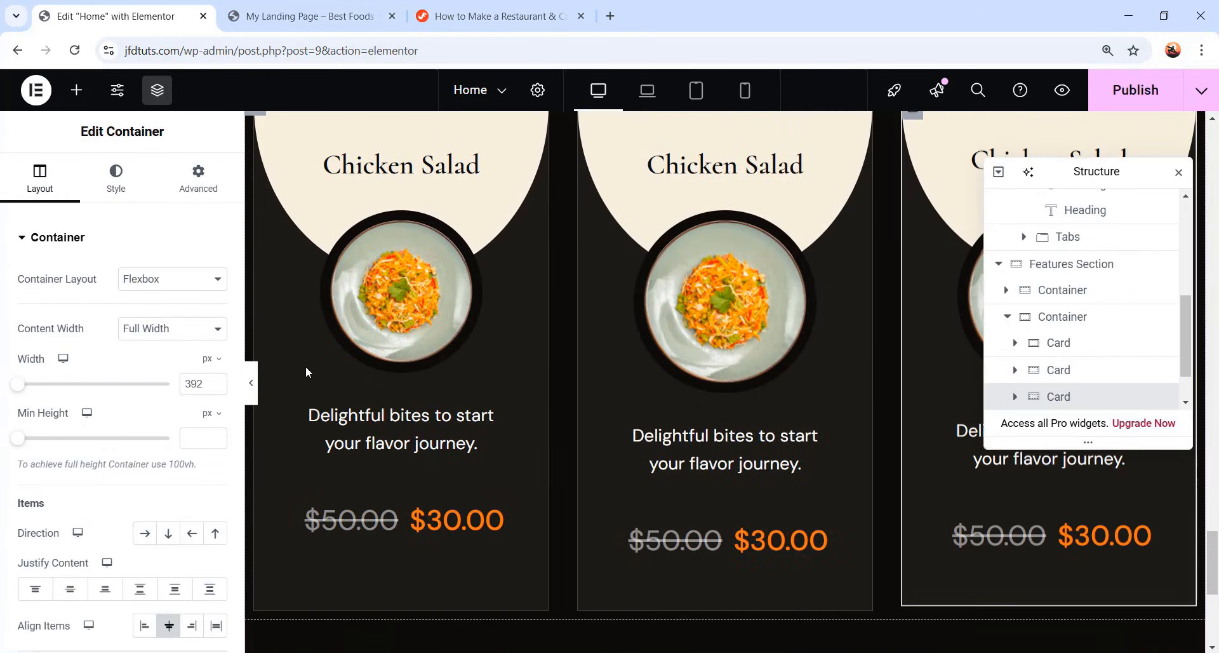
Examine the three cards at full page width and in the normal editing view, comparing their images, text and price rows.
left_click(253, 387)
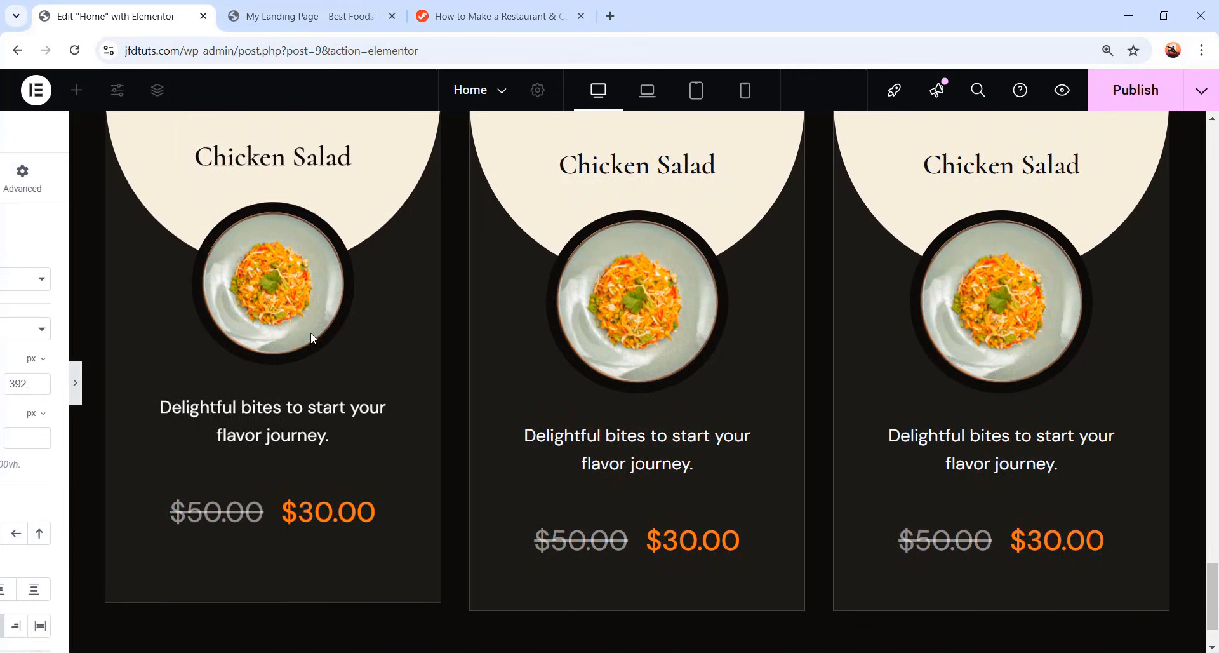
scroll(1051, 372, "up", 3)
scroll(1051, 371, "down", 3)
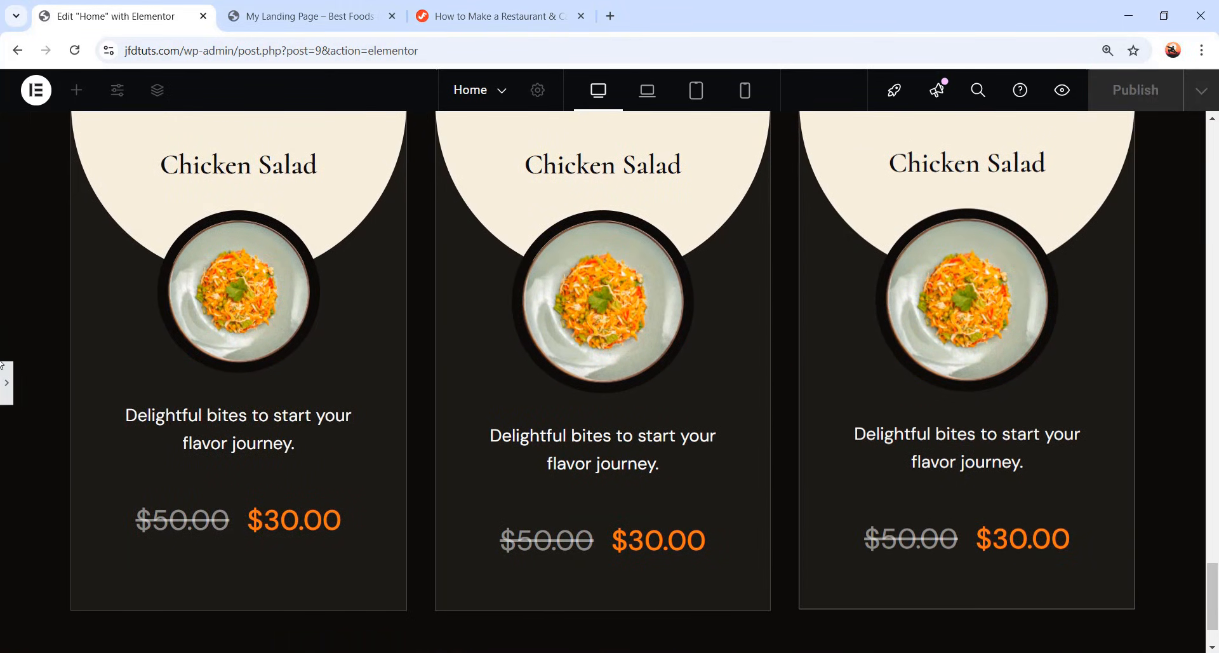
left_click(6, 383)
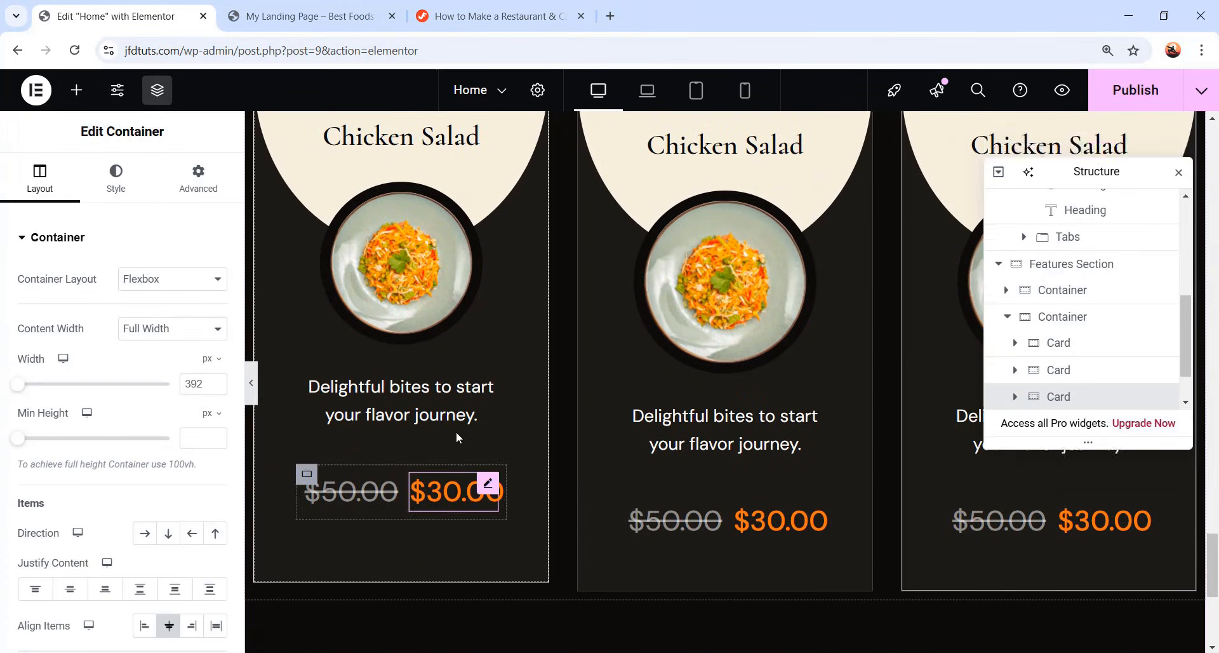
scroll(470, 515, "up", 3)
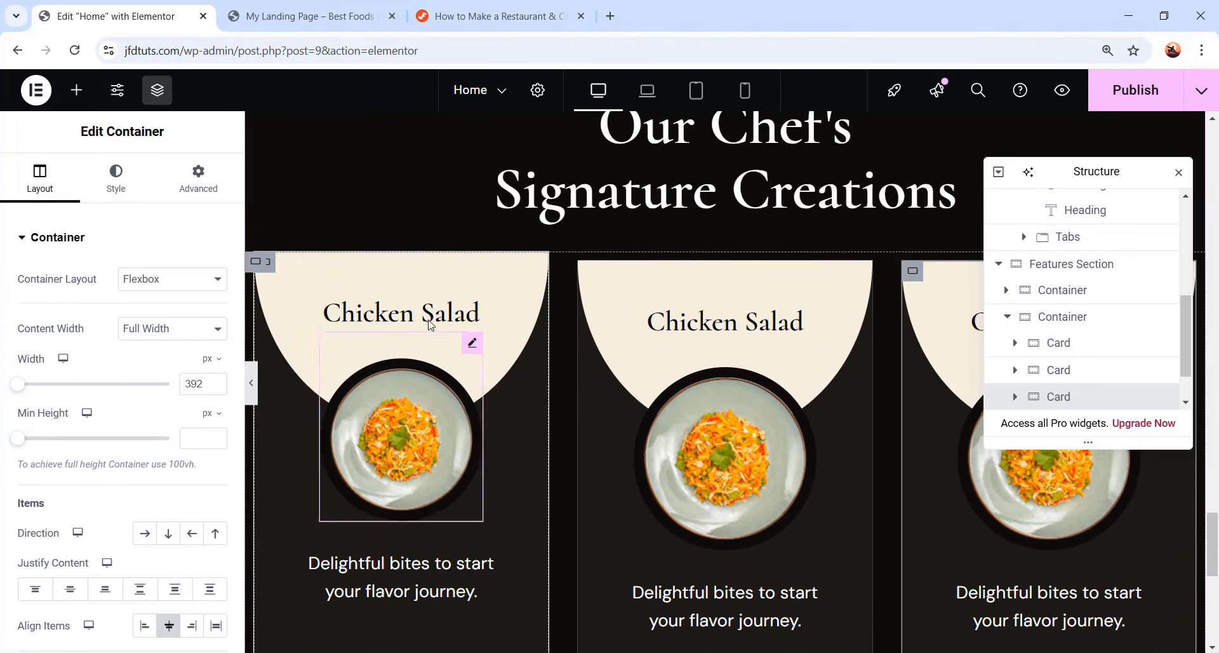
scroll(445, 498, "down", 4)
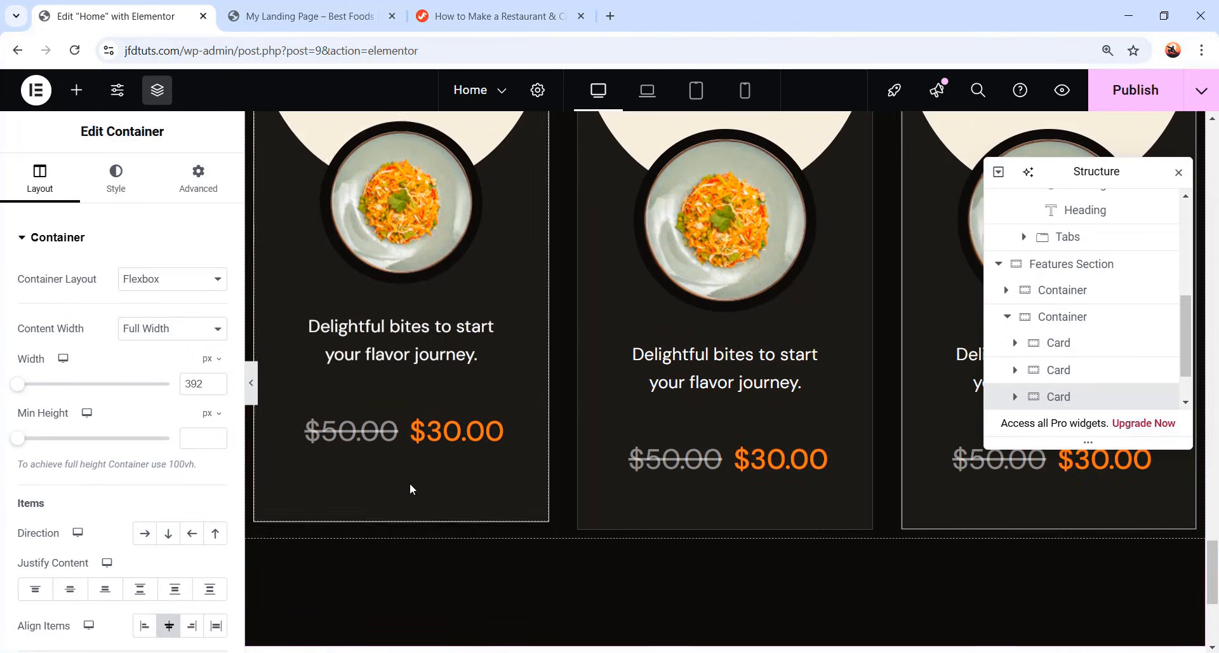
scroll(460, 478, "up", 1)
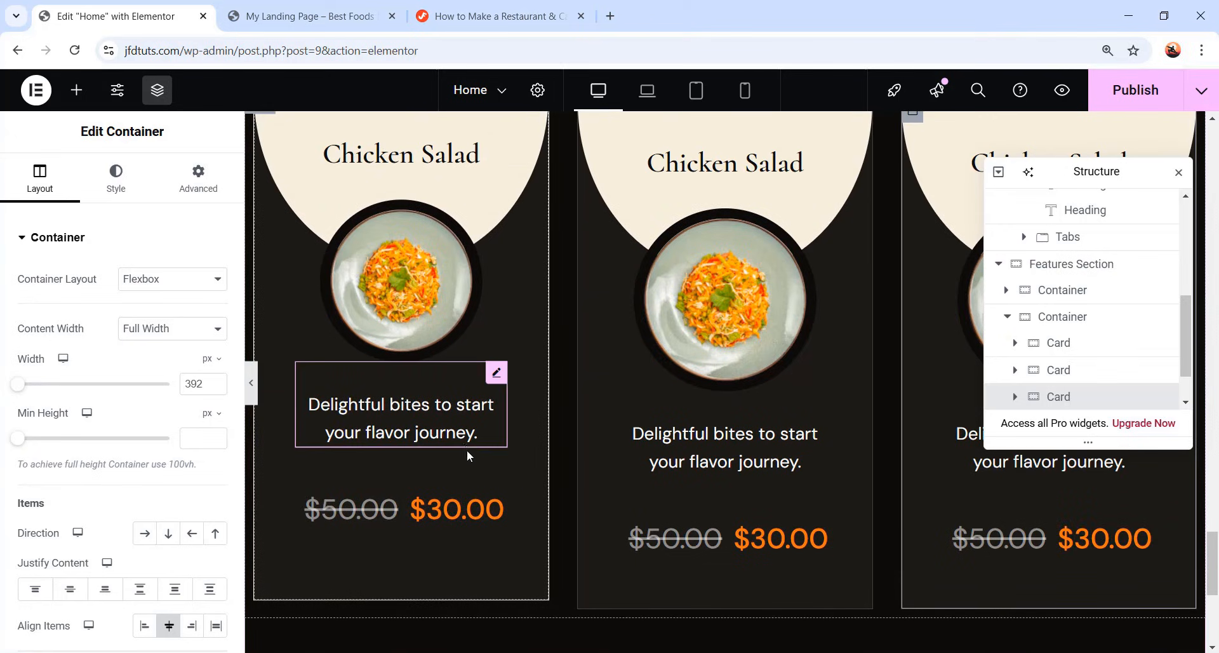
scroll(452, 571, "up", 1)
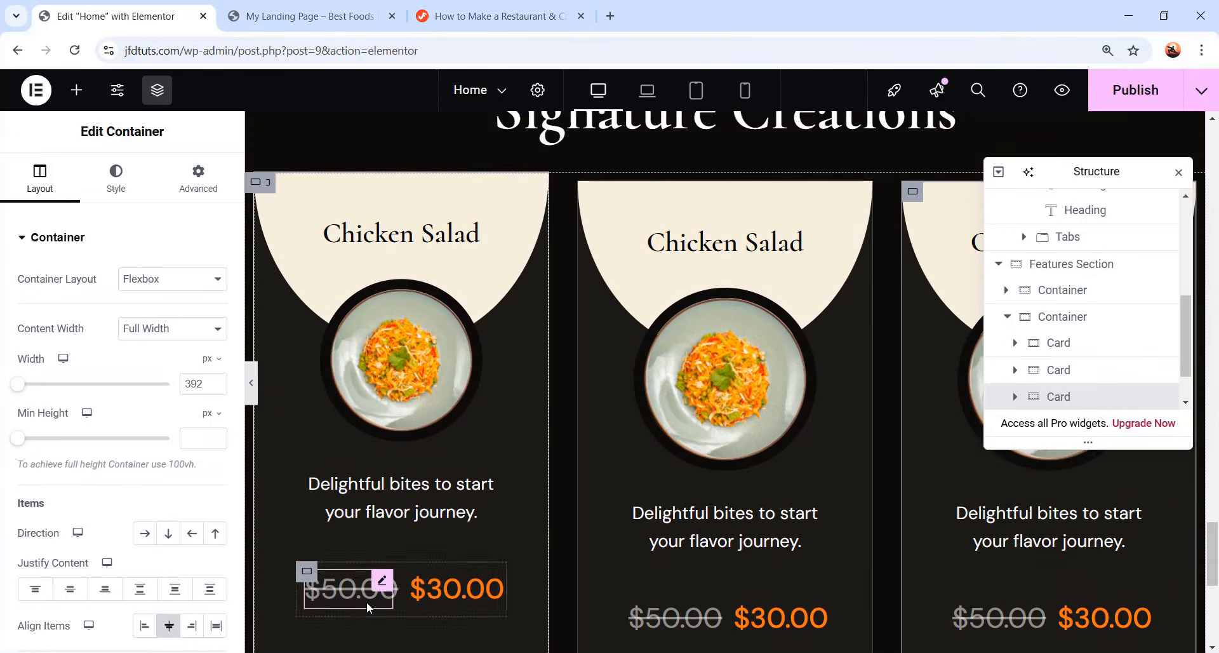
scroll(367, 591, "down", 1)
scroll(489, 383, "up", 1)
scroll(488, 384, "down", 2)
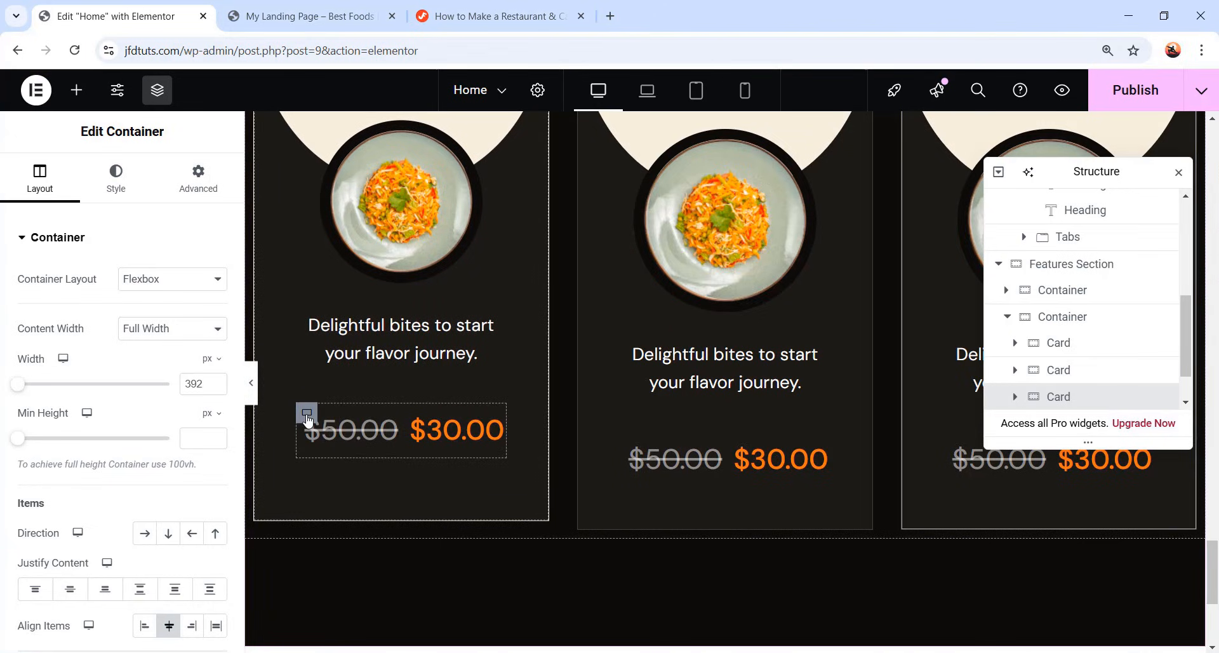
Set the padding of the price-row container in each of the three cards to 0 px on all sides.
left_click(308, 418)
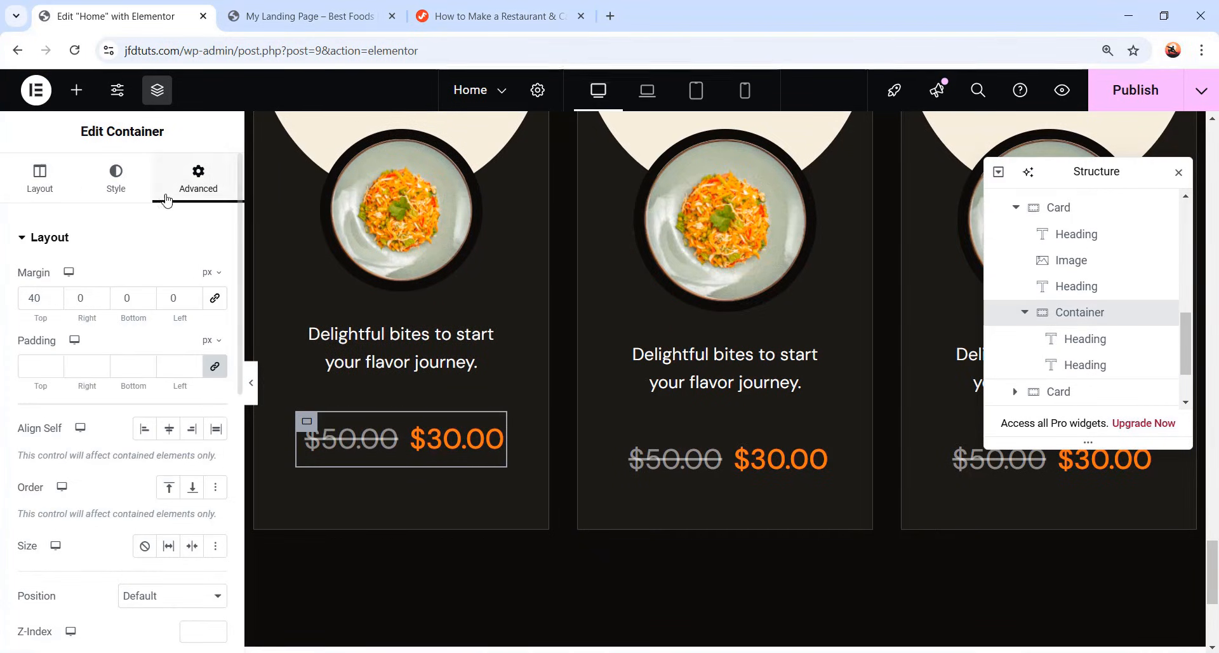
left_click(36, 365)
type("0")
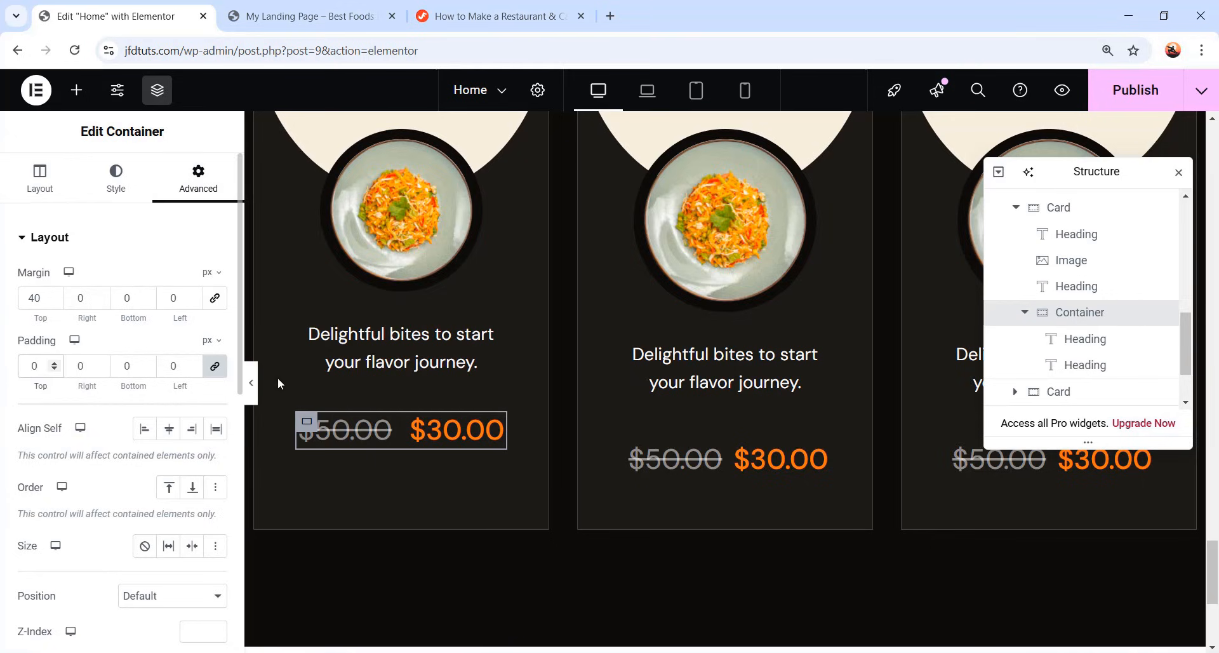
left_click(630, 440)
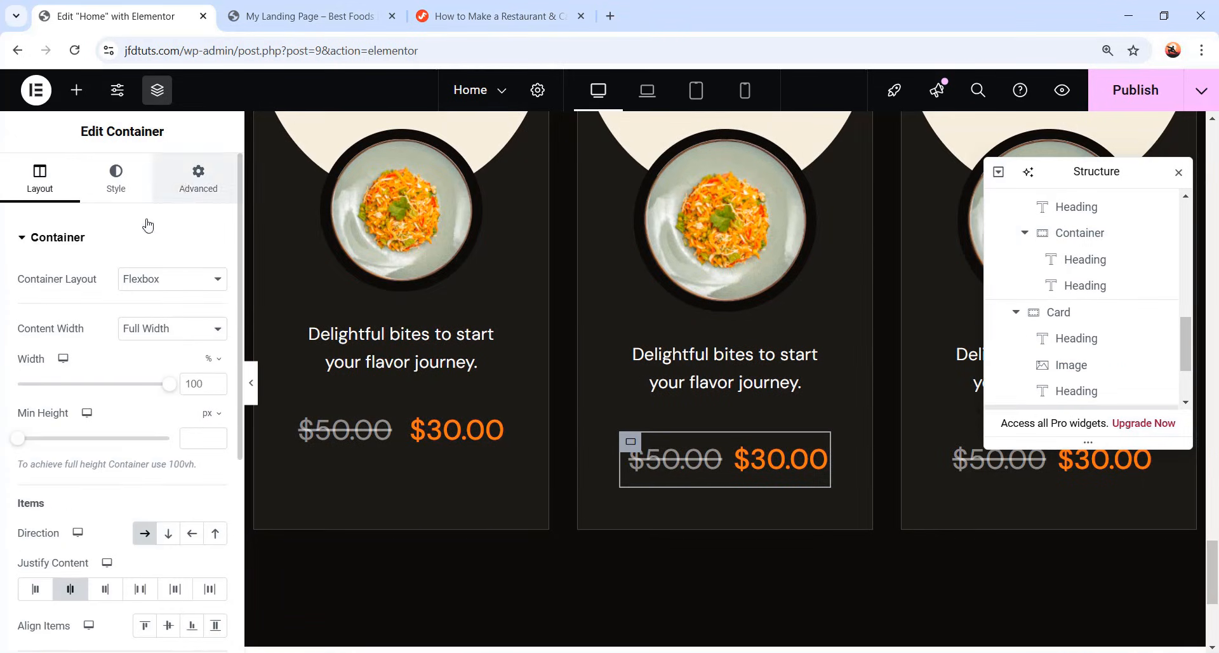
type("0")
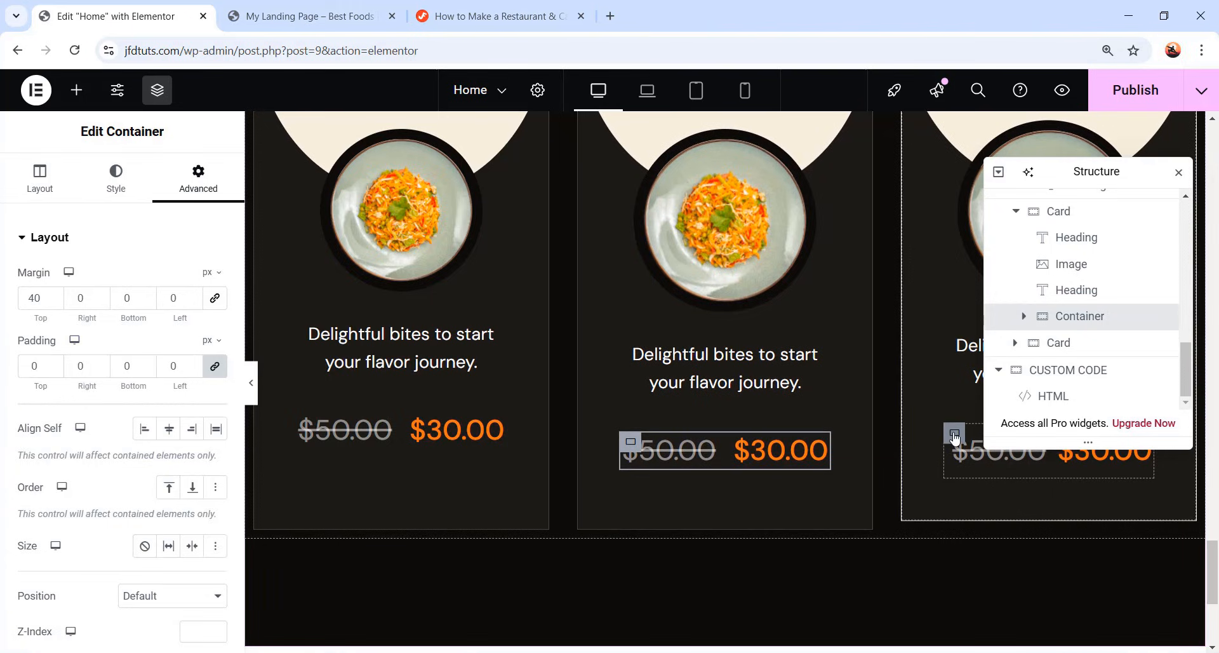
left_click(954, 434)
left_click(193, 179)
left_click(23, 359)
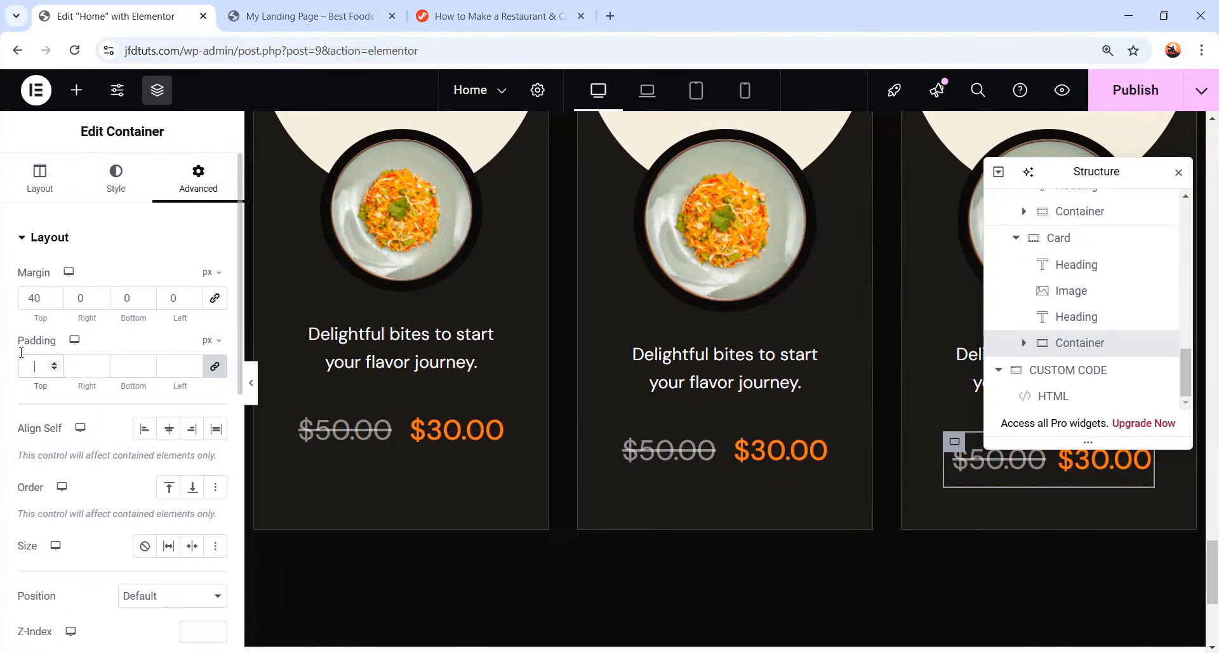
type("0")
Examine the three cards' spacing and price rows in the editing view and at full page width.
scroll(759, 563, "up", 3)
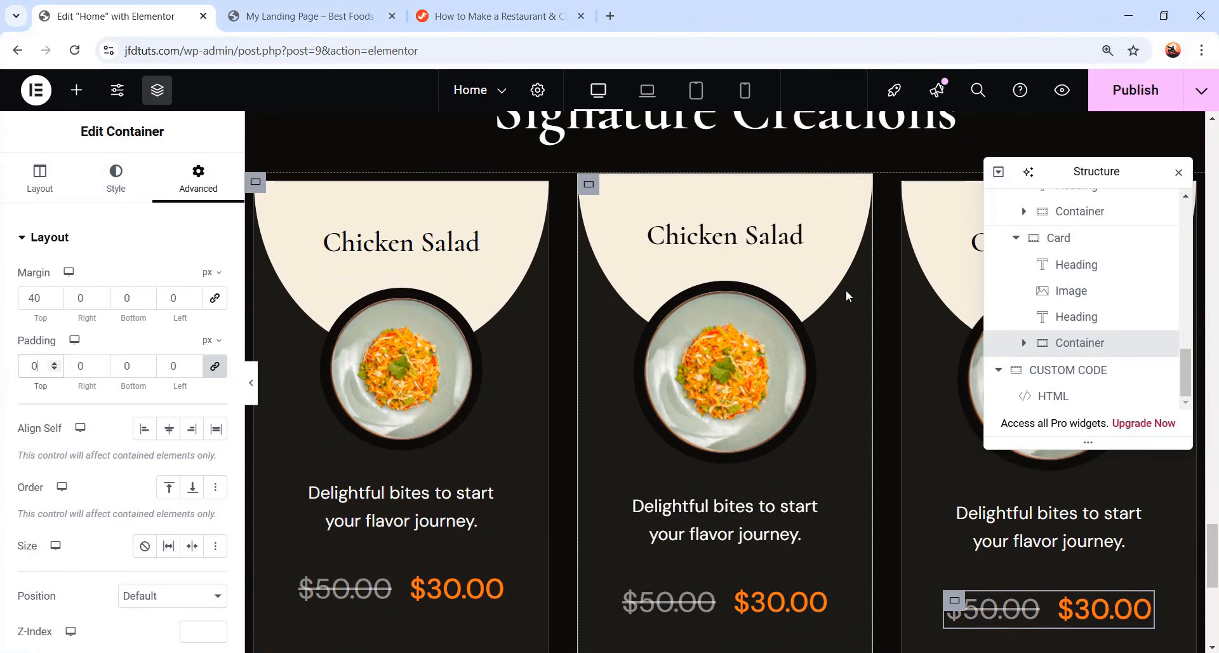
scroll(775, 252, "down", 3)
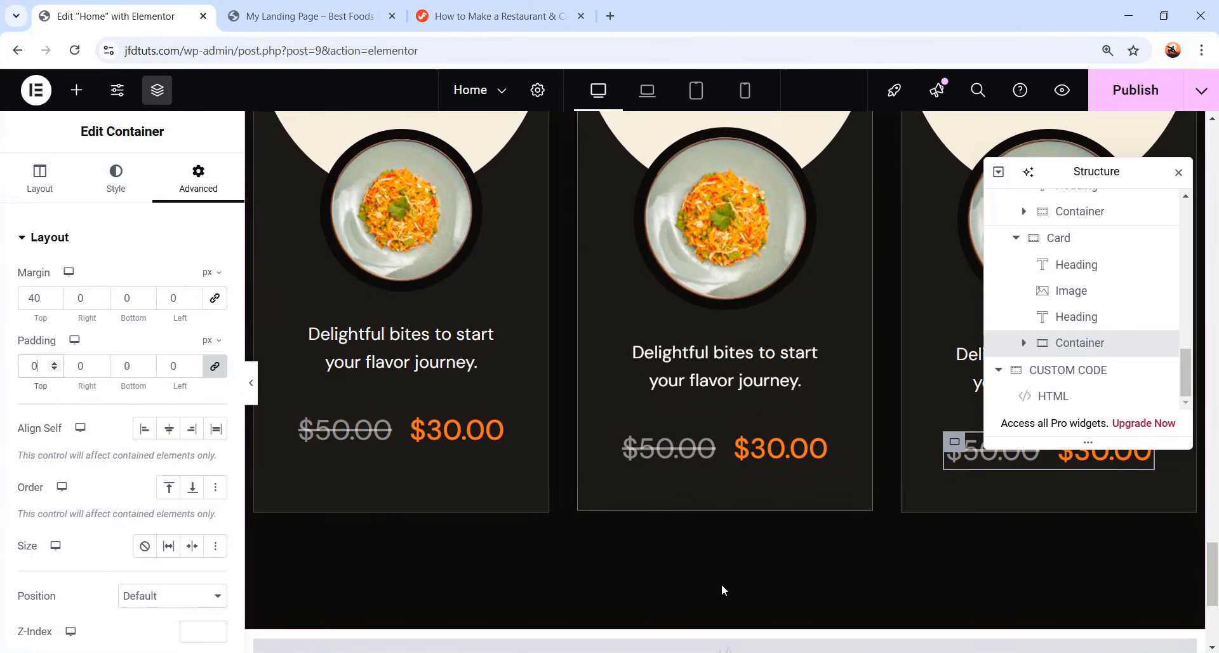
left_click(252, 385)
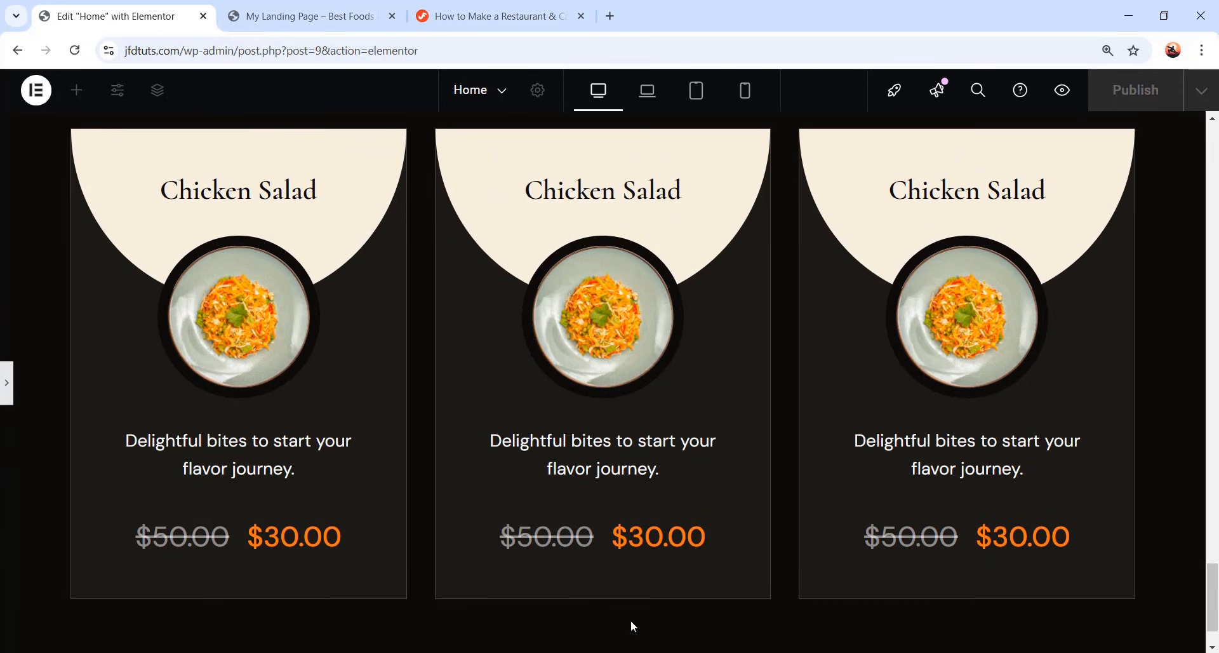
scroll(688, 426, "up", 2)
scroll(698, 424, "down", 2)
left_click(280, 307)
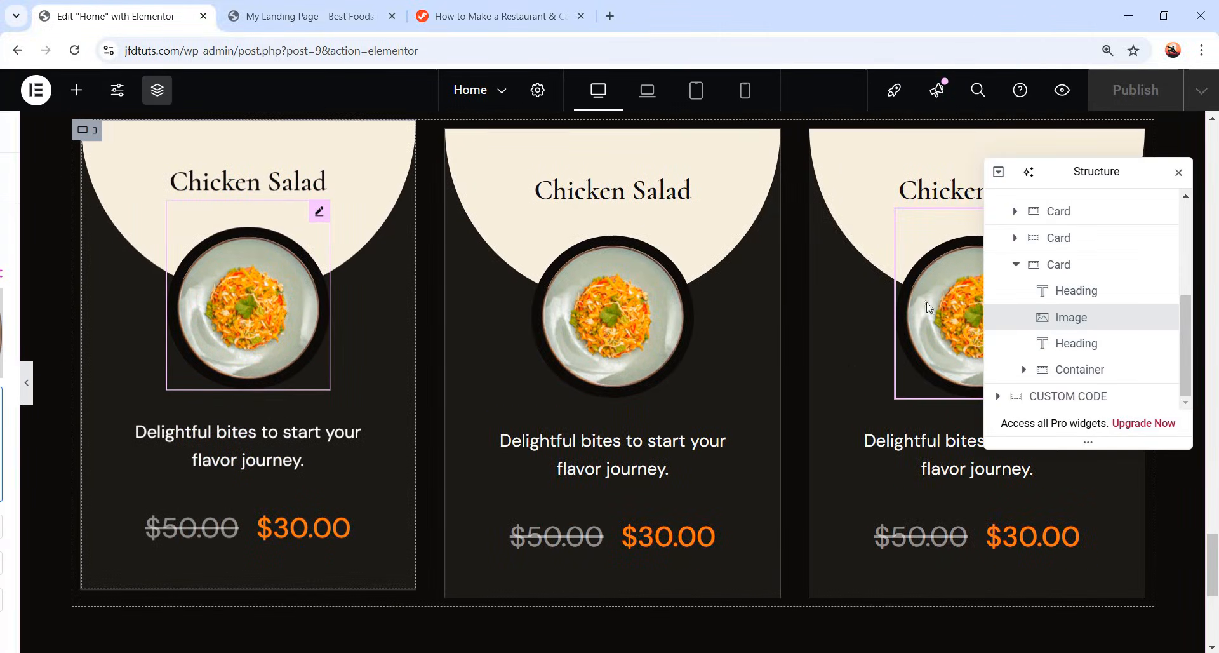
left_click(271, 368)
scroll(424, 445, "down", 1)
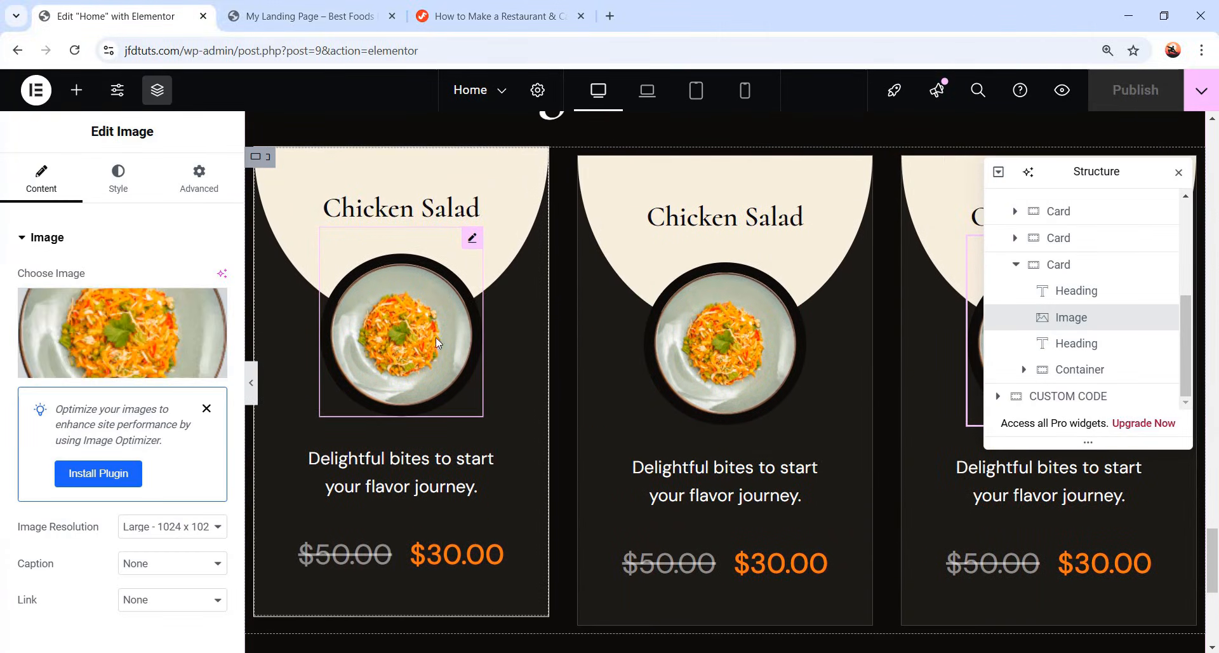
Change the second card's heading title to "Appetizers".
left_click(704, 219)
triple_click(76, 306)
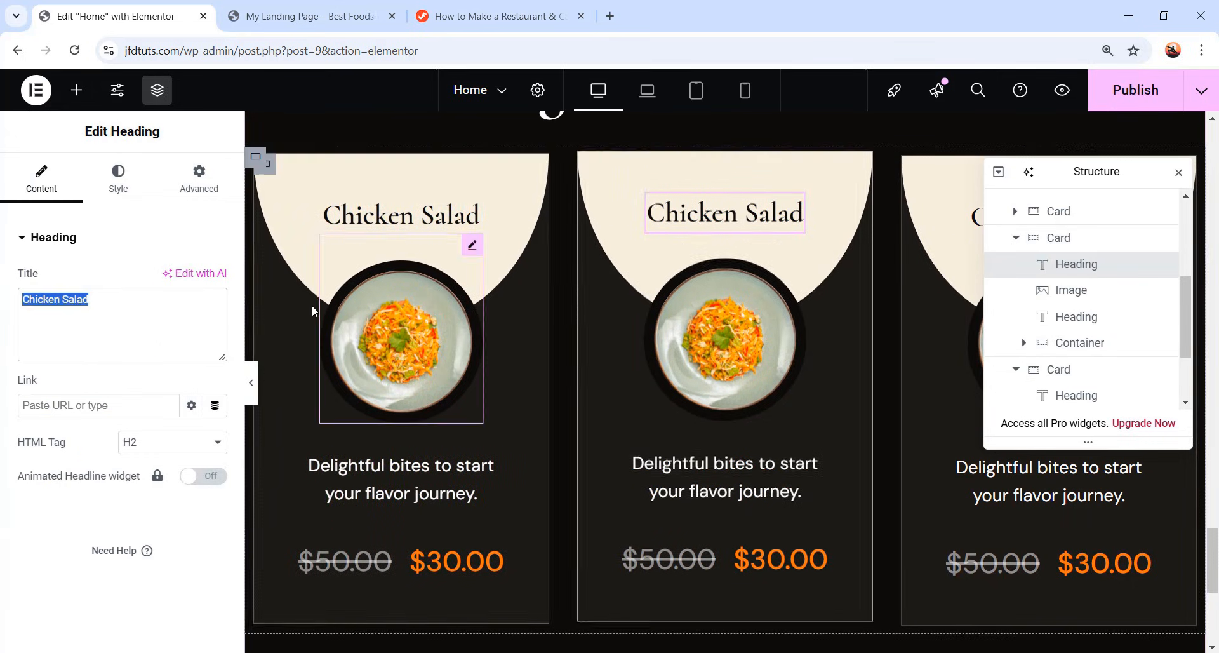
type("Appetizers")
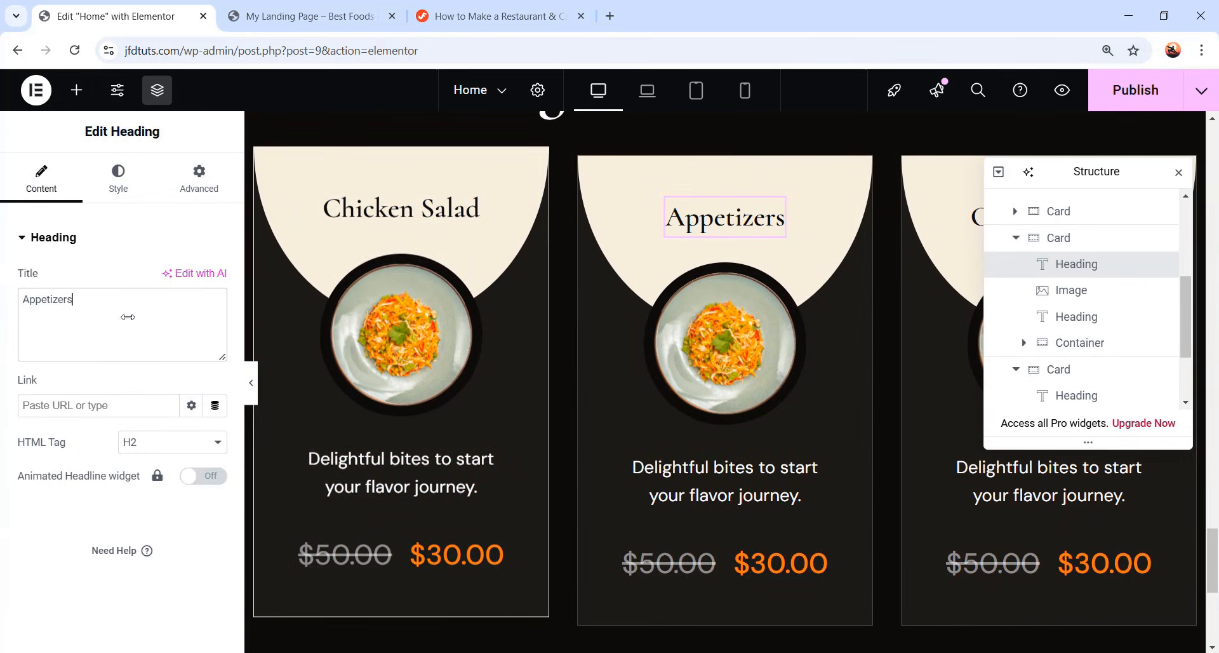
Replace the Appetizers card's image with the spaghetti in tomato sauce picture from the media library.
left_click(734, 335)
left_click(110, 330)
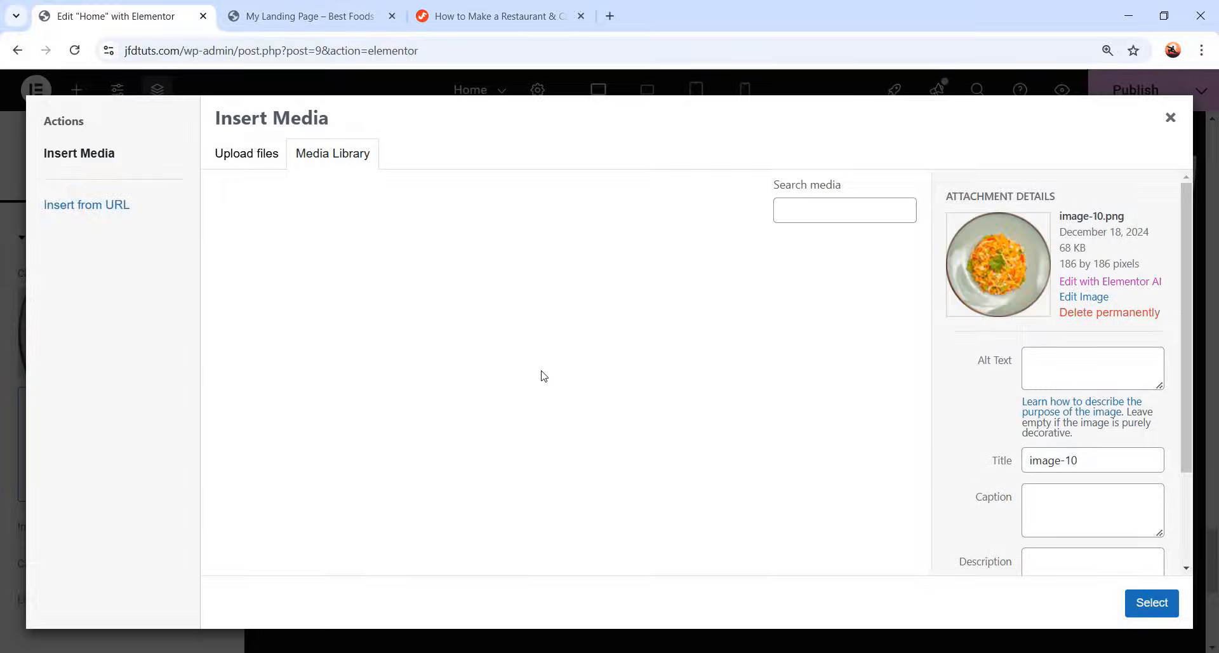
scroll(527, 445, "down", 15)
scroll(540, 492, "up", 5)
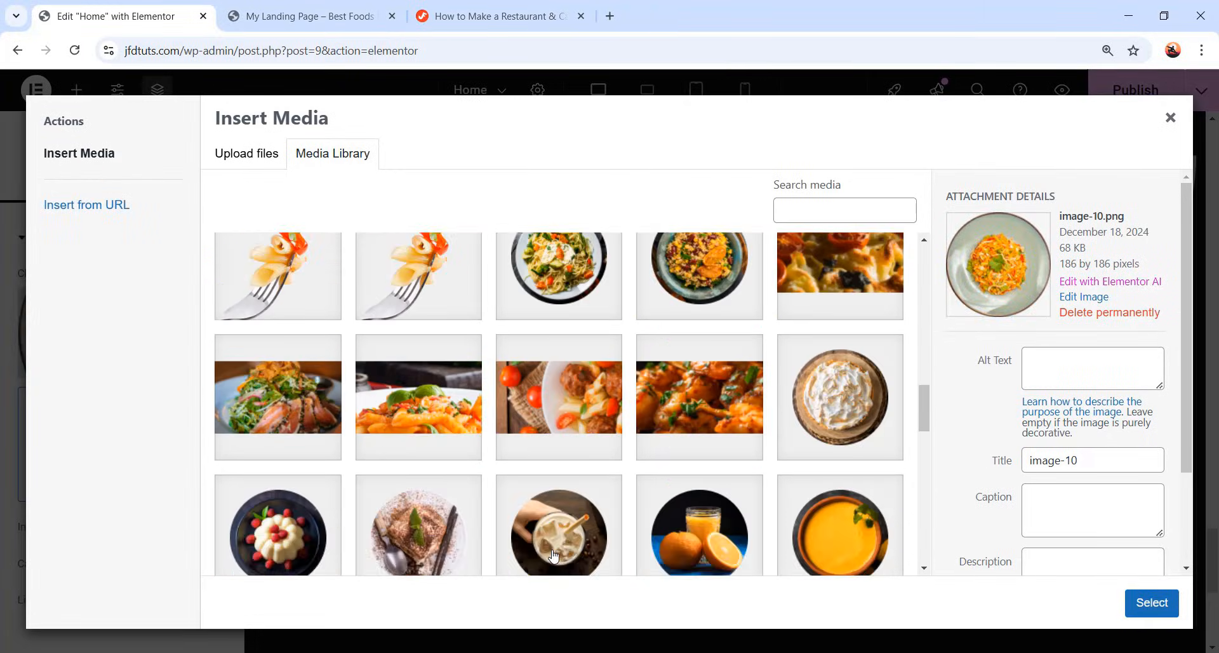
left_click(878, 364)
left_click(1151, 602)
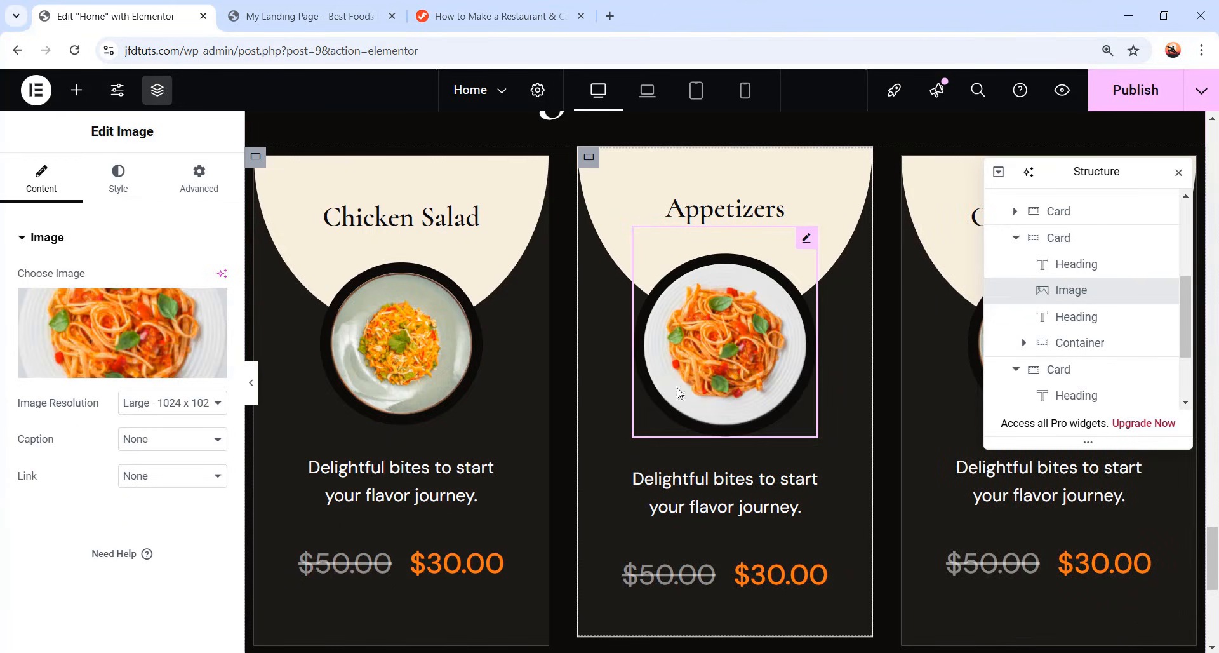
Compare the Appetizers card's dish image and layout with the neighbouring cards.
scroll(660, 341, "up", 2)
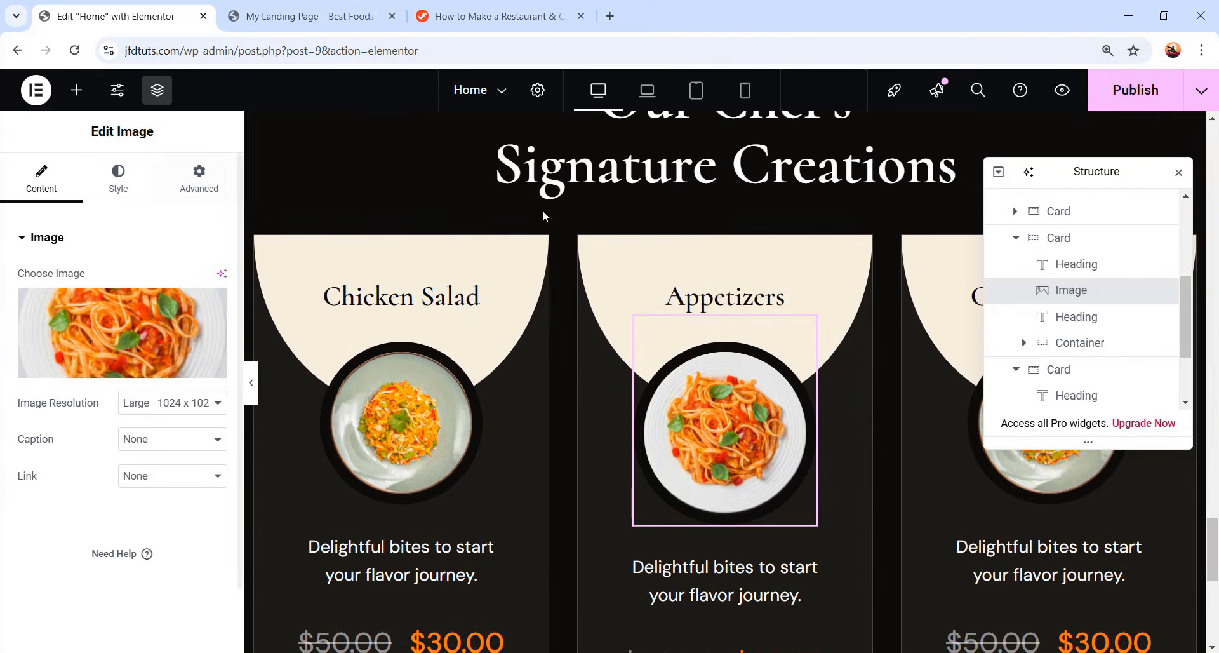
scroll(624, 380, "up", 1)
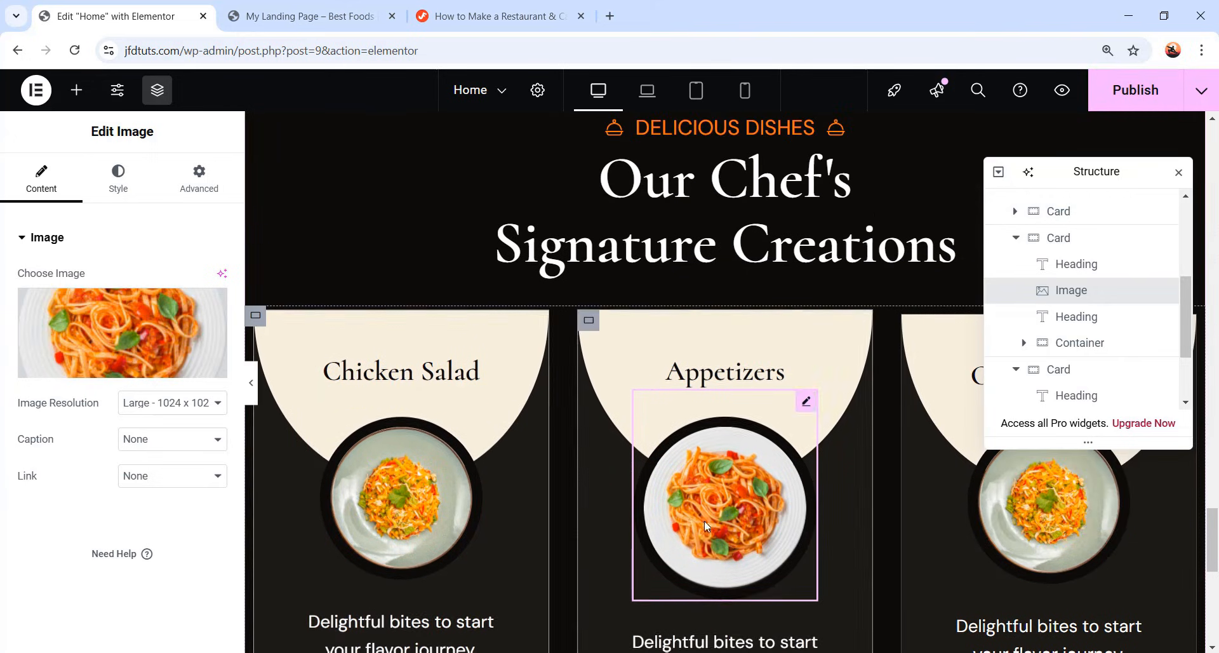
scroll(729, 506, "down", 1)
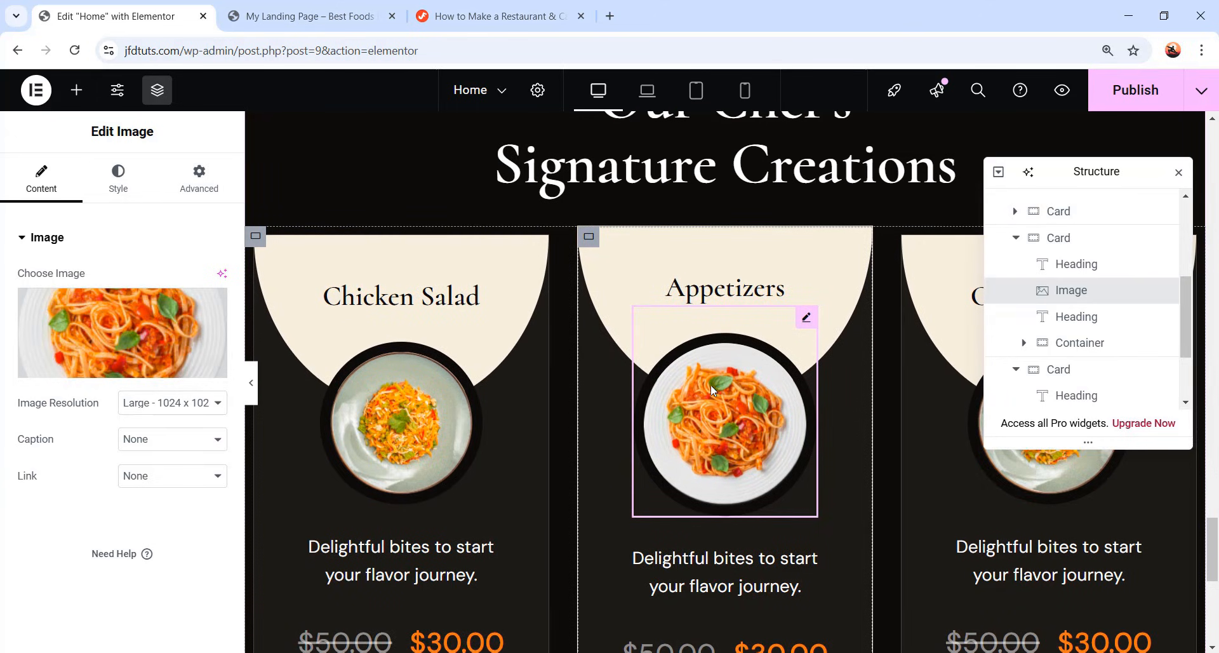
scroll(737, 444, "down", 1)
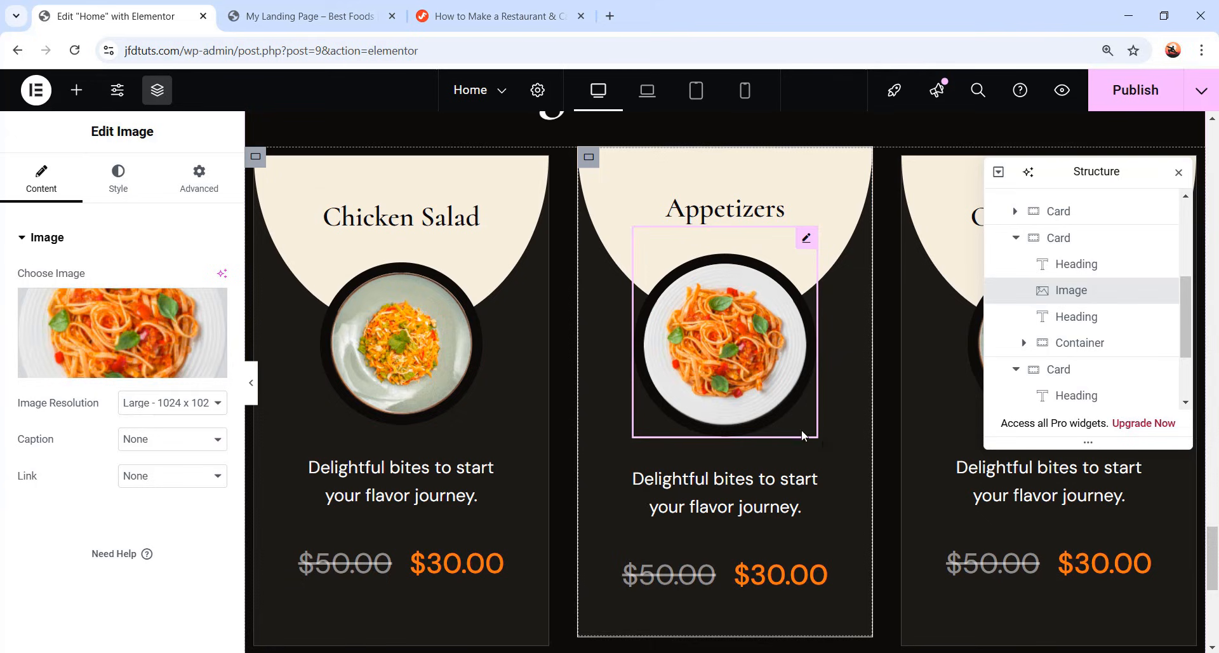
scroll(840, 450, "up", 1)
scroll(819, 438, "down", 1)
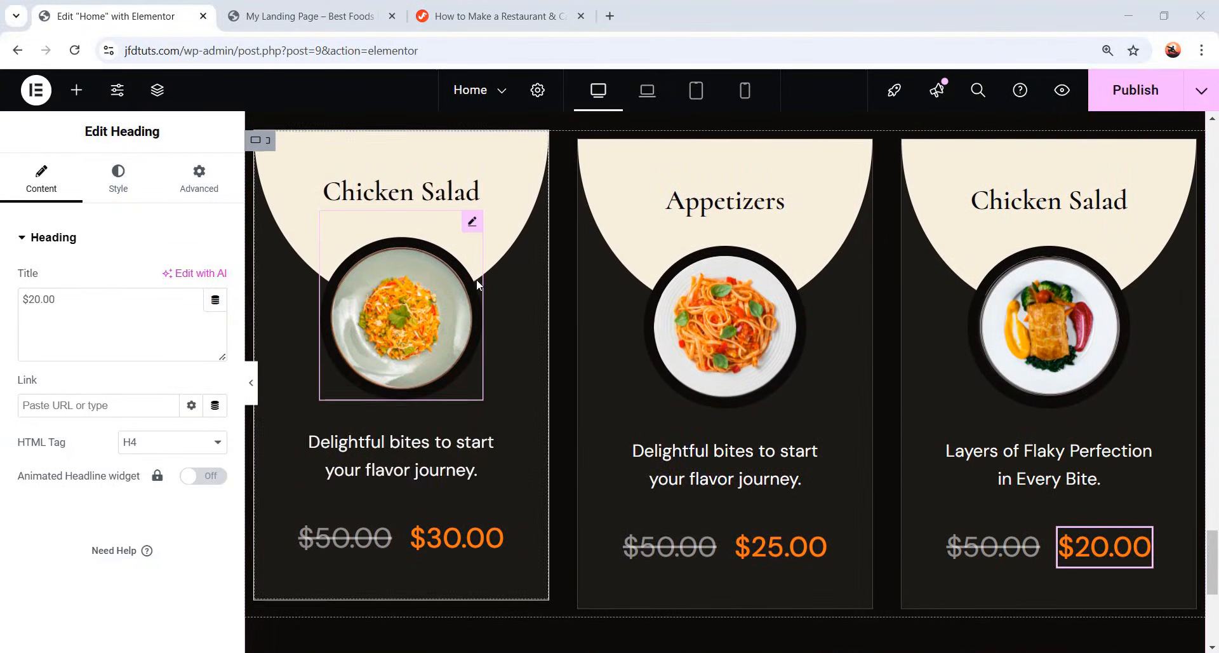
Switch to the laptop preview and check how the section heading and three cards fit, with and without the editing panel.
scroll(698, 222, "up", 1)
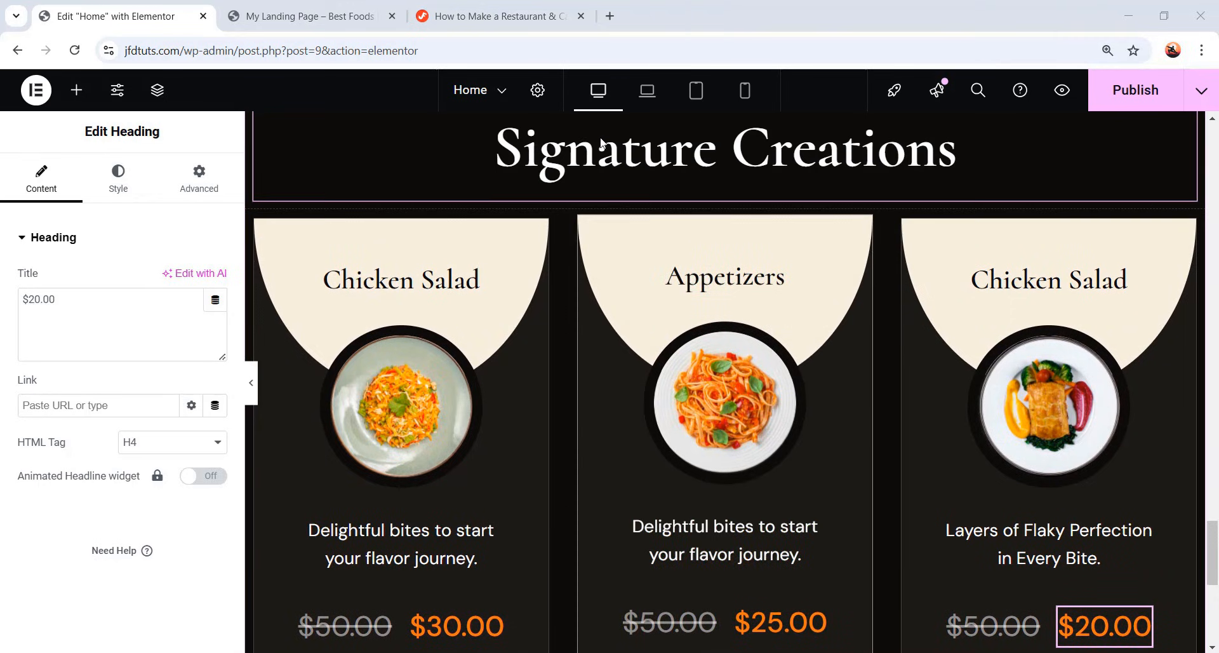
left_click(647, 95)
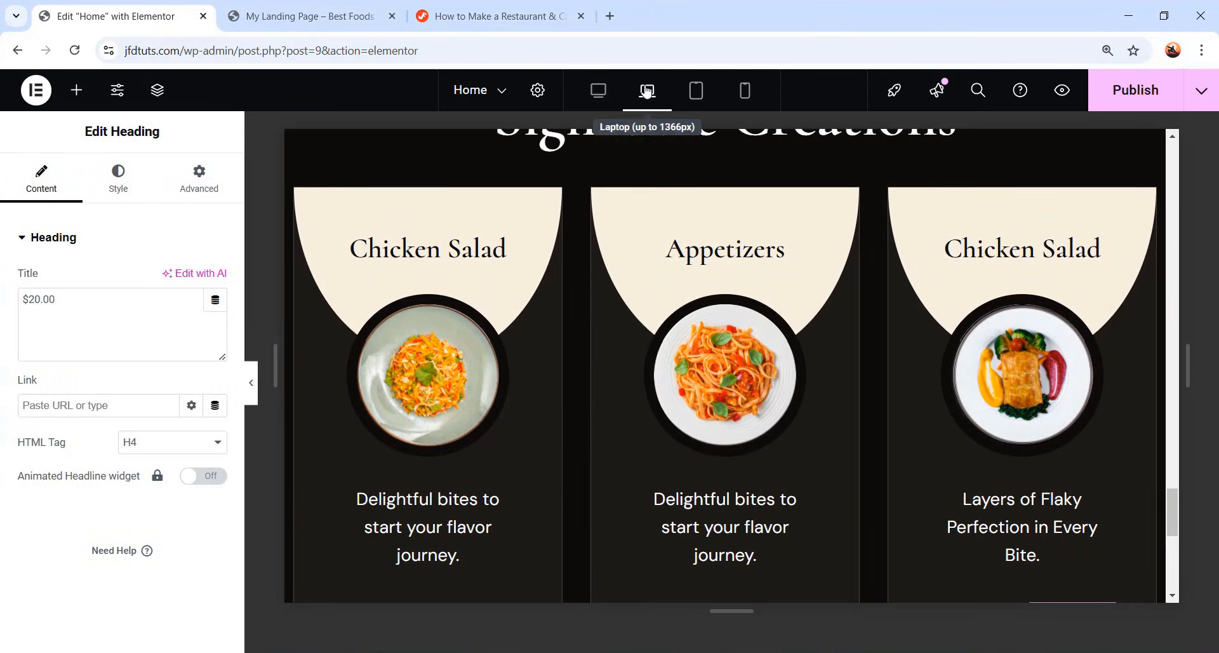
scroll(642, 397, "down", 2)
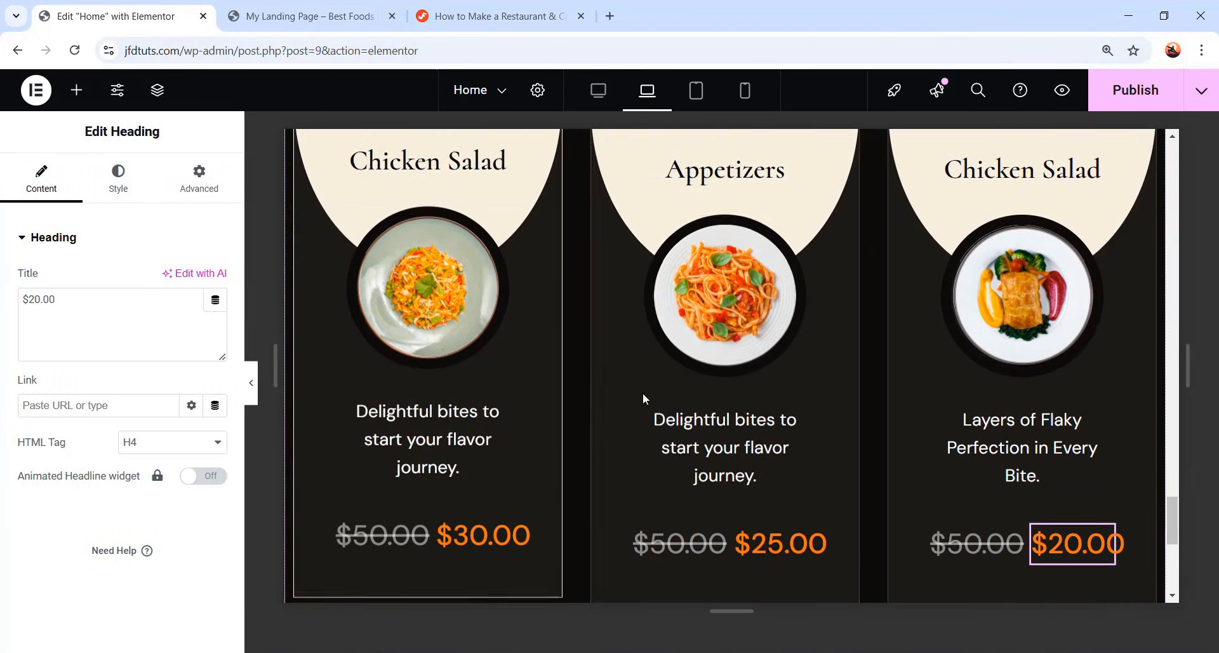
scroll(509, 421, "up", 2)
left_click(252, 383)
scroll(567, 371, "down", 4)
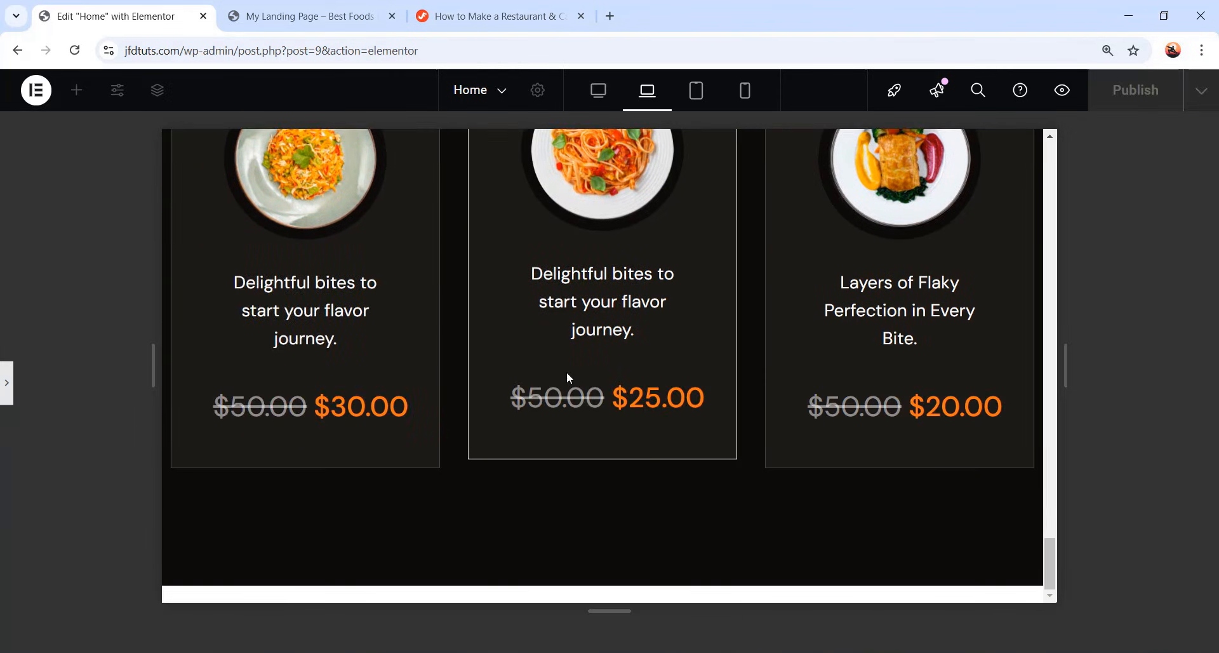
scroll(397, 384, "up", 5)
scroll(398, 383, "down", 4)
left_click(7, 383)
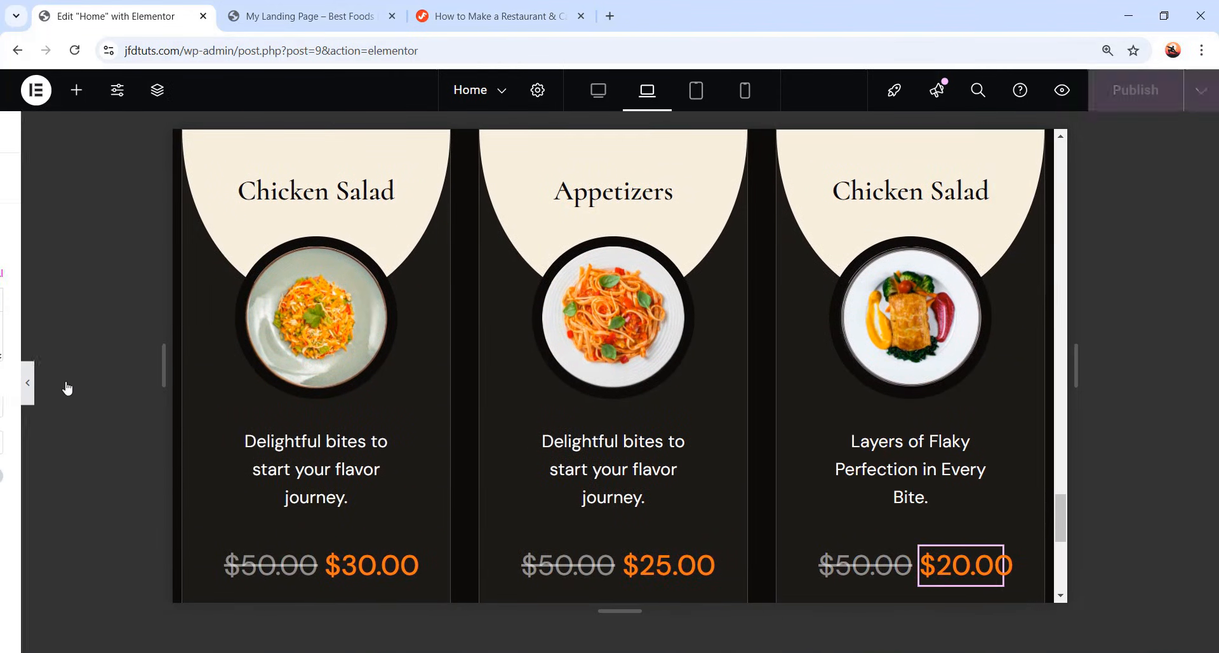
scroll(360, 329, "up", 3)
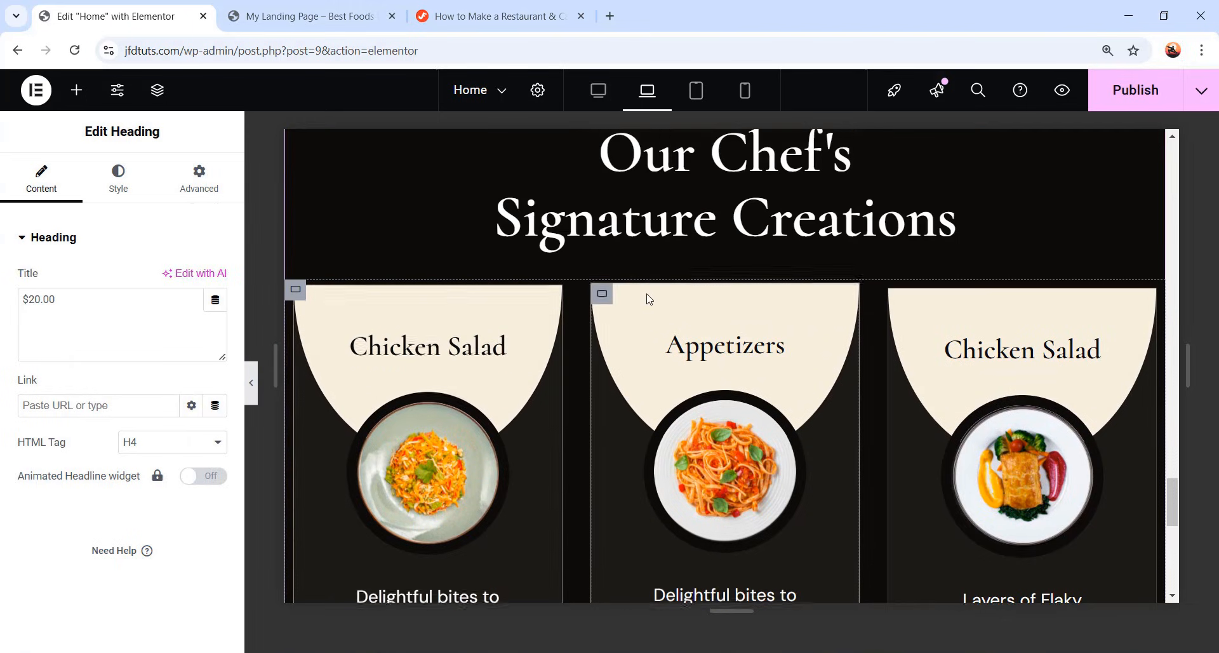
key("ctrl+i")
scroll(726, 346, "up", 2)
scroll(729, 344, "down", 4)
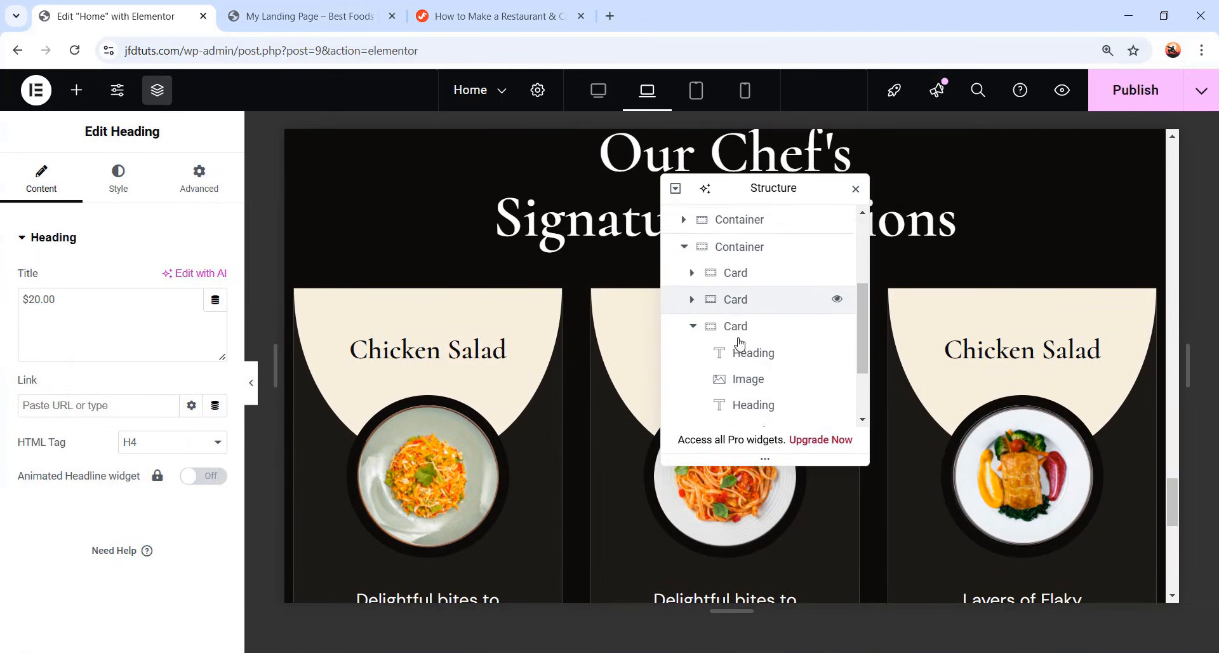
scroll(728, 347, "up", 3)
left_click(740, 273)
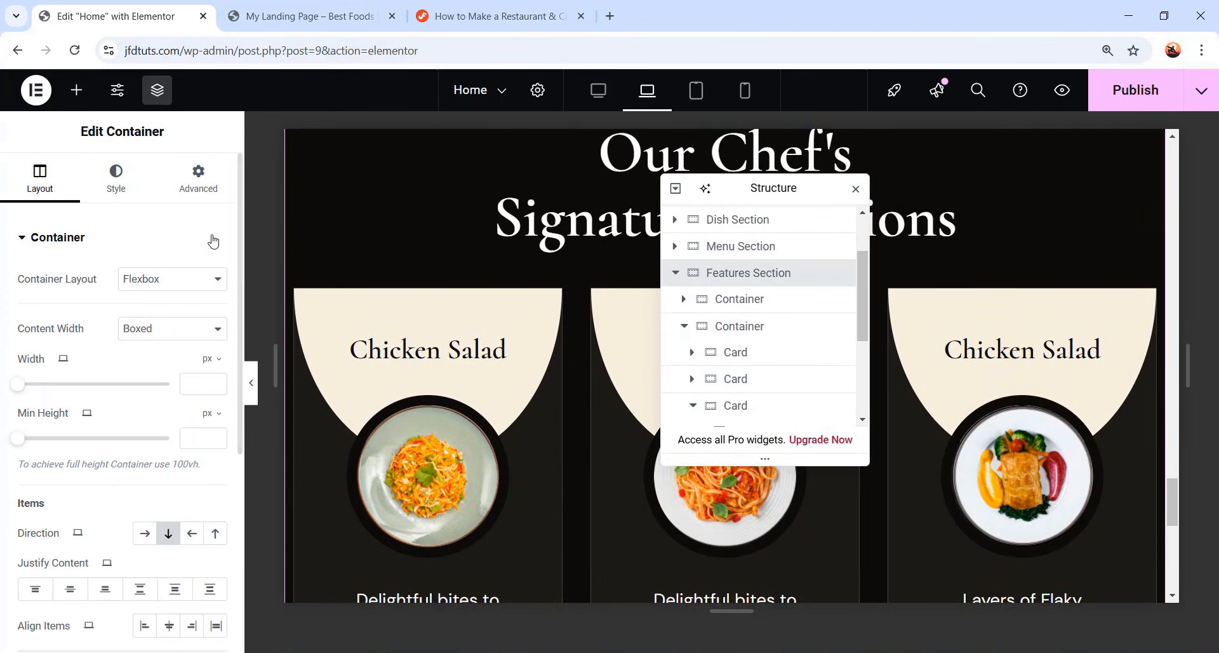
left_click(203, 189)
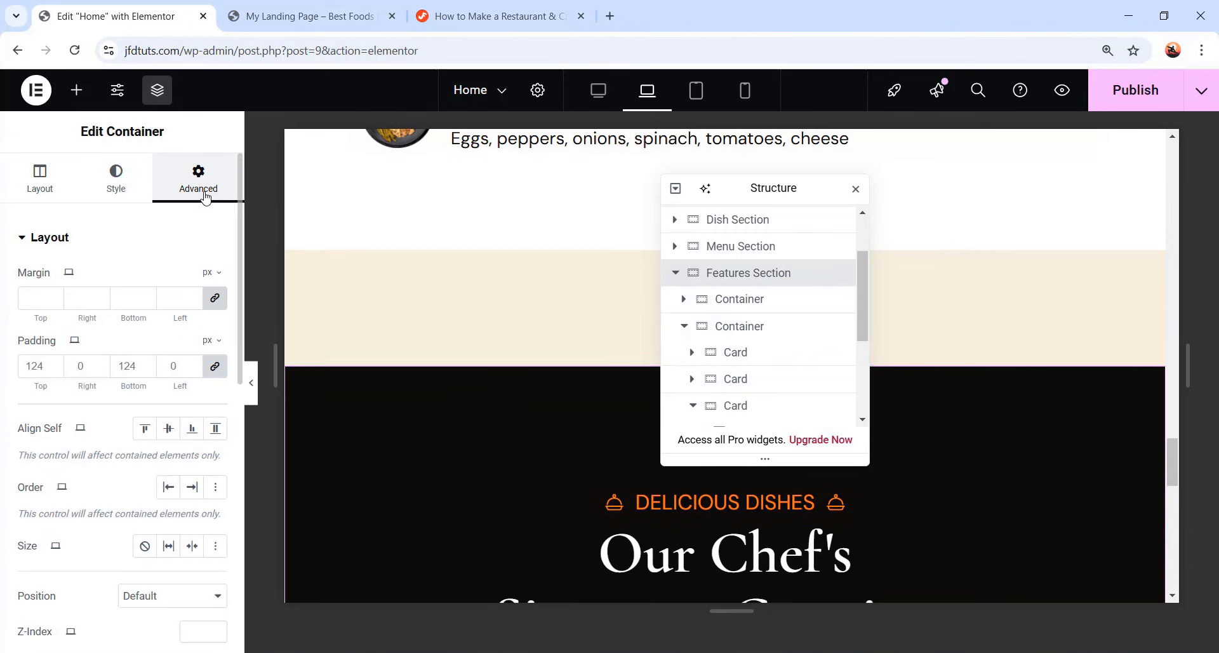
left_click(217, 373)
left_click_drag(42, 367, 28, 366)
type("124")
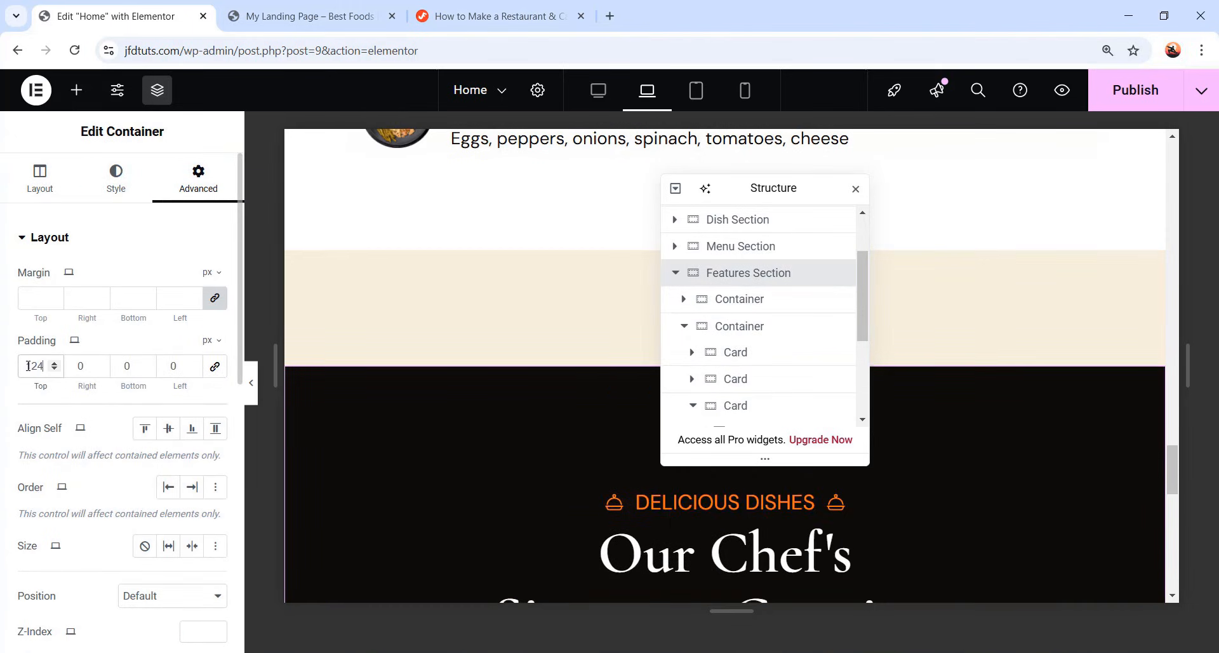
type("40")
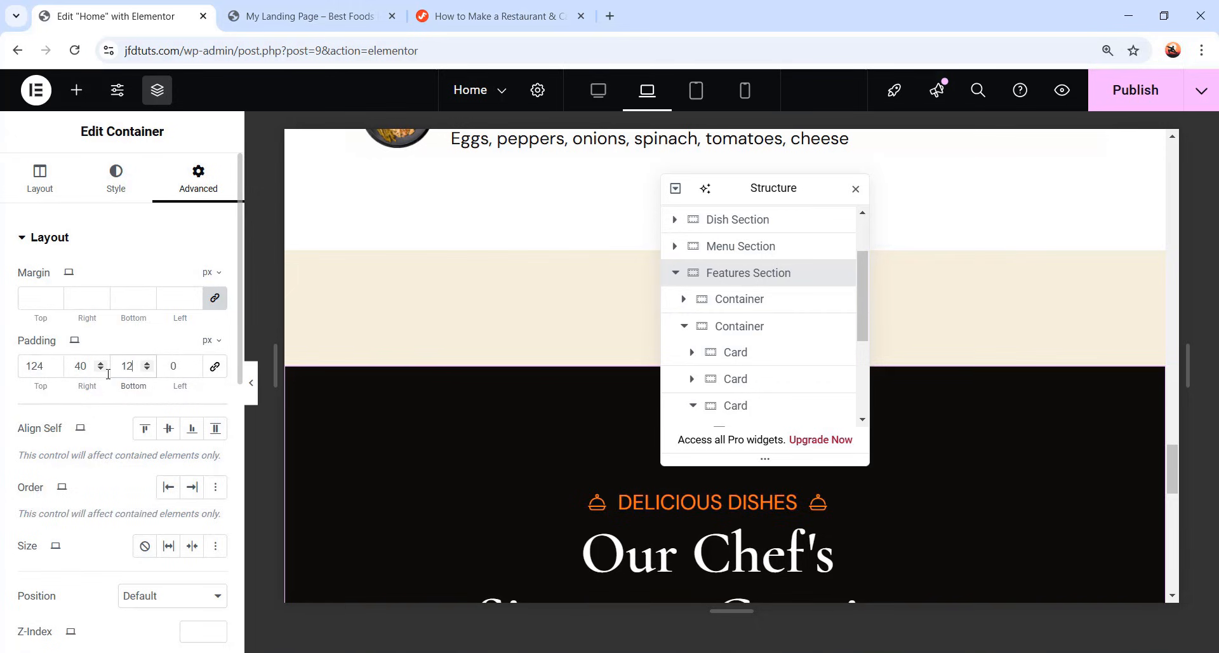
type("40")
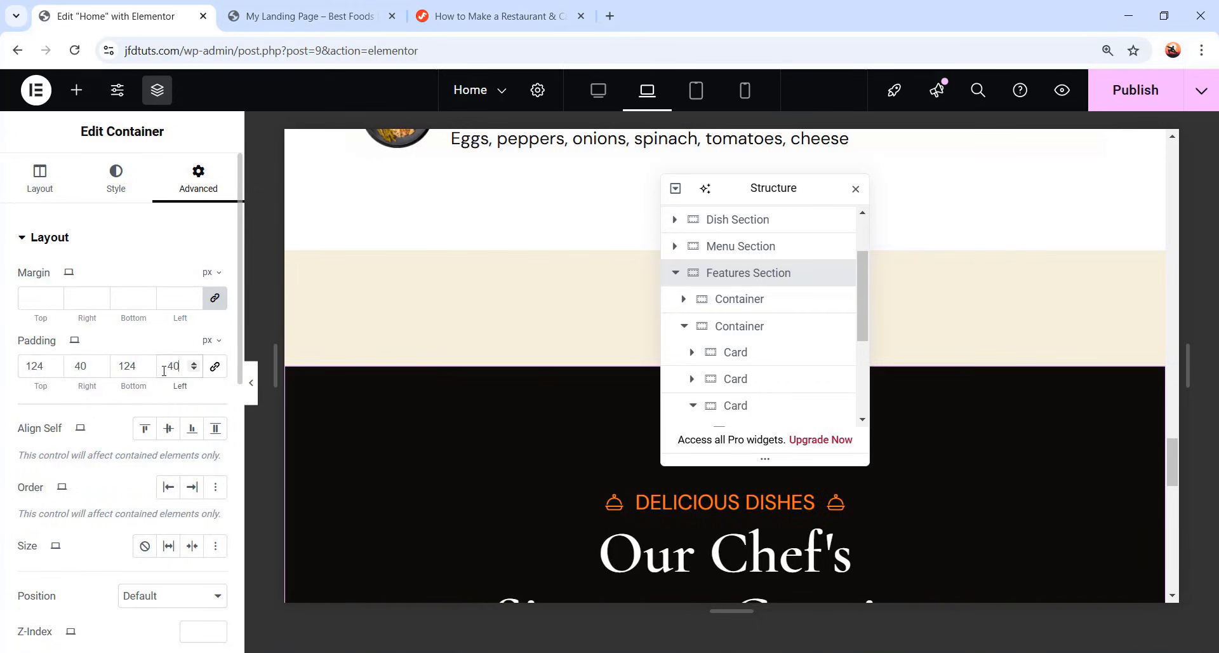
scroll(443, 391, "down", 8)
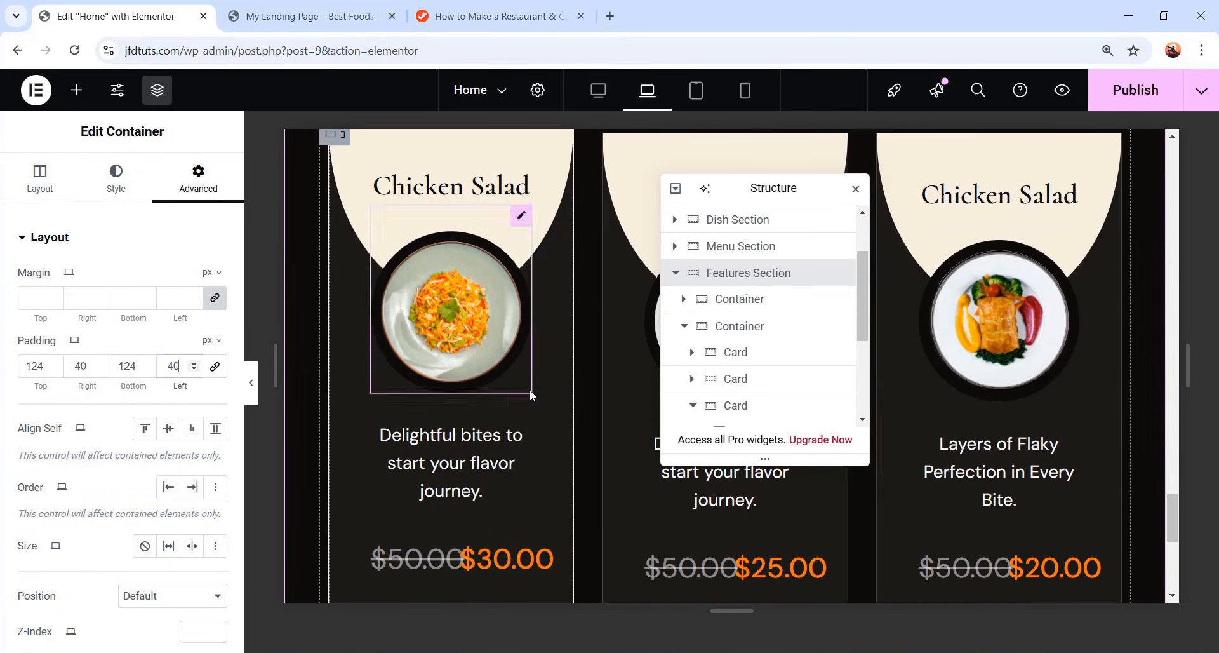
Set the Delicious Dishes subheading's font size to 24 px for laptop.
scroll(593, 398, "up", 4)
left_click_drag(739, 184, 1067, 244)
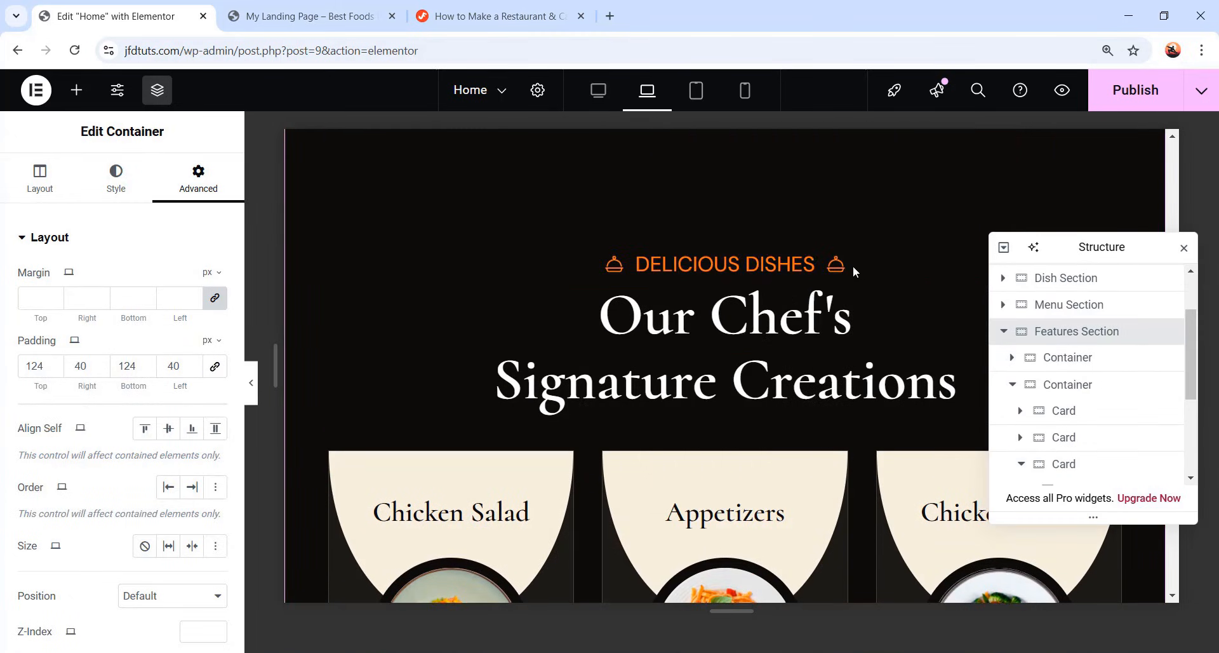
left_click(730, 264)
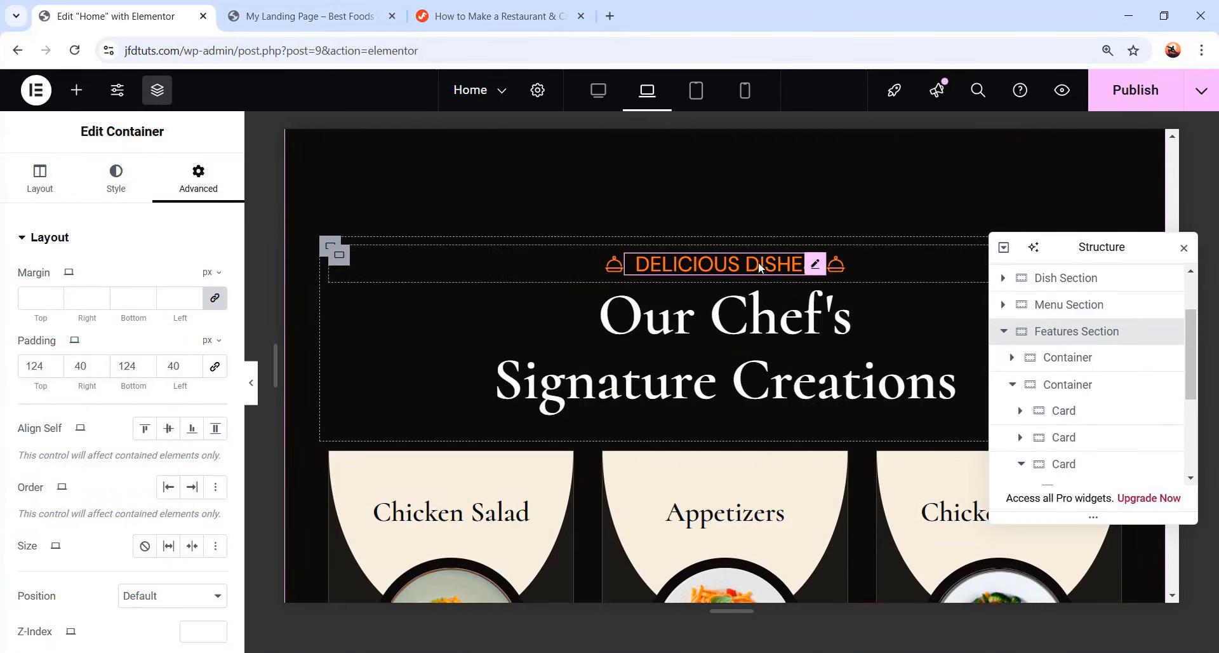
left_click(93, 189)
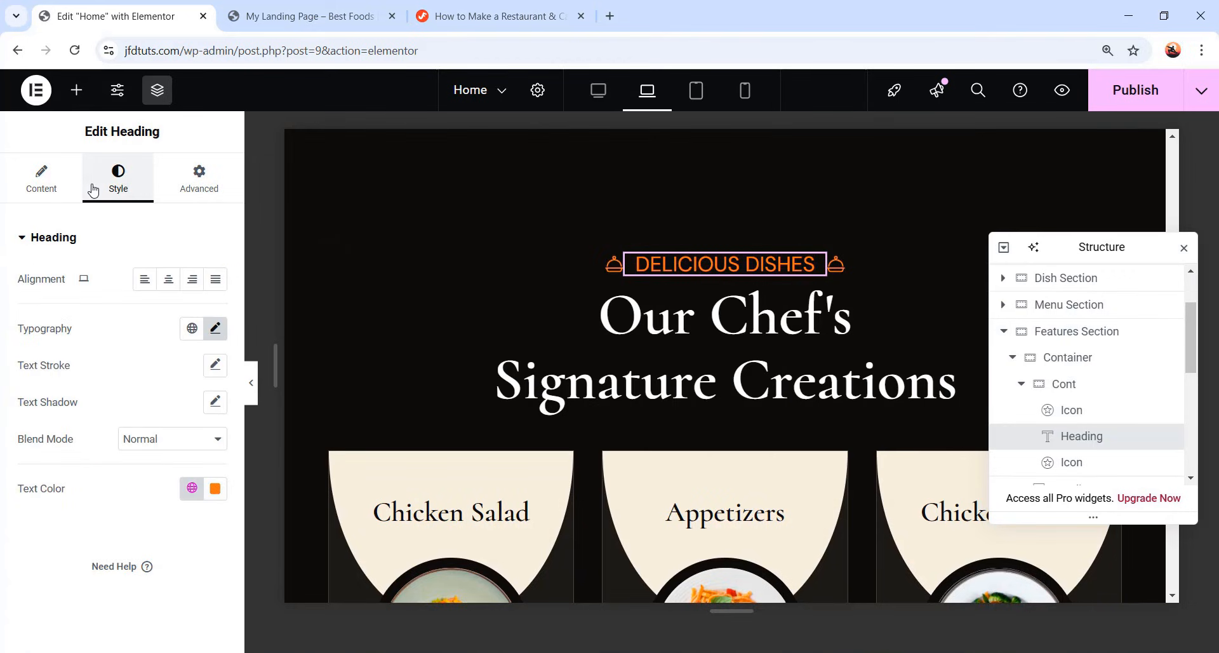
left_click(209, 330)
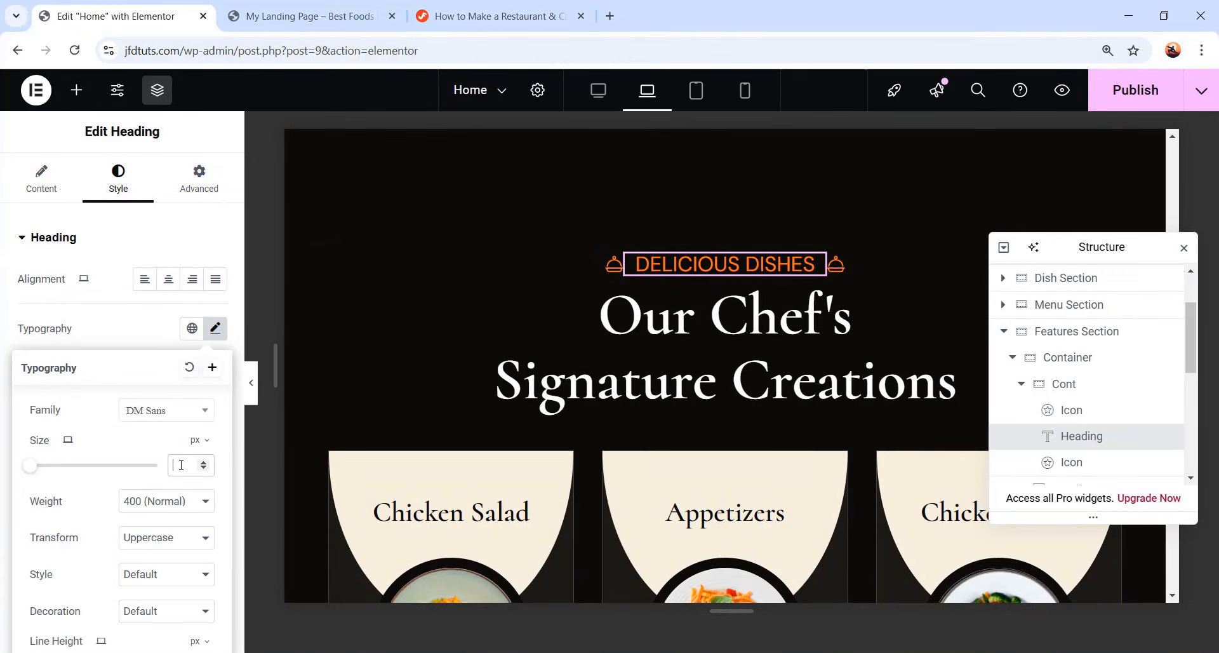
left_click(185, 461)
type("24")
Set the Our Chef's Signature Creations heading's laptop font size to 60 px and line height to 70 px.
scroll(698, 306, "down", 1)
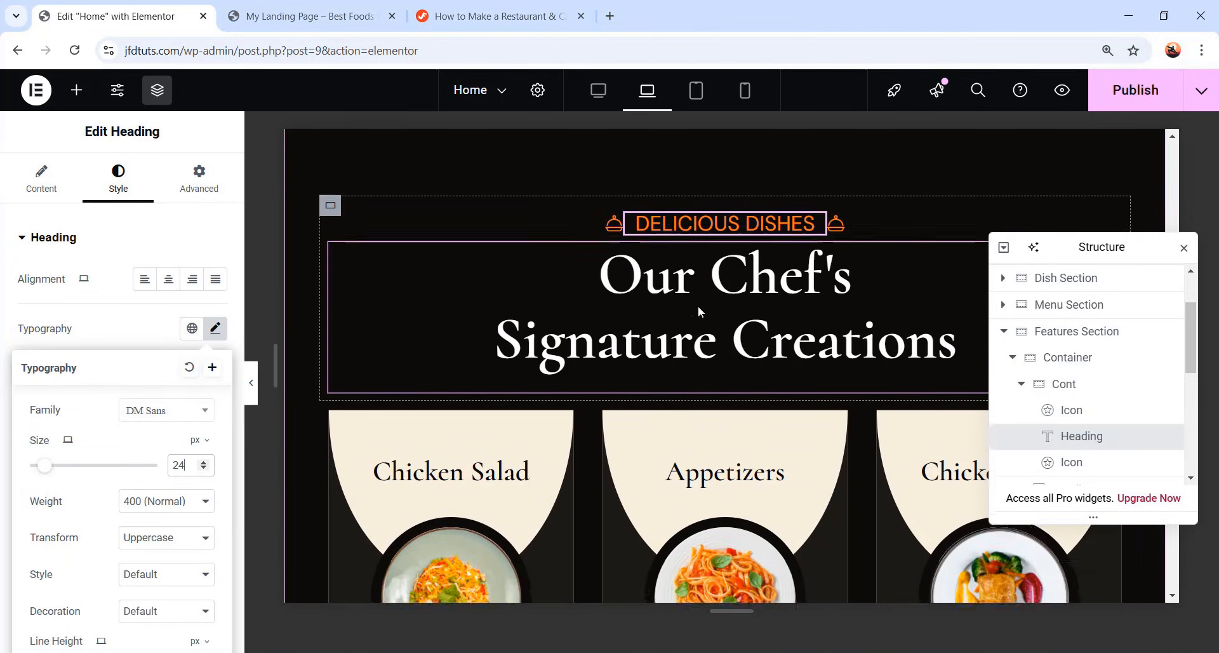
left_click(673, 257)
left_click(118, 181)
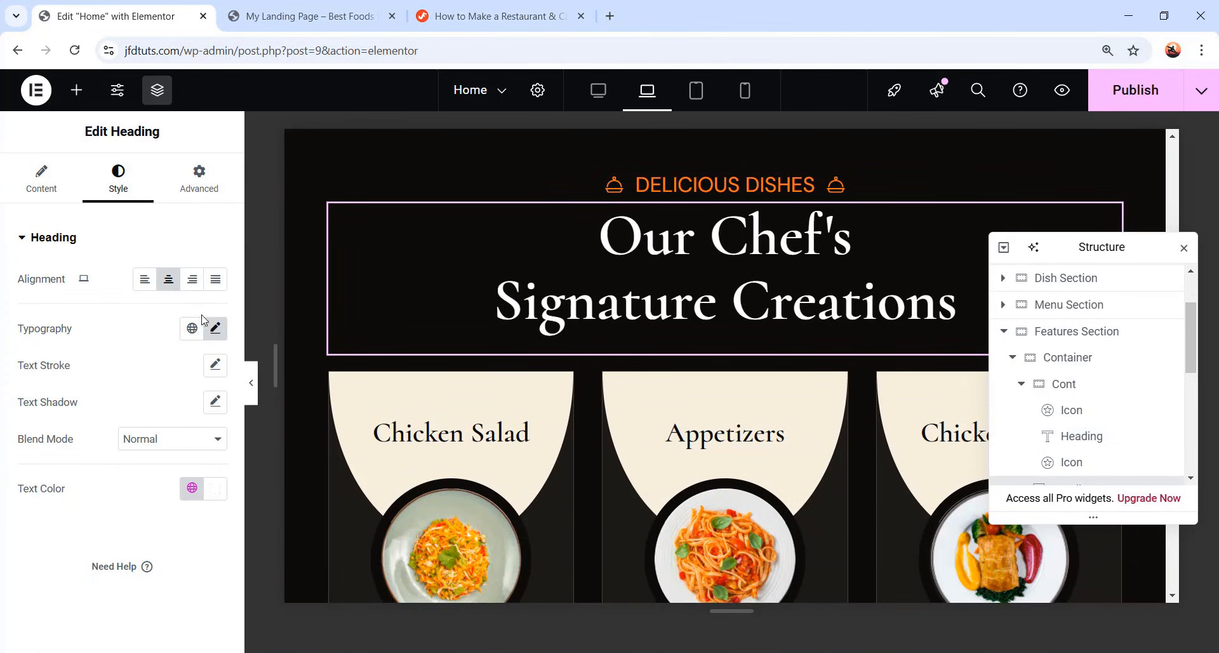
left_click(215, 329)
type("60")
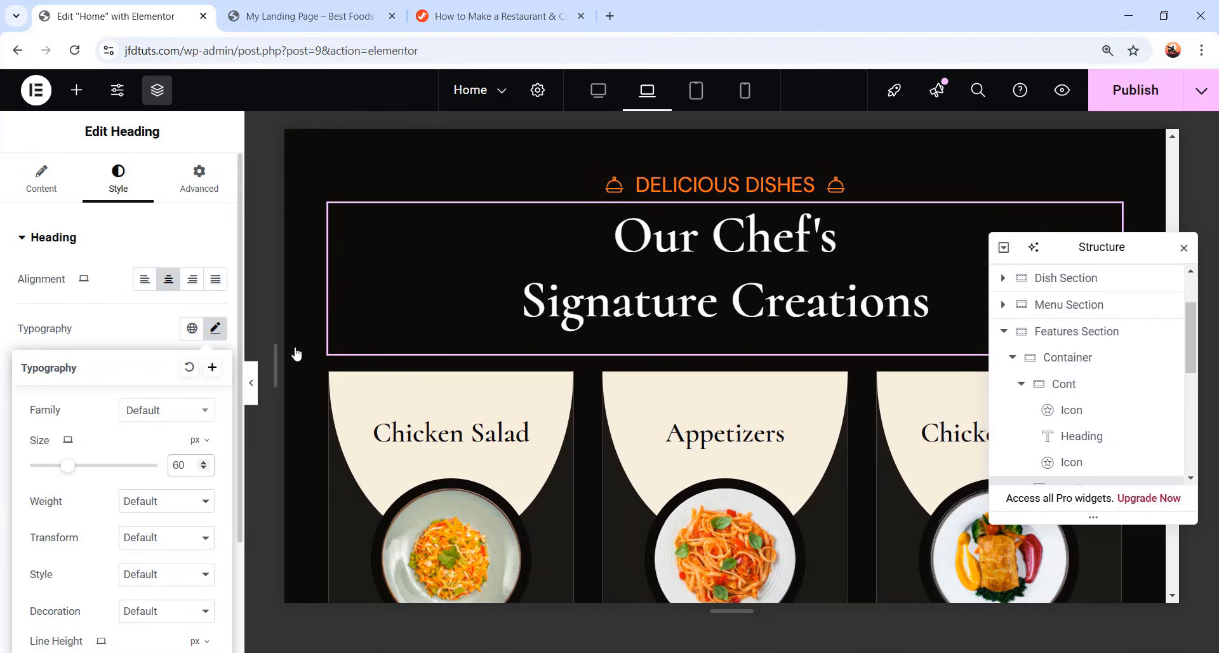
scroll(139, 508, "down", 2)
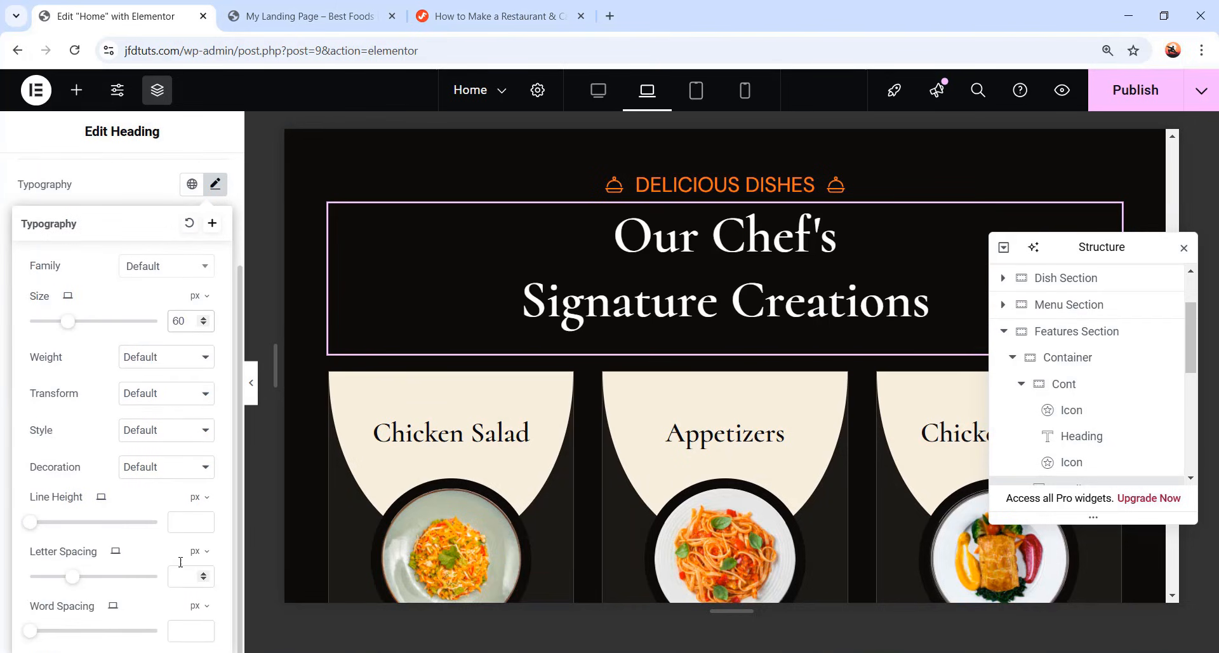
left_click(190, 522)
type("70")
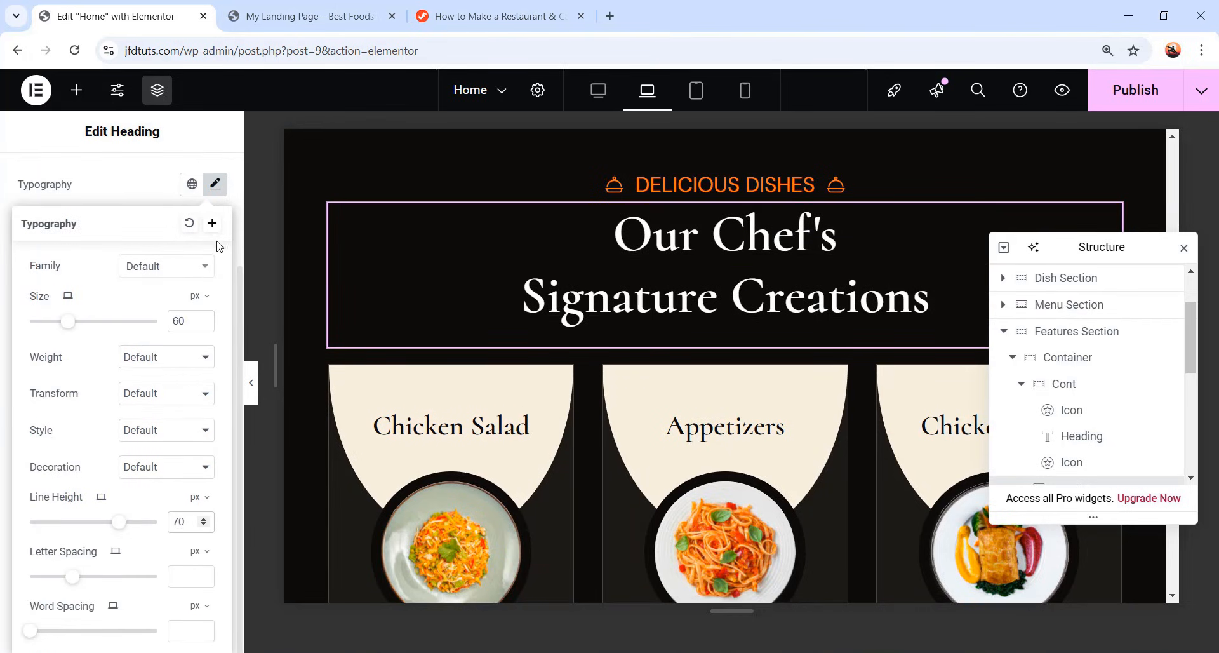
left_click(216, 185)
Unlink the first Chicken Salad card's laptop padding and set it to 48 px top and bottom and 30 px right and left.
scroll(414, 304, "down", 4)
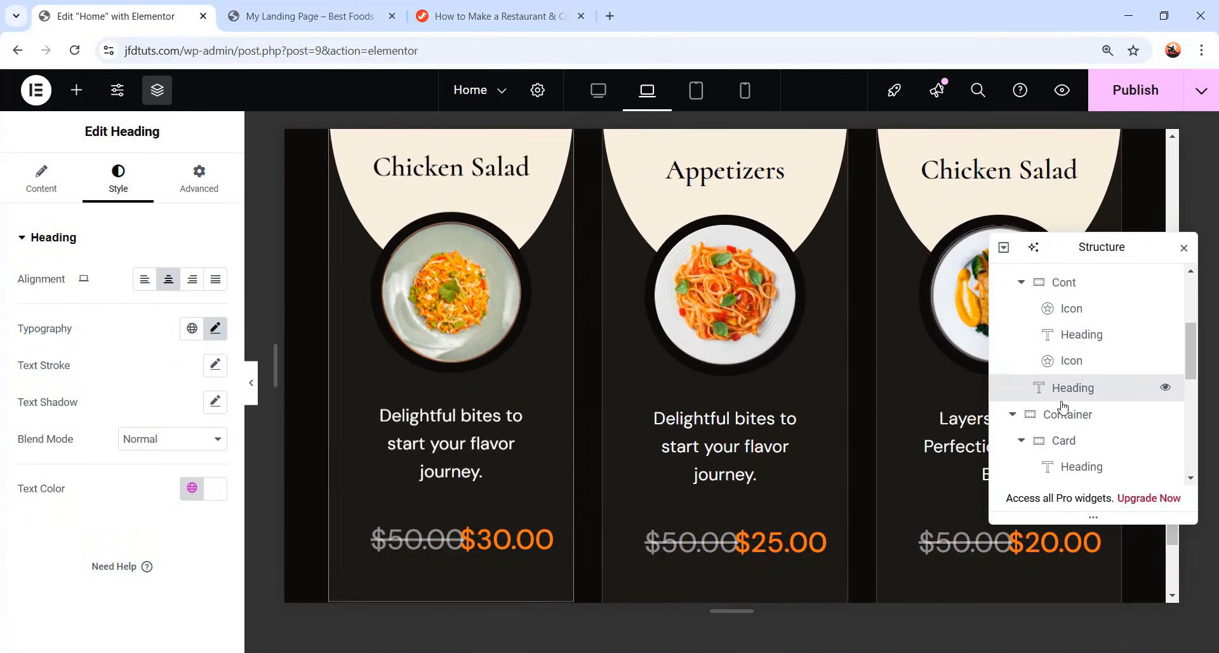
left_click(1082, 444)
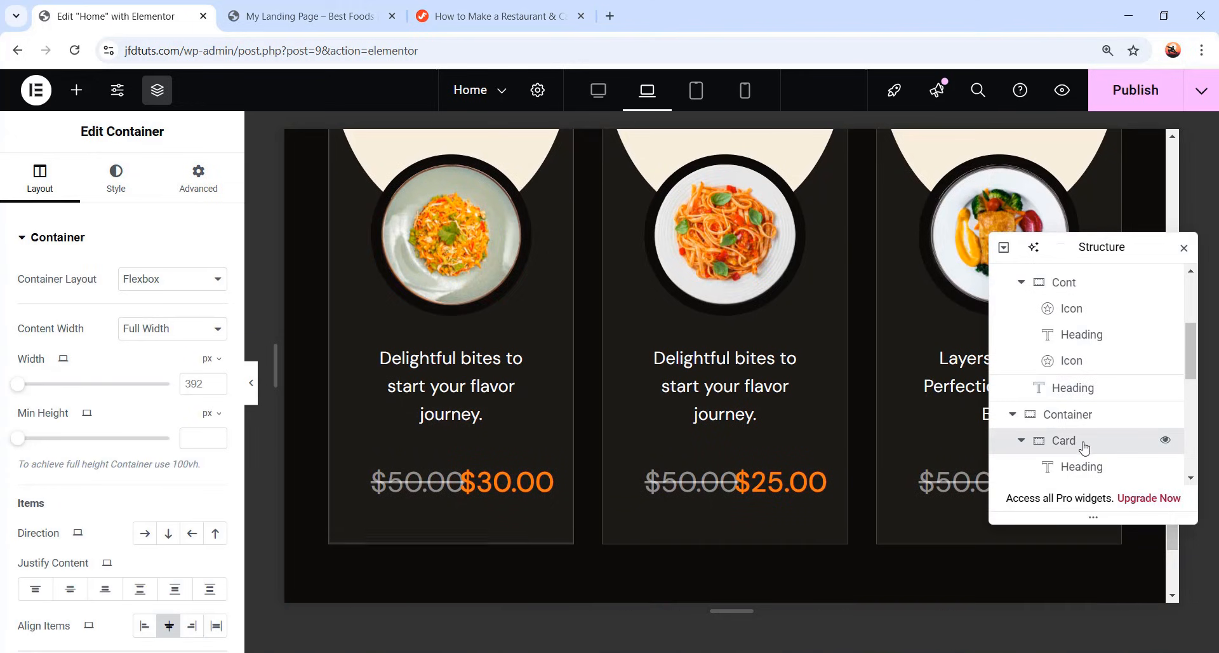
scroll(592, 358, "up", 5)
left_click(191, 181)
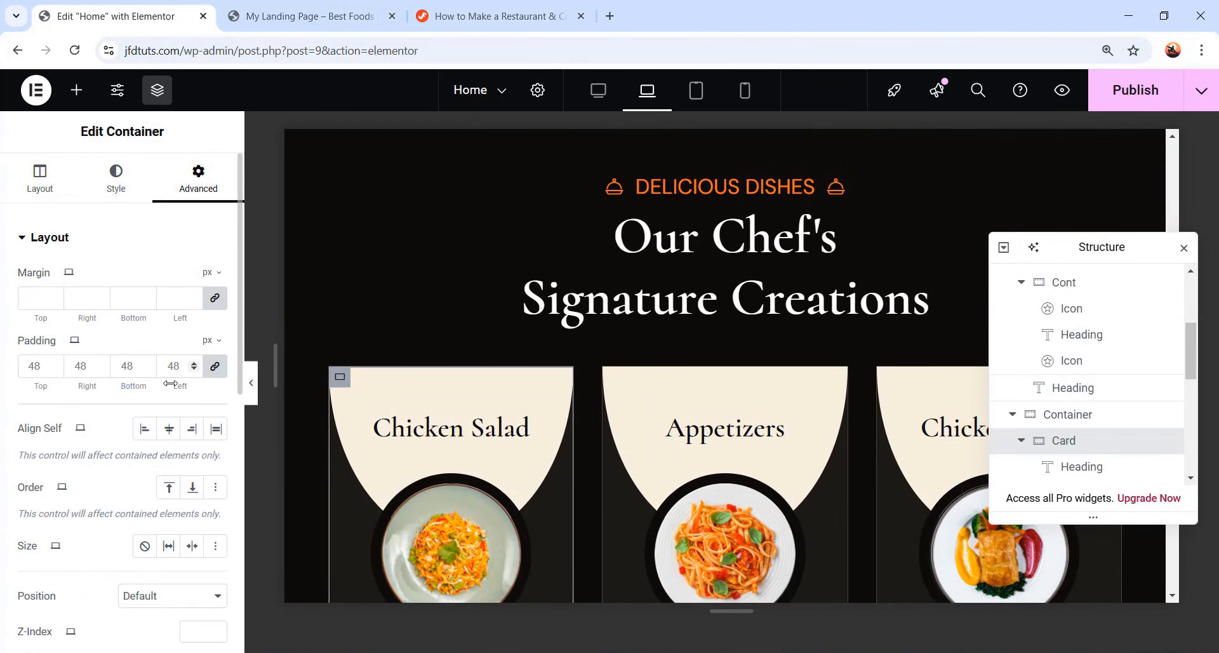
left_click(32, 365)
type("0")
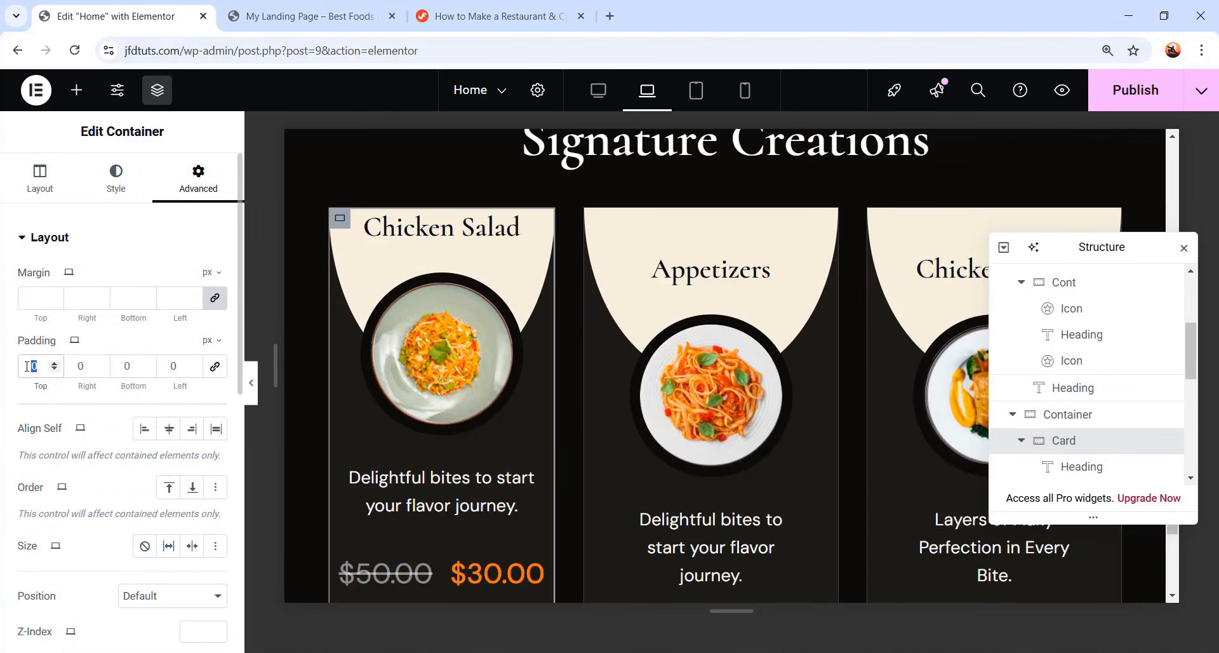
type("48")
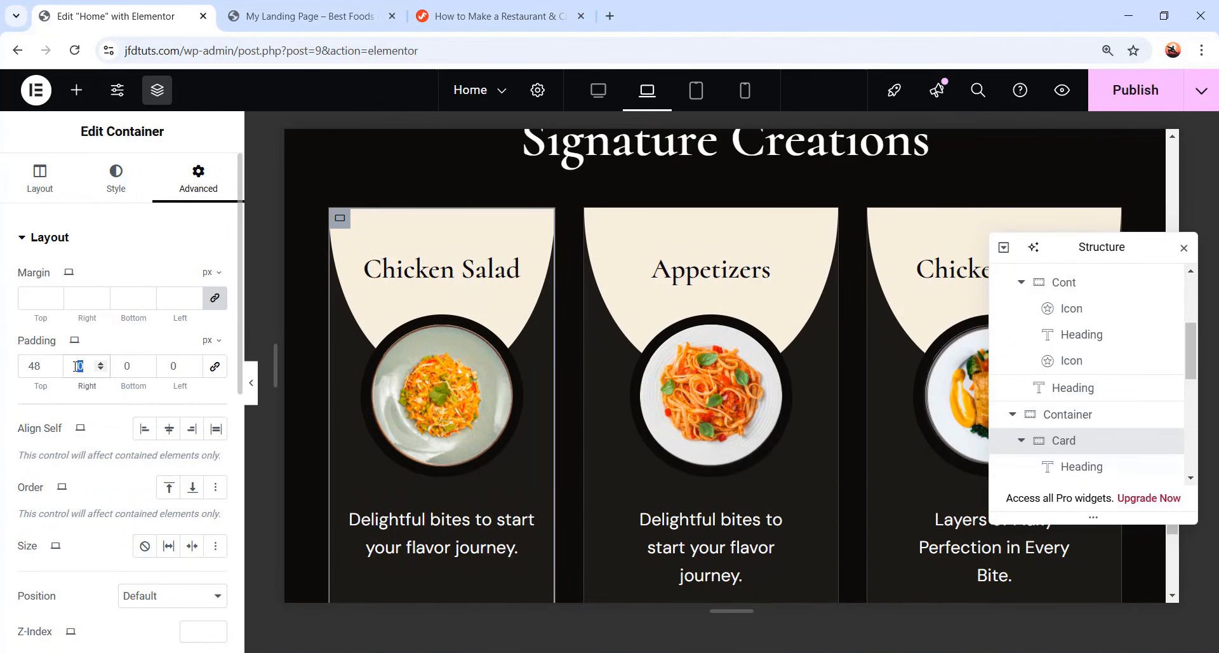
type("30")
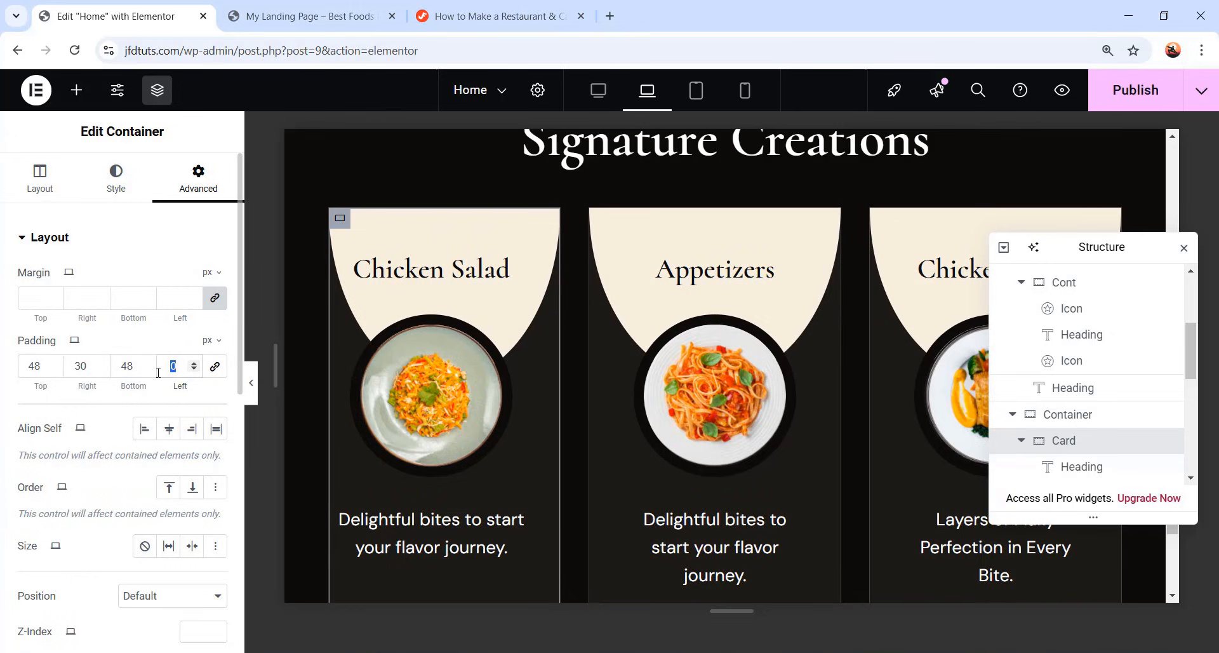
type("30")
scroll(523, 427, "down", 3)
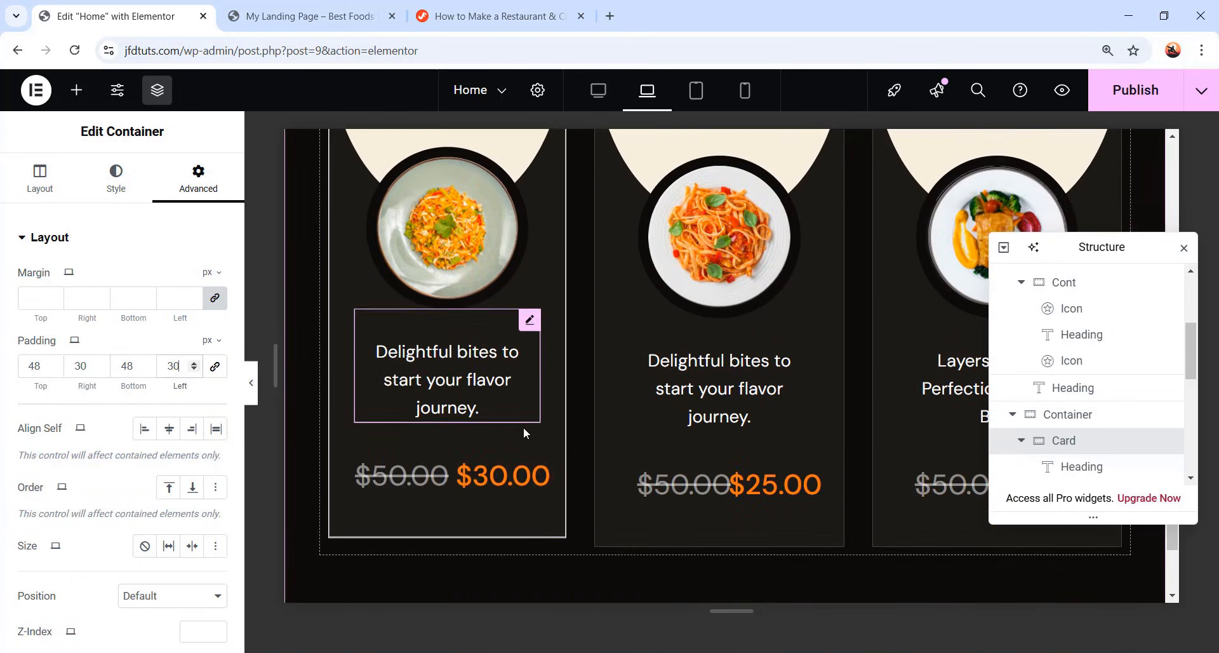
Set the laptop padding of the container holding the three cards to 0 px on all sides.
scroll(371, 406, "up", 1)
left_click(477, 432)
scroll(313, 334, "up", 3)
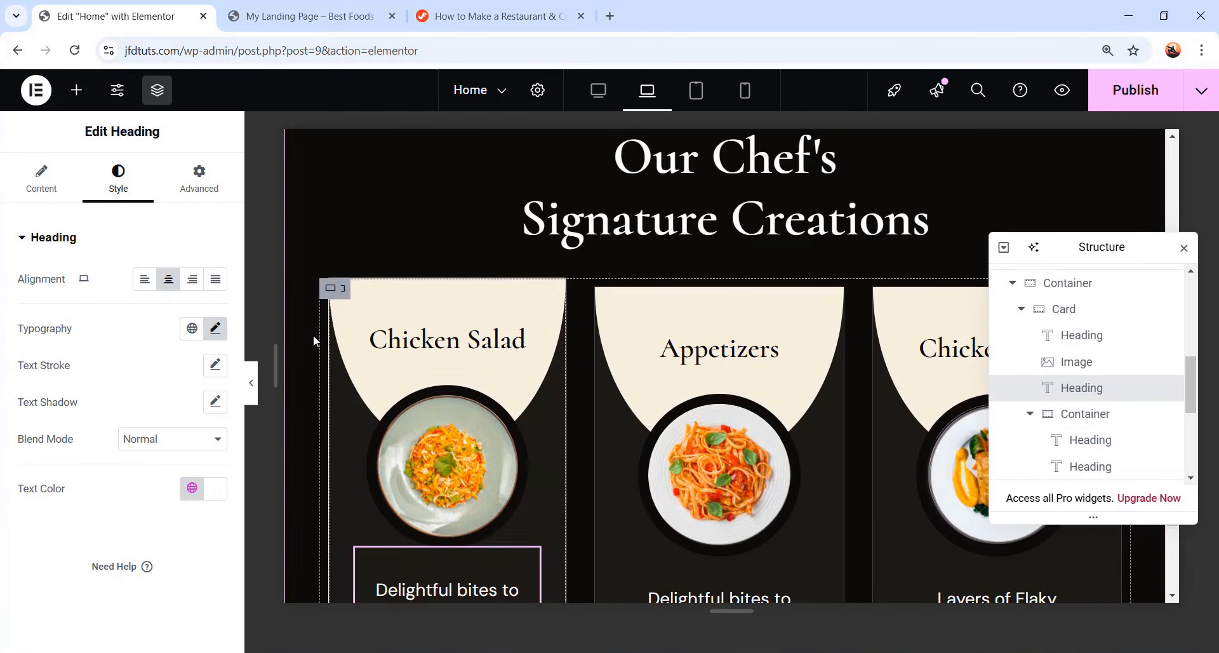
left_click(329, 291)
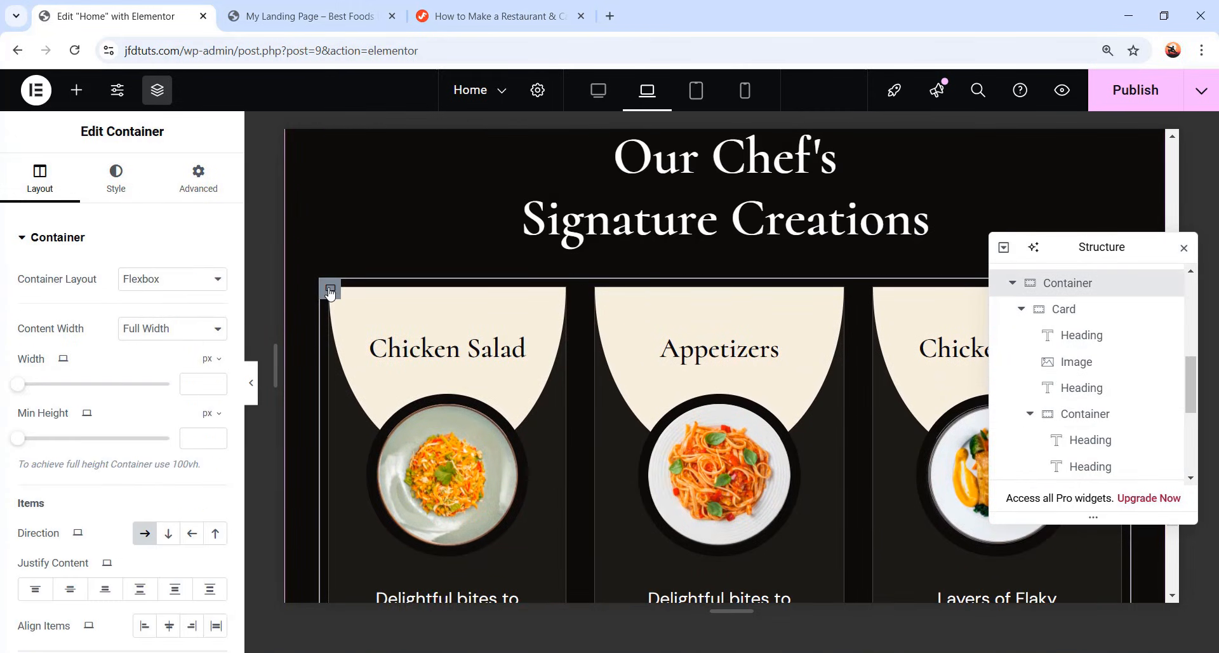
scroll(1087, 351, "up", 1)
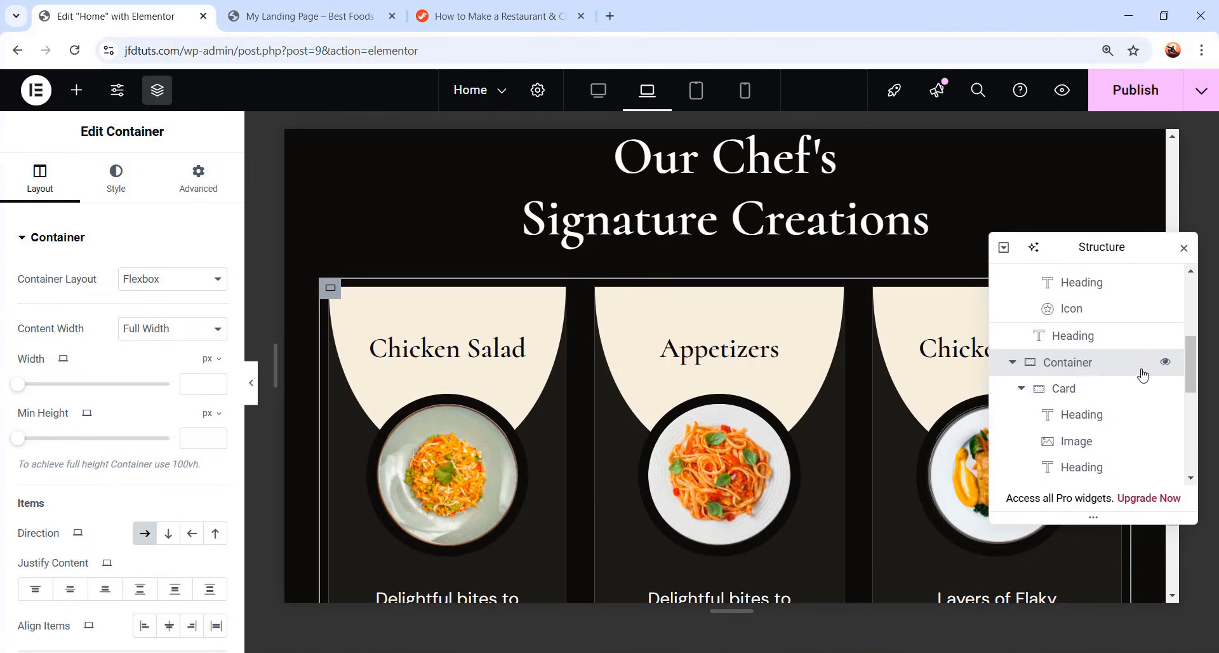
left_click(223, 187)
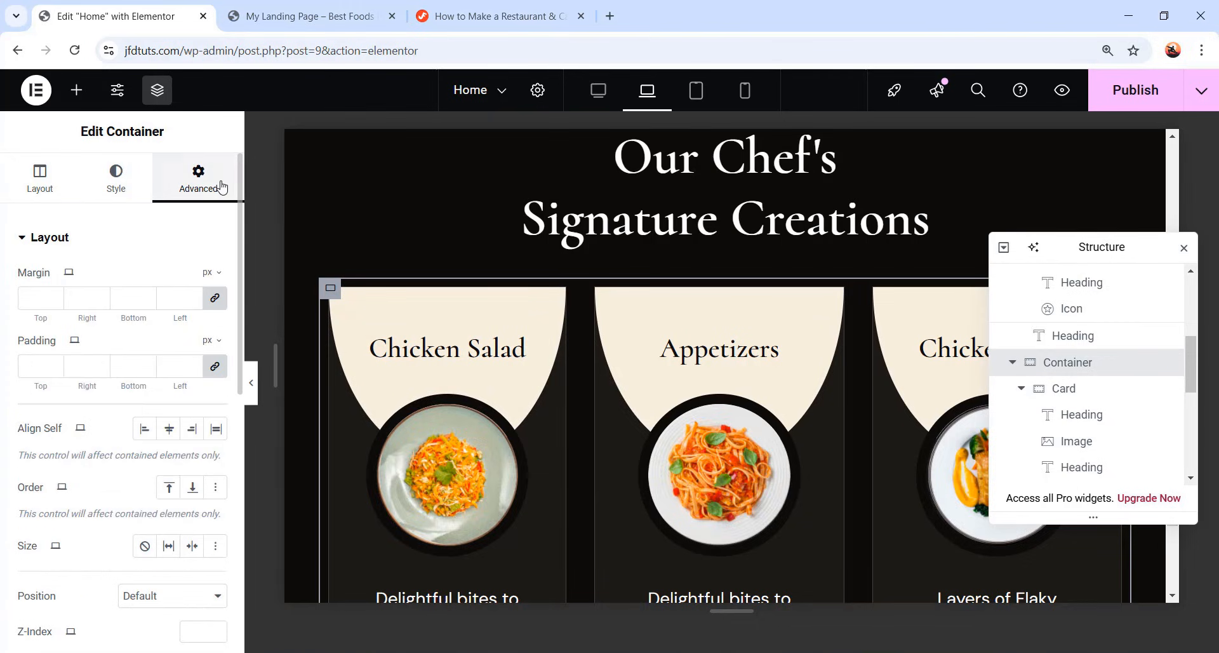
type("0")
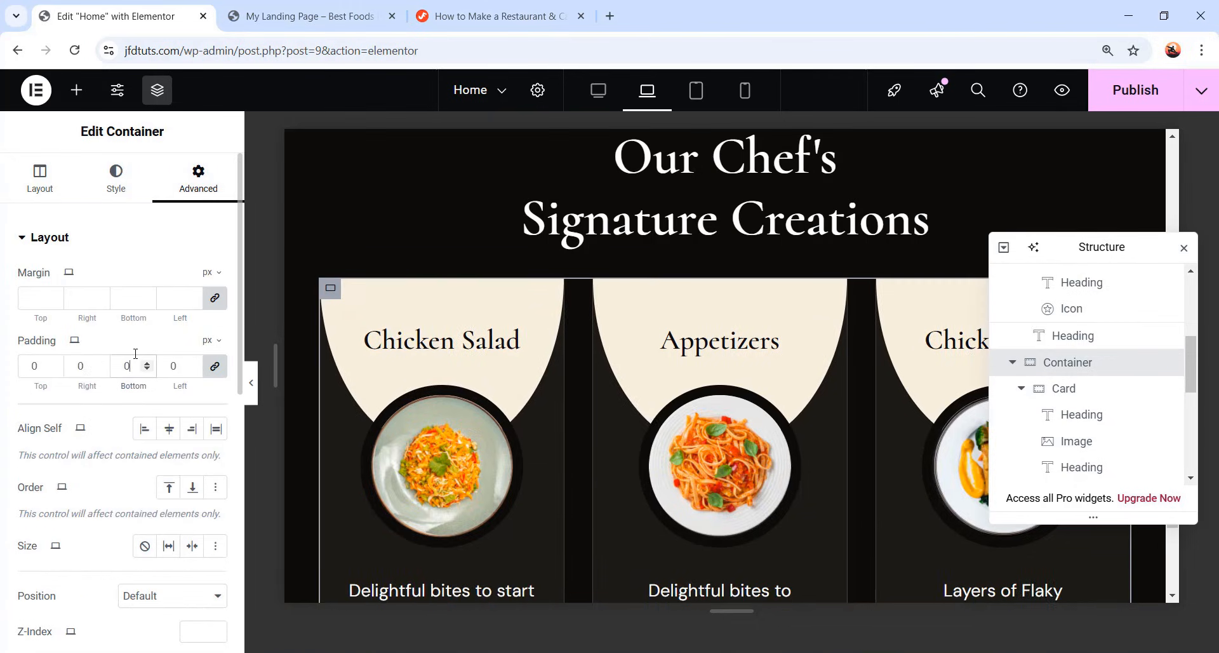
scroll(457, 354, "down", 4)
scroll(722, 287, "up", 3)
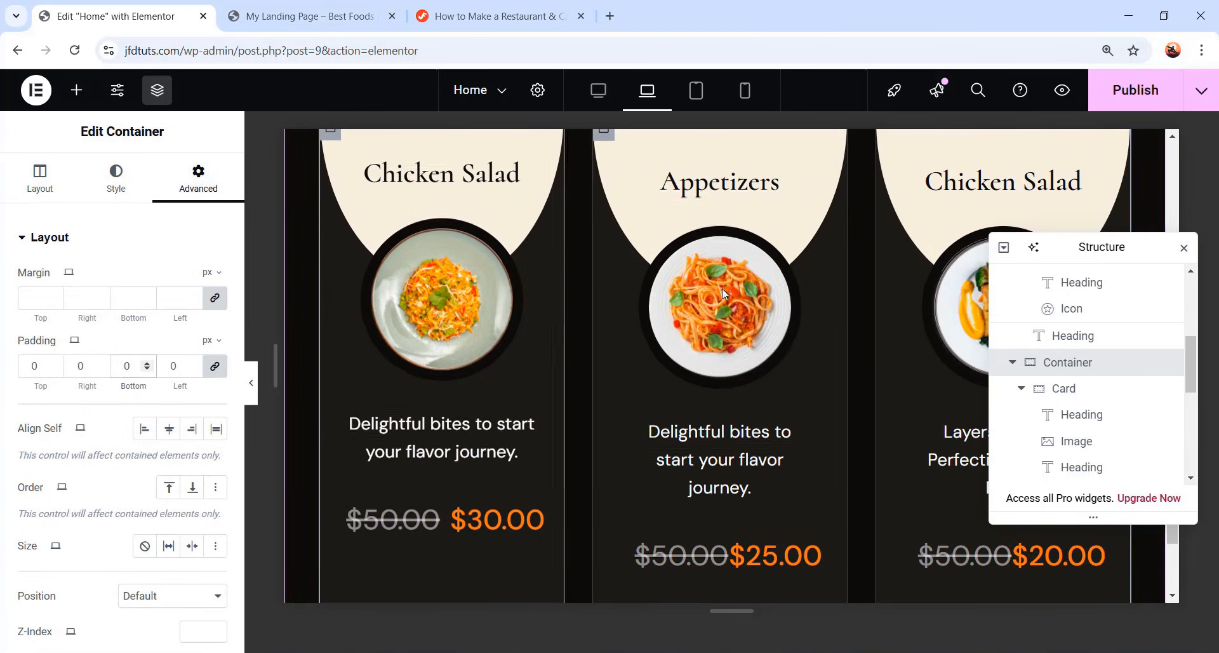
Set both the struck-through old price and the $30.00 price in the first card to 28 px for laptop.
scroll(618, 432, "down", 3)
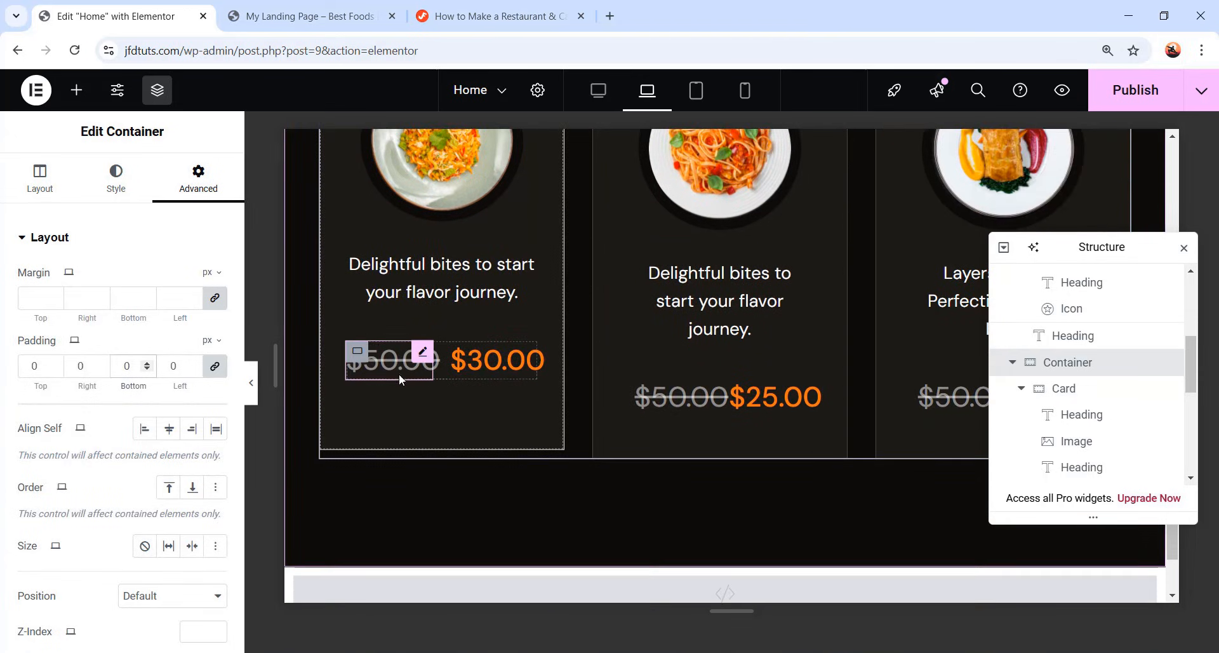
left_click(415, 360)
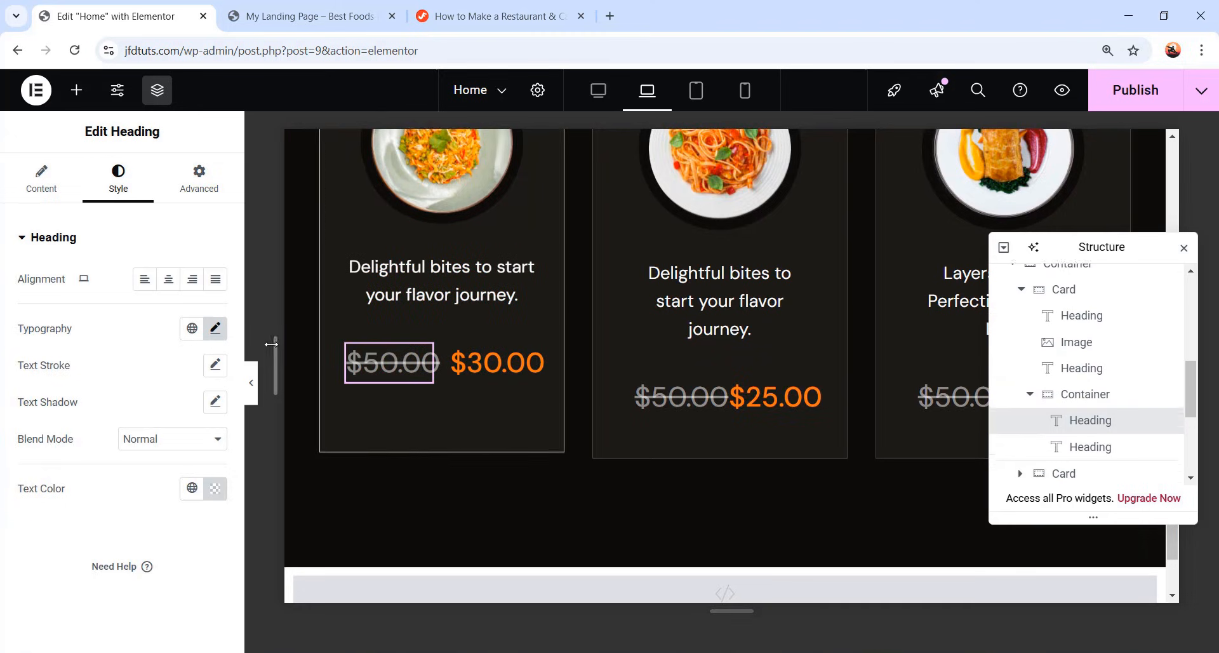
left_click(215, 329)
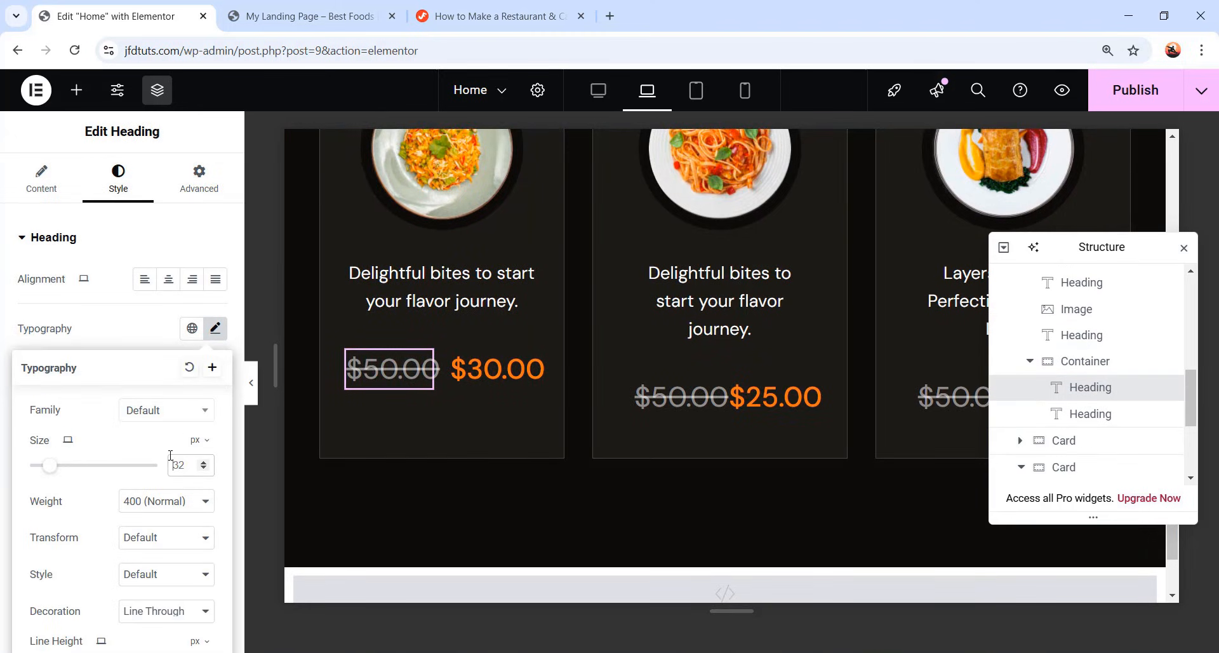
type("2")
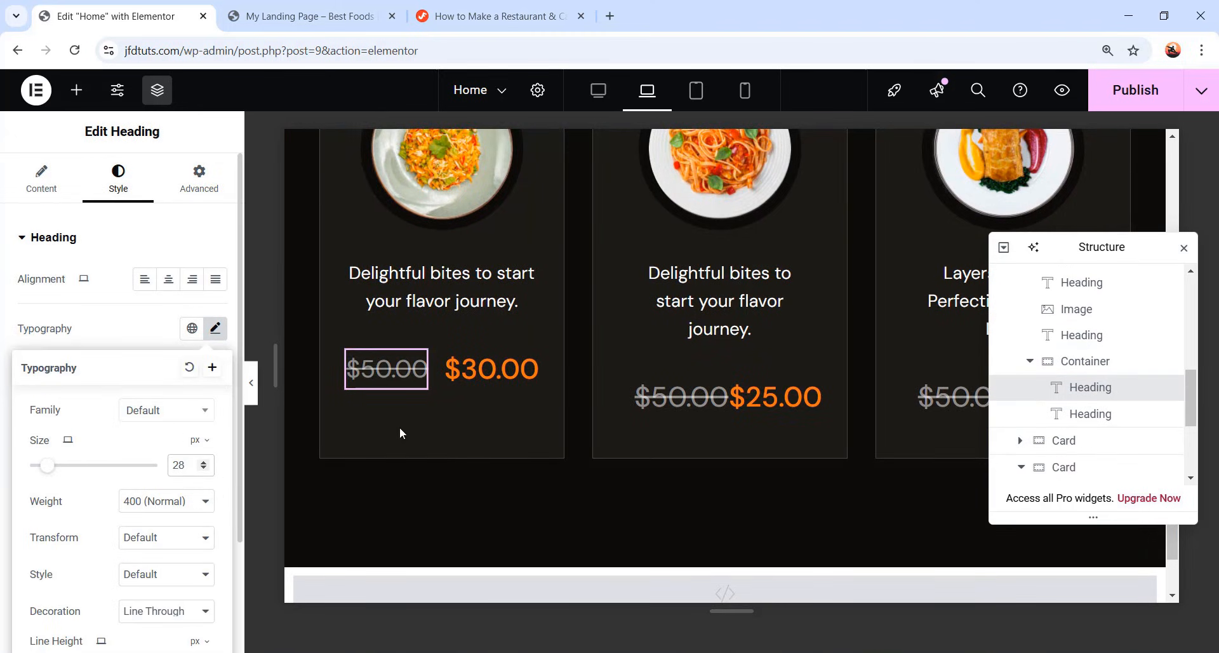
left_click(490, 368)
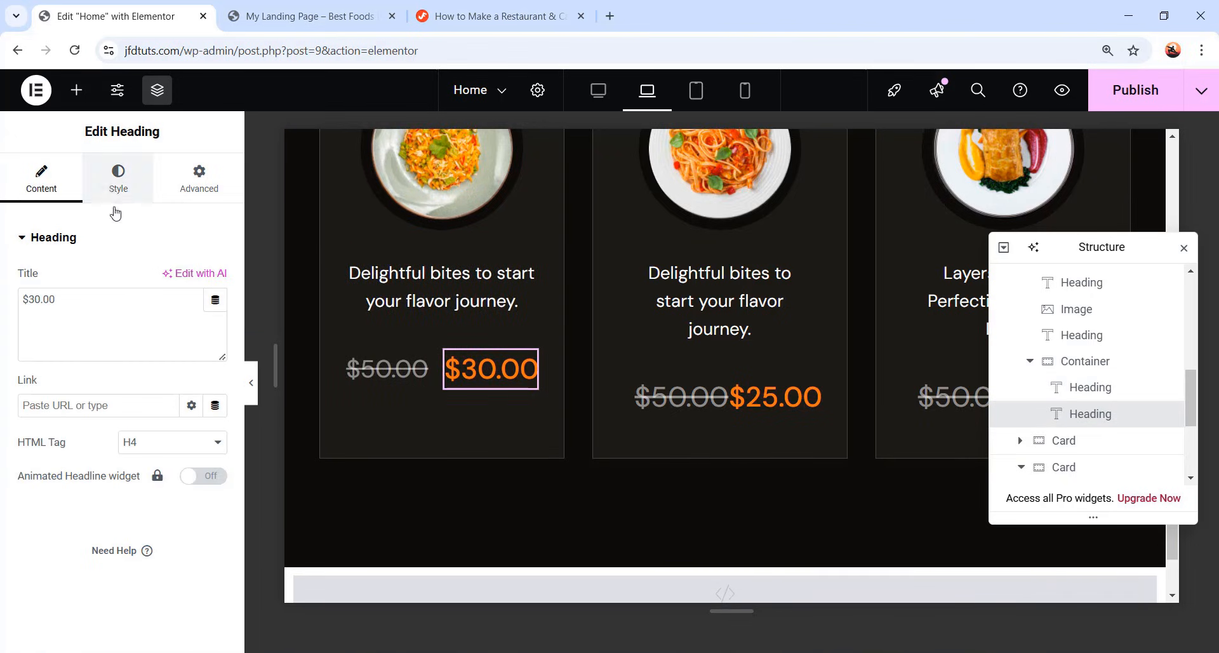
left_click(117, 180)
left_click(216, 328)
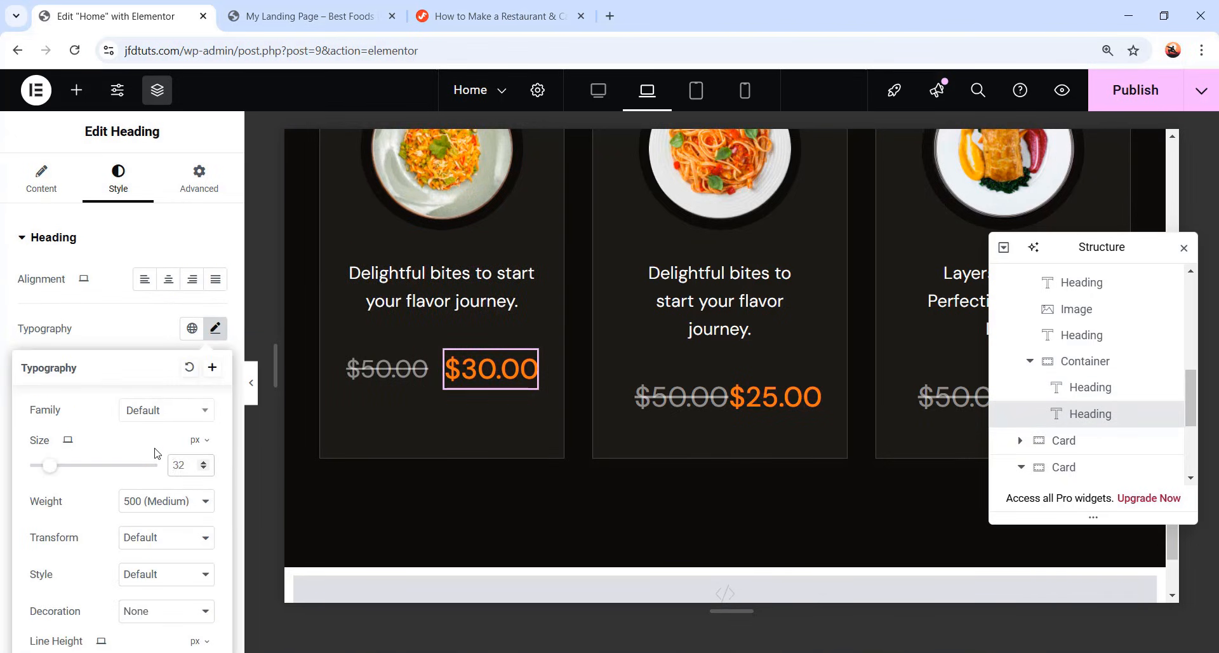
type("28")
Try to copy the first Chicken Salad card's style and paste it onto the Appetizers card.
scroll(720, 451, "up", 3)
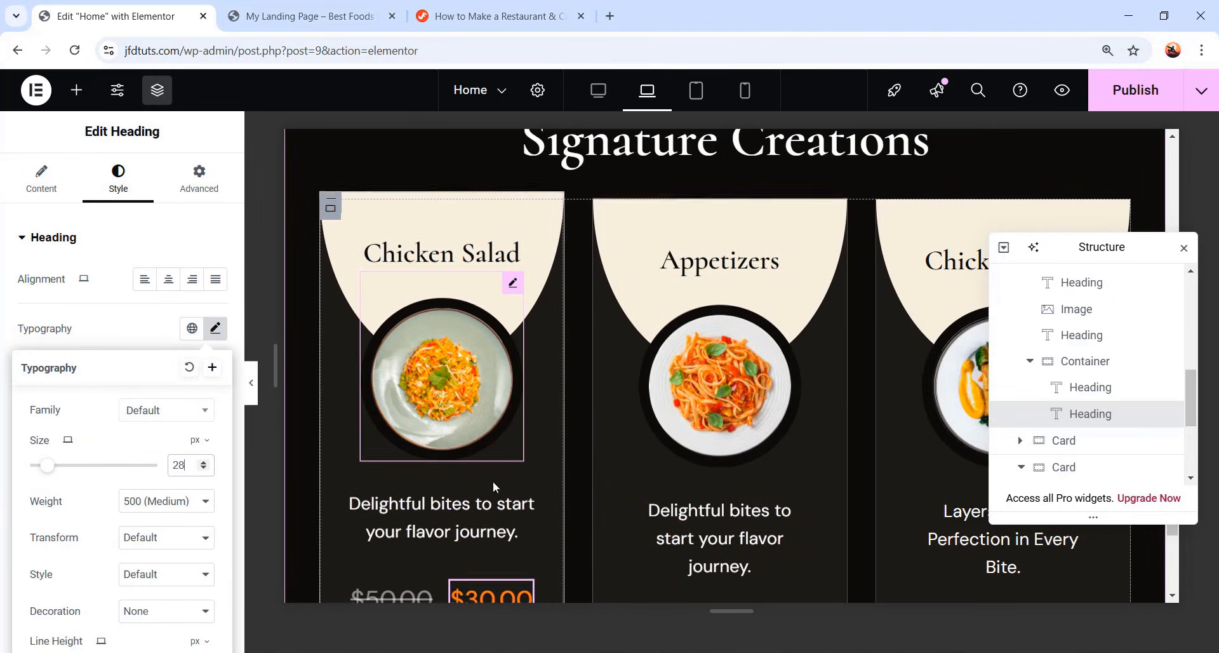
scroll(411, 379, "down", 2)
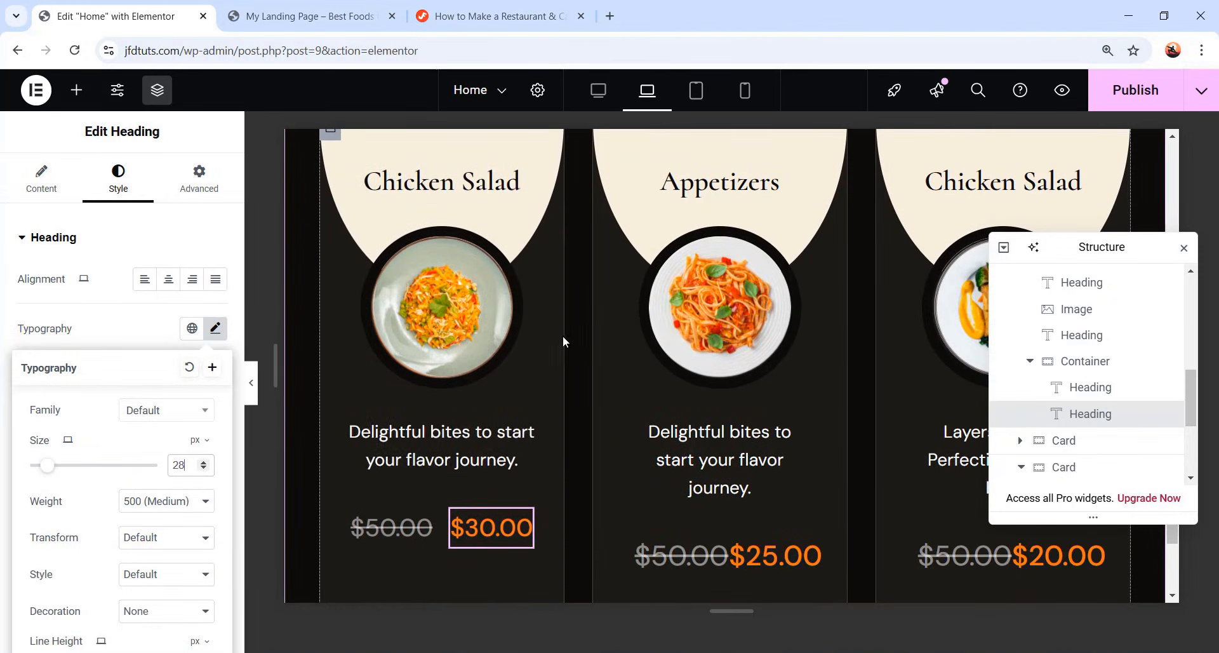
scroll(632, 267, "up", 2)
scroll(706, 448, "down", 4)
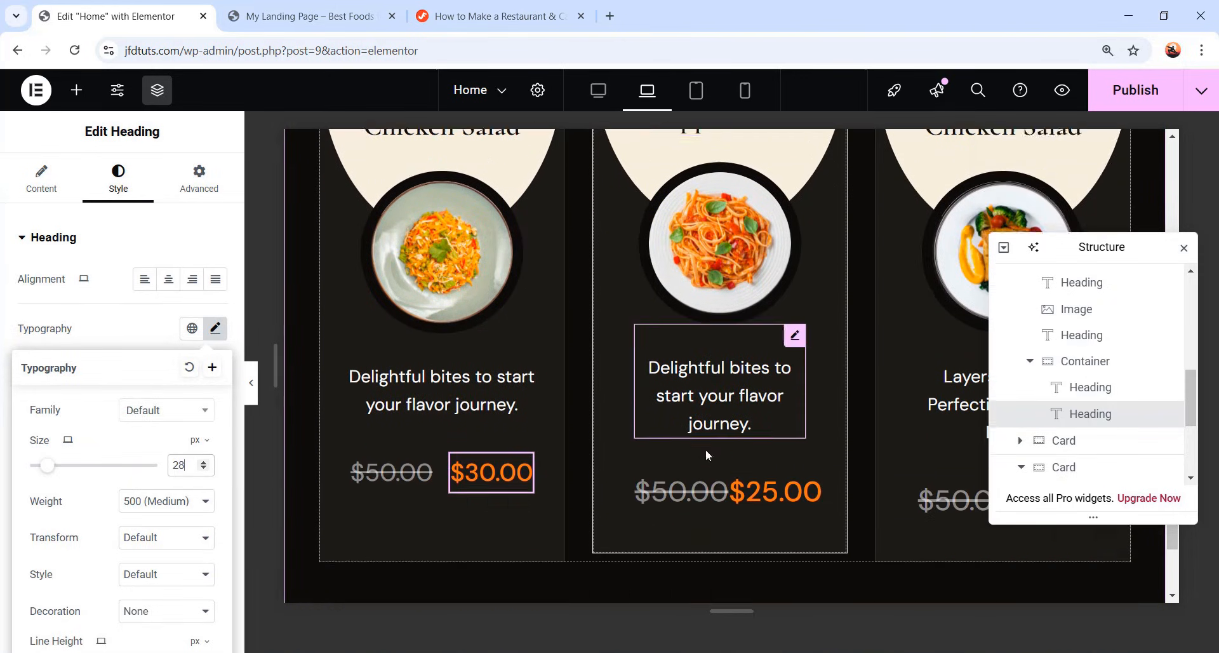
scroll(604, 336, "up", 3)
left_click(604, 336)
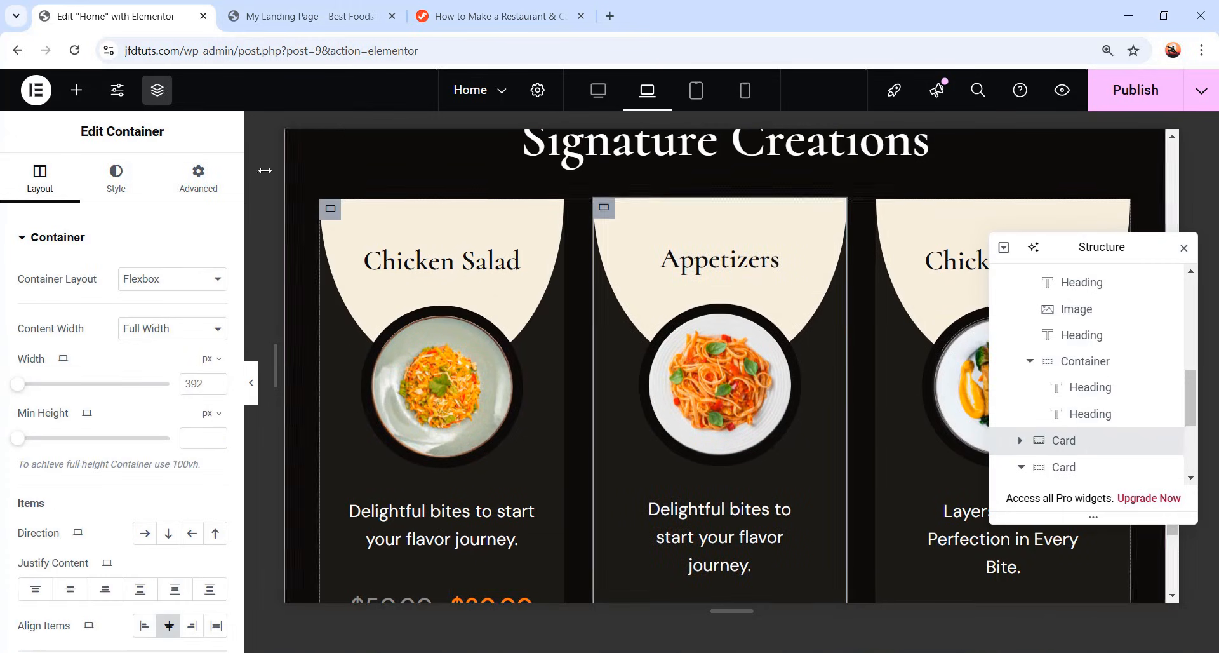
right_click(330, 212)
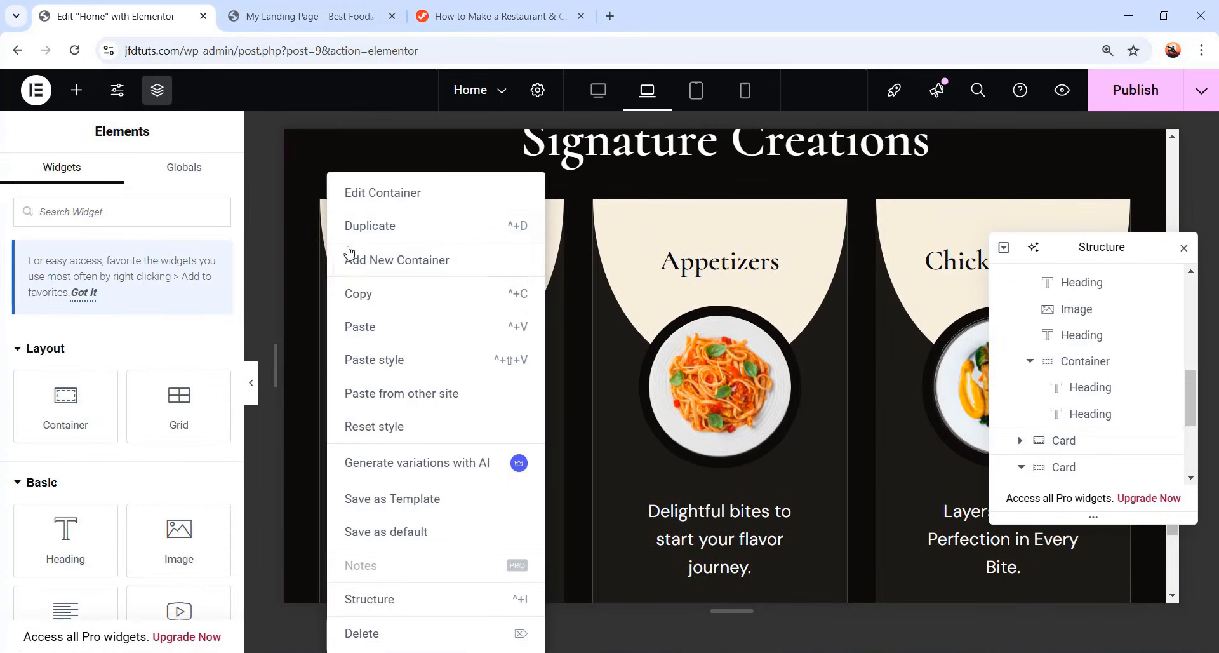
left_click(506, 280)
right_click(604, 209)
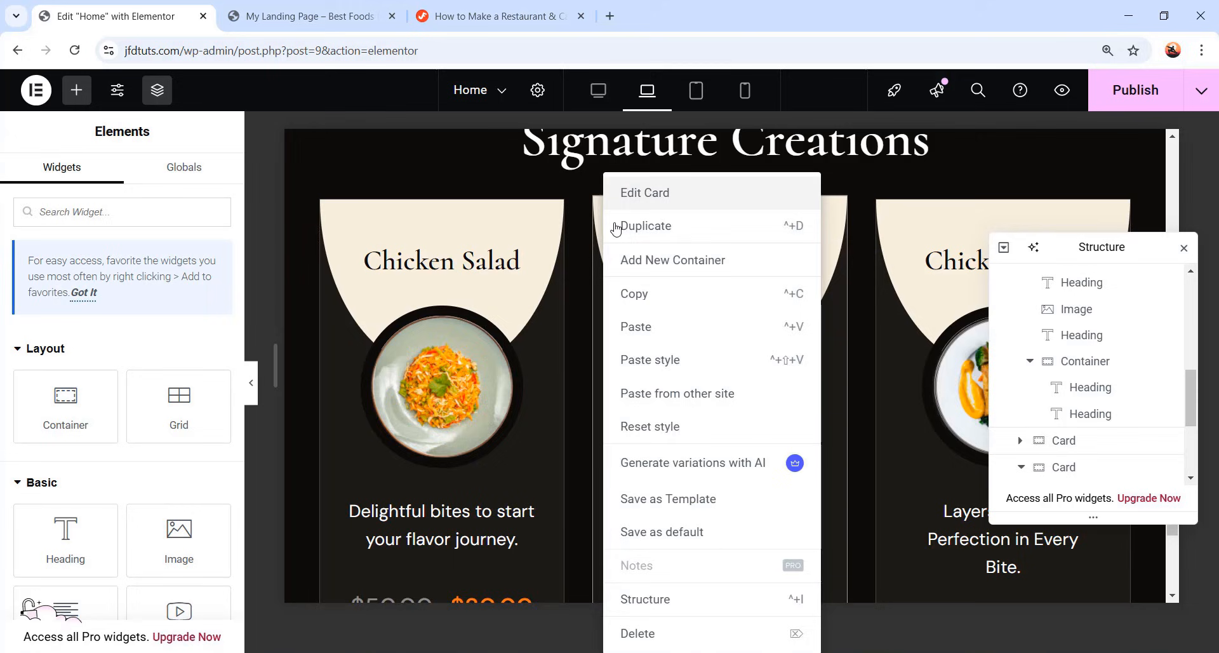
left_click(646, 360)
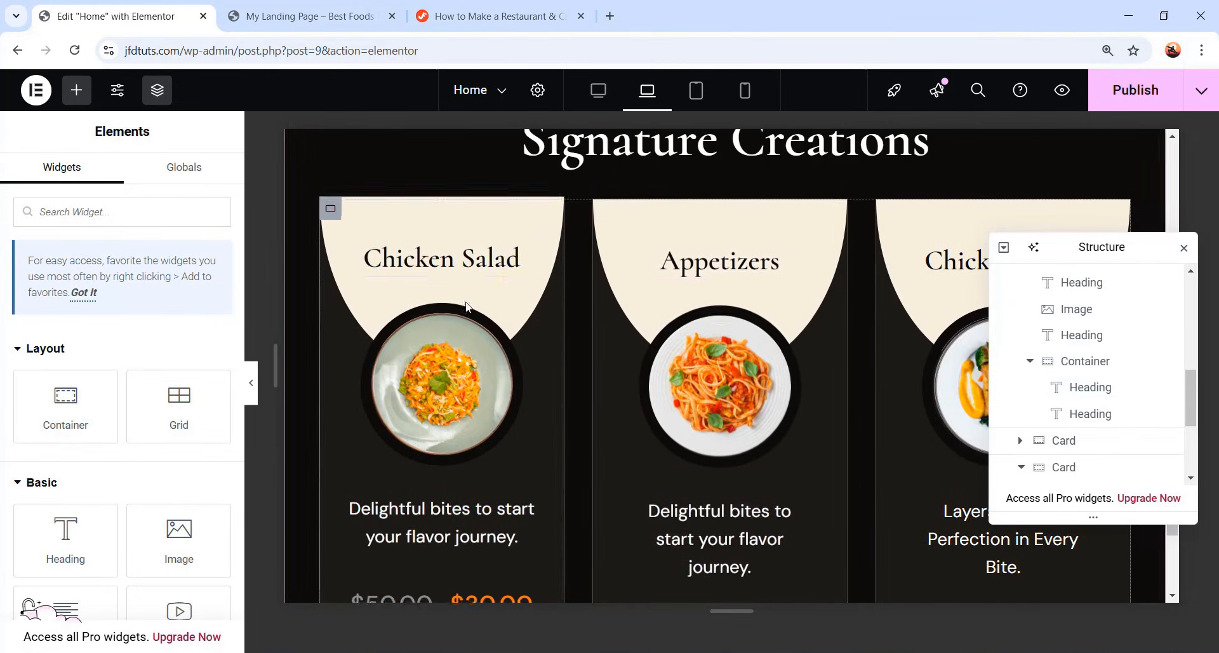
Paste the first Chicken Salad card's style onto the Appetizers card and the third card.
scroll(1079, 412, "up", 3)
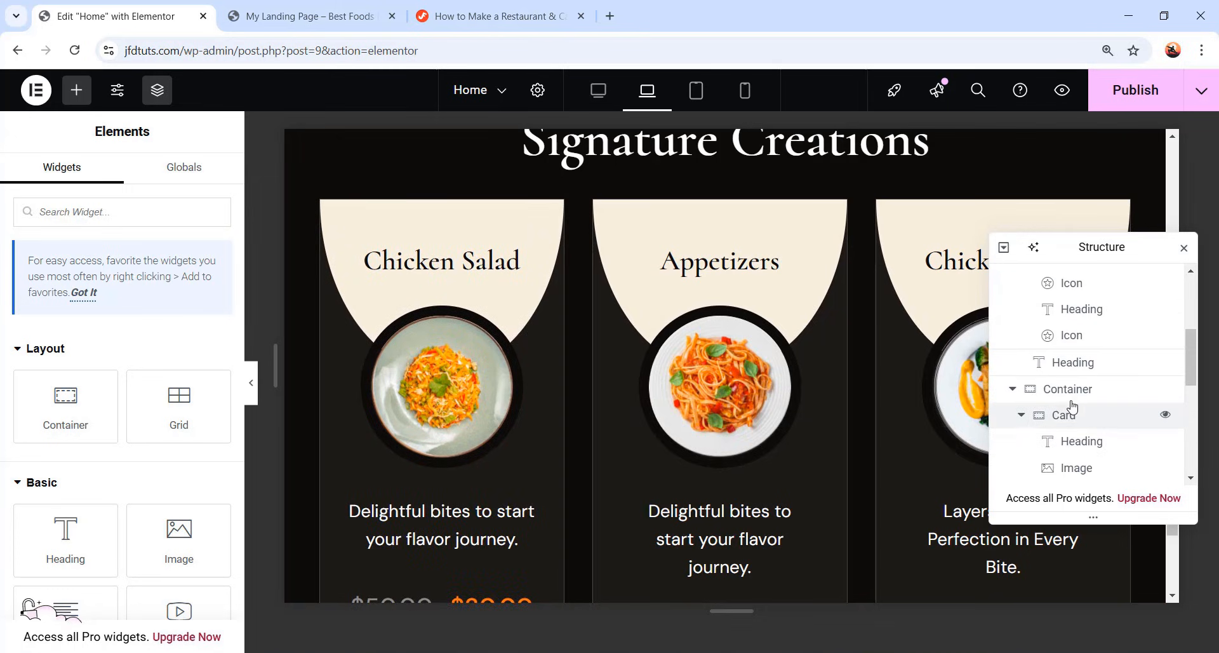
left_click(1022, 419)
right_click(1059, 448)
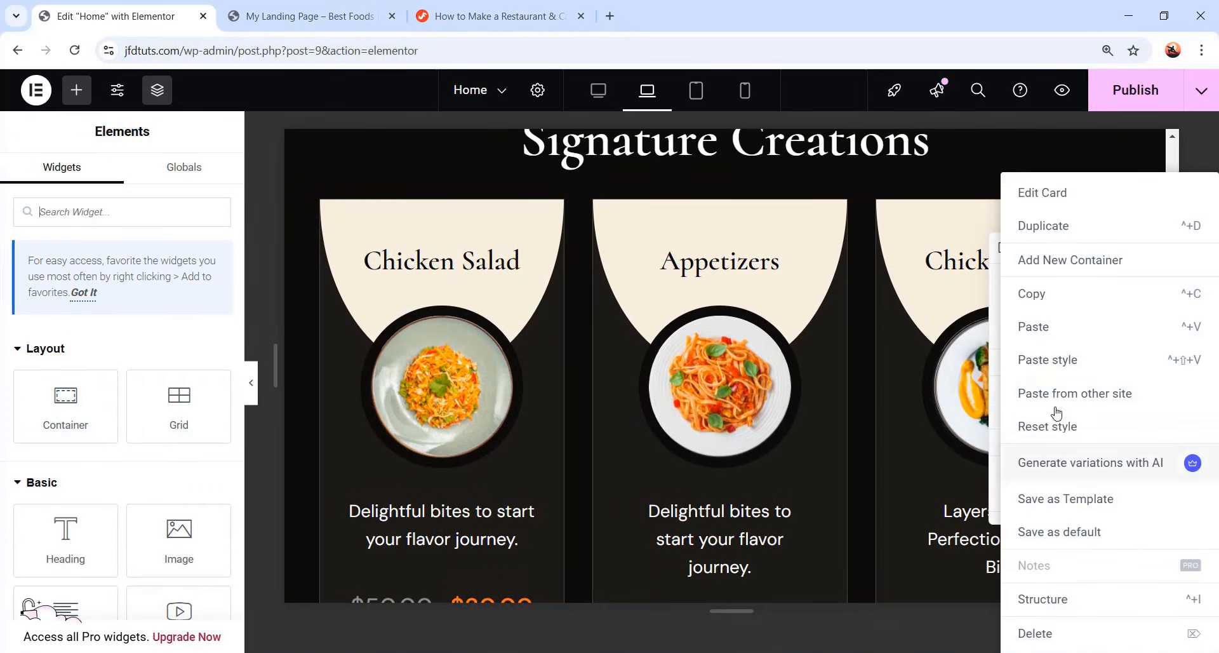
left_click(1067, 372)
right_click(1078, 464)
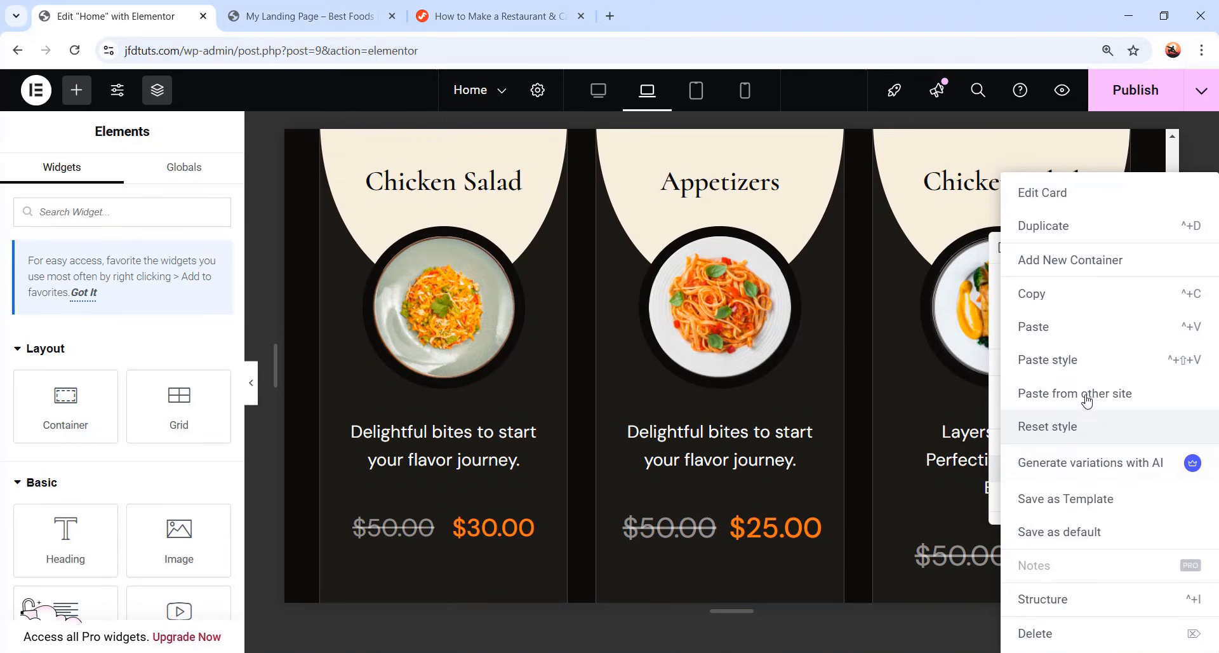
left_click(1067, 360)
scroll(794, 368, "down", 2)
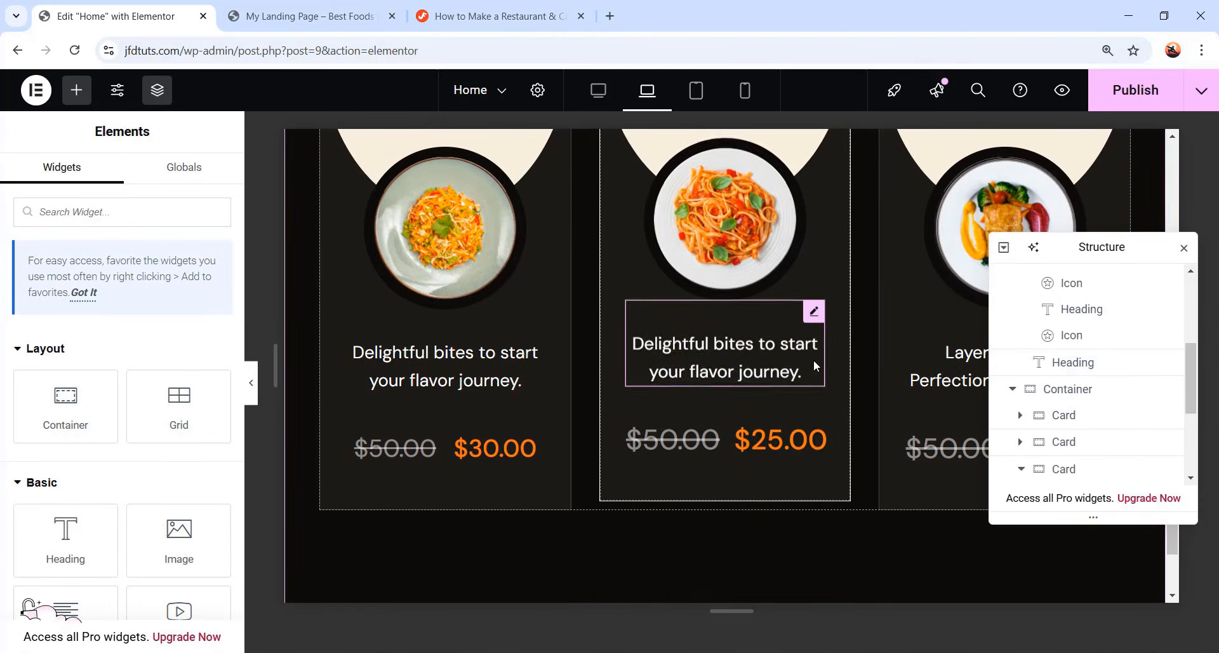
scroll(815, 366, "up", 2)
scroll(815, 366, "down", 3)
scroll(812, 368, "up", 1)
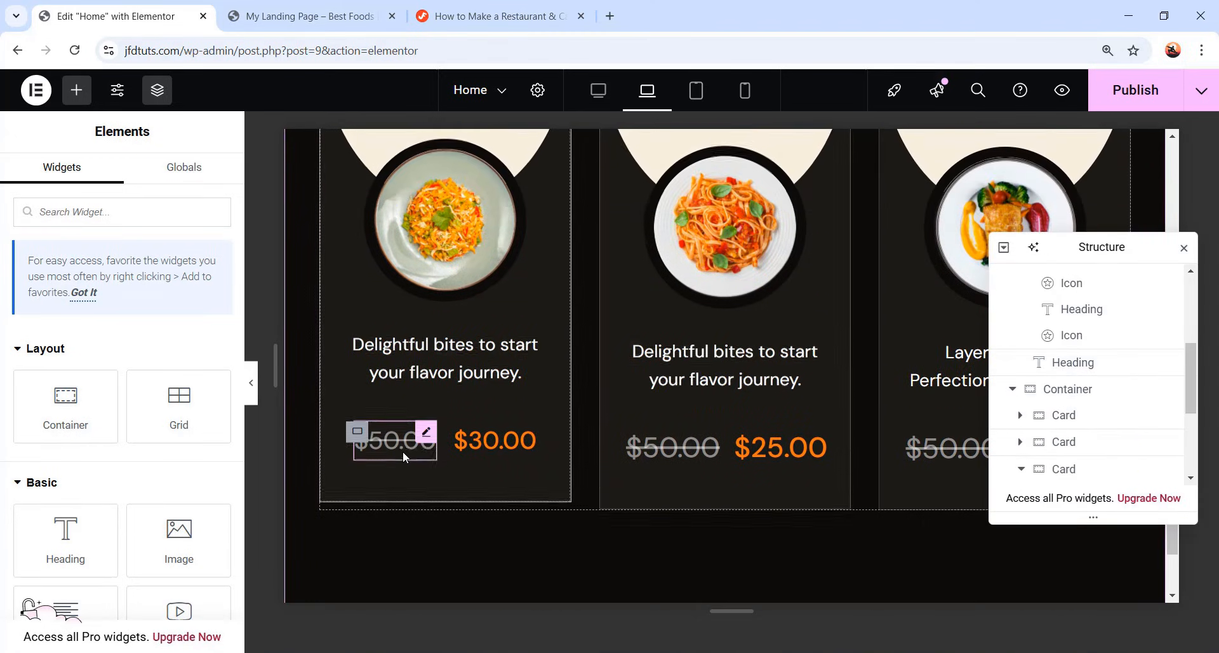
Copy the struck-through $50.00 price in the first card and paste its style onto the Appetizers card's old price.
right_click(419, 434)
left_click(418, 436)
right_click(428, 440)
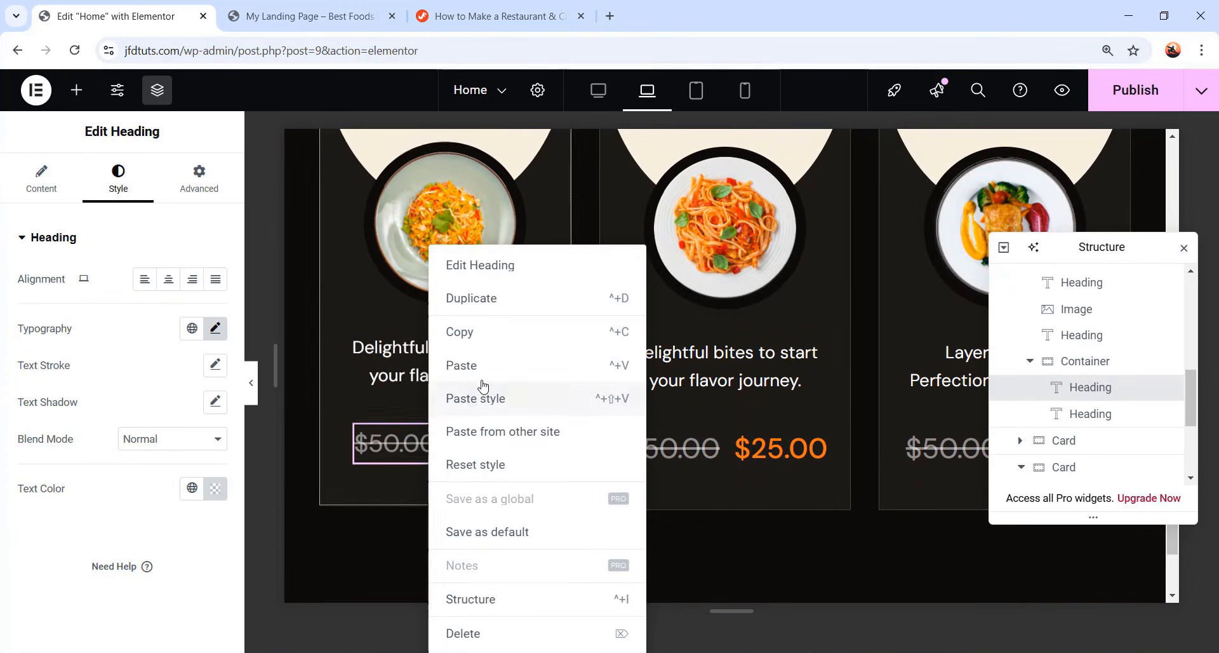
left_click(488, 337)
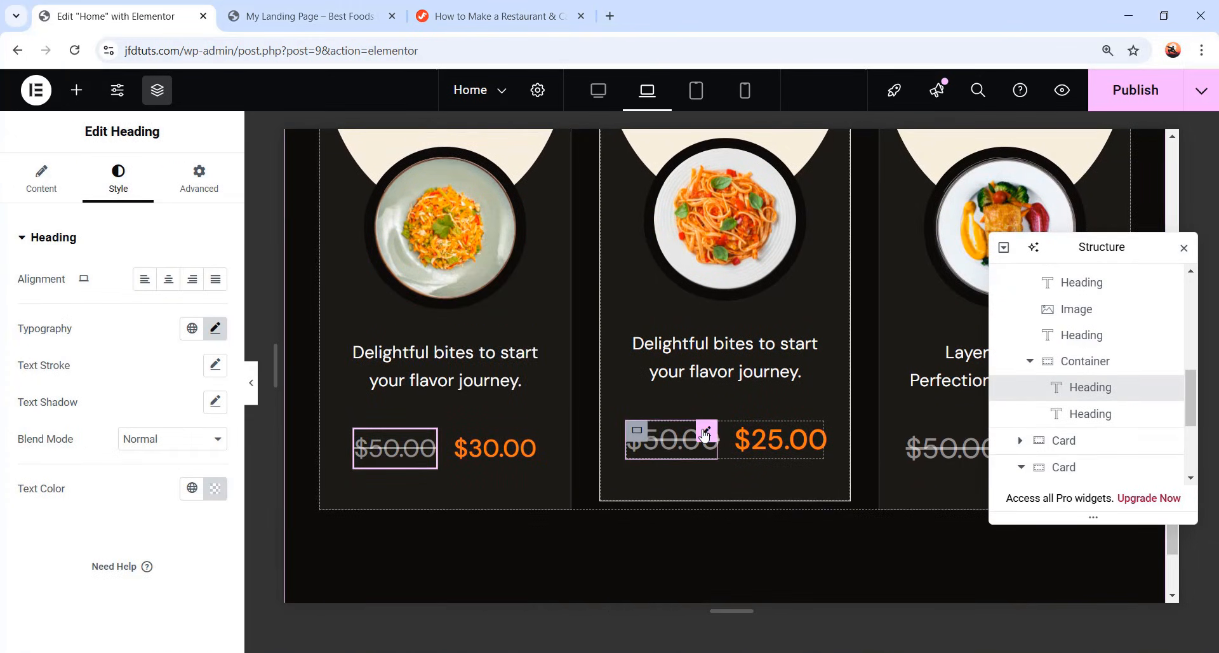
right_click(703, 434)
left_click(740, 397)
Try to paste the struck-through price's style onto the Appetizers card's $25.00 price and undo that paste.
right_click(775, 443)
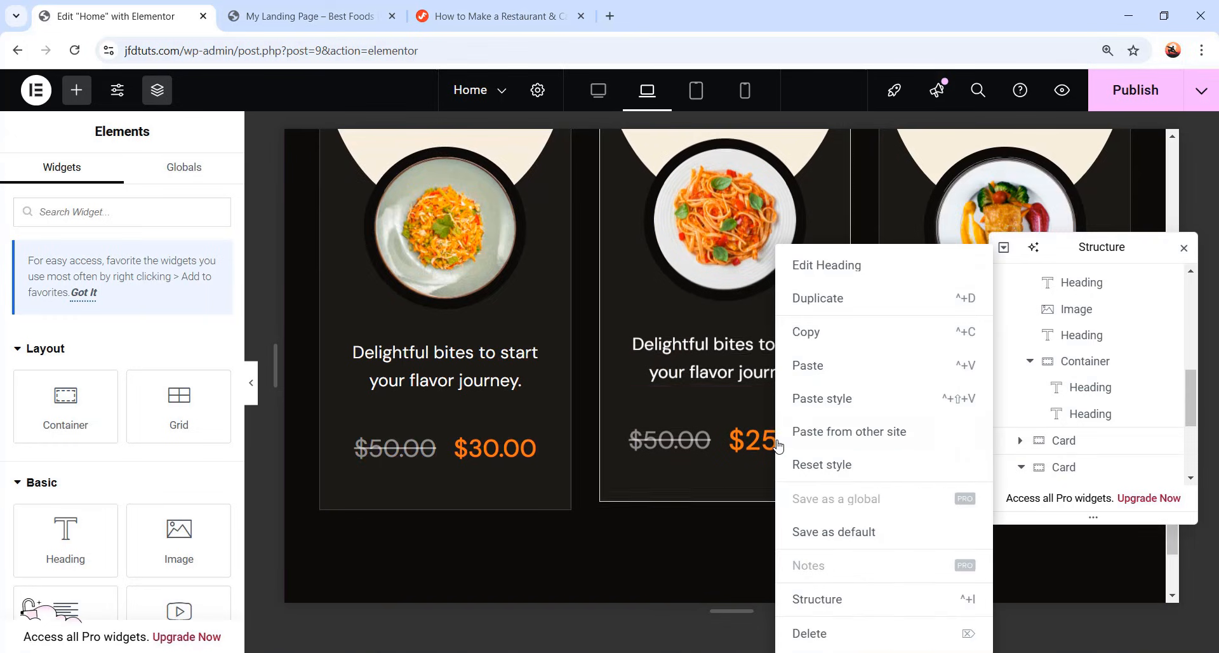
left_click(738, 444)
right_click(815, 444)
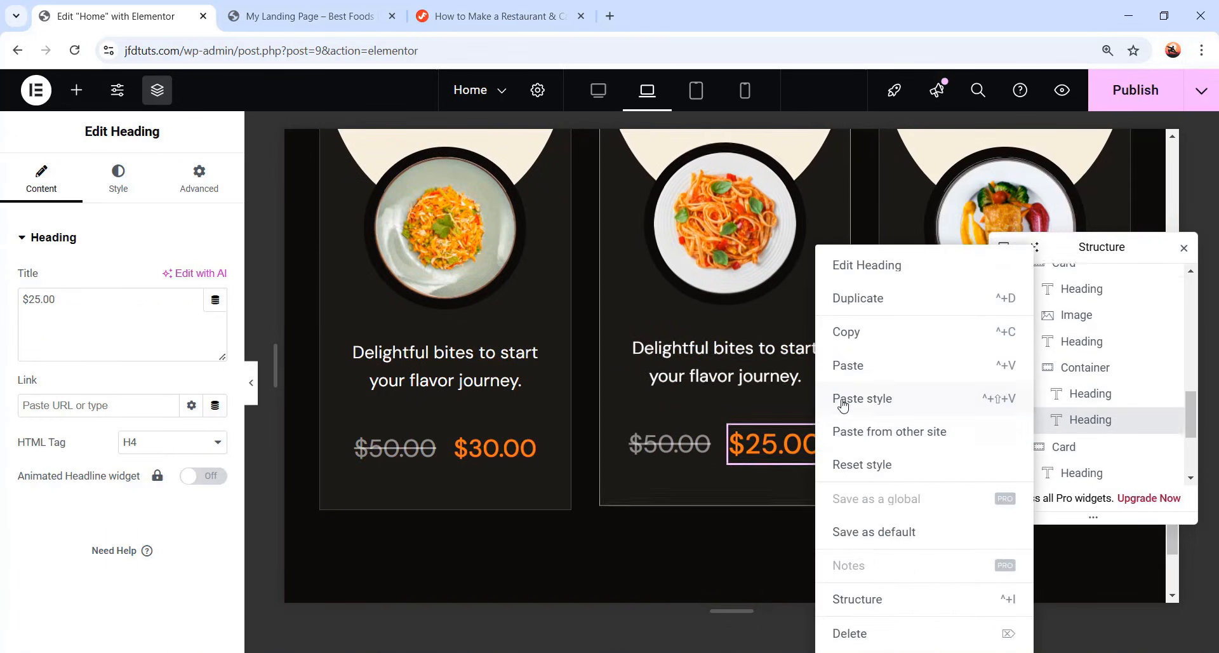
left_click(842, 398)
scroll(781, 482, "up", 1)
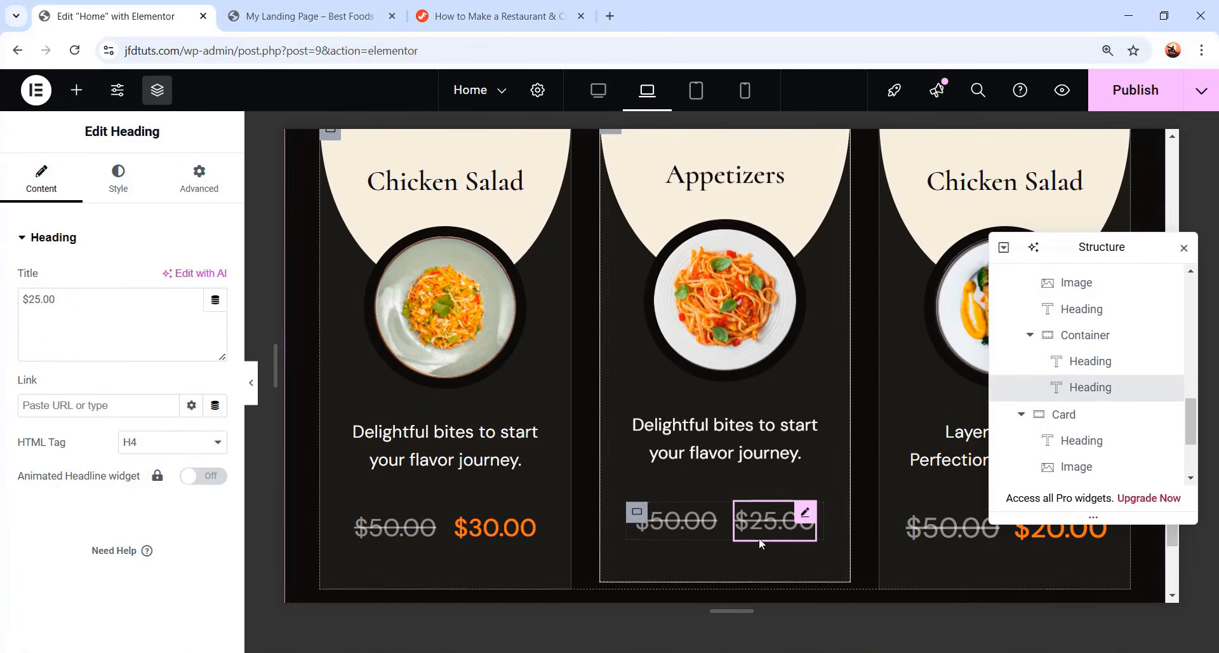
key("ctrl+z")
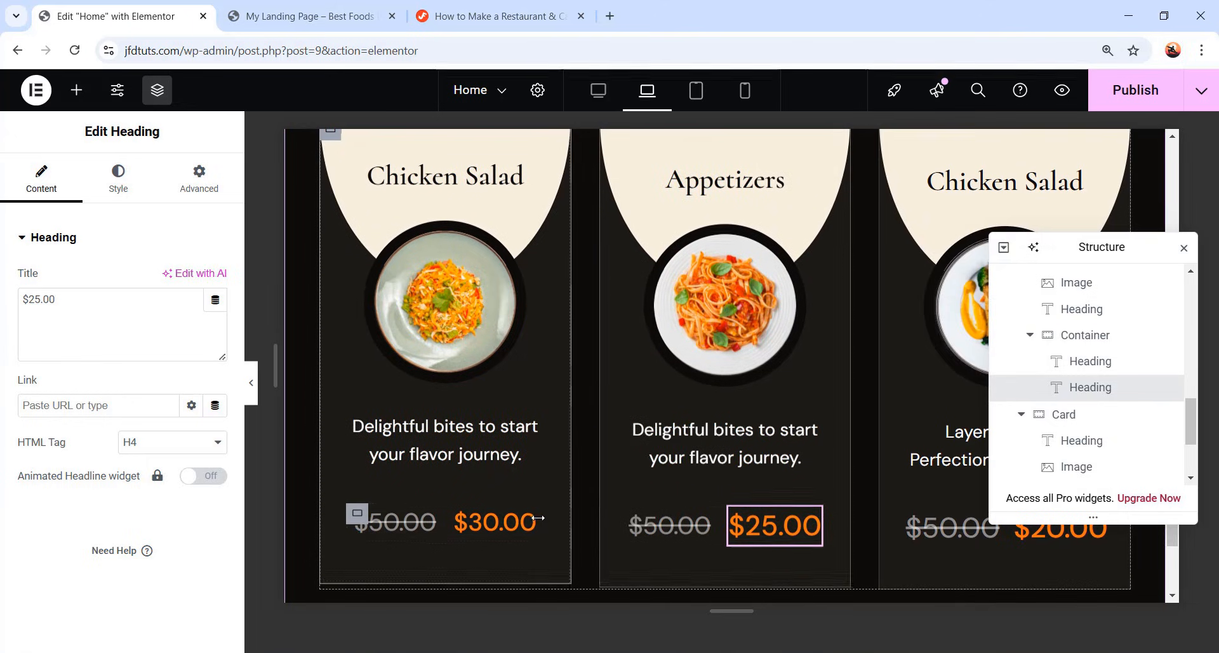
Copy the first card's $30.00 price and paste its style onto the $25.00 and $20.00 prices in the other cards.
right_click(531, 514)
left_click(598, 332)
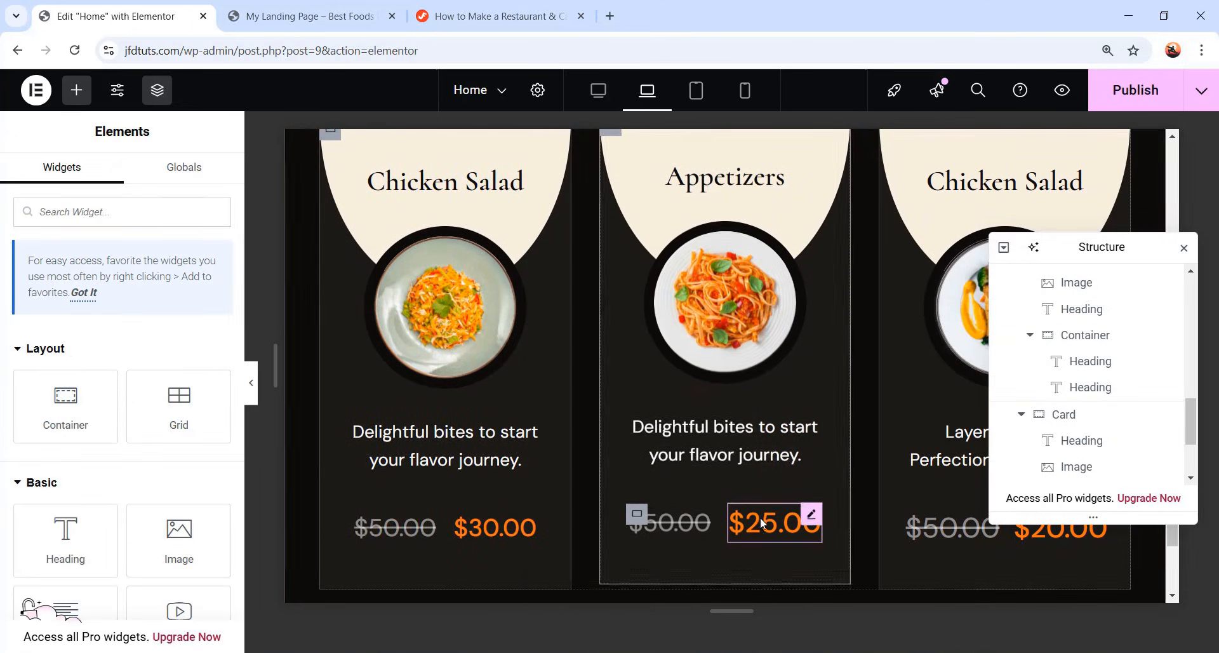
right_click(762, 522)
left_click(864, 400)
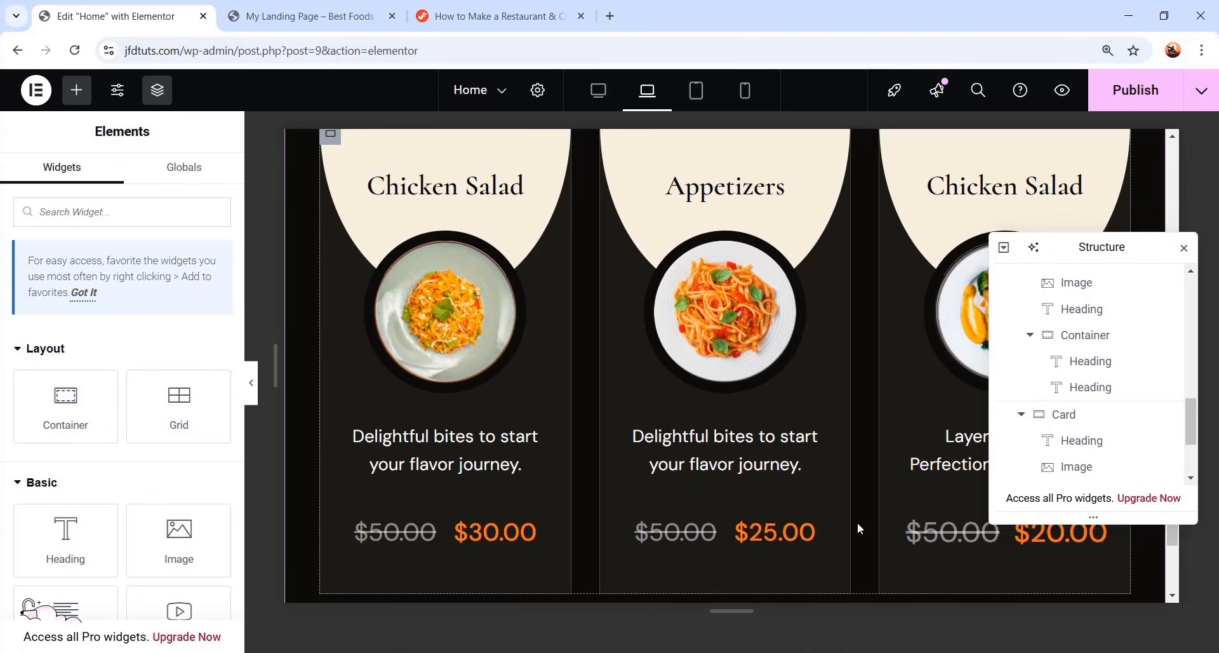
left_click_drag(1119, 247, 882, 151)
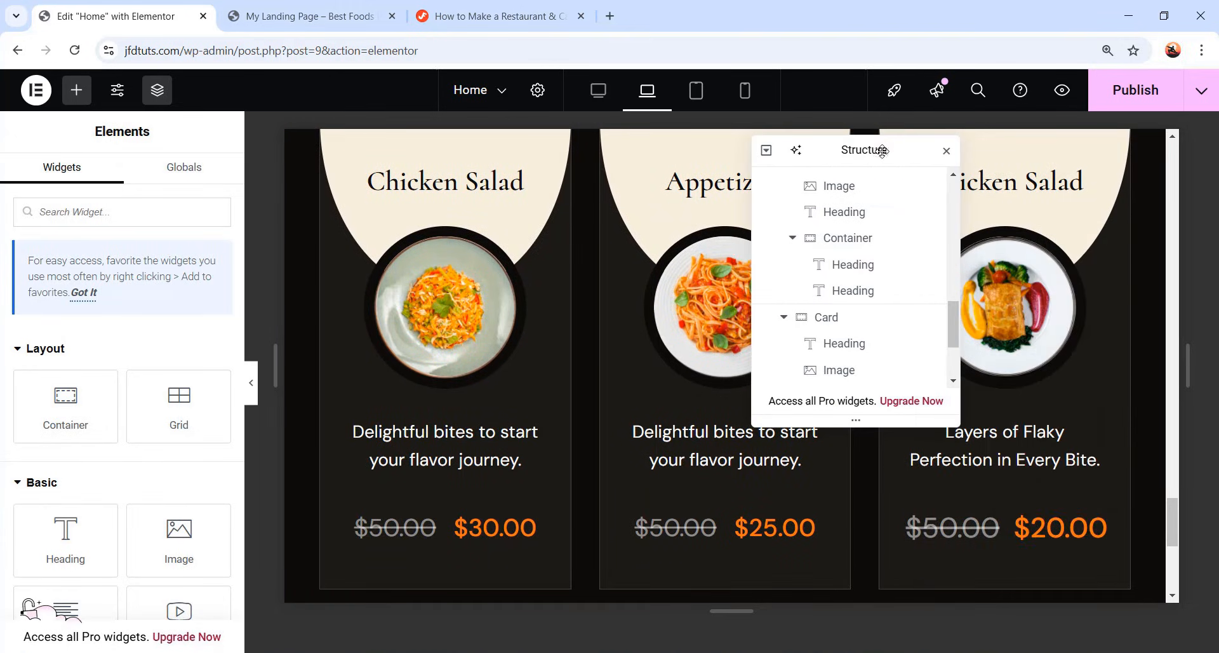
right_click(1095, 521)
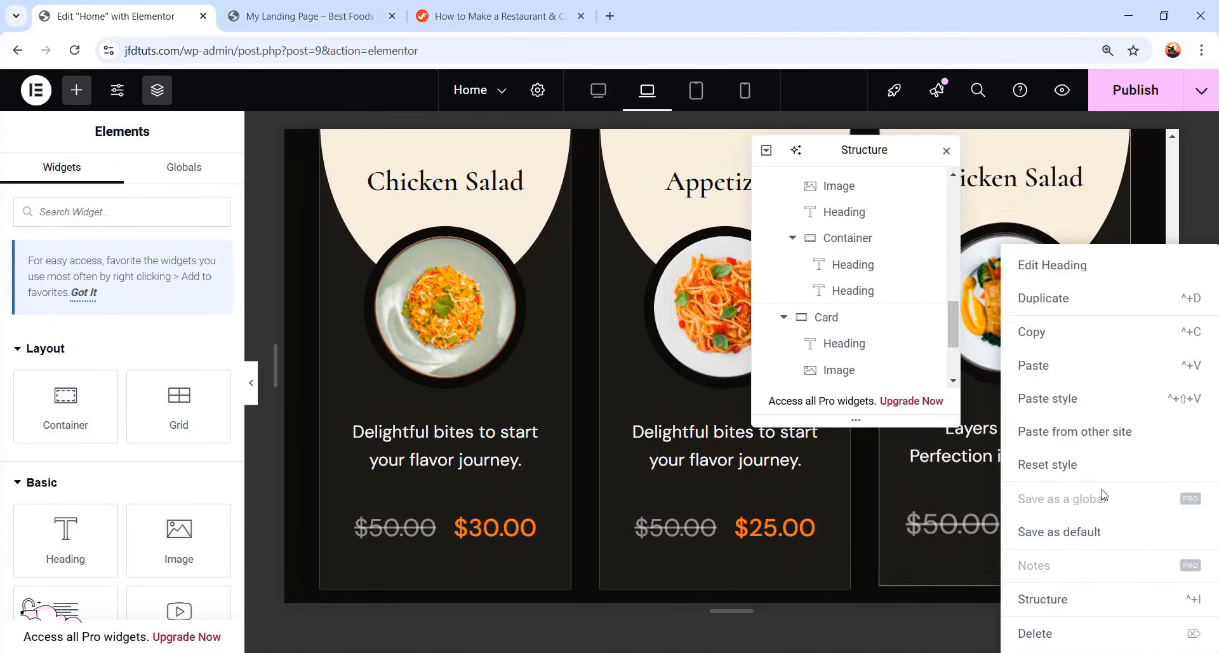
left_click(1095, 400)
Copy the Appetizers card's struck-through price and paste its style onto the third card's old price.
right_click(707, 522)
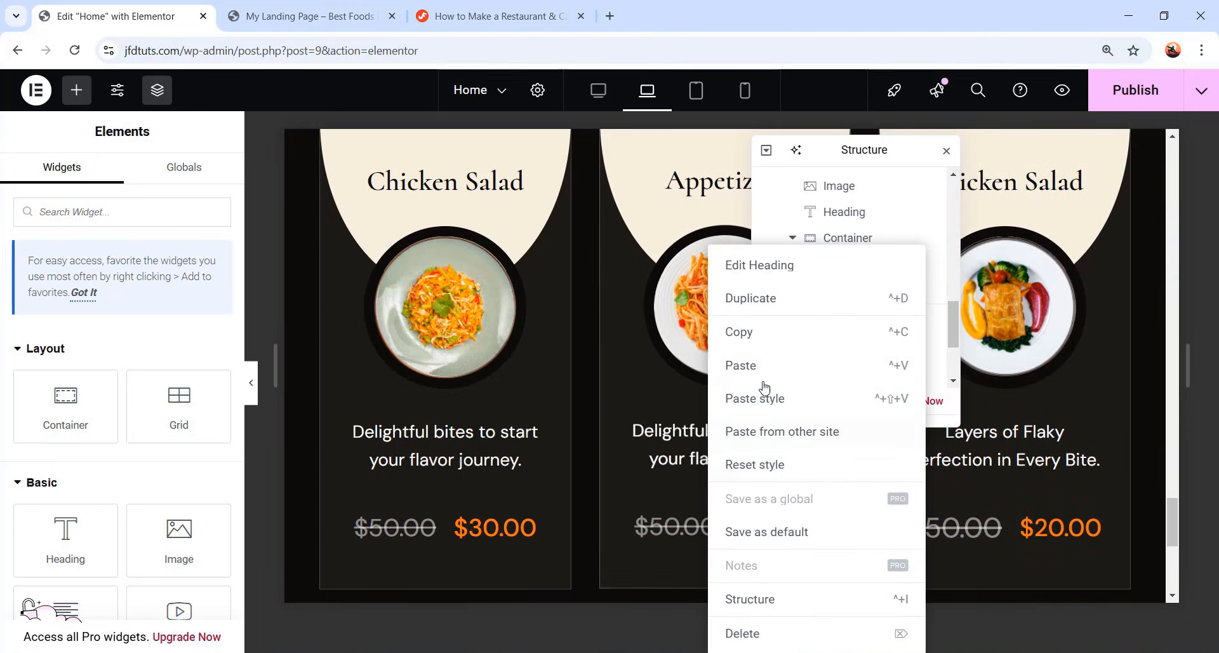
left_click(768, 333)
right_click(993, 522)
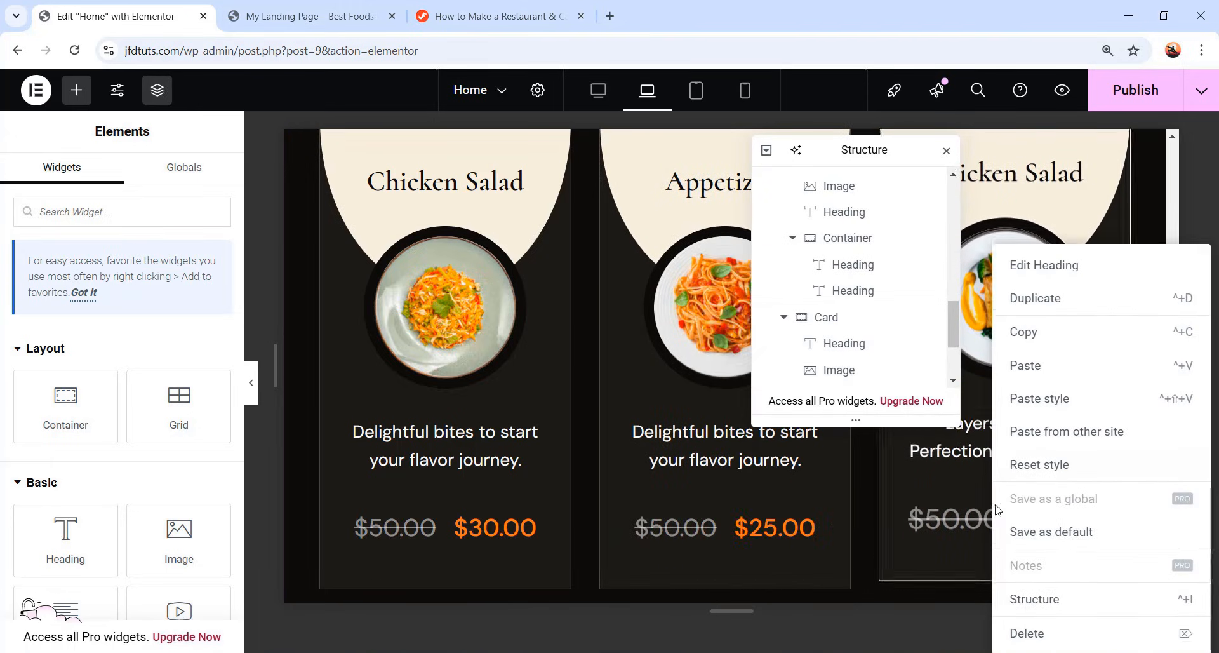
left_click(1041, 401)
left_click_drag(863, 163, 663, 647)
scroll(778, 551, "up", 2)
scroll(779, 505, "down", 2)
scroll(775, 463, "down", 2)
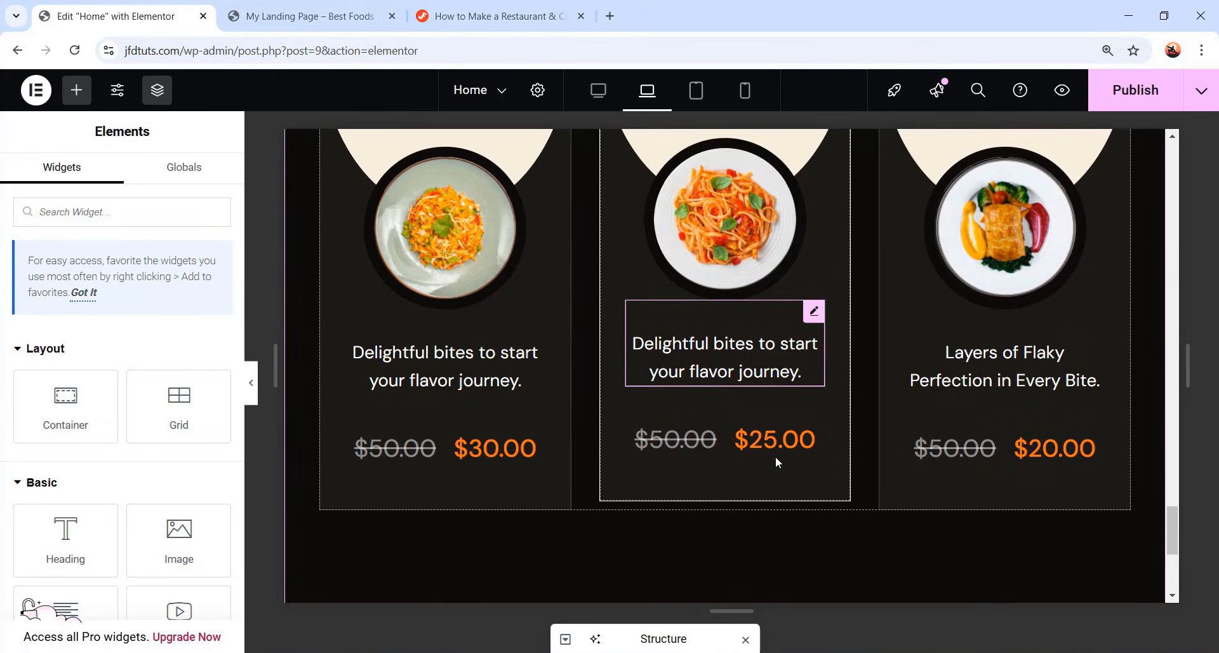
scroll(781, 203, "up", 4)
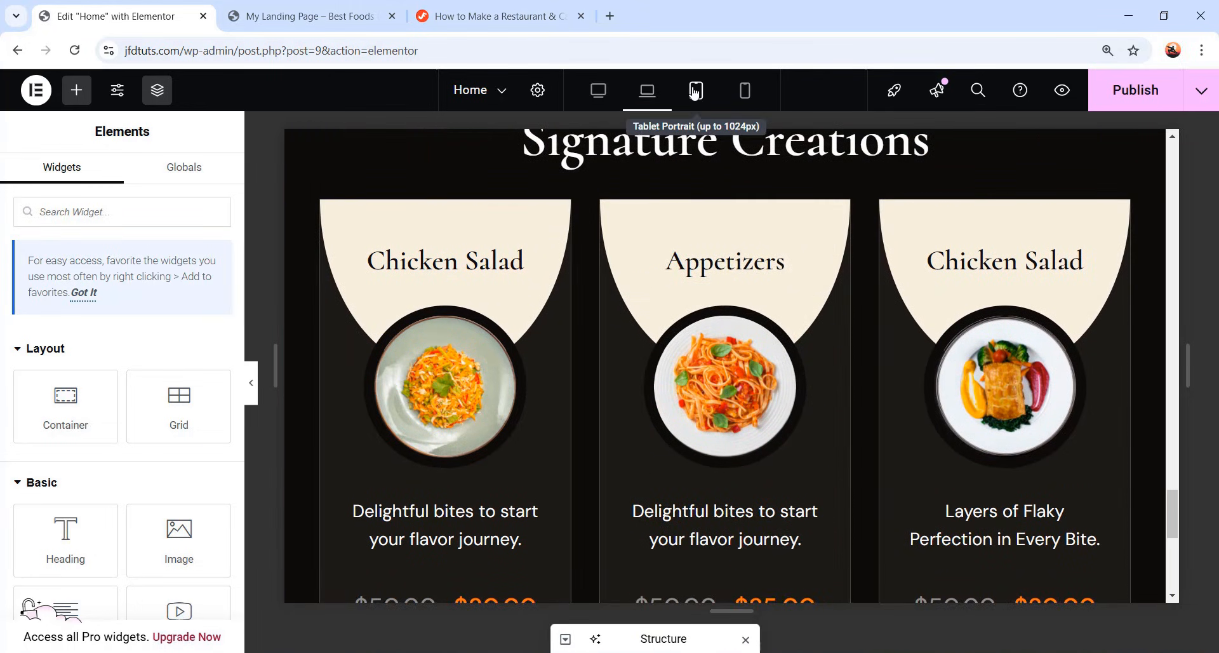
Switch the preview to Tablet Portrait and examine how the three dish cards are laid out.
left_click(693, 94)
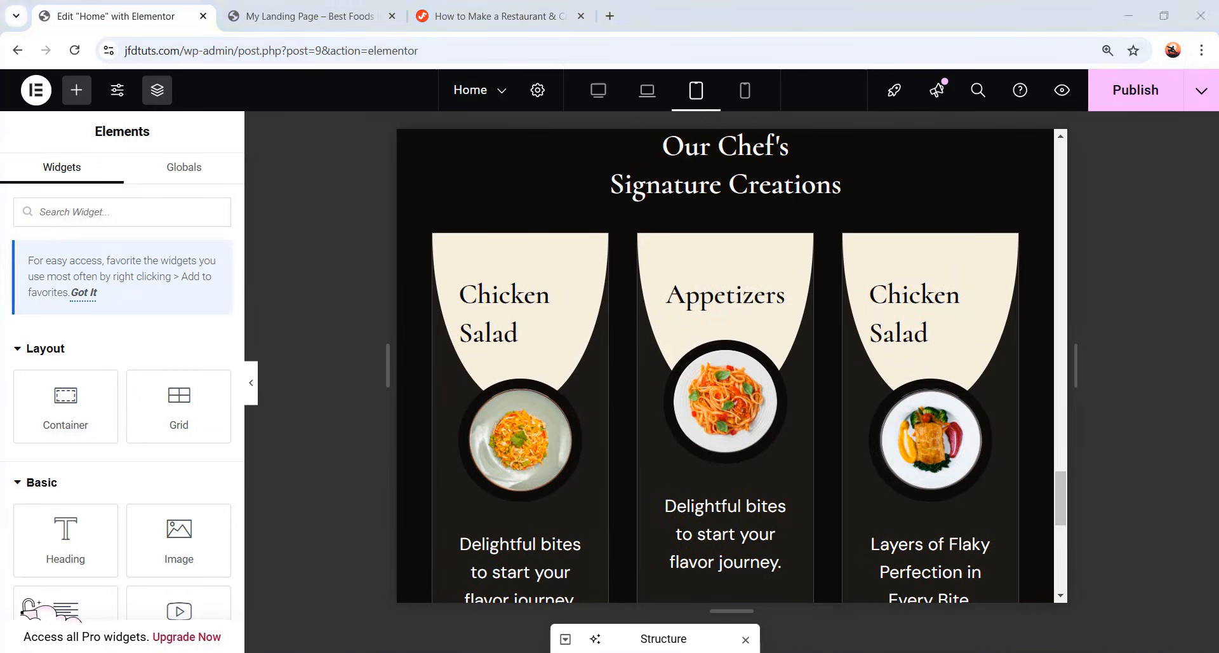
scroll(707, 454, "down", 3)
scroll(695, 444, "up", 2)
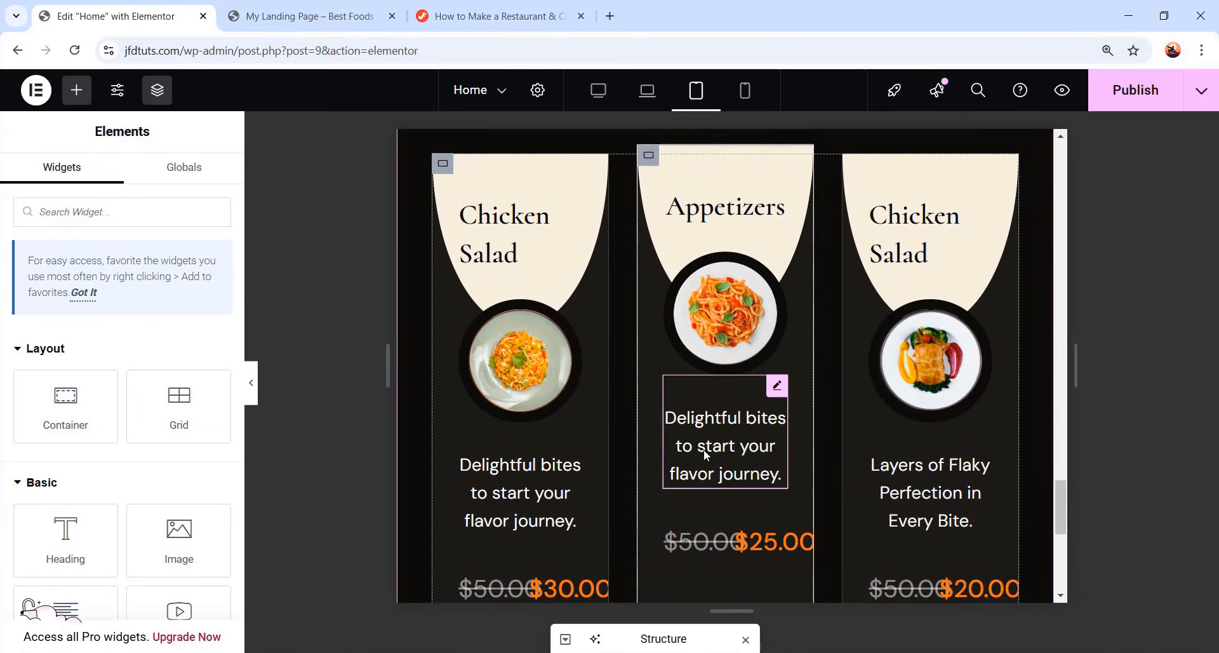
scroll(653, 421, "down", 2)
scroll(610, 372, "up", 2)
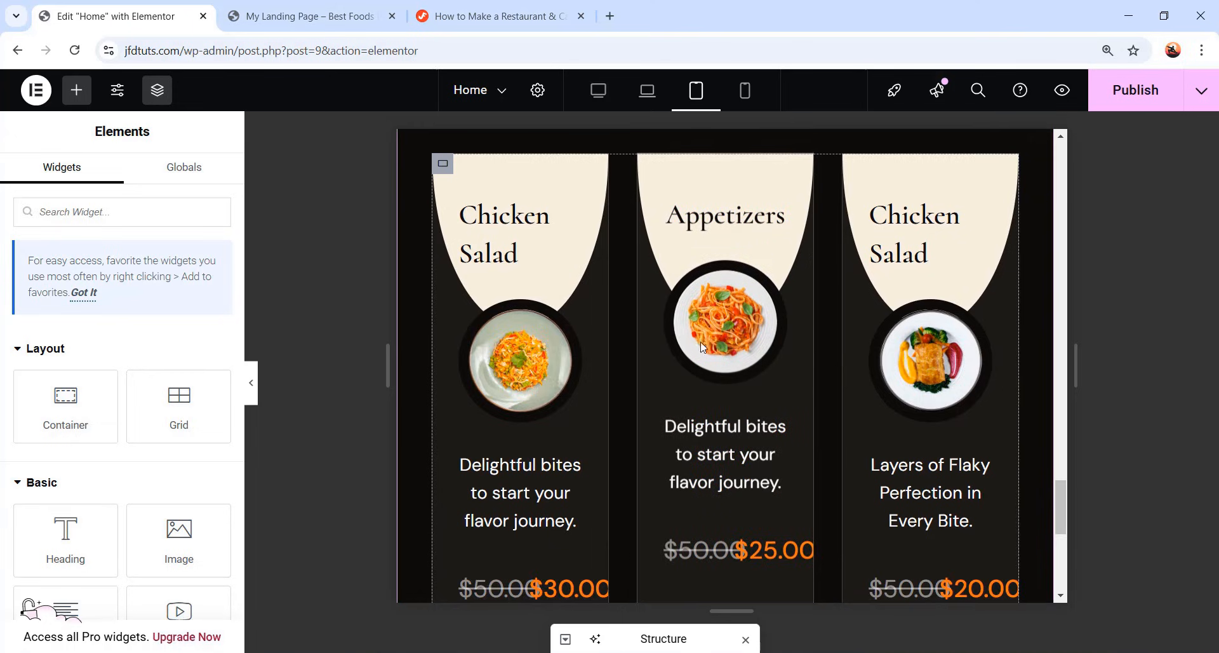
scroll(710, 364, "up", 1)
scroll(692, 363, "down", 2)
scroll(667, 362, "up", 2)
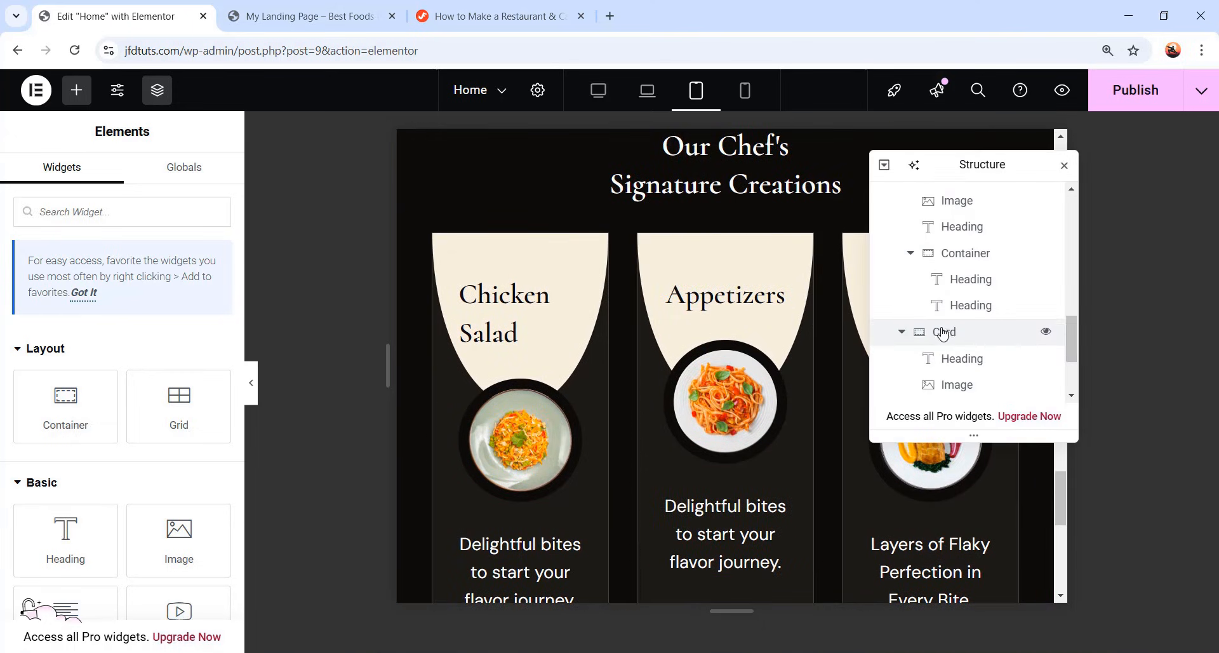
scroll(945, 332, "up", 2)
scroll(952, 327, "up", 5)
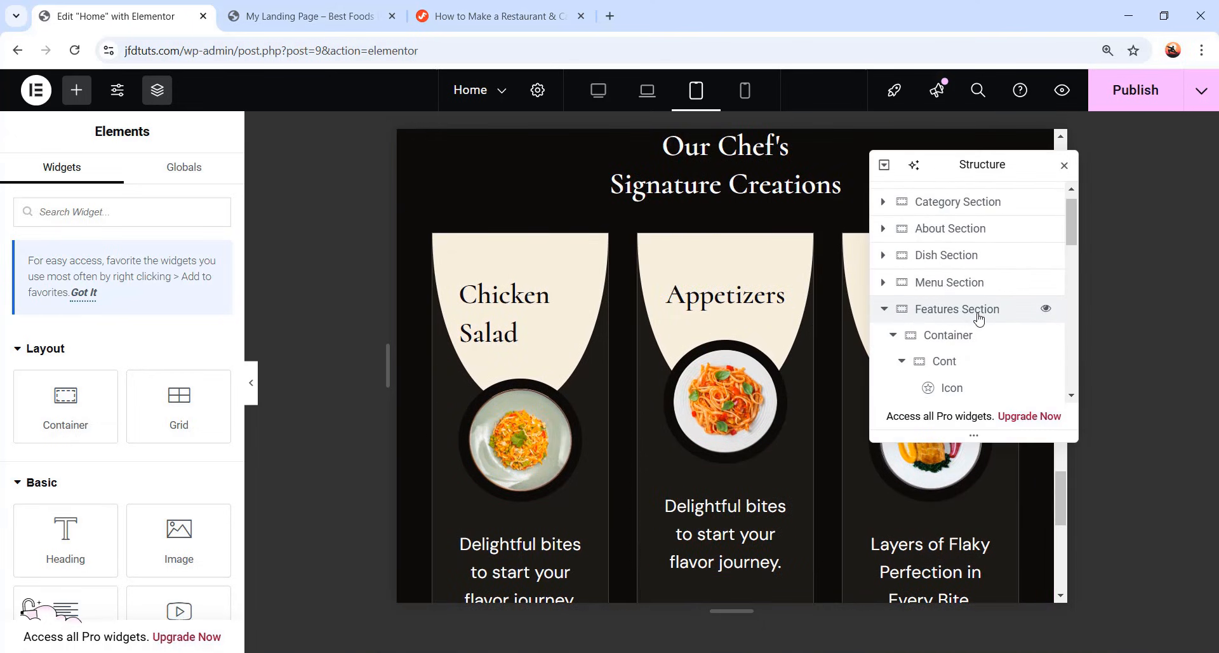
left_click(945, 310)
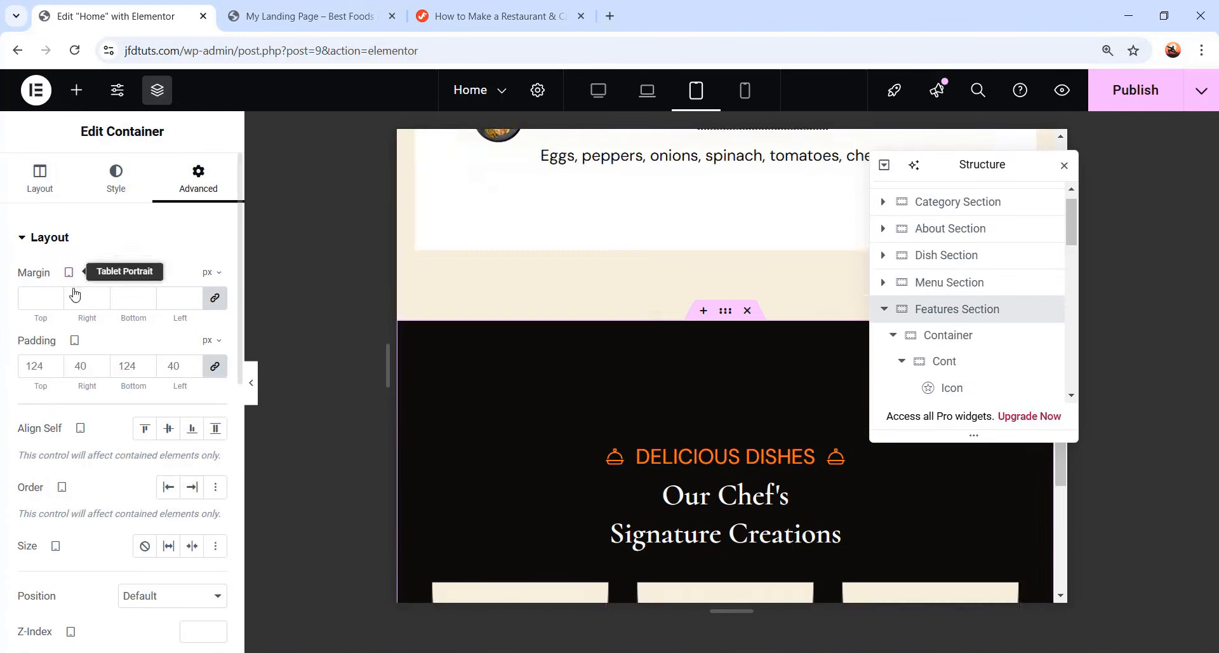
left_click(218, 373)
scroll(503, 376, "down", 2)
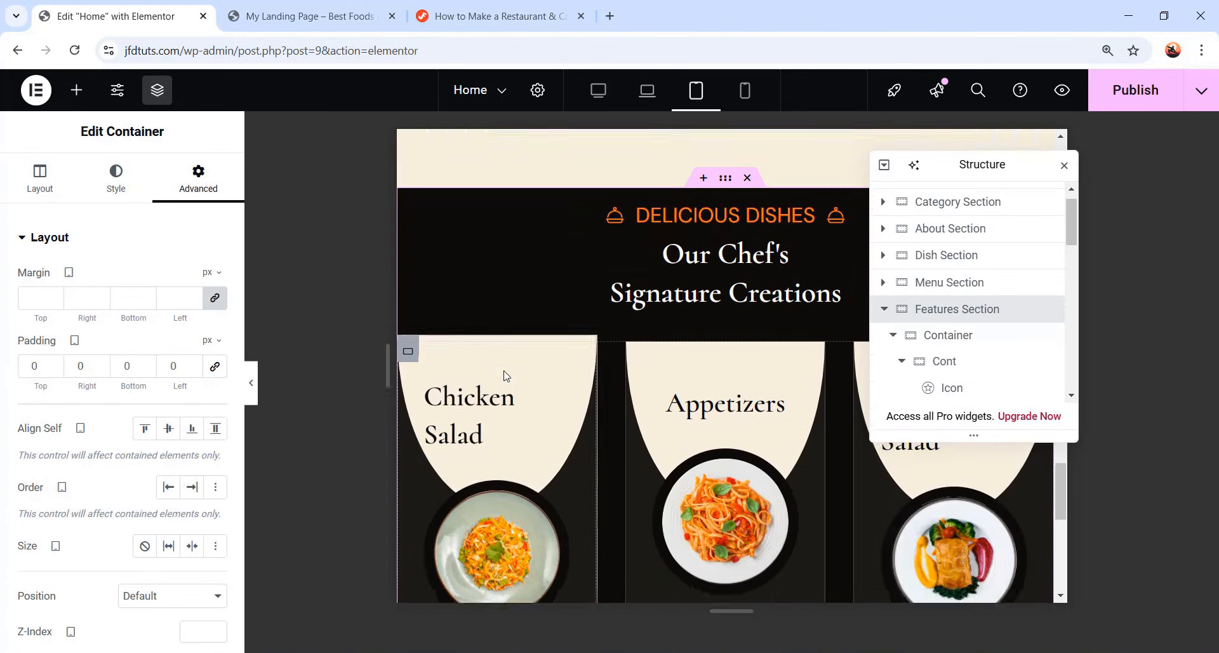
left_click_drag(26, 366, 56, 368)
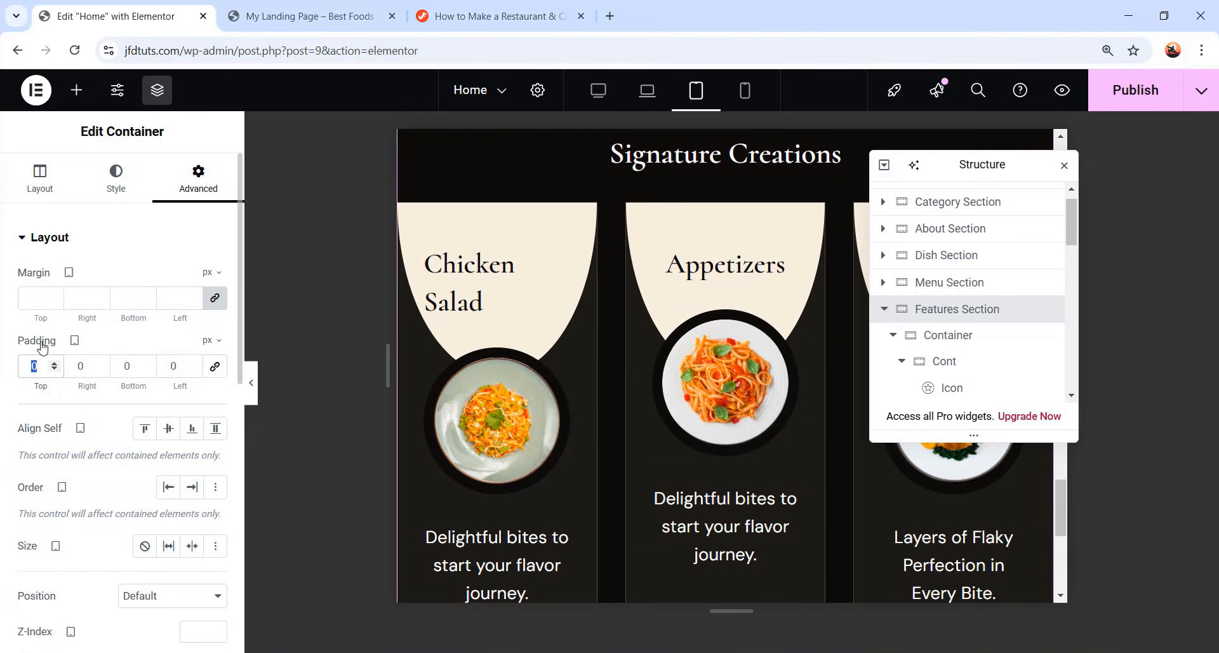
type("80 ")
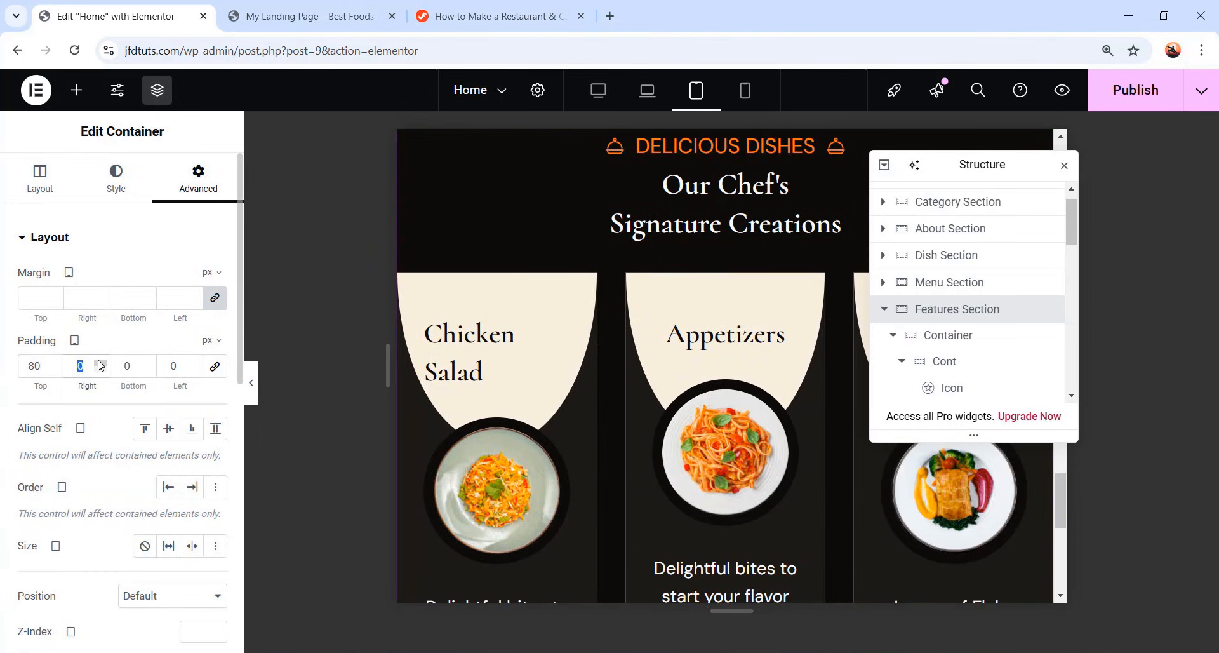
type("20 80 ")
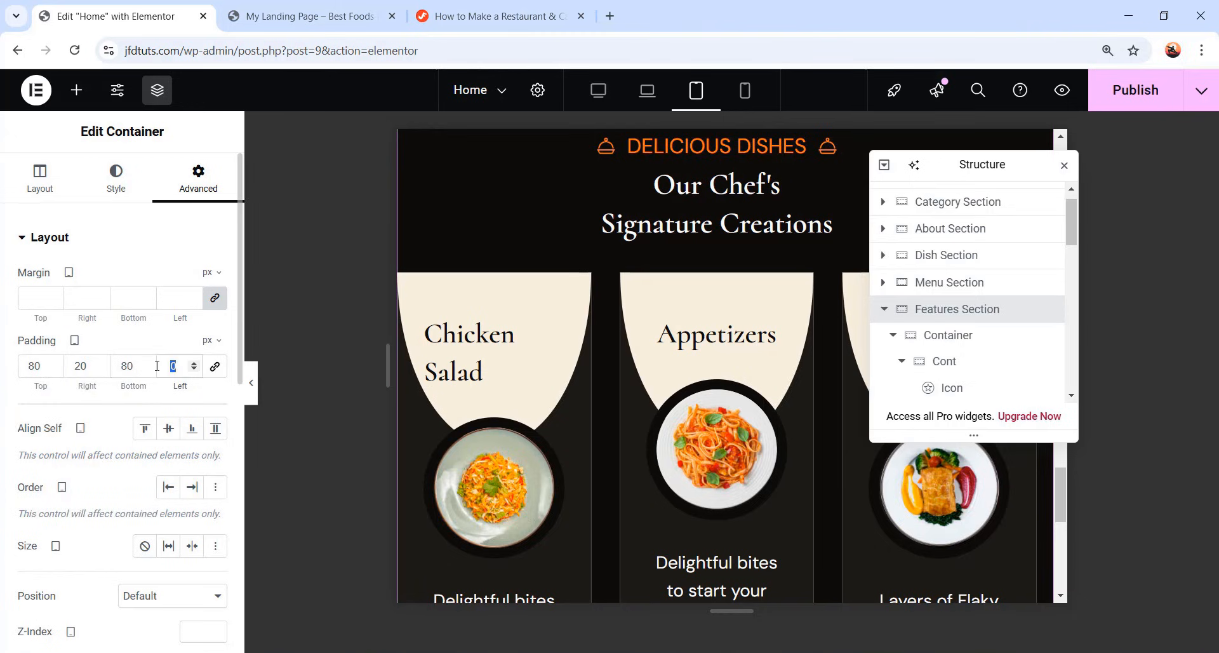
type("20")
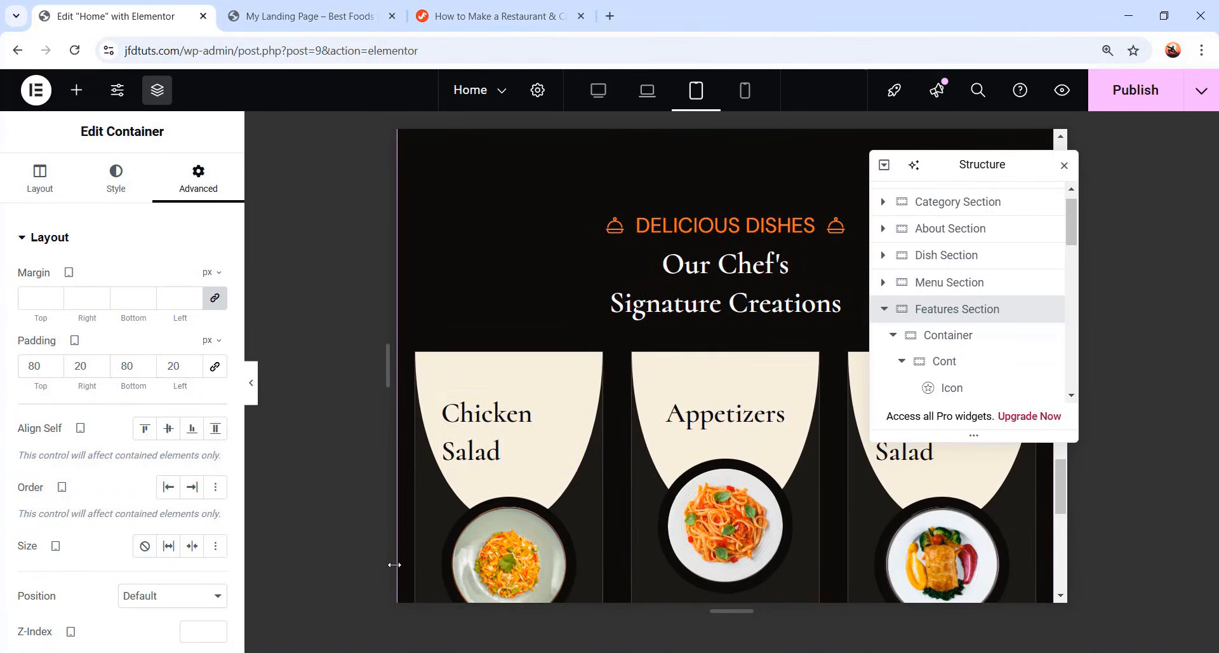
Set the font size of the "Delicious Dishes" heading to 20 px for tablet.
left_click(702, 229)
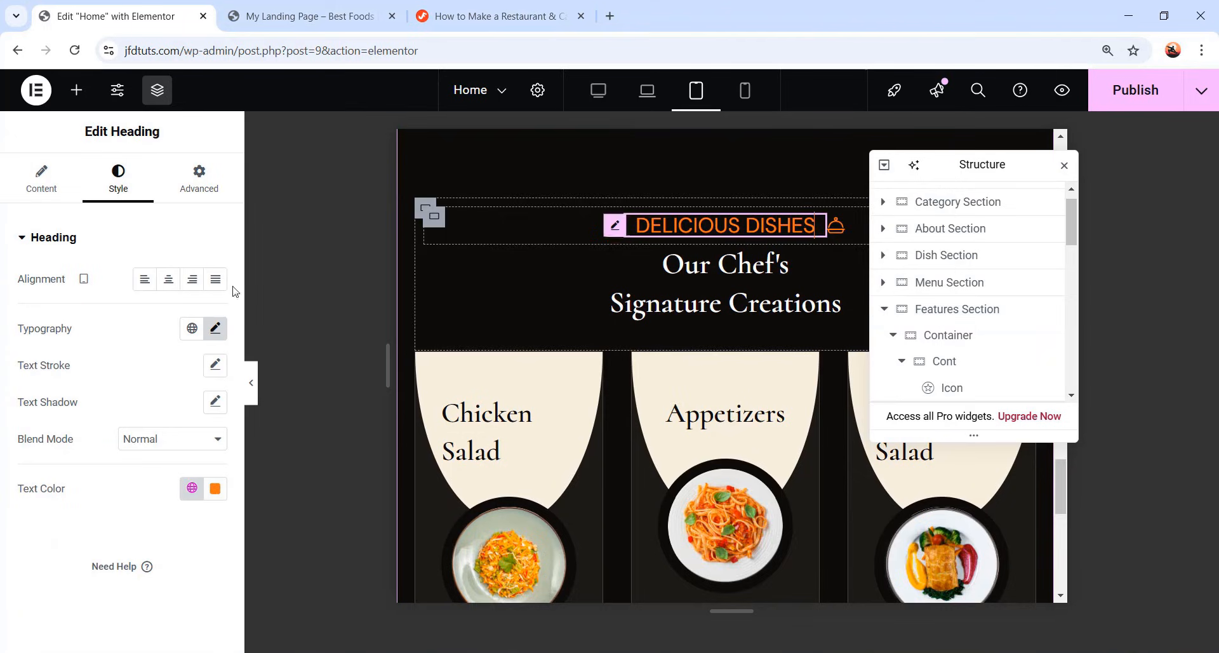
left_click(215, 328)
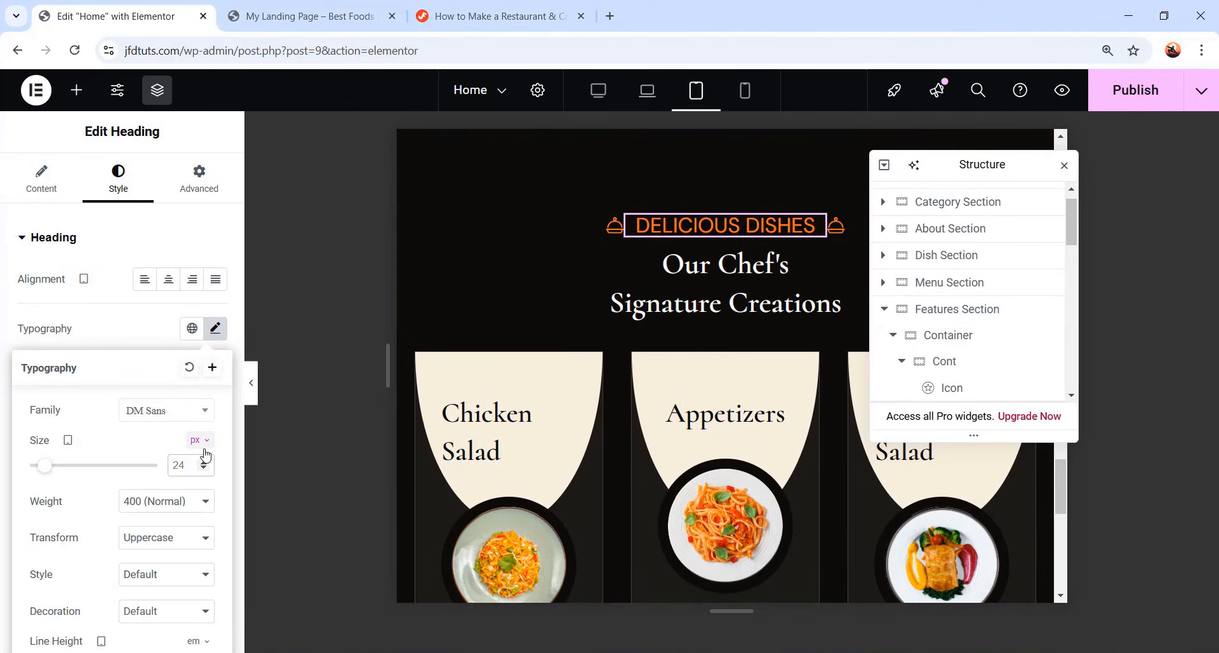
key("Down")
key("Down")
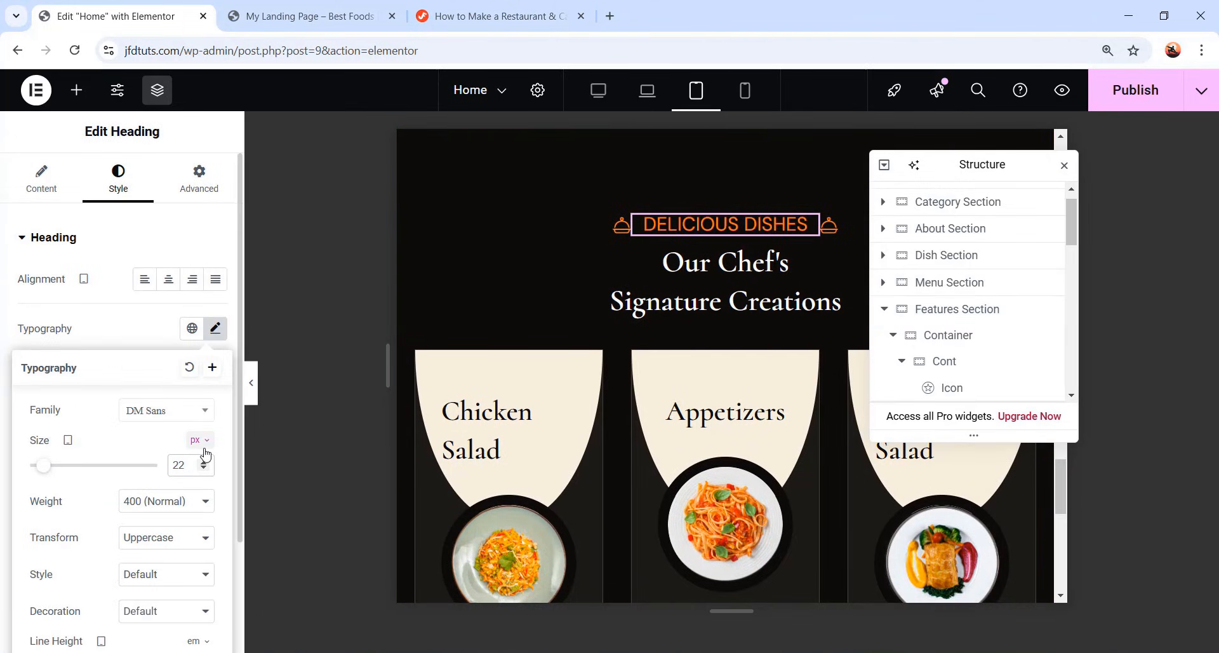
key("Down")
key("Down")
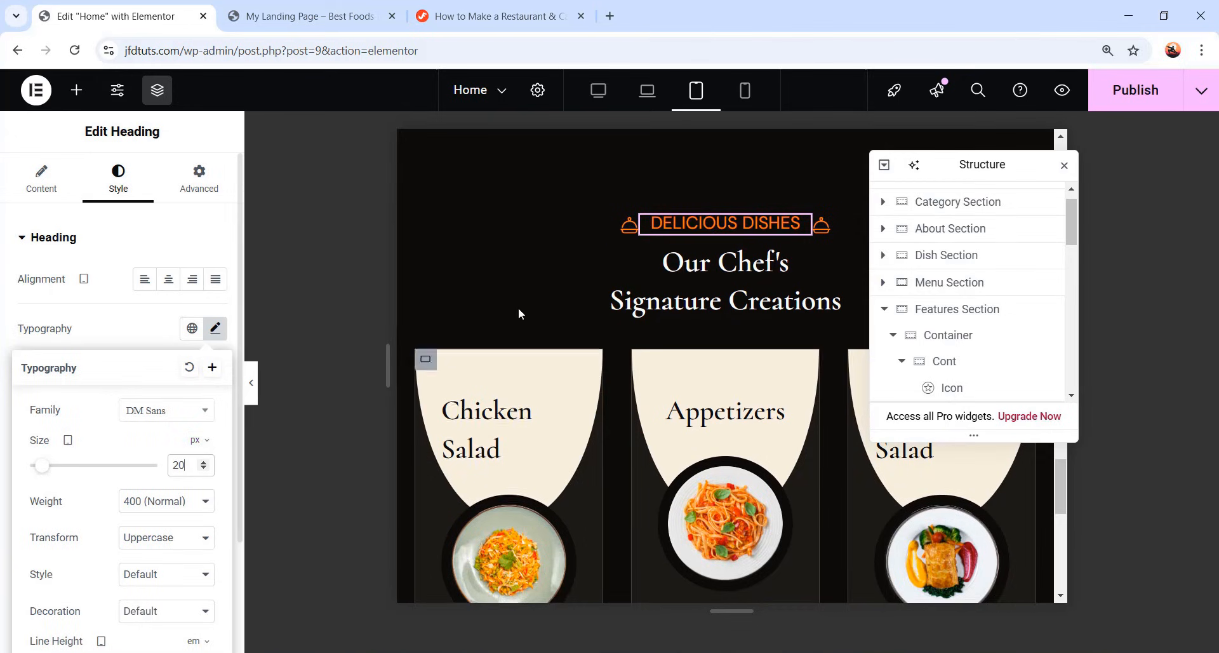
left_click(664, 330)
scroll(664, 330, "down", 4)
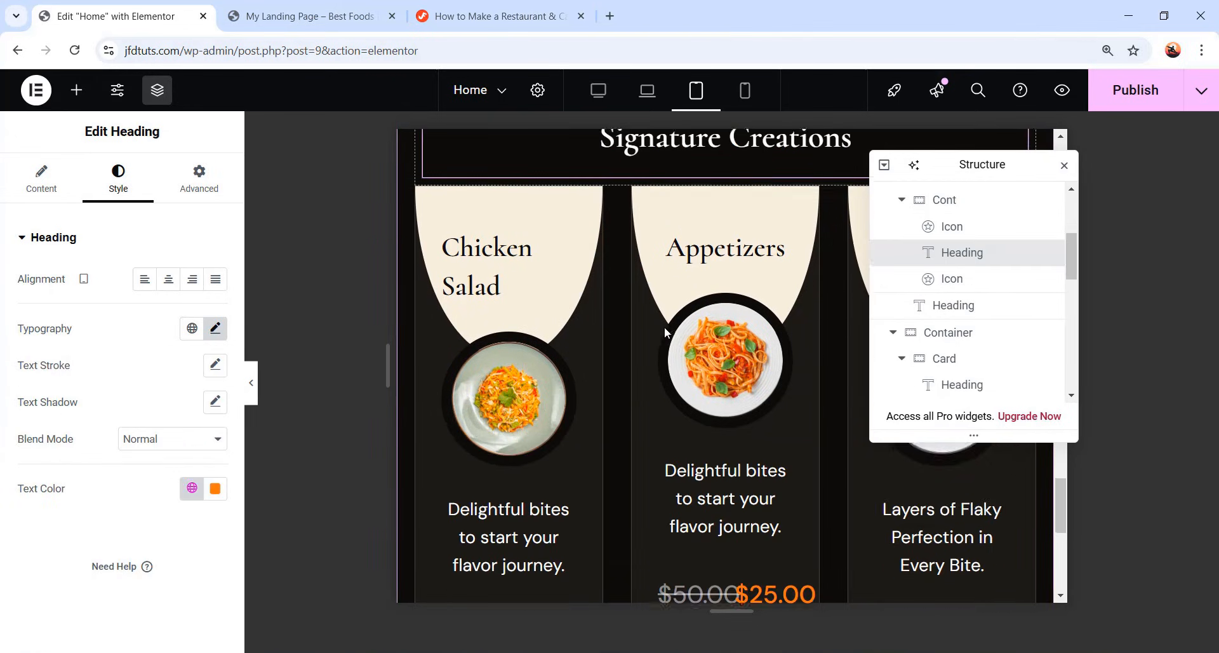
Set the tablet column and row gaps of the container holding the three dish cards to 15 px.
scroll(605, 280, "up", 2)
left_click(433, 287)
scroll(517, 330, "down", 1)
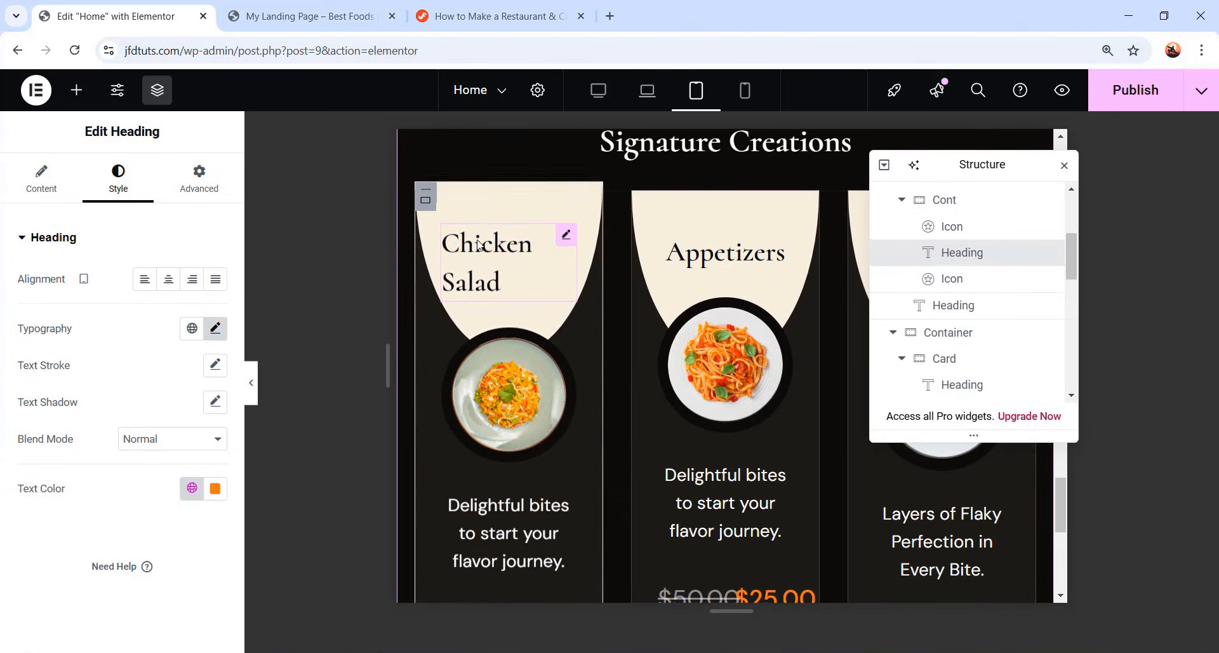
scroll(508, 254, "up", 1)
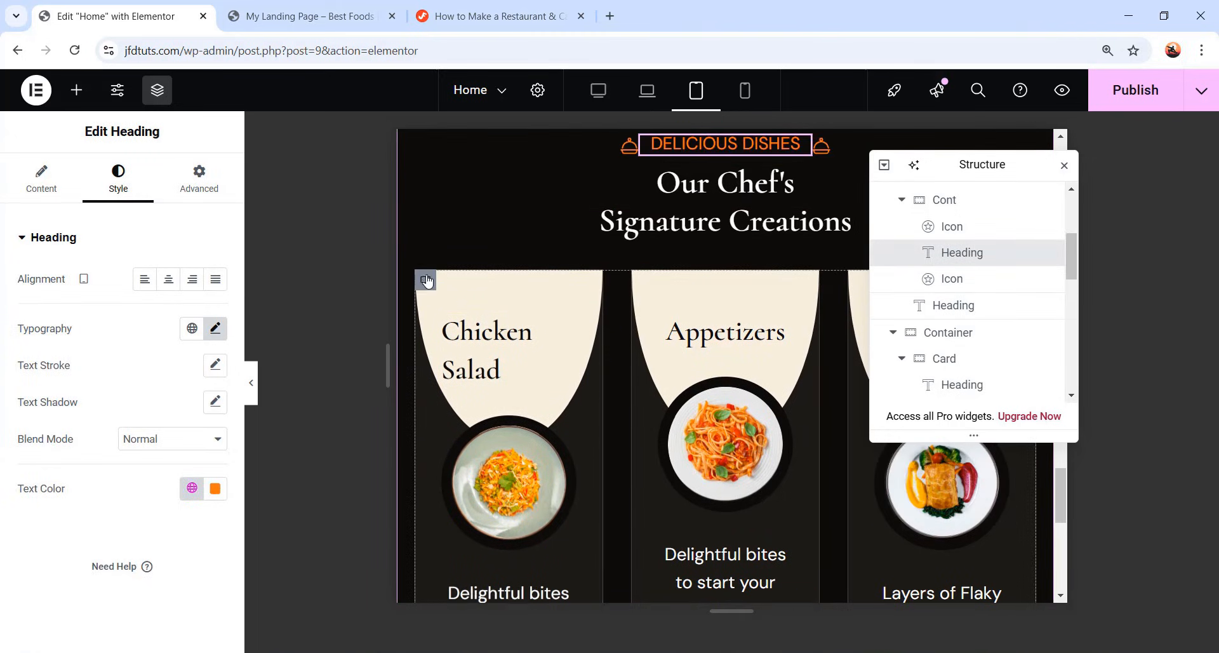
left_click(936, 330)
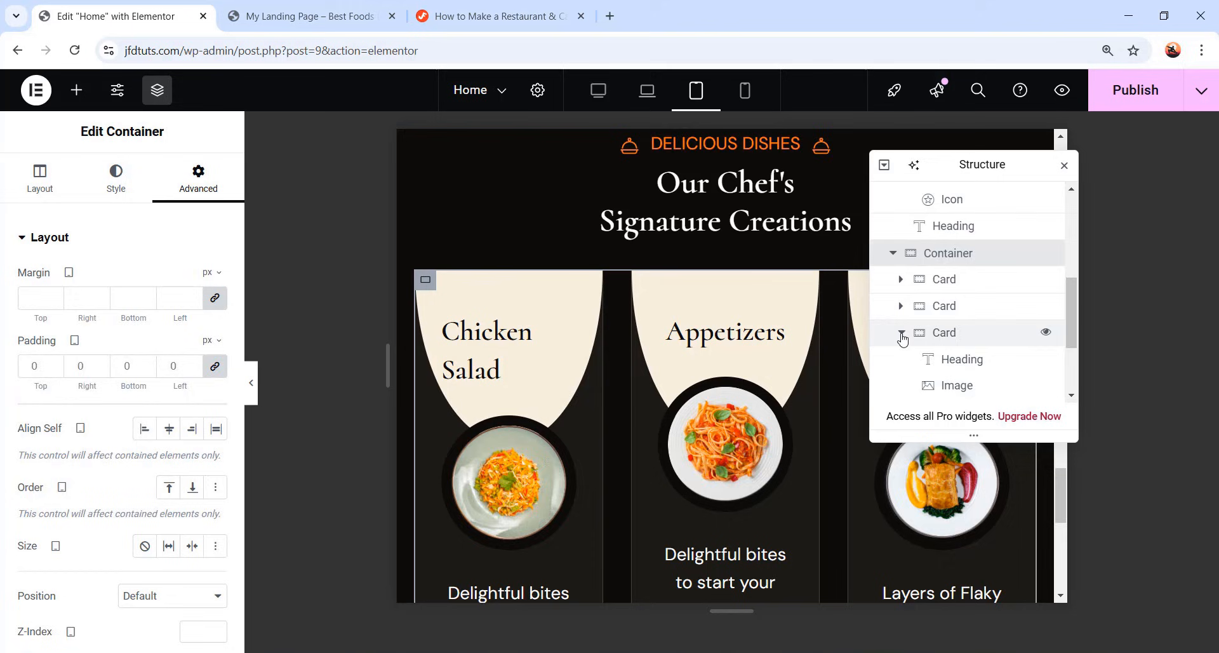
left_click(901, 333)
scroll(956, 345, "up", 1)
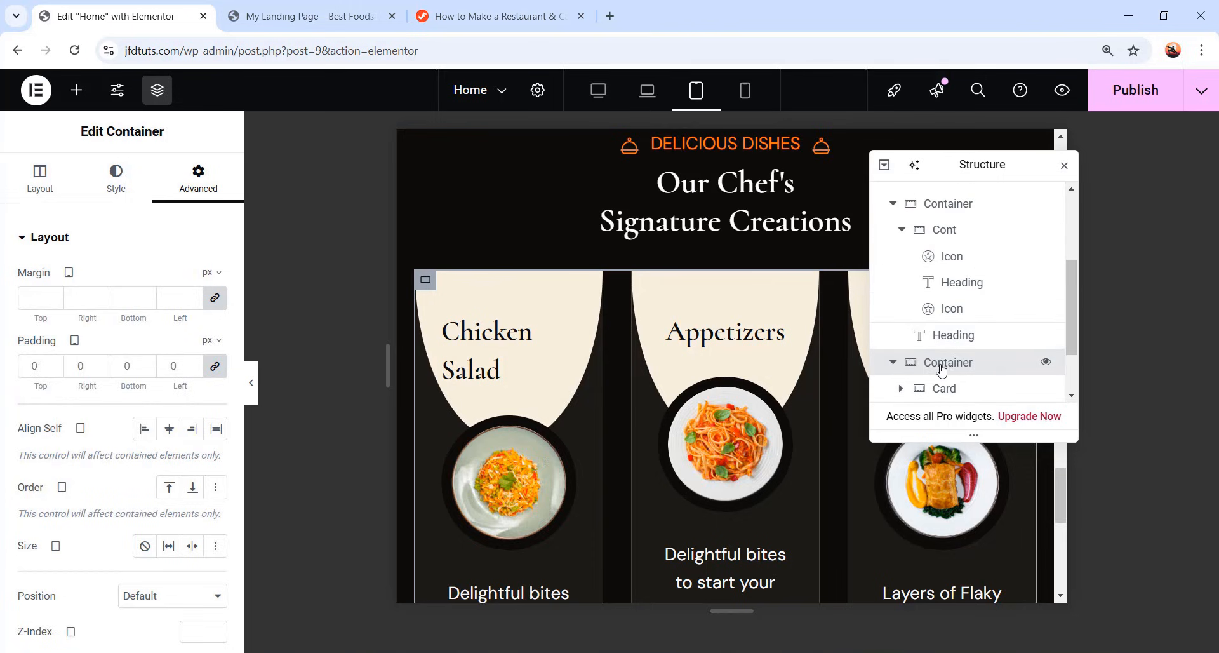
left_click(47, 194)
scroll(142, 371, "down", 3)
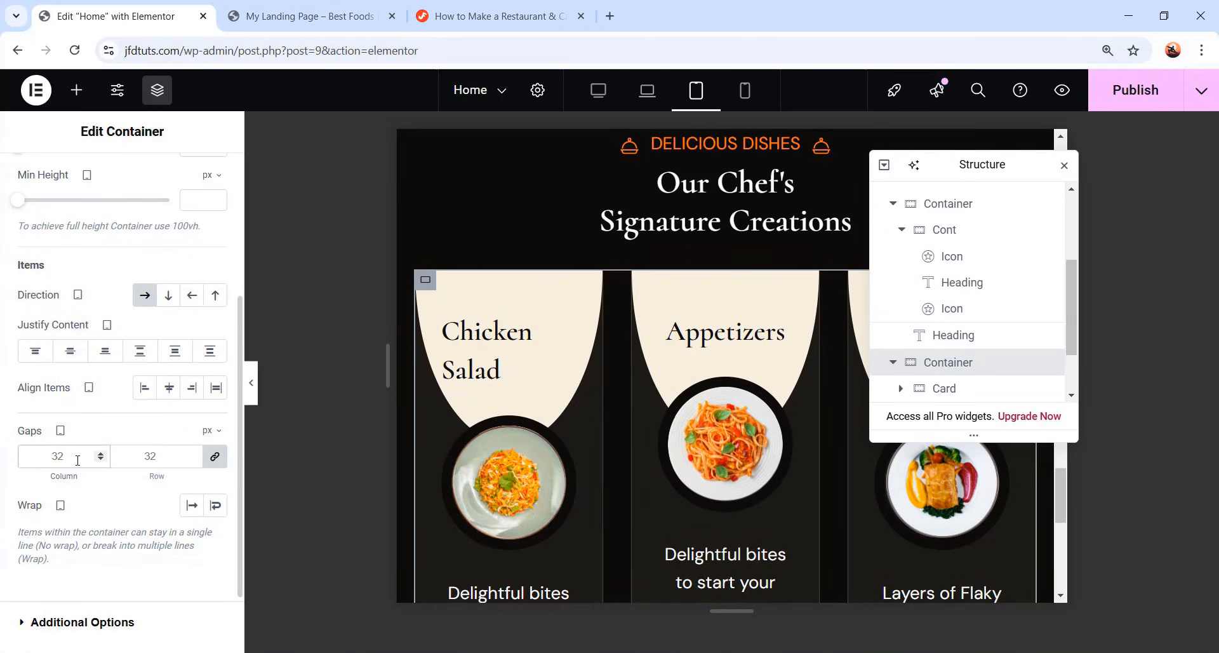
key("BackSpace")
key("BackSpace")
type("20")
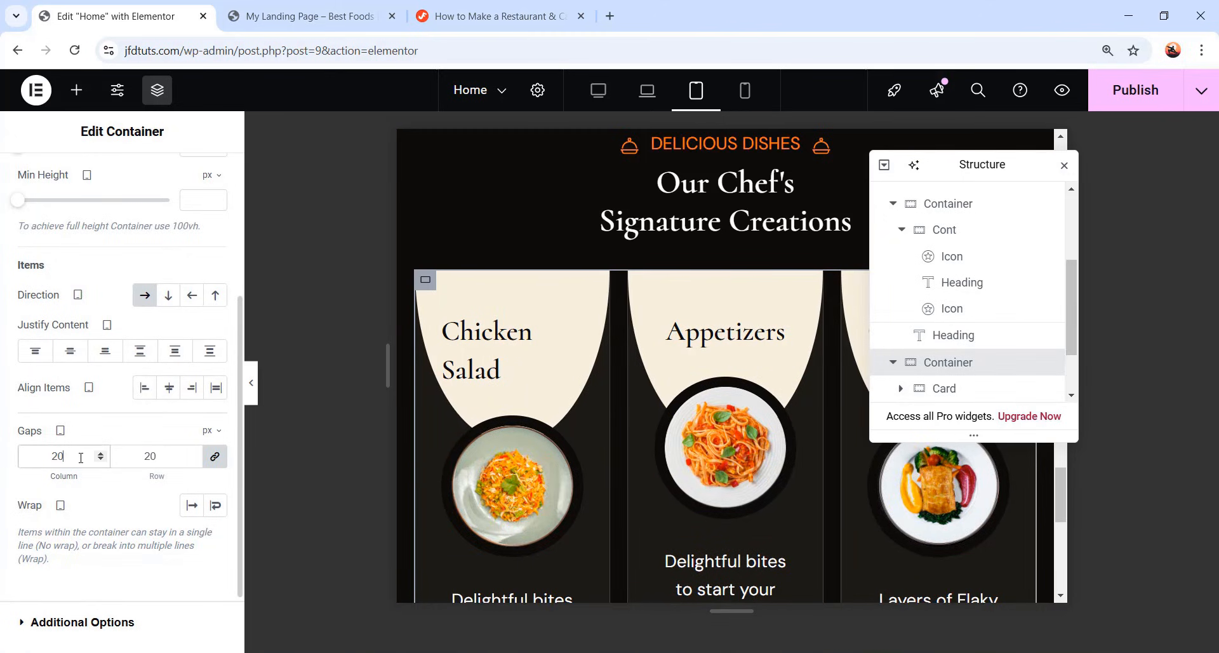
key("BackSpace")
key("BackSpace")
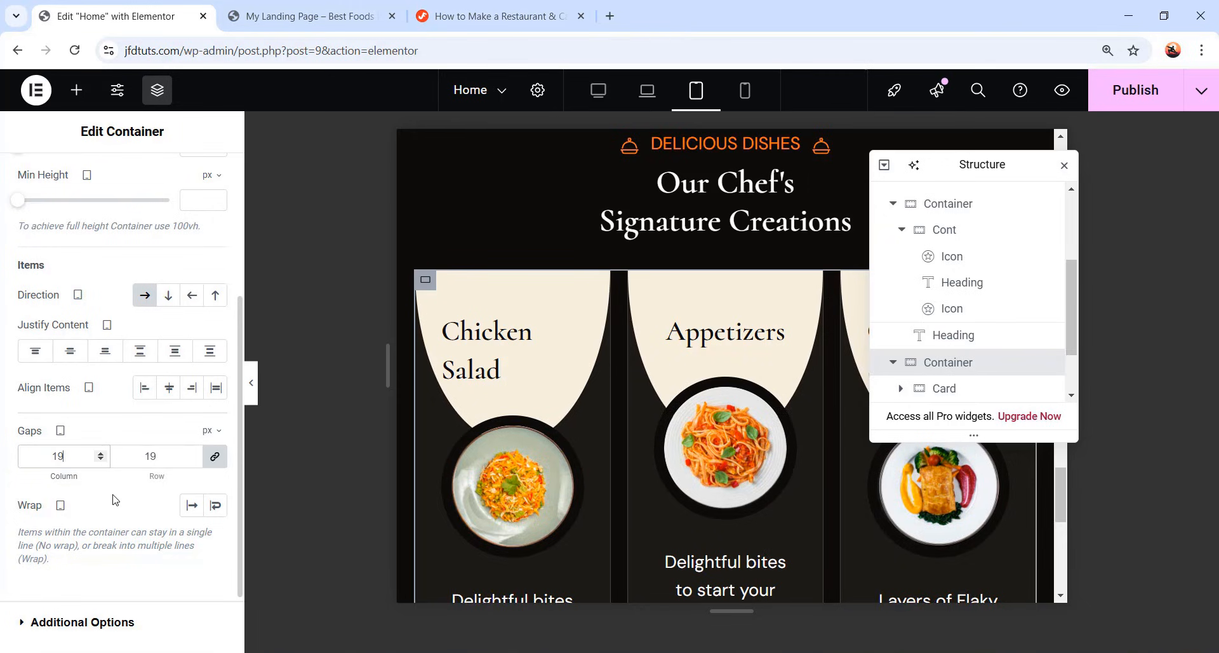
type("15")
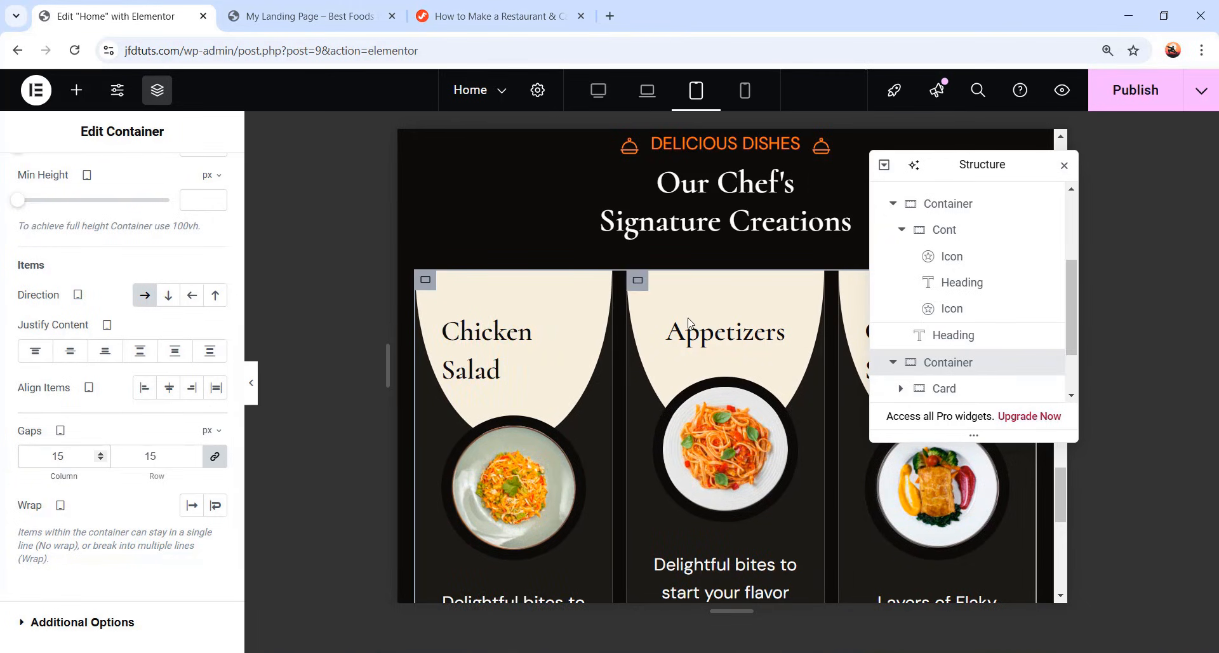
Set the font size of the "Chicken Salad" card heading to 24 px for tablet.
scroll(689, 323, "down", 4)
scroll(660, 422, "up", 4)
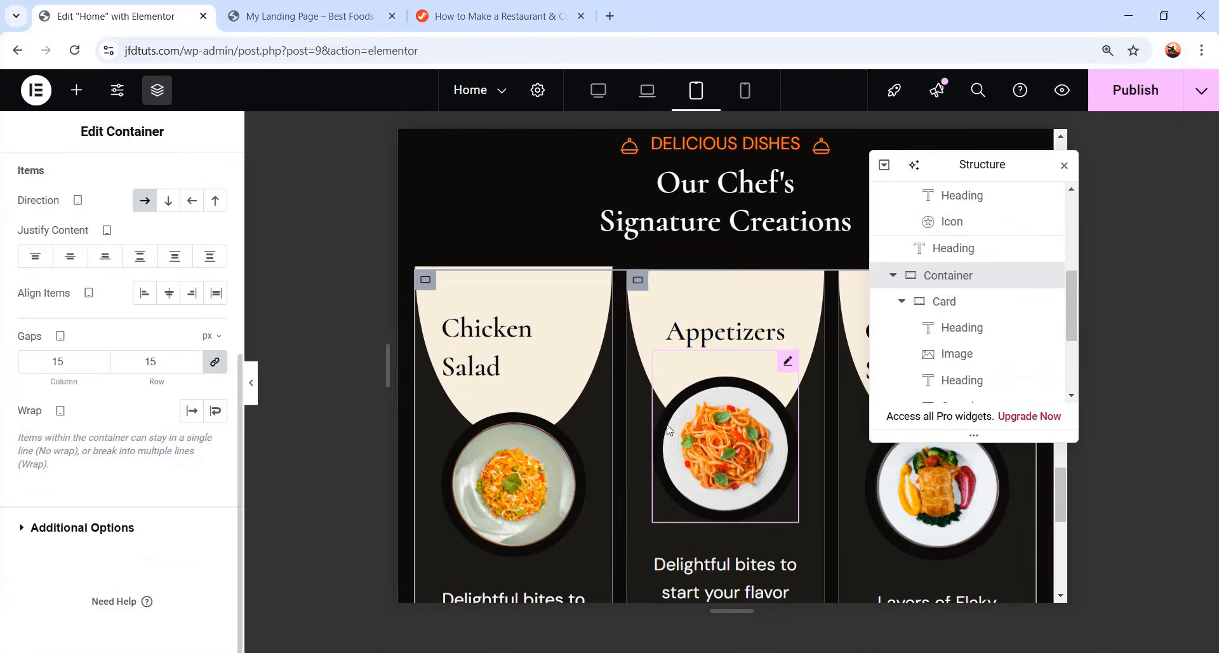
scroll(501, 280, "down", 3)
scroll(444, 286, "up", 1)
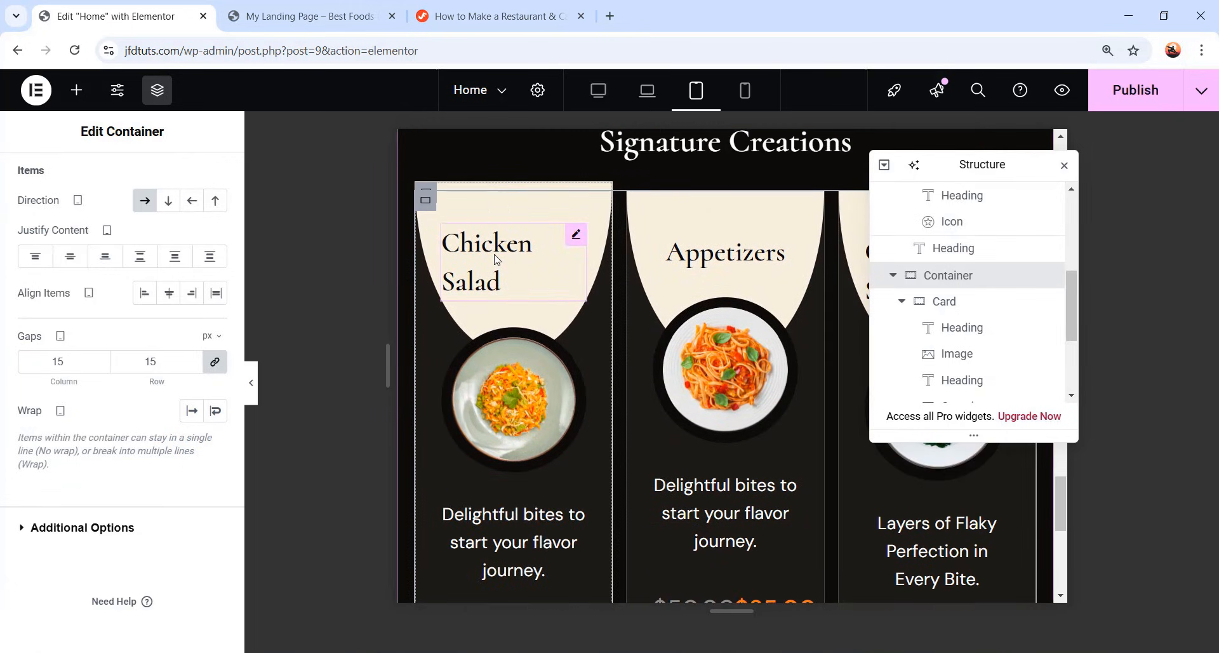
left_click(511, 254)
left_click(119, 178)
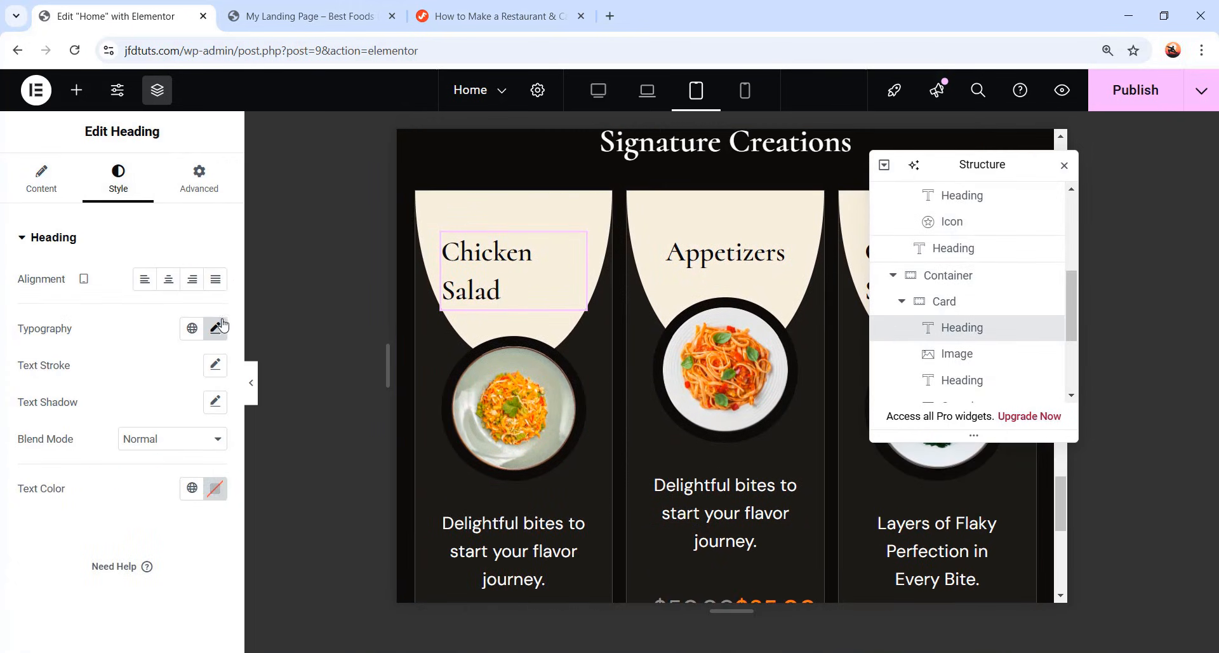
left_click(215, 328)
scroll(190, 373, "down", 2)
left_click(183, 385)
type("24")
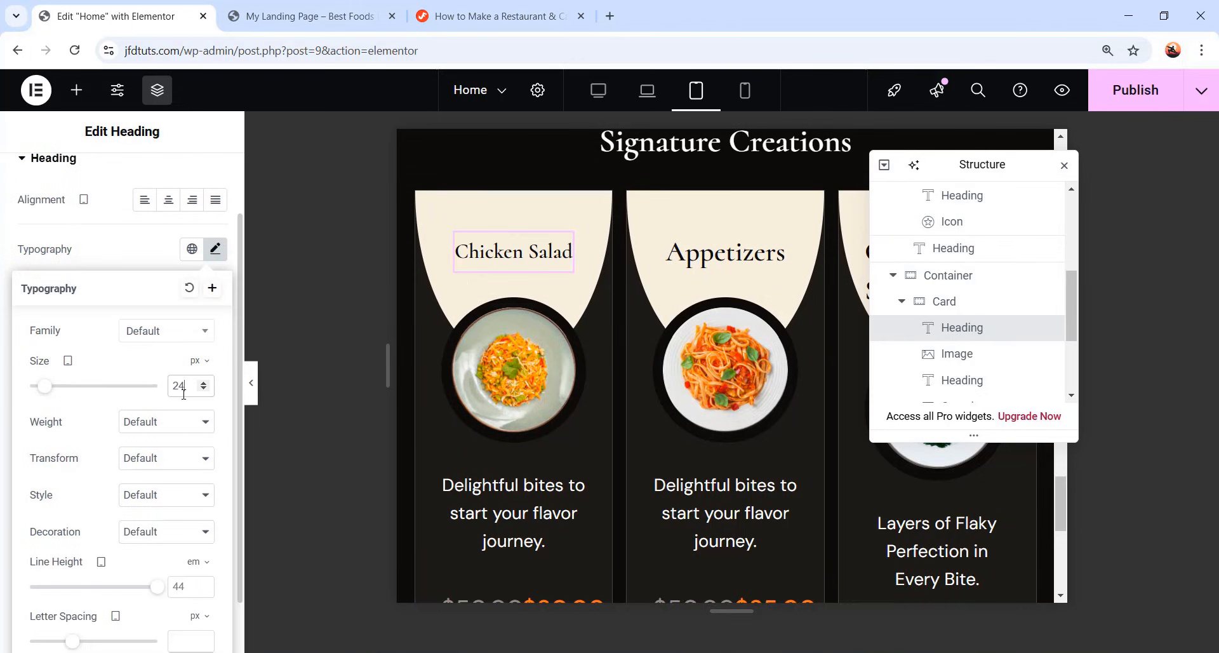
Set the Chicken Salad description's tablet typography to a 15 px font size and 25 px line height.
scroll(240, 440, "down", 1)
scroll(496, 453, "down", 1)
left_click(556, 421)
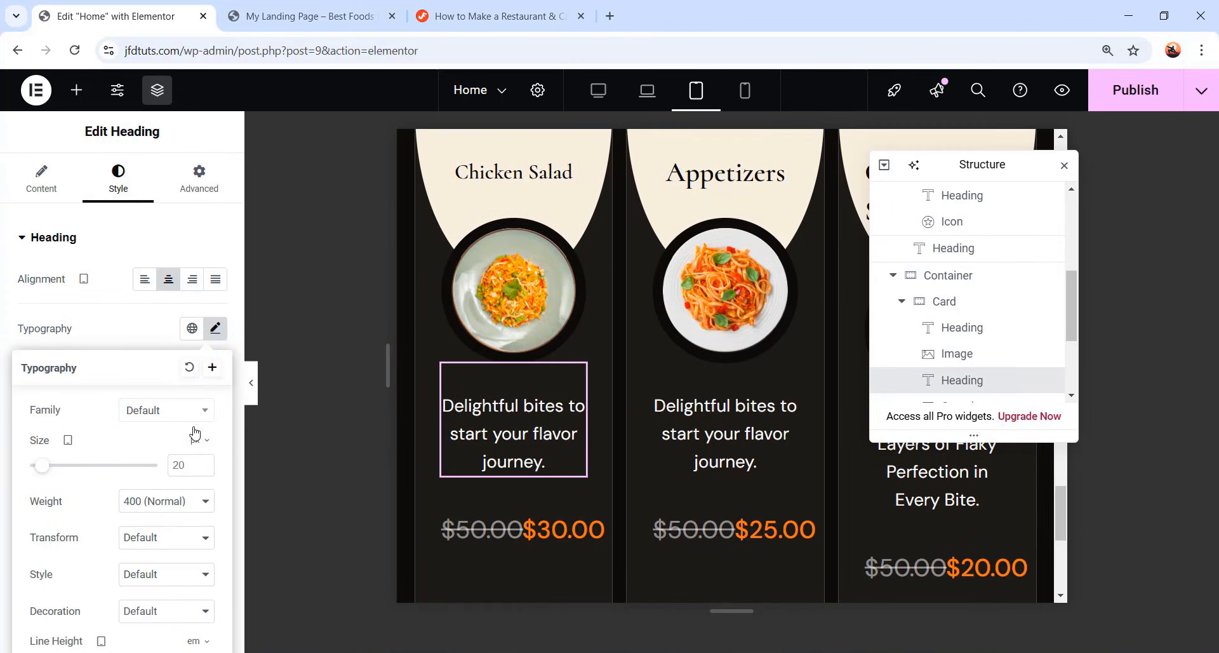
type("16")
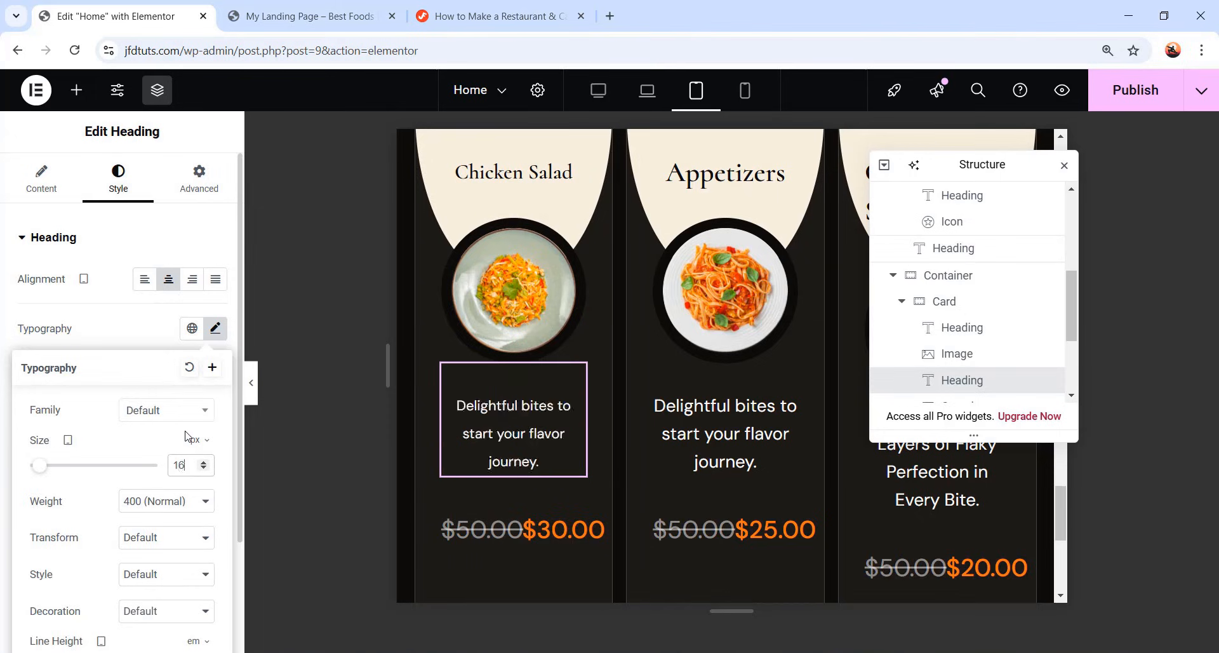
key("BackSpace")
key("BackSpace")
type("15")
scroll(147, 489, "down", 2)
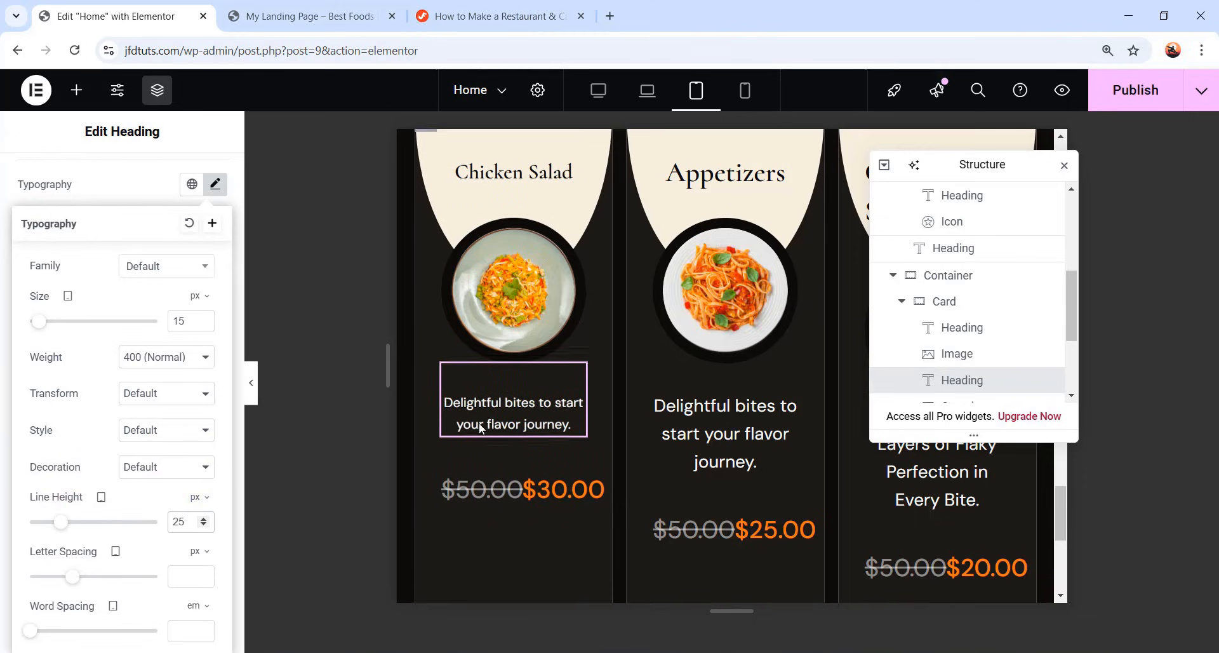
left_click(214, 187)
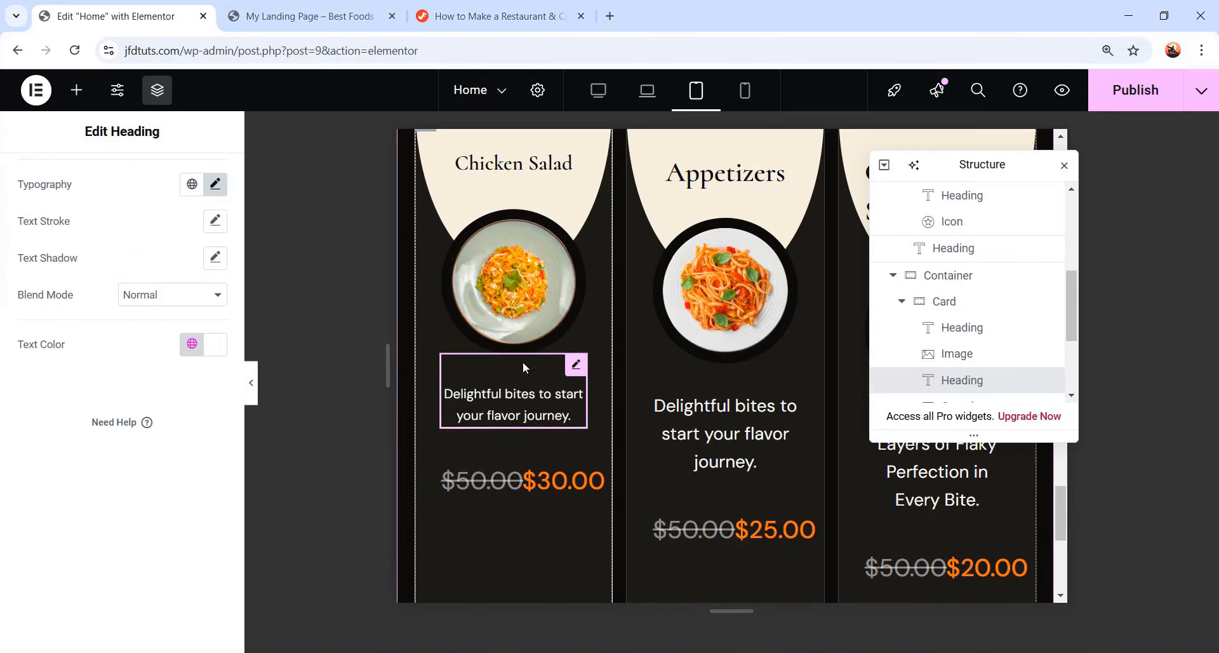
Set the Chicken Salad description's top margin to 20 px for tablet.
scroll(155, 241, "up", 3)
left_click(198, 178)
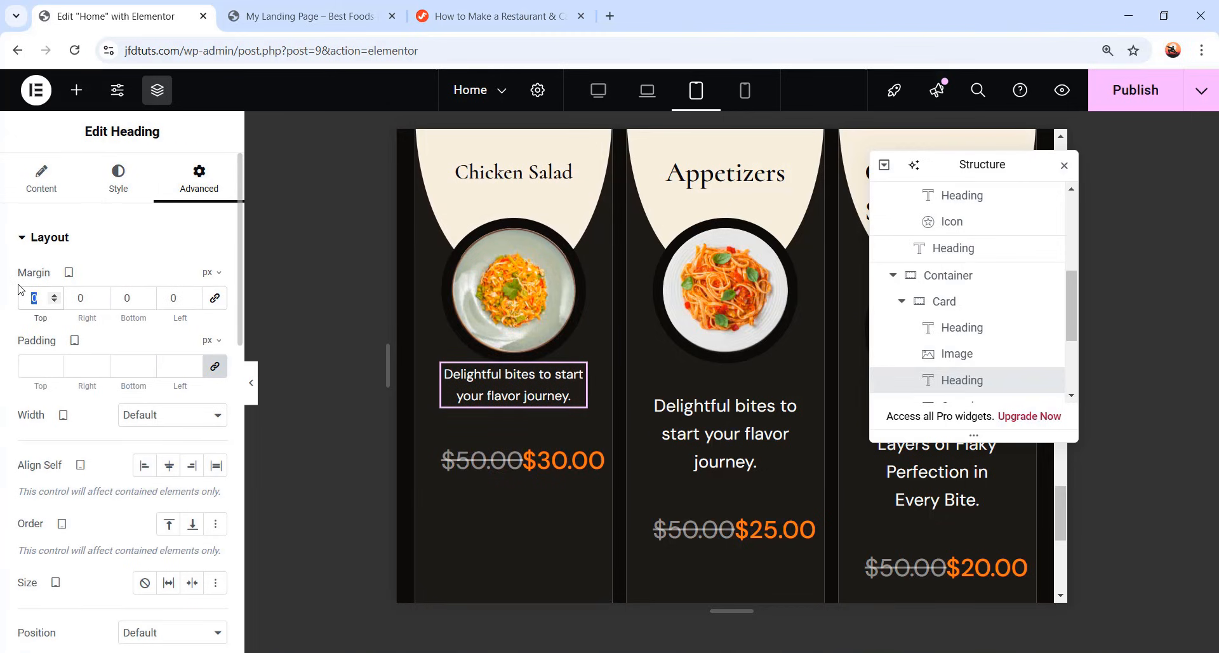
type("20")
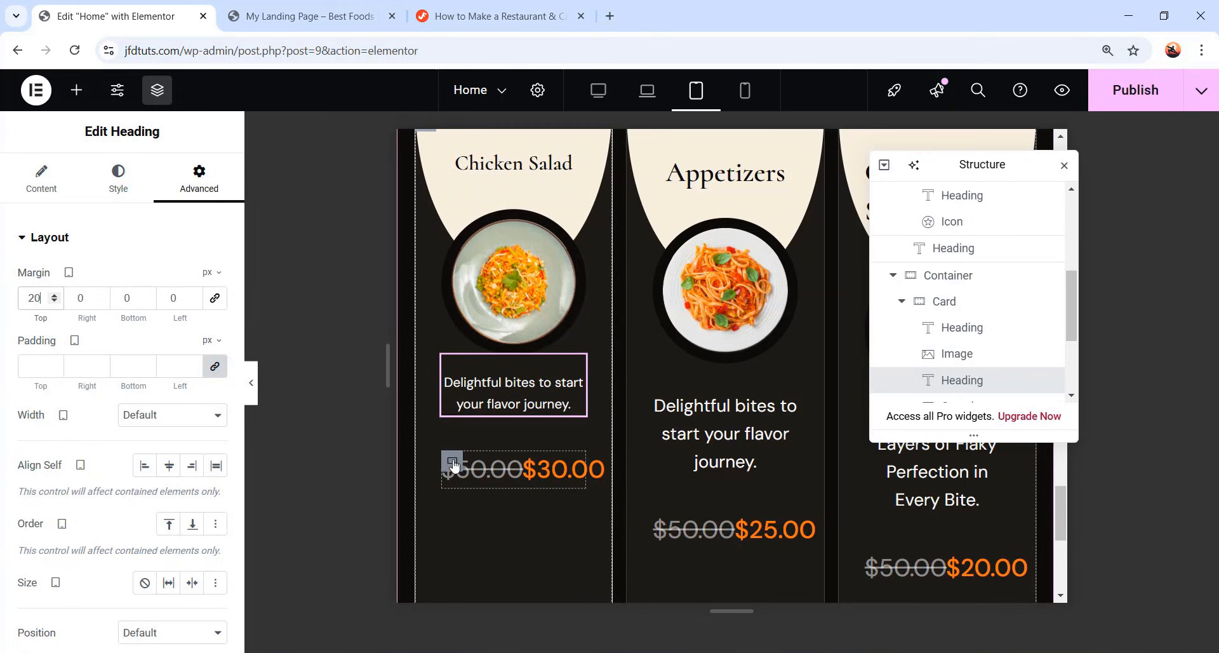
Unlink the tablet margins of the Chicken Salad card's price container and set its top margin to 20 px.
left_click(452, 469)
scroll(181, 217, "down", 3)
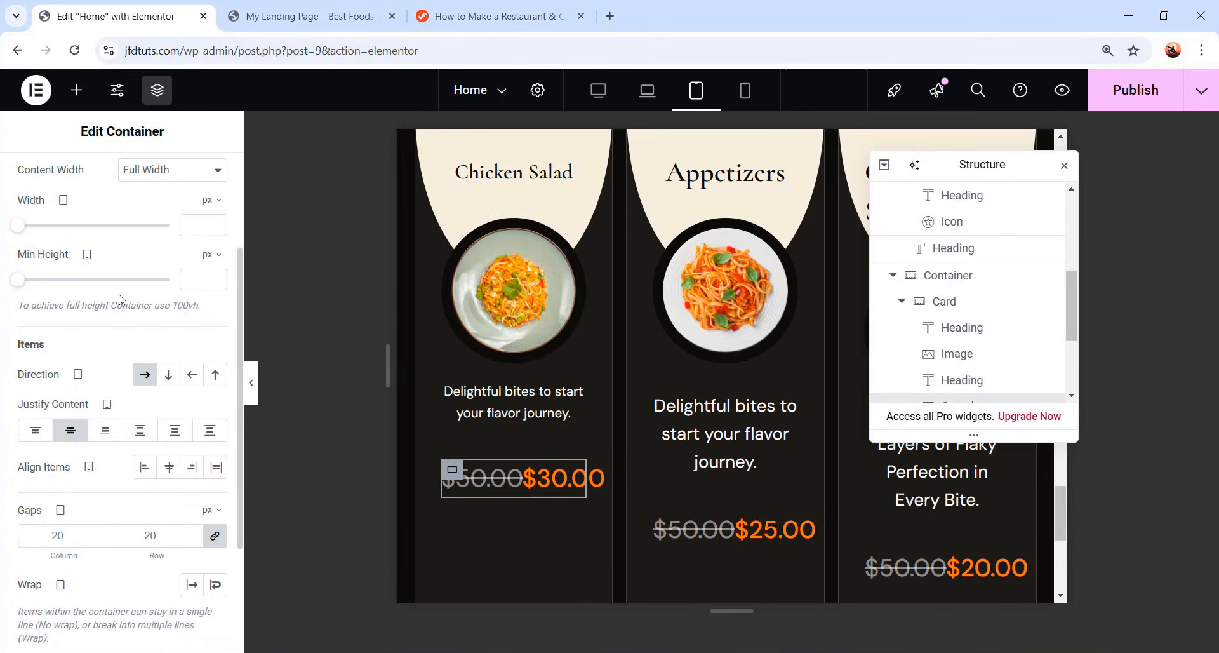
scroll(181, 217, "up", 3)
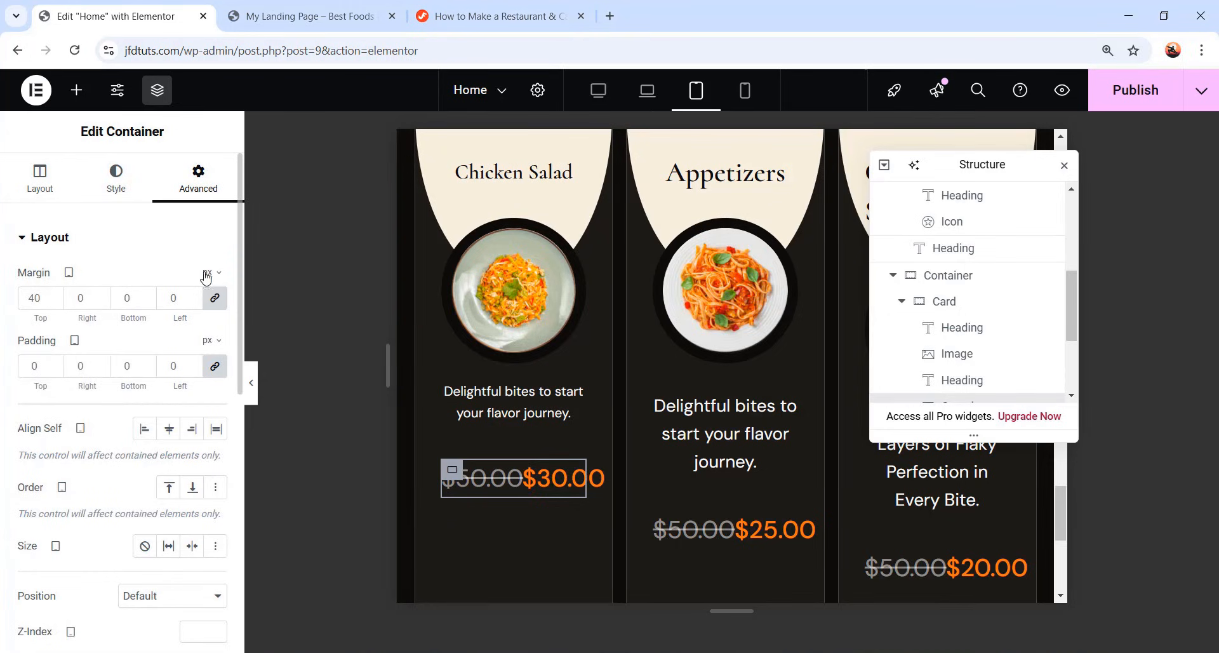
left_click(215, 297)
left_click_drag(43, 297, 19, 291)
type("20")
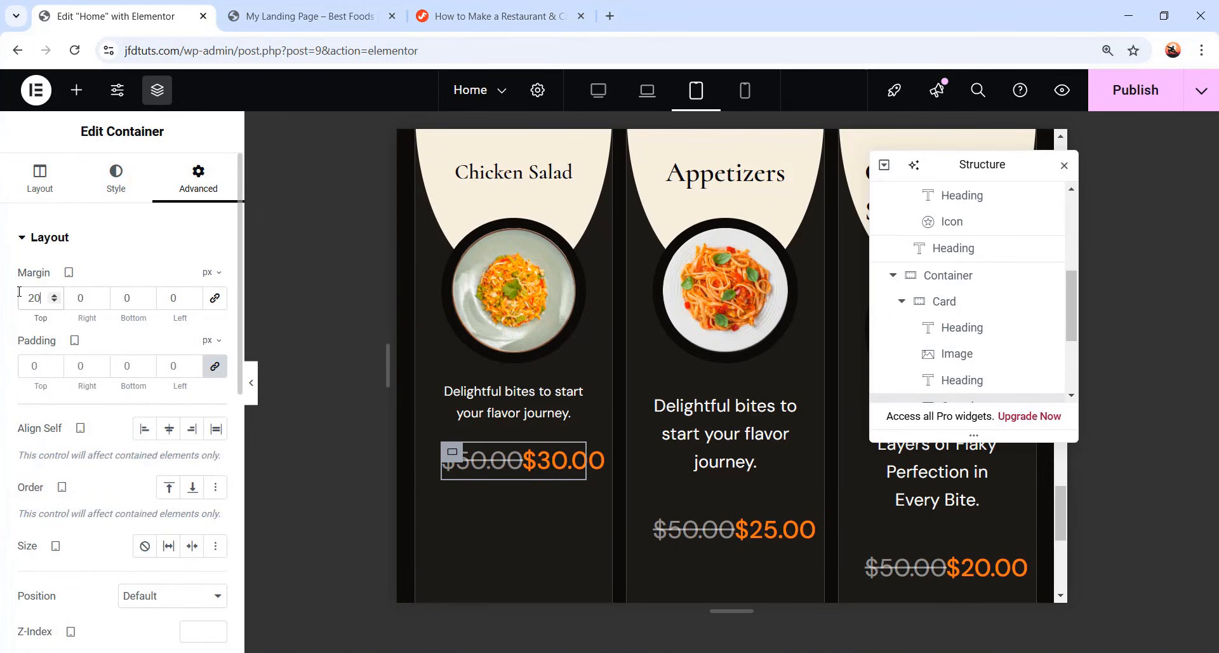
Reduce the font size of the Chicken Salad card's struck-through price and set its $30.00 price to 20 px for tablet.
left_click(495, 444)
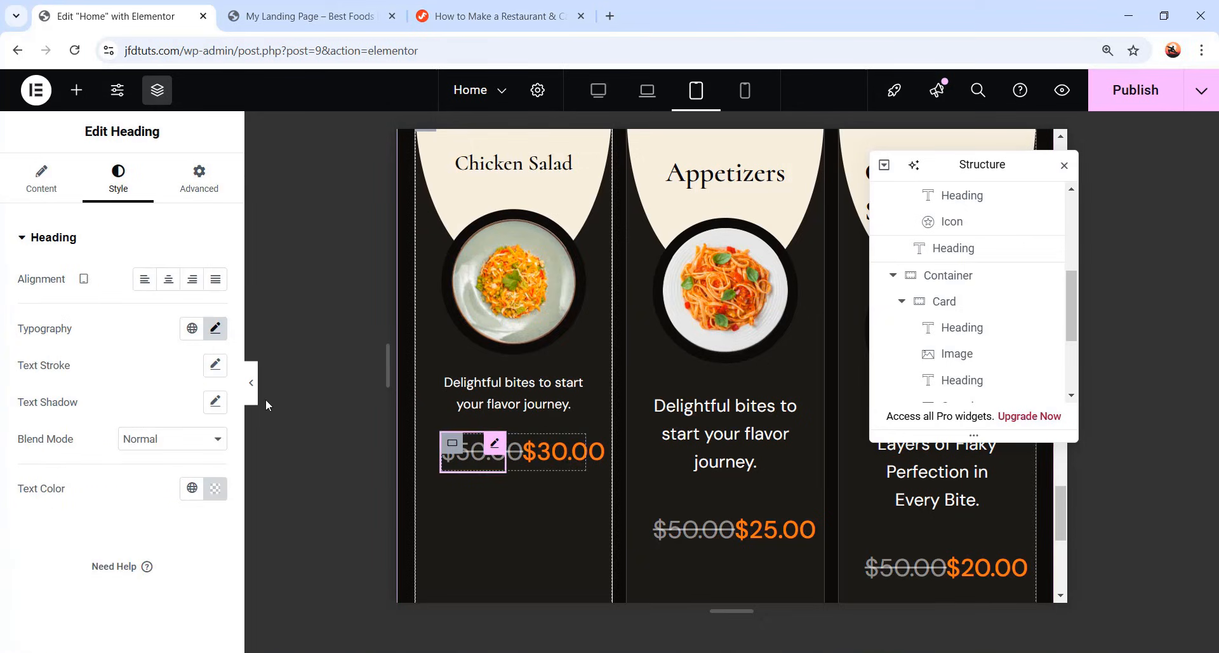
left_click(217, 328)
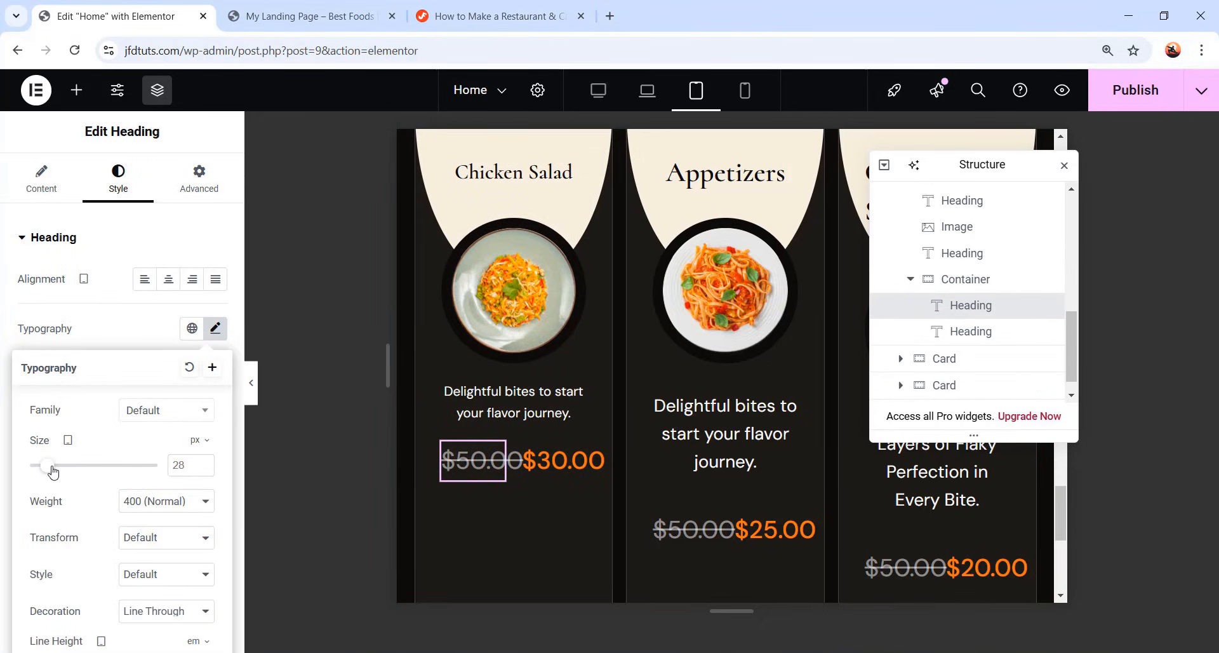
left_click_drag(53, 470, 50, 471)
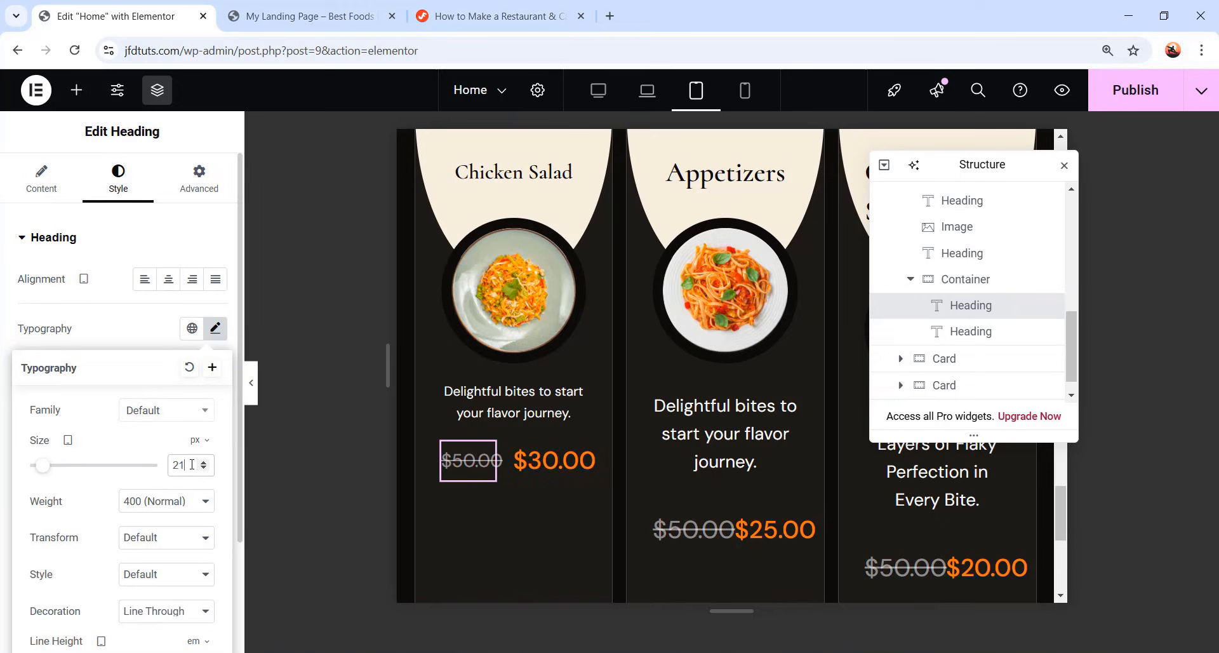
left_click(554, 459)
left_click(216, 328)
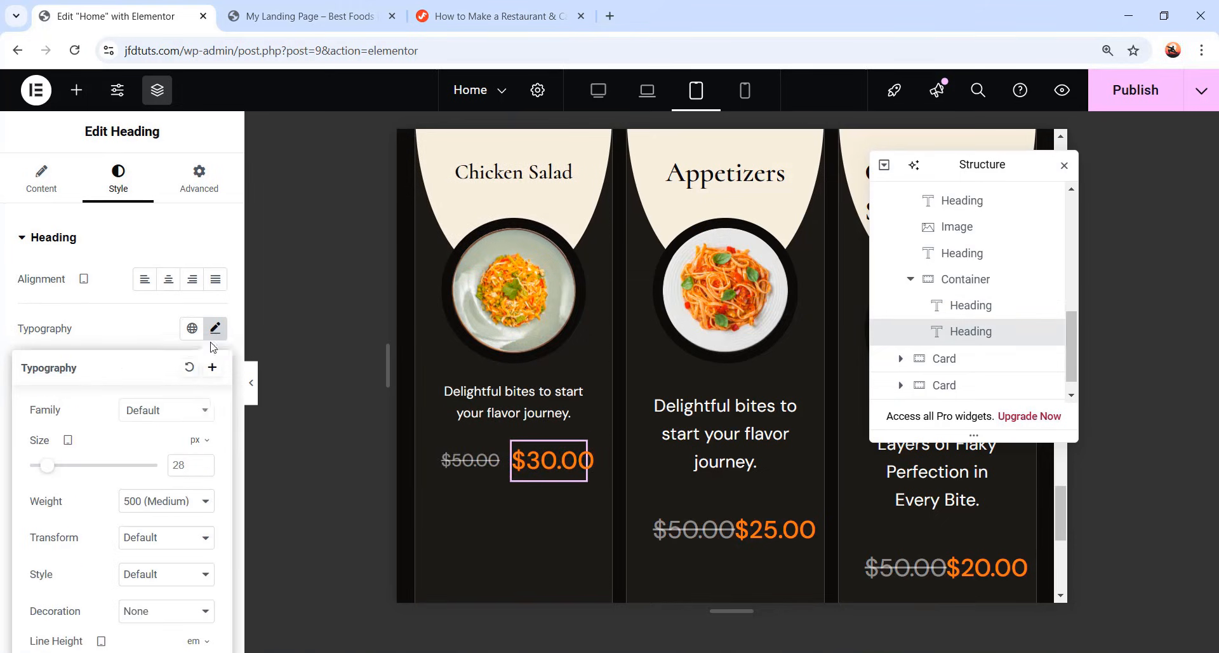
scroll(512, 473, "up", 2)
scroll(599, 487, "down", 4)
scroll(540, 500, "up", 1)
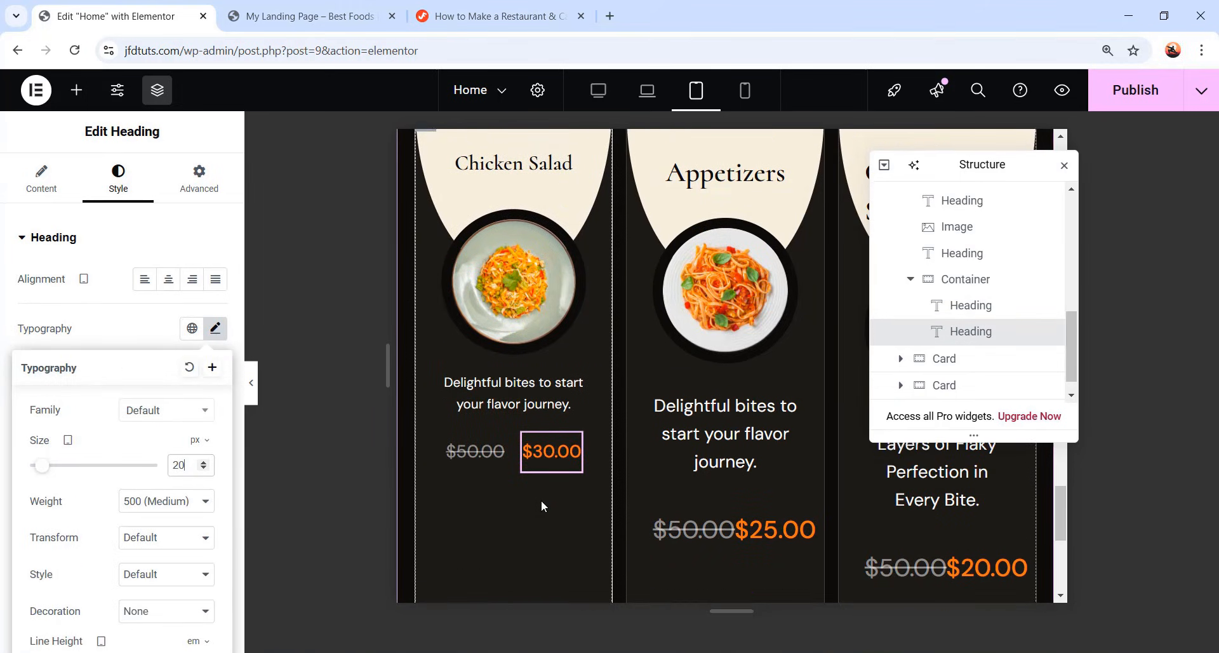
Compare the Chicken Salad card's tablet layout and spacing with the other two dish cards.
scroll(474, 484, "down", 1)
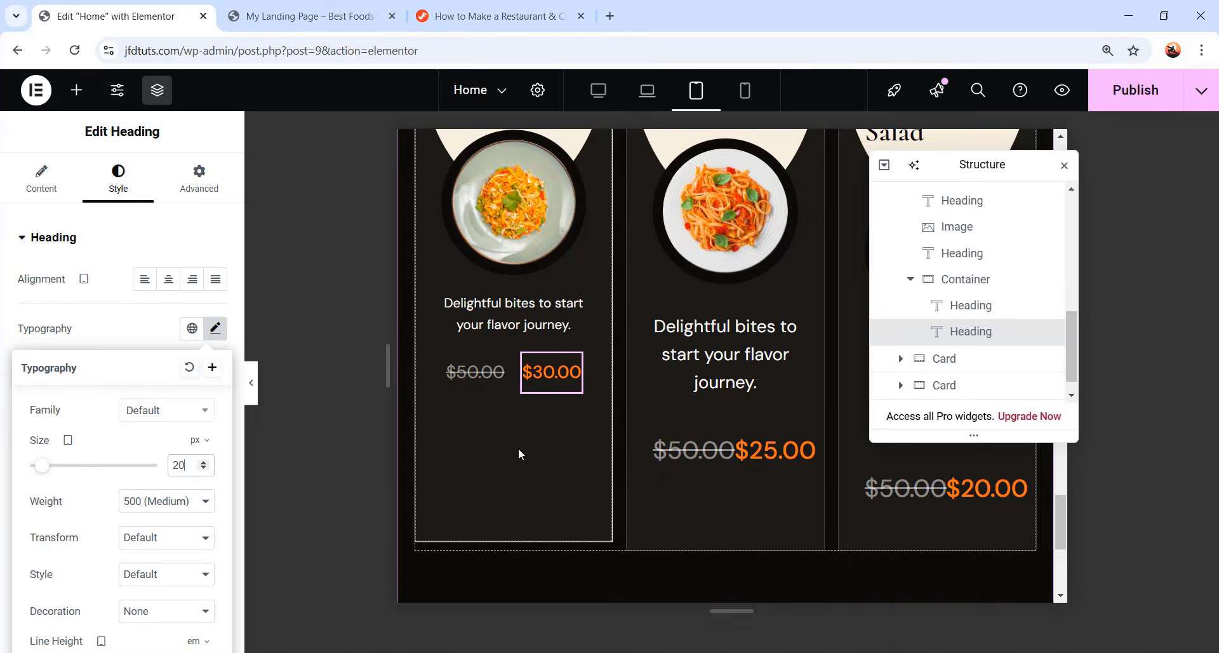
scroll(517, 457, "up", 2)
scroll(517, 470, "down", 2)
left_click(452, 365)
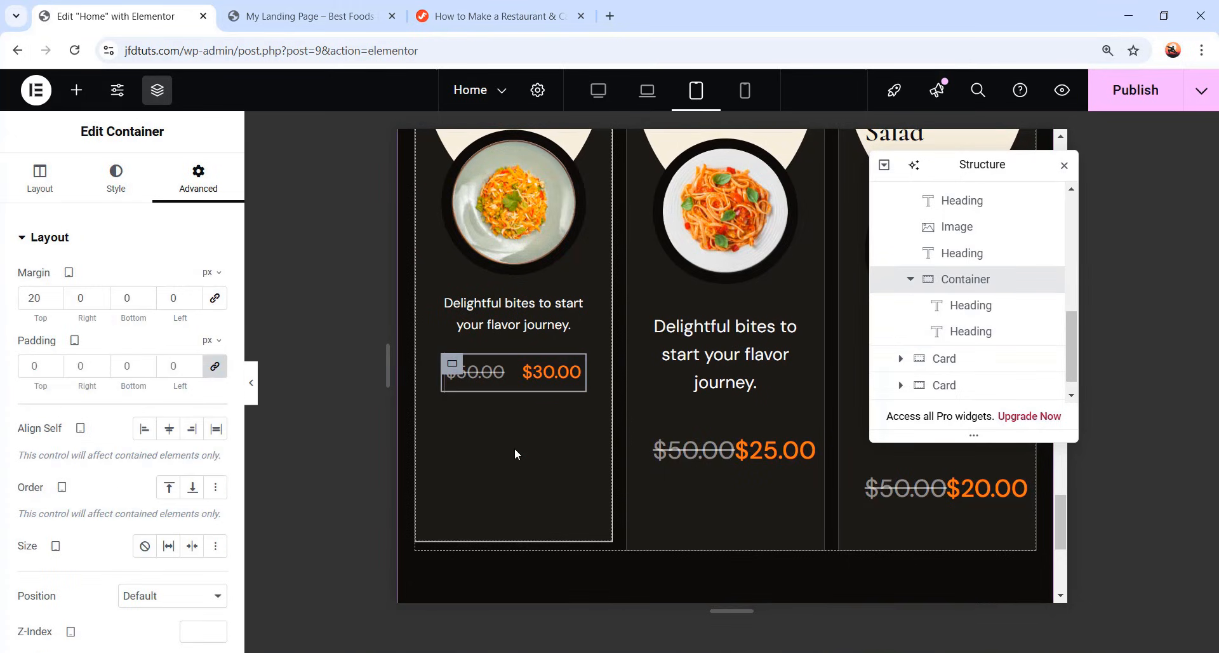
scroll(535, 479, "up", 5)
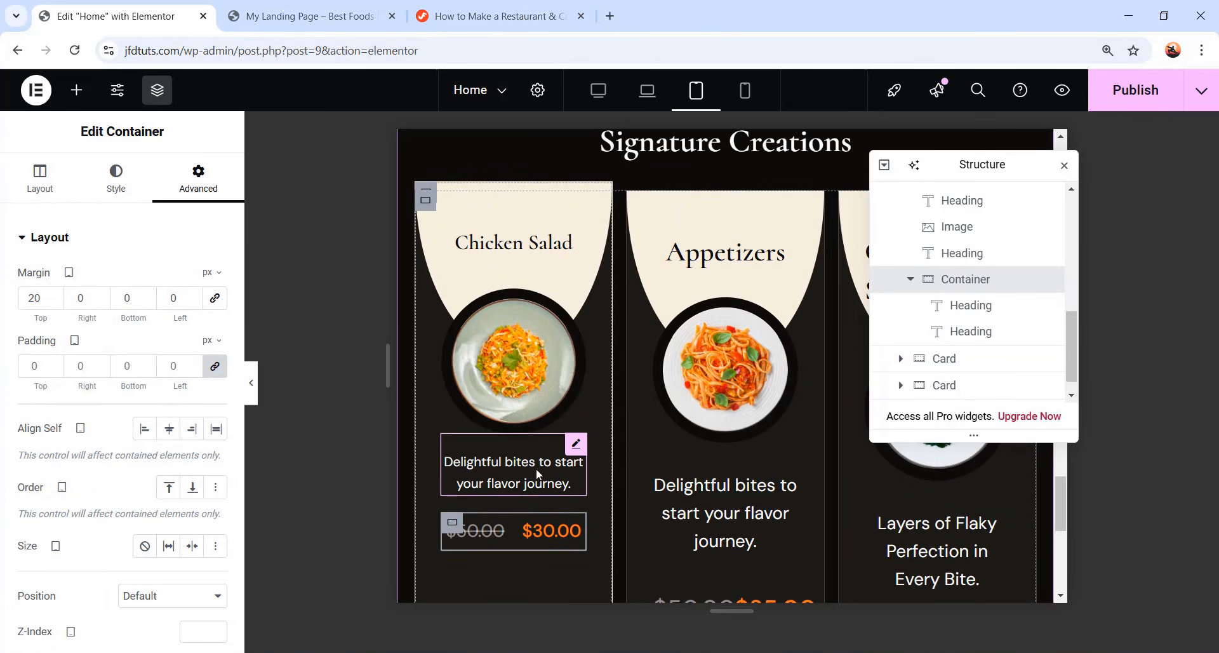
scroll(535, 463, "down", 2)
scroll(723, 366, "up", 5)
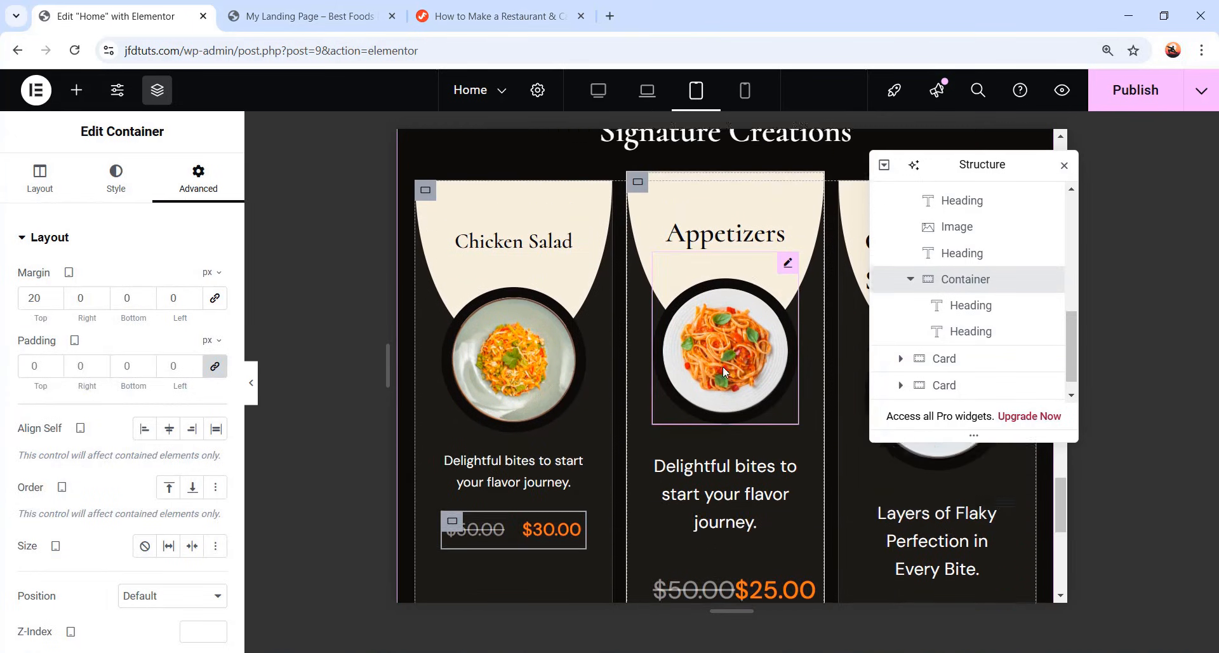
scroll(484, 394, "down", 5)
scroll(514, 311, "up", 2)
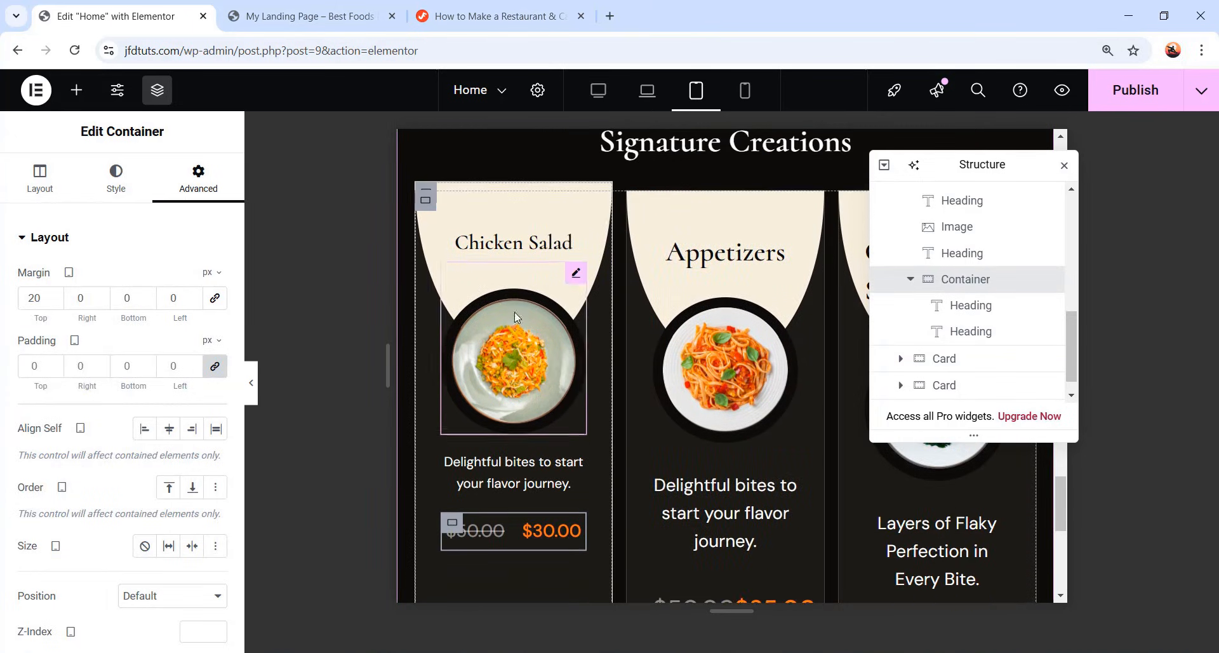
Copy the Chicken Salad heading, paste its style onto the Appetizers and third card headings, and dock the Structure panel beside the canvas.
left_click(426, 201)
left_click(558, 241)
right_click(554, 239)
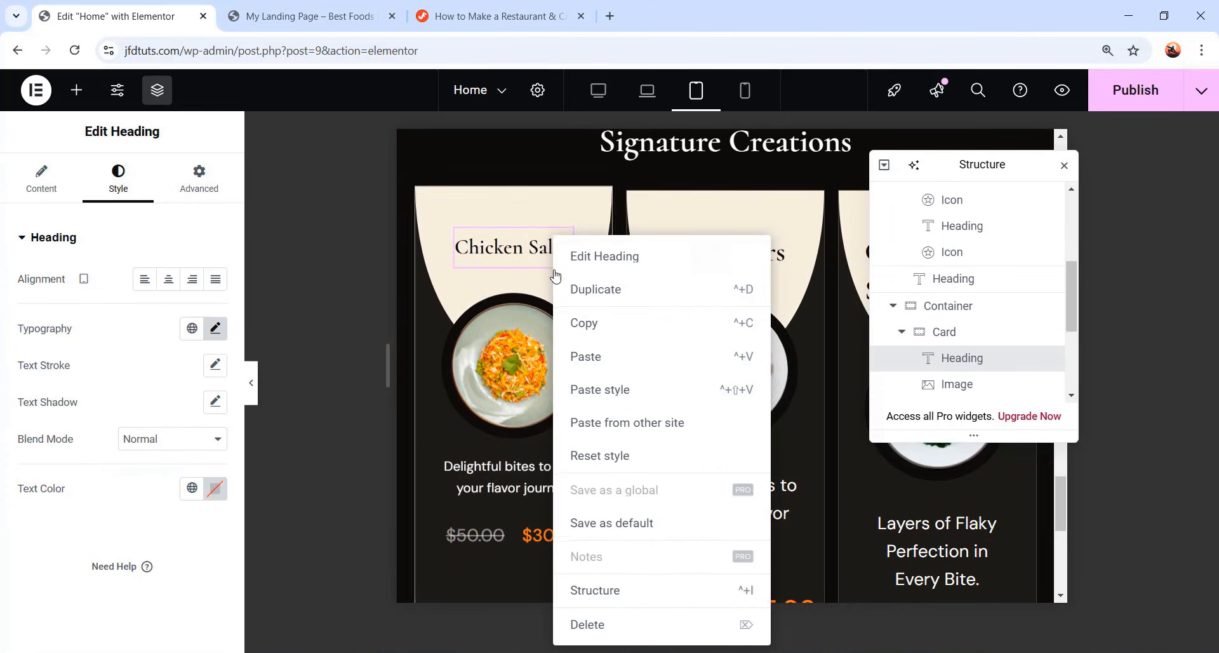
left_click(579, 322)
right_click(717, 248)
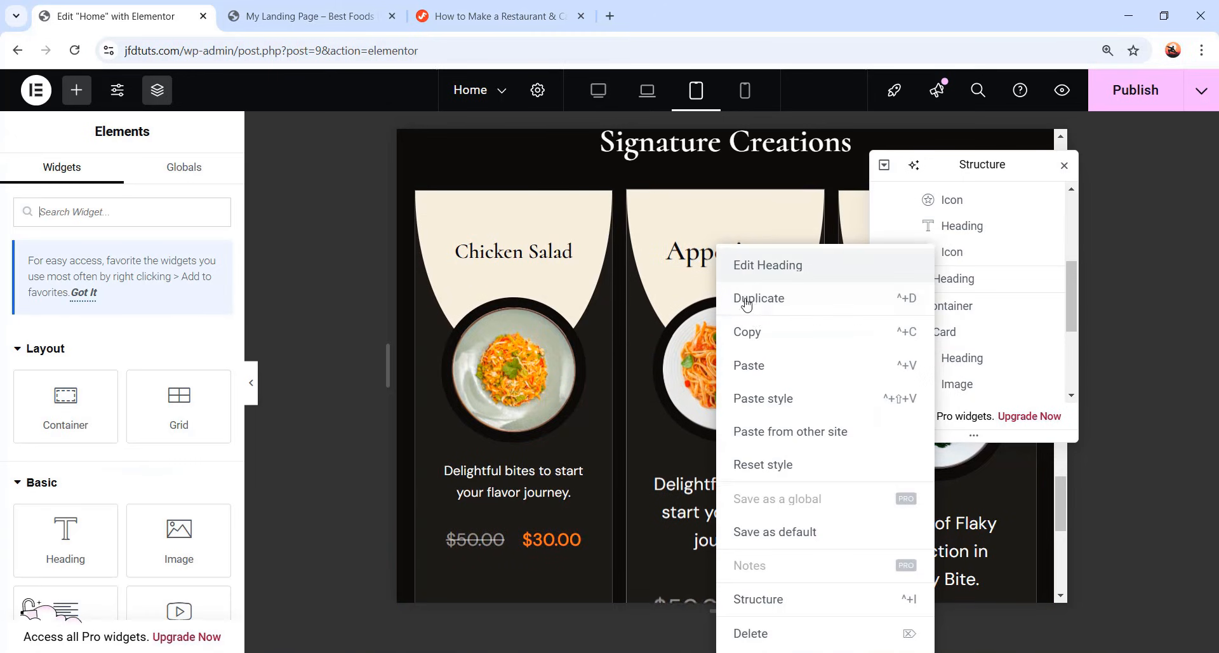
left_click(762, 398)
left_click_drag(953, 167, 969, 387)
right_click(909, 219)
left_click(942, 401)
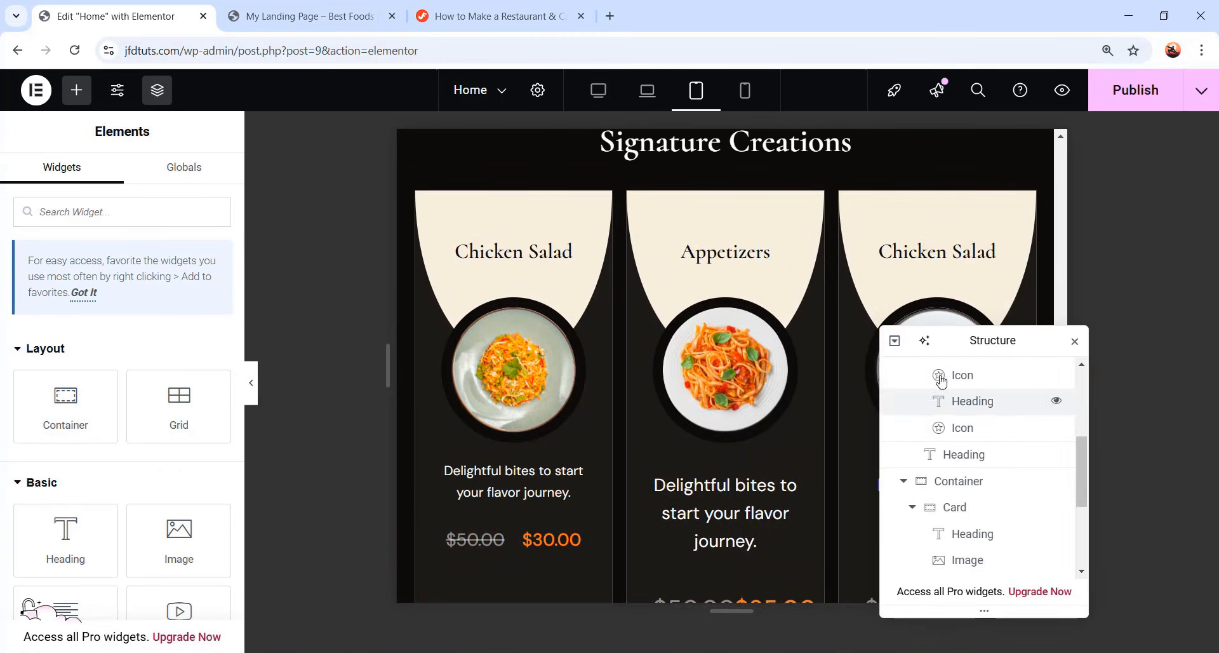
left_click_drag(968, 340, 1202, 381)
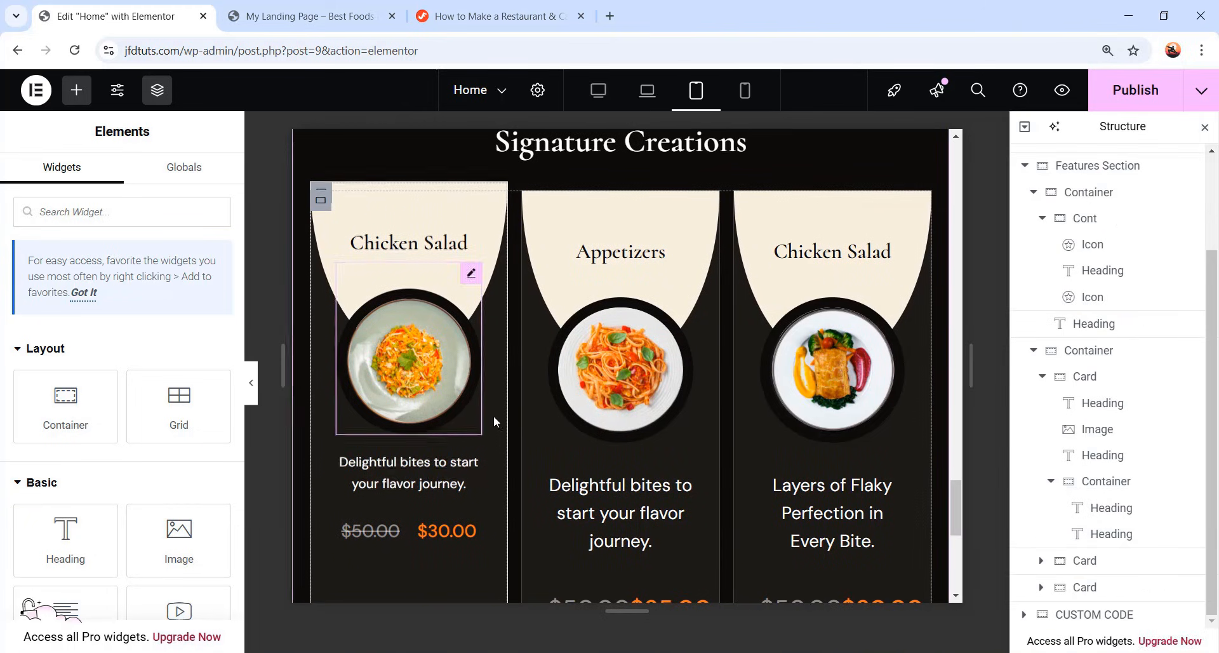
Copy the Chicken Salad card's description and paste its style onto the Appetizers and third card descriptions.
left_click(479, 473)
right_click(480, 472)
left_click(508, 330)
left_click(629, 483)
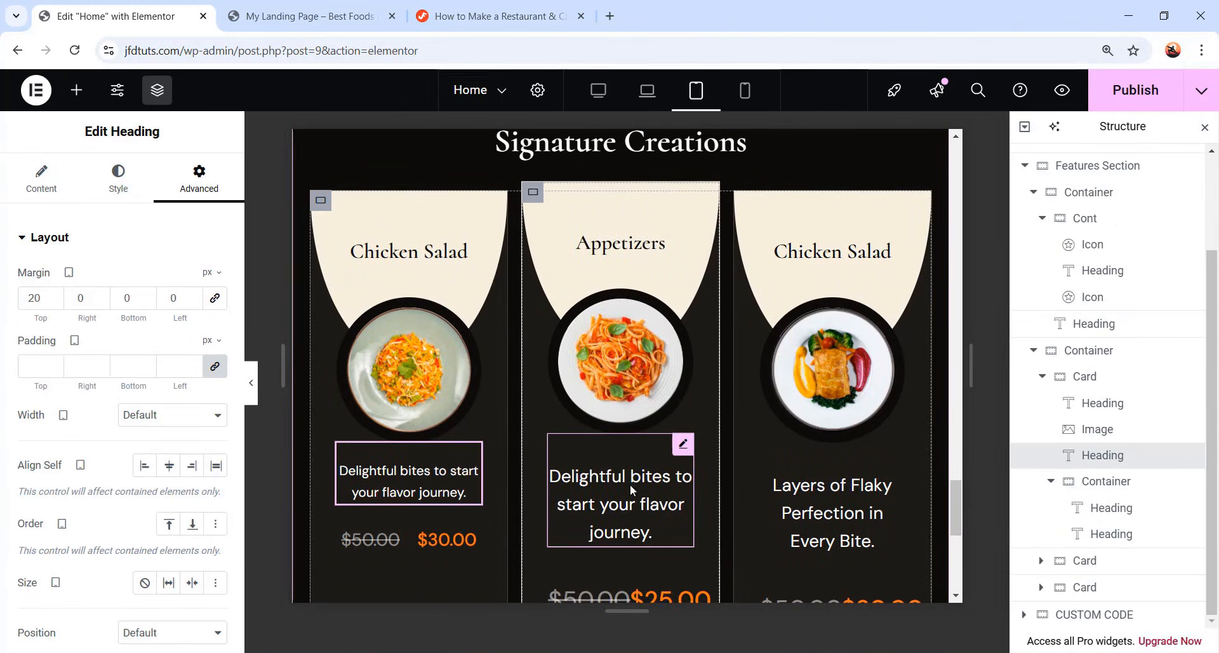
right_click(630, 483)
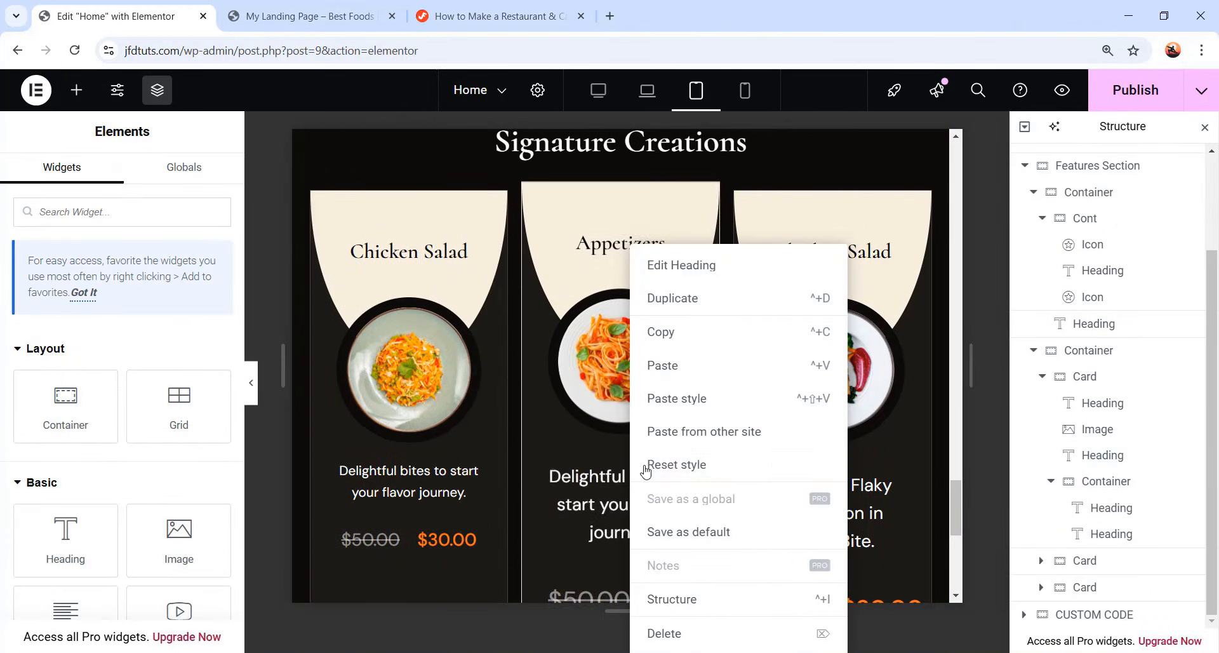
left_click(717, 405)
left_click(827, 513)
right_click(827, 513)
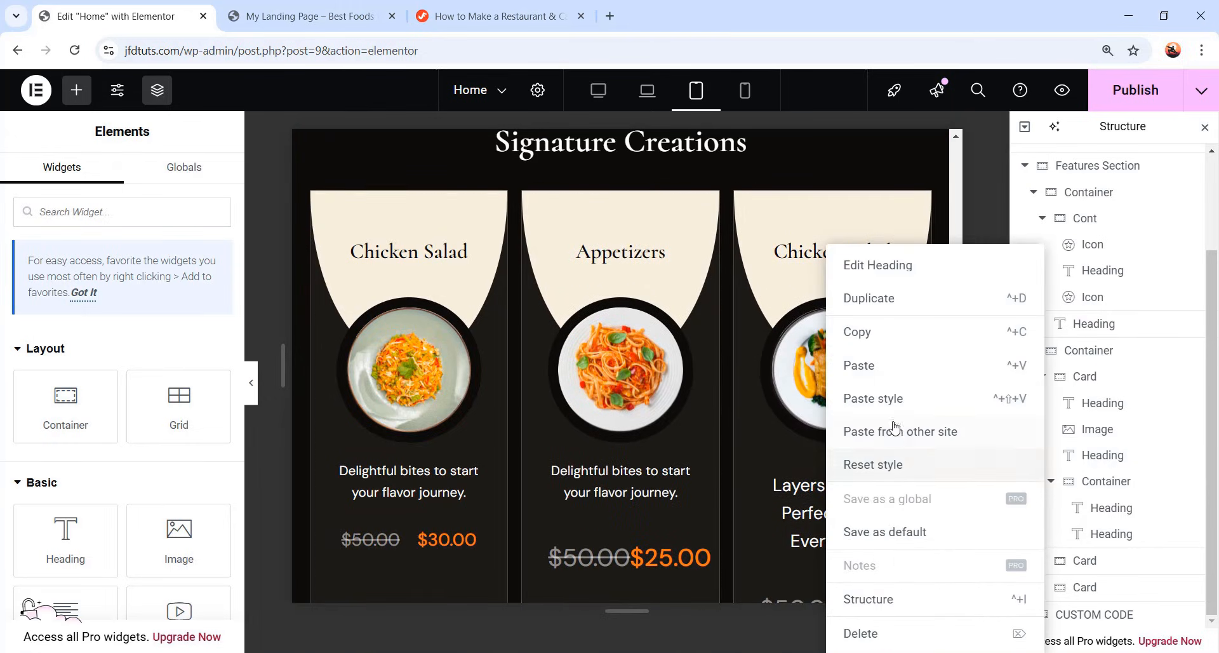
left_click(873, 398)
Copy the styles of the Chicken Salad card's two prices onto the matching prices in the Appetizers and third cards.
scroll(756, 462, "down", 5)
scroll(457, 421, "up", 1)
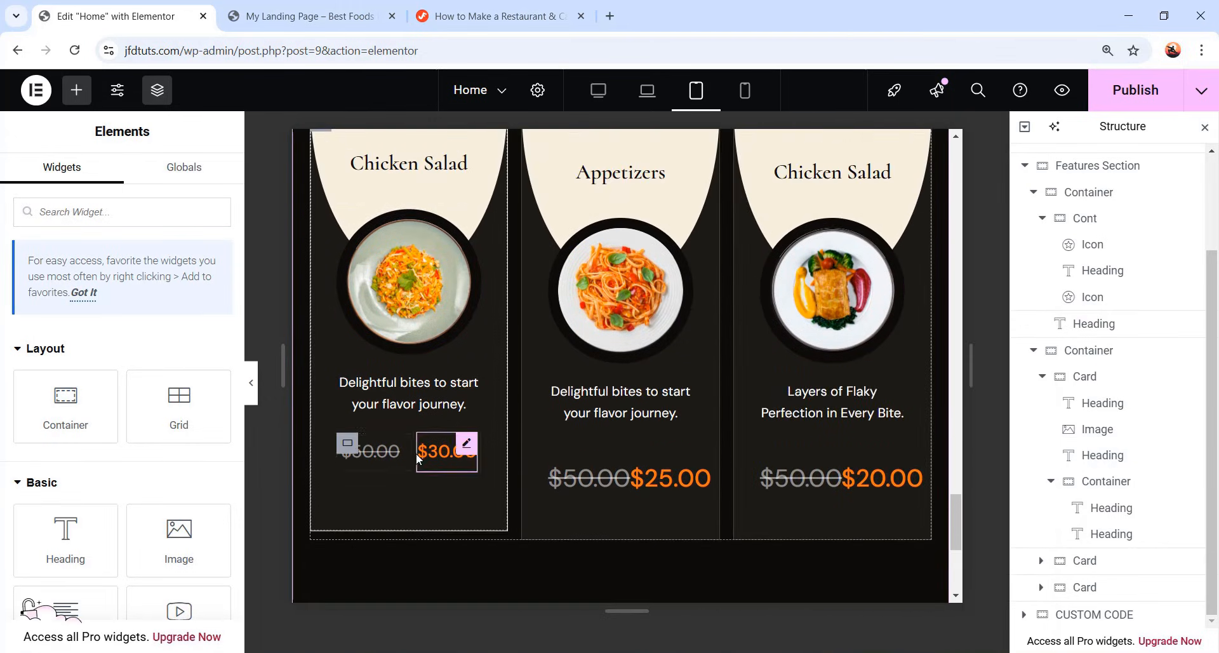
right_click(393, 454)
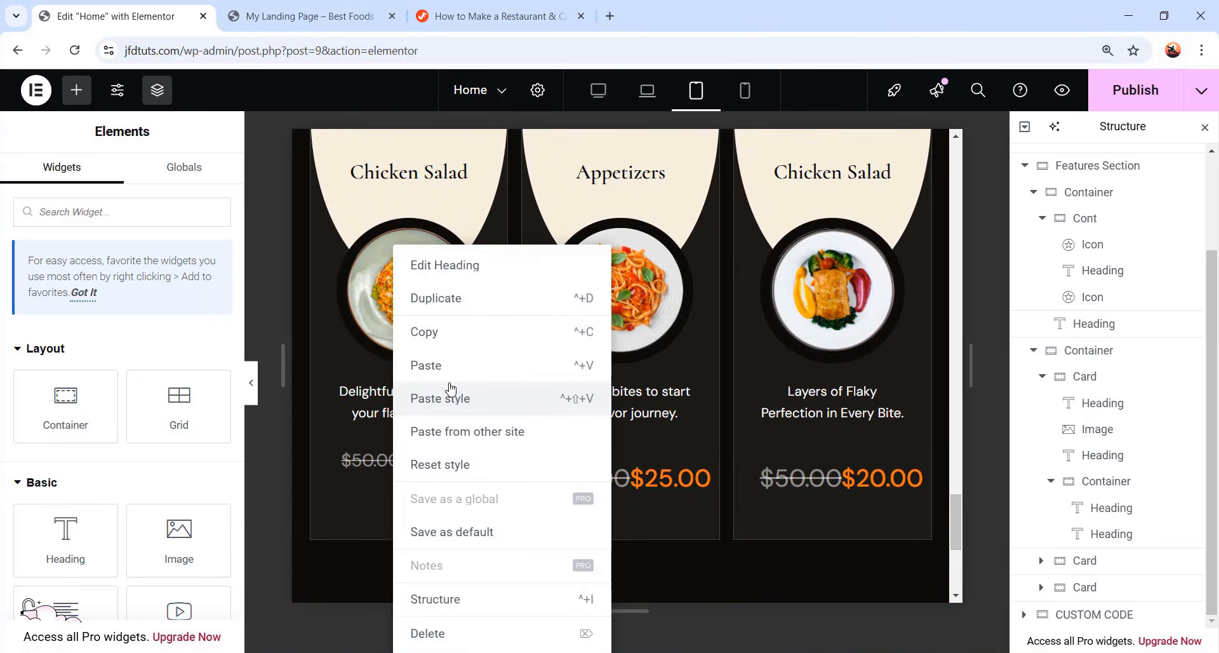
left_click(459, 331)
left_click(564, 473)
right_click(590, 470)
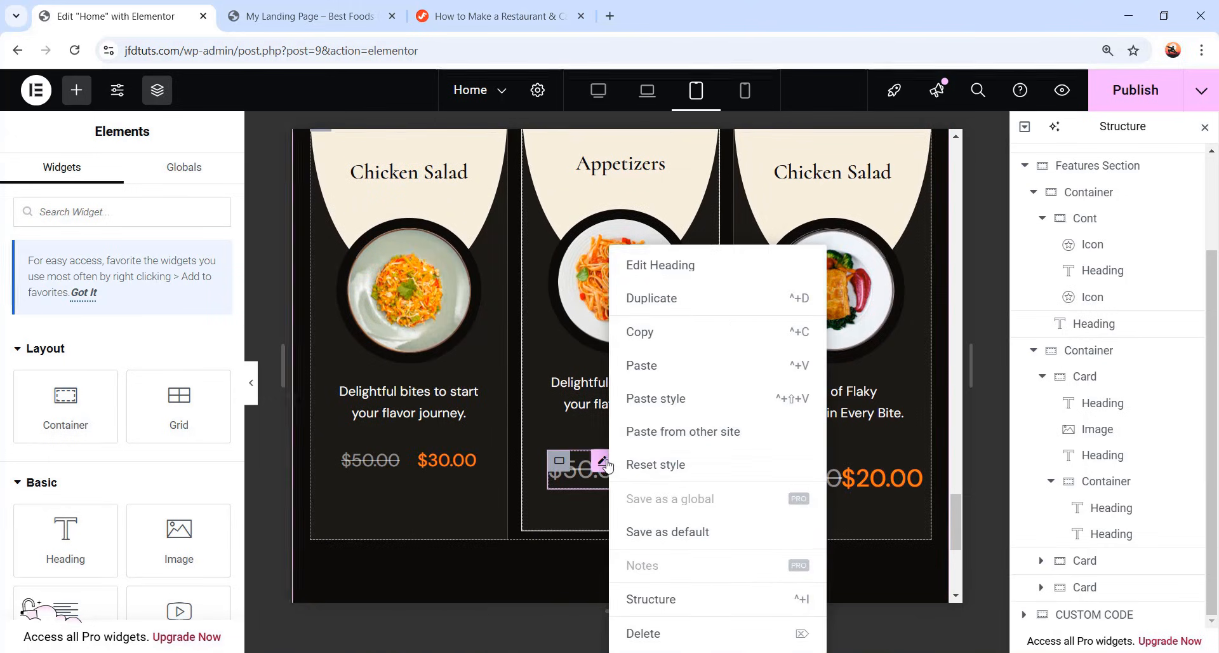
left_click(627, 417)
left_click(797, 477)
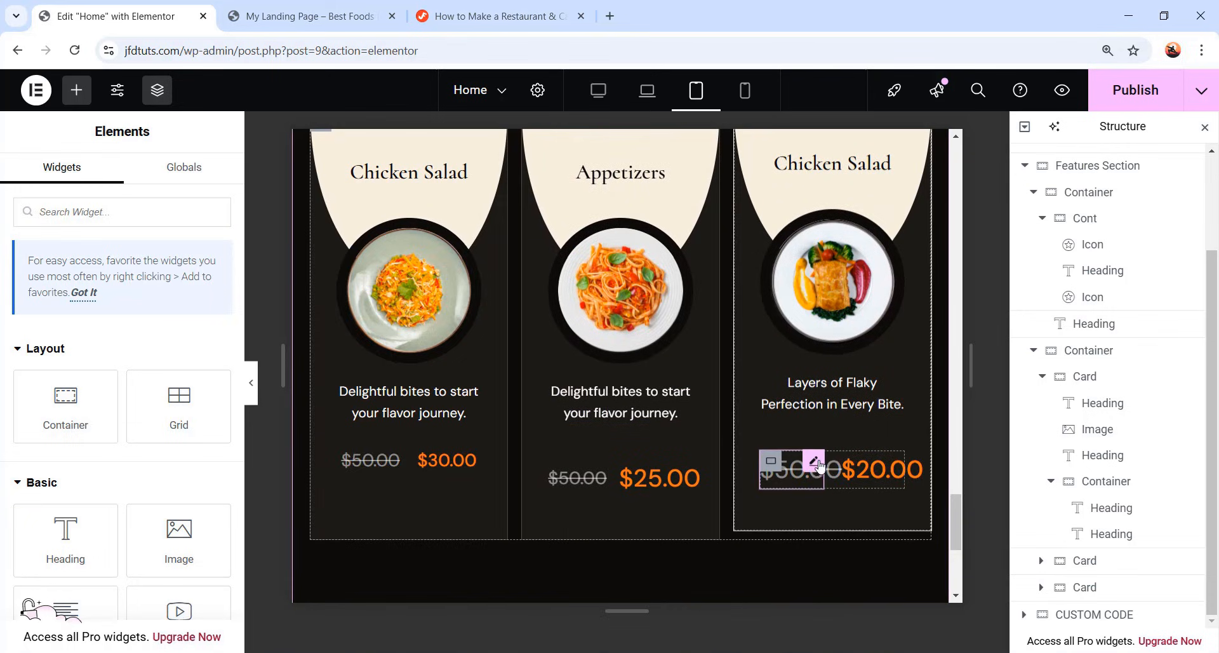
right_click(814, 478)
left_click(871, 398)
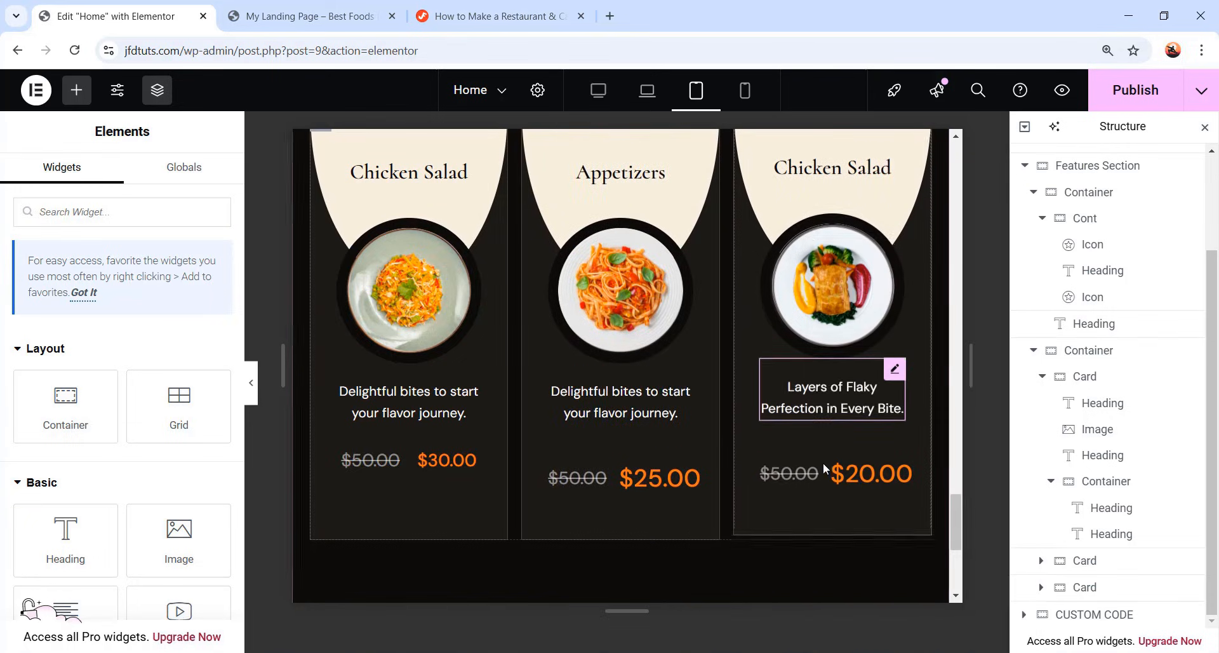
scroll(882, 530, "up", 2)
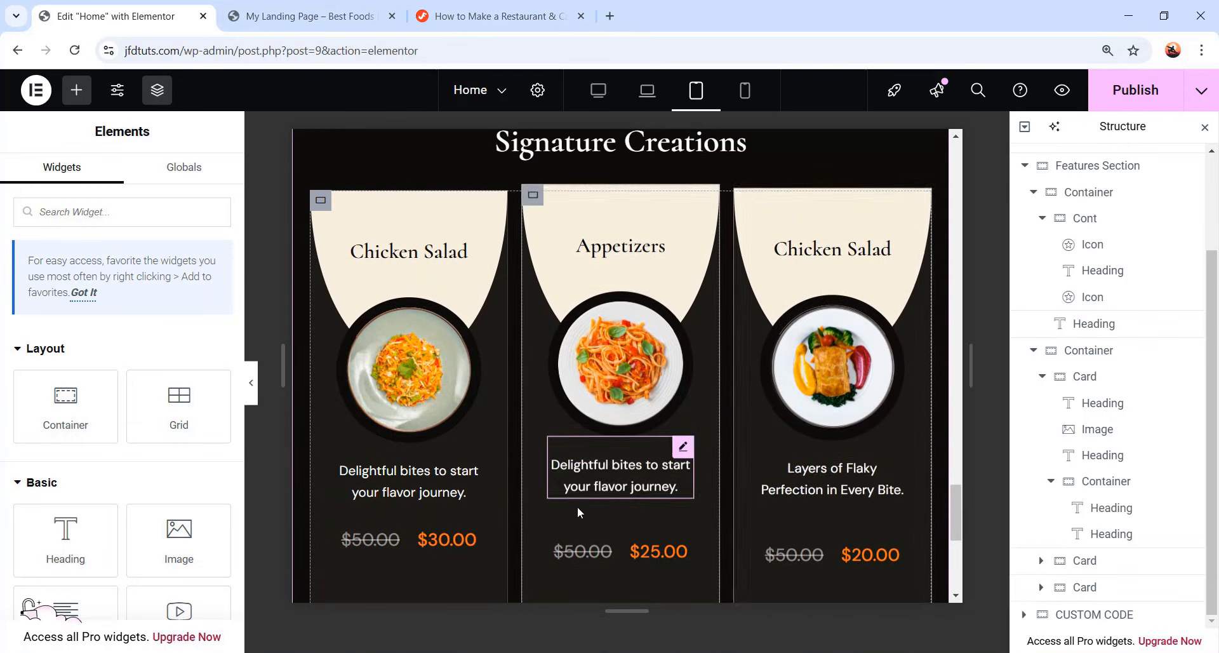
scroll(575, 502, "down", 2)
Unlink the tablet margins of the Appetizers card's price container and set its top margin to 20 px.
left_click(558, 462)
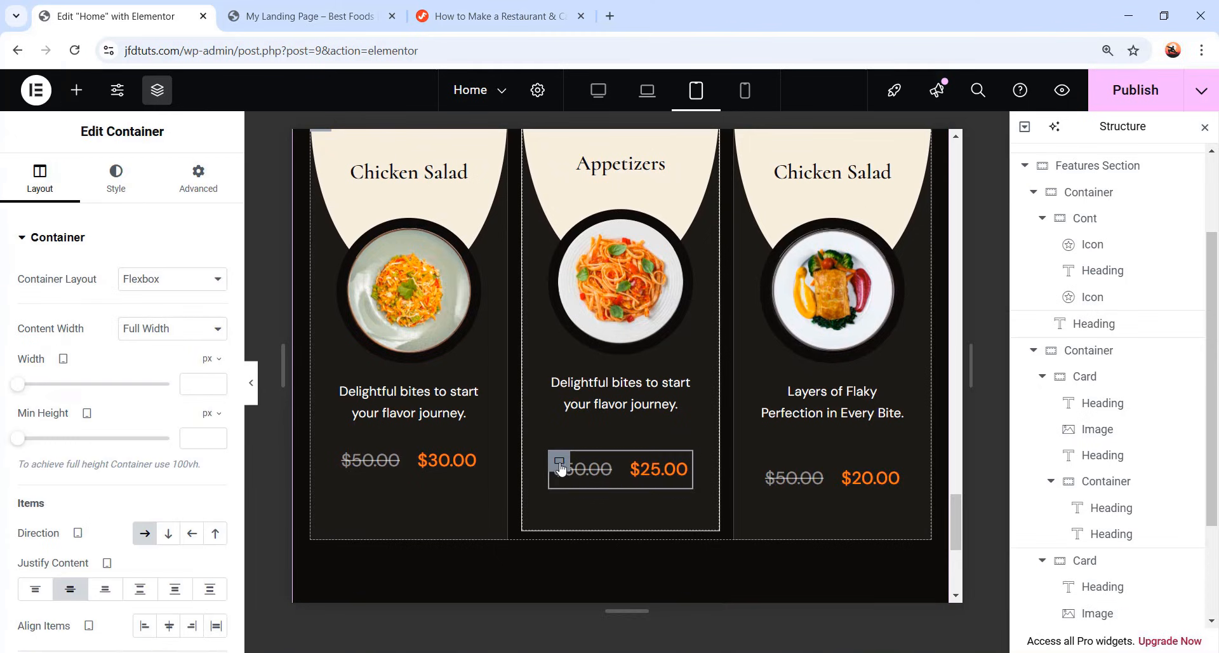
left_click(198, 177)
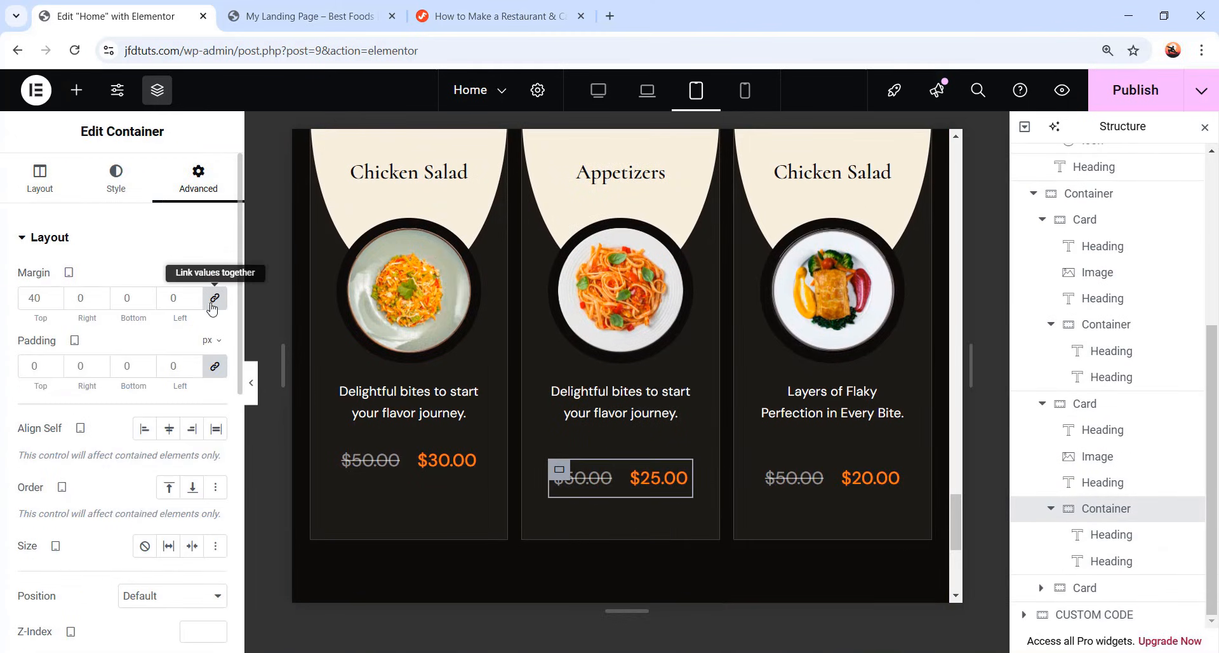
double_click(38, 298)
type("020")
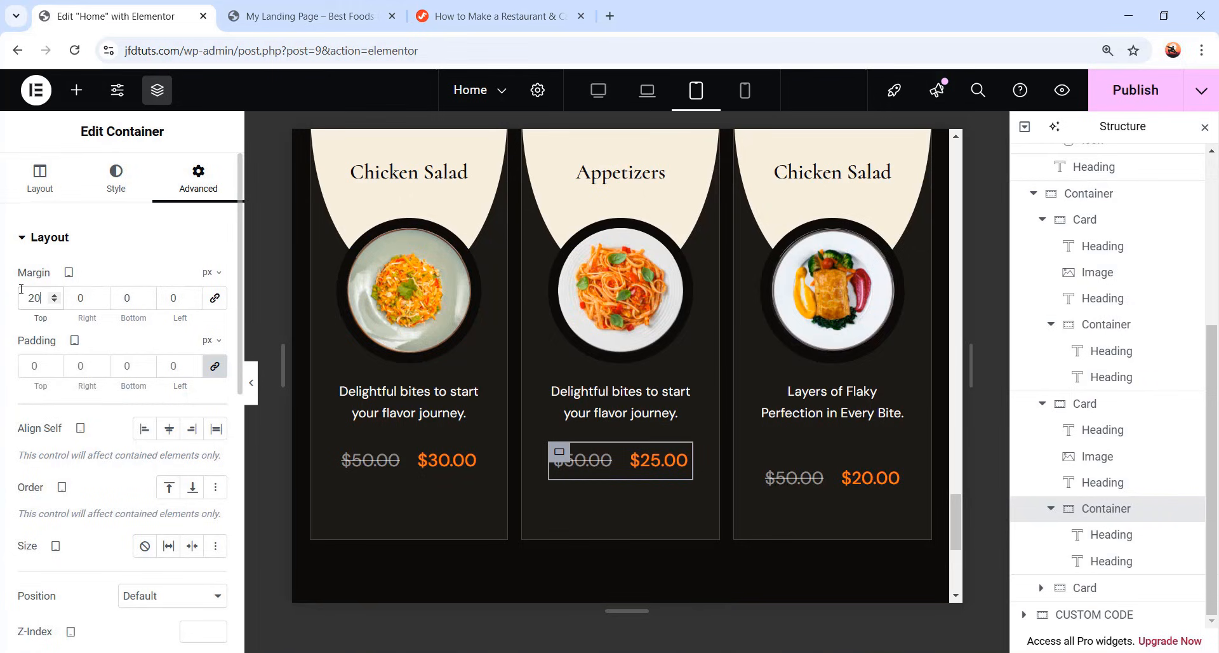
Unlink the tablet margins of the third card's price container and set its top margin to 20 px, leaving the other sides at 0.
left_click(768, 466)
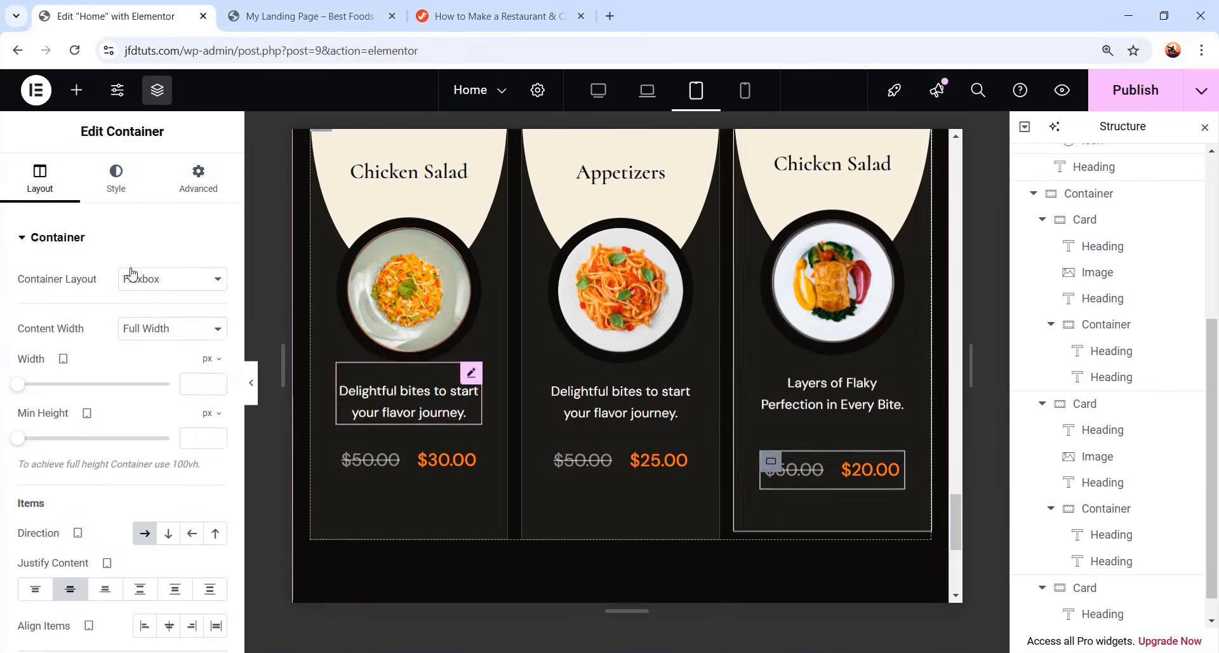
left_click(198, 177)
double_click(45, 299)
type("1")
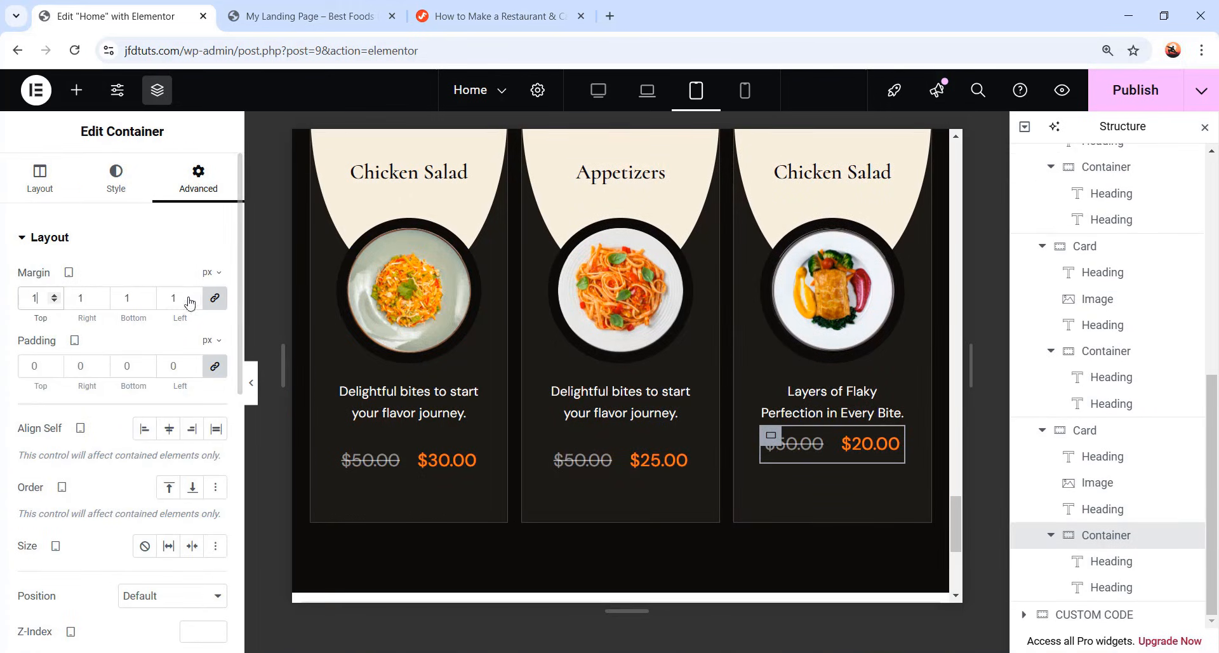
left_click(215, 298)
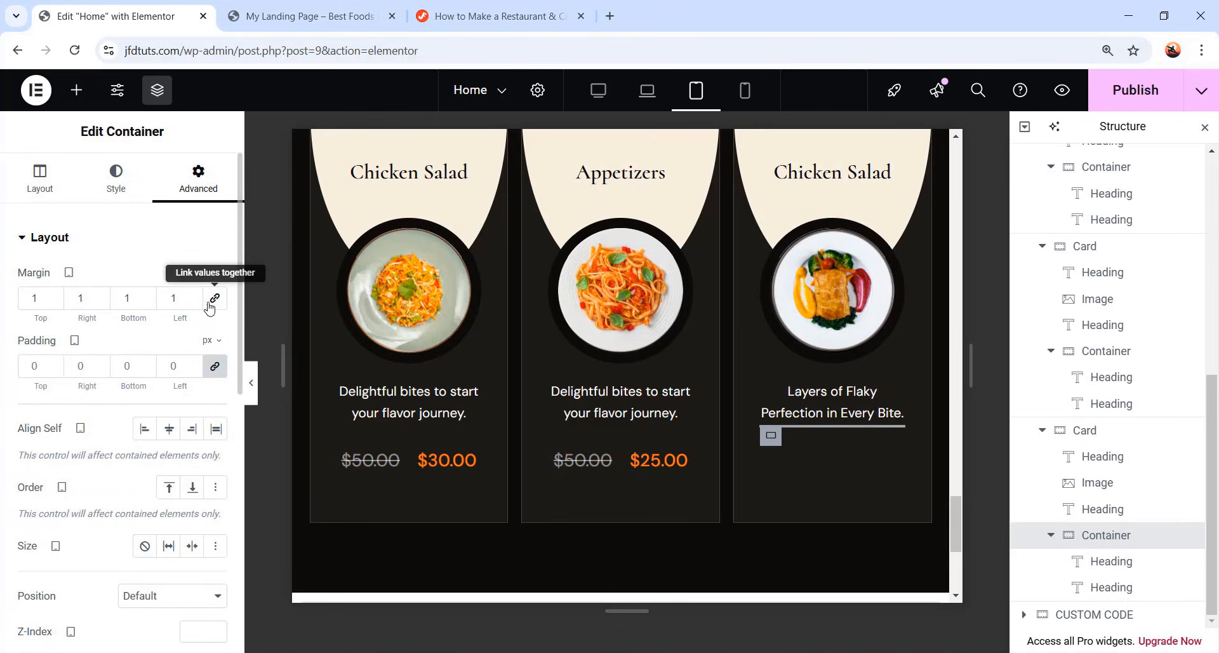
left_click(212, 302)
key("BackSpace")
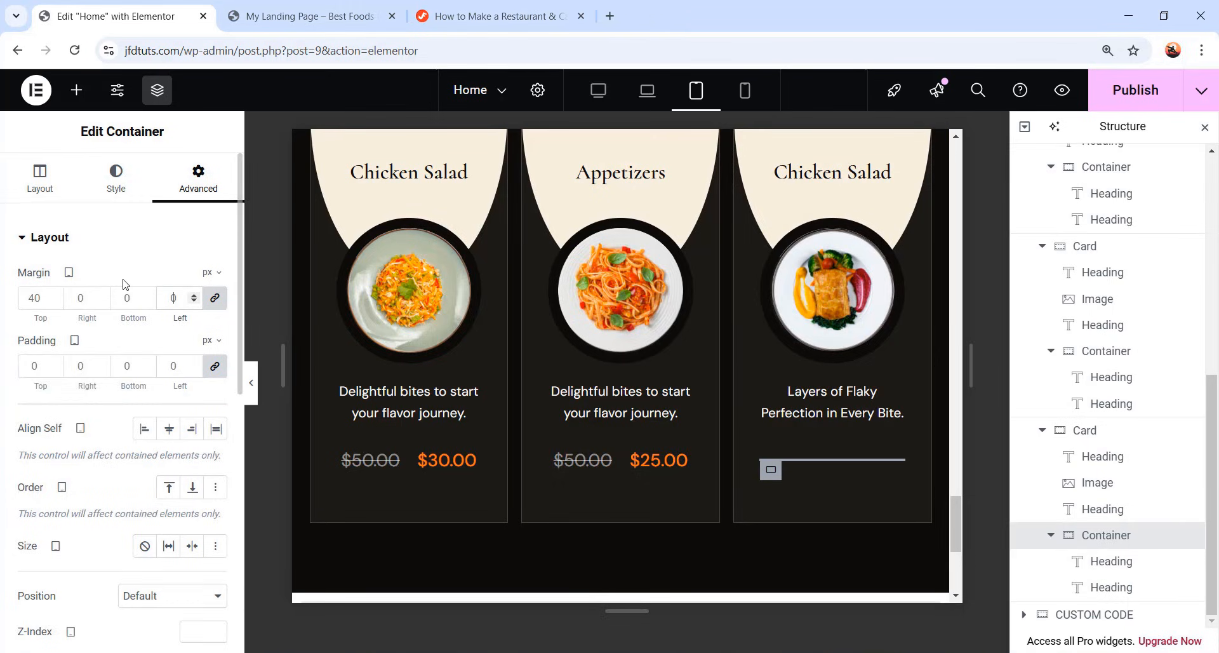
left_click(216, 302)
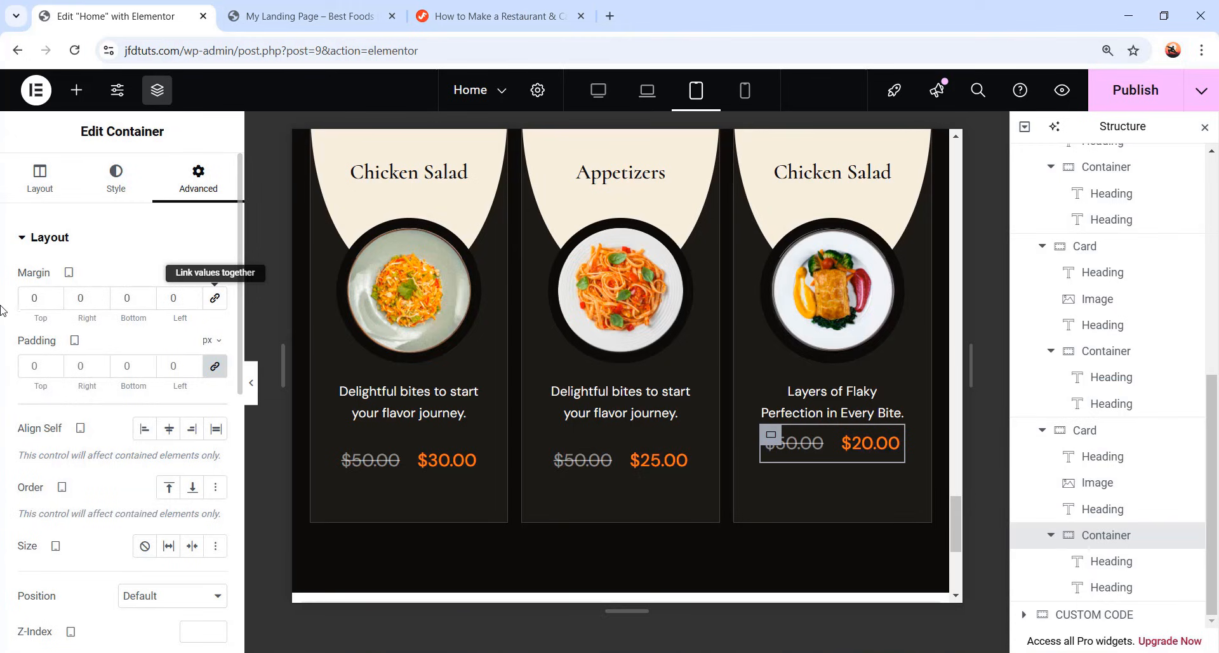
type("20")
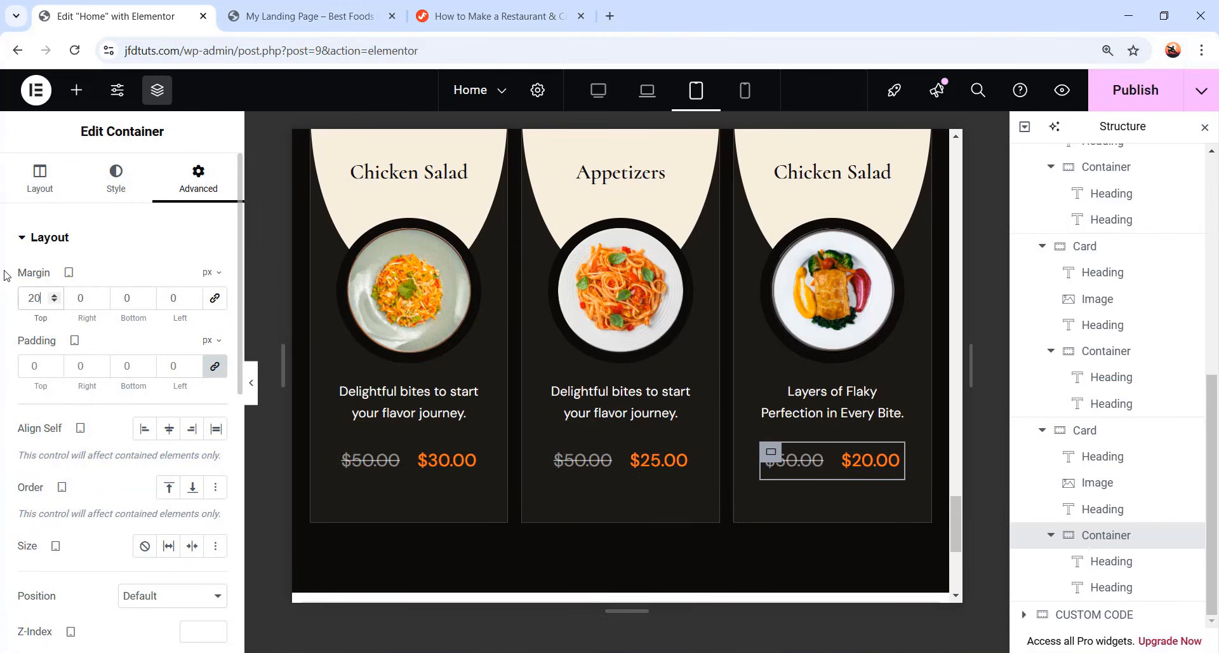
Examine the Features Section's heading and three dish cards in the tablet layout with the editing panels temporarily hidden.
scroll(876, 498, "up", 3)
scroll(877, 577, "down", 3)
scroll(878, 576, "up", 2)
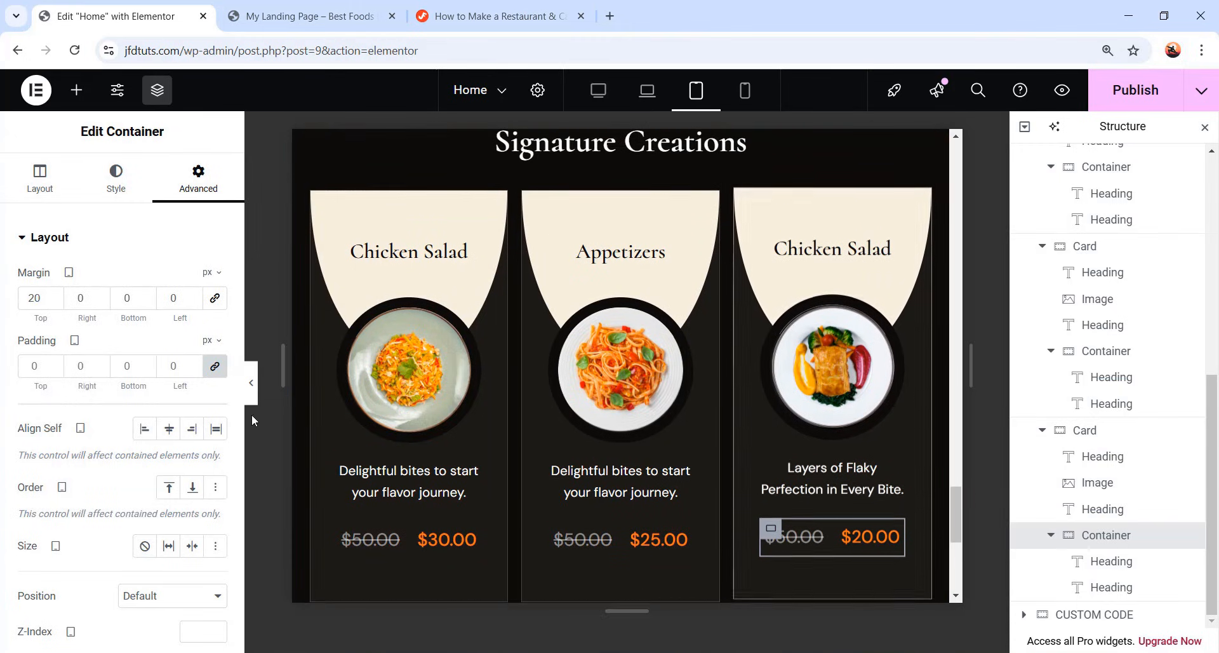
left_click(252, 397)
scroll(695, 485, "down", 1)
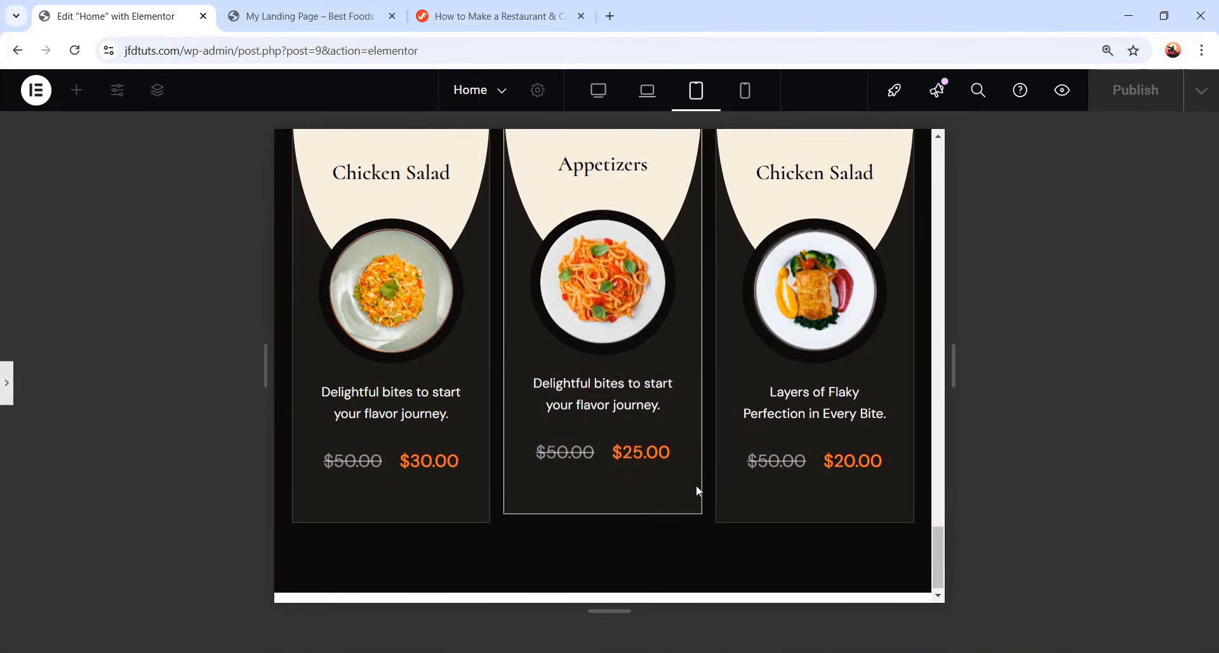
scroll(696, 485, "up", 2)
scroll(667, 486, "down", 2)
scroll(666, 486, "up", 3)
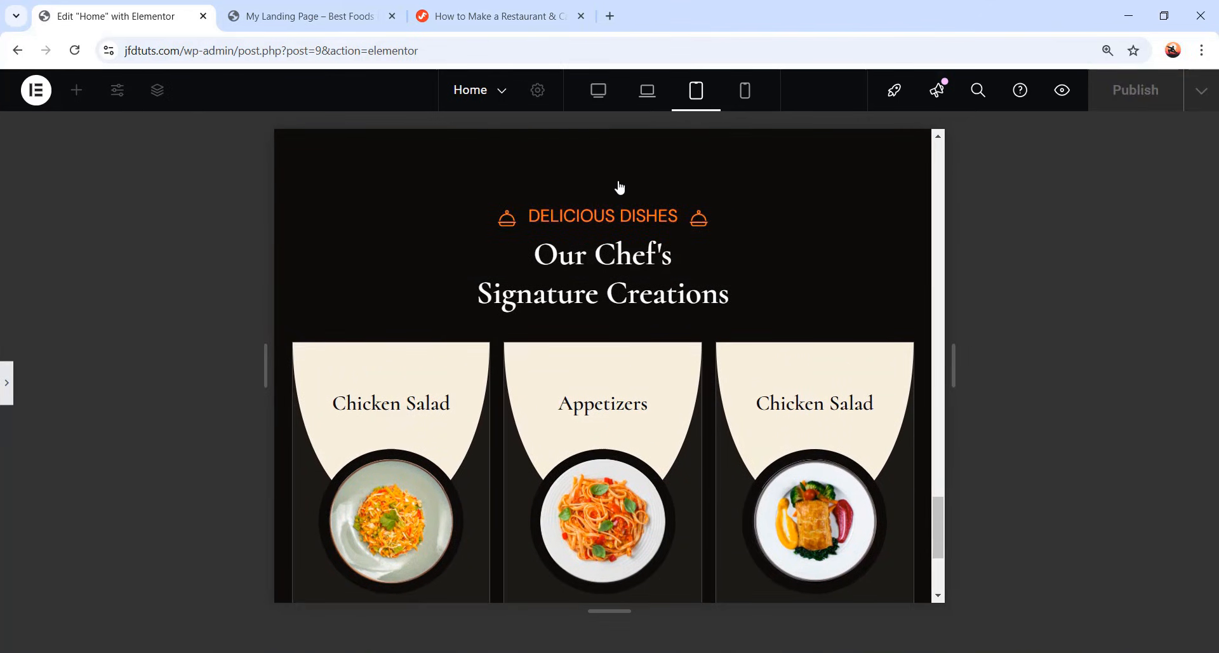
left_click(7, 383)
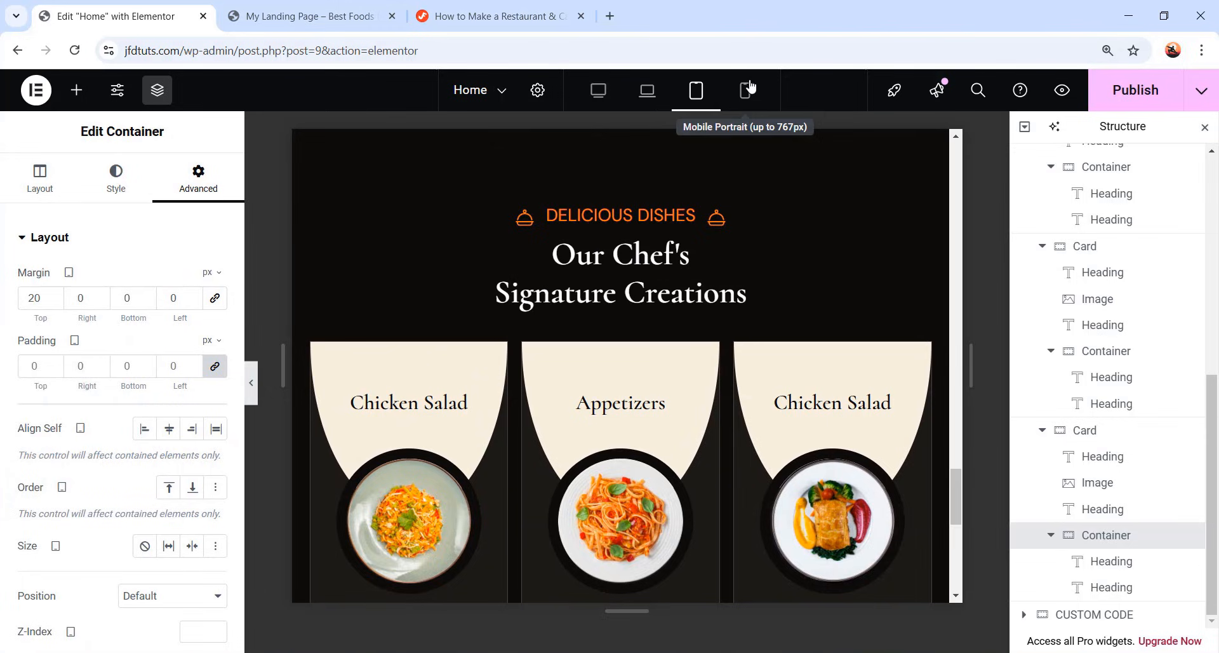
Switch the responsive preview to mobile portrait and review the stacked dish cards in the Features Section.
left_click(756, 90)
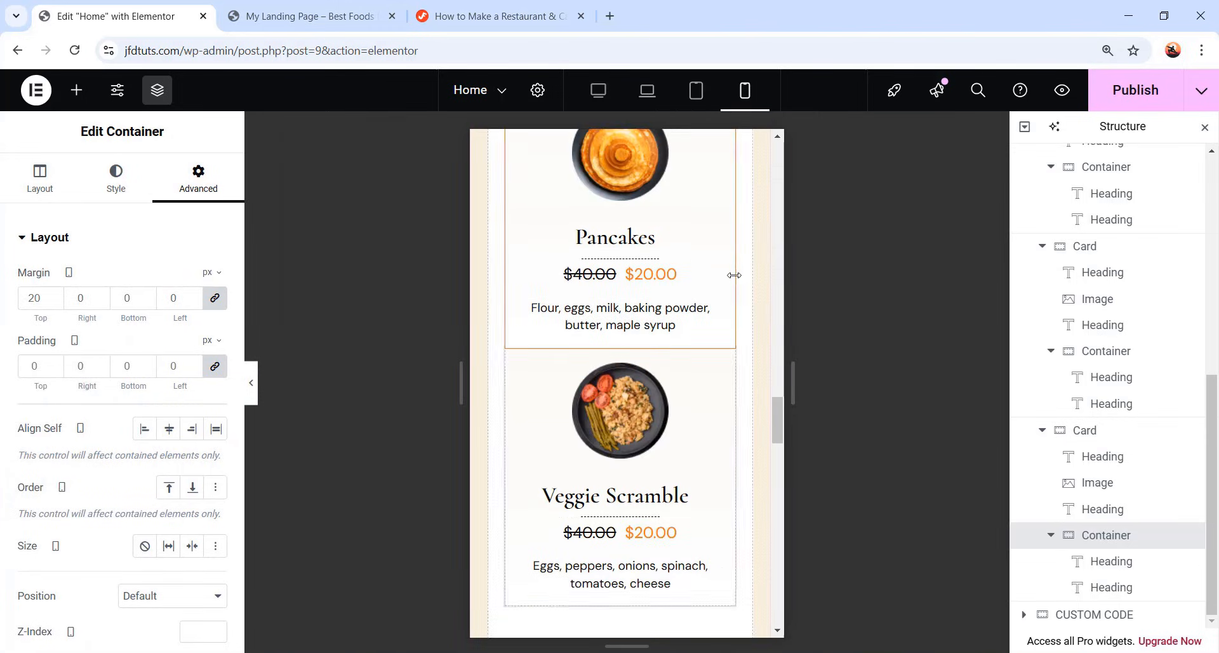
scroll(720, 348, "down", 10)
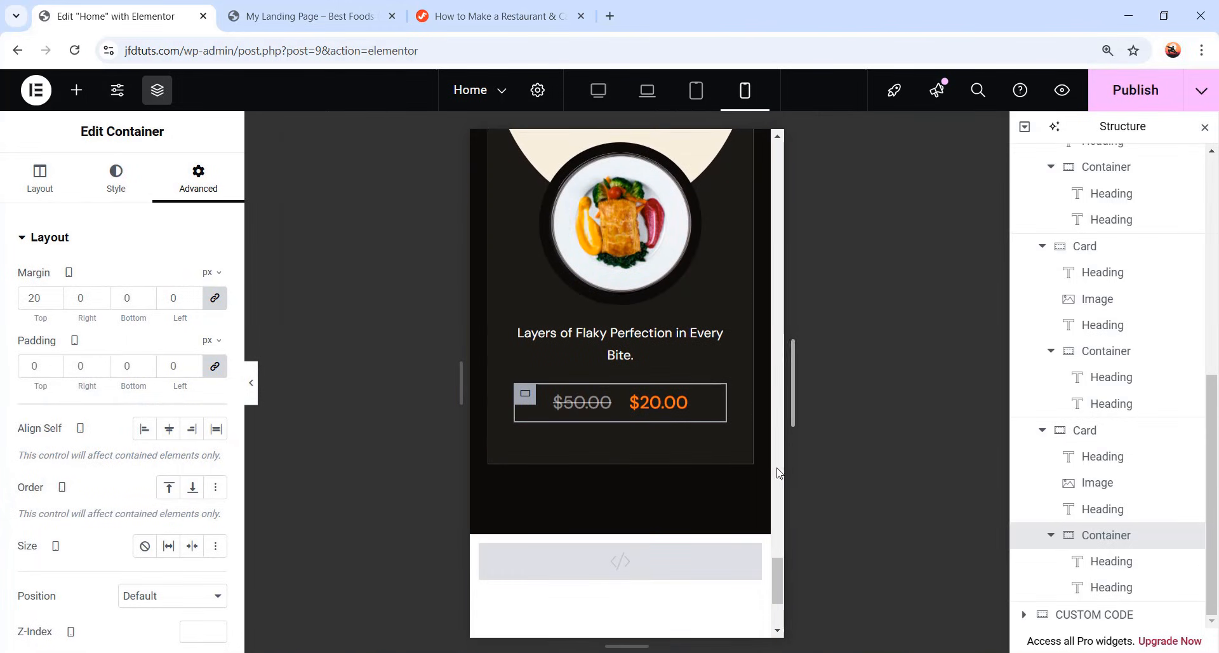
scroll(710, 526, "up", 10)
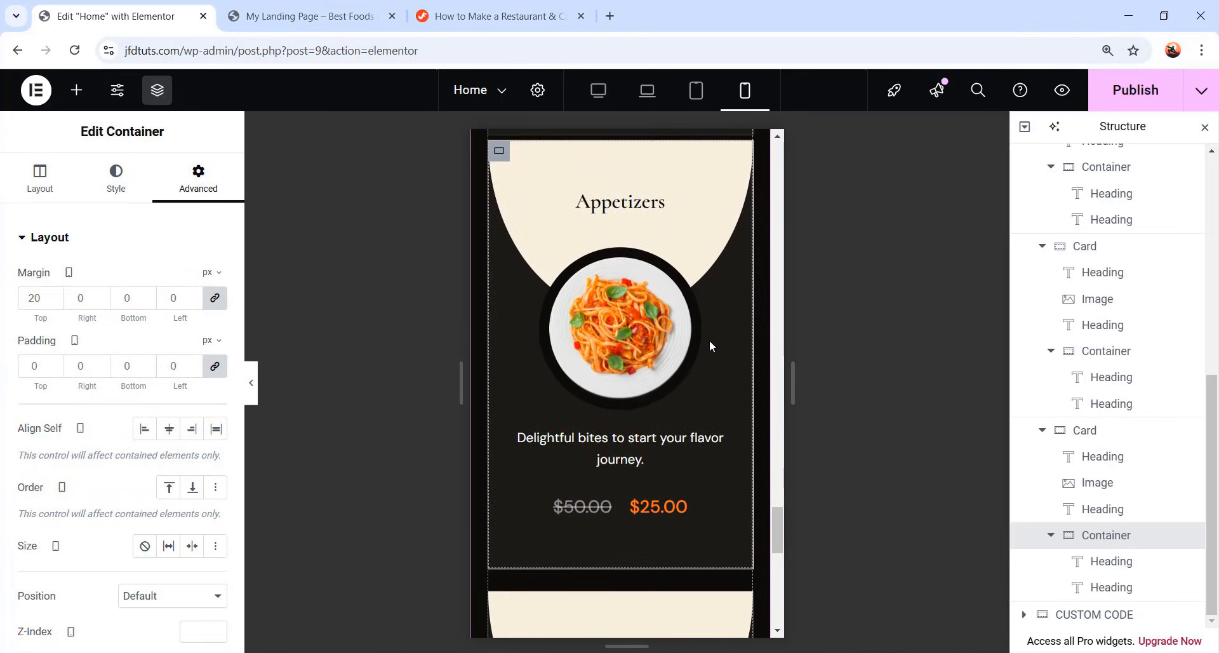
scroll(710, 341, "up", 6)
scroll(702, 380, "down", 5)
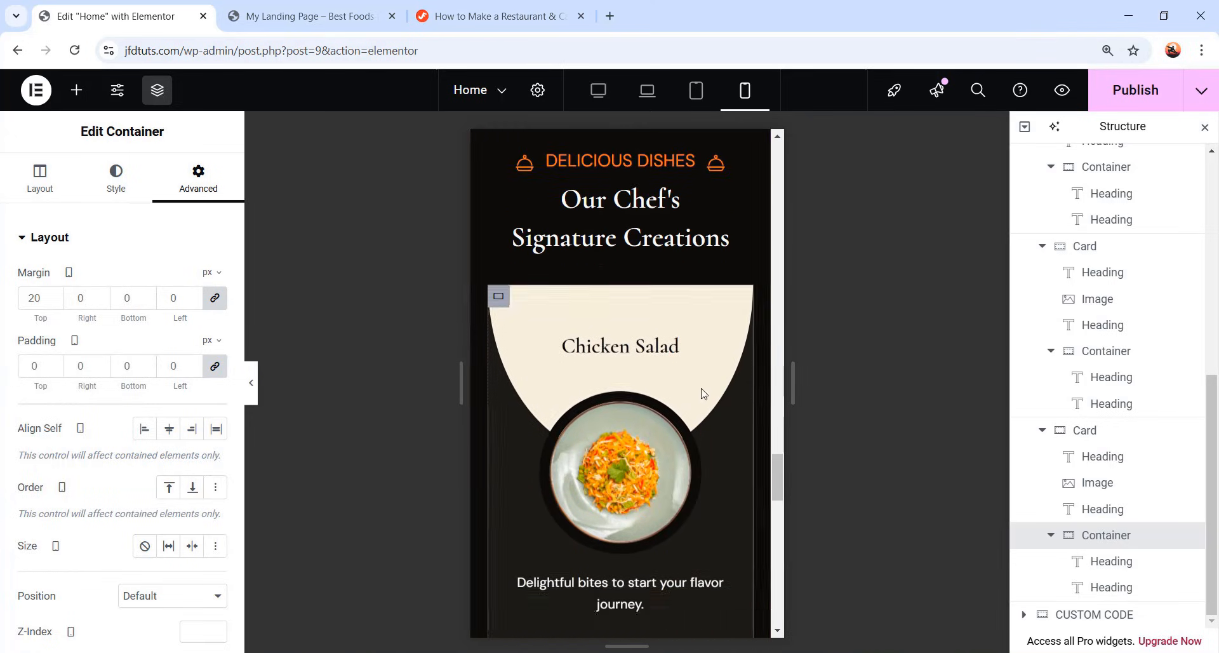
scroll(739, 444, "up", 2)
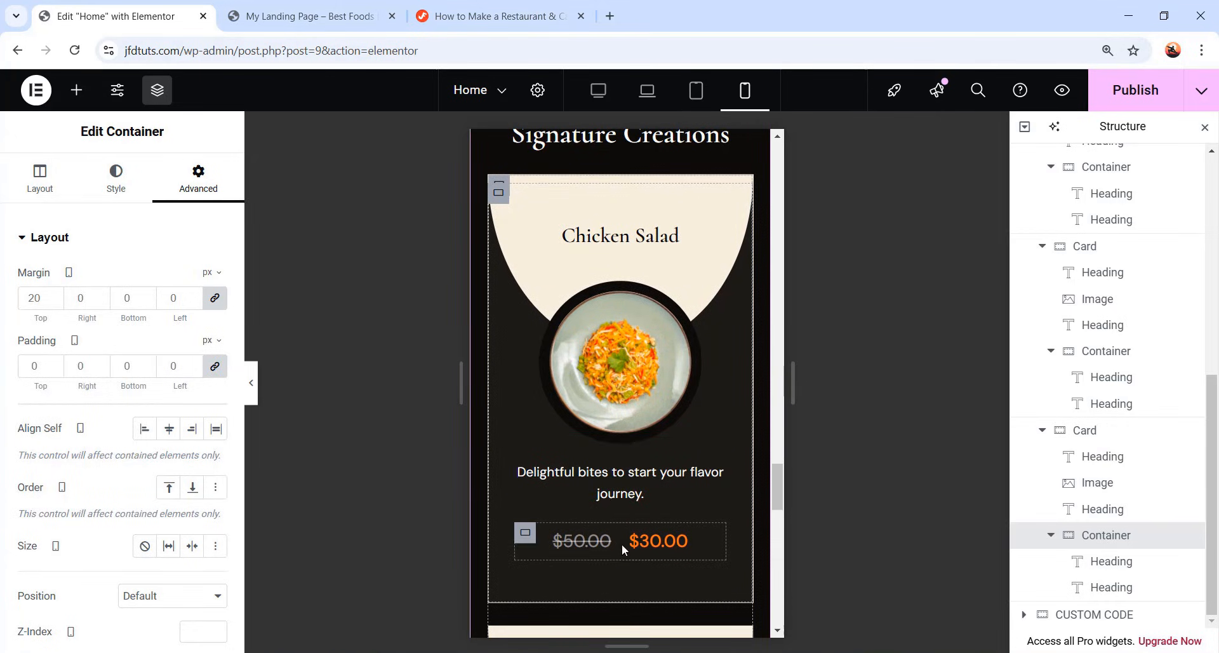
Set the mobile font size of the Chicken Salad card's struck-through price and its $30.00 price to 22 px.
left_click(584, 541)
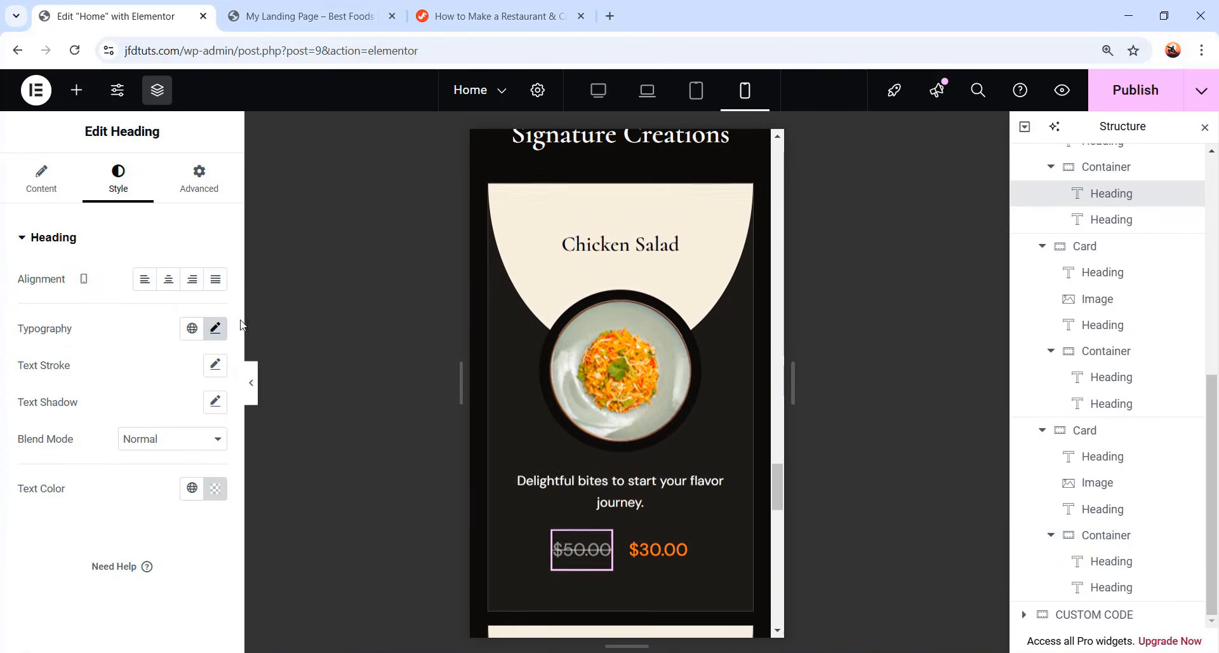
left_click(215, 328)
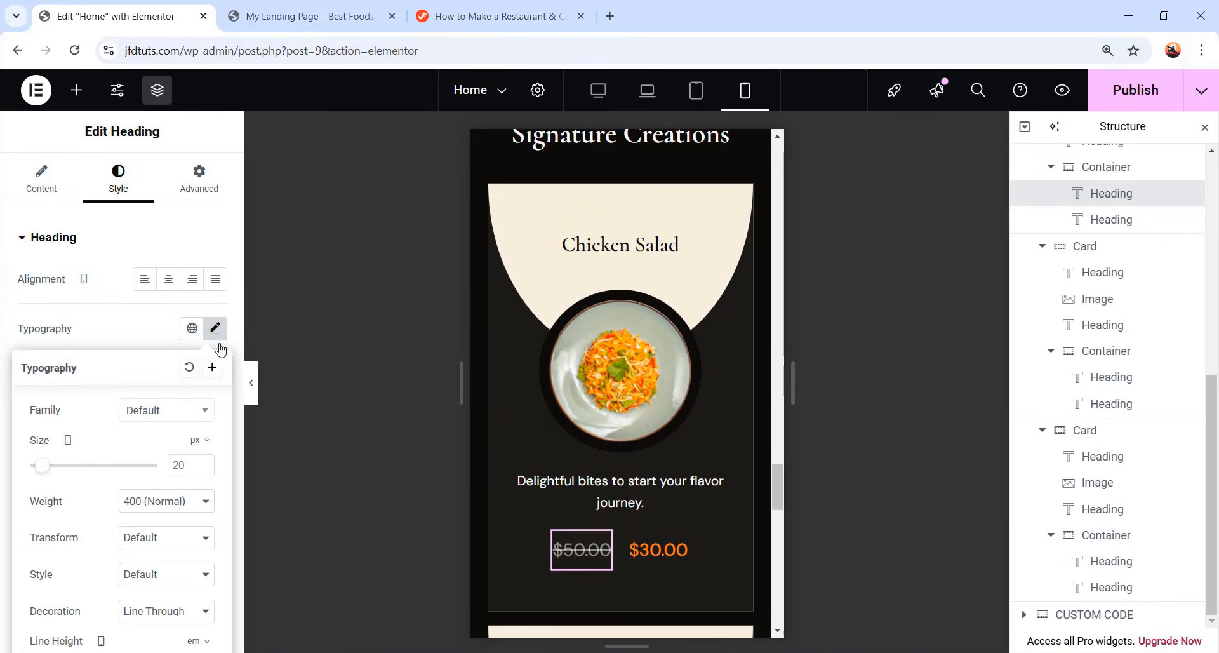
left_click(169, 455)
type("22")
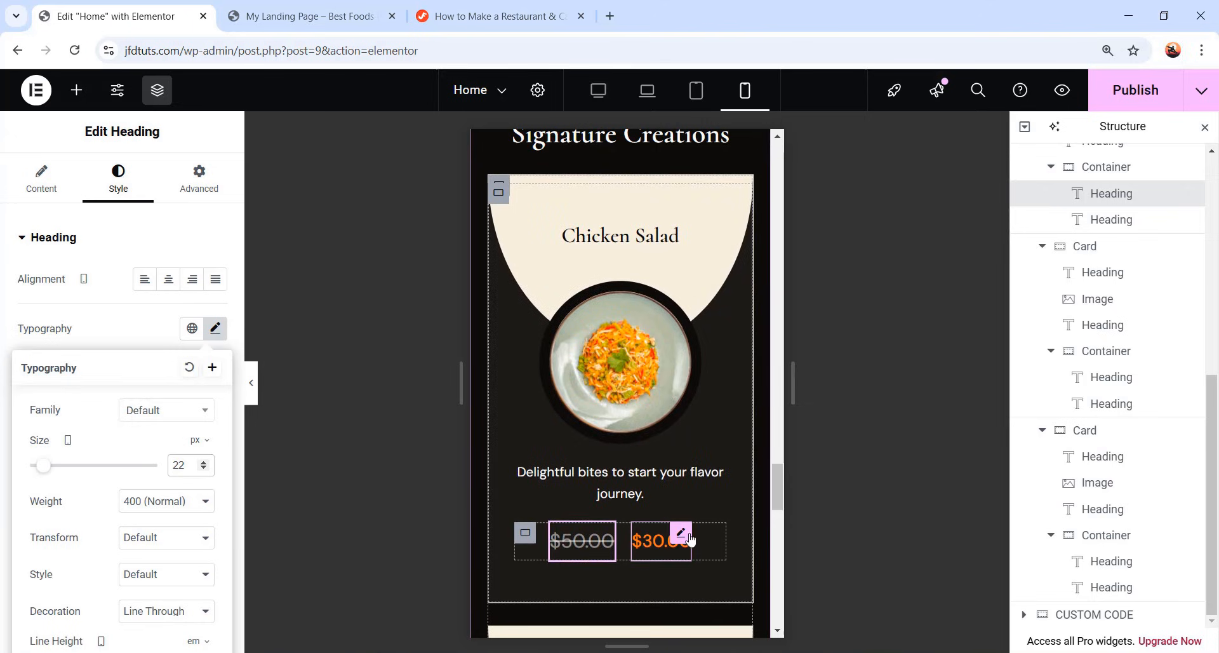
left_click(664, 548)
left_click(179, 464)
type("2")
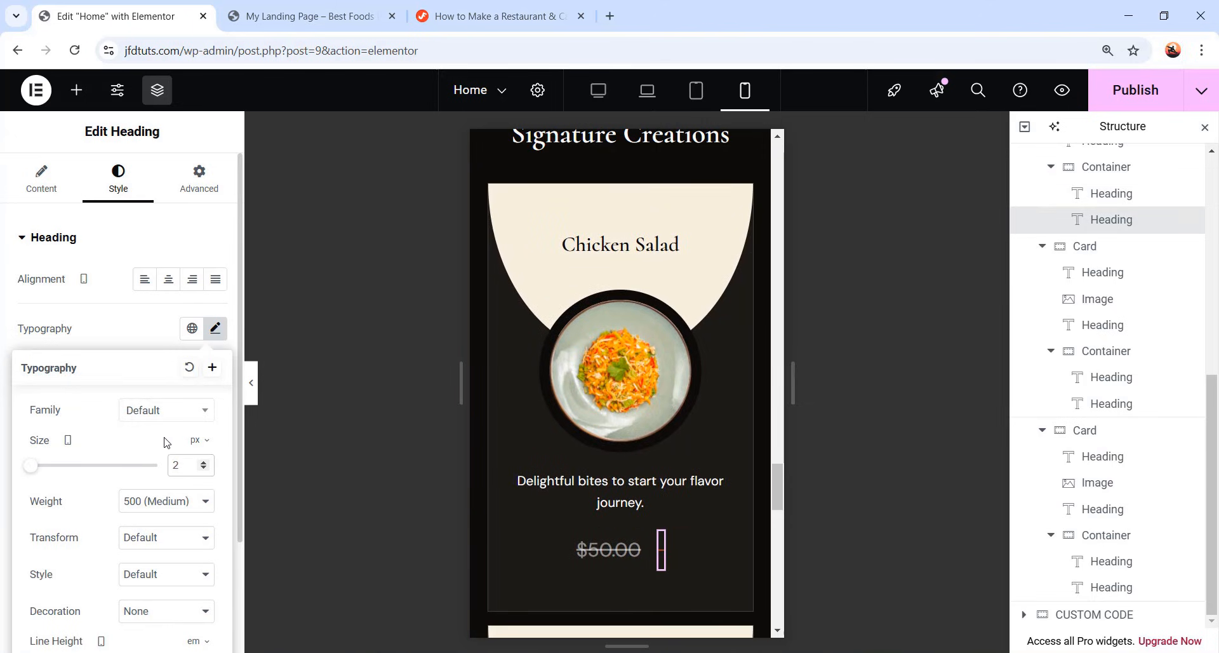
type("2")
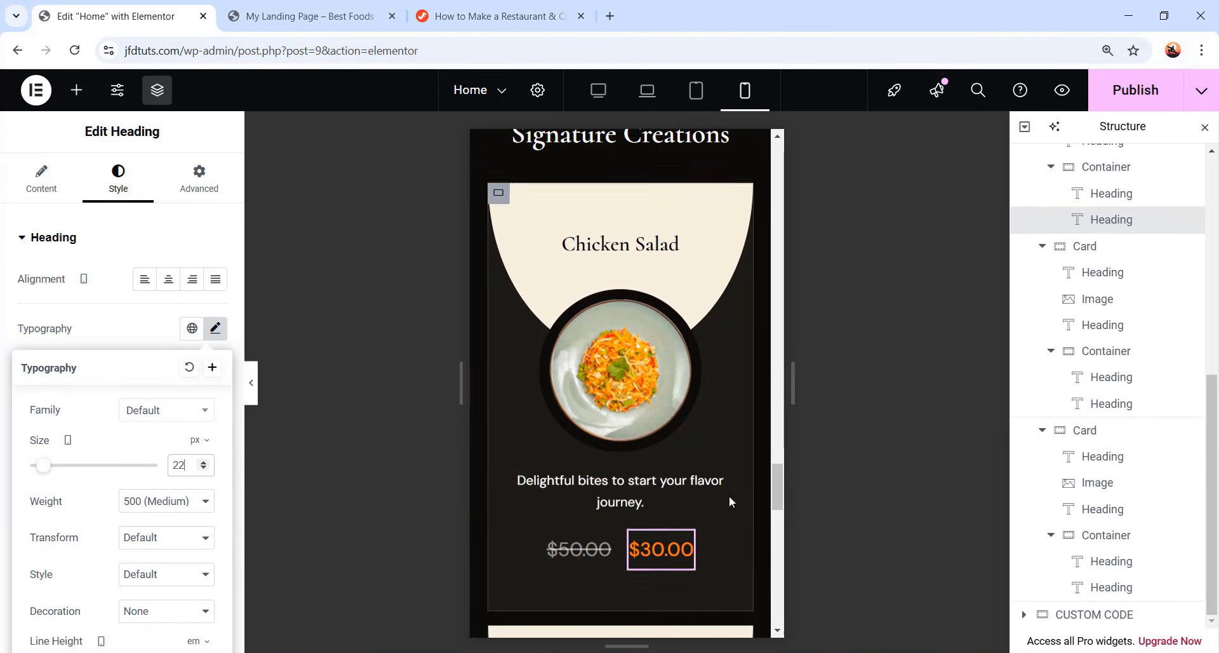
Set the mobile font size of the Chicken Salad card's description to 16 px.
left_click(717, 491)
left_click(199, 179)
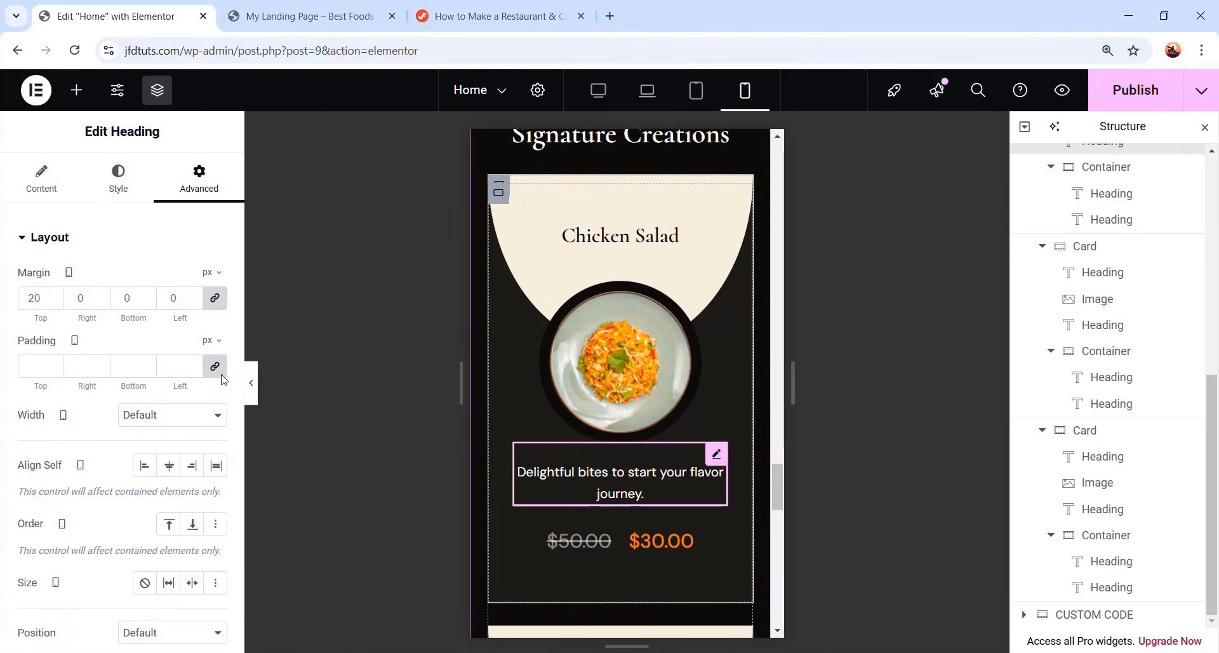
left_click(119, 179)
left_click(215, 328)
scroll(698, 457, "up", 3)
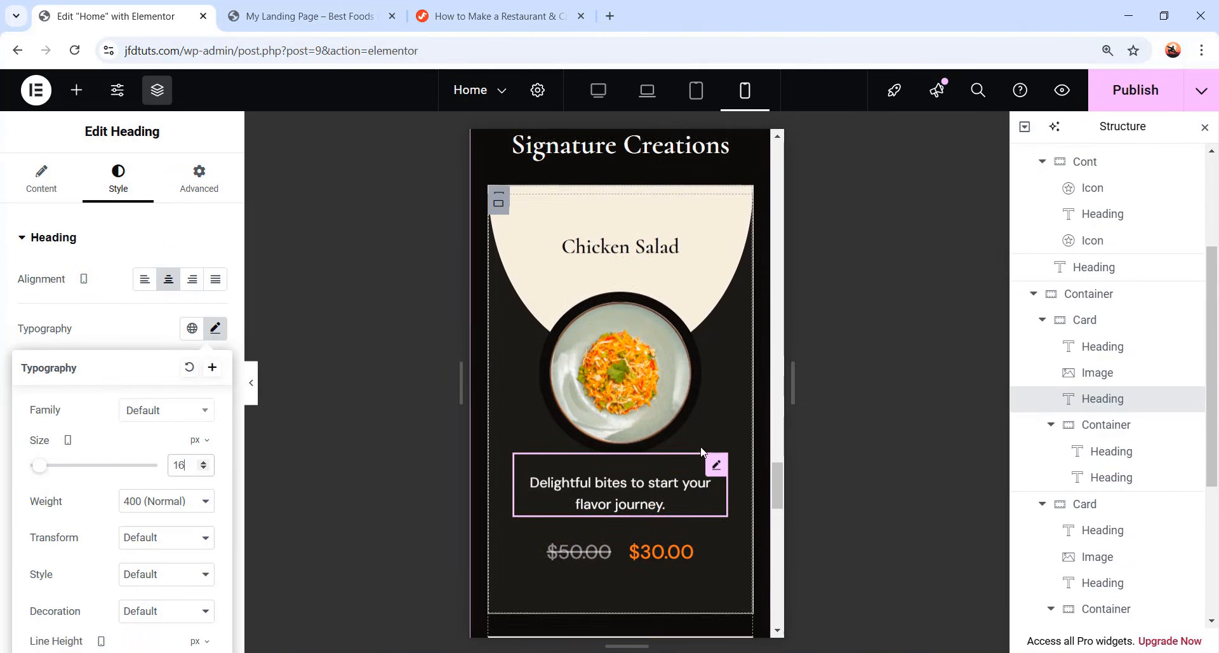
Set the mobile font size of the first dish card's Chicken Salad title to 26 px.
left_click(670, 401)
left_click(124, 184)
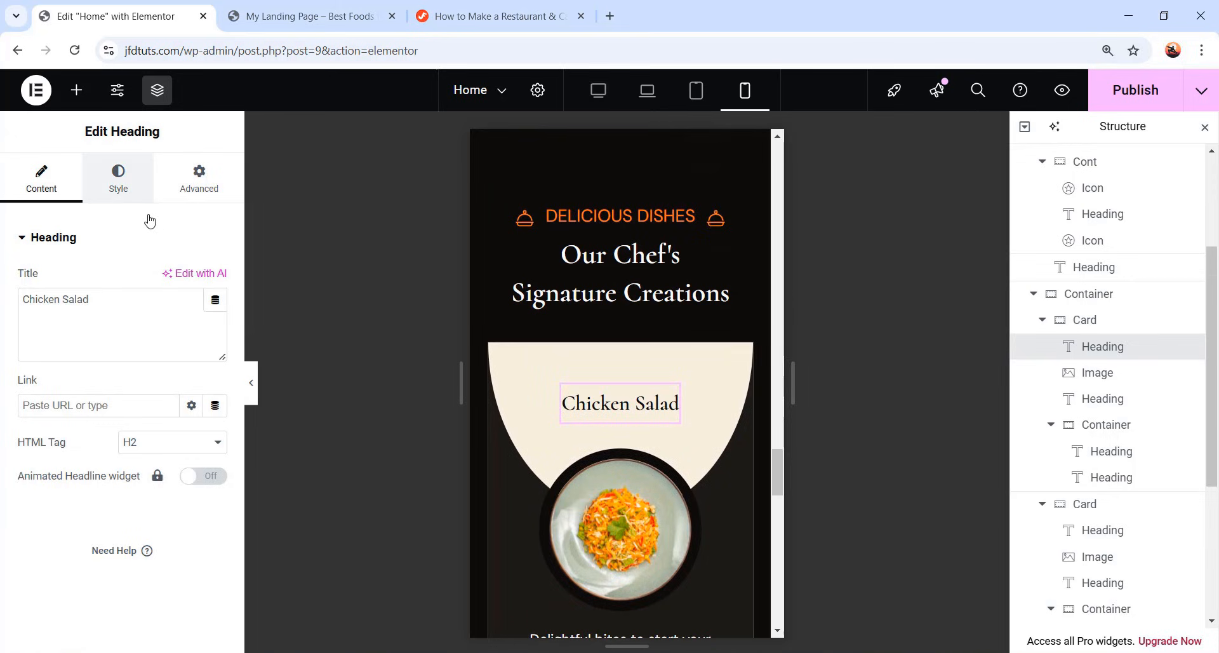
left_click(214, 328)
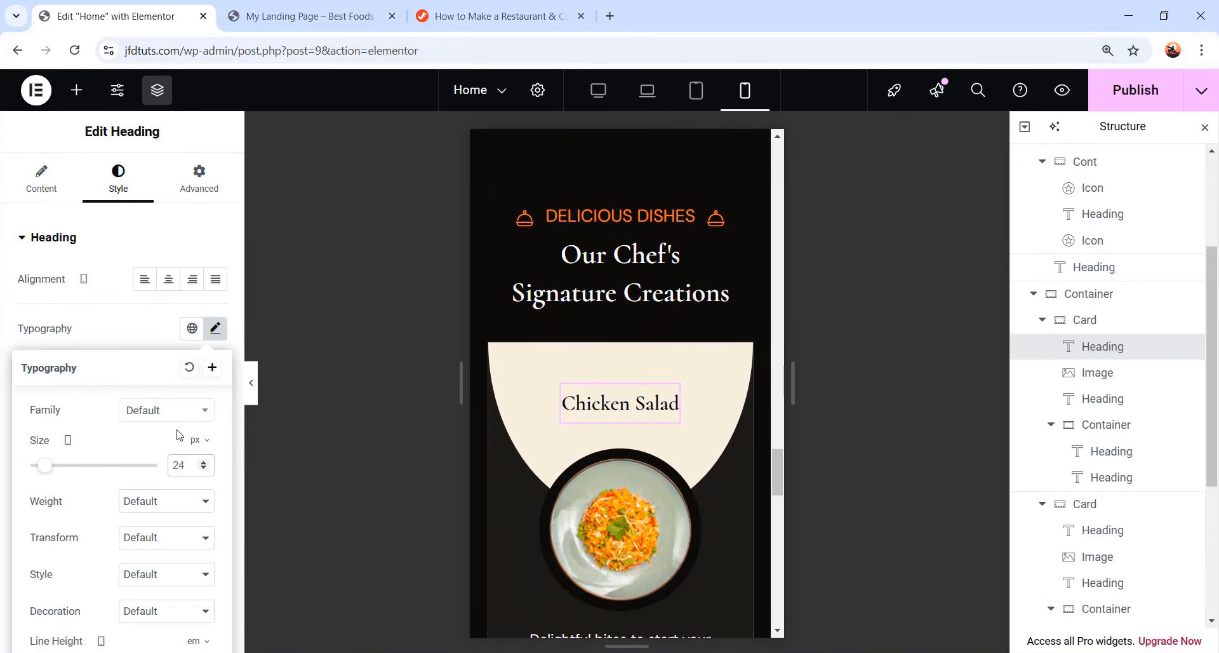
type("26")
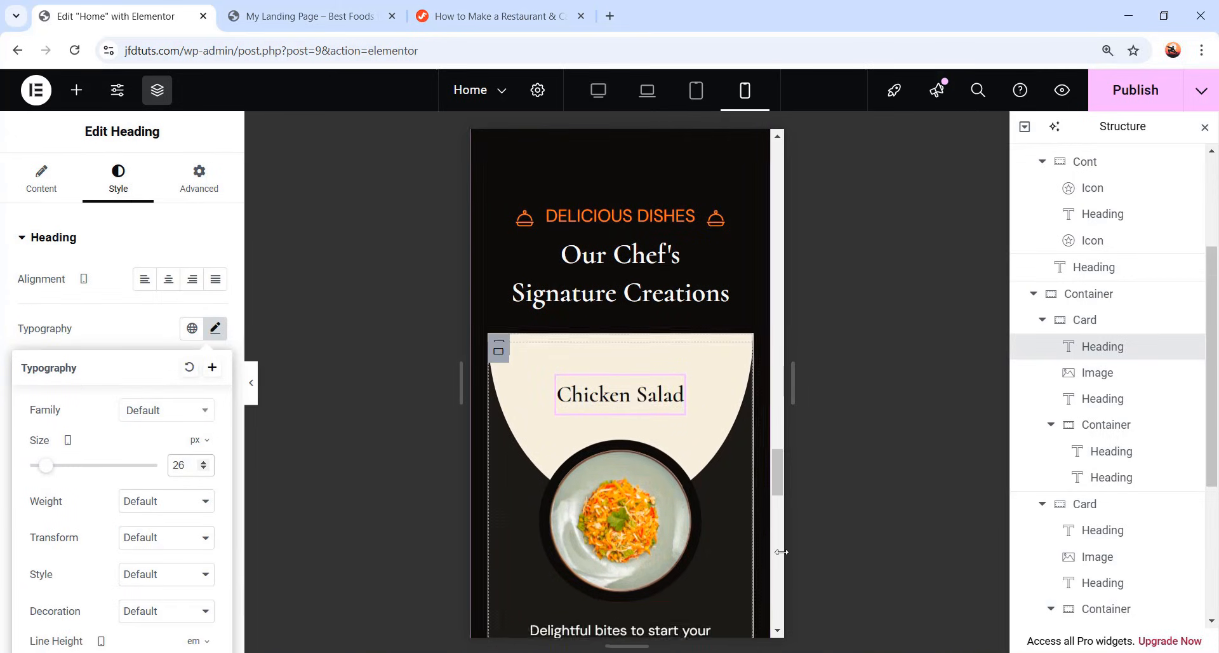
scroll(768, 502, "down", 5)
scroll(705, 534, "up", 4)
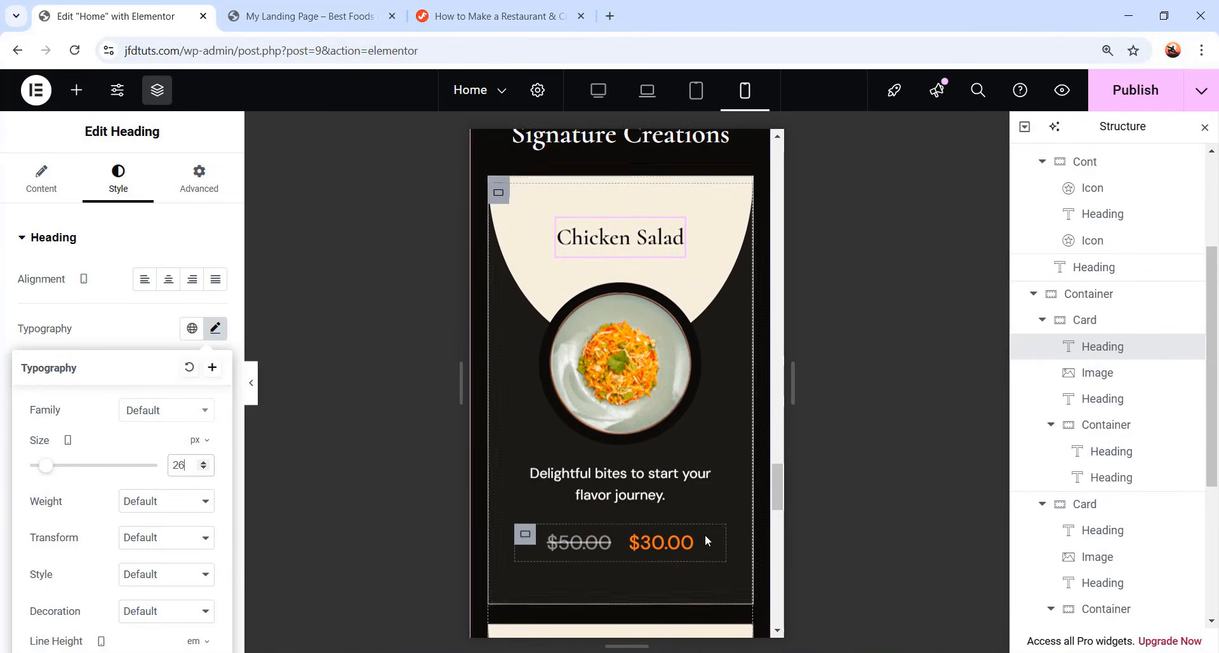
scroll(592, 414, "up", 2)
left_click(745, 90)
Review the Features Section's dish cards in the mobile, tablet portrait and desktop layouts with the editing panels hidden.
scroll(635, 343, "down", 4)
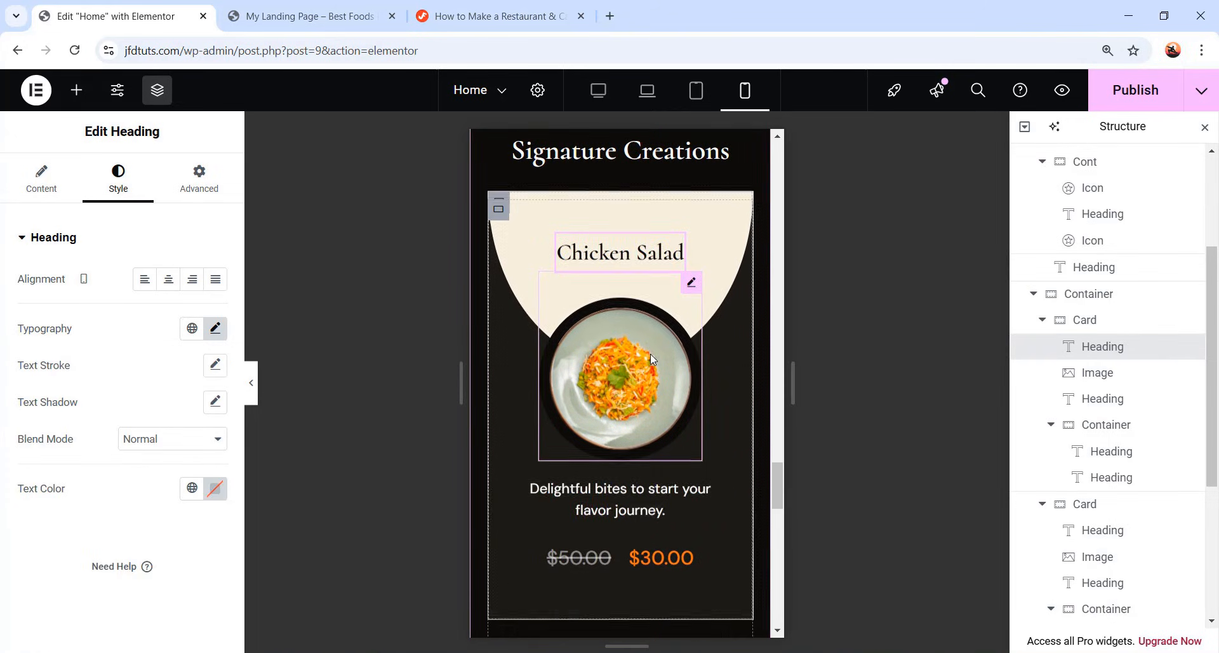
scroll(589, 297, "up", 2)
left_click(250, 382)
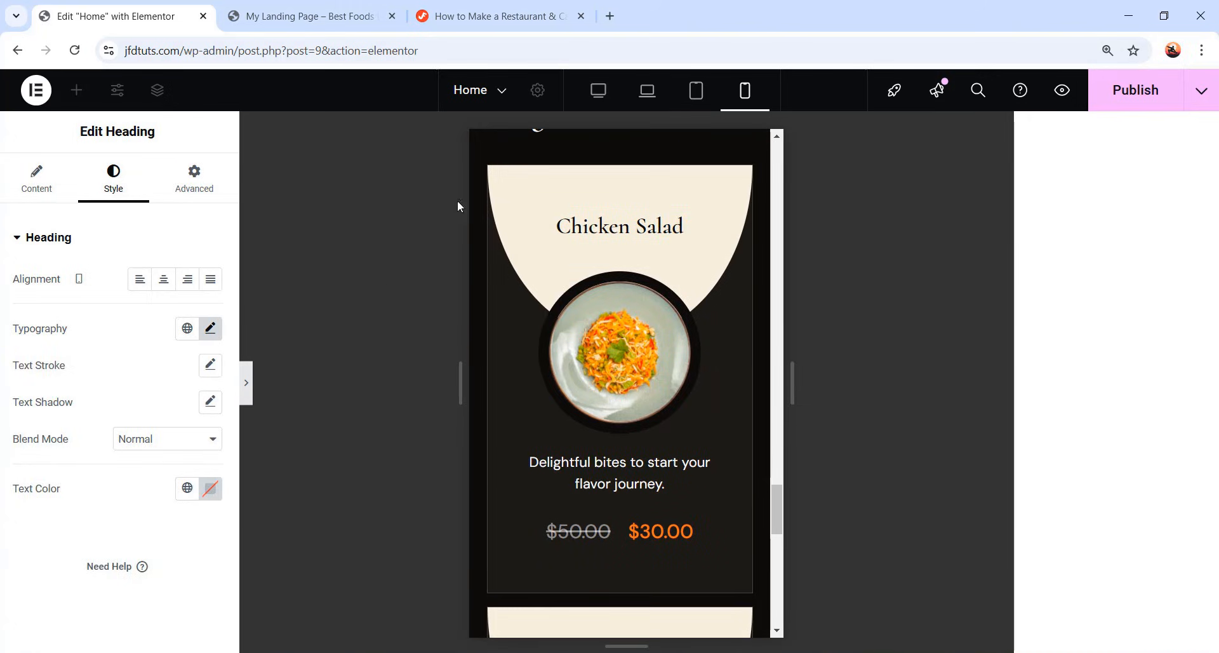
left_click(696, 92)
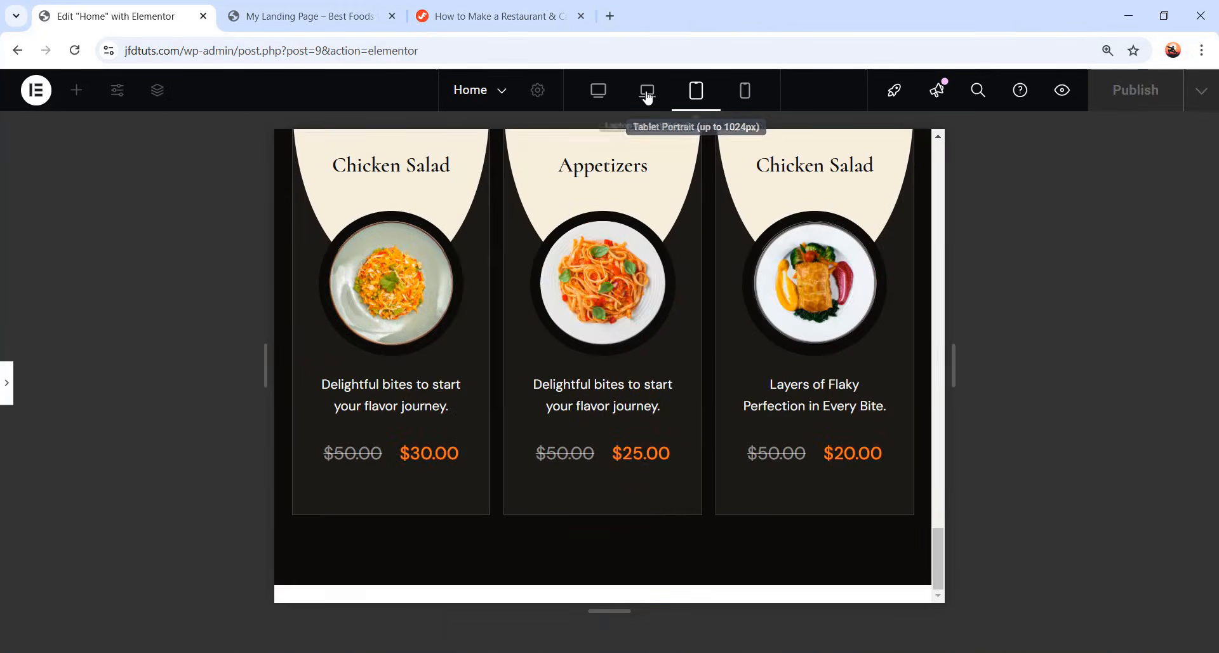
left_click(598, 96)
scroll(718, 403, "down", 8)
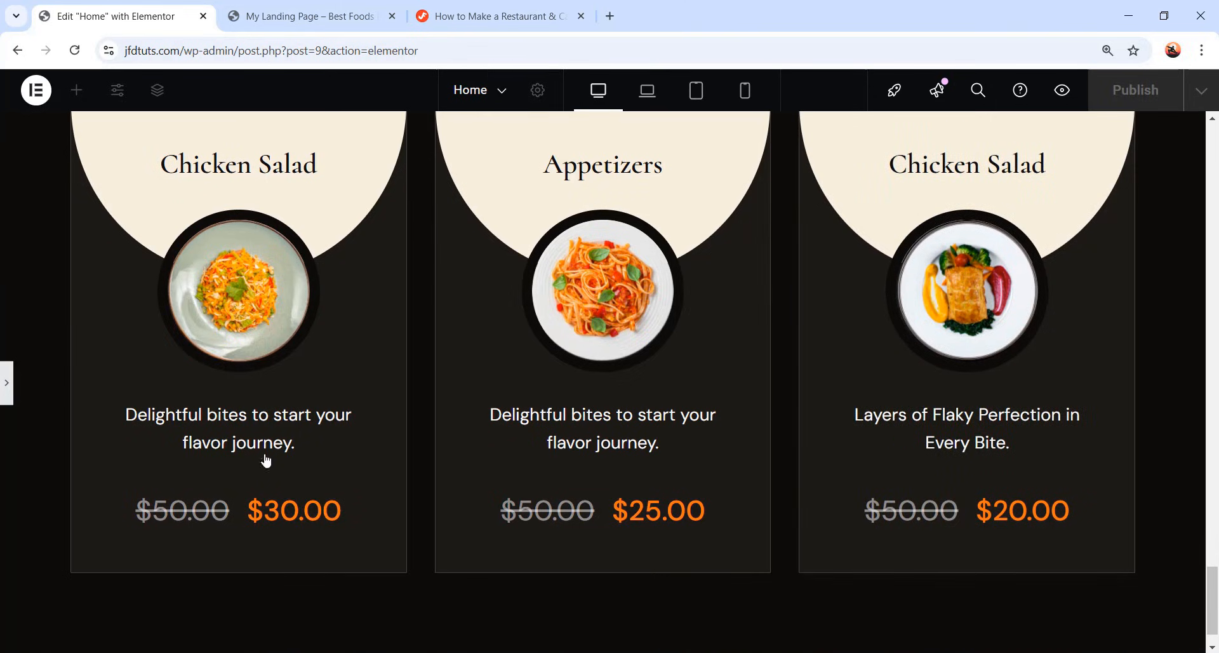
Restore the editing panels, undock the Structure panel as a floating window and look over the desktop page.
left_click(7, 383)
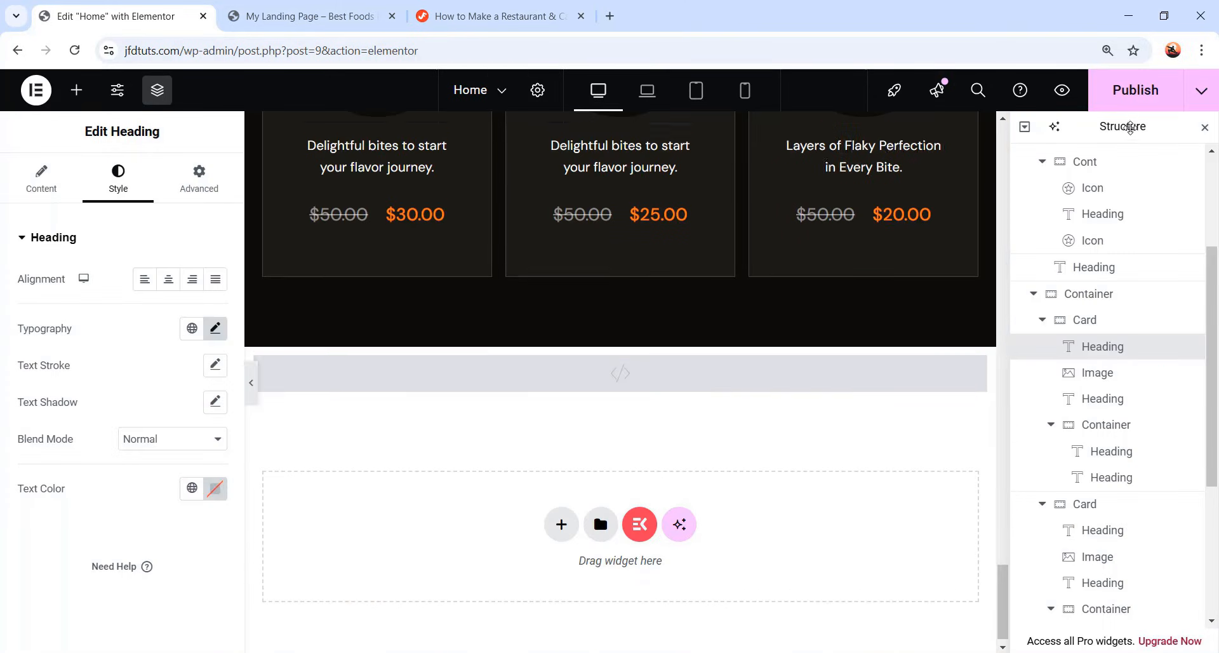
left_click_drag(1130, 128, 1087, 174)
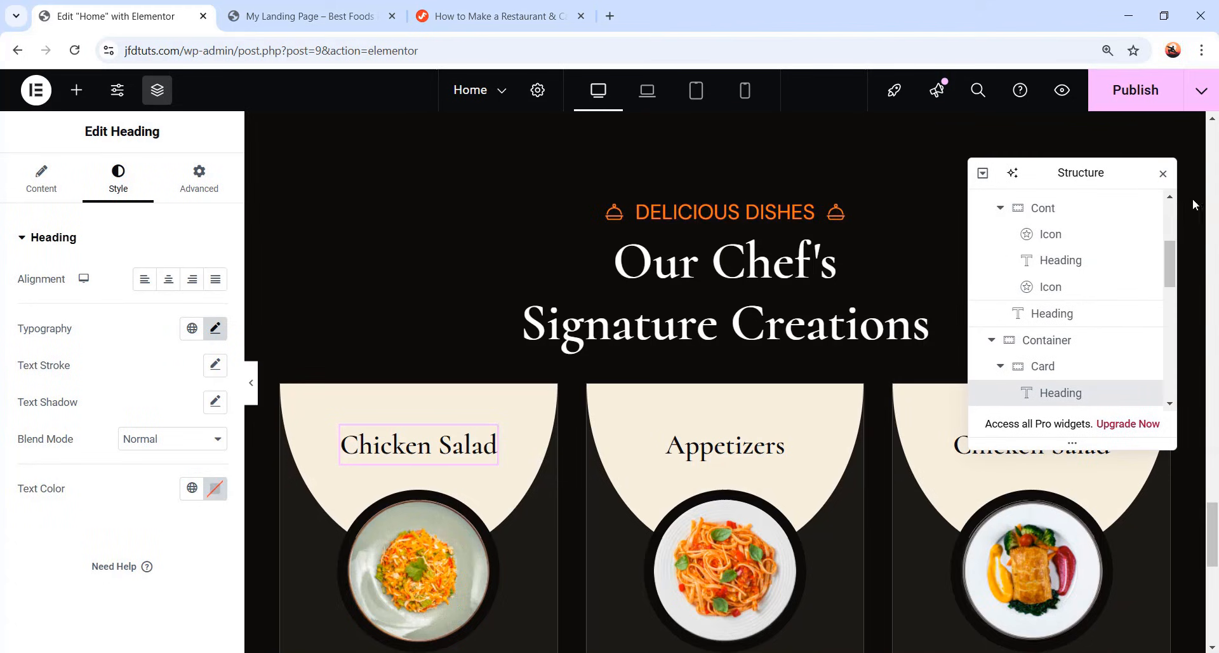
scroll(1181, 381, "up", 15)
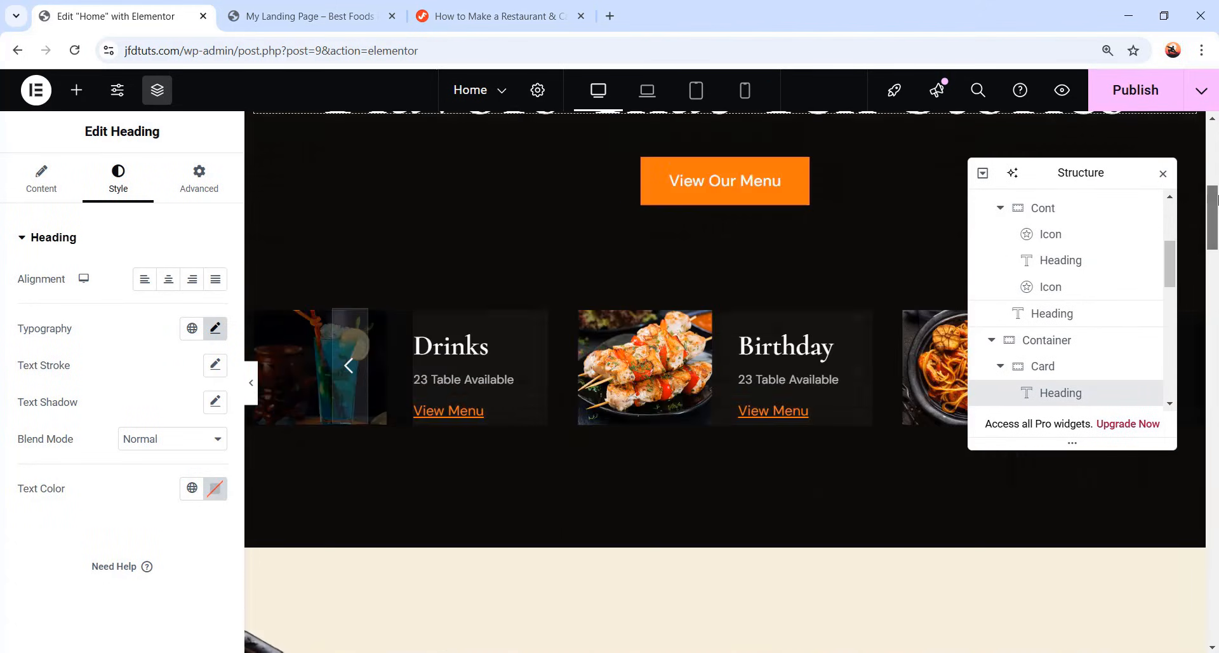
scroll(1203, 233, "down", 20)
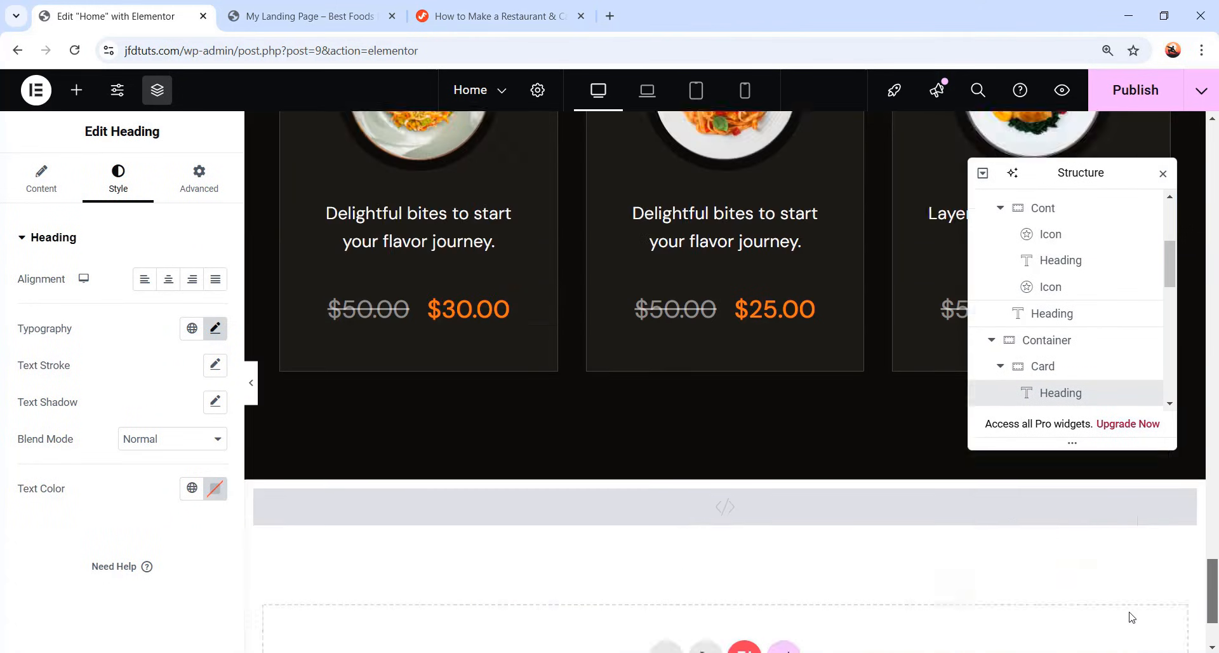
scroll(1214, 600, "up", 20)
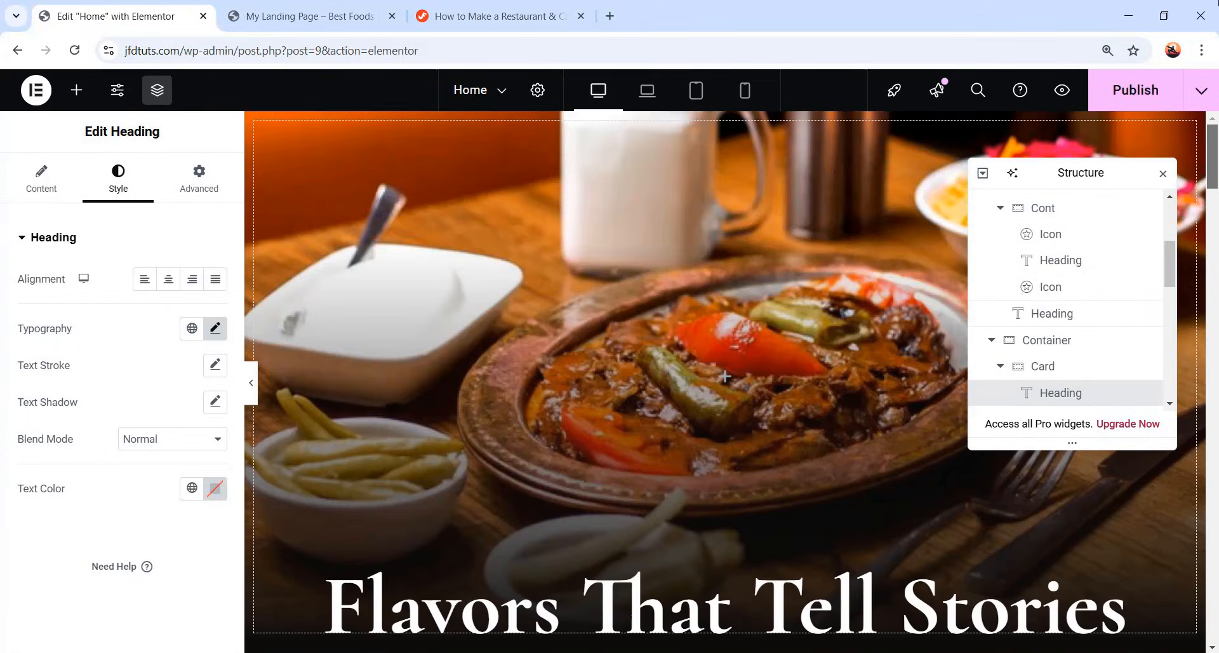
scroll(595, 455, "down", 13)
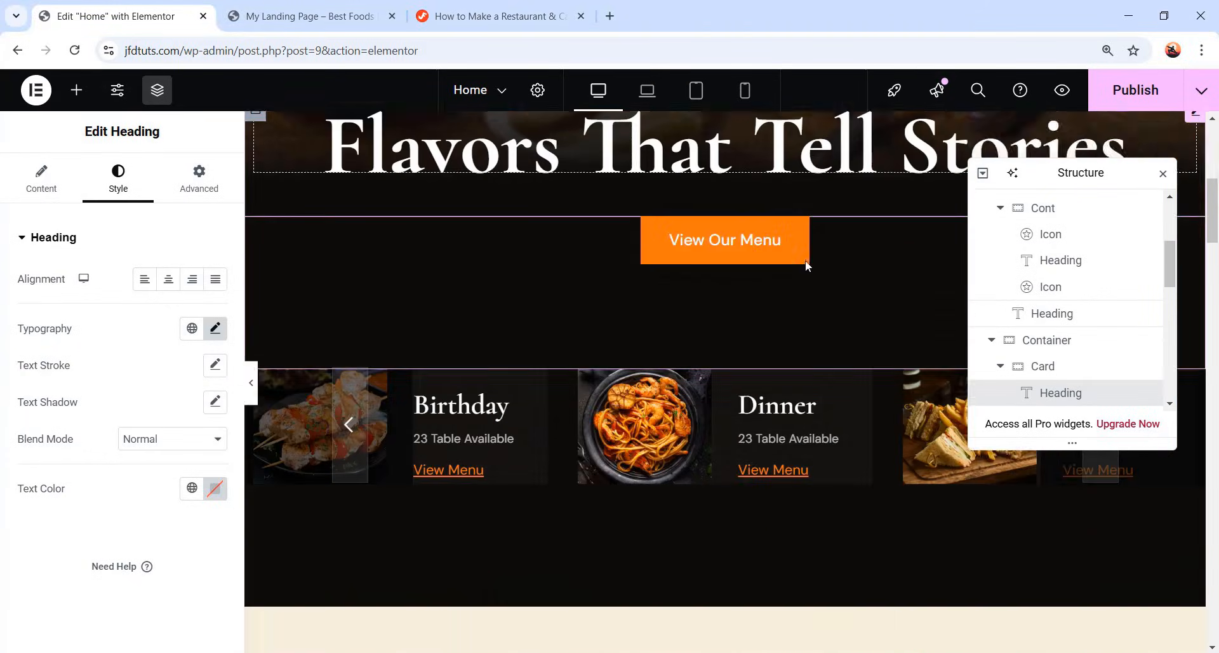
Publish the updated home page and review its Lobster Tortellini and hero sections in the desktop layout.
left_click(1135, 89)
scroll(730, 394, "down", 10)
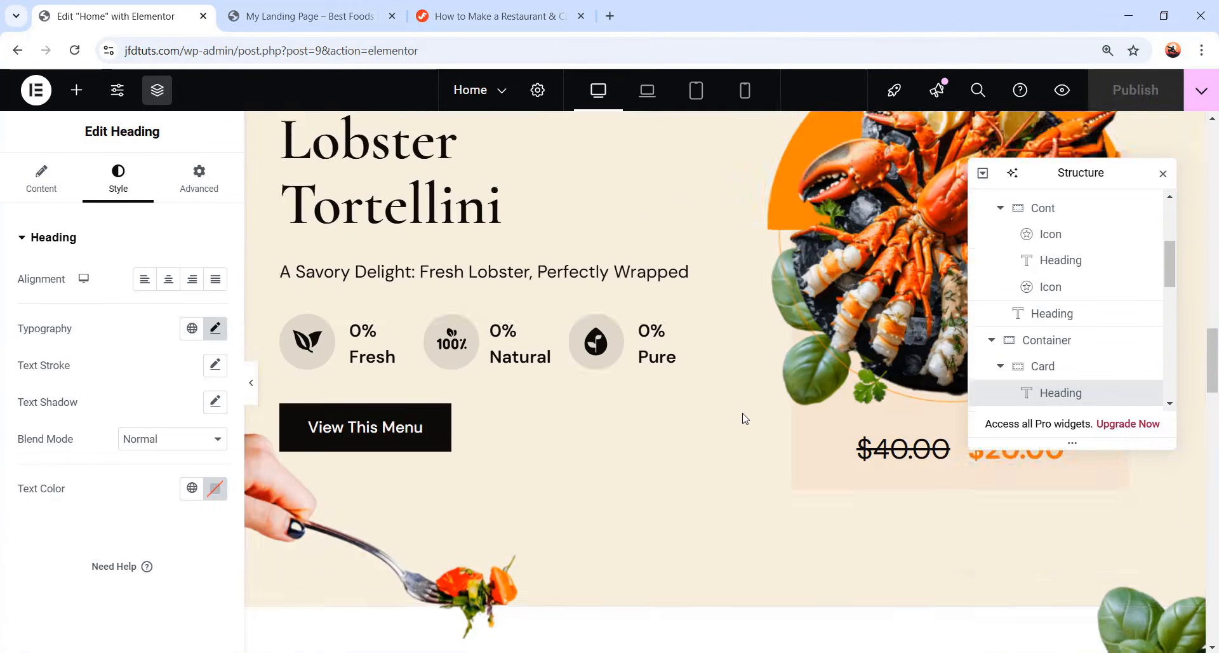
scroll(742, 419, "up", 3)
scroll(765, 421, "up", 10)
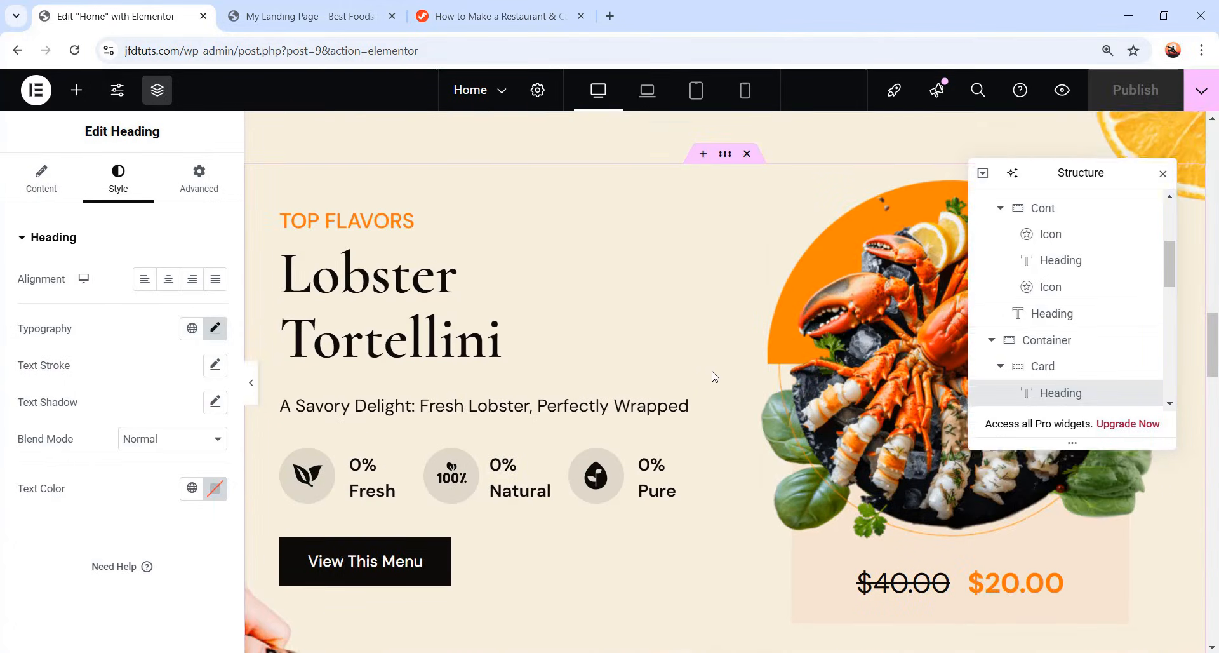
scroll(734, 368, "up", 5)
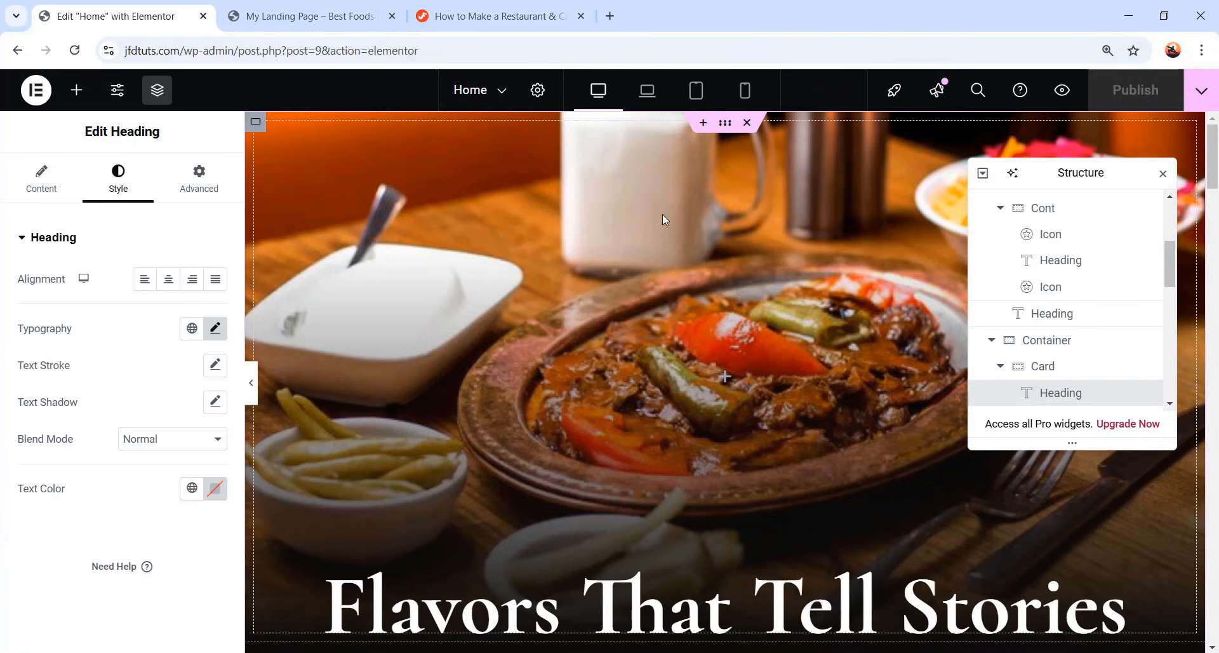
Exit the Home page editor to the WordPress dashboard and open the ElementsKit settings.
left_click(37, 89)
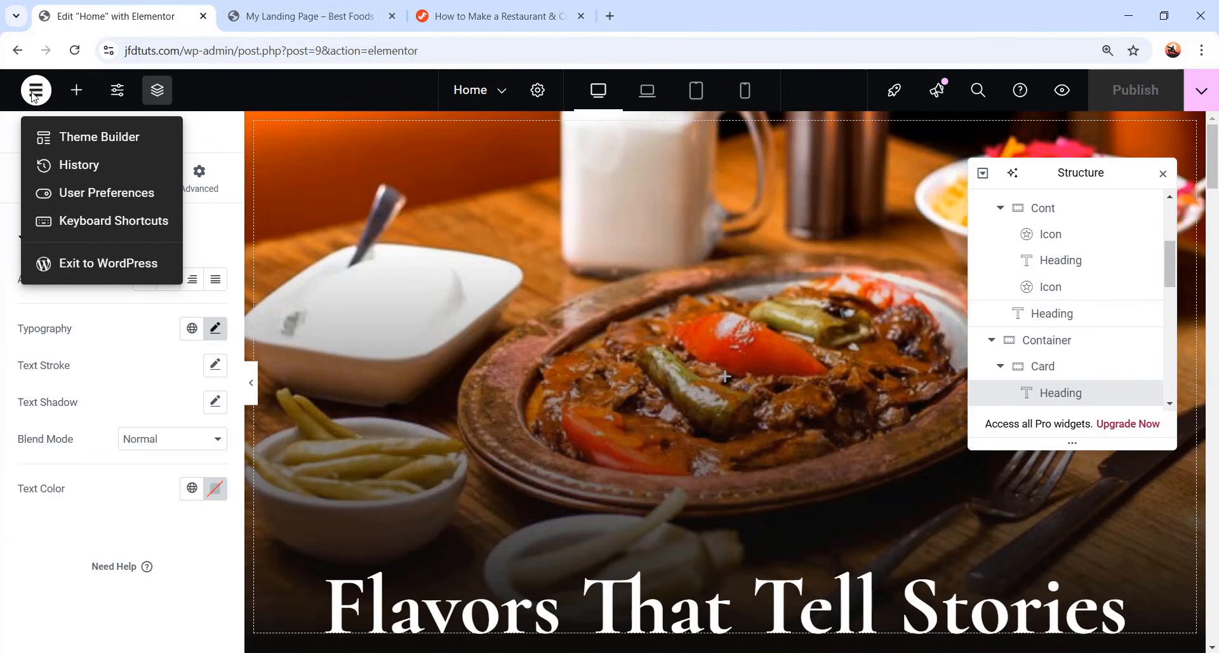
left_click(132, 273)
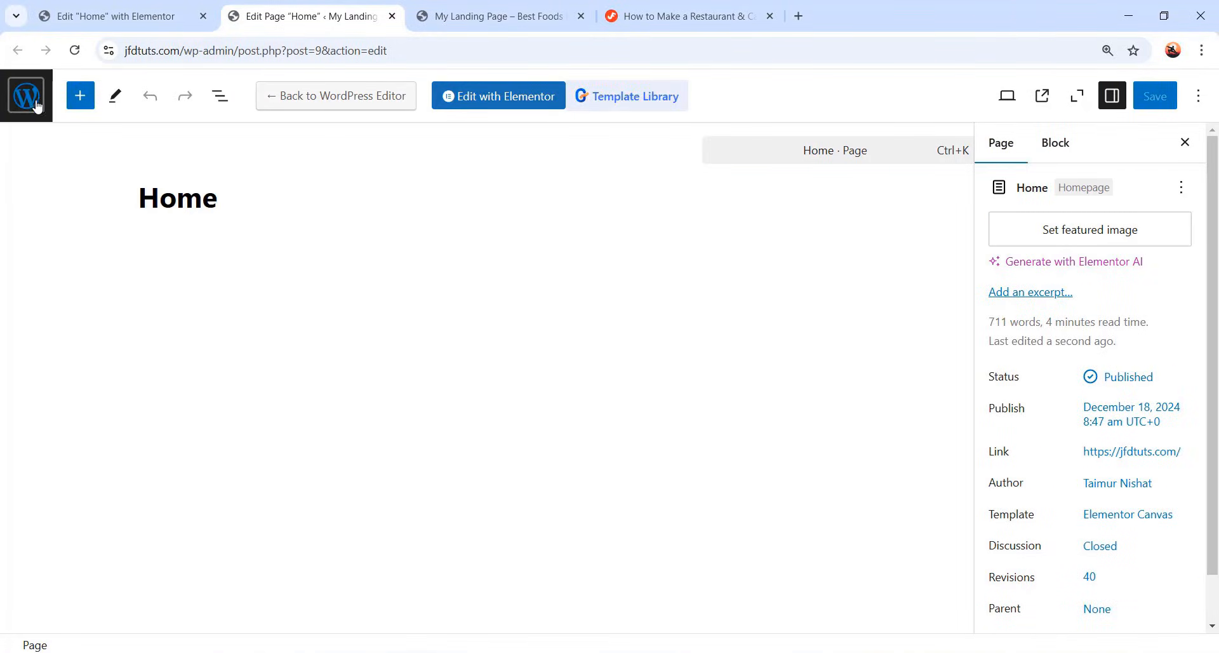
left_click(37, 105)
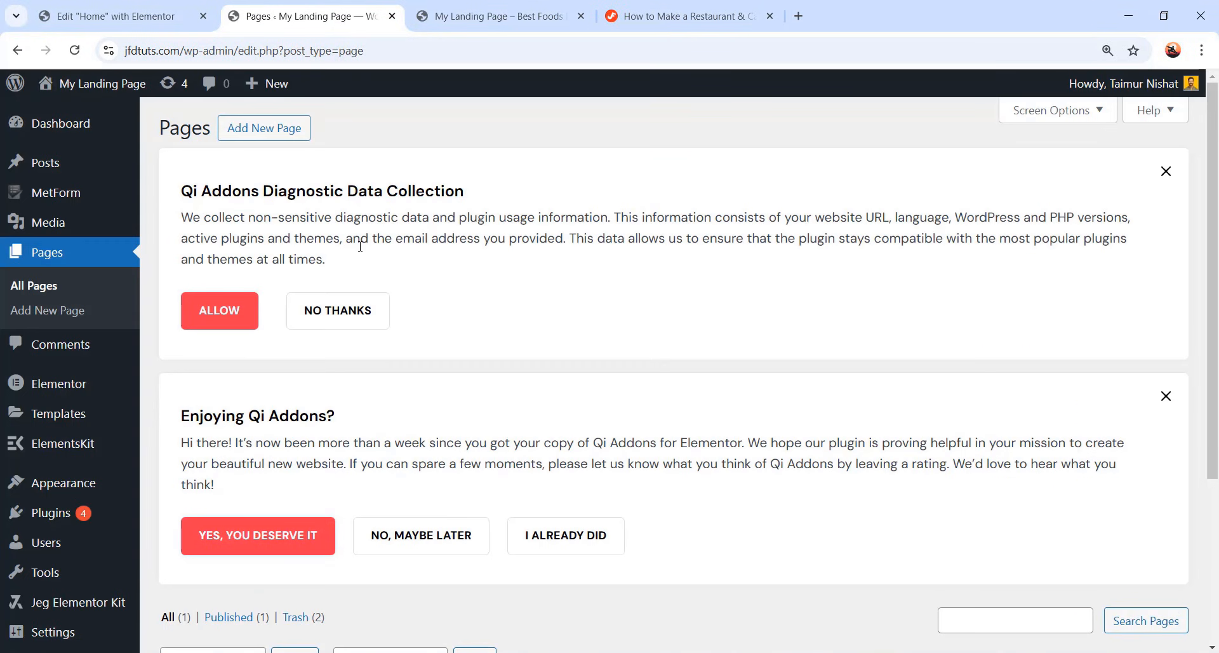
scroll(360, 246, "down", 4)
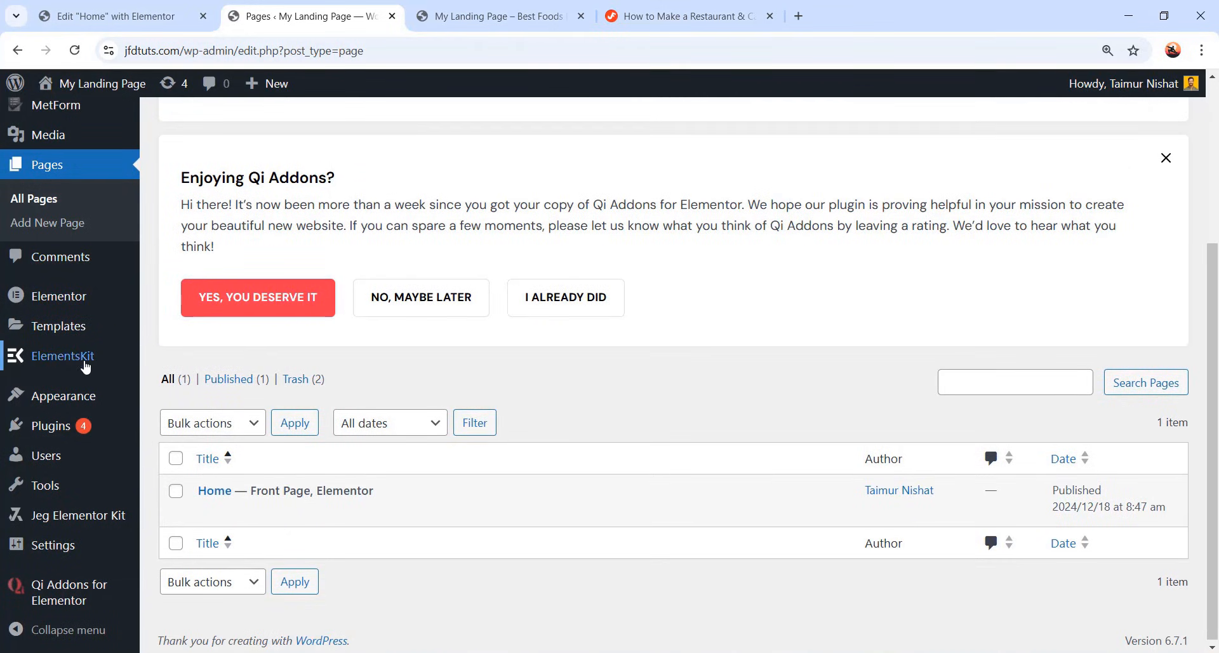
mouse_move(103, 362)
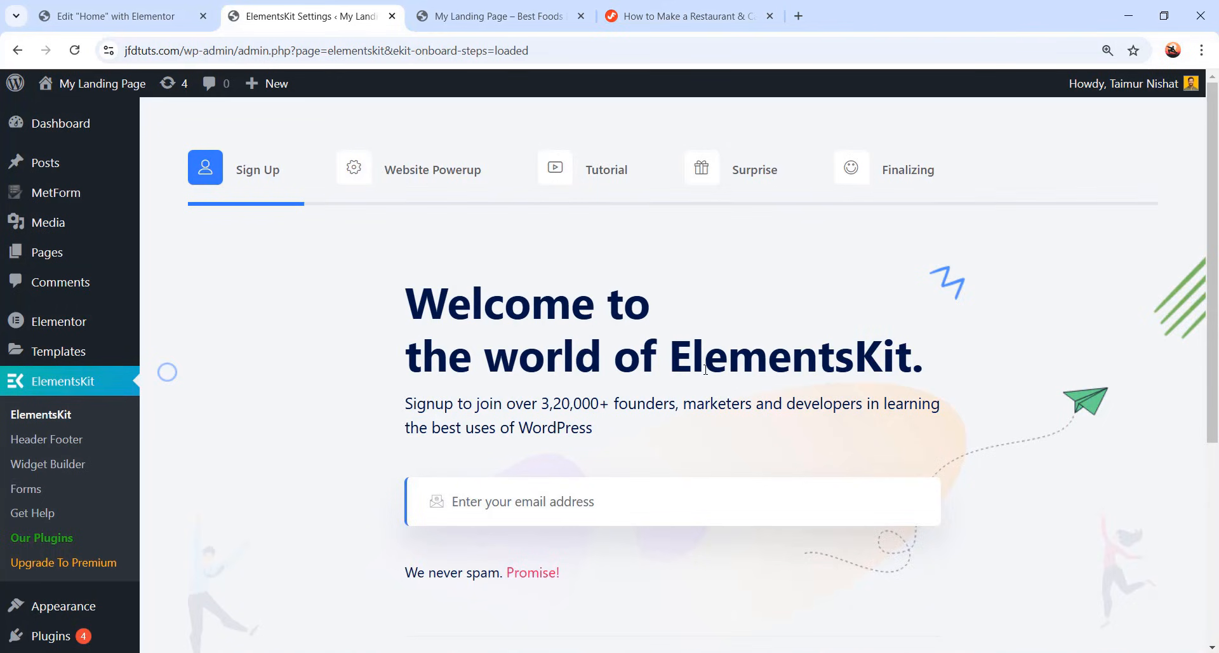
Go through the ElementsKit setup wizard from Sign Up to Finalizing without entering an email address or installing extra plugins.
scroll(698, 378, "down", 6)
scroll(707, 380, "up", 6)
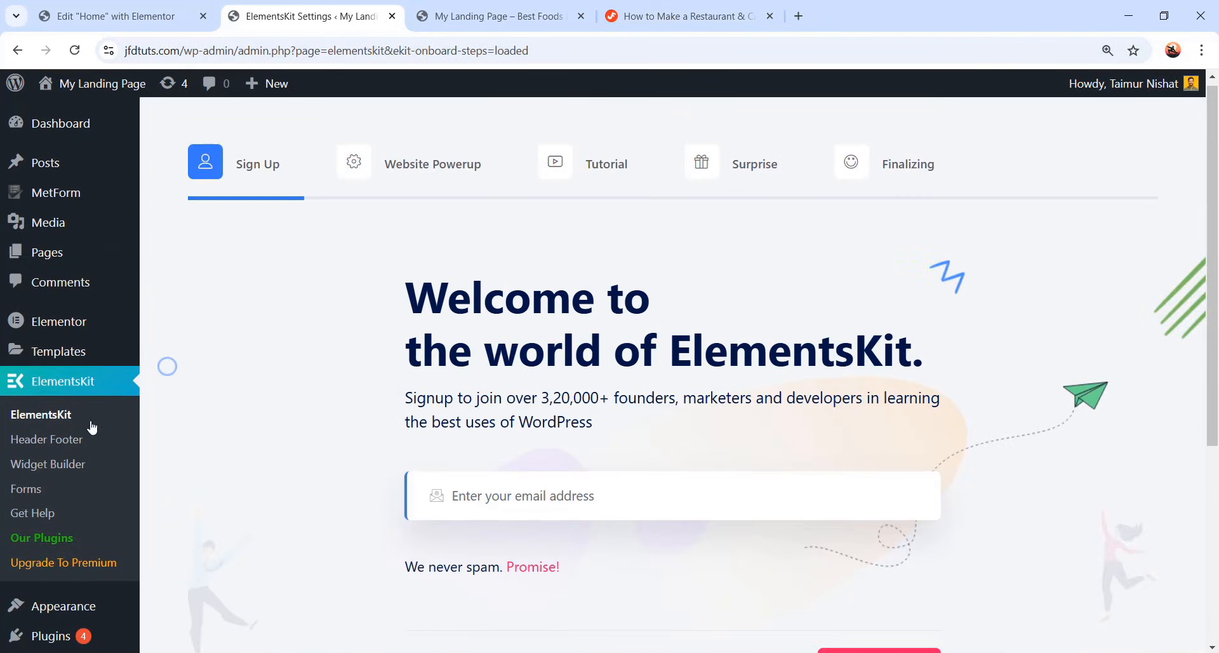
scroll(406, 229, "up", 1)
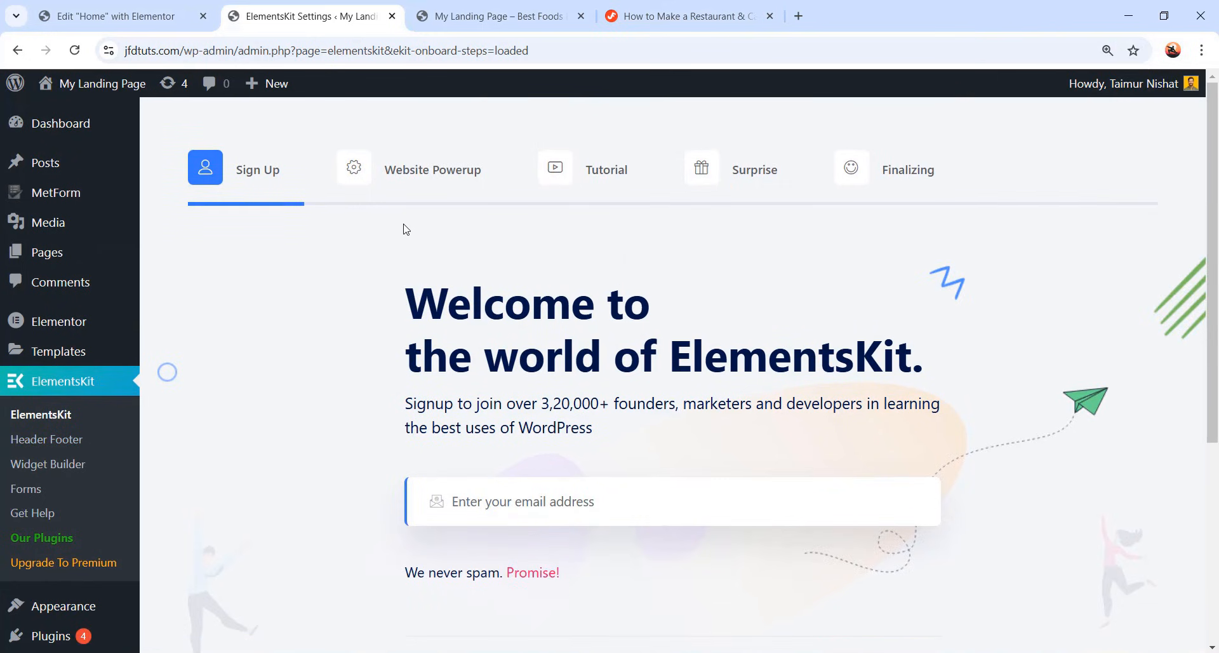
scroll(584, 238, "down", 3)
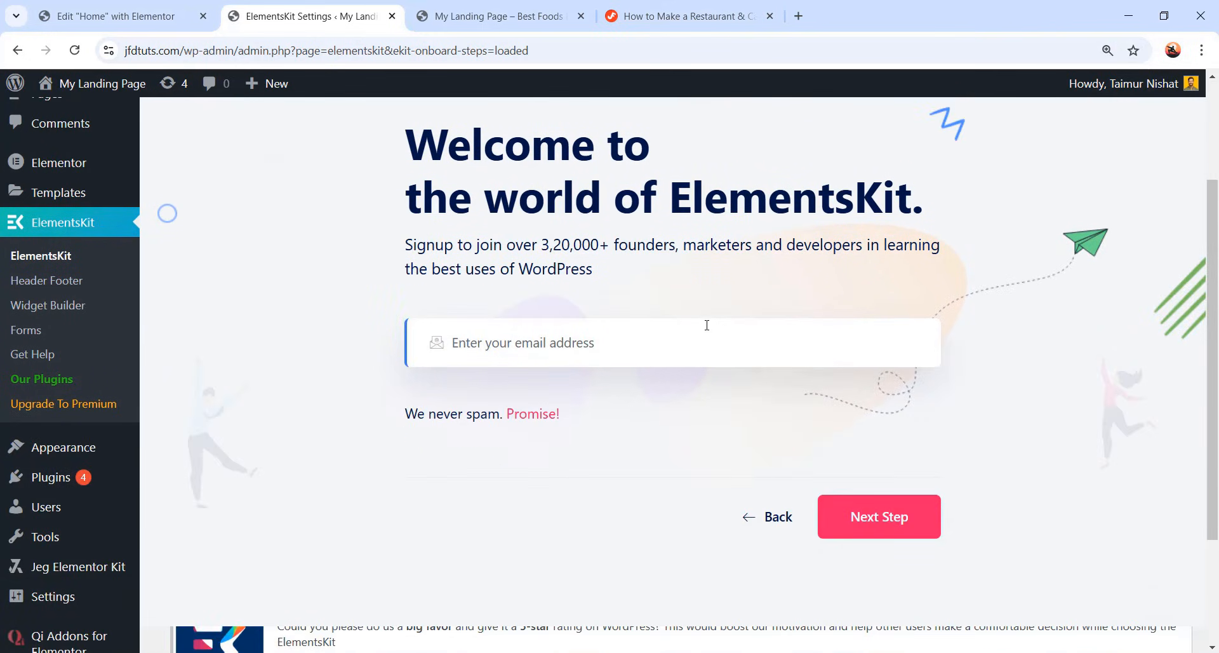
left_click(884, 532)
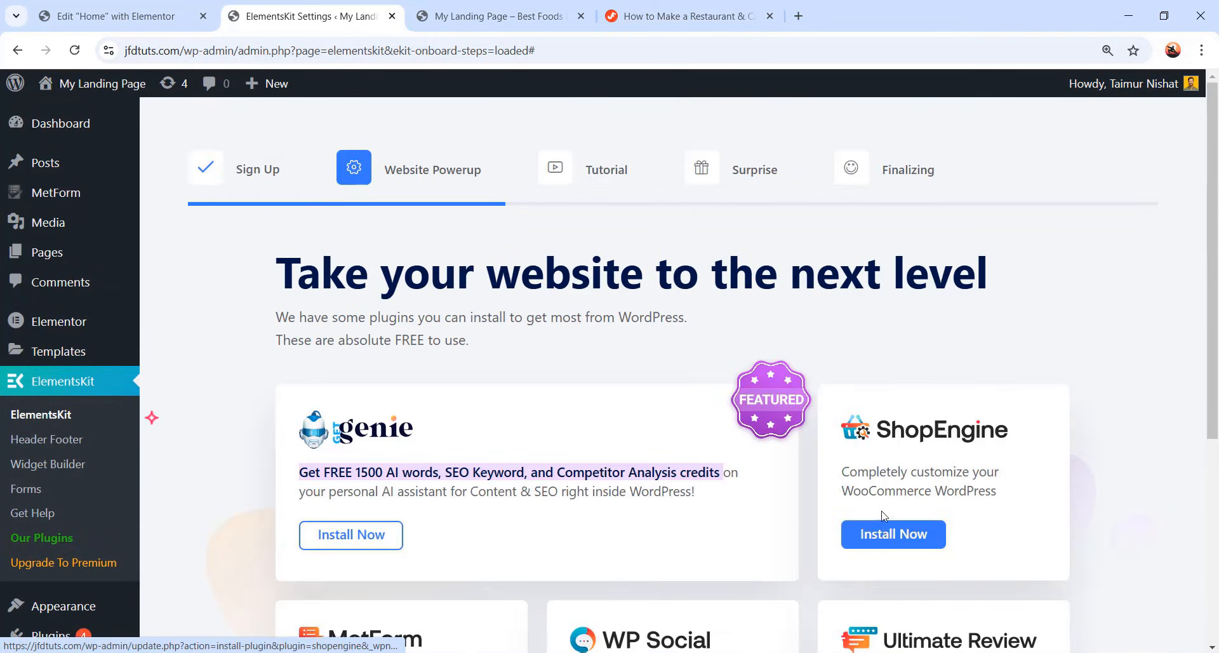
scroll(884, 507, "down", 5)
left_click(1007, 544)
scroll(889, 457, "down", 10)
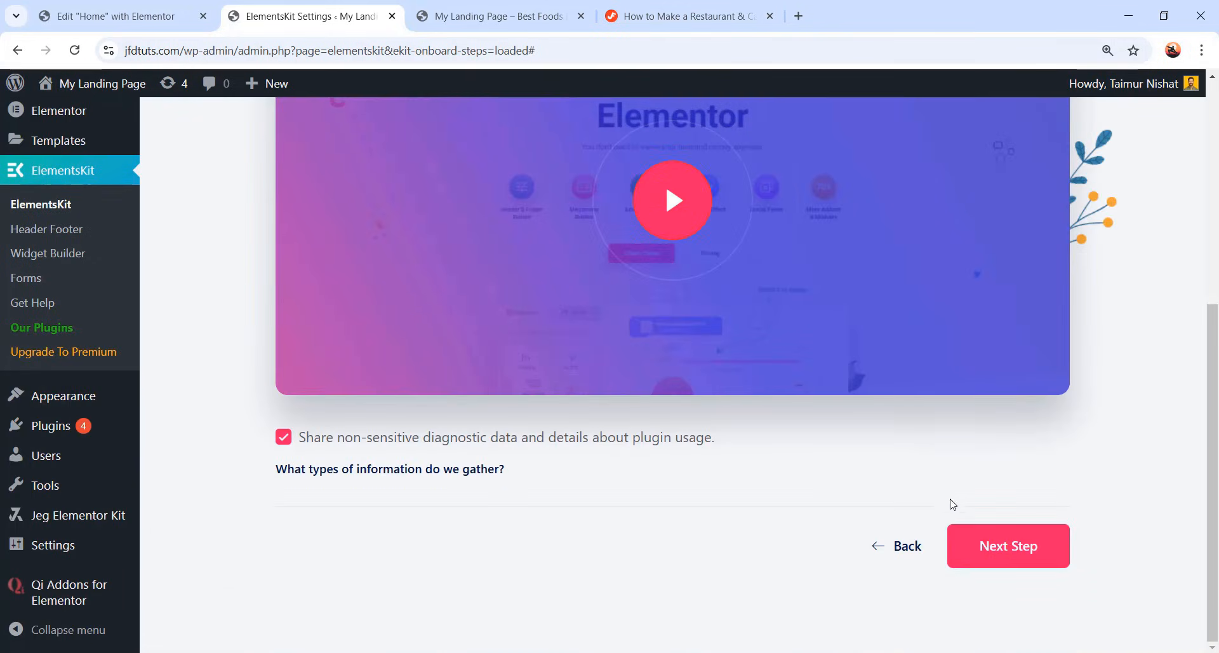
left_click(988, 546)
scroll(857, 440, "down", 5)
left_click(989, 503)
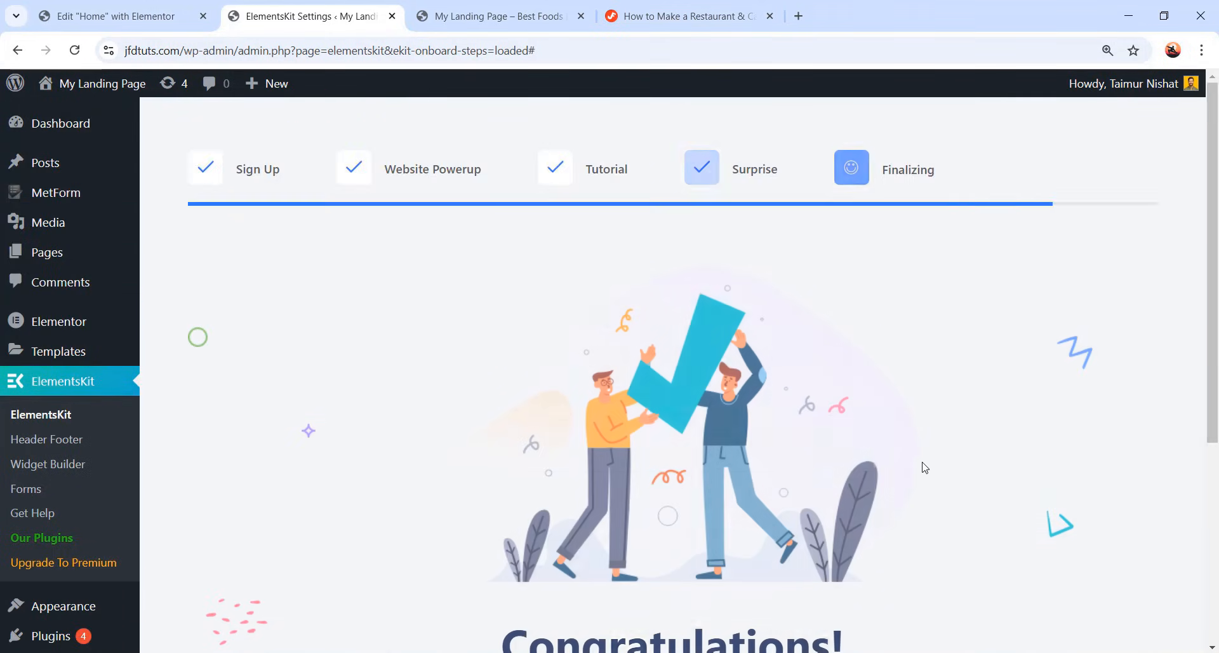
scroll(927, 468, "down", 5)
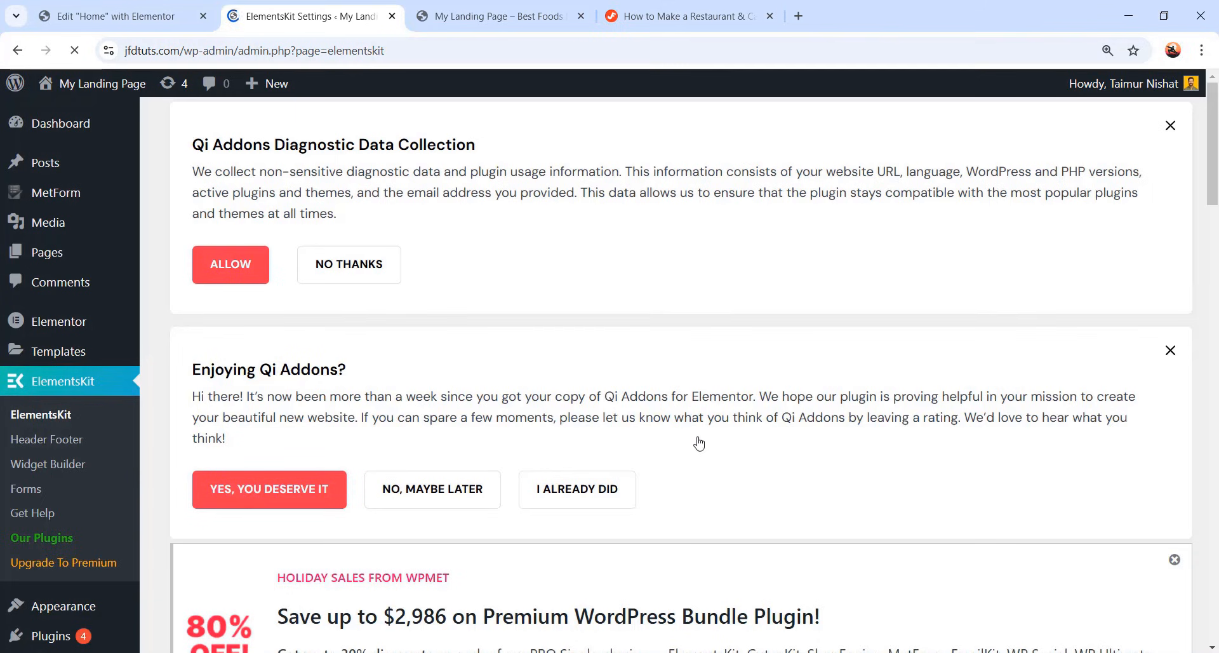
Open ElementsKit's Header Footer templates page and close the promotional notices above the template list.
scroll(679, 417, "down", 3)
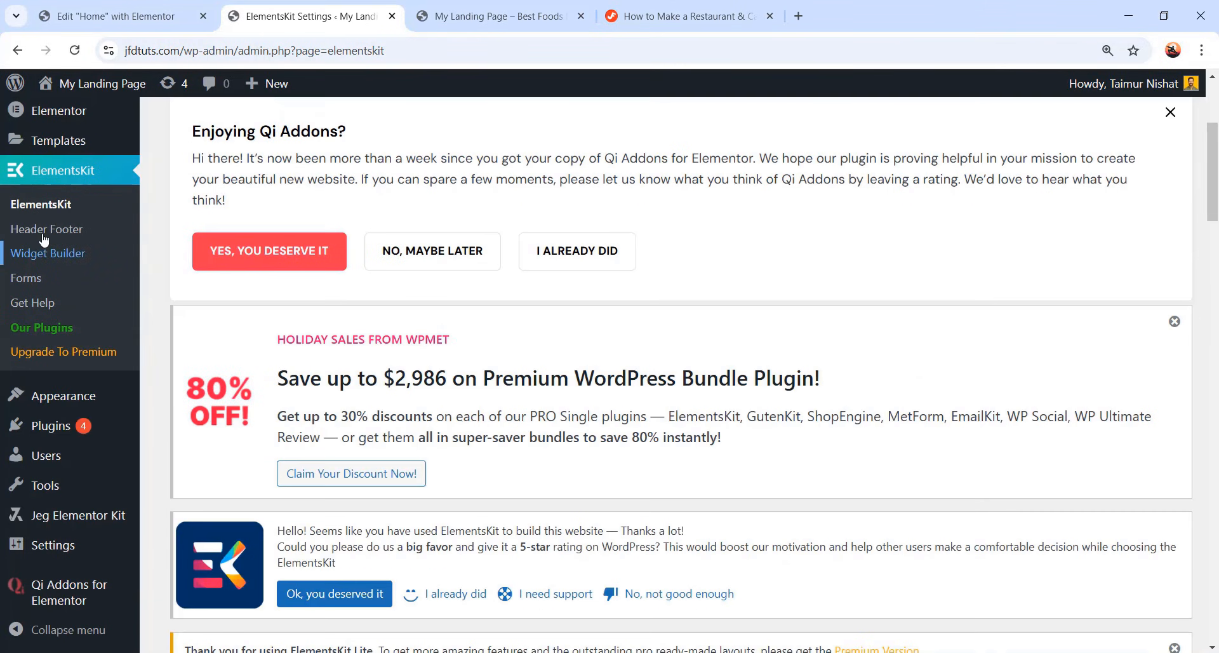
left_click(141, 236)
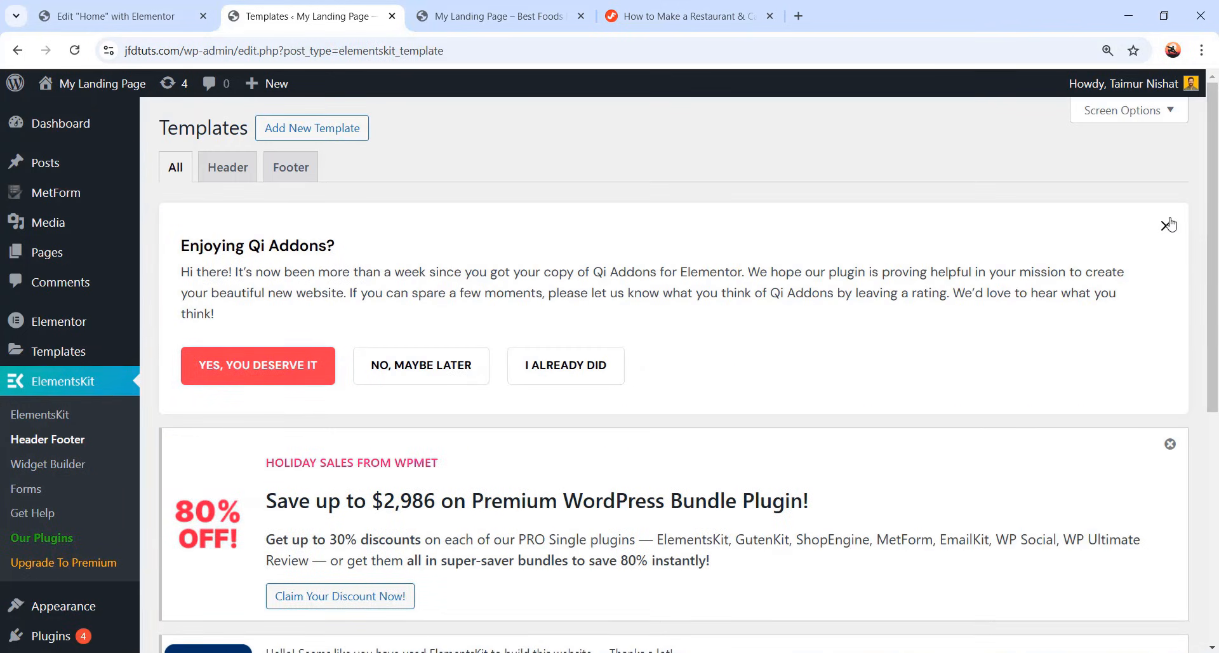
left_click(1167, 225)
left_click(1172, 220)
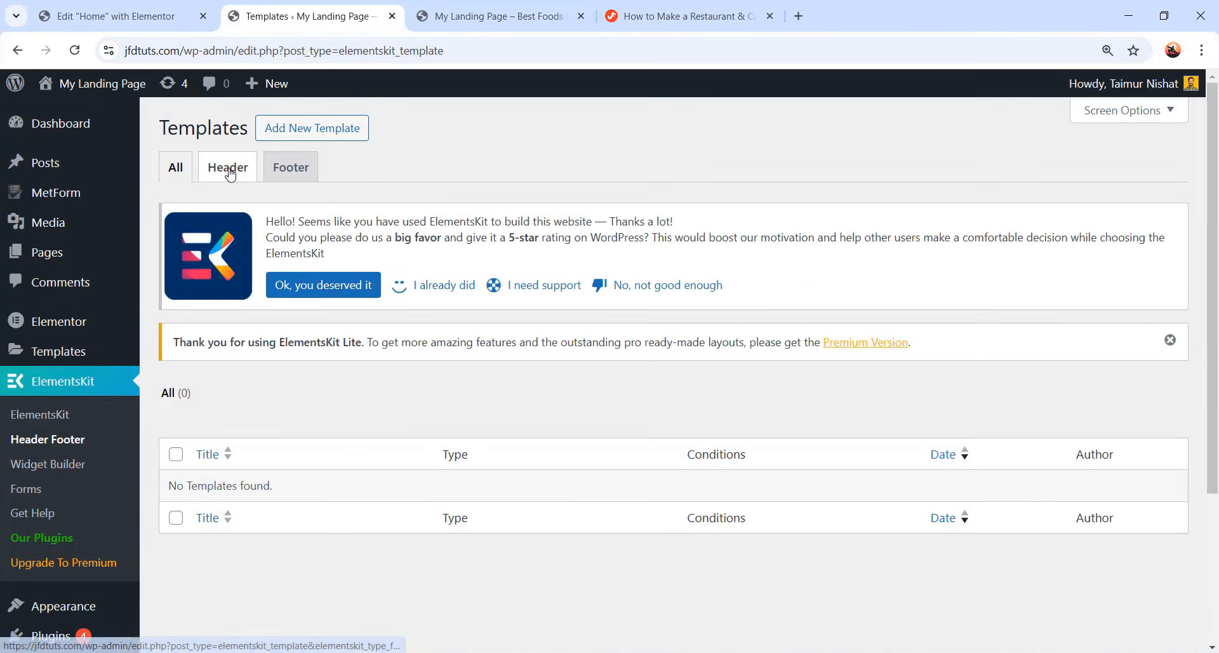
Examine the Header and Footer template lists for existing templates.
left_click(253, 174)
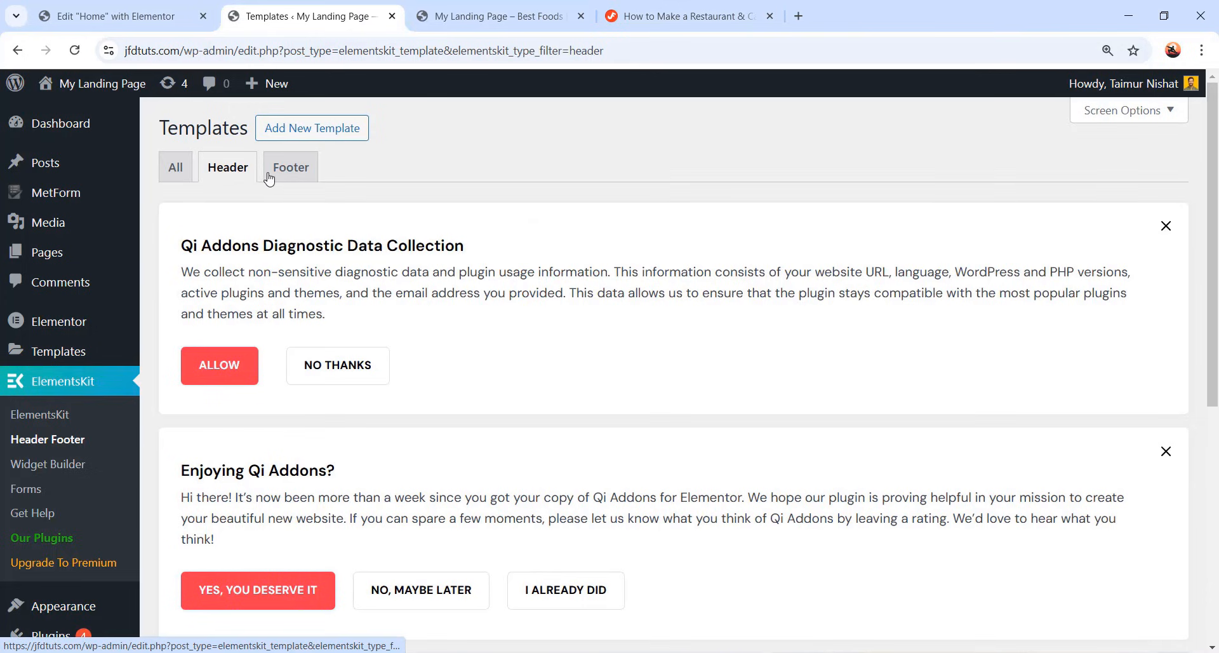
scroll(269, 174, "down", 5)
scroll(253, 400, "up", 6)
left_click(292, 183)
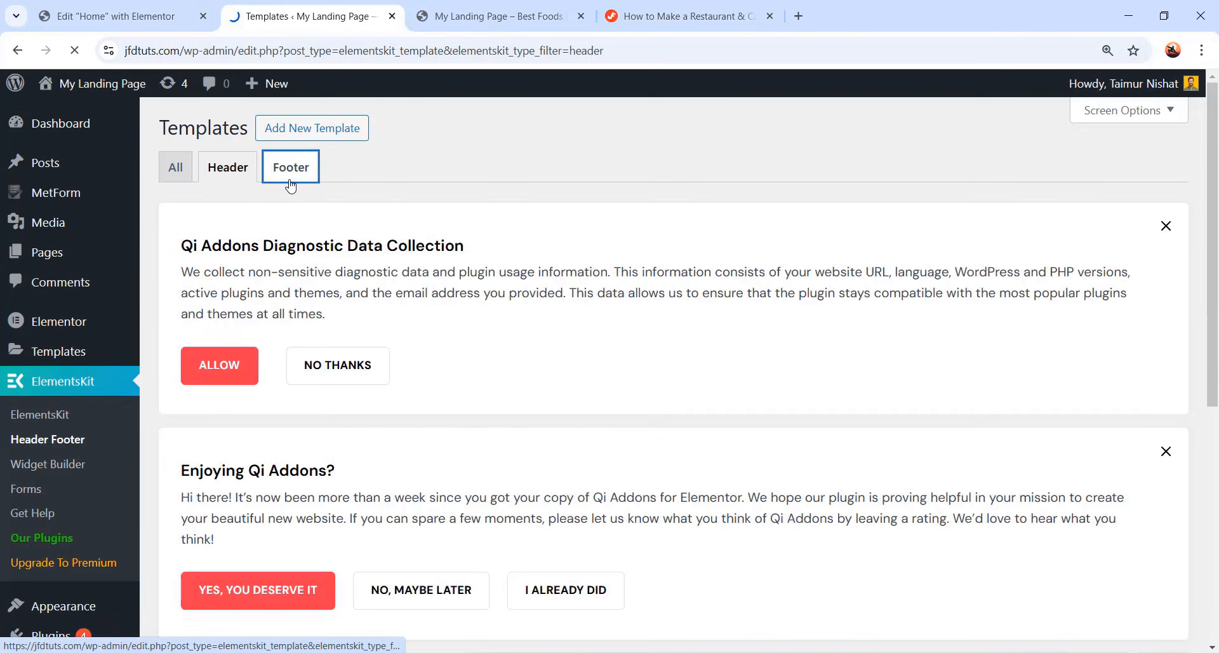
scroll(372, 400, "down", 5)
scroll(234, 212, "up", 5)
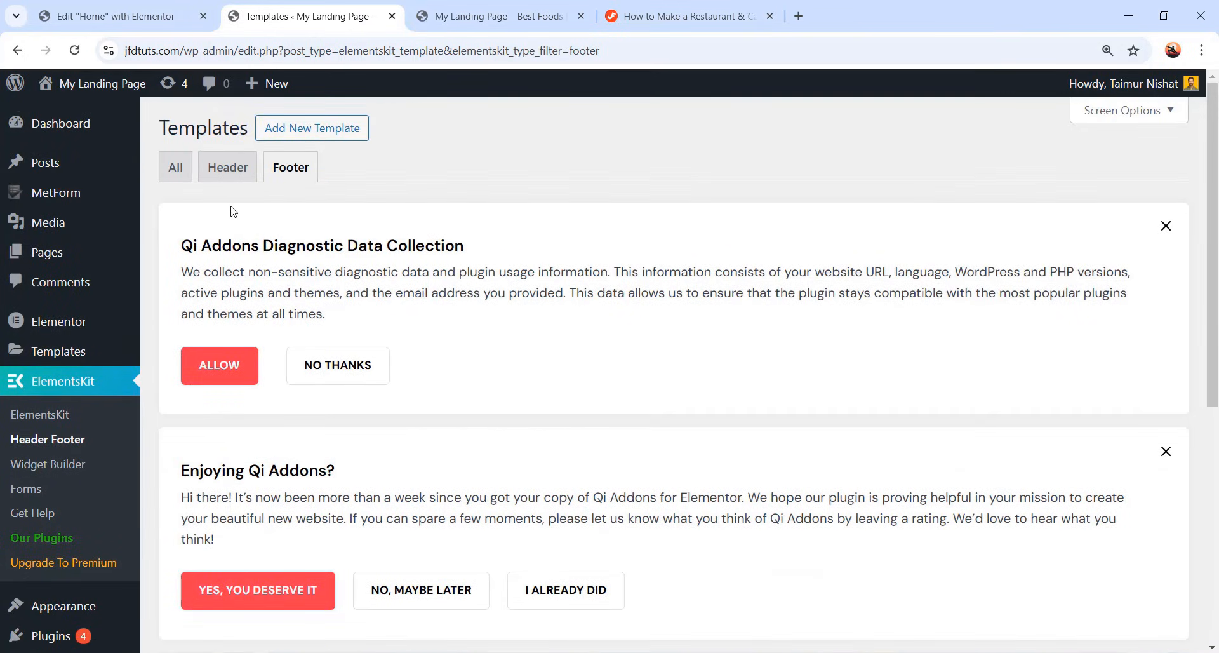
left_click(224, 170)
scroll(389, 229, "down", 5)
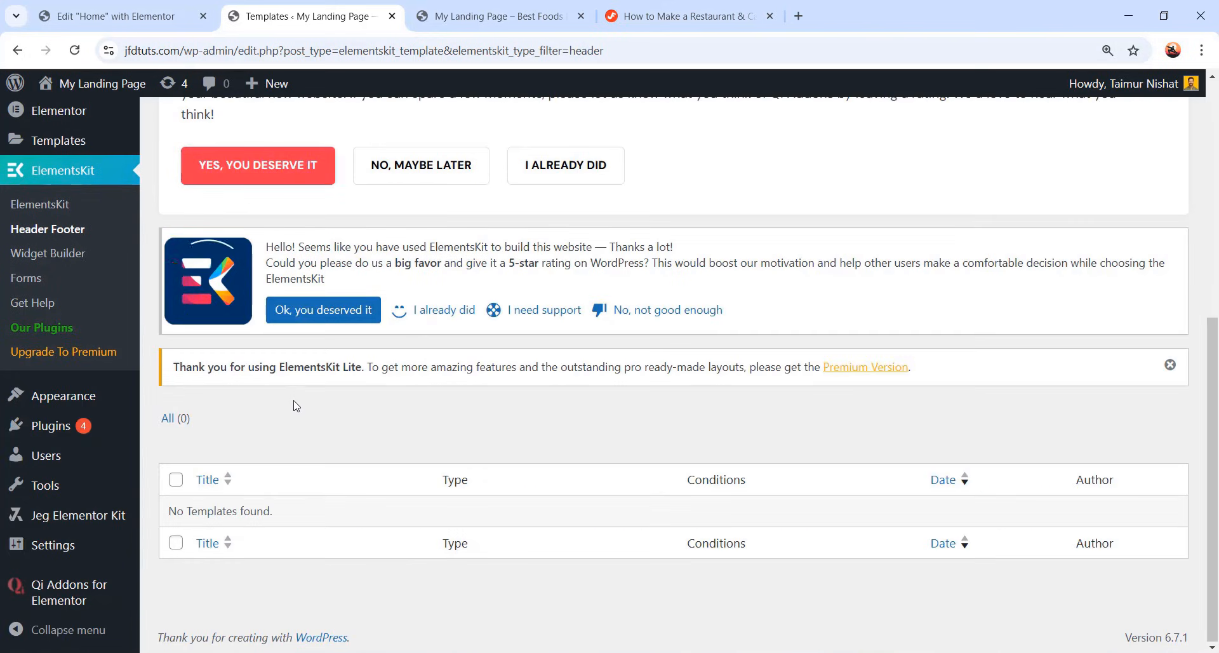
scroll(444, 381, "up", 5)
scroll(380, 317, "down", 3)
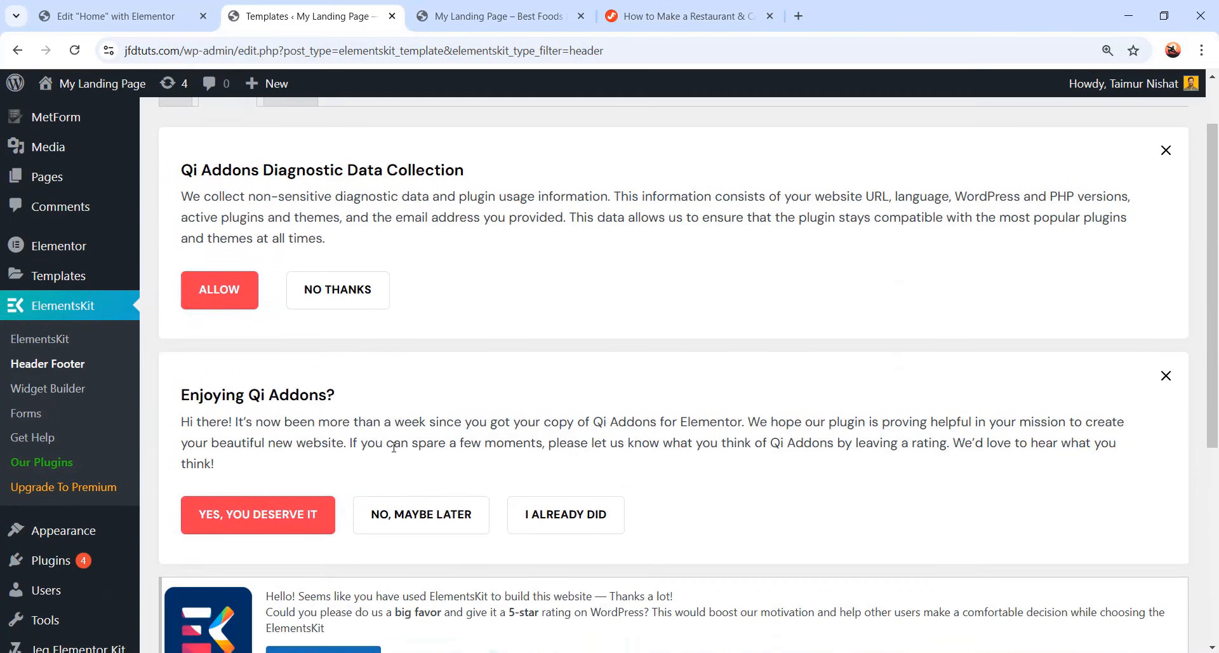
scroll(635, 318, "up", 1)
scroll(295, 209, "up", 2)
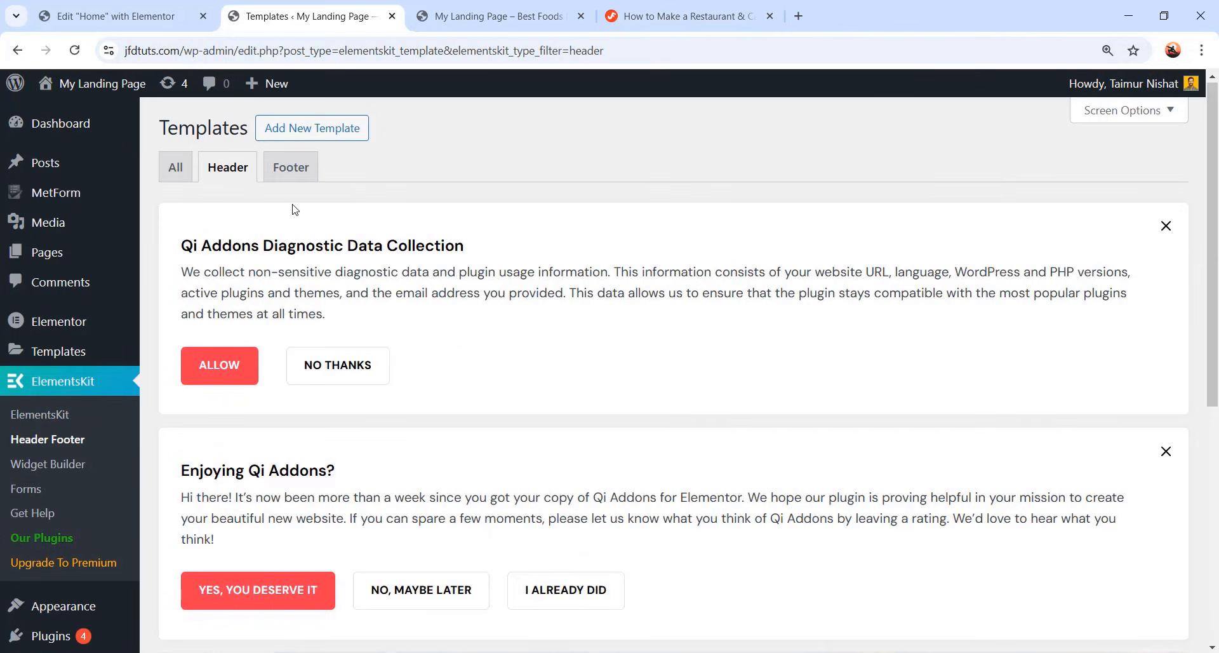
scroll(395, 147, "down", 3)
scroll(381, 254, "up", 3)
Clear the remaining notices above the Header template list, declining Qi Addons' data collection and postponing its rating request.
left_click(363, 367)
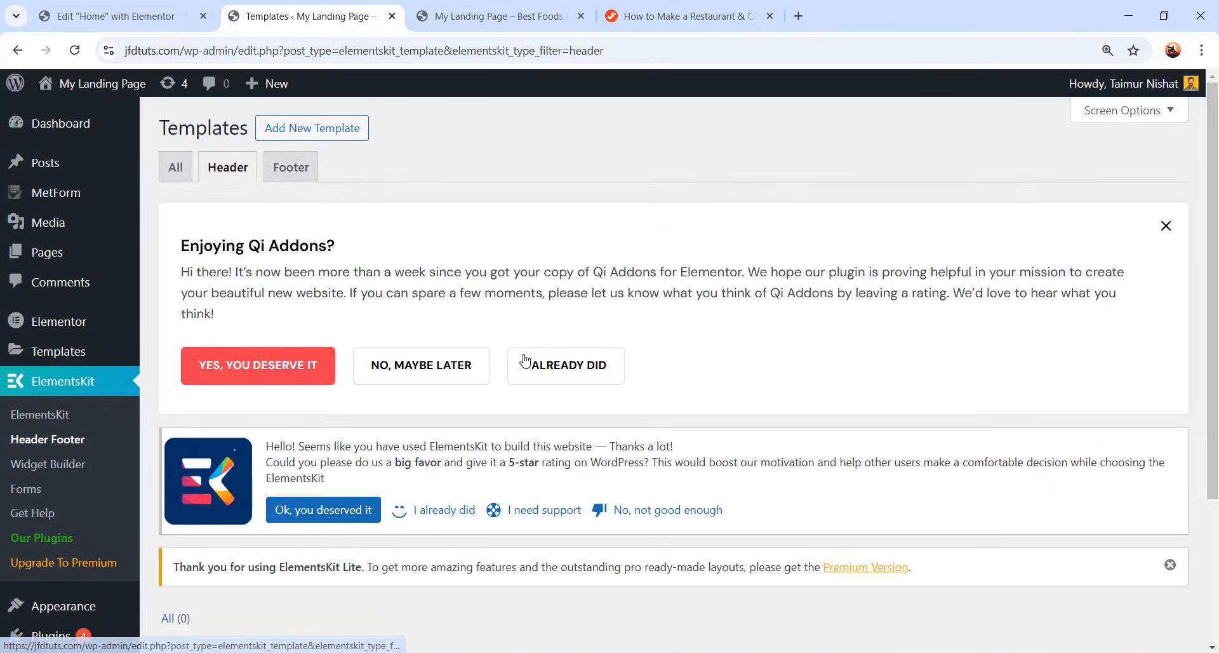
left_click(447, 367)
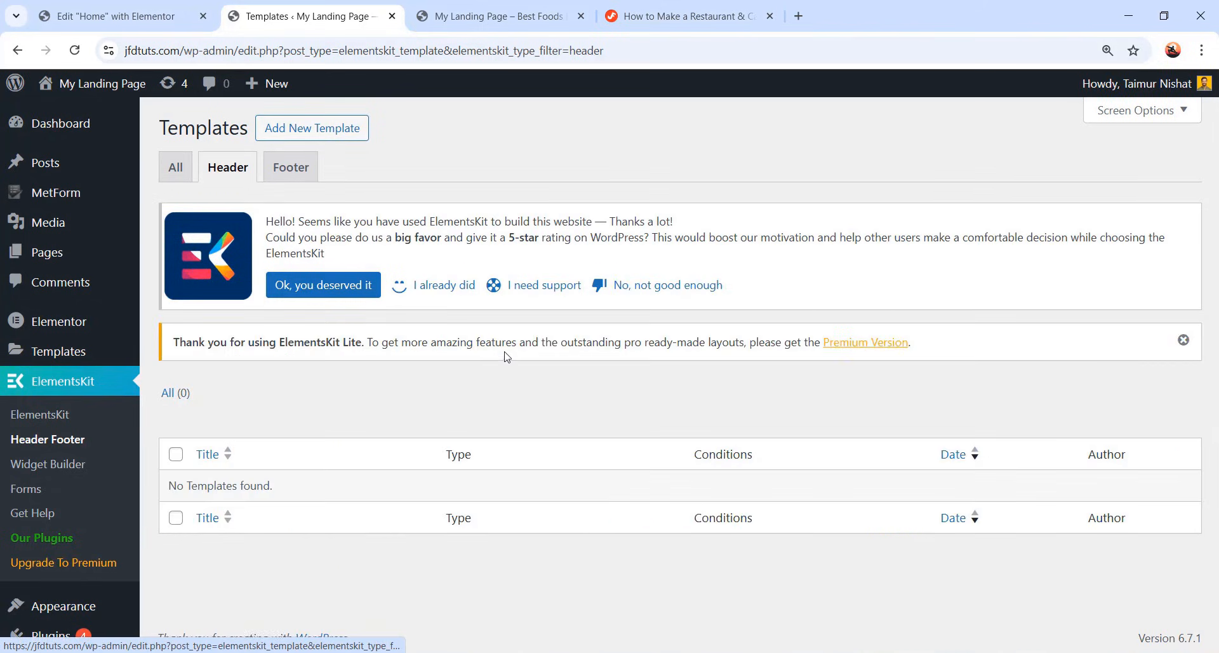
left_click(331, 289)
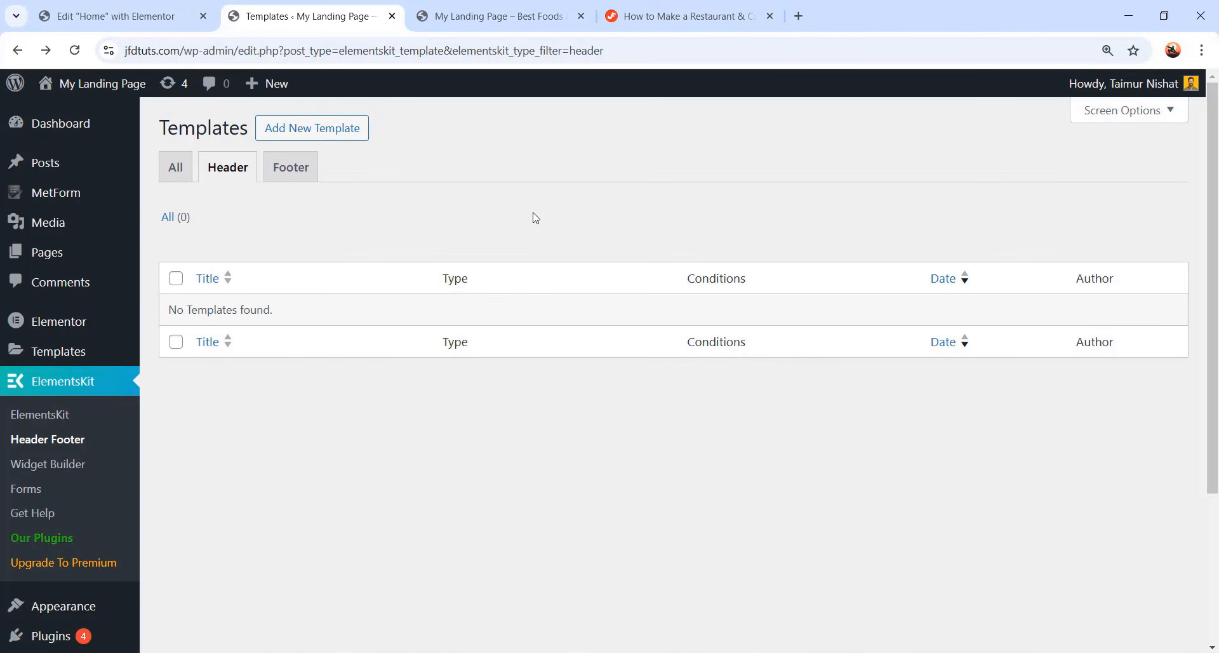
Start a new ElementsKit template titled Header with the type Header and the condition Entire Site.
left_click(327, 138)
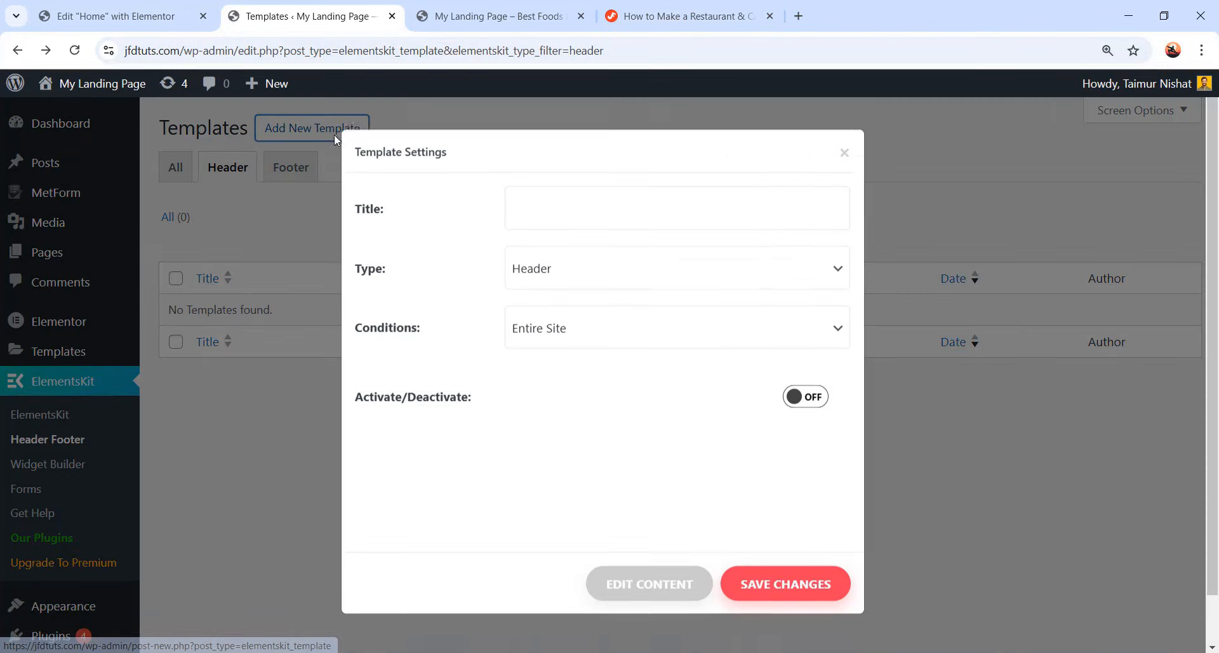
left_click(537, 225)
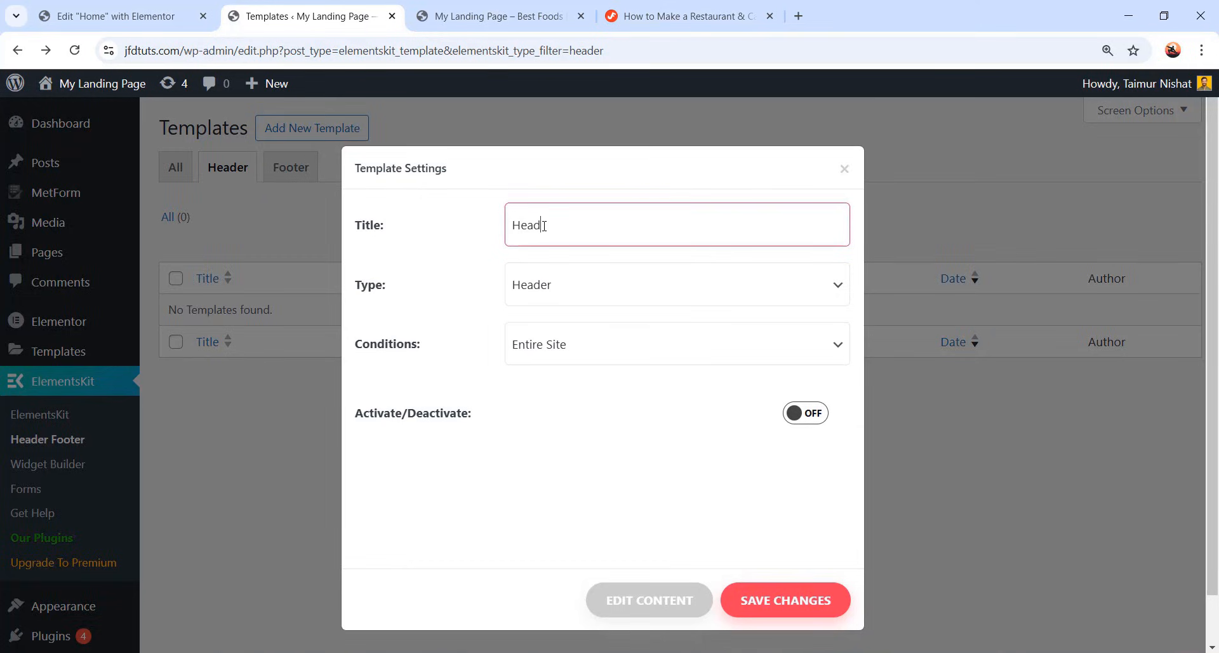
type("Header")
left_click(576, 300)
left_click(566, 316)
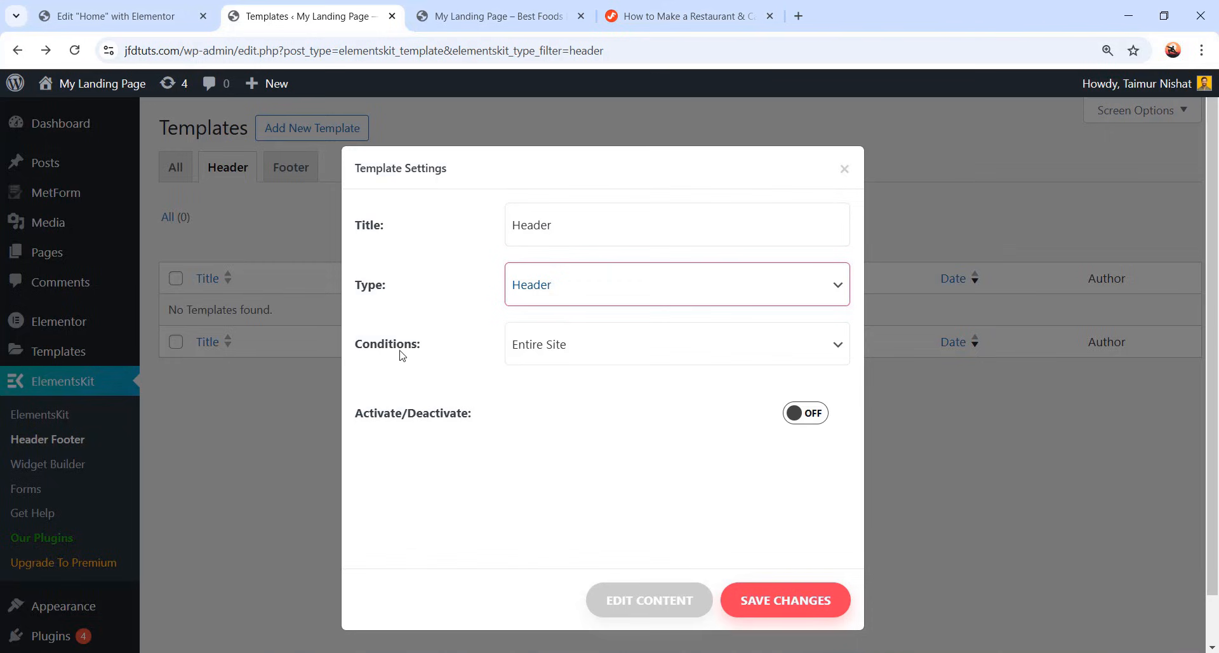
left_click(566, 357)
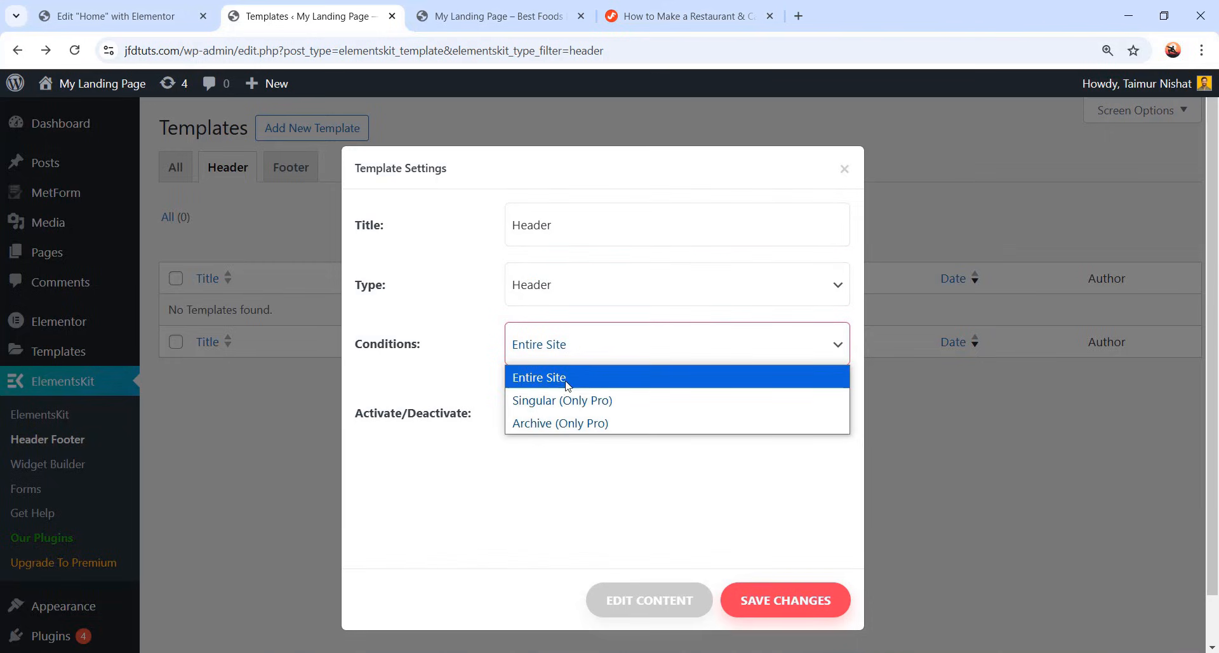
left_click(567, 378)
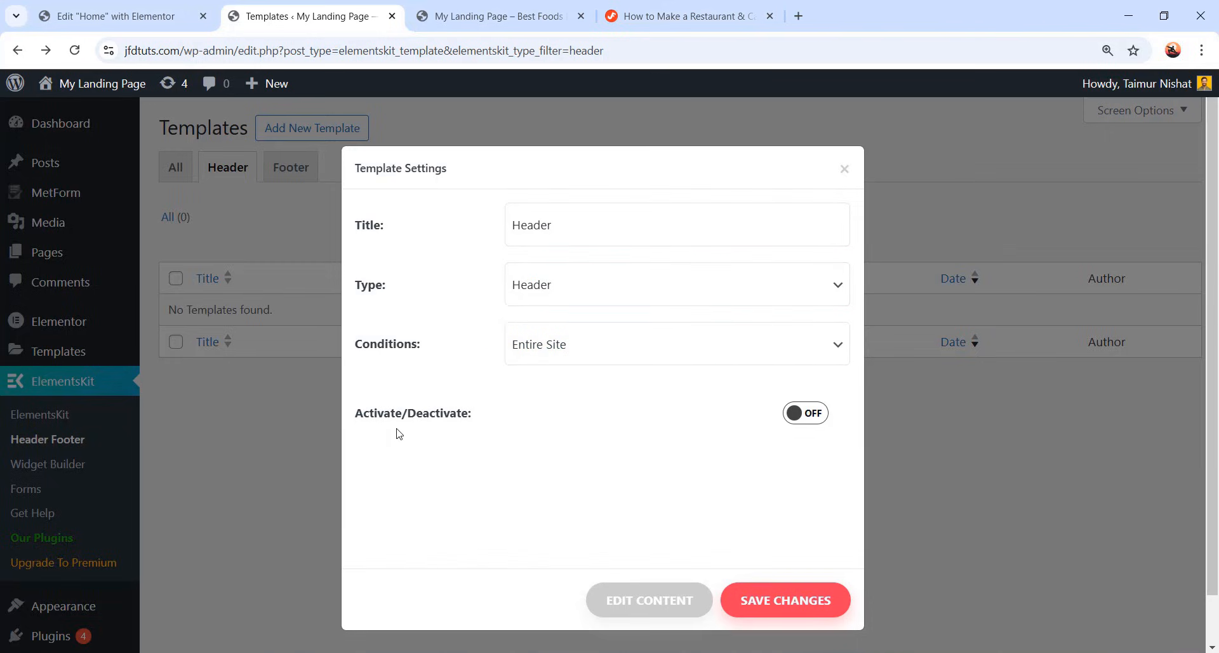
Activate the new Header template and save its settings.
left_click(805, 414)
left_click(805, 414)
left_click(814, 415)
left_click(789, 603)
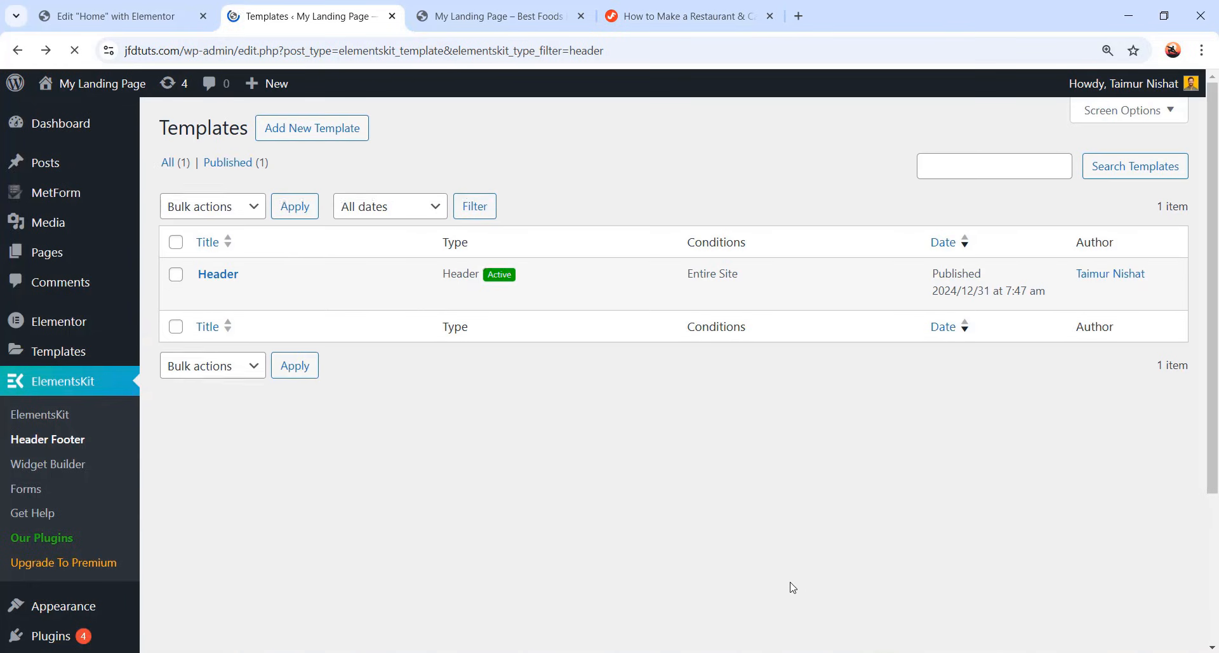
Open the Header template's content for editing in Elementor and glance at the Home page's hero section for reference.
mouse_move(335, 318)
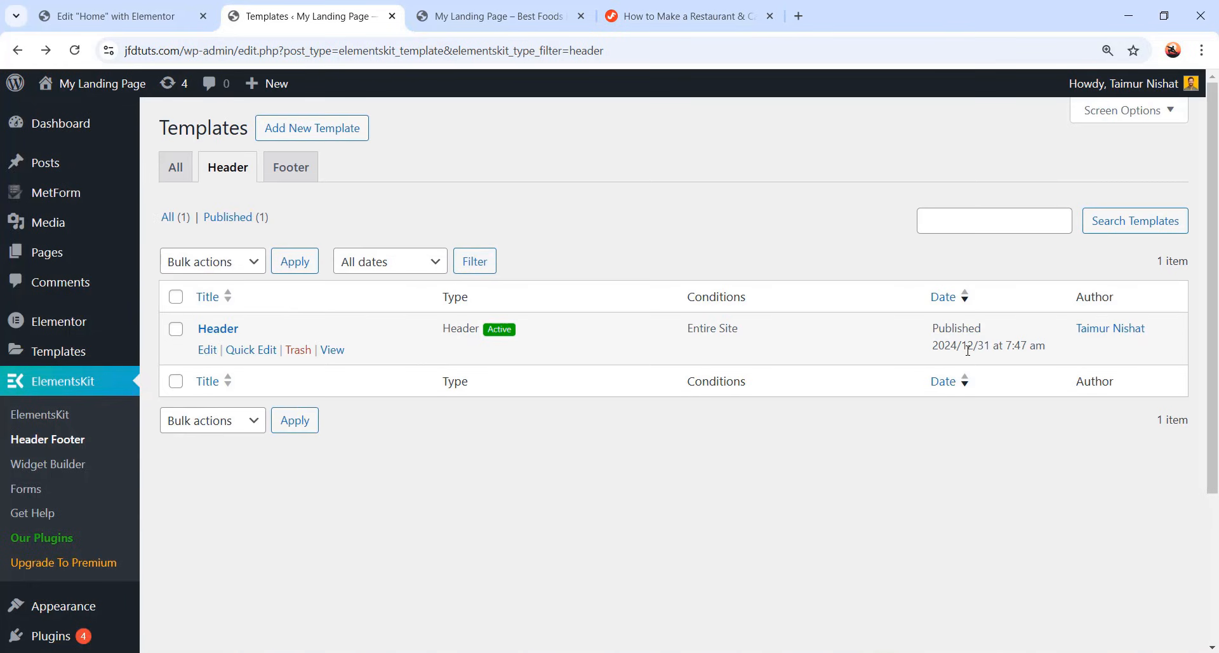
left_click(204, 350)
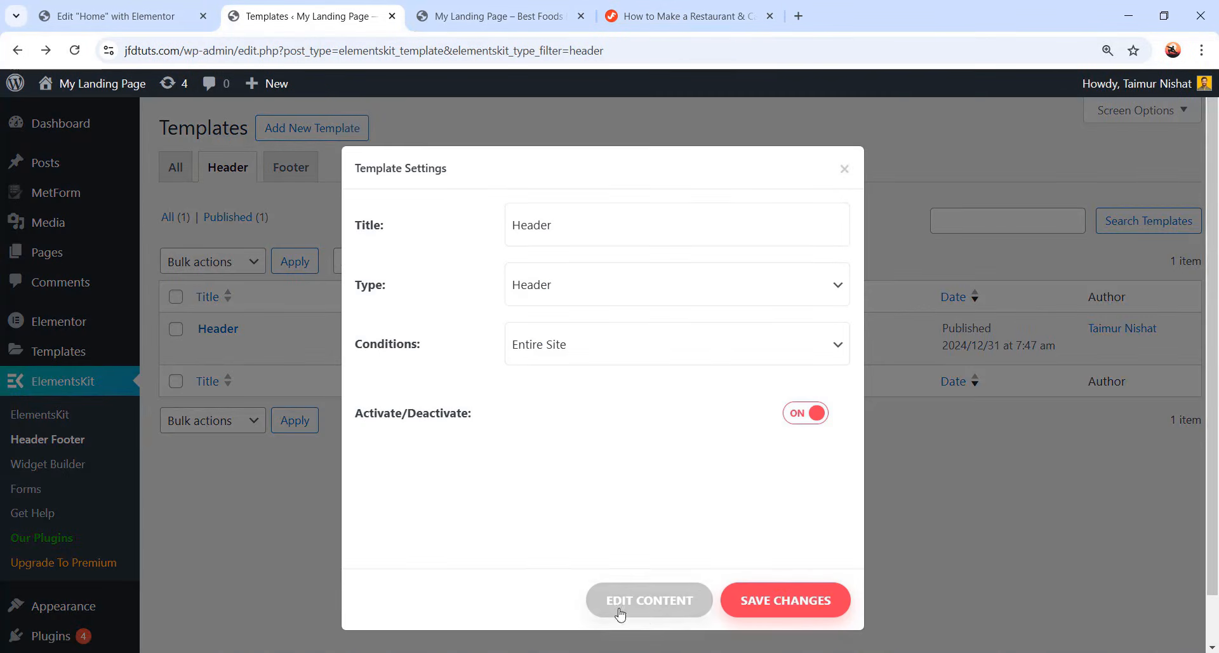
left_click(645, 599)
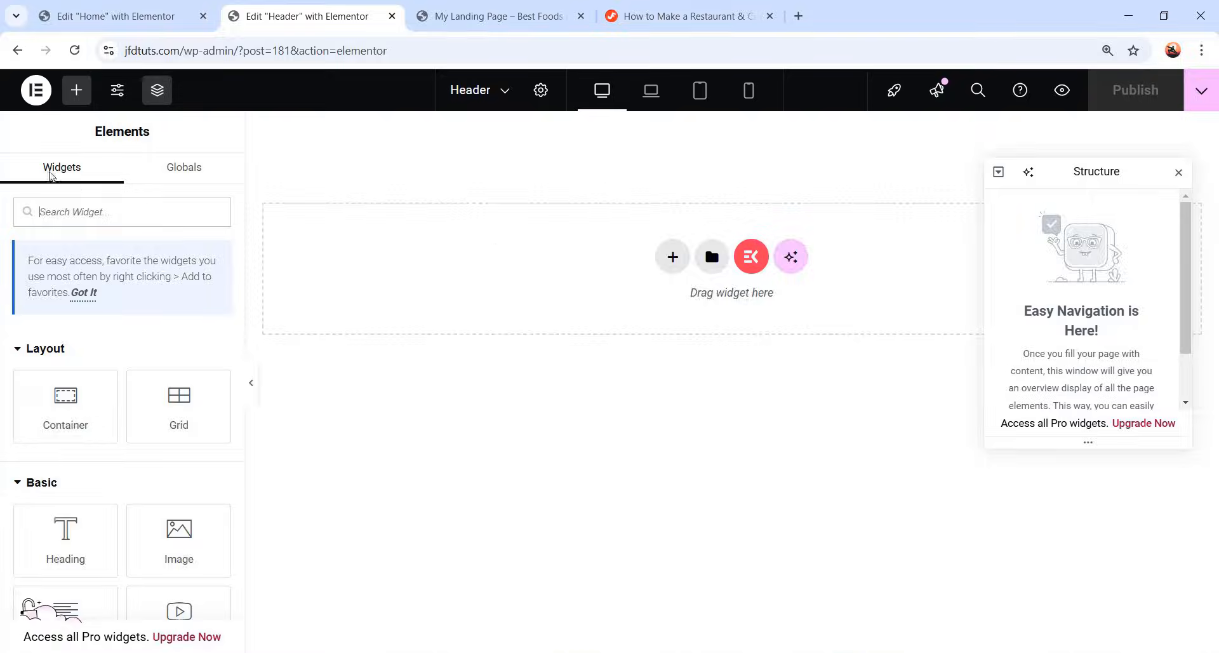
left_click(97, 14)
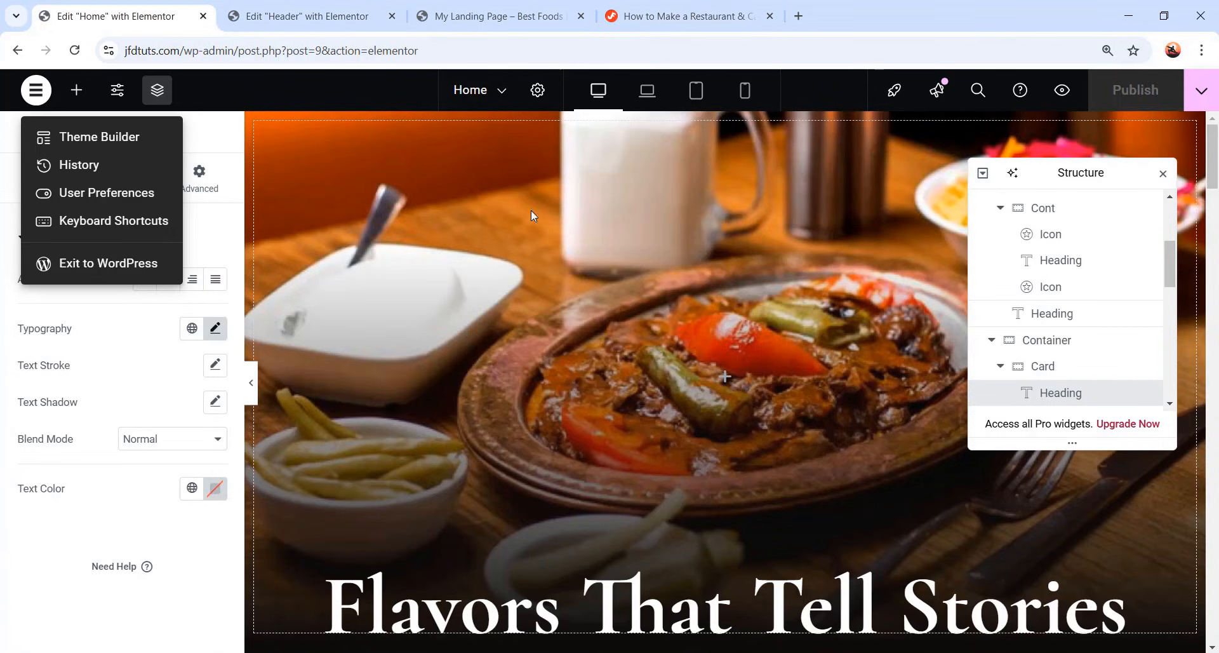
left_click(322, 11)
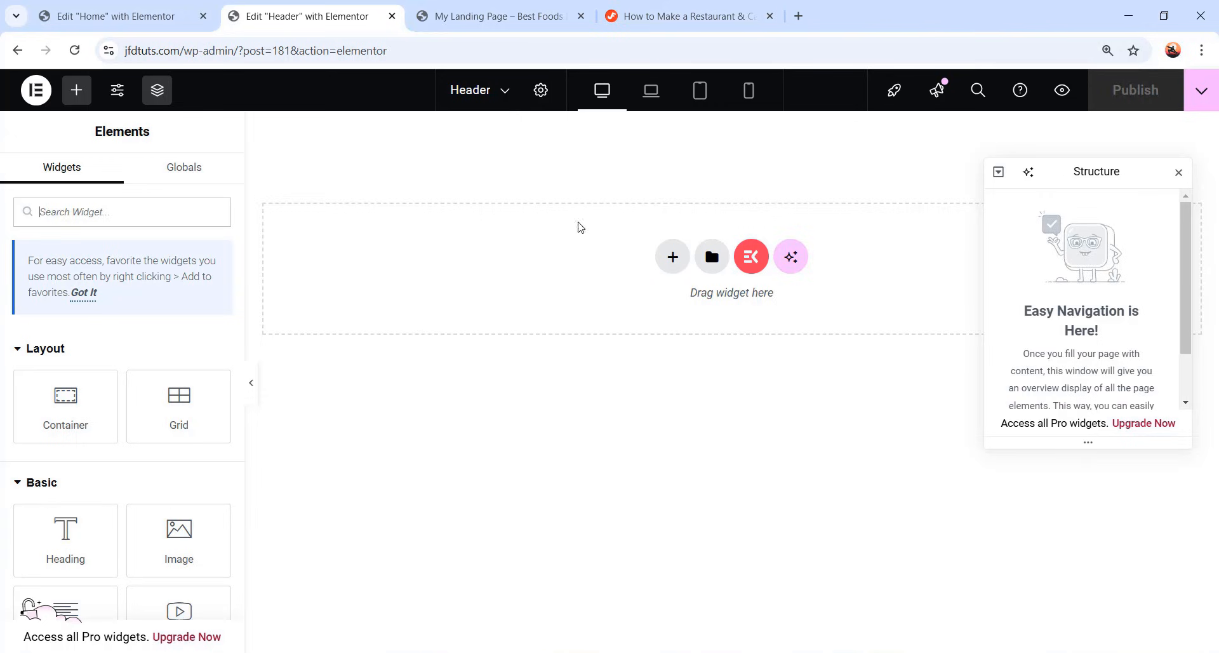
Add a container to the empty template canvas and rename it Header in the structure.
left_click_drag(50, 399, 522, 242)
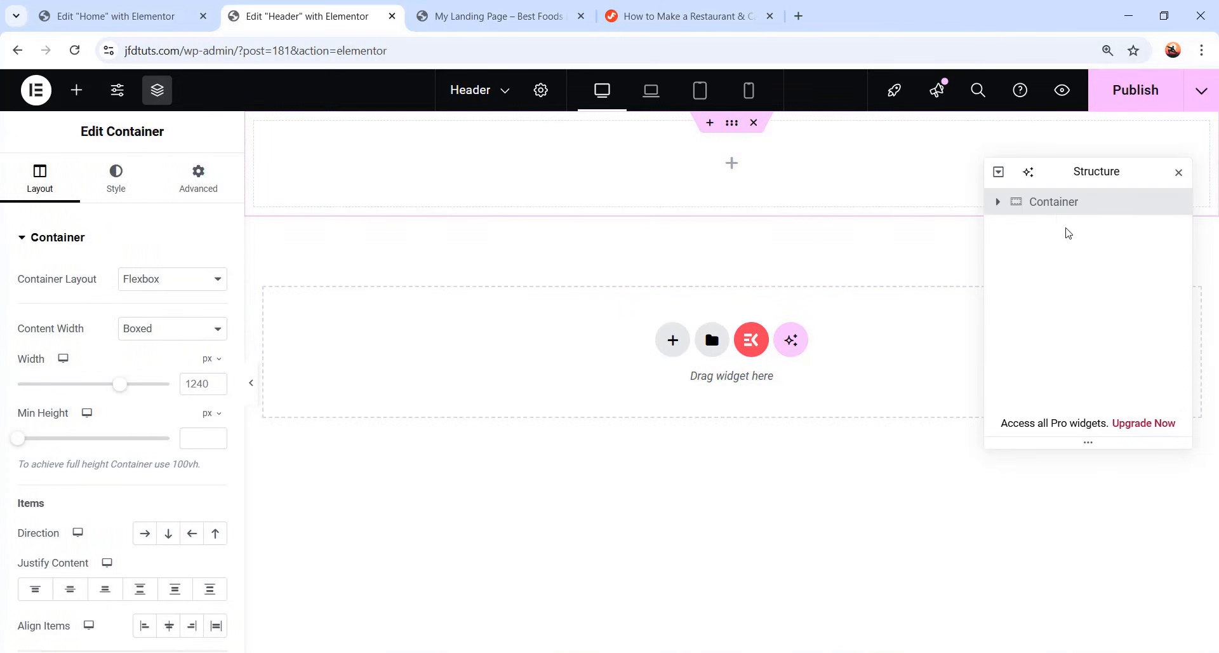
double_click(1054, 203)
type("Header")
key("Return")
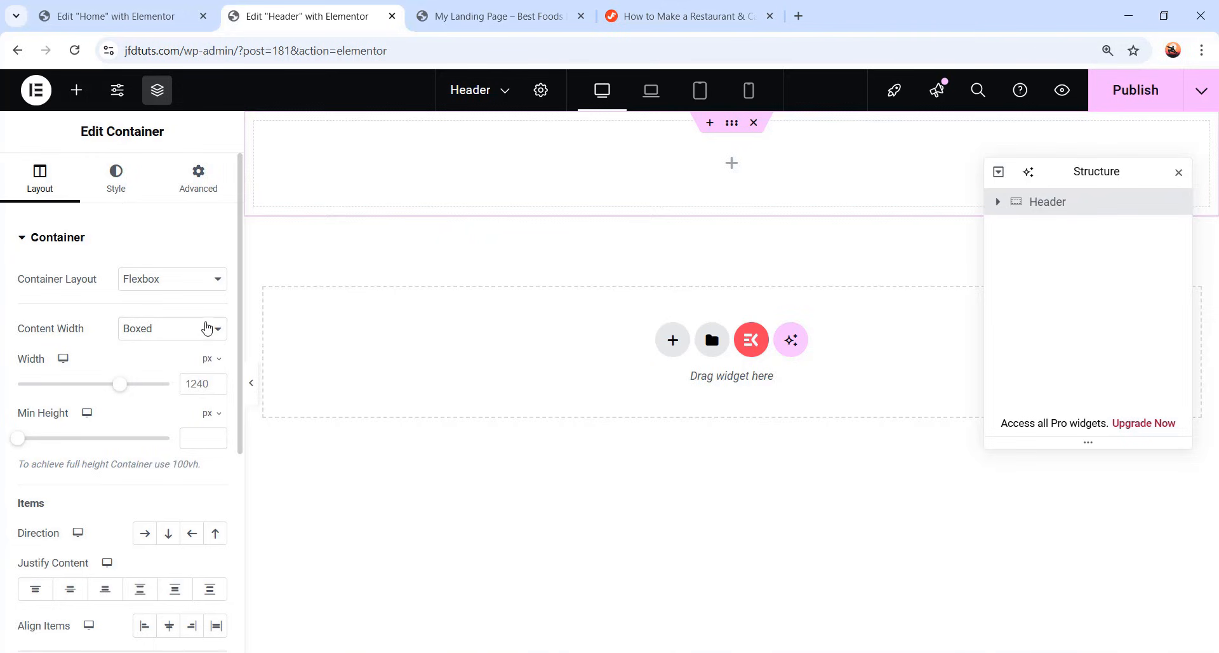
Set the Header container's content width to Full Width and its direction to column.
left_click(207, 328)
left_click(143, 368)
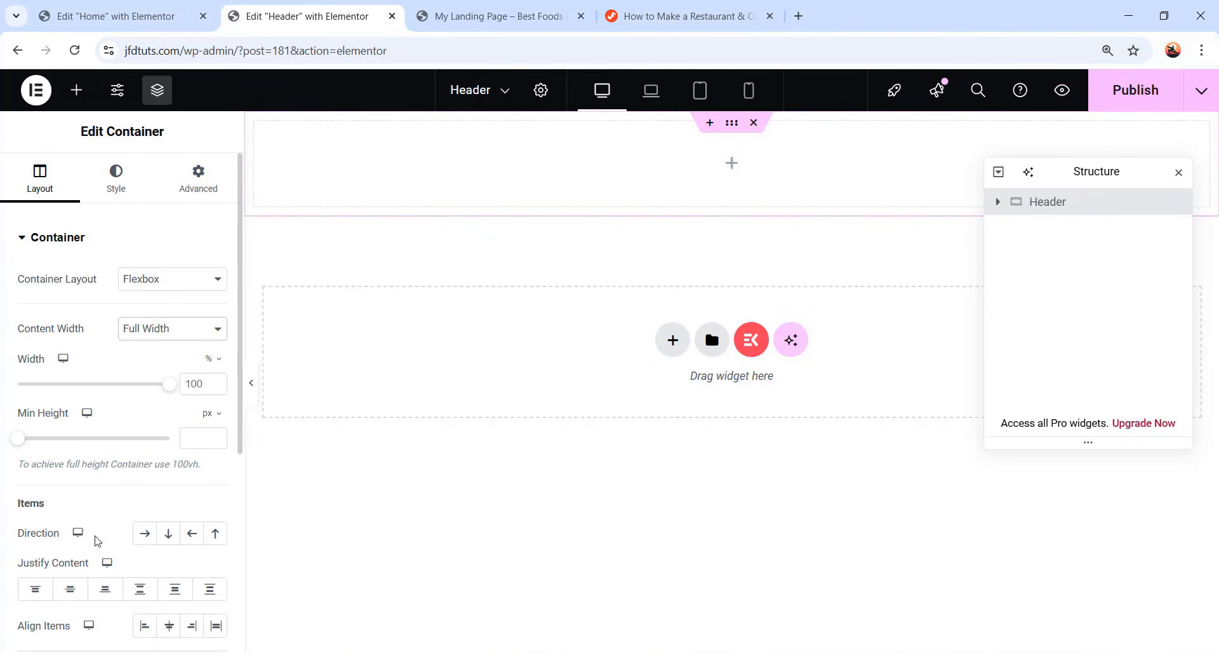
left_click(167, 534)
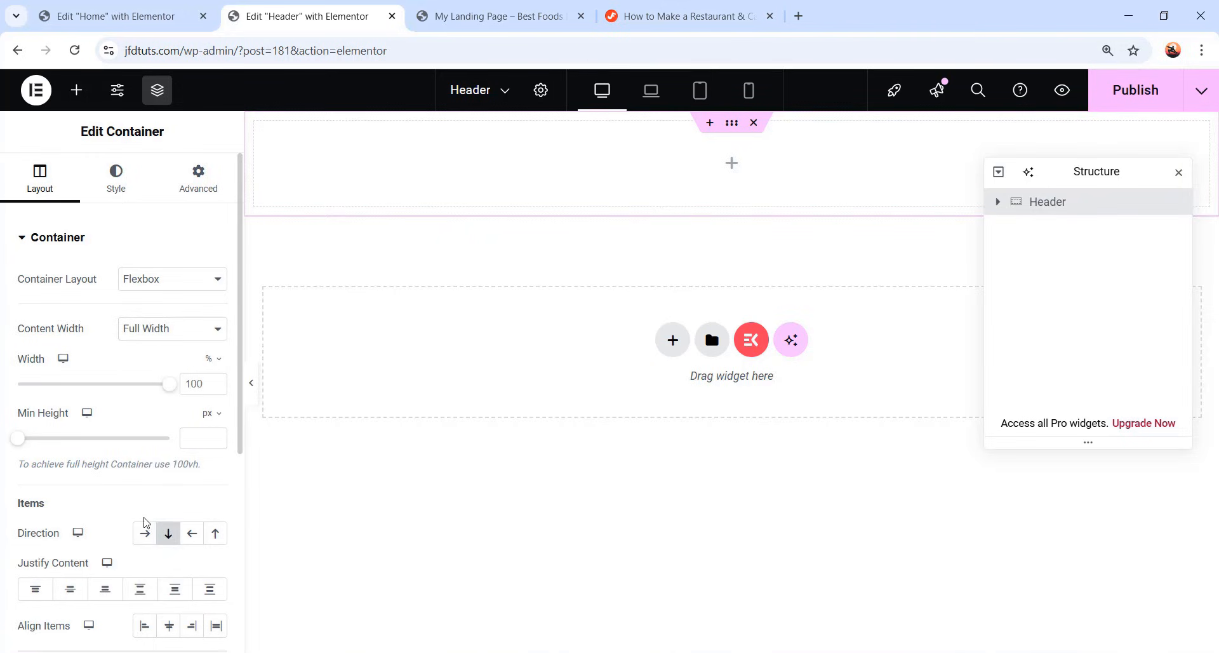
Give the Header container a classic background in the global Primary color.
left_click(123, 202)
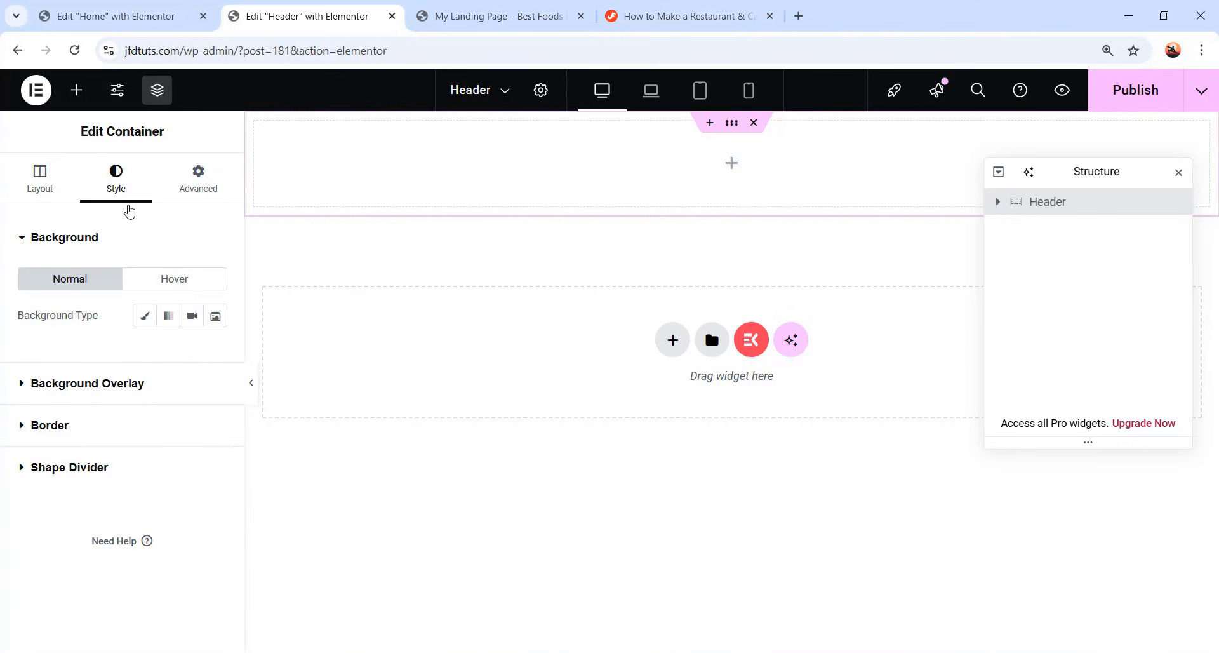
left_click(144, 316)
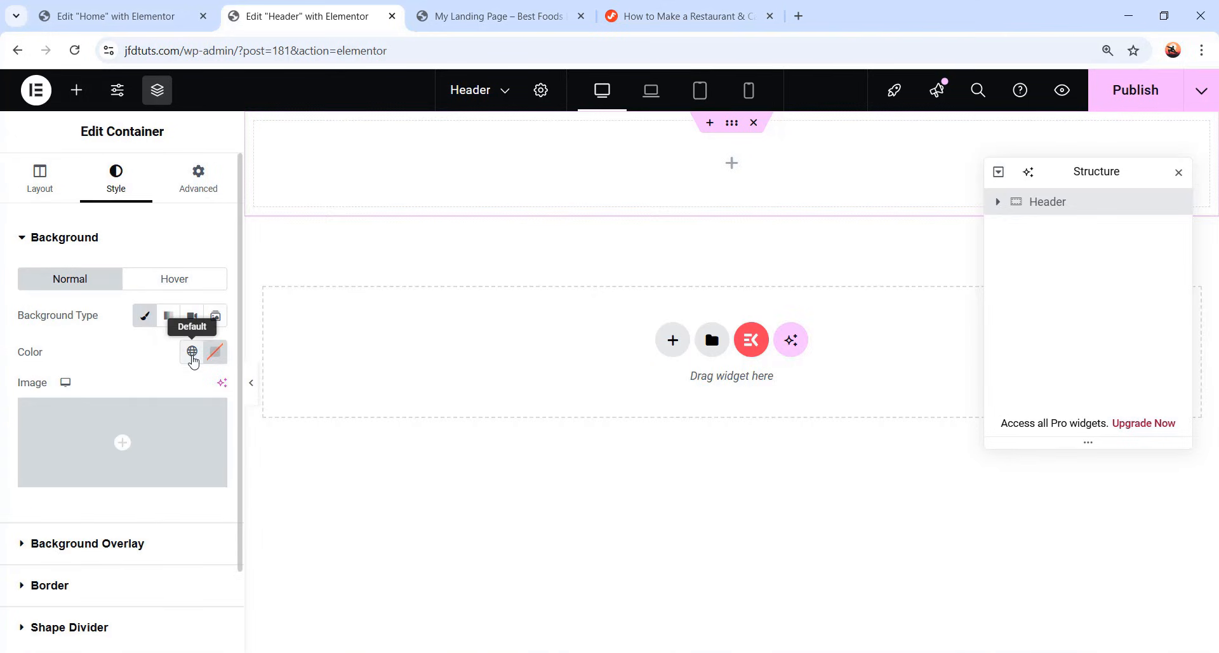
left_click(191, 351)
left_click(53, 438)
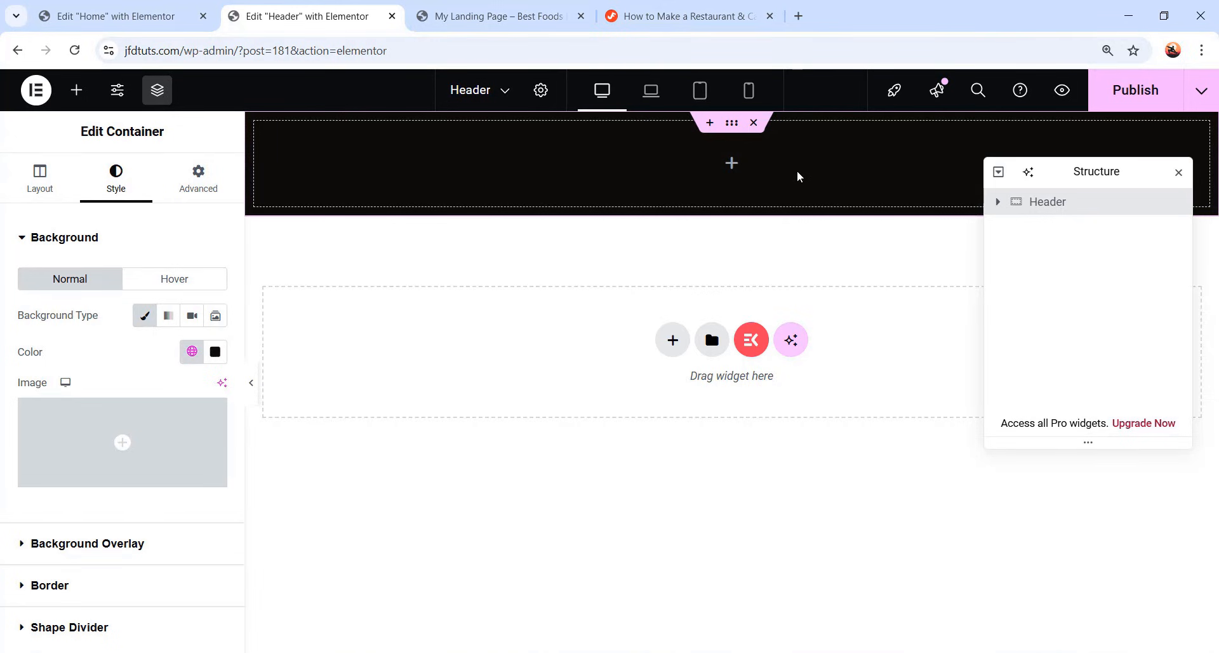
Add a container inside Header and rename it Header Top Wrapper.
left_click(731, 167)
left_click_drag(89, 394, 979, 191)
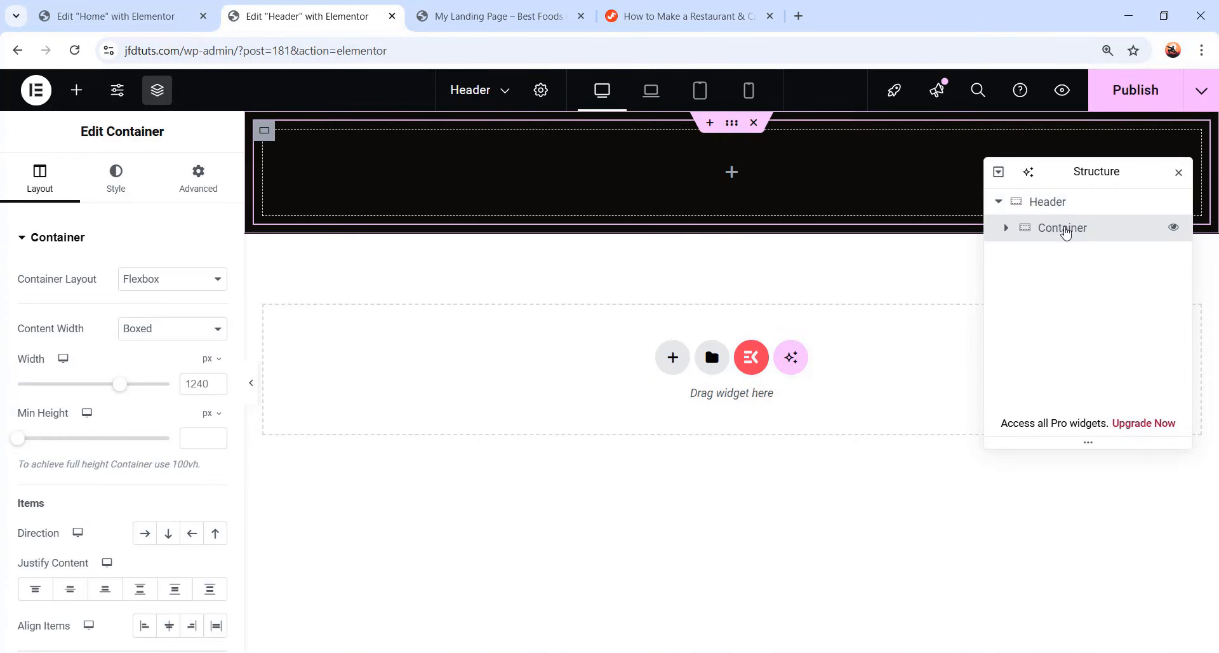
double_click(1059, 228)
type("Header Top")
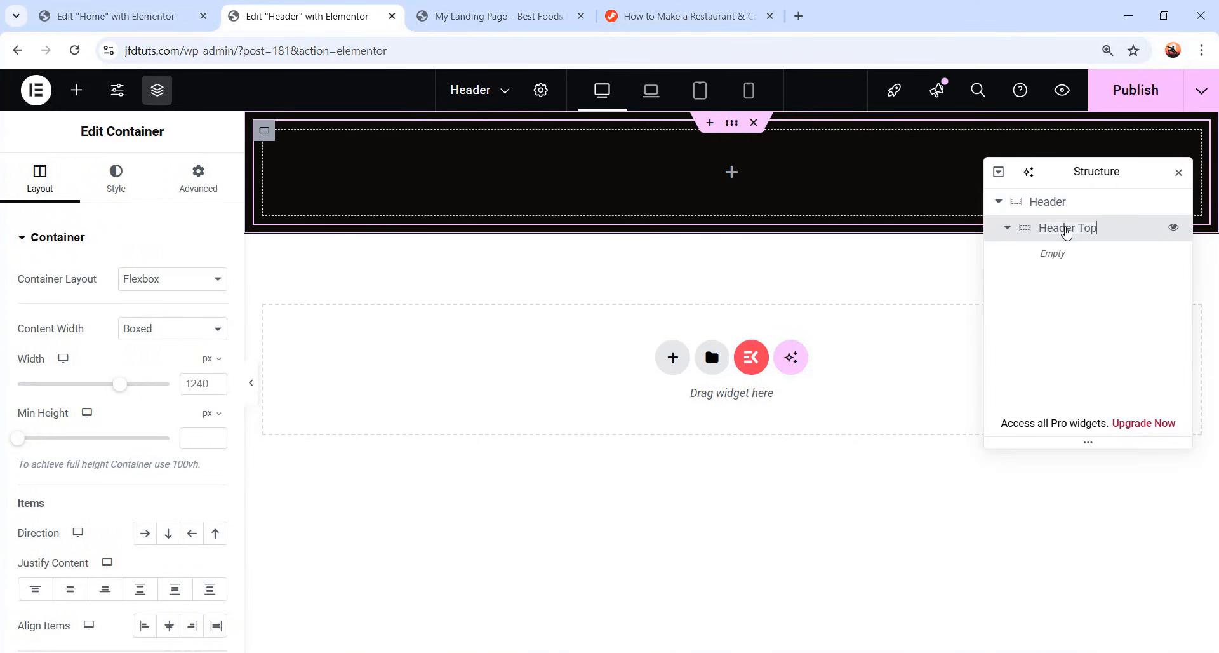
type(" Wrapper")
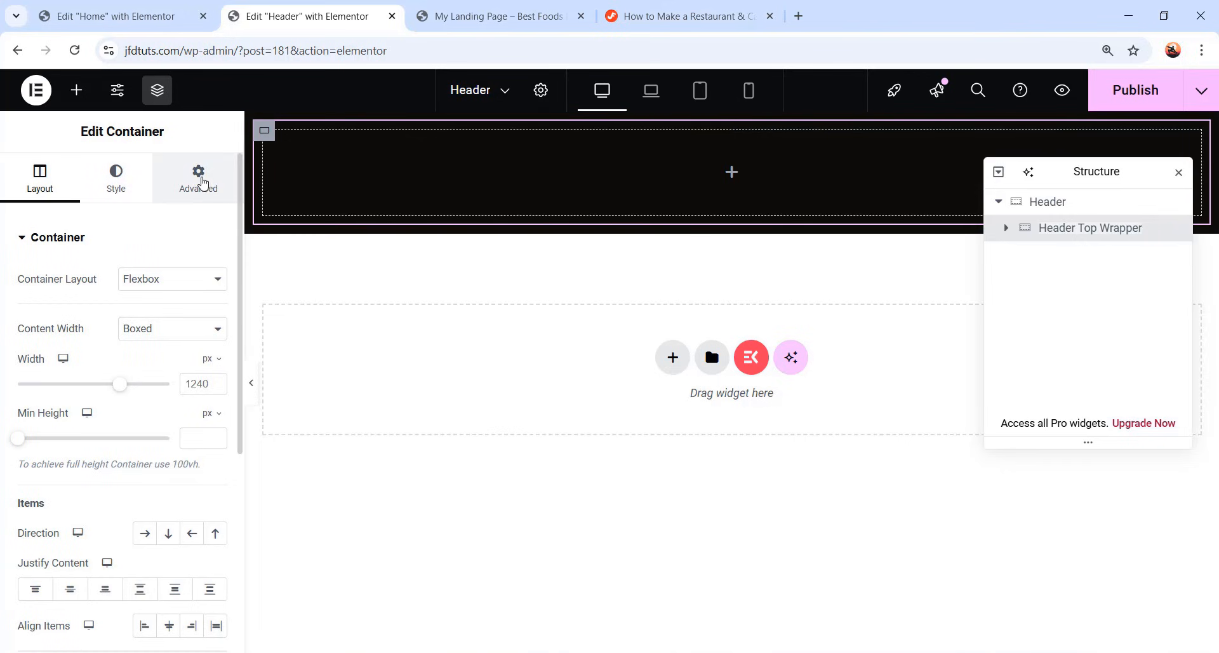
Set Header Top Wrapper's padding to 10 px top and bottom and 0 on both sides.
left_click(194, 178)
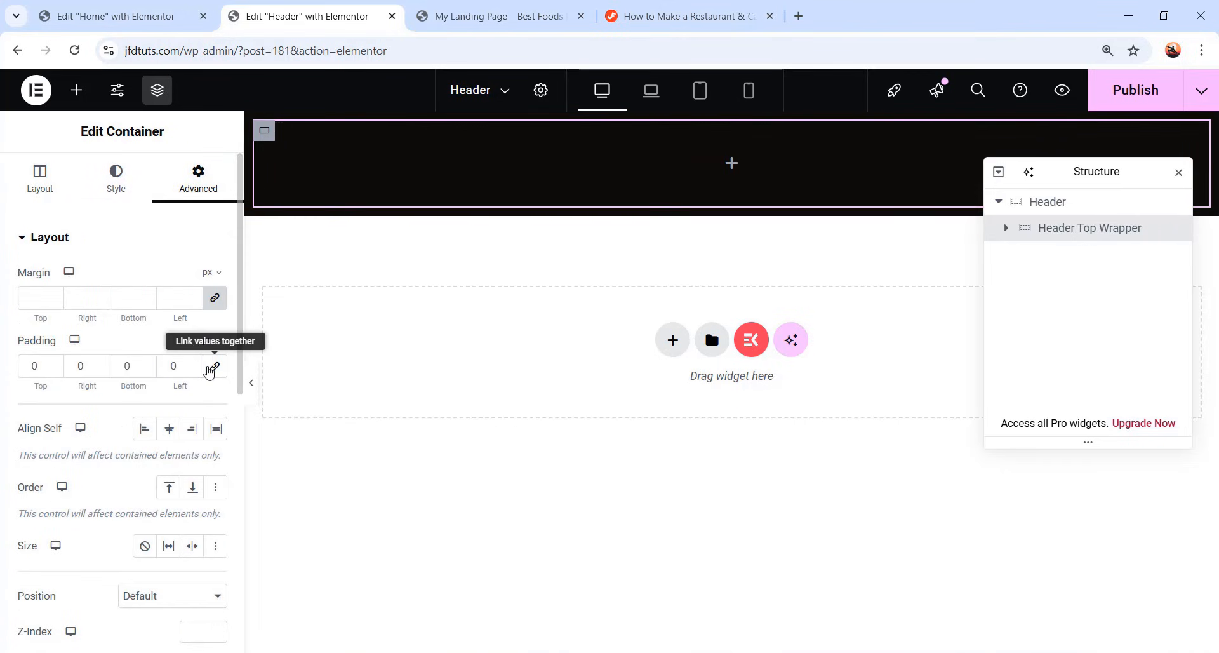
left_click(214, 365)
left_click(38, 365)
type("10")
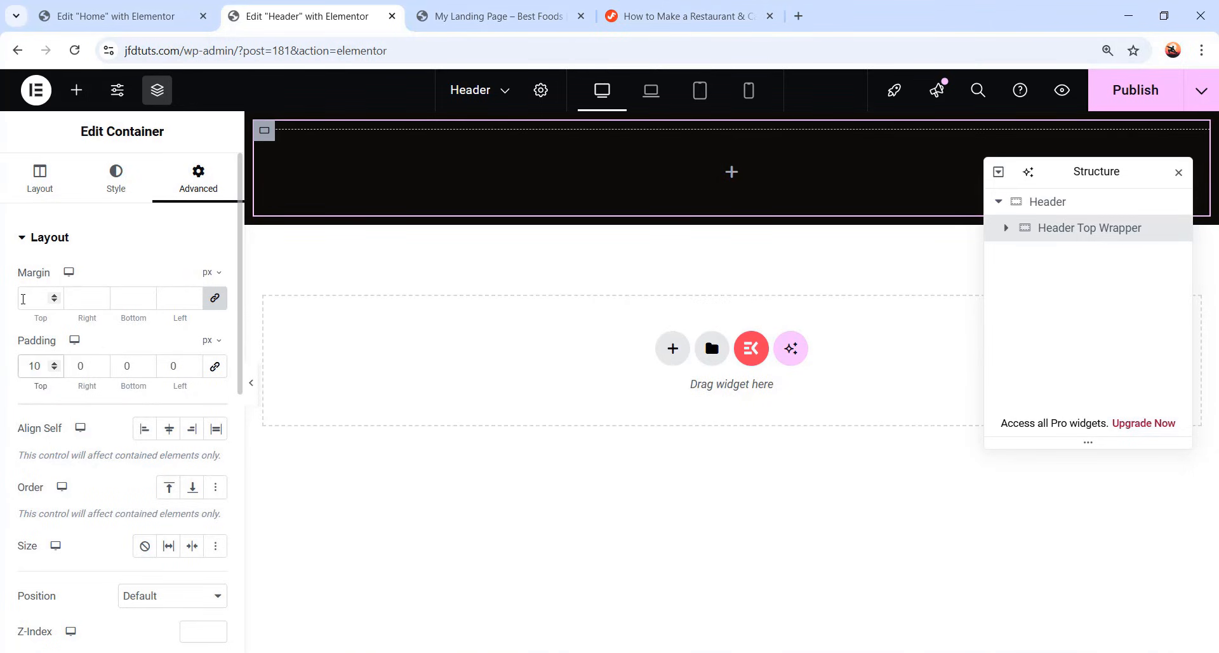
double_click(139, 357)
type("10")
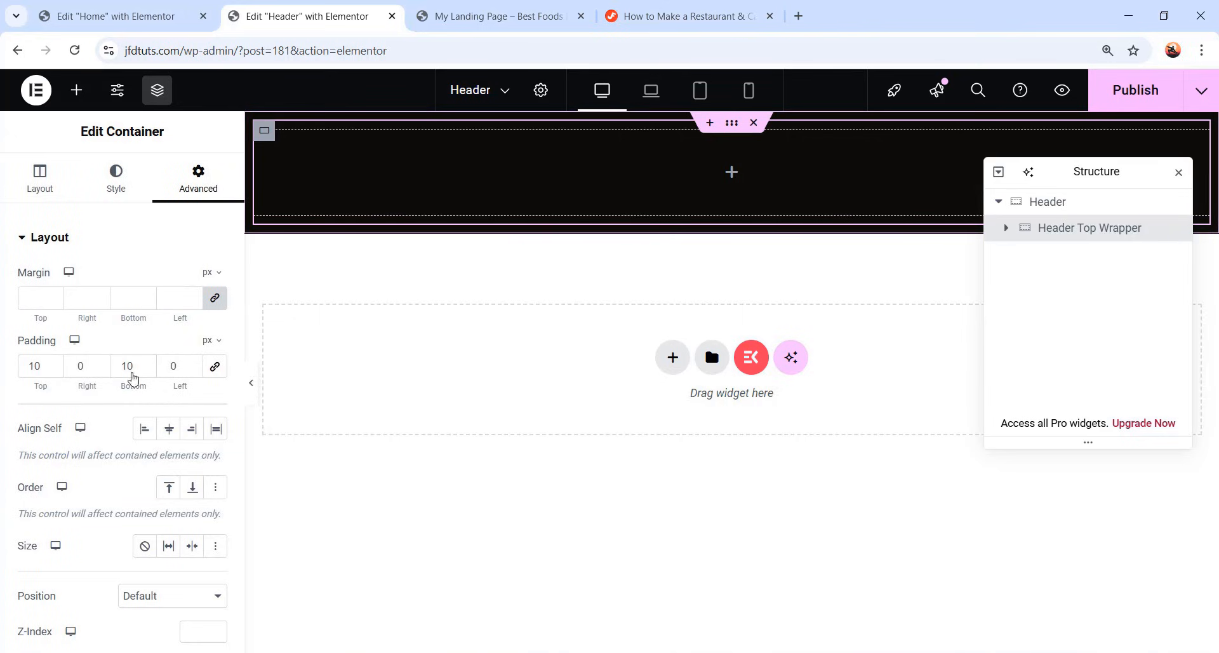
Add a container inside Header Top Wrapper and rename it Header Top.
left_click(734, 174)
left_click_drag(60, 400, 730, 184)
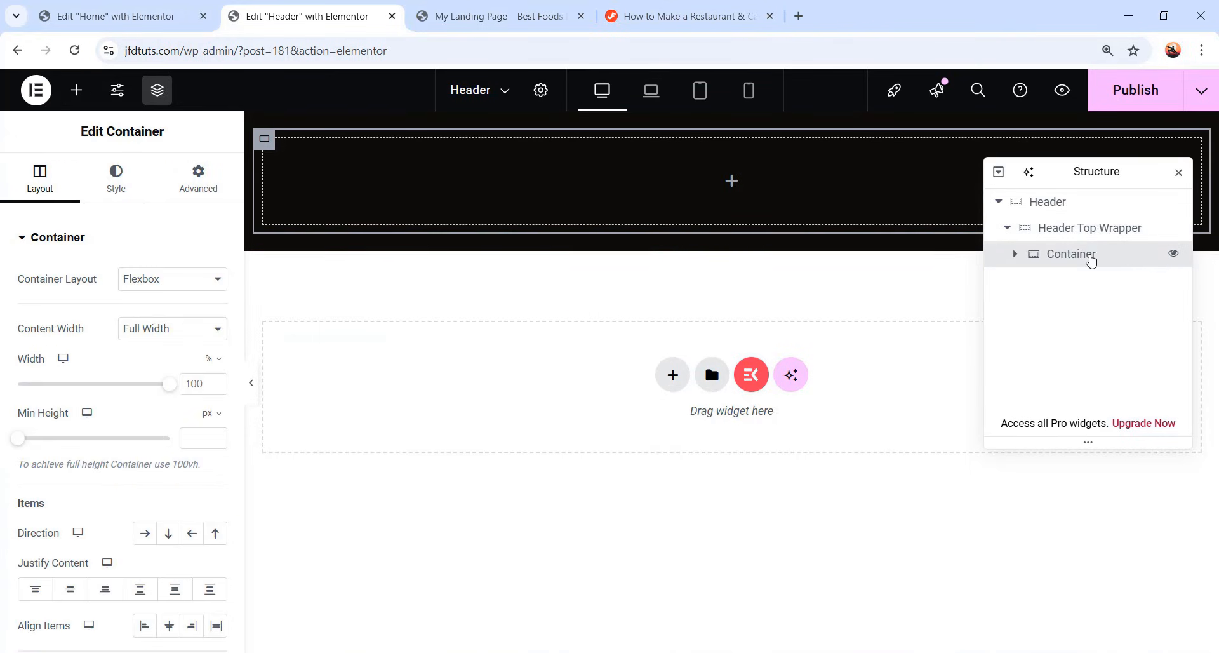
double_click(1090, 256)
type("Header Top")
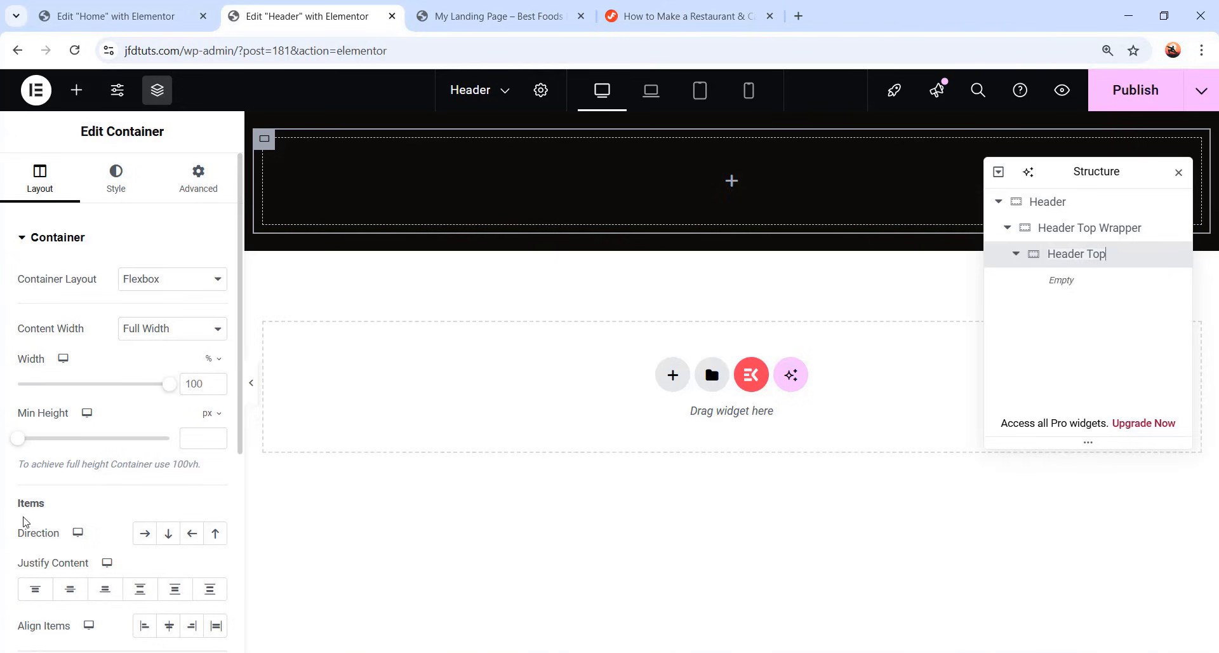
Lay out Header Top as a row with centered content and set its margins to 0 px.
left_click(147, 532)
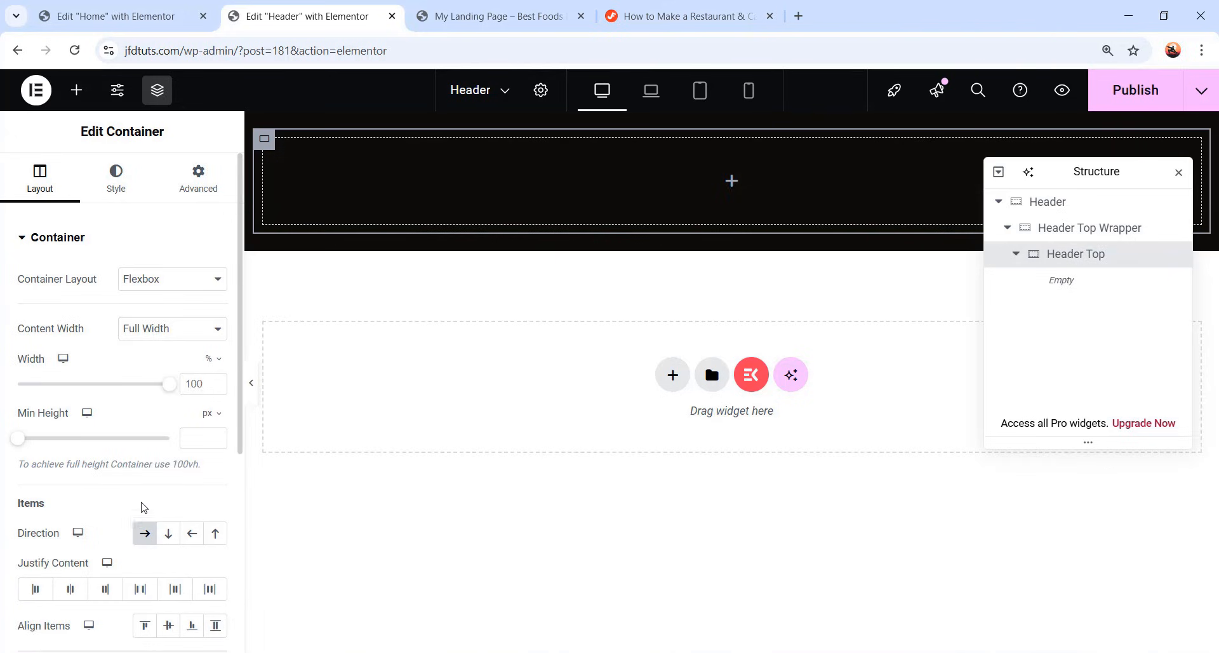
scroll(130, 422, "down", 1)
left_click(70, 507)
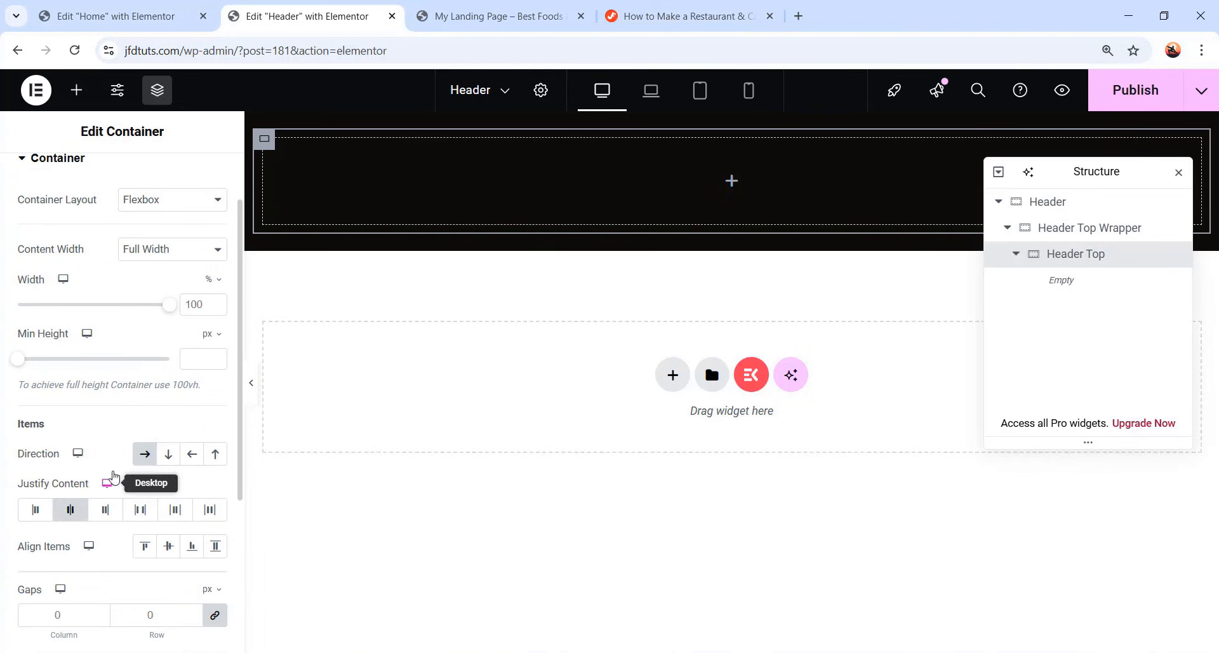
scroll(117, 440, "up", 1)
left_click(199, 185)
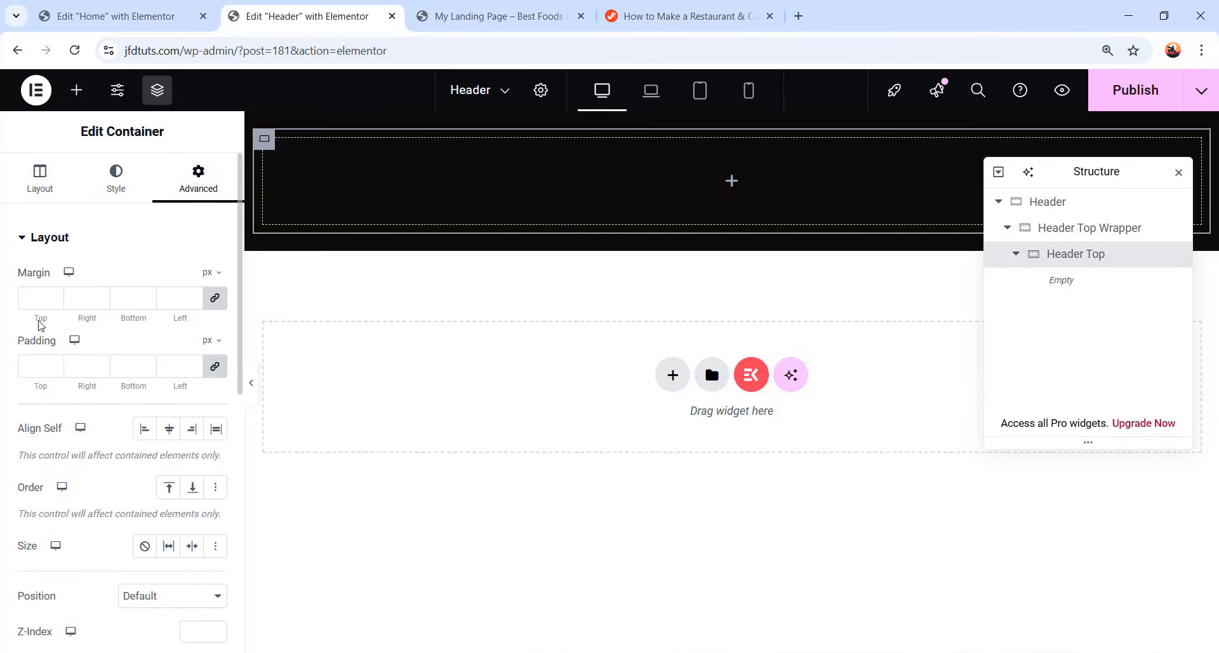
left_click(37, 298)
type("0")
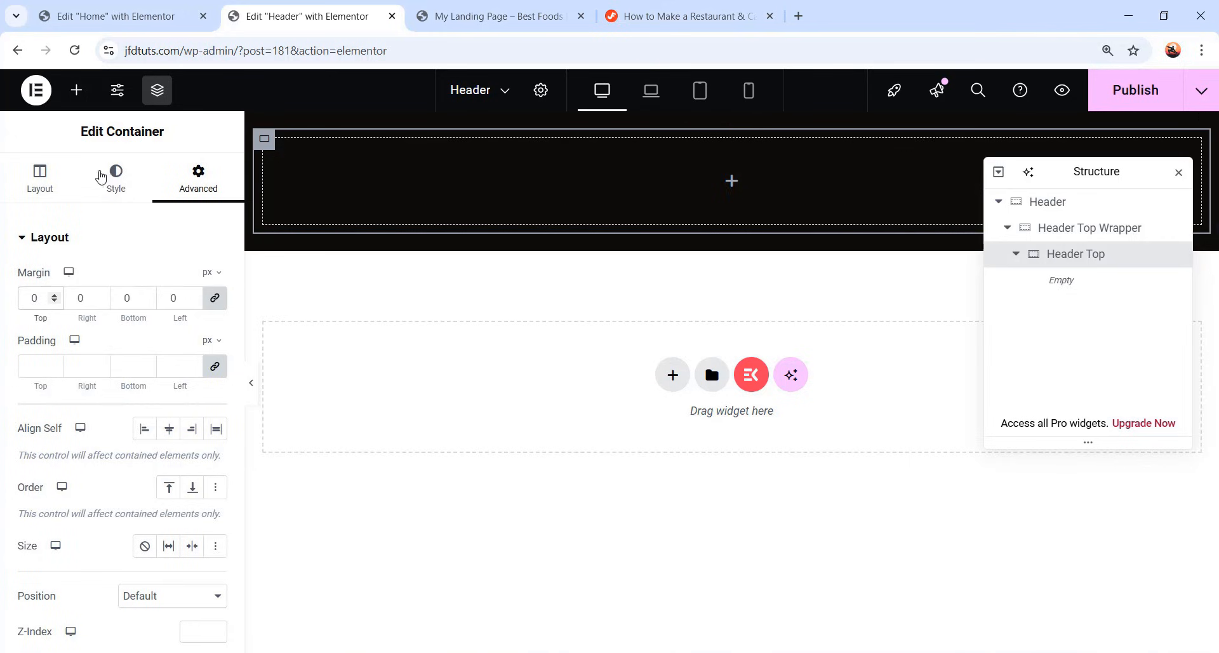
Add a Text Editor widget to Header Top reading "Free shipping over $50, or $7.95 flat rate shipping. See Details".
left_click(76, 90)
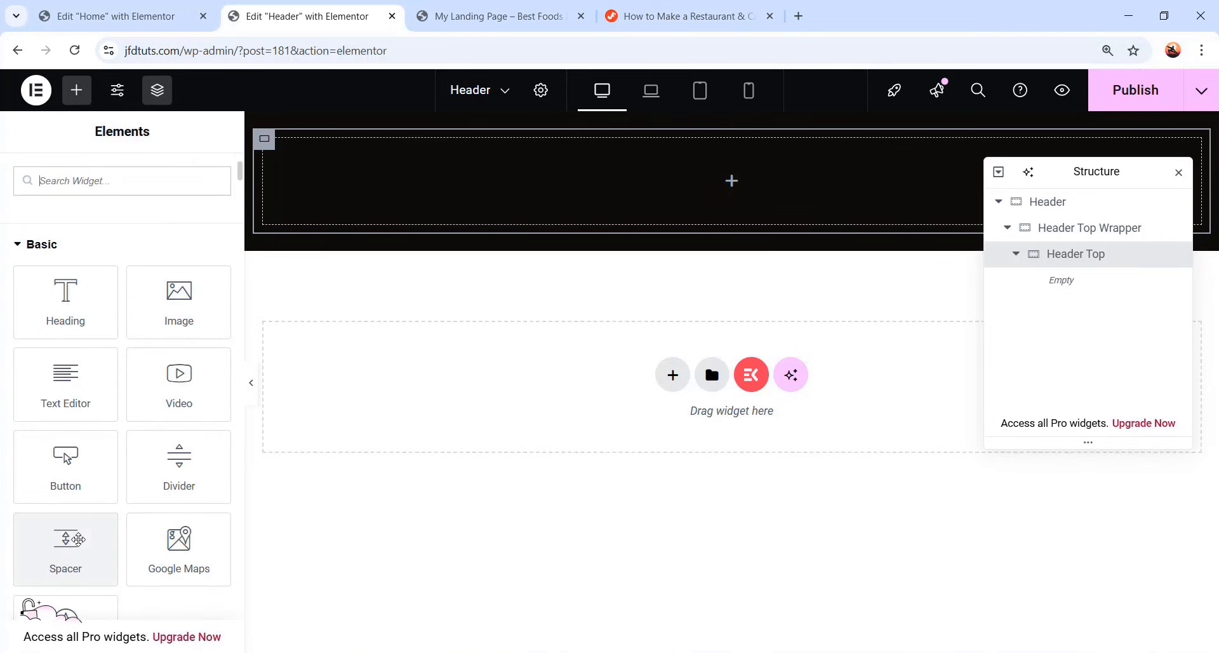
scroll(105, 413, "down", 1)
scroll(101, 402, "up", 1)
left_click_drag(101, 403, 710, 173)
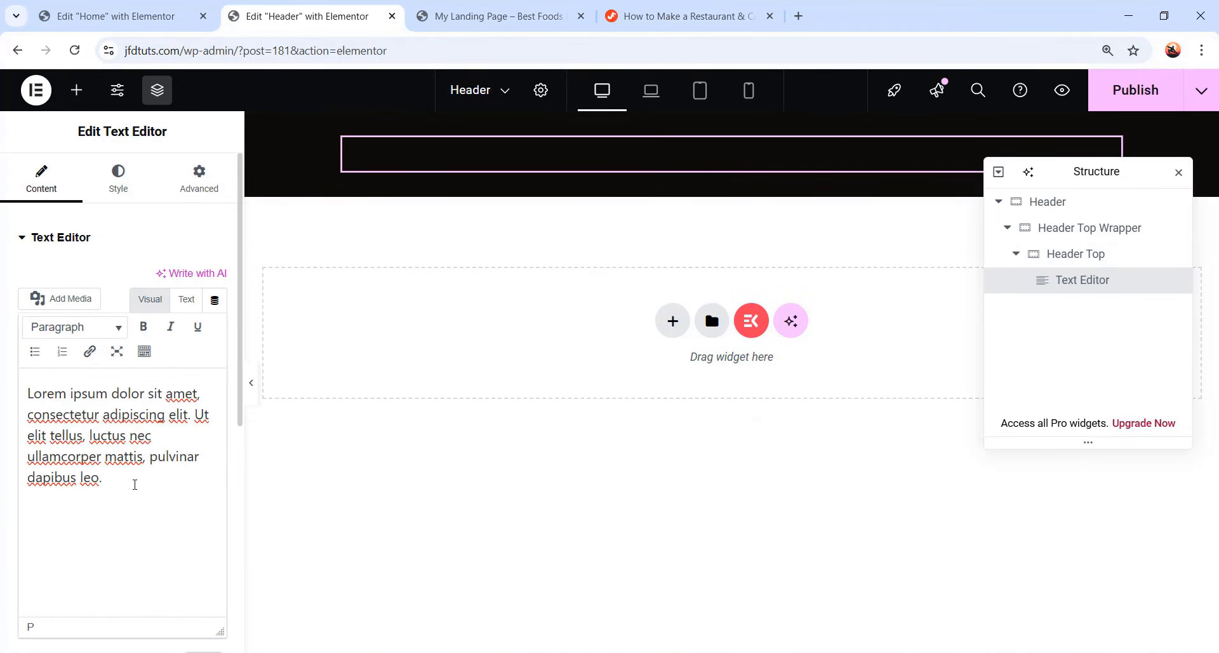
left_click_drag(135, 485, 21, 370)
type("Free shipping over $50, or $7.95 flat rate shipping. See Details")
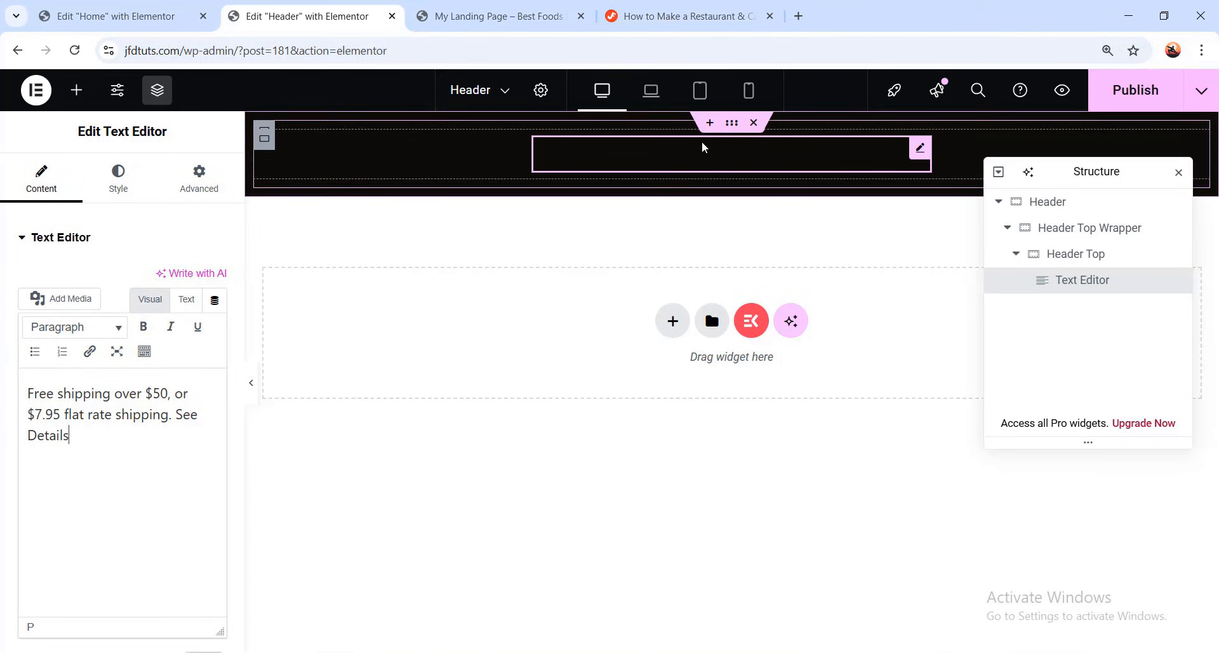
Set the shipping notice's text color to the global Text color.
left_click(136, 186)
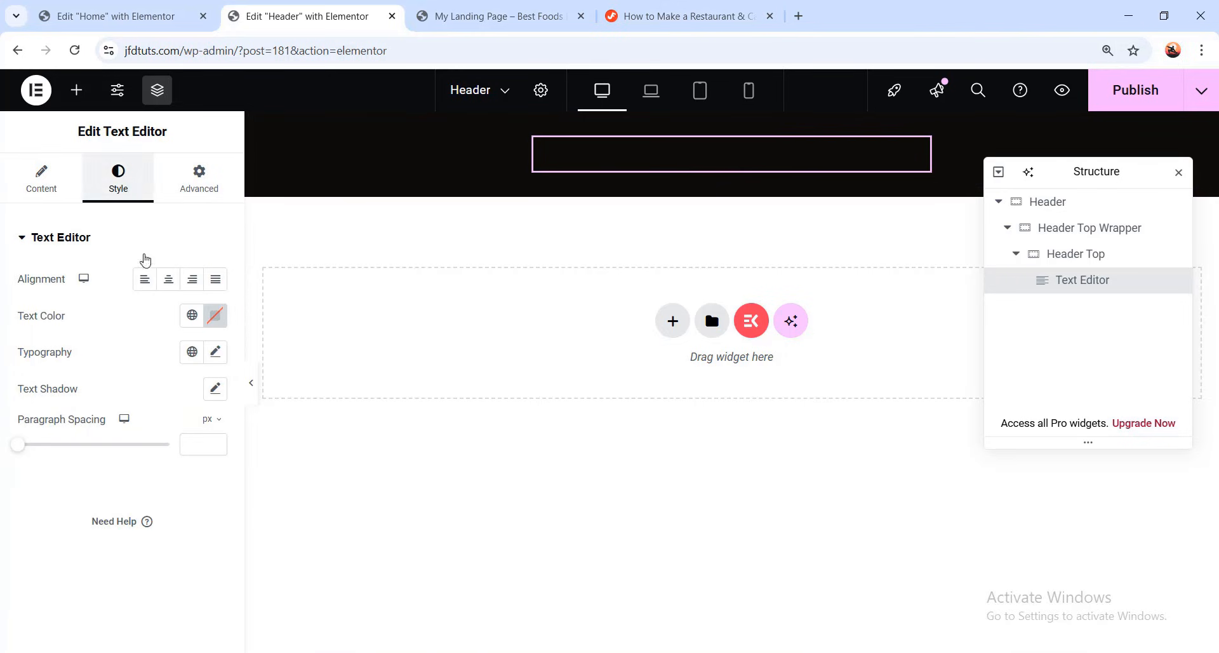
left_click(201, 321)
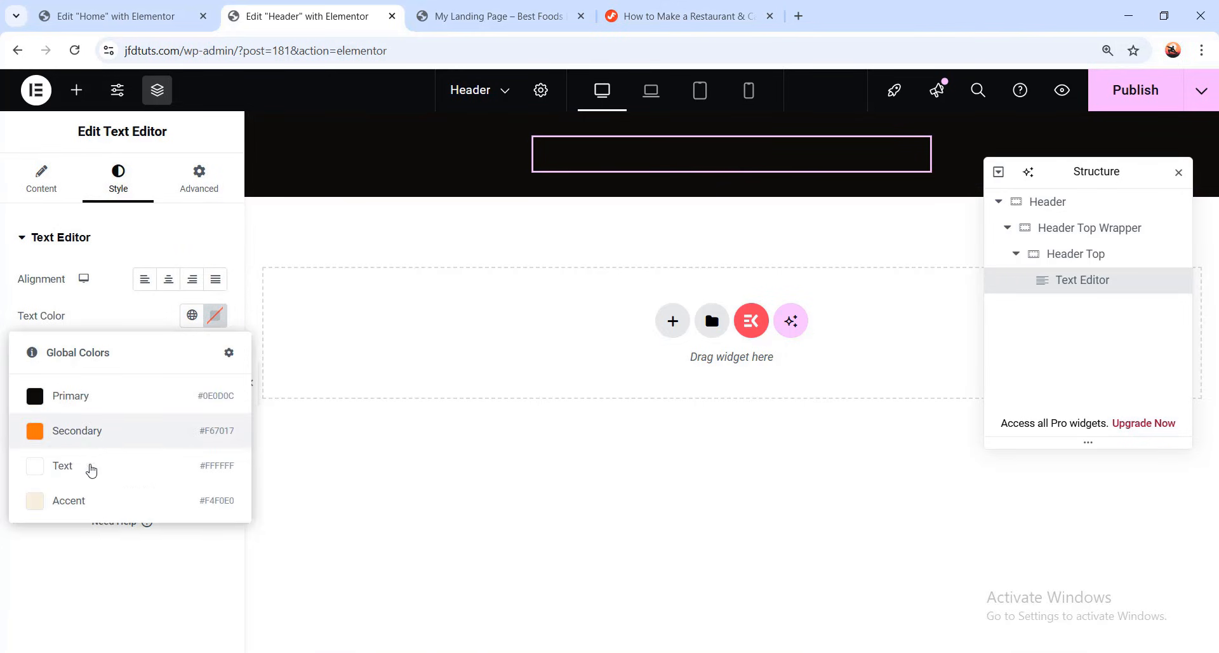
left_click(90, 471)
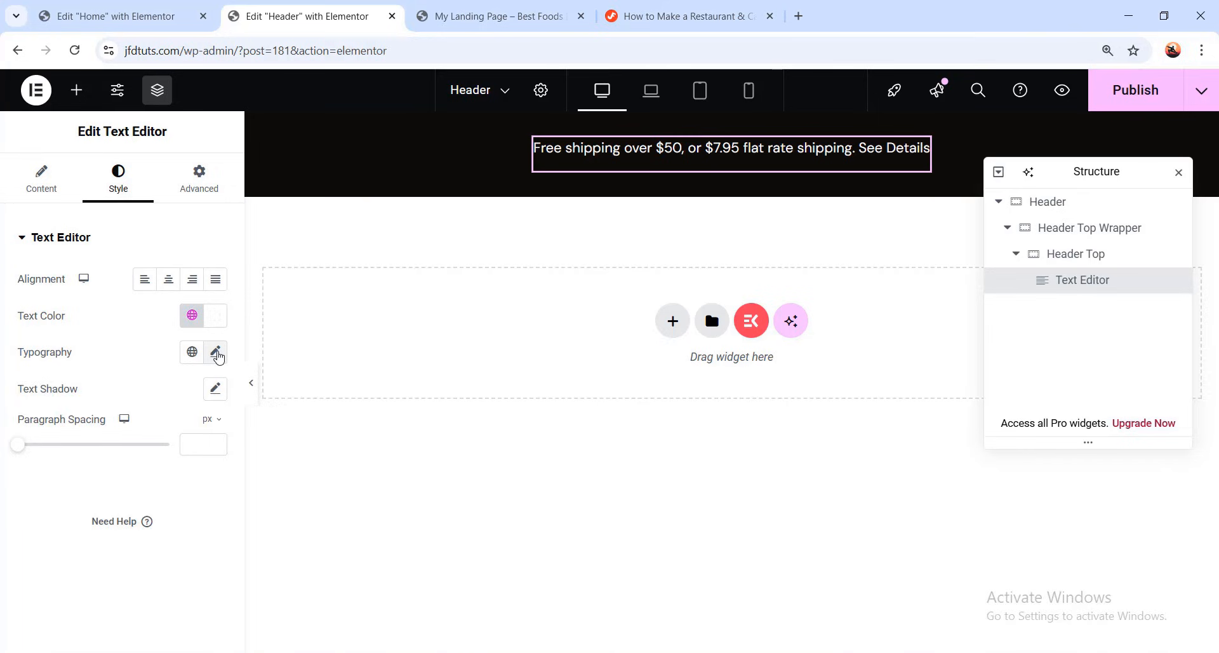
Set the shipping notice's typography to size 14 px and weight 400 (Normal), with a custom line height.
left_click(215, 352)
left_click(187, 492)
type("14")
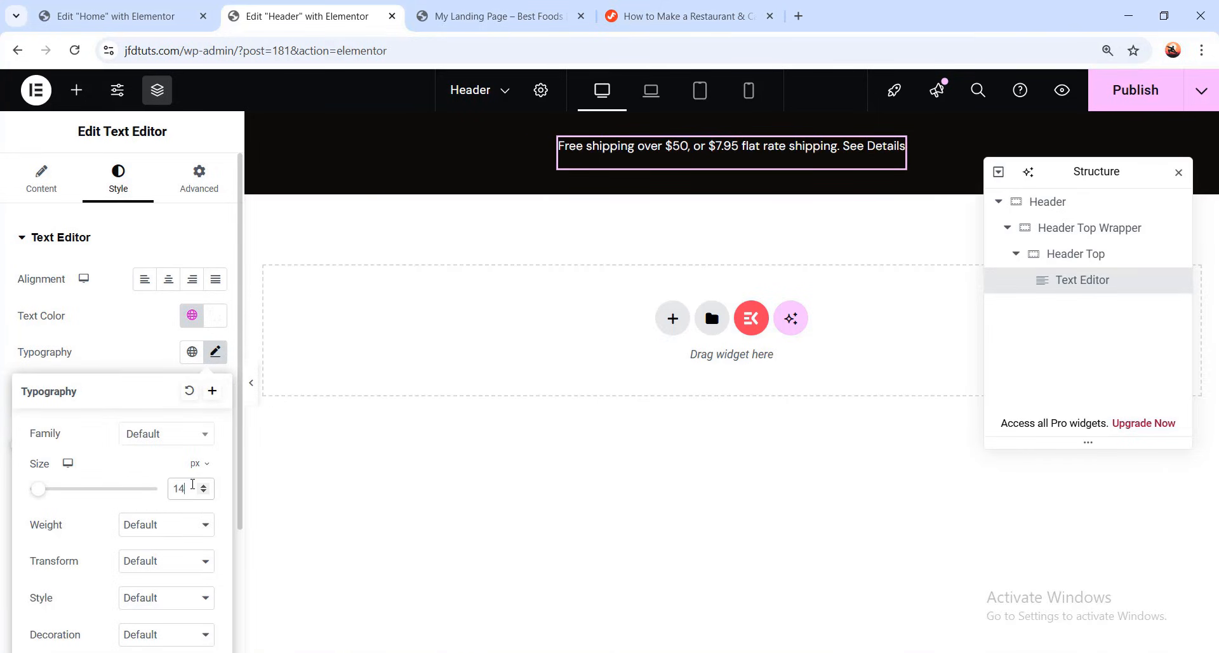
scroll(177, 368, "down", 3)
left_click(177, 368)
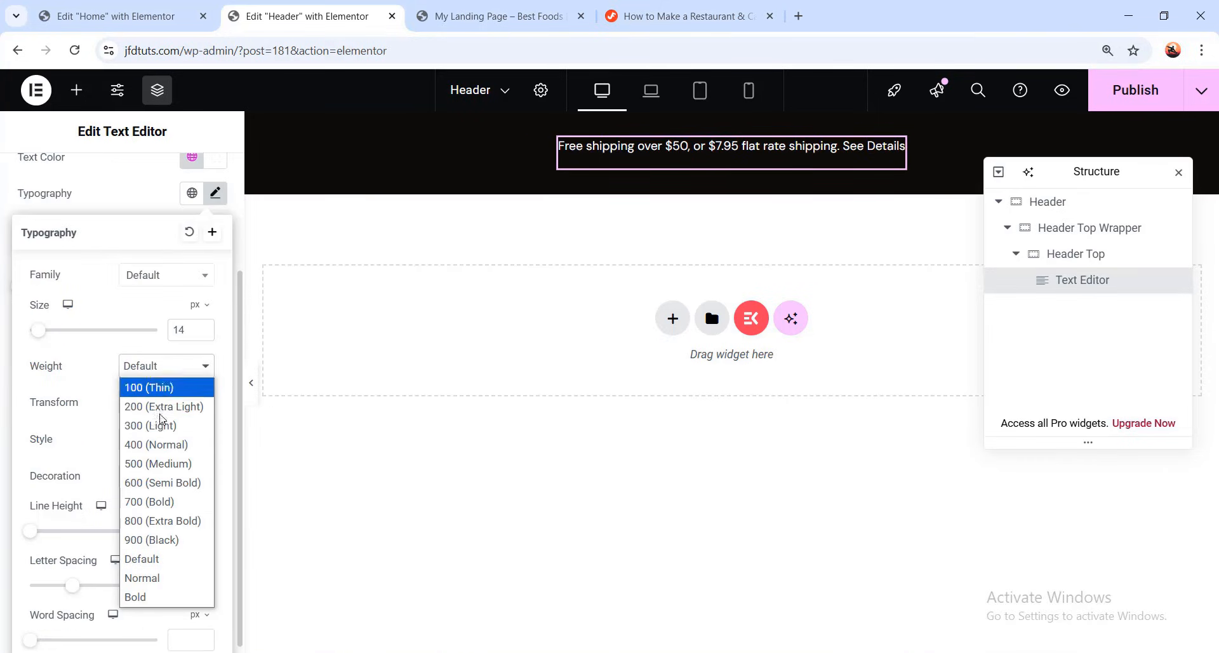
left_click(165, 446)
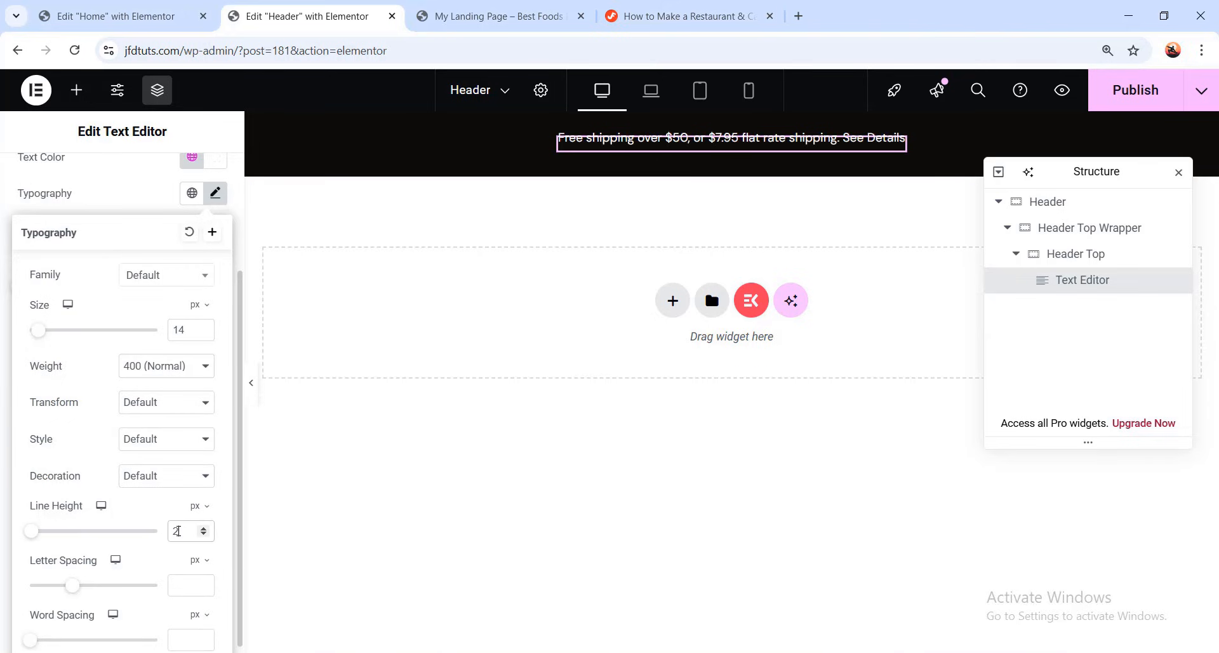
scroll(191, 316, "up", 3)
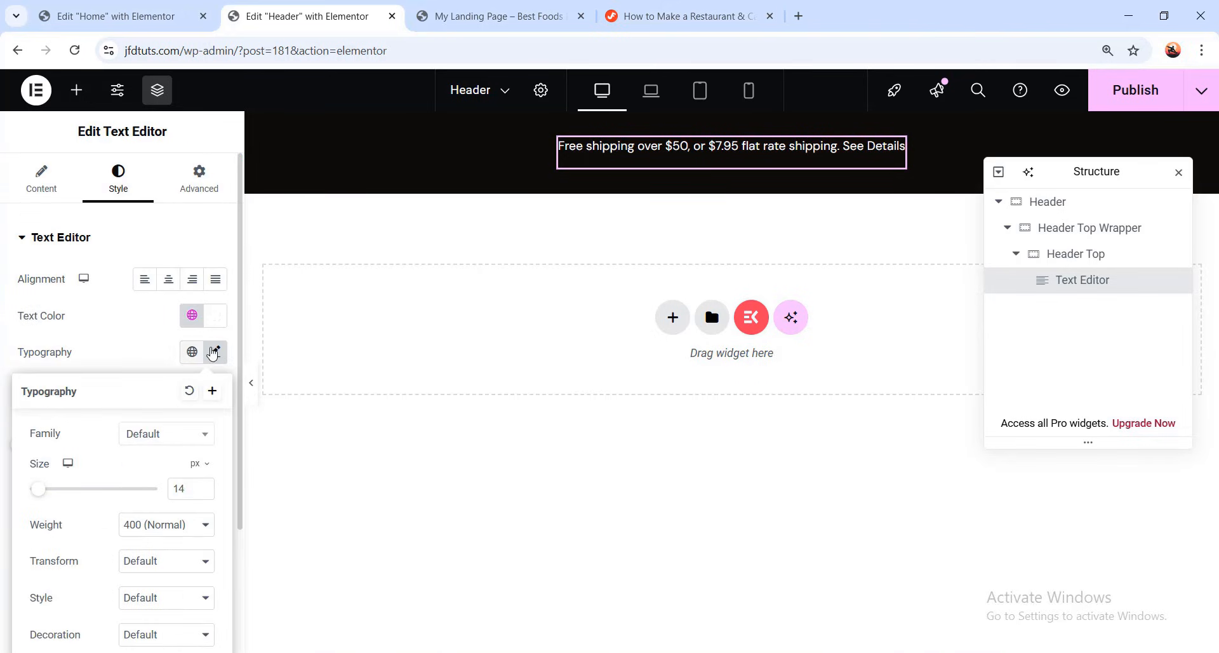
left_click(215, 351)
Link the words "See Details" in the shipping notice to #.
left_click(41, 195)
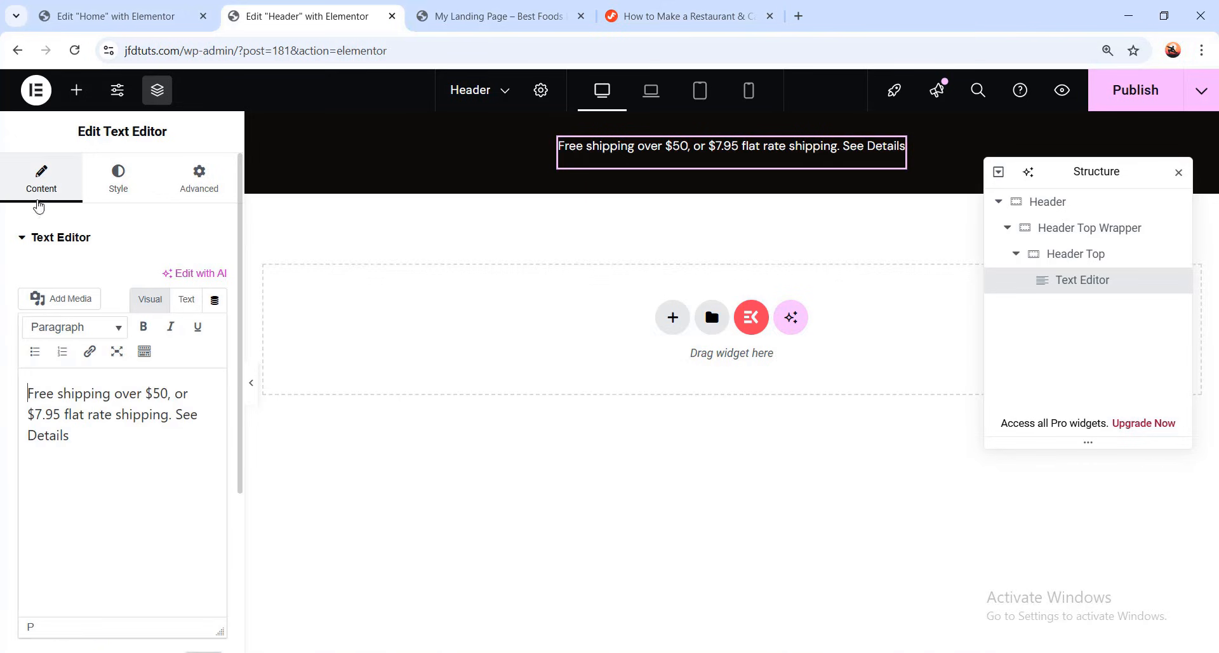
left_click_drag(87, 439, 182, 414)
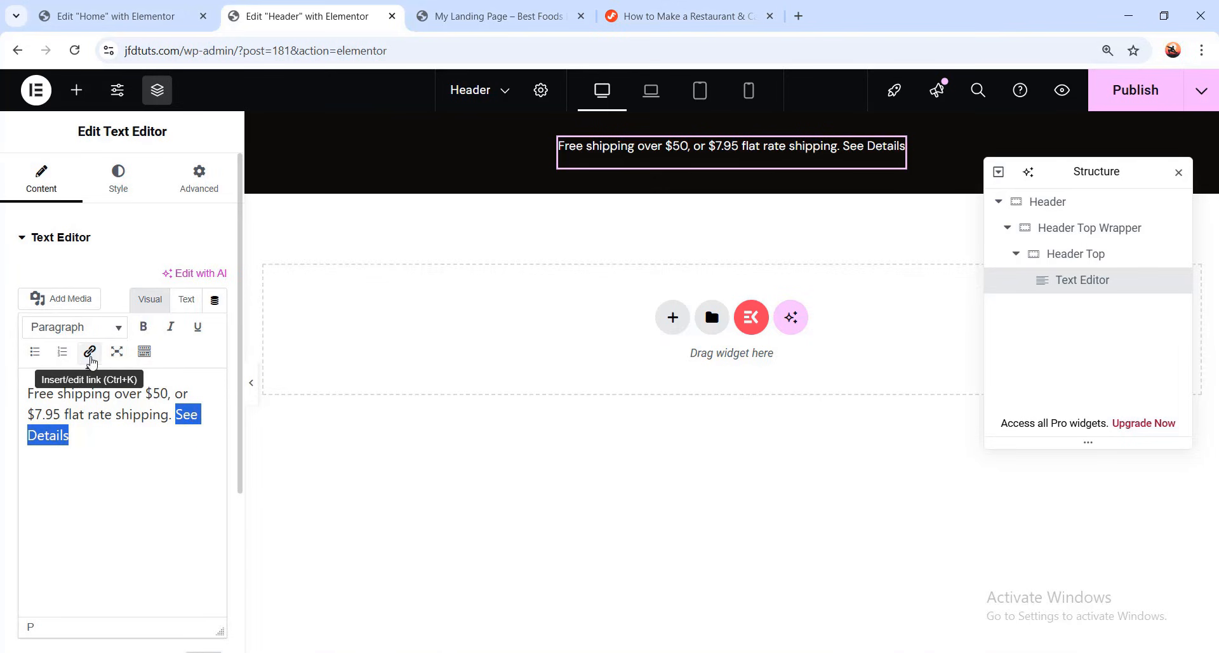
left_click(91, 353)
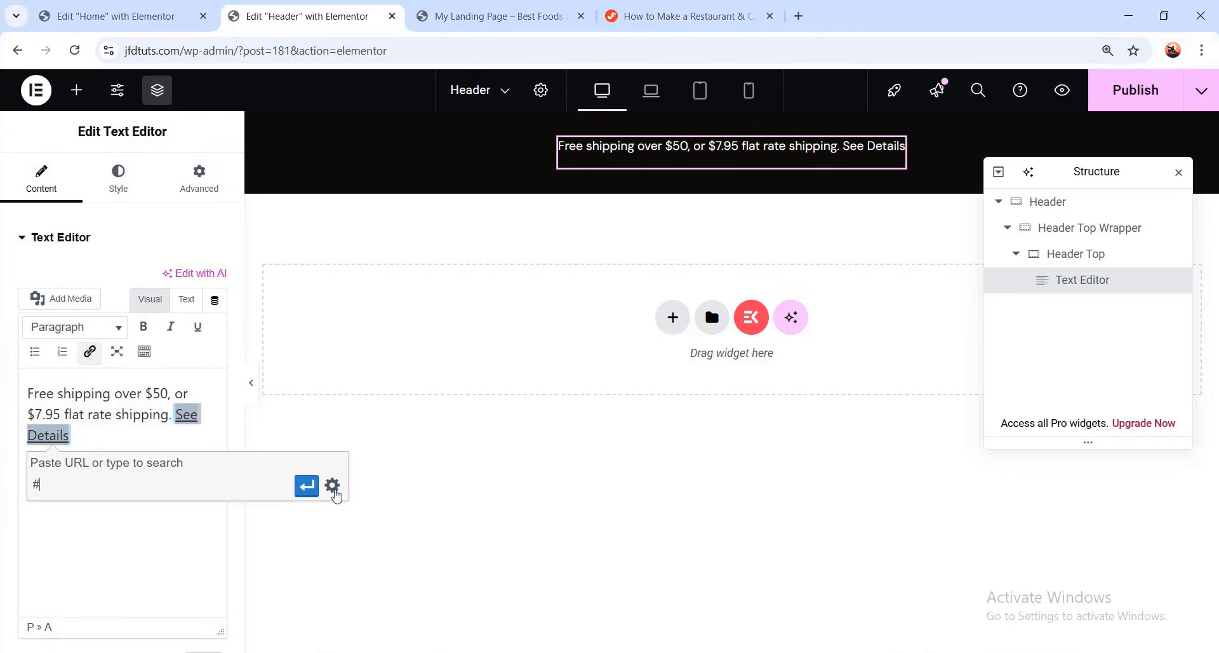
type("#")
left_click(306, 486)
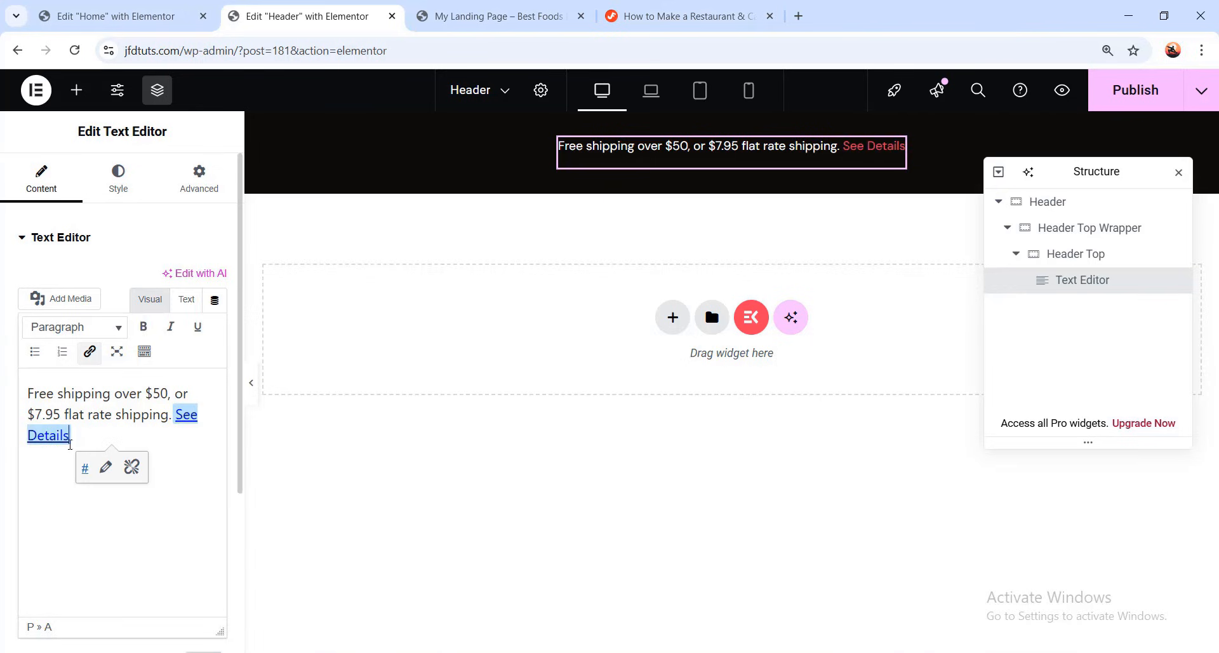
Color the words "See Details" in the shipping notice orange using the copied custom hex code.
left_click_drag(84, 437, 175, 416)
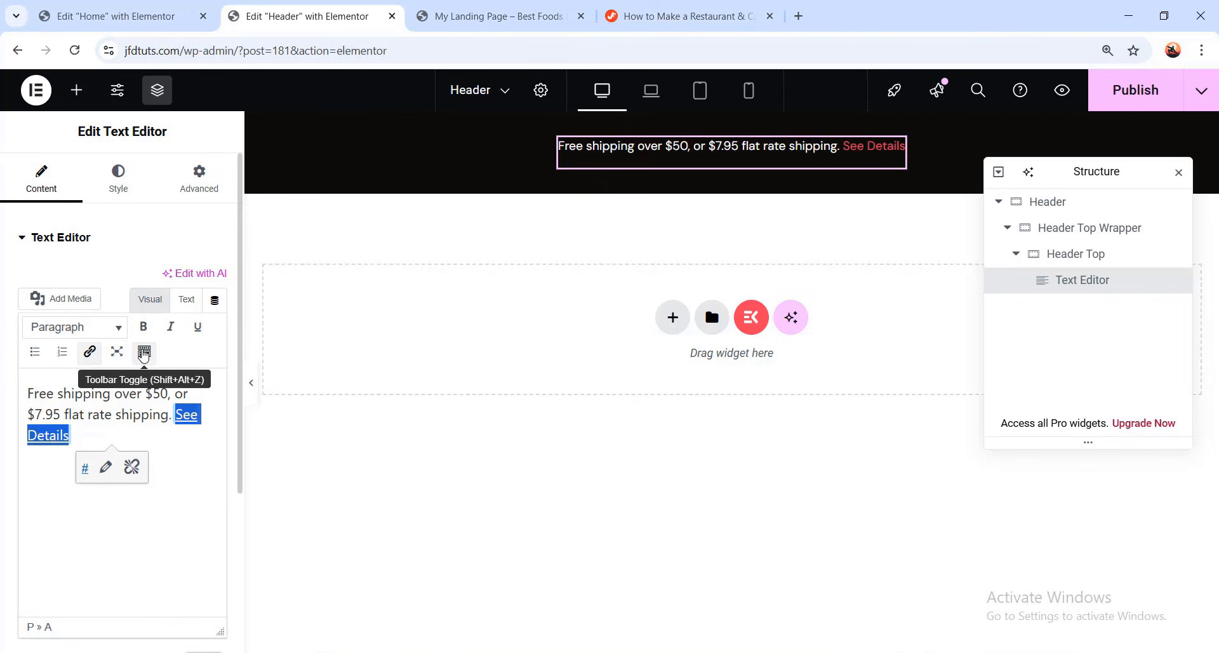
left_click(144, 351)
left_click(97, 389)
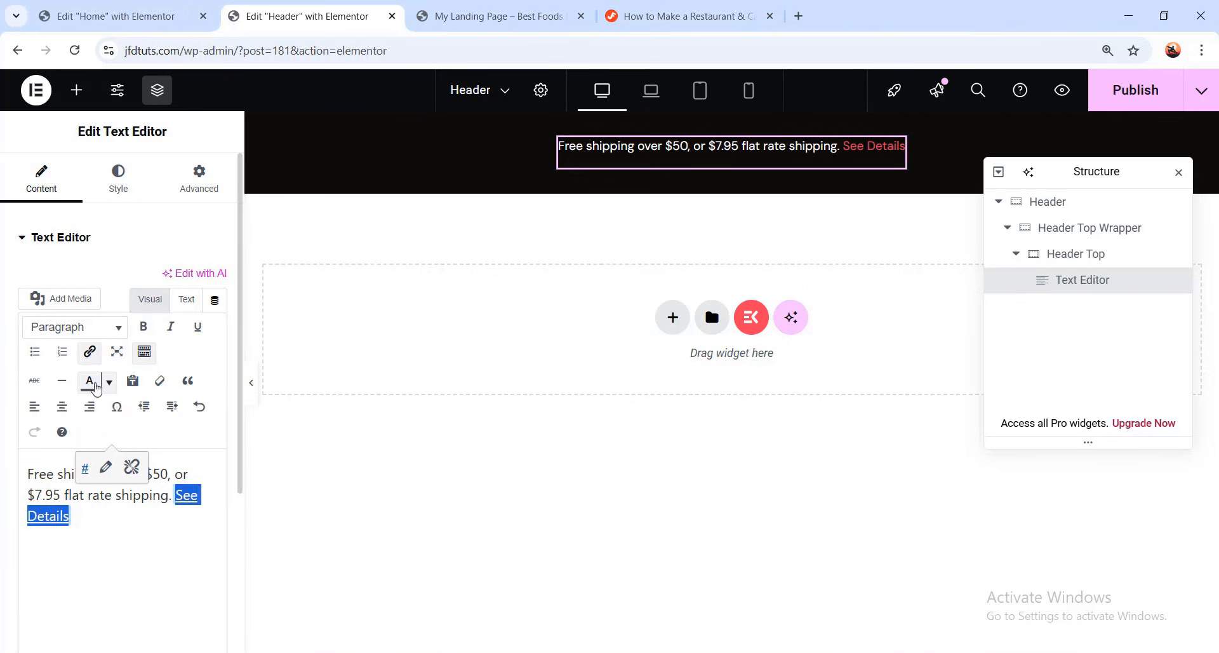
left_click(110, 388)
left_click(110, 388)
left_click(113, 391)
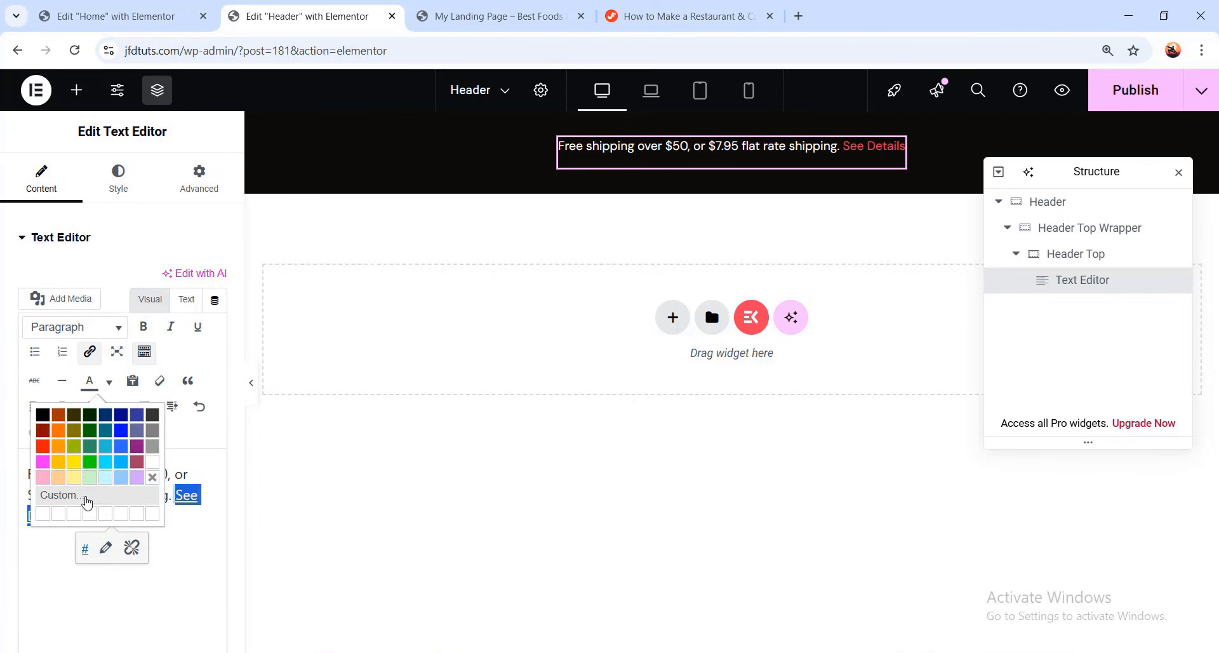
left_click(89, 497)
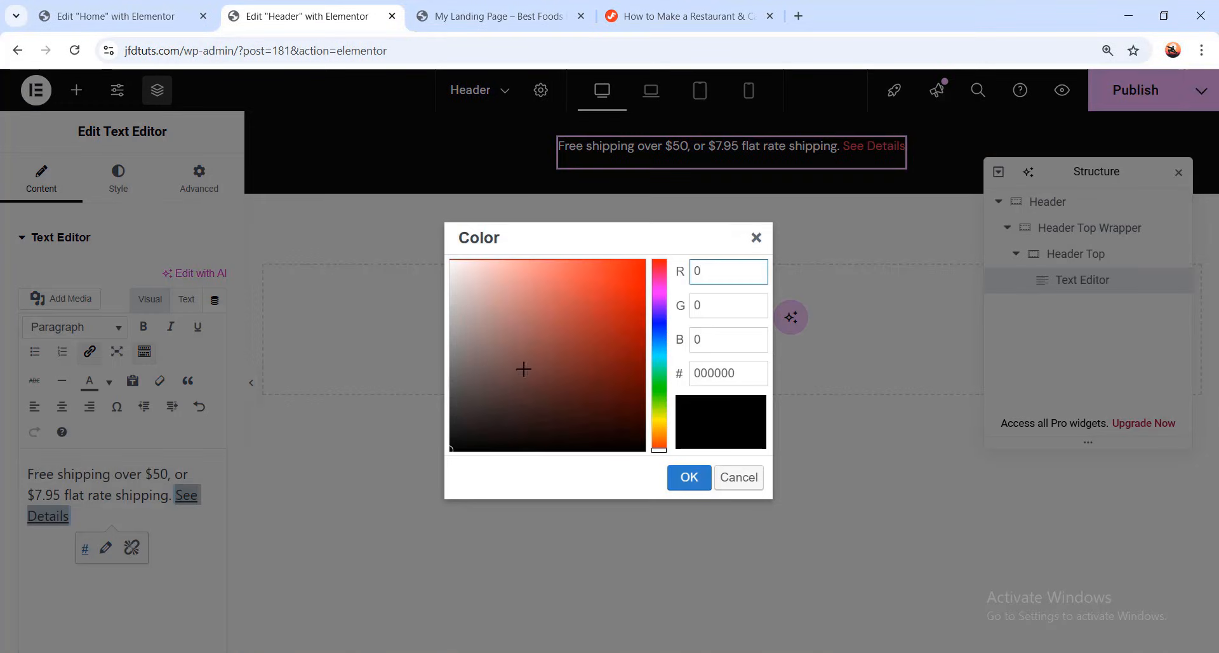
left_click_drag(738, 374, 702, 373)
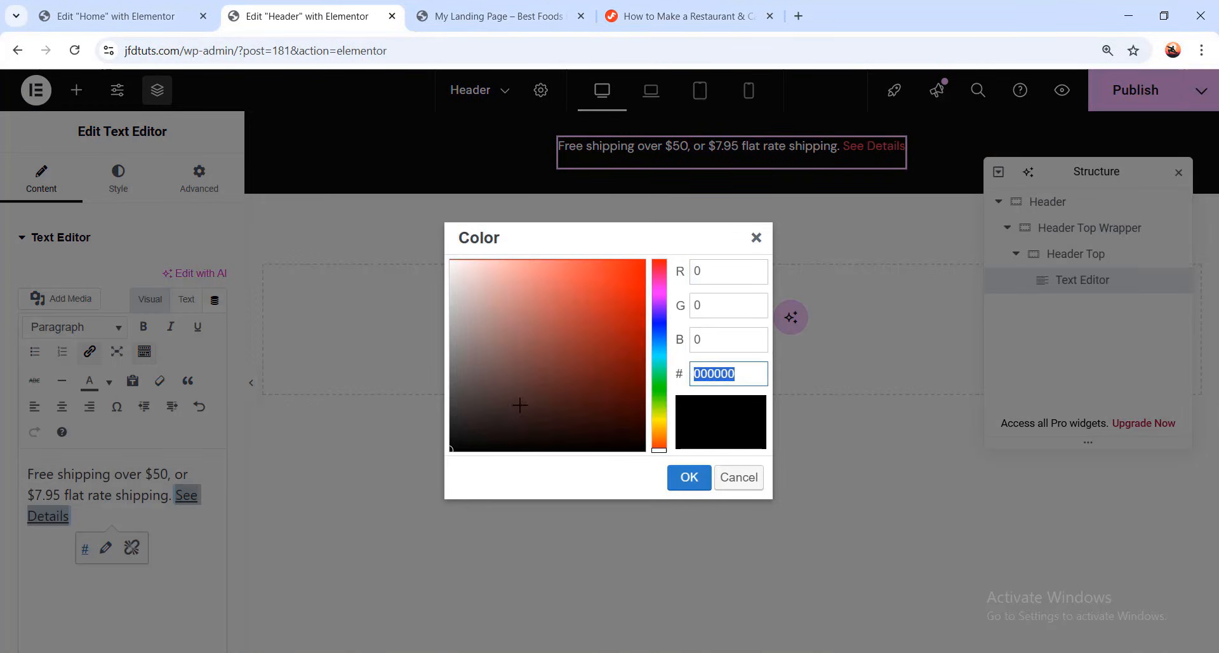
type("f67017")
left_click(689, 477)
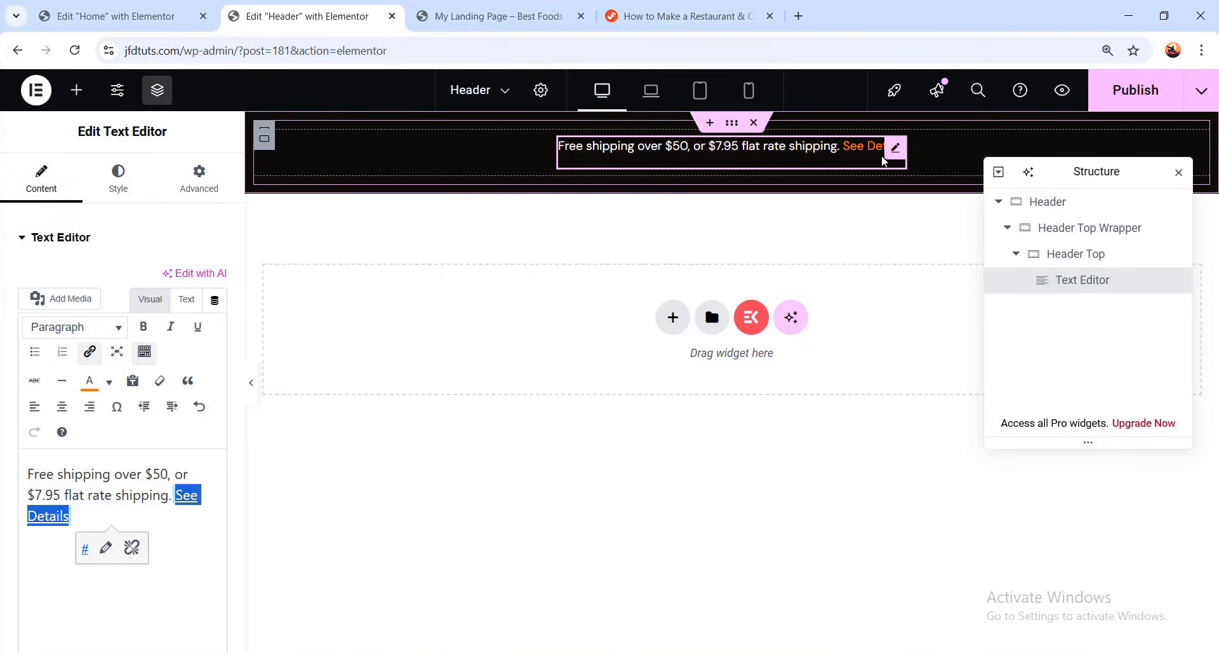
left_click(197, 521)
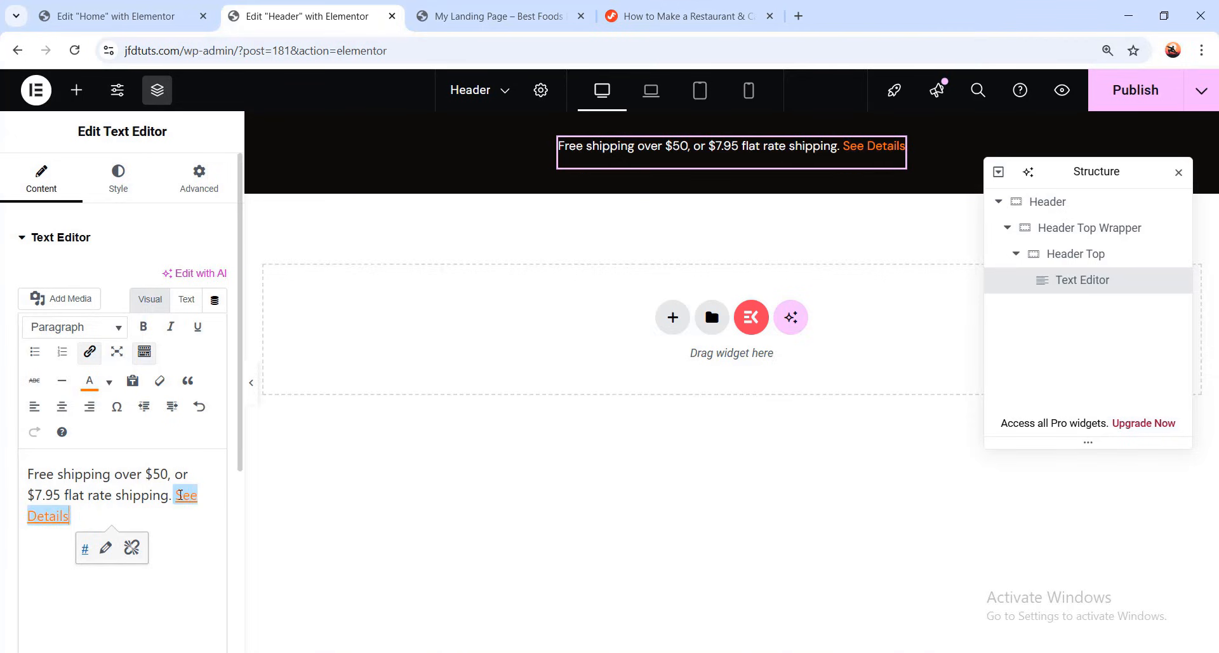
Underline the words "See Details" in the shipping notice.
left_click_drag(186, 501, 82, 519)
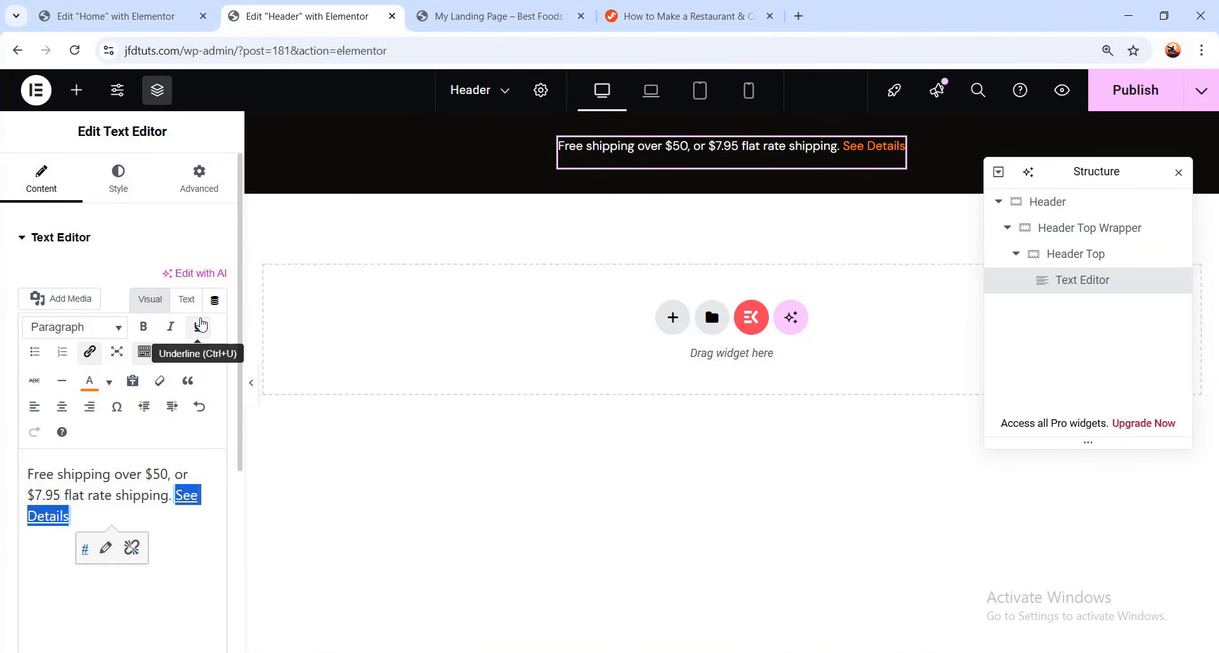
left_click(199, 327)
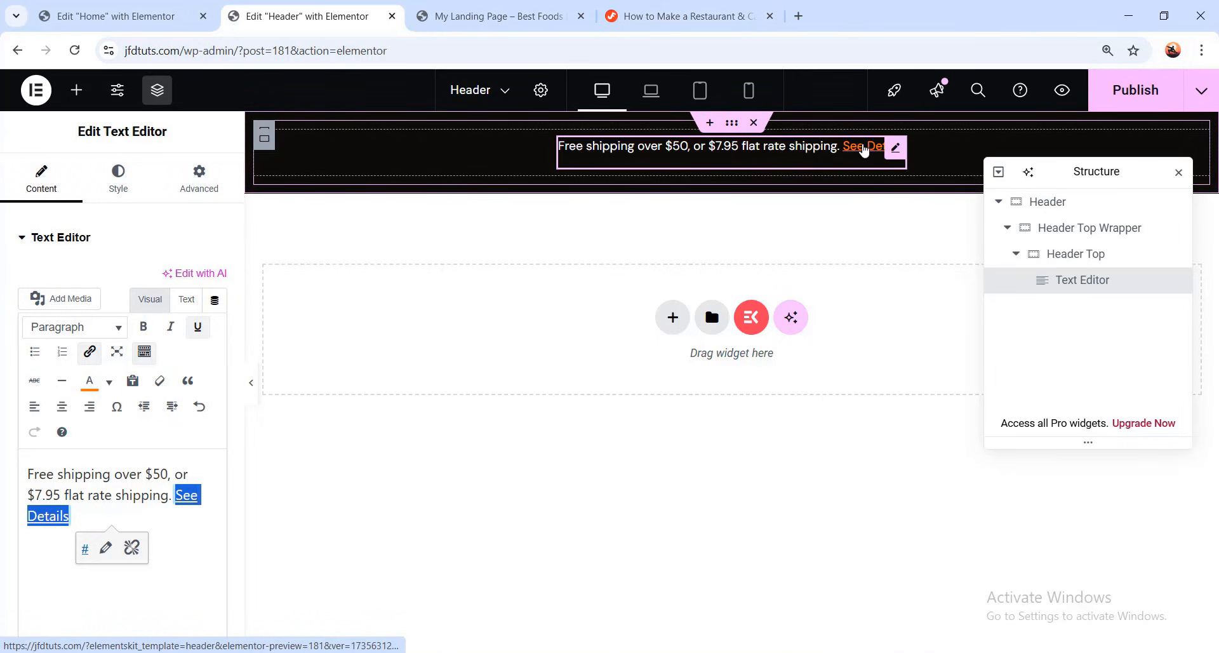
left_click(868, 159)
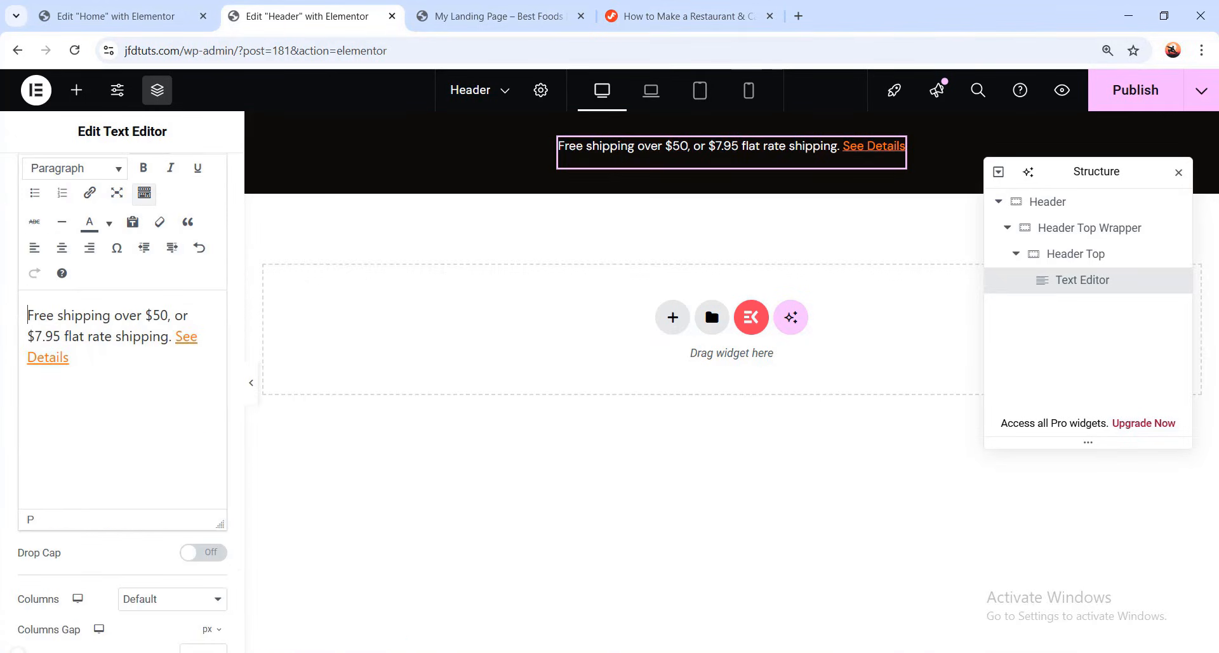
scroll(75, 281, "down", 1)
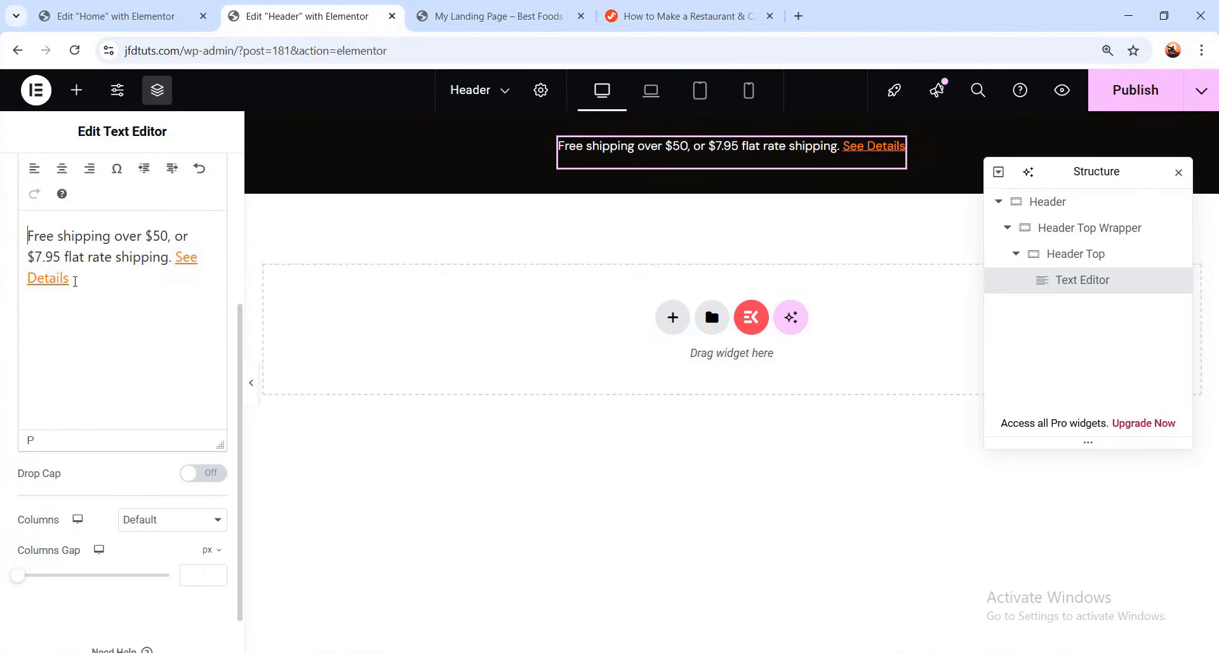
scroll(139, 214, "up", 3)
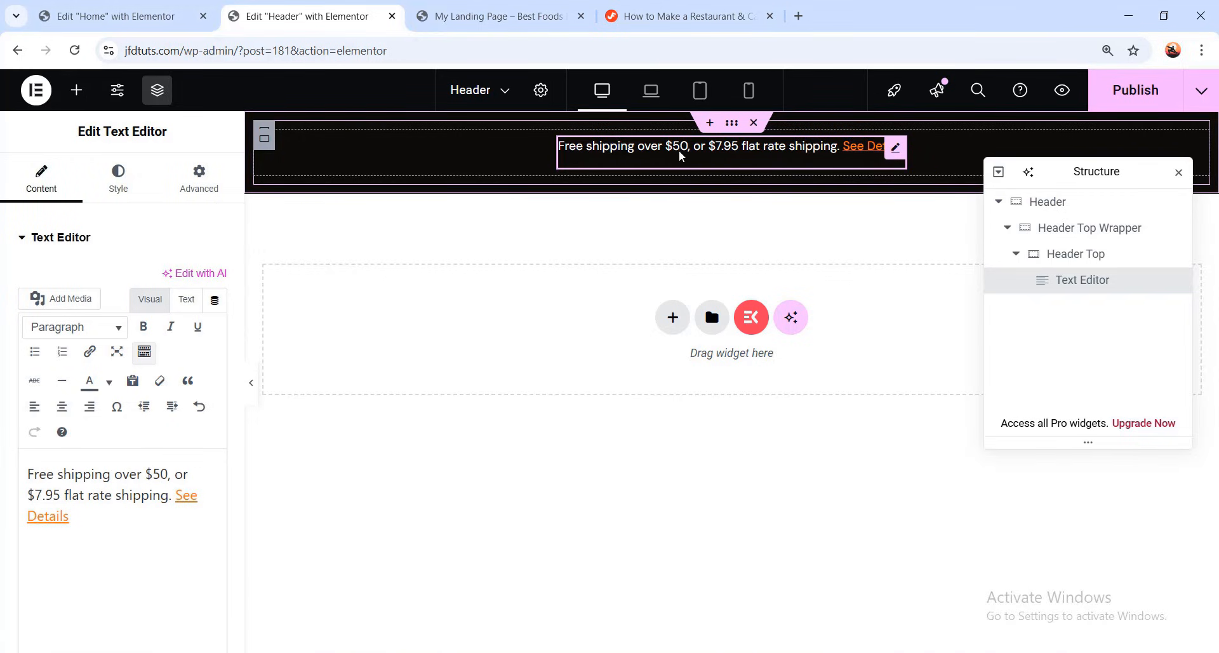
Set the line height of the shipping notice's typography to 14 px.
left_click(130, 192)
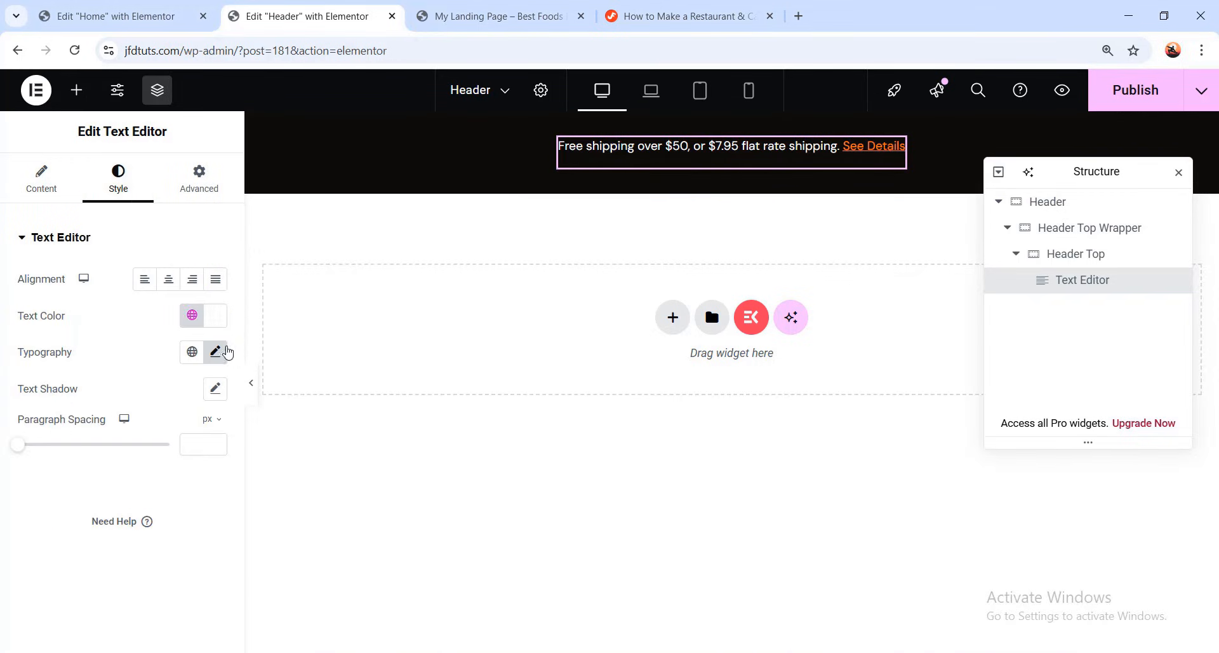
left_click(215, 352)
scroll(169, 441, "down", 2)
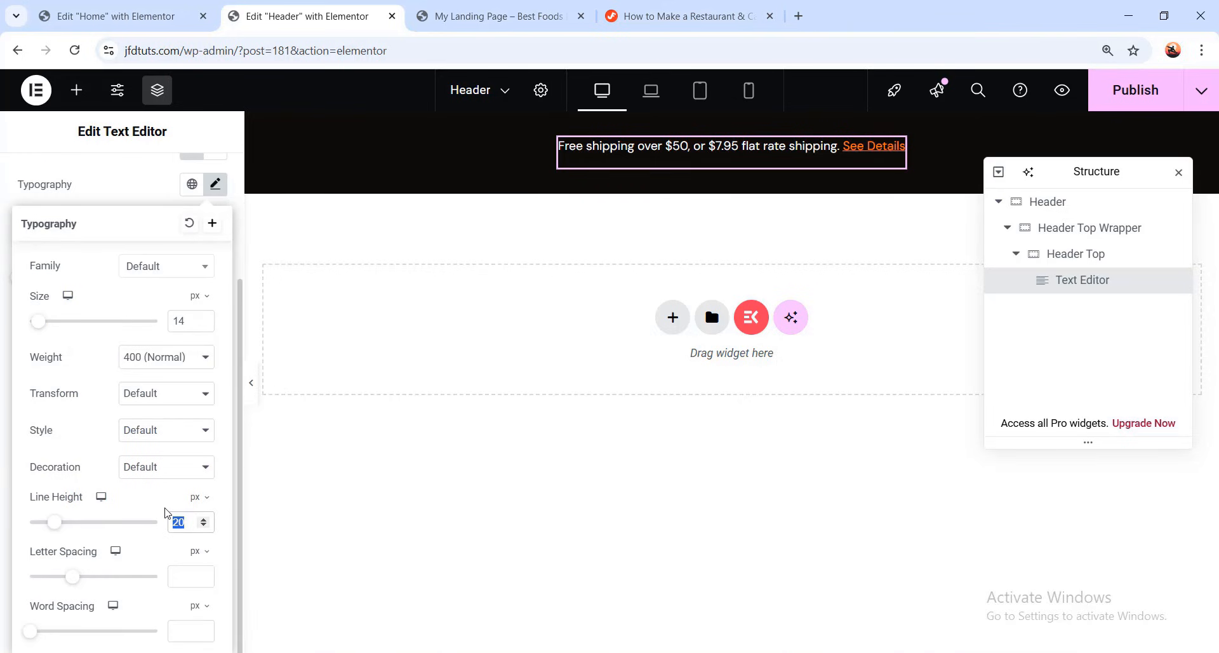
type("14")
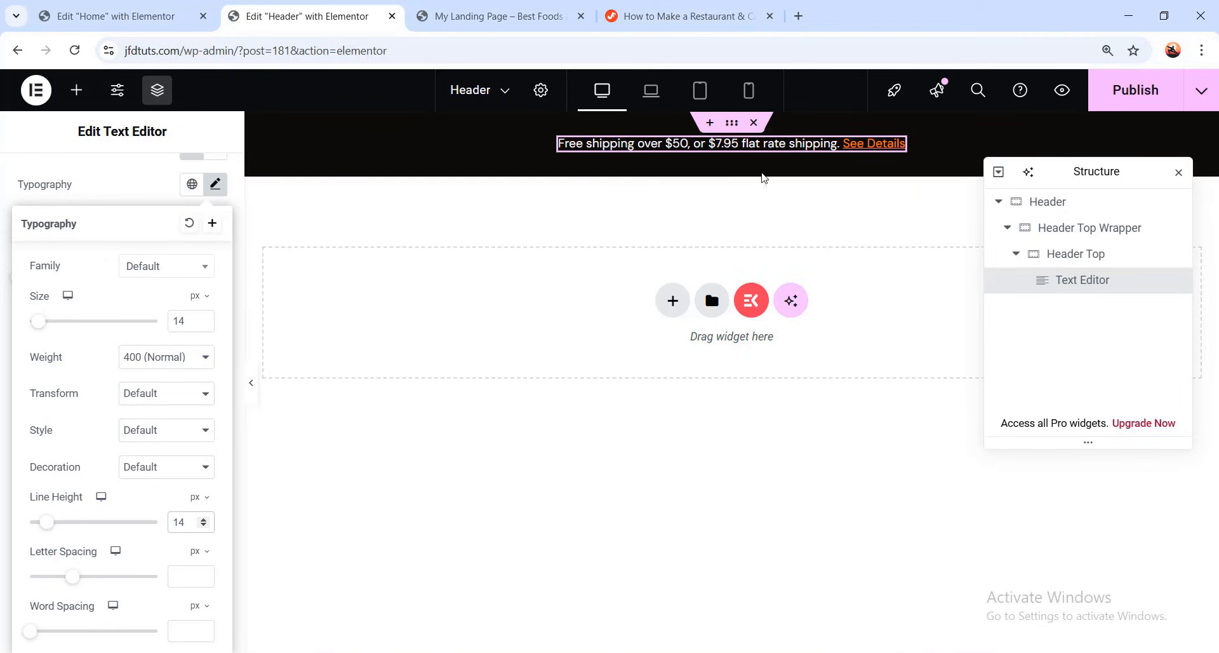
left_click(215, 184)
scroll(195, 259, "up", 2)
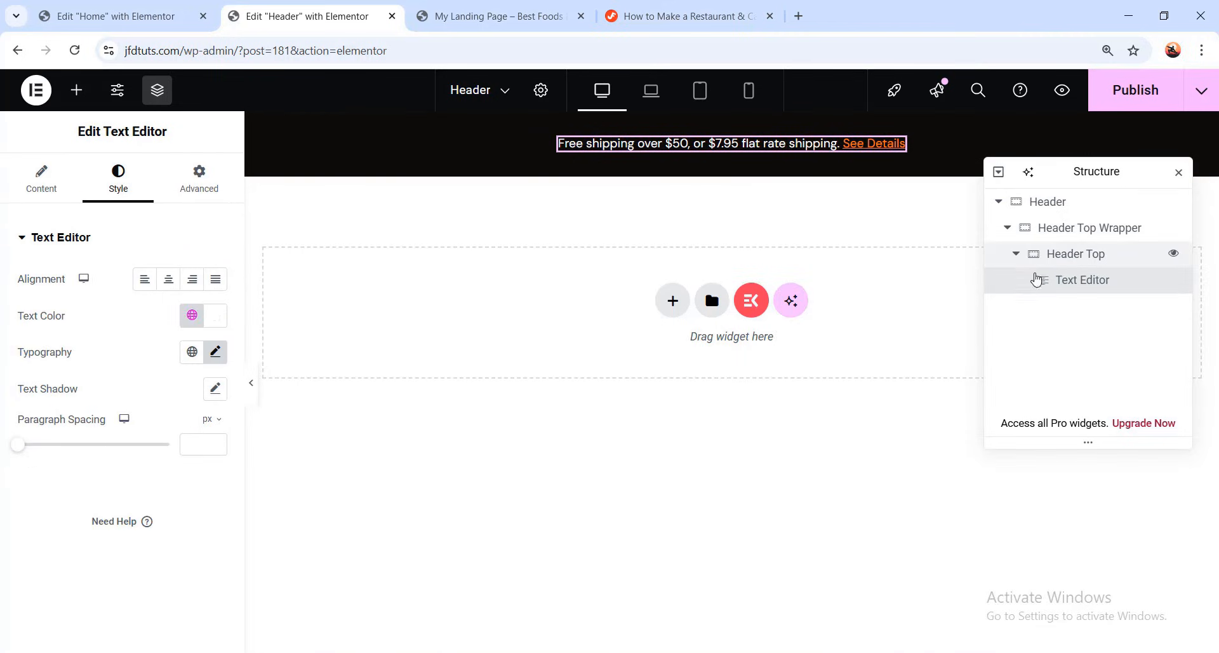
Add a new container directly after Header Top Wrapper inside the Header container.
left_click(1015, 254)
left_click(1008, 227)
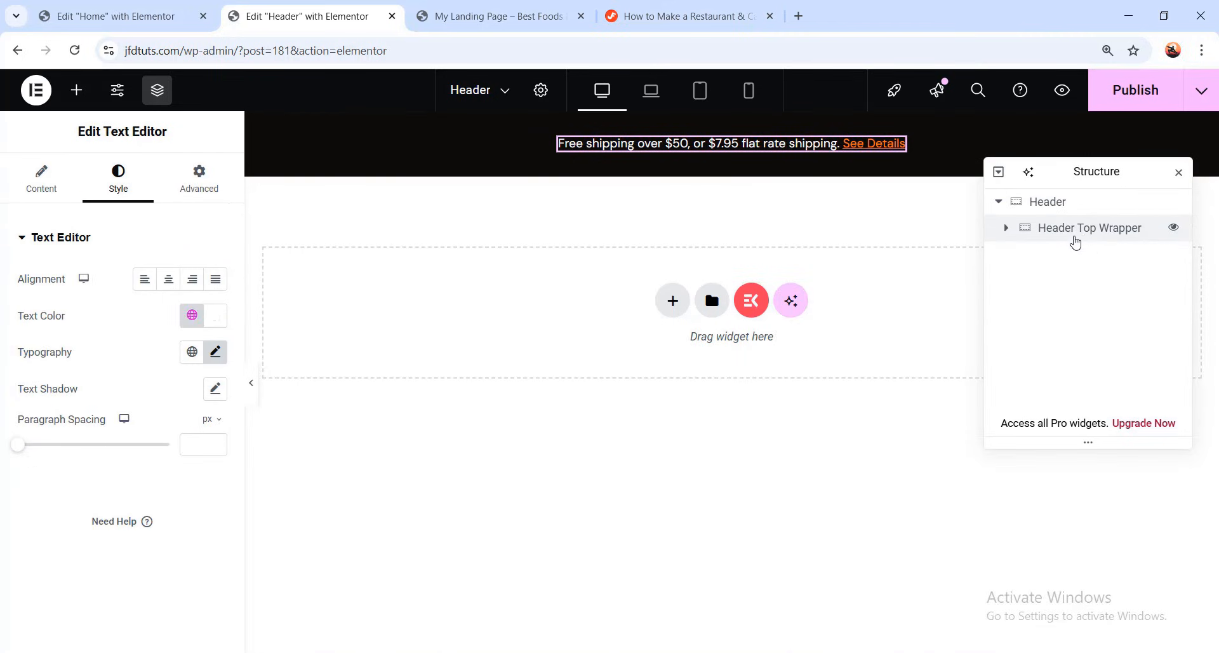
left_click(1072, 233)
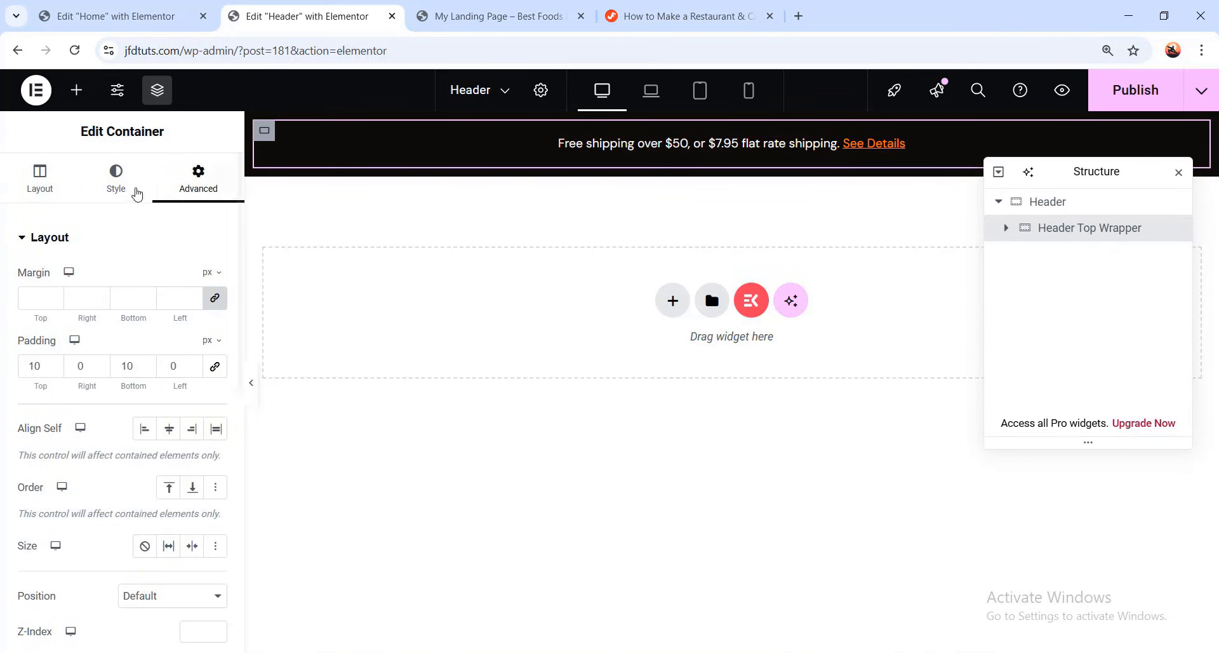
left_click(76, 90)
left_click_drag(65, 406, 1088, 302)
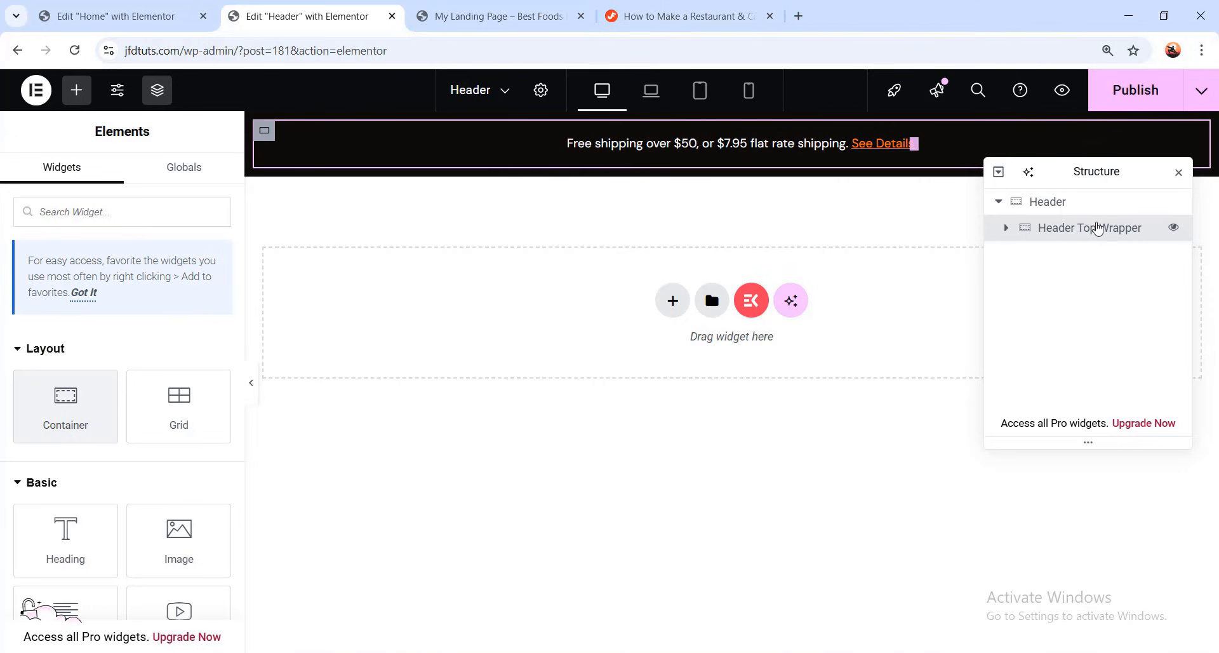
right_click(1092, 230)
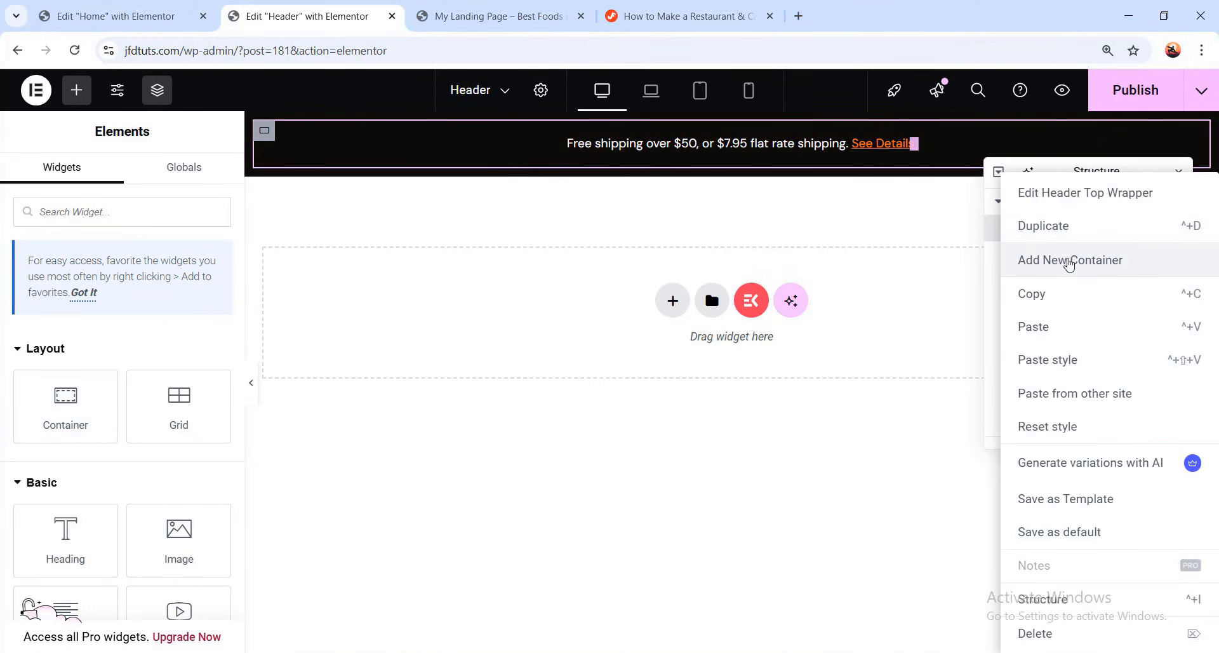
left_click(1069, 260)
Rename the new container below Header Top Wrapper as "Header Middle Wrapper".
double_click(1071, 255)
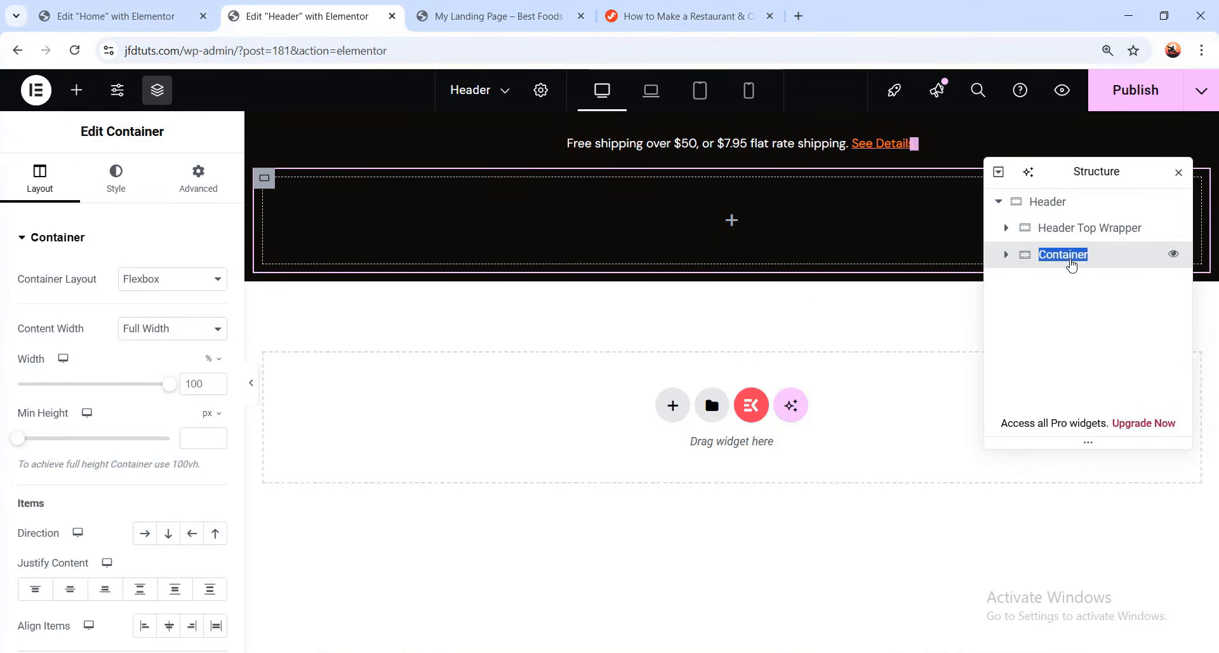
type("Hed")
key("BackSpace")
type("ader Middle")
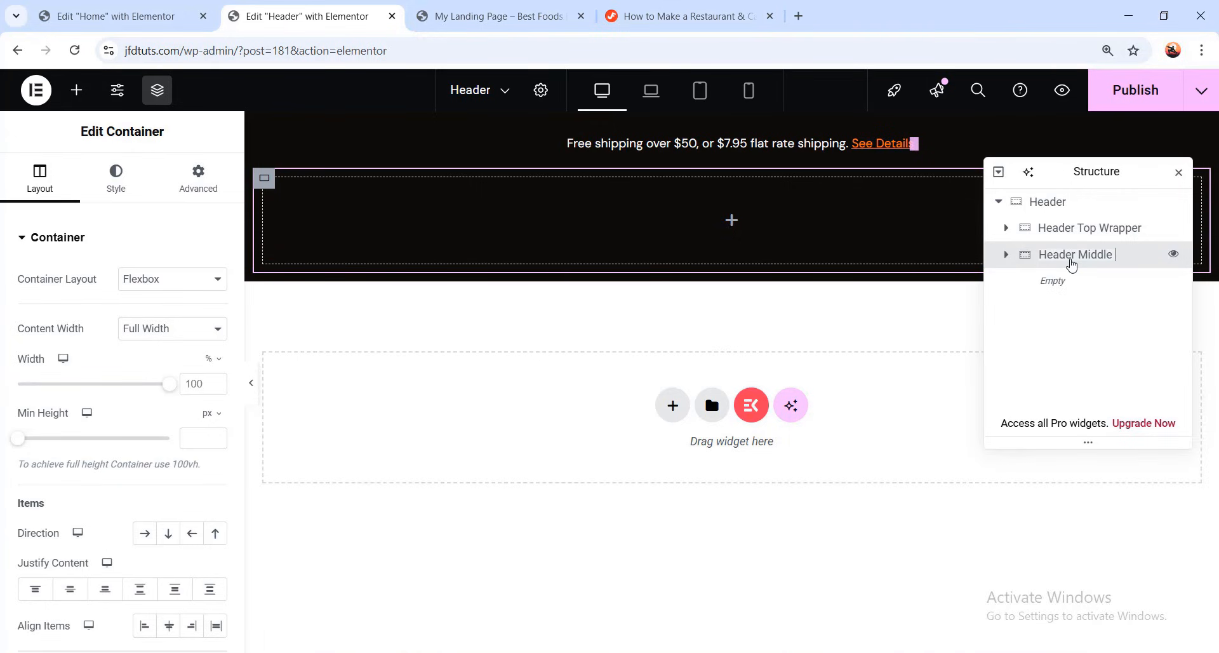
type(" Wrapper")
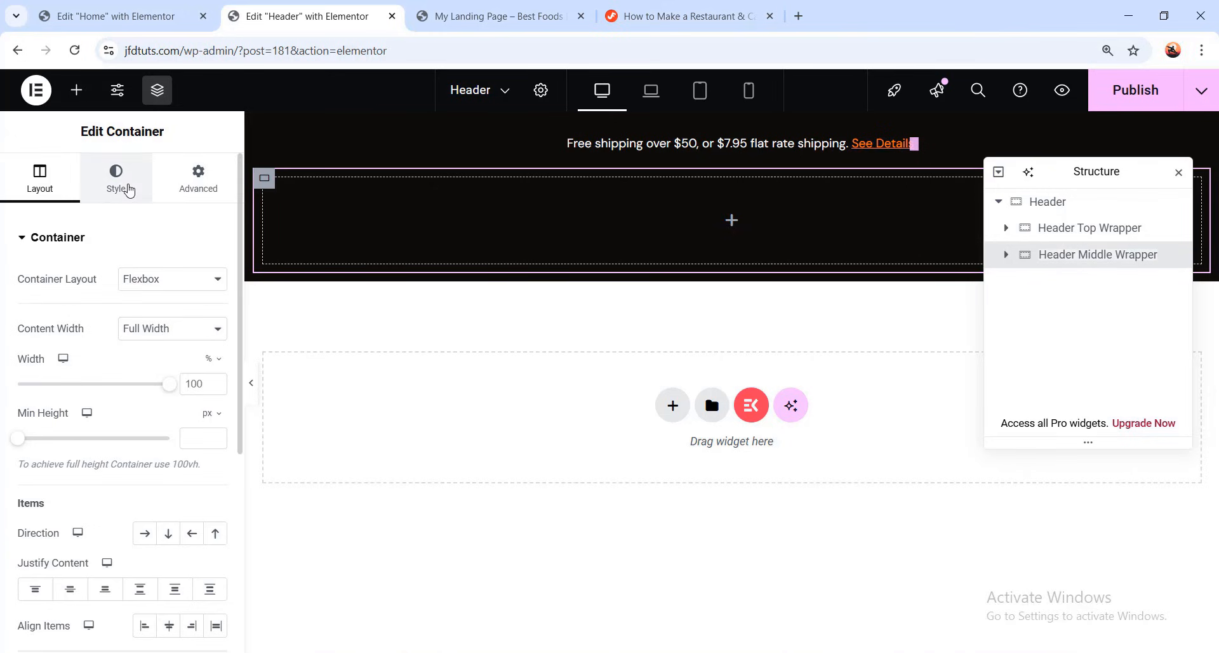
Give Header Middle Wrapper a Classic background with a fully transparent color.
left_click(130, 188)
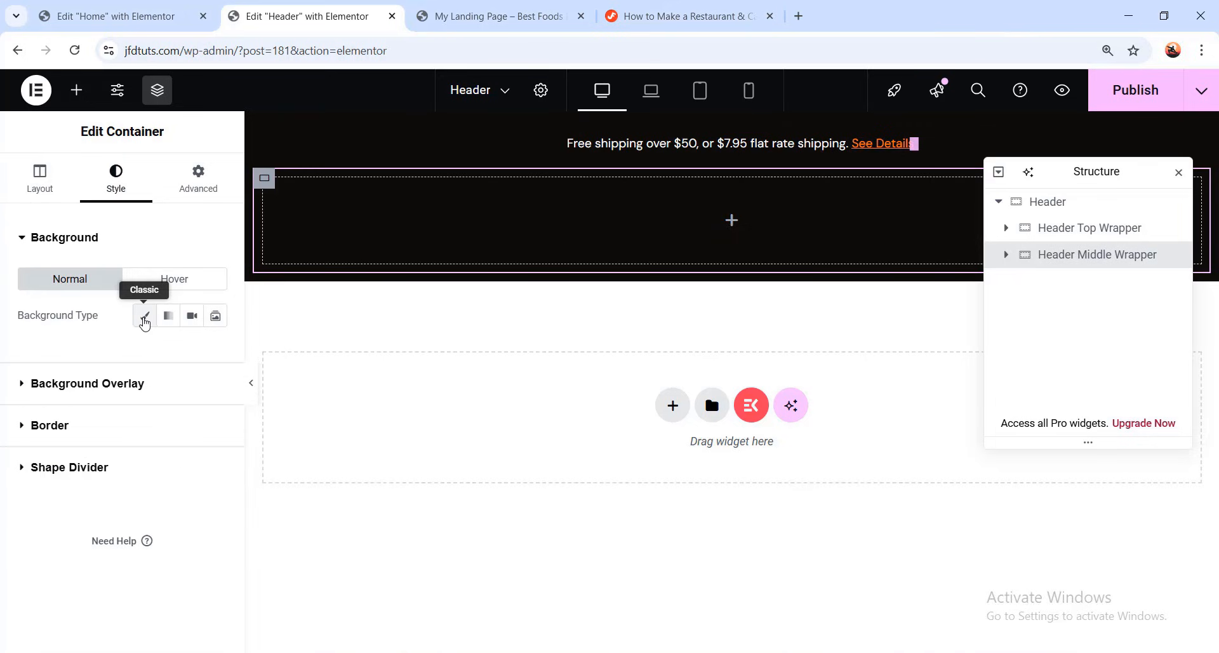
left_click(145, 316)
left_click(215, 352)
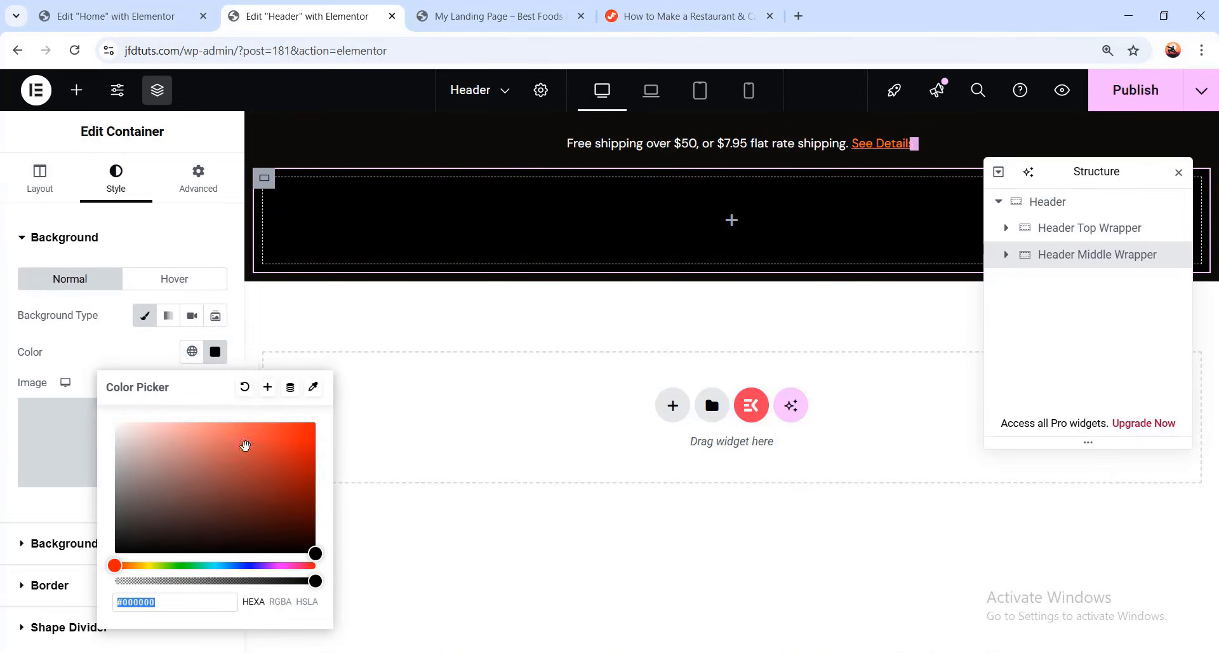
left_click_drag(316, 581, 89, 580)
left_click(66, 420)
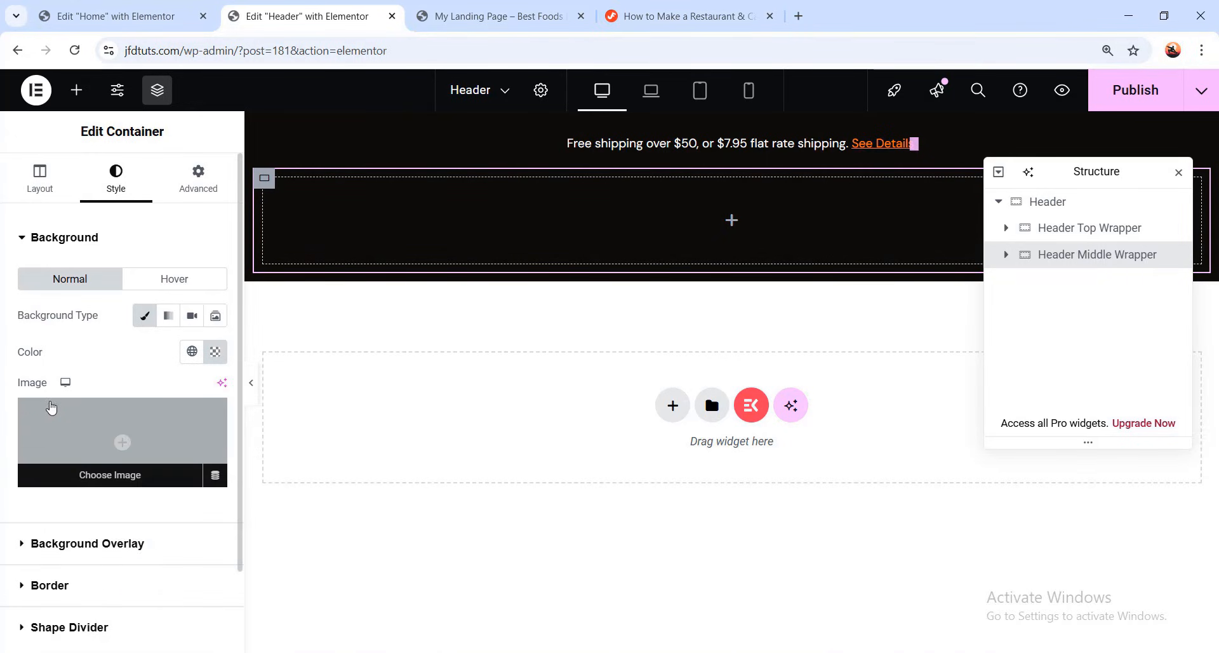
Unlink Header Middle Wrapper's padding and set it to 28 px top, 8 px bottom and 0 on both sides.
left_click(202, 186)
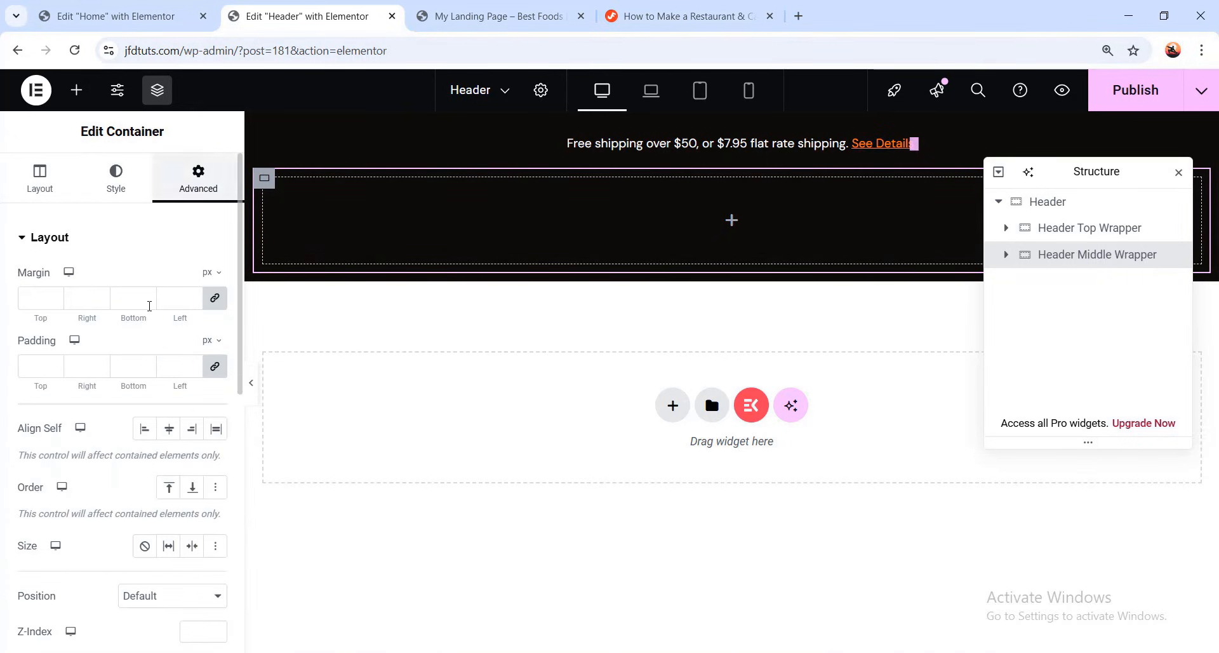
left_click(218, 380)
double_click(21, 360)
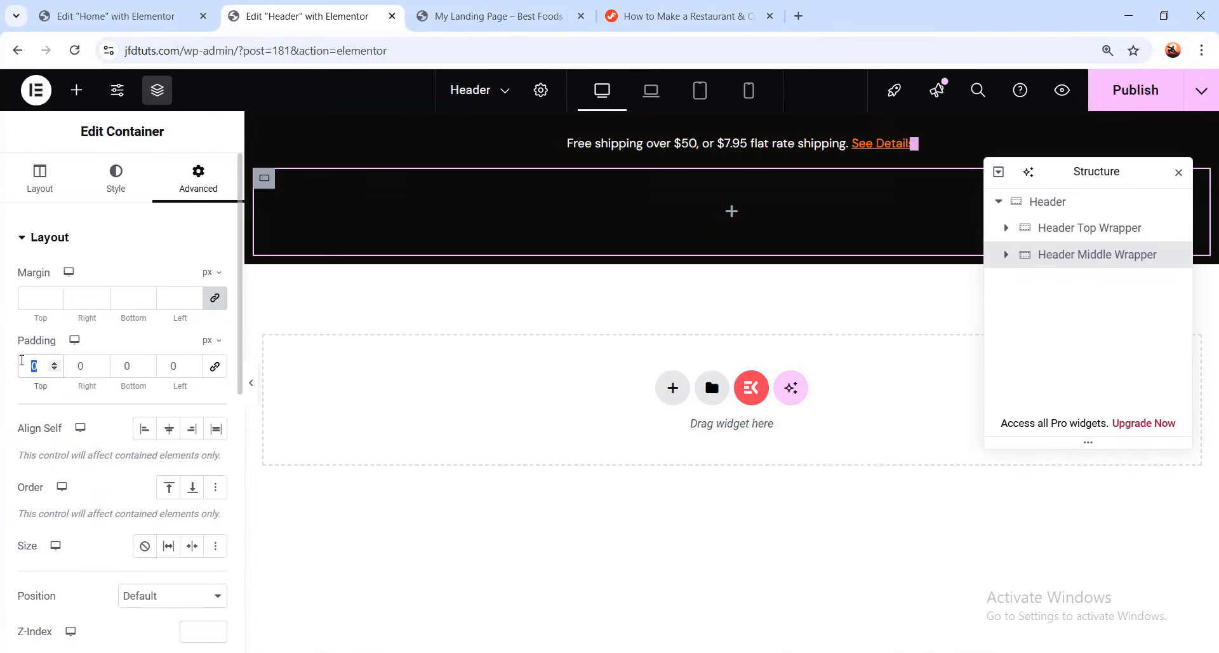
type("28")
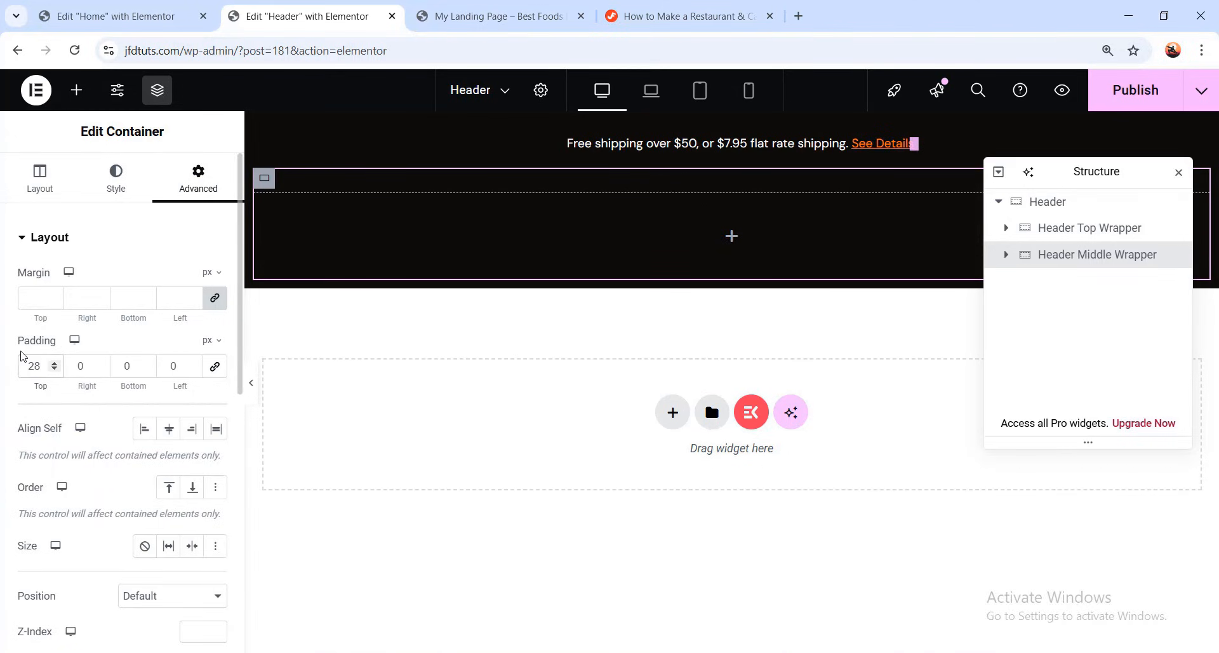
left_click(126, 365)
key("BackSpace")
type("8")
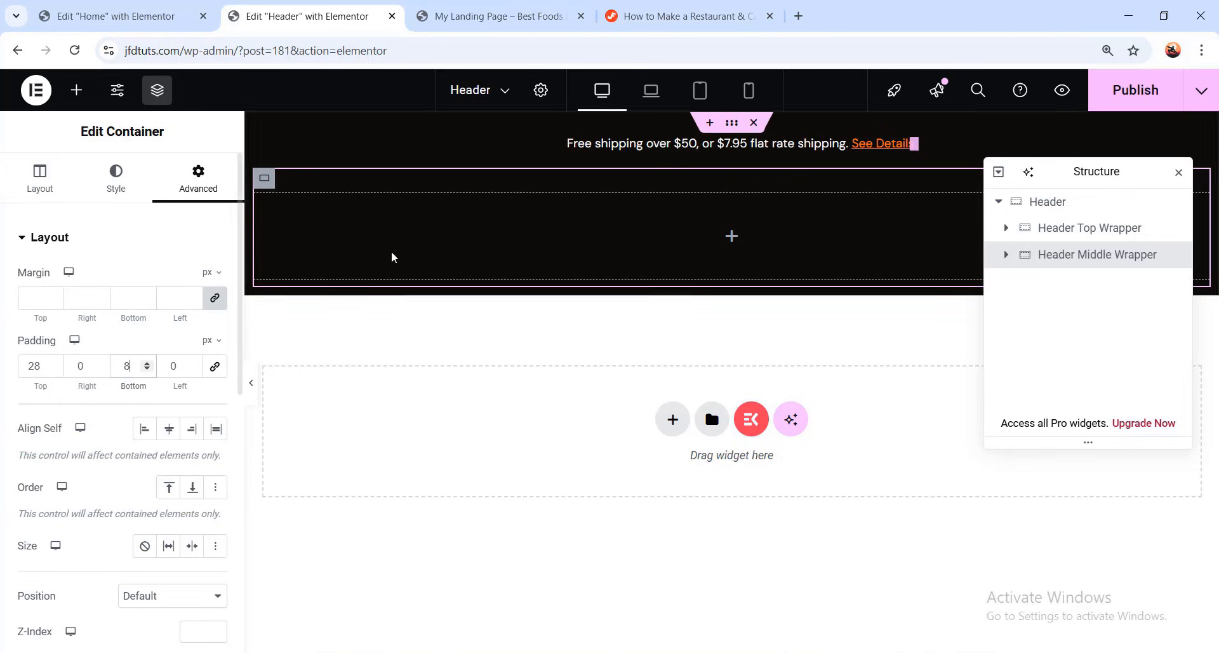
Add a container inside Header Middle Wrapper and name it "Header Middle".
left_click(731, 236)
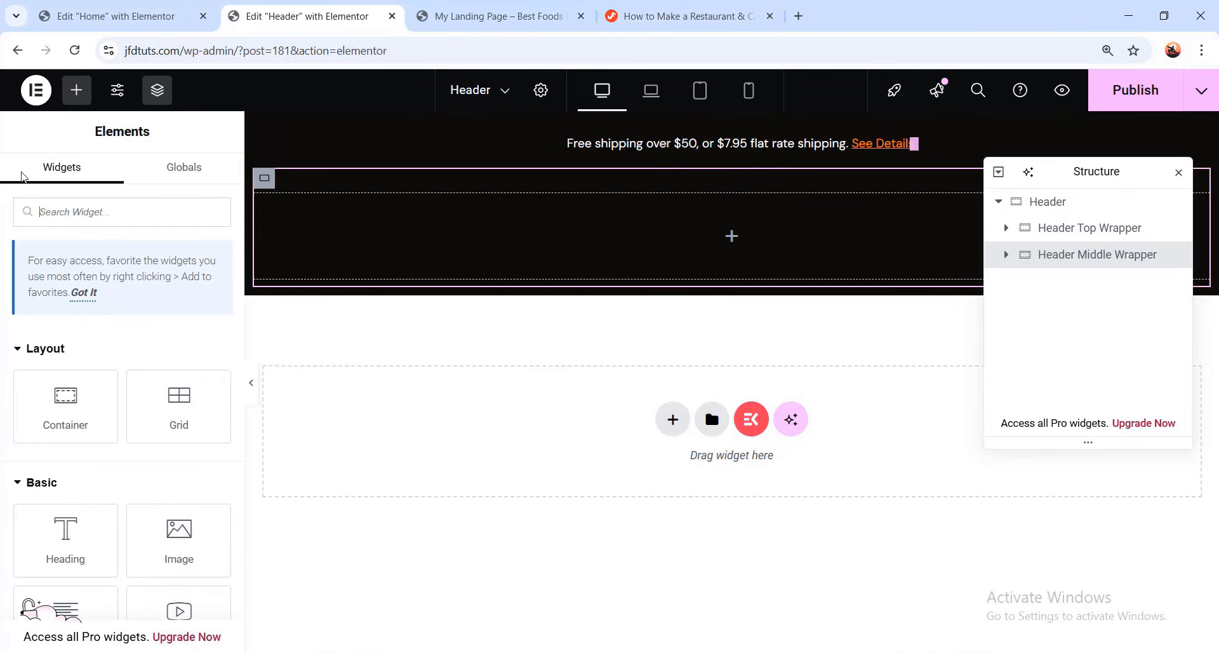
left_click_drag(63, 410, 793, 269)
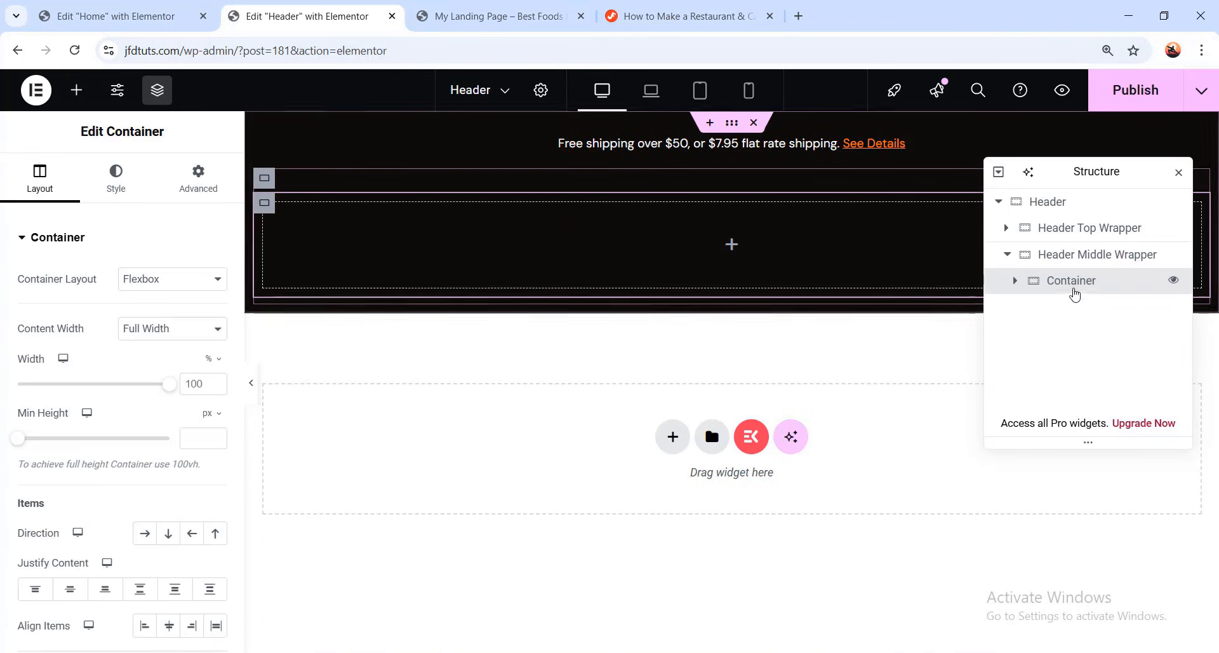
double_click(1073, 282)
type("Header Middle")
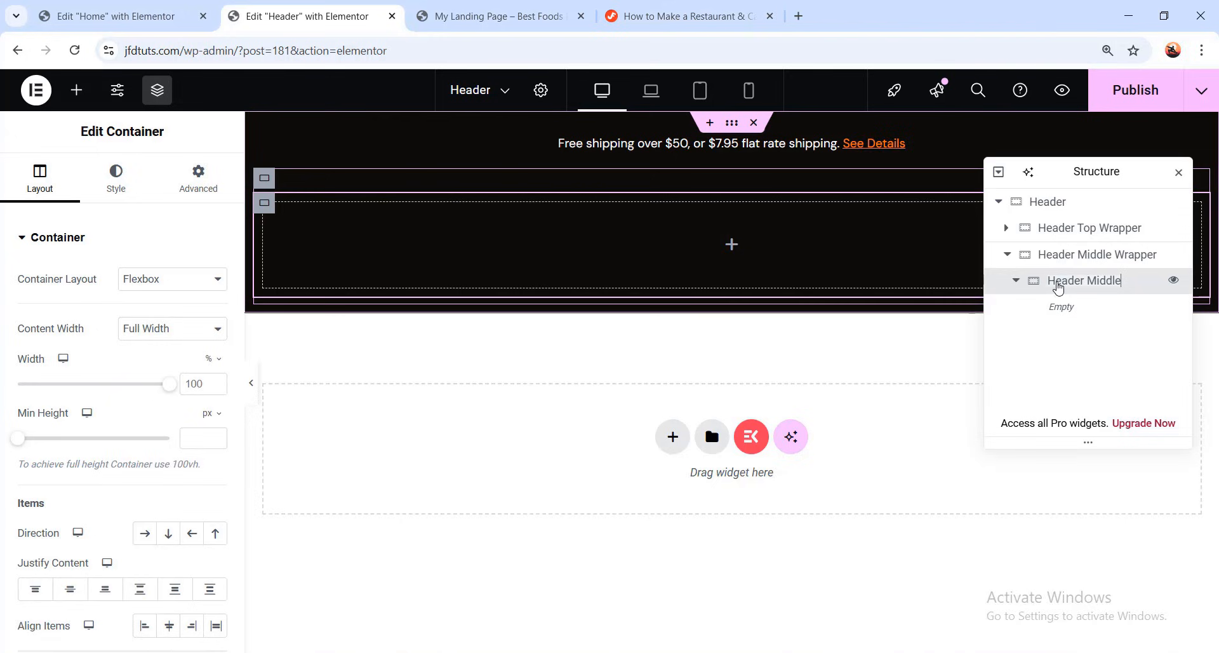
Set the content width of the Header Middle container to Boxed.
left_click(164, 331)
left_click(149, 370)
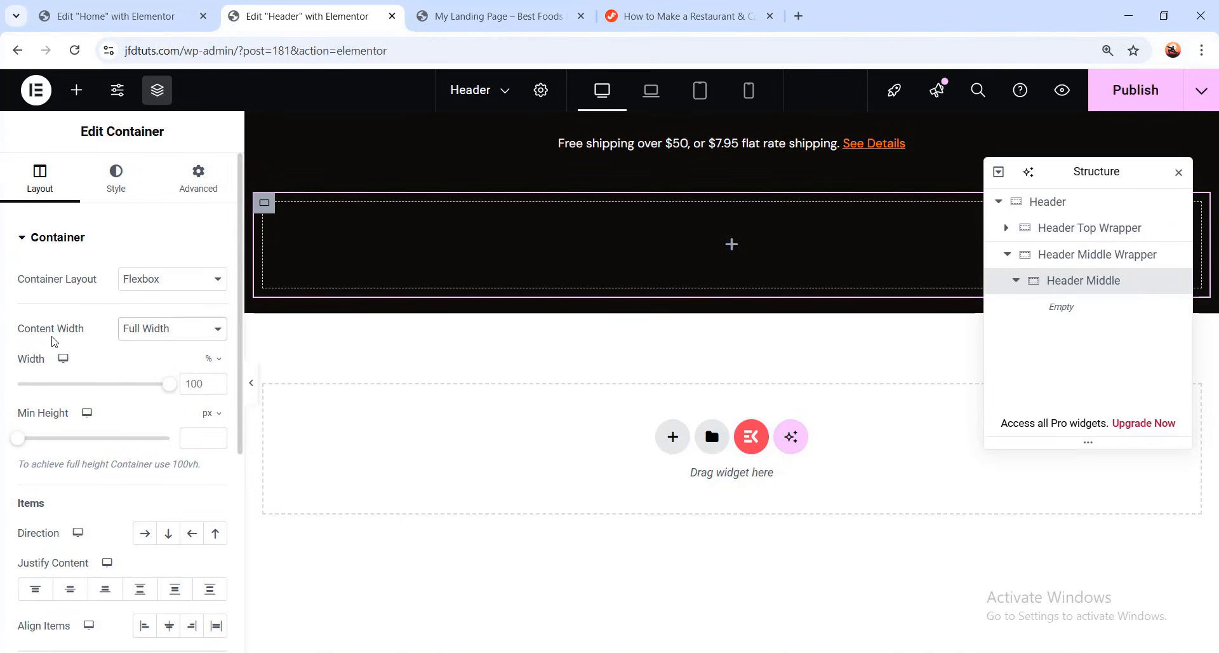
left_click(125, 331)
left_click(136, 348)
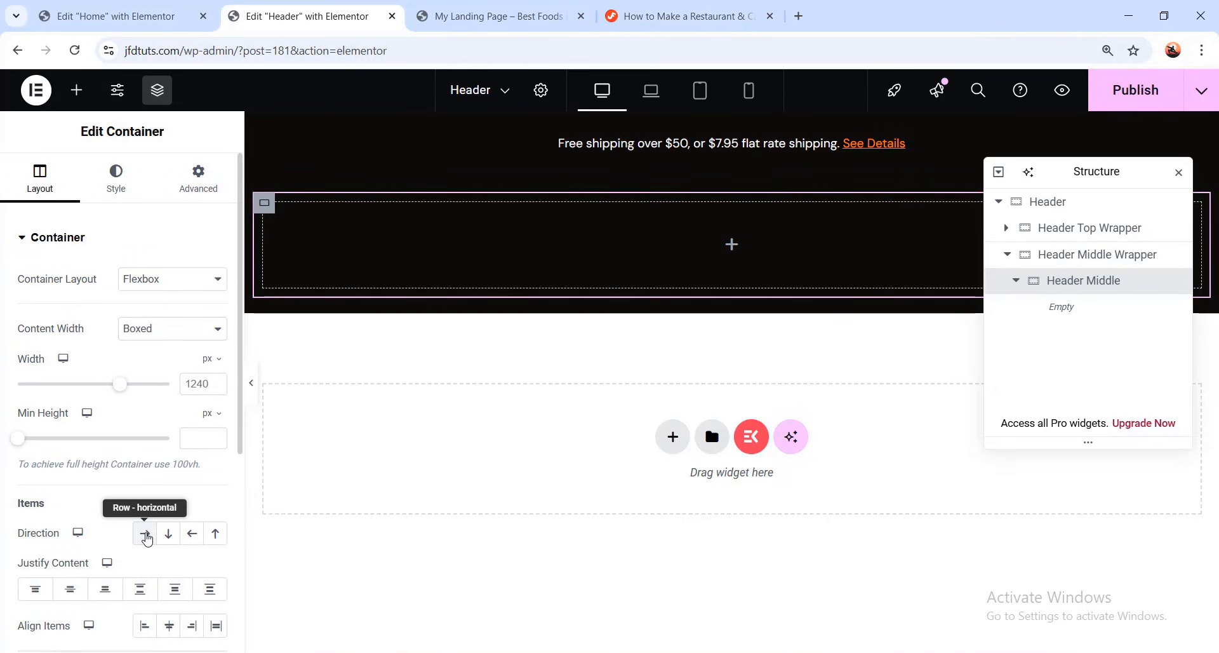
Set the Header Middle container's direction to Row - horizontal and align its items to the center.
left_click(145, 534)
scroll(145, 533, "down", 2)
left_click(168, 545)
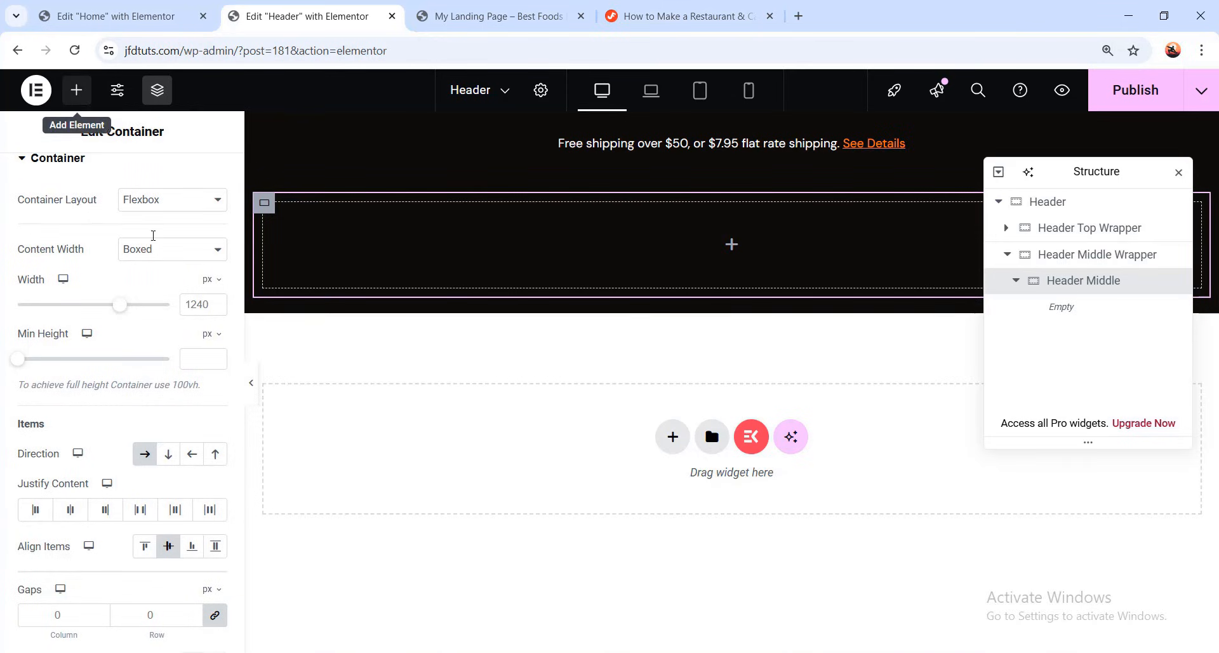
Add an Image widget inside Header Middle and open the media library to choose its picture.
left_click(77, 91)
left_click_drag(188, 381, 604, 273)
left_click(132, 363)
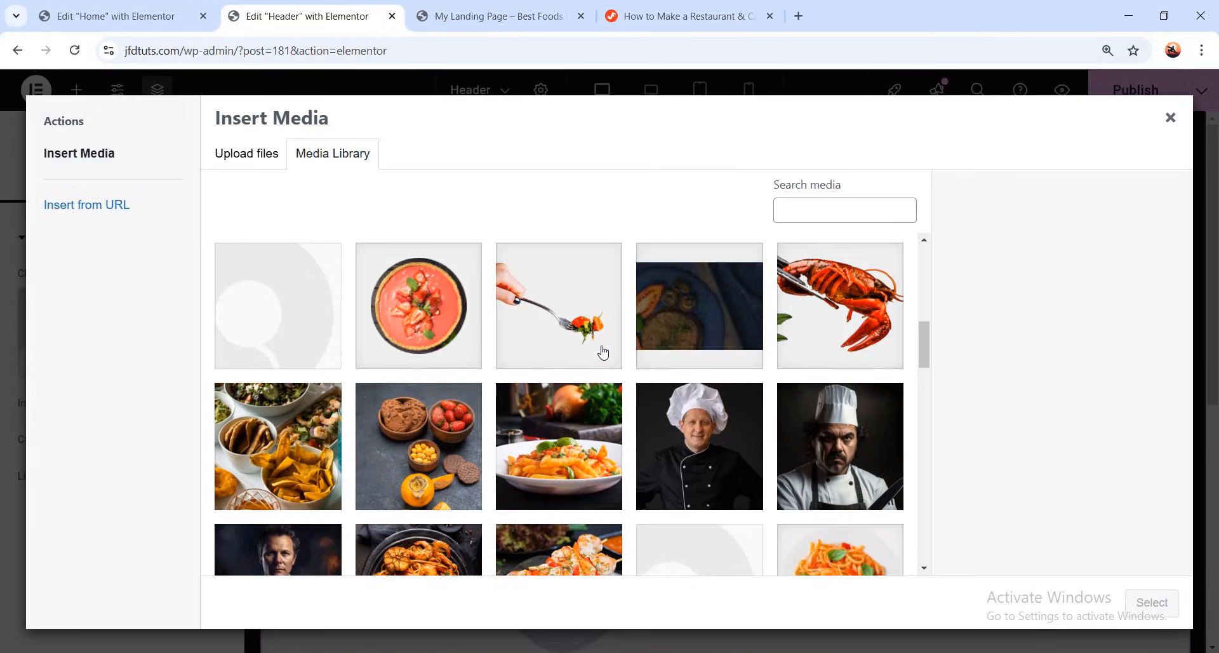
Load the remaining media items and insert the orange-and-white logo FoodNook.png as the widget's image.
scroll(604, 351, "down", 2)
scroll(334, 401, "down", 3)
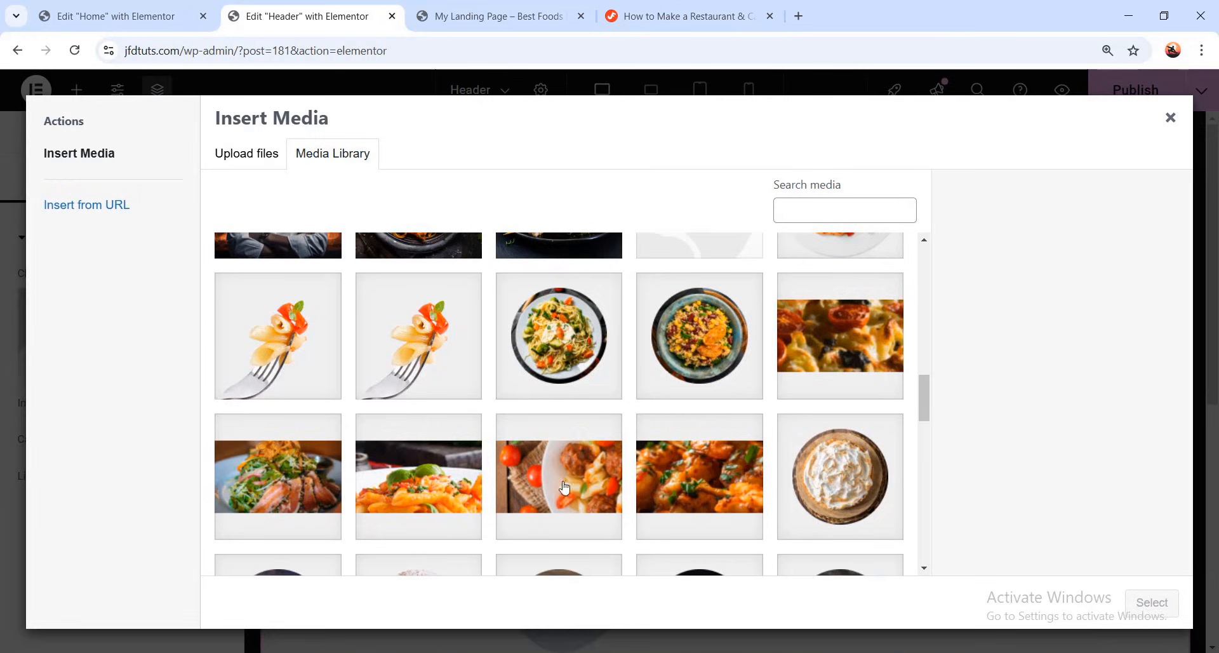
scroll(469, 343, "down", 15)
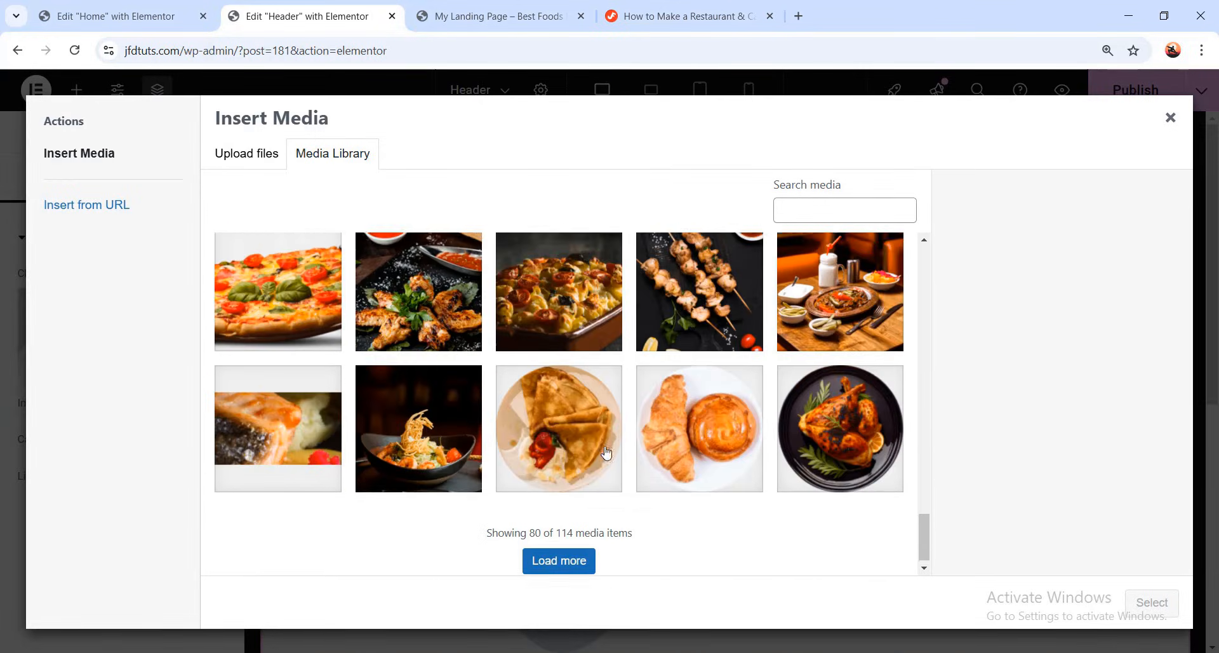
left_click(565, 557)
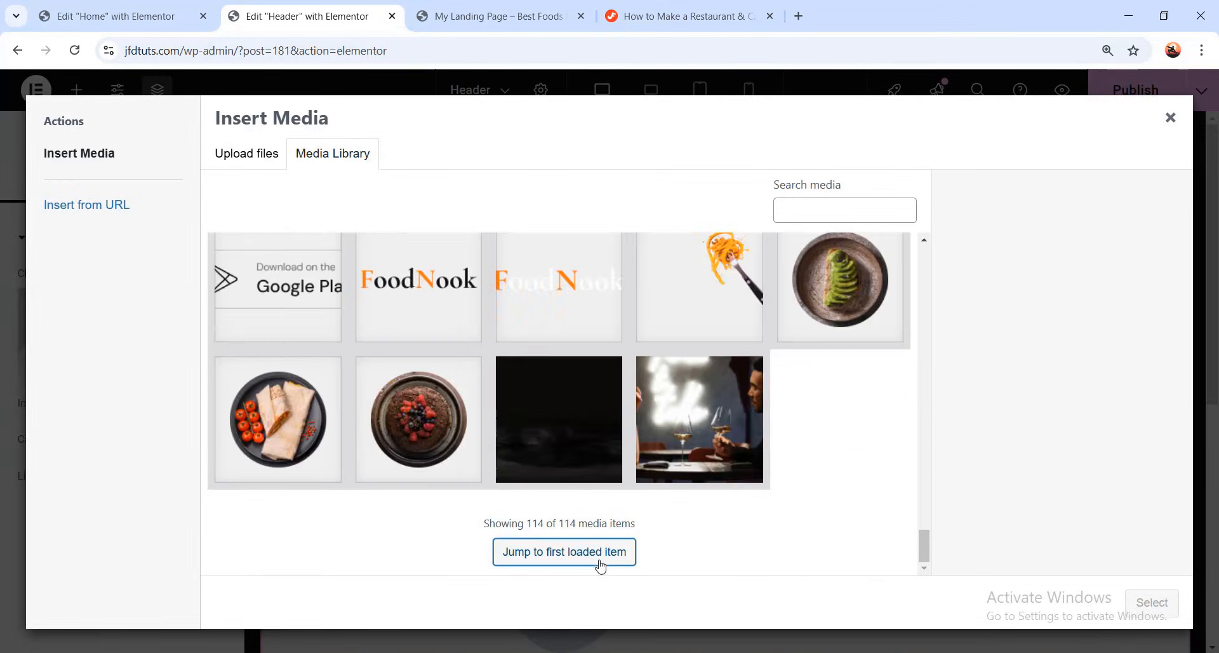
scroll(662, 353, "up", 4)
scroll(571, 362, "down", 2)
left_click(570, 363)
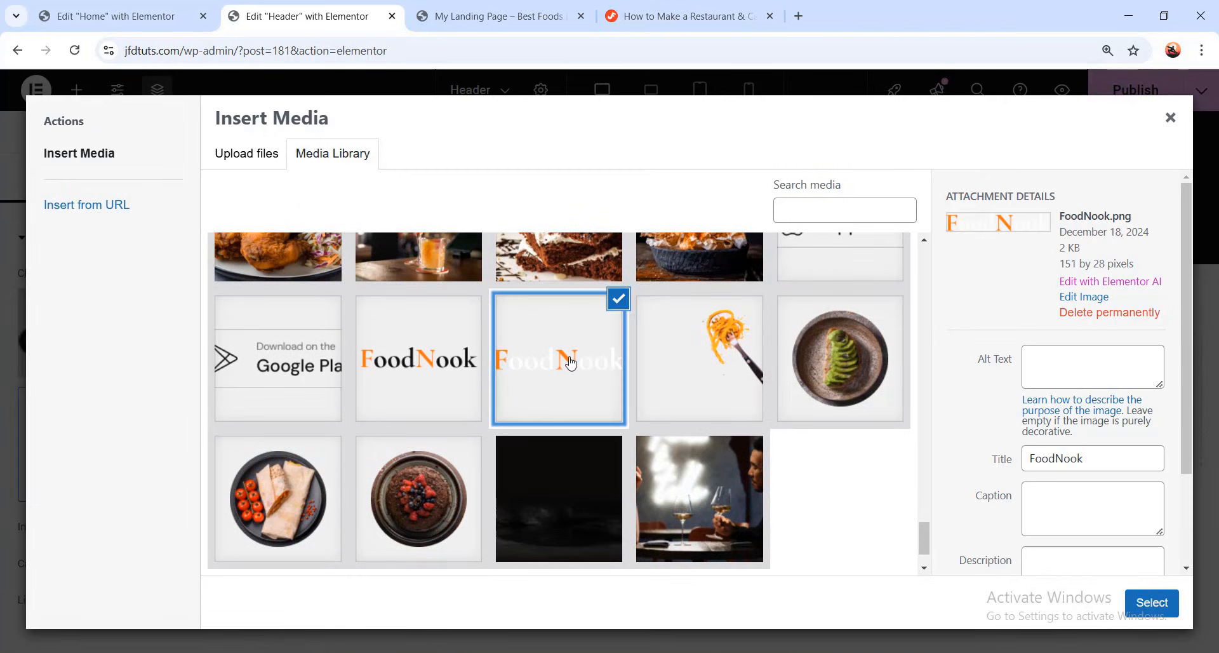
left_click(473, 365)
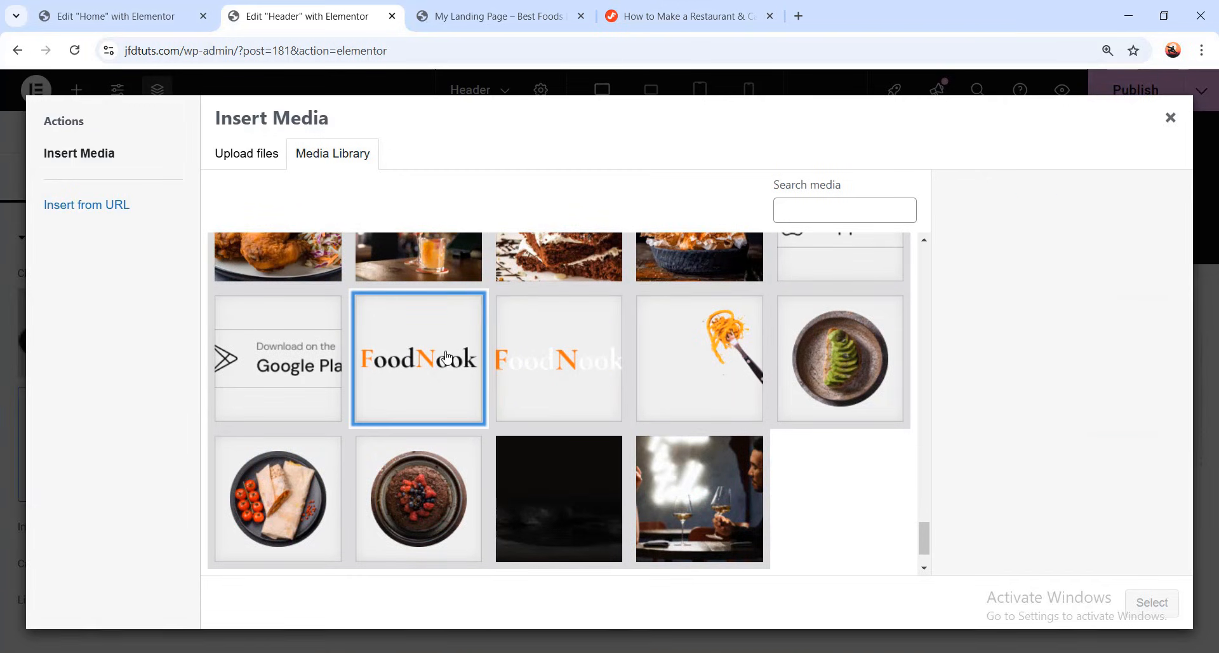
left_click(563, 344)
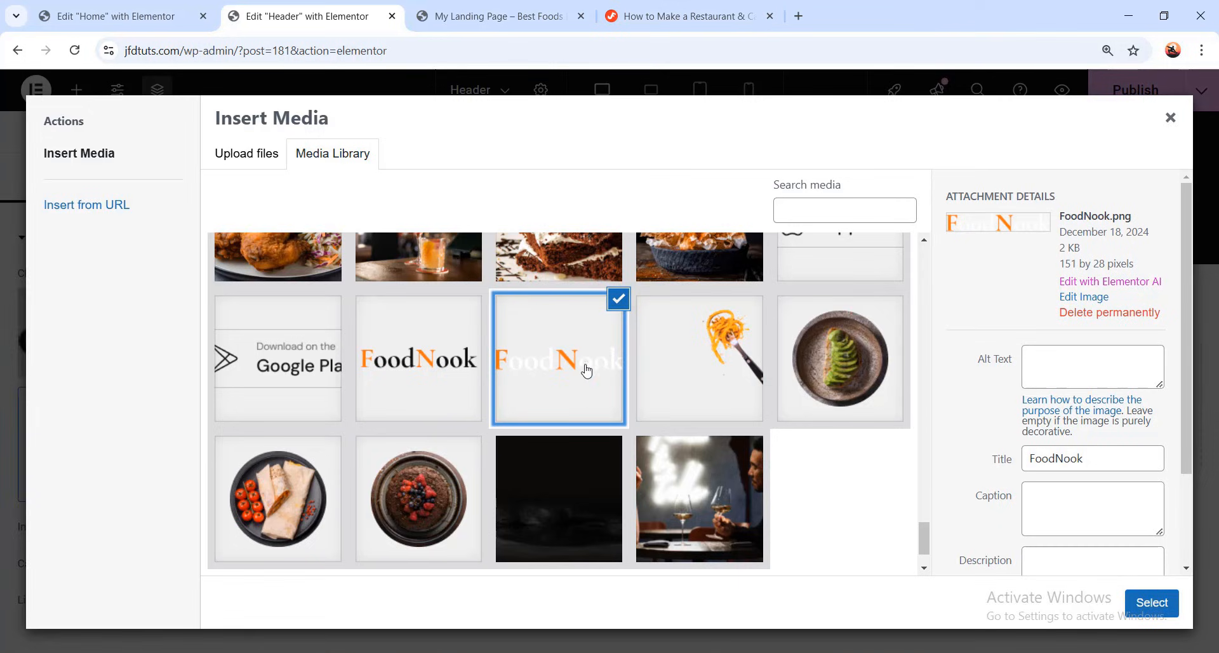
left_click(374, 367)
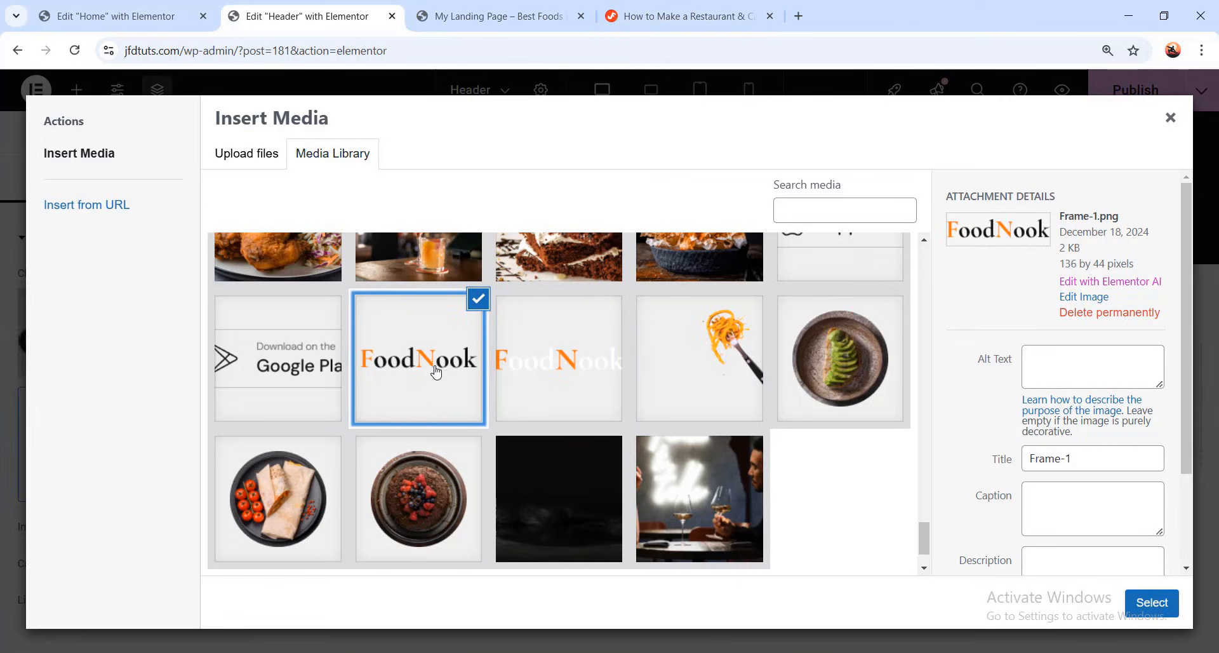
left_click(544, 390)
left_click(1151, 602)
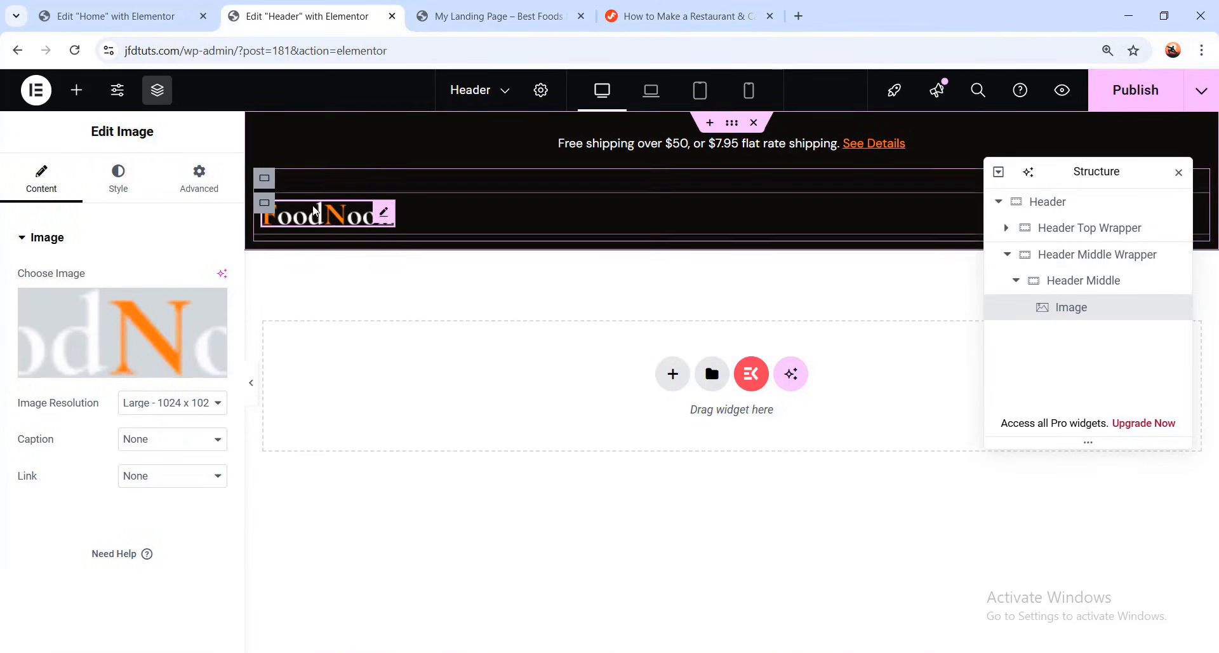
left_click(135, 480)
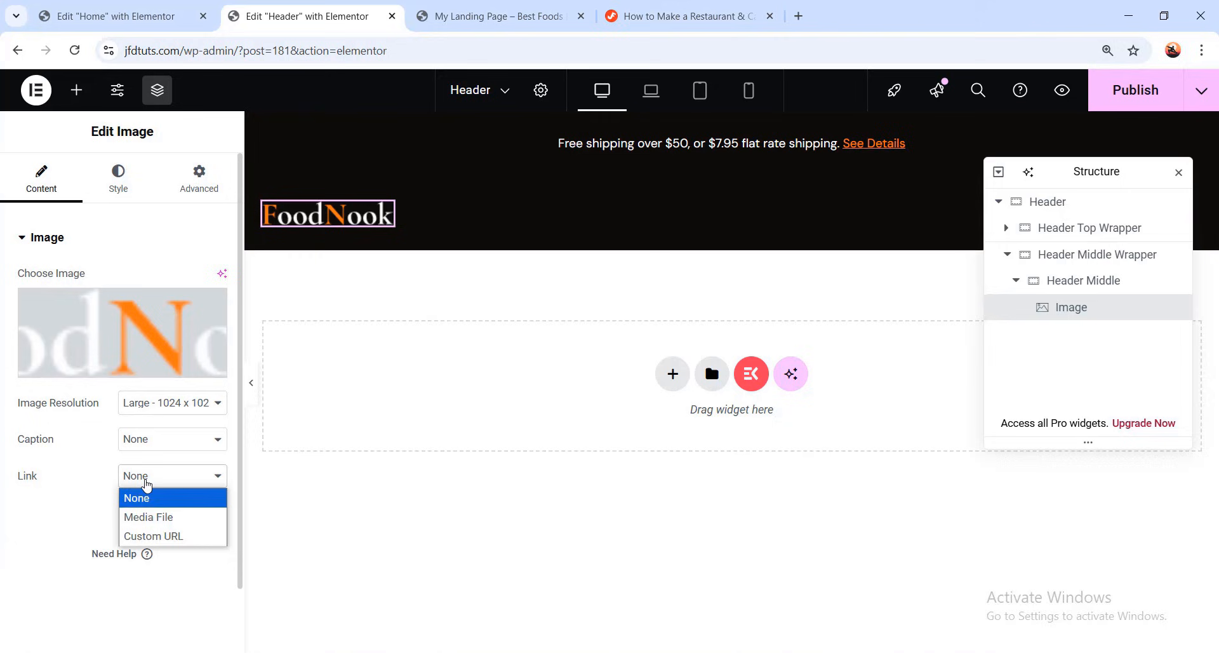
left_click(146, 536)
left_click(128, 516)
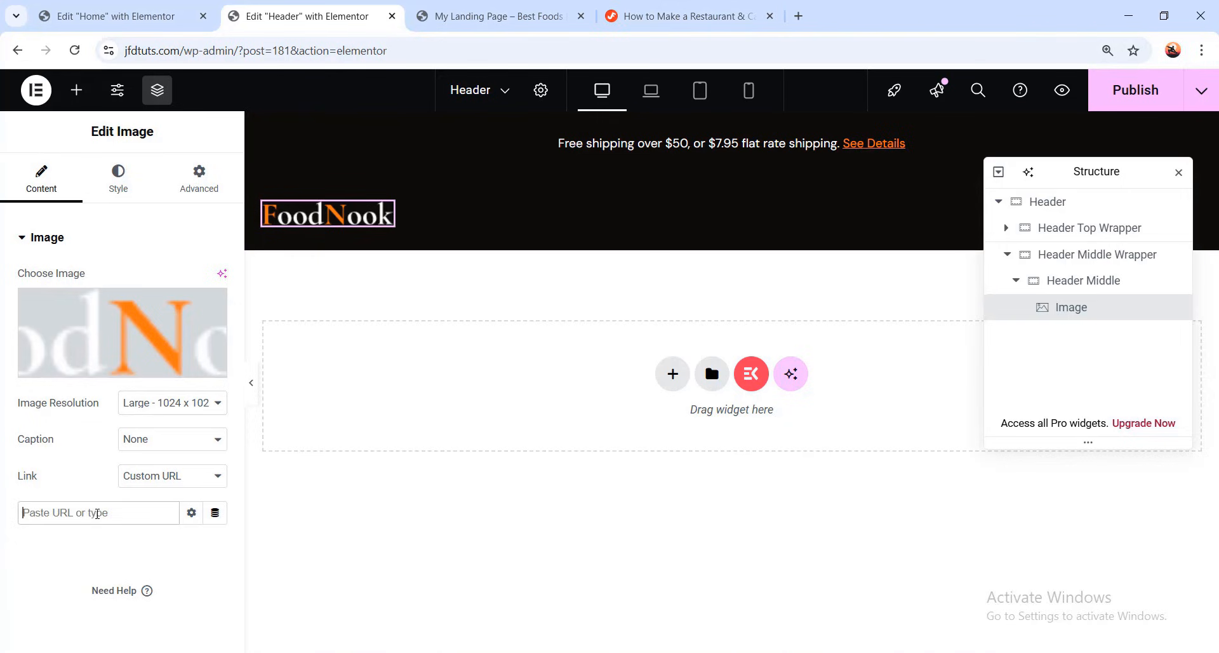
left_click_drag(177, 53, 111, 52)
key("ctrl+c")
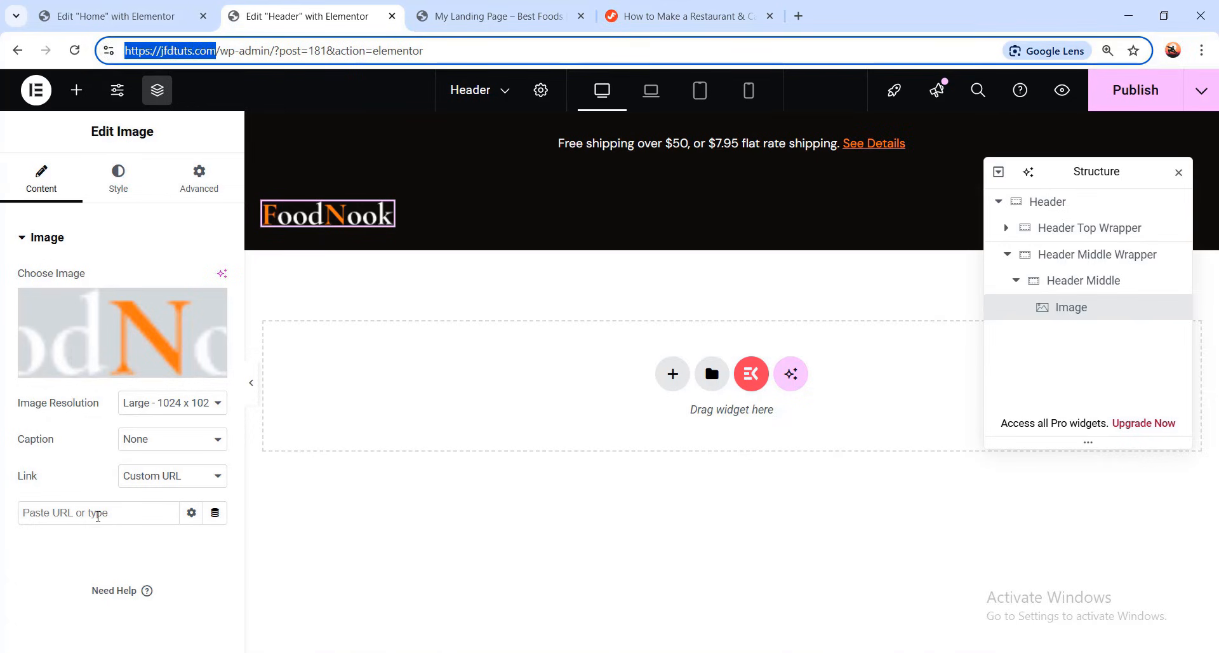
left_click(95, 513)
key("ctrl+v")
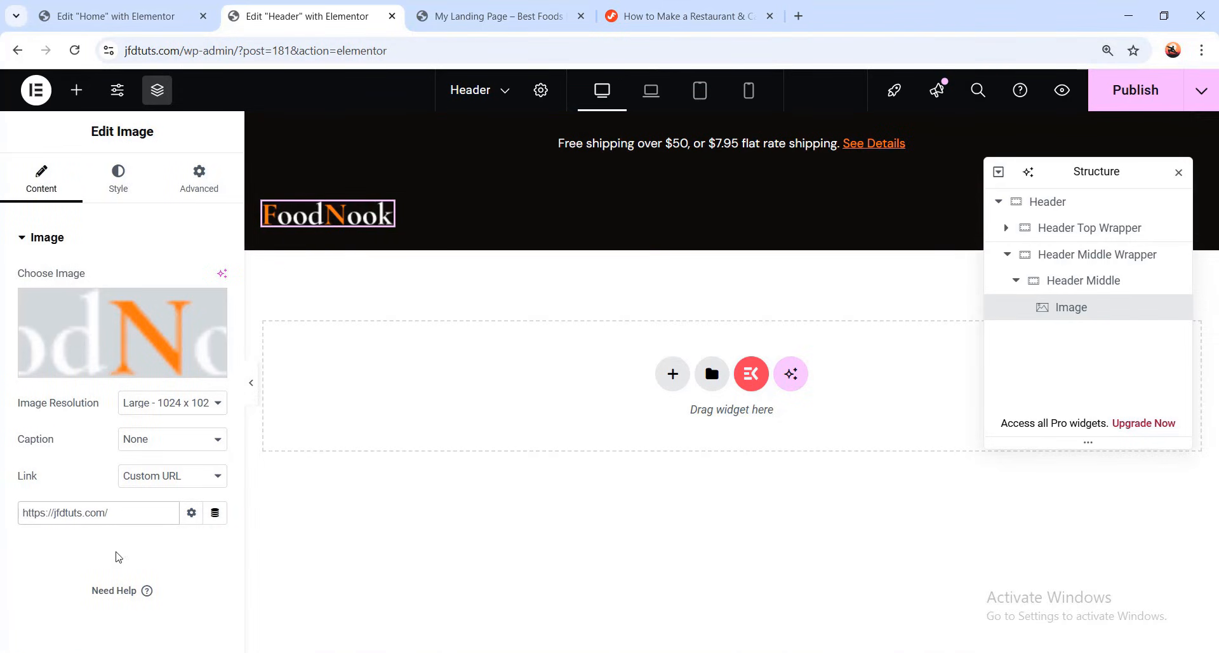
left_click_drag(111, 513, 13, 513)
left_click(123, 515)
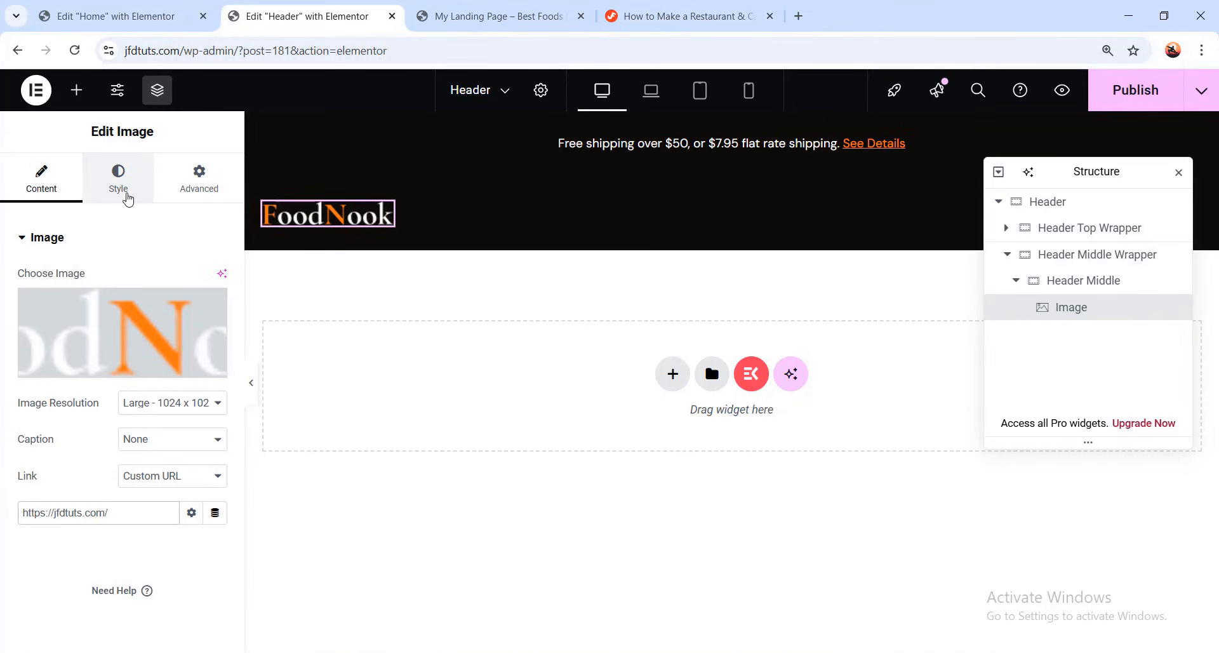
Unlink the logo image's margin values and set the right margin to 36 px.
left_click(171, 184)
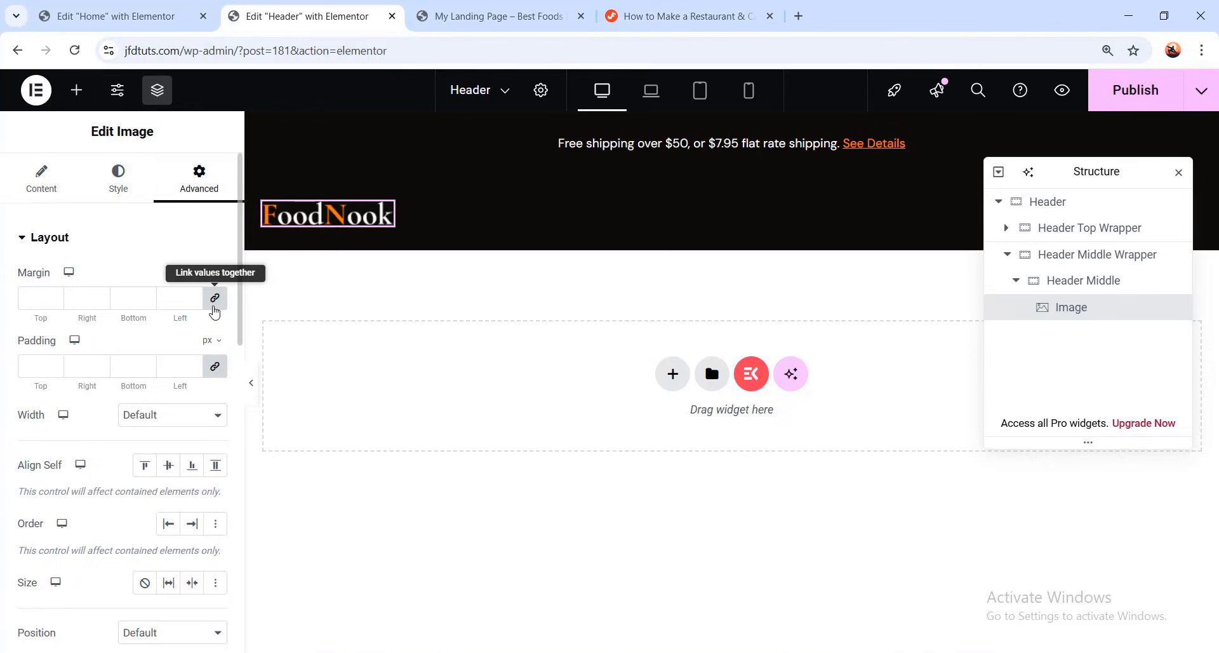
left_click(219, 308)
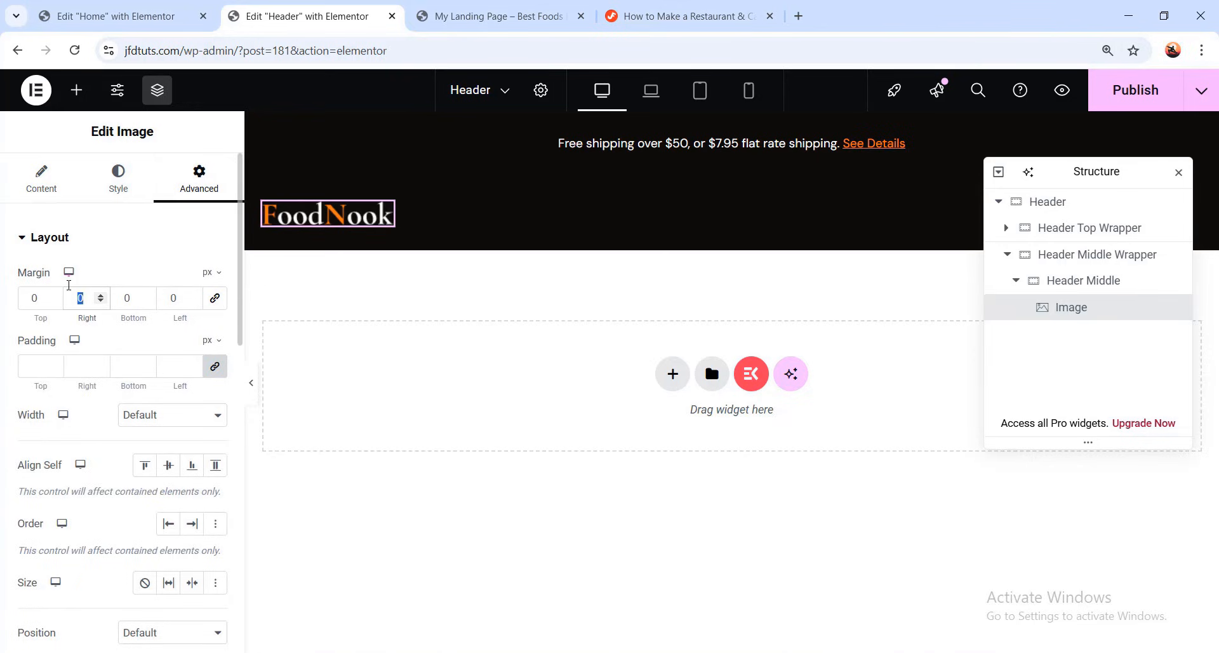
type("36")
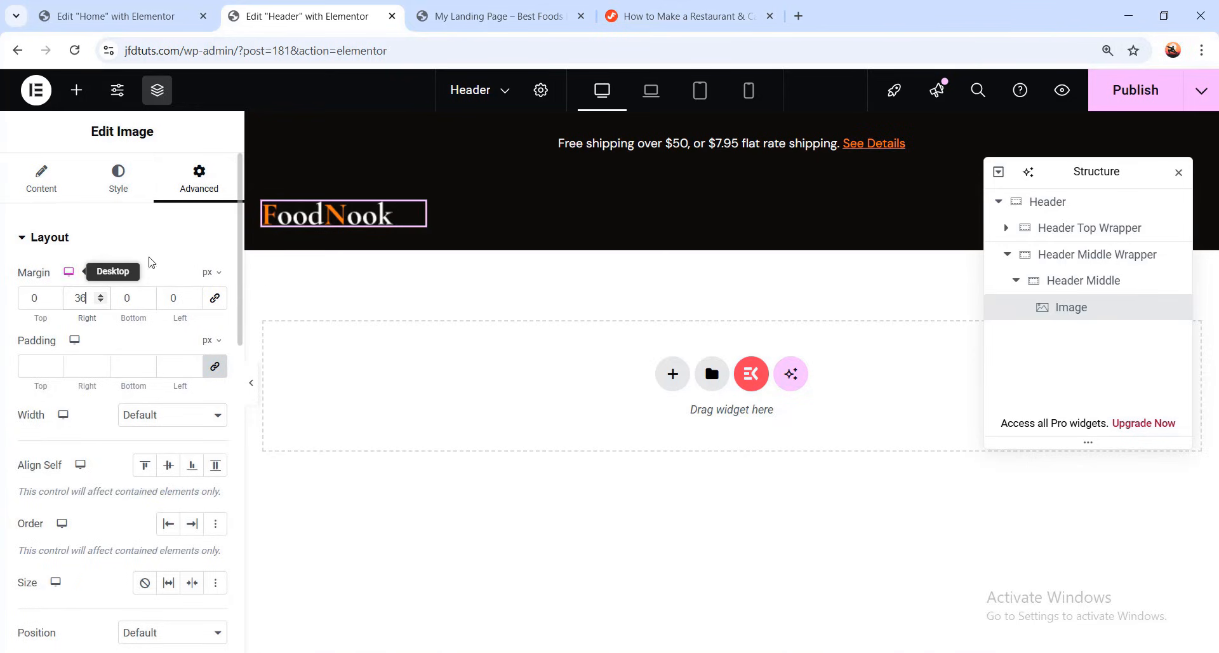
Add a container beside the logo in Header Middle with row direction, Space Between justification and a margin of 0 on all sides.
left_click(76, 90)
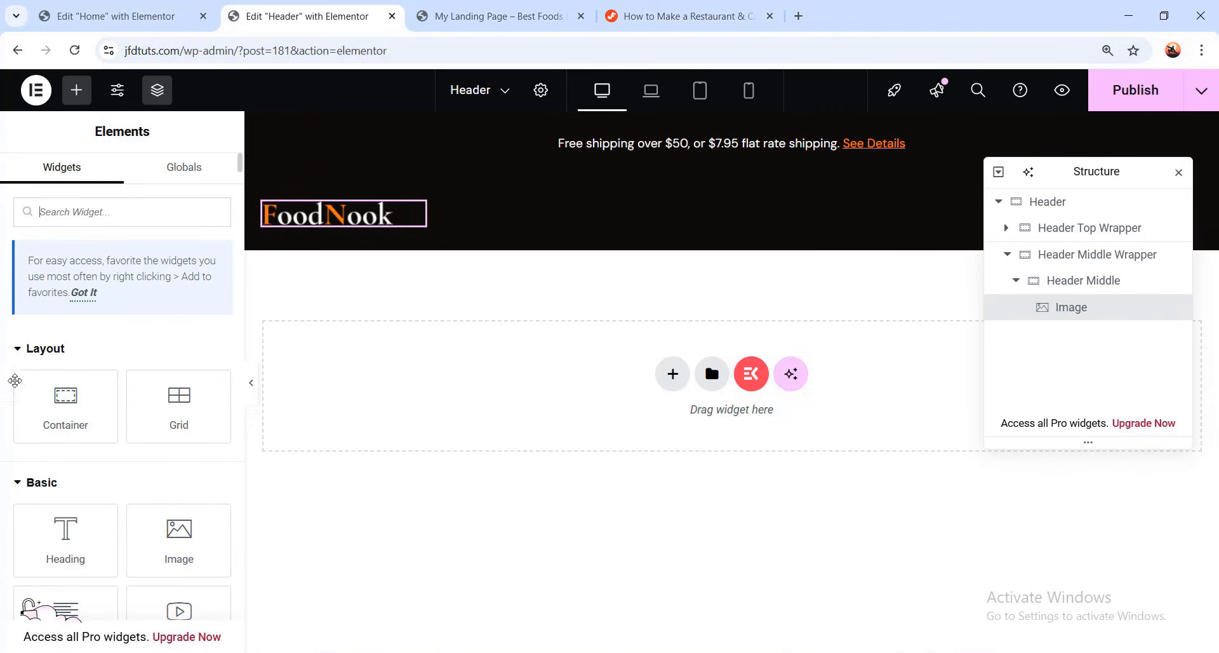
left_click_drag(16, 380, 396, 213)
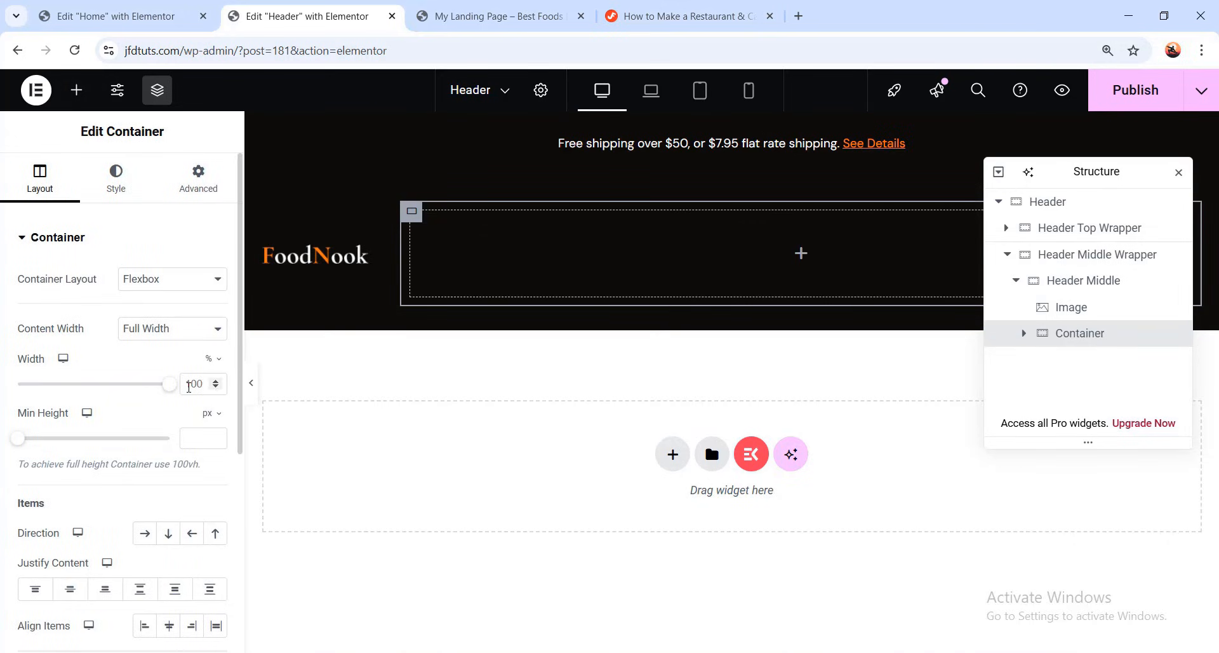
left_click(146, 533)
scroll(158, 508, "down", 3)
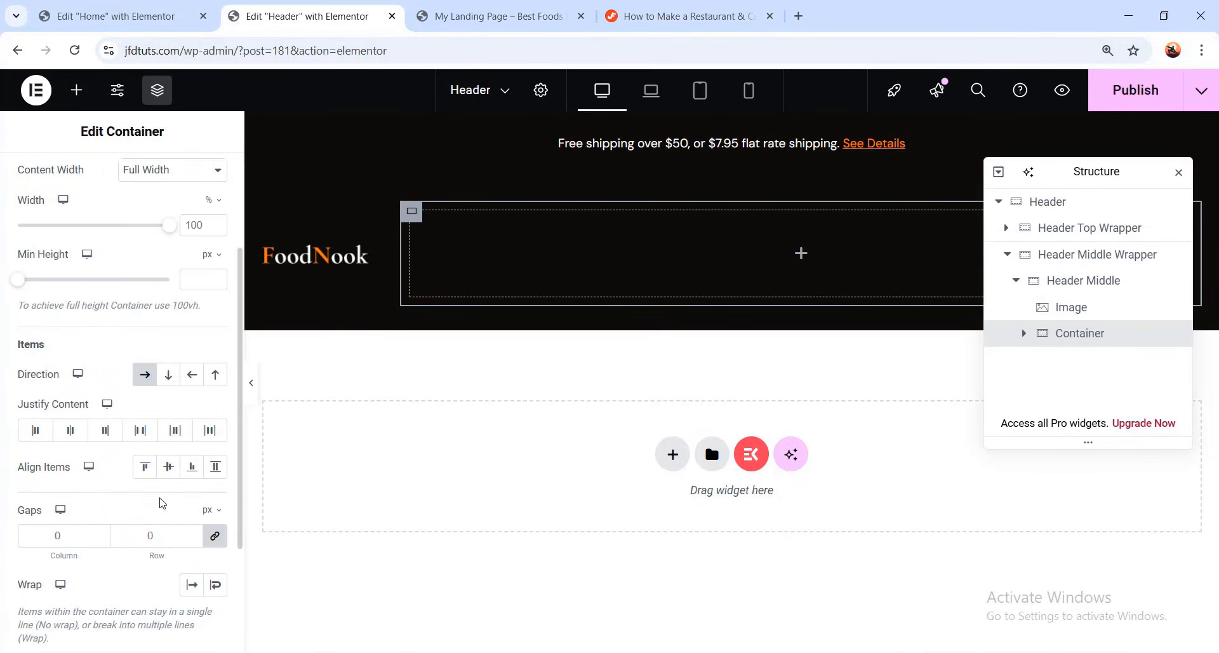
left_click(140, 429)
scroll(138, 438, "down", 1)
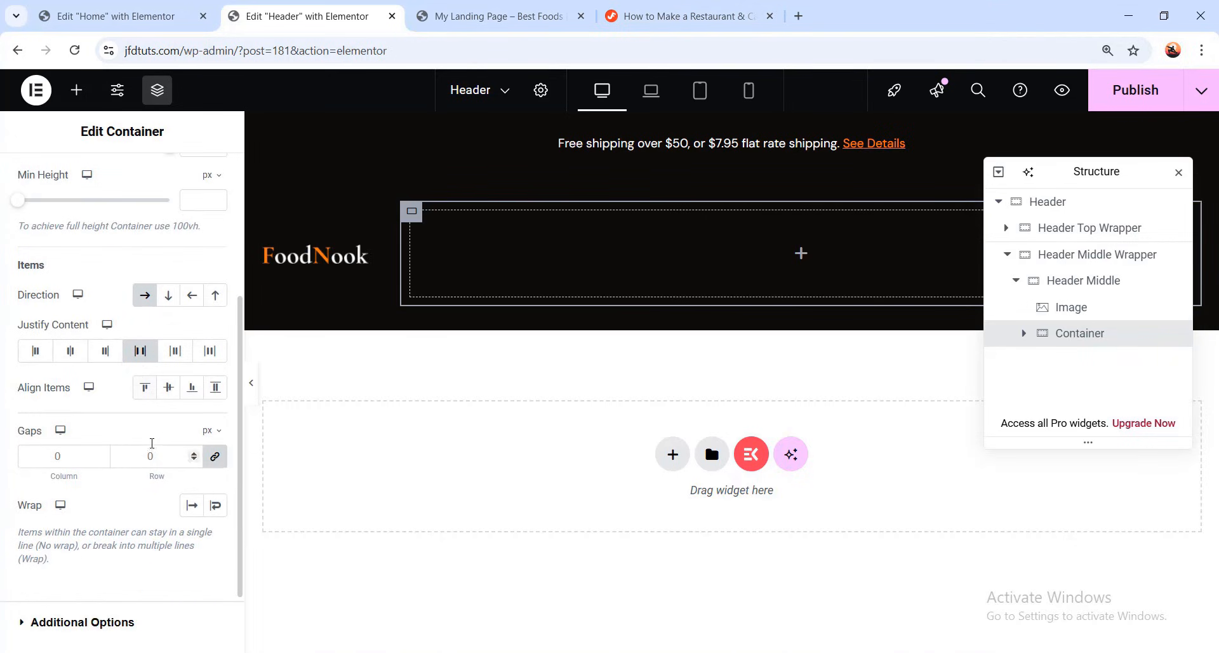
scroll(191, 254, "up", 4)
left_click(197, 184)
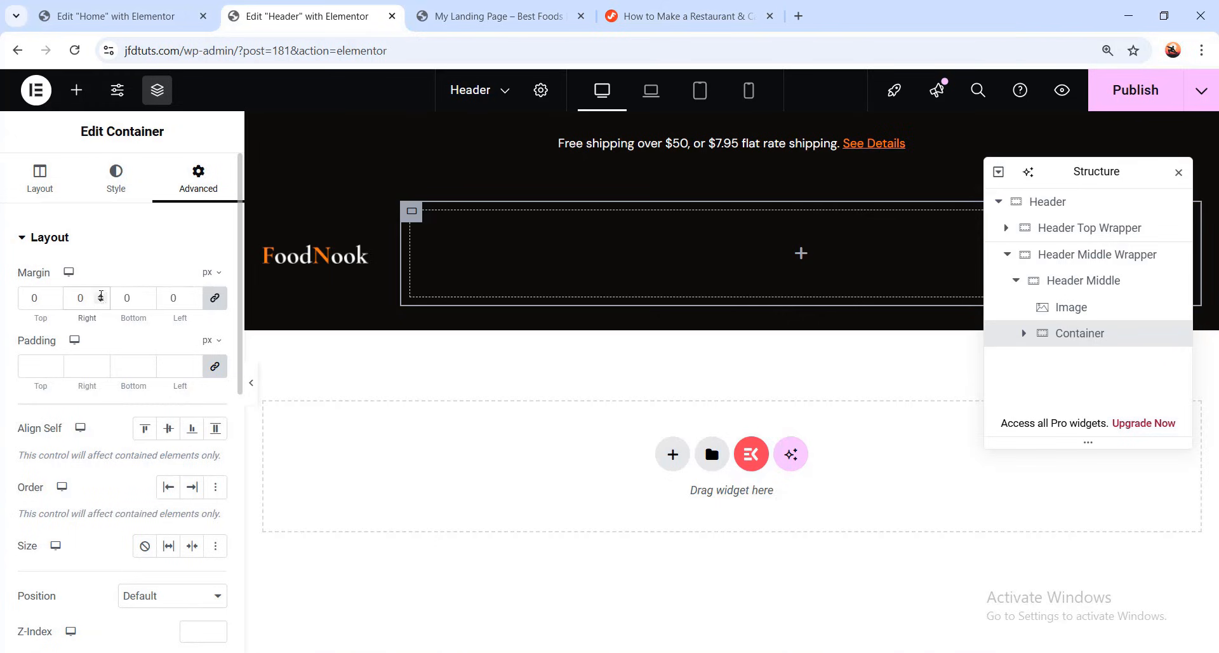
Add a JKit - Search widget inside the new container and set its style to Form.
left_click_drag(1061, 172, 1037, 353)
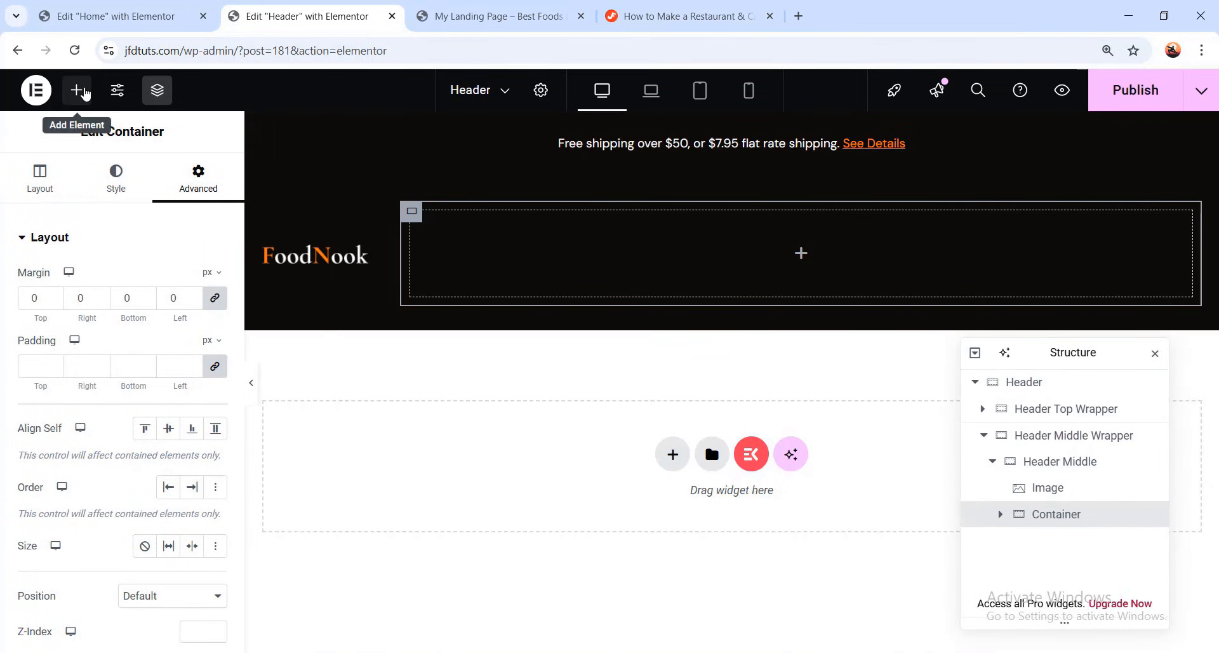
left_click(79, 96)
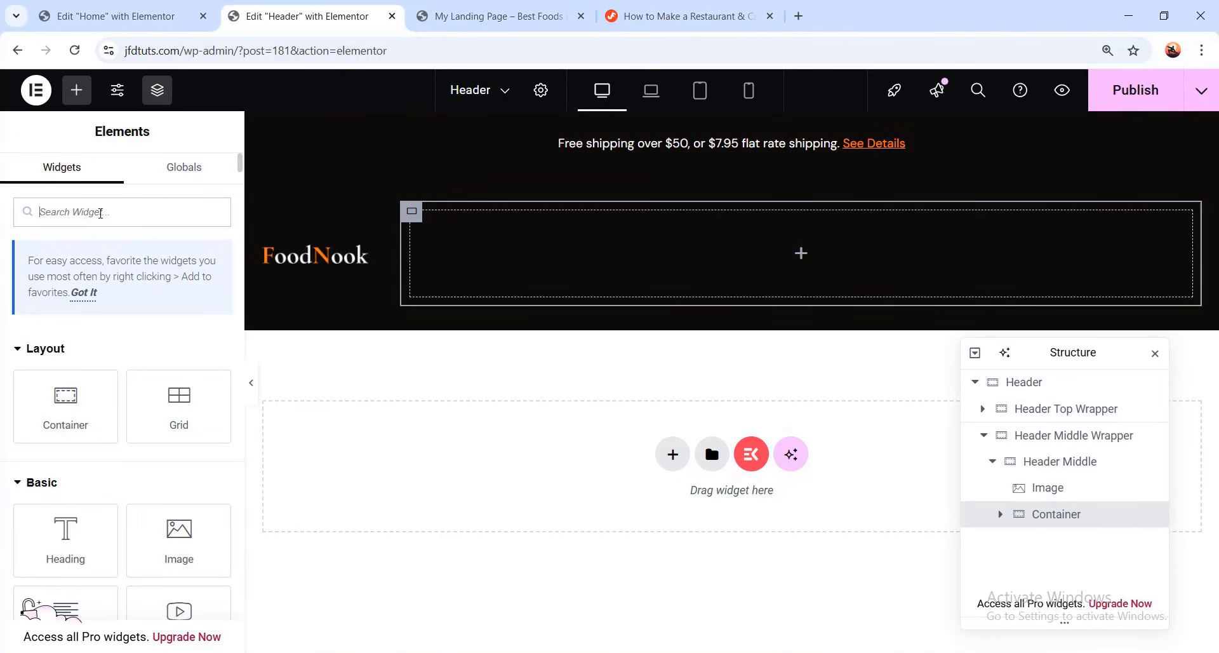
type("search")
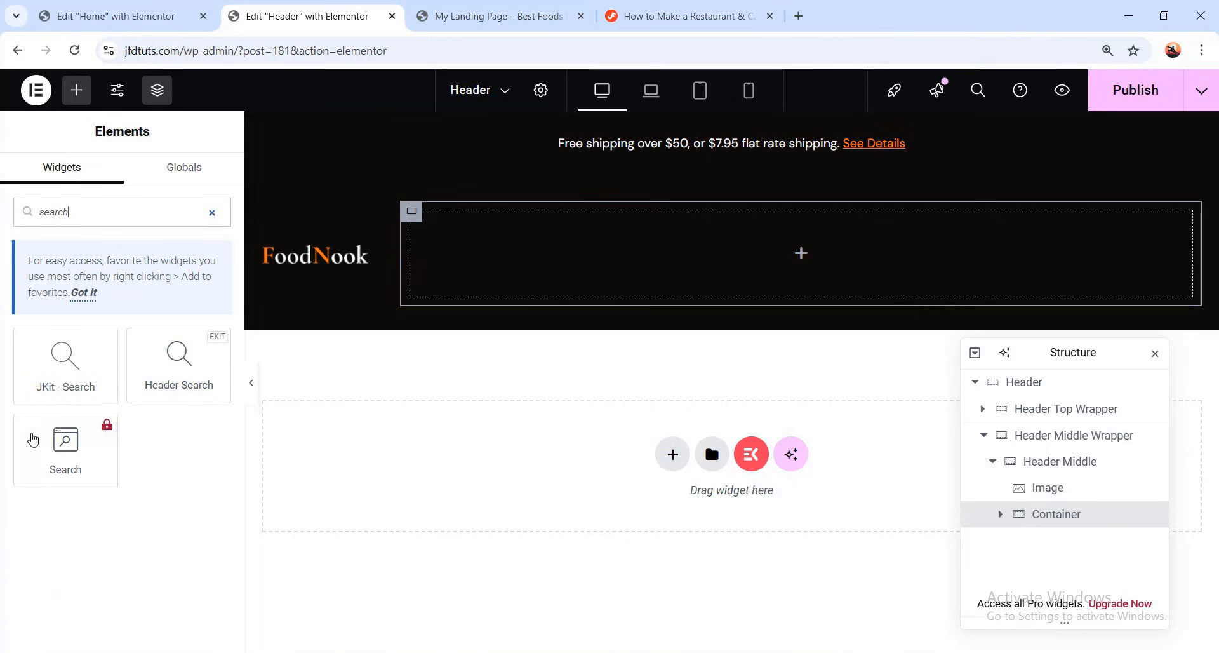
left_click_drag(47, 390, 817, 258)
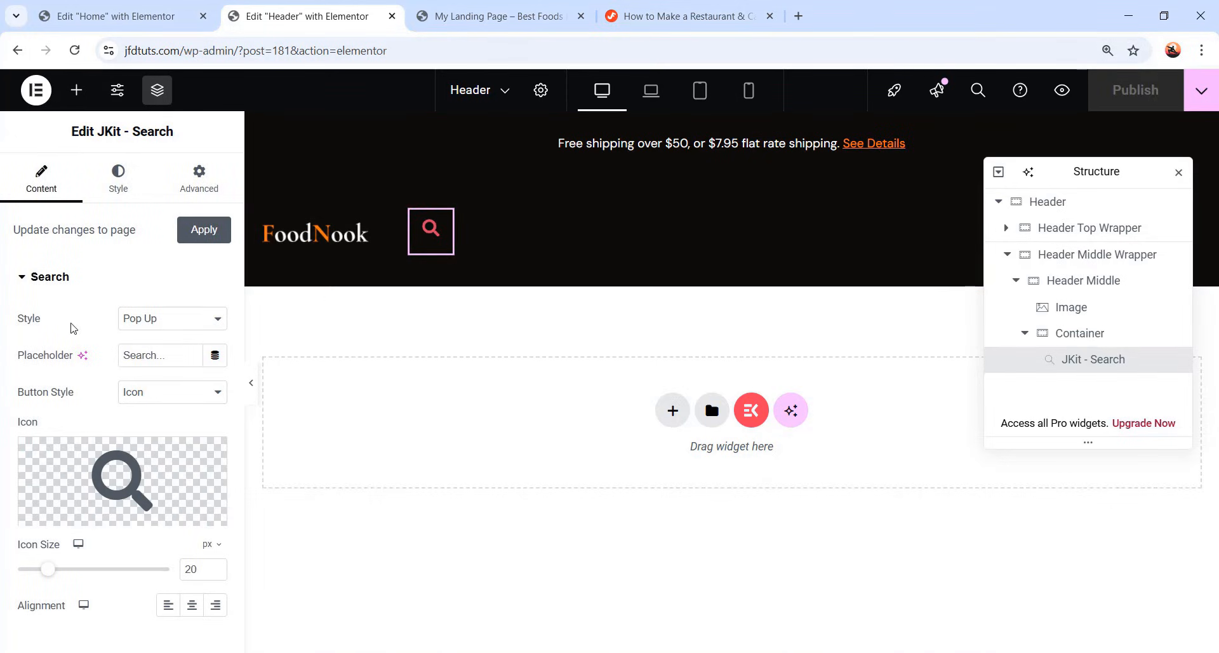
left_click(167, 320)
left_click(156, 339)
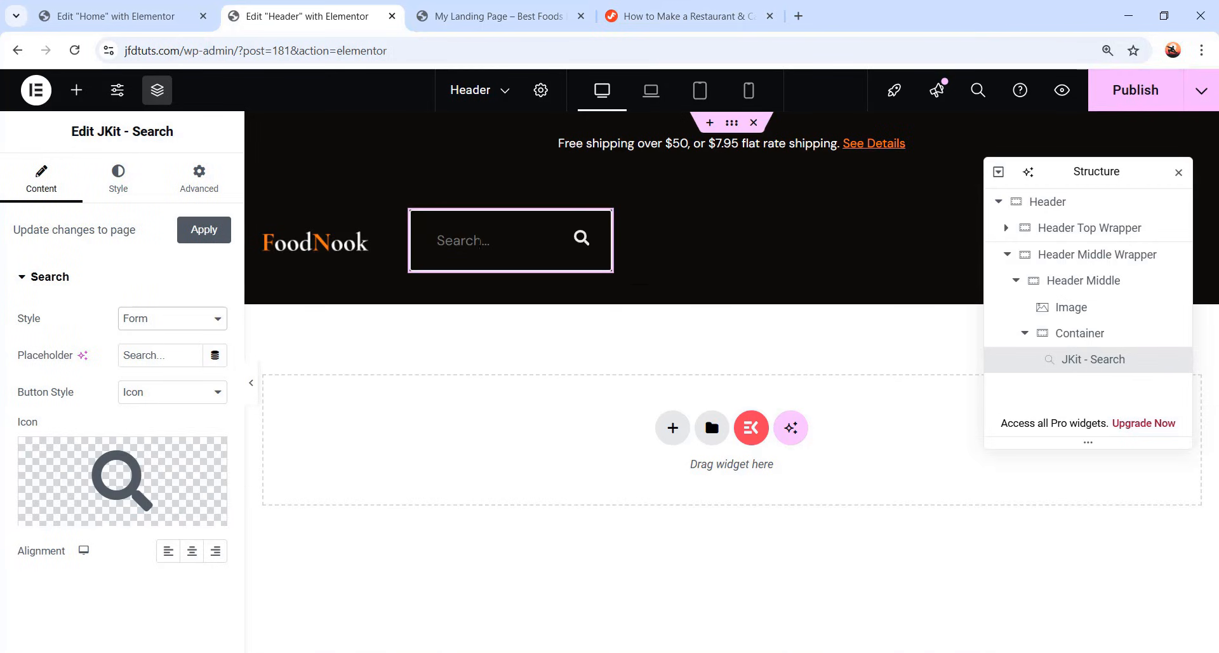
Replace the search form's placeholder text with "What's Food do you need.....".
left_click(501, 241)
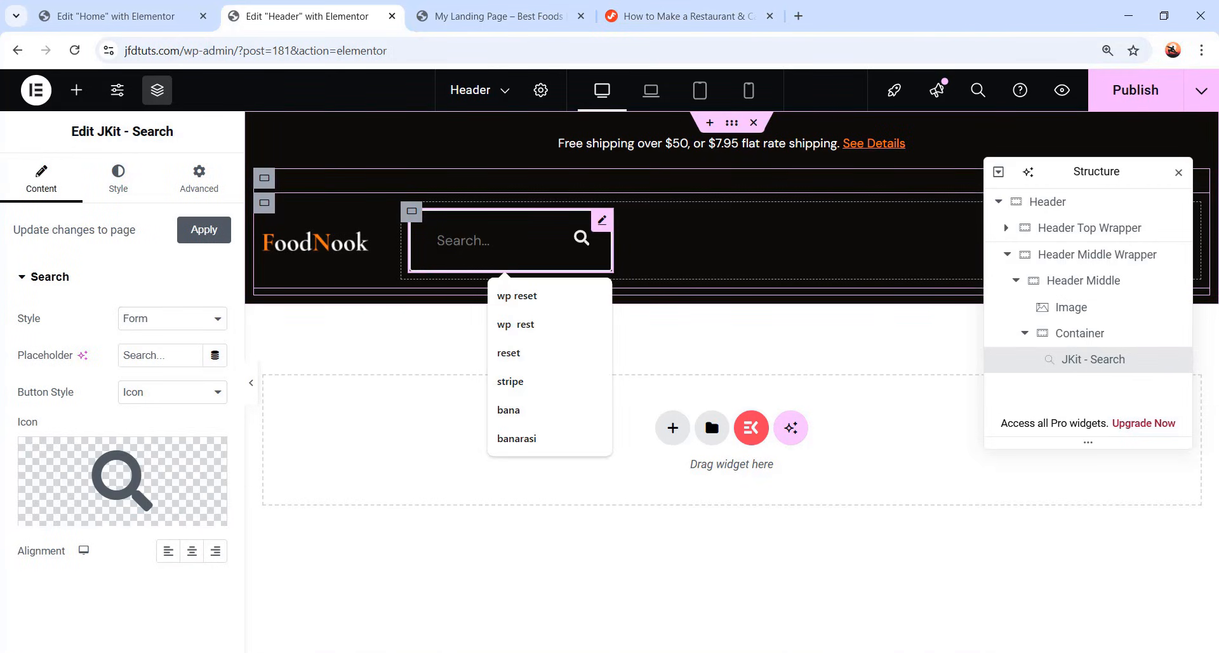
left_click(166, 353)
triple_click(158, 360)
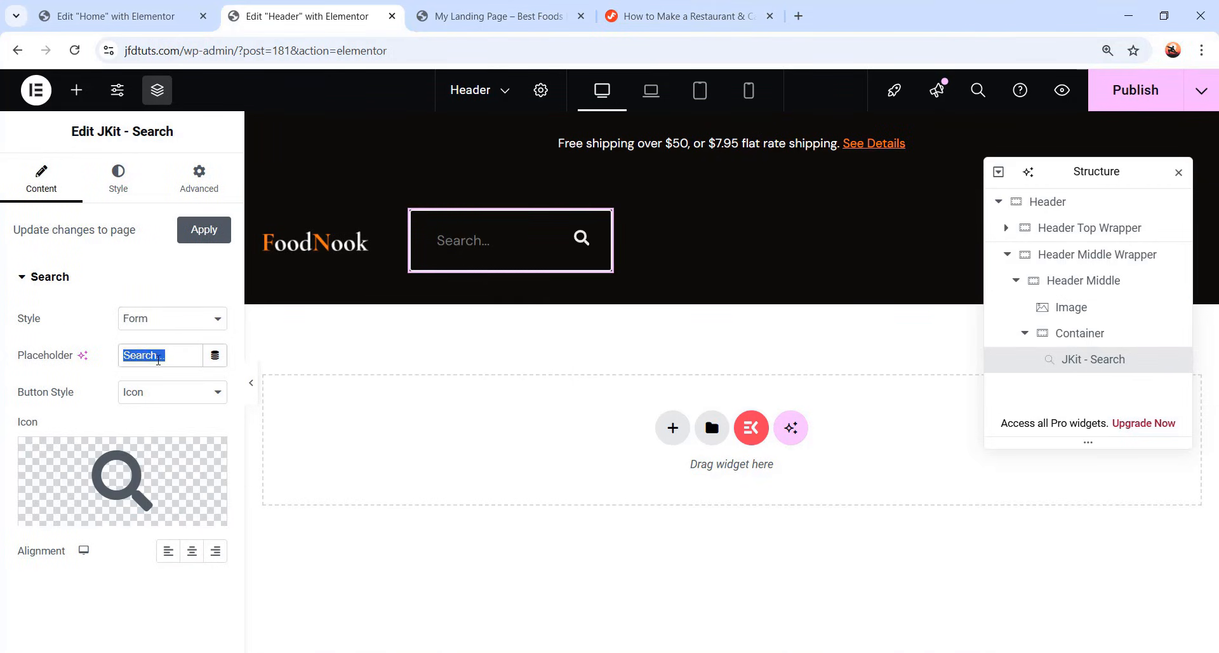
left_click(166, 354)
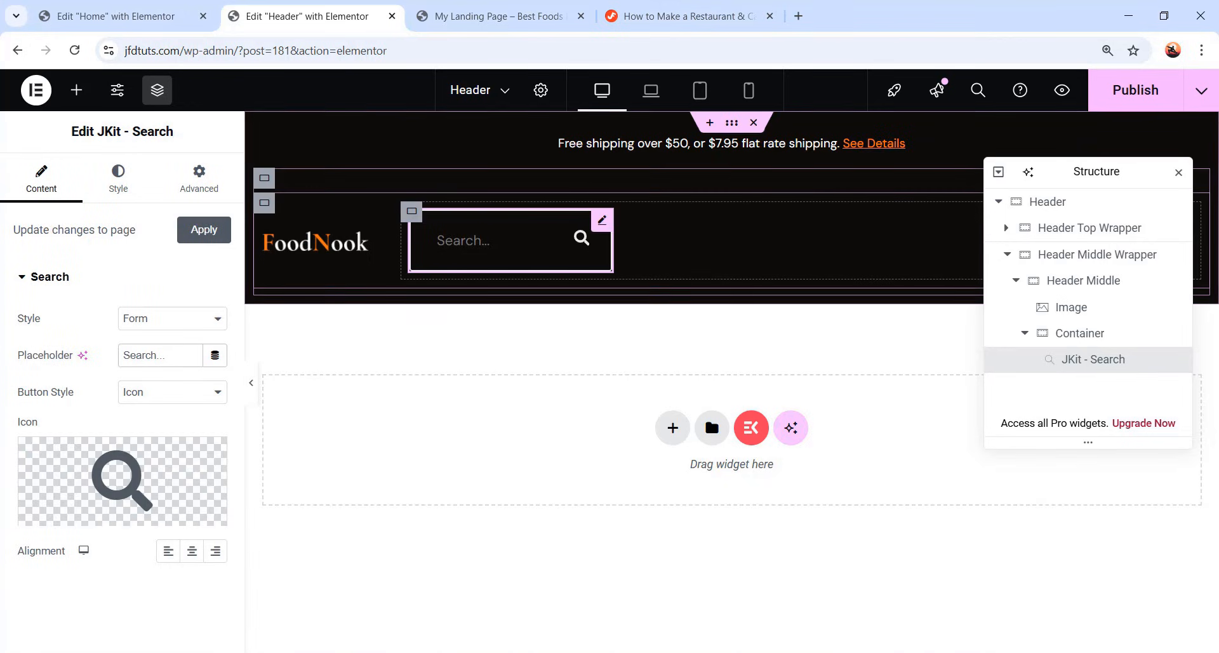
left_click(450, 241)
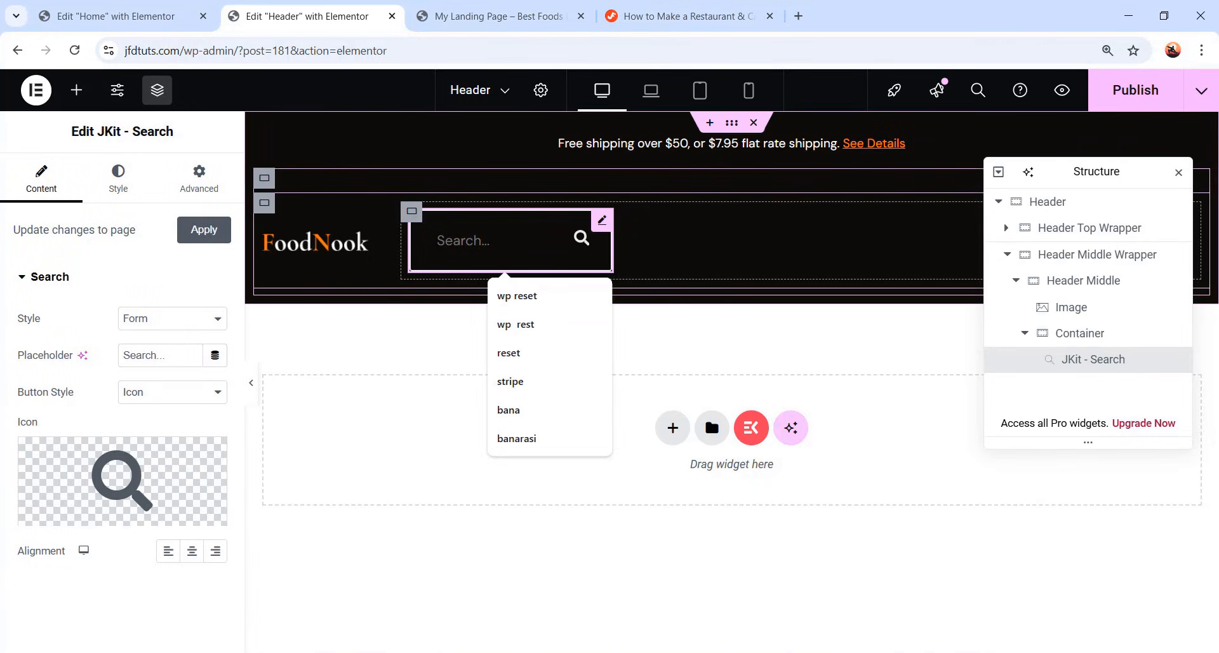
triple_click(134, 354)
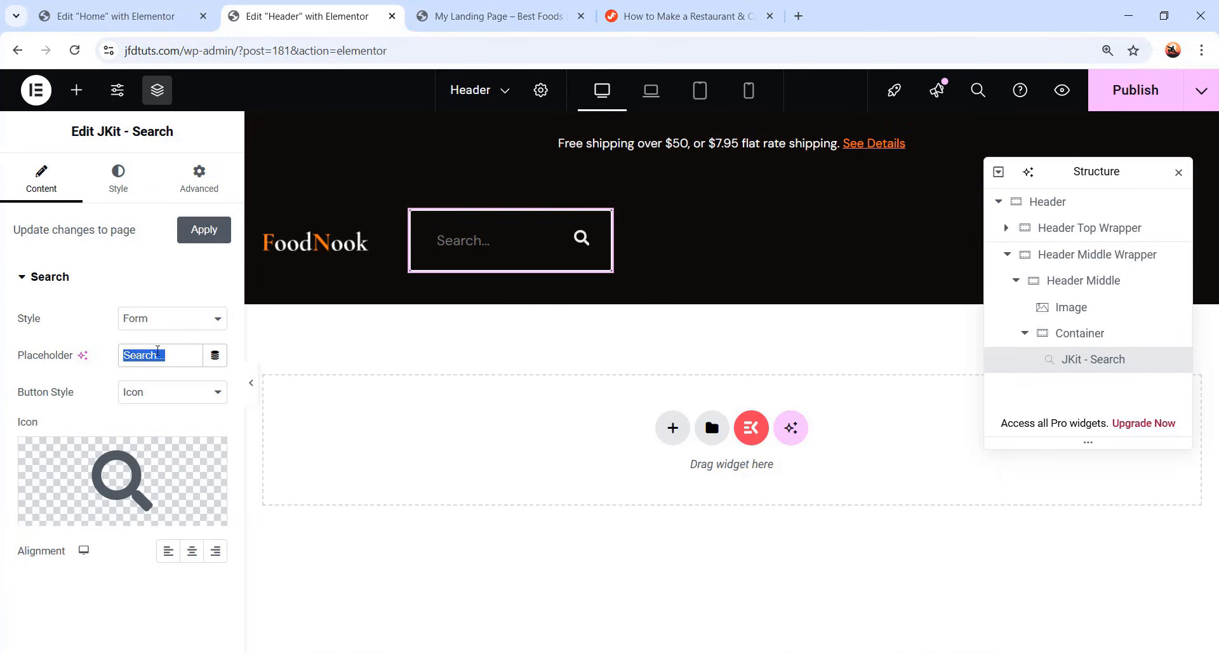
key("ctrl+v")
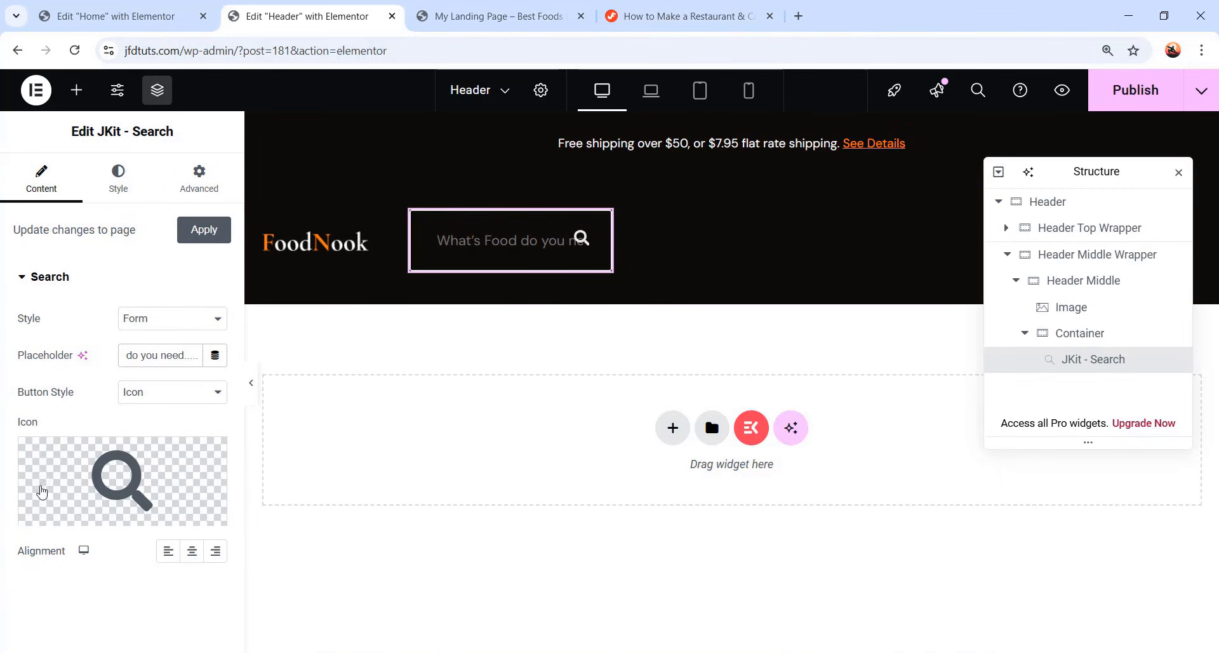
Replace the search form's button icon with search.svg from the media library.
mouse_move(136, 451)
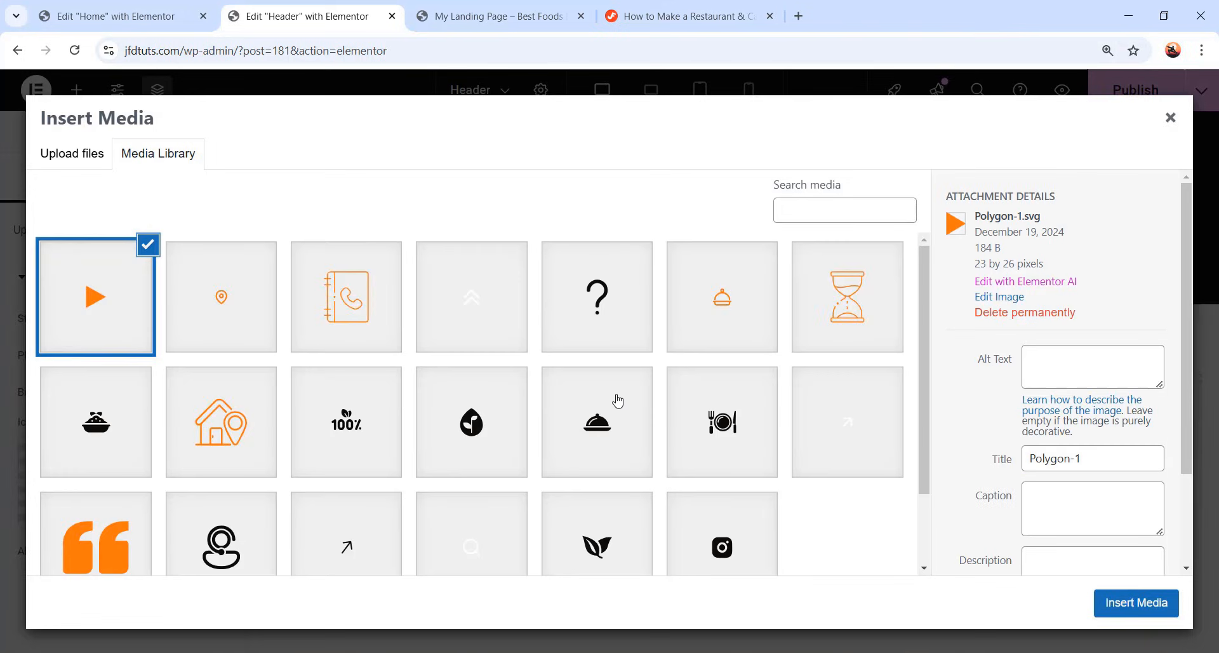
scroll(573, 426, "down", 2)
scroll(546, 407, "up", 2)
scroll(533, 392, "down", 2)
left_click(498, 444)
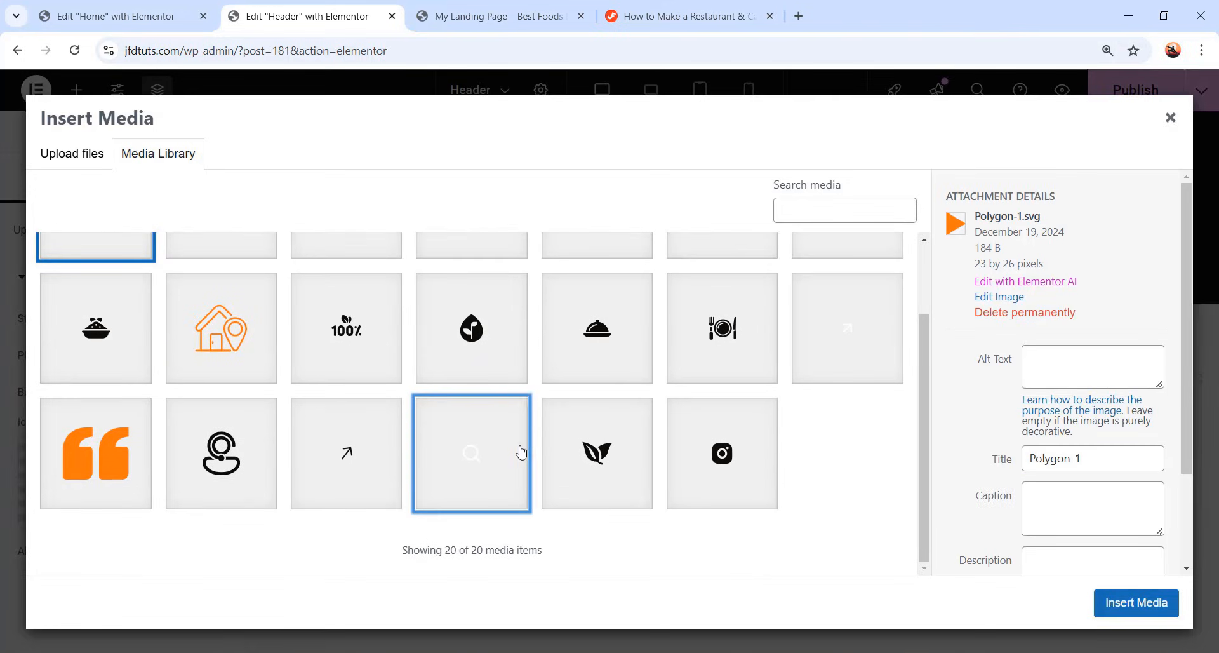
left_click(1152, 610)
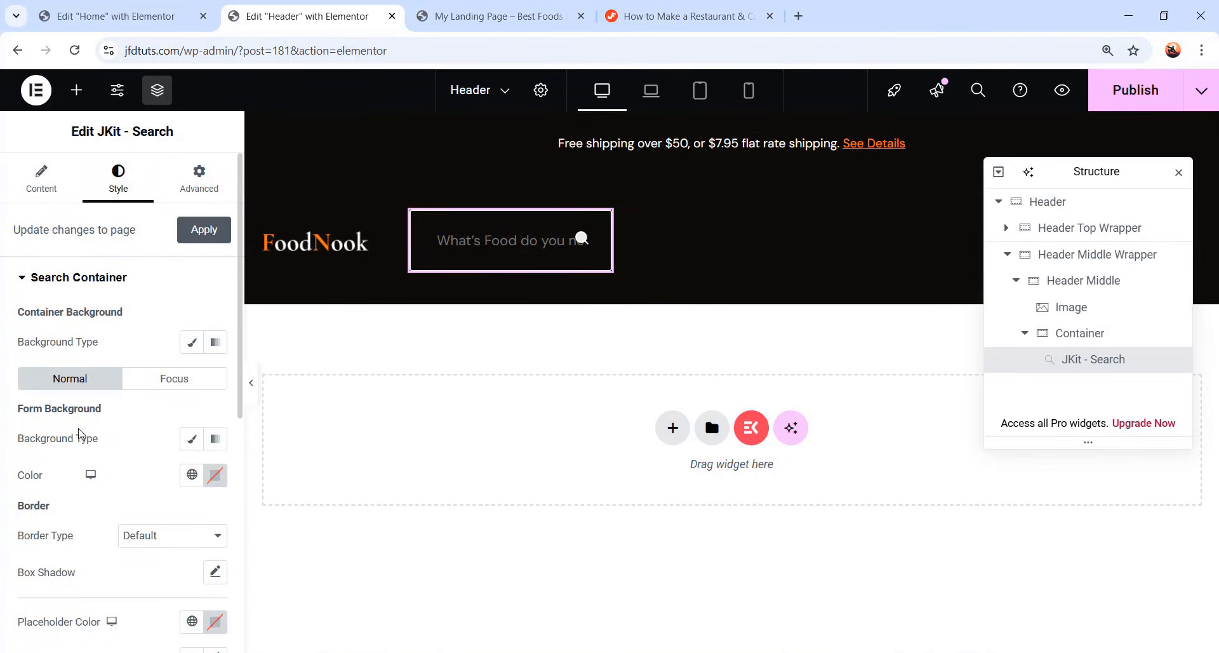
left_click(216, 482)
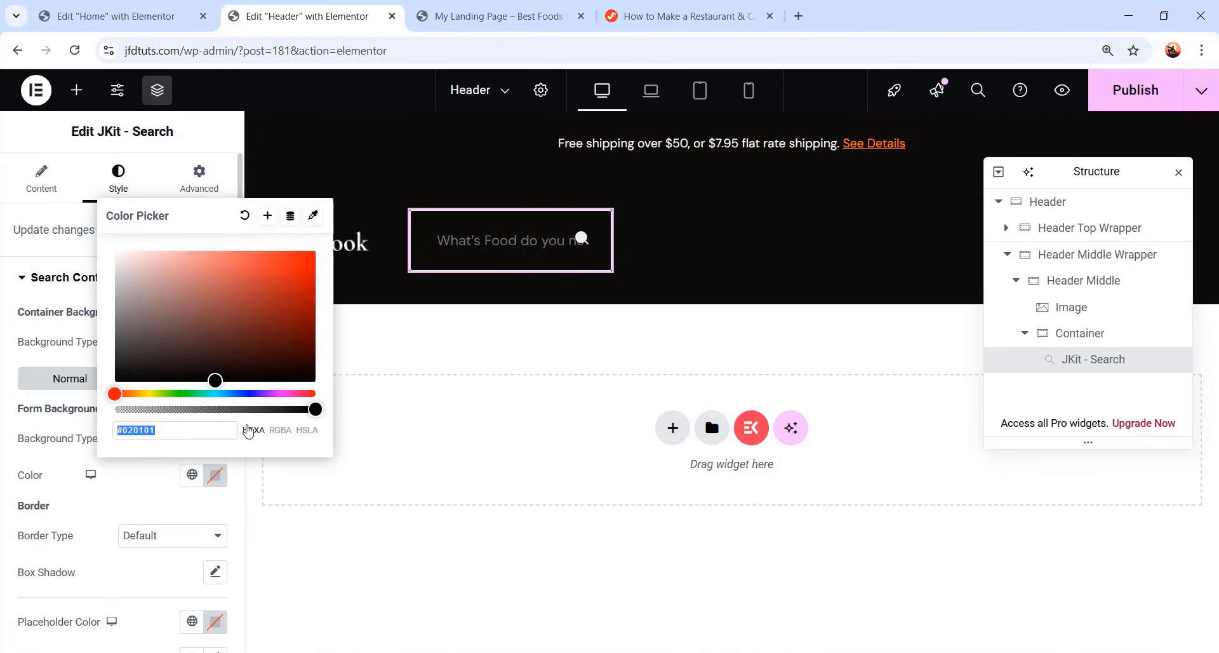
left_click_drag(308, 409, 119, 415)
left_click(144, 486)
left_click(215, 479)
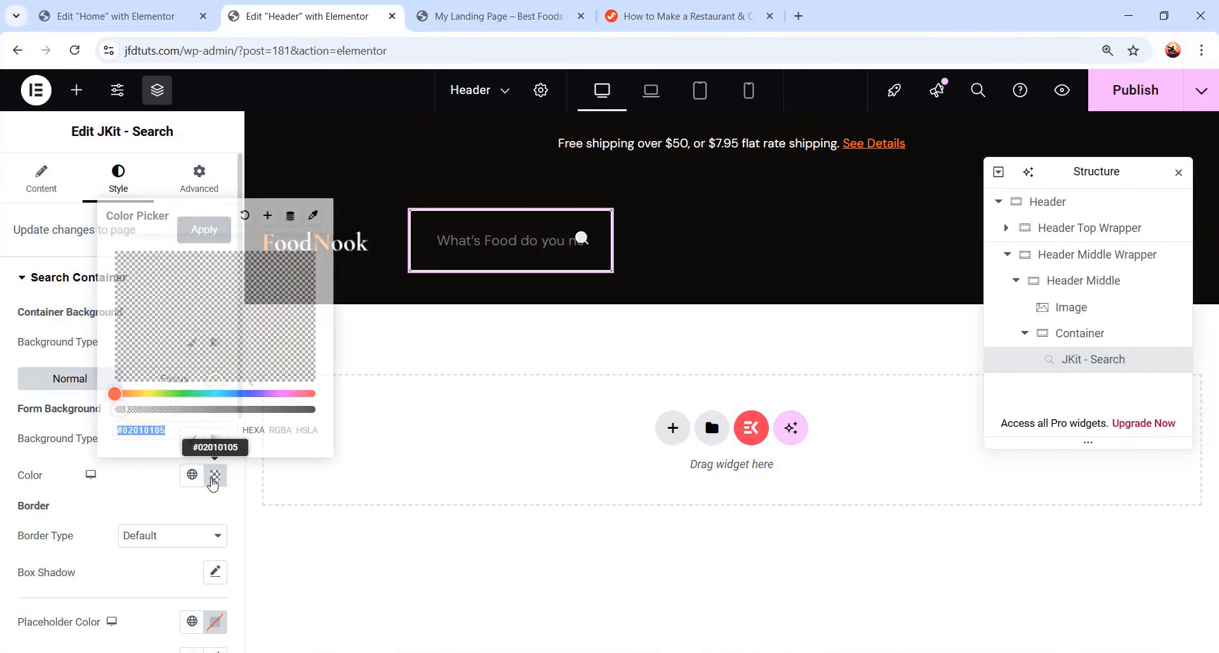
Set the search form's Color to the global Text color, then make it semi-transparent as #FFFFFFA0.
left_click(191, 474)
left_click(72, 408)
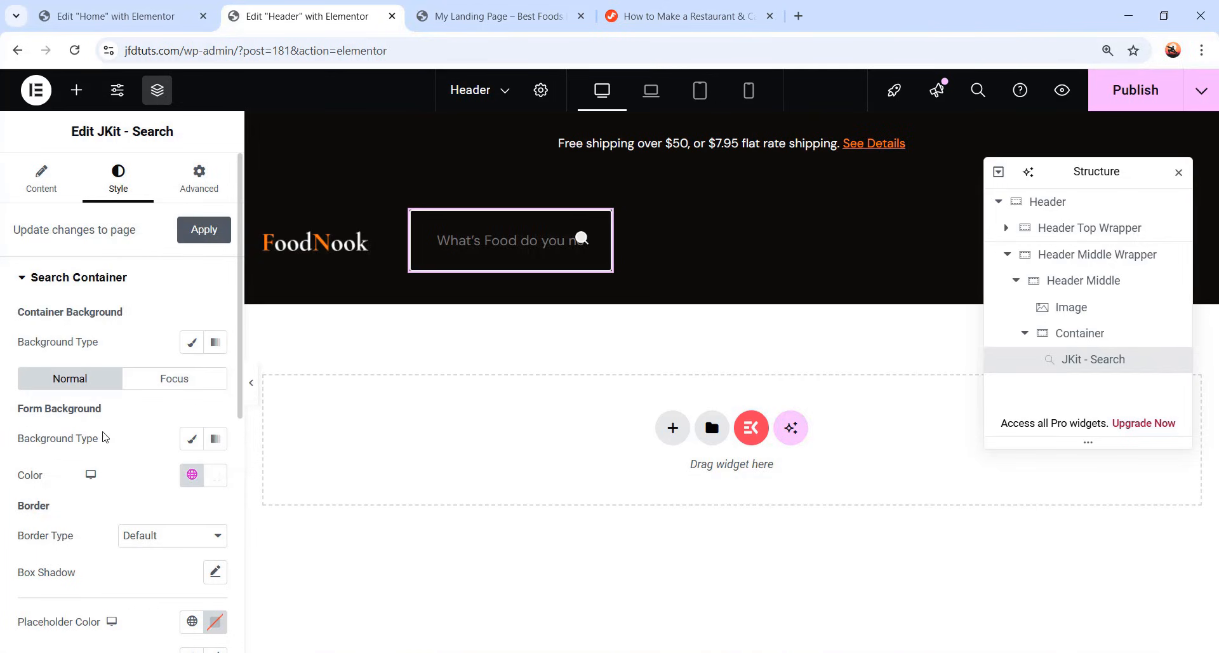
left_click(216, 477)
triple_click(173, 435)
left_click(193, 430)
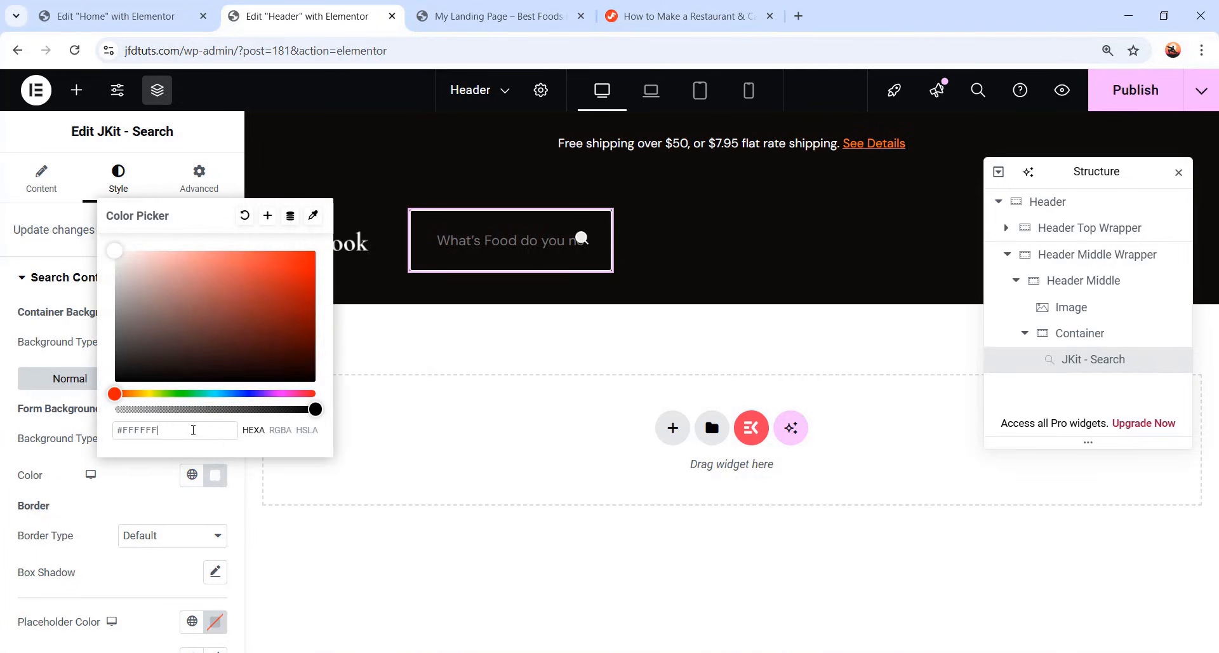
type("a0")
left_click(9, 452)
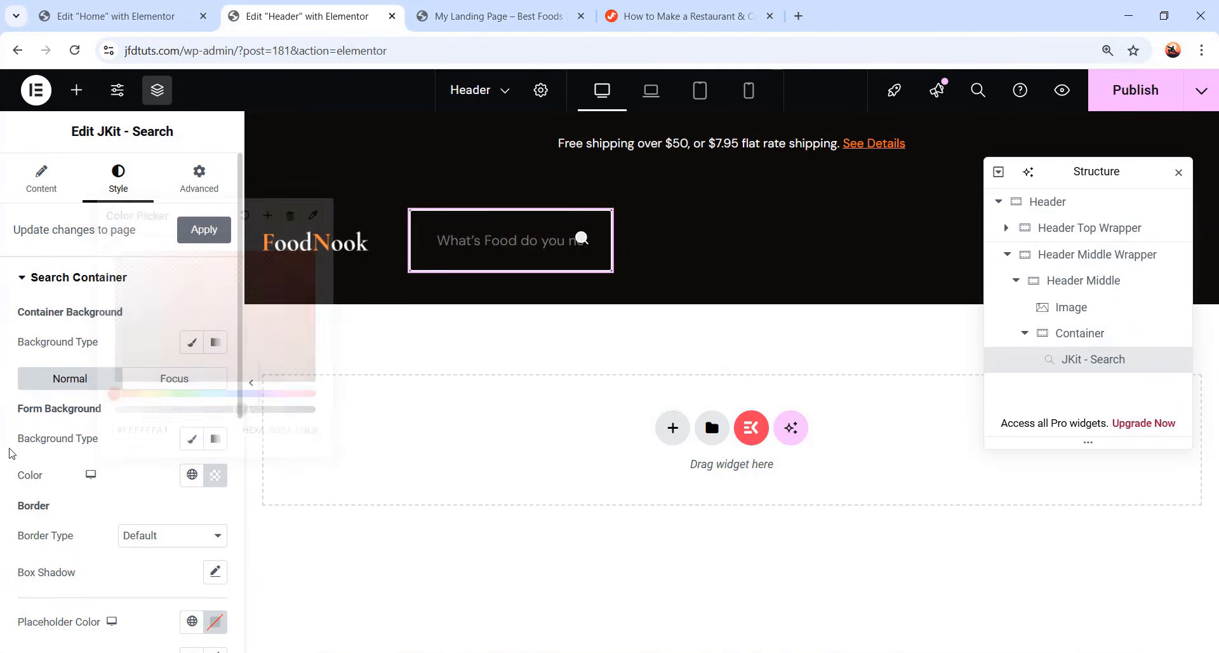
Set the placeholder color from the global Text color and make it semi-transparent as #FFFFFFb3.
scroll(127, 445, "down", 4)
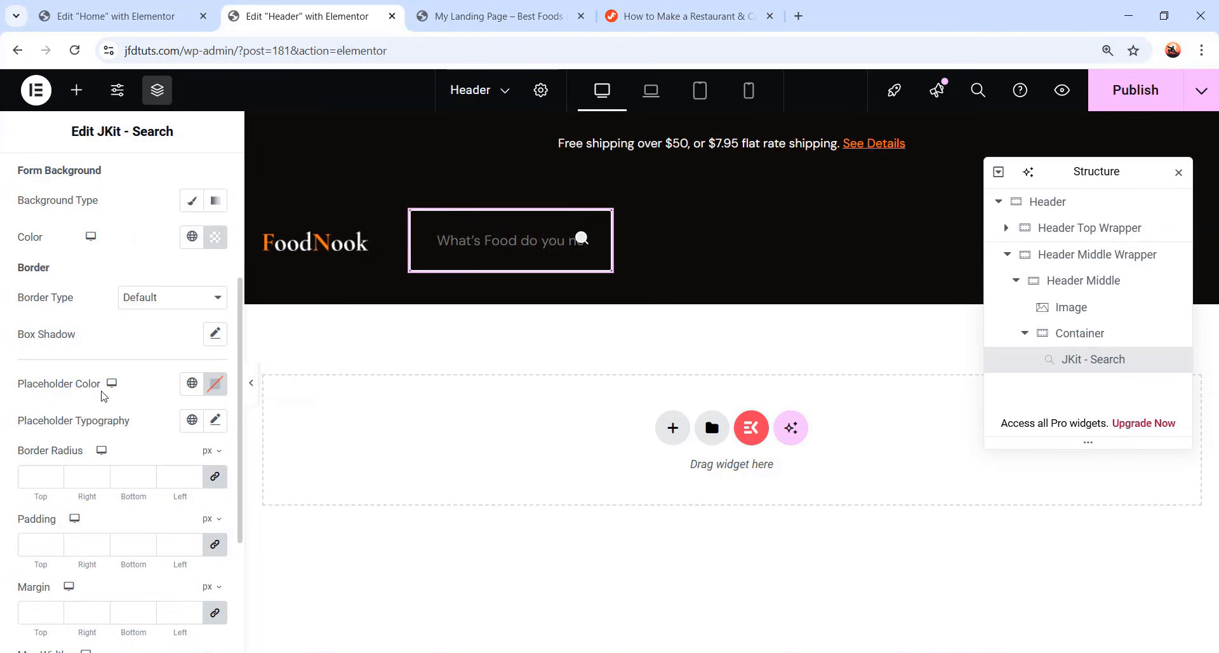
left_click(191, 382)
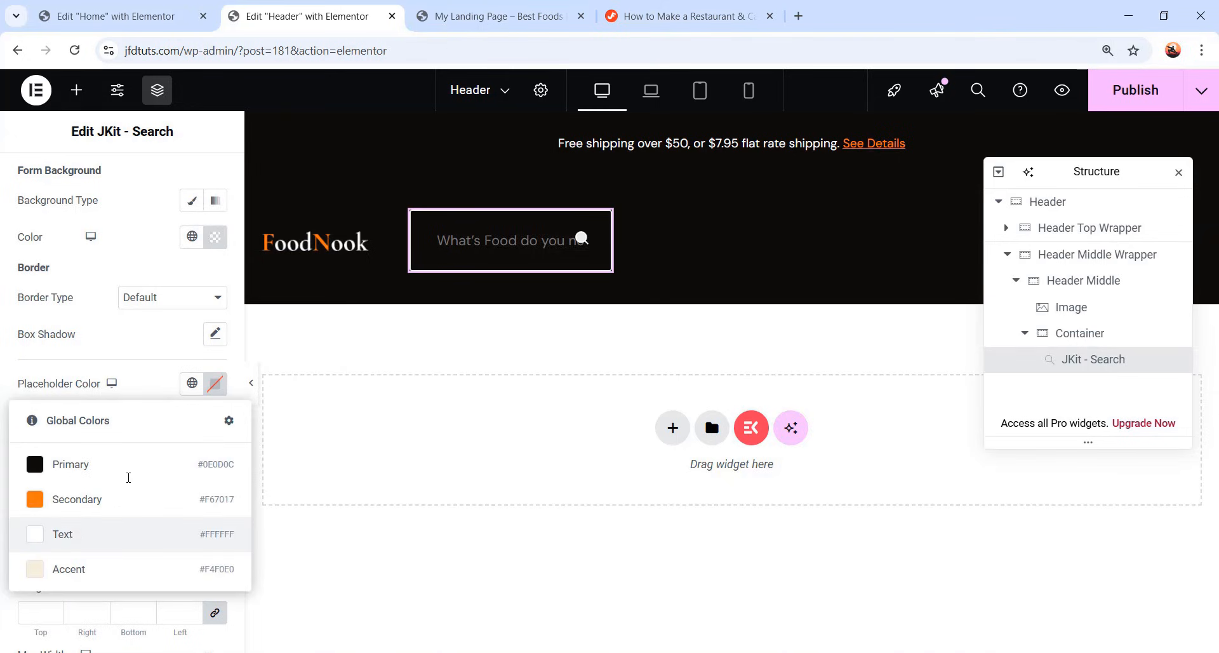
left_click(127, 533)
left_click(215, 383)
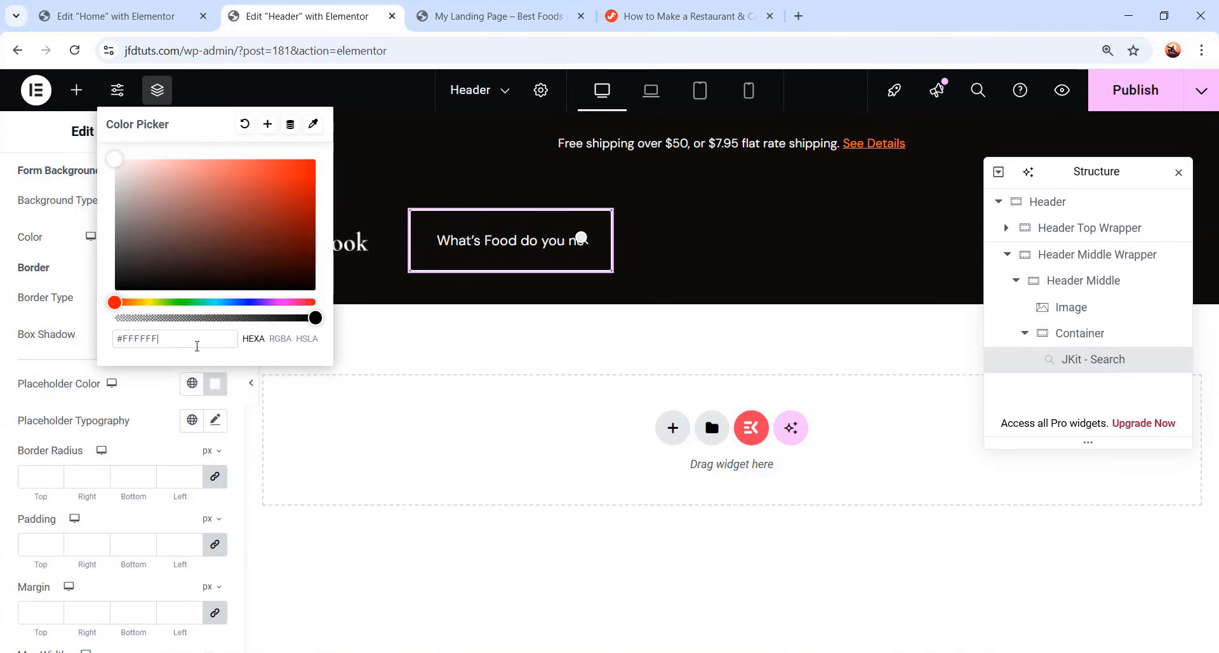
type("b3")
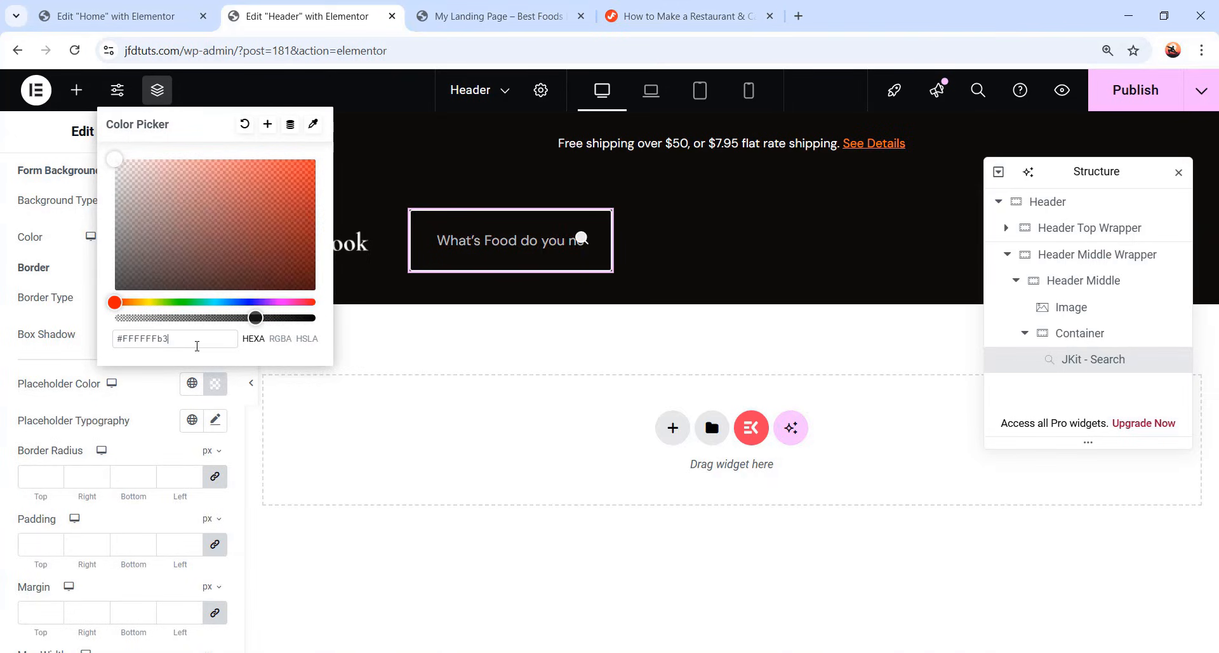
left_click(10, 379)
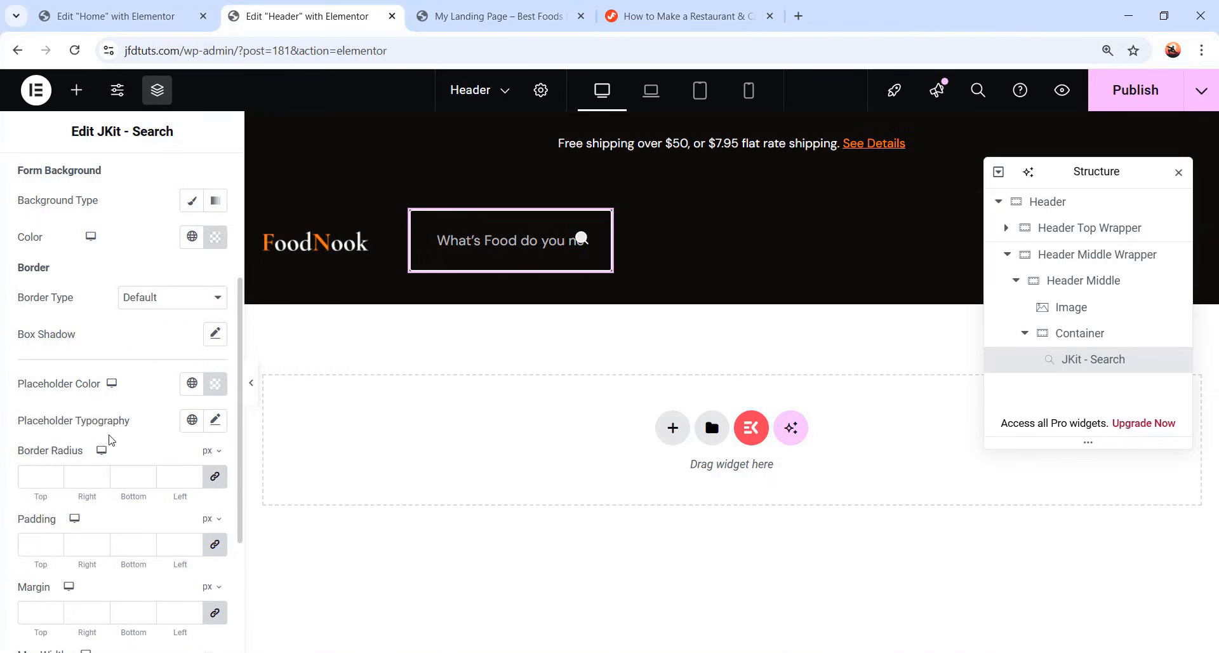
Set the placeholder typography to DM Sans, size 16 px, weight 400 (Normal) and line height 26 px.
left_click(215, 421)
scroll(161, 436, "down", 4)
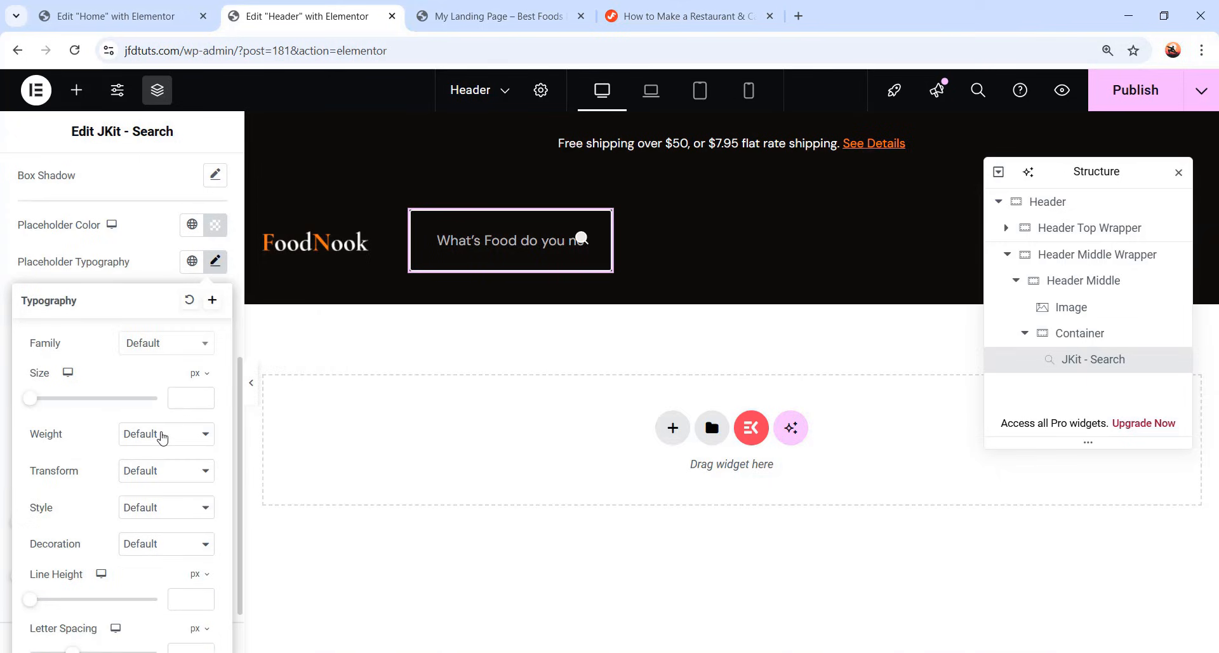
left_click(183, 273)
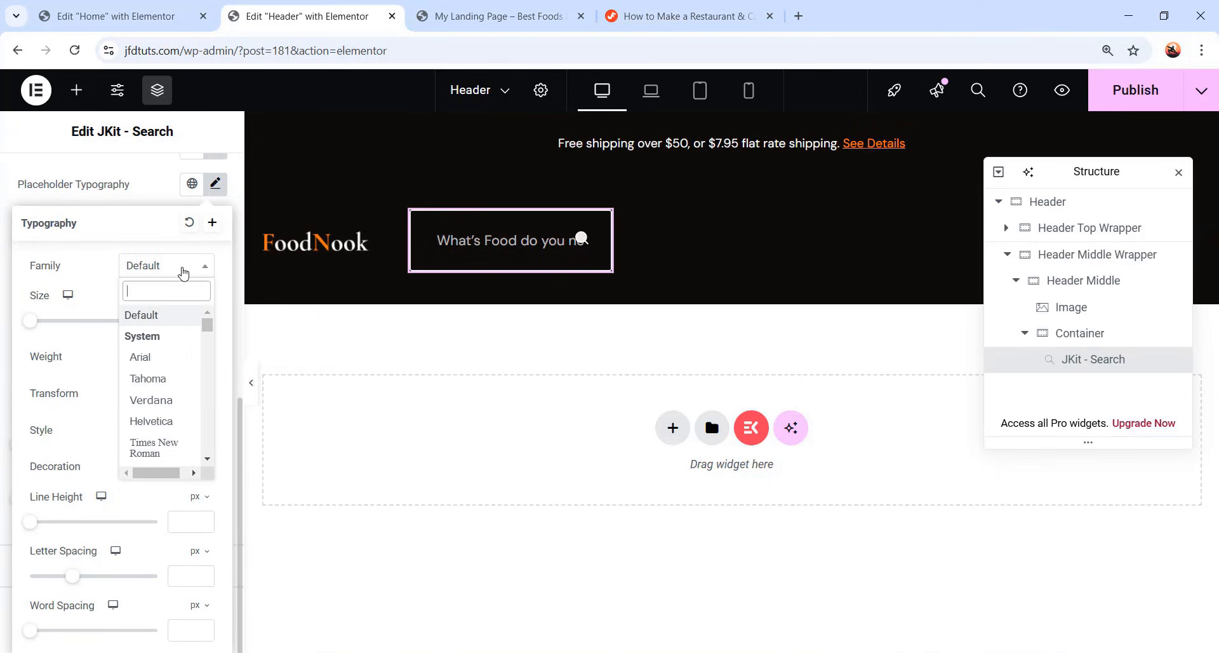
type("dm sa")
left_click(181, 334)
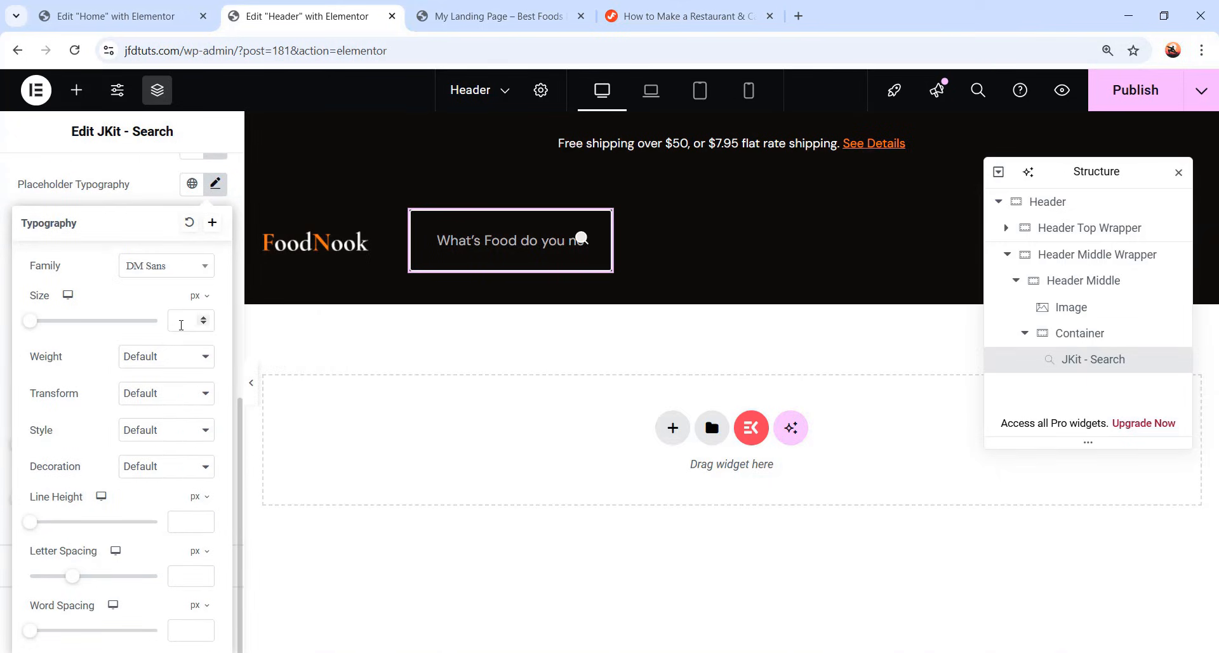
type("16")
left_click(162, 357)
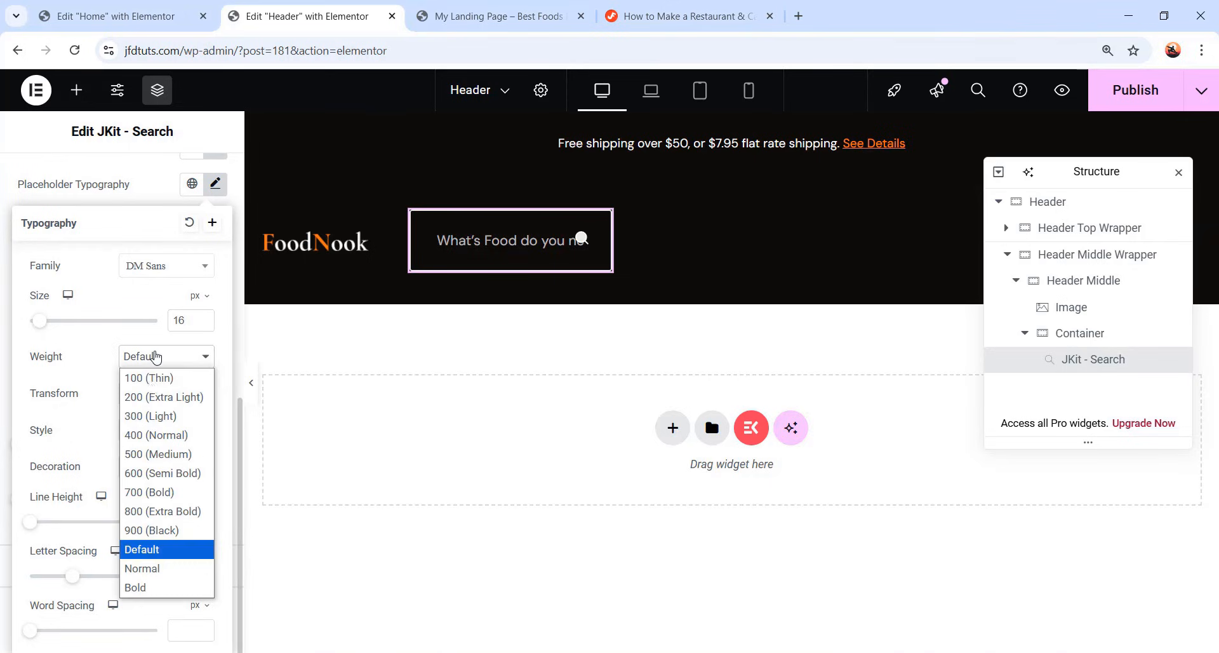
left_click(164, 435)
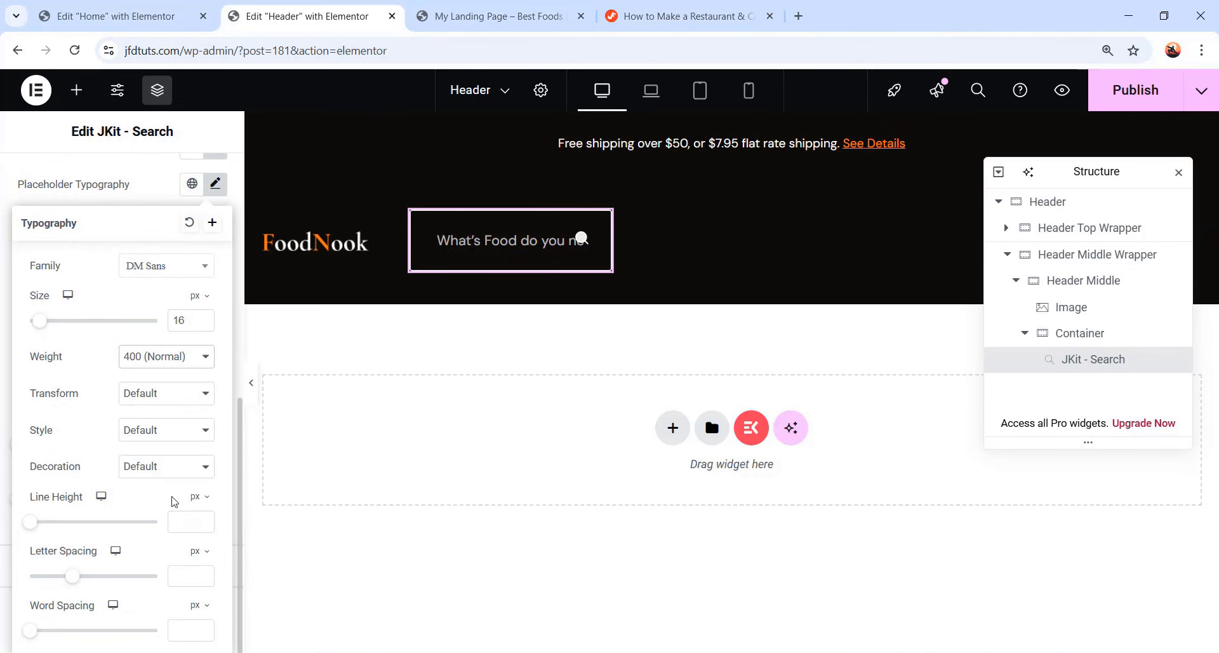
left_click(185, 517)
type("26")
left_click(216, 186)
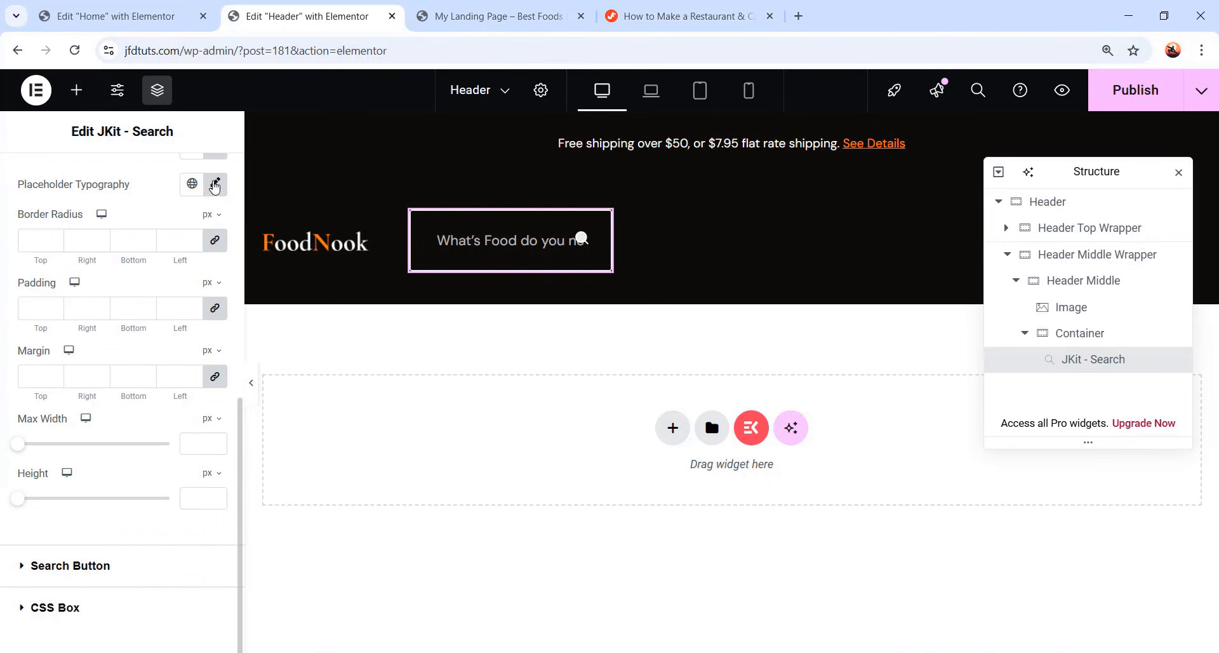
Set the search container's border radius to 0, and its unlinked padding to 0 with 16 px on the left.
scroll(136, 329, "up", 1)
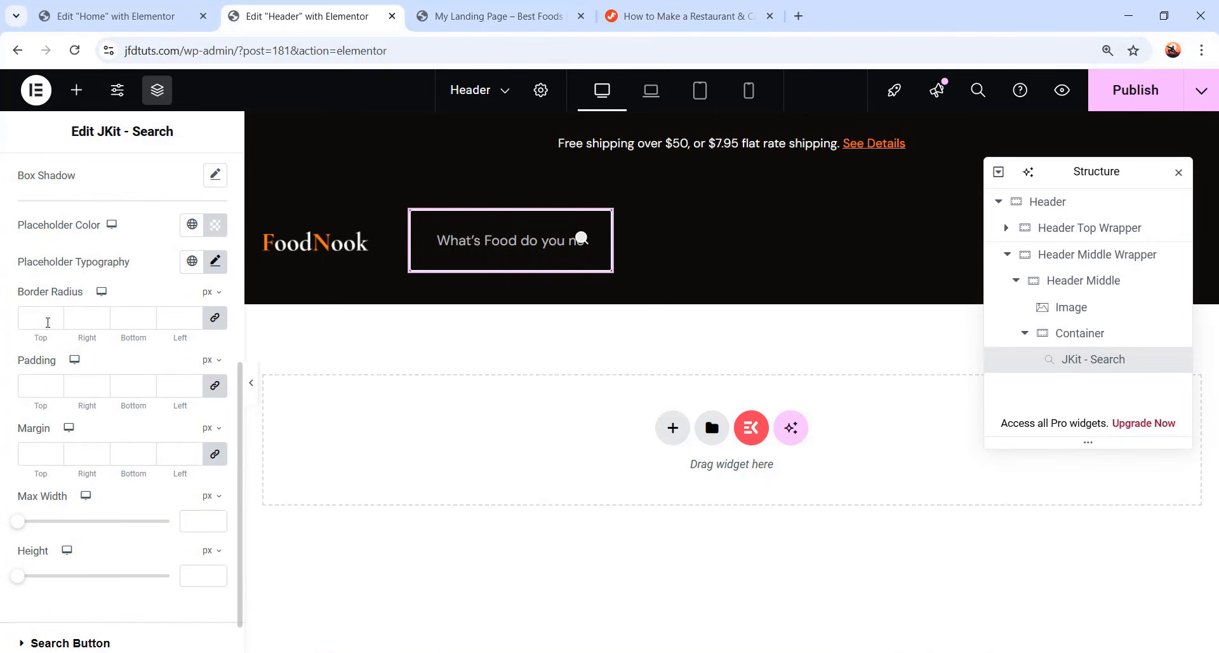
left_click(51, 318)
type("0")
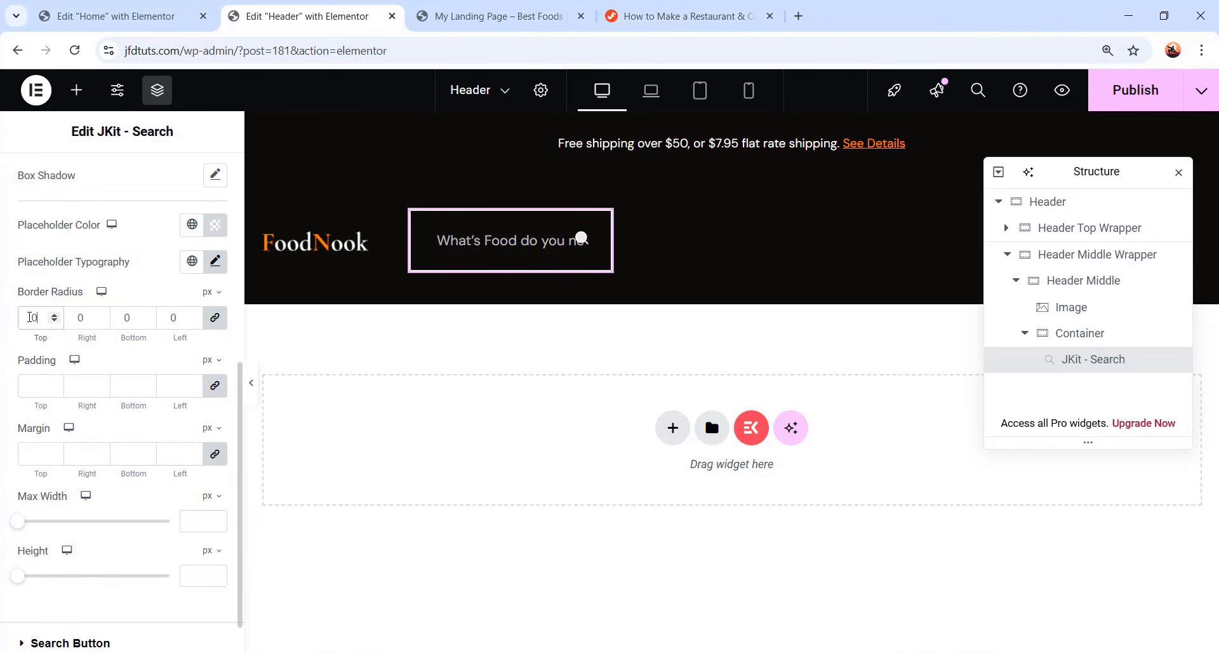
left_click(219, 388)
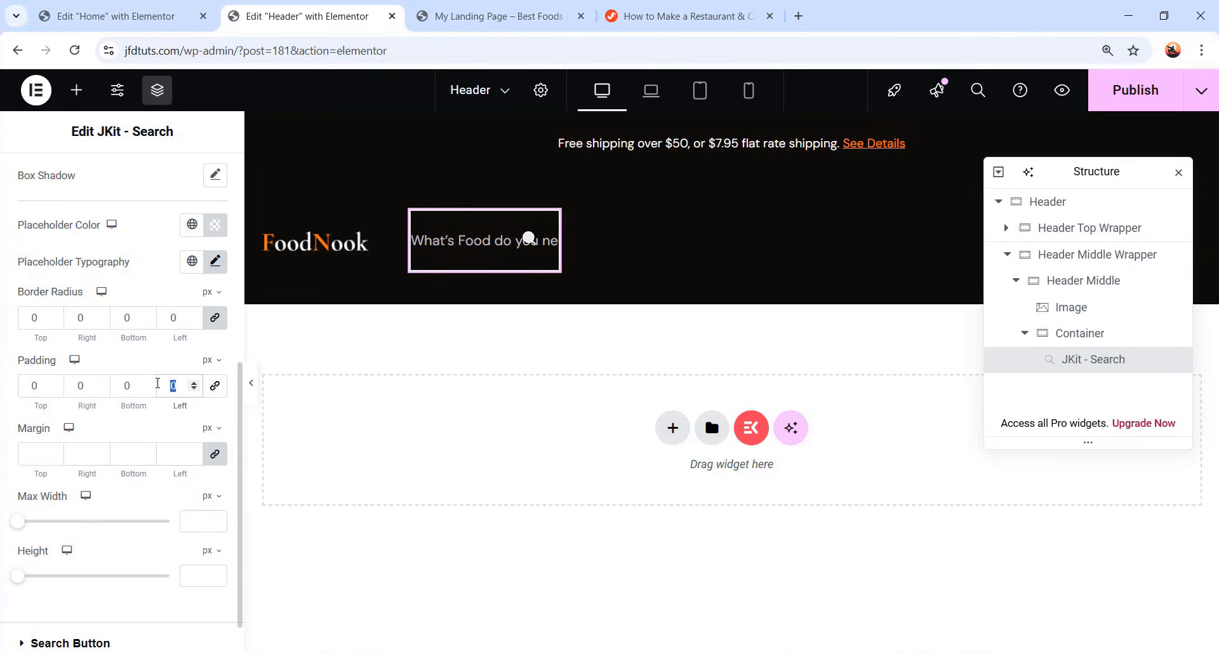
type("16")
Set the search container's margin to 0 on all sides and its size to 608 px max width and 40 px height.
left_click(137, 451)
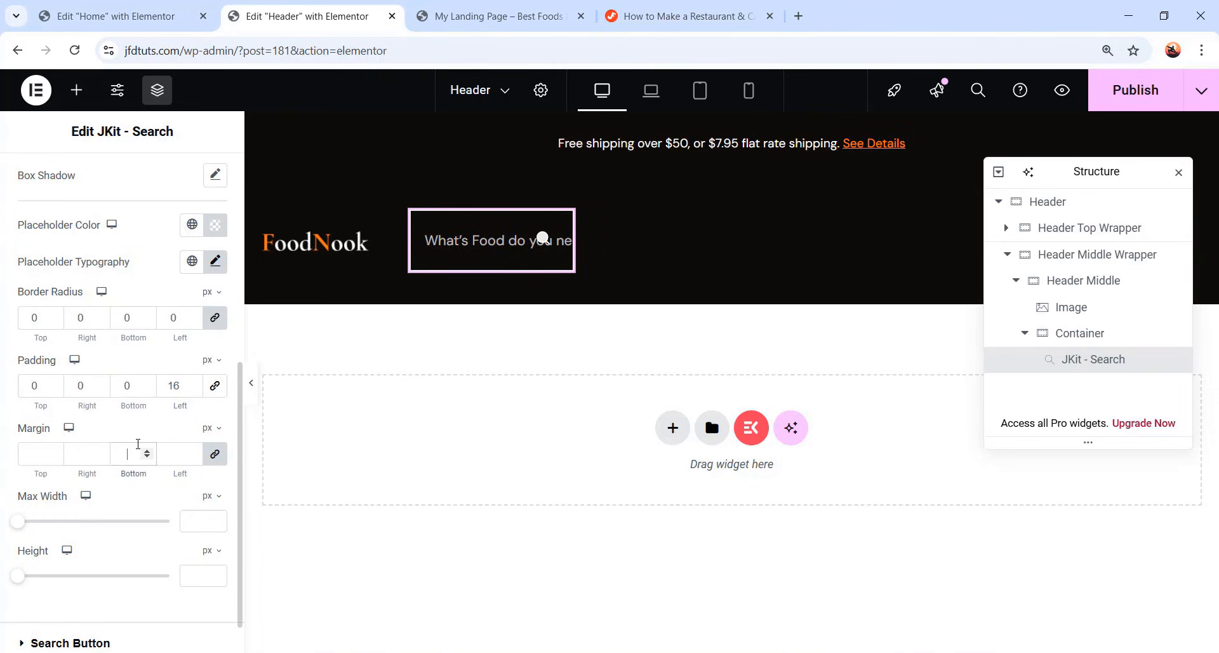
type("0")
left_click(192, 519)
type("608")
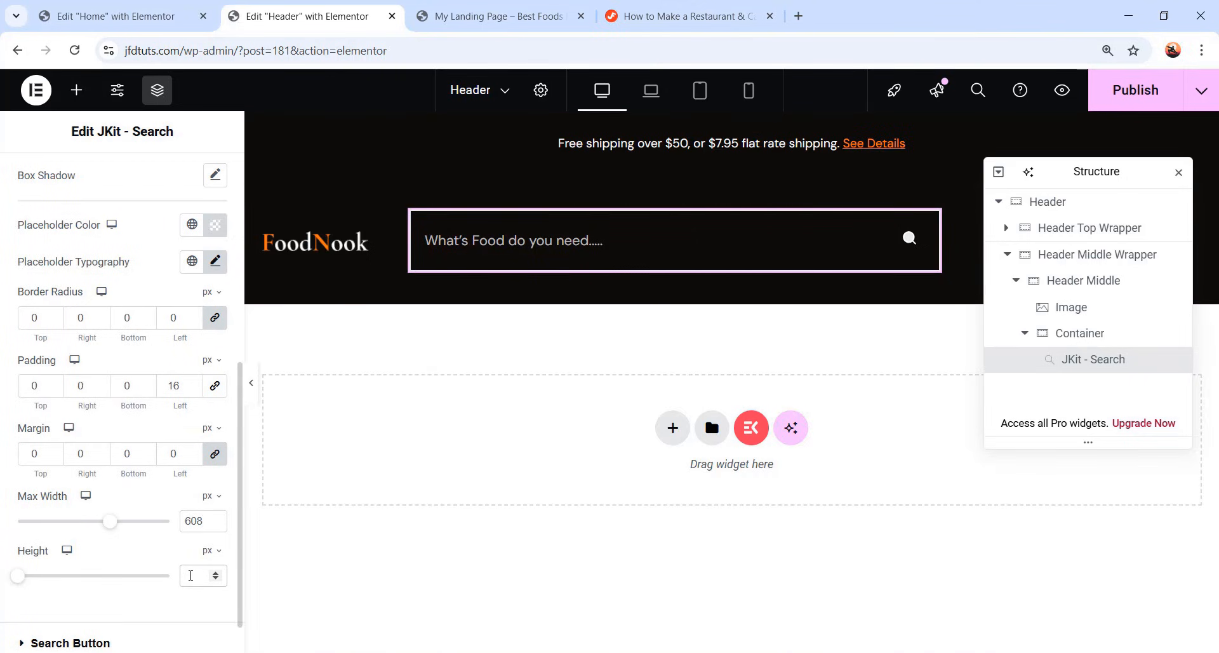
left_click(190, 575)
type("40")
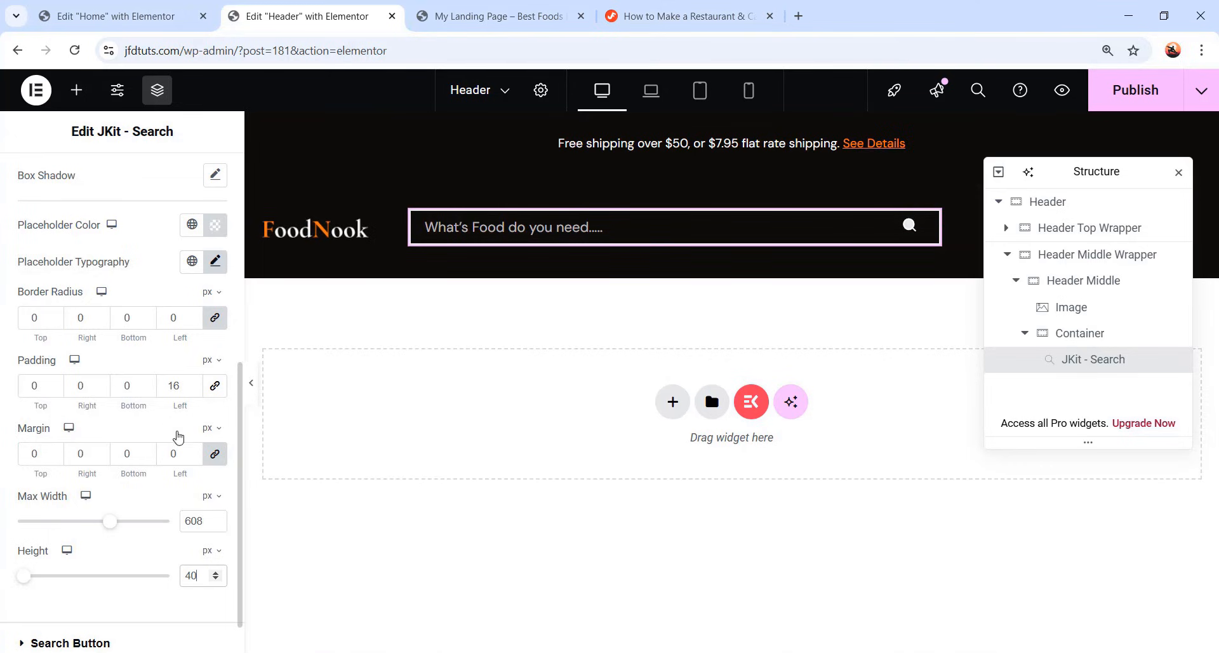
Set the search button's icon size to 24 px and its normal color to fully transparent white, #FFFFFF00.
scroll(130, 507, "down", 1)
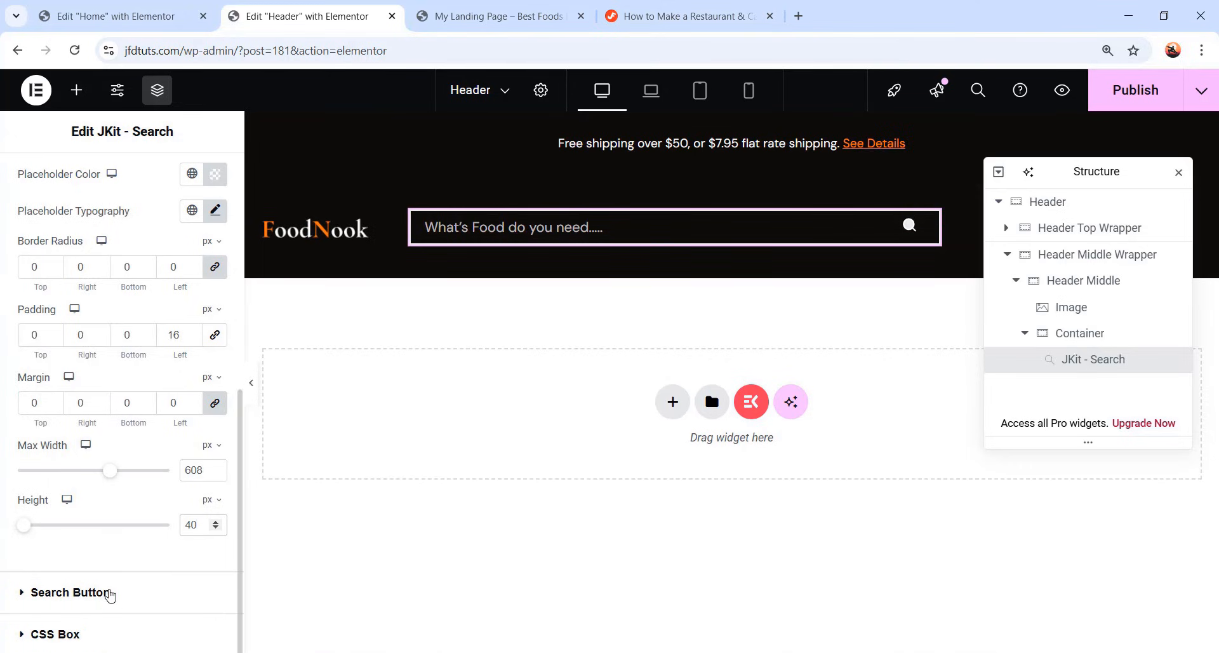
left_click(115, 595)
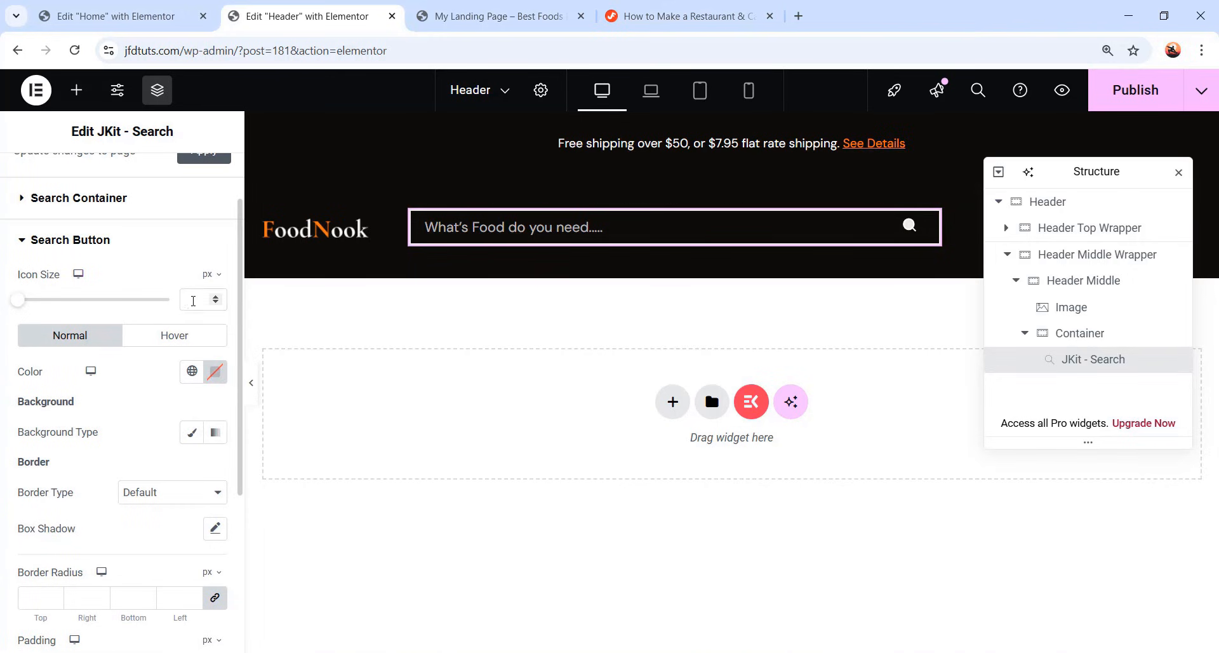
left_click(199, 299)
type("24")
left_click(215, 370)
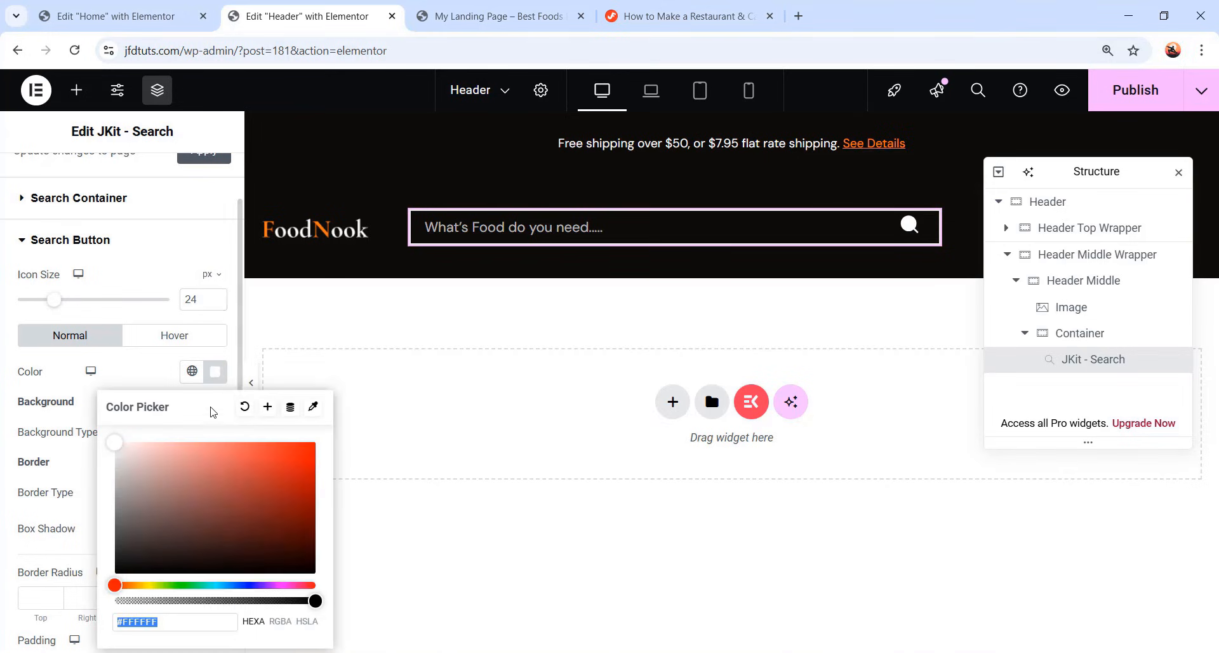
left_click_drag(312, 601, 112, 600)
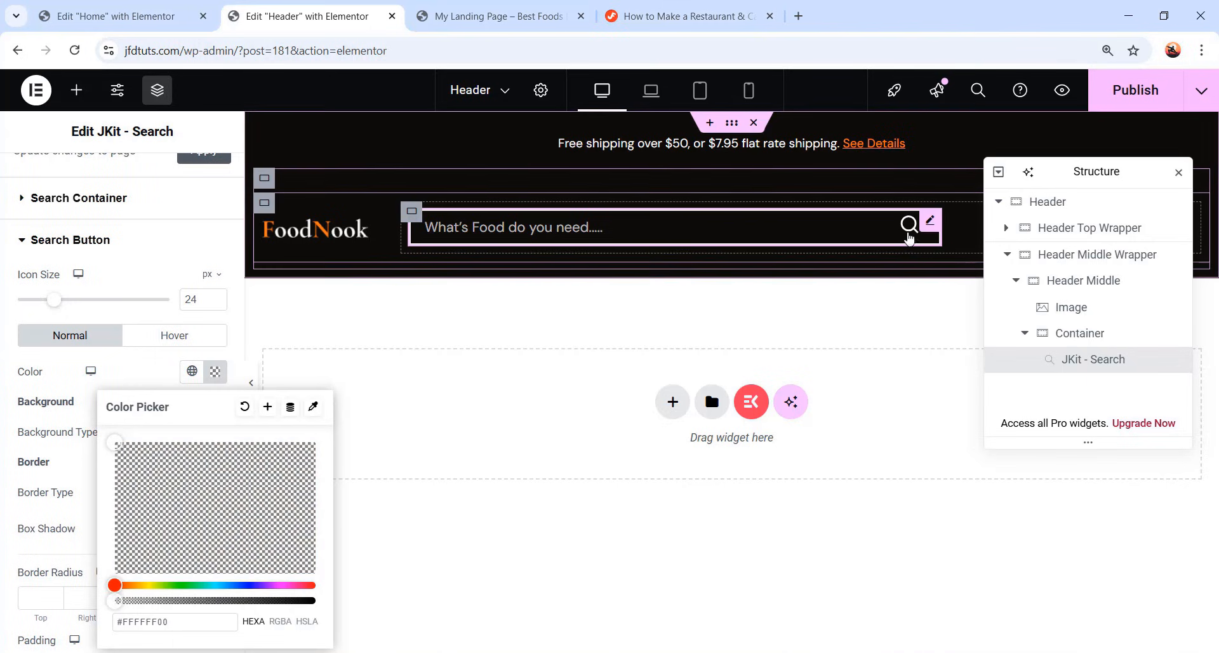
left_click(66, 273)
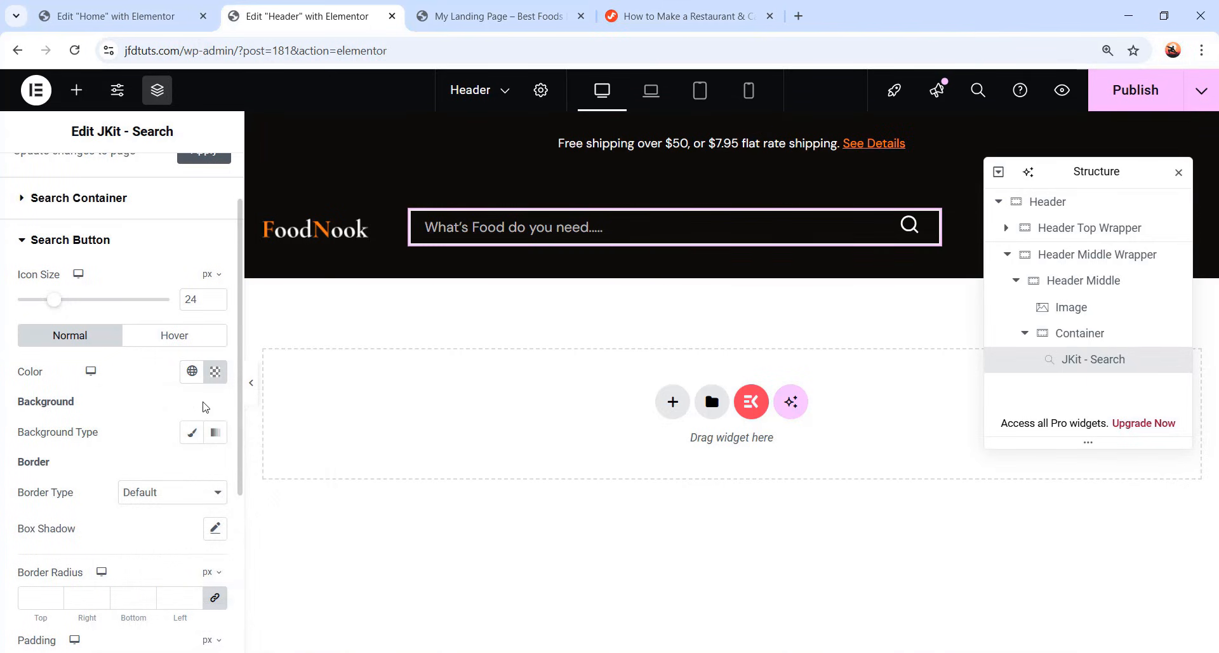
Set the search button's padding and margin to 0 on all sides.
scroll(189, 444, "down", 1)
scroll(116, 505, "down", 1)
left_click(55, 510)
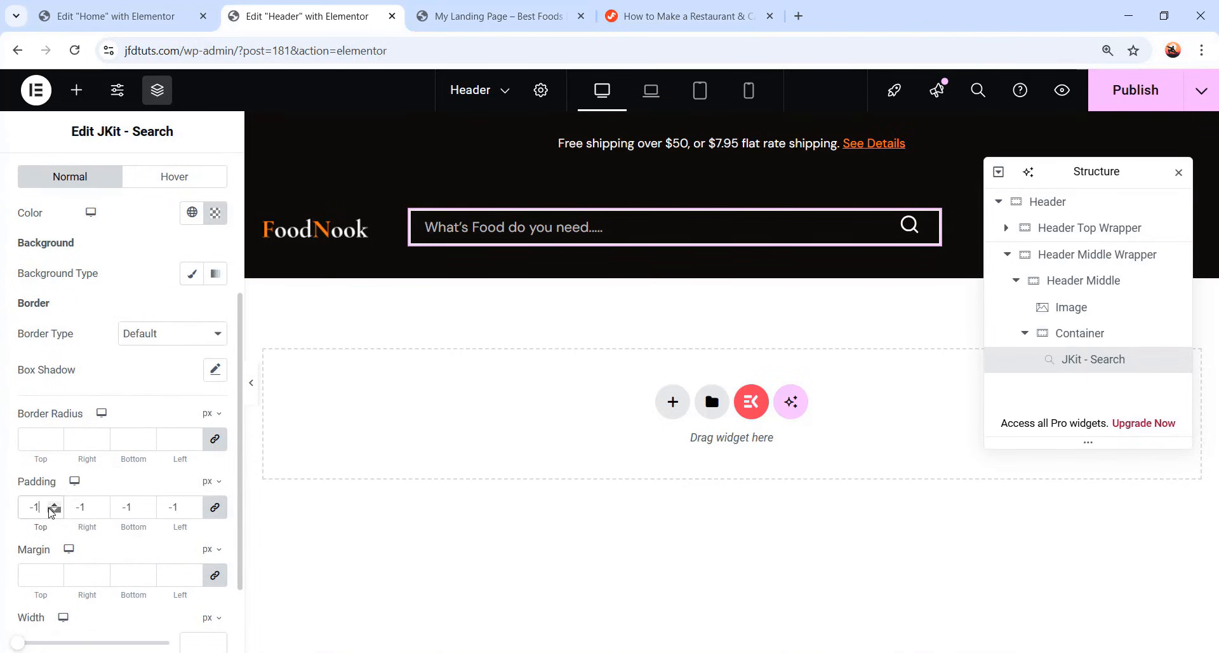
type("0")
scroll(28, 485, "down", 1)
left_click(32, 494)
type("0")
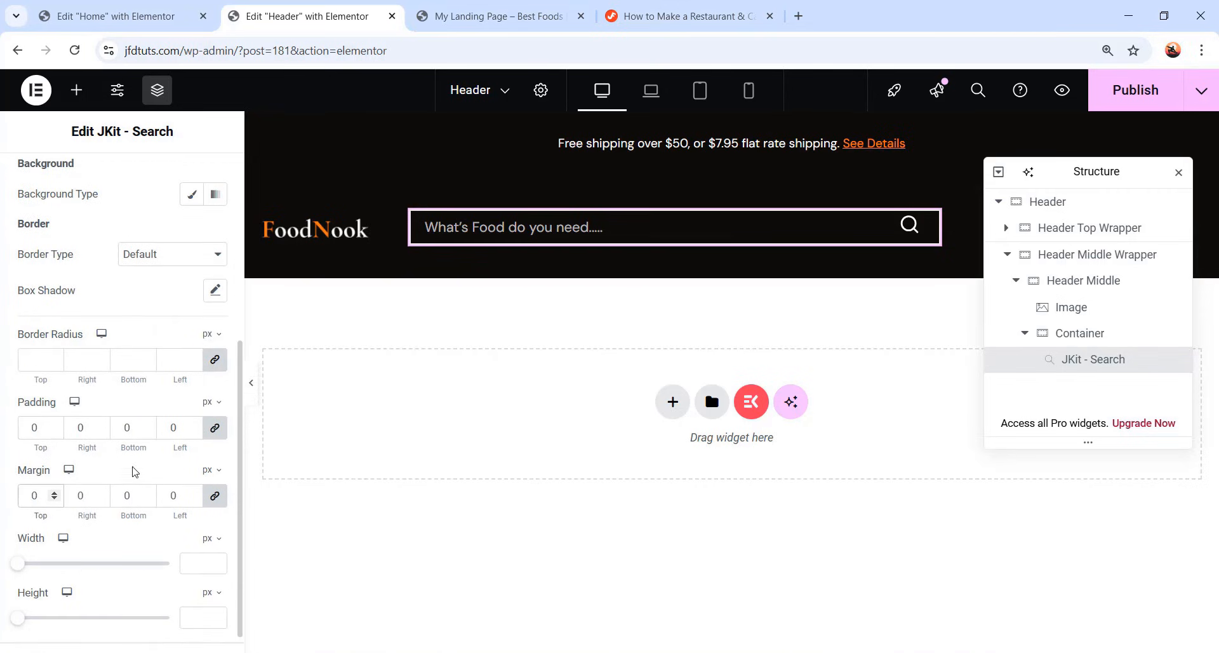
Set the search button's width to 47 px and its height to 25 px.
scroll(133, 470, "down", 1)
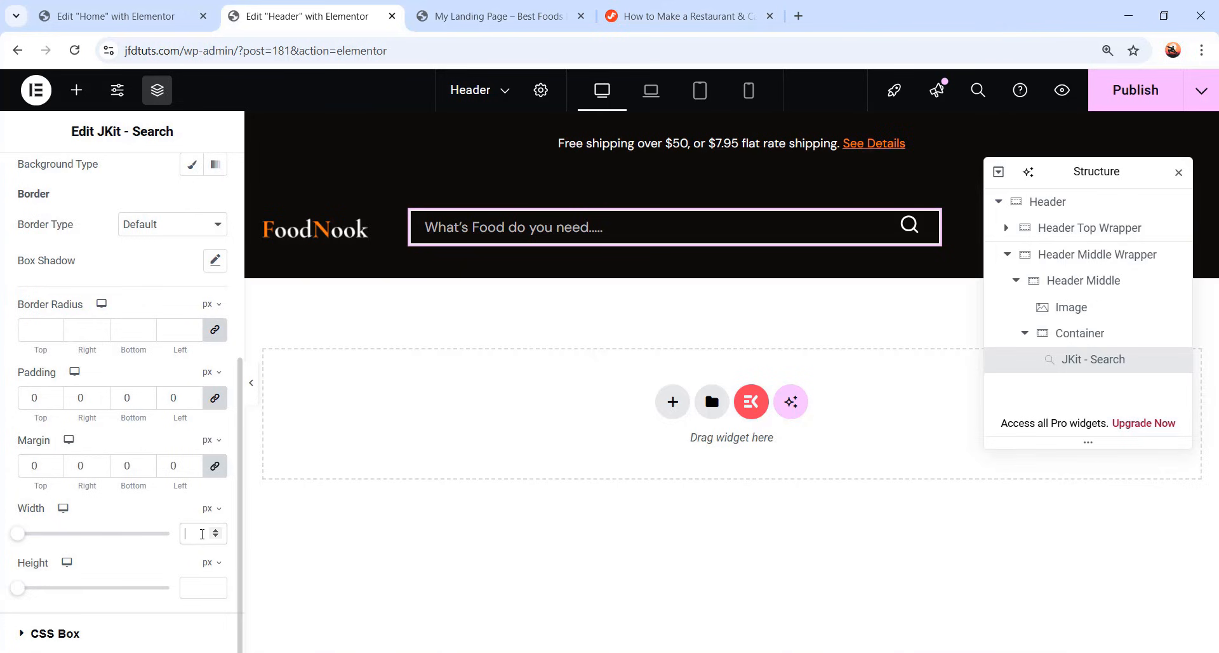
type("47")
left_click(204, 586)
type("2")
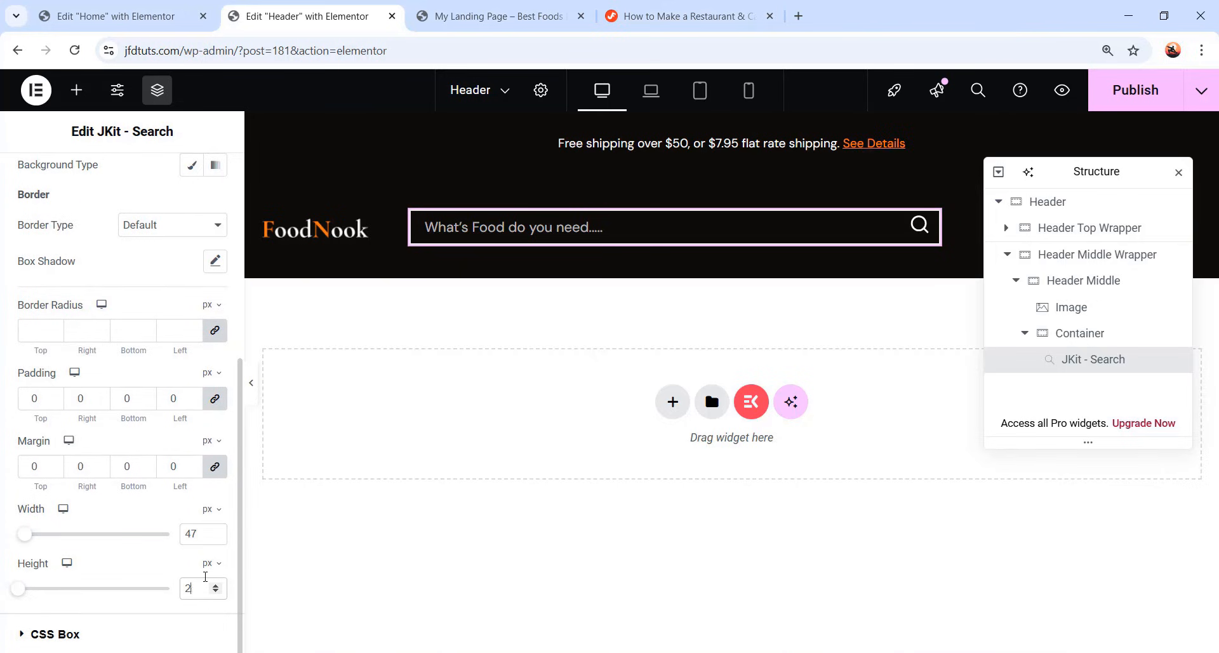
type("5")
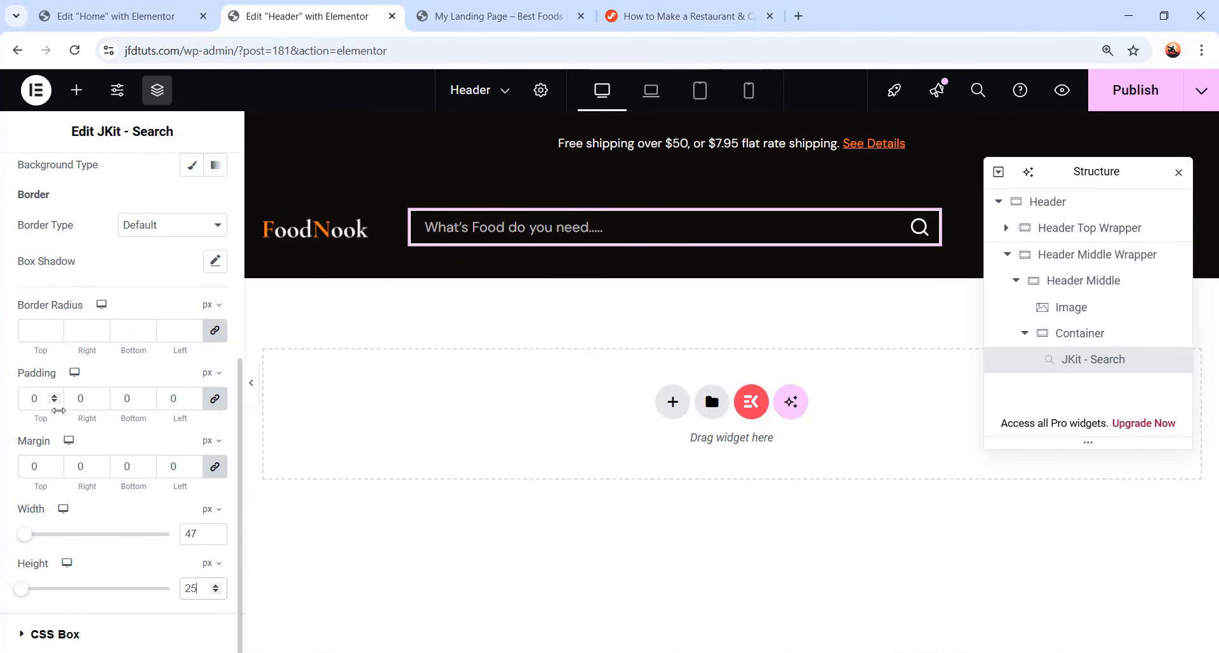
scroll(127, 405, "up", 5)
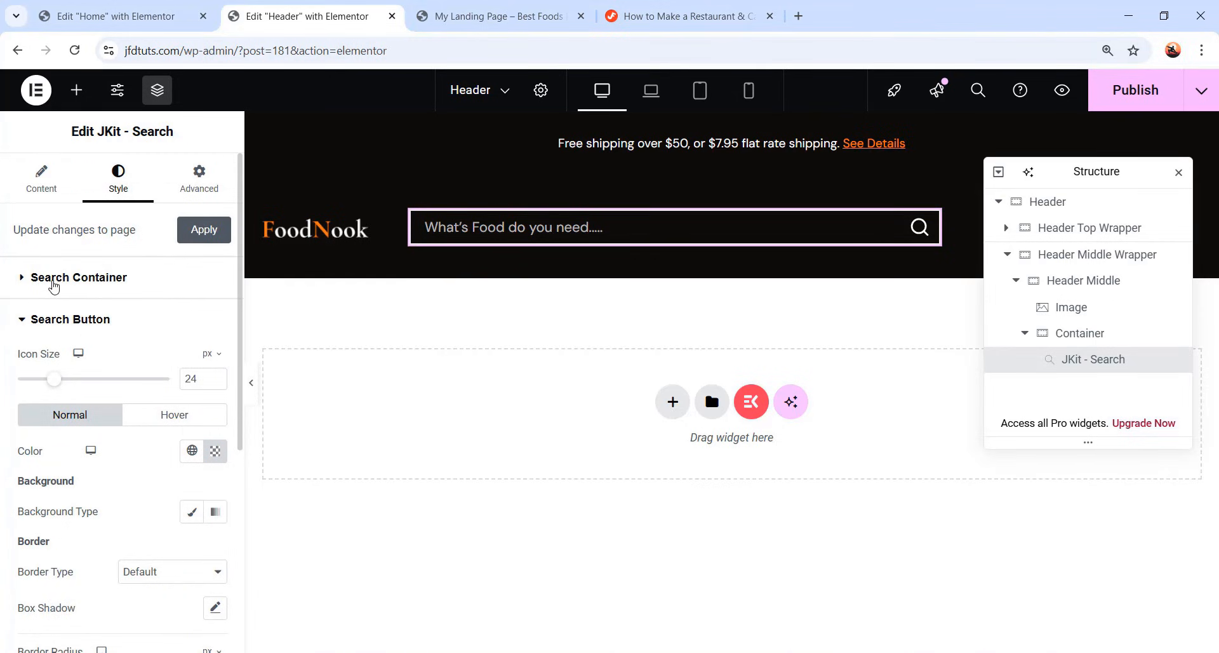
left_click(54, 283)
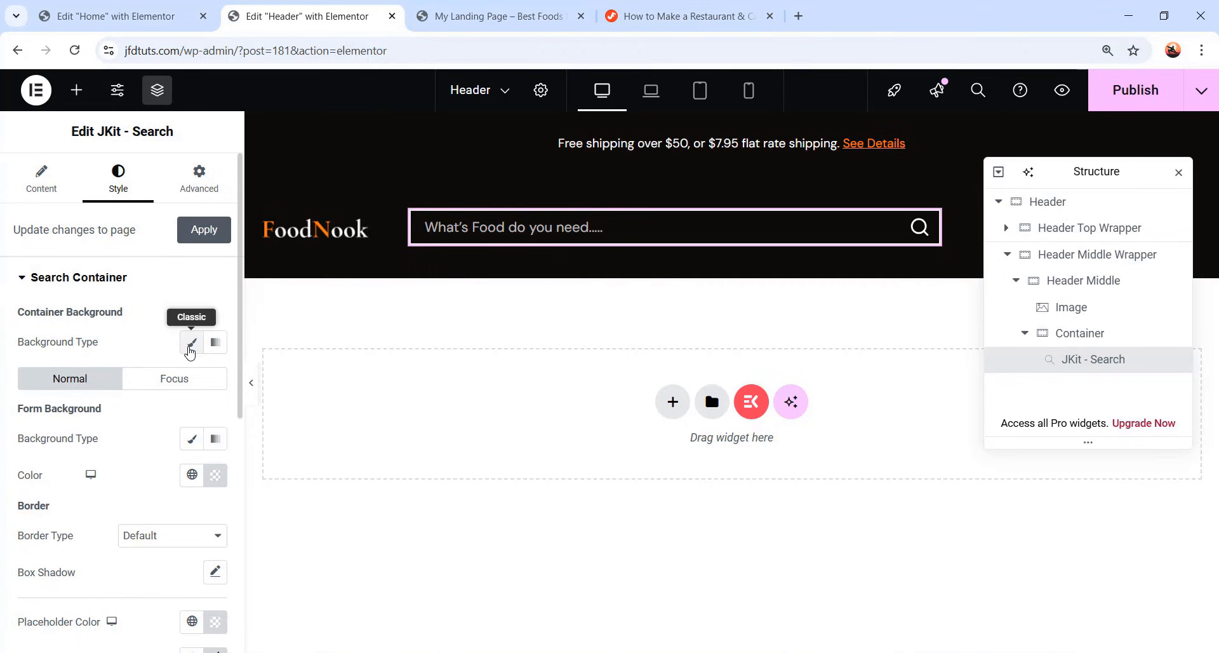
left_click(190, 347)
left_click(216, 379)
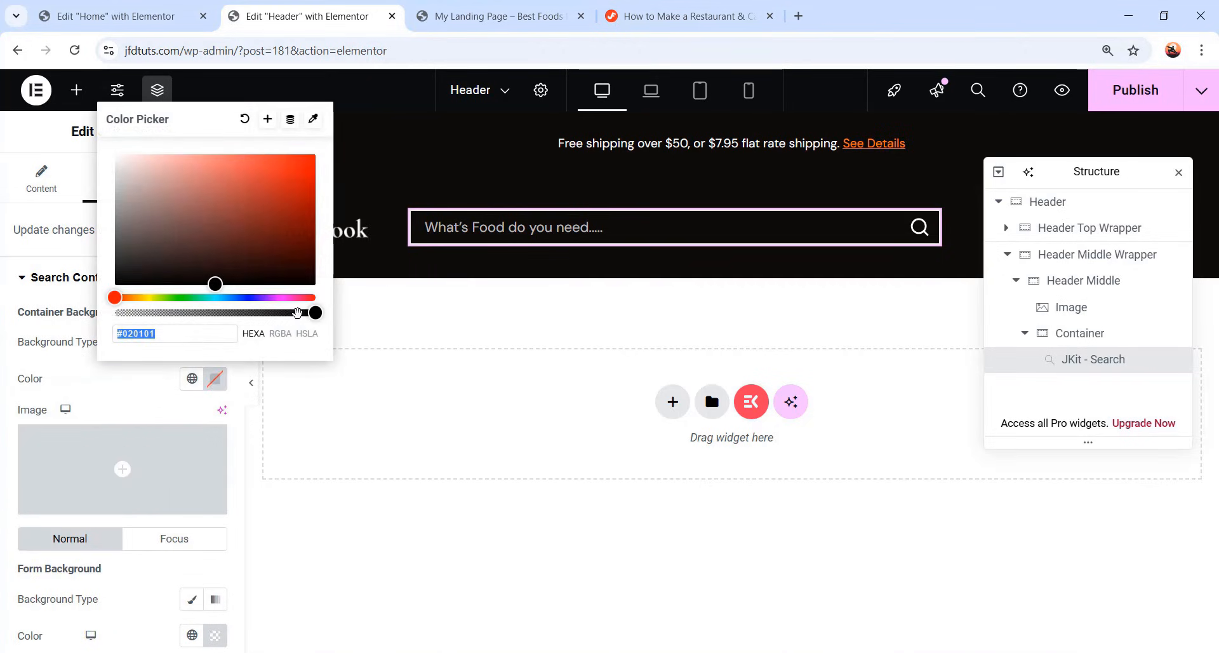
mouse_move(315, 313)
left_mouse_down()
mouse_move(222, 312)
mouse_move(315, 312)
left_mouse_up()
left_click_drag(199, 249, 114, 155)
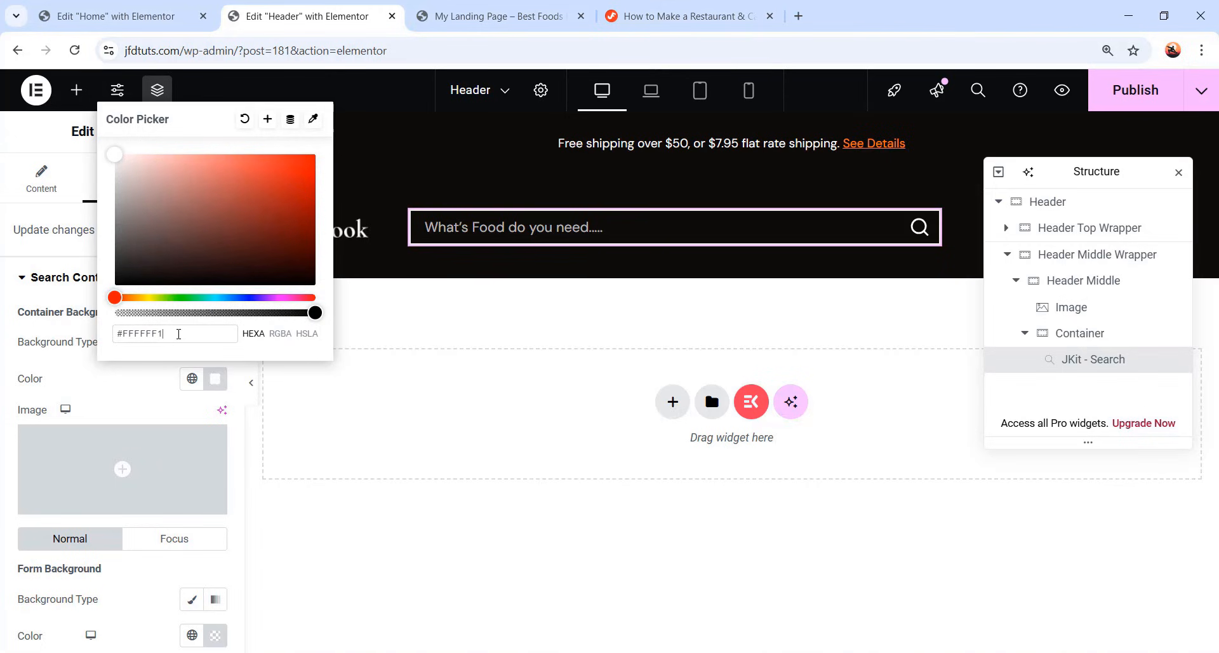
type("0")
left_click(162, 407)
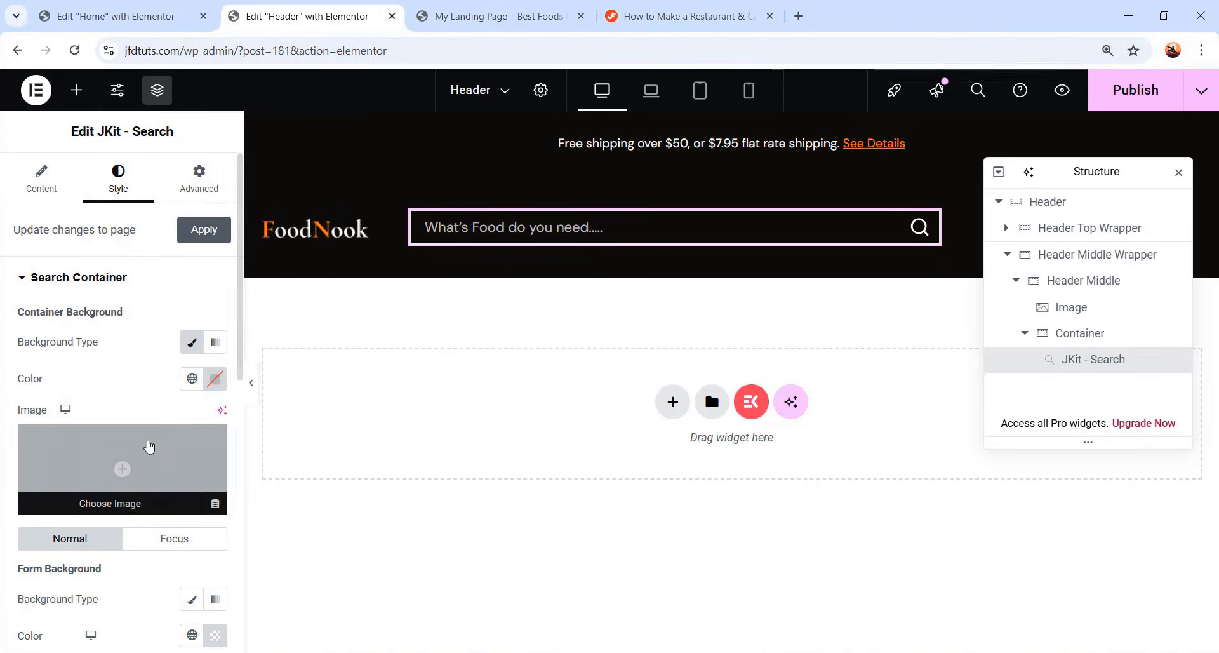
Give the search form a classic background in translucent white, #FFFFFF1A, and preview the header at full width.
scroll(162, 401, "down", 3)
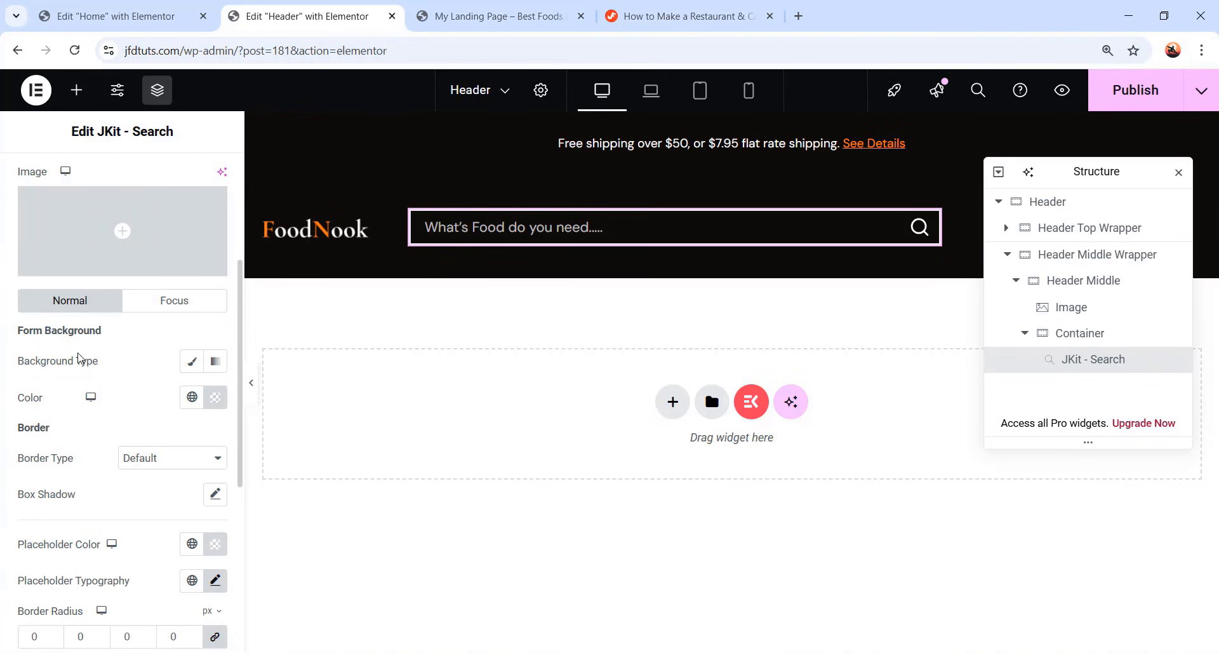
left_click(191, 361)
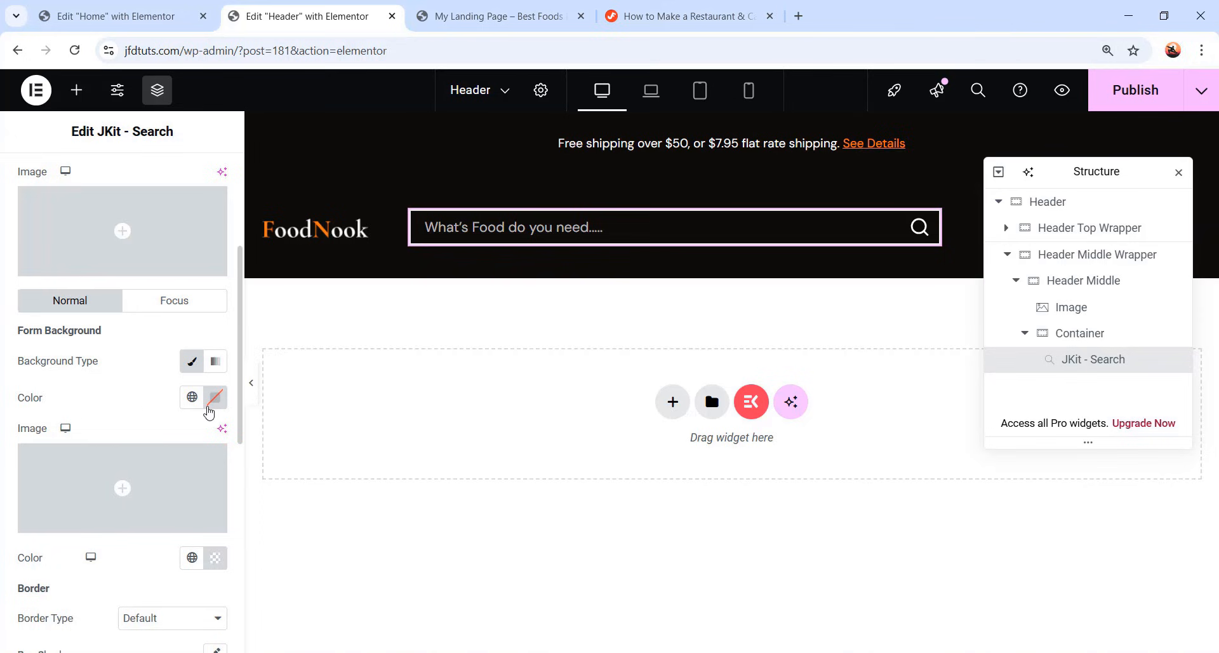
left_click(214, 398)
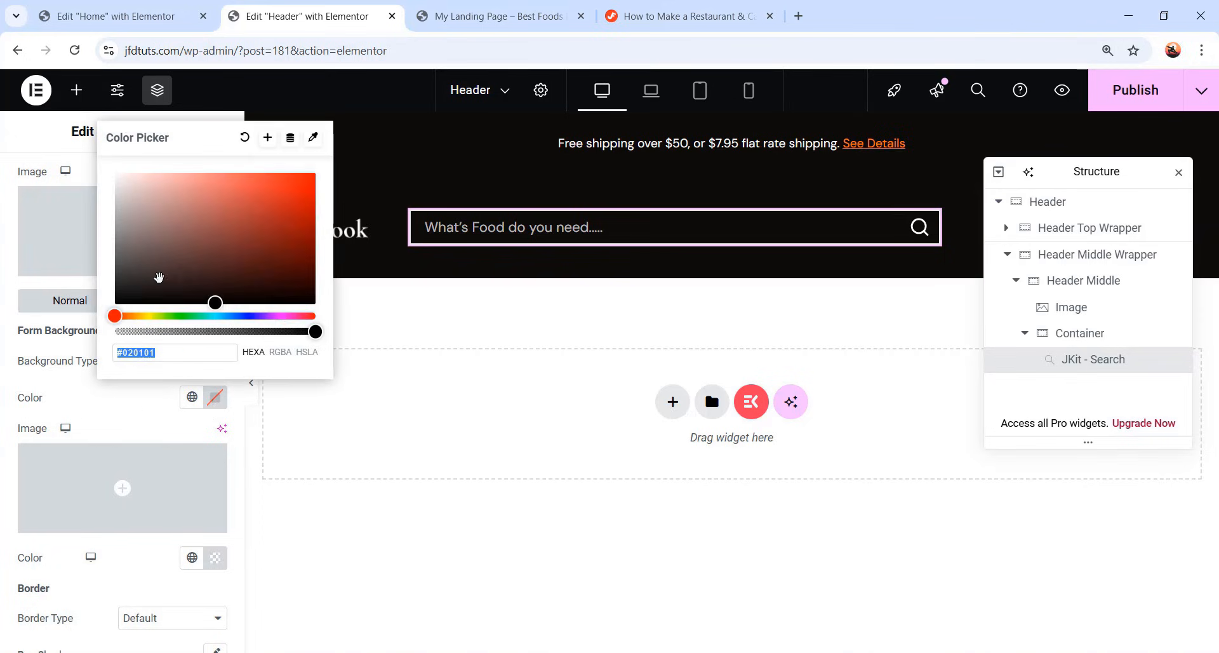
left_click_drag(167, 266, 114, 173)
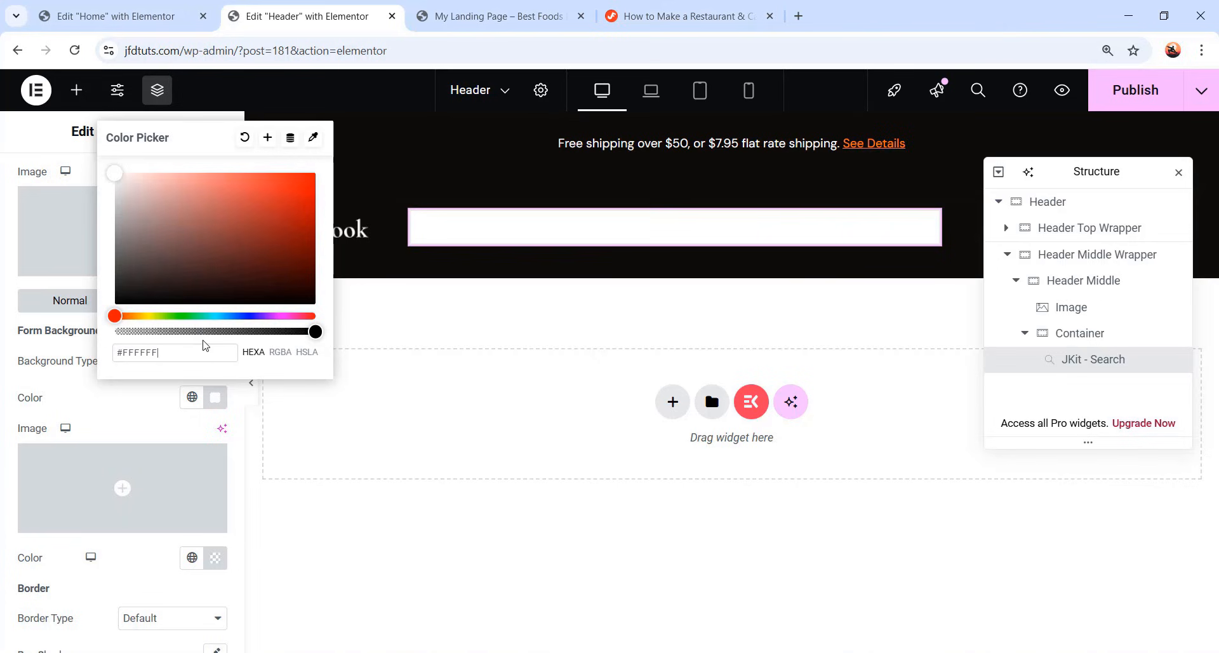
type("1A")
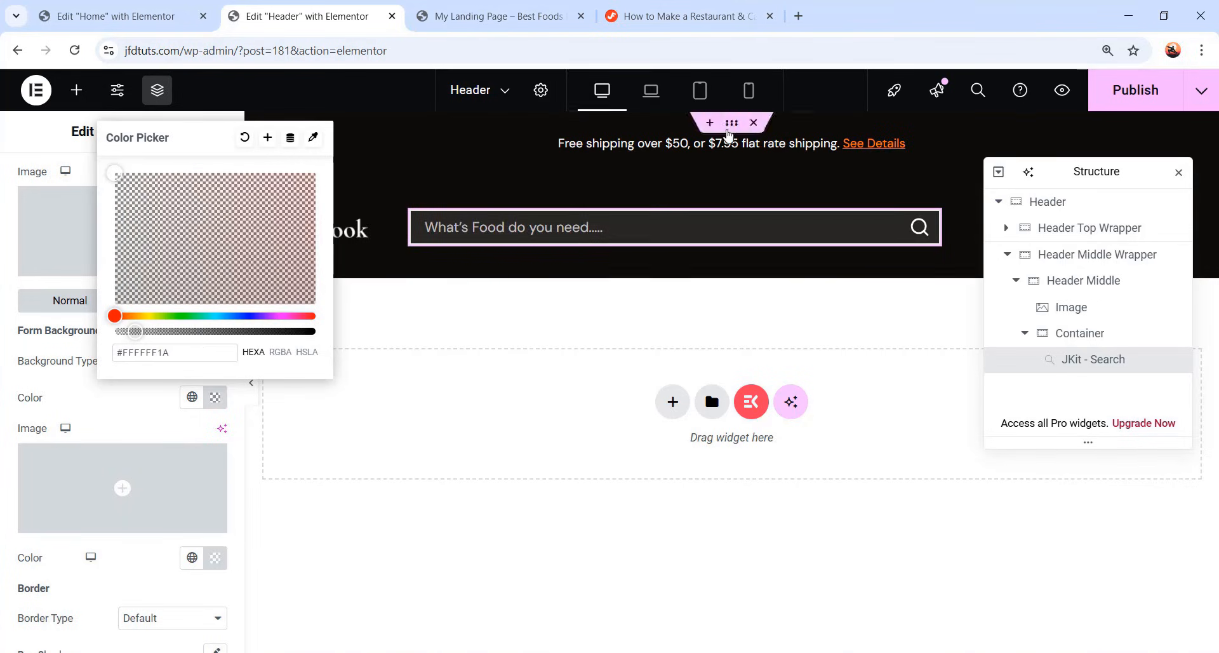
left_click(256, 392)
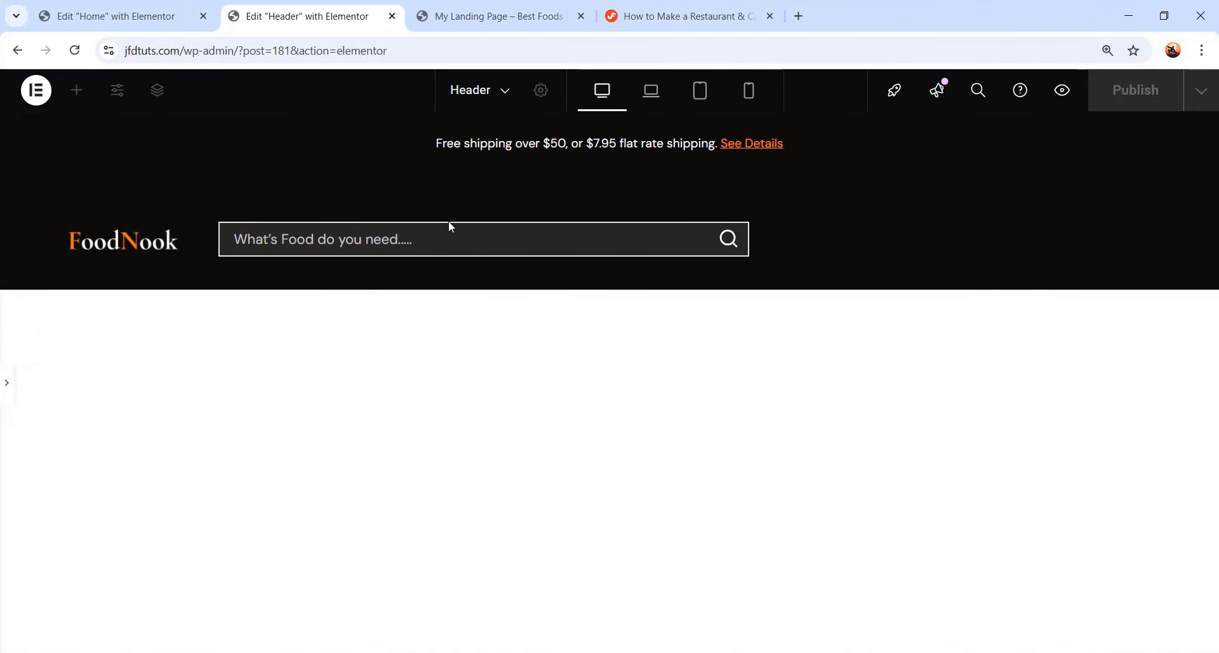
left_click(5, 388)
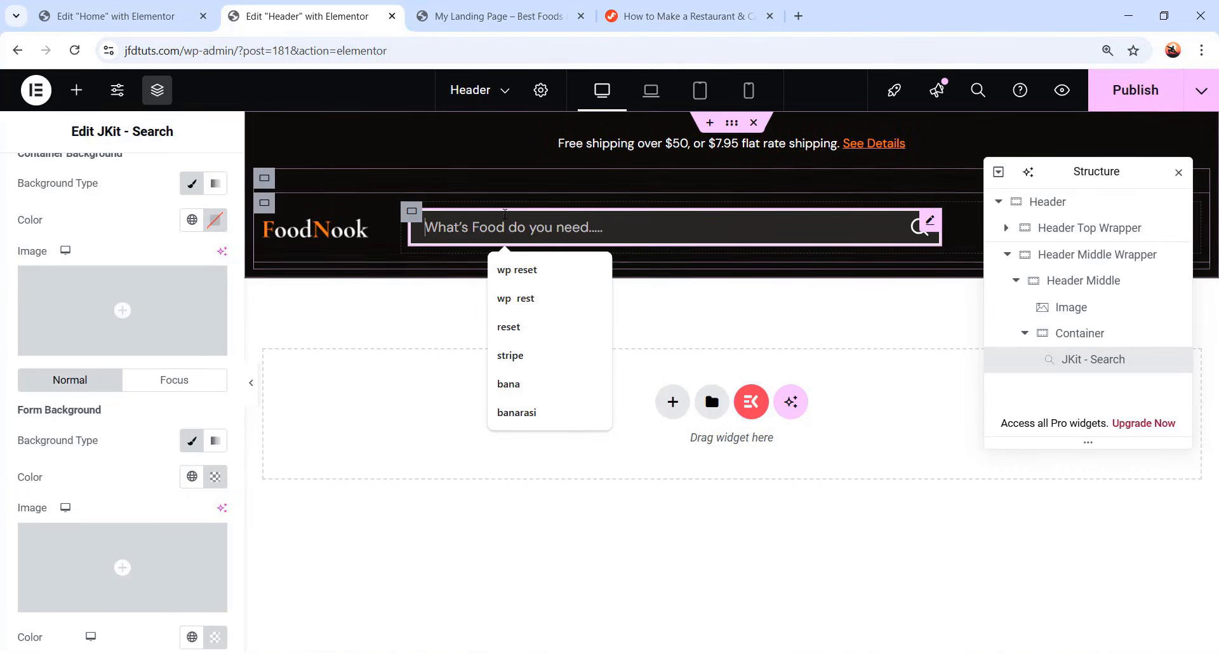
Set the search form's border type to None and preview the header at full width.
scroll(112, 408, "down", 4)
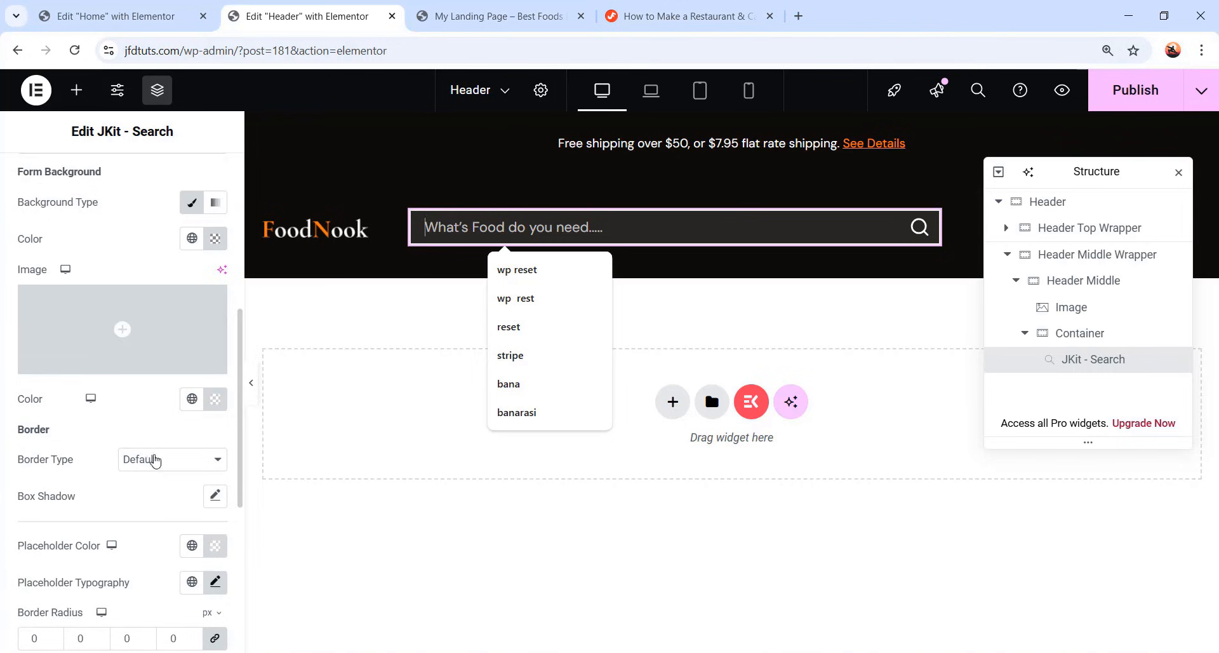
left_click(136, 461)
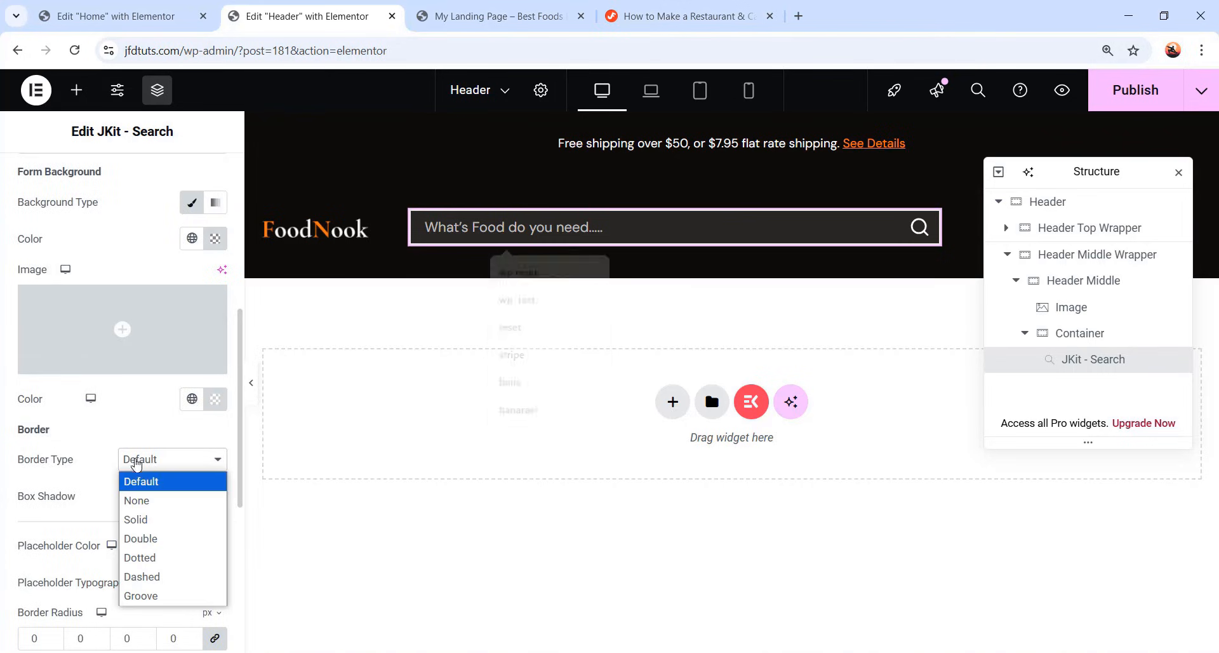
left_click(145, 501)
left_click(252, 383)
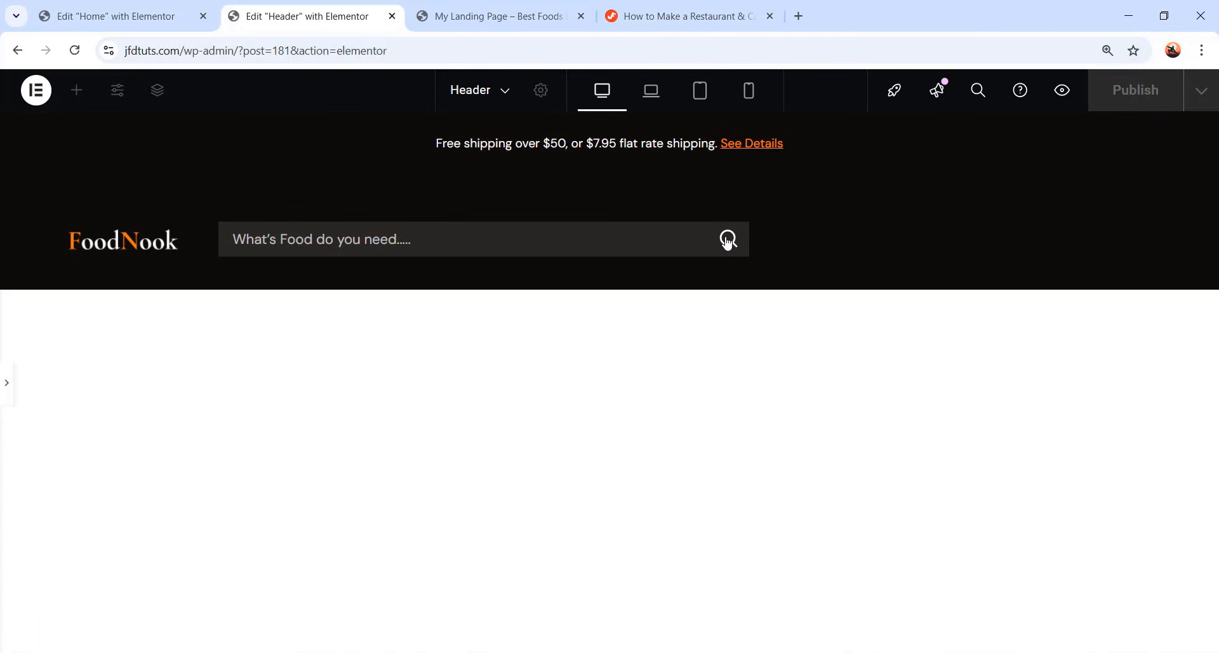
left_click(6, 382)
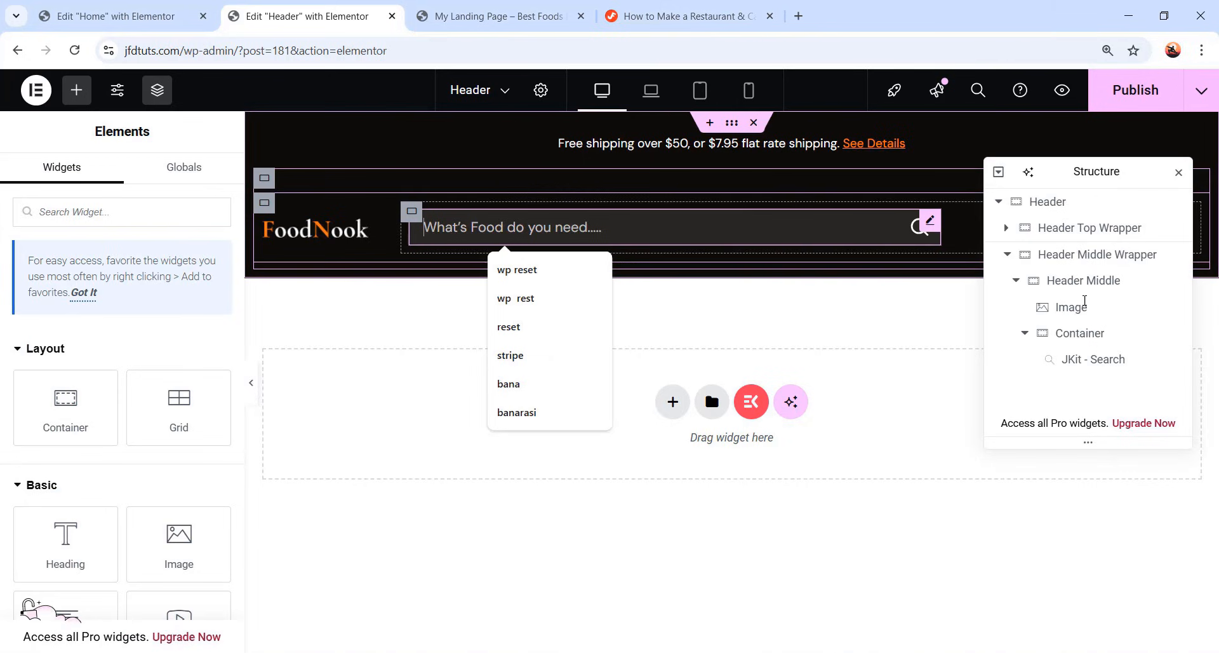
Add a button reading "Find A Table" and place it directly after the search form inside the same container.
left_click(1091, 359)
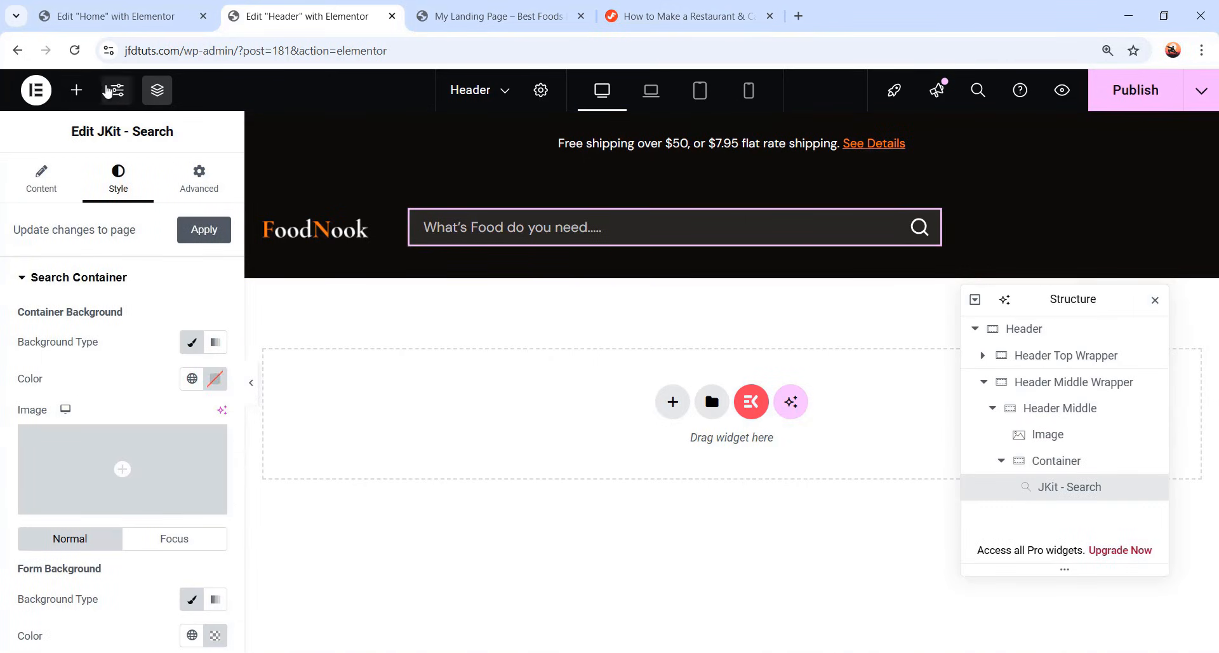
left_click(76, 89)
scroll(125, 321, "down", 2)
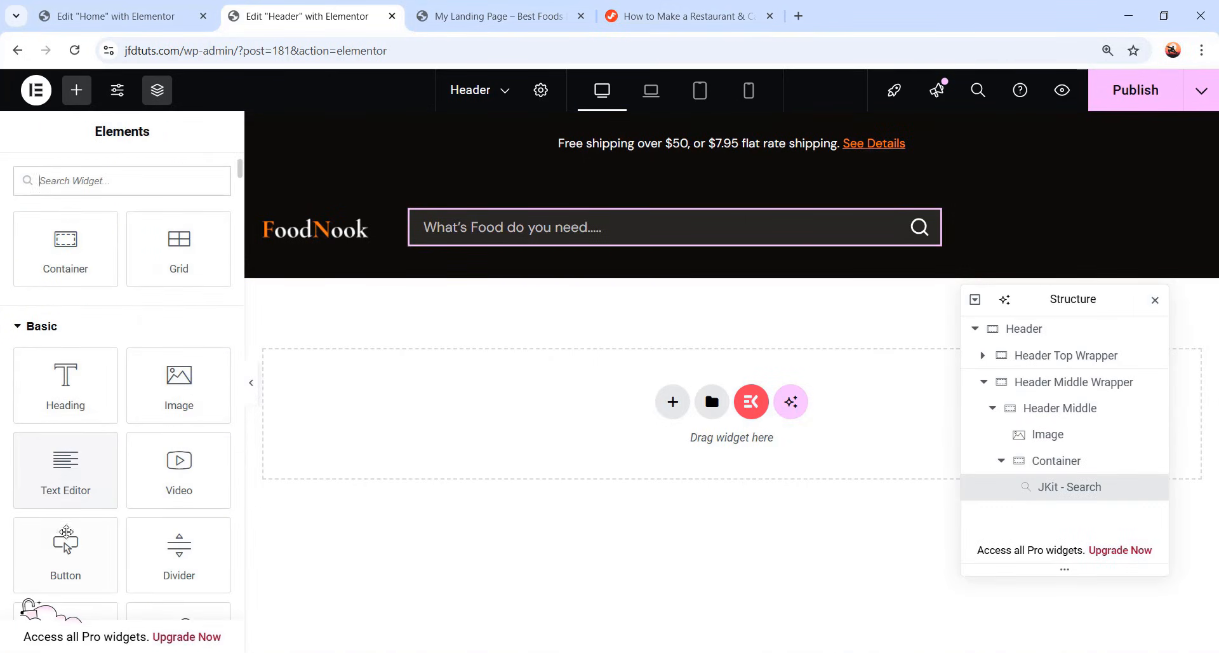
left_click_drag(66, 533, 959, 235)
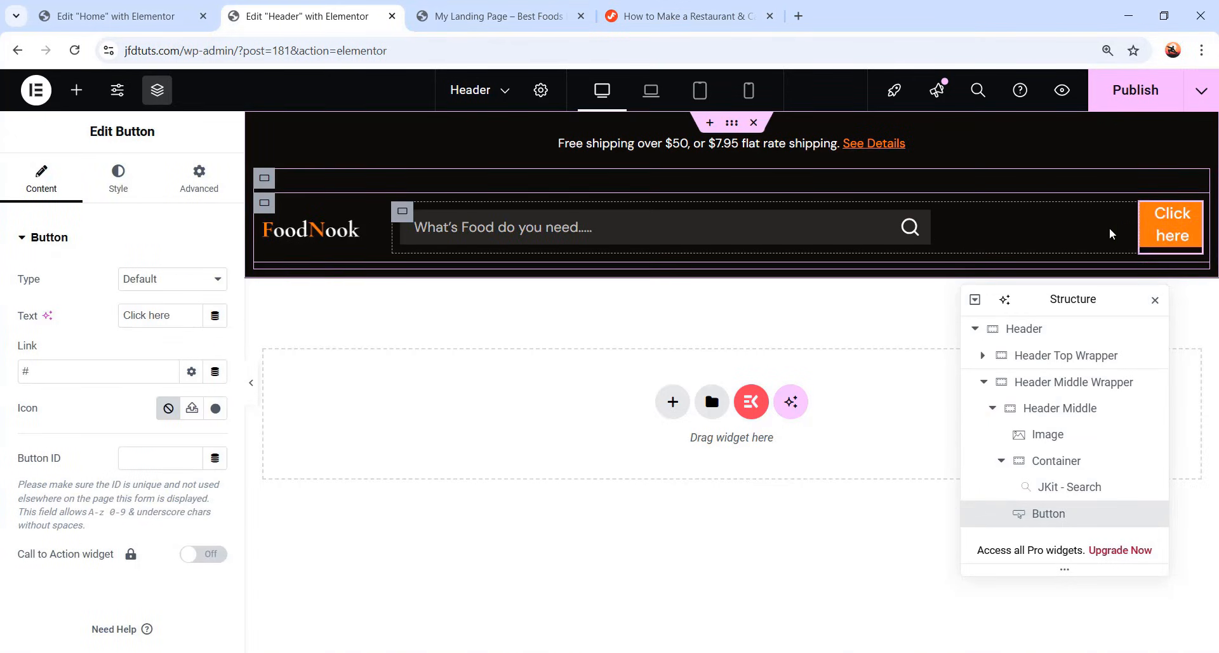
triple_click(202, 312)
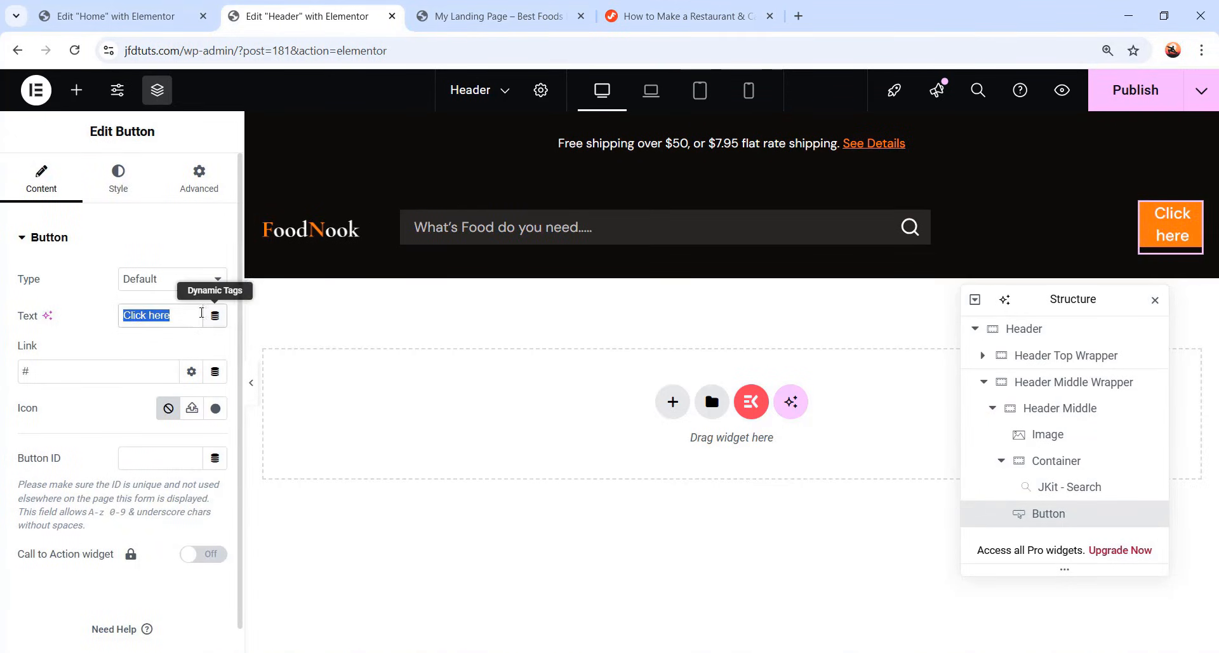
type("Find A Table")
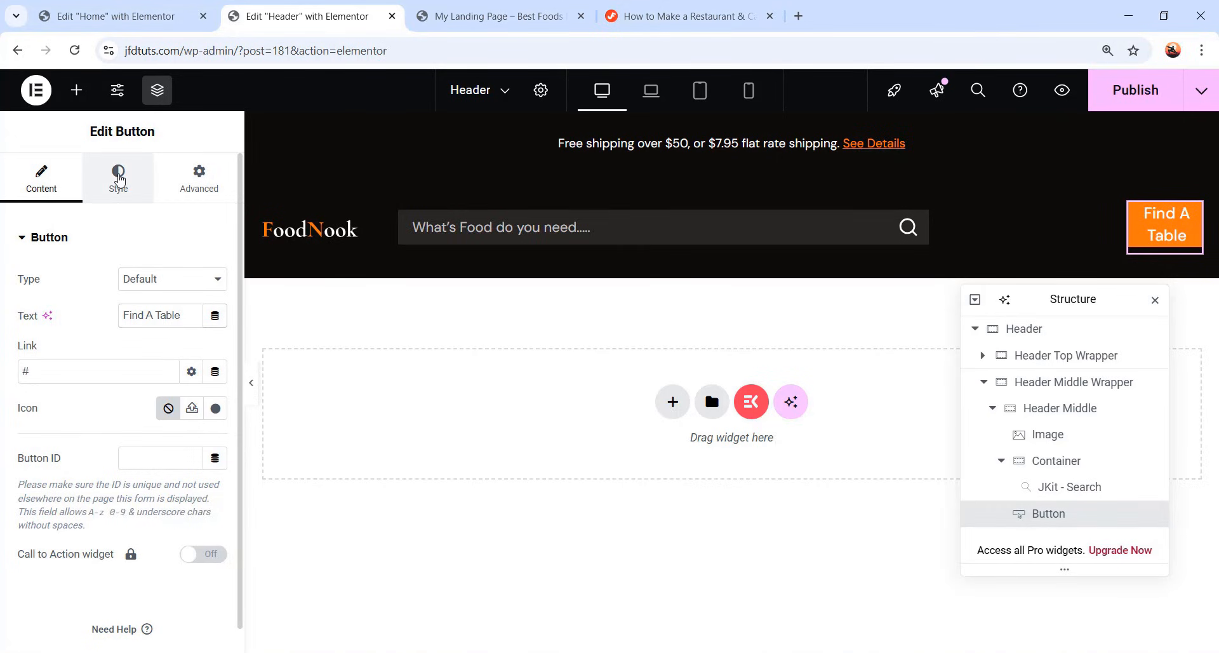
left_click(120, 180)
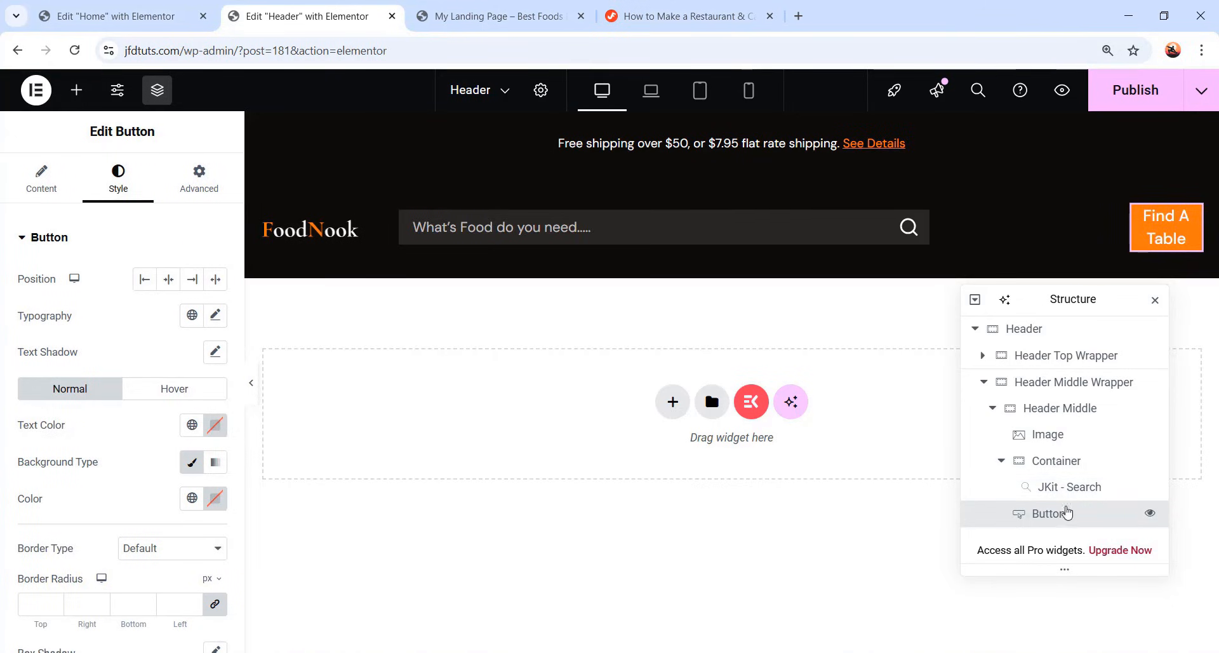
left_click_drag(1049, 519, 1056, 508)
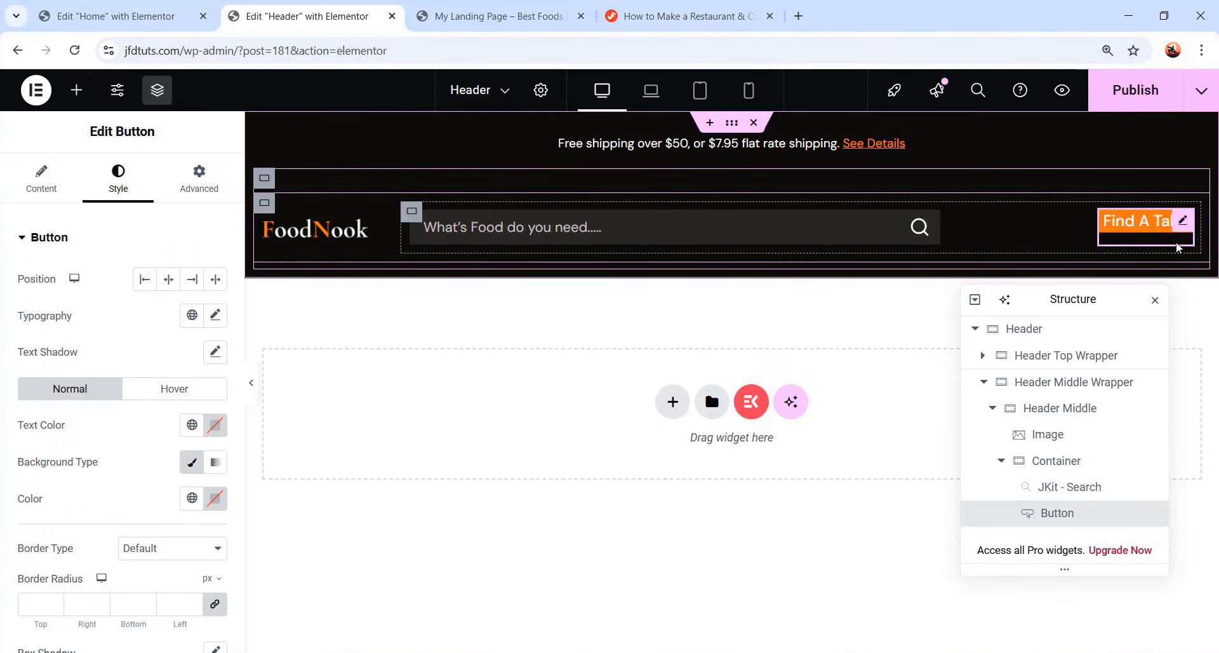
Set the Find A Table button's border radius to 0 on all corners.
scroll(124, 406, "down", 1)
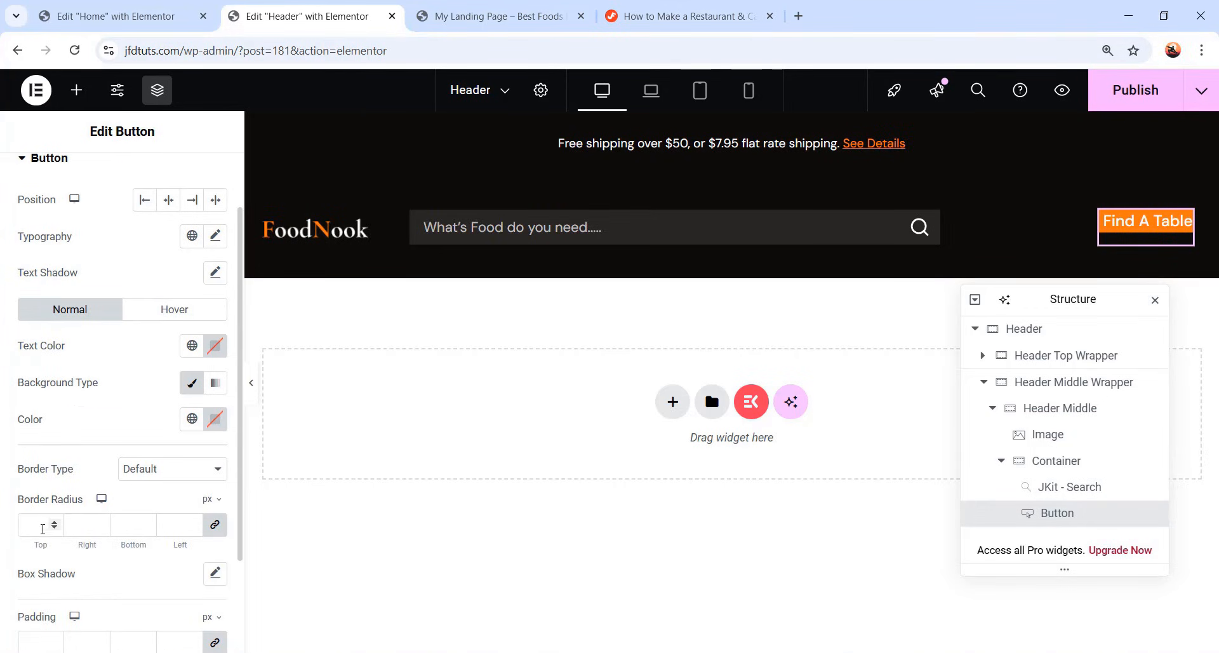
left_click(39, 524)
type("0")
scroll(121, 527, "down", 2)
Set the button's padding to 9 px top and bottom and 26 px on the sides, and its margin to 0 all around.
left_click(215, 510)
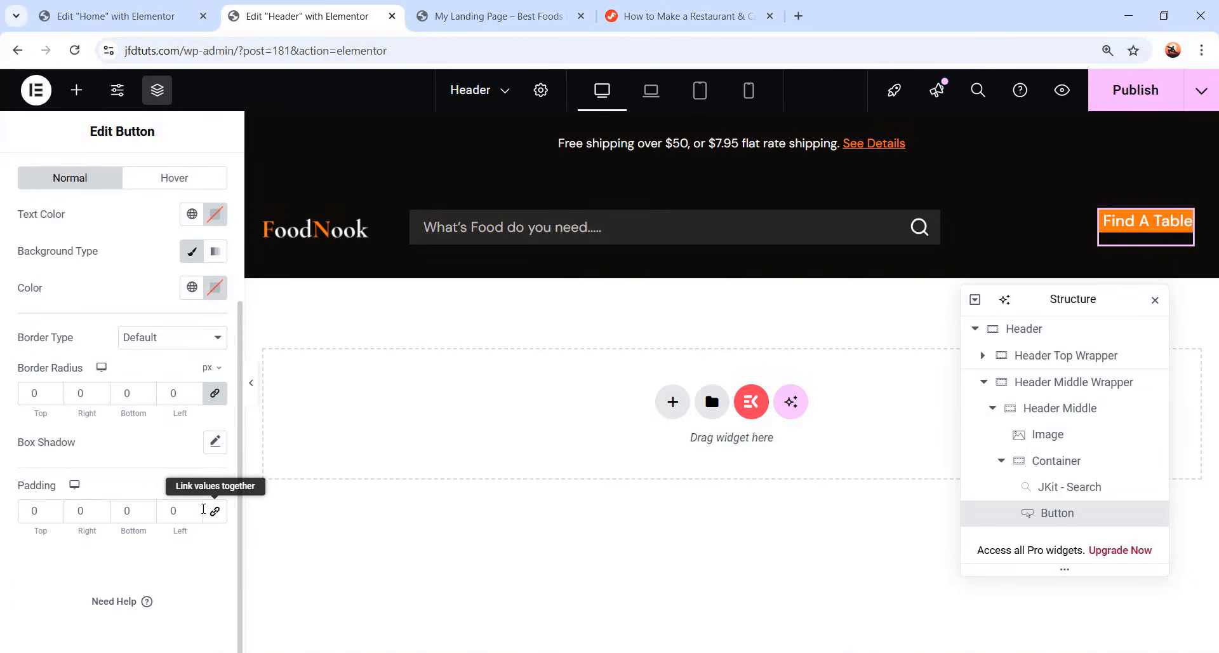
type("9")
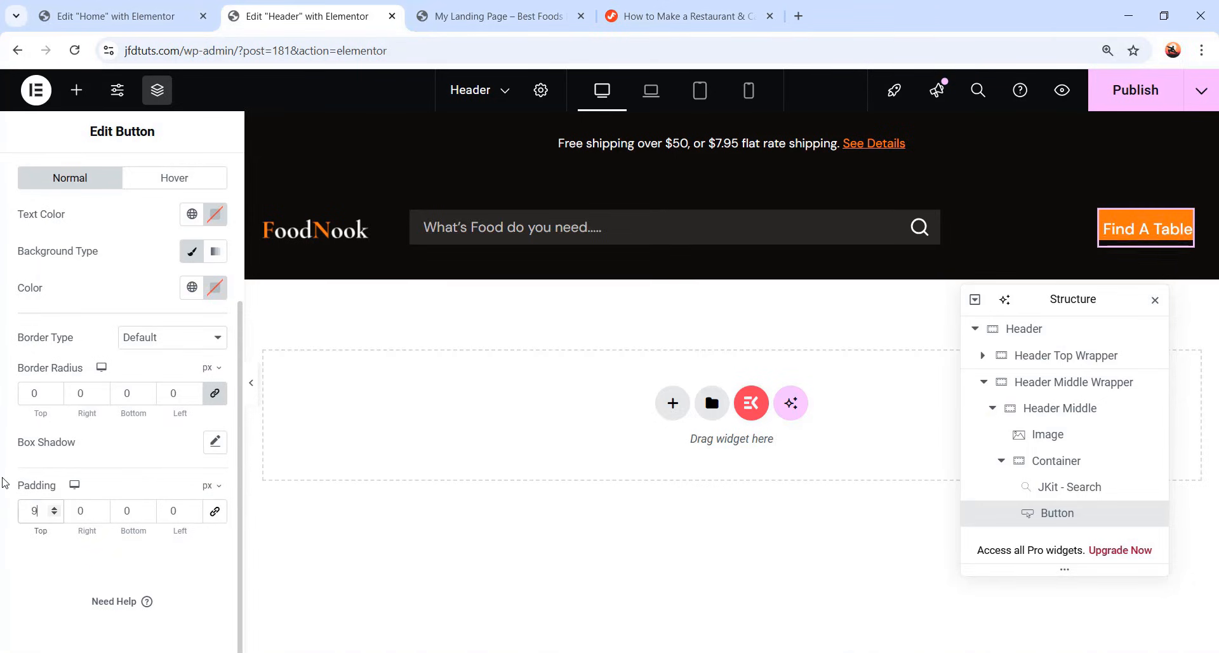
key("Tab")
type("26")
key("Tab")
type("9")
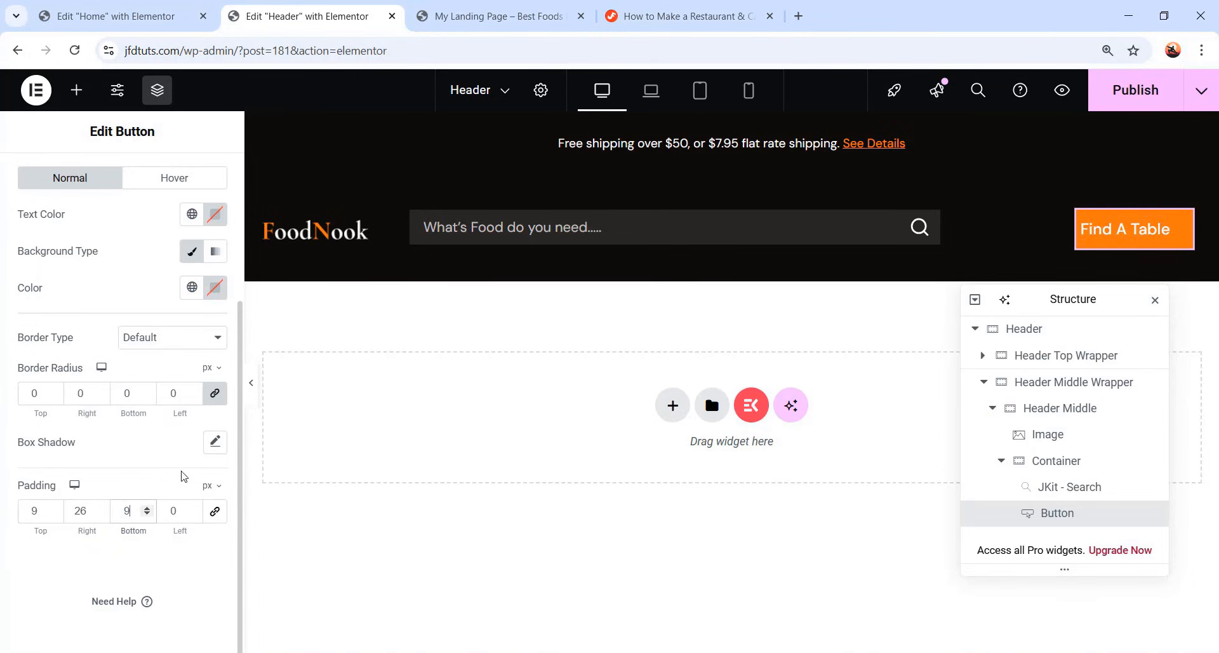
key("Tab")
type("26")
left_click(1146, 235)
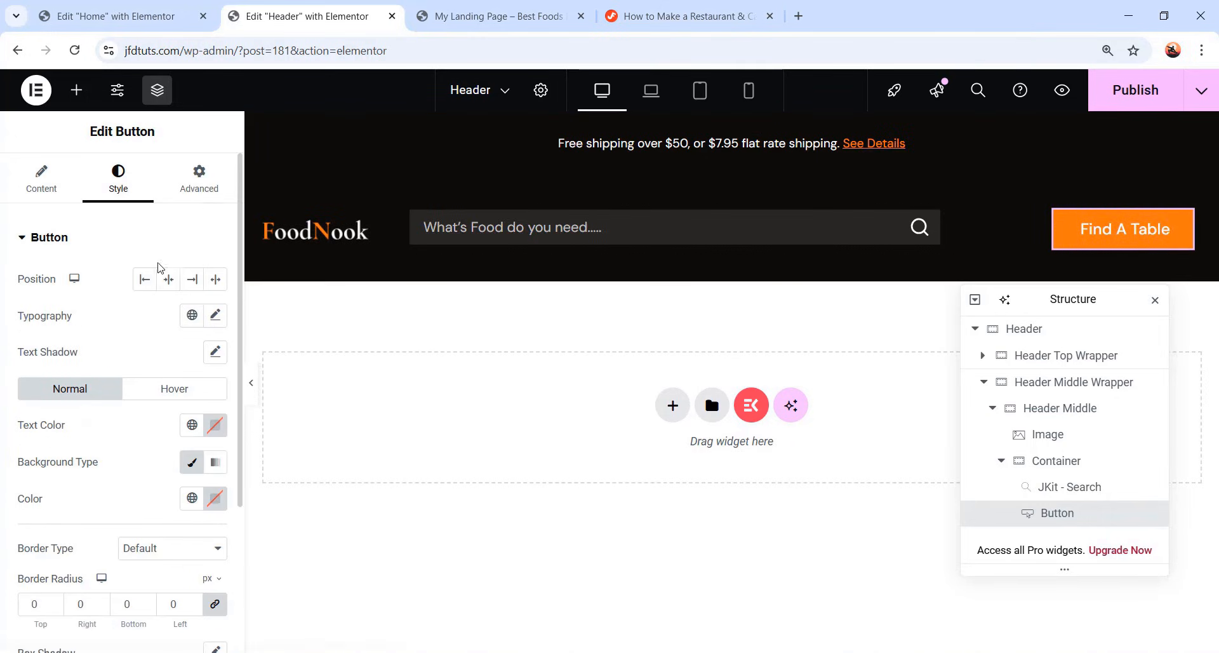
left_click(199, 177)
type("0")
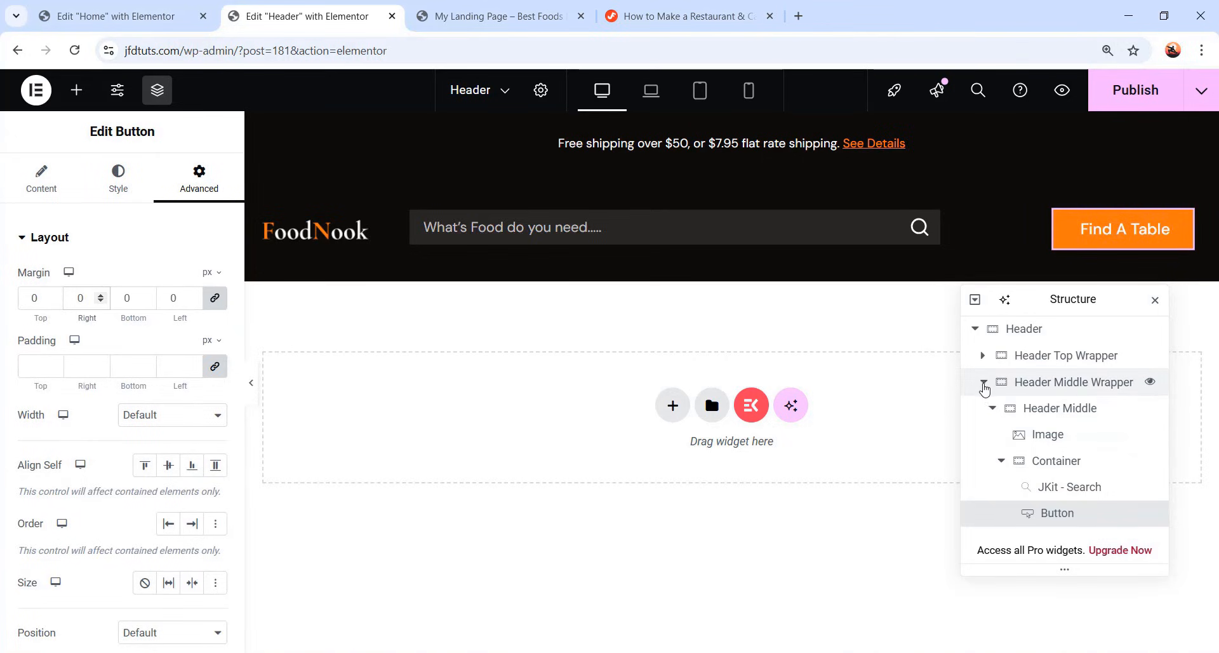
Add a new container after Header Middle Wrapper and rename it "Header Bottom Wrapper".
left_click(984, 383)
left_click(1050, 383)
right_click(1054, 383)
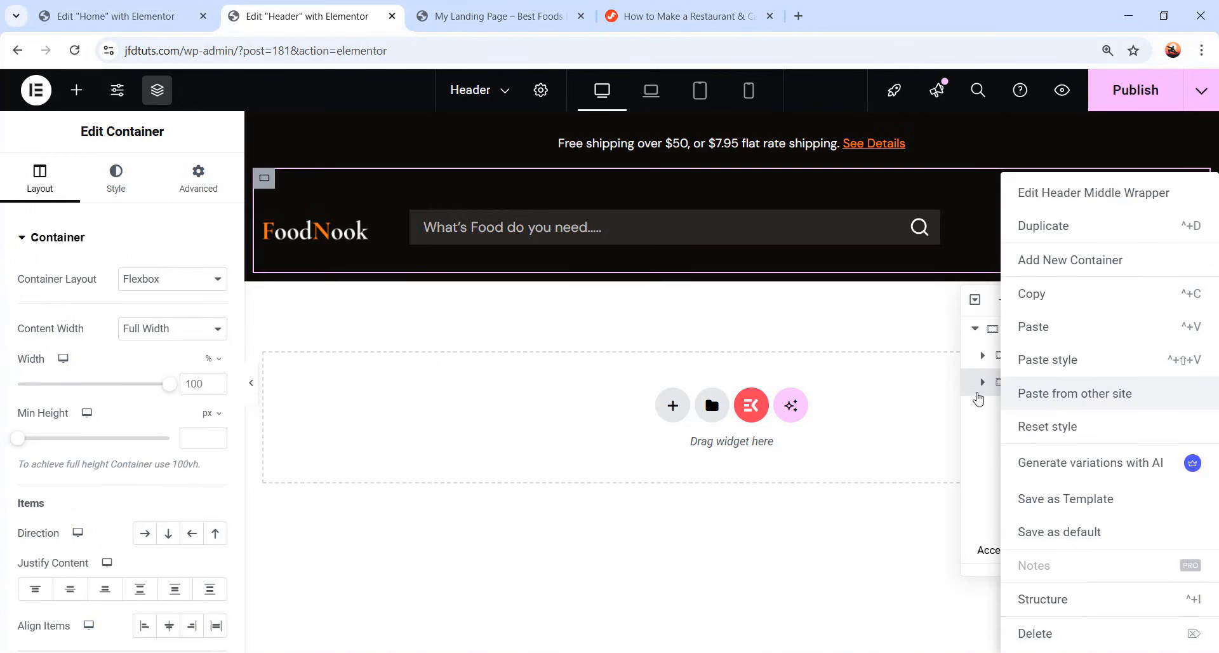
left_click(1095, 270)
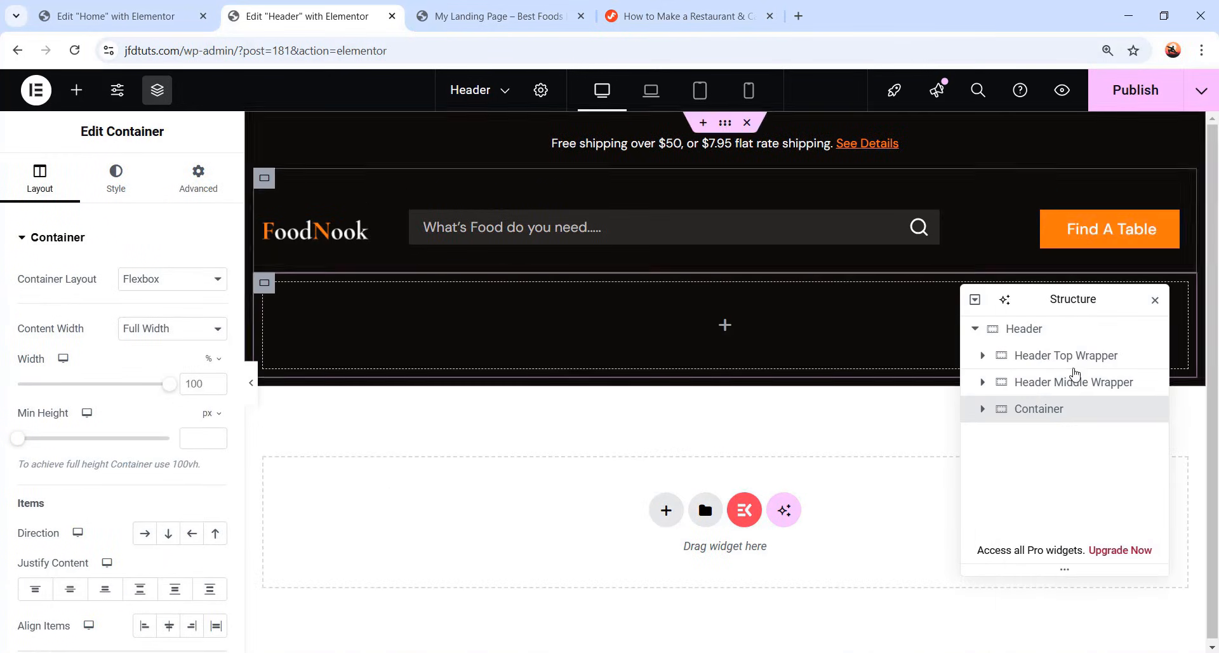
double_click(1053, 412)
type("HE")
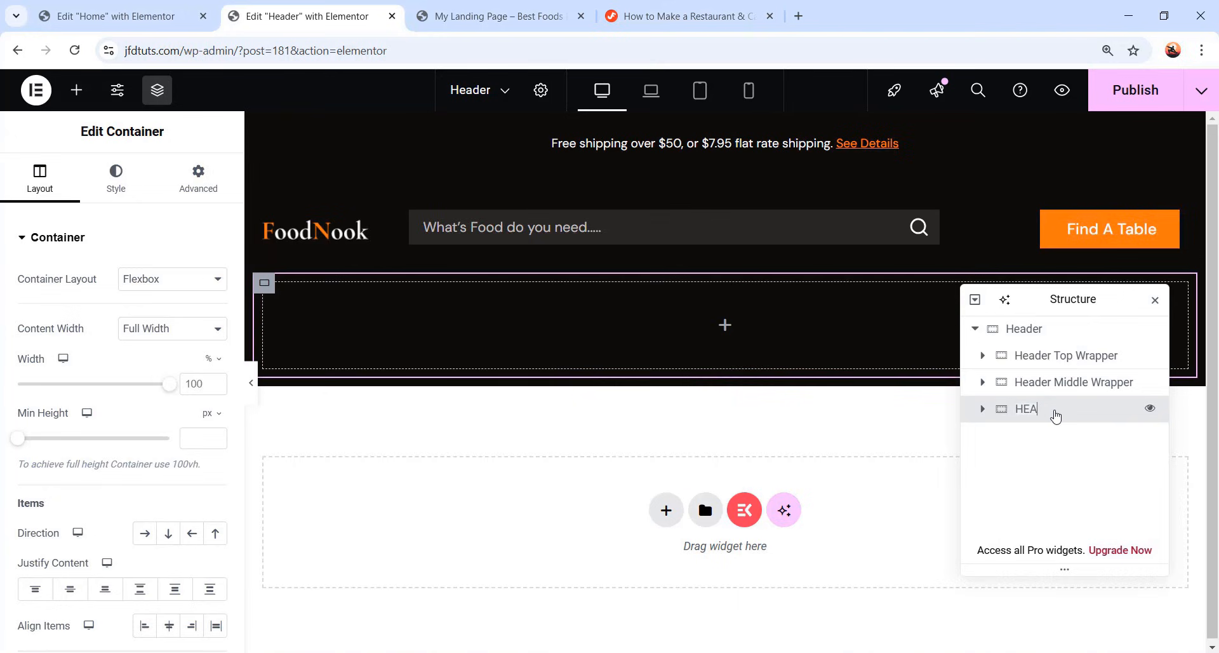
type("ader Bottom Wrapp")
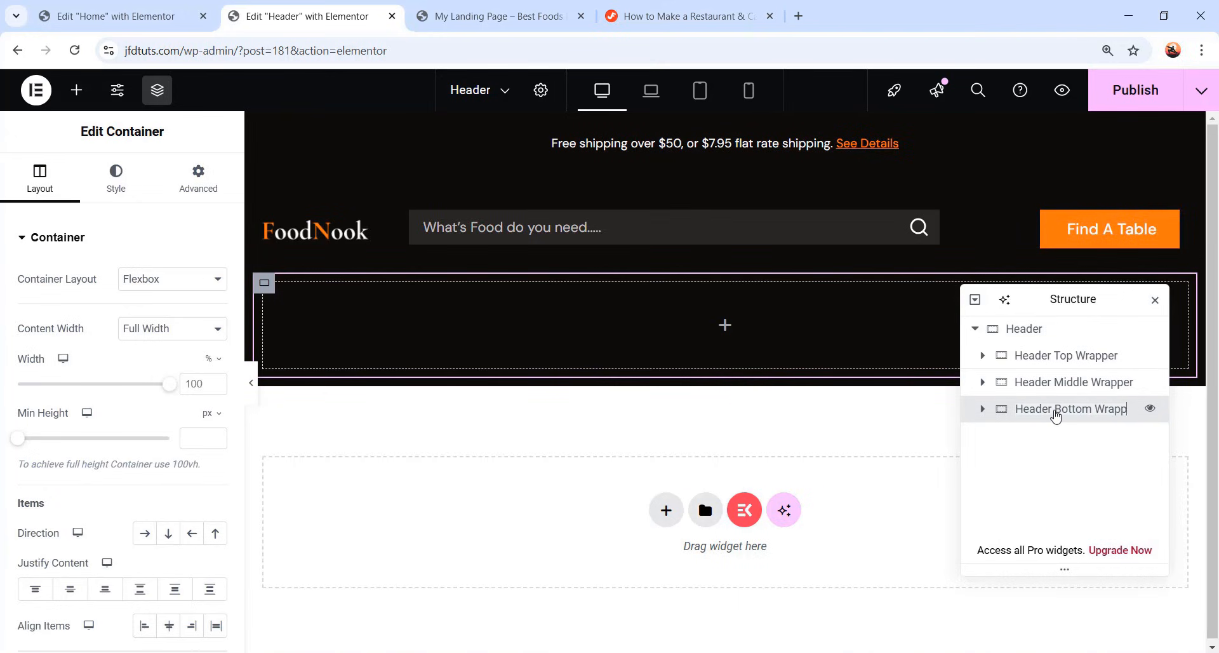
type("er")
key("Return")
Nest a new container inside Header Bottom Wrapper and rename it "Header Bottom".
left_click(983, 409)
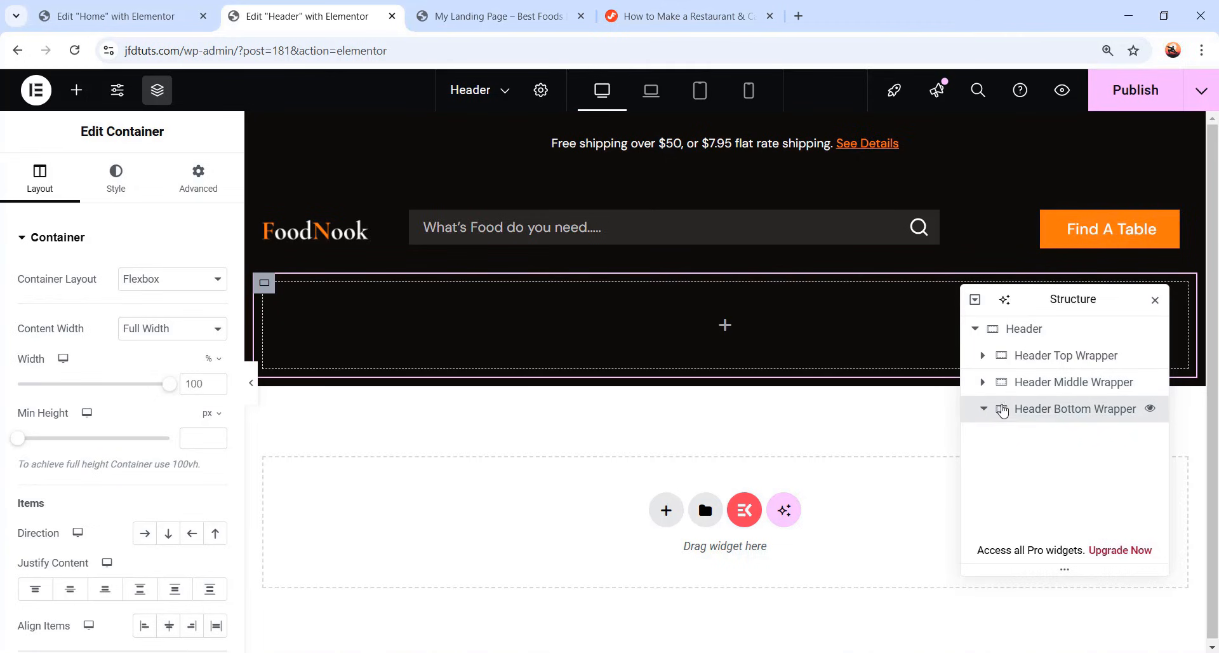
left_click(76, 89)
left_click_drag(65, 406, 546, 302)
double_click(1044, 437)
type("H")
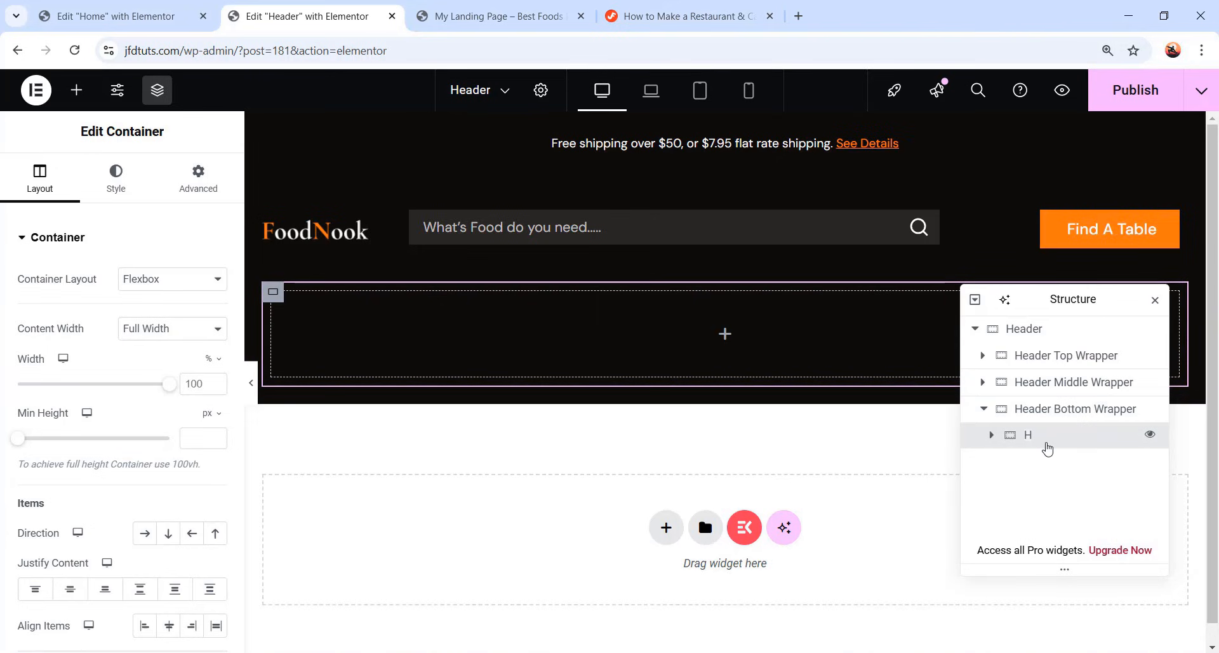
type("eader Bottom")
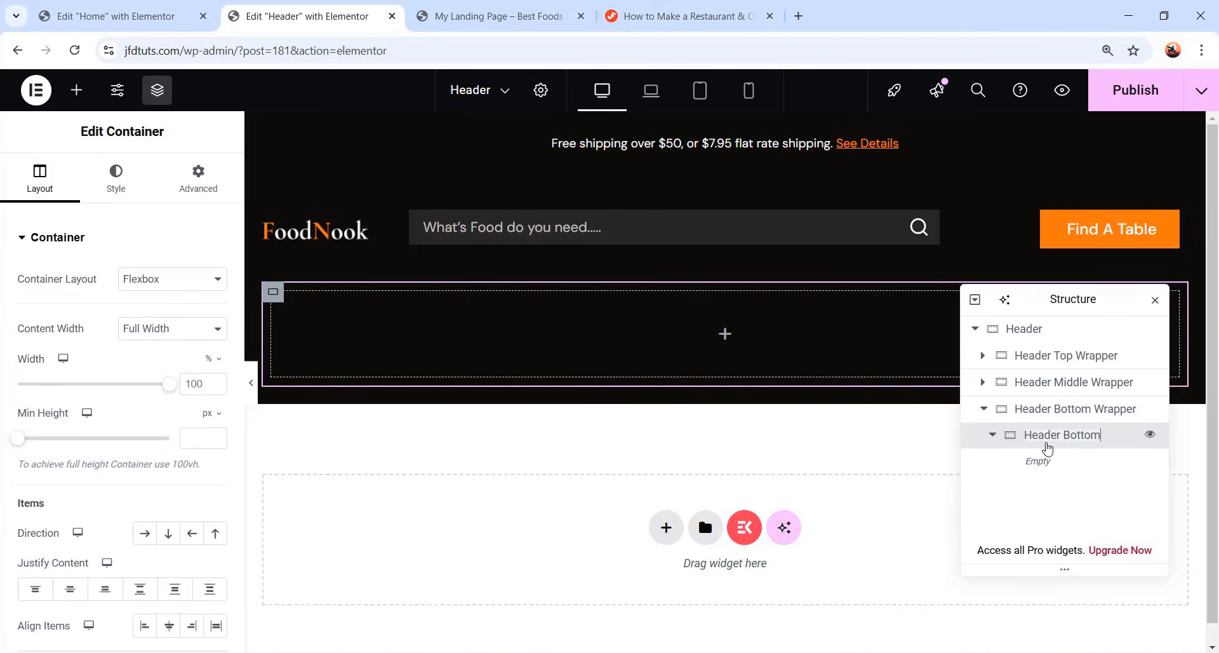
key("Return")
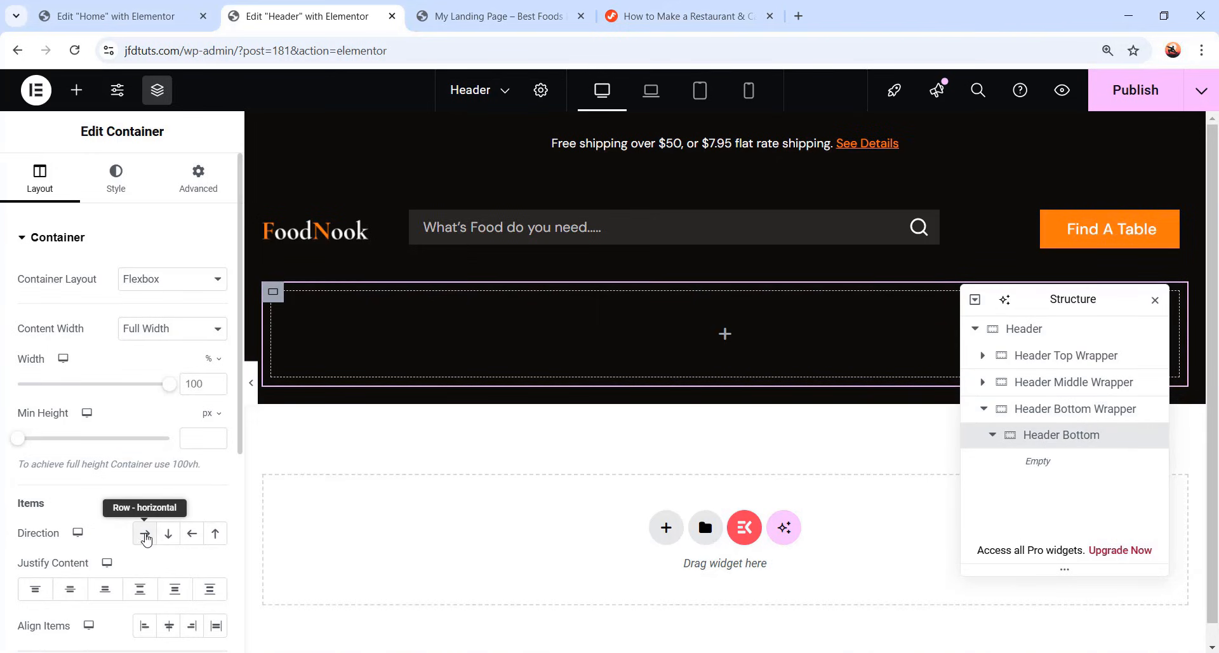
Set the Header Bottom container to horizontal row direction, with Space Between justification and center-aligned items.
left_click(154, 538)
scroll(155, 534, "down", 1)
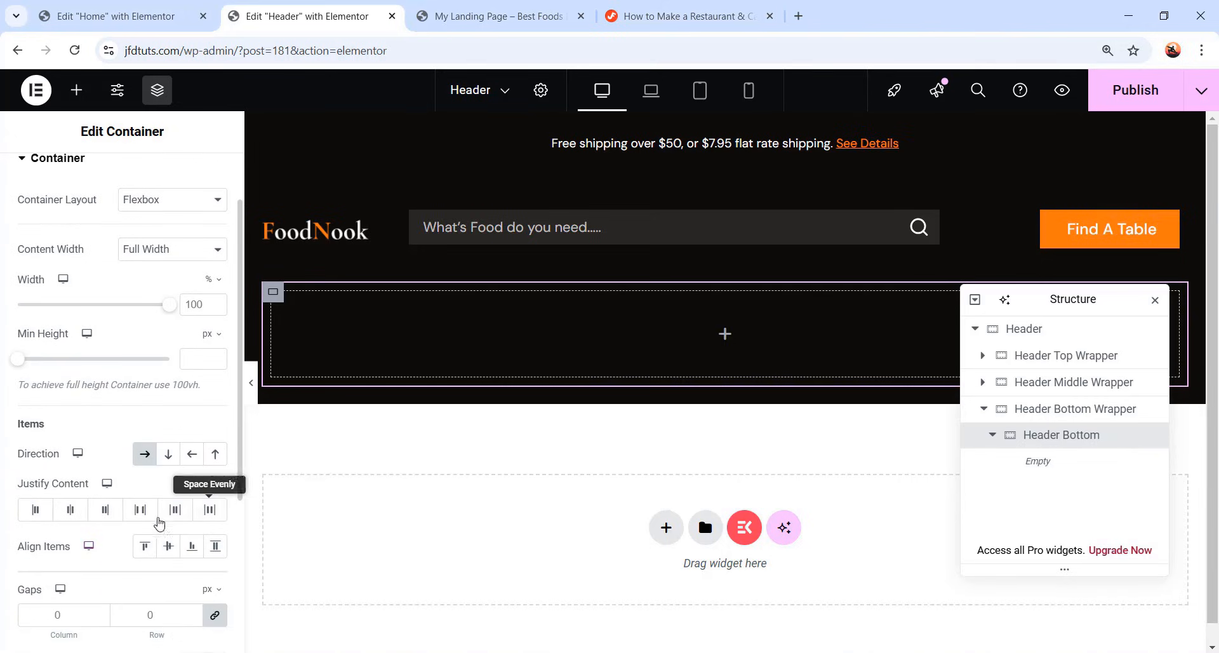
left_click(140, 508)
scroll(159, 520, "down", 1)
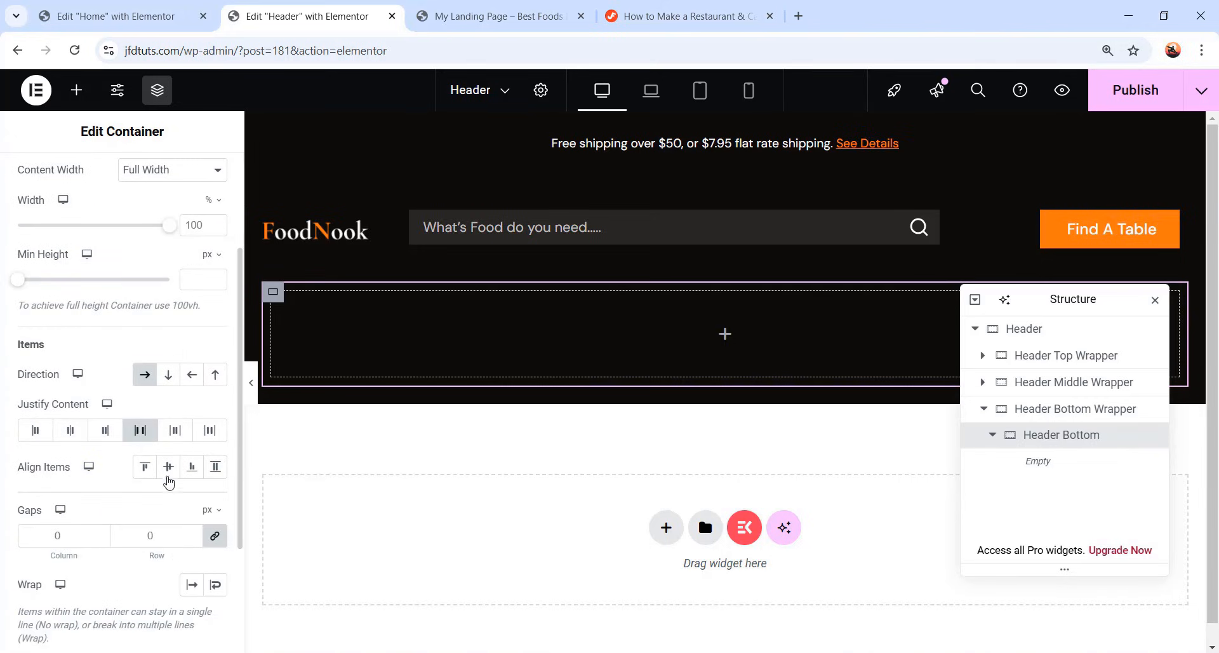
left_click(168, 466)
Set the Header Bottom container's padding to 28 px top and bottom and 0 on the sides.
scroll(146, 502, "up", 3)
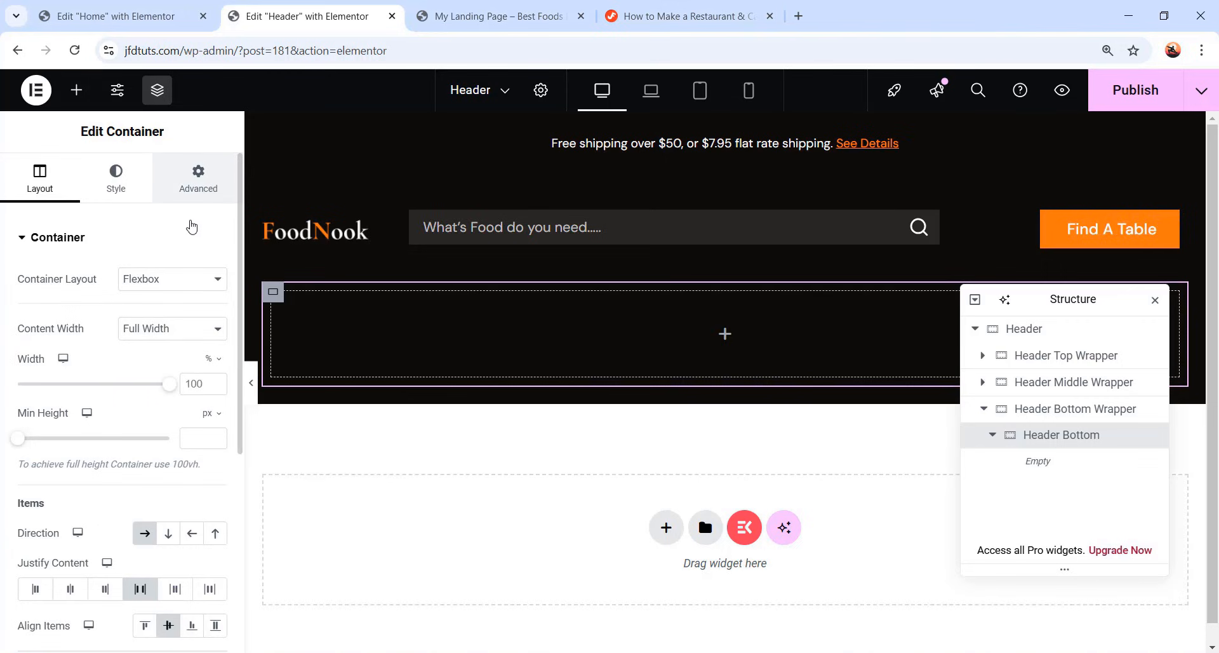
left_click(196, 179)
left_click(215, 366)
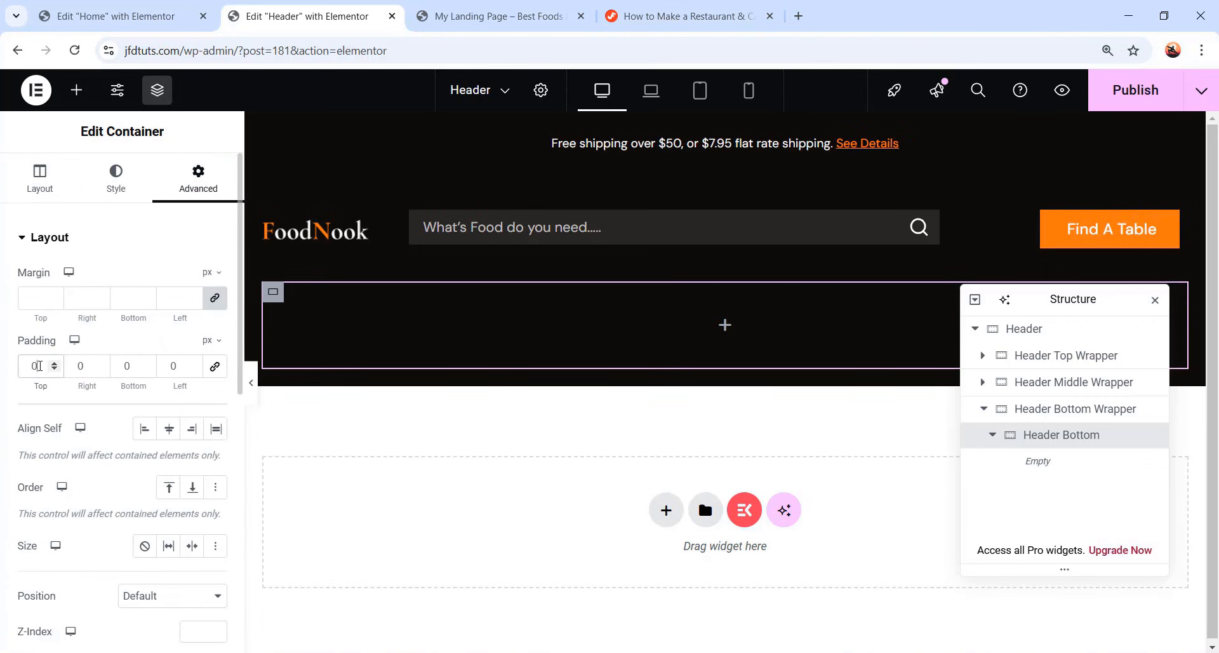
double_click(39, 365)
type("28")
double_click(127, 366)
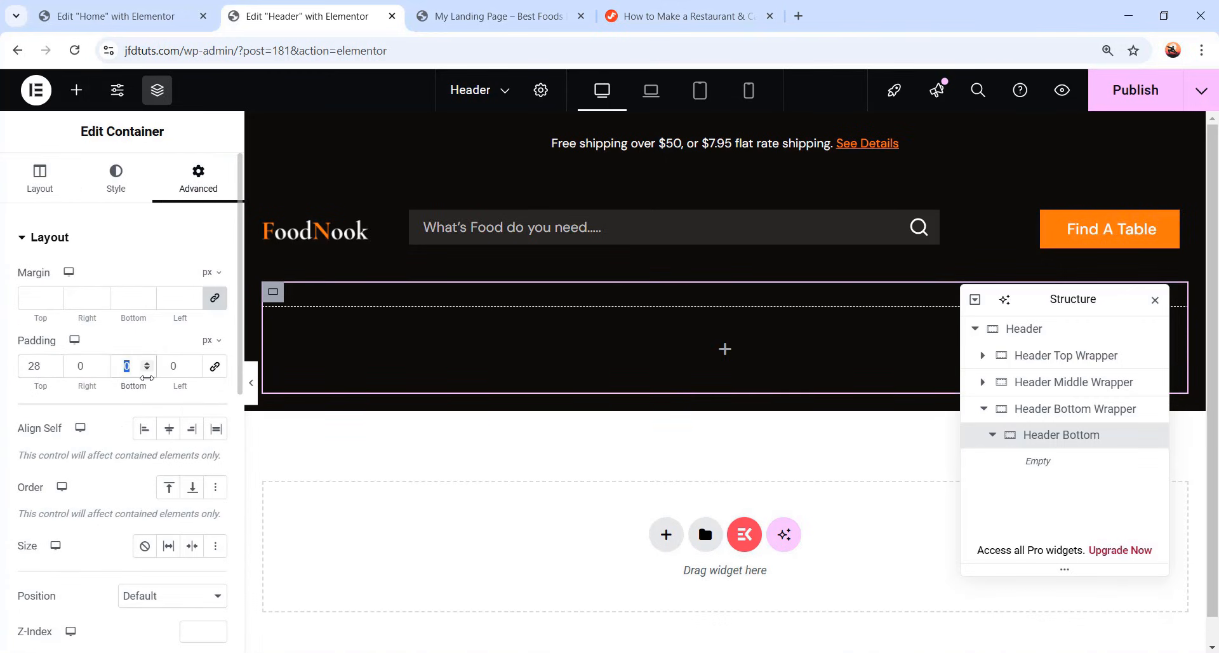
type("28")
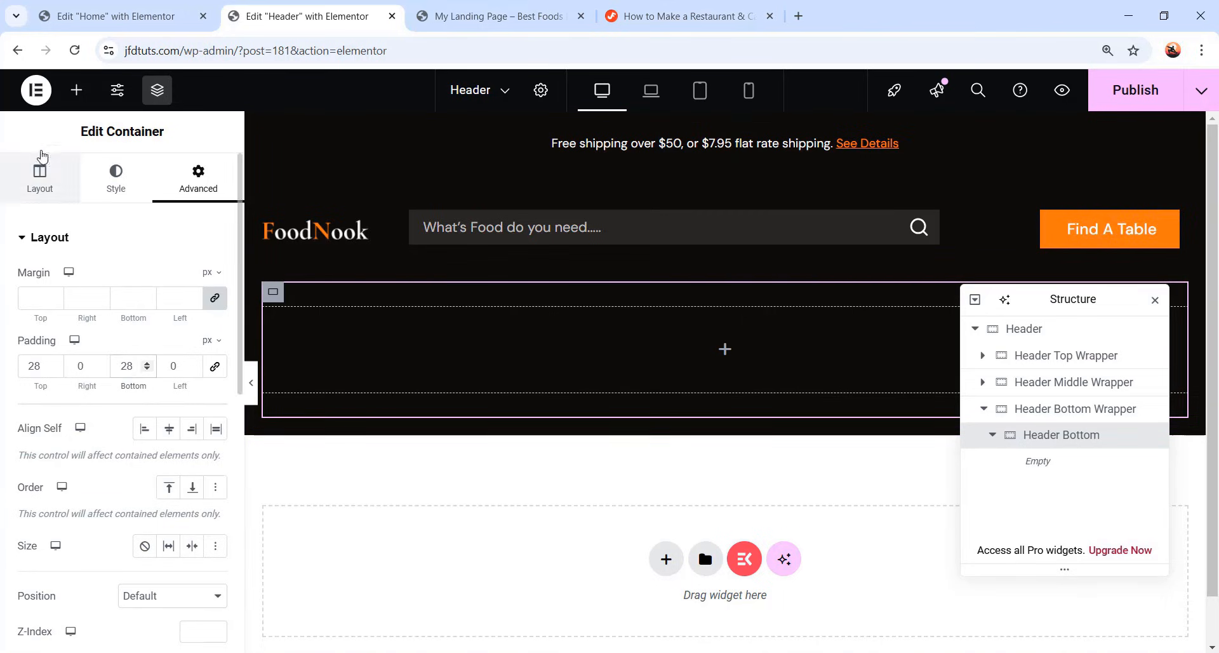
Find the ElementsKit Nav Menu widget by searching "nav menu" and place it inside the Header Bottom container.
left_click(76, 89)
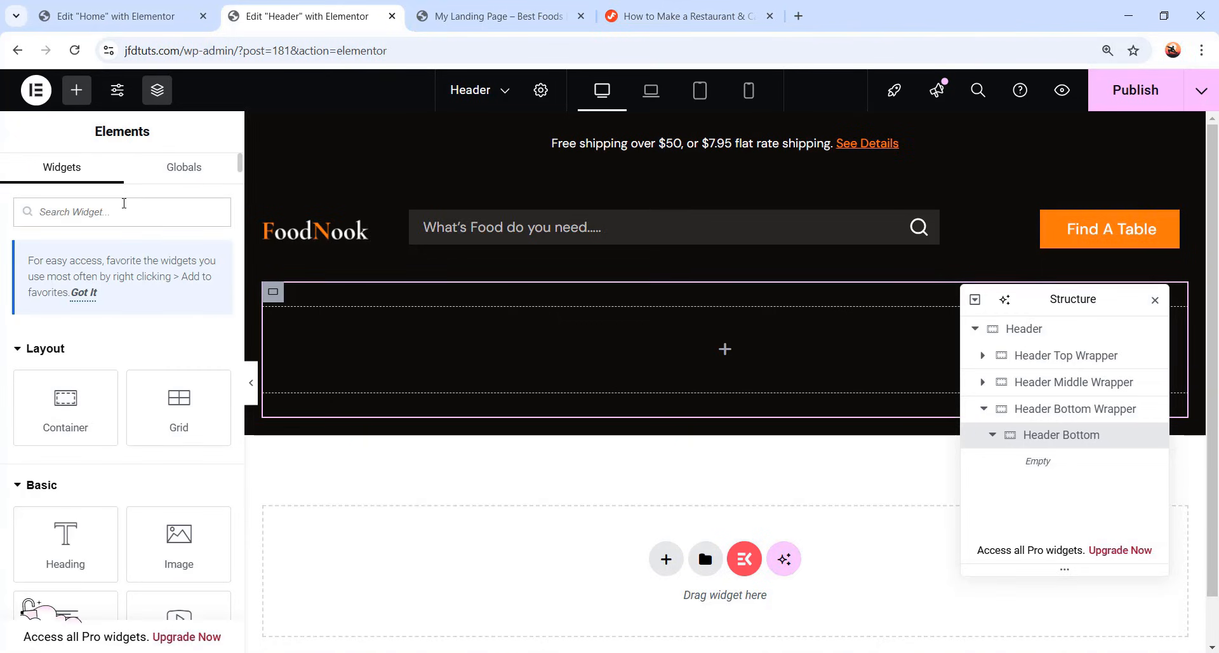
type("nav")
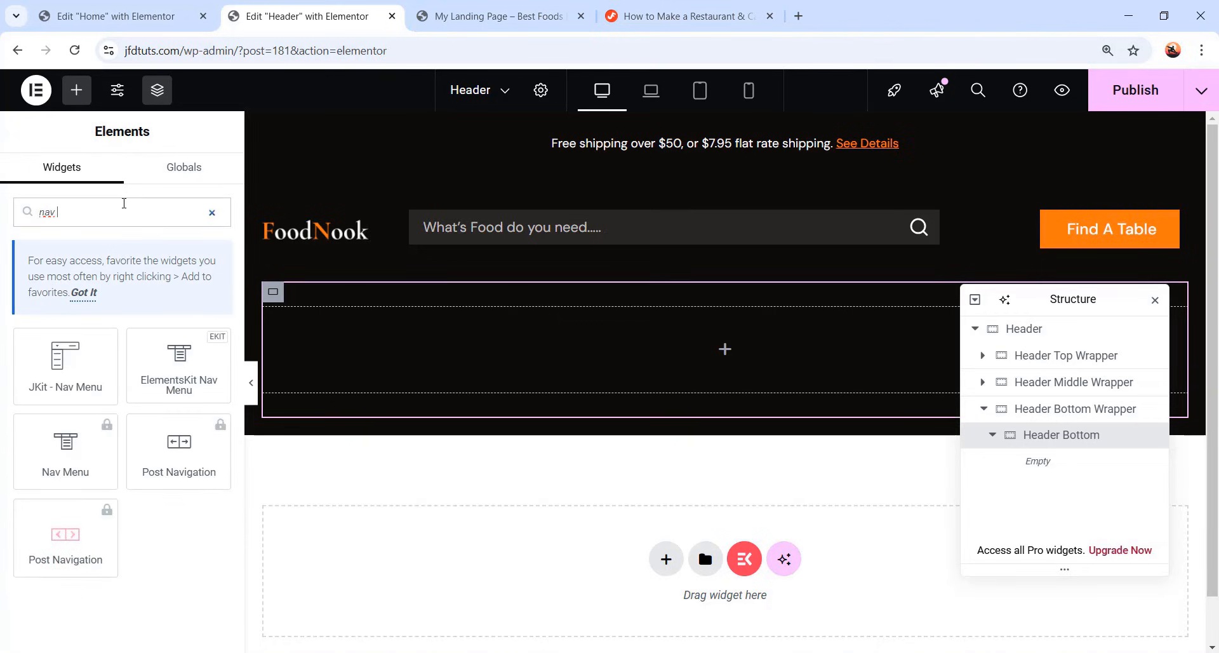
type(" menu")
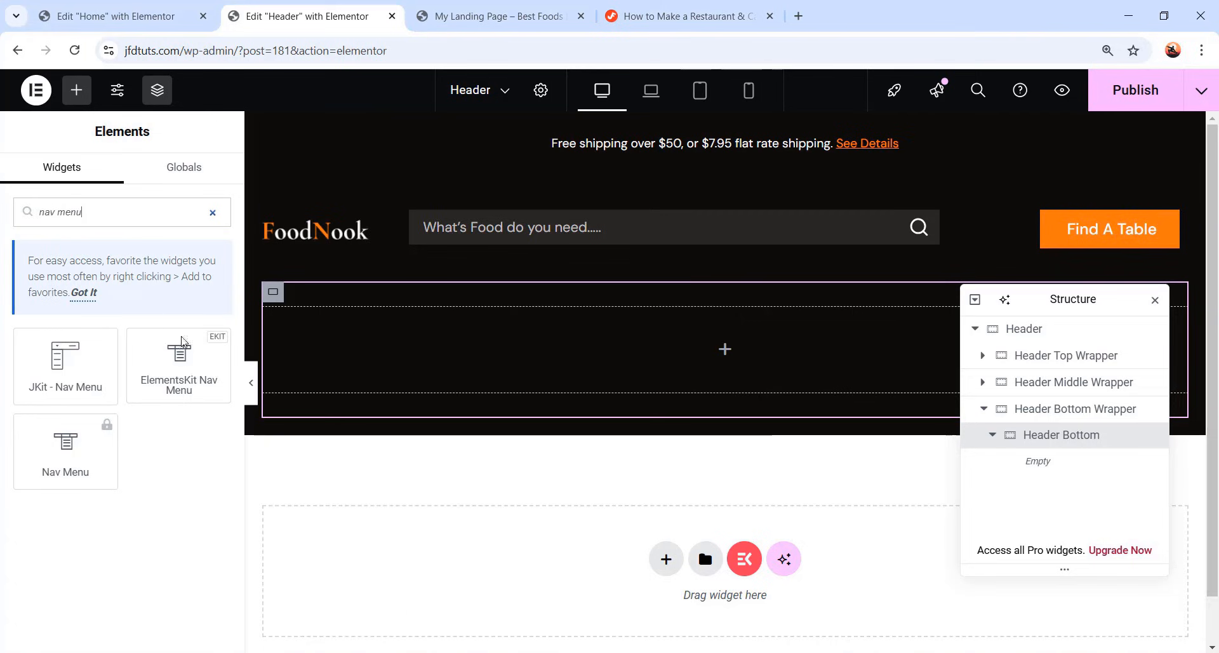
left_click_drag(181, 377, 601, 362)
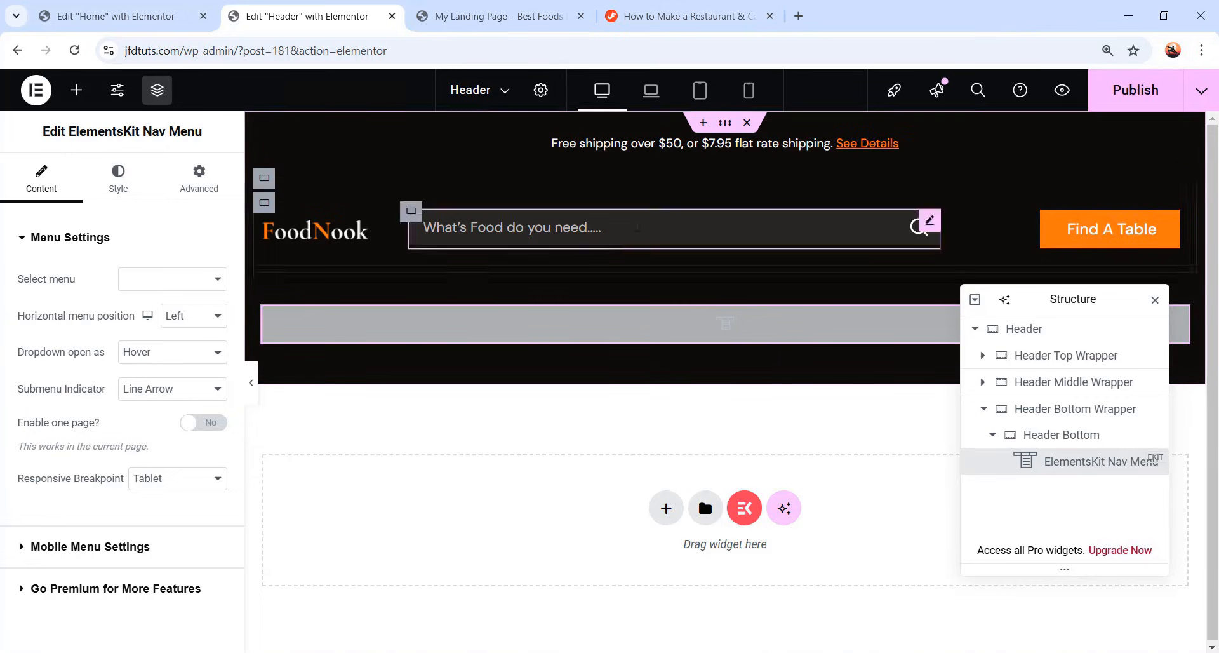
Publish the header template and open the WordPress dashboard's Menus page in a separate browser tab.
left_click(1116, 106)
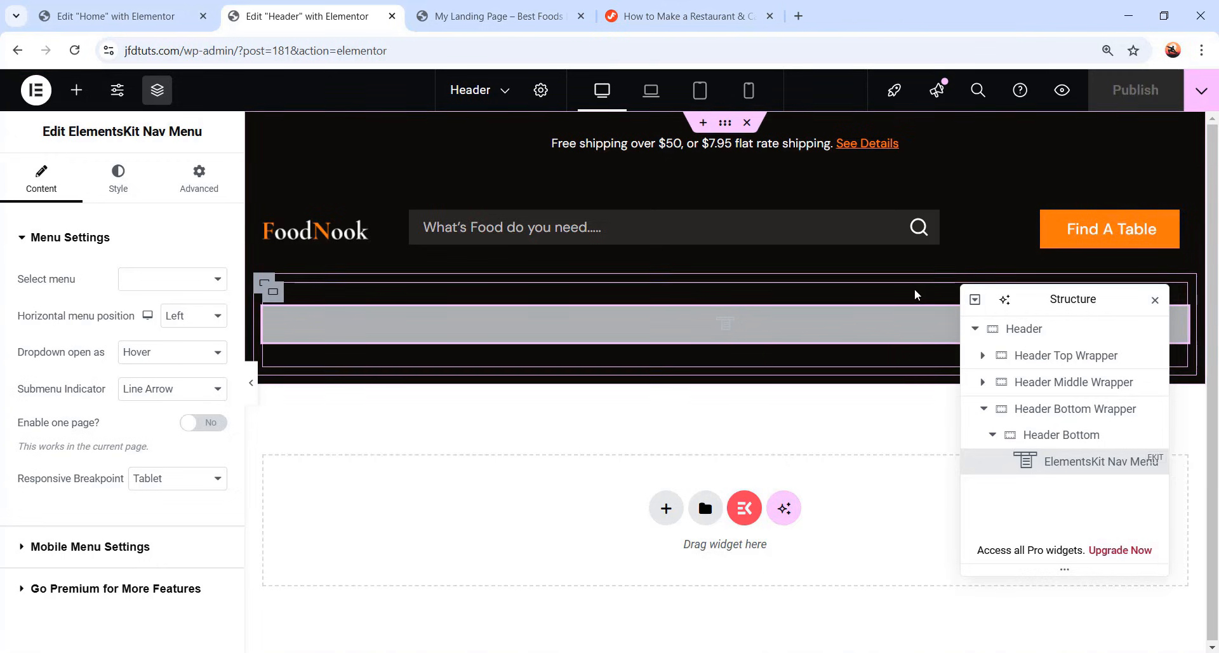
left_click(25, 97)
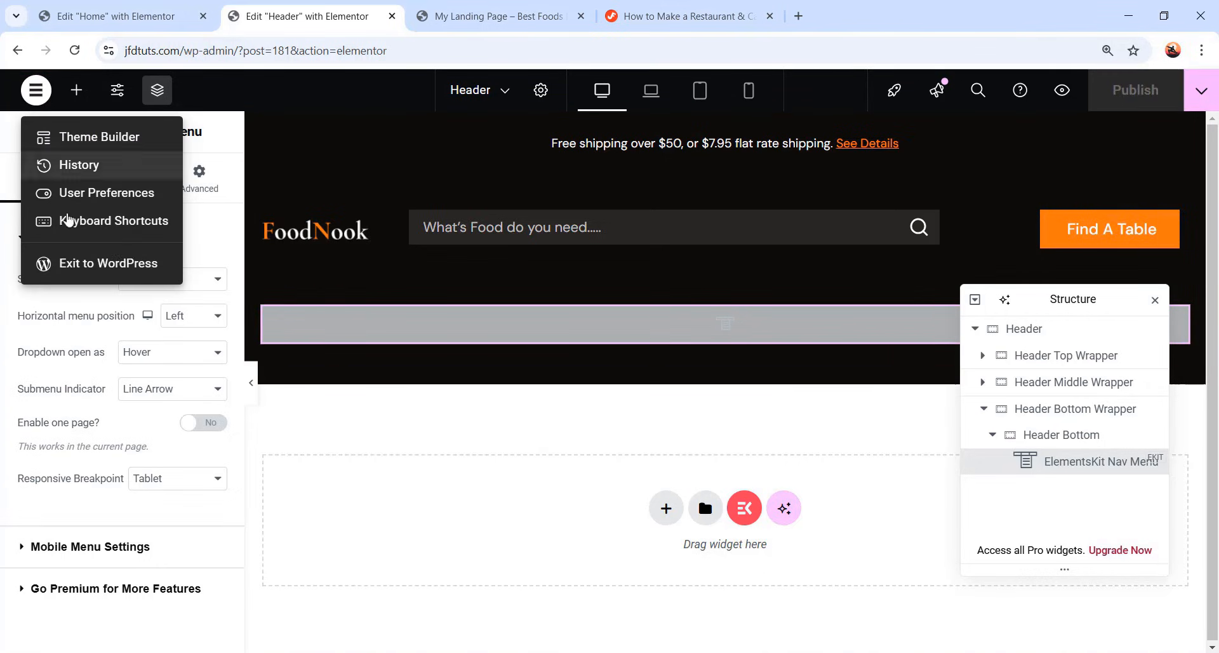
middle_click(128, 263)
left_click(470, 16)
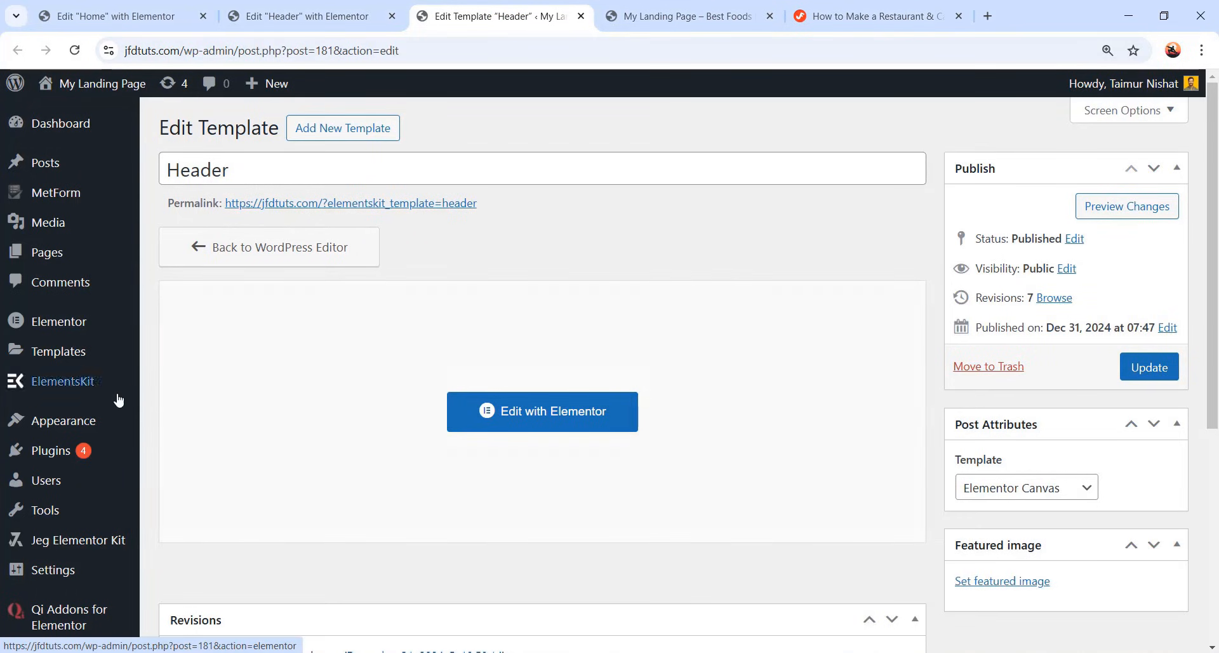
mouse_move(81, 422)
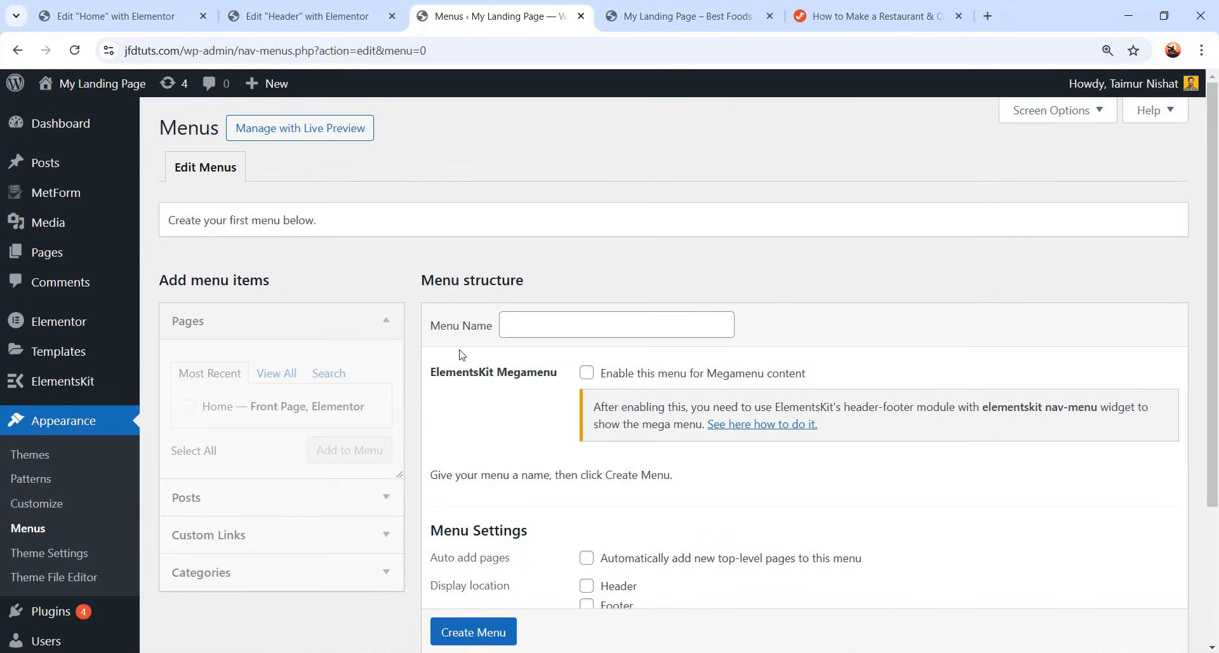
Create a menu named "Main Menu" and assign it to the Header display location.
left_click(552, 325)
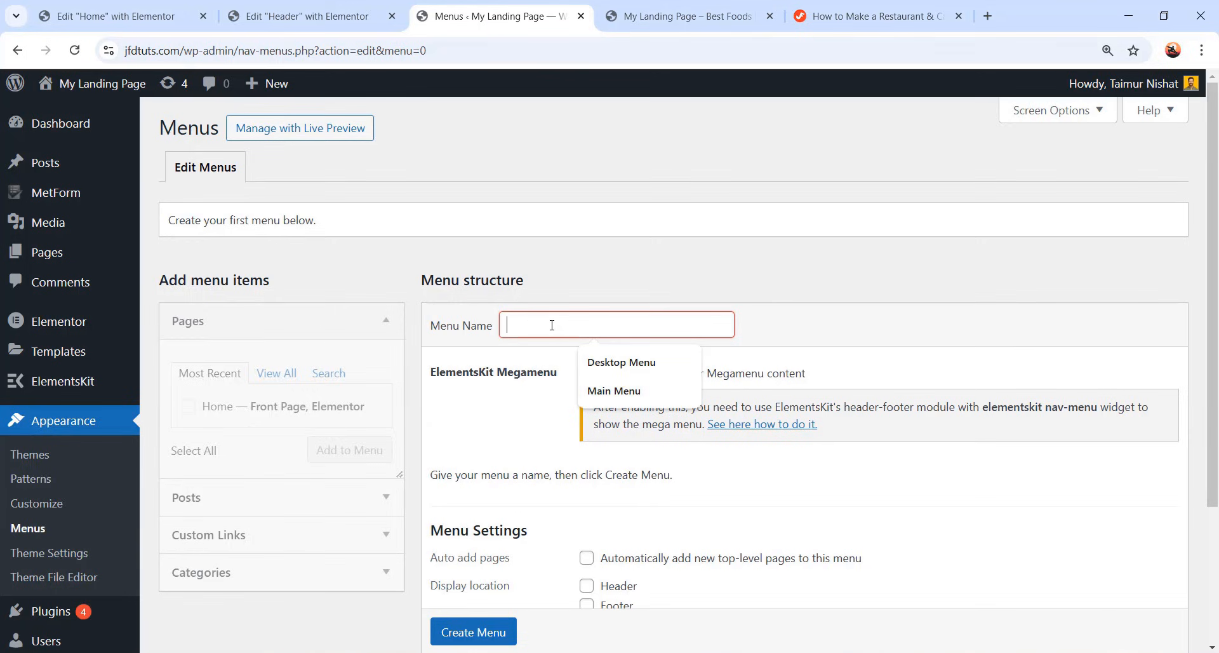
type("Main Men")
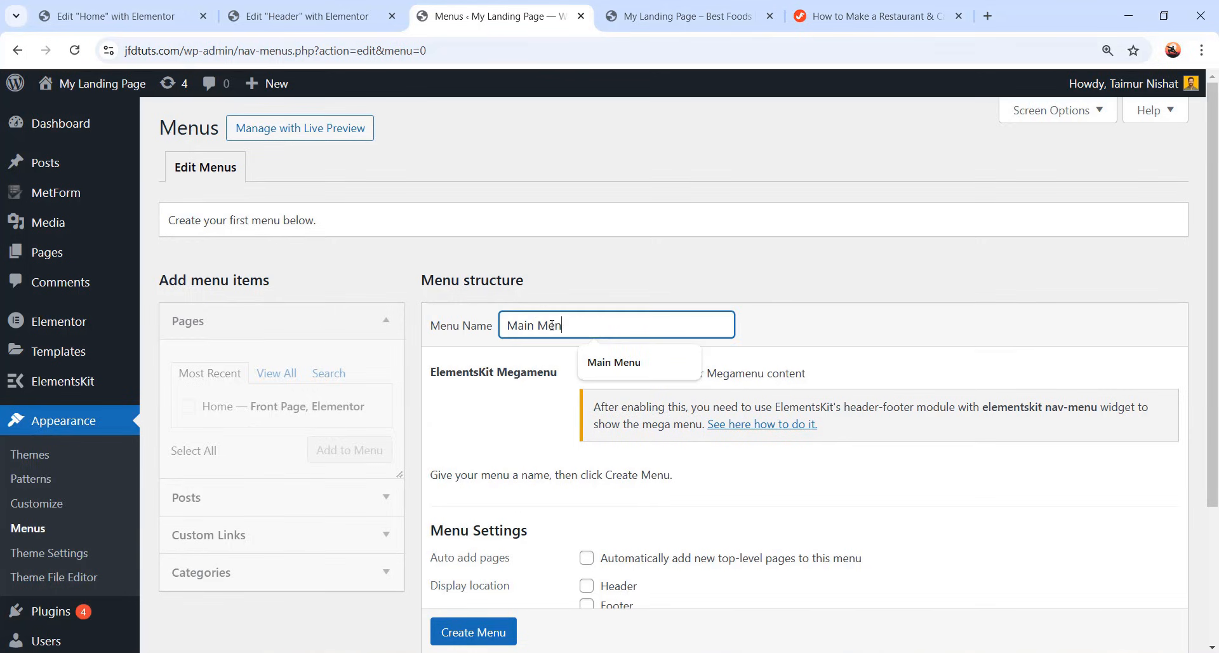
type("u")
scroll(613, 264, "down", 1)
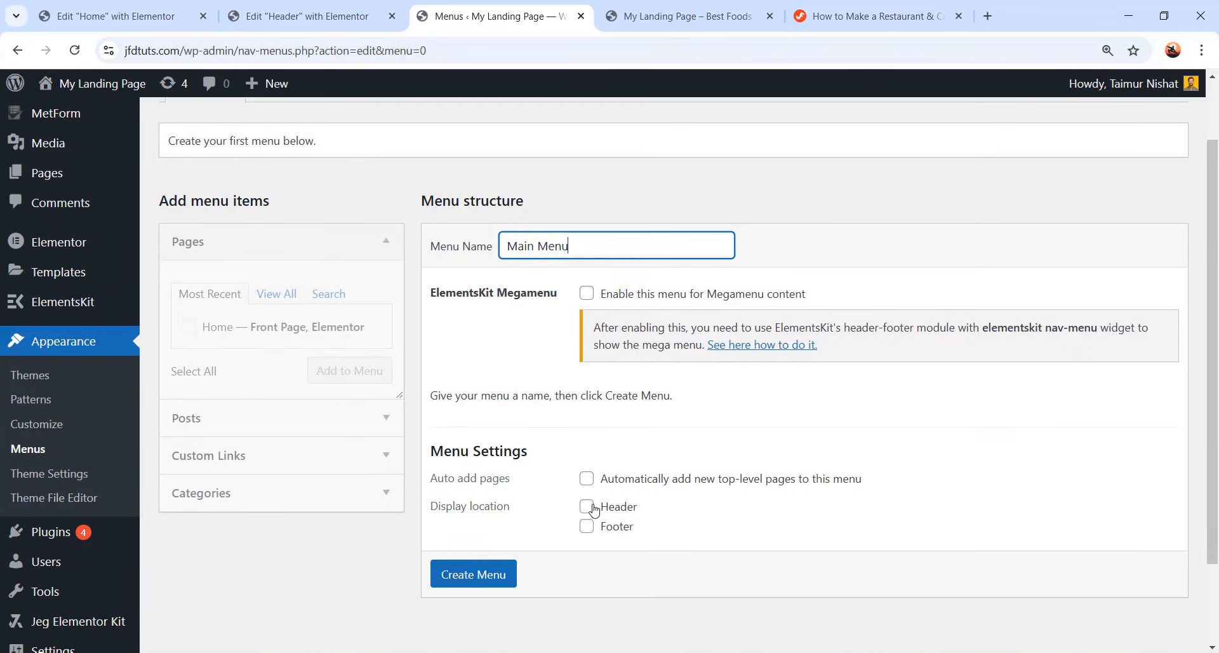
left_click(621, 511)
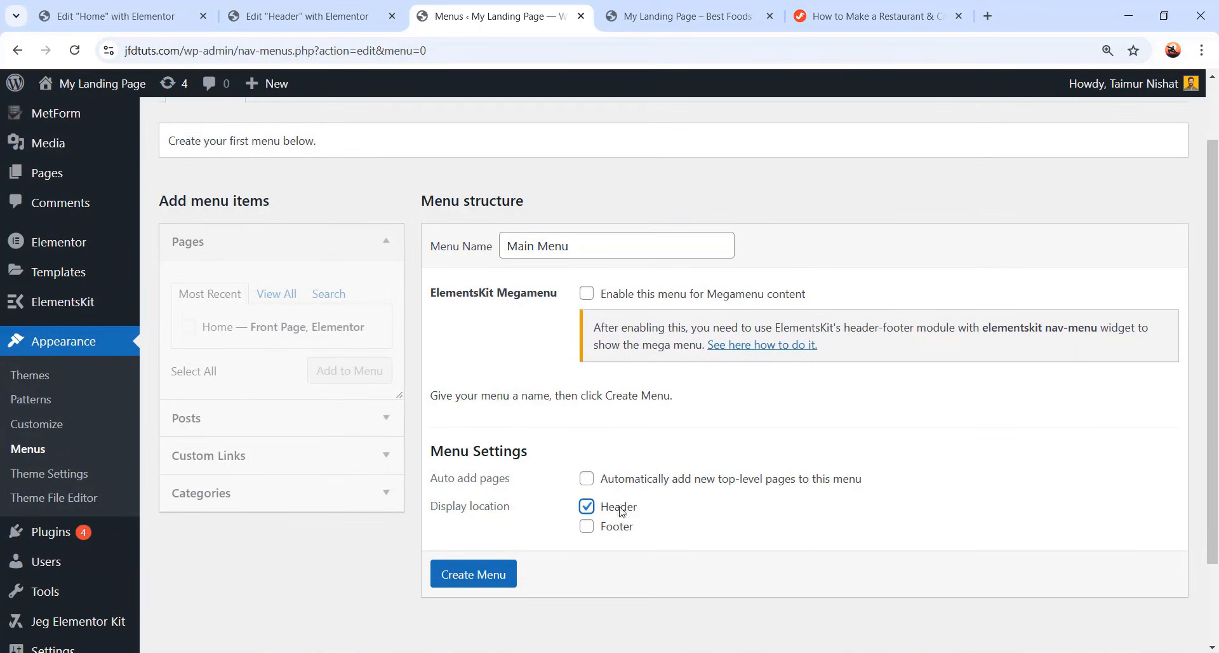
left_click(488, 581)
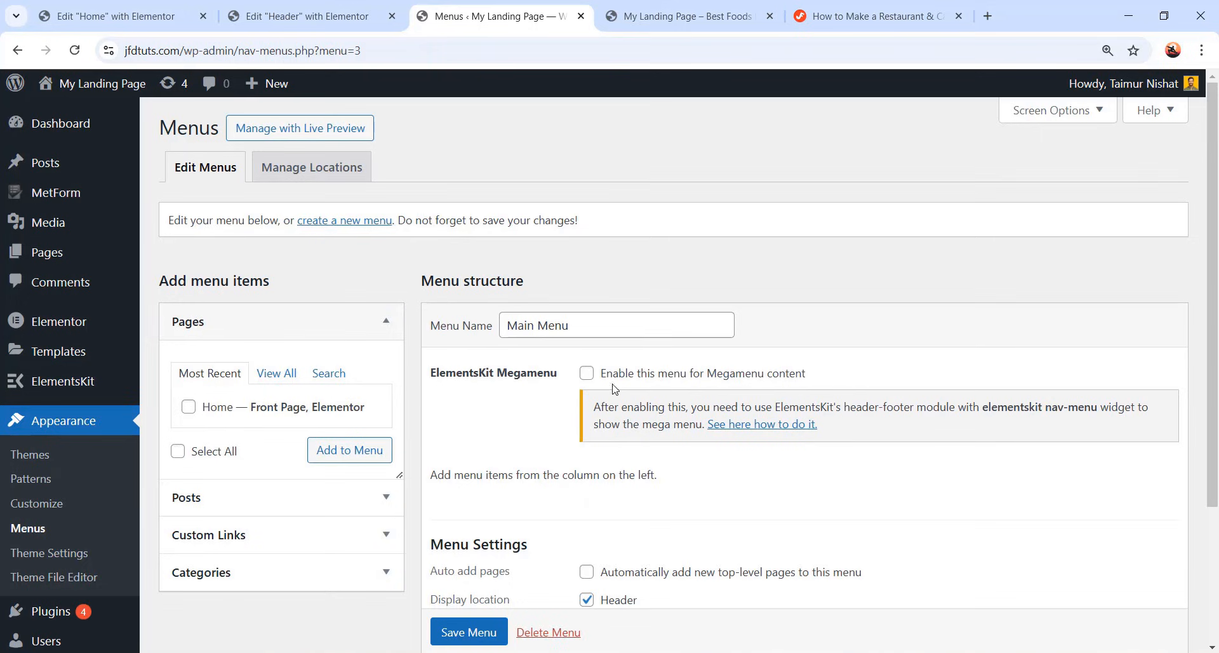
Add the Home page as an item in Main Menu.
scroll(707, 409, "down", 1)
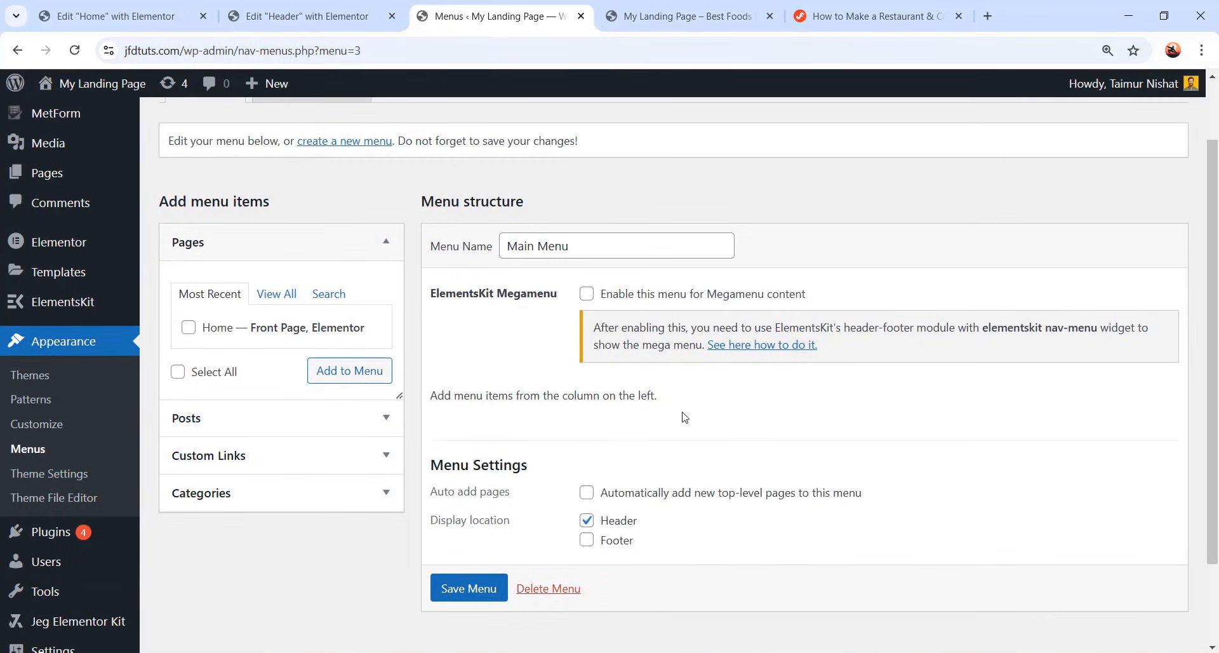
scroll(748, 376, "up", 1)
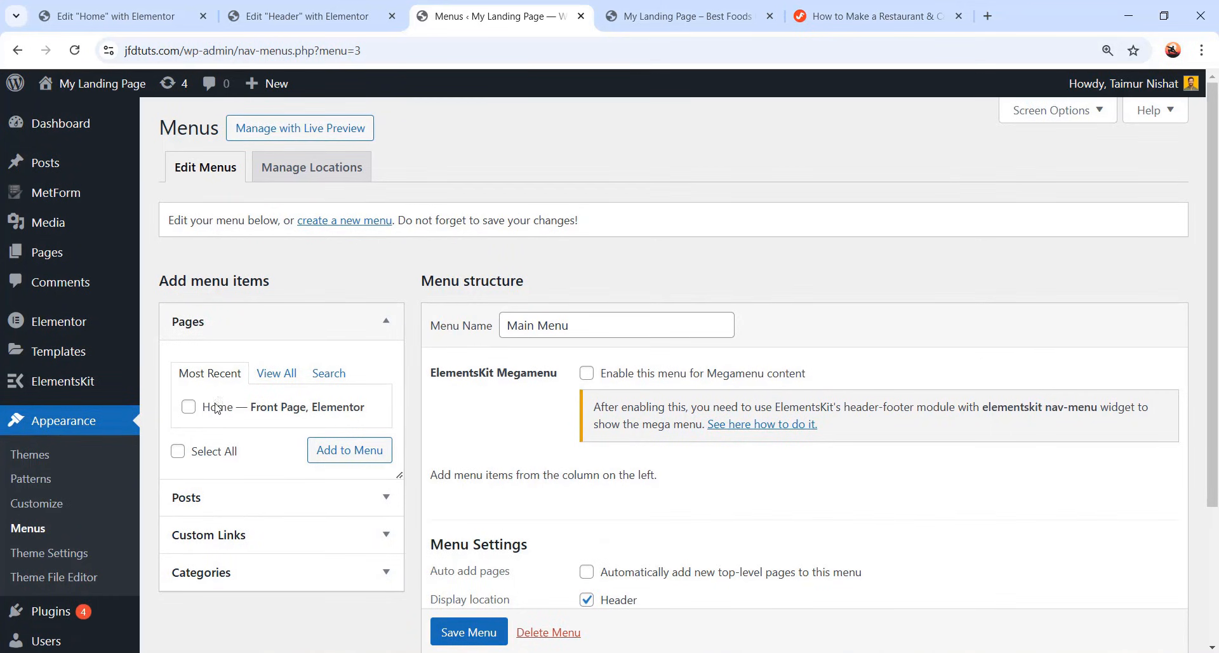
left_click(189, 408)
left_click(335, 456)
scroll(638, 498, "down", 1)
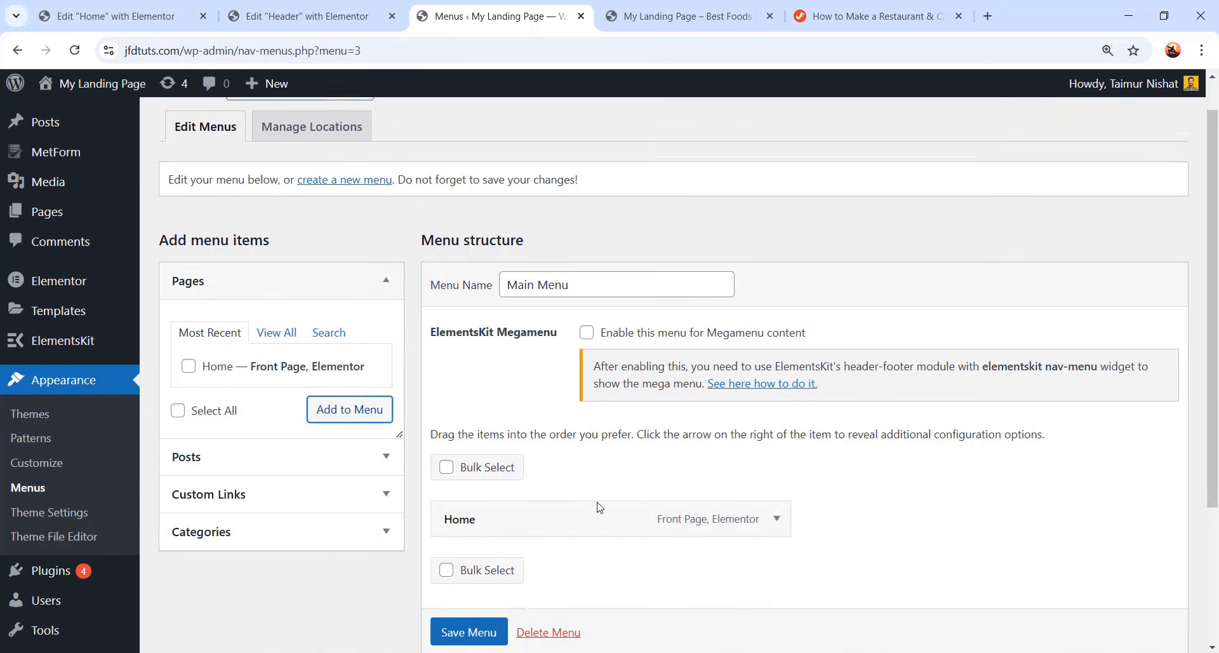
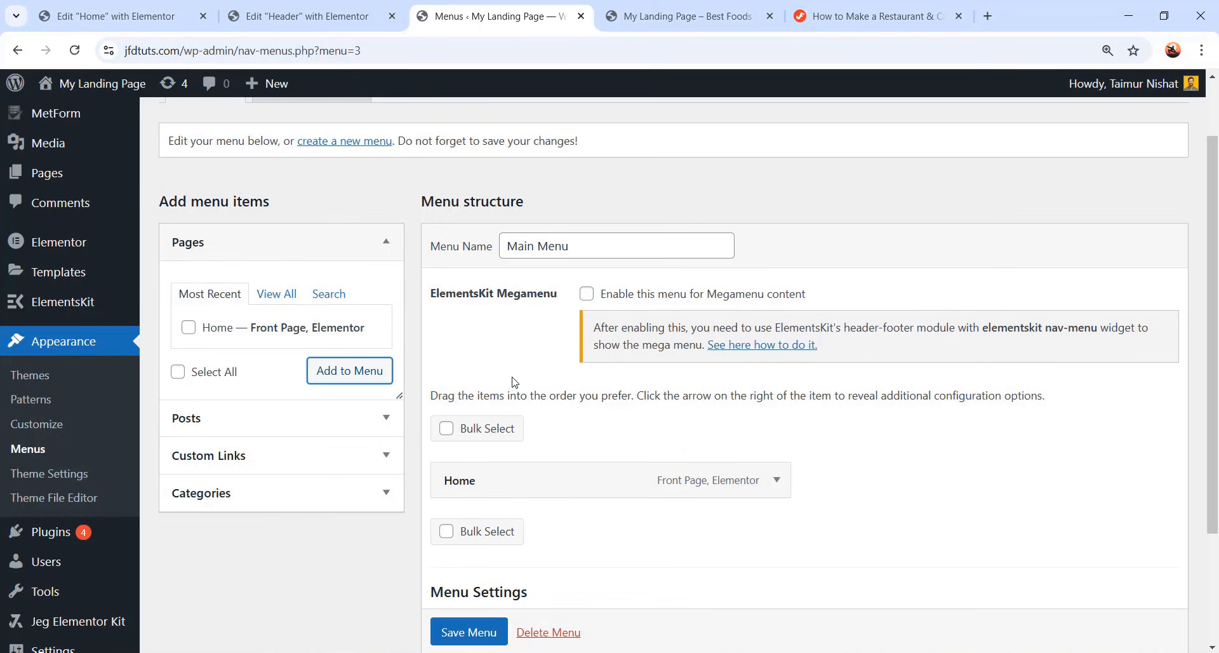
Start a new custom link for the Main Menu with the link text "About".
left_click(259, 466)
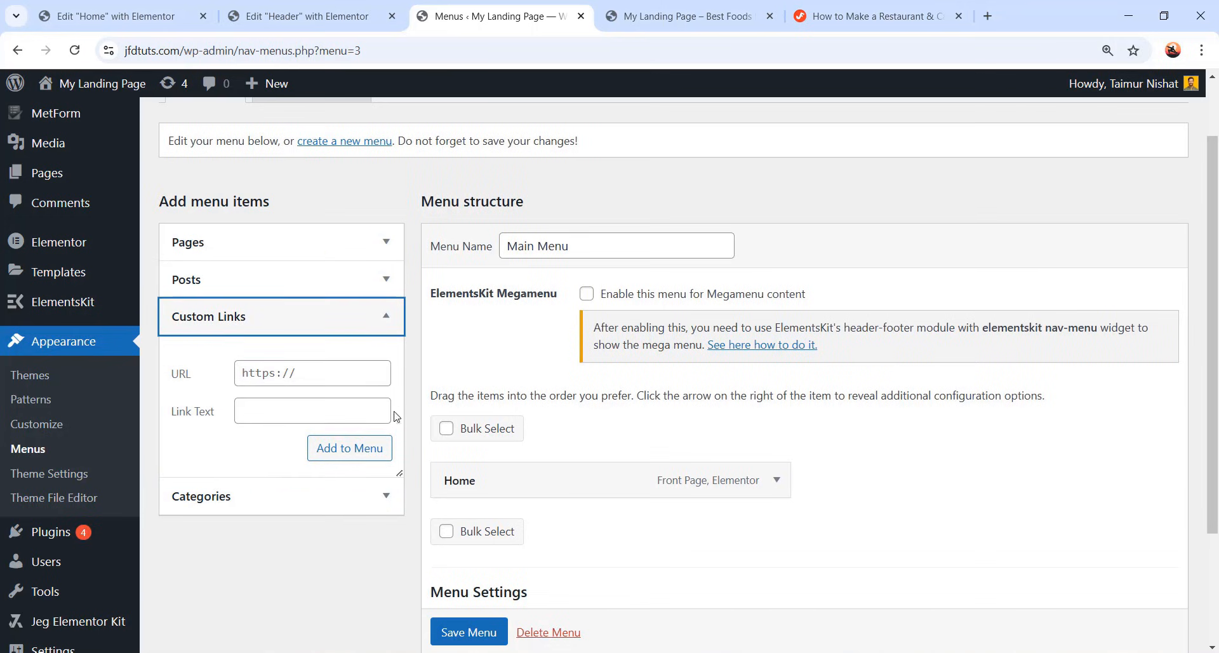
left_click(343, 377)
left_click(217, 456)
left_click(308, 373)
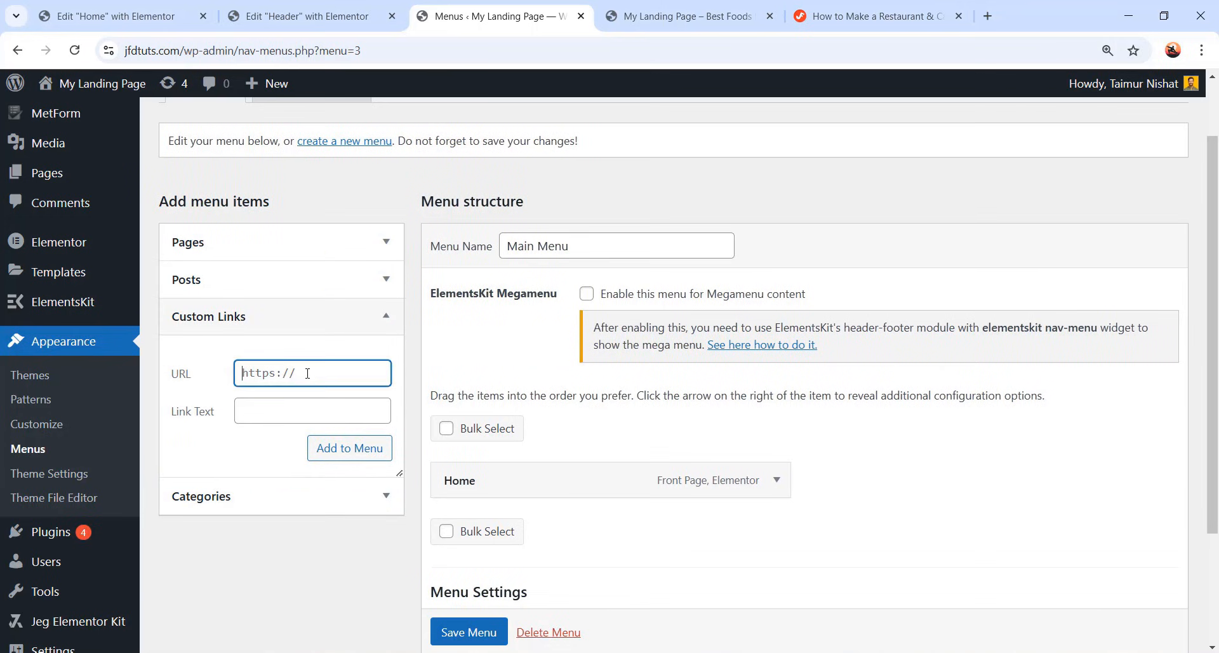
left_click(259, 414)
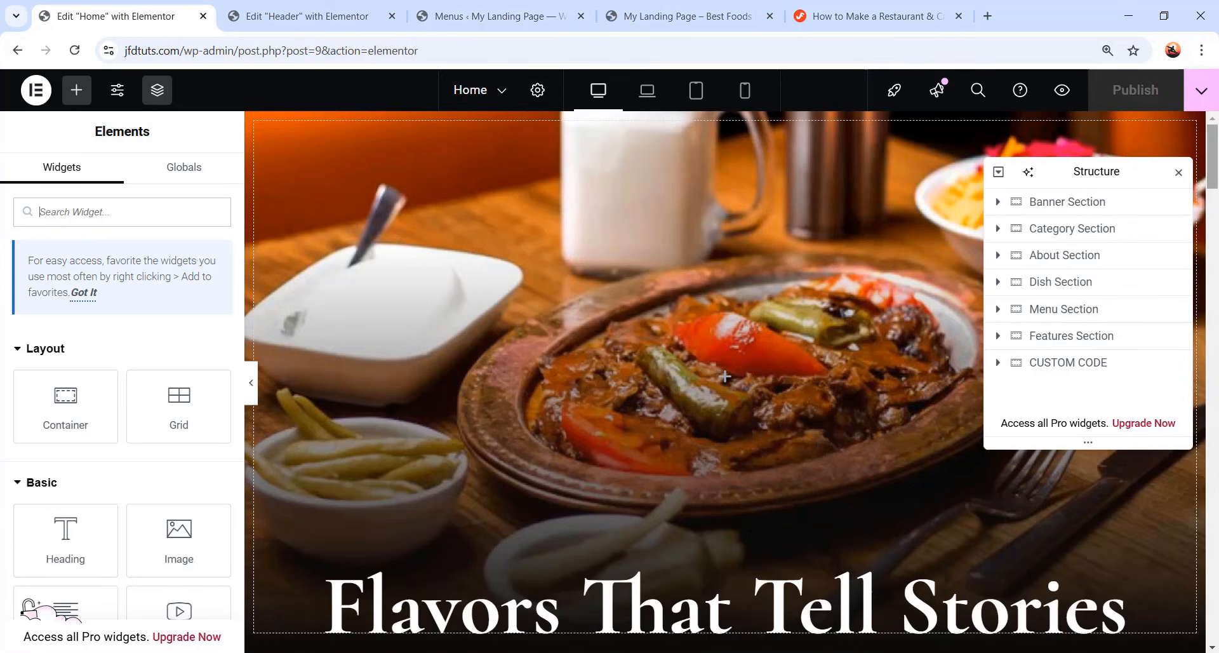
On the Home page in Elementor, set the About Section container's CSS ID to "about" and select that ID for copying.
left_click_drag(1215, 157, 1218, 279)
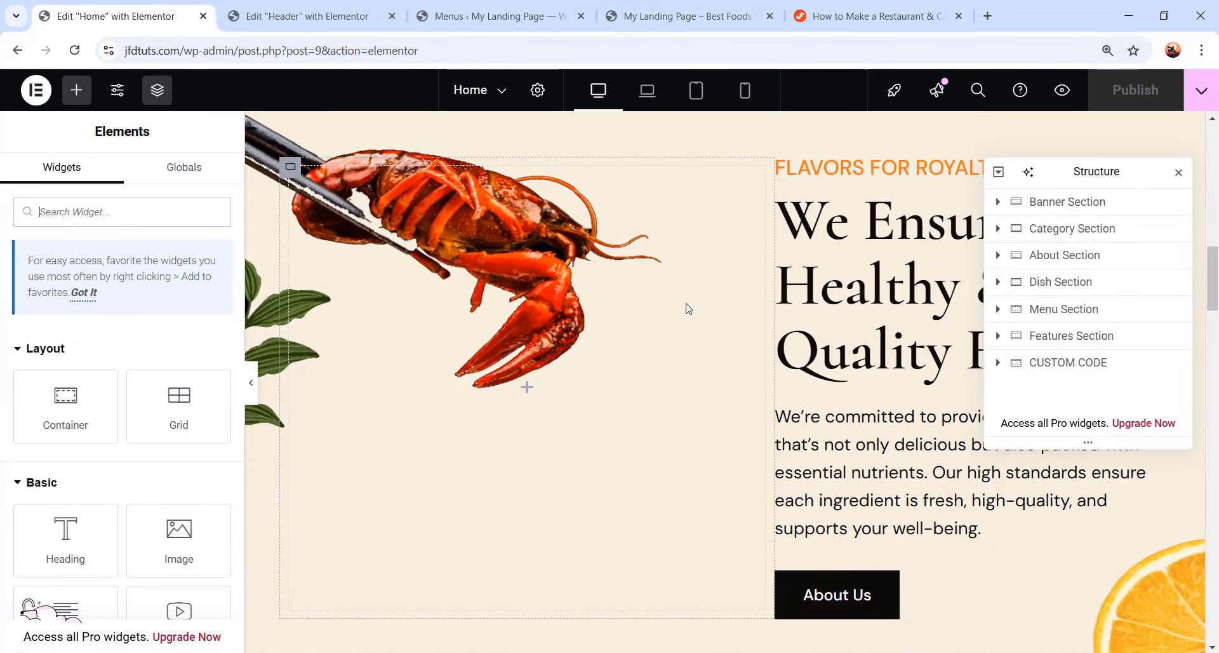
scroll(744, 321, "up", 1)
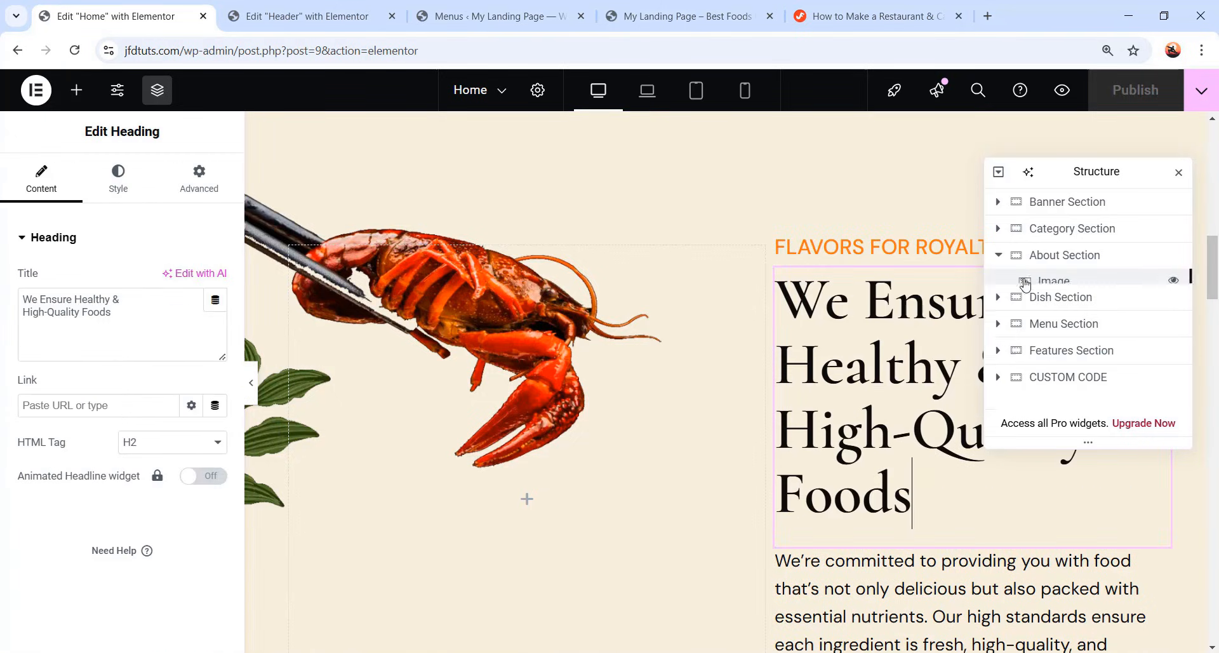
left_click(1047, 255)
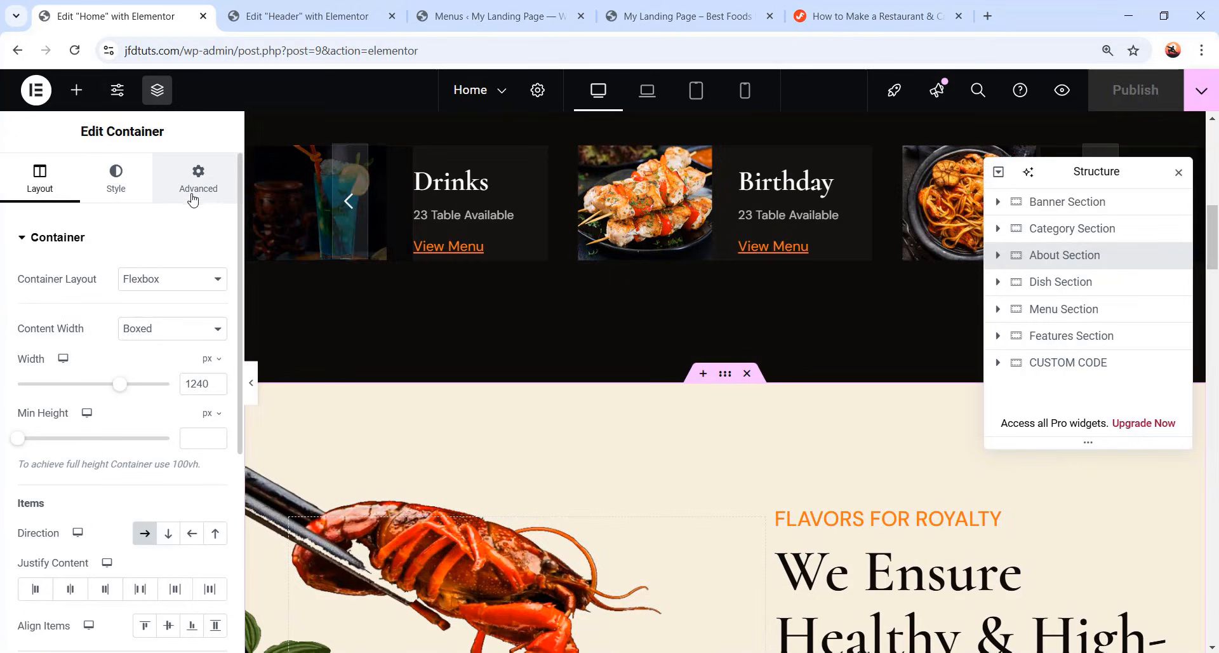
left_click(193, 198)
scroll(127, 318, "down", 6)
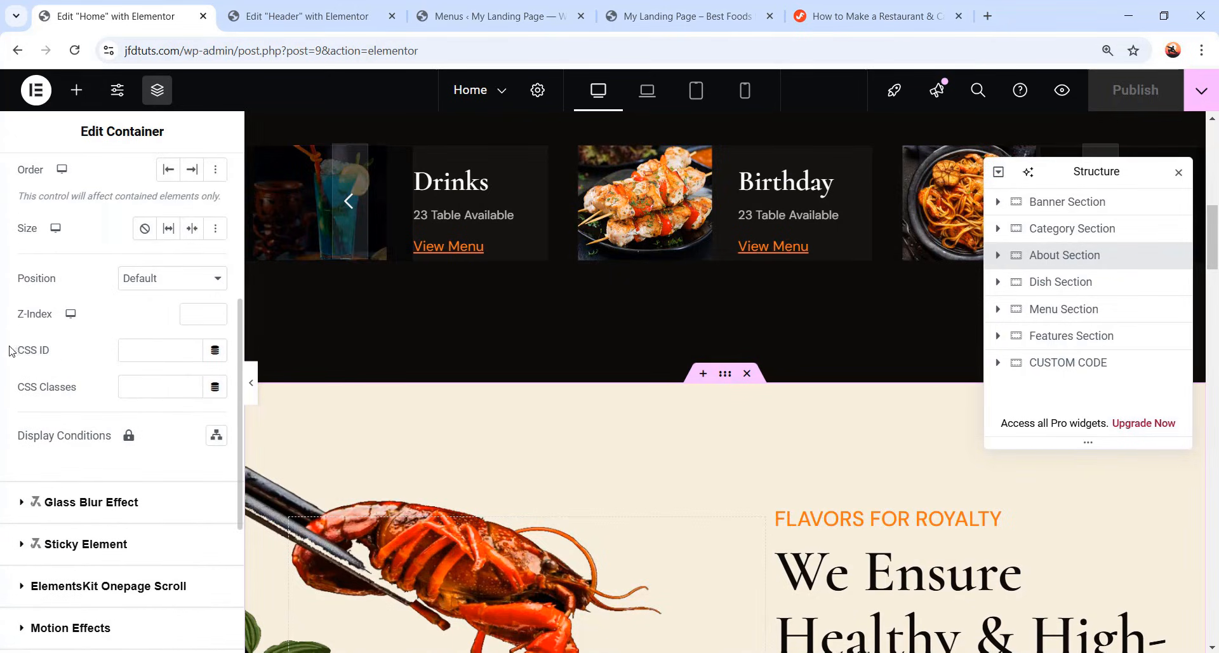
left_click_drag(9, 351, 57, 353)
left_click(153, 349)
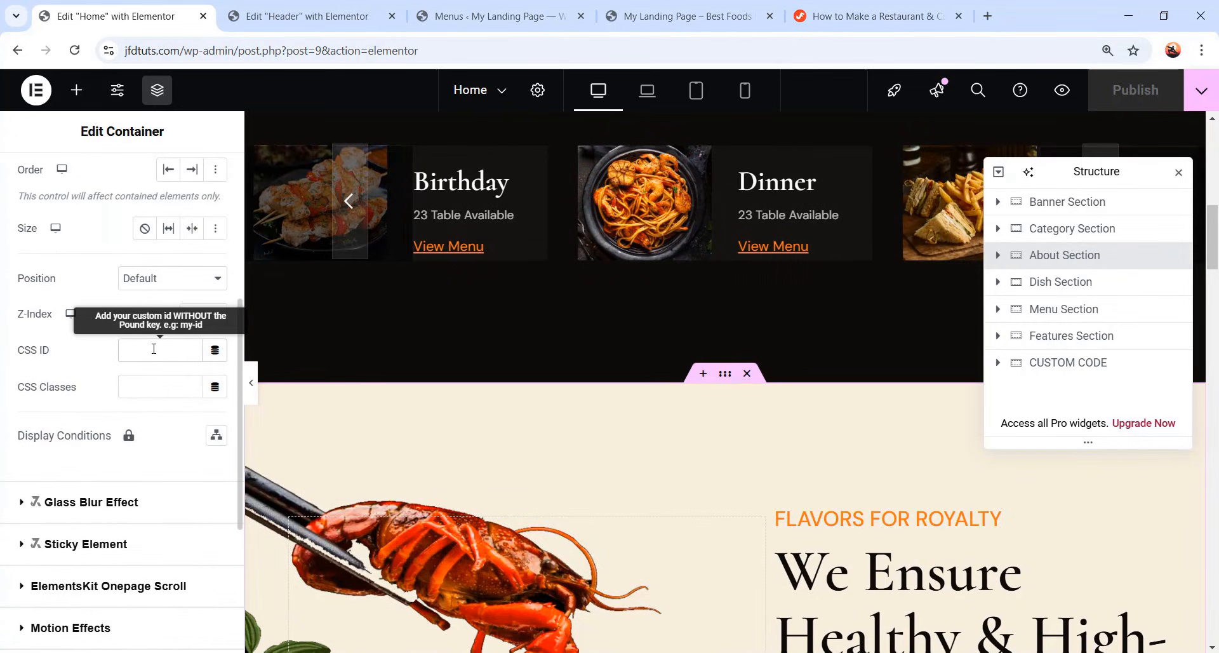
type("about")
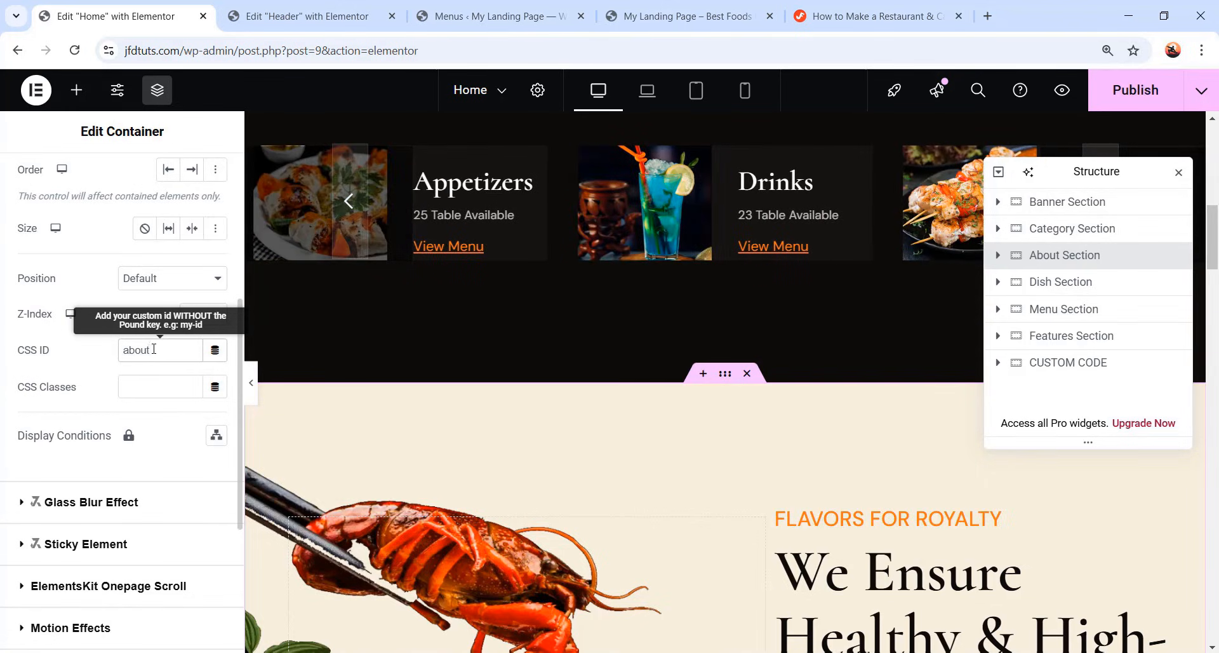
left_click_drag(153, 348, 125, 350)
Back in the WordPress menu editor, give the About custom link the URL #about and add it to the Main Menu.
left_click(492, 16)
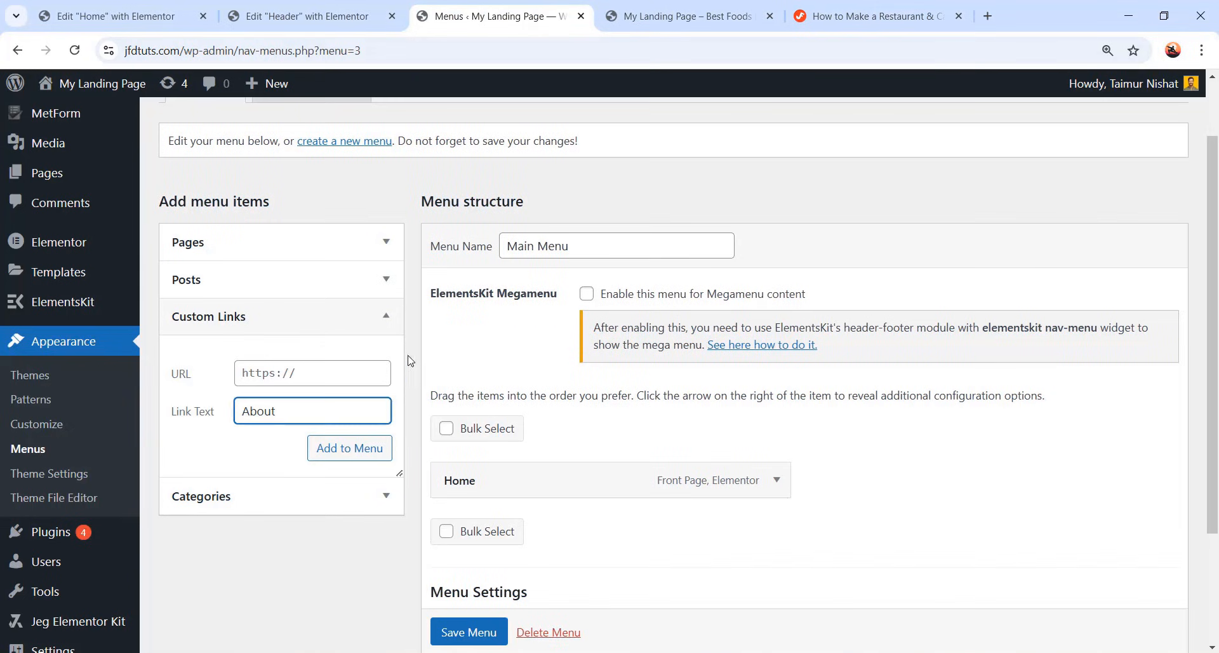
left_click(301, 377)
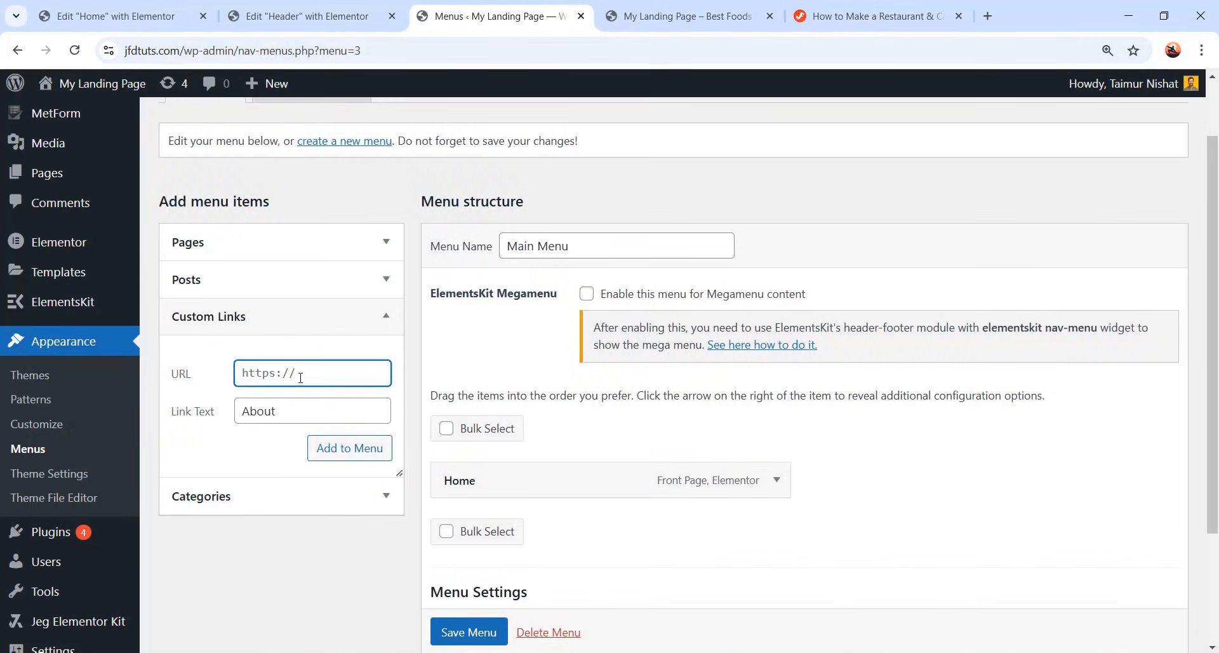
type("#about")
left_click(357, 458)
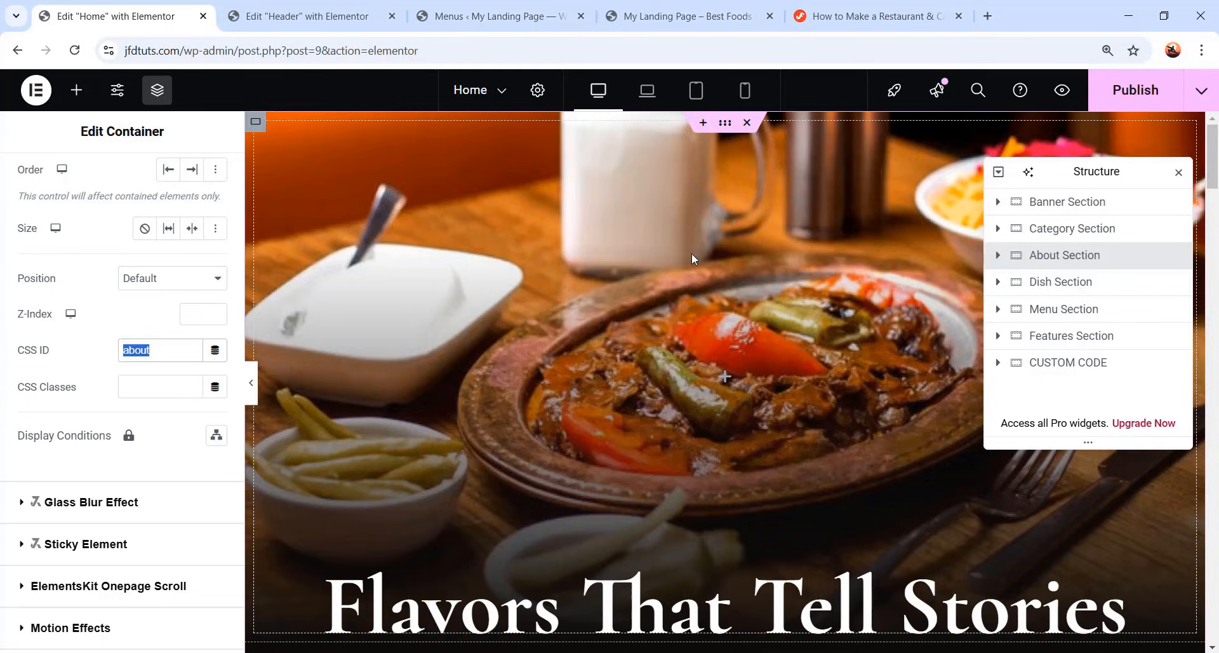
scroll(691, 253, "down", 7)
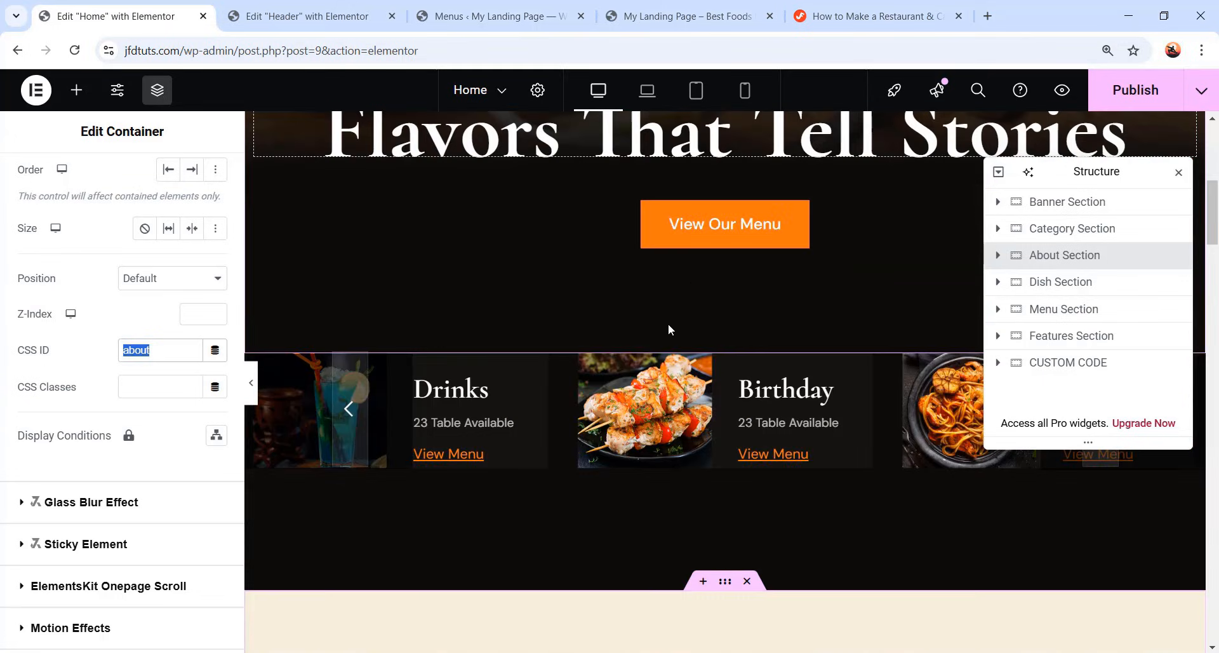
scroll(666, 305, "up", 7)
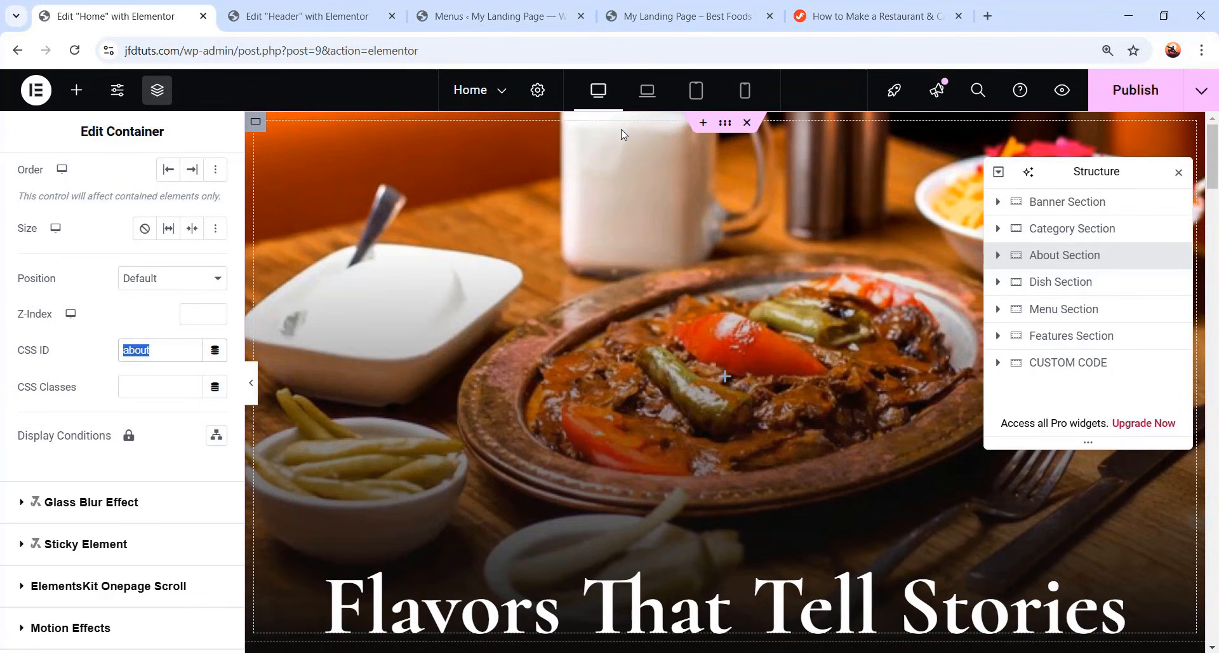
scroll(590, 223, "down", 10)
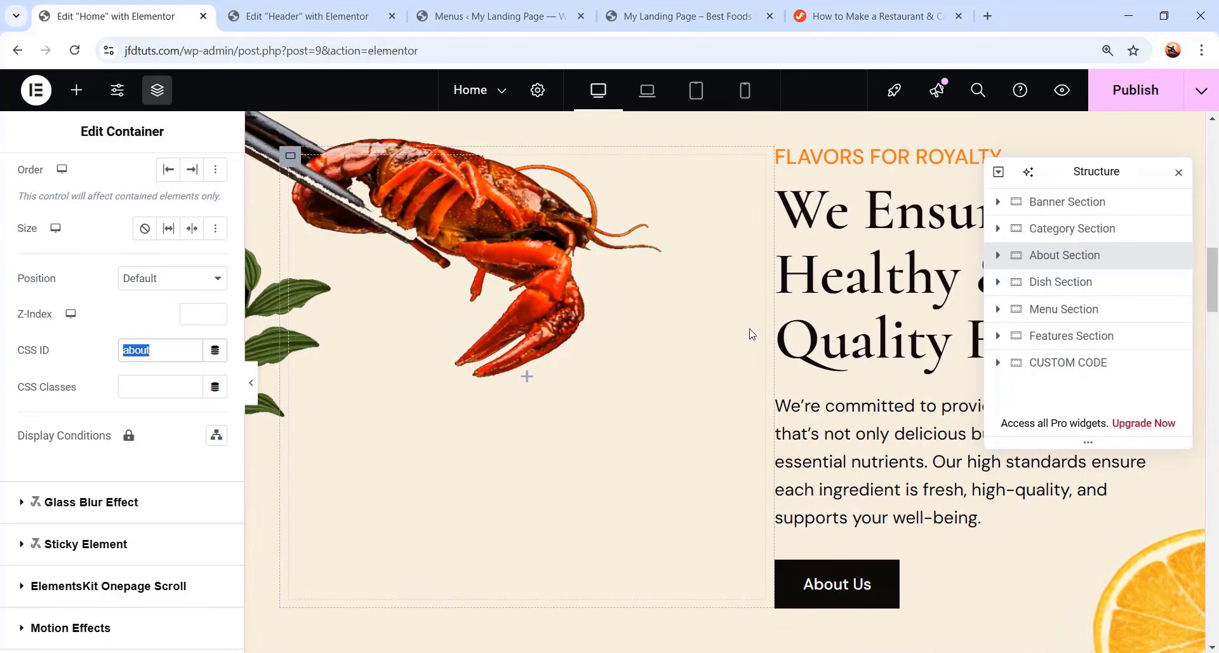
left_click(504, 8)
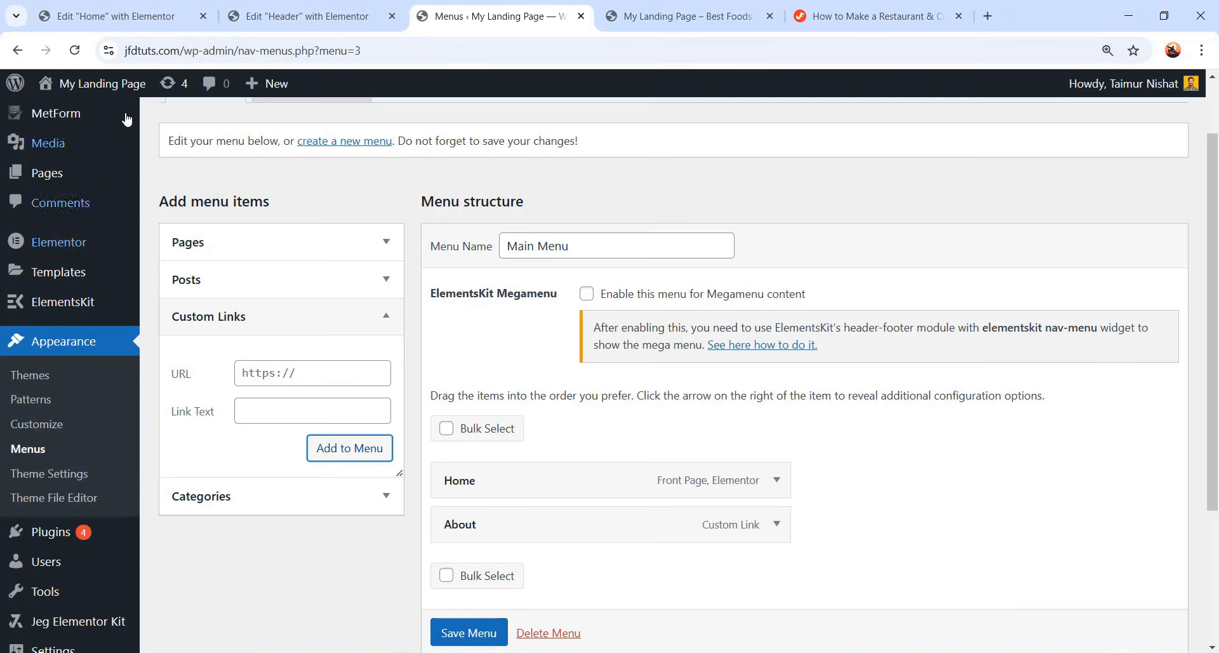
On the Home page in Elementor, set the Category Section container's CSS ID to "category" and copy it.
left_click(141, 21)
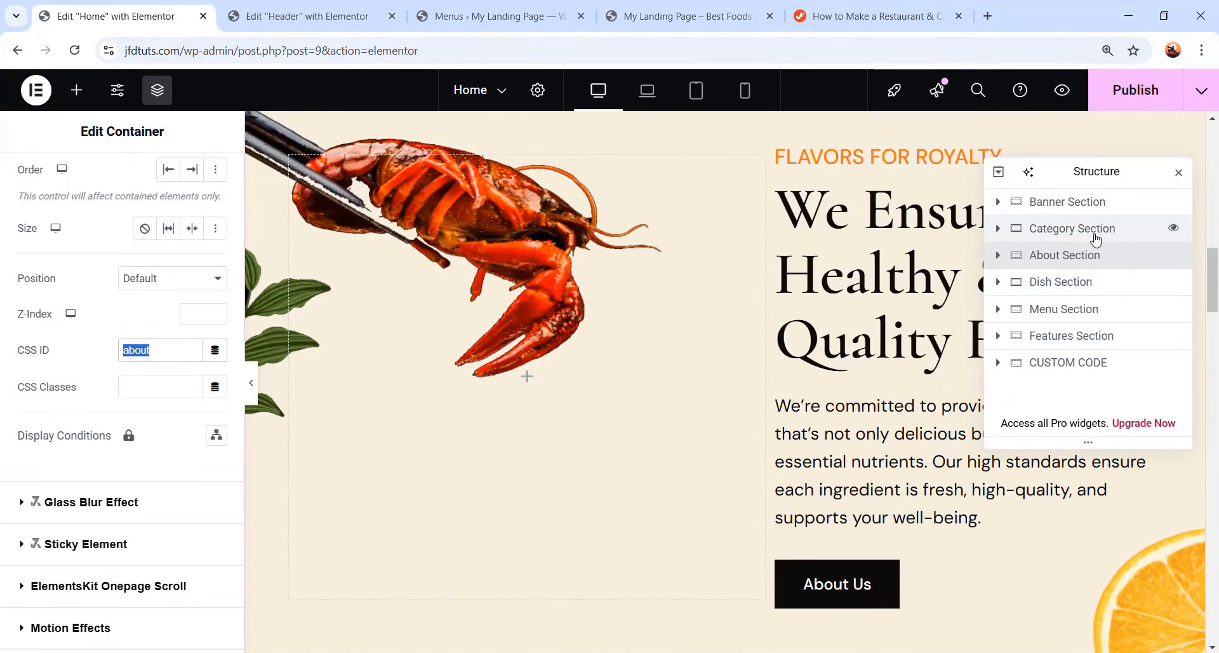
left_click(1047, 235)
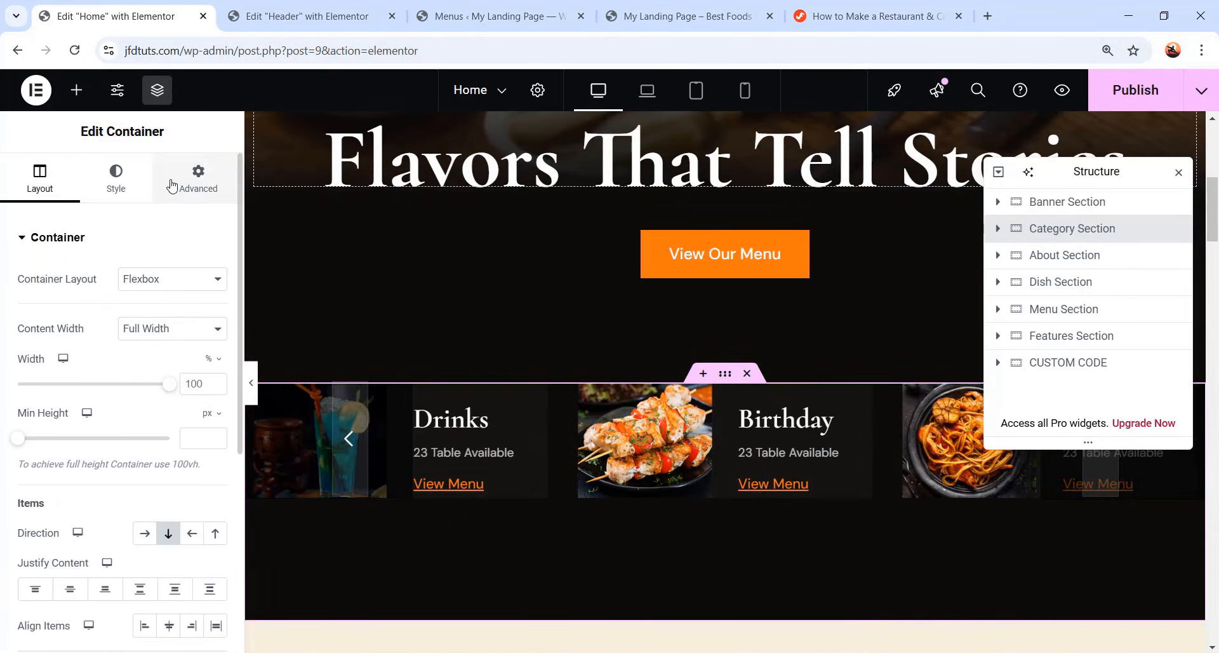
left_click(194, 181)
scroll(118, 400, "down", 5)
left_click(161, 359)
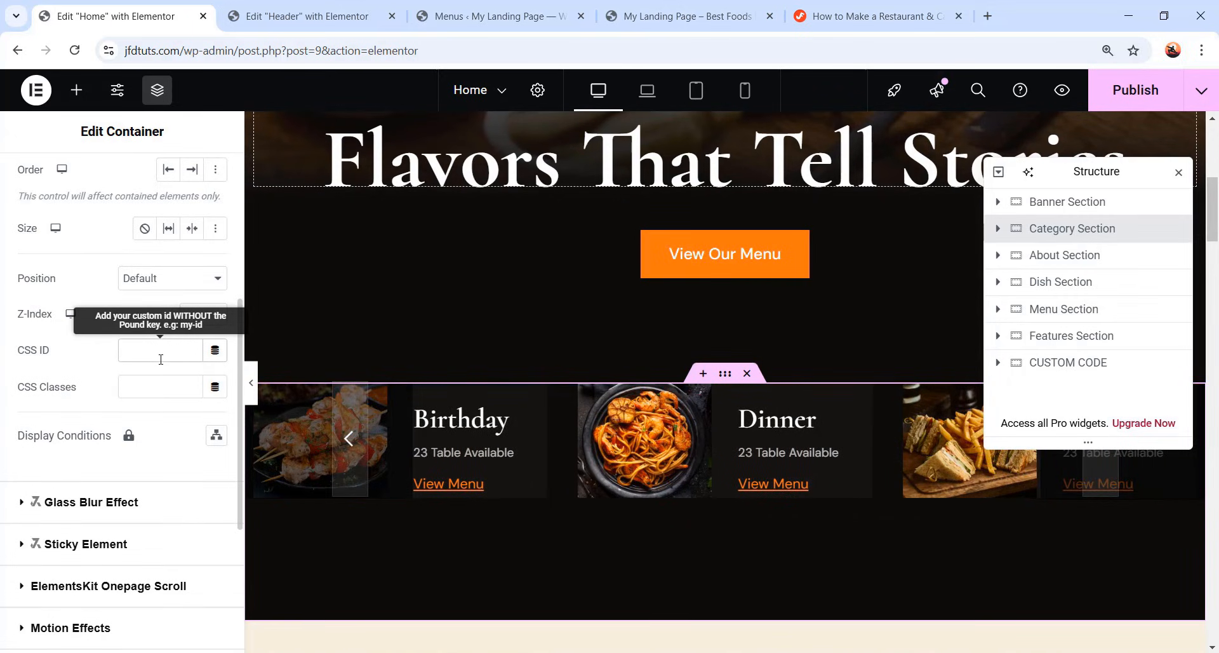
type("category")
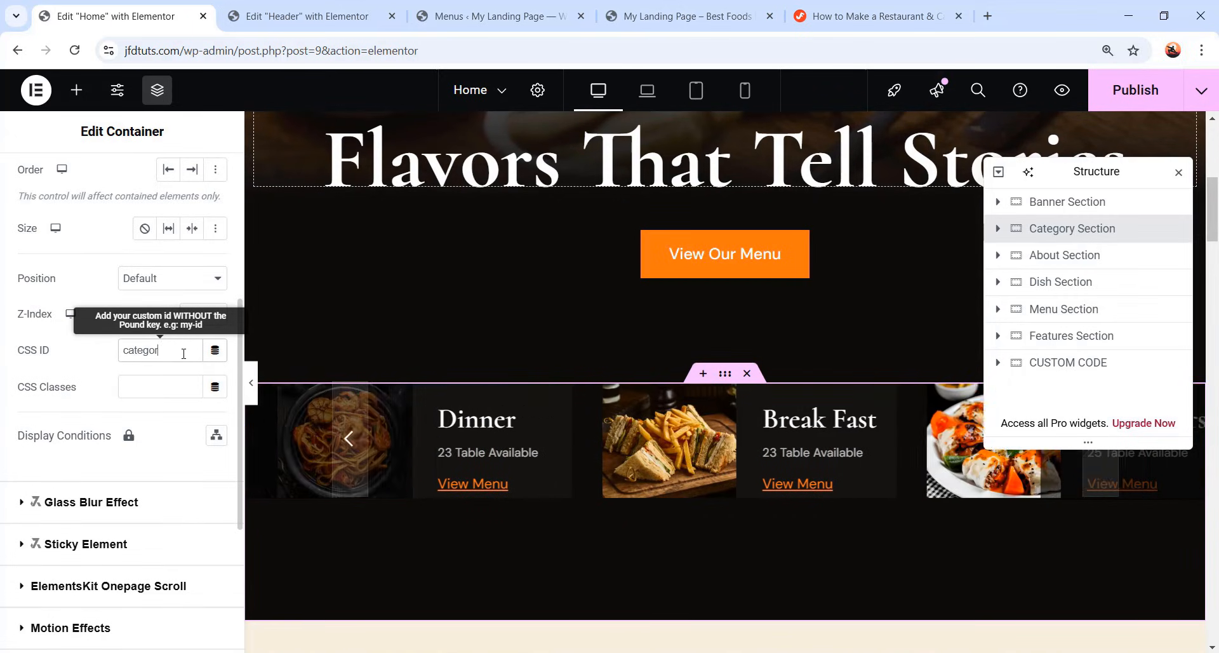
double_click(122, 350)
key("ctrl+c")
Add a custom link to the WordPress Main Menu with URL #category and link text "Category".
left_click(464, 16)
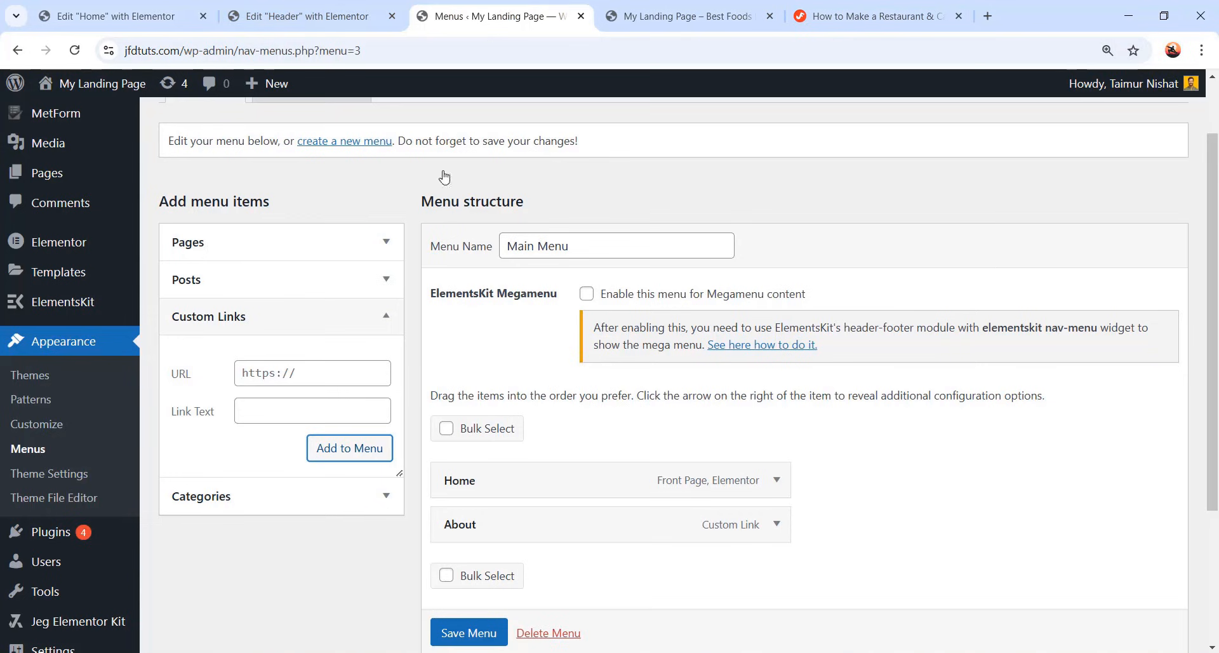
triple_click(309, 376)
type("#")
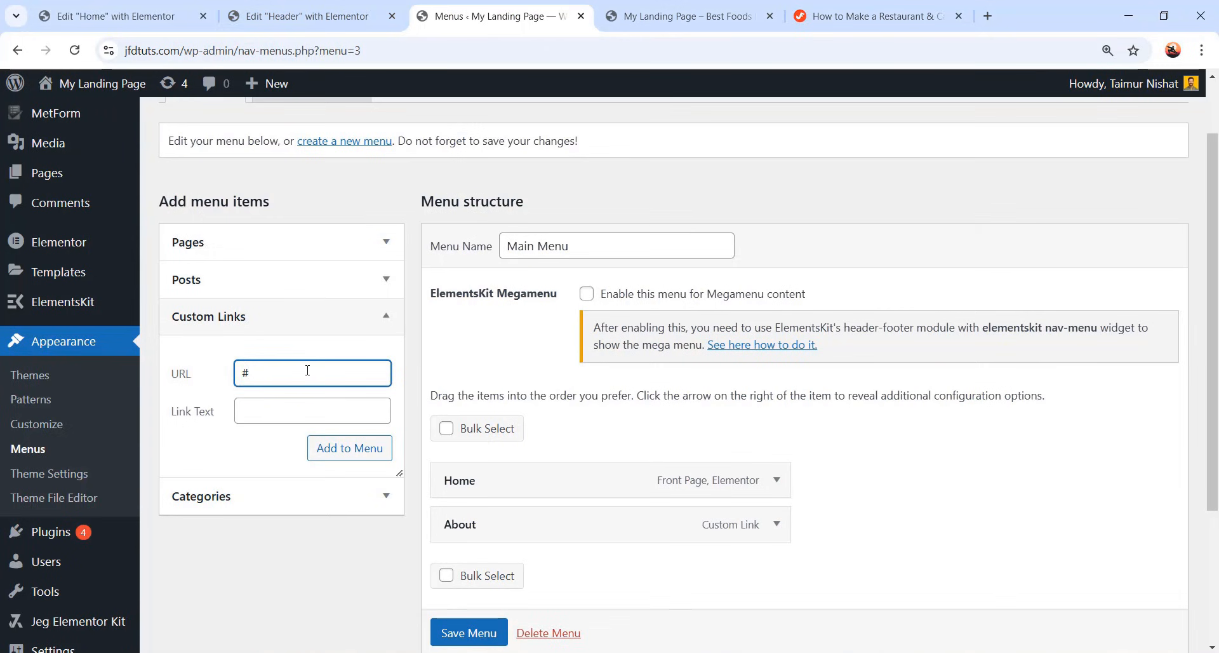
key("ctrl+v")
left_click(301, 410)
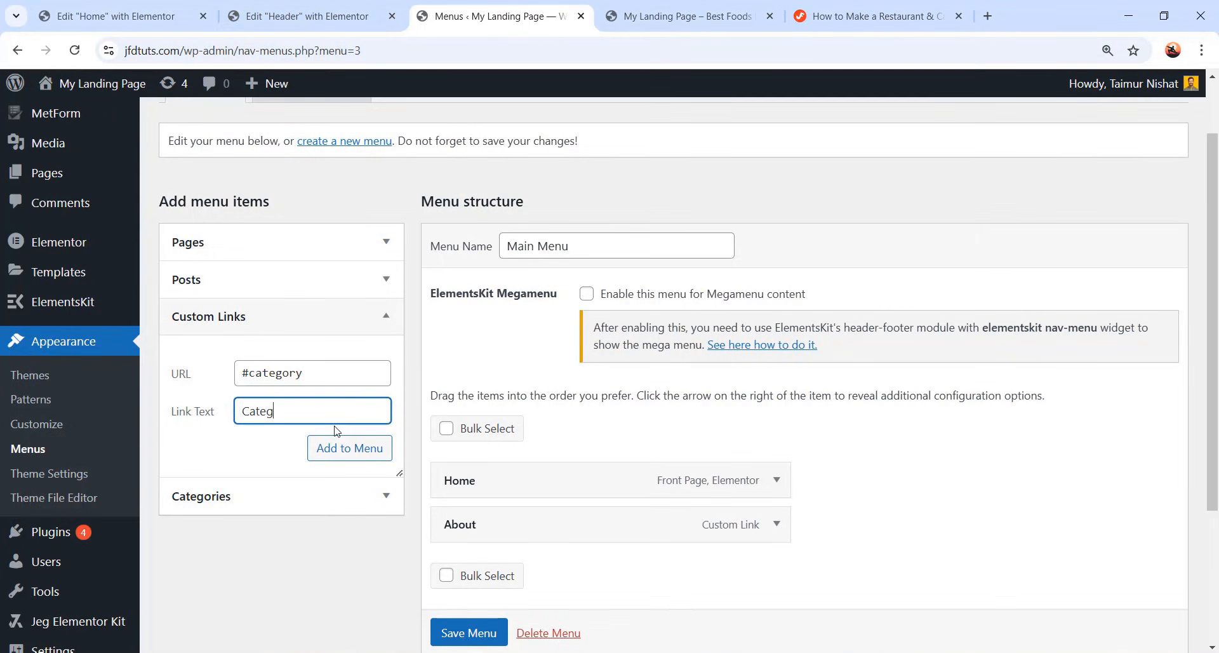
left_click(353, 447)
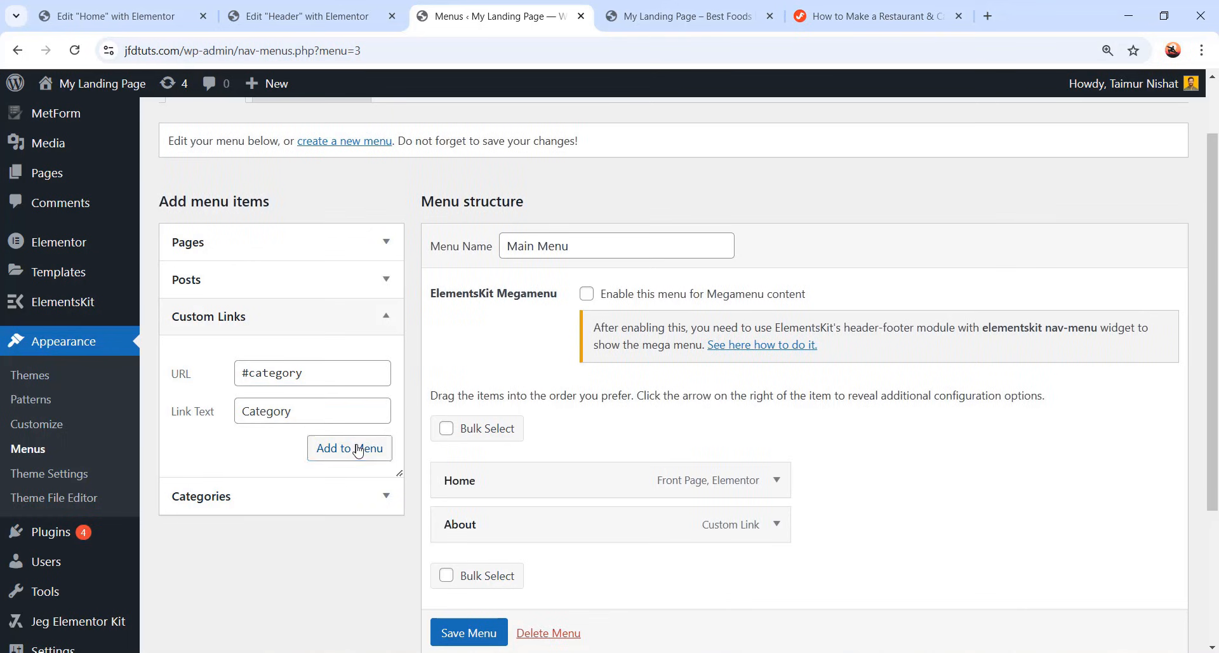
On the Home page in Elementor, set the Dish Section container's CSS ID to "dish" and copy it.
left_click(136, 19)
left_click(1080, 284)
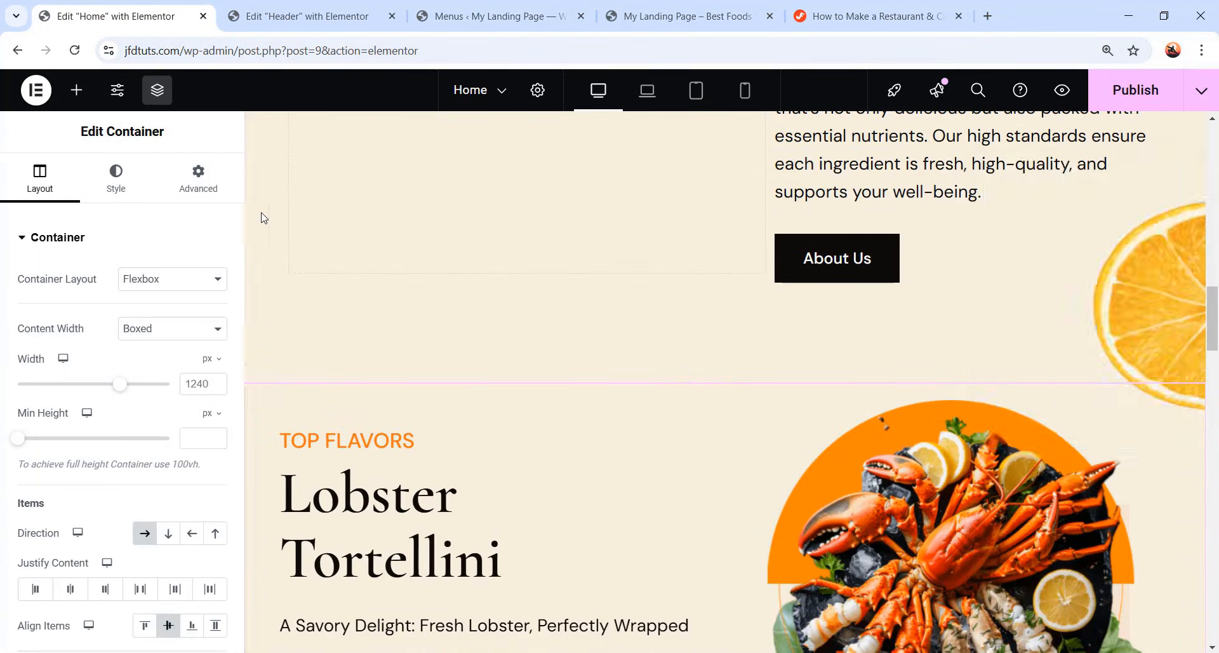
left_click(196, 181)
scroll(150, 433, "down", 3)
scroll(150, 434, "down", 3)
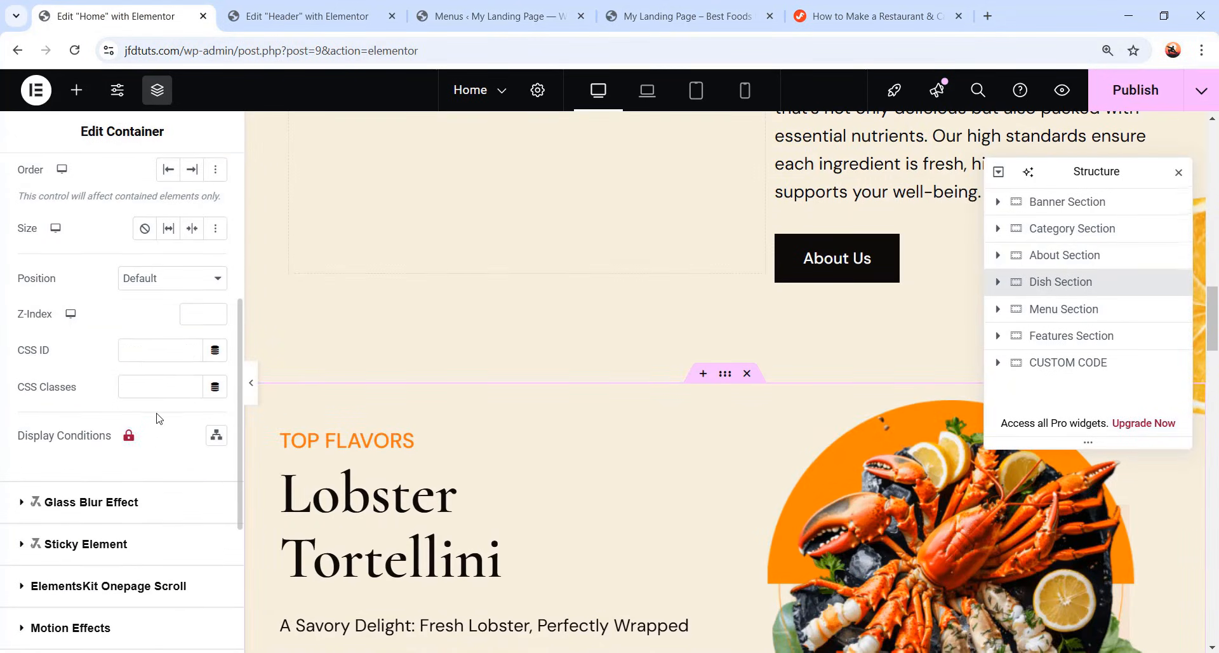
left_click(190, 349)
type("dish")
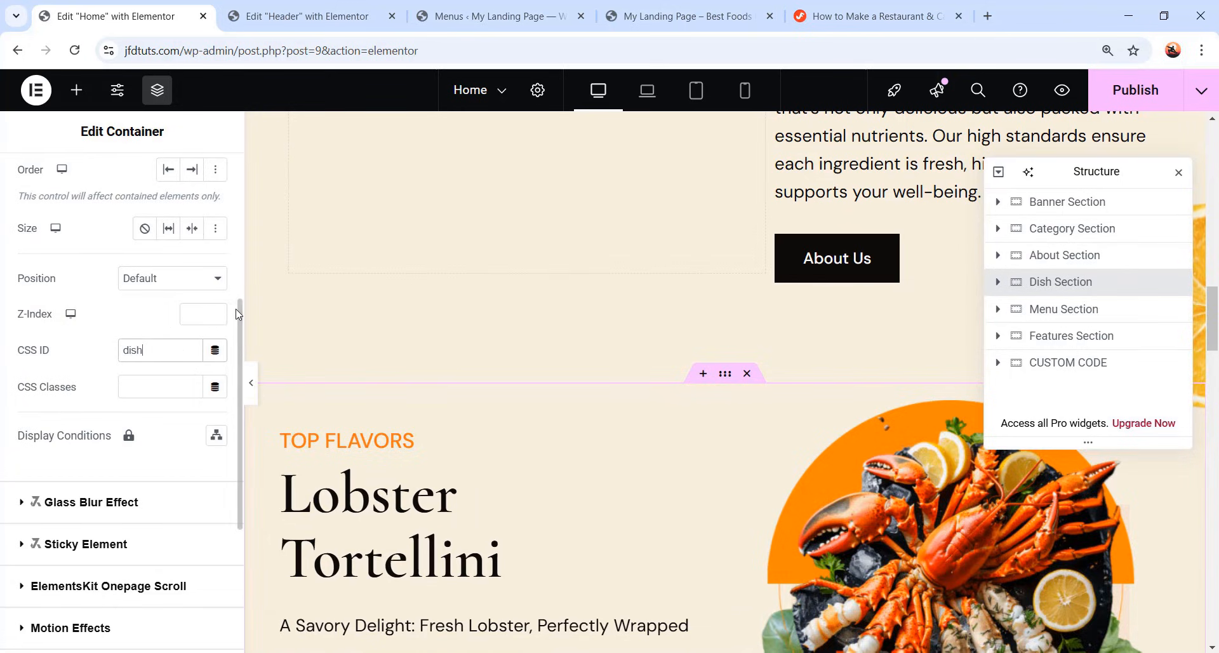
left_click_drag(184, 350, 69, 353)
key("ctrl+c")
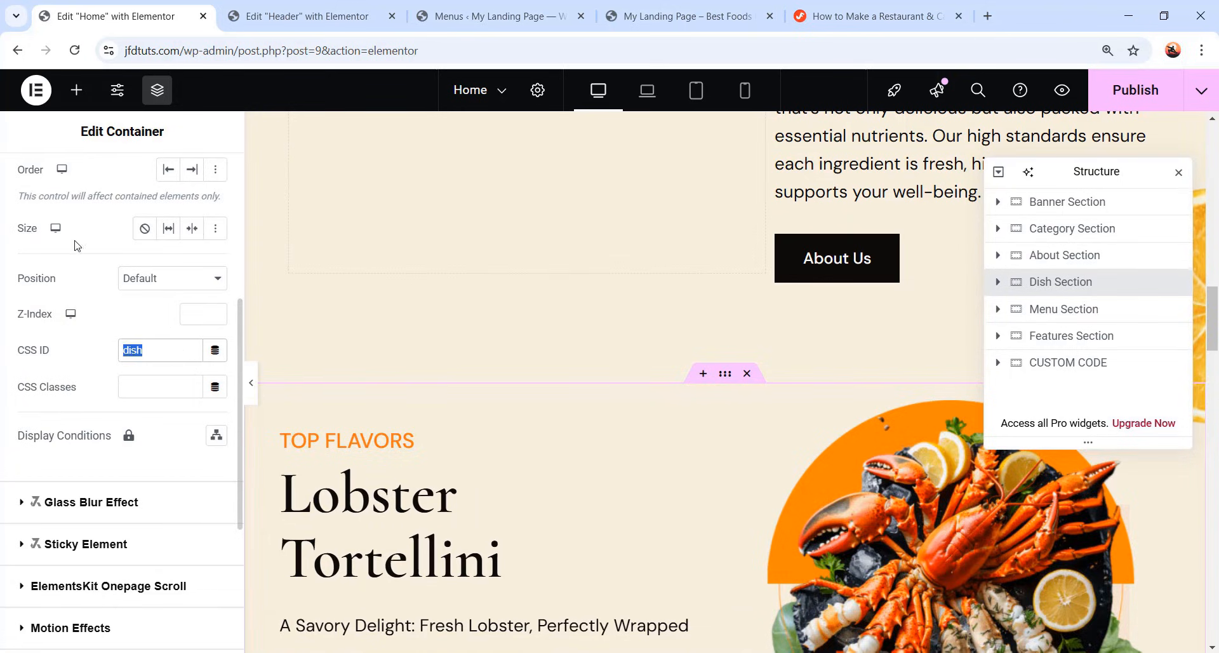
Add a custom link to the WordPress Main Menu with URL #dish and link text "Dishes".
left_click(448, 9)
left_click(330, 375)
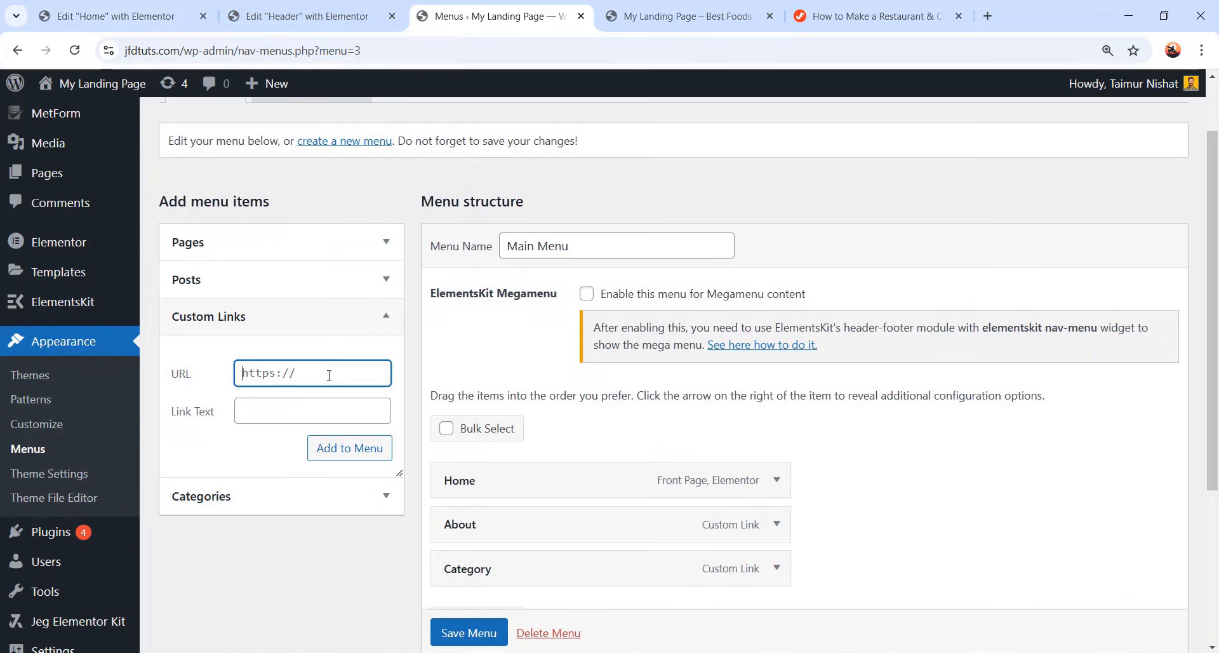
type("#")
key("ctrl+v")
left_click(304, 415)
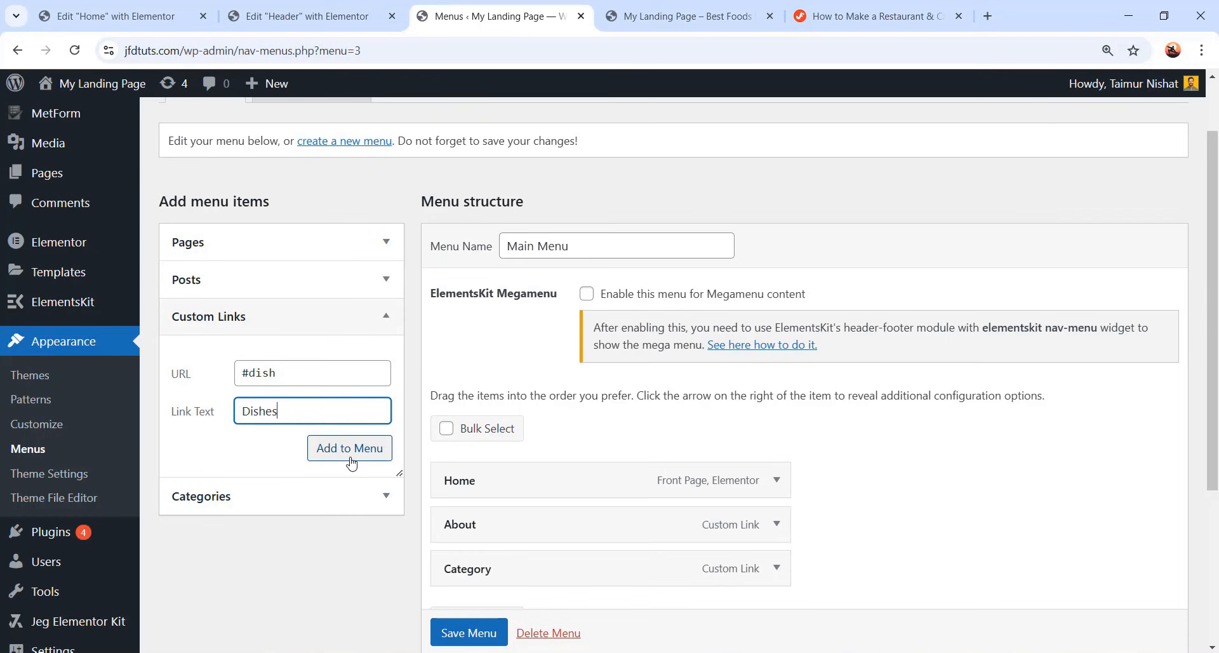
left_click(350, 458)
On the Home page in Elementor, set the Menu Section container's CSS ID to "menu" and select that ID for copying.
left_click(147, 17)
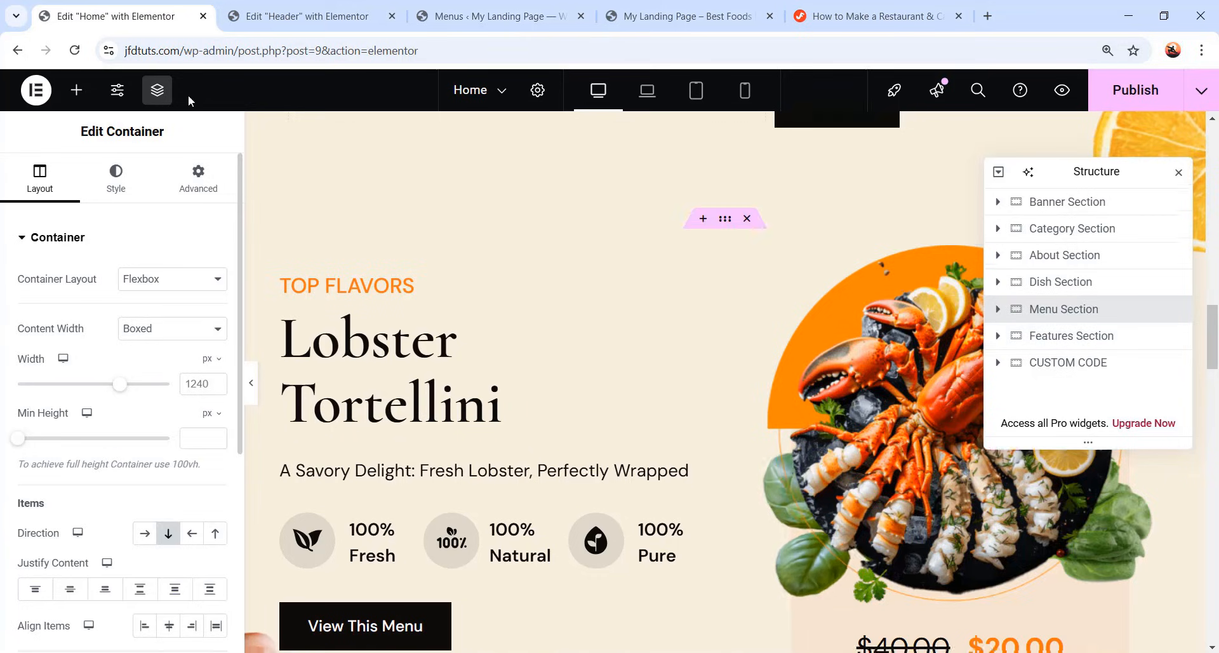
scroll(635, 267, "down", 5)
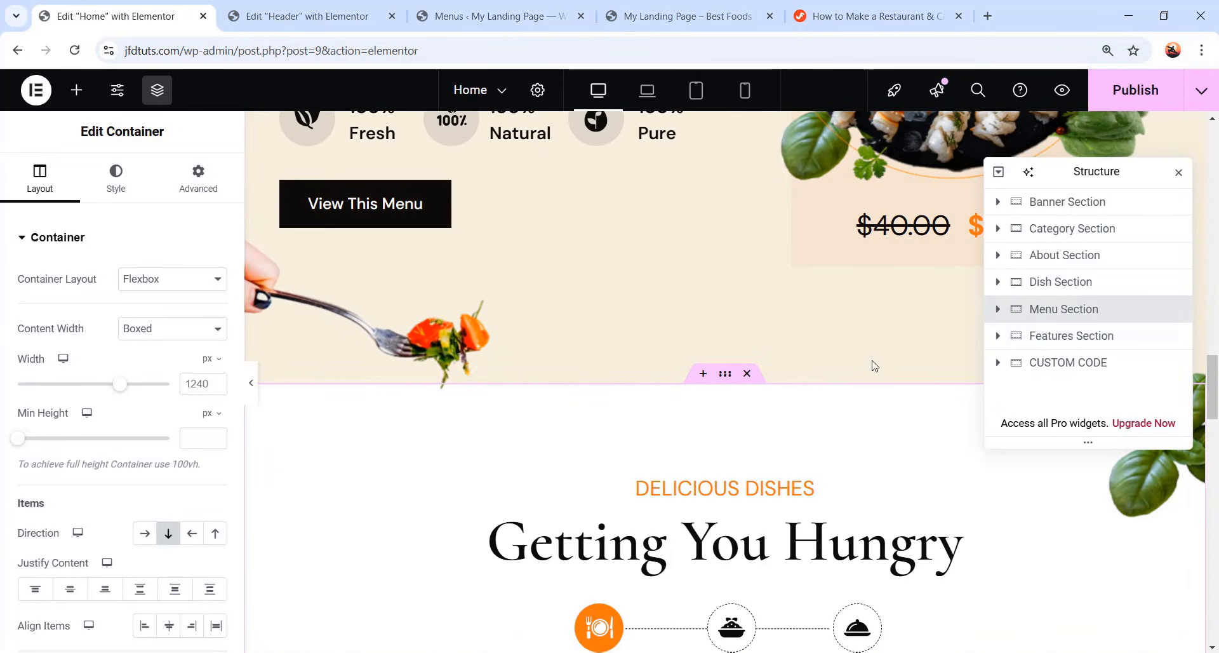
scroll(651, 353, "down", 6)
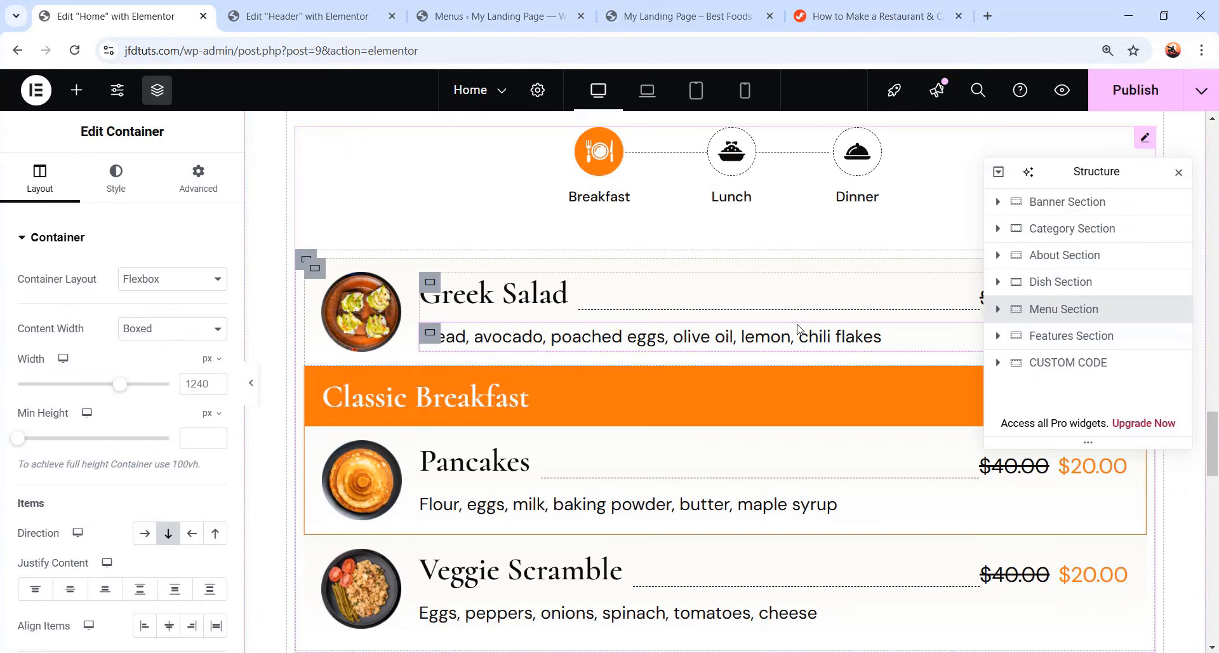
left_click(216, 189)
scroll(136, 394, "down", 3)
left_click(167, 349)
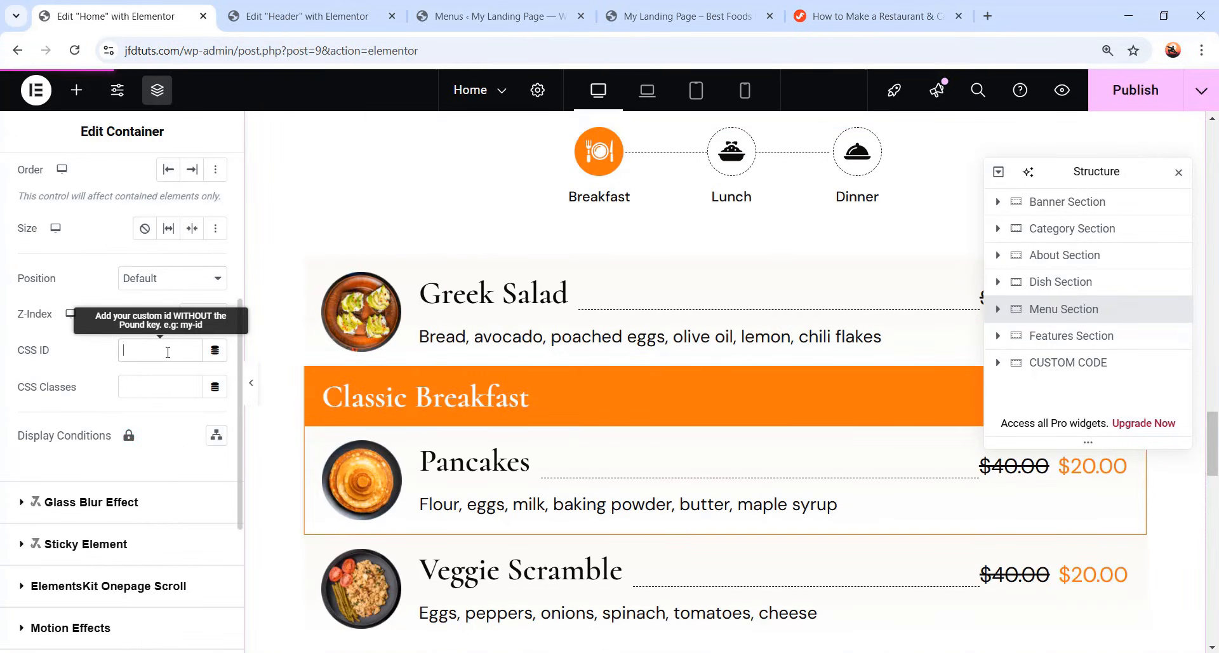
type("menu")
left_click_drag(167, 352, 105, 354)
key("ctrl+c")
Add a custom link to the WordPress Main Menu with URL #menu and link text "Menu".
left_click(489, 16)
left_click(259, 373)
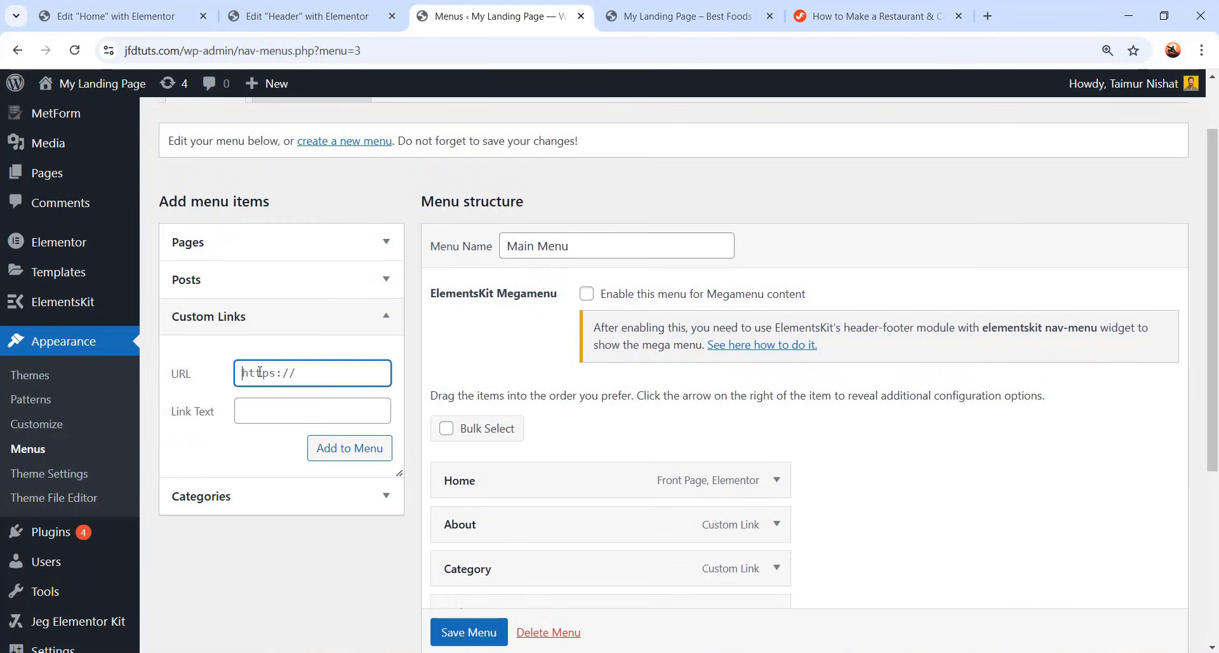
key("ctrl+a")
type("#")
key("ctrl+v")
left_click(269, 411)
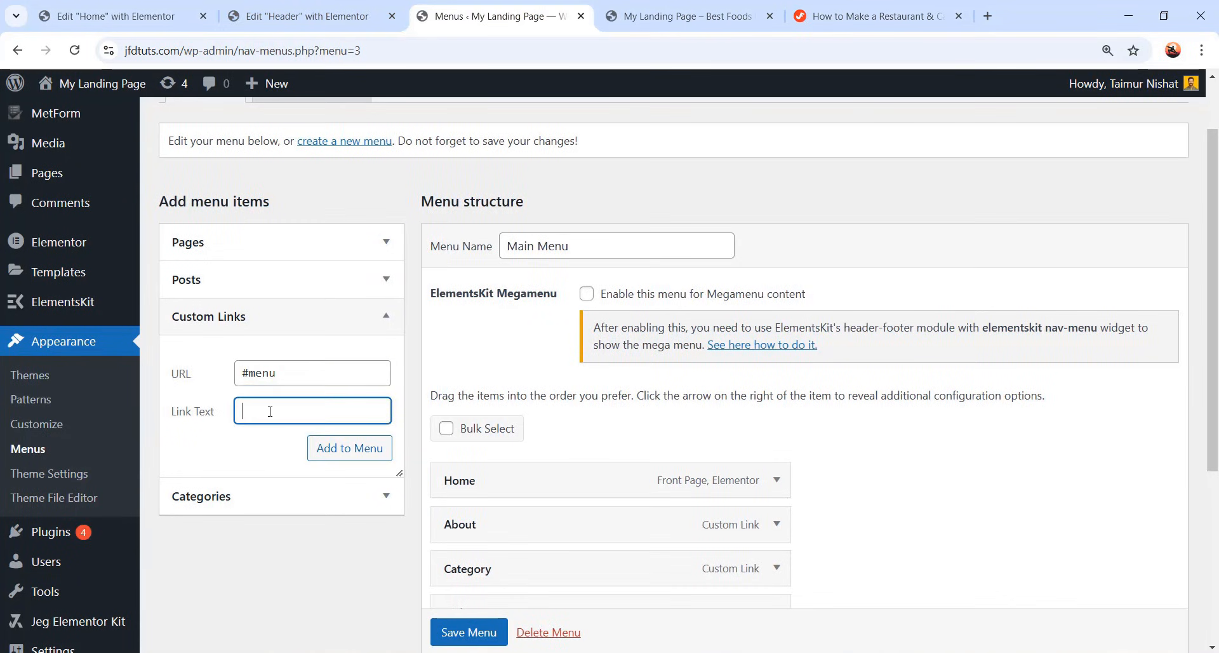
type("ME")
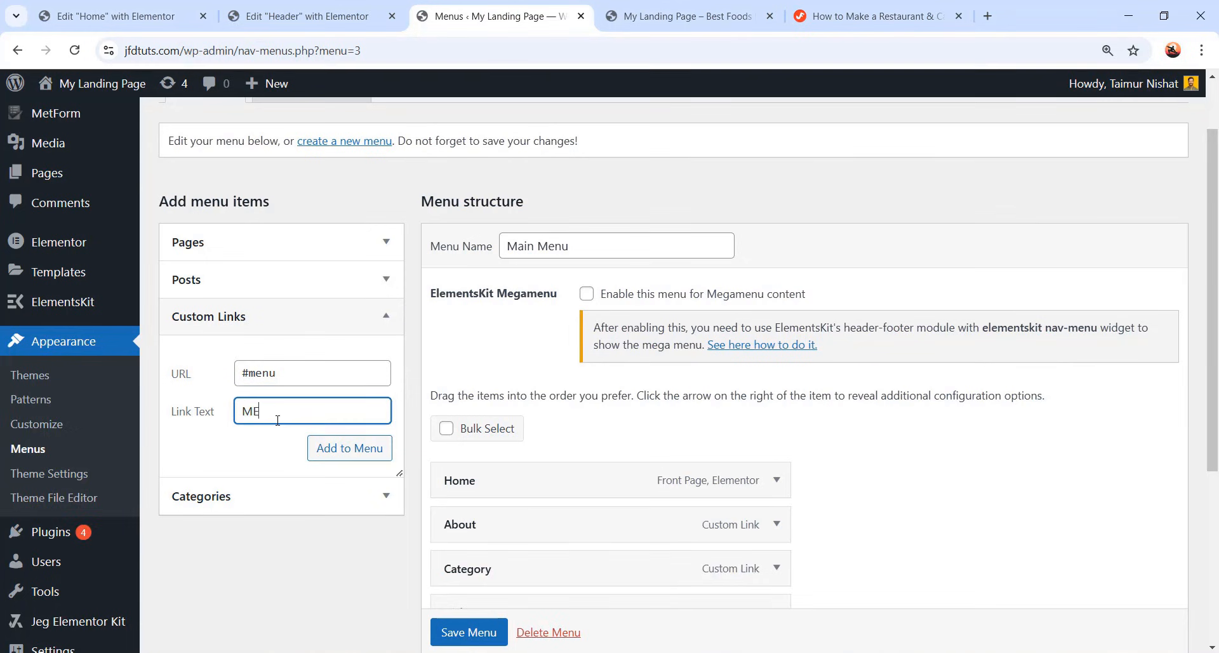
type("nu")
key("BackSpace")
key("BackSpace")
key("BackSpace")
type("enu")
left_click(350, 447)
scroll(571, 429, "down", 3)
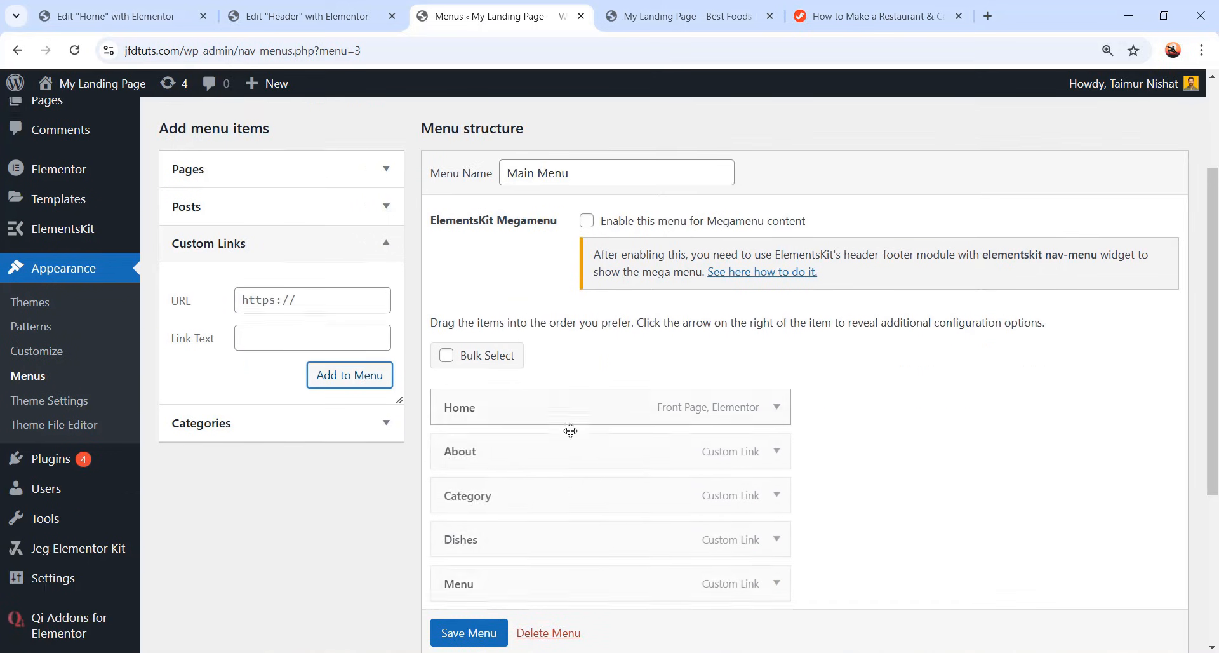
On the Home page in Elementor, set the Features Section container's CSS ID to "features" and select that ID for copying.
left_click(168, 18)
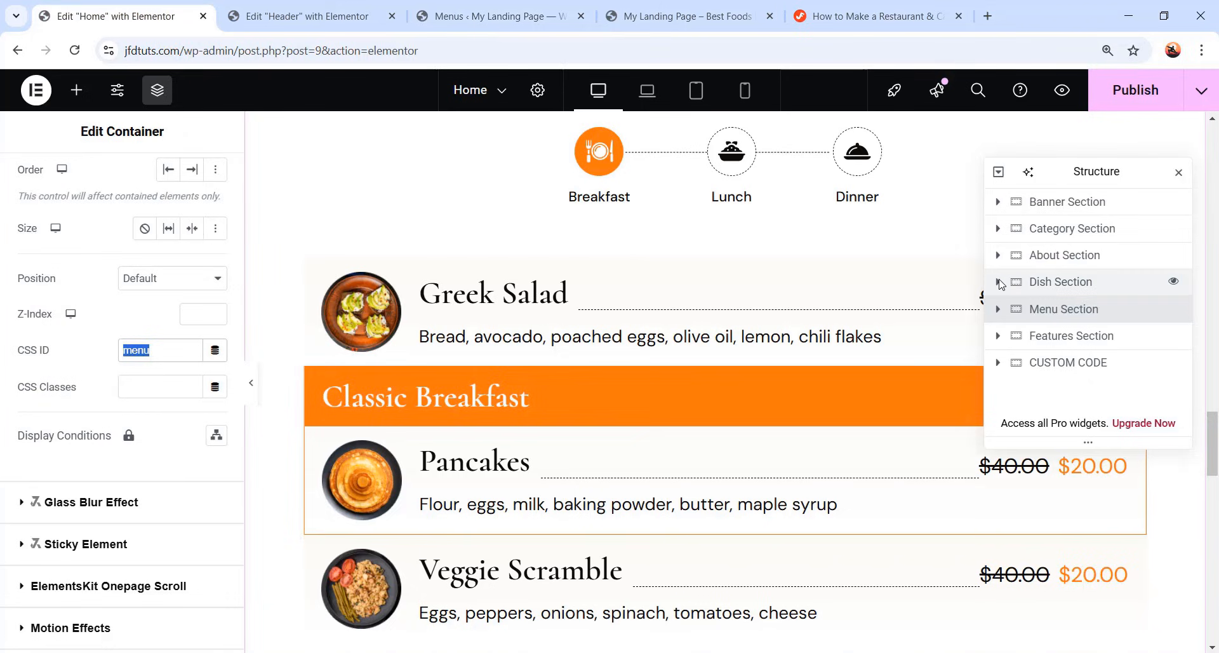
left_click(1071, 335)
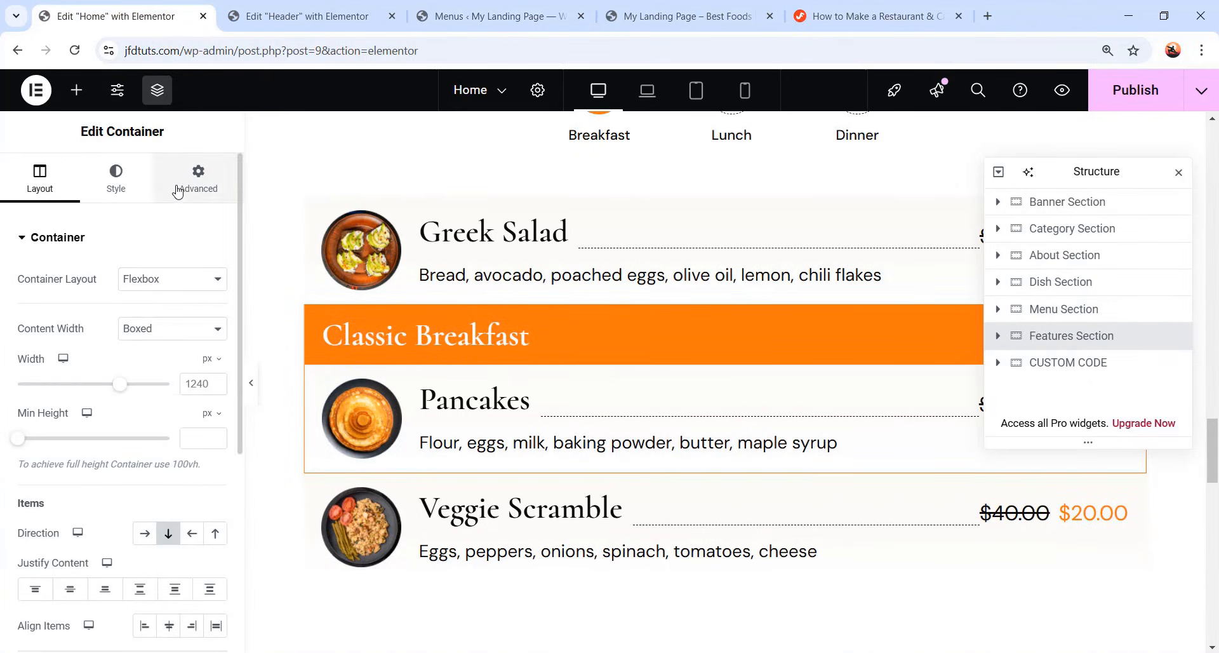
left_click(197, 181)
scroll(166, 470, "down", 6)
left_click(145, 346)
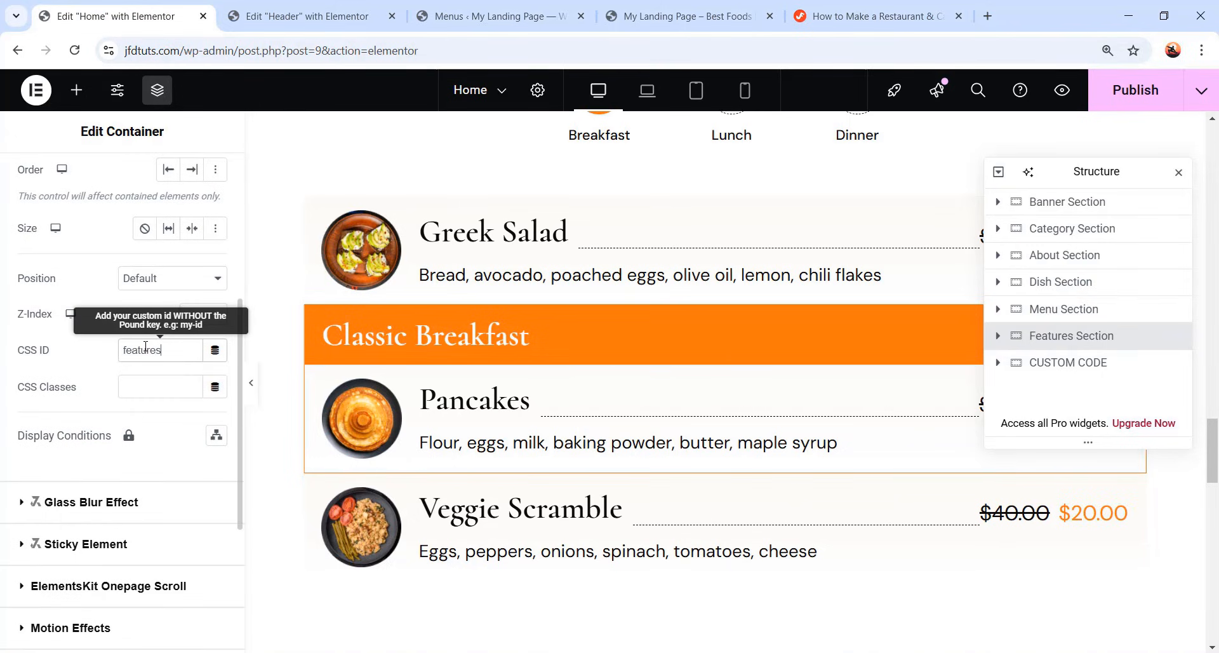
double_click(146, 348)
key("ctrl+c")
Add a custom link to the WordPress Main Menu with URL #features and link text "Features".
left_click(488, 16)
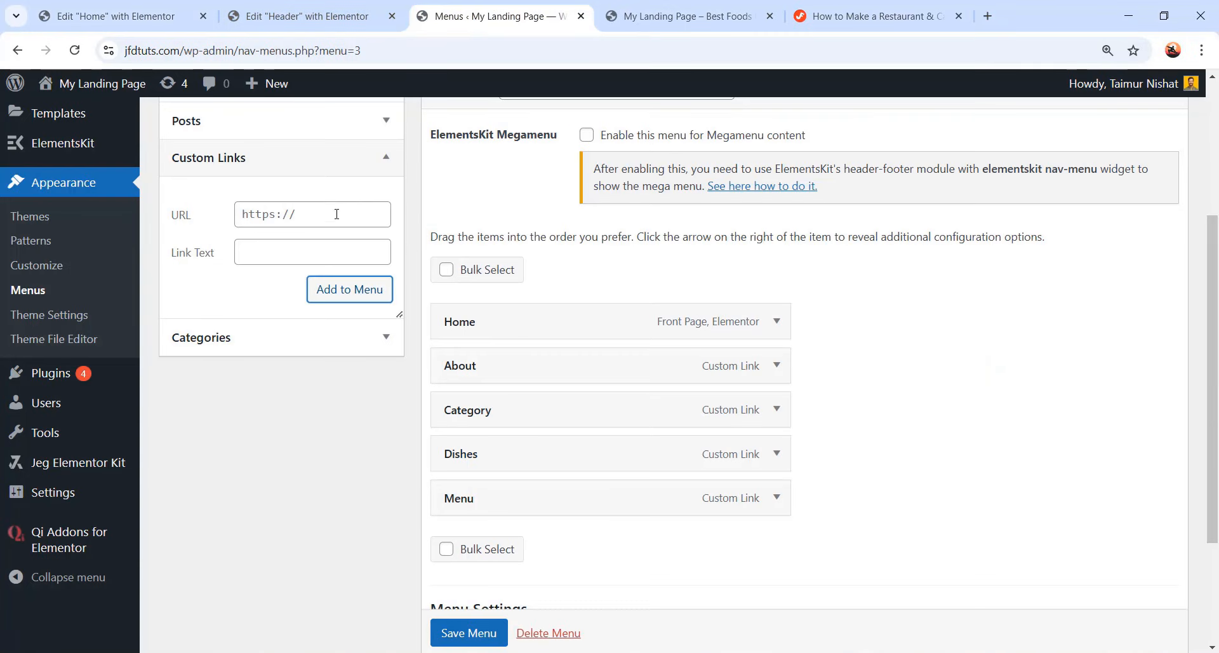
left_click(328, 213)
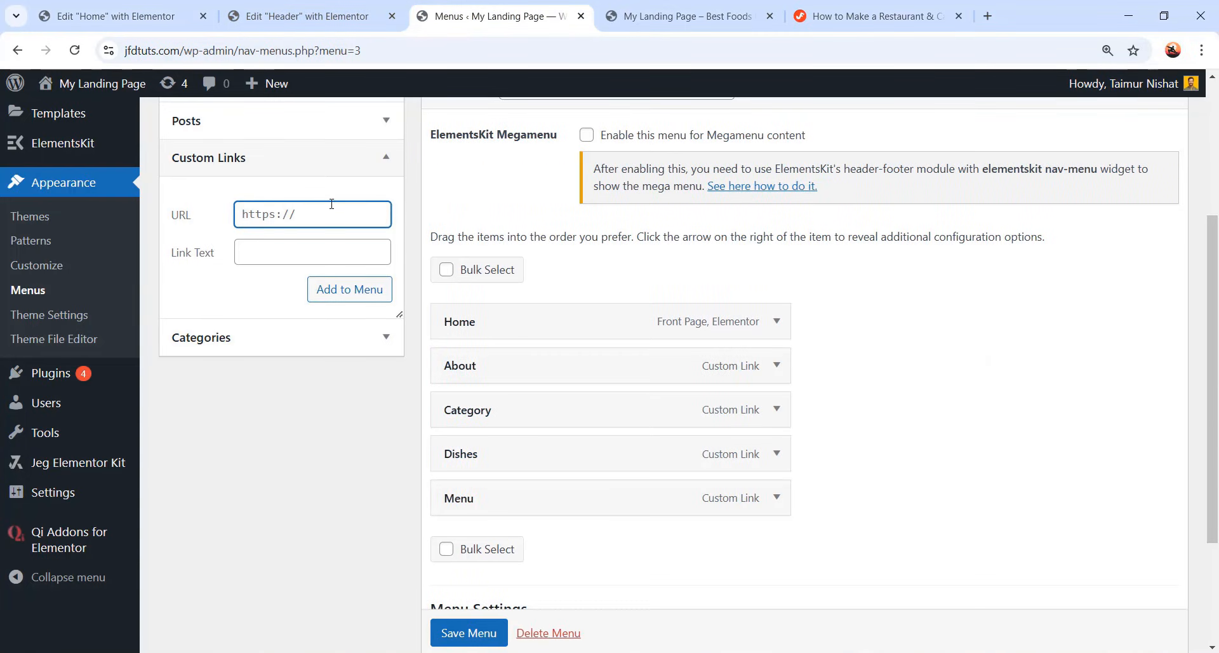
type("#")
key("Delete")
key("Delete")
key("Delete")
key("Delete")
key("Delete")
key("Delete")
key("Delete")
key("Delete")
key("ctrl+v")
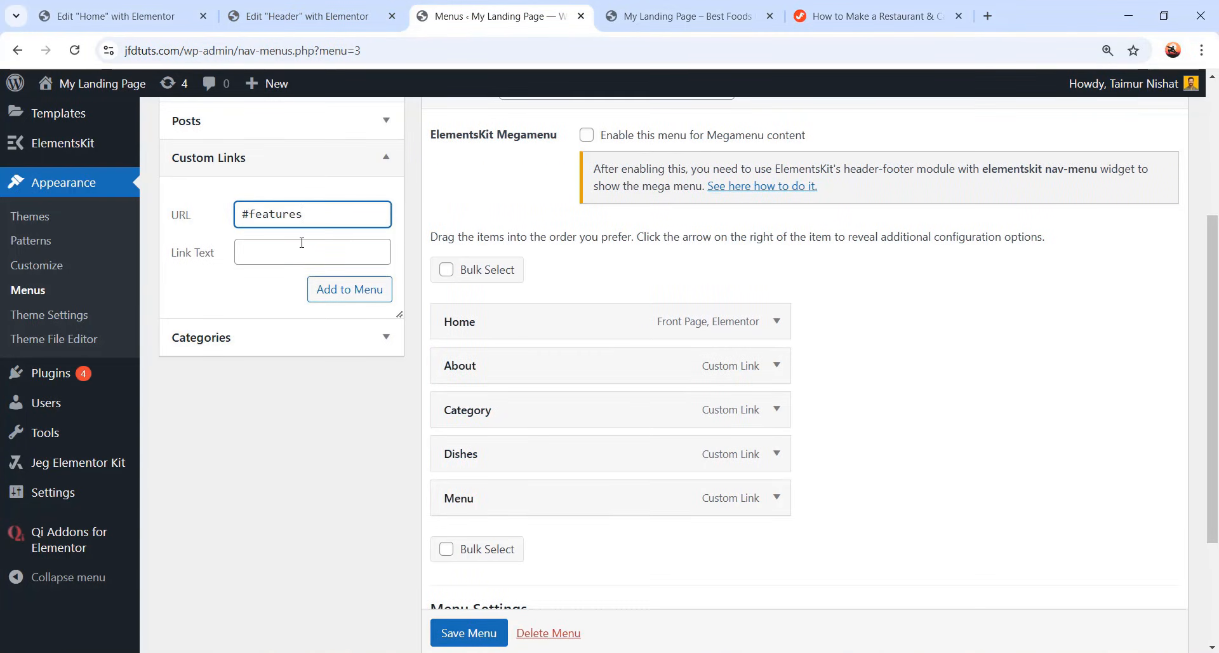
left_click(302, 242)
type("Features")
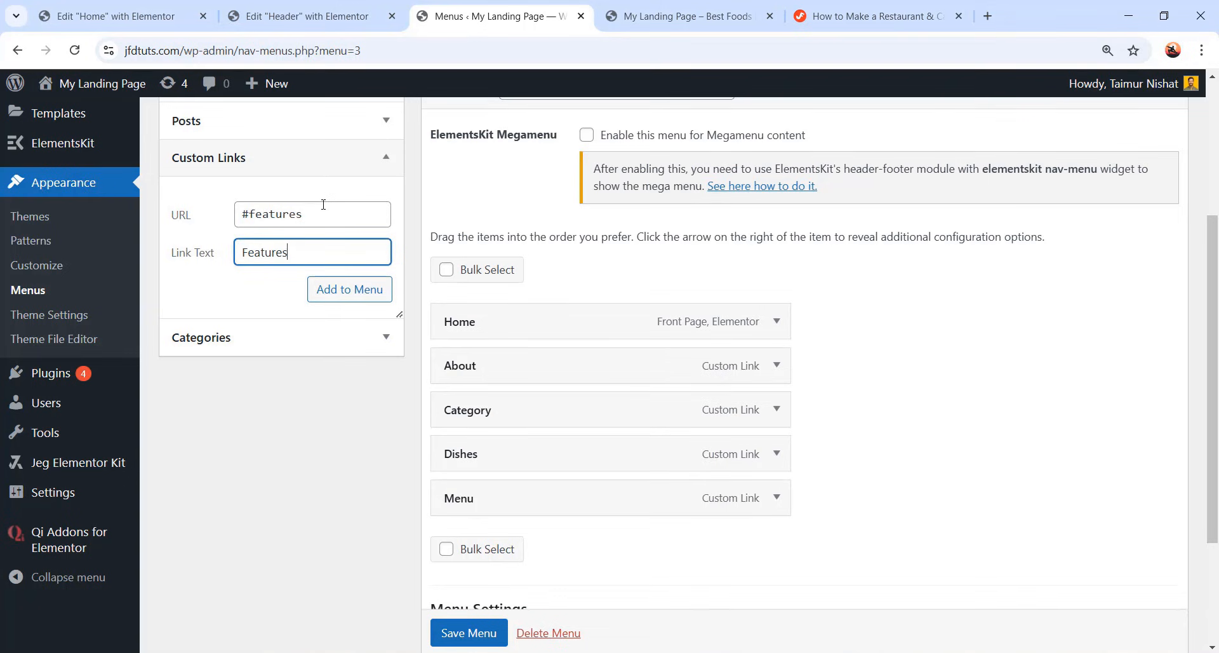
left_click(321, 287)
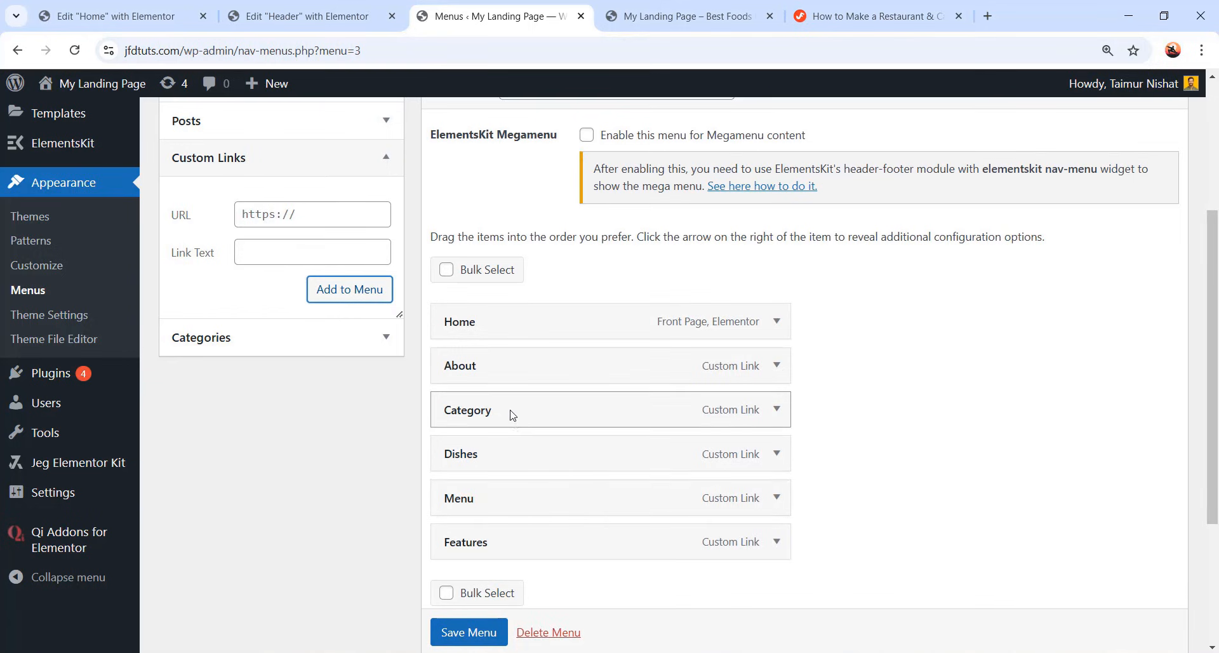
Move the Category item above About in the menu structure and save the Main Menu.
left_click_drag(512, 414, 524, 362)
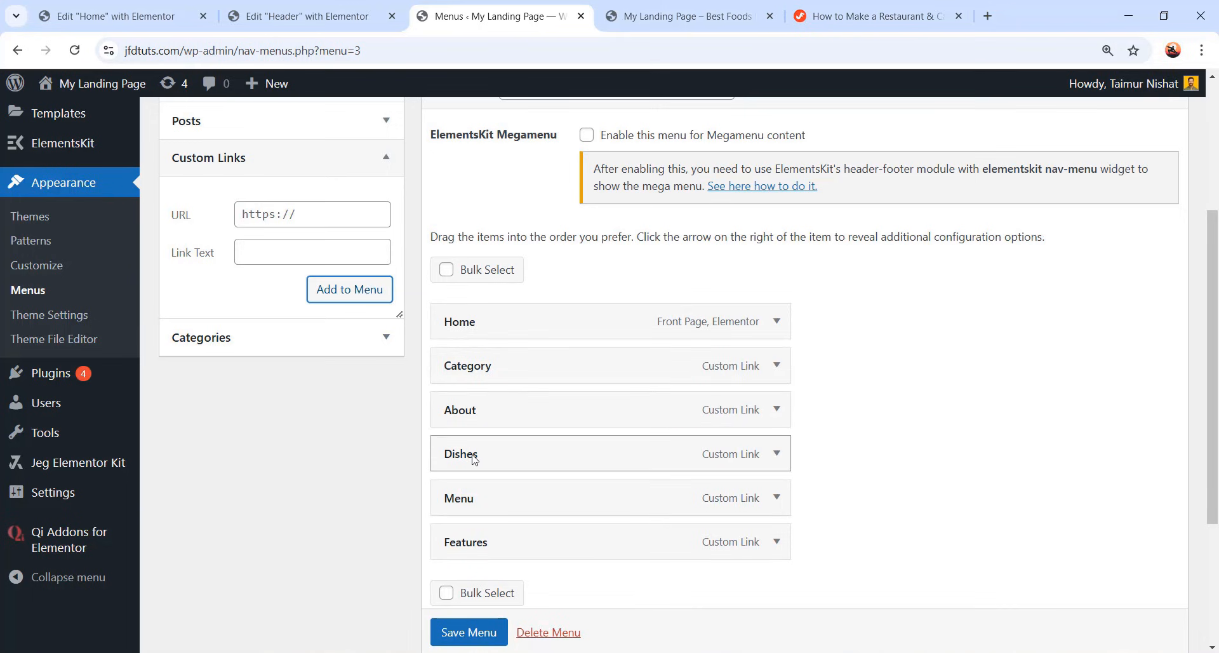
scroll(516, 527, "down", 1)
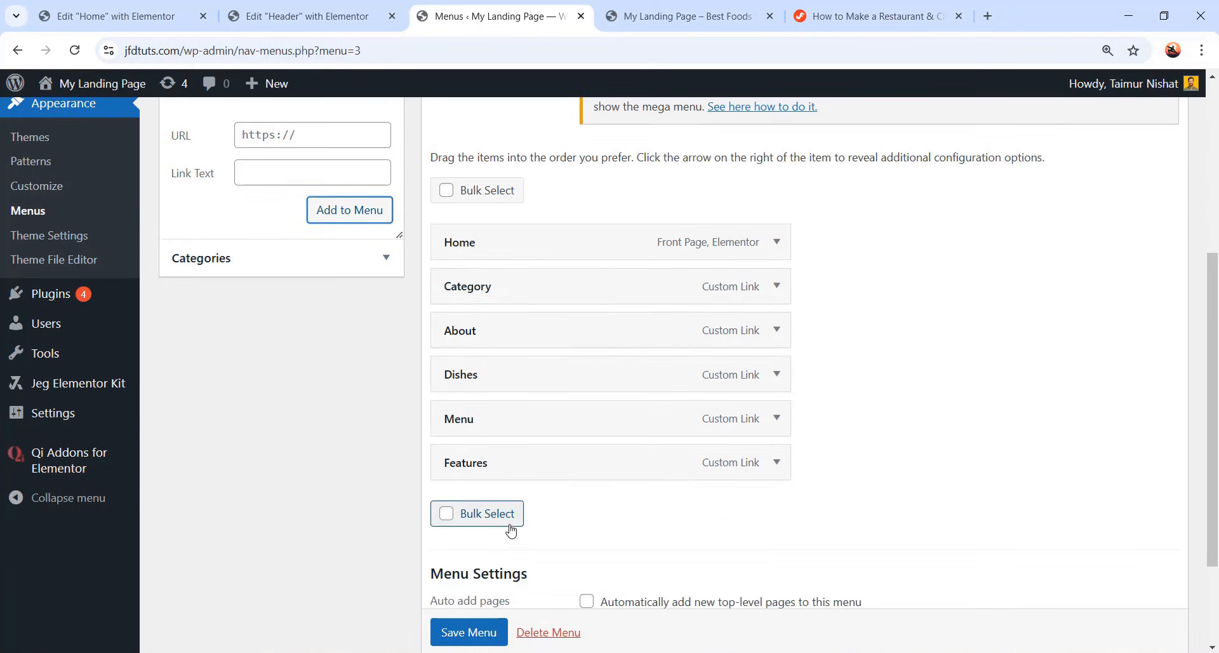
left_click(455, 628)
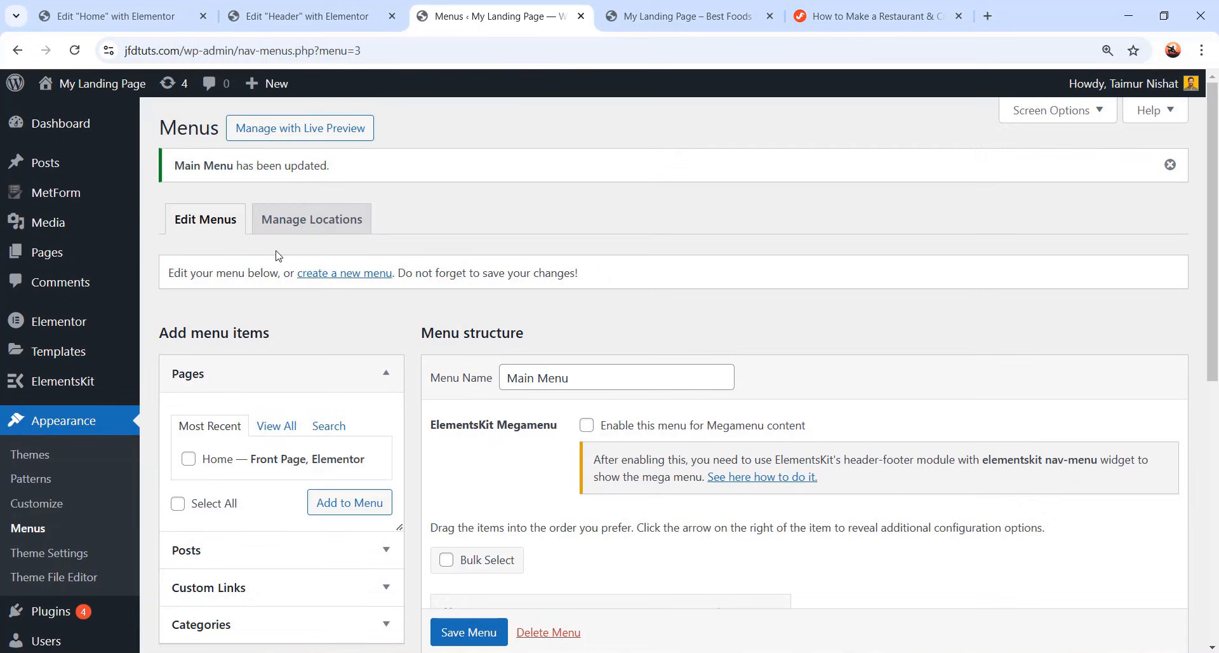
Reload the Header template in Elementor and assign Main Menu to the ElementsKit Nav Menu widget in the header's lower row.
left_click(300, 15)
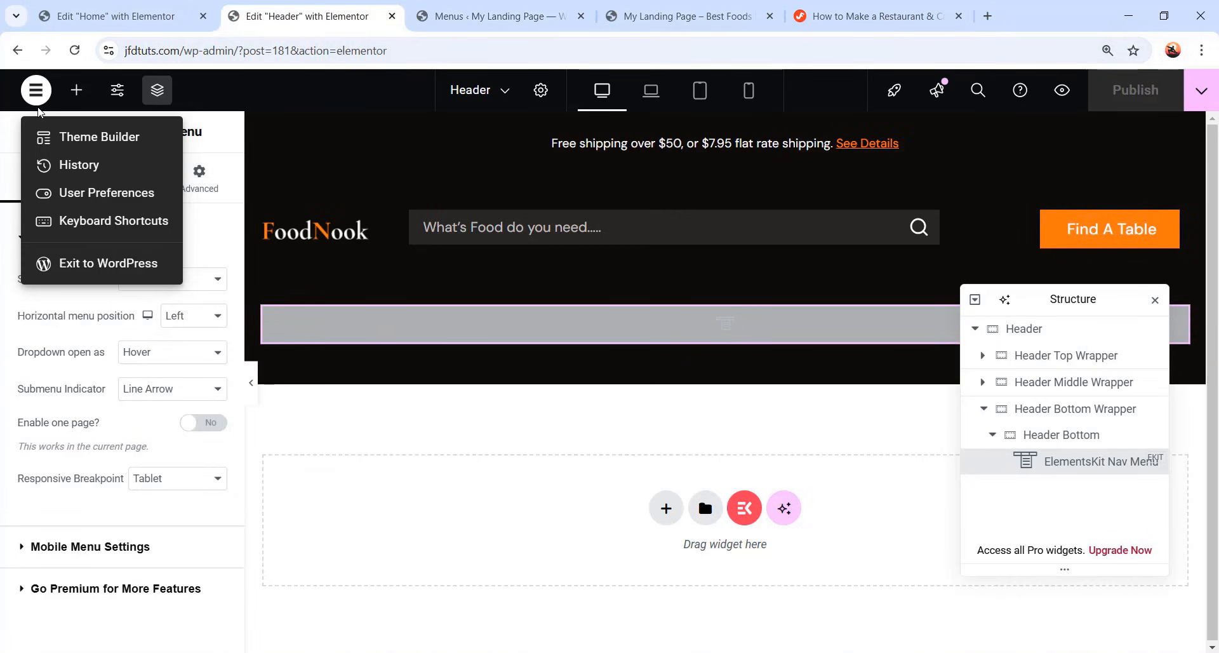
left_click(74, 50)
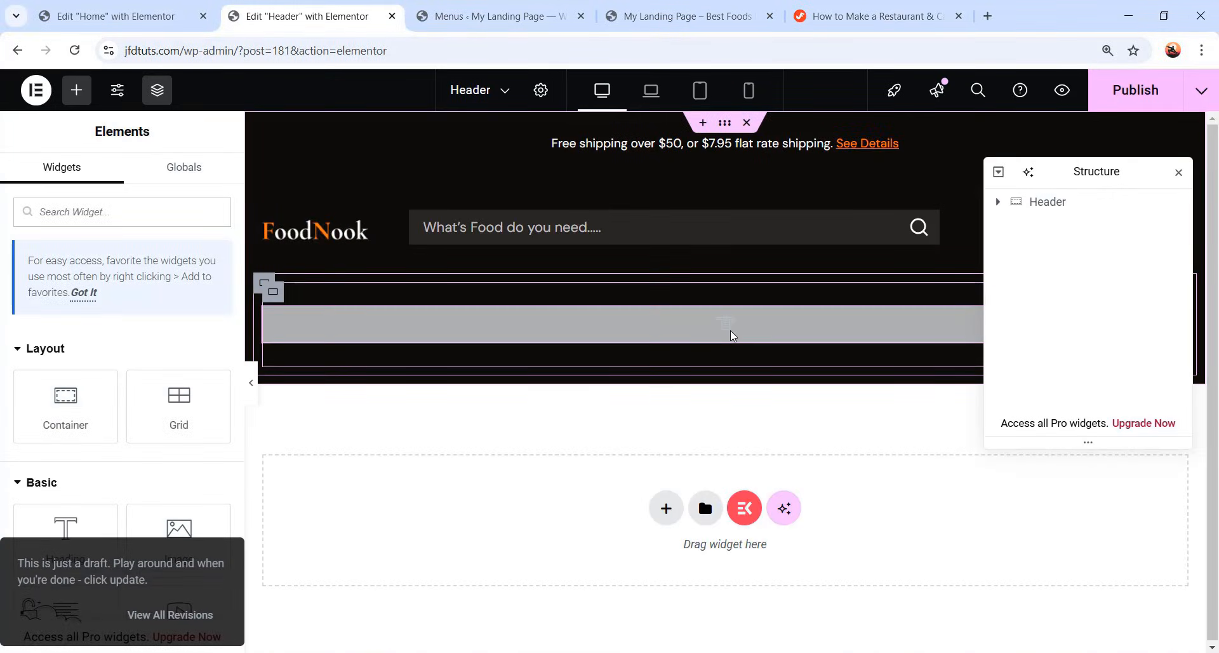
left_click(723, 327)
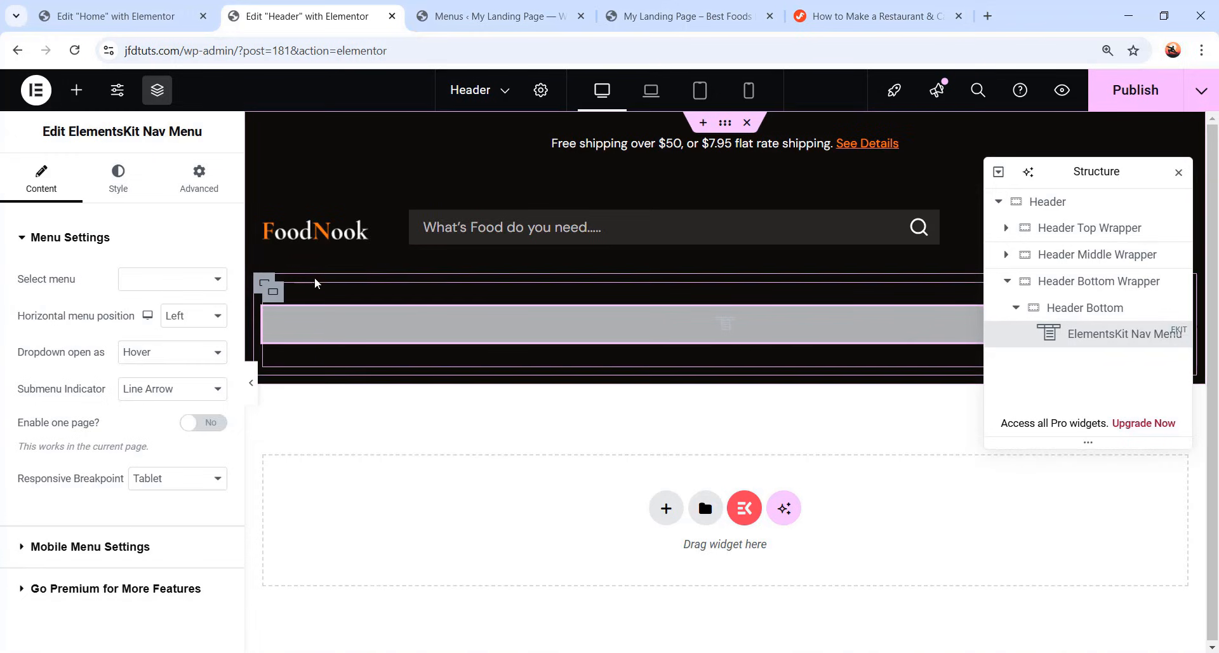
left_click(160, 281)
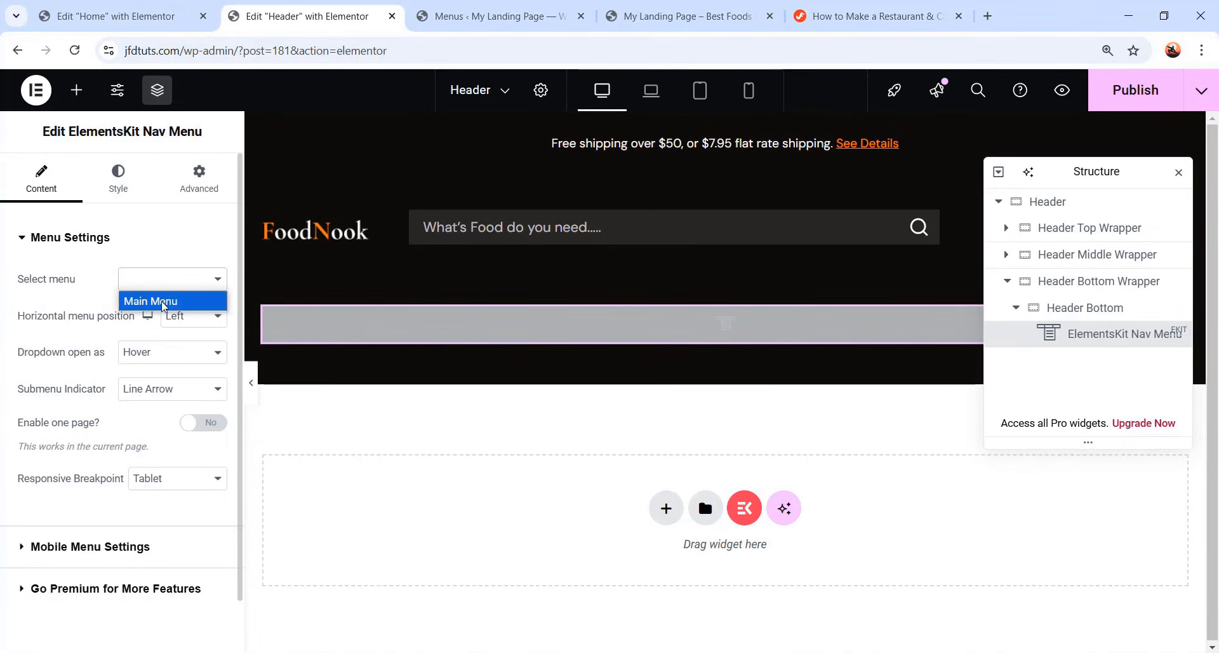
left_click(164, 302)
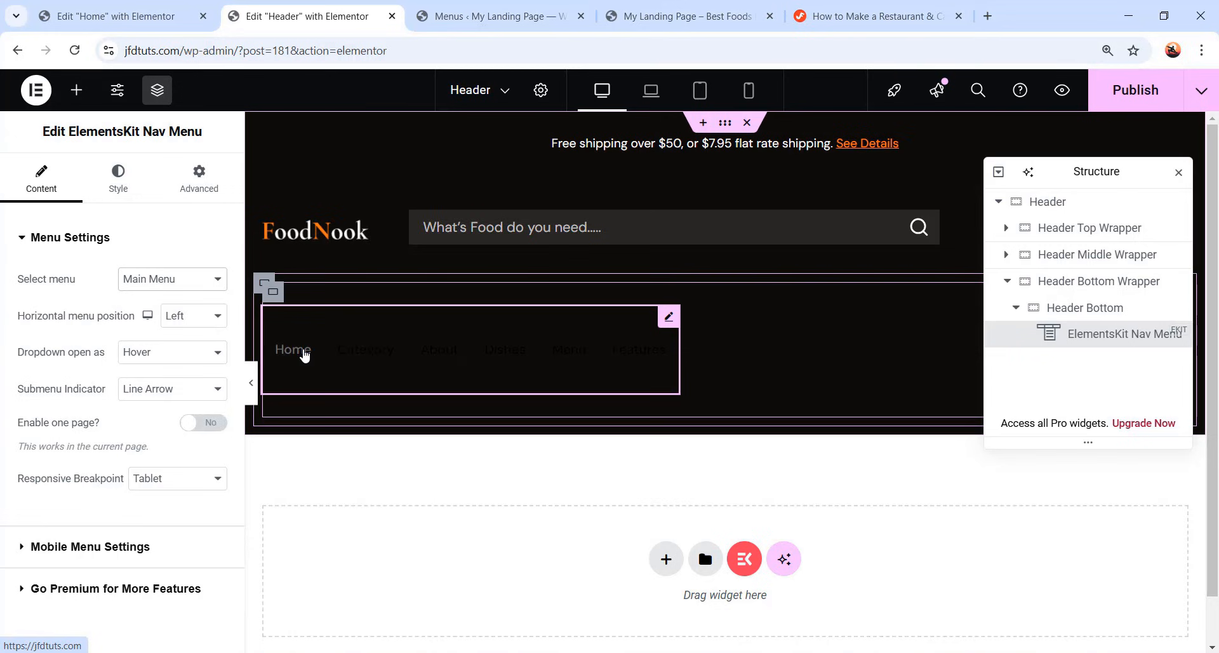
Set the nav menu's normal item text color to the global Text color (#FFFFFF).
left_click(135, 186)
scroll(136, 367, "down", 6)
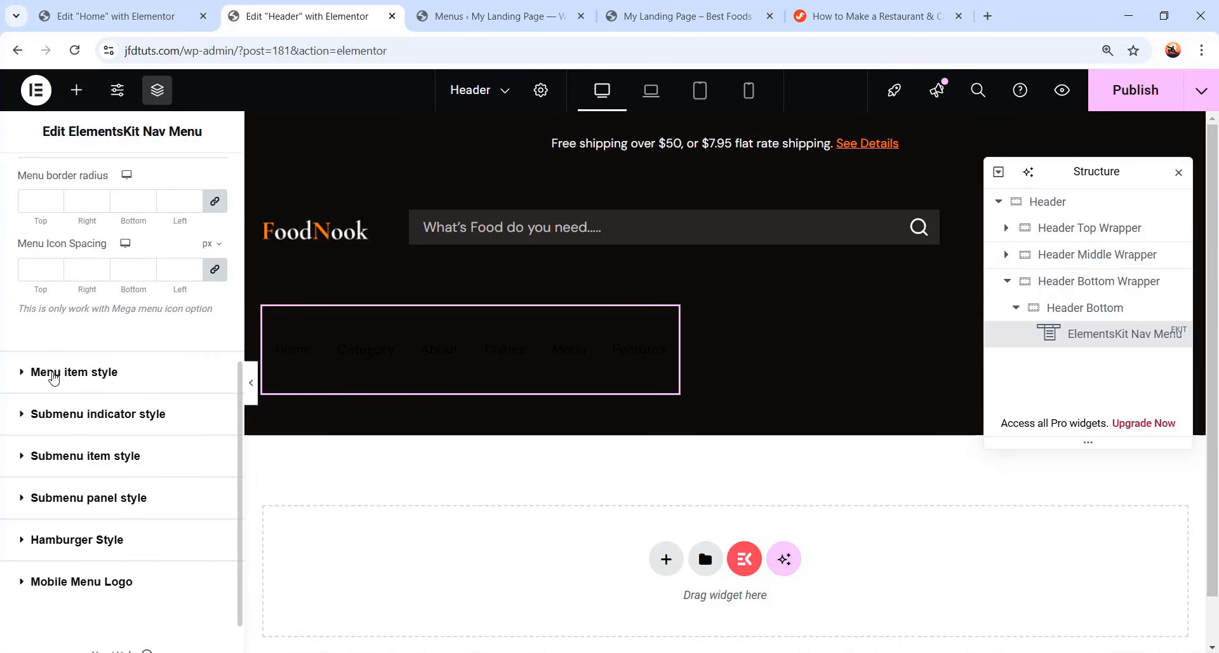
left_click(138, 388)
left_click(189, 466)
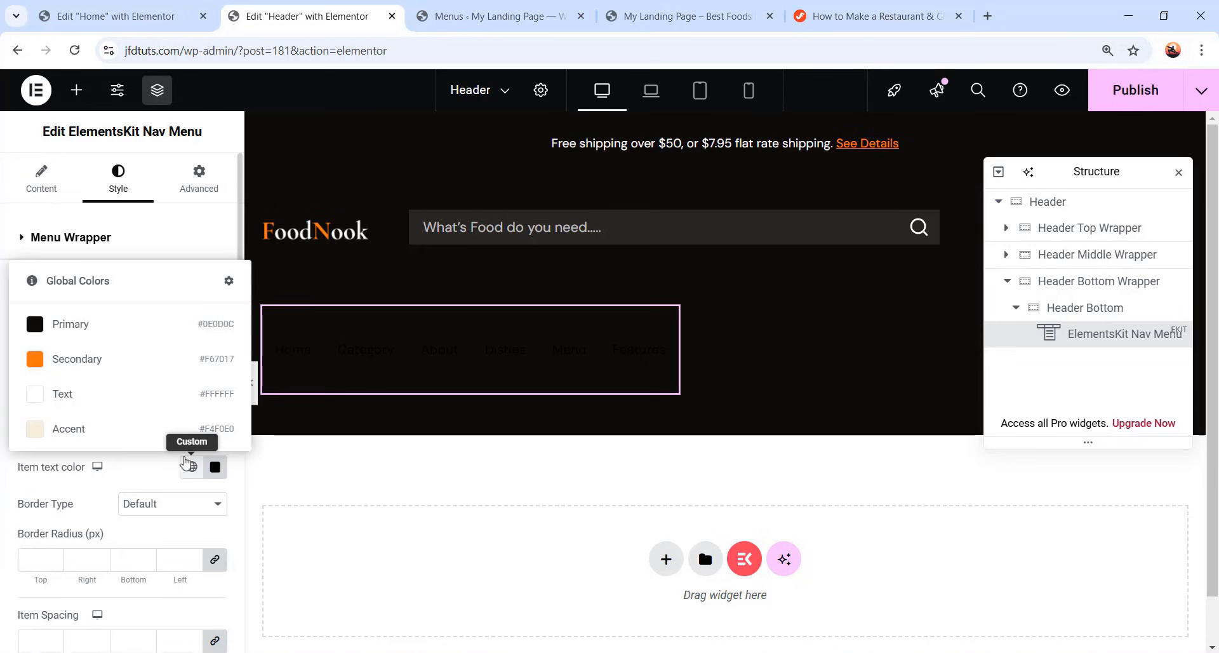
left_click(109, 396)
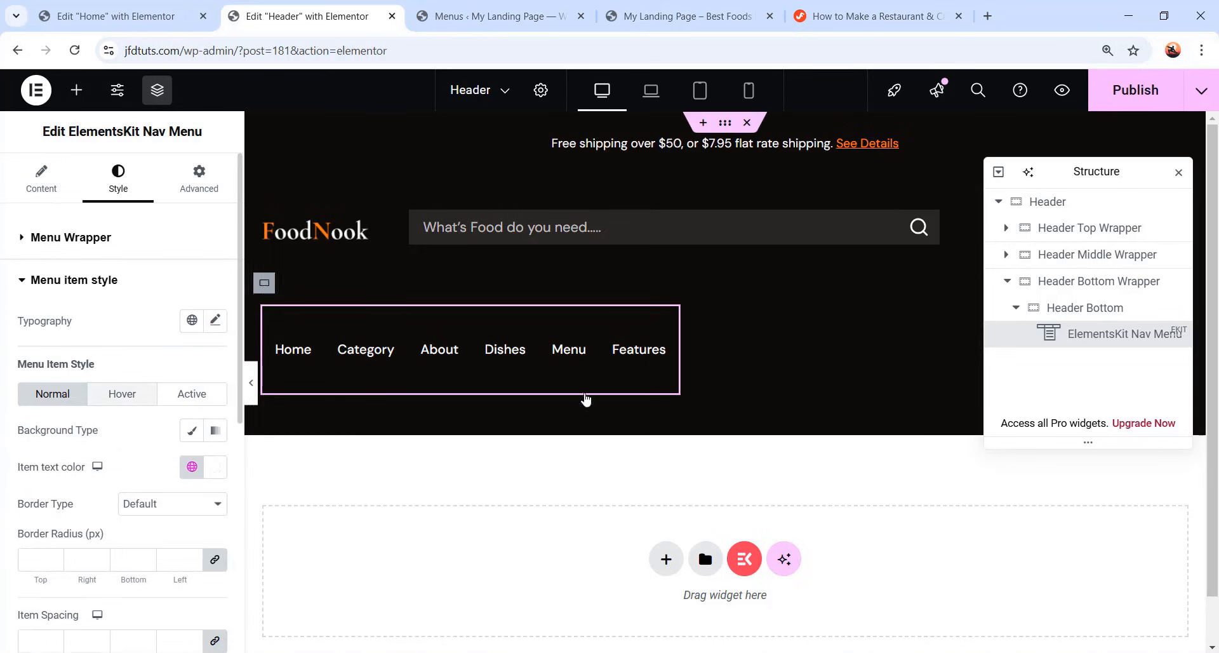
Set the nav menu wrapper's height to 30 px and its padding, border radius and icon spacing to 0 on all sides.
left_click(38, 190)
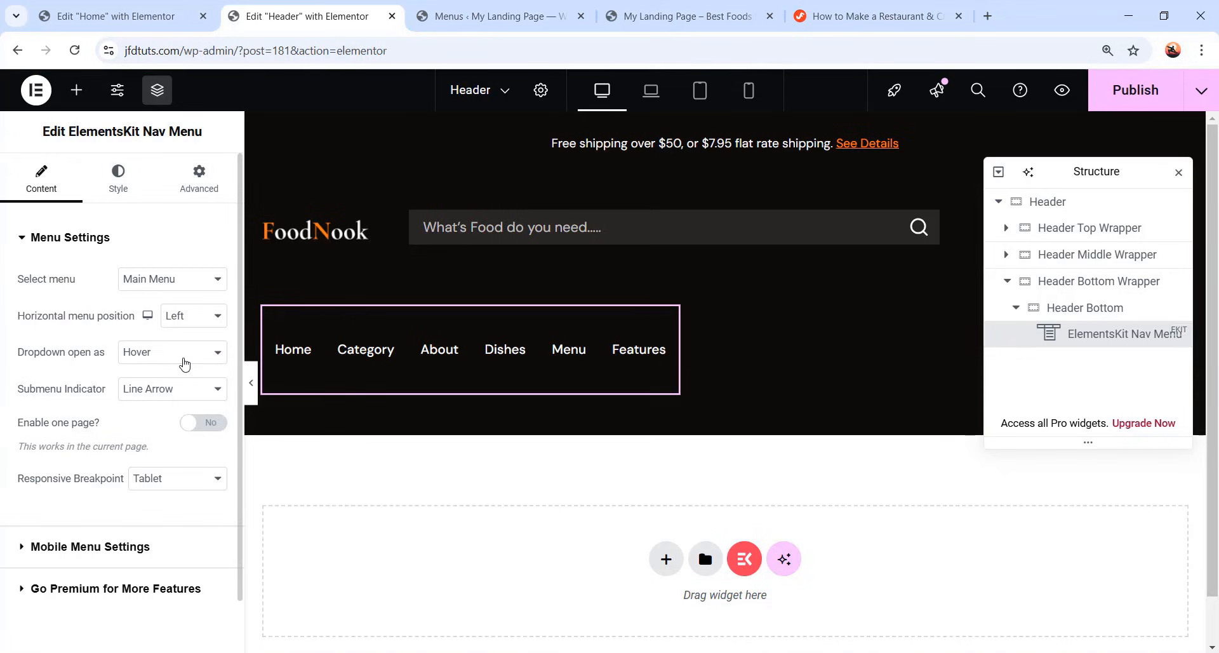
left_click(122, 181)
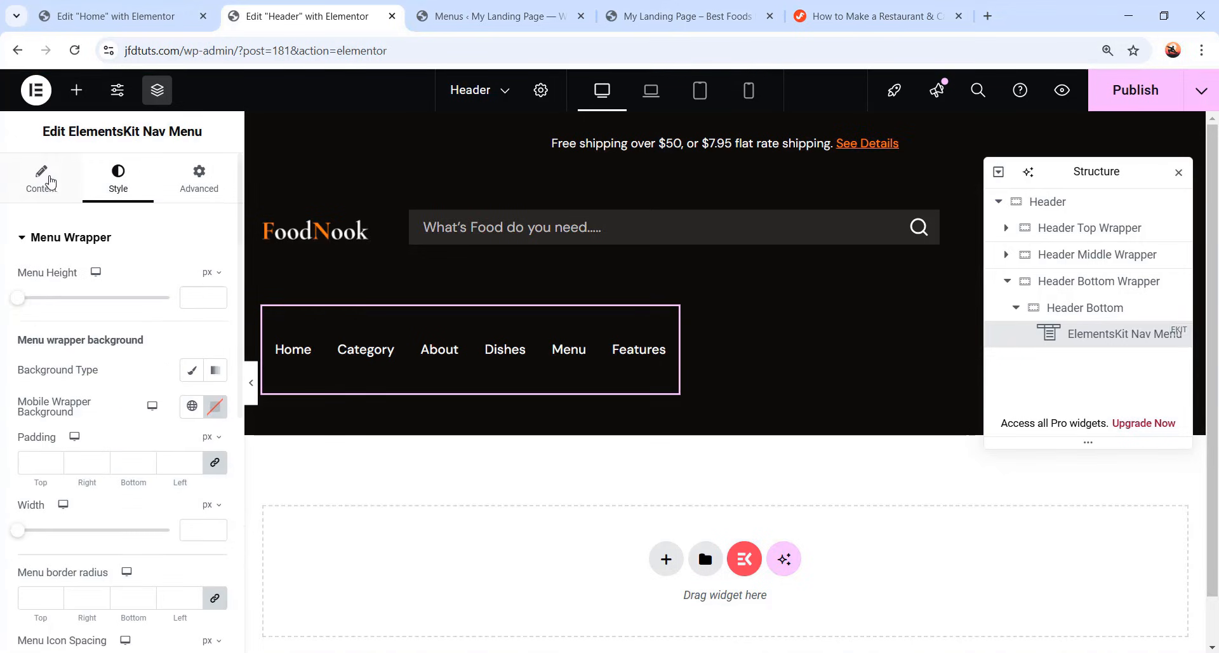
left_click(209, 295)
type("30")
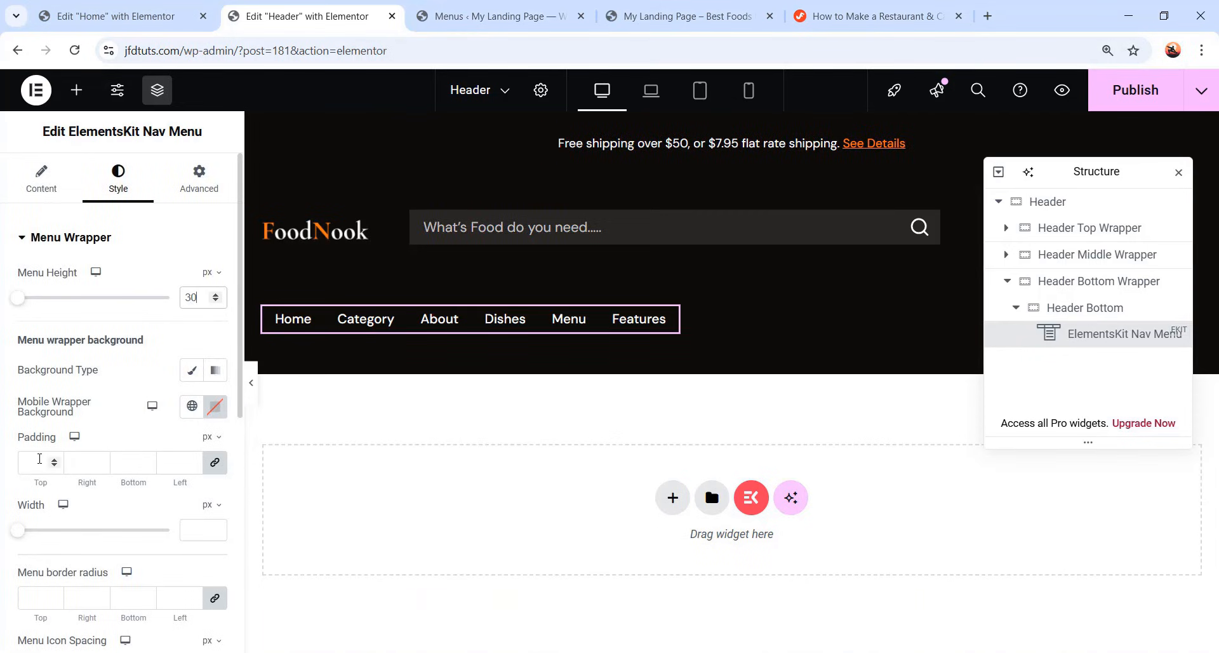
left_click(36, 461)
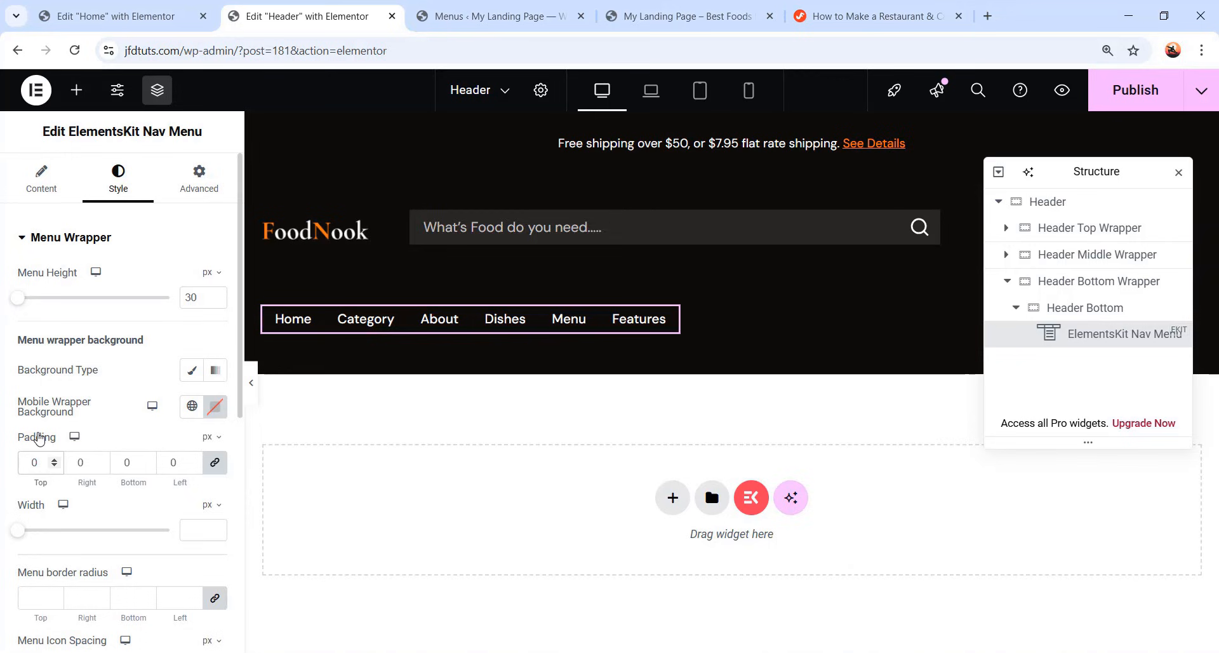
scroll(38, 438, "down", 4)
left_click(32, 365)
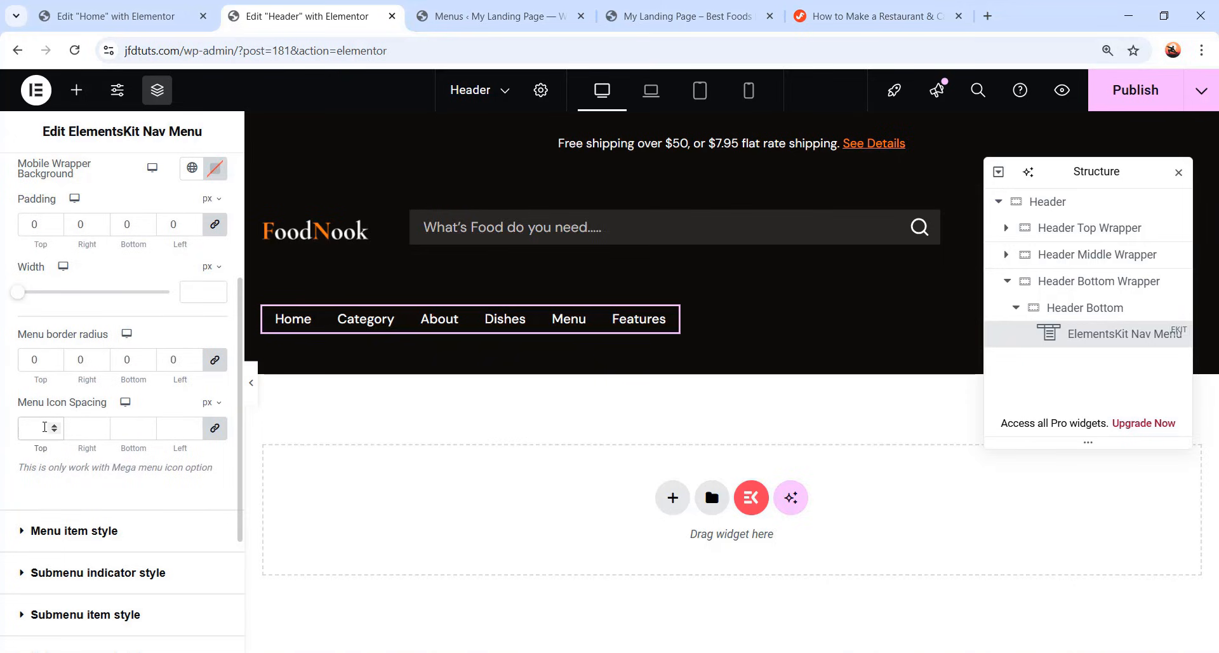
scroll(76, 421, "down", 3)
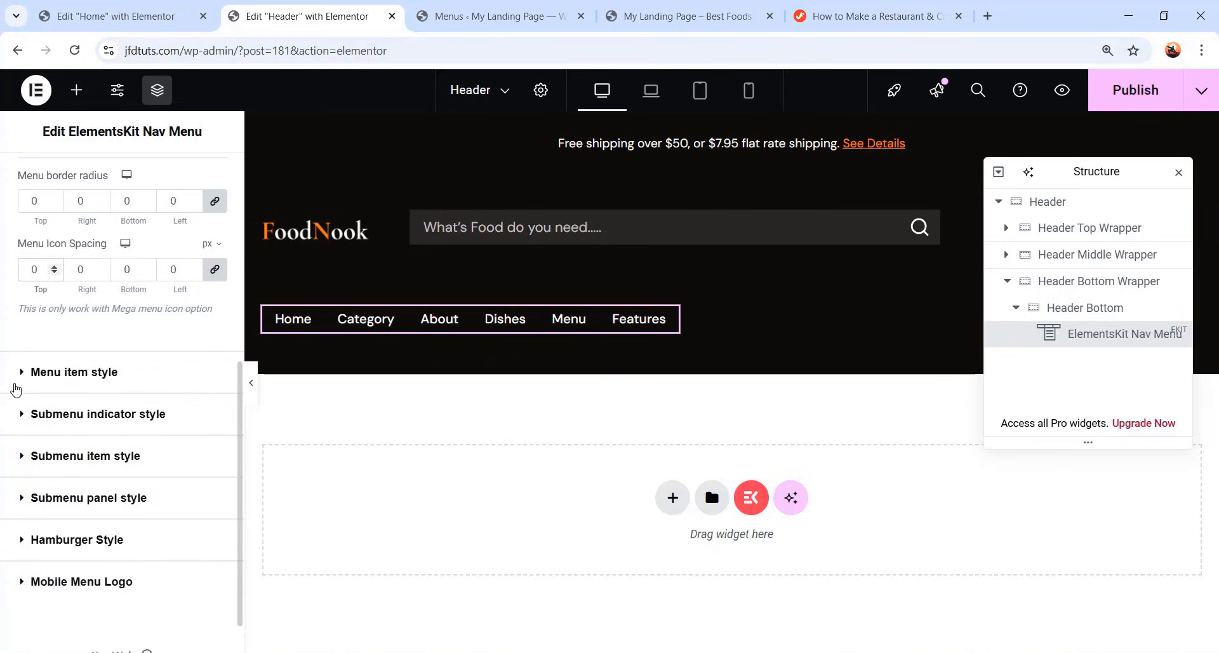
Set the menu item typography to size 18 px, weight 400 (Normal) and line height 26 px.
left_click(94, 372)
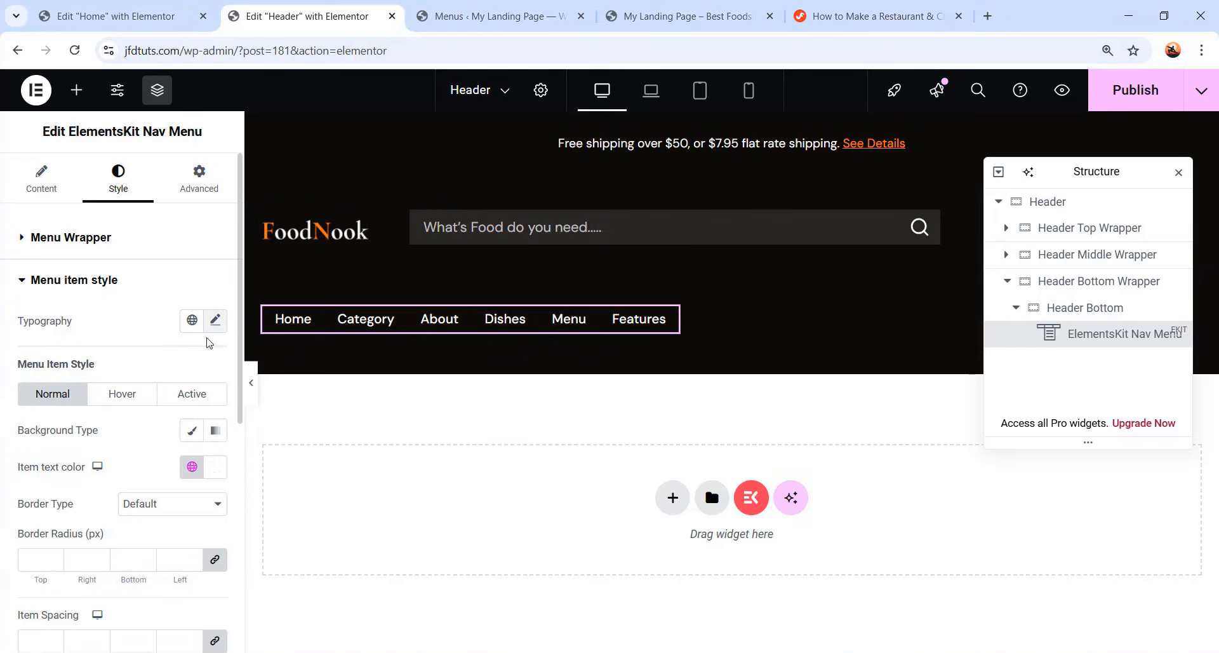
left_click(212, 323)
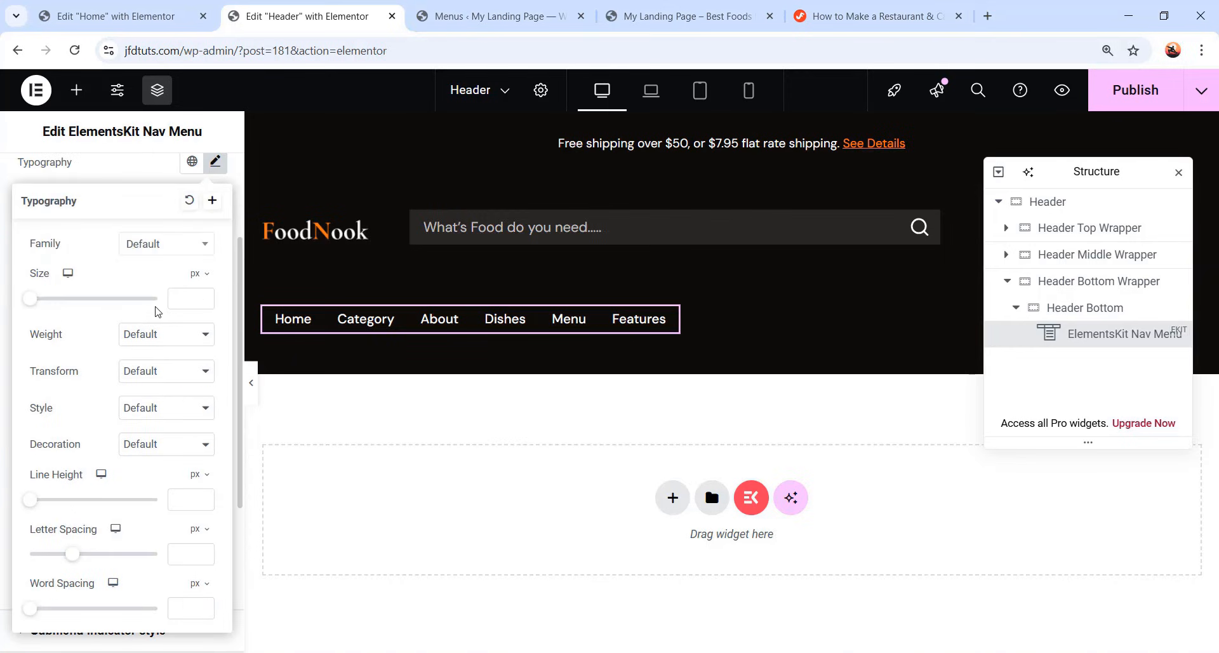
left_click(180, 296)
type("18")
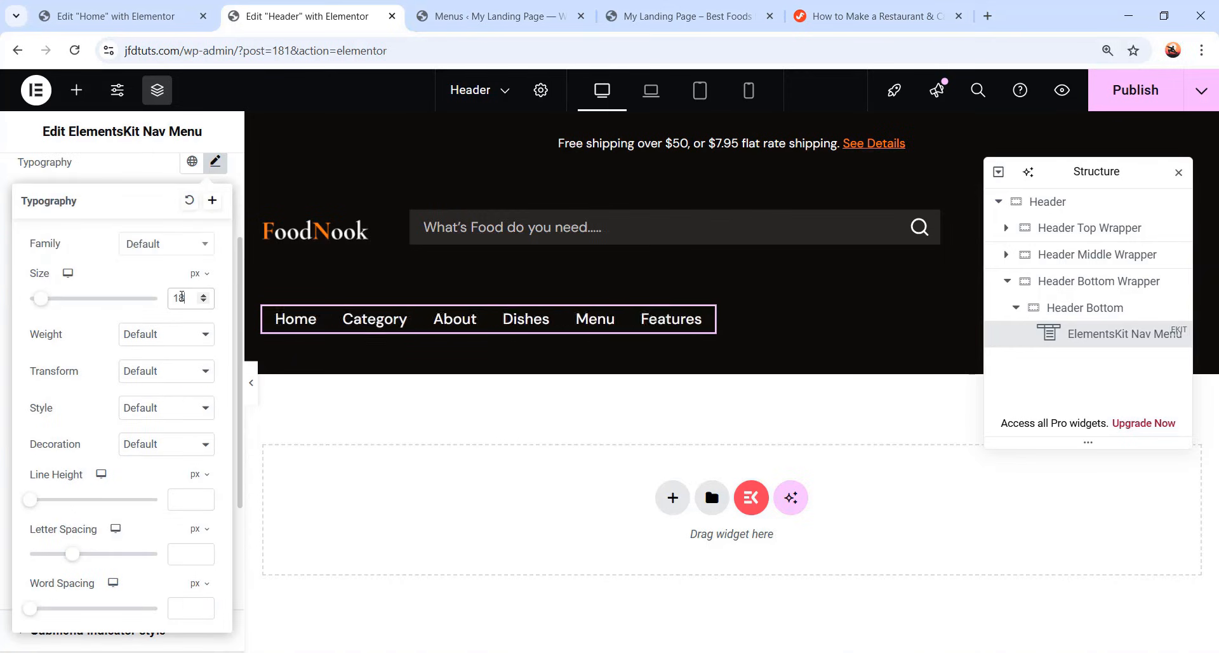
left_click(167, 334)
left_click(149, 413)
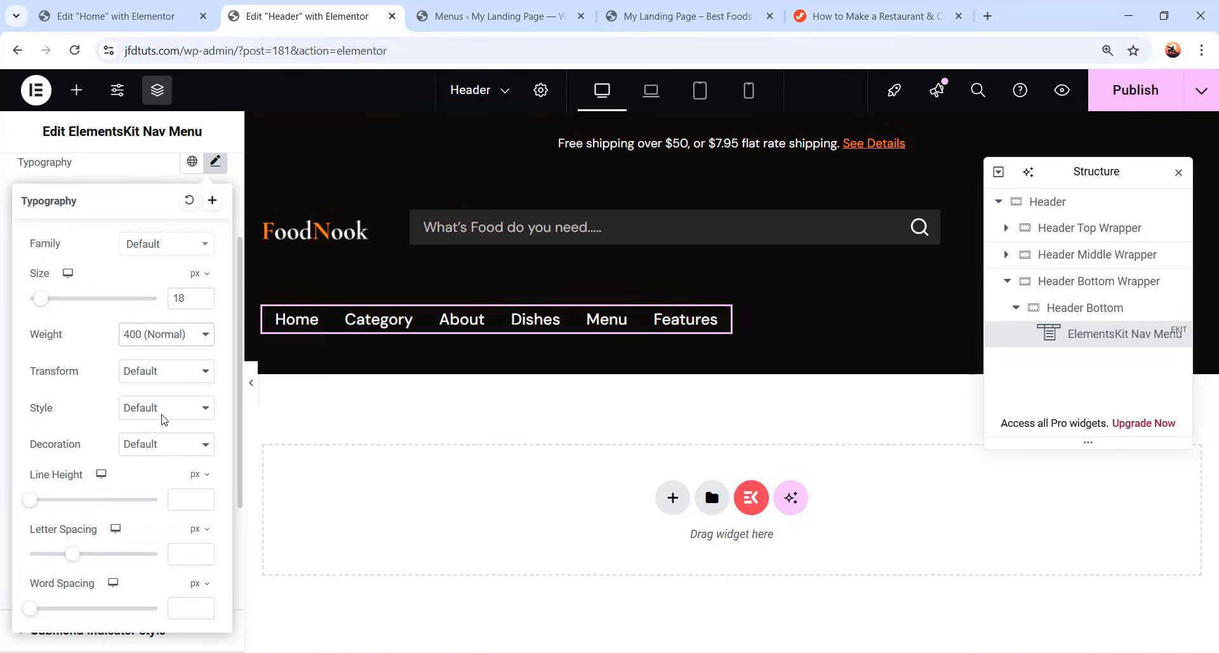
left_click(171, 499)
type("26")
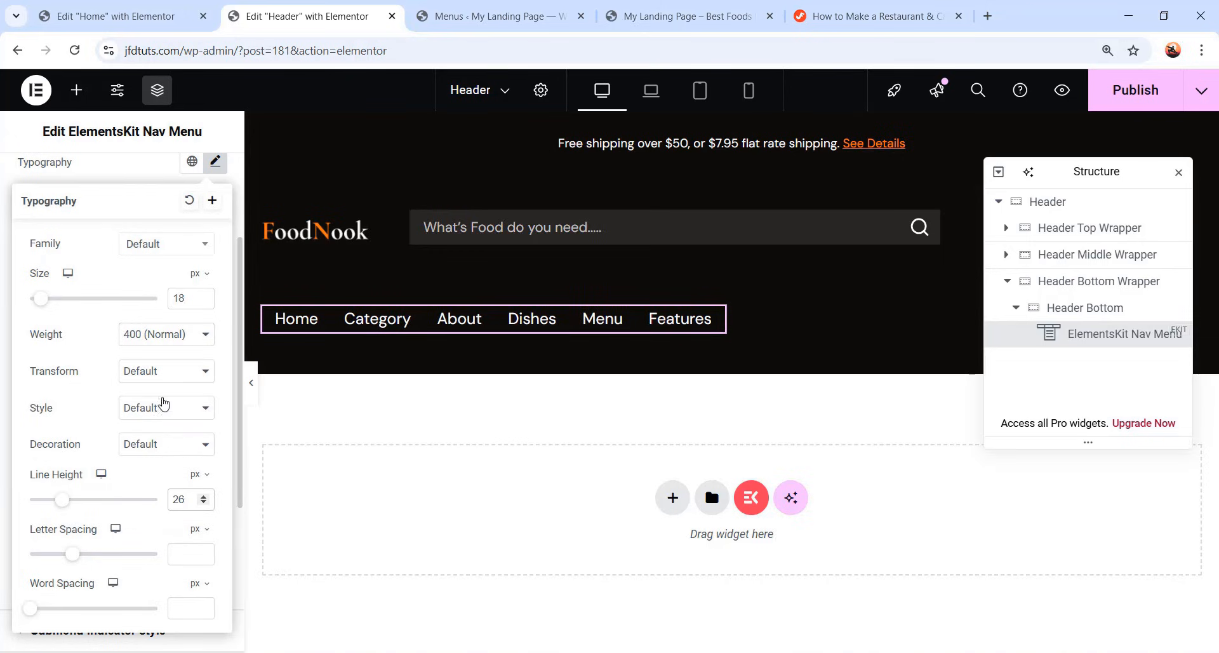
left_click(215, 162)
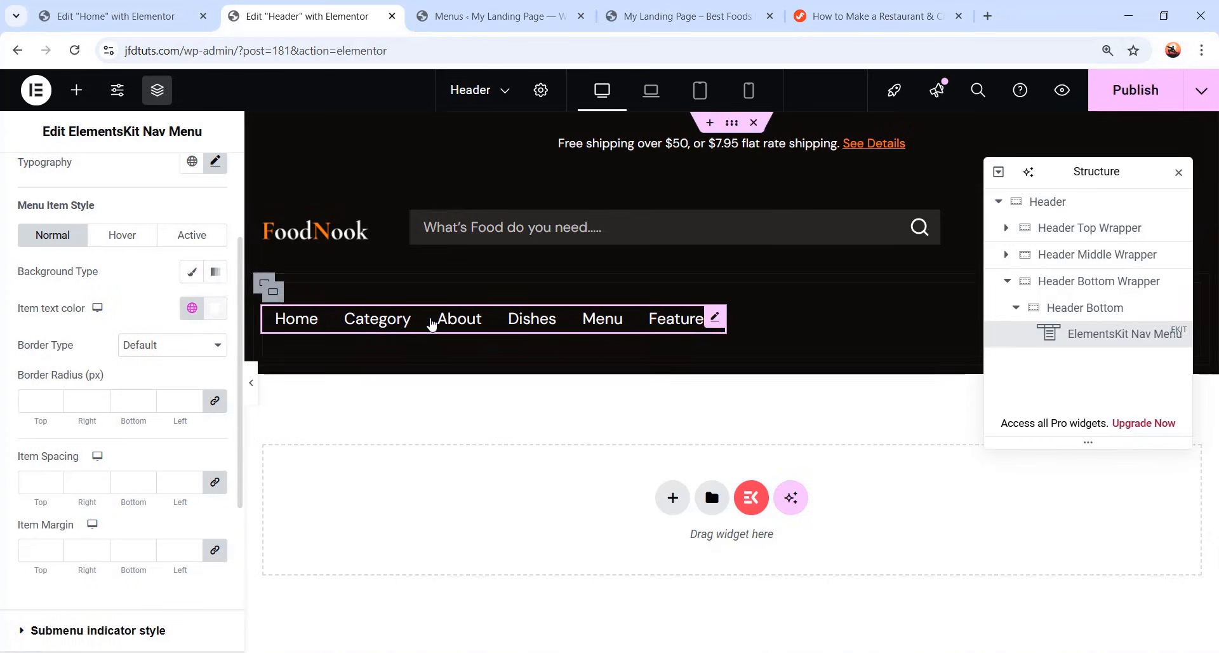
Set the normal menu items' border radius and item spacing to 0 on all sides.
left_click(36, 394)
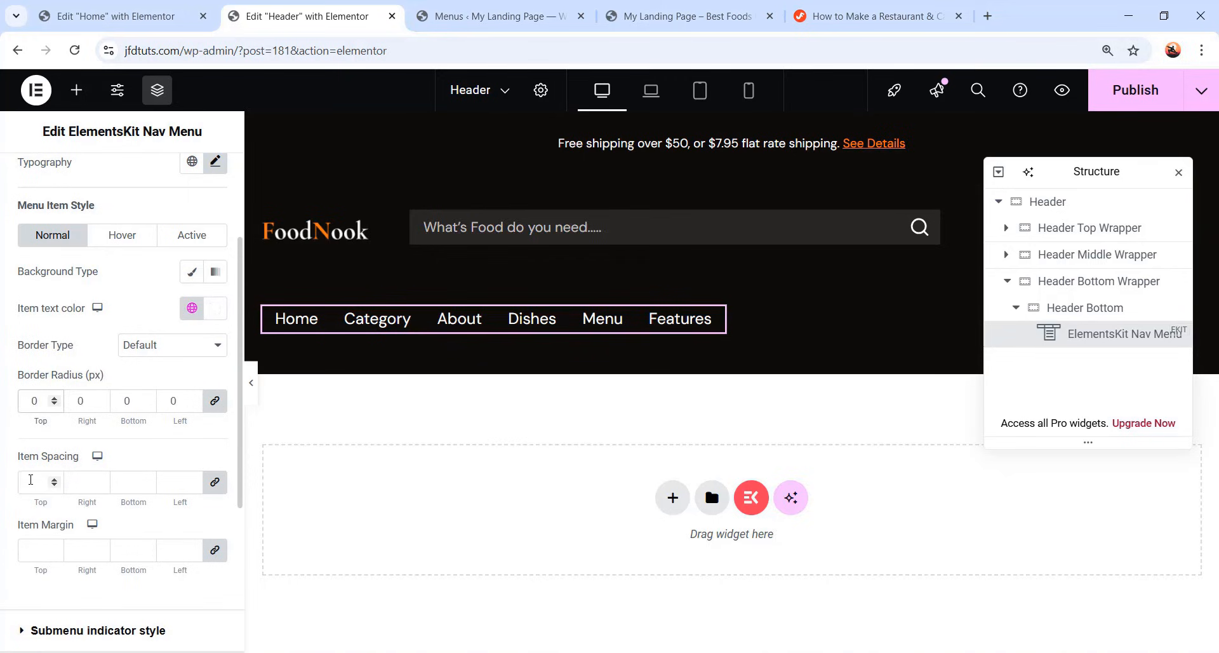
left_click(31, 479)
type("0")
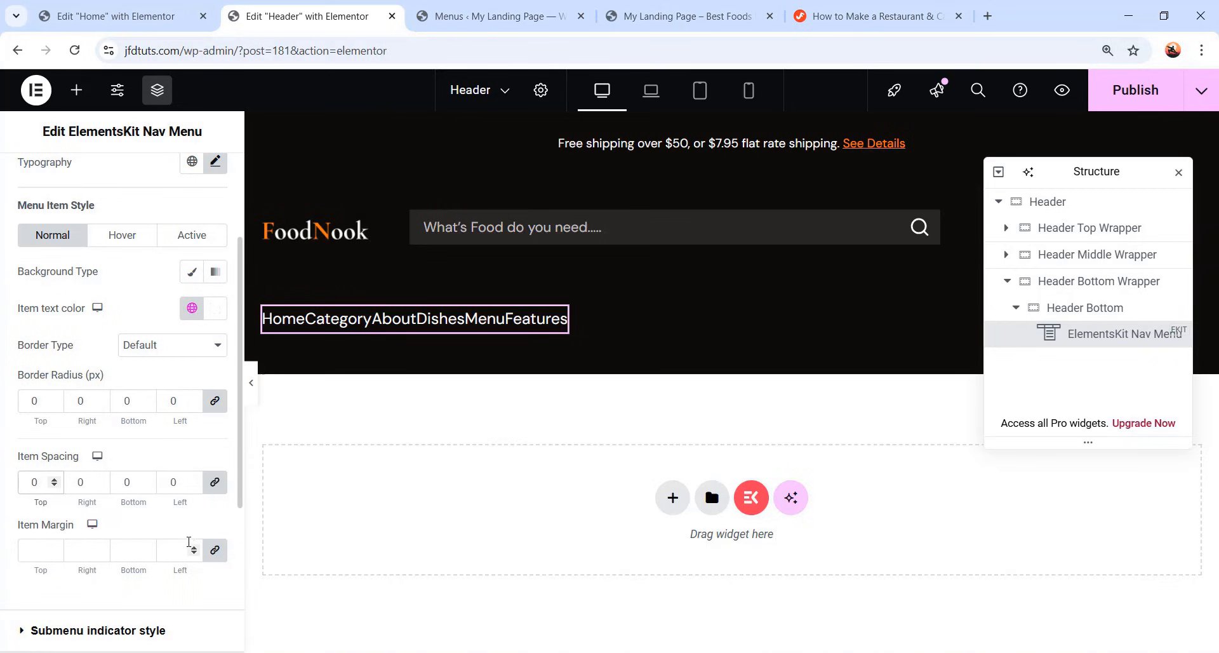
Unlink the menu items' margin sides and set the right margin to 32, with 0 on the other sides.
left_click(213, 550)
double_click(87, 556)
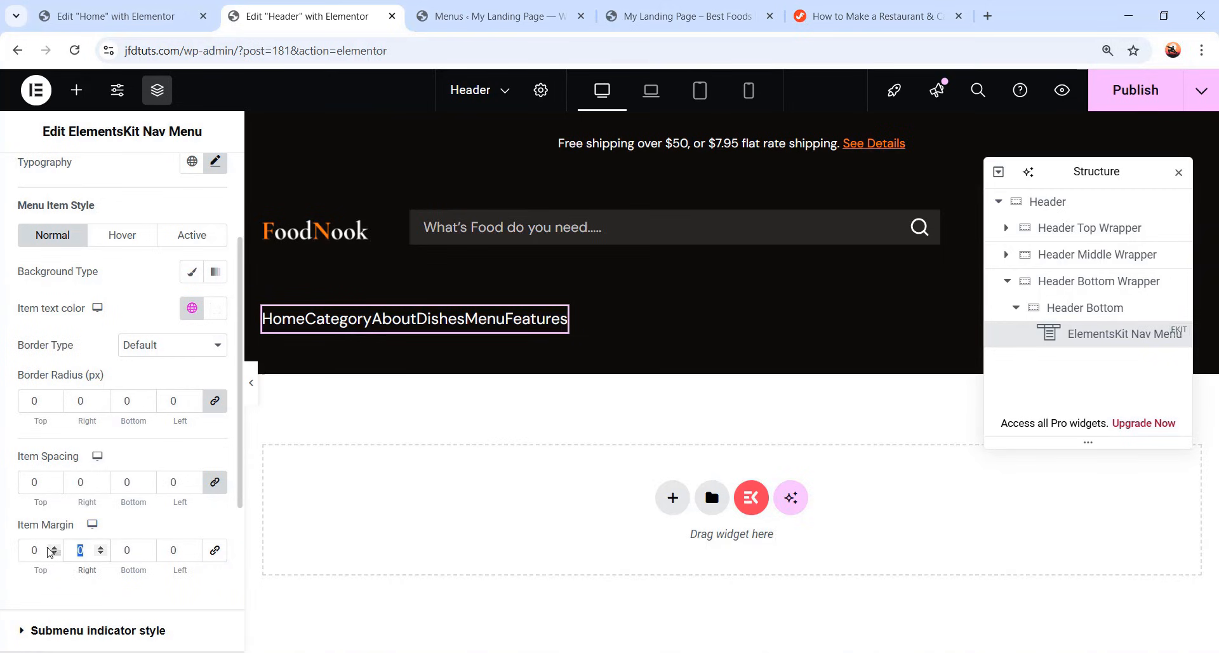
type("32")
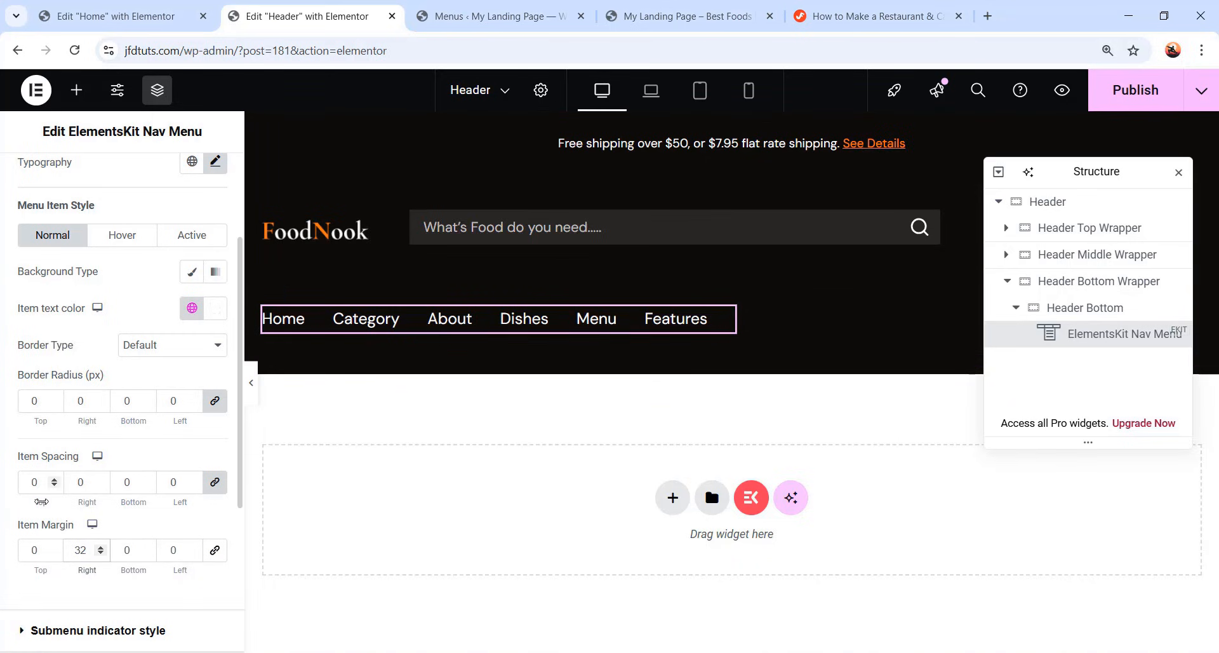
Try a wider right item margin of up to 44, and restore it to 32.
key("Up")
key("Up")
key("Up")
key("Up")
key("Up")
key("Up")
key("Up")
key("Up")
key("Up")
key("Up")
key("Up")
key("Up")
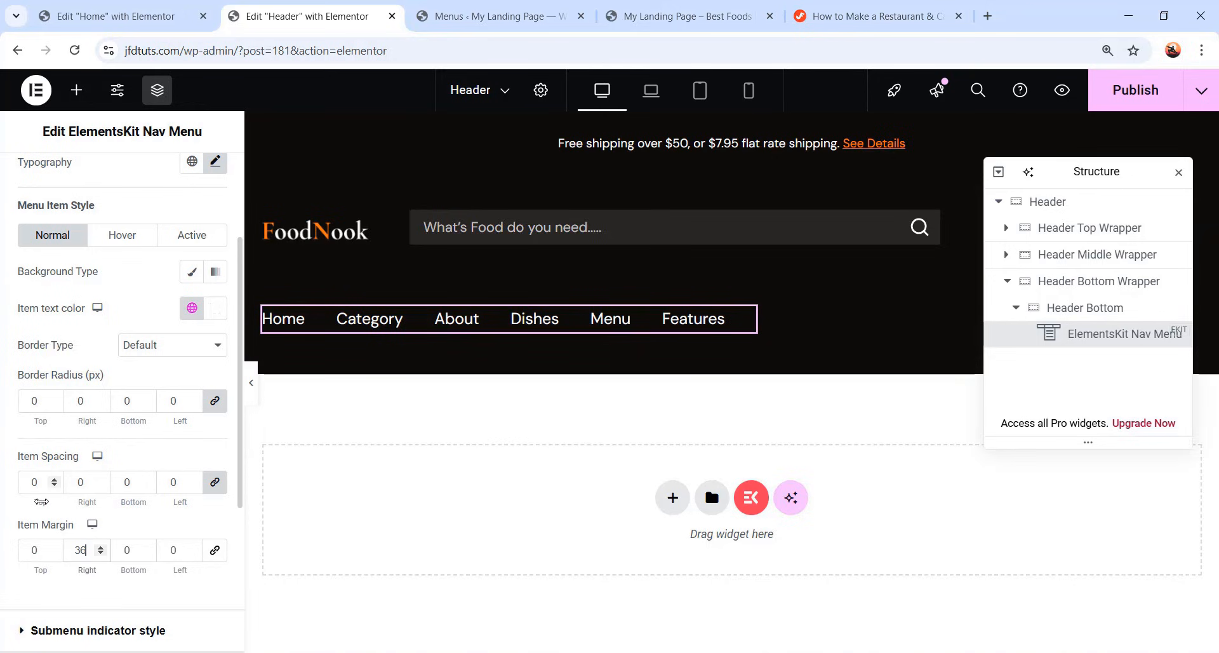
double_click(89, 556)
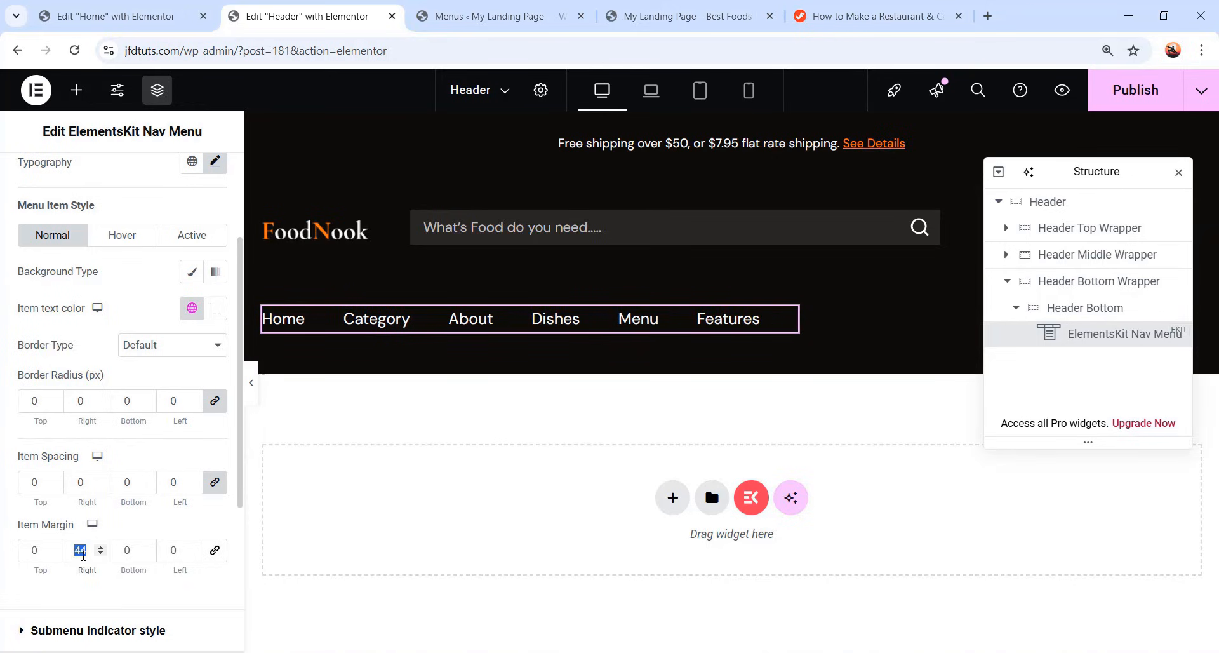
left_click(83, 555)
type("32")
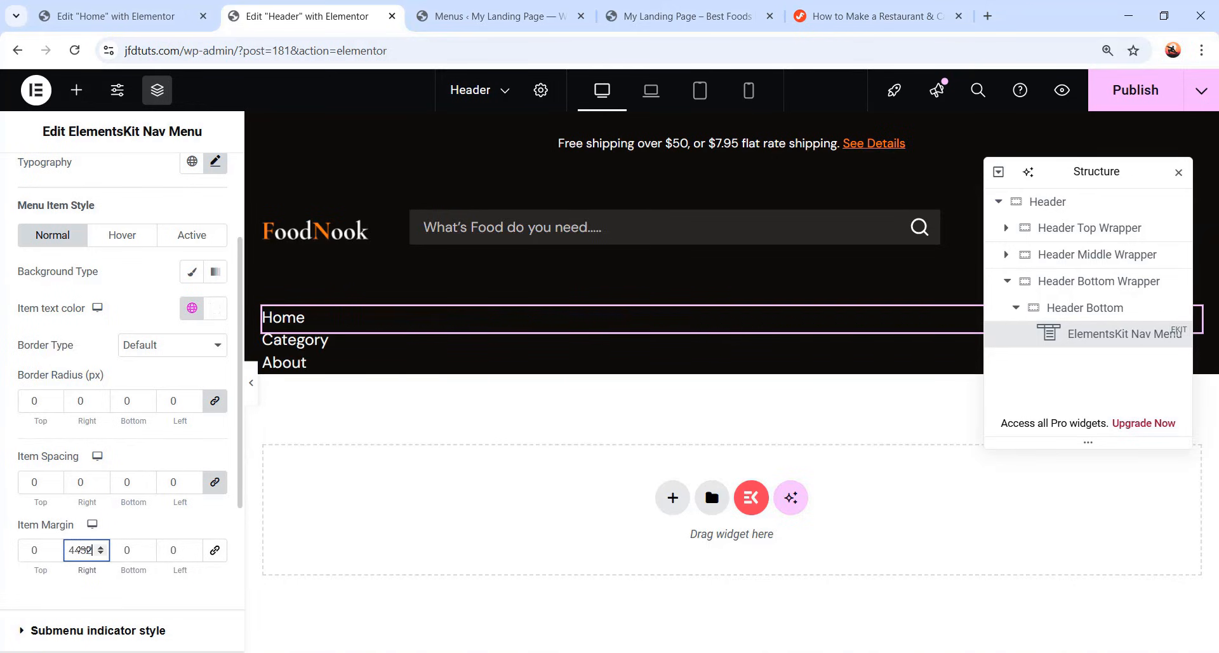
double_click(83, 550)
key("BackSpace")
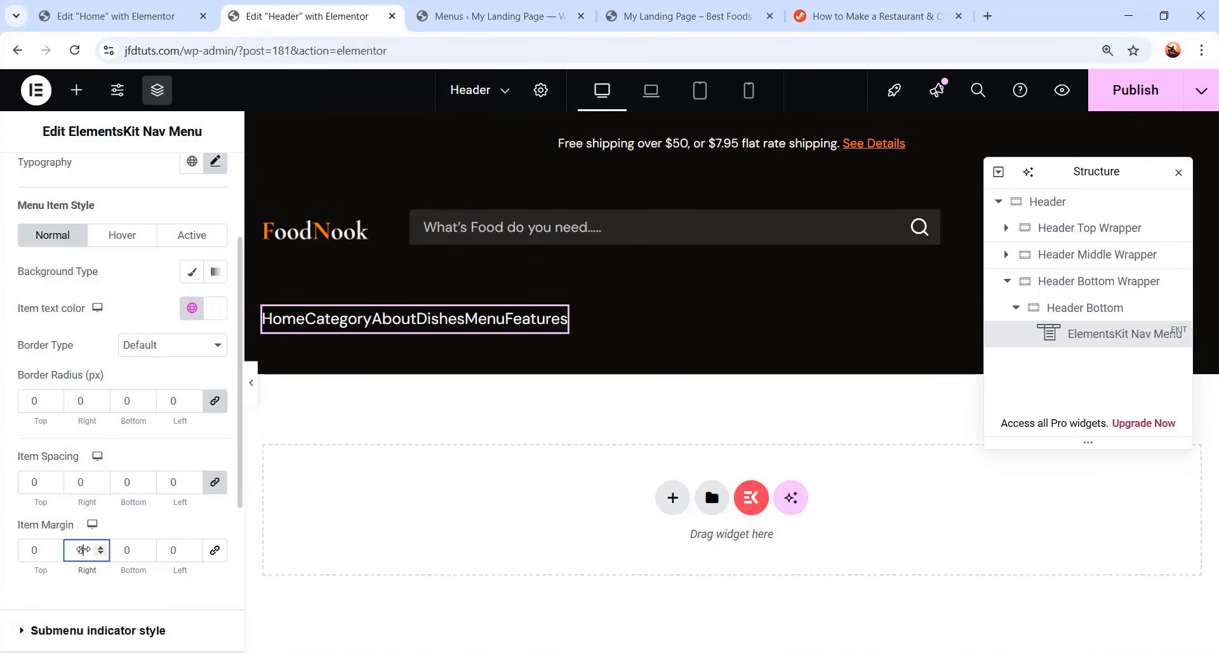
type("32")
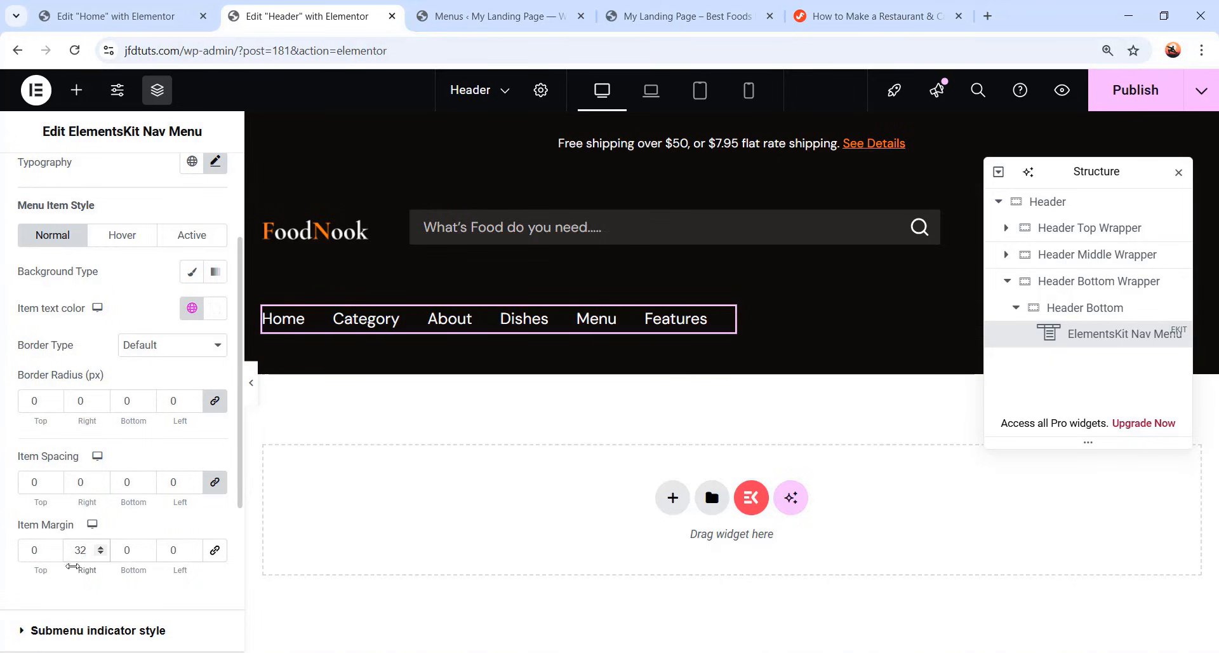
Examine the submenu indicator, submenu item and submenu panel style settings of the nav menu.
scroll(130, 519, "down", 4)
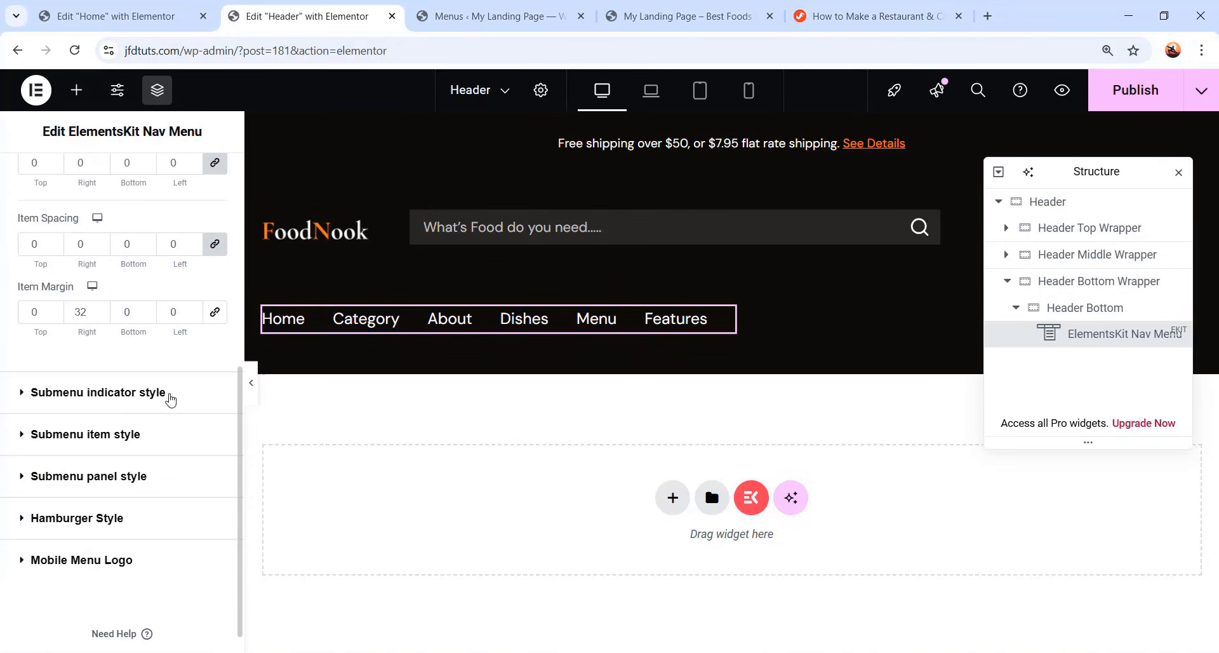
left_click(144, 396)
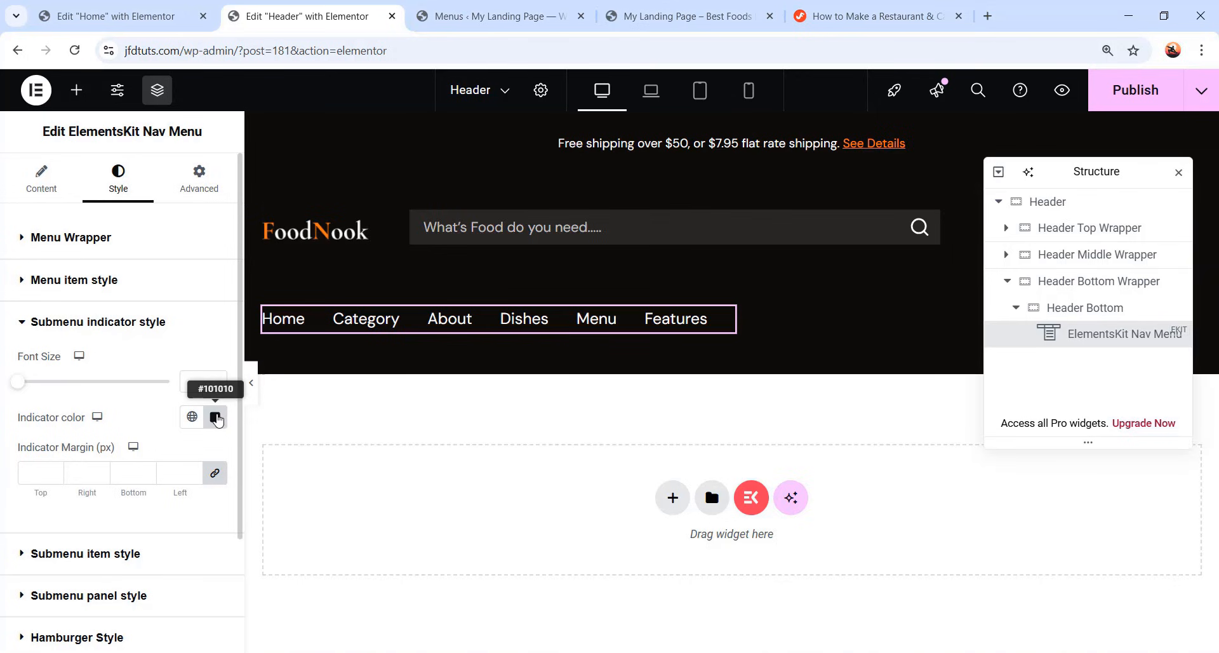
scroll(140, 454, "down", 3)
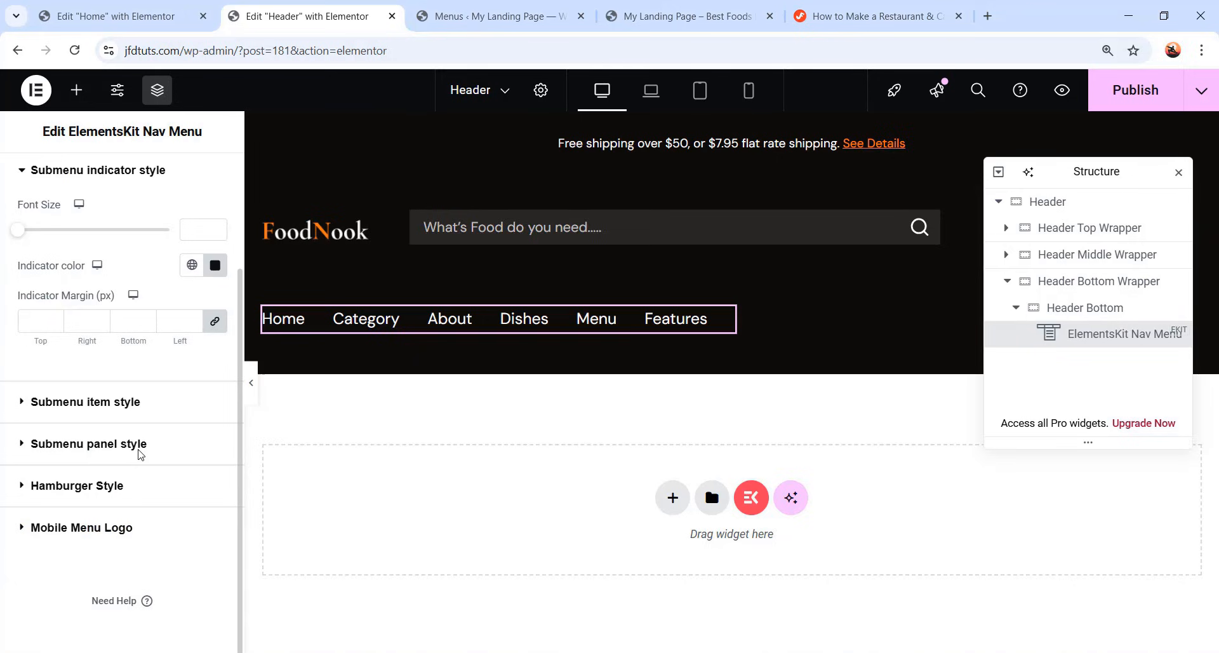
left_click(141, 407)
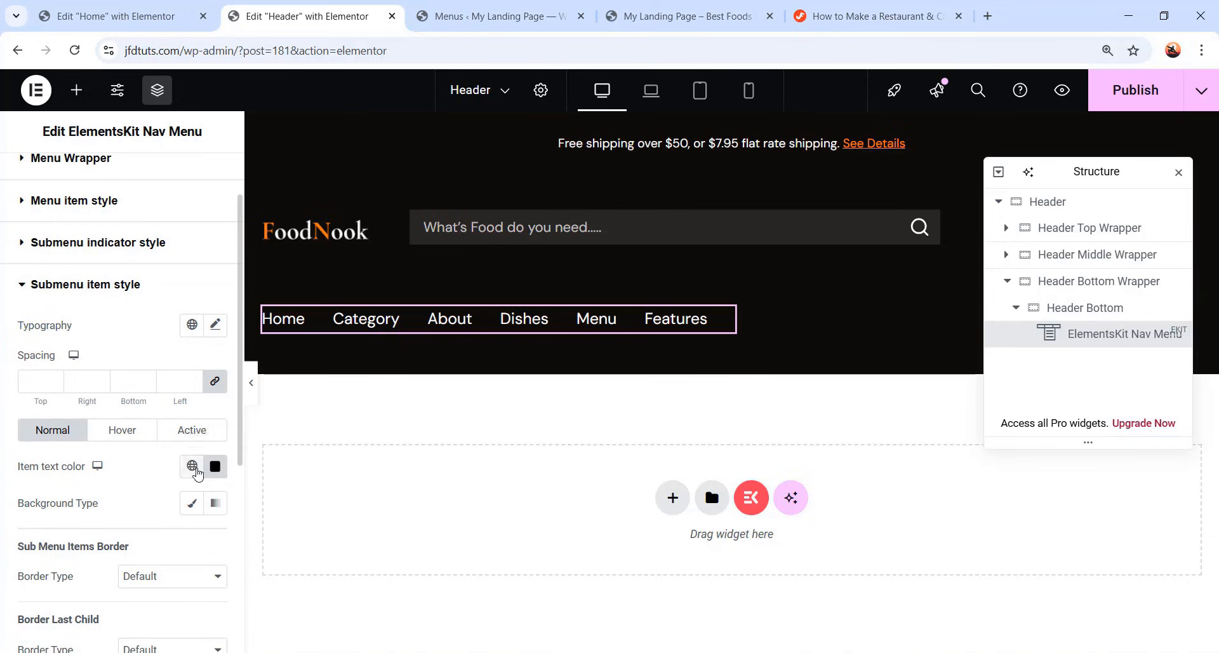
scroll(170, 446, "down", 5)
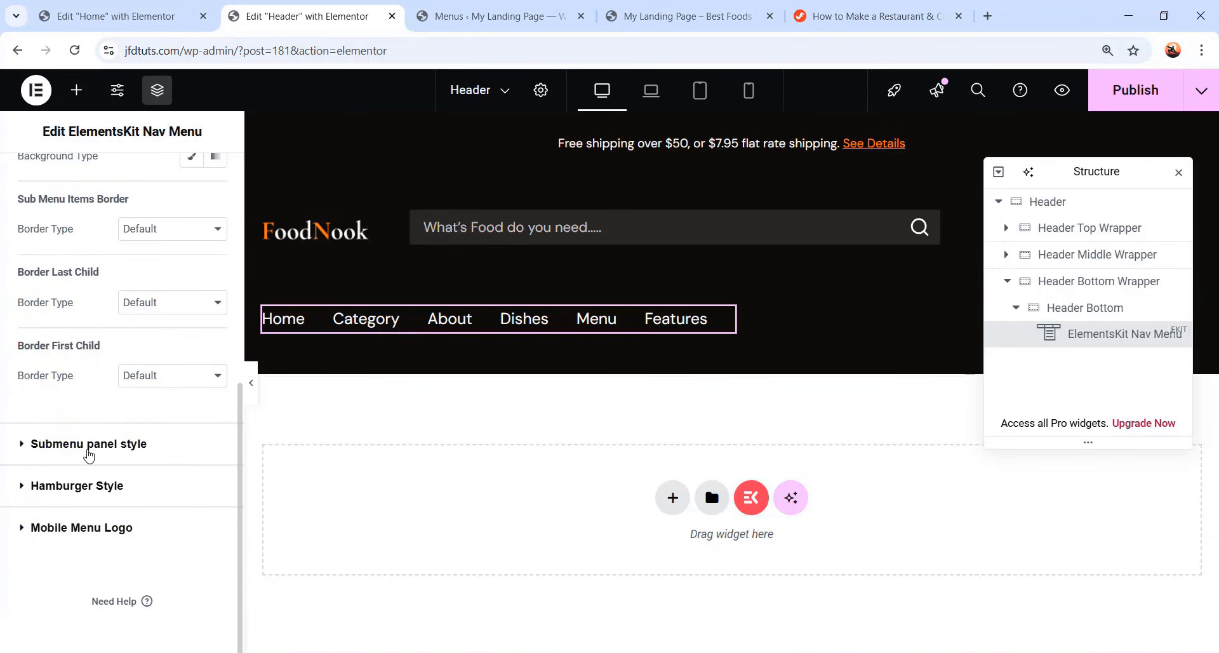
left_click(127, 448)
scroll(112, 379, "down", 1)
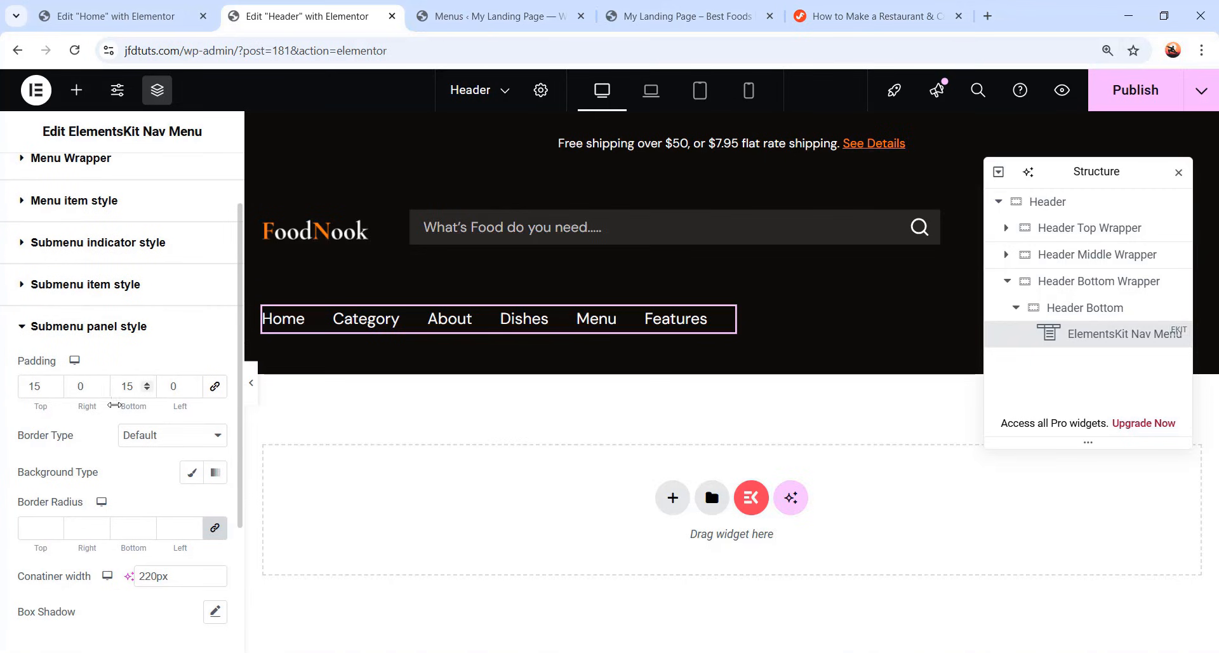
scroll(172, 482, "down", 3)
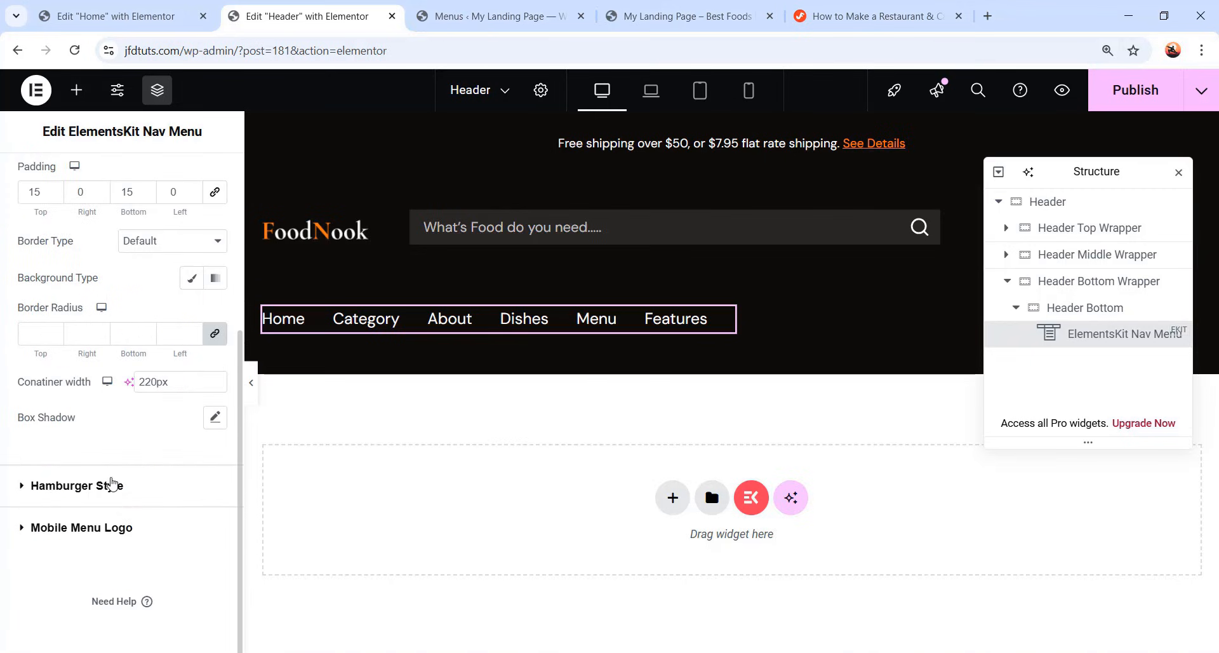
Give the hamburger toggle a Classic background with a fully transparent color, and switch to the mobile preview.
left_click(77, 486)
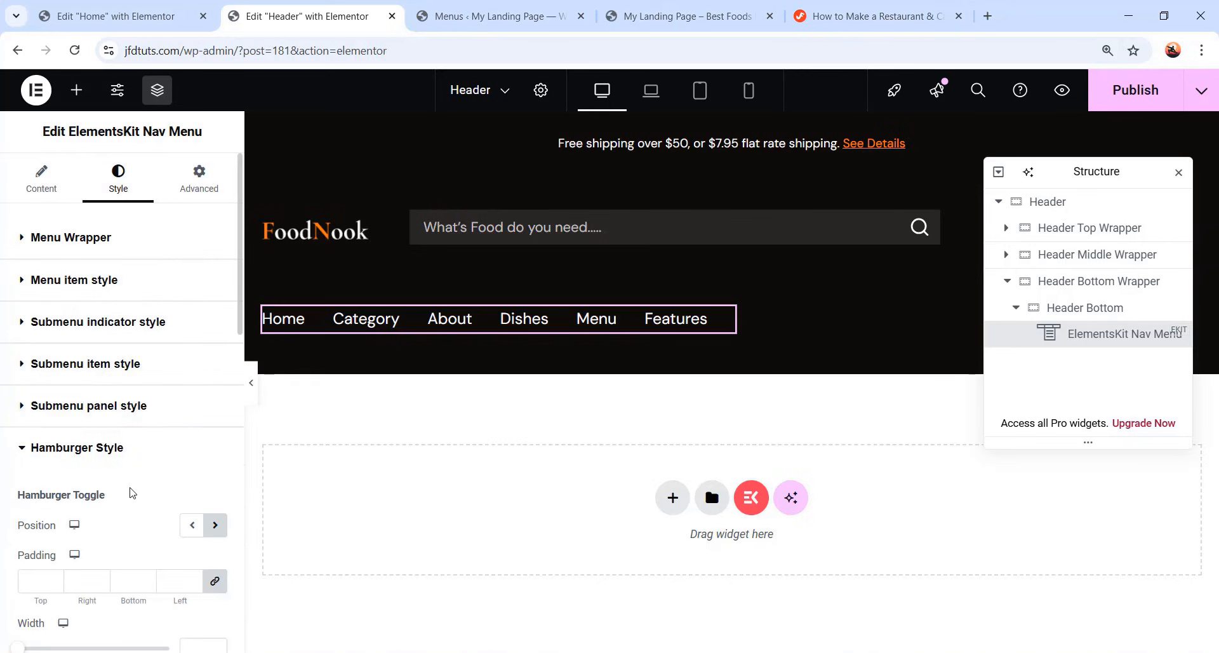
scroll(171, 317, "down", 5)
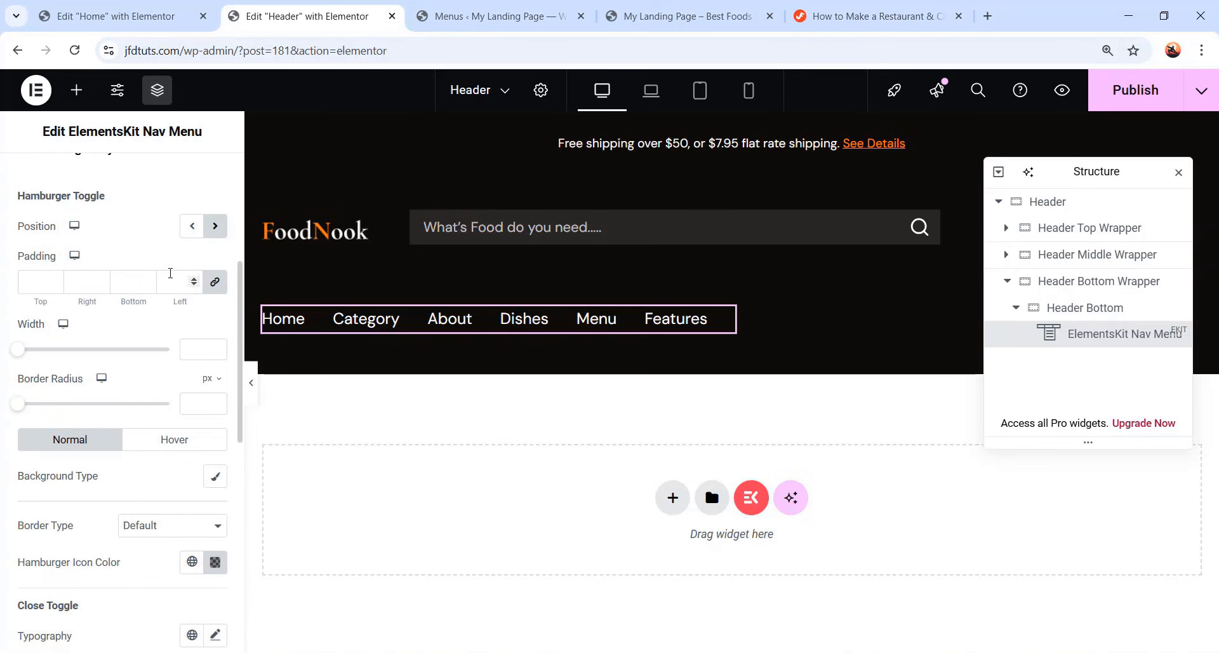
left_click(215, 476)
scroll(219, 434, "down", 1)
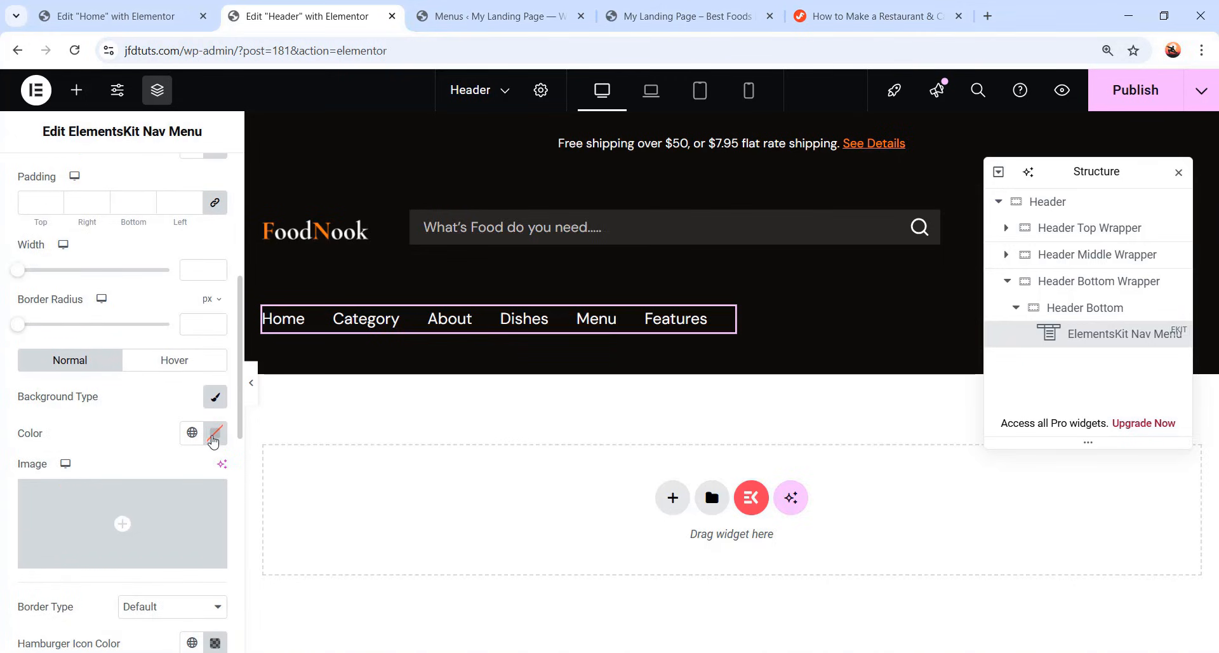
left_click(213, 442)
left_click_drag(313, 366, 111, 367)
left_click(76, 401)
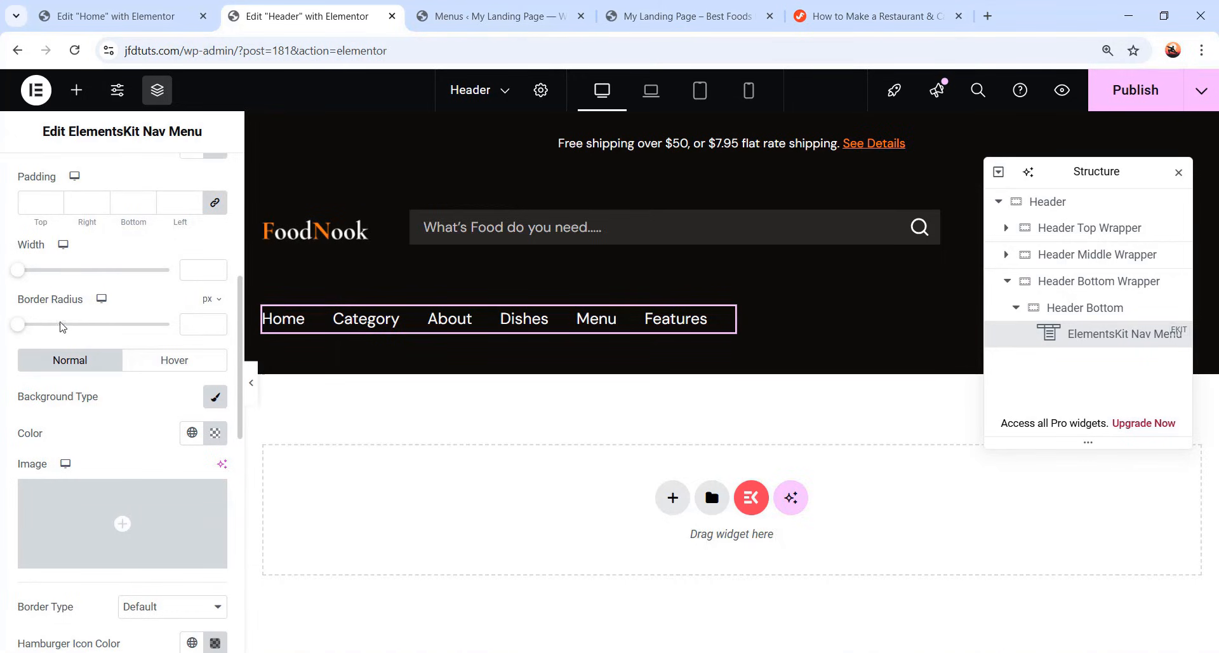
scroll(111, 388, "up", 2)
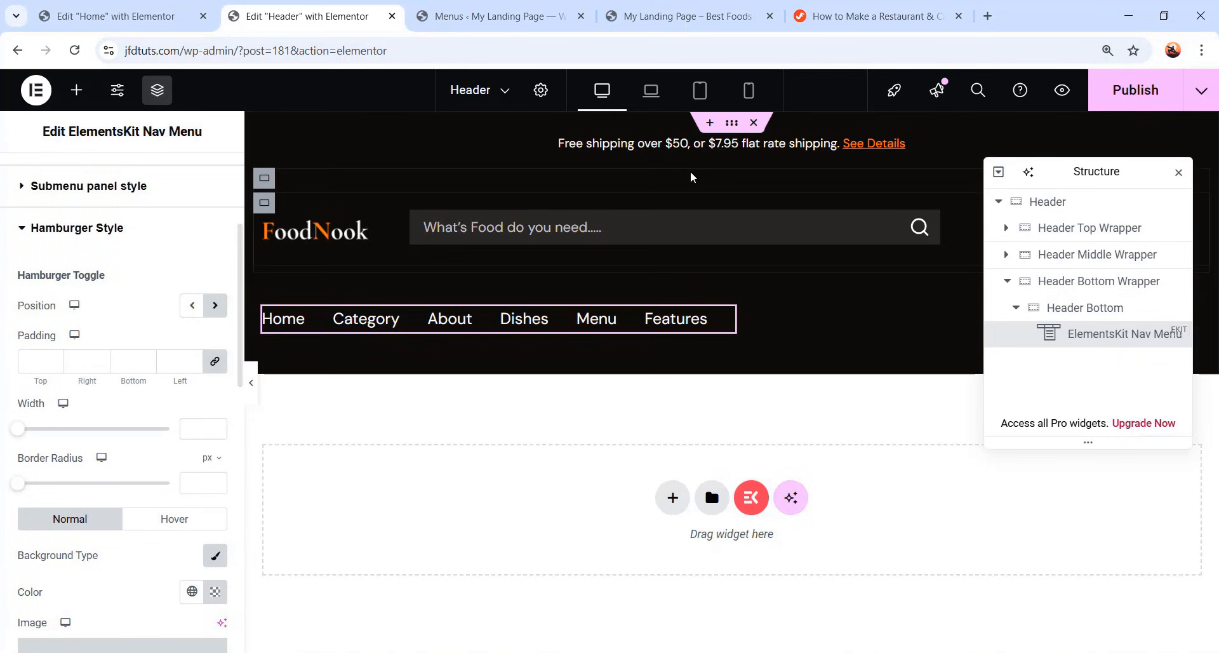
left_click(749, 92)
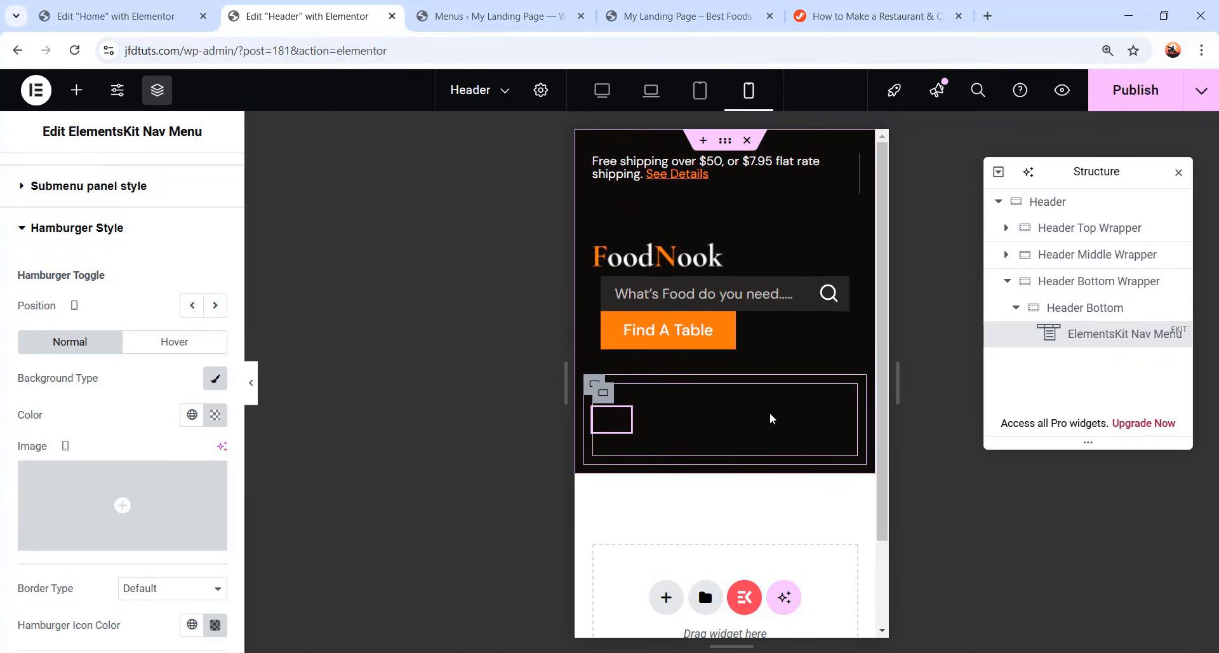
Try an opaque red #FF0000 background on the hamburger toggle, and test opening and closing the mobile menu.
left_click(215, 415)
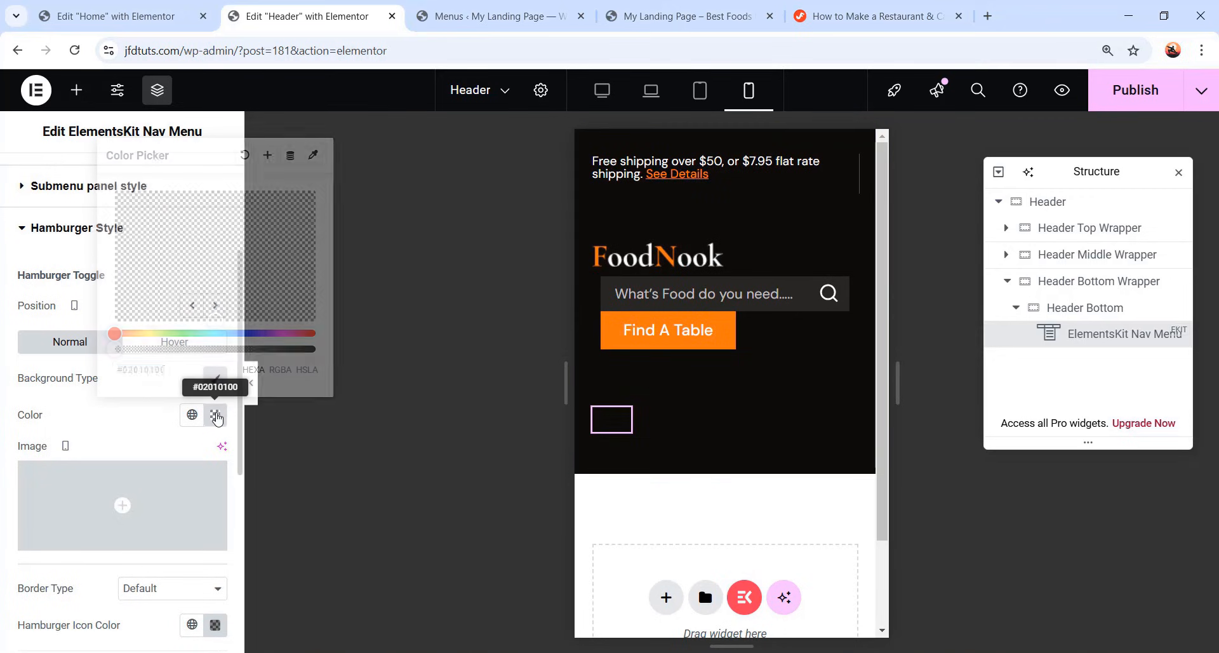
left_click(180, 366)
left_click_drag(157, 350, 337, 353)
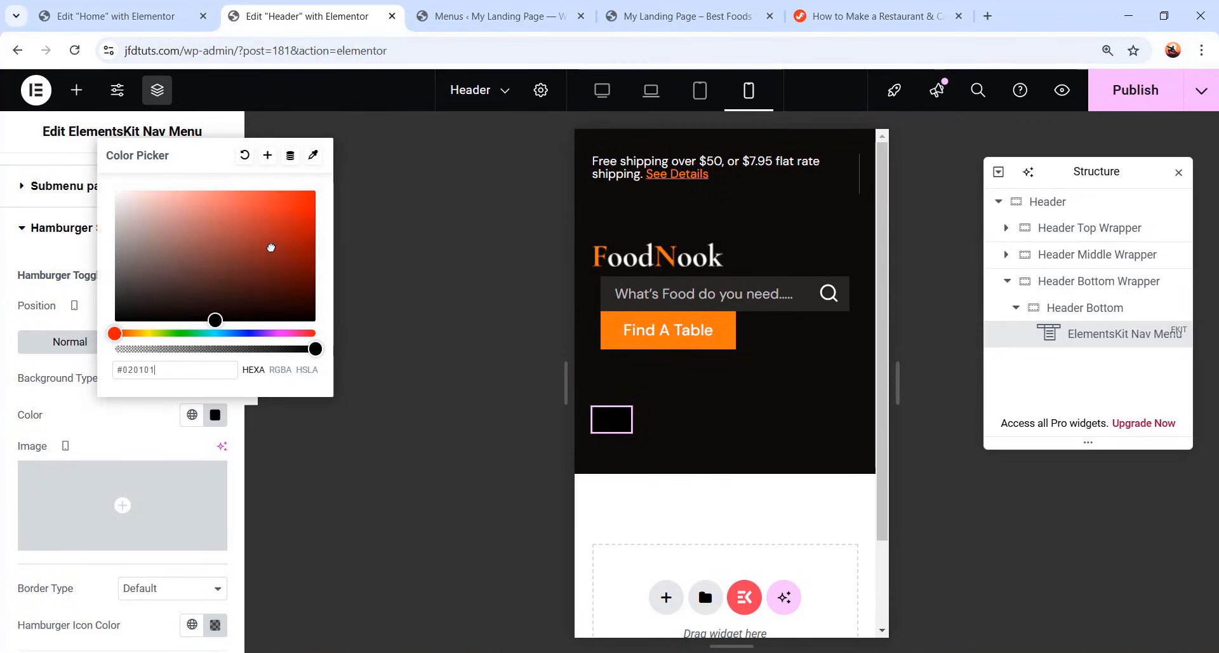
left_click_drag(272, 248, 349, 152)
left_click(47, 452)
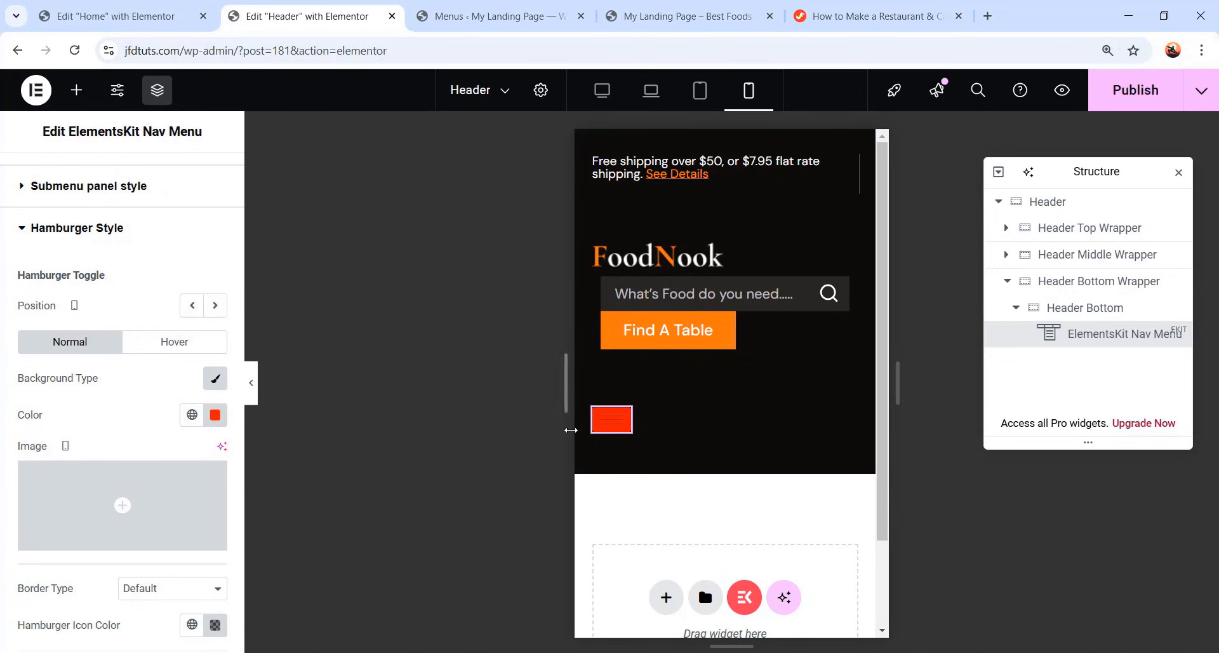
left_click(605, 428)
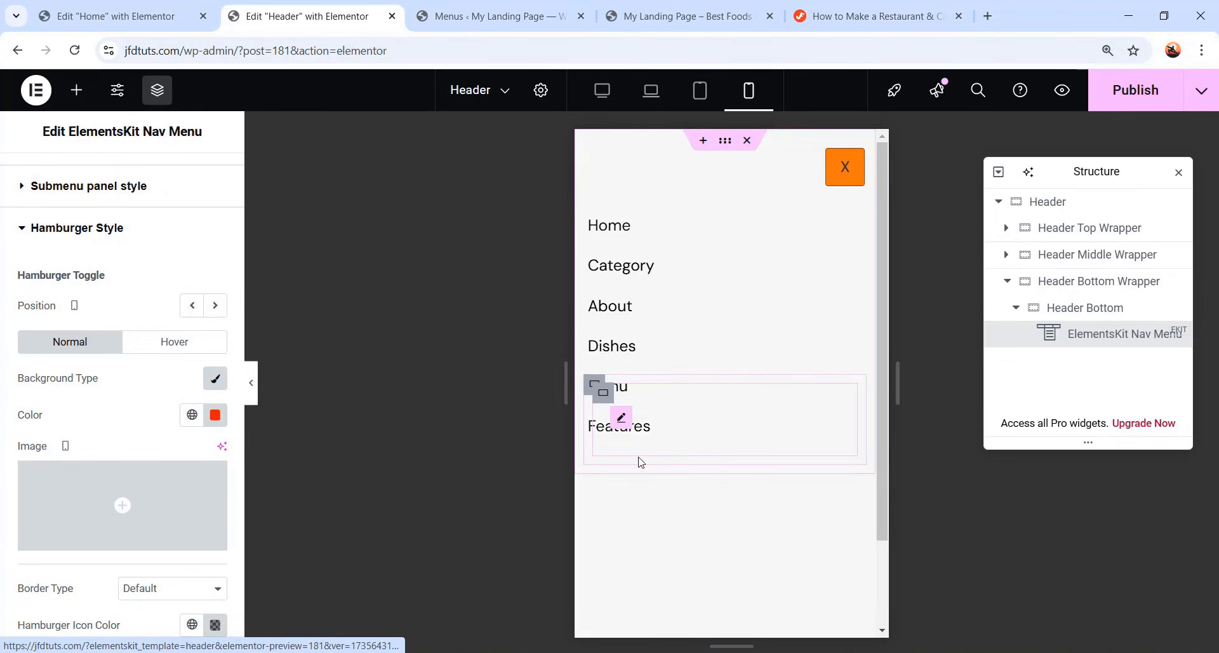
left_click(835, 172)
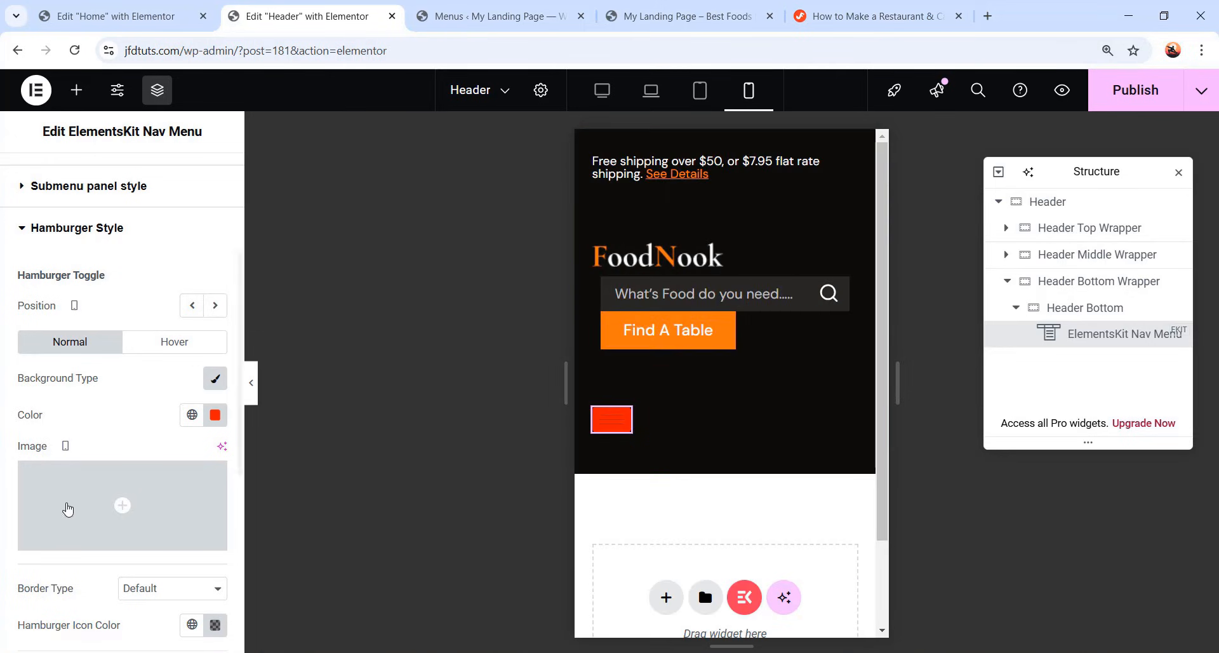
Make the hamburger toggle's background color fully transparent again.
scroll(122, 413, "down", 1)
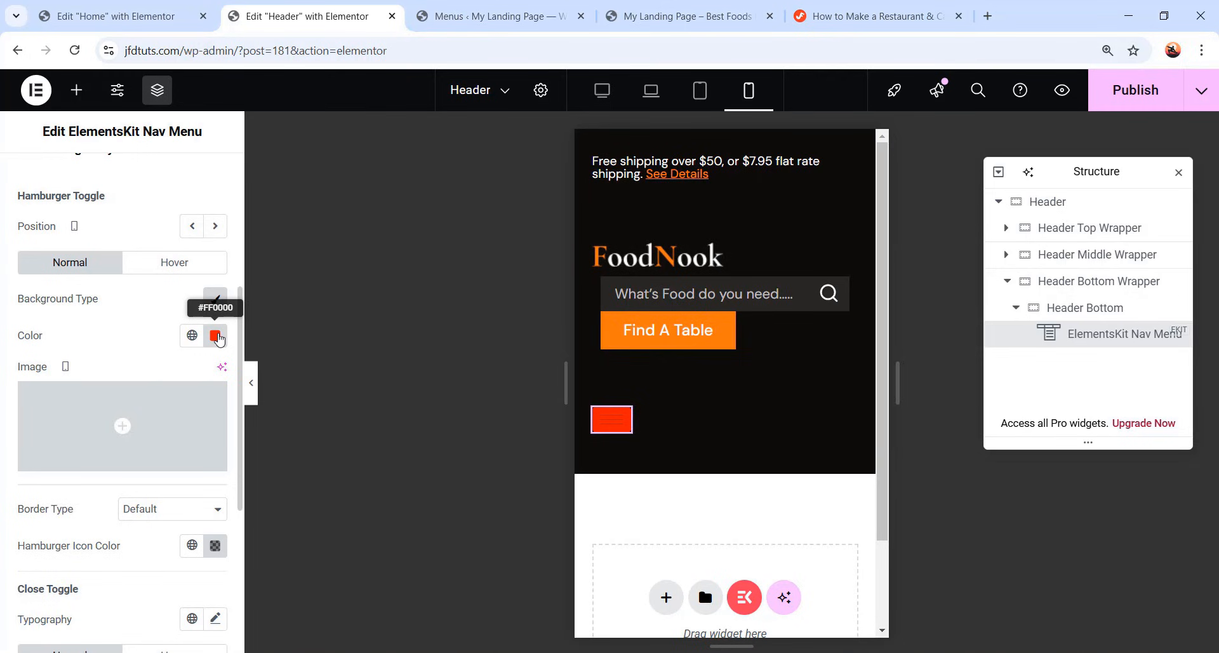
left_click(219, 339)
left_click_drag(314, 564, 40, 569)
left_click(3, 455)
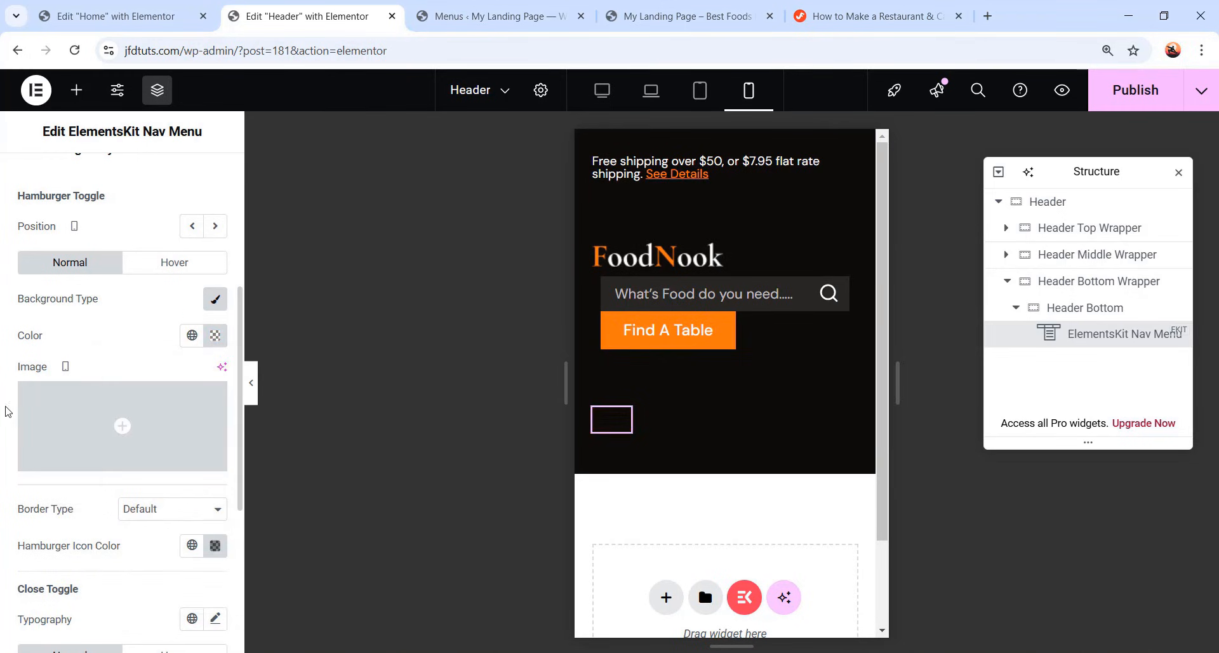
Give the hamburger toggle a Solid border, 1 px wide on all sides, in the global Secondary color (#F67017).
scroll(32, 414, "down", 1)
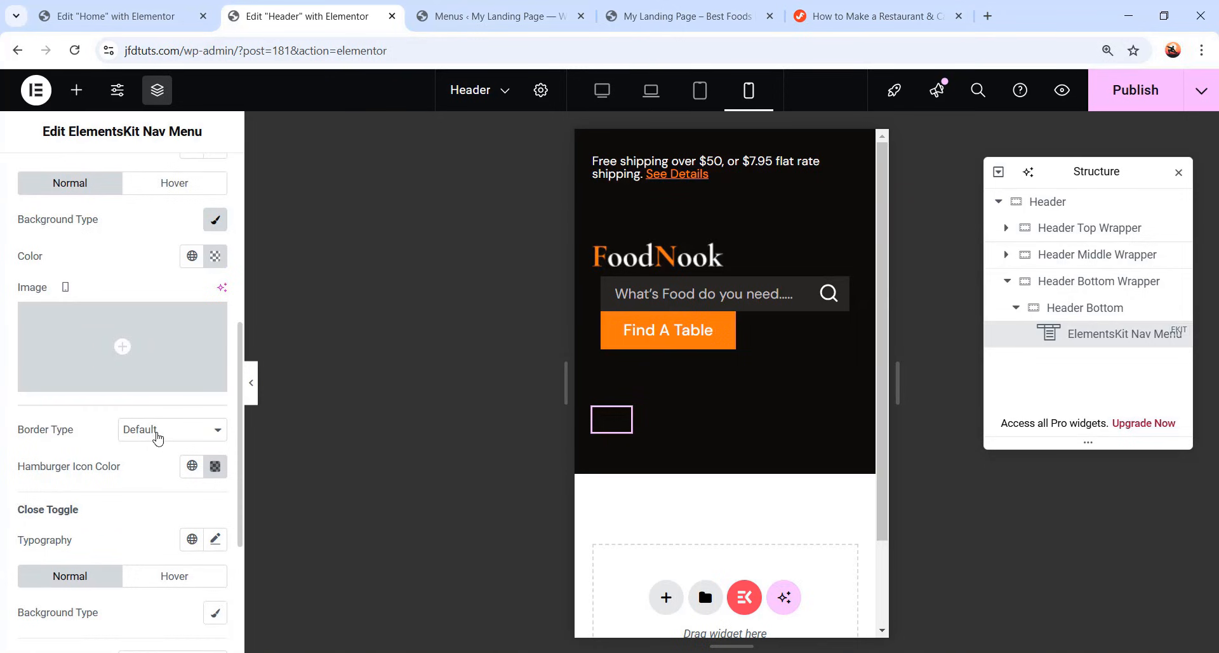
left_click(157, 437)
left_click(148, 487)
scroll(140, 477, "down", 1)
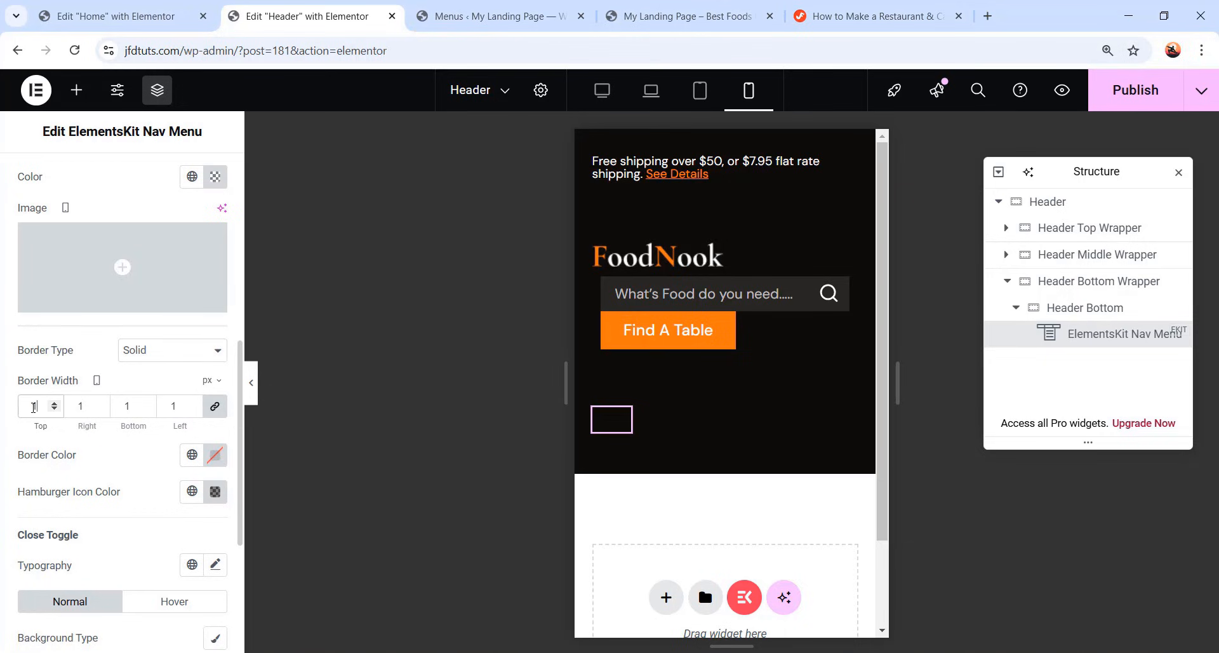
left_click(192, 454)
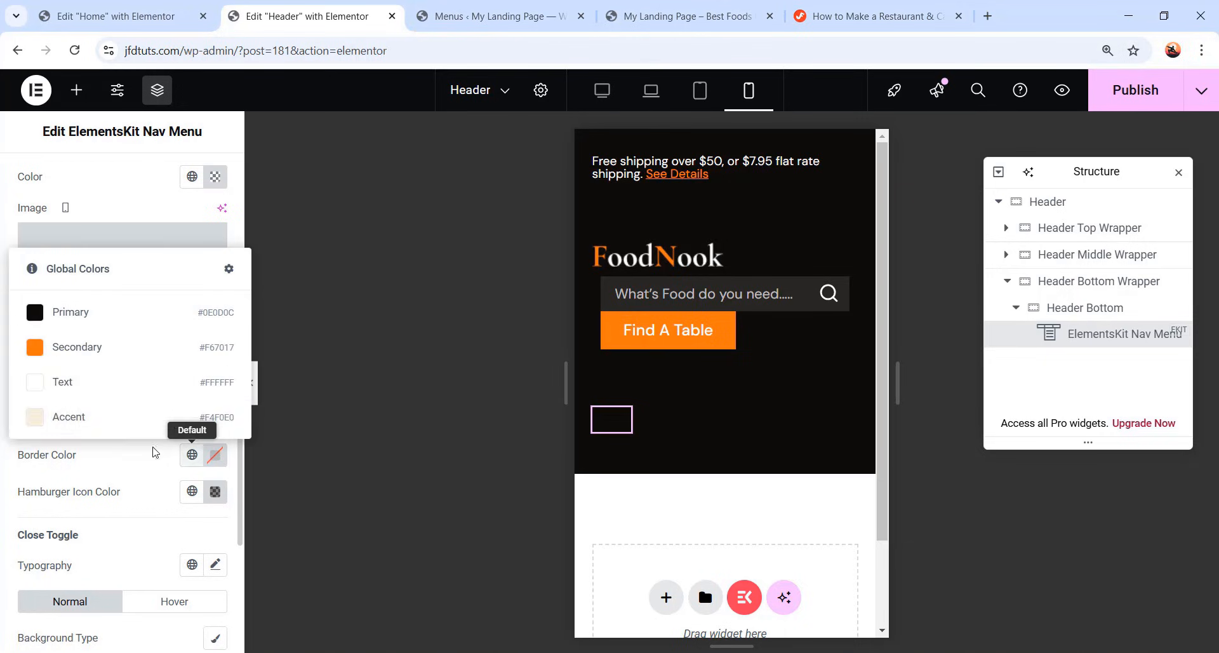
left_click(53, 351)
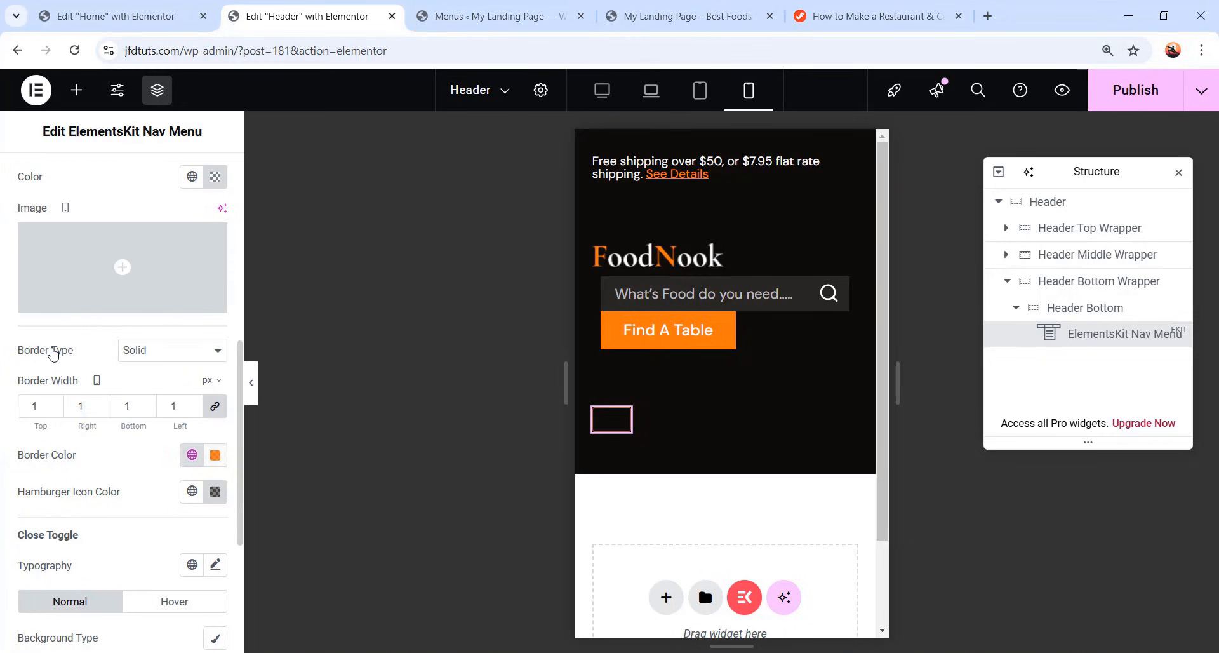
Set the hamburger icon color to the global Secondary color (#F67017).
left_click(192, 491)
left_click(102, 393)
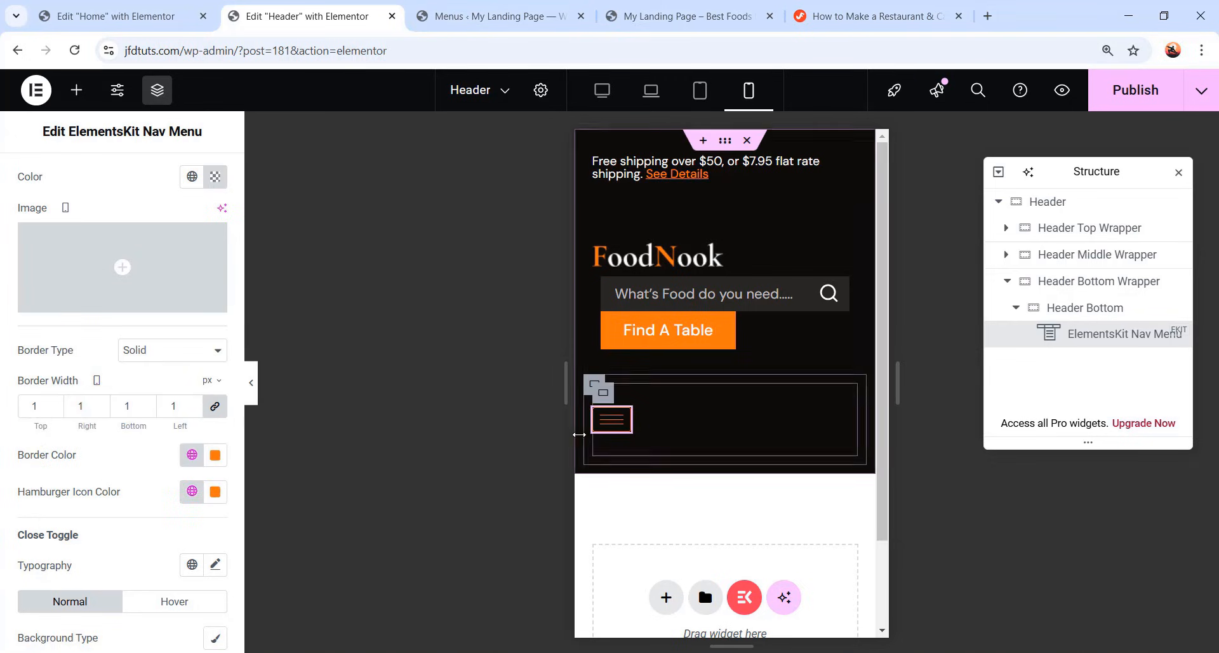
scroll(137, 451, "up", 3)
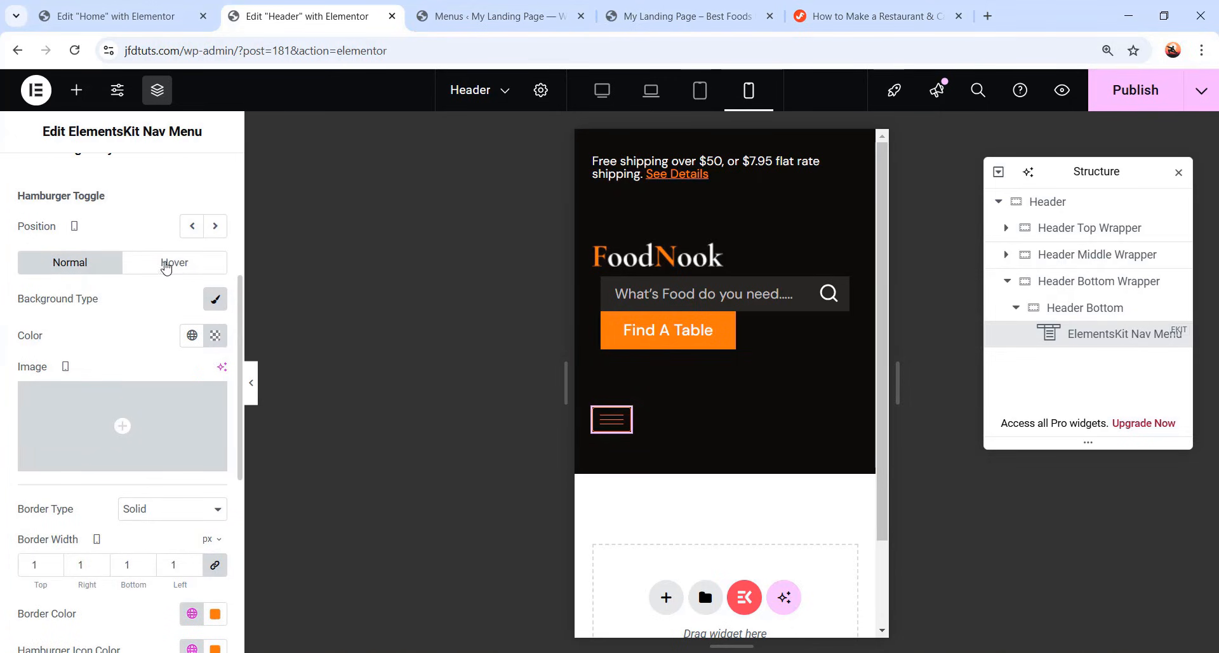
Give the hamburger toggle's hover state a Classic background in the global Secondary color (#F67017), and test opening and closing the mobile menu.
left_click(167, 267)
left_click(207, 307)
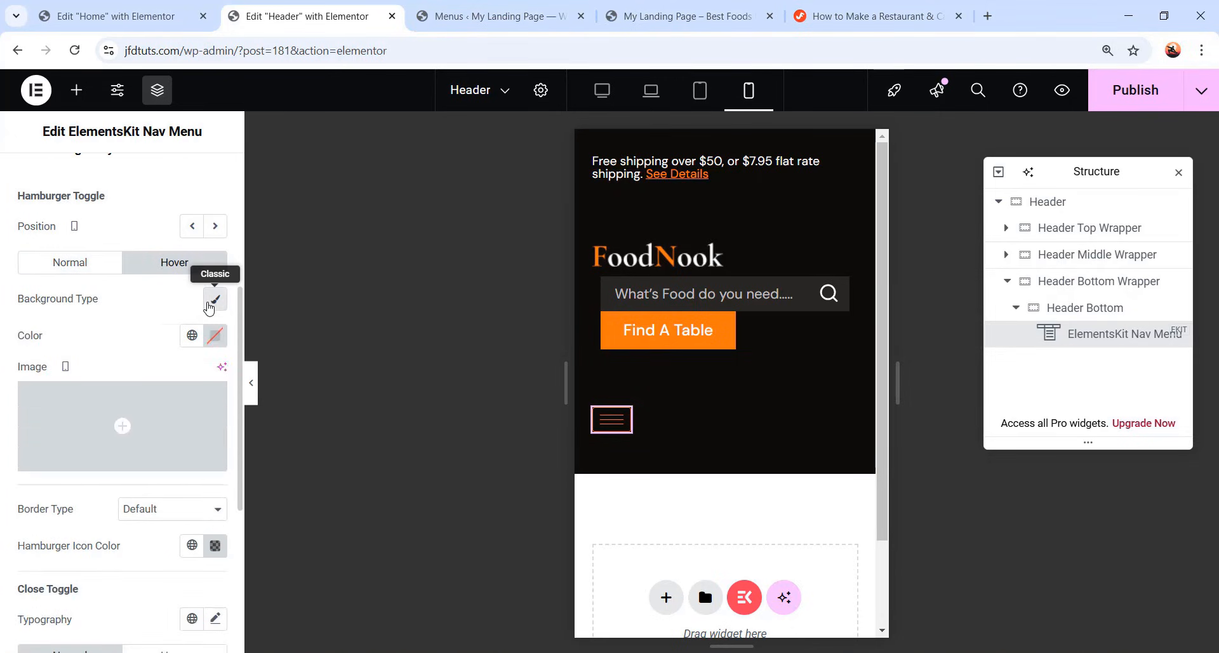
left_click(191, 335)
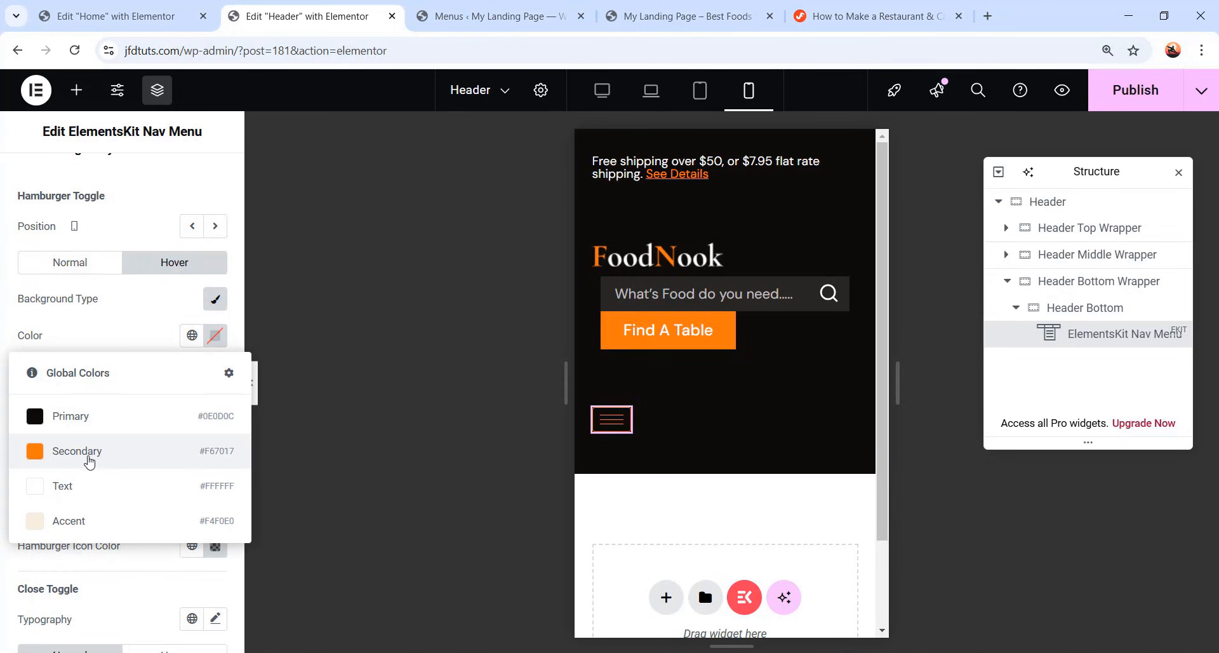
left_click(95, 452)
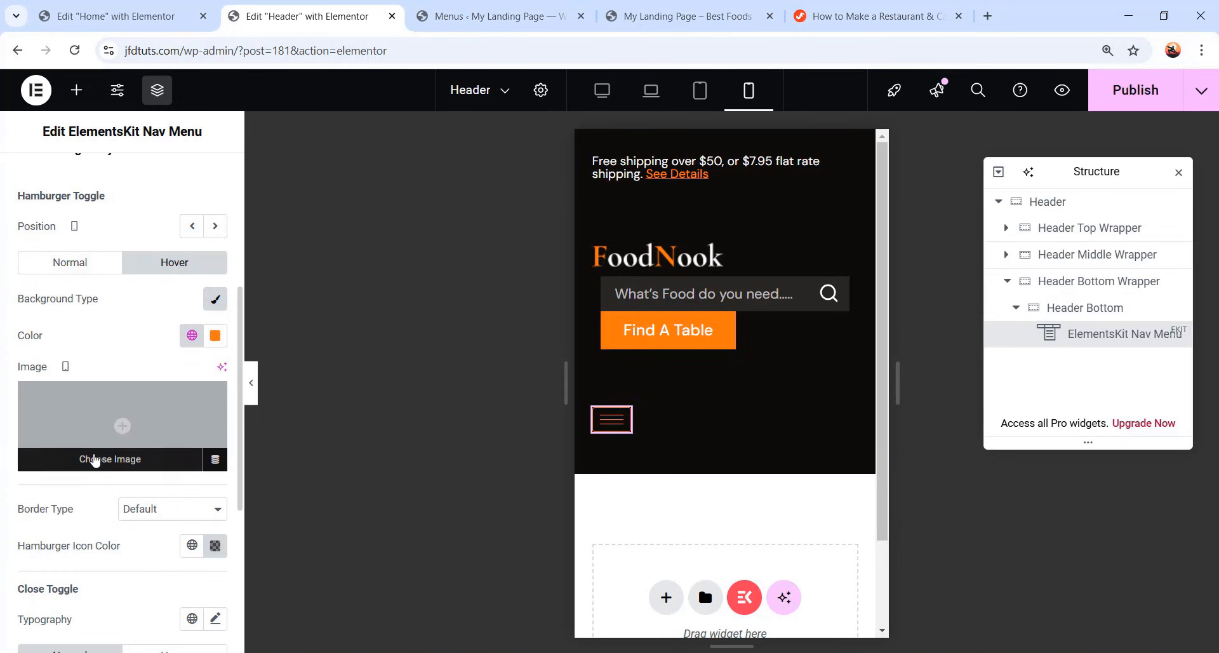
left_click(609, 426)
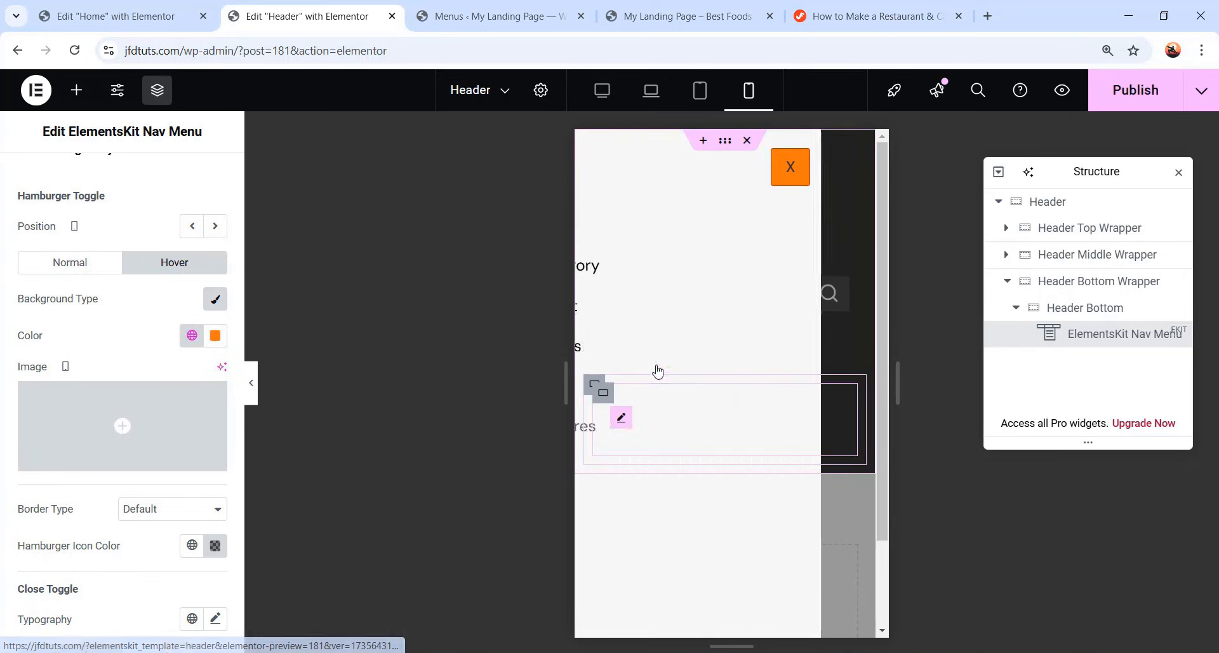
left_click(846, 179)
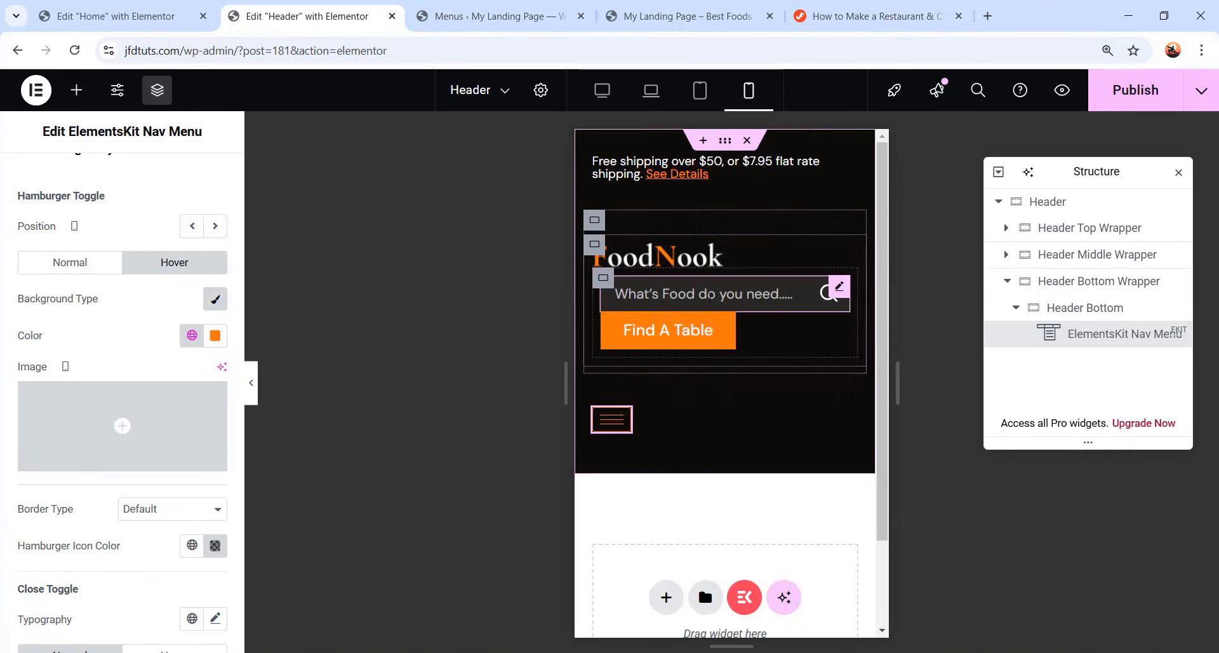
Give the close toggle's hover state a Classic background in the global Secondary color (#F67017), and test it by closing the mobile menu.
mouse_move(73, 405)
scroll(124, 381, "down", 3)
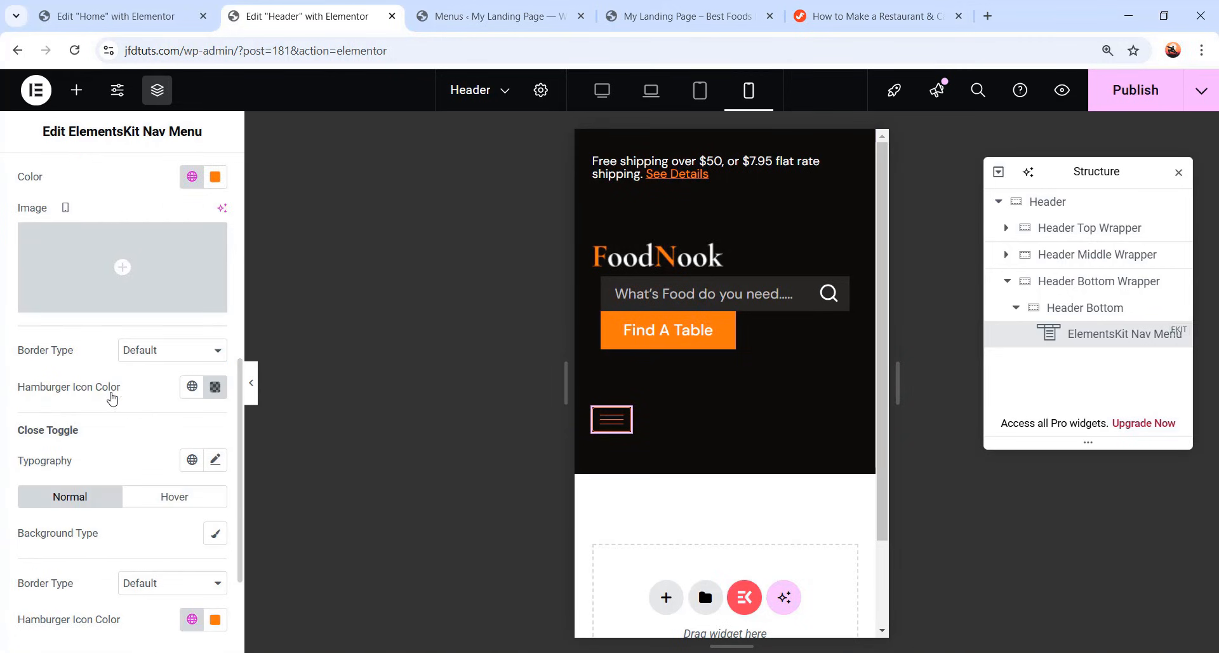
scroll(126, 419, "down", 1)
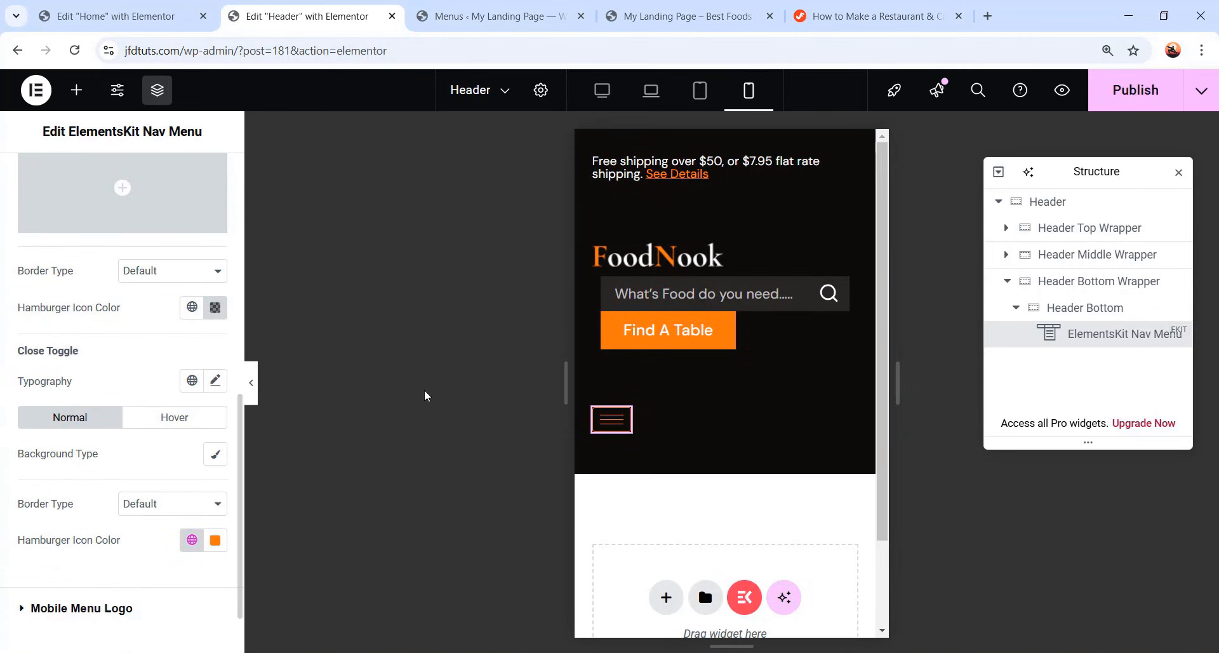
left_click(613, 421)
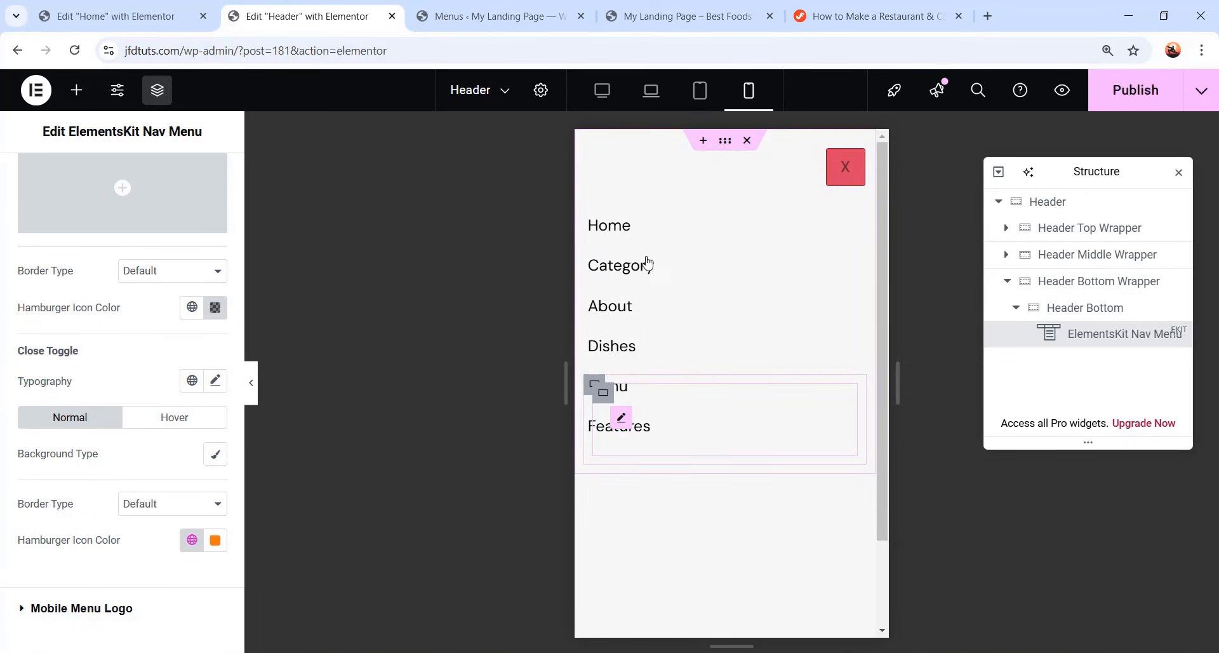
left_click(157, 418)
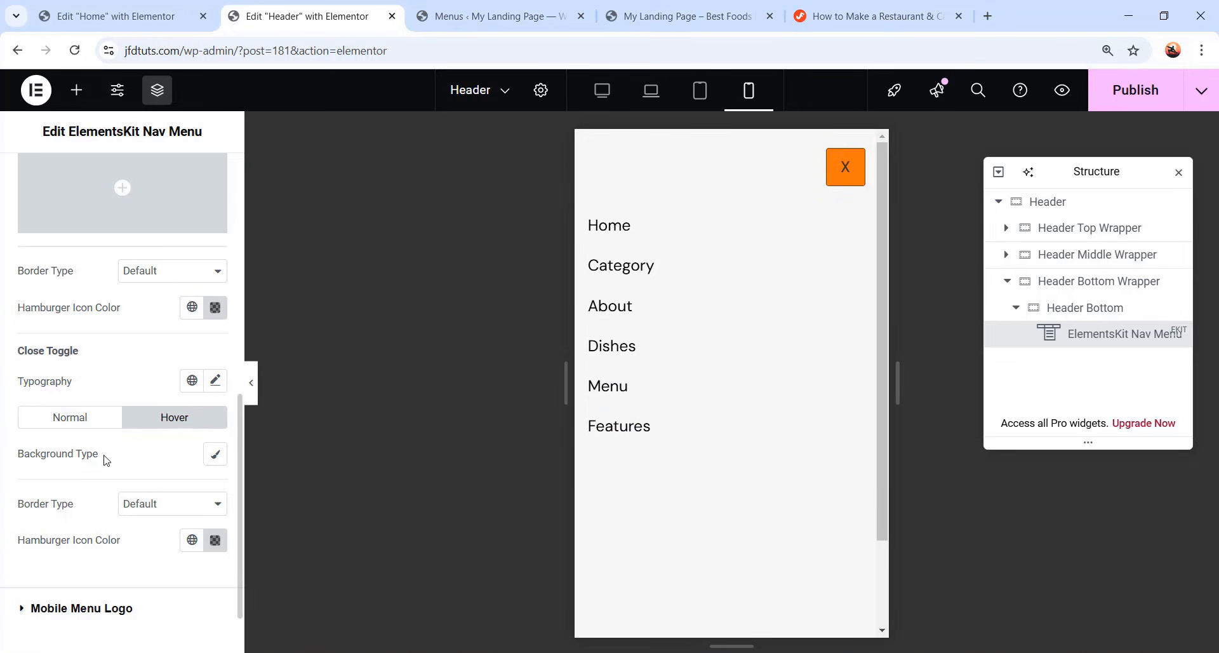
left_click(214, 453)
left_click(192, 490)
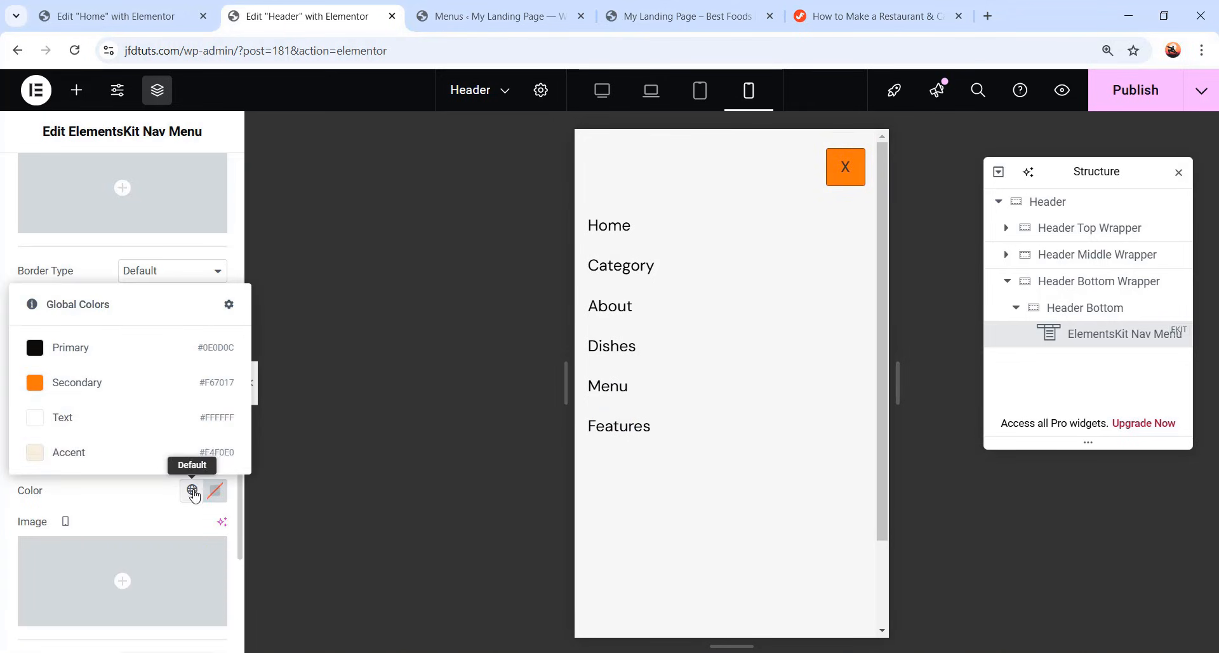
left_click(61, 384)
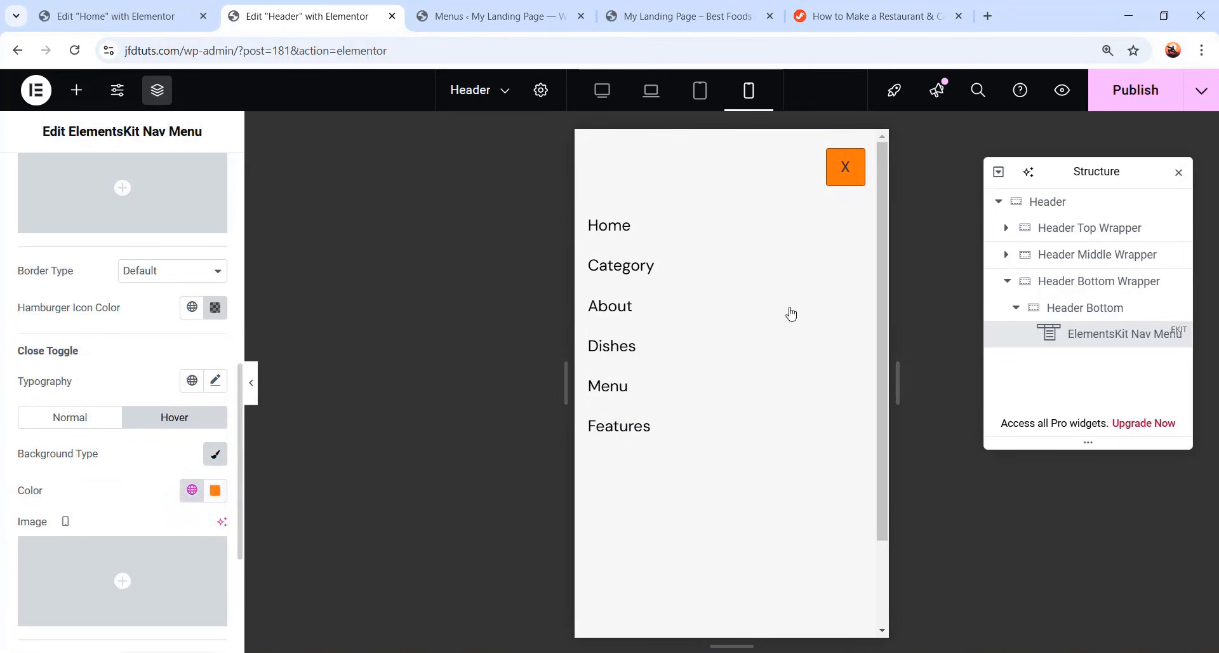
left_click(846, 182)
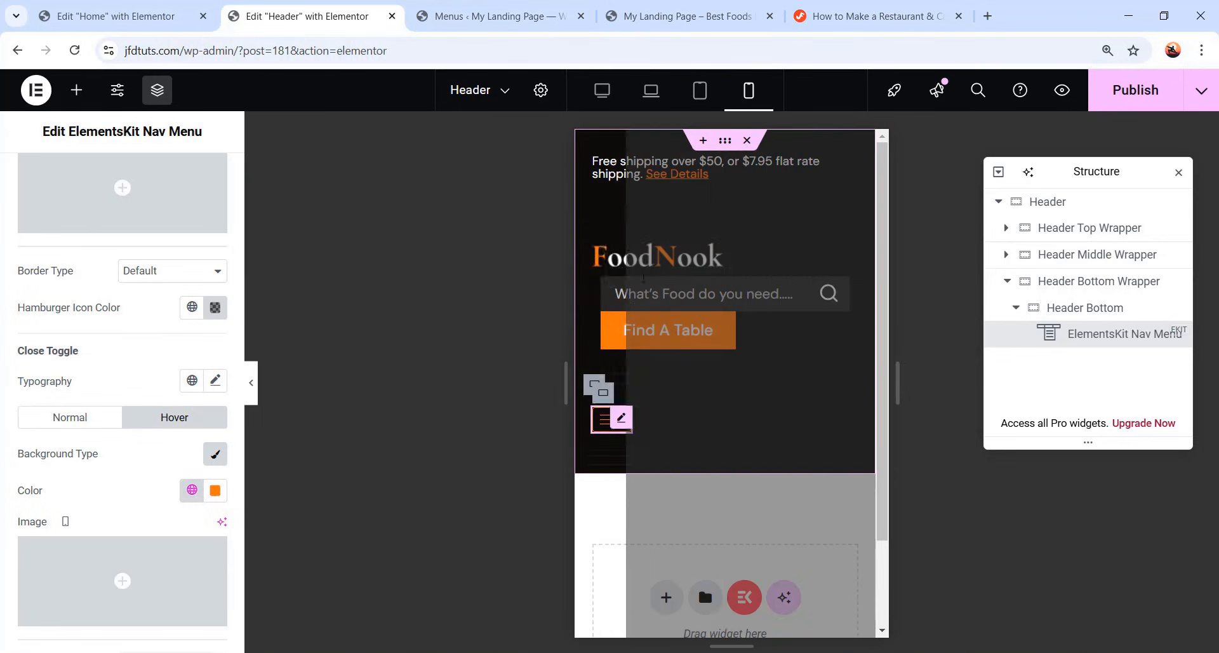
Review the nav menu's Mobile Menu Logo style settings for width, height, margin and padding.
scroll(168, 397, "up", 5)
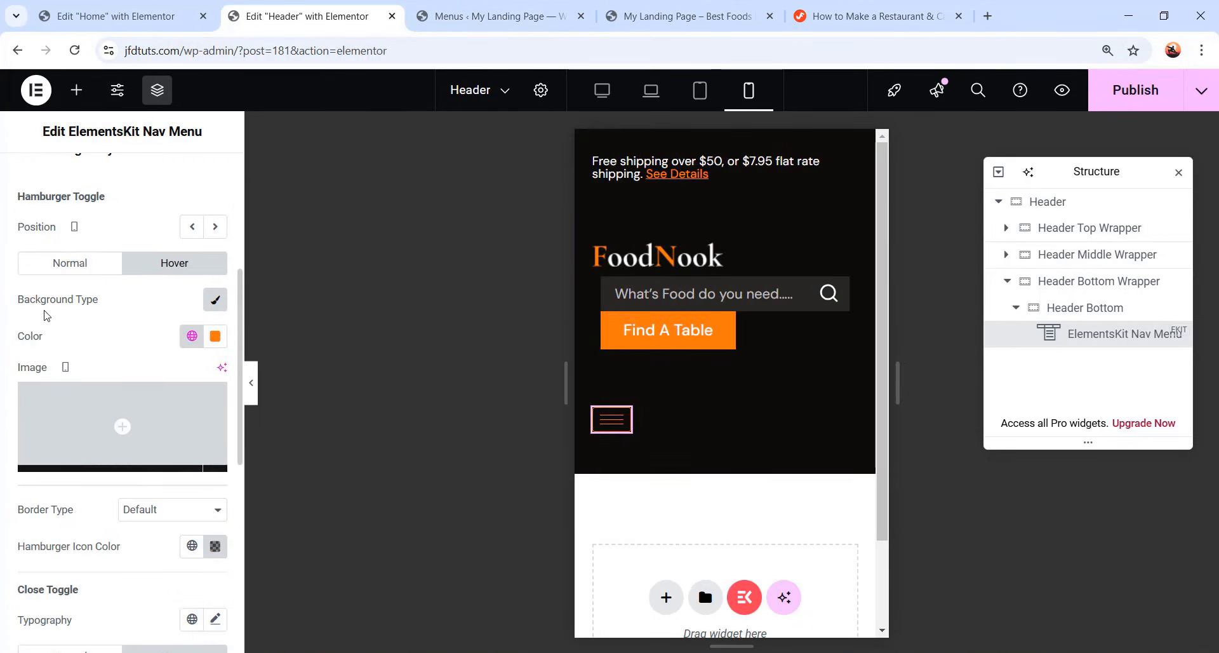
left_click(123, 231)
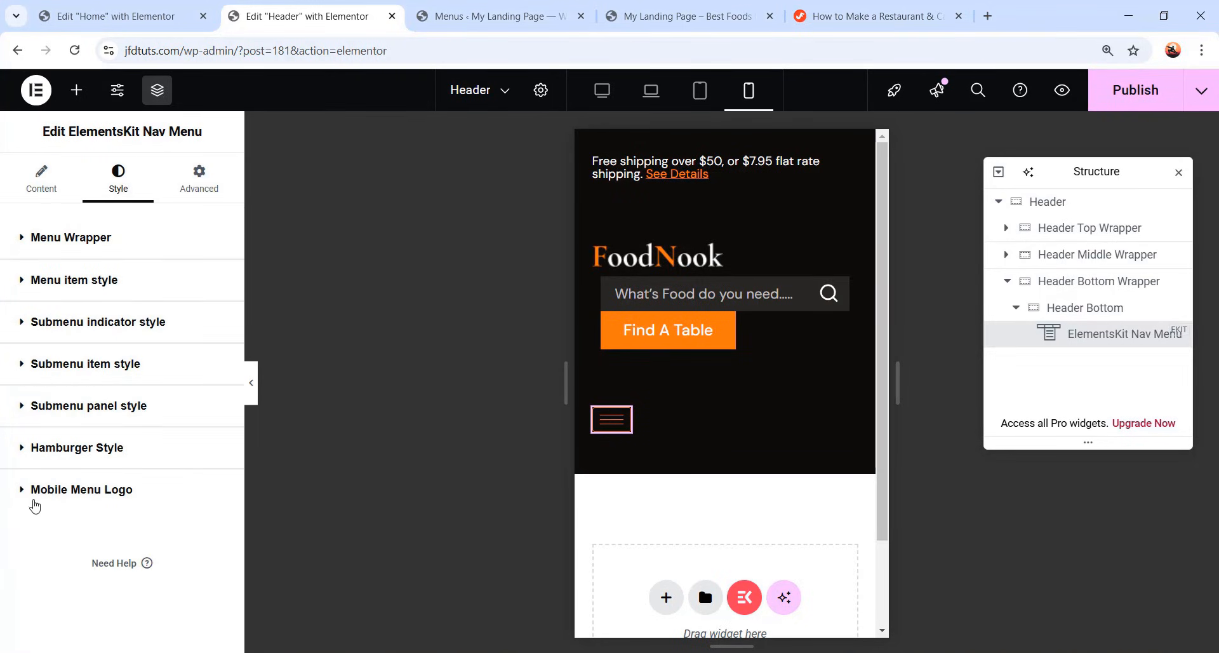
left_click(118, 490)
scroll(95, 367, "down", 2)
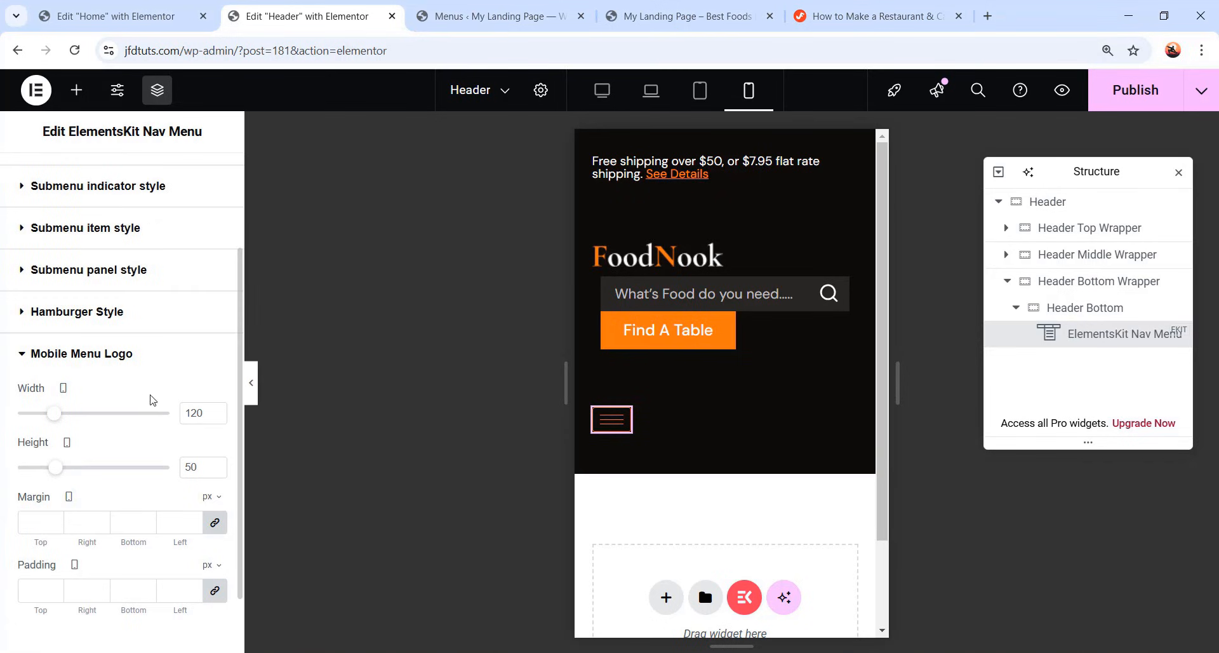
scroll(76, 438, "down", 1)
scroll(98, 426, "up", 1)
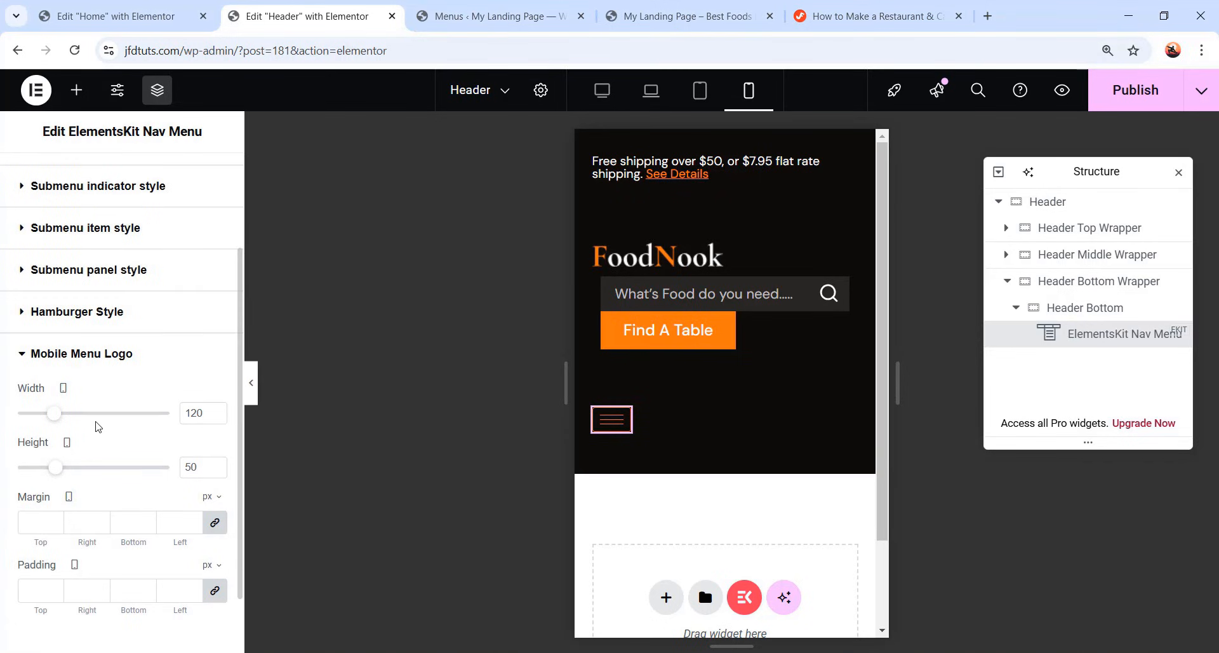
left_click(74, 356)
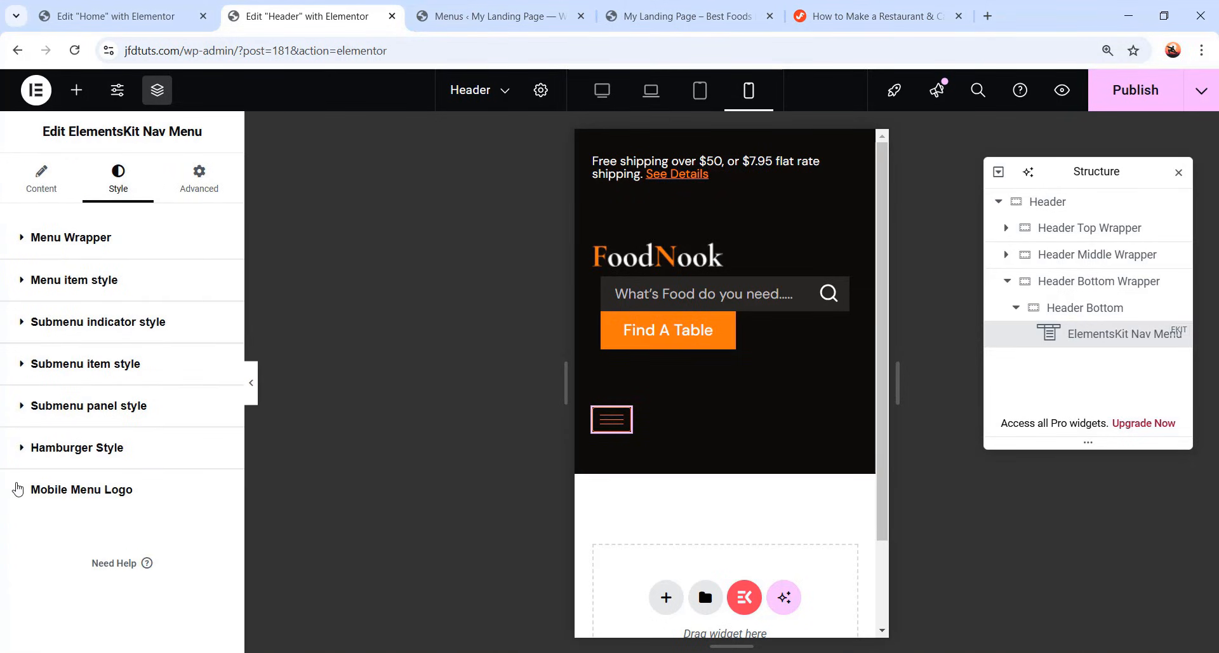
Return to the desktop view and check the nav menu's alignment in the full-width header preview.
left_click(602, 91)
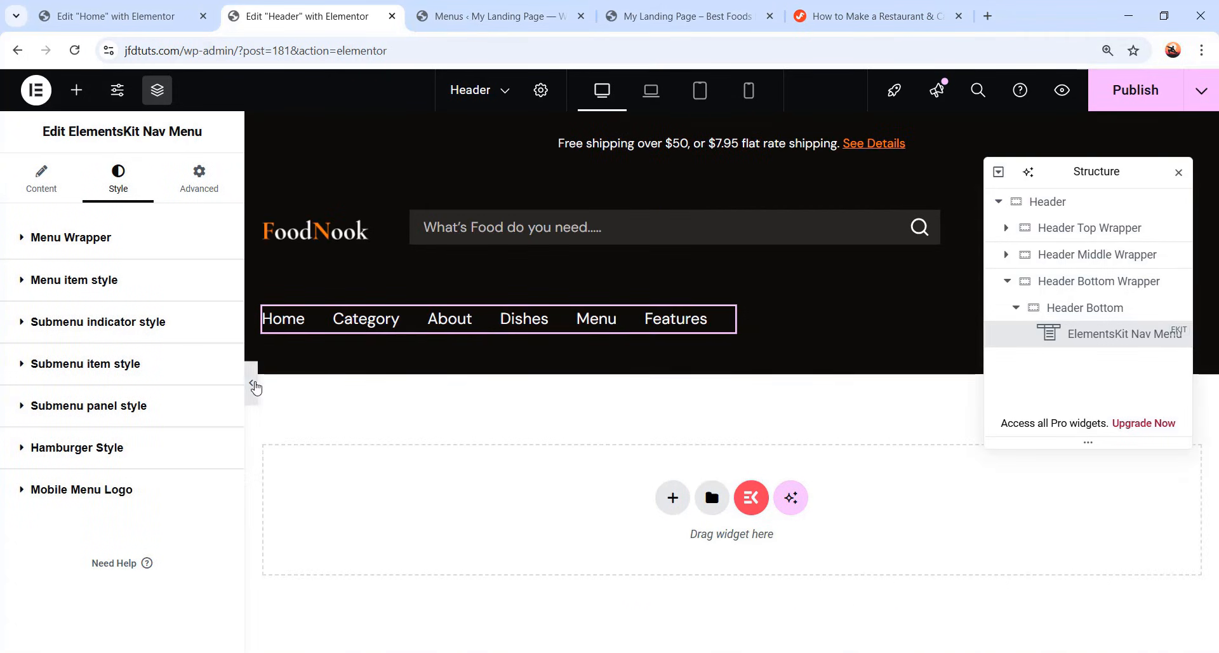
left_click(252, 383)
left_click(191, 349)
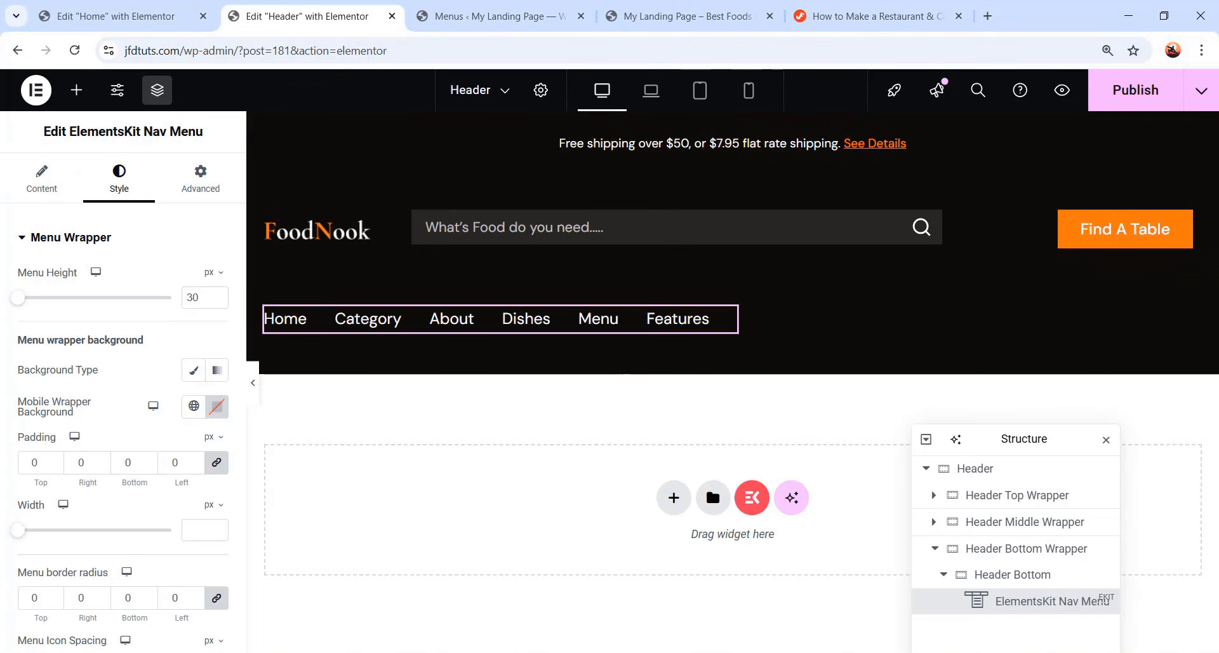
left_click(254, 400)
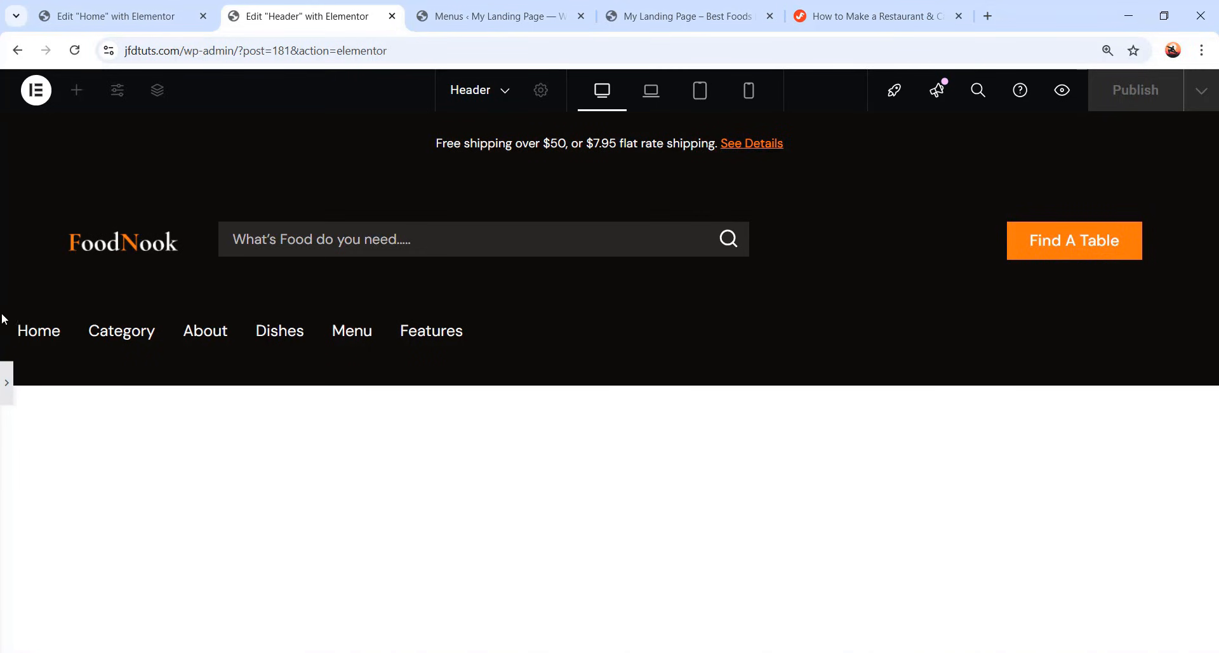
left_click(8, 384)
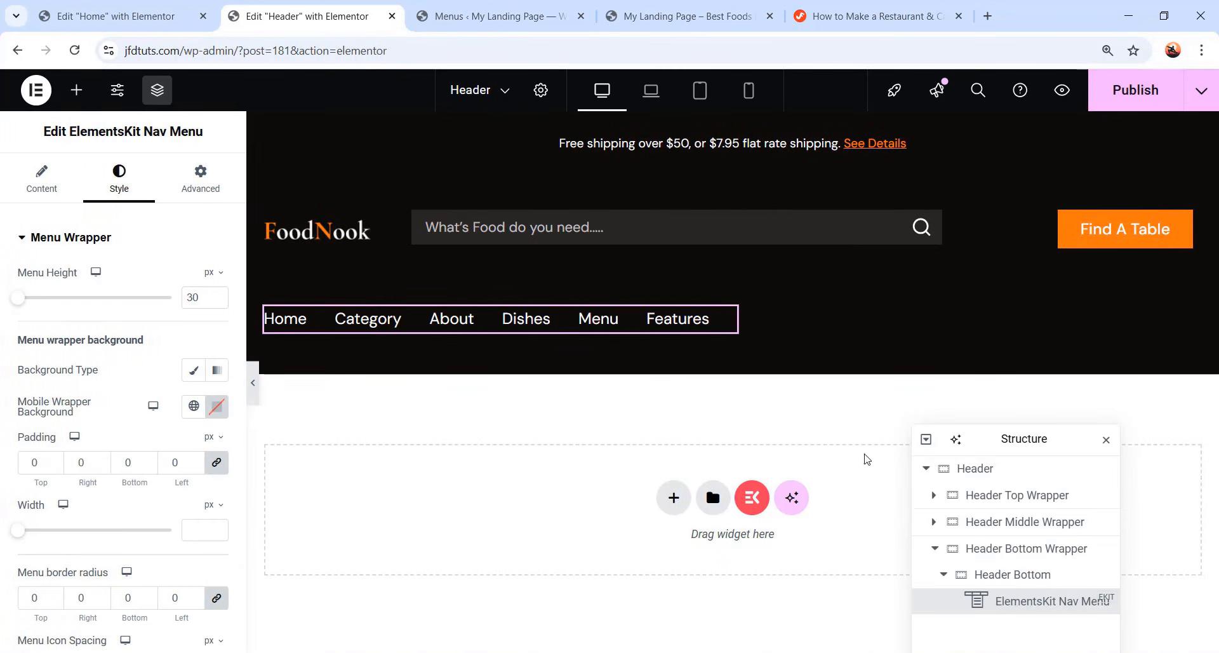
Set the Header Bottom container's content width to Boxed and check the full-width header preview.
left_click_drag(1001, 443, 998, 405)
left_click(978, 537)
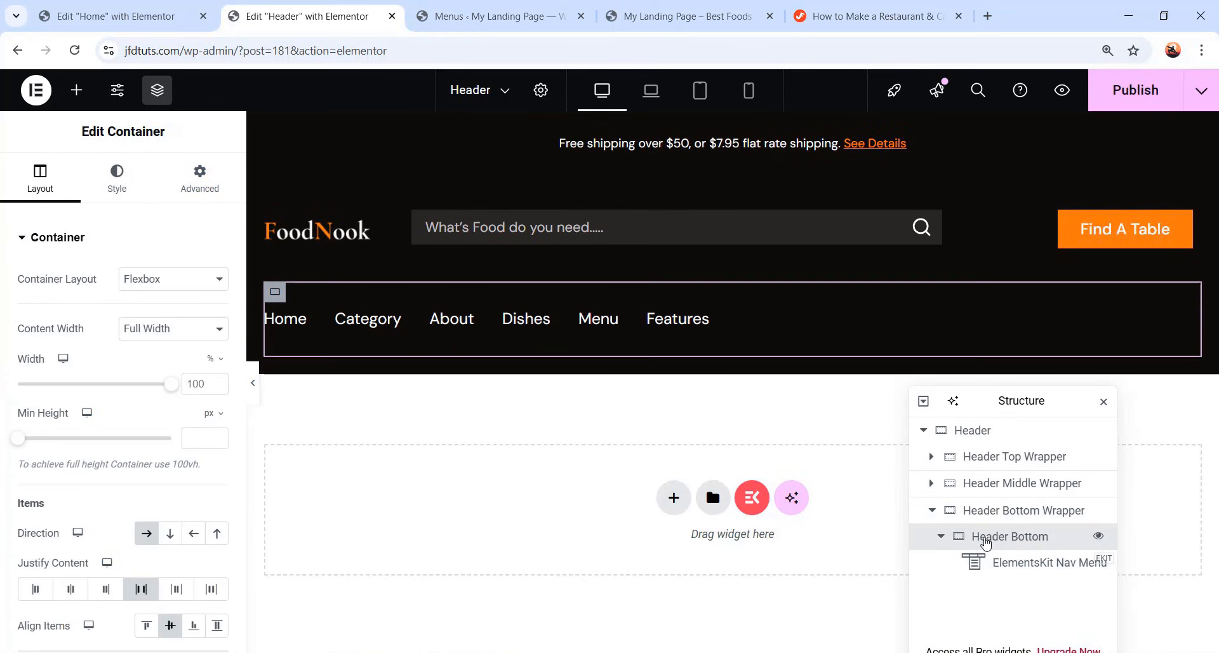
left_click(159, 337)
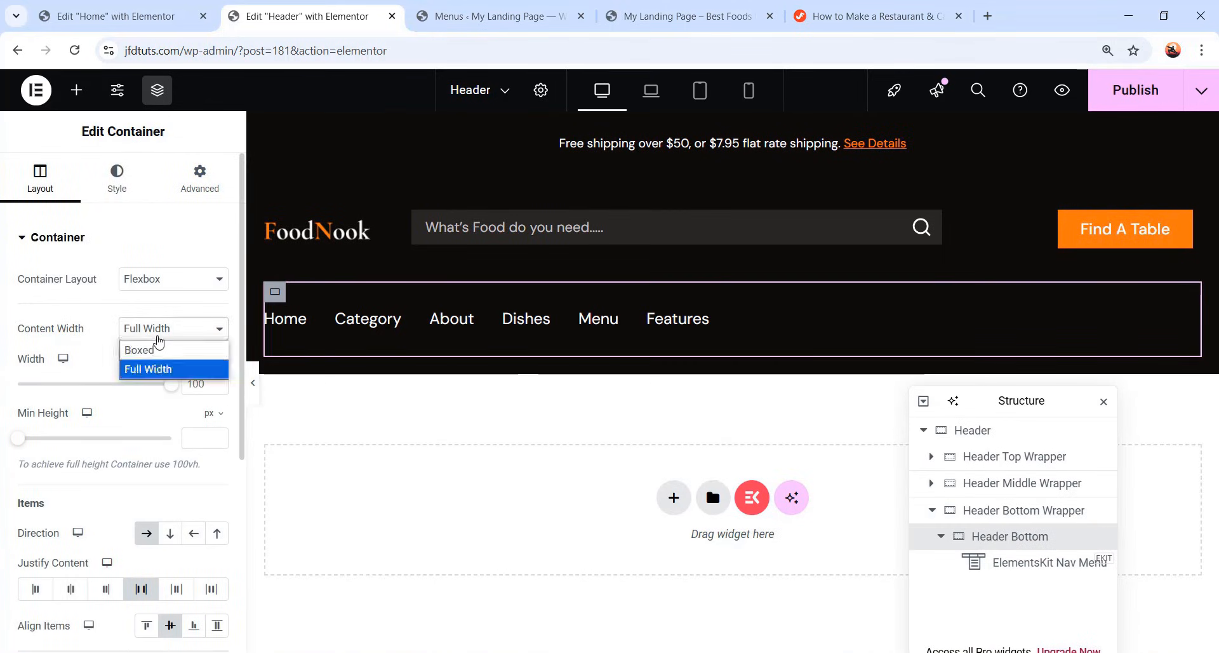
left_click(164, 351)
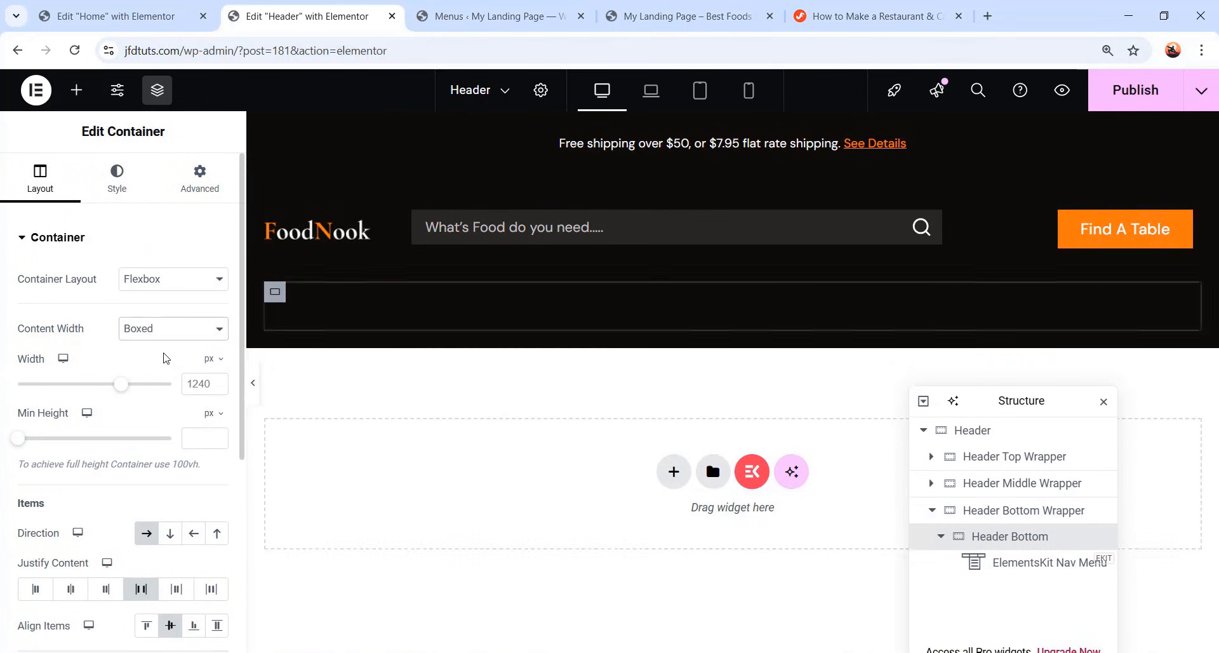
left_click(257, 385)
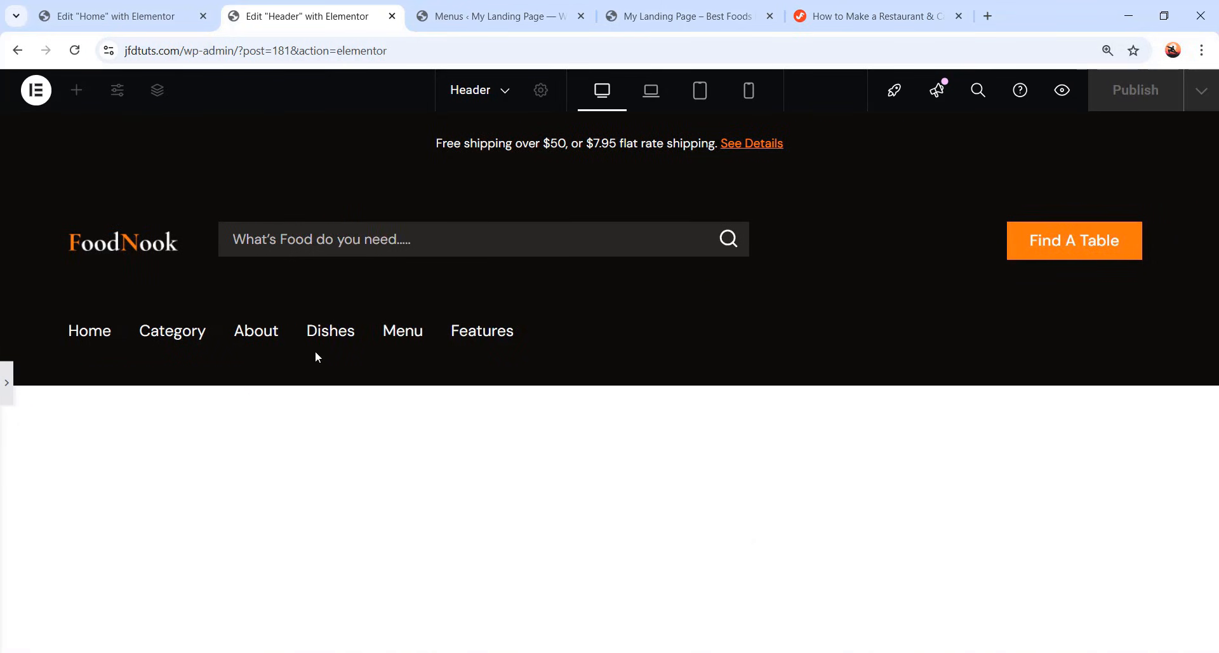
left_click(3, 381)
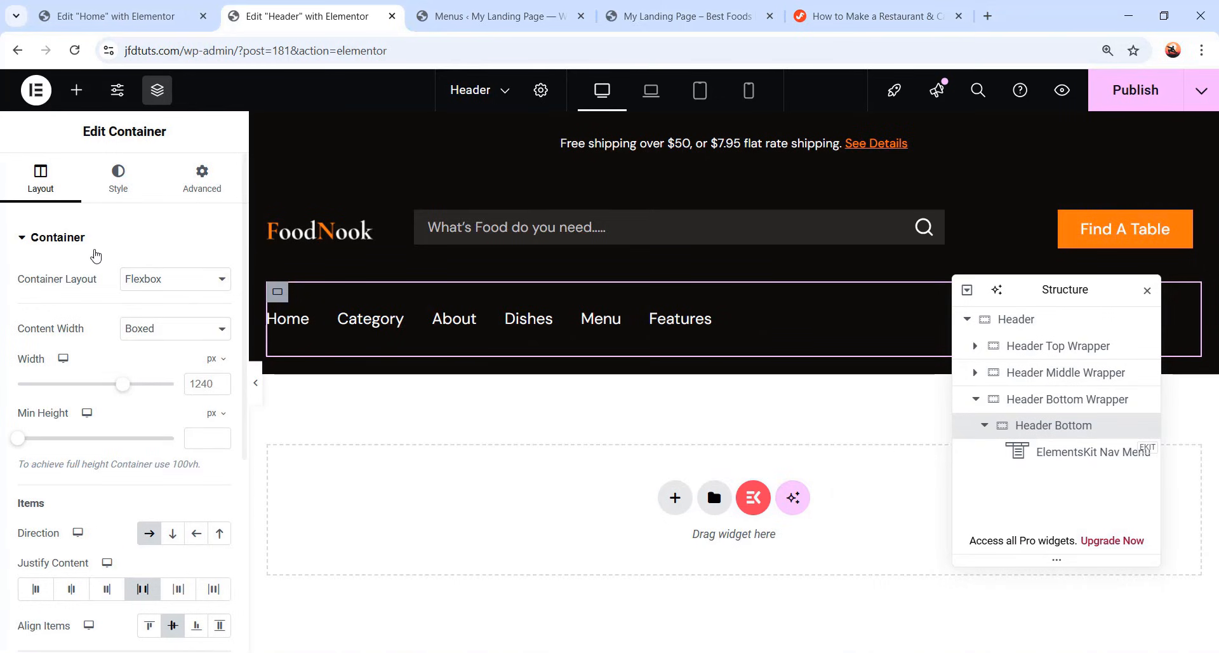
Add an Icon List widget after the nav menu in the Header Bottom container.
left_click(76, 90)
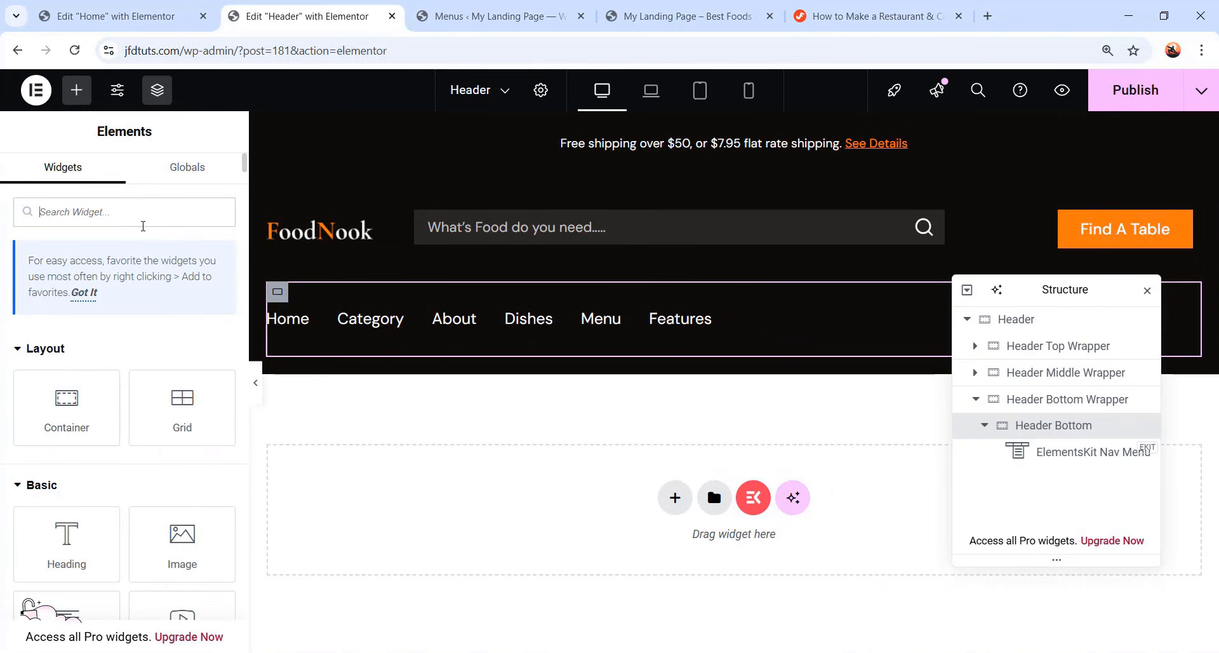
type("ico")
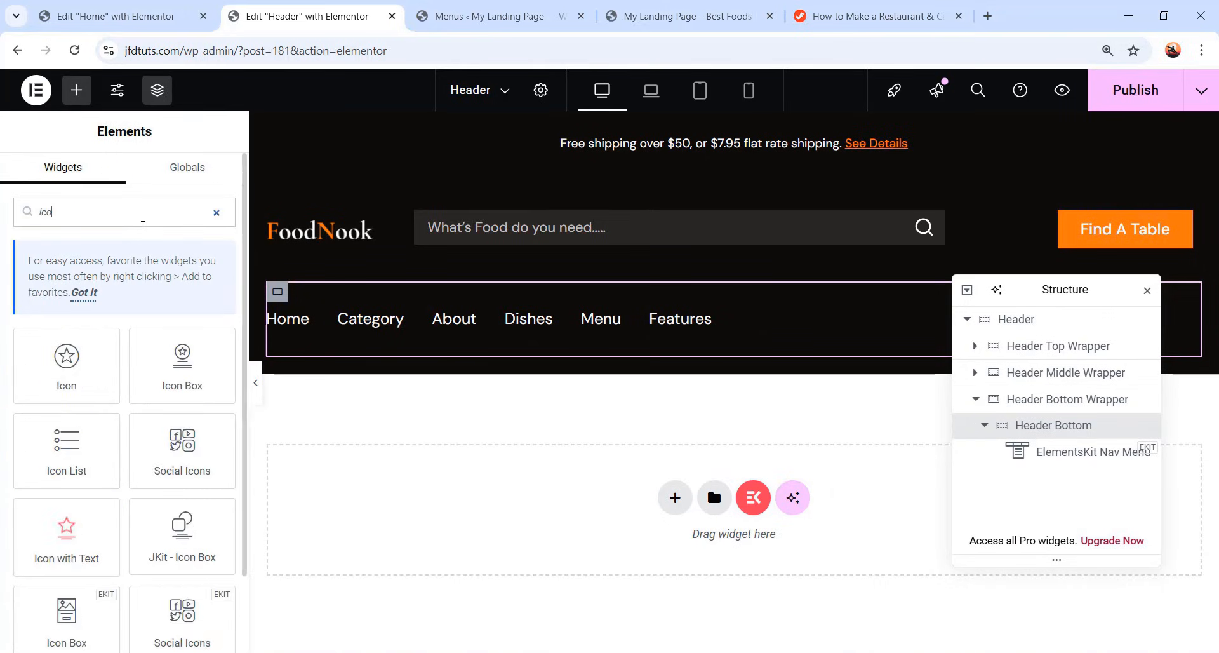
type("n list")
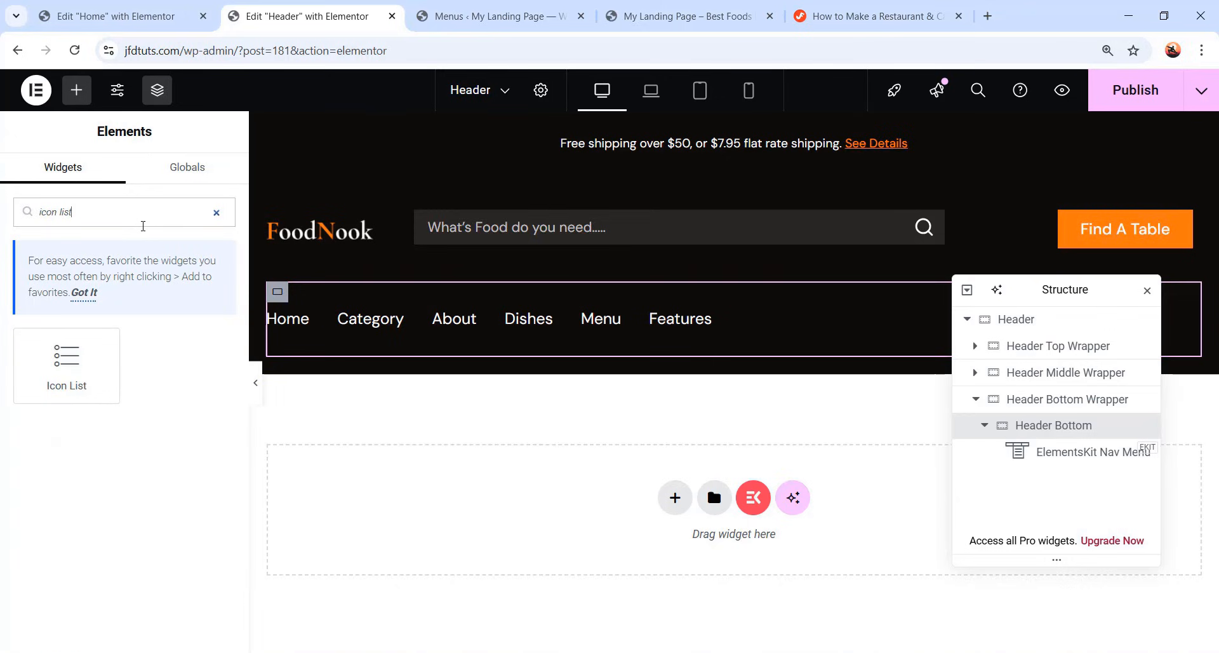
left_click_drag(117, 356, 714, 314)
left_click_drag(1047, 287, 570, 369)
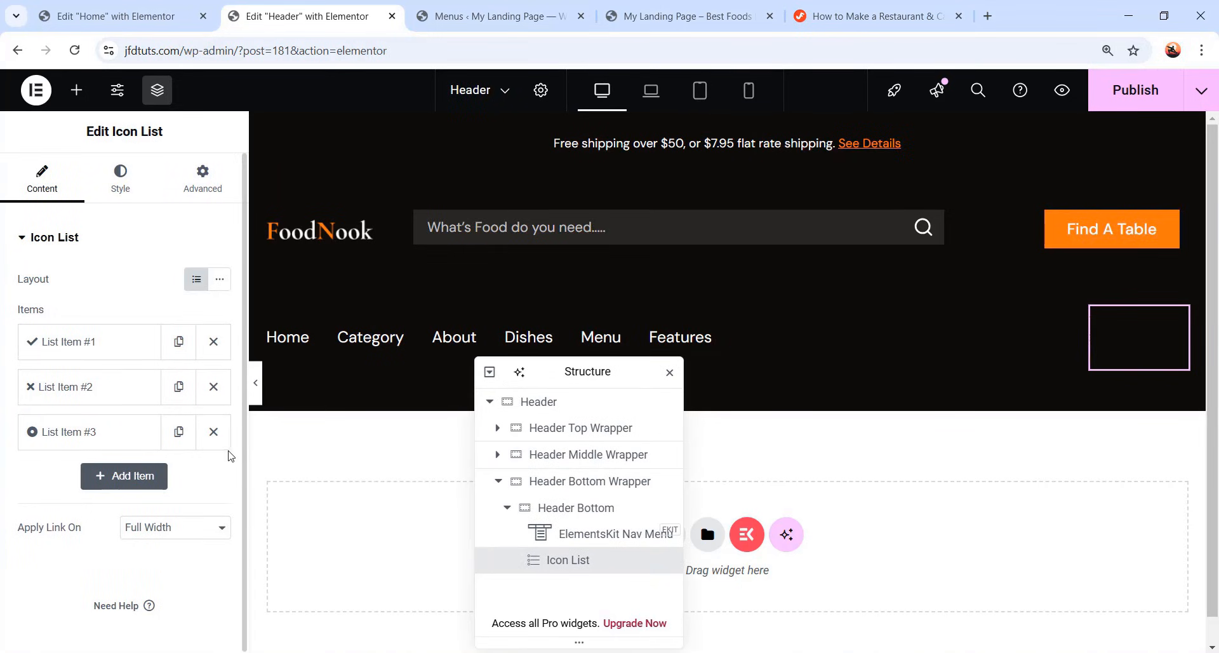
Remove the second and third items of the icon list and set the remaining item's text to "Find a Restaurant".
left_click(213, 431)
left_click(213, 386)
left_click(95, 342)
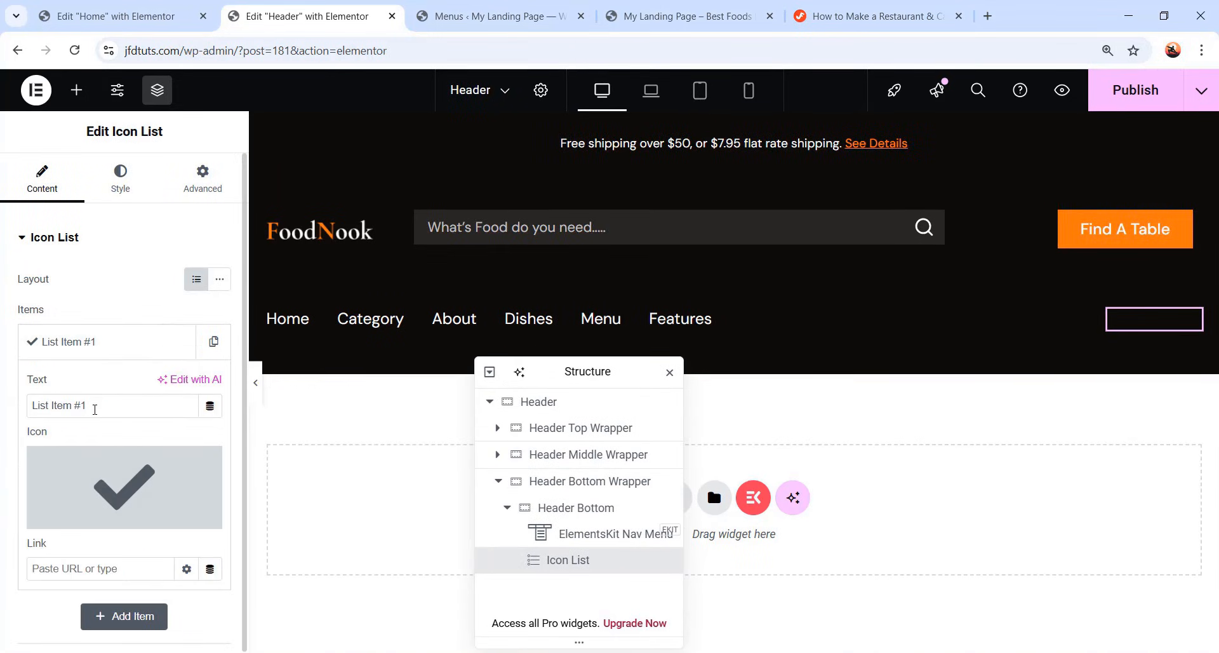
left_click_drag(95, 405, 2, 402)
type("Find a Restaurant")
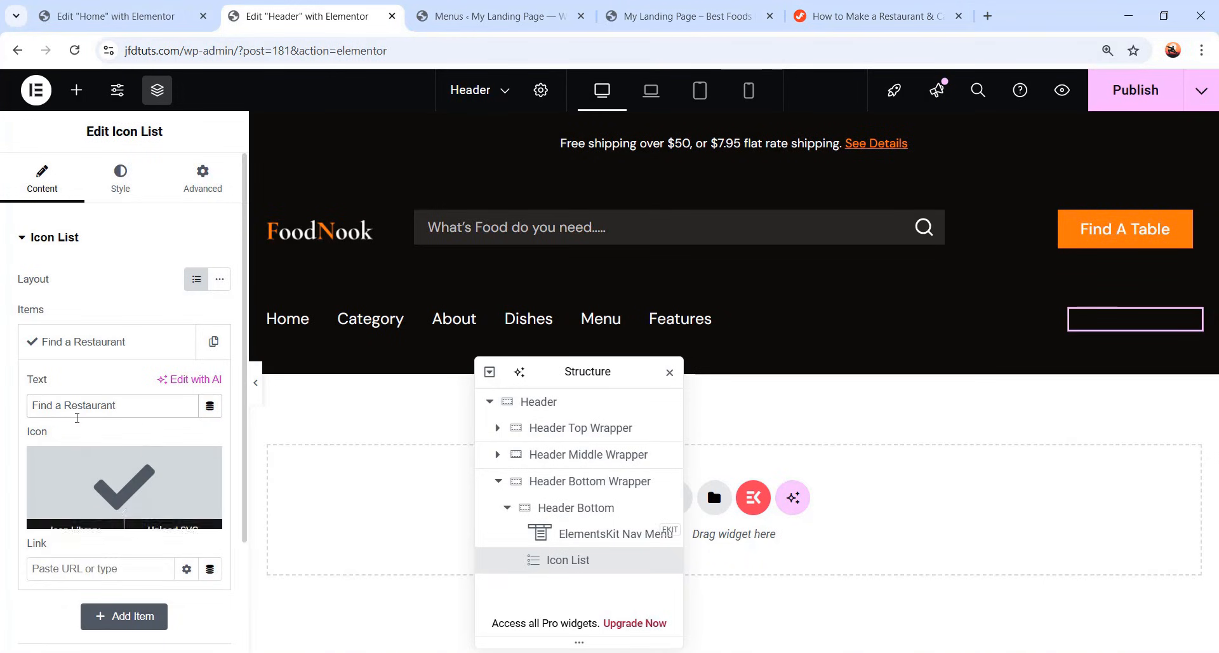
Set the "Find a Restaurant" item's icon to map-pin.svg from the media library.
left_click(170, 524)
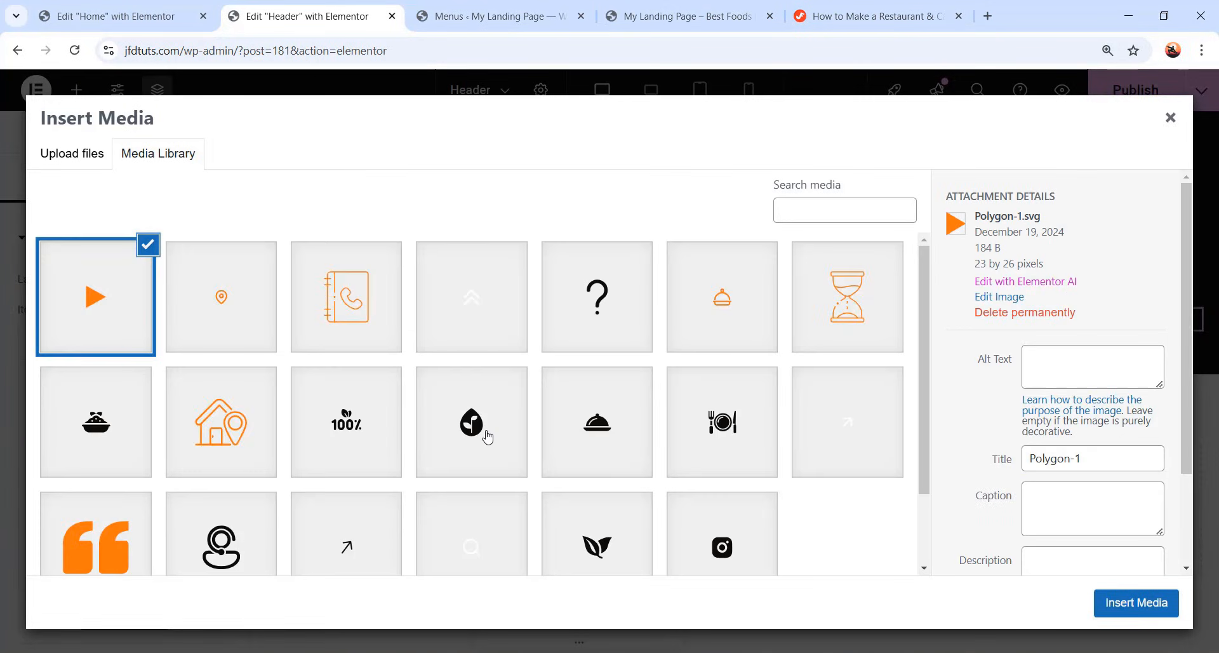
scroll(229, 400, "down", 2)
scroll(235, 355, "up", 2)
left_click(245, 302)
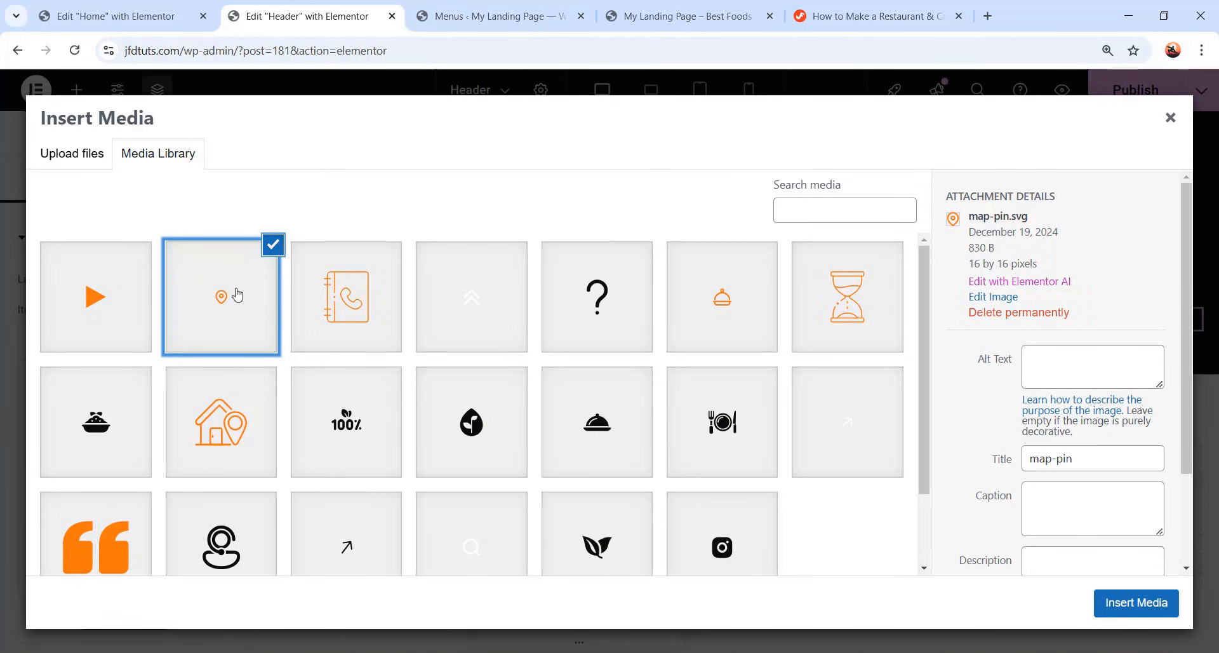
left_click(1153, 608)
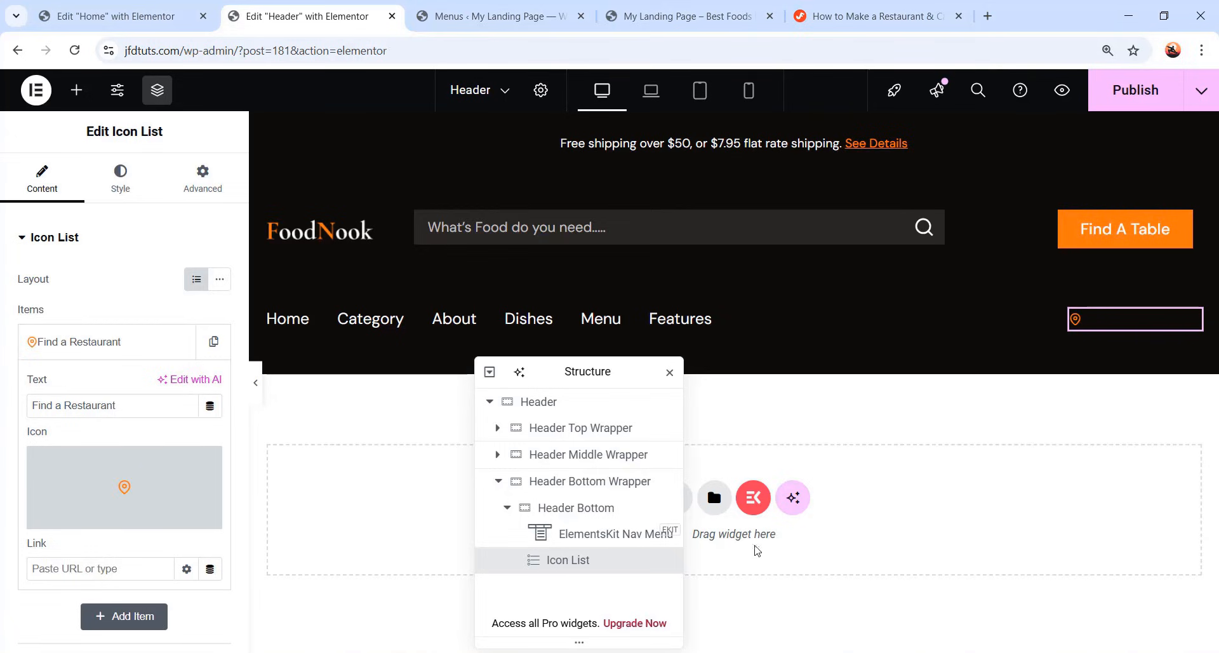
left_click_drag(582, 343, 585, 270)
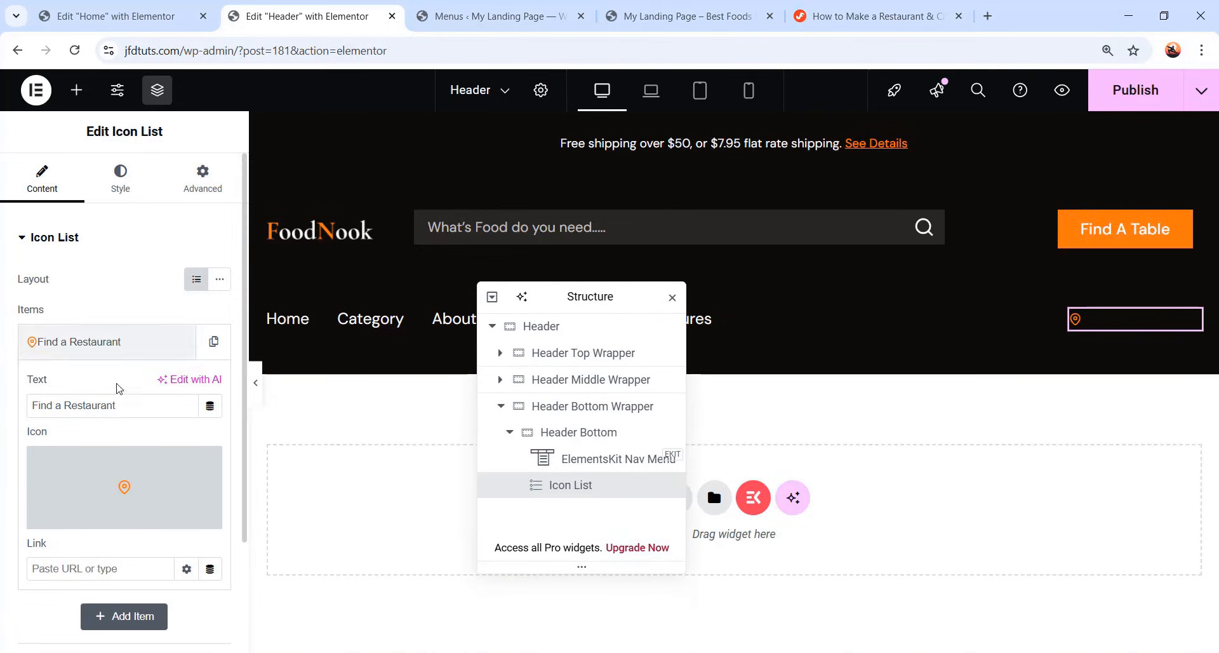
Align the icon list to the start and make its normal icon color fully transparent.
left_click(119, 185)
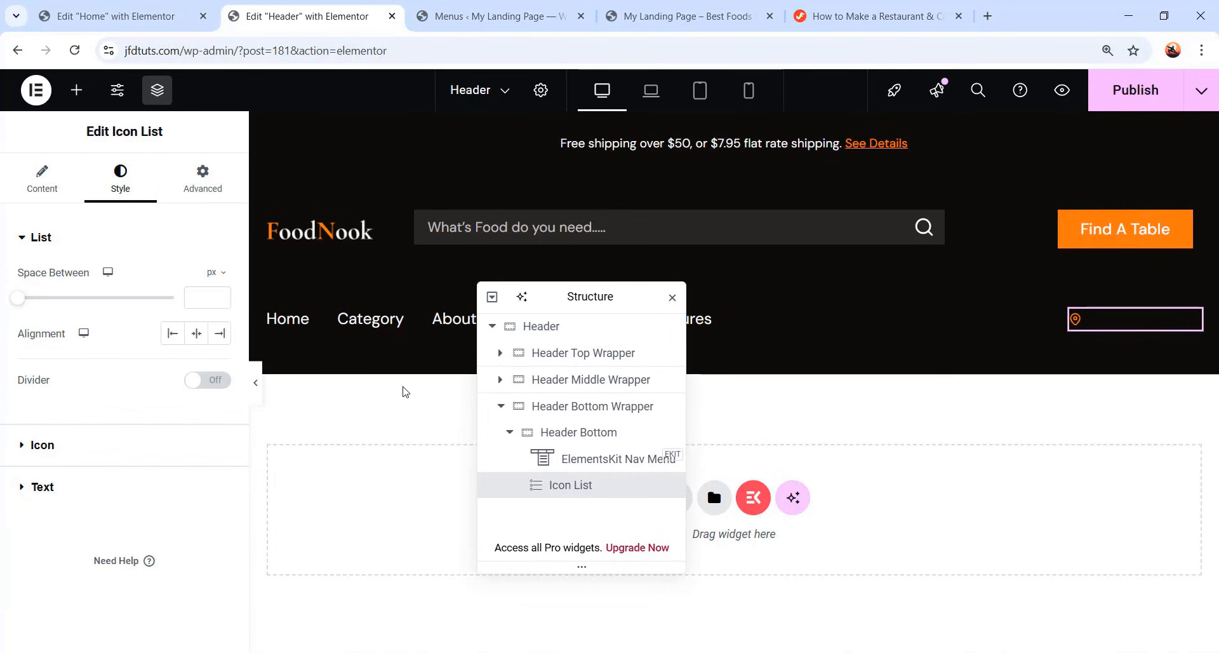
left_click(173, 333)
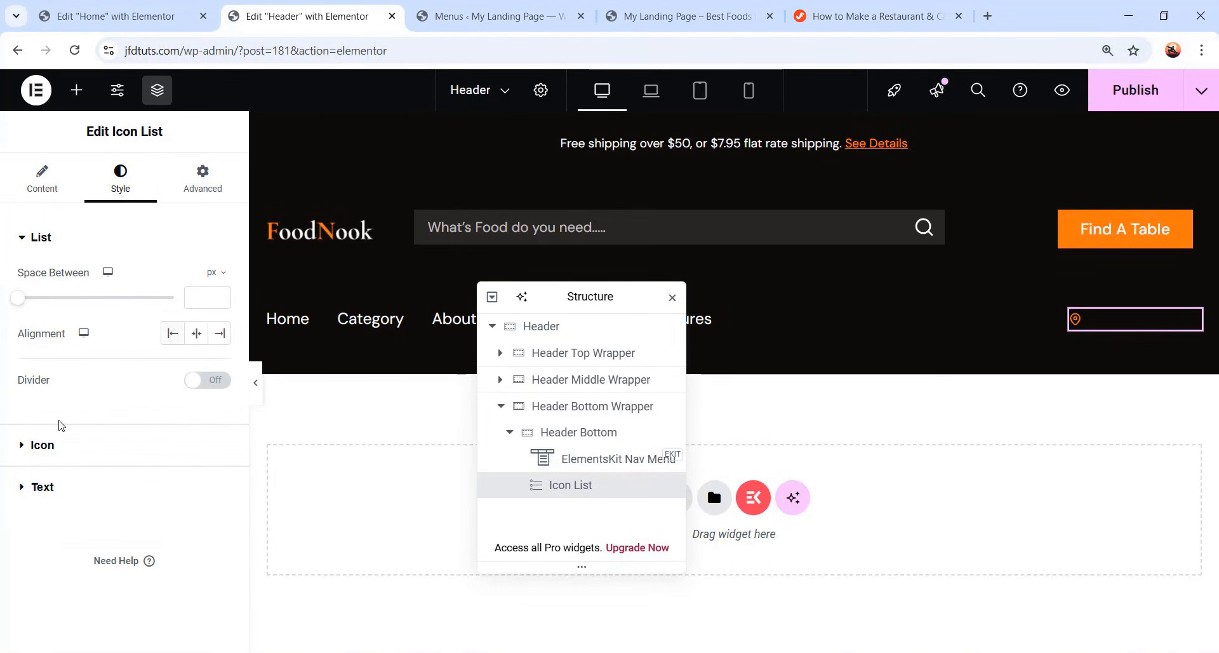
left_click(38, 445)
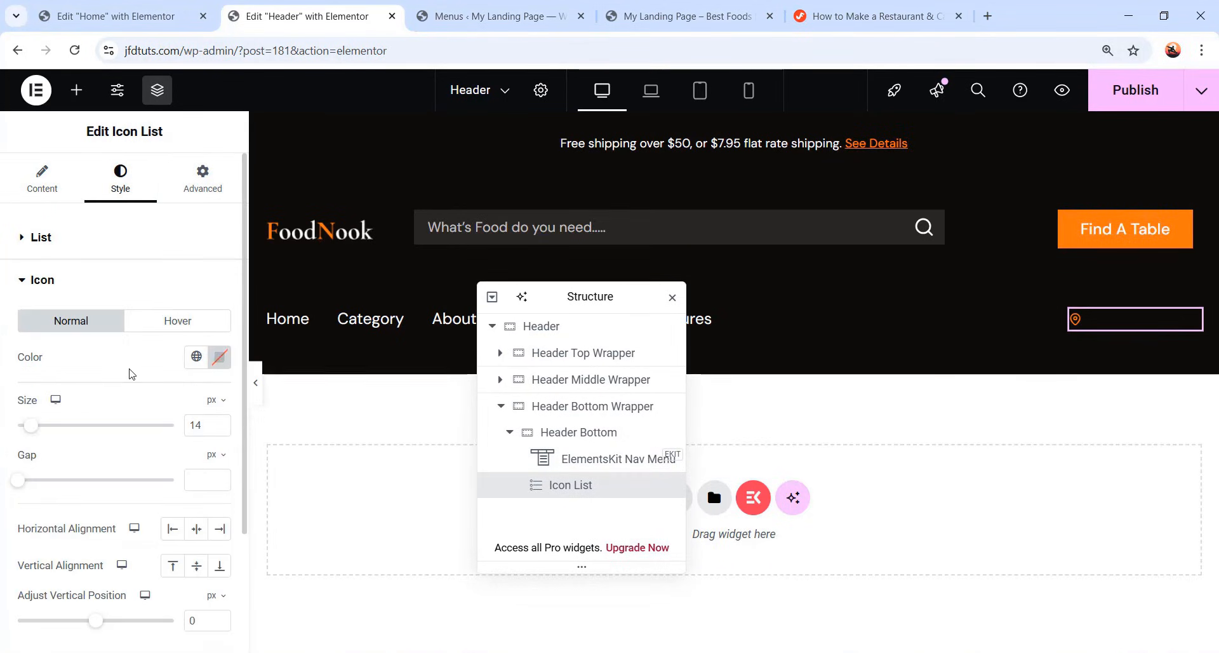
left_click(219, 357)
left_click_drag(314, 586, 31, 548)
left_click(3, 492)
Set the list icon's size to 16 px and its horizontal alignment to center.
type("16")
scroll(38, 425, "down", 1)
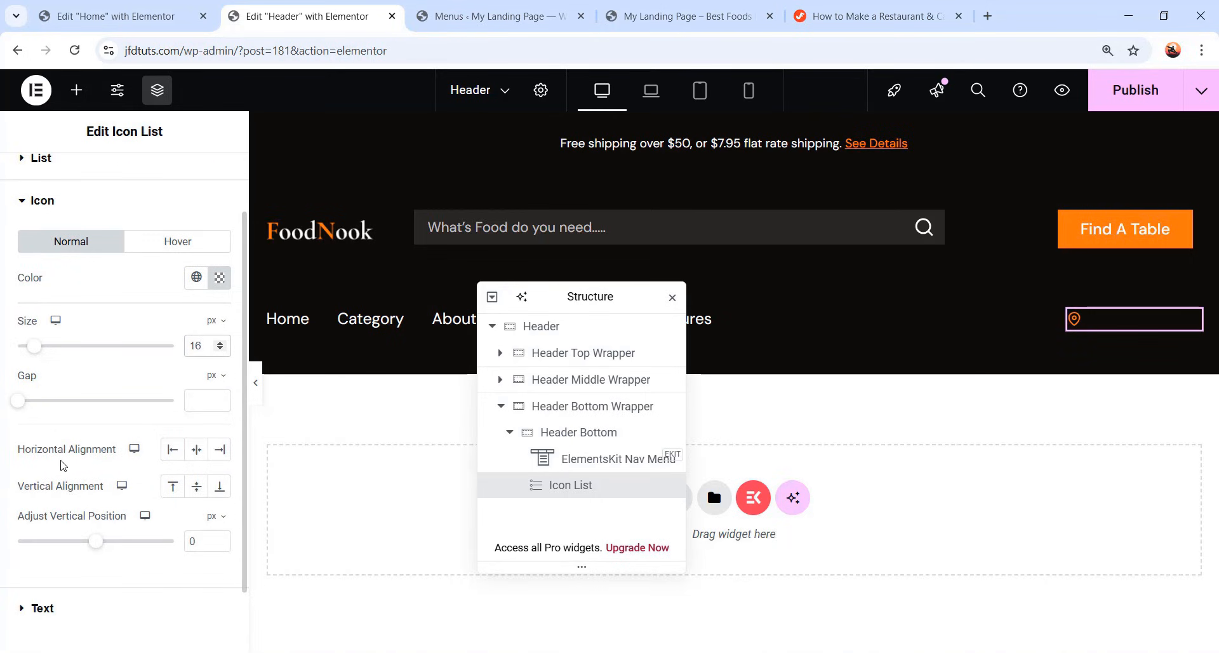
left_click(198, 450)
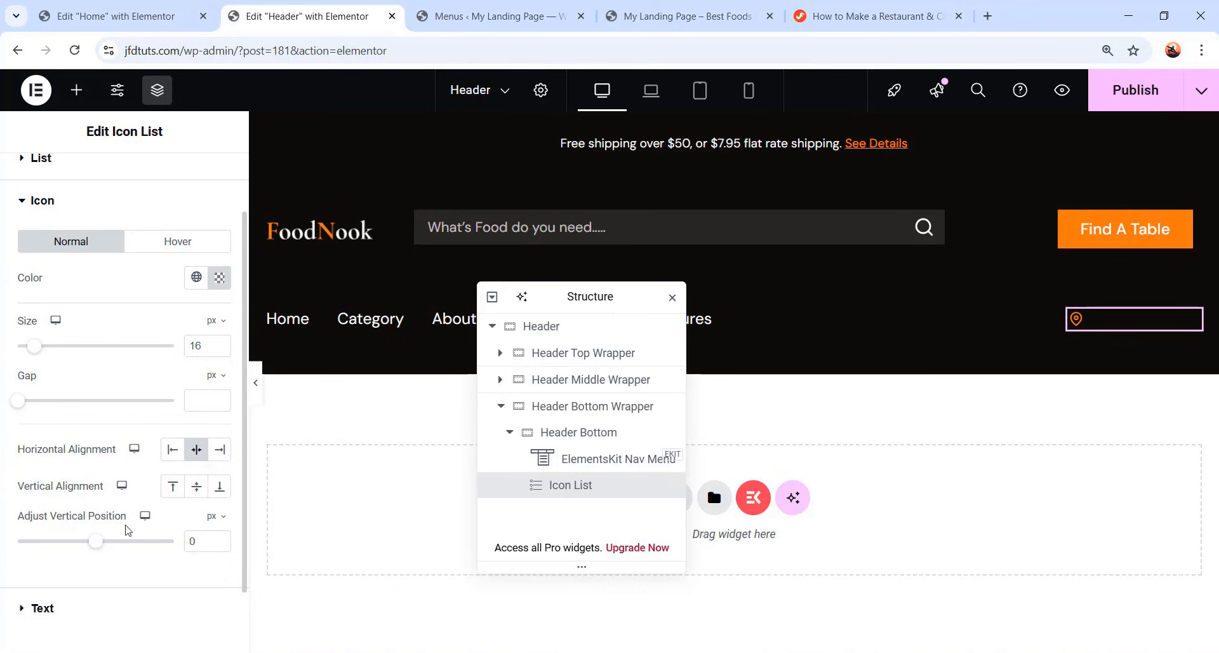
Set the icon list text to 16 px with a line height of 24 and apply the global Text color #FFFFFF.
scroll(64, 519, "down", 1)
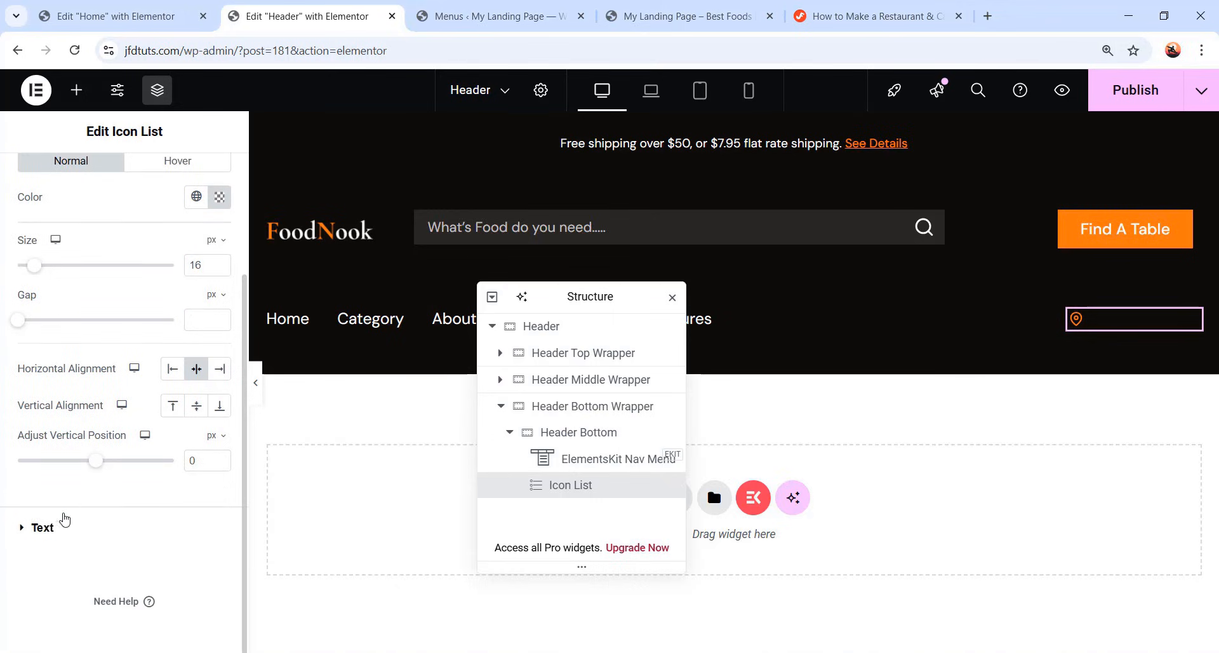
left_click(61, 530)
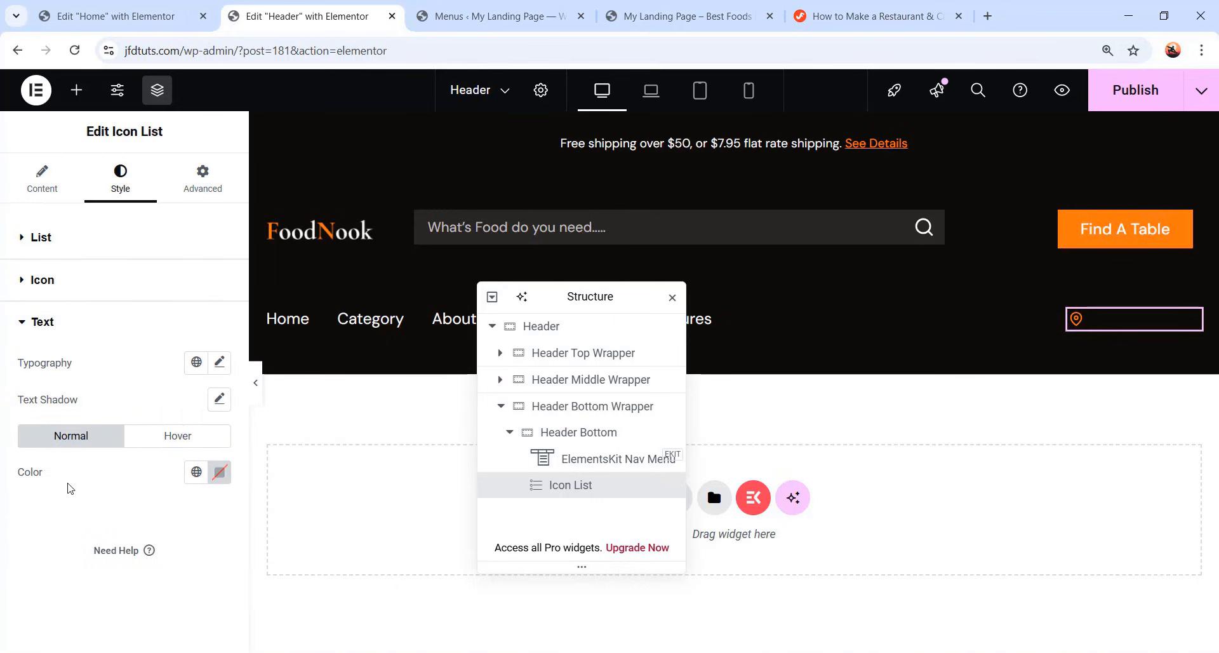
left_click(219, 362)
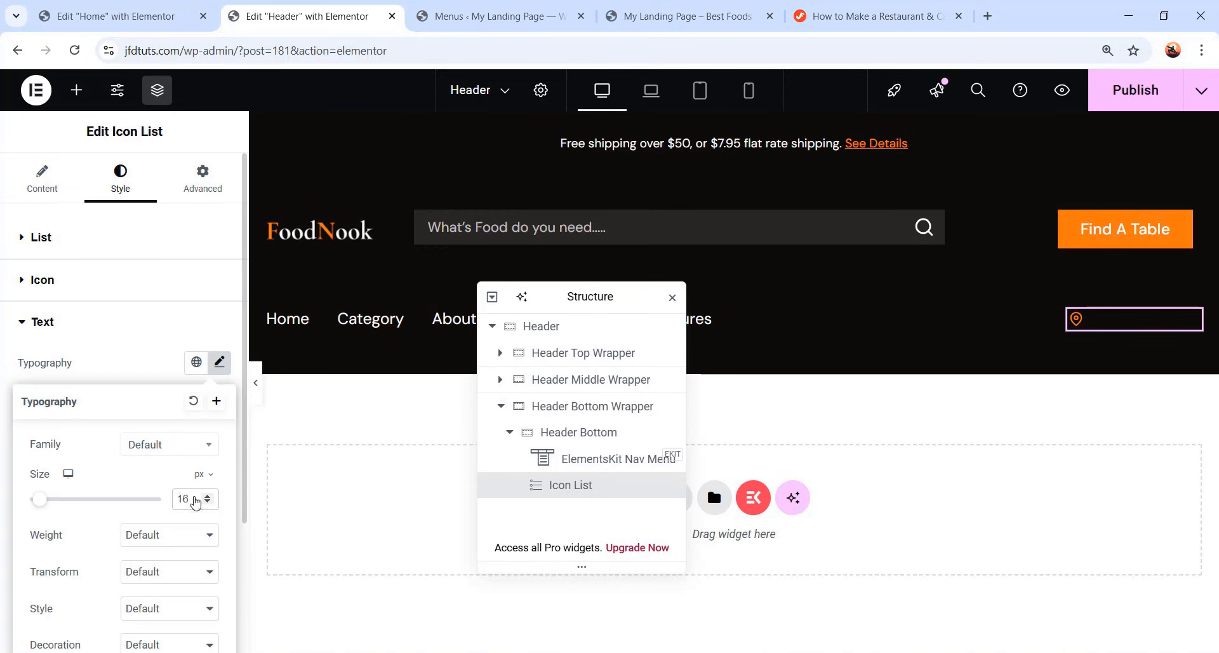
scroll(195, 503, "down", 2)
left_click(199, 537)
type("24")
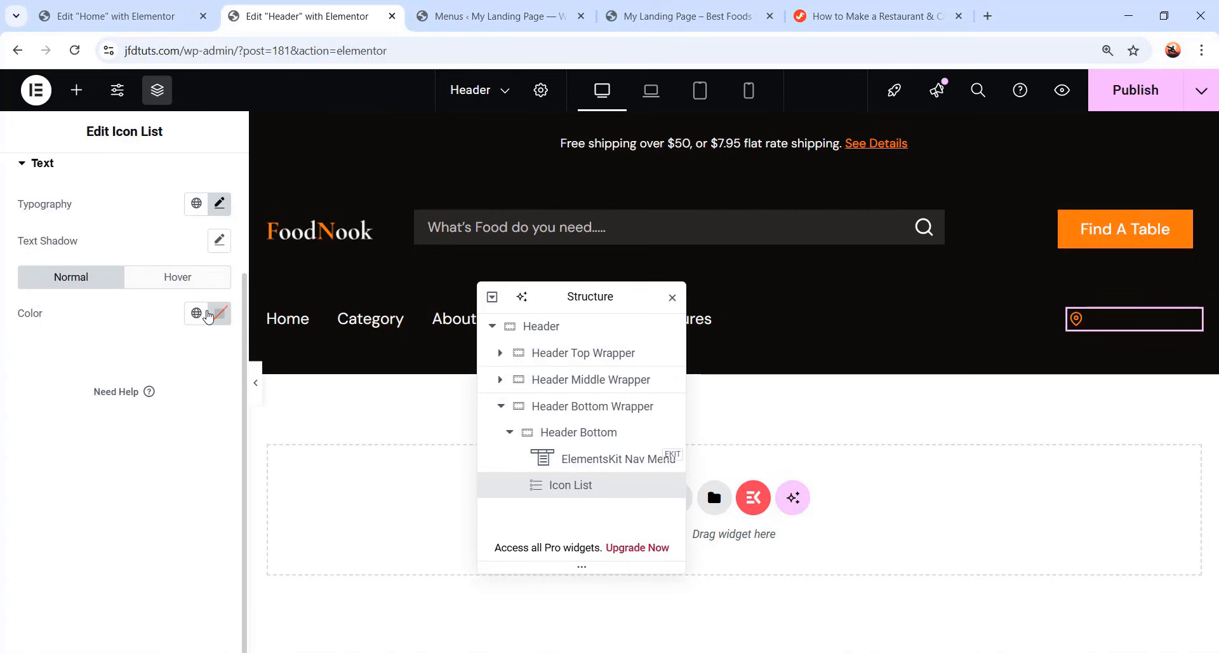
left_click(196, 313)
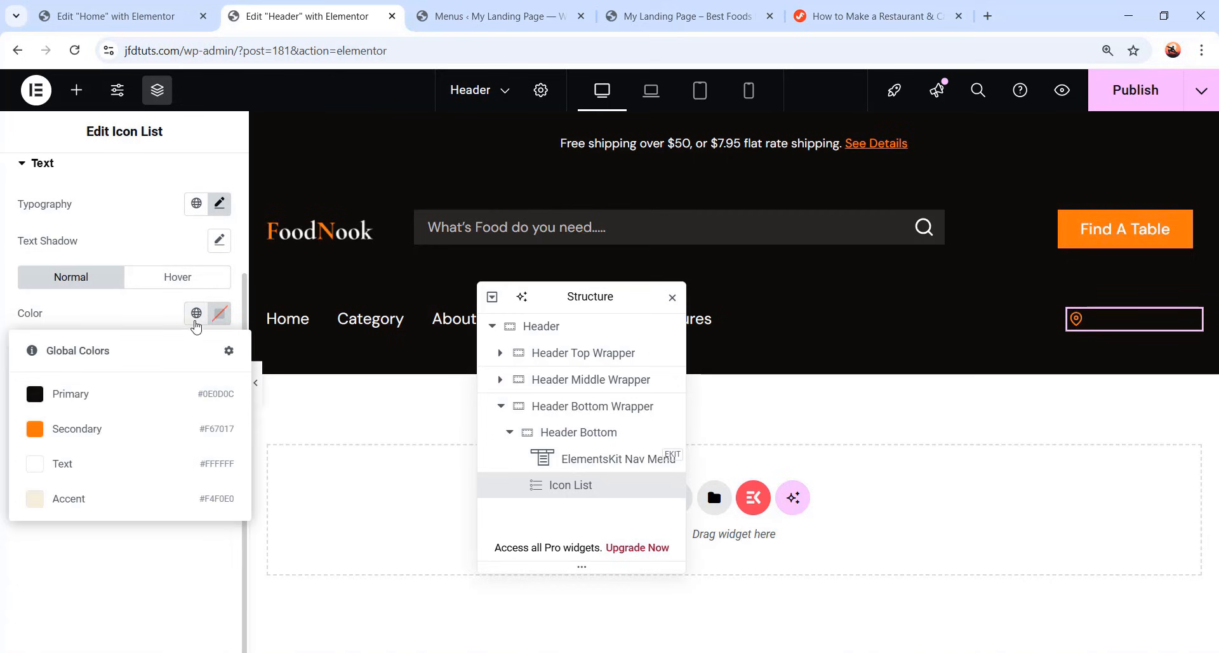
left_click(74, 467)
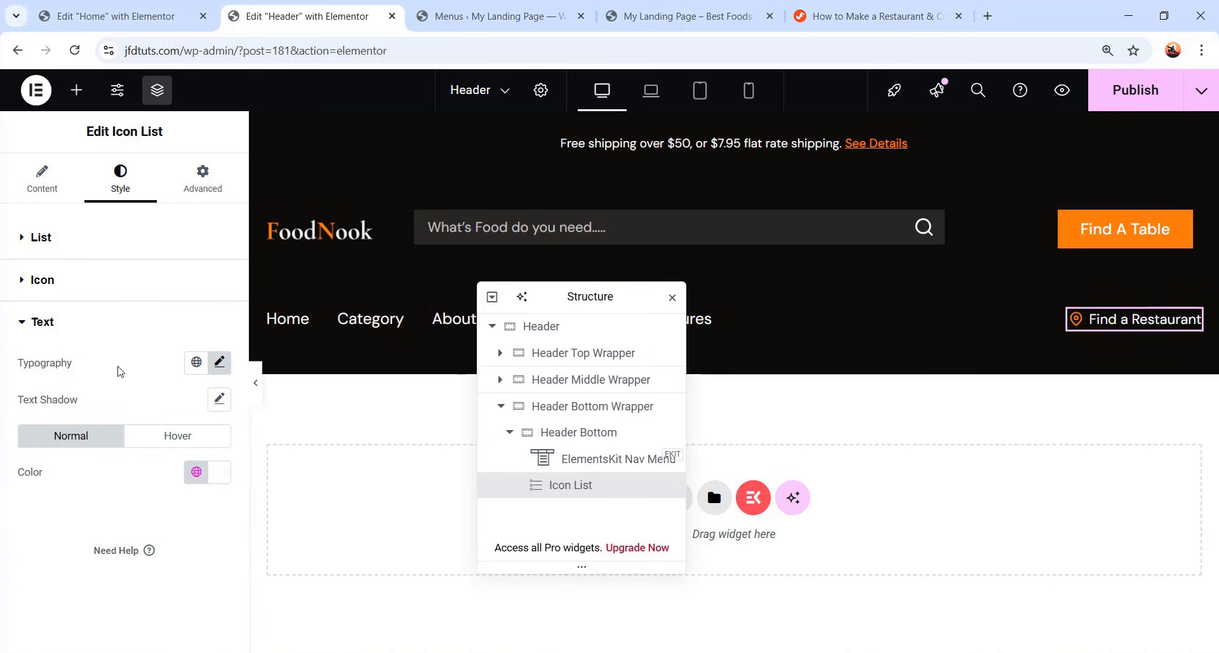
Review the "Find a Restaurant" item's content settings, including its link field.
left_click(47, 192)
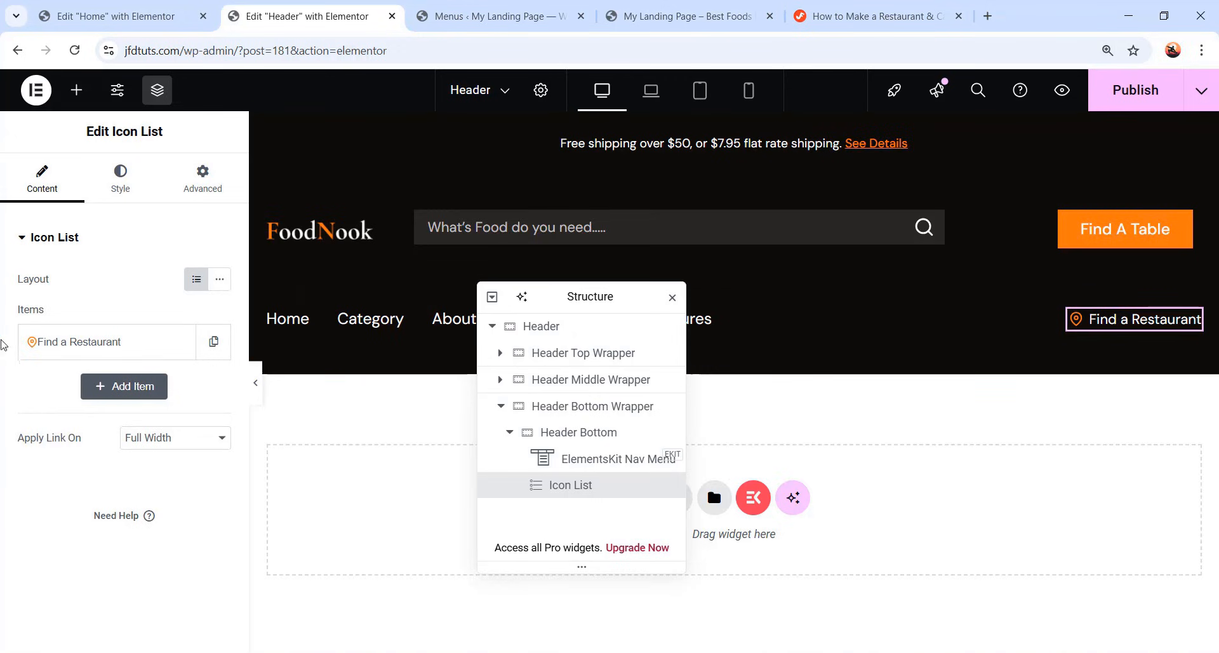
left_click(120, 342)
left_click(70, 567)
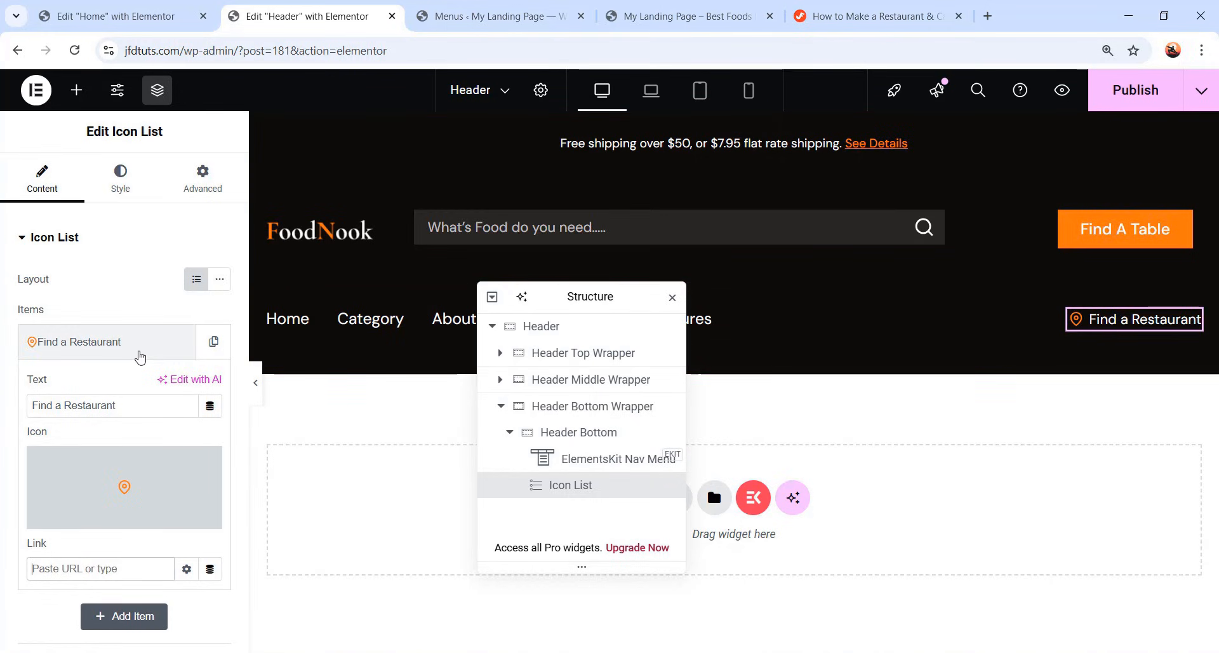
left_click(139, 353)
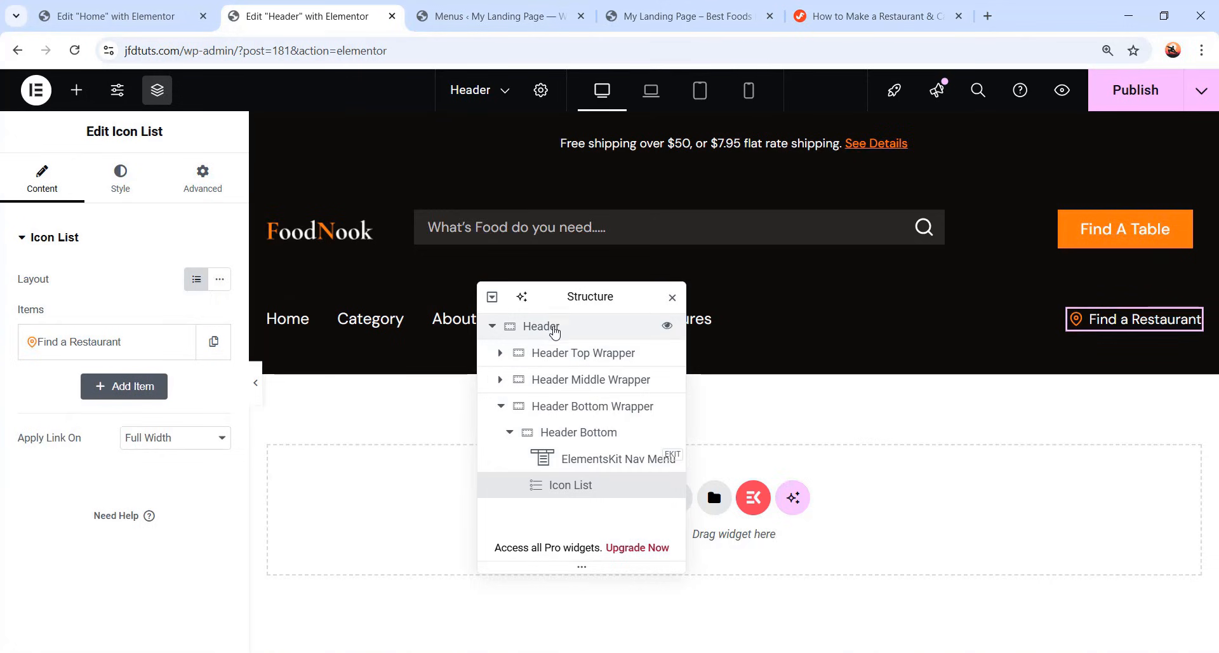
Preview the full-width header in the desktop, laptop, tablet and mobile views, and return to the desktop view.
left_click_drag(591, 297, 588, 502)
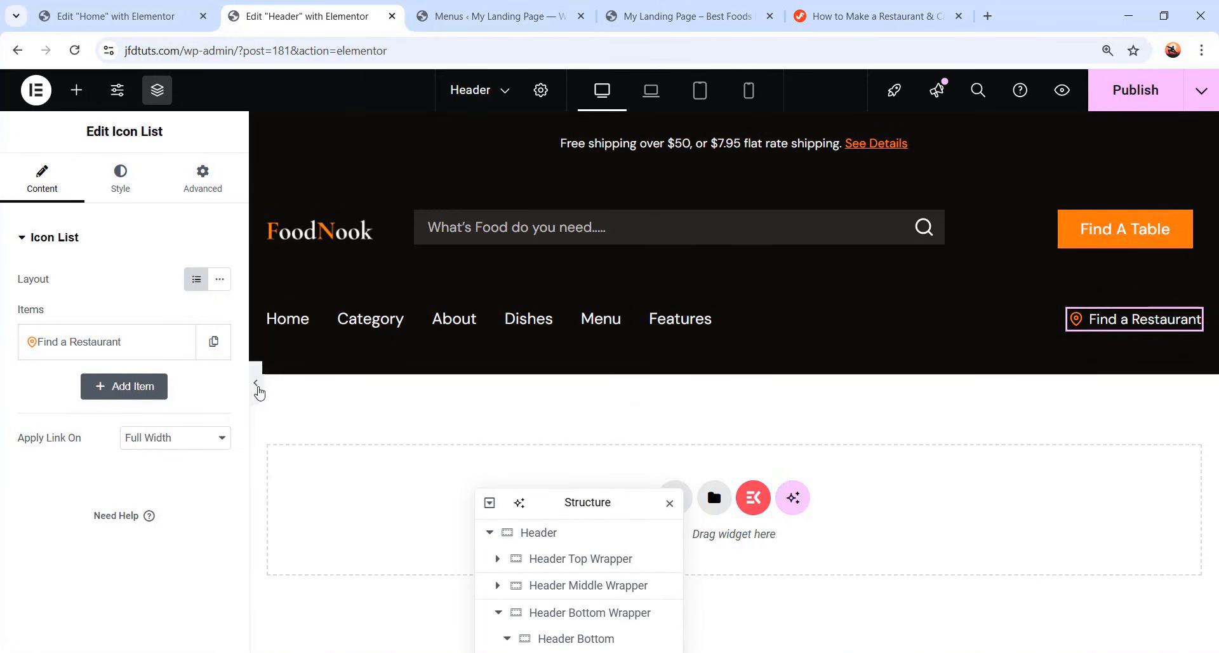
left_click(255, 383)
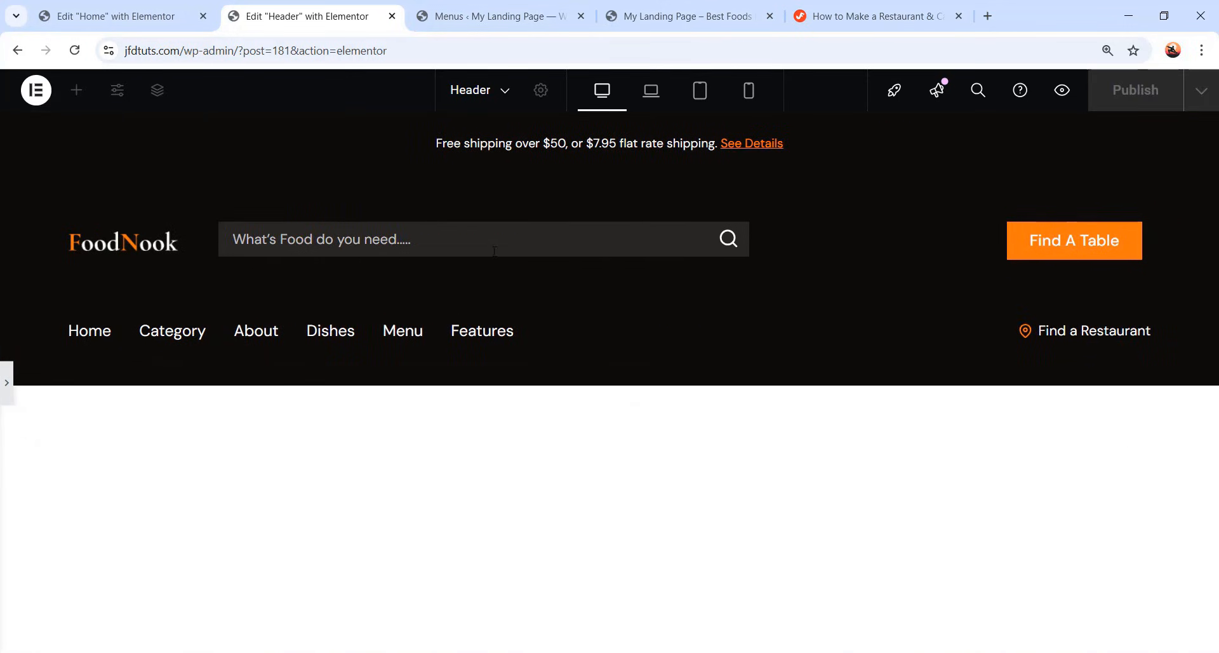
left_click(652, 102)
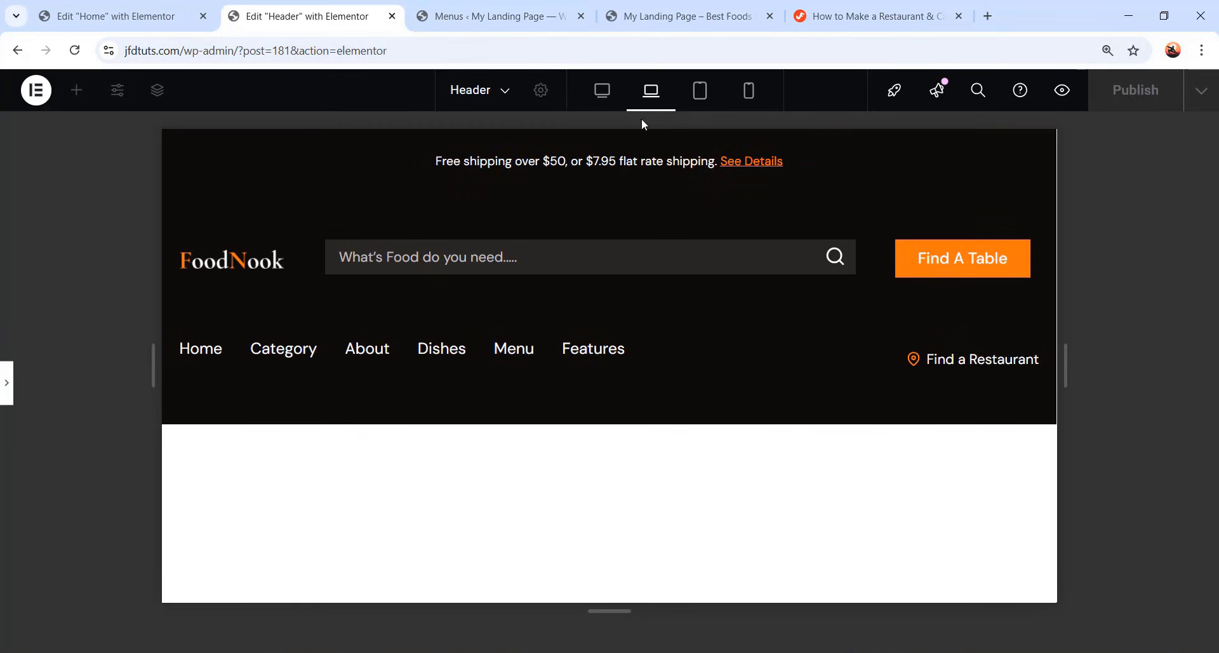
left_click(712, 102)
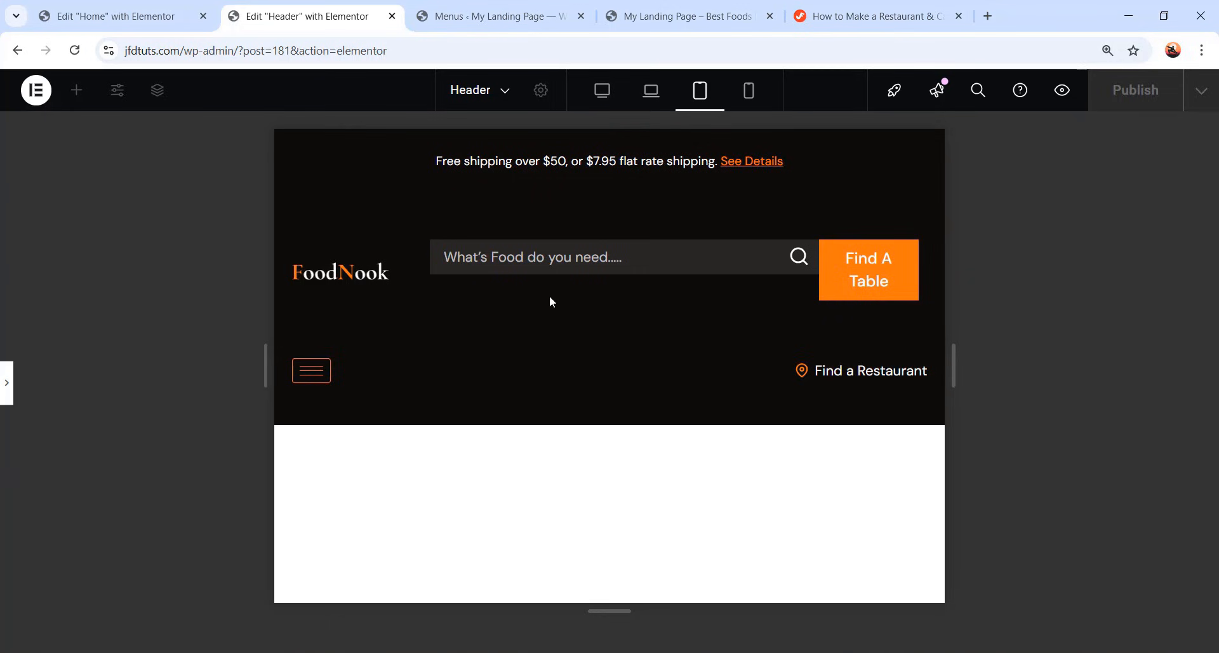
left_click(753, 100)
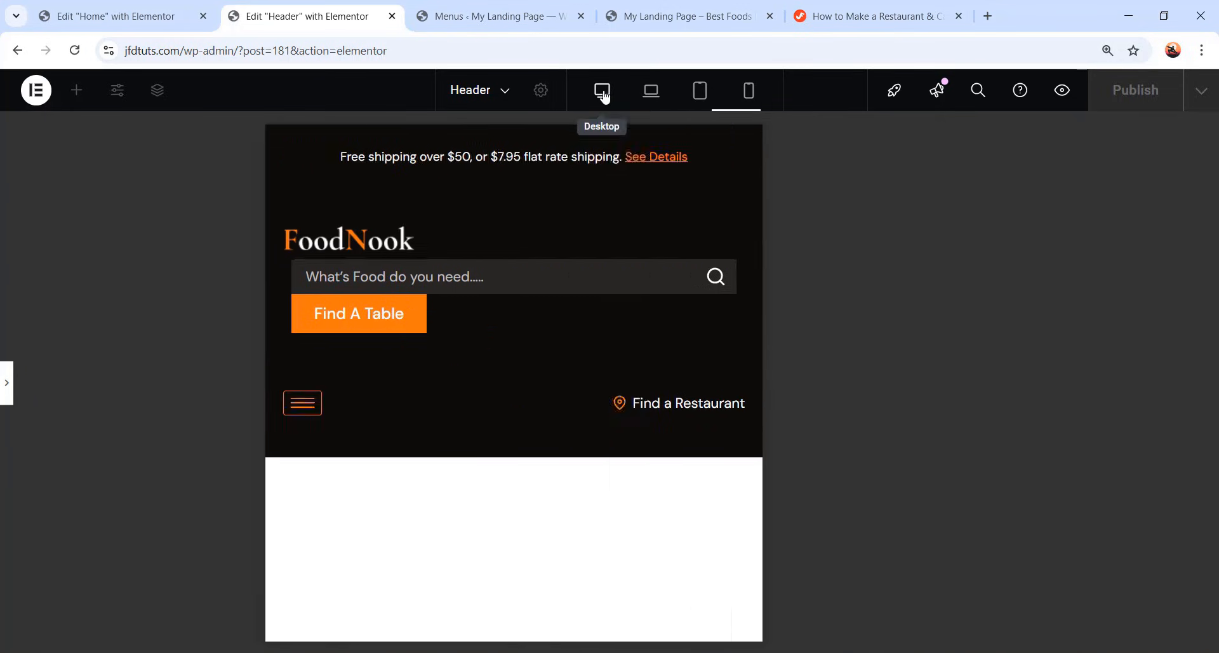
left_click(603, 93)
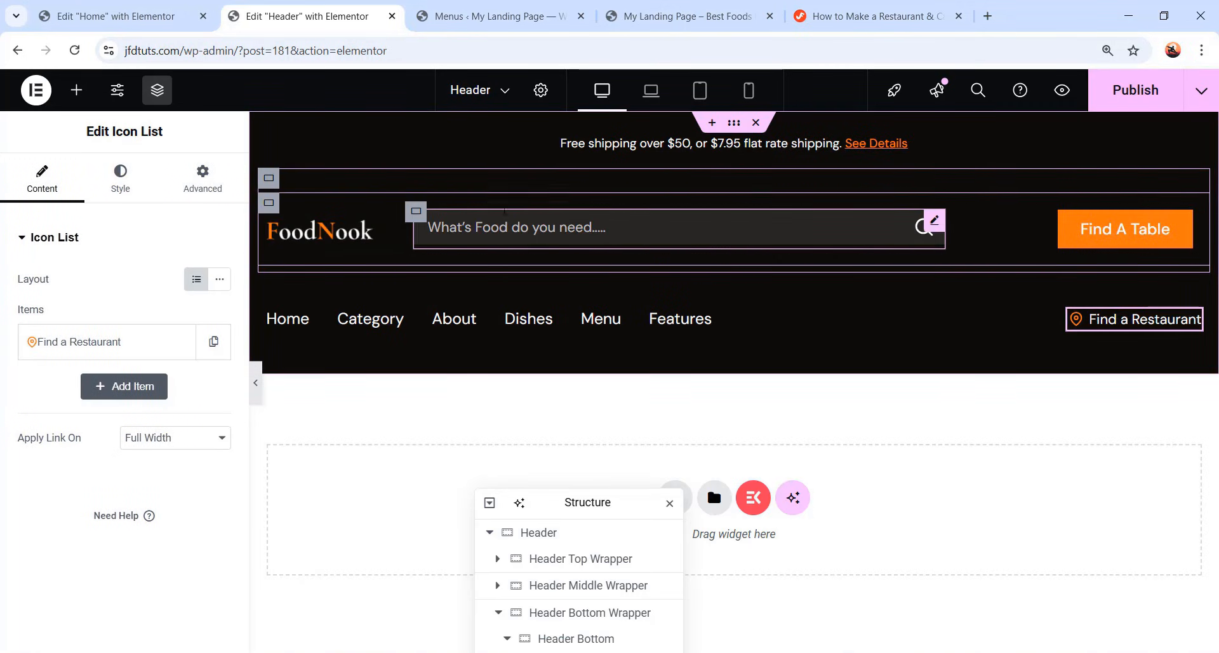
Set the Header Middle container's padding to 0 on all sides.
left_click(269, 206)
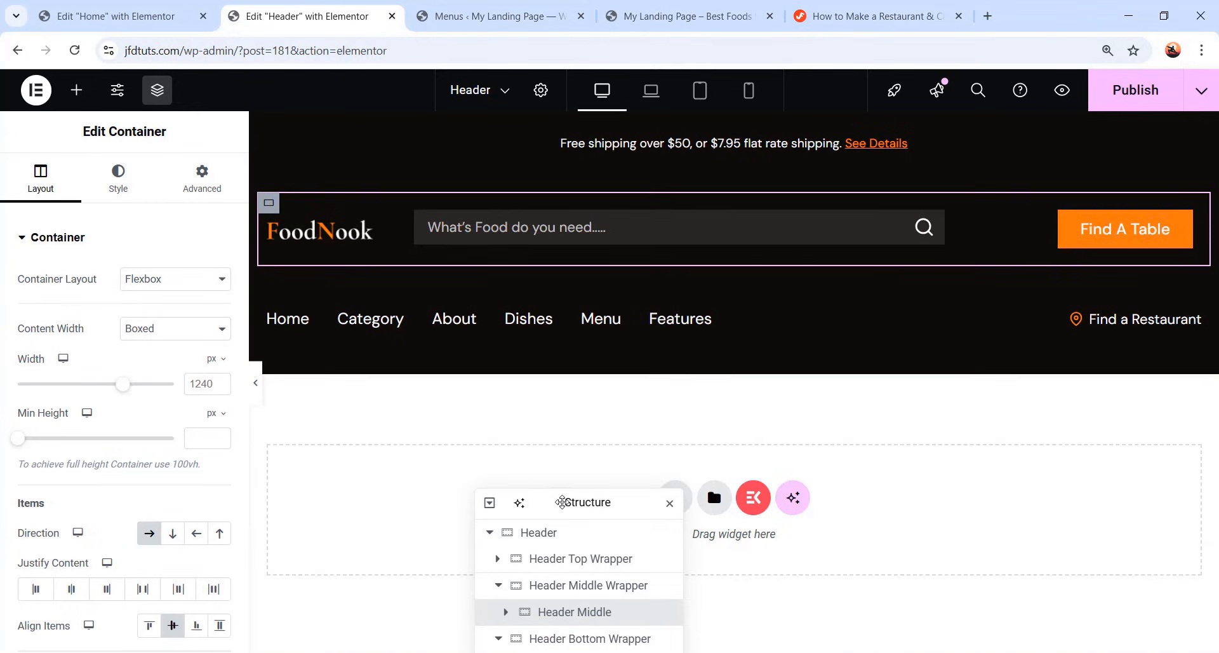
left_click_drag(563, 502, 660, 343)
left_click(173, 178)
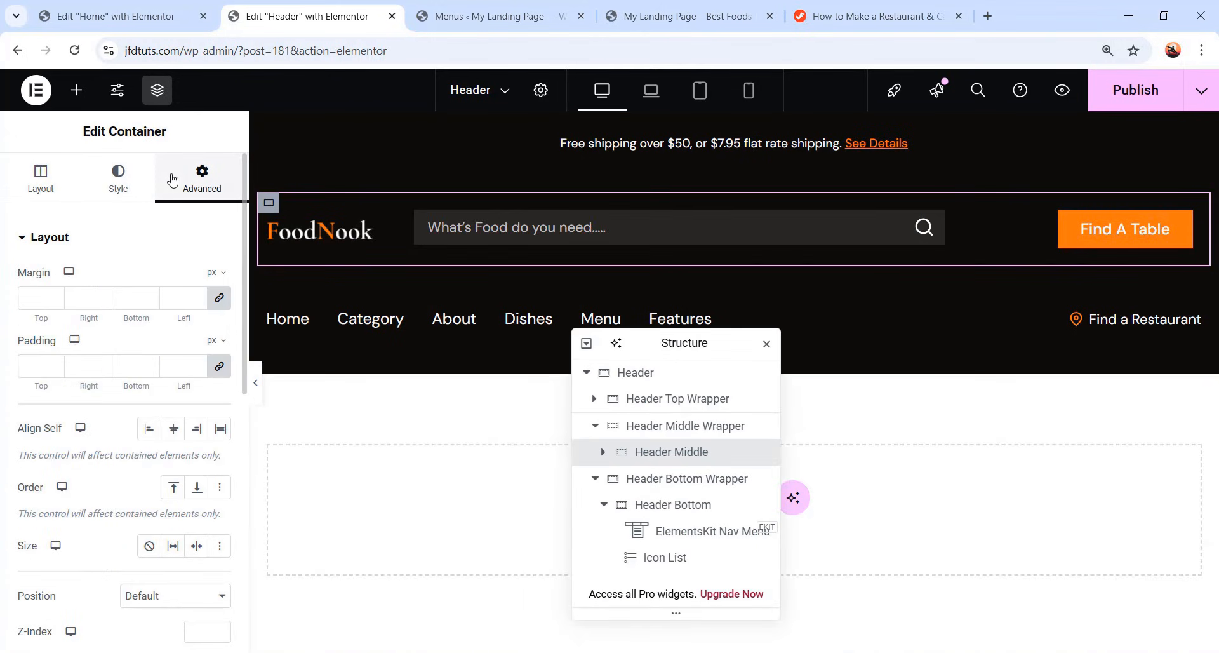
type("0")
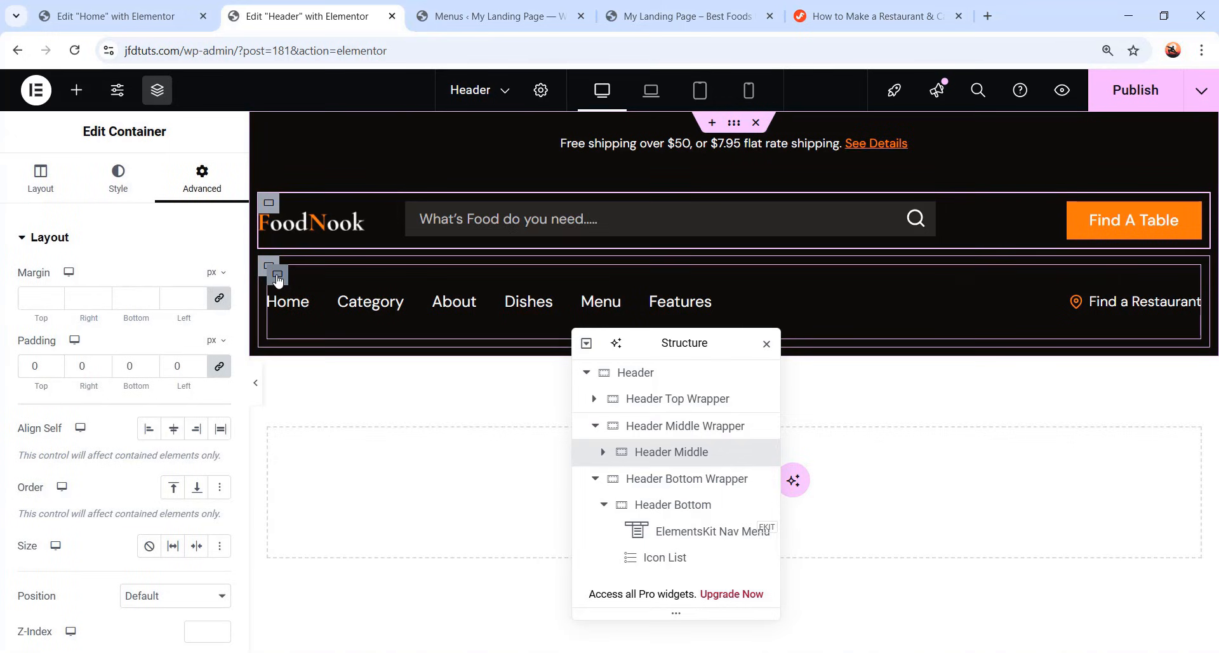
Check the Header Bottom and Header Middle containers, and preview the full-width header in the laptop view.
left_click(278, 277)
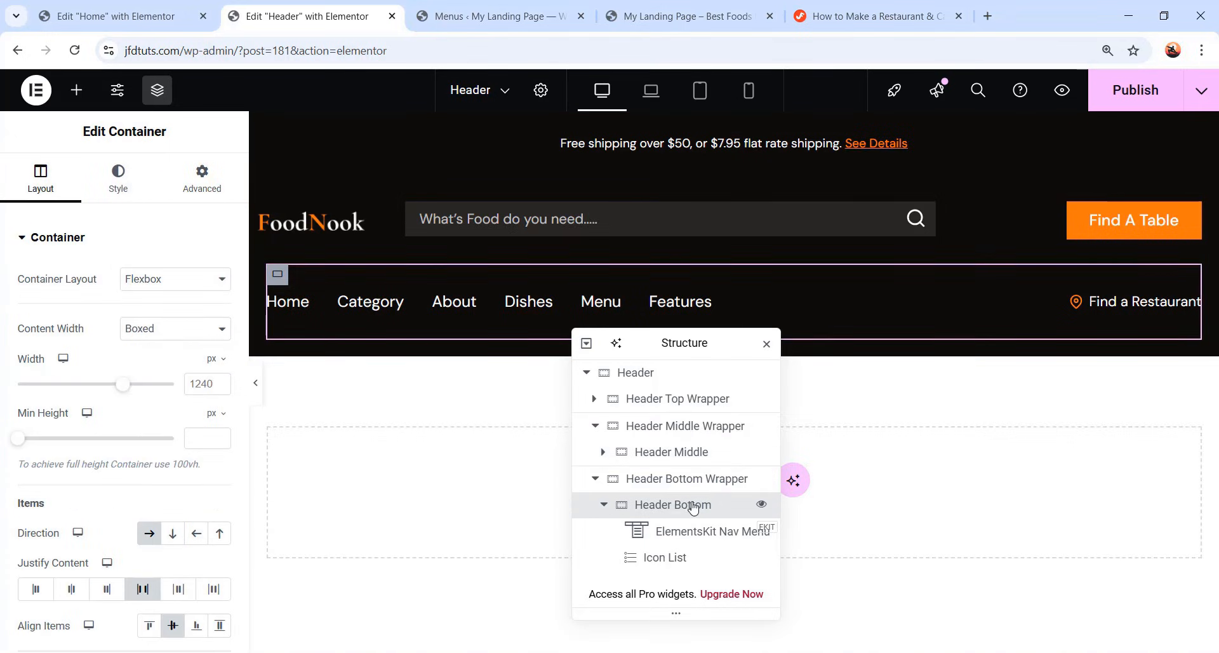
left_click(671, 451)
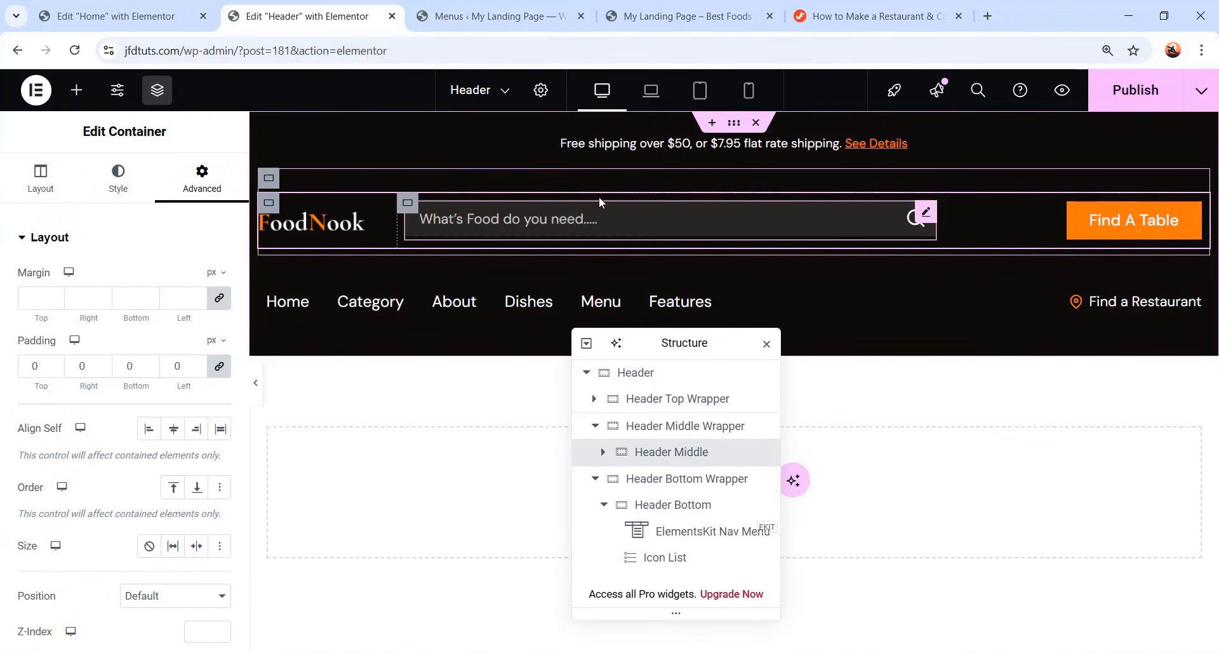
left_click(651, 89)
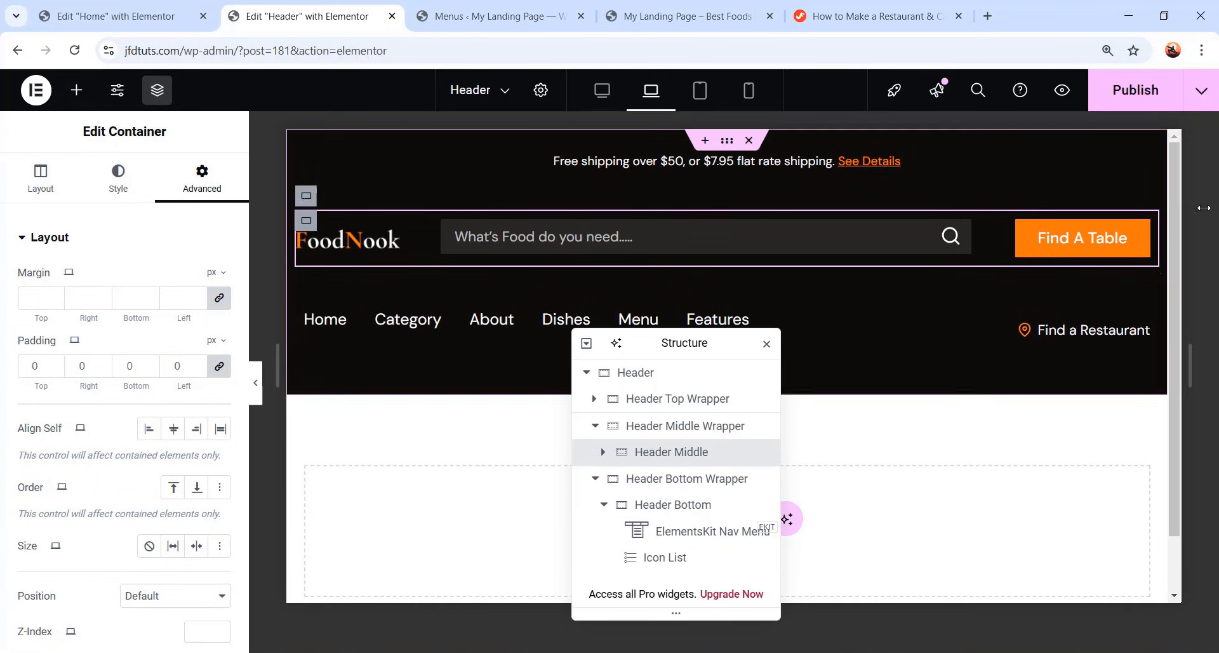
left_click(254, 381)
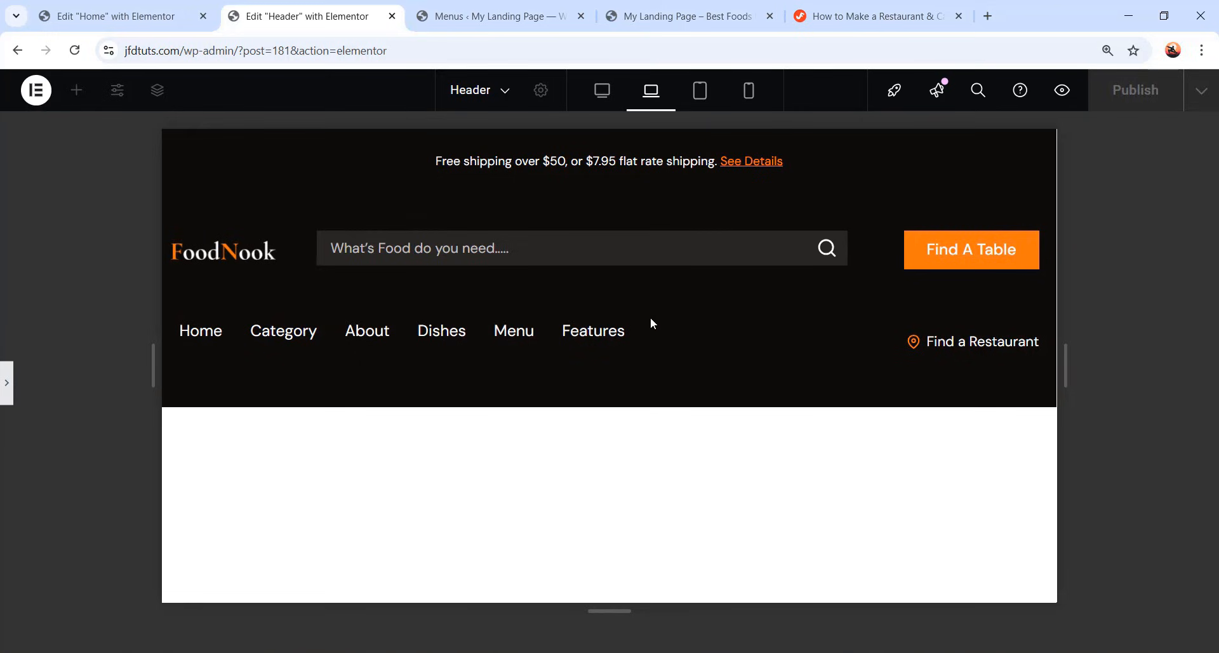
left_click(6, 387)
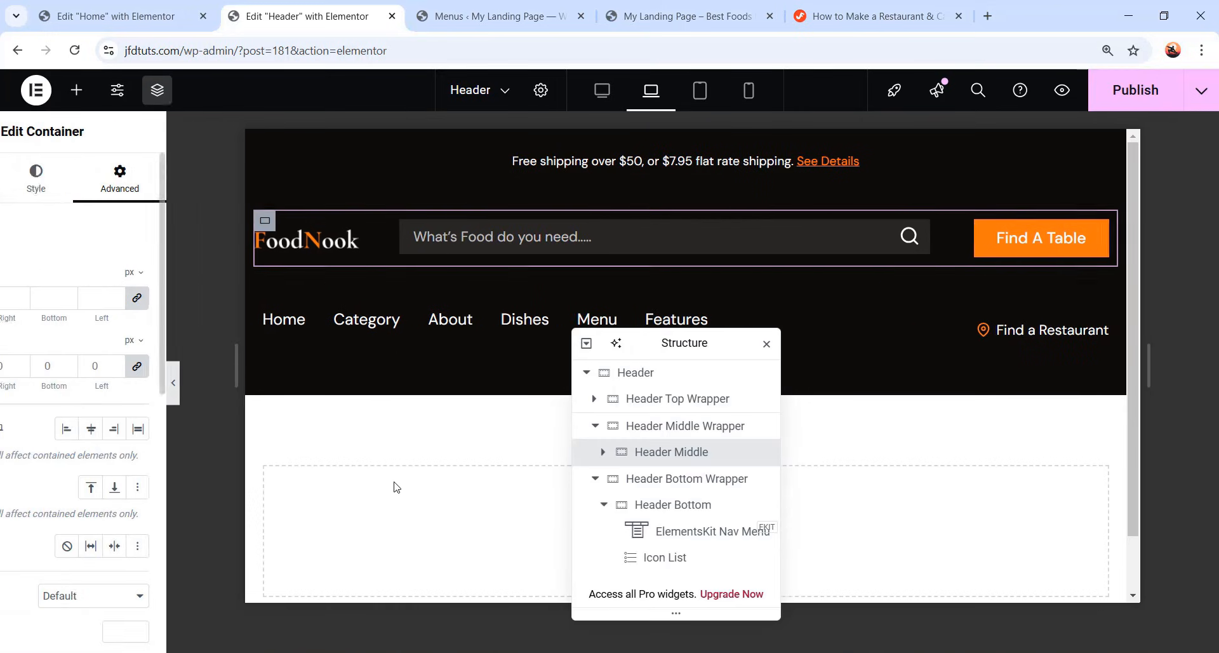
left_click(678, 398)
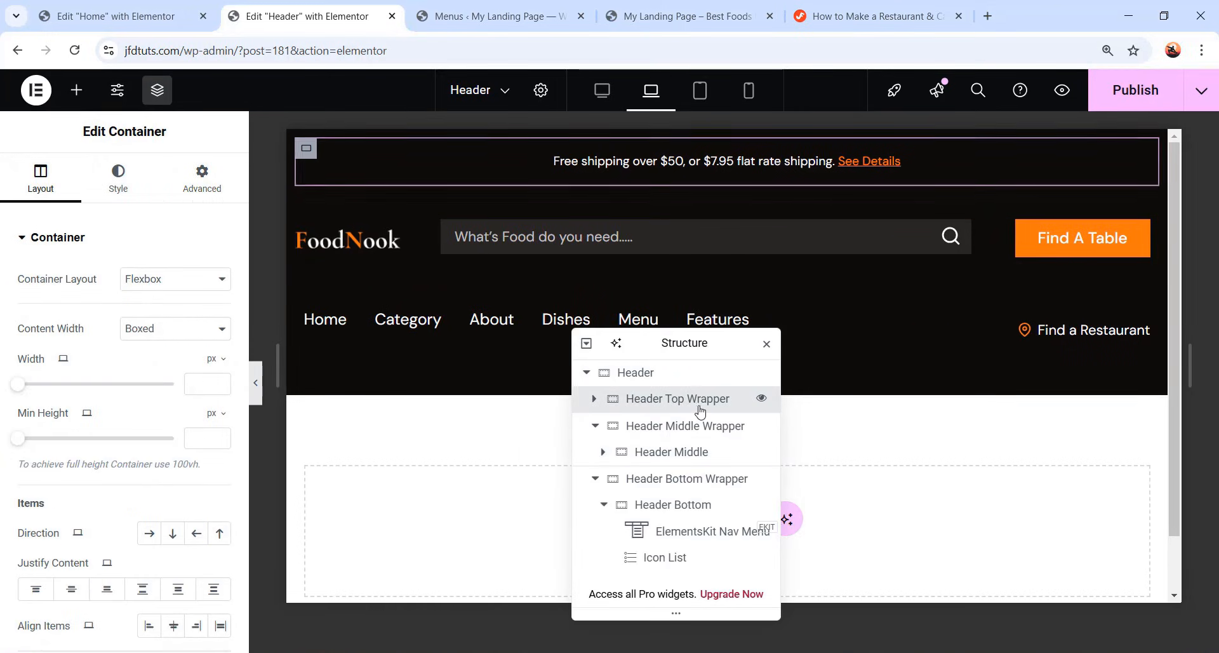
left_click(199, 192)
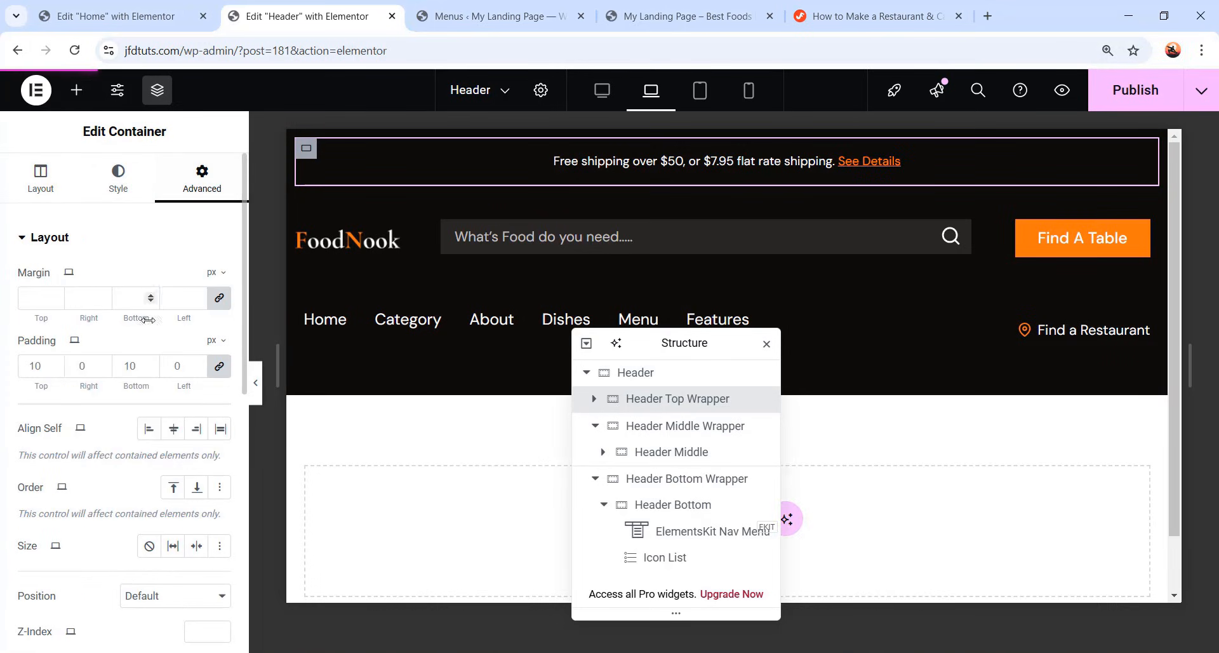
left_click(219, 368)
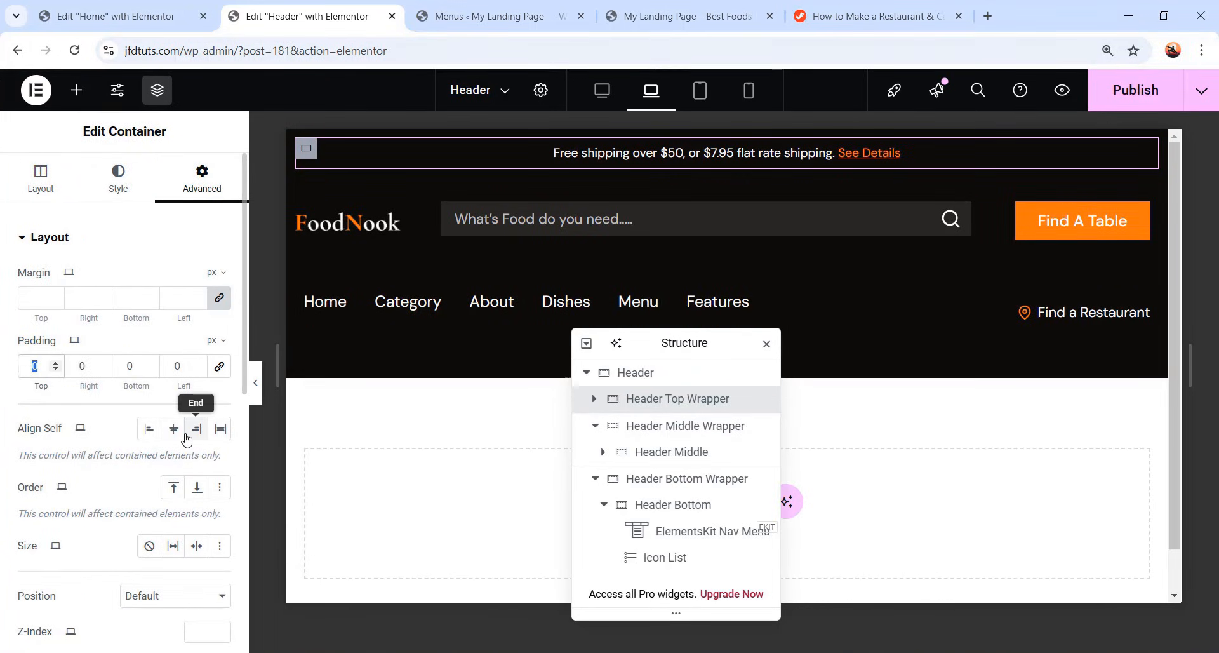
type("1040")
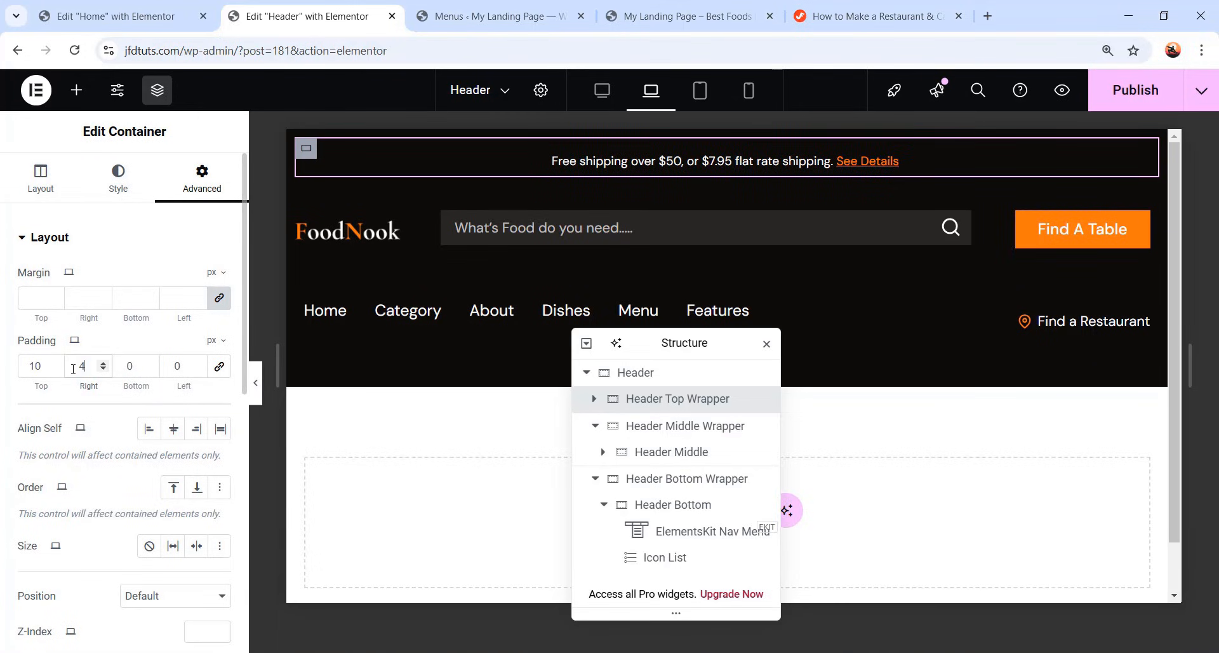
double_click(141, 366)
type("10")
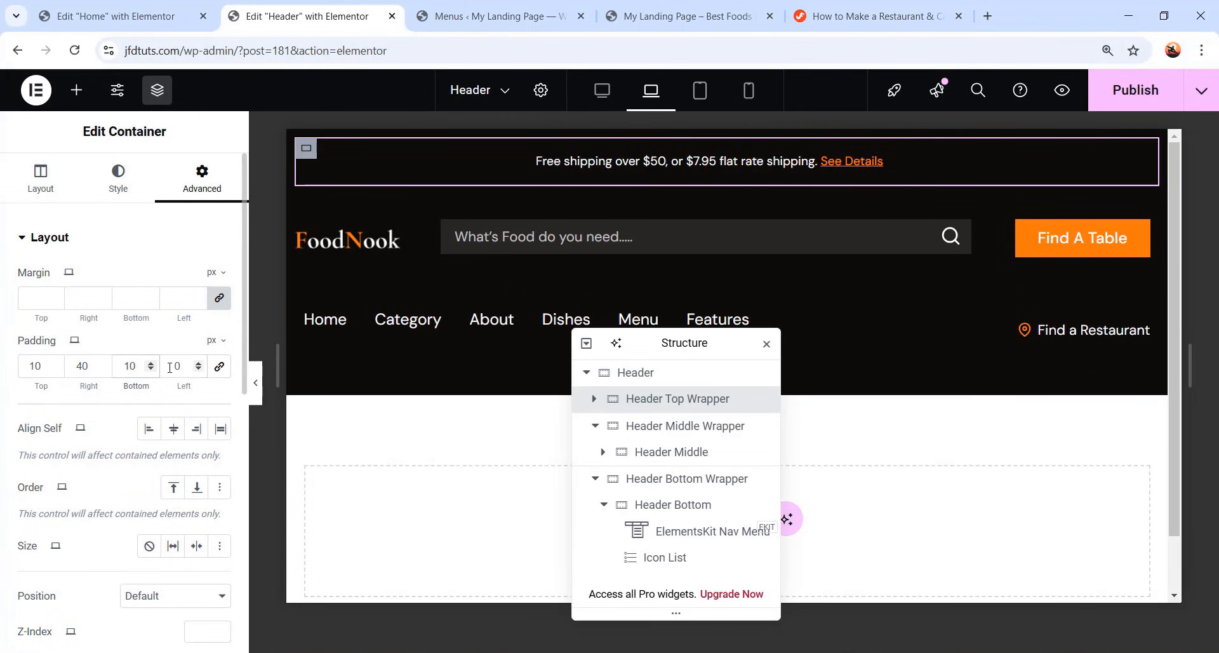
double_click(172, 366)
type("40")
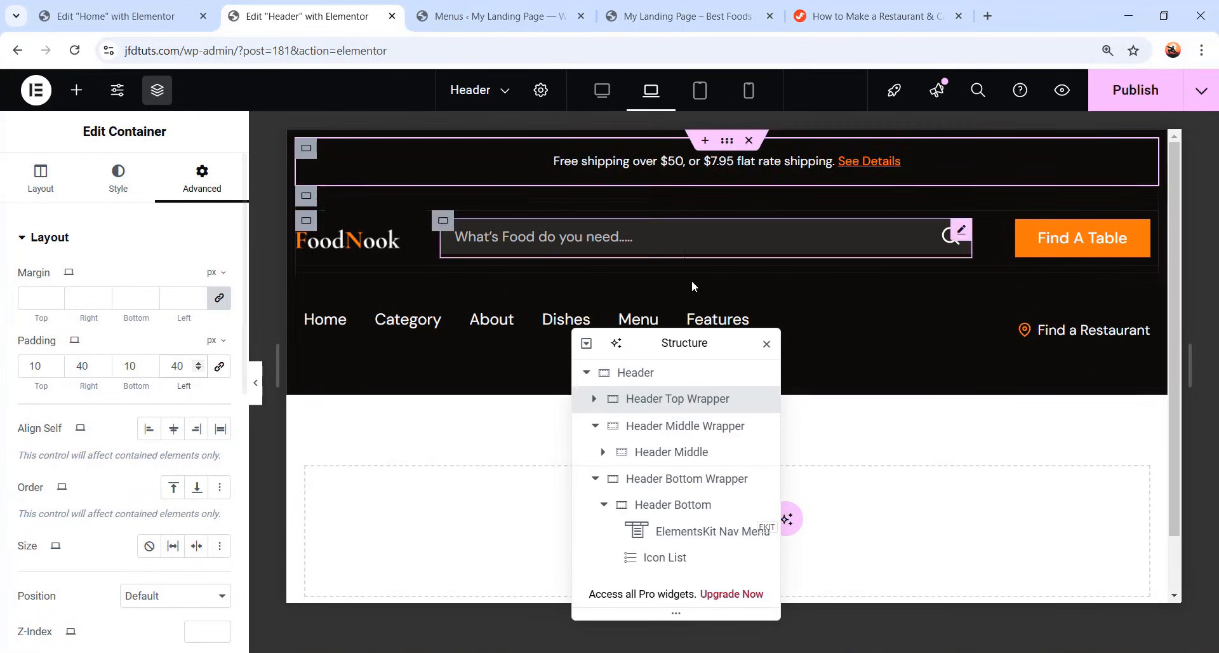
left_click(684, 438)
left_click(594, 425)
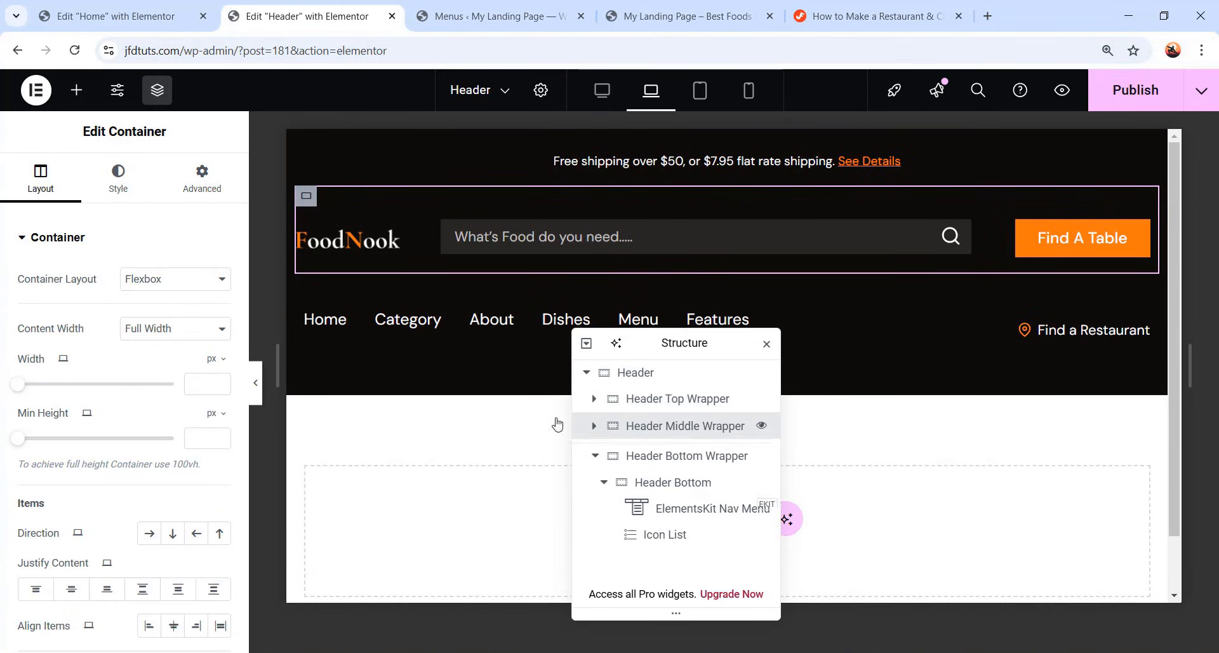
left_click(200, 177)
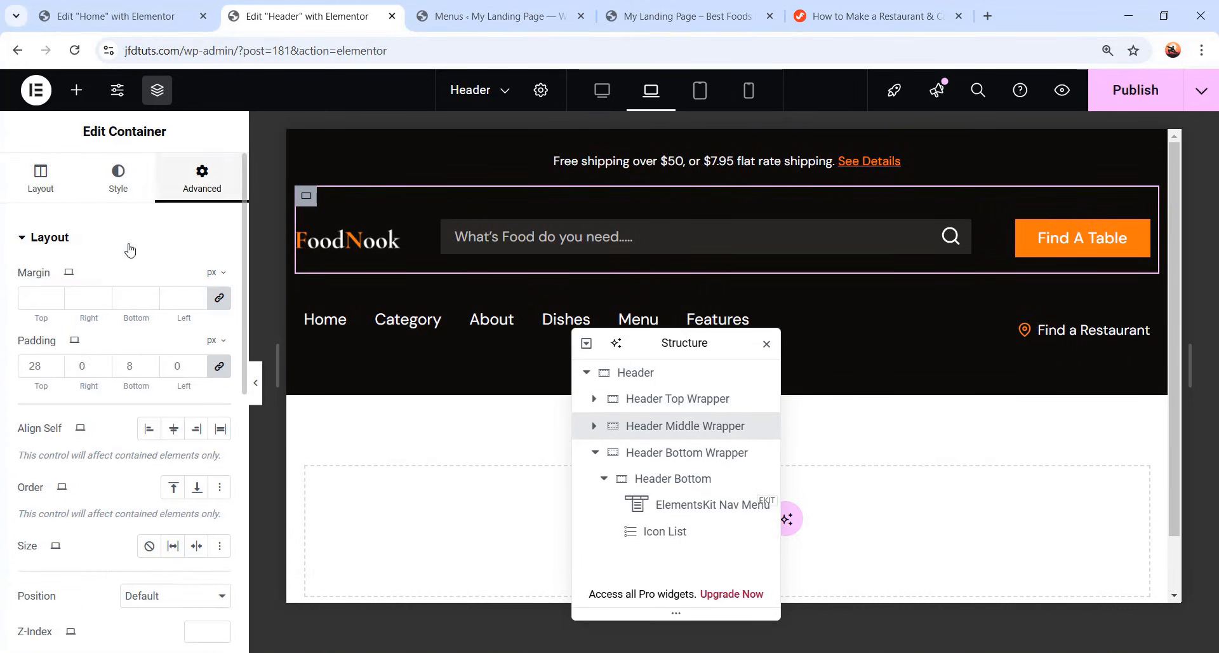
left_click(222, 370)
double_click(36, 367)
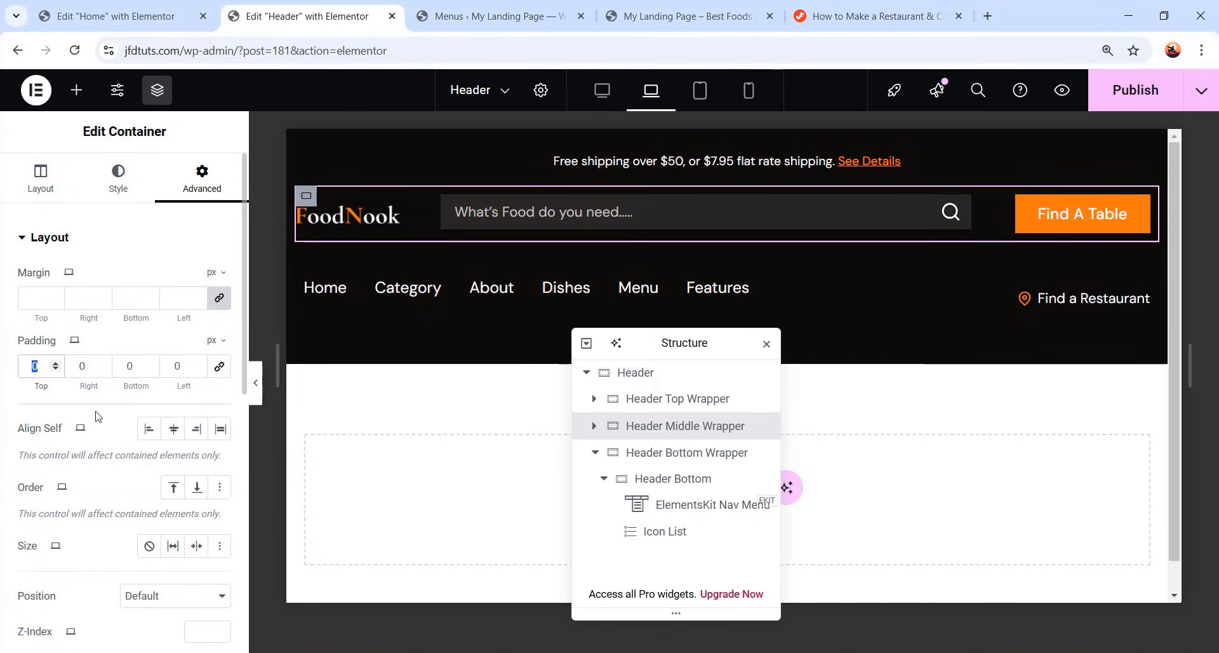
type("28")
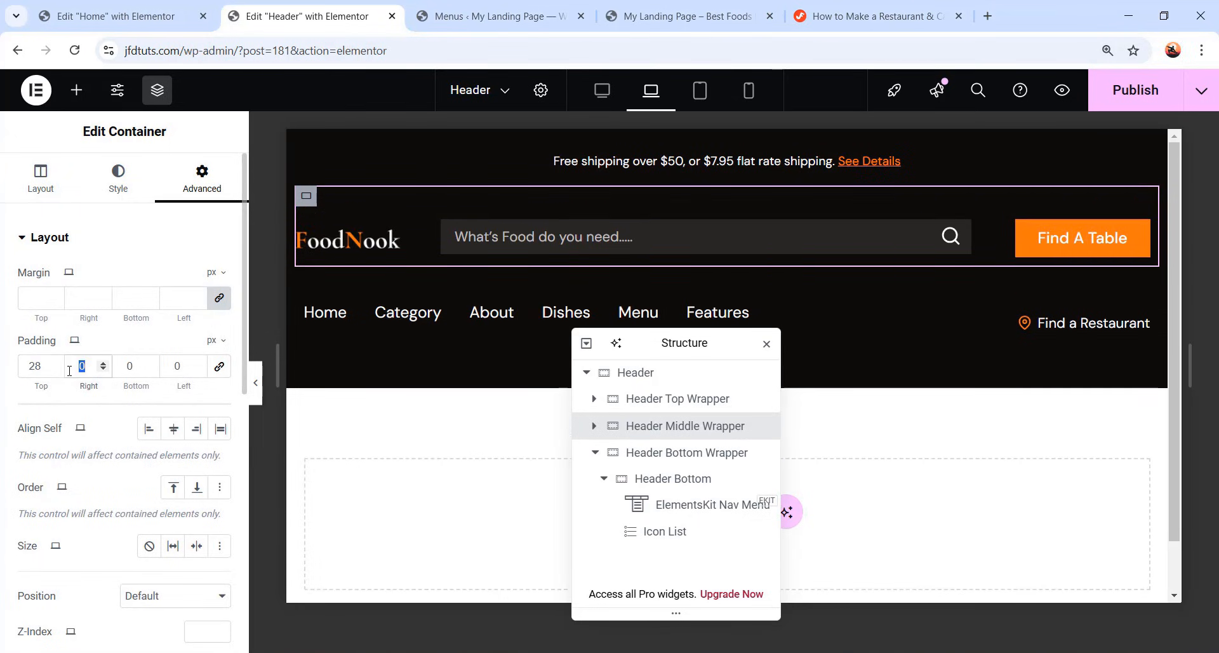
type("40")
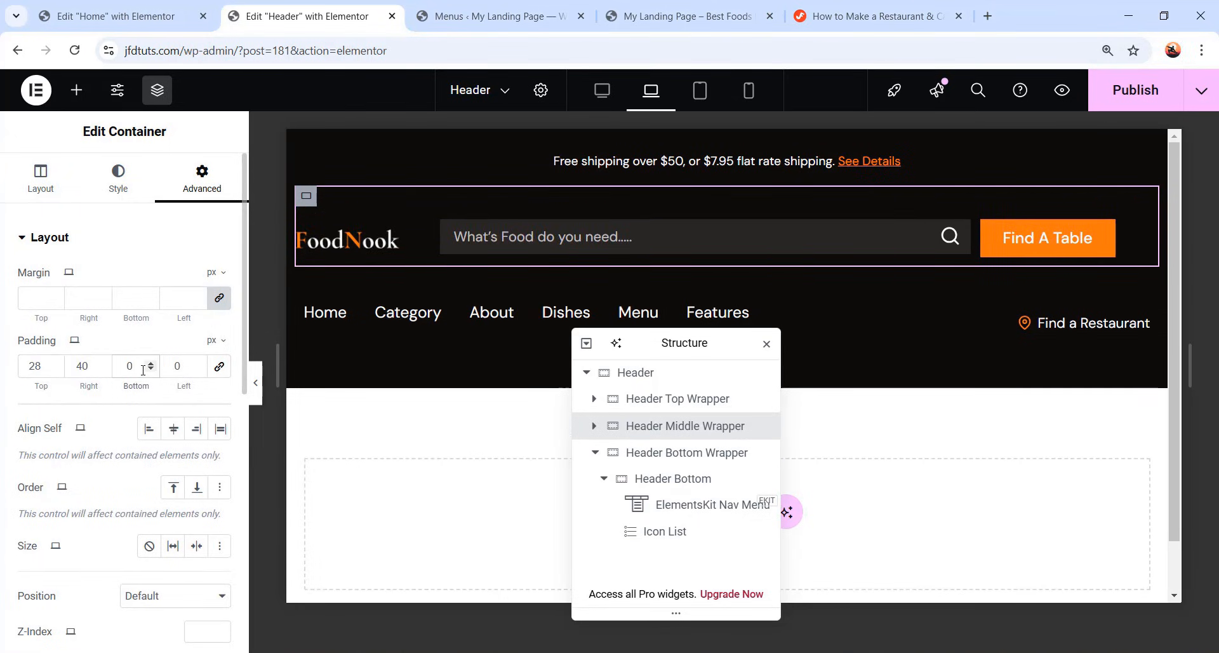
type("28")
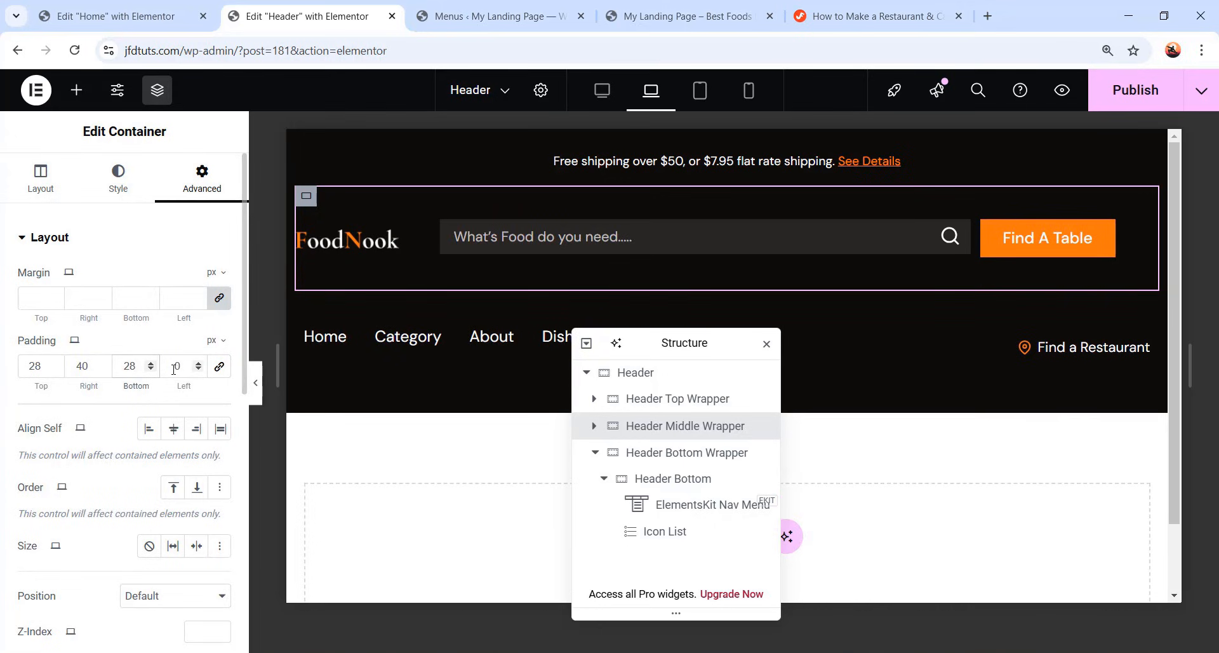
type("40")
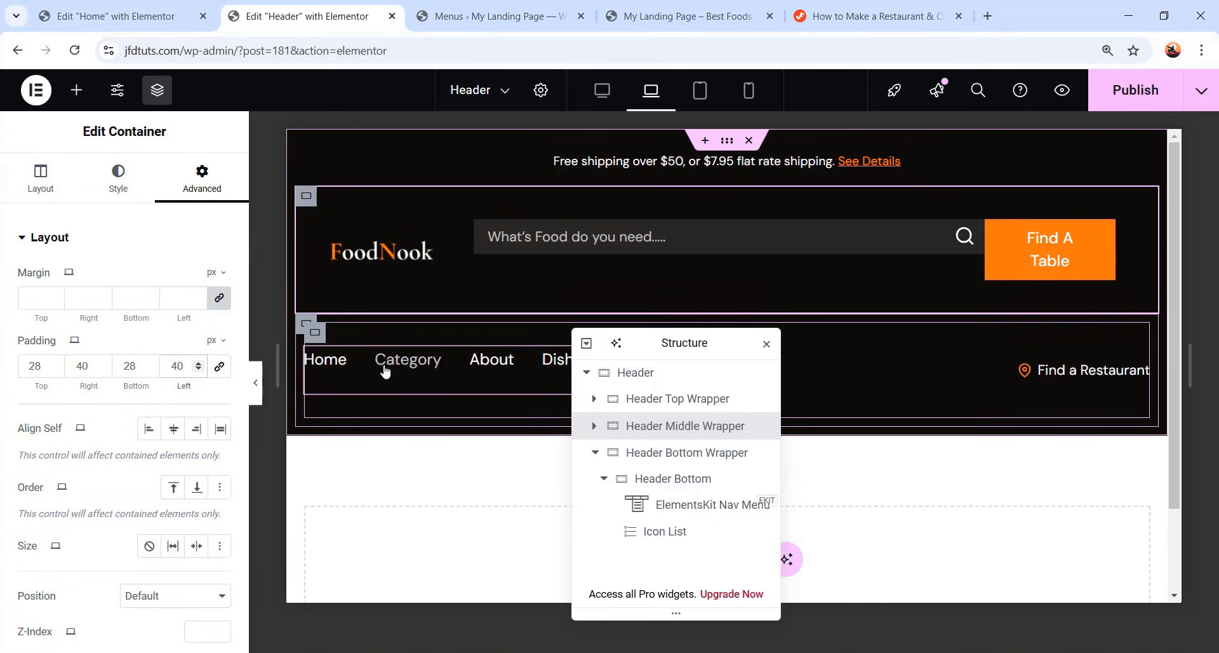
left_click(672, 463)
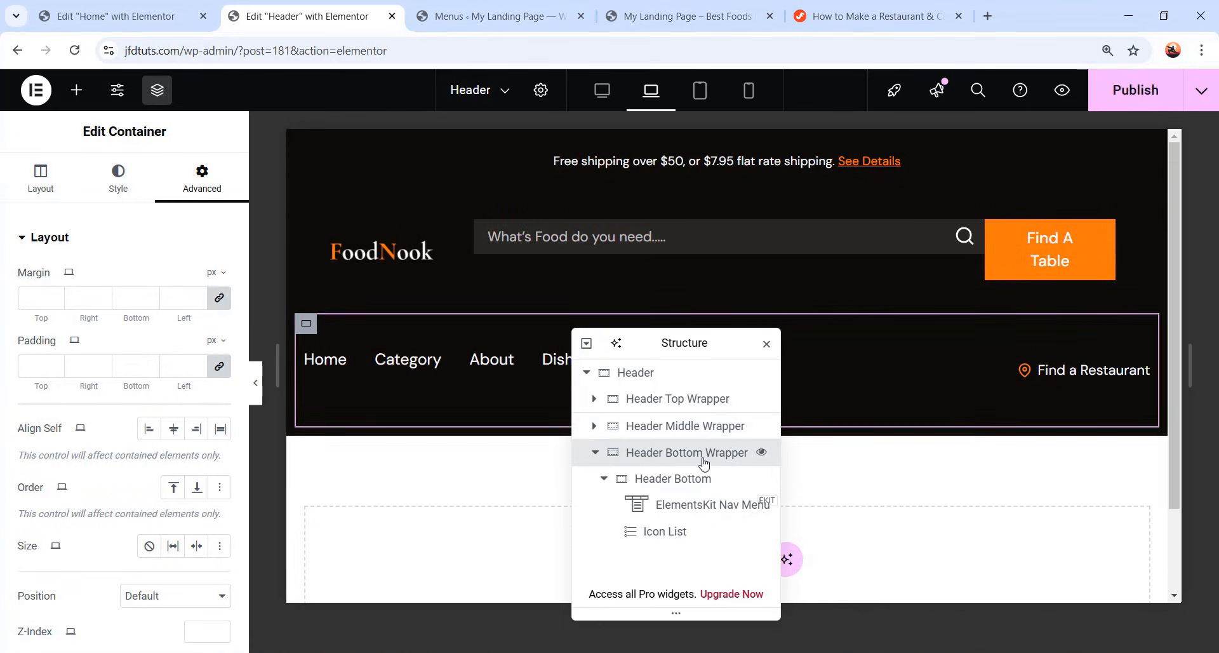
left_click(223, 370)
left_click_drag(32, 365, 190, 427)
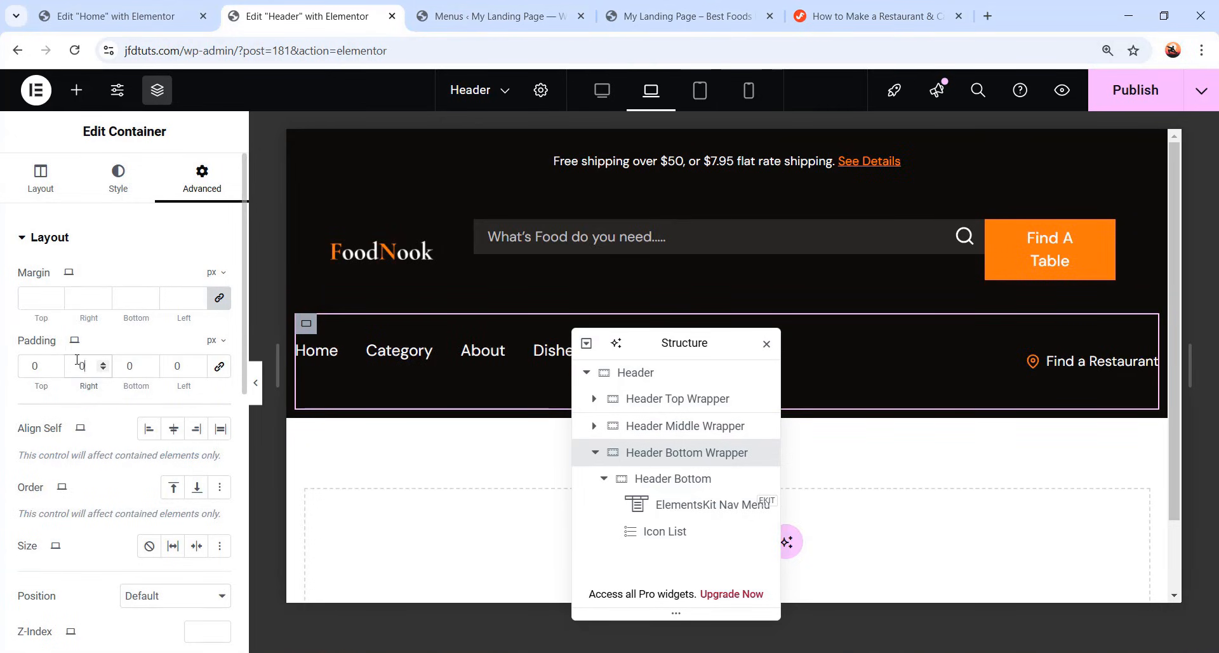
type("40")
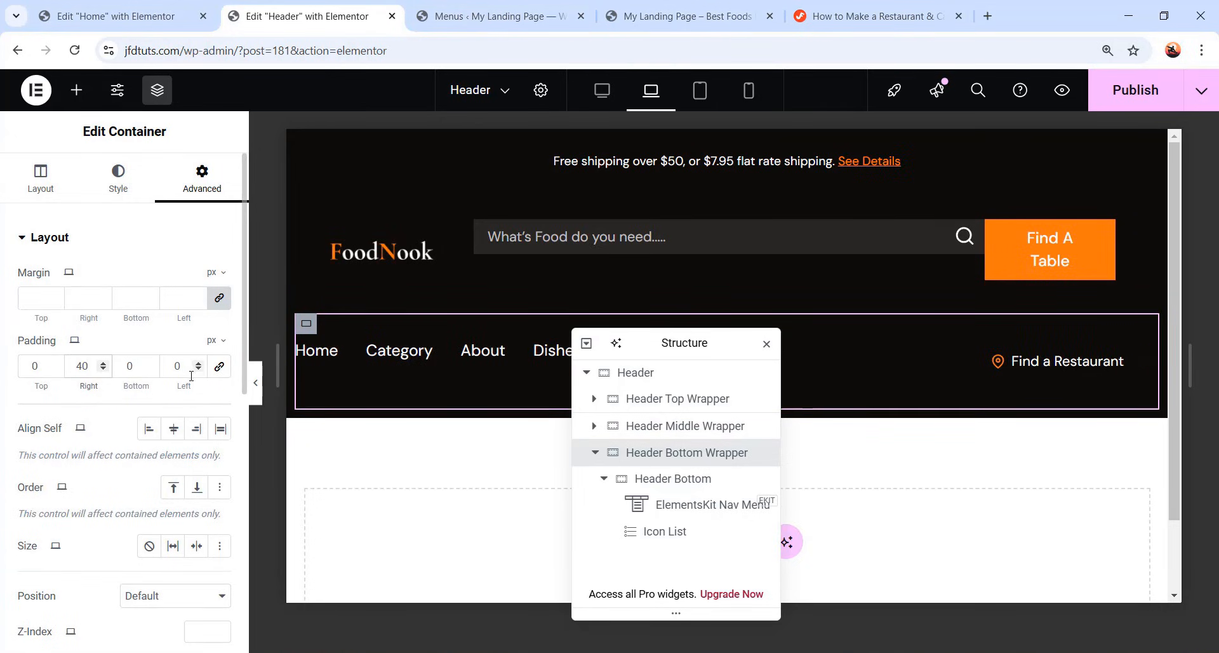
double_click(184, 367)
type("40")
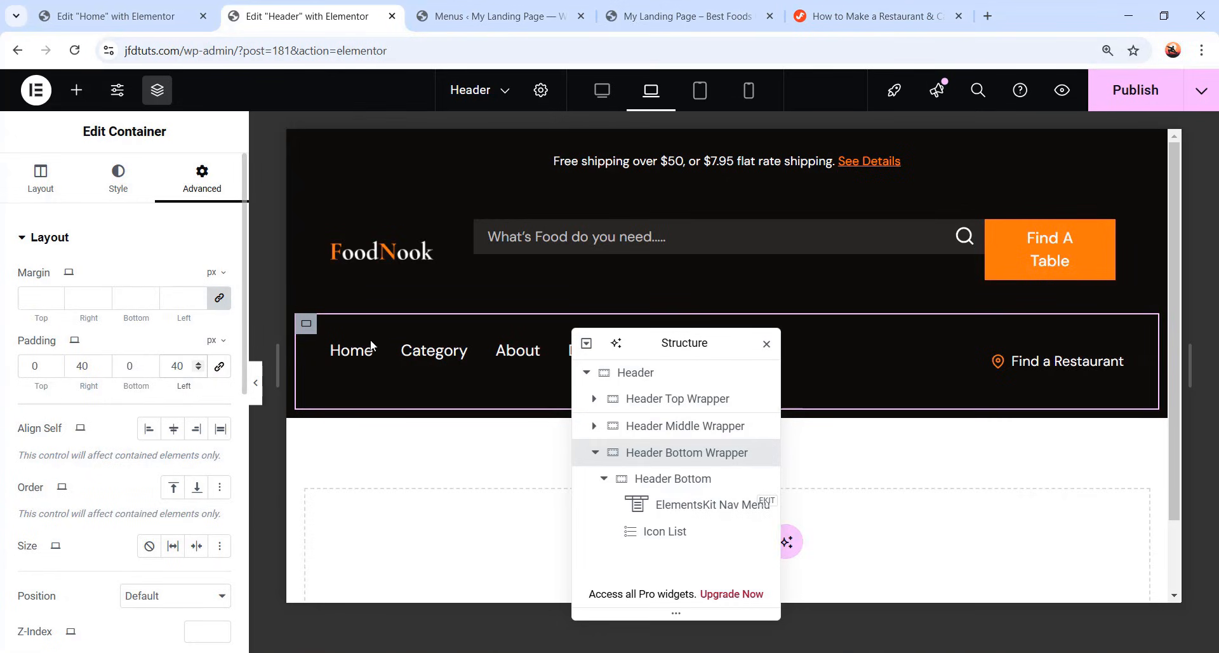
left_click(256, 381)
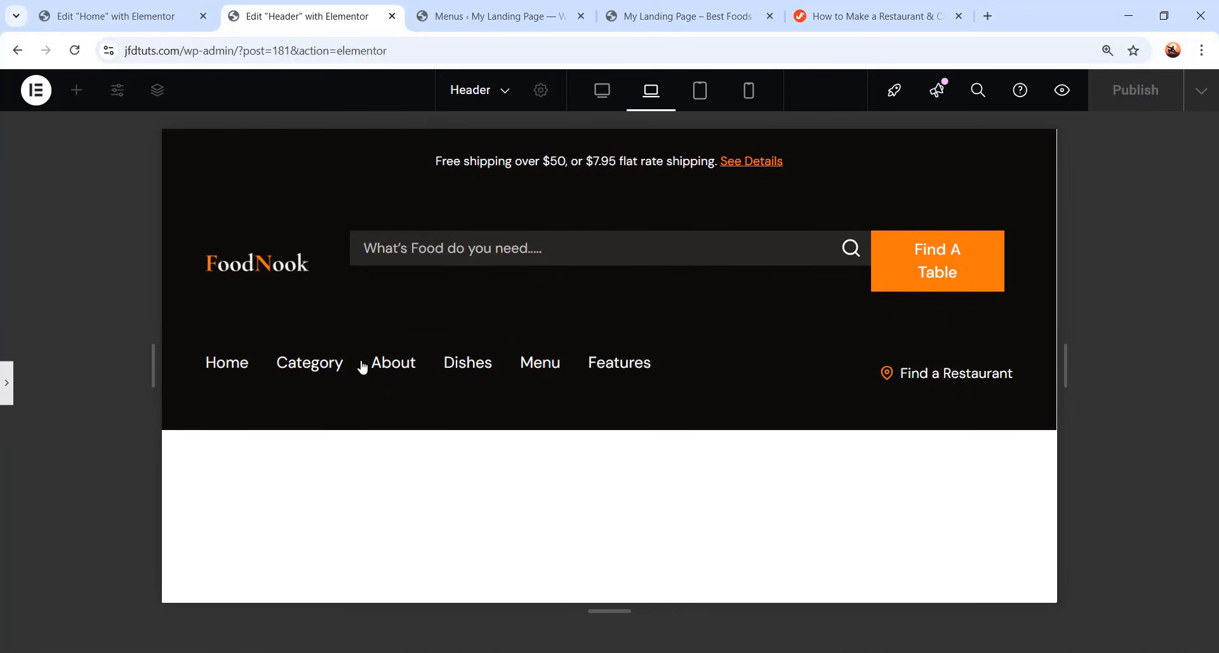
left_click(6, 383)
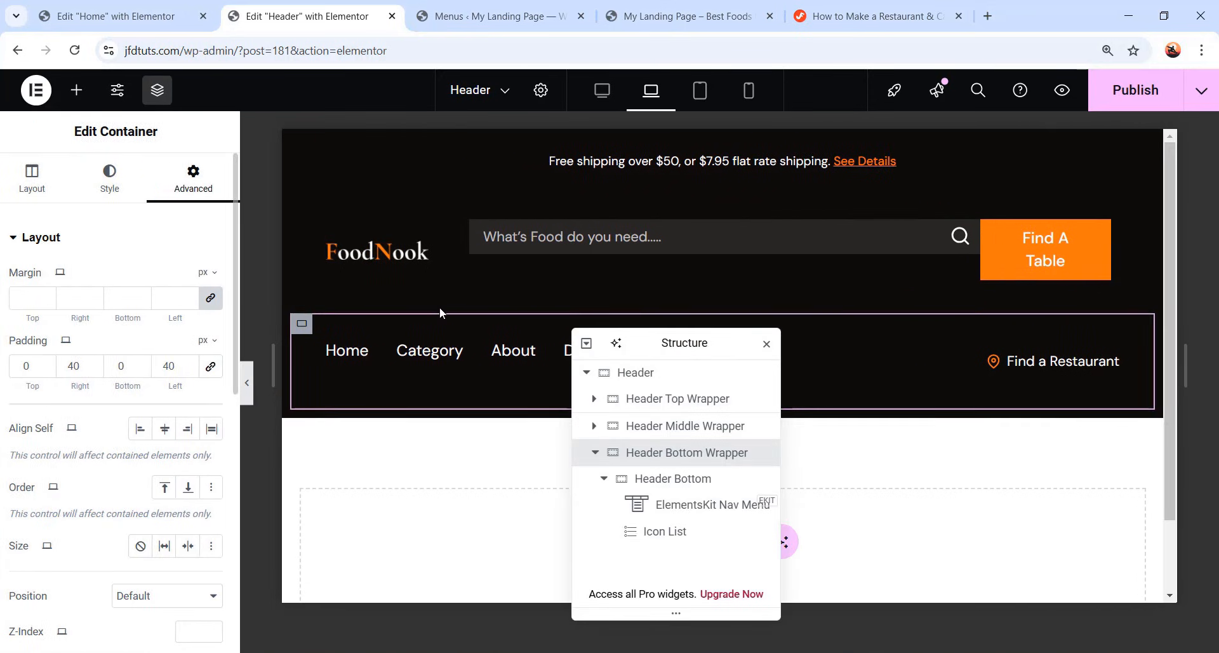
Set the laptop padding of the container holding the search field and Find A Table button to 0 on all sides.
left_click(1069, 241)
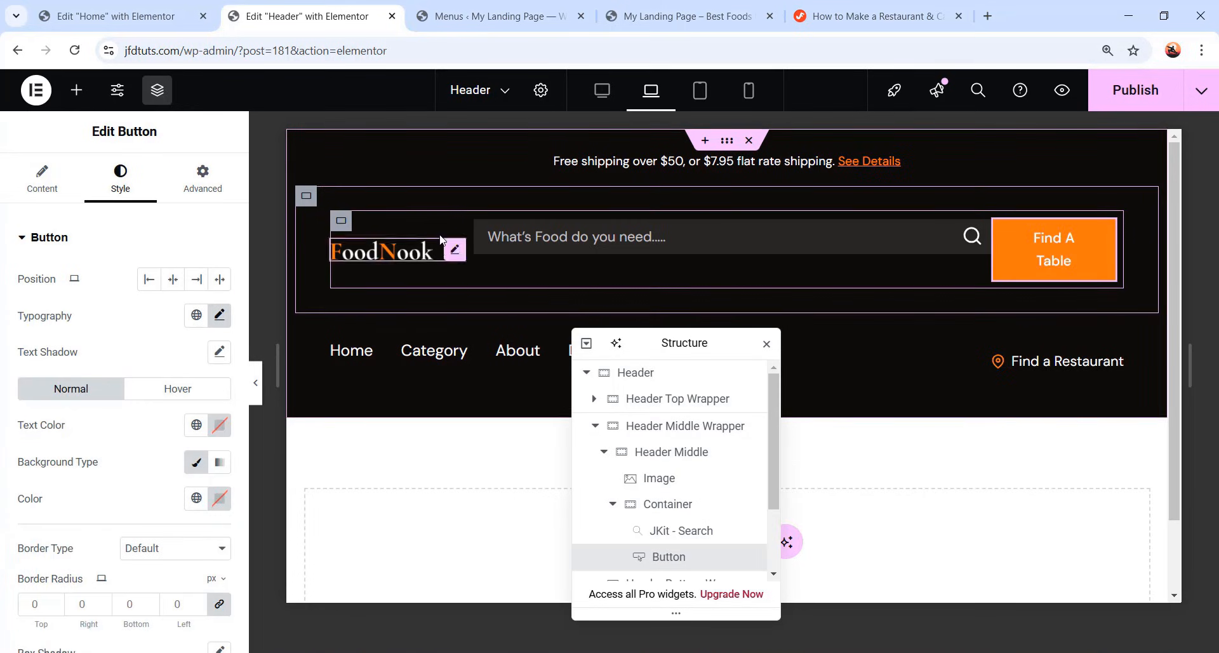
left_click(592, 272)
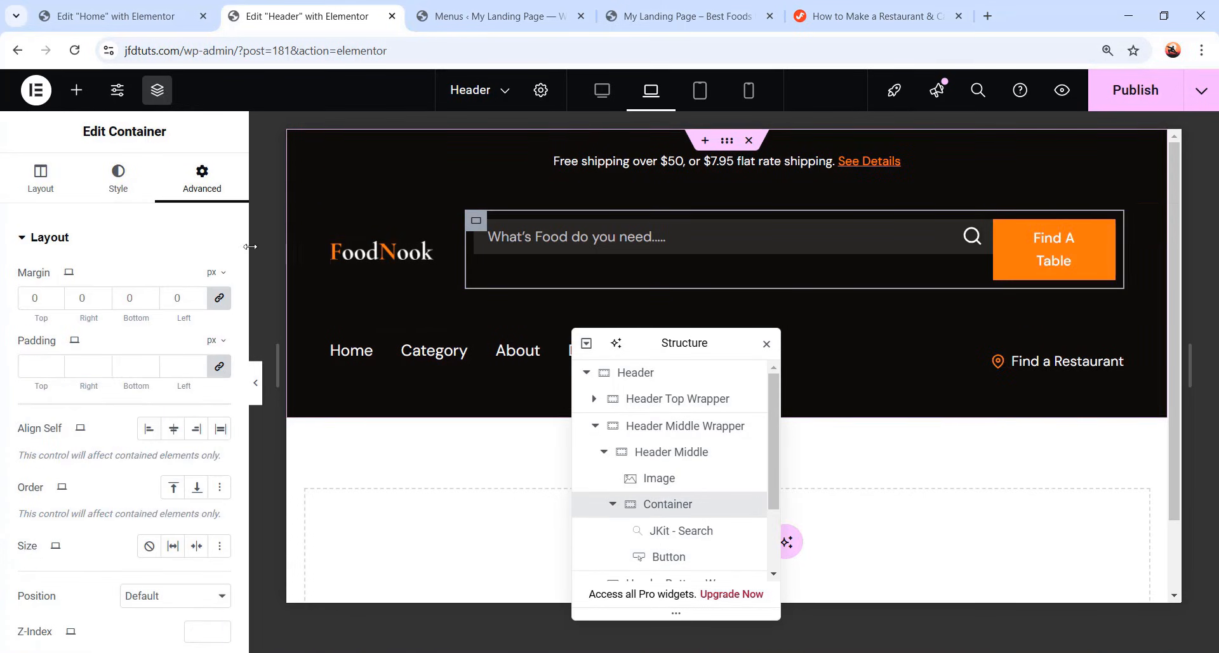
left_click(40, 361)
type("0")
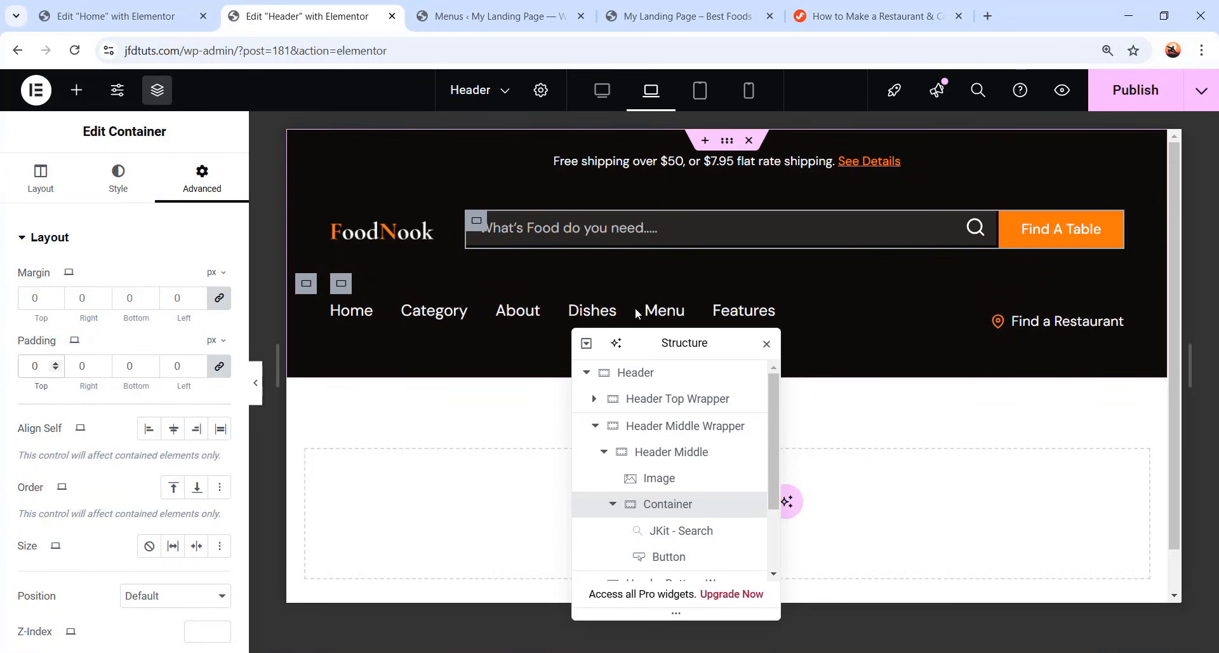
Check the laptop padding of the Header Bottom container, the ElementsKit Nav Menu and the Header Middle container.
left_click(343, 285)
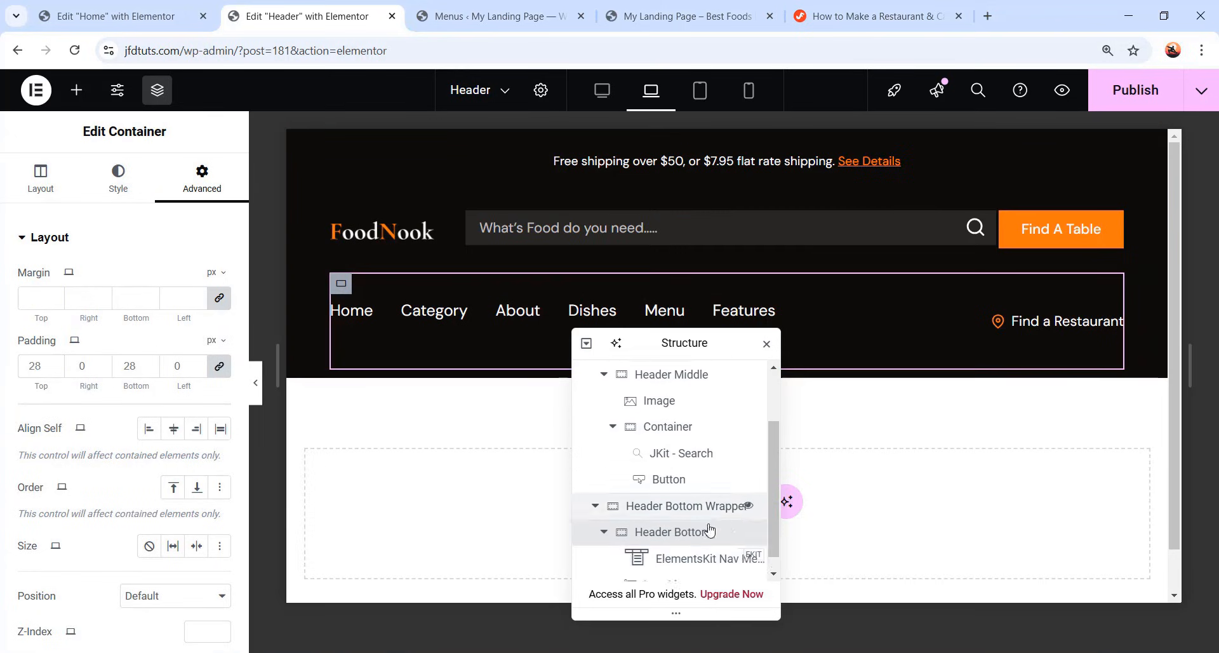
left_click(724, 544)
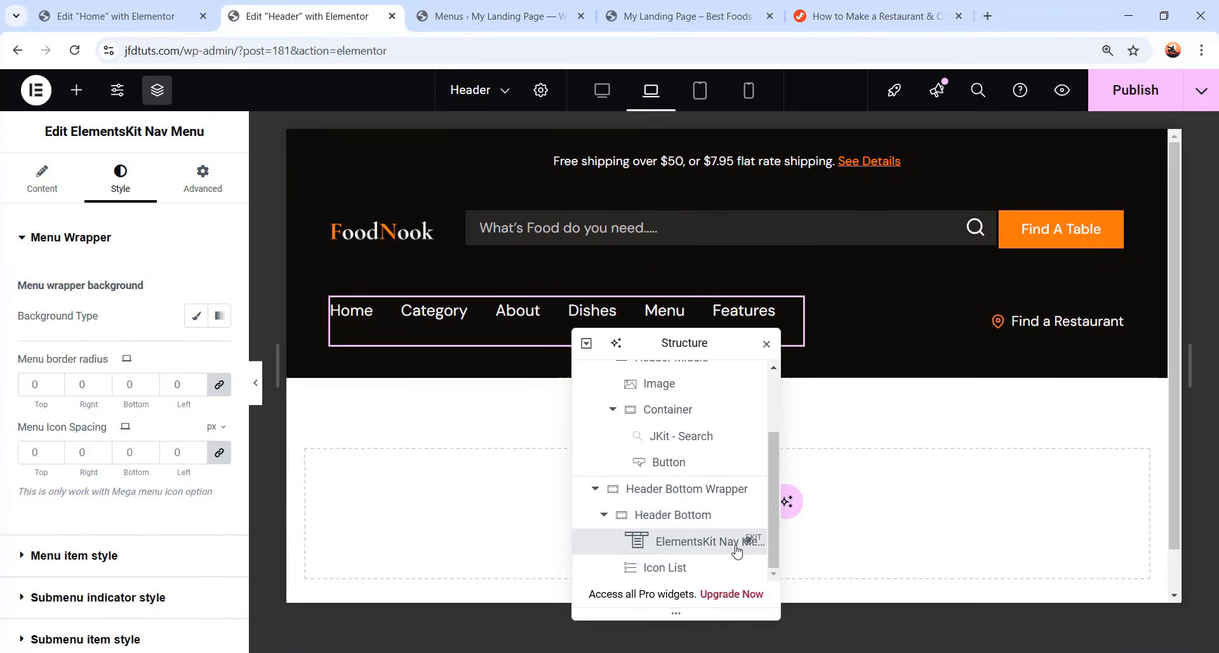
left_click(202, 179)
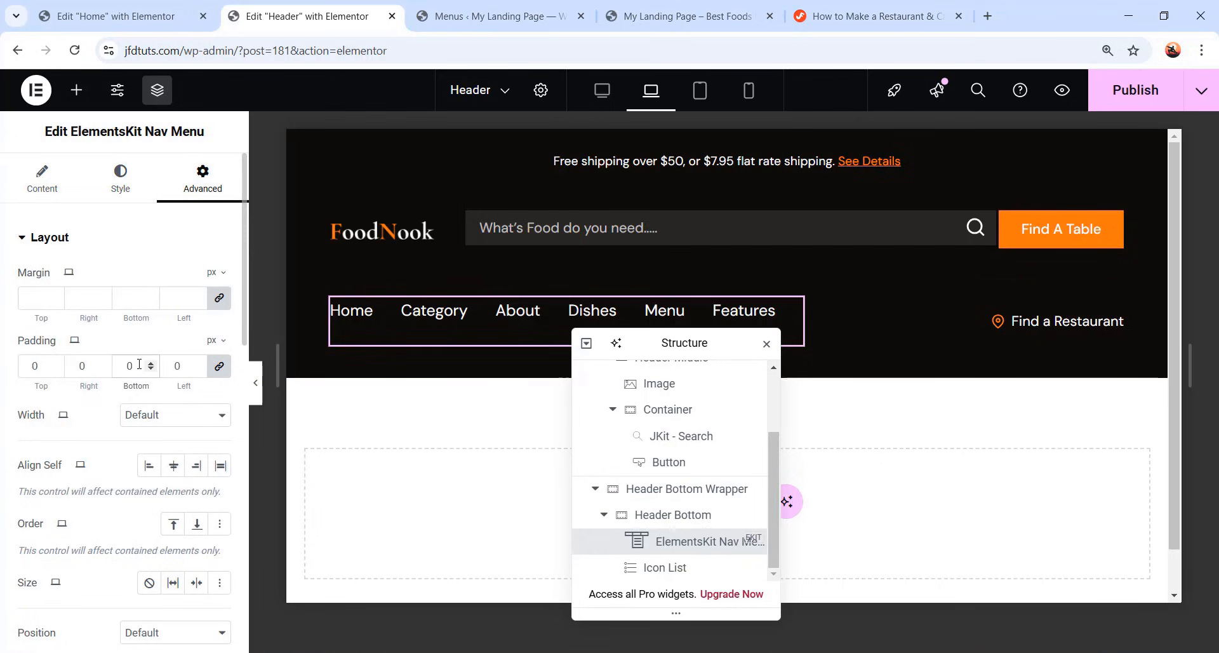
left_click(377, 287)
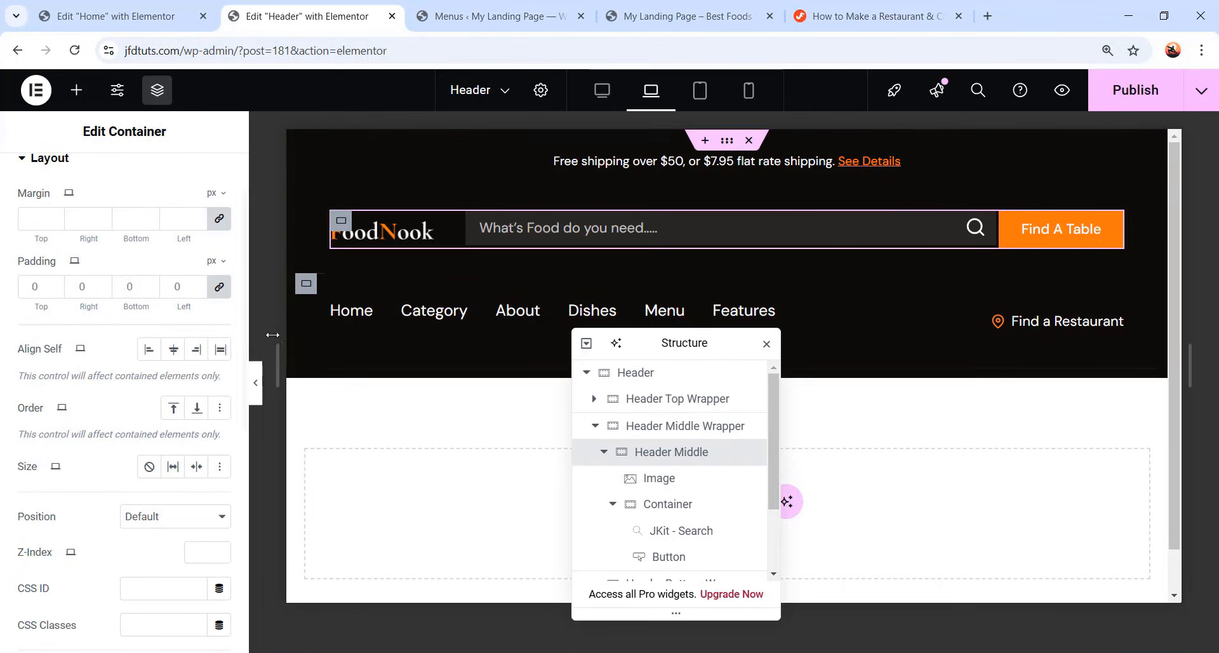
Preview the full-width header in the laptop and tablet views, opening and closing the tablet hamburger menu, and stay in the tablet view.
left_click(257, 380)
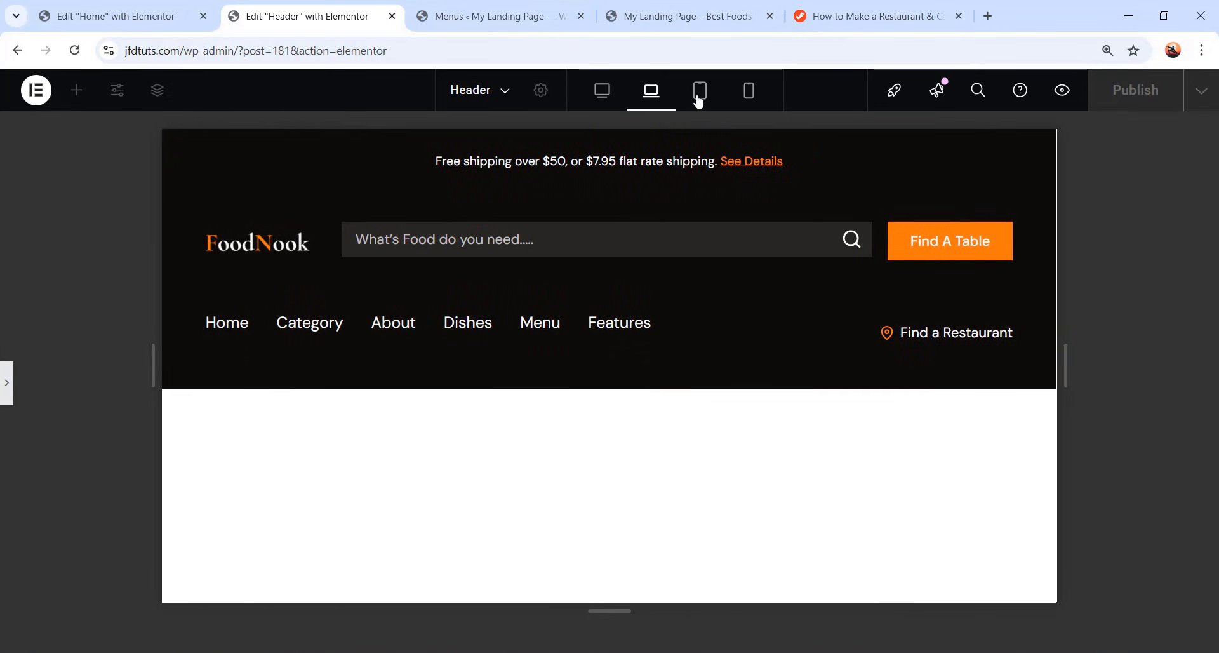
left_click(698, 100)
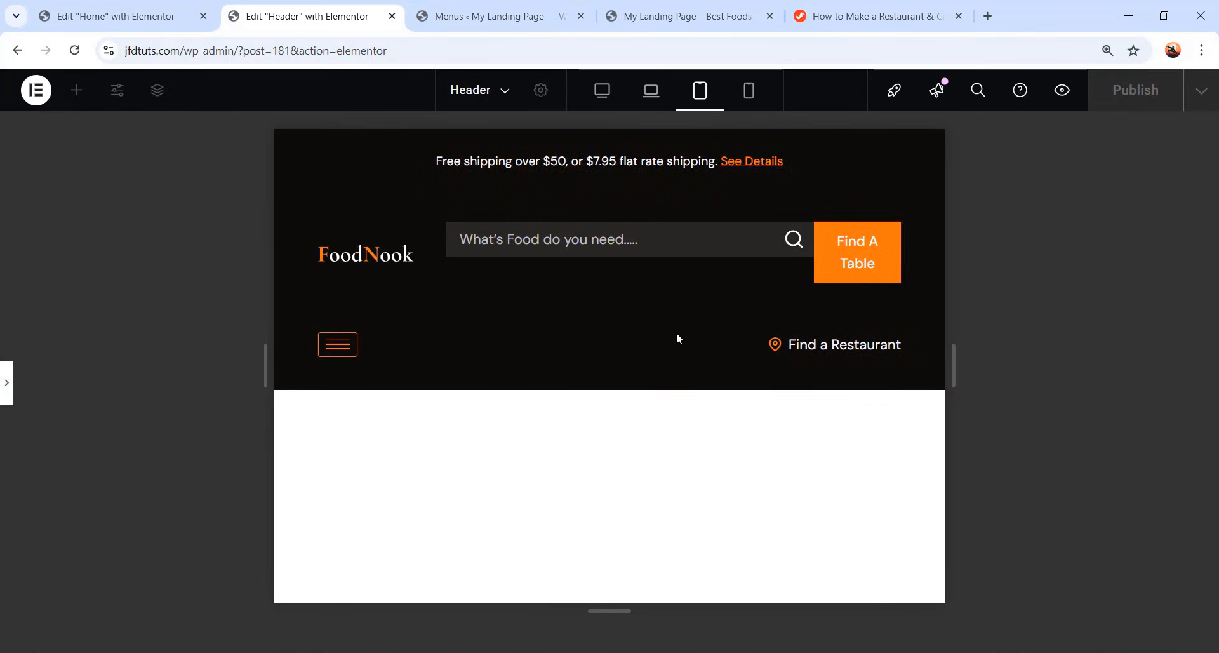
left_click(340, 348)
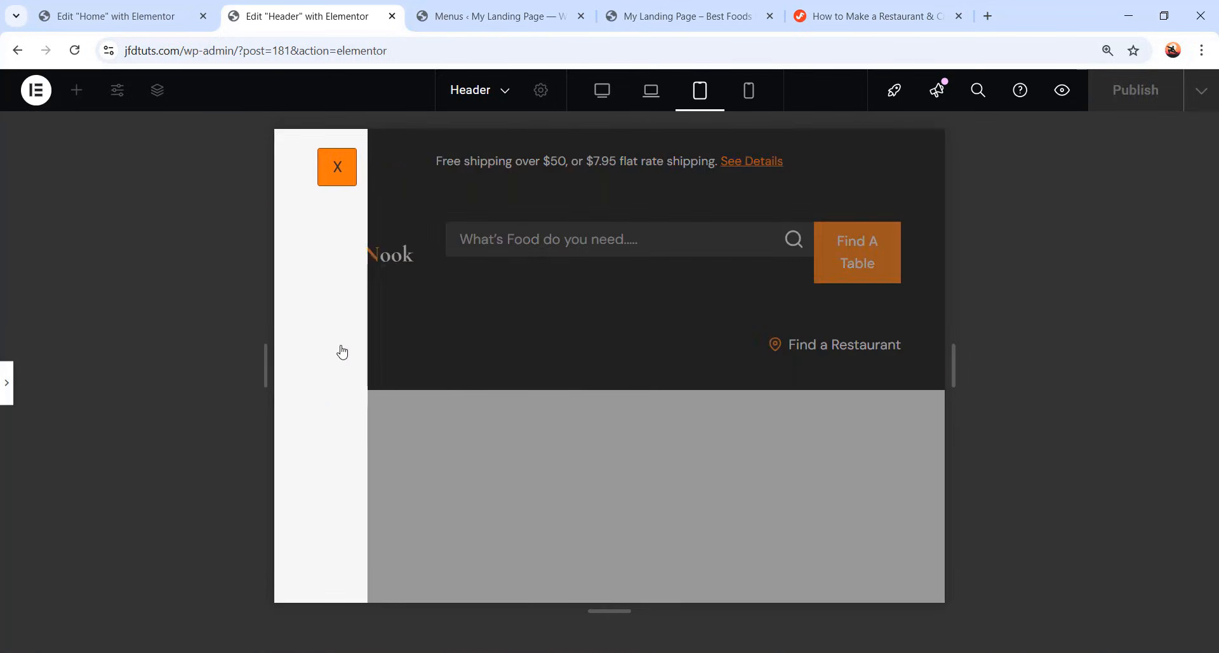
left_click(549, 171)
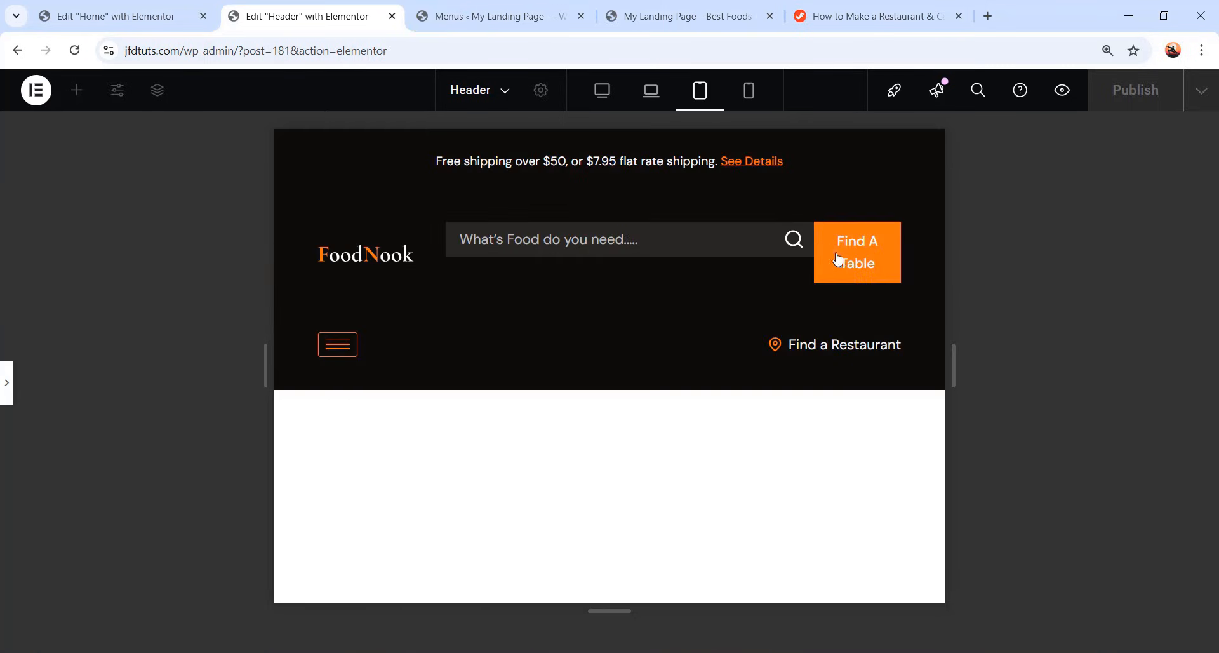
left_click(3, 379)
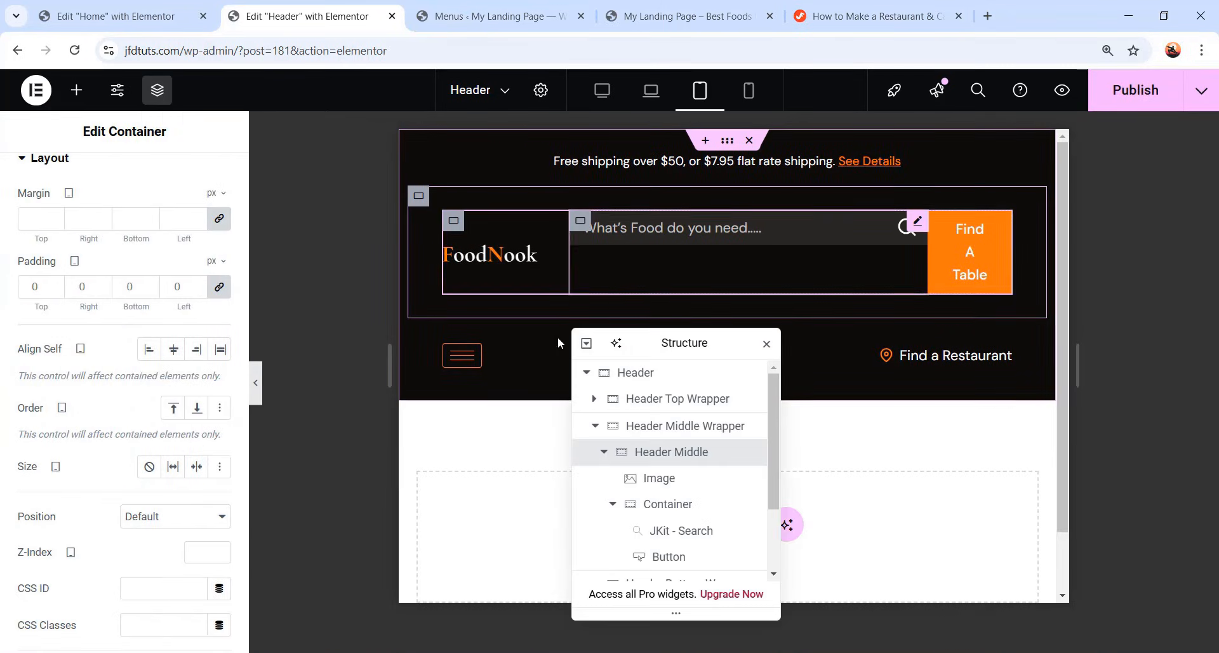
Set the JKit search field's tablet max width to 340 px.
left_click(725, 230)
left_click(592, 264)
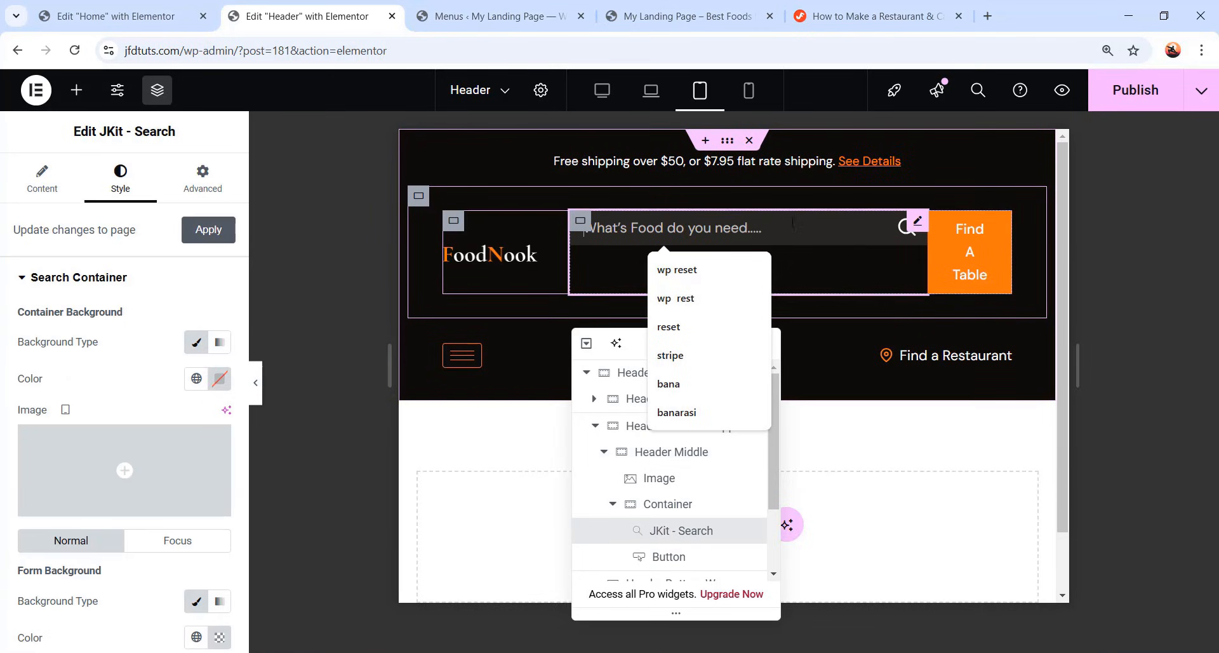
scroll(152, 402, "down", 10)
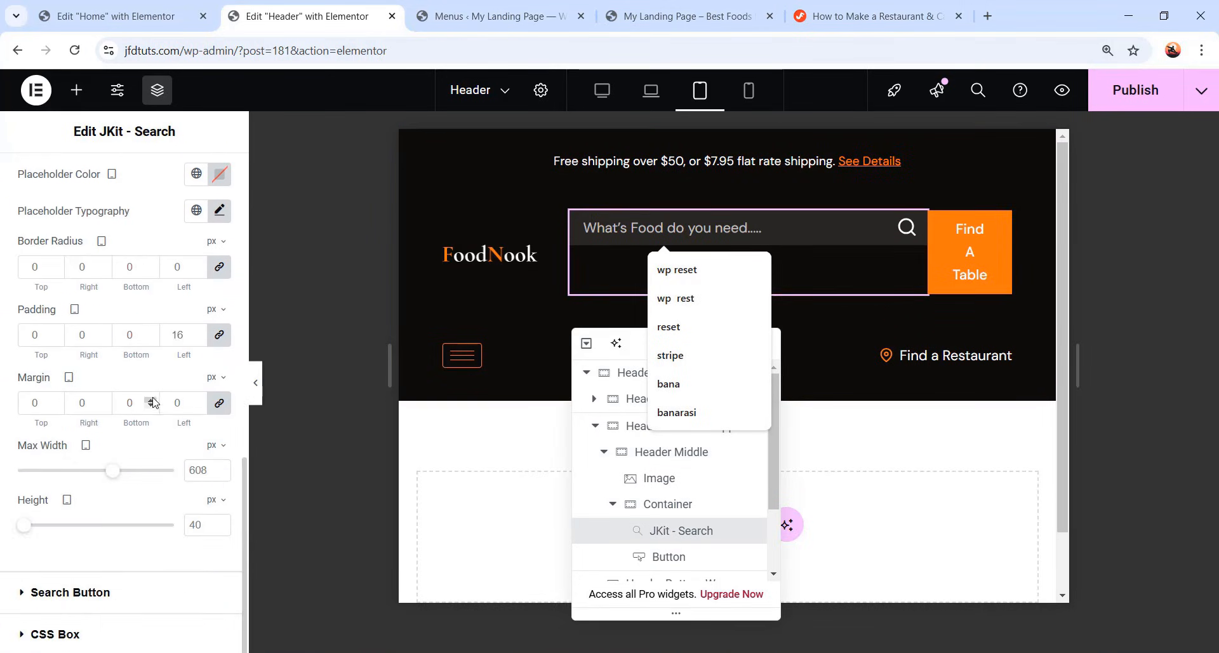
left_click(190, 471)
left_click_drag(122, 476, 80, 476)
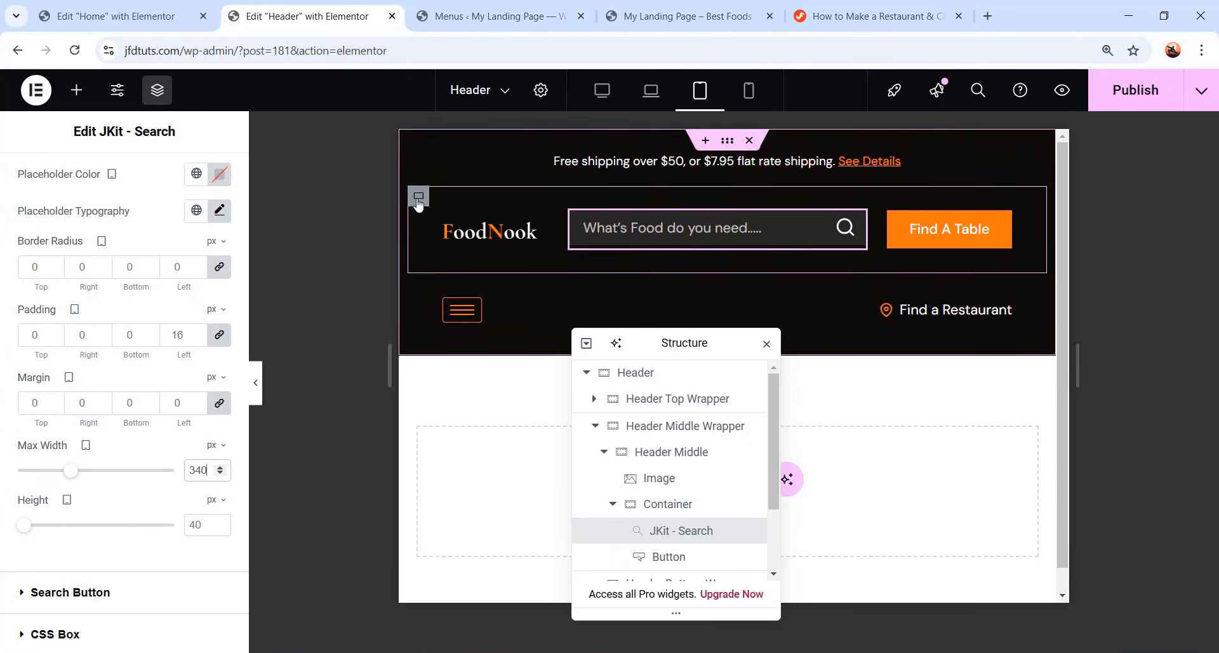
left_click(595, 426)
left_click(595, 452)
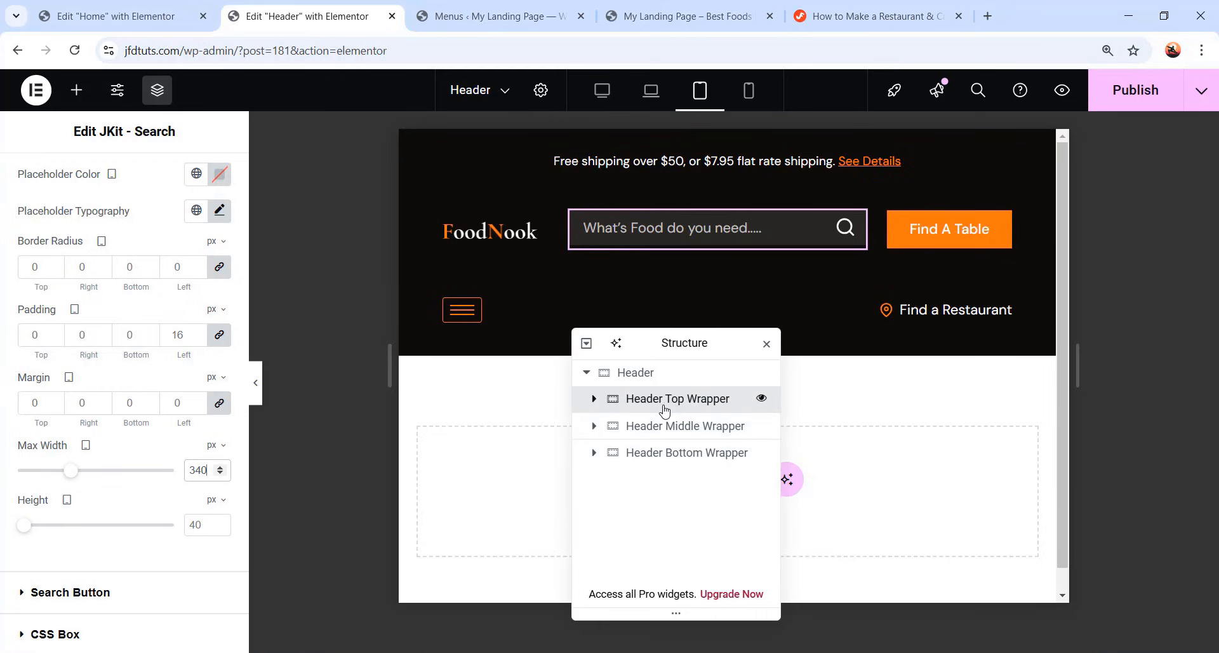
left_click(661, 410)
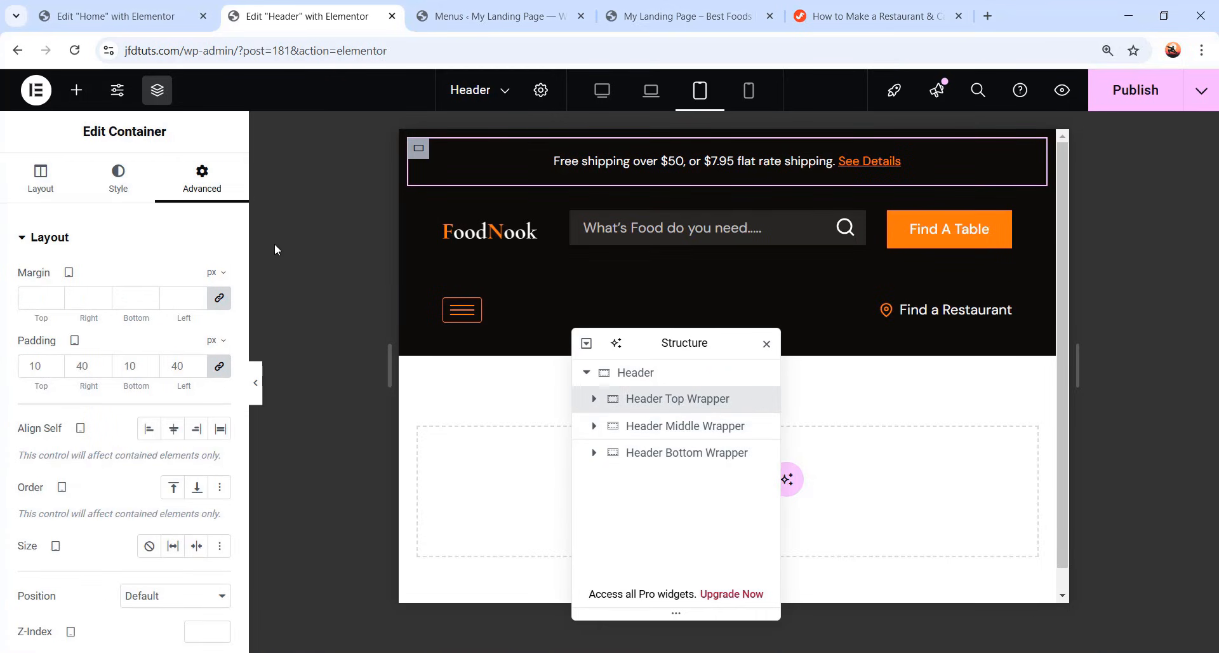
left_click(218, 366)
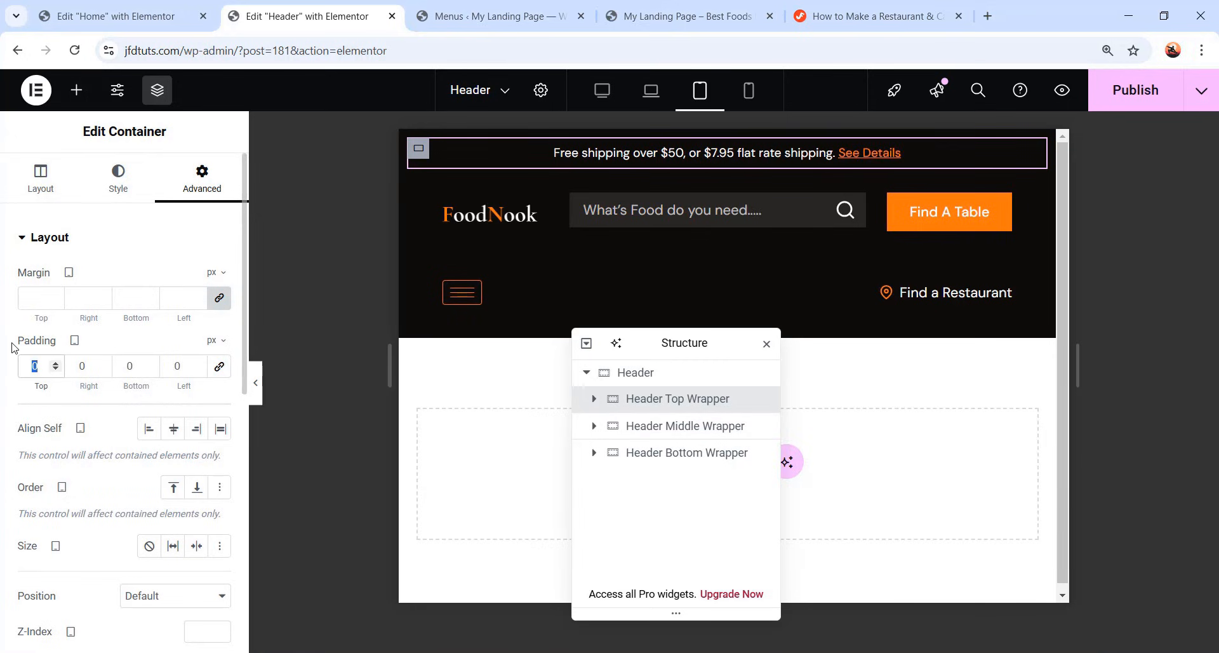
type("10")
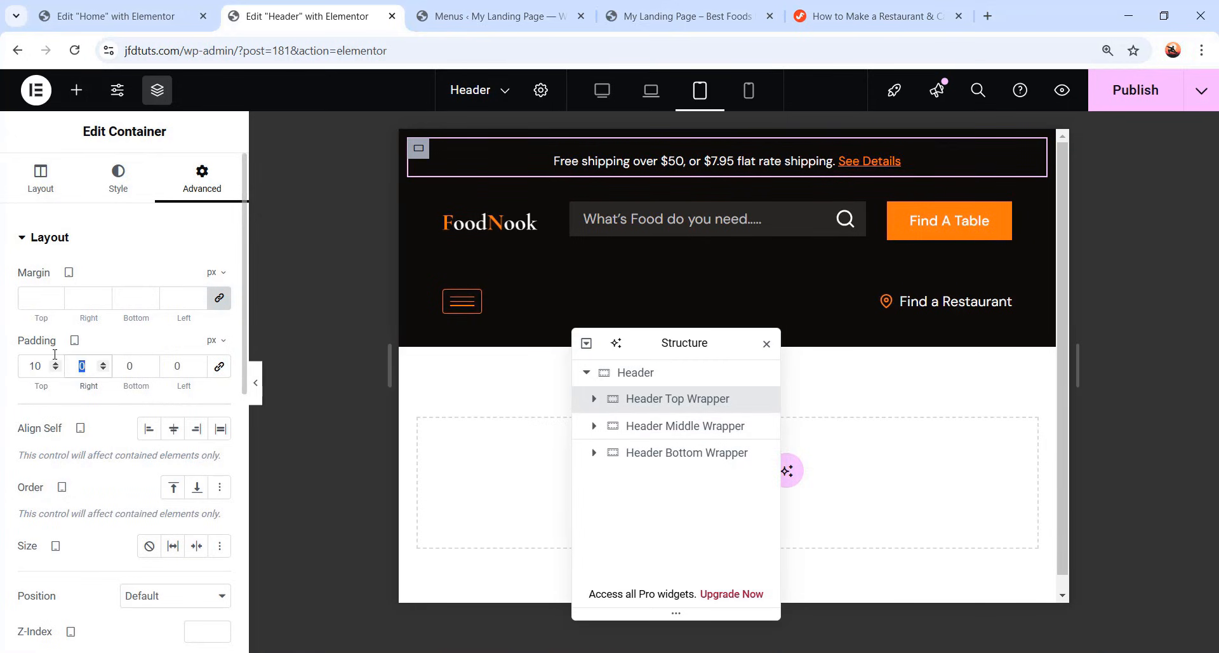
type("20")
key("Tab")
type("10")
key("Tab")
type("20")
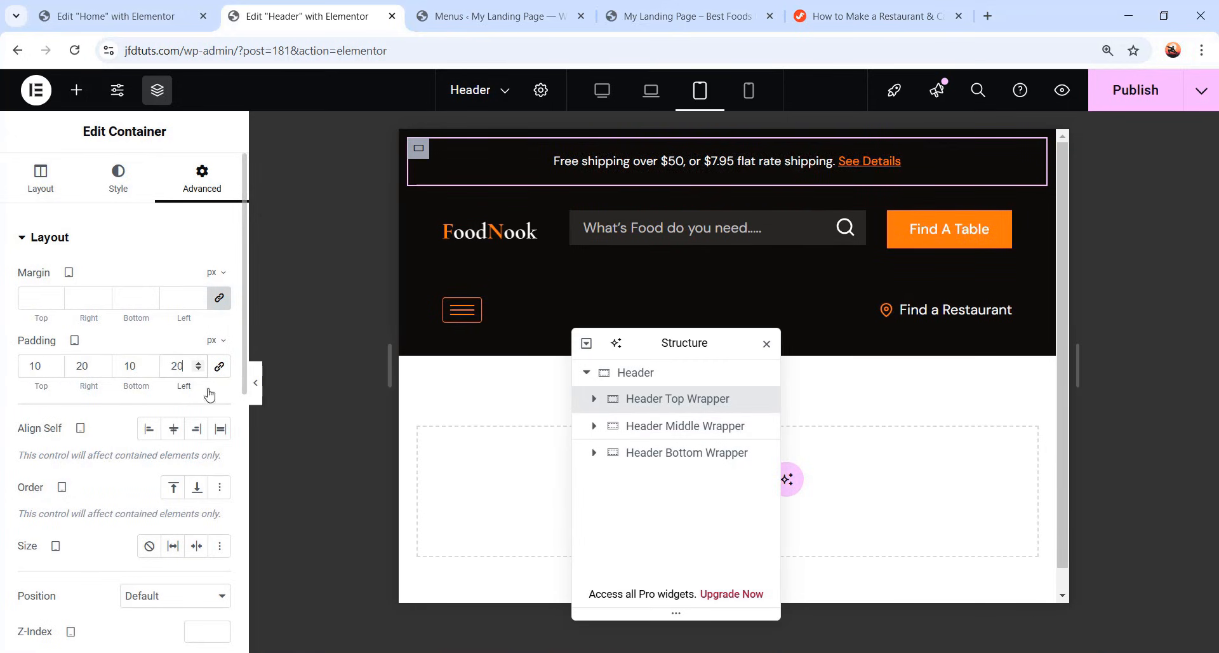
left_click(678, 427)
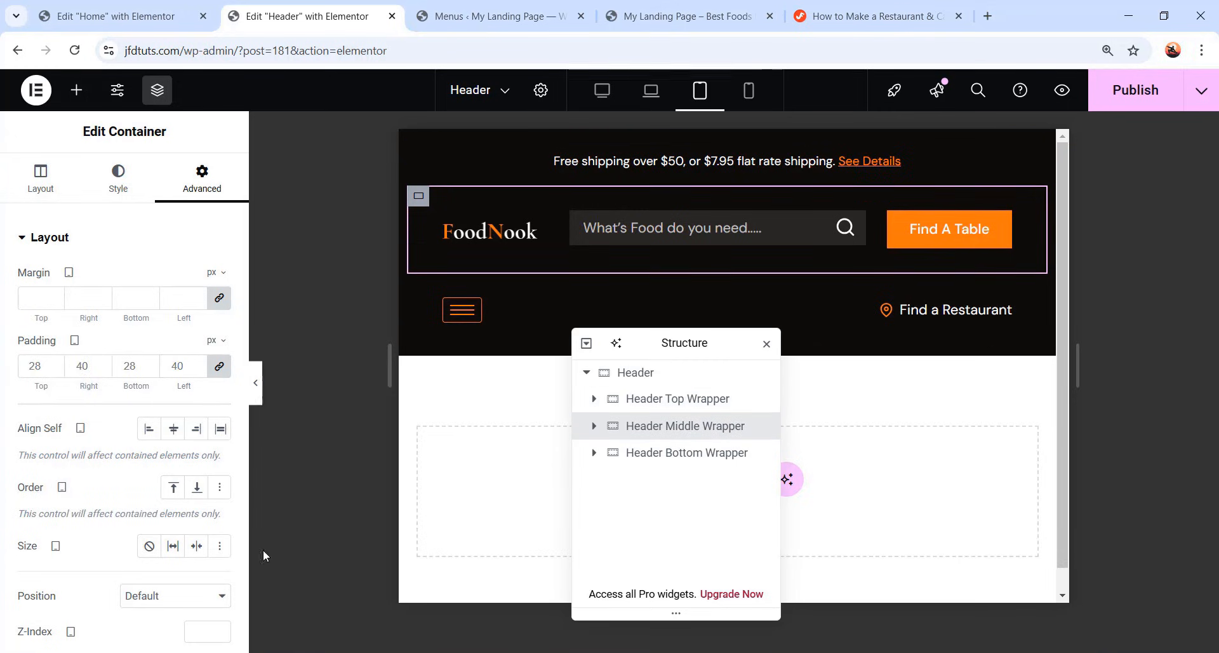
left_click(216, 374)
left_click_drag(41, 367, 27, 371)
type("2")
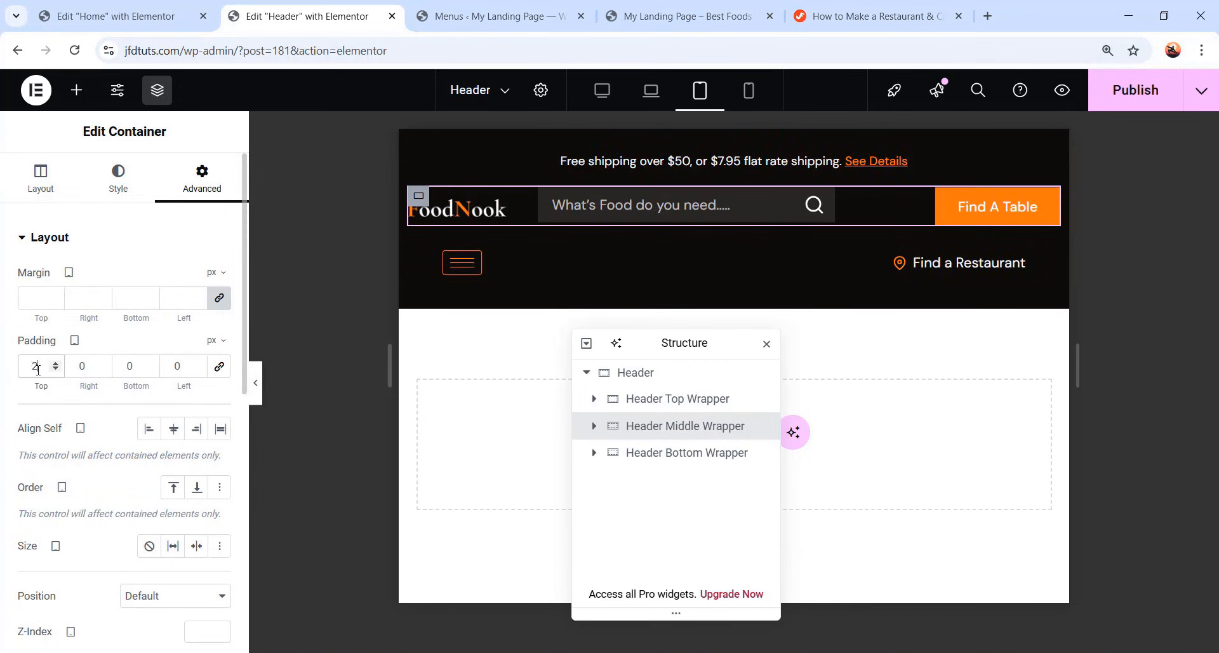
type("8")
double_click(88, 371)
type("20")
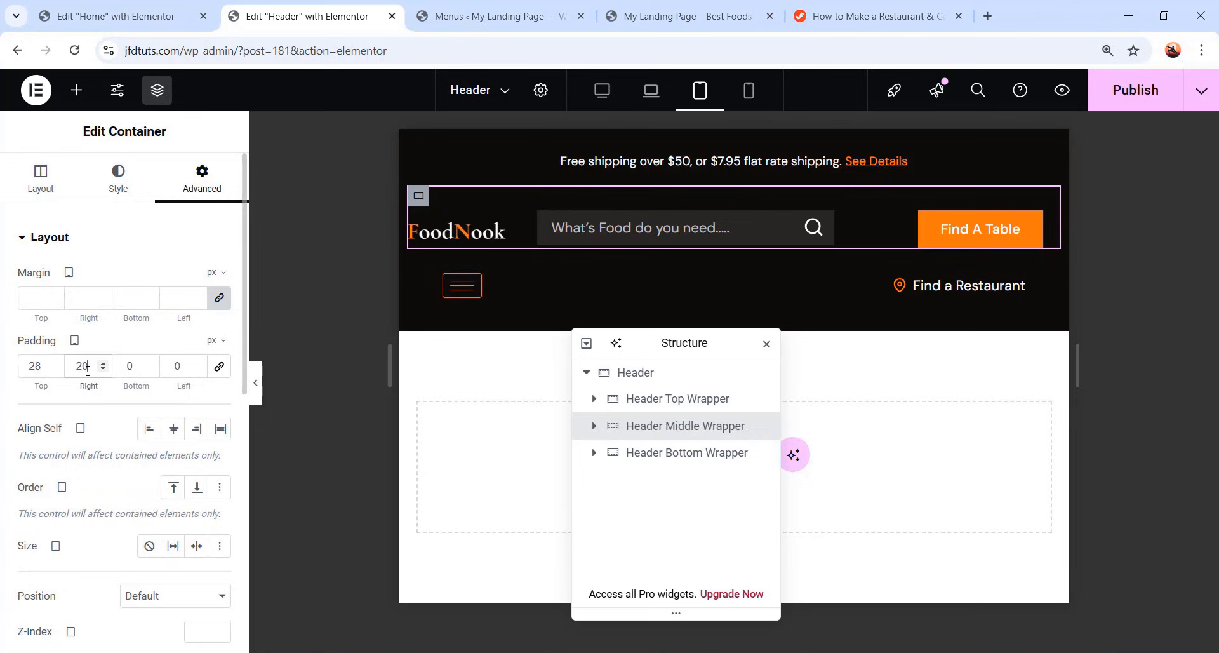
double_click(130, 367)
type("28")
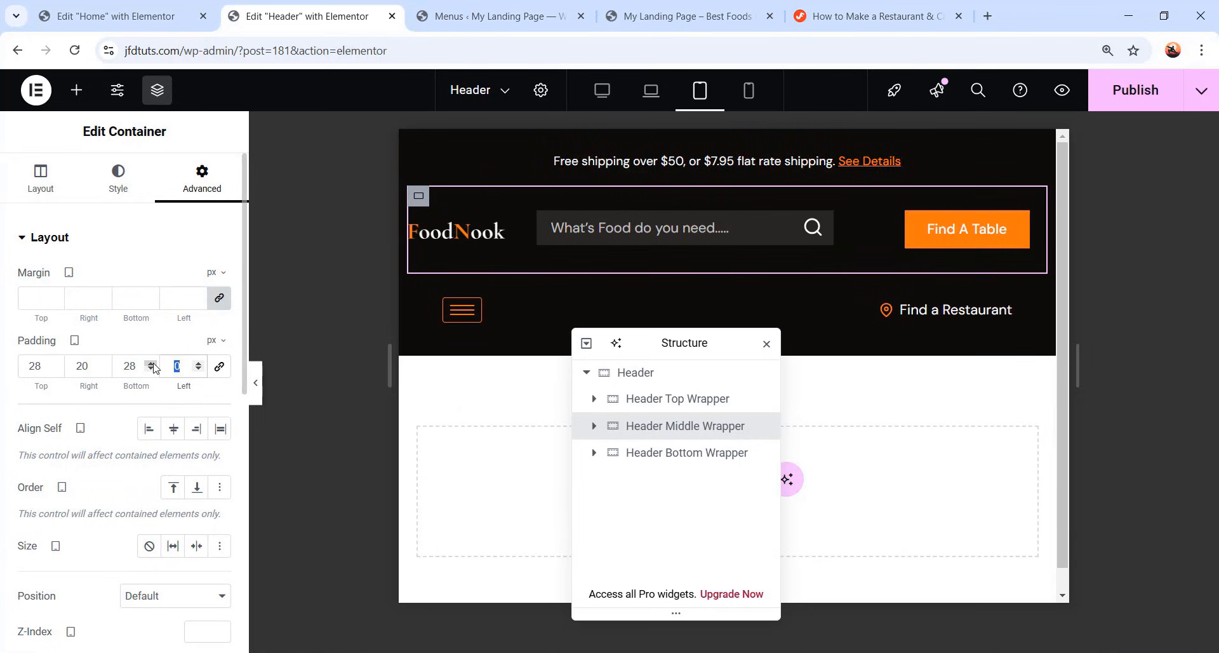
type("20")
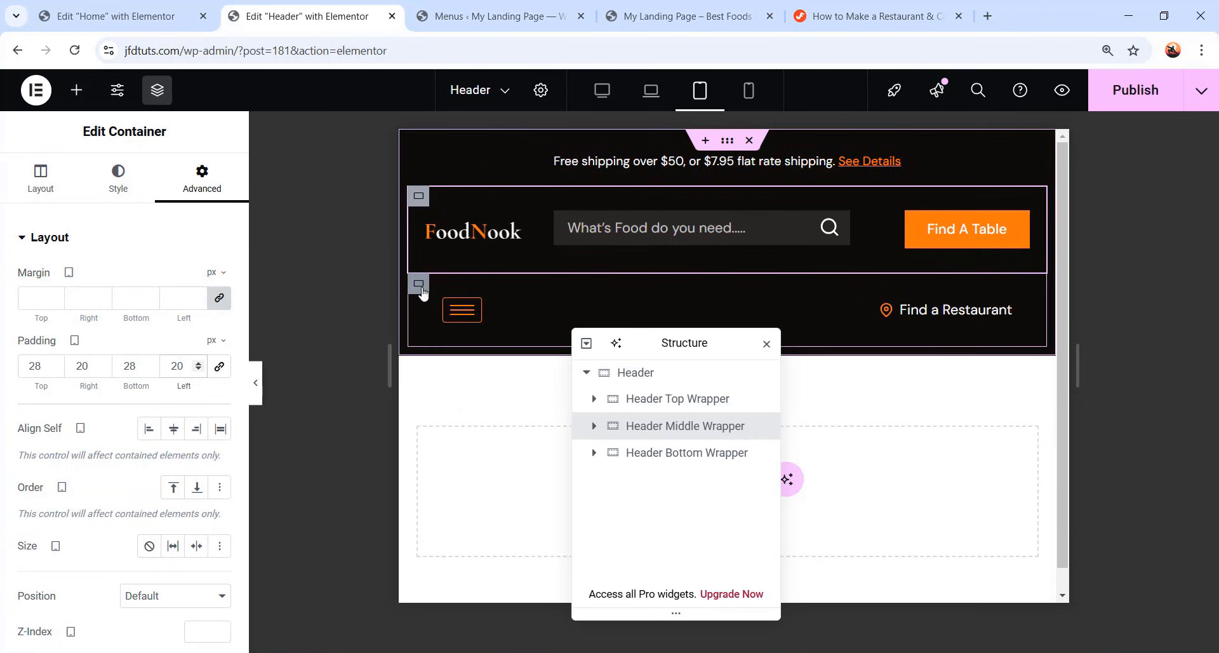
left_click(423, 291)
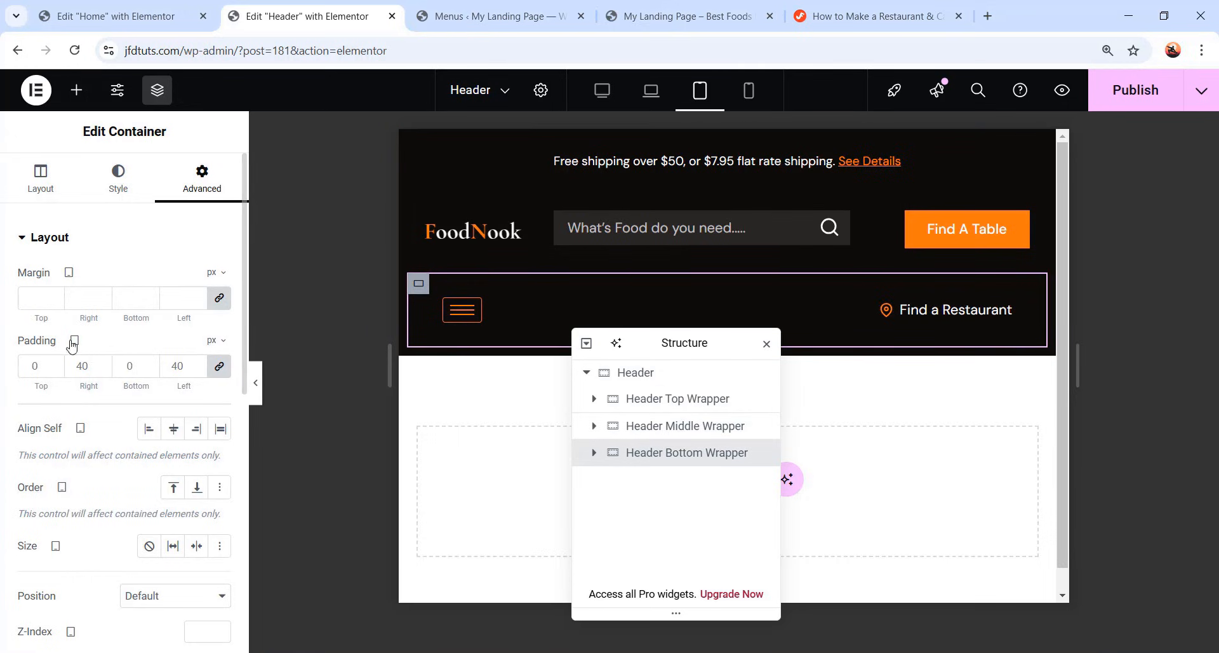
left_click(219, 366)
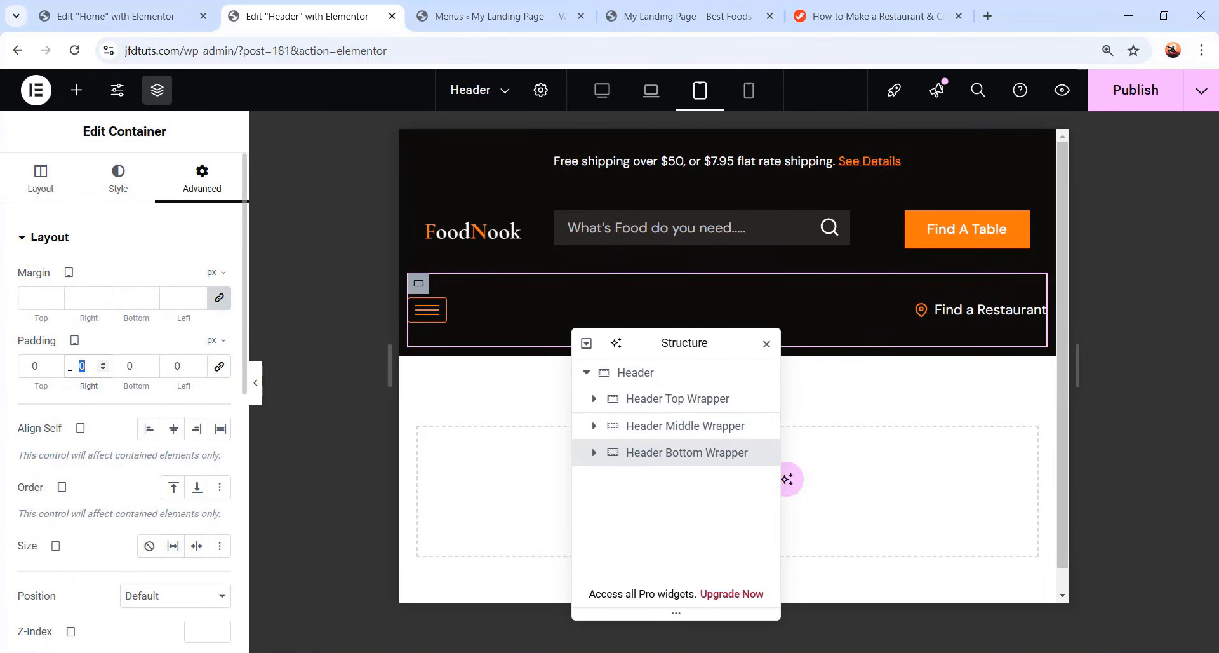
type("20")
left_click(189, 368)
type("2")
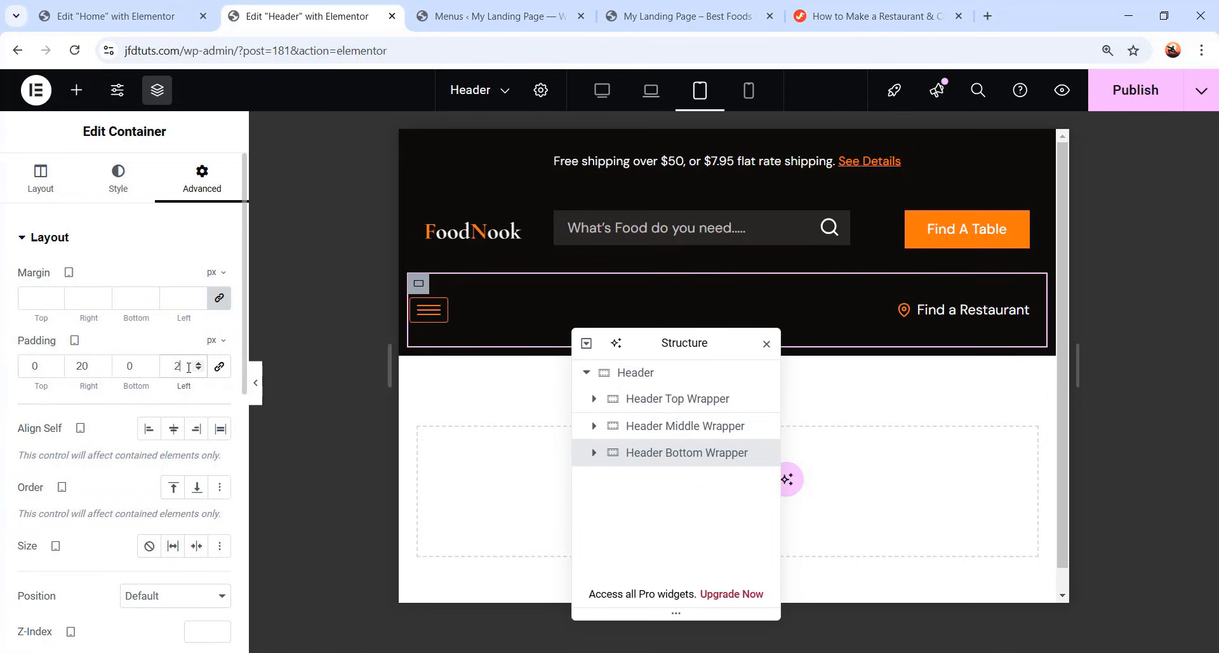
type("0")
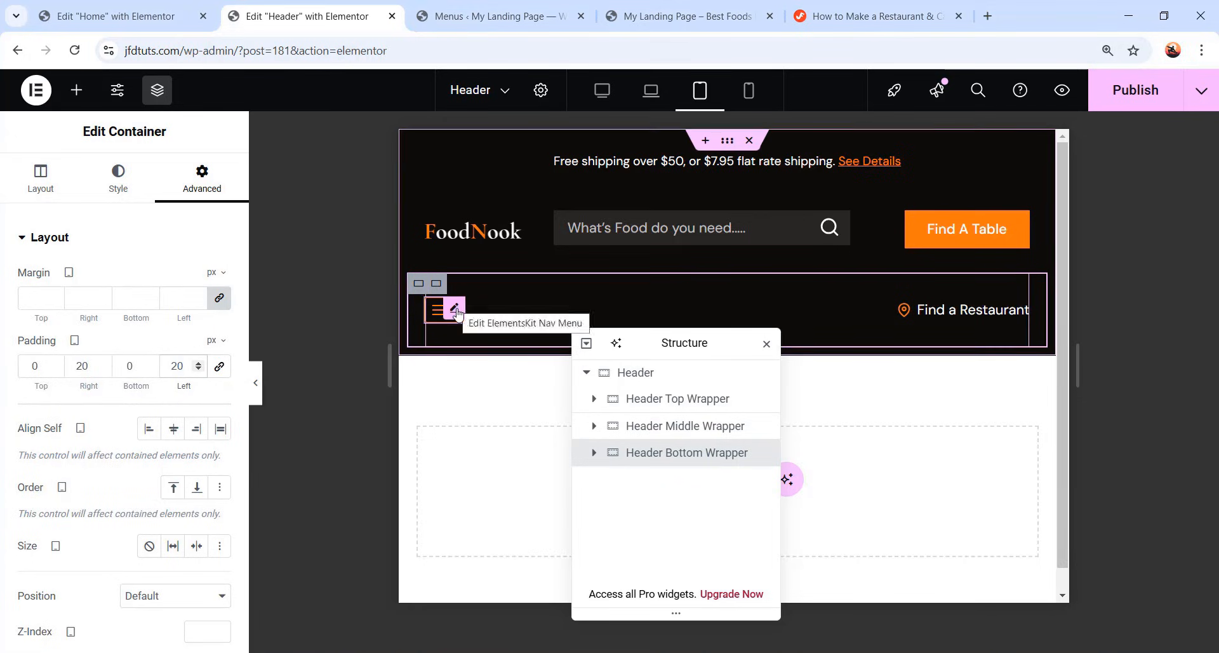
Set the outer Header container's tablet padding to 0 px on all sides.
left_click(455, 309)
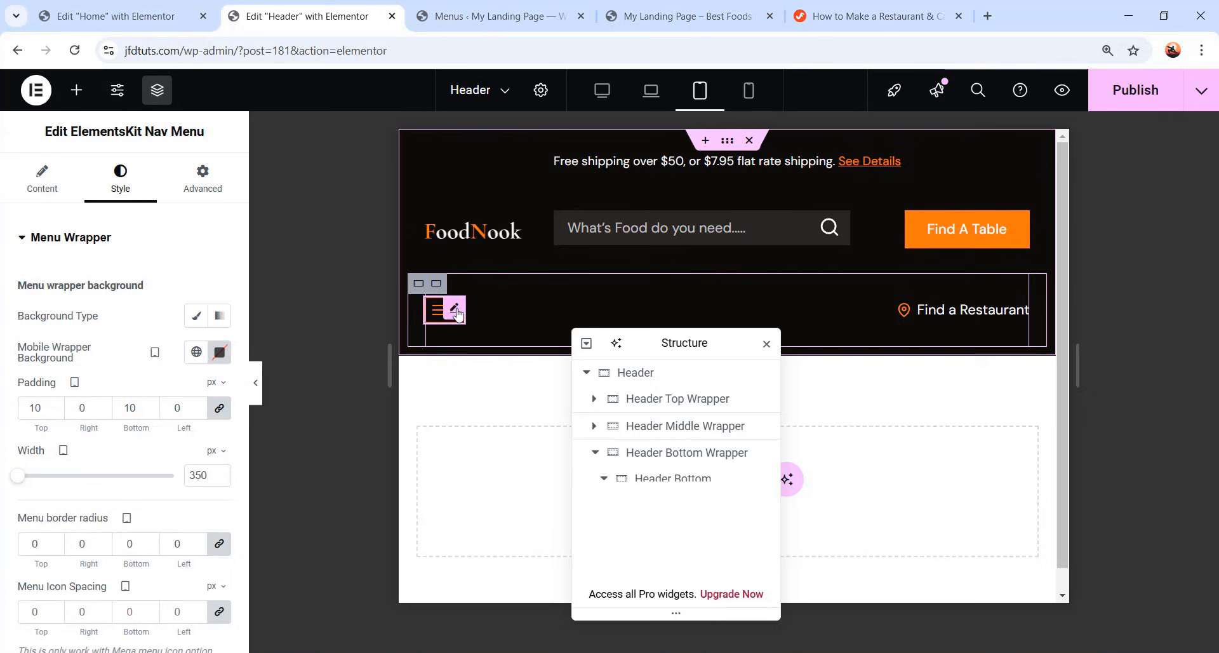
left_click(633, 378)
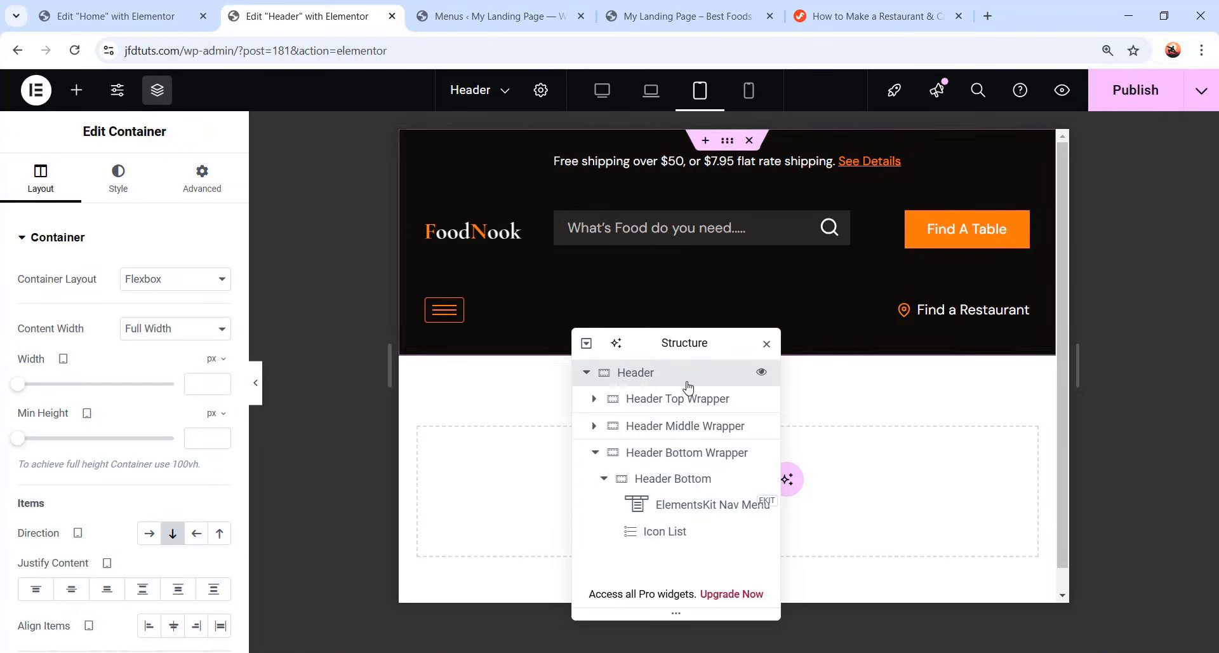
left_click(209, 170)
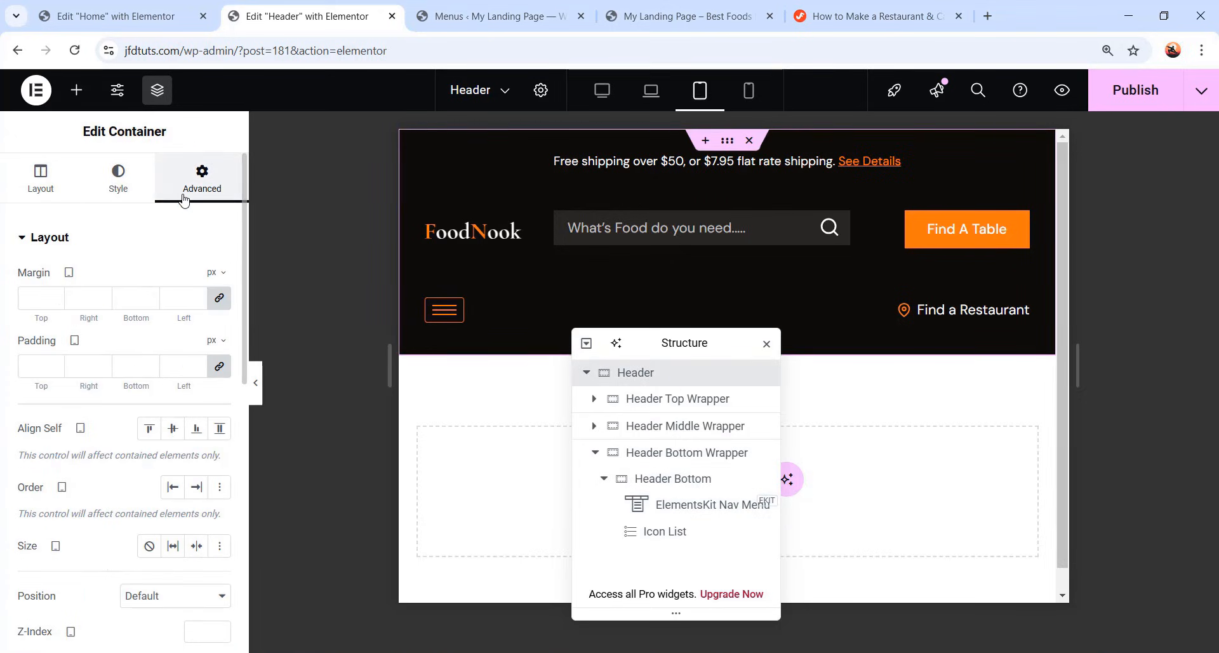
left_click(130, 363)
type("0")
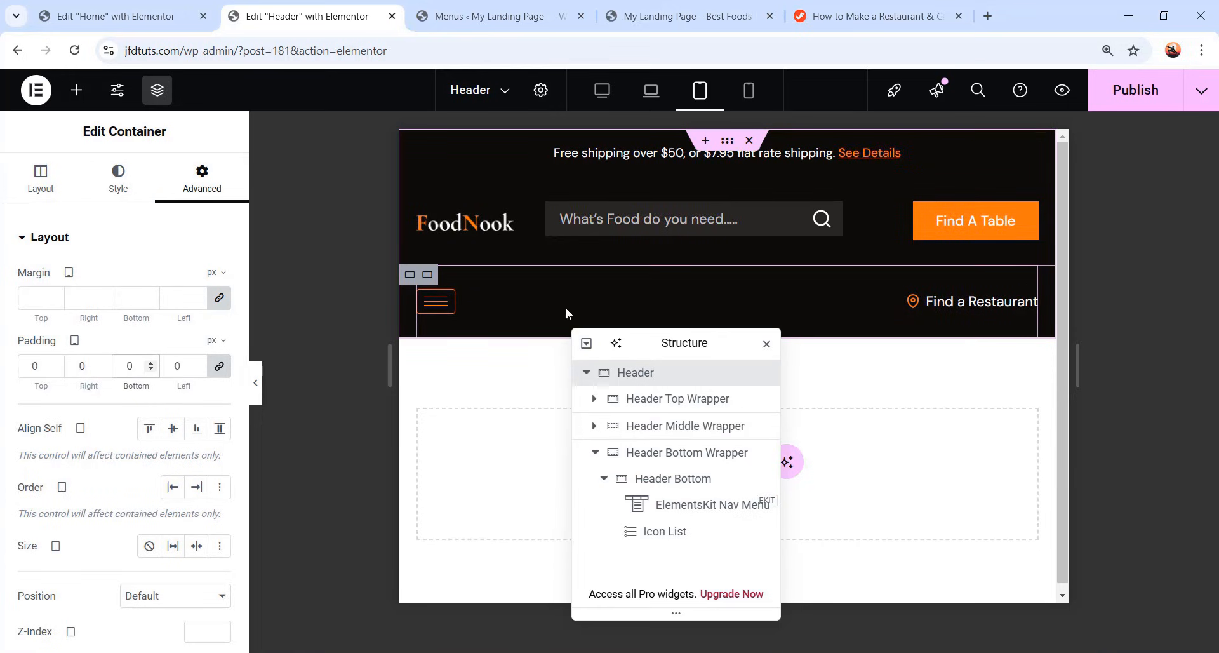
Switch to the mobile view, preview the header without the editing panels, and move the Structure panel off the header.
left_click(430, 277)
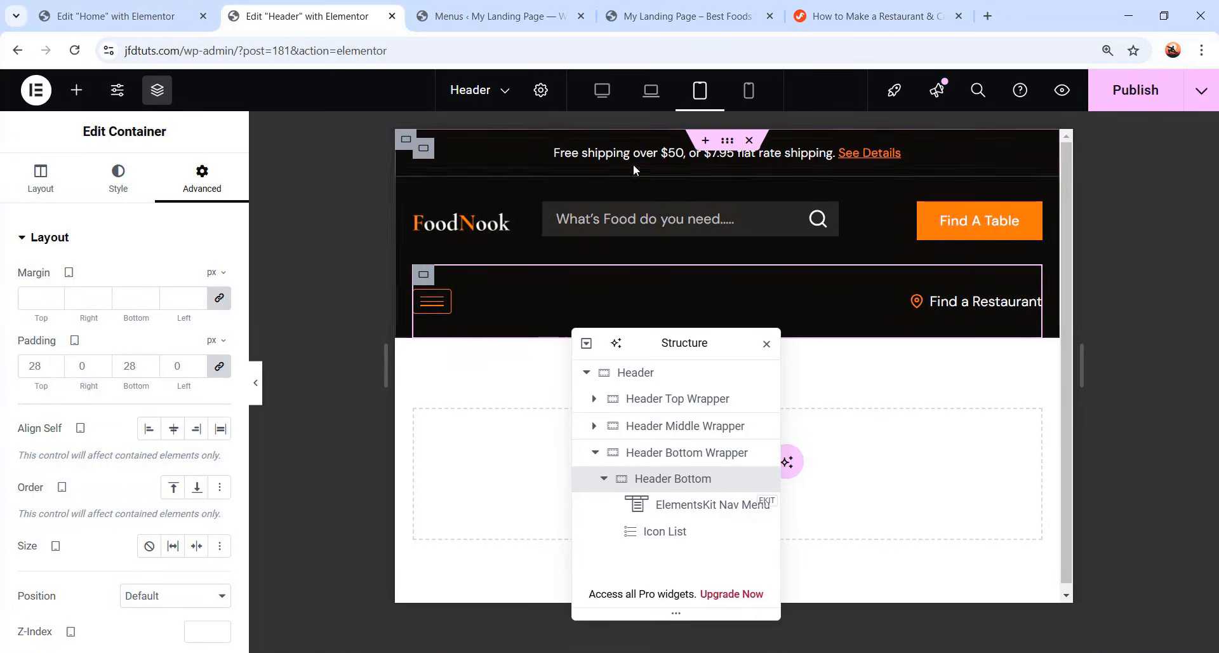
left_click(255, 383)
left_click(756, 102)
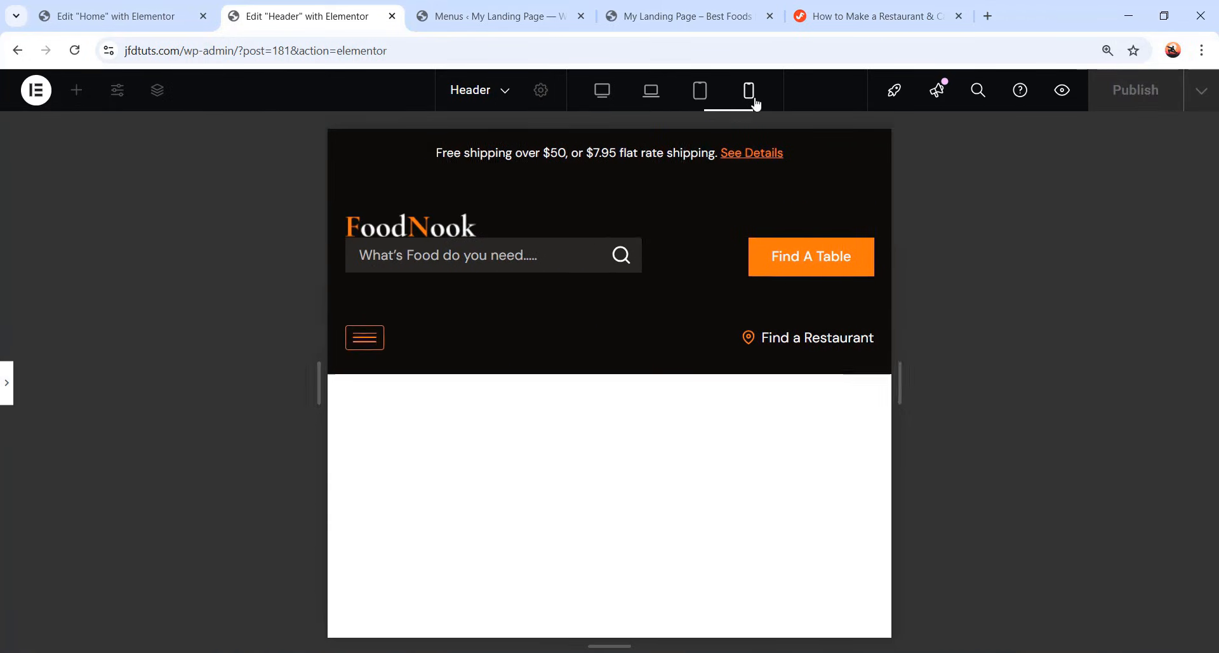
left_click(10, 384)
left_click(11, 386)
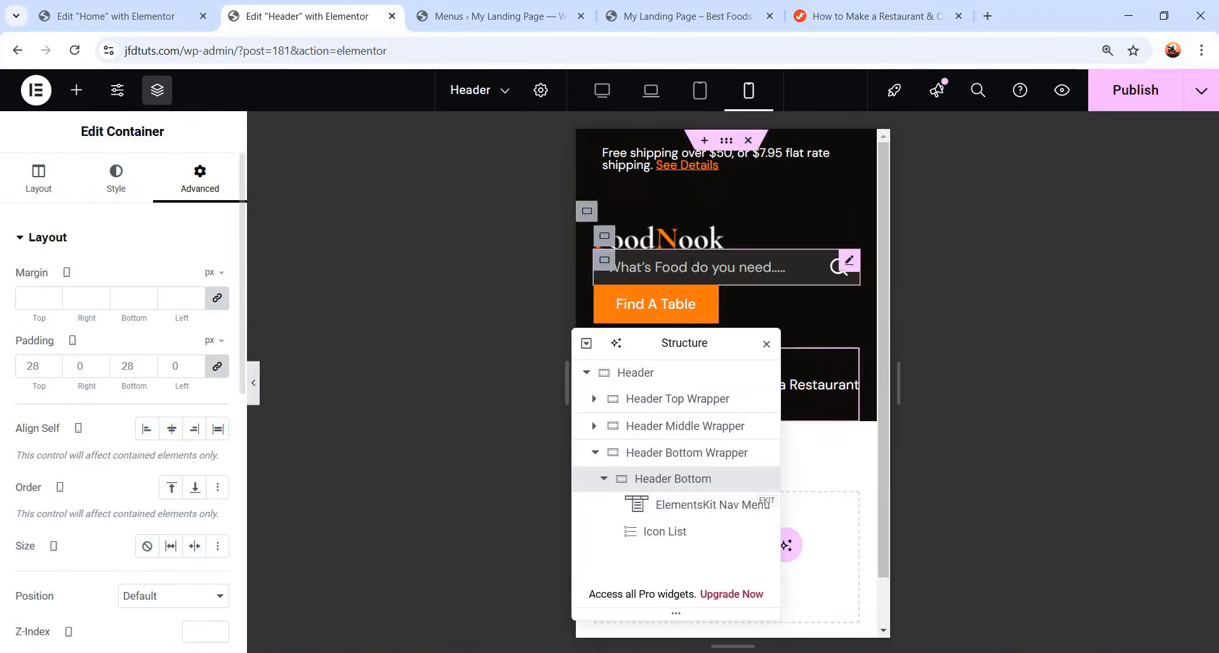
left_click_drag(668, 343, 508, 387)
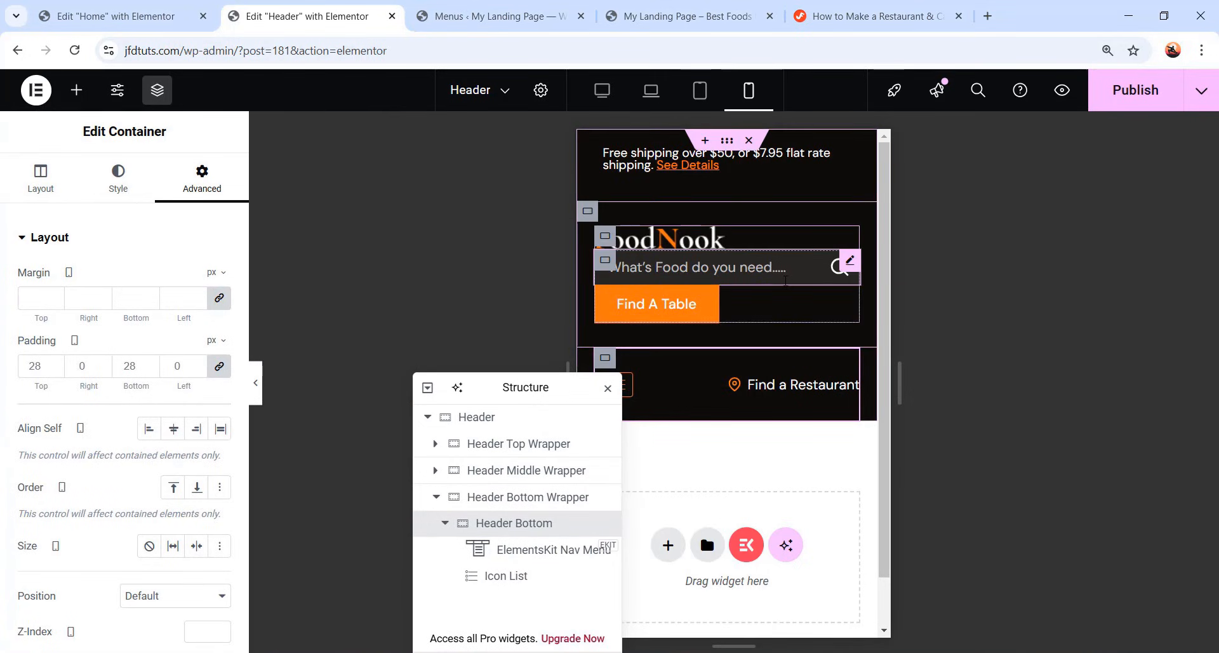
Unlink the FoodNook logo image's mobile padding and set its bottom padding to 20 px.
left_click(785, 280)
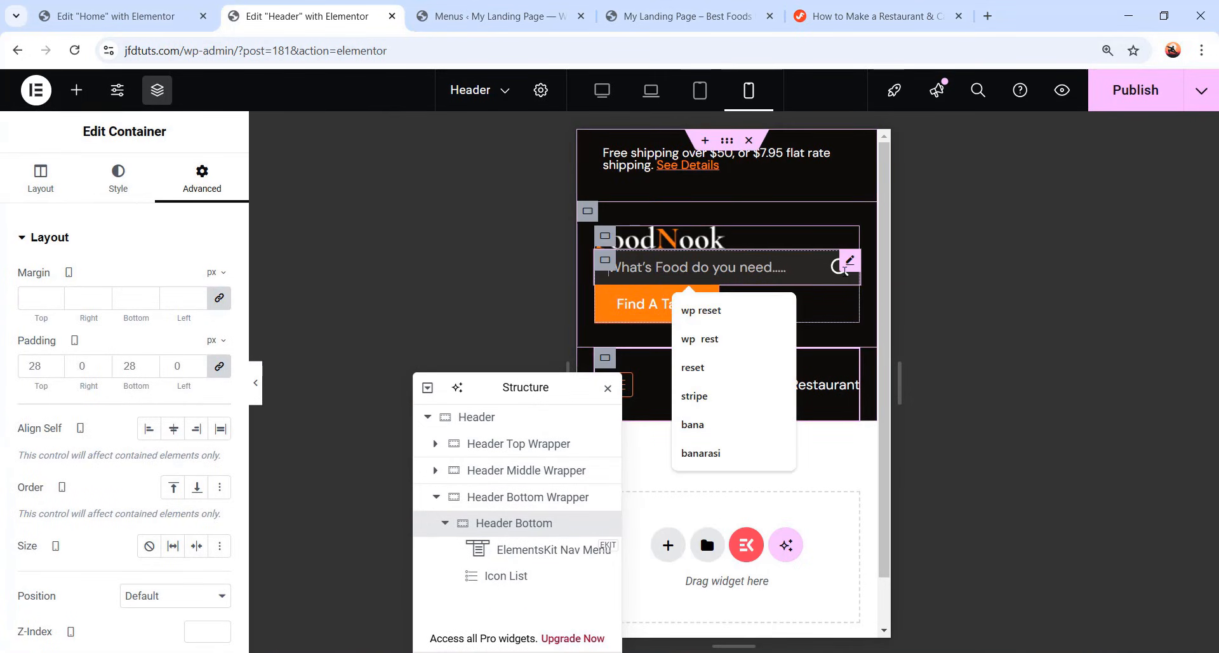
left_click(848, 262)
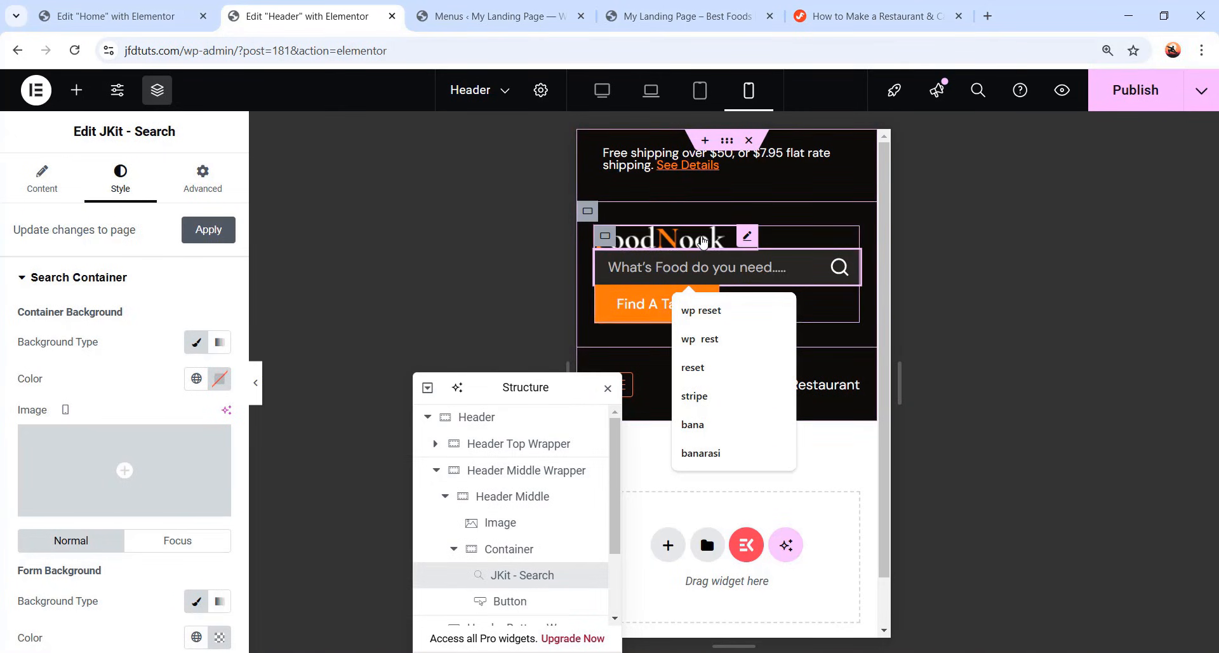
left_click(703, 245)
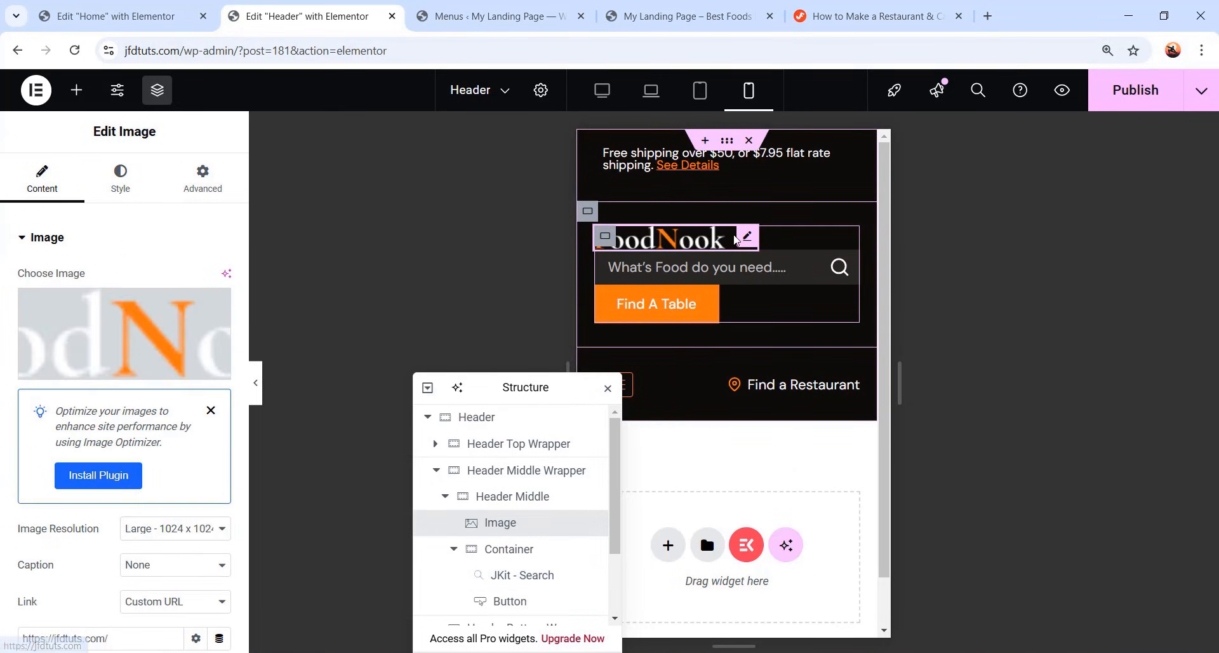
left_click(203, 179)
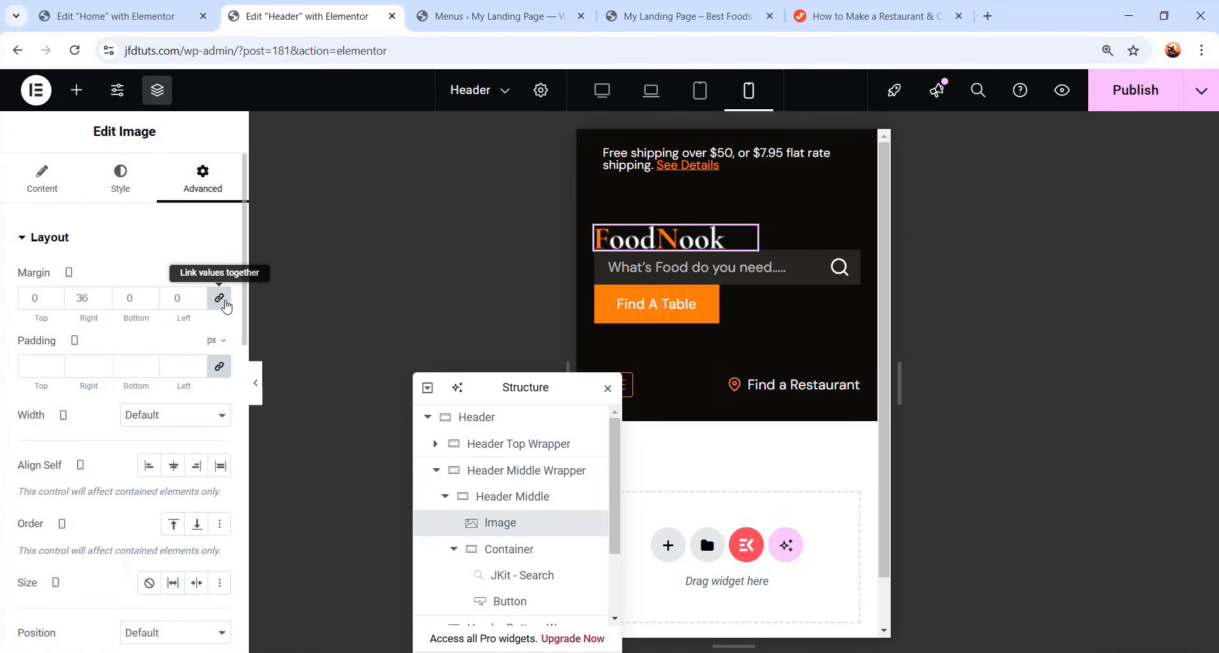
left_click(219, 365)
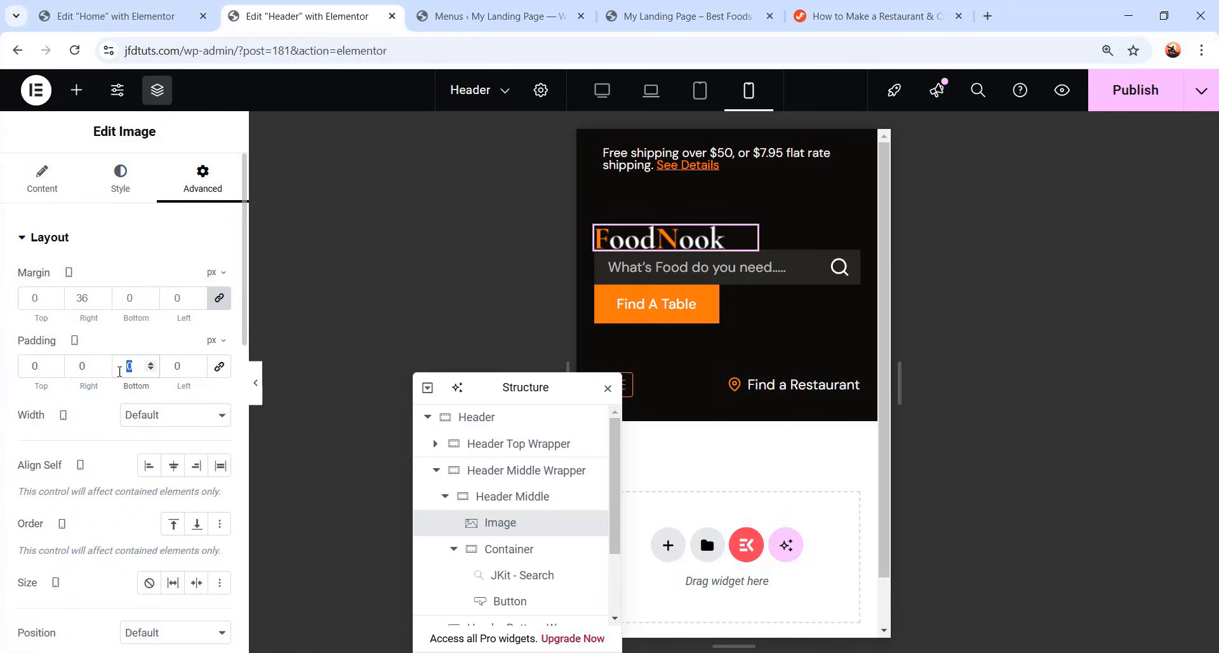
type("20")
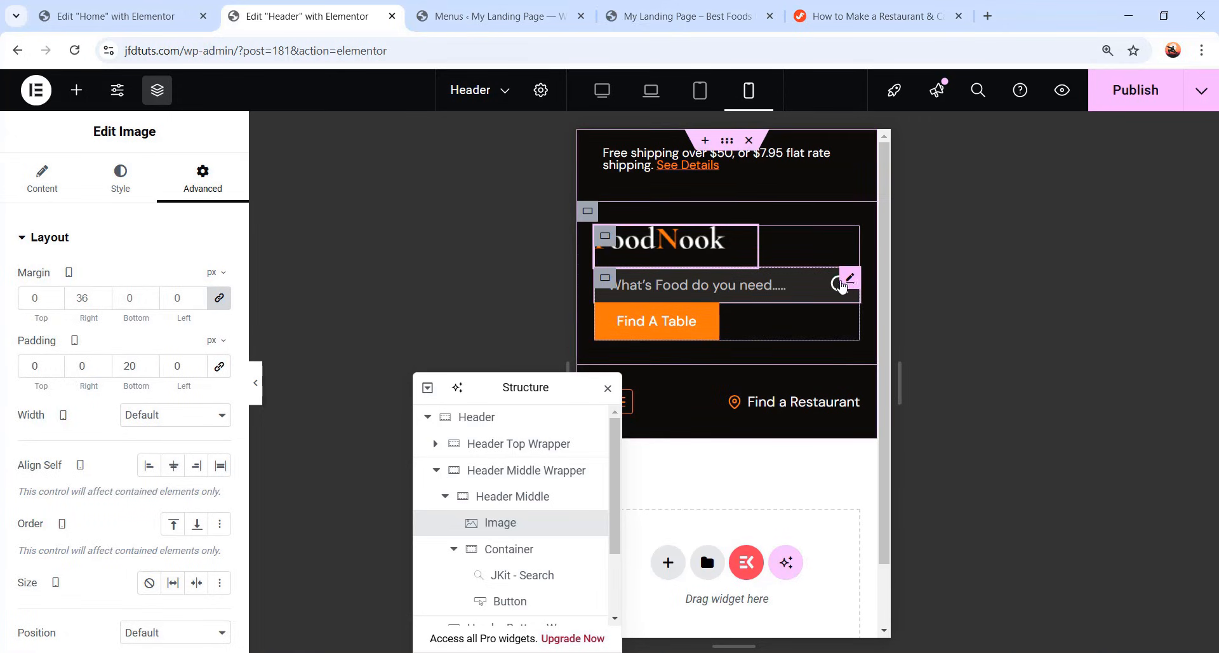
Set the JKit search field's mobile bottom padding to 10 px with the sides unlinked, and preview the mobile header.
left_click(841, 286)
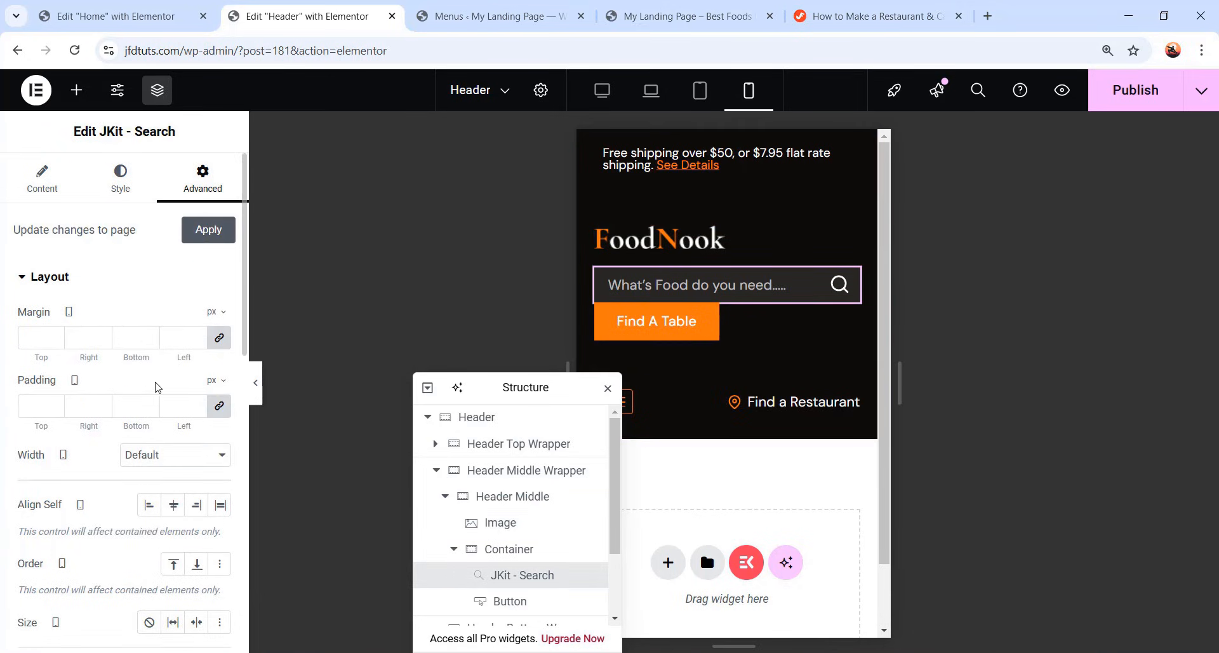
left_click(219, 408)
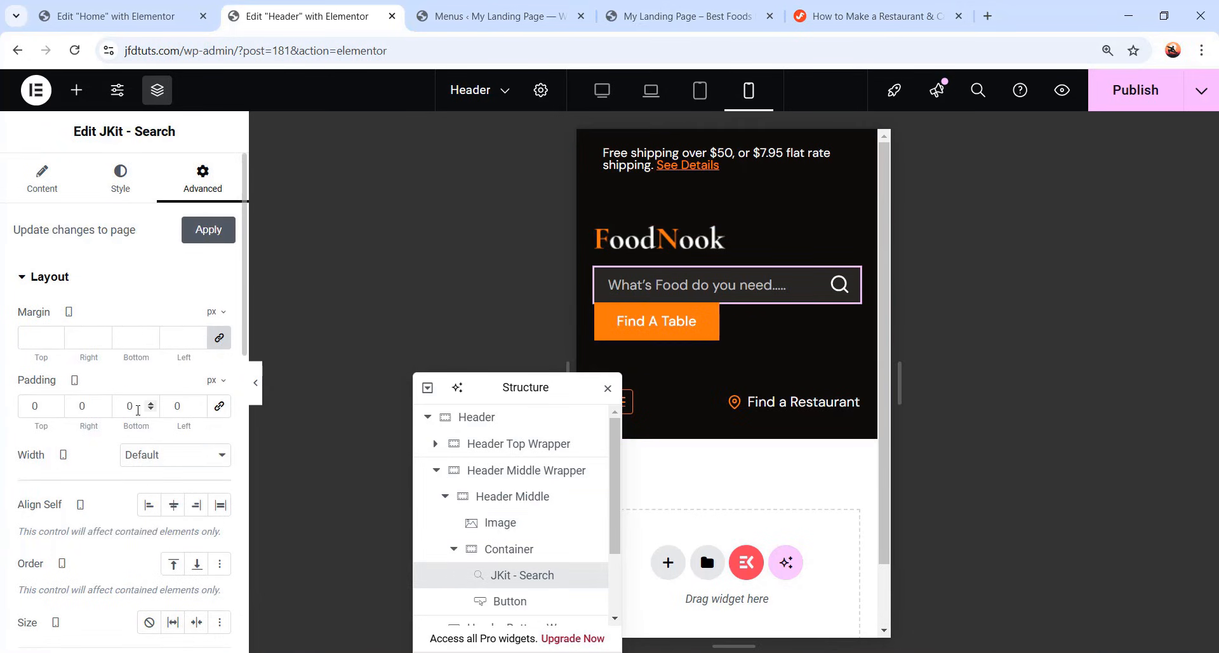
double_click(137, 410)
type("10")
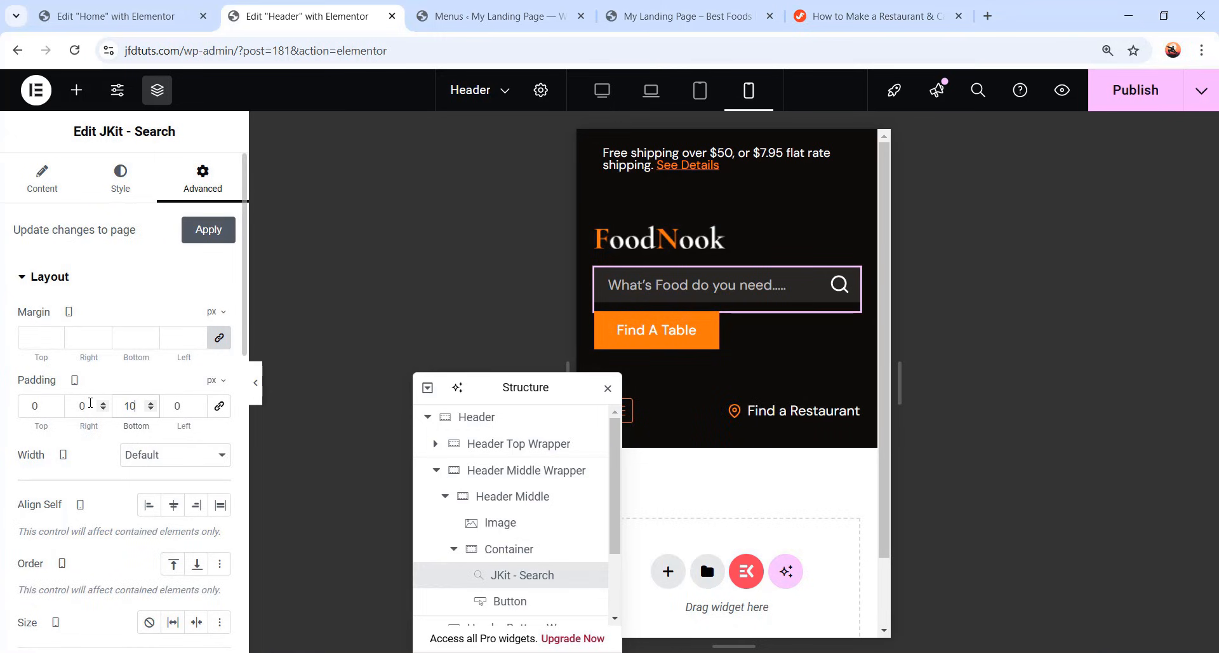
left_click(256, 382)
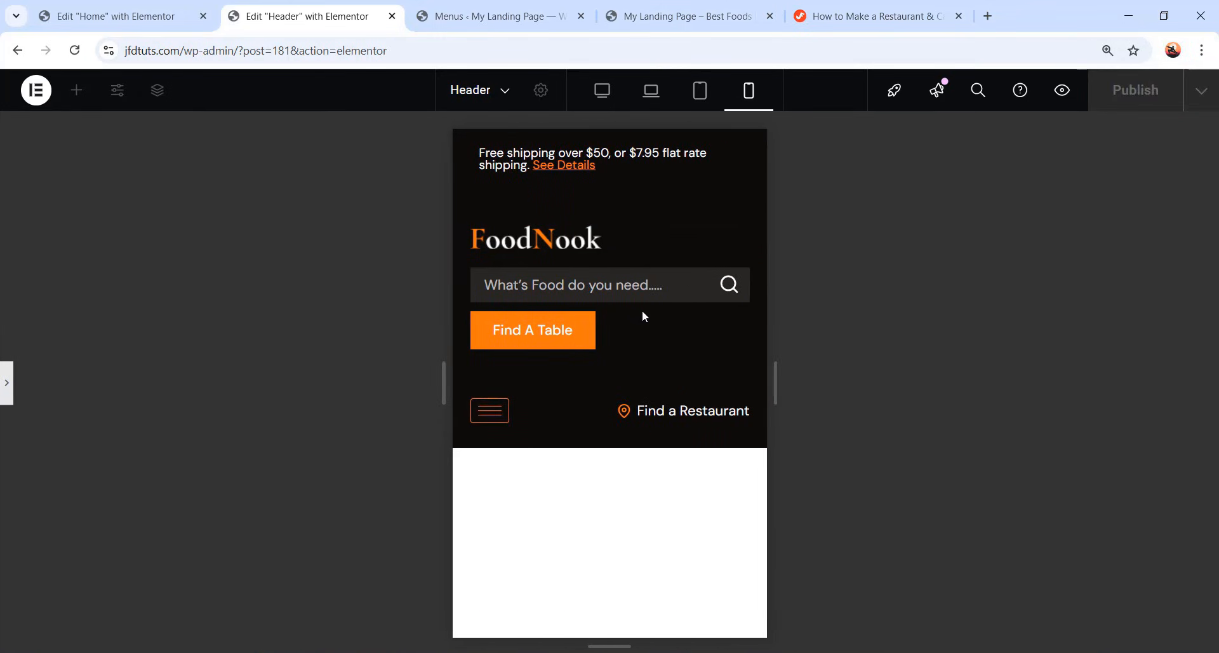
left_click(6, 381)
Set the Header Middle Wrapper's mobile padding to 0 top and bottom and 20 px left and right, and preview the header.
left_click(628, 331)
left_click(588, 214)
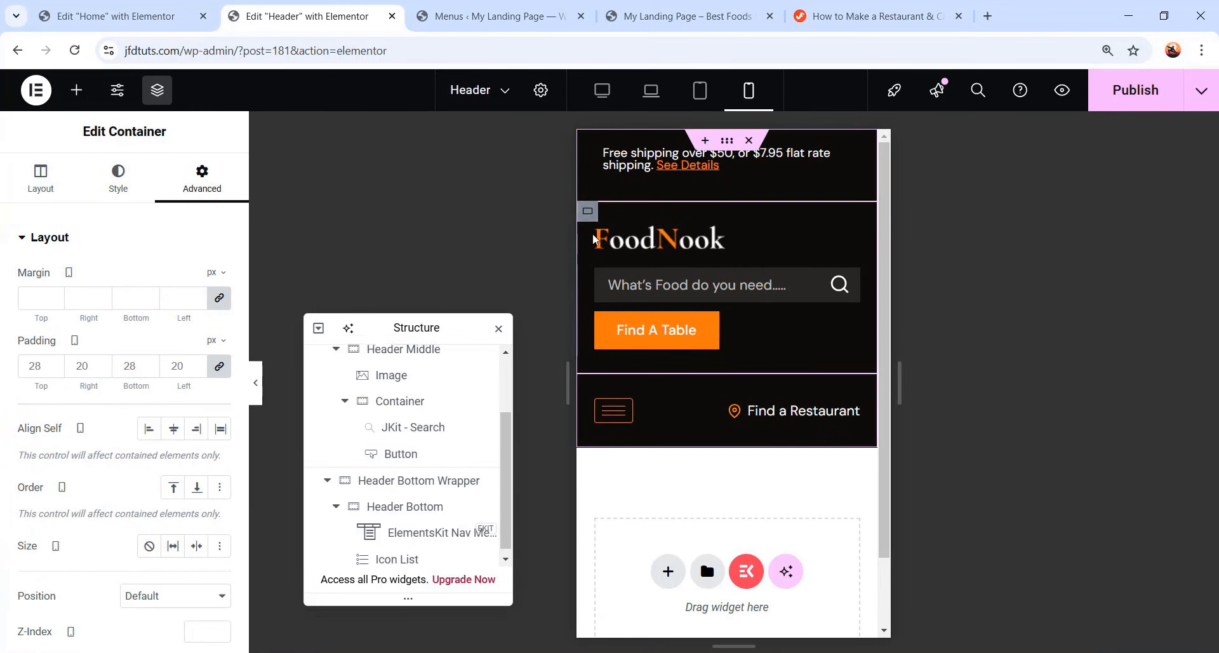
scroll(428, 438, "up", 2)
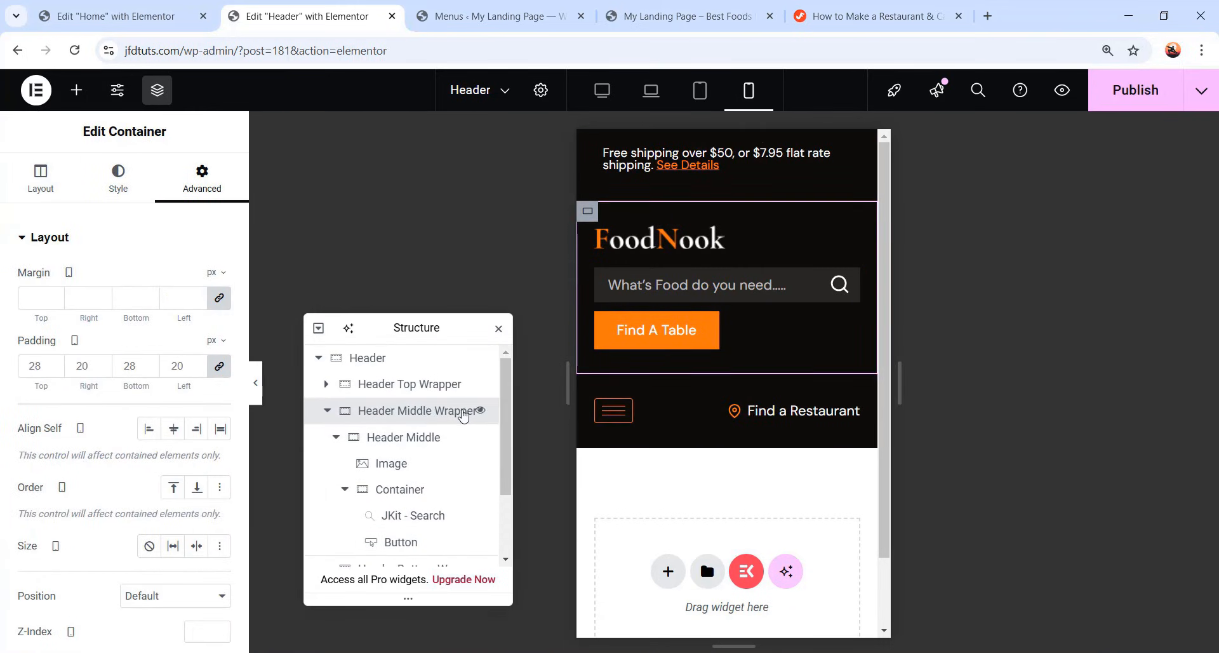
left_click(219, 367)
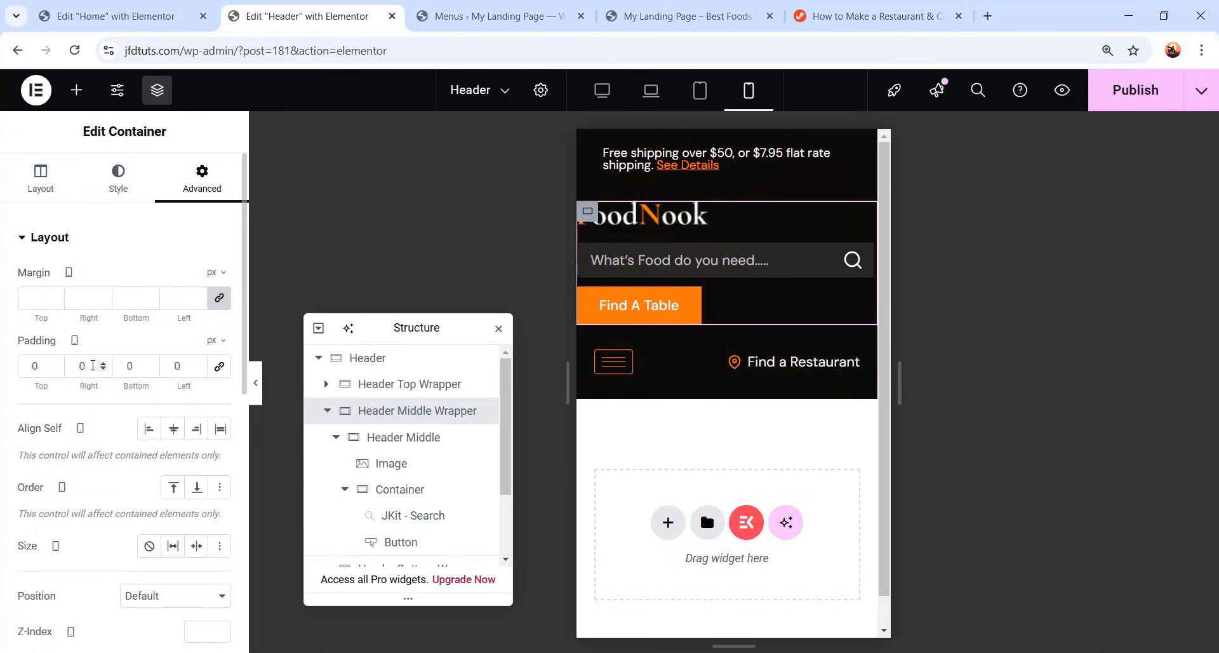
type("20")
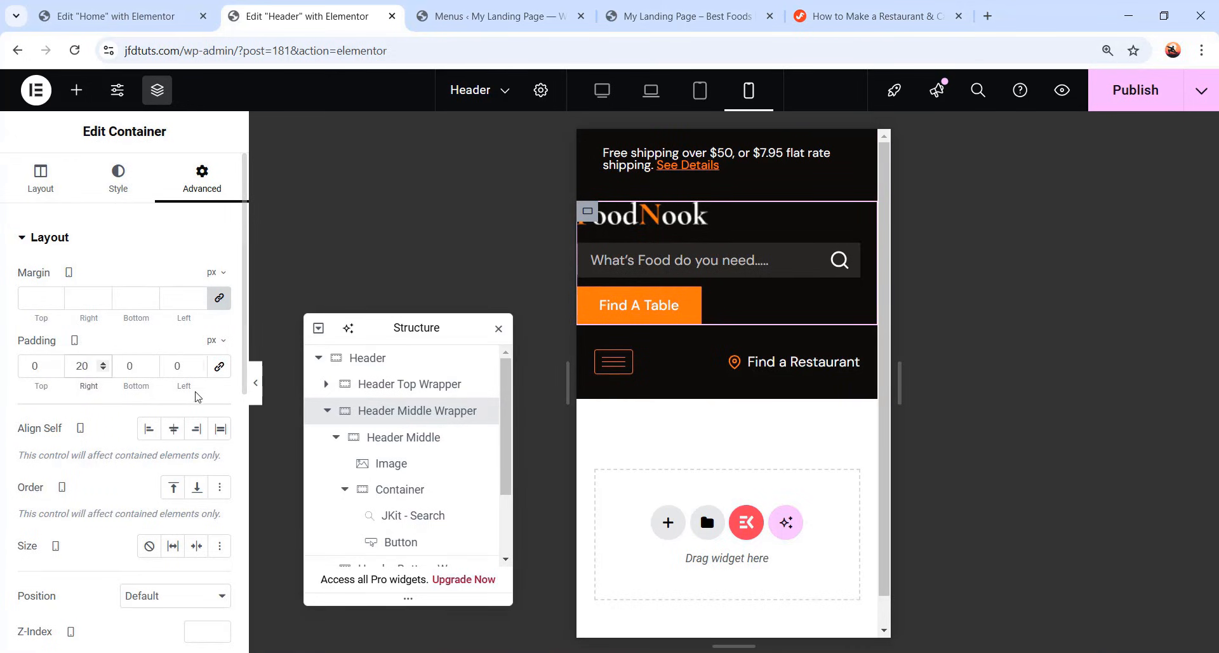
double_click(166, 367)
type("20")
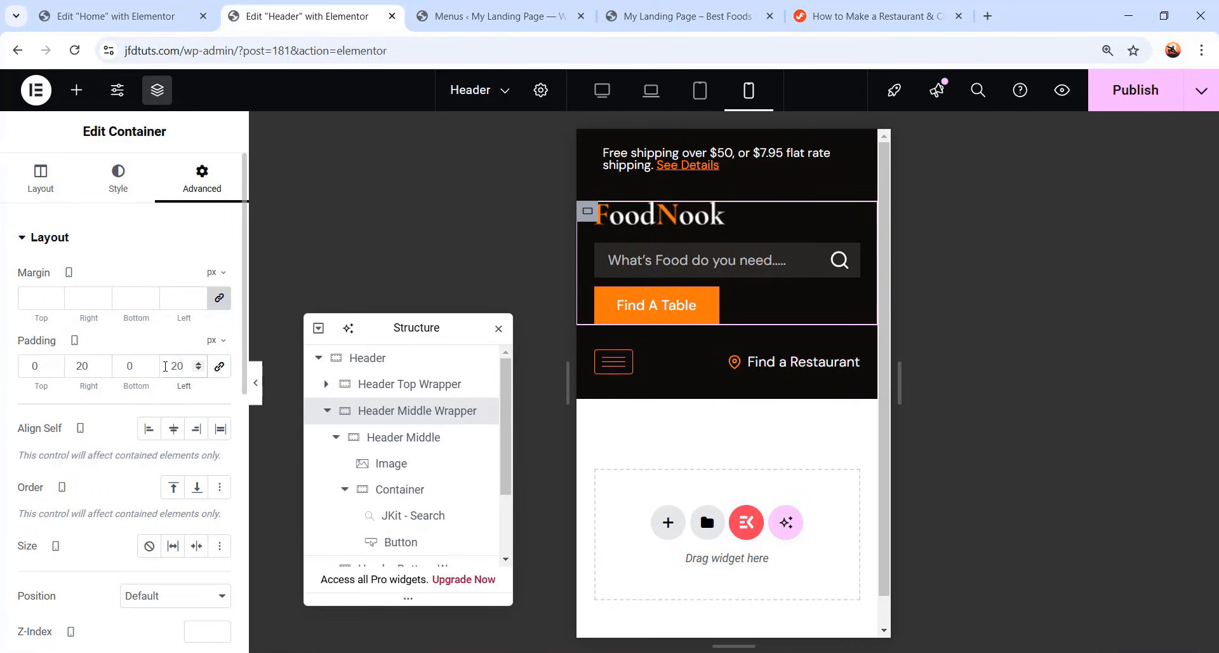
left_click(255, 382)
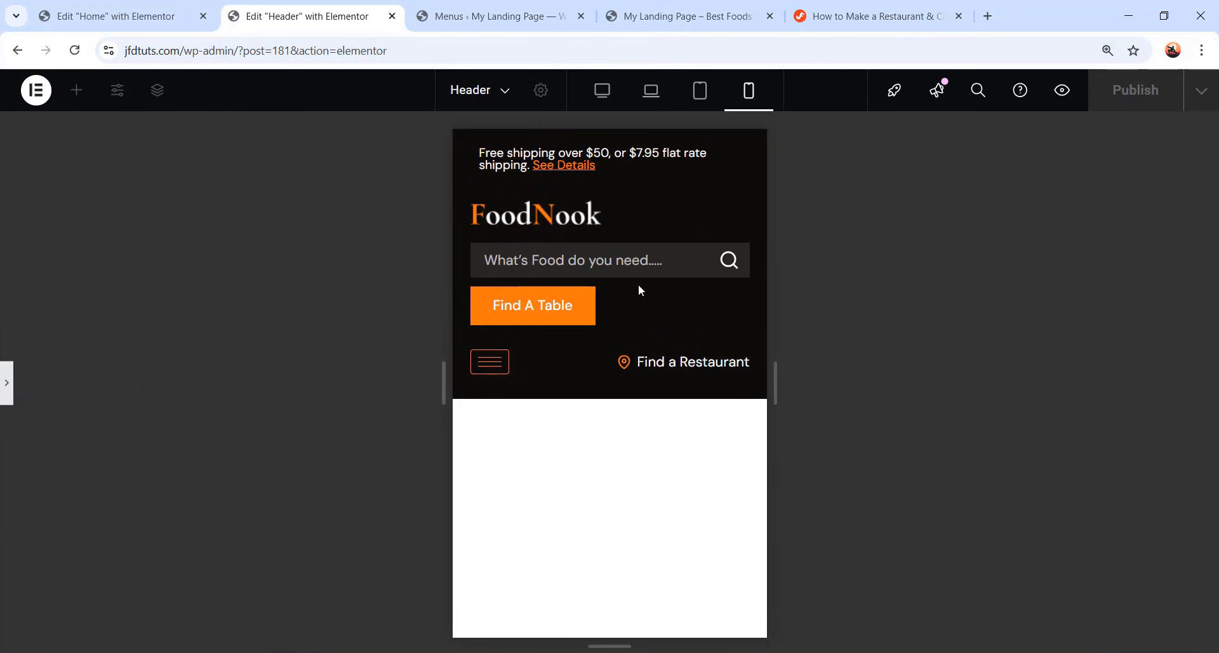
left_click(6, 382)
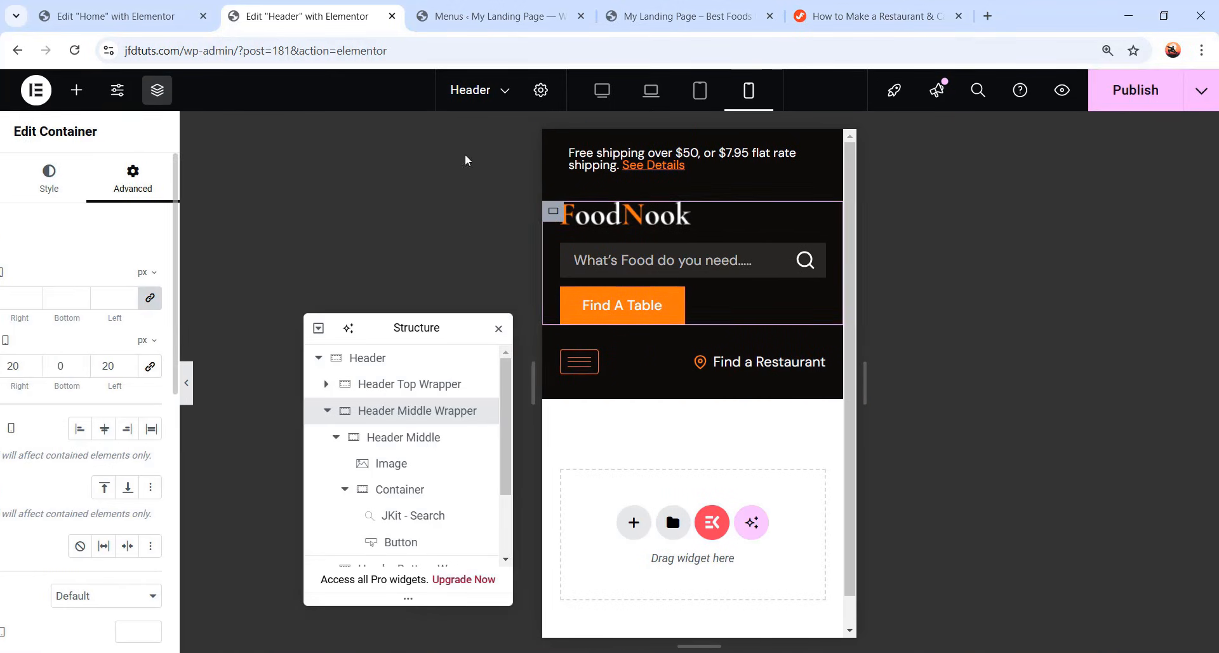
Center the free-shipping text in the mobile view and set the Header Middle container's justify content to Center.
left_click(755, 171)
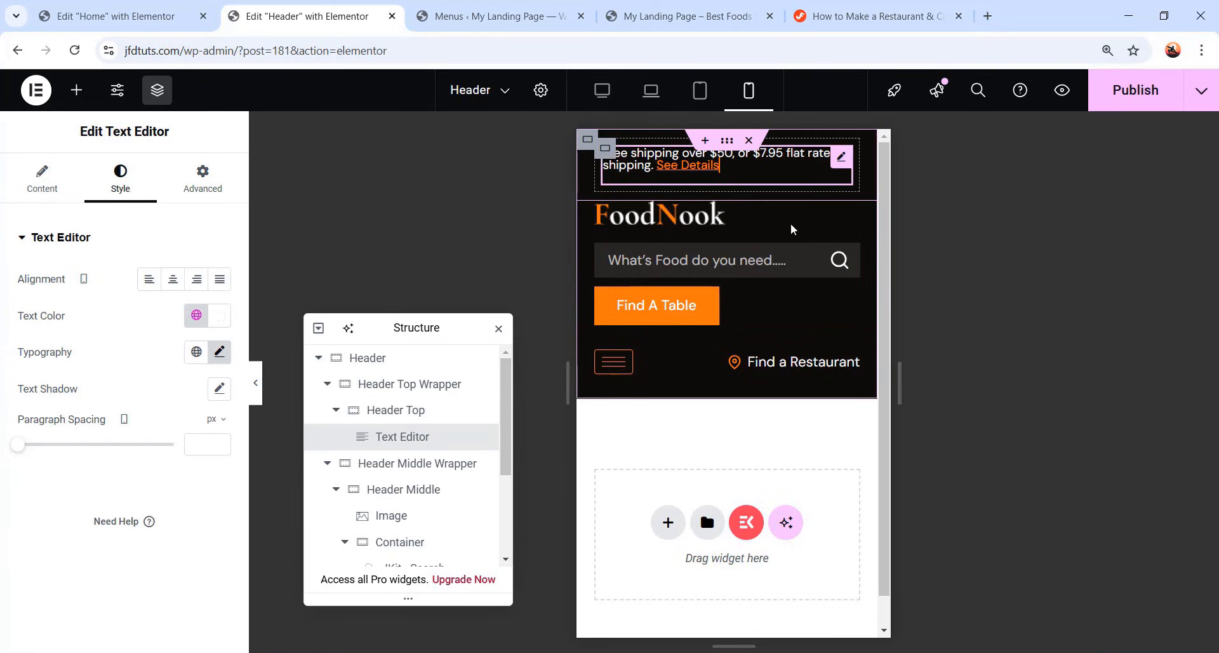
left_click(173, 280)
left_click(660, 217)
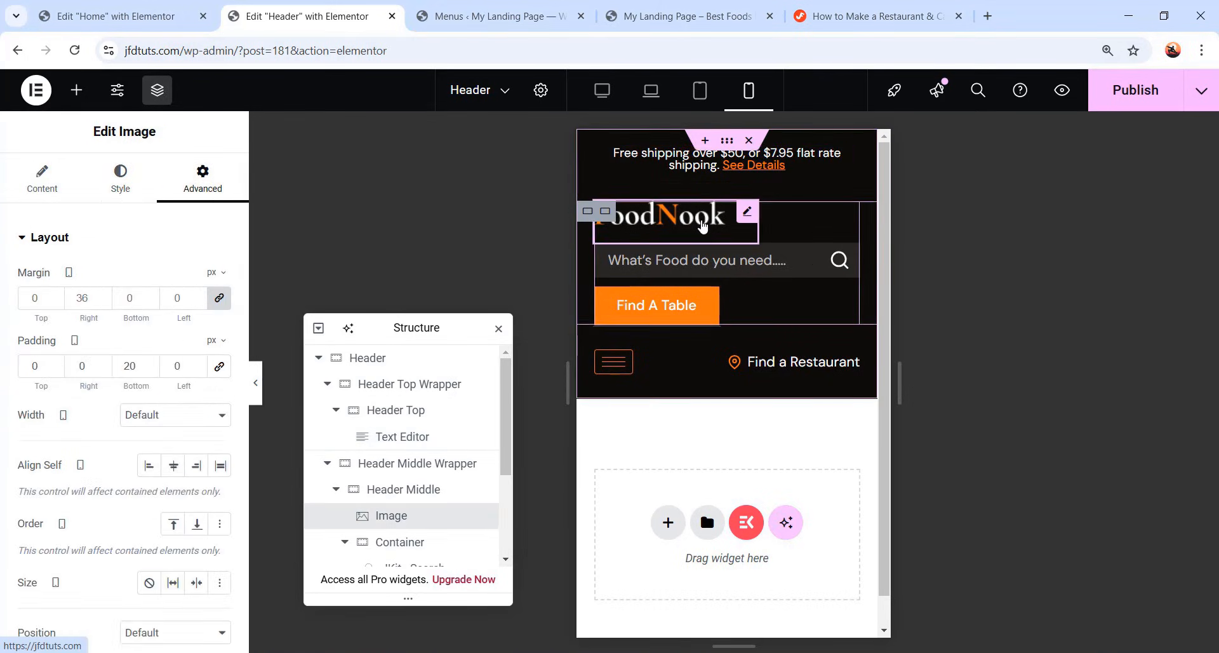
left_click(121, 178)
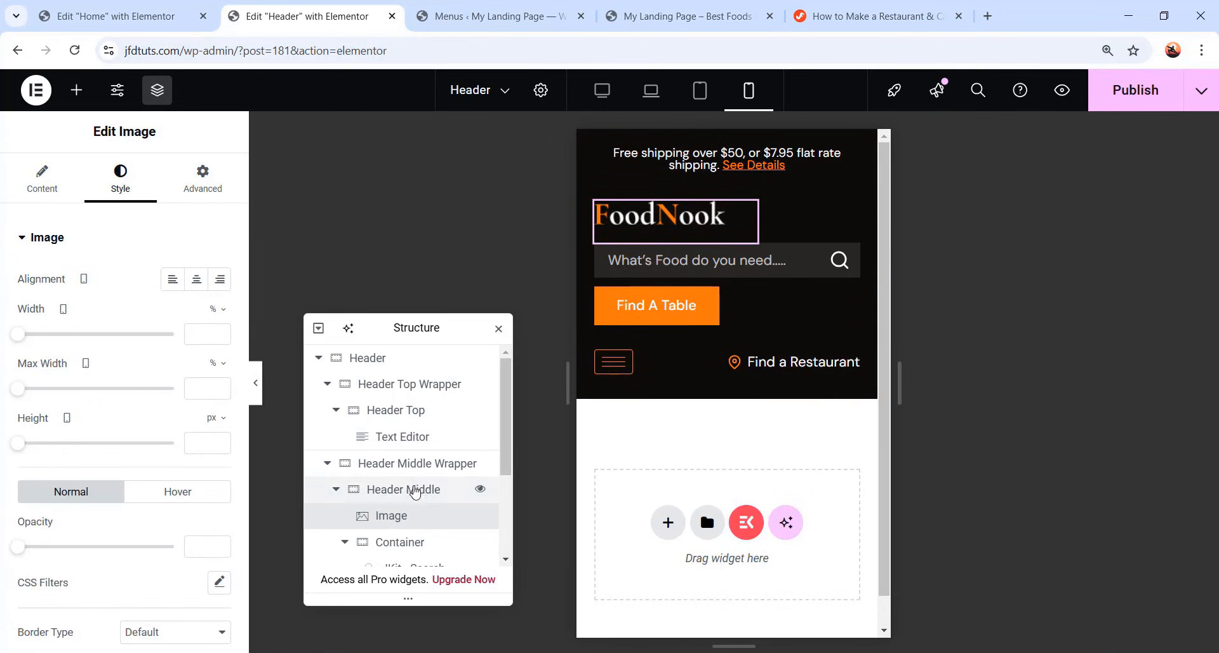
left_click(417, 491)
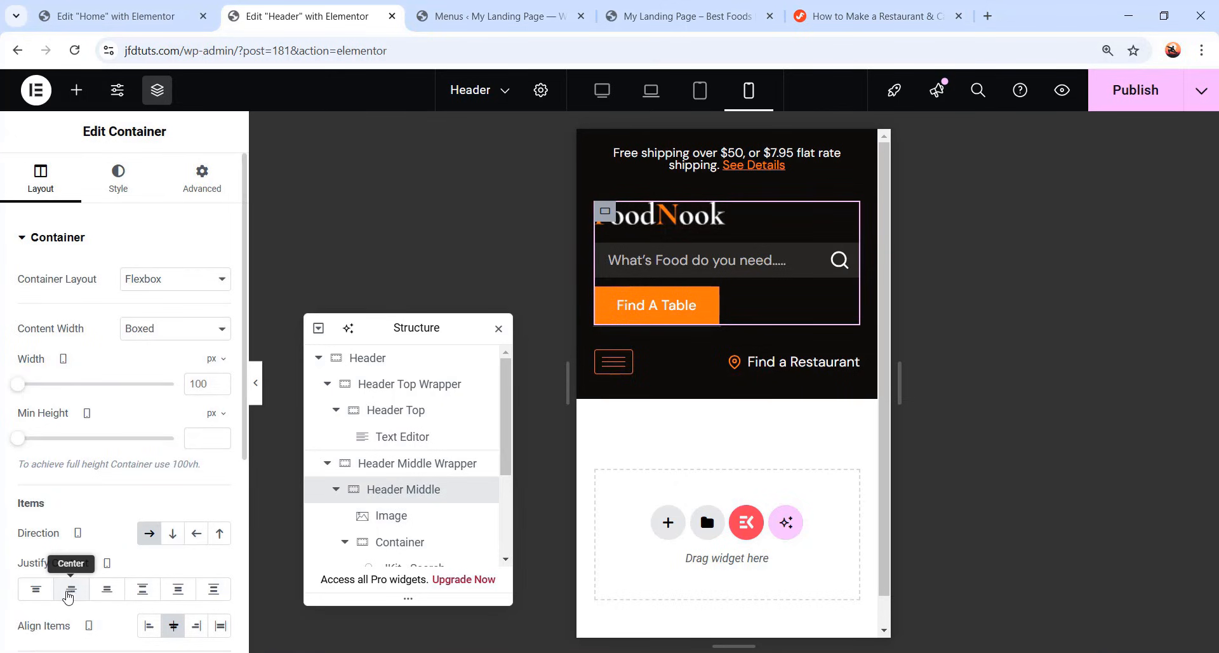
left_click(70, 590)
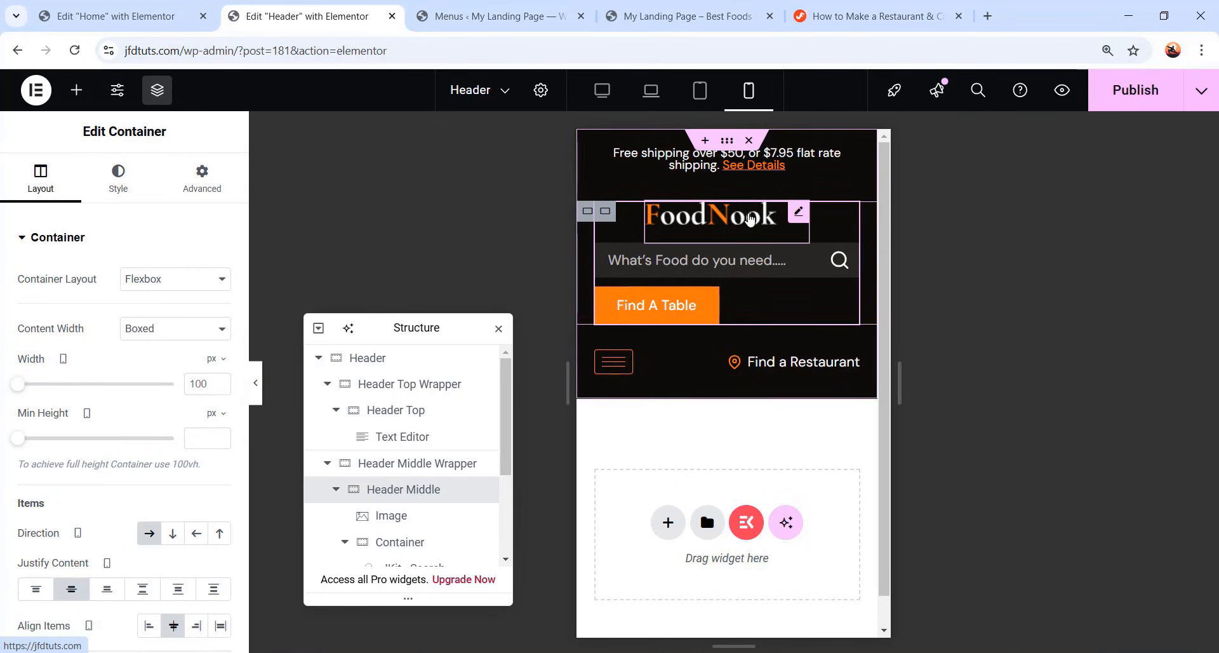
Set the FoodNook logo image's mobile right margin to 0 px.
left_click(798, 215)
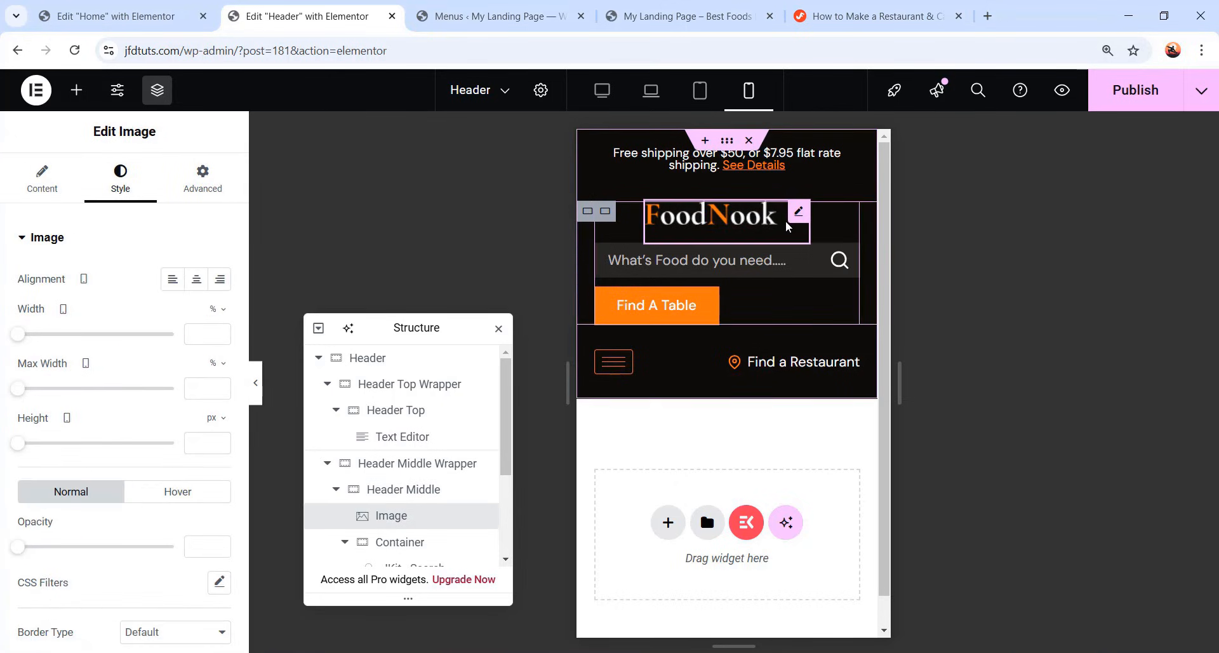
left_click(194, 180)
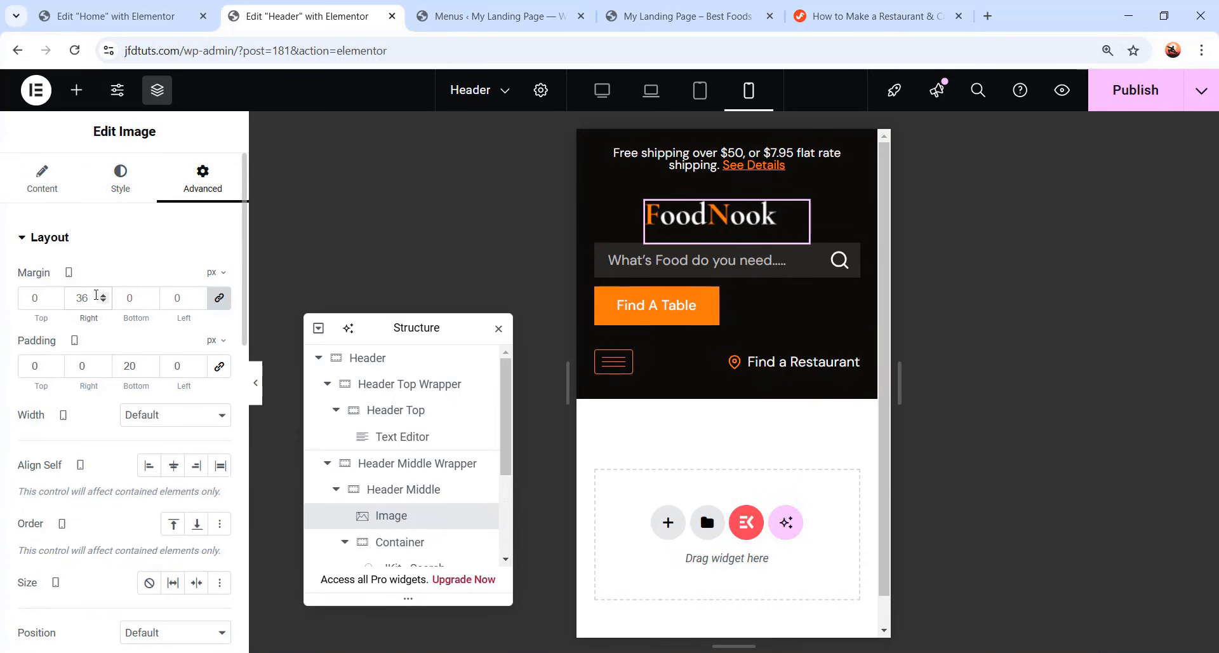
double_click(96, 294)
type("0")
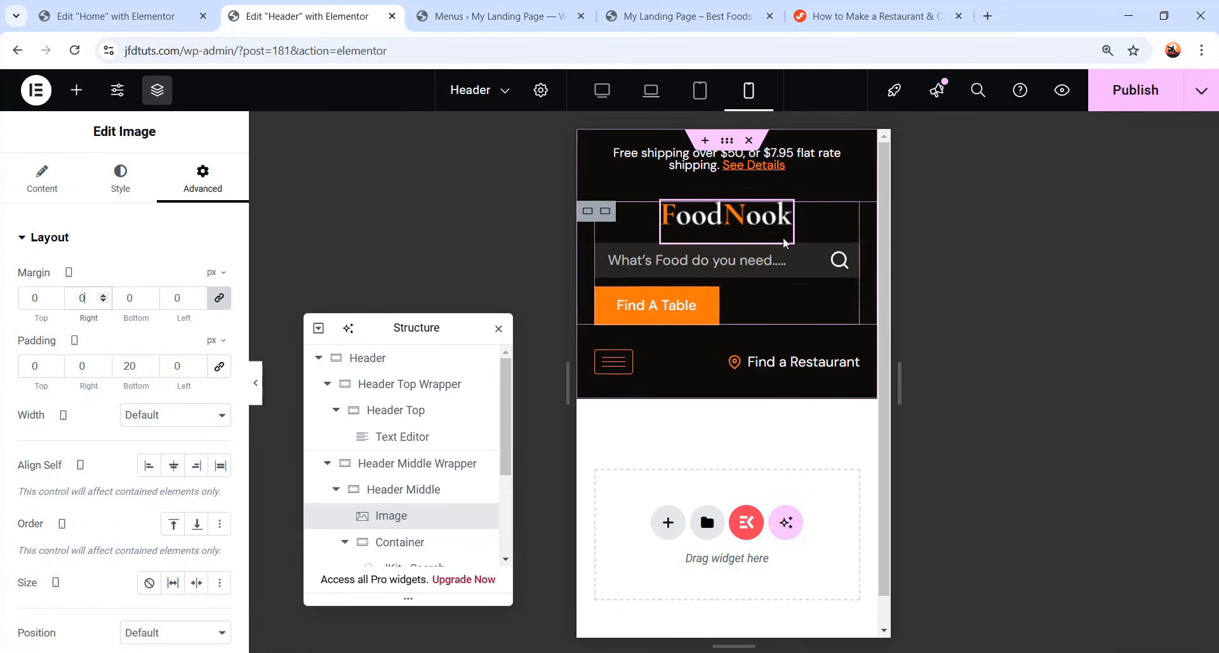
Set the mobile justify content of the Container holding the search and Find A Table button to Center, and preview the header.
left_click(708, 297)
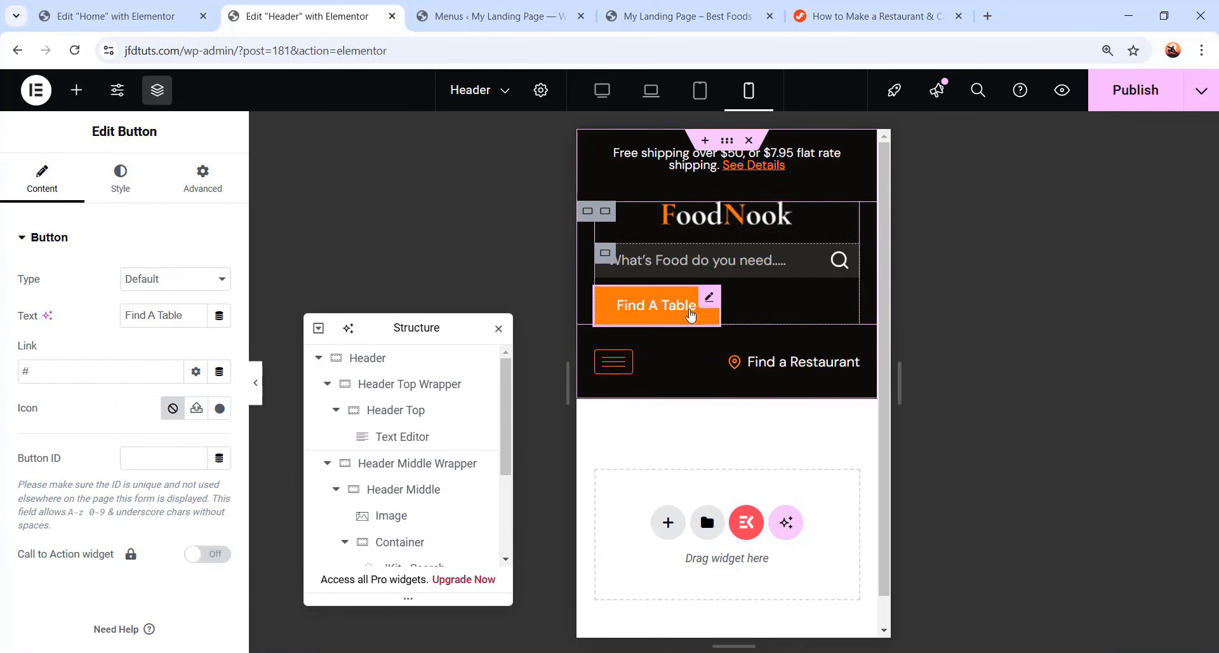
left_click(120, 182)
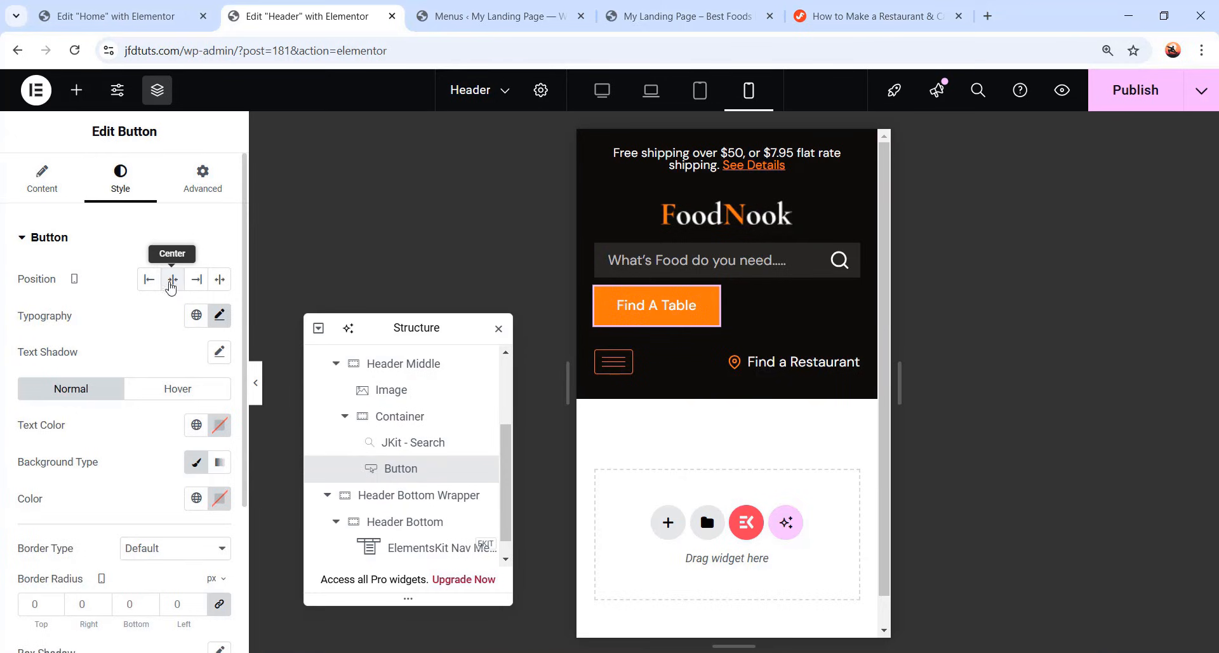
scroll(419, 406, "up", 2)
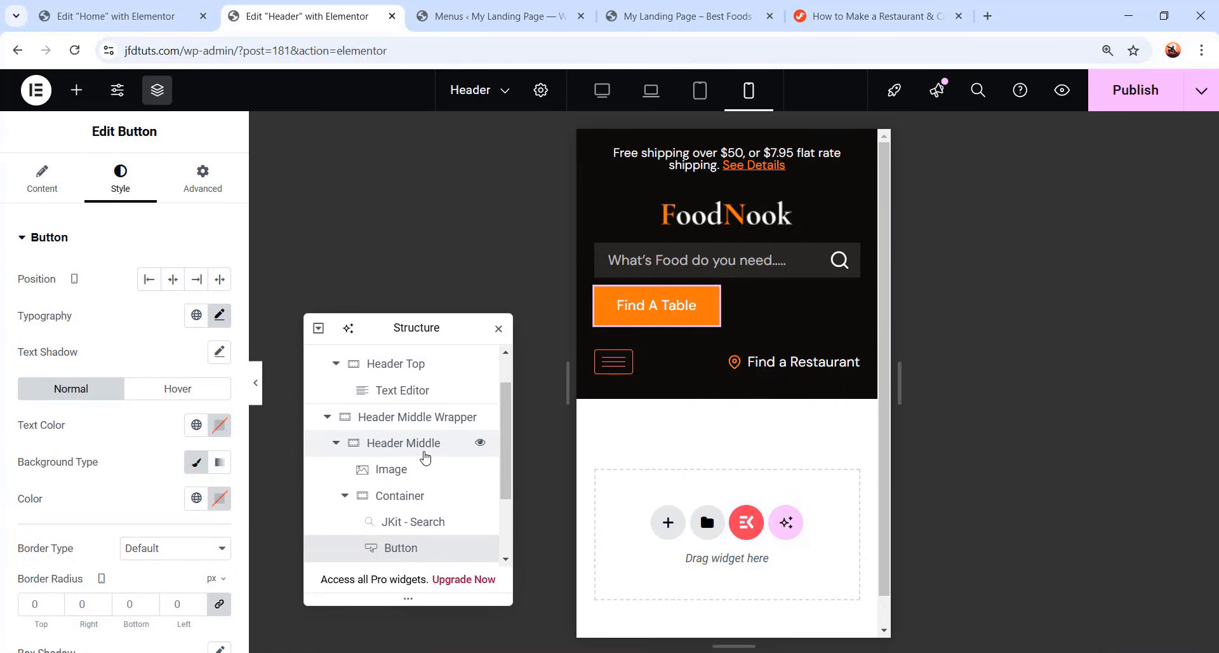
scroll(426, 466, "down", 2)
left_click(394, 419)
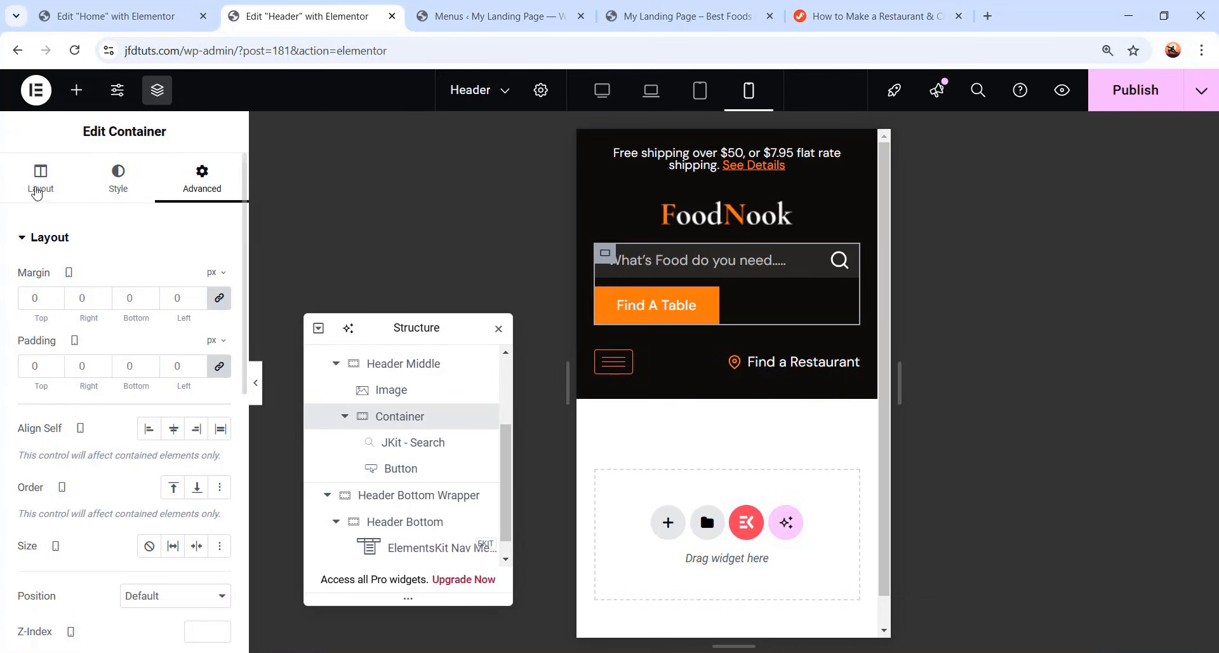
left_click(47, 181)
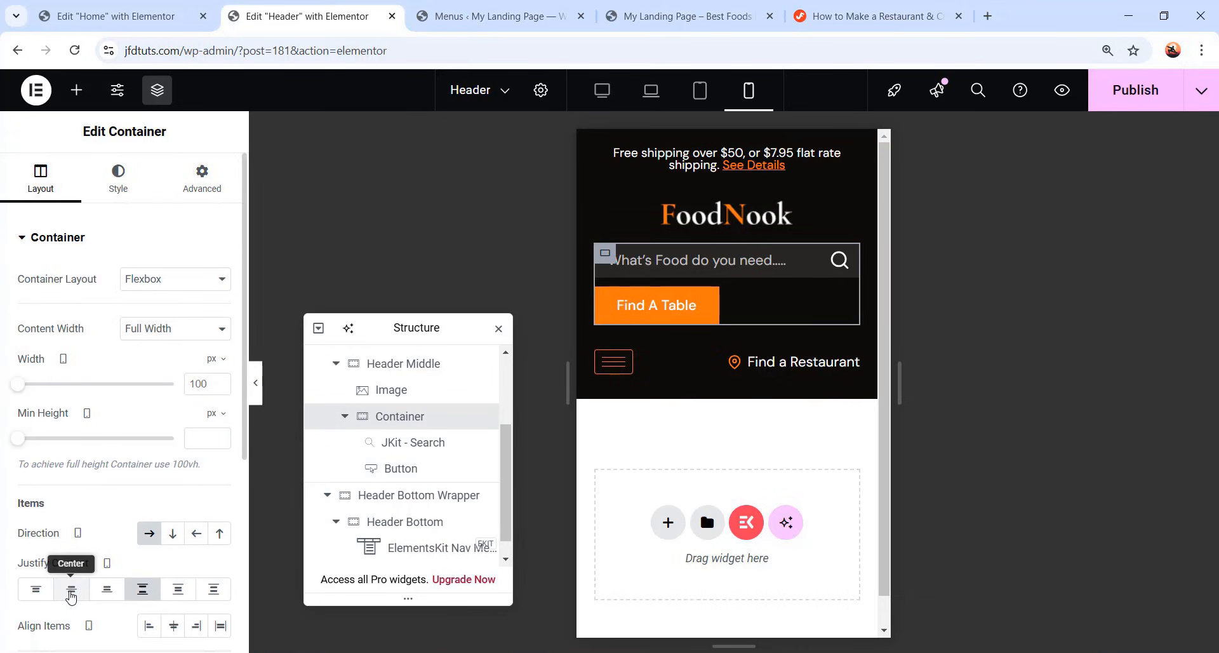
left_click(71, 590)
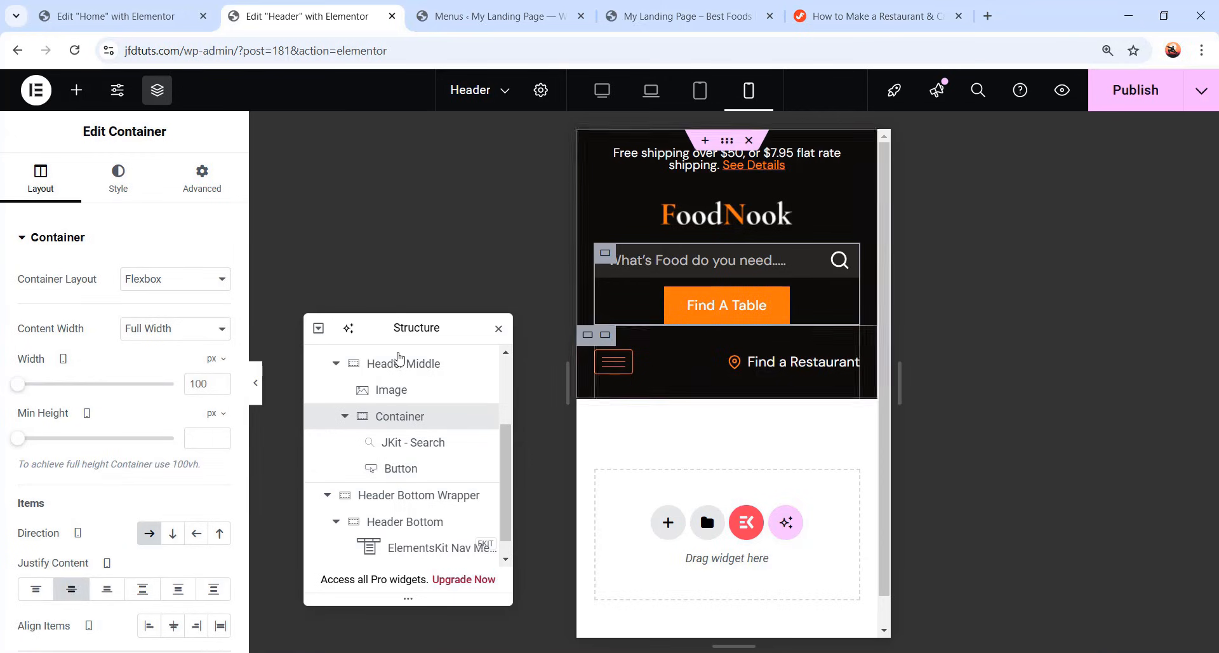
left_click(257, 384)
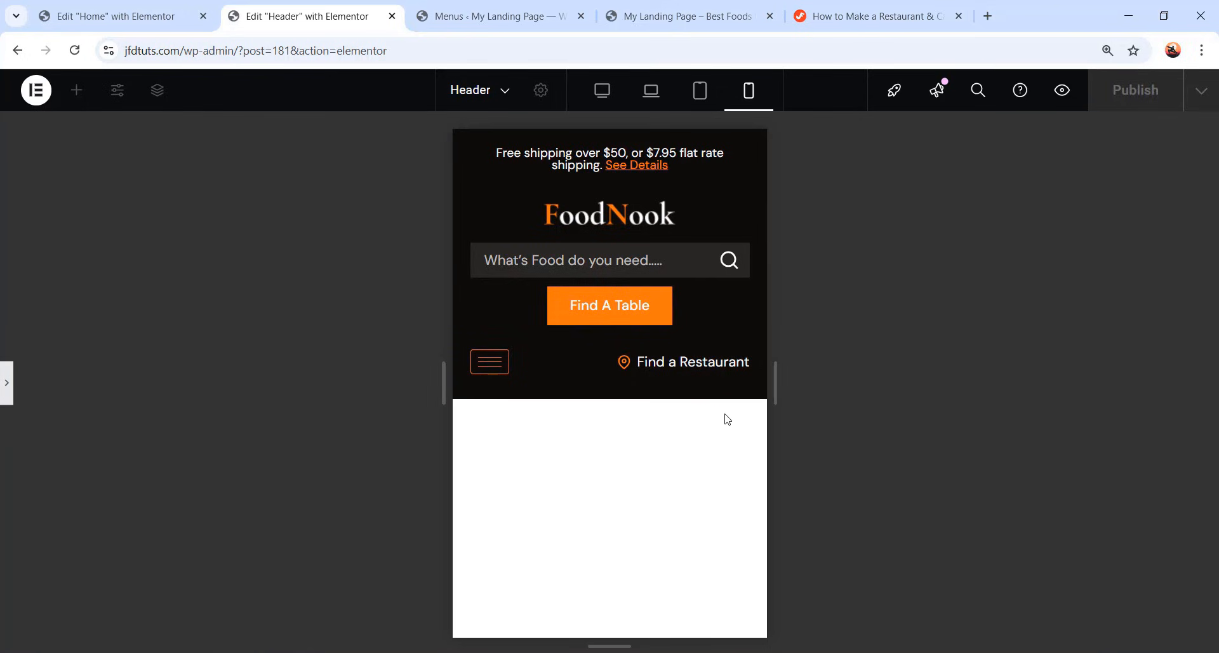
left_click(6, 382)
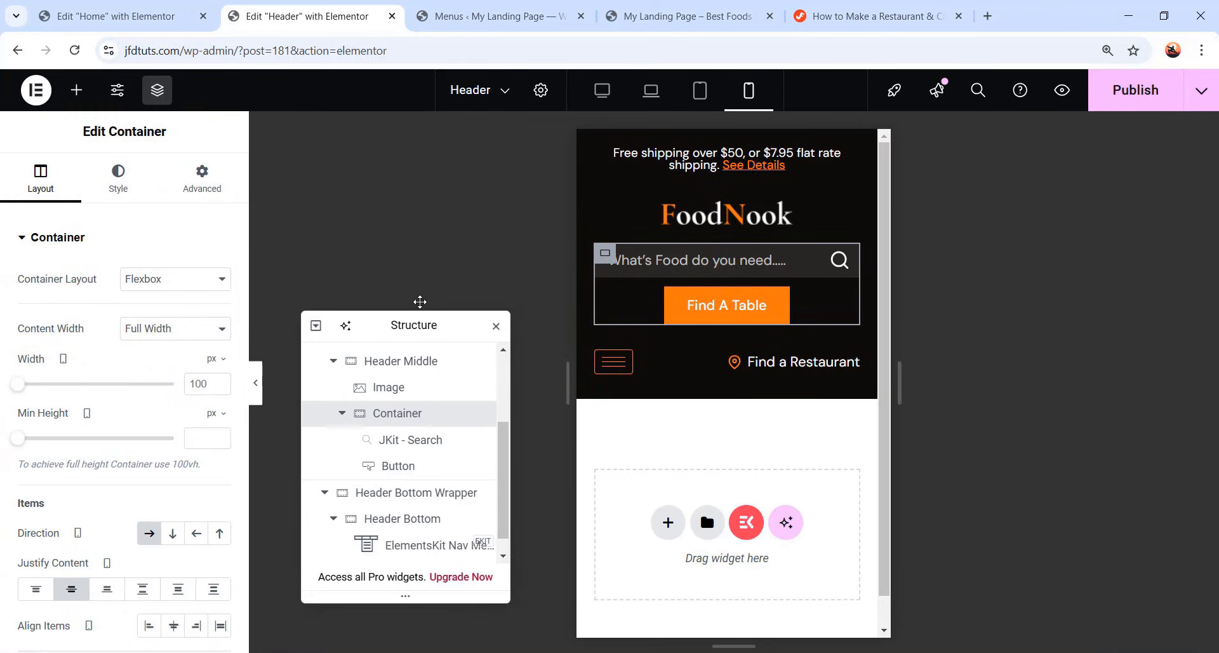
Return to the desktop view, moving the Structure panel below the header, and publish the Header.
left_click(700, 92)
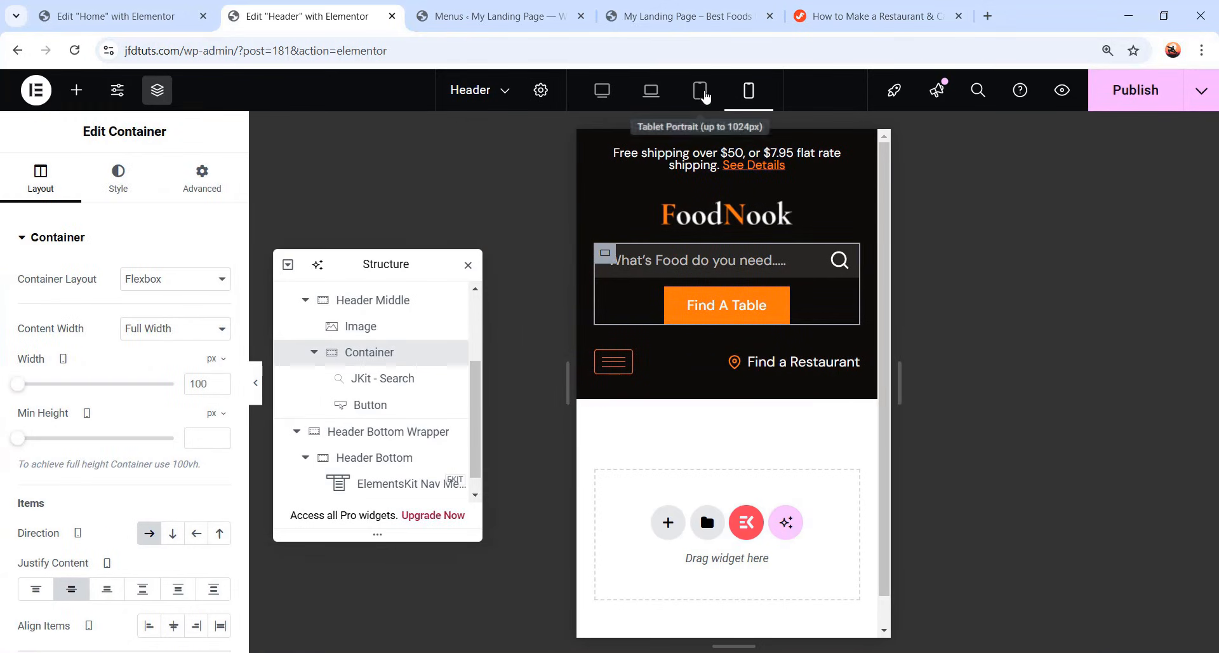
left_click(651, 92)
left_click(602, 92)
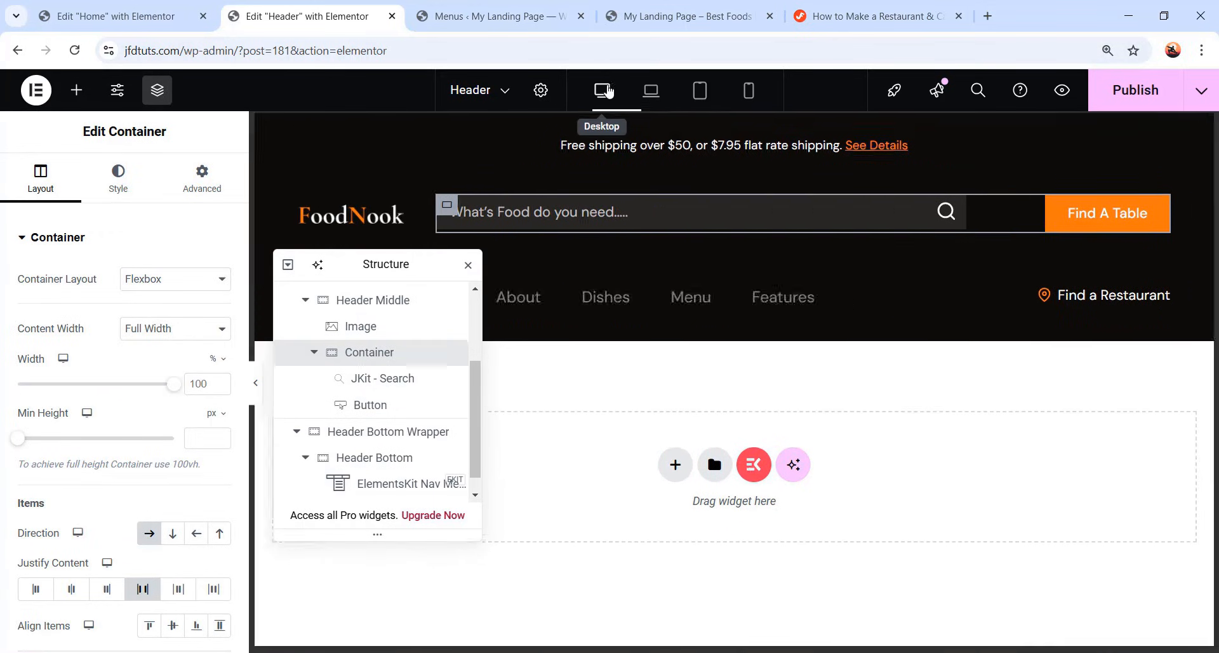
left_click_drag(386, 272, 601, 427)
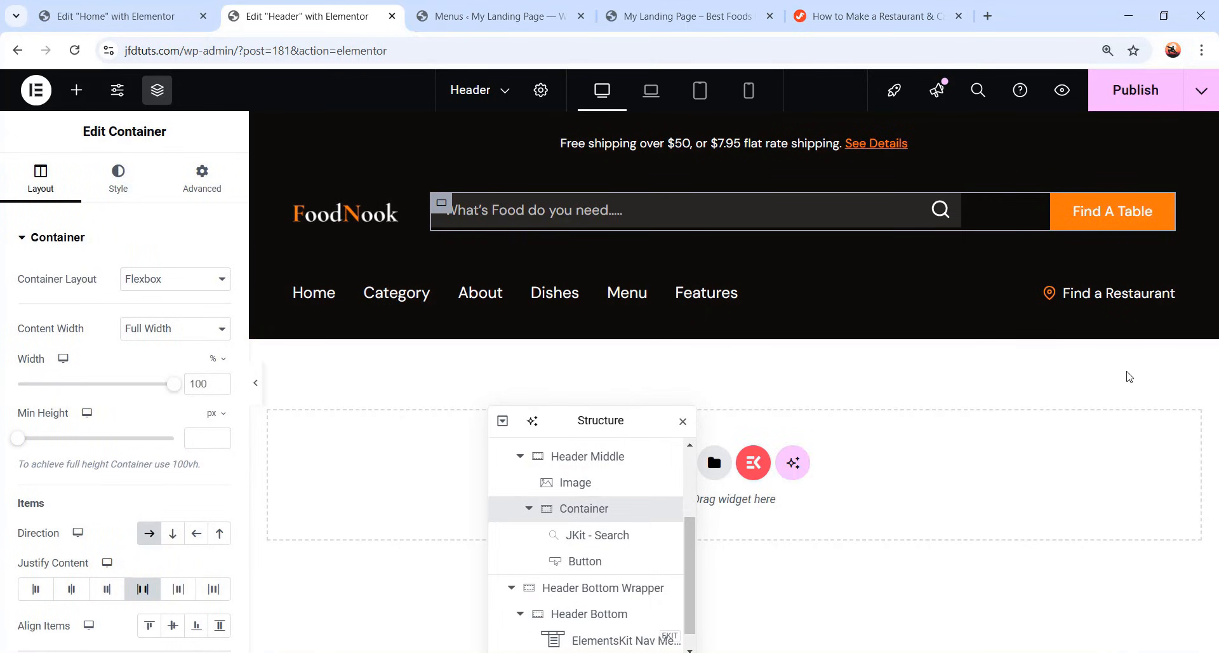
left_click(1135, 89)
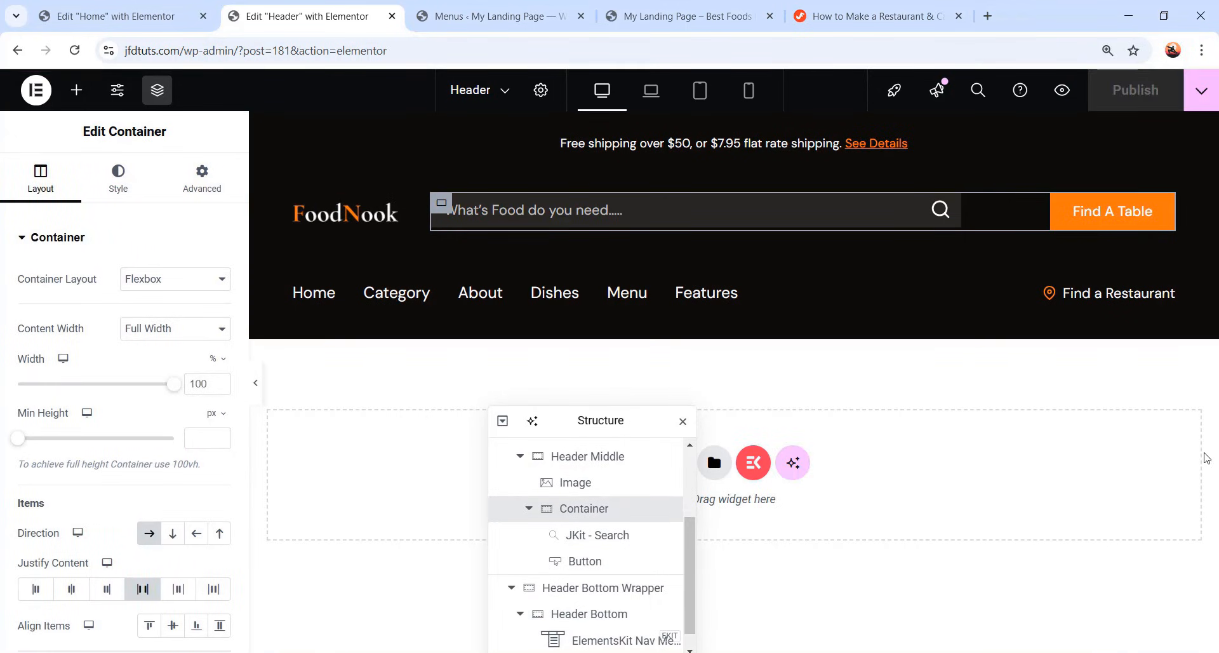
Switch to the Home page's editor, publish the page, and change its Page Layout to Elementor Full Width.
left_click(120, 16)
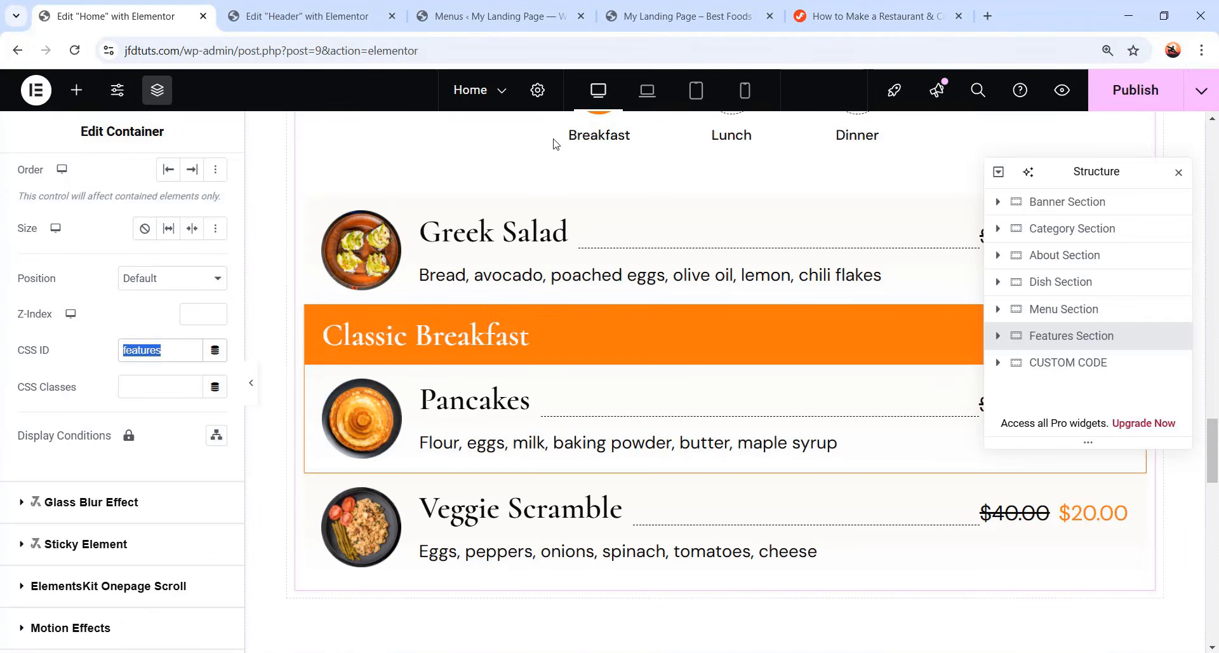
left_click(1136, 90)
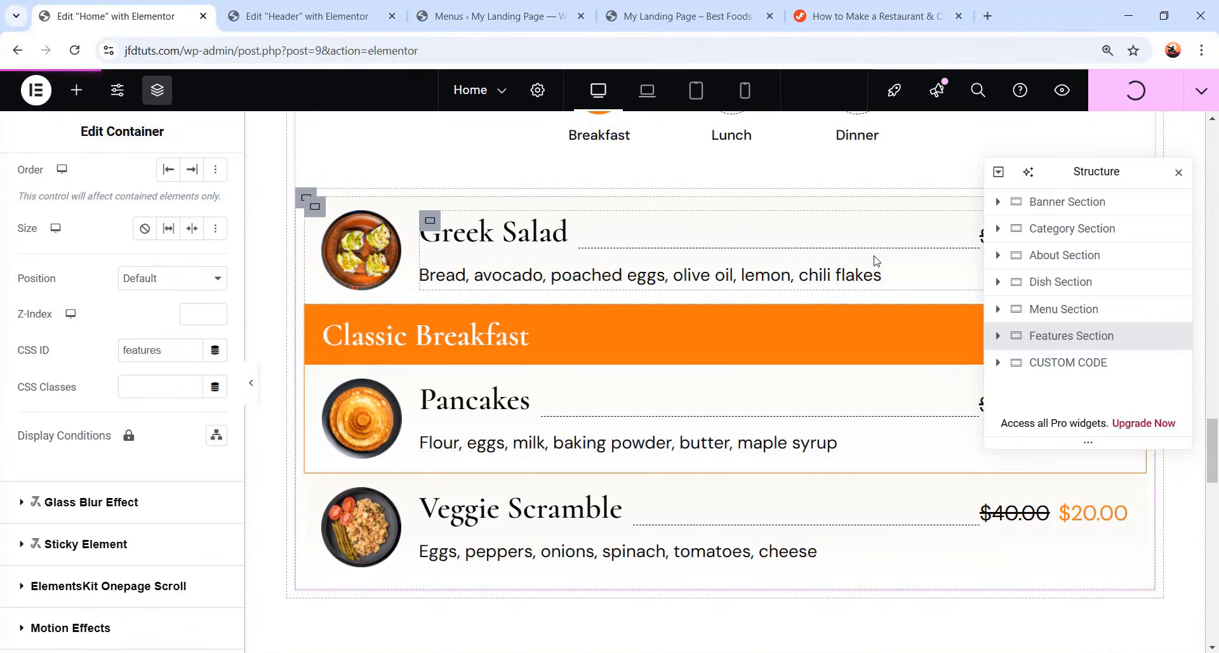
scroll(875, 261, "up", 20)
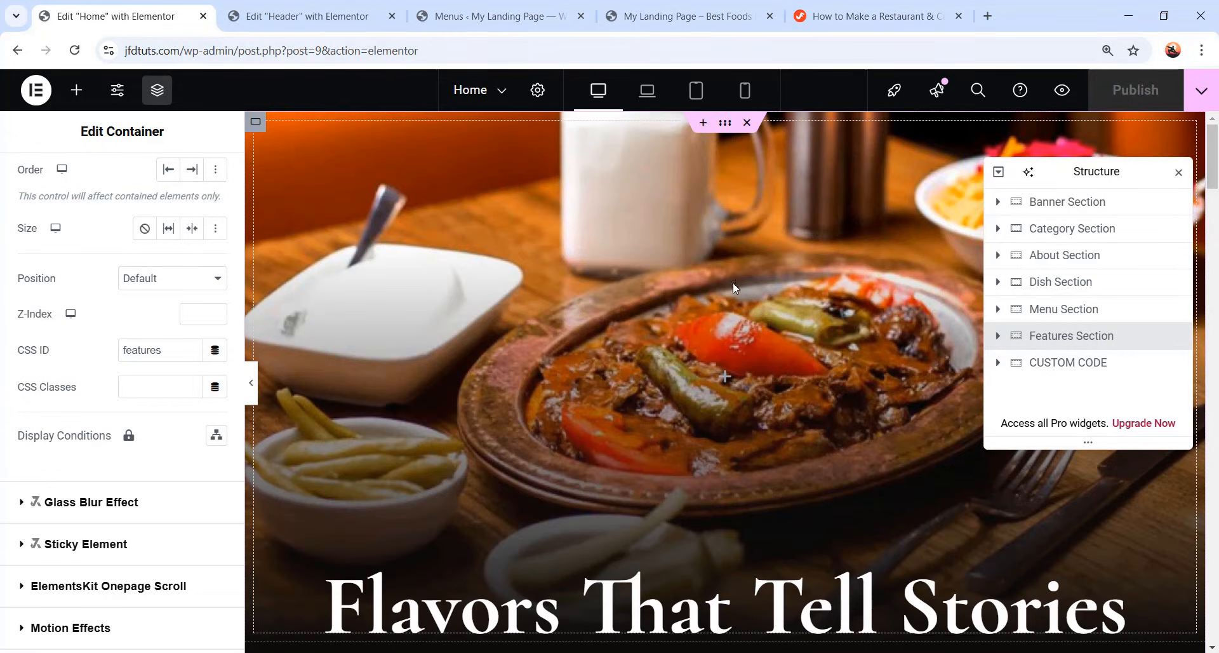
left_click(537, 93)
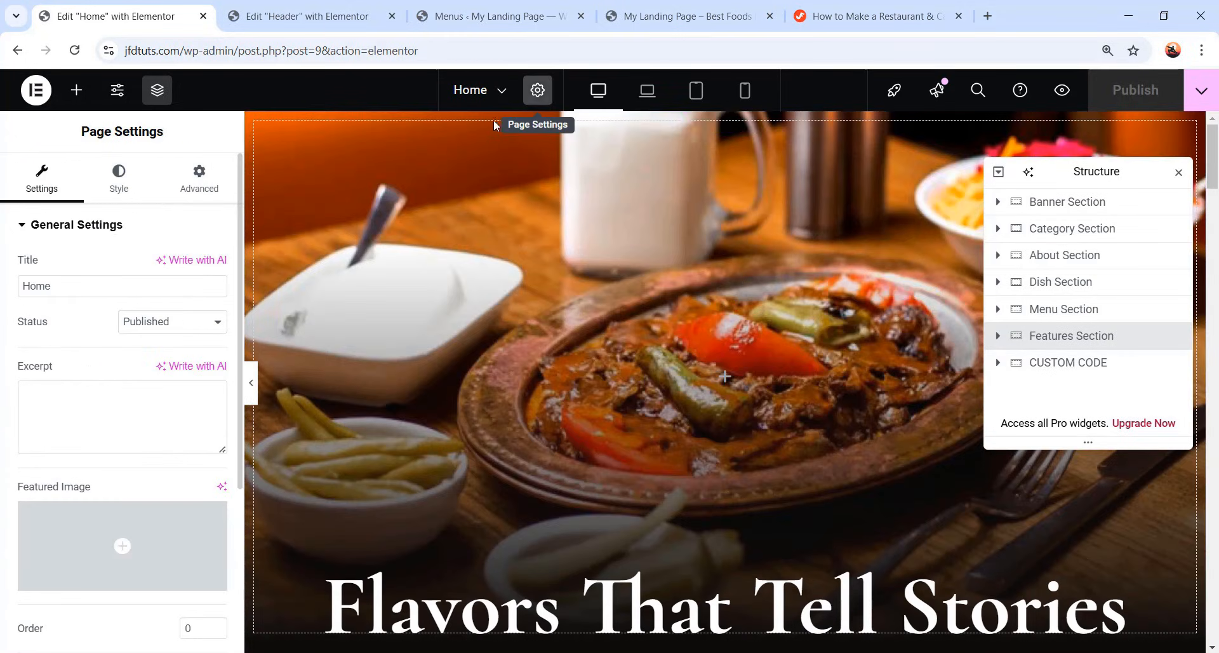
scroll(79, 366, "down", 4)
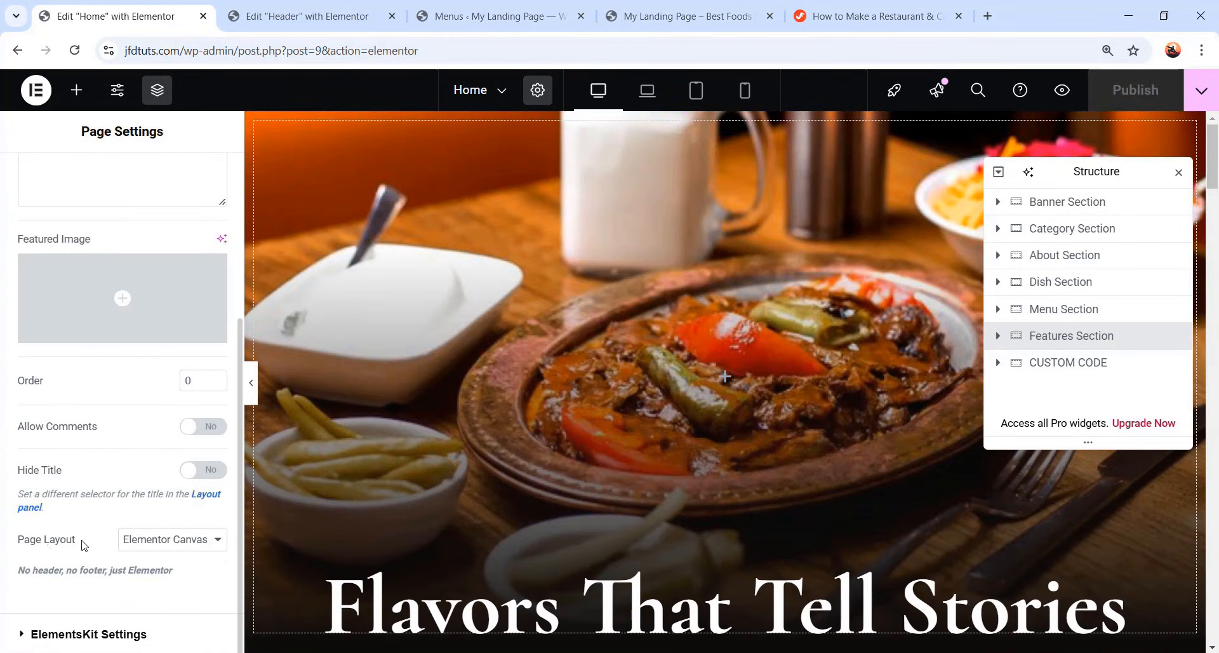
left_click(160, 545)
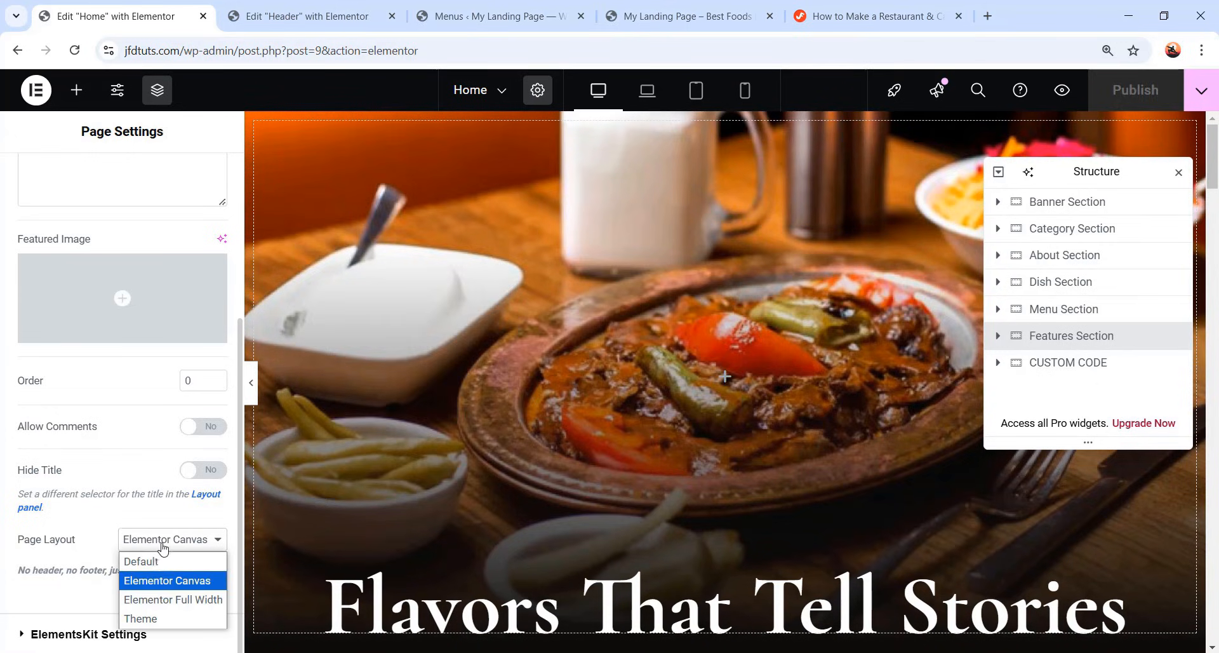
left_click(191, 599)
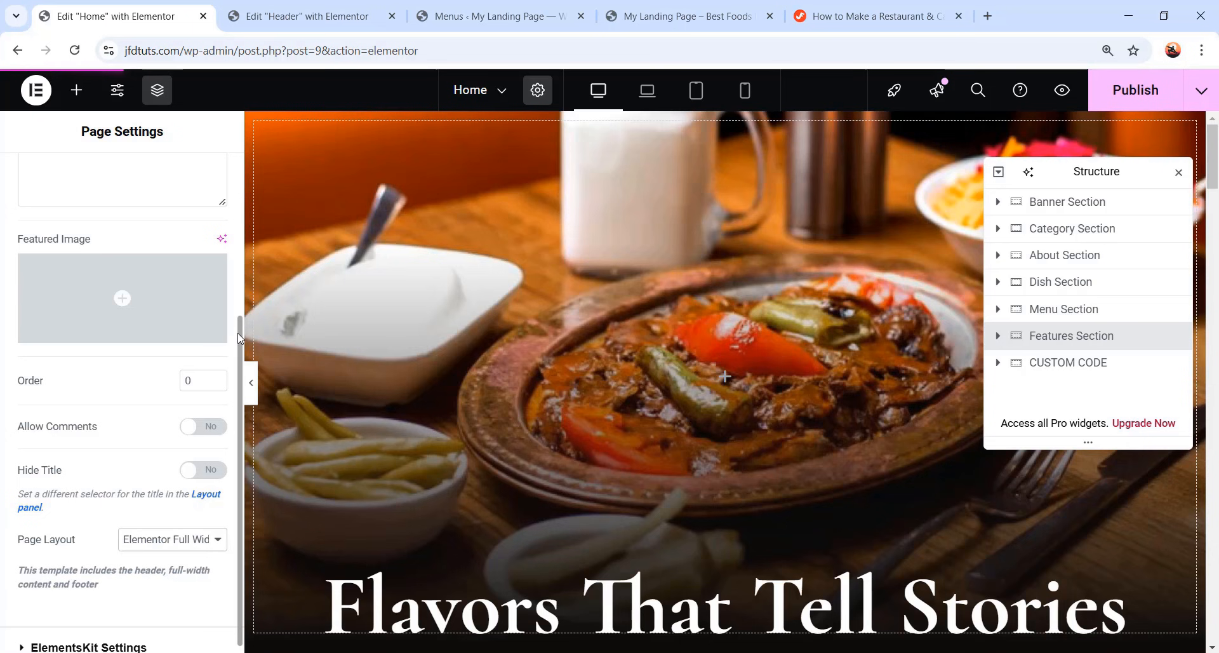
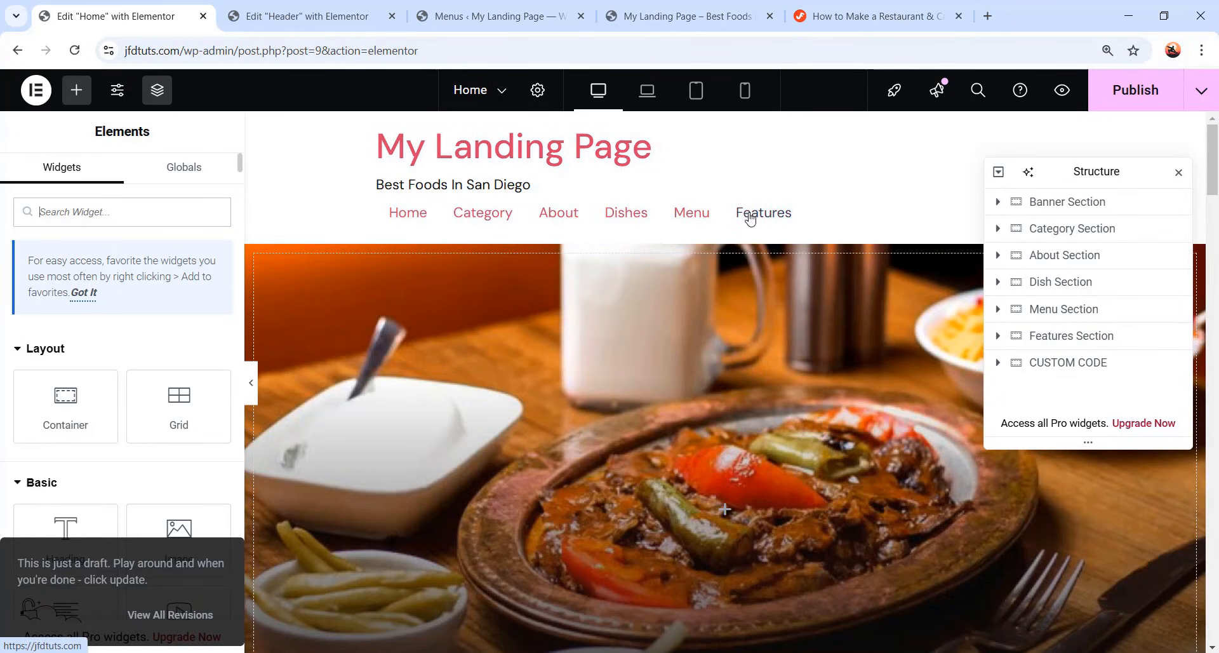
Publish the Home page with its new layout and reload its editor to check the header.
left_click(1136, 91)
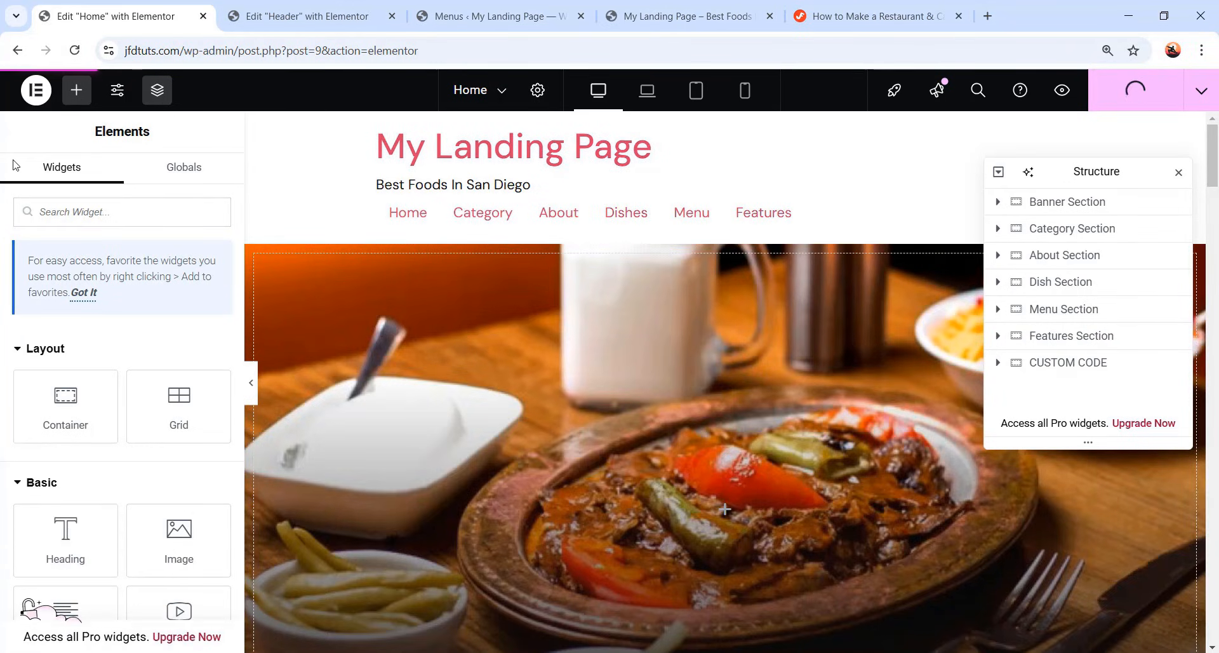
left_click(74, 50)
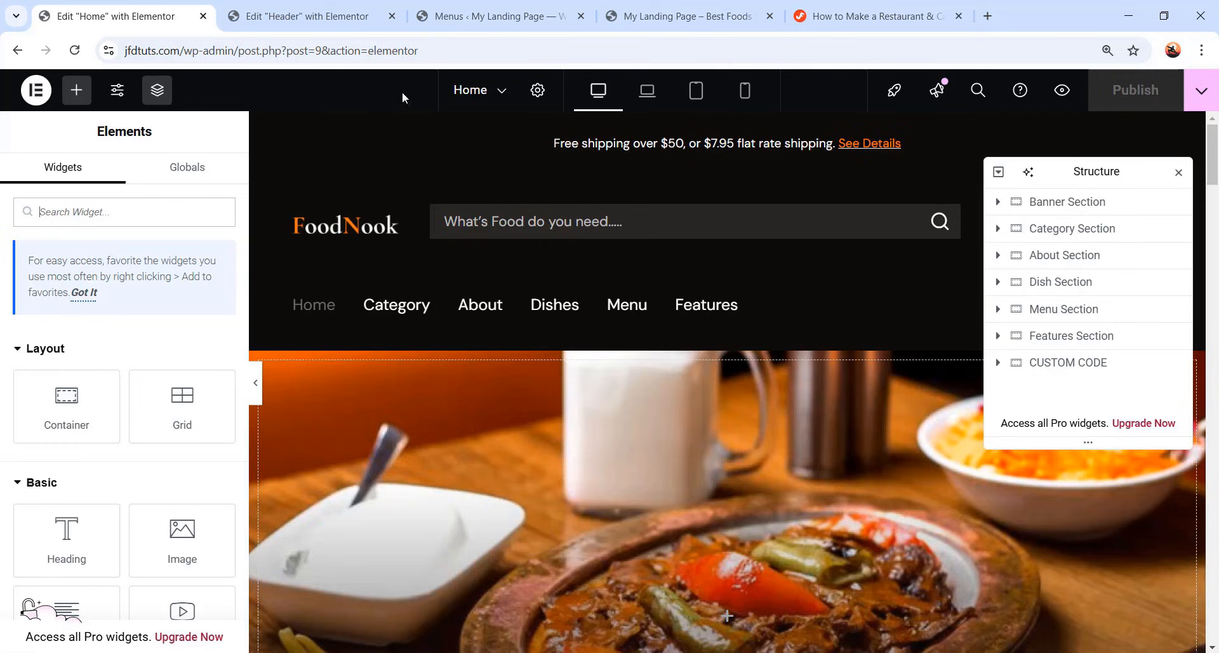
scroll(473, 229, "down", 5)
scroll(507, 226, "up", 5)
Preview the Home page from the header down to the bottom, and return to the editing view.
key("ctrl+p")
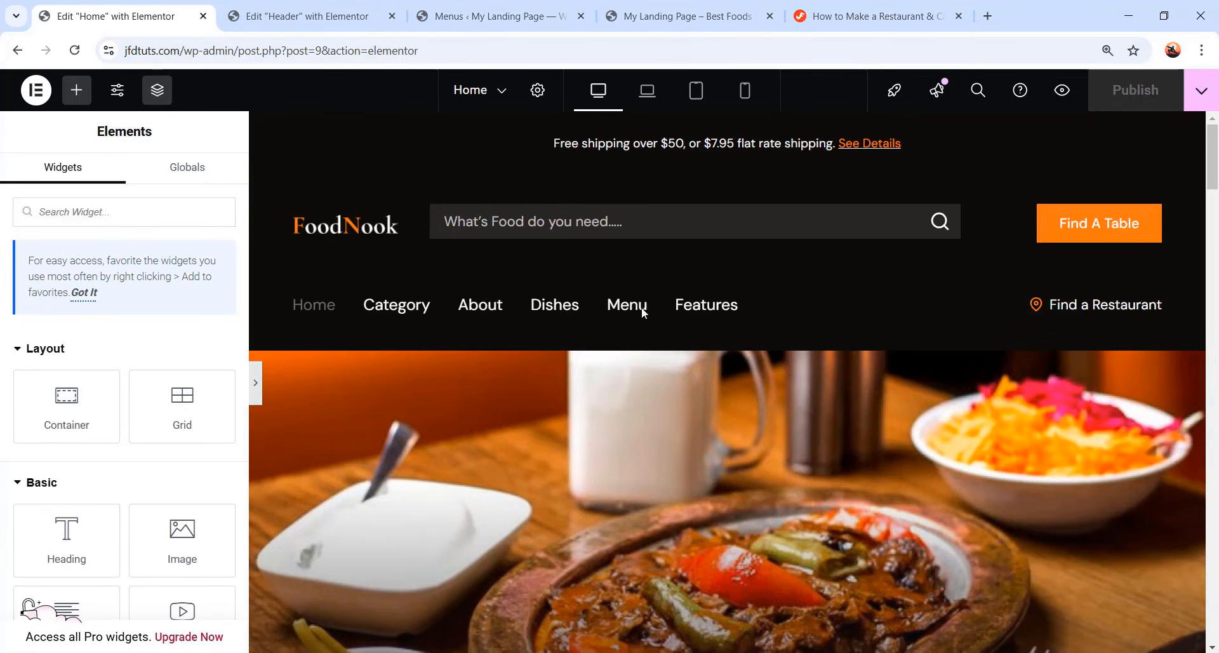
scroll(920, 353, "down", 5)
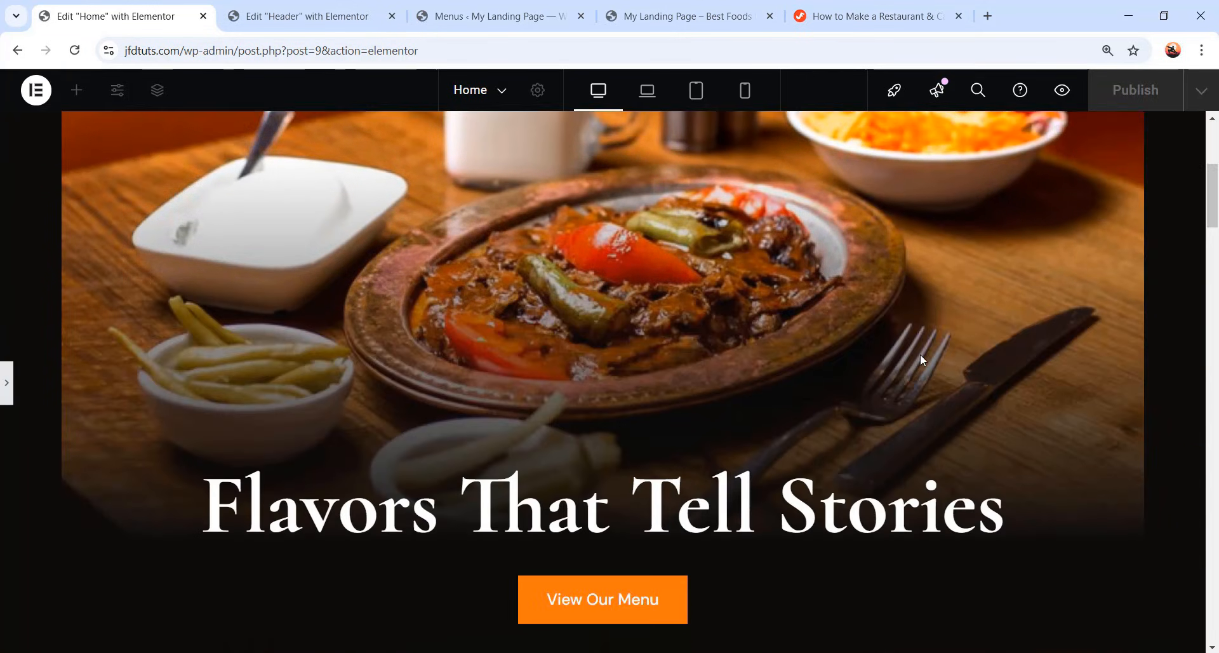
scroll(919, 353, "up", 5)
scroll(1201, 414, "down", 15)
scroll(1201, 418, "down", 10)
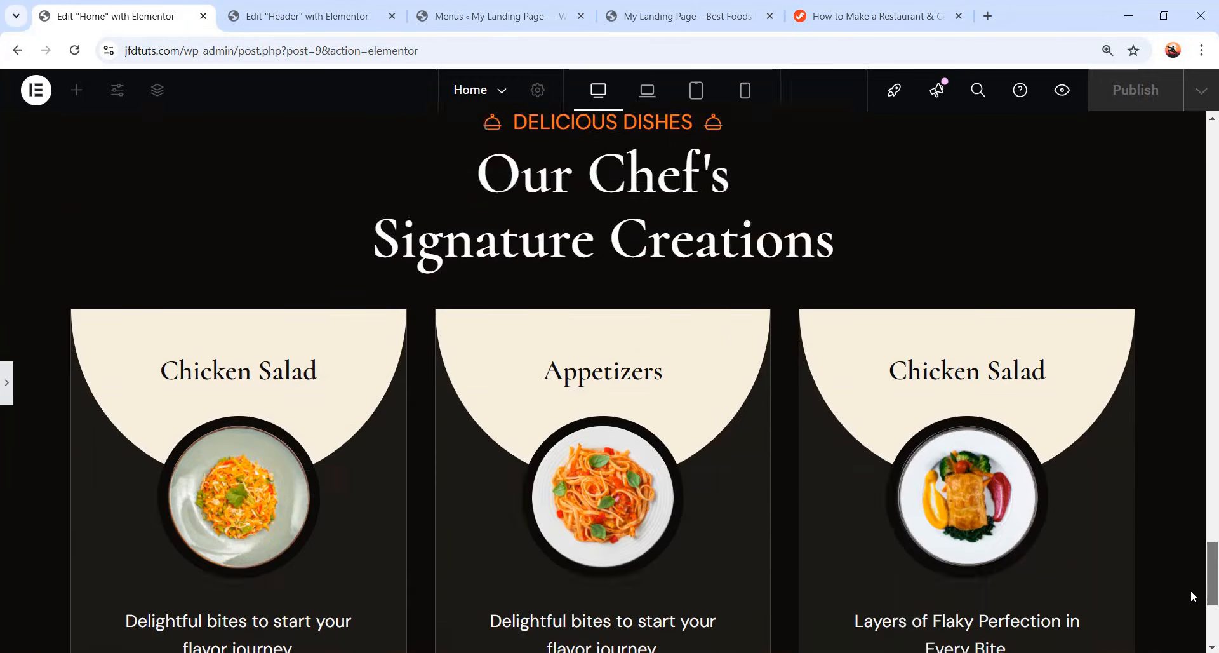
left_click(6, 384)
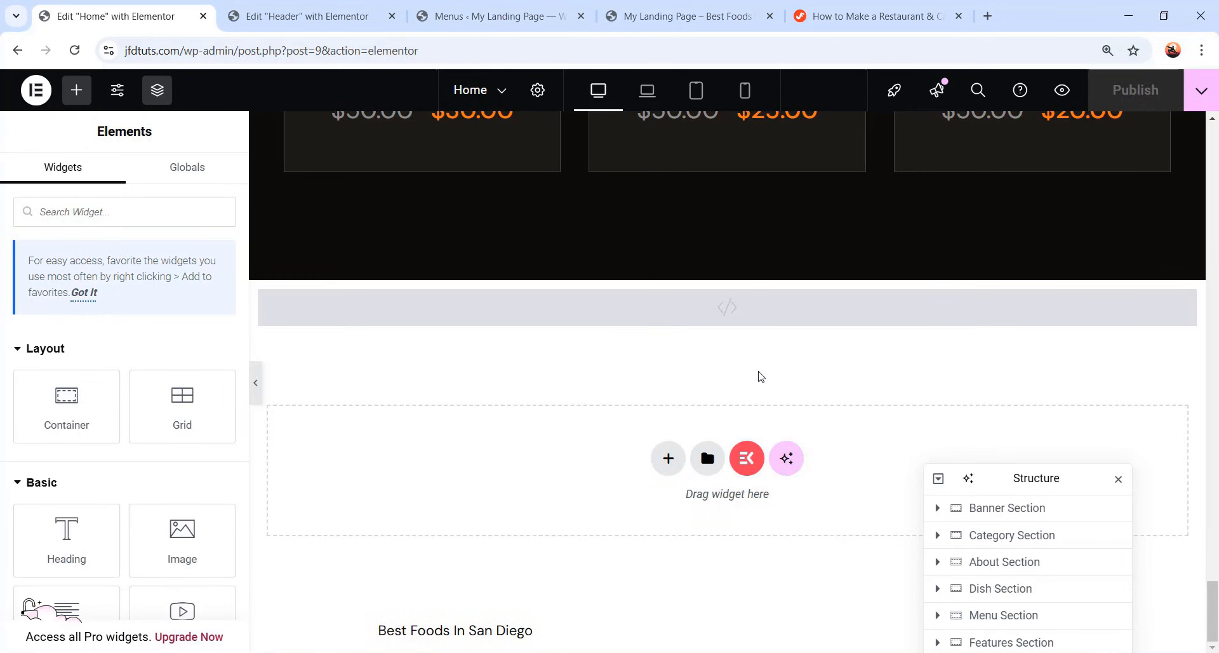
Exit the Header editor to WordPress and open the ElementsKit Header Footer templates list.
left_click(490, 12)
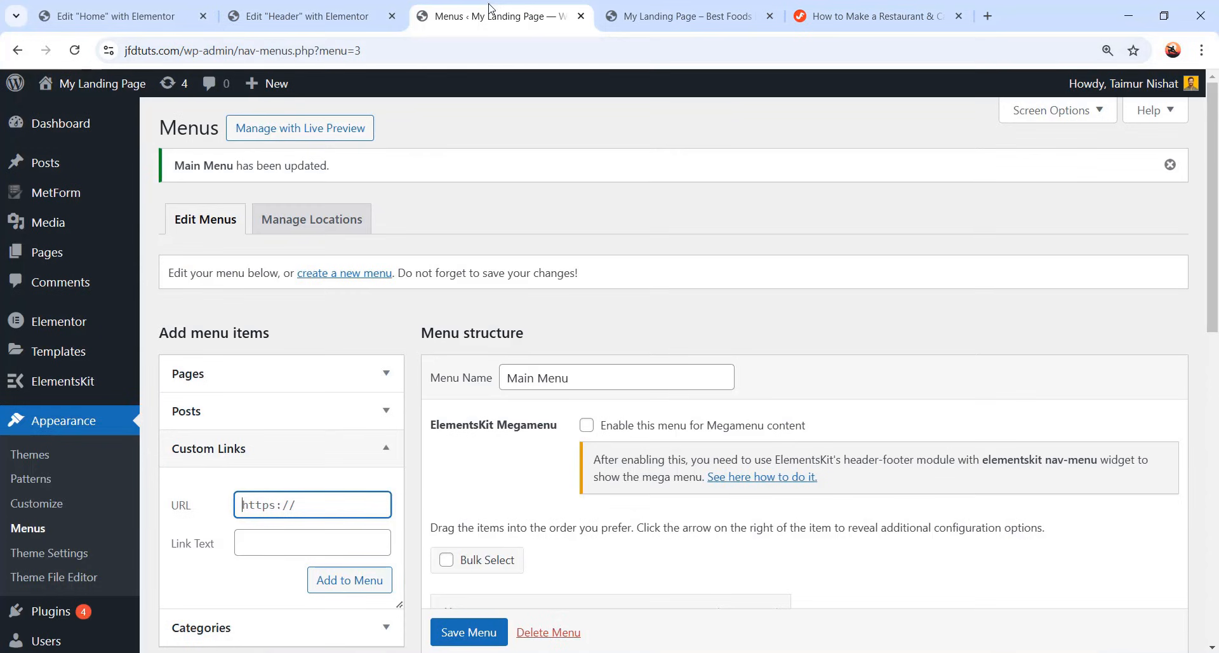
left_click(327, 18)
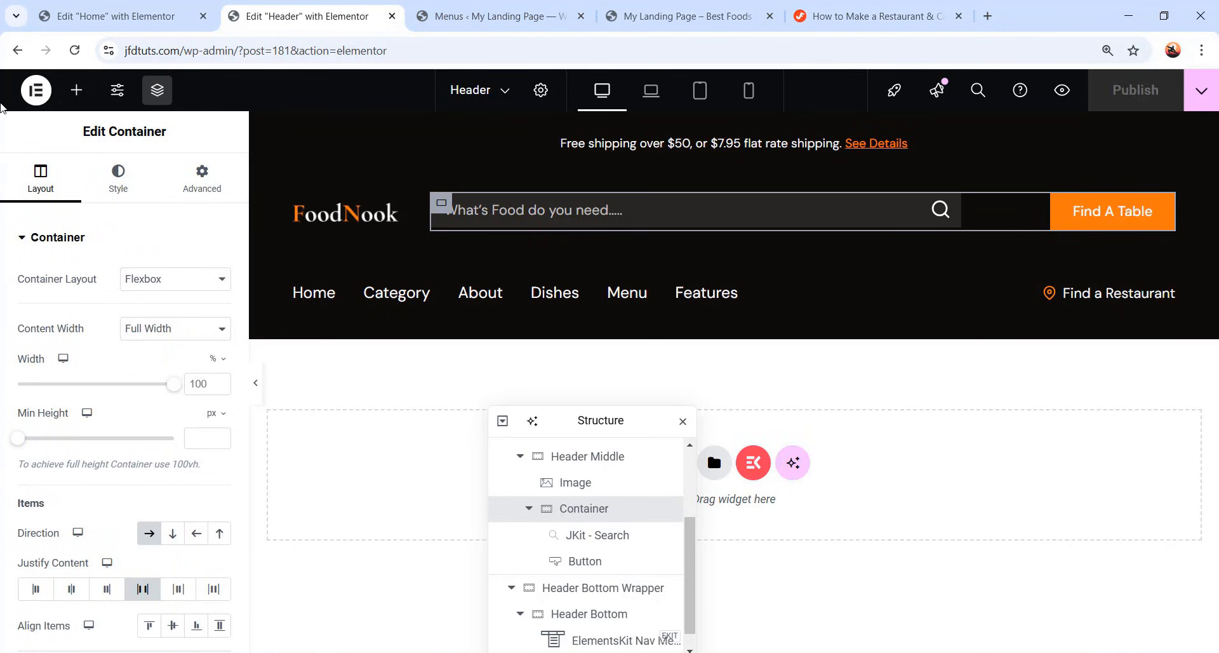
left_click(36, 89)
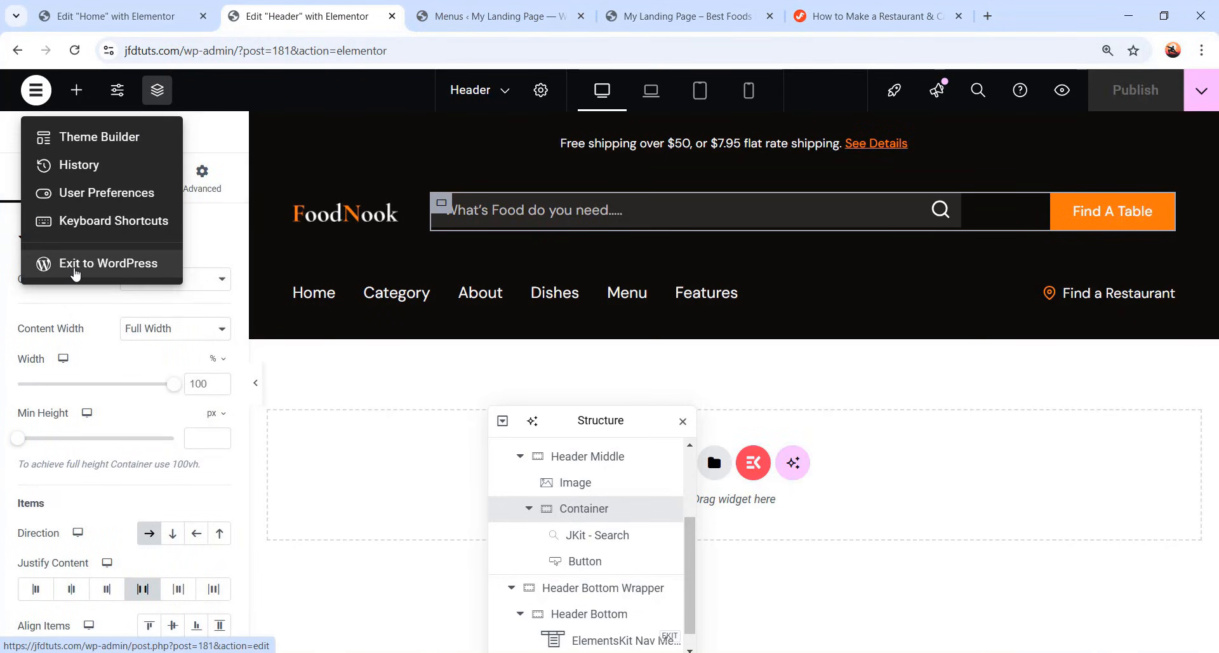
left_click(75, 272)
mouse_move(50, 392)
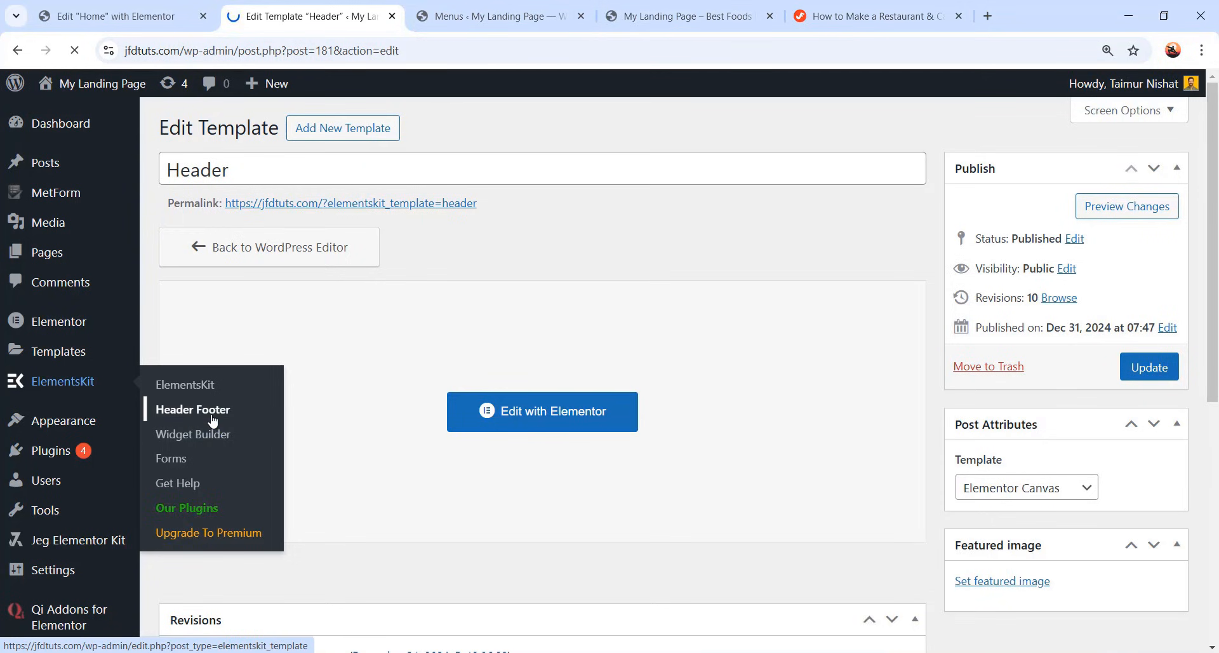
Create an activated template titled Footer with type Footer and condition Entire Site, and open its content for editing in Elementor.
left_click(313, 130)
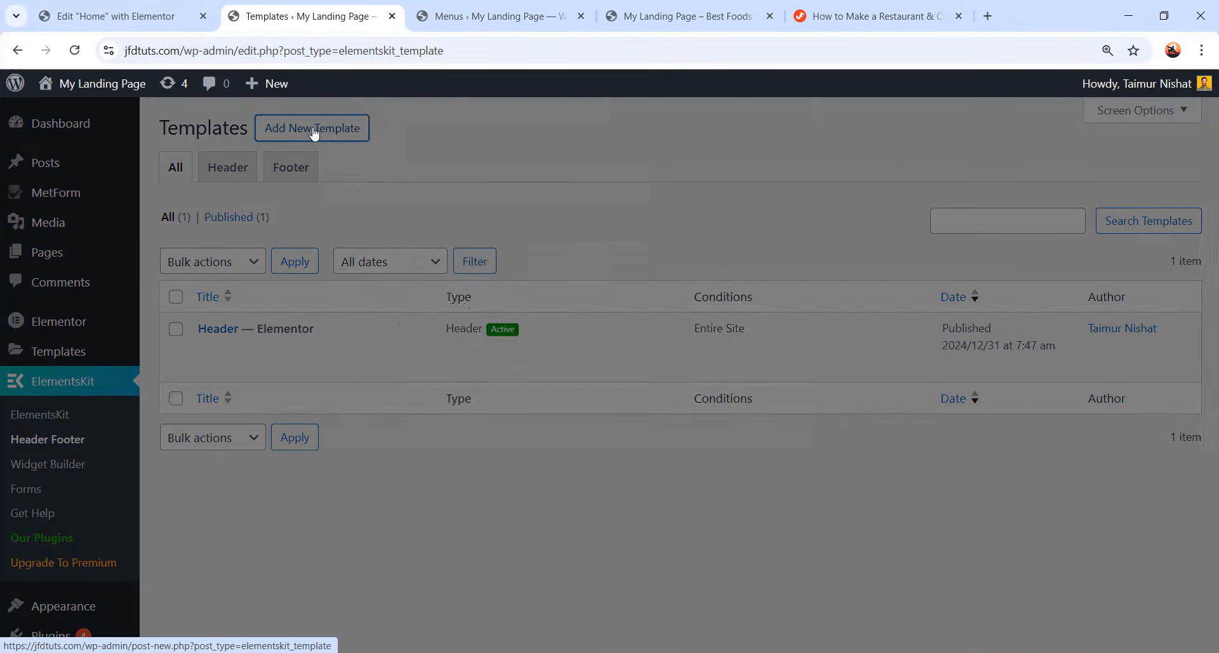
left_click(585, 223)
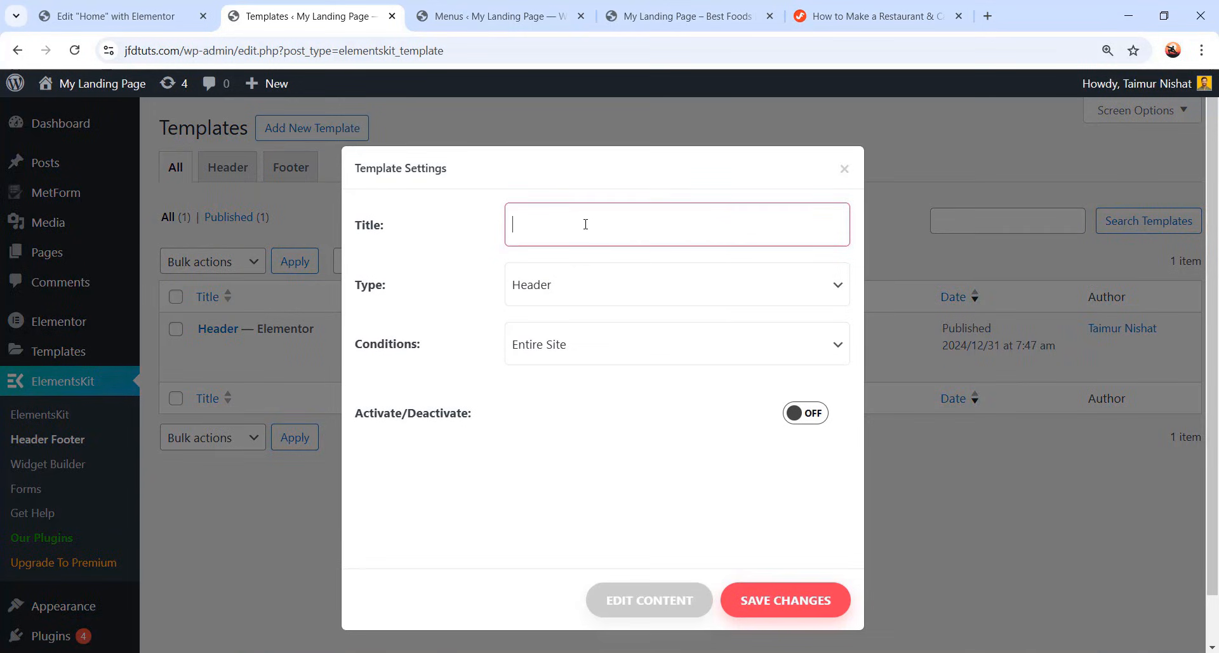
type("Footer")
left_click(593, 280)
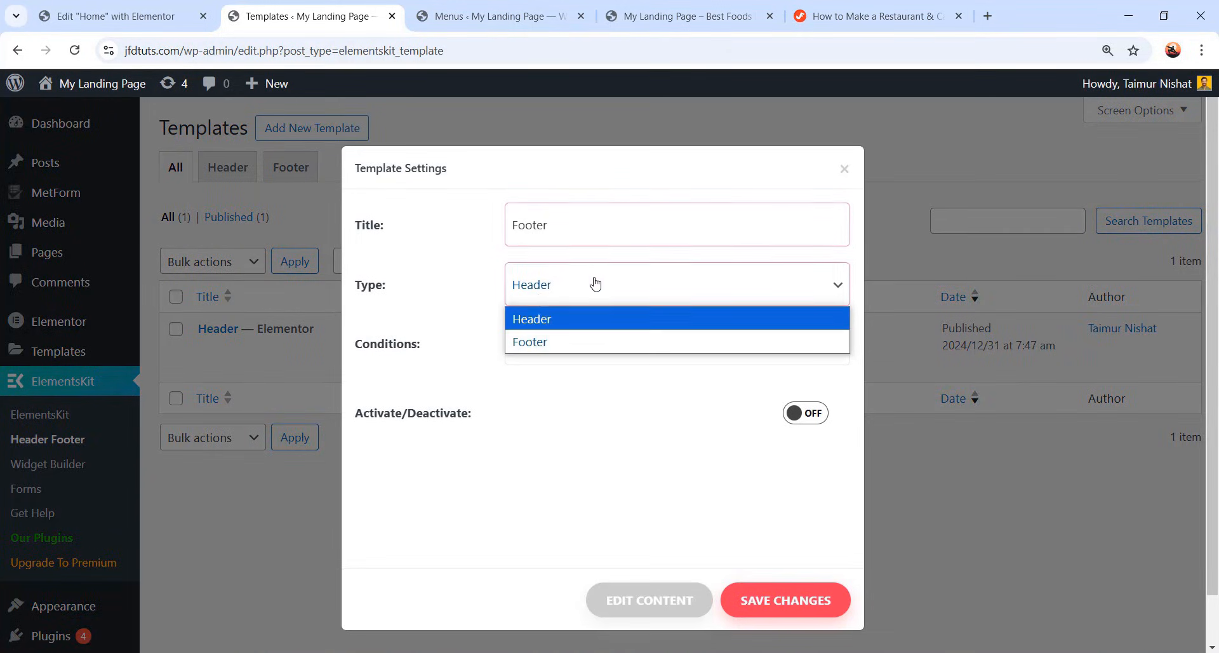
left_click(573, 340)
left_click(513, 357)
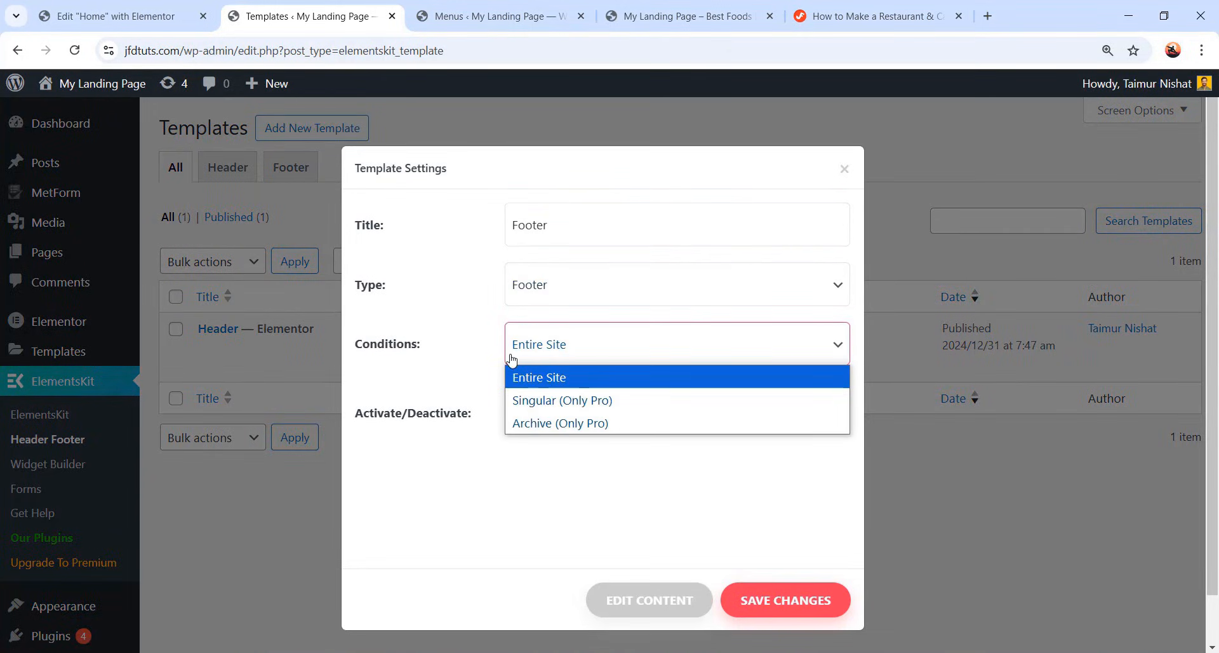
left_click(582, 384)
left_click(805, 414)
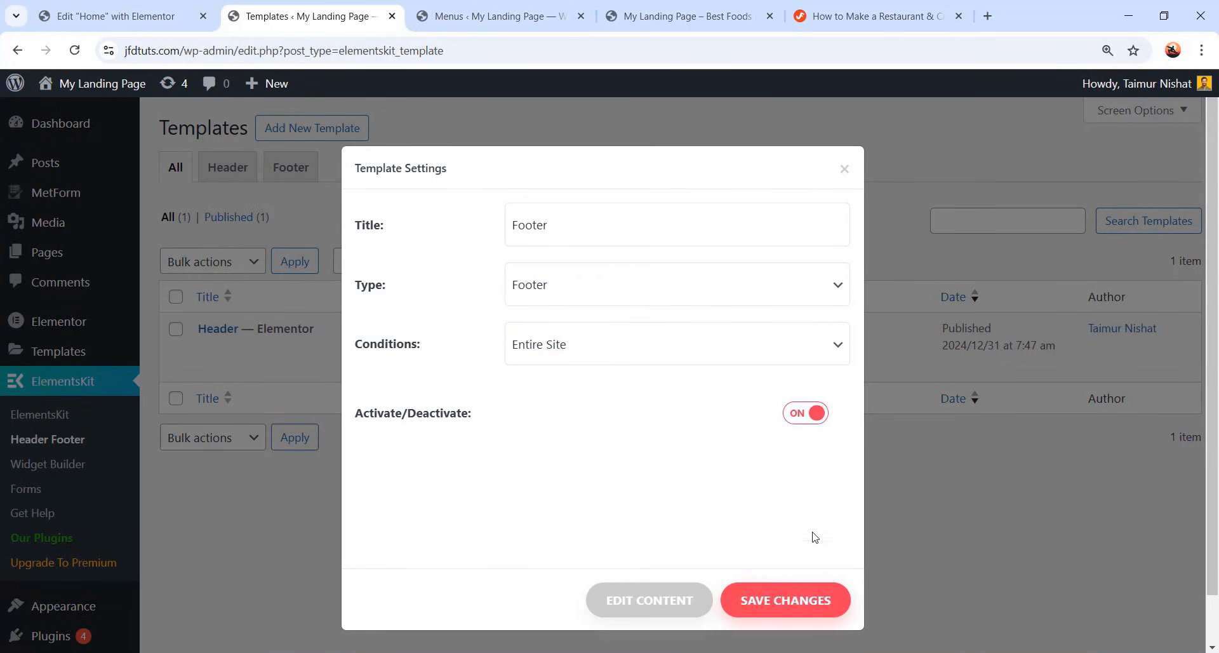
left_click(822, 602)
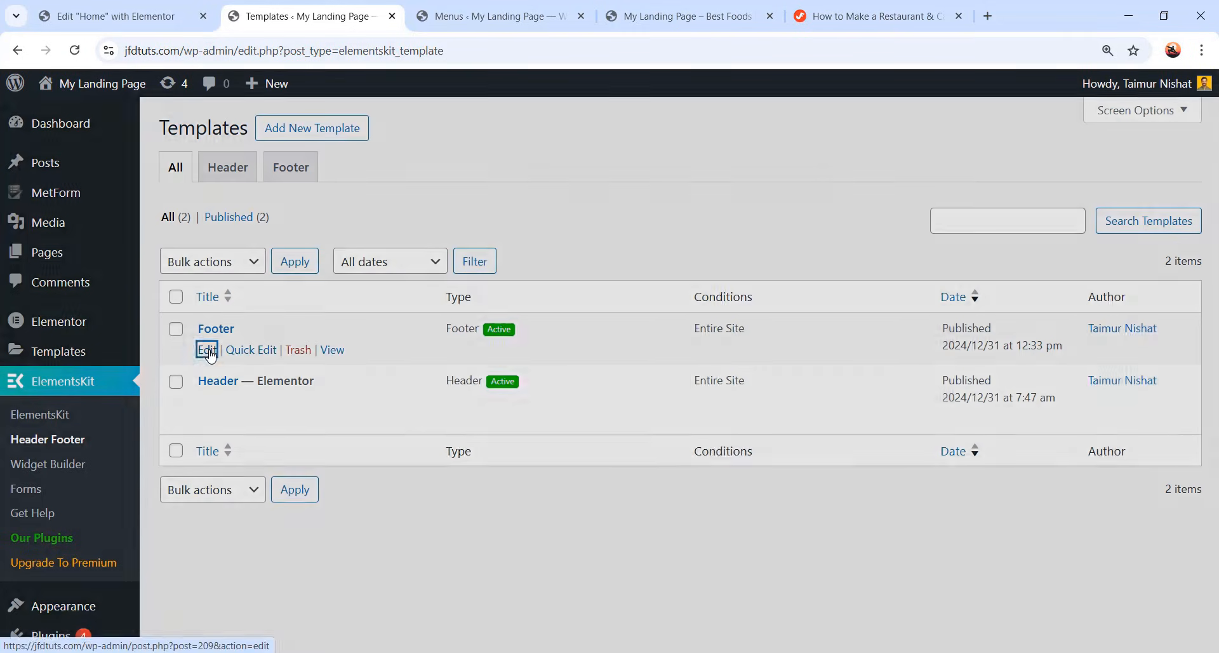
left_click(204, 349)
left_click(652, 596)
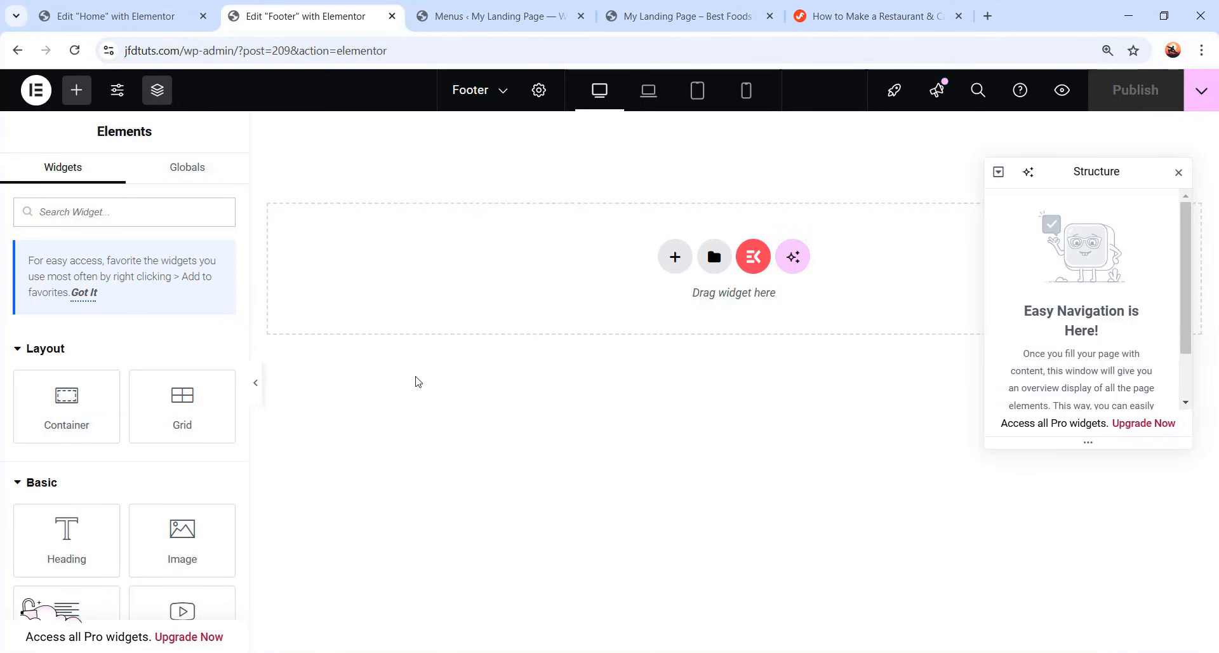
Add a container to the empty footer, name it Footer Top, and set its direction to Column - vertical.
left_click_drag(87, 403, 400, 294)
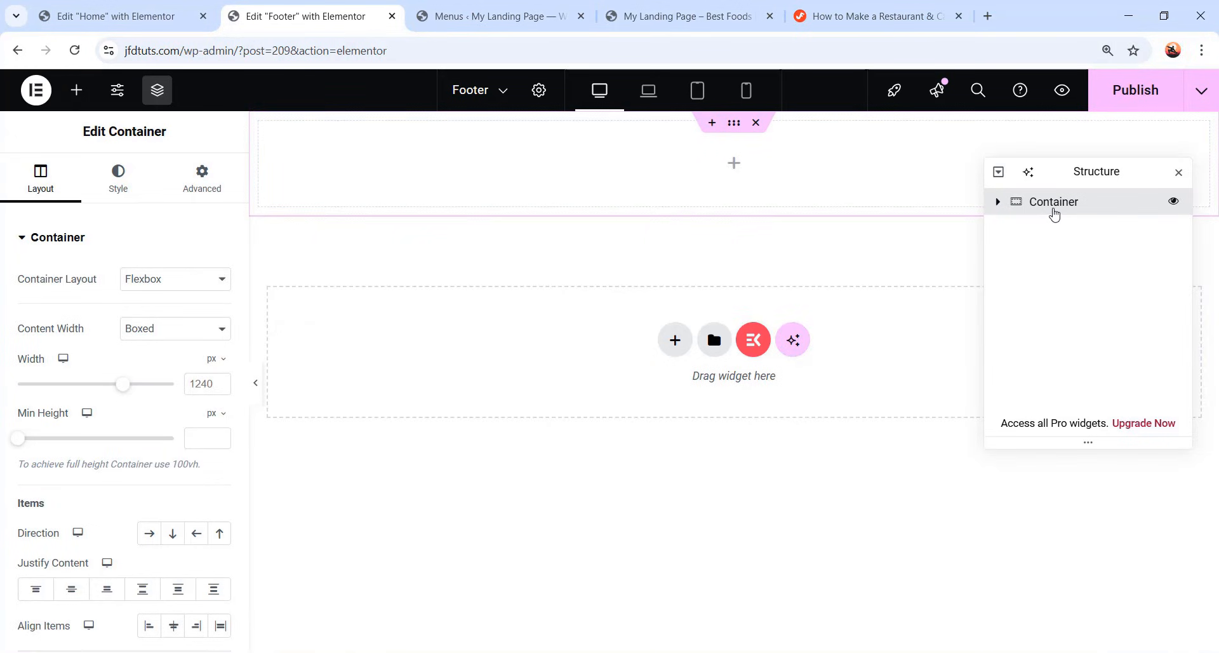
double_click(1054, 202)
type("Footer Top")
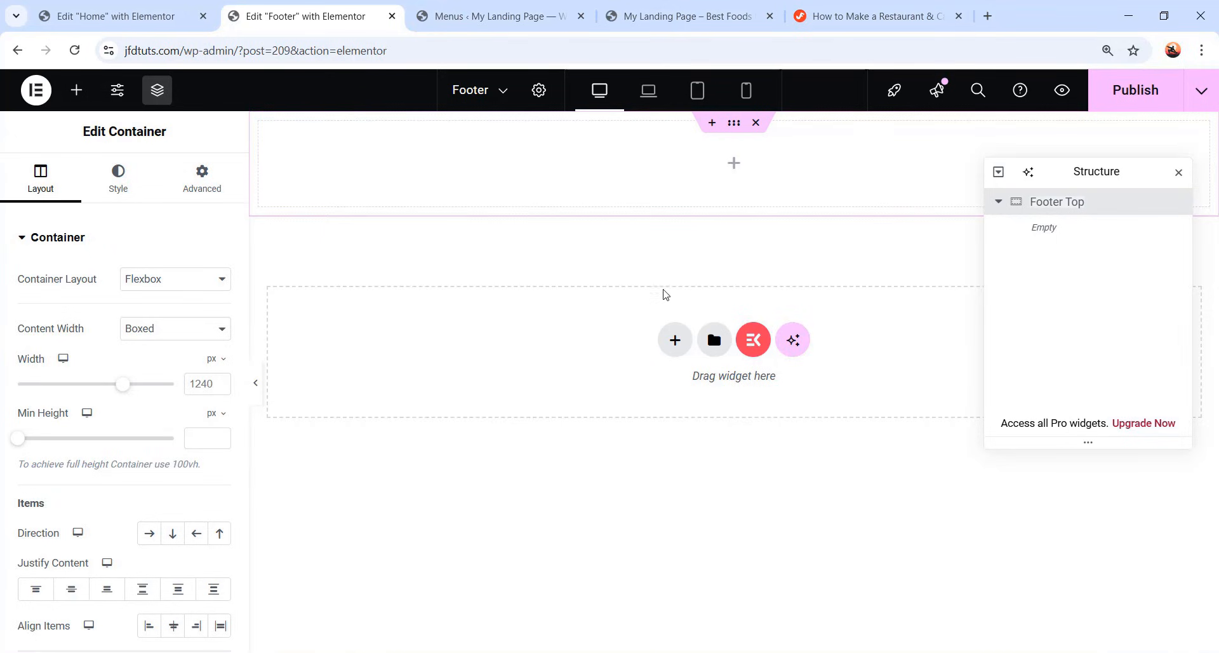
left_click(171, 538)
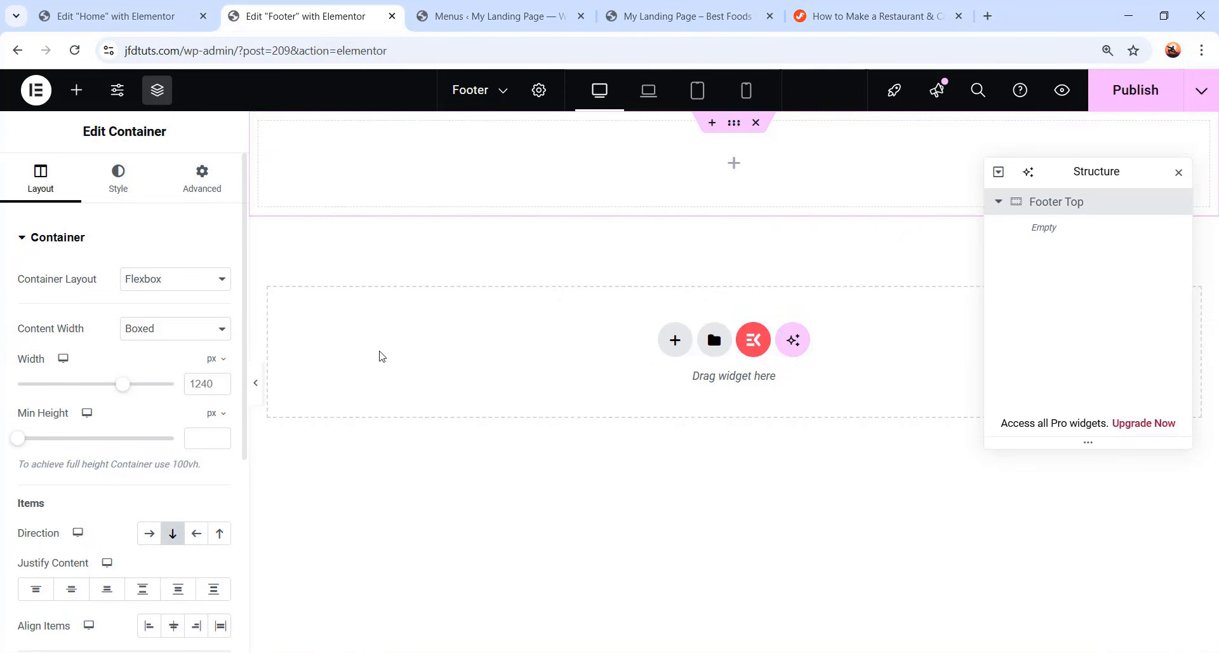
Give the Footer Top container a classic background in the global cream color.
left_click(115, 192)
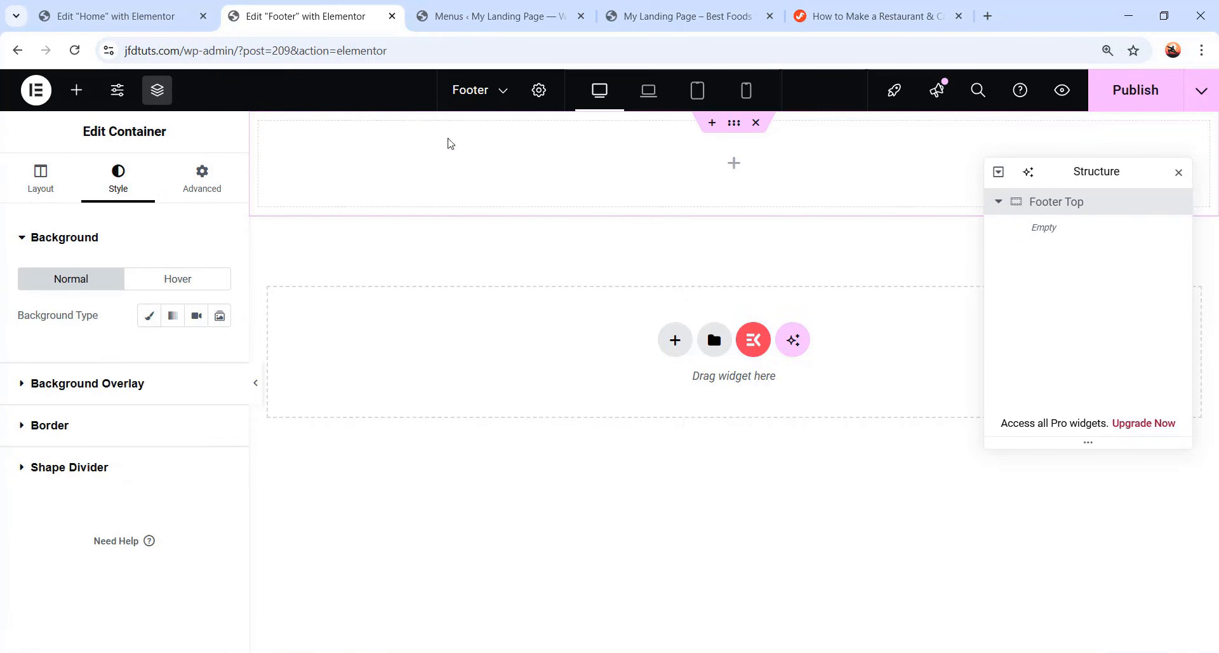
left_click(149, 315)
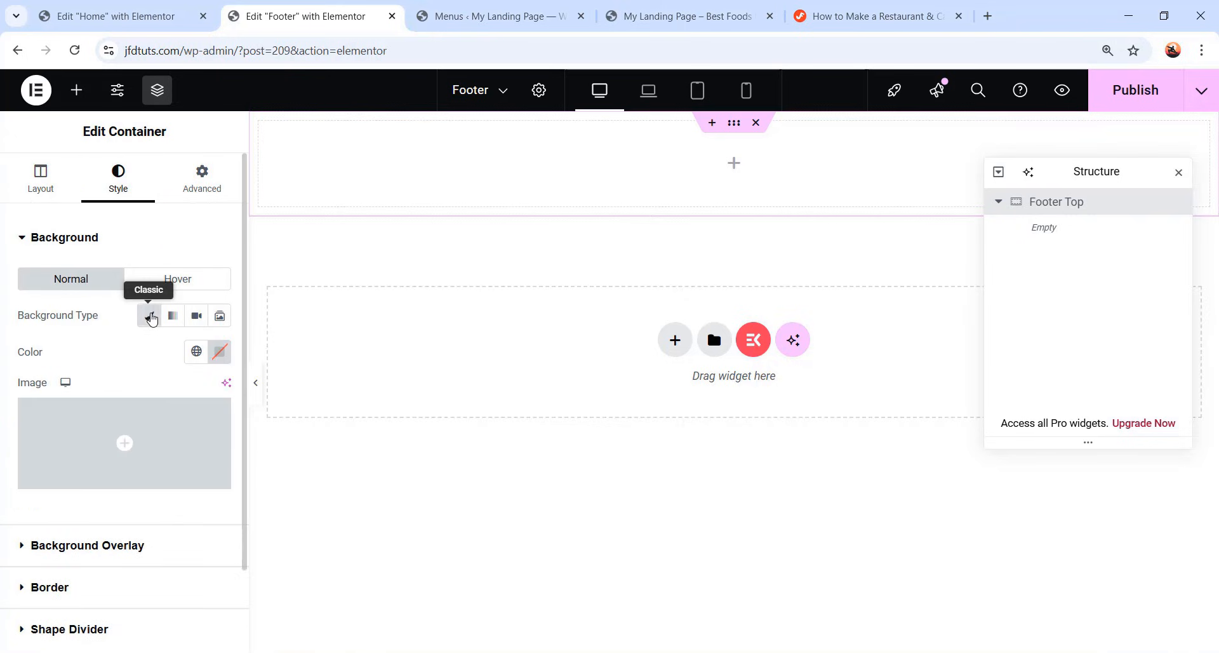
left_click(196, 352)
left_click(93, 538)
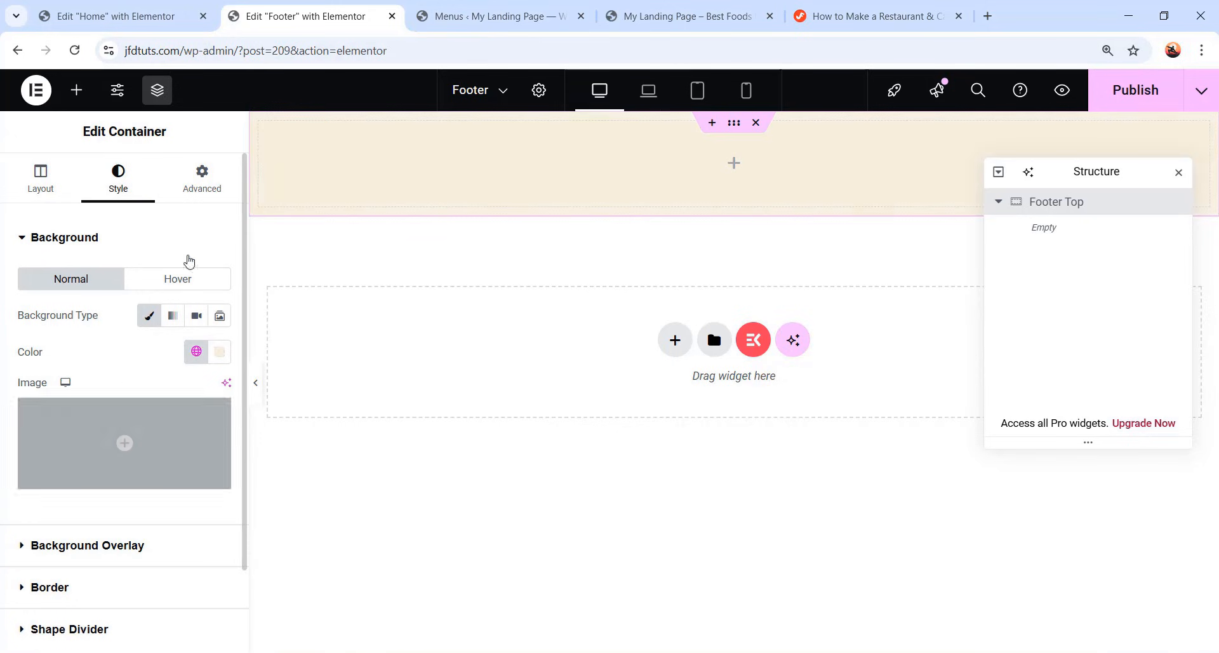
Unlink the Footer Top container's padding and set it to 112 px top, 61 px bottom, and 0 px on the sides.
left_click(201, 181)
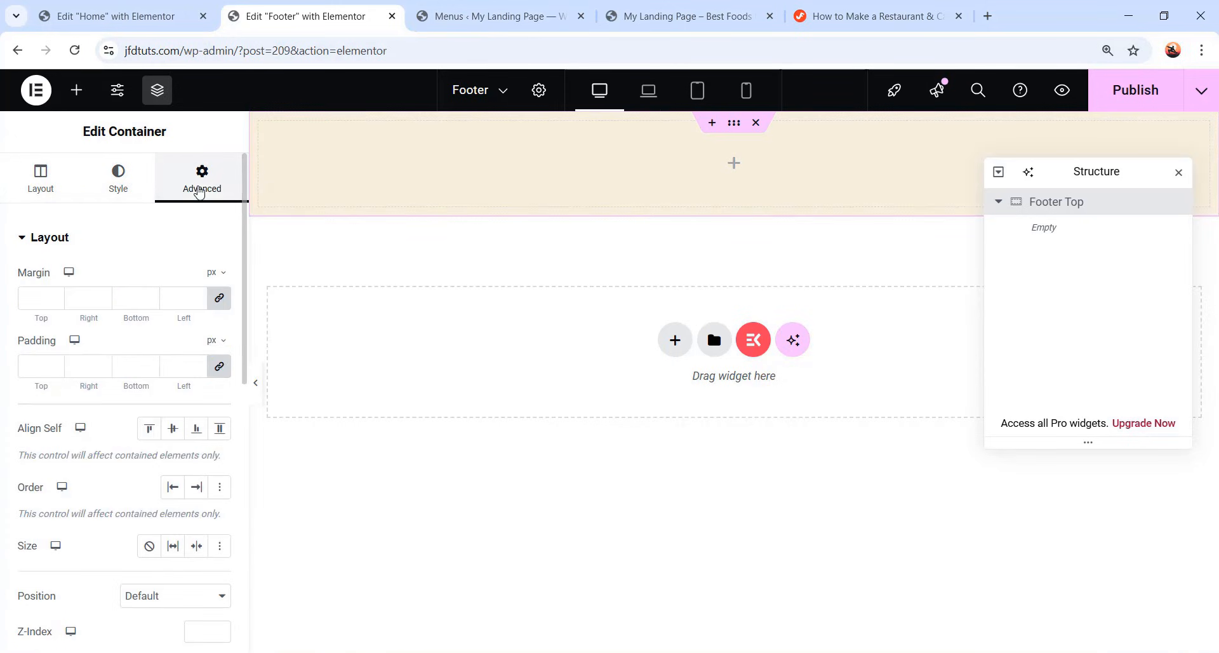
left_click(219, 366)
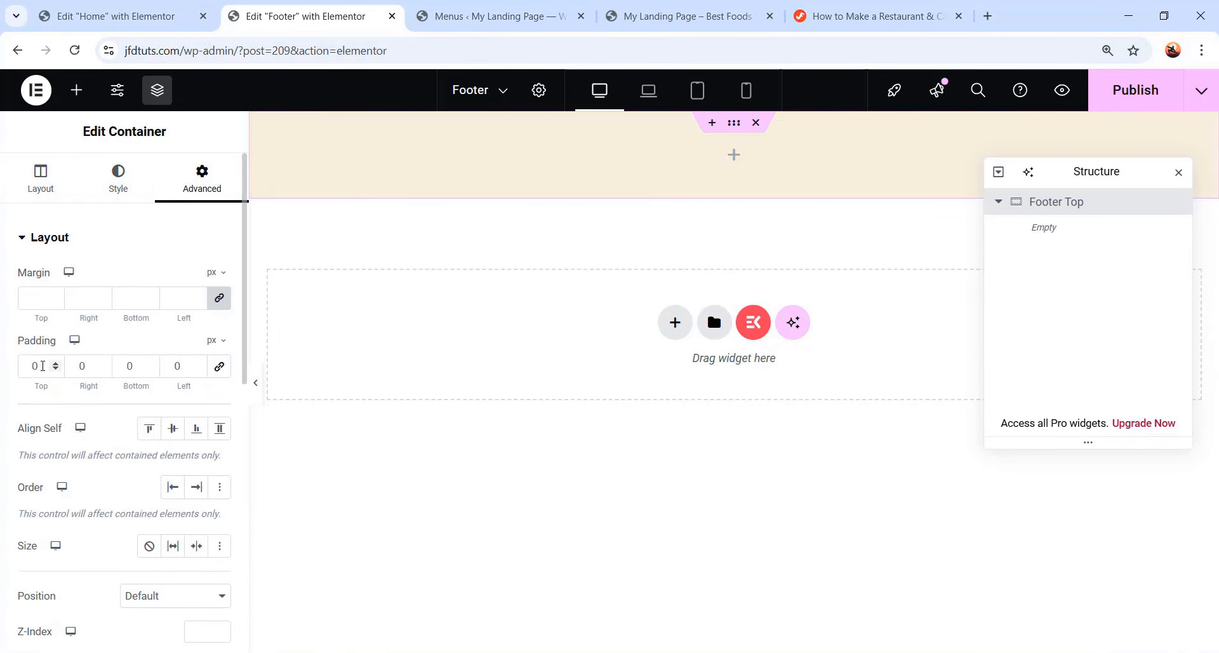
left_click_drag(39, 366, 19, 368)
type("112")
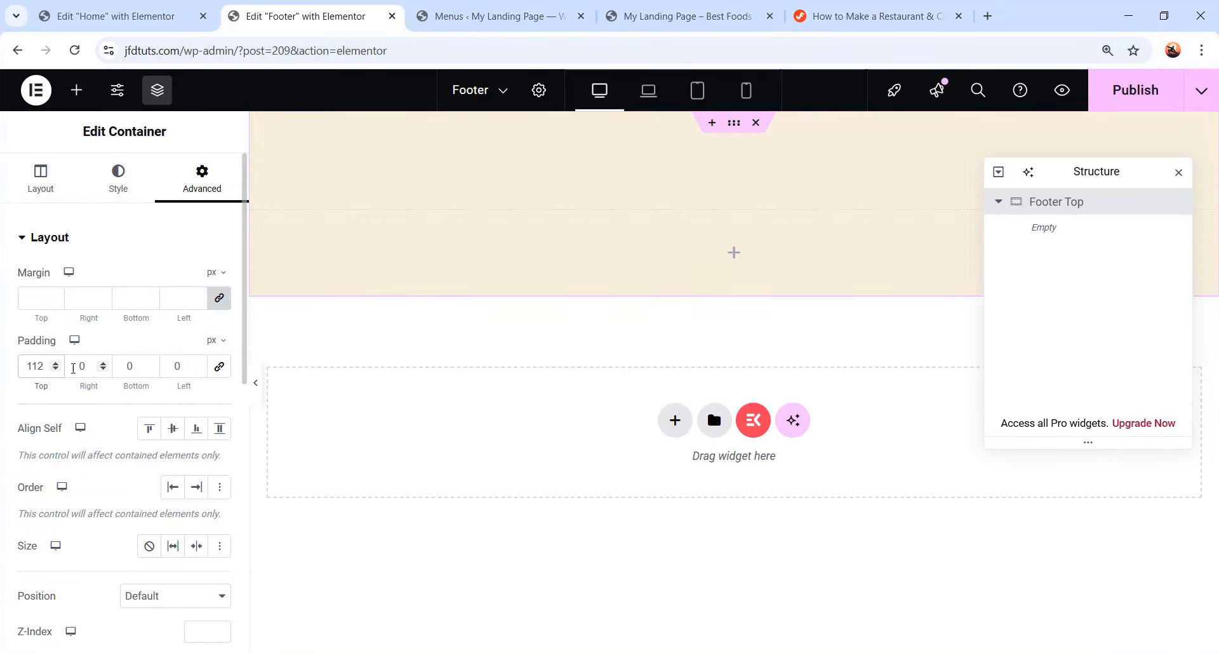
left_click(86, 368)
left_click(142, 369)
type("84")
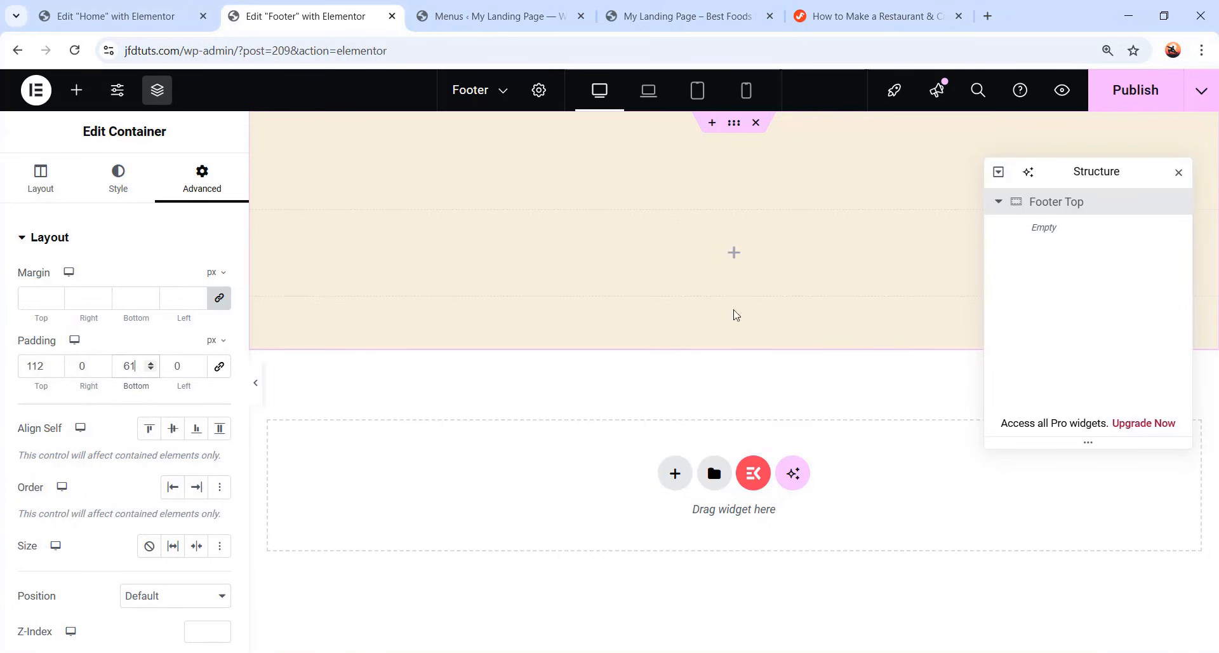
Add a solid border to Footer Top, 1 px wide at top and bottom and 0 px on the sides, in the global black color.
left_click(119, 185)
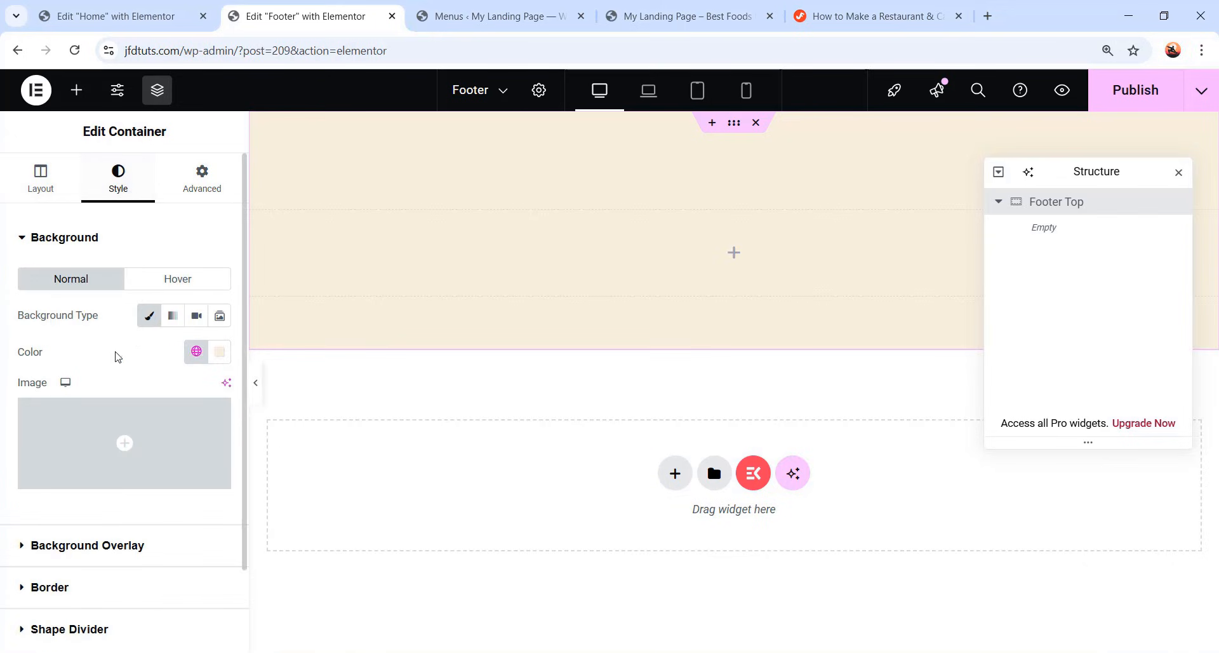
scroll(127, 445, "down", 2)
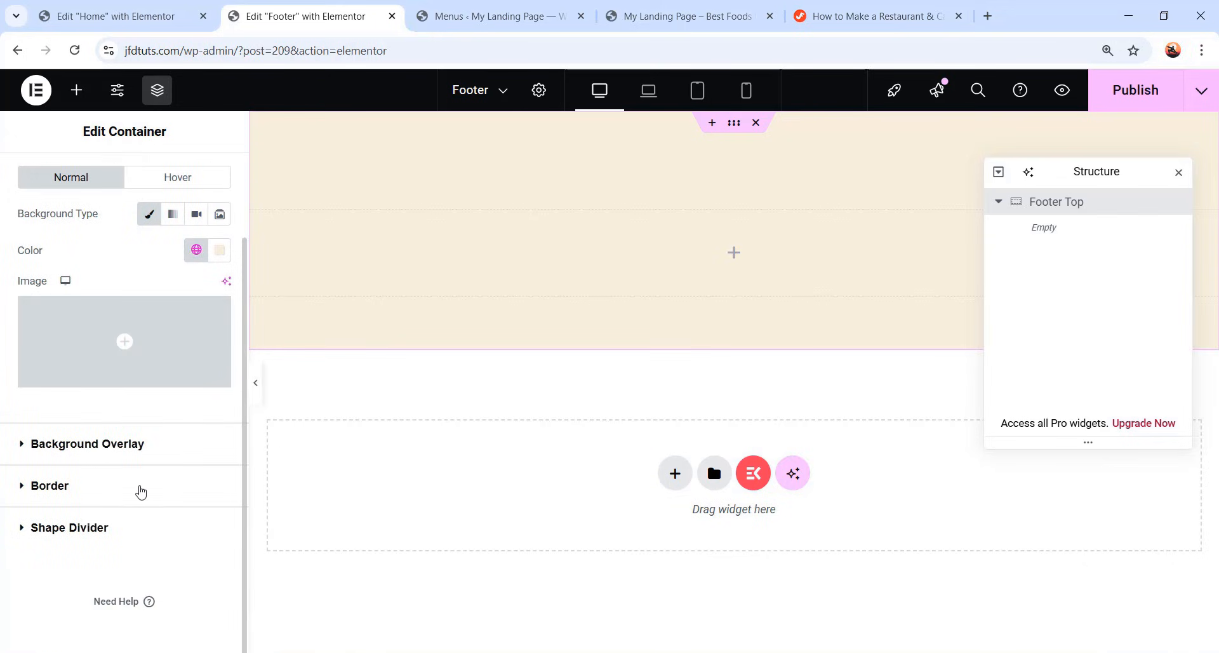
left_click(52, 488)
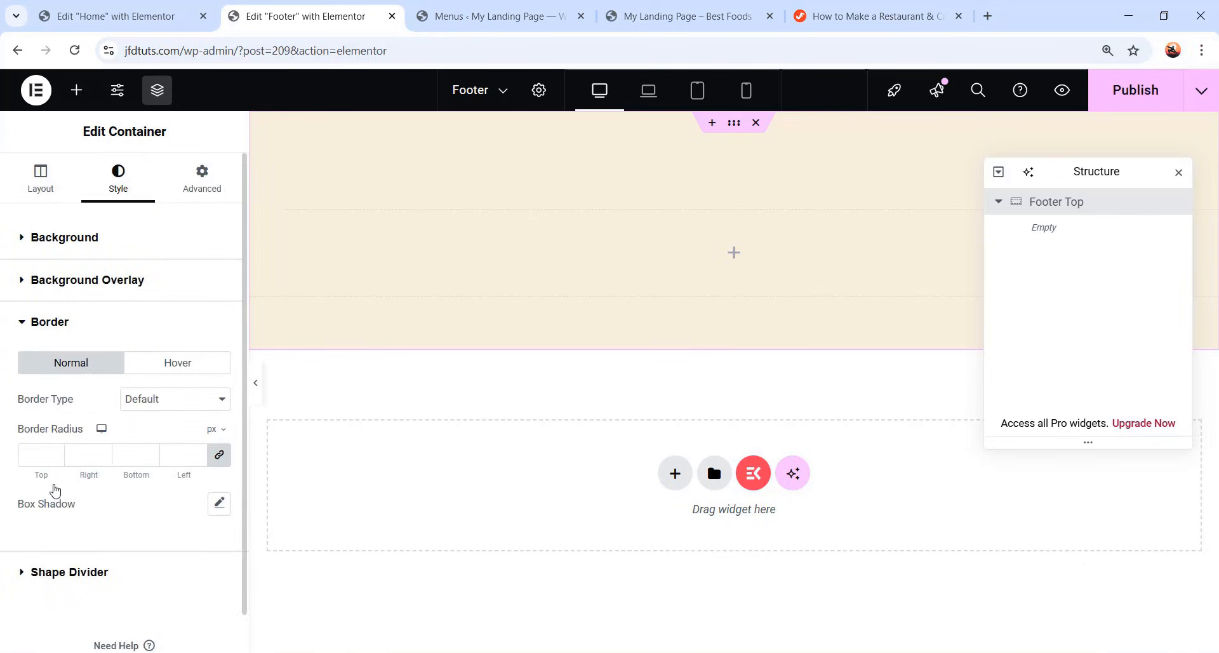
left_click(172, 399)
left_click(150, 459)
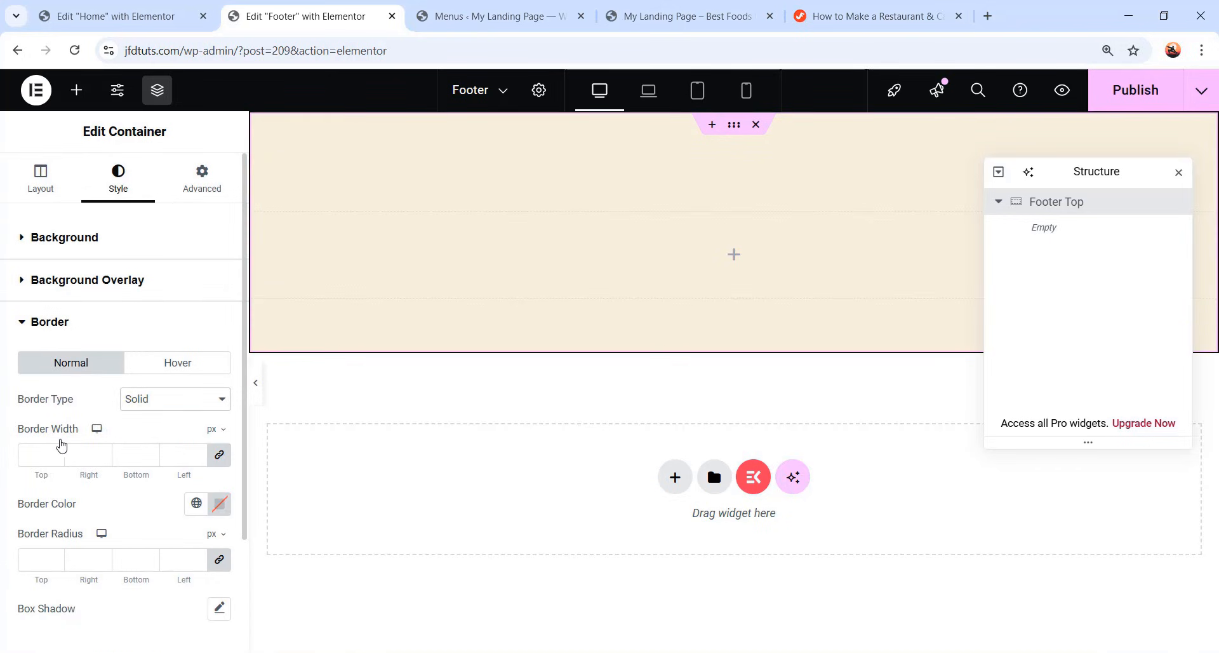
left_click(219, 455)
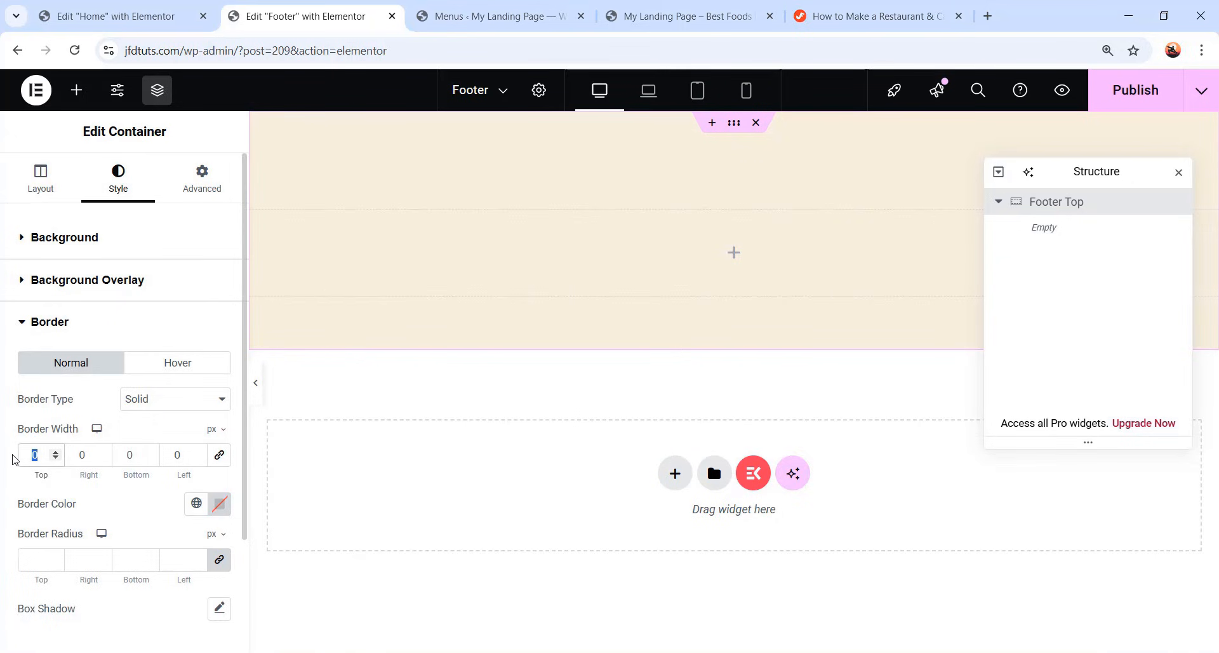
type("1")
double_click(115, 457)
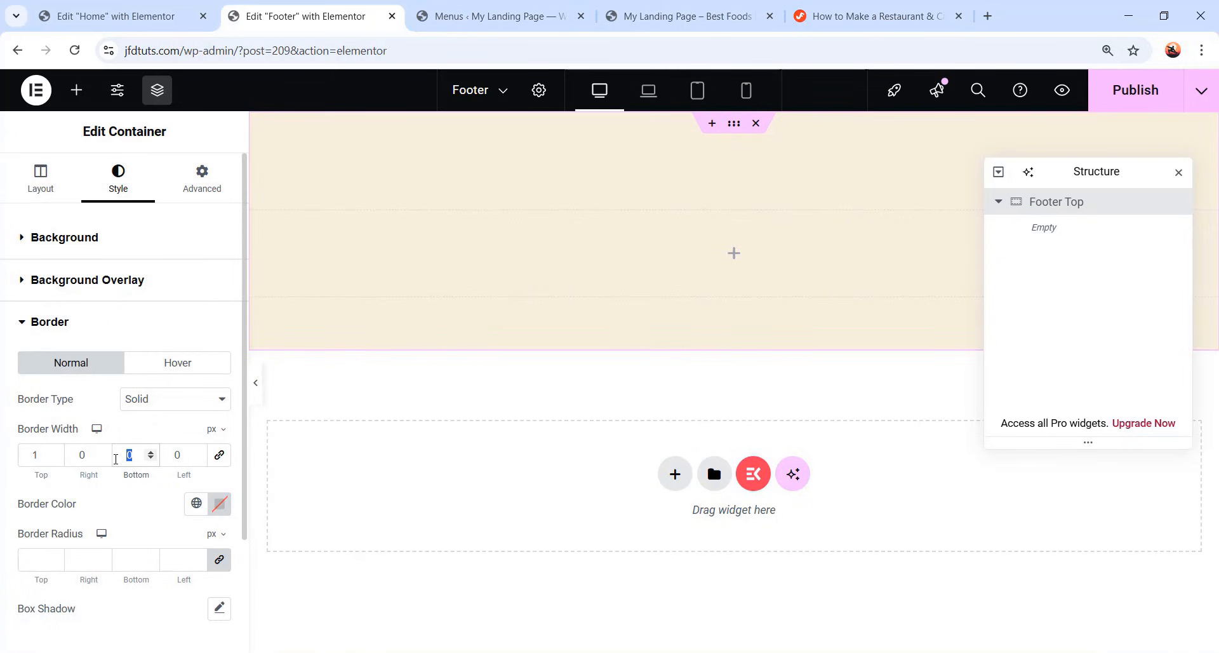
type("1")
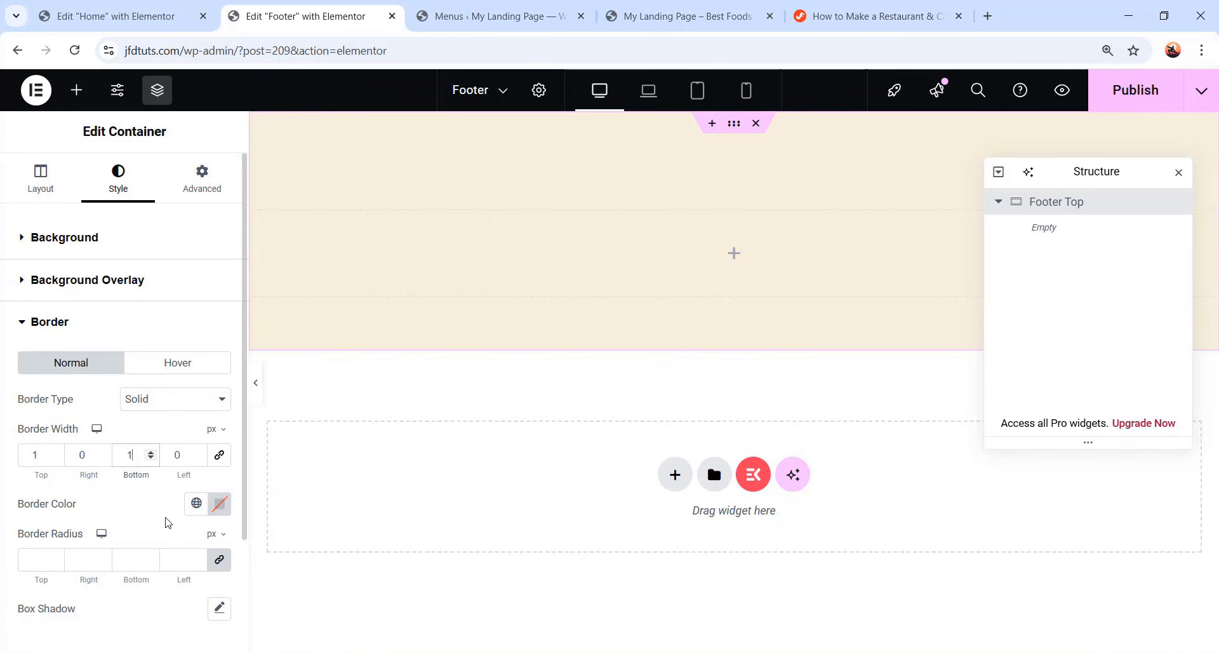
left_click(196, 505)
left_click(78, 367)
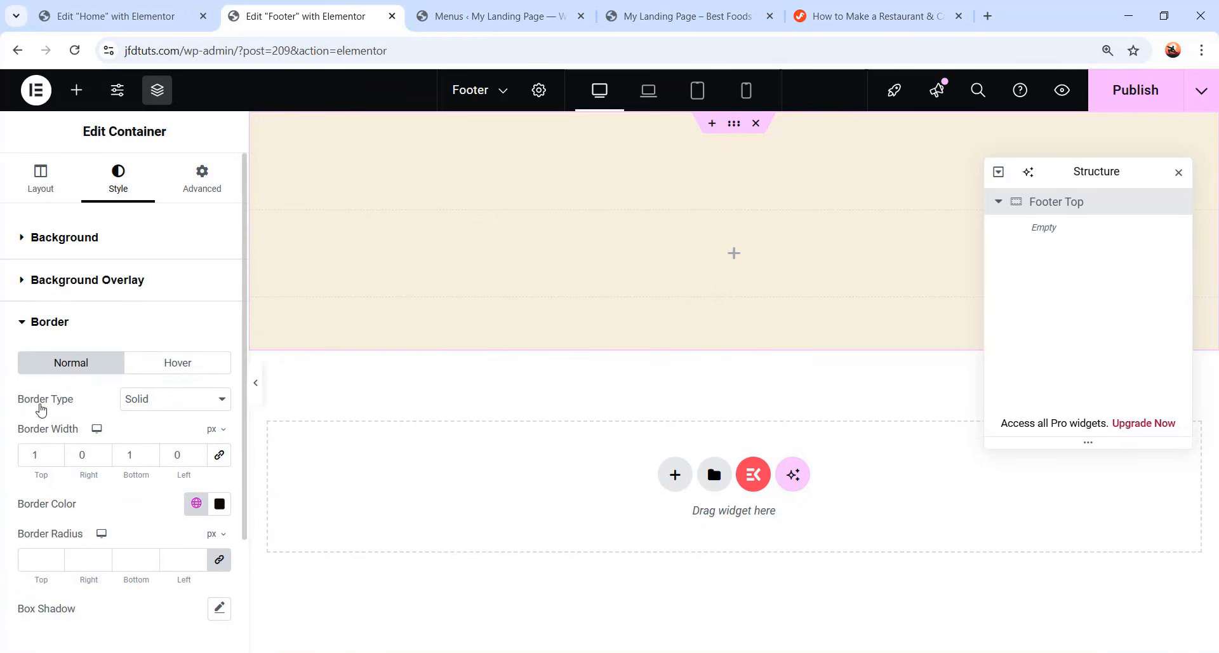
Make the Footer Top border colour semi-transparent by setting it to #0E0D0C33, and preview the result without the editing panel.
left_click(255, 382)
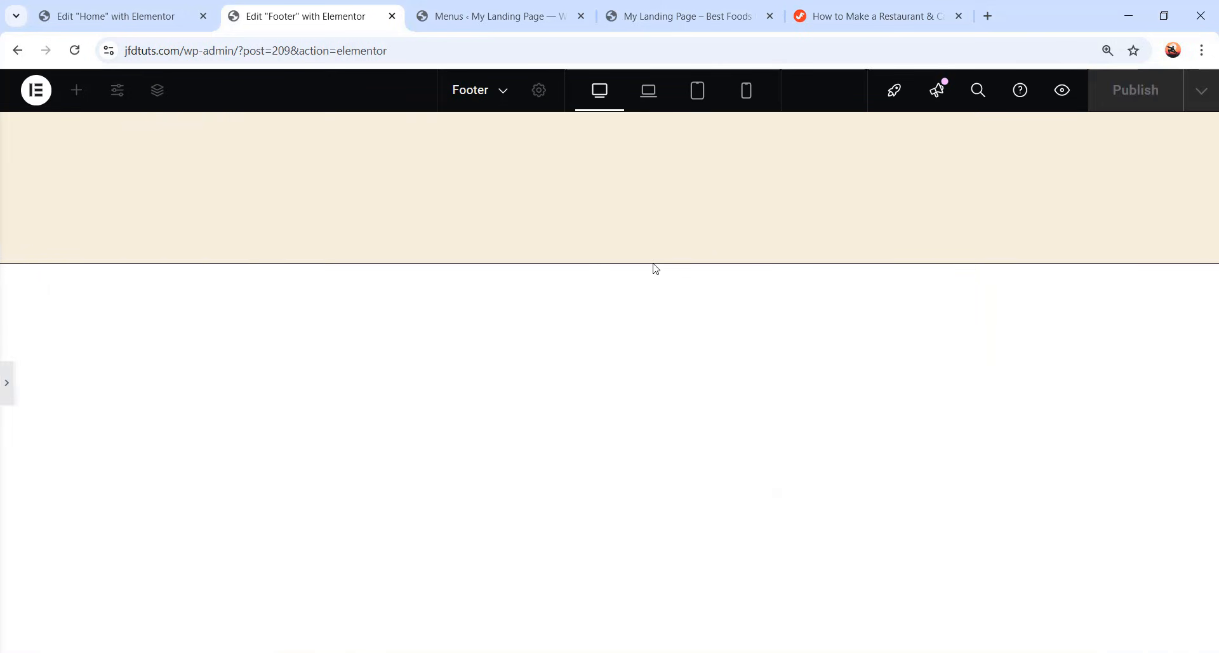
left_click(4, 380)
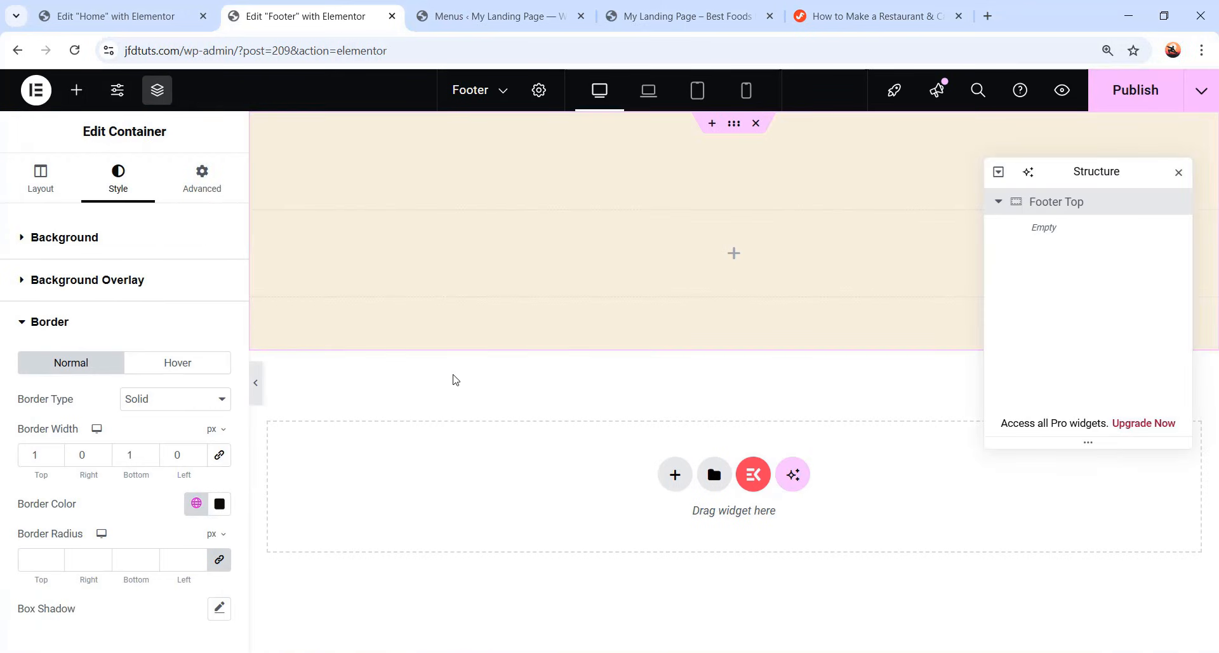
left_click(227, 504)
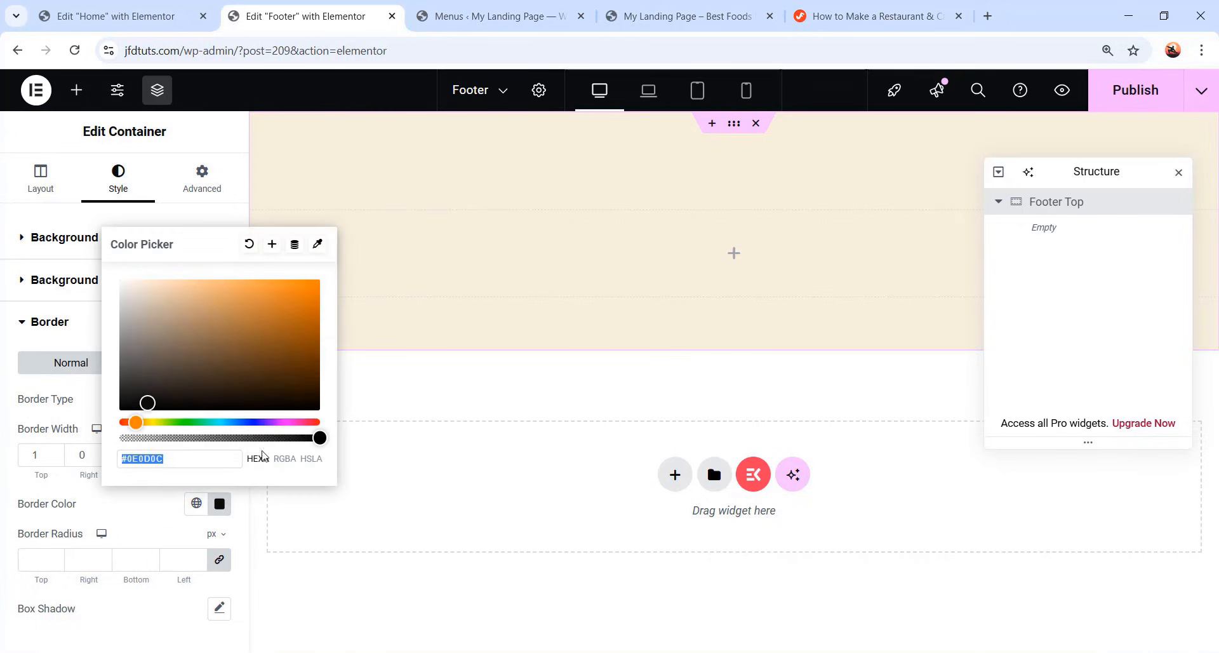
left_click(168, 459)
type("33")
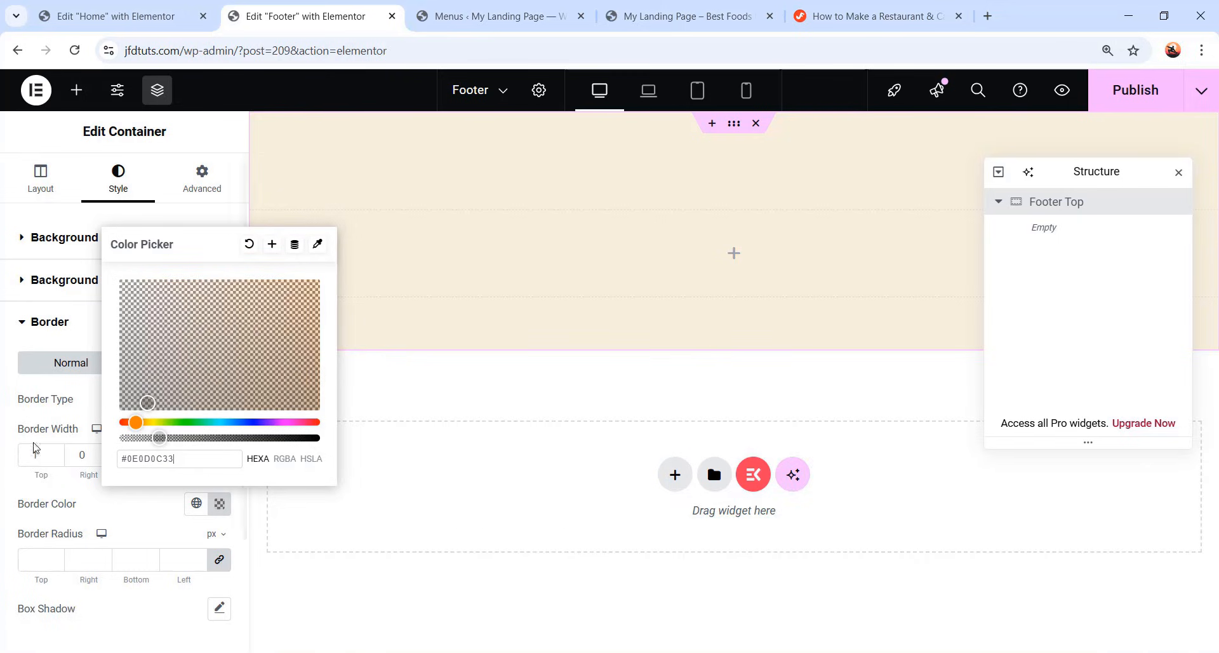
left_click(5, 455)
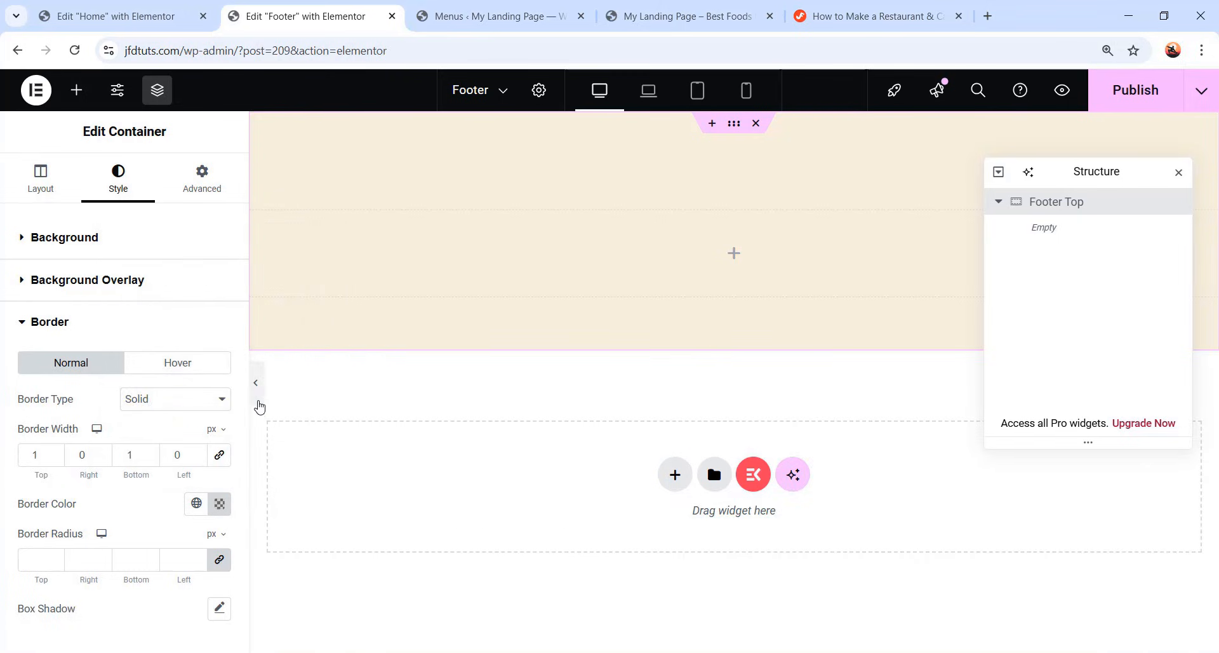
left_click(255, 382)
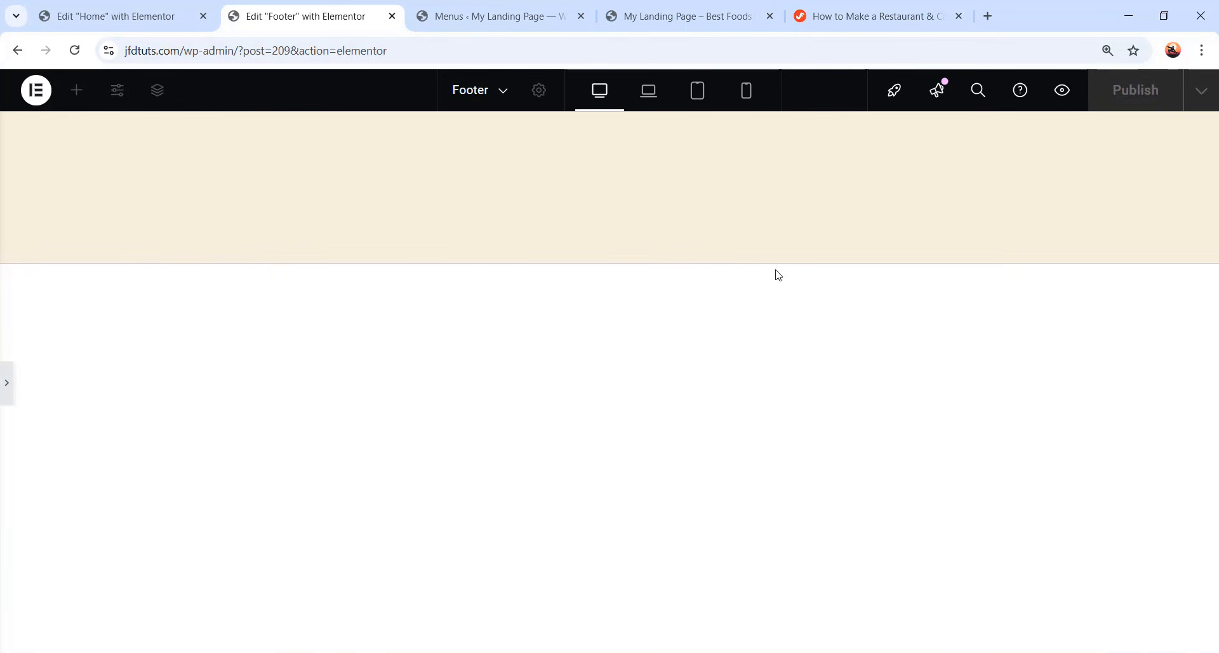
left_click(4, 380)
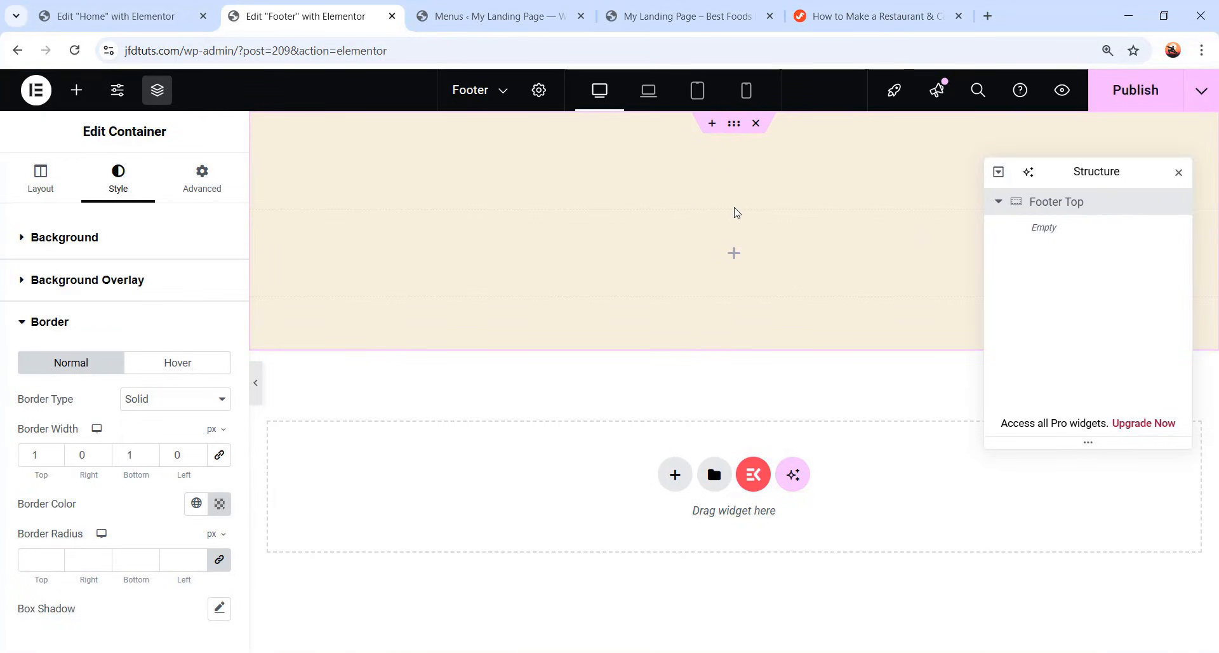
Switch to the restaurant landing page tutorial and copy the whole Footer Border Style CSS code block.
left_click(844, 19)
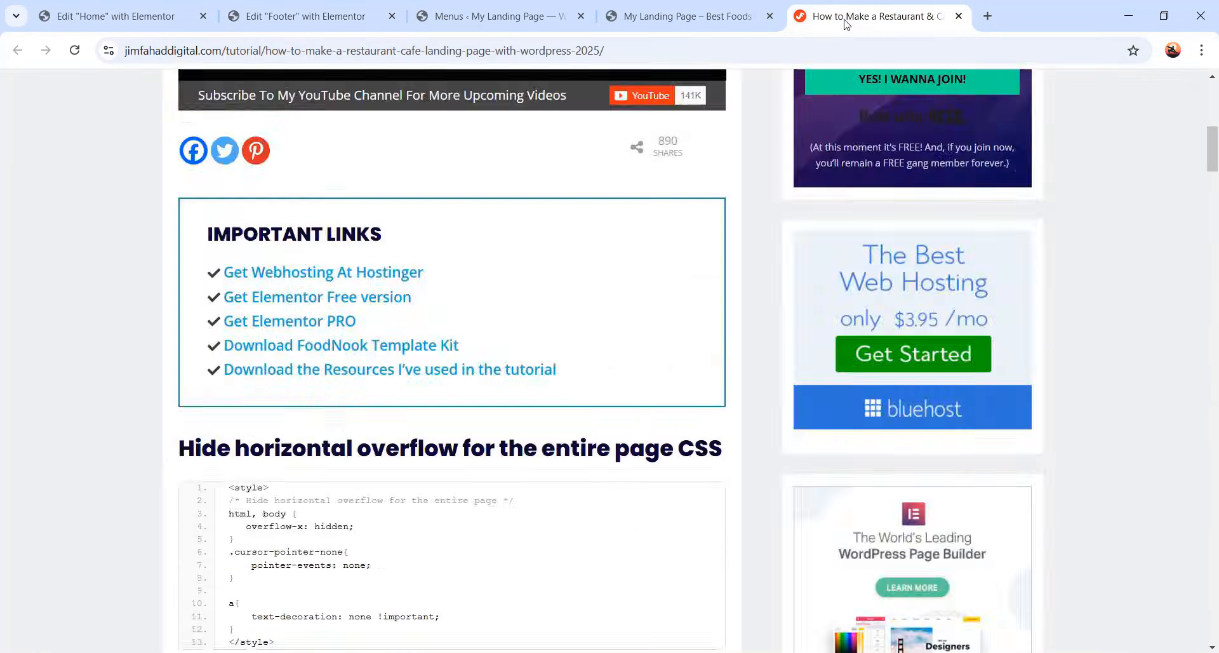
scroll(425, 372, "down", 10)
scroll(443, 386, "down", 6)
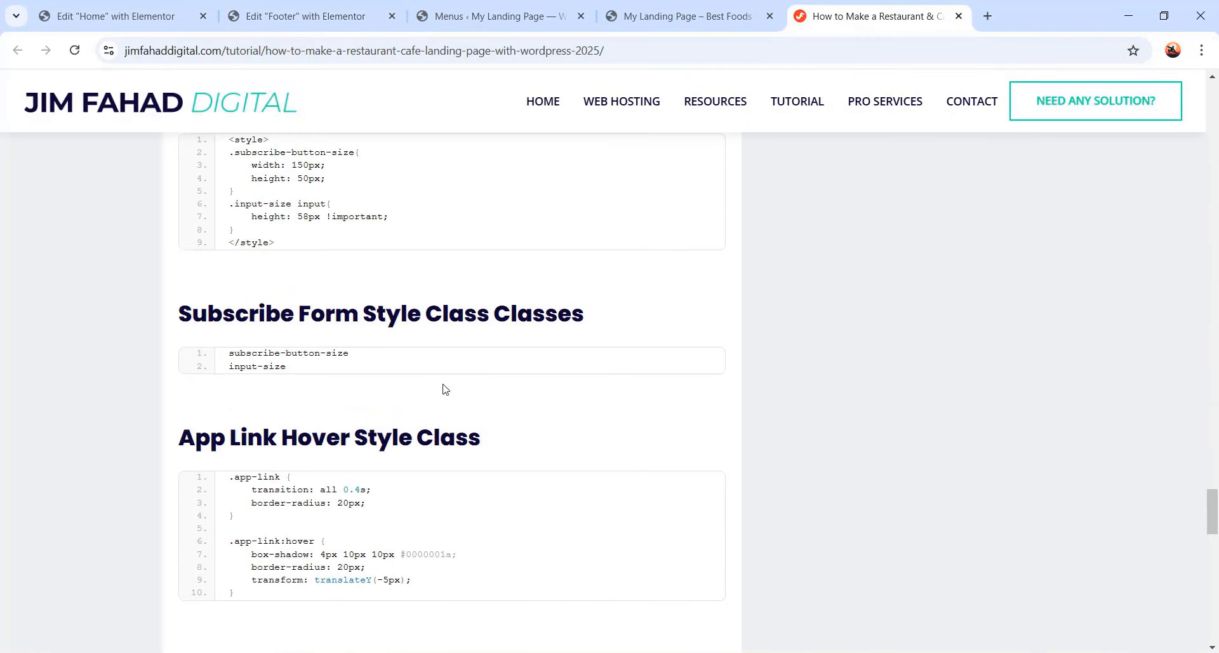
scroll(446, 386, "down", 8)
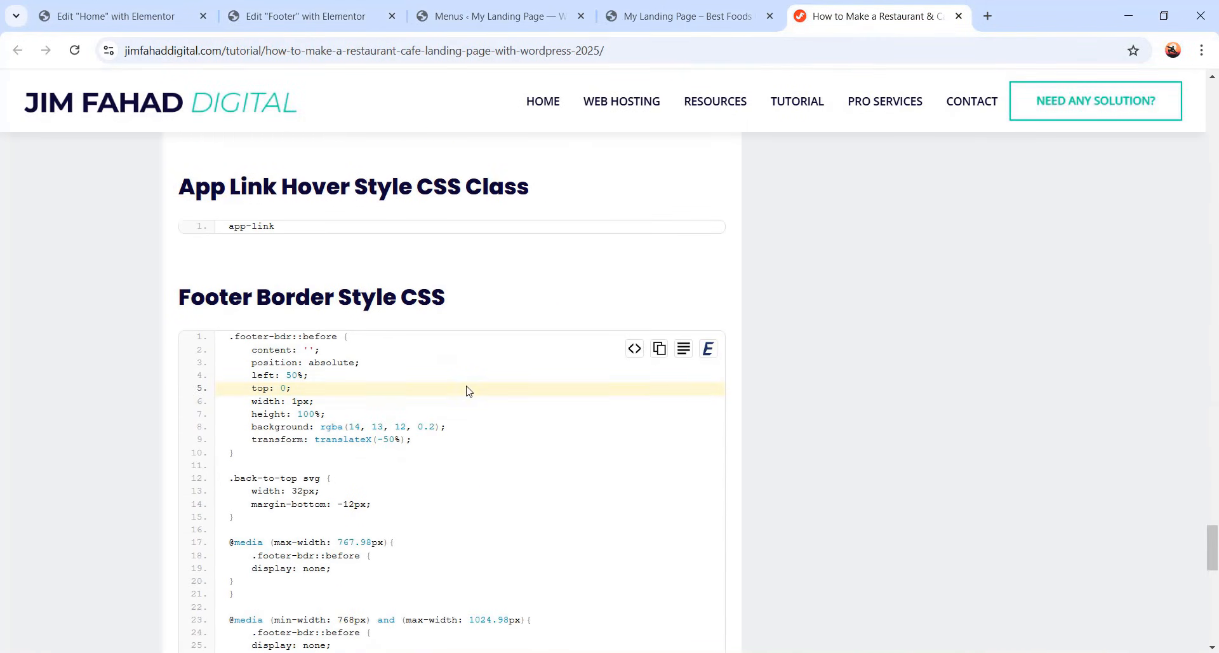
left_click_drag(177, 219, 459, 229)
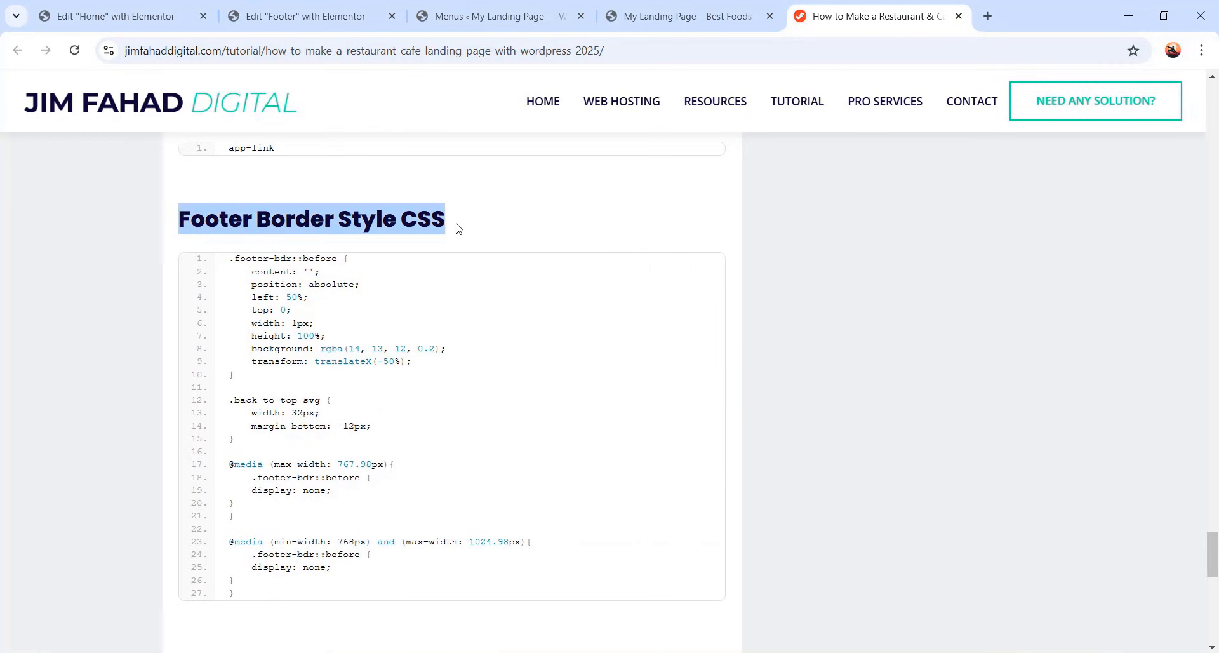
left_click(470, 250)
left_click(657, 270)
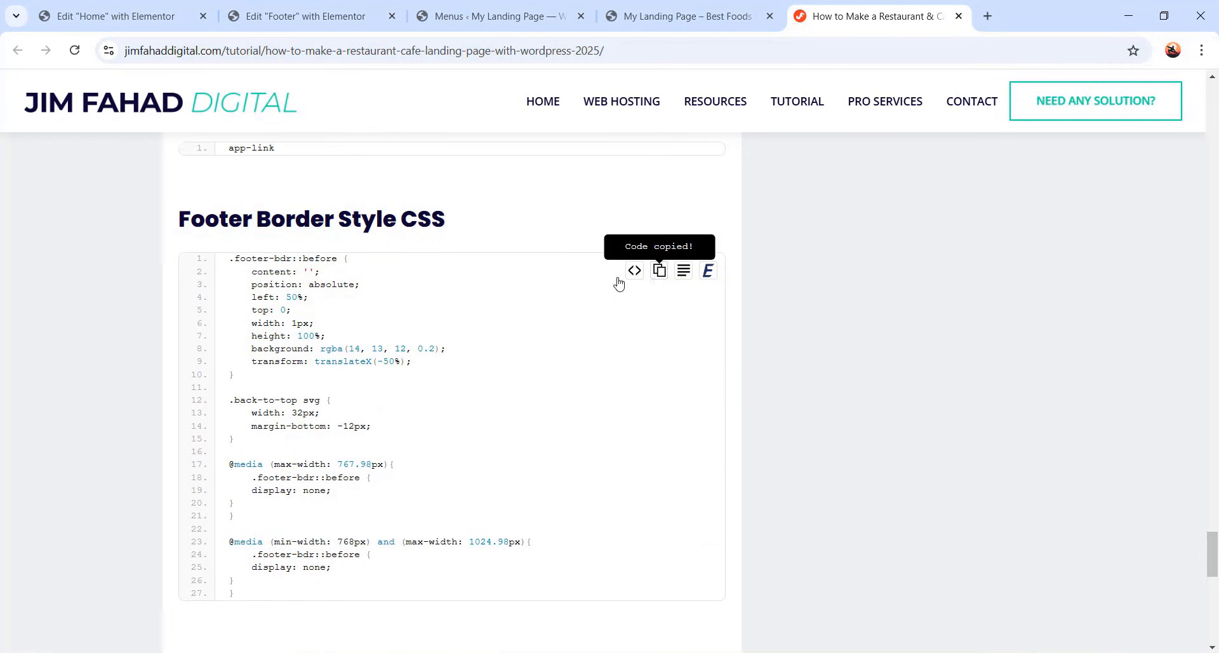
Return to the Footer template and add an HTML widget in the empty drop area below Footer Top.
left_click(154, 22)
key("ctrl+Tab")
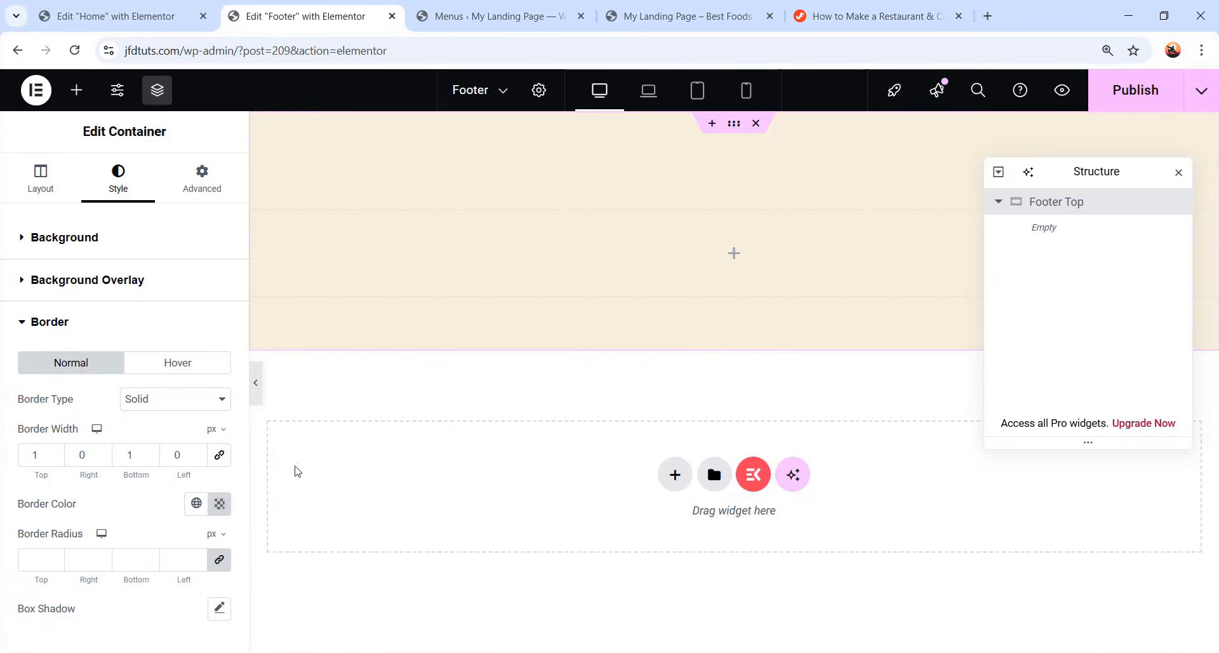
left_click(76, 90)
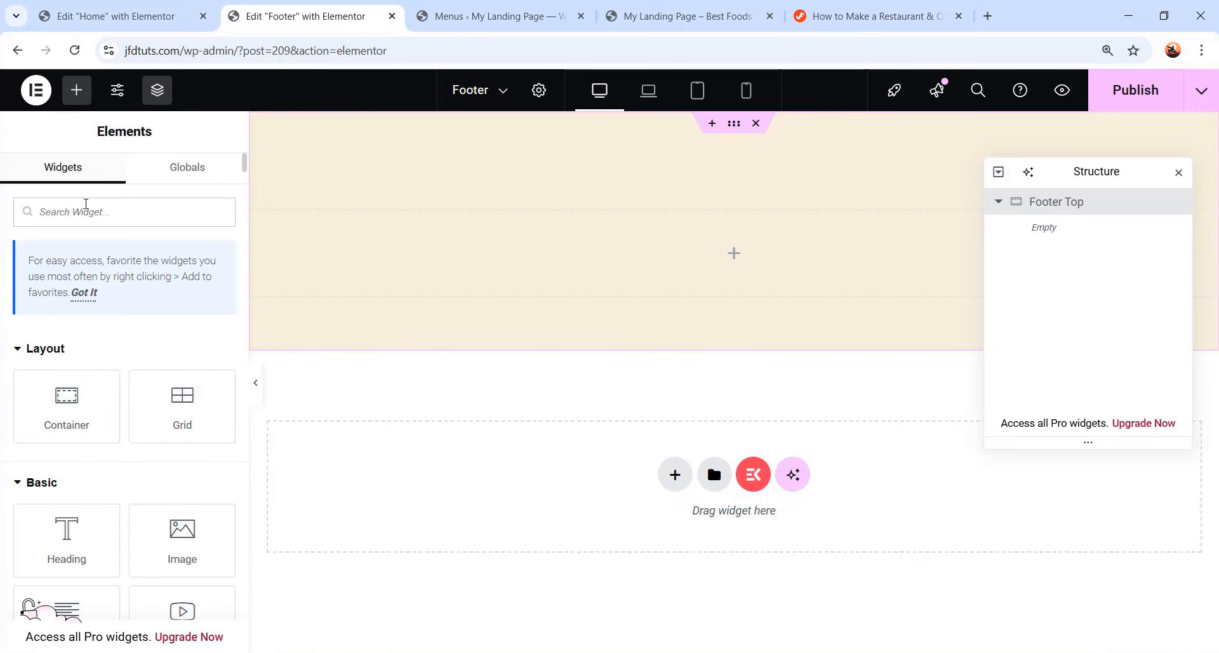
type("html")
left_click_drag(101, 362, 443, 473)
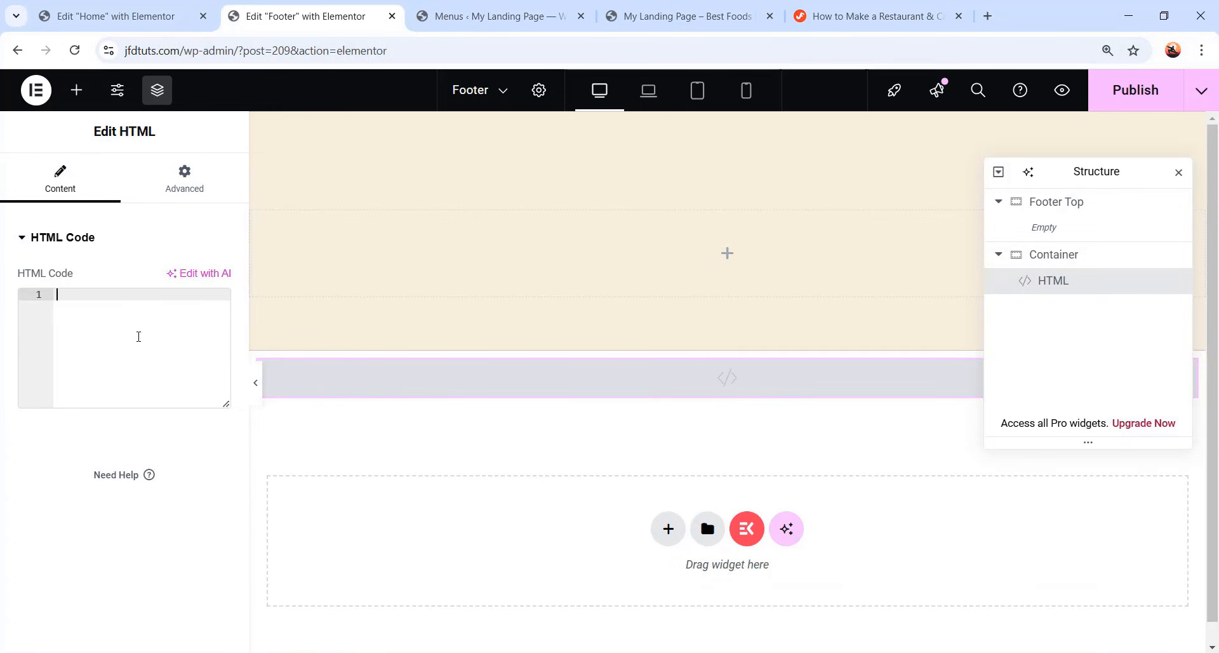
Write an opening and closing style tag in the HTML widget and paste the copied footer border CSS between them.
type("s<style>")
key("Return")
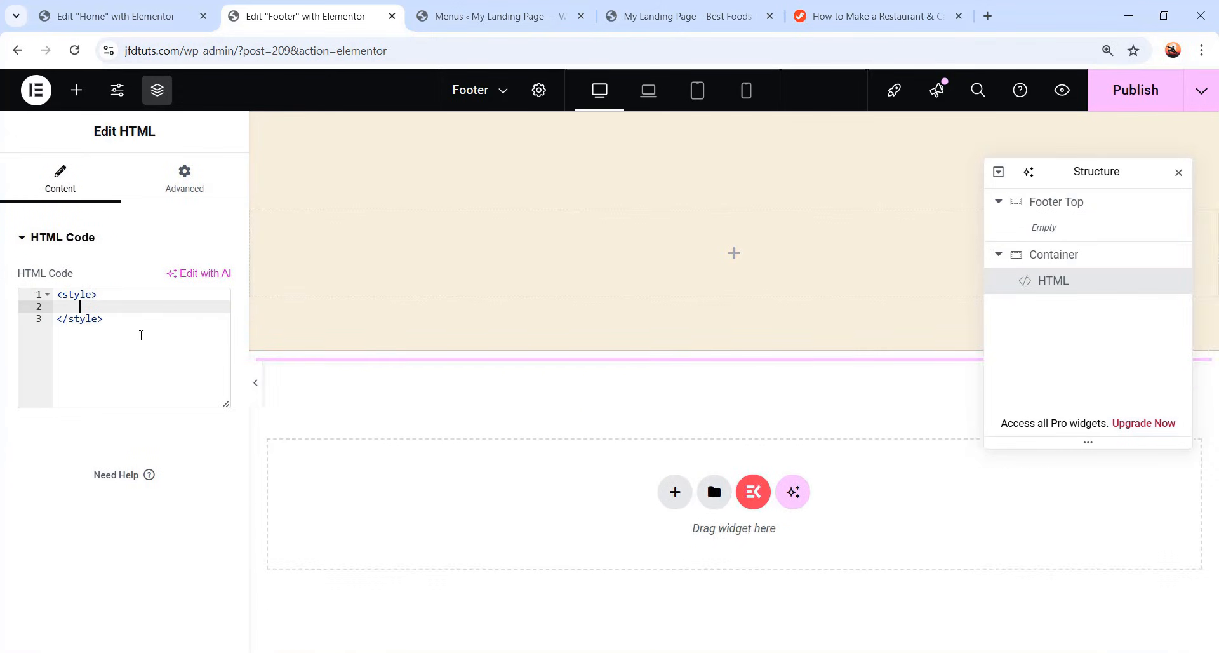
key("ctrl+v")
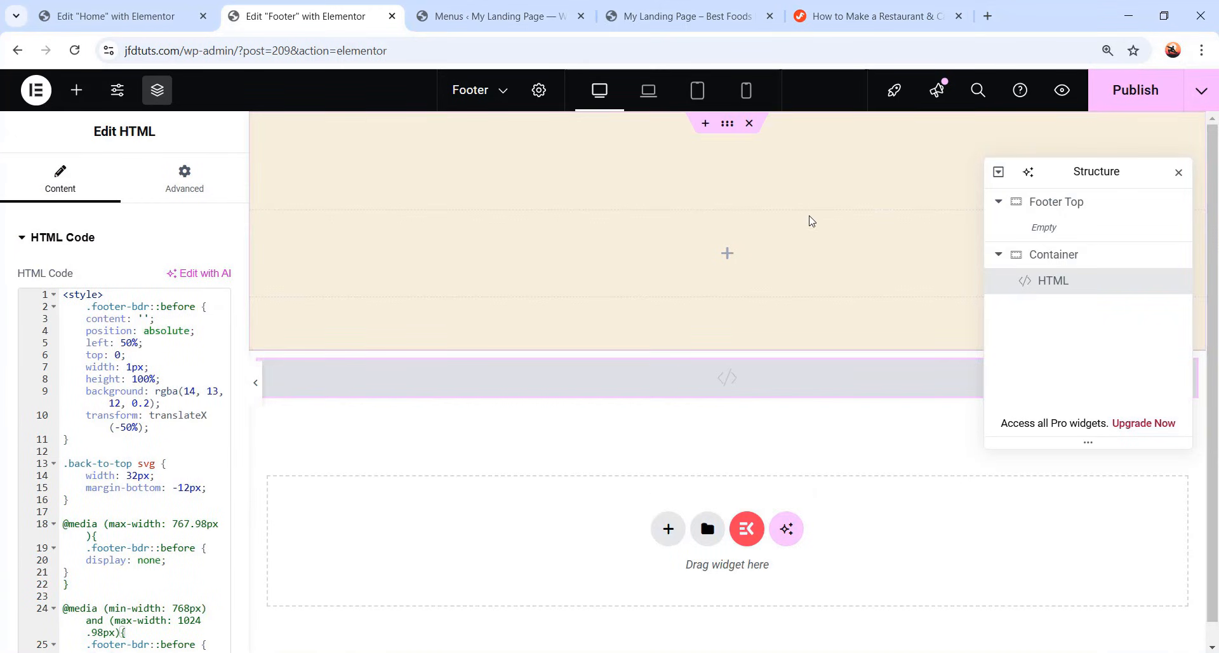
Copy the class name footer-bdr from the Footer Border Style CSS Class block on the tutorial page.
left_click(876, 16)
scroll(659, 385, "down", 5)
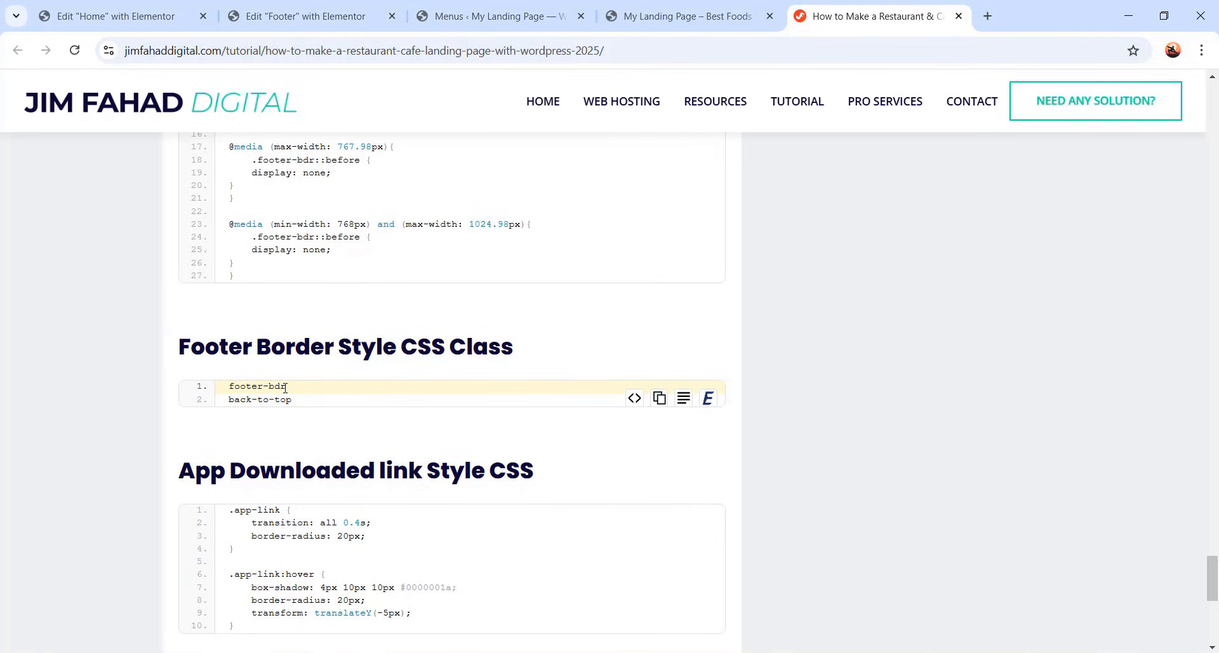
left_click_drag(285, 388, 230, 389)
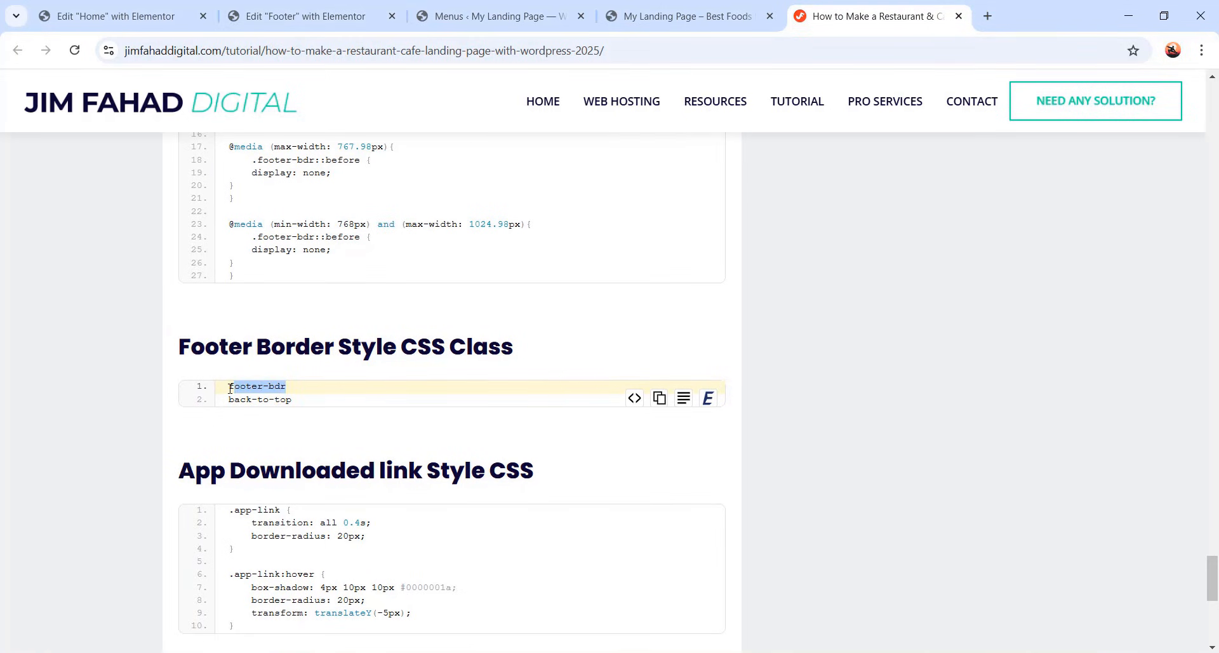
Back in the Footer template, assign the CSS class footer-bdr to the Footer Top container and preview the result.
left_click(143, 8)
left_click(329, 6)
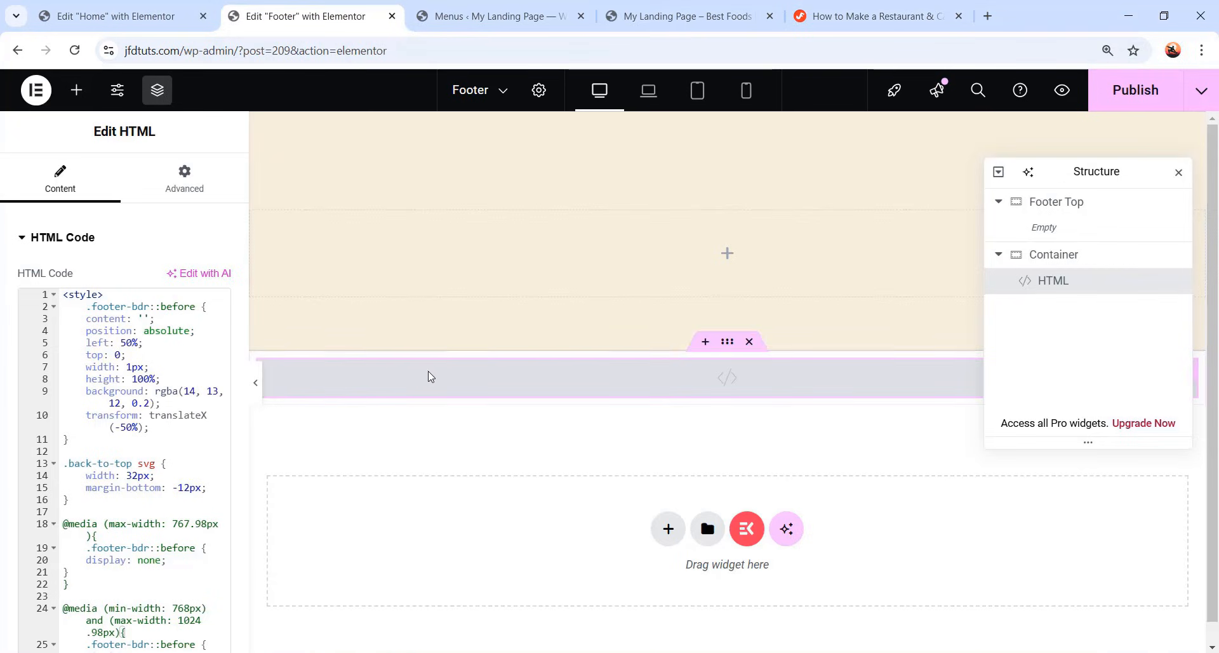
left_click(1073, 202)
left_click(204, 191)
scroll(122, 444, "down", 5)
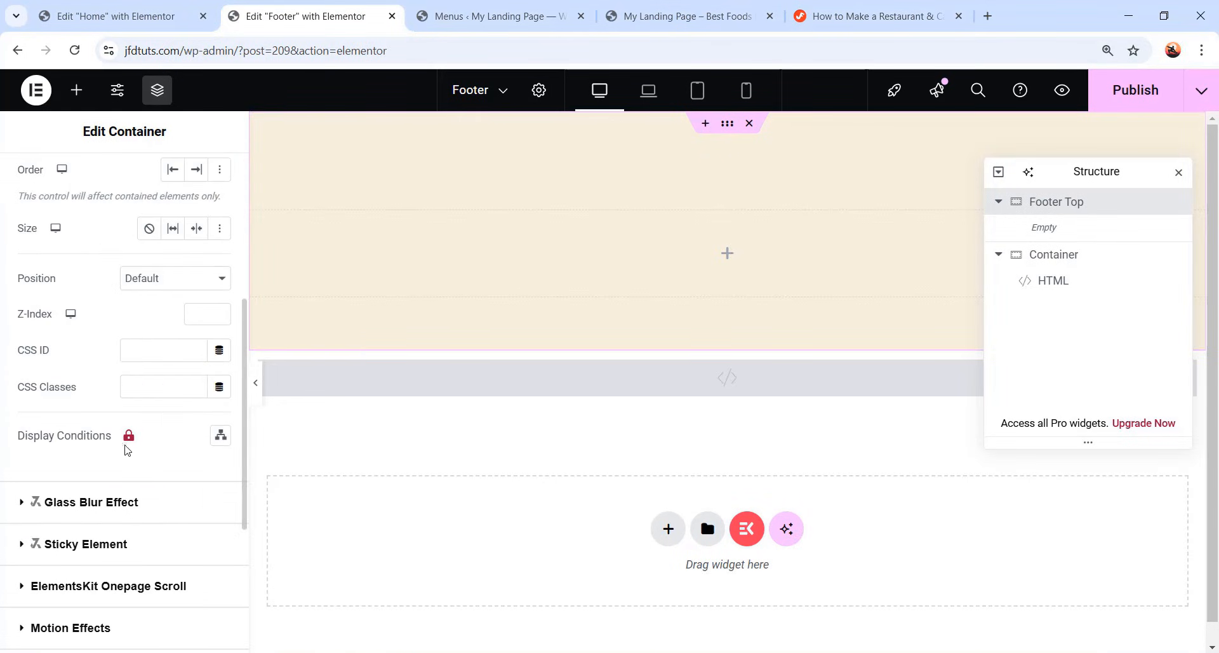
type("footer-bdr")
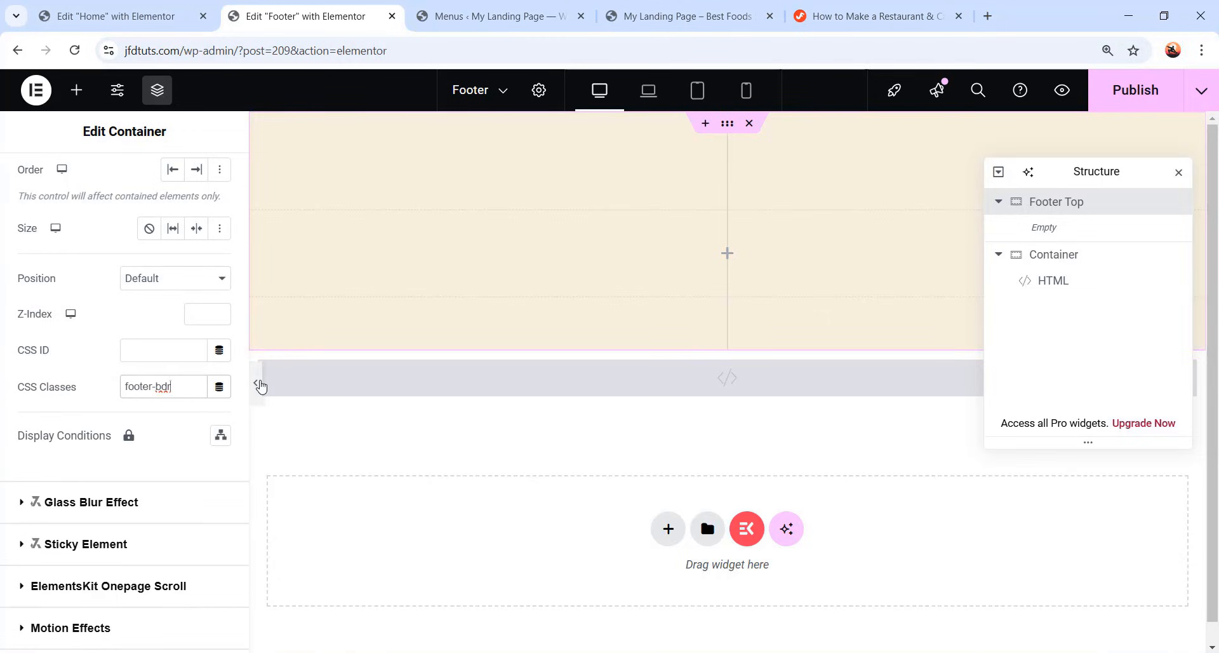
left_click(256, 382)
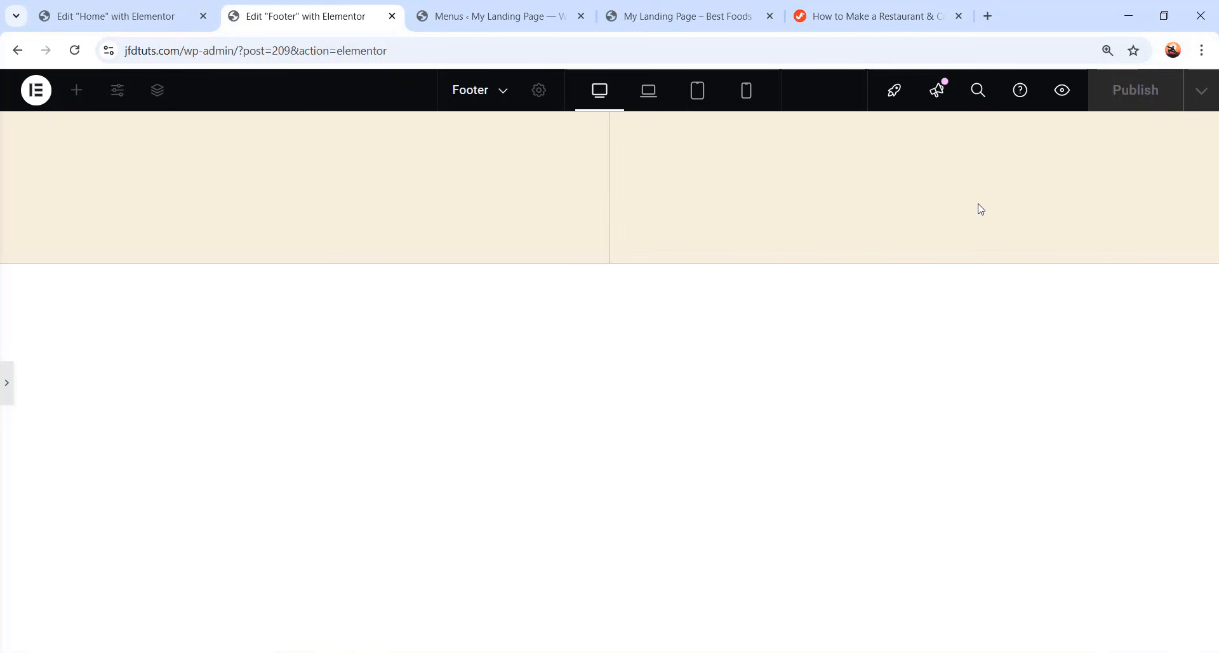
left_click(3, 378)
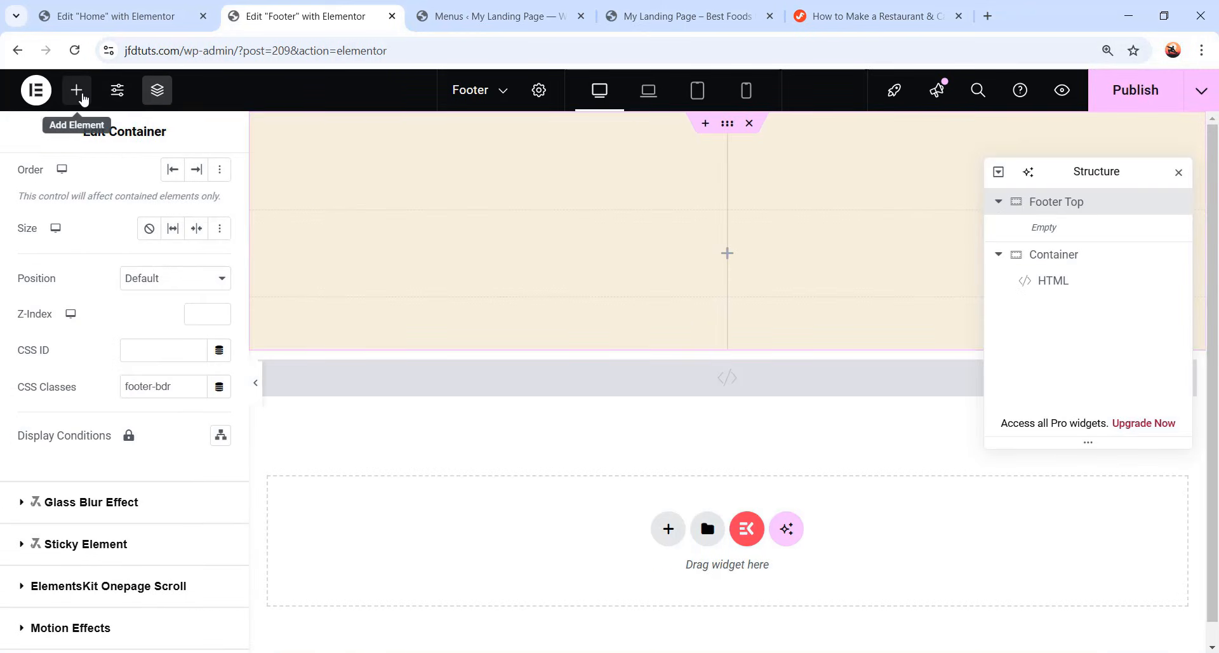
Add a container inside Footer Top with direction Row - horizontal and its content justified with Space Between.
left_click(76, 90)
left_click_drag(66, 412, 574, 253)
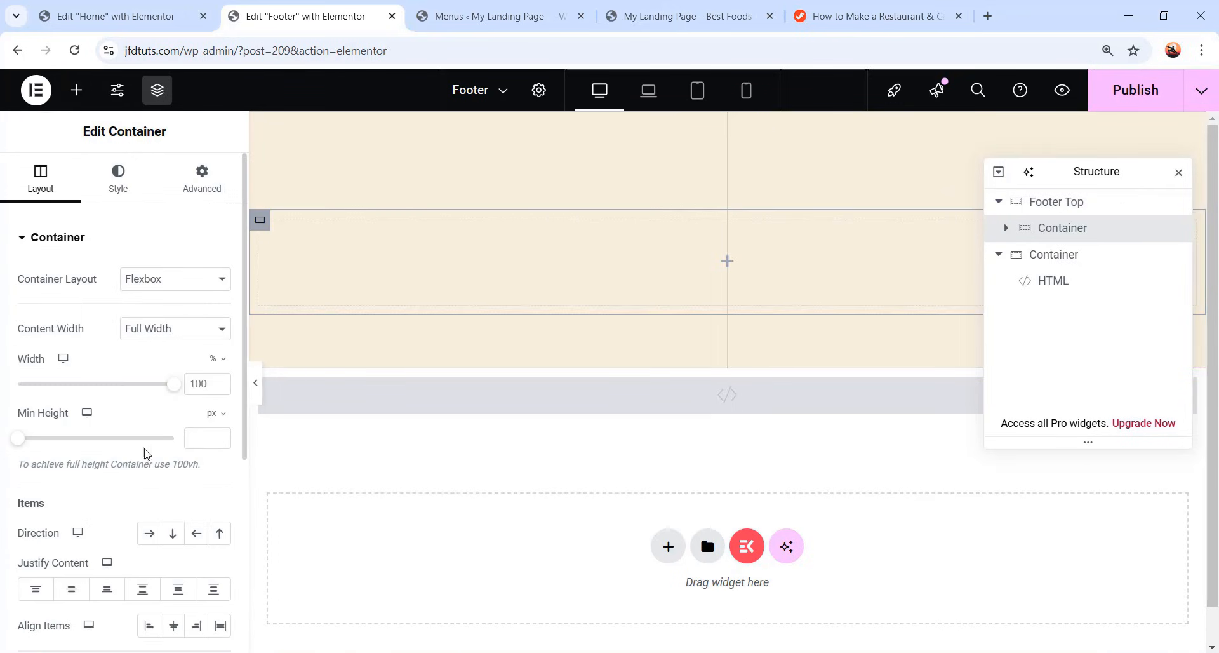
left_click(151, 535)
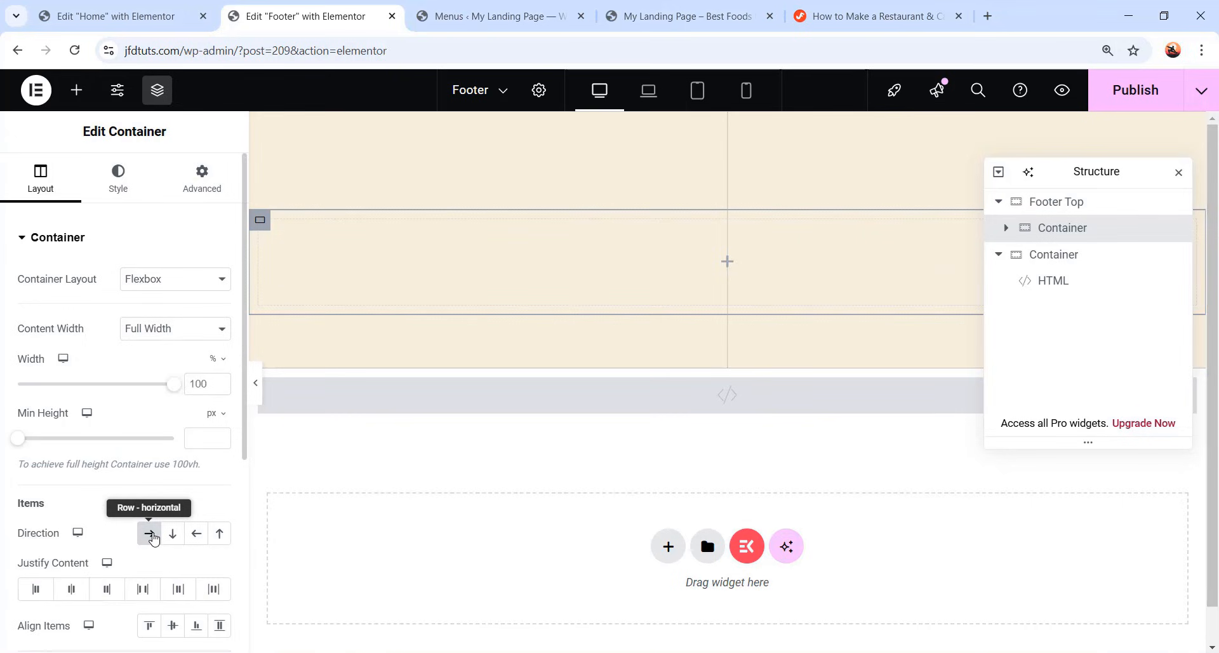
scroll(151, 540, "down", 2)
left_click(143, 430)
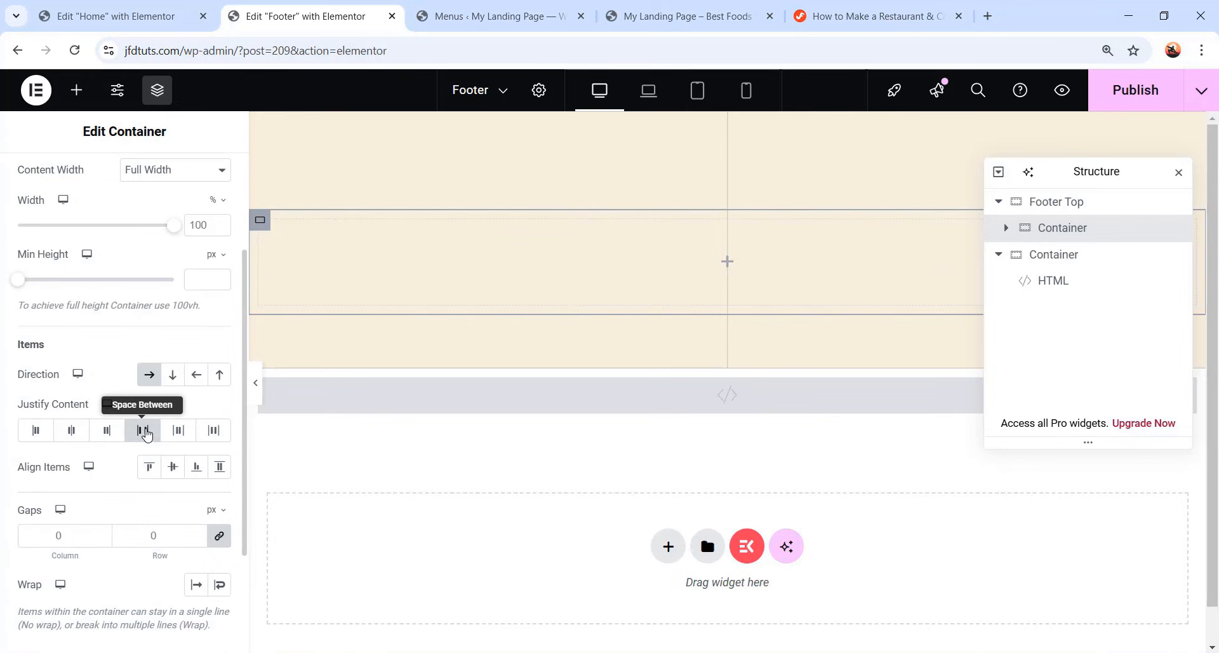
Nest another container inside the row container of Footer Top and rename it Wrapper.
left_click(727, 261)
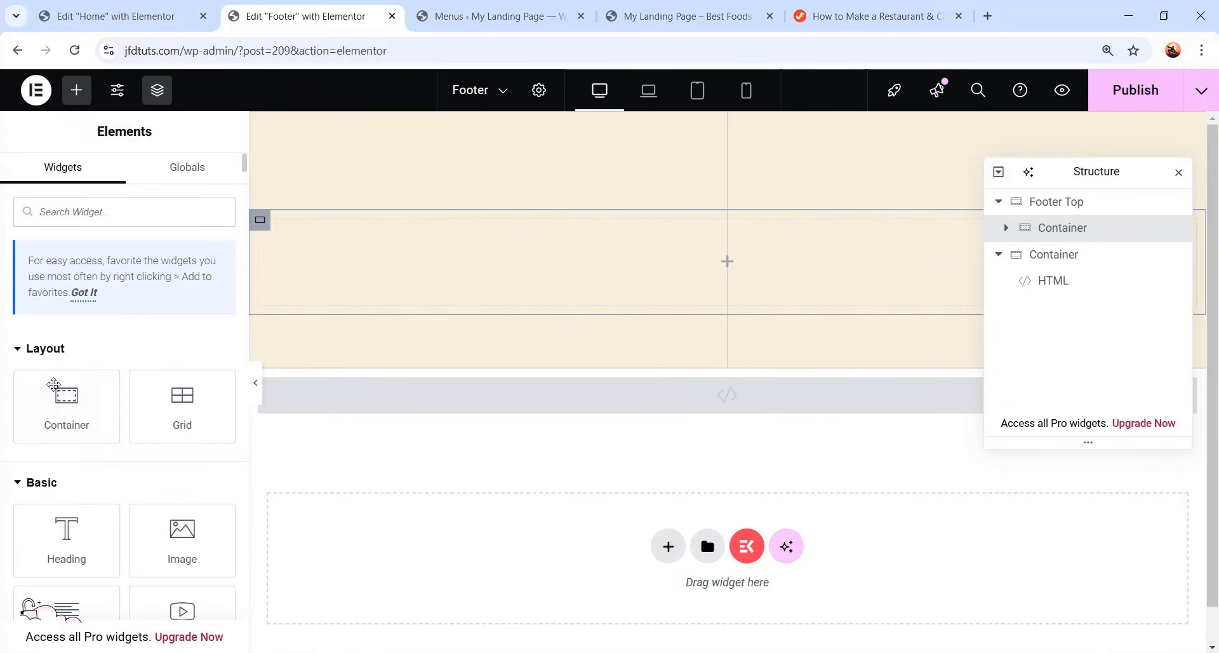
left_click_drag(54, 384, 724, 272)
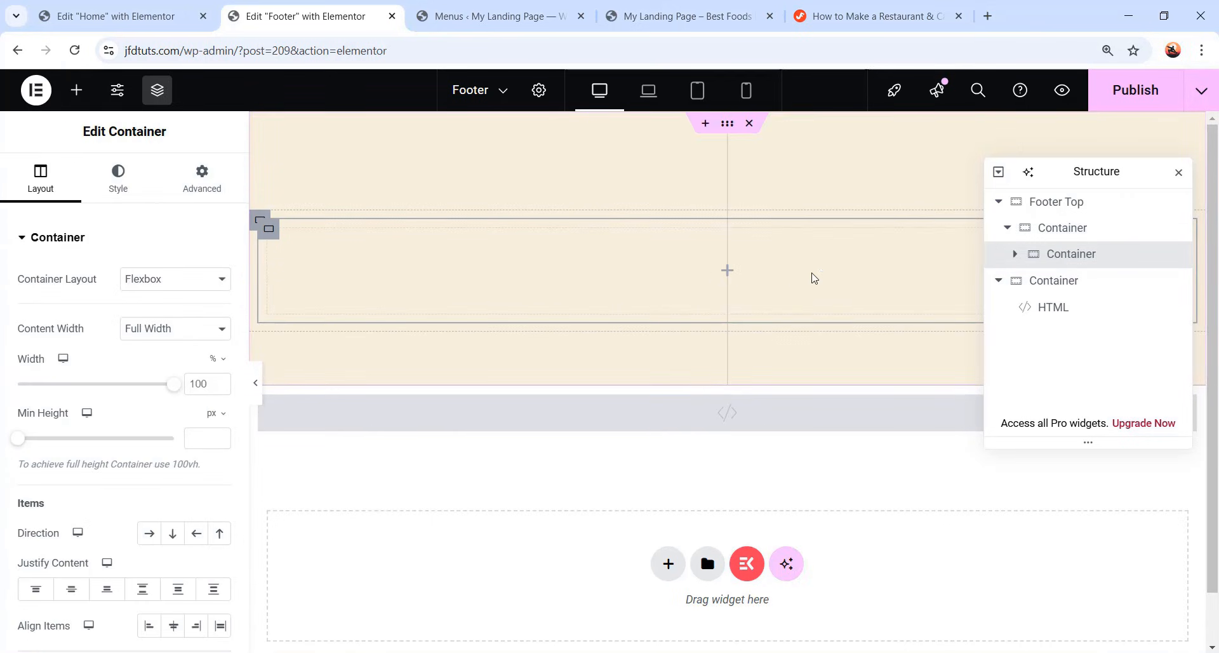
double_click(1084, 257)
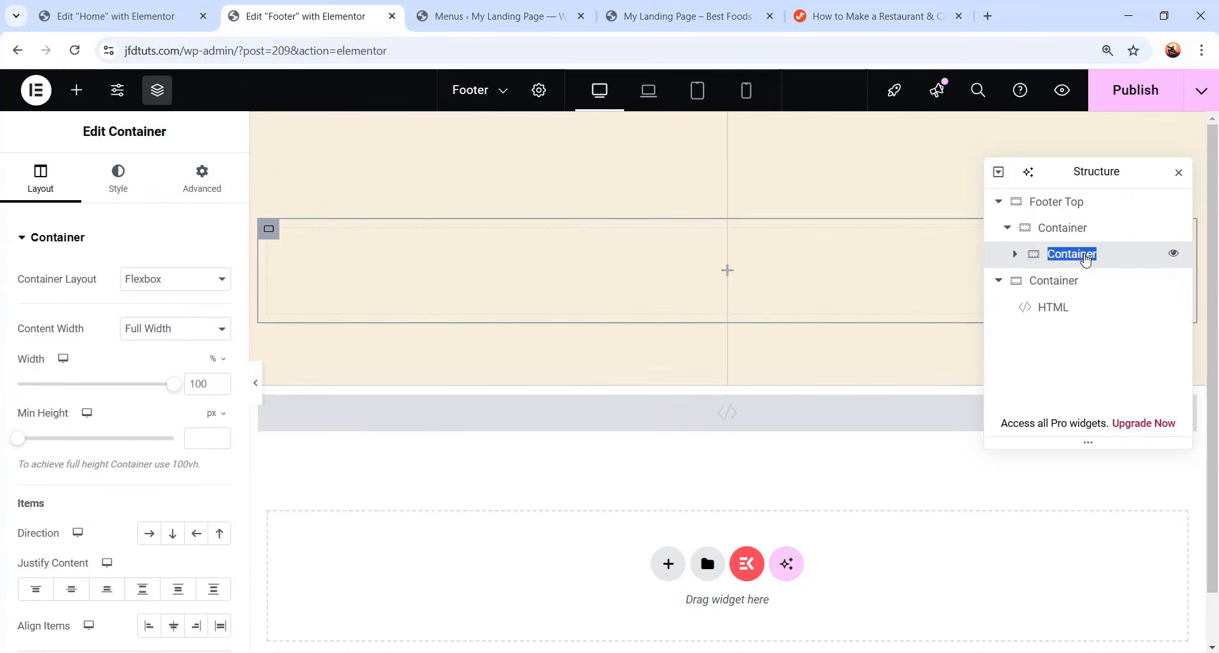
type("Wrapper")
key("Return")
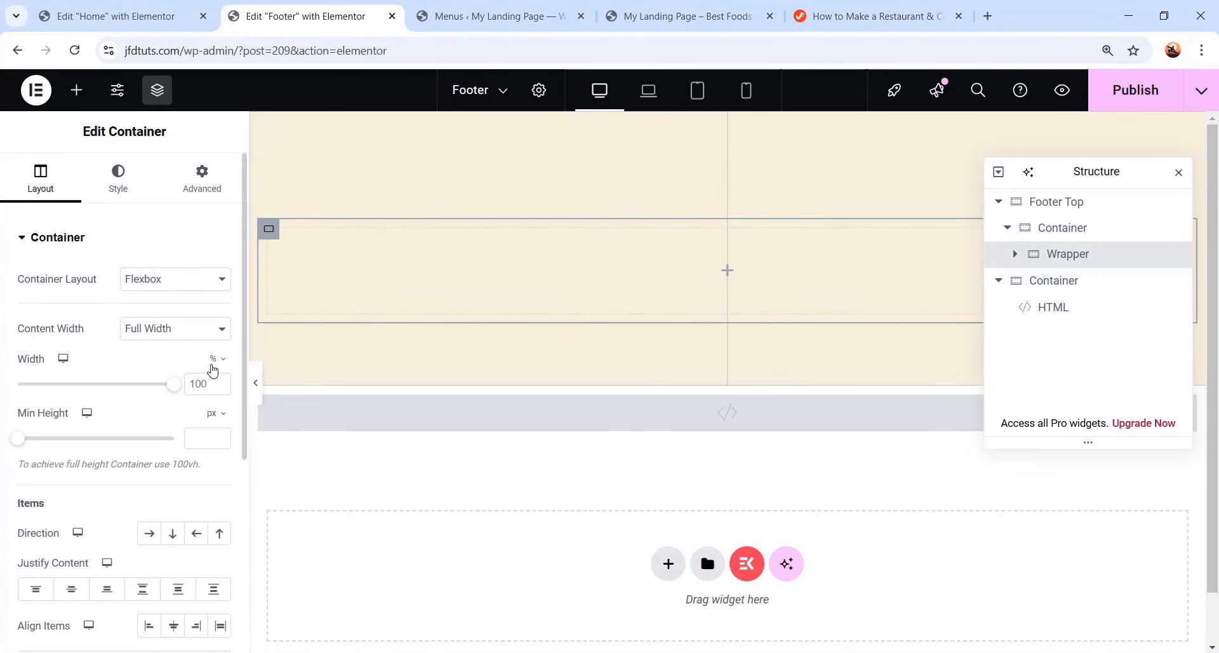
Set the Wrapper container's width to 582 px and its direction to Row - horizontal.
left_click(216, 358)
left_click(211, 385)
type("582")
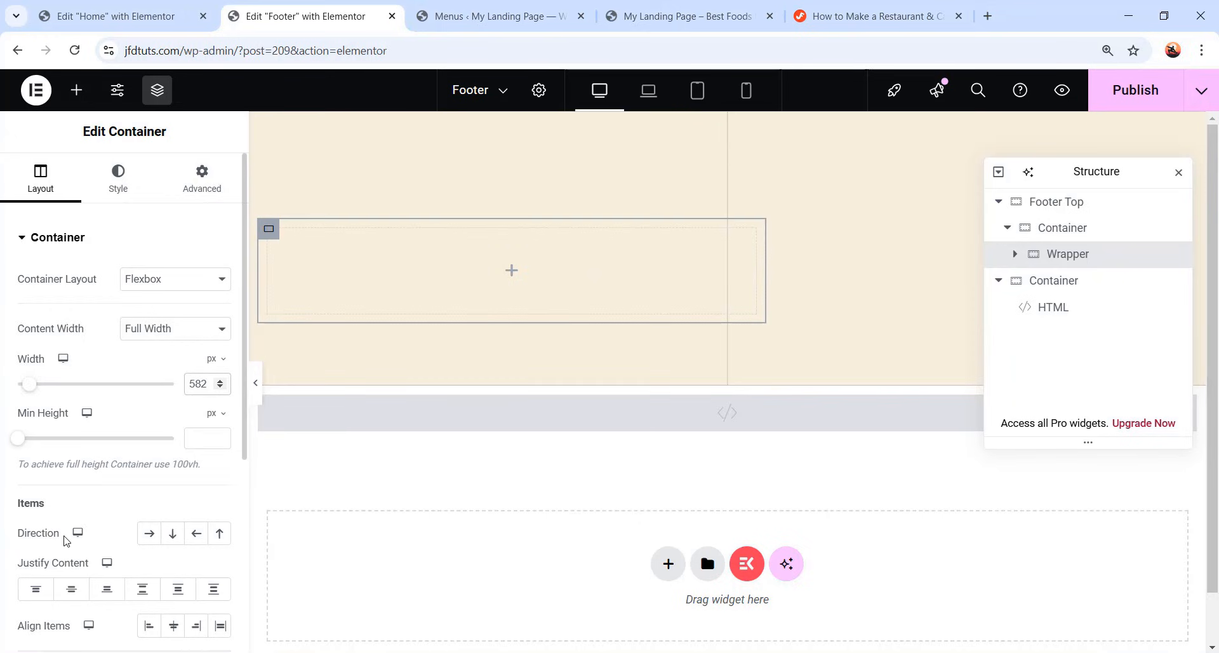
left_click(149, 535)
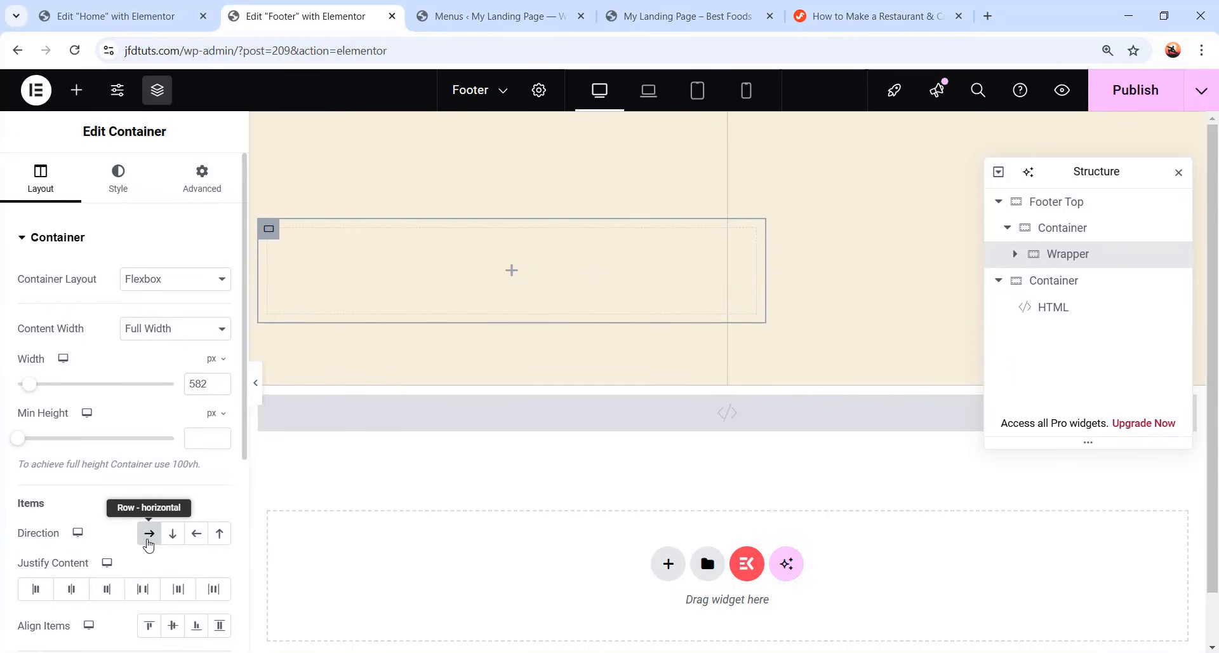
Set the Wrapper container's padding to 0 px on all sides.
left_click(189, 180)
left_click(96, 358)
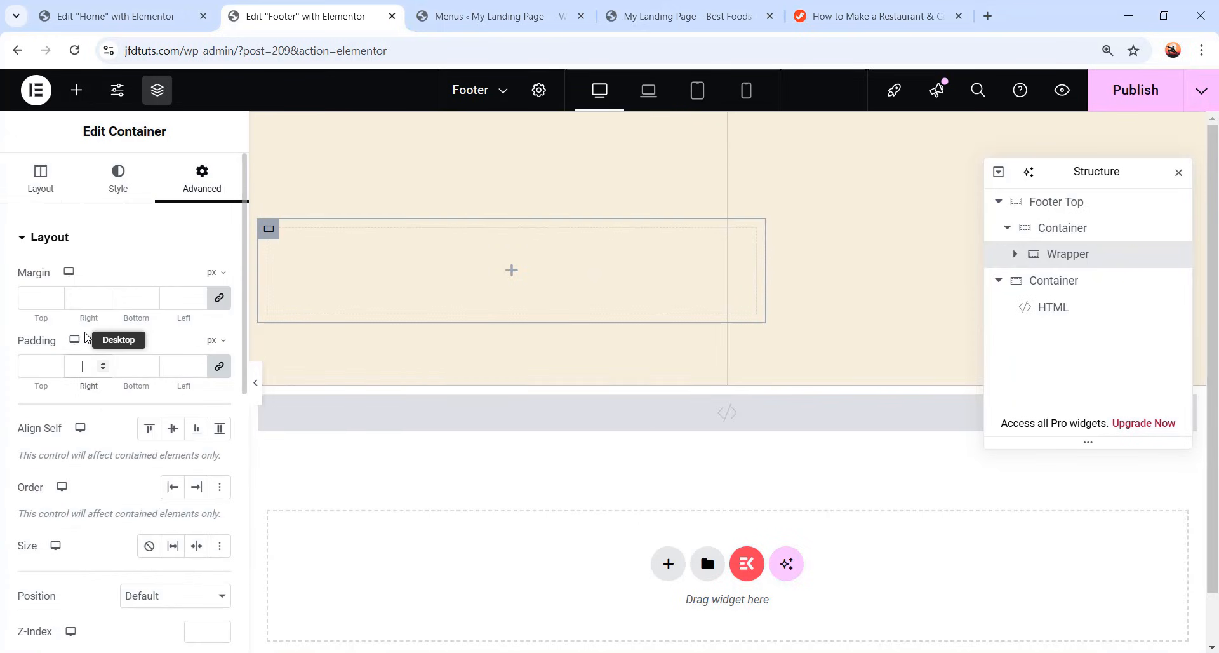
type("0")
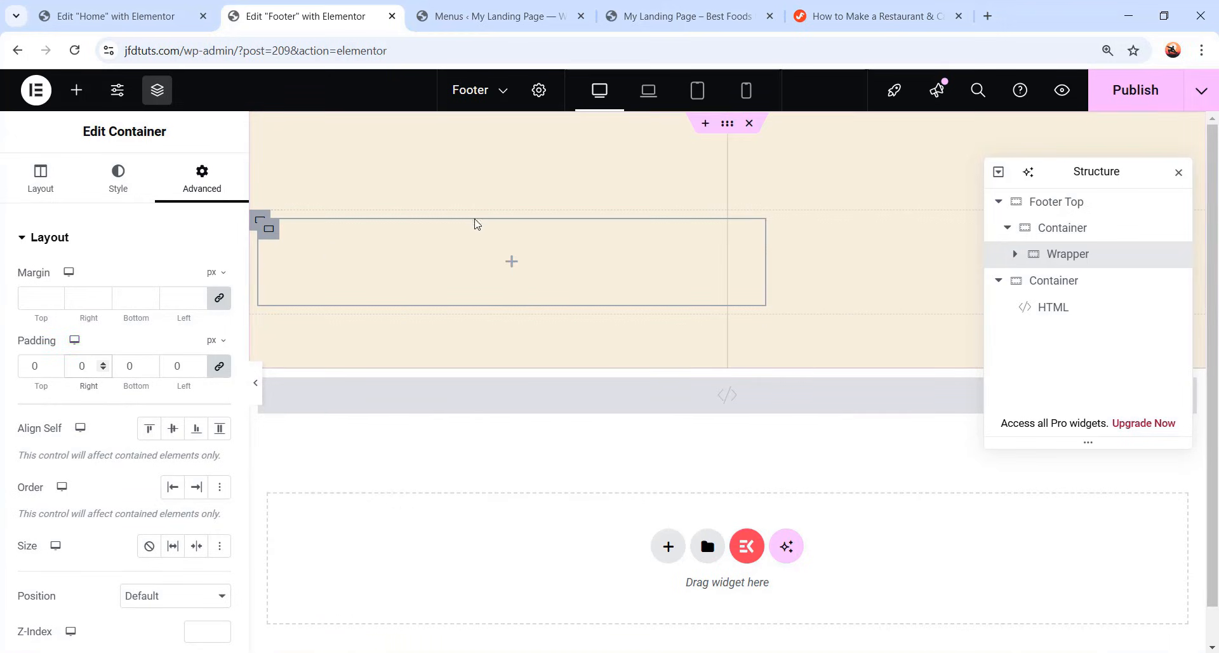
Nest a container inside the Wrapper container and rename it Cont.
left_click(513, 262)
left_click_drag(66, 406, 561, 283)
double_click(1075, 281)
type("Cont")
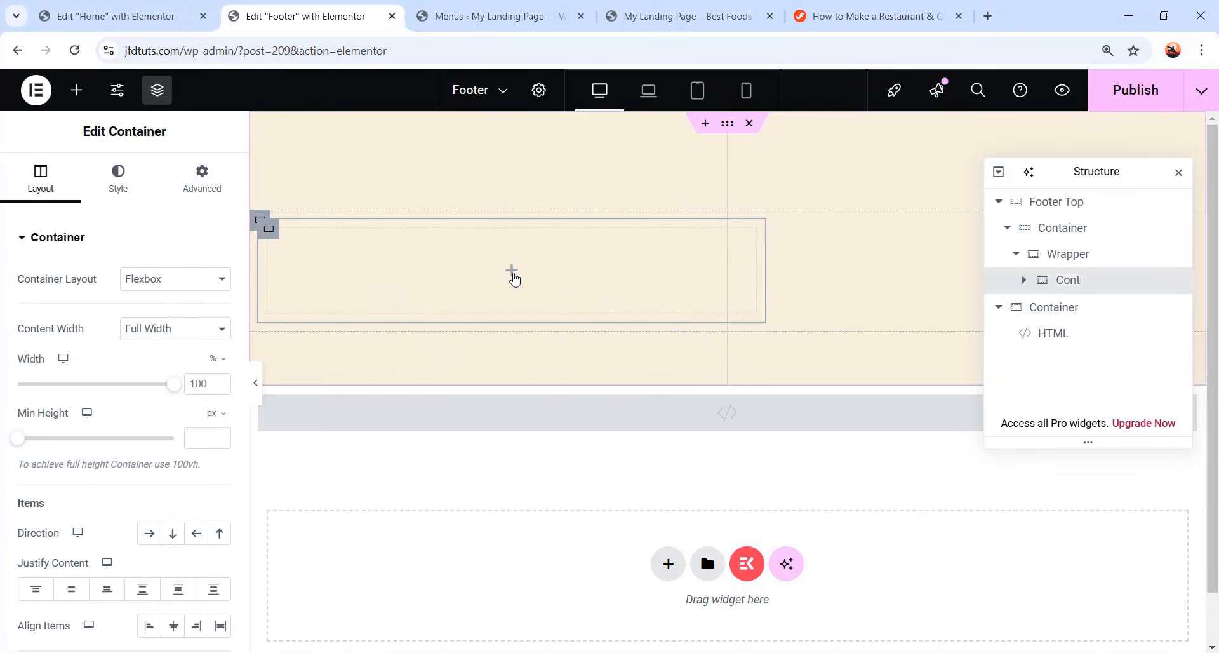
Add a Heading widget to the Cont container with the title Quick Link and the HTML tag H4.
left_click(513, 274)
left_click_drag(67, 536, 540, 269)
triple_click(175, 295)
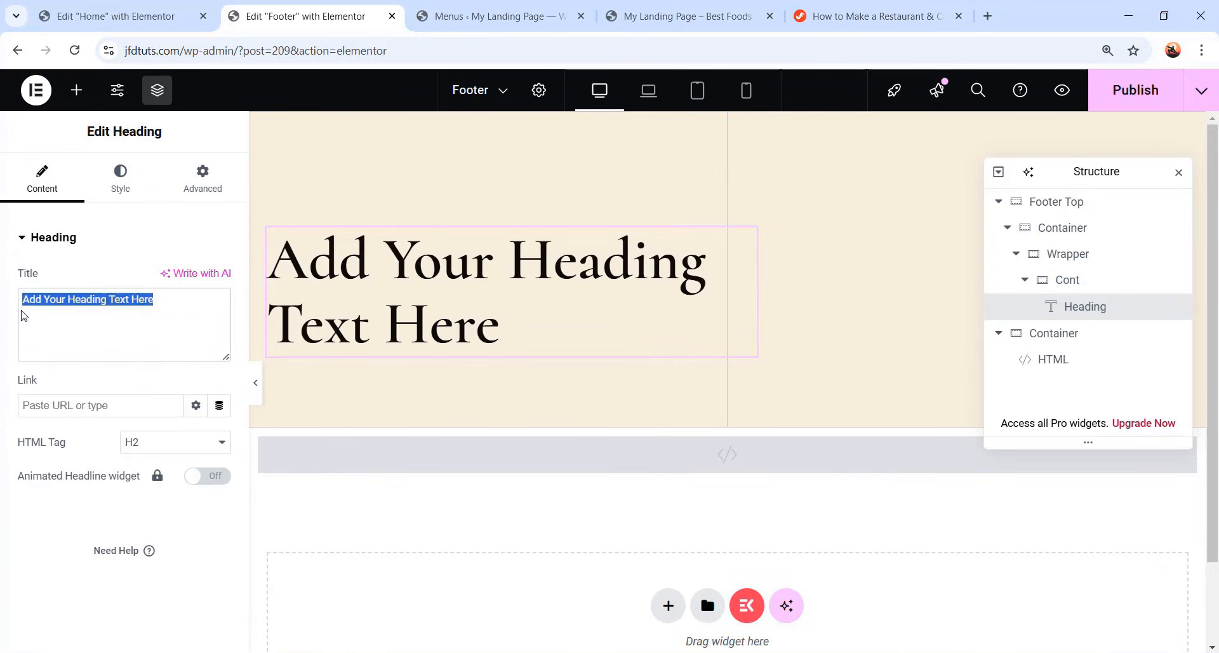
type("Quick Link")
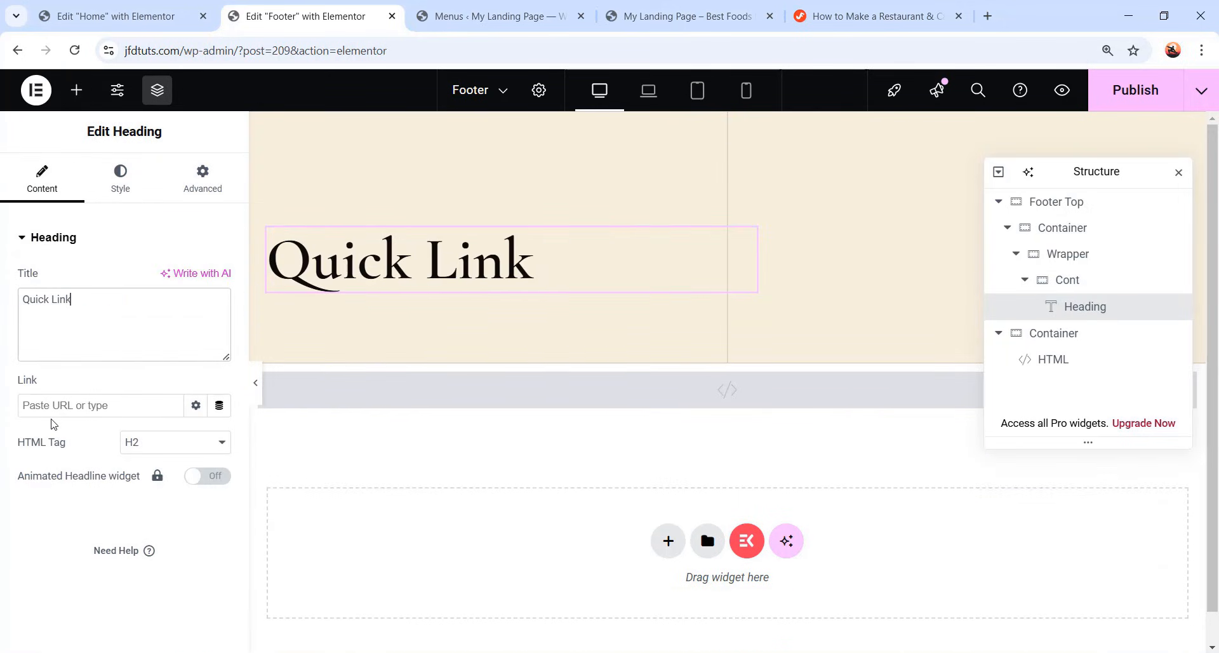
left_click(149, 442)
left_click(162, 519)
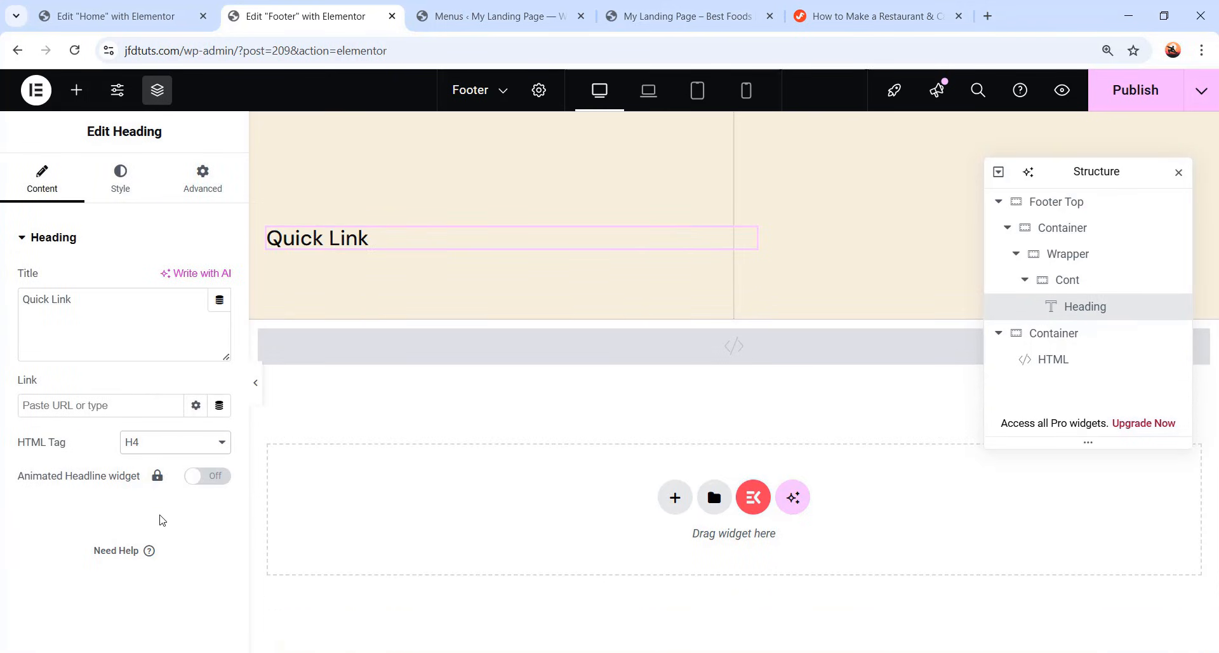
Set the Quick Link heading's typography to DM Sans, size 24 px and weight 400 (Normal).
left_click(120, 176)
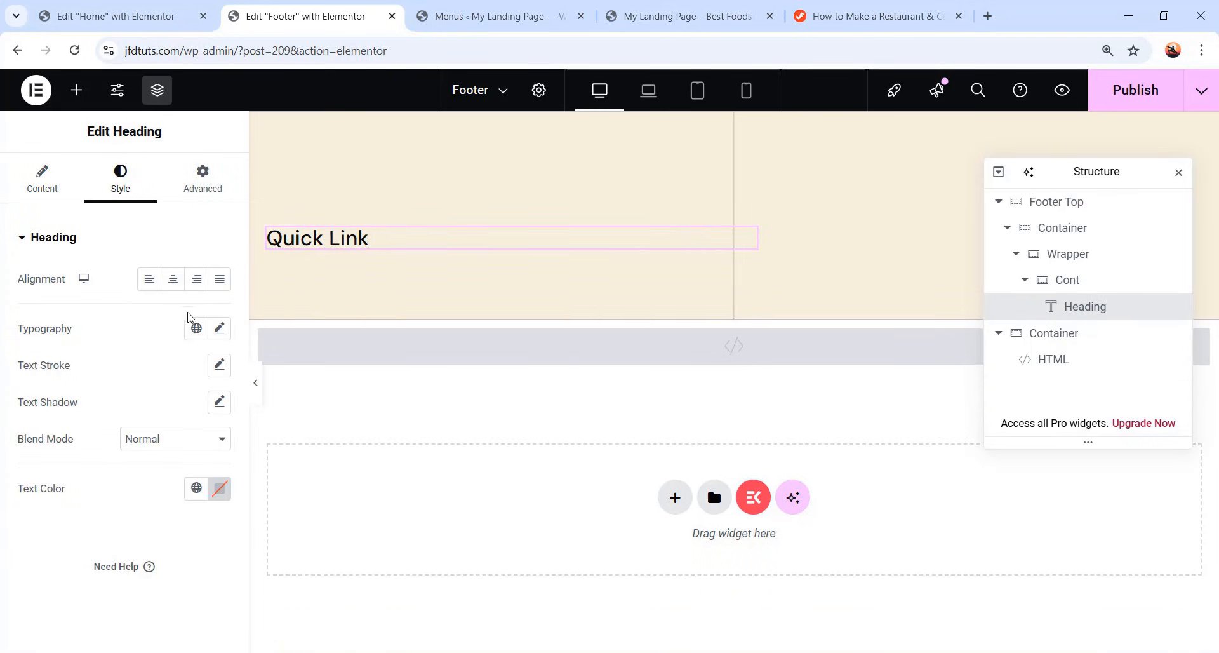
left_click(219, 329)
left_click(170, 410)
type("dm")
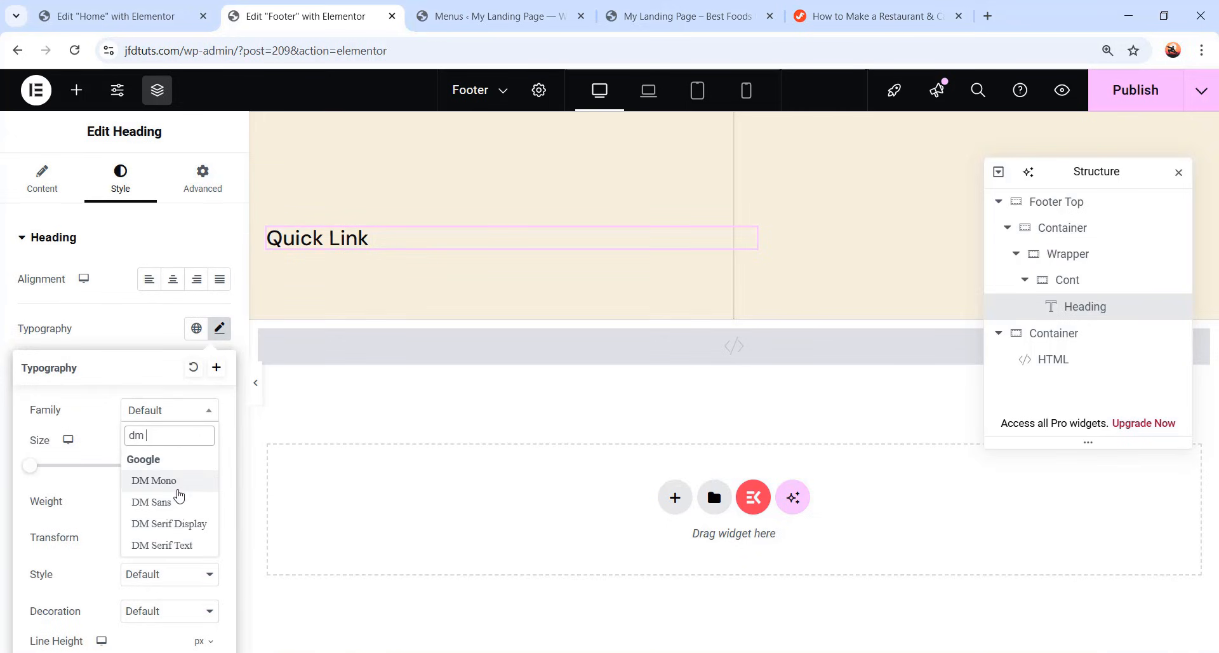
left_click(177, 502)
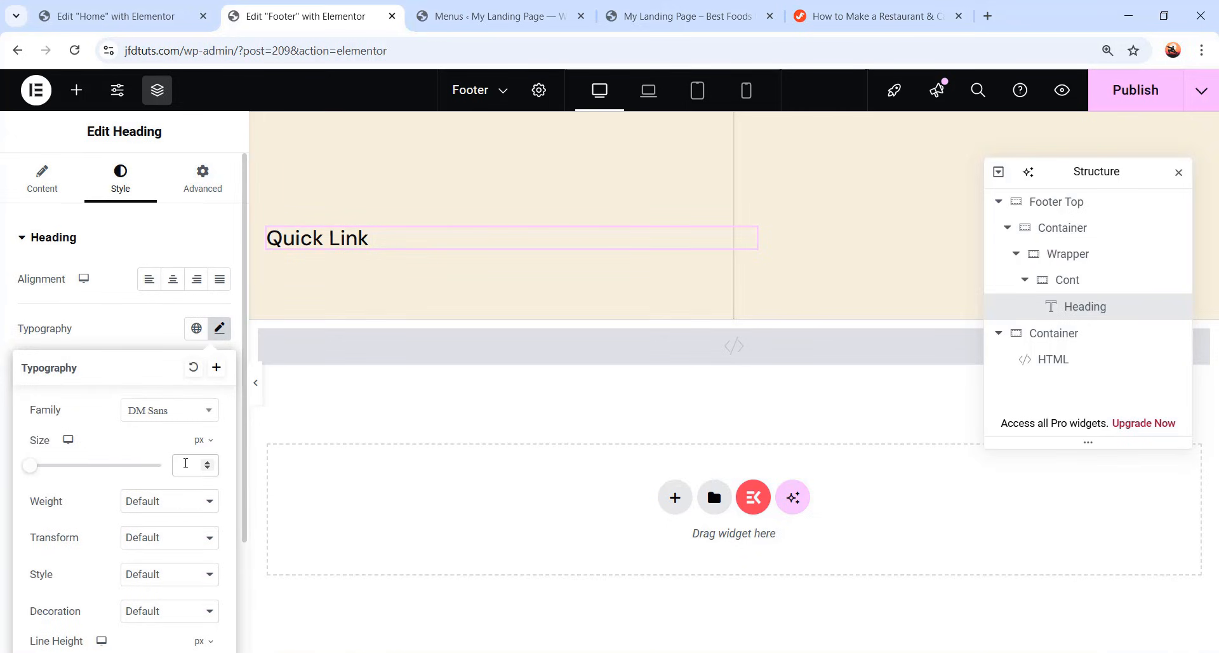
type("24")
left_click(198, 503)
left_click(166, 326)
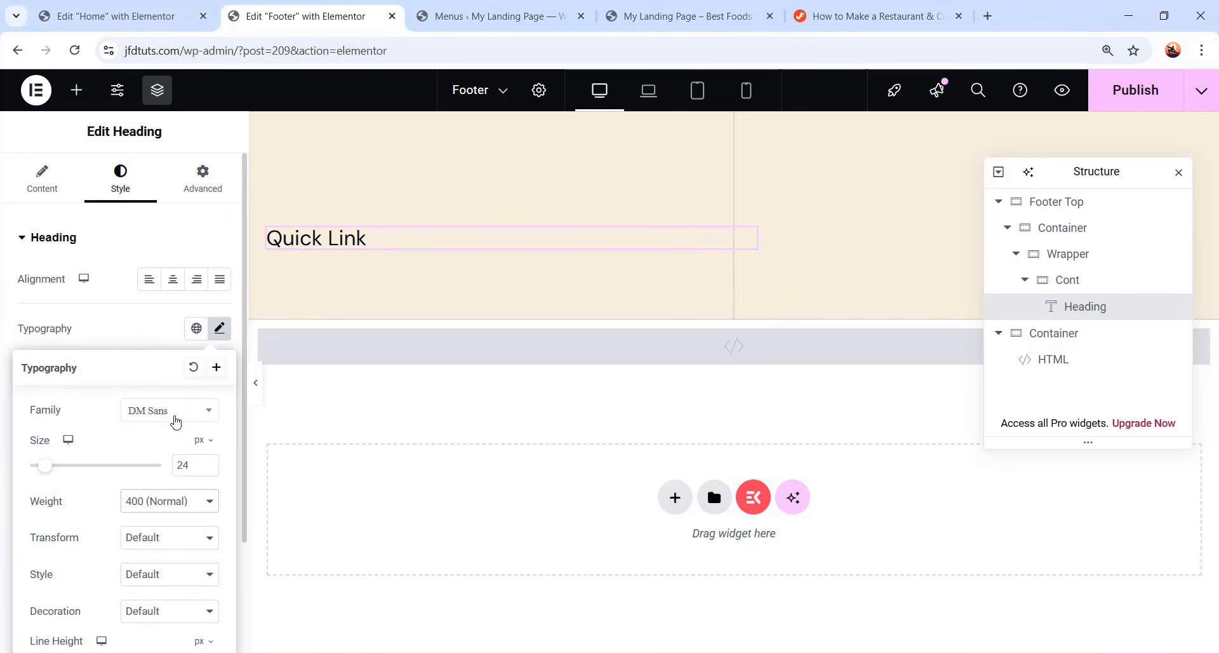
Set the Quick Link heading's line height to 32 px.
scroll(180, 440, "down", 2)
left_click(193, 518)
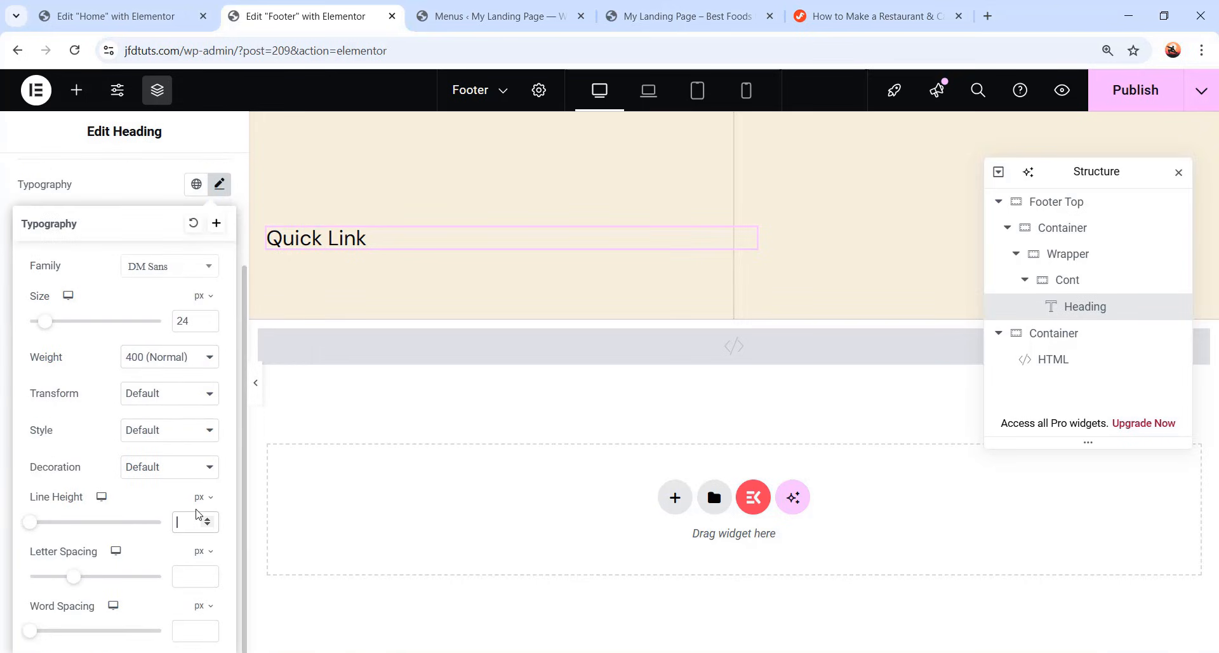
type("32")
scroll(212, 332, "up", 2)
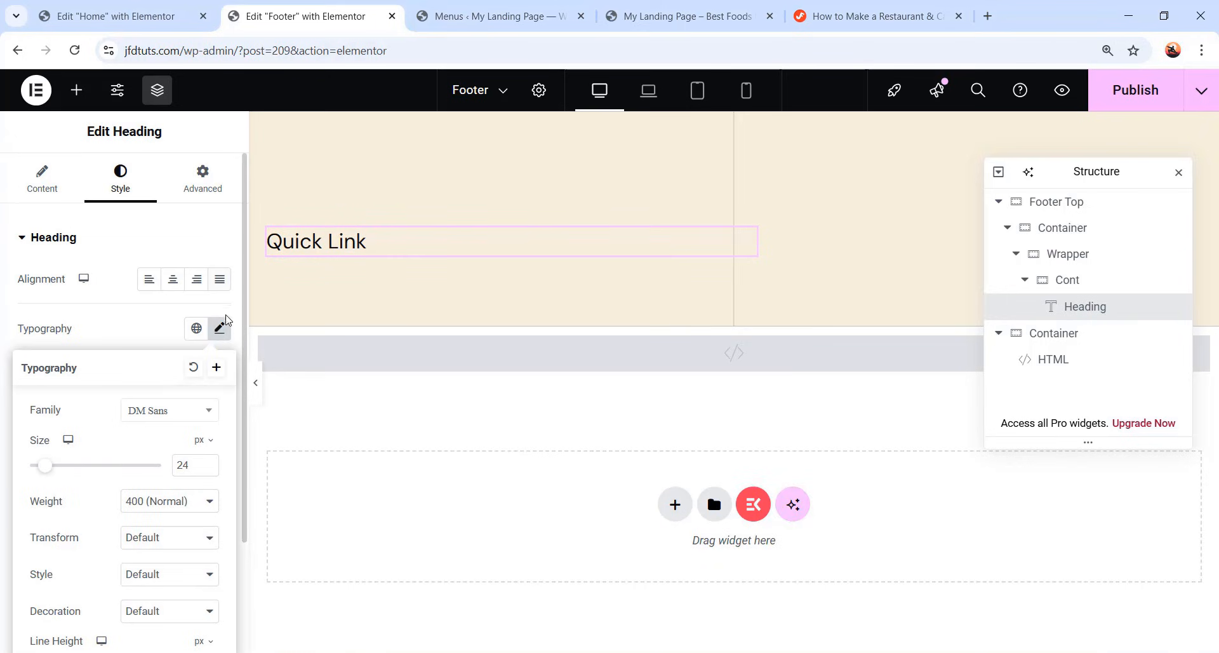
left_click(219, 328)
Unlink the Quick Link heading's margin values and set its bottom margin to 20 px.
left_click(204, 179)
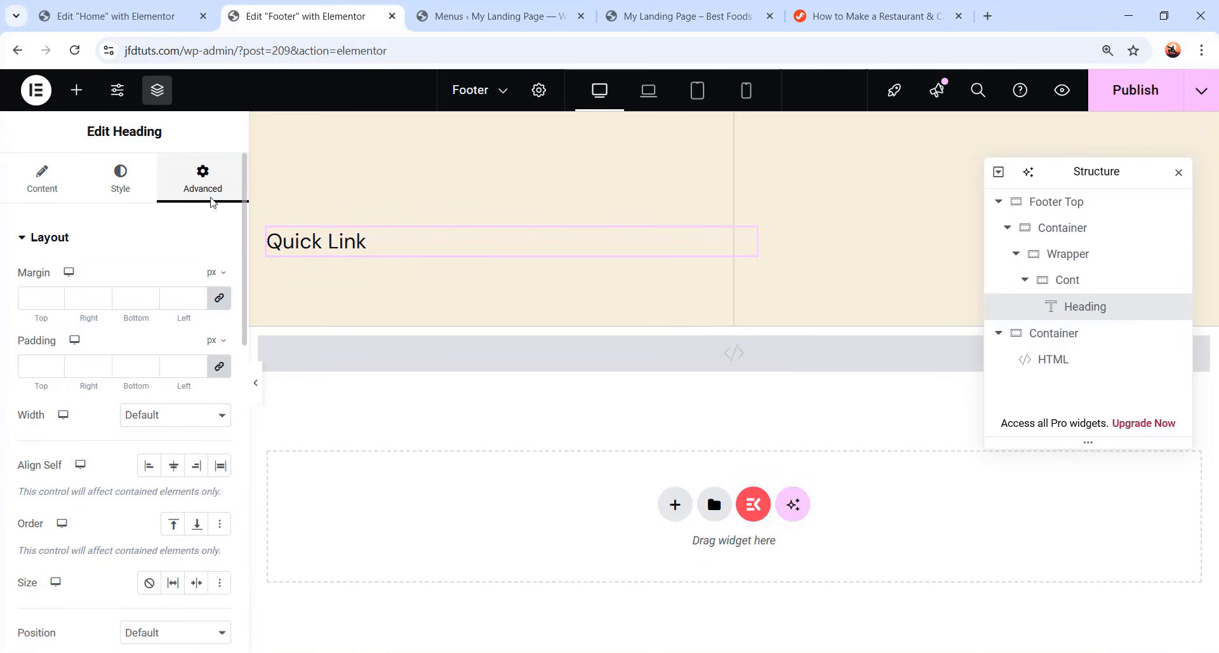
left_click(219, 299)
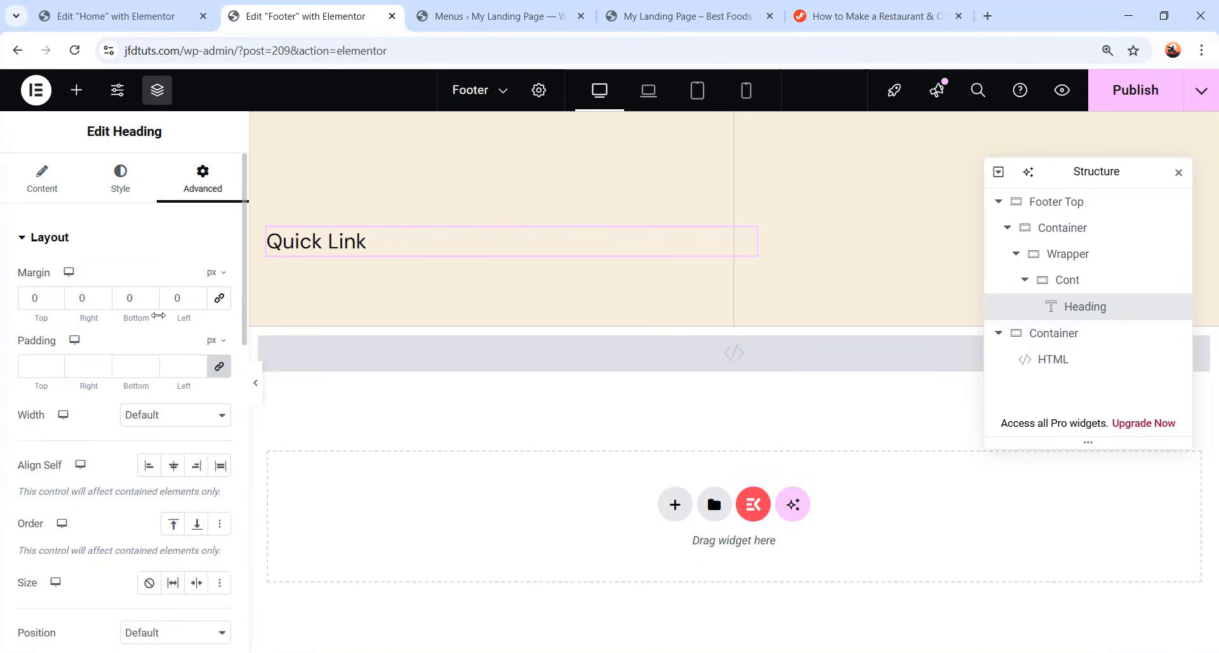
left_click(132, 297)
type("20")
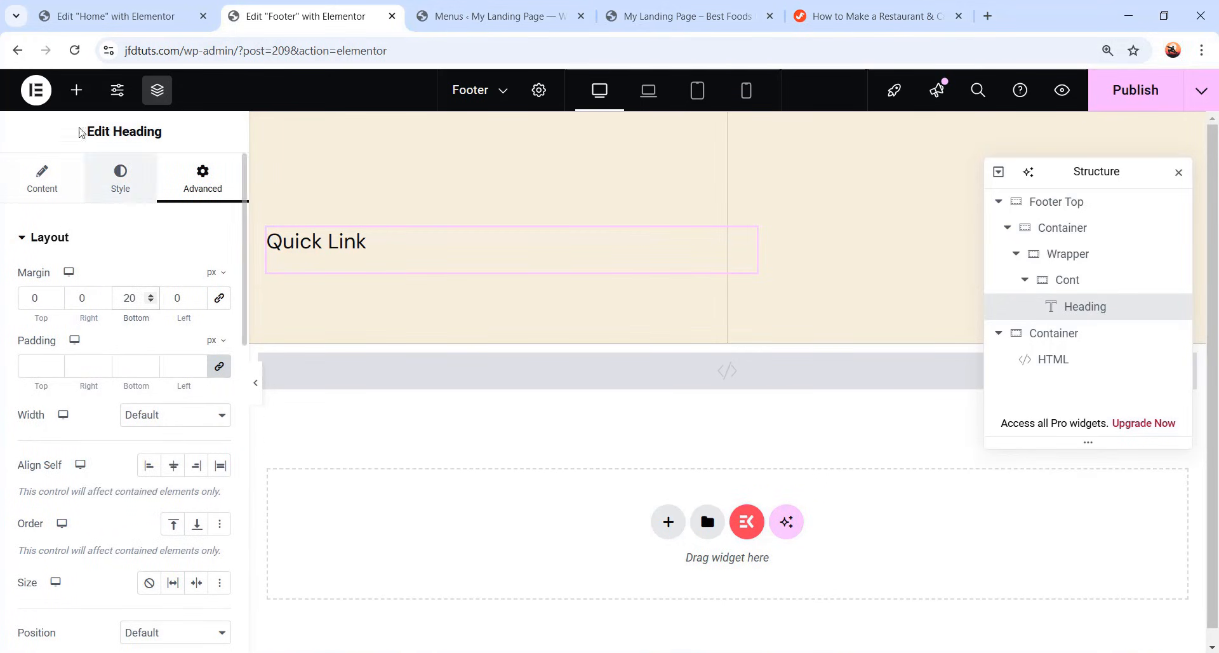
Add an Icon List widget below the Quick Link heading and remove its second and third items.
left_click(76, 89)
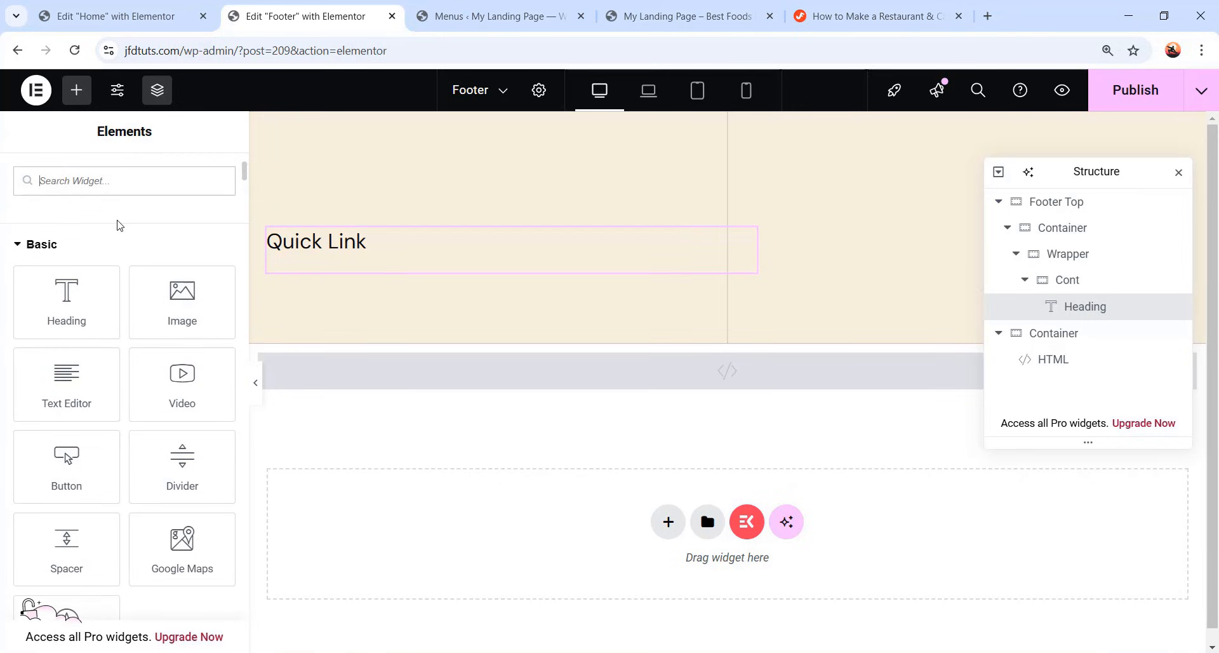
type("icon list")
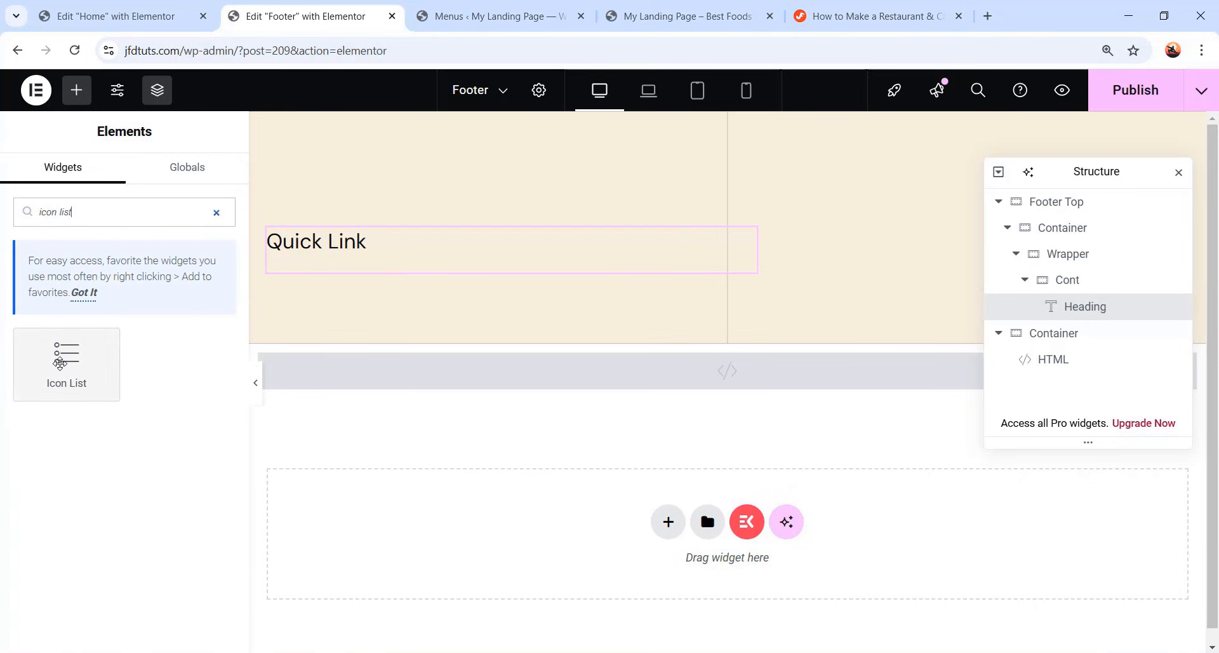
left_click_drag(66, 362, 330, 268)
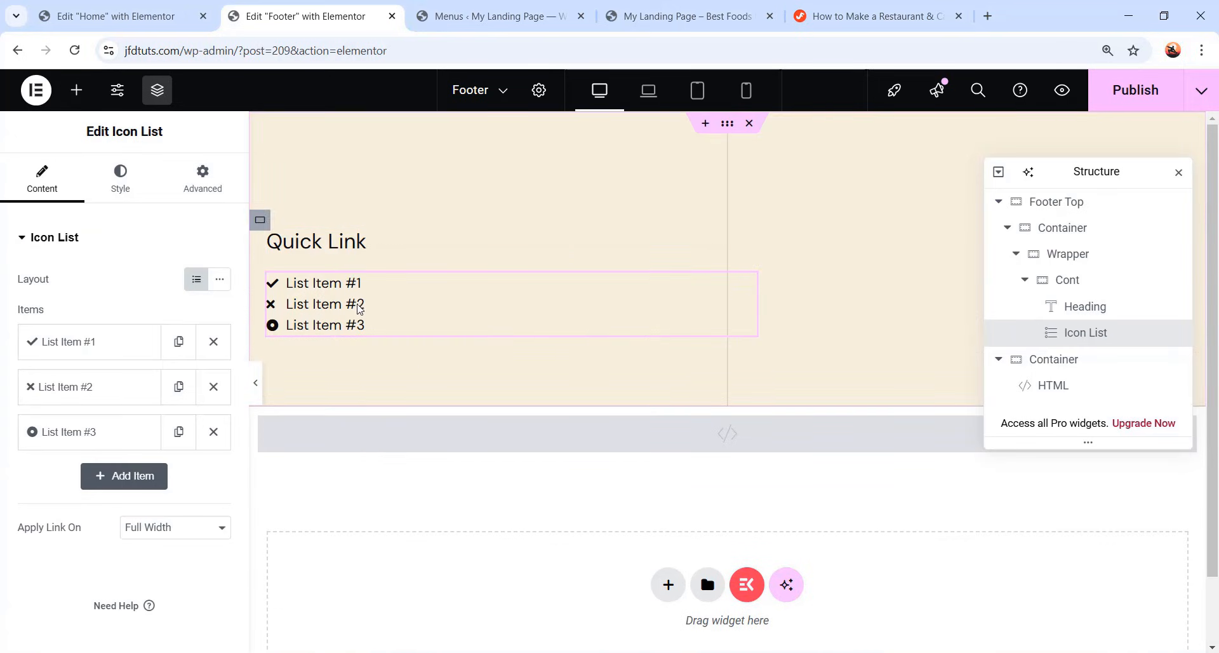
left_click(213, 431)
left_click(213, 386)
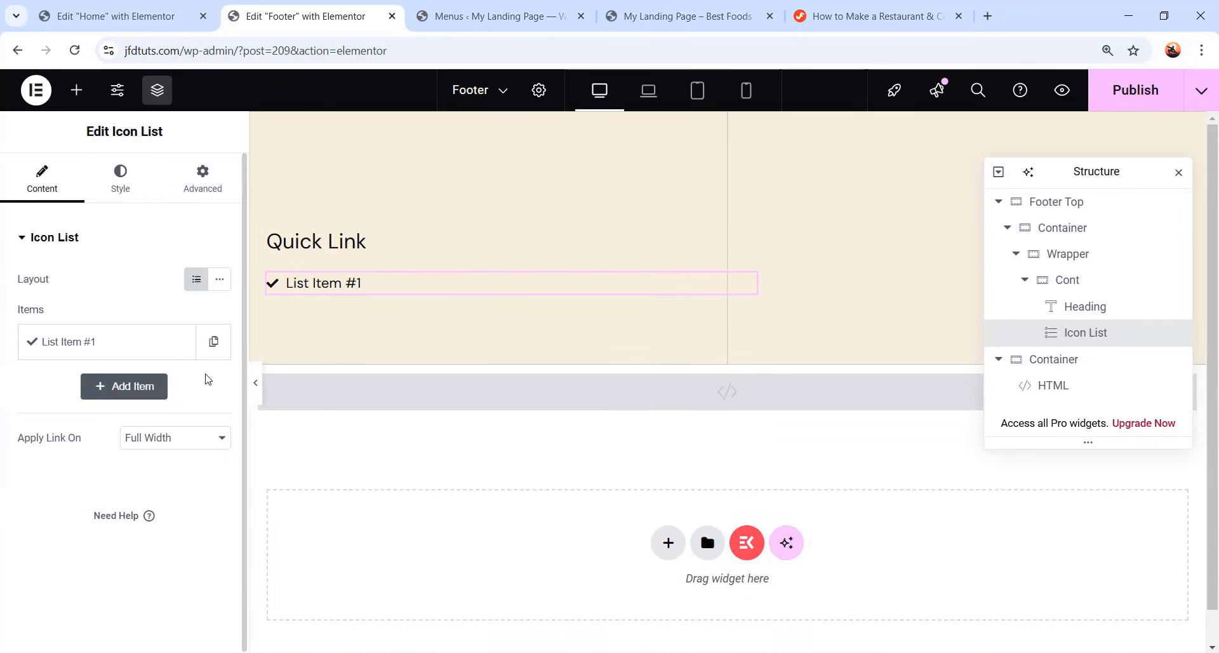
Check the Home page's navigation labels, name the remaining Icon List item Home and remove its icon.
left_click(131, 351)
triple_click(103, 402)
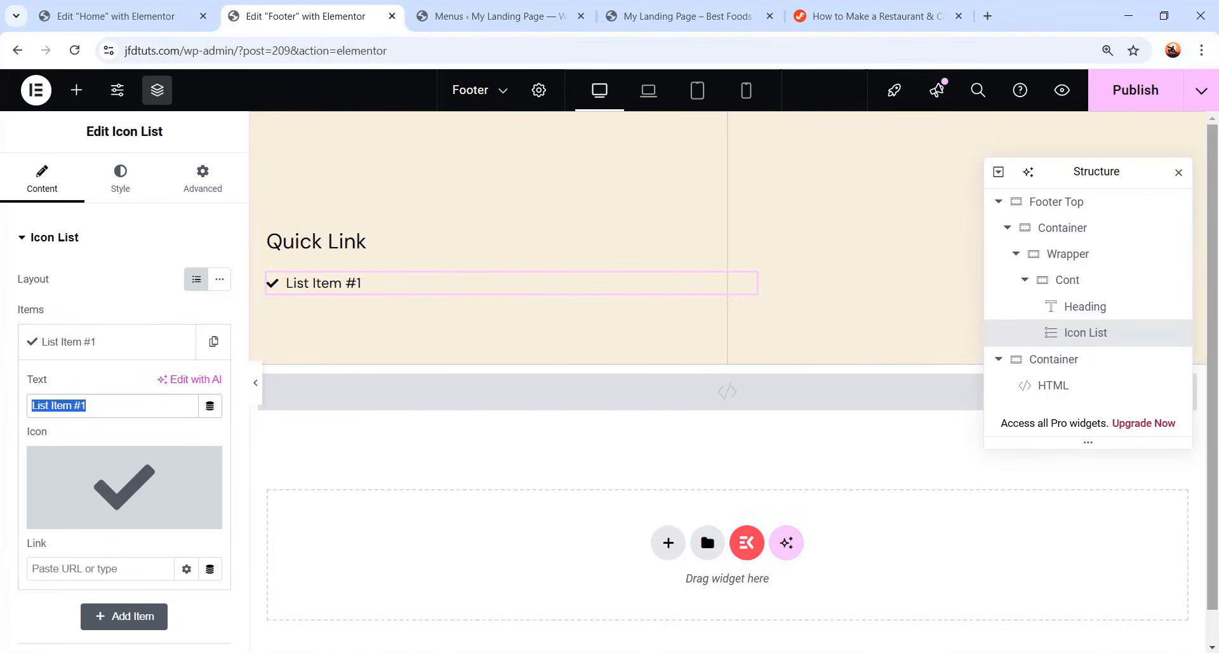
left_click(147, 13)
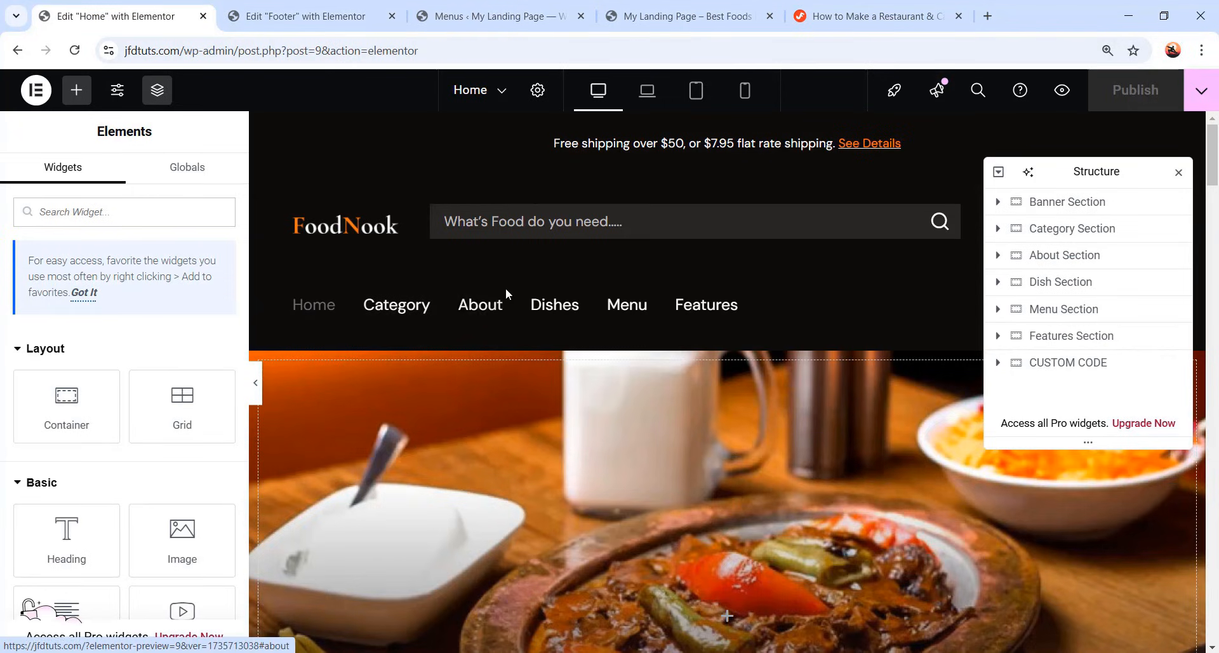
left_click(501, 8)
left_click(305, 16)
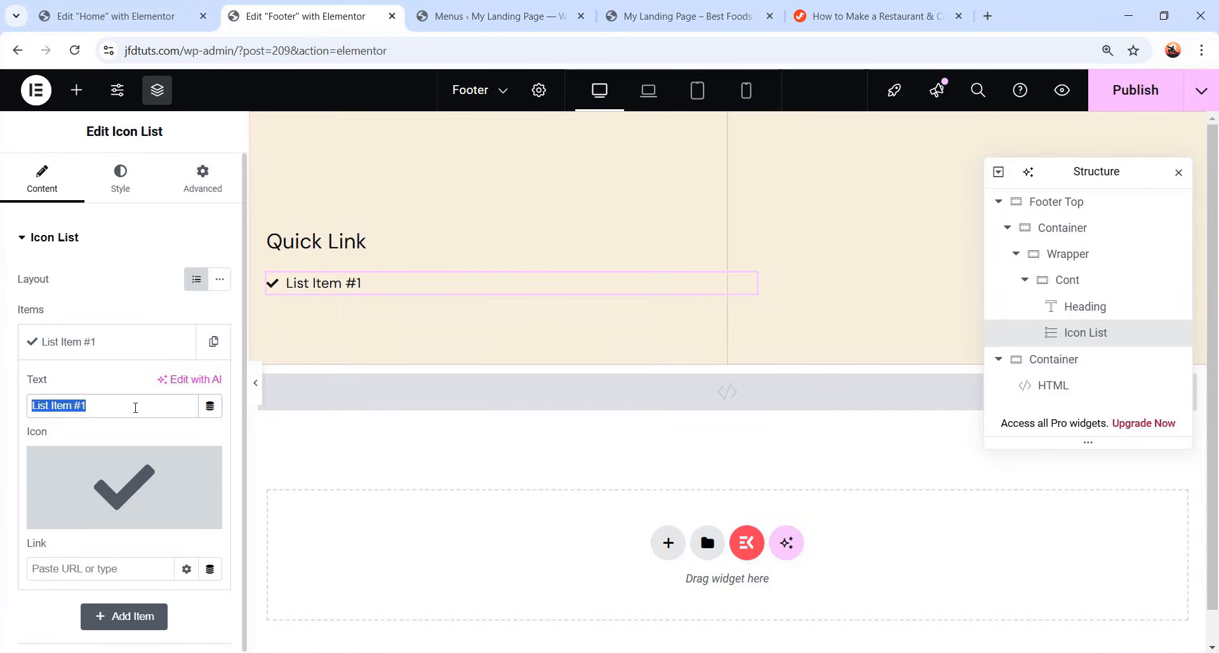
type("Home")
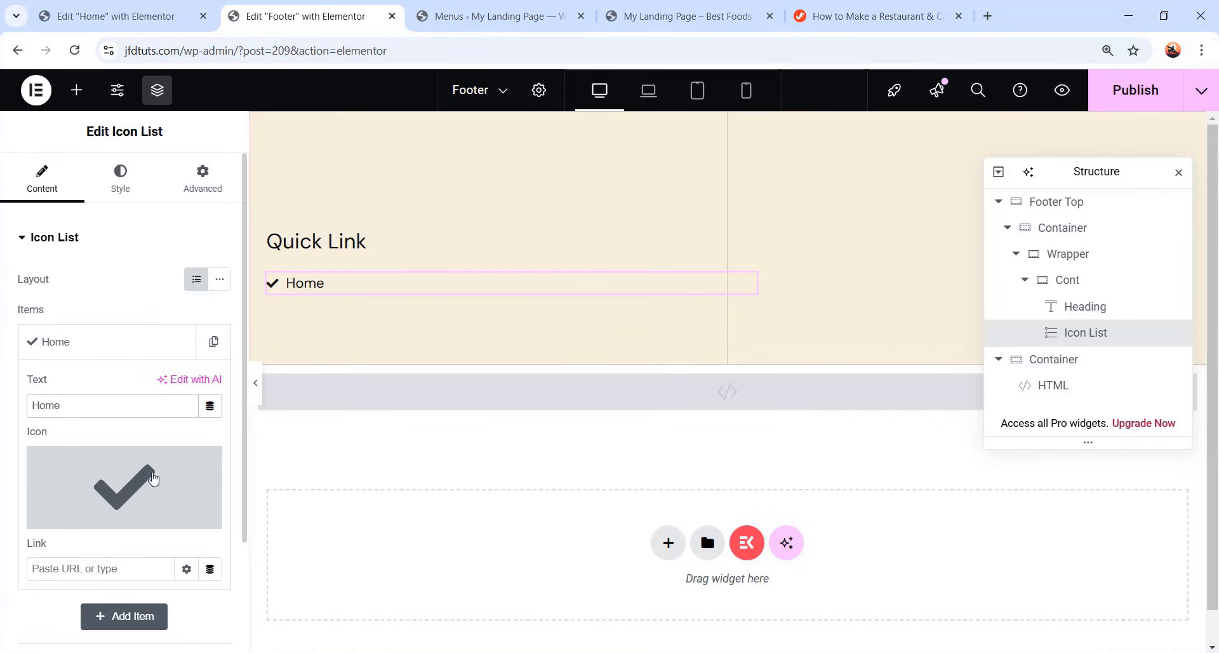
mouse_move(150, 470)
left_click(203, 468)
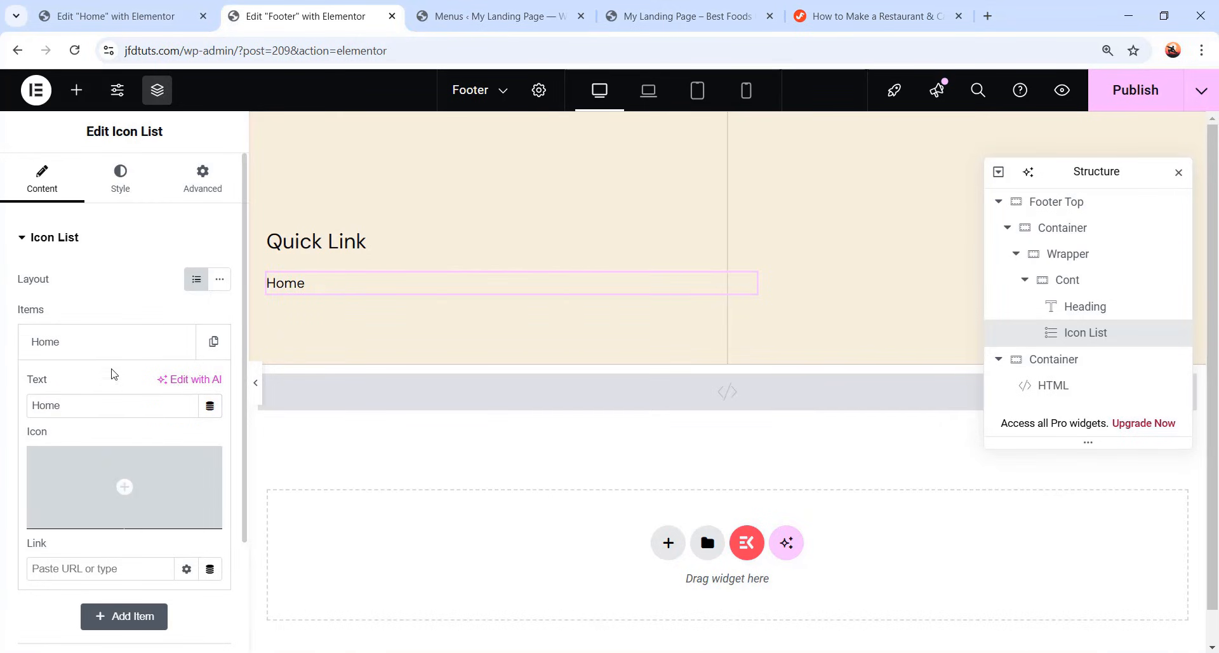
left_click(131, 350)
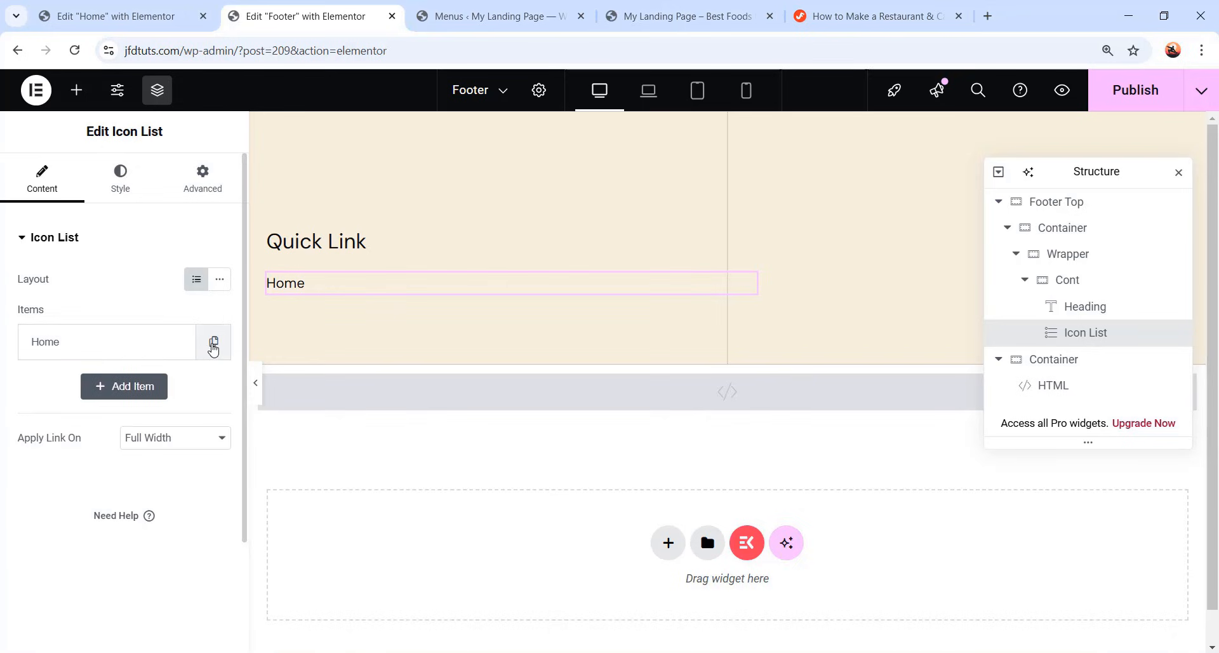
Duplicate the Home item five times so the Icon List has six items.
left_click(213, 348)
left_click(178, 387)
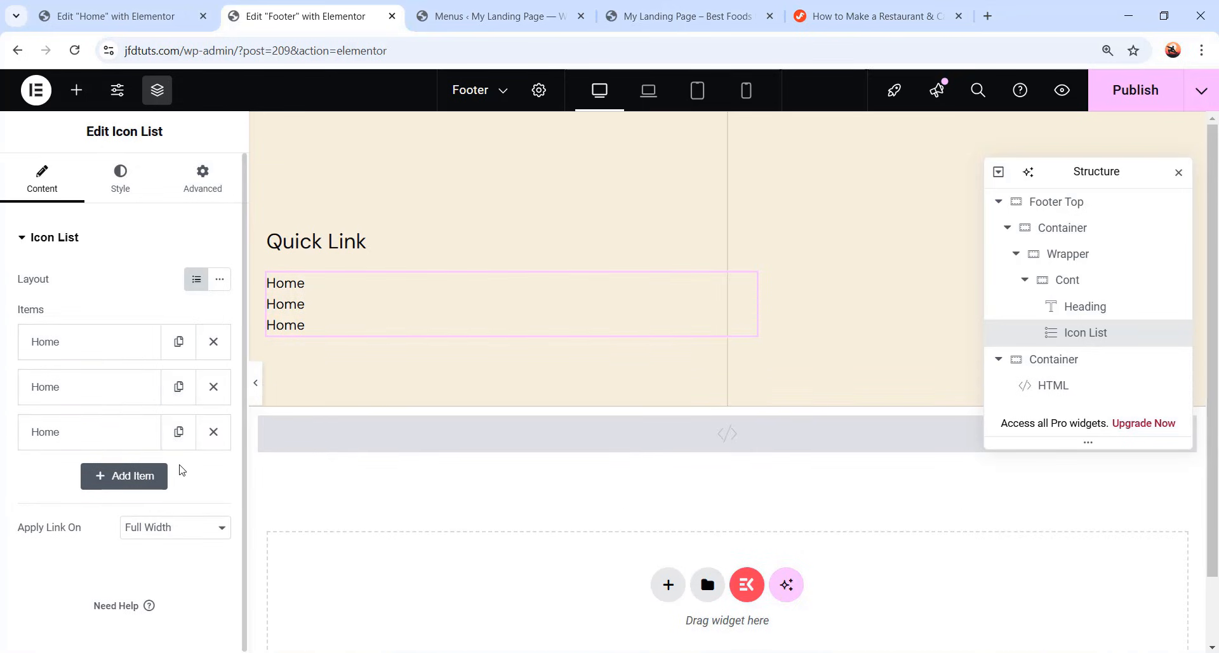
left_click(179, 434)
left_click(179, 478)
left_click(180, 520)
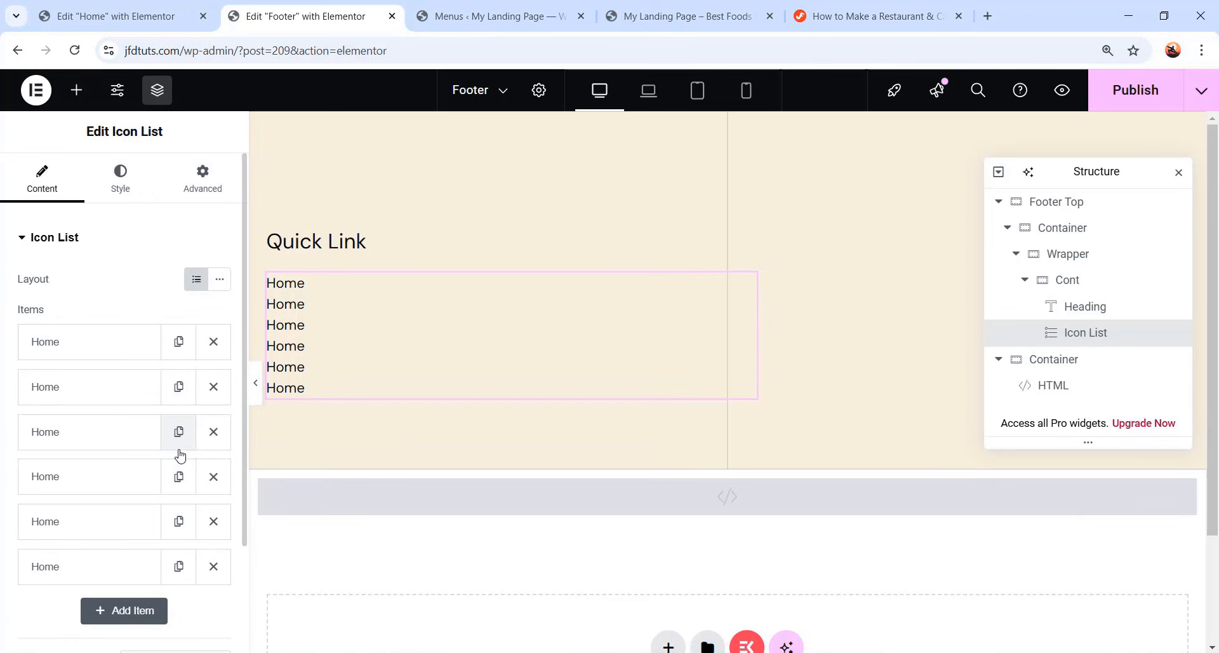
Change the second Icon List item's text to Category, following the link order in the Home page's navigation.
left_click(77, 386)
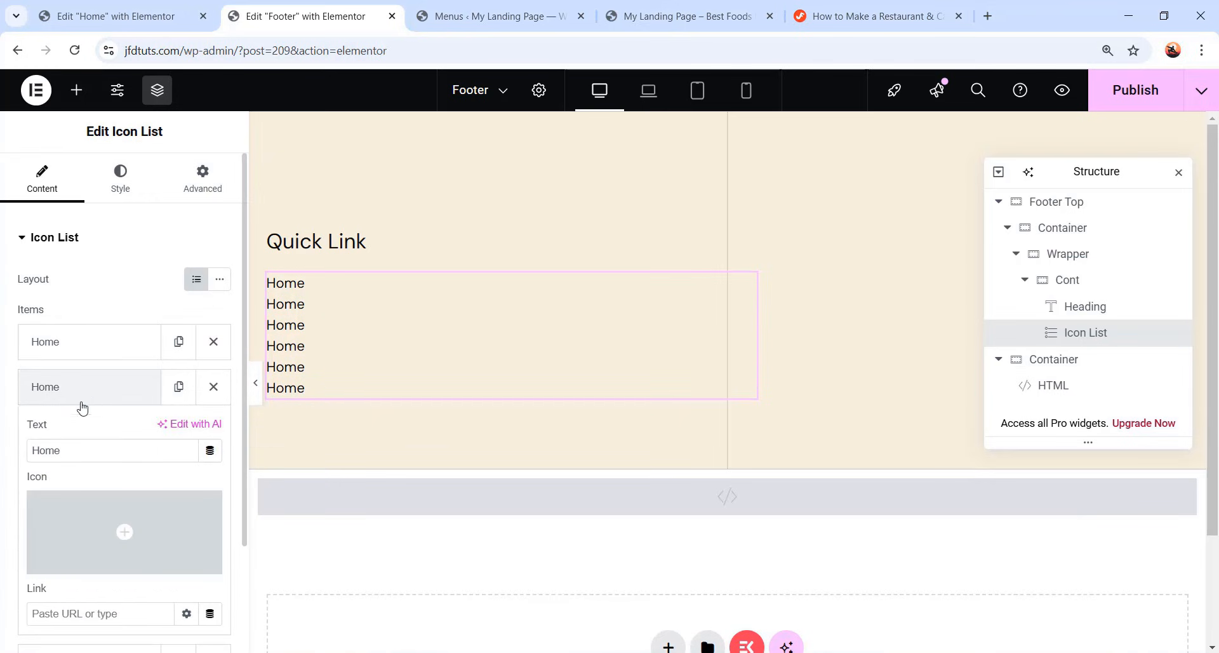
double_click(86, 449)
left_click(92, 14)
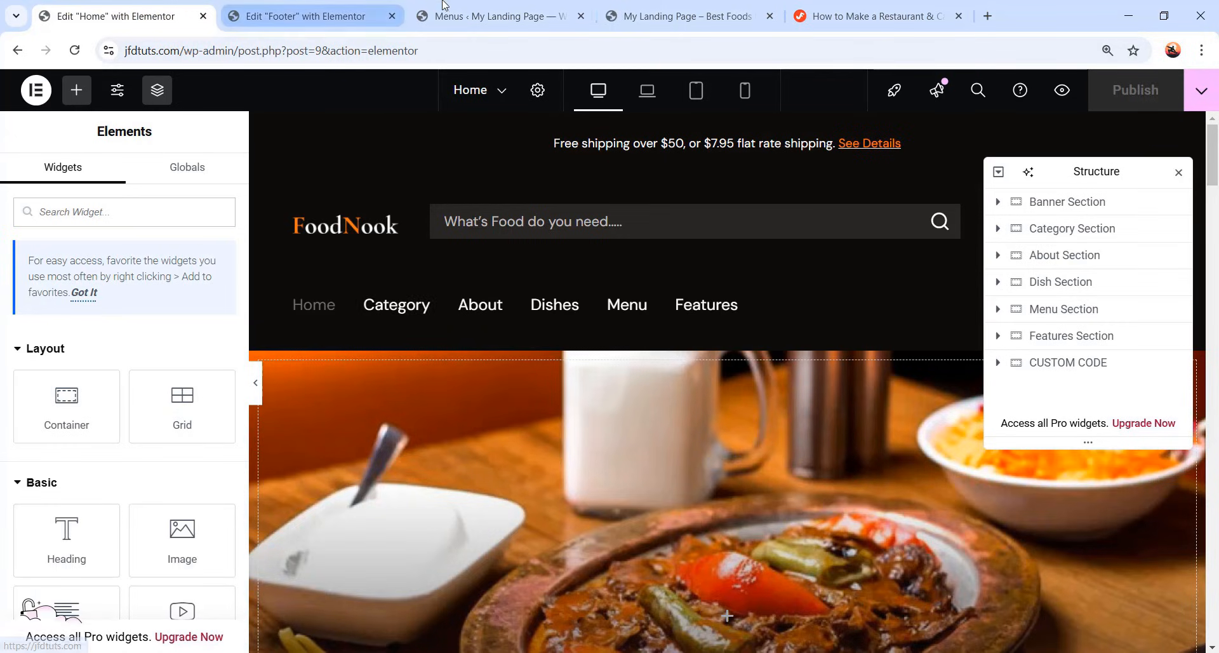
left_click(304, 16)
left_click_drag(91, 449, 13, 442)
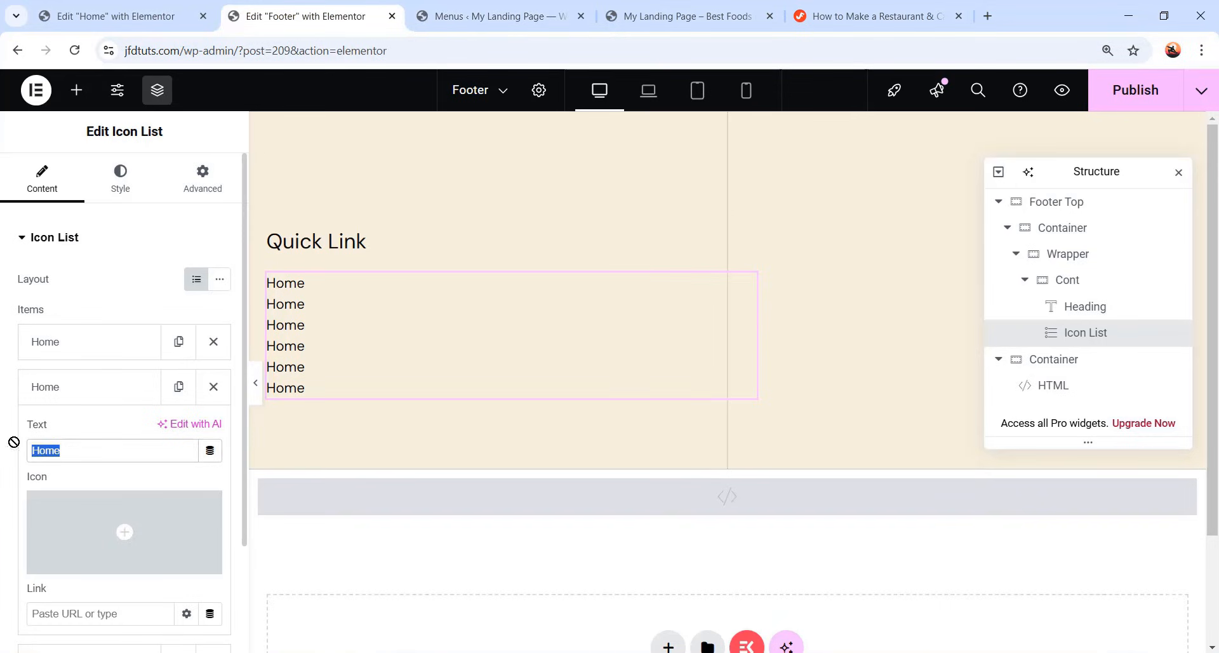
type("Category")
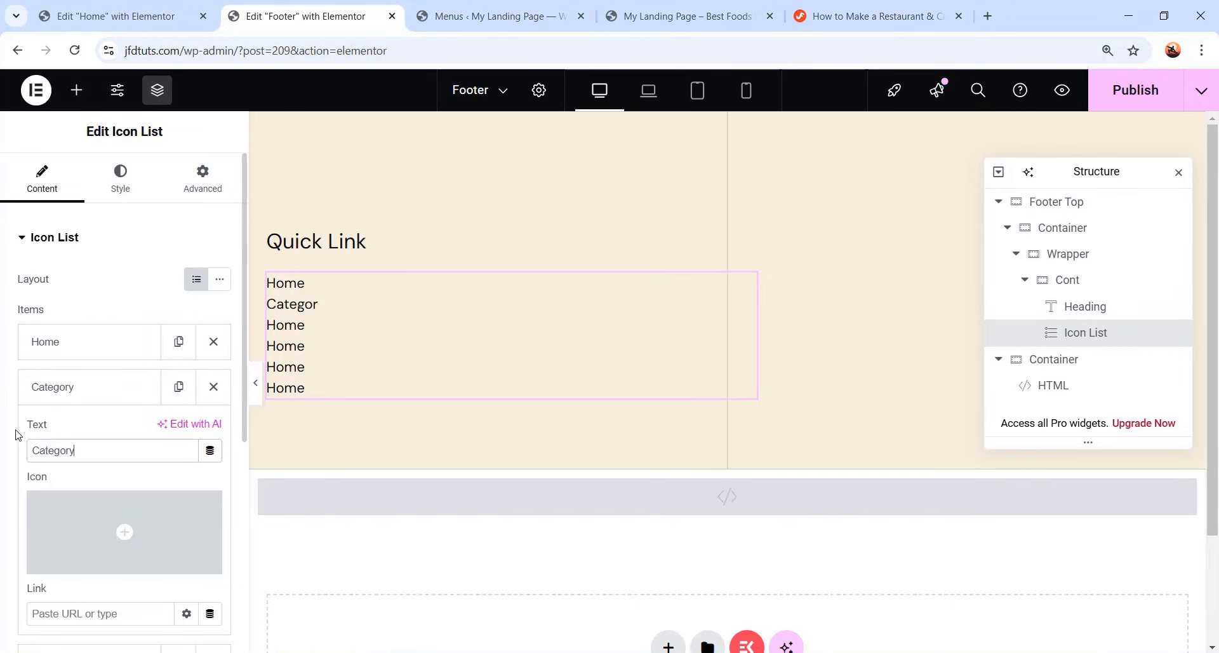
left_click(85, 383)
Change the third Icon List item's text to About.
left_click(105, 429)
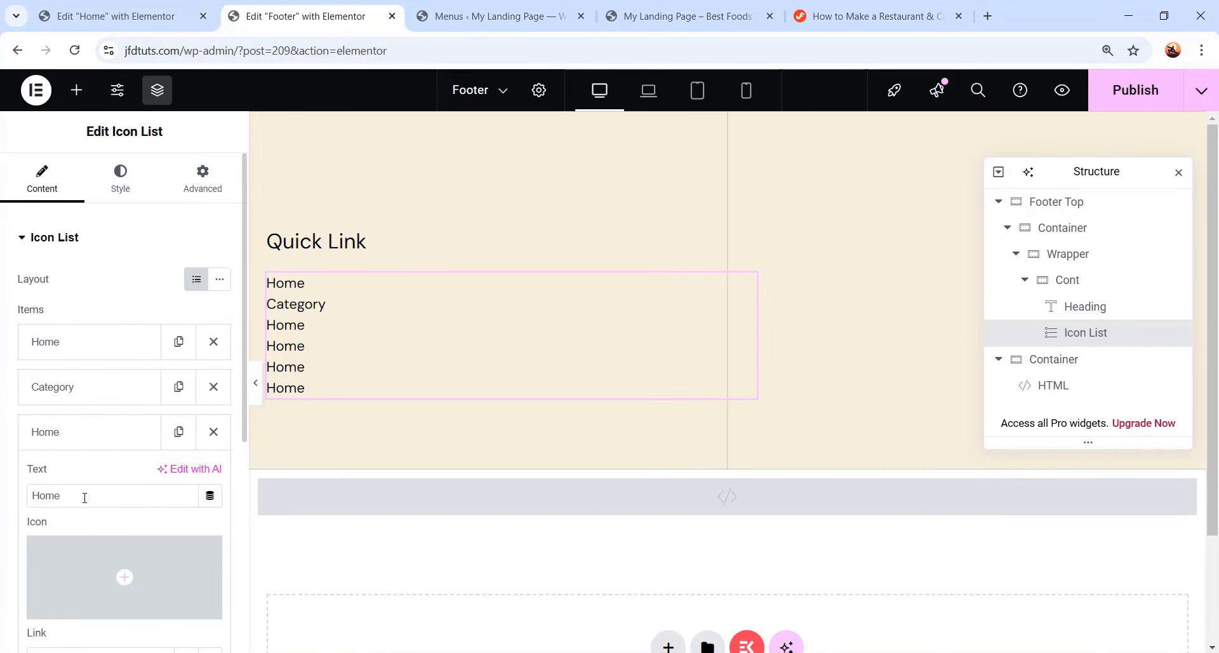
left_click_drag(84, 497, 2, 452)
type("About")
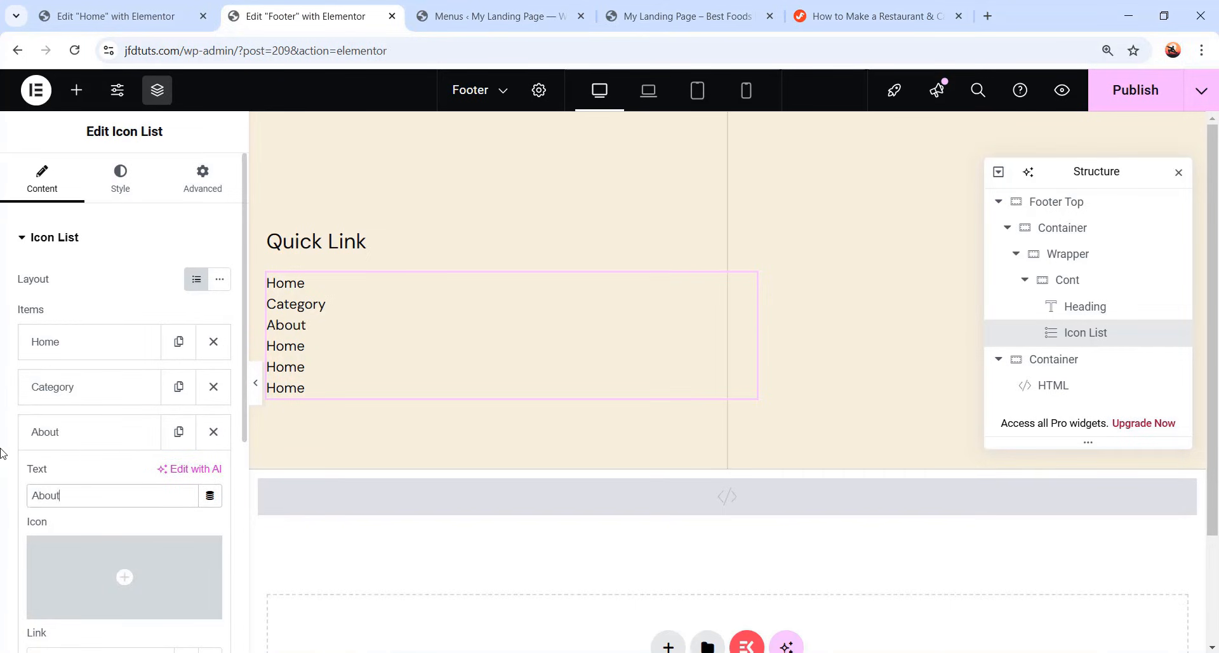
left_click(59, 445)
Change the fourth Icon List item's text to Dishes and the fifth item's text to Menu.
left_click(85, 399)
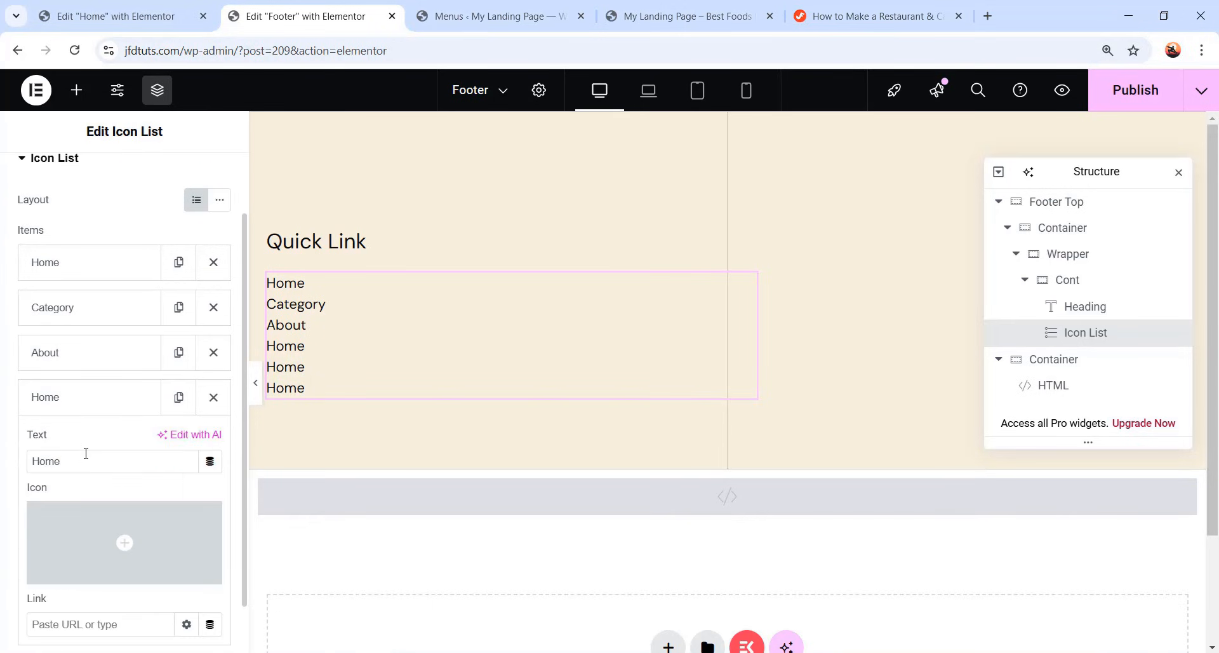
type("Dishe")
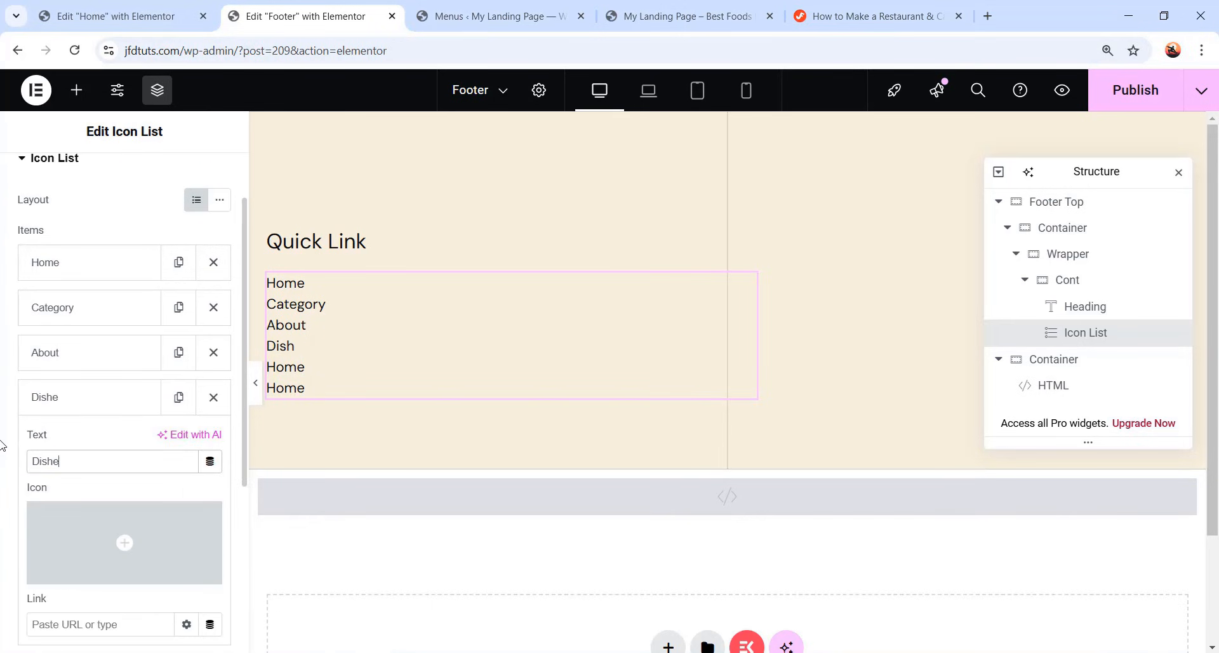
type("s")
left_click(46, 398)
left_click(62, 439)
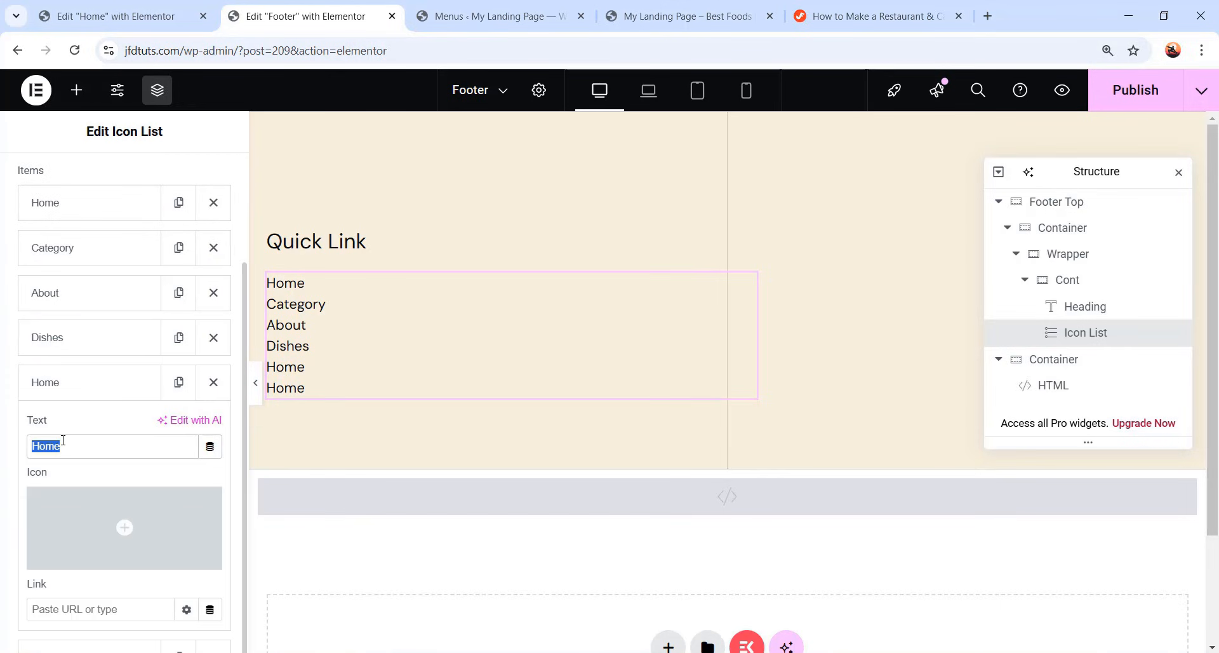
type("Menu")
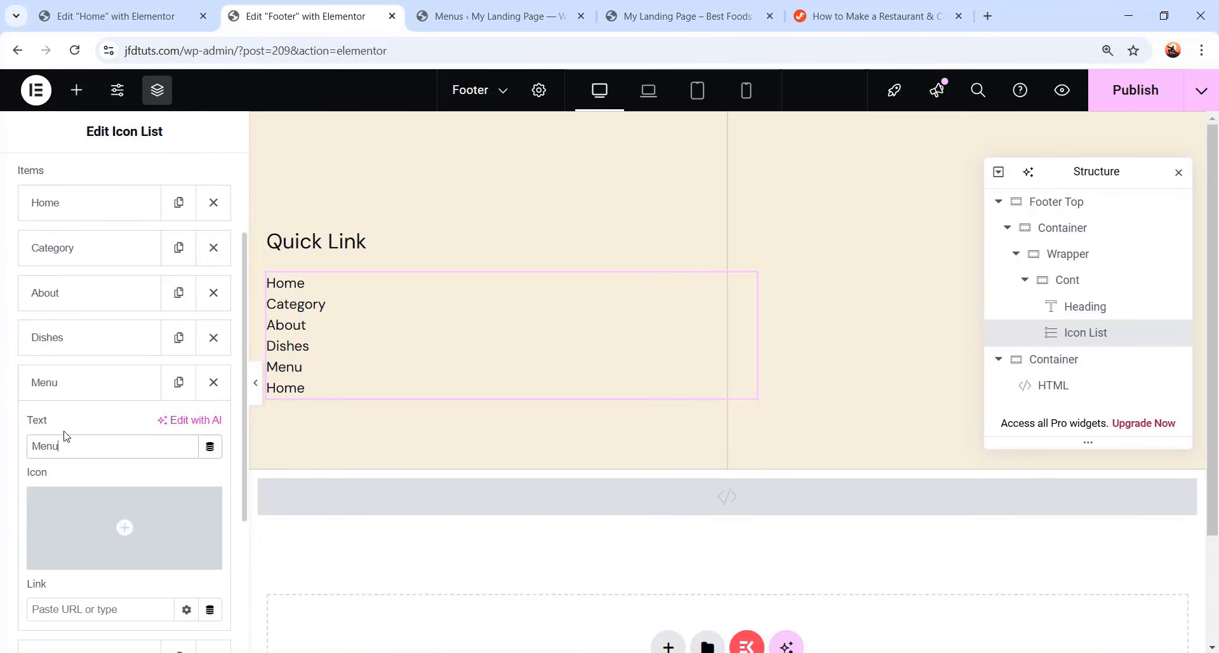
Change the sixth Icon List item's text to Features.
left_click(63, 645)
double_click(90, 490)
type("Features")
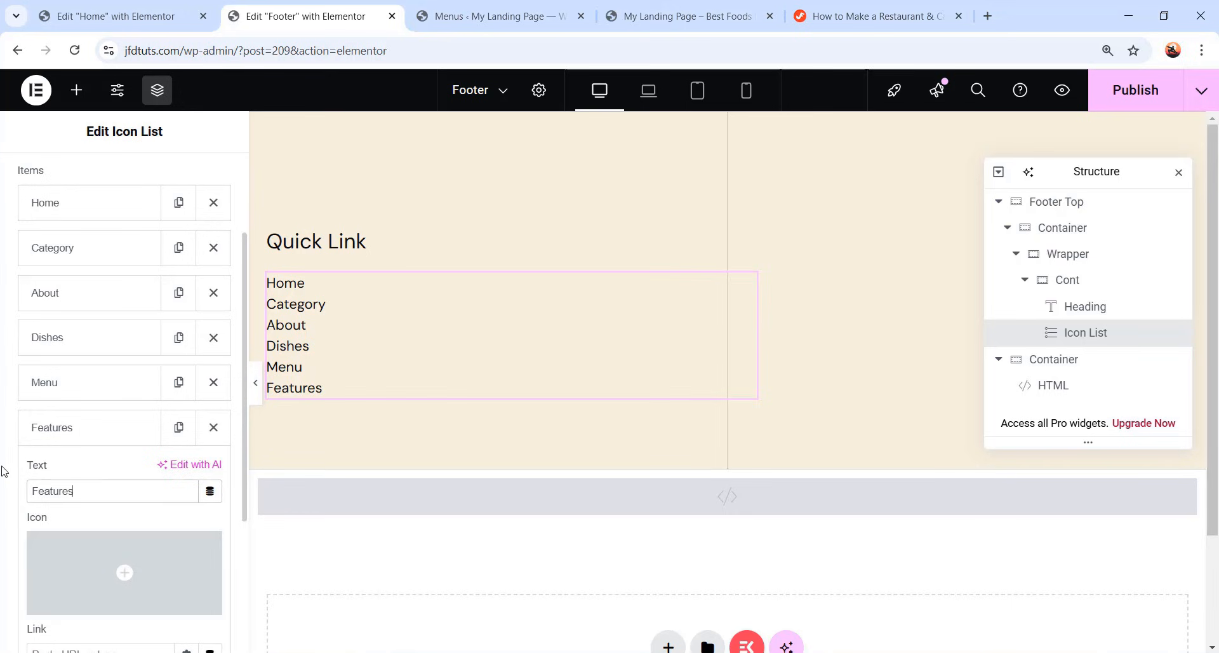
left_click(51, 427)
scroll(68, 418, "up", 2)
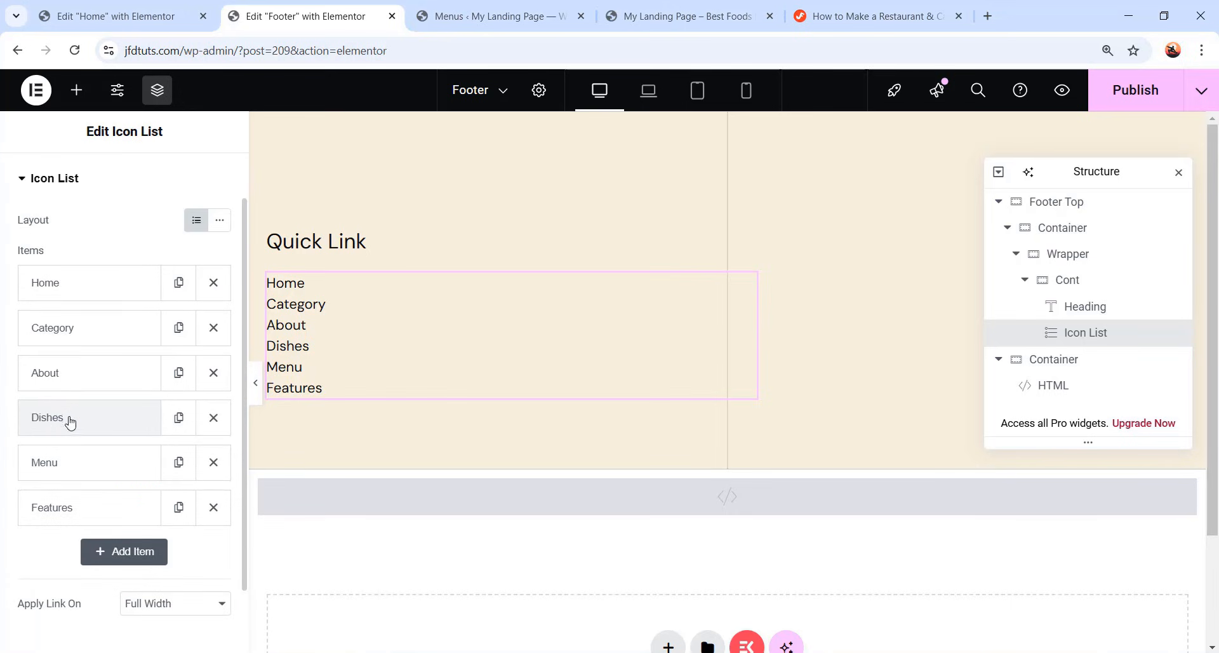
left_click(80, 303)
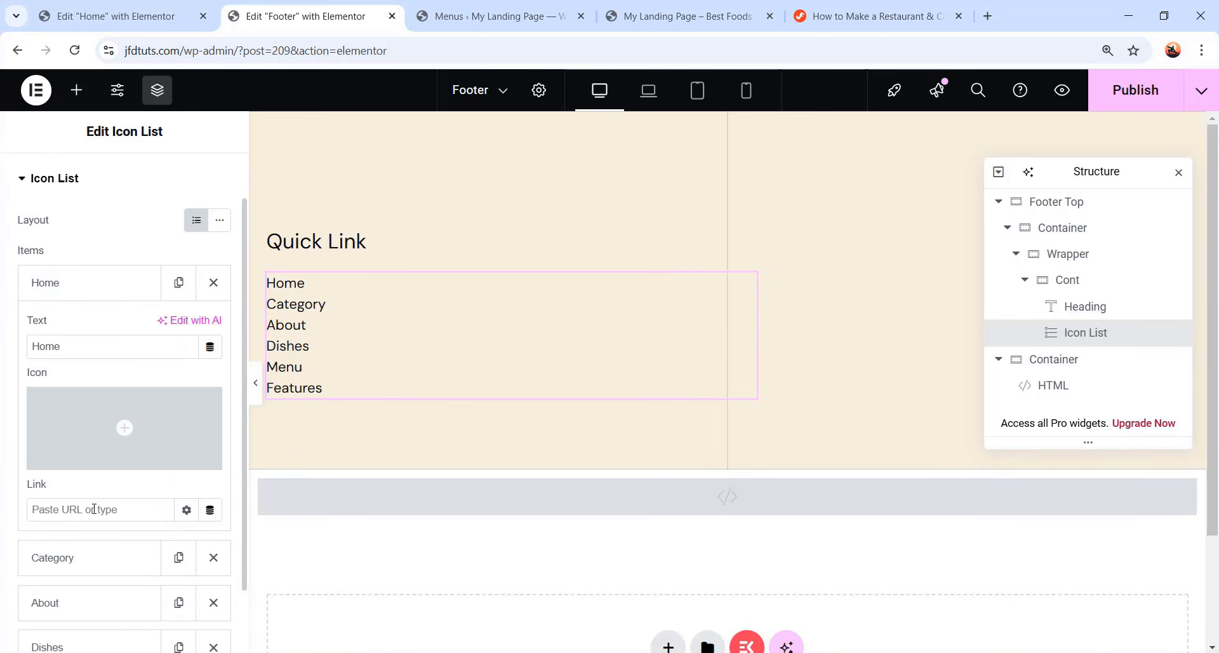
left_click(103, 286)
left_click(83, 417)
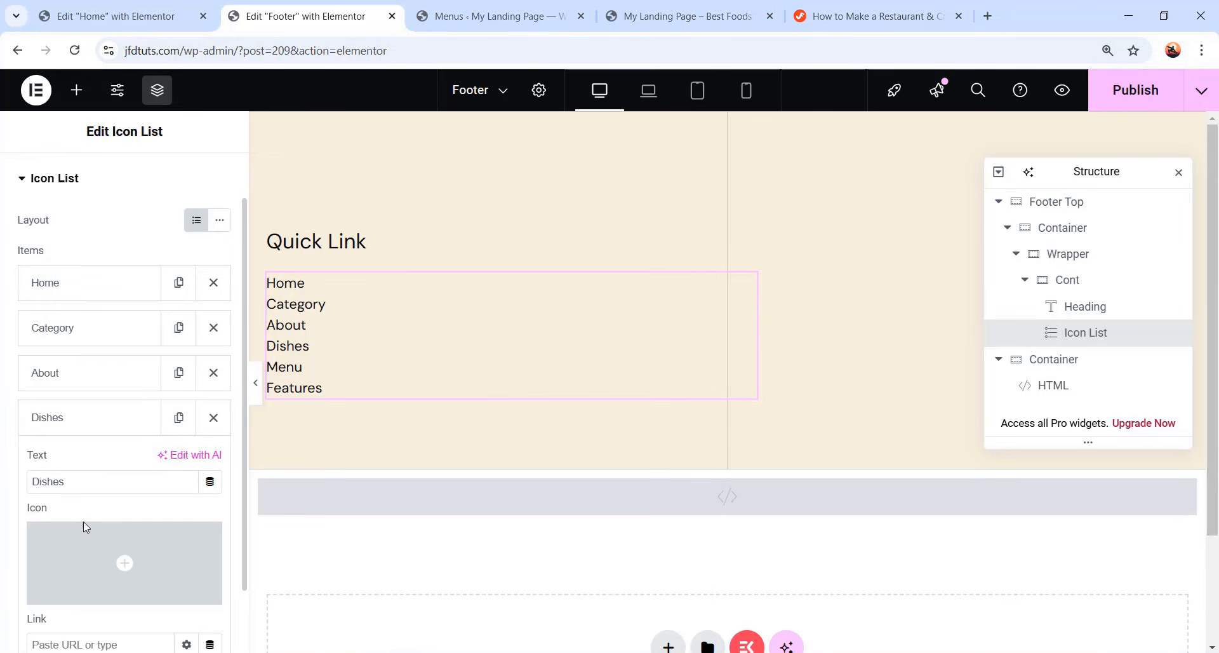
scroll(102, 540, "down", 1)
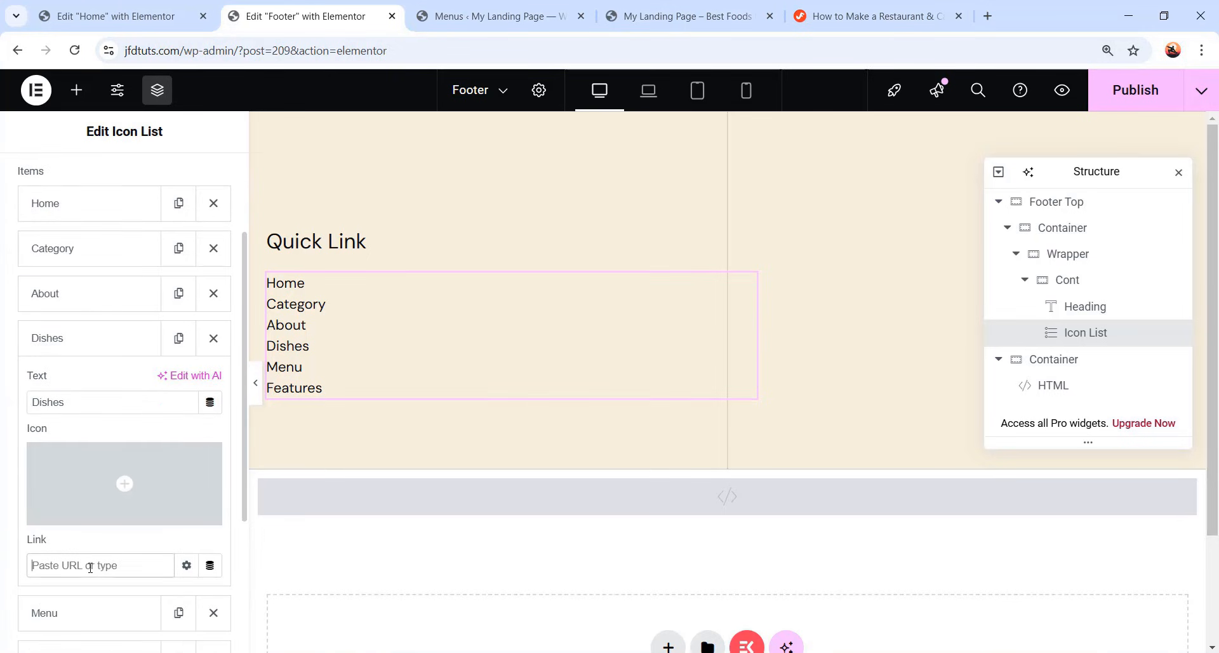
left_click(95, 343)
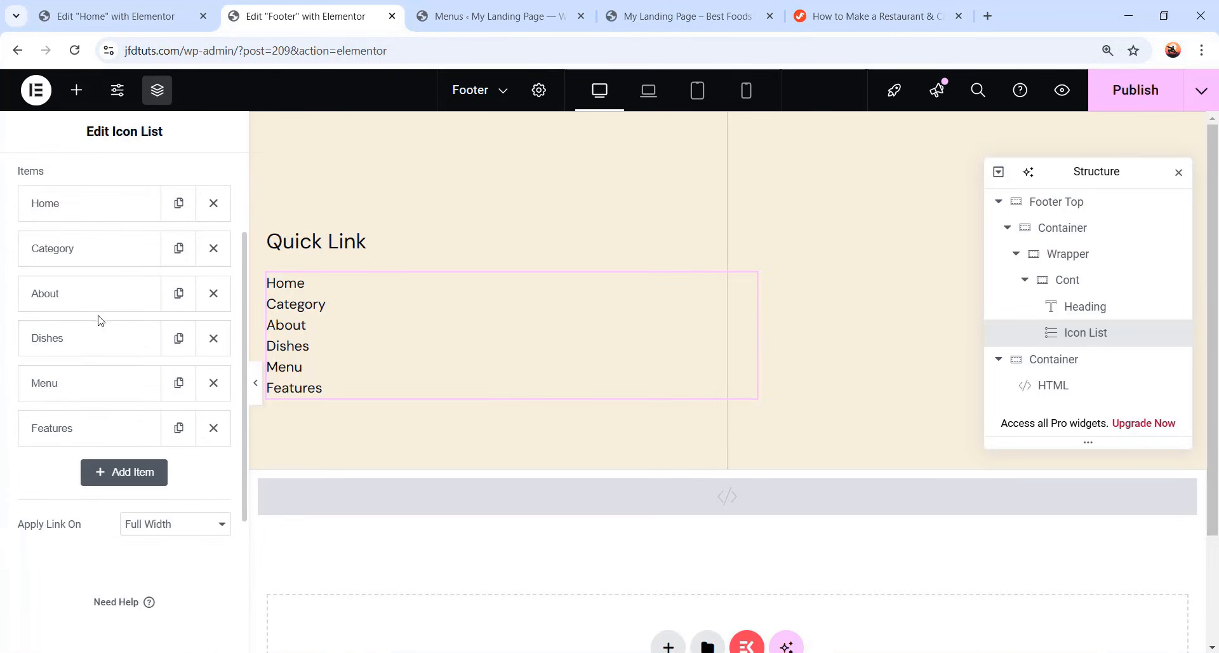
Set the Menu item's link in the Icon List to the anchor #menu.
left_click(108, 383)
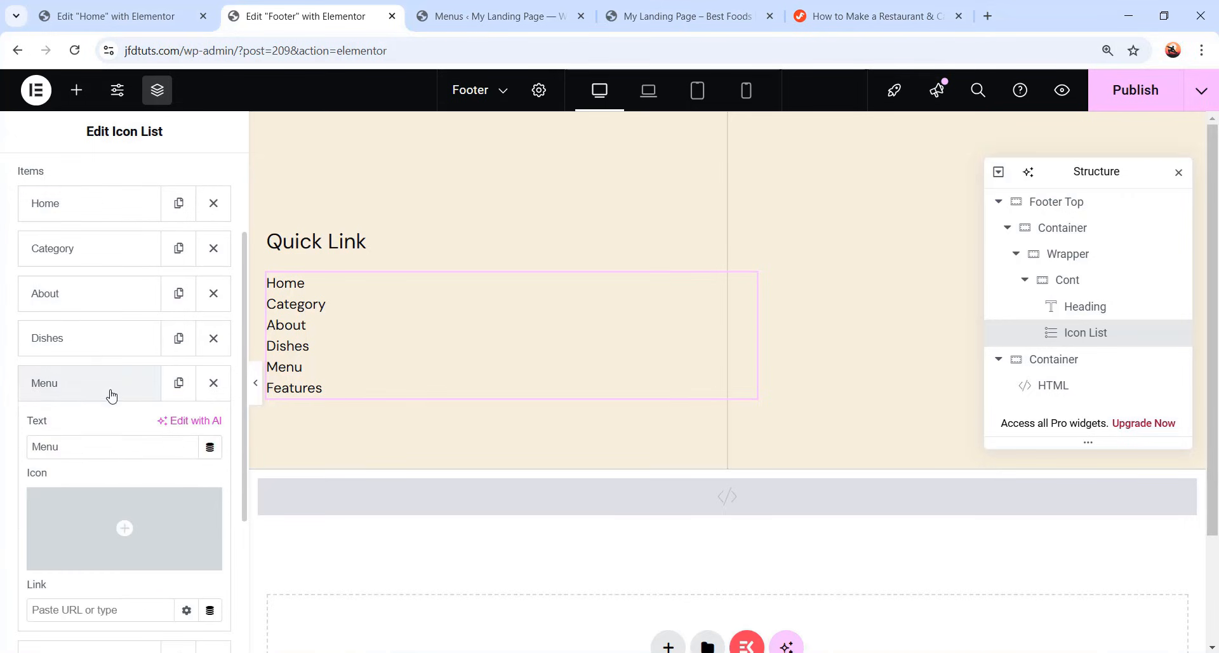
left_click(91, 607)
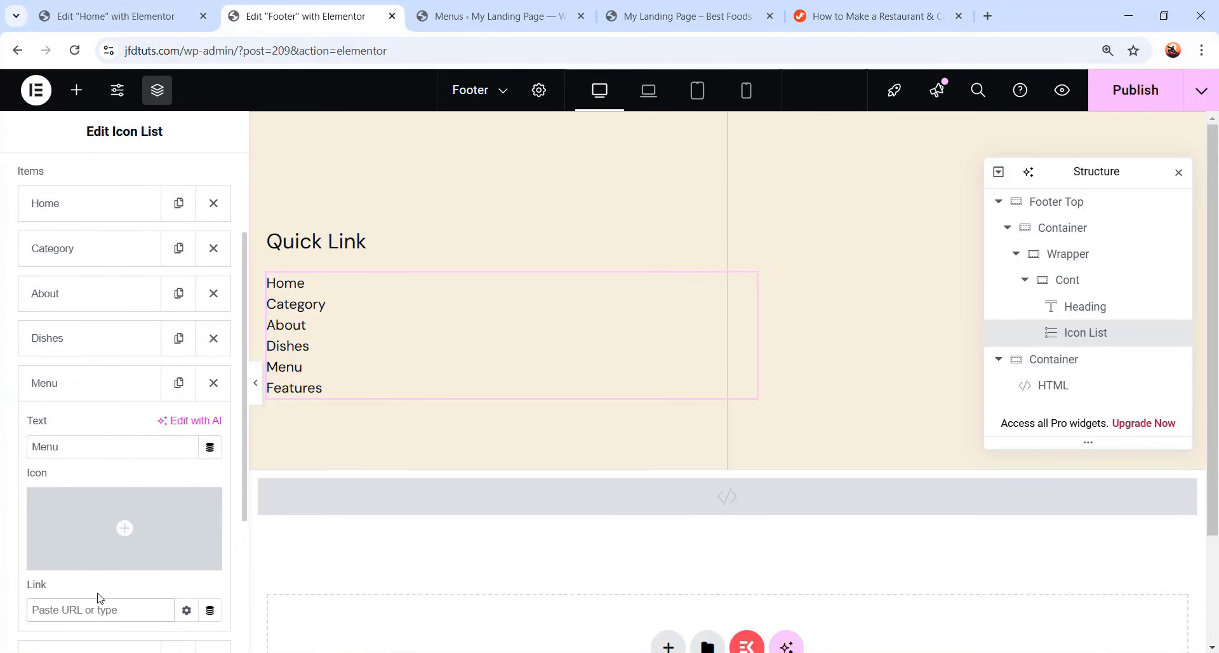
type("#menu")
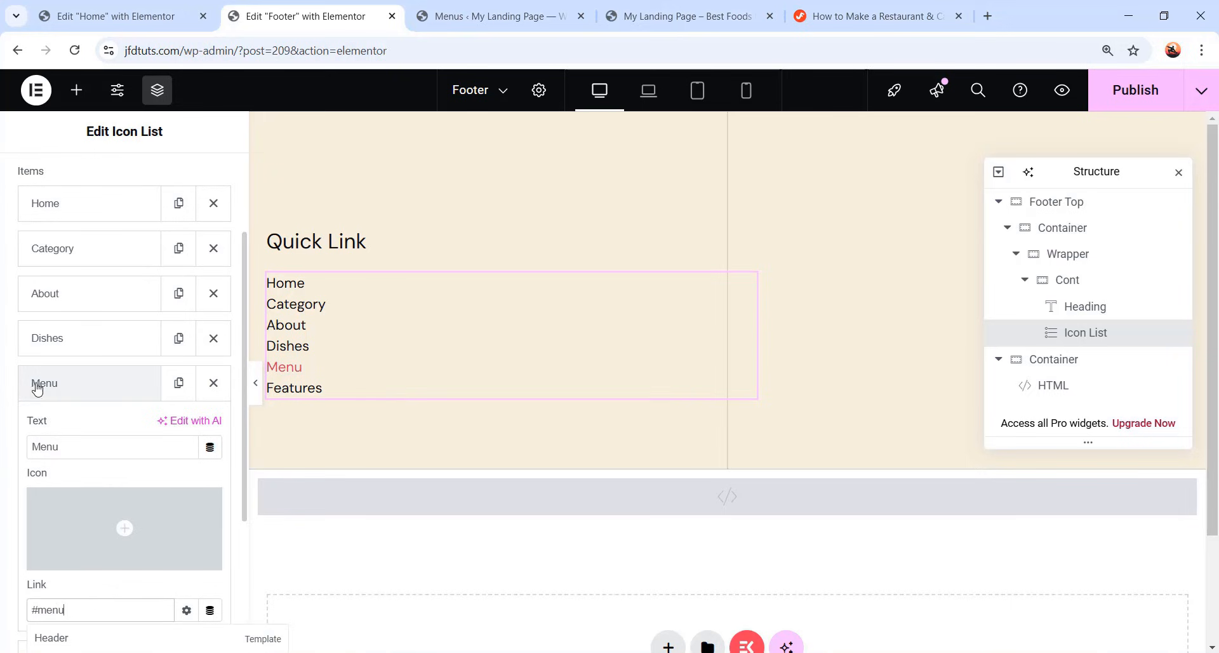
scroll(70, 454, "up", 1)
left_click(112, 415)
left_click(112, 416)
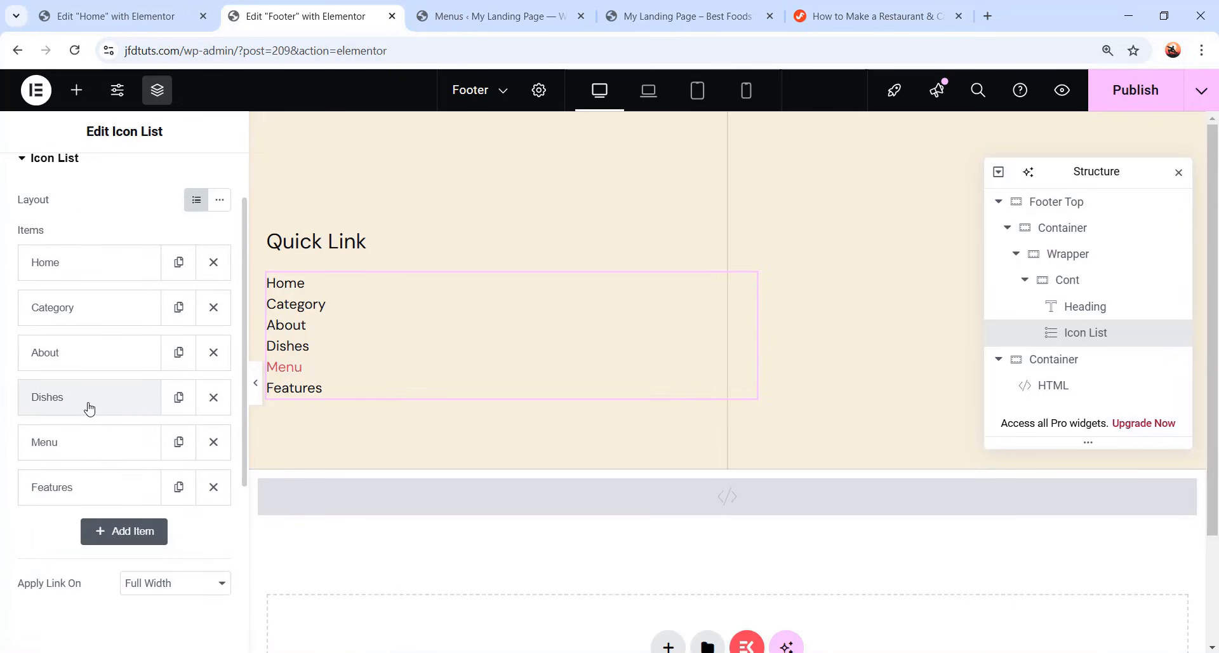
left_click(285, 380)
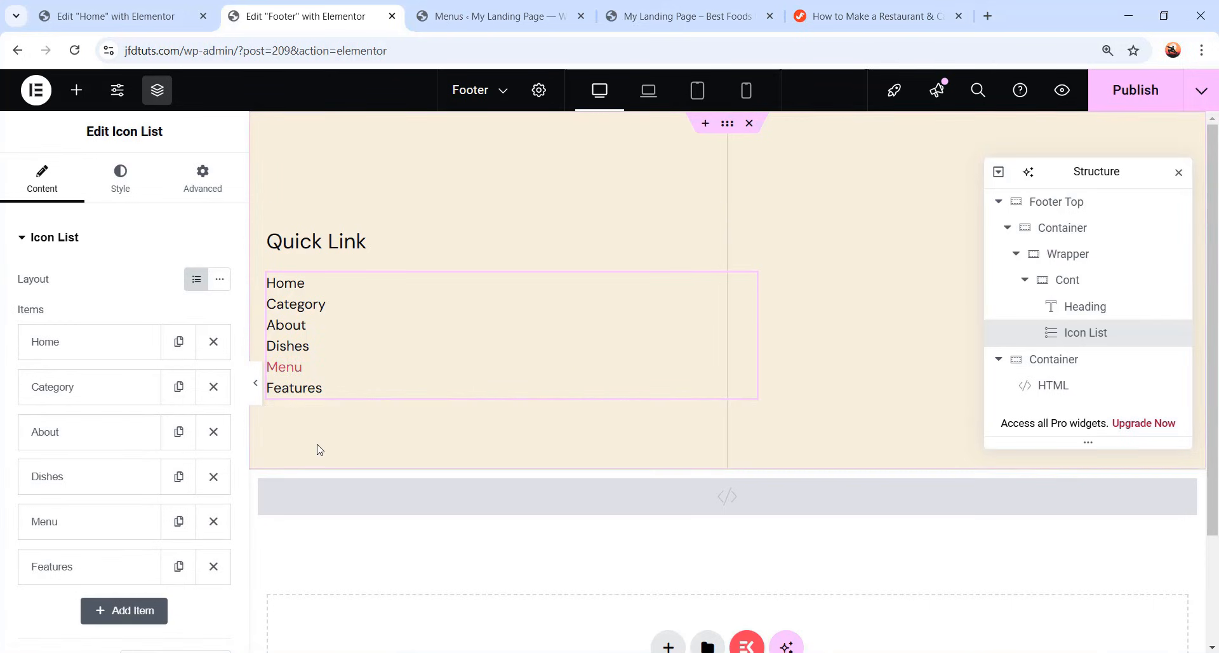
left_click(81, 346)
scroll(89, 432, "down", 1)
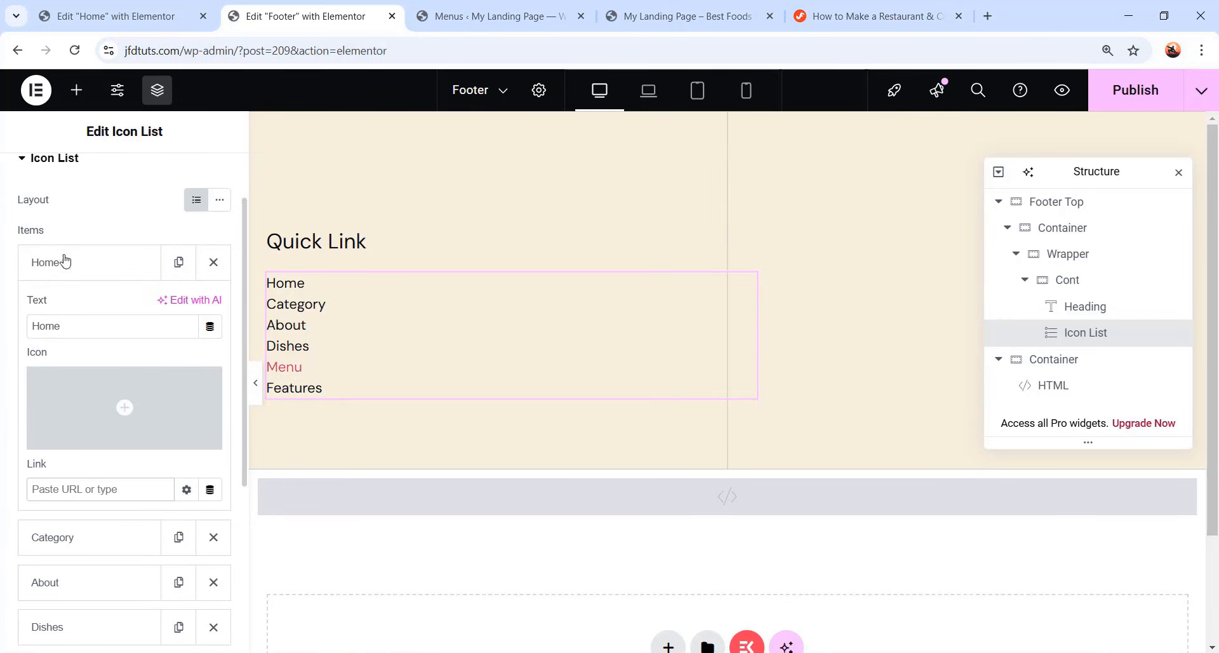
left_click(182, 50)
left_click(183, 53)
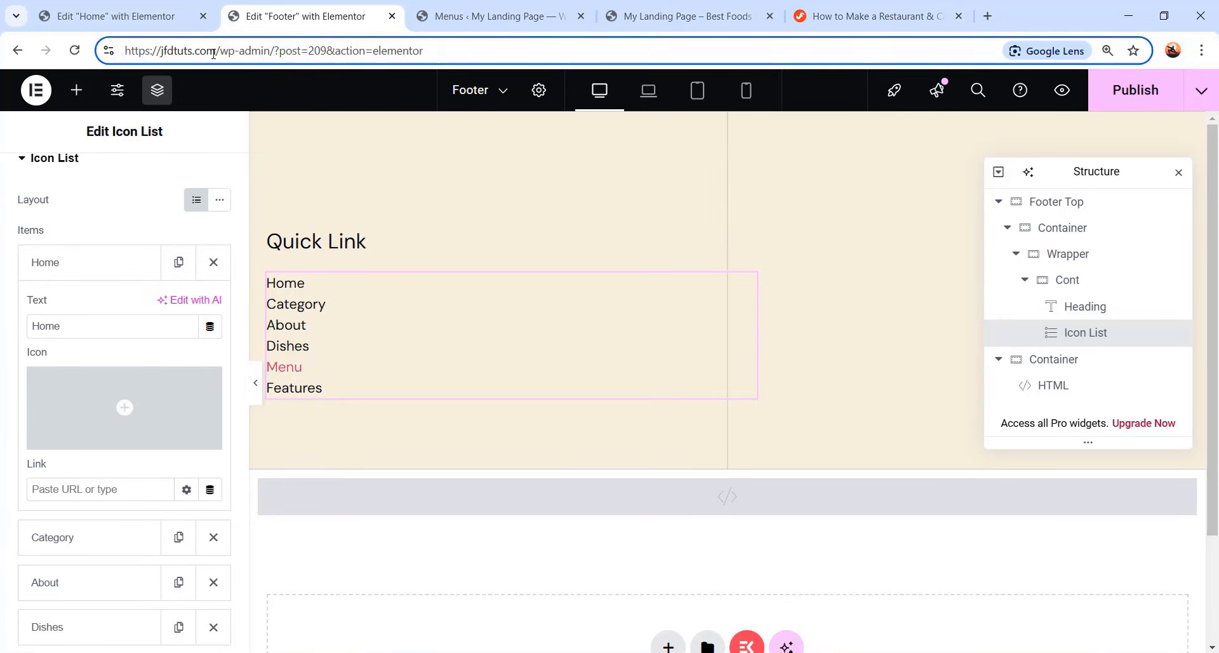
left_click_drag(216, 53, 75, 52)
key("ctrl+c")
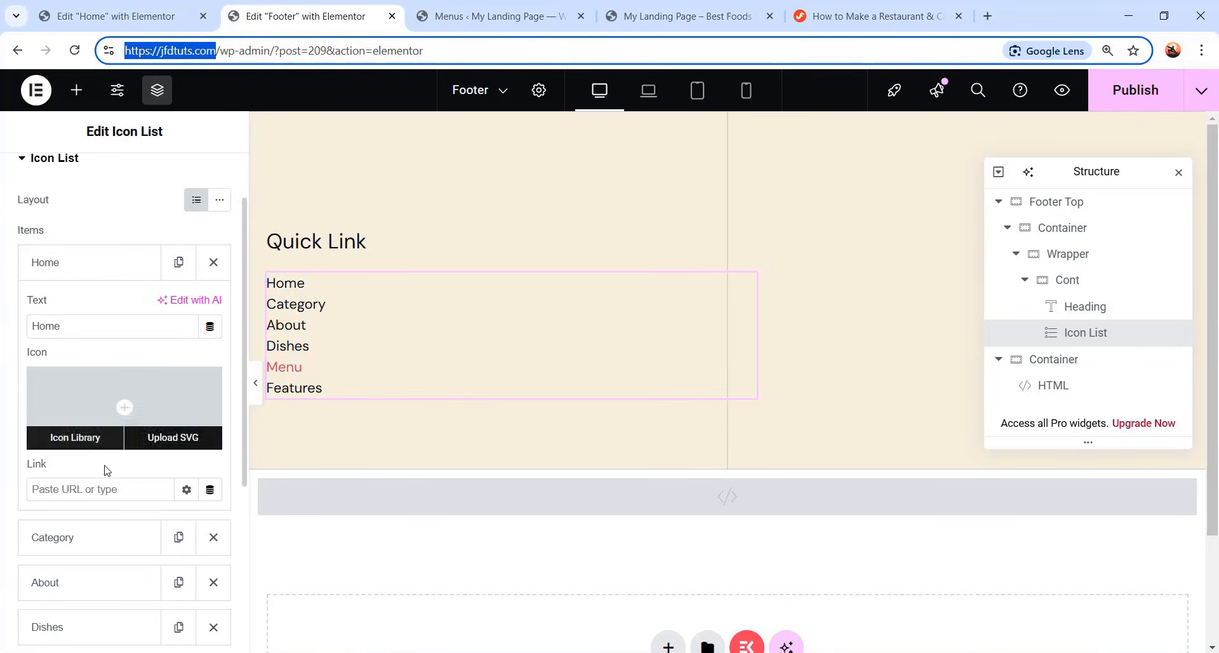
left_click(120, 488)
key("ctrl+v")
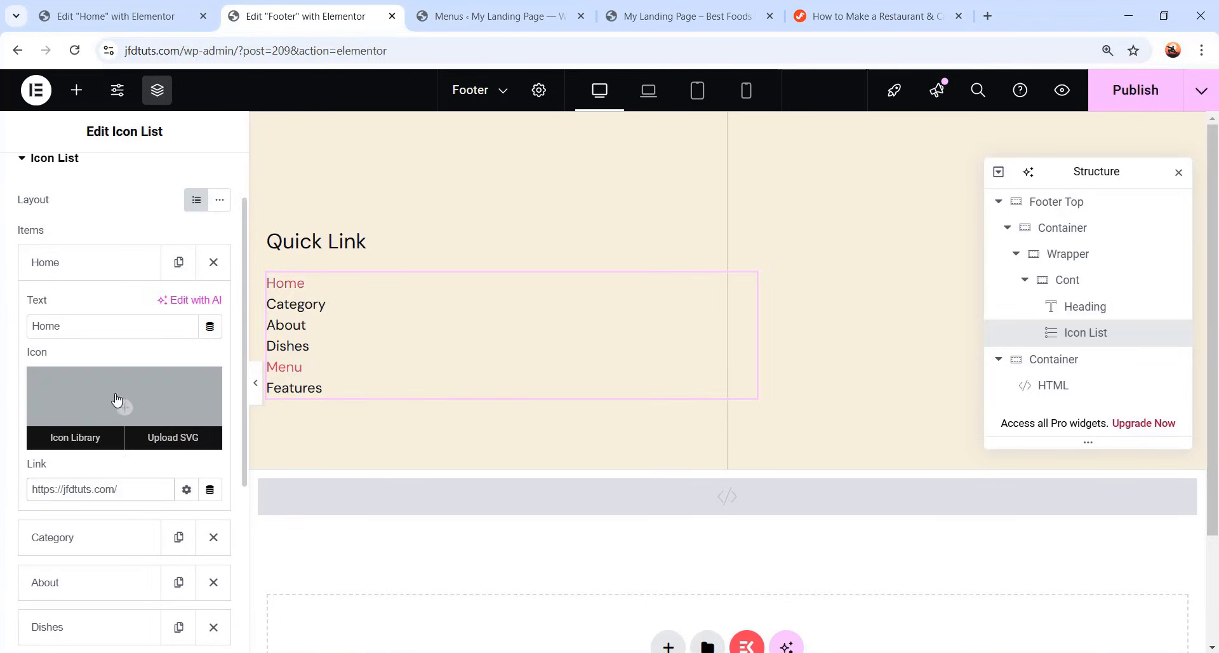
left_click(89, 273)
Set the Category item's link in the Icon List to the anchor #category.
left_click(93, 308)
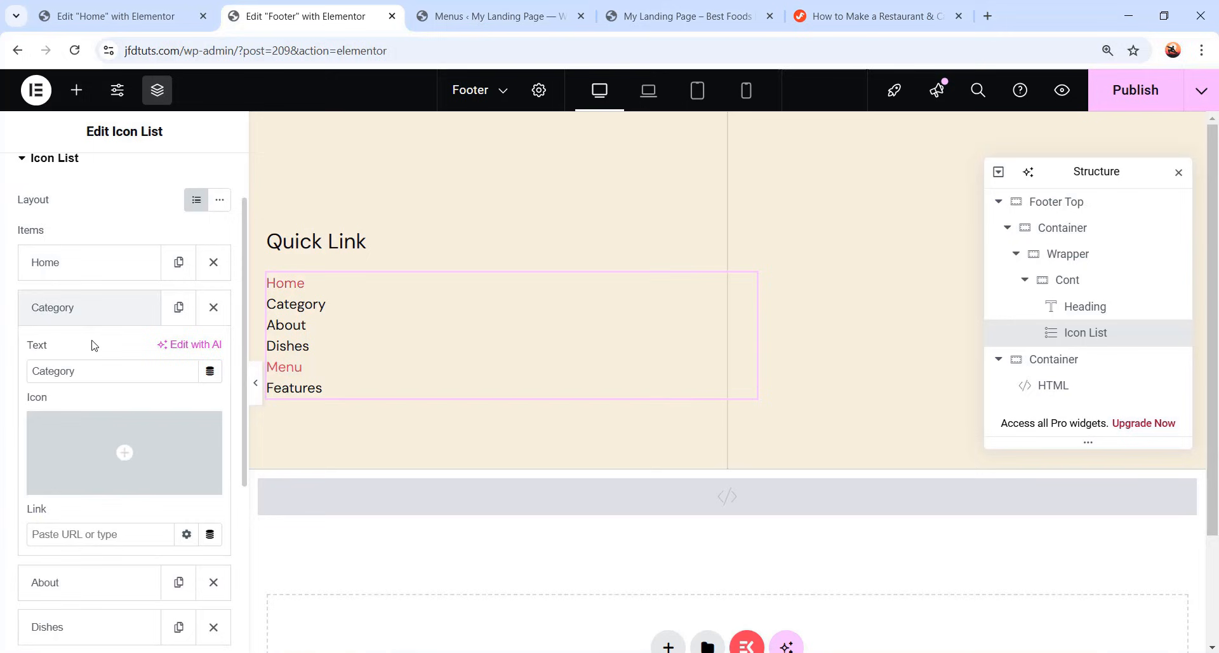
double_click(82, 373)
left_click(89, 533)
type("#cate")
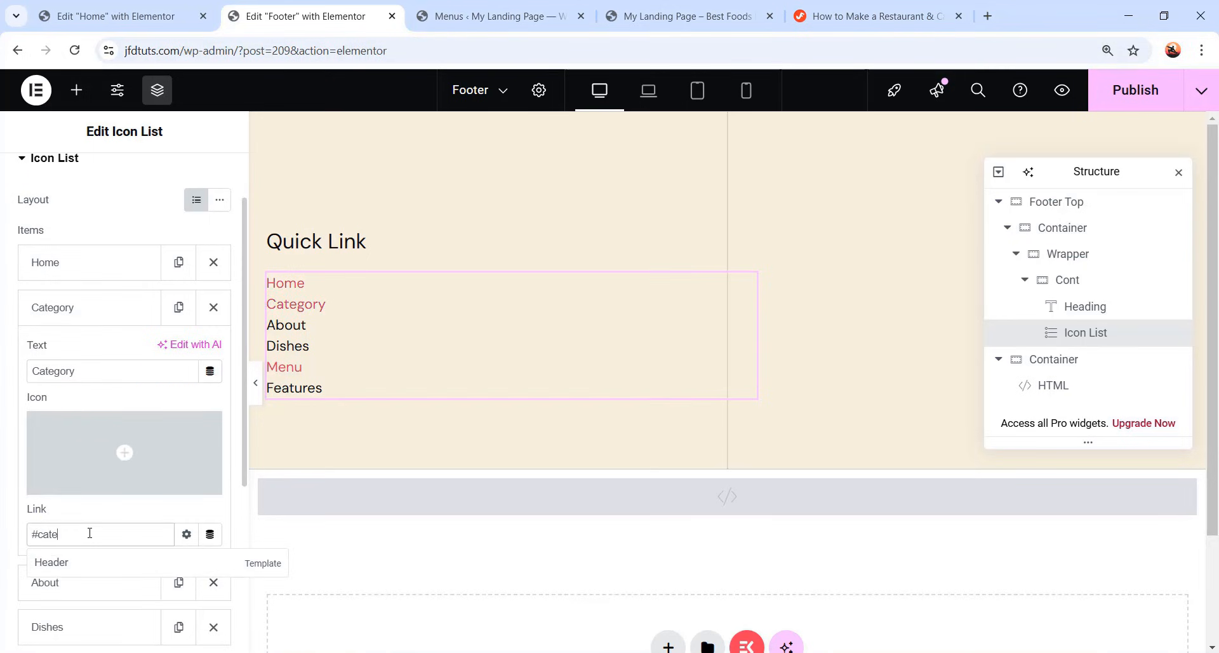
type("gory")
left_click(122, 322)
Link the About item to the page anchor that matches its name in lowercase.
left_click(120, 352)
left_click(83, 576)
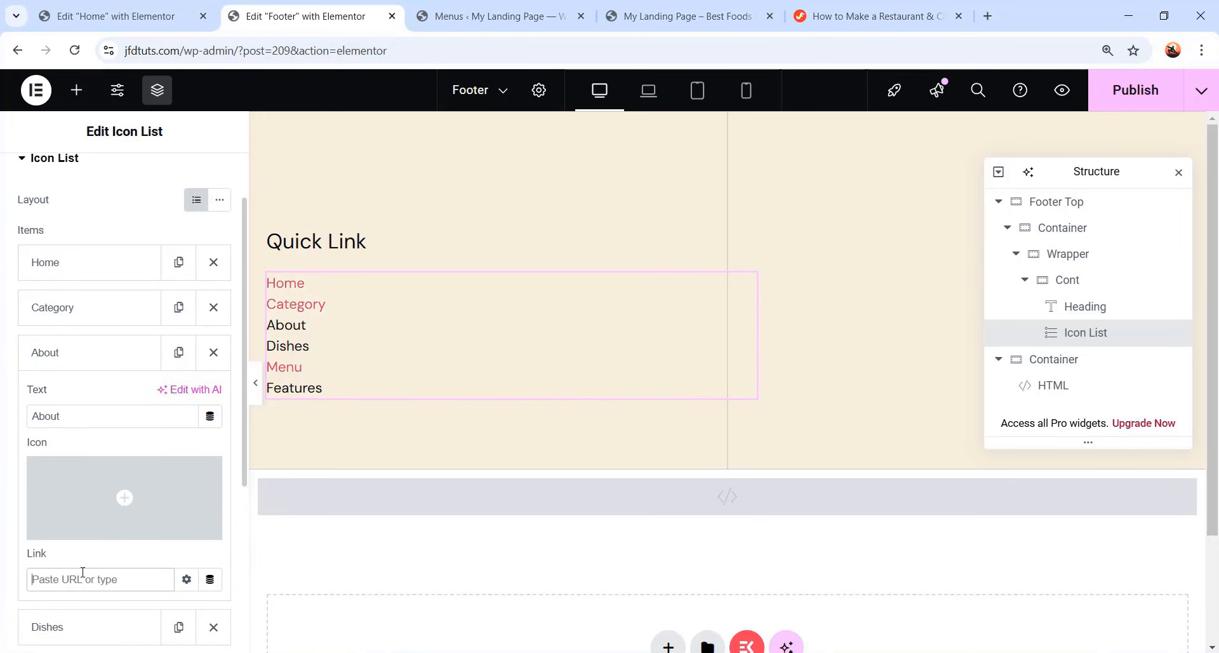
type("#about")
left_click(92, 351)
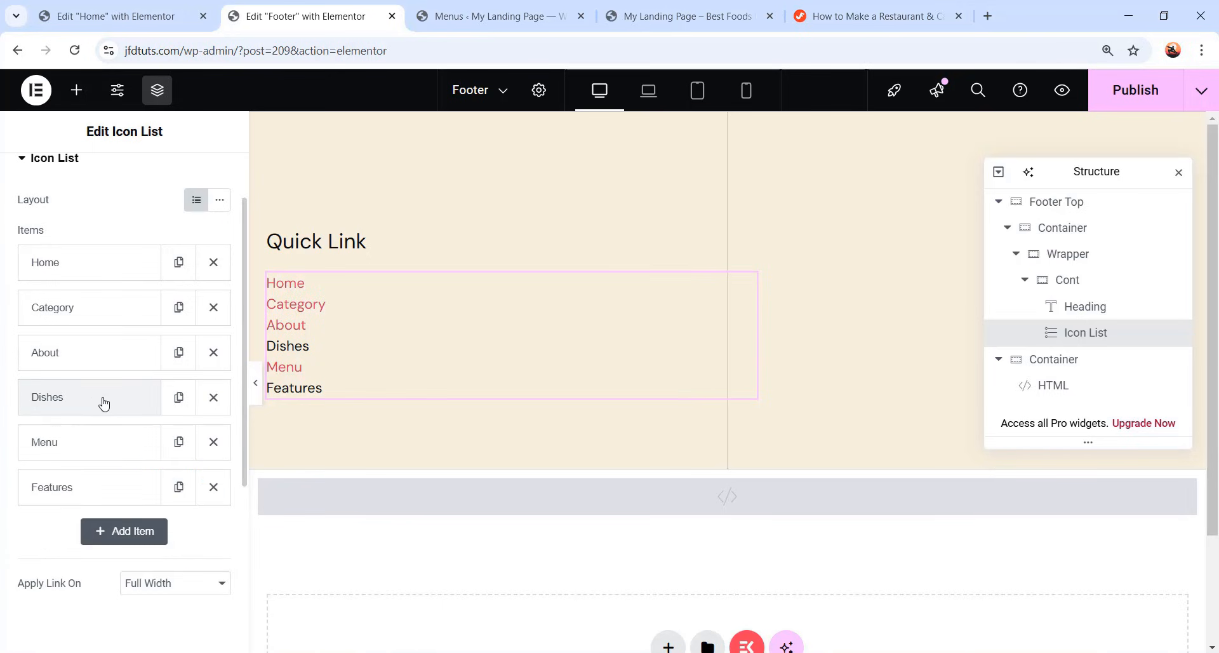
Set the Dishes item's link in the Icon List to the anchor #dishes.
left_click(104, 401)
left_click(89, 619)
type("#dishes")
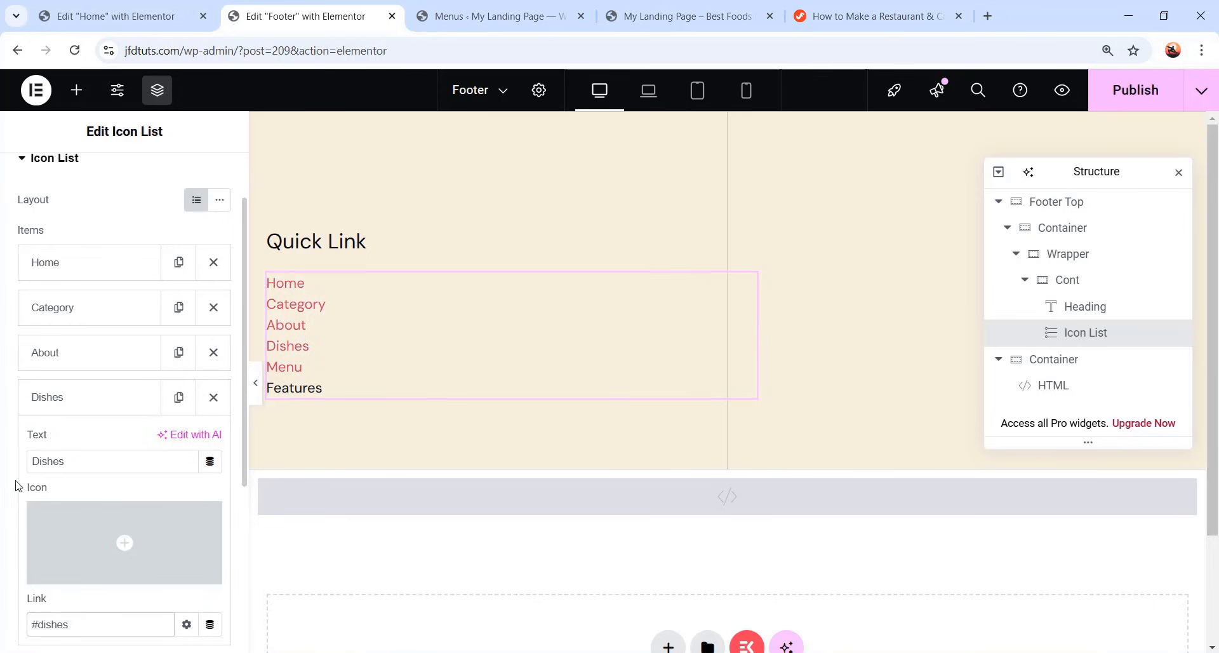
left_click(49, 396)
Check the Menu item's link and set the Features item's link to the anchor #features.
left_click(76, 441)
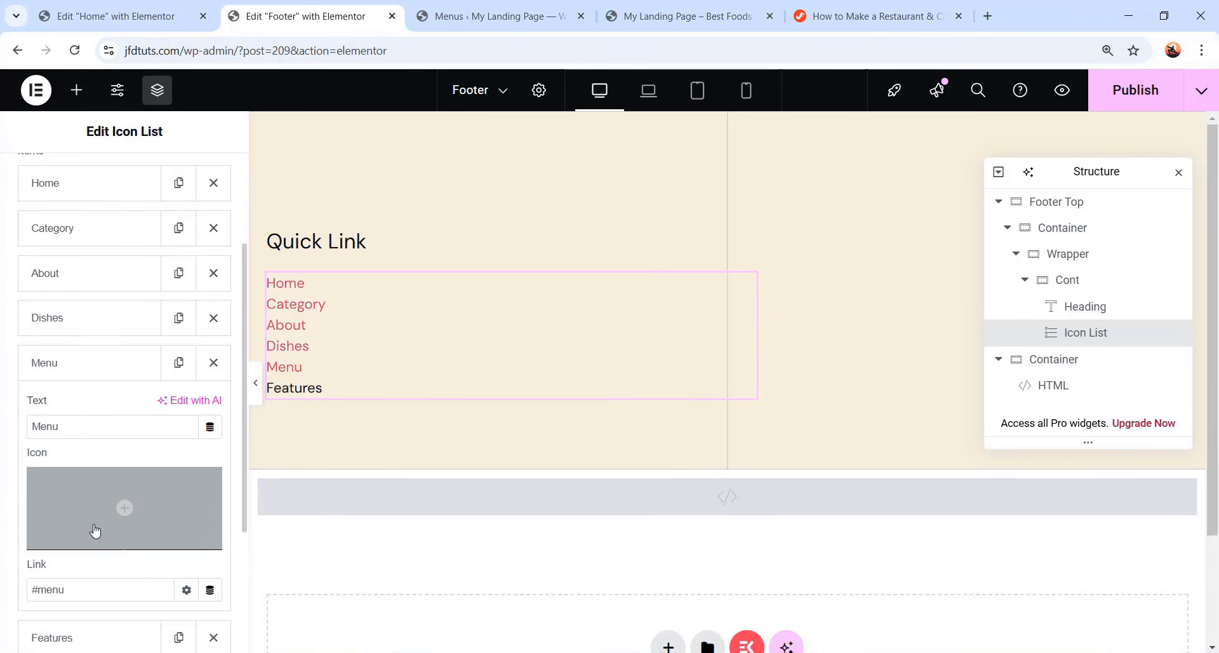
left_click(93, 589)
left_click(89, 362)
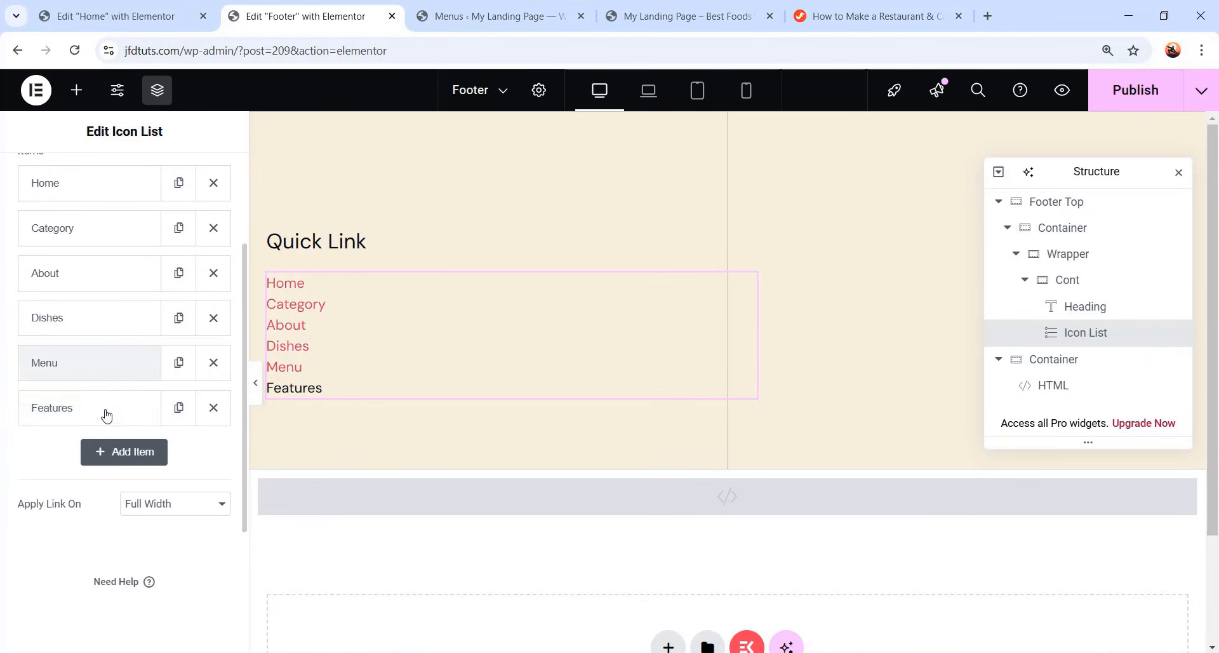
left_click(105, 416)
scroll(95, 565, "down", 1)
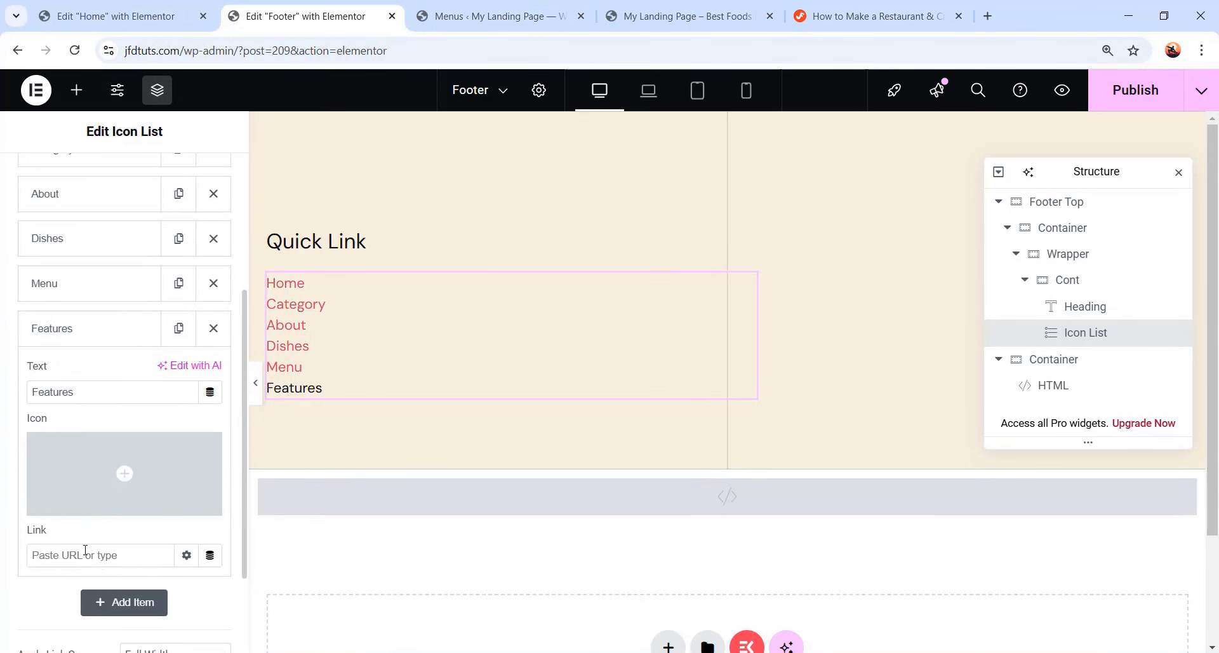
type("#features")
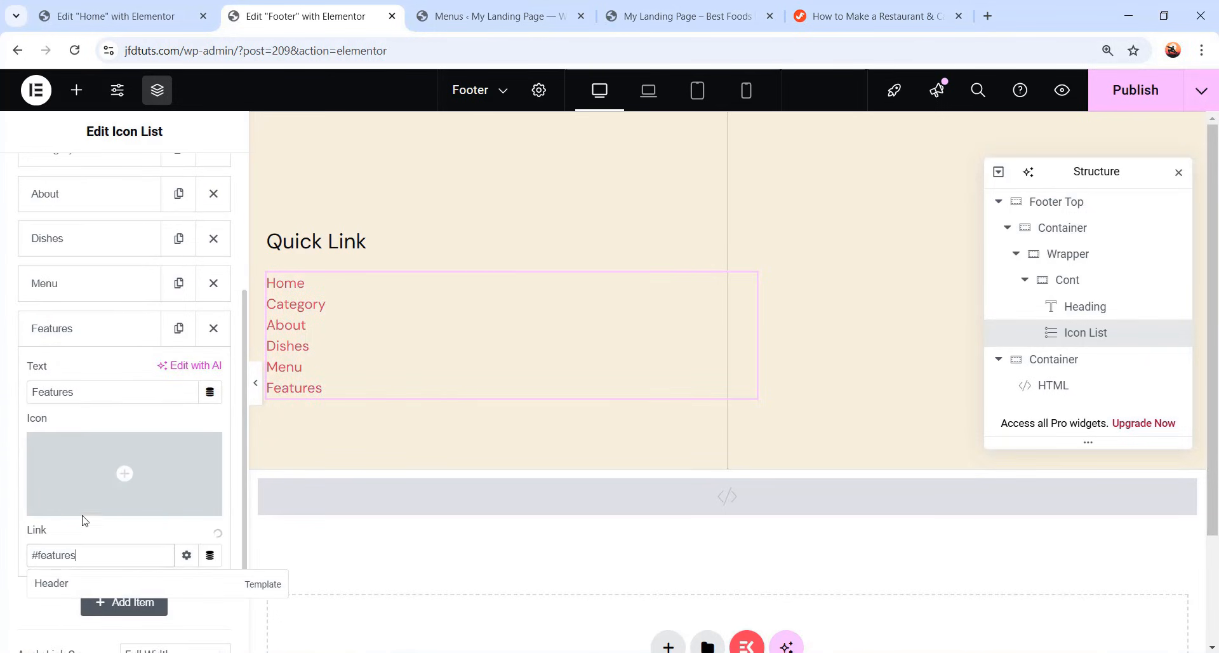
left_click(63, 325)
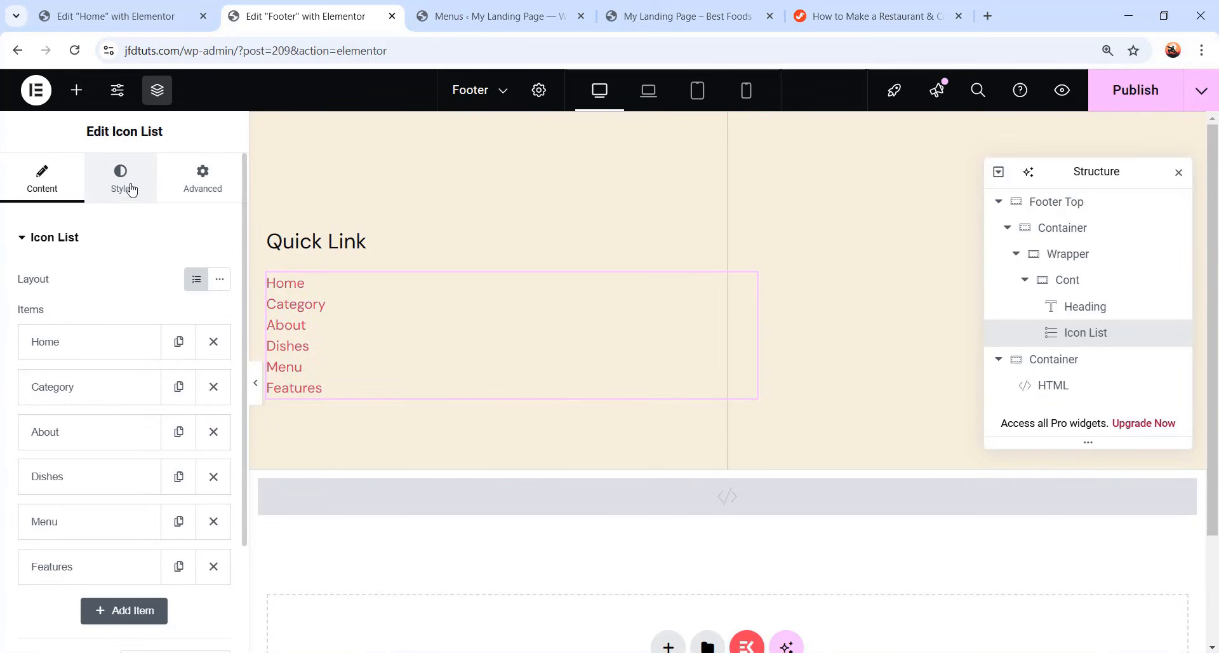
Set the space between the Icon List items to 20 px.
scroll(120, 196, "down", 2)
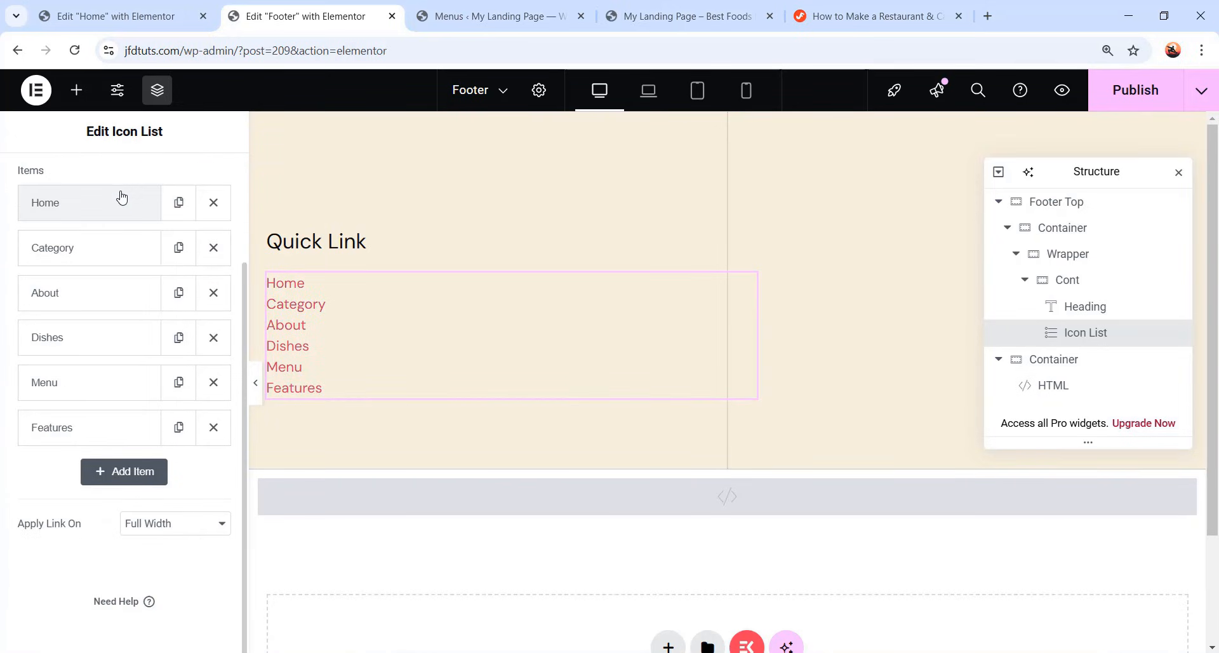
scroll(120, 185, "up", 2)
left_click(120, 181)
left_click(199, 291)
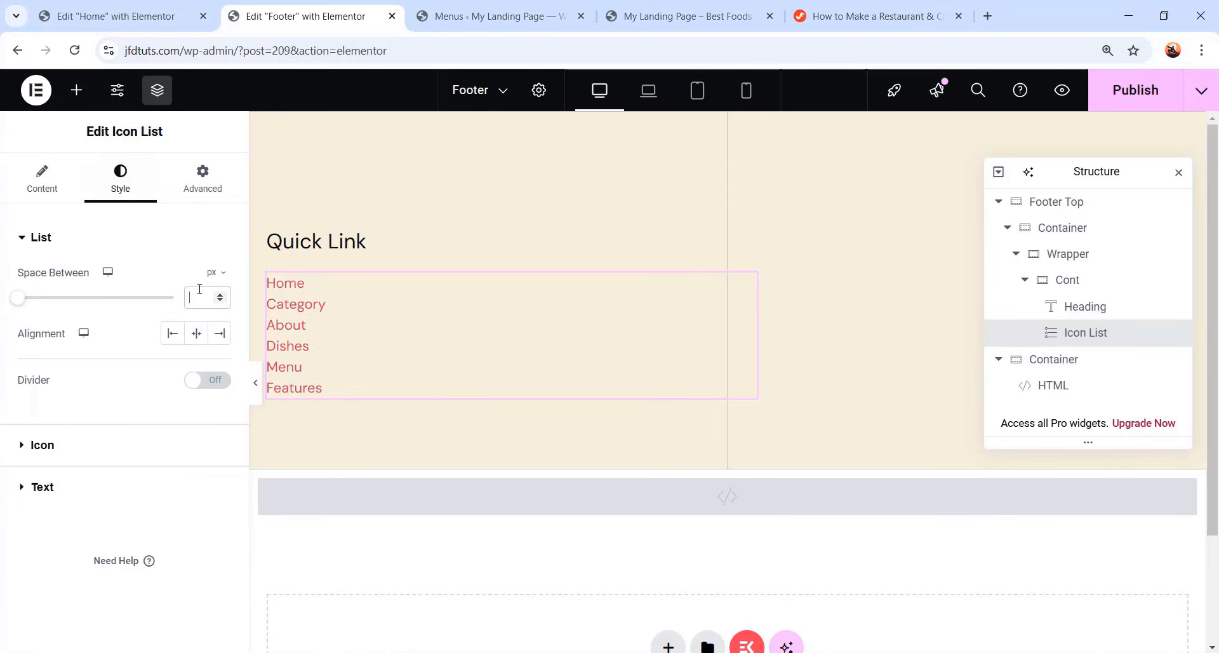
type("20")
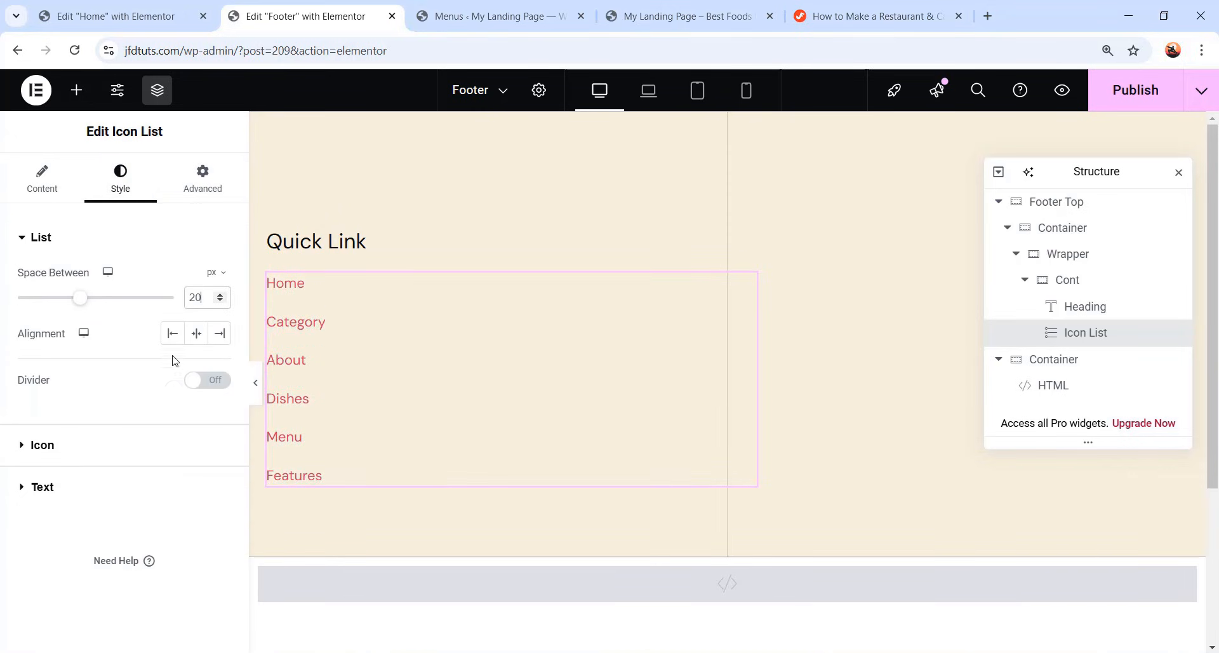
Set the Icon List text typography to size 18 px, weight 400 (Normal) and line height 26 px.
left_click(60, 494)
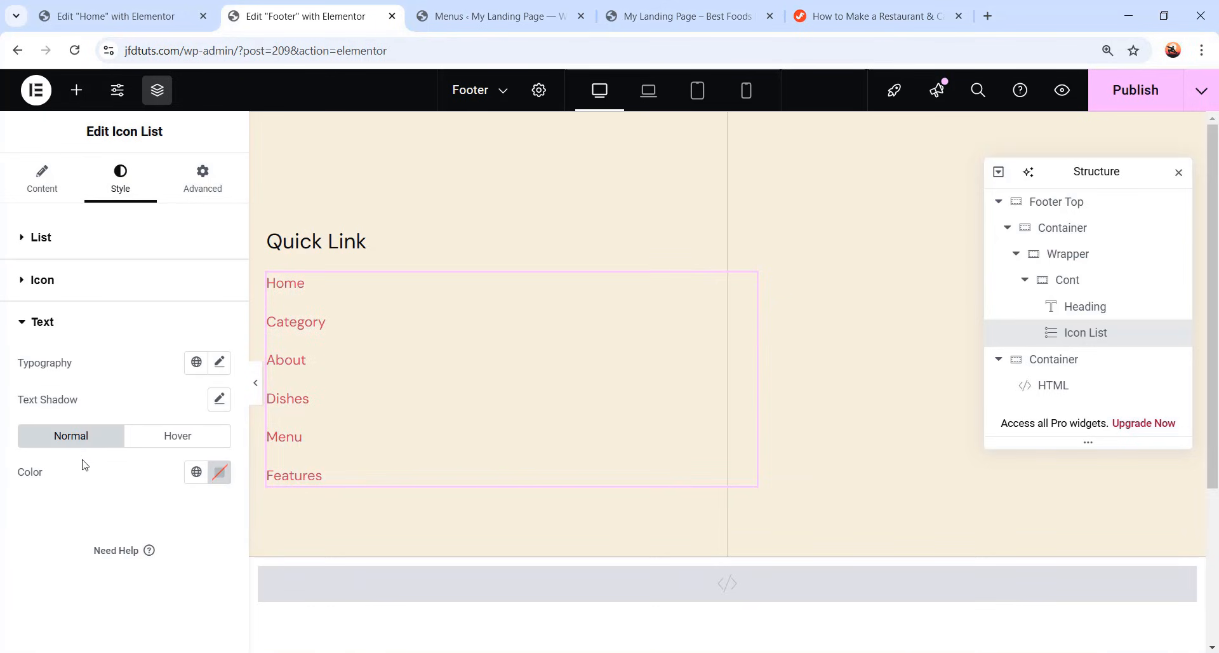
left_click(219, 363)
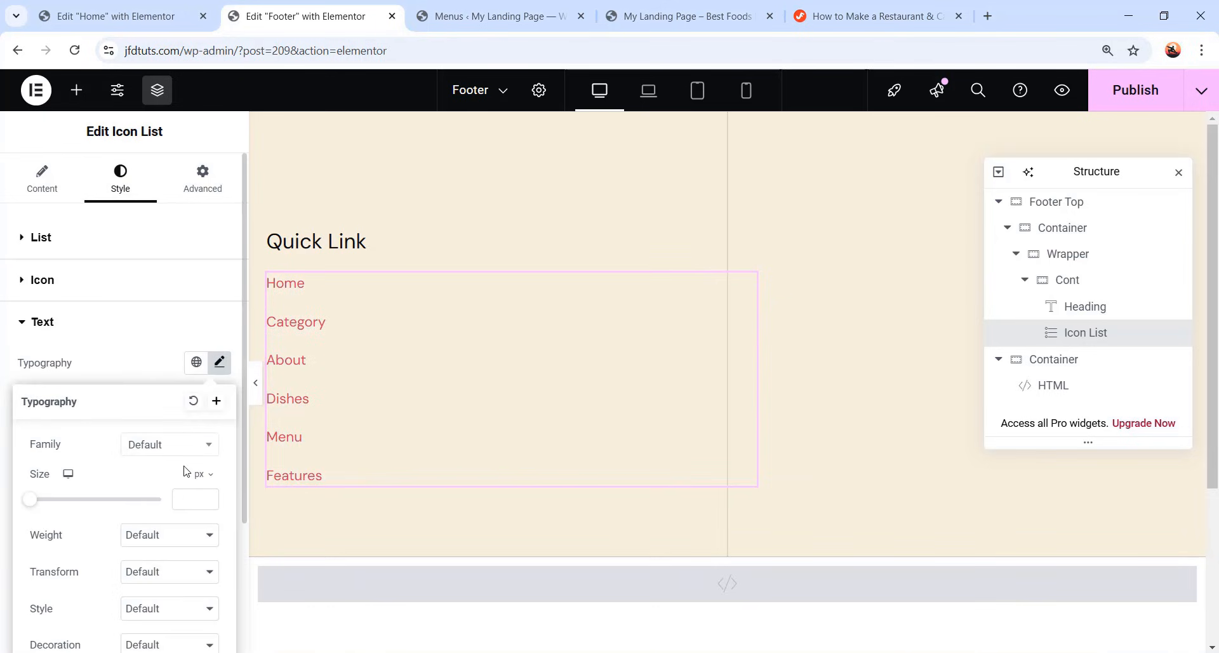
scroll(191, 495, "down", 1)
left_click(188, 420)
type("18")
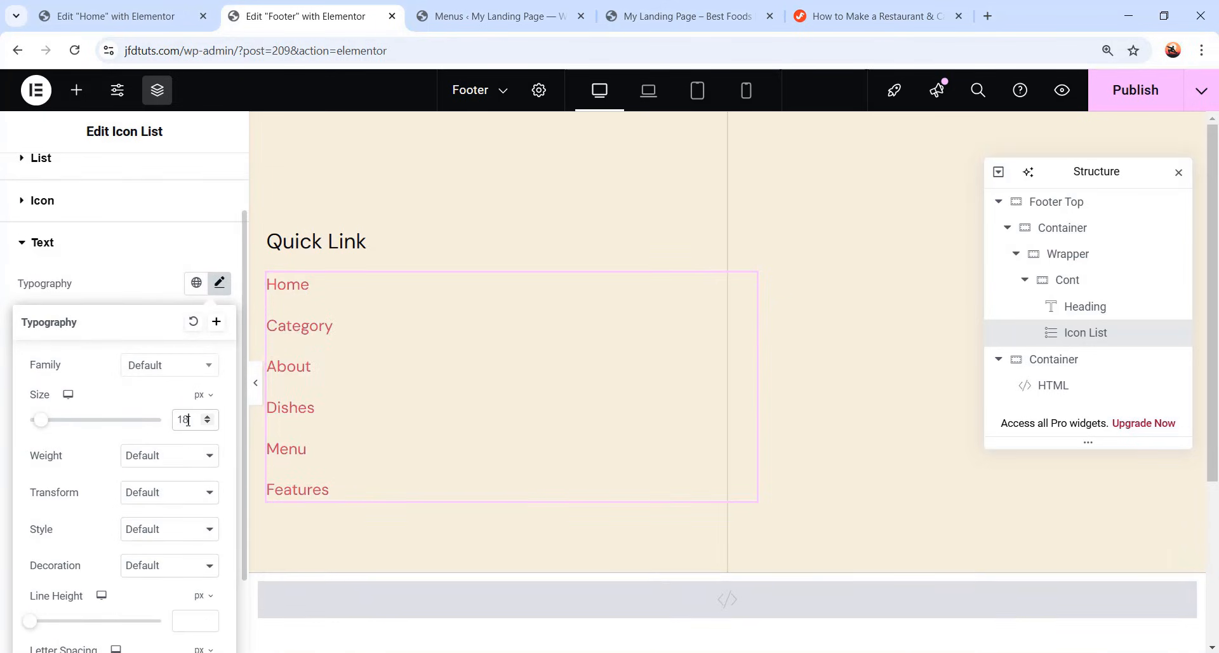
left_click(179, 462)
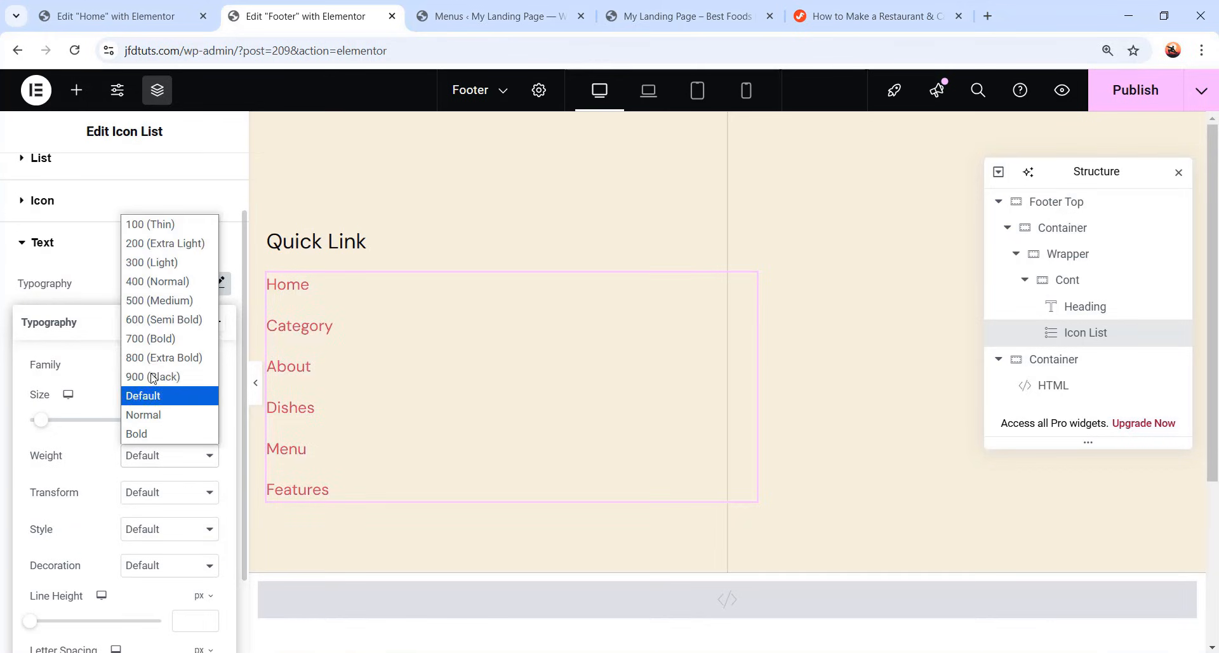
left_click(159, 292)
scroll(165, 434, "down", 1)
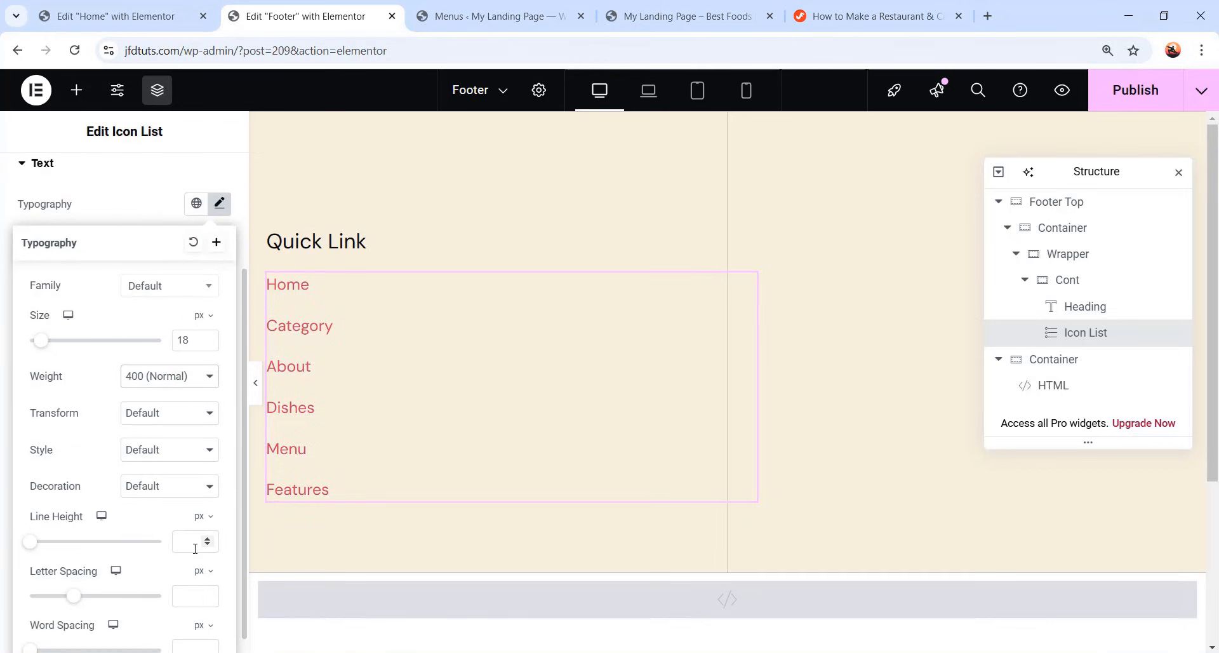
type("26")
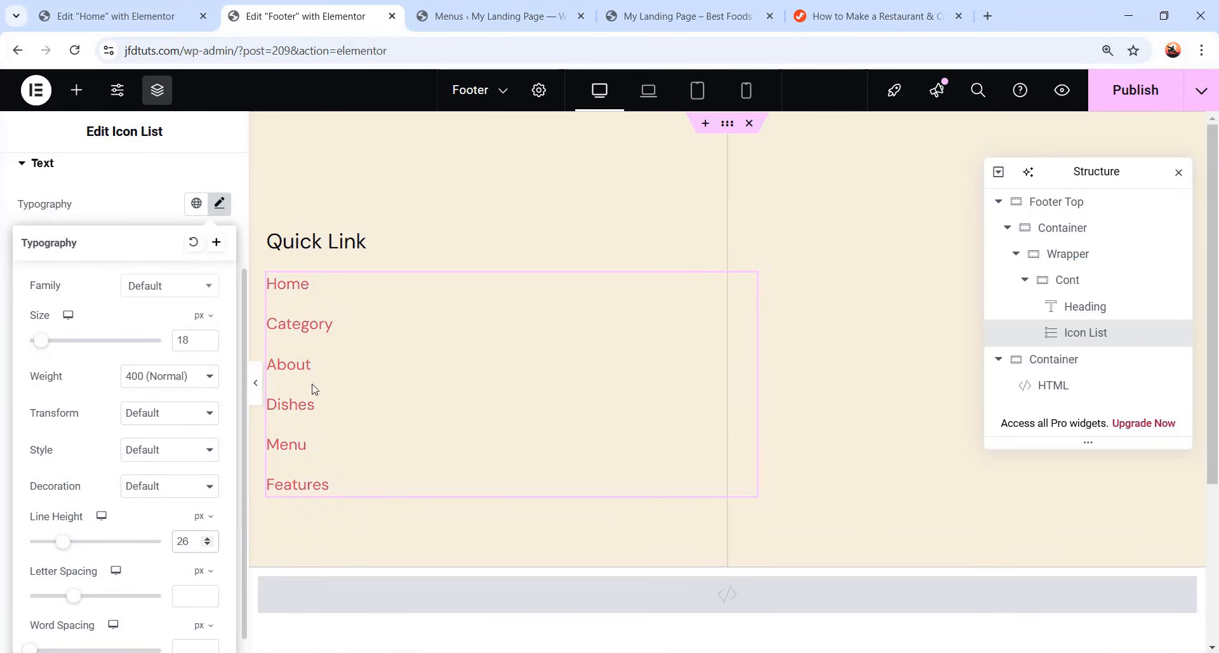
left_click(219, 204)
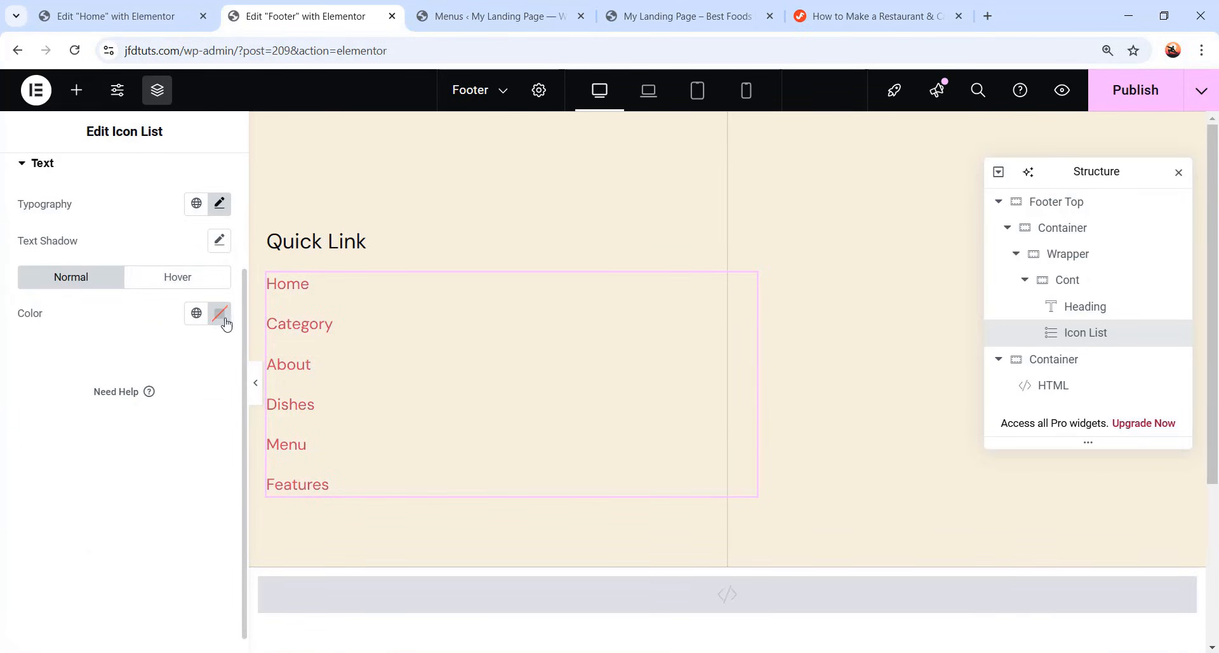
Set the Icon List text color to the global Primary color and its hover color to the global Secondary color.
left_click(197, 313)
left_click(75, 399)
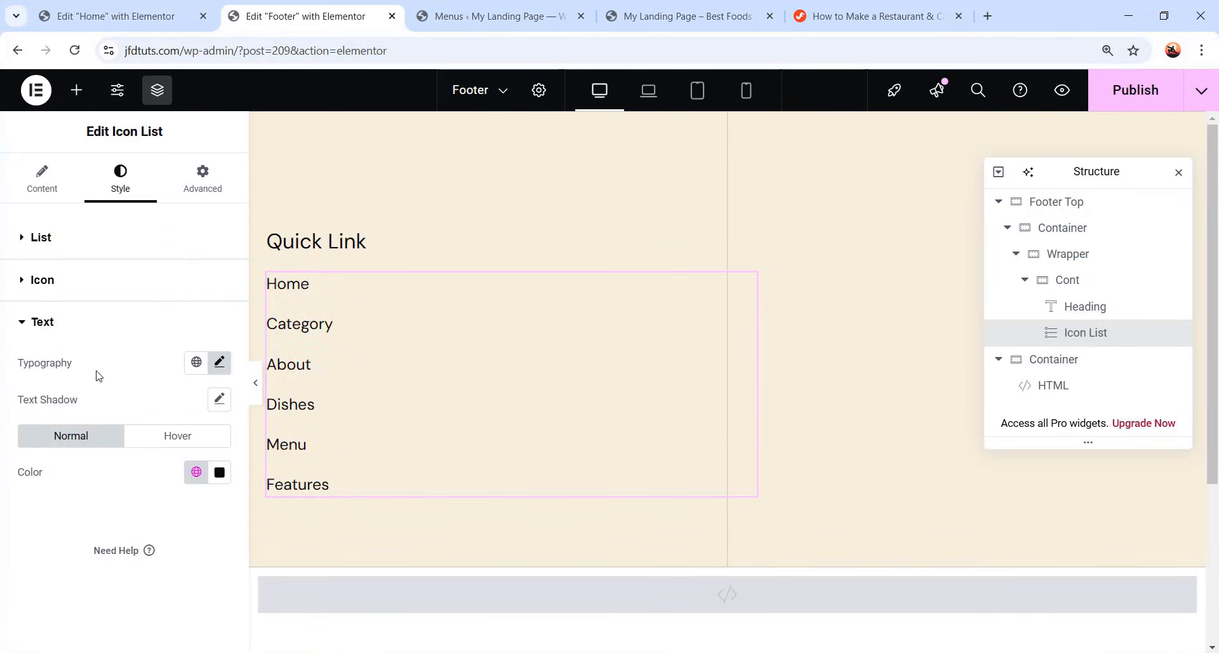
left_click(177, 435)
left_click(196, 471)
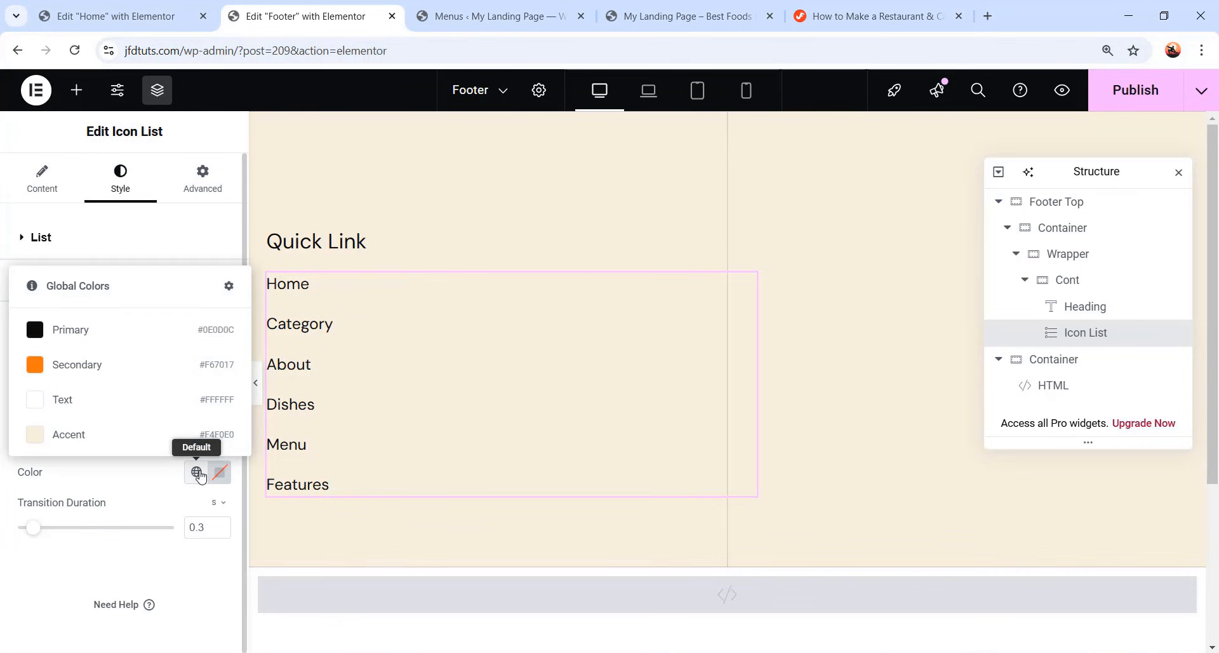
left_click(79, 365)
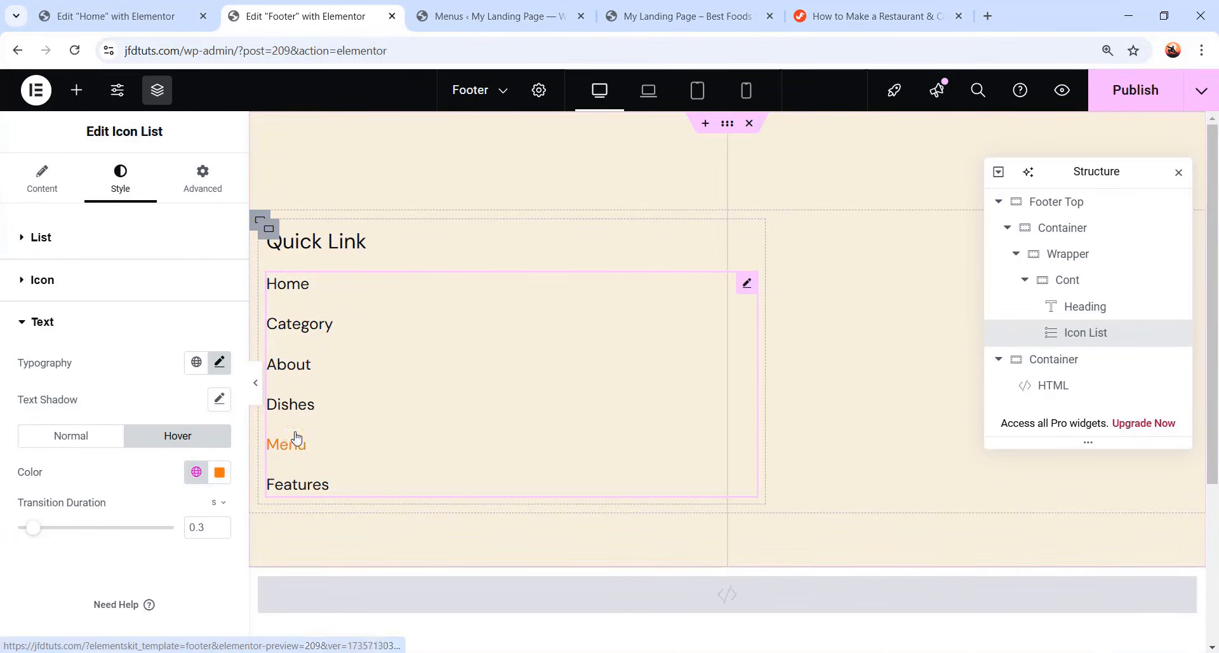
Duplicate the Quick Link column's Cont container twice inside the Wrapper and select the middle copy's heading.
left_click(1072, 330)
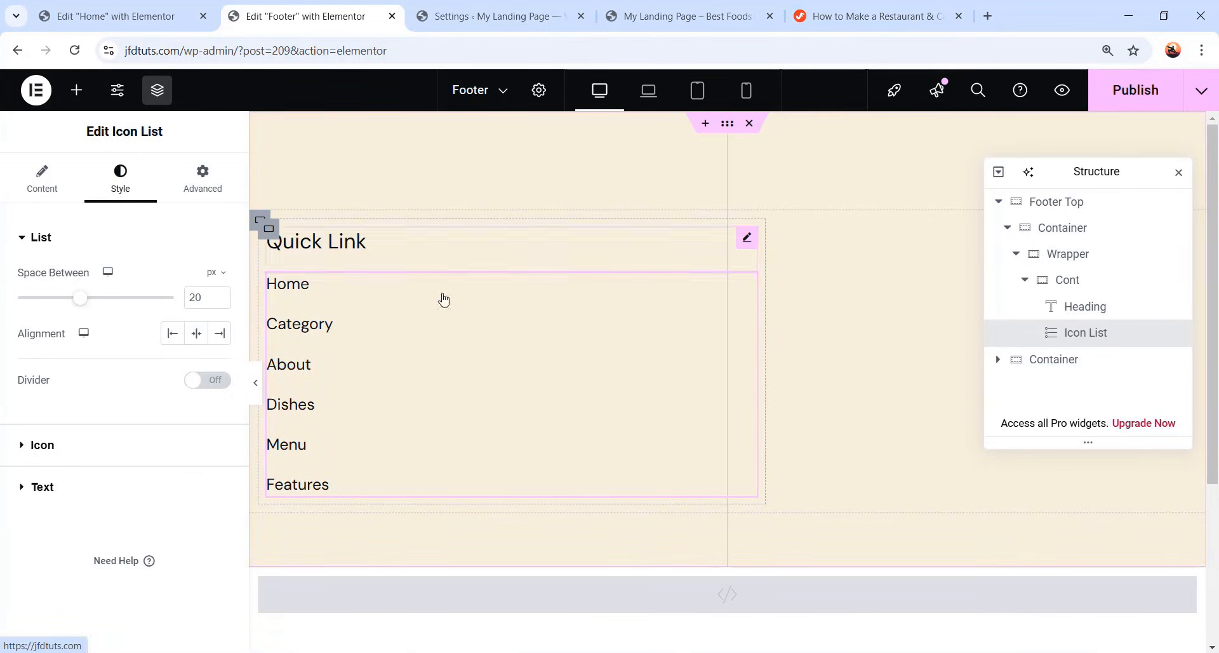
left_click(1024, 280)
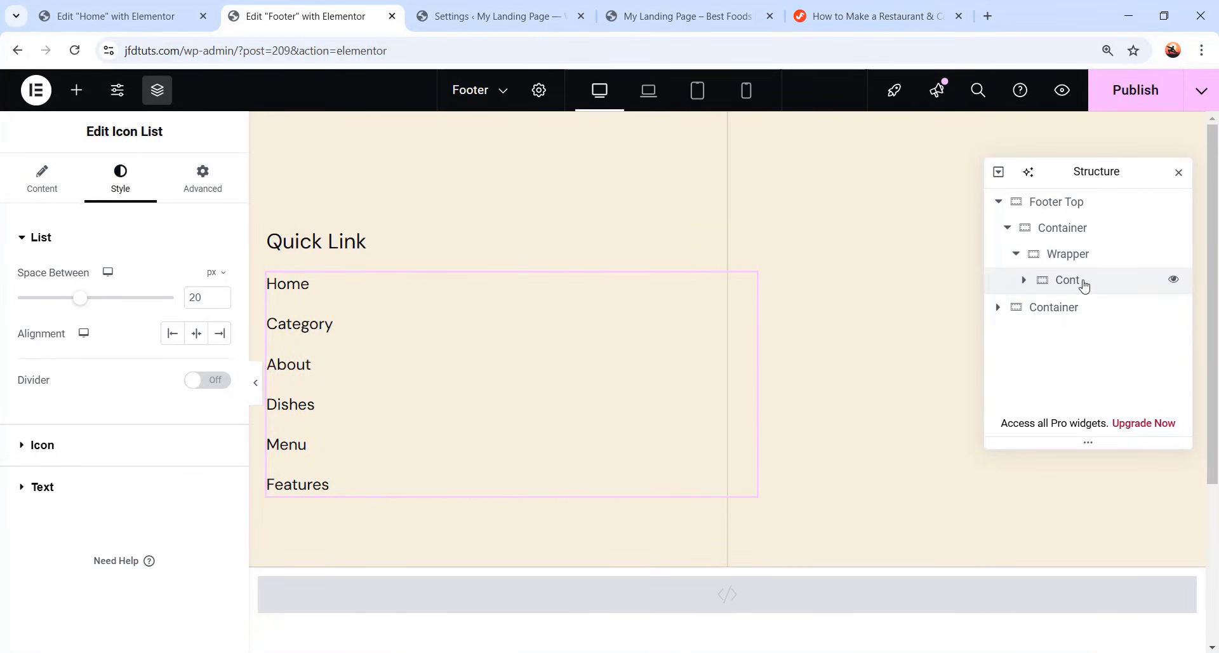
left_click(1083, 284)
right_click(1083, 285)
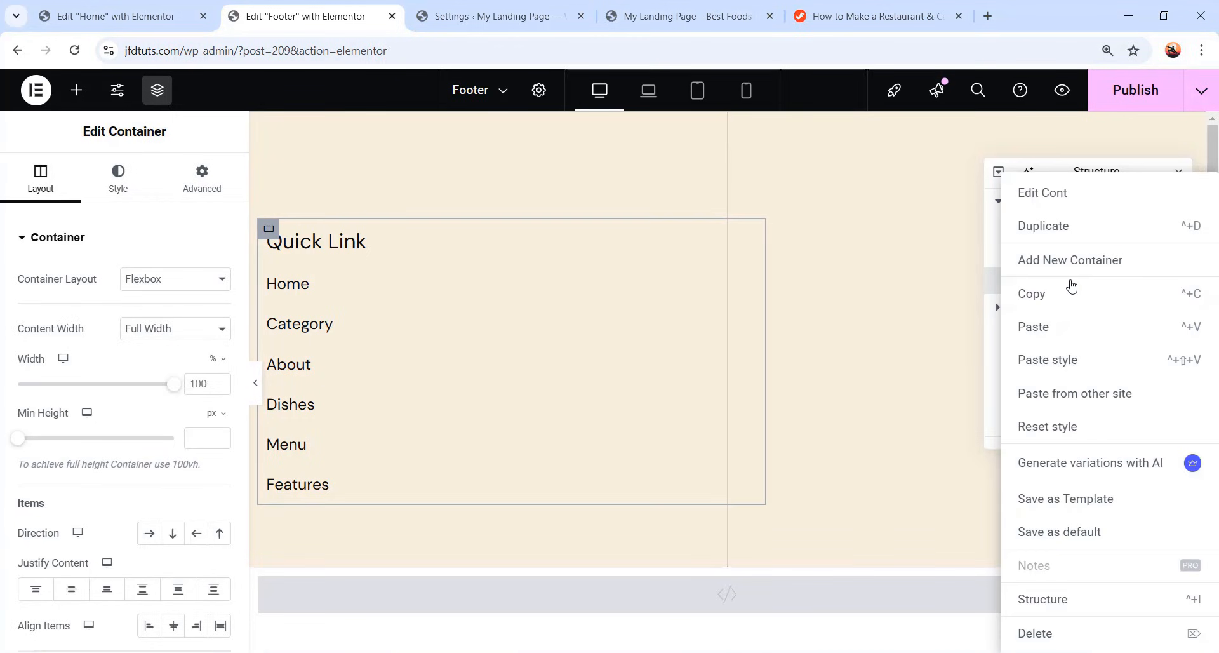
left_click(1043, 229)
right_click(1065, 308)
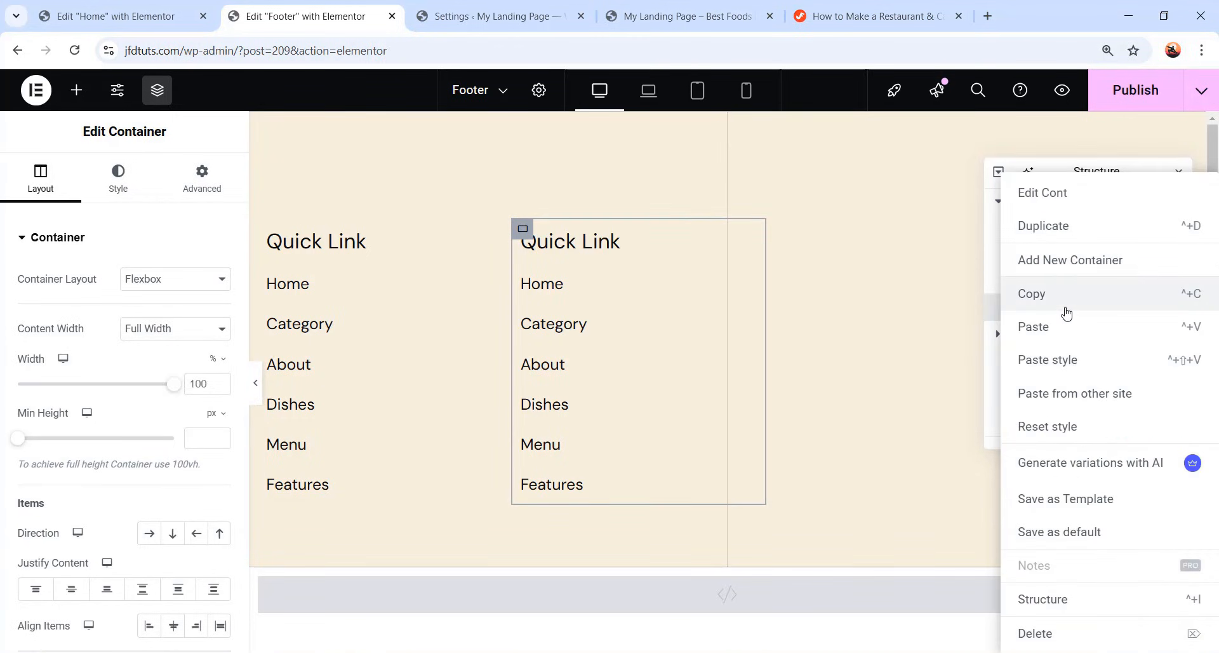
left_click(1066, 235)
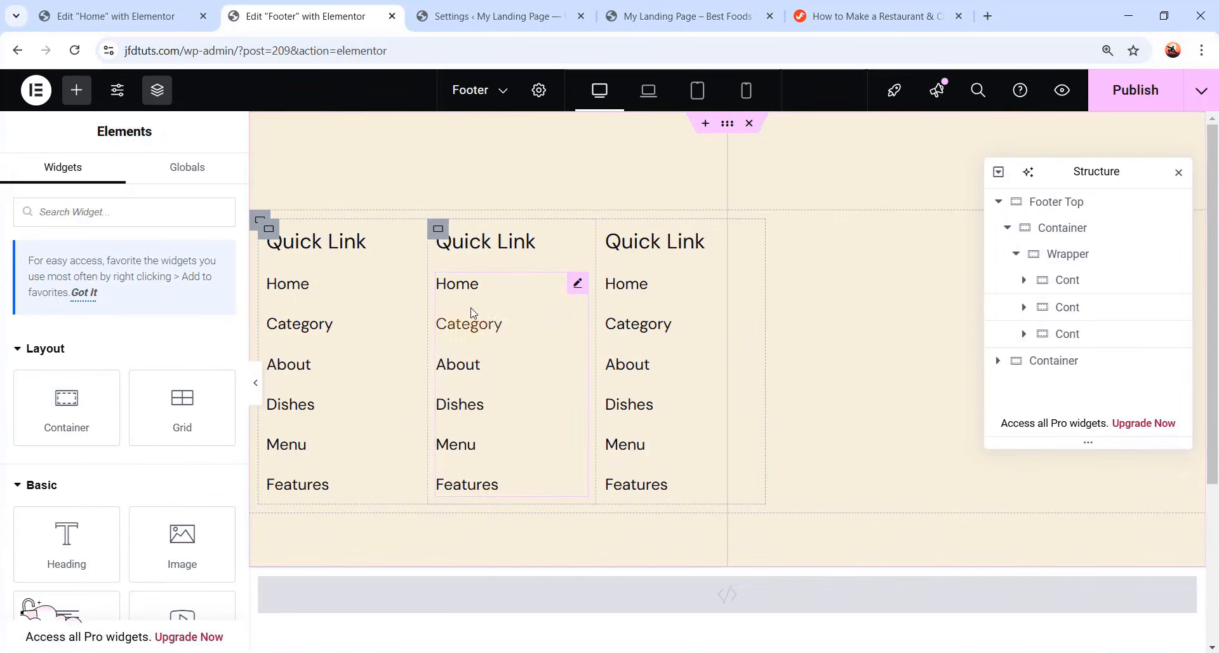
left_click(512, 254)
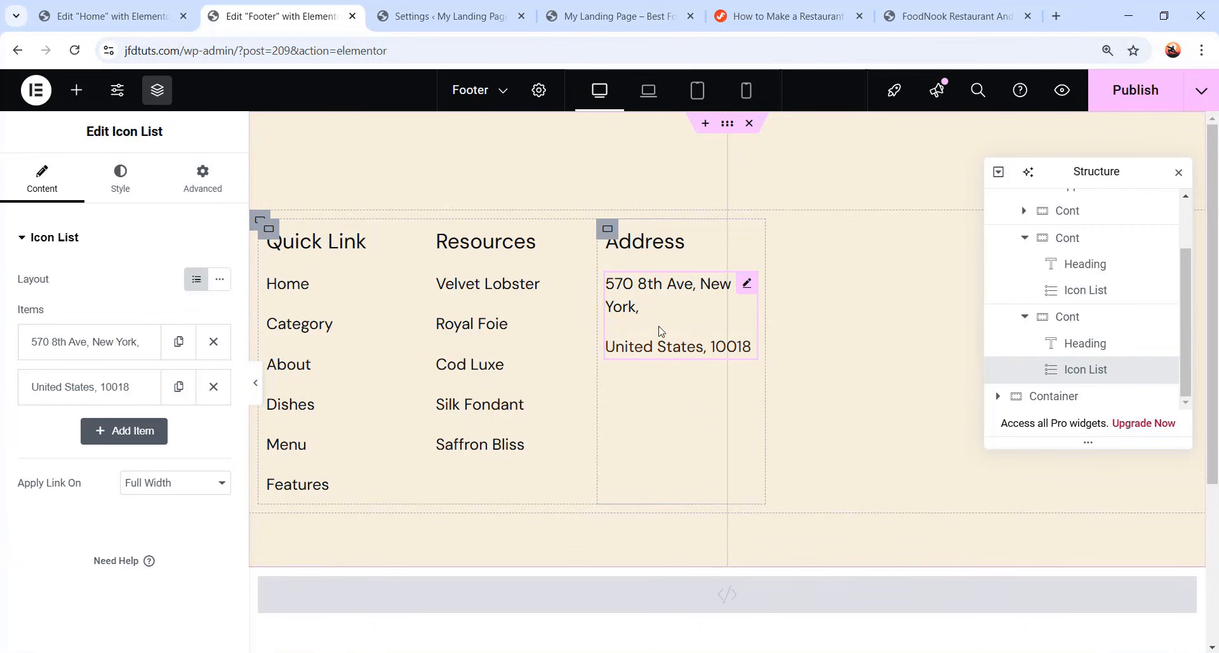
Copy the Address heading and paste it below the address list in the same column.
left_click(666, 248)
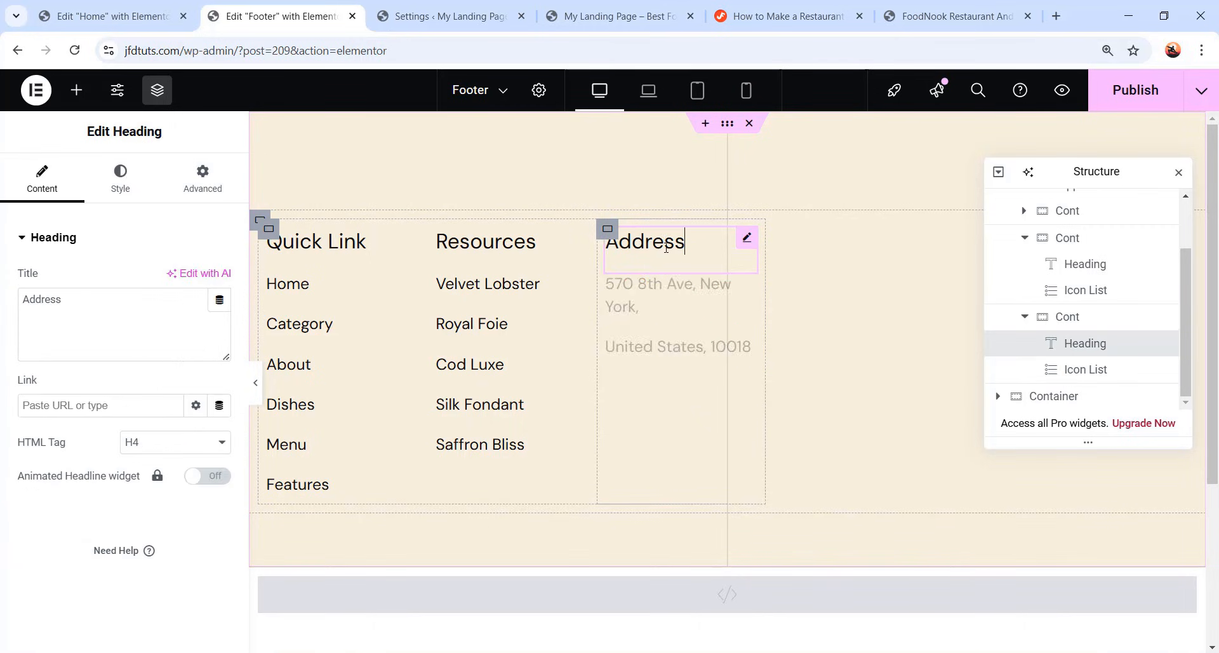
right_click(741, 244)
key("Escape")
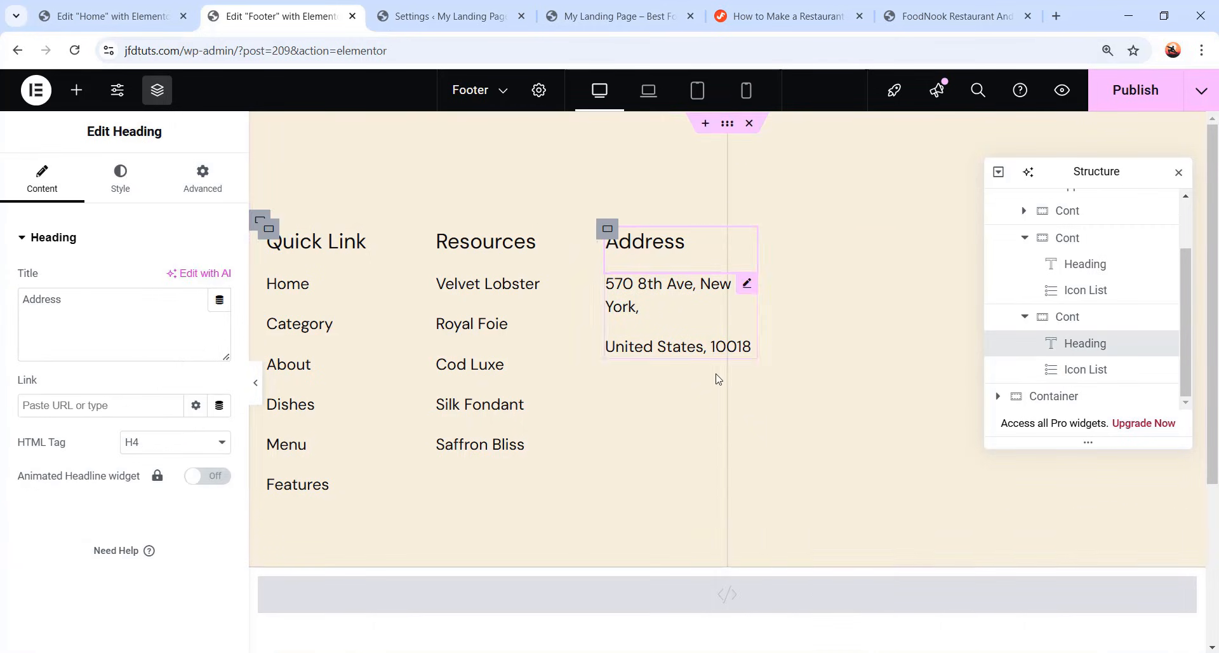
right_click(676, 389)
left_click(730, 344)
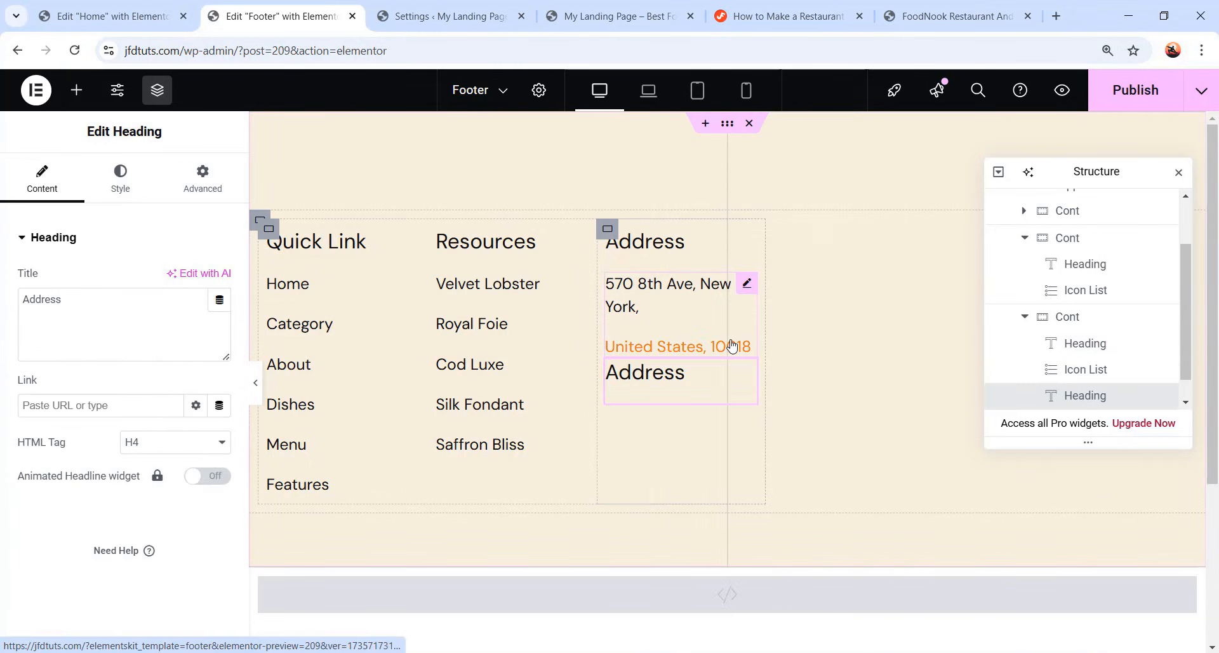
Change the pasted heading's title to "Opening Time" and set its top margin to 32 px.
triple_click(57, 300)
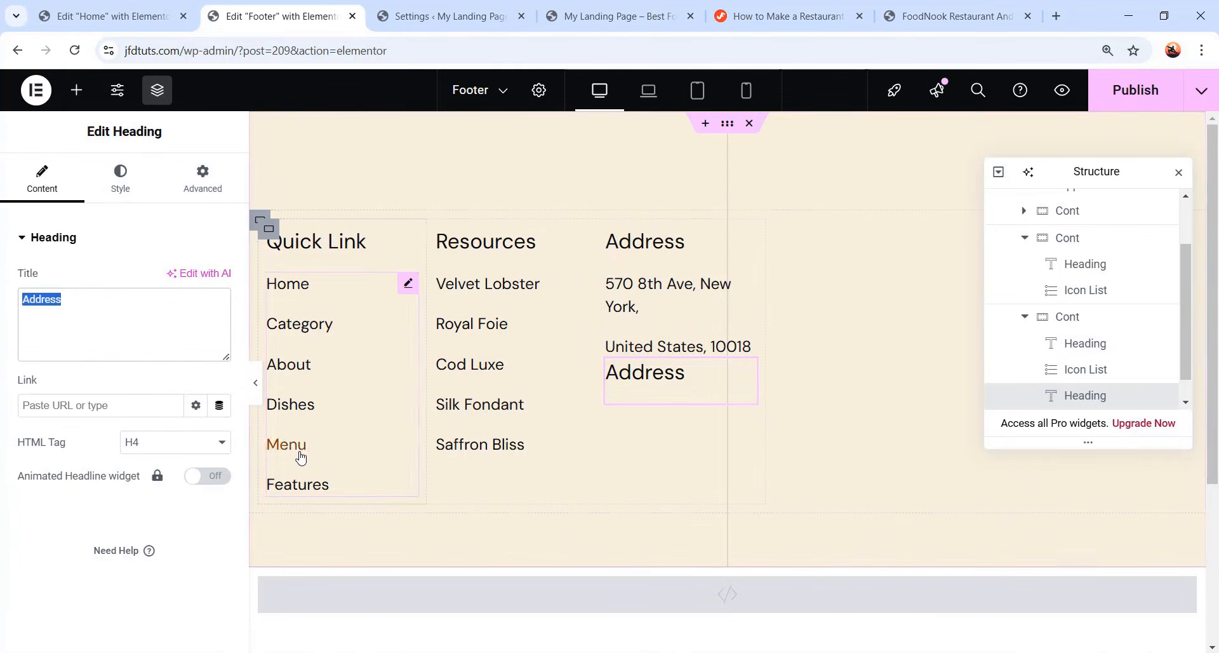
type("Opening Time")
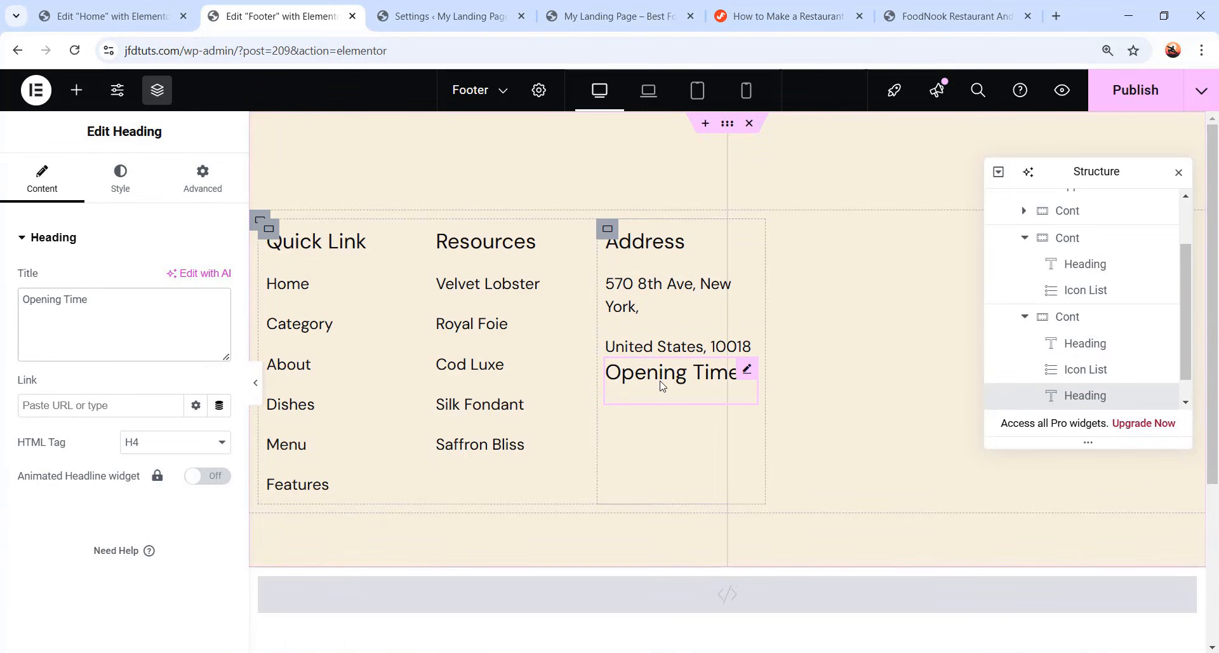
left_click(202, 179)
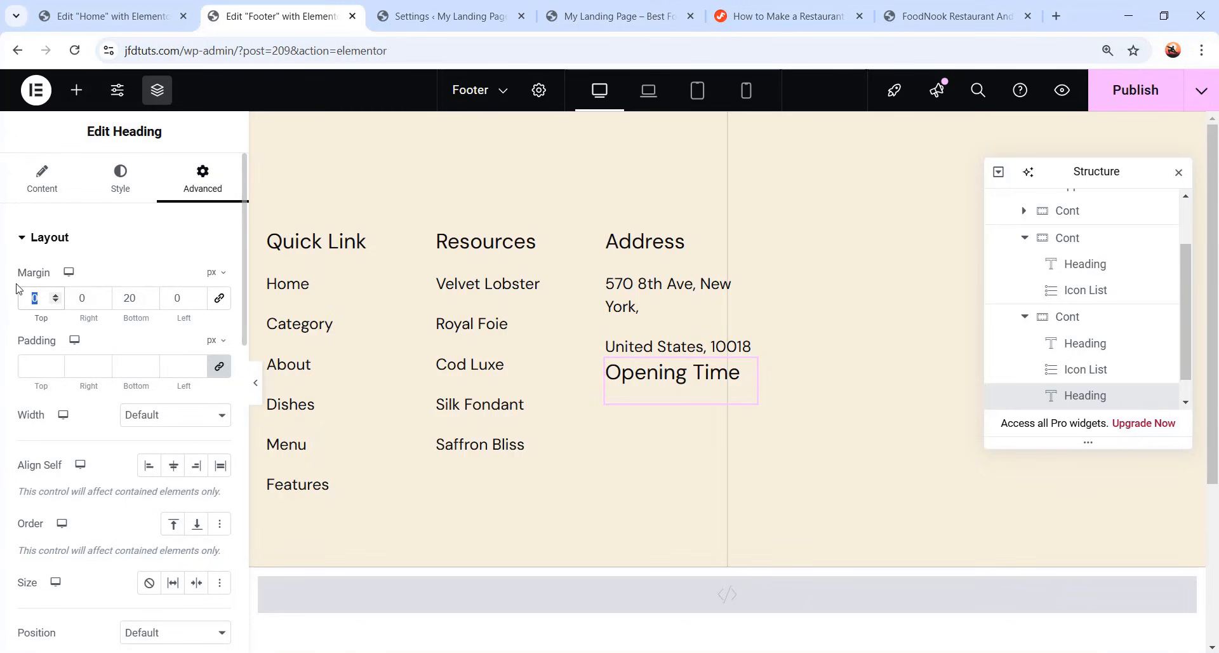
type("32")
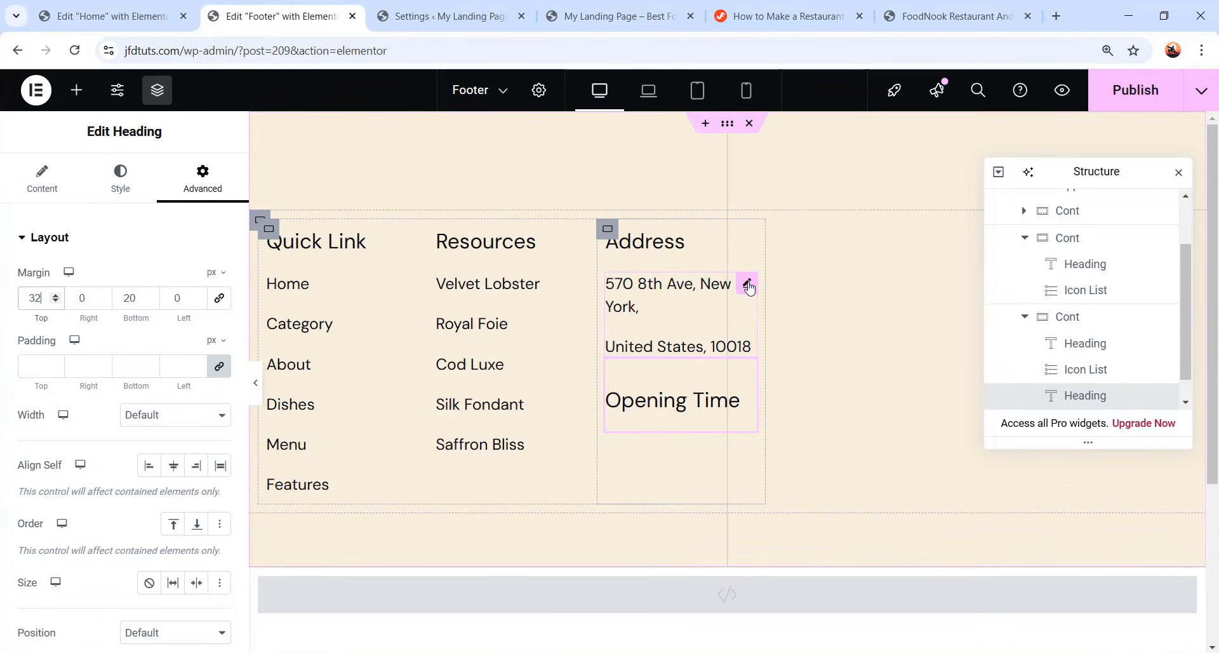
Copy the address Icon List and paste it below the Opening Time heading.
right_click(745, 305)
left_click(781, 332)
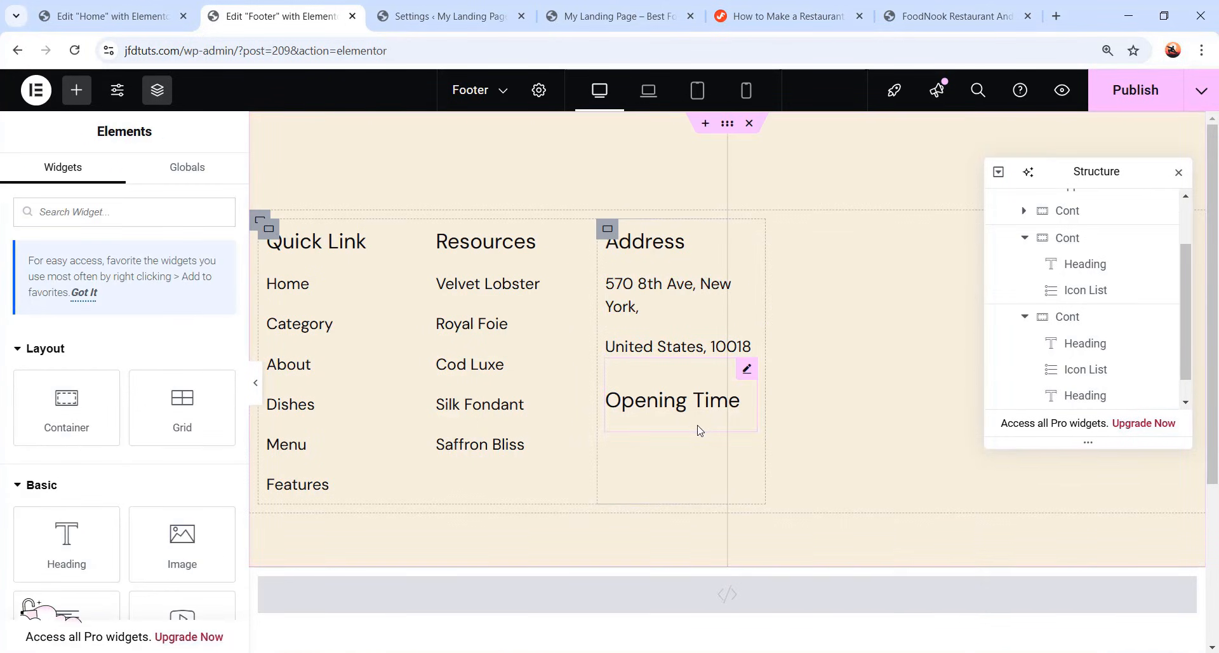
right_click(697, 434)
left_click(736, 365)
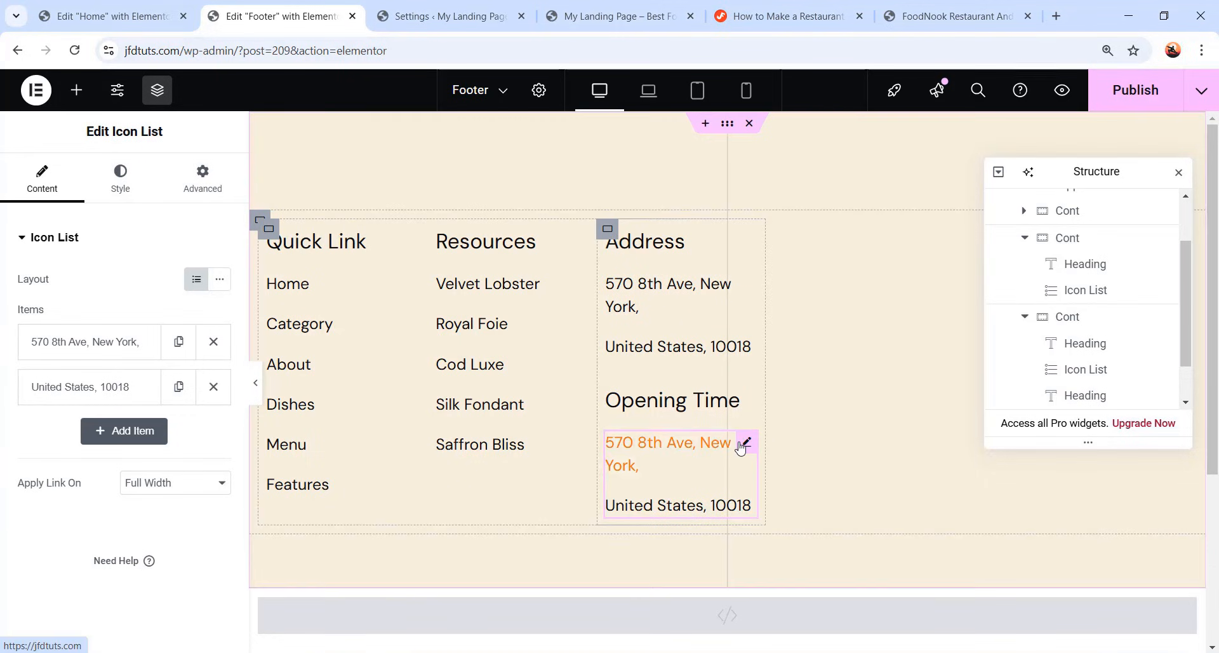
Change the Opening Time list's two item texts to "Monday - Sunday" and "9.30am - 6.30pm".
left_click(119, 348)
triple_click(140, 404)
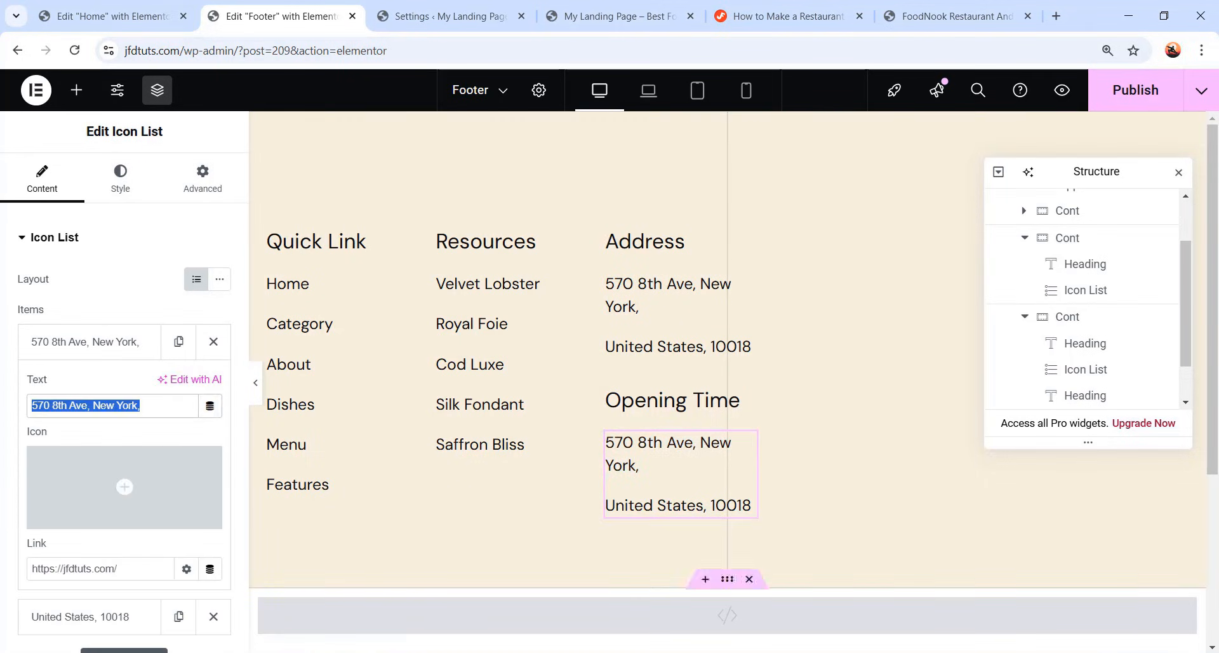
key("ctrl+v")
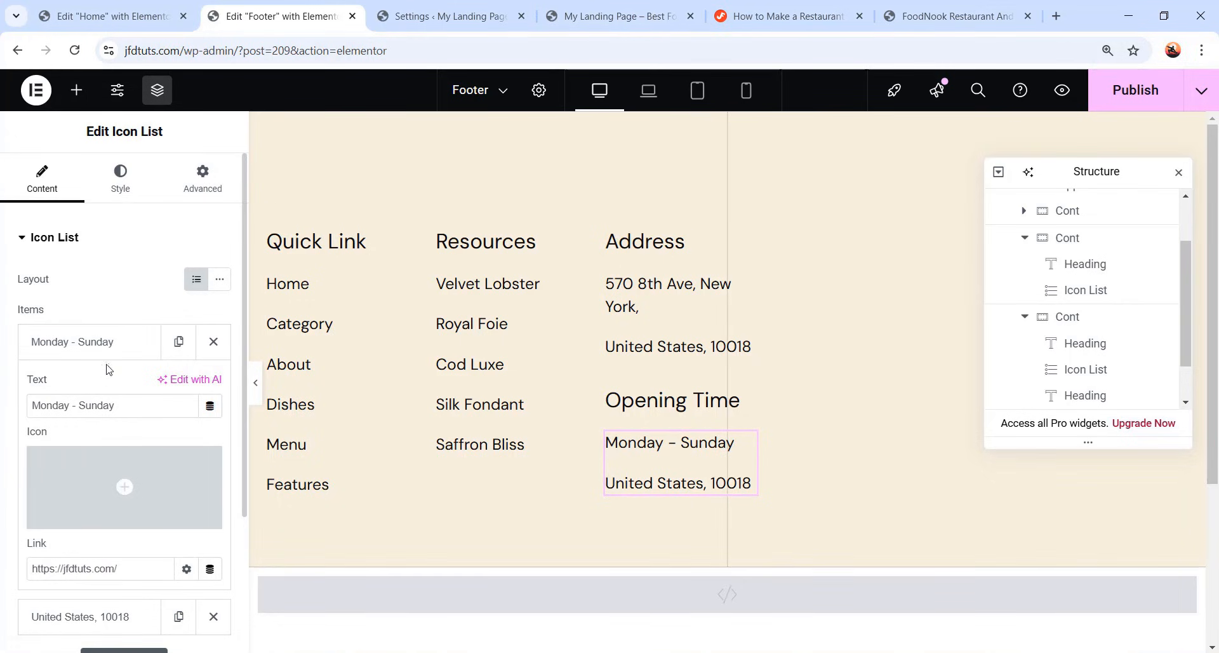
left_click(108, 343)
left_click(109, 388)
triple_click(128, 451)
key("ctrl+v")
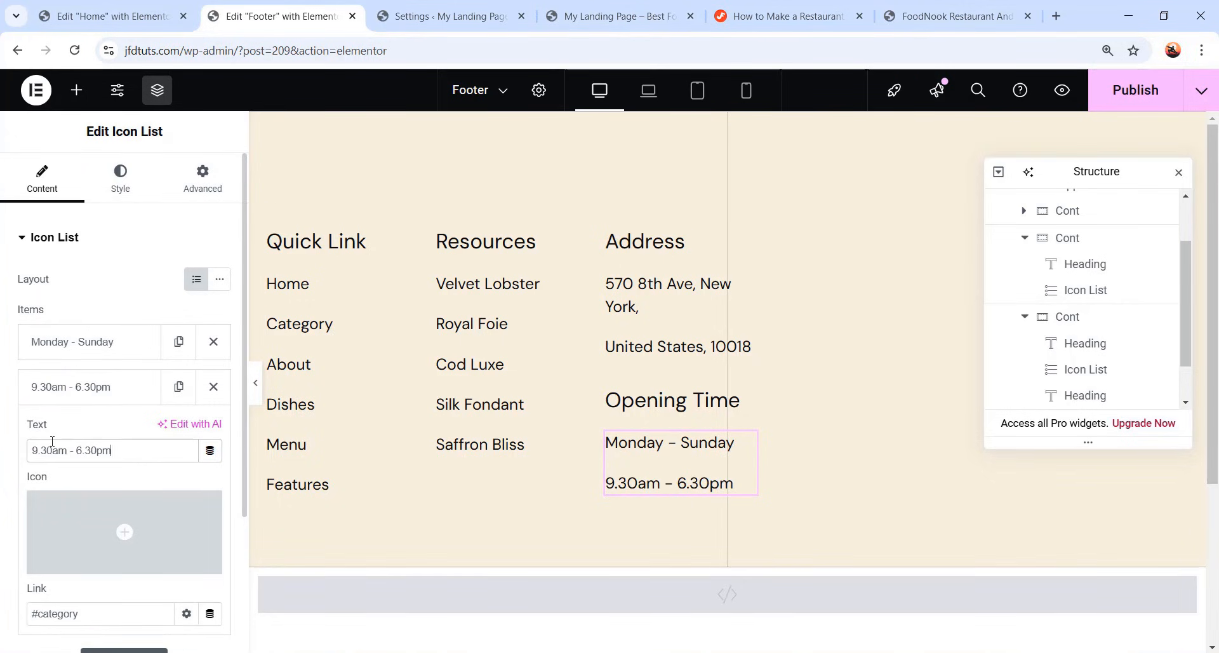
left_click(97, 386)
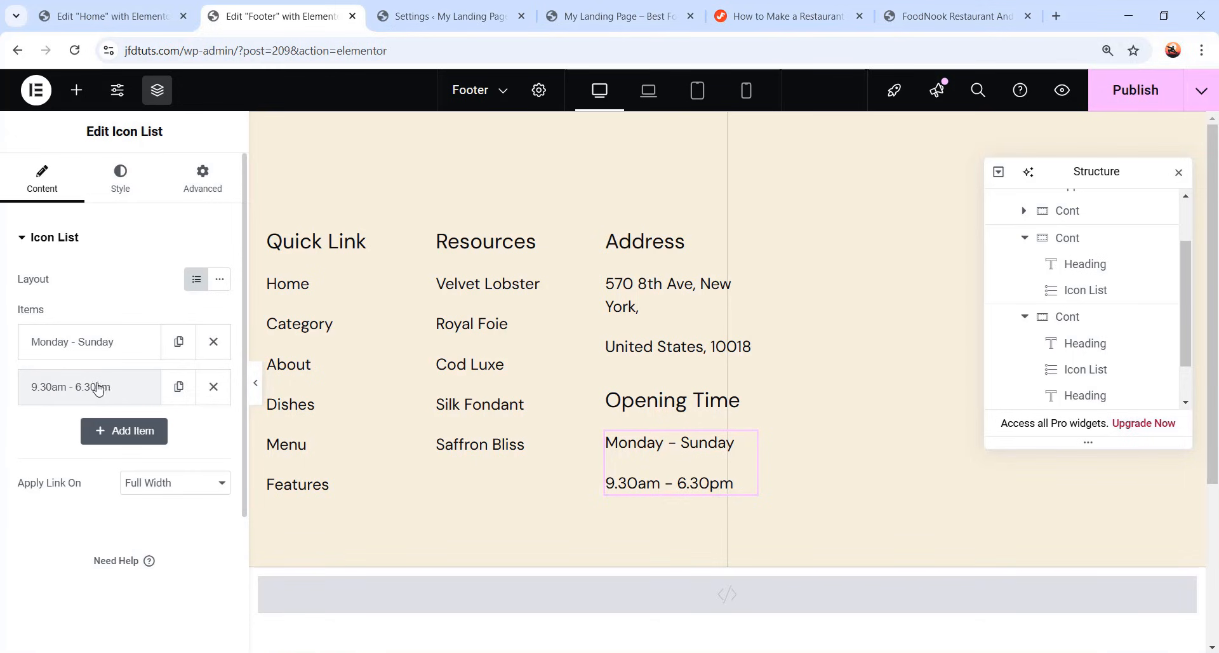
scroll(444, 483, "down", 1)
scroll(381, 451, "up", 1)
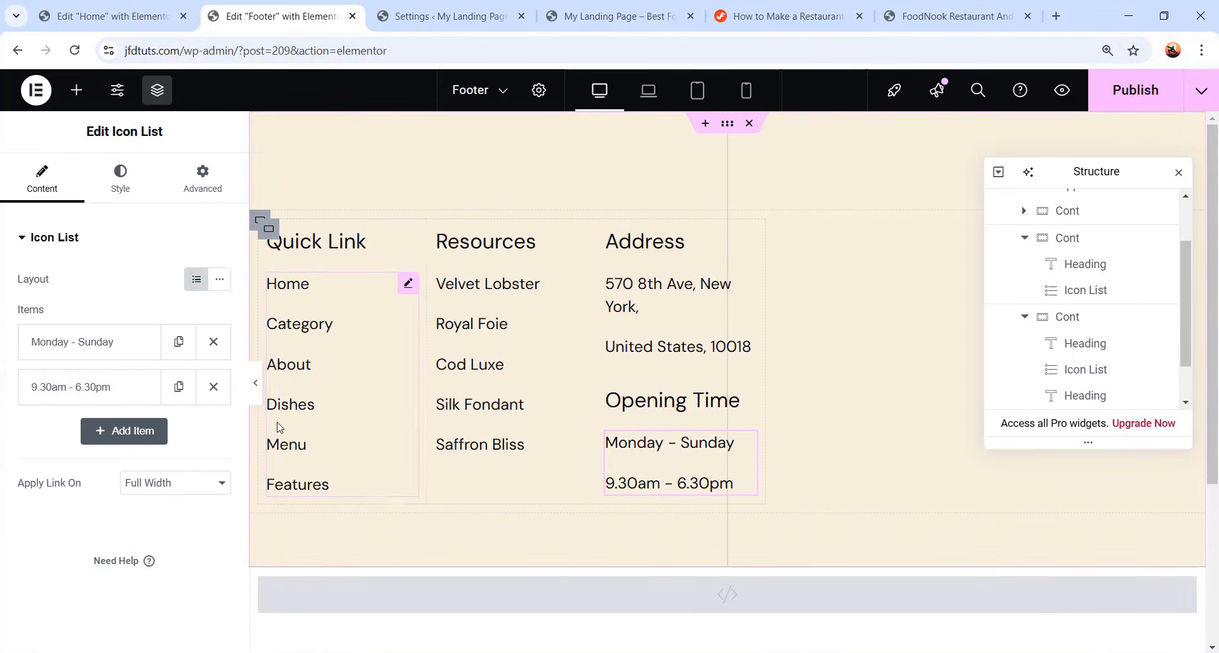
left_click(256, 382)
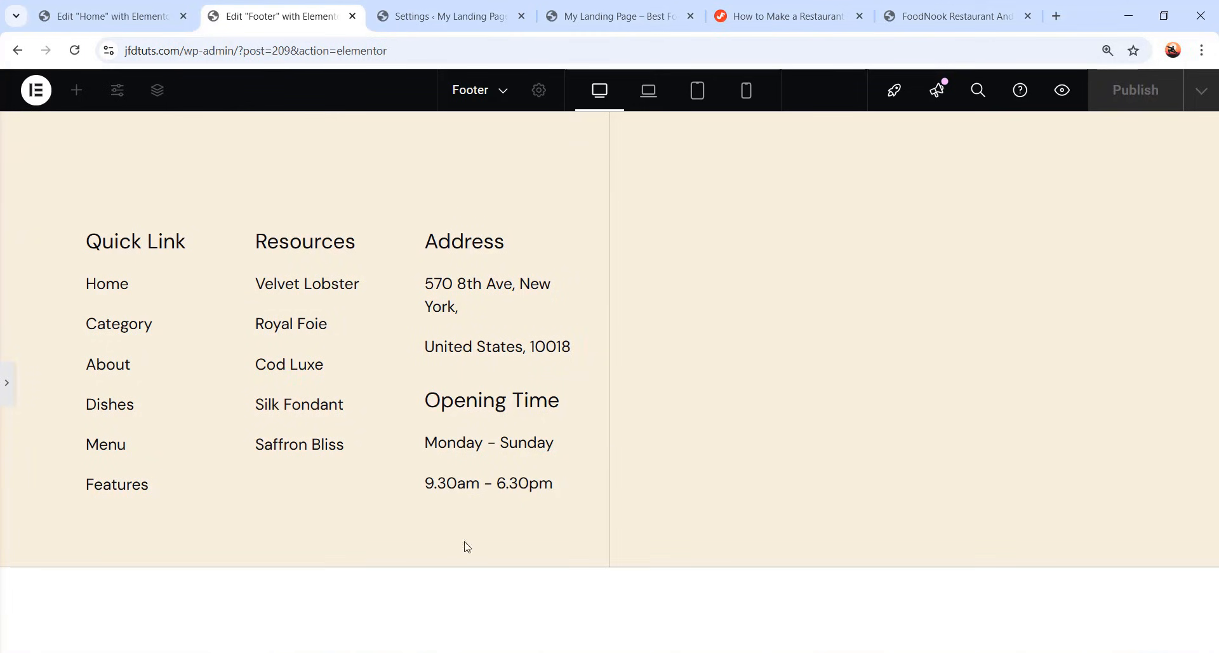
left_click(4, 387)
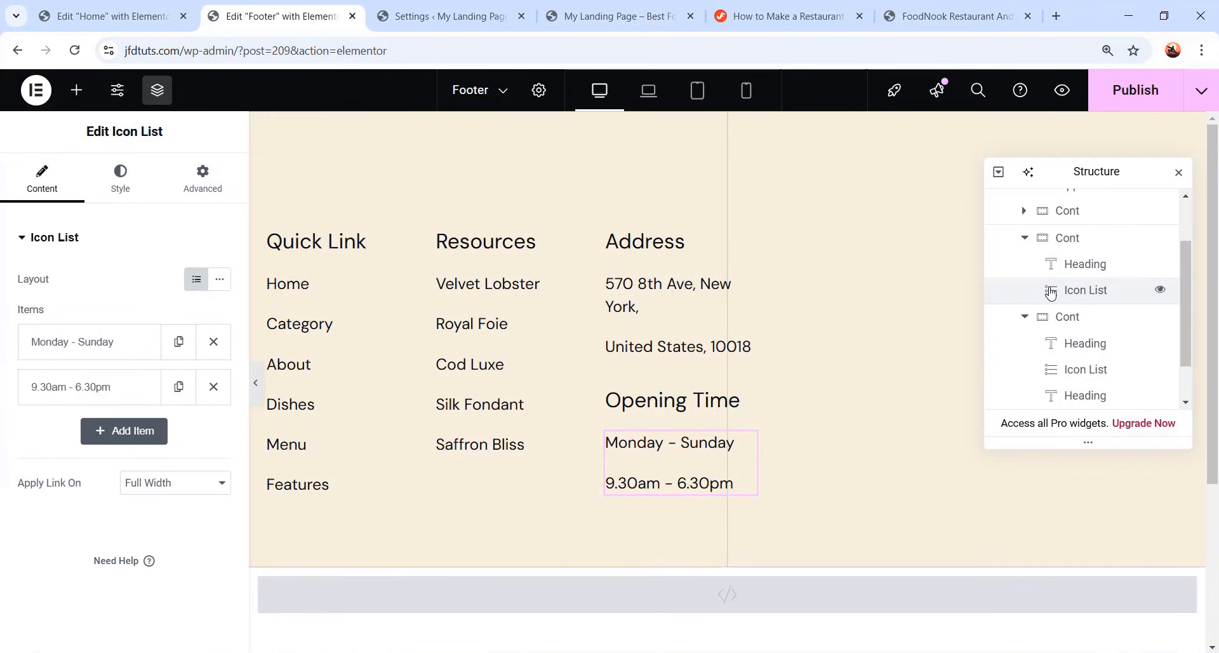
Add a new container beside the Wrapper that holds the link columns.
scroll(1079, 292, "up", 2)
left_click(1053, 257)
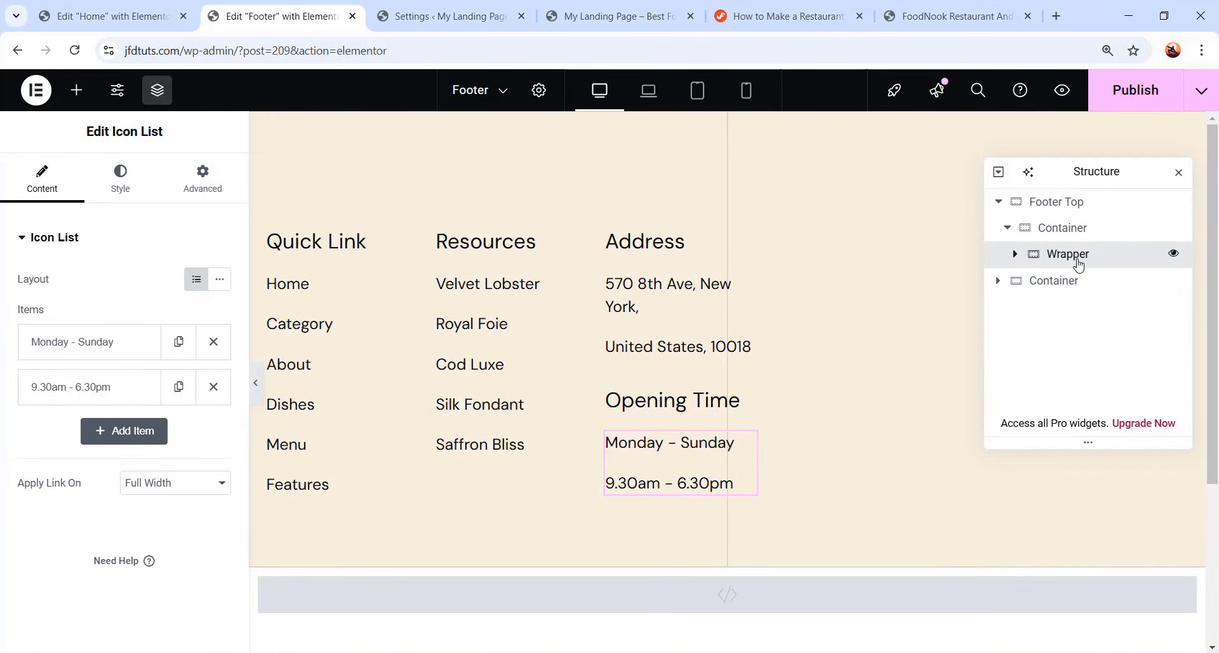
right_click(1101, 254)
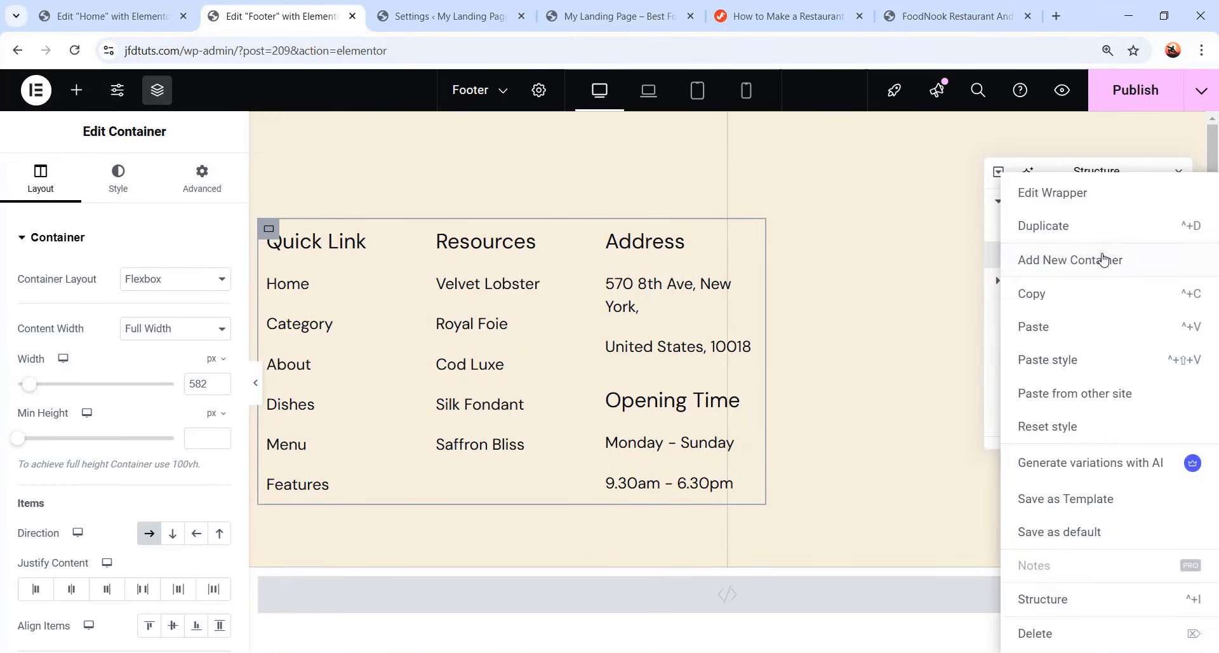
left_click(1057, 270)
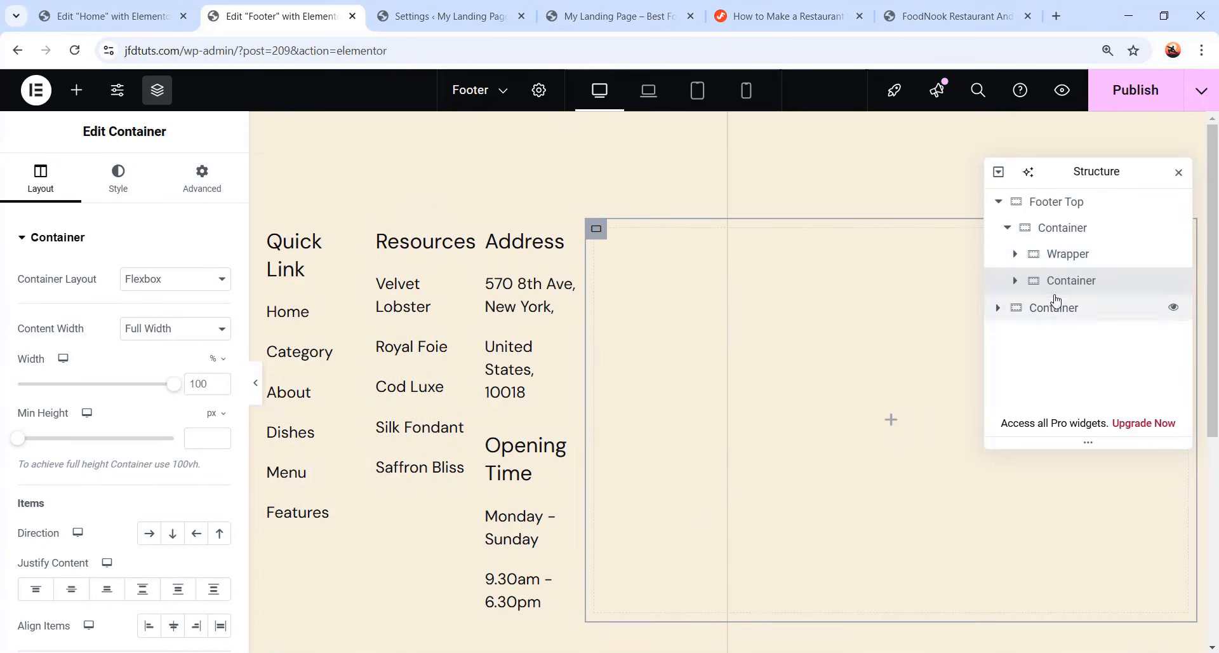
Rename the new container as Wrapper and set its width to 496 px.
double_click(1067, 281)
type("W")
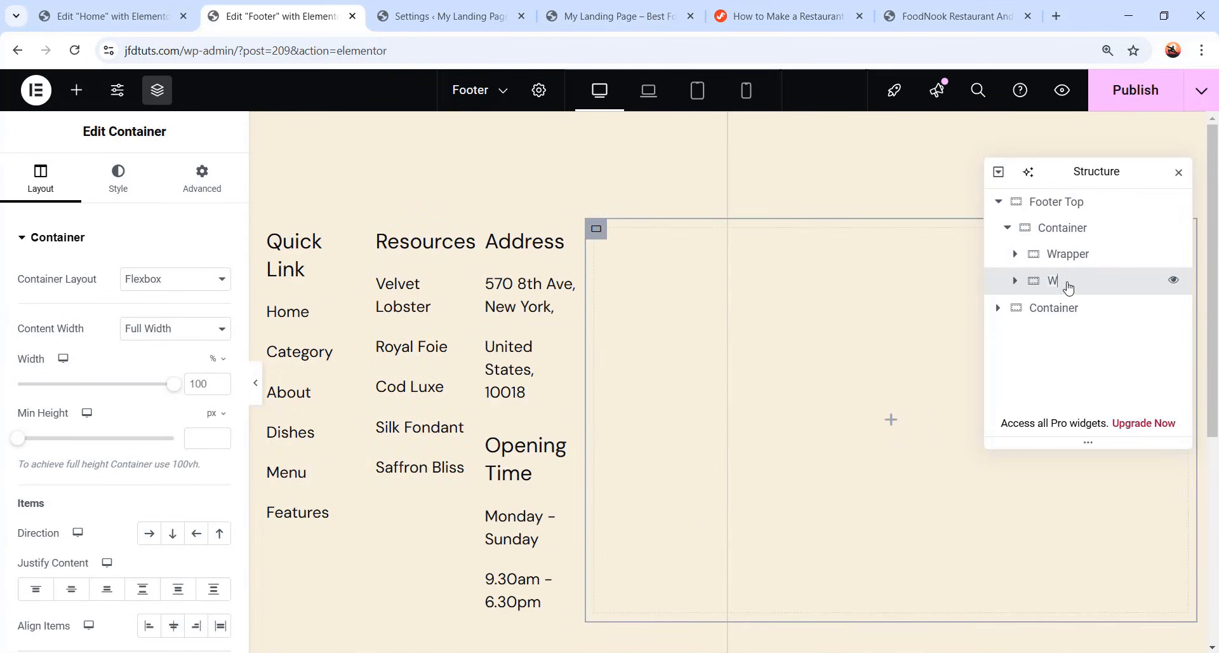
type("rapper")
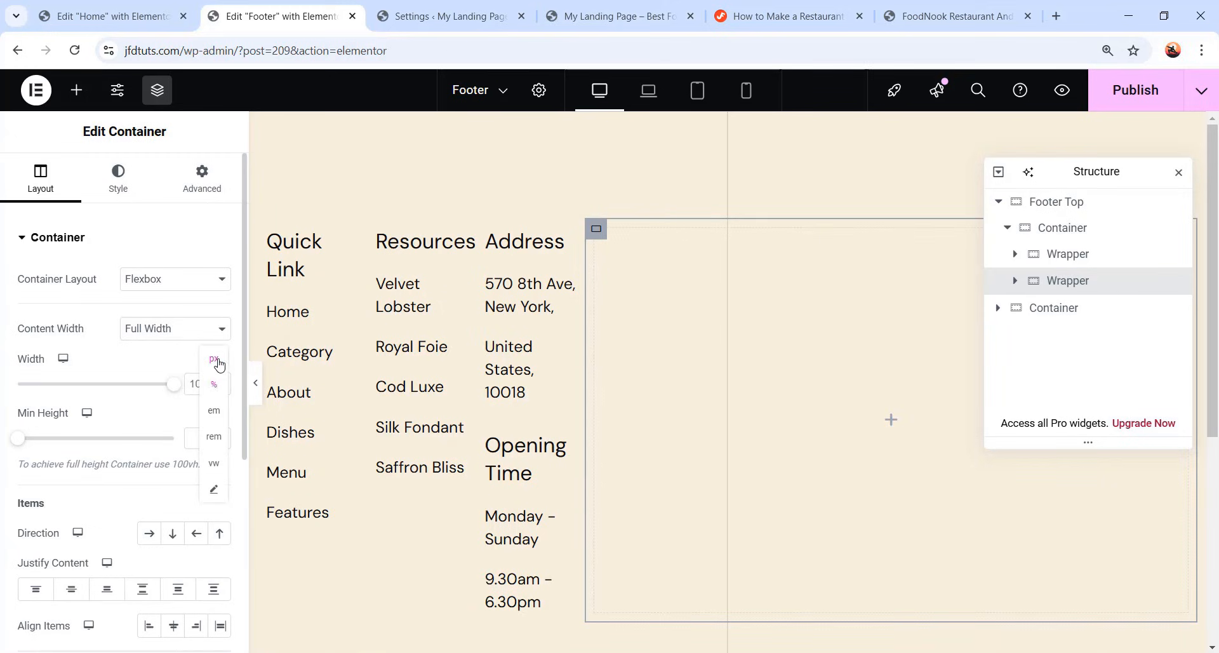
left_click(214, 358)
type("496")
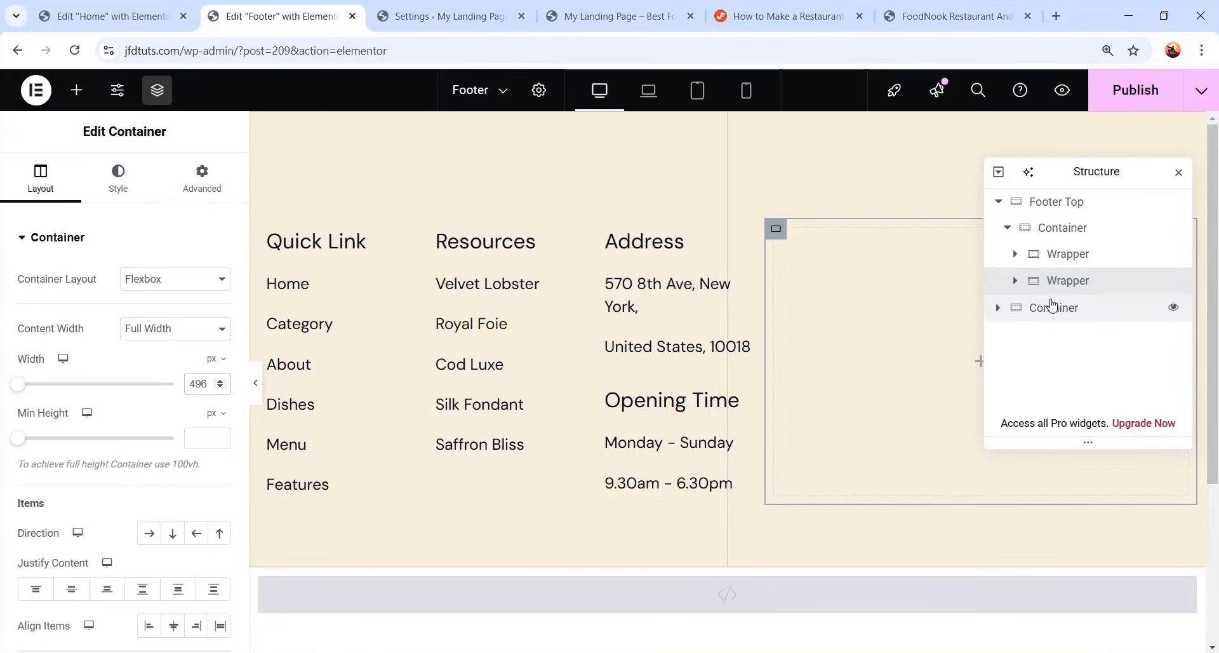
Add a nested container inside the empty second Wrapper.
left_click(1015, 281)
left_click(77, 89)
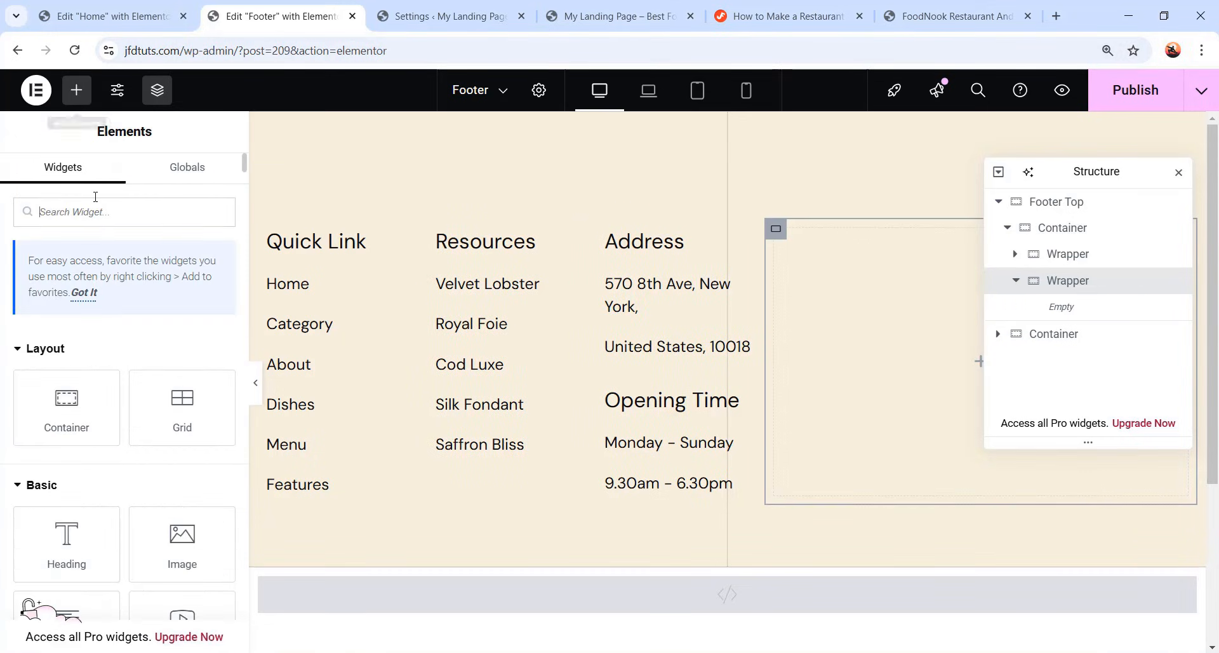
left_click_drag(66, 396, 1047, 285)
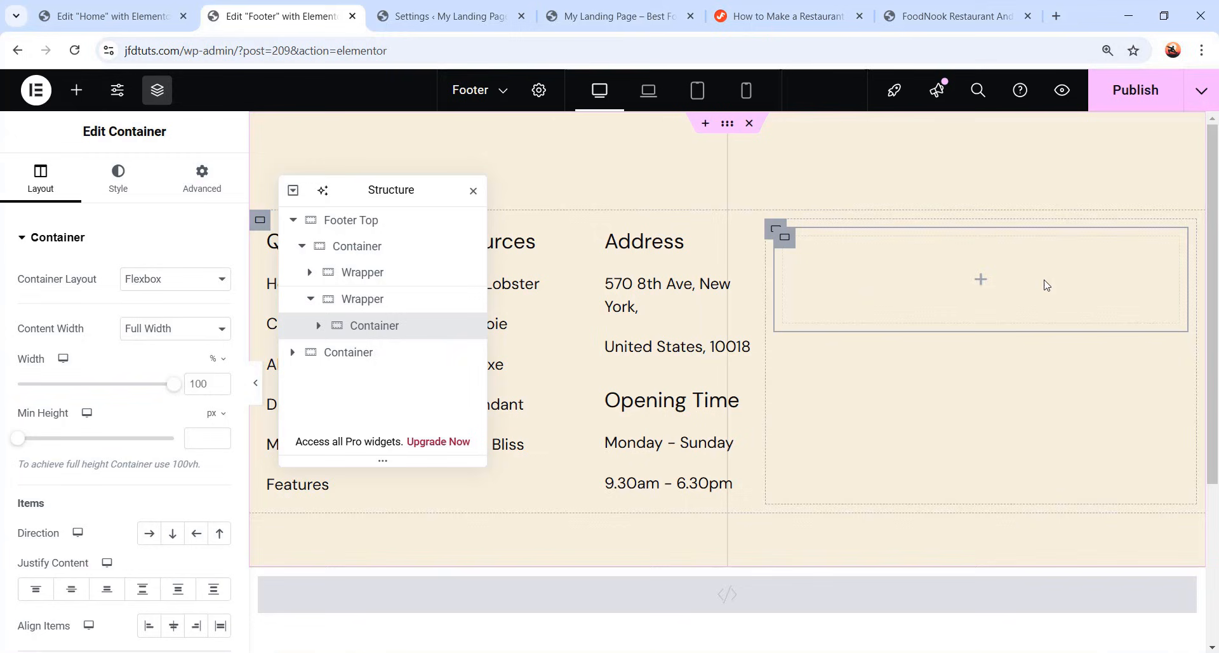
Add a Heading widget to the nested container with the title "We are now Available on store download".
left_click(981, 280)
left_click_drag(40, 534, 1012, 274)
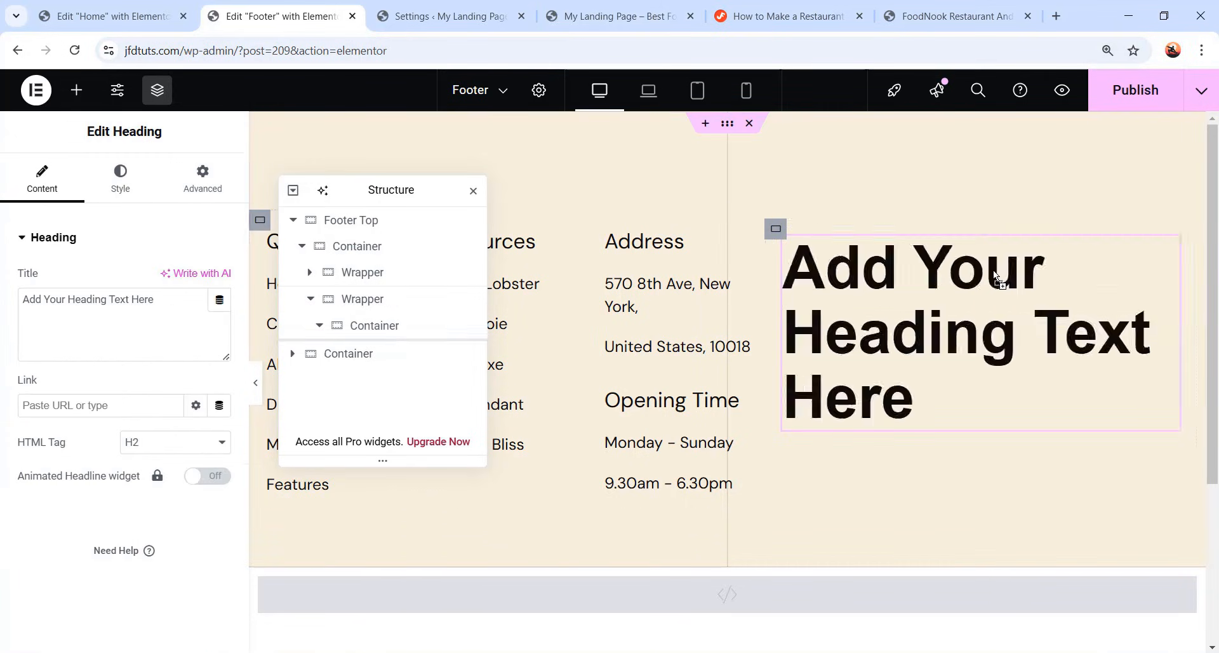
left_click(127, 315)
key("ctrl+a")
key("ctrl+v")
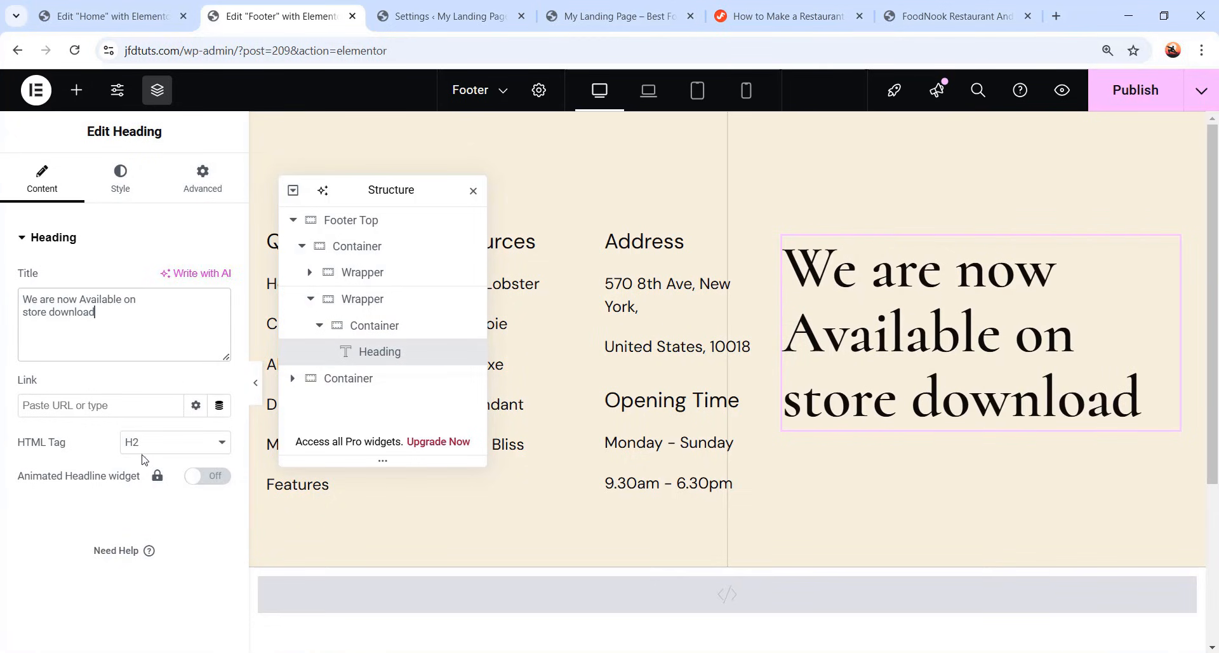
Set the store-download heading's typography to size 48 px, weight 600 (Semi Bold) and line height 58 px.
left_click(120, 180)
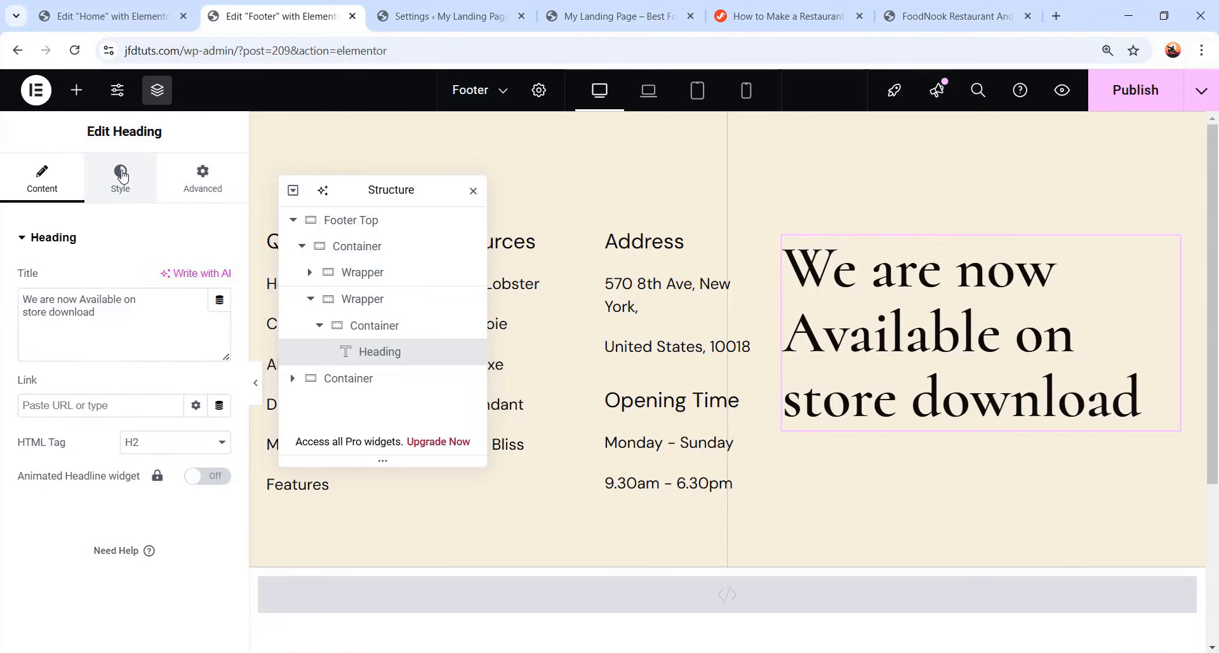
left_click(219, 327)
left_click(183, 462)
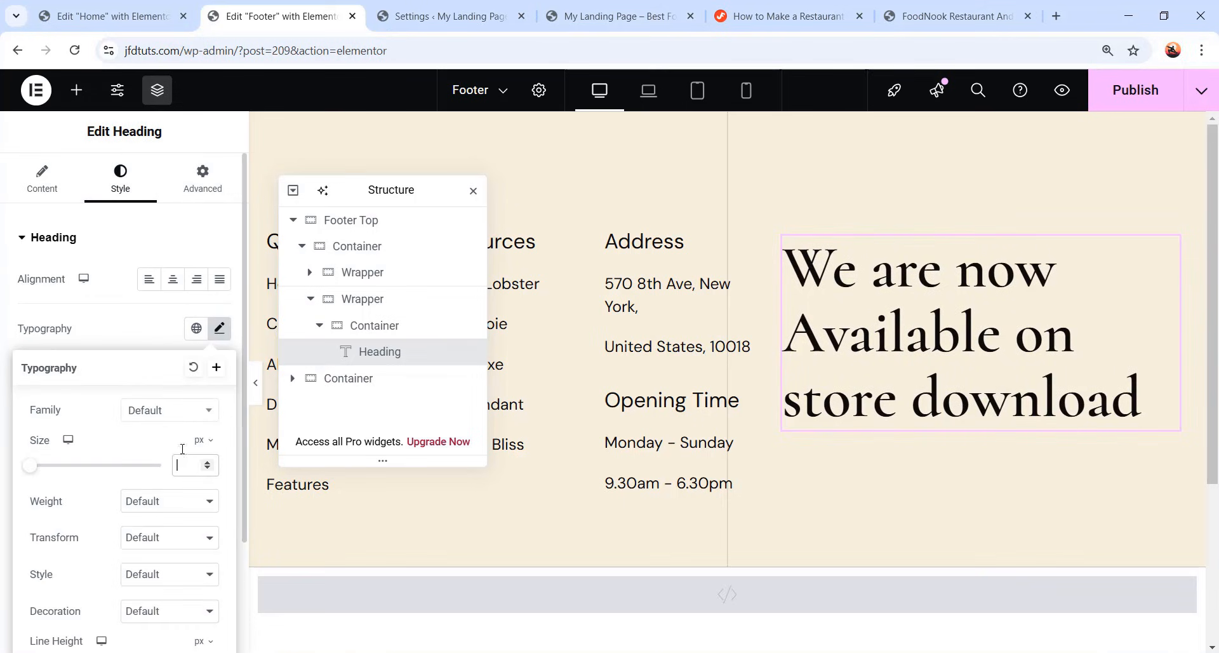
type("48")
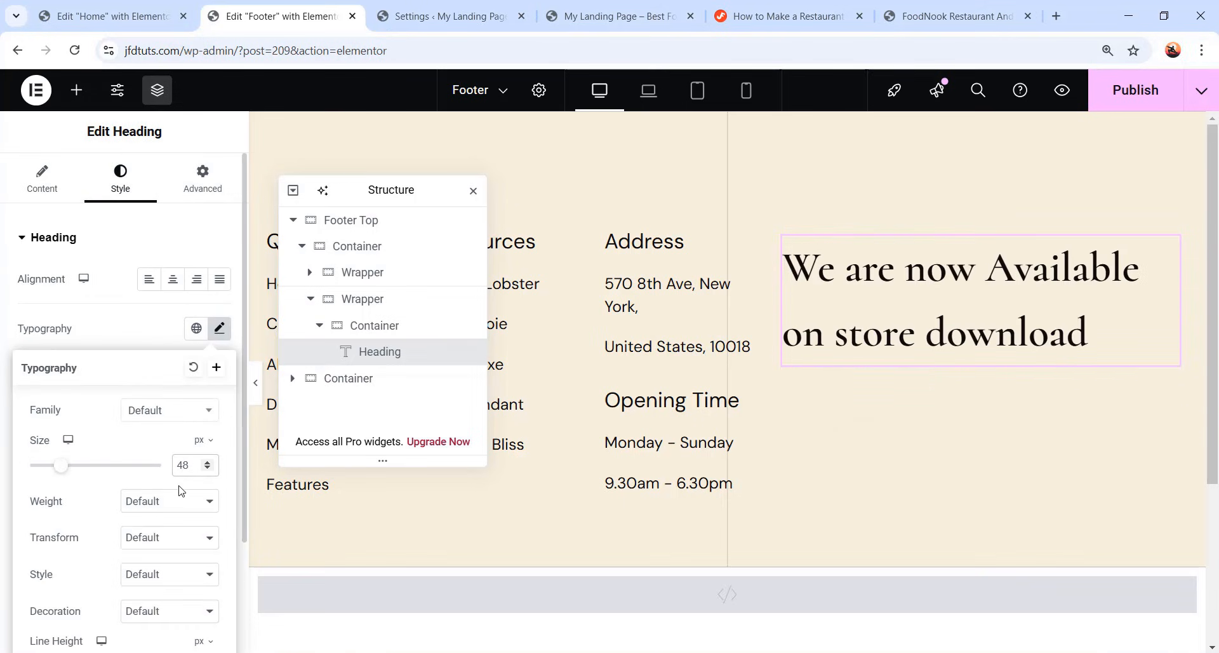
scroll(181, 490, "down", 1)
left_click(151, 424)
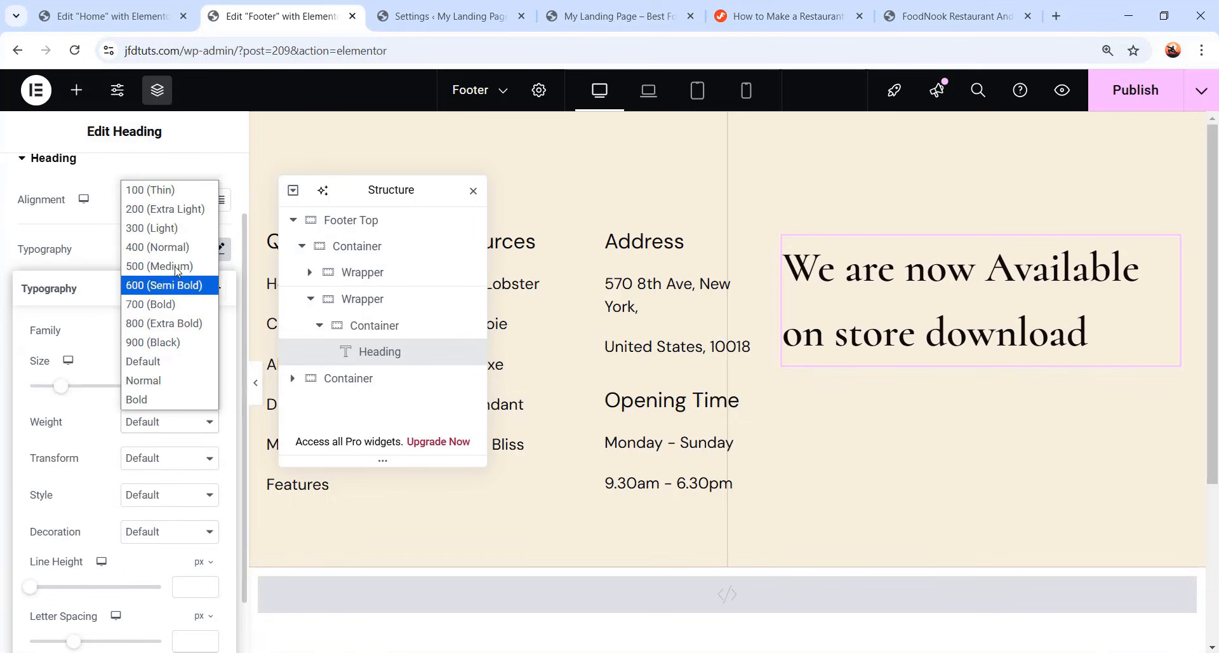
left_click(170, 285)
scroll(180, 462, "down", 1)
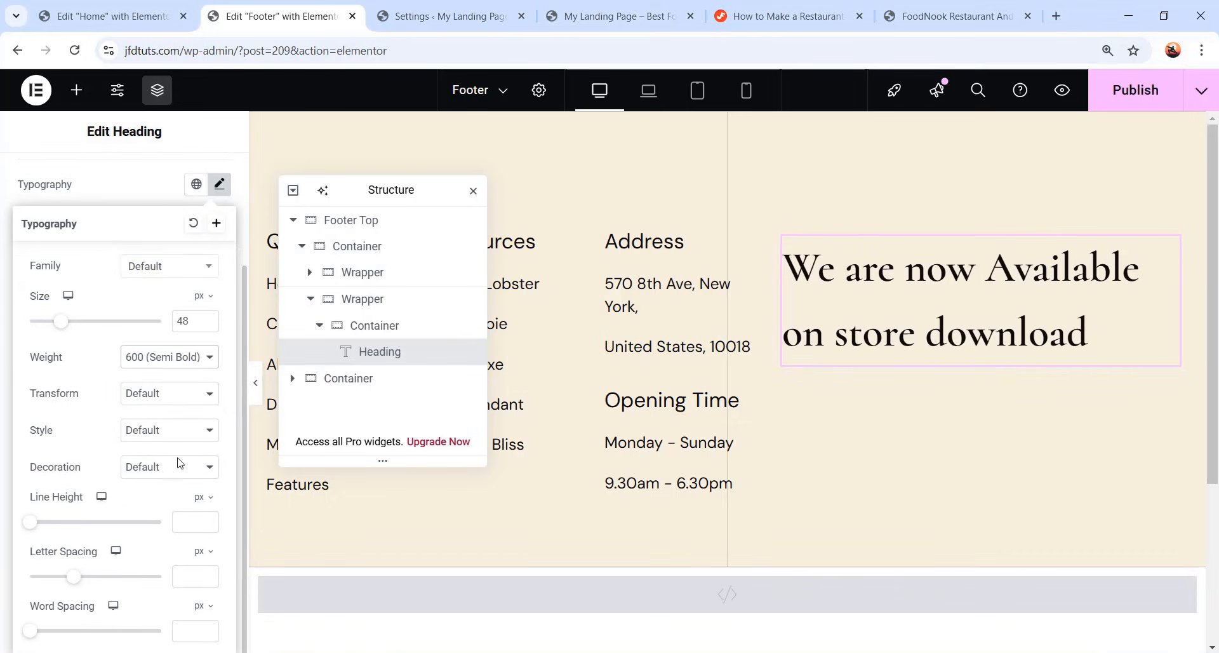
left_click(195, 513)
type("58")
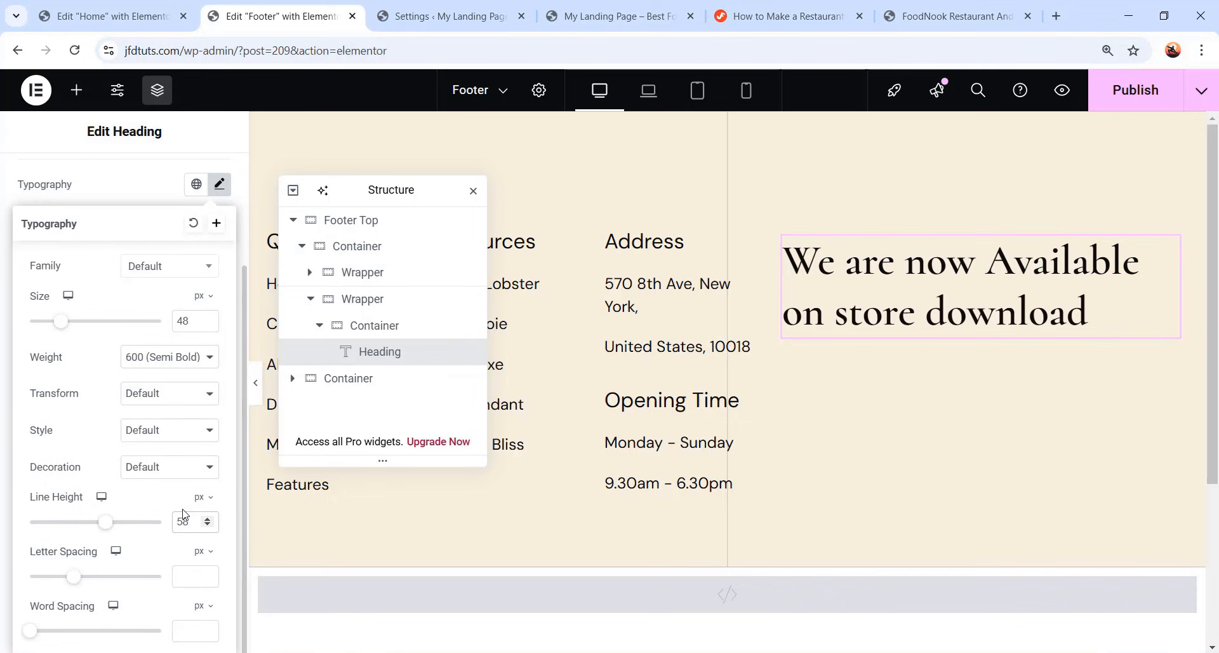
left_click(219, 185)
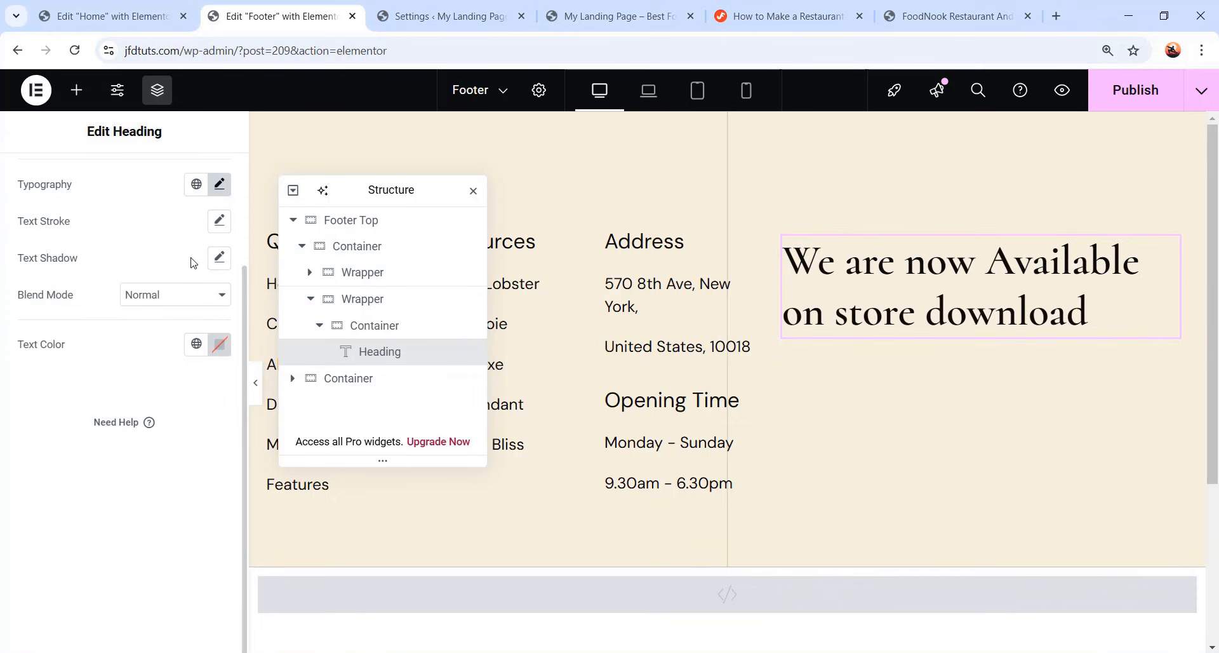
Apply the global Primary color to the store-download heading's text.
left_click(196, 344)
left_click(71, 426)
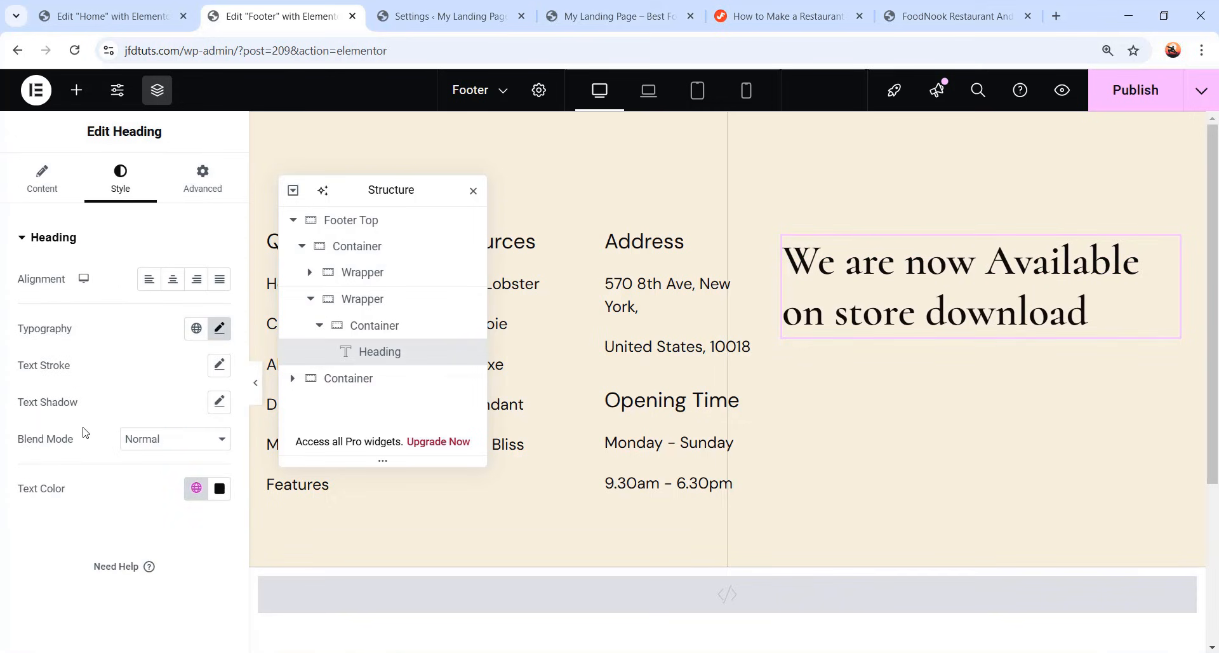
left_click(200, 191)
left_click(120, 179)
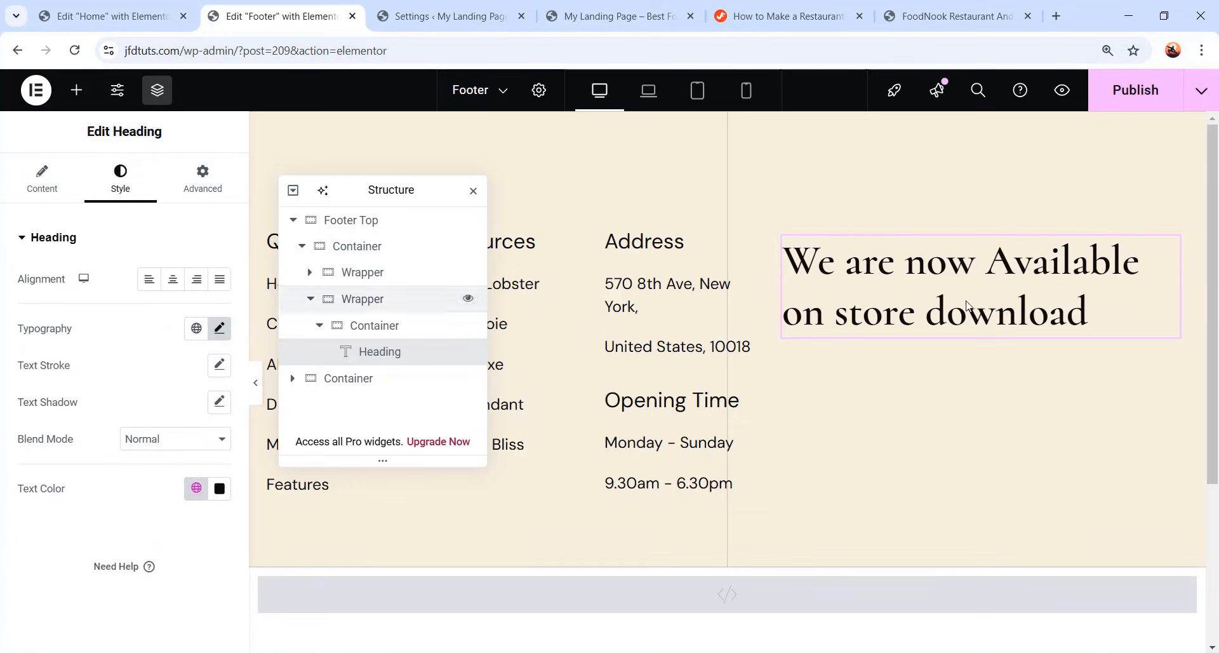
Add a second Heading below the first reading "The study is the work of researchers at Nottingham University's," and change its HTML tag.
left_click(76, 89)
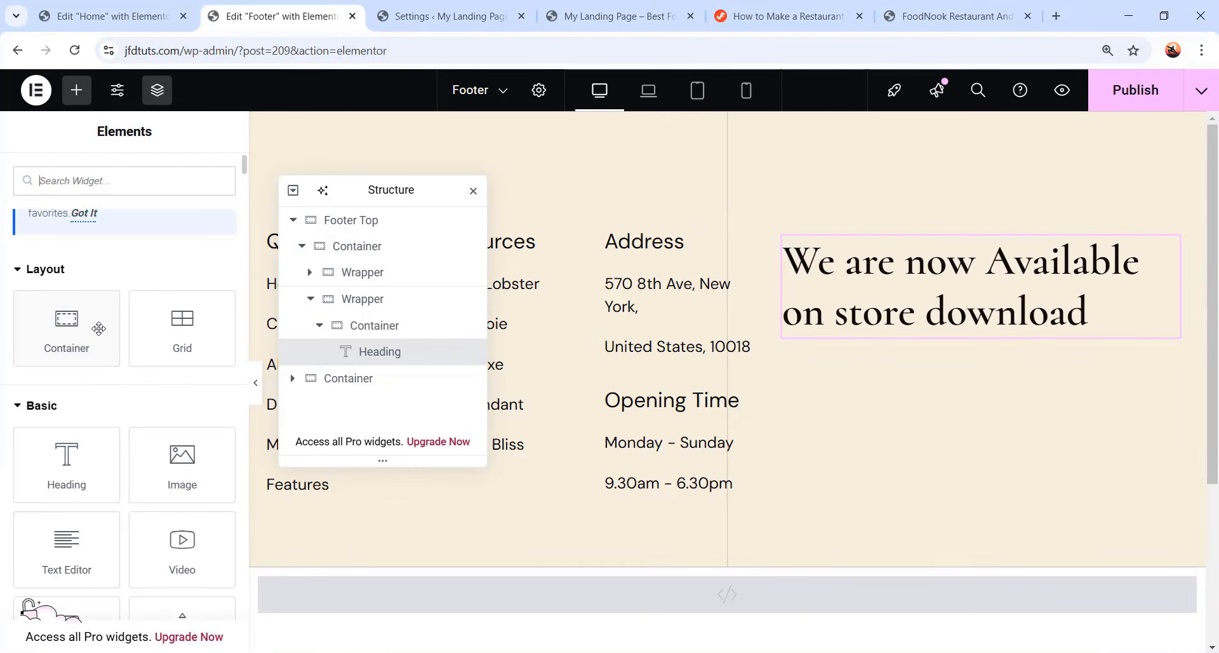
left_click_drag(67, 463, 966, 321)
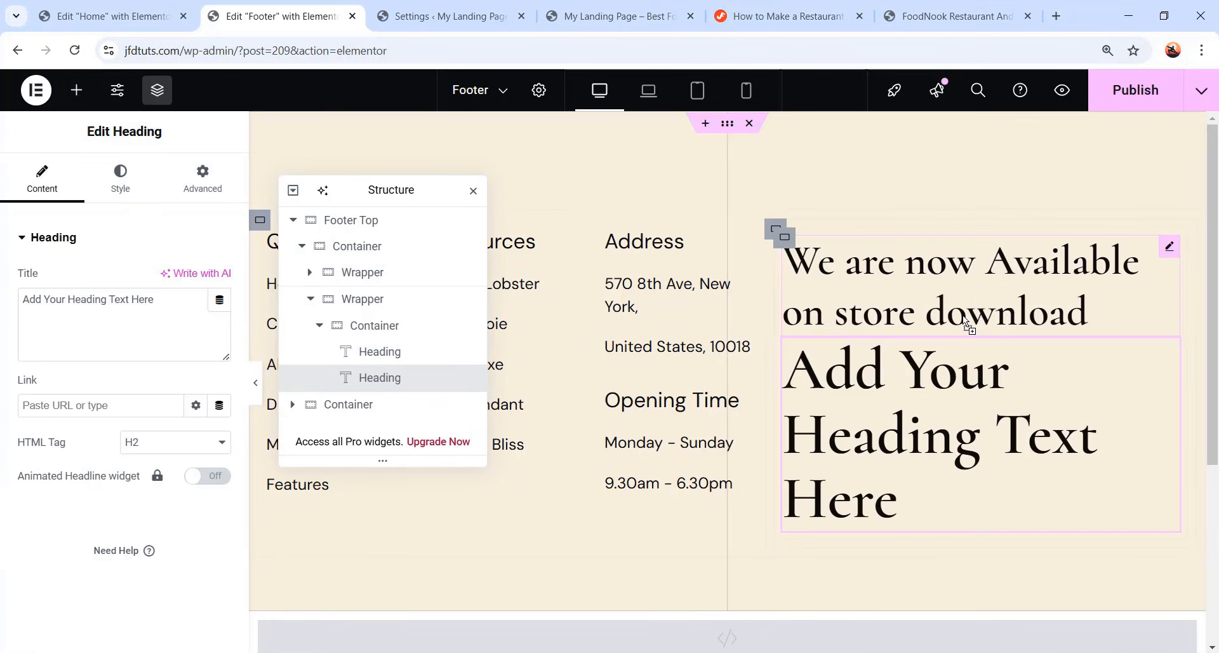
triple_click(139, 331)
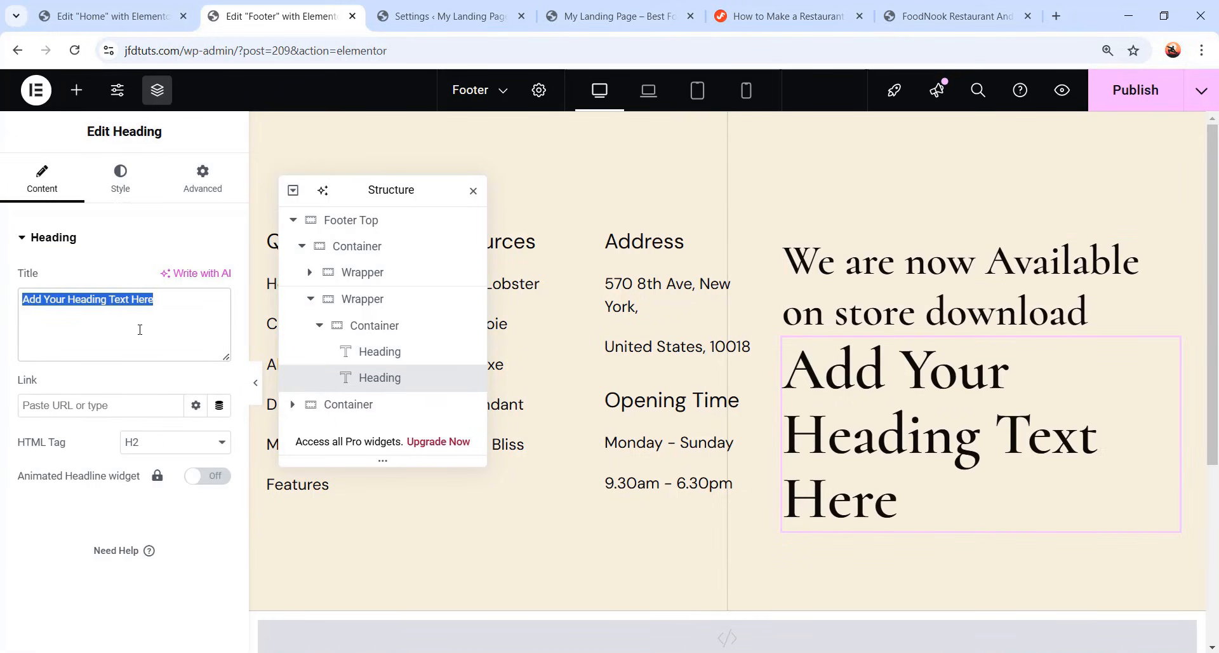
type("The study is the work of researchers at Nottingham University's,")
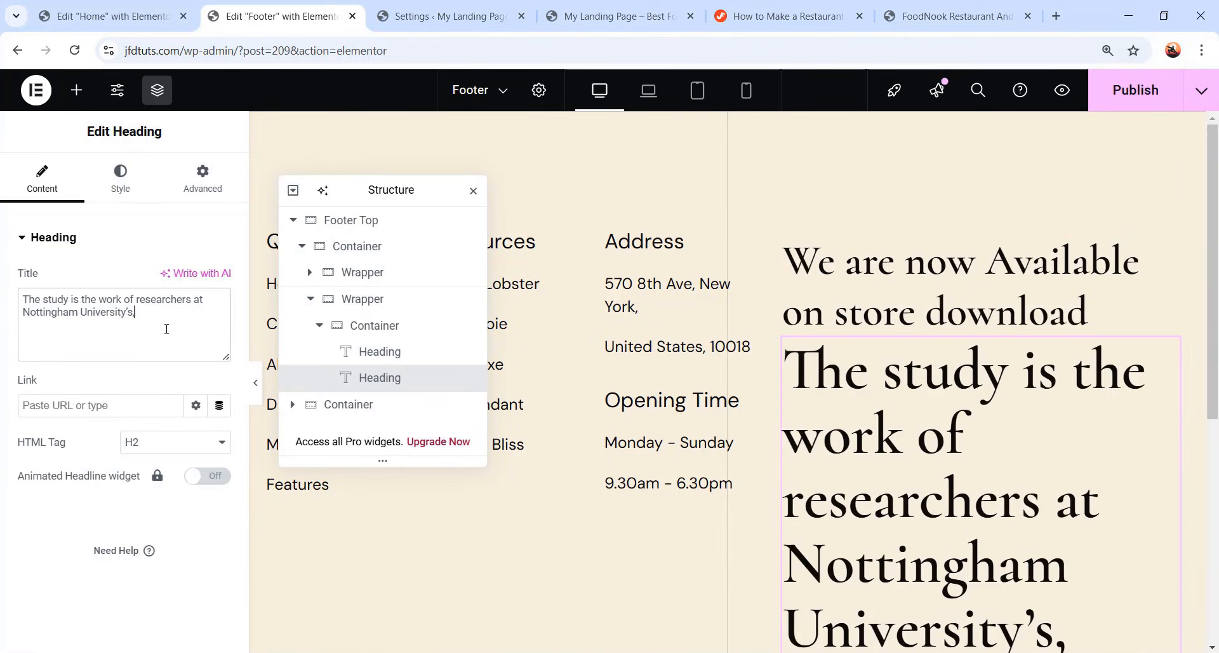
left_click(144, 442)
left_click(152, 522)
Set the second heading's typography to size 16 px, weight 400 (Normal) and line height 24 px.
left_click(136, 198)
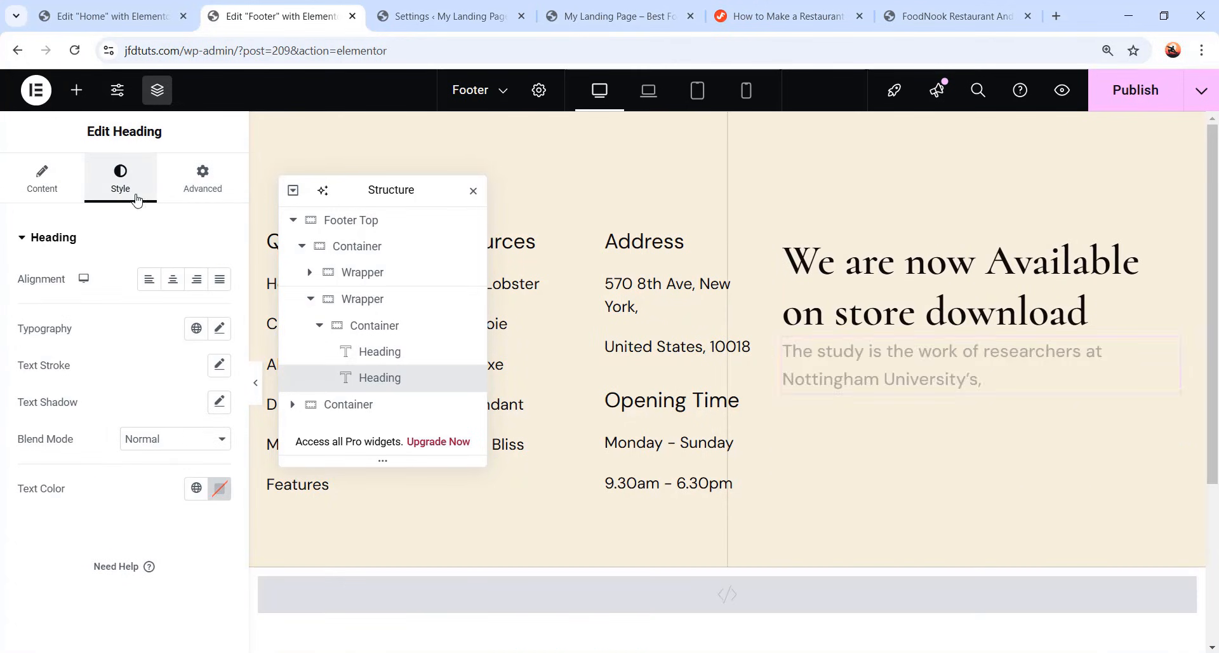
left_click(219, 329)
type("16")
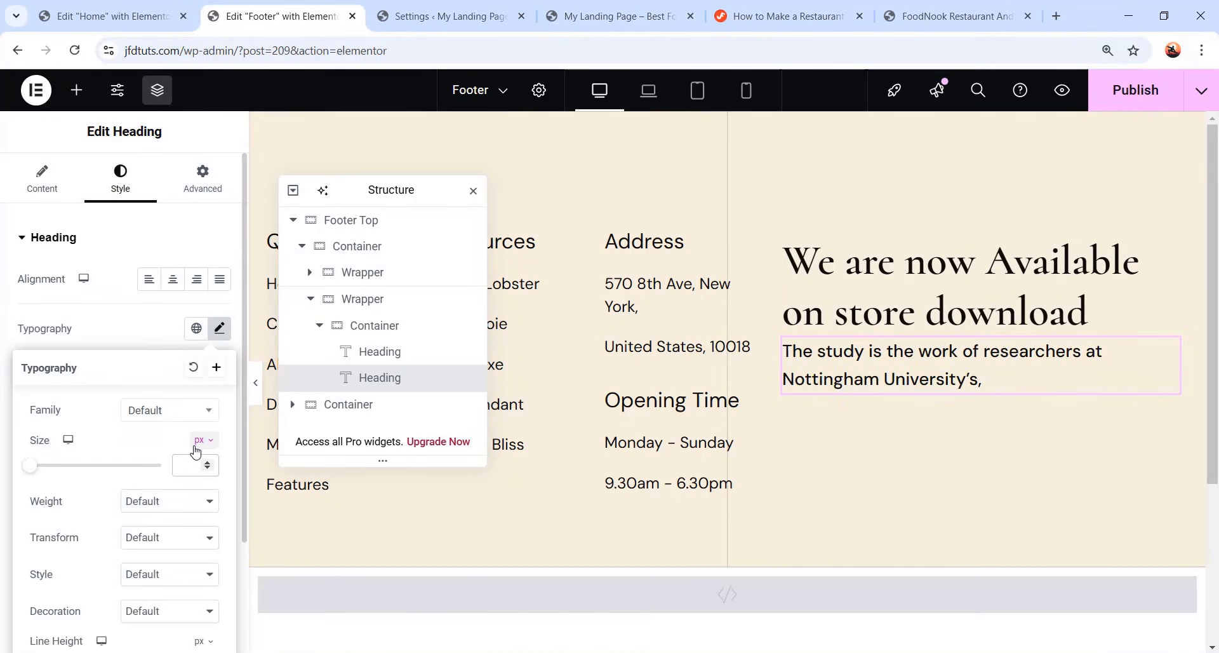
scroll(181, 450, "down", 2)
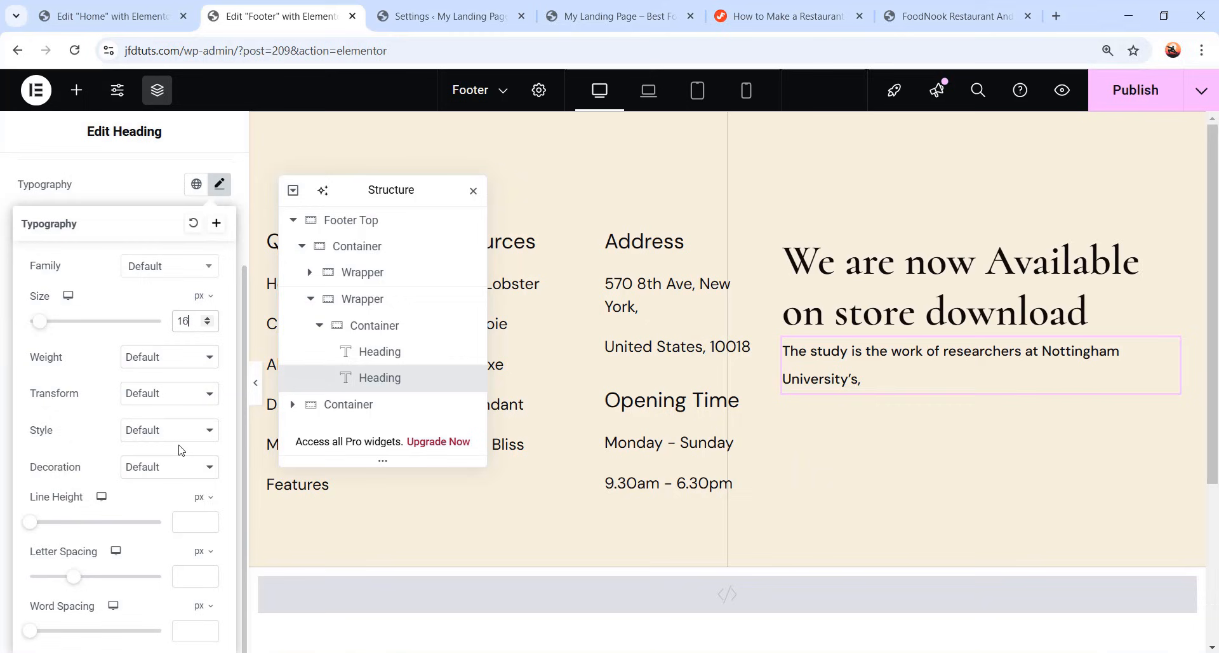
left_click(163, 359)
left_click(141, 434)
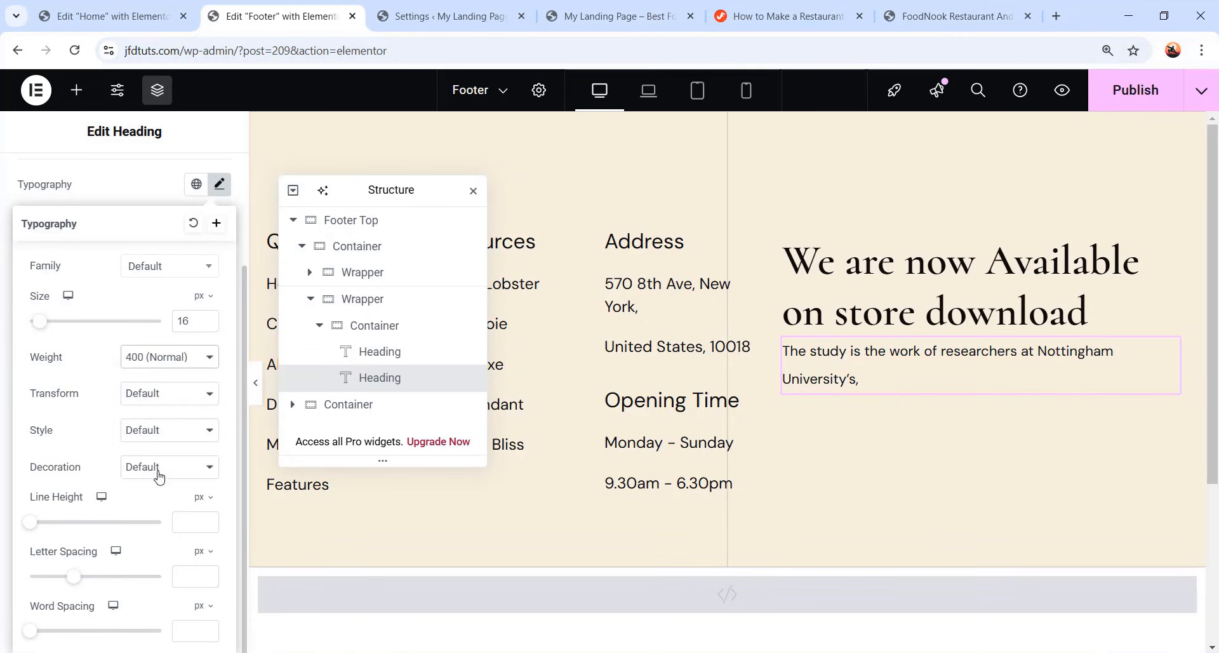
left_click(182, 522)
type("24")
scroll(202, 307, "up", 2)
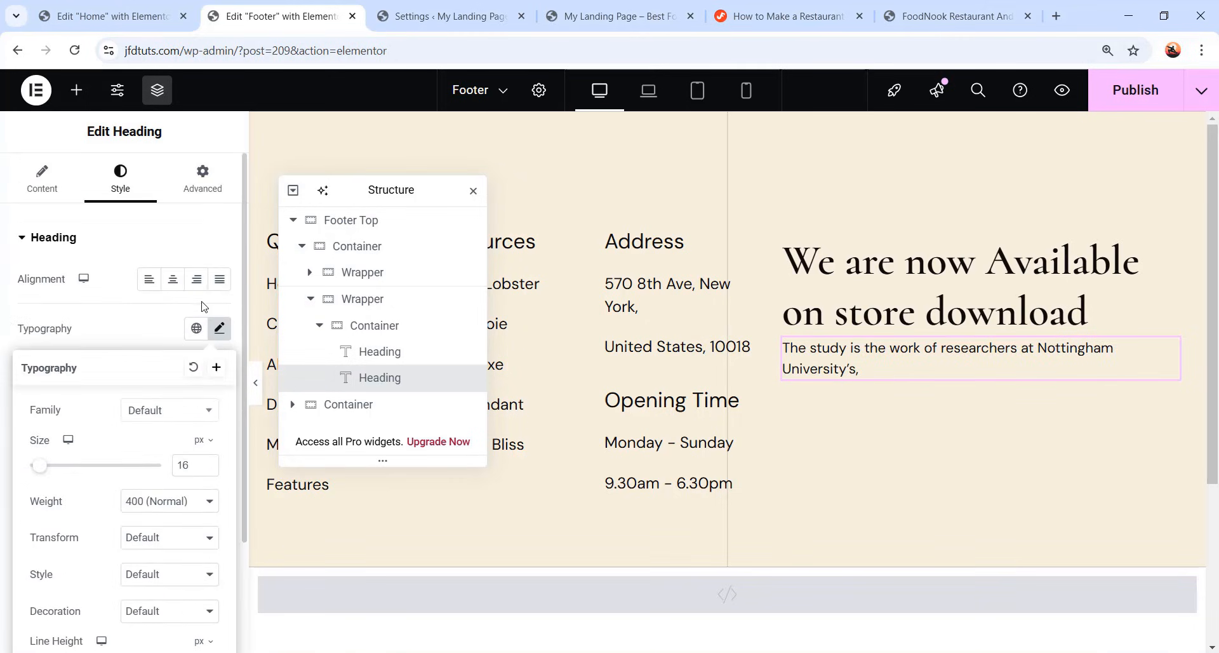
left_click(222, 335)
Give the second heading the global Primary text color and a top margin of 20 px.
left_click(196, 488)
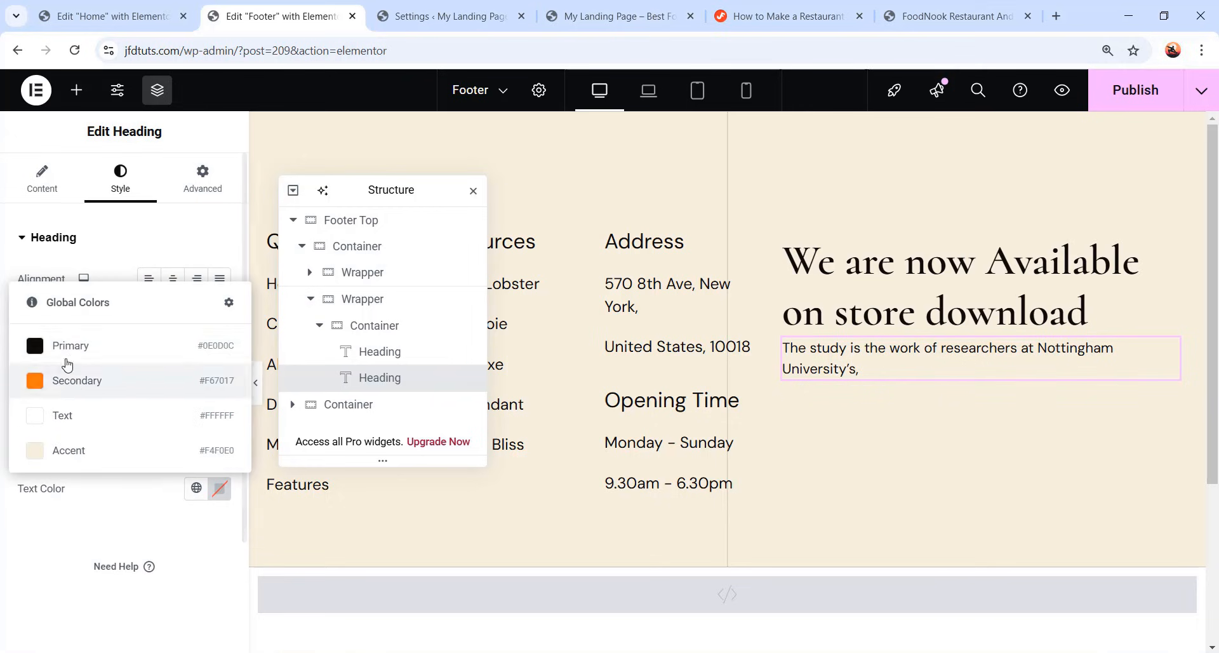
left_click(73, 349)
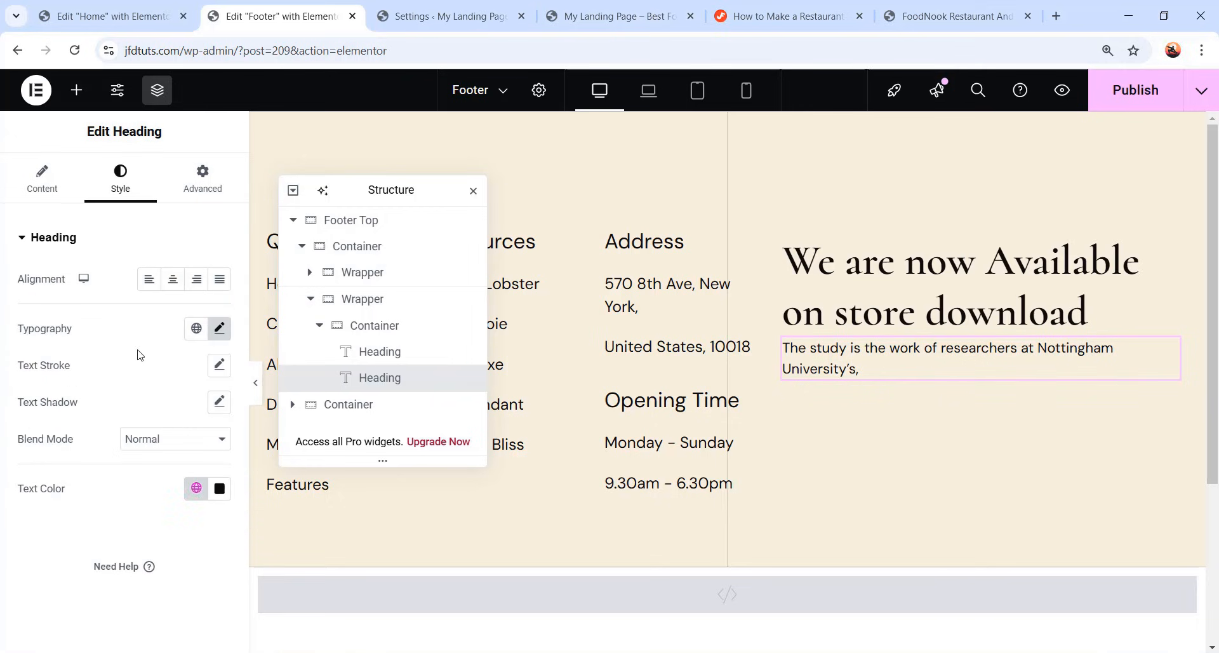
left_click(202, 175)
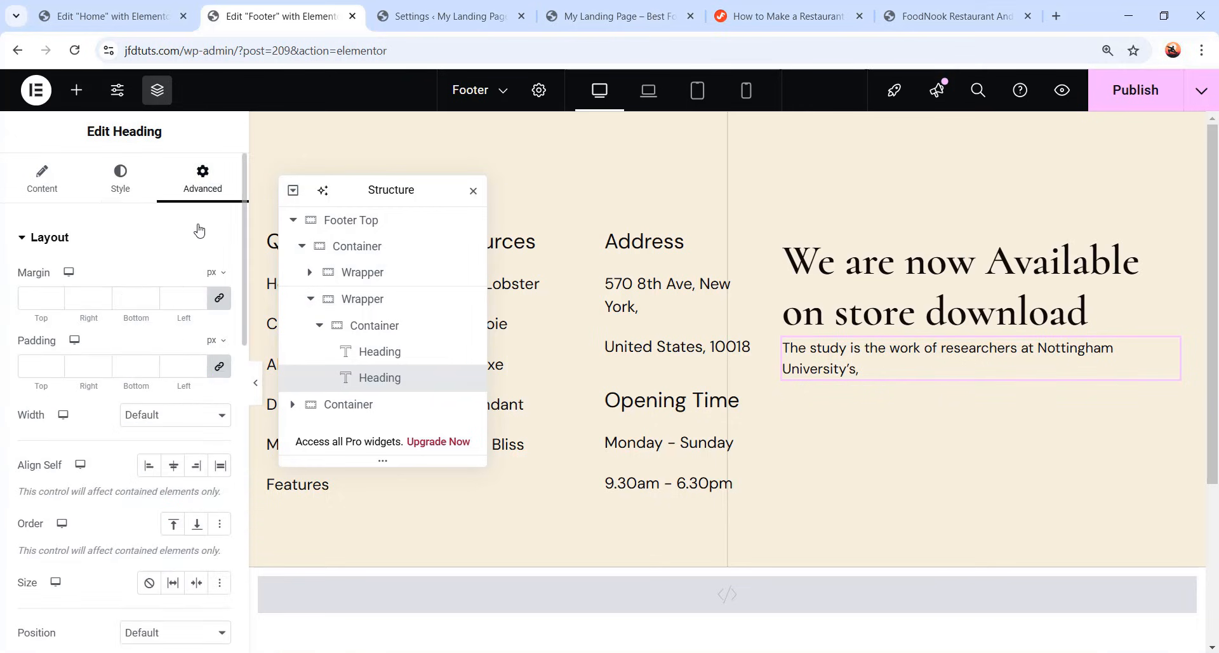
left_click(219, 298)
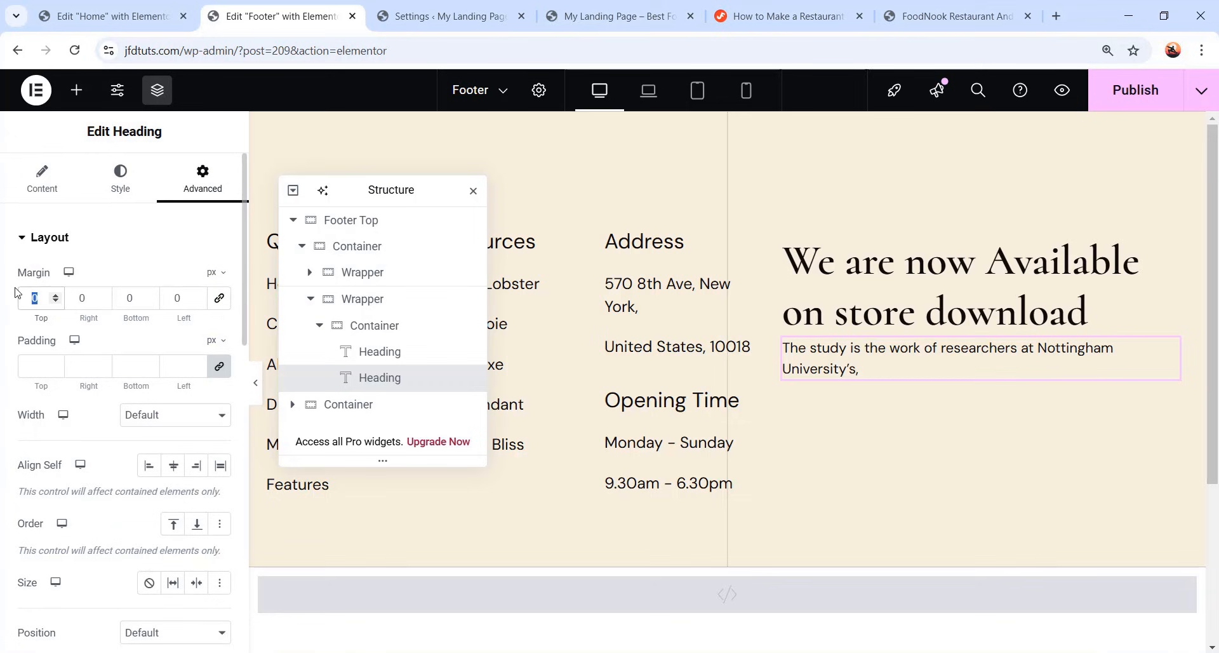
type("20")
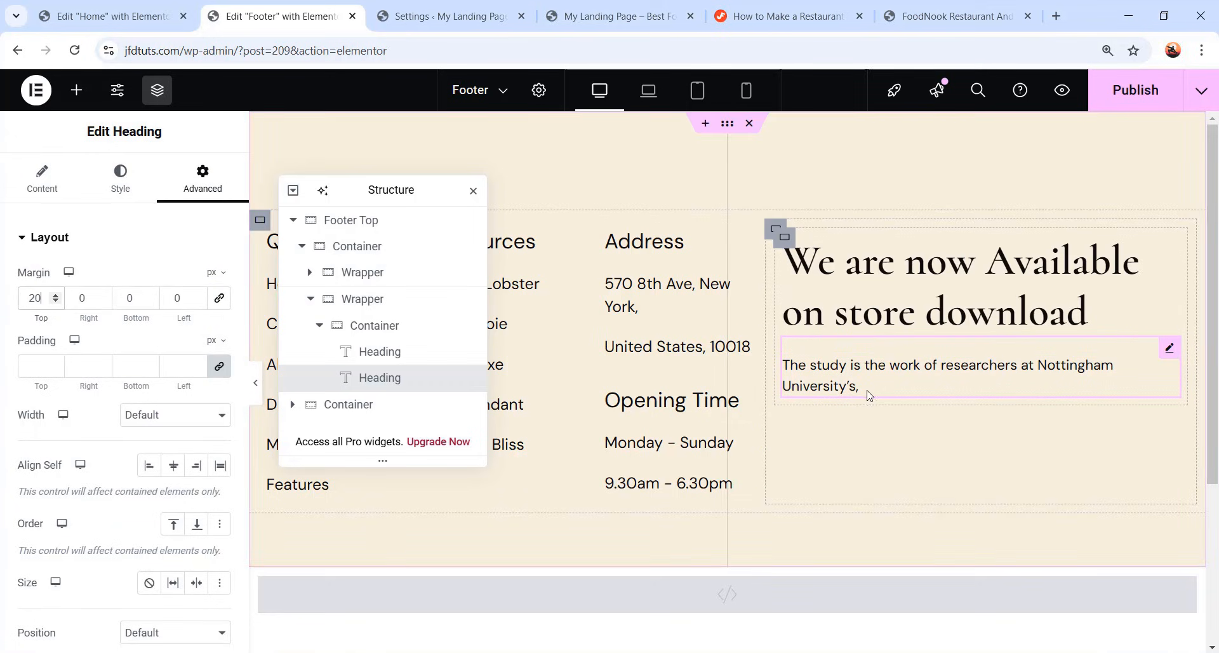
Add a nested container below the second heading and set its item direction to row.
left_click(76, 89)
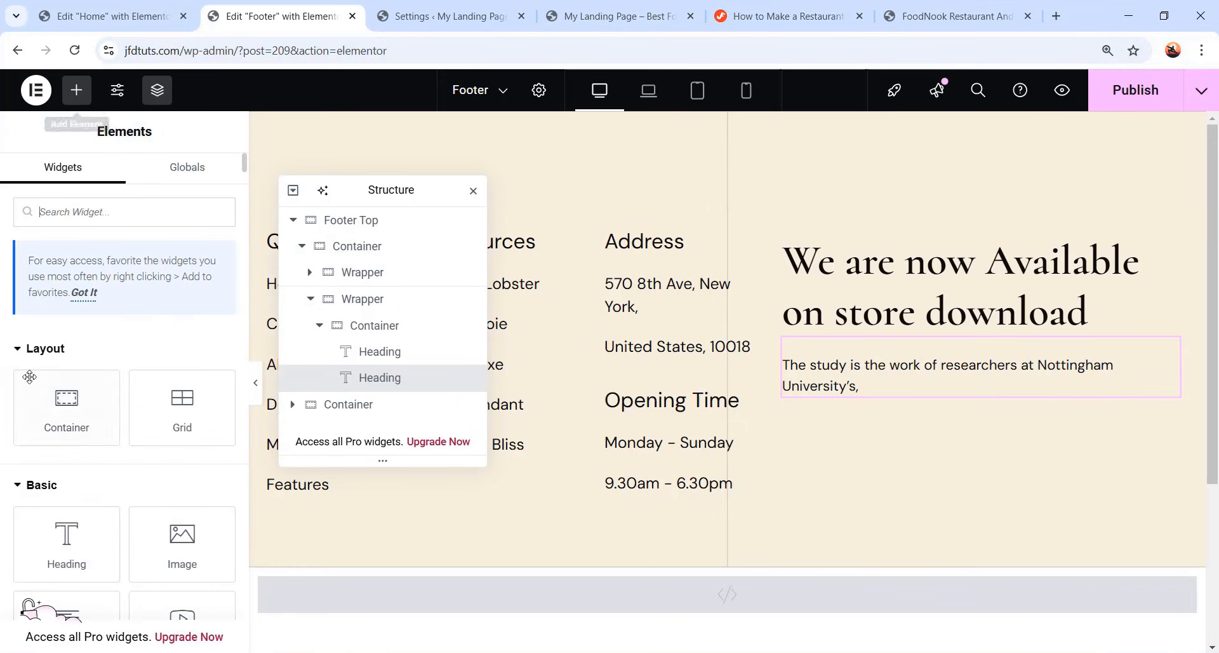
left_click_drag(67, 406, 876, 416)
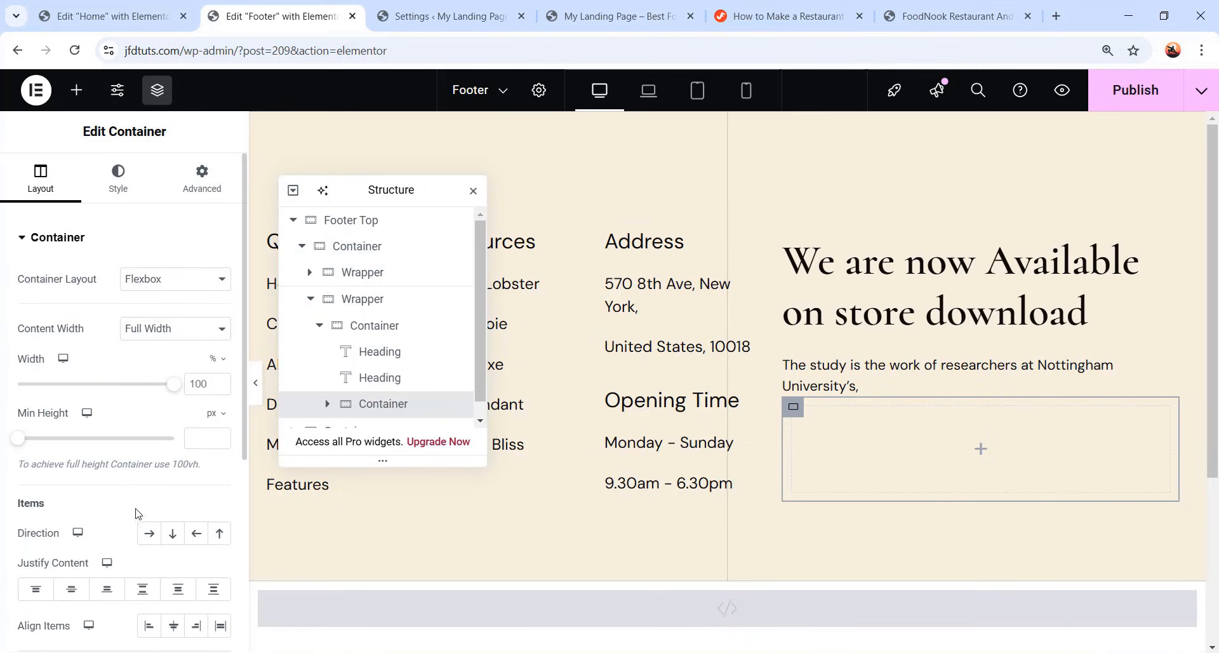
left_click(149, 532)
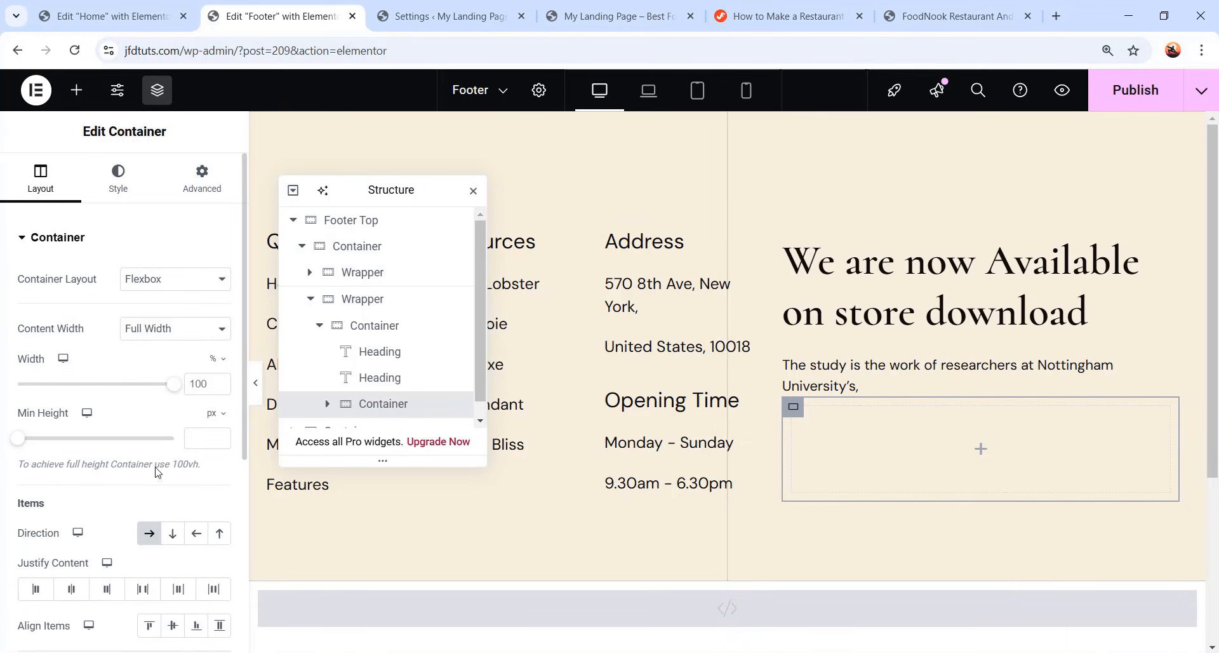
scroll(114, 486, "down", 4)
left_click(70, 456)
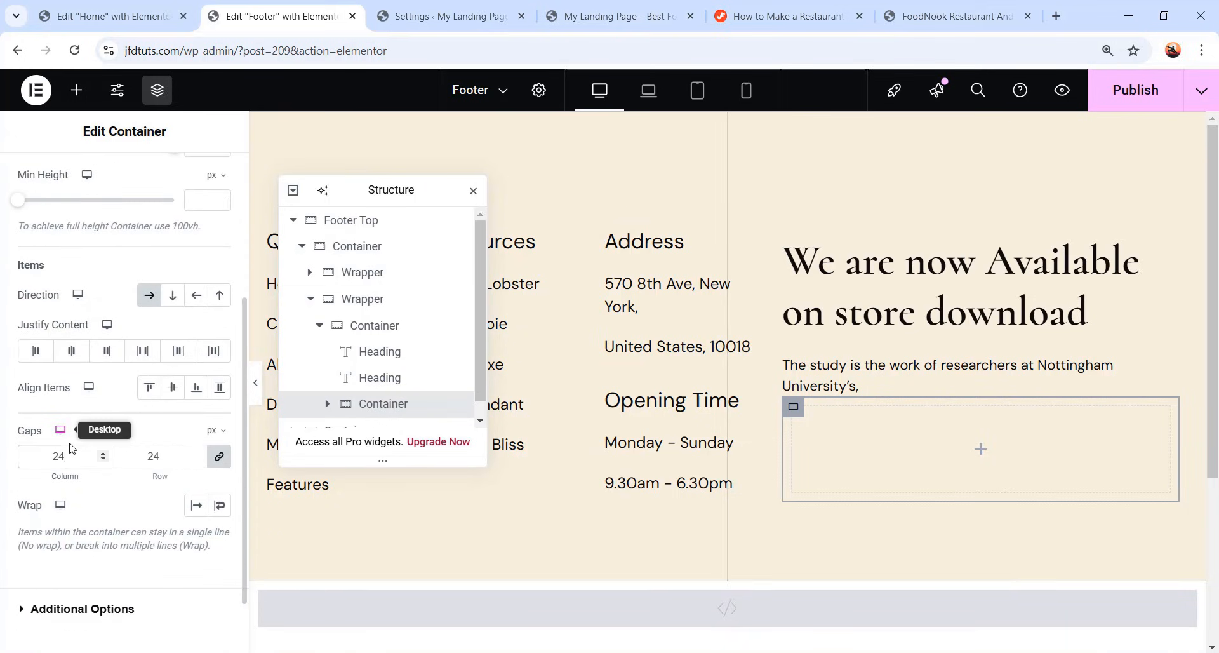
scroll(40, 379, "up", 5)
Set the new row container's top margin to 32 px, leaving its other margins at 0.
left_click(201, 181)
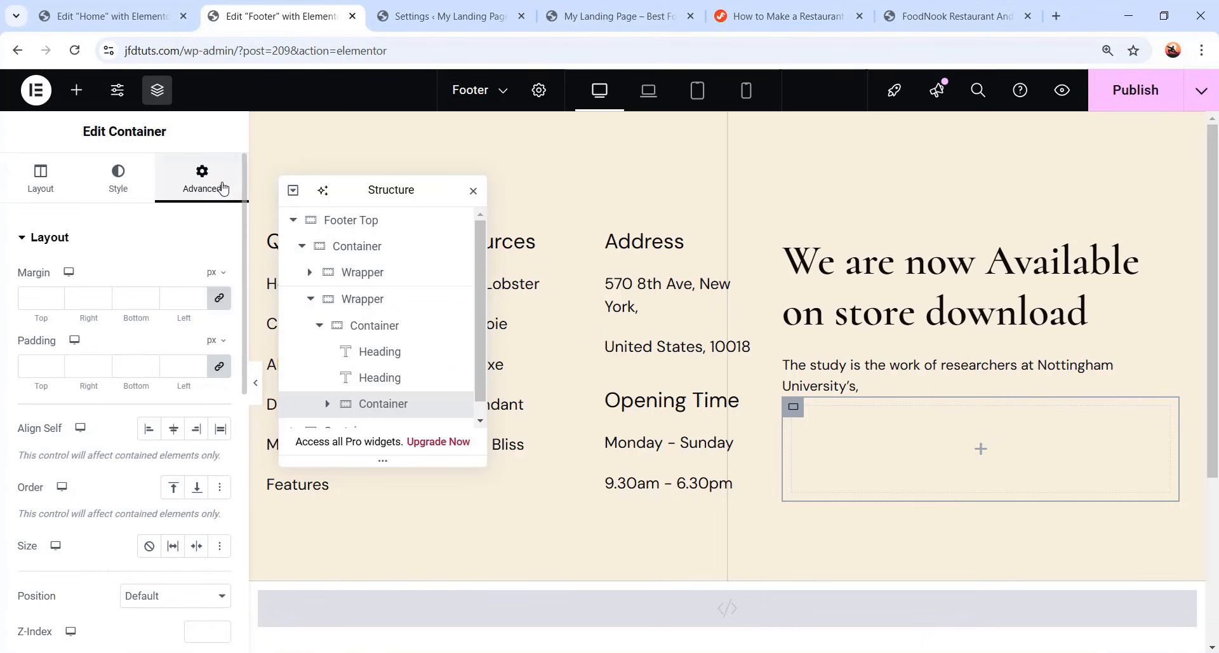
left_click(219, 297)
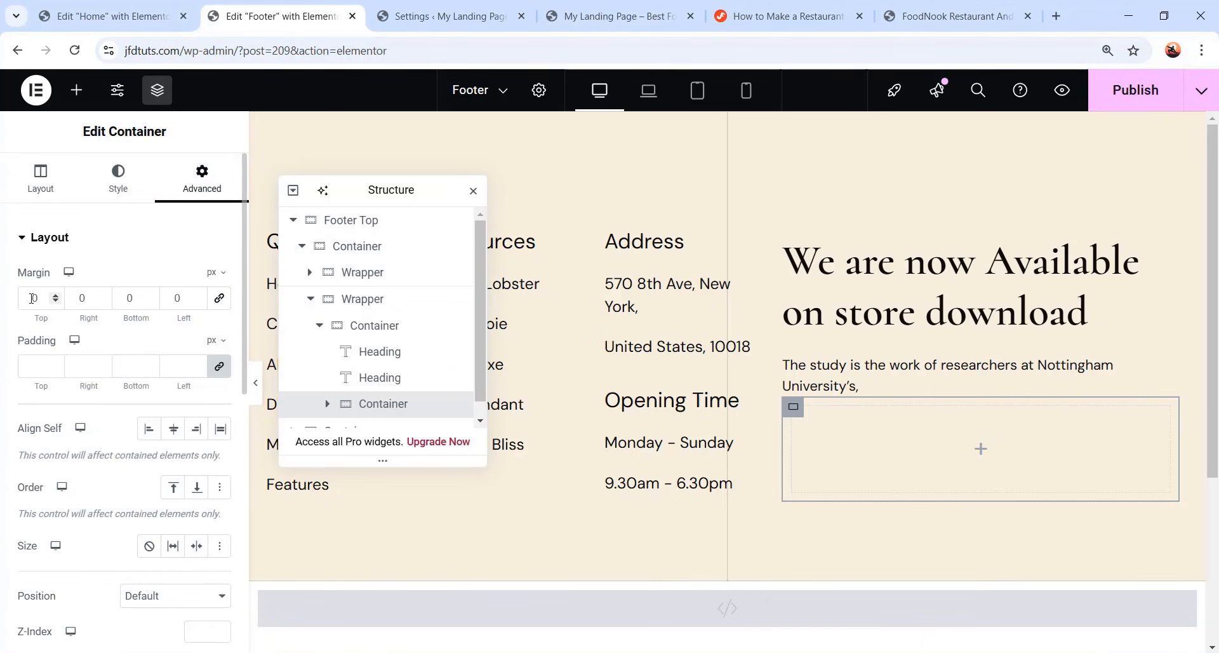
left_click(31, 298)
type("32")
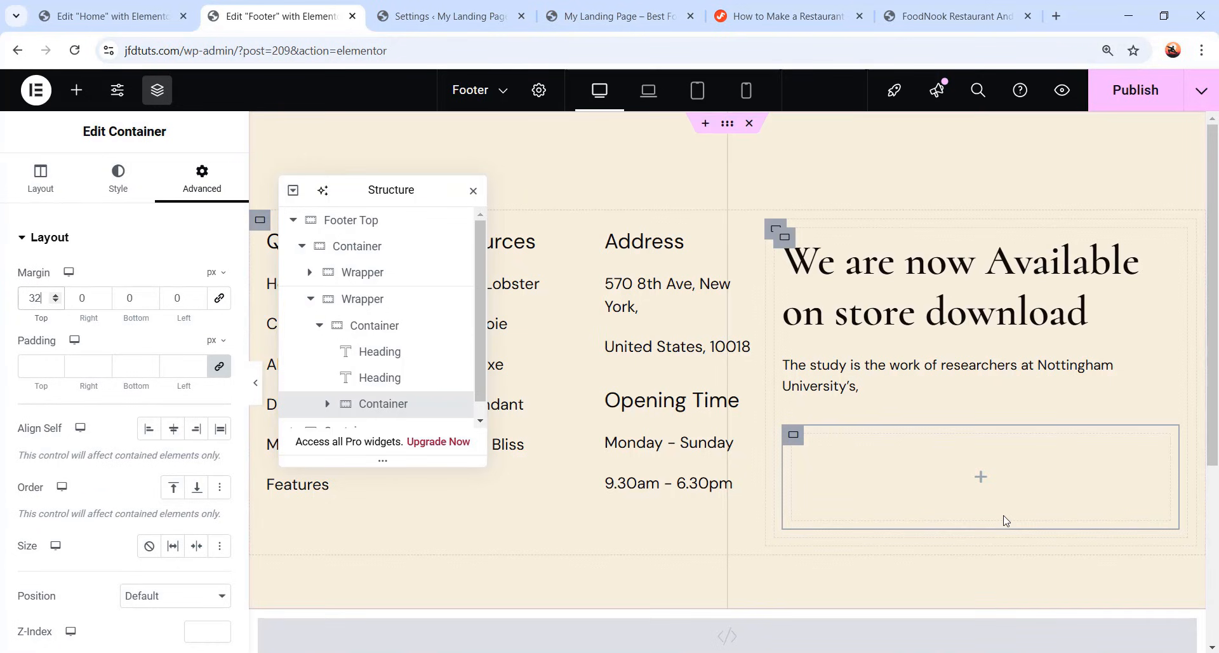
Add an Image widget inside the empty row container below the second heading.
left_click(981, 477)
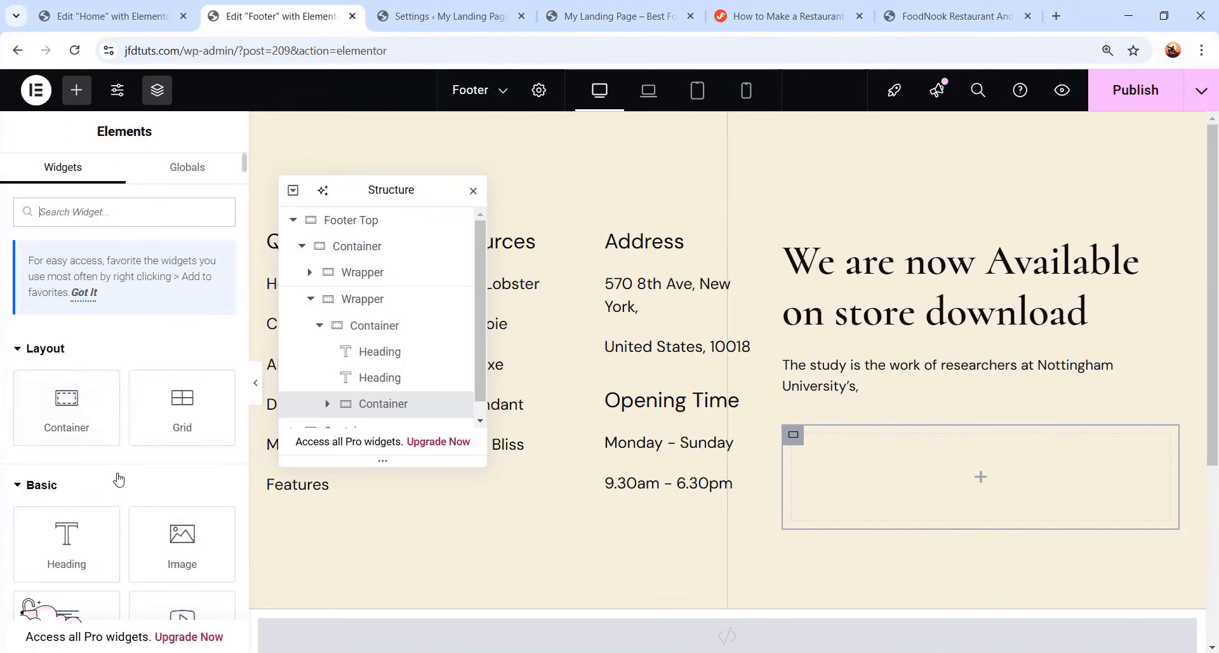
scroll(119, 480, "down", 3)
left_click_drag(181, 381, 985, 466)
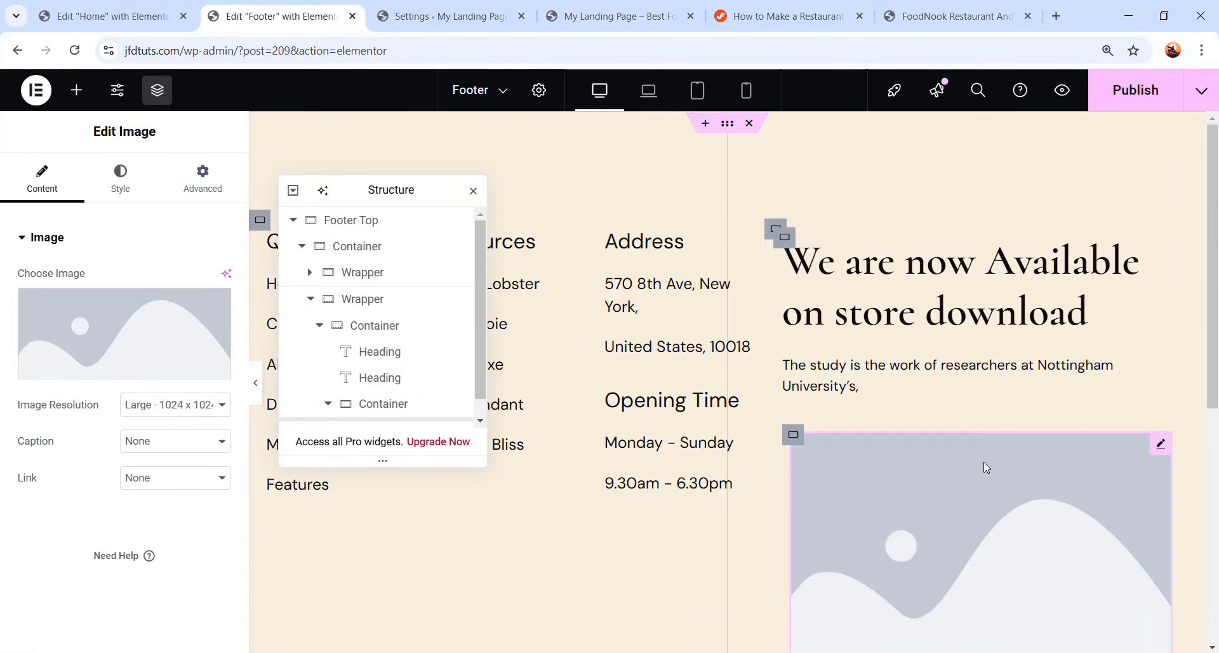
Fill the Image widget with the Google Play badge, Frame-394.png, from the media library.
left_click(99, 343)
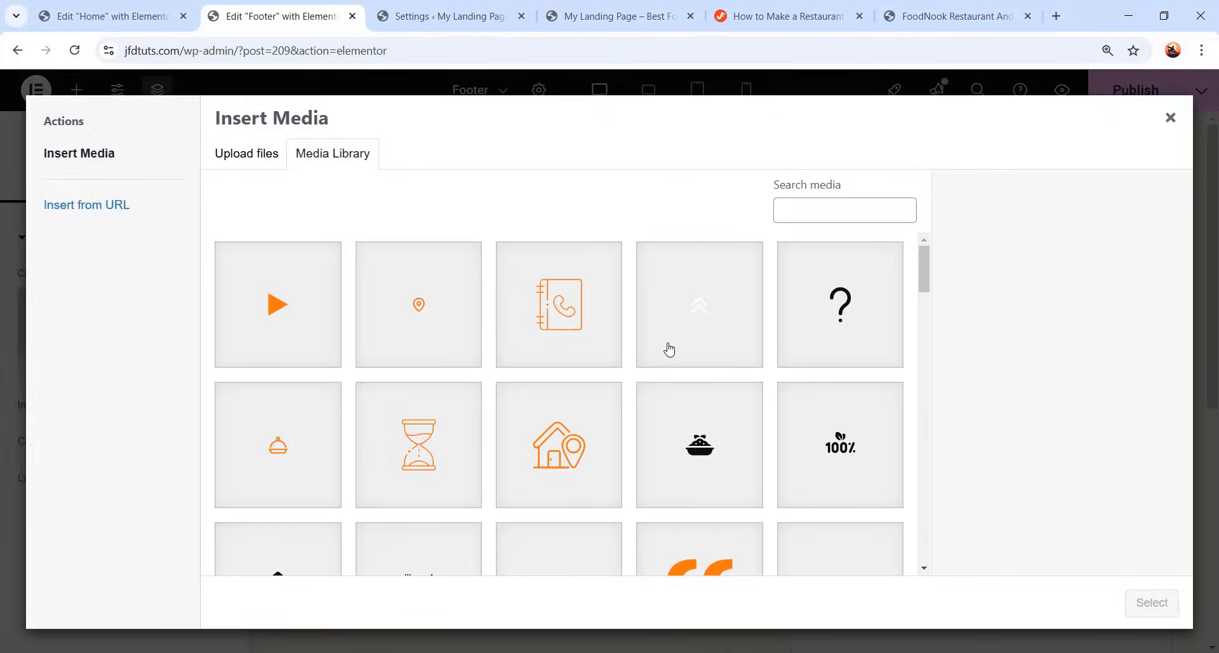
scroll(668, 345, "down", 5)
scroll(670, 344, "down", 5)
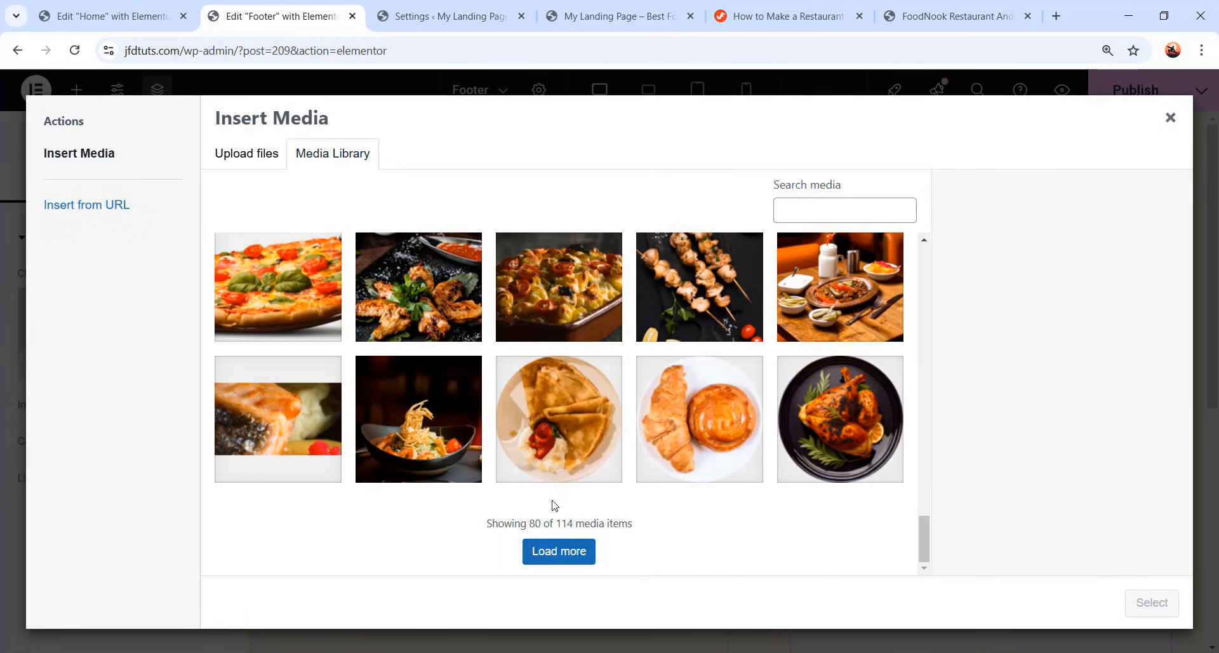
left_click(558, 550)
scroll(627, 455, "up", 2)
left_click(296, 474)
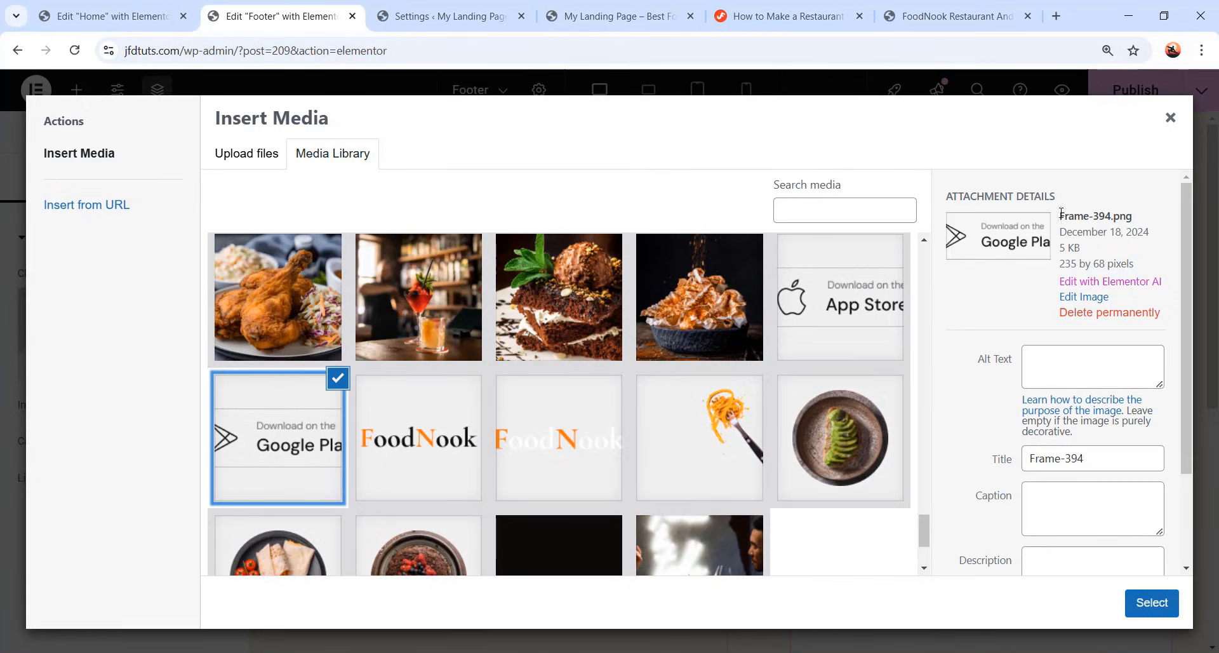
left_click(1134, 606)
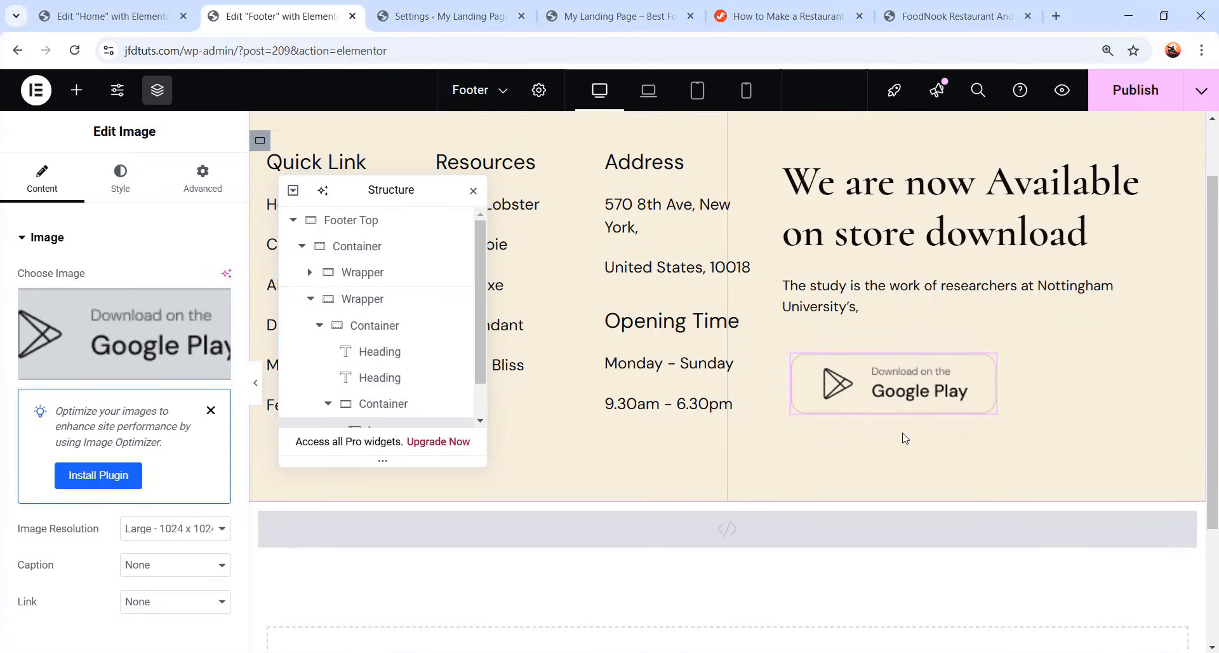
Duplicate the Google Play badge image and replace the copy's picture with the App Store badge from the media library.
right_click(993, 363)
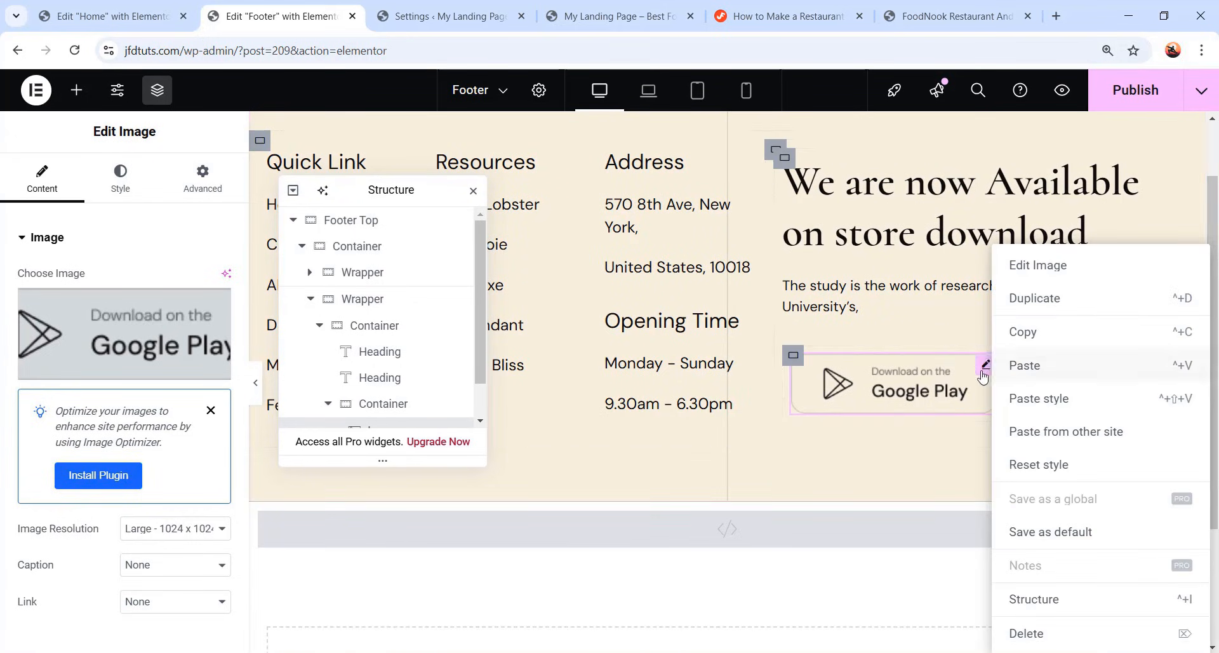
left_click(1009, 299)
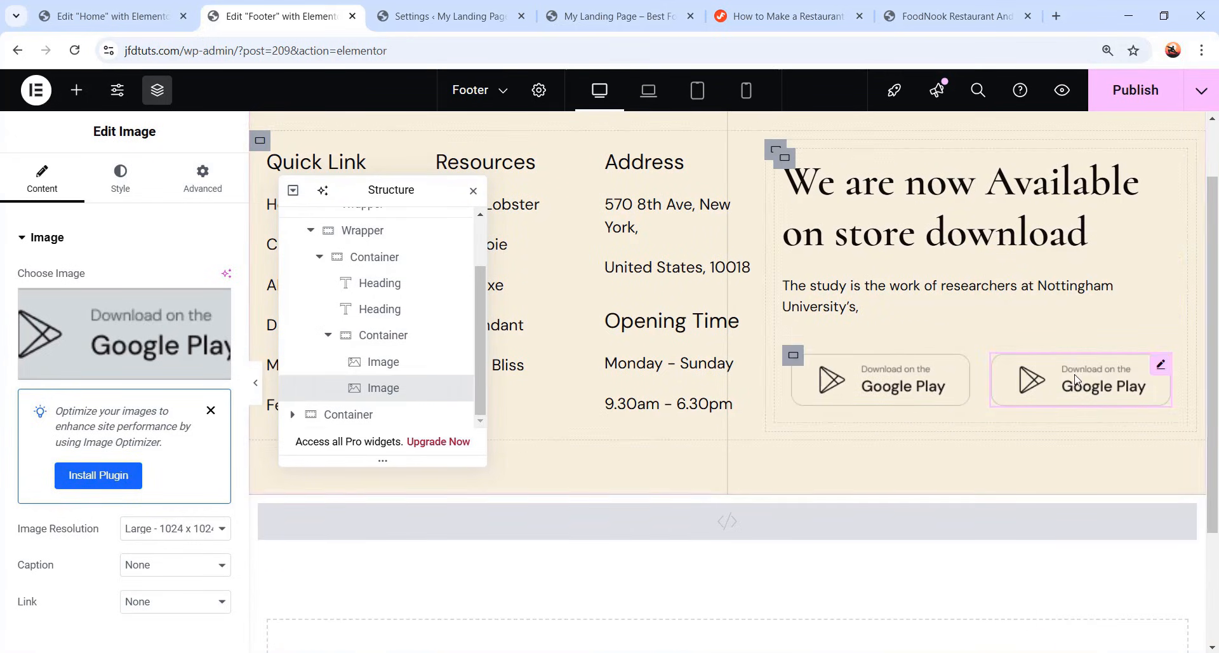
left_click(124, 336)
scroll(786, 354, "down", 20)
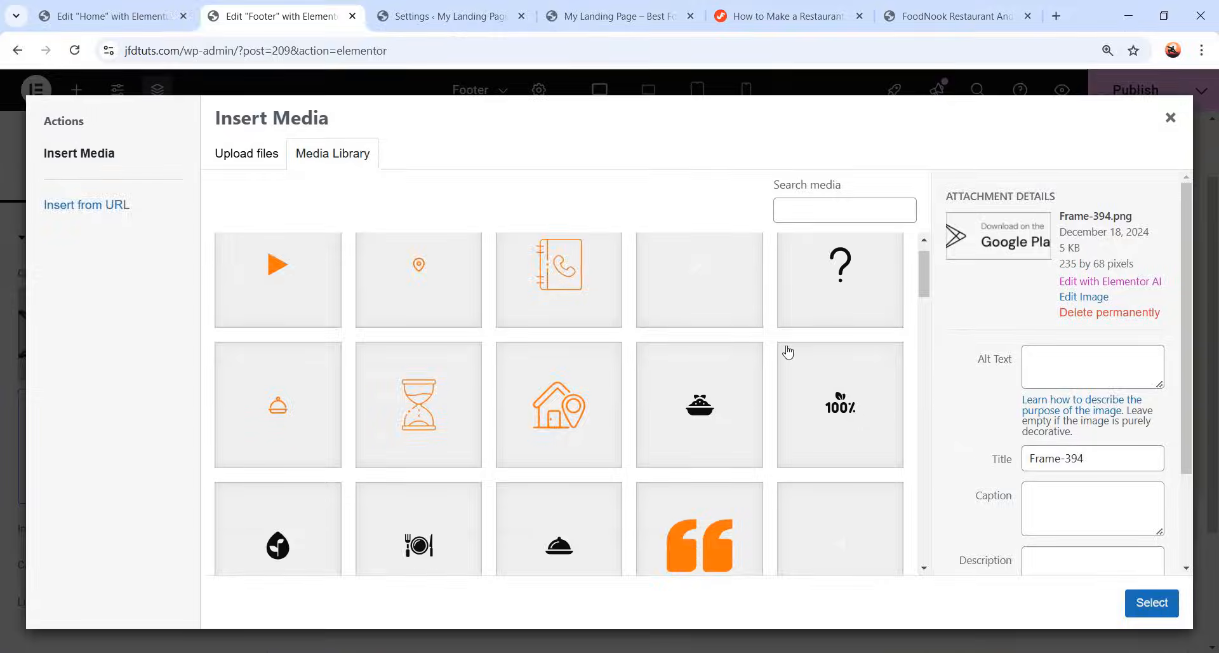
left_click(554, 563)
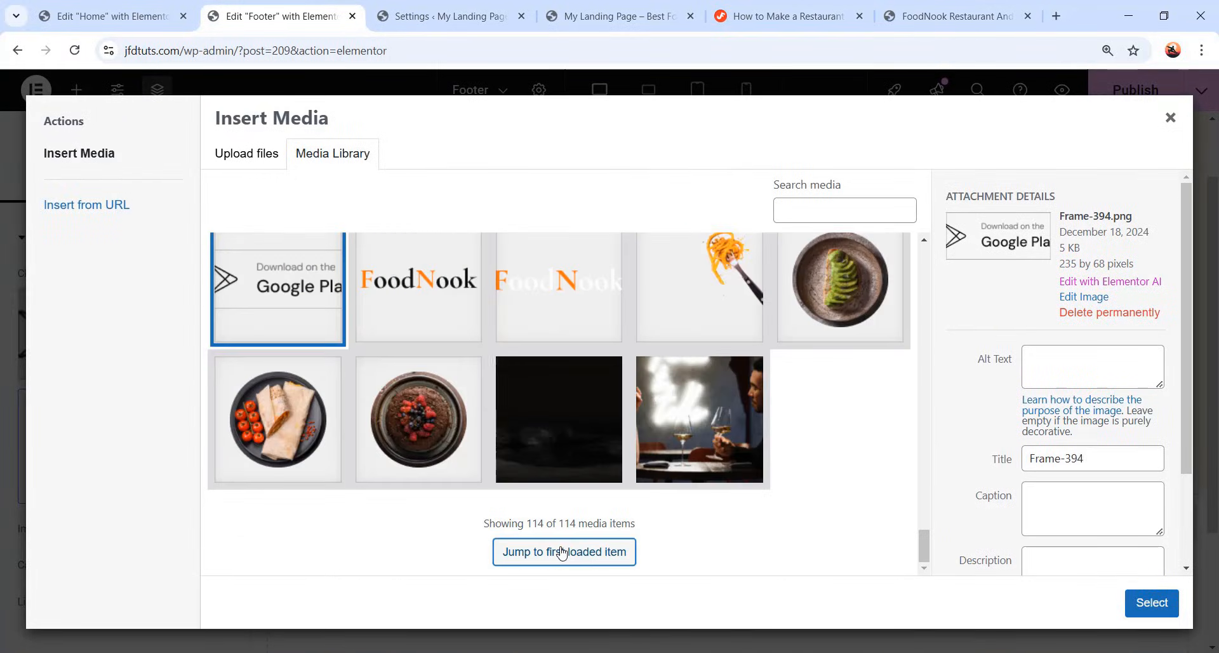
scroll(575, 489, "up", 4)
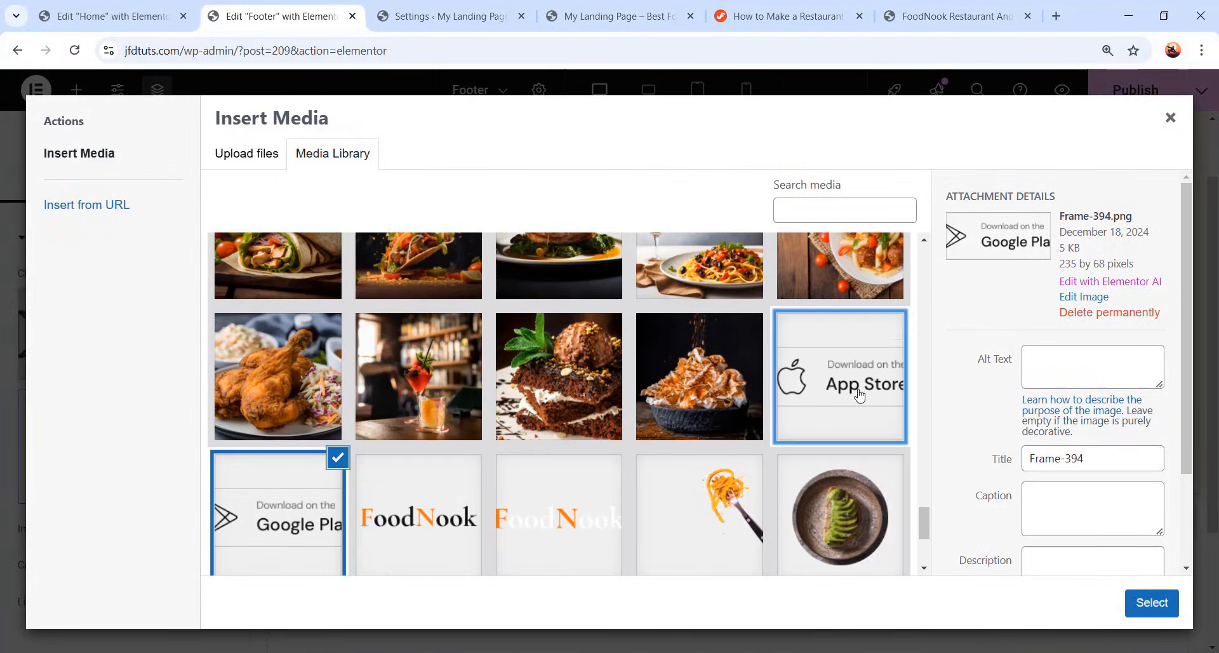
left_click(859, 395)
left_click(1161, 614)
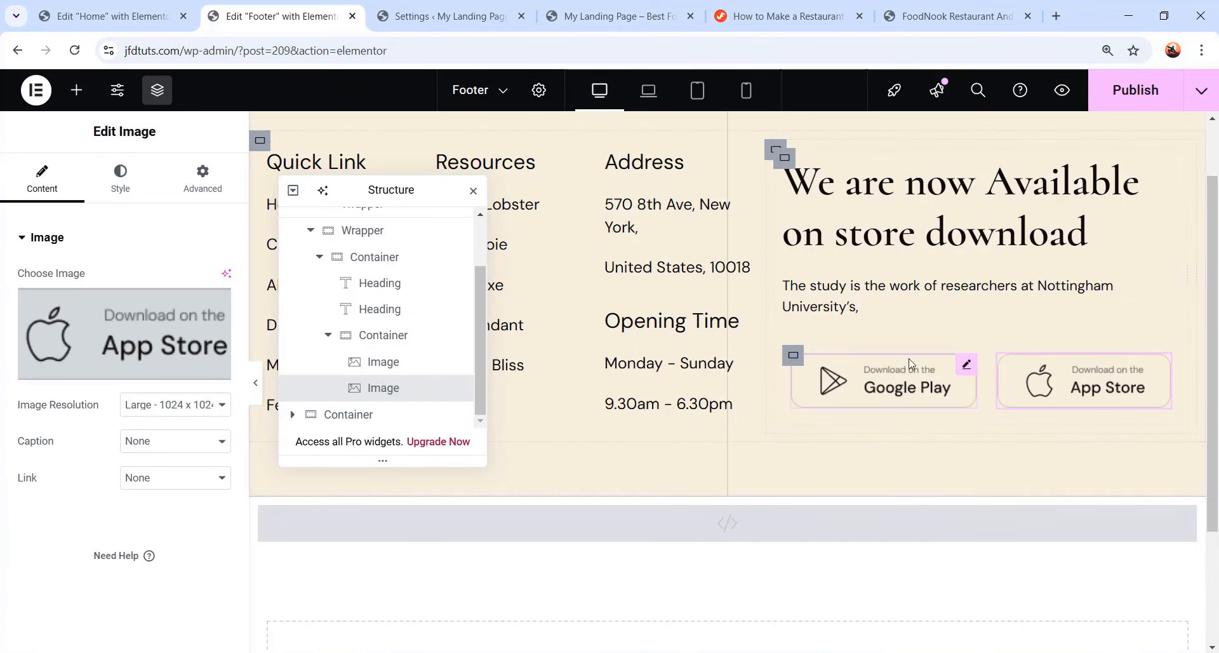
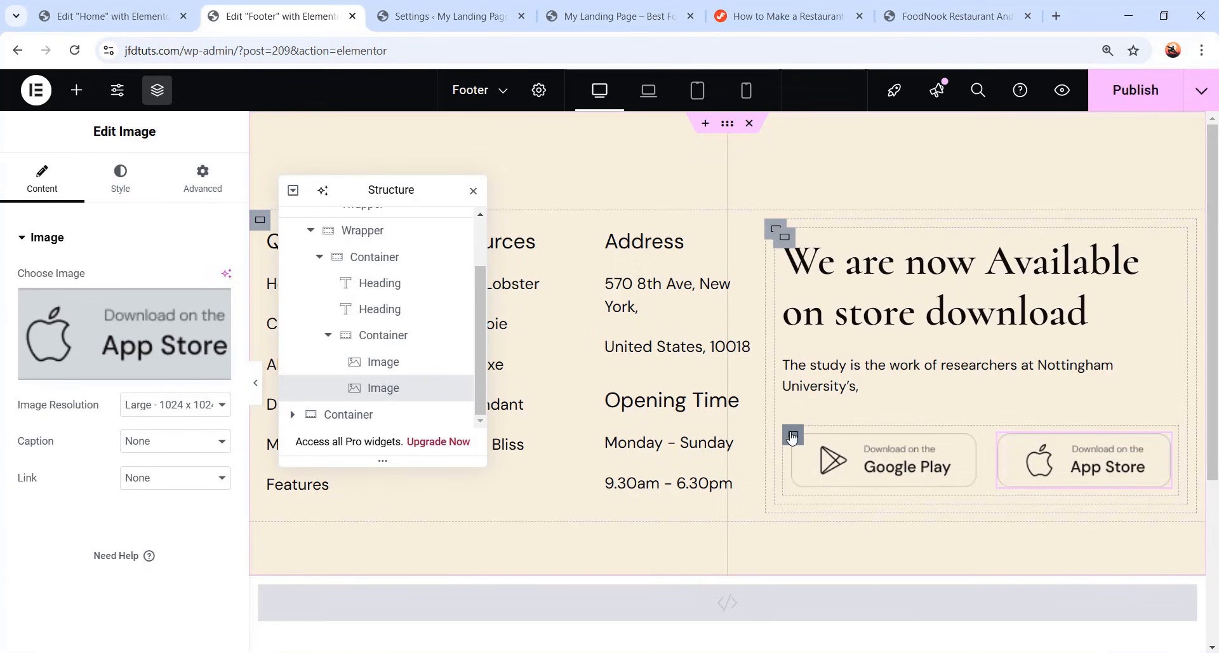
Set the store badge row container's padding to 0 on all sides and preview the footer without the editing controls.
left_click(792, 436)
left_click(102, 369)
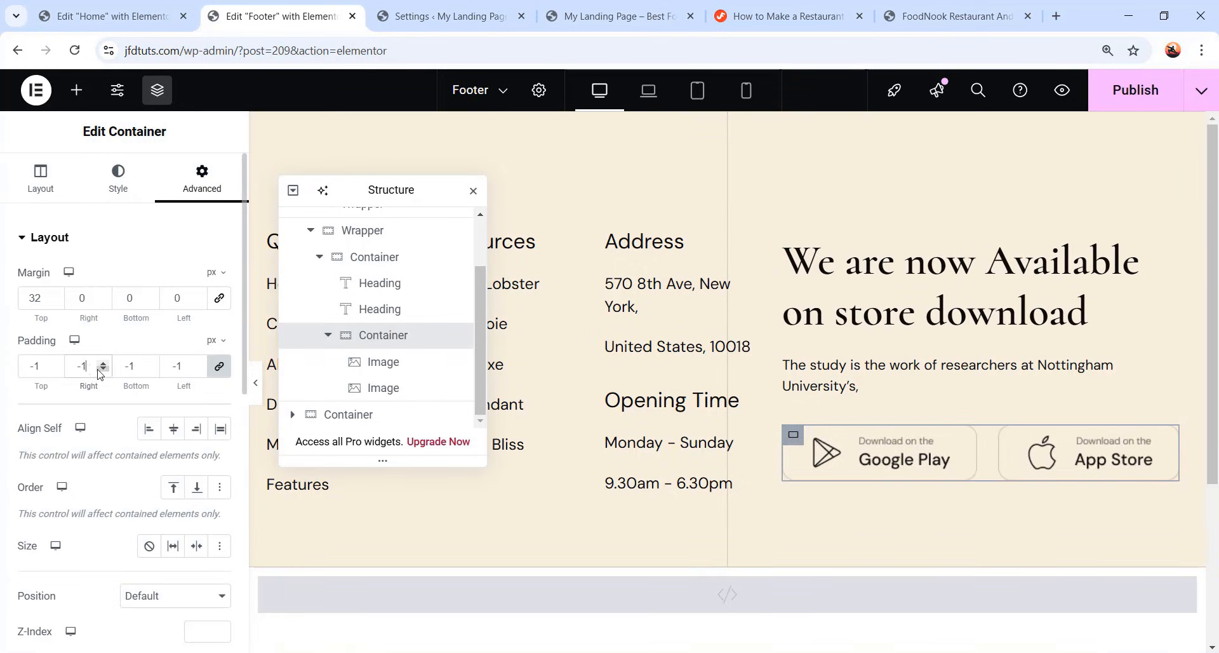
left_click(255, 383)
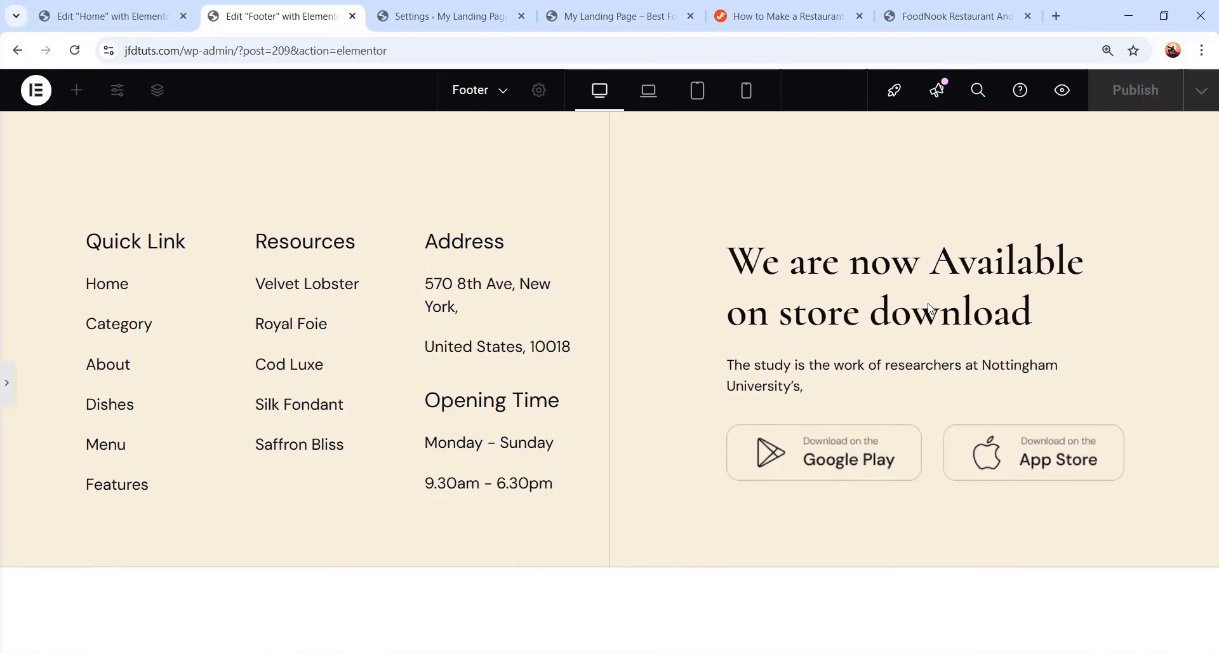
left_click(6, 400)
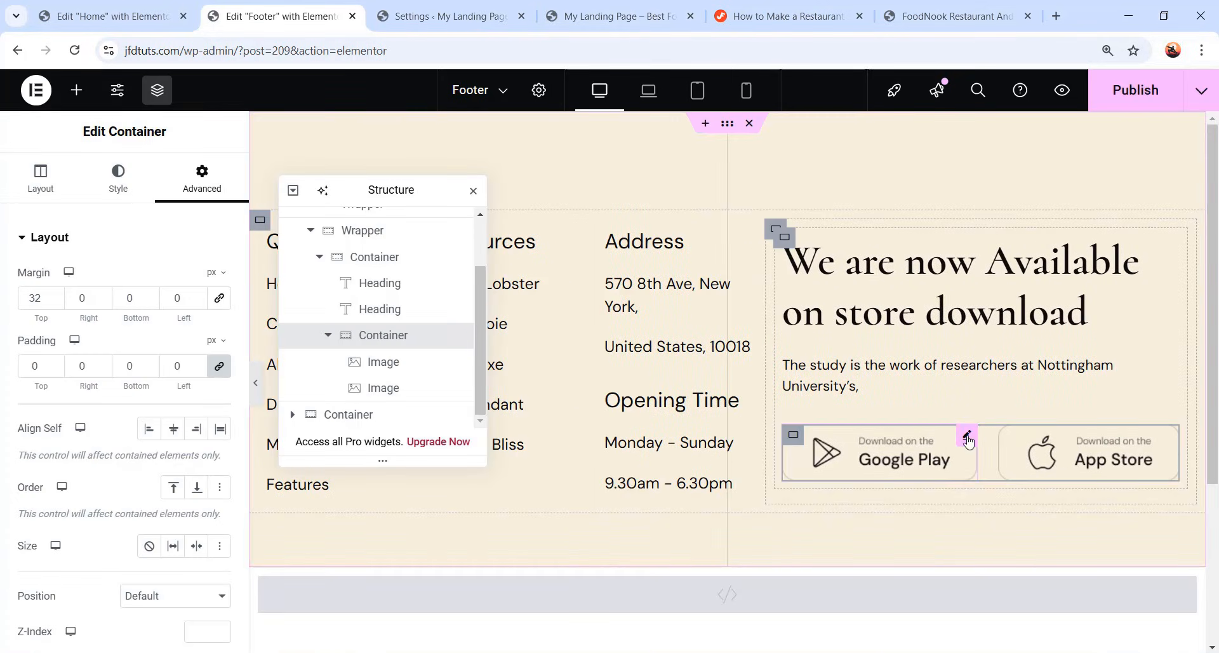
Set the Google Play badge image's link type to Custom URL, leaving the address empty.
left_click(939, 468)
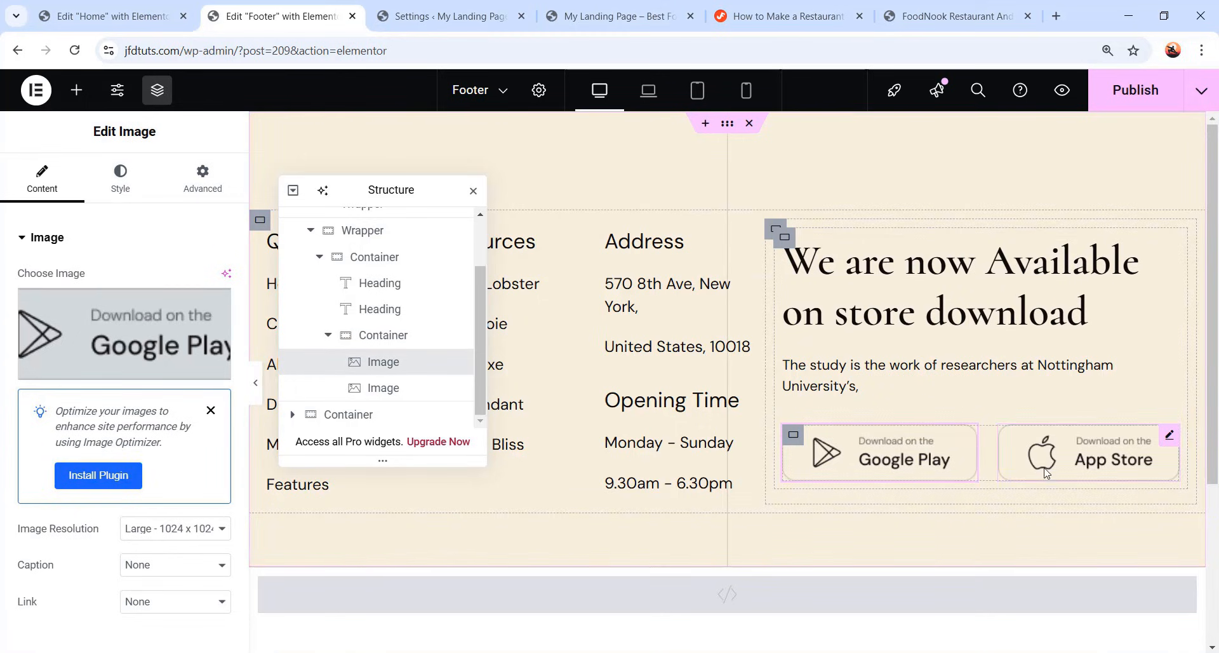
scroll(116, 523, "down", 1)
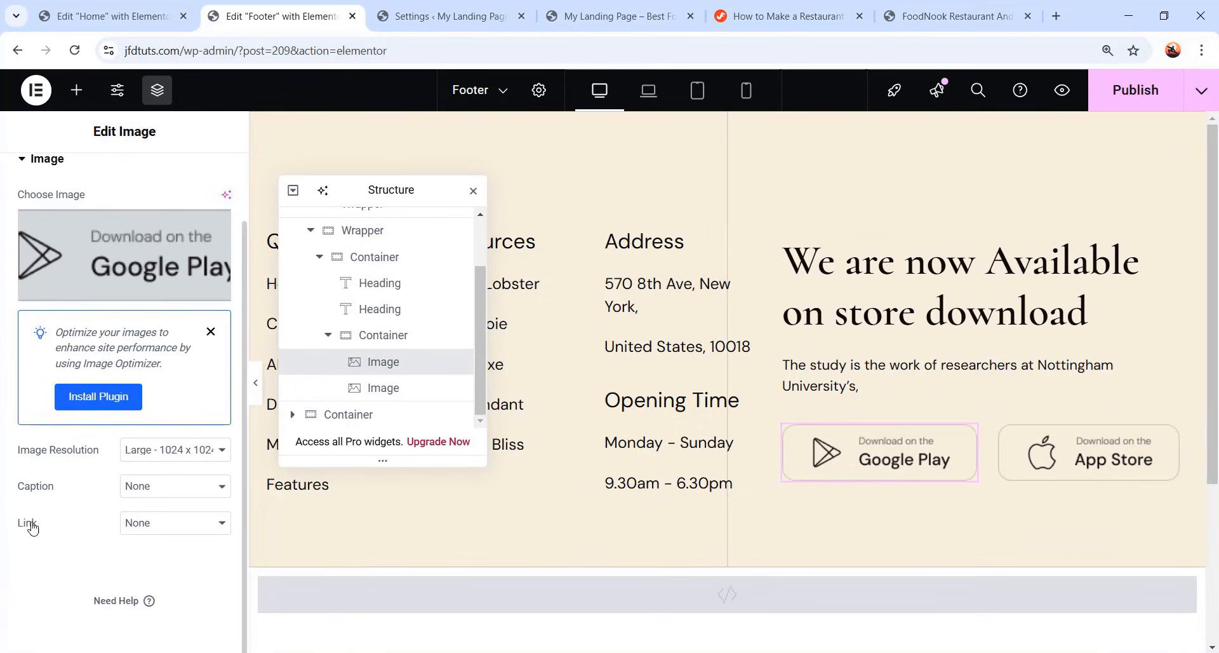
left_click(155, 534)
left_click(162, 584)
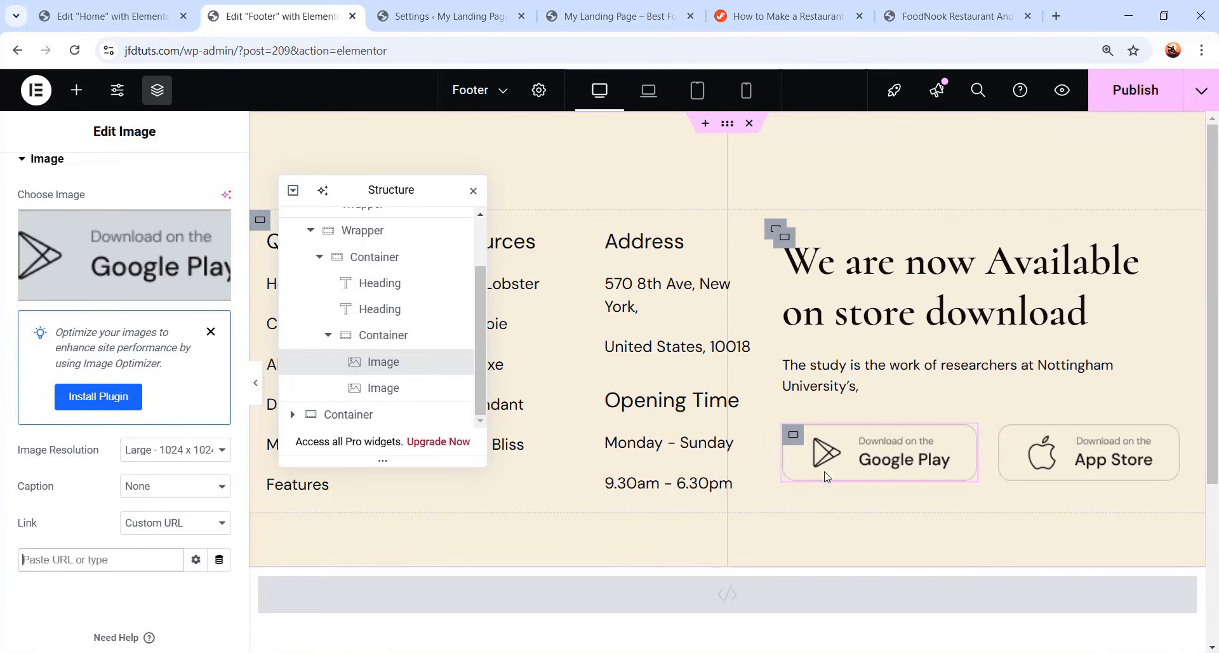
Move the Structure window clear of the footer columns and collapse the Footer Top tree.
scroll(19, 507, "up", 2)
scroll(734, 427, "down", 4)
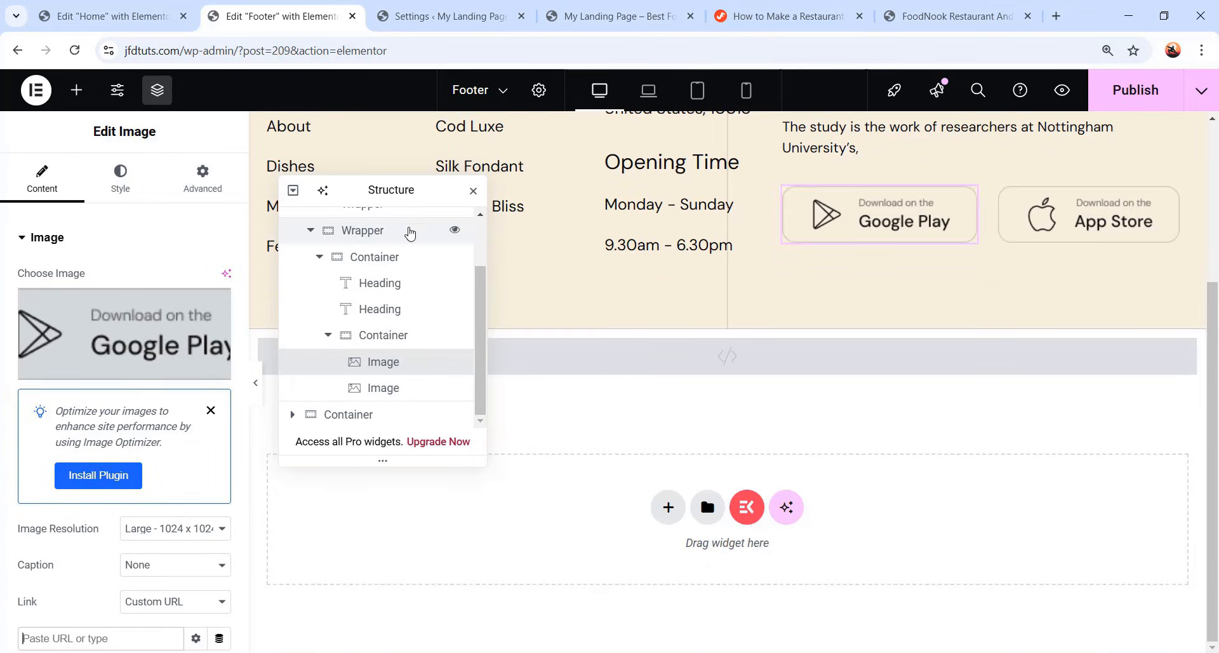
left_click_drag(408, 190, 943, 327)
scroll(904, 397, "up", 2)
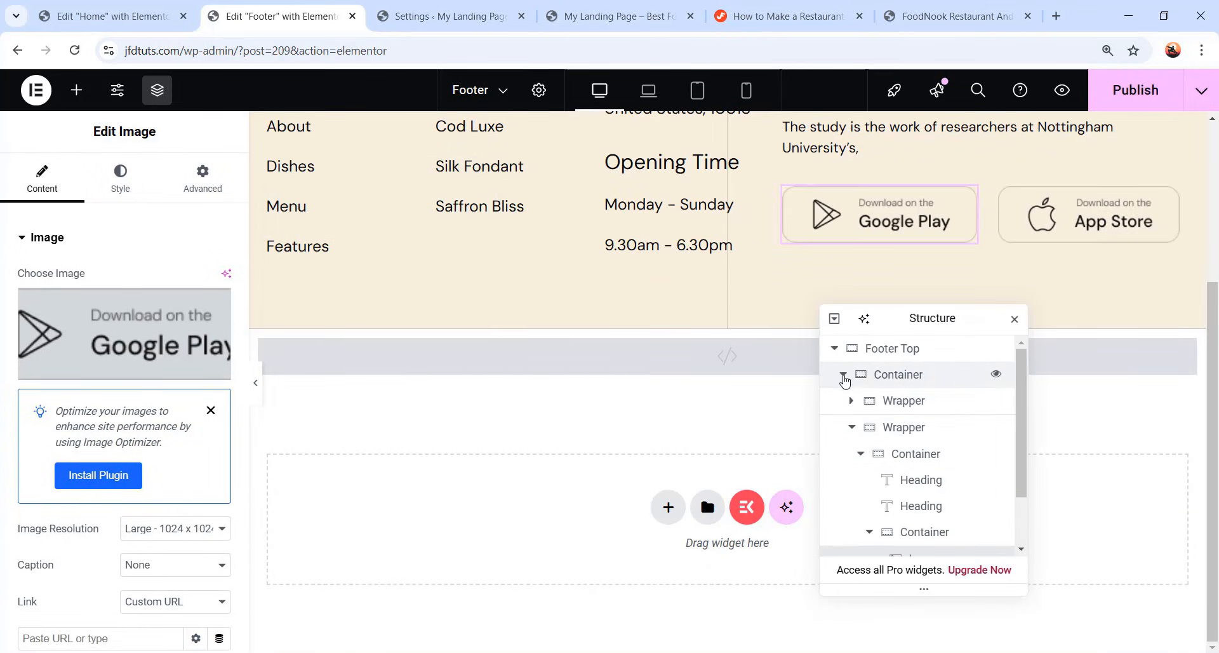
left_click(843, 377)
left_click(835, 350)
left_click(922, 353)
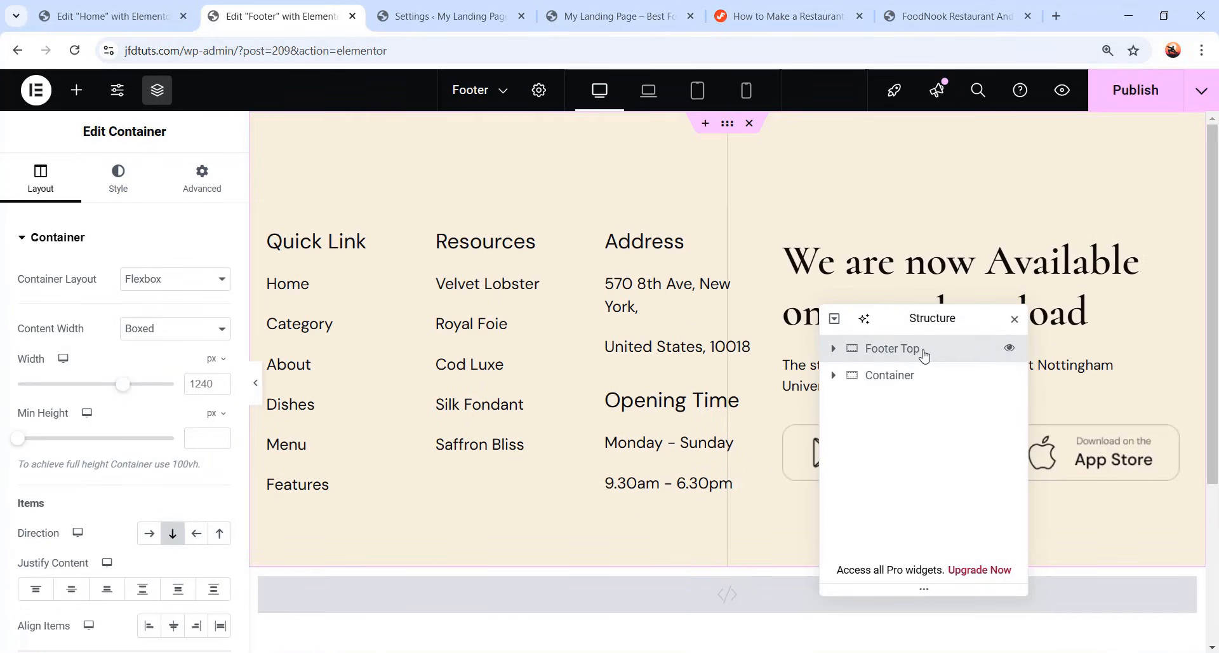
Add a new top-level container below the one holding the HTML widget and name it Footer Middle.
left_click(917, 375)
left_click_drag(92, 397, 503, 500)
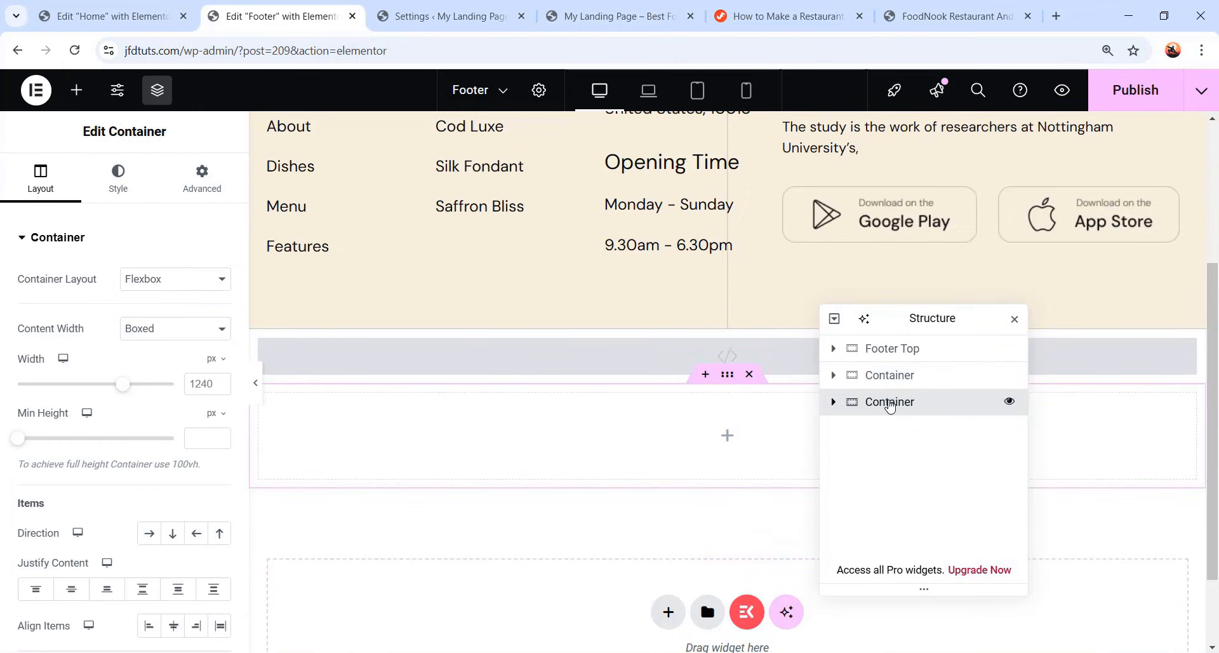
double_click(890, 403)
type("Footer Middle")
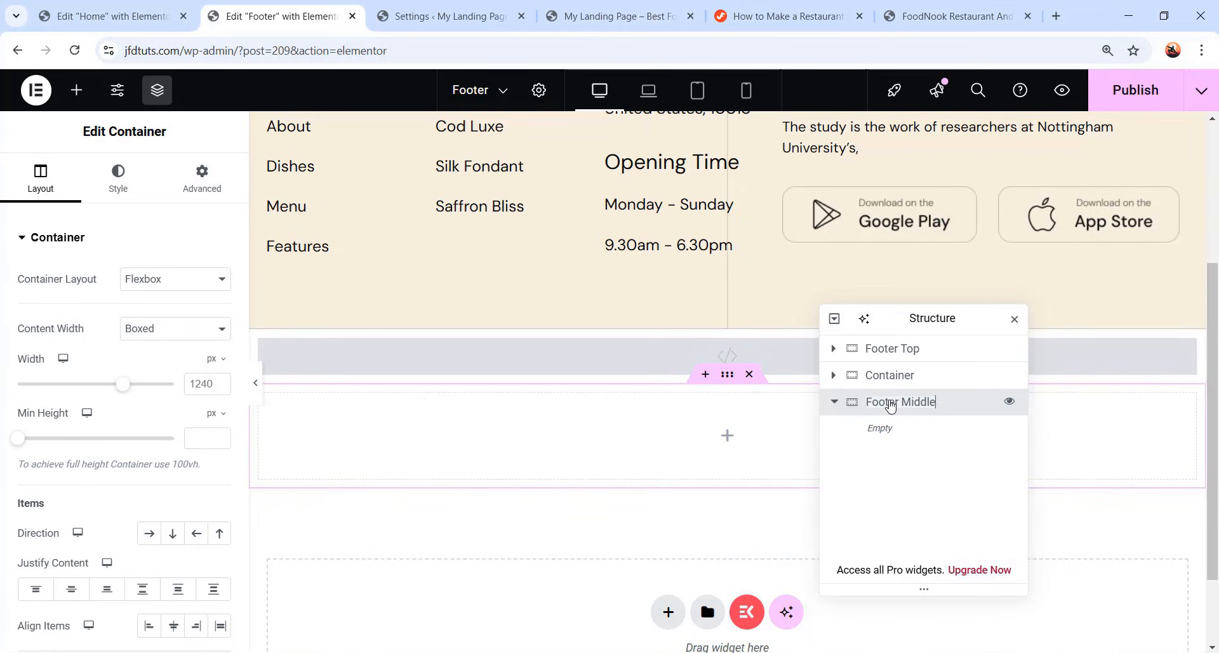
Rename the container holding the HTML widget as CUSTOM CODE and move it below Footer Middle.
left_click(894, 376)
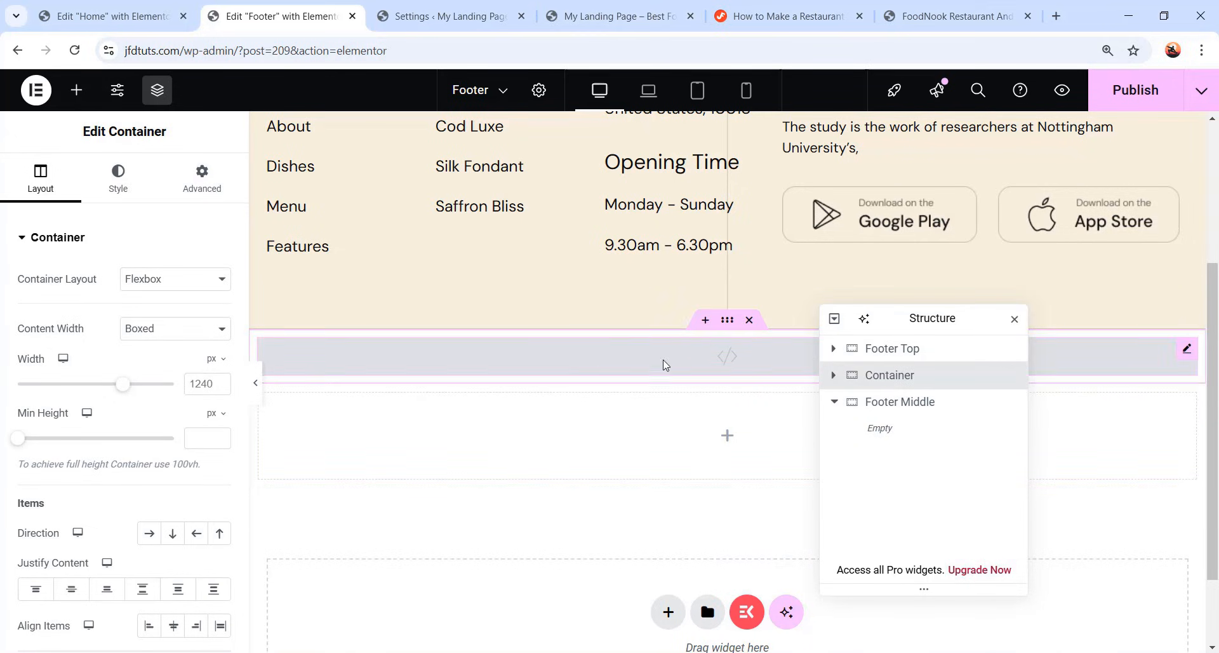
double_click(888, 376)
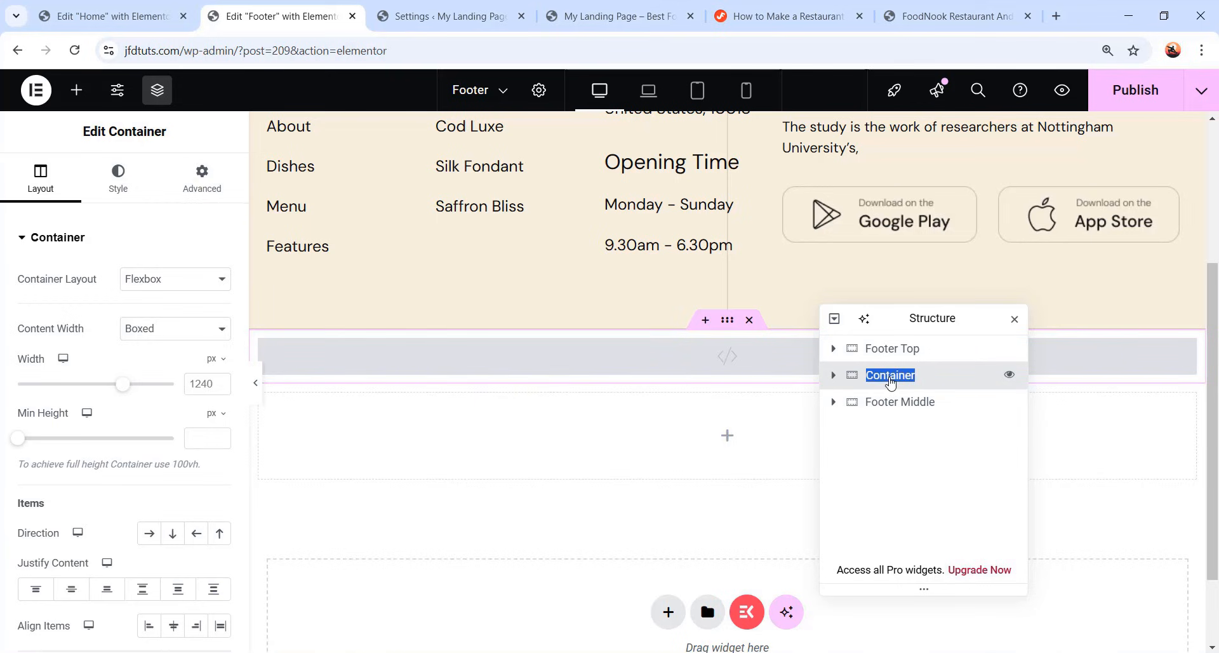
type("CUSTOM CODE")
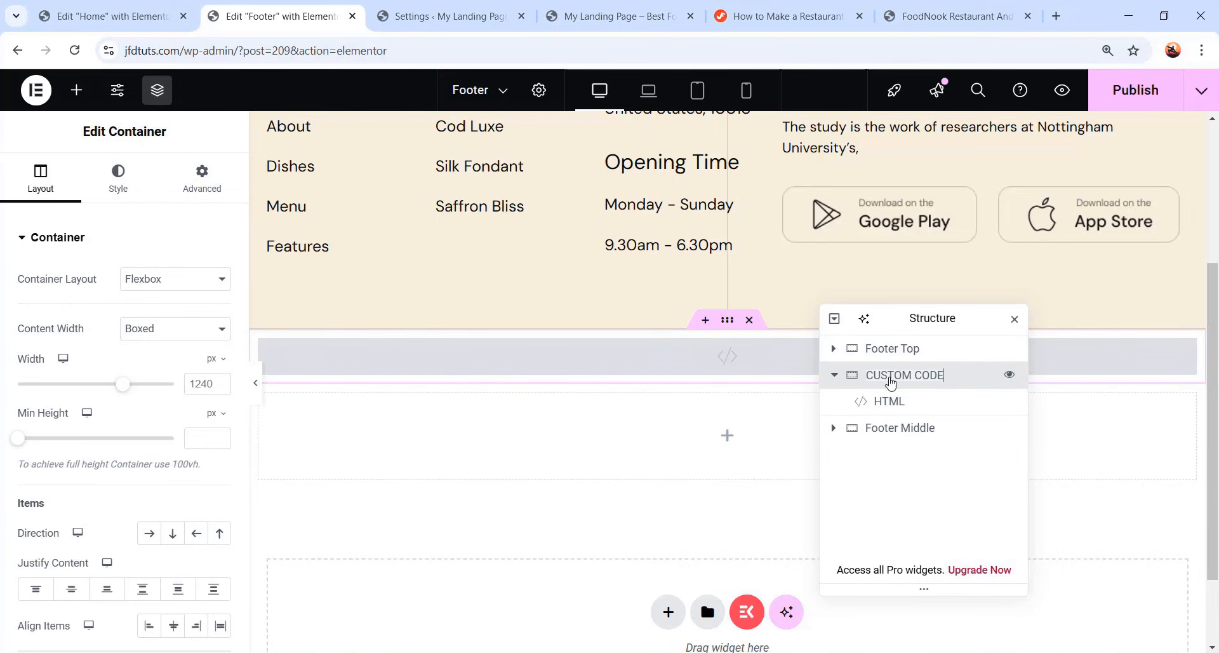
left_click(836, 375)
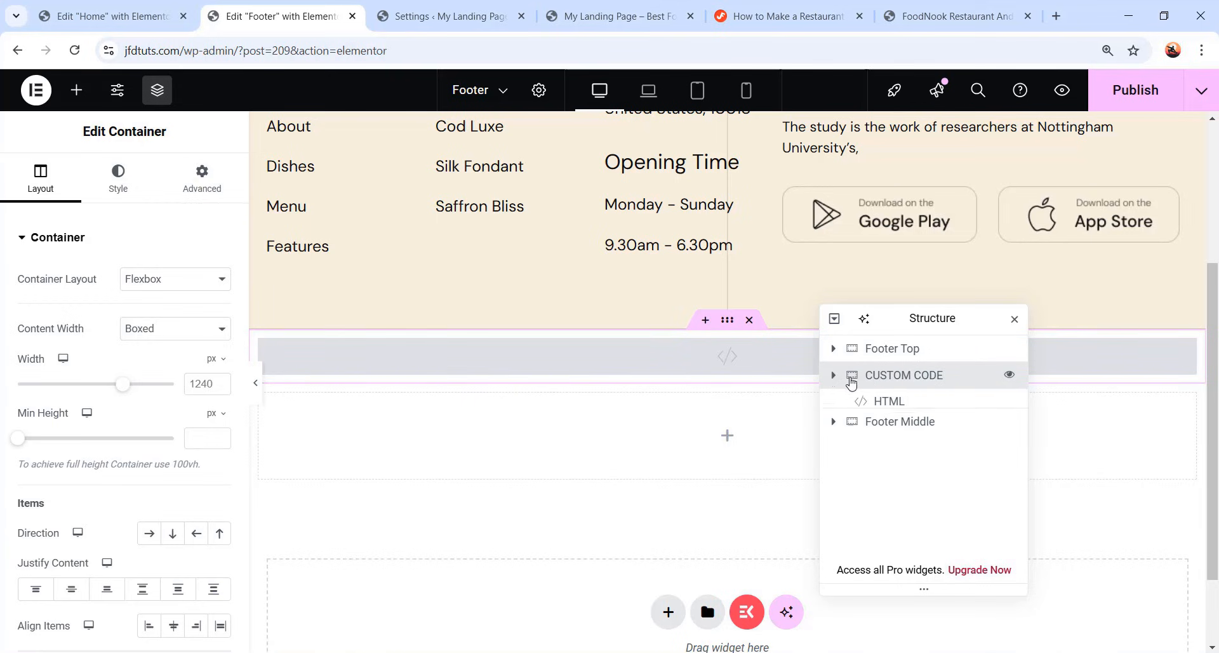
left_click_drag(849, 379, 857, 409)
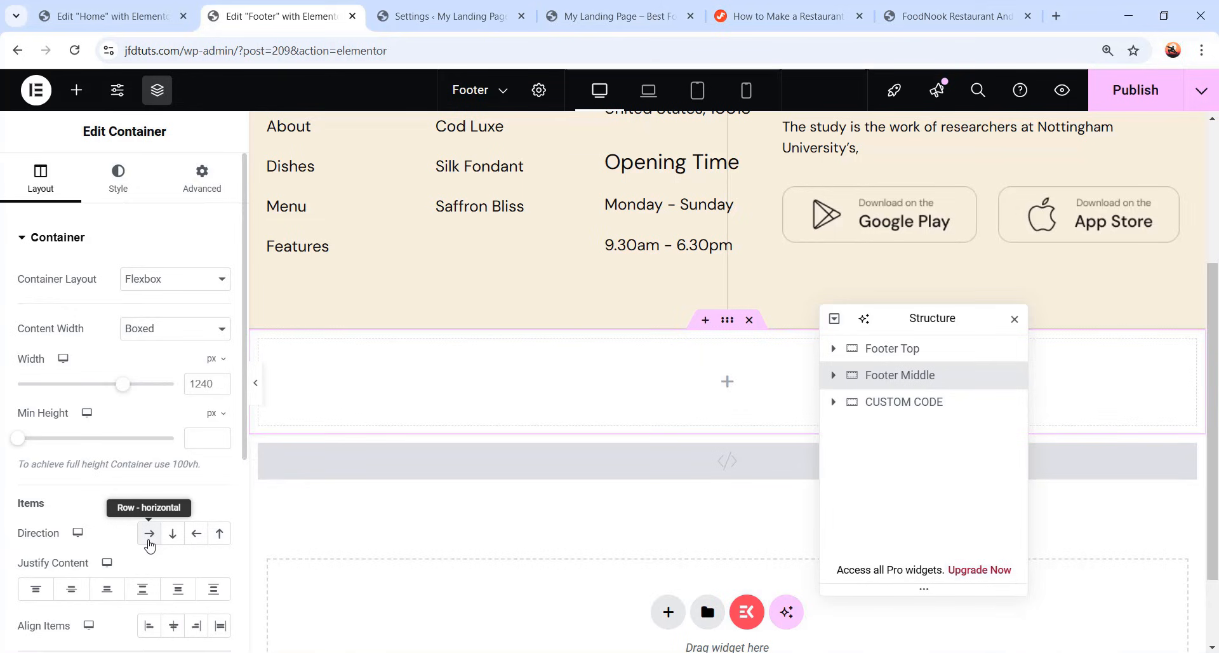
Set the Footer Middle container to horizontal row direction, with Space Between justification and items aligned to the center.
left_click(150, 533)
scroll(149, 545, "down", 1)
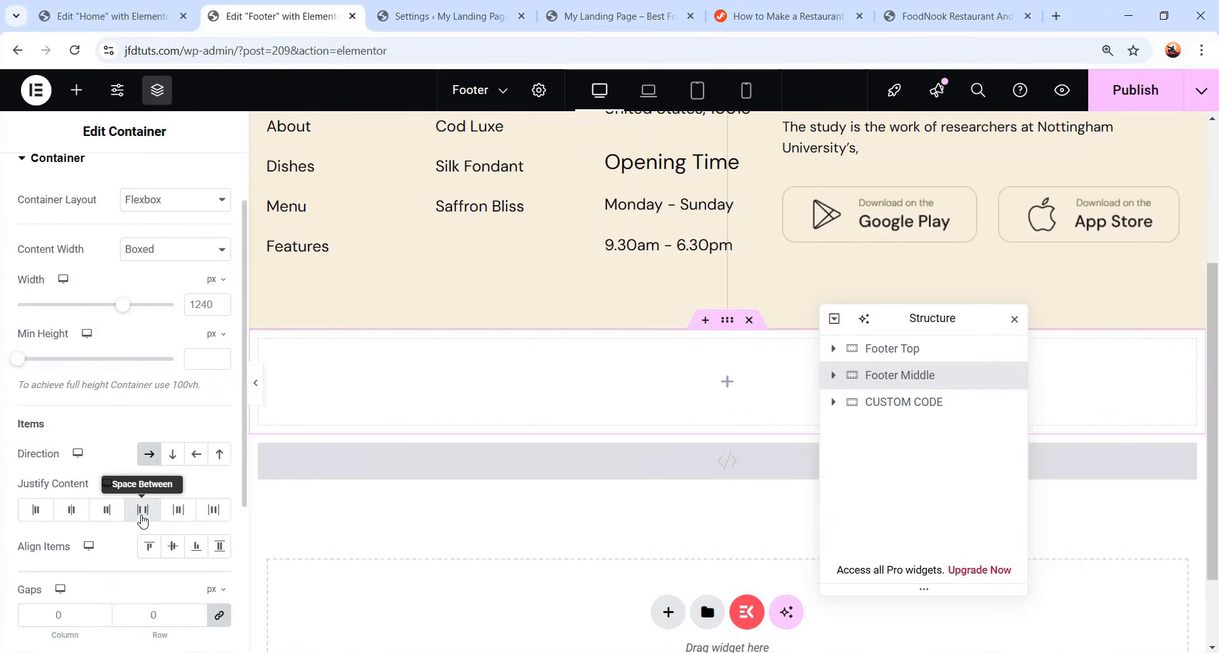
left_click(142, 519)
scroll(143, 519, "down", 1)
left_click(172, 468)
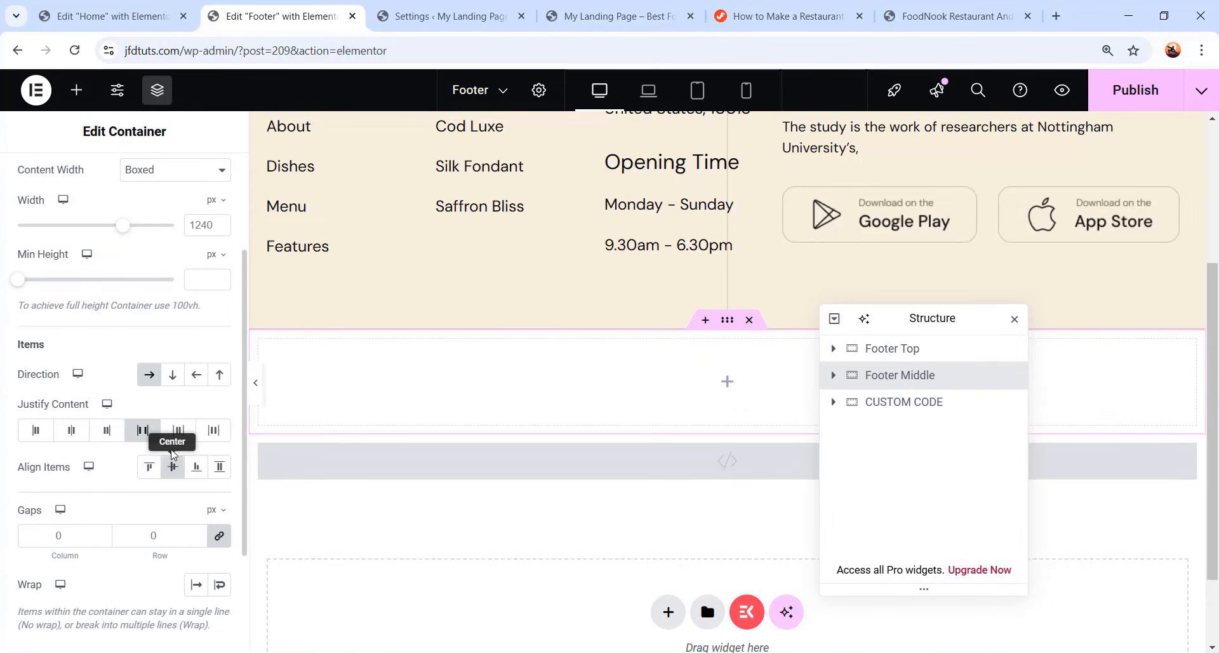
Give the Footer Middle container a classic background in the global Accent color.
scroll(171, 444, "up", 2)
left_click(140, 193)
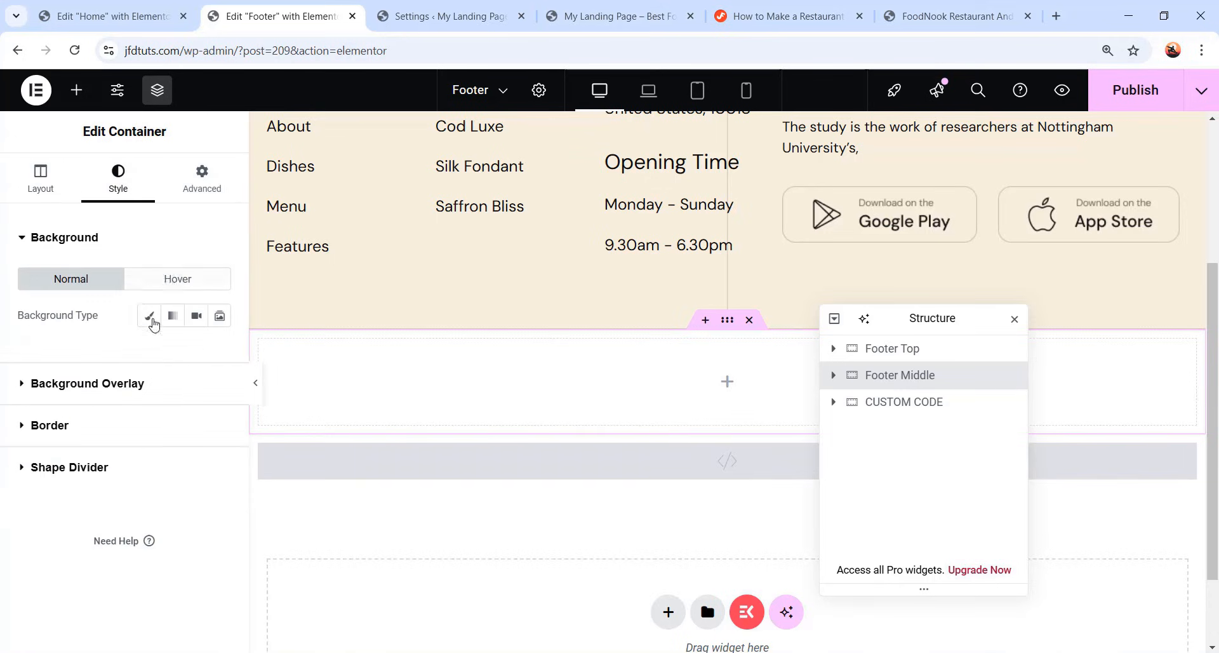
left_click(149, 317)
left_click(200, 357)
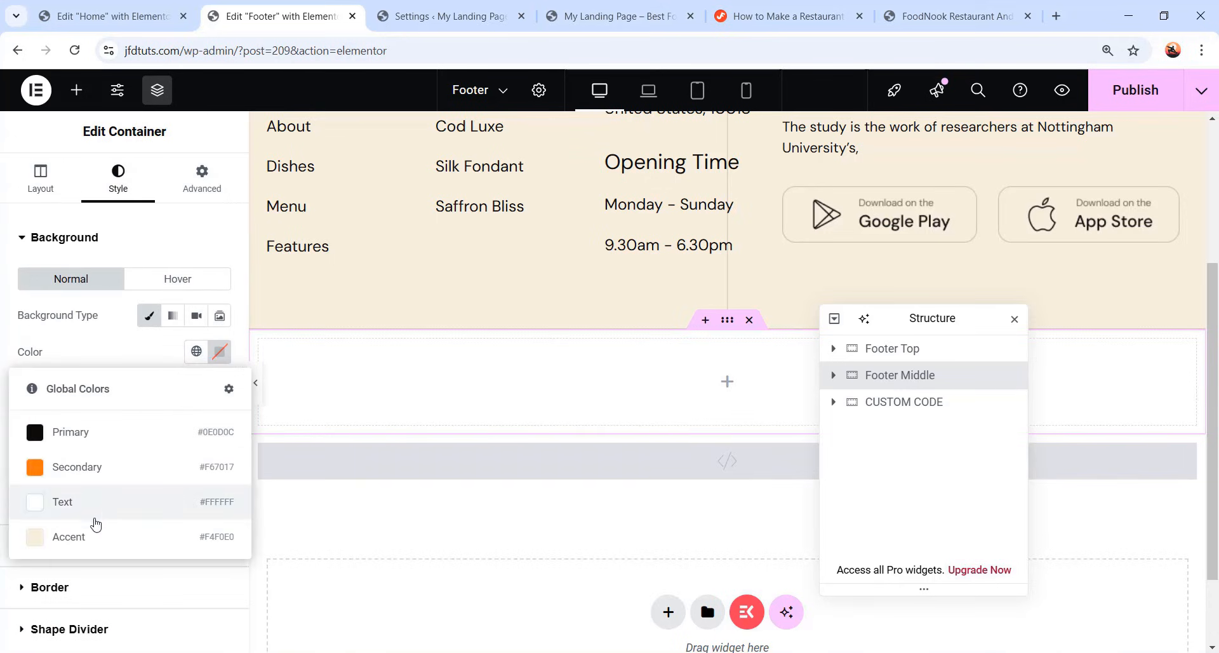
left_click(99, 534)
Set the Footer Middle container's top and bottom padding to 28 px, with 0 for right and left.
left_click(202, 178)
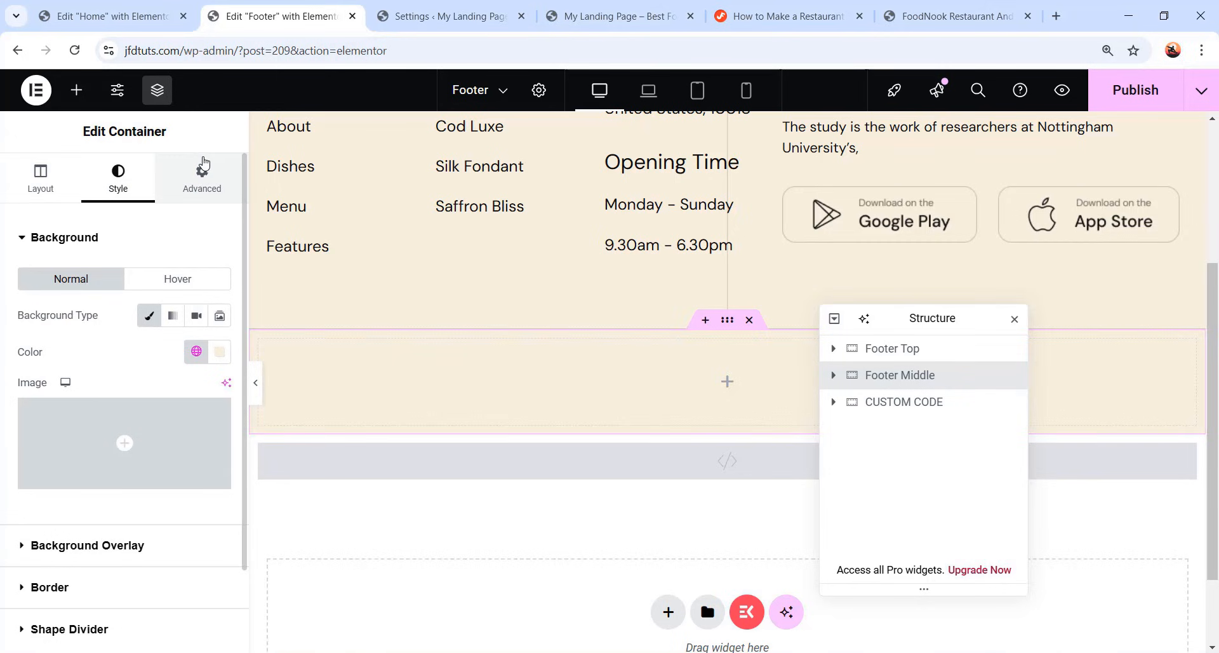
left_click(219, 366)
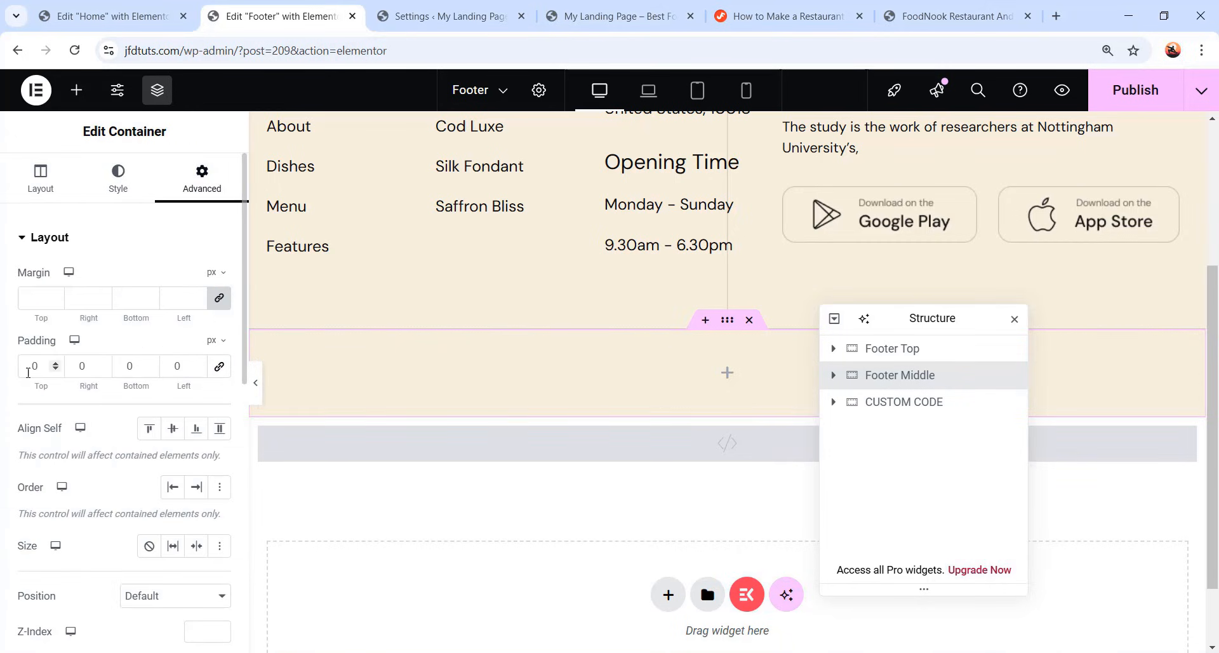
double_click(35, 366)
type("28")
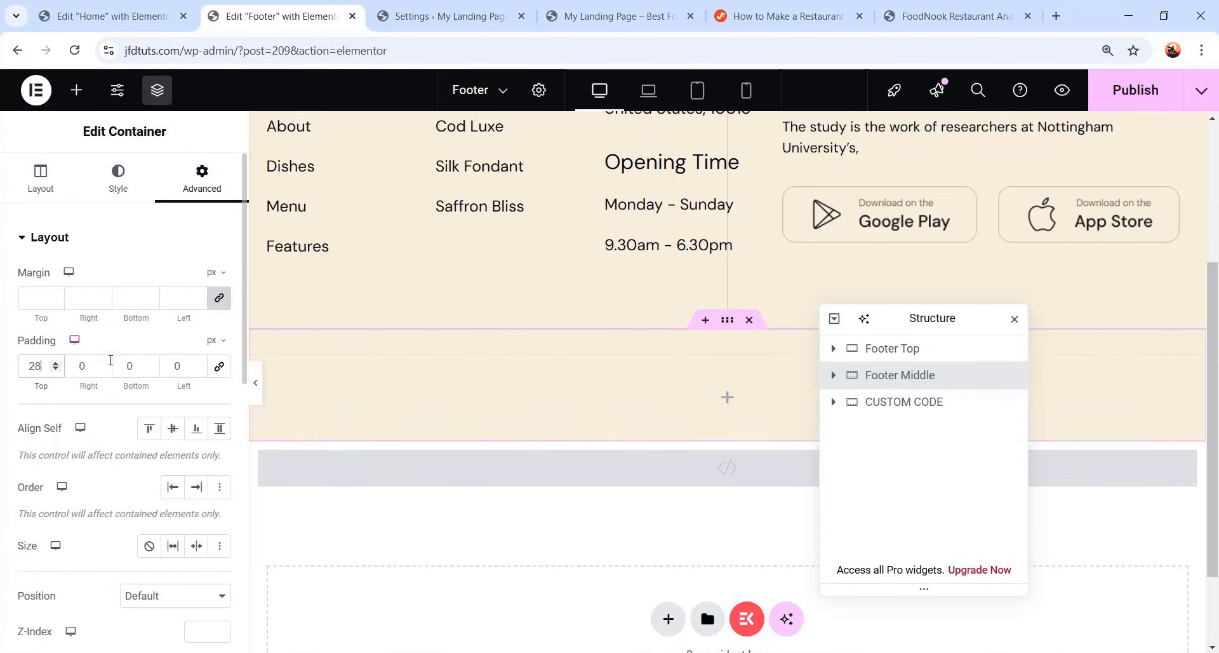
double_click(123, 366)
type("28")
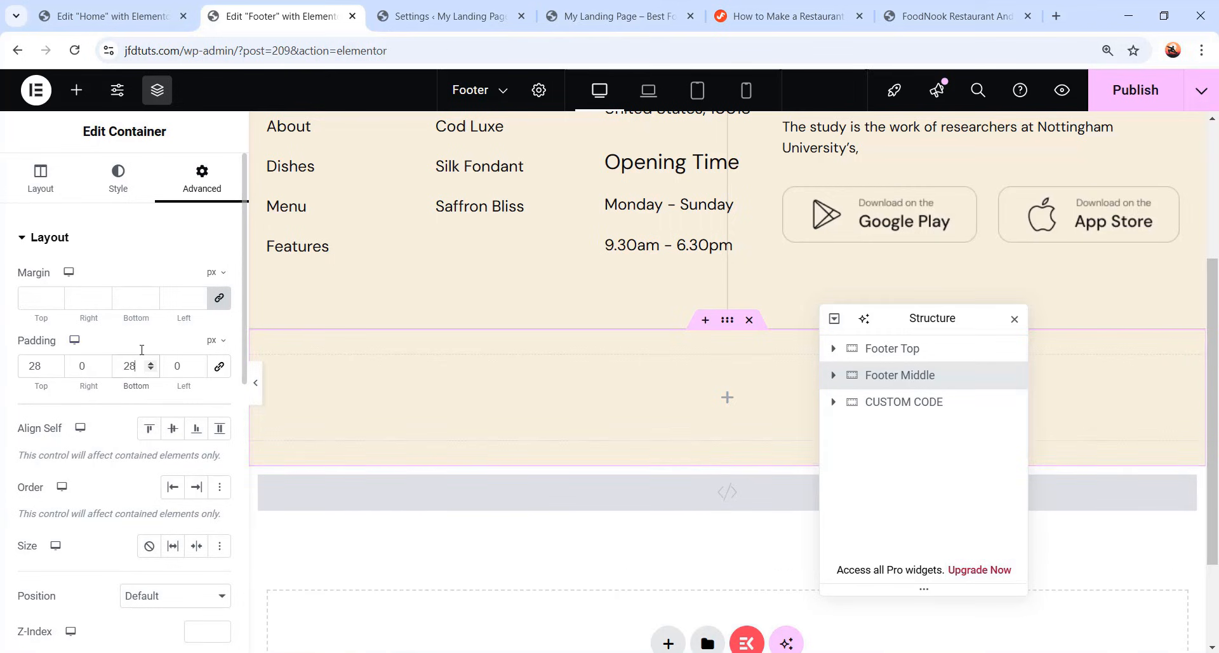
Add a Heading widget to Footer Middle with the title "Subscribe Our Newsletter!" and the H2 tag.
left_click(76, 89)
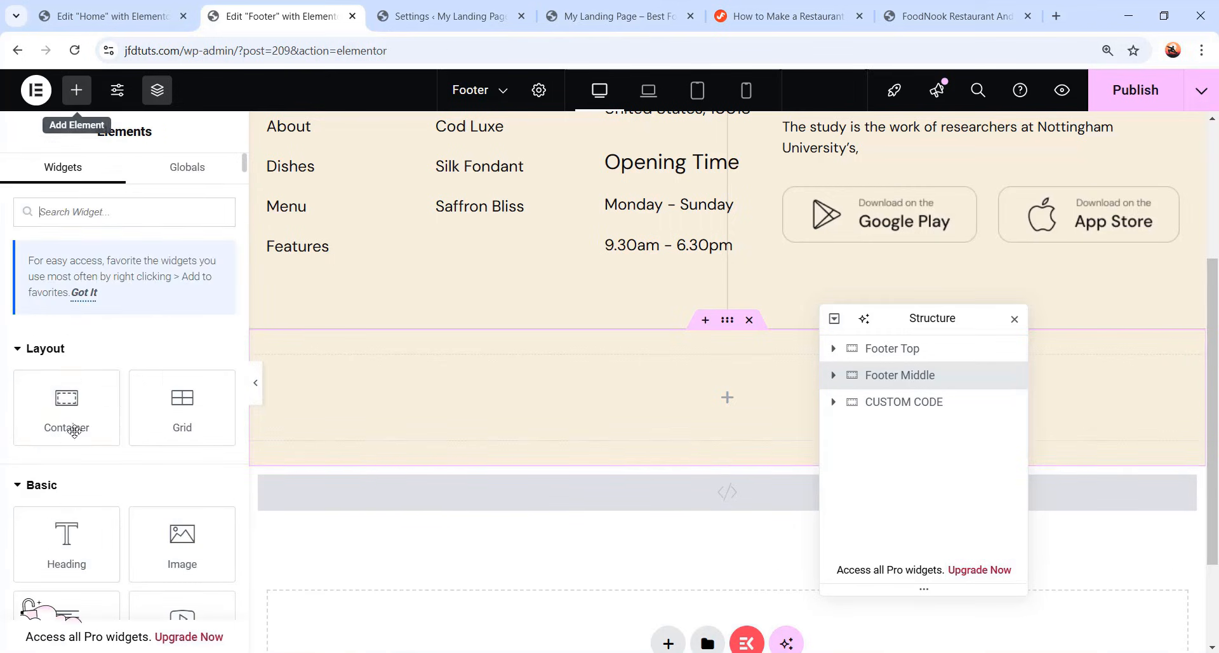
left_click_drag(66, 459, 574, 376)
left_click_drag(153, 299, 23, 299)
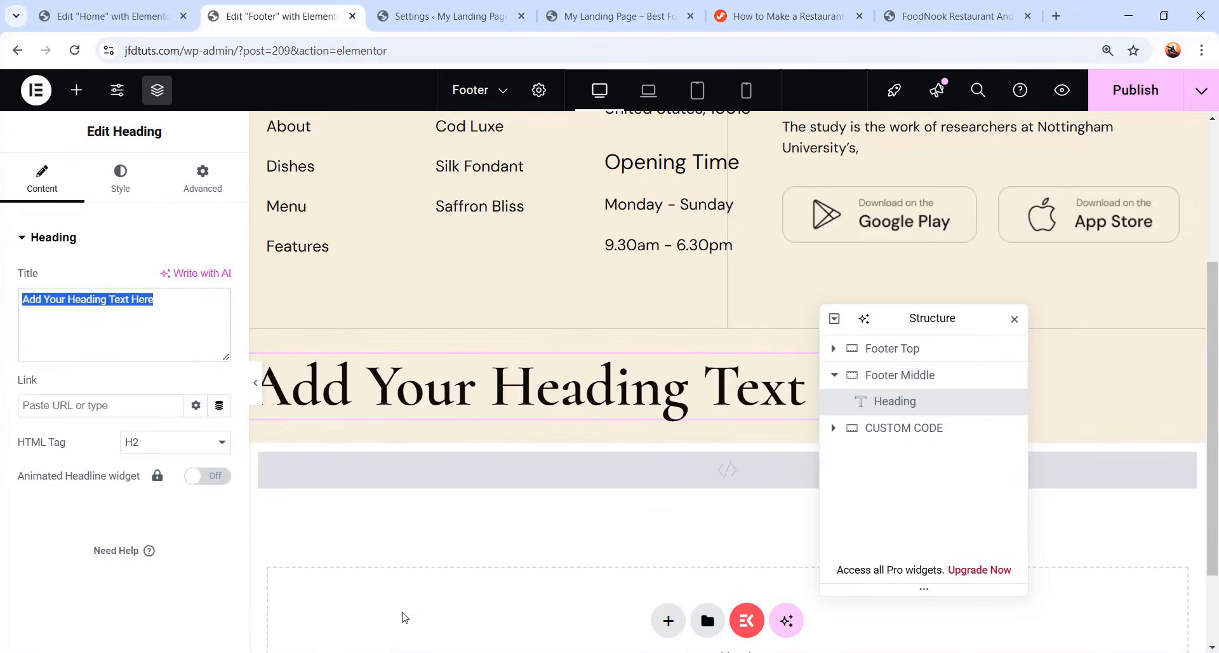
right_click(118, 303)
left_click(169, 425)
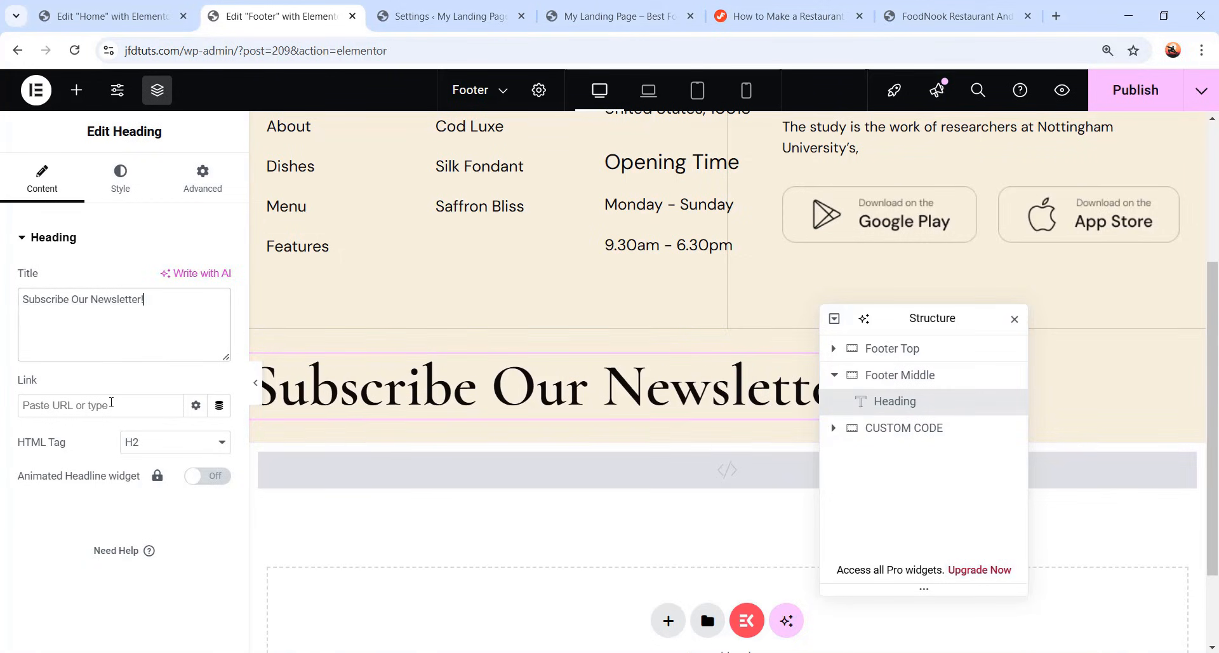
left_click(172, 447)
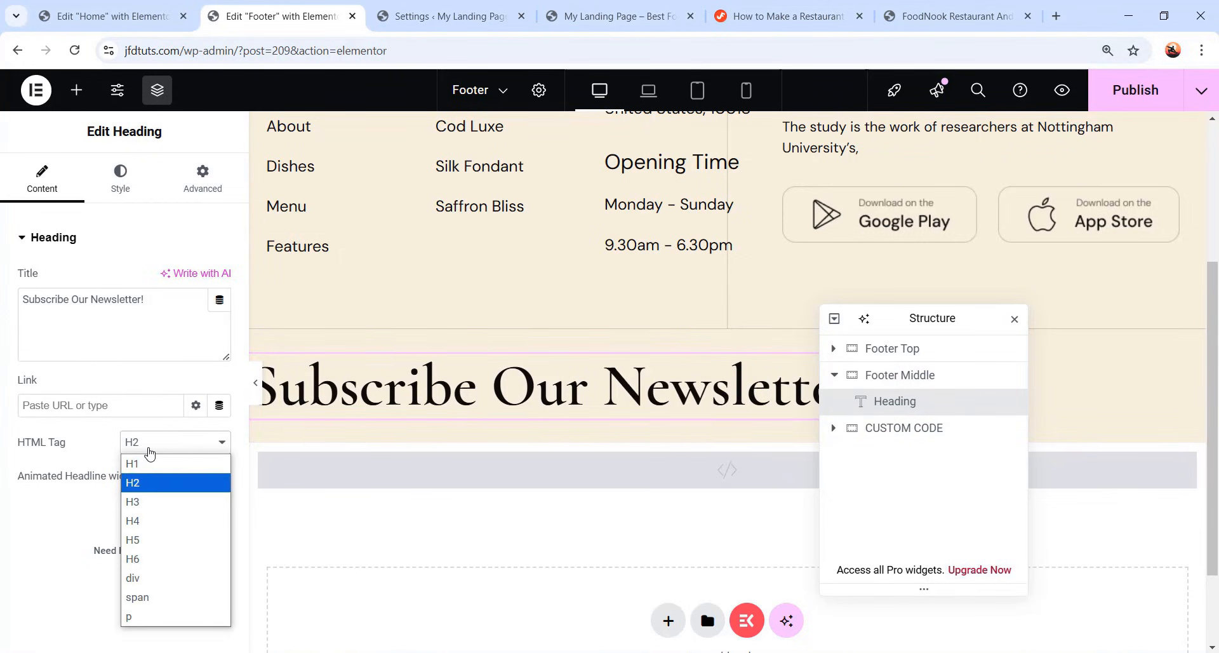
left_click(156, 489)
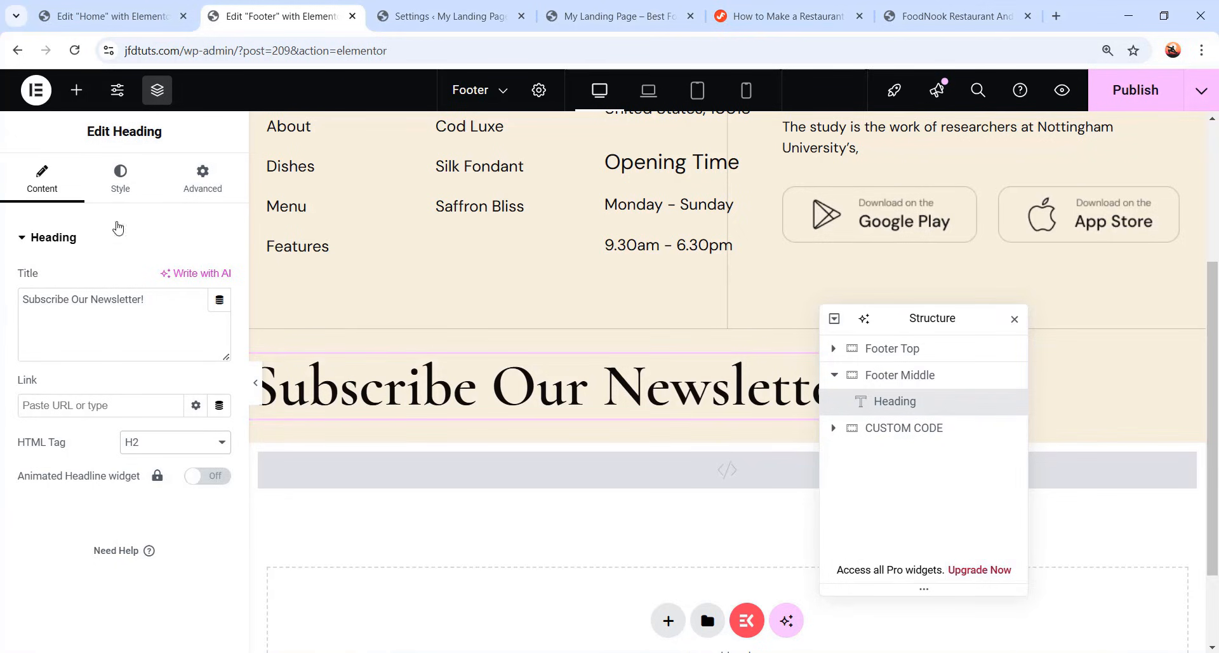
Style the newsletter heading with 32 px size, 500 (Medium) weight, 38 px line height and the global Primary text color.
left_click(126, 190)
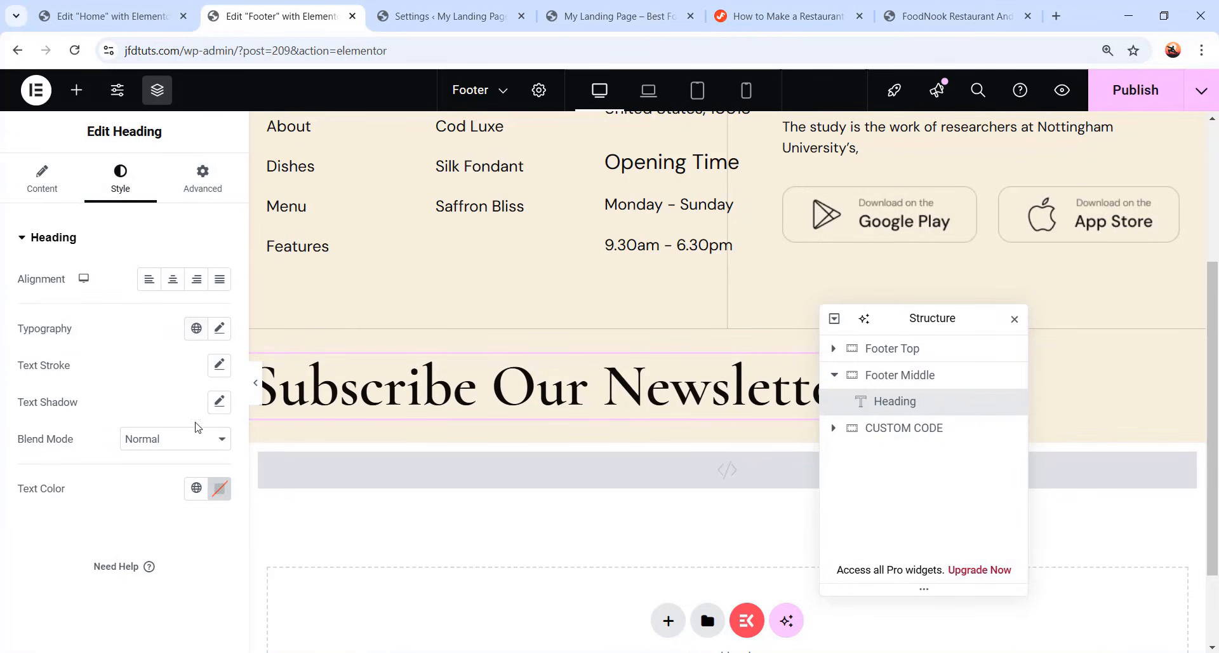
left_click(219, 329)
left_click(190, 466)
type("32")
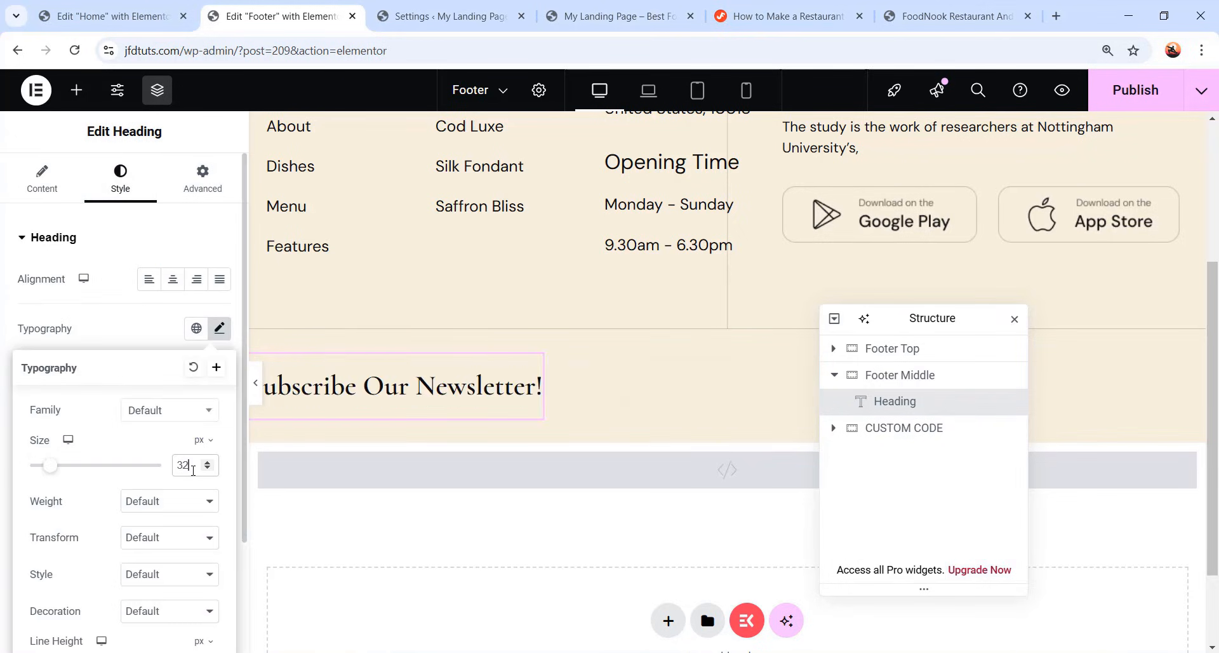
left_click(179, 501)
left_click(182, 346)
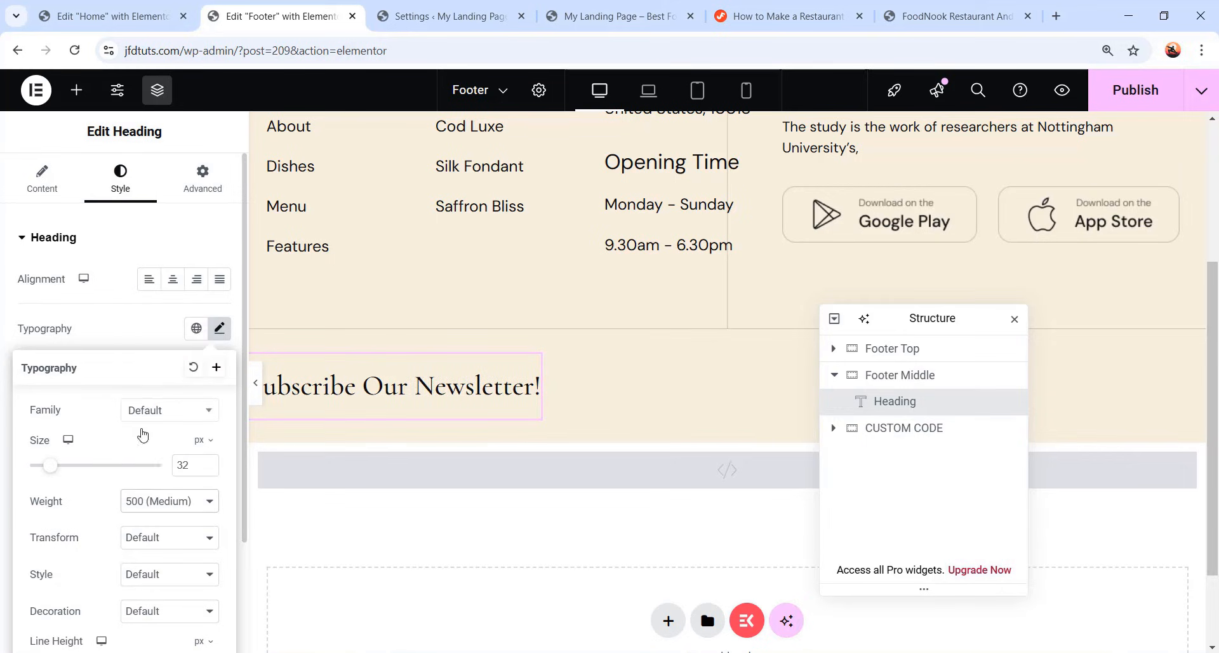
scroll(190, 493, "down", 1)
left_click(184, 585)
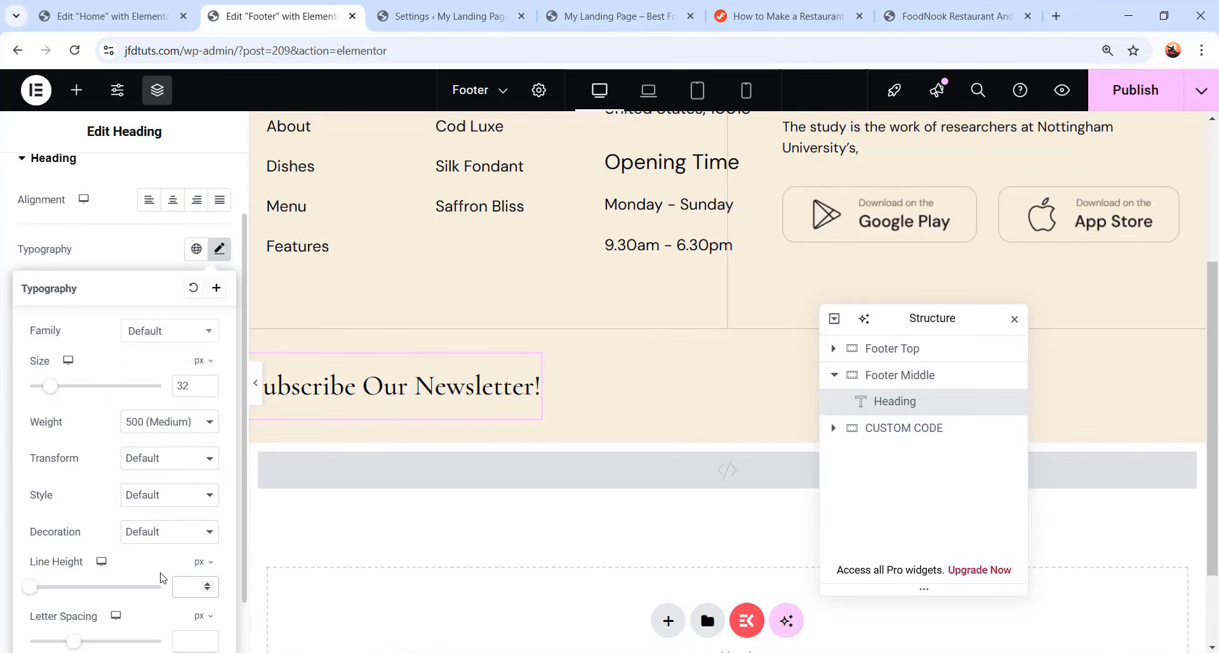
type("38")
left_click(220, 257)
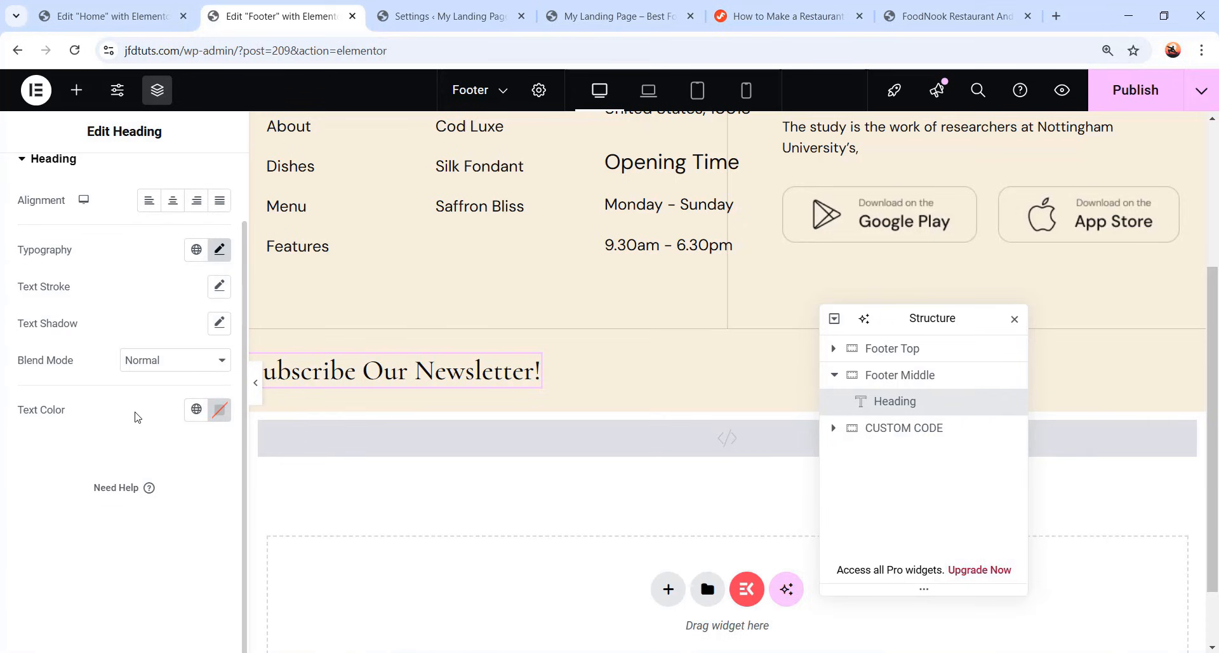
left_click(196, 409)
left_click(71, 490)
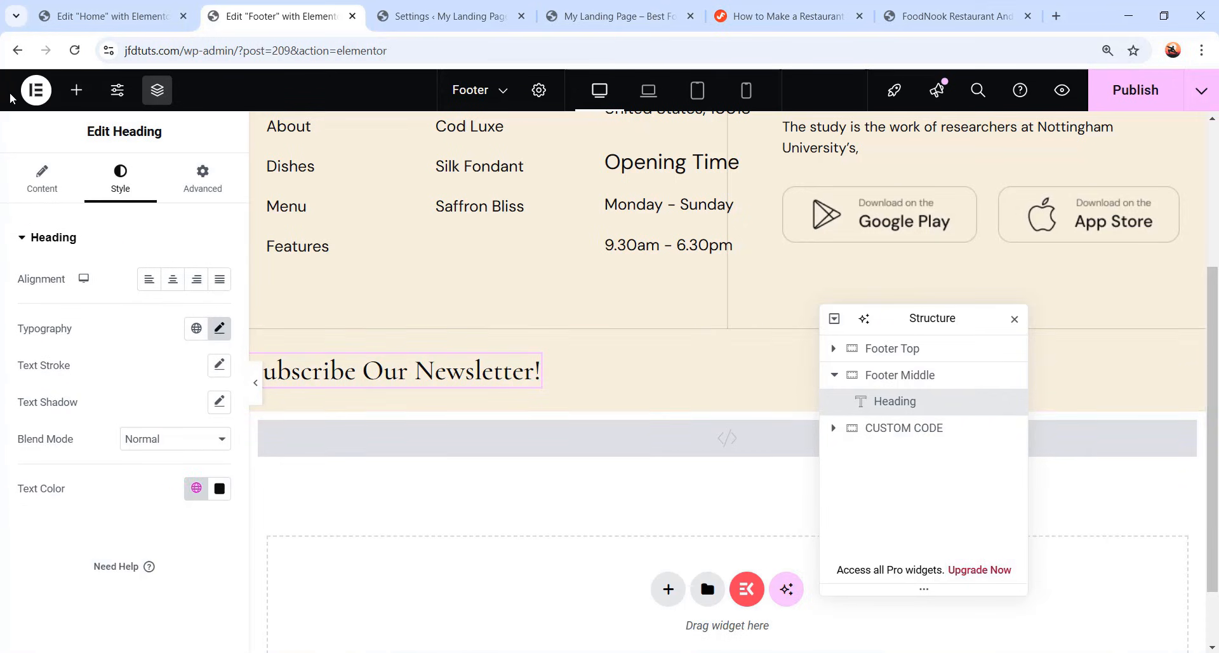
Add a container beside the newsletter heading in Footer Middle and set its width to 494 px.
left_click(85, 97)
left_click_drag(67, 407, 532, 378)
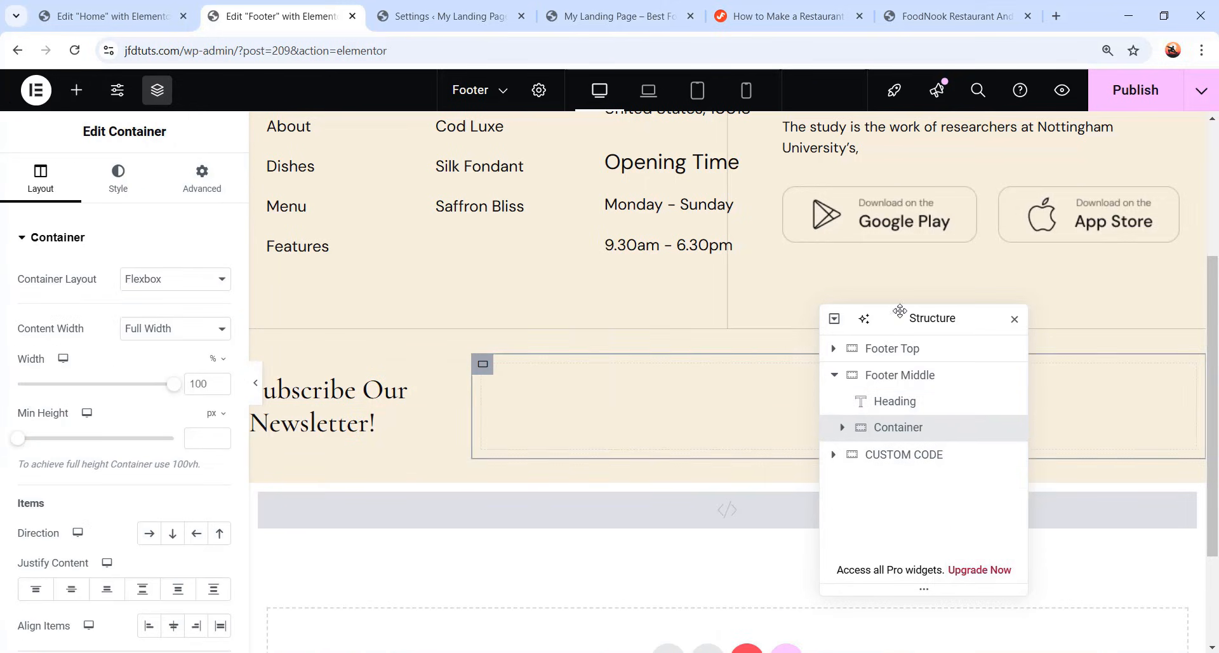
left_click_drag(825, 323, 300, 160)
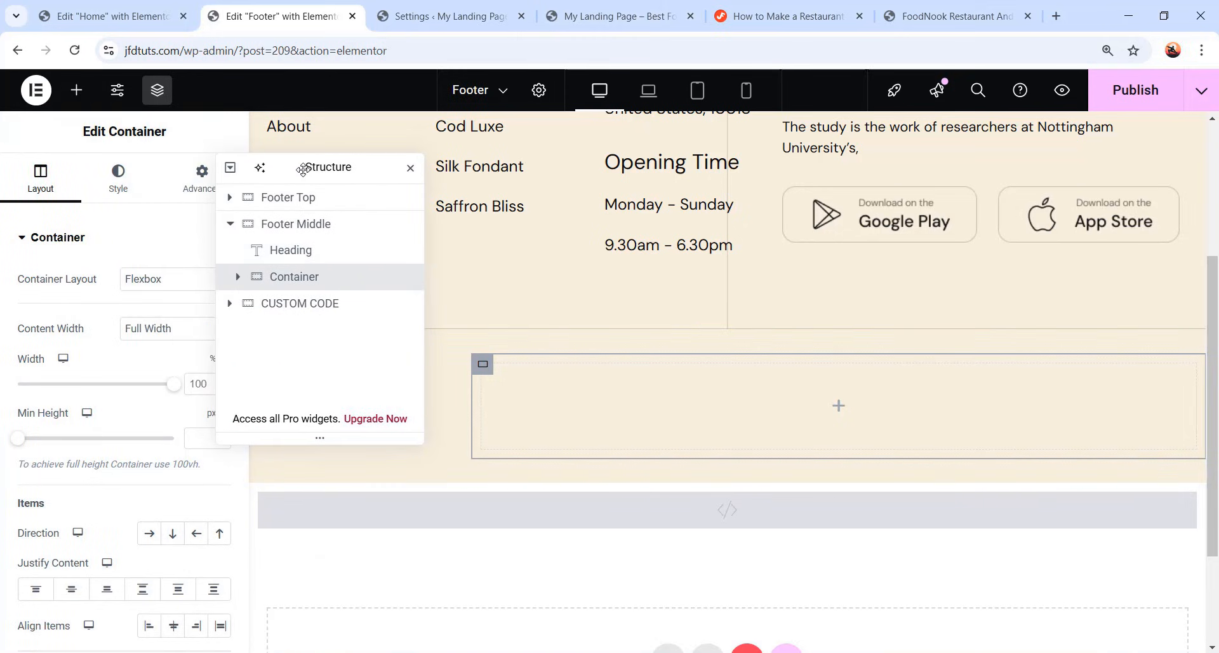
left_click_drag(300, 166, 382, 158)
left_click(214, 360)
left_click(214, 366)
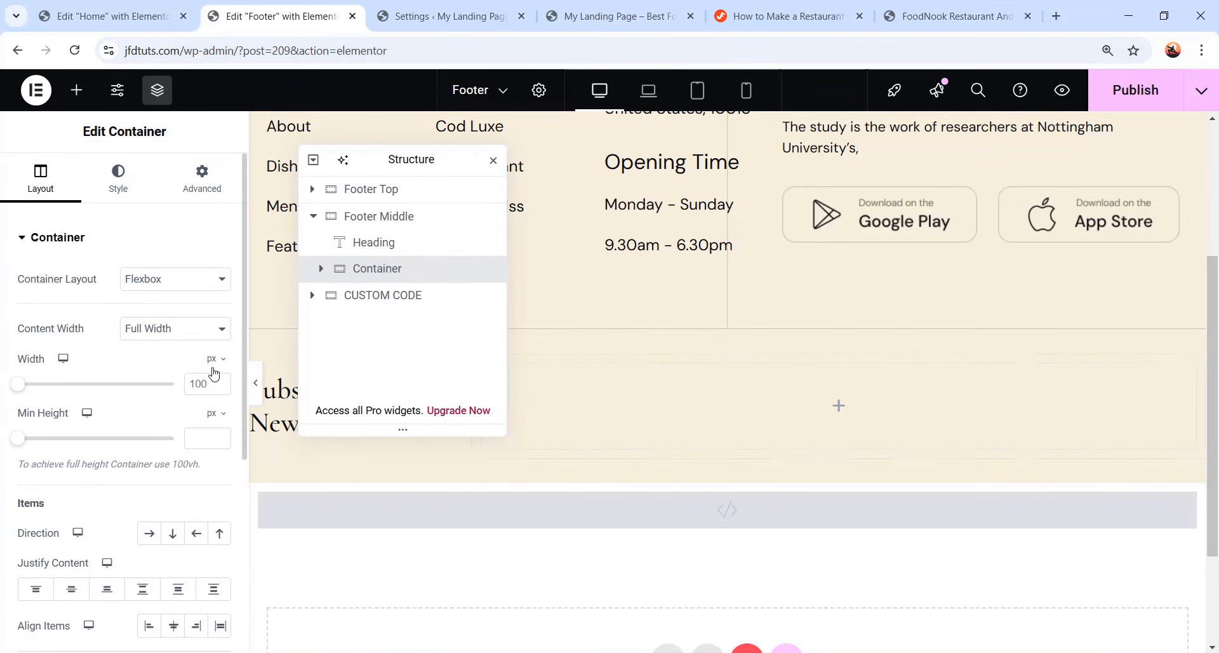
left_click_drag(212, 384, 158, 384)
type("494")
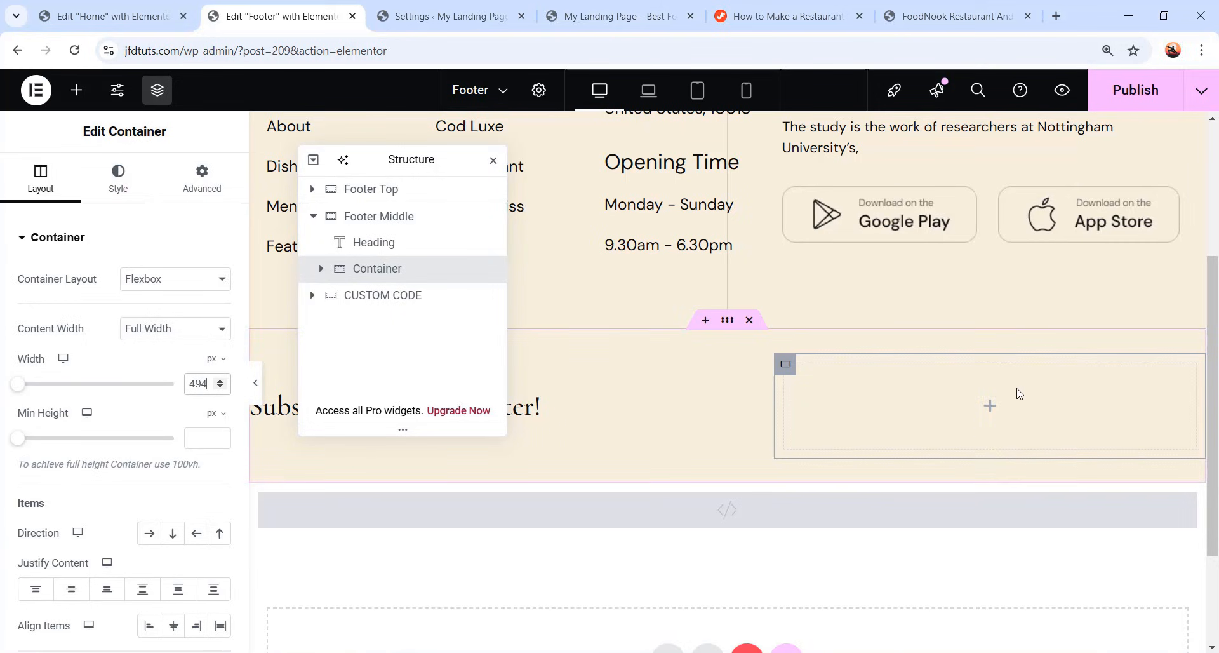
Add a MetForm widget inside the new Footer Middle container.
left_click_drag(368, 156, 602, 467)
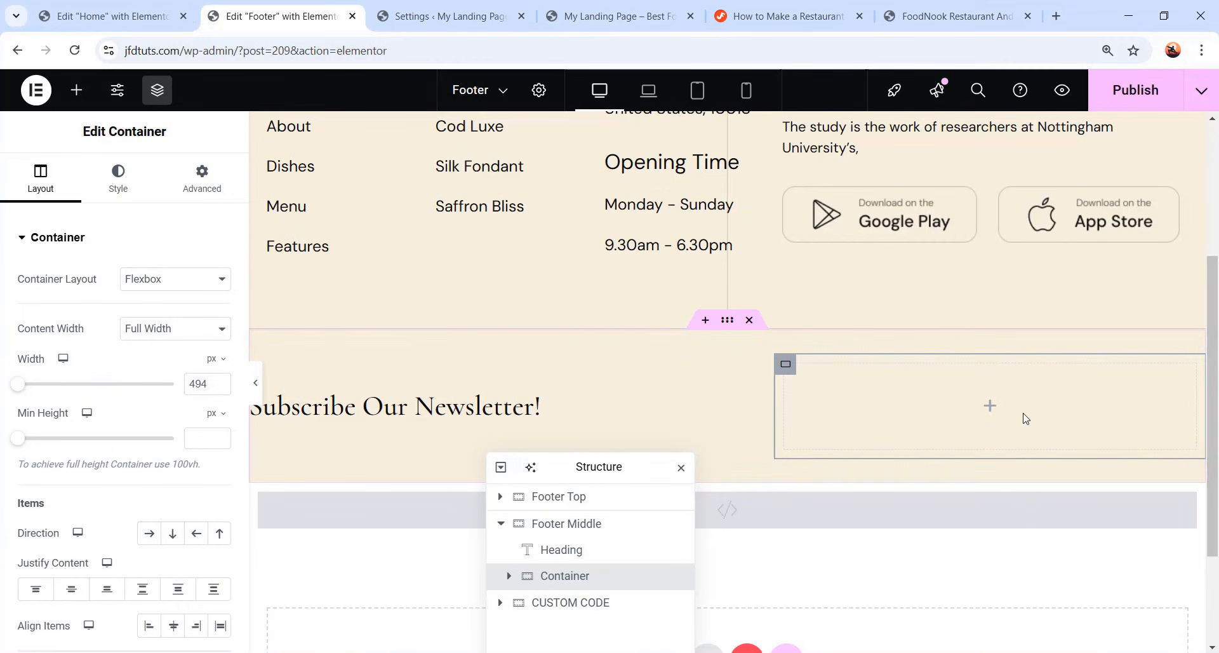
left_click(76, 90)
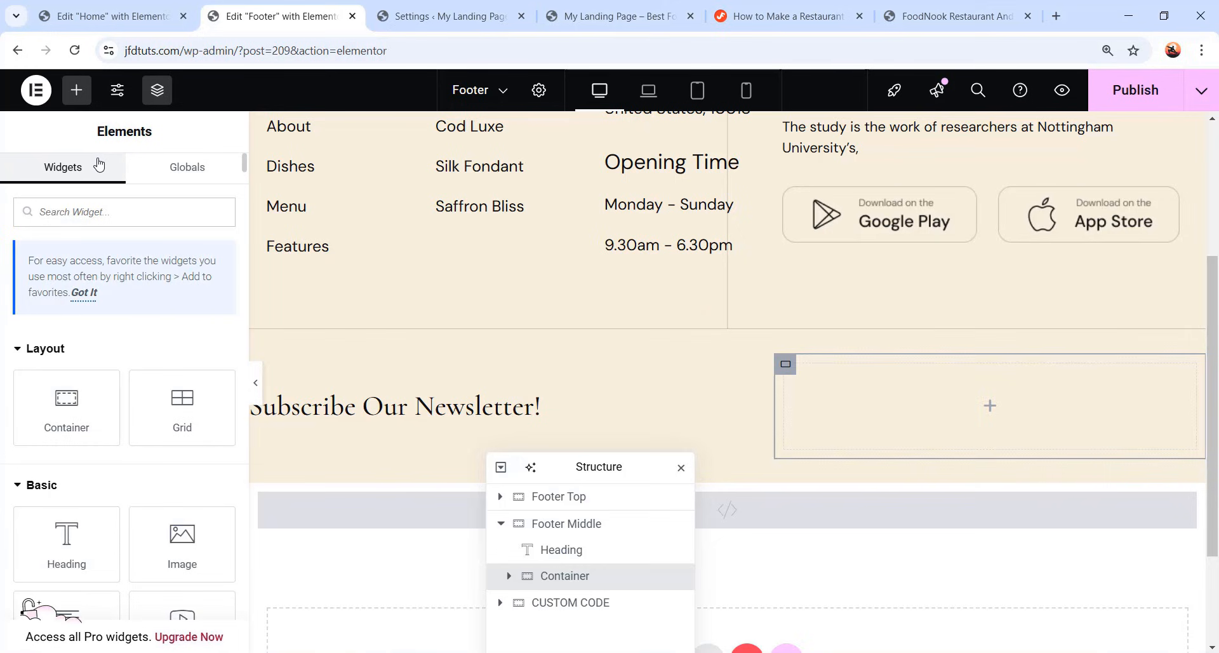
type("metform")
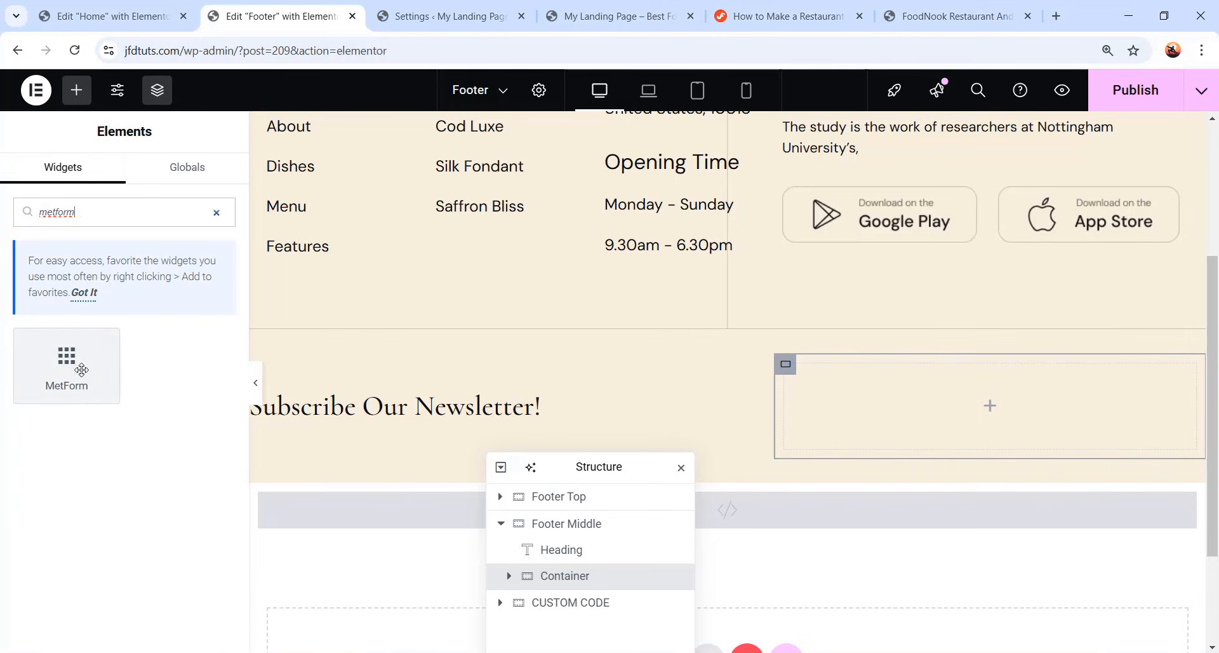
left_click_drag(67, 363, 995, 397)
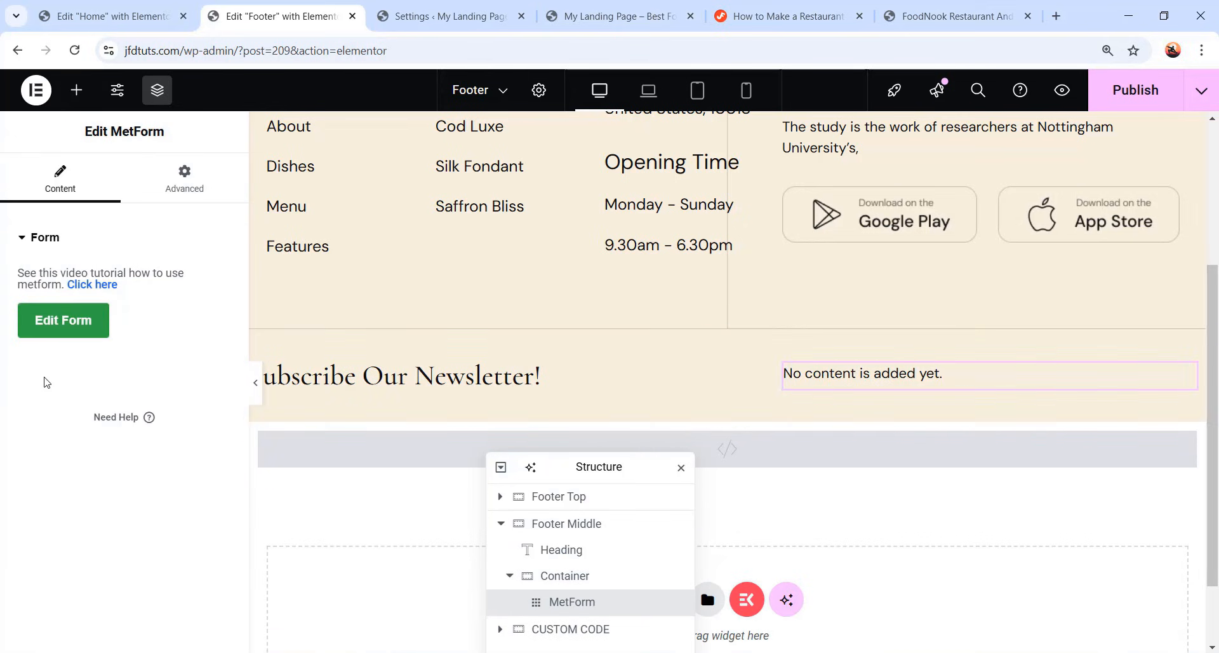
Create a new General Form named "Newsletter" from the blank template and open it for editing.
left_click(75, 337)
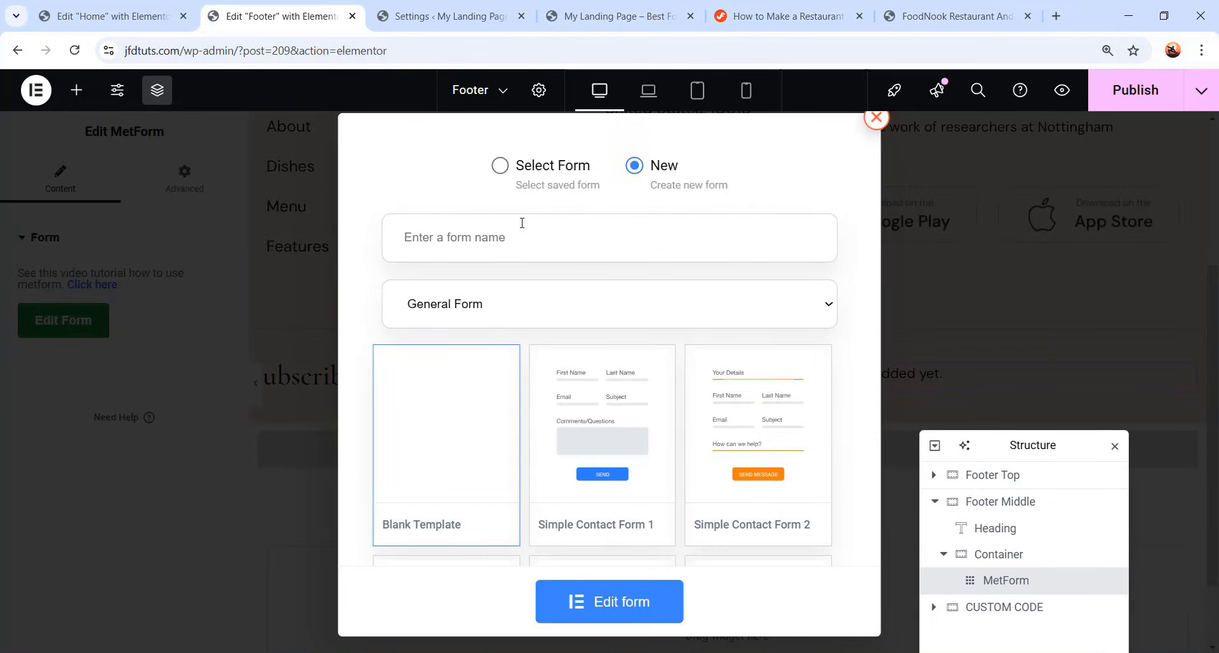
left_click(538, 242)
type("New")
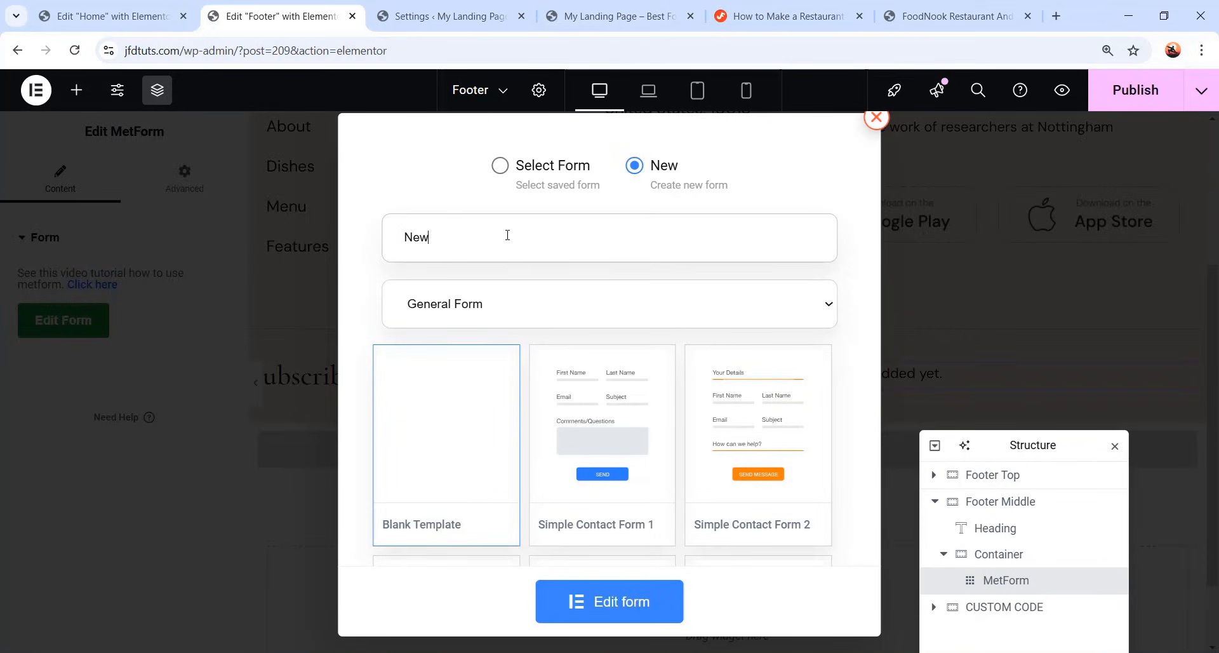
type("sletter")
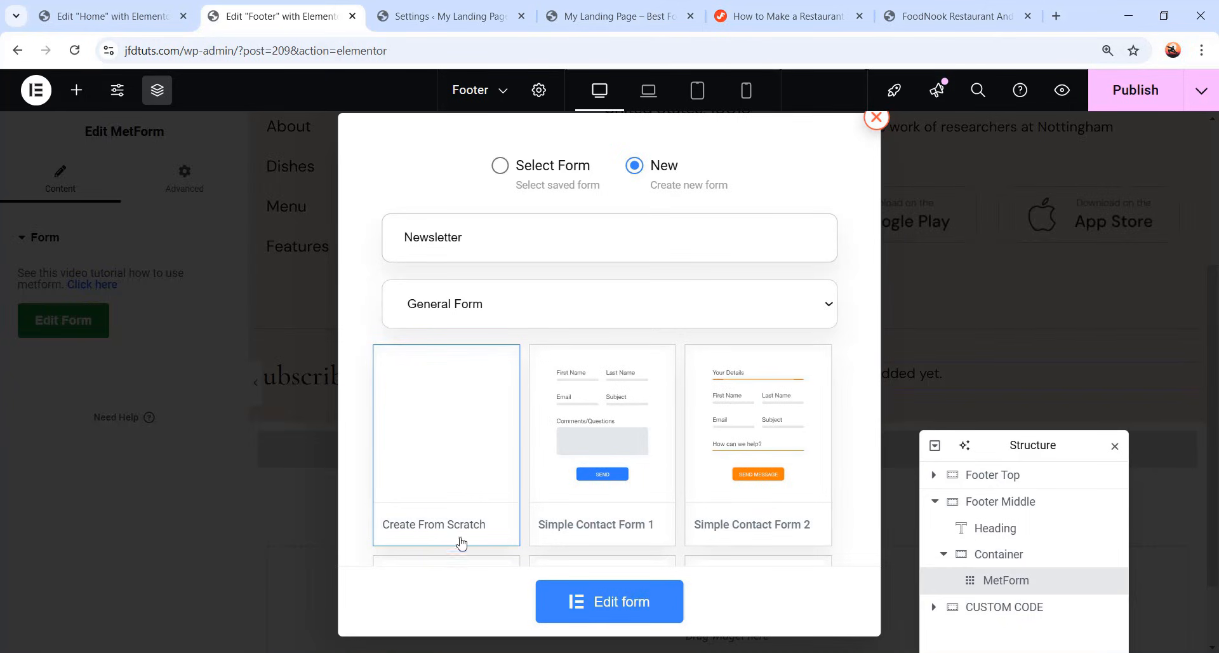
left_click(585, 605)
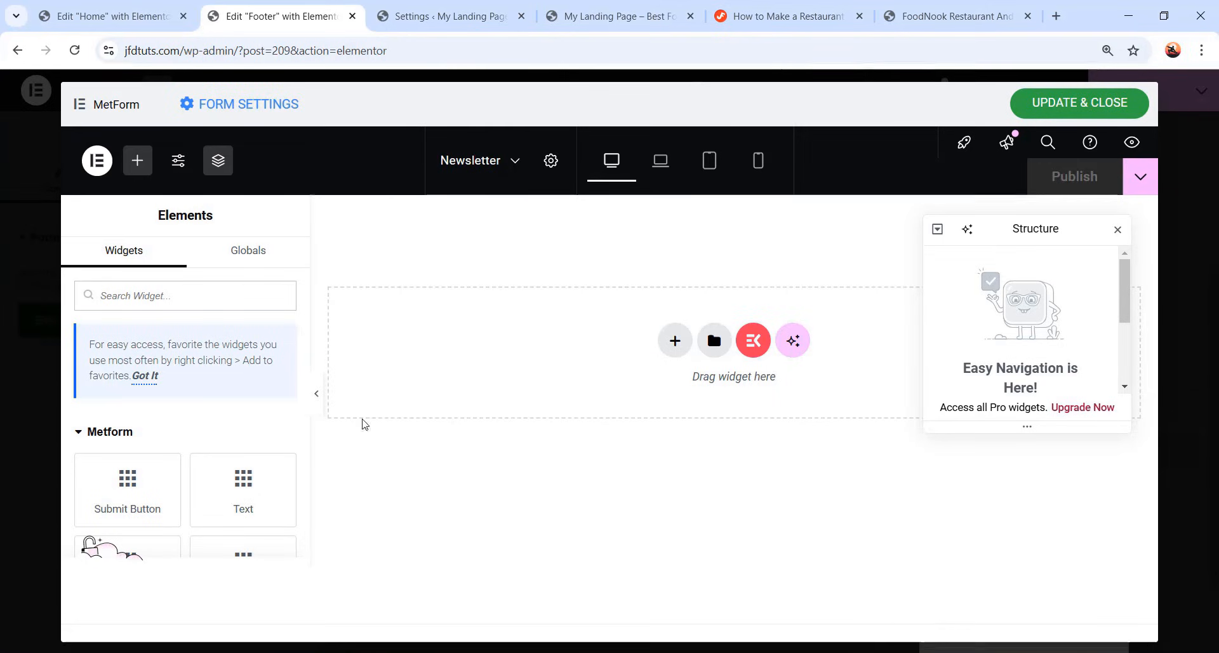
Look through the Metform field widgets available in the form editor.
scroll(215, 473, "down", 4)
scroll(215, 474, "up", 4)
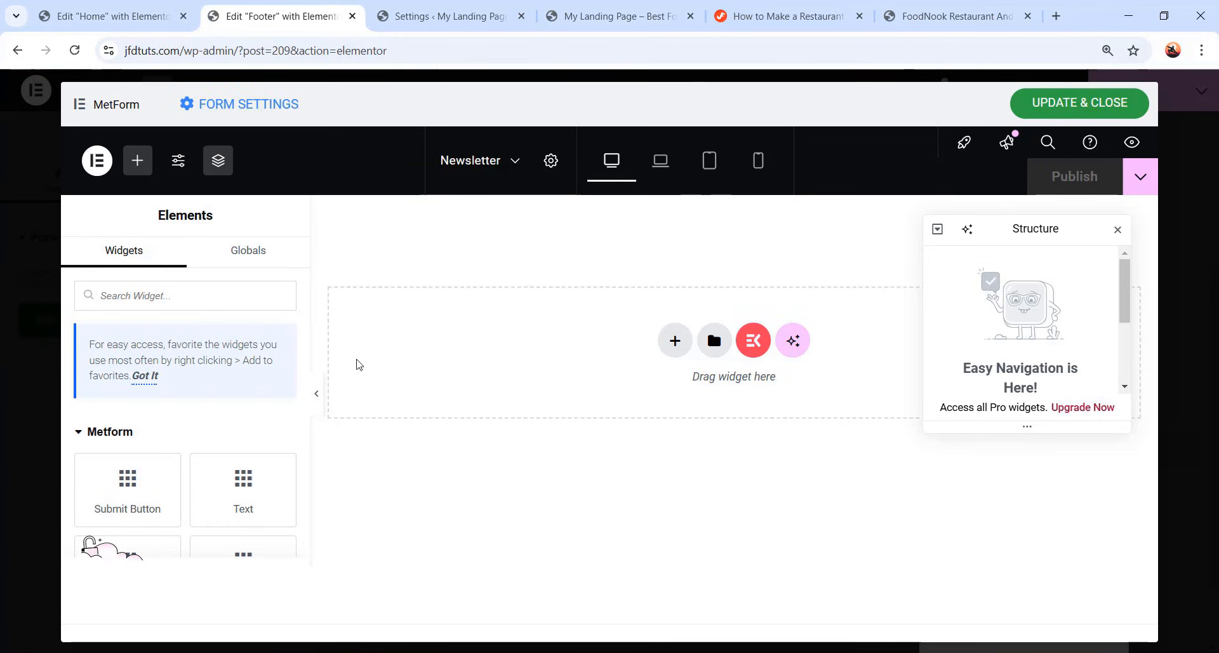
scroll(233, 360, "down", 1)
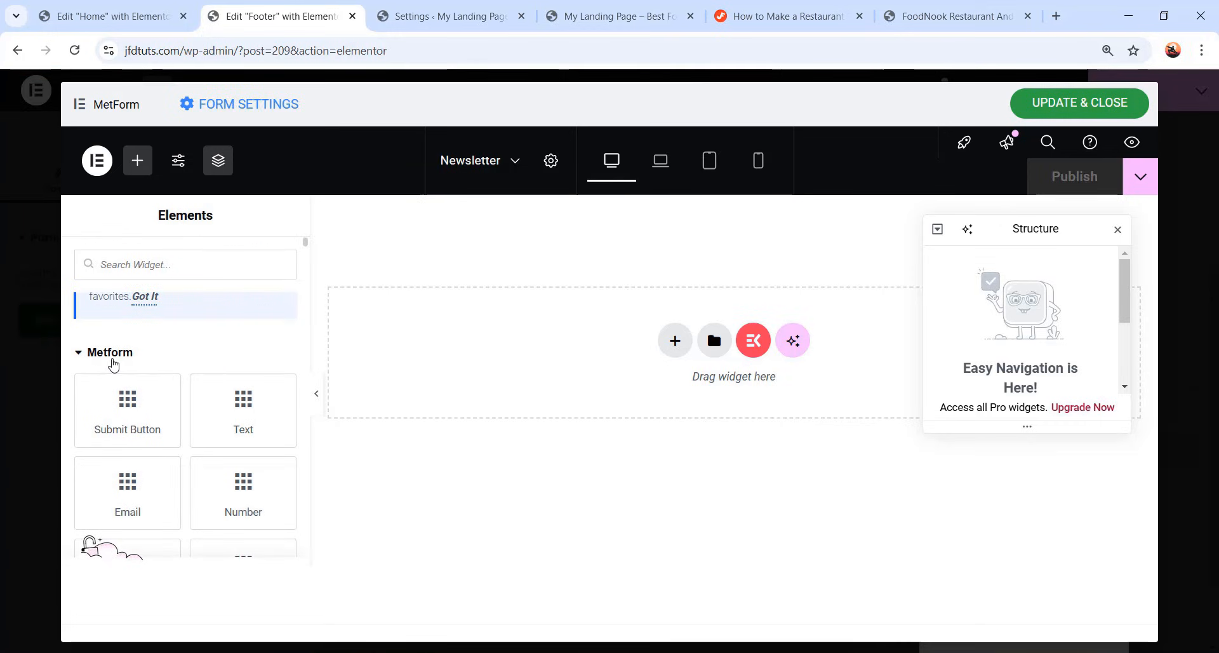
scroll(156, 369, "down", 2)
scroll(153, 379, "up", 2)
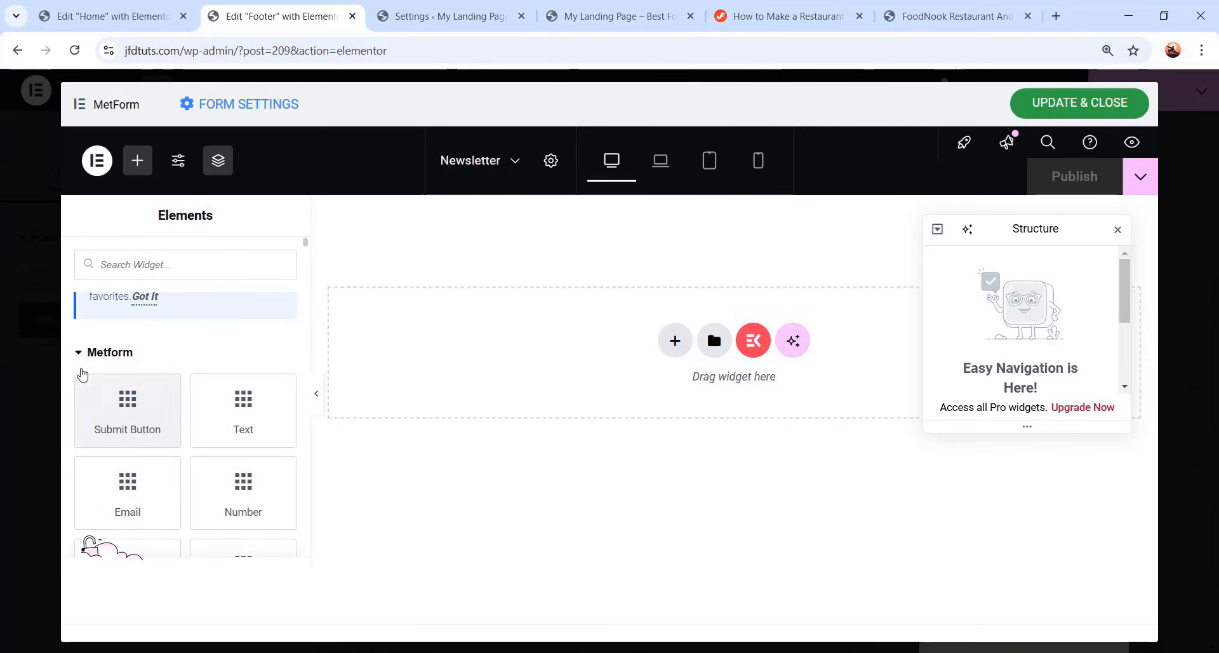
scroll(153, 400, "down", 3)
scroll(161, 409, "up", 3)
scroll(156, 409, "down", 1)
scroll(153, 412, "up", 1)
scroll(191, 431, "down", 5)
scroll(230, 457, "down", 2)
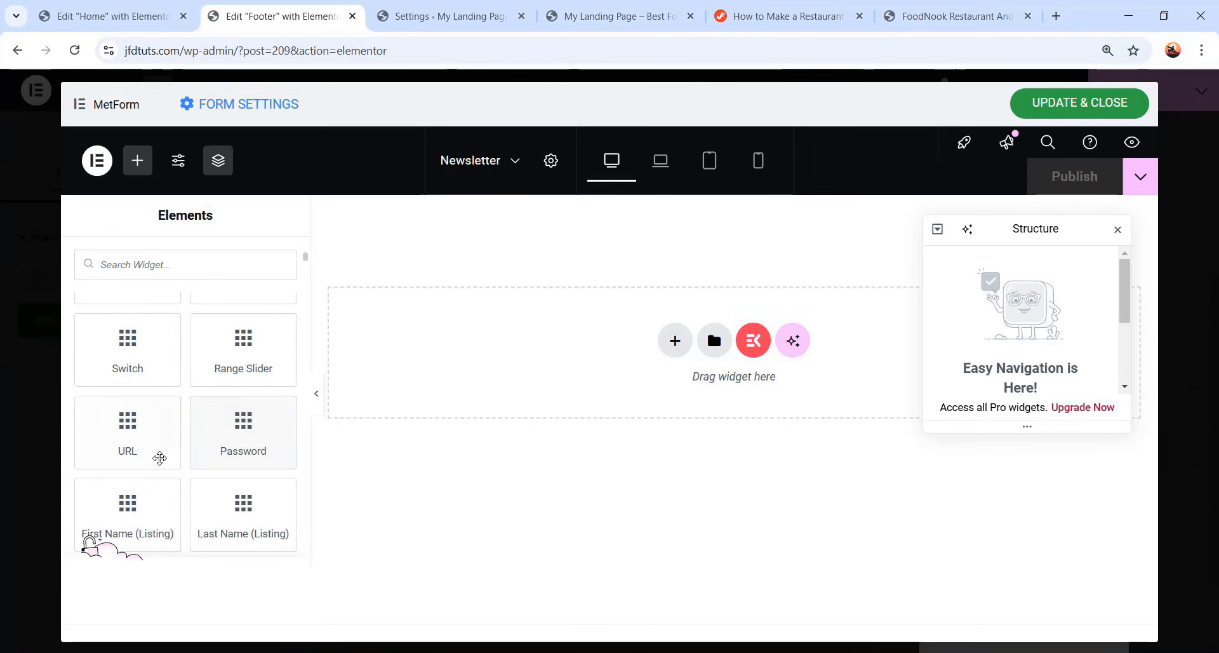
scroll(182, 394, "up", 8)
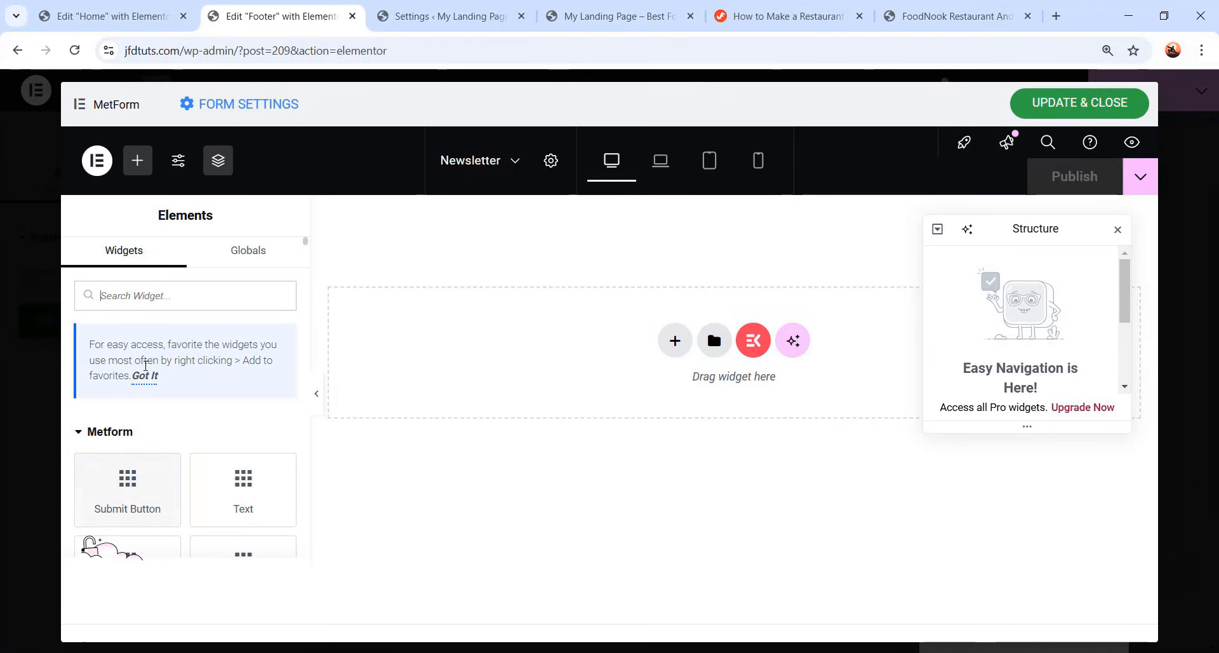
Add a container to the Newsletter form and set its direction to column.
scroll(150, 403, "down", 5)
scroll(153, 407, "down", 6)
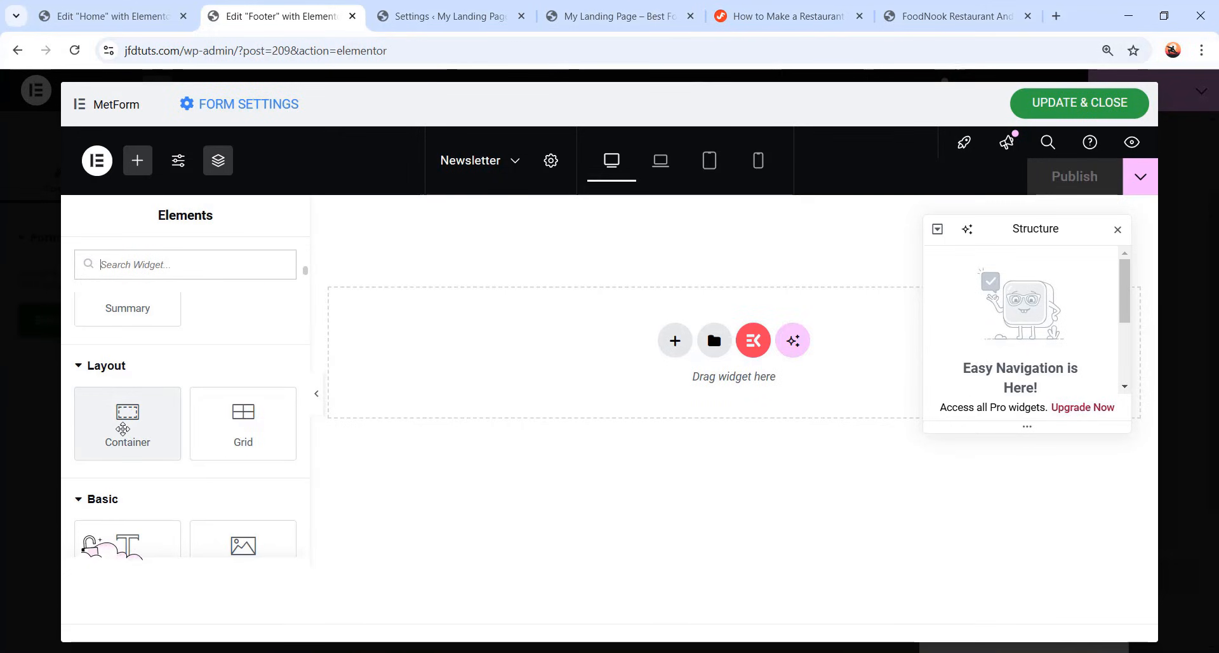
scroll(139, 438, "down", 6)
scroll(186, 463, "up", 5)
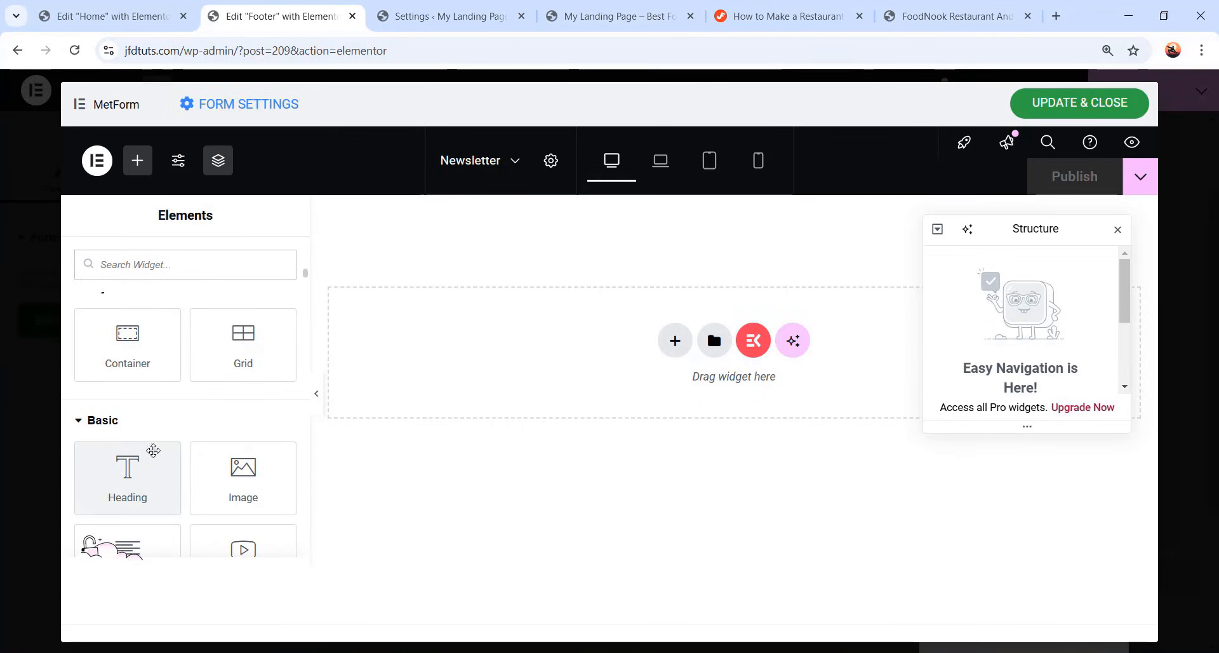
left_click_drag(131, 356, 490, 332)
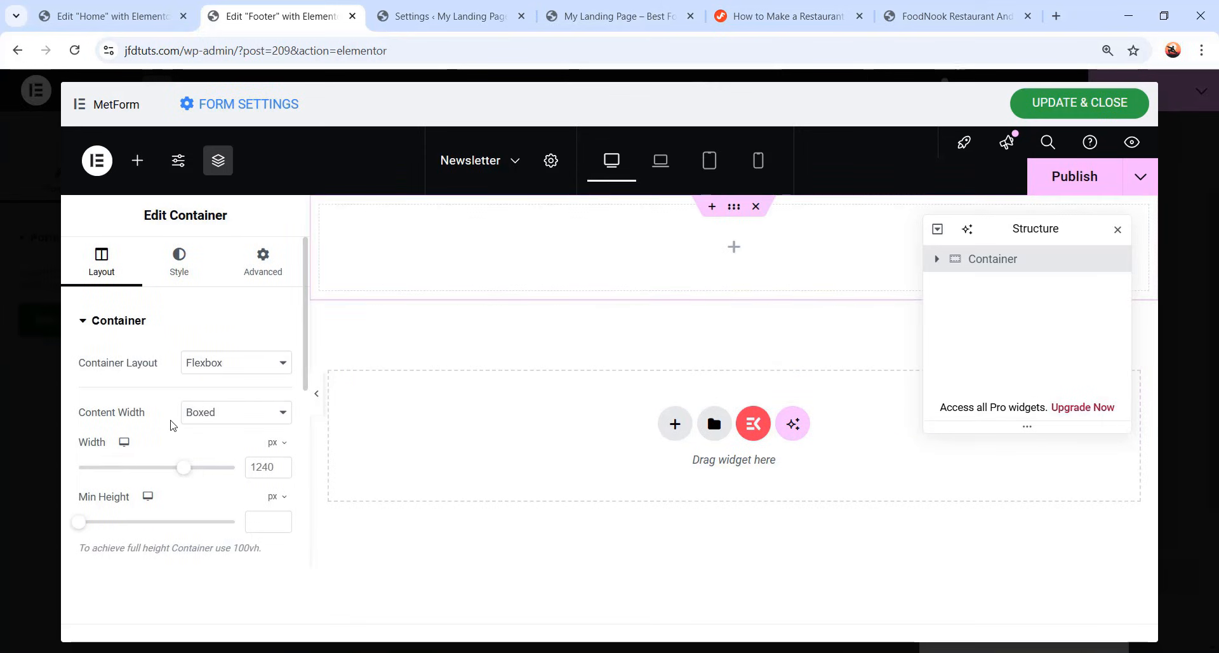
scroll(171, 425, "down", 3)
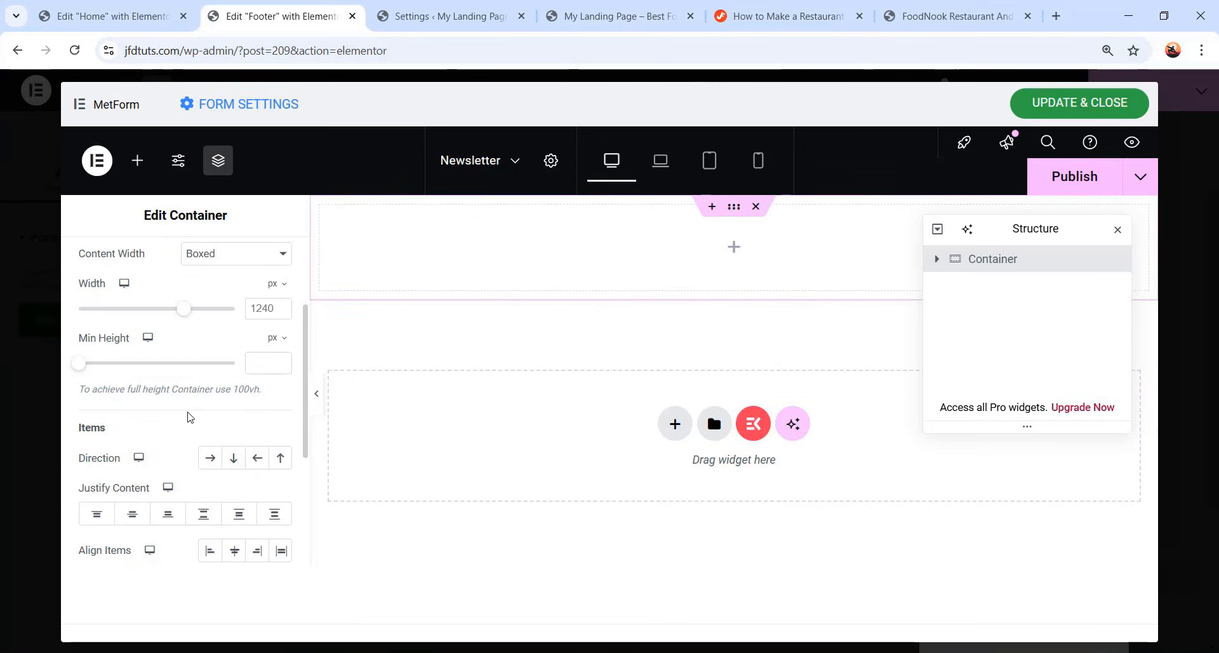
left_click(233, 458)
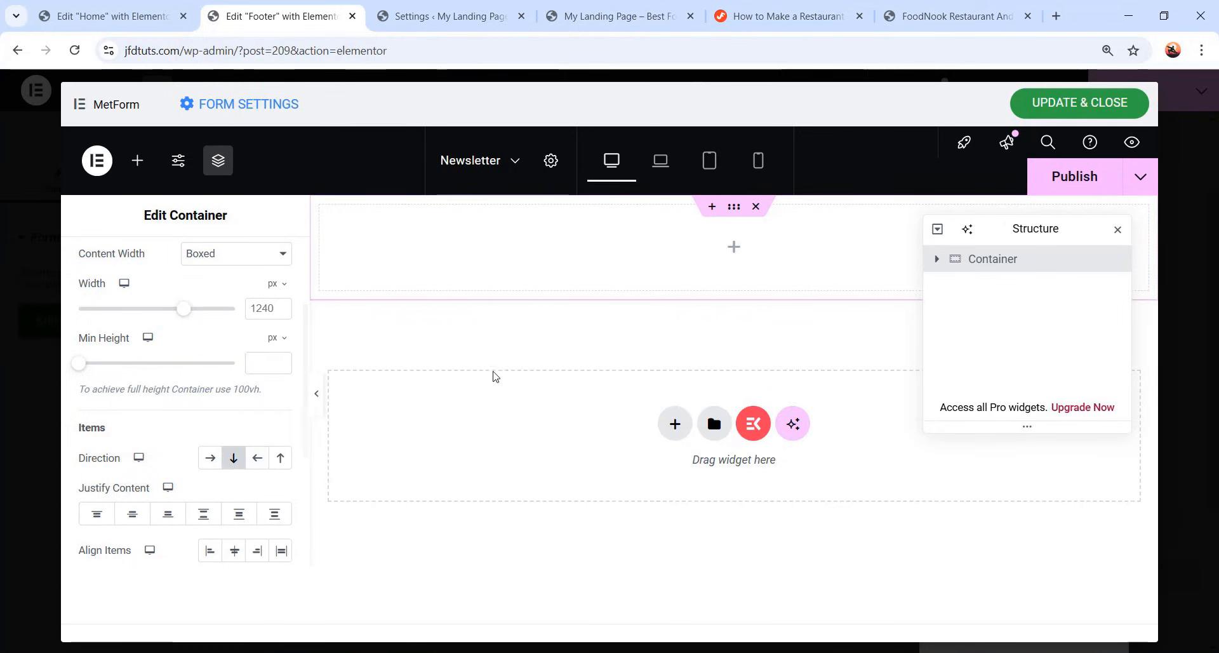
Add a Metform Email field to the form's container.
left_click(137, 160)
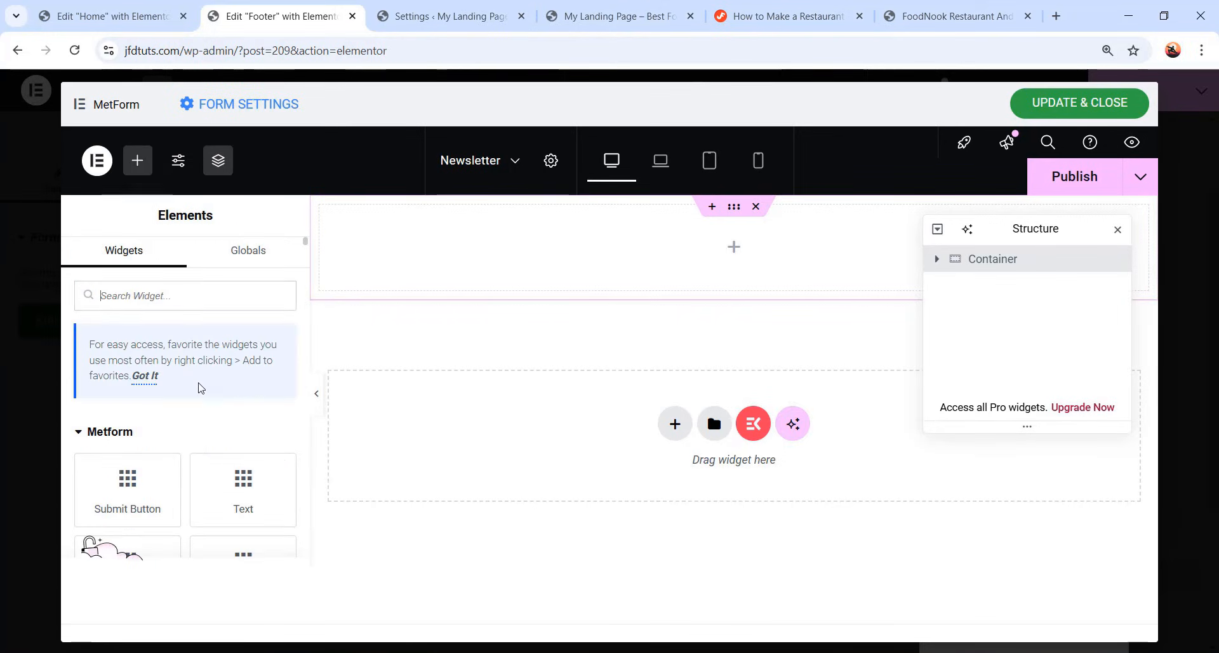
scroll(255, 406, "down", 3)
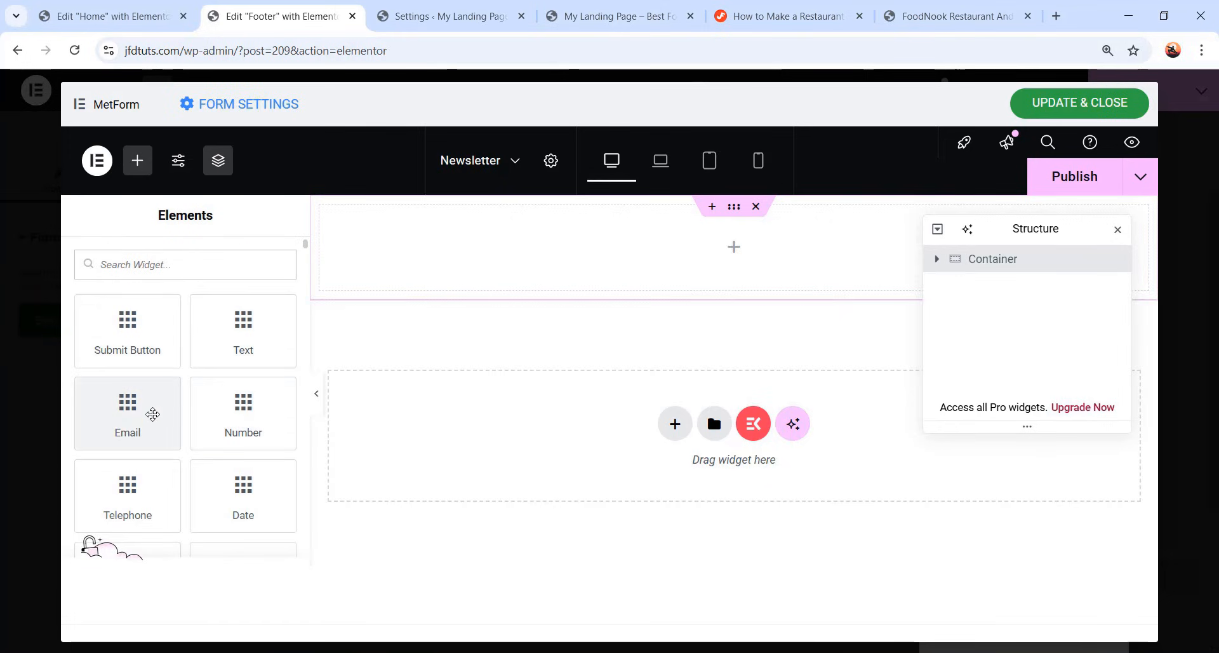
left_click_drag(135, 416, 510, 254)
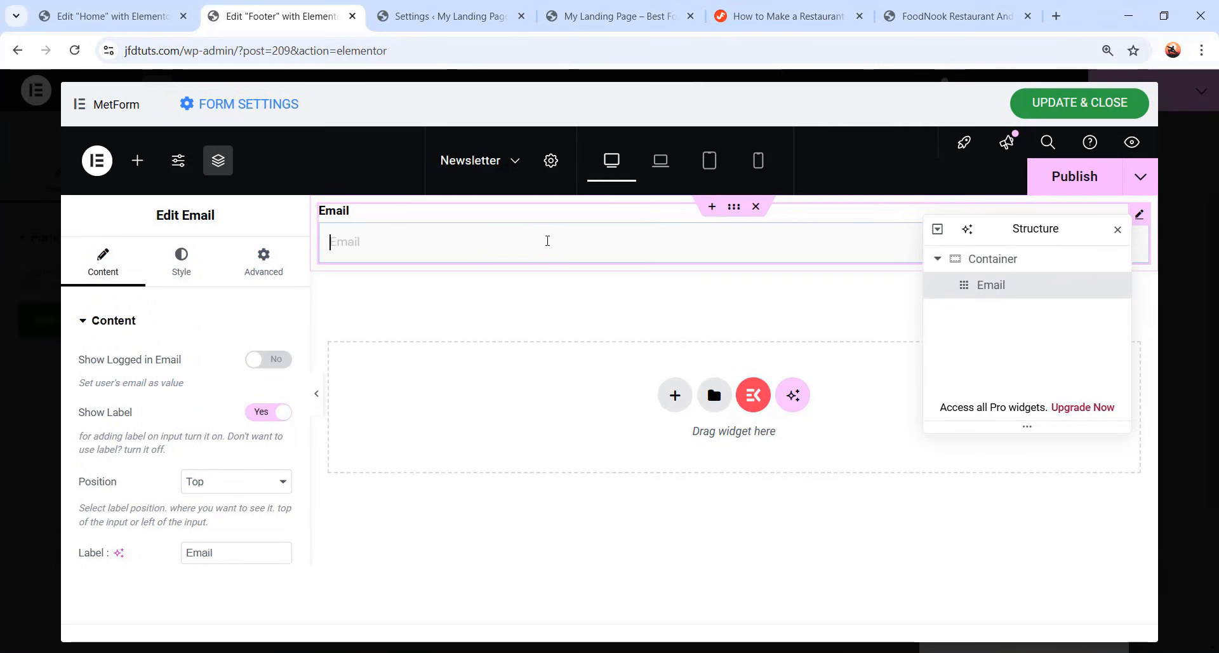
left_click(490, 243)
Turn off the Email field's label and set its placeholder to "Enter email here...".
scroll(189, 426, "down", 3)
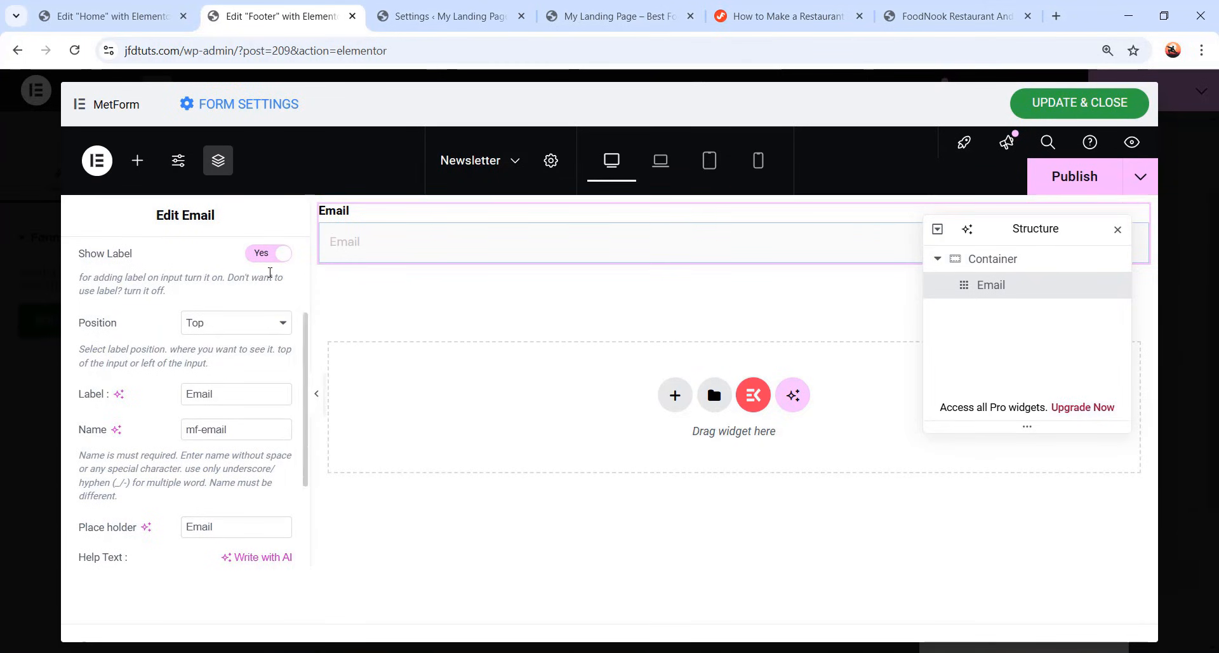
scroll(171, 343, "up", 2)
left_click(261, 334)
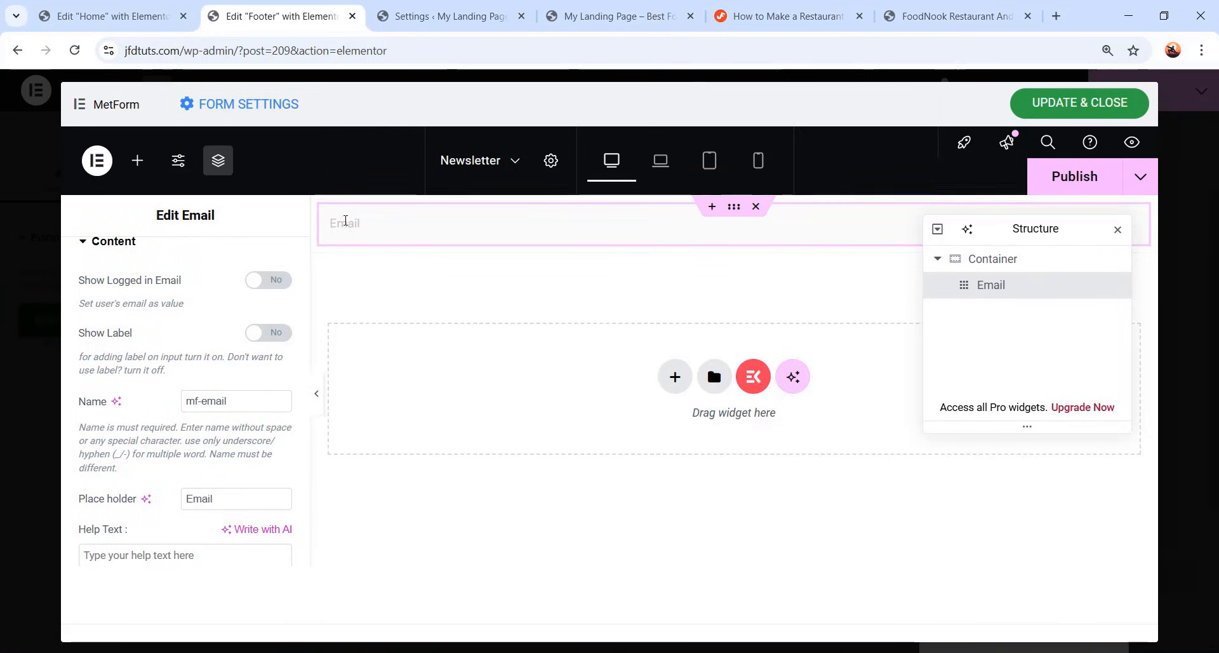
scroll(164, 398, "down", 1)
double_click(197, 419)
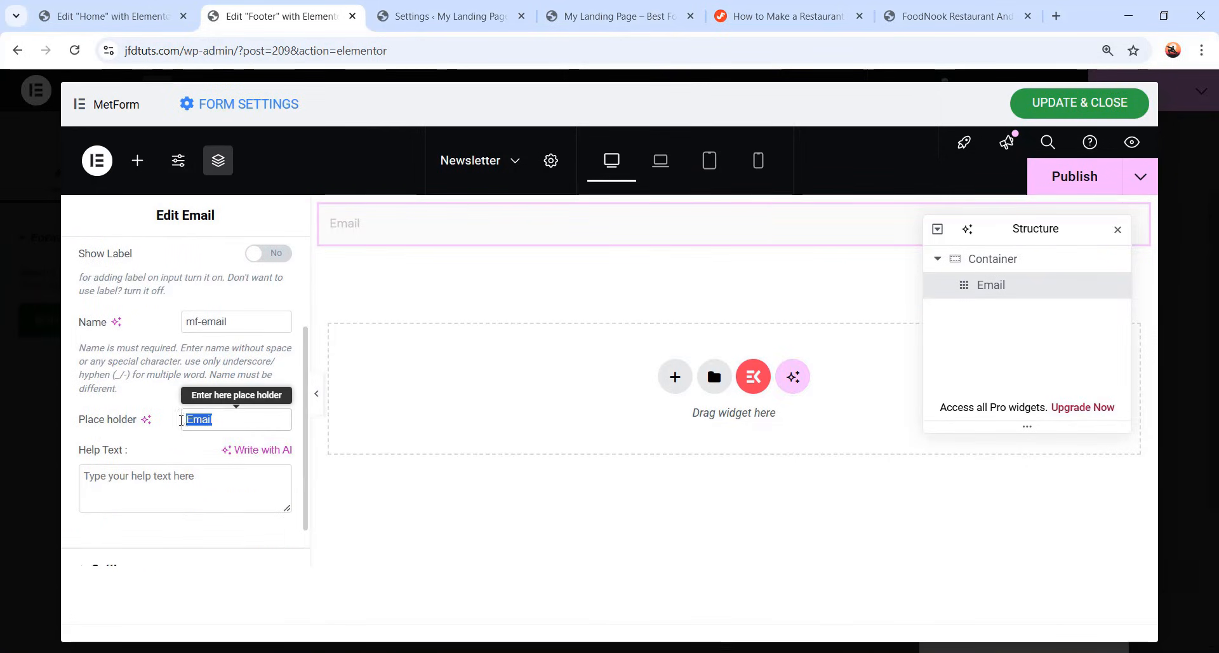
type("Enter email here...")
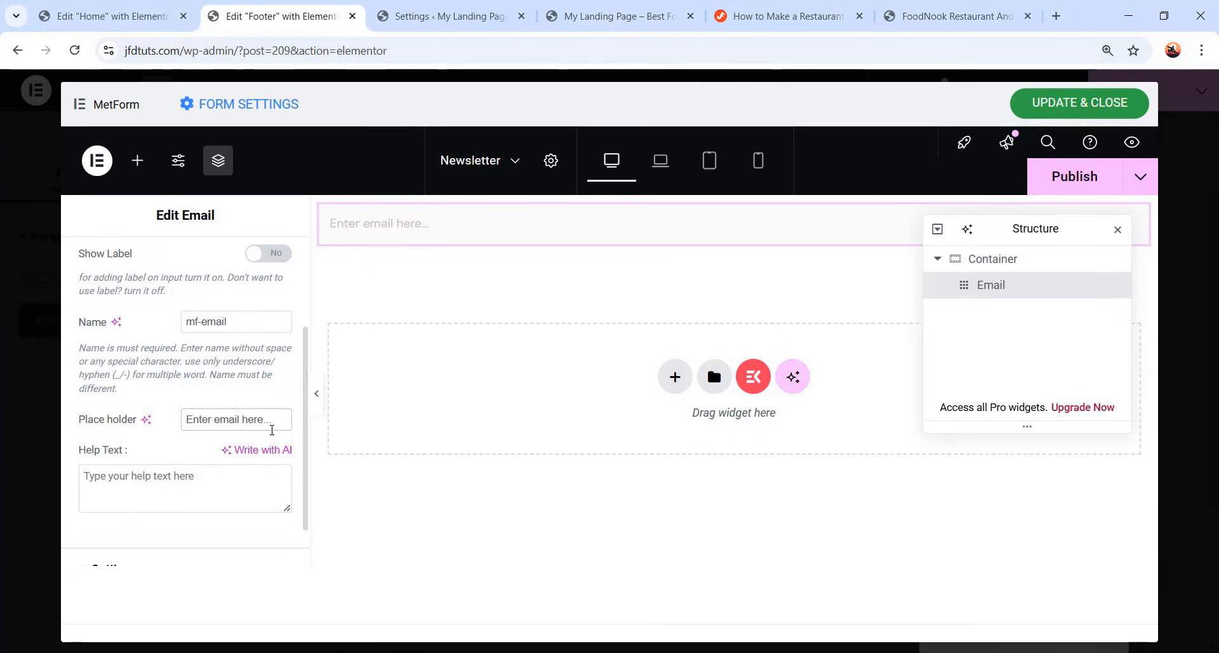
Set the email input's padding to 16 px top and bottom, 0 right and 32 px left, with the sides unlinked.
scroll(217, 388, "up", 3)
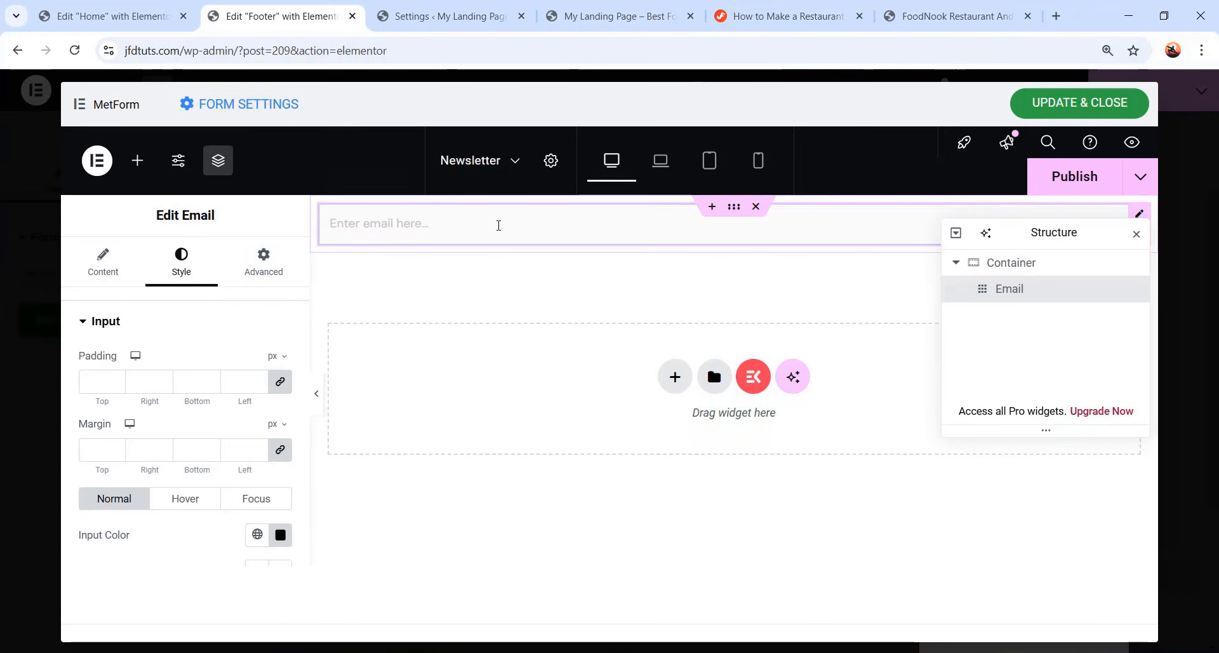
left_click(498, 226)
left_click(280, 381)
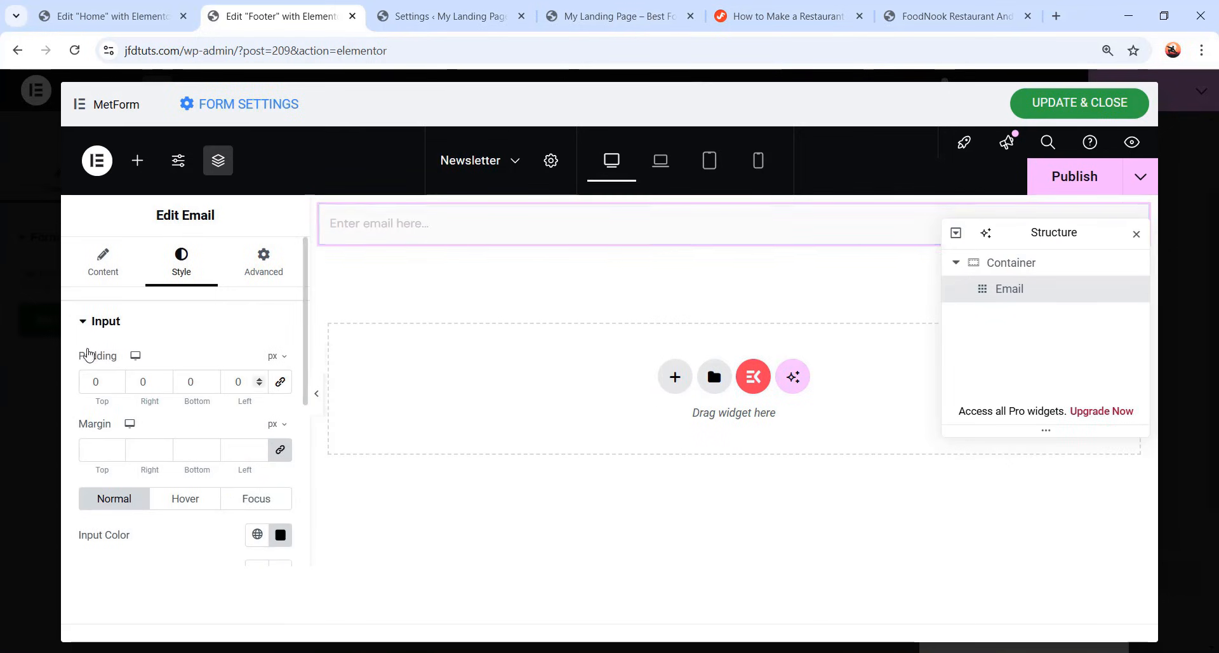
left_click(89, 381)
type("16")
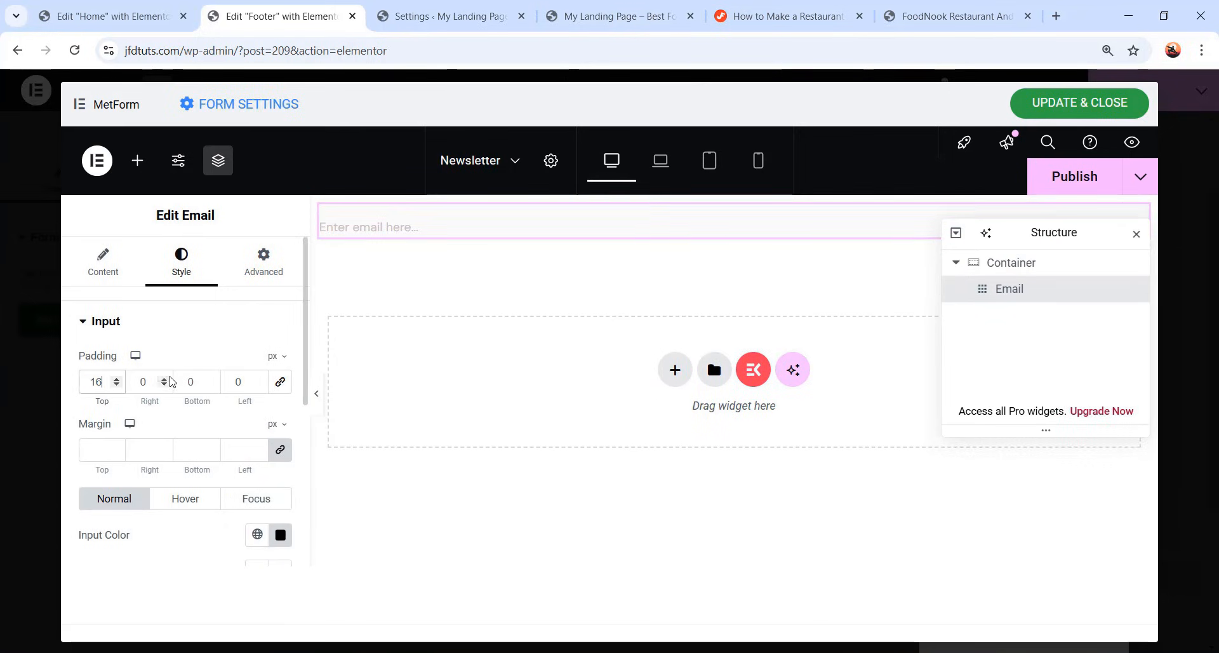
double_click(202, 383)
type("16")
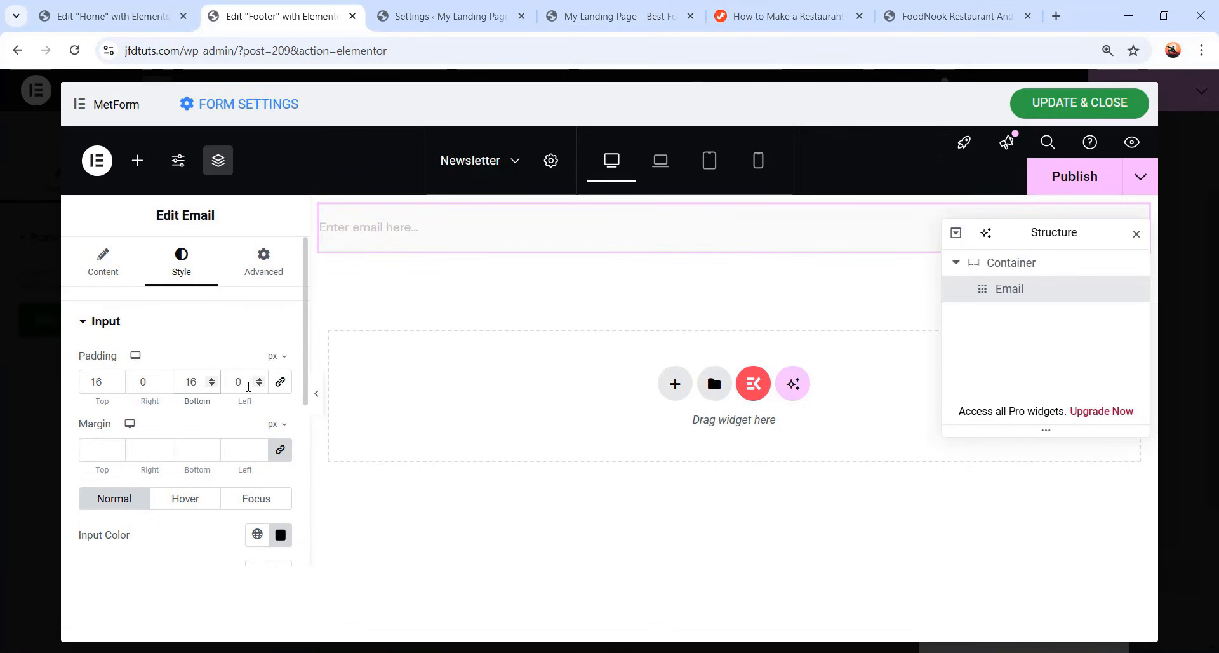
double_click(244, 382)
type("32")
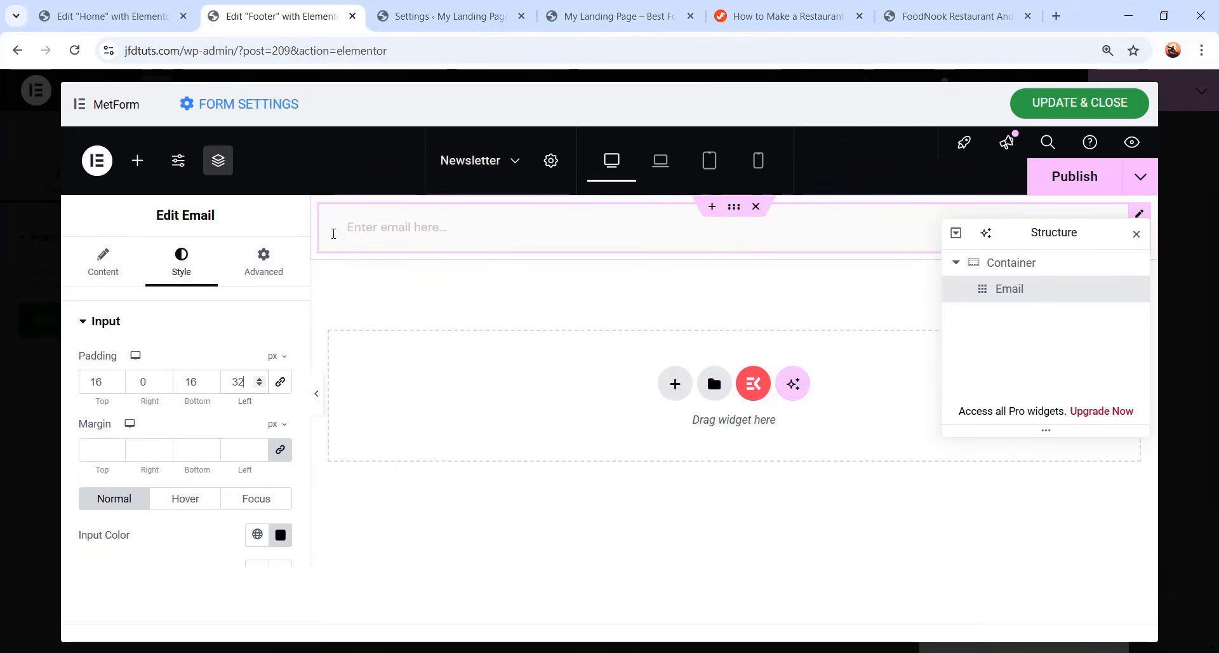
Set the email input's margin to 0 on all sides and its input color to #0E0D0C66.
left_click(102, 445)
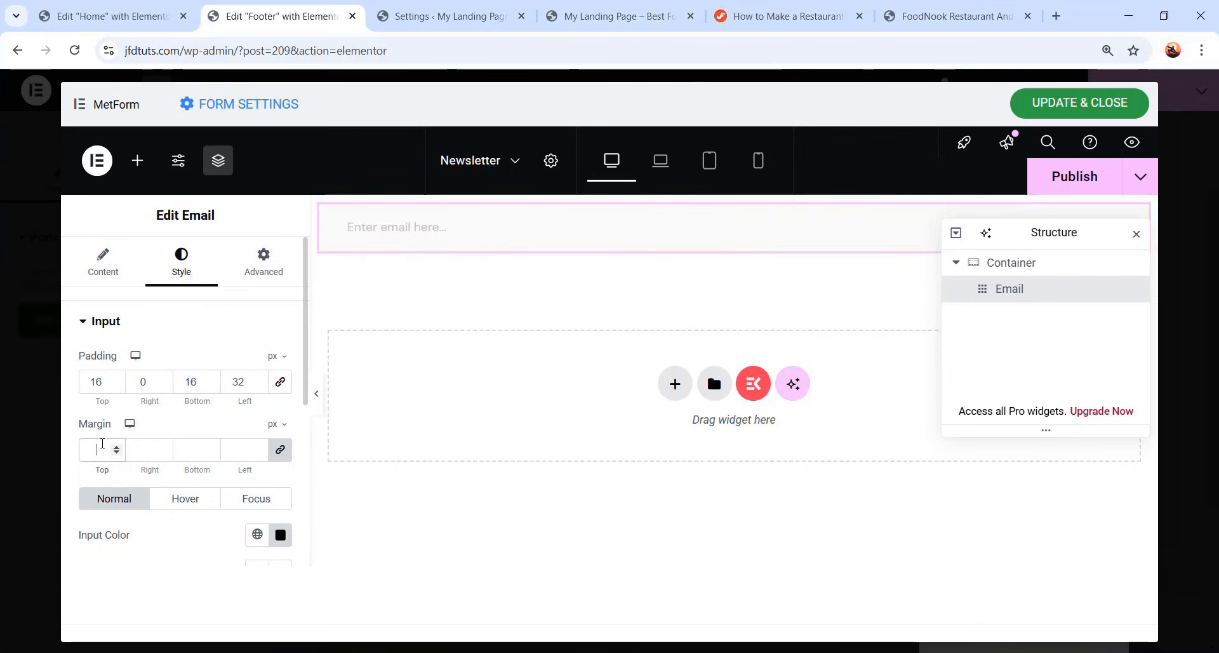
type("0")
scroll(174, 430, "down", 1)
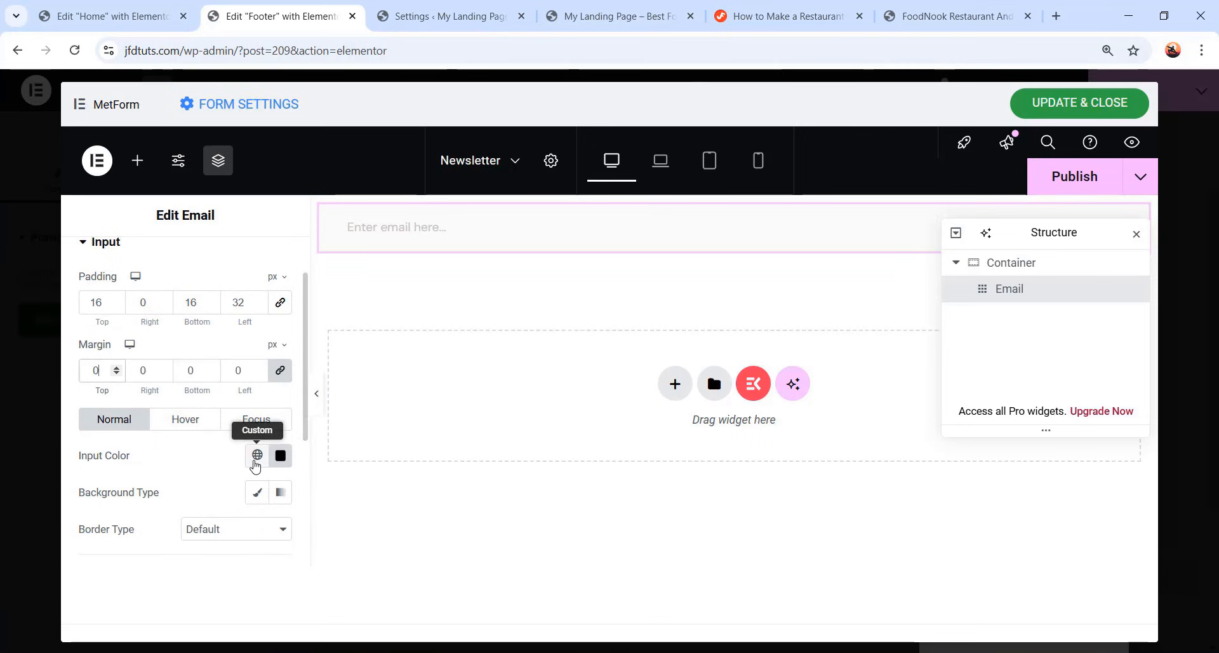
left_click(255, 460)
left_click(123, 313)
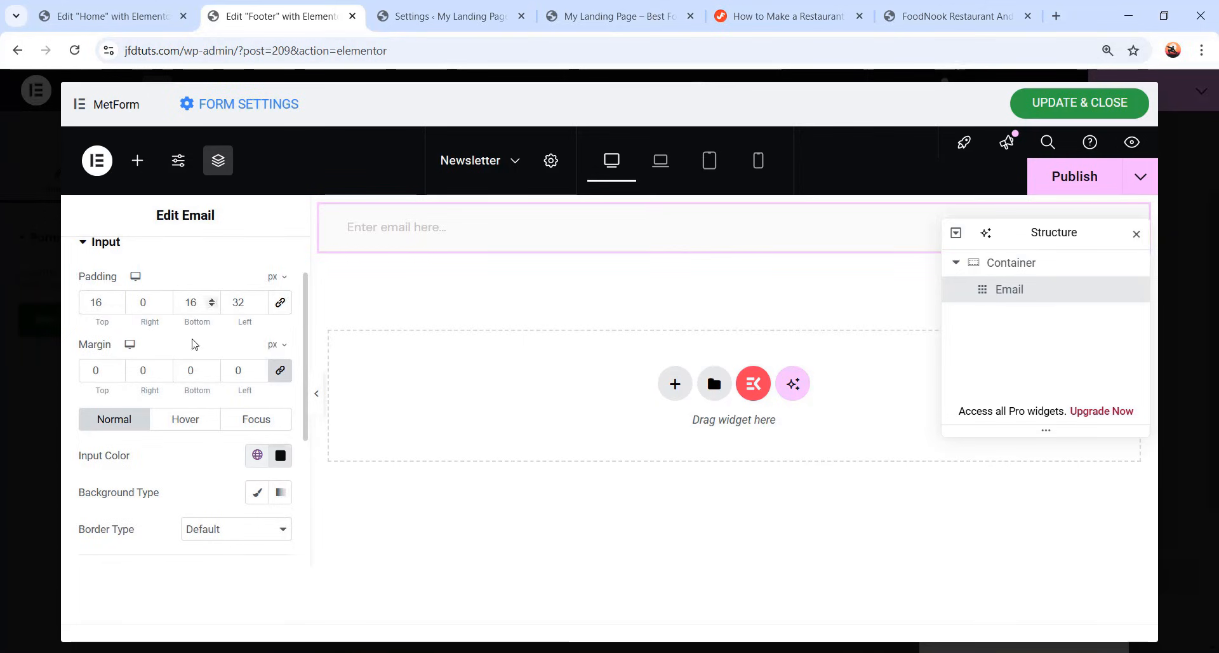
left_click(281, 458)
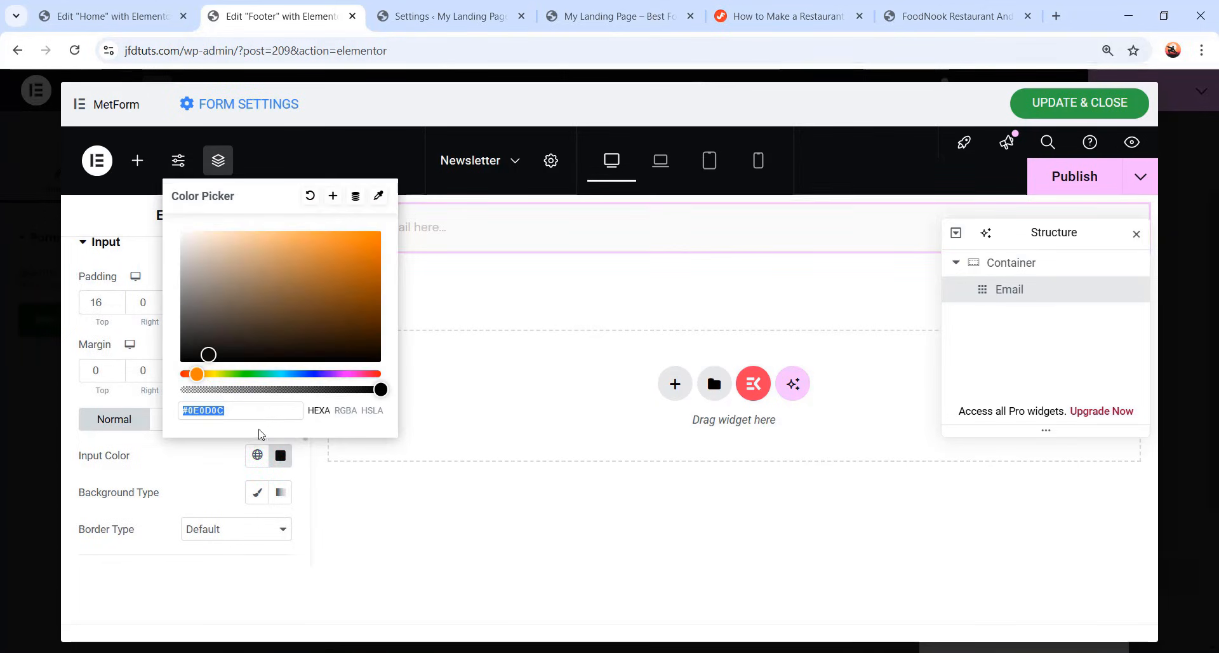
left_click(259, 412)
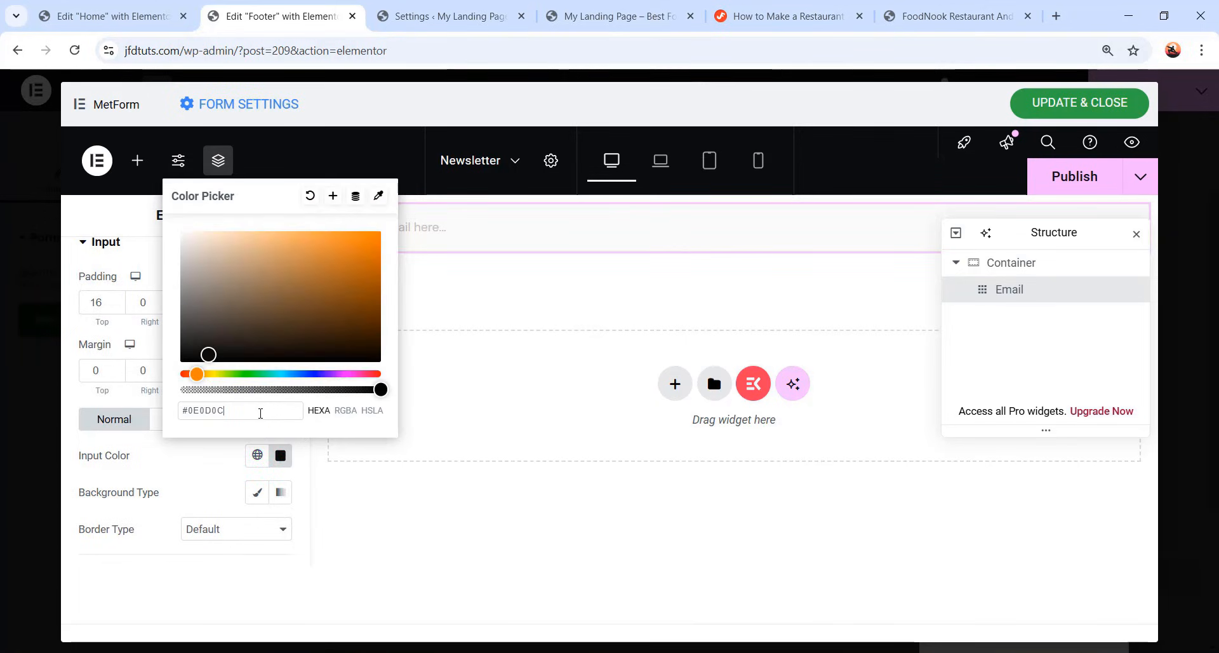
type("66")
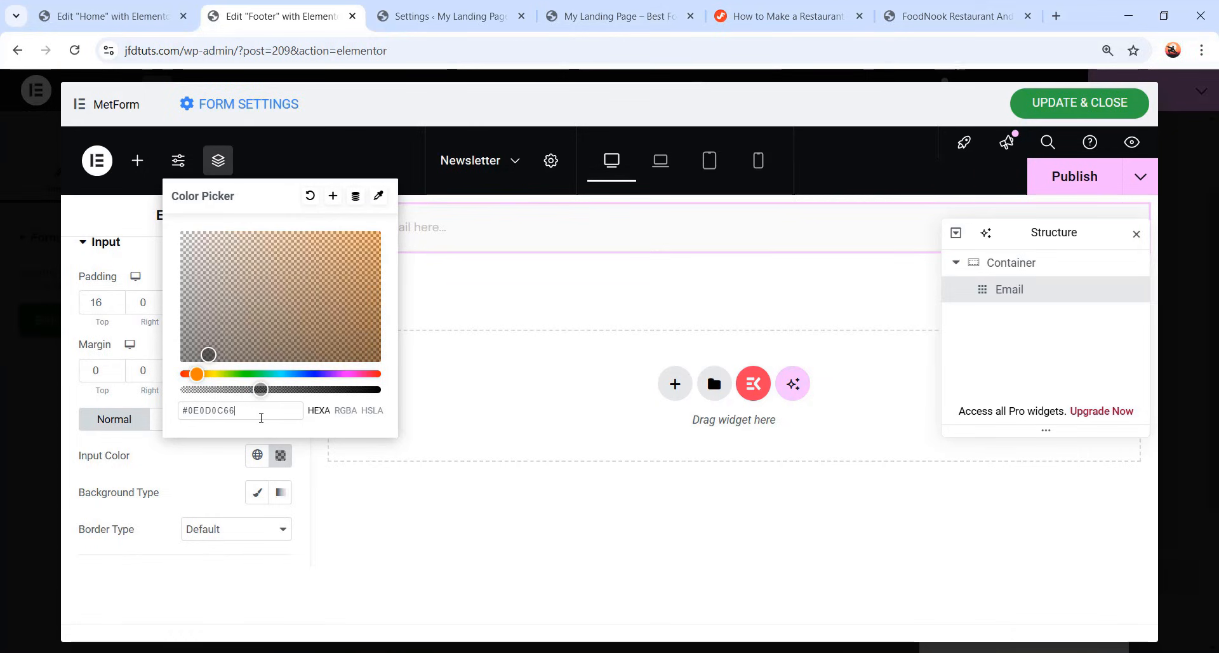
left_click(96, 483)
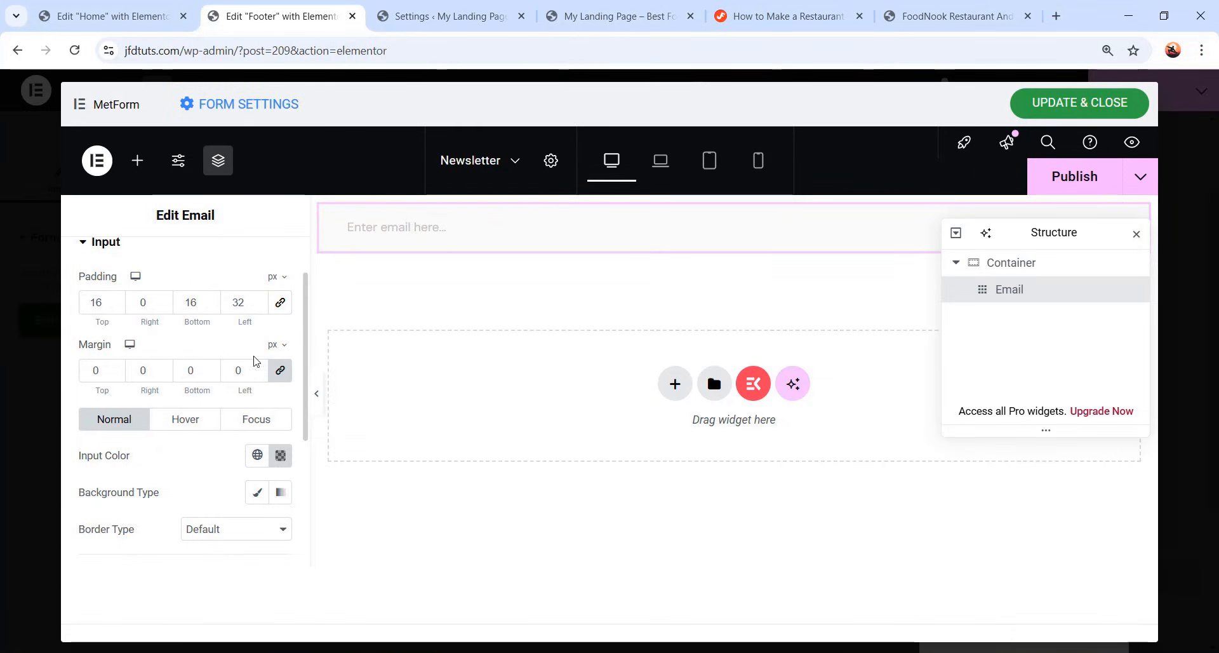
Give the email input a classic background using the global Text color.
left_click(250, 498)
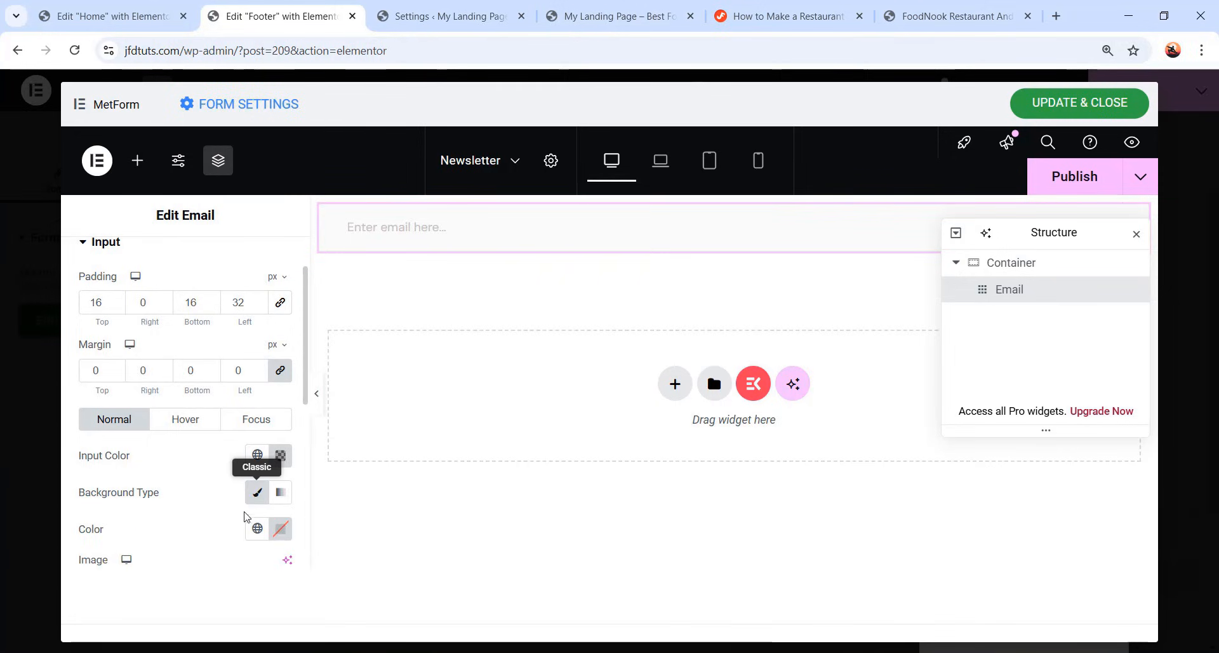
scroll(257, 502, "down", 1)
left_click(264, 452)
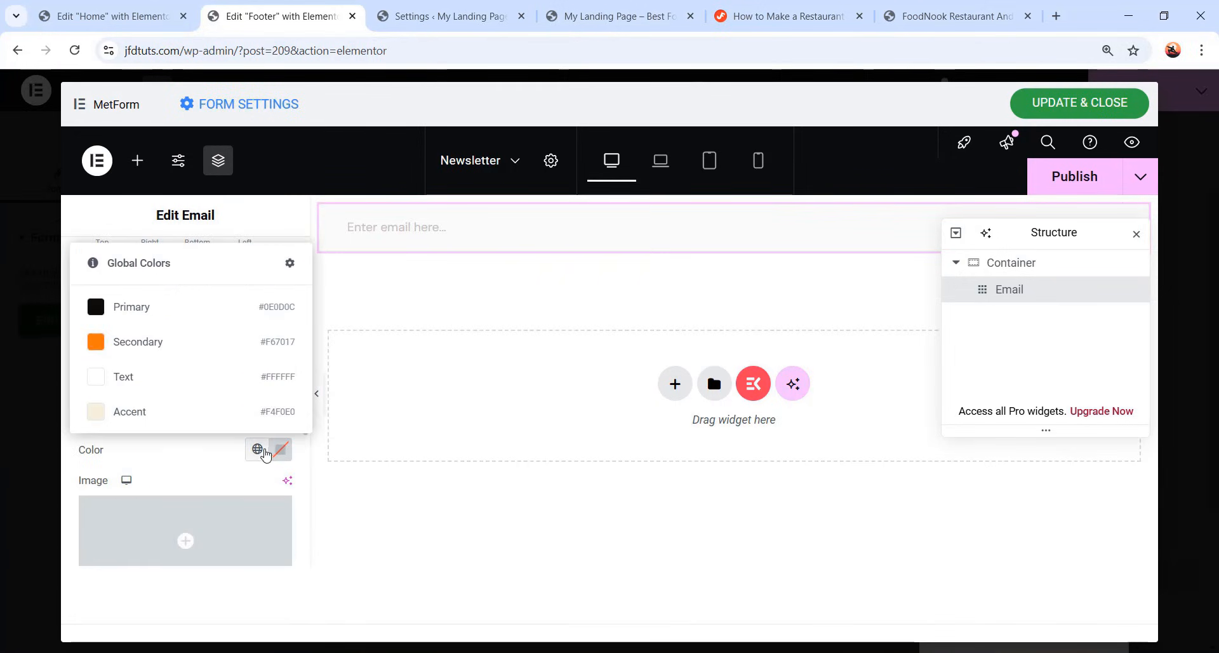
left_click(143, 376)
Set the email input's typography family to DM Sans.
scroll(211, 394, "down", 5)
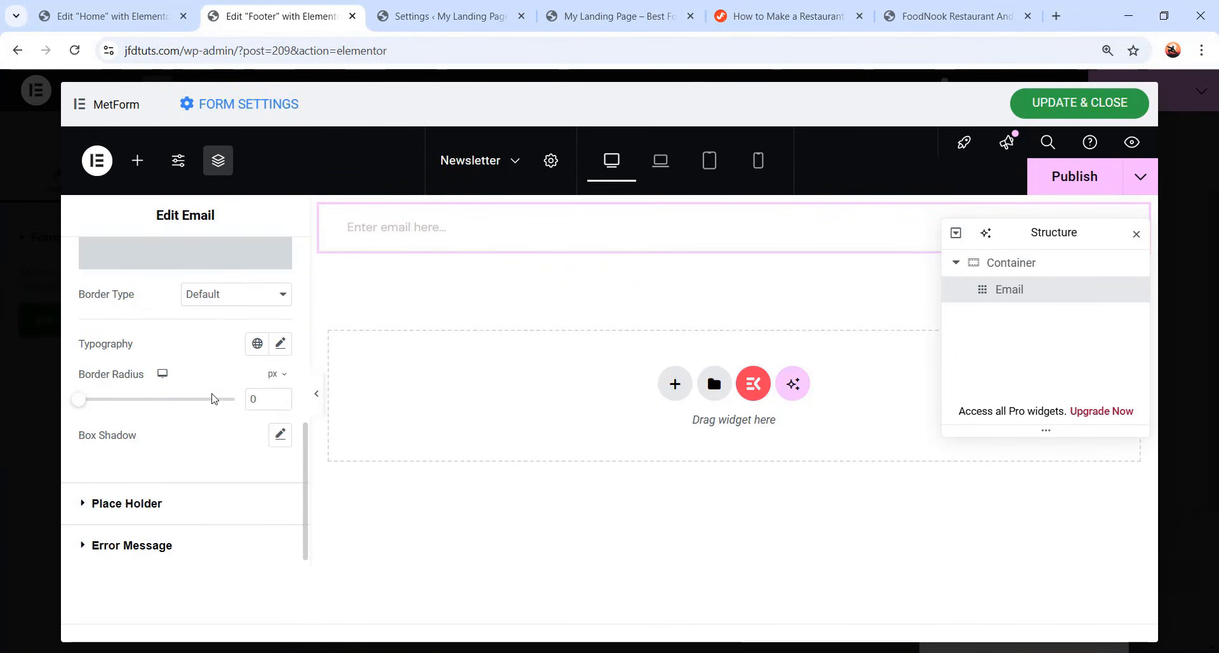
left_click(280, 343)
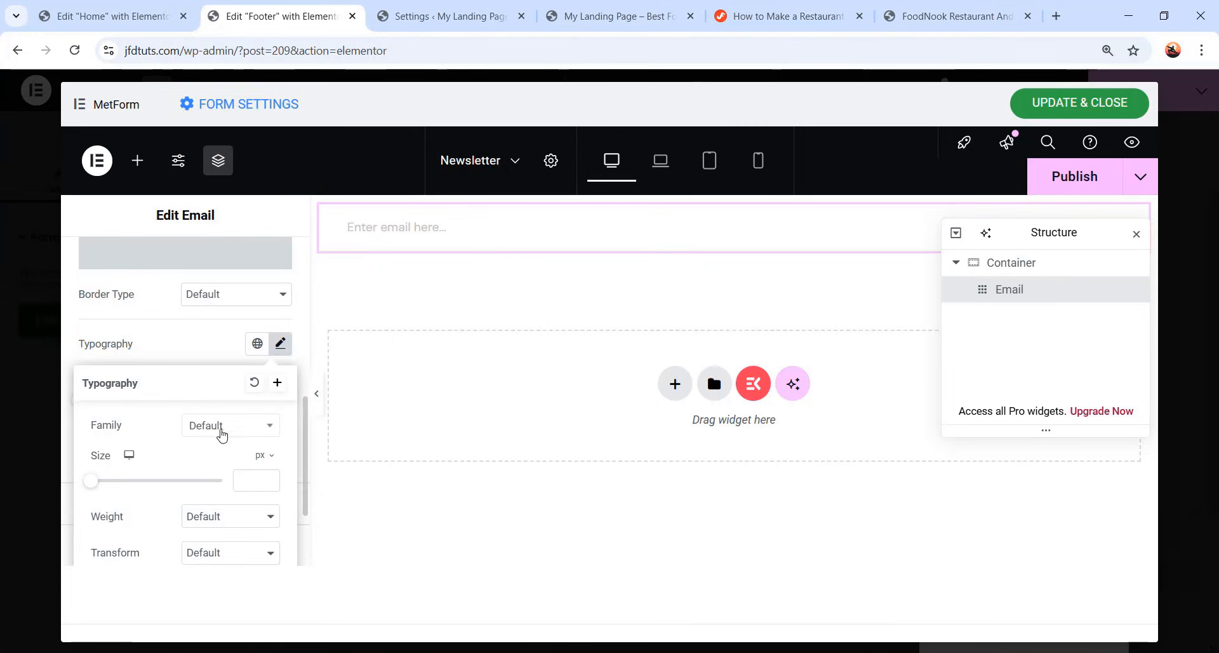
scroll(218, 426, "down", 1)
left_click(244, 404)
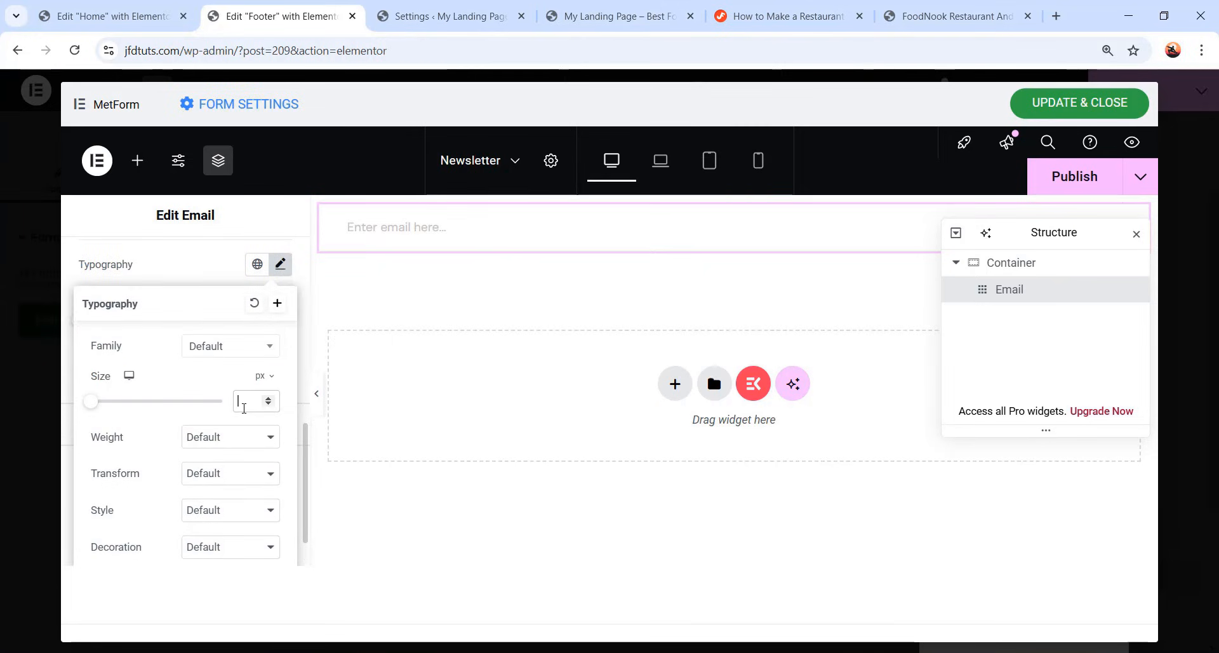
left_click(212, 349)
type("dm")
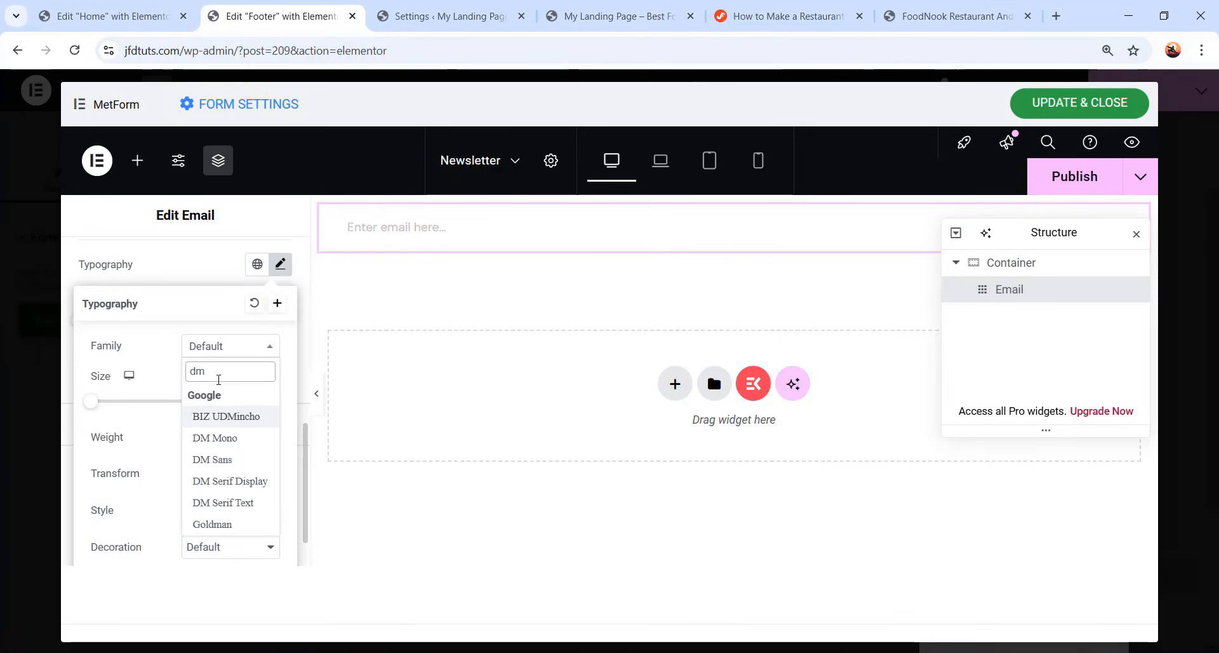
left_click(262, 450)
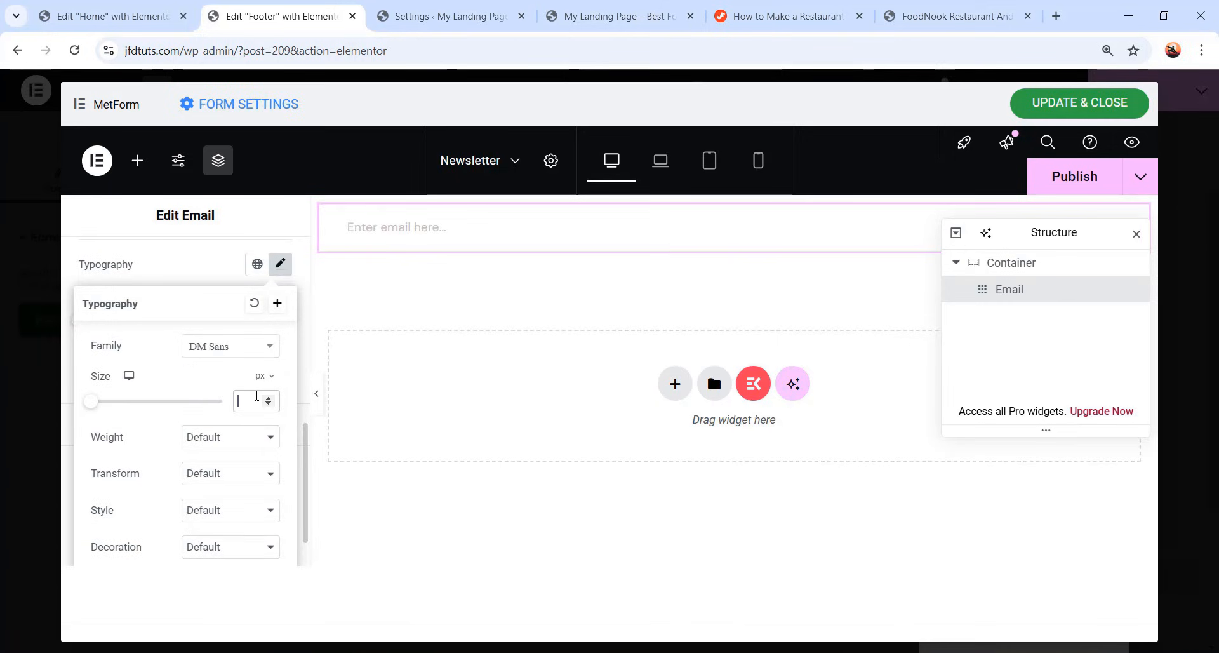
Set the email input's text to size 16 px, weight 300 (Light) and line height 24 px.
type("16")
left_click(254, 437)
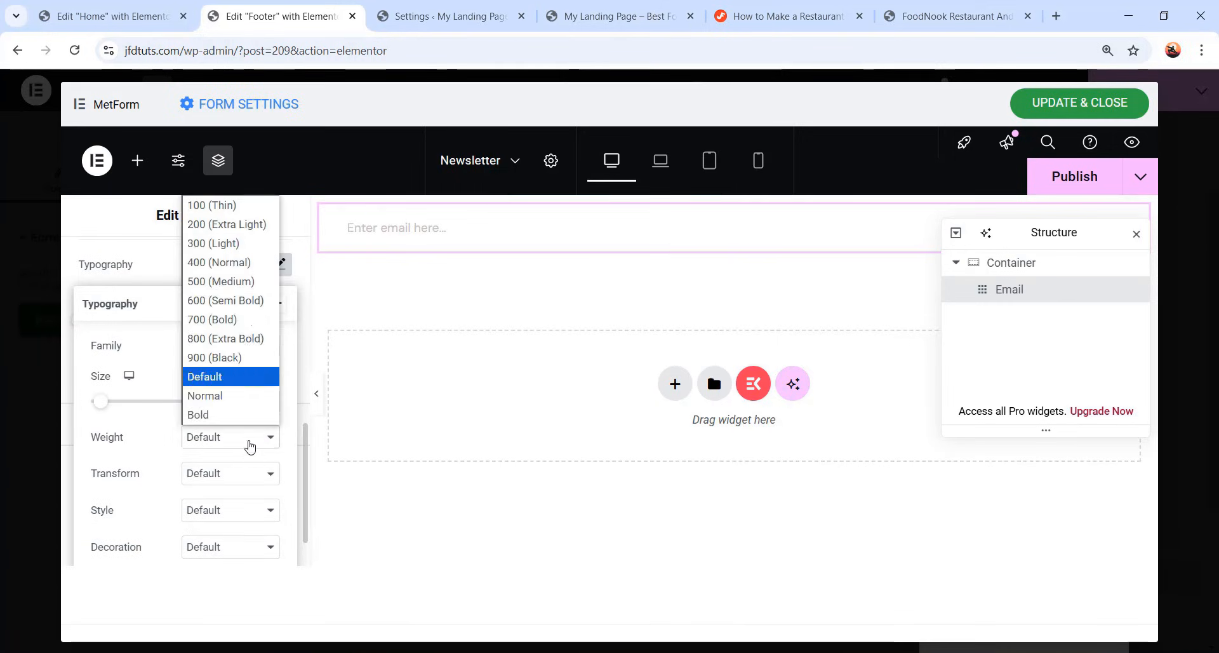
left_click(223, 243)
scroll(221, 508, "down", 2)
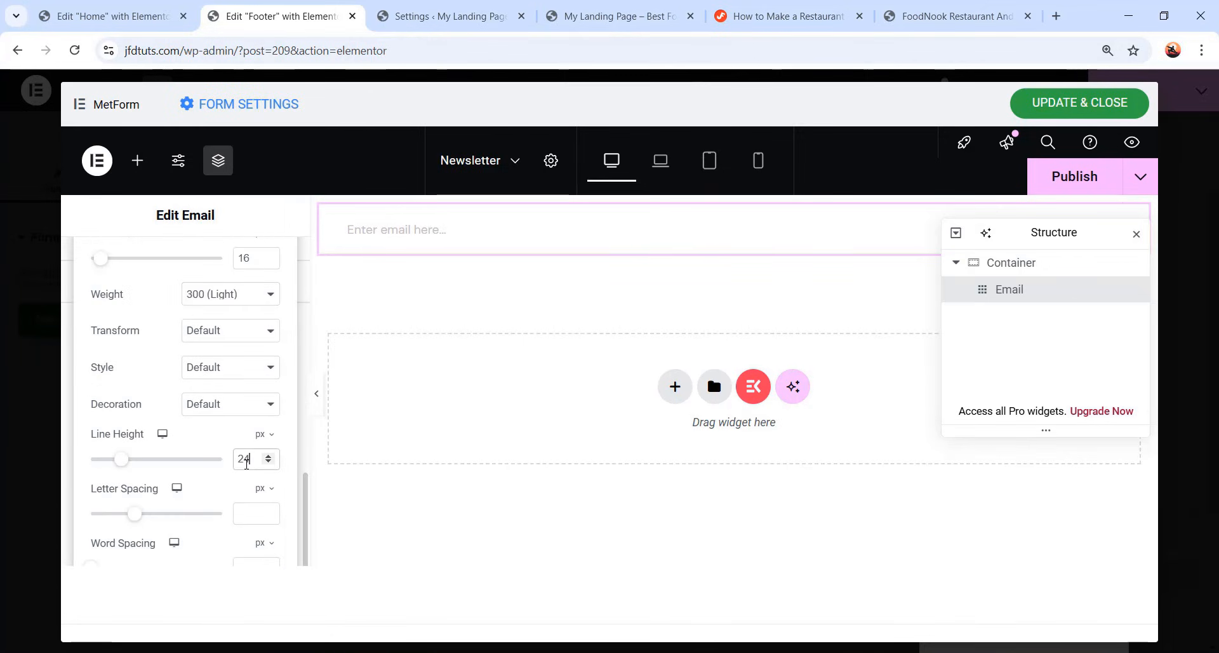
scroll(253, 407, "up", 5)
left_click(280, 440)
Set the Email field's placeholder typography family to DM Sans.
scroll(188, 424, "down", 3)
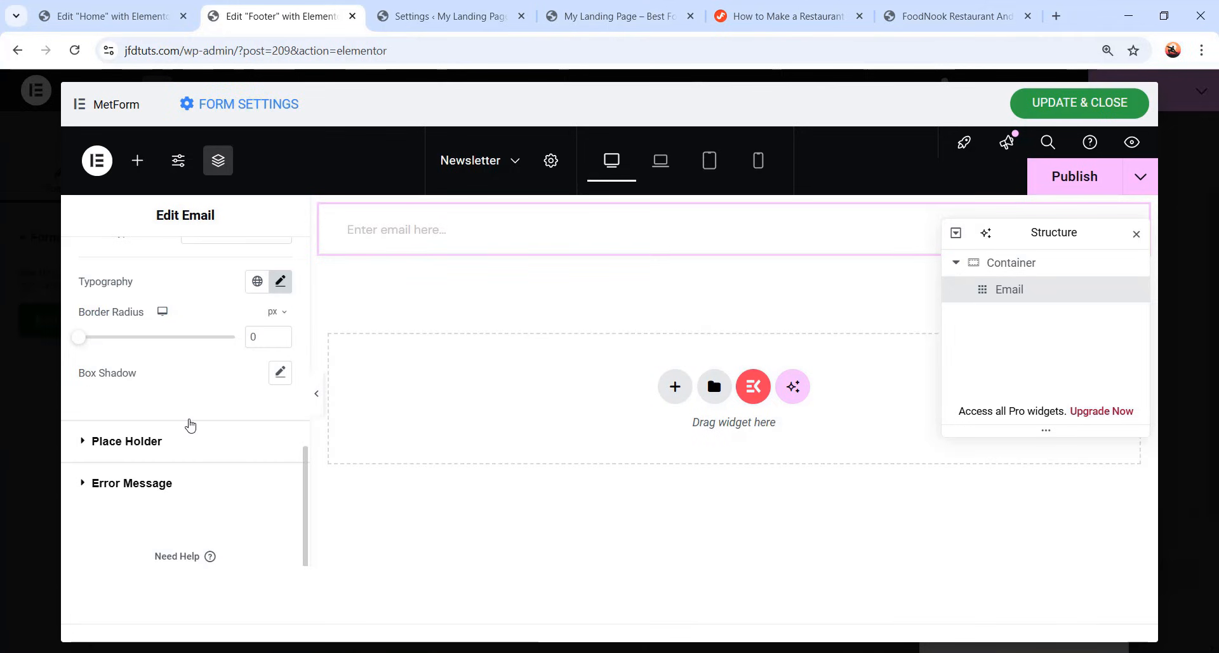
left_click(140, 453)
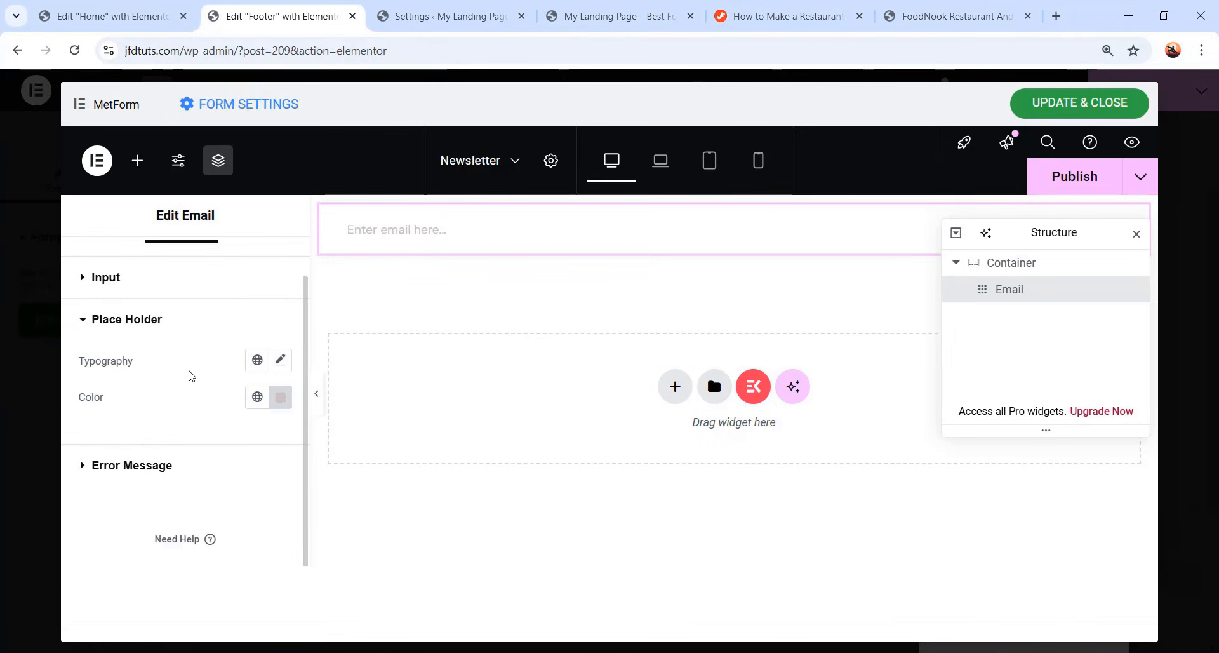
left_click(280, 362)
left_click(233, 440)
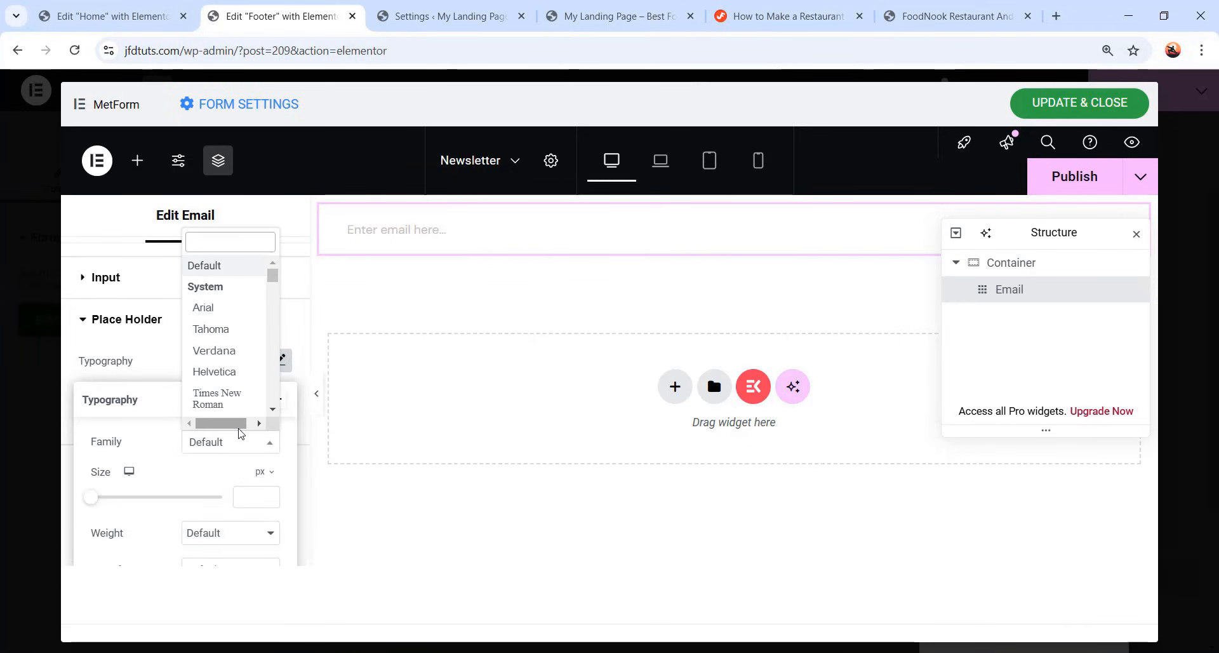
type("dm")
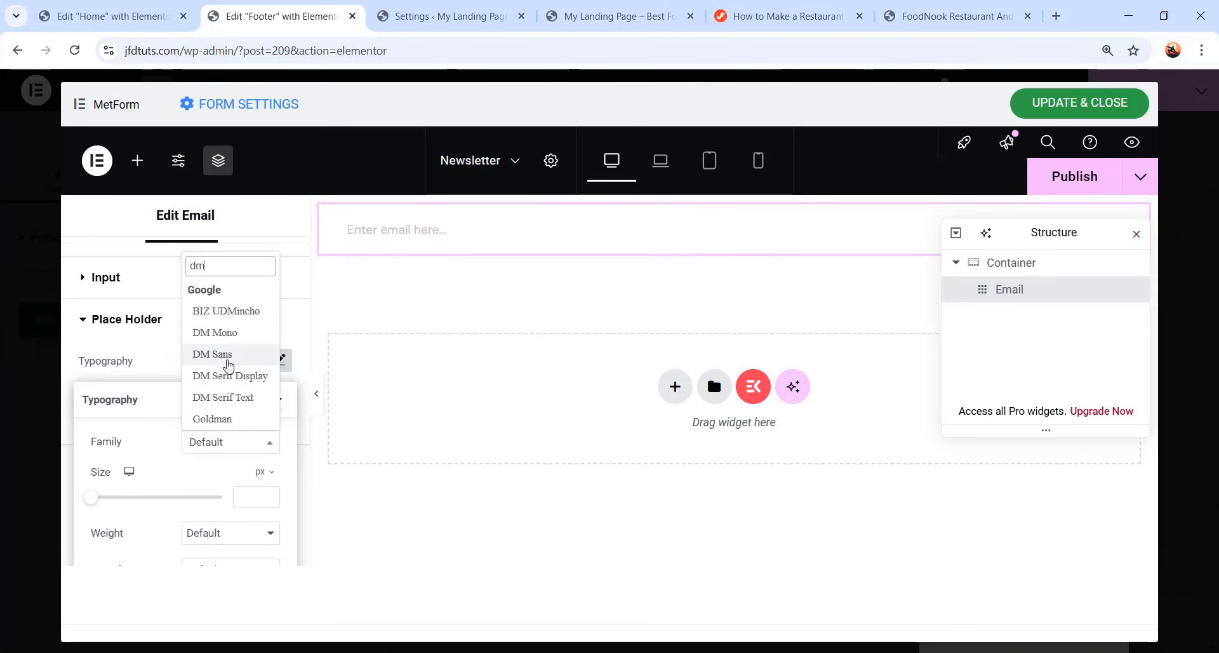
left_click(228, 354)
Set the placeholder text to size 16 px, weight 300 (Light) and line height 24 px.
scroll(209, 438, "down", 1)
left_click(252, 423)
type("16")
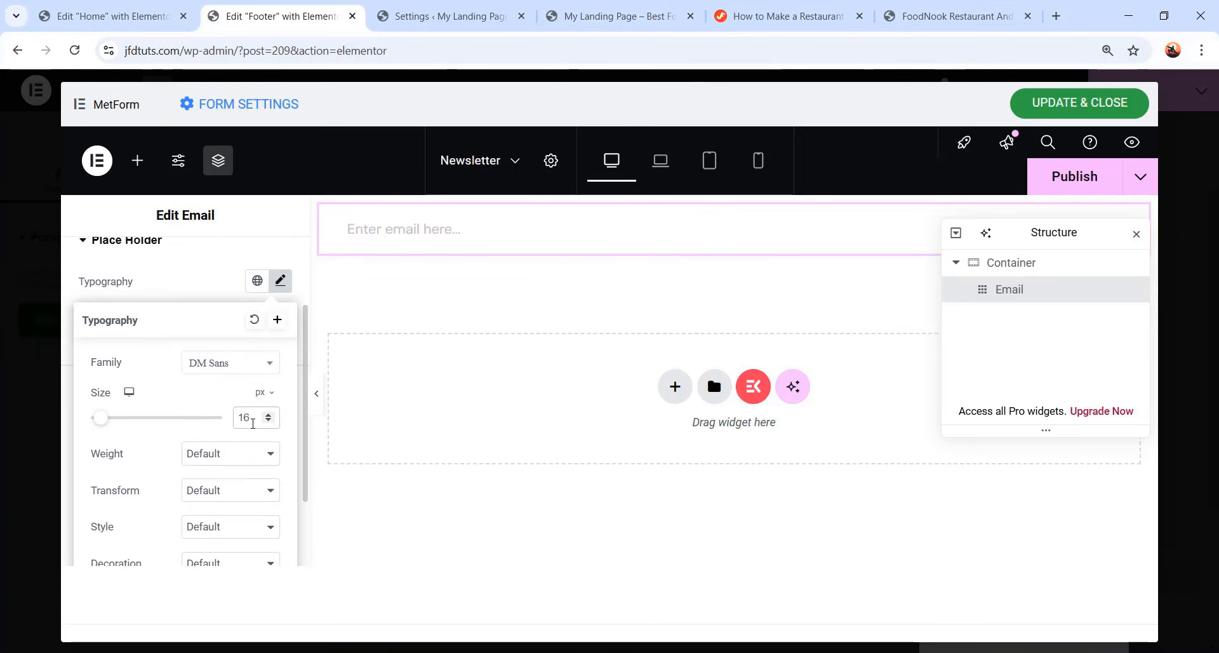
scroll(253, 423, "down", 1)
left_click(249, 375)
left_click(228, 434)
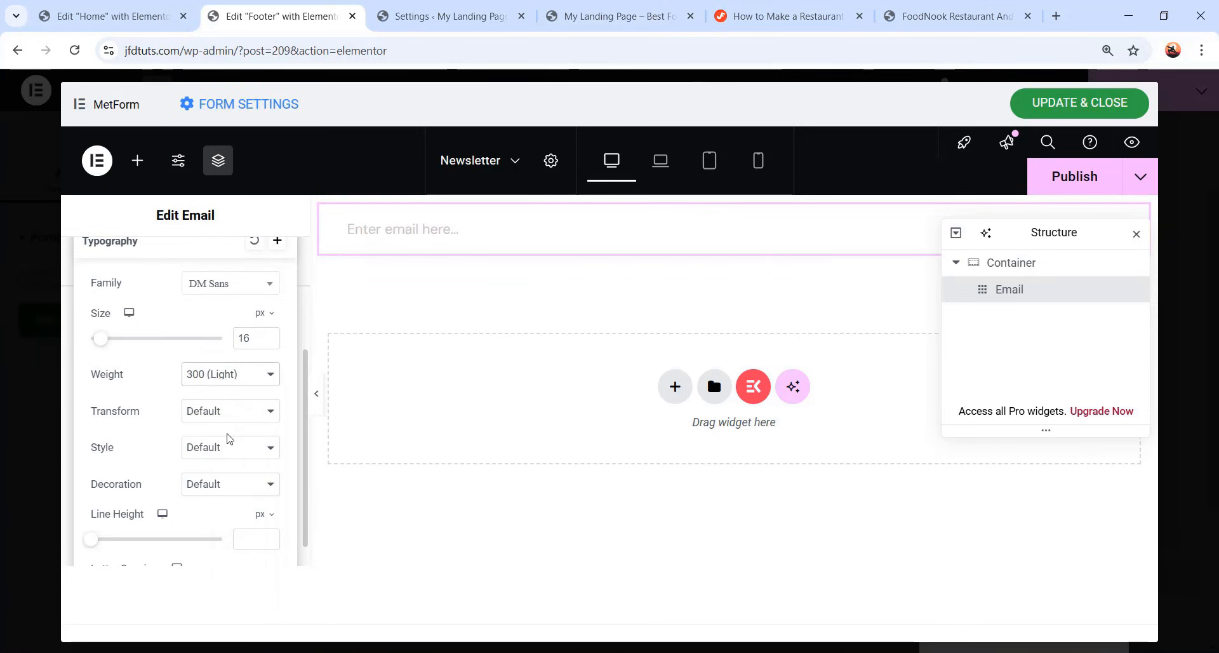
scroll(229, 438, "down", 1)
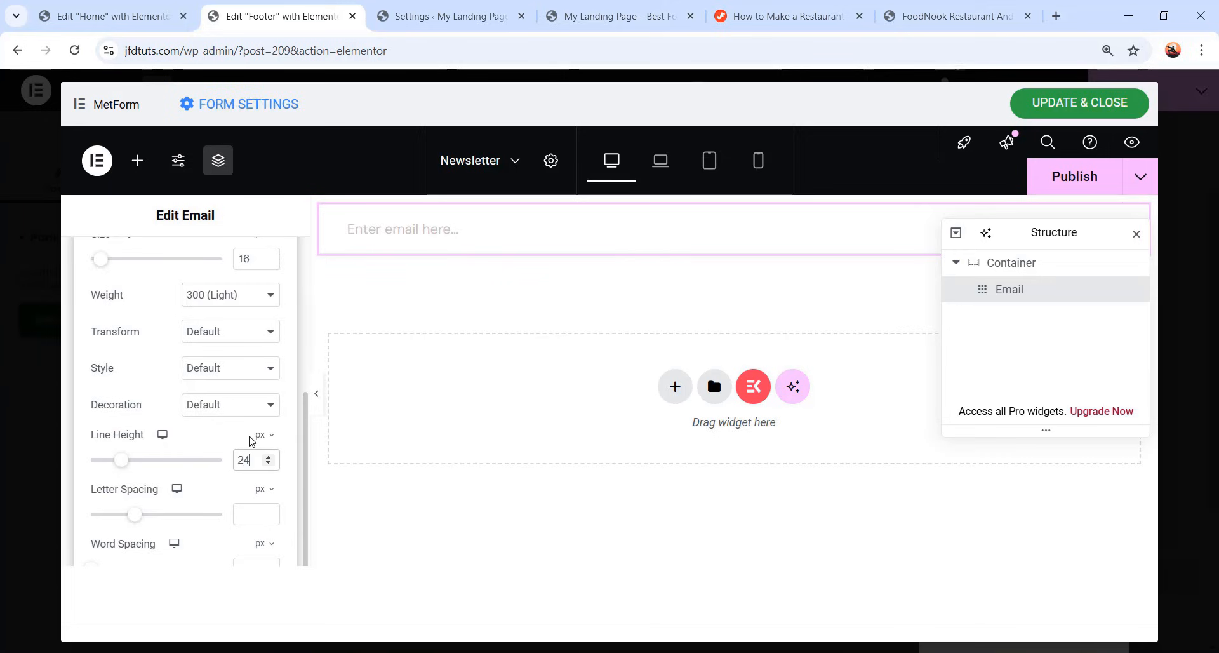
scroll(210, 432, "up", 3)
left_click(278, 281)
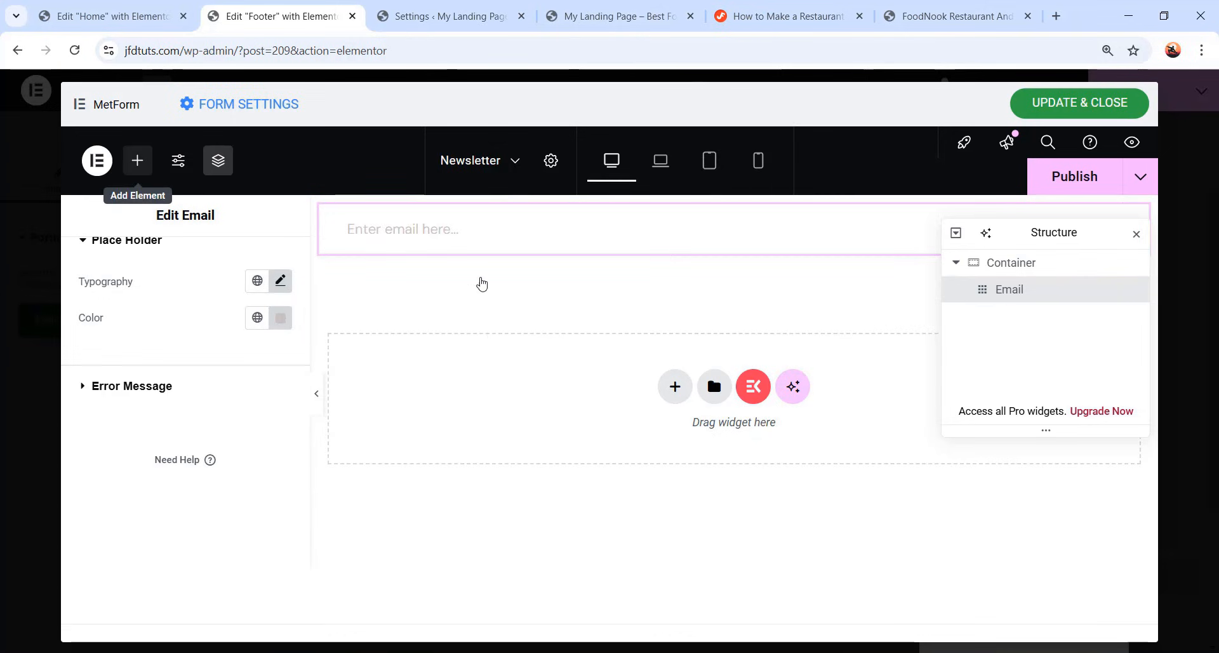
Add a Metform Submit Button below the Email field in the container and label it "Subscribe".
left_click(137, 160)
scroll(150, 444, "down", 1)
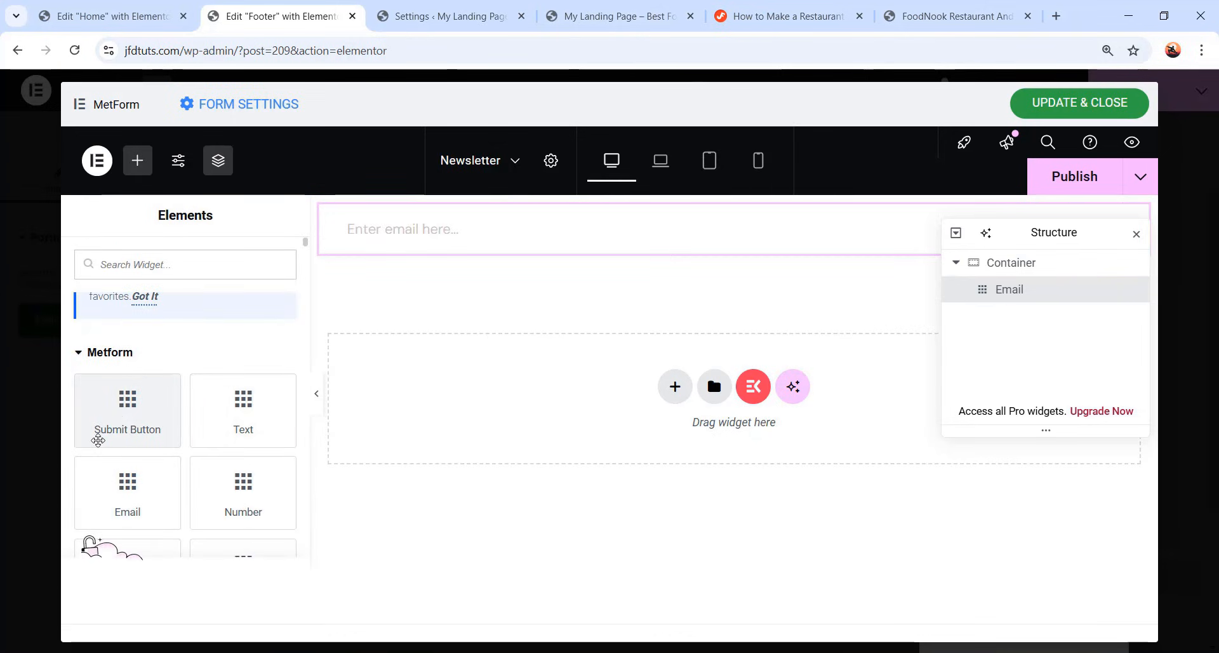
left_click_drag(1035, 232, 1012, 314)
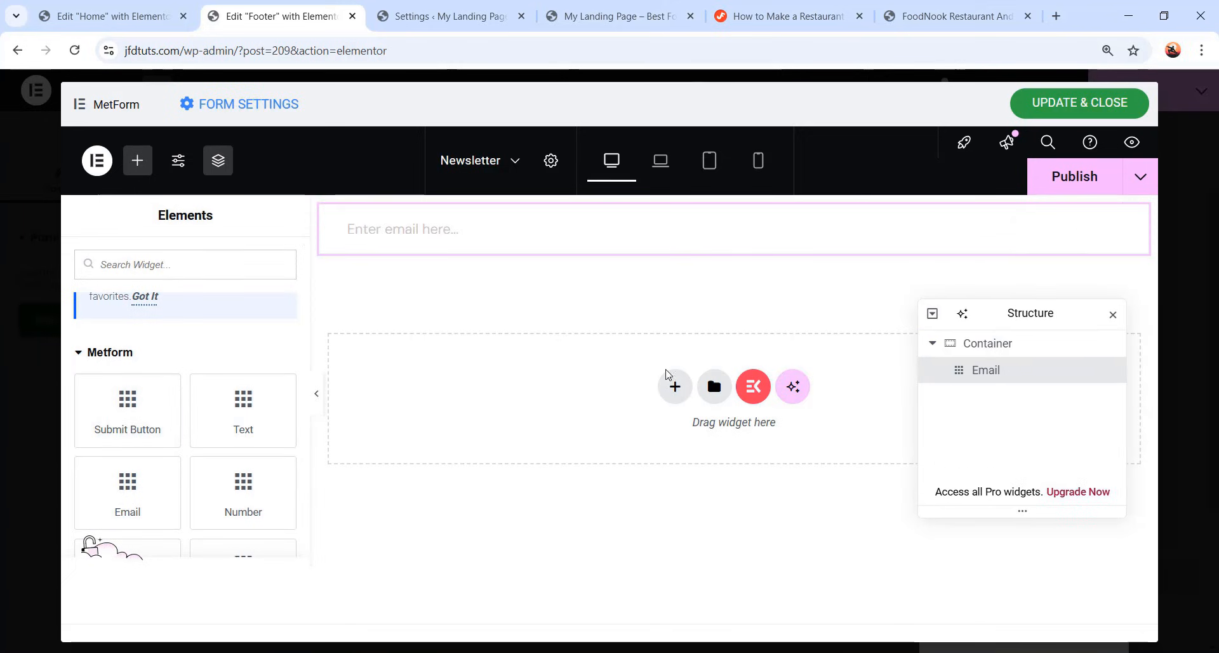
left_click_drag(160, 415, 1115, 240)
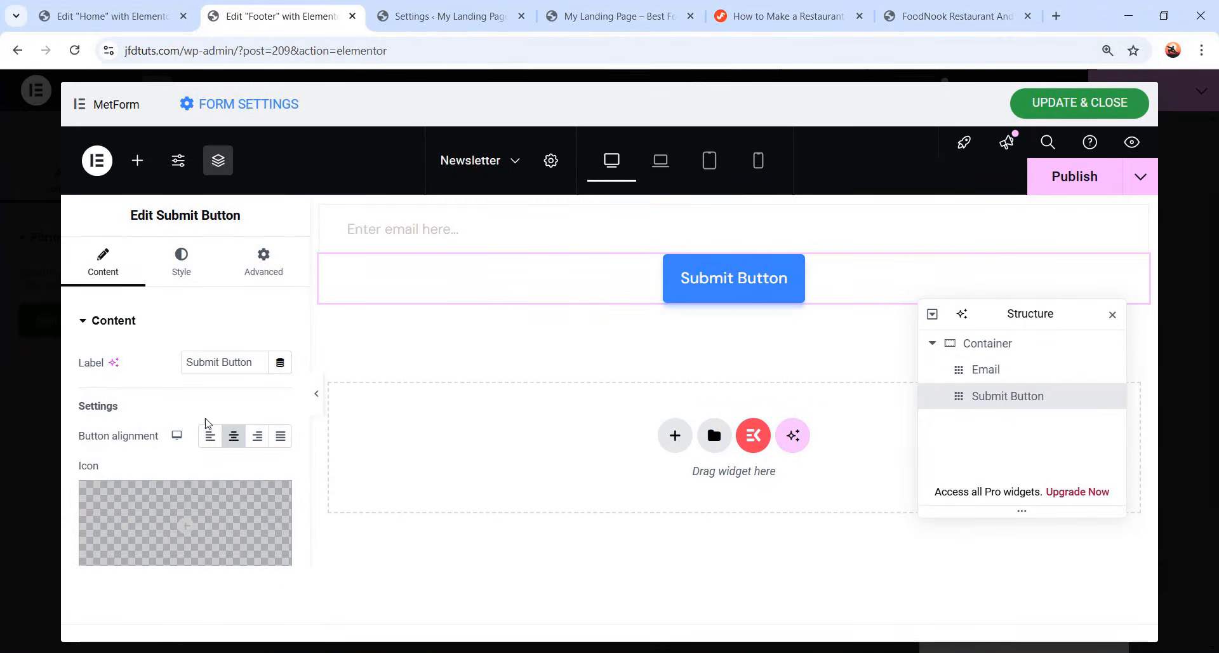
triple_click(257, 361)
type("Subscribe")
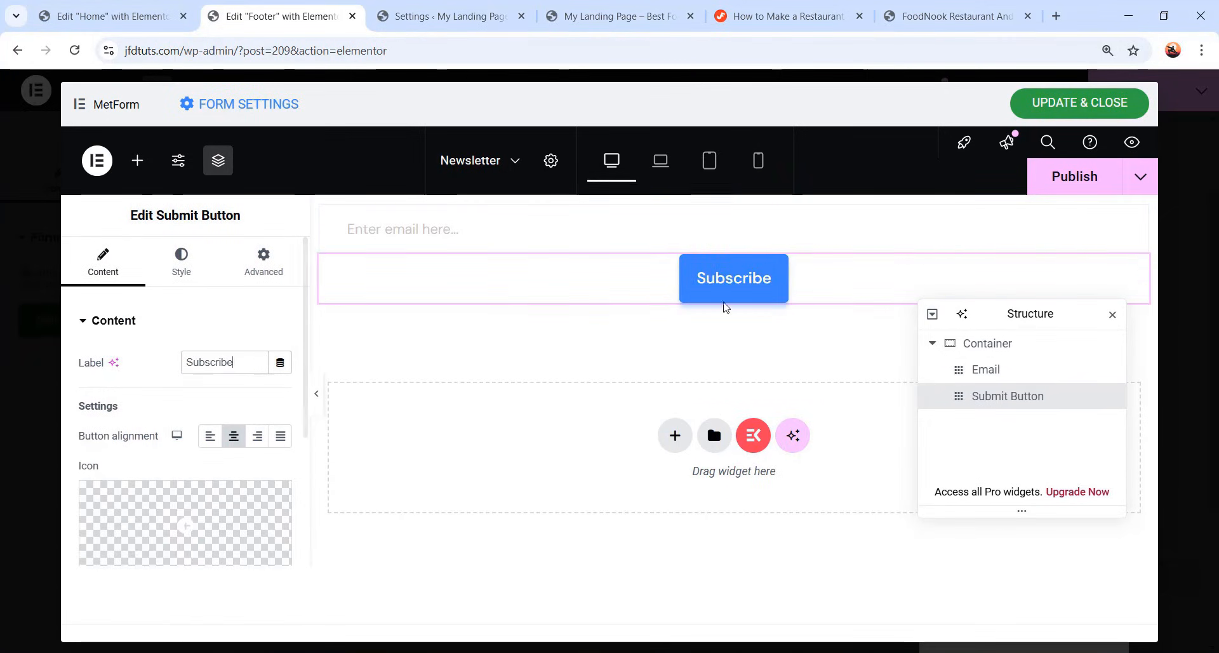
Set the Submit Button's padding to 11 px top and bottom and 32 px right and left, with the sides unlinked.
left_click(182, 269)
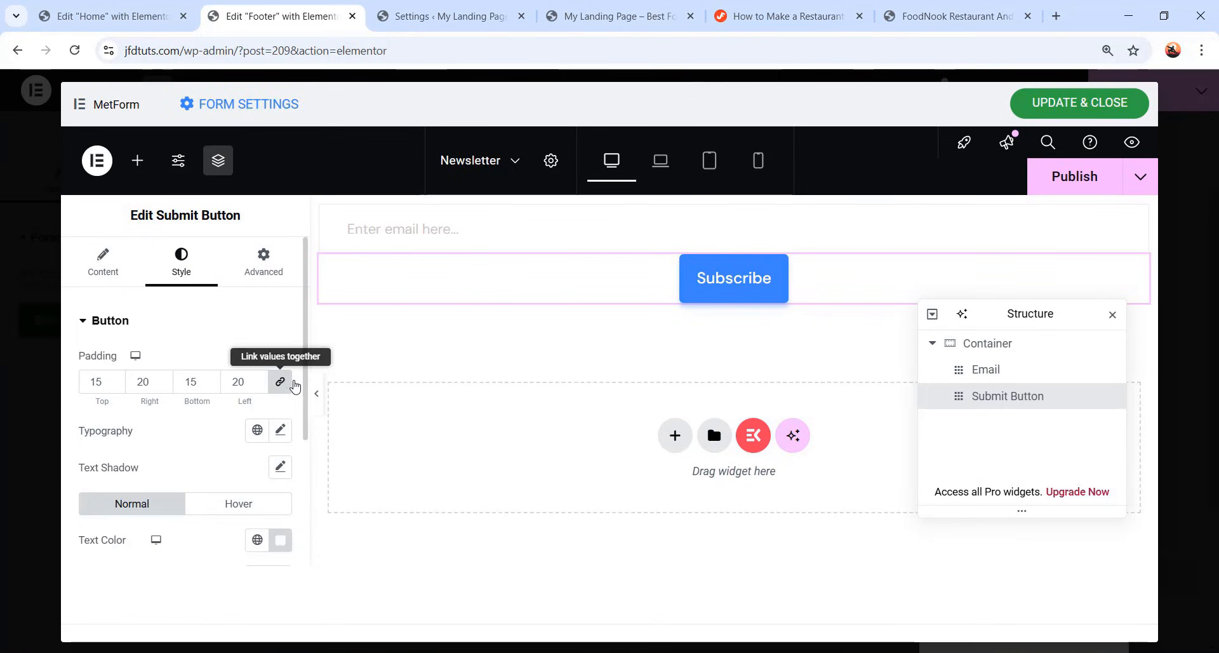
double_click(81, 376)
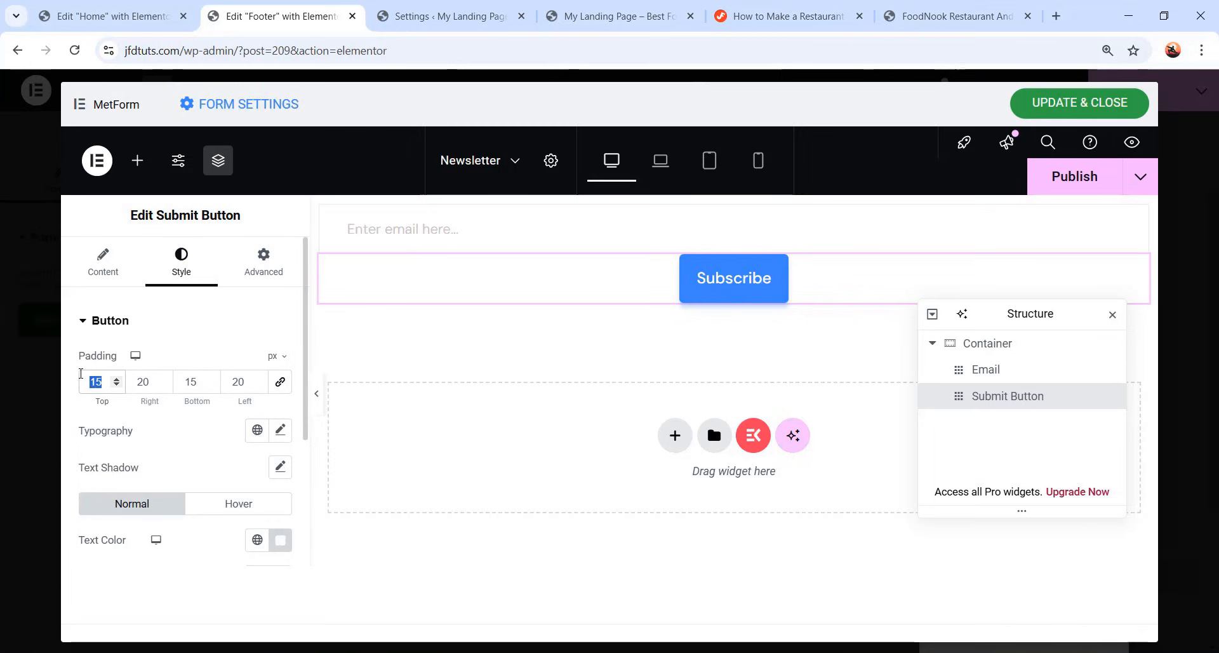
type("11")
double_click(152, 380)
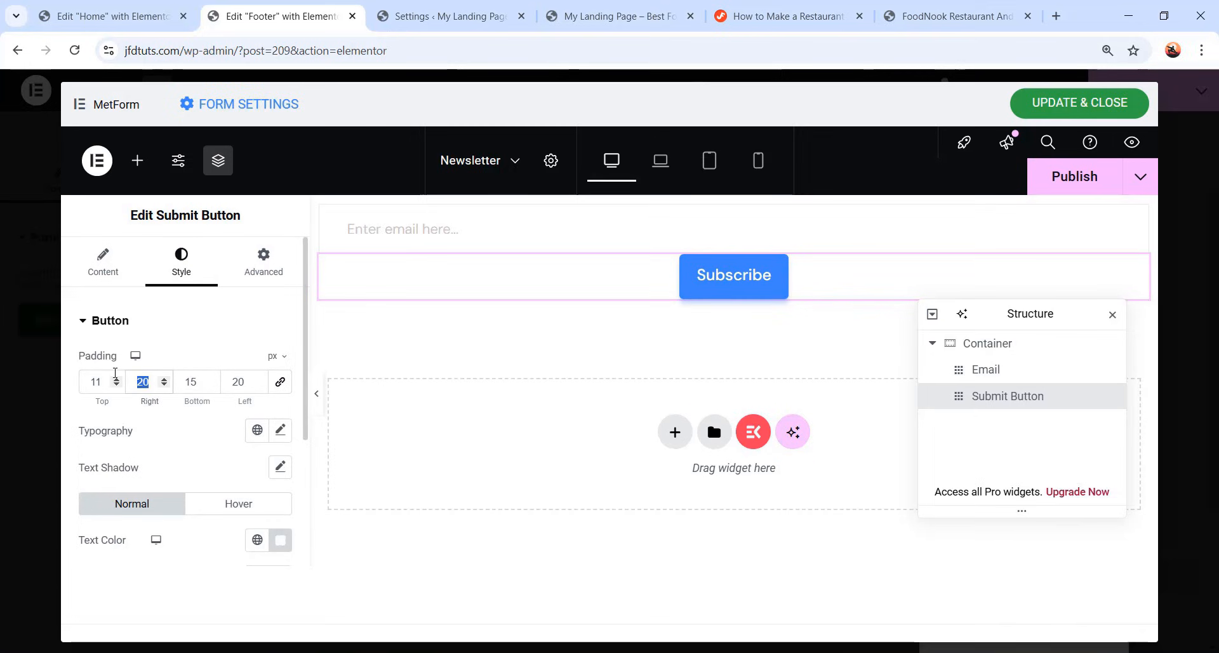
type("32")
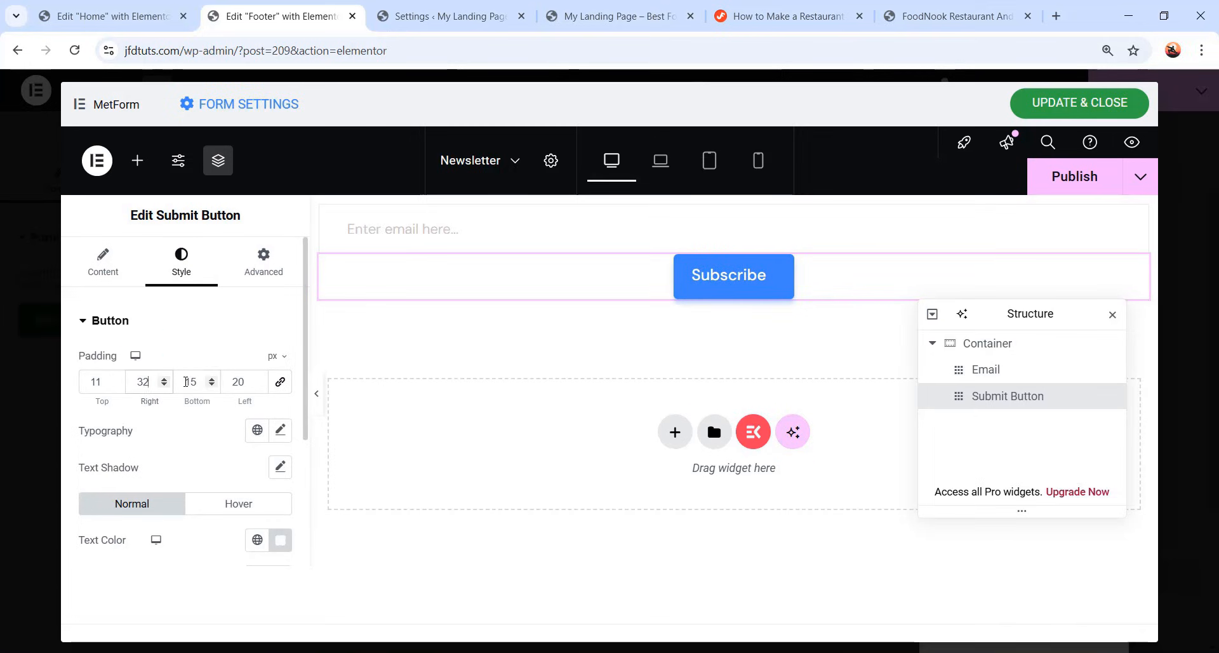
double_click(188, 382)
type("11")
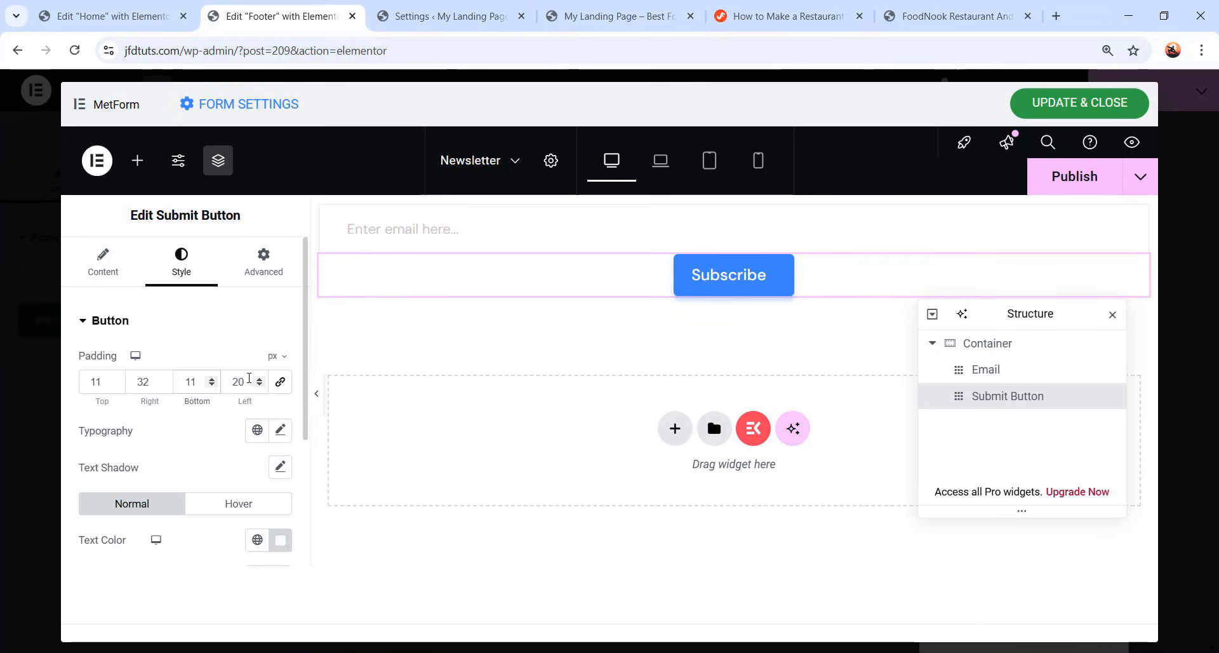
type("32")
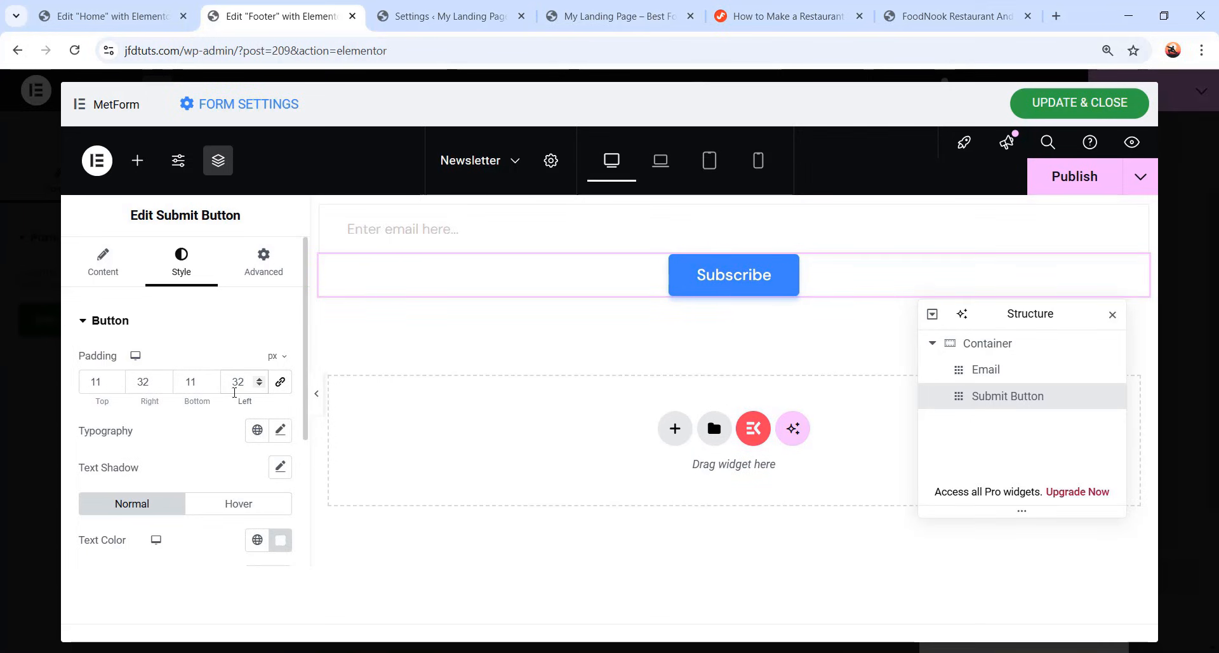
Set the Submit Button's typography family to DM Sans.
left_click(280, 429)
scroll(232, 327, "down", 1)
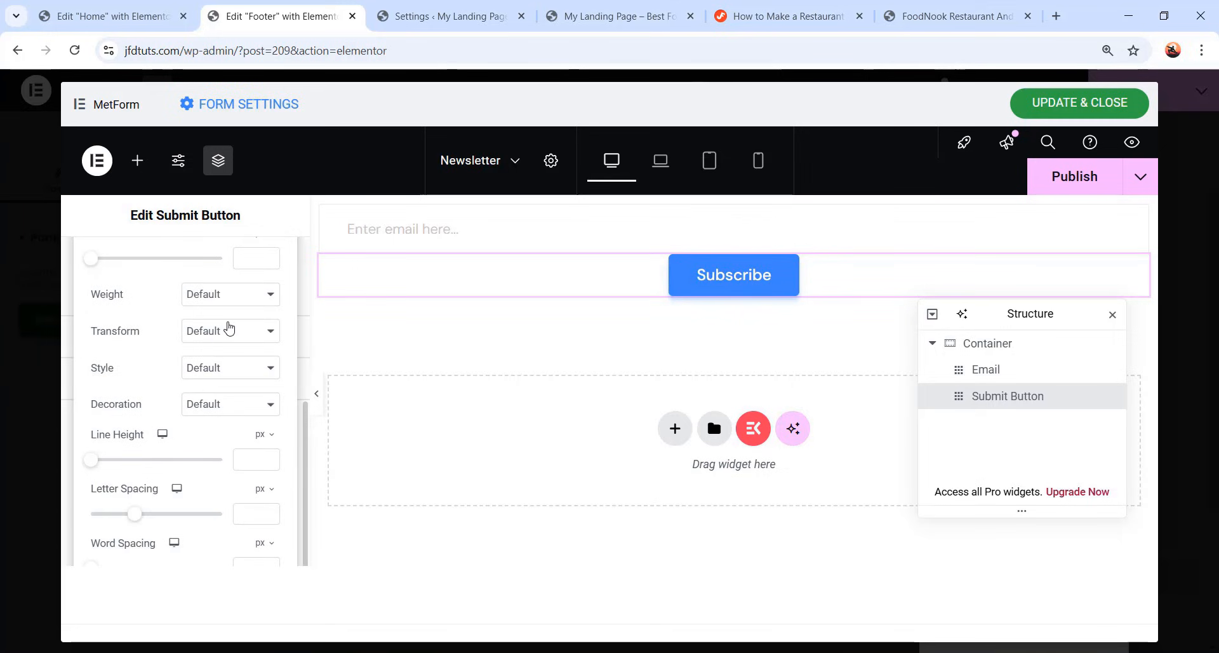
scroll(231, 326, "up", 1)
left_click(231, 282)
type("dm sa")
left_click(240, 361)
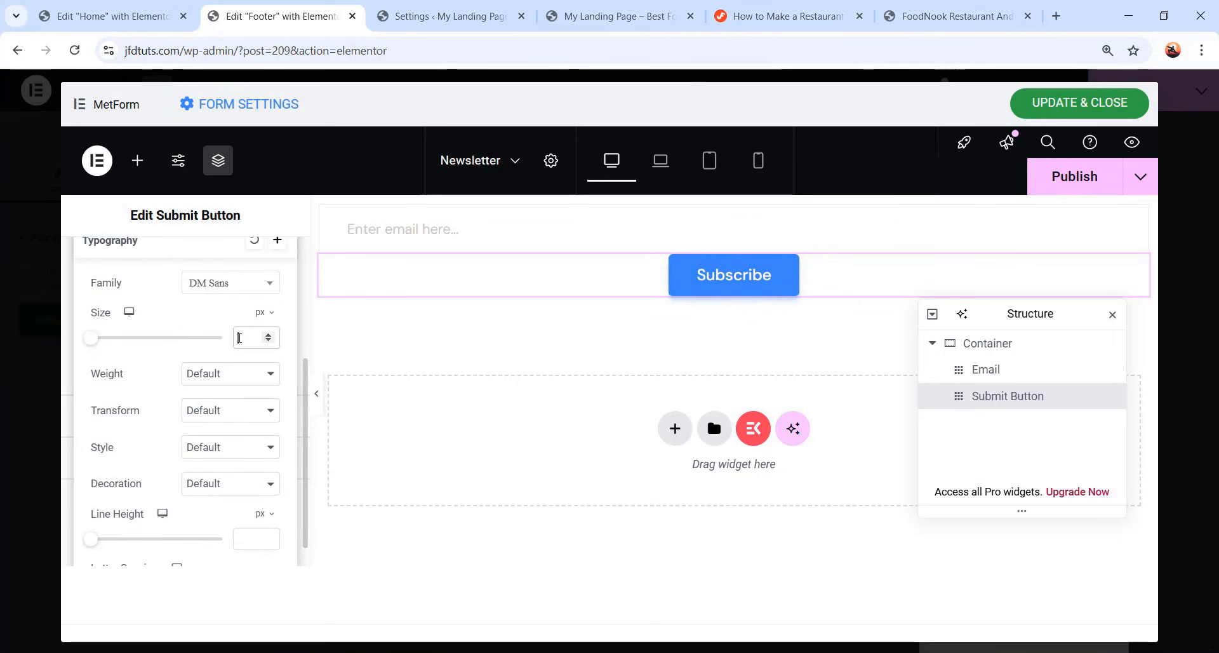
Set the Submit Button's text to size 18 px, weight 500 (Medium) and line height 26 px.
left_click(240, 337)
type("18")
left_click(230, 373)
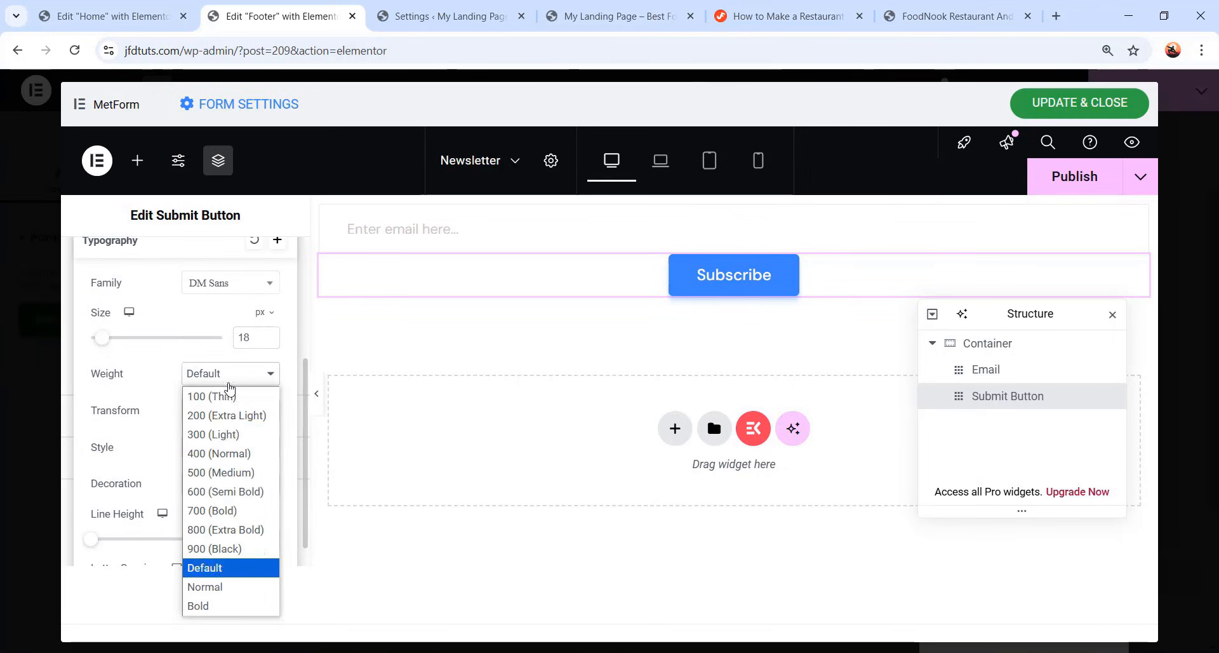
left_click(222, 473)
scroll(231, 473, "down", 1)
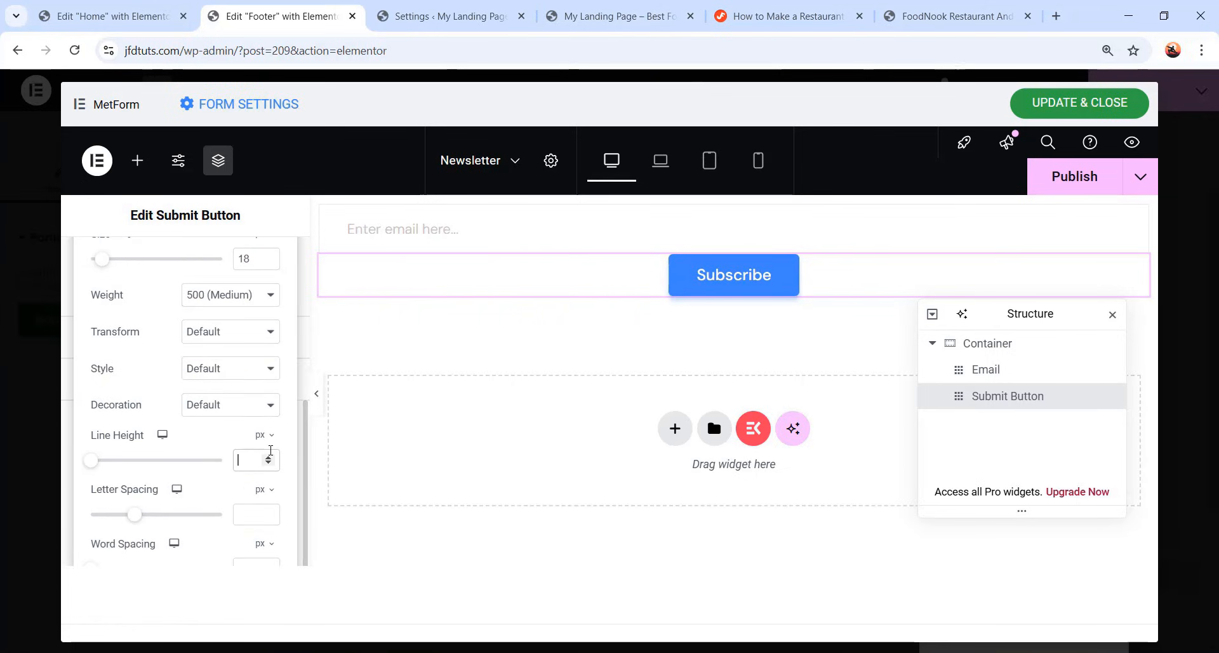
type("26")
scroll(169, 383, "up", 3)
left_click(278, 370)
Set the Submit Button's hover text color to the global Secondary color and return to its normal state.
scroll(270, 379, "down", 1)
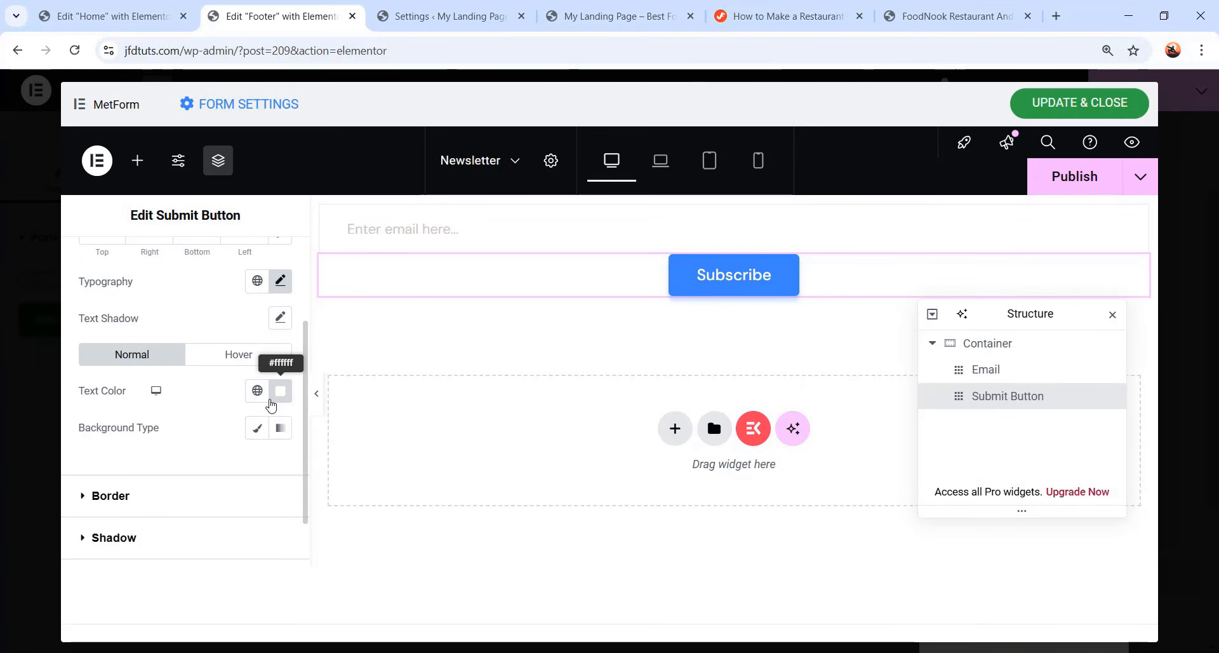
left_click(239, 355)
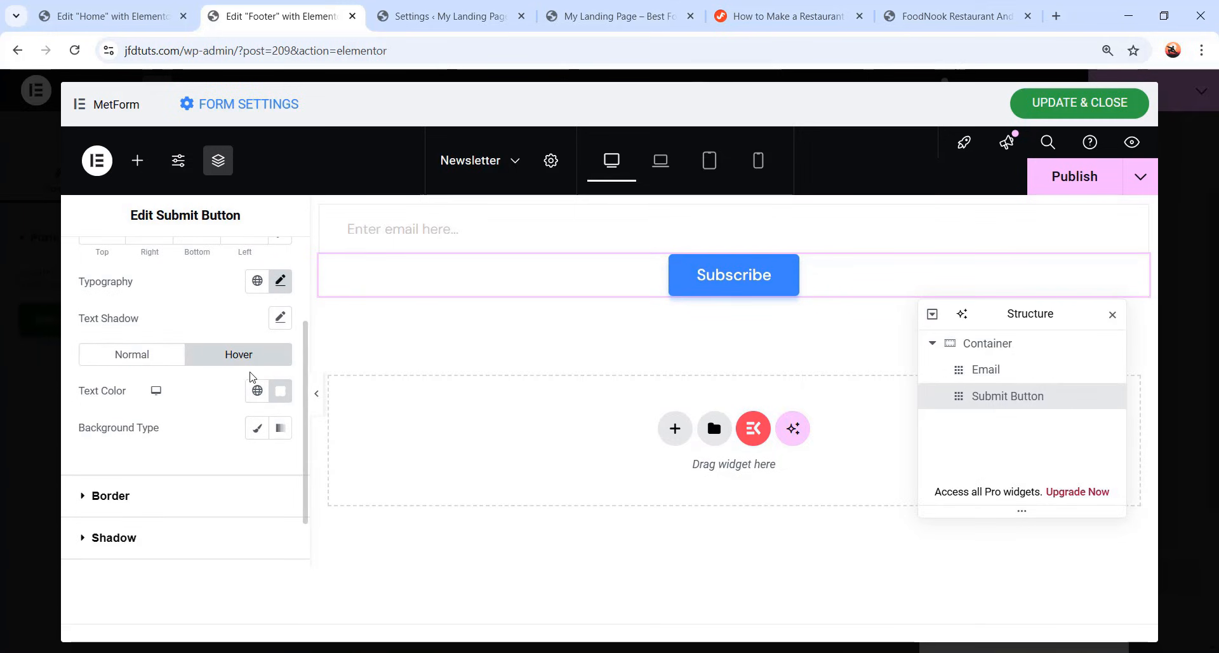
left_click(257, 390)
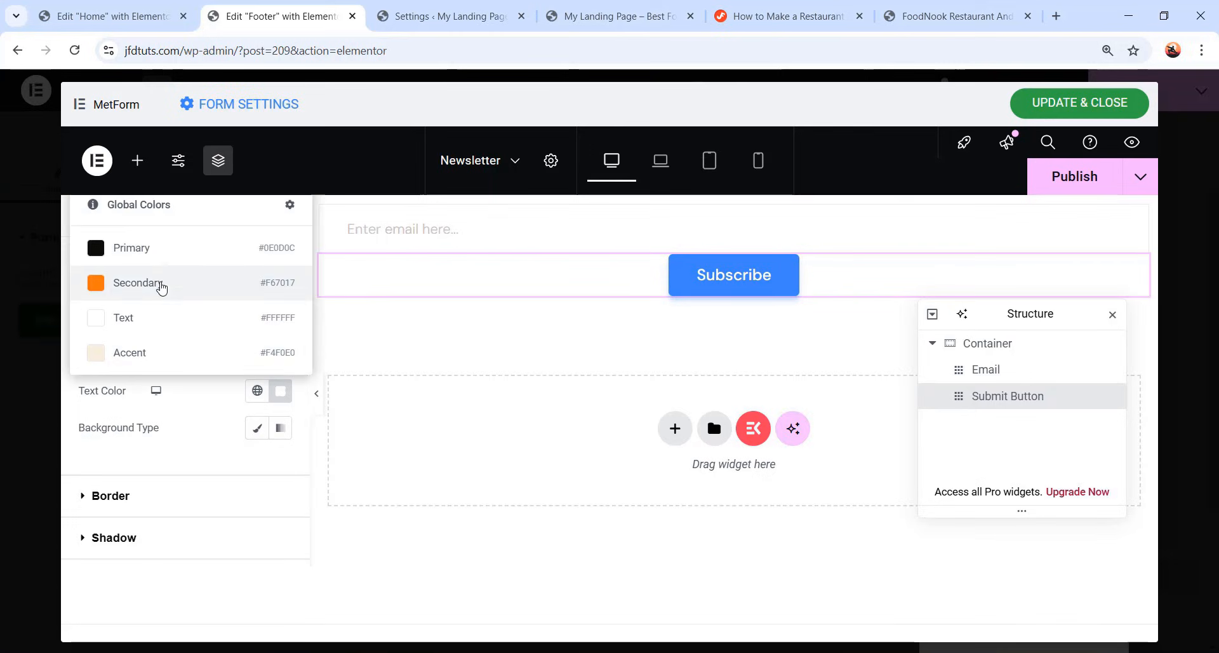
left_click(162, 283)
left_click(158, 354)
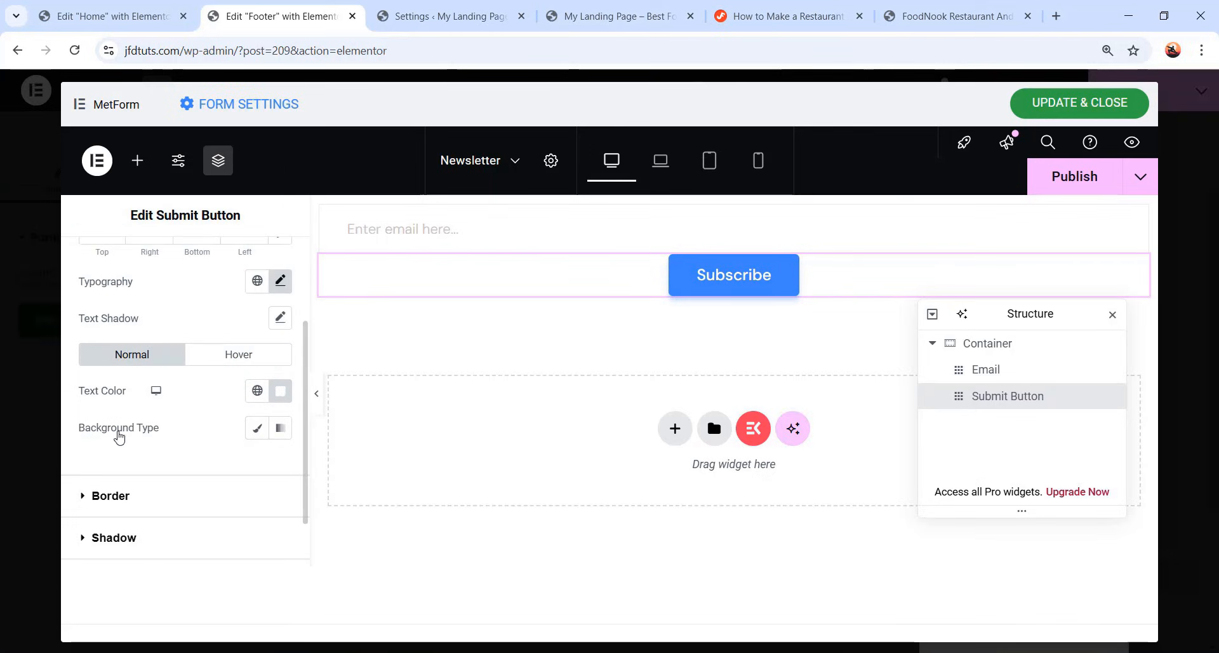
Give the Submit Button's normal state a classic background in the global Secondary color.
left_click(257, 427)
left_click(254, 464)
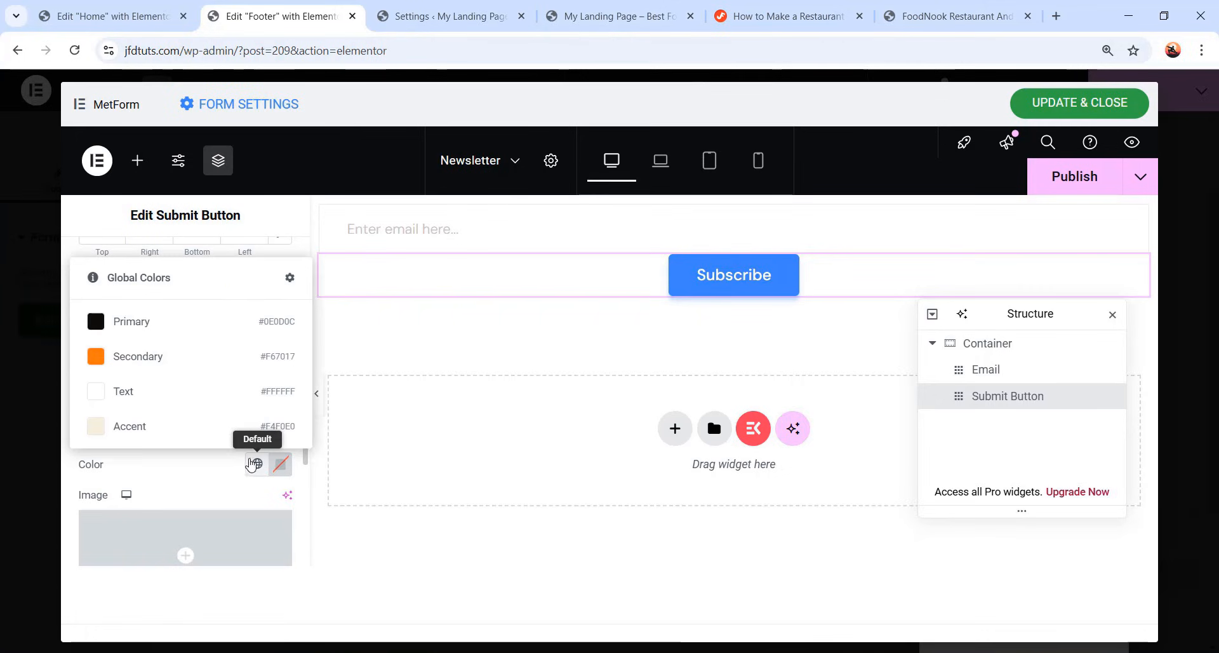
left_click(135, 356)
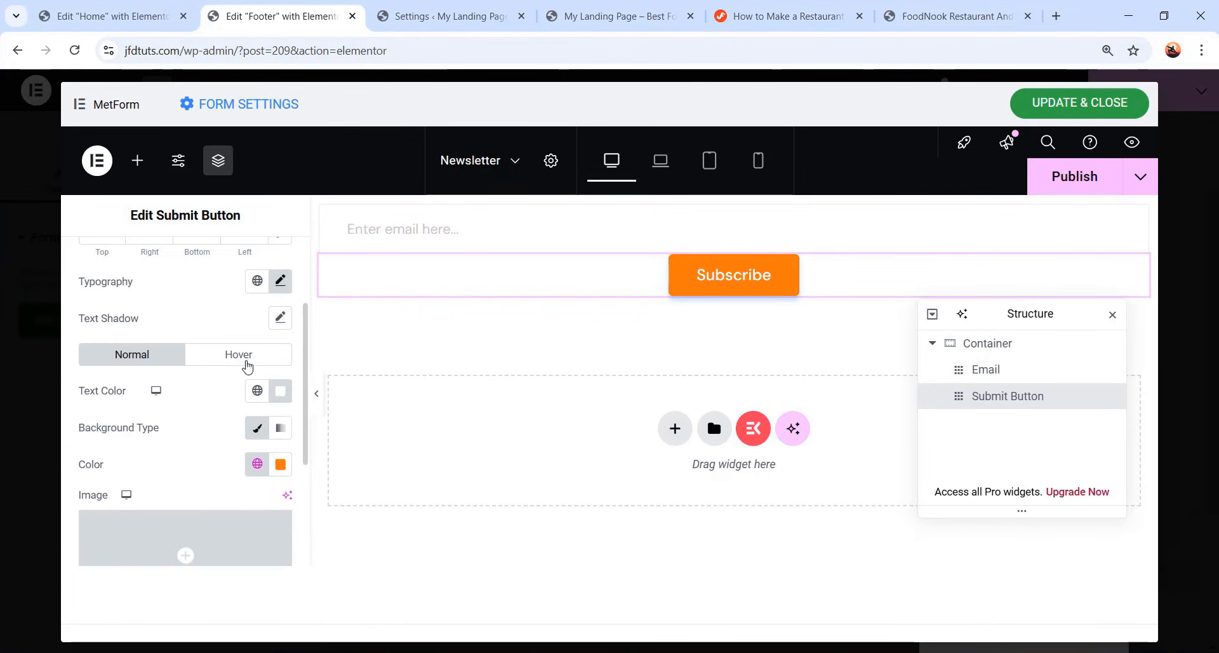
Give the Submit Button's hover state a classic background with a fully transparent color.
left_click(247, 366)
left_click(257, 428)
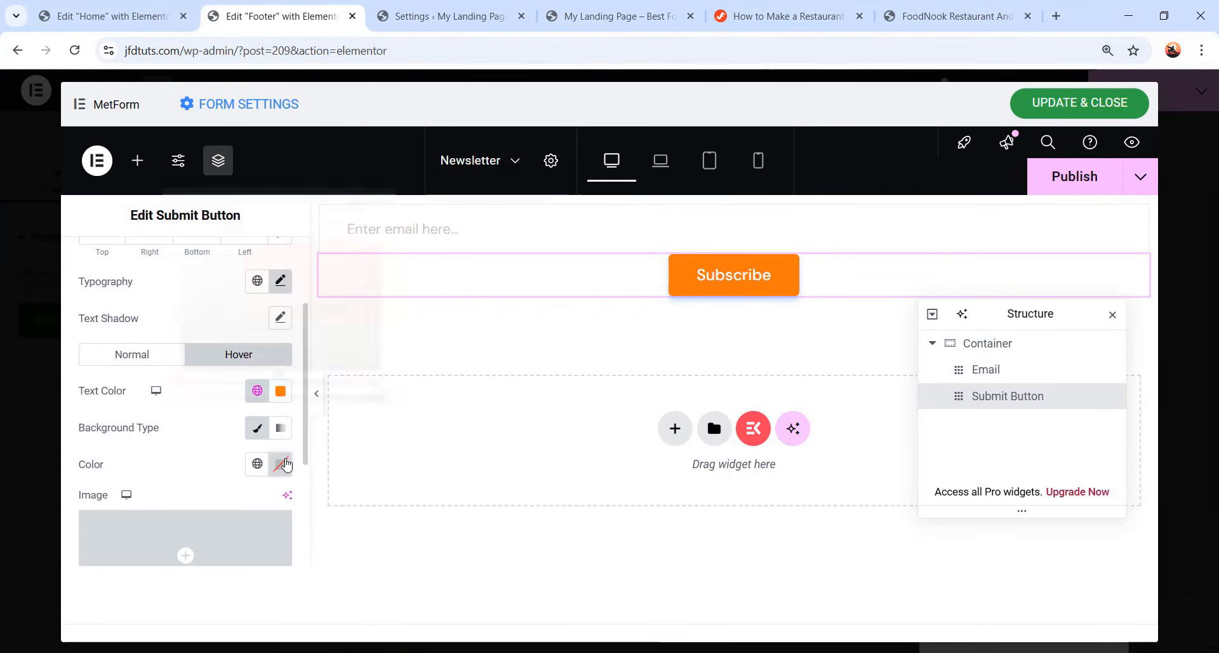
left_click(286, 465)
left_click_drag(380, 398, 78, 429)
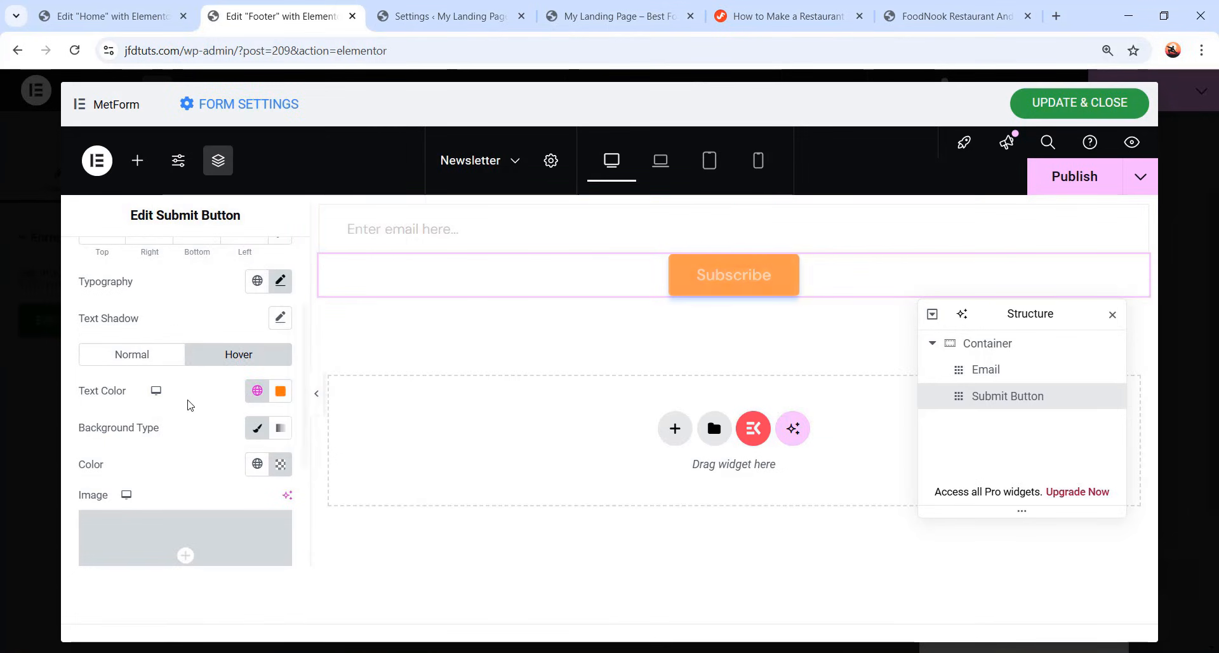
Give the Submit Button a solid border of width 1 on all sides in the global Secondary color, with border radius 0 px.
scroll(190, 435, "down", 4)
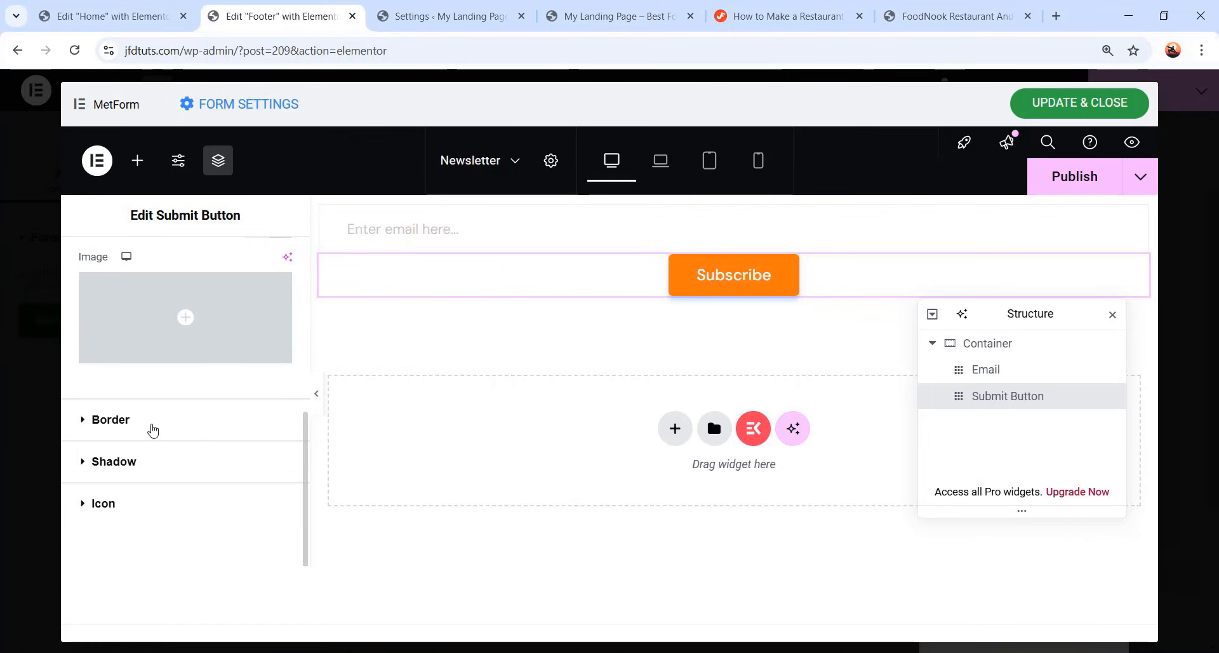
left_click(149, 424)
left_click(244, 325)
left_click(209, 366)
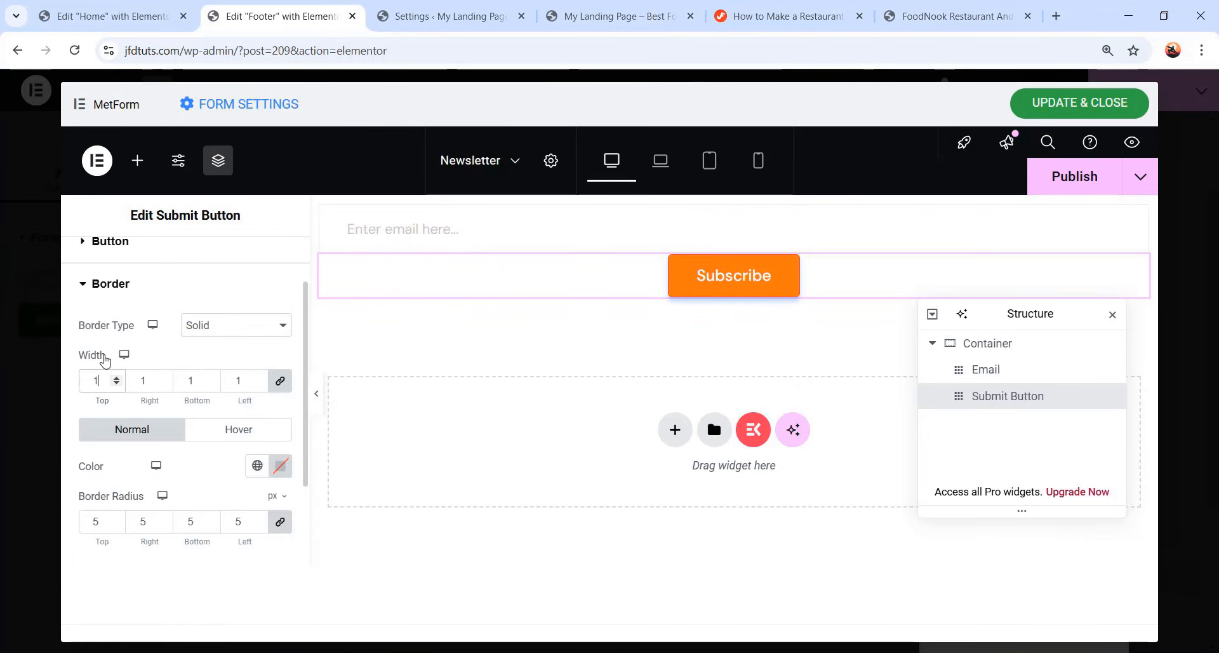
left_click(257, 466)
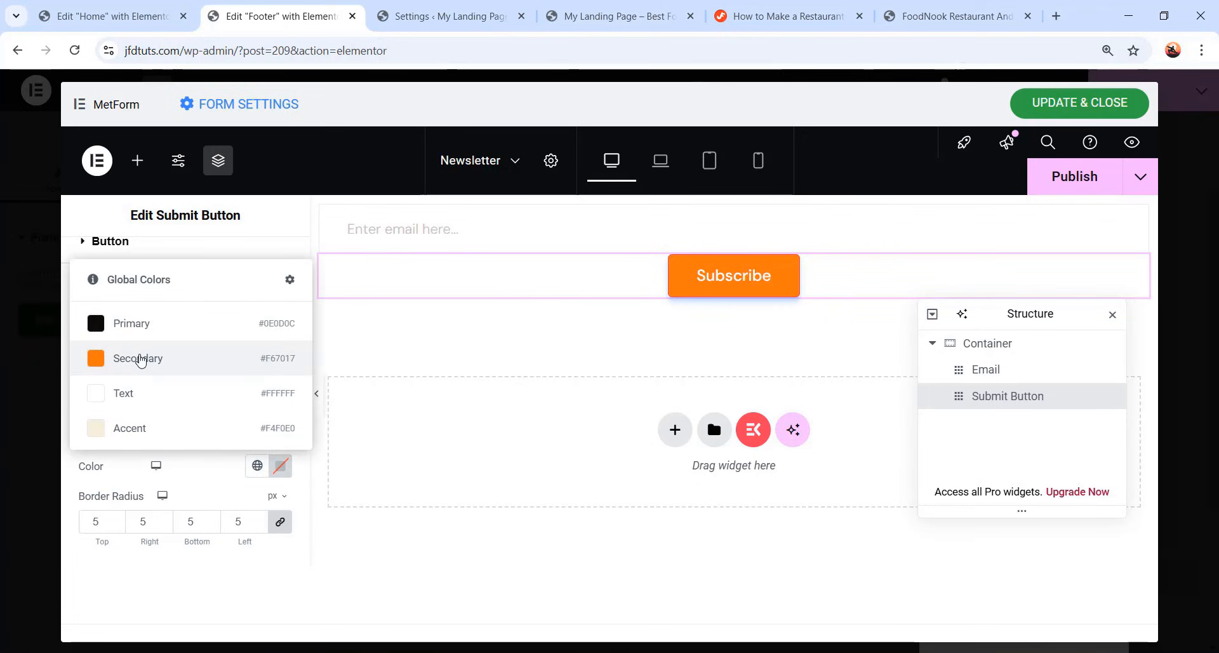
left_click(140, 359)
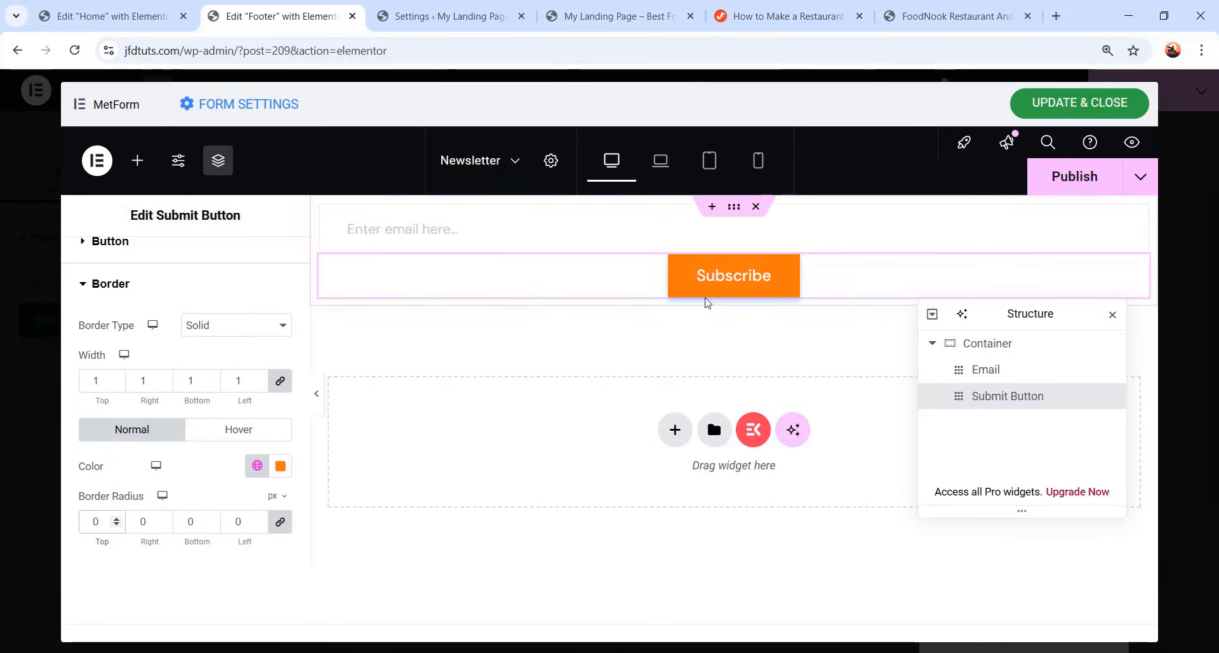
Set the Submit Button's box shadow color to fully transparent, rgba(0, 0, 0, 0).
scroll(211, 434, "down", 3)
left_click(158, 454)
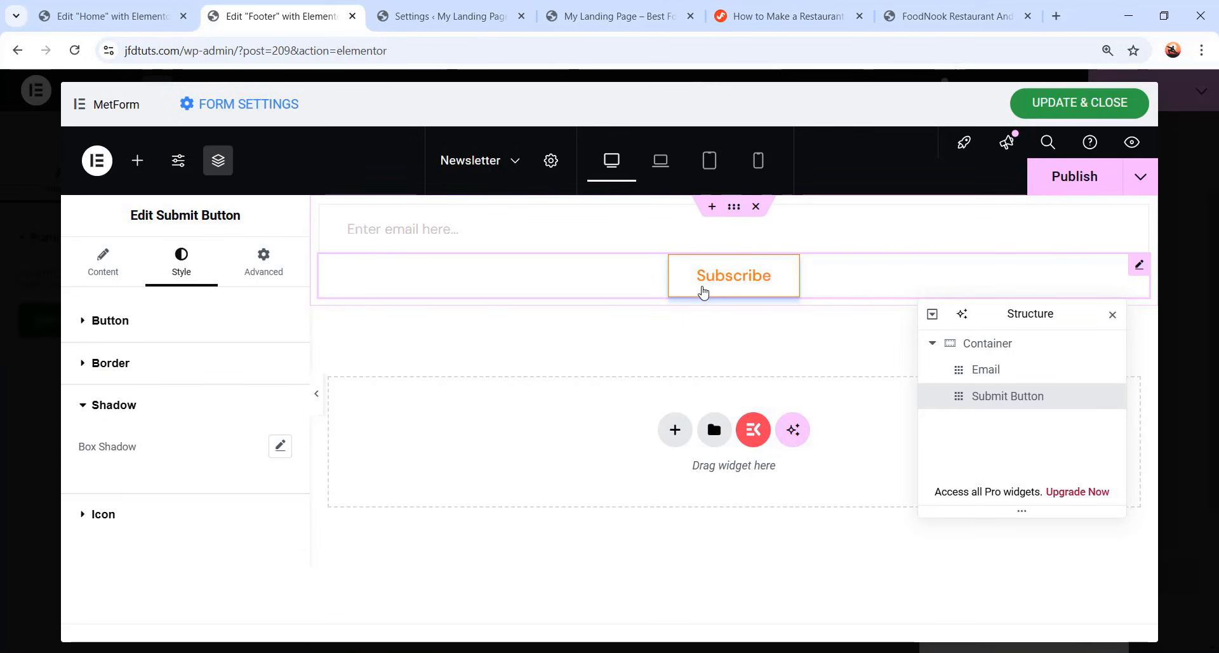
left_click(277, 445)
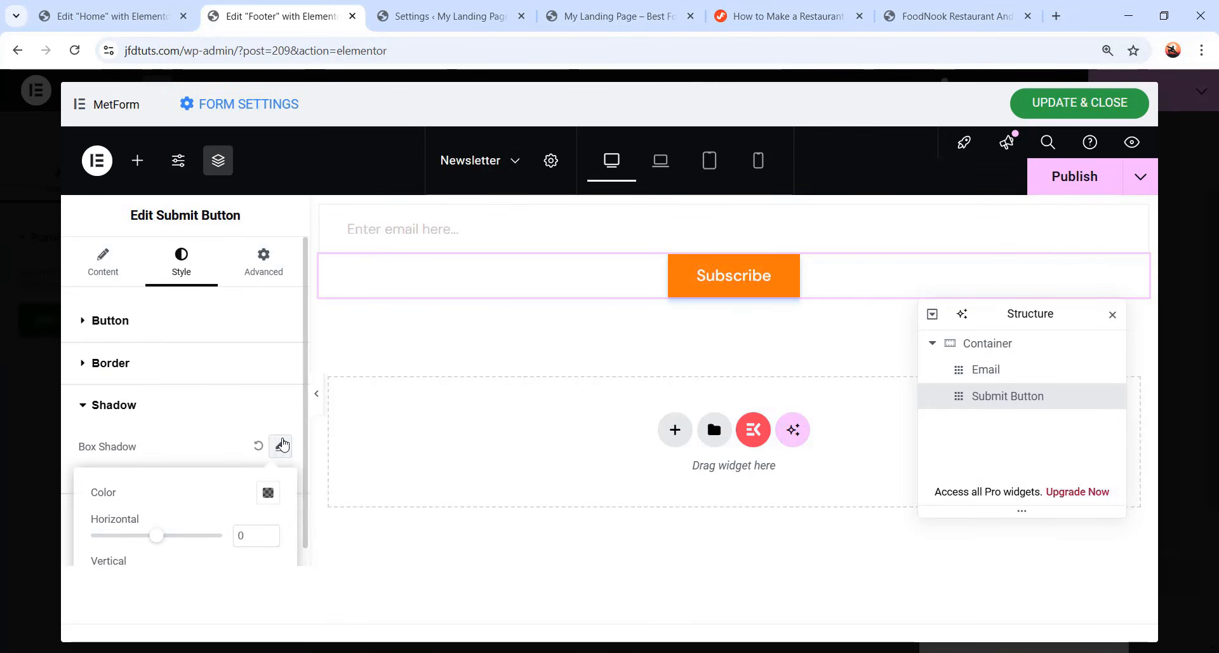
scroll(229, 444, "down", 2)
left_click(268, 362)
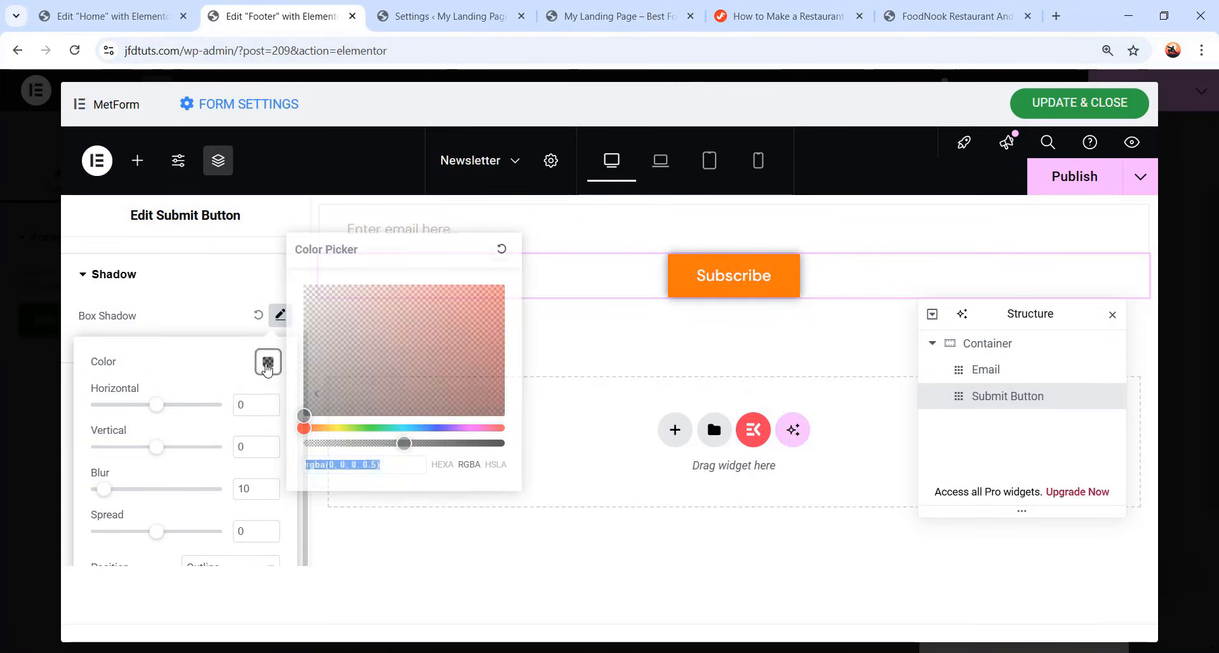
left_click(173, 310)
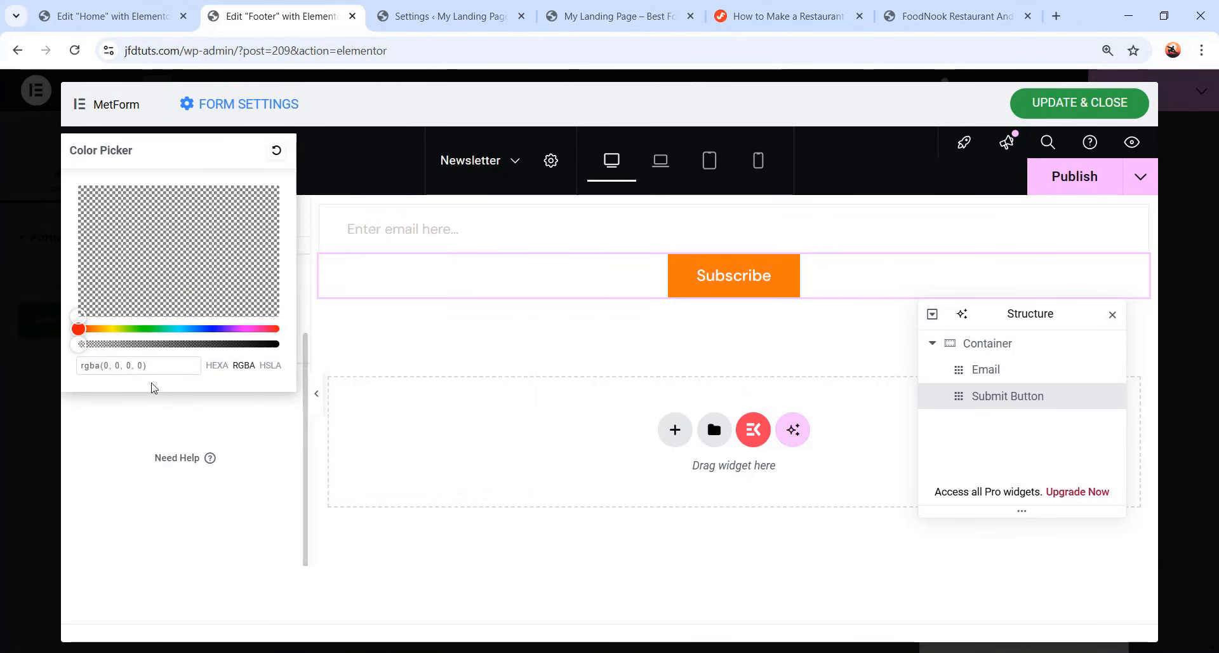
left_click(249, 458)
scroll(188, 407, "up", 2)
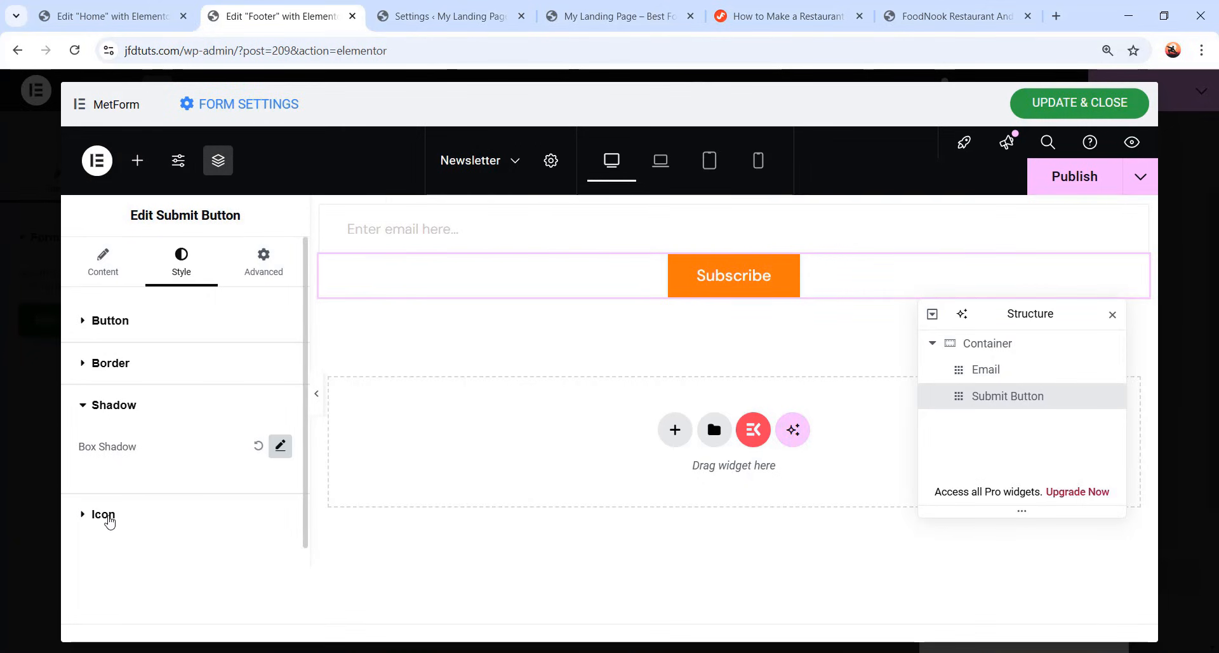
left_click(109, 517)
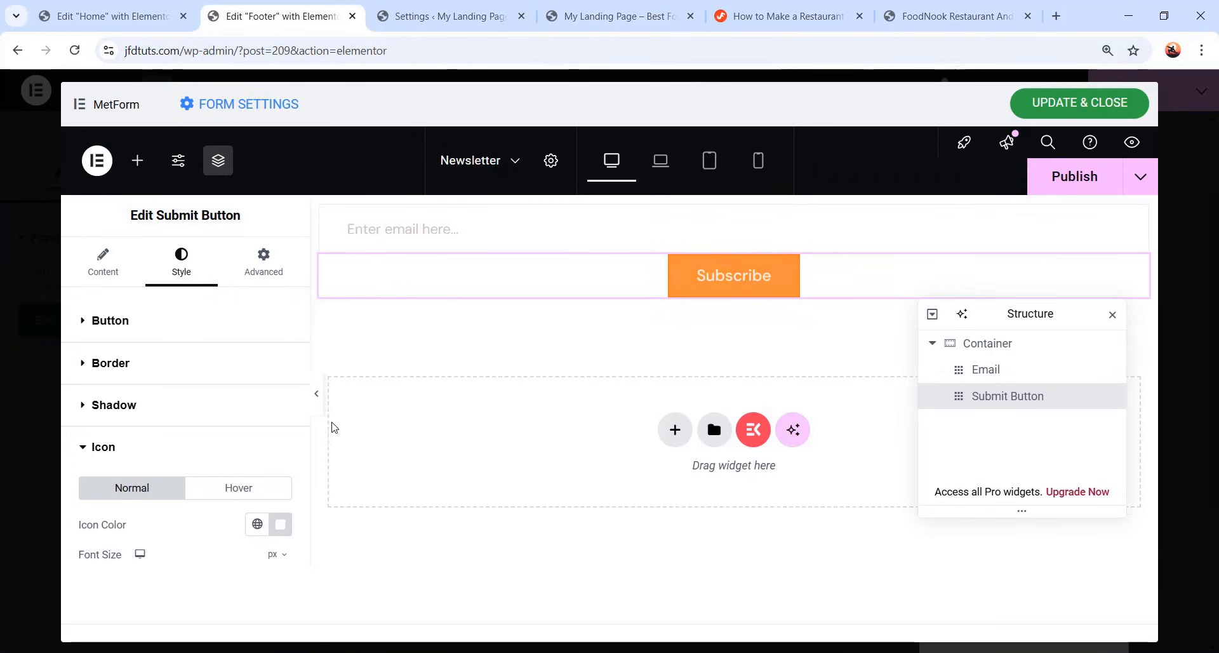
left_click(255, 325)
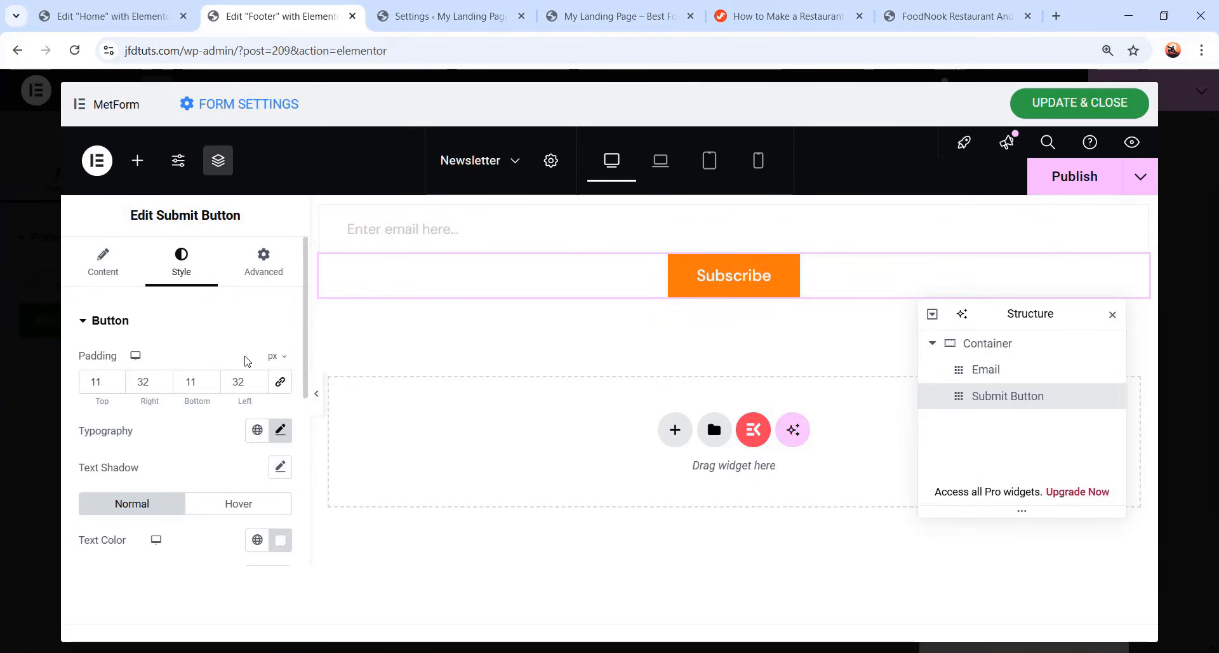
Set the Submit Button's position to Absolute with right horizontal orientation and a 4 px horizontal offset.
left_click(262, 260)
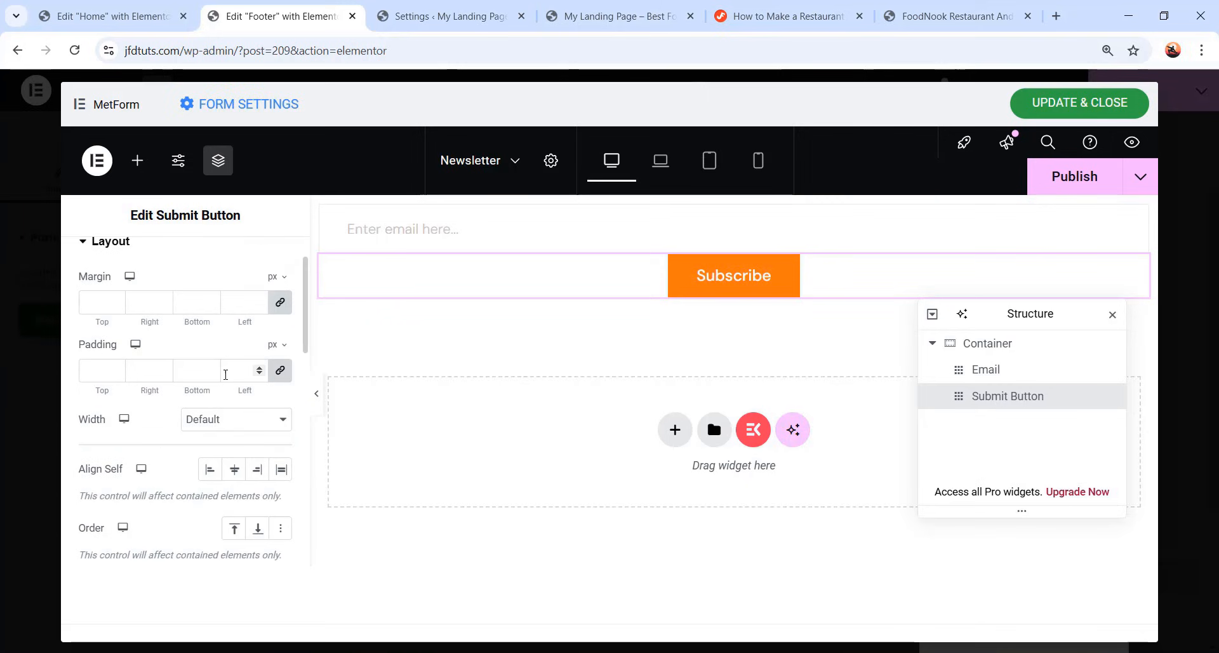
scroll(226, 379, "down", 2)
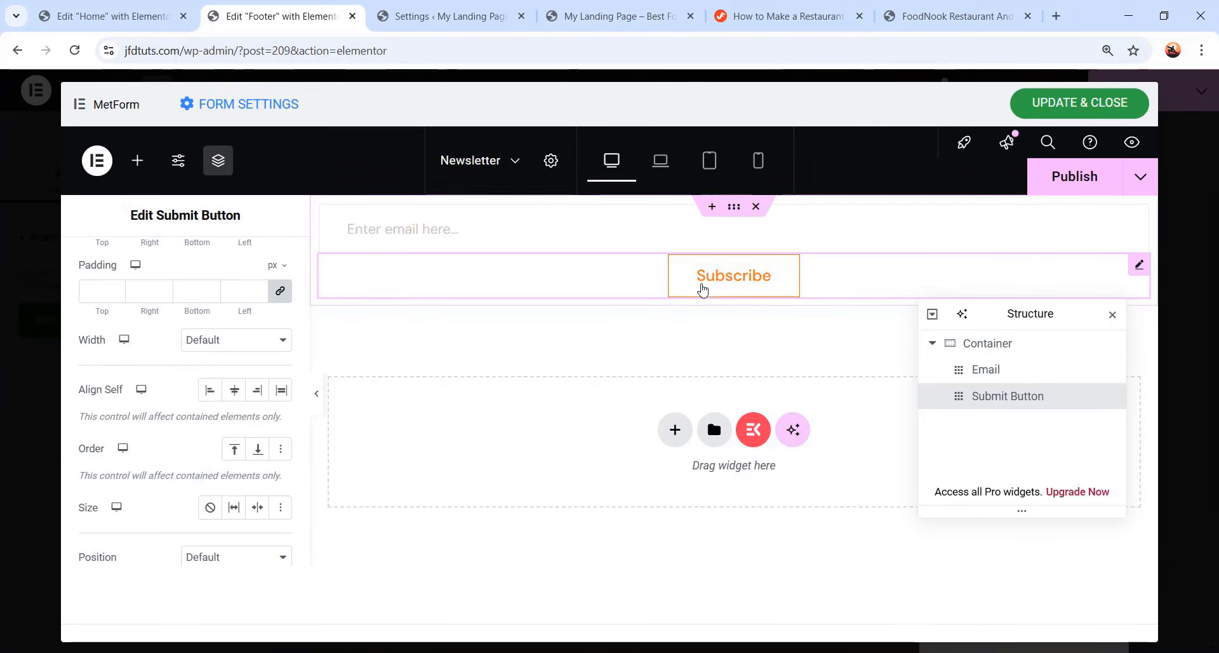
scroll(177, 407, "down", 3)
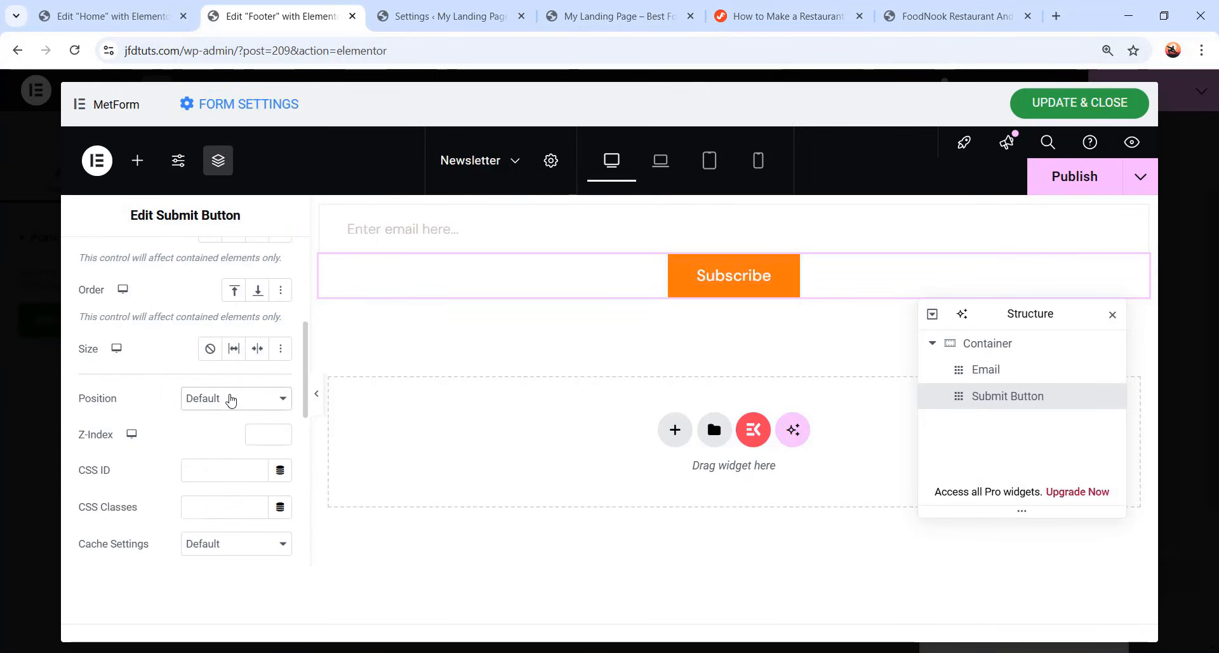
left_click(231, 398)
left_click(218, 438)
scroll(222, 442, "down", 3)
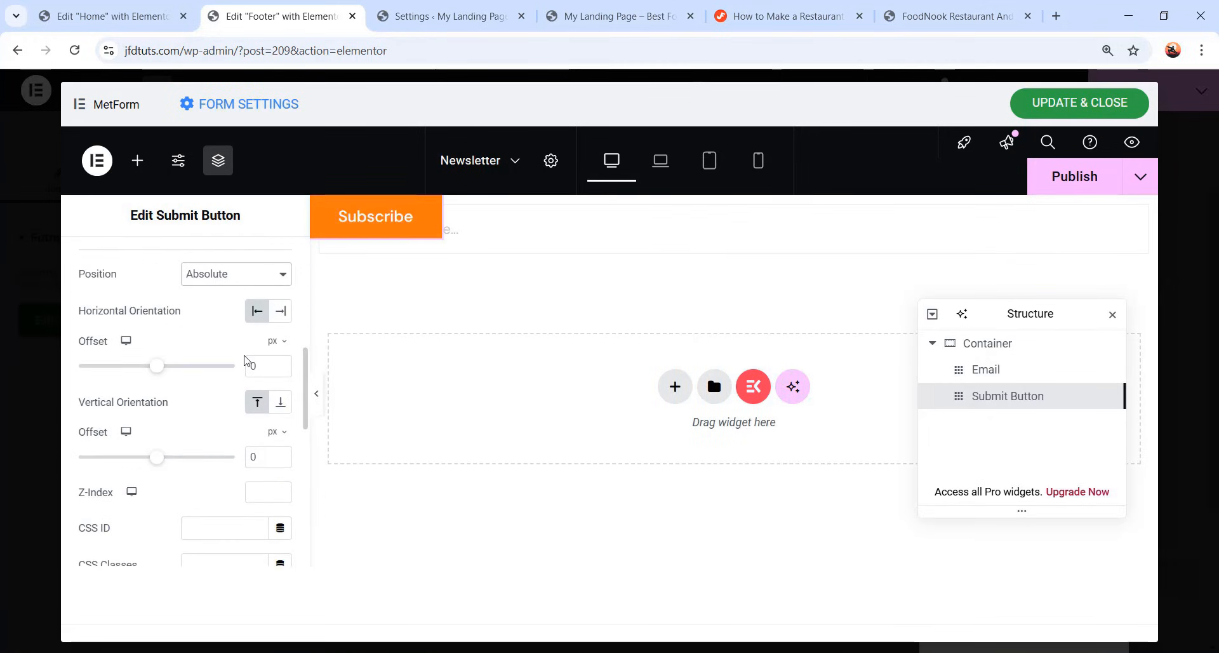
left_click(279, 311)
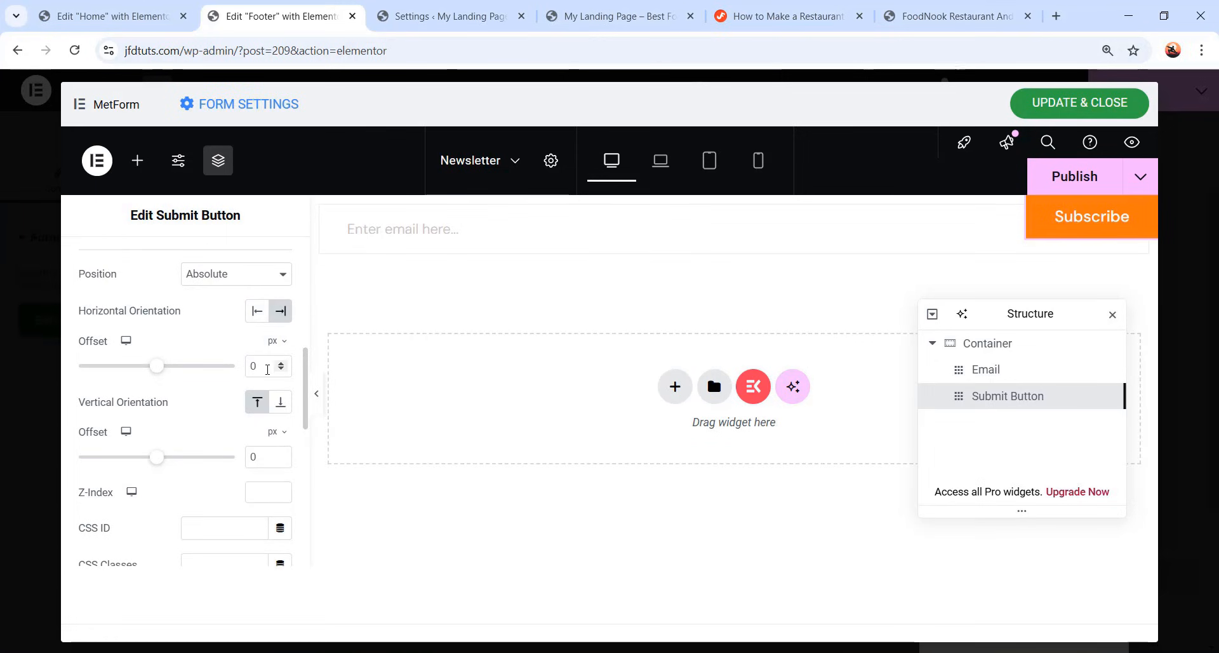
type("4")
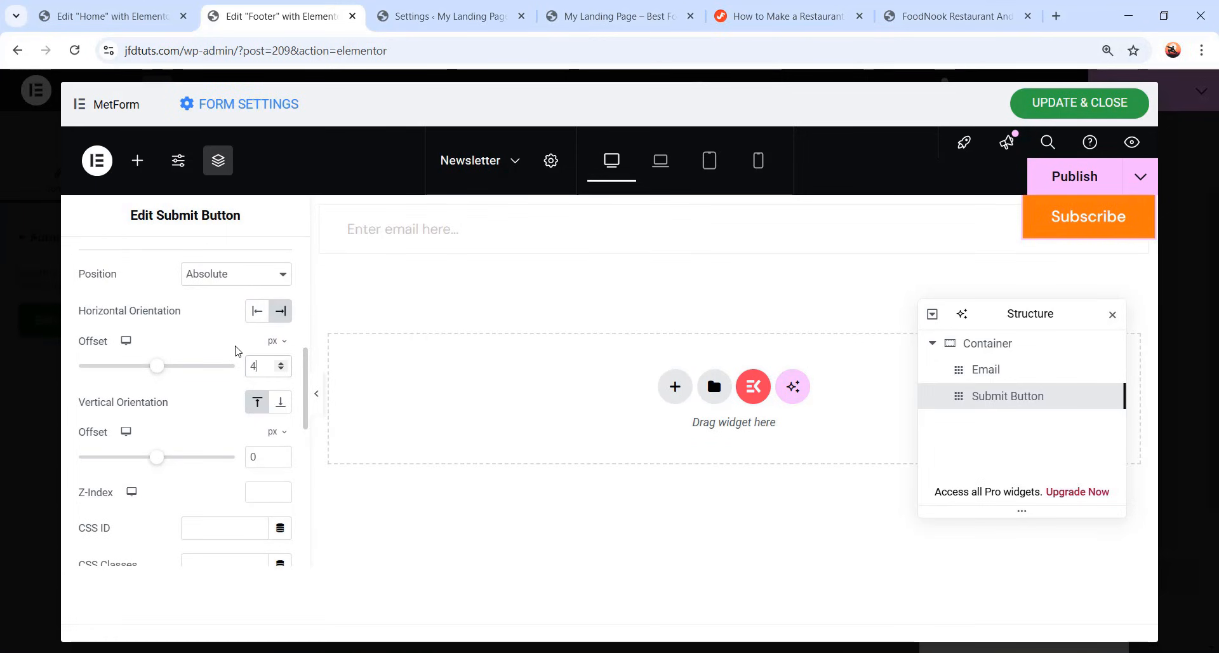
Set the Submit Button's vertical offset from the top to 50%.
left_click(274, 437)
left_click(271, 461)
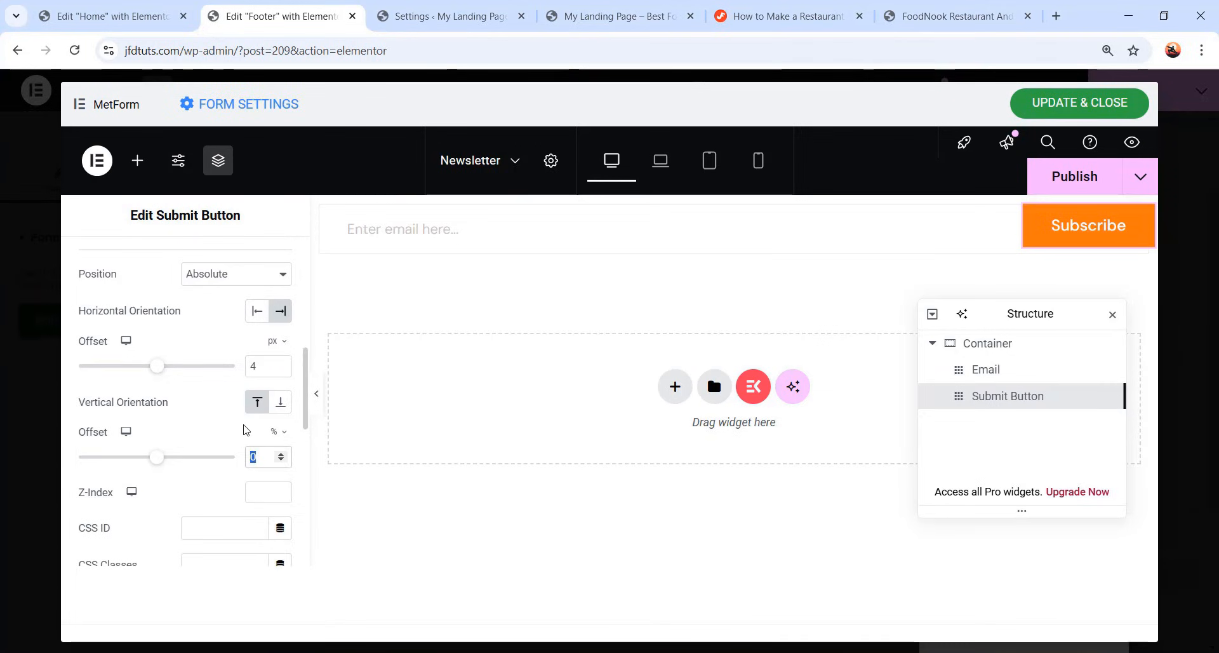
type("50")
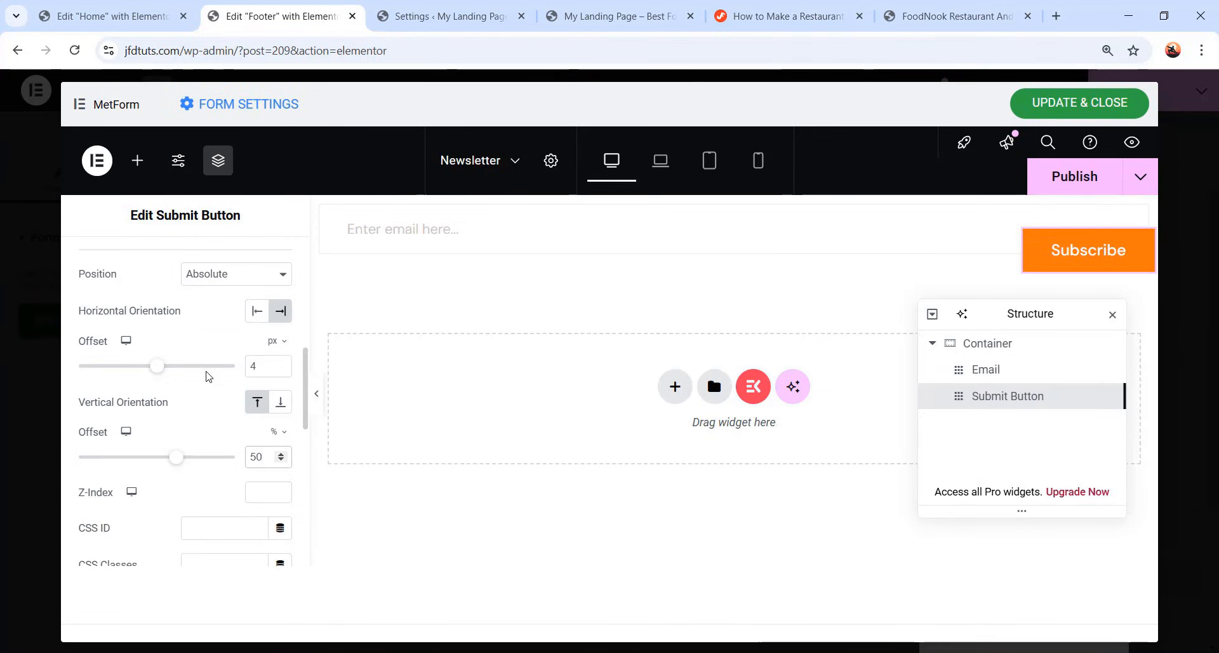
Set the Submit Button's transform Offset Y to -50% and preview the form without the editing panel.
scroll(231, 406, "down", 1)
scroll(230, 407, "down", 6)
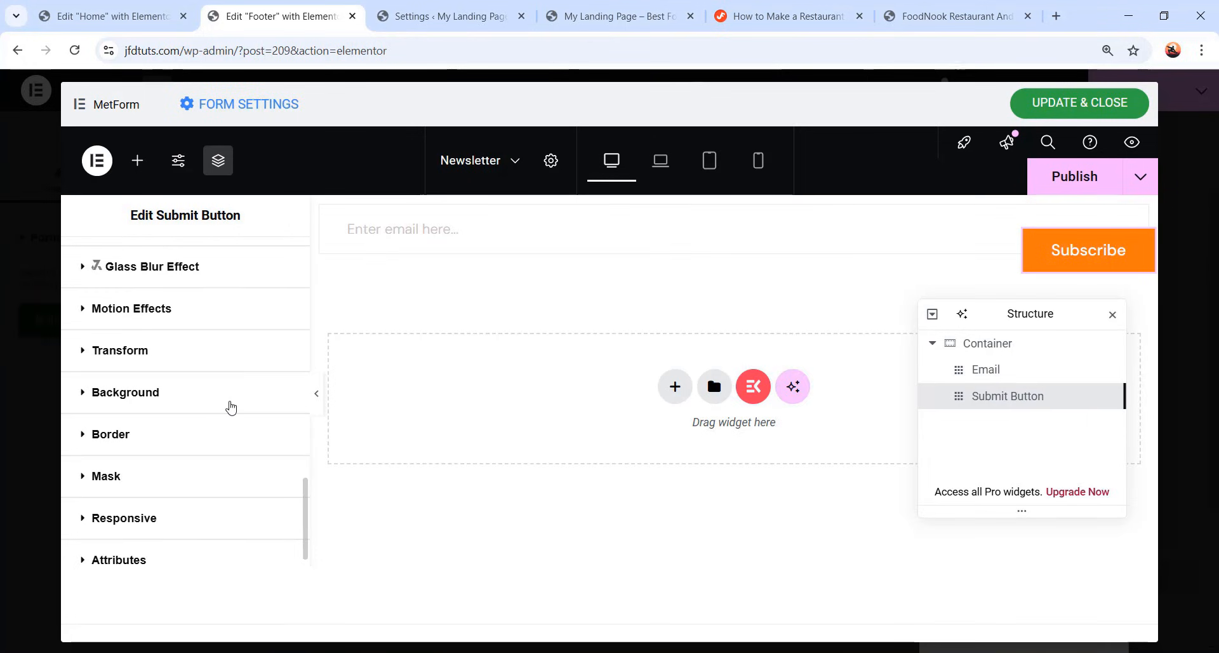
left_click(147, 368)
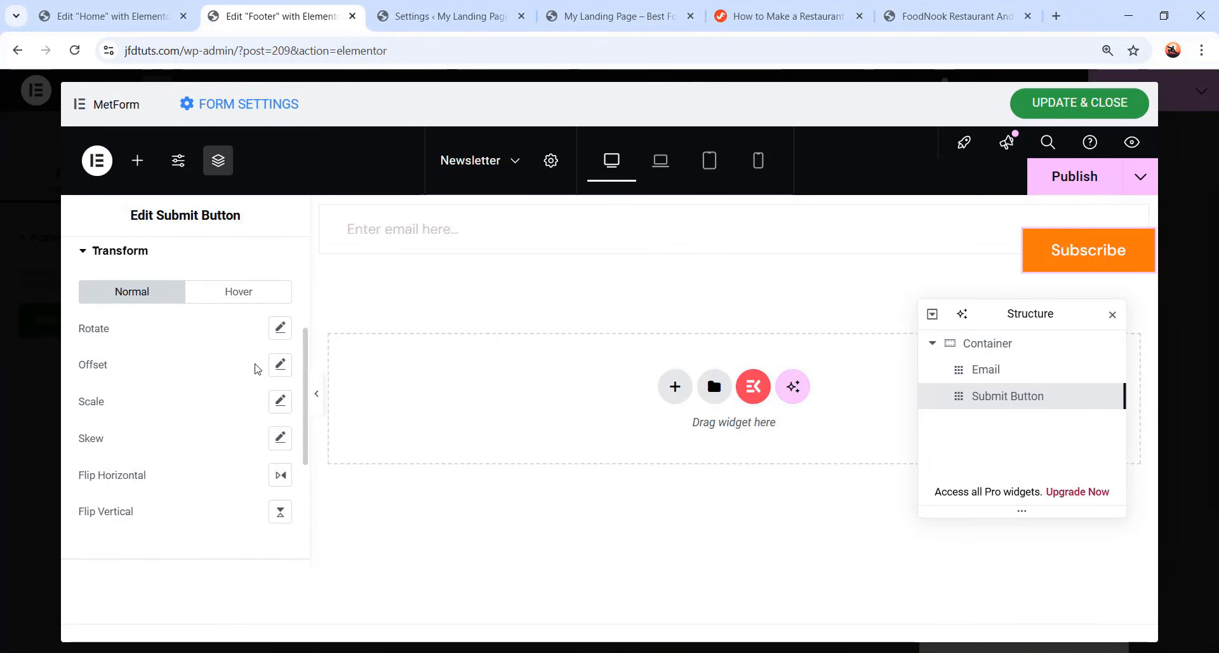
left_click(280, 367)
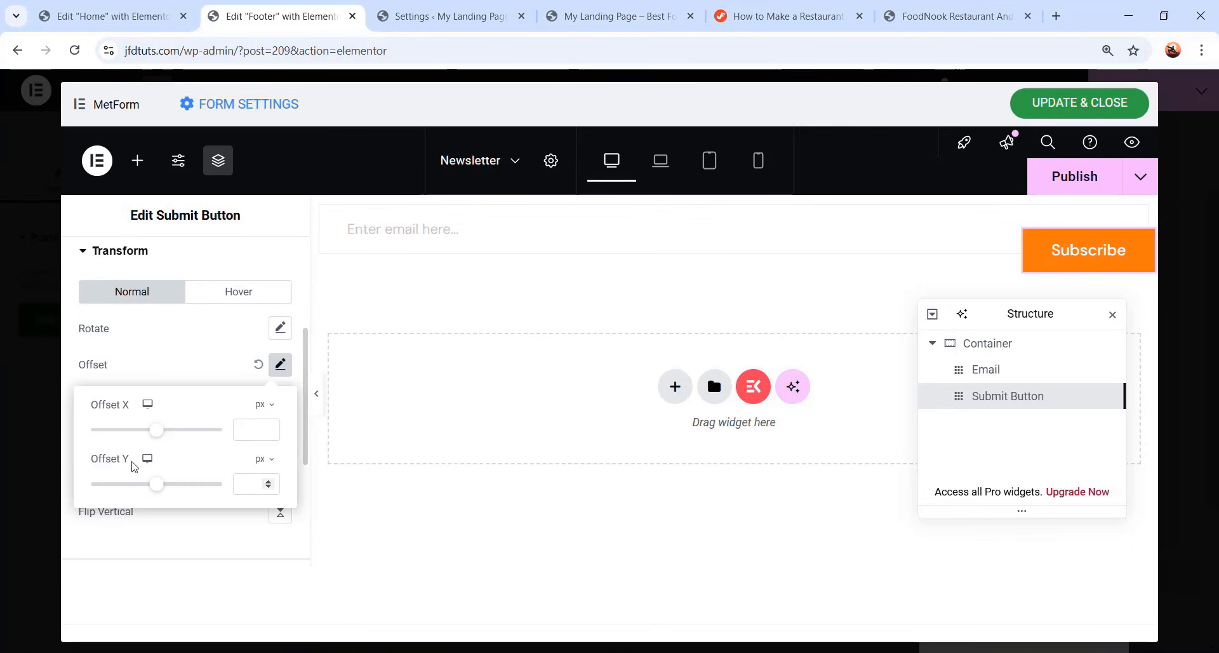
left_click(263, 459)
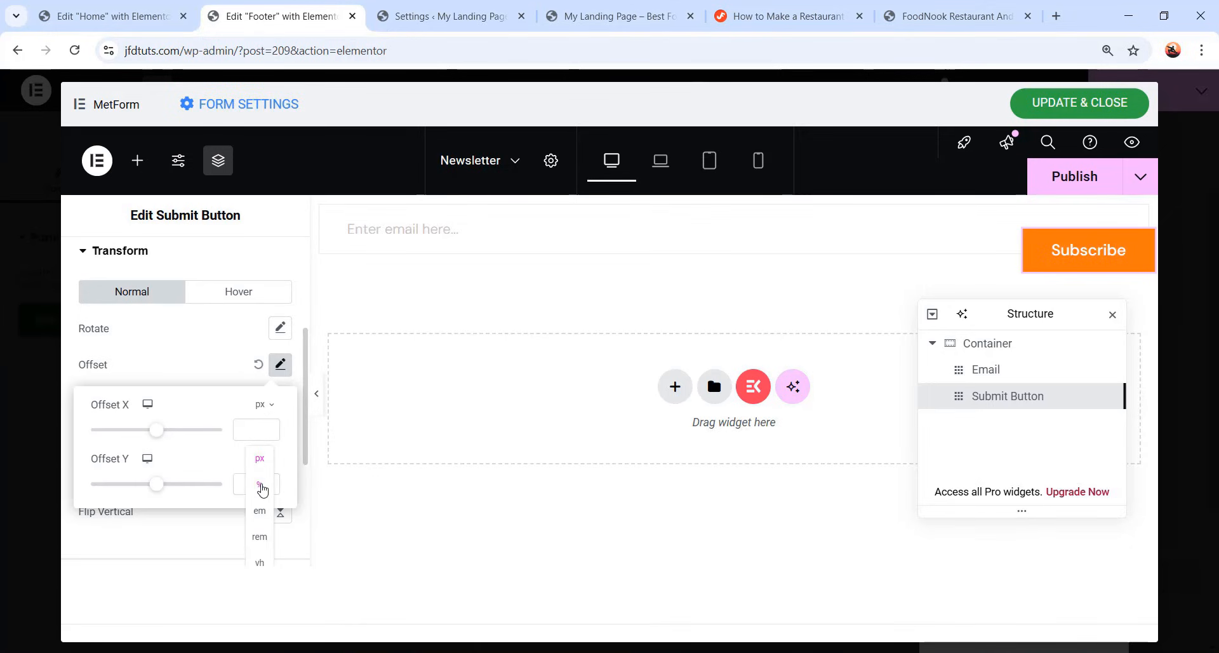
left_click(259, 485)
left_click(257, 480)
type("-50")
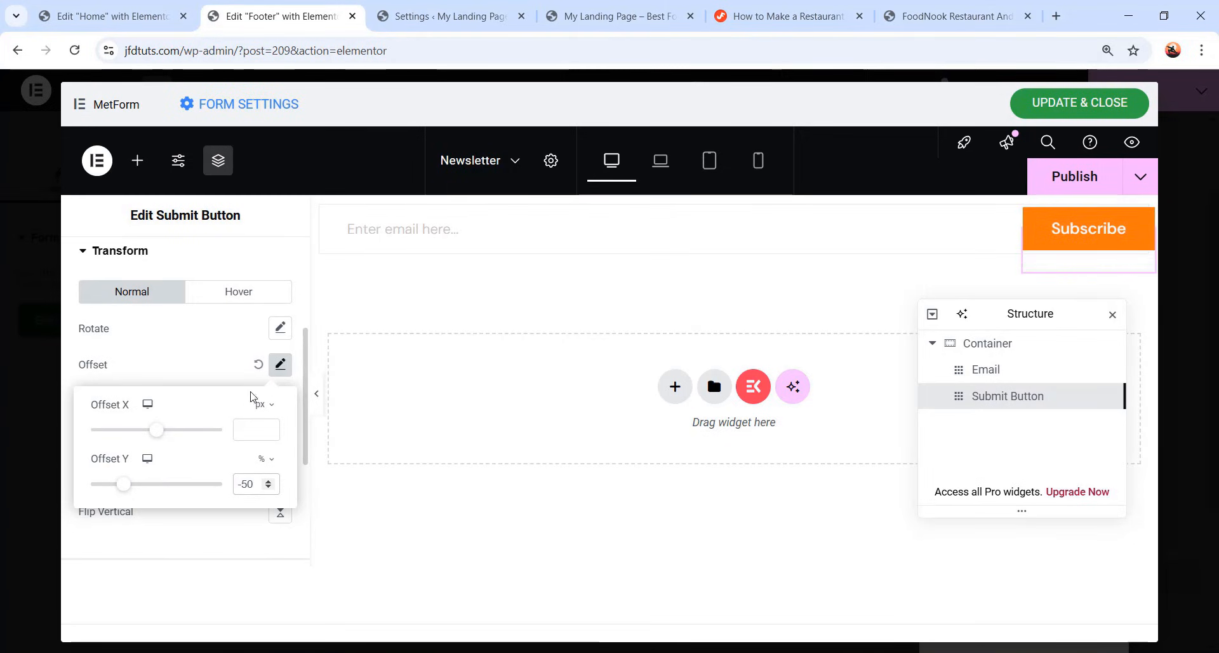
left_click(280, 364)
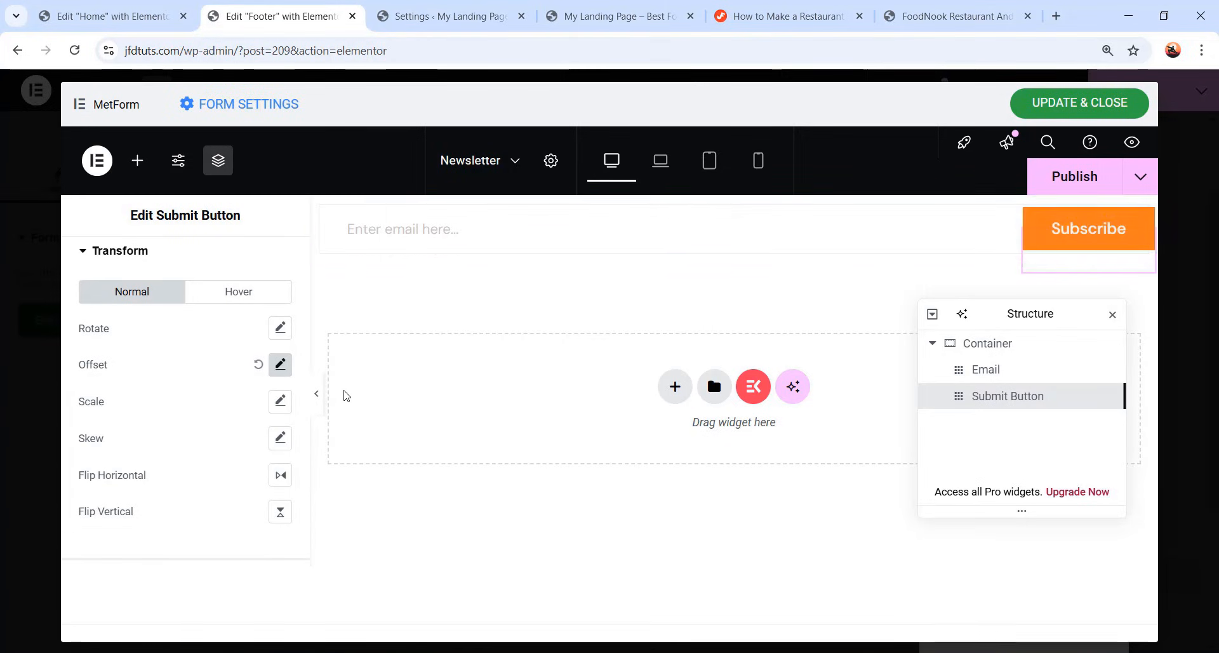
left_click(316, 393)
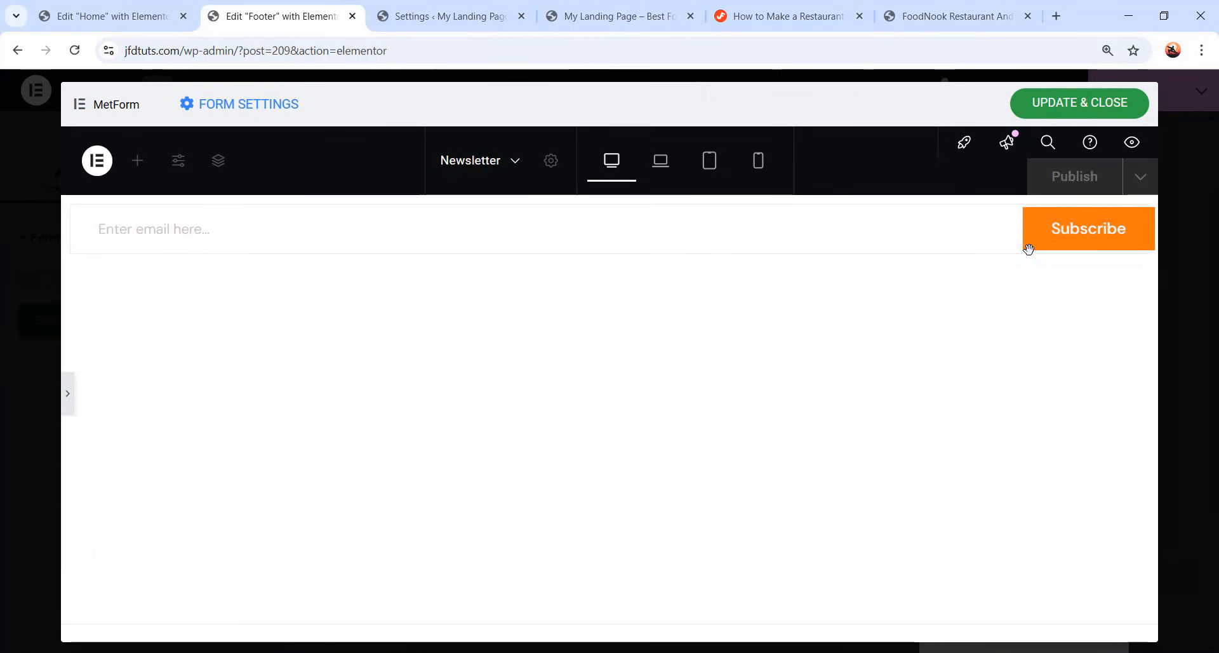
left_click(69, 409)
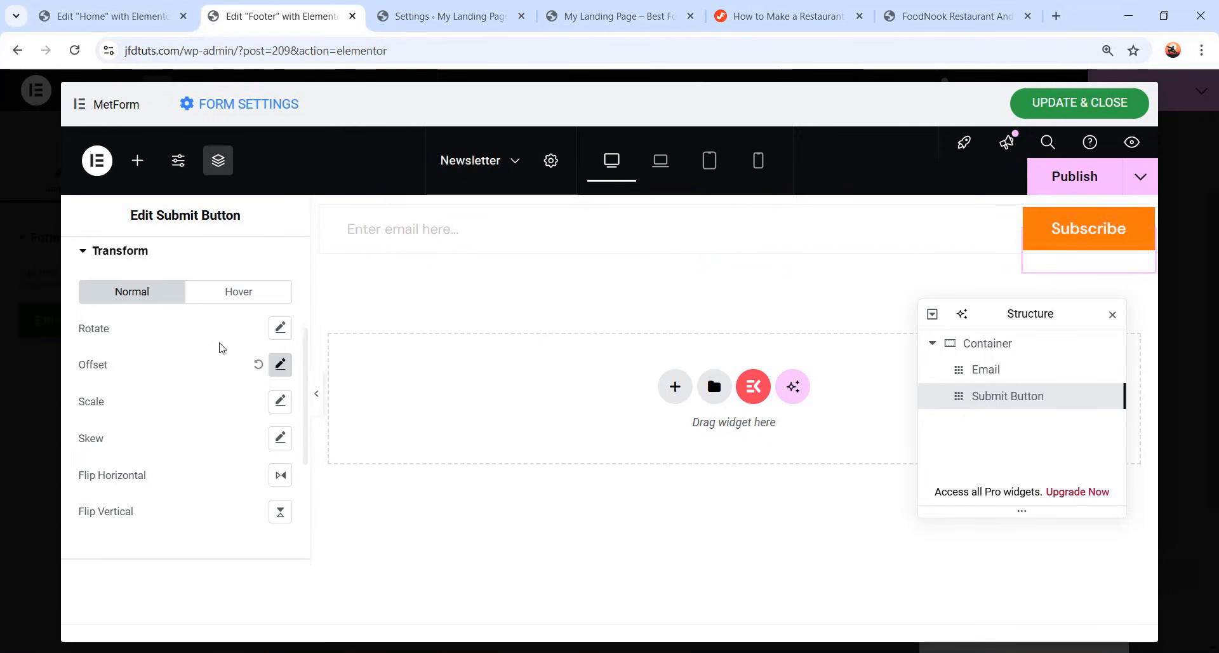
Set the Submit Button's transform Offset X to -10 px.
left_click(280, 364)
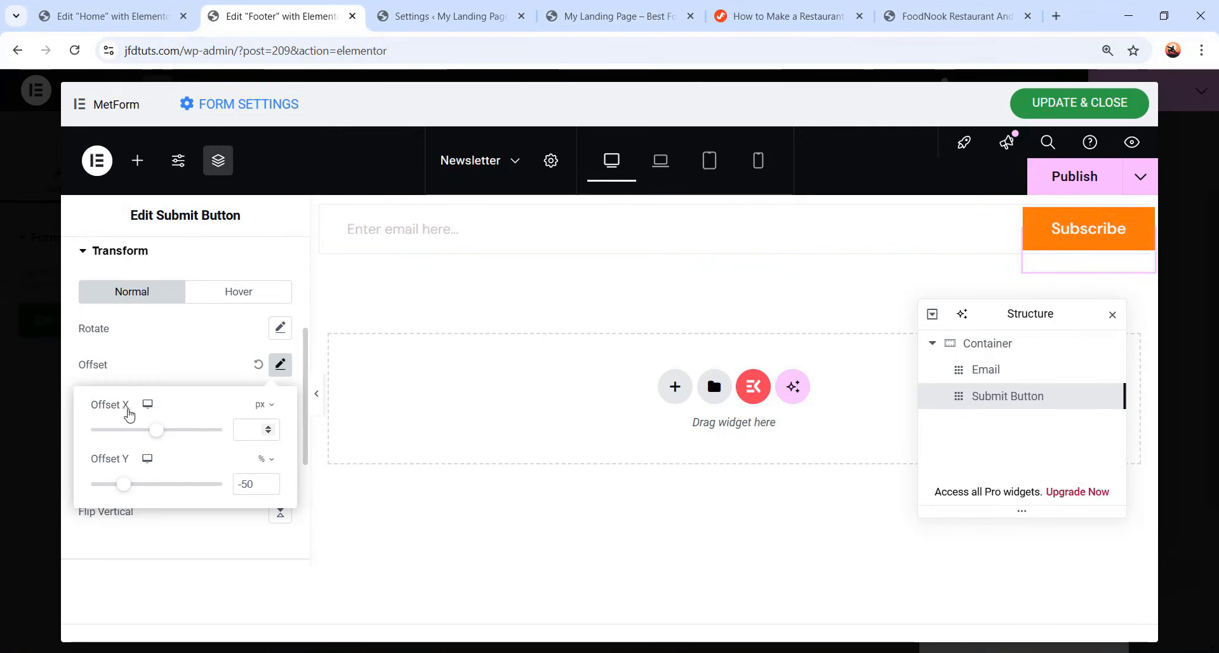
left_click_drag(160, 434, 159, 435)
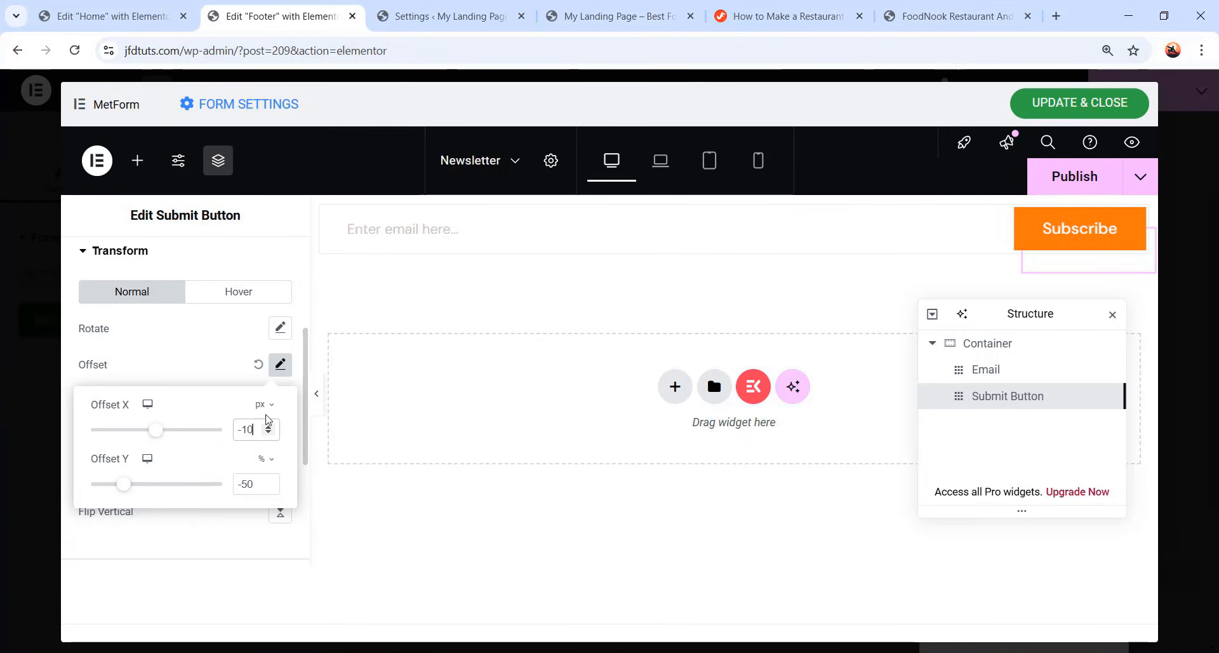
left_click(71, 362)
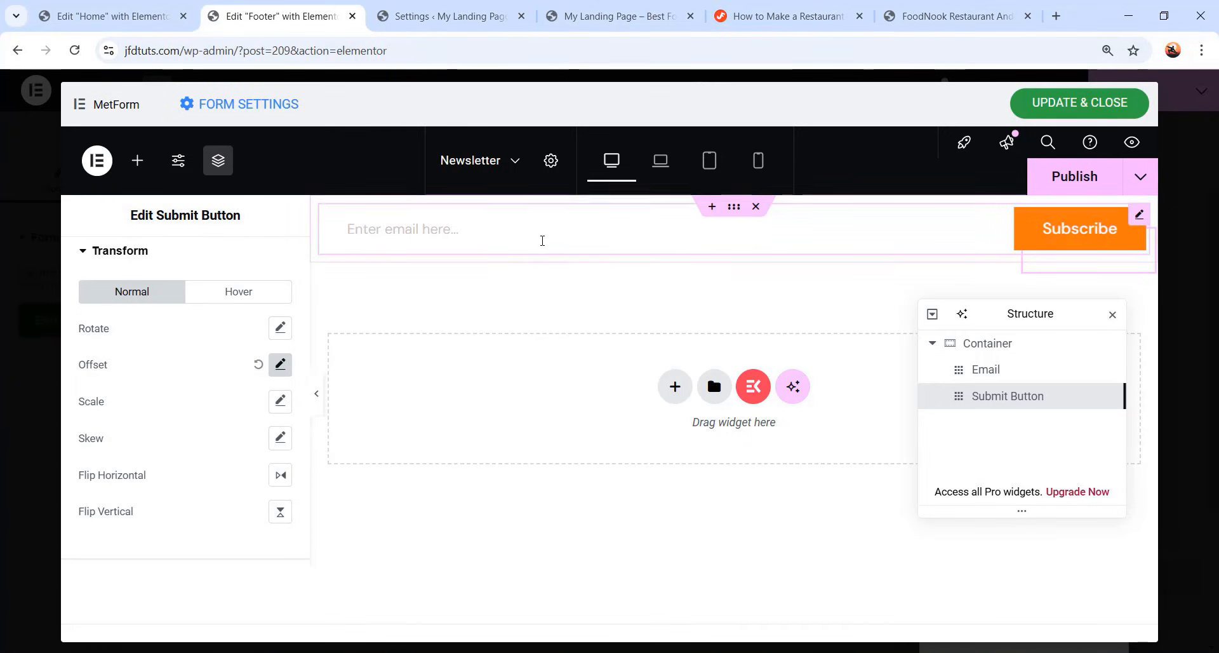
Set the Email field's border type to None and preview the form without the editing panel.
left_click(499, 234)
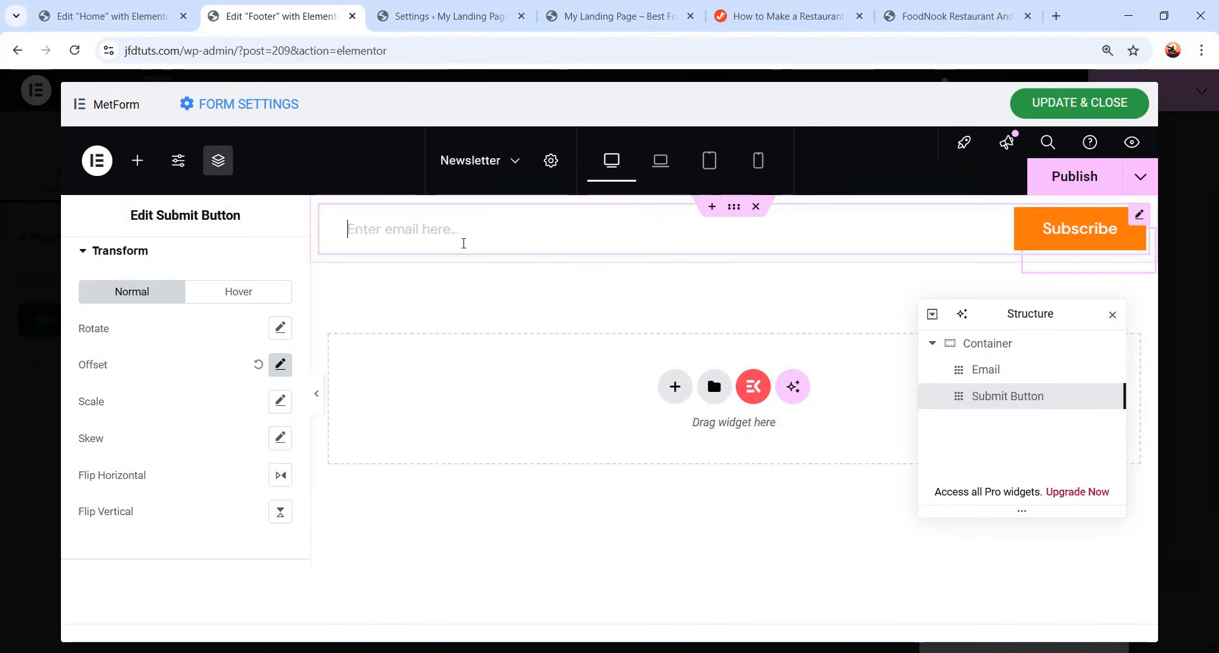
left_click(986, 369)
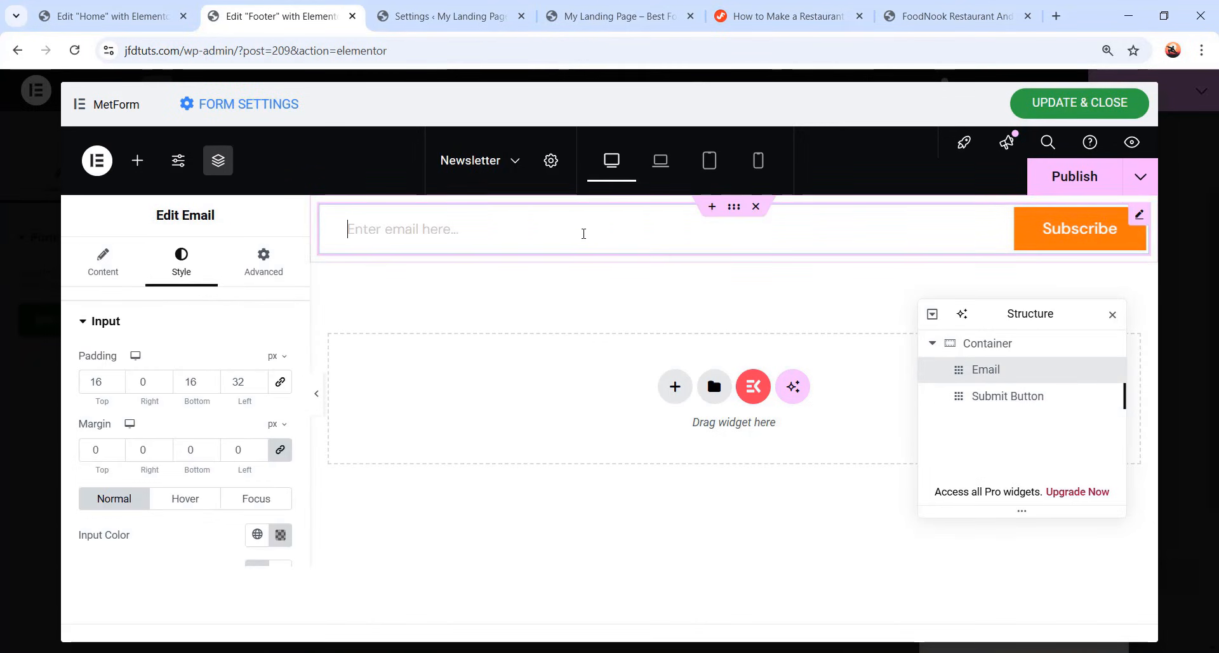
scroll(174, 452, "down", 6)
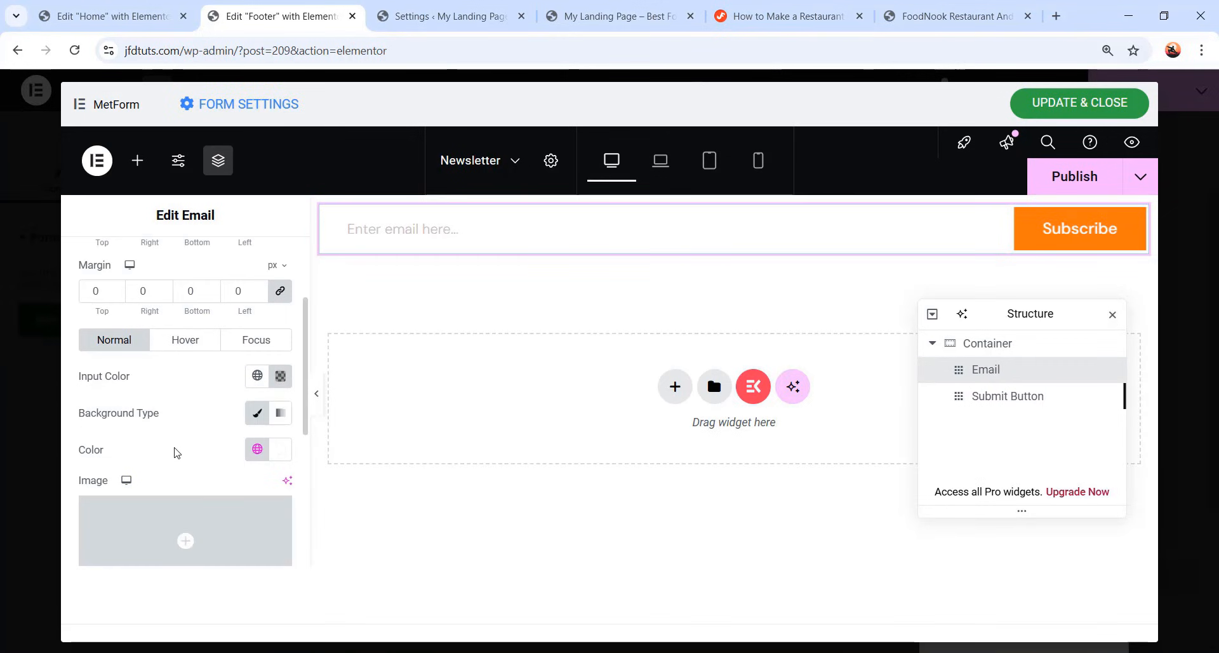
scroll(210, 438, "up", 1)
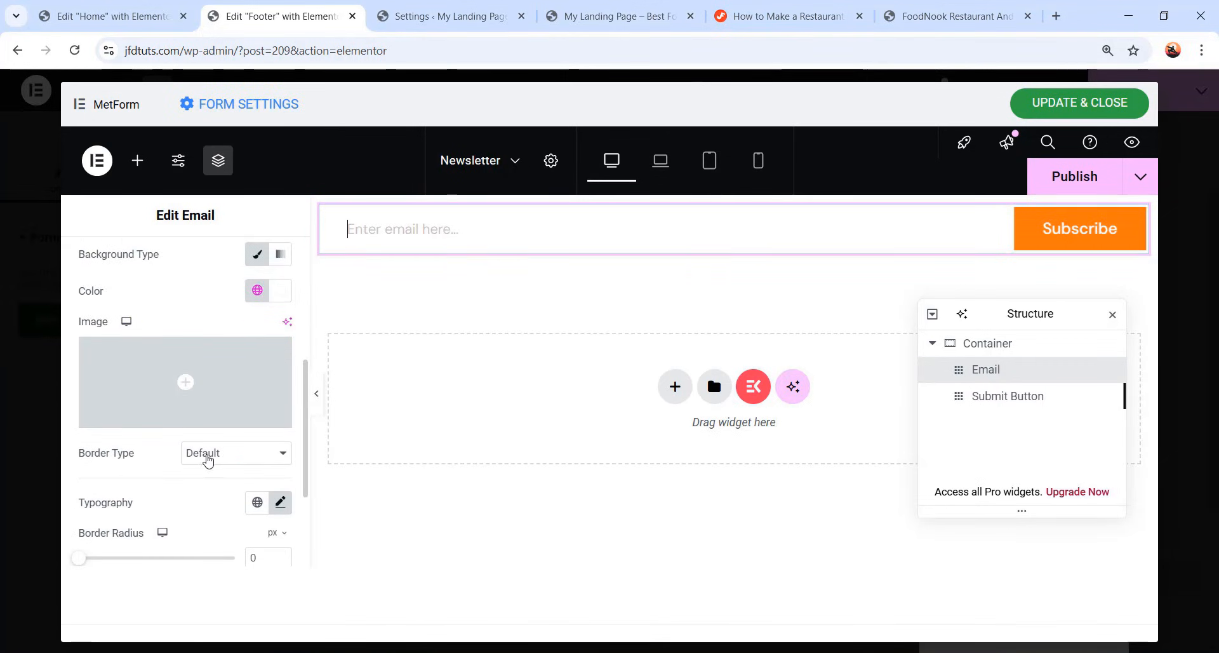
left_click(208, 461)
left_click(202, 493)
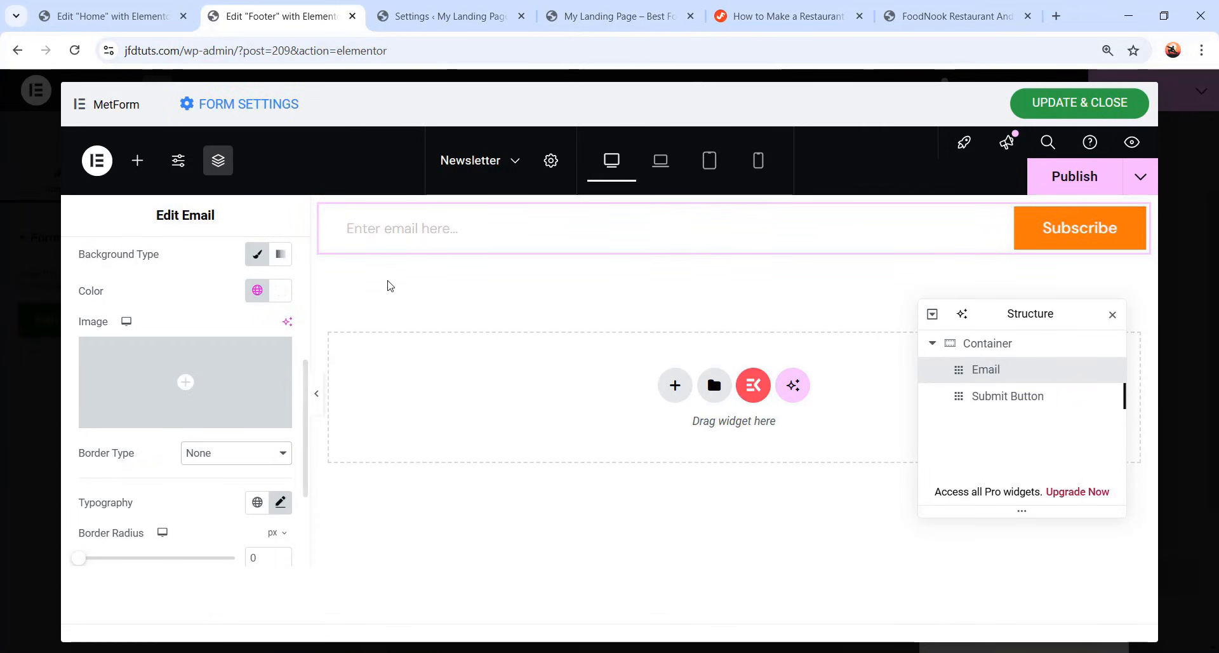
left_click(318, 394)
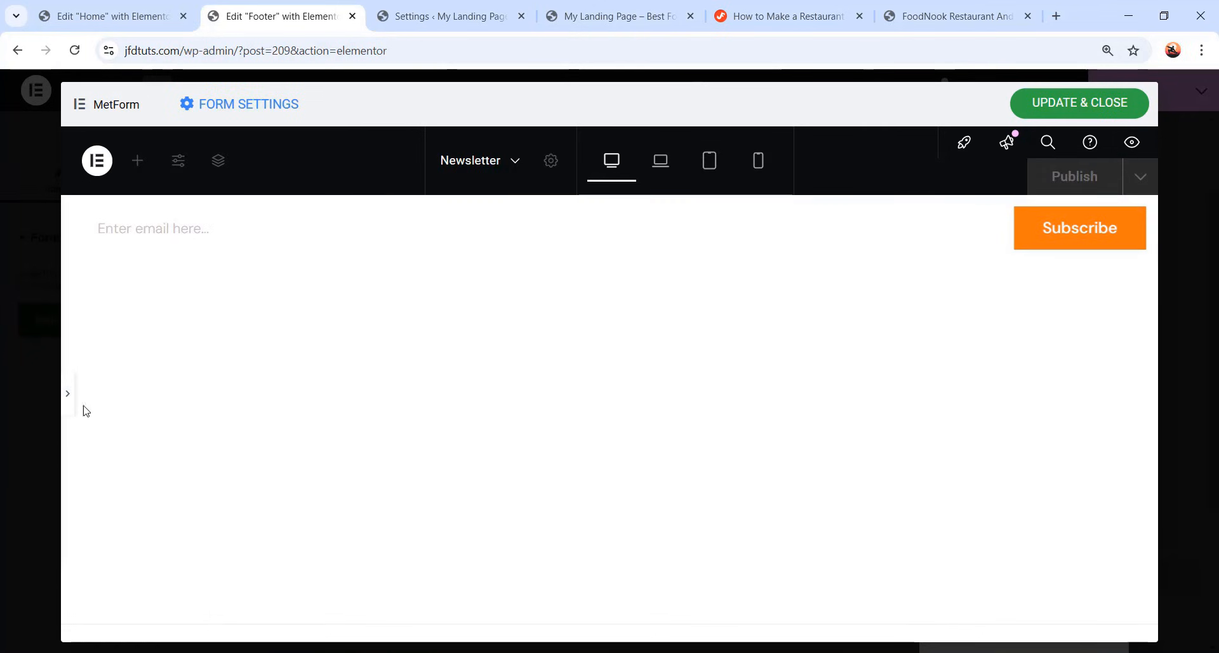
left_click(68, 394)
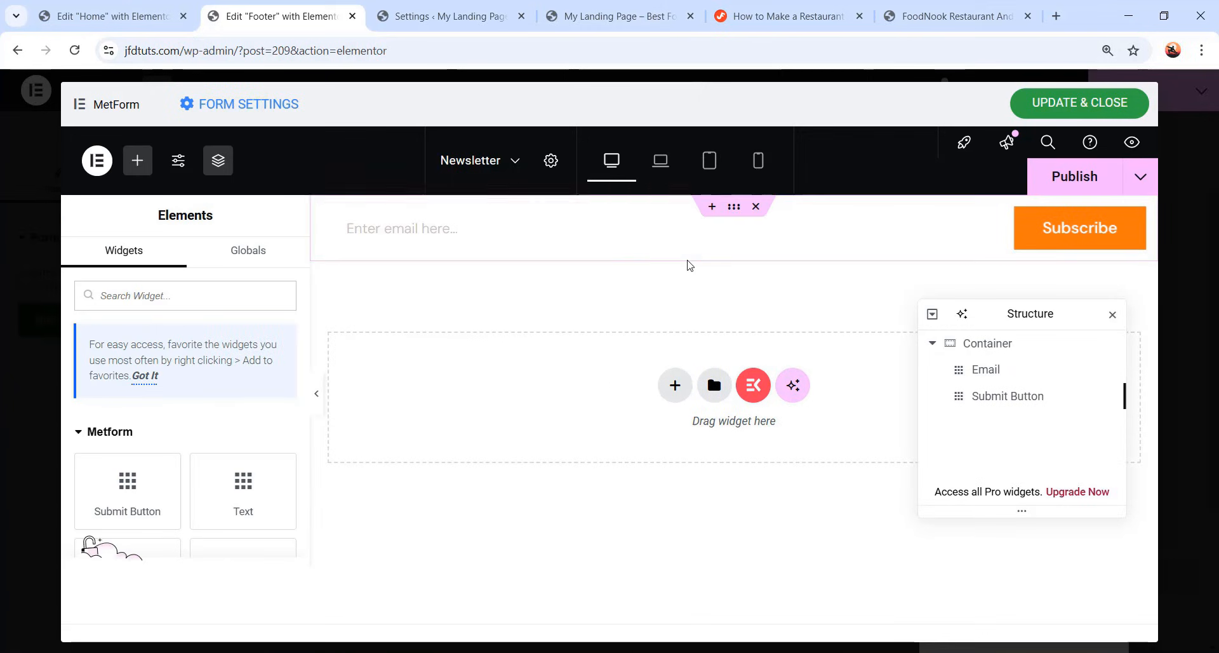
Publish the newsletter form, update and close the form editor, and review the form in the footer.
left_click(1069, 177)
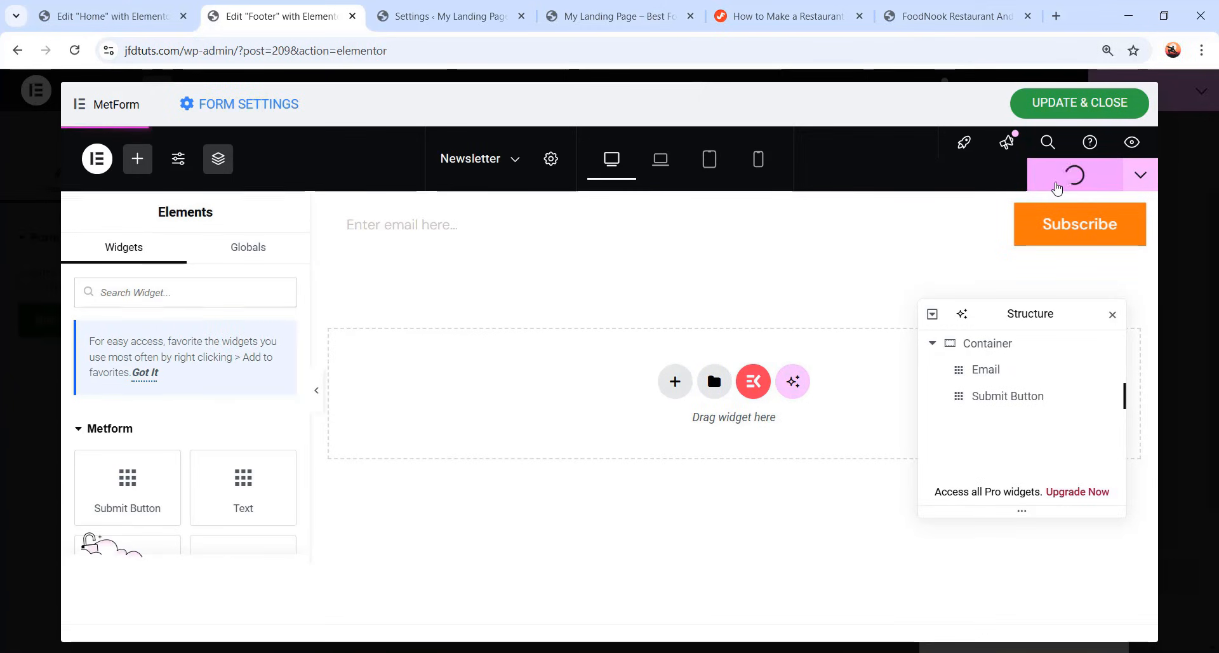
left_click(1087, 118)
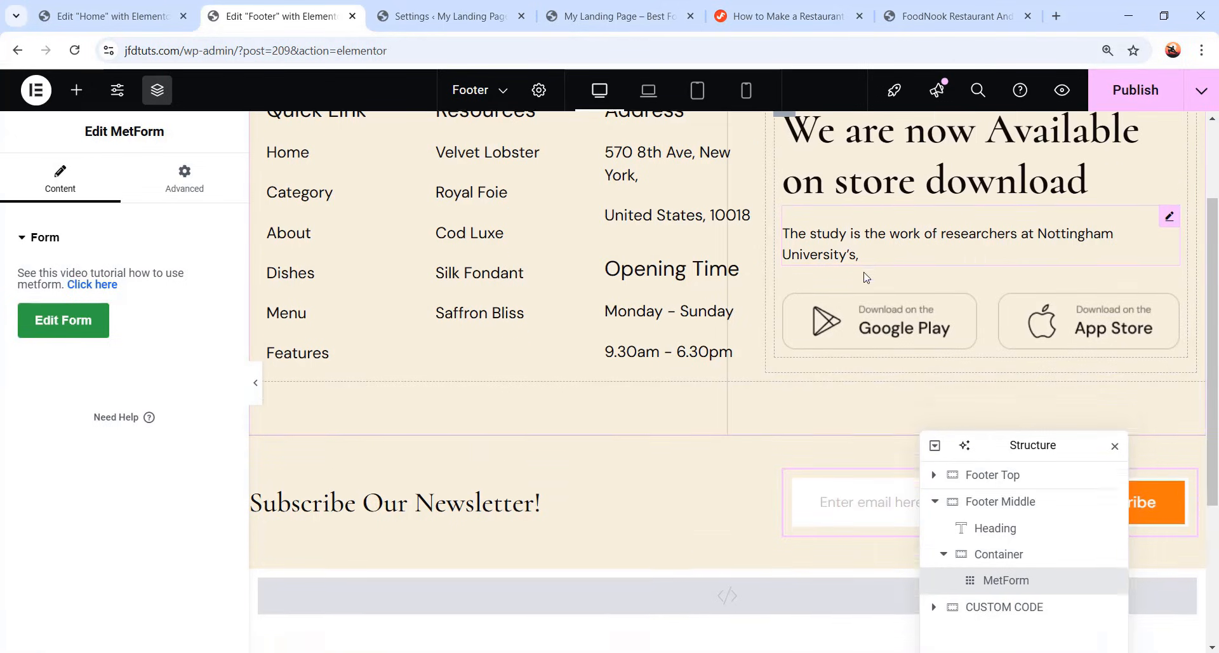
scroll(865, 276, "down", 3)
left_click_drag(1005, 445, 409, 401)
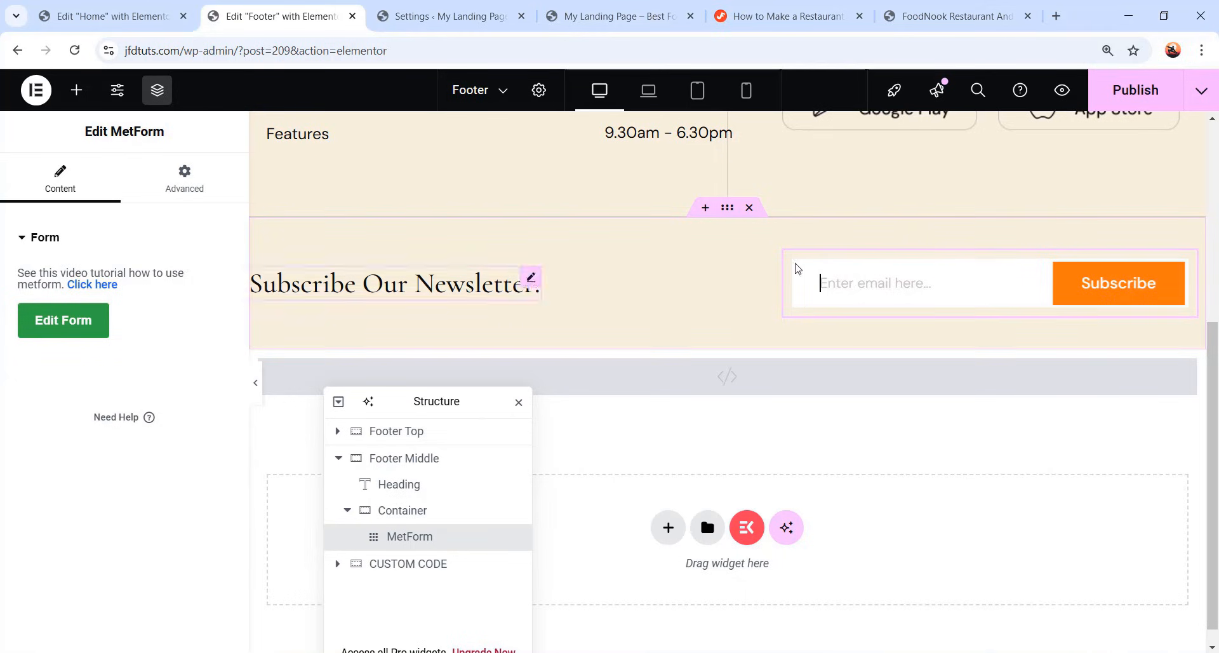
scroll(825, 457, "up", 3)
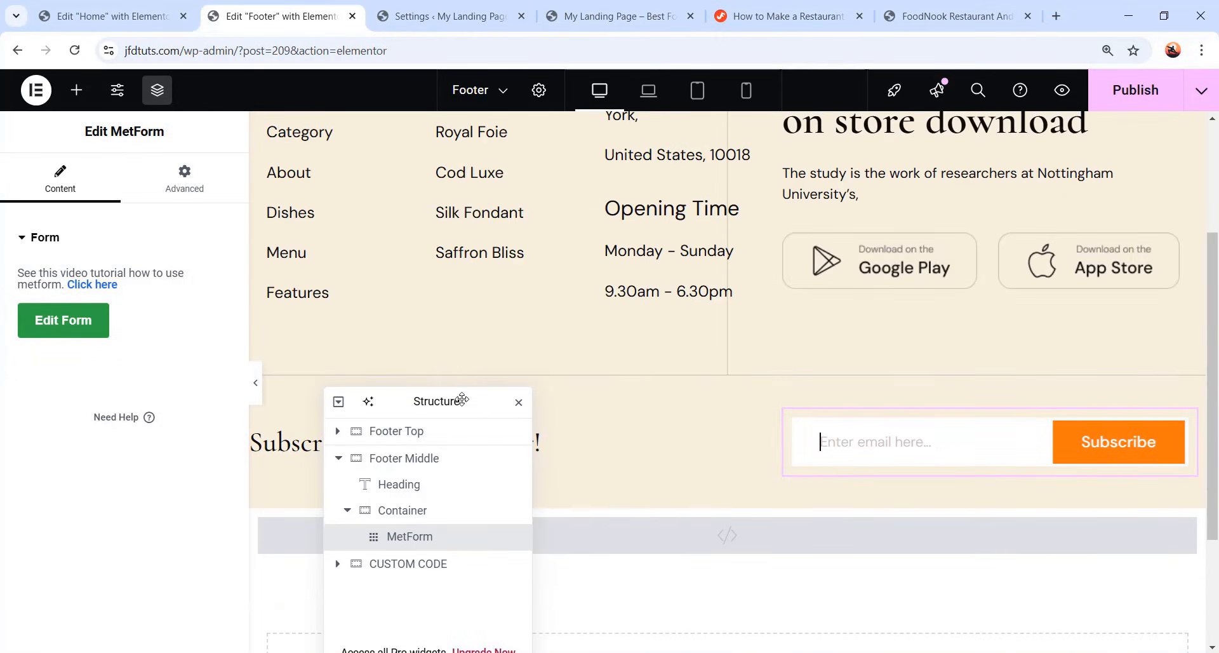
Test the newsletter form's validation by submitting an incomplete email address, and clear the email field.
left_click(256, 390)
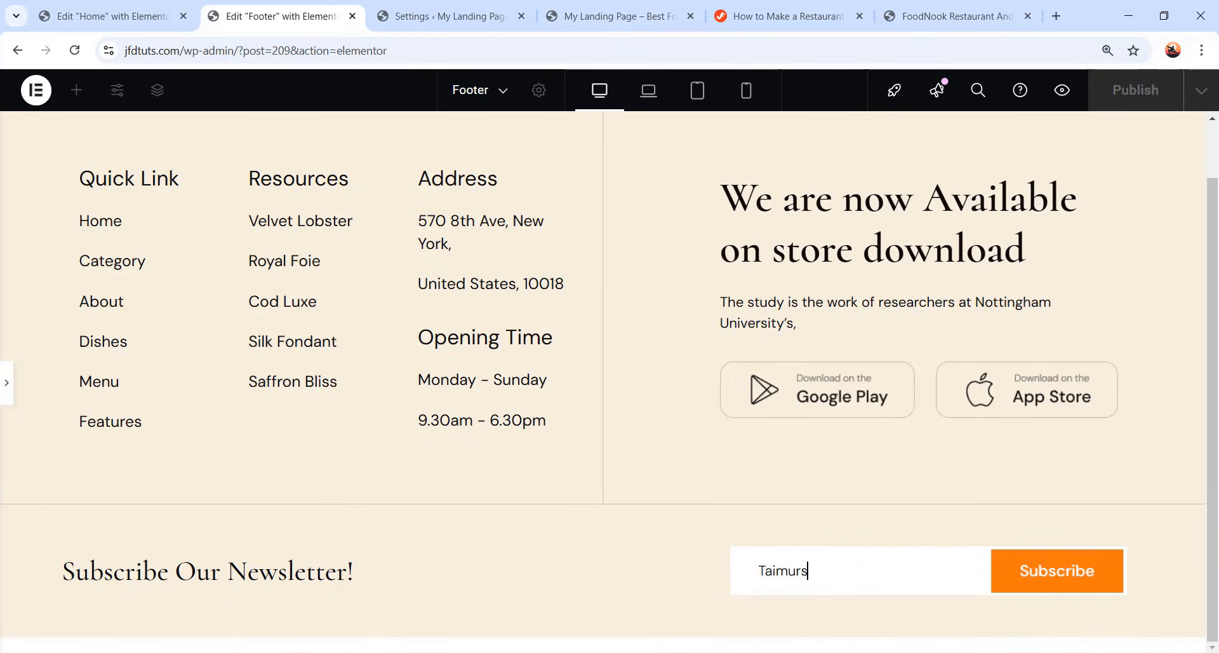
left_click(1083, 588)
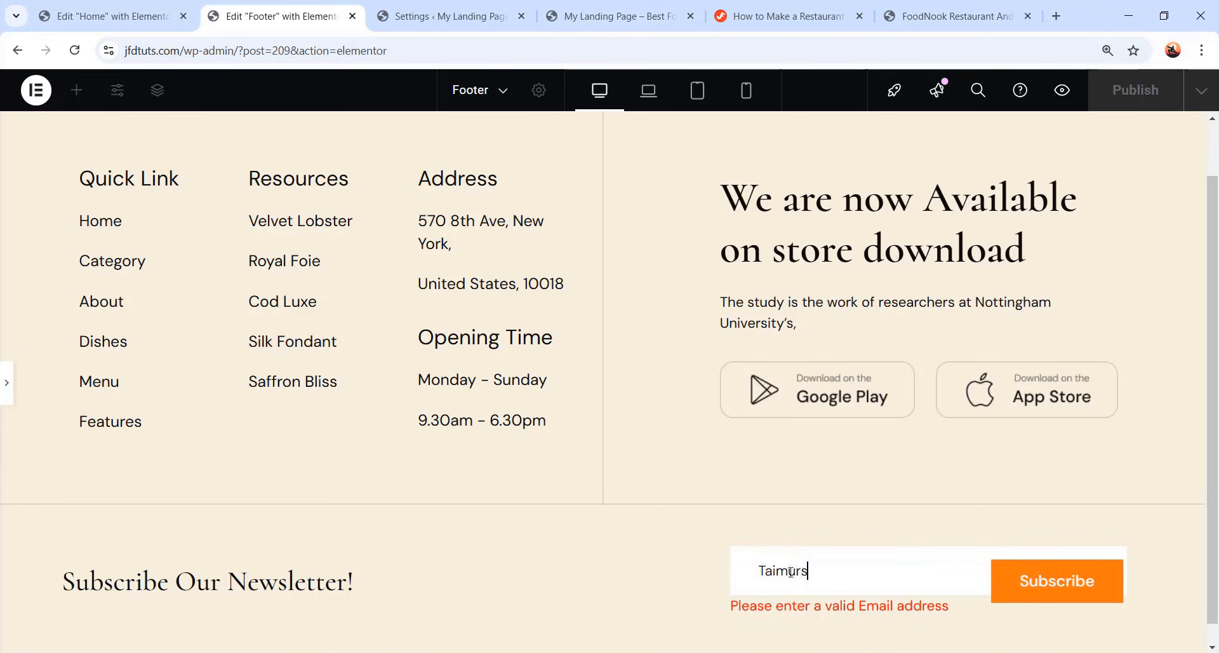
key("BackSpace")
key("BackSpace")
key("BackSpace")
key("BackSpace")
key("BackSpace")
key("BackSpace")
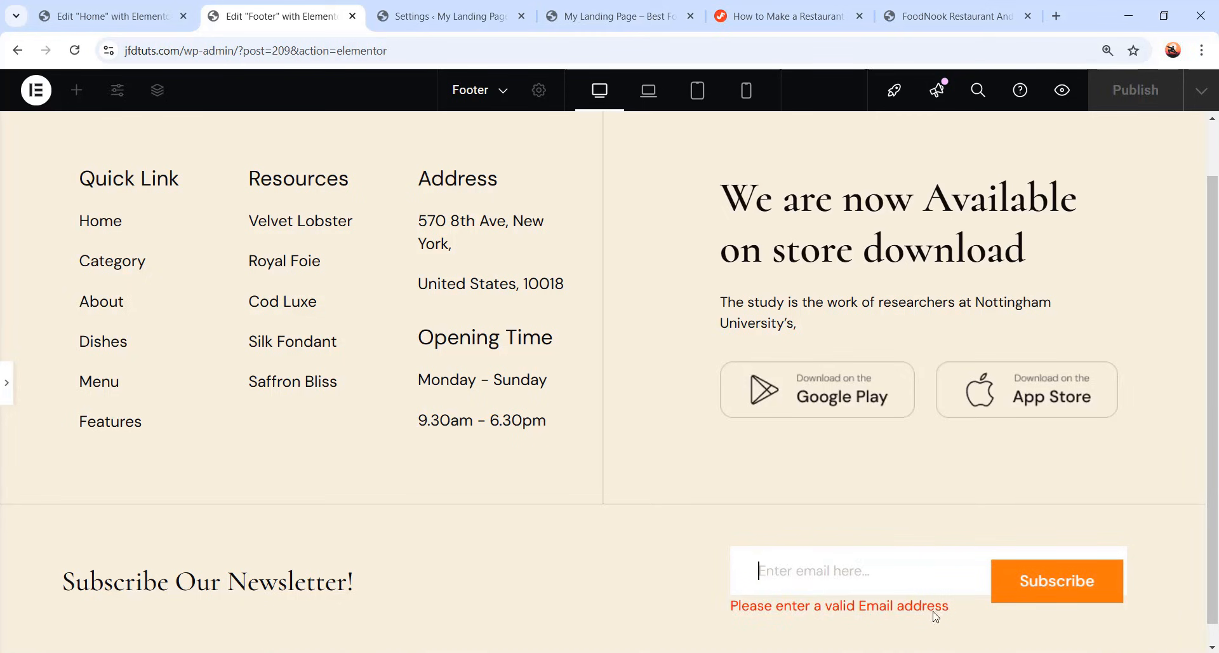
Collapse Footer Middle in the structure tree and open that container's settings.
left_click(6, 381)
scroll(819, 513, "down", 3)
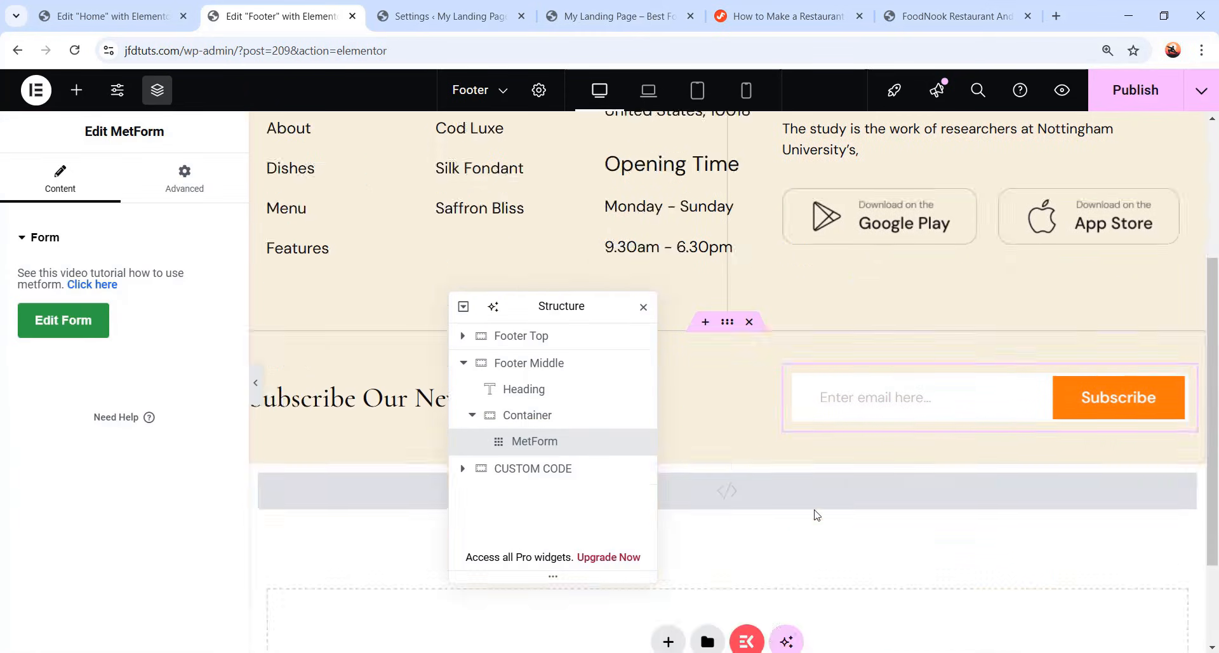
left_click_drag(570, 306, 1063, 329)
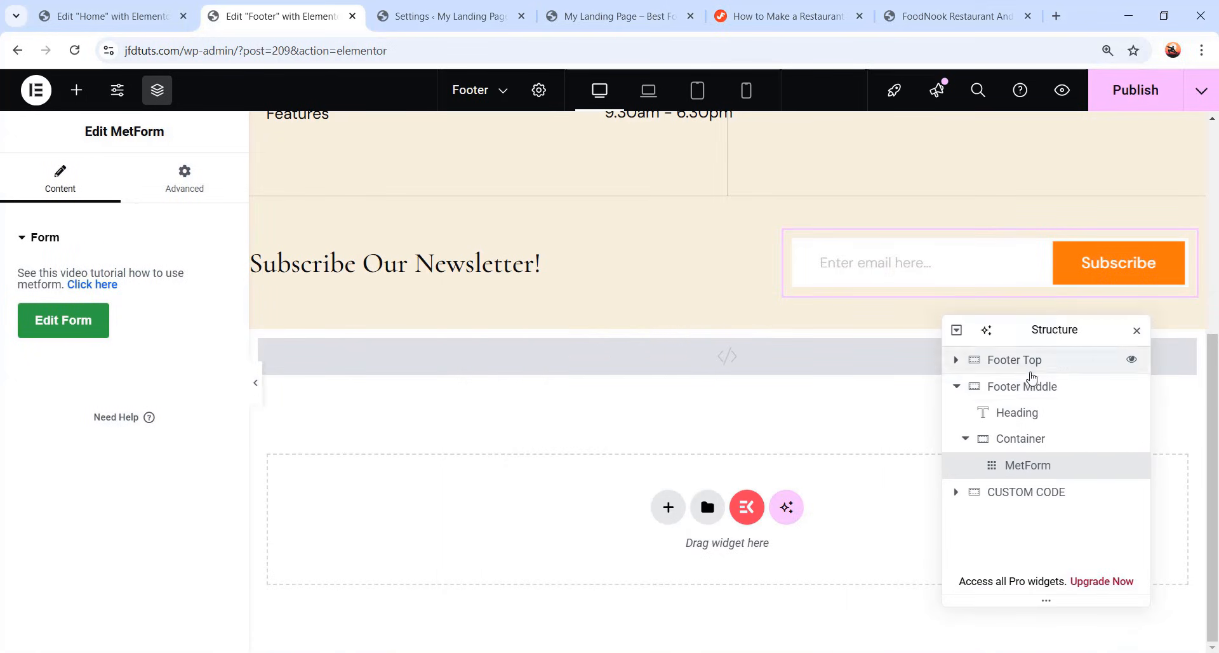
left_click(956, 386)
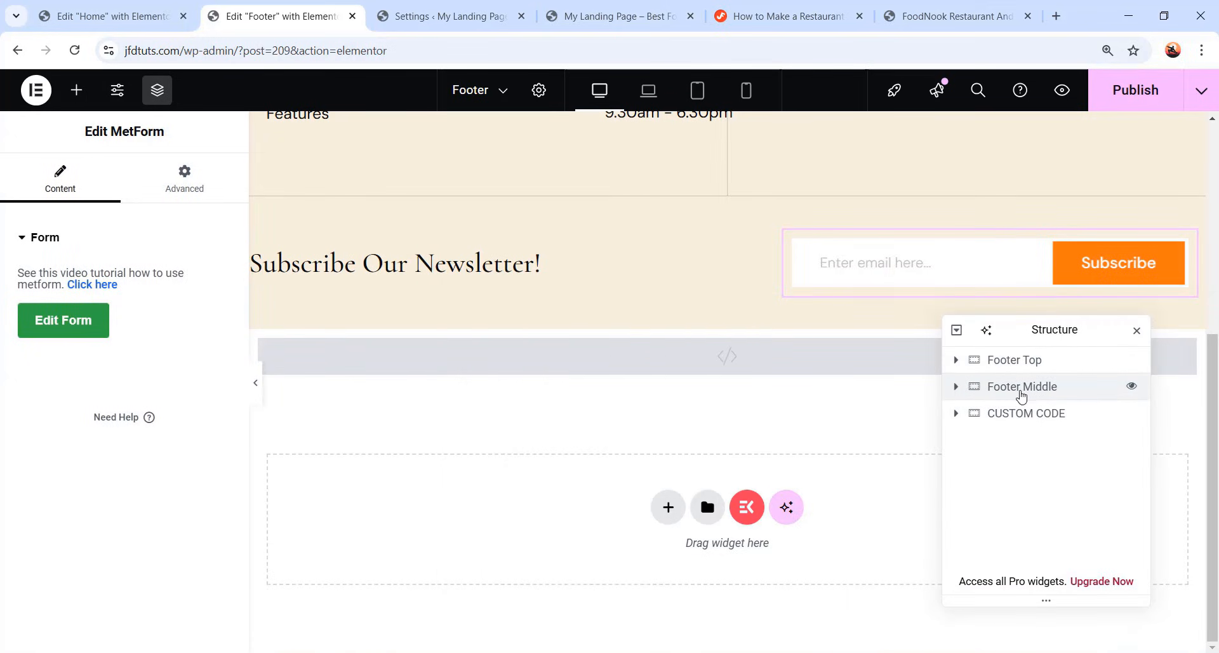
left_click(1020, 393)
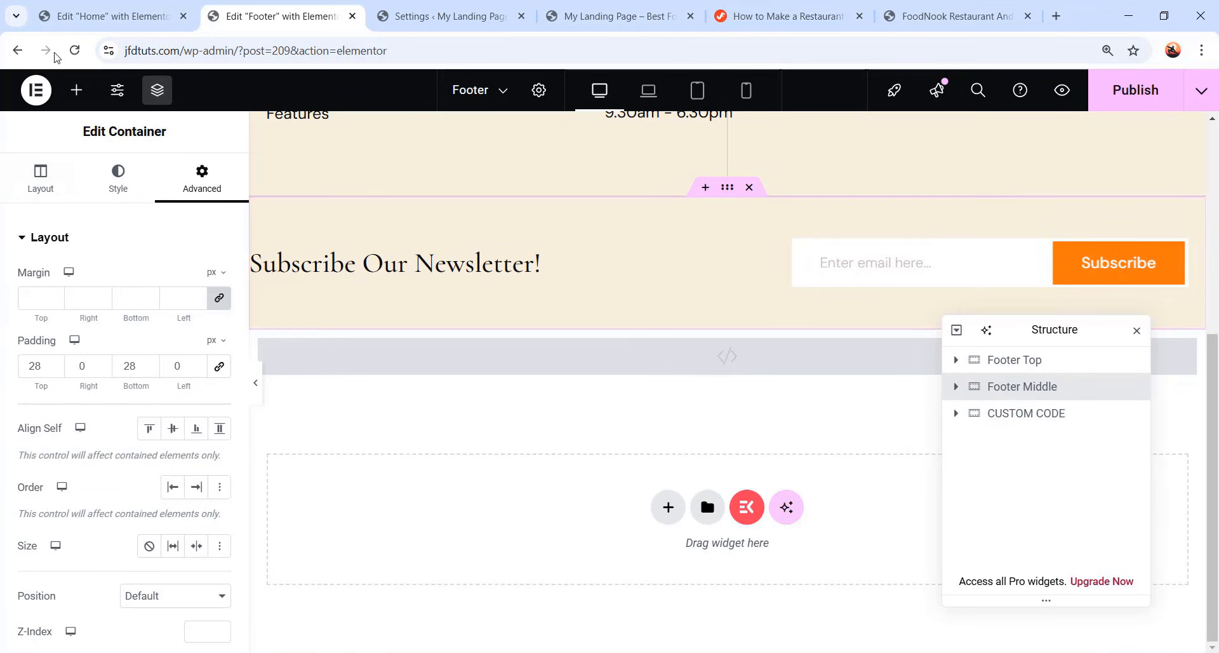
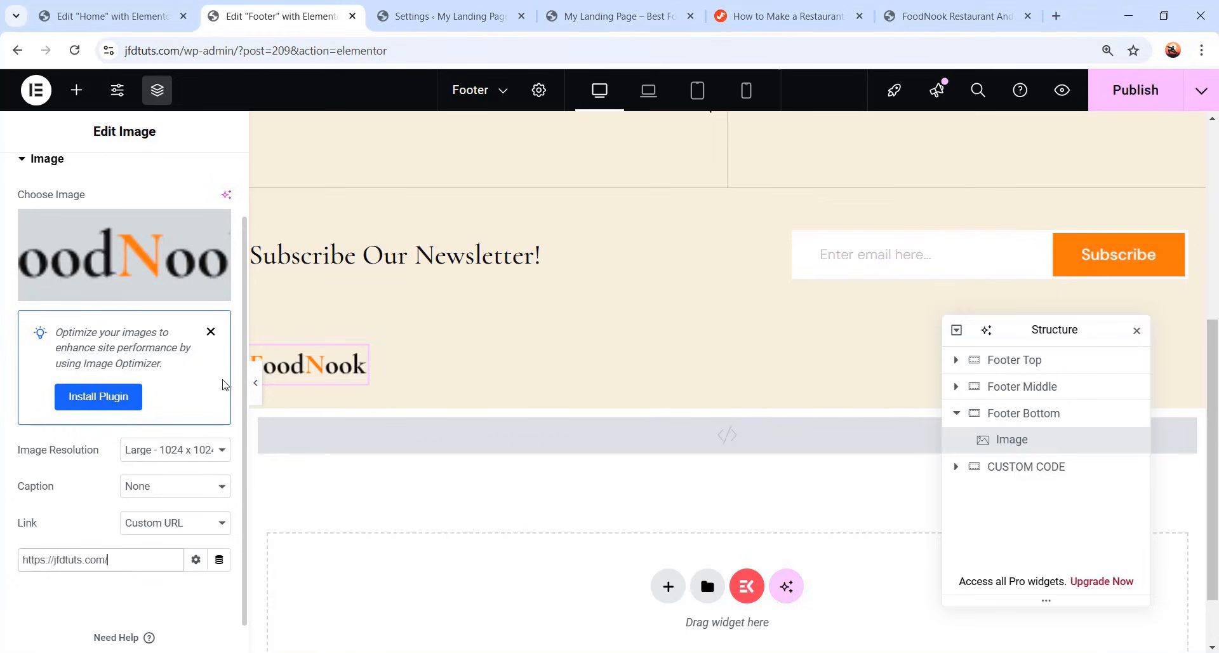
Add a heading beside the logo in Footer Bottom reading "© Copyright 2025 Kitpapa - All Rights Reserved." with HTML tag H4.
scroll(553, 473, "down", 1)
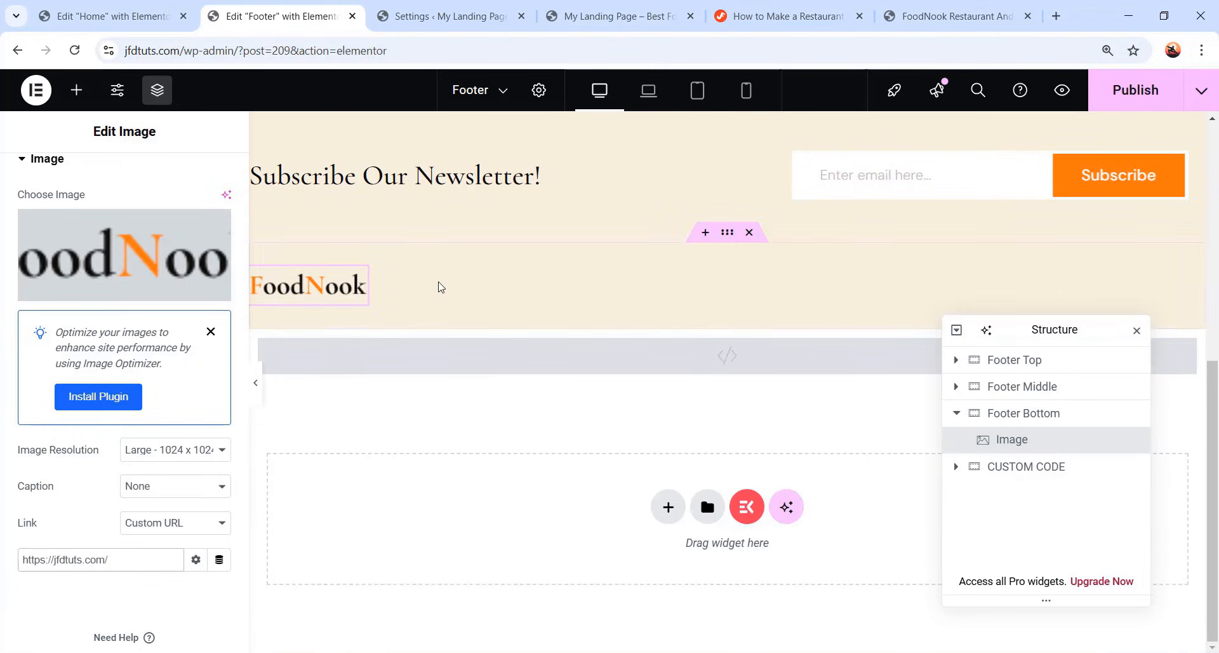
left_click(76, 90)
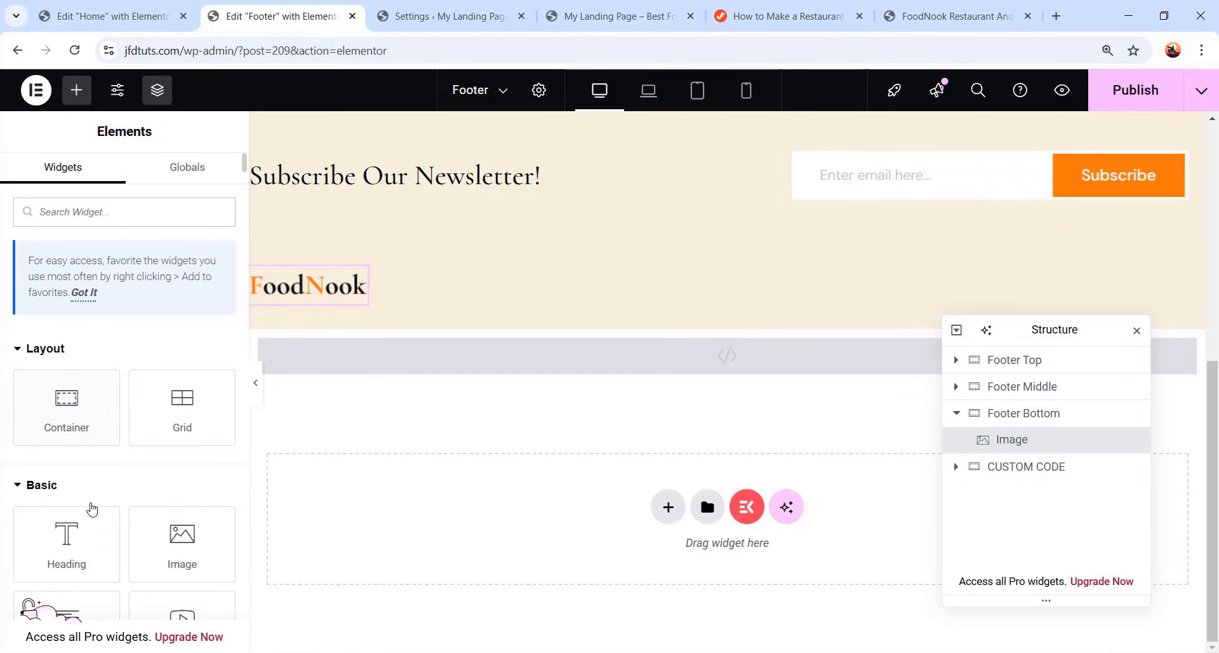
left_click_drag(92, 508, 358, 290)
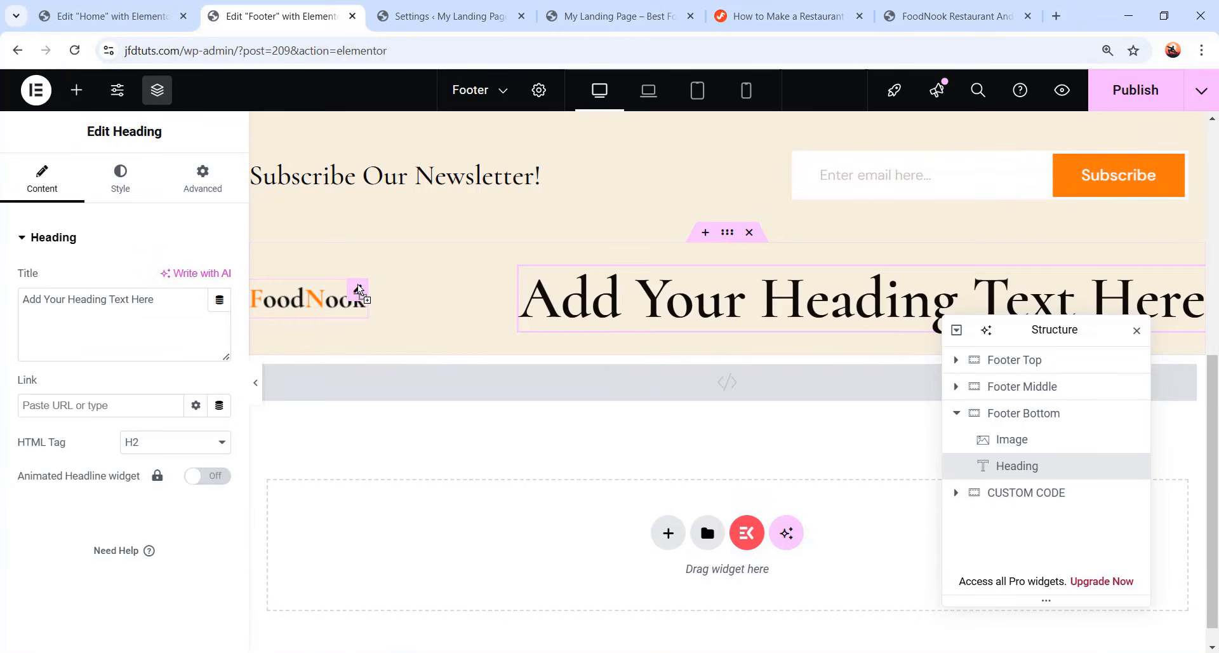
left_click_drag(184, 300, 7, 298)
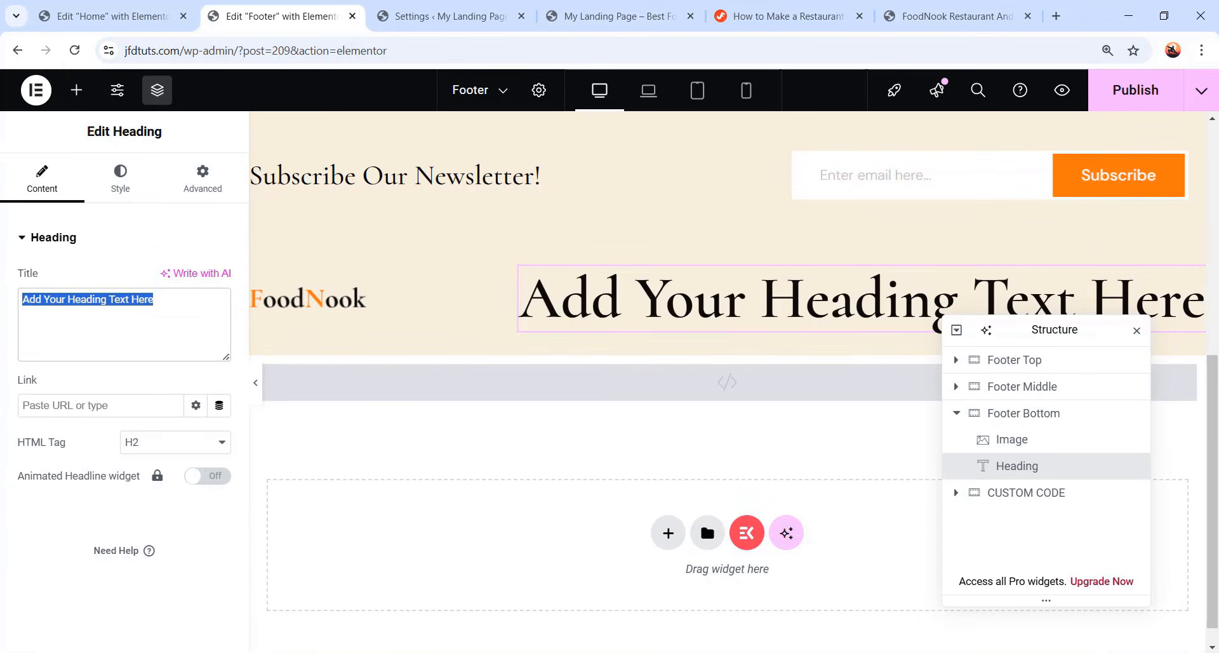
right_click(114, 304)
left_click(174, 416)
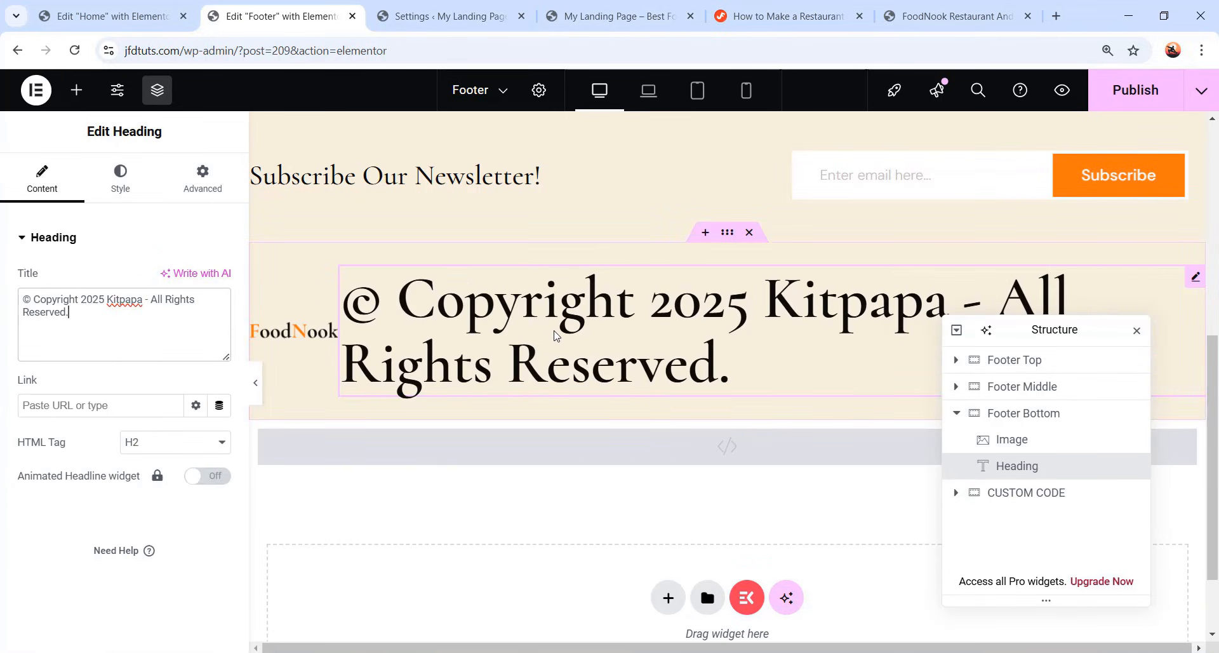
left_click(141, 444)
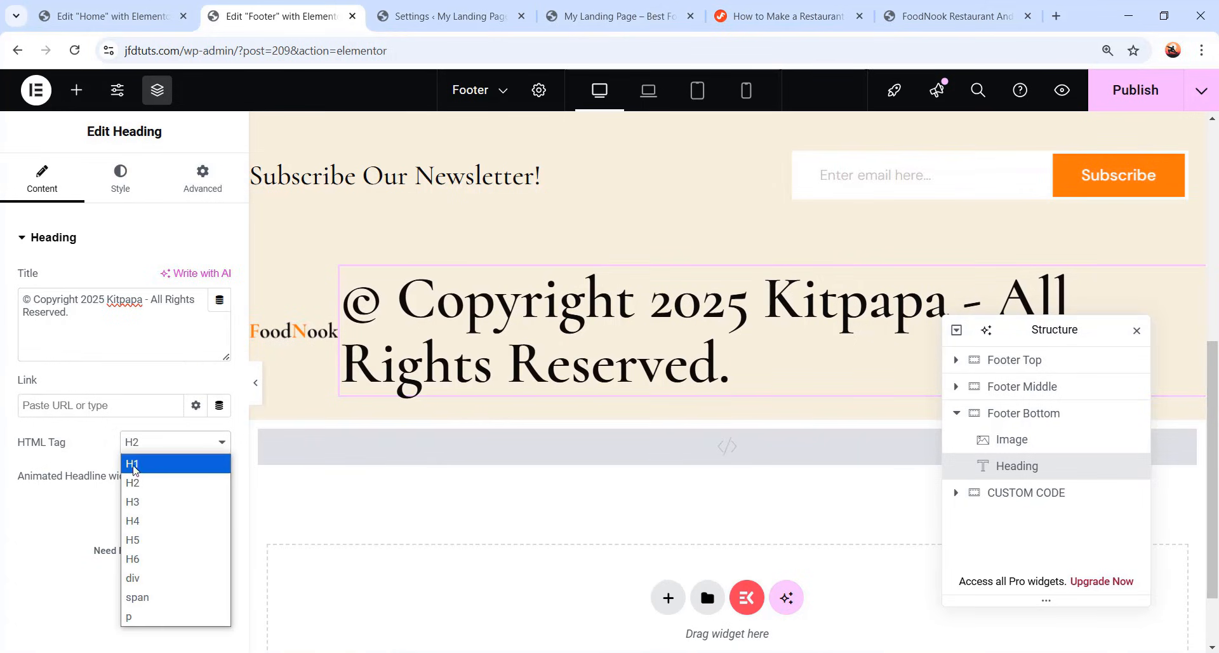
left_click(153, 523)
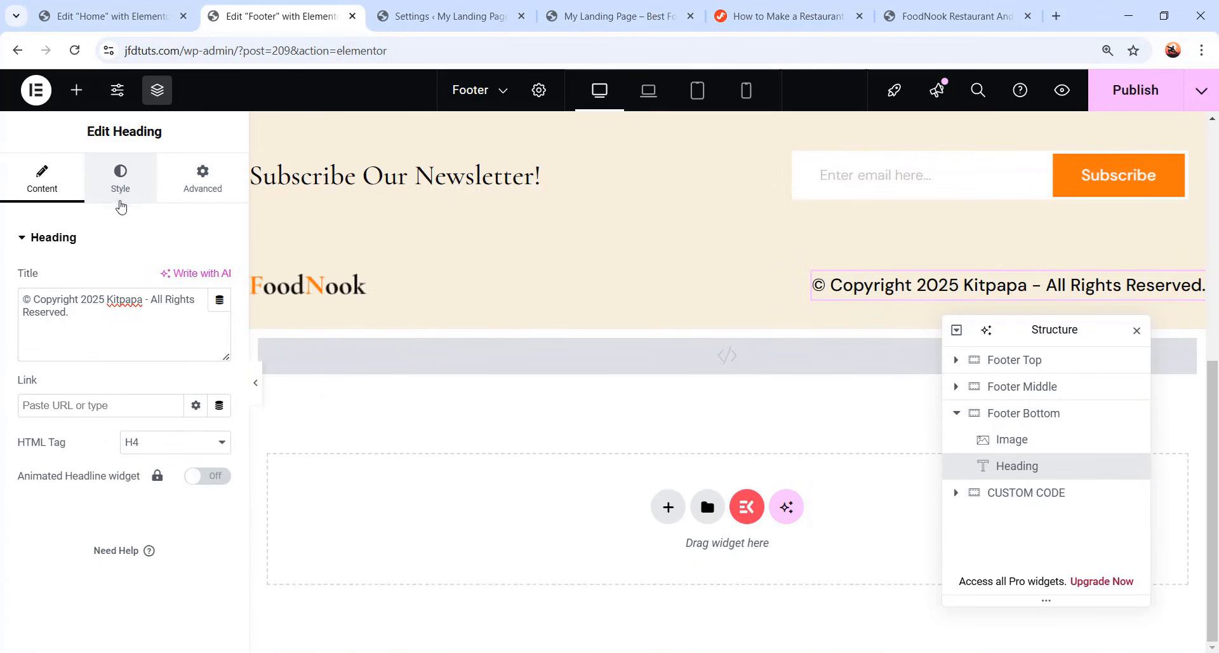
Style the copyright heading with size 18 px, weight 400 (Normal), line height 26 px and a black global text color.
left_click(121, 207)
left_click(219, 328)
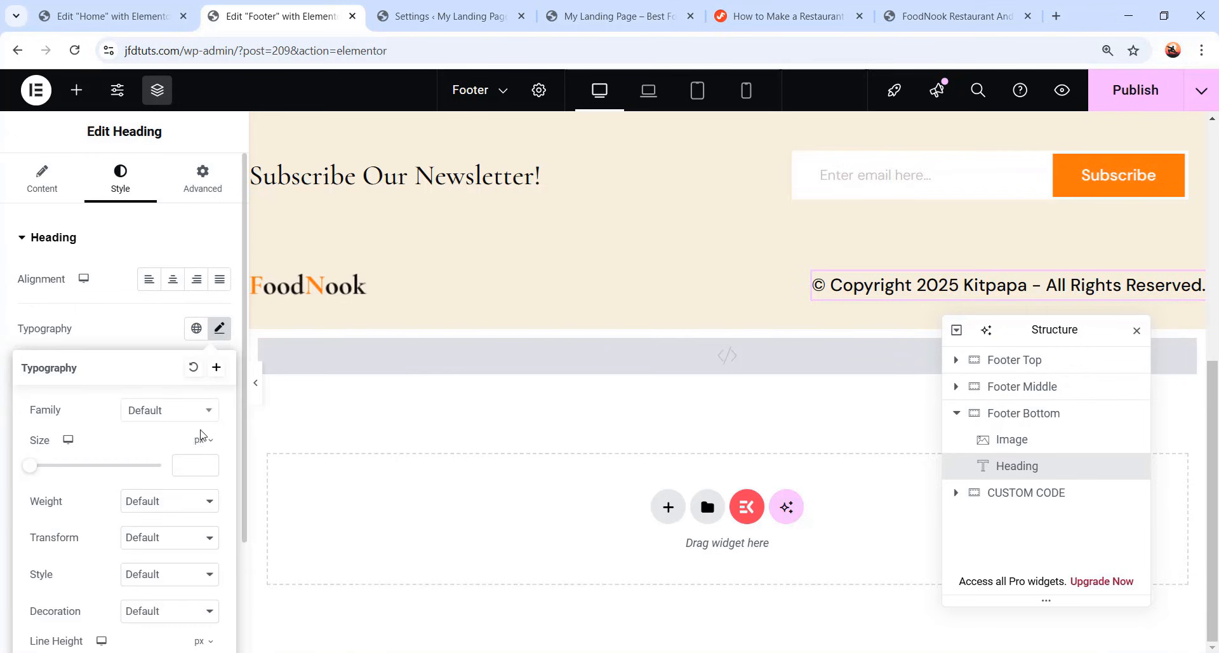
left_click(196, 458)
type("18")
scroll(163, 477, "down", 3)
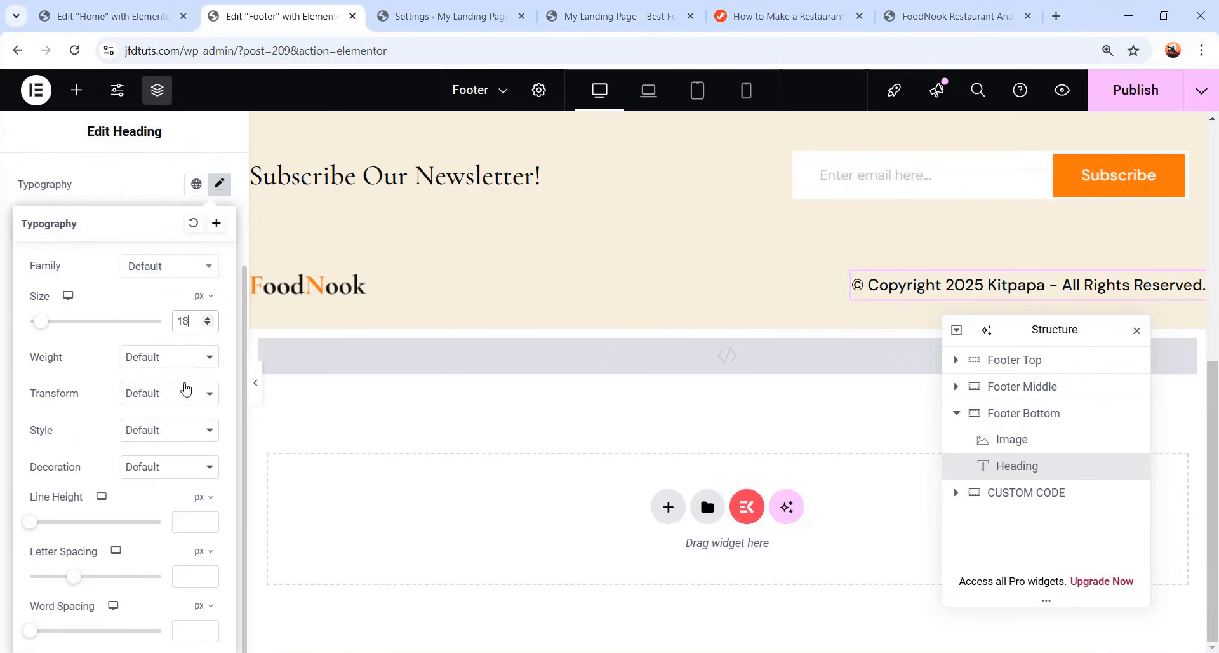
left_click(185, 359)
left_click(163, 436)
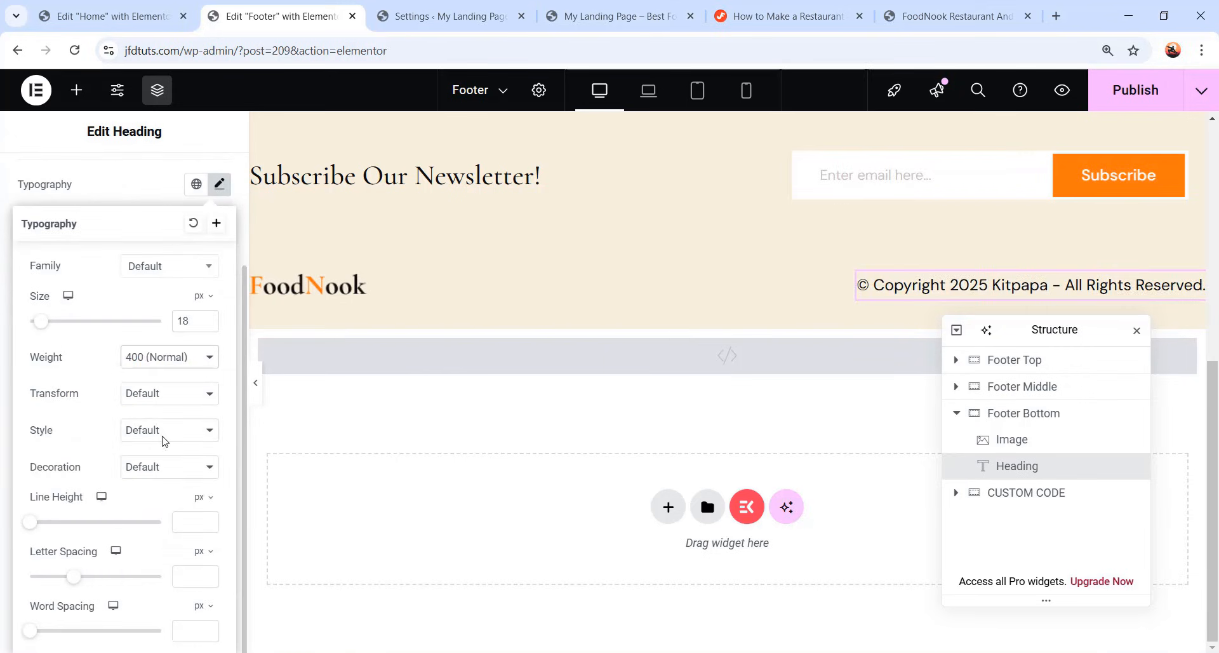
type("26")
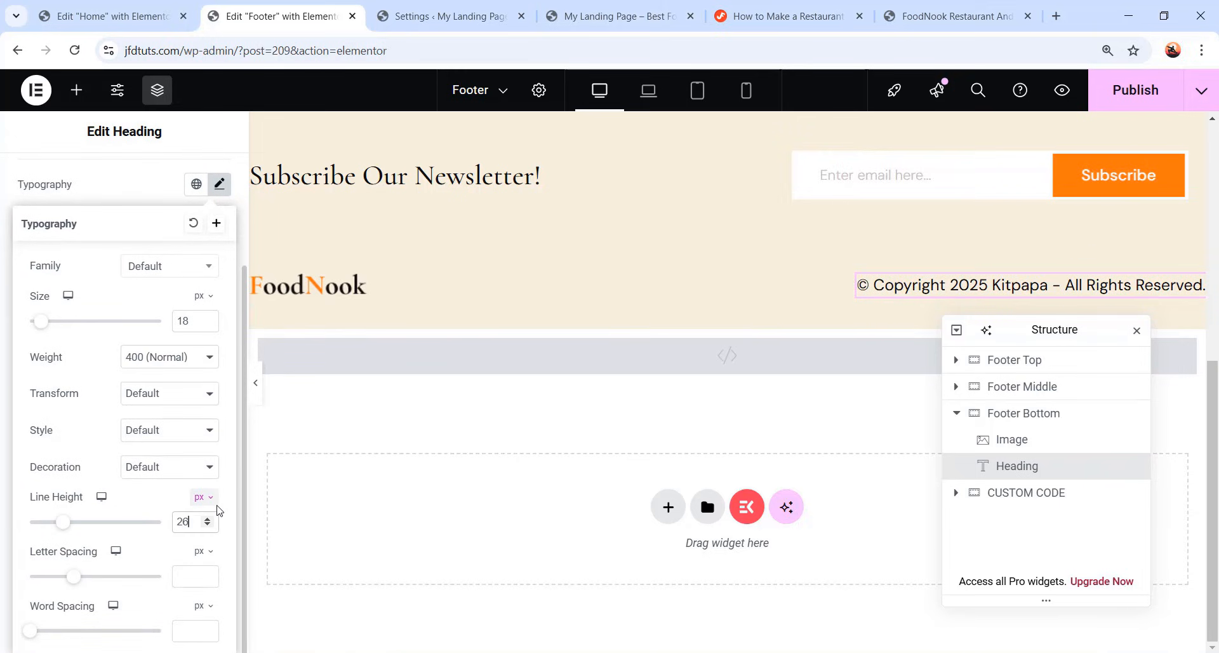
left_click(220, 185)
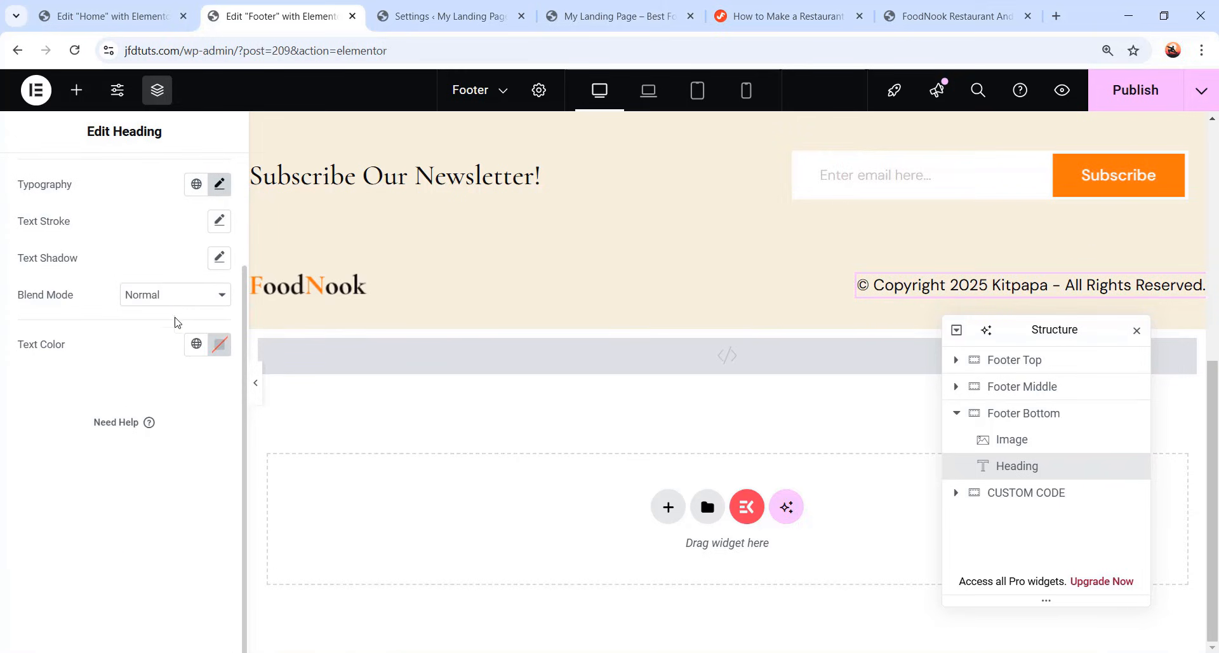
left_click(191, 345)
left_click(93, 356)
Preview the footer without the editing panel, checking the alignment of the newsletter form and copyright line.
scroll(525, 280, "up", 3)
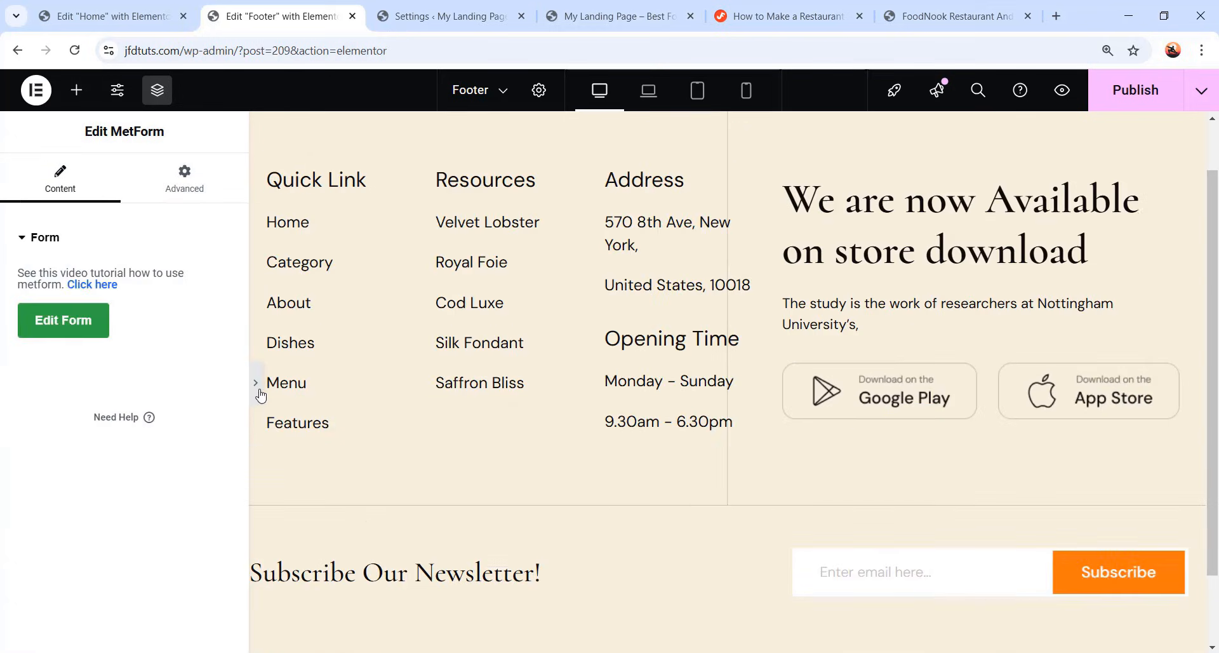
left_click(260, 395)
scroll(832, 559, "down", 3)
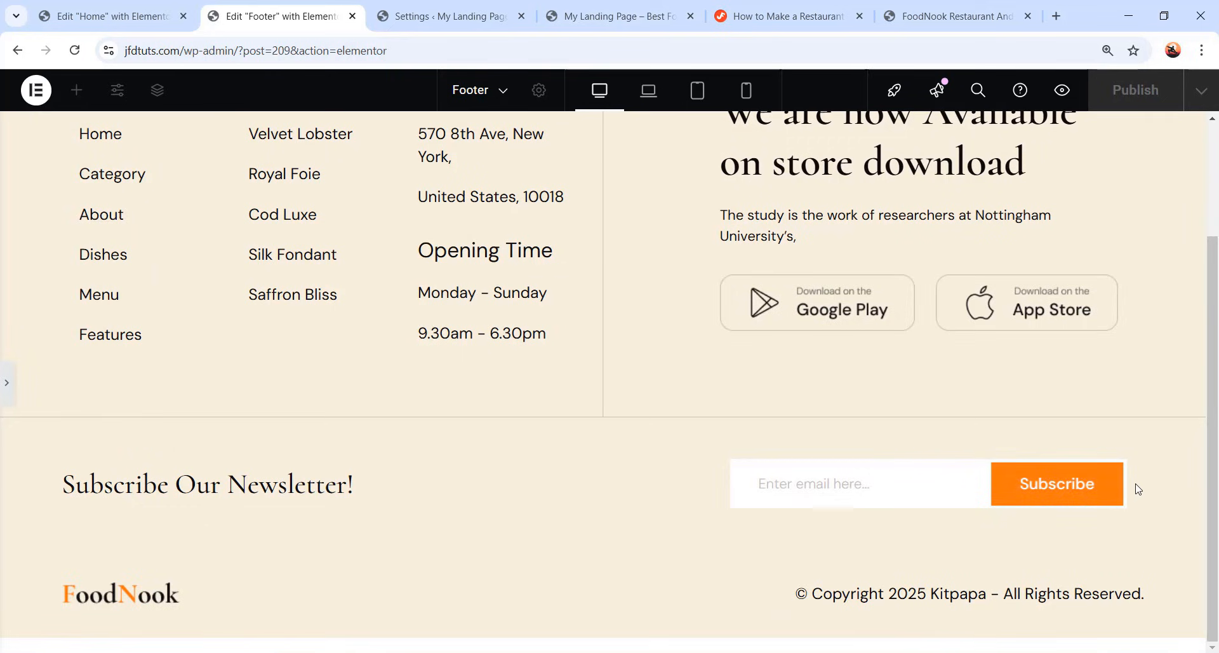
left_click(6, 382)
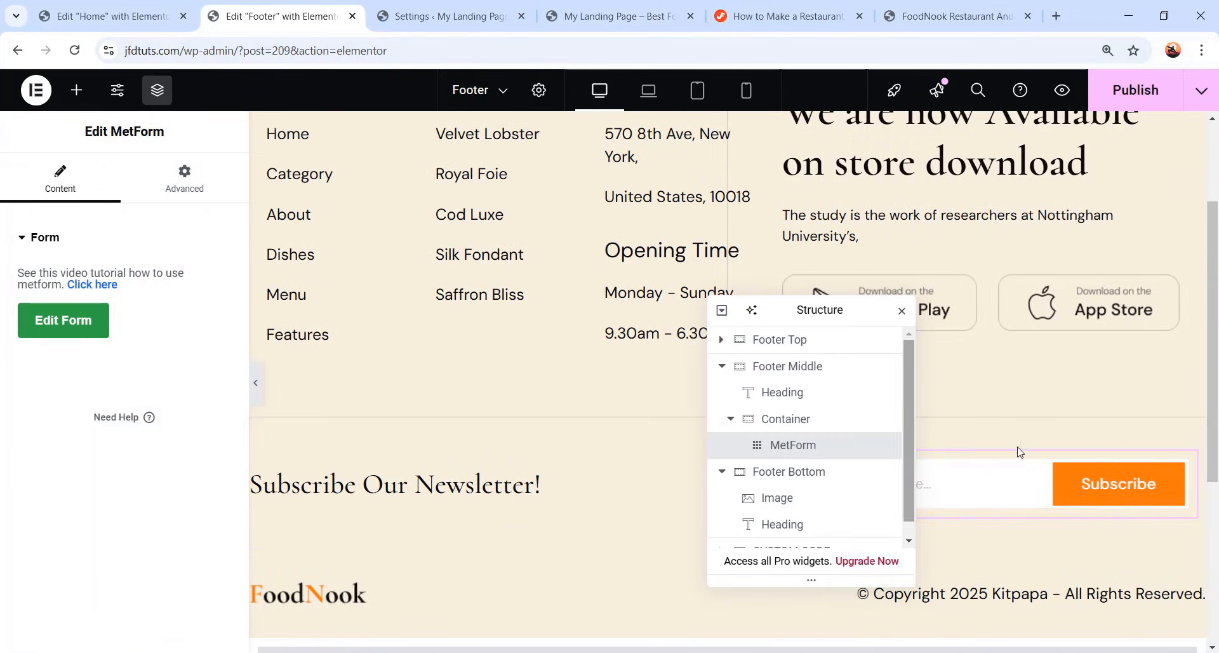
Set the padding of the MetForm widget and of its container in Footer Middle to 0 px on all sides.
left_click_drag(818, 310, 638, 204)
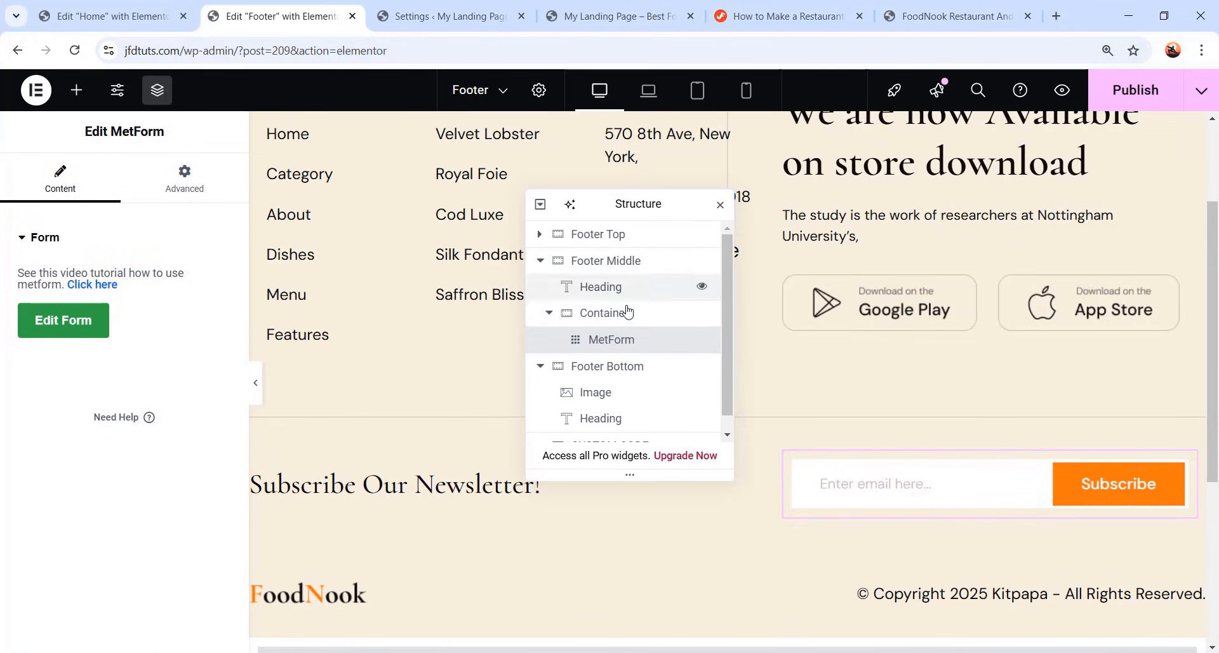
left_click(178, 184)
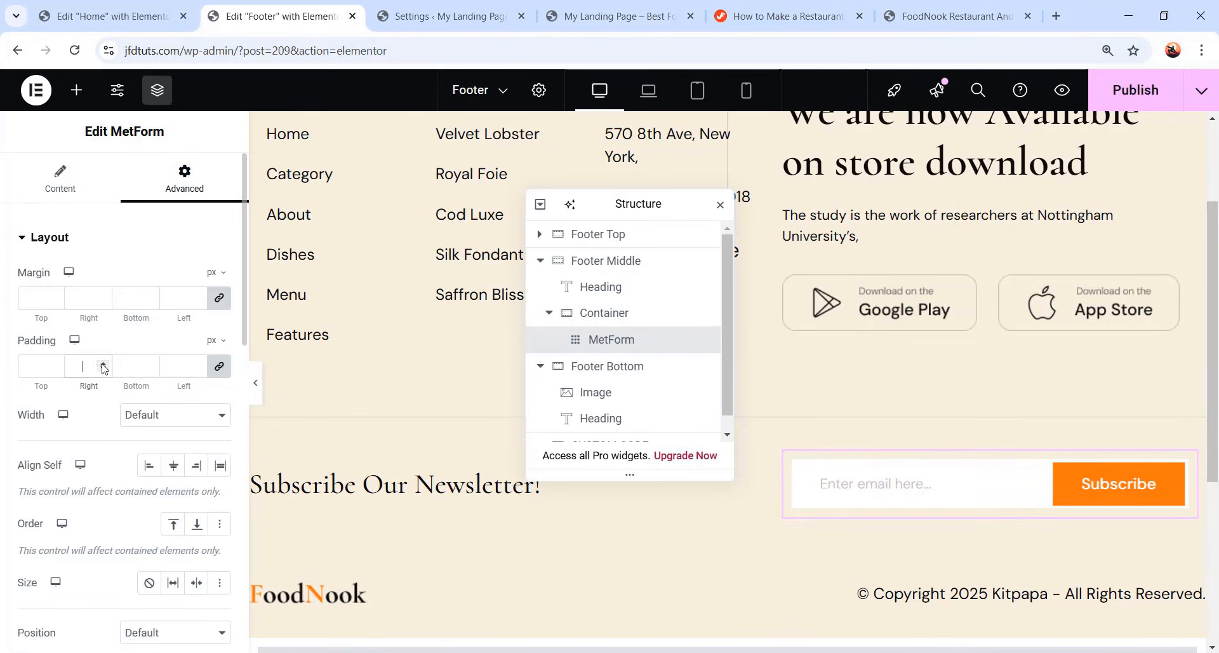
left_click(104, 368)
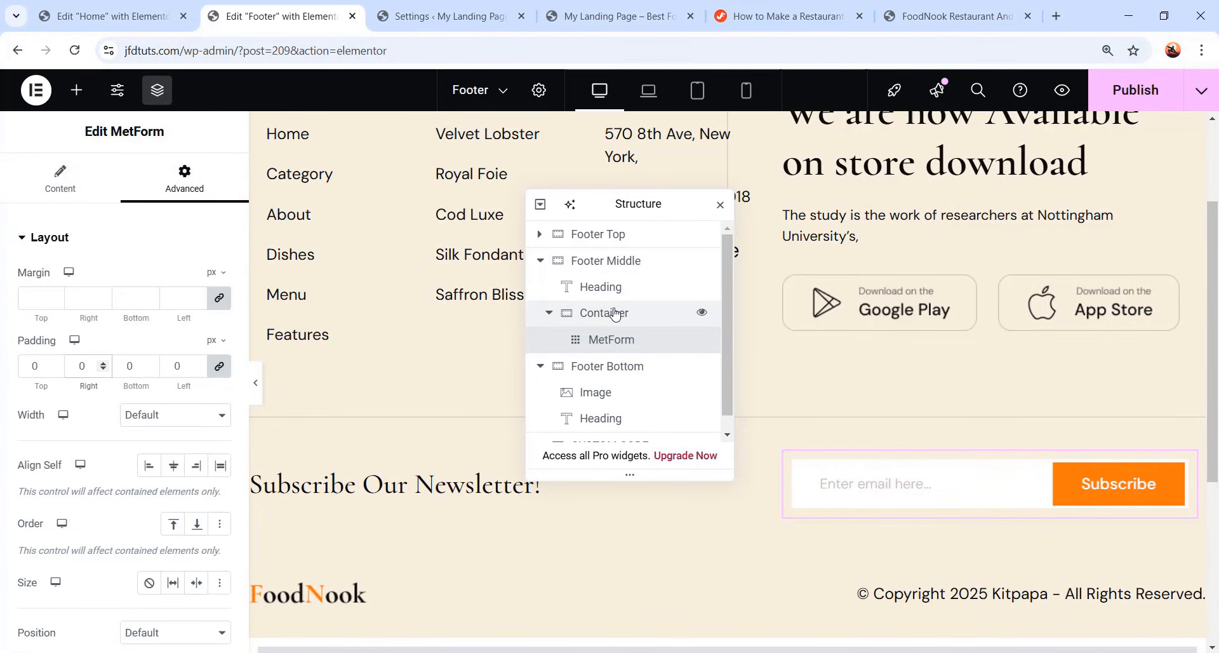
left_click(615, 313)
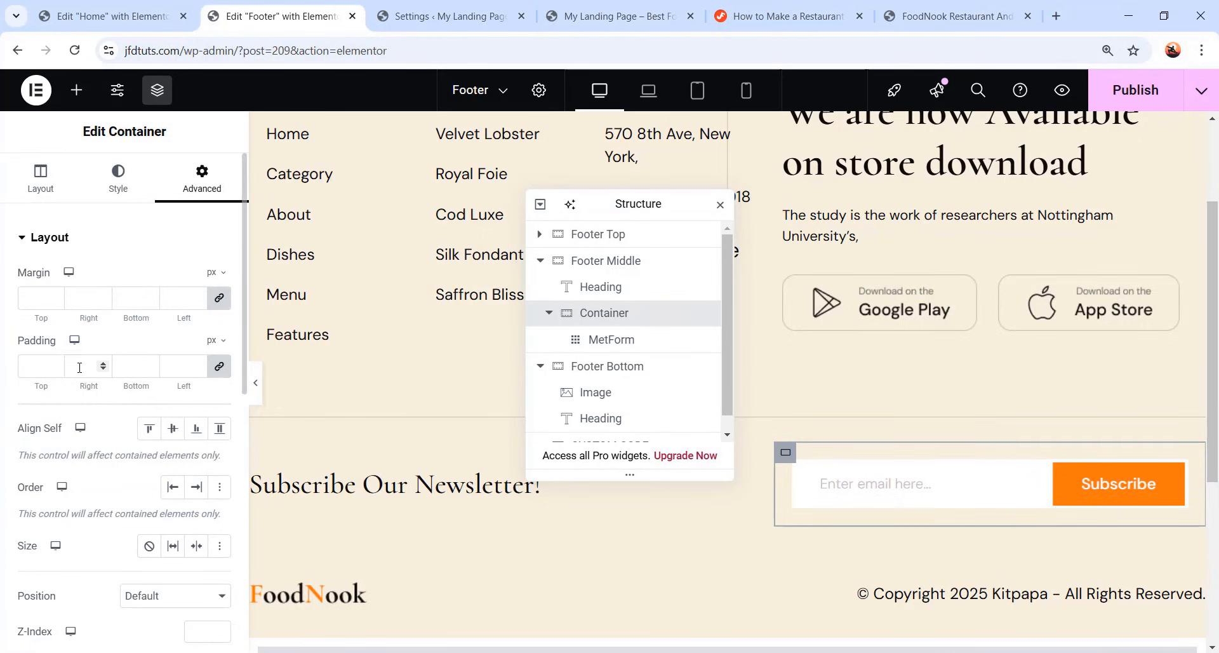
left_click(915, 494)
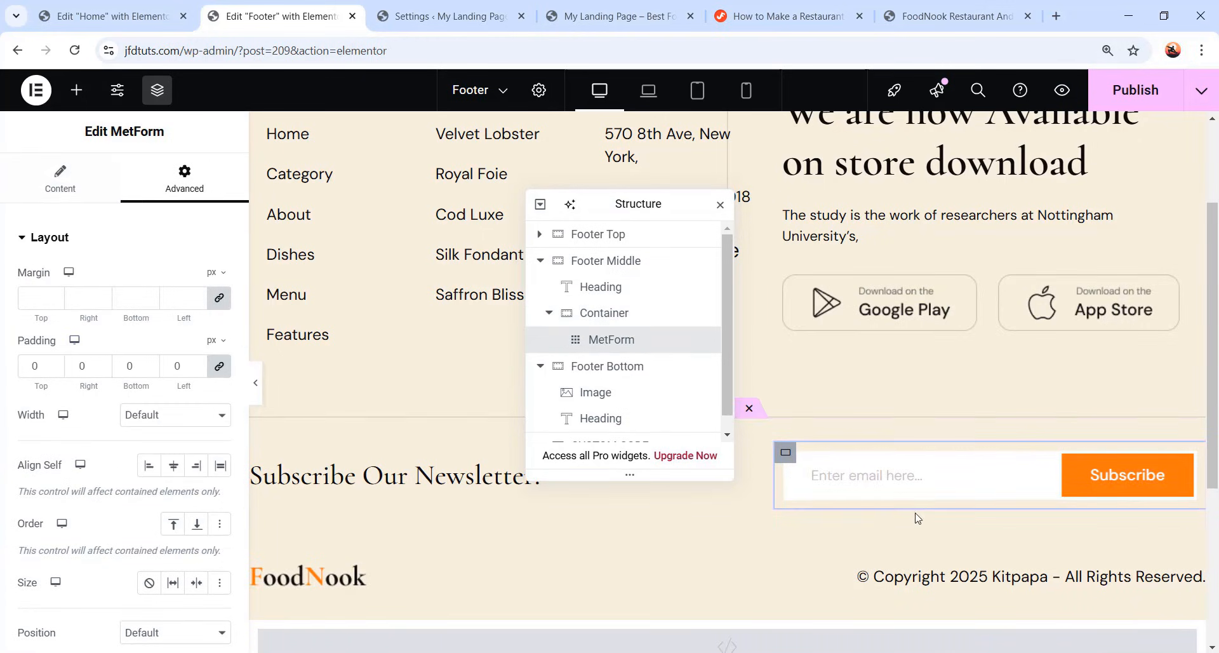
Open the Newsletter form for editing and set its main container's padding to 0 px on all sides.
left_click(81, 190)
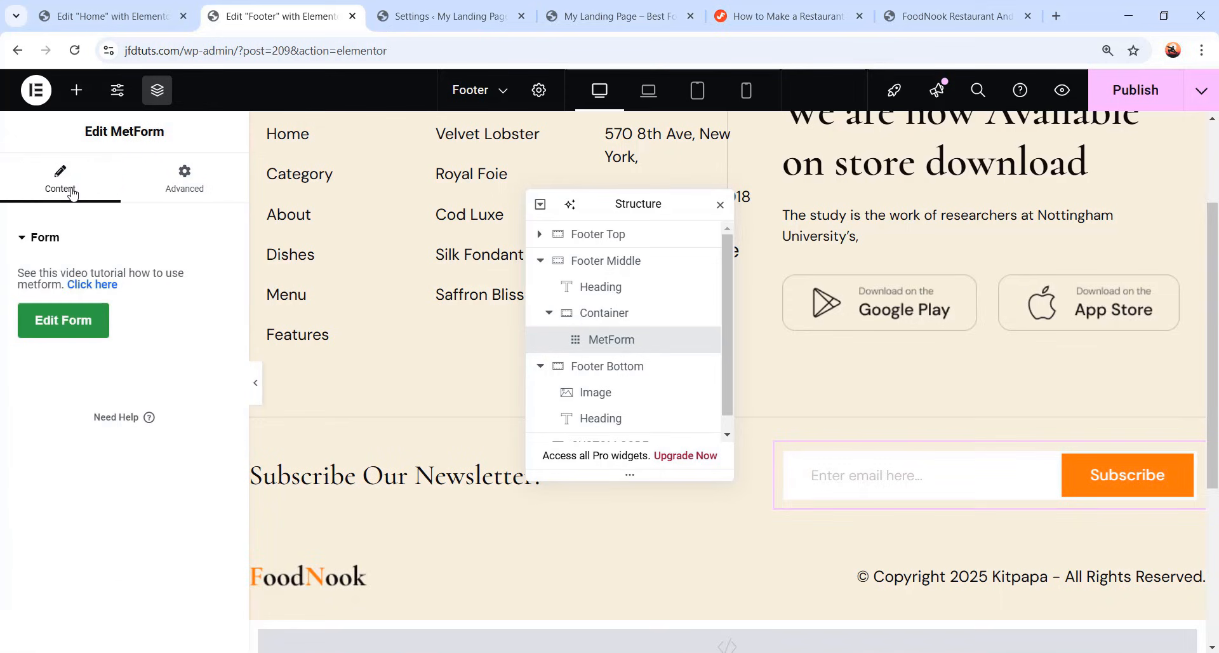
left_click(66, 326)
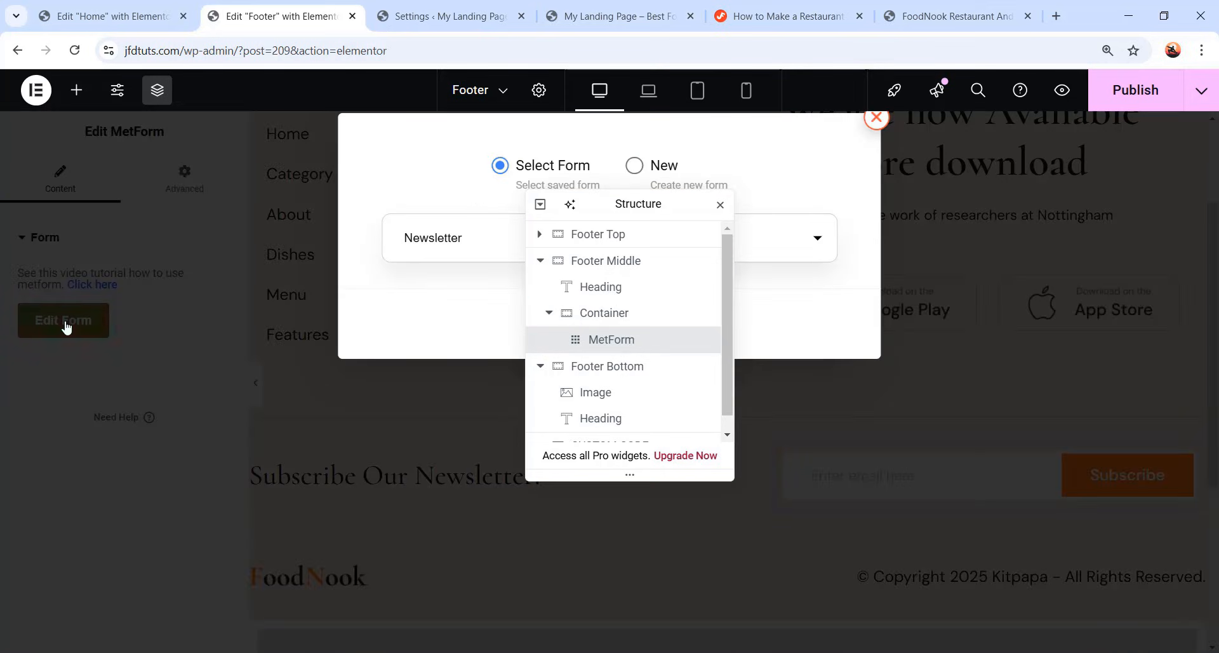
left_click_drag(640, 207, 1065, 347)
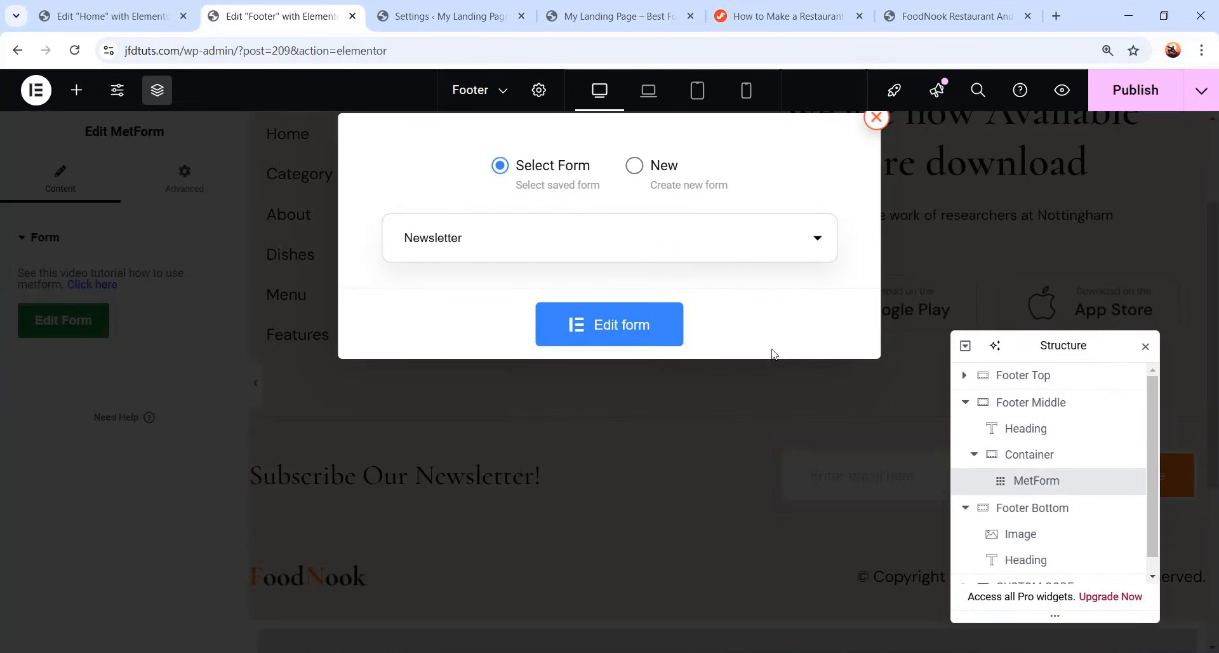
left_click(615, 324)
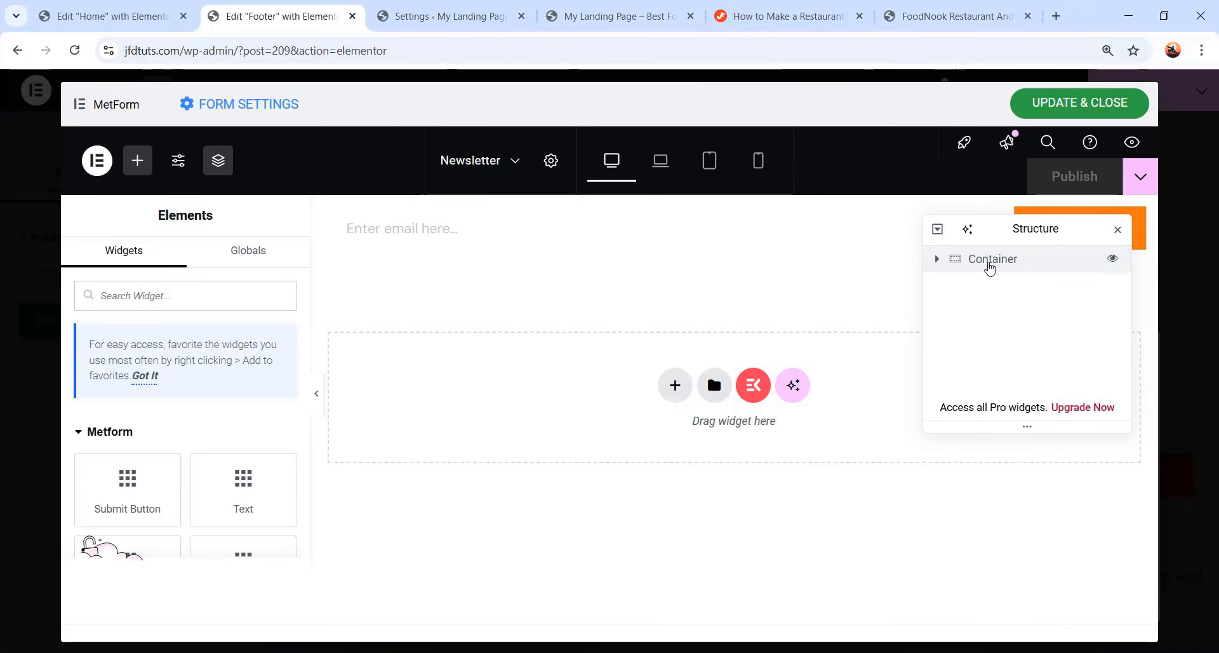
left_click(987, 262)
left_click(296, 283)
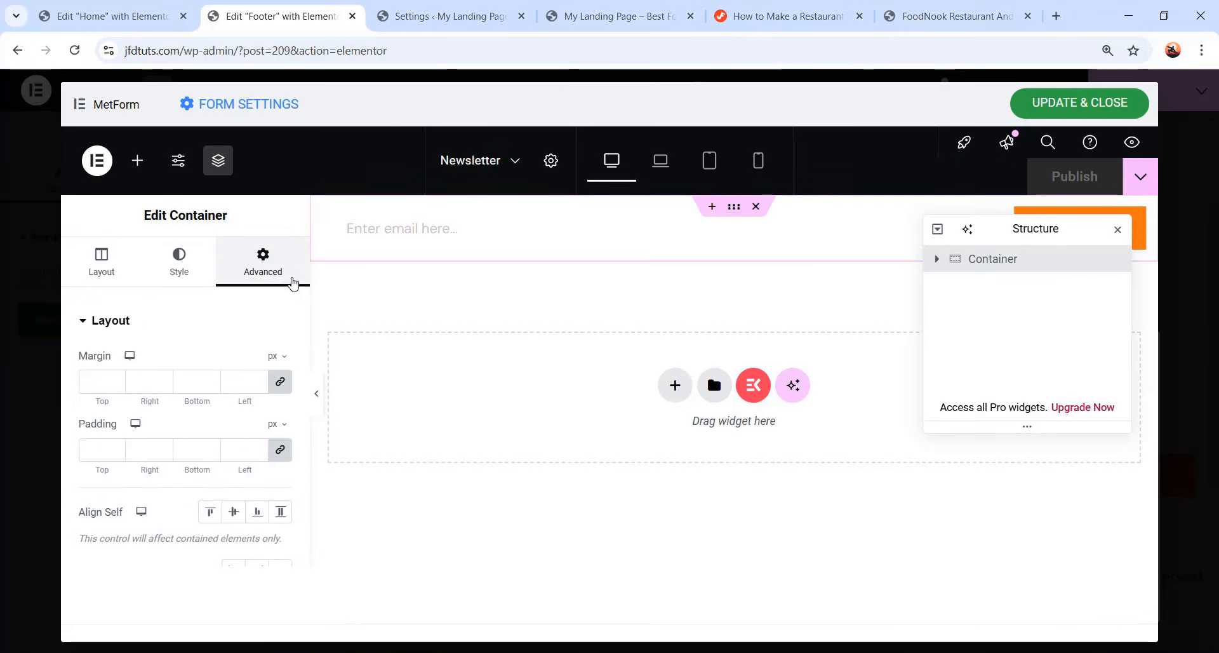
left_click(118, 452)
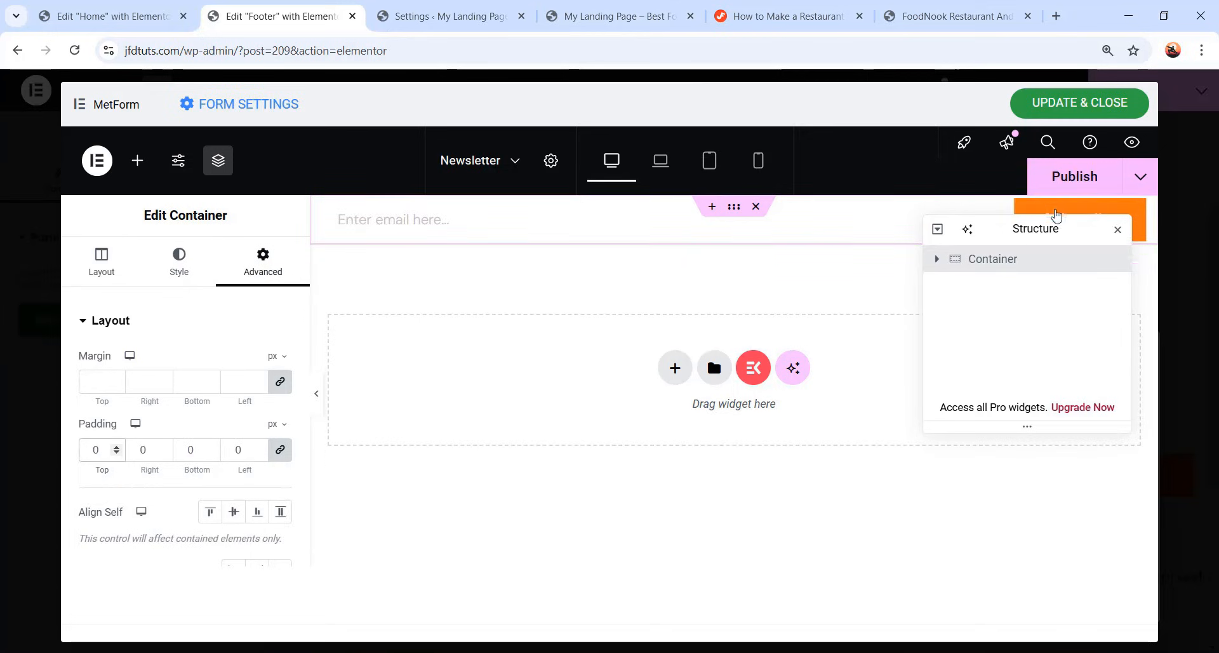
Update and close the Newsletter form, and review the footer without the editing panel.
left_click(1080, 109)
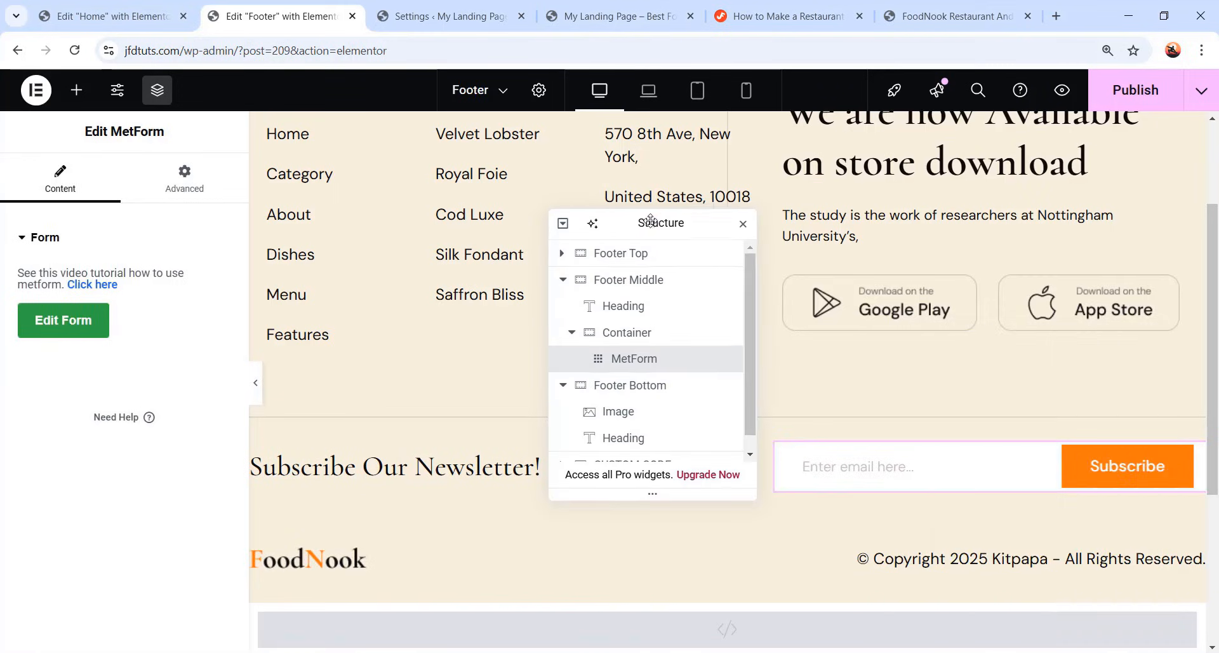
left_click(256, 383)
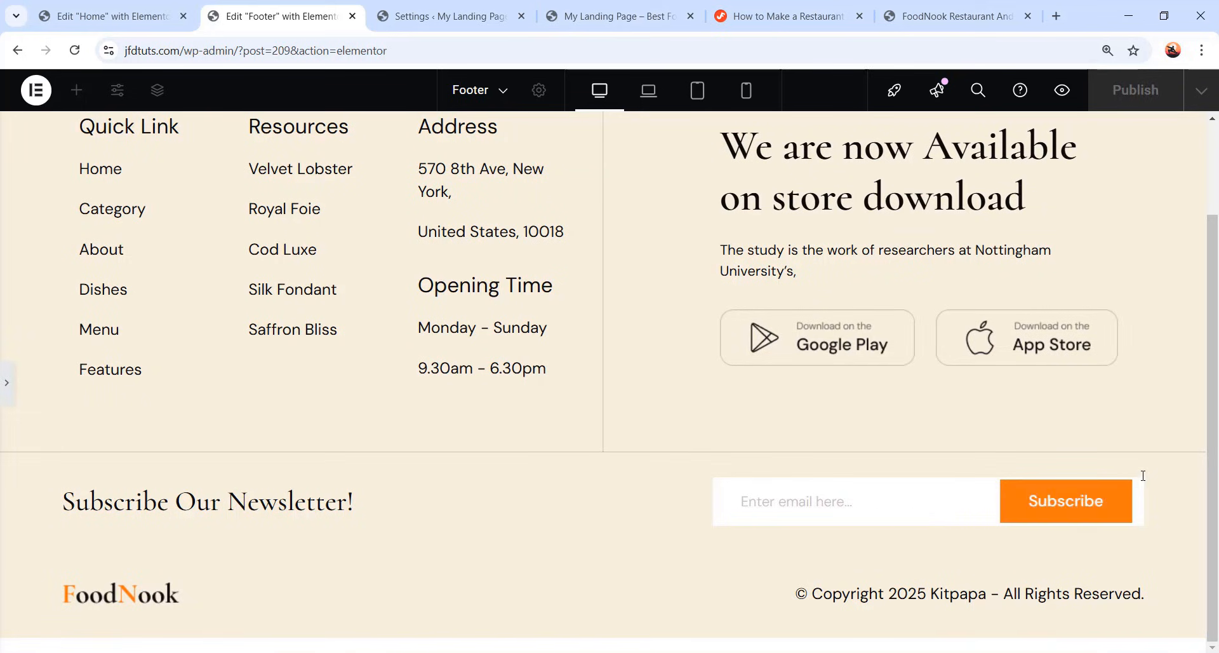
left_click(5, 381)
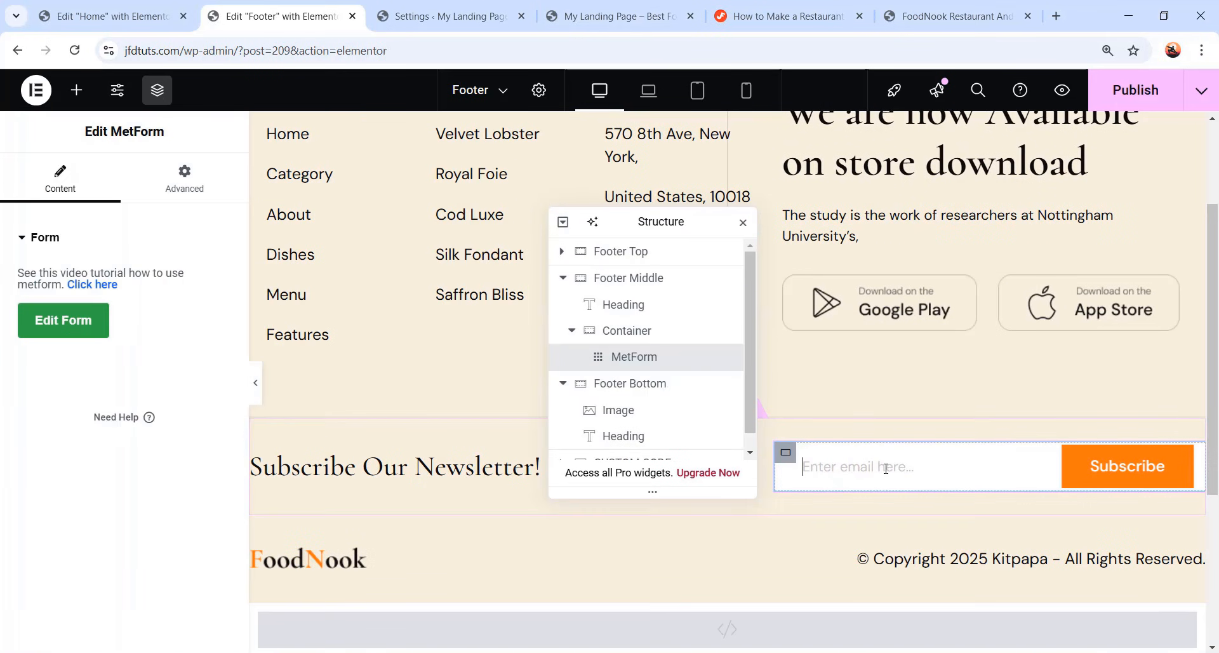
Open the Newsletter form, set the Submit Button's transform Offset X to -1 px, and update and close the form.
left_click(52, 329)
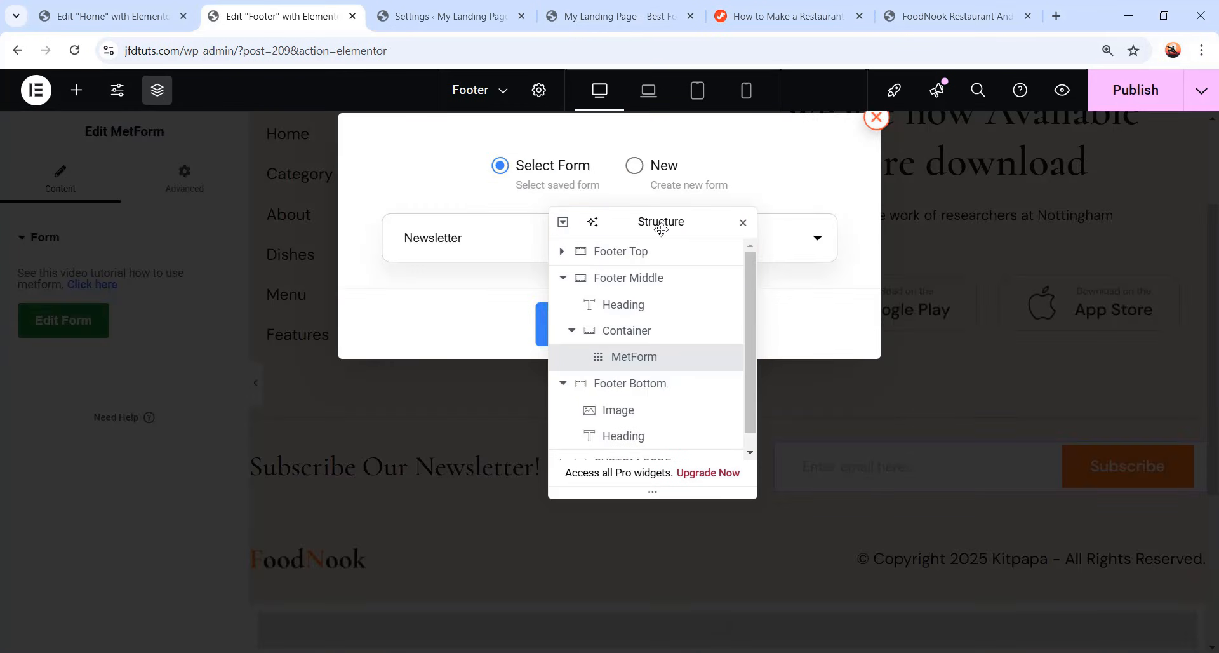
left_click(612, 324)
left_click_drag(1054, 245, 1046, 263)
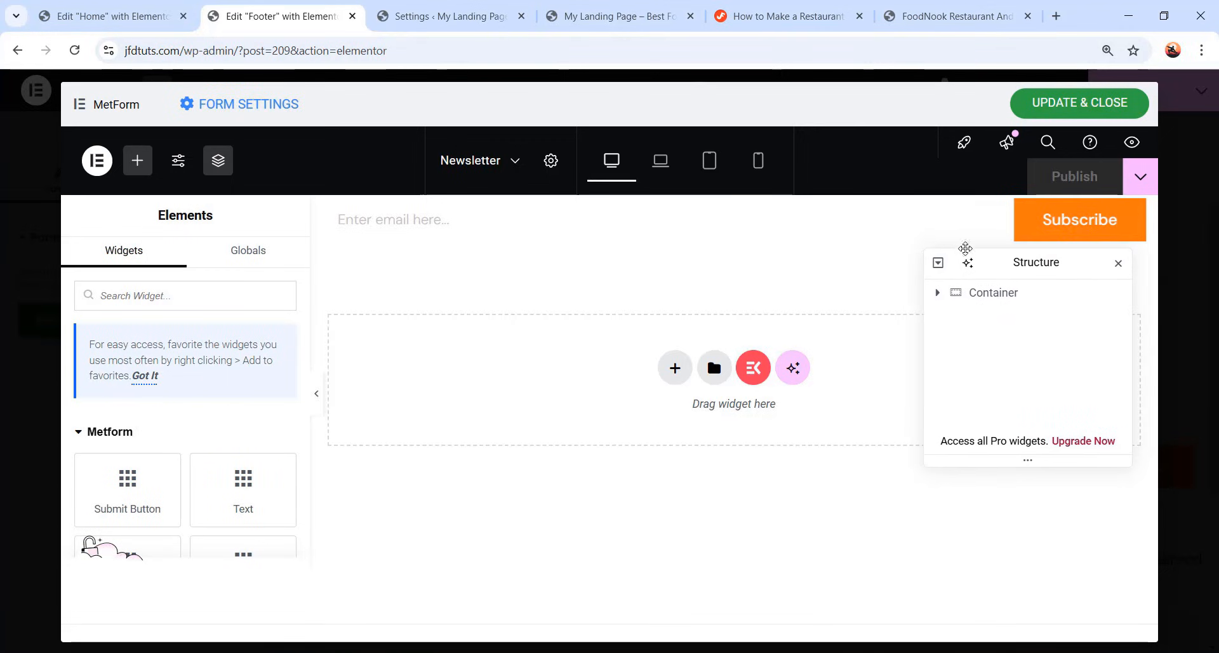
left_click(909, 216)
left_click(1091, 219)
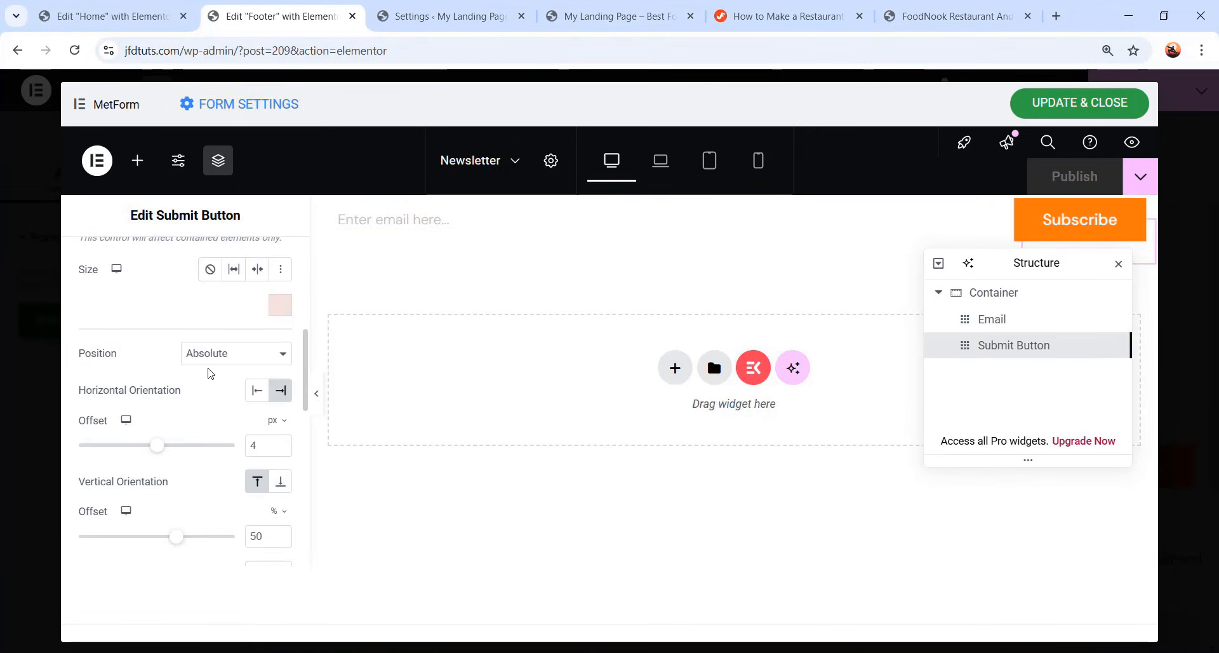
scroll(209, 374, "down", 10)
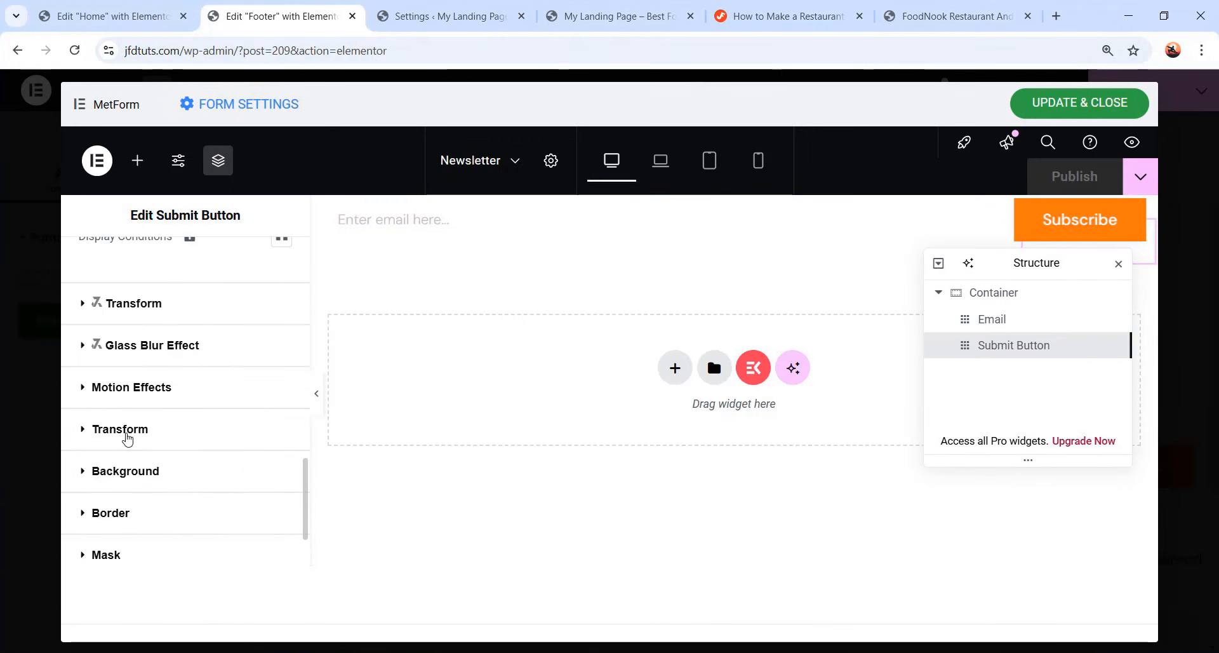
left_click(128, 438)
scroll(165, 421, "down", 5)
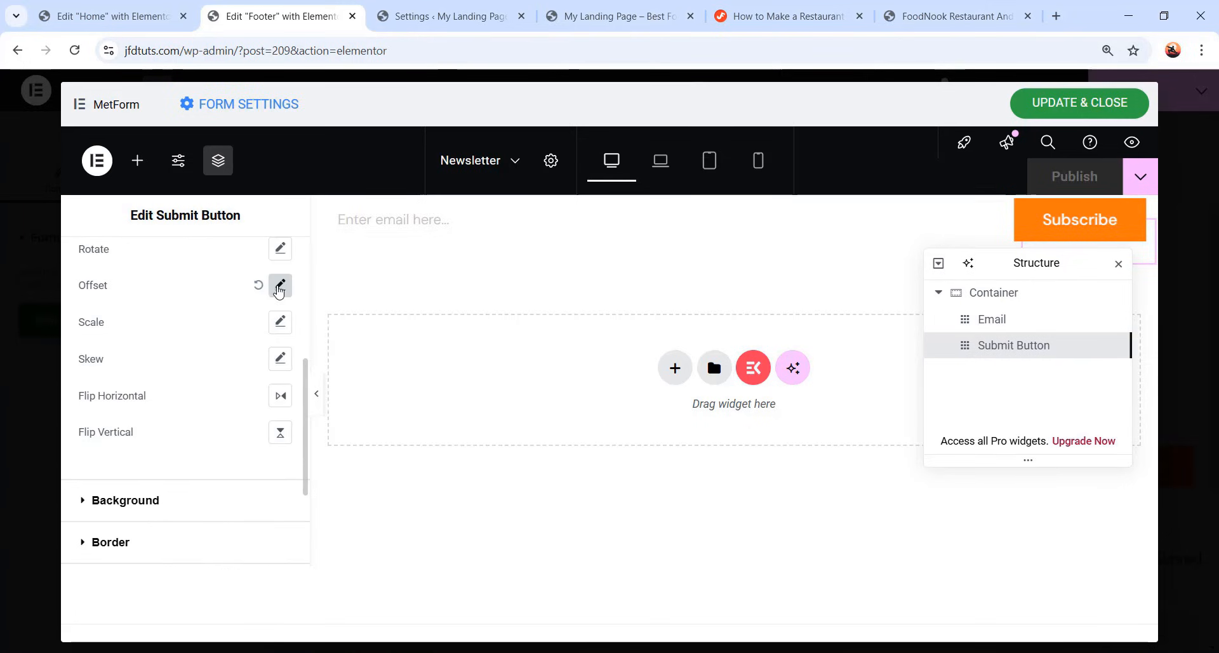
left_click(279, 285)
left_click_drag(158, 356, 160, 355)
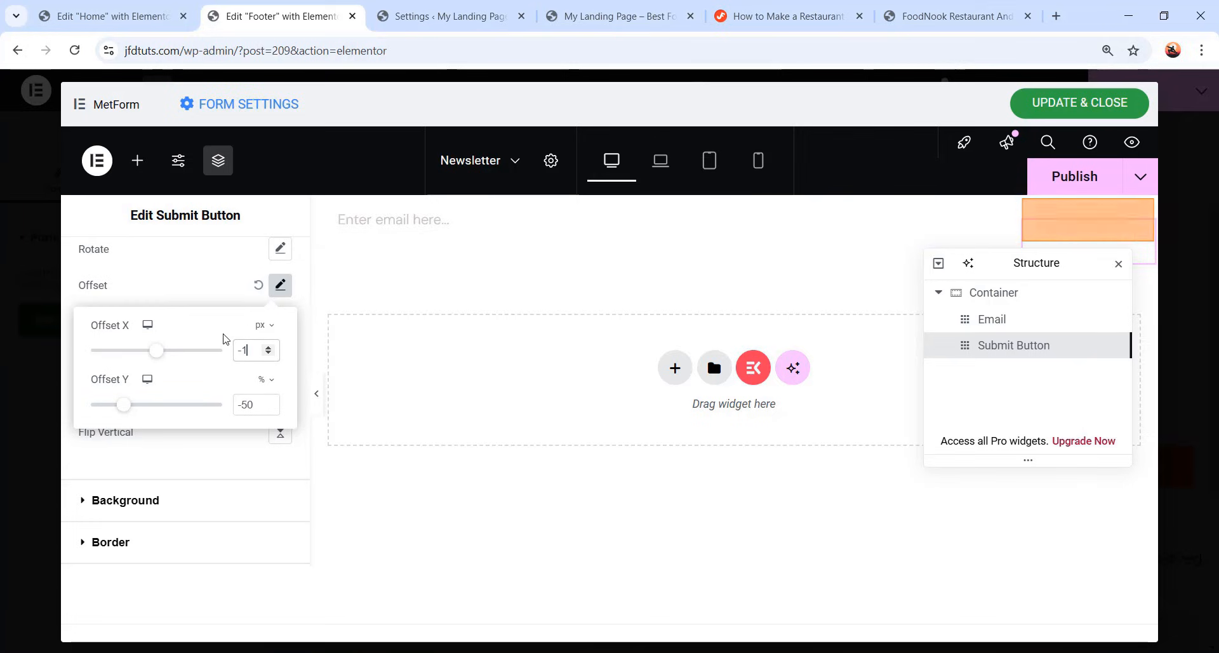
left_click(1103, 113)
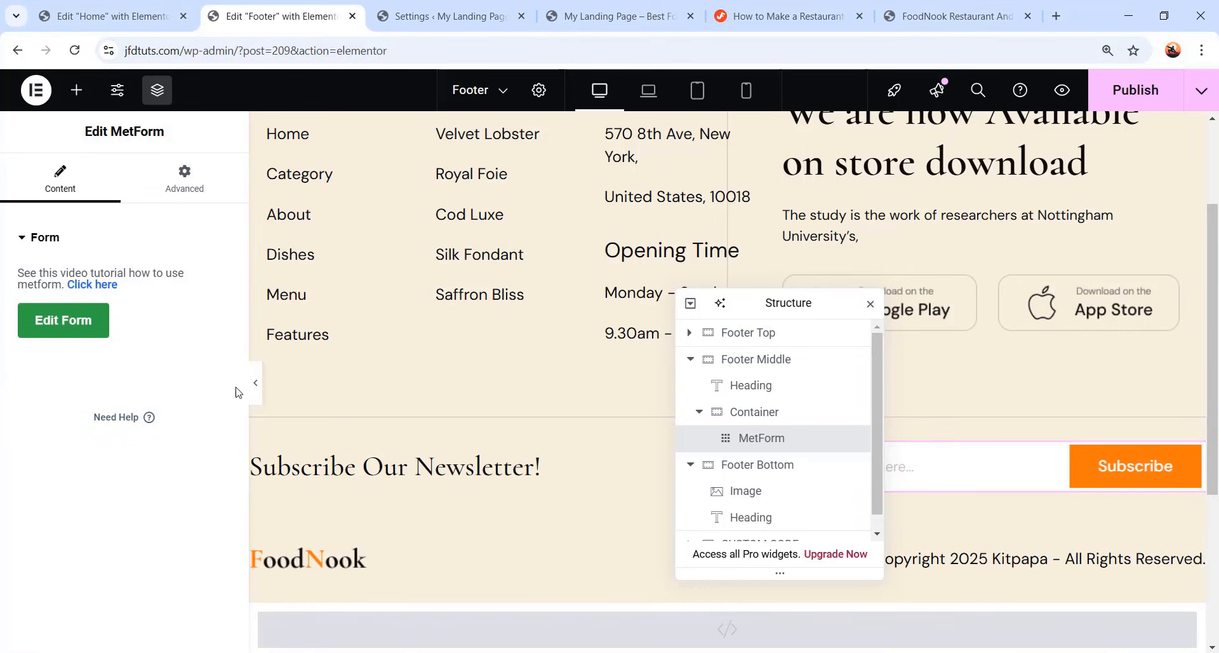
Preview the desktop footer without the editing panel, checking the Subscribe button's position and the overall layout.
left_click(256, 384)
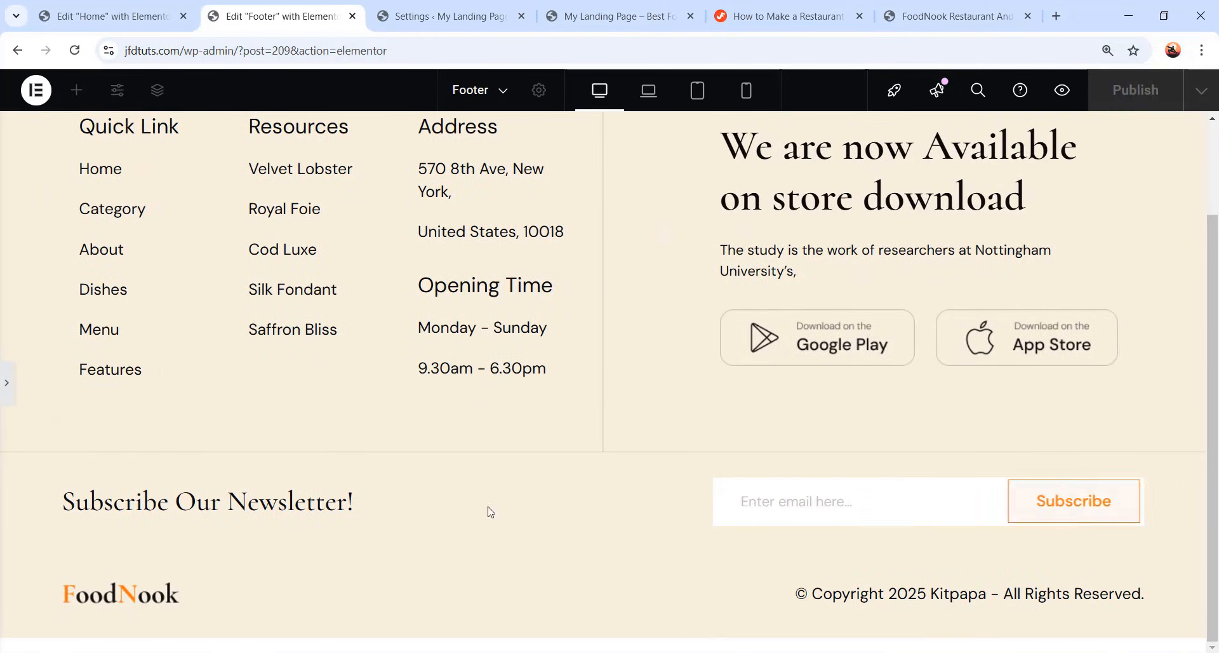
scroll(686, 440, "up", 2)
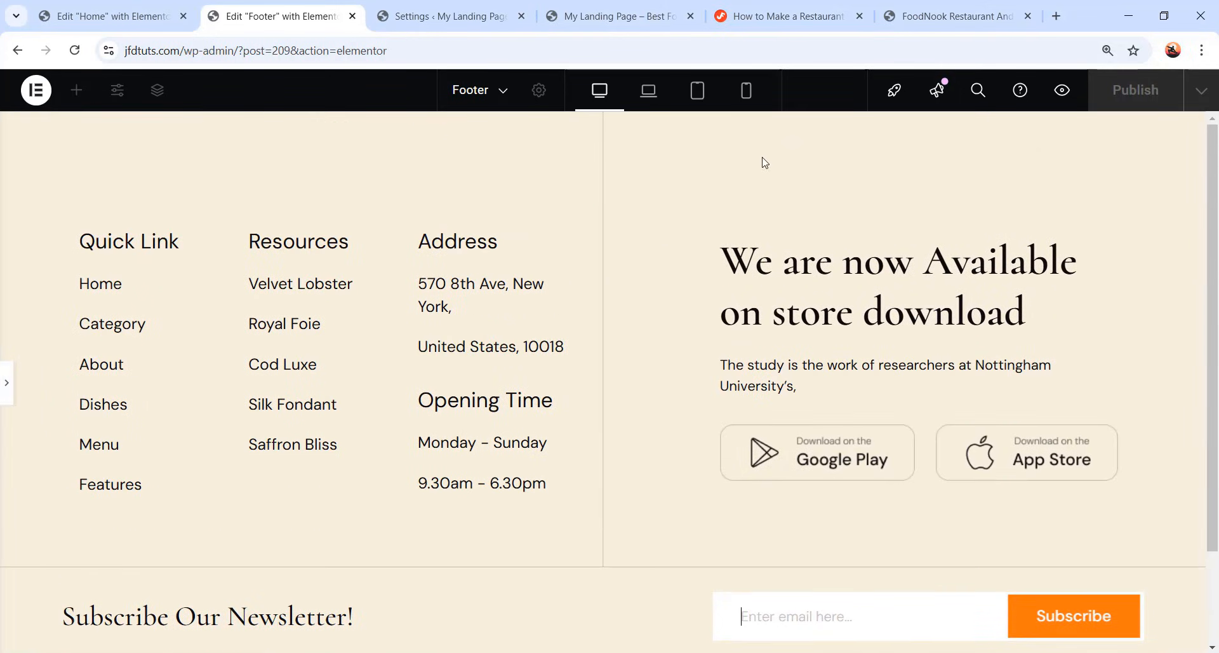
scroll(787, 216, "down", 2)
scroll(857, 381, "up", 2)
scroll(794, 337, "down", 2)
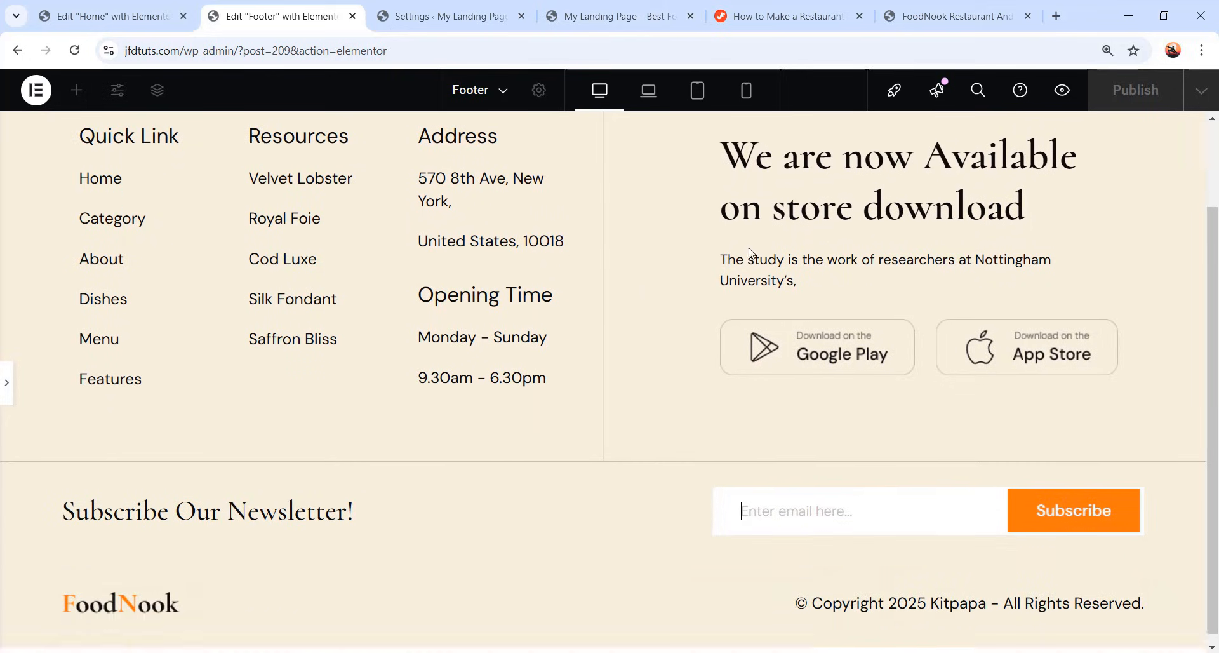
scroll(784, 263, "up", 2)
scroll(698, 124, "down", 3)
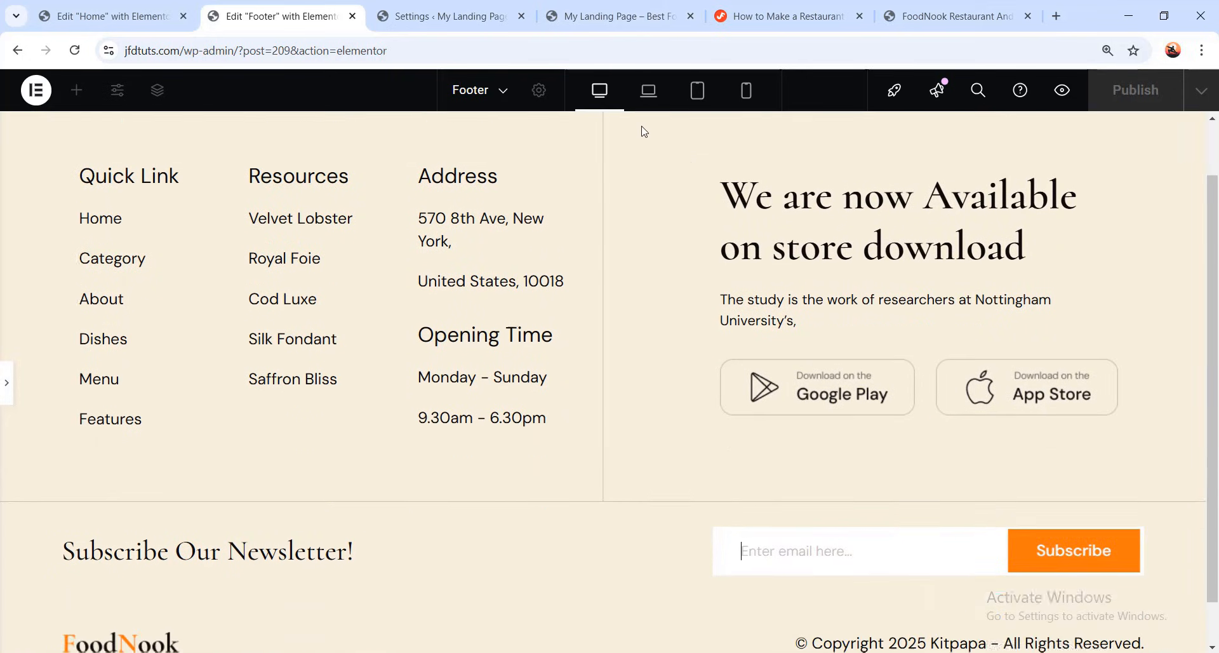
Switch the preview to the laptop breakpoint and check the footer's side spacing and text sizes from top to bottom.
left_click(648, 90)
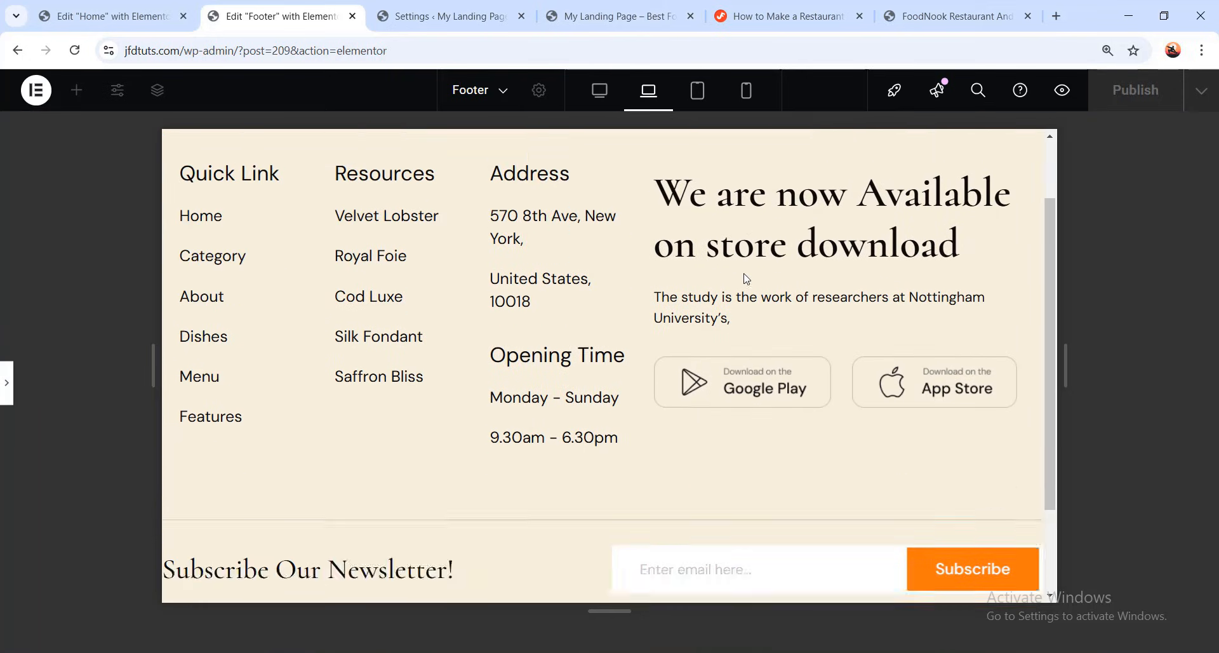
scroll(730, 304, "down", 2)
scroll(244, 375, "up", 3)
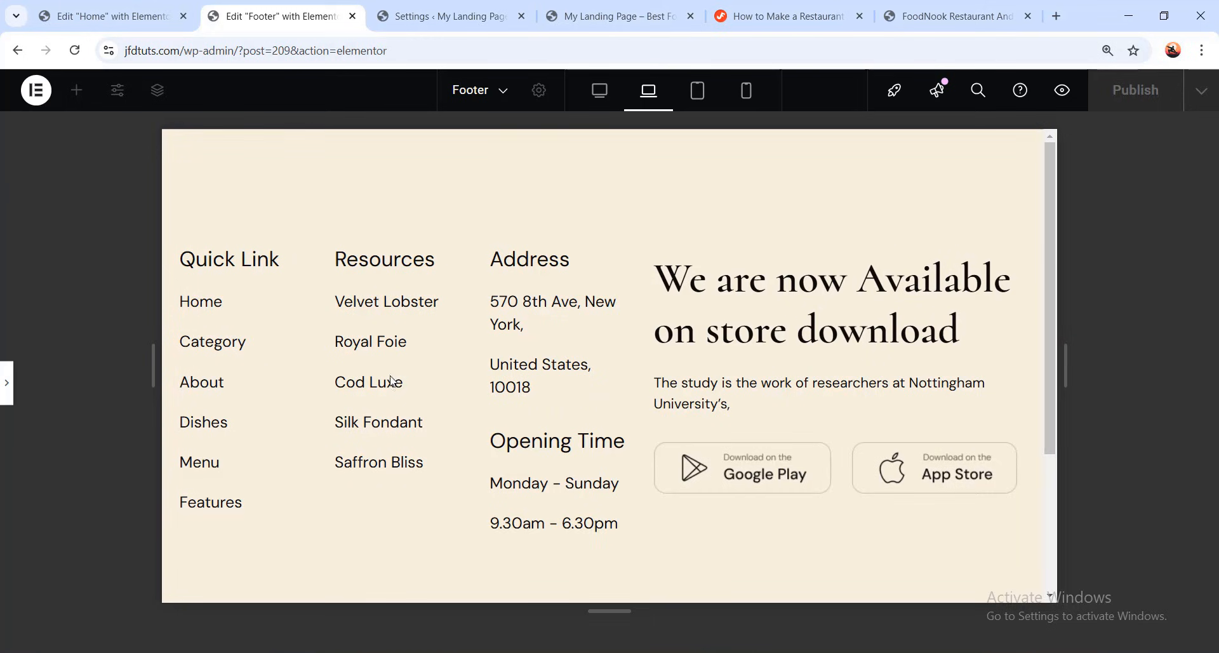
scroll(543, 249, "down", 3)
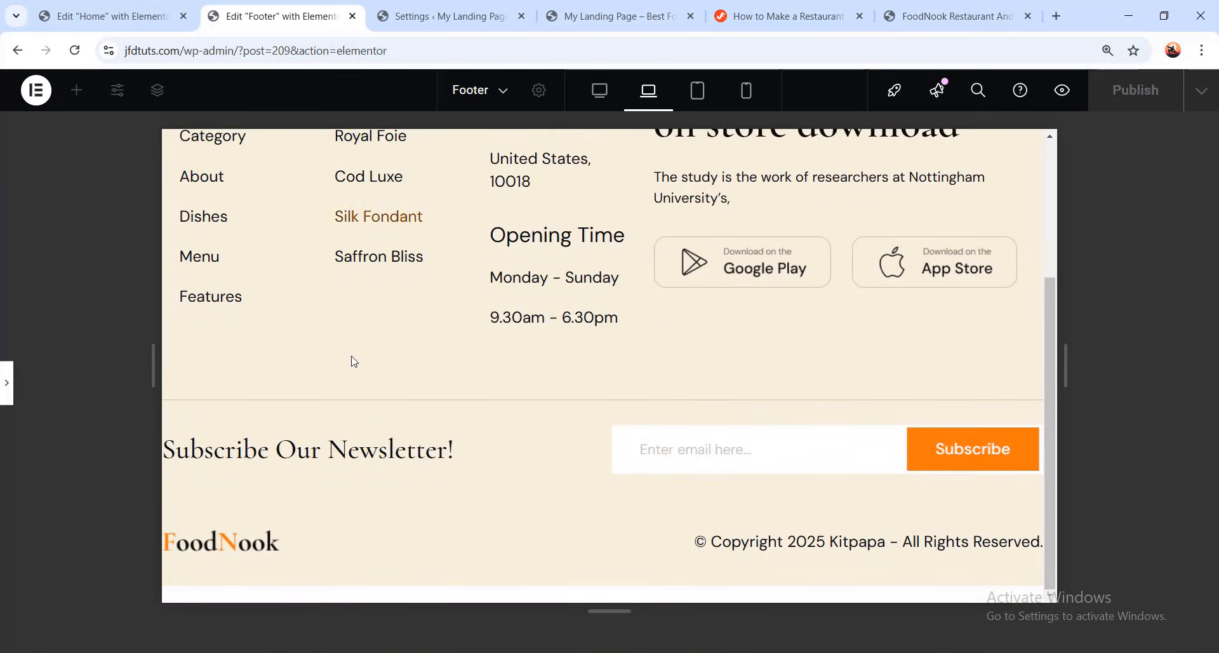
scroll(351, 360, "up", 3)
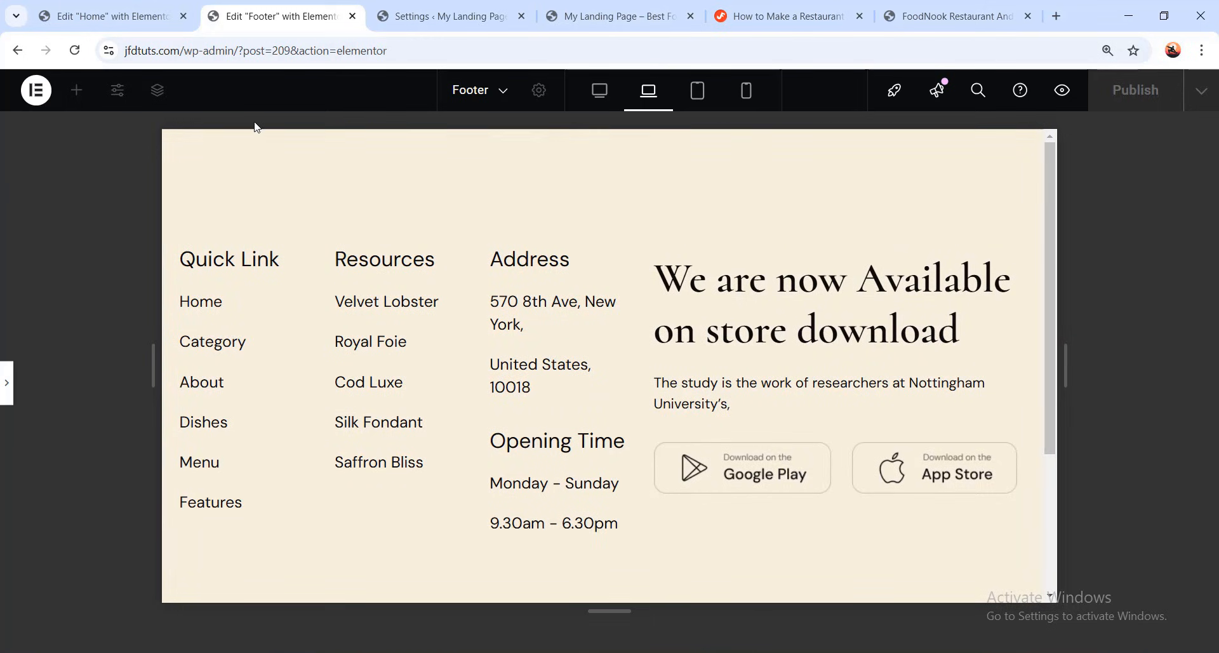
Set the Footer Top container's laptop padding to 112 px top, 40 px right, 80 px bottom and 40 px left.
left_click(6, 383)
left_click(711, 148)
left_click(691, 359)
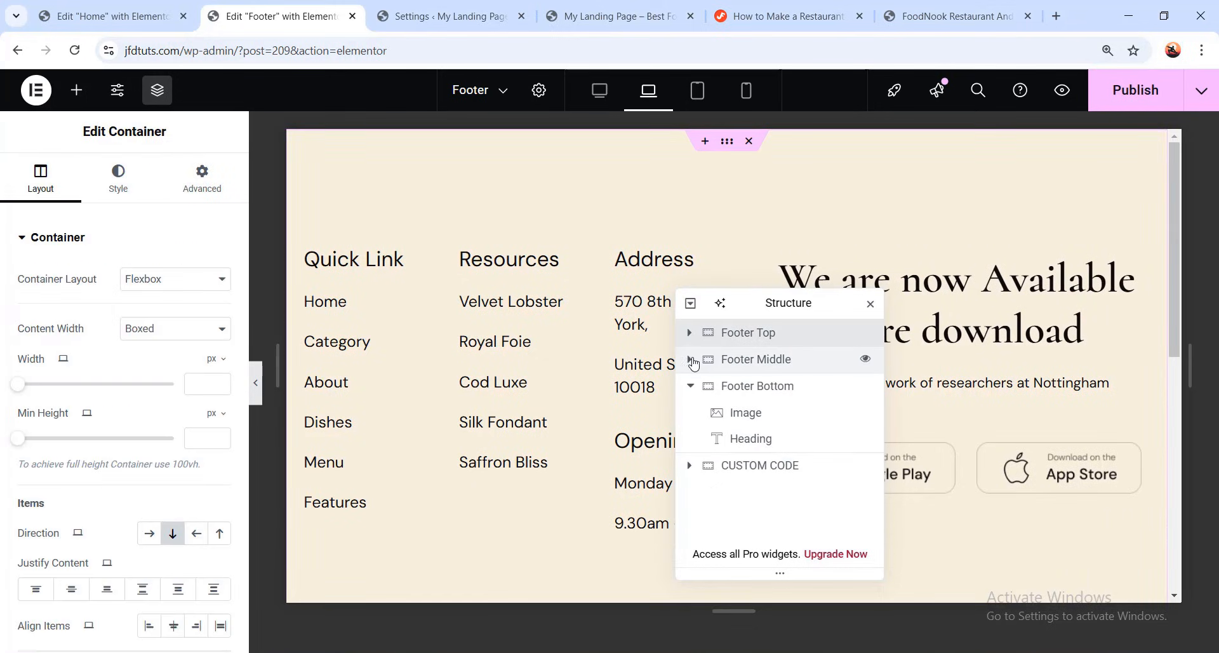
left_click(690, 386)
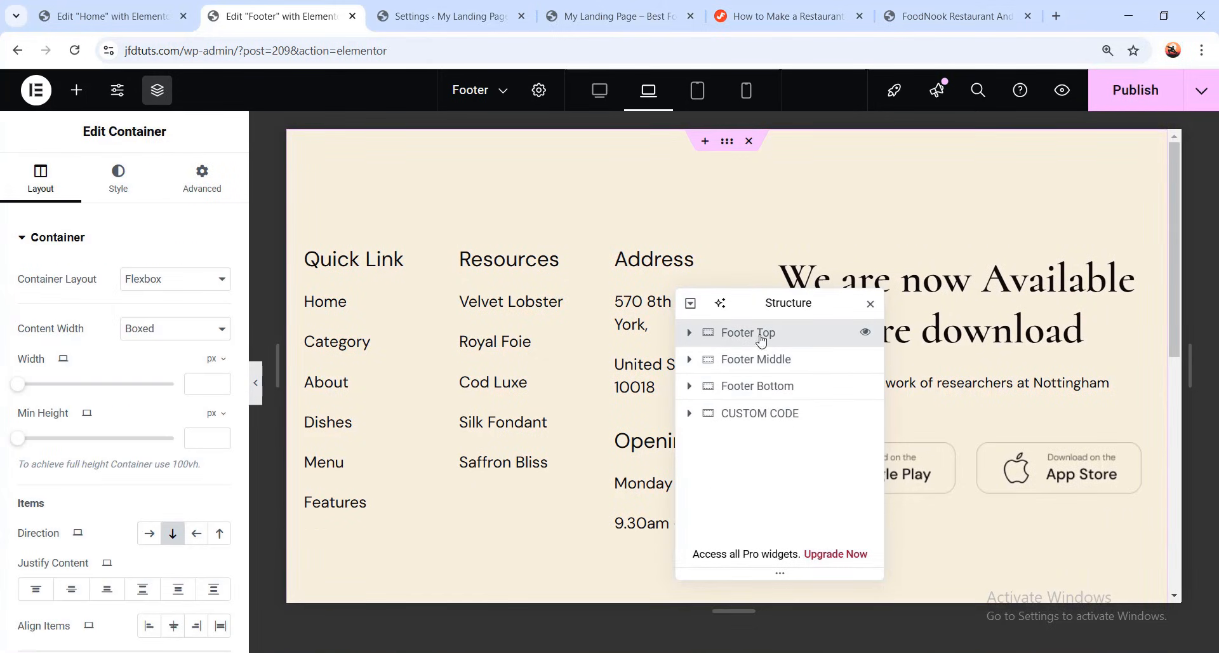
left_click(202, 178)
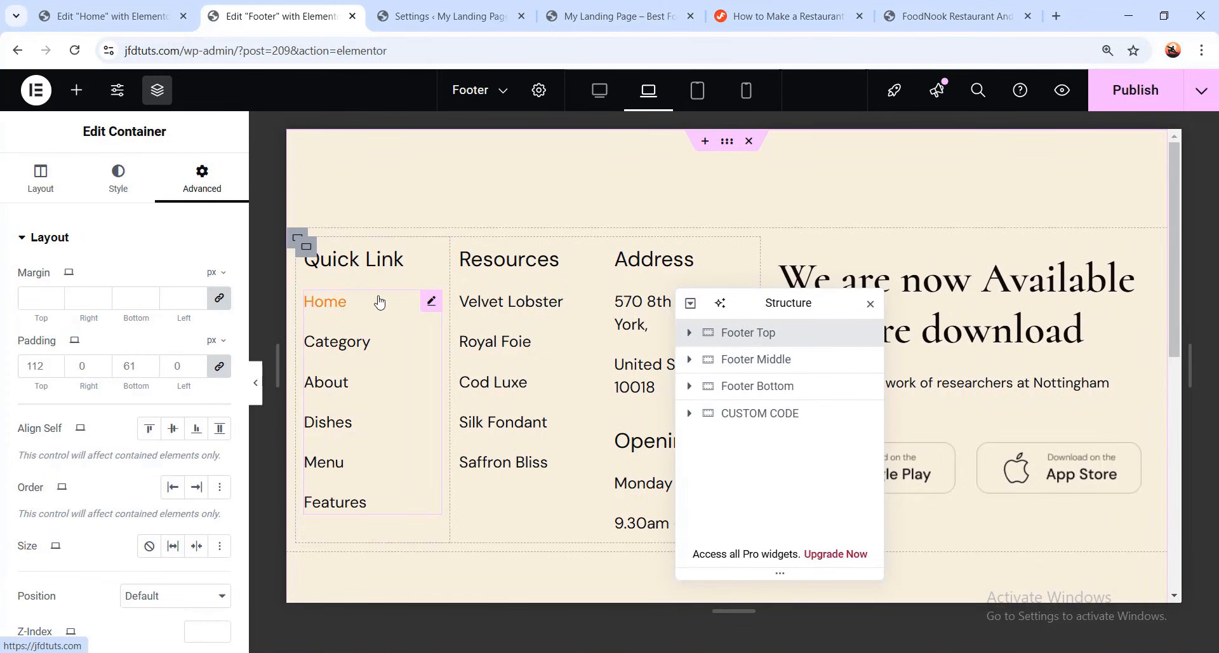
left_click(219, 367)
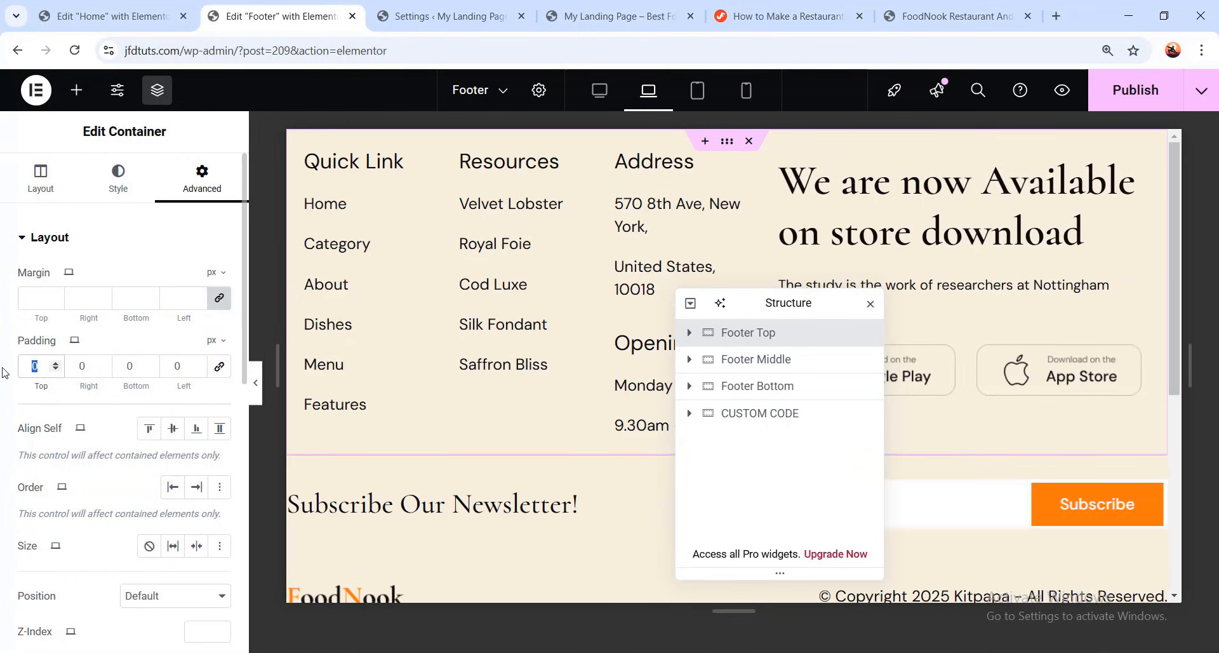
type("112")
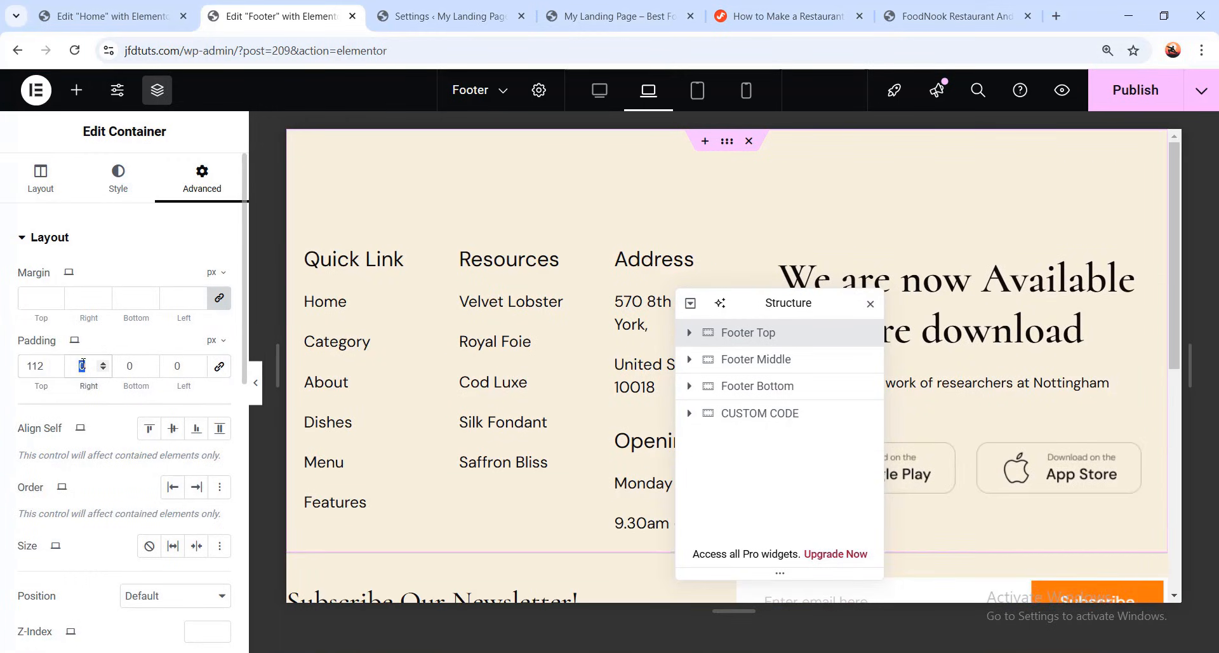
type("4080")
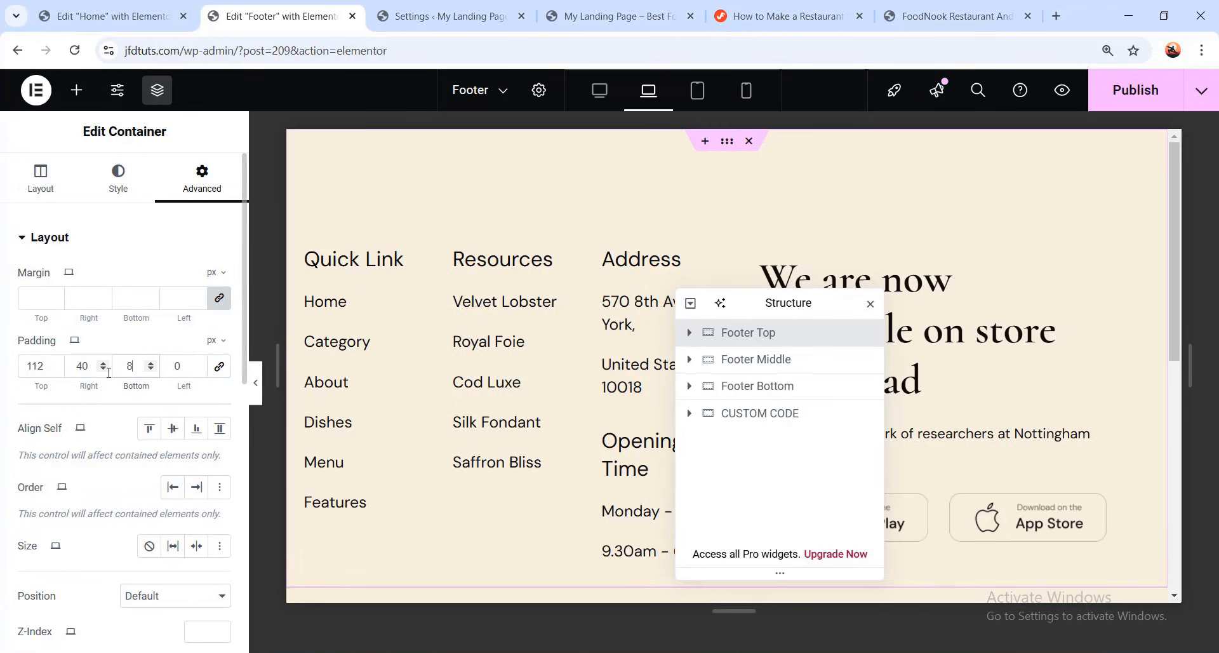
double_click(188, 367)
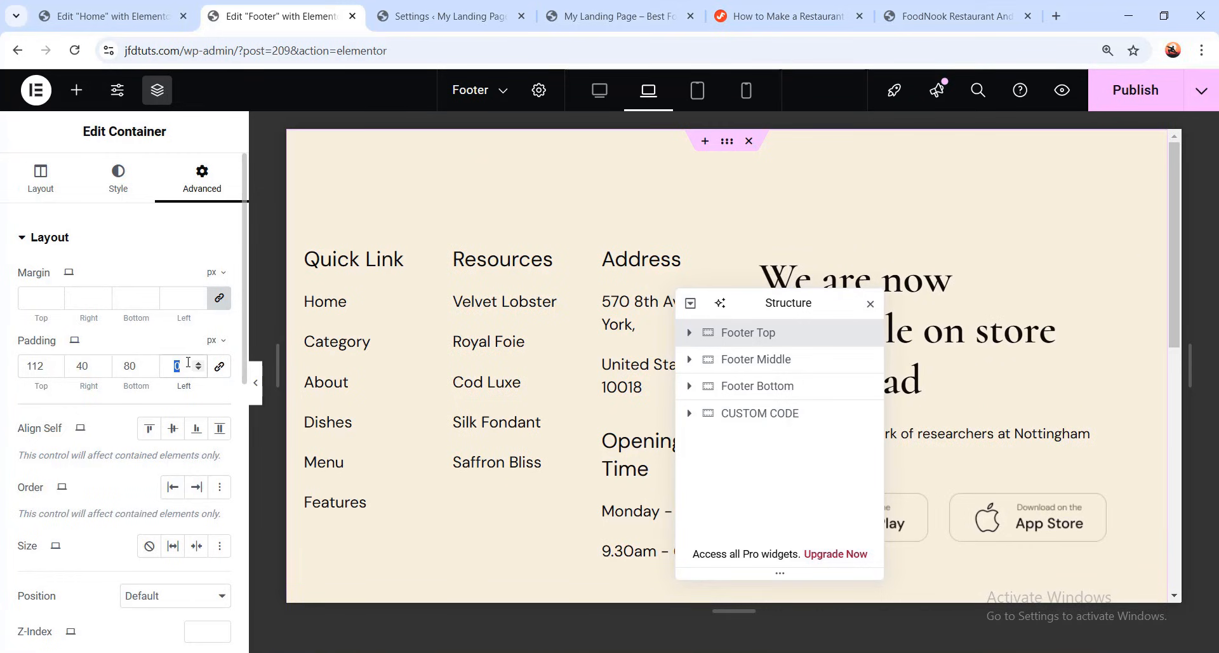
type("40")
Set the Quick Link heading's laptop typography to size 20 px and line height 30 px.
left_click(392, 275)
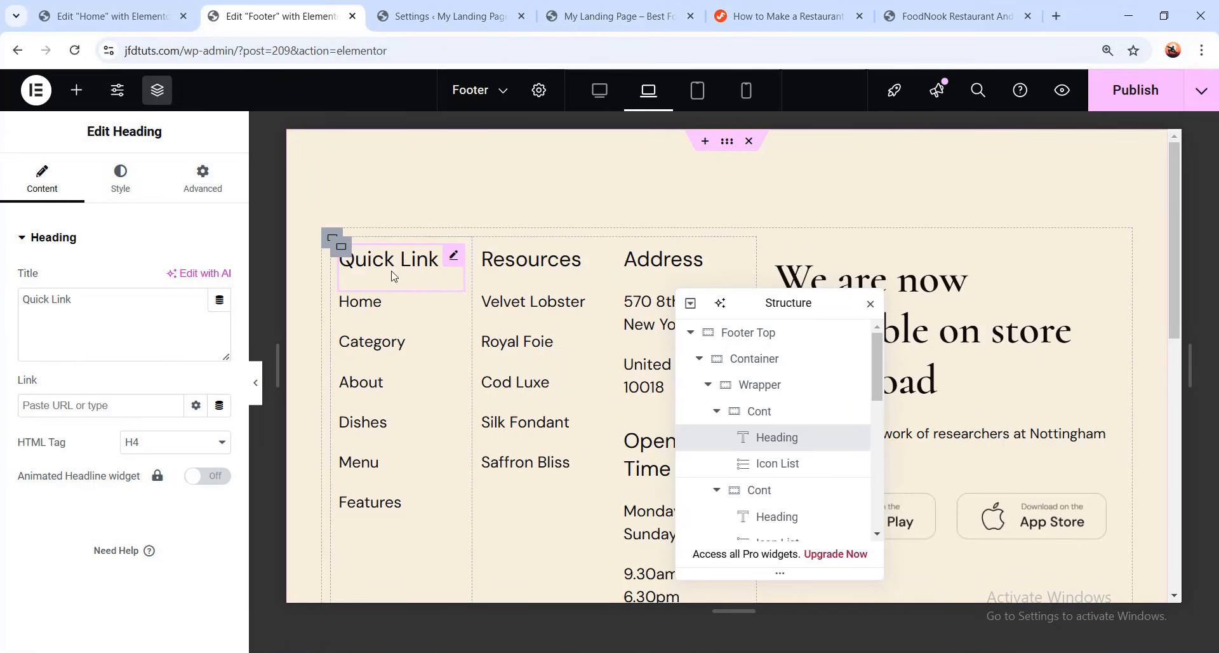
left_click(120, 178)
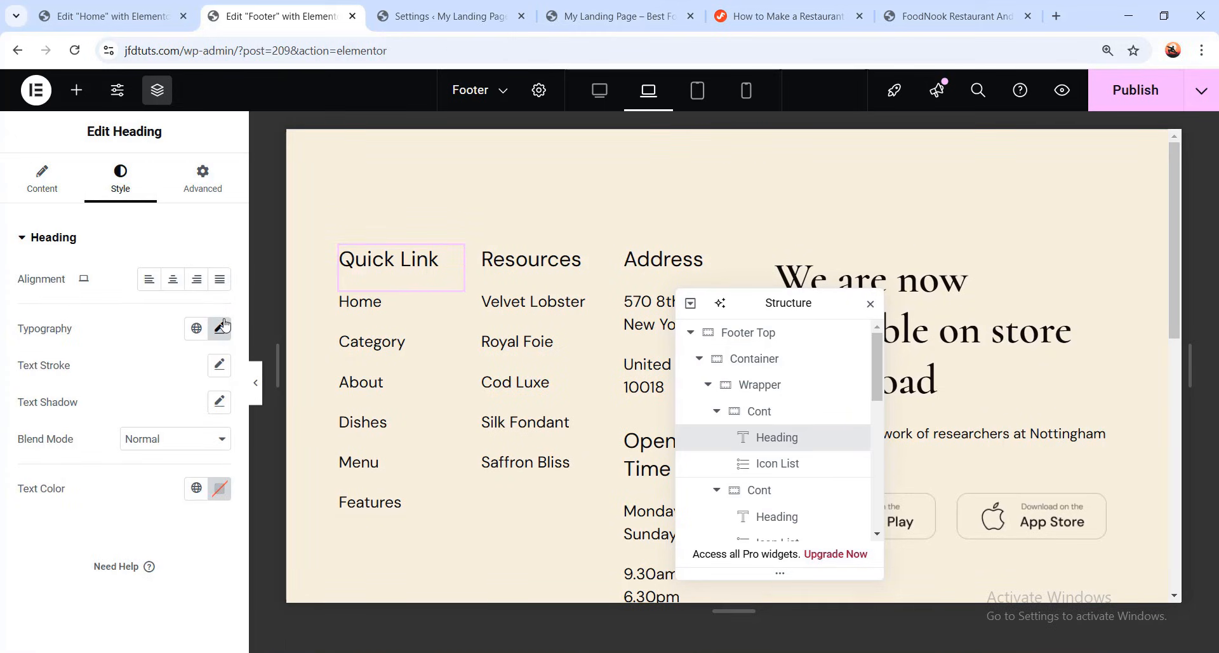
left_click(219, 328)
type("20")
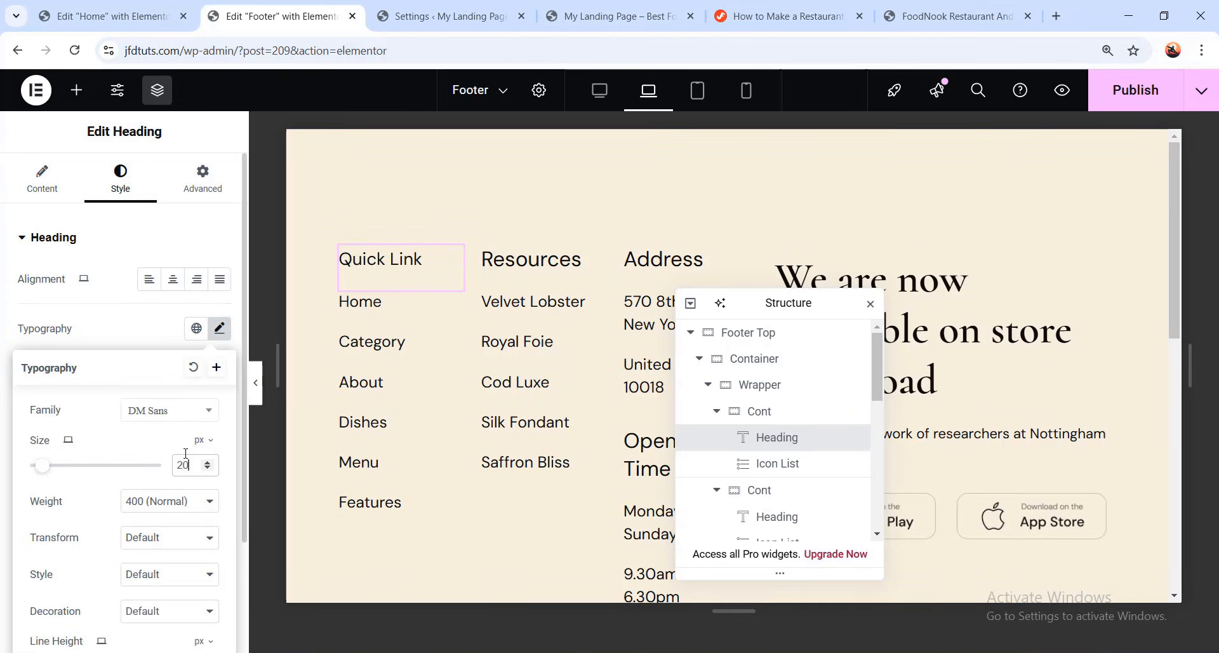
scroll(181, 502, "down", 2)
left_click(198, 524)
type("30")
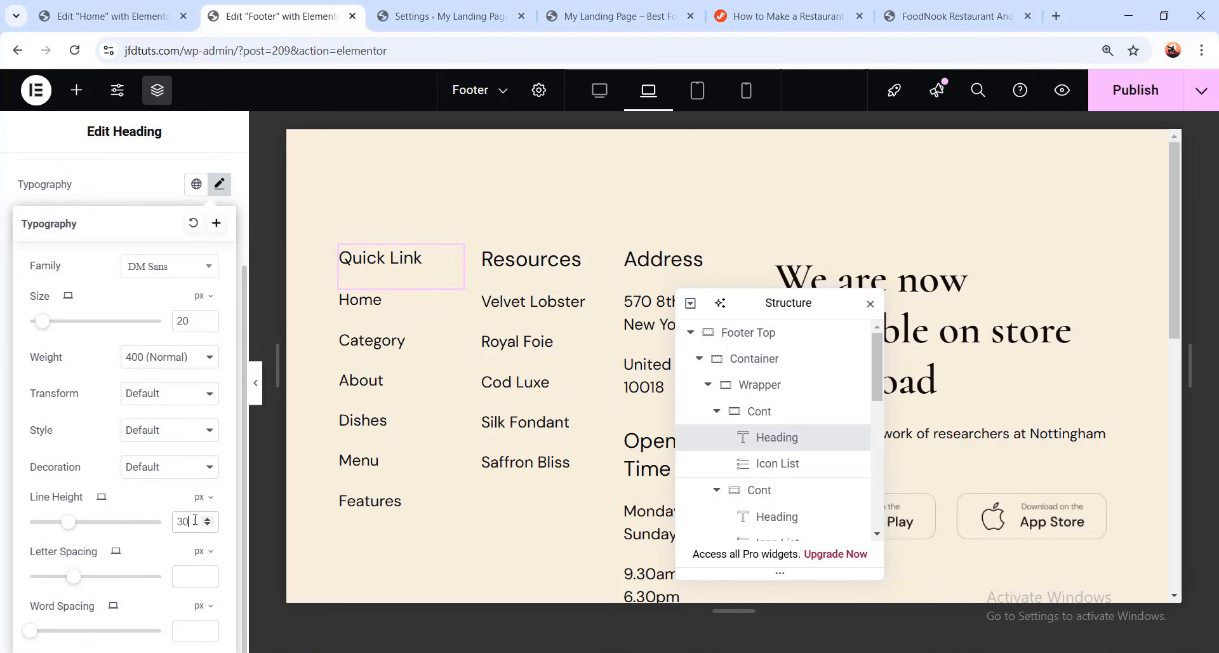
Set the Quick Link icon list's laptop text size to 16 px and the space between its items to 15 px.
left_click(372, 300)
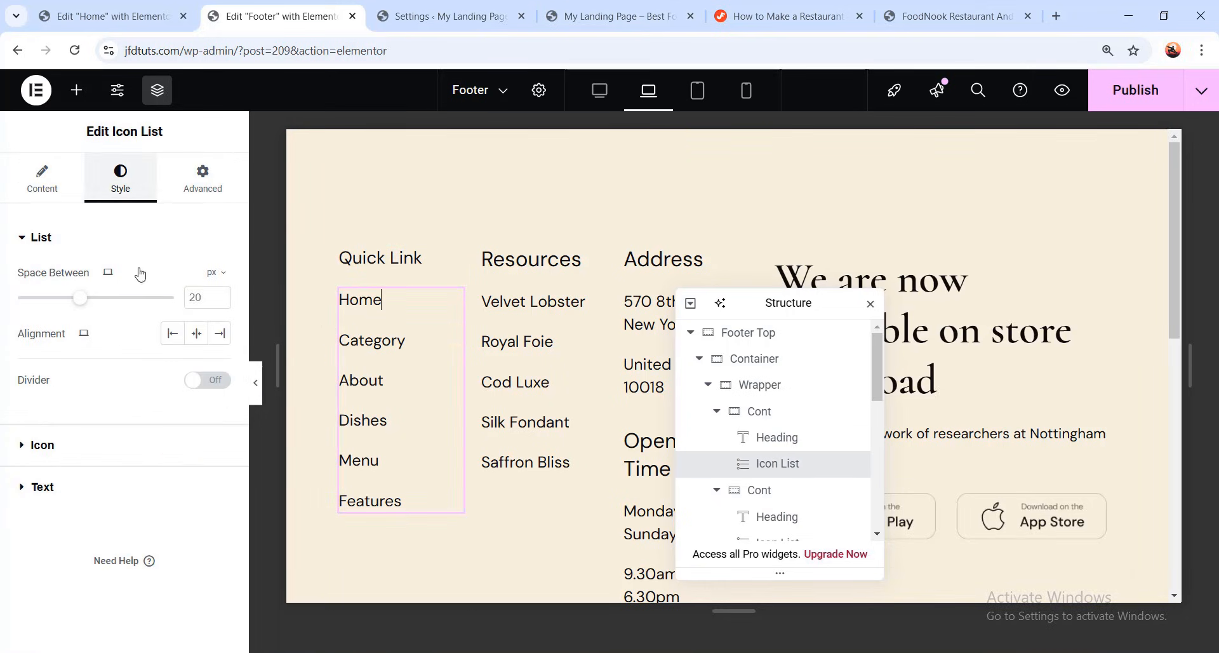
left_click(56, 487)
left_click(214, 367)
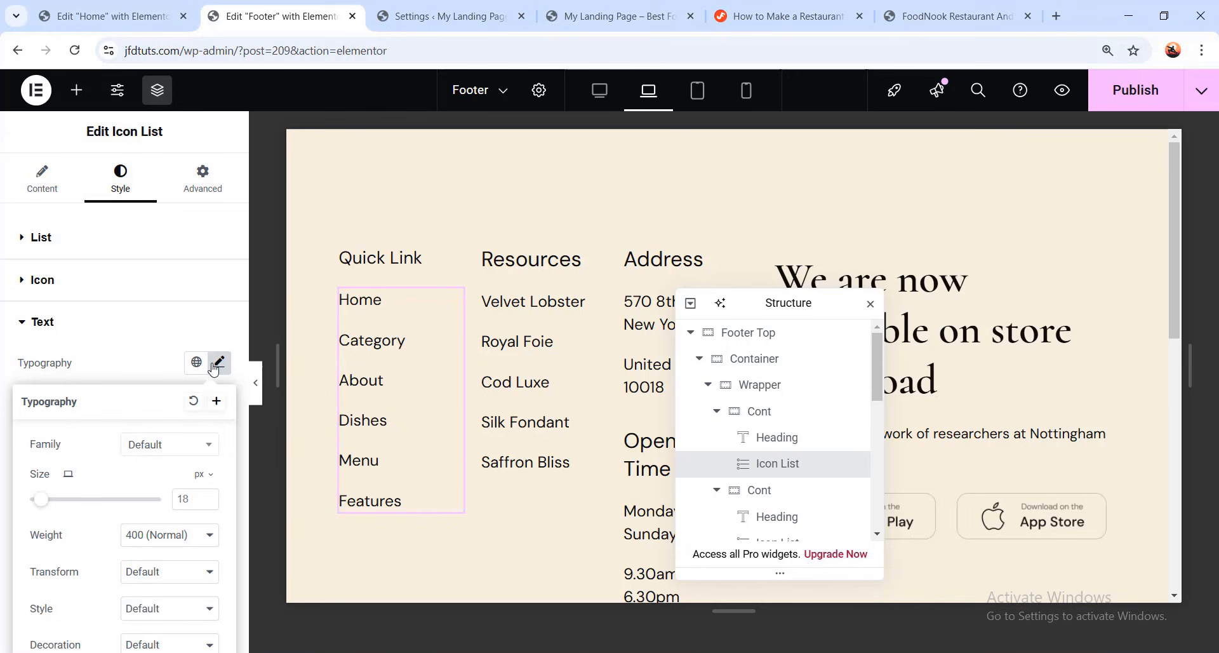
double_click(199, 491)
type("16")
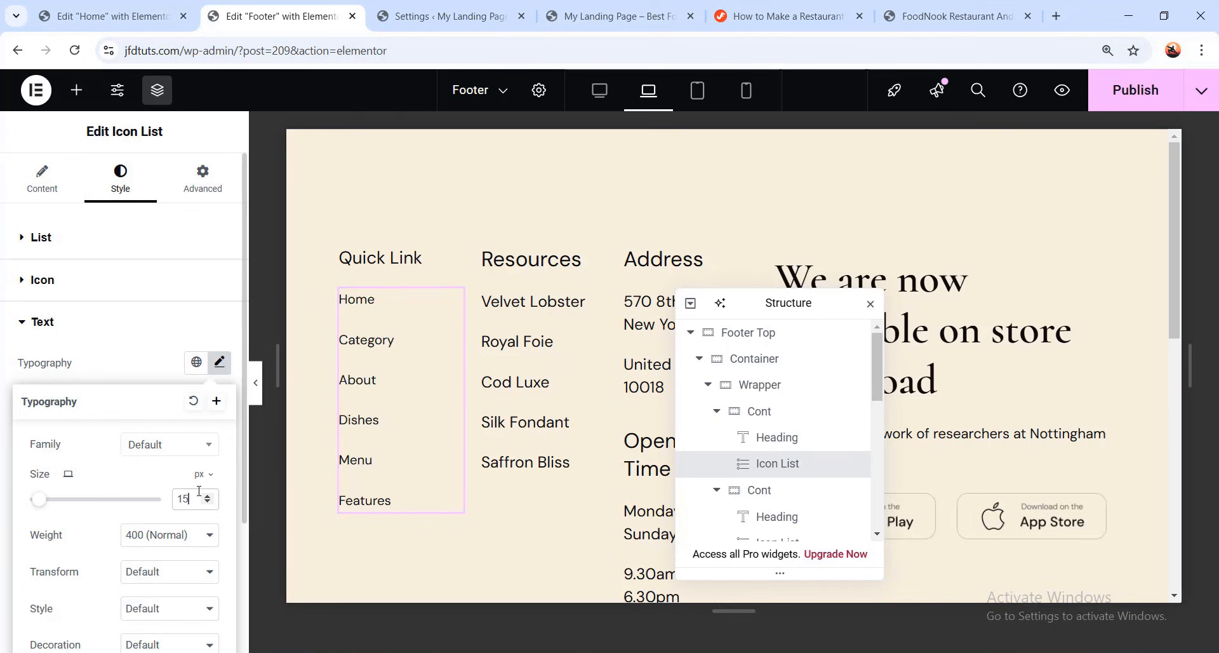
left_click(228, 370)
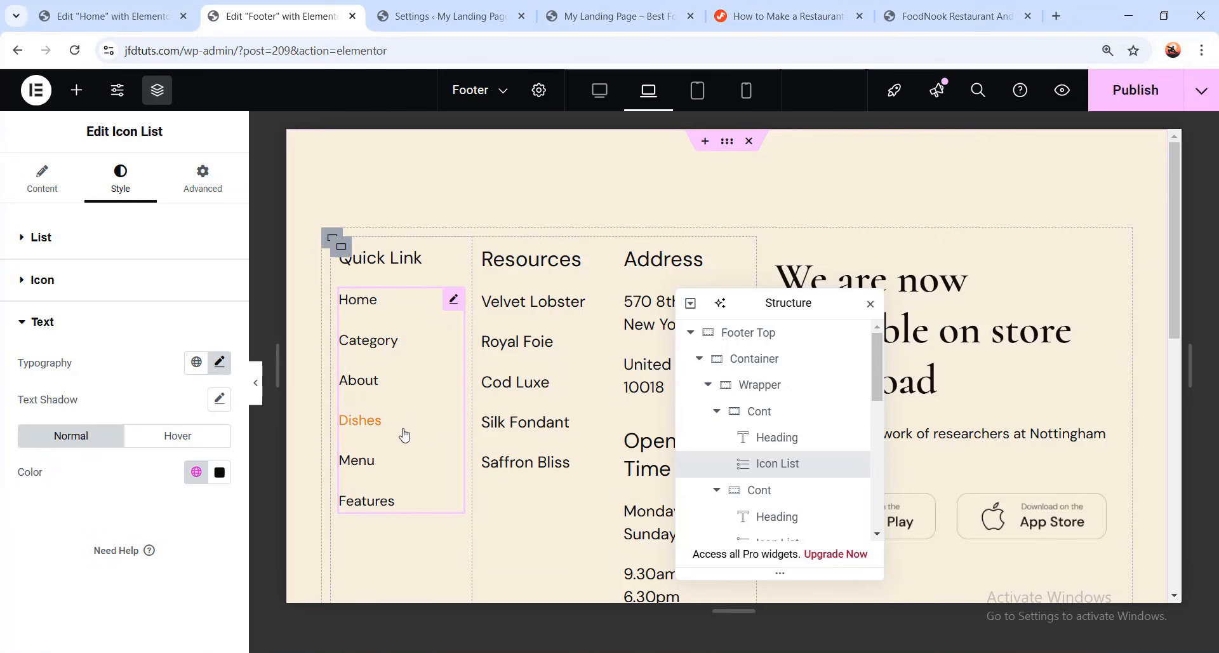
left_click(31, 251)
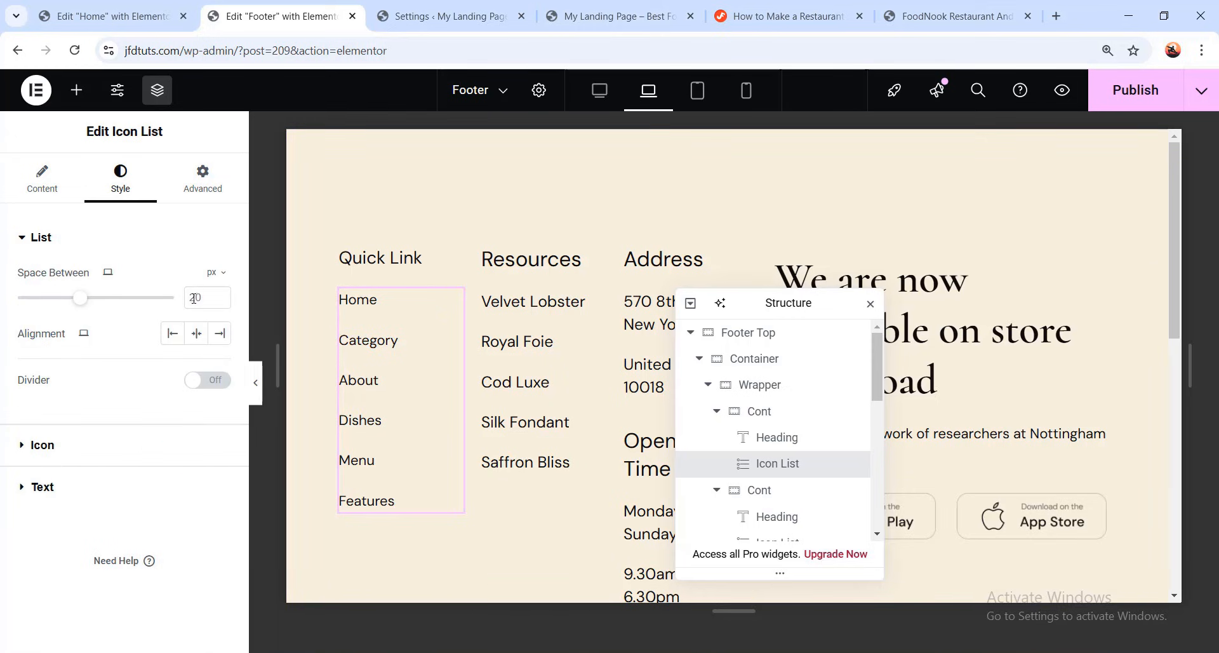
scroll(200, 298, "down", 5)
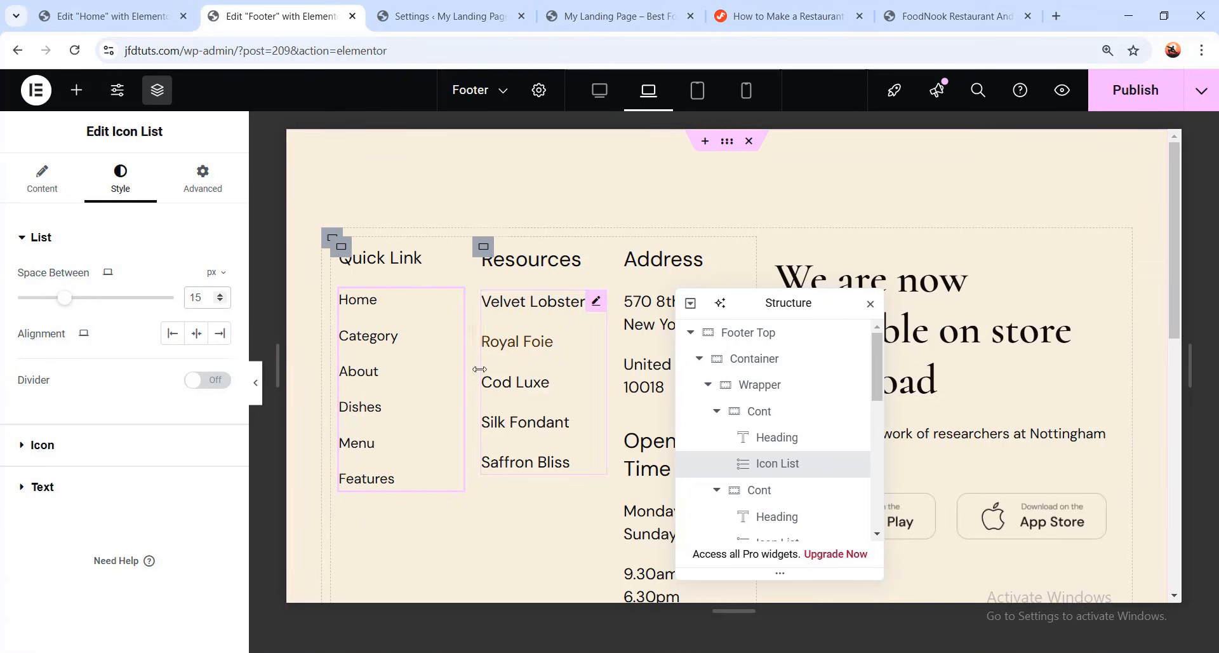
Copy the Quick Link heading and paste its style onto the Resources heading.
right_click(454, 258)
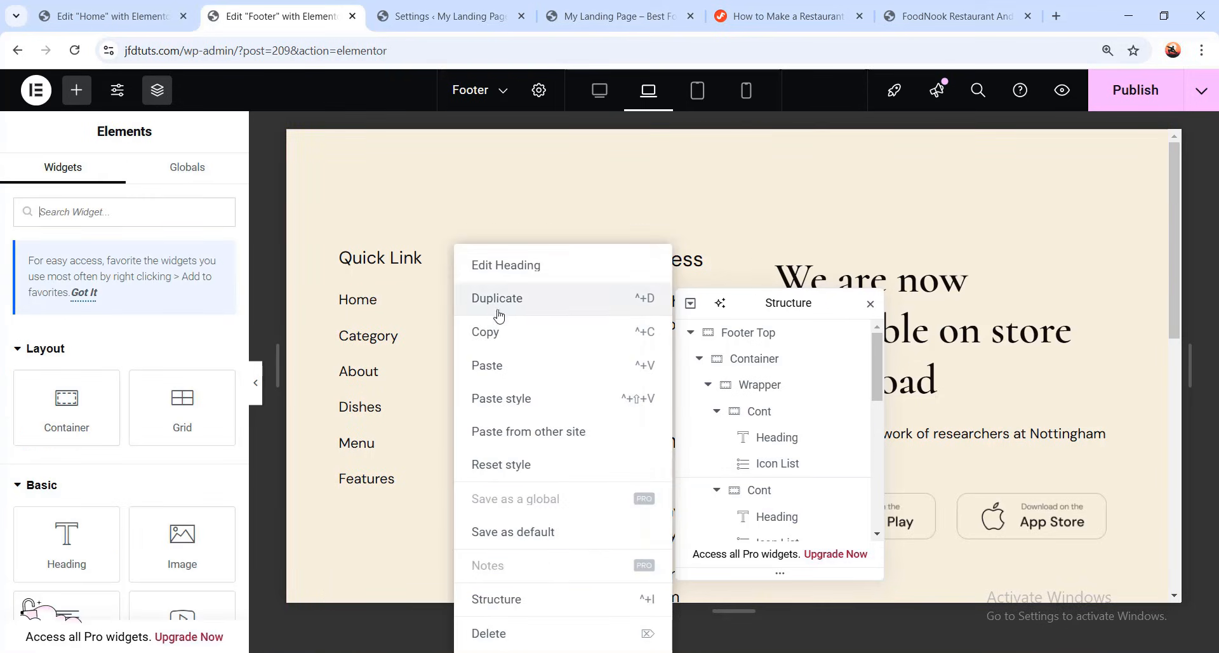
left_click(506, 333)
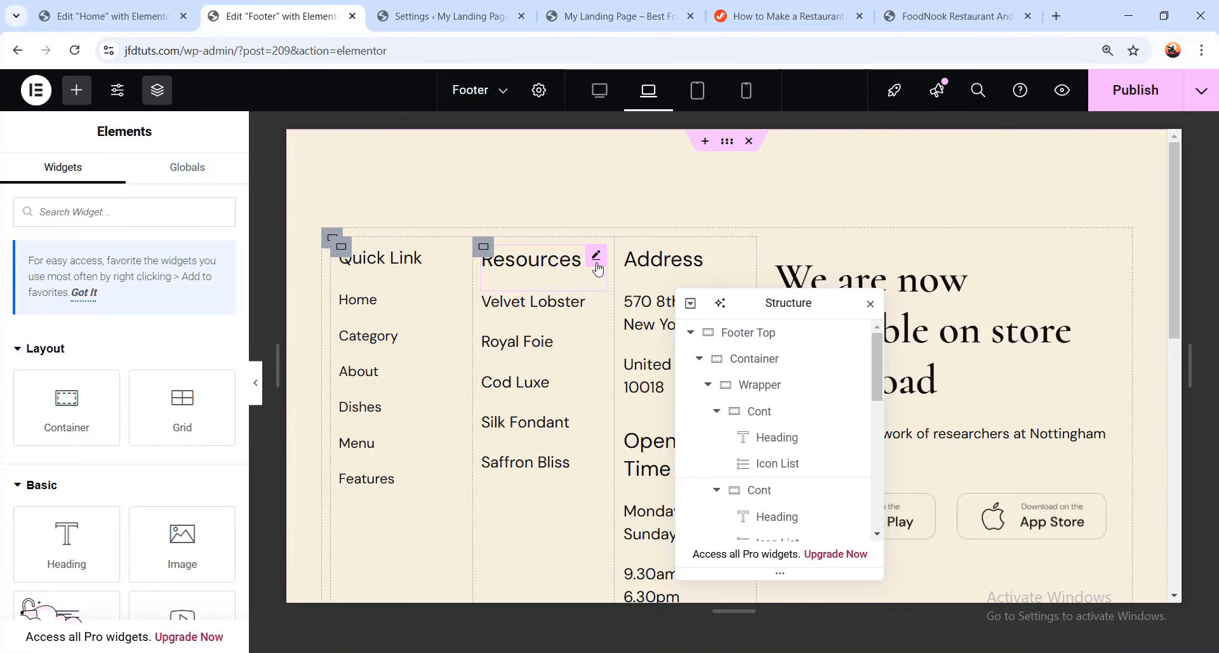
right_click(598, 269)
left_click(635, 398)
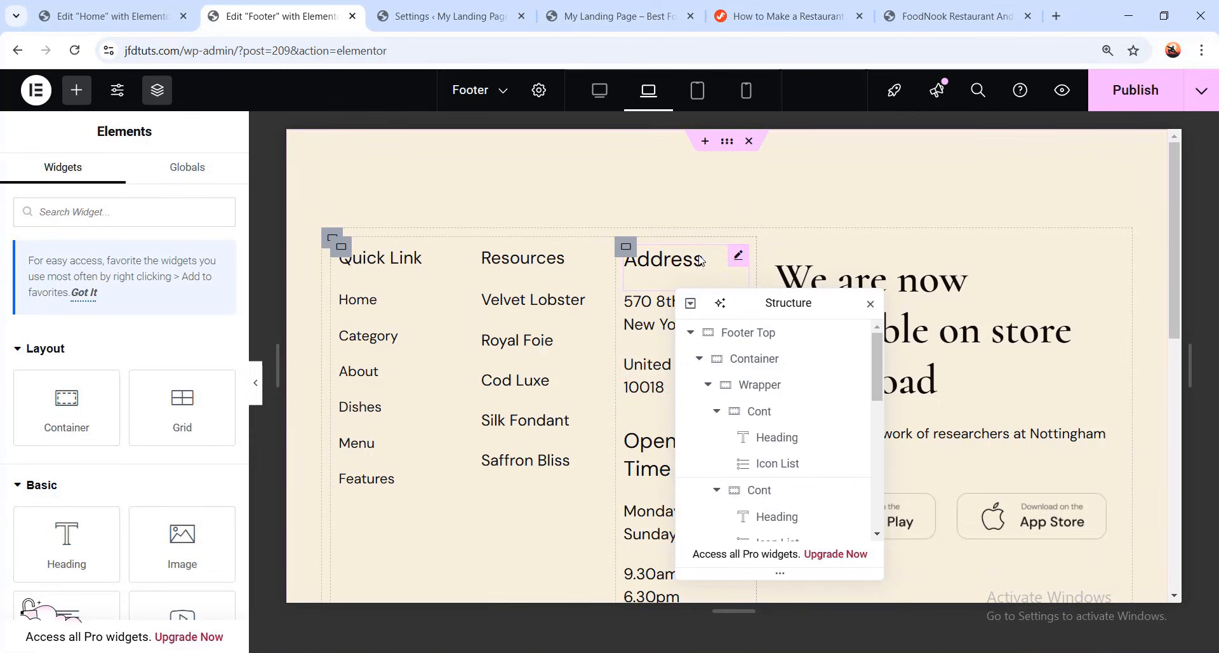
Paste the copied Quick Link heading style onto the Address heading and move the Structure window clear of the link columns.
right_click(741, 262)
left_click(788, 397)
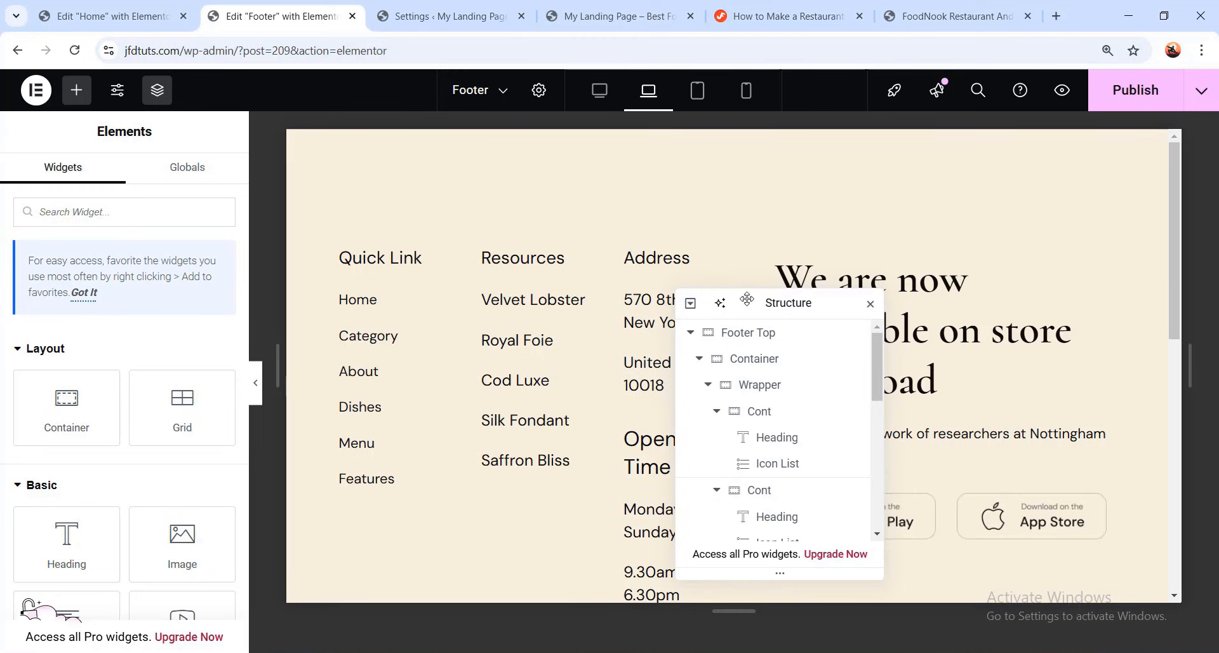
left_click_drag(747, 299, 1045, 298)
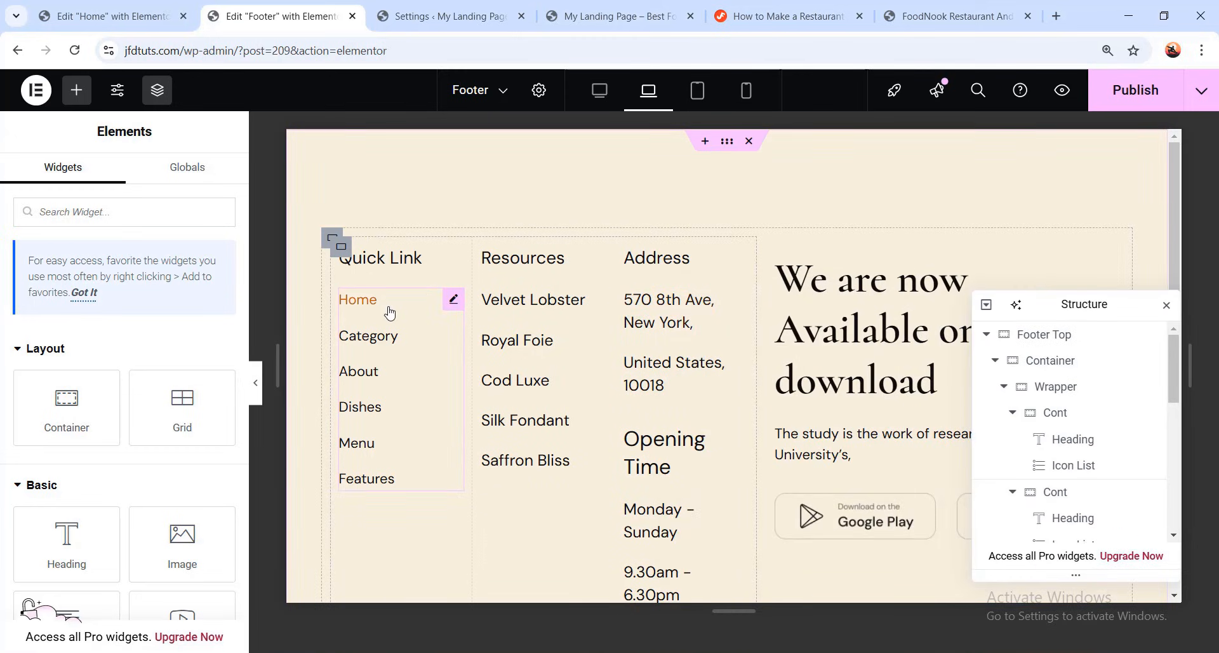
Copy the Quick Link icon list and paste its style onto the Resources and Address icon lists.
right_click(452, 305)
left_click(484, 331)
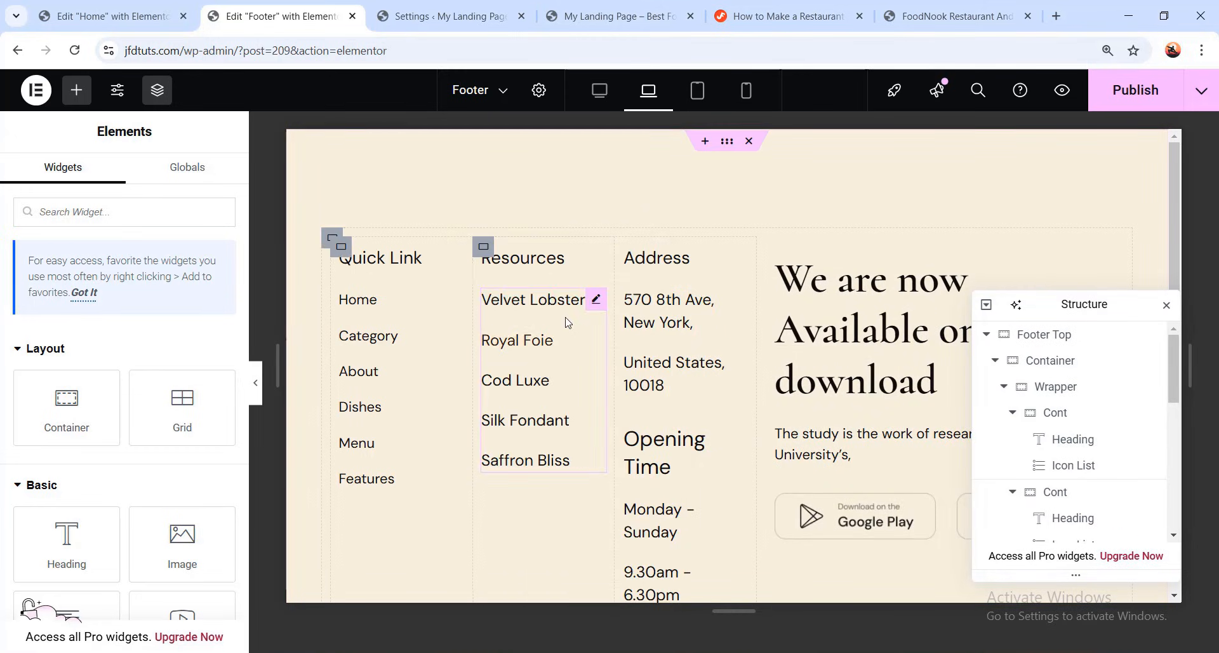
right_click(593, 299)
left_click(627, 406)
right_click(741, 302)
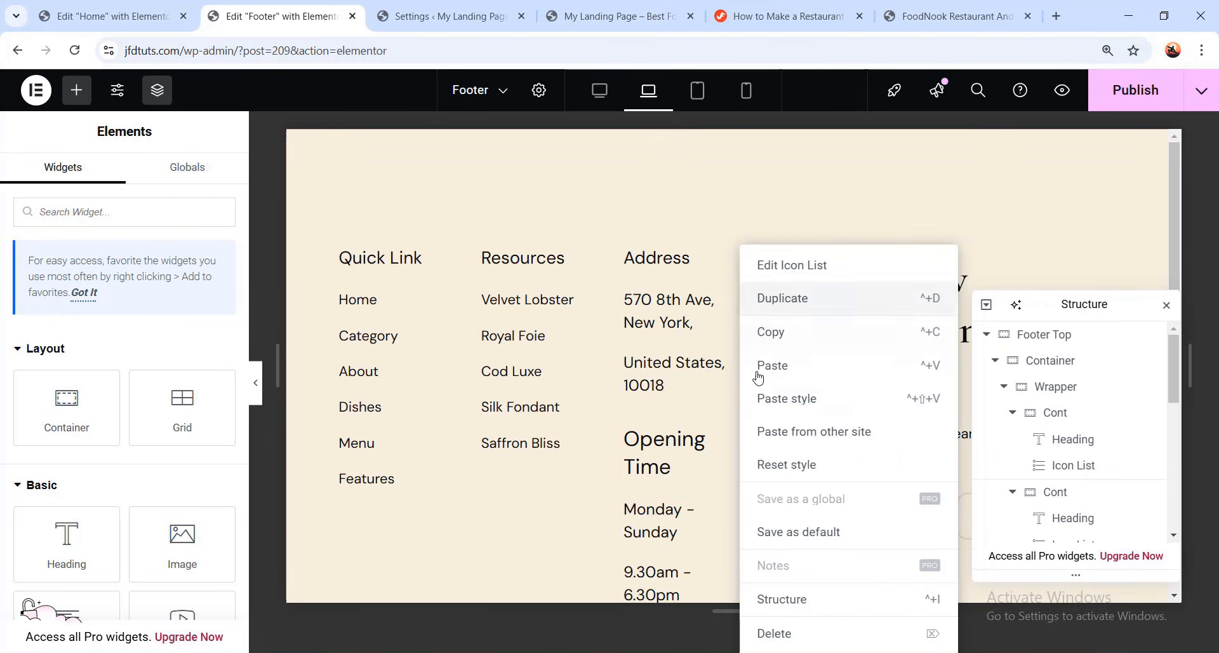
left_click(793, 410)
Copy the Address heading and paste its style onto the Opening Time heading.
scroll(730, 368, "down", 2)
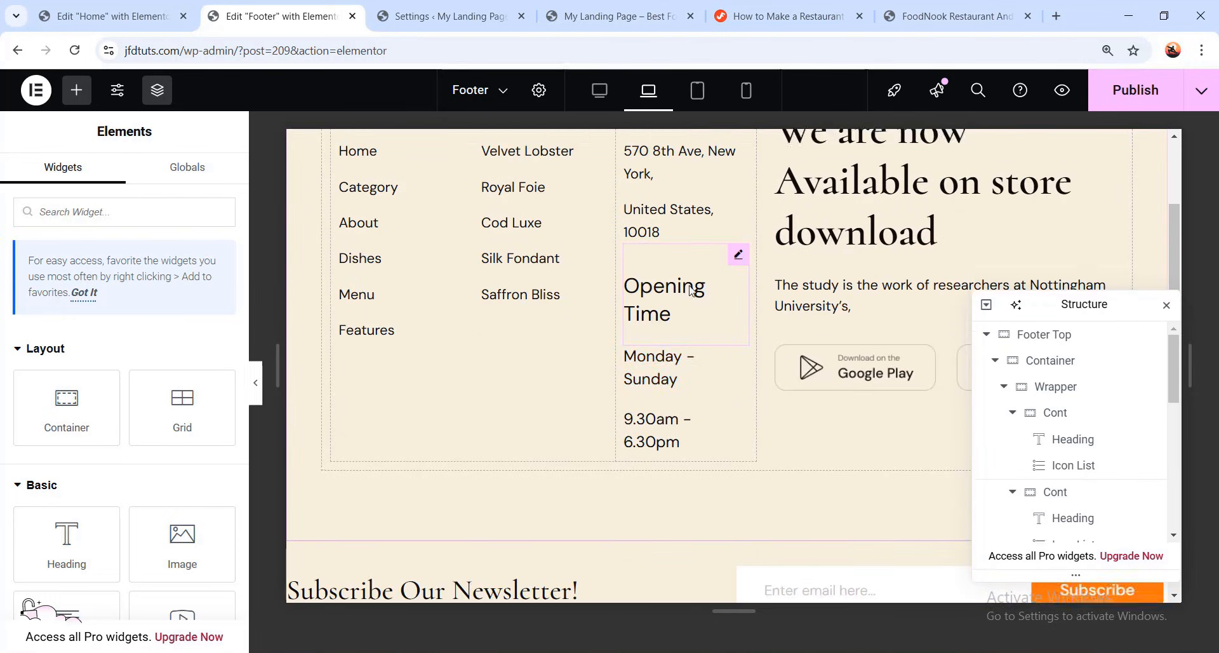
scroll(705, 254, "up", 2)
right_click(744, 261)
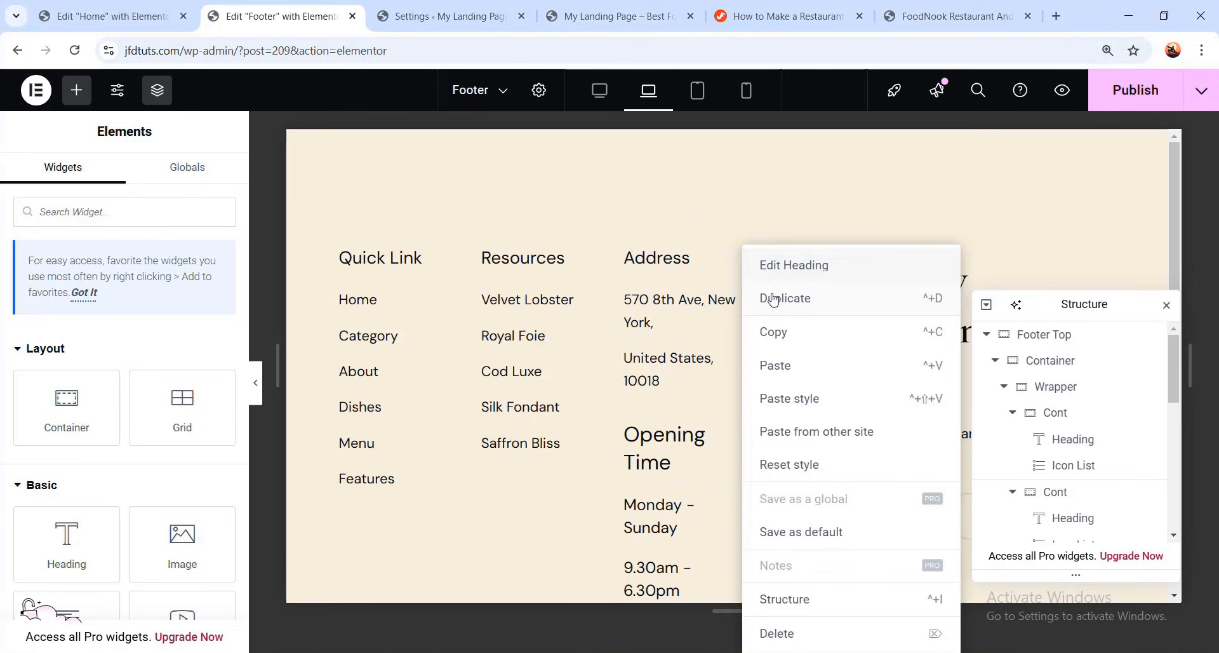
left_click(772, 329)
scroll(736, 340, "down", 2)
right_click(736, 262)
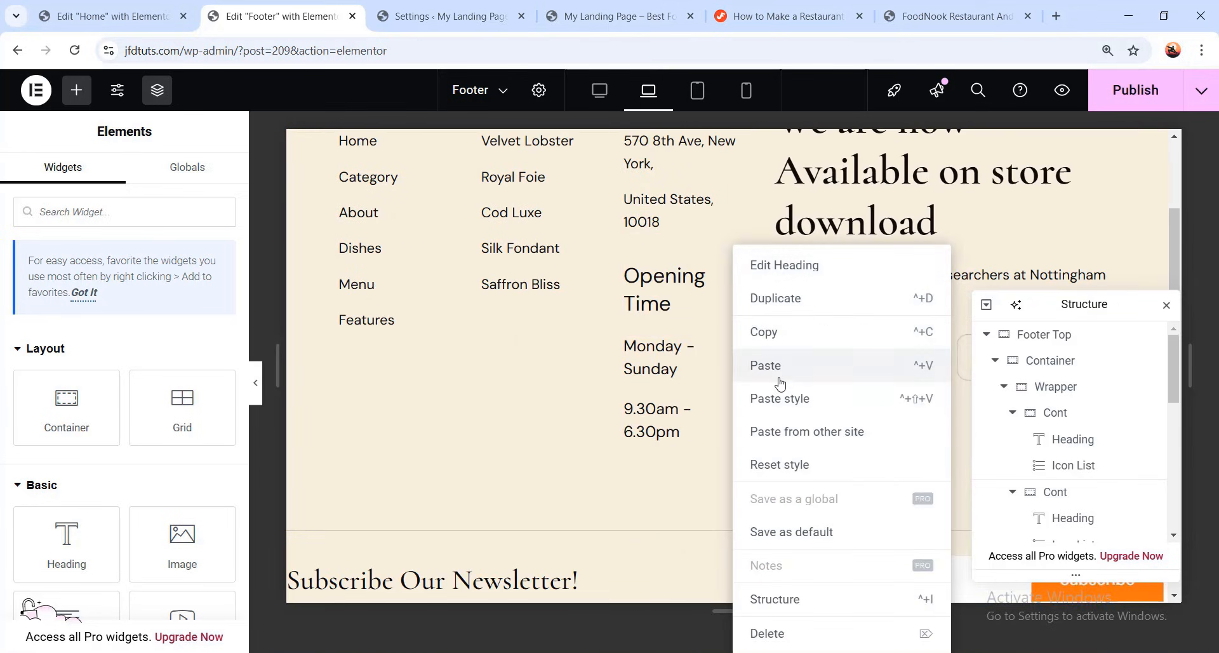
left_click(780, 398)
Unlink the Opening Time heading's laptop margin values and set 20 px top and 15 px bottom.
scroll(732, 384, "up", 1)
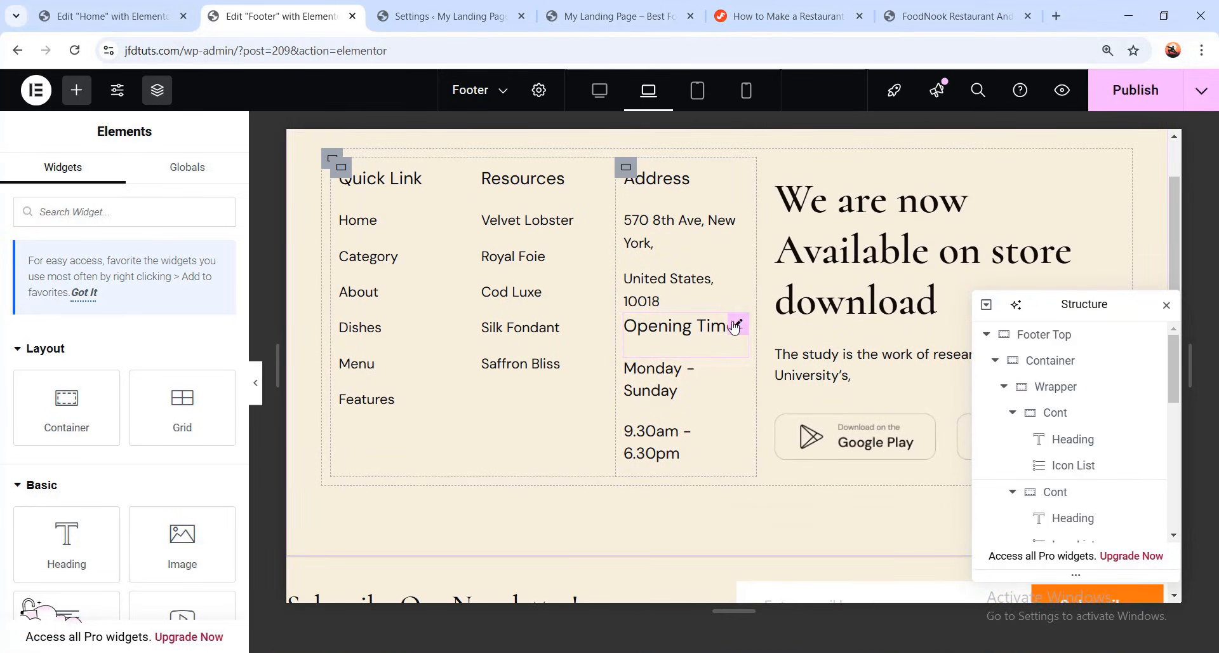
left_click(737, 324)
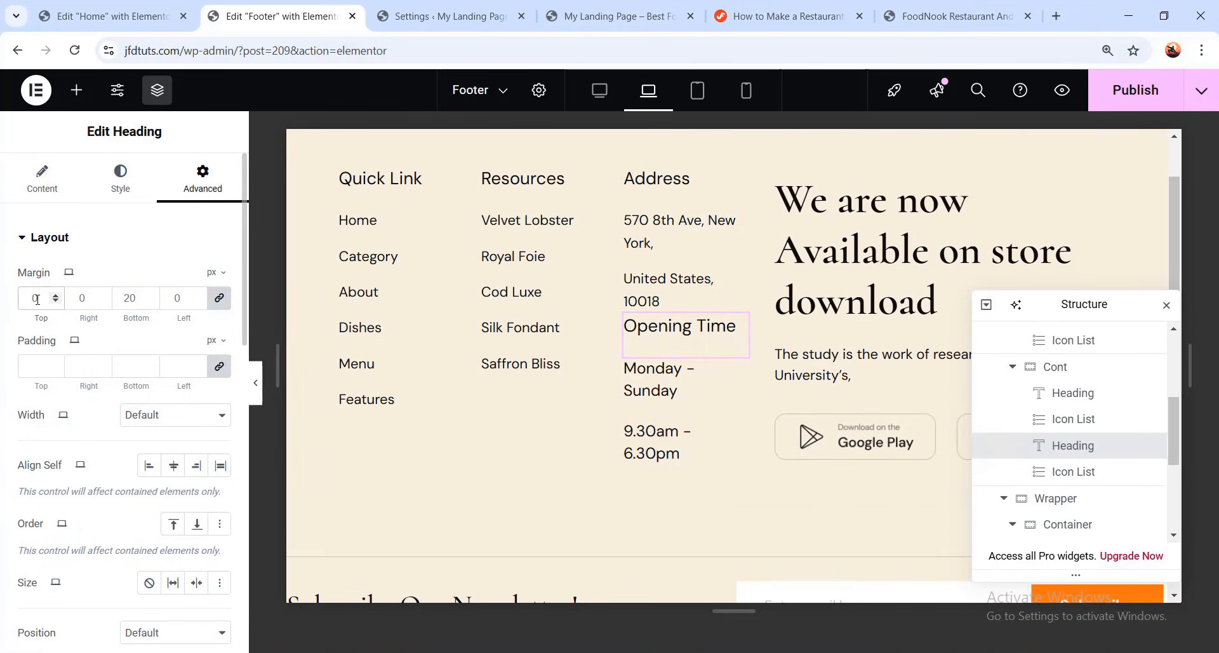
left_click(219, 297)
type("20")
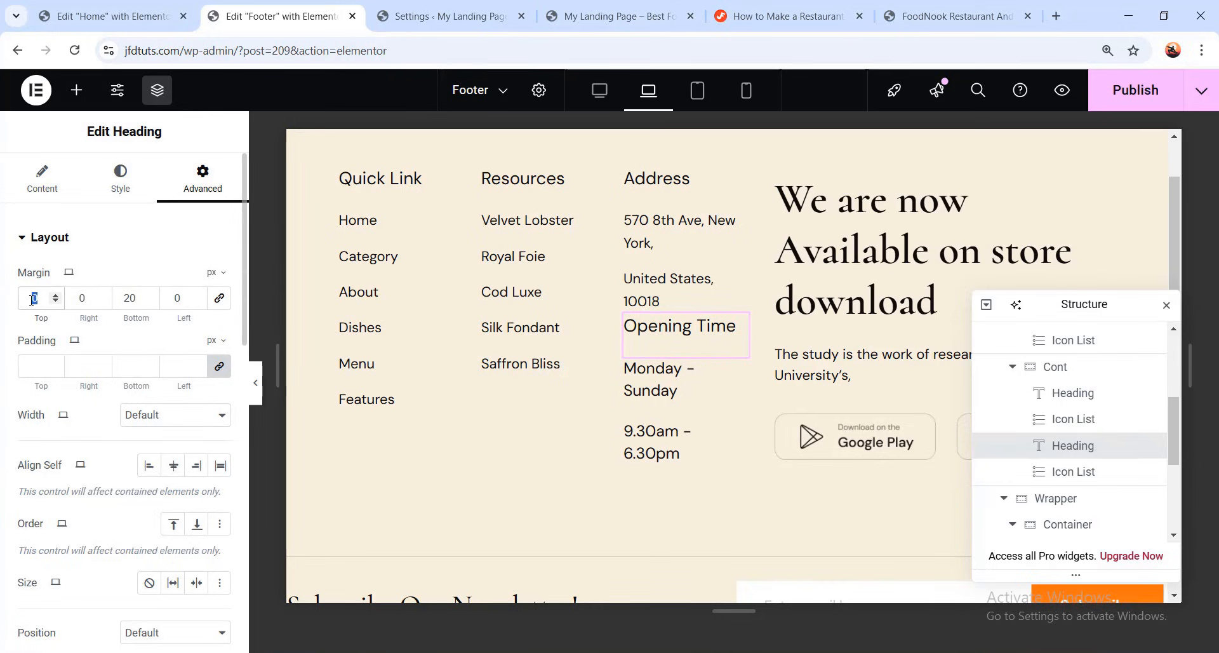
type("20")
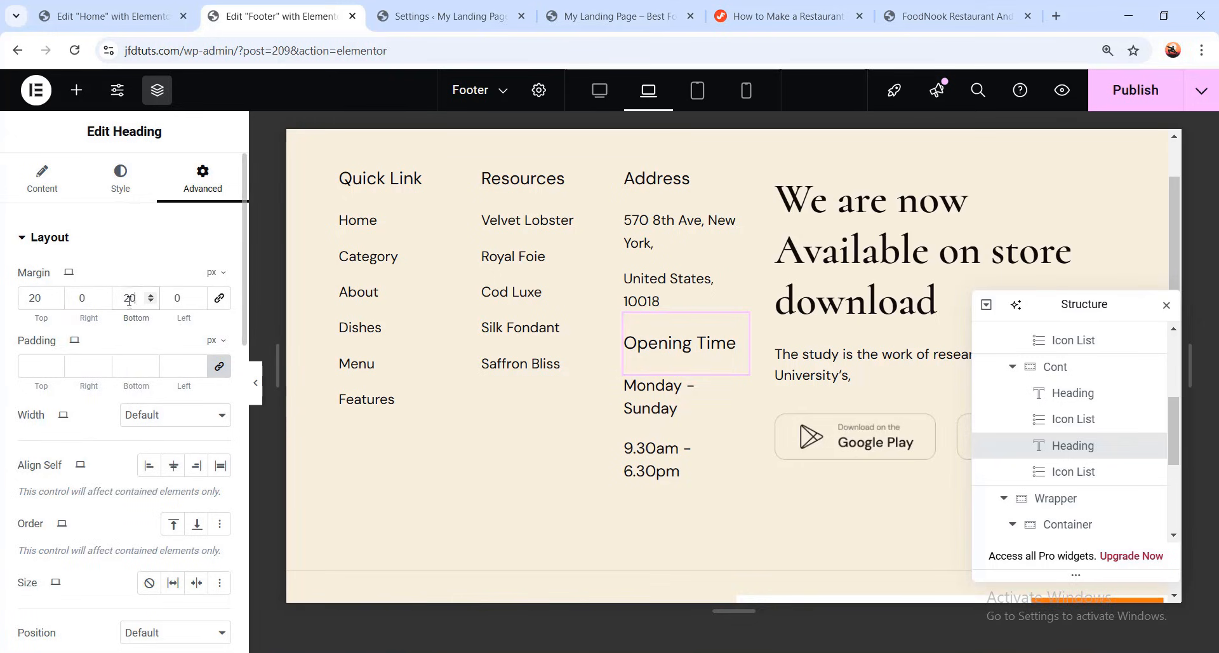
type("10")
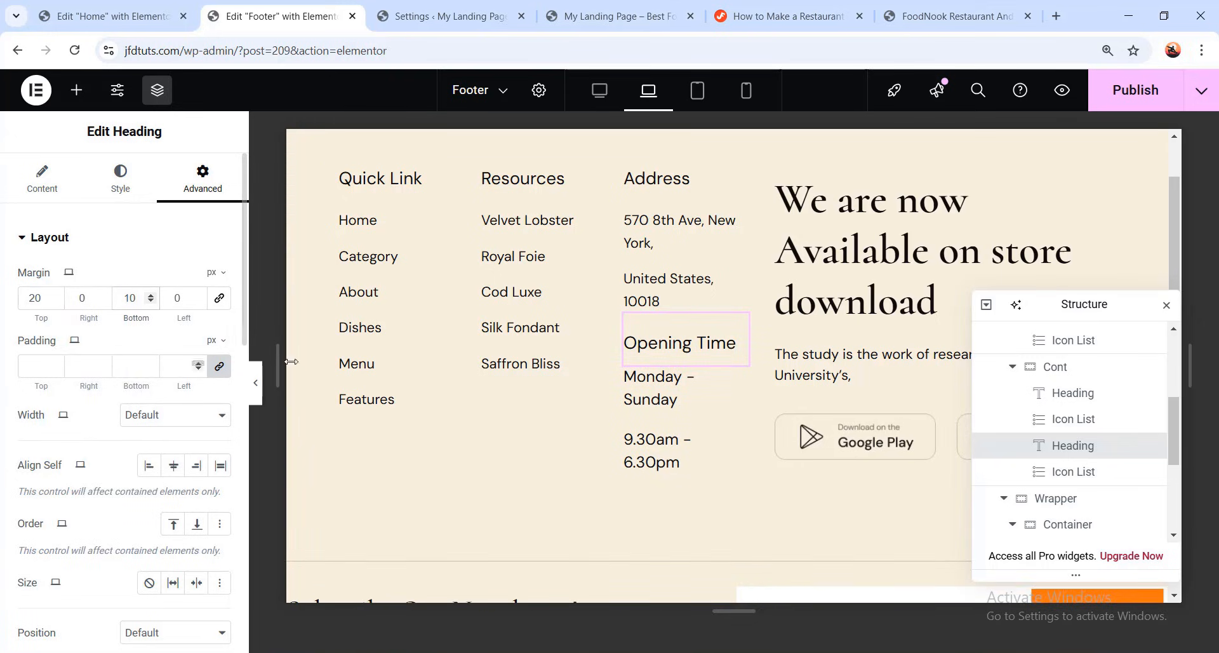
key("BackSpace")
type("5")
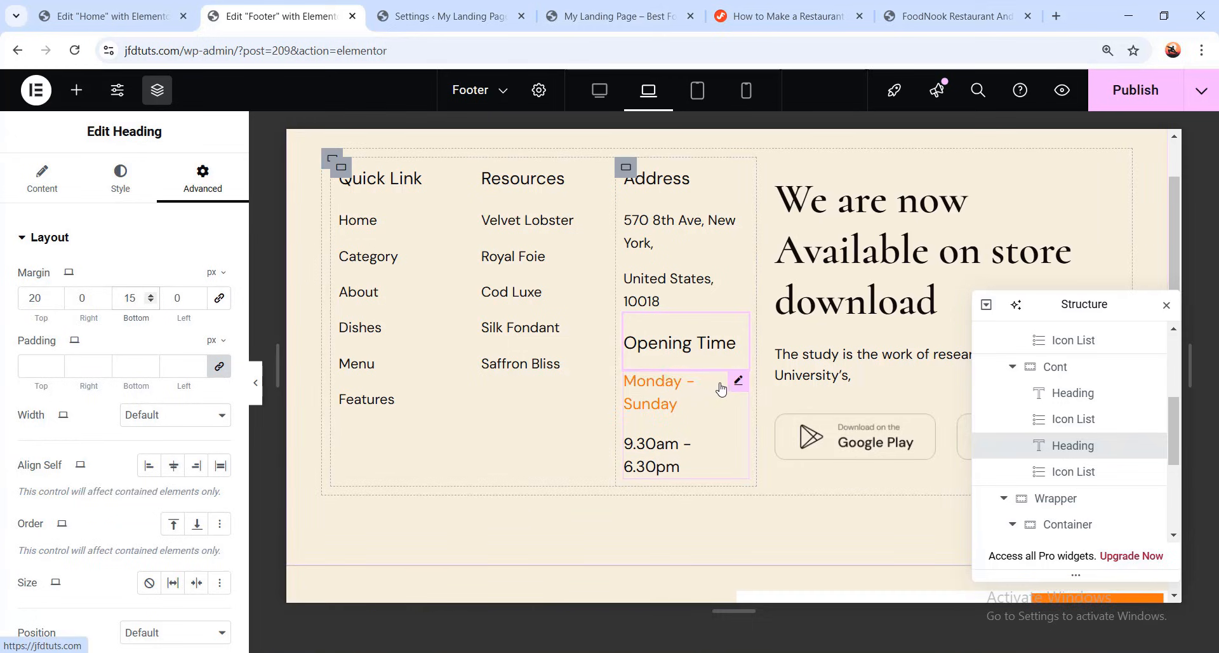
Copy the Address icon list and paste its style onto the opening hours icon list.
left_click(736, 381)
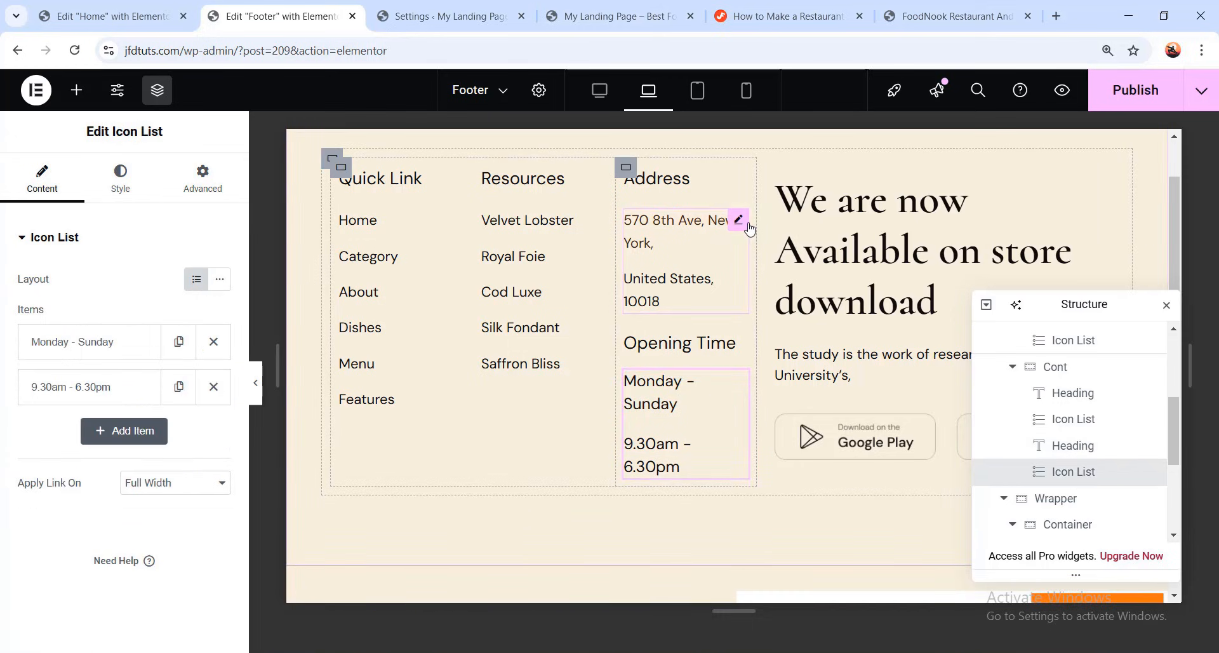
right_click(747, 261)
left_click(784, 313)
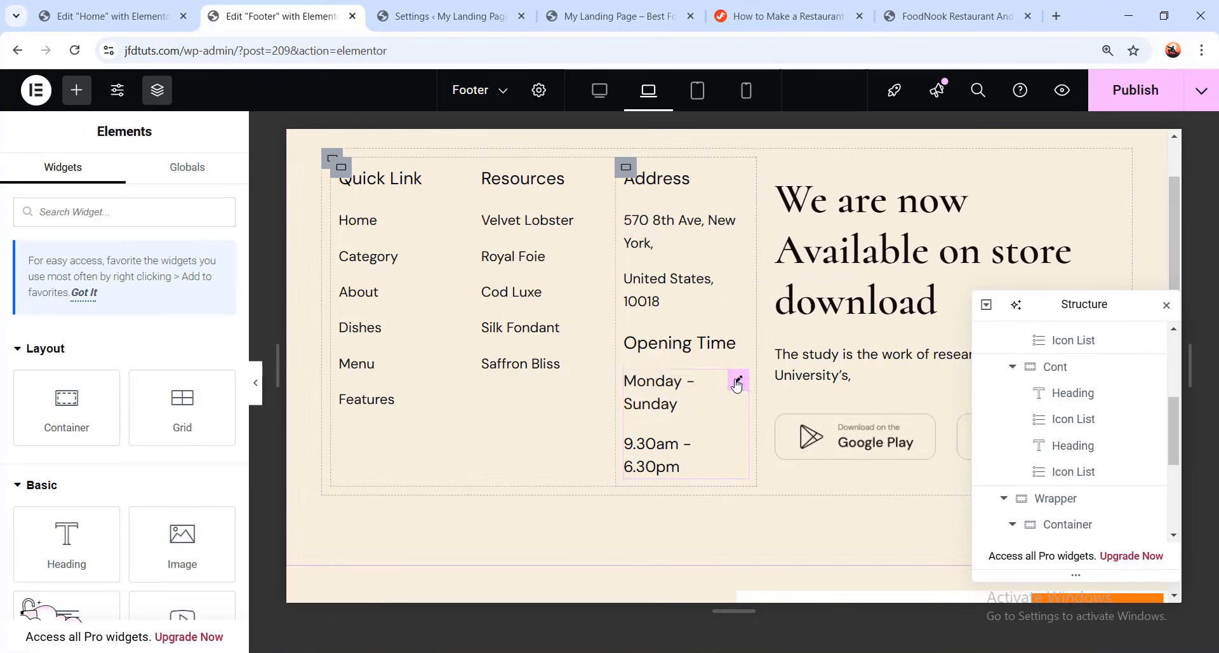
right_click(735, 385)
left_click(771, 403)
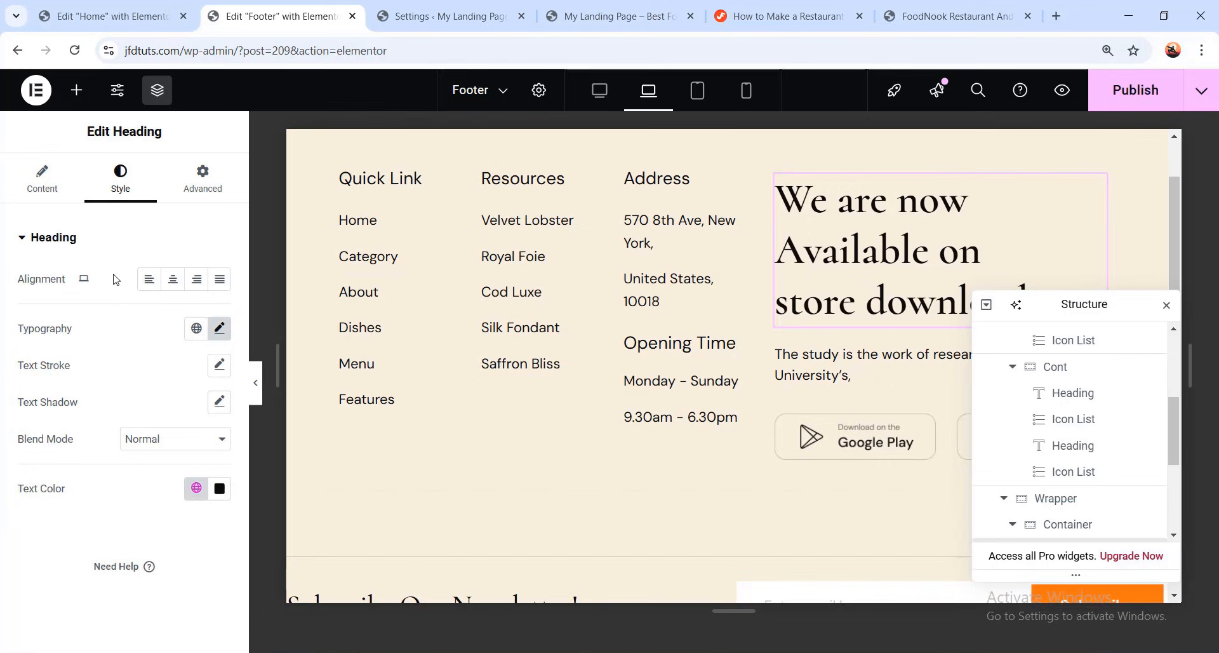
Reduce the laptop font size of the "We are now Available on store download" heading to 44 px.
left_click(219, 327)
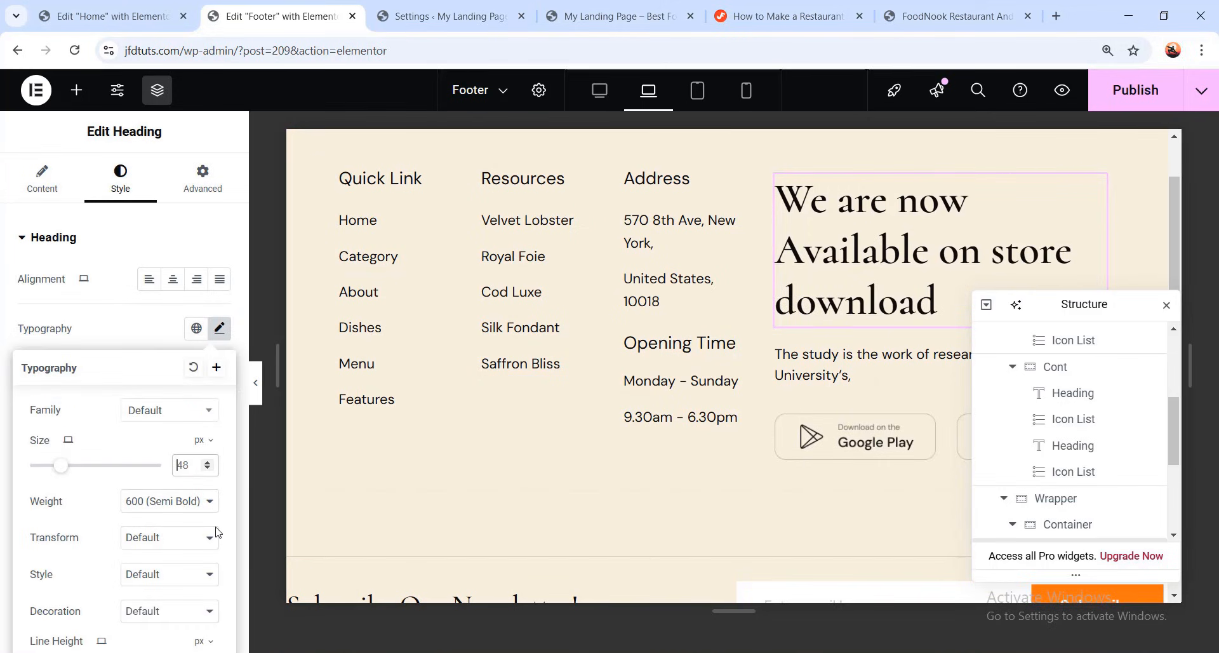
key("Down")
key("Down")
key("Down")
key("Down")
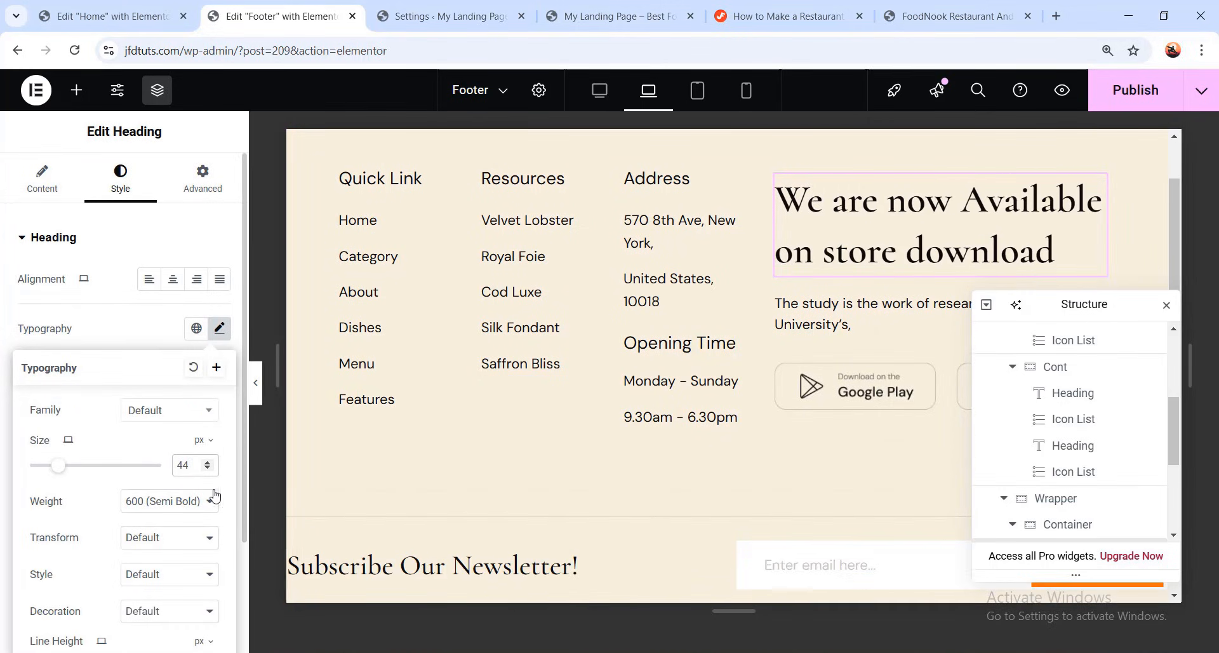
left_click(219, 327)
Set the Footer Middle container's laptop padding to 28 px top, 40 px right, 28 px bottom and 40 px left.
left_click_drag(1072, 313, 1004, 531)
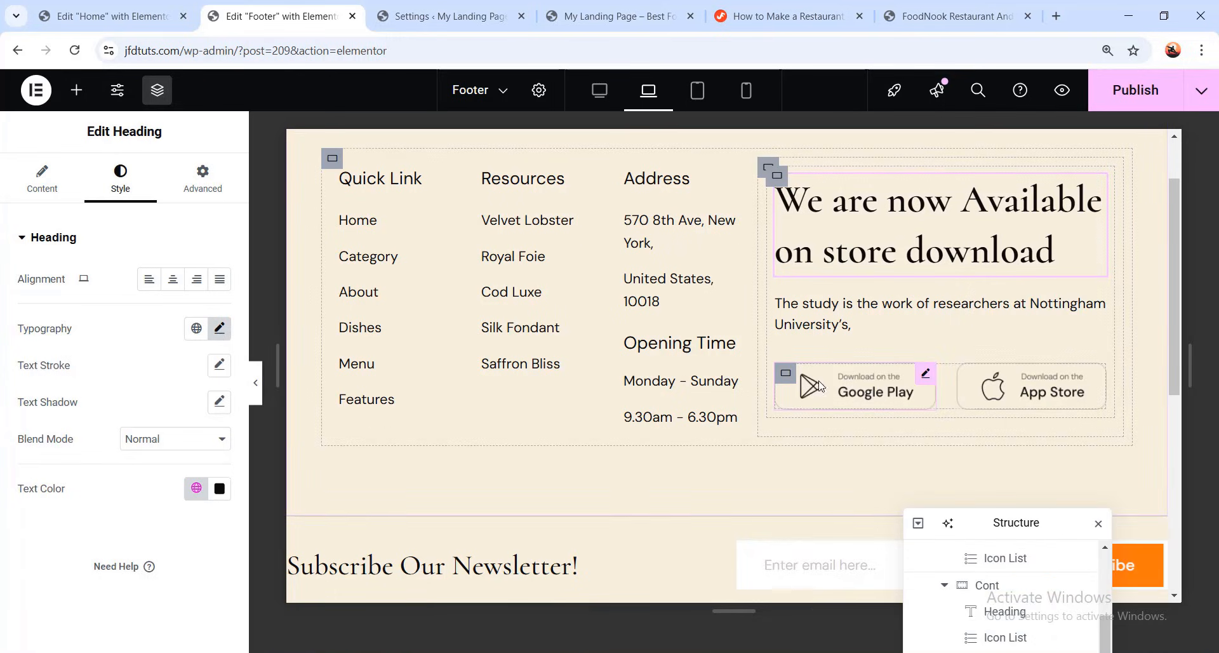
scroll(822, 385, "down", 6)
scroll(824, 386, "up", 7)
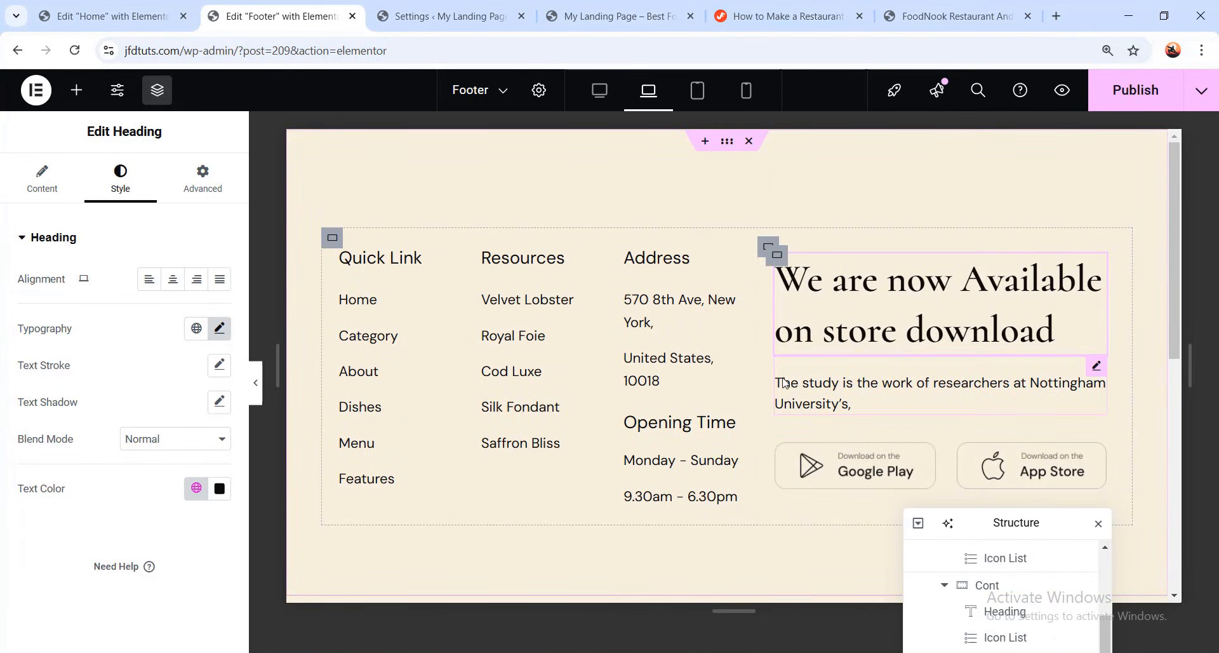
scroll(784, 382, "down", 3)
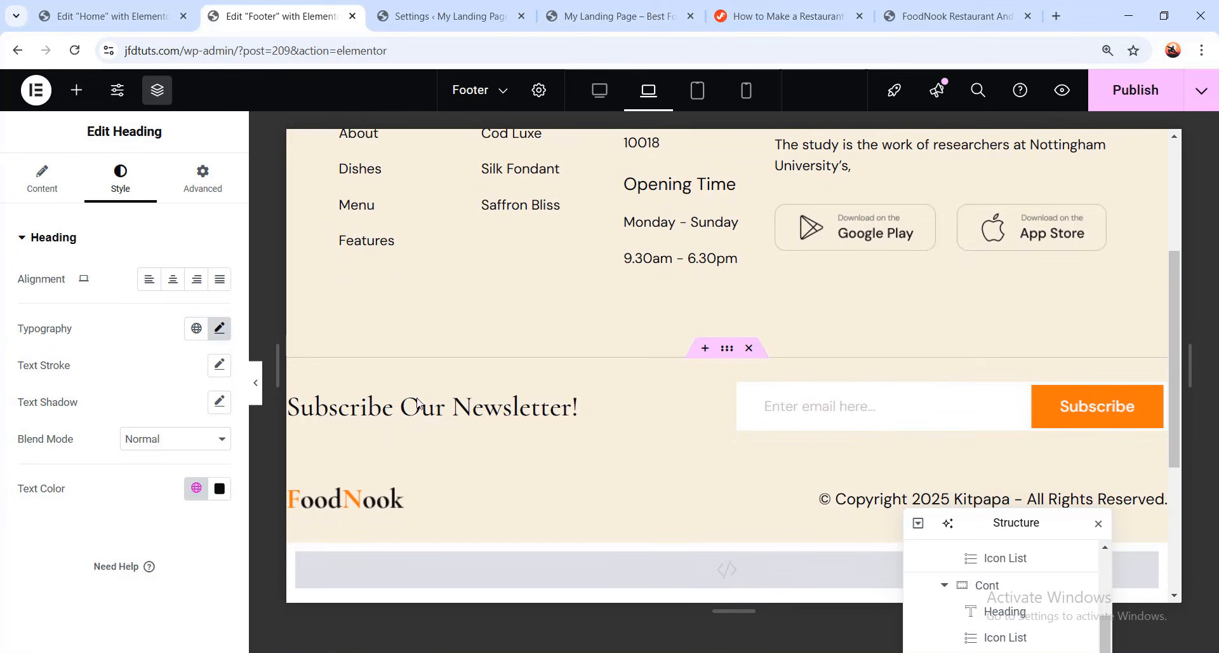
left_click_drag(1016, 526, 966, 227)
scroll(950, 379, "up", 2)
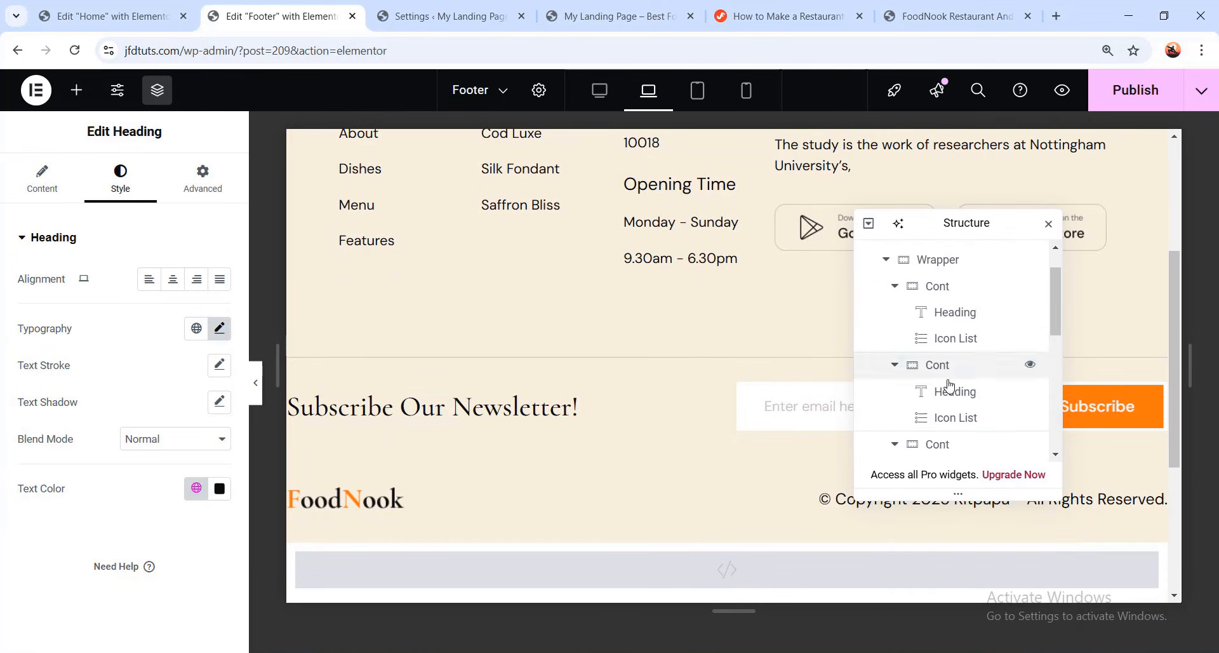
left_click(933, 280)
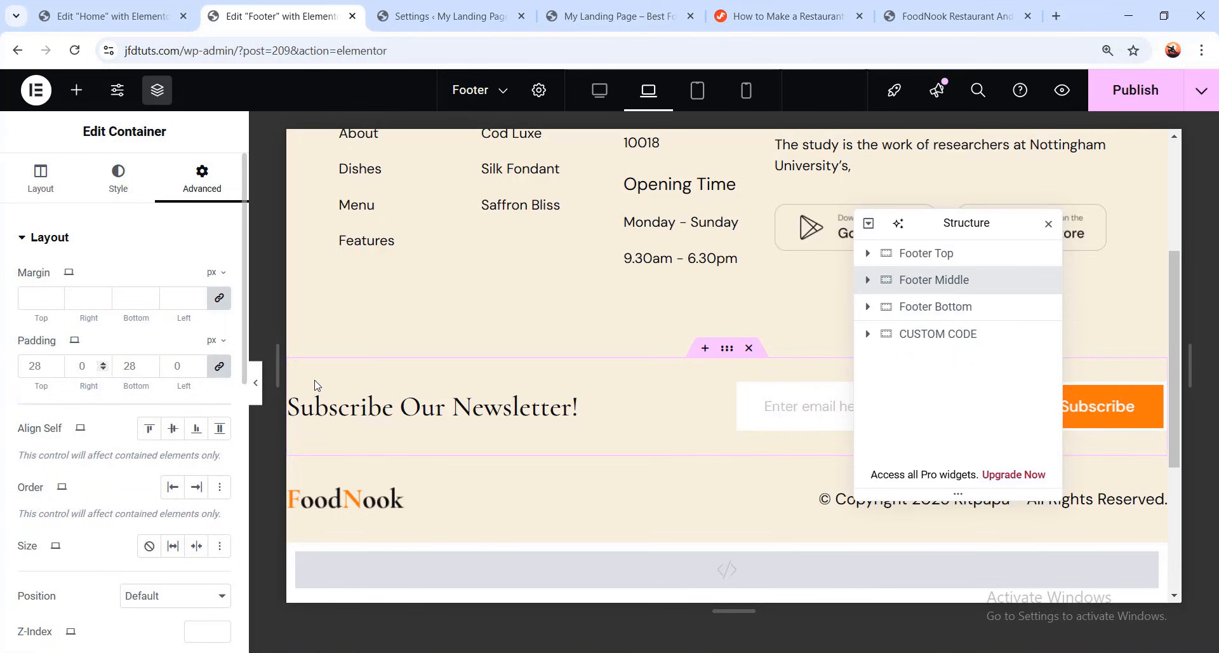
left_click(219, 366)
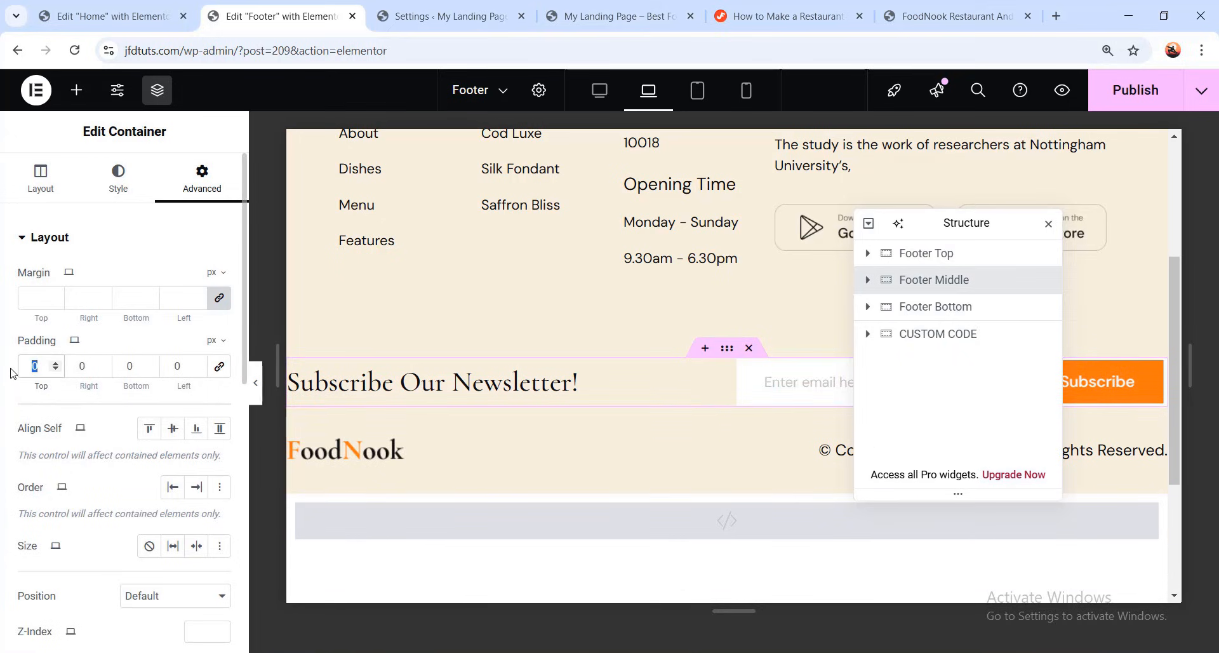
type("28")
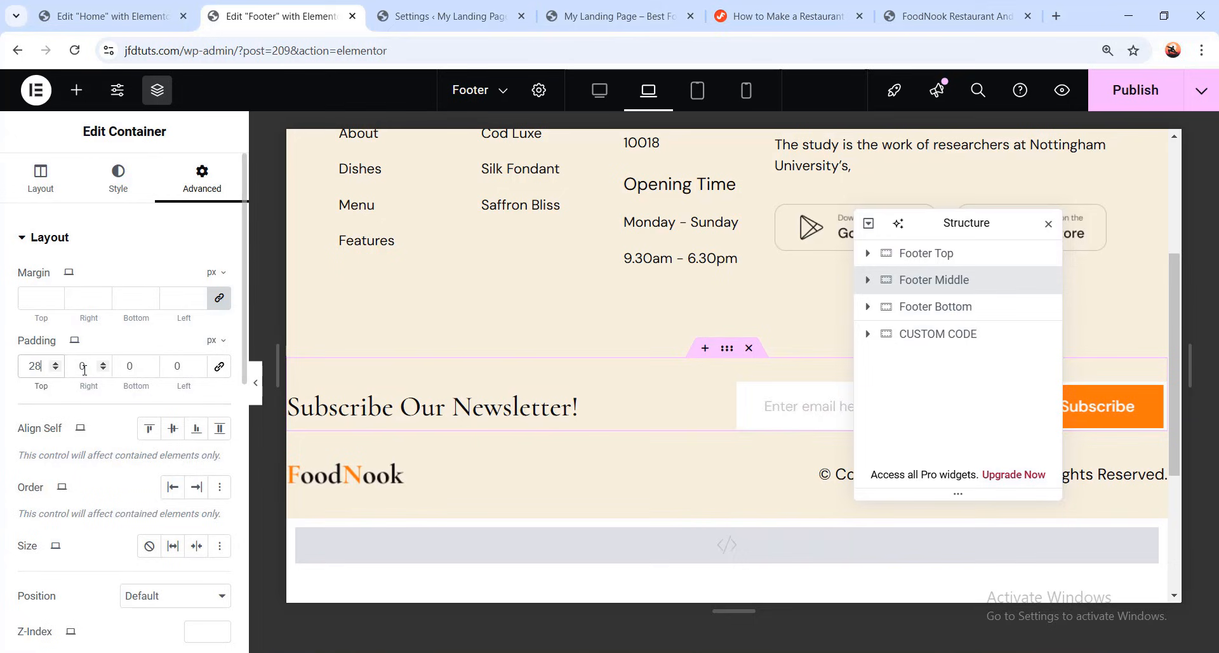
type("40")
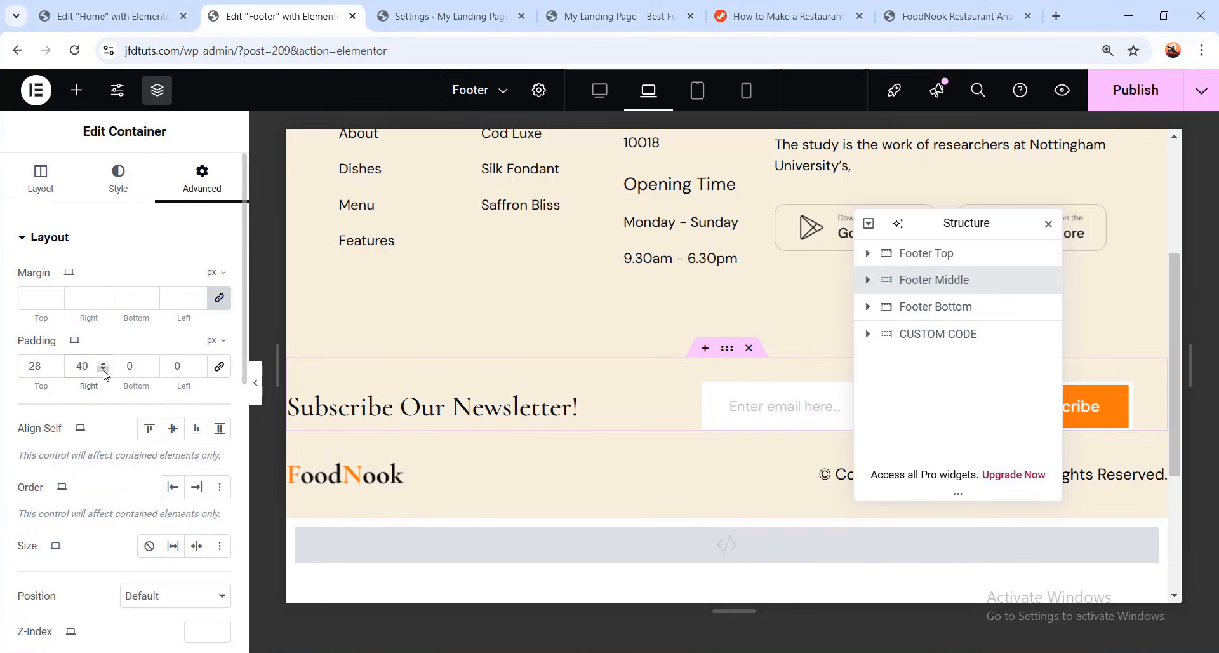
type("28")
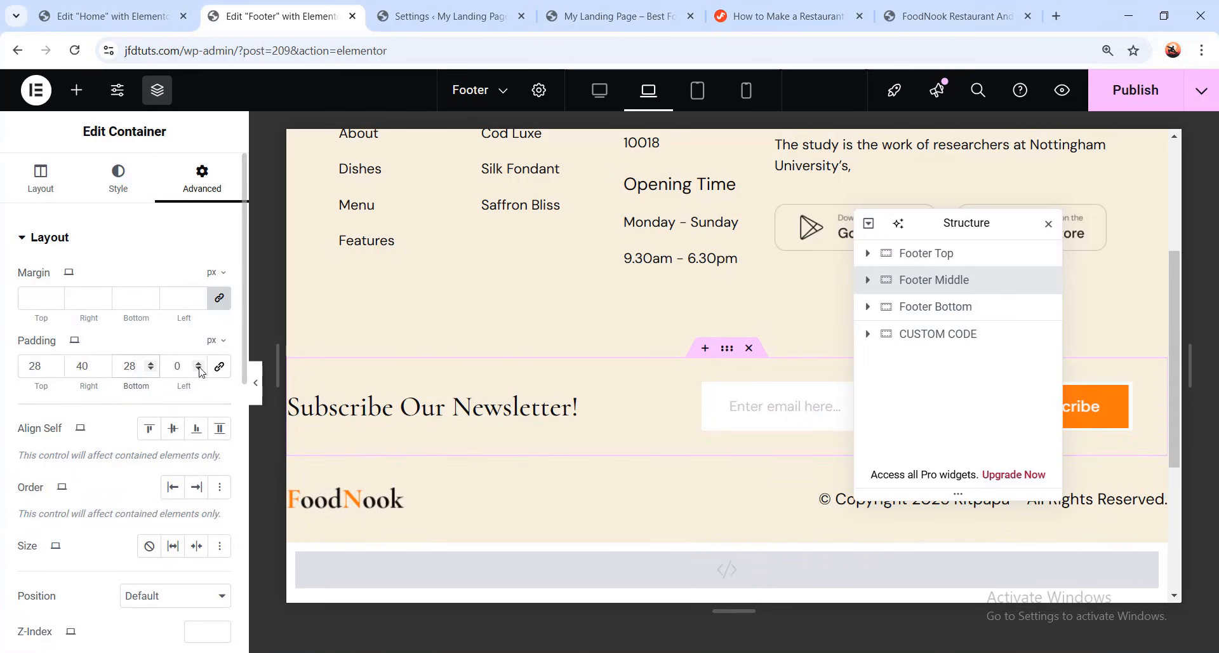
type("40")
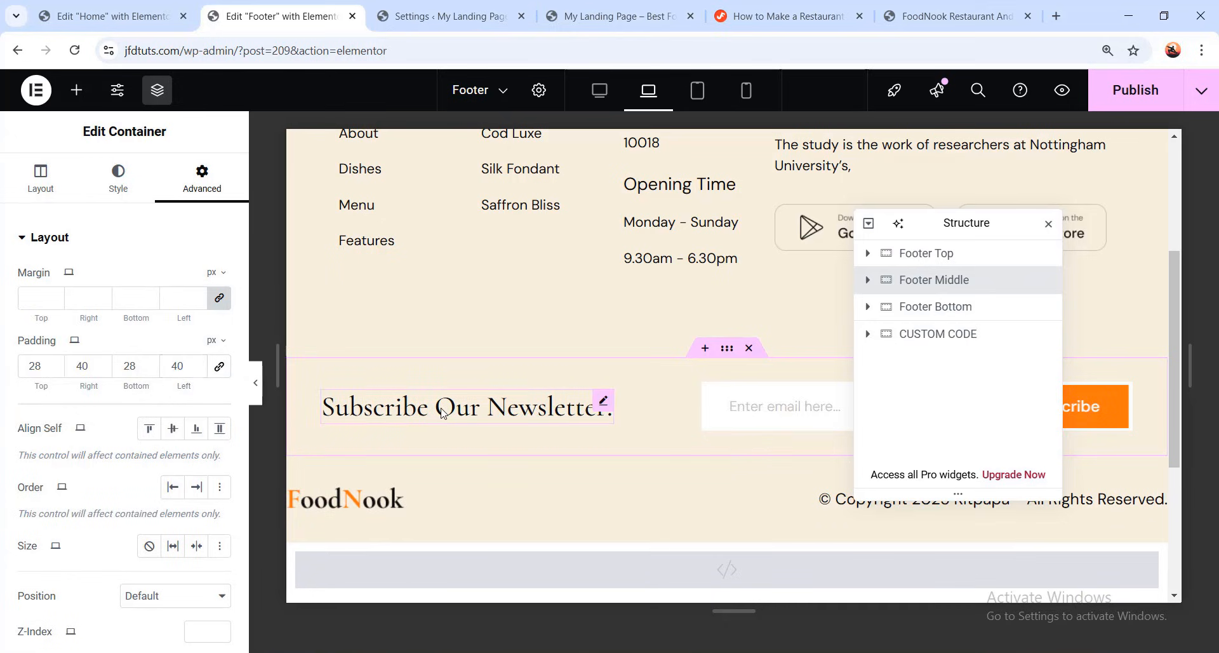
Set the "Subscribe Our Newsletter!" heading's laptop typography to size 24 px and line height 1.3 em.
left_click(603, 405)
left_click(220, 328)
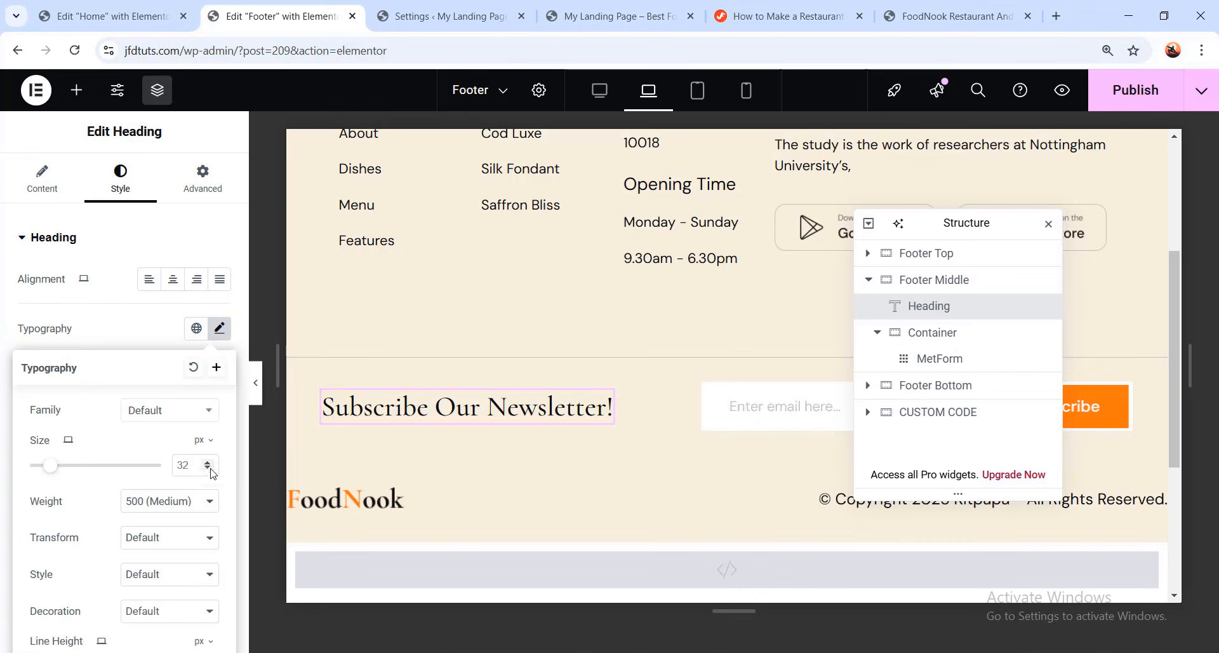
left_click(183, 449)
type("24")
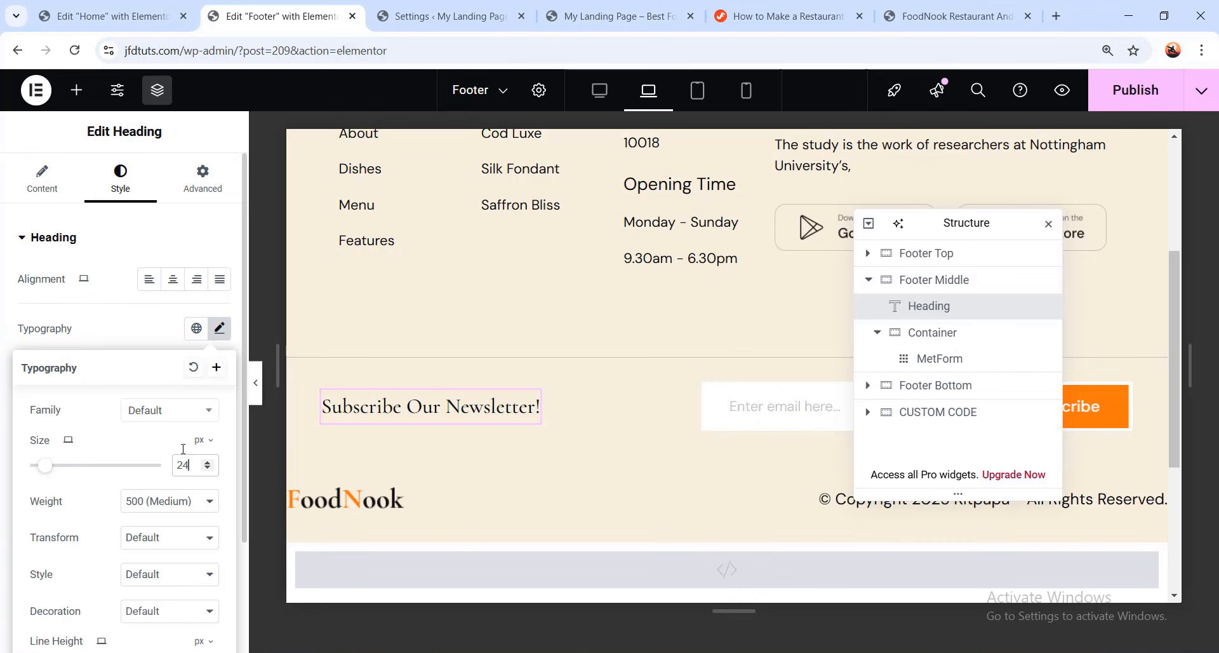
scroll(141, 512, "down", 2)
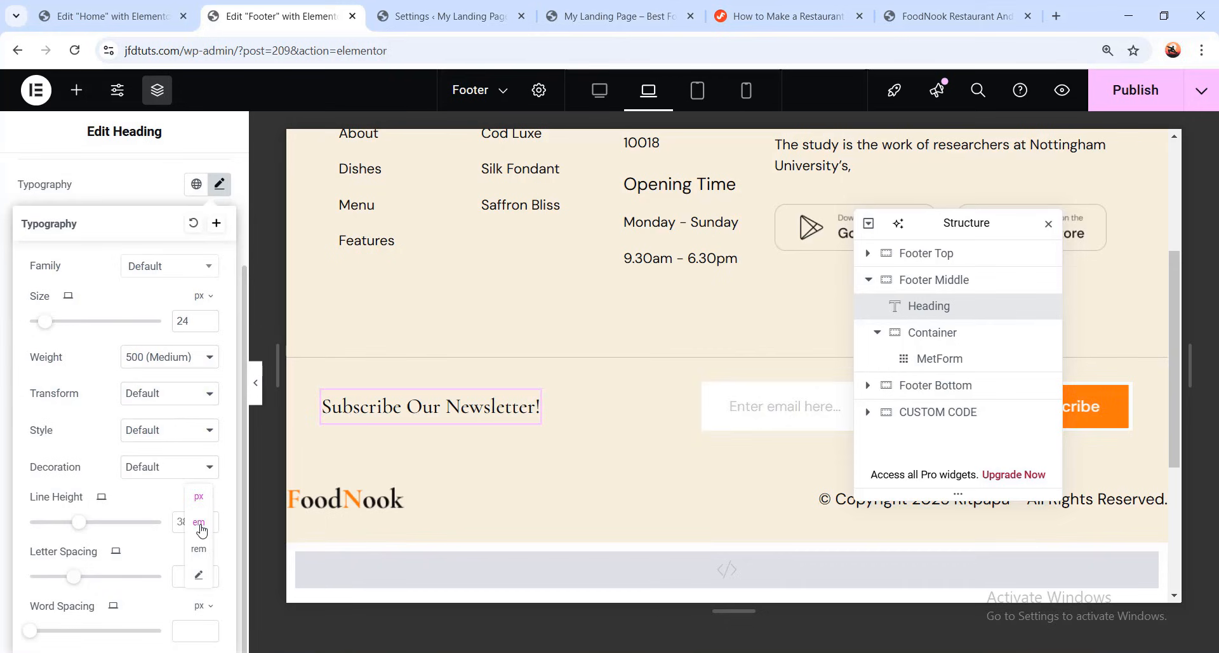
left_click(198, 523)
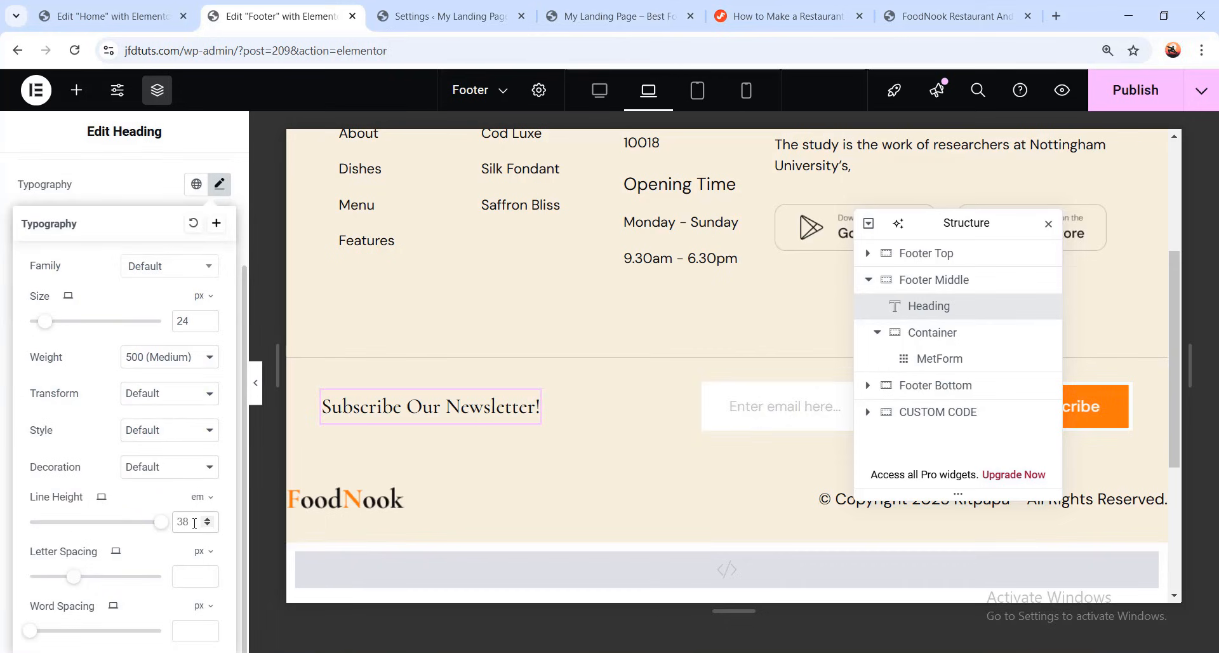
double_click(183, 522)
type("1.3")
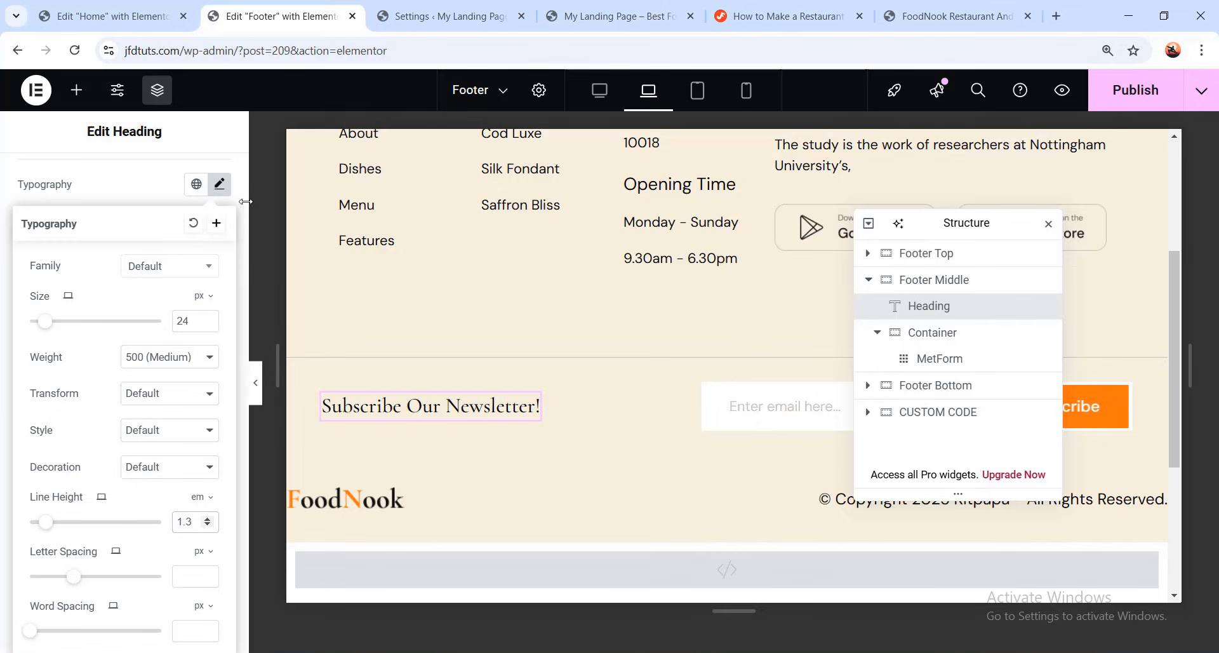
left_click(219, 184)
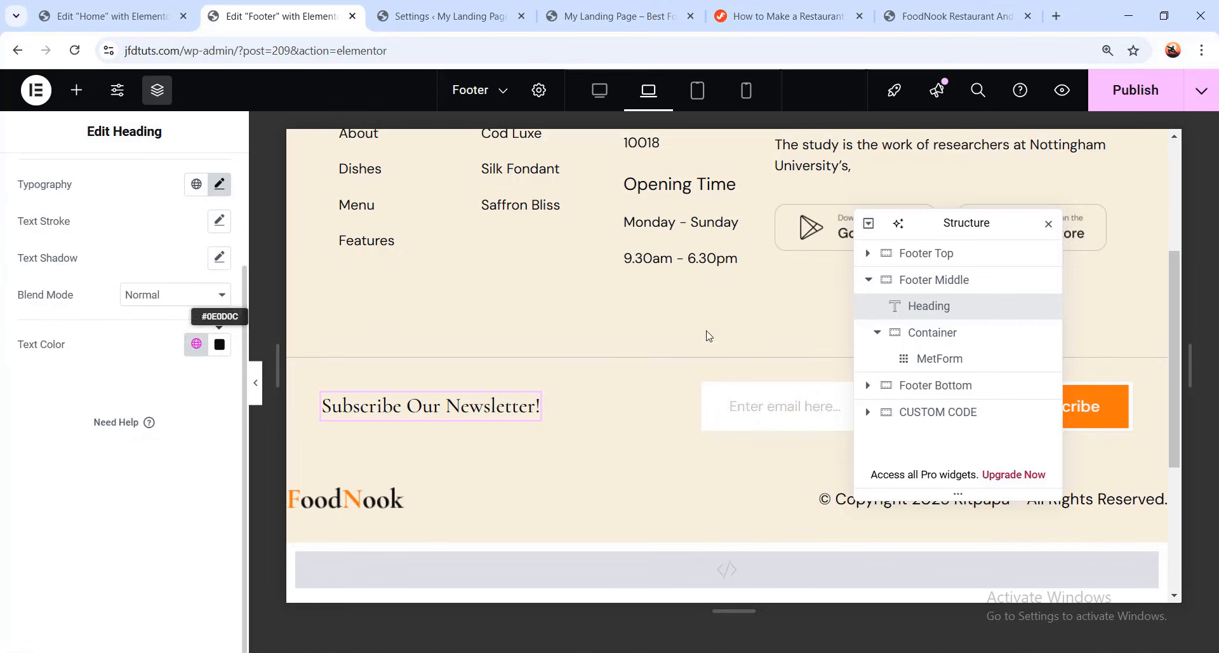
scroll(565, 356, "down", 2)
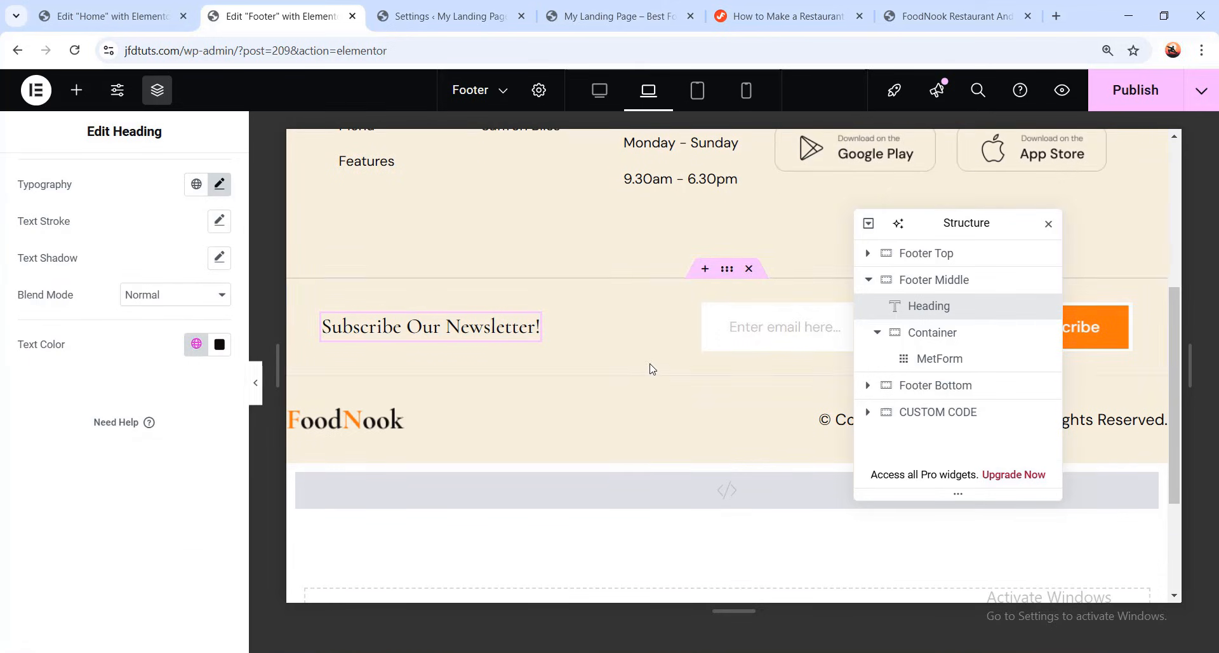
Set the Footer Bottom container's laptop padding to 28 px top, 40 px right, 28 px bottom and 40 px left.
left_click(868, 279)
left_click(888, 306)
scroll(445, 387, "down", 2)
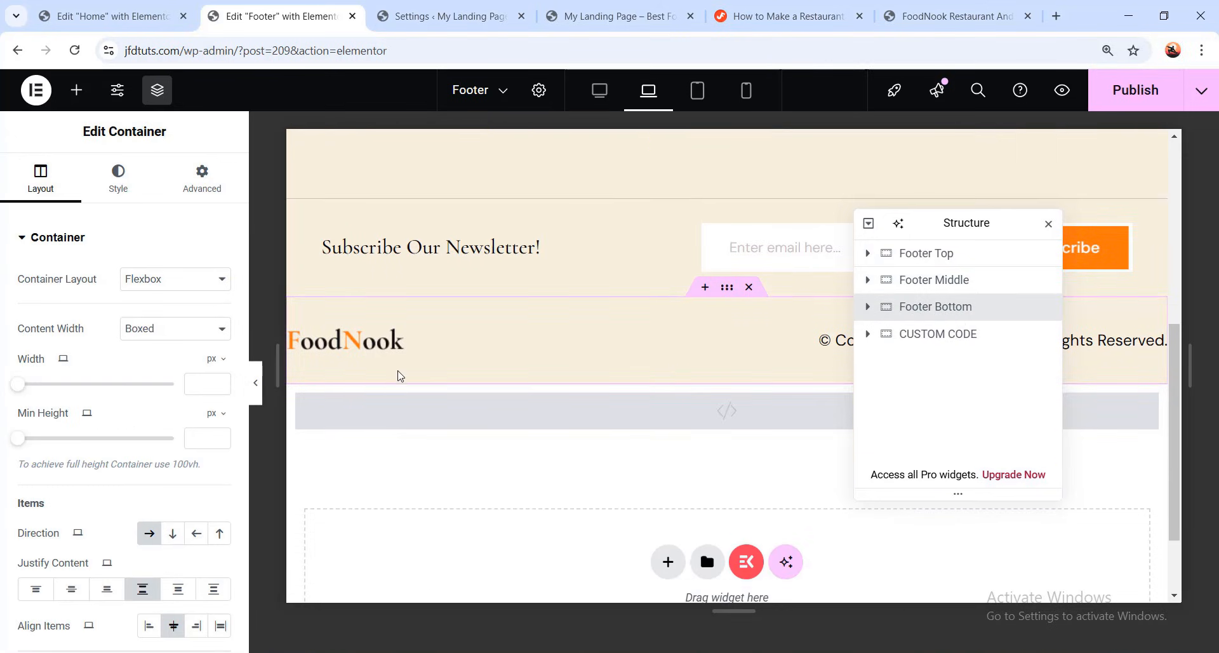
left_click(202, 178)
left_click(226, 371)
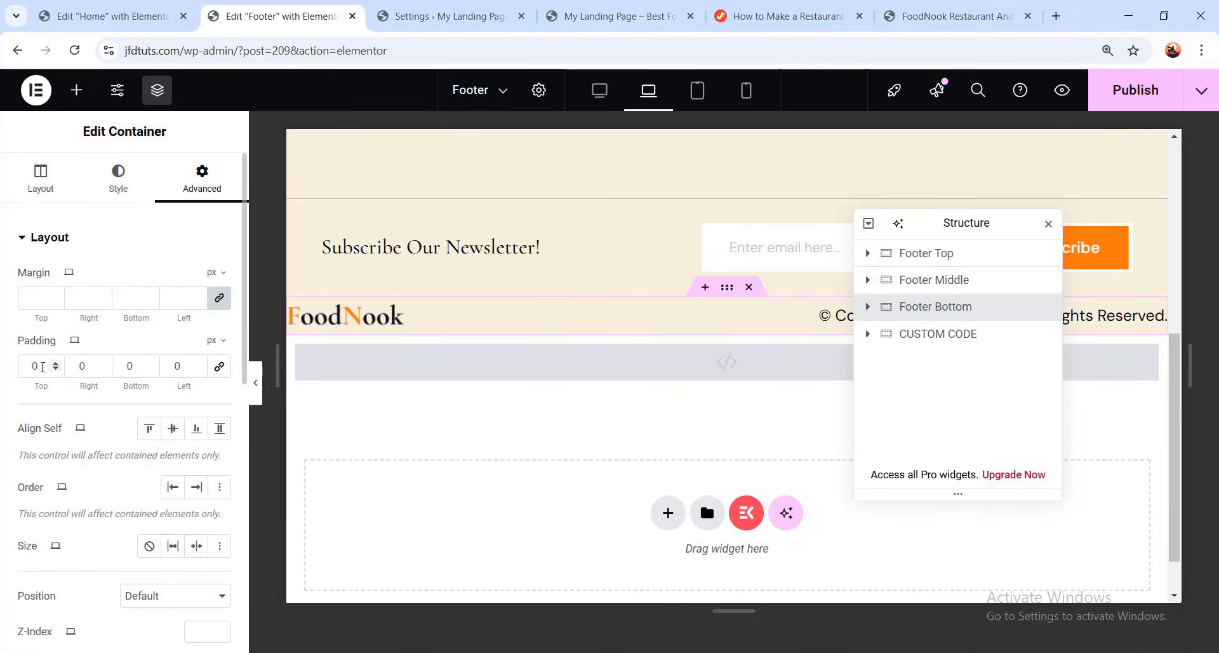
type("28")
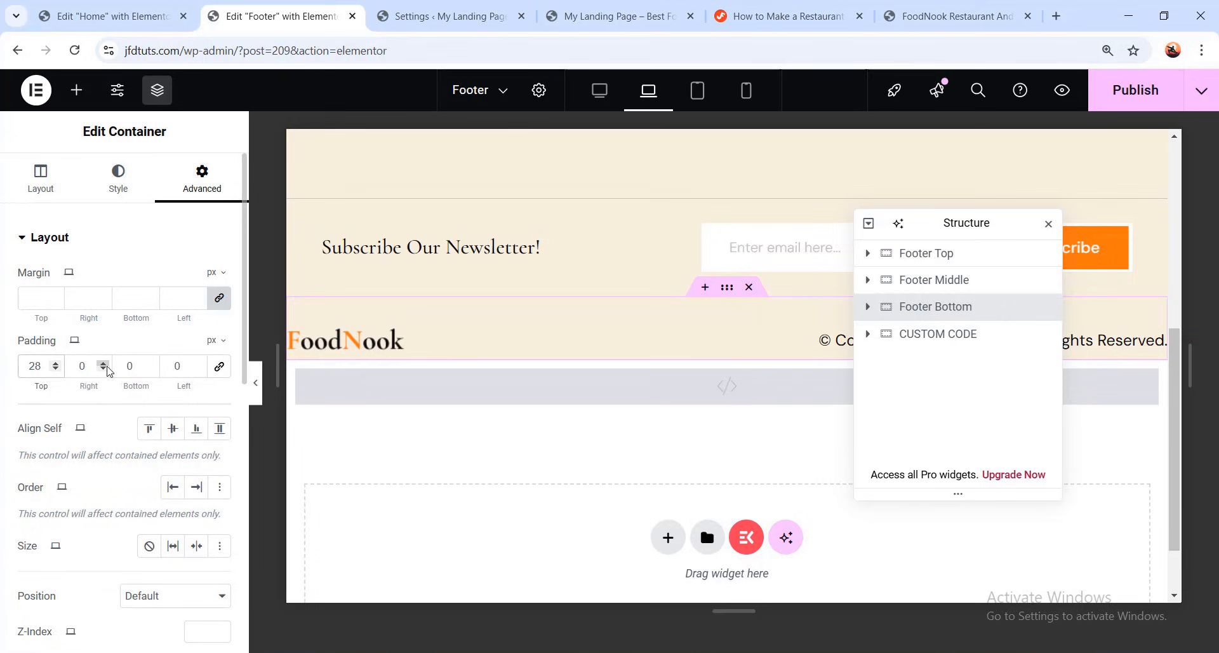
type("28")
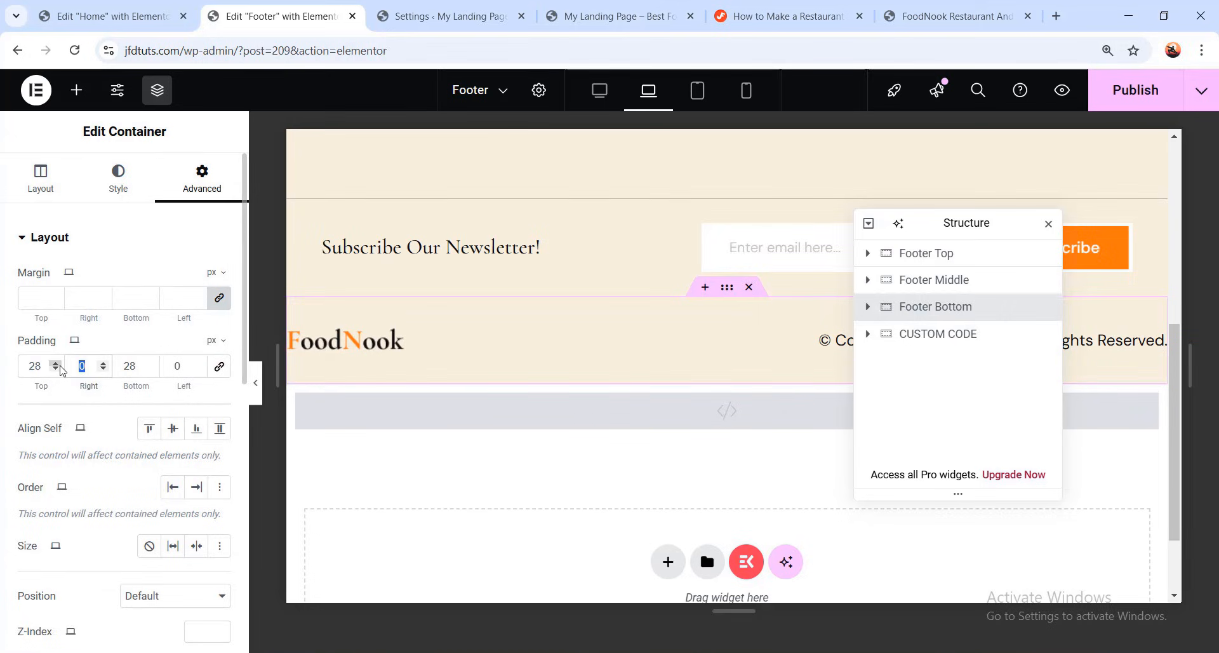
type("40")
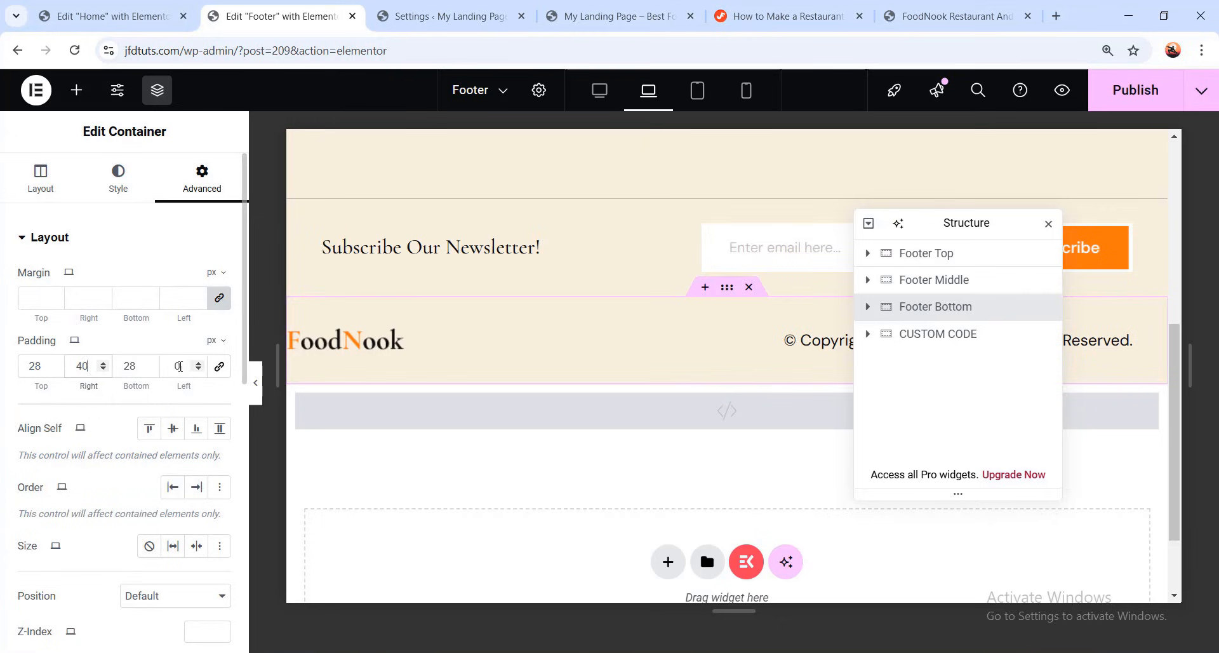
type("40")
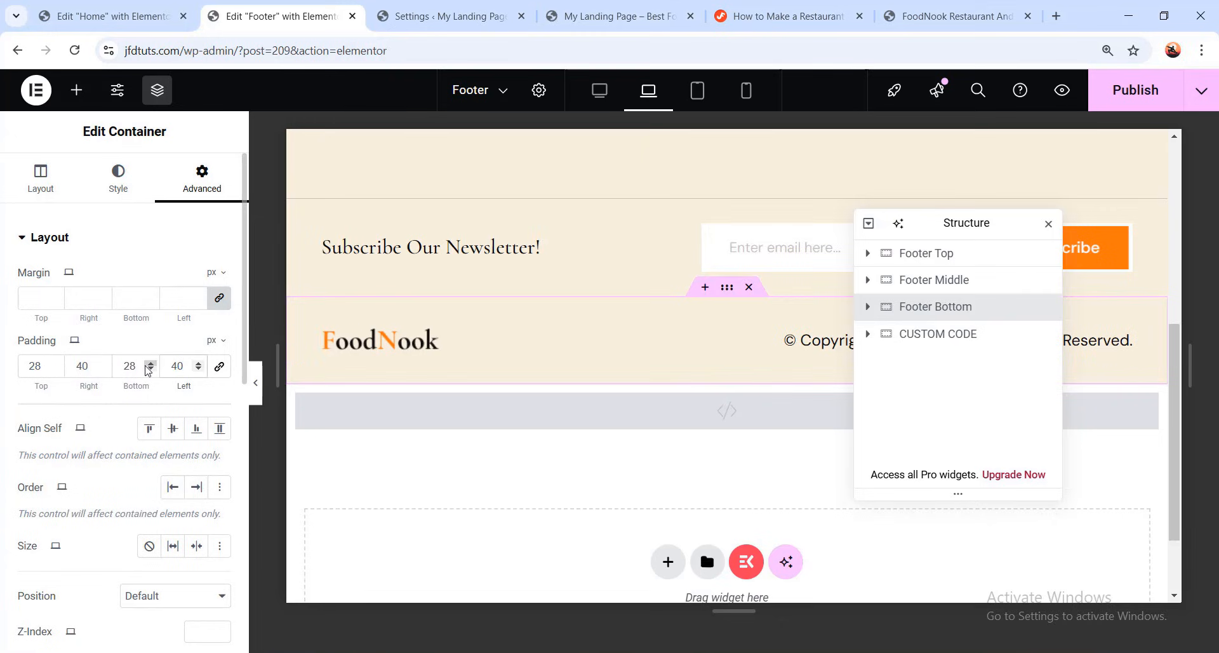
Set the laptop font size of the copyright heading in Footer Bottom to 14 px.
scroll(829, 443, "up", 1)
left_click(829, 429)
left_click(118, 177)
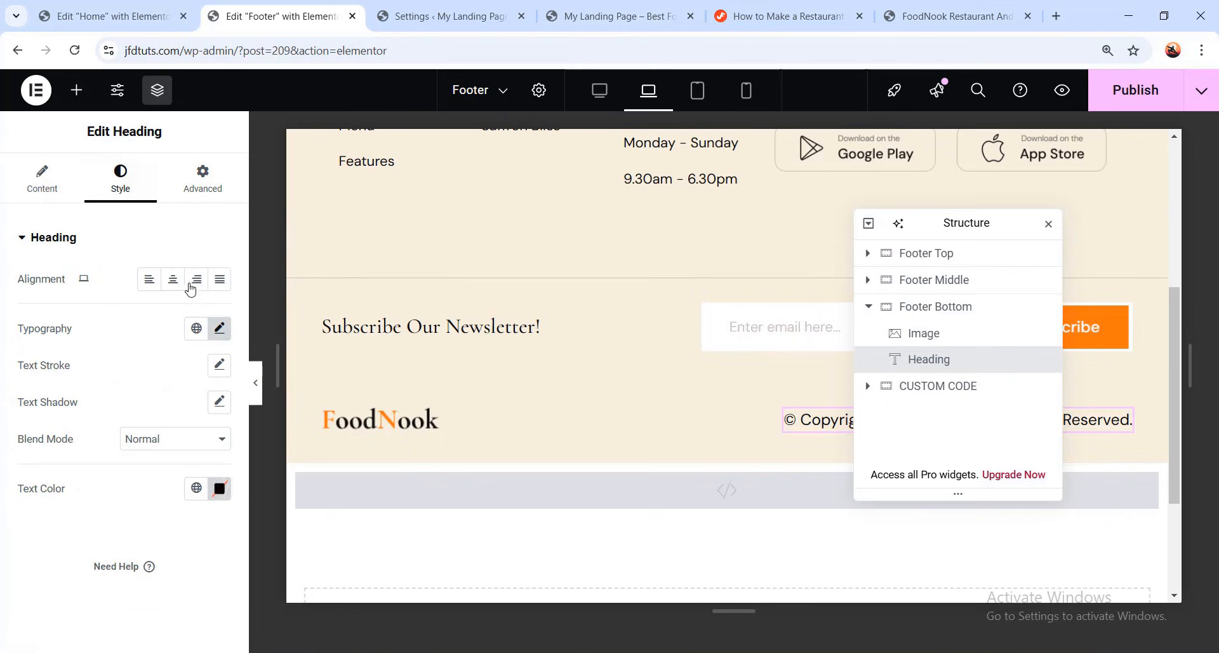
left_click(220, 329)
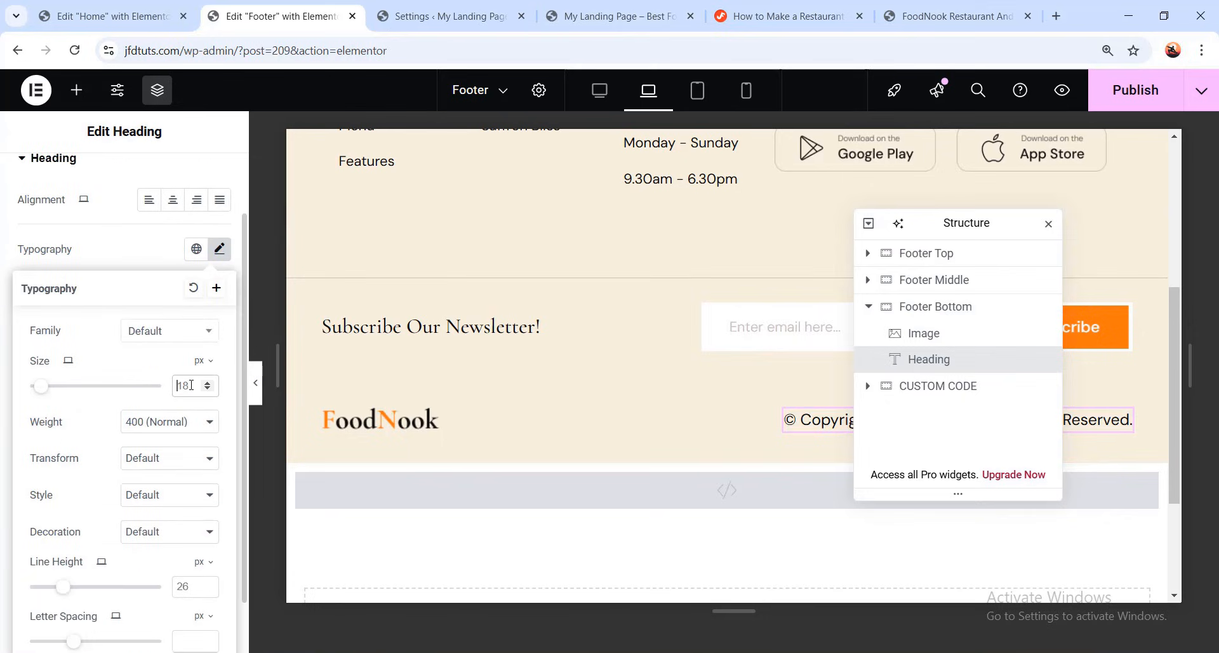
left_click(192, 384)
type("14")
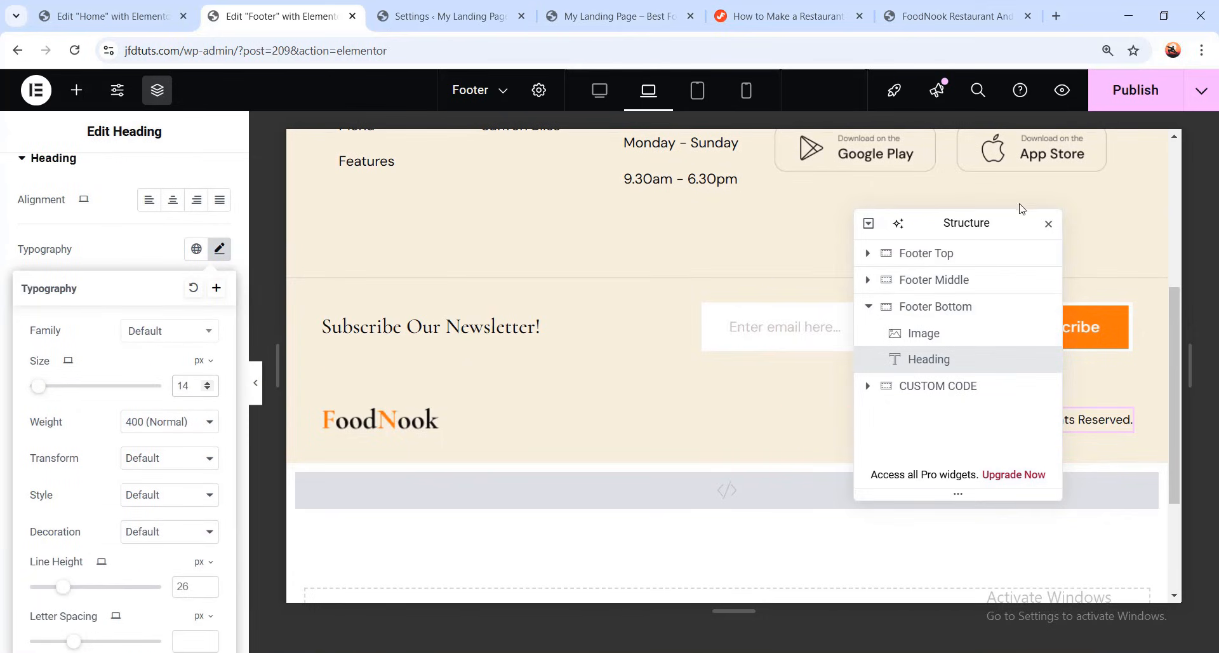
Review the footer at laptop width and switch the responsive preview to tablet portrait.
left_click_drag(1007, 220, 686, 556)
scroll(916, 311, "up", 4)
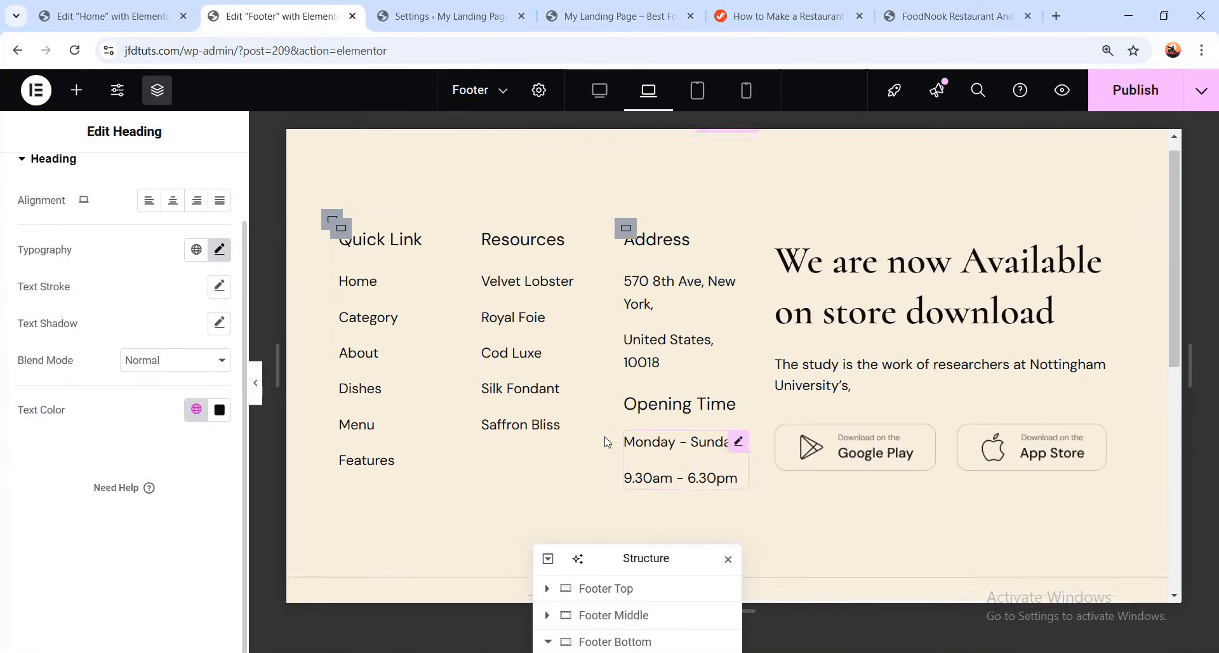
scroll(419, 368, "down", 4)
scroll(419, 367, "up", 4)
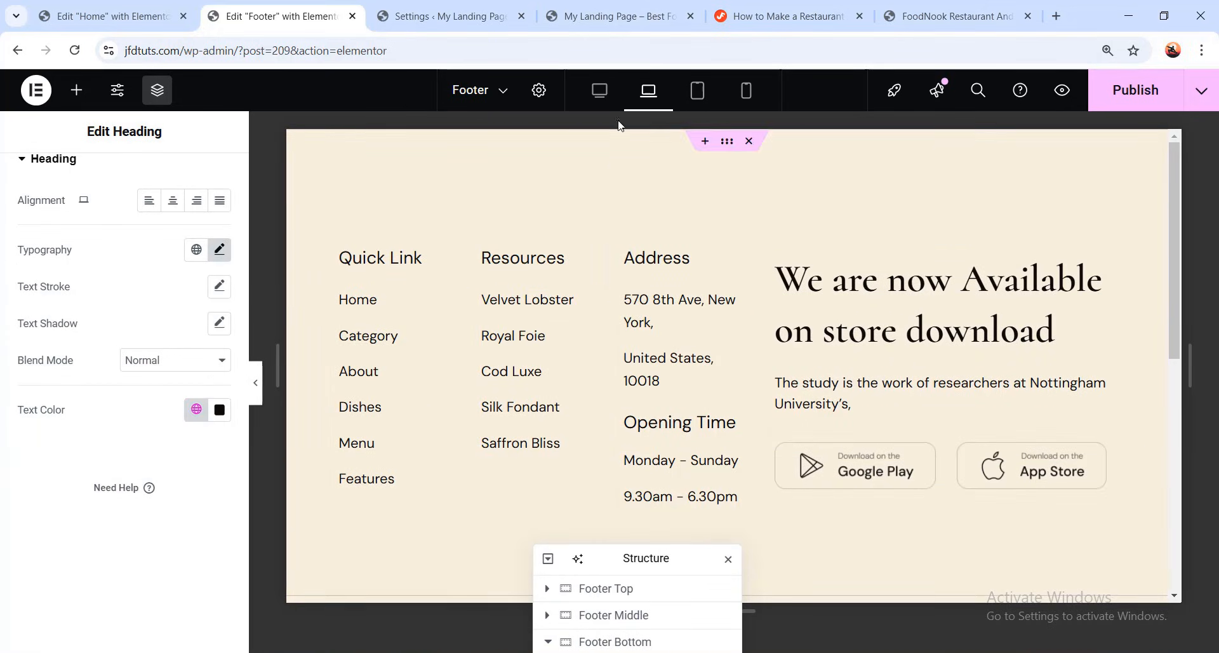
left_click(709, 96)
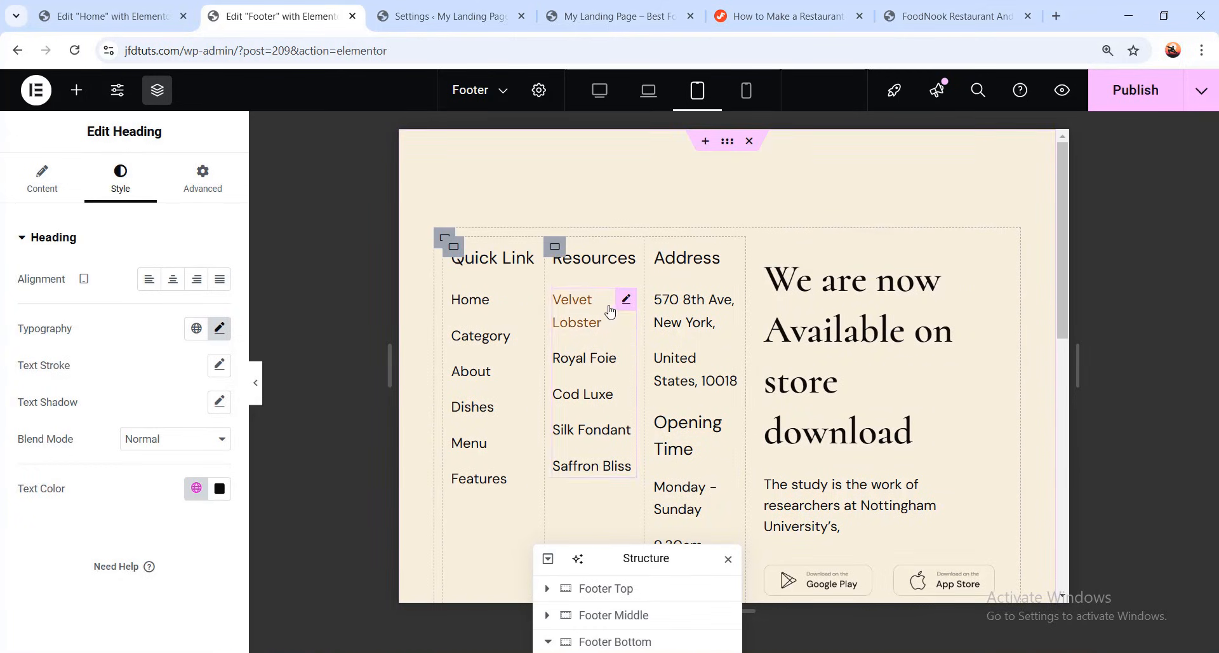
scroll(620, 314, "down", 1)
scroll(645, 336, "up", 1)
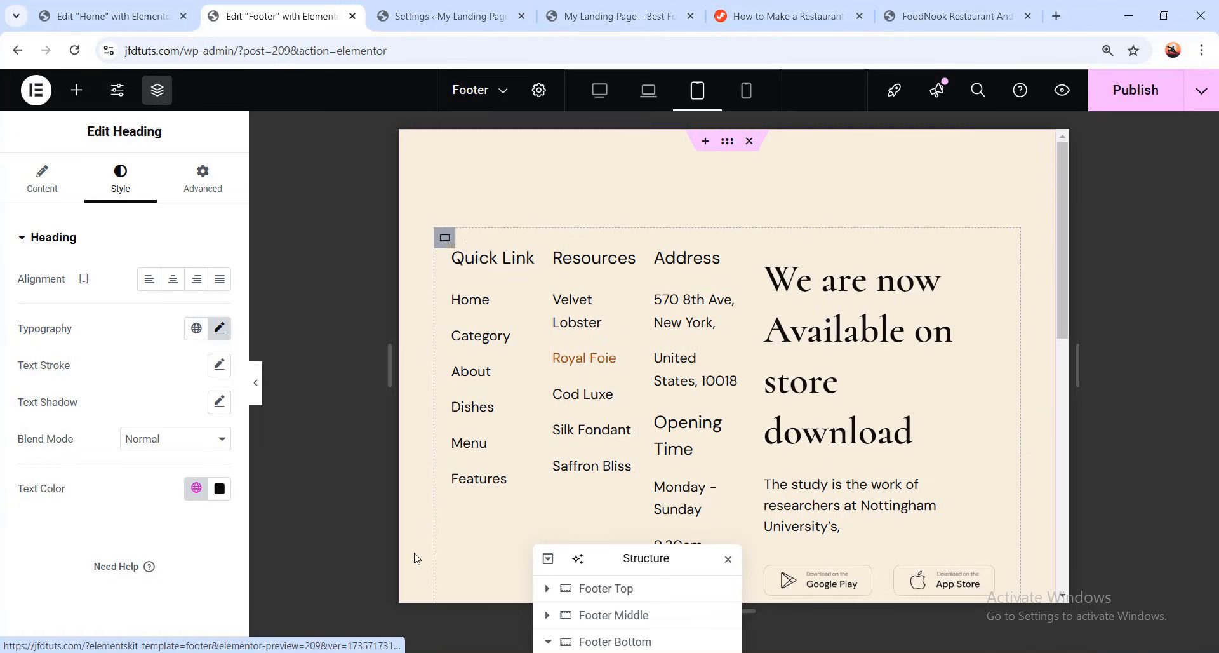
Set the Footer Top container's tablet padding to 80 px top, 20 px right, 80 px bottom and 20 px left.
left_click_drag(618, 592, 658, 435)
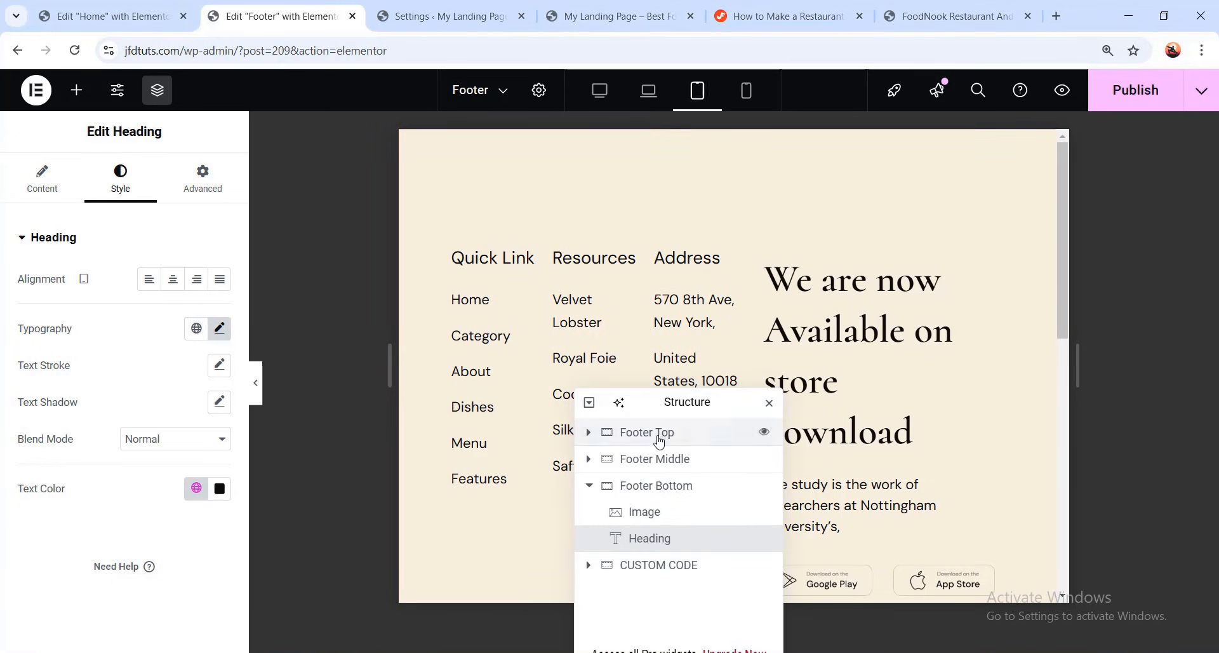
left_click(659, 438)
left_click(591, 487)
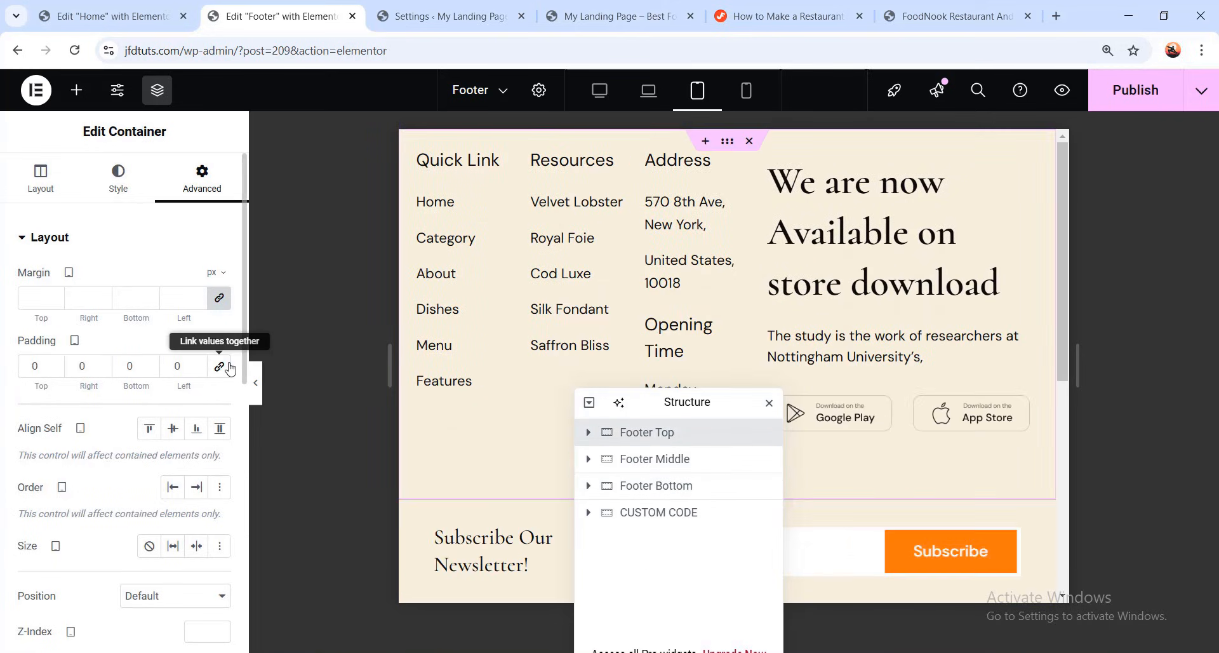
left_click(26, 366)
type("80")
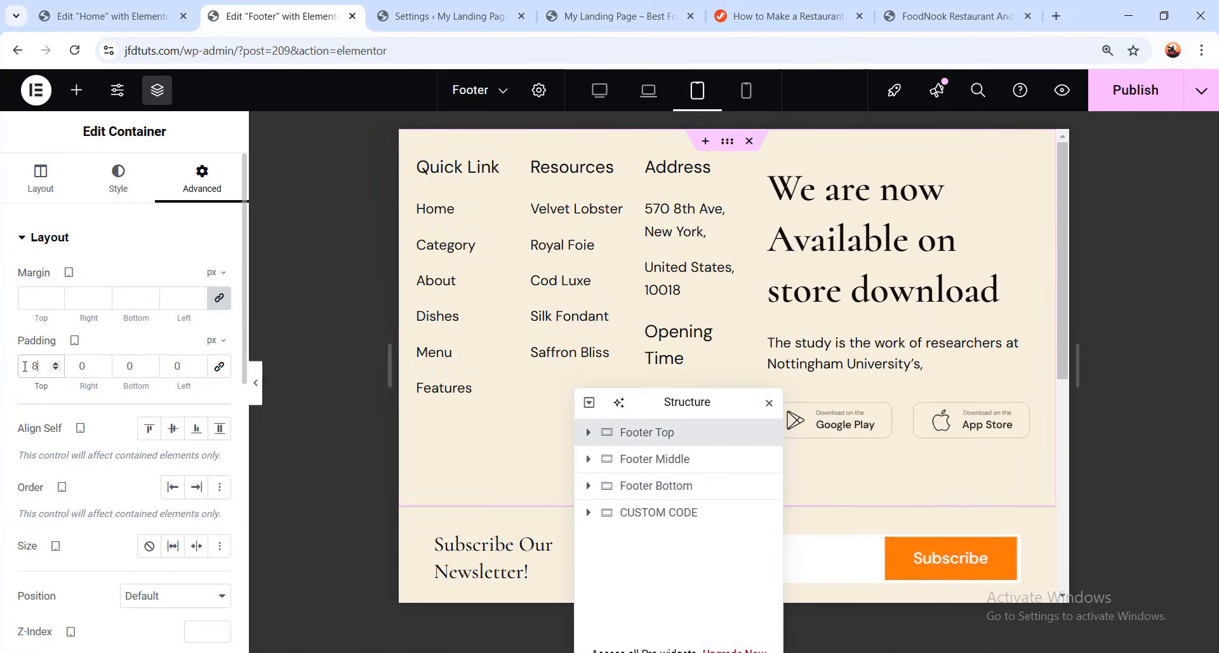
key("Tab")
type("20")
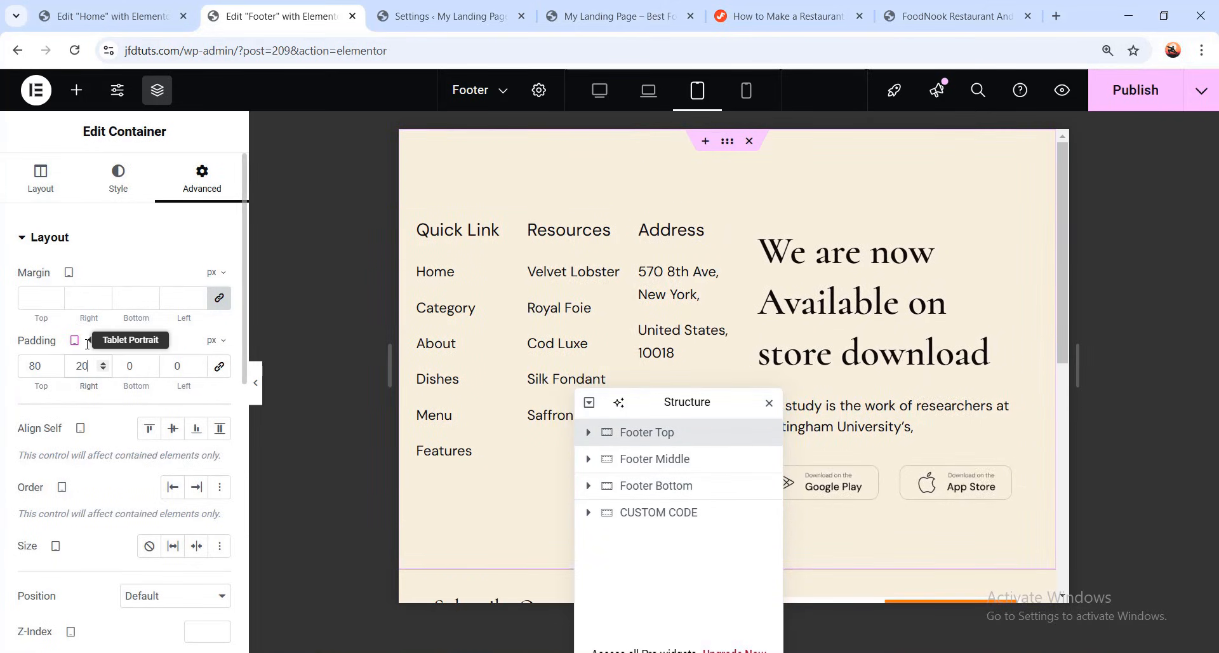
key("Tab")
type("80")
key("Tab")
type("20")
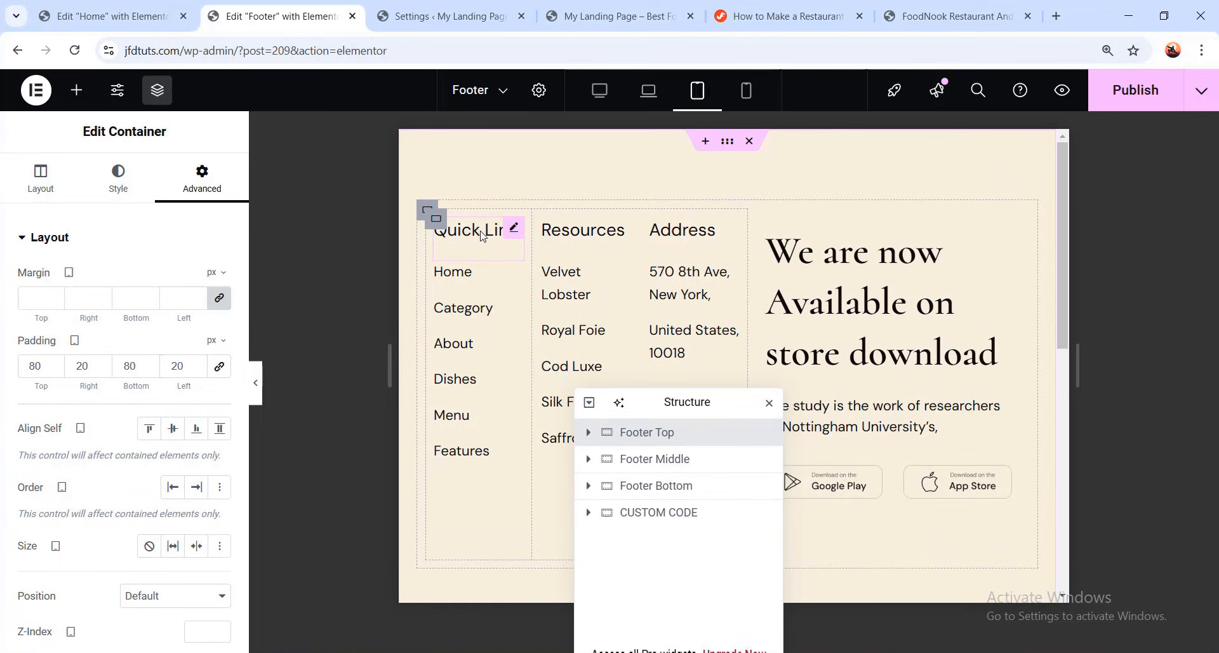
Reduce the Quick Link heading's tablet font size and set the text size of the icon list beneath it to 14 px.
left_click(514, 227)
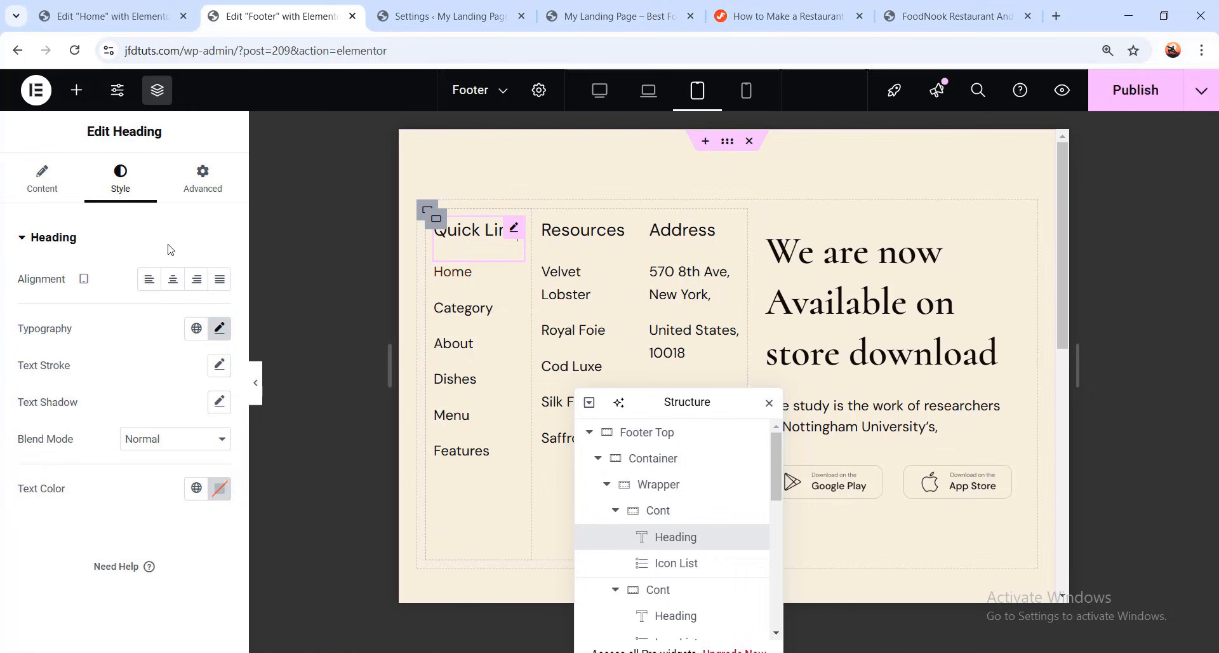
left_click(220, 328)
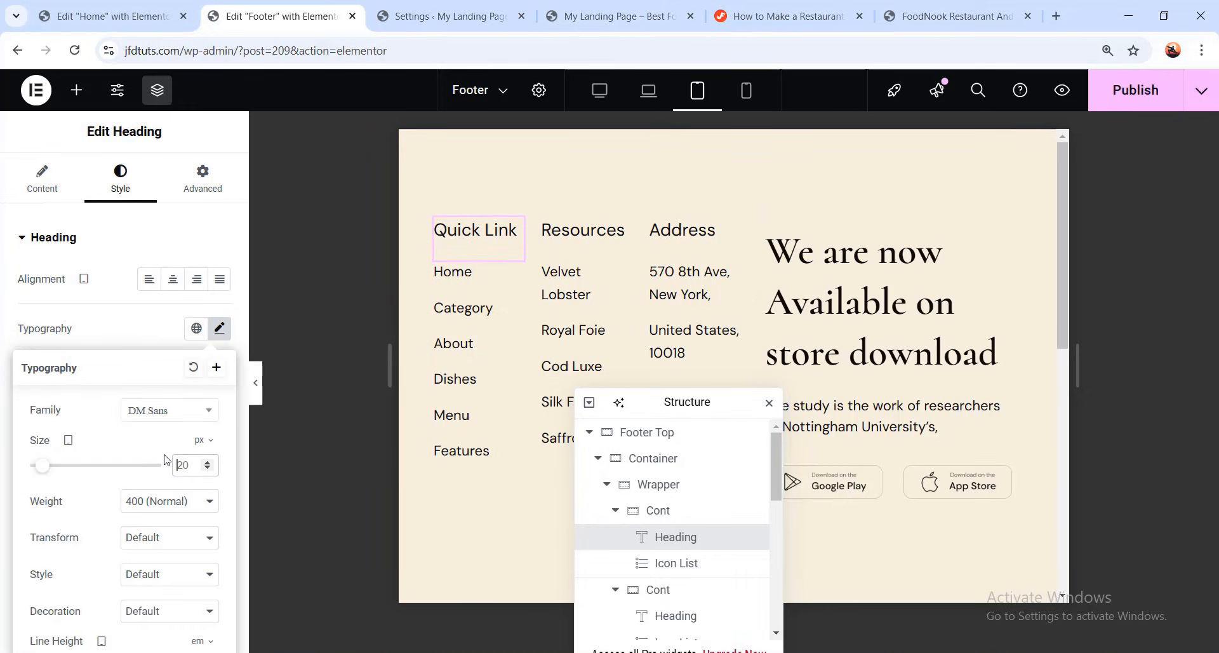
left_click(462, 320)
left_click(102, 486)
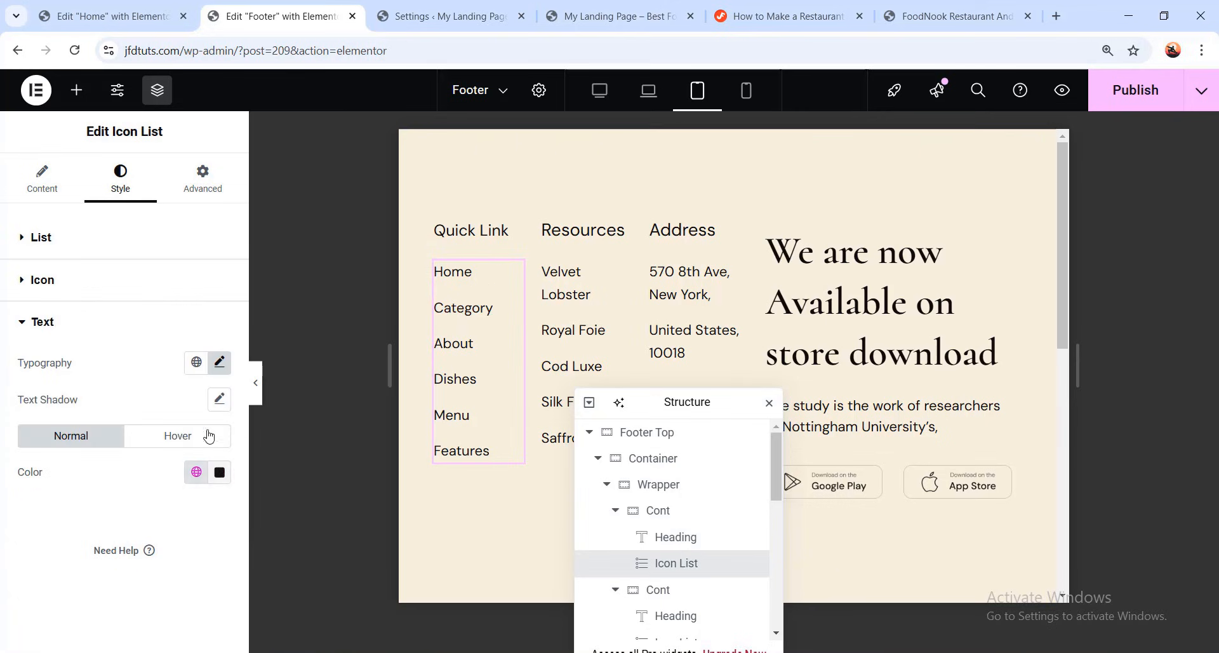
left_click(226, 371)
left_click(190, 495)
type("14")
Set the tablet space between items in the Quick Link icon list to 10 px.
left_click(134, 240)
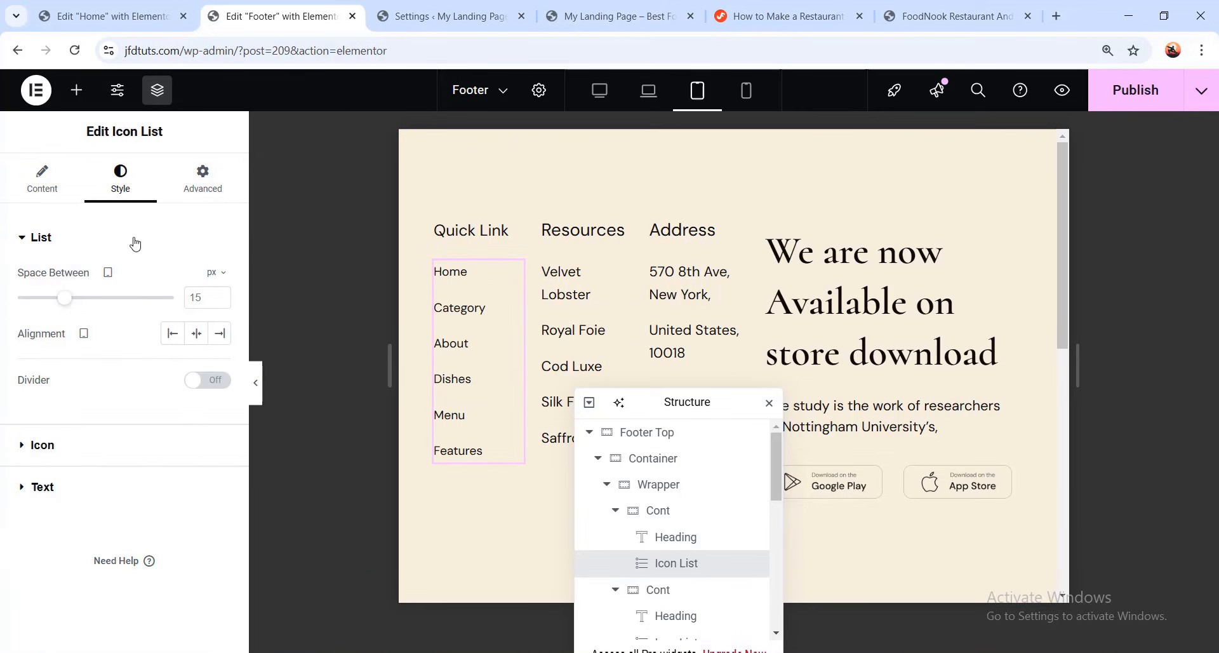
double_click(201, 296)
type("10")
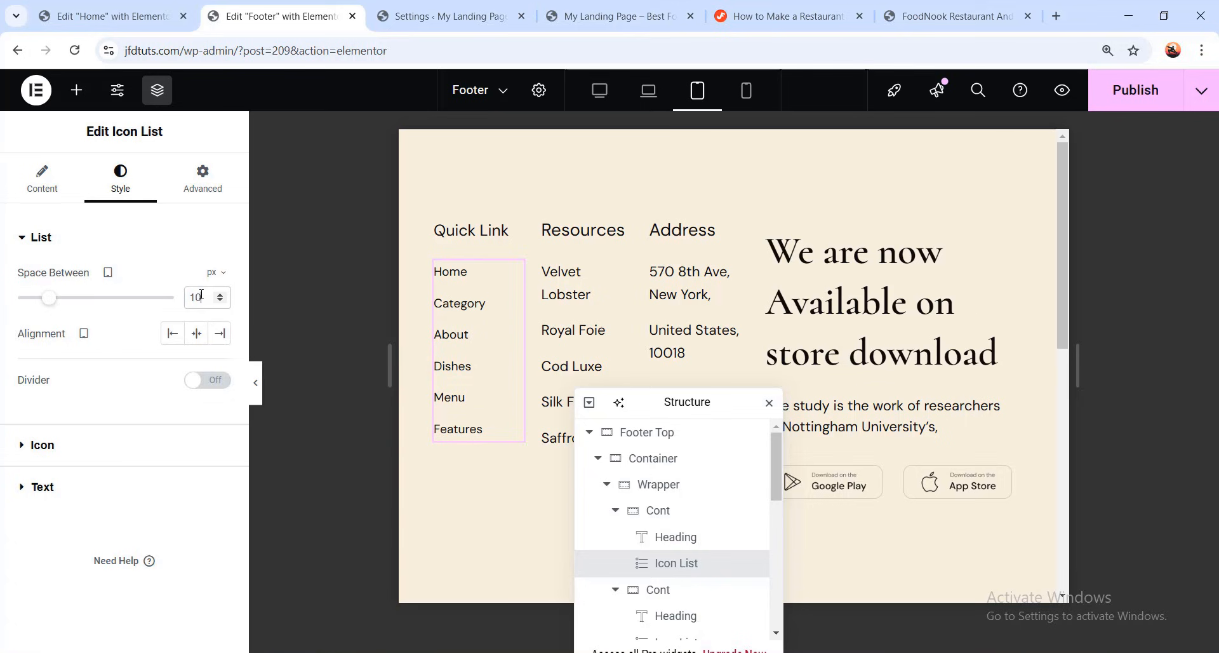
Copy the Quick Link heading and paste its style onto the Resources heading.
right_click(517, 231)
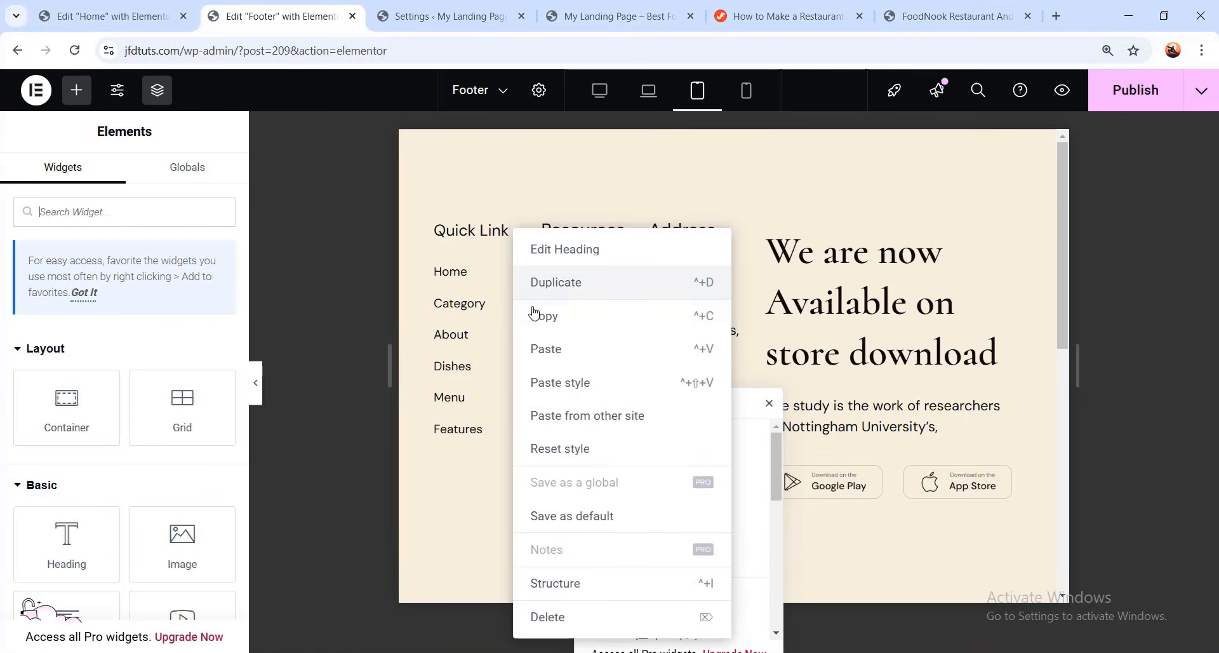
left_click(546, 317)
right_click(624, 234)
left_click(664, 371)
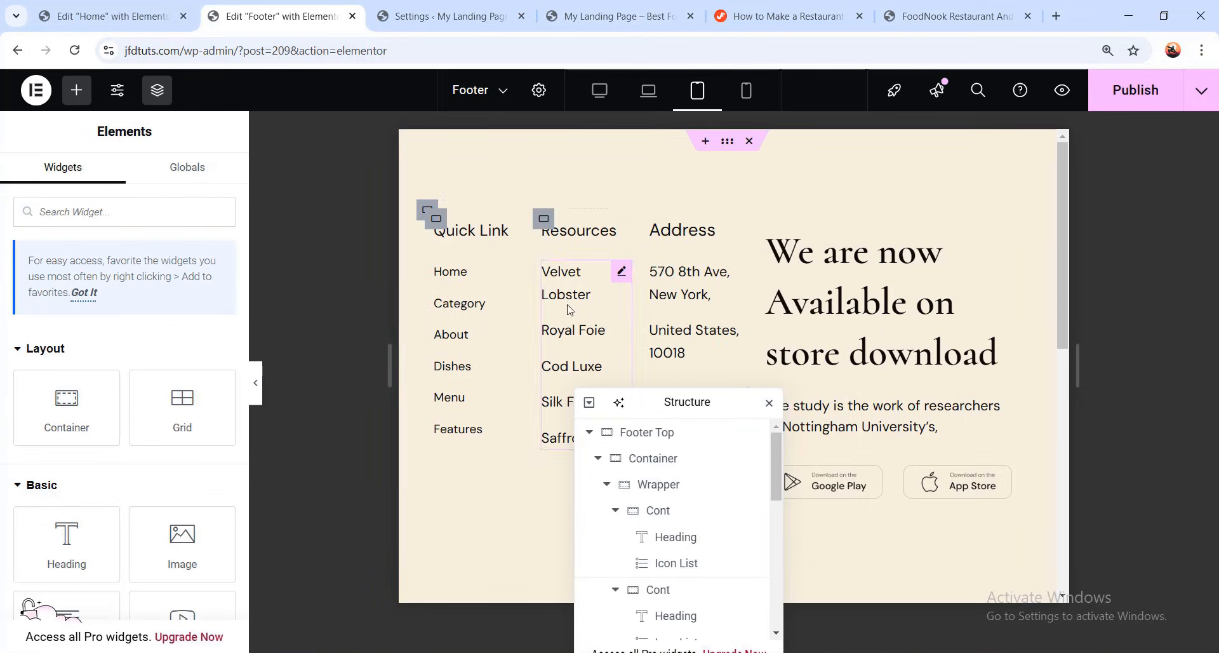
Set the tablet font size of the Opening Time heading to 18 px.
left_click(688, 411)
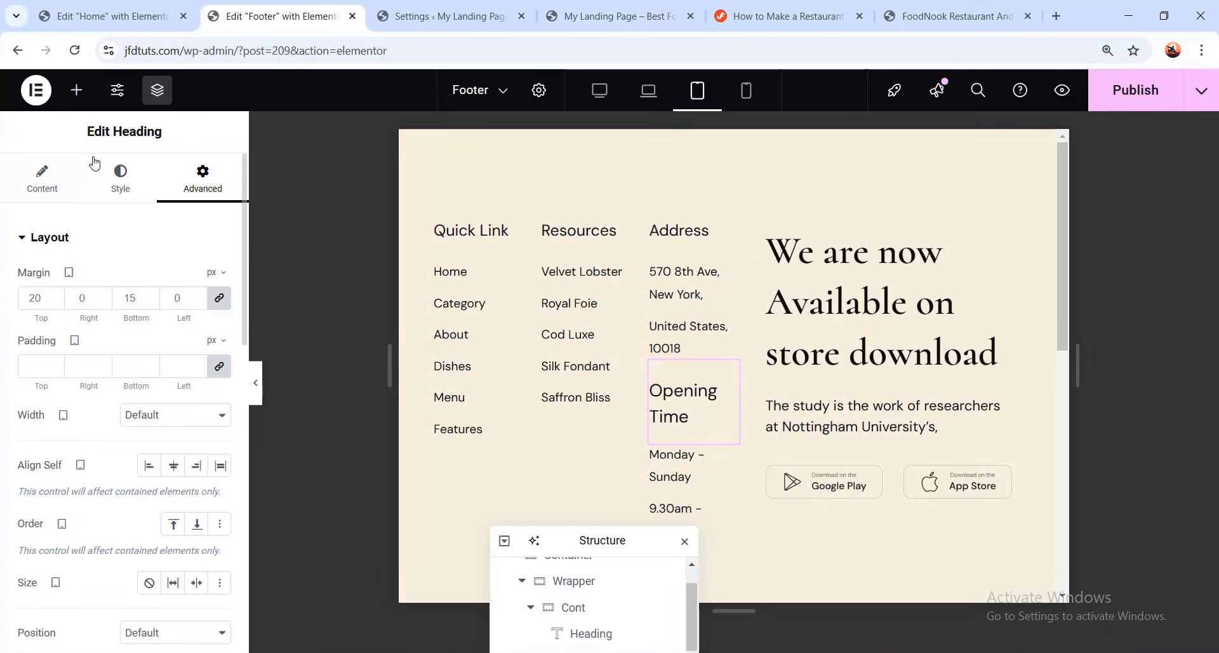
left_click(120, 177)
left_click(219, 328)
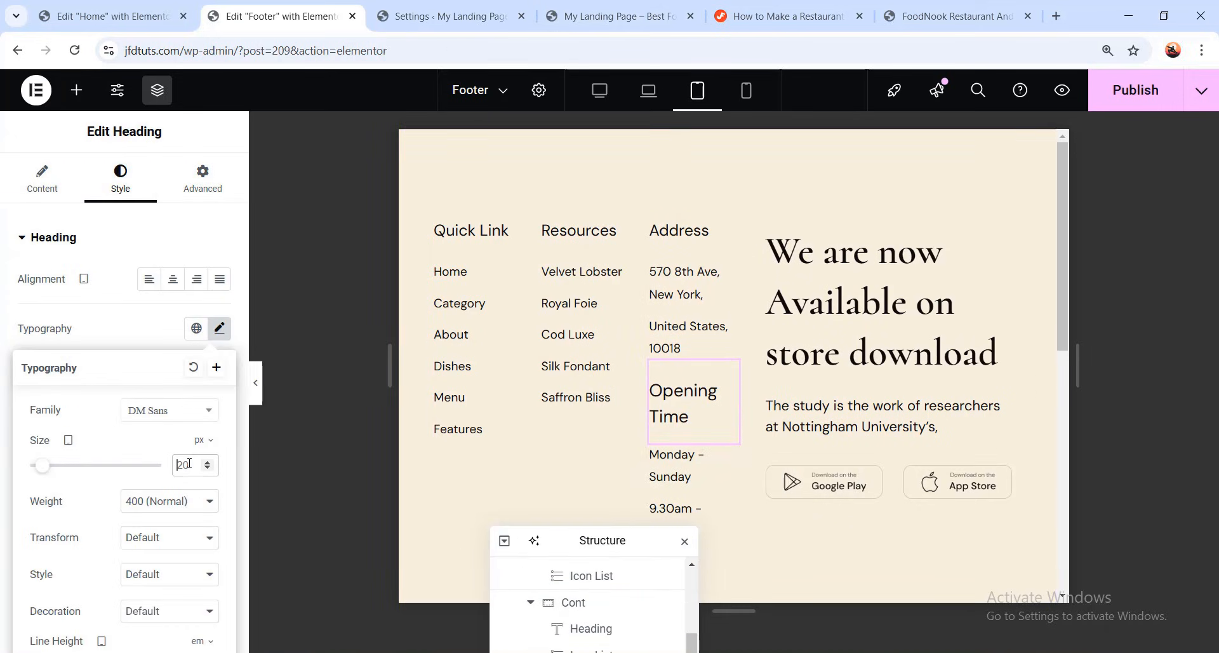
type("18")
key("Down")
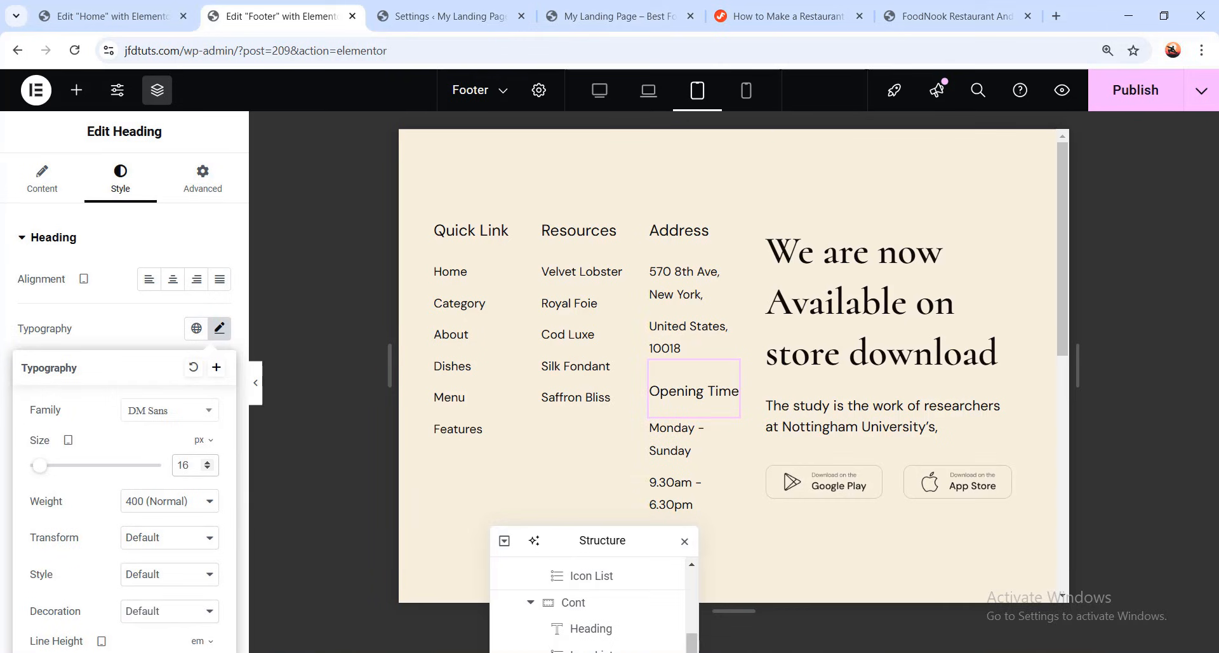
key("Up")
Set the tablet padding of the container inside Footer Top to 0 px on all sides and check the Wrapper's padding.
left_click_drag(567, 540, 984, 247)
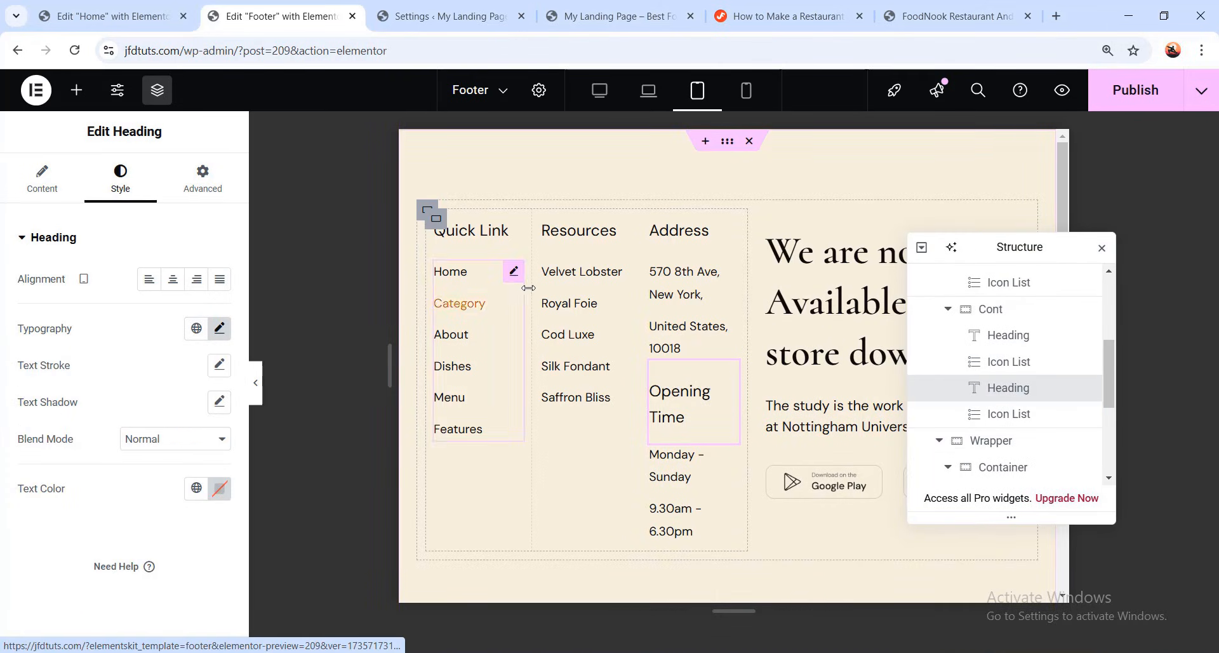
left_click(428, 214)
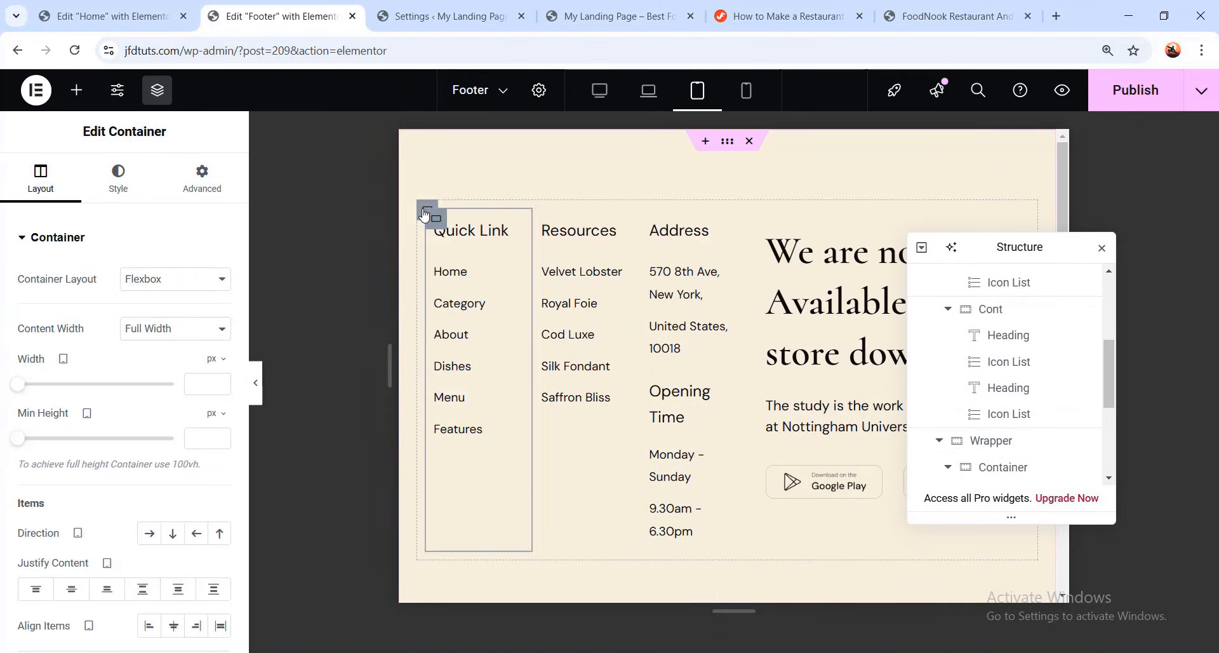
scroll(983, 283, "up", 5)
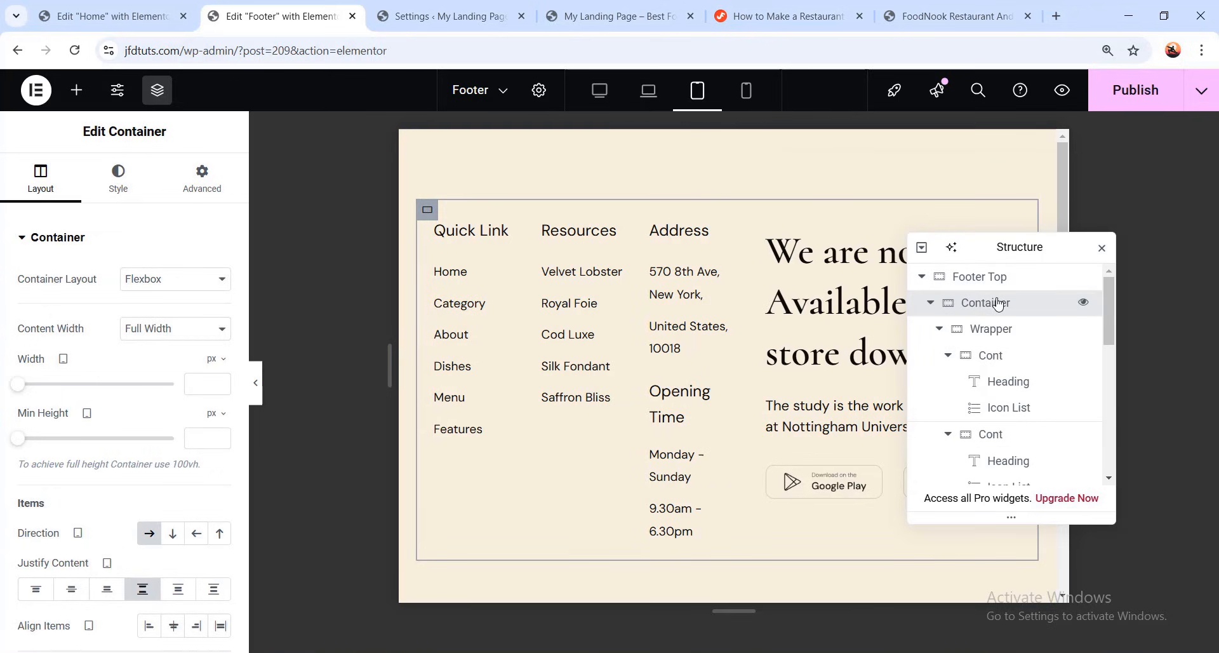
left_click(198, 179)
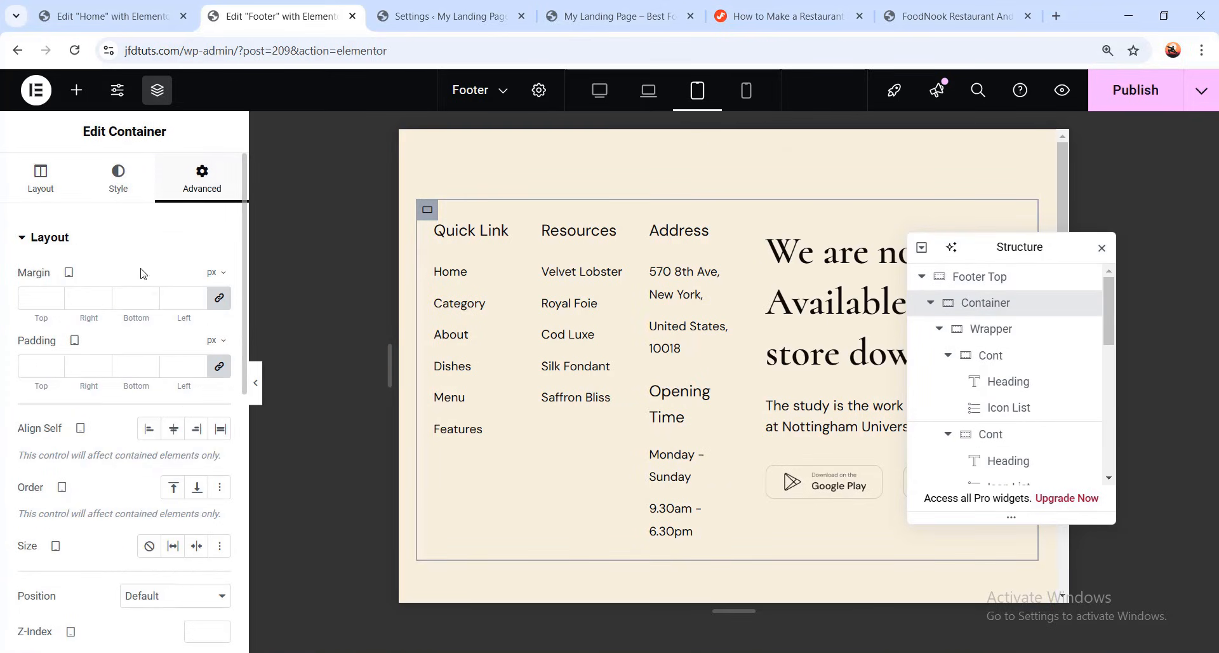
left_click(78, 367)
type("0")
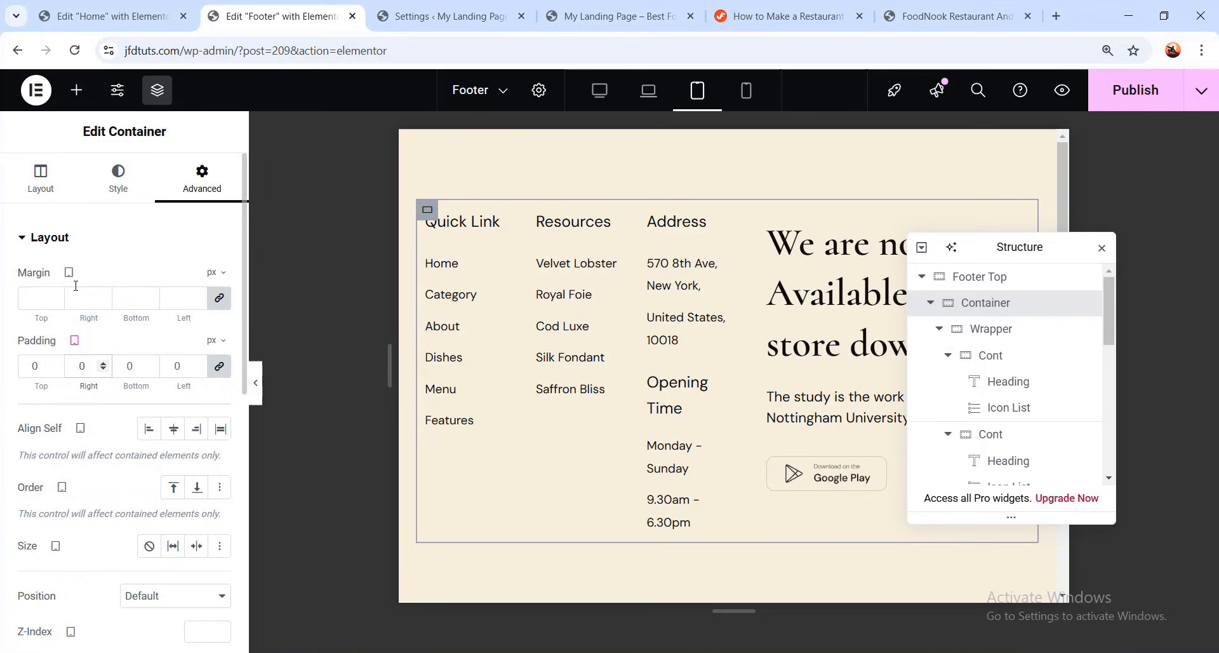
left_click(1016, 330)
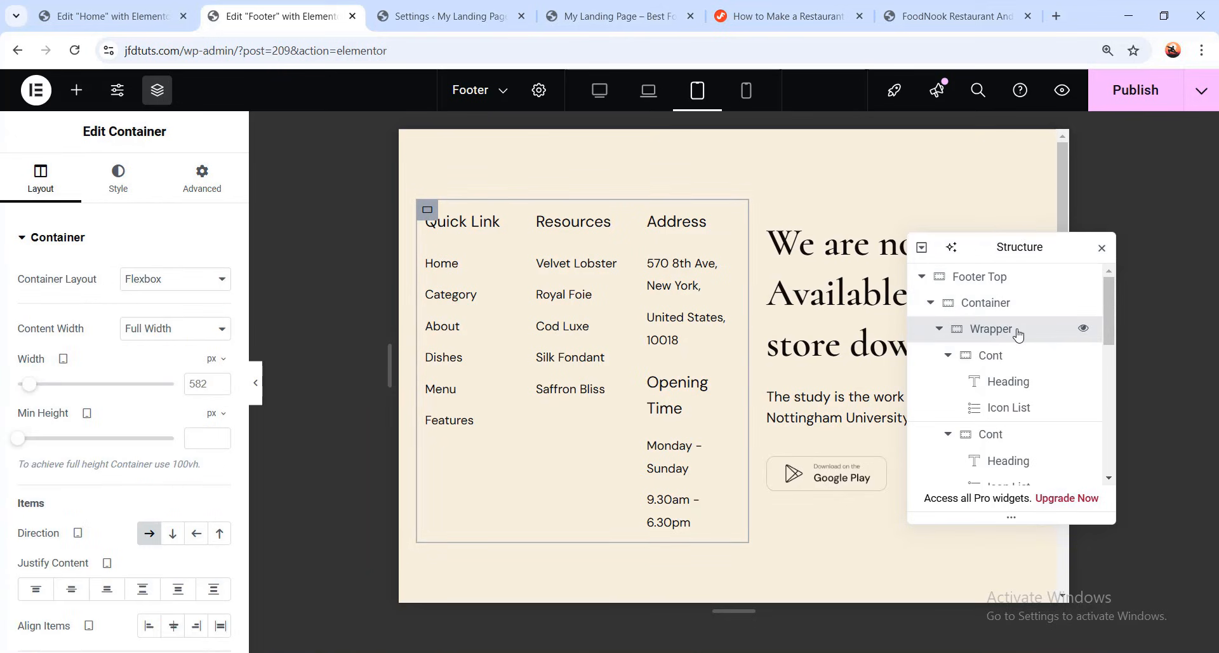
left_click(200, 178)
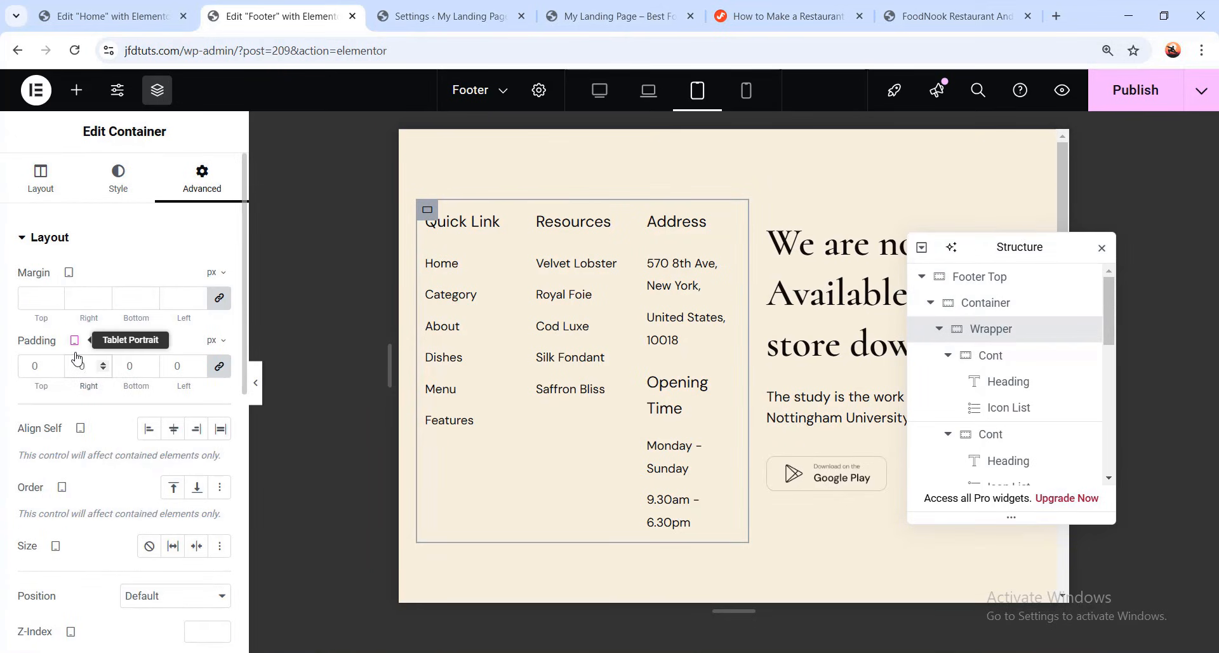
Set the tablet padding of the Quick Link and Resources column containers to 0 px on all sides.
left_click(1008, 367)
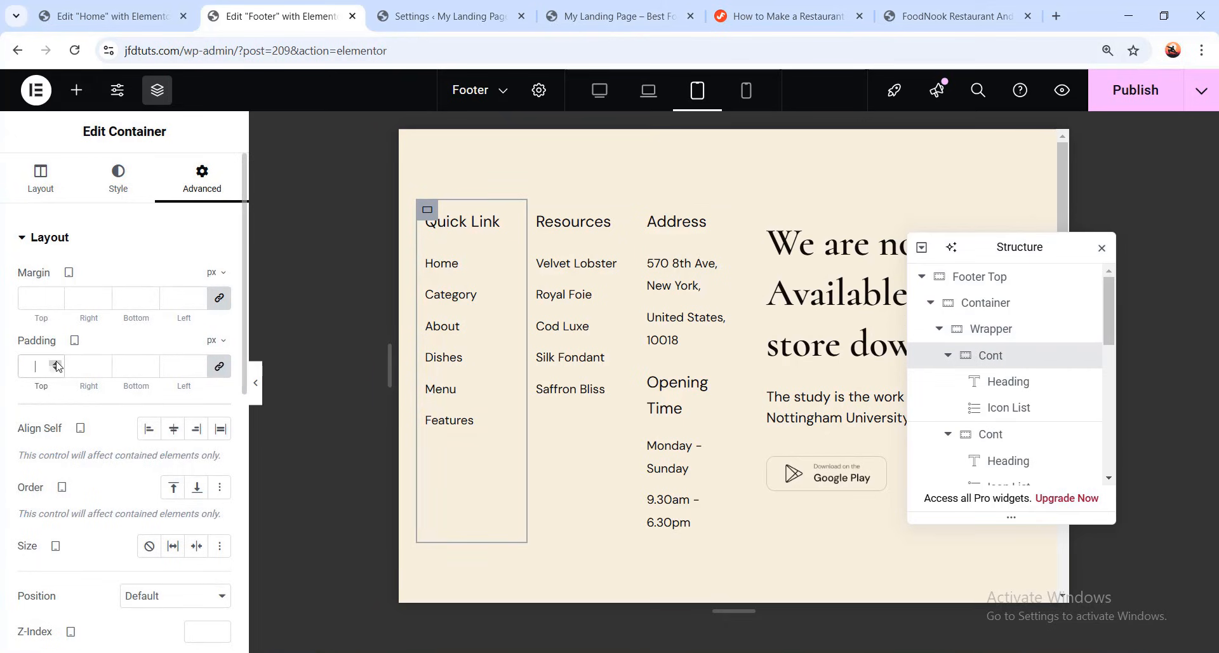
type("0")
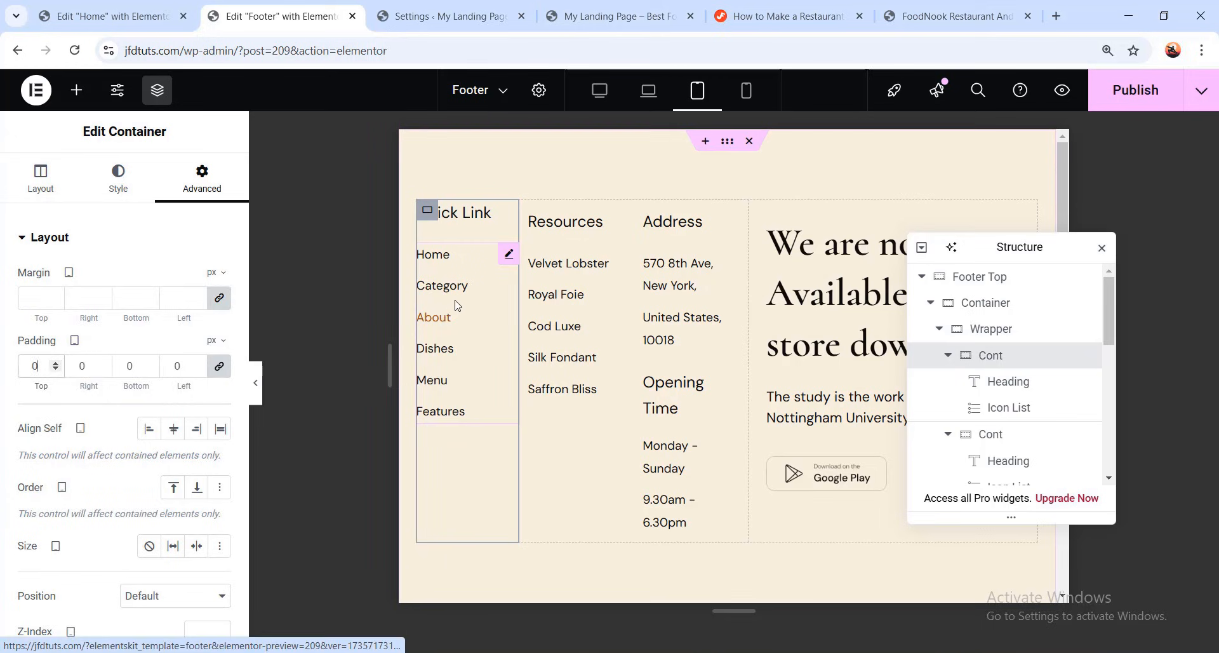
left_click(530, 210)
left_click(948, 357)
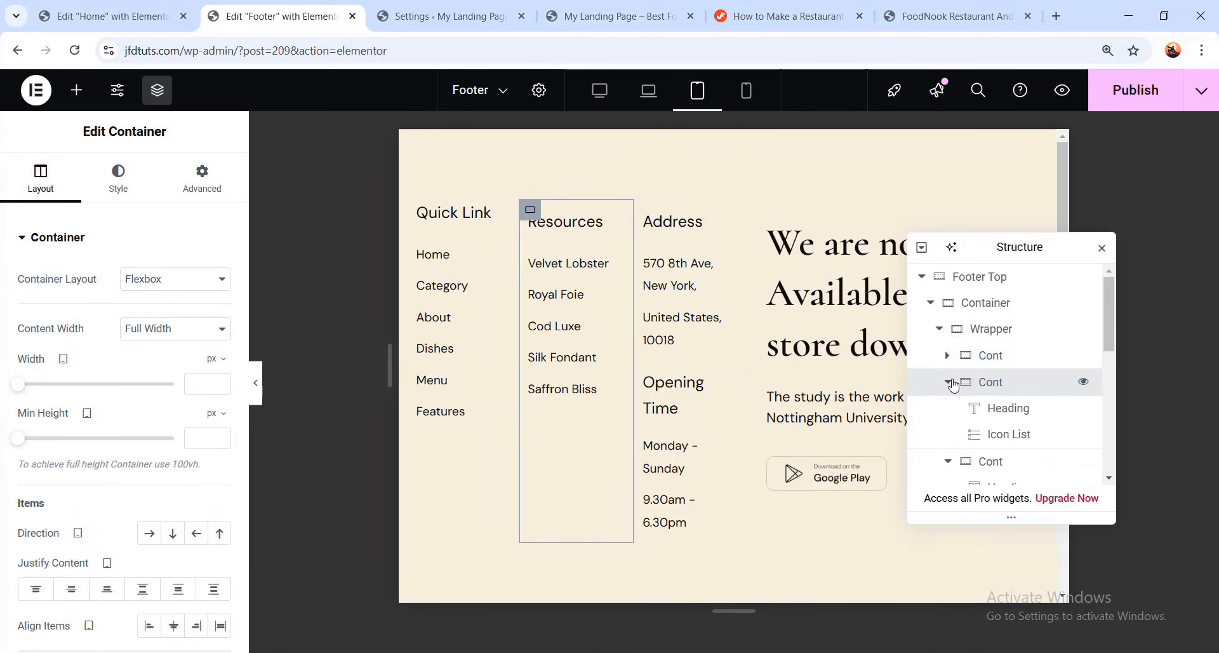
left_click(948, 382)
left_click(200, 174)
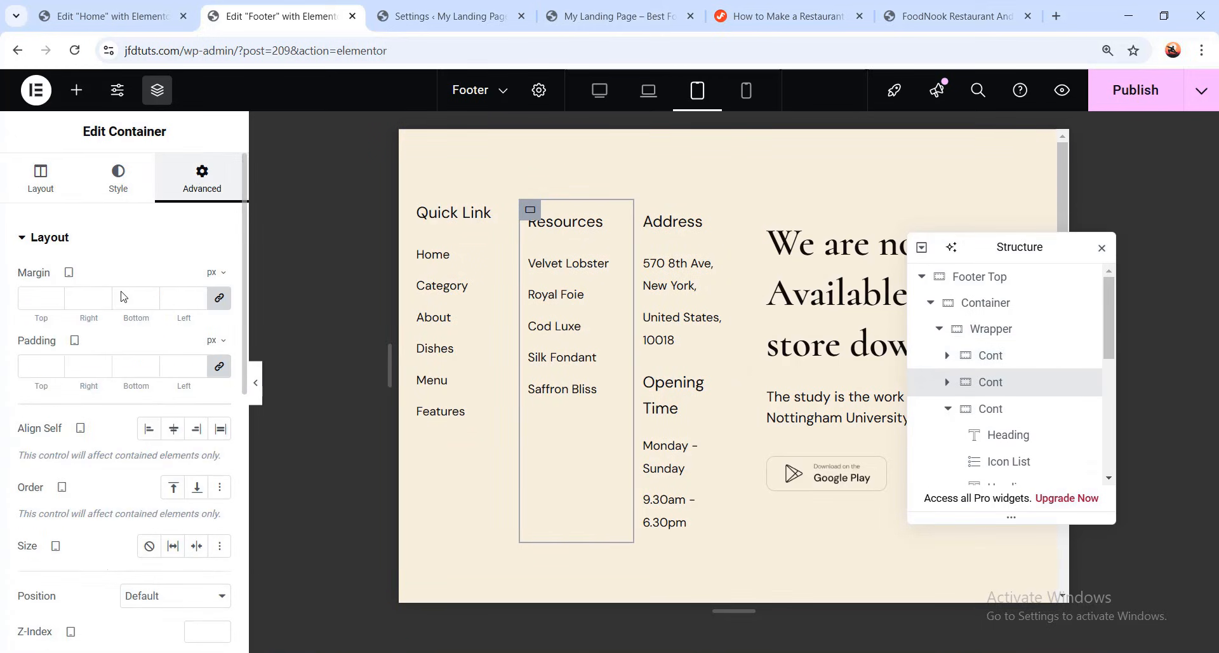
left_click(133, 366)
type("0")
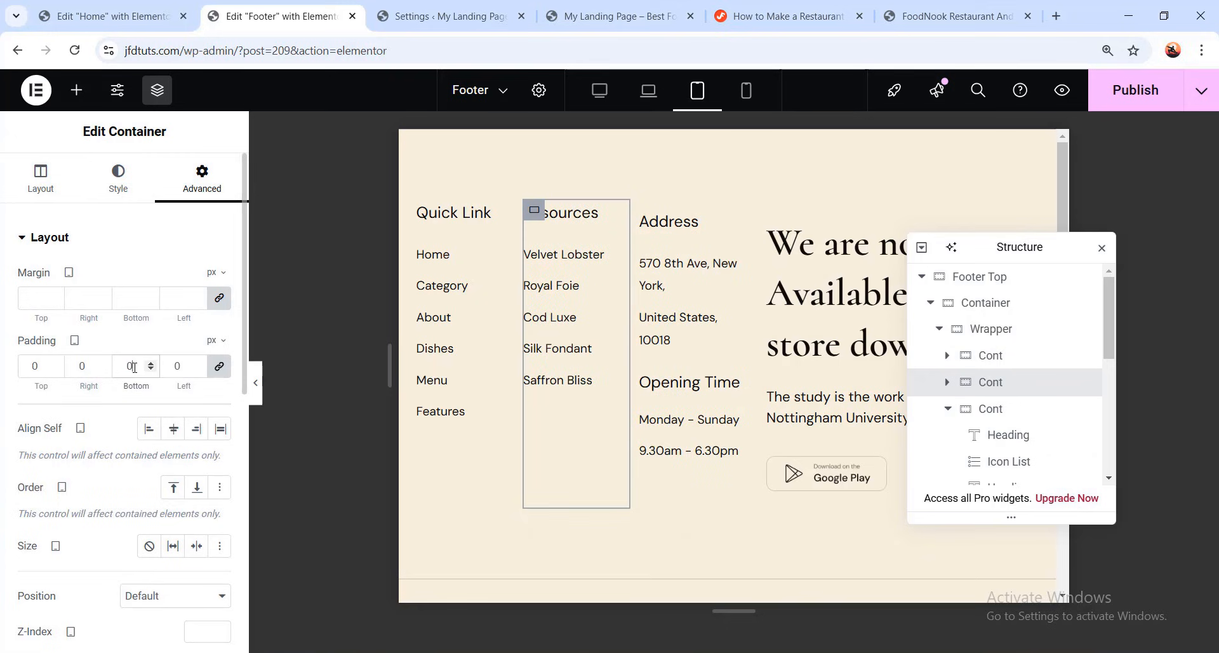
Set the tablet padding of the container holding Address and Opening Time to 0 px on all sides.
left_click(1034, 431)
left_click(1033, 411)
left_click(202, 177)
left_click(79, 370)
type("0")
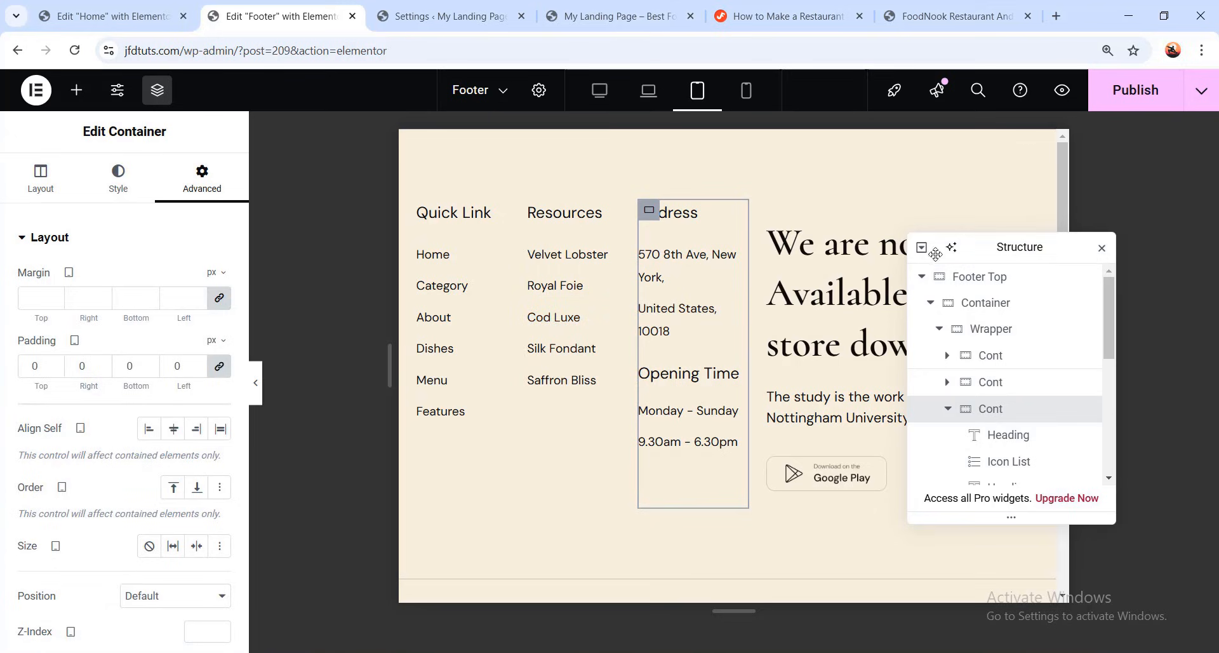
Set the tablet padding to 0 px on all sides for the app download Wrapper and the container directly inside it.
left_click_drag(1051, 250, 411, 236)
left_click(875, 253)
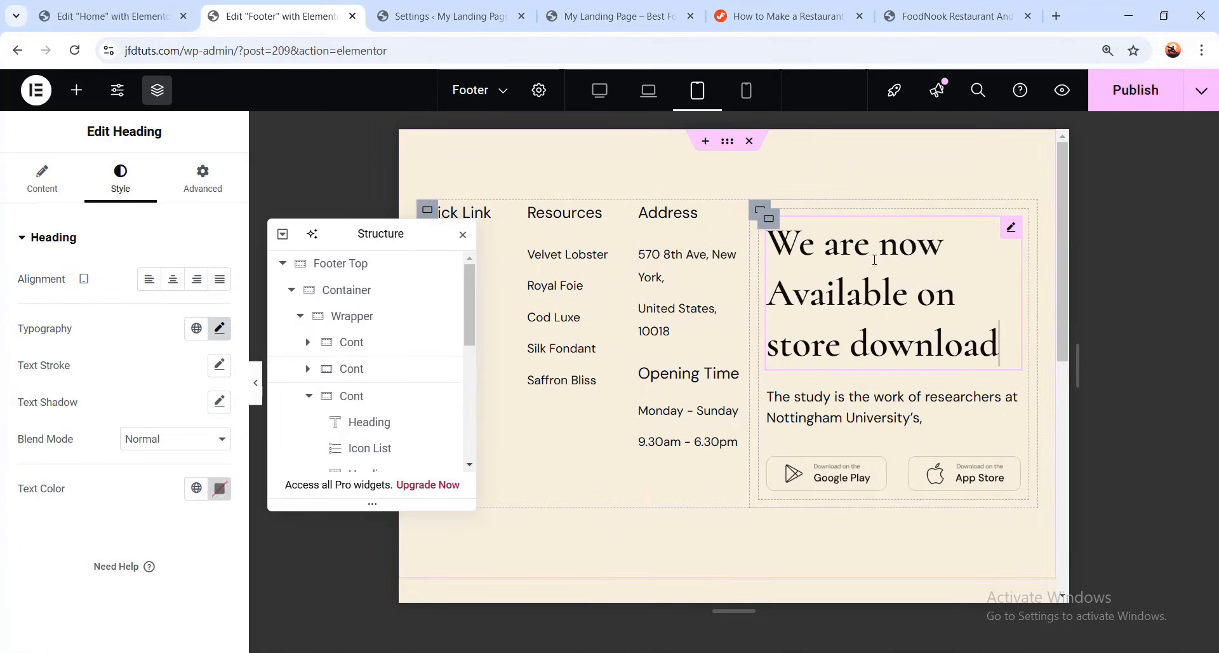
left_click(757, 215)
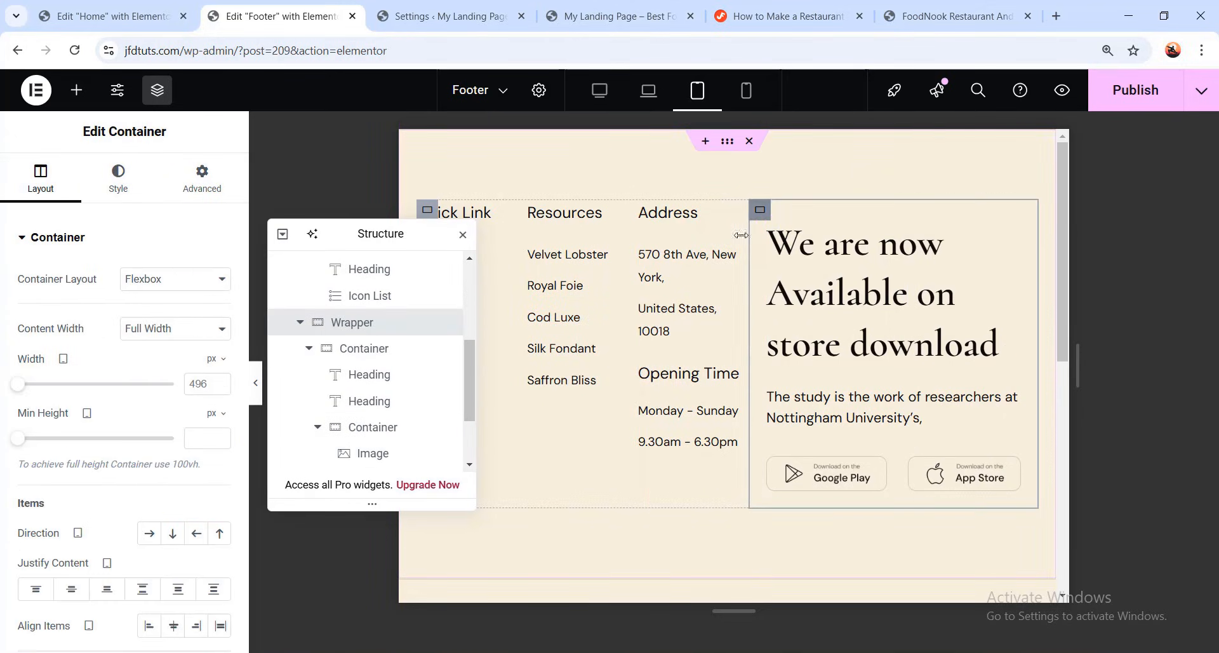
left_click(204, 181)
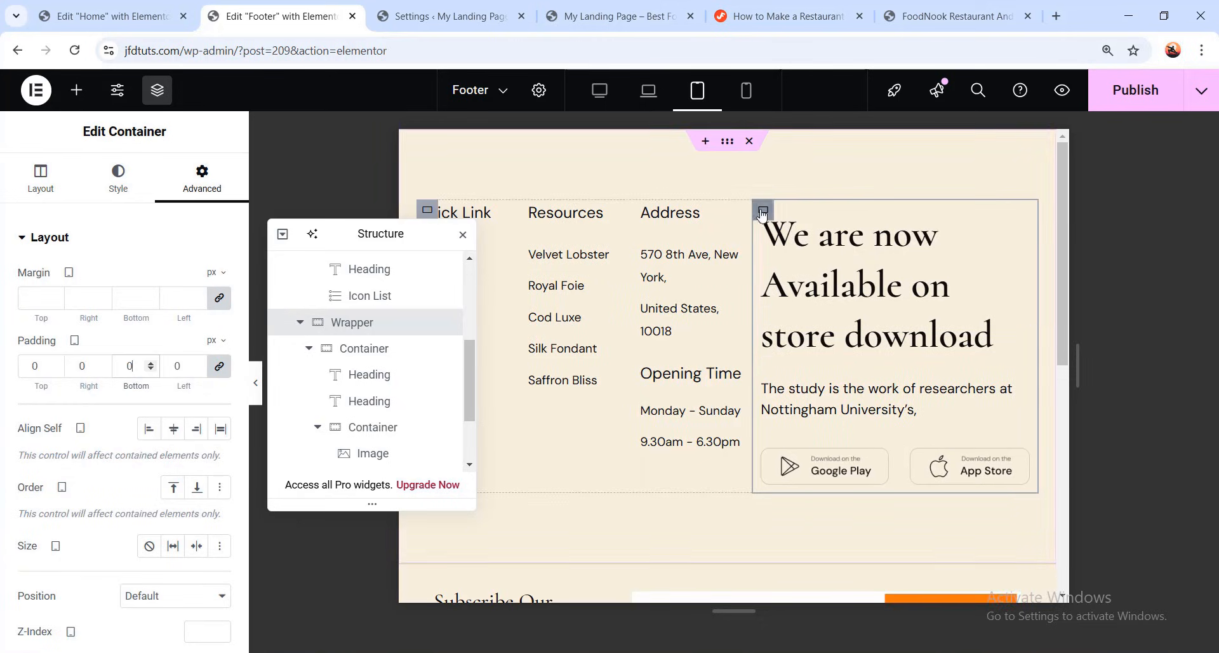
left_click(368, 348)
left_click(202, 181)
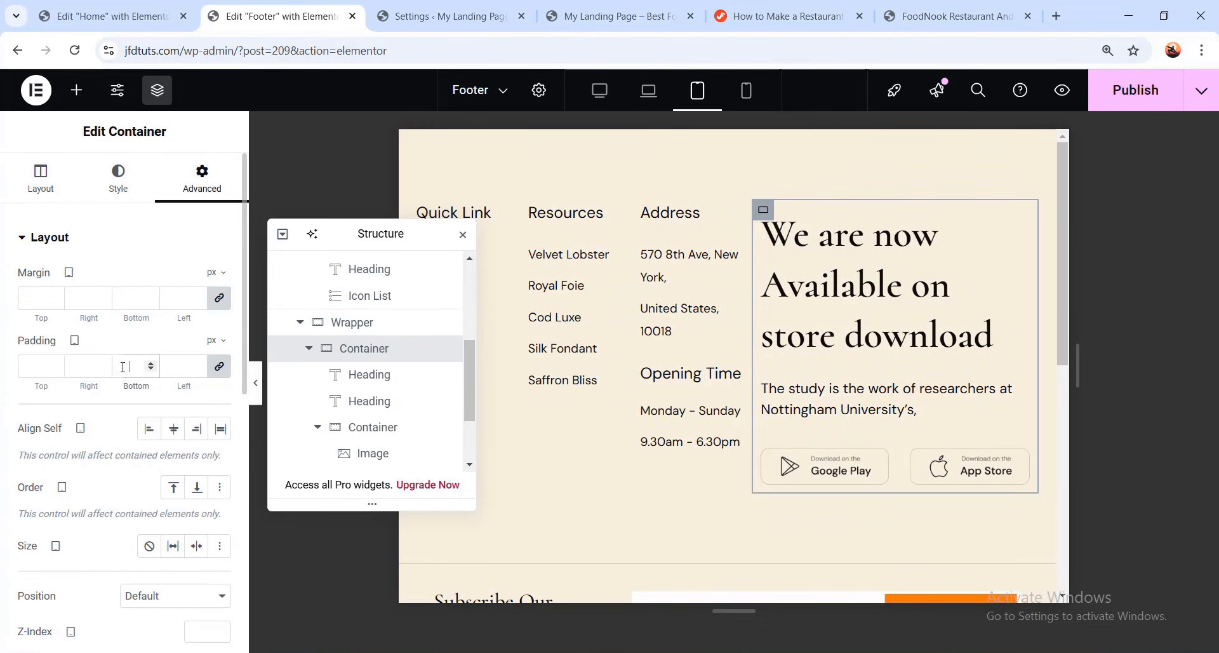
type("0")
Set the tablet width of the Wrapper around the app download text to 396 px.
left_click(352, 322)
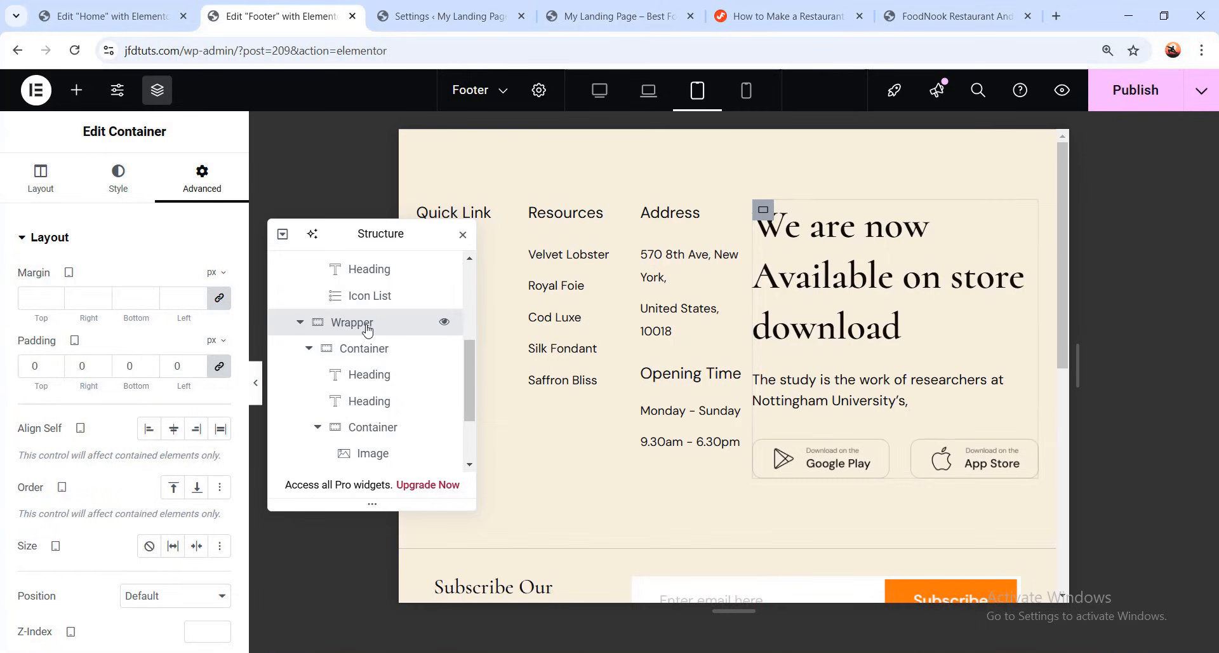
left_click(41, 180)
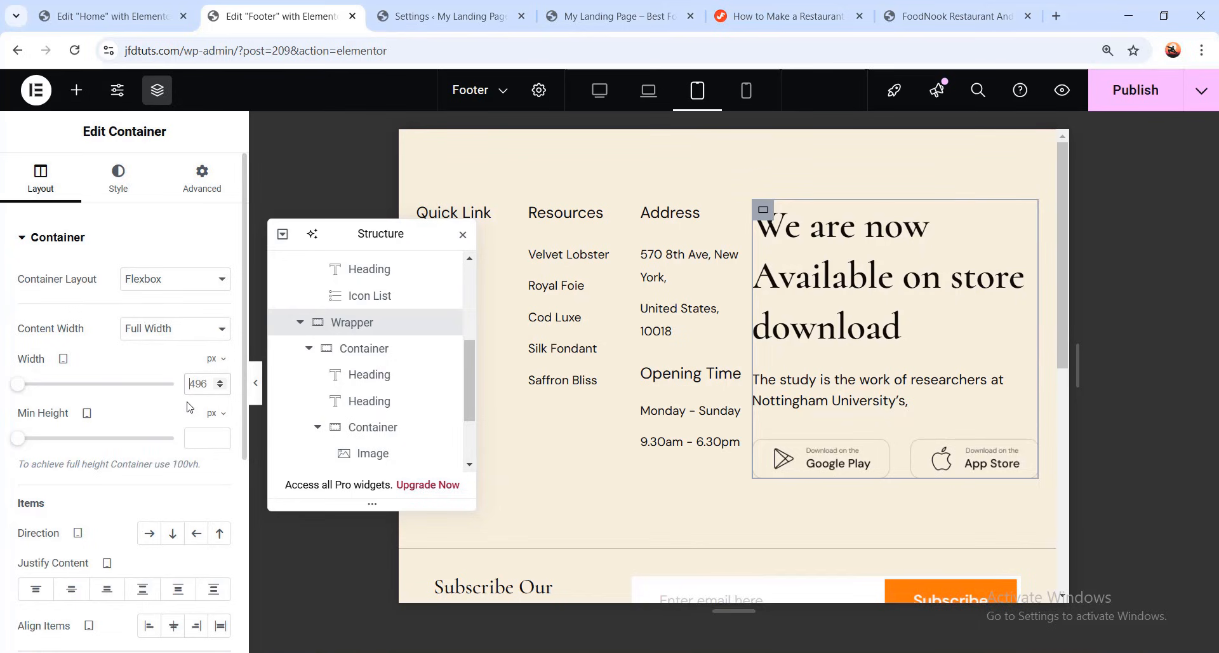
key("ctrl+a")
type("3")
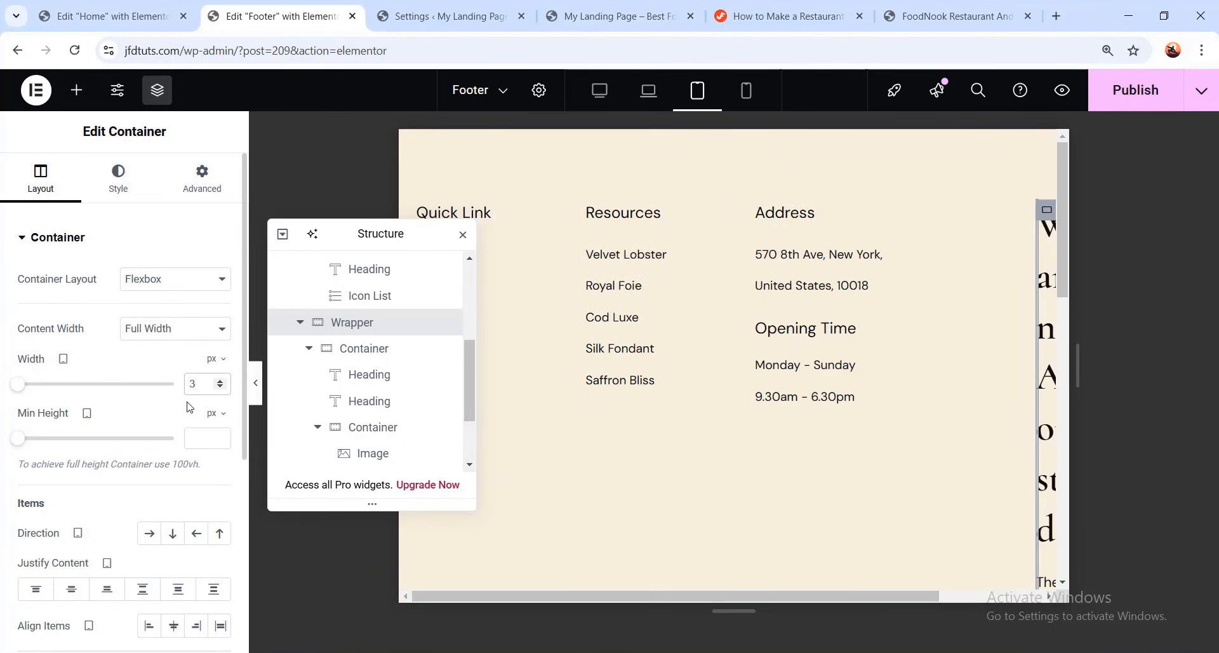
type("96")
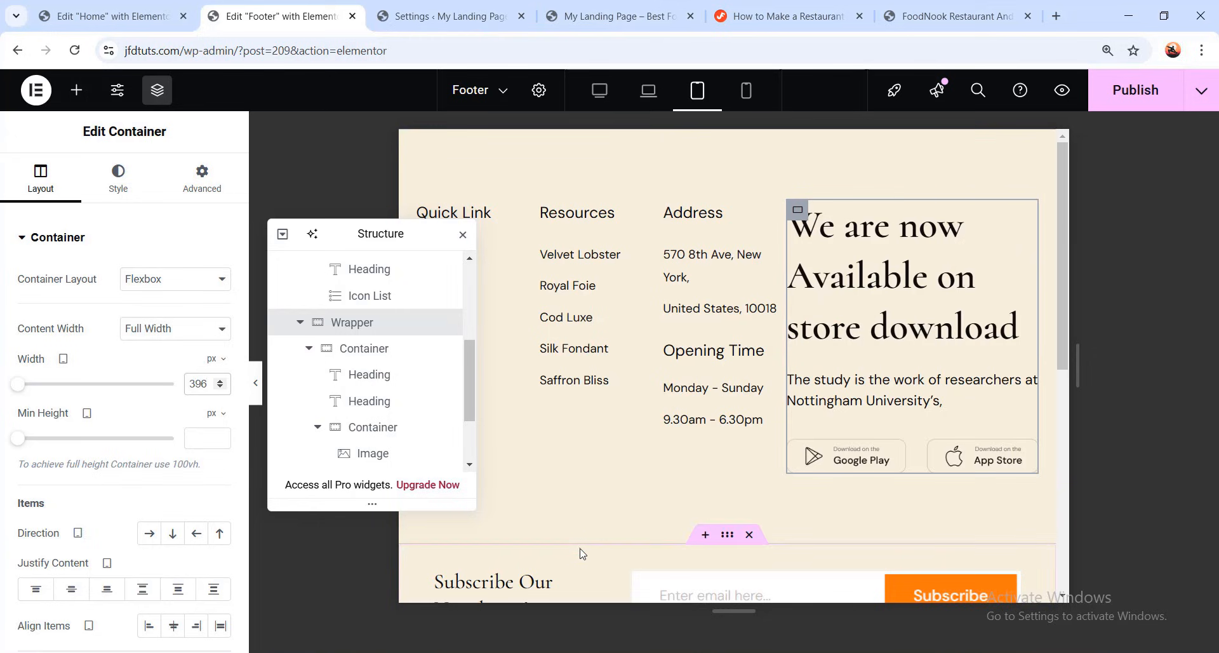
Set the tablet column and row gaps of the main container inside Footer Top to 30 px.
scroll(343, 359, "up", 5)
left_click(353, 293)
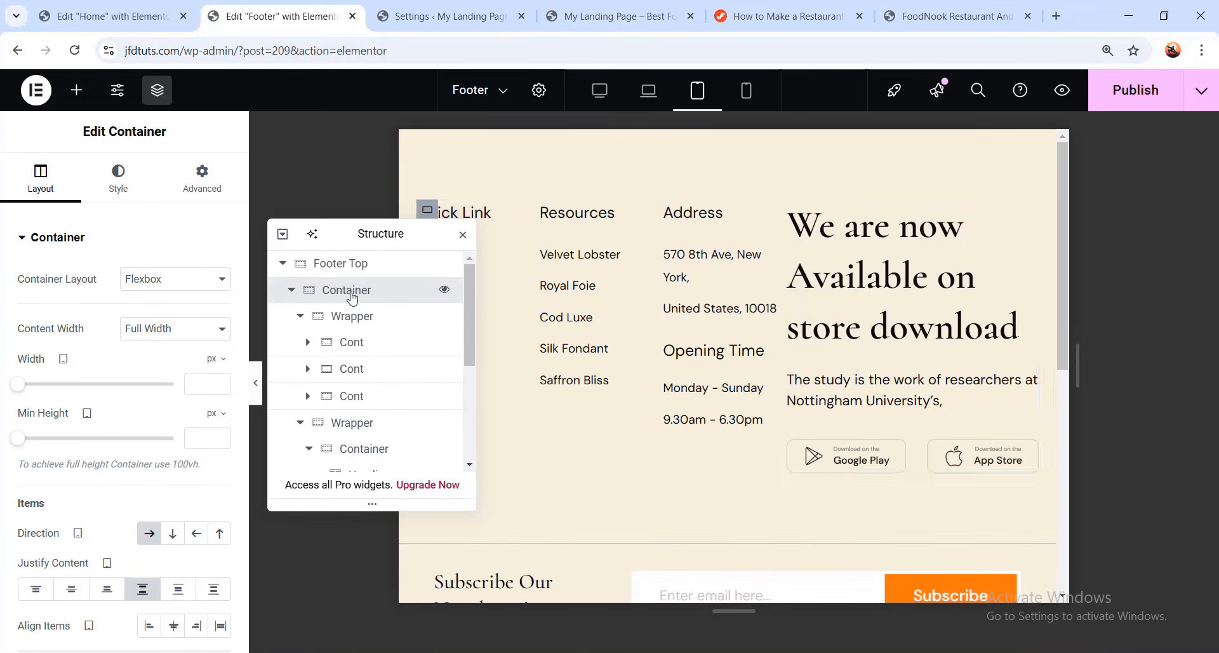
scroll(130, 361, "down", 1)
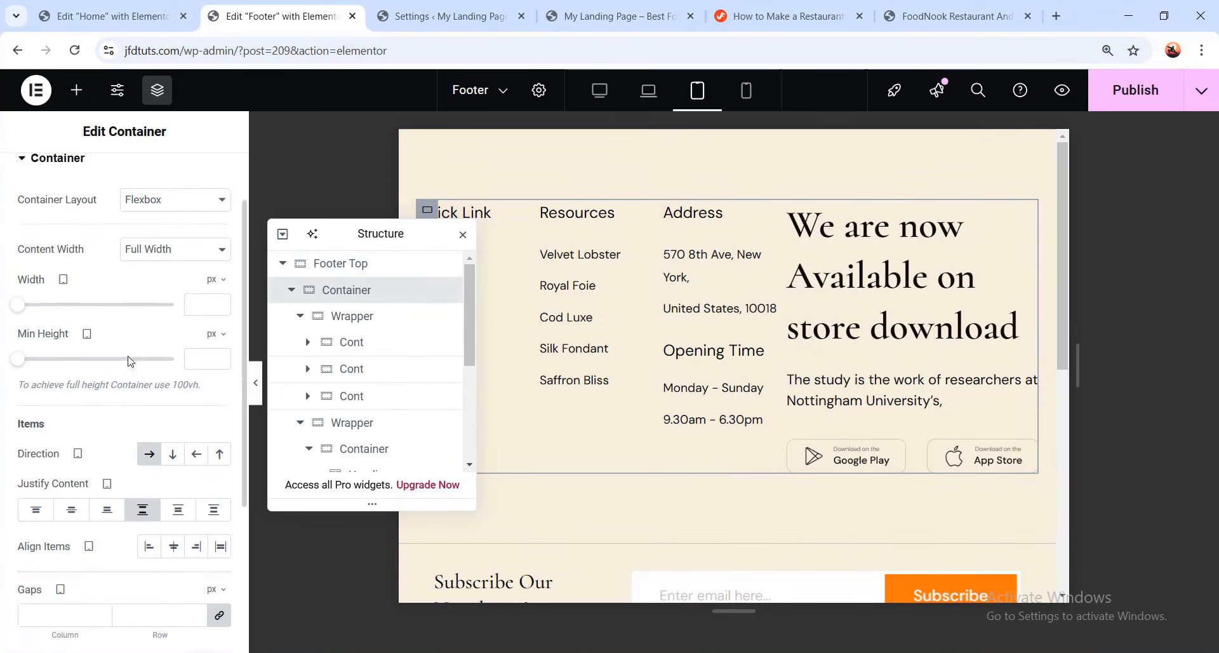
scroll(131, 361, "down", 2)
left_click(176, 450)
type("30")
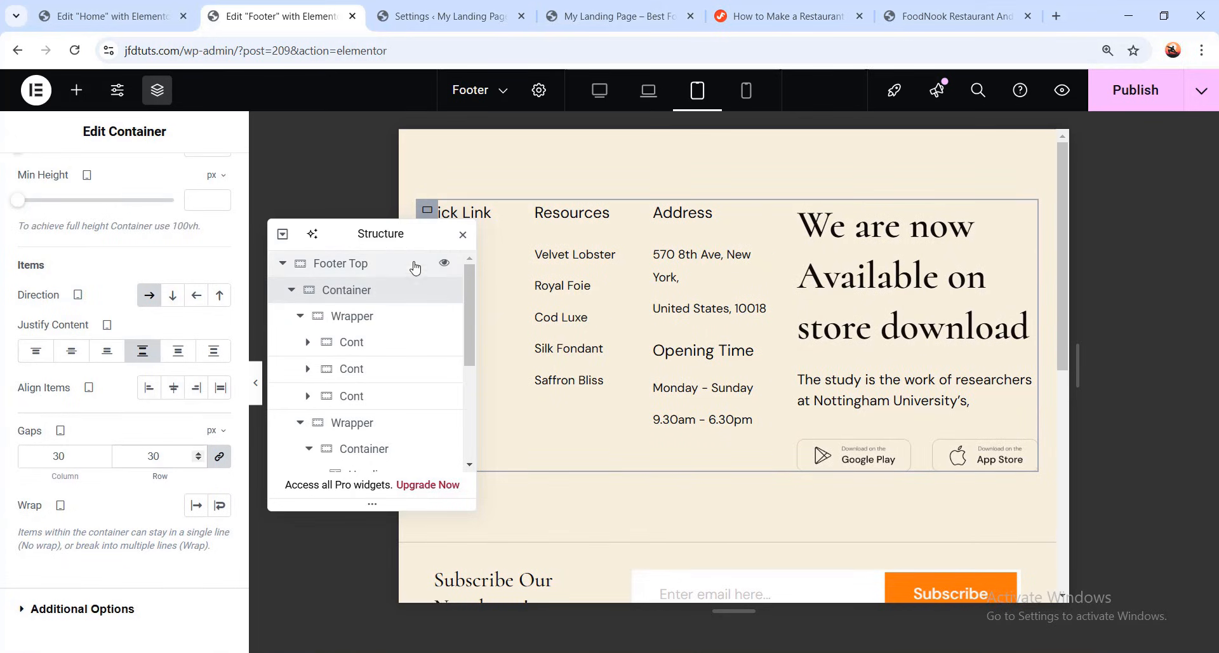
Set the "We are now Available on store download" heading's tablet font size to 34 px and line height to 1.3 em.
left_click_drag(400, 242, 403, 413)
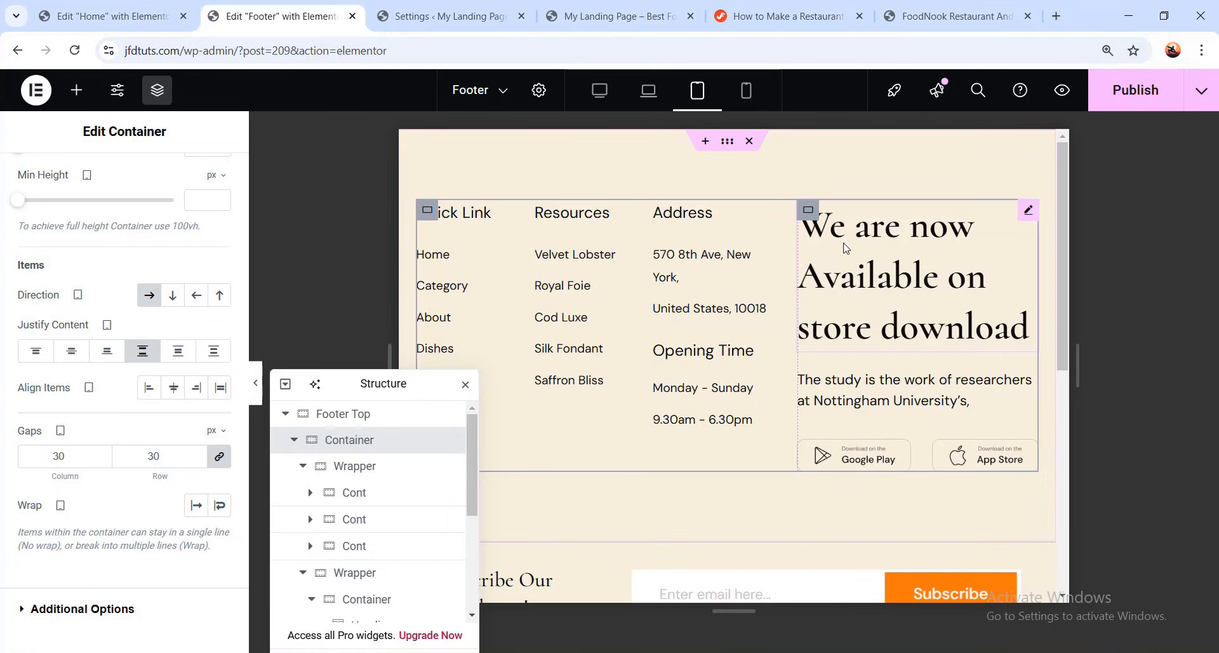
left_click(823, 234)
left_click_drag(411, 383, 447, 280)
left_click(219, 328)
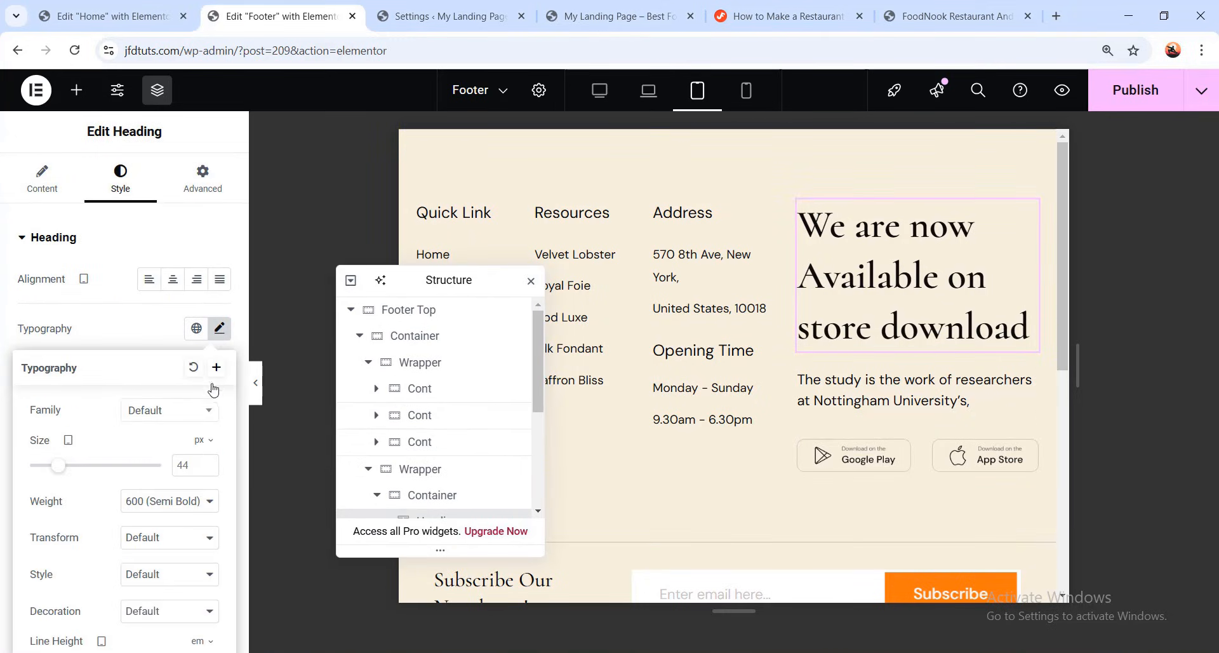
double_click(195, 464)
type("34")
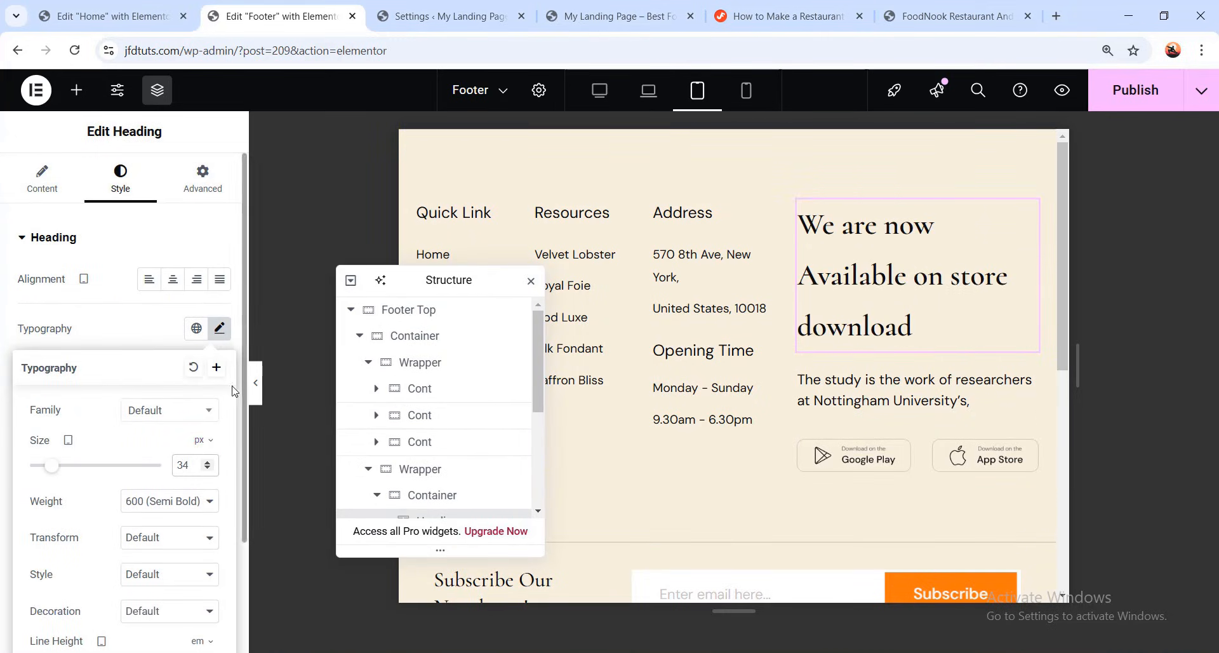
scroll(197, 514, "down", 2)
left_click(204, 523)
left_click(207, 520)
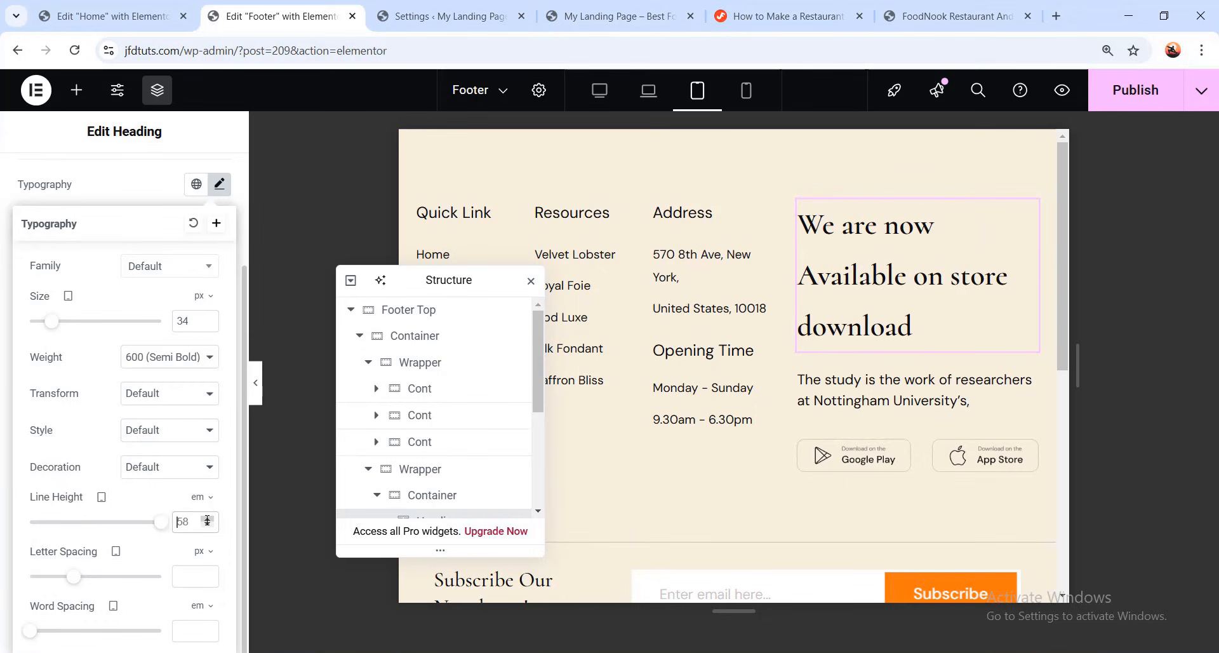
type("1.3")
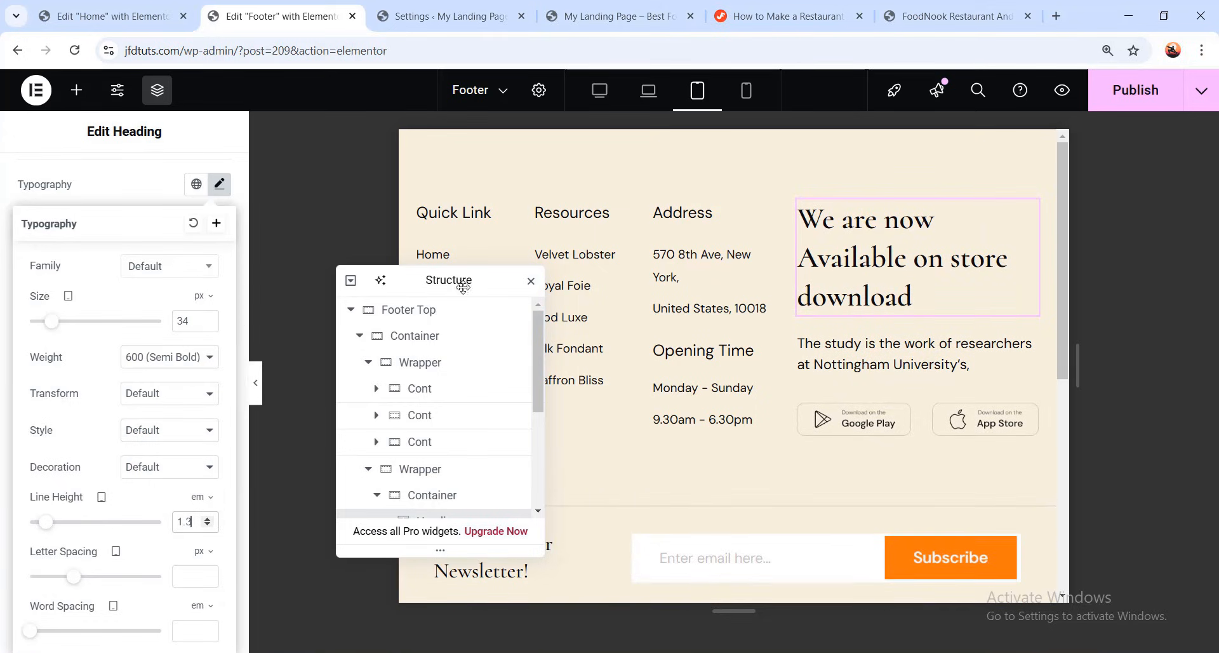
Set the tablet font size of the description text under the store download heading to 15 px.
left_click_drag(463, 277, 341, 269)
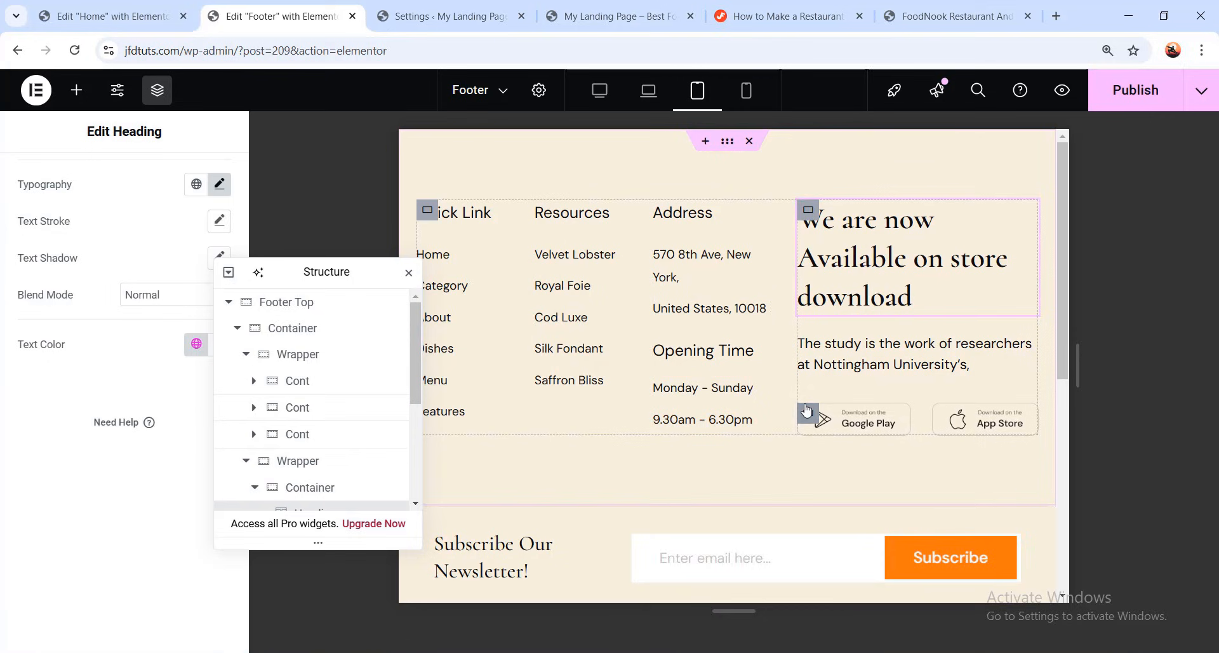
left_click(822, 352)
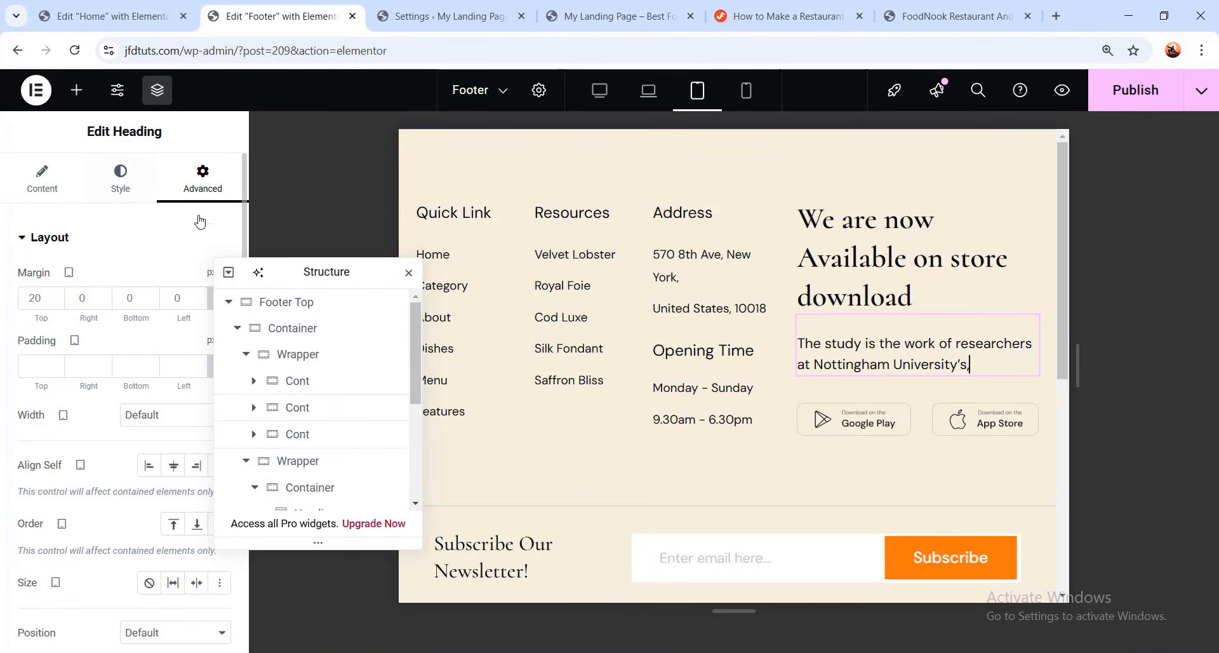
left_click(120, 179)
left_click_drag(283, 267, 384, 269)
left_click(220, 328)
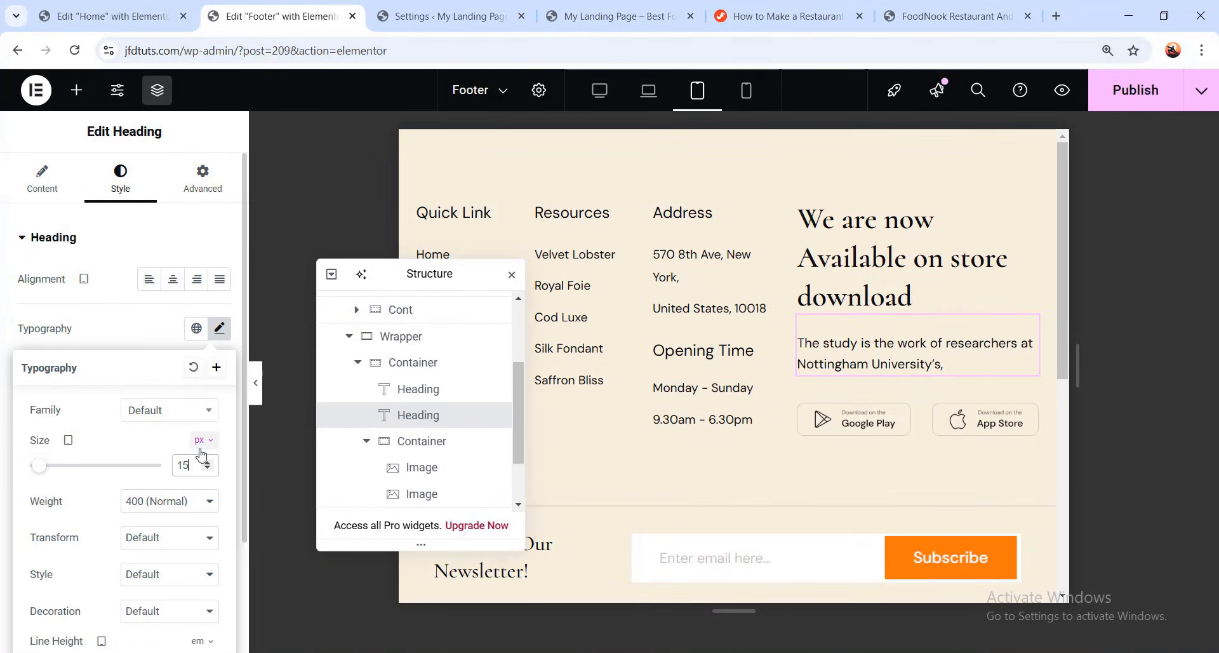
Give the container with the Google Play and App Store images a 20 px top margin and 10 px gaps for tablet.
left_click(814, 416)
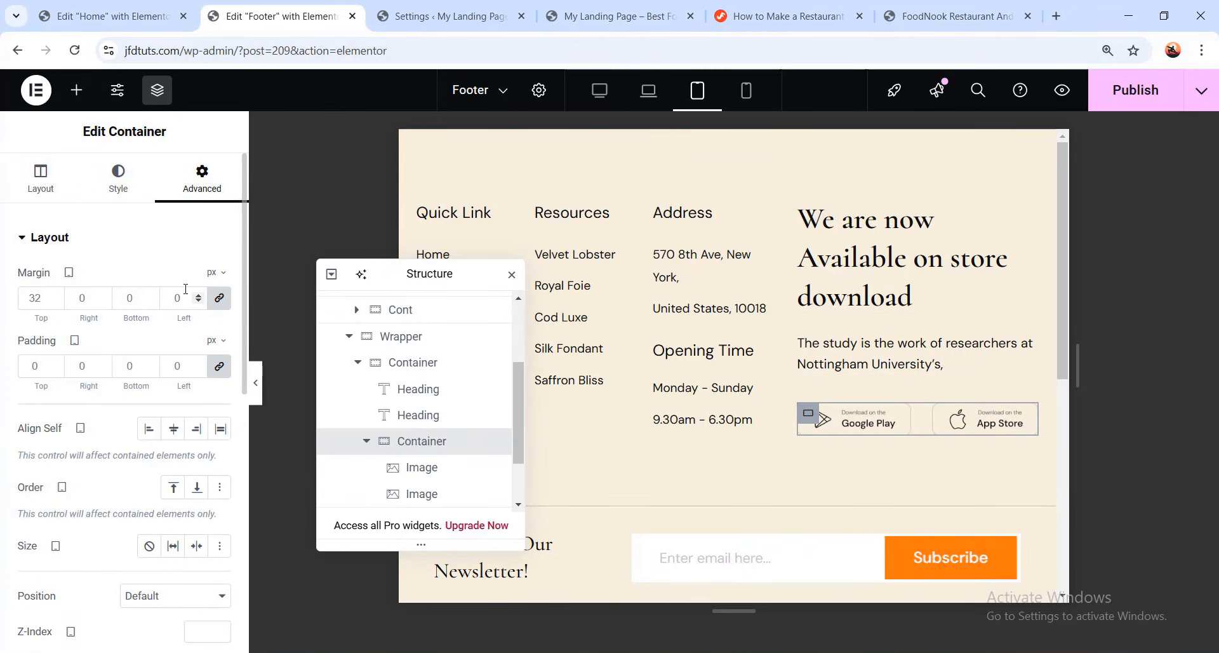
double_click(35, 297)
type("20")
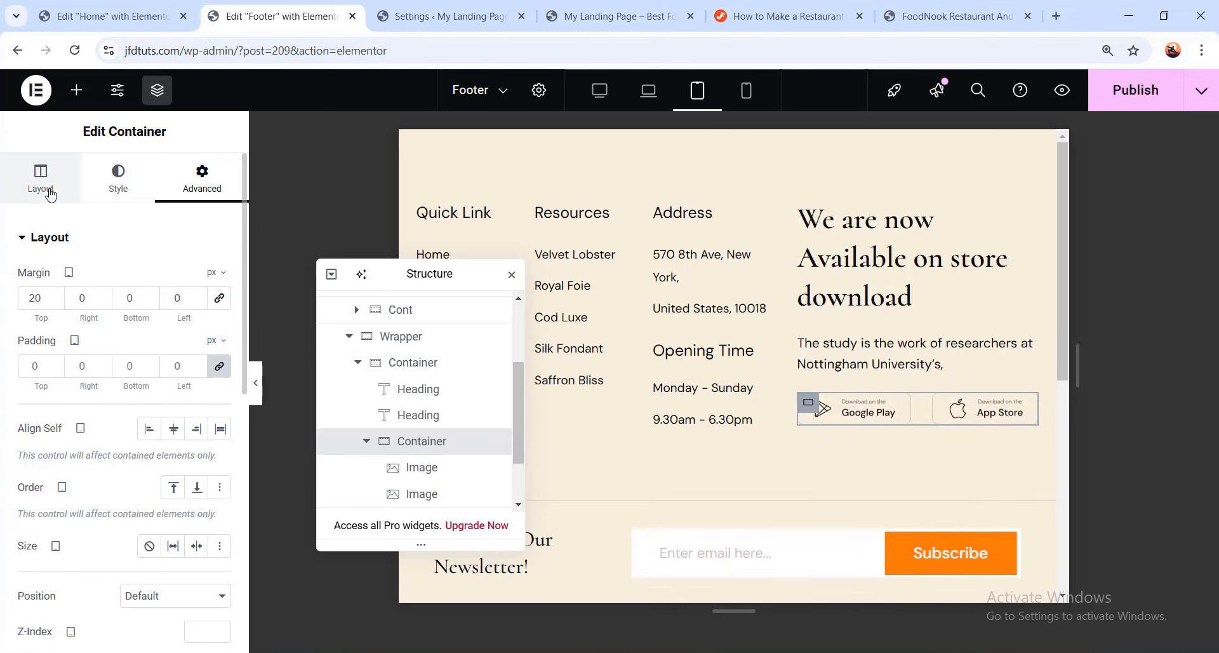
left_click(41, 181)
scroll(89, 329, "down", 3)
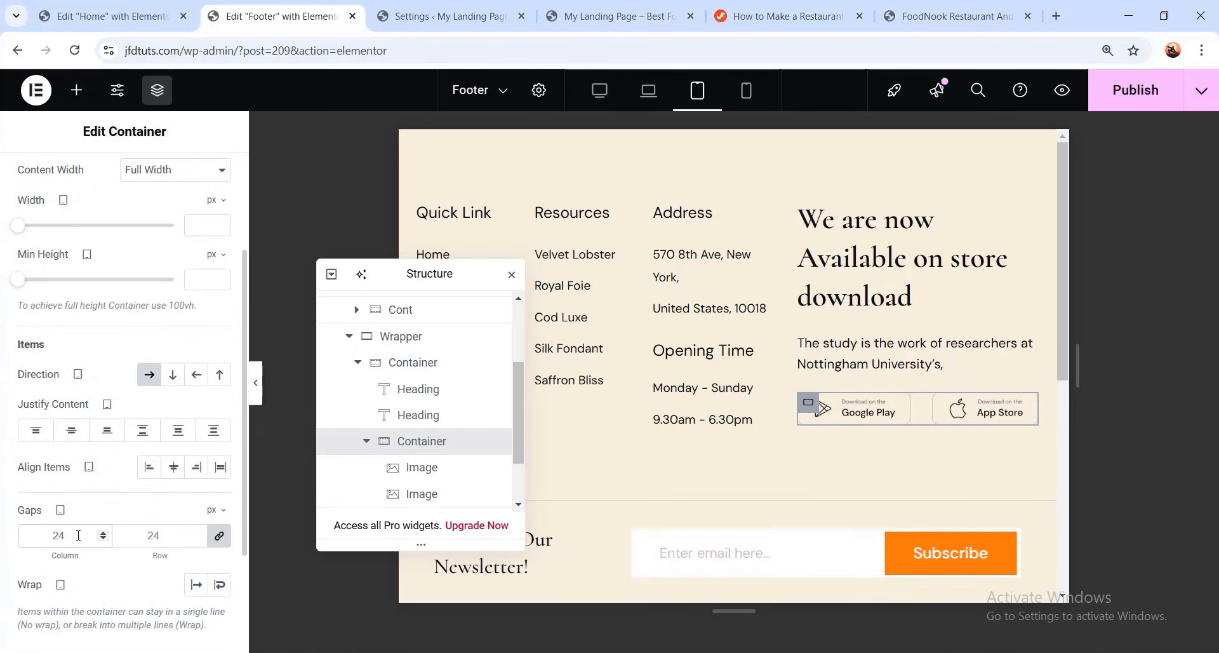
double_click(78, 535)
type("10")
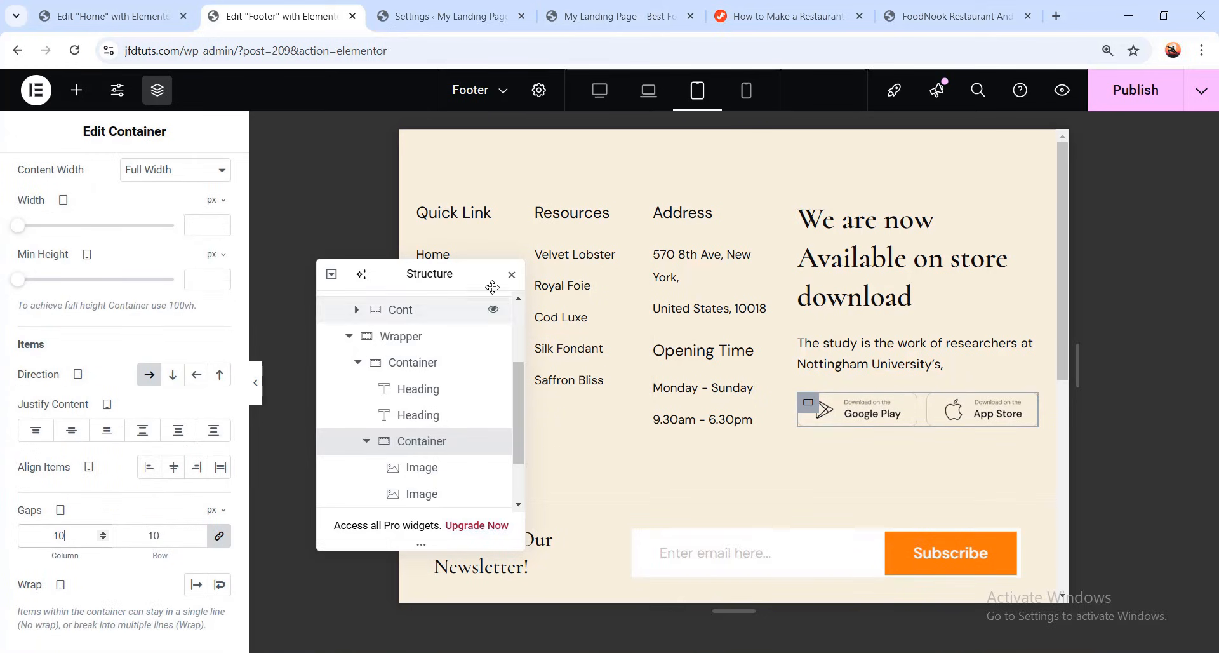
Set the Footer Middle container's tablet padding to 28 px top and bottom and 20 px left and right, with unlinked sides.
left_click_drag(475, 289, 1199, 495)
left_click(255, 382)
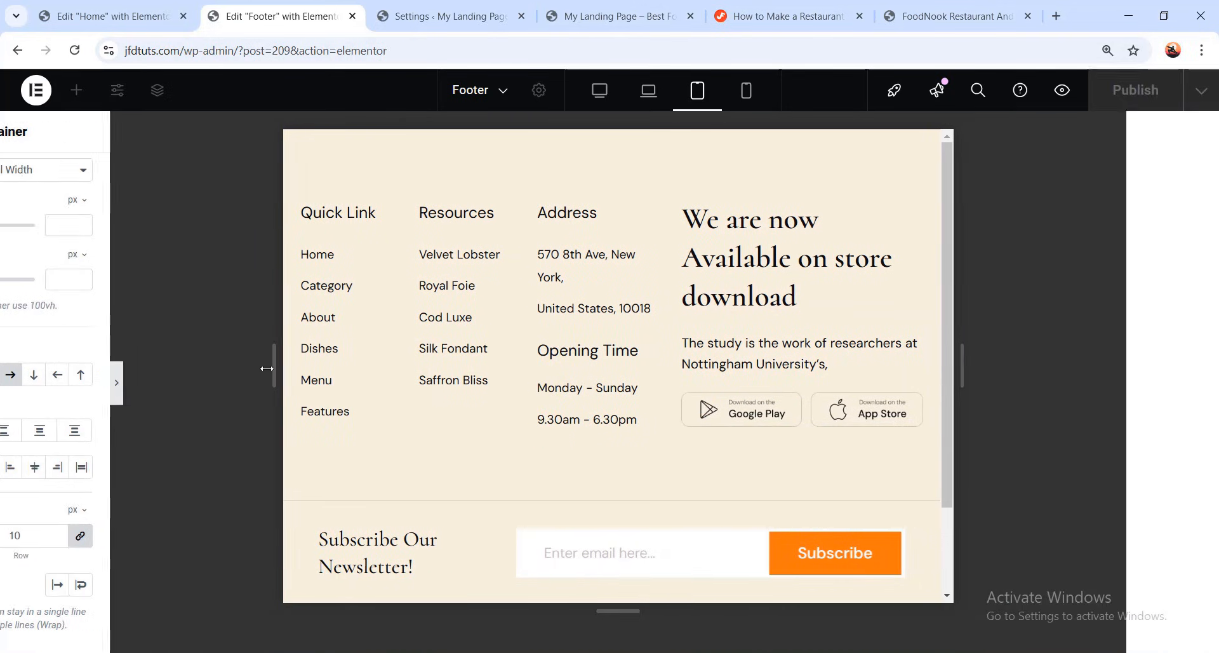
scroll(732, 279, "down", 1)
left_click(5, 381)
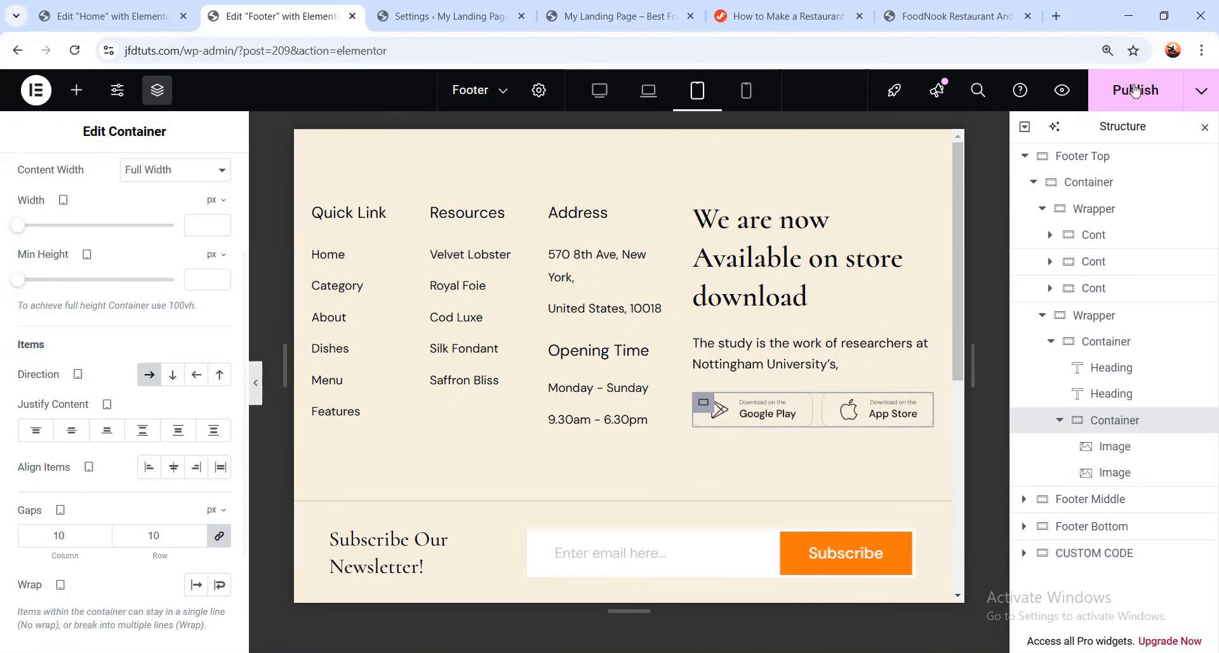
scroll(716, 355, "down", 3)
left_click(981, 205)
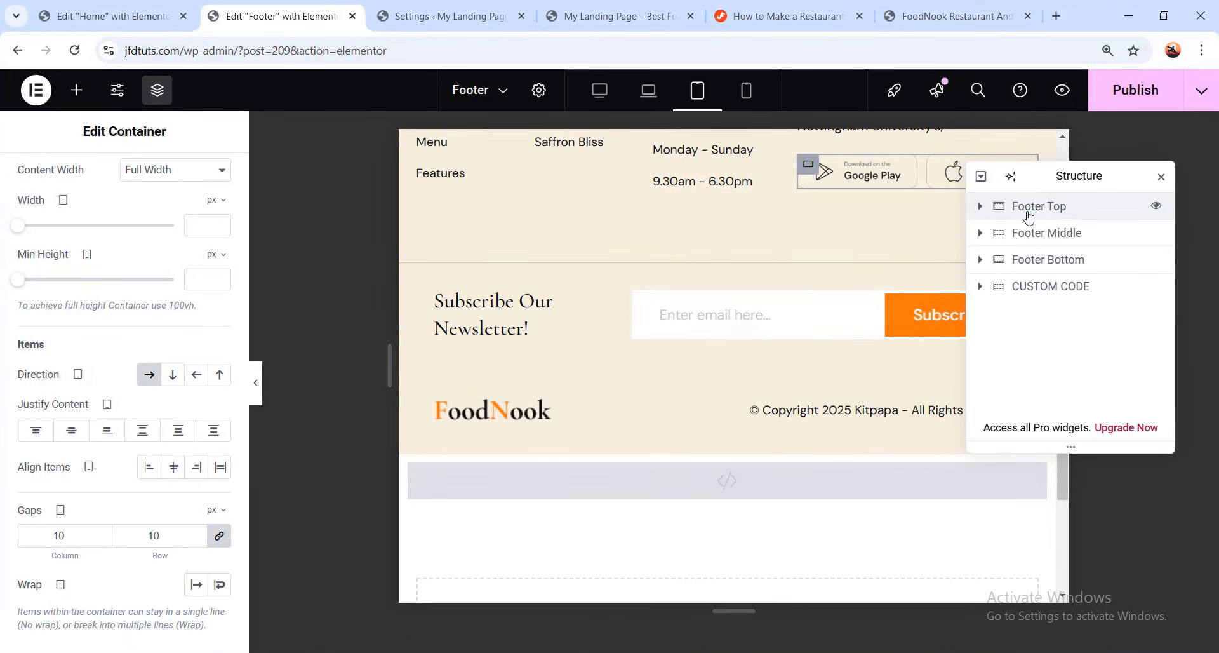
left_click(1014, 234)
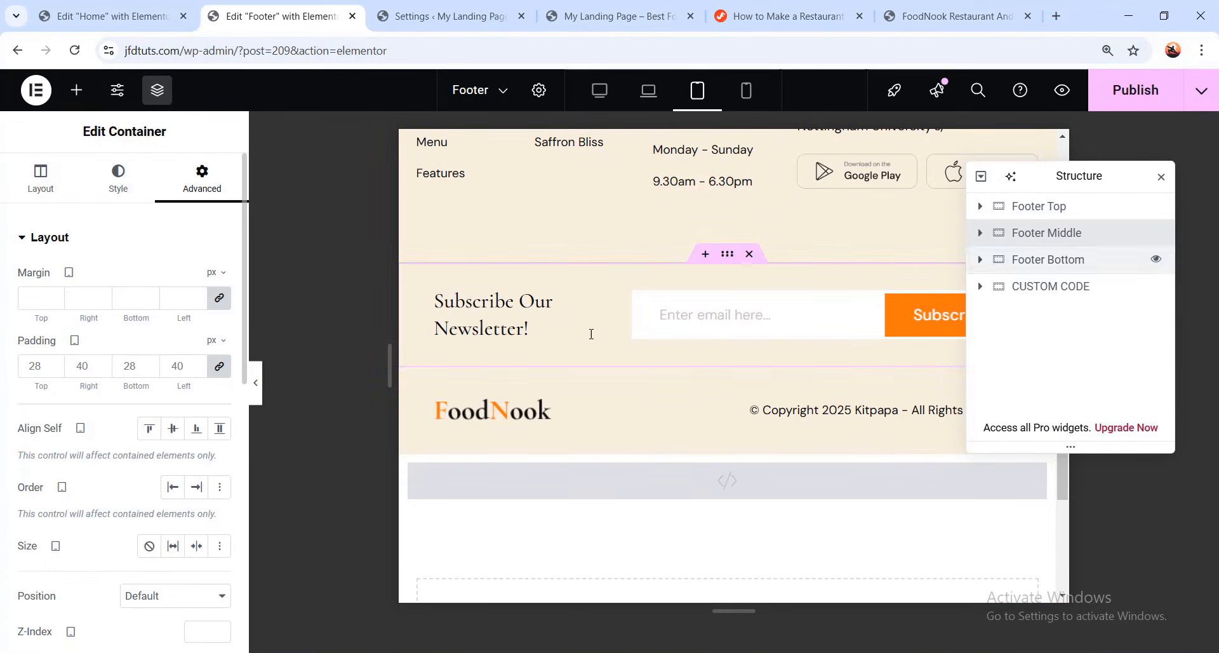
left_click(219, 367)
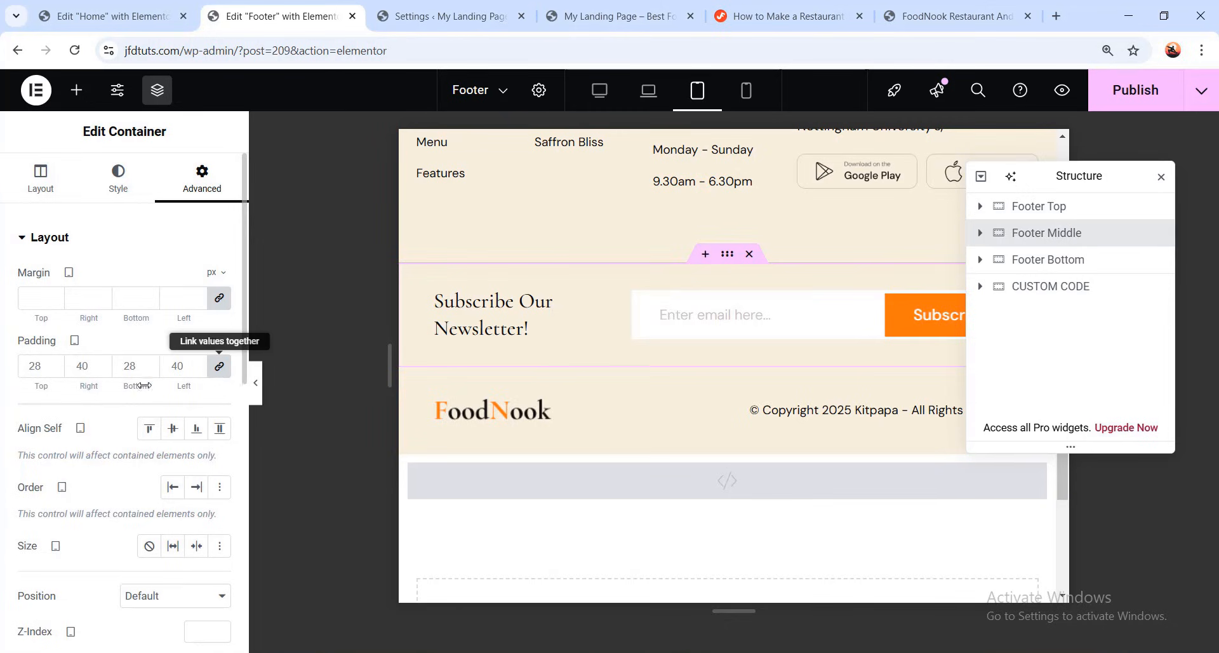
type("28")
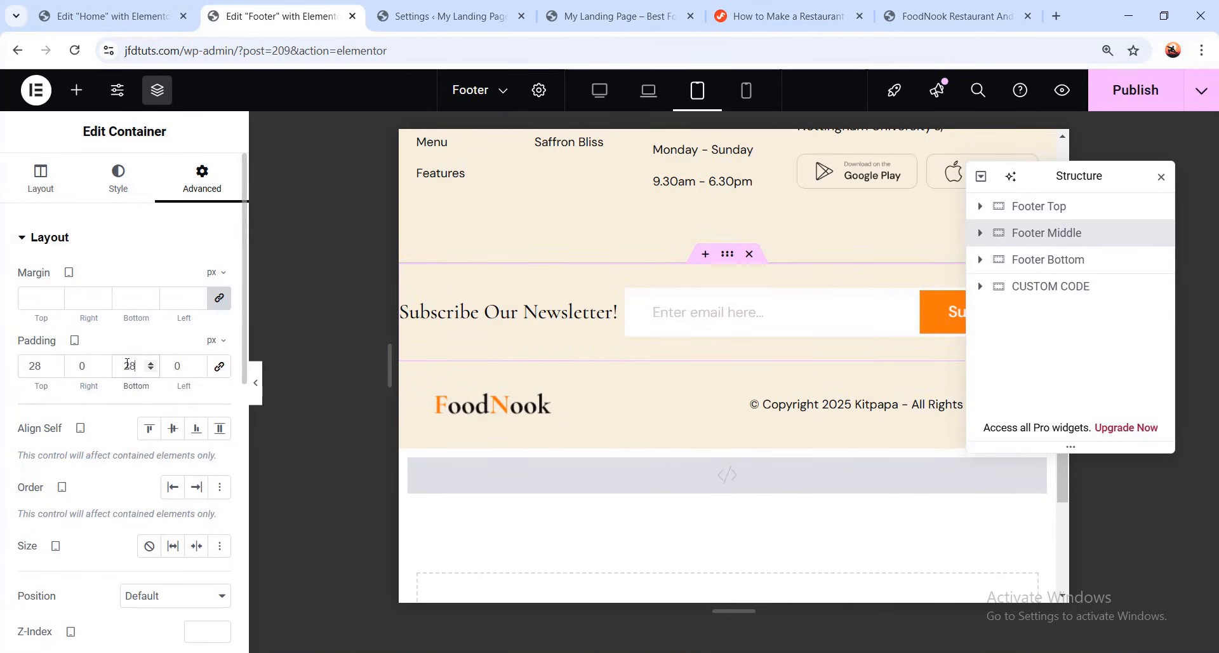
type("20")
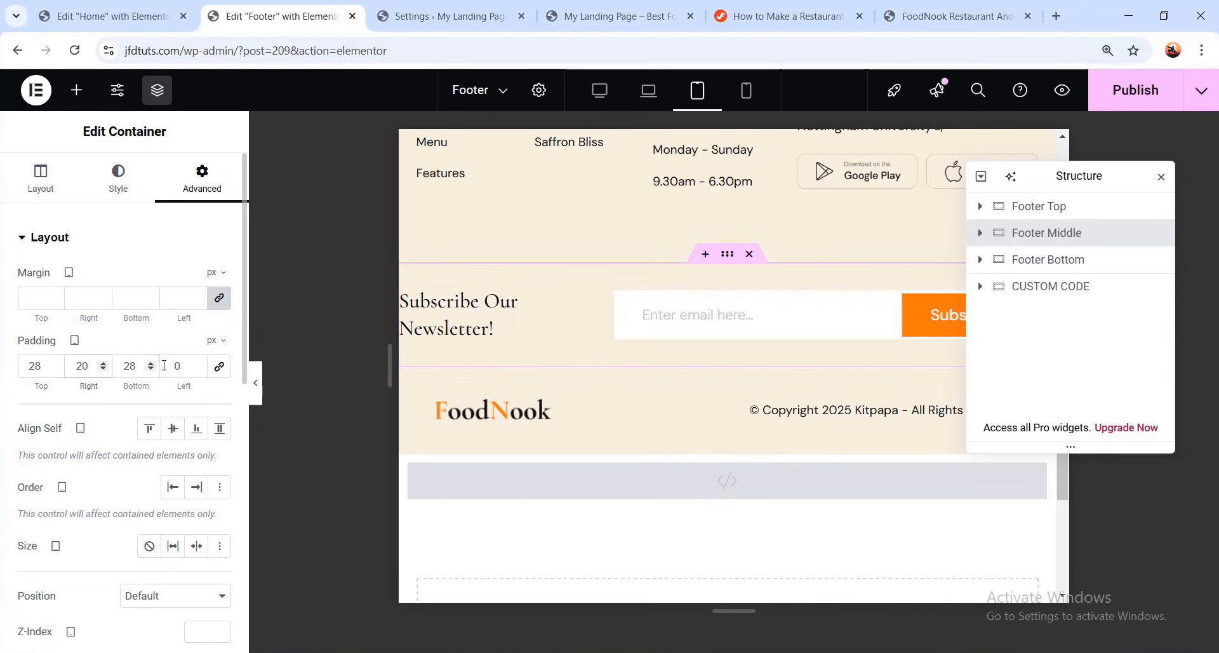
type("20")
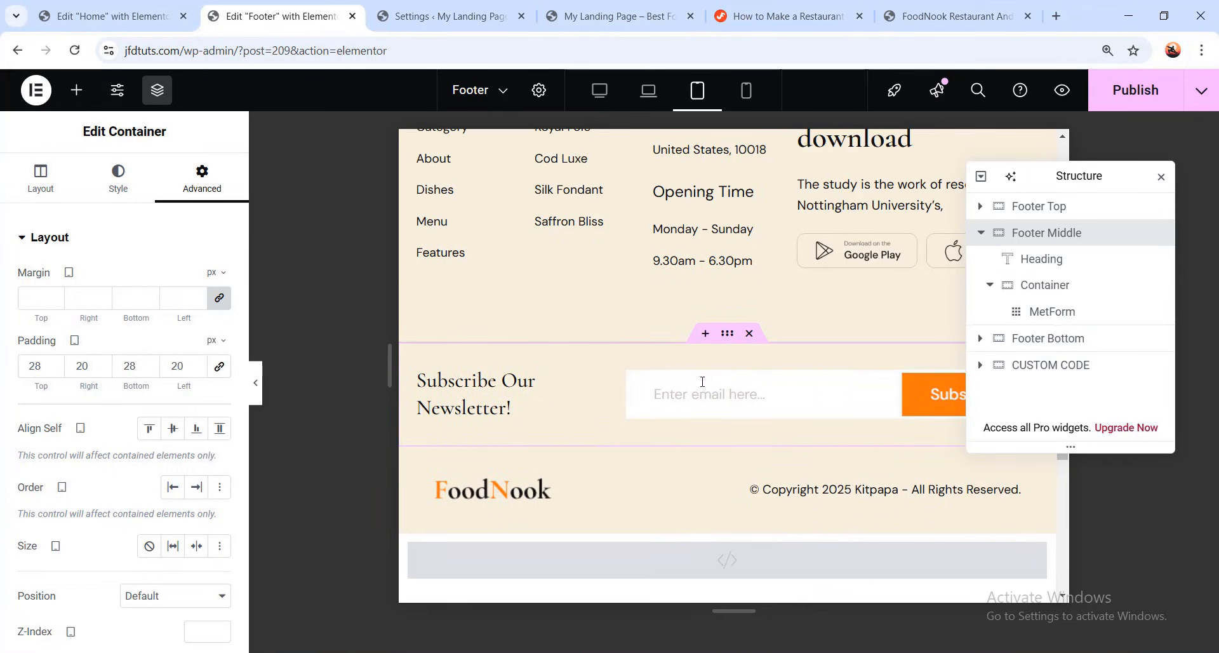
Set the Footer Bottom container's tablet padding to 28 px top and bottom and 20 px left and right.
scroll(732, 410, "down", 3)
scroll(727, 397, "up", 2)
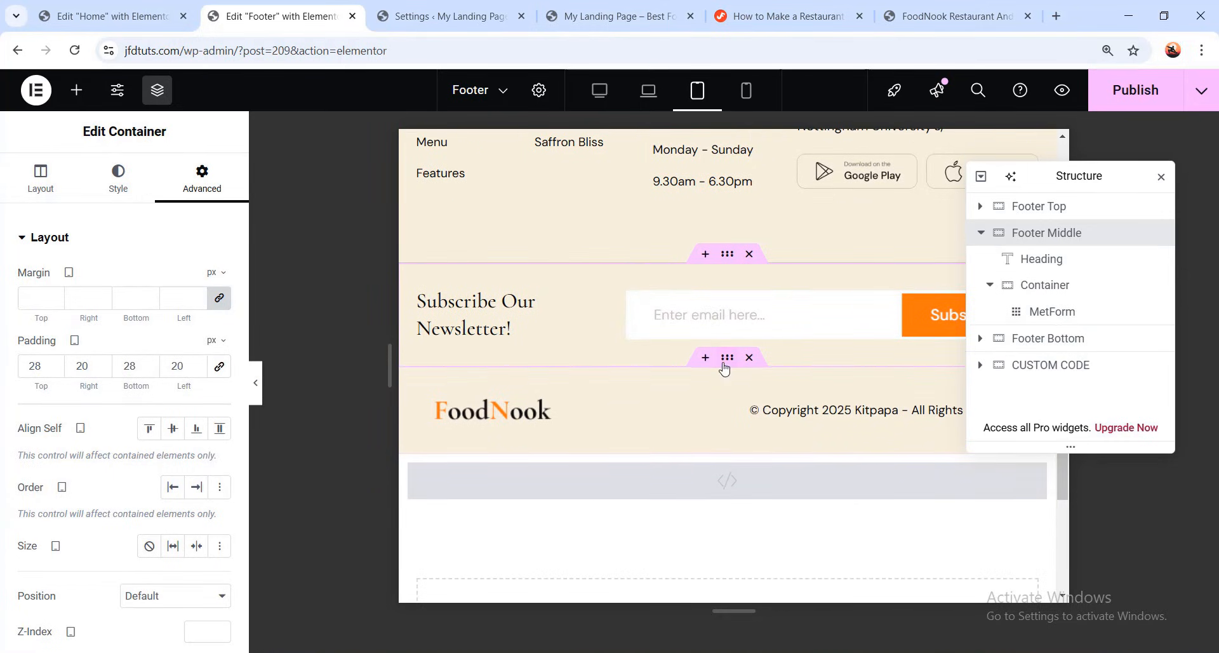
left_click(1080, 346)
left_click(219, 366)
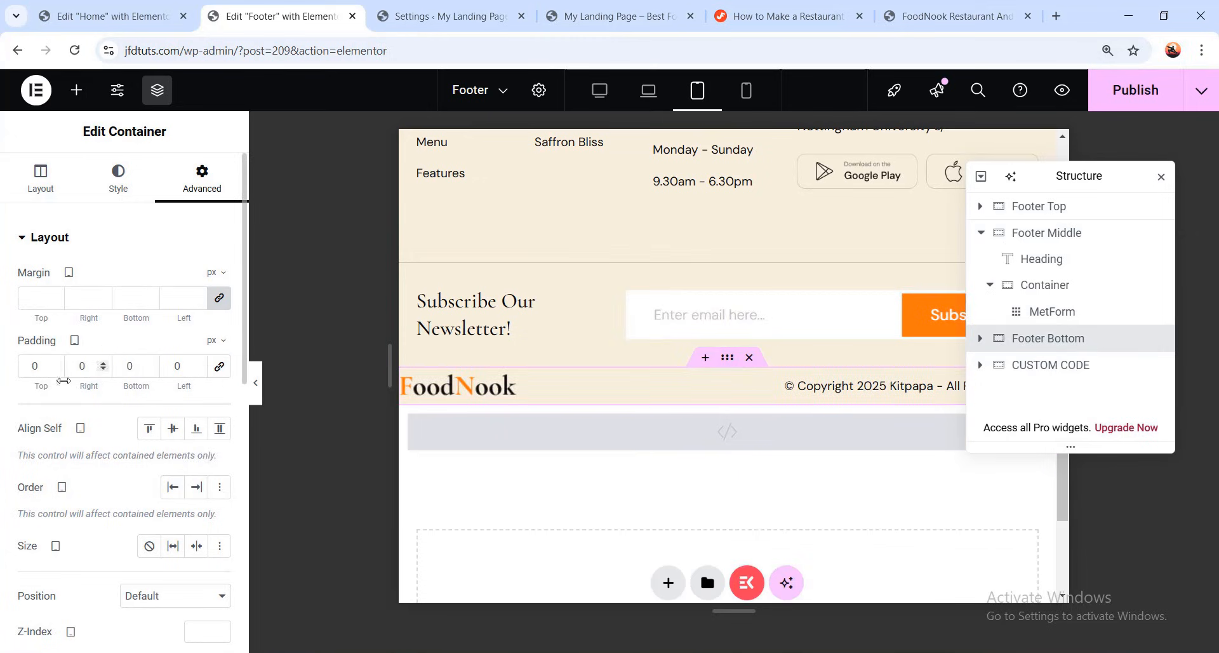
type("28")
key("Tab")
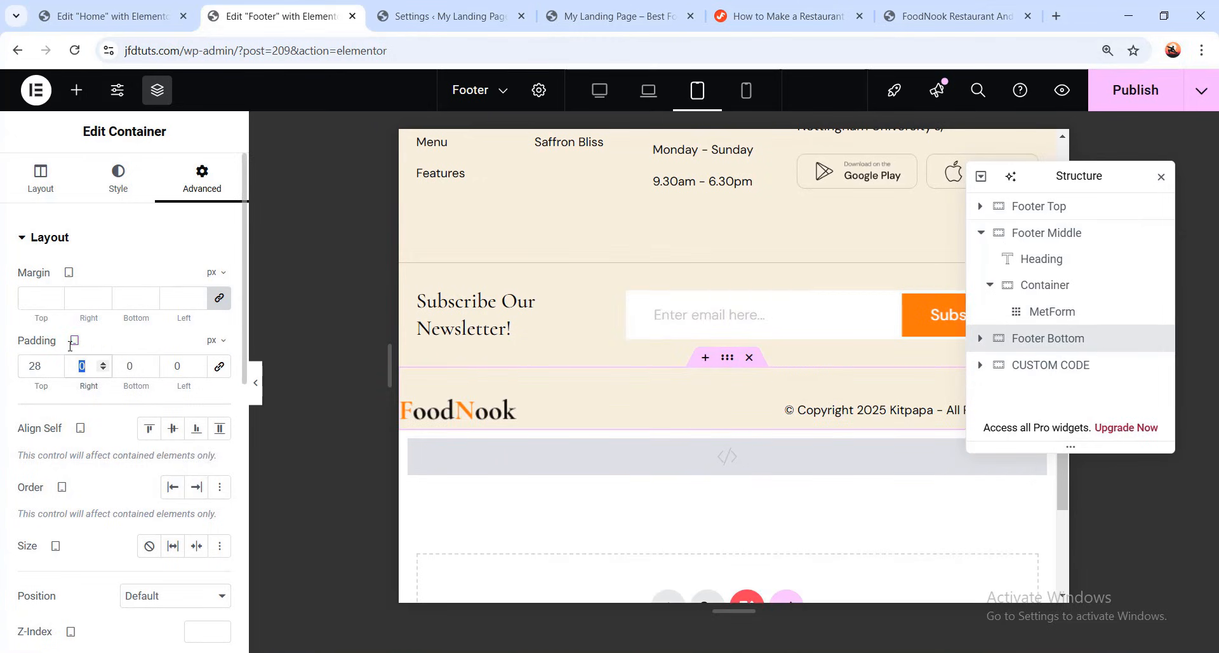
type("20")
key("Tab")
type("28")
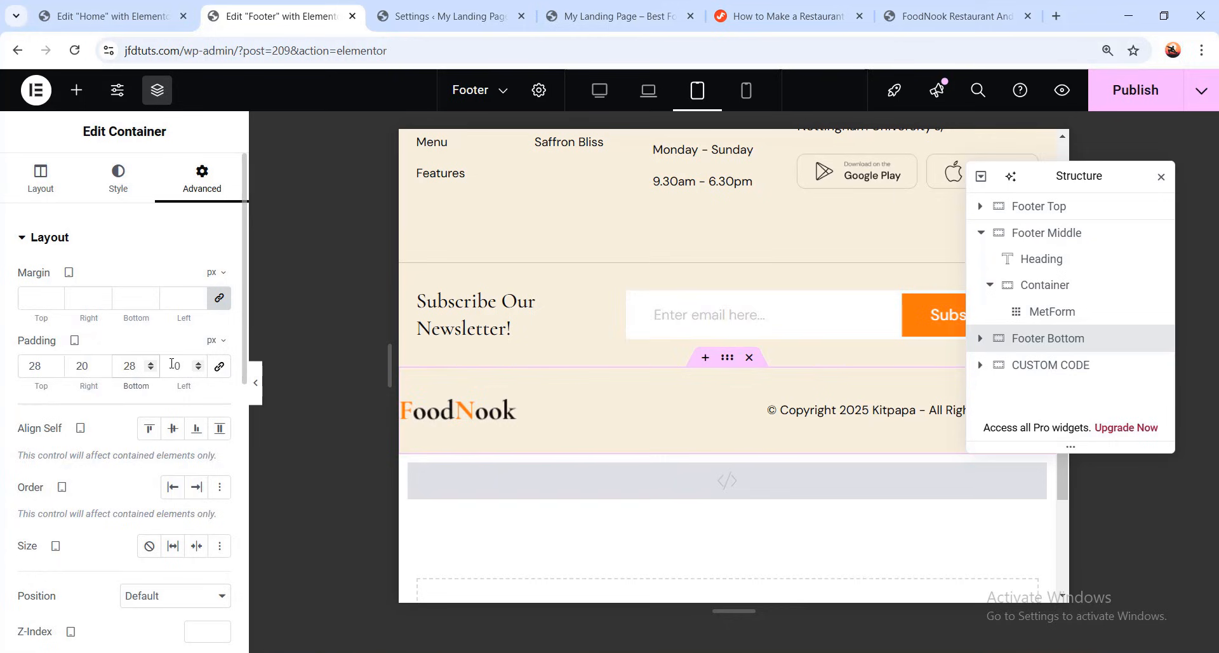
type("20")
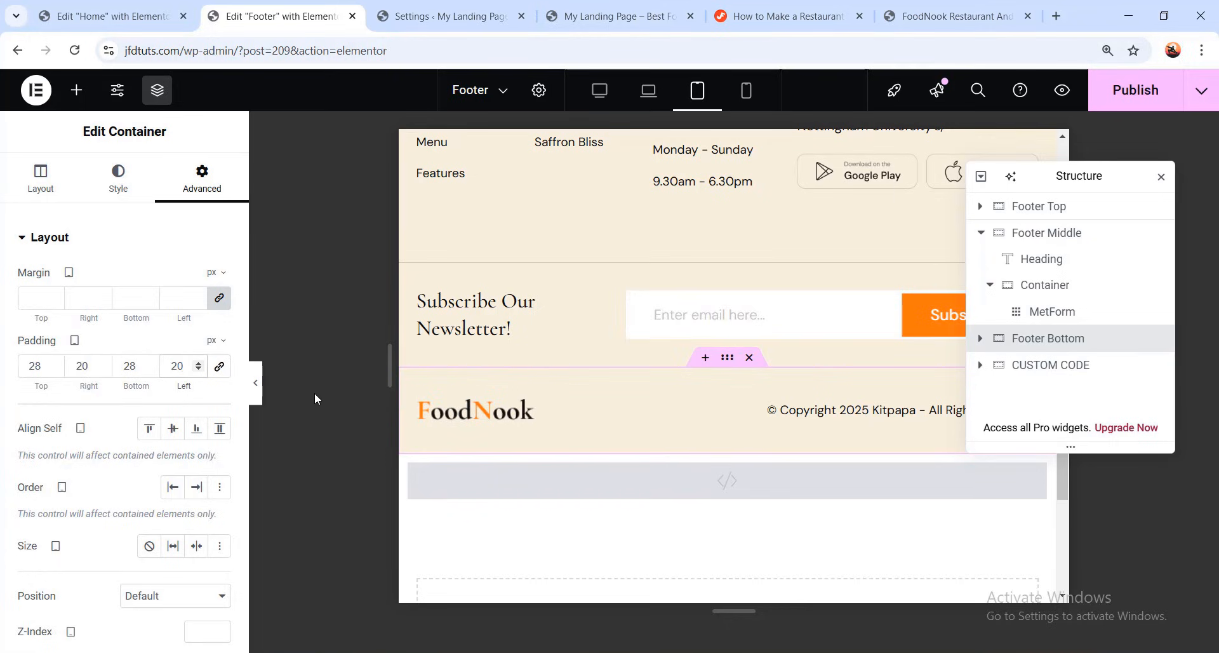
Preview the whole footer in tablet portrait, and switch to mobile portrait to examine how its sections stack.
left_click(256, 387)
scroll(661, 408, "up", 3)
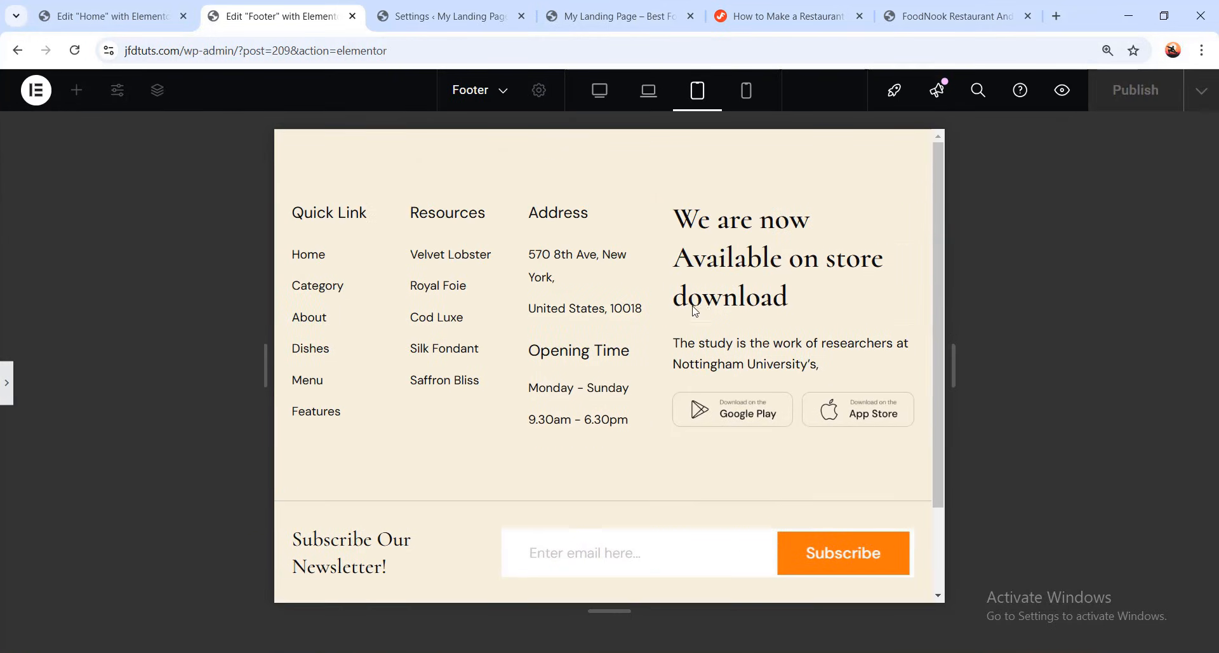
scroll(762, 444, "down", 2)
scroll(648, 330, "up", 2)
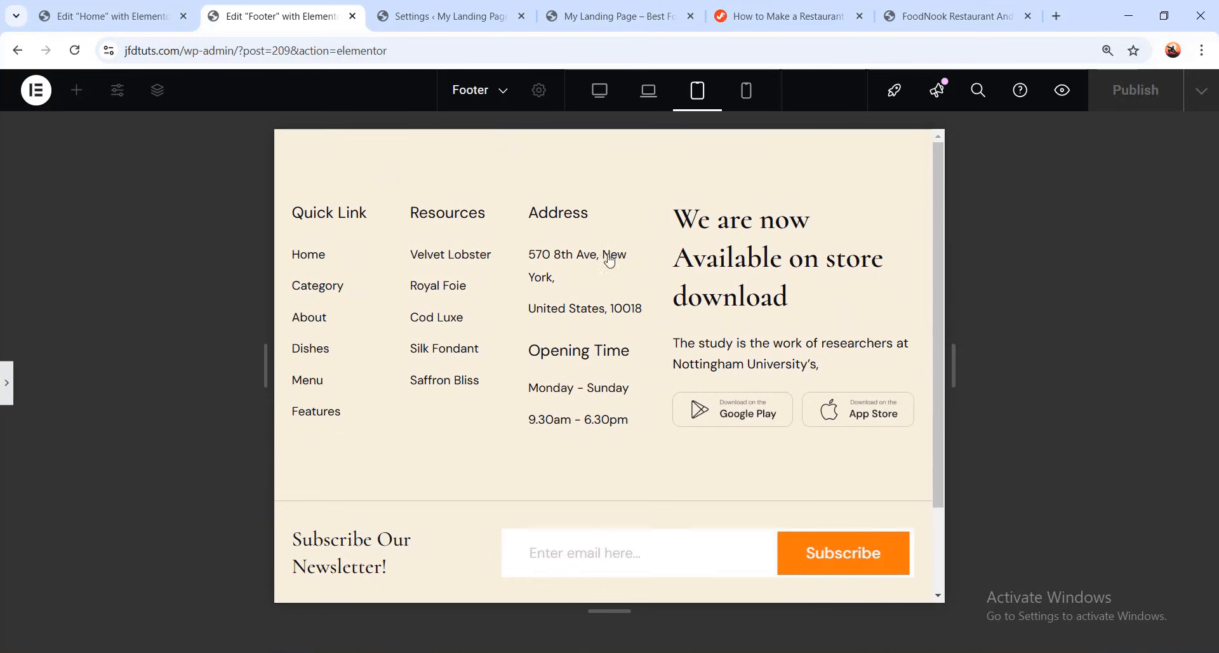
left_click(749, 93)
scroll(664, 378, "down", 8)
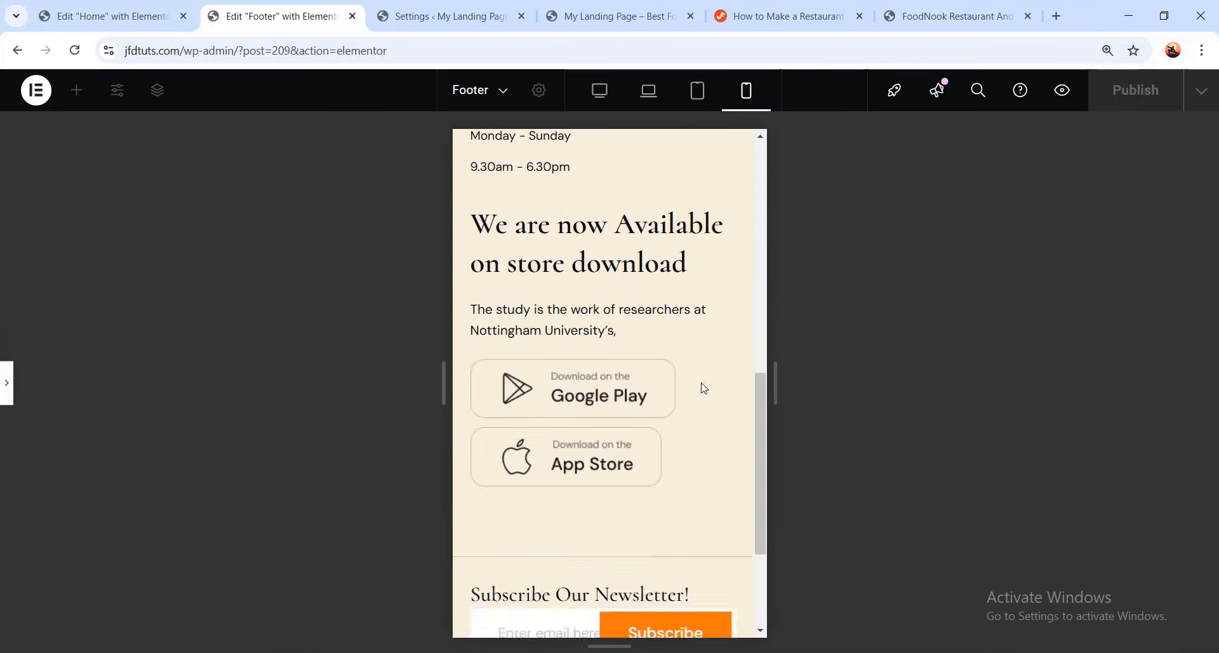
scroll(737, 432, "down", 3)
scroll(761, 380, "up", 10)
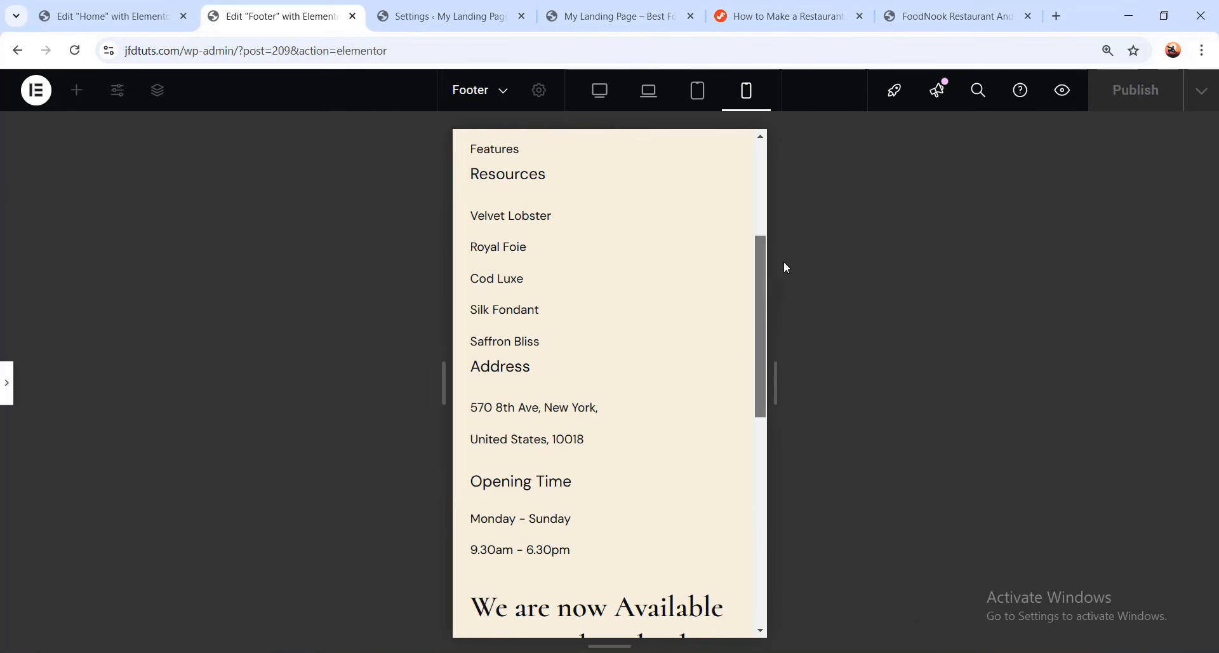
scroll(787, 267, "up", 4)
scroll(613, 411, "down", 5)
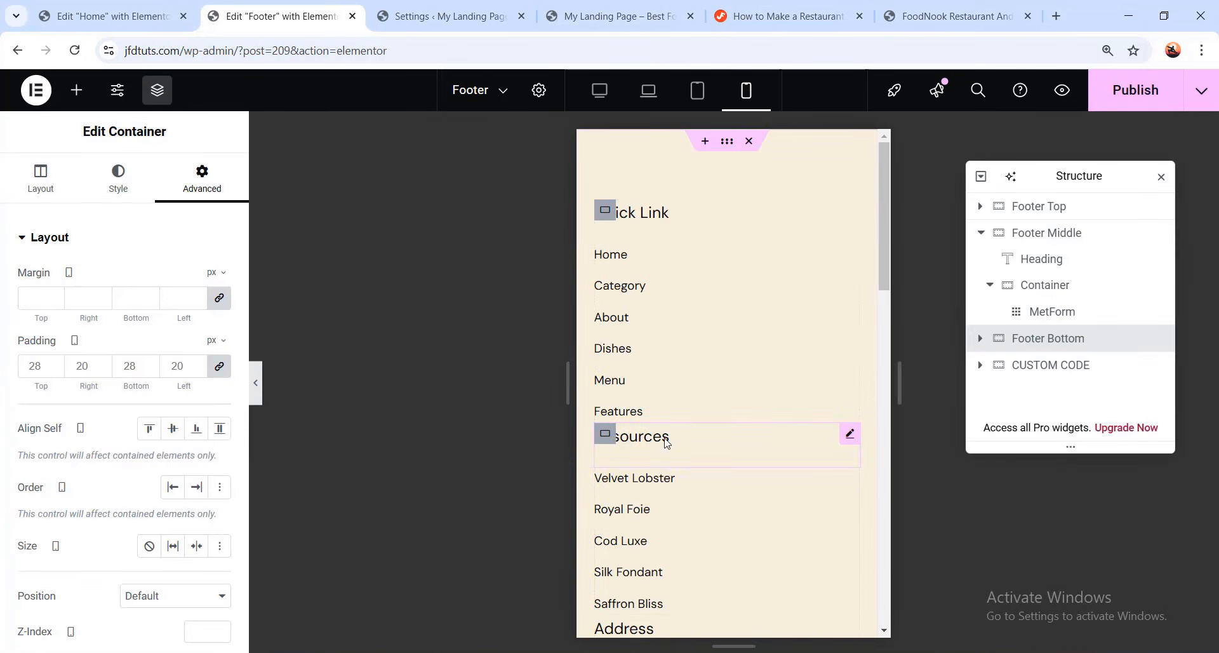
scroll(668, 443, "down", 9)
scroll(702, 404, "up", 8)
scroll(701, 404, "up", 1)
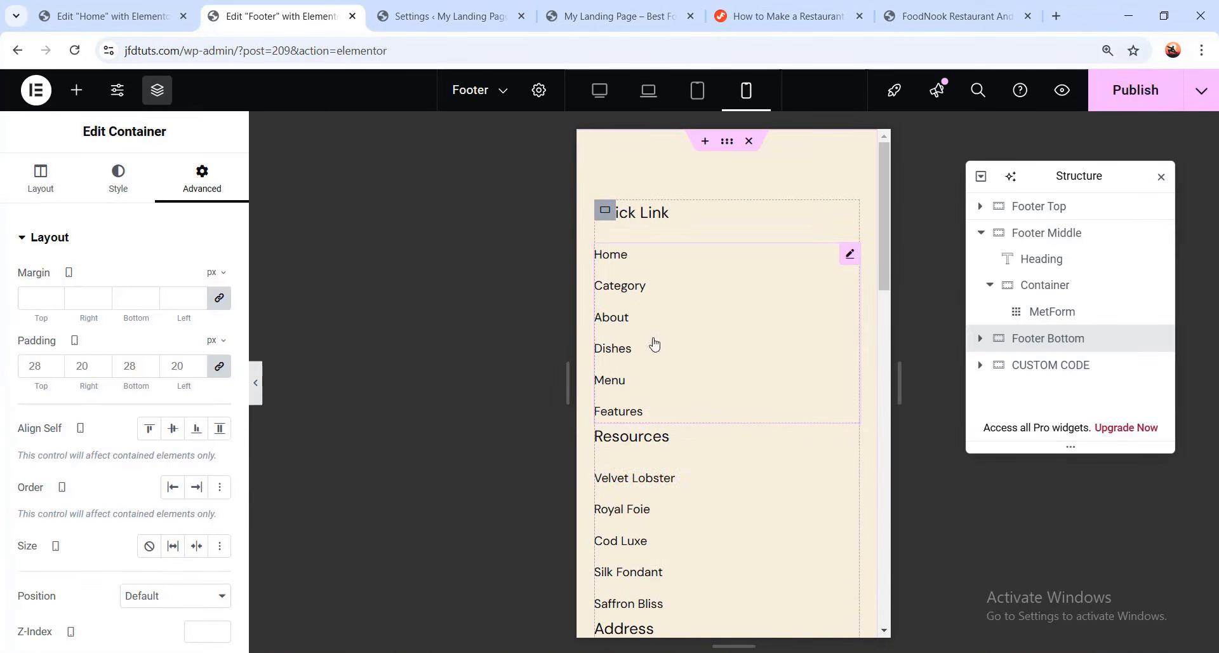
Set the Footer Top container's mobile padding to 60 px top and bottom and 20 px left and right.
left_click(745, 217)
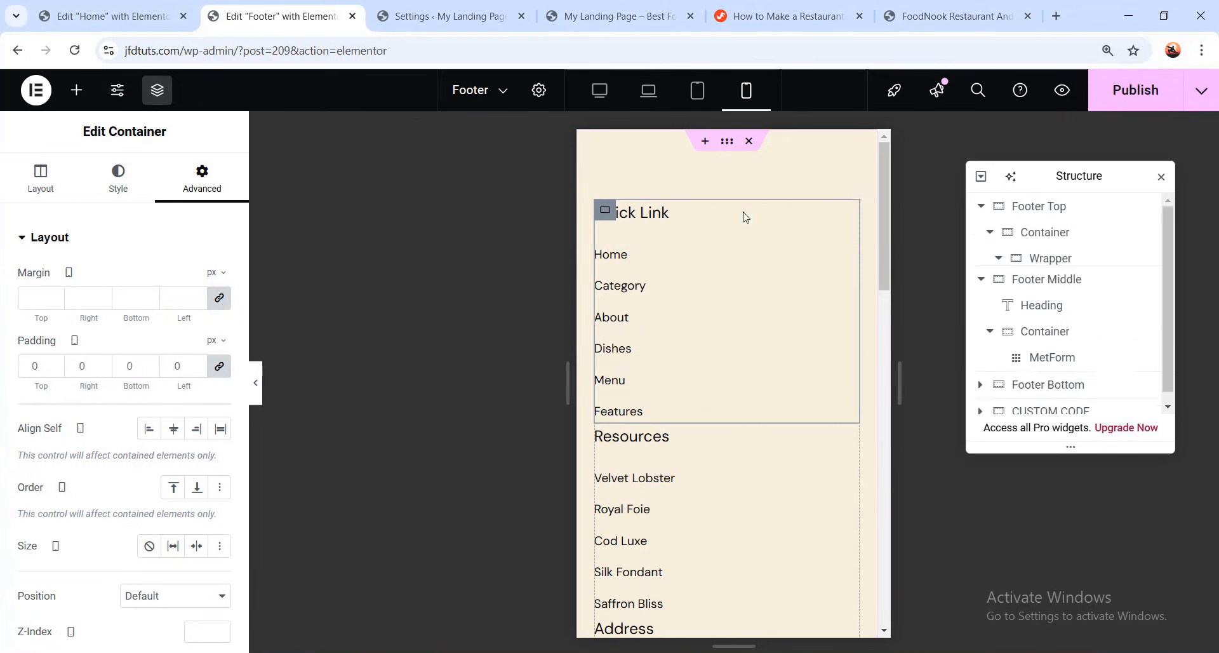
left_click(1041, 206)
left_click(980, 206)
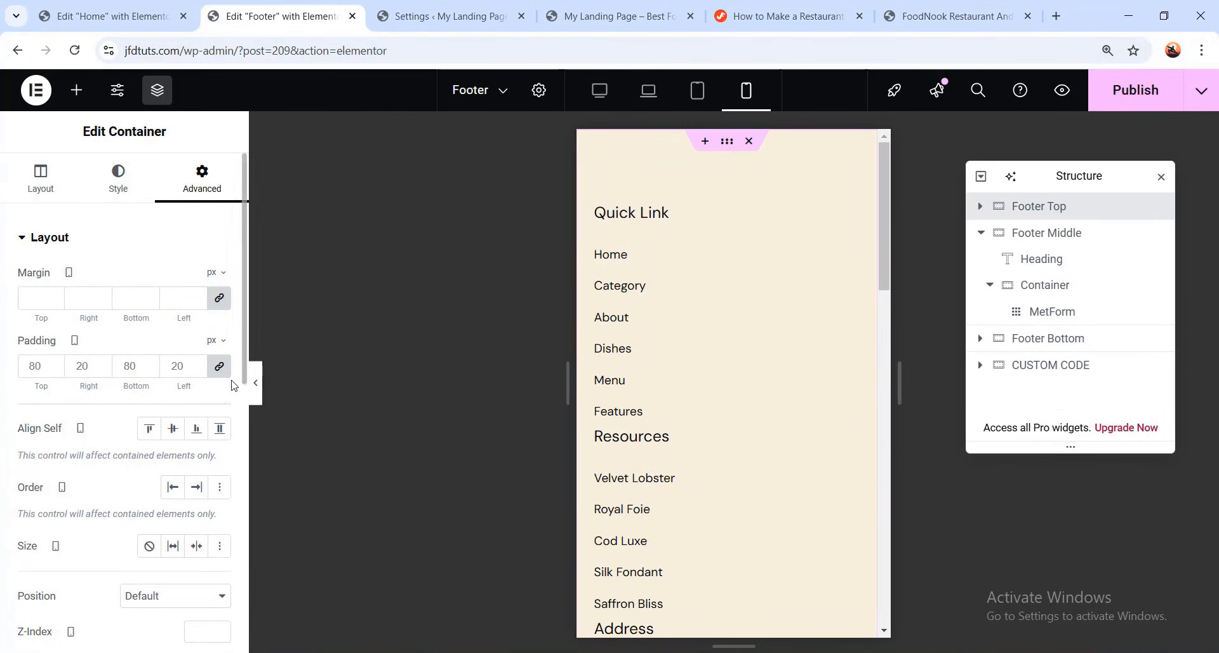
left_click(220, 368)
type("80")
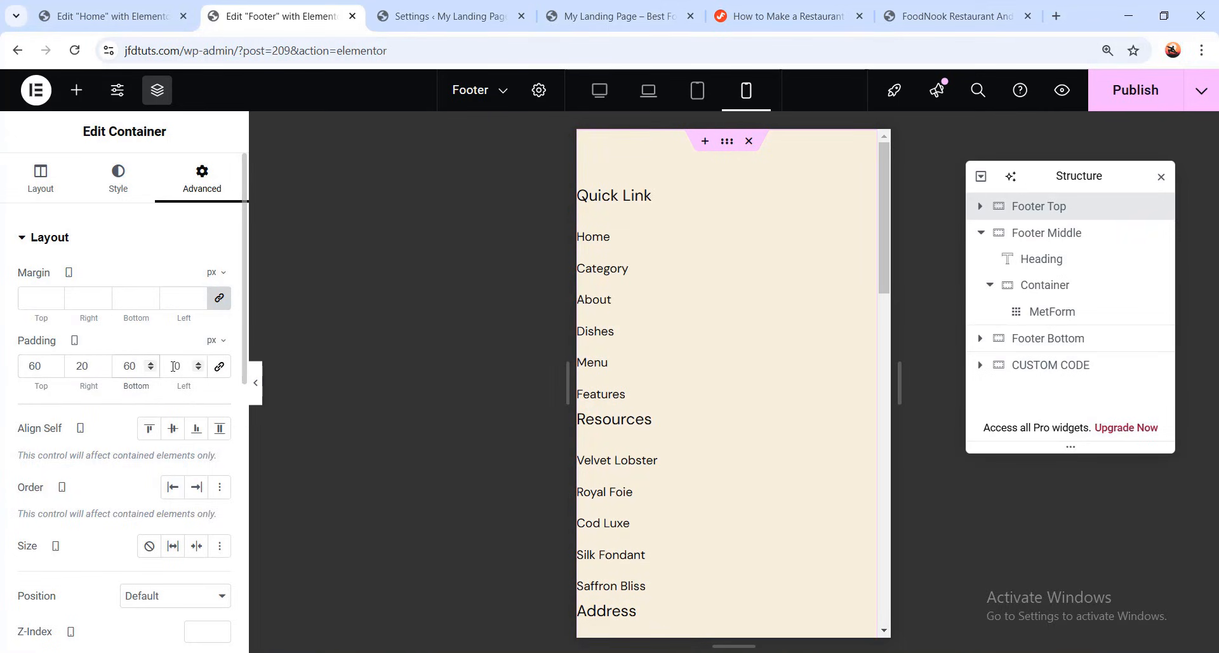
type("20")
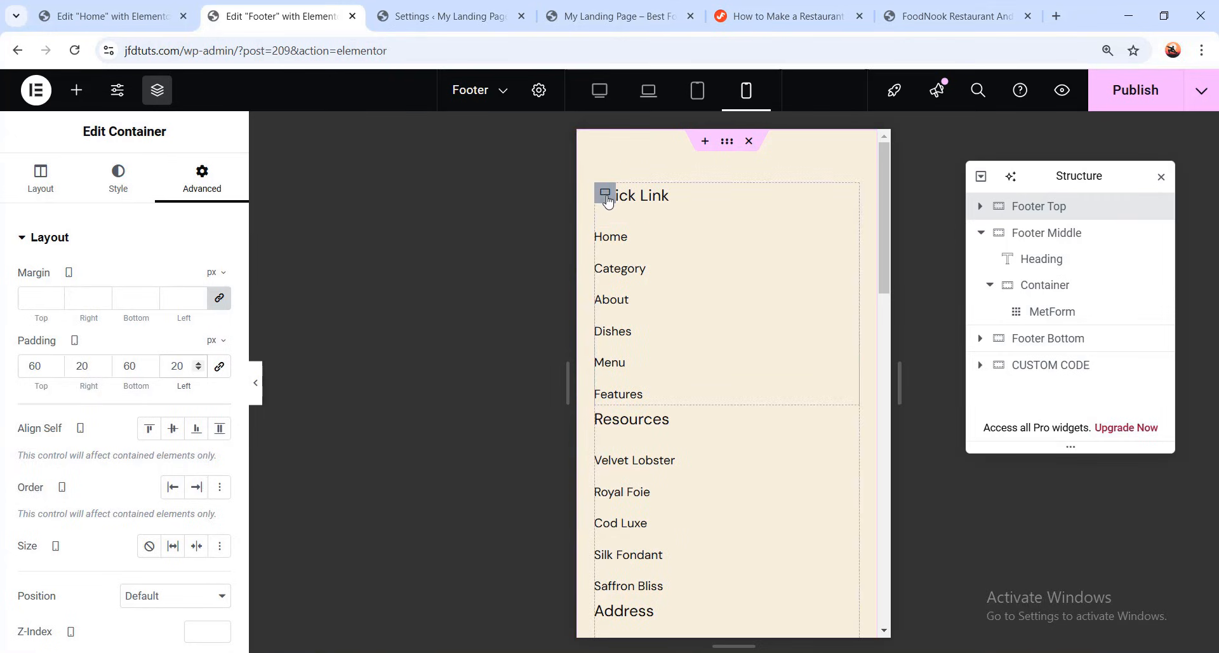
Set the mobile width of the Quick Link column's container in Footer Top to 49%.
left_click(606, 196)
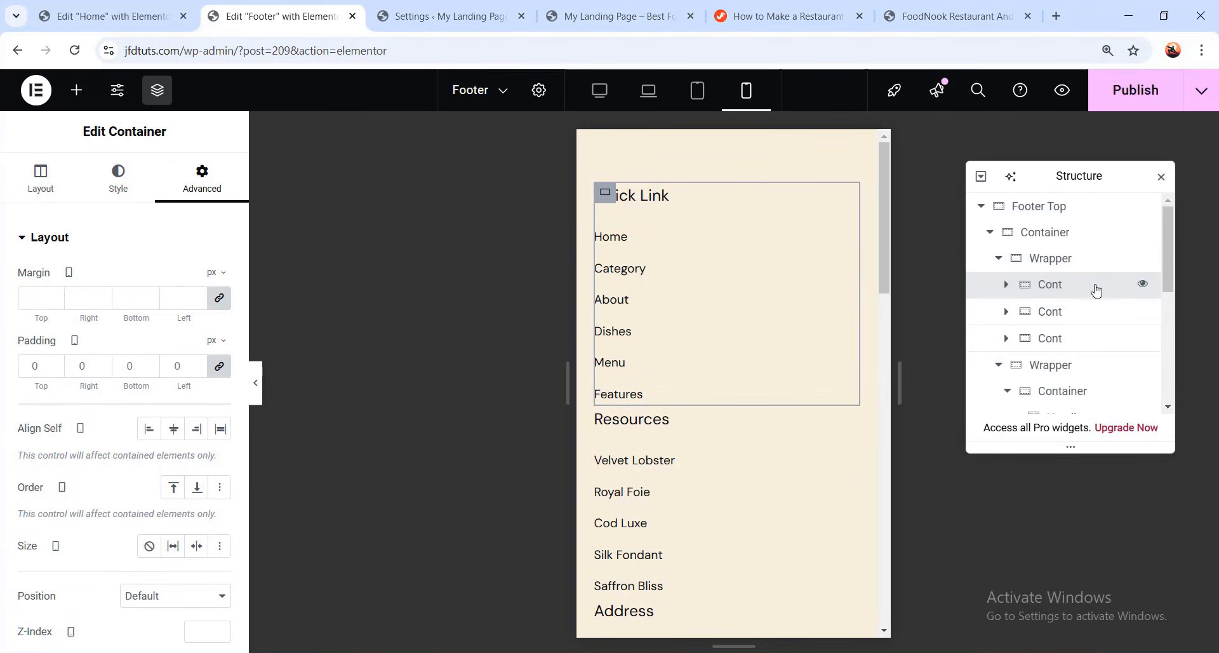
left_click(40, 179)
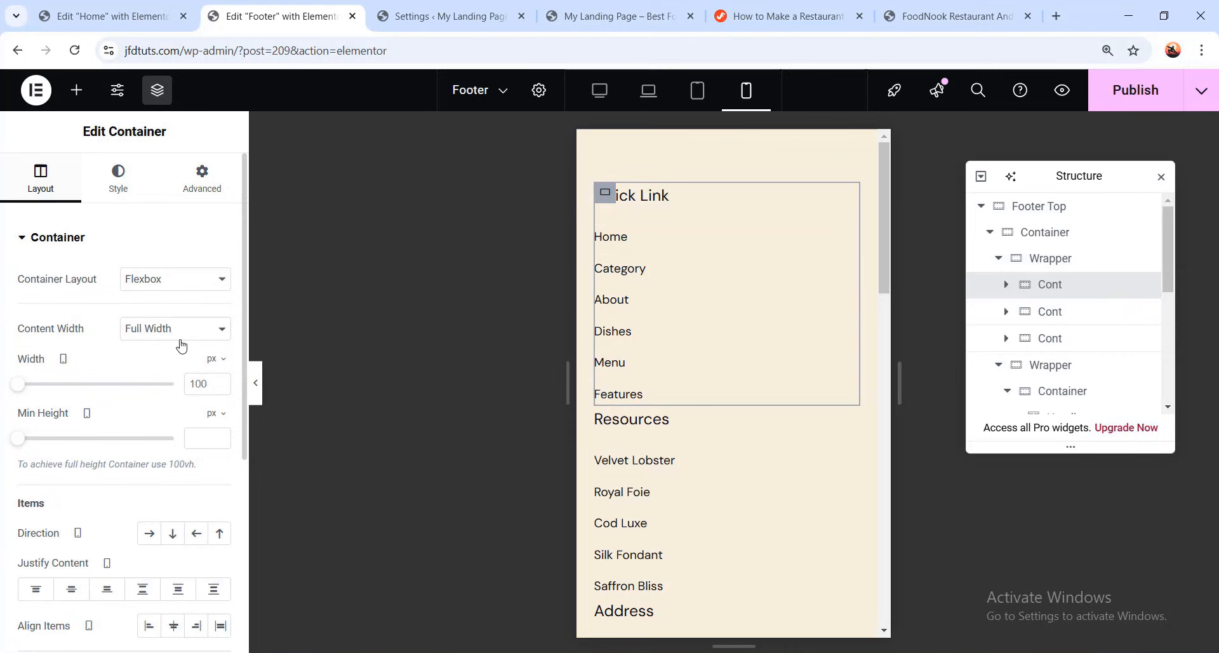
left_click(221, 363)
left_click(214, 379)
type("49")
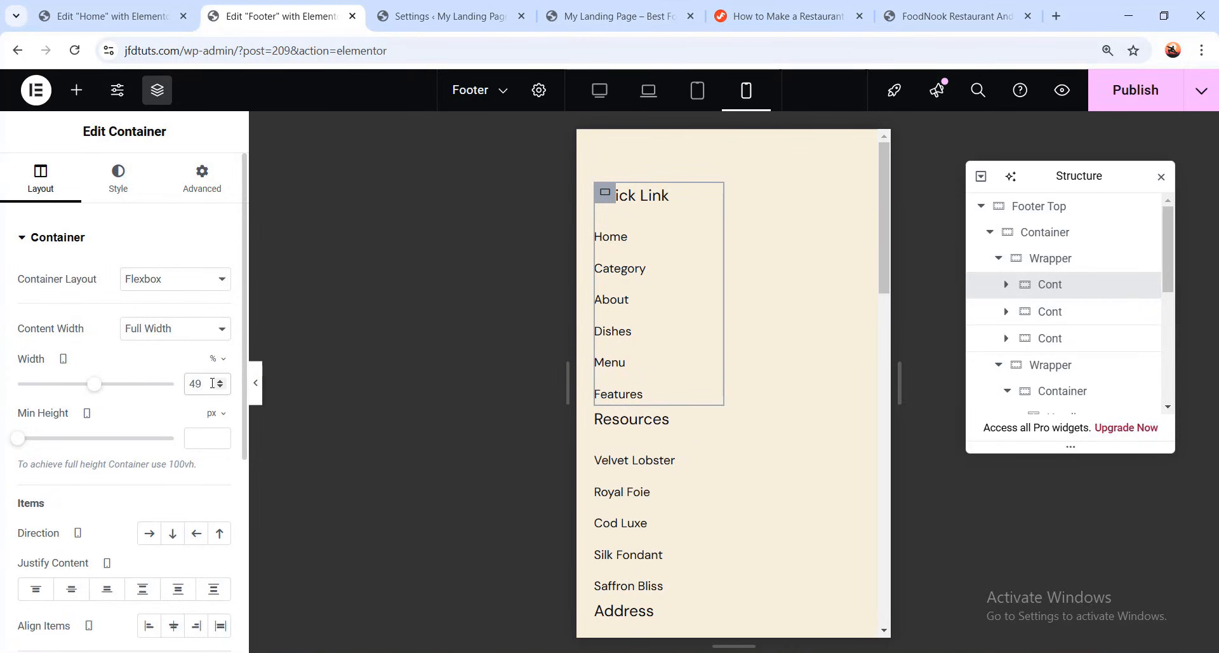
Copy the Quick Link container and paste its style onto the Resources and Address containers.
right_click(608, 194)
left_click(641, 293)
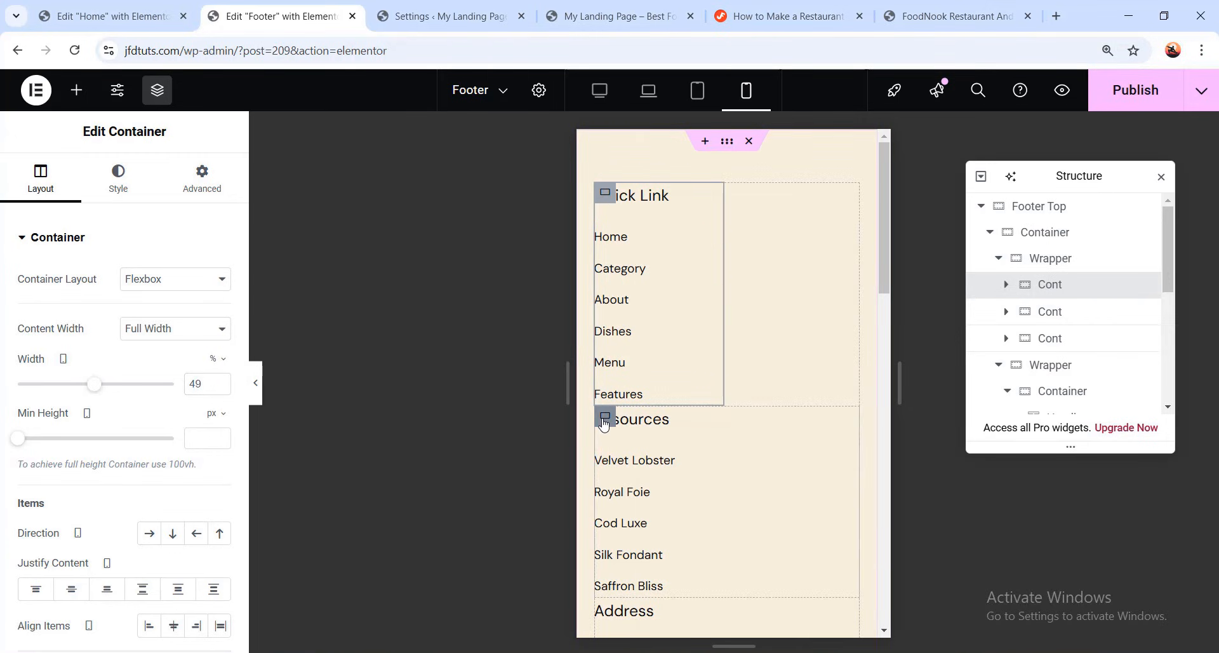
right_click(603, 424)
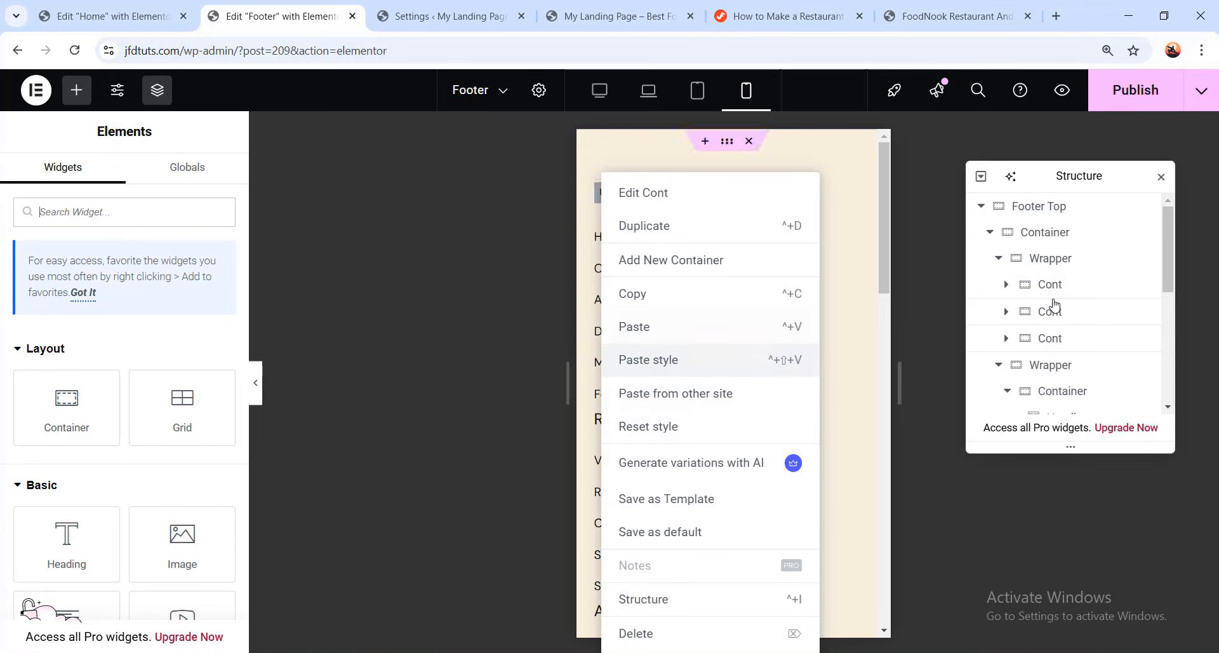
left_click(671, 375)
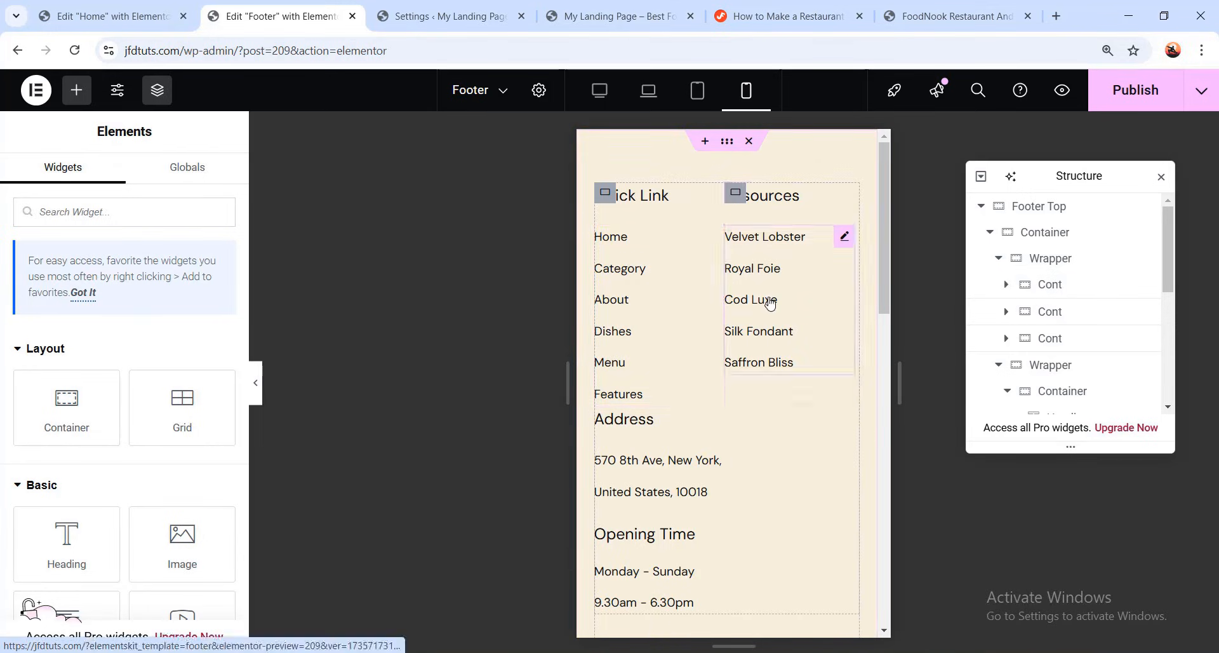
right_click(602, 423)
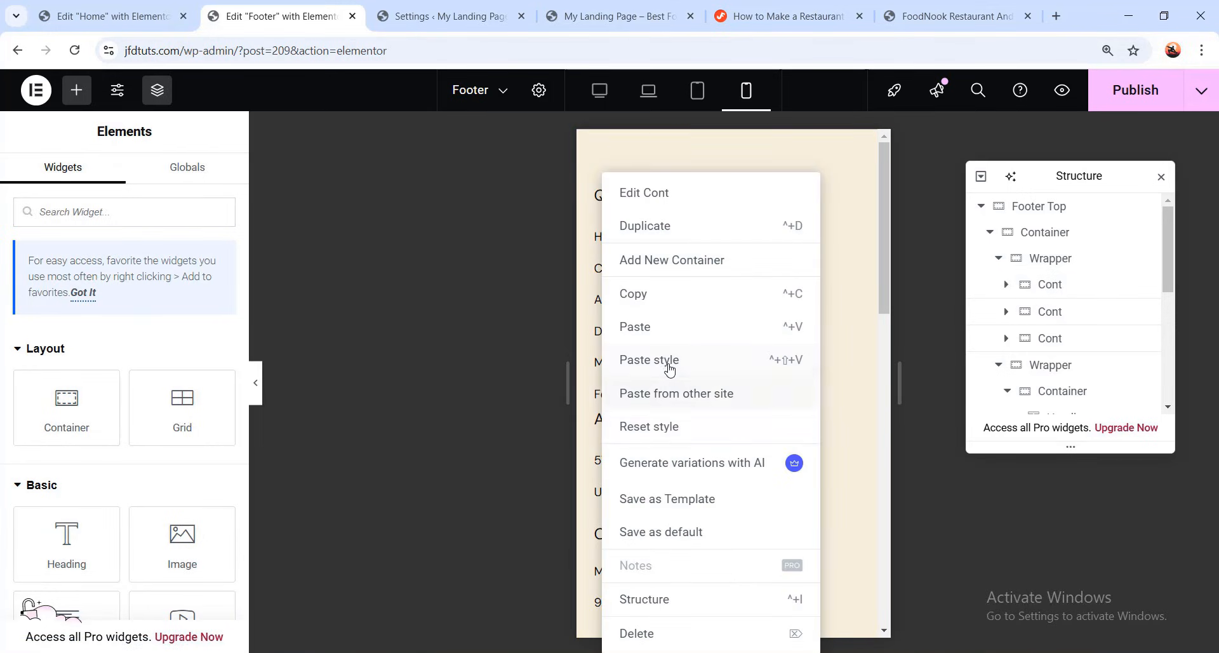
left_click(635, 365)
Give the container with the Address and Opening Time details a 20 px top margin for mobile, leaving the other sides at 0.
scroll(665, 373, "down", 1)
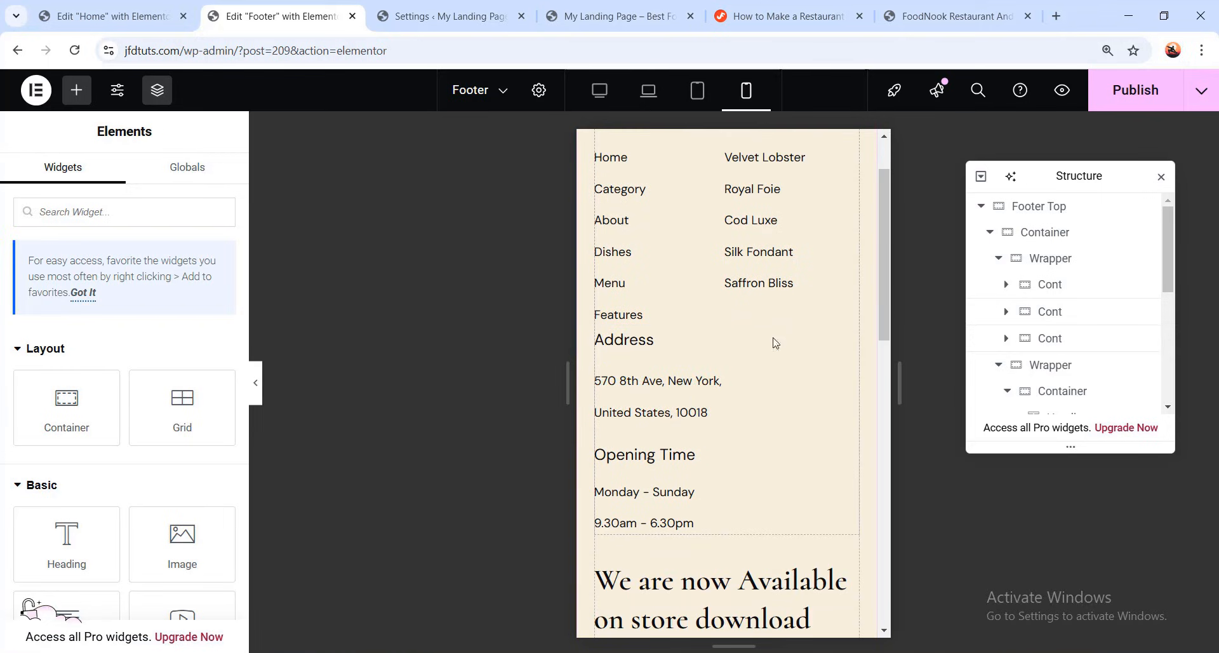
scroll(674, 402, "up", 1)
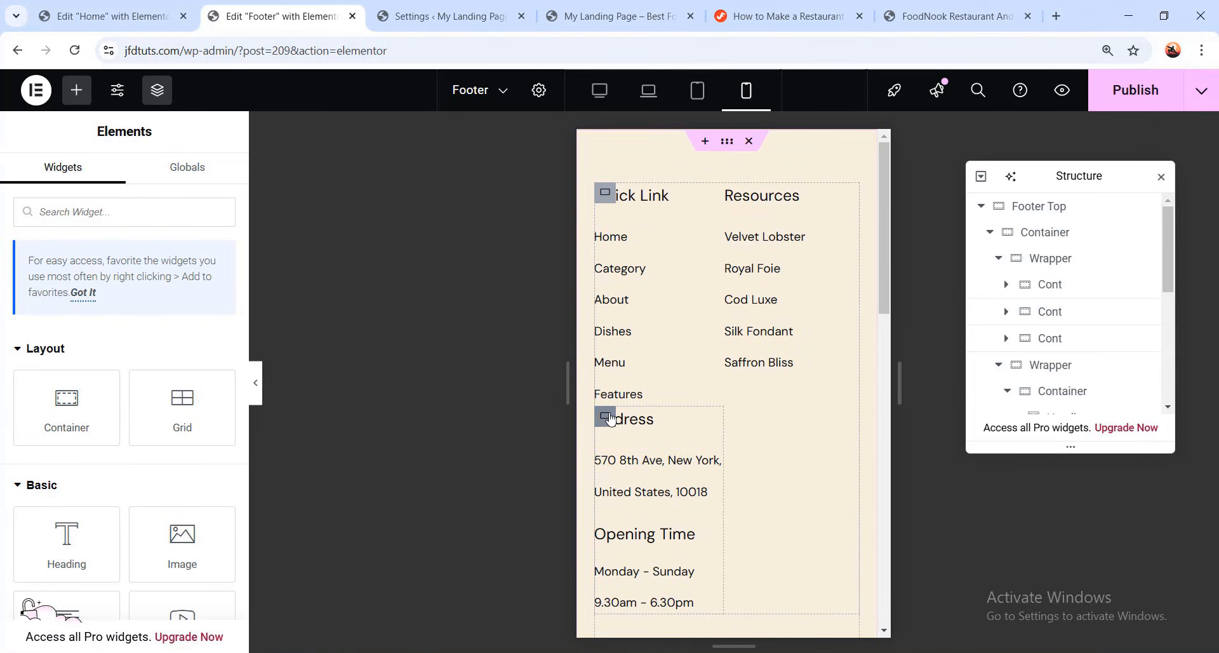
left_click(610, 419)
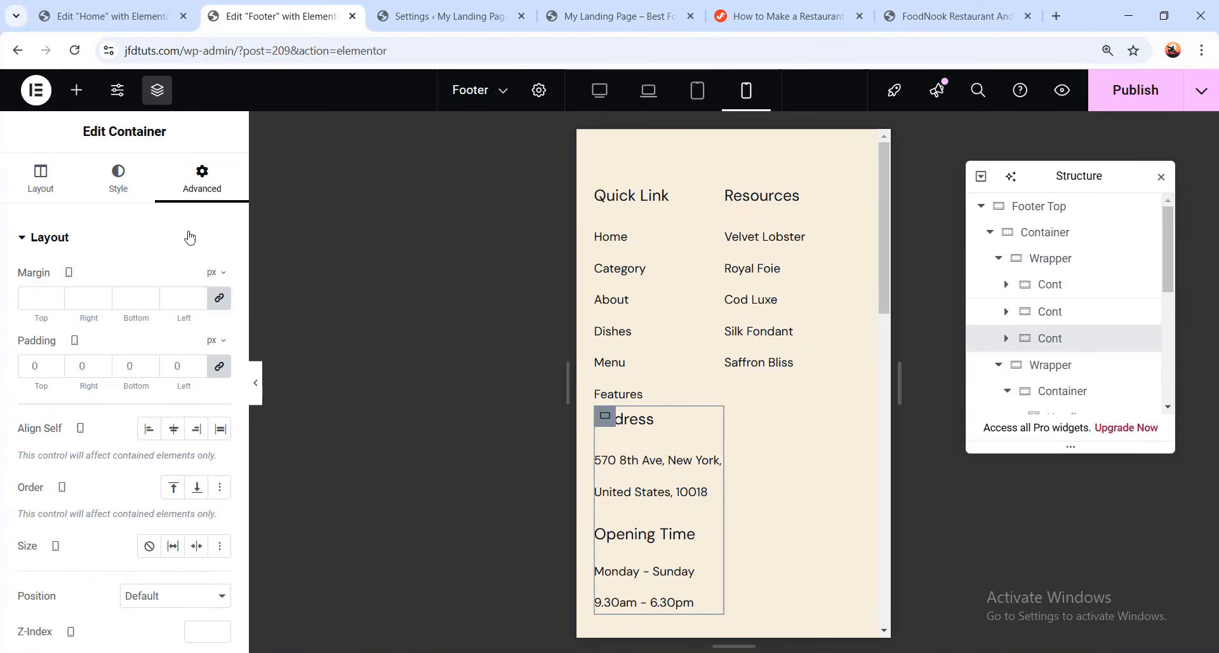
left_click(43, 294)
type("0")
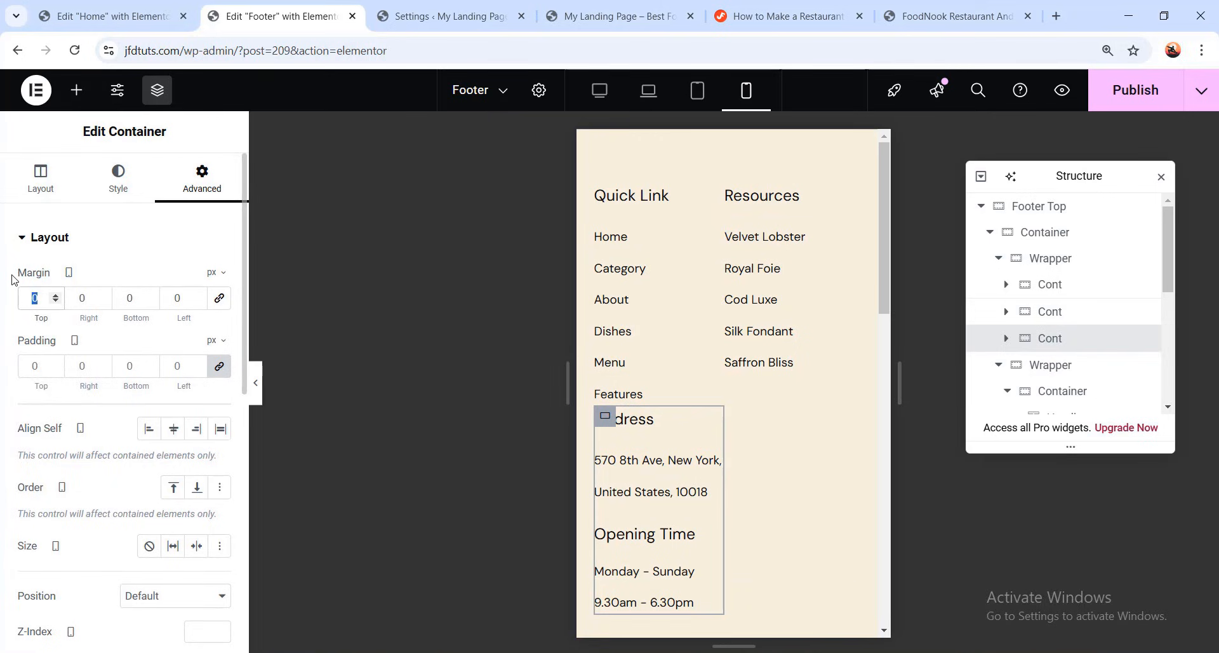
type("20")
scroll(760, 341, "down", 4)
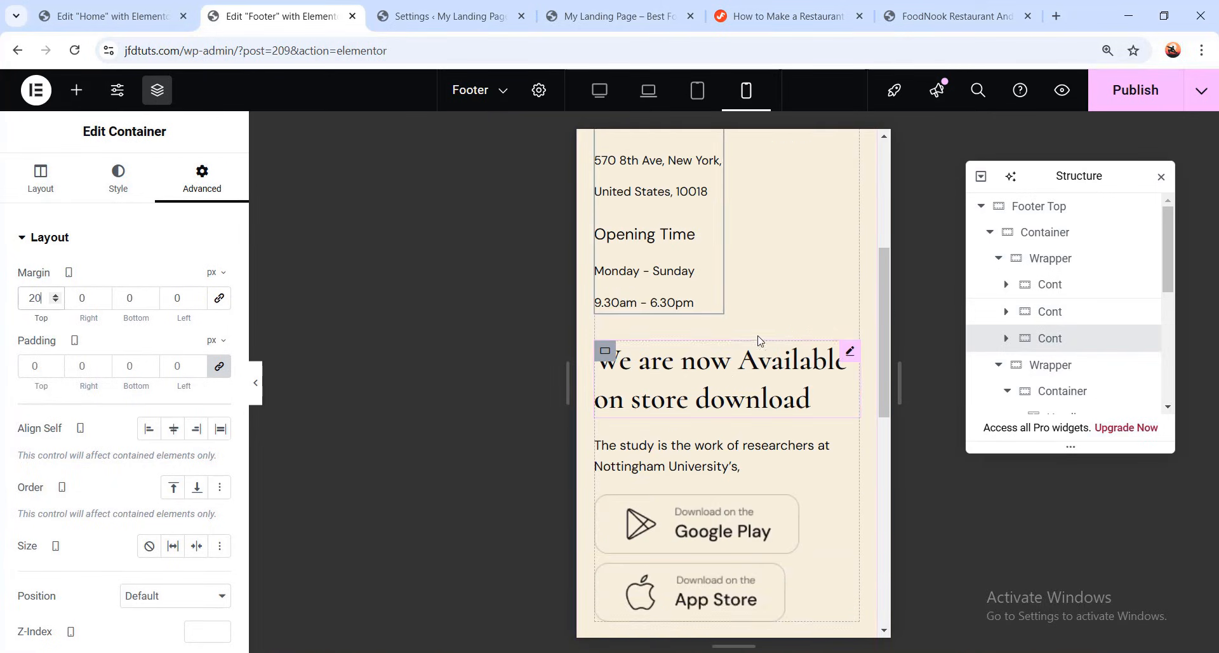
scroll(760, 341, "down", 2)
scroll(752, 330, "up", 5)
scroll(736, 355, "down", 5)
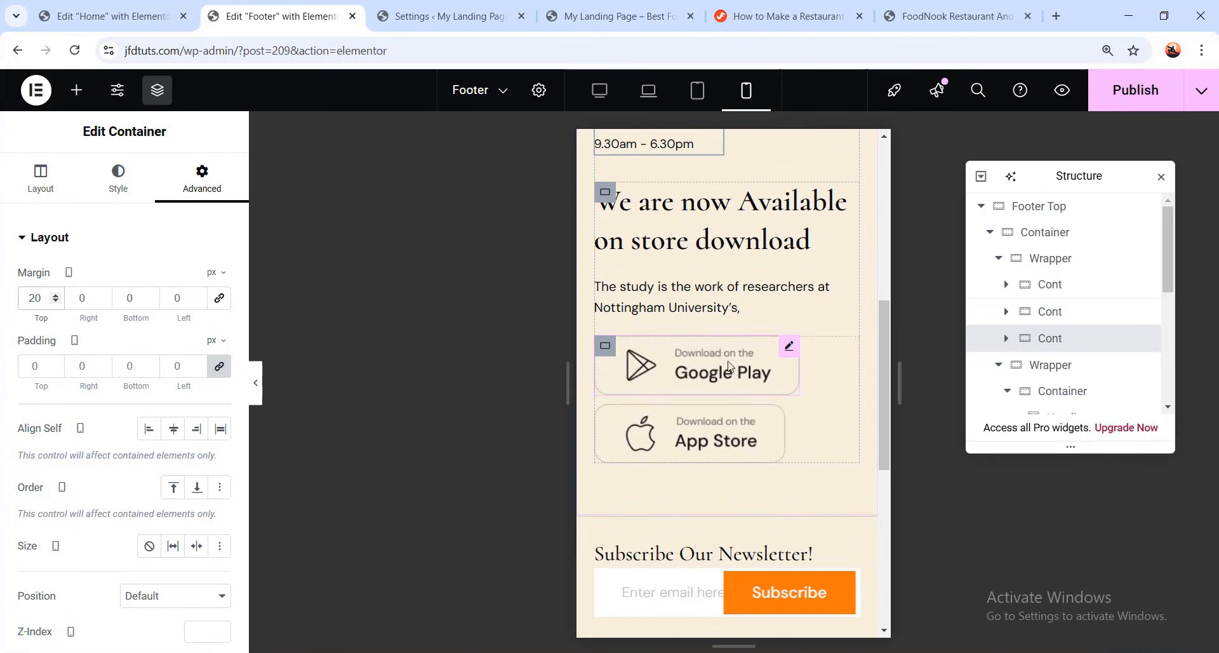
scroll(730, 367, "up", 1)
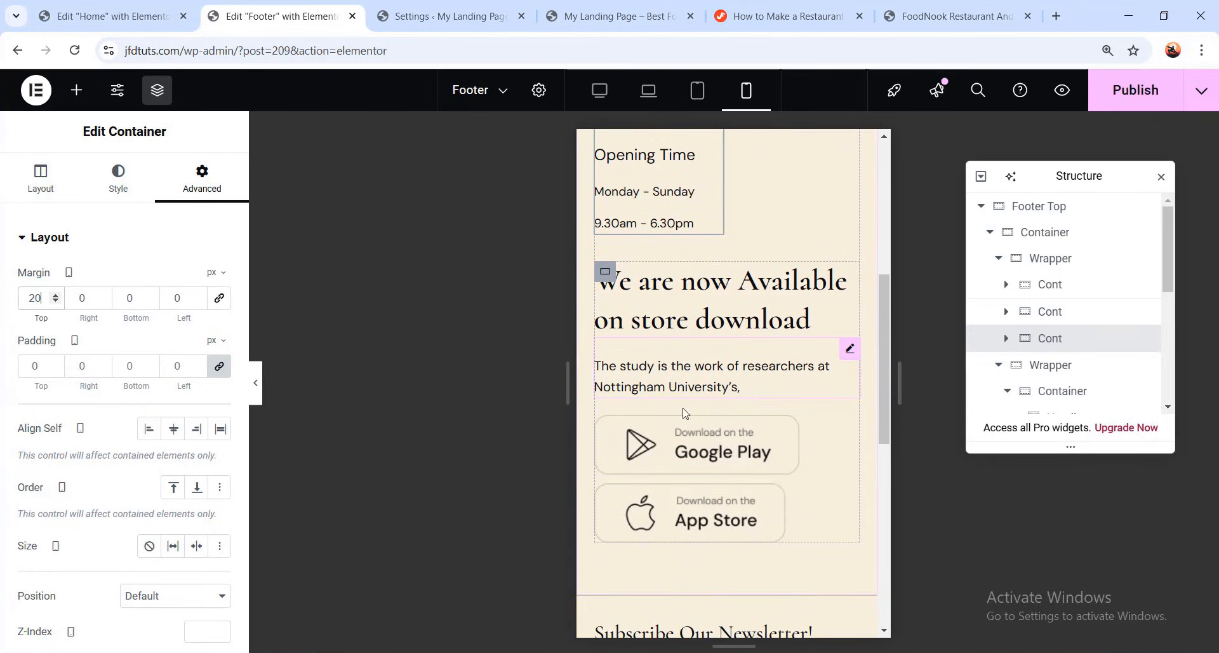
Set the mobile width of the Google Play badge image to 200 px.
left_click(718, 436)
left_click(134, 187)
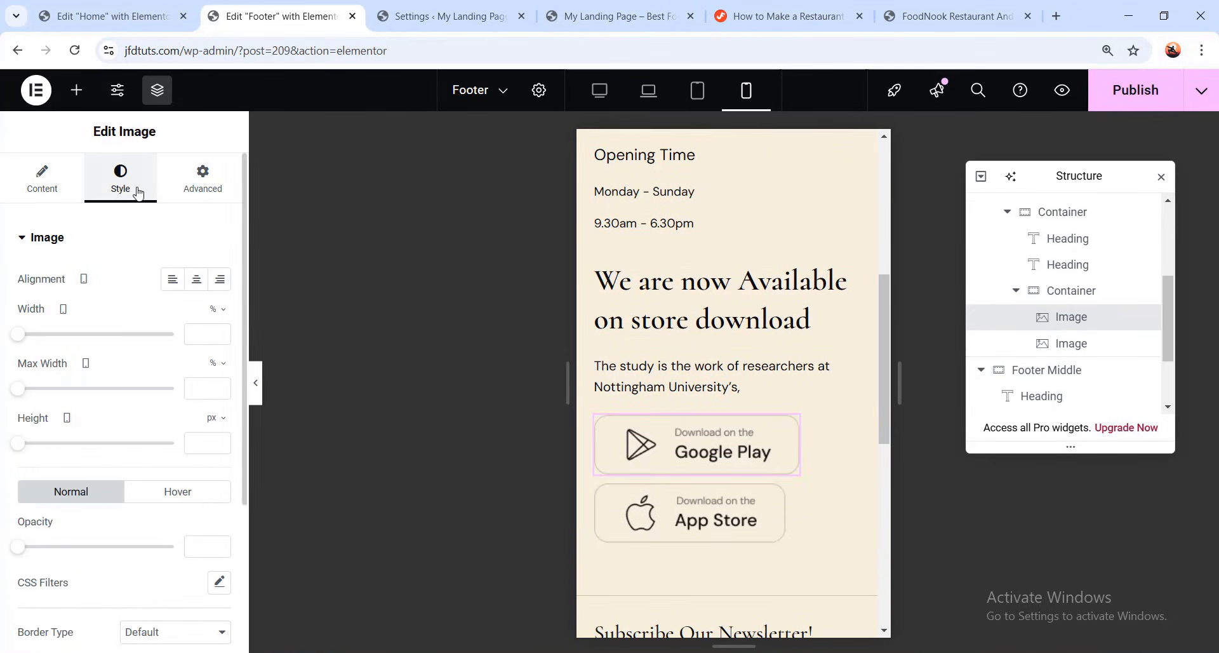
left_click(216, 313)
left_click(216, 312)
left_click(214, 331)
type("1")
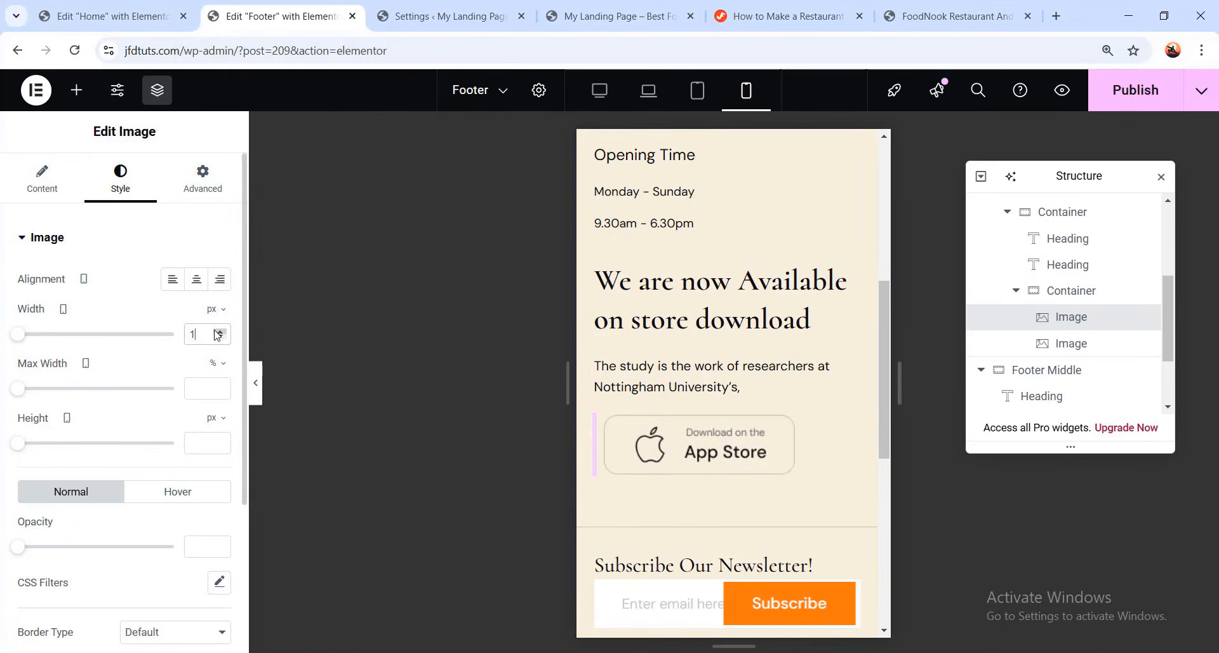
type("200")
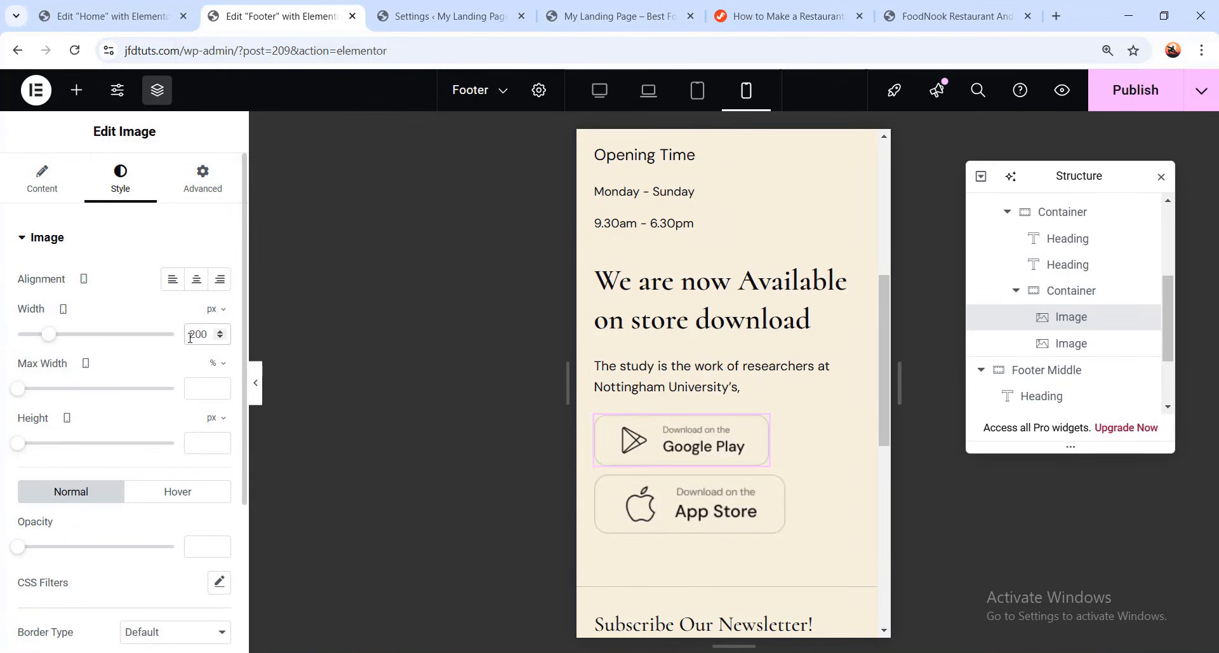
Copy the Google Play badge image and paste its style onto the App Store badge.
right_click(754, 426)
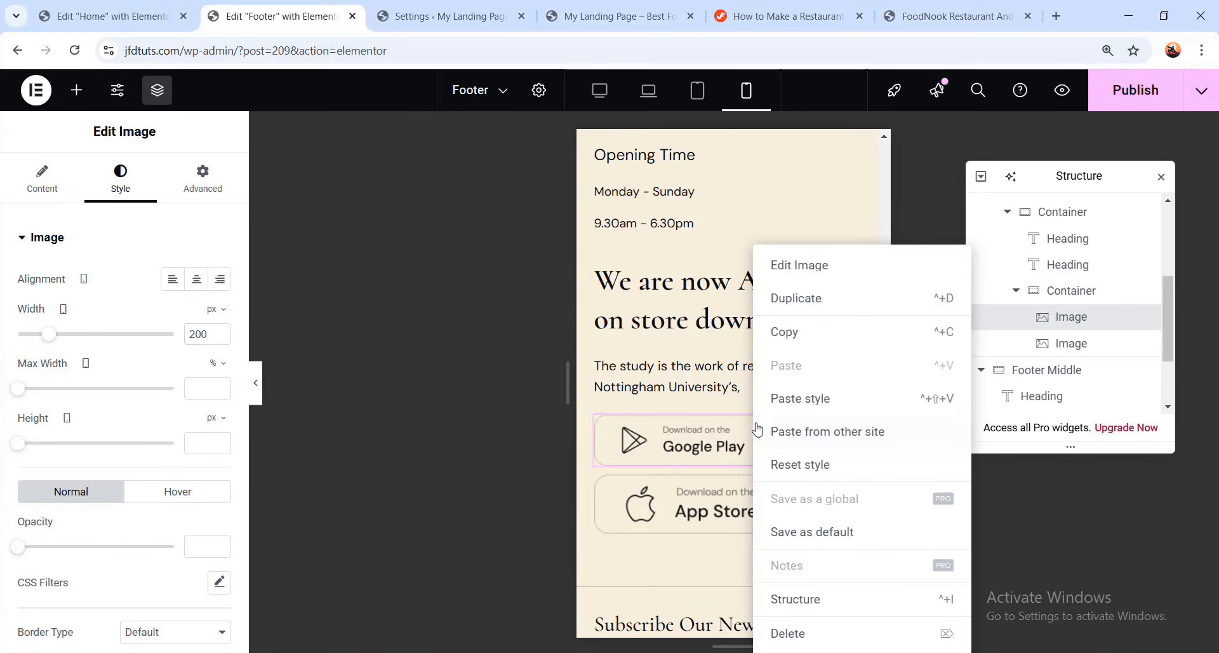
left_click(784, 332)
right_click(803, 462)
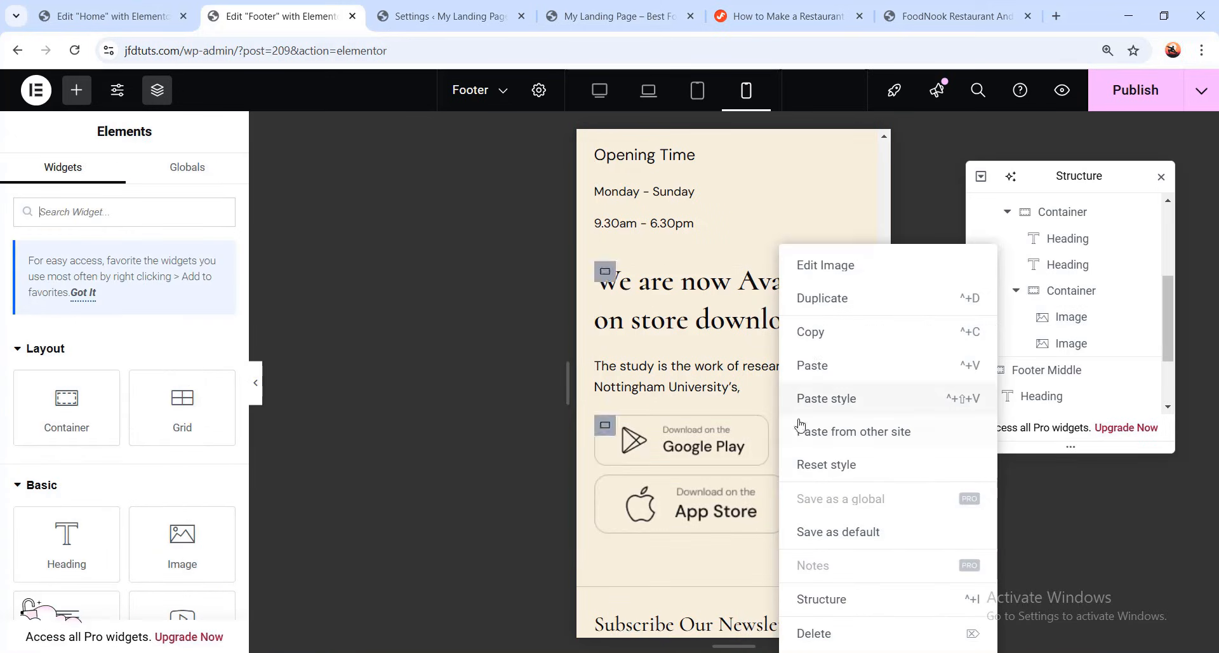
left_click(824, 400)
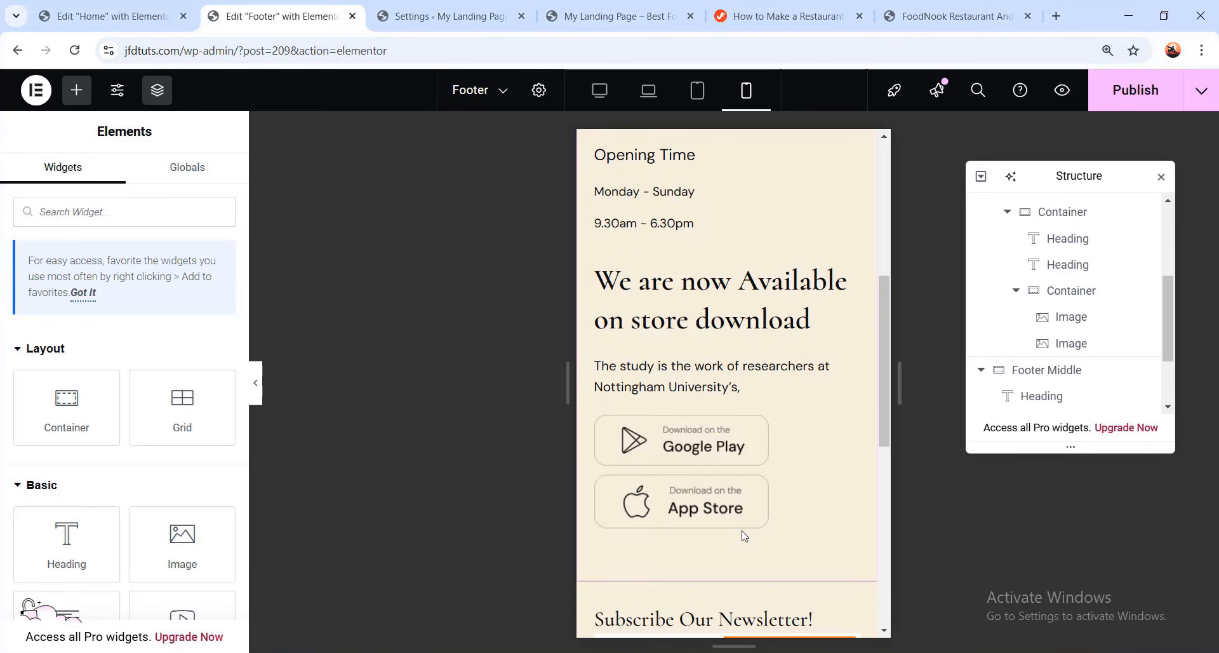
Set the "Subscribe Our Newsletter!" heading's mobile font size to 21 px and center its text alignment.
scroll(732, 413, "down", 3)
left_click(728, 414)
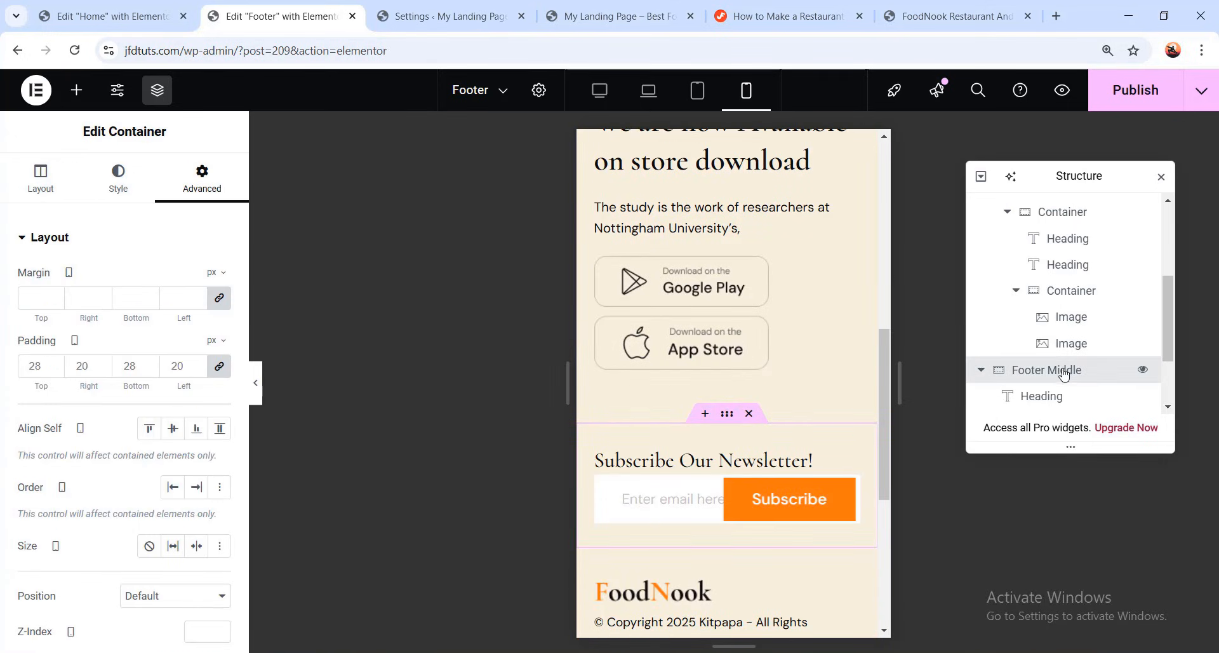
scroll(857, 411, "down", 3)
scroll(847, 413, "up", 1)
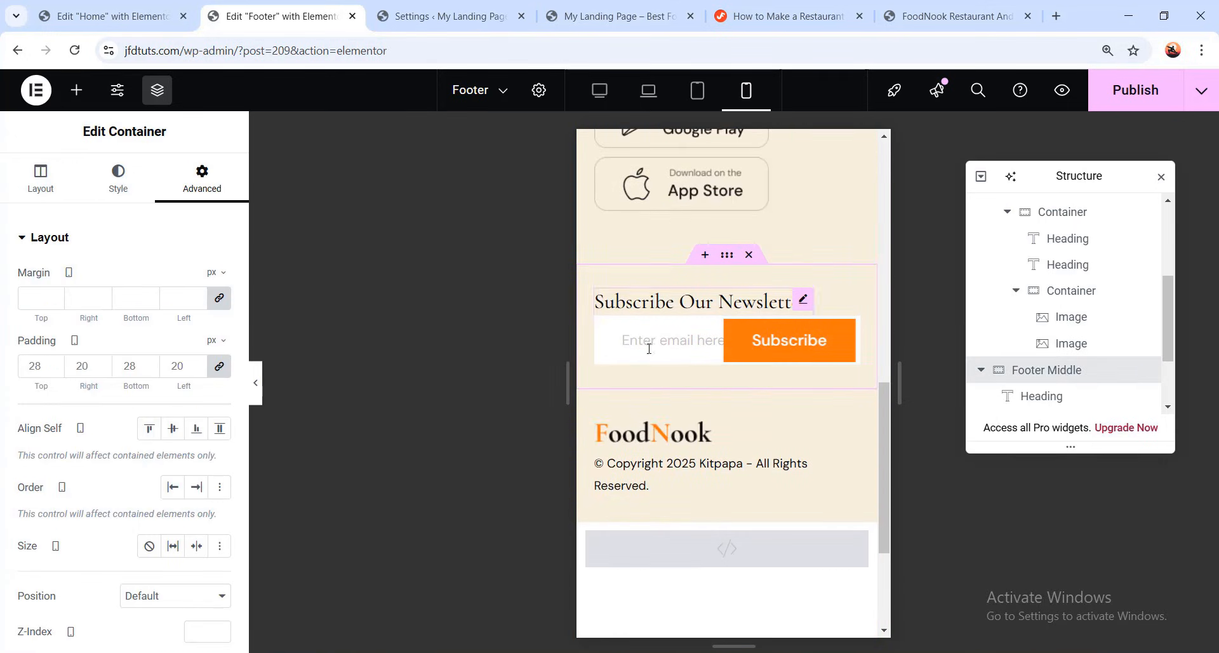
left_click(797, 301)
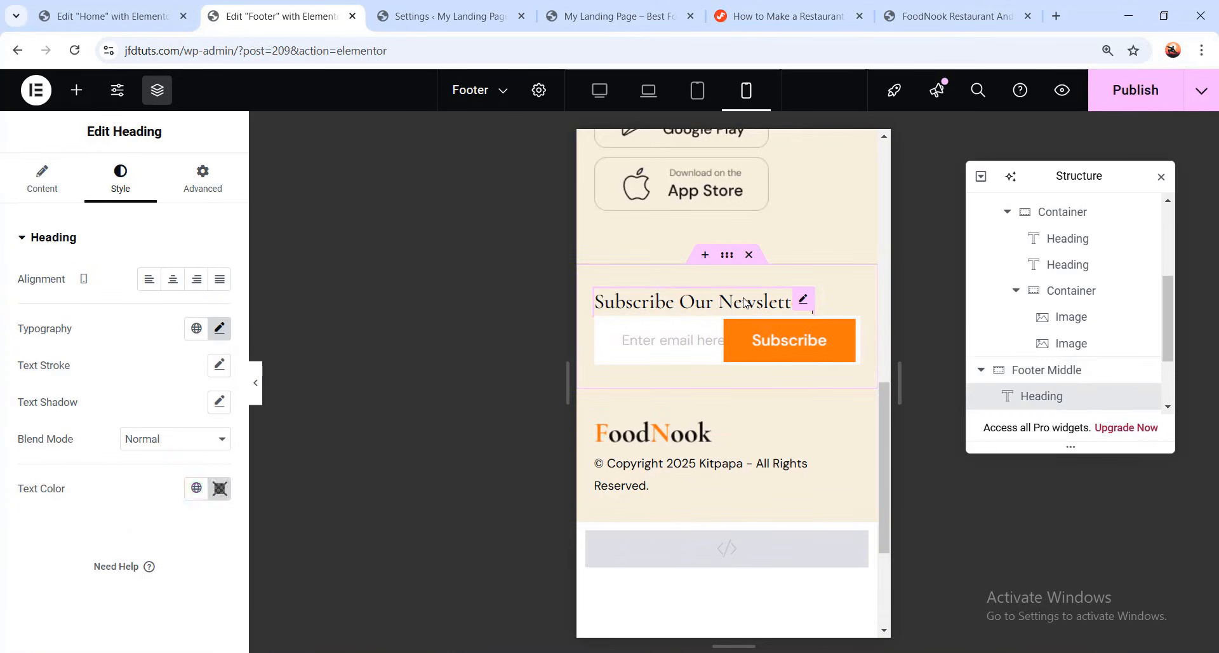
left_click(219, 328)
key("Down")
key("Down")
key("Down")
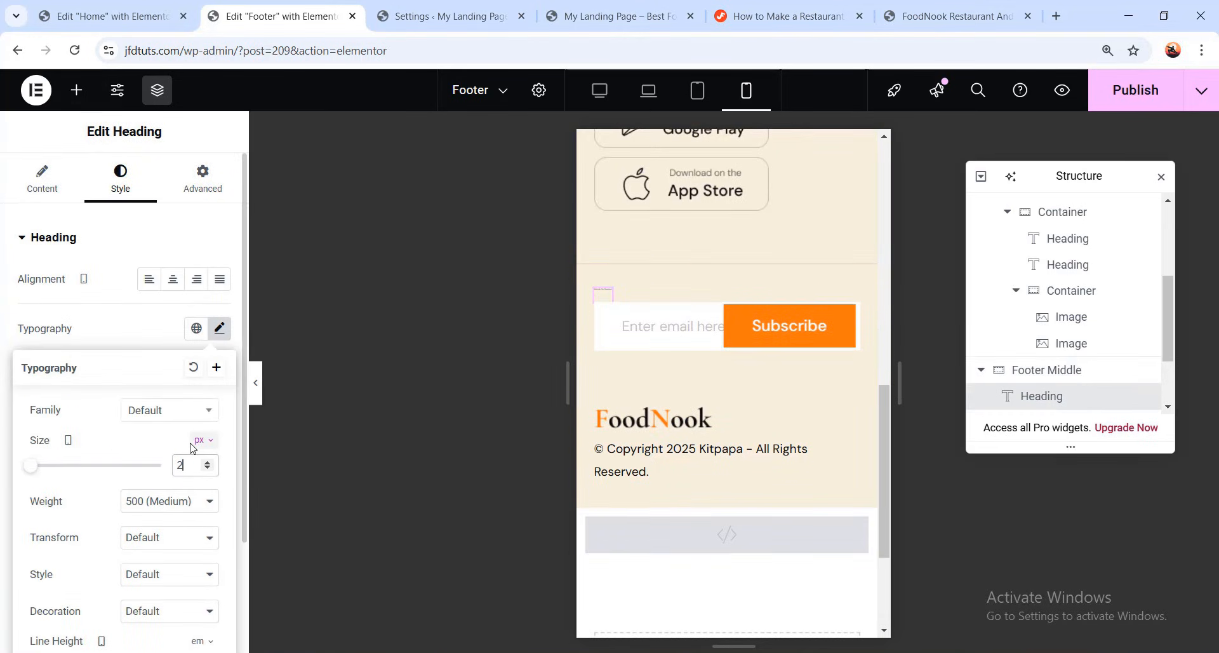
left_click(217, 335)
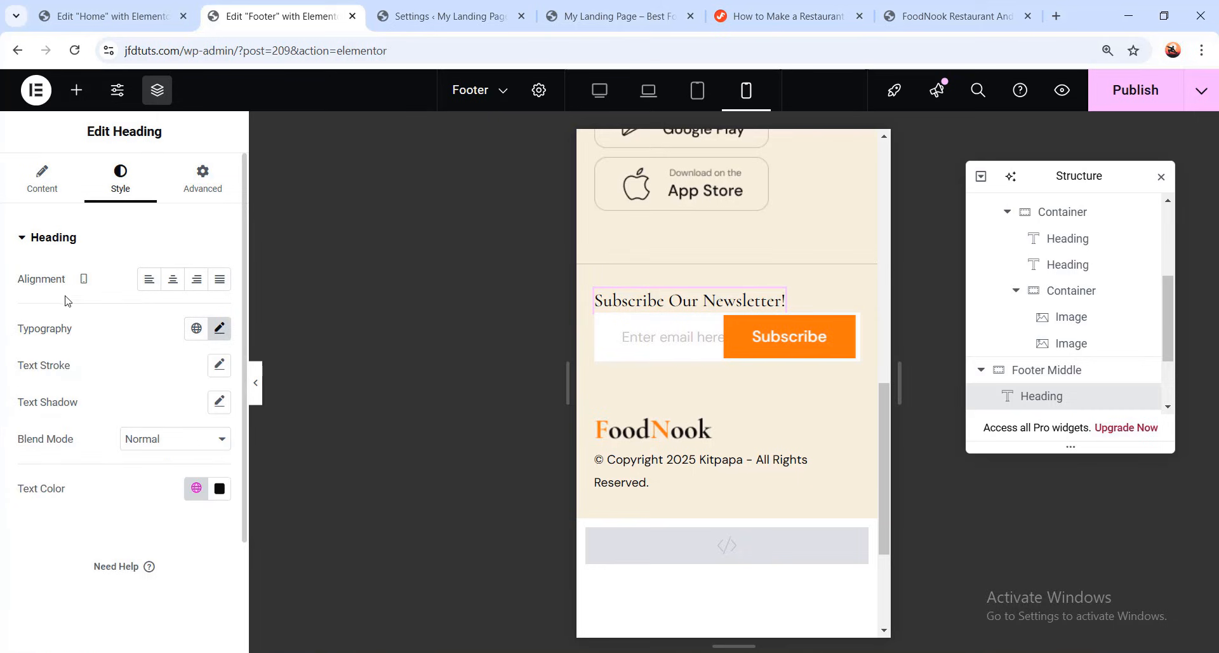
left_click(172, 279)
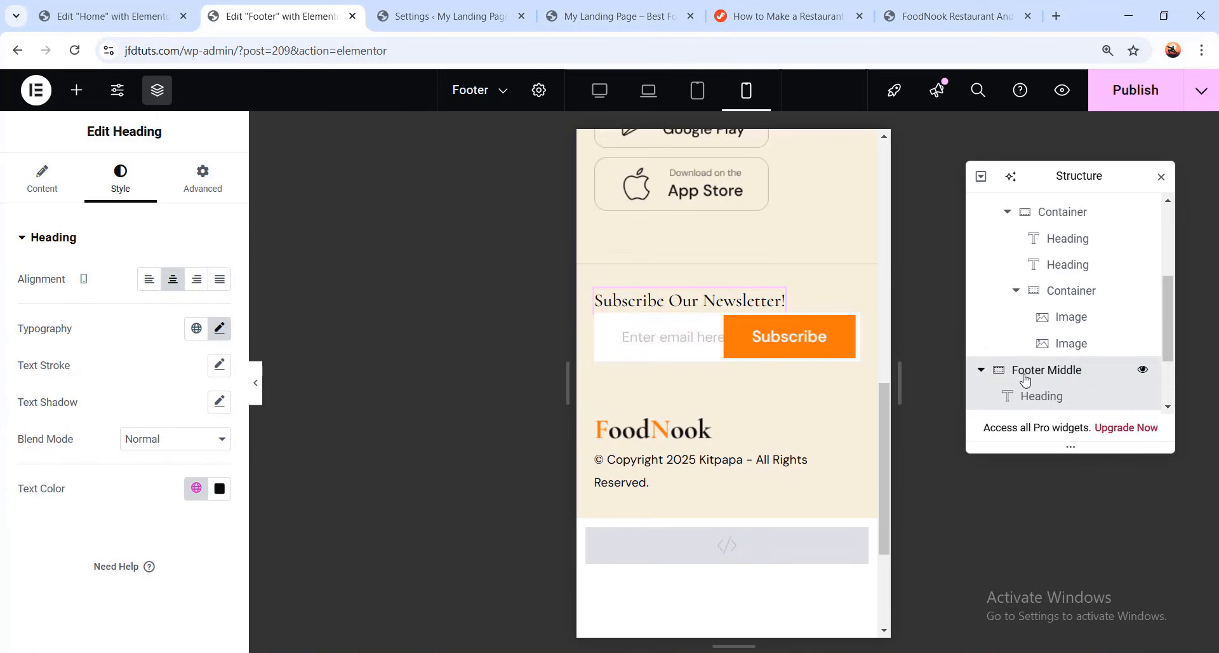
Set the Footer Middle container's mobile Justify Content to Center.
left_click(1077, 377)
left_click(42, 183)
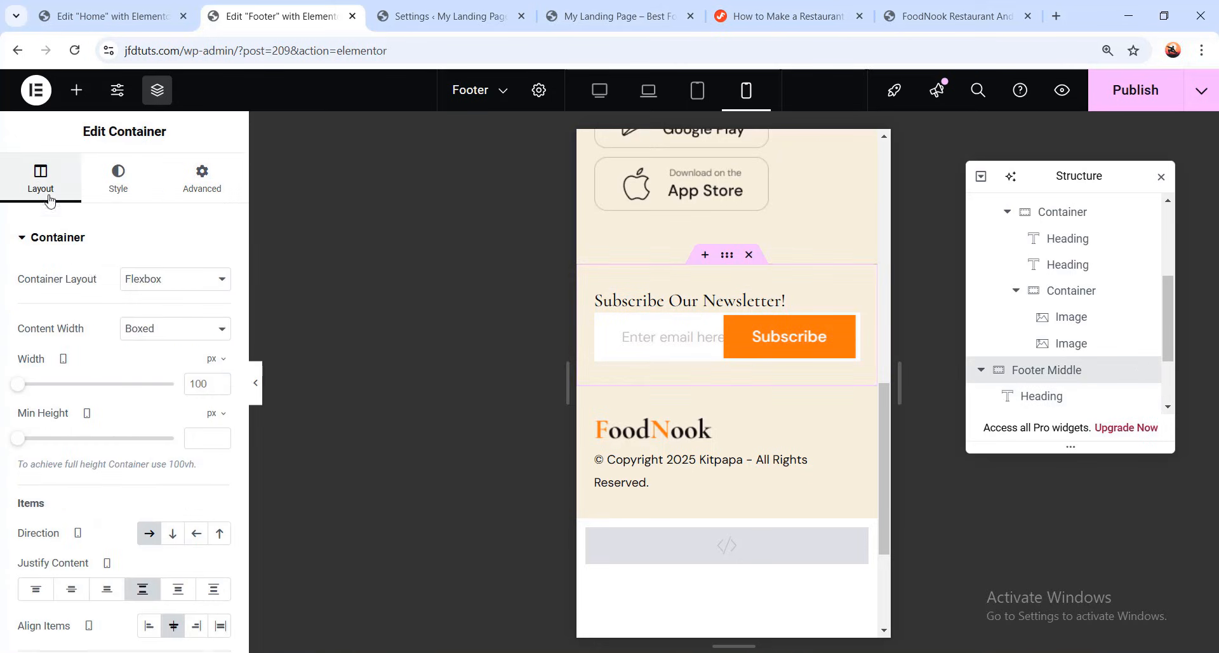
scroll(179, 429, "down", 3)
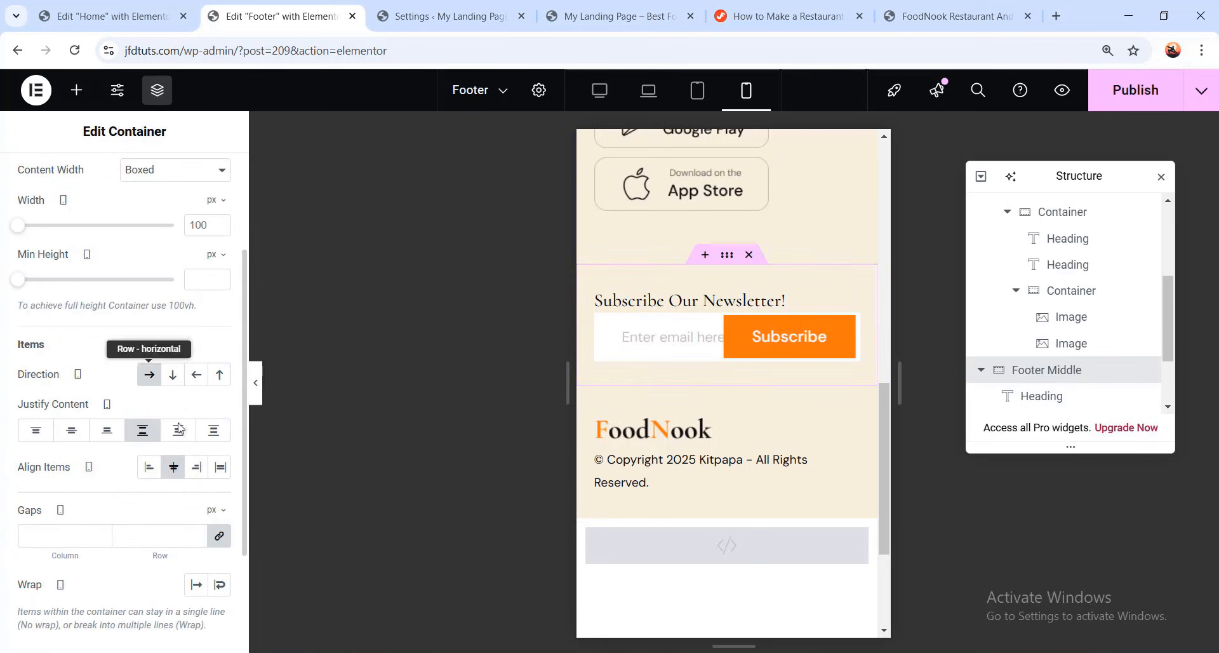
left_click(72, 430)
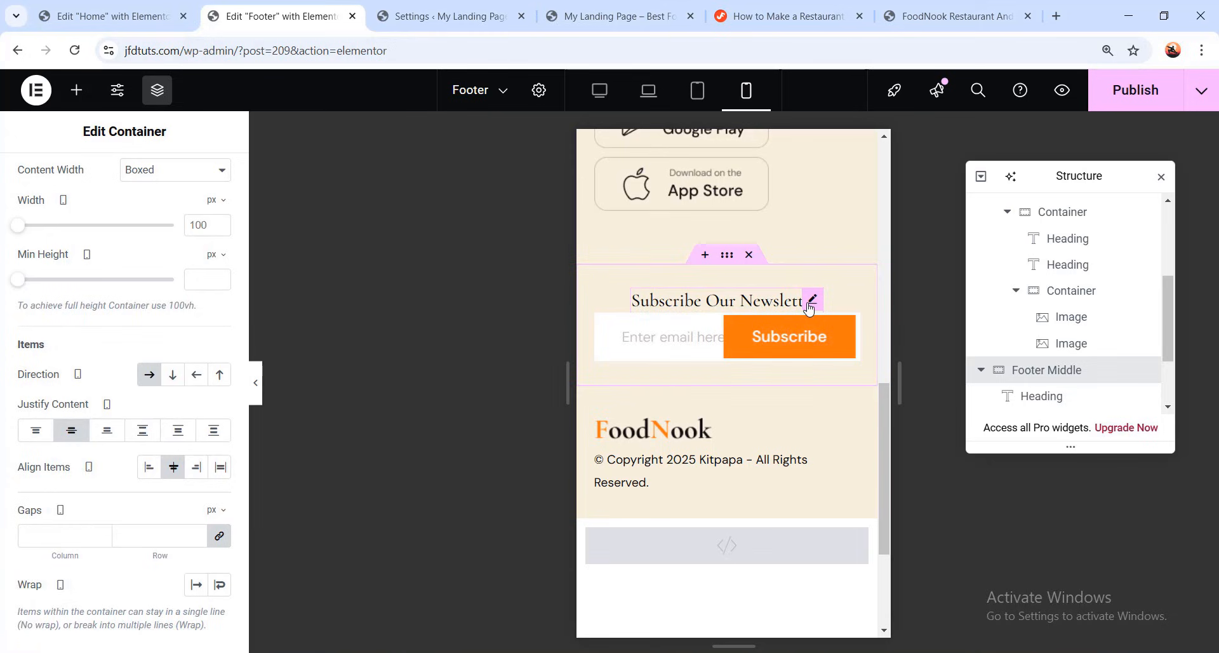
Give the "Subscribe Our Newsletter!" heading a 15 px bottom margin for mobile, leaving the other sides at 0.
left_click(808, 309)
left_click(186, 191)
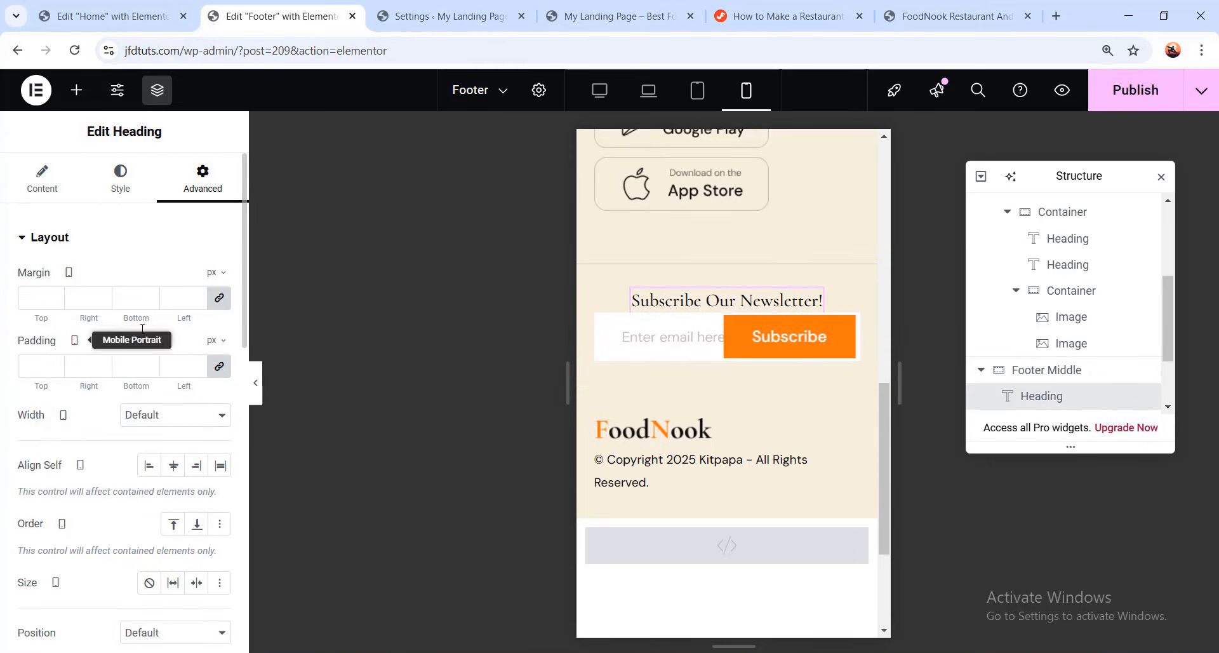
left_click(226, 300)
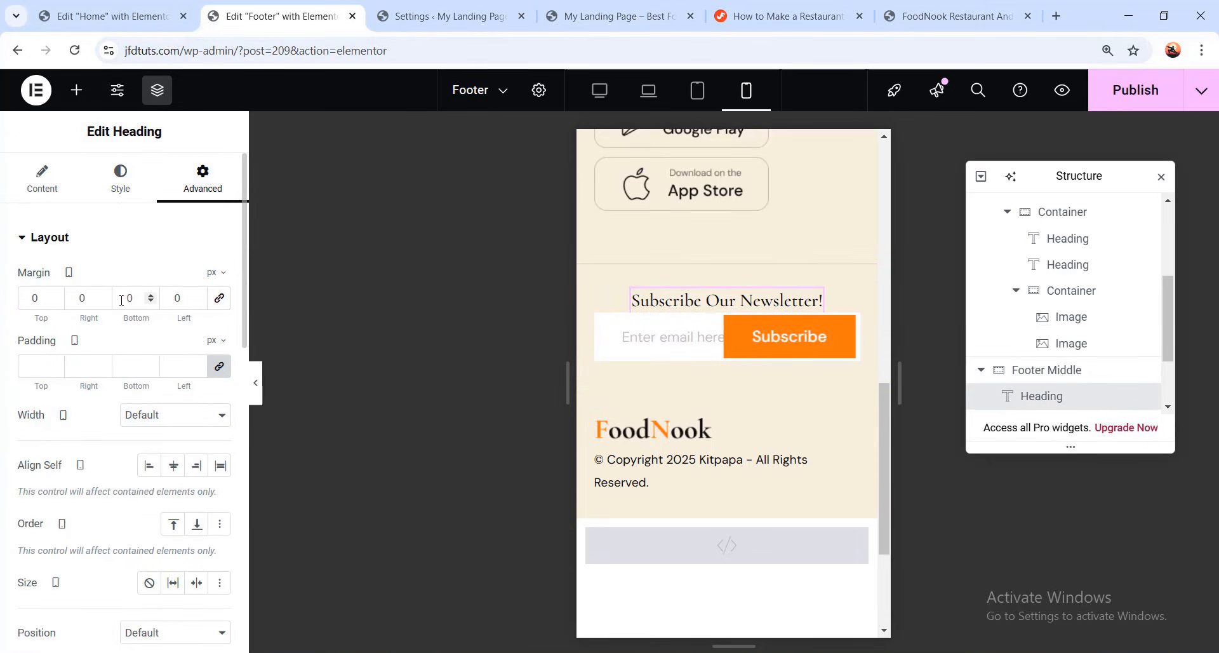
type("1")
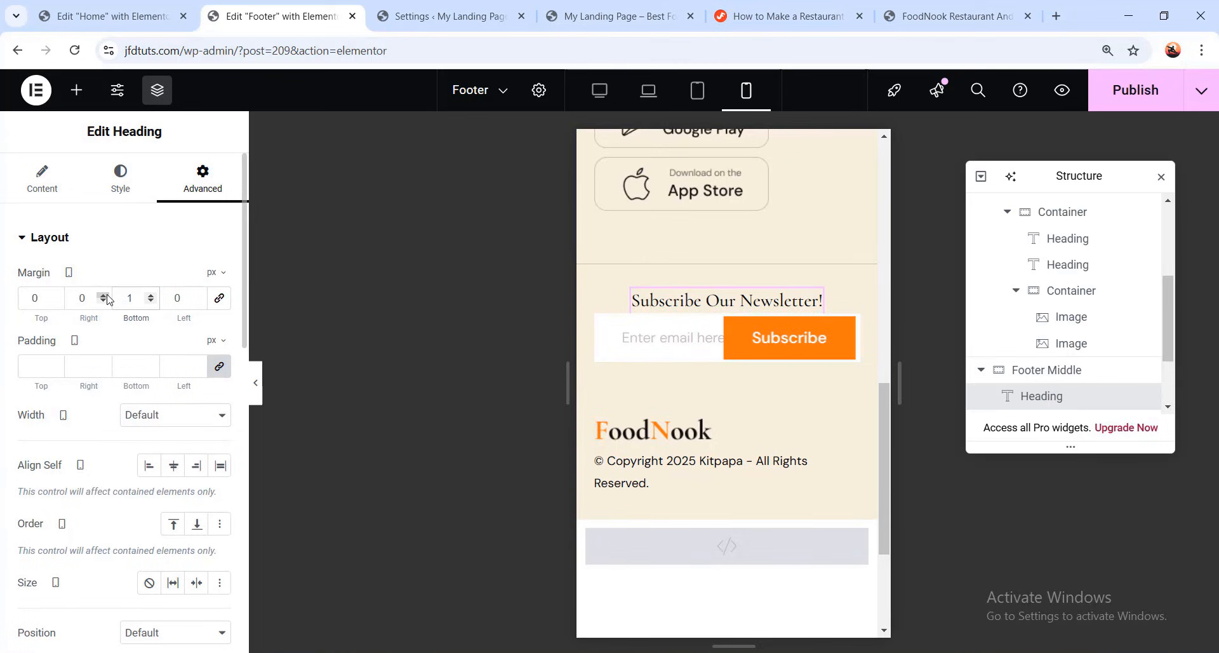
type("5")
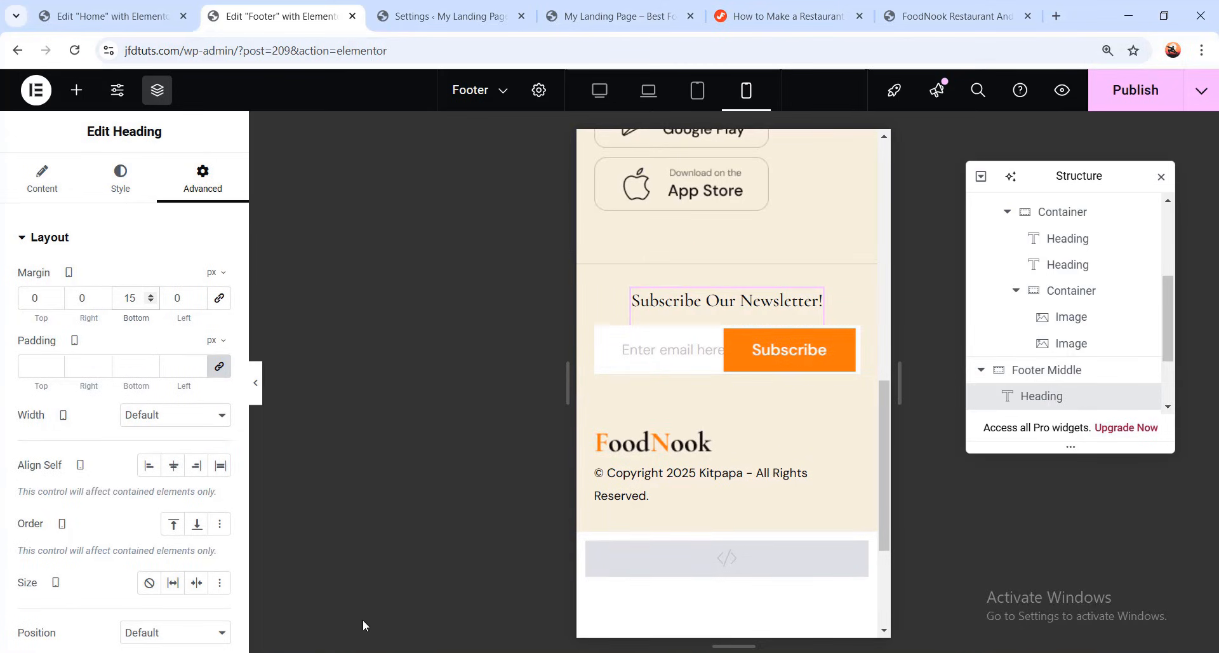
Open the newsletter MetForm for editing in the mobile portrait view and narrow the preview slightly.
left_click(665, 356)
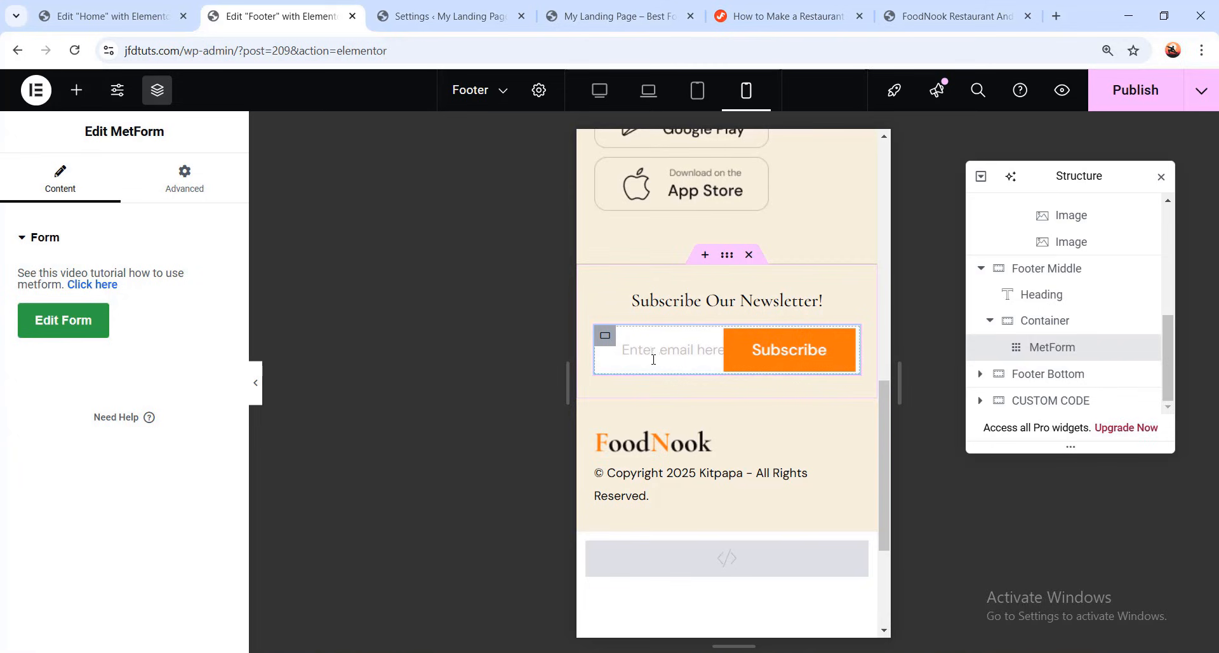
left_click(76, 333)
left_click(621, 327)
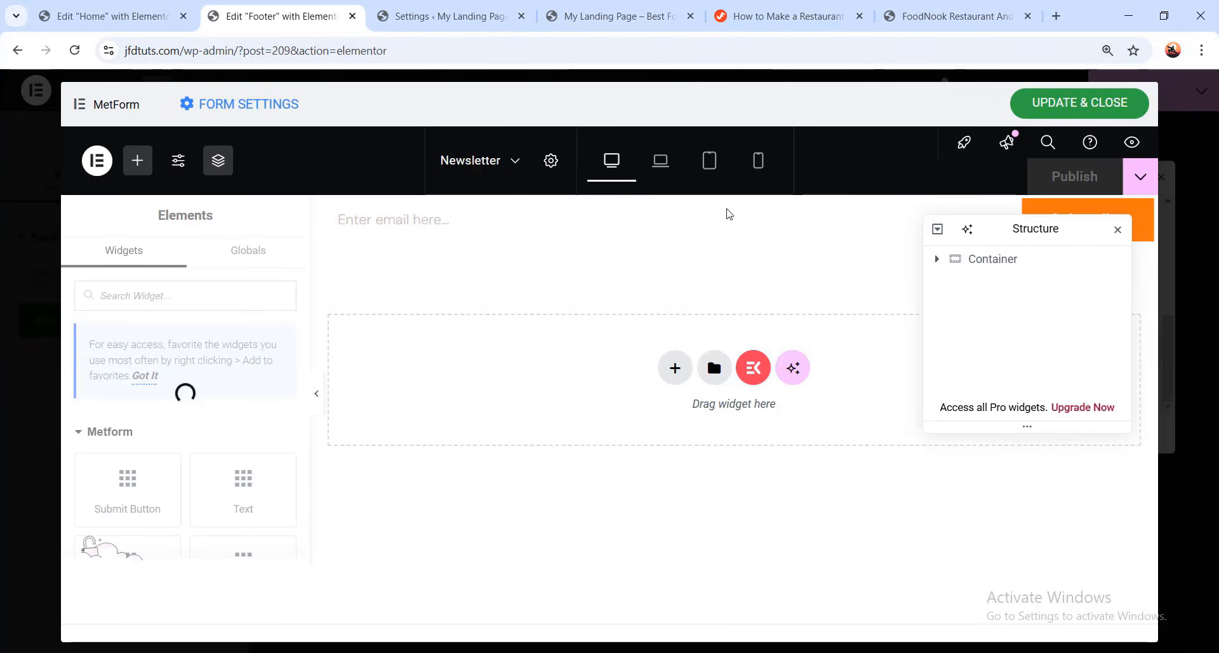
left_click(757, 161)
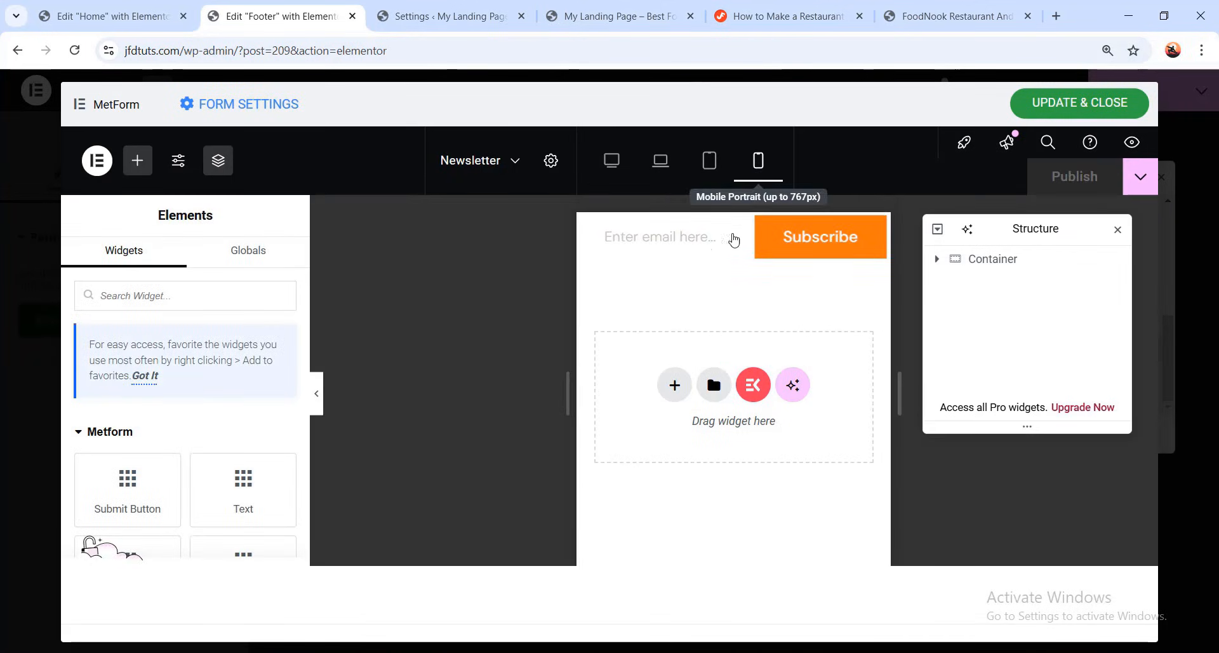
left_click(697, 242)
left_click(760, 167)
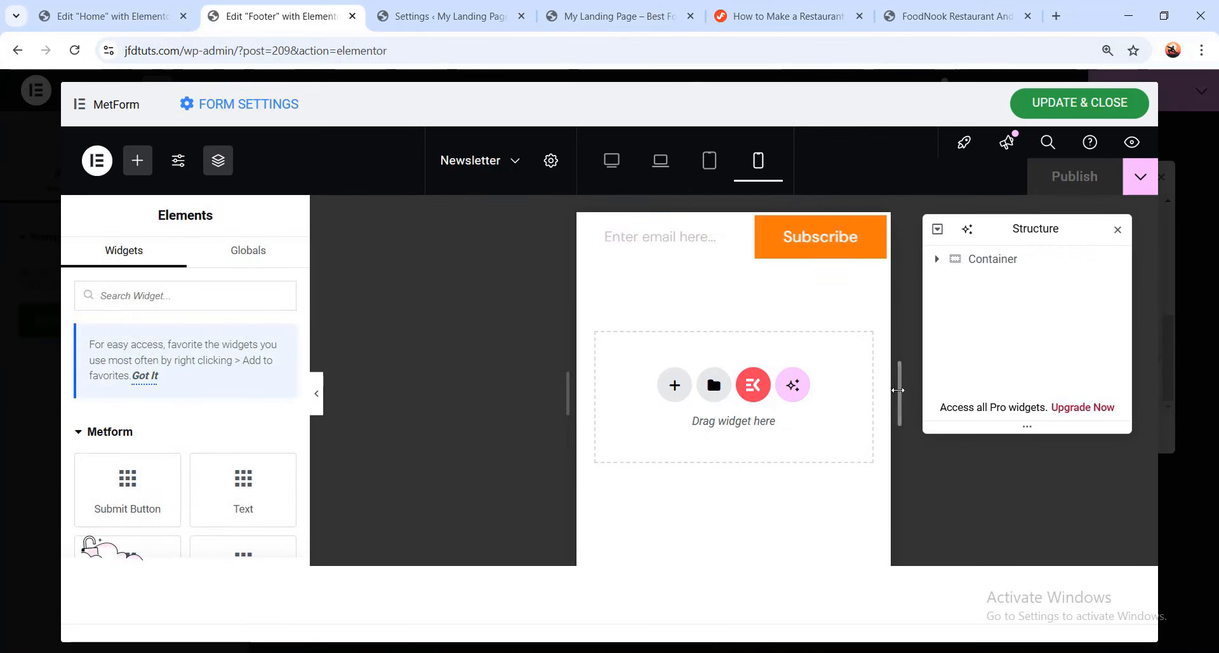
mouse_move(899, 388)
left_mouse_down()
mouse_move(860, 384)
mouse_move(891, 387)
left_mouse_up()
Set the newsletter form's email input padding to 10 px on all sides for mobile.
left_click(673, 236)
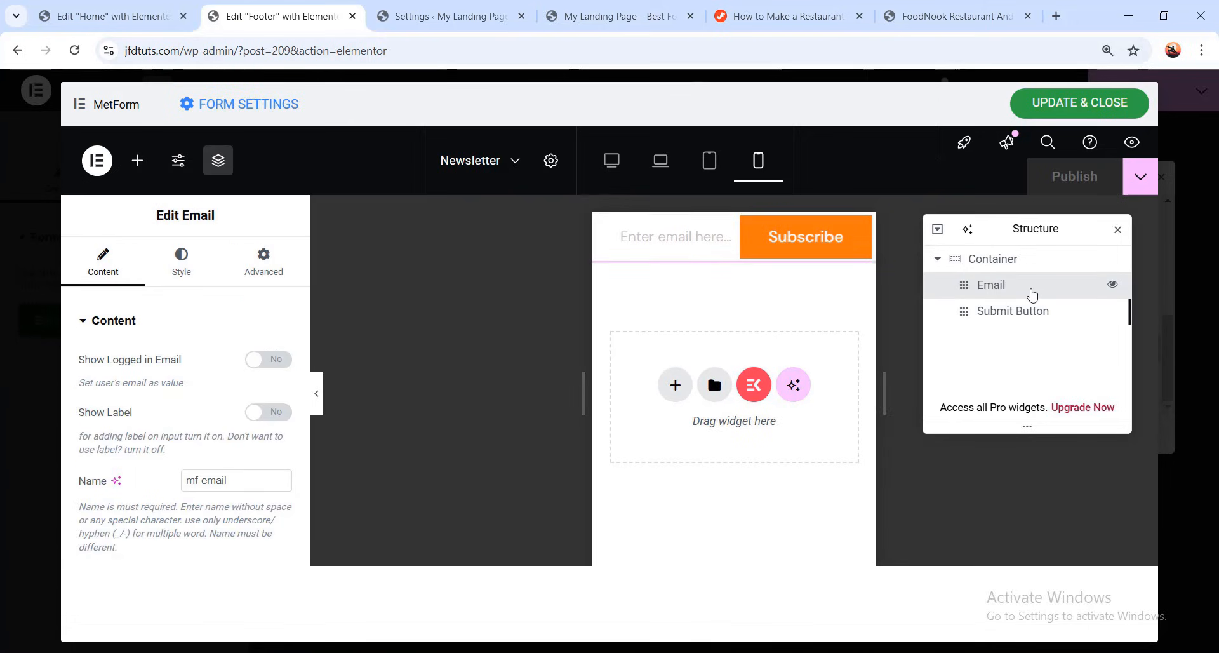
left_click(184, 264)
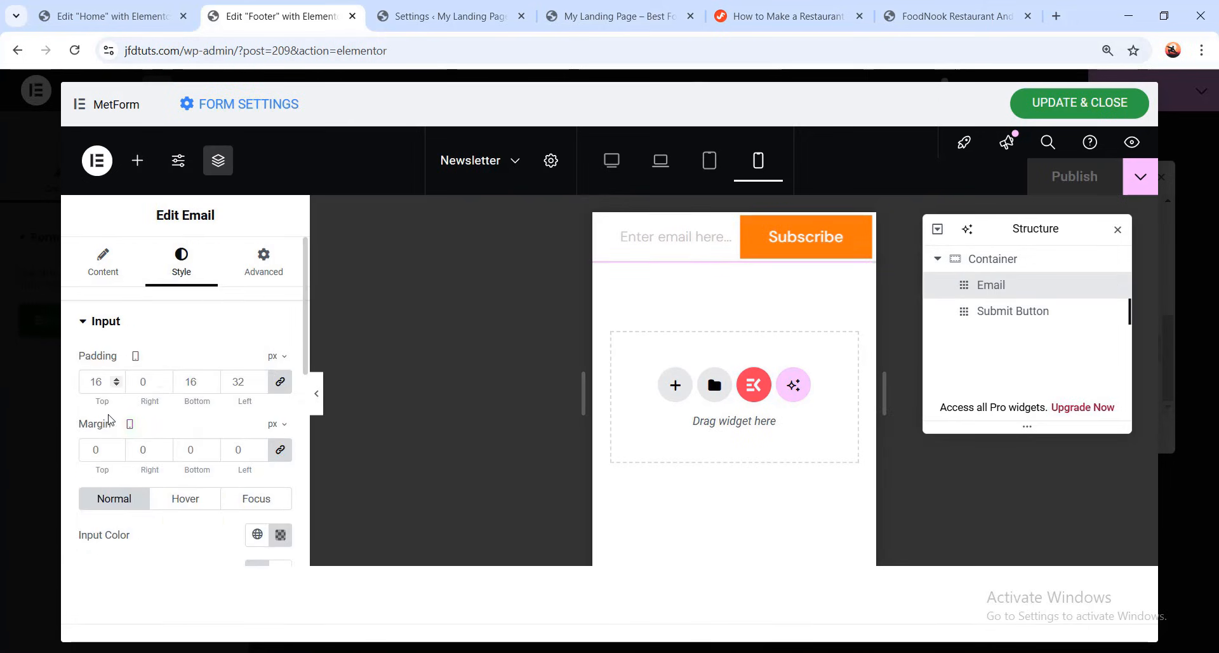
left_click(232, 382)
type("10")
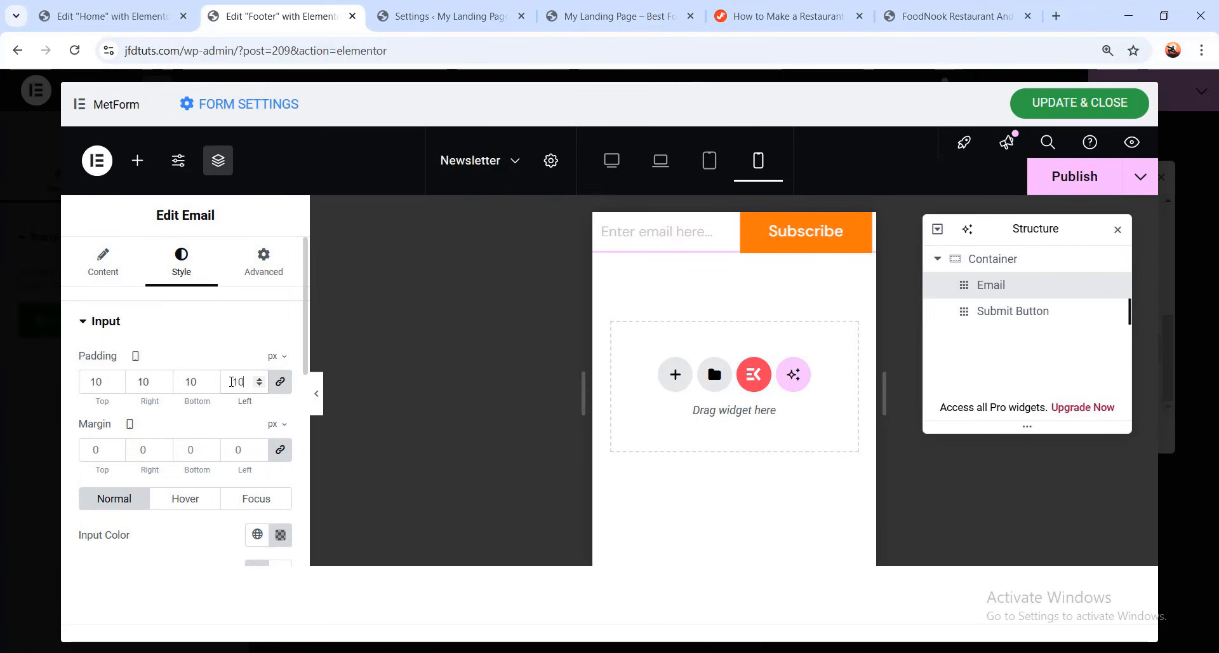
Set the Subscribe button's mobile padding to 10 px on all four sides, and save and close the form.
left_click(865, 253)
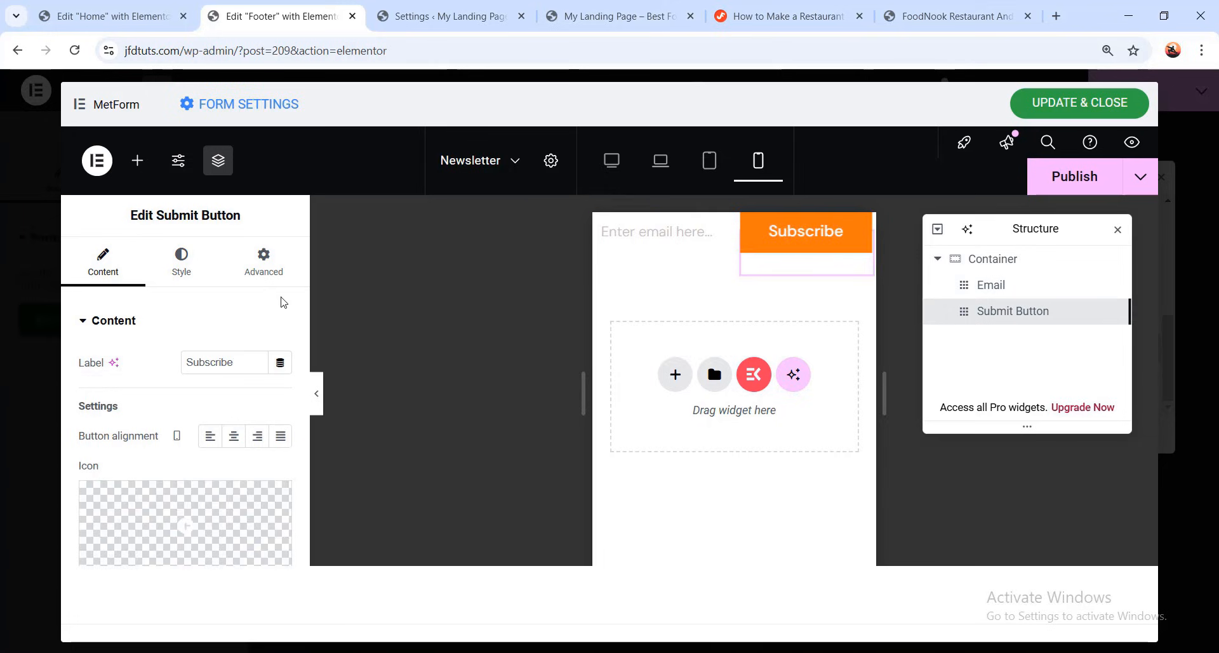
left_click(186, 266)
scroll(216, 394, "down", 3)
scroll(216, 394, "up", 4)
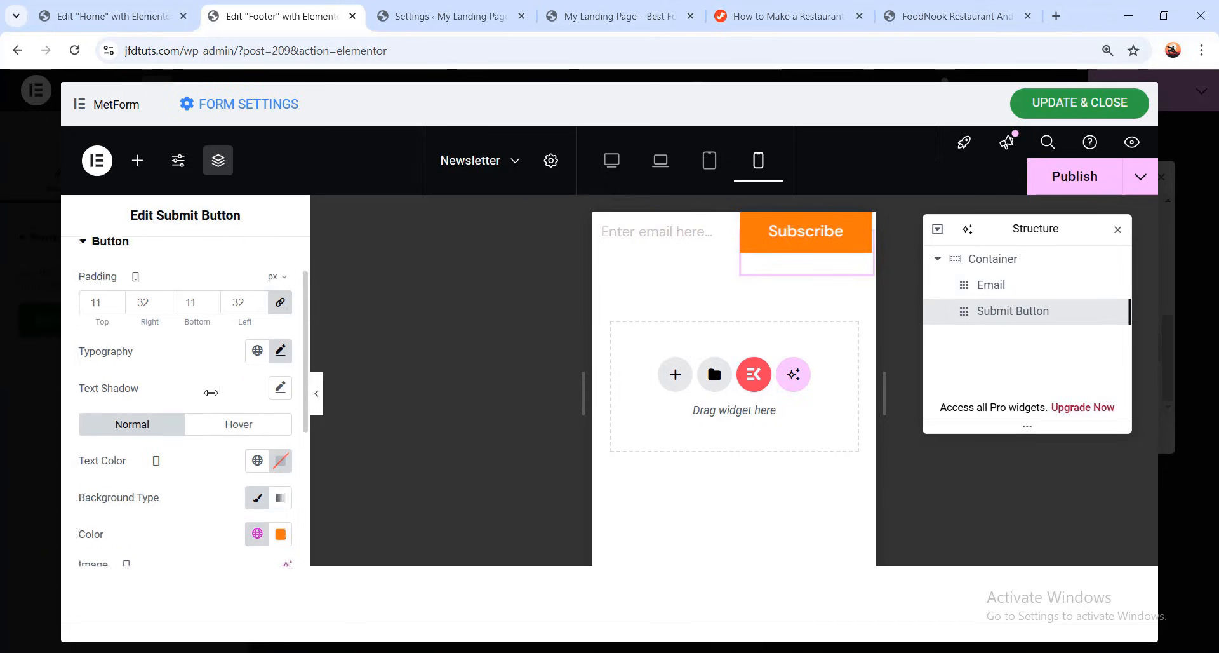
left_click(278, 383)
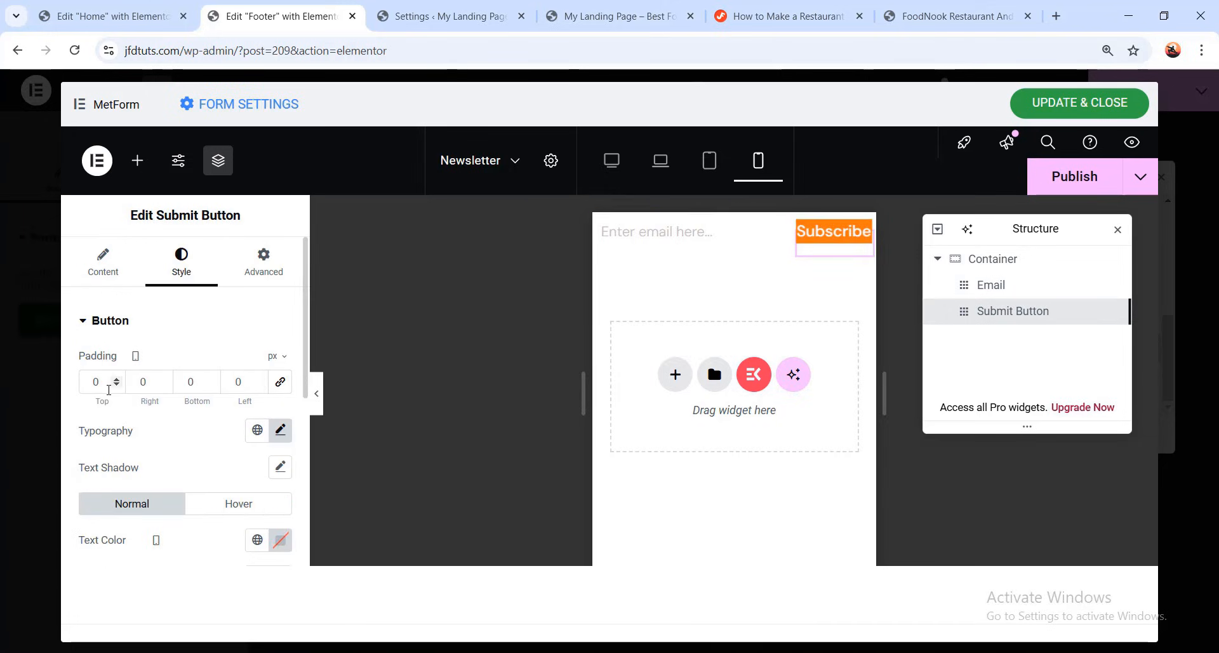
type("10")
key("Tab")
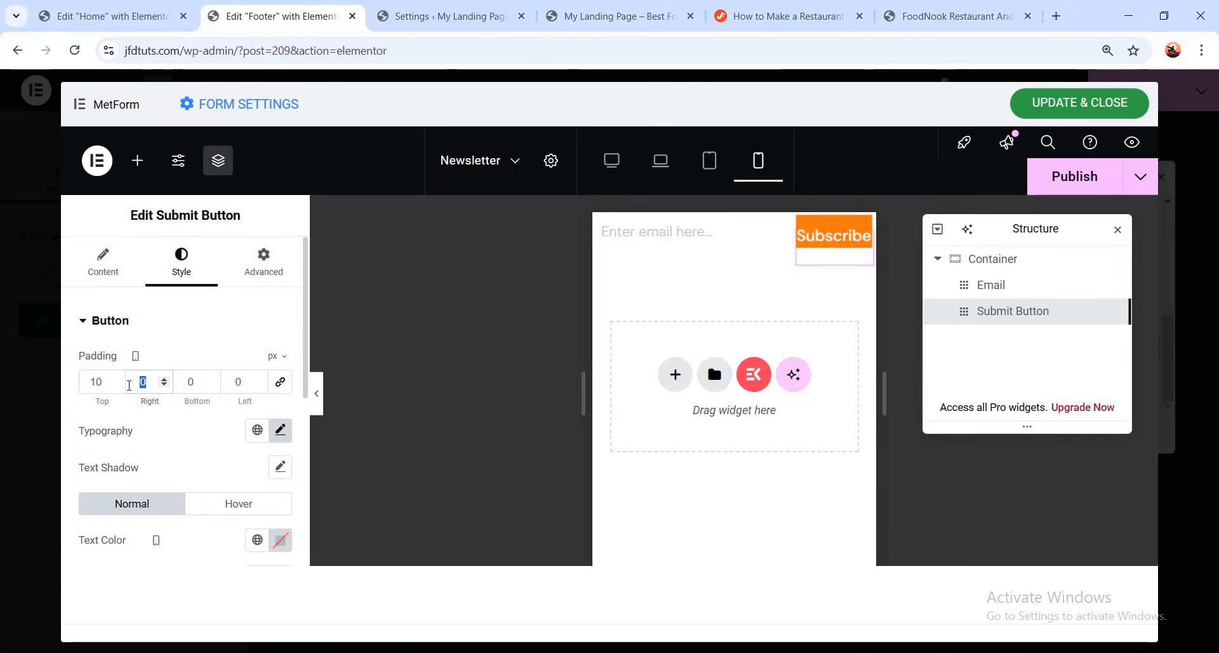
type("10")
key("Tab")
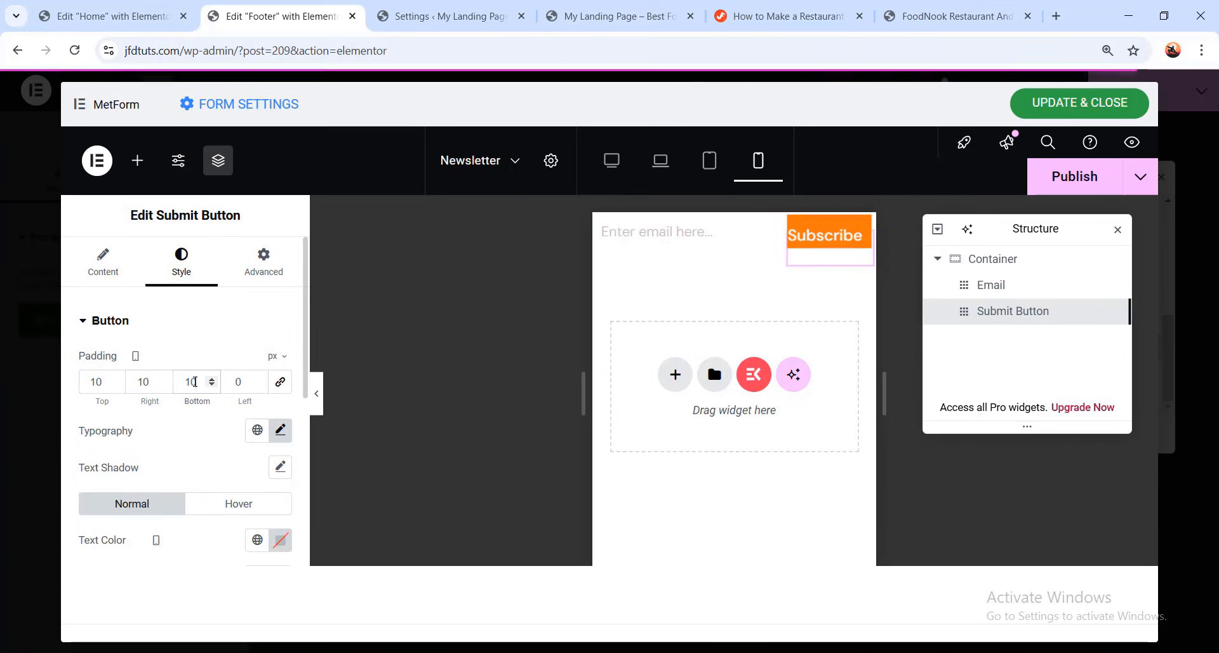
type("10")
type("1")
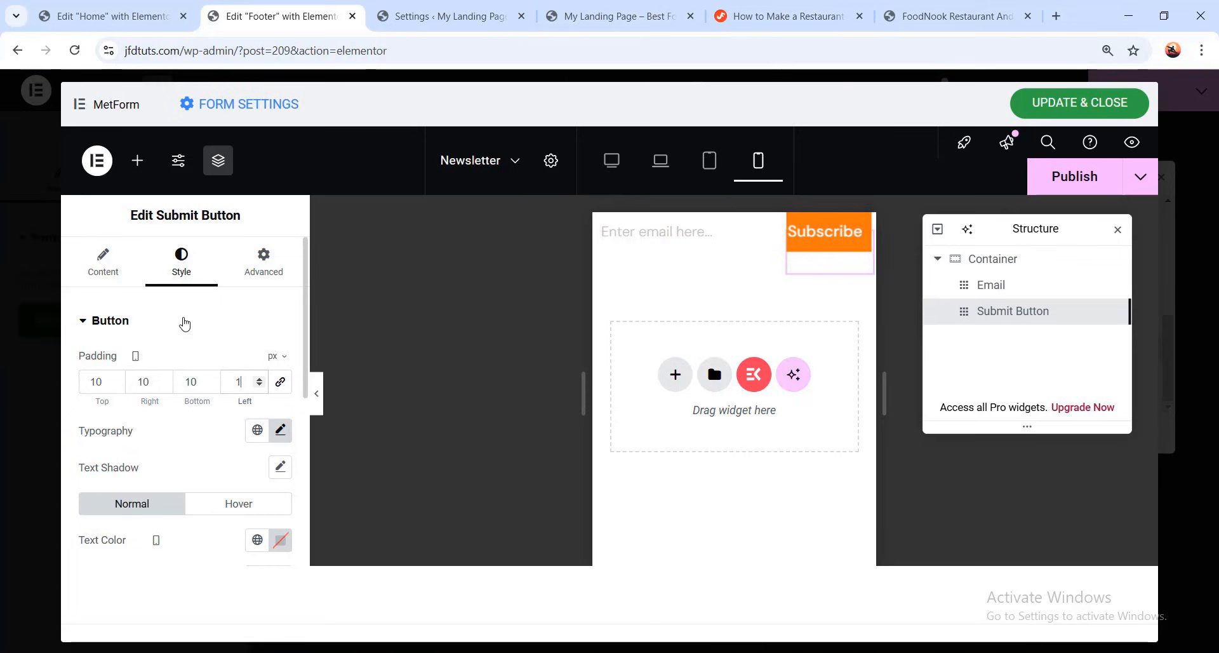
type("0")
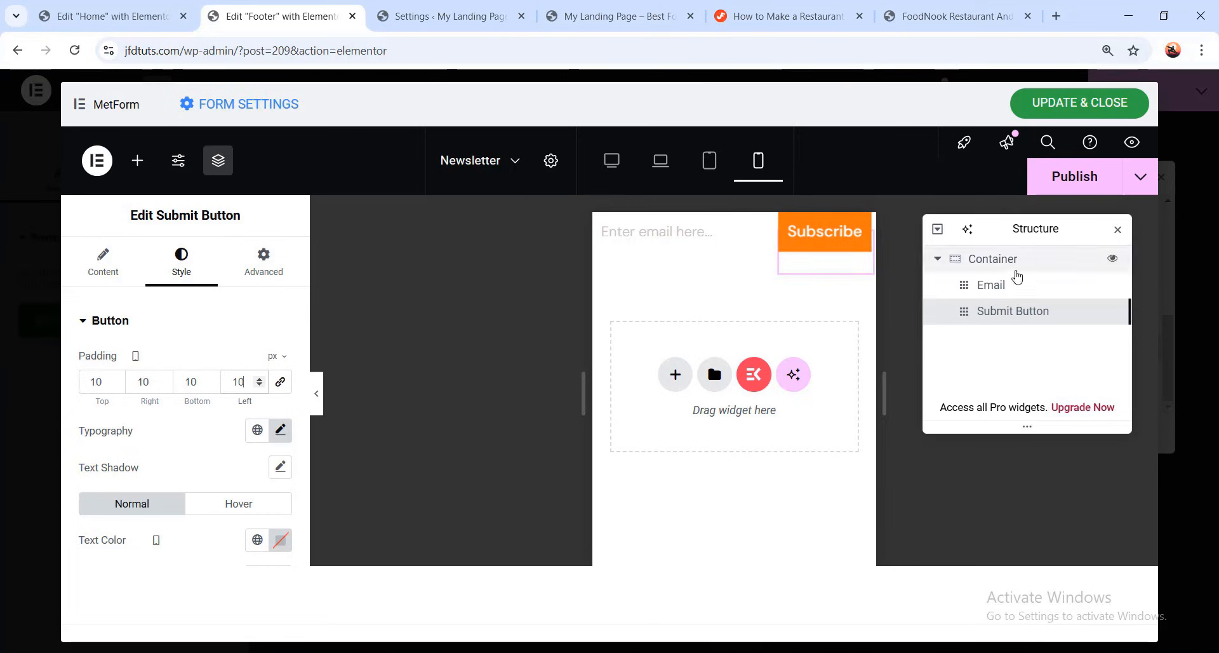
left_click(1084, 112)
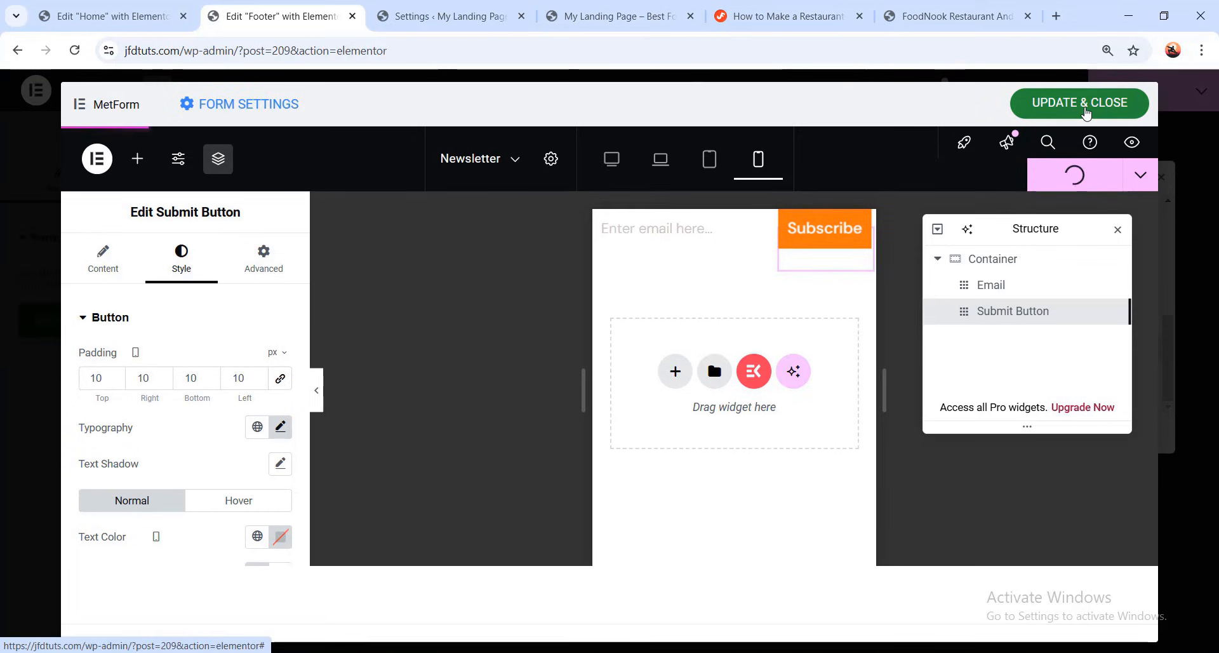
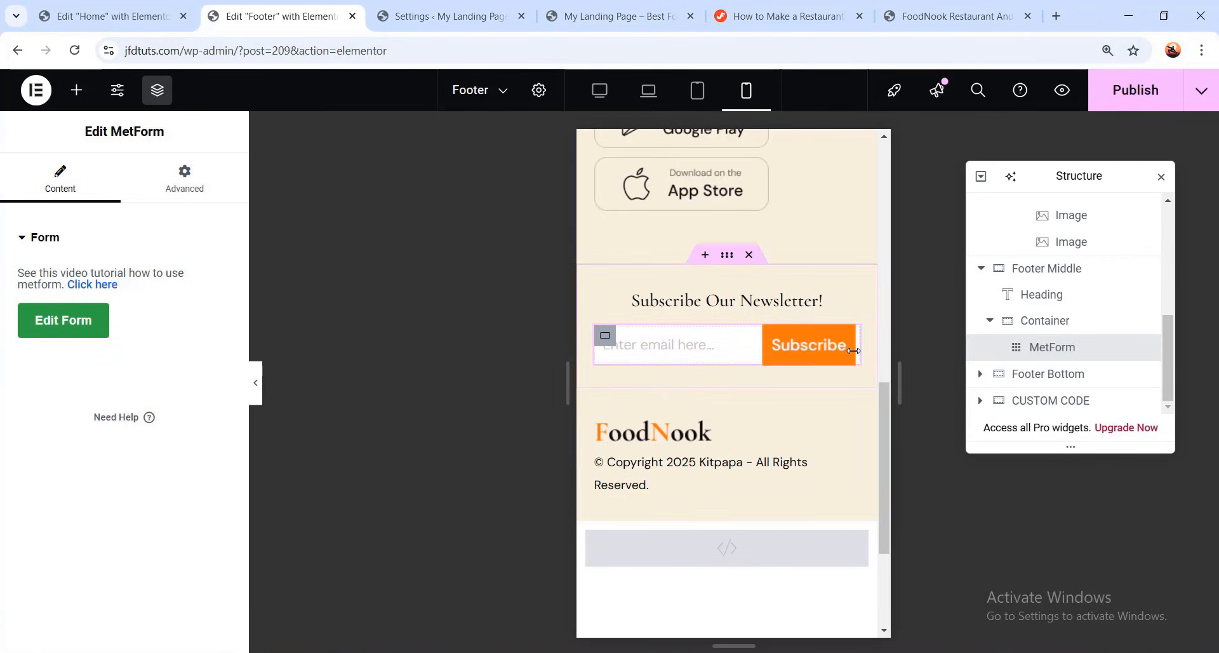
Open the saved Newsletter form for editing and select its Submit Button's style settings in mobile portrait view.
left_click(70, 325)
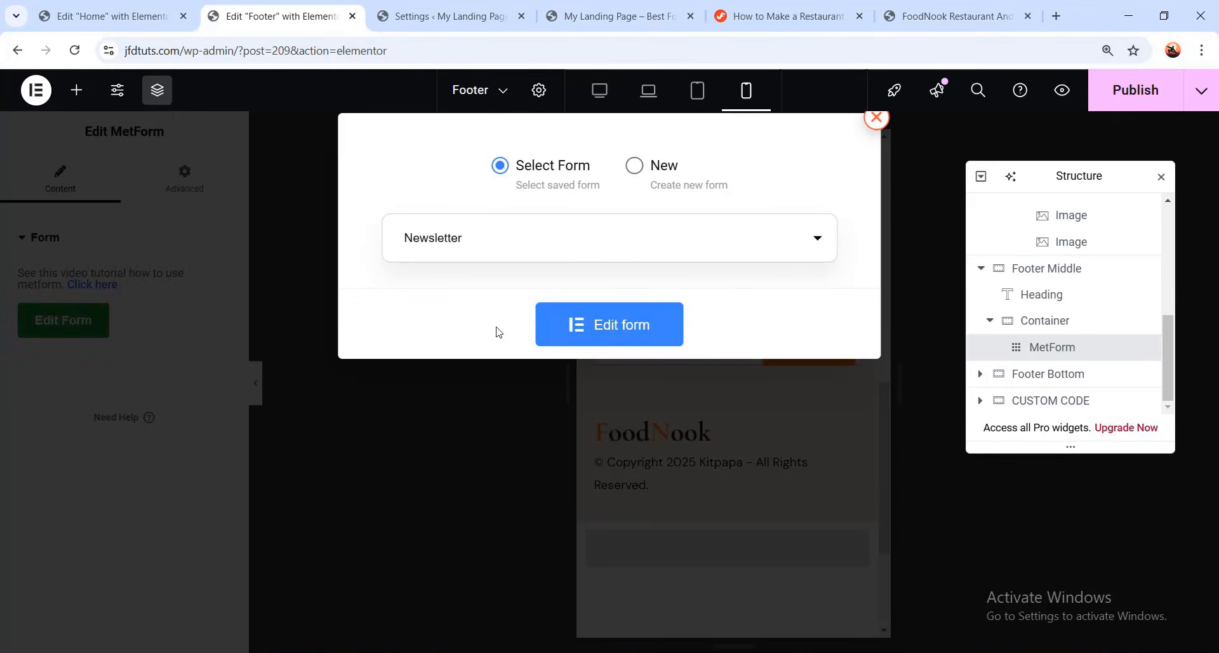
left_click(558, 325)
left_click(1143, 227)
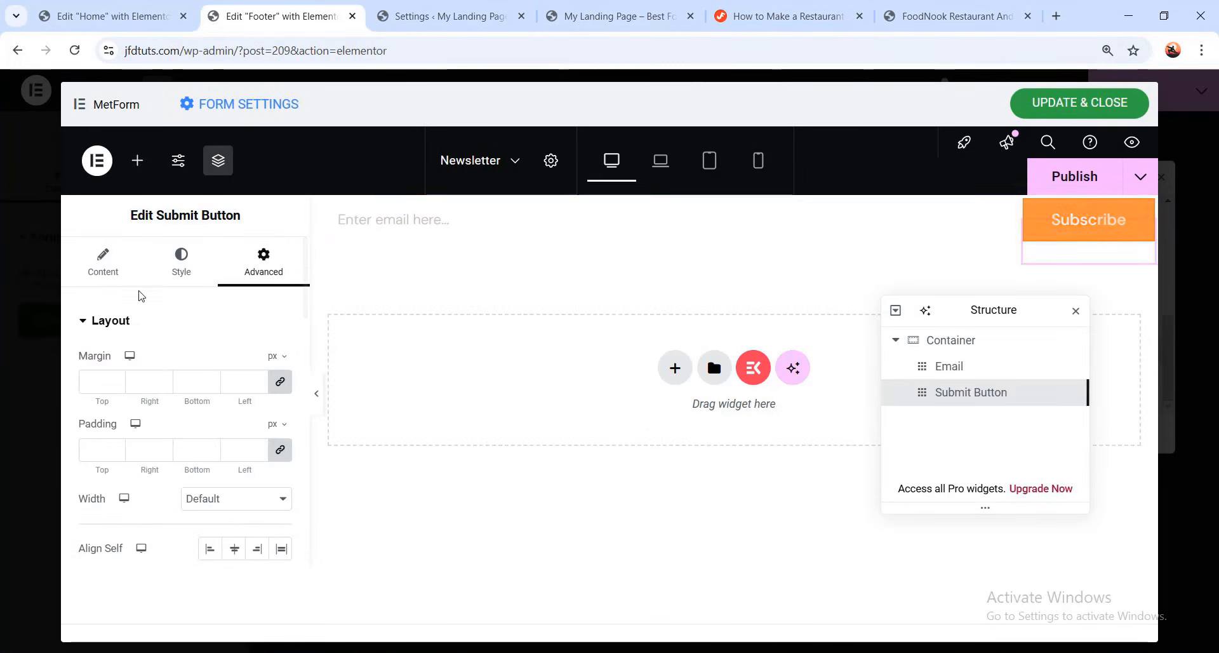
left_click(180, 261)
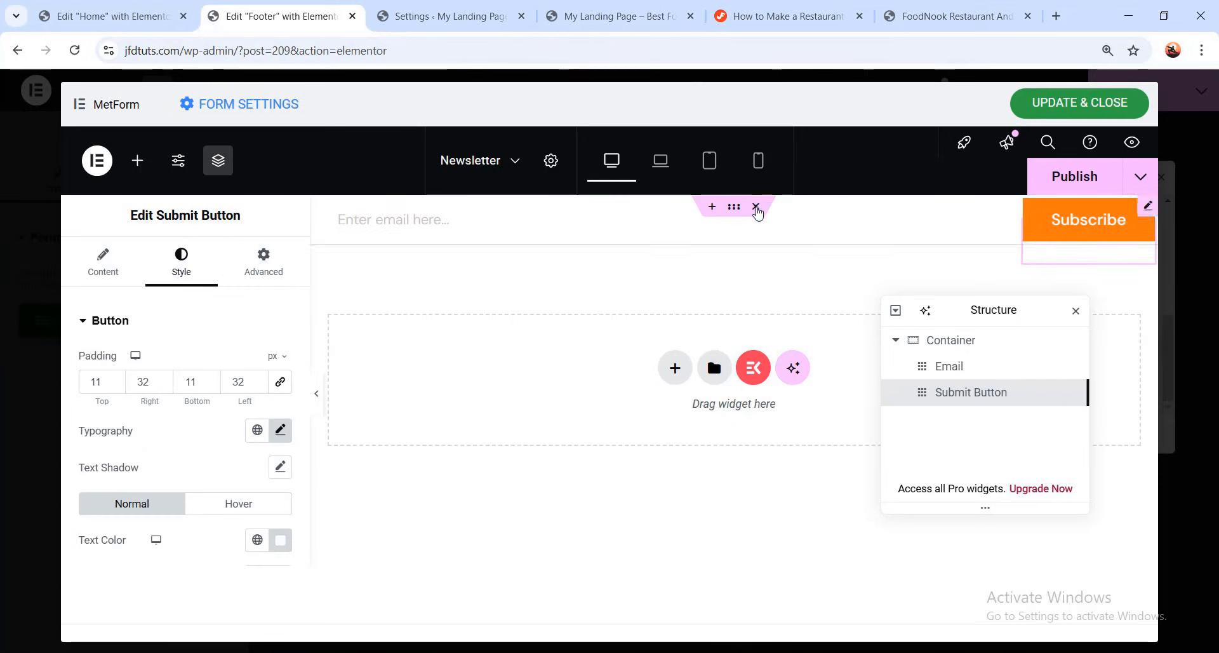
left_click(759, 163)
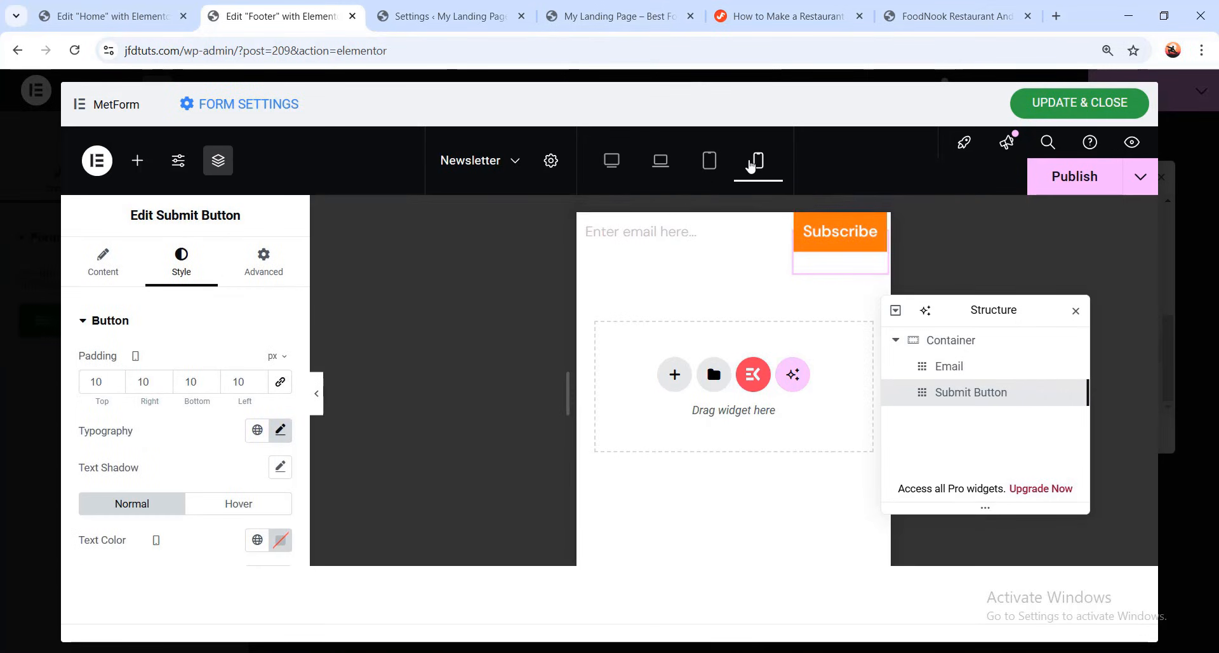
Set the Submit Button's mobile transform Offset X to 5 px, then update and close the form.
left_click(264, 261)
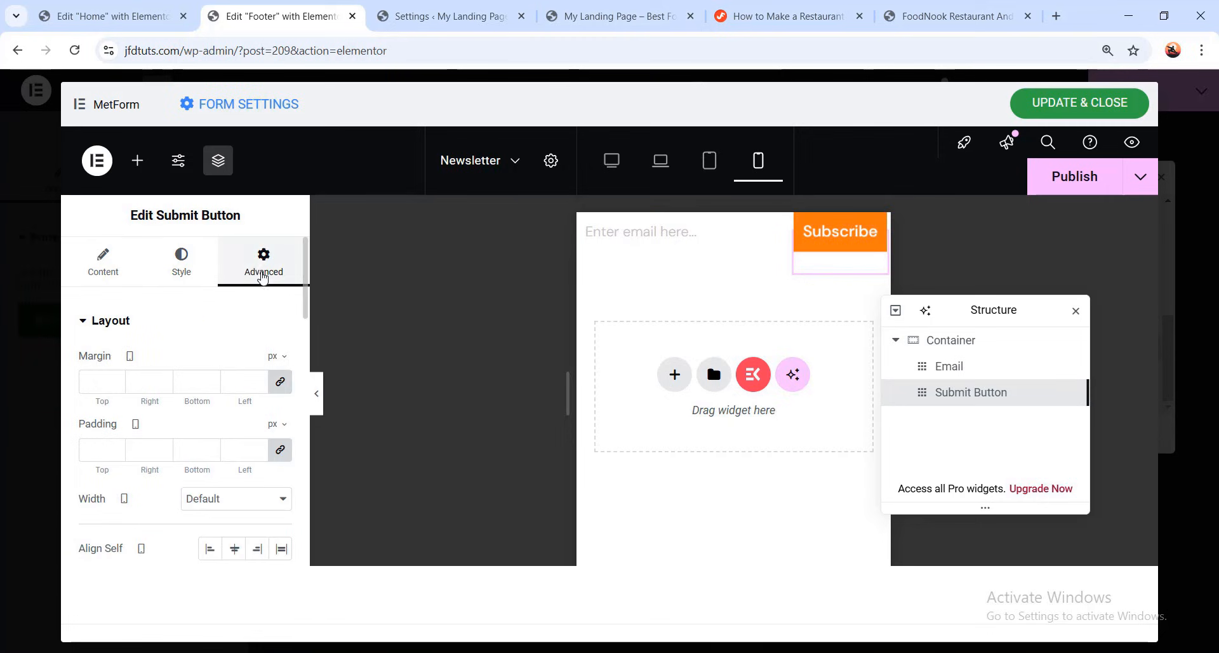
scroll(221, 420, "down", 10)
scroll(129, 420, "down", 3)
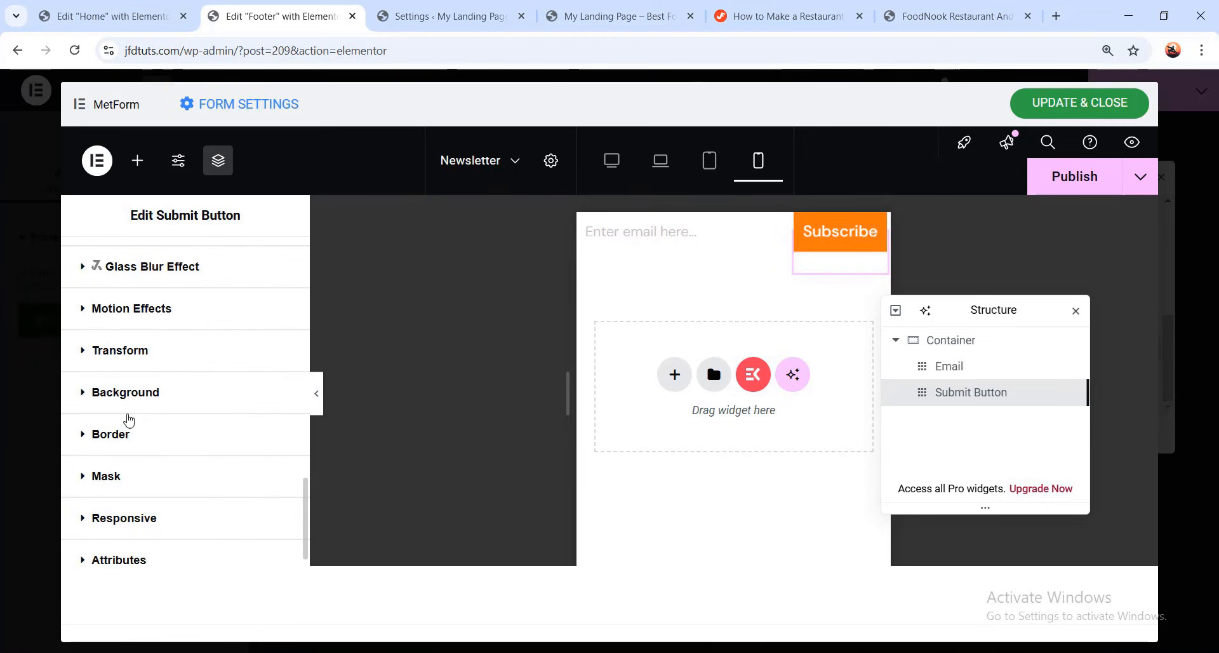
left_click(148, 366)
scroll(275, 441, "down", 3)
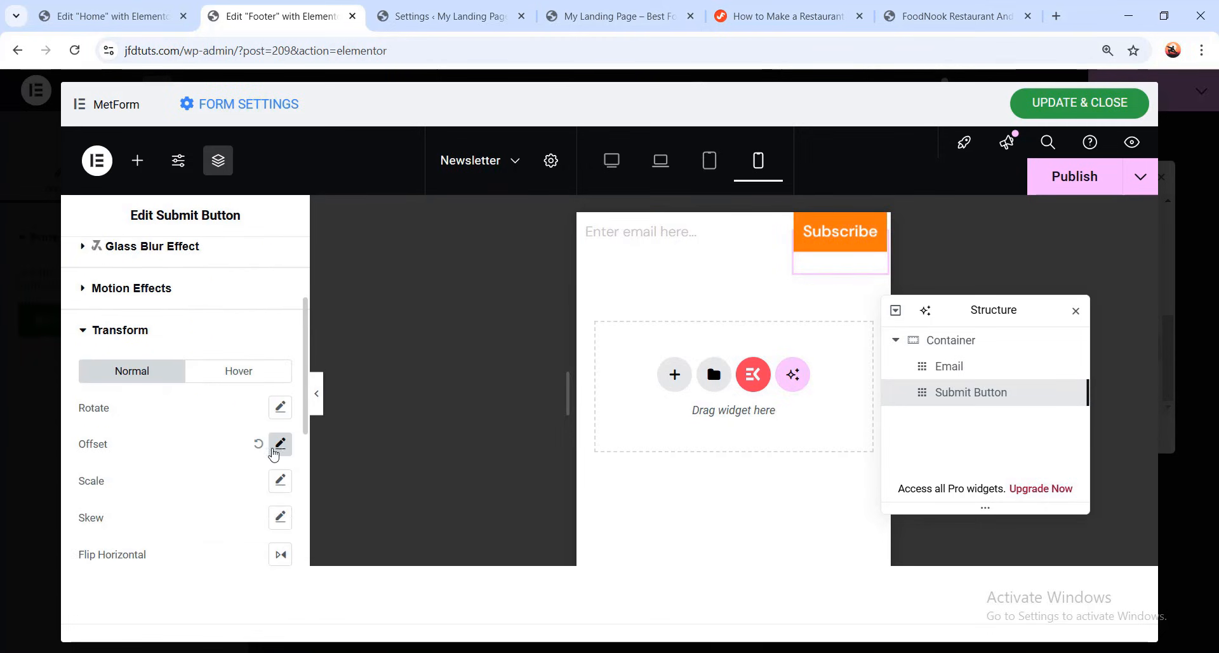
left_click(278, 441)
scroll(159, 430, "down", 1)
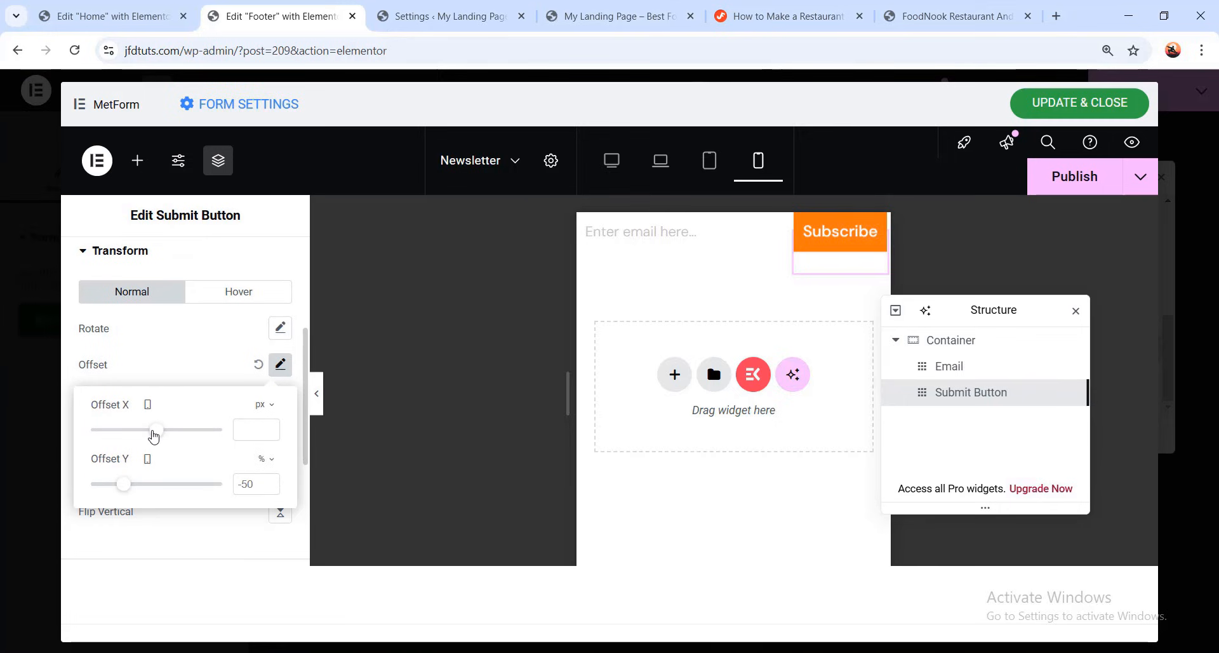
left_click_drag(153, 435, 157, 438)
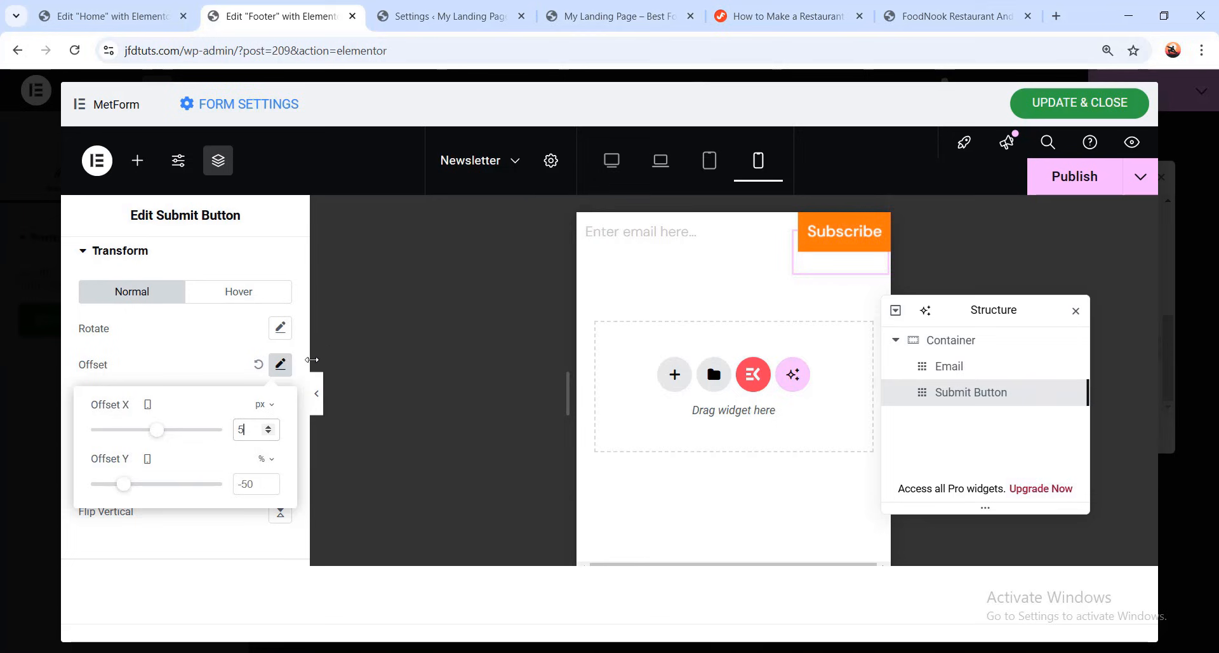
left_click(451, 318)
left_click(1087, 115)
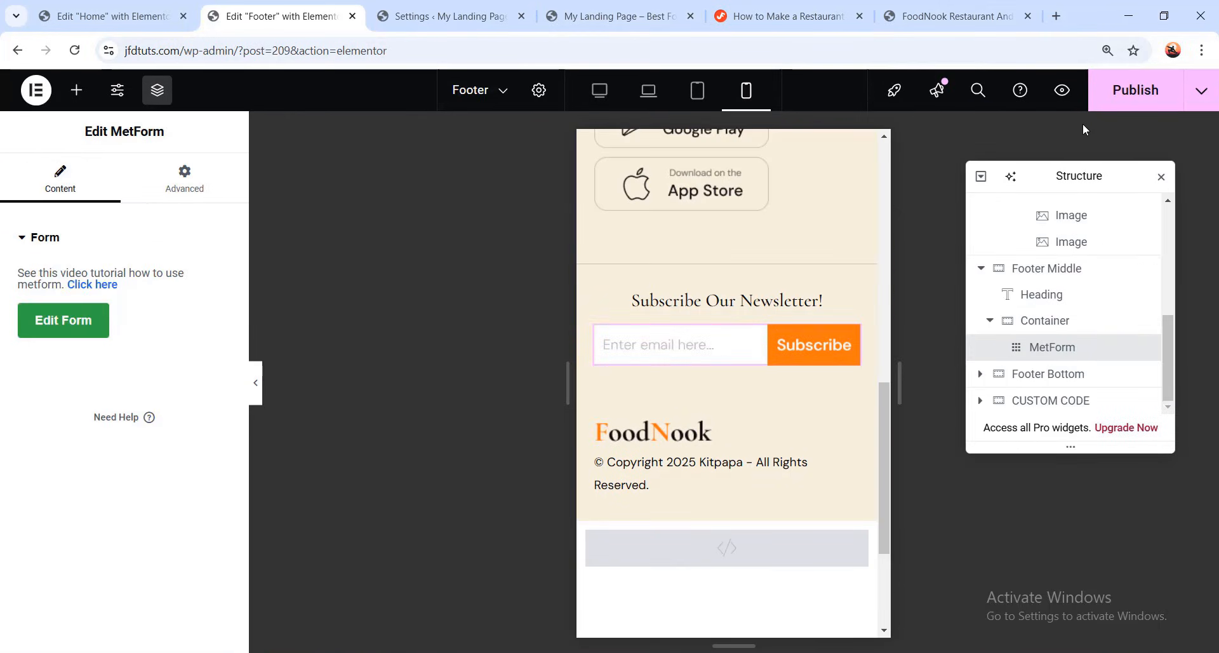
Set the Footer Bottom container's mobile padding to 15 px top and bottom and 20 px left and right.
left_click(257, 381)
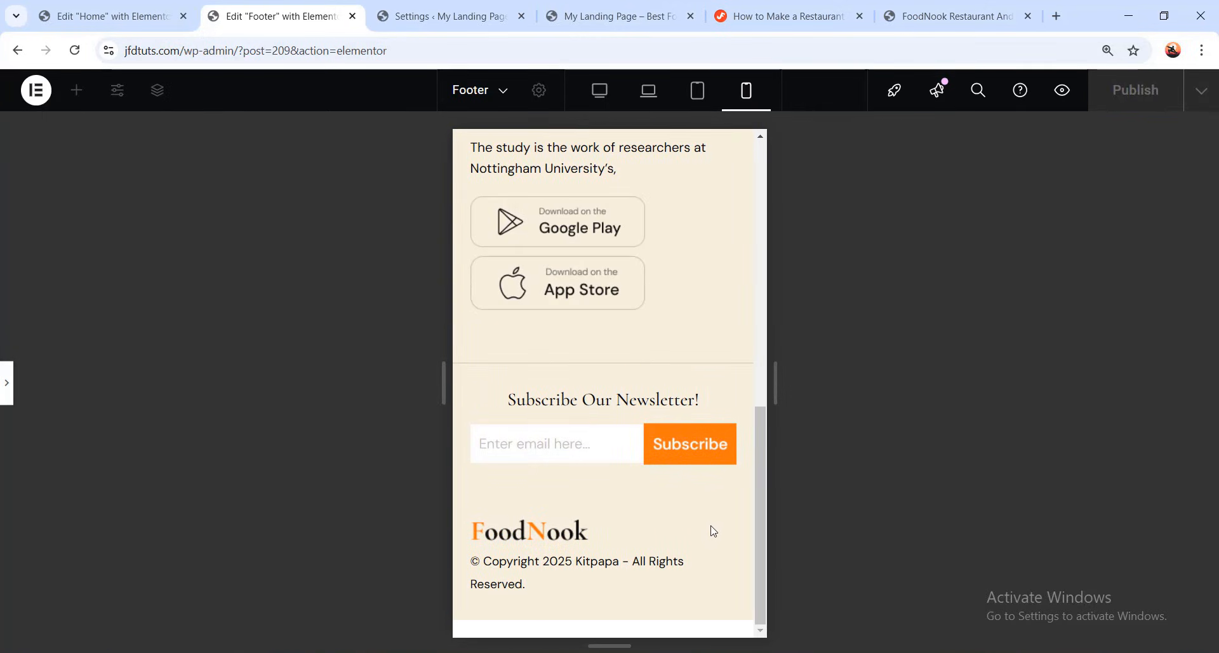
left_click(5, 387)
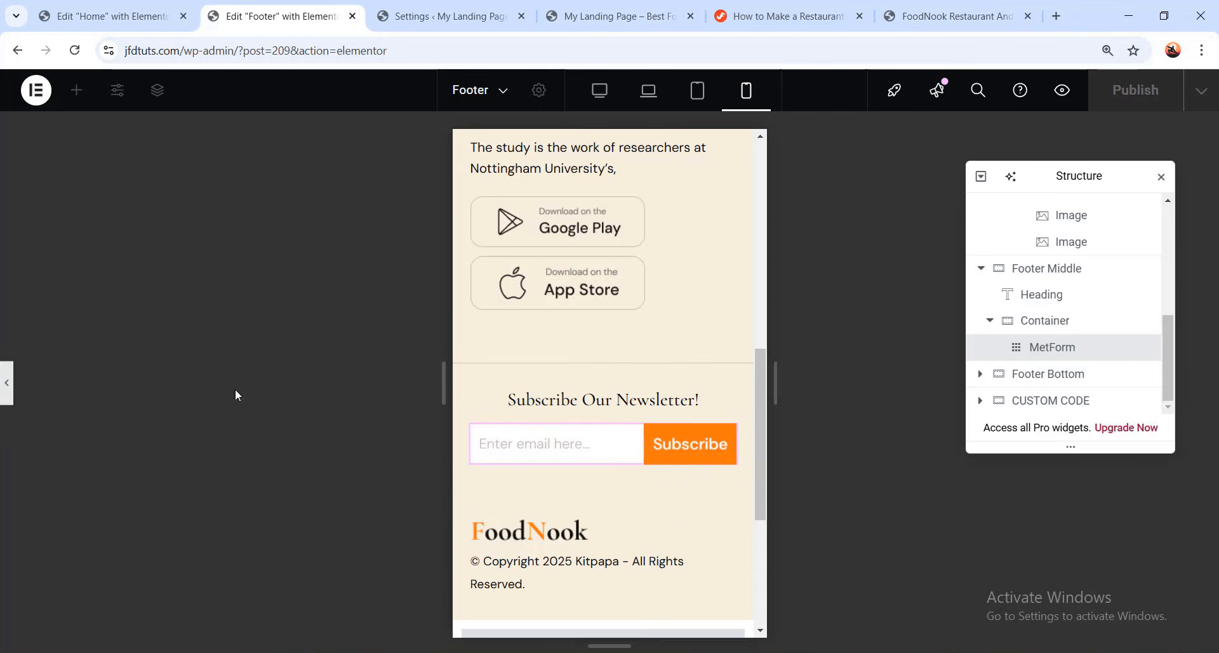
left_click(727, 479)
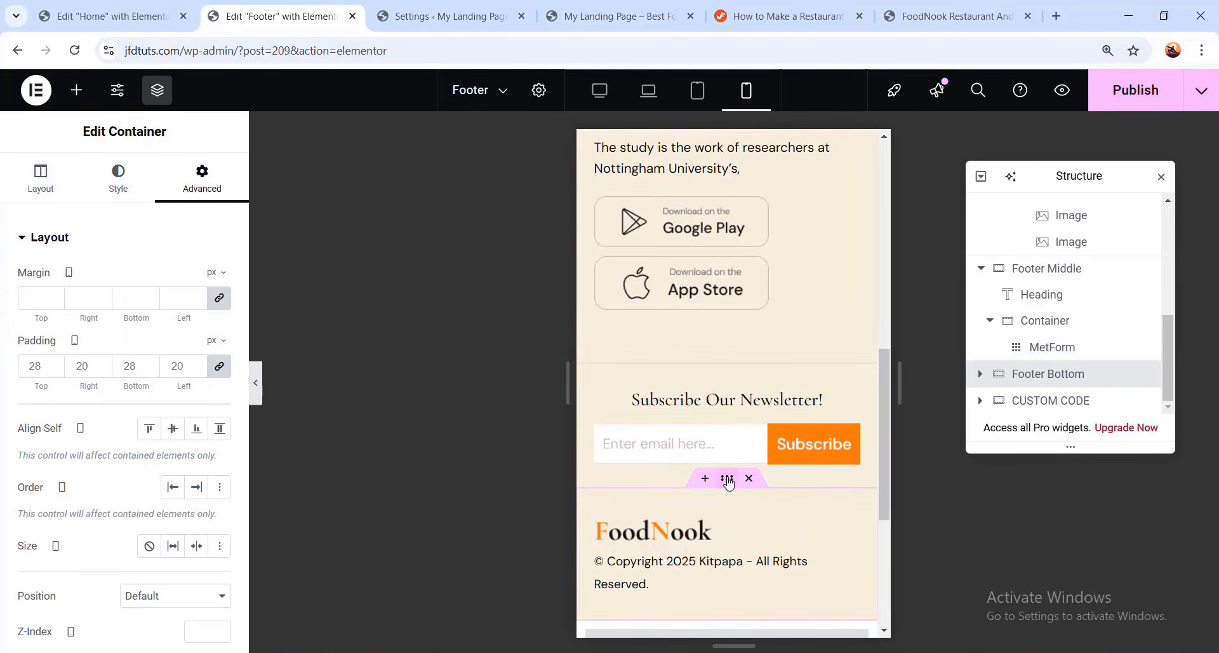
left_click(219, 365)
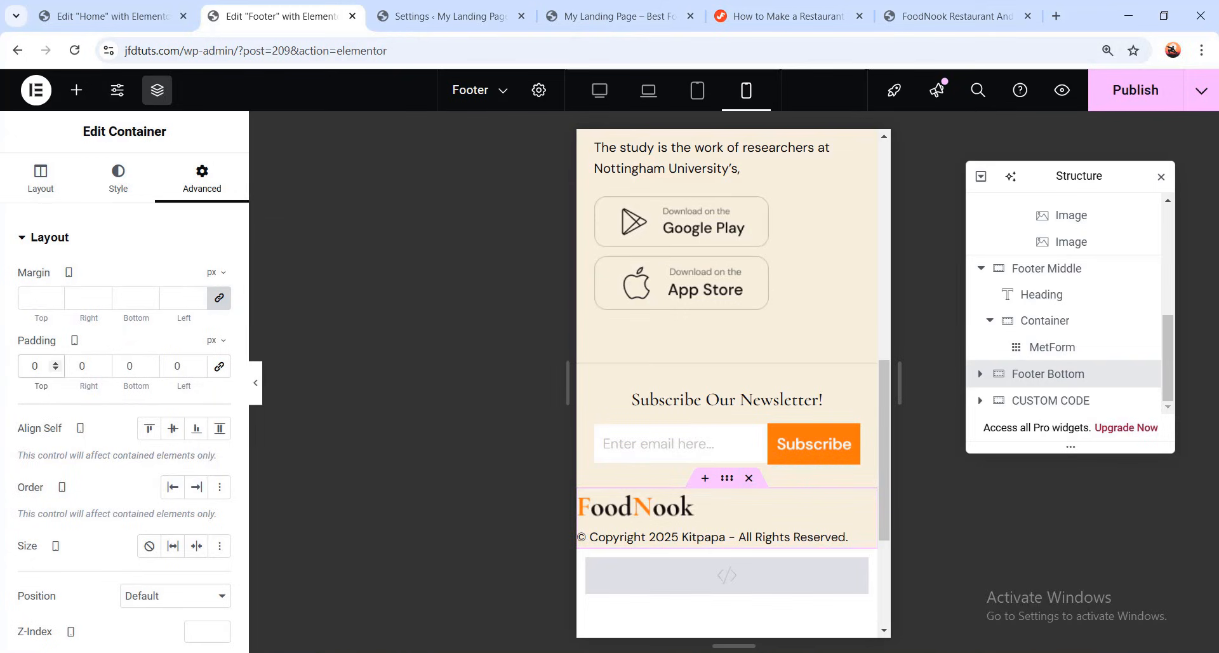
type("15")
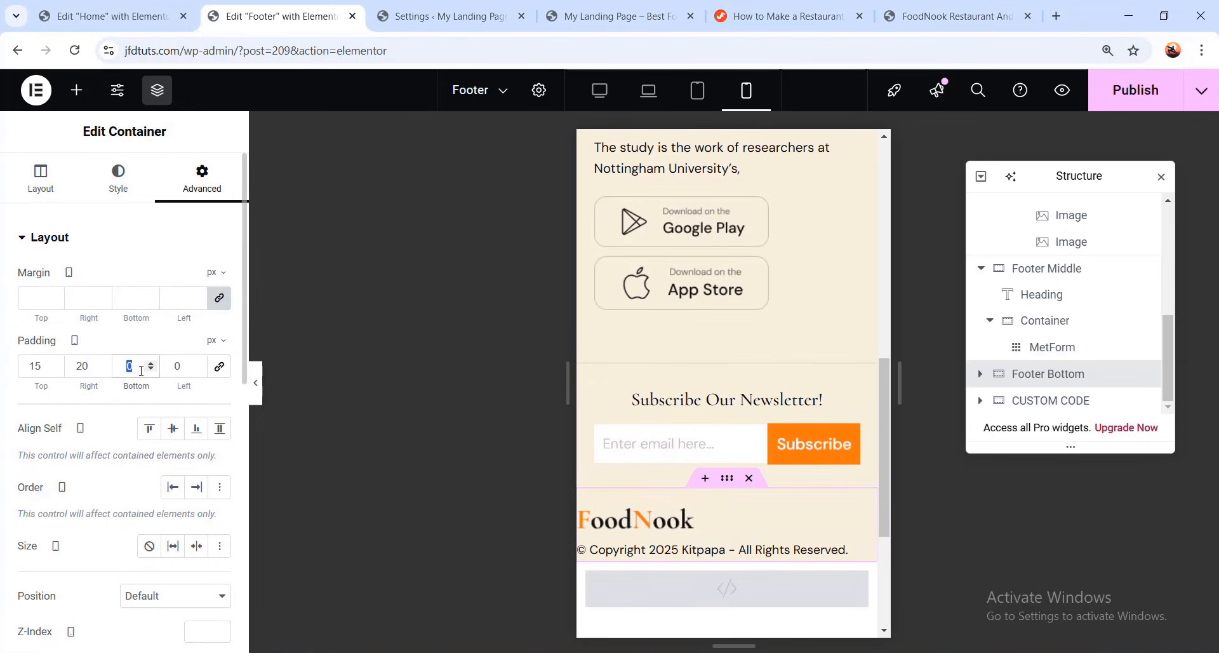
type("15")
type("20")
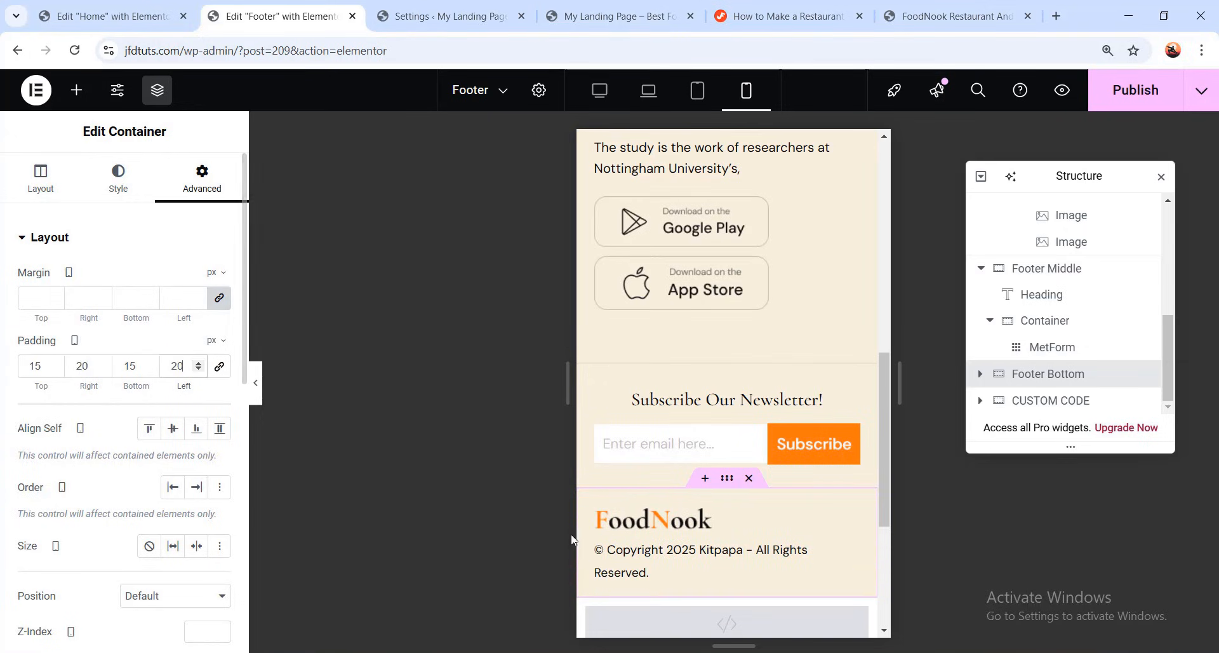
Set the Footer Bottom container's mobile Justify Content to center so the FoodNook logo is centered.
left_click(710, 520)
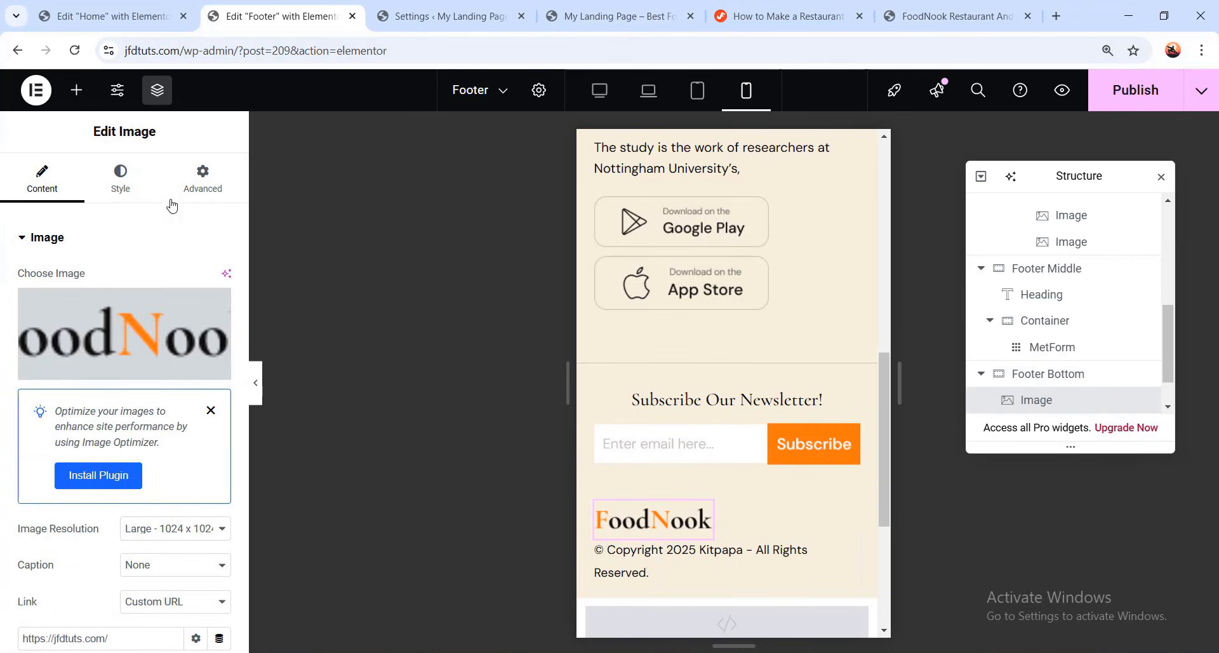
left_click(120, 181)
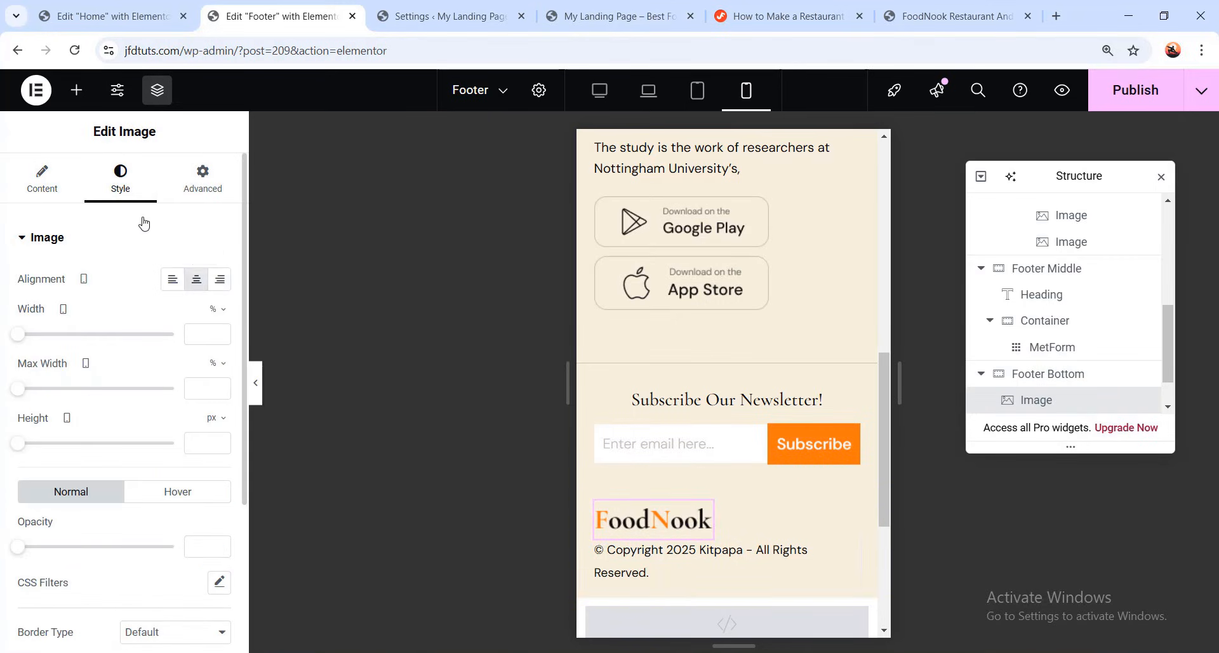
left_click(50, 182)
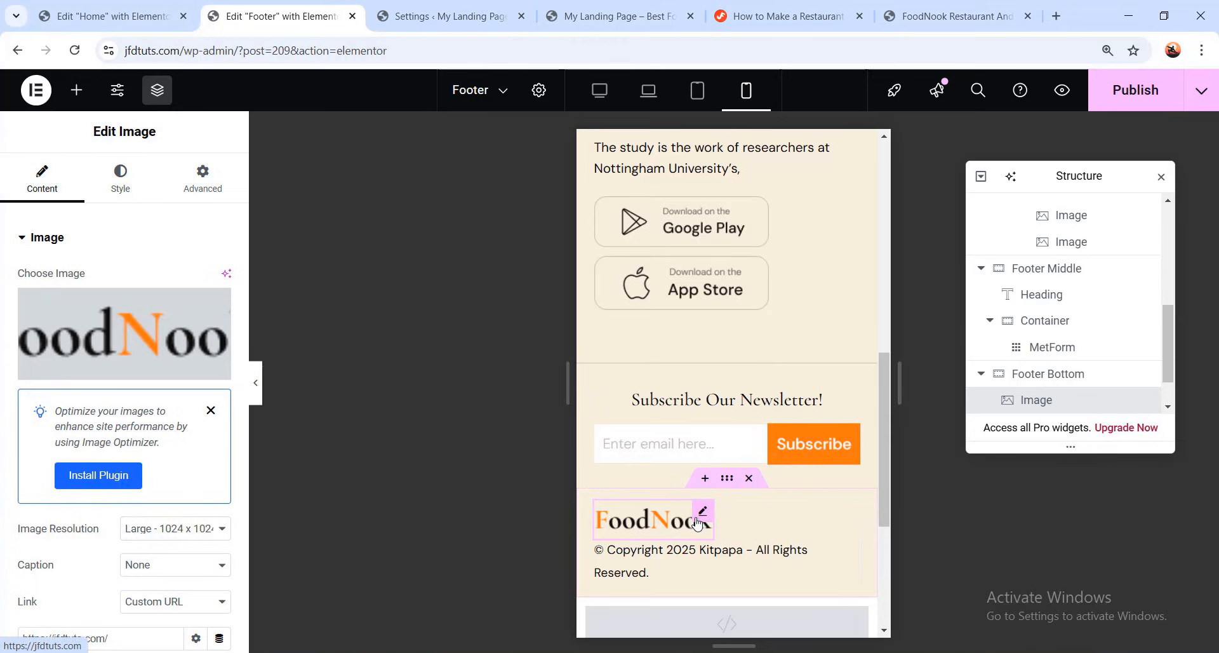
left_click(1029, 375)
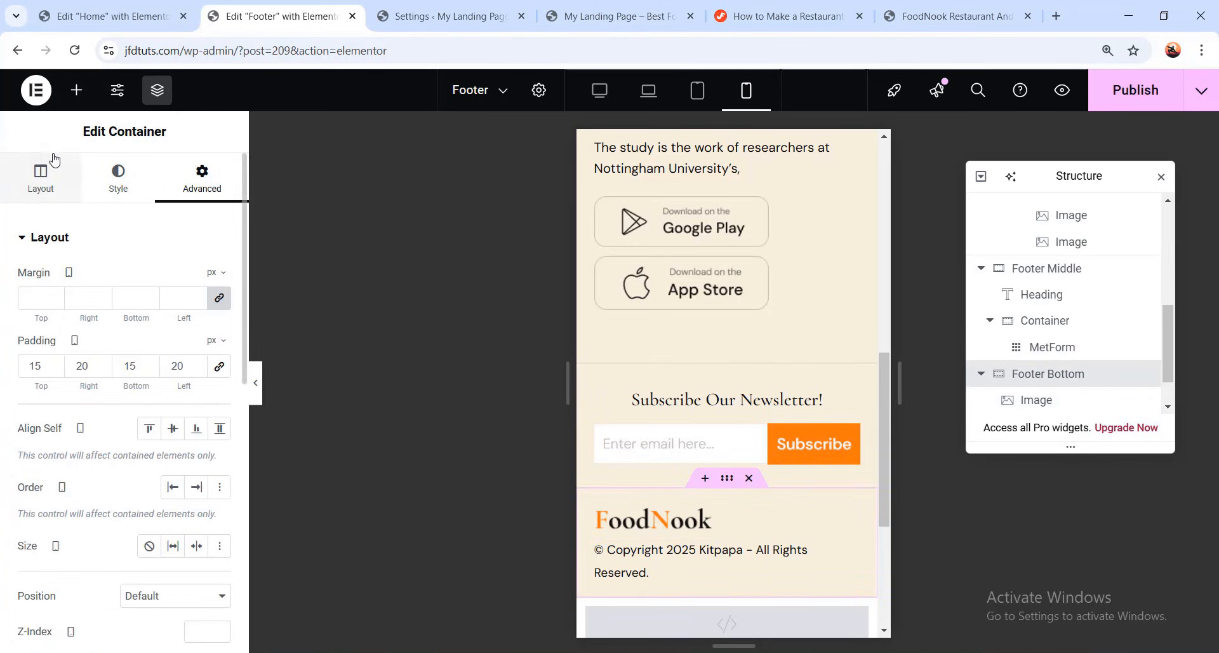
left_click(56, 184)
scroll(119, 473, "down", 2)
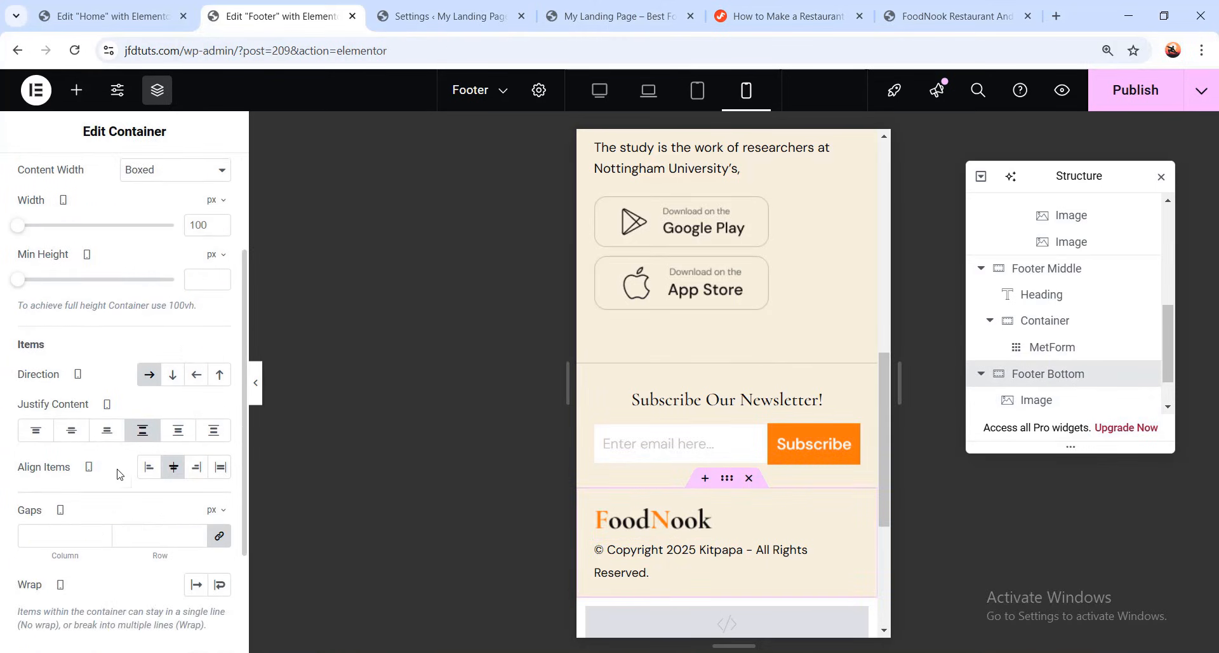
left_click(80, 435)
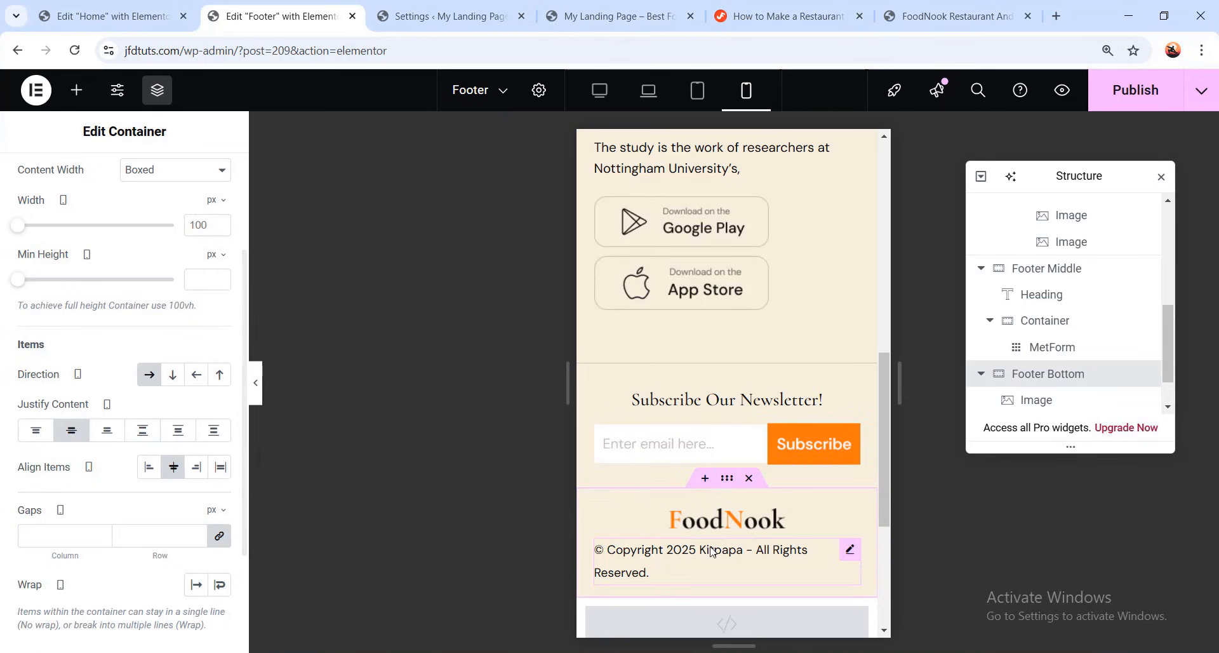
Center-align the copyright heading below the FoodNook logo for mobile.
left_click(850, 550)
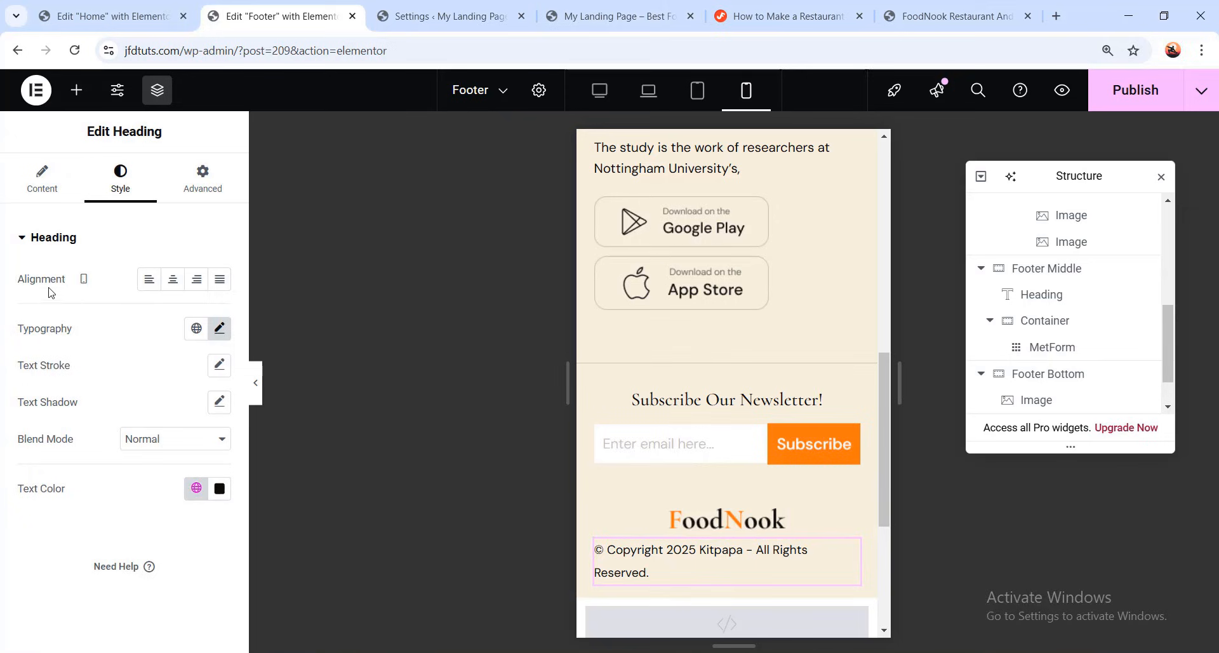
left_click(172, 280)
scroll(750, 459, "down", 1)
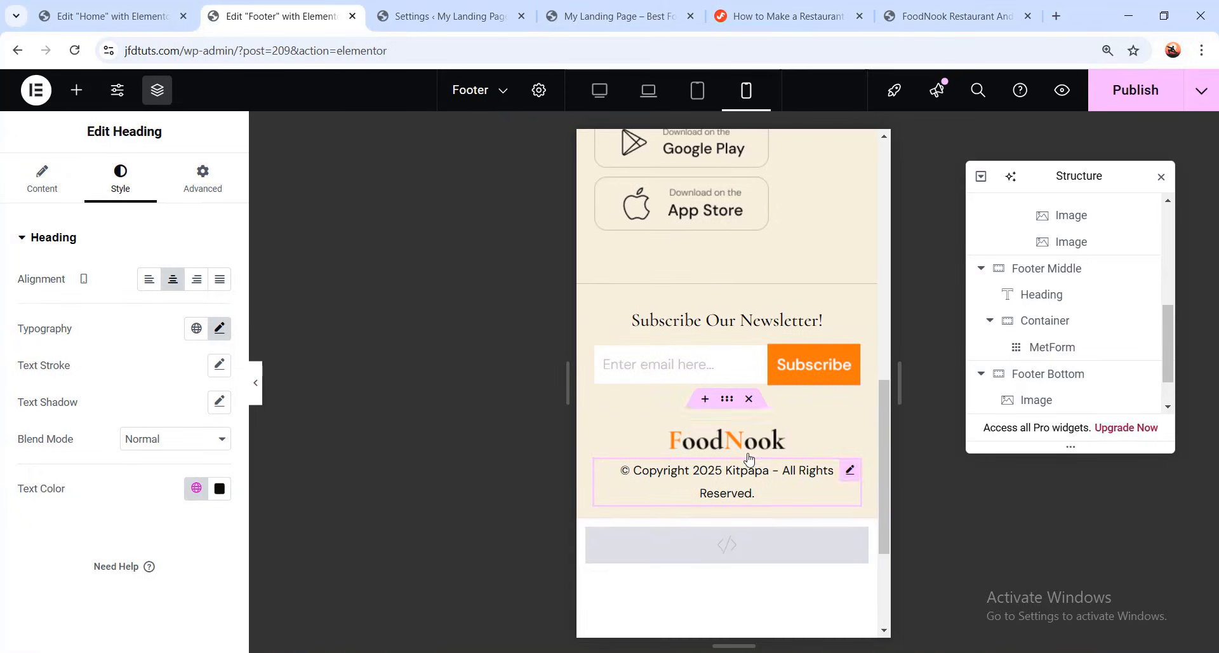
Unlink the FoodNook logo image's mobile margins and set the bottom margin to 20 px.
left_click(758, 450)
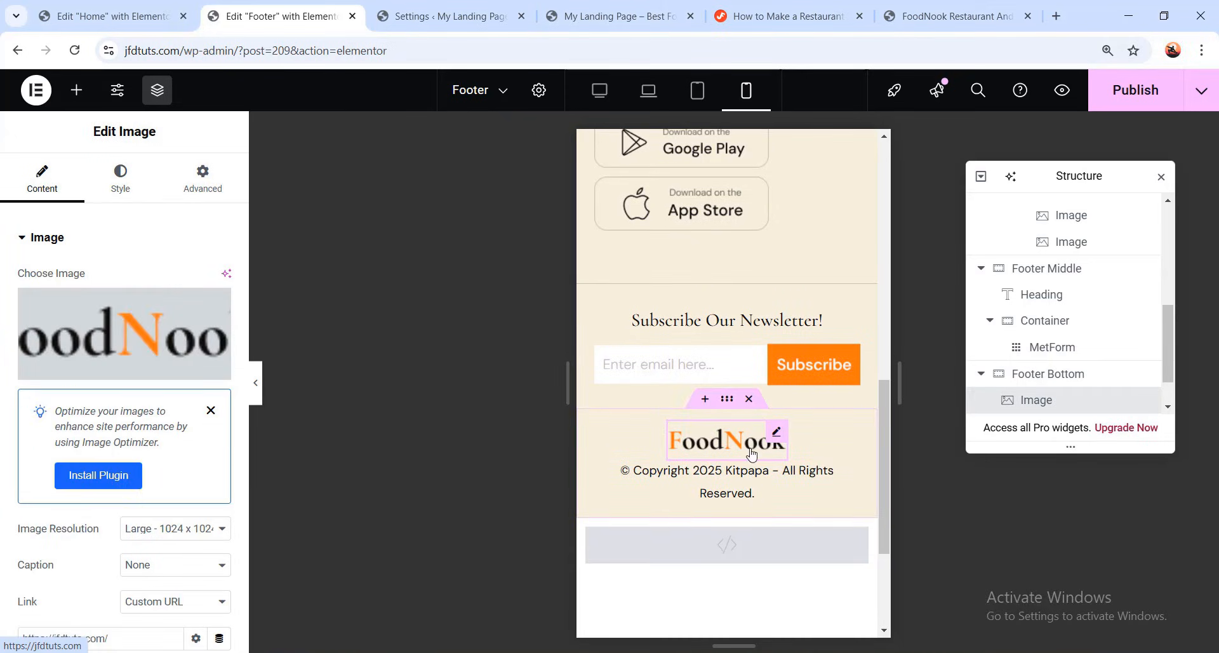
left_click(208, 176)
left_click(220, 300)
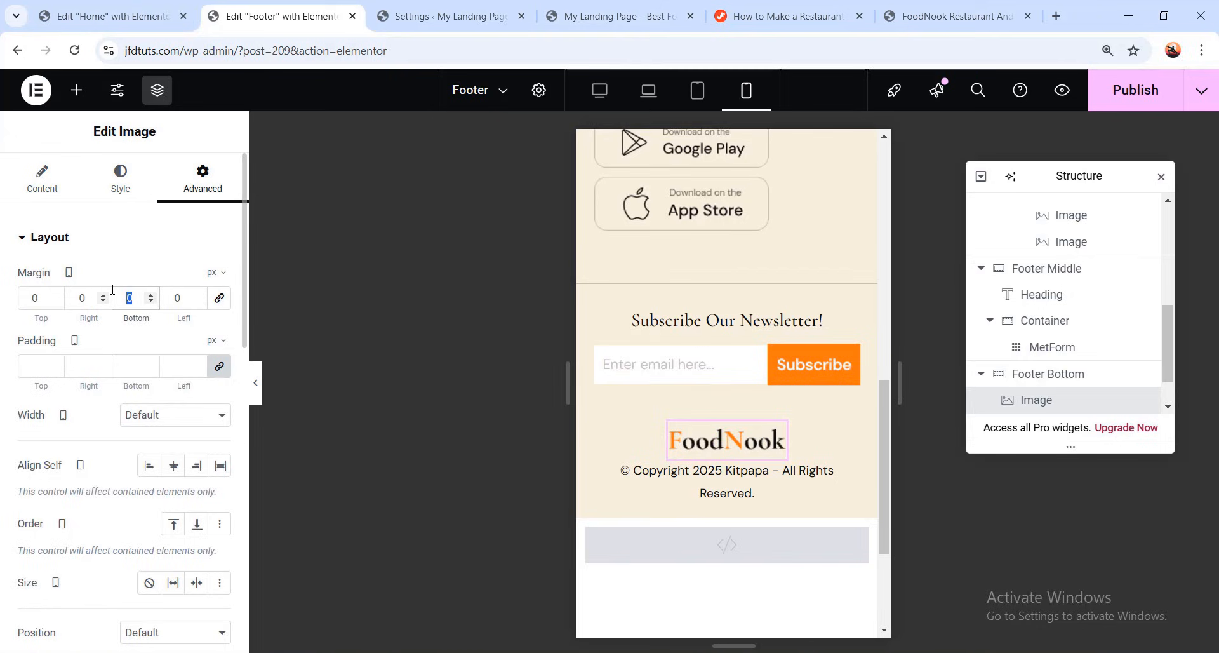
type("20")
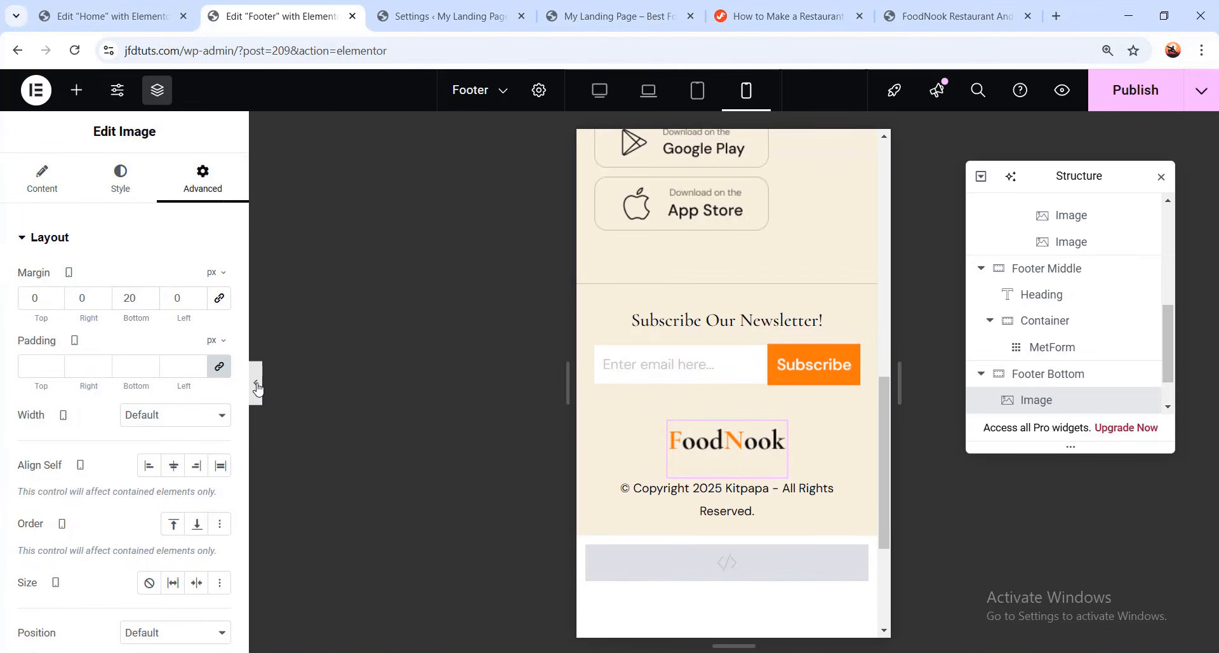
Preview the whole footer in mobile, tablet, laptop and desktop views to check its layout.
left_click(257, 386)
scroll(629, 541, "up", 6)
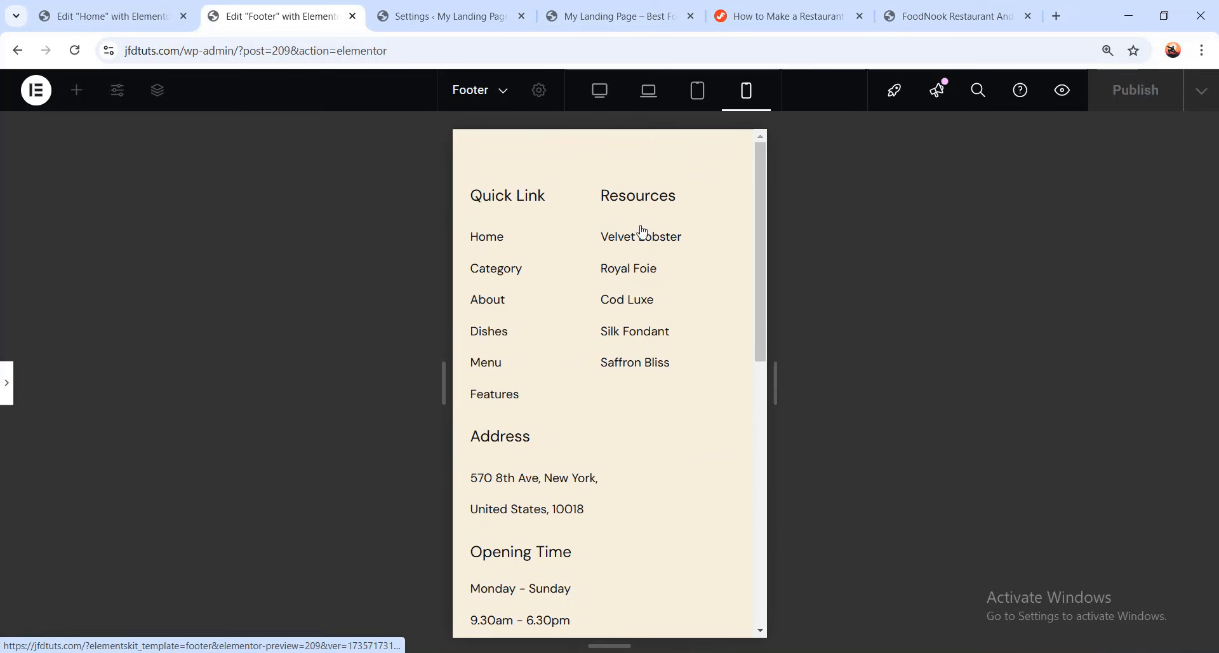
scroll(642, 233, "down", 6)
scroll(652, 212, "up", 6)
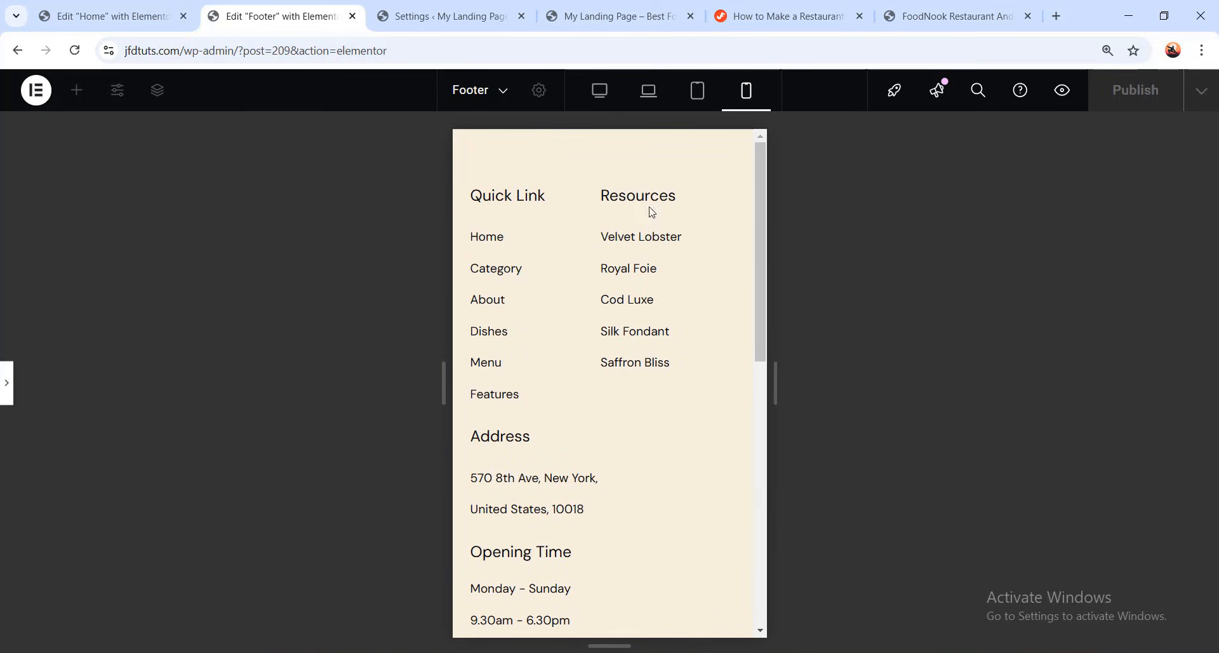
left_click(692, 94)
left_click(650, 95)
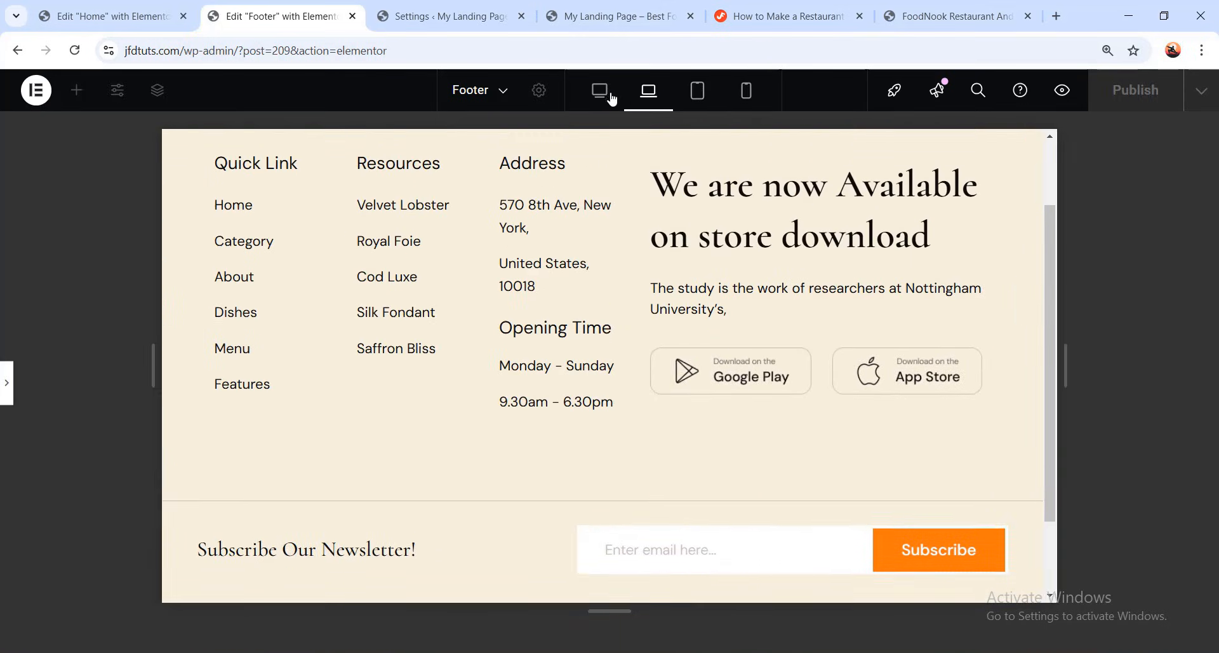
left_click(601, 92)
Set the padding of the CUSTOM CODE container at the end of the footer to 0 px on all sides.
left_click(3, 383)
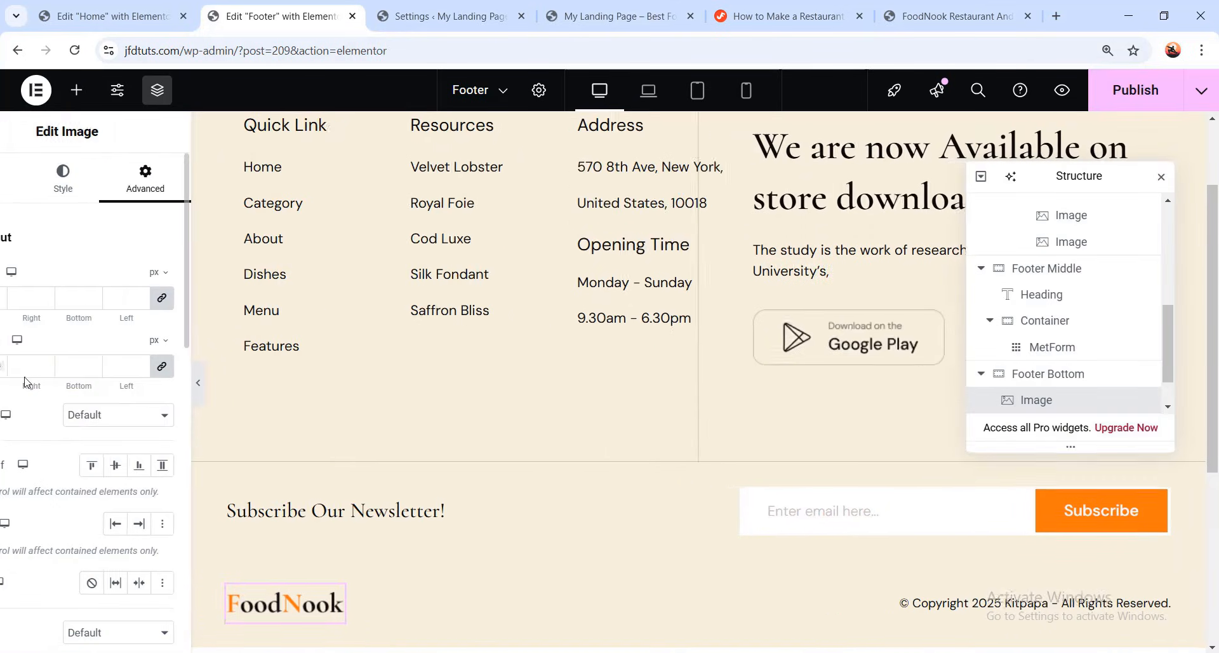
scroll(615, 501, "down", 5)
left_click(311, 363)
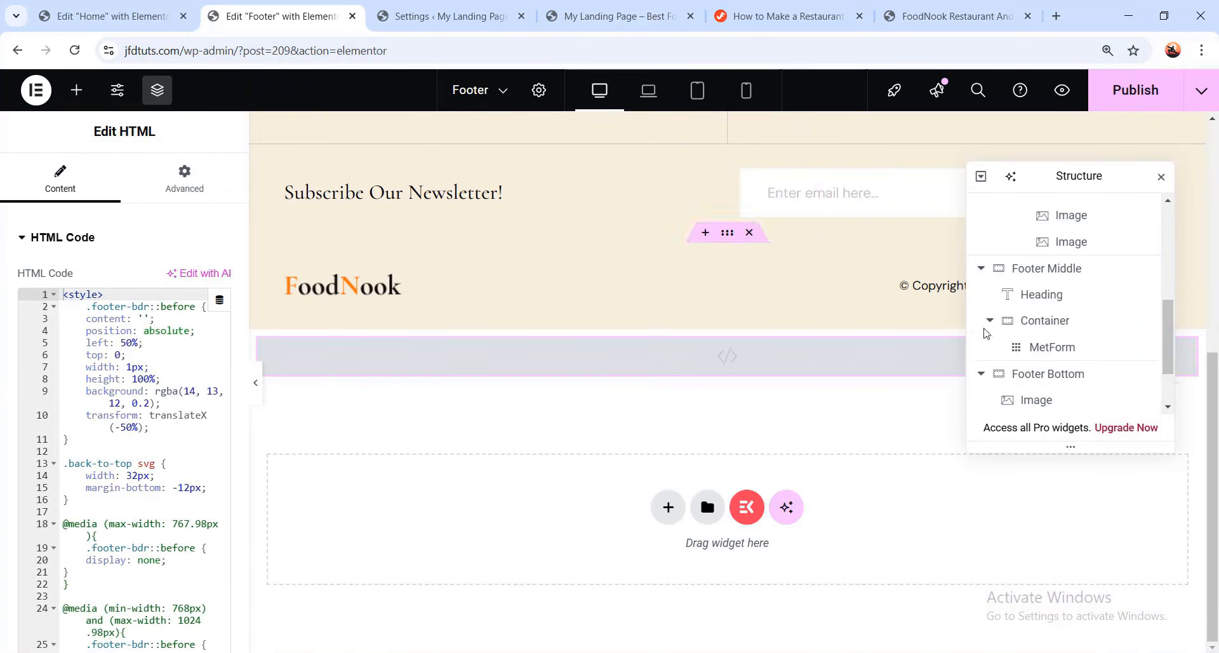
scroll(1048, 342, "down", 1)
left_click(1060, 380)
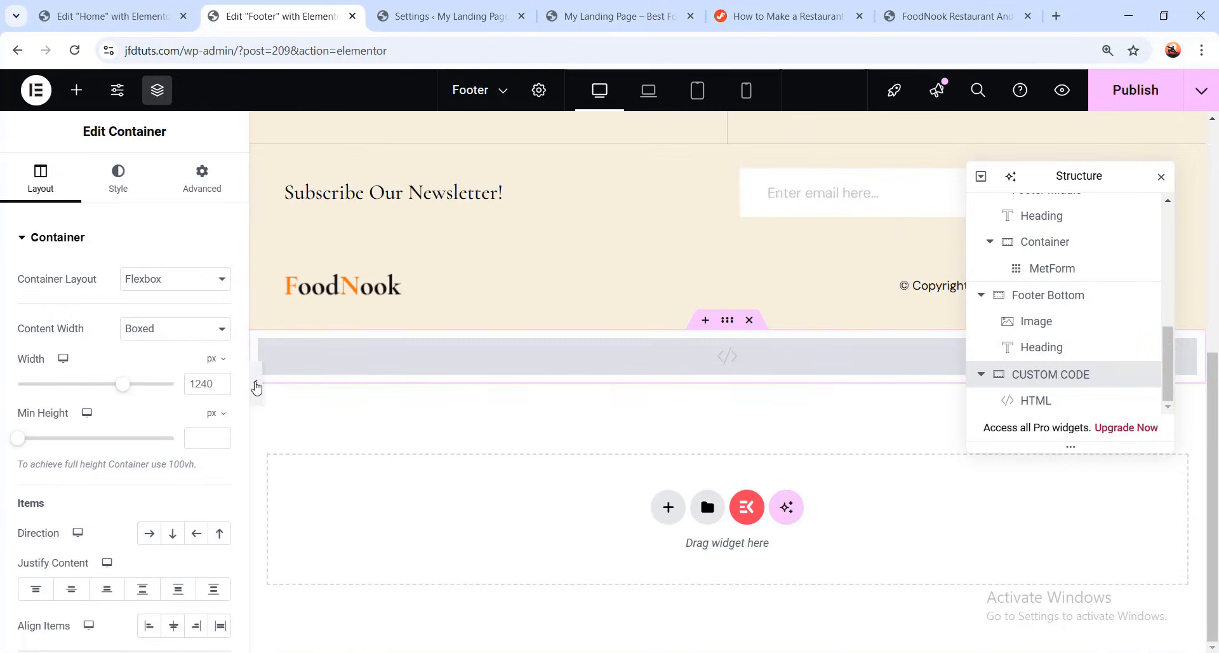
left_click(256, 387)
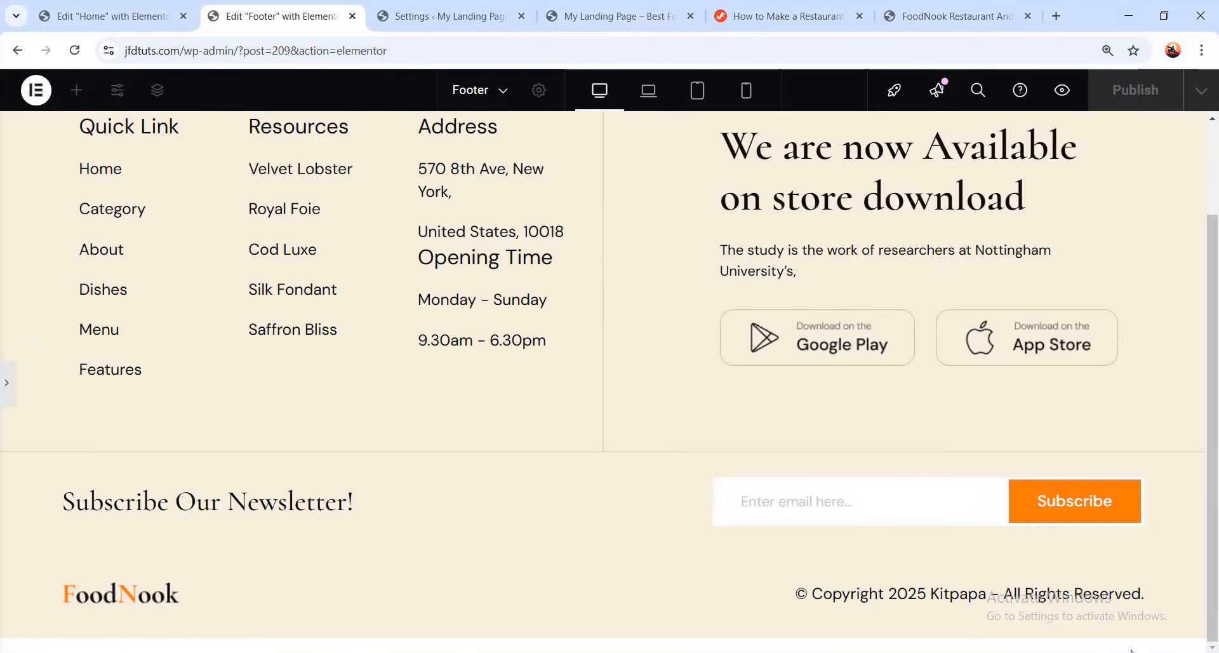
left_click(6, 383)
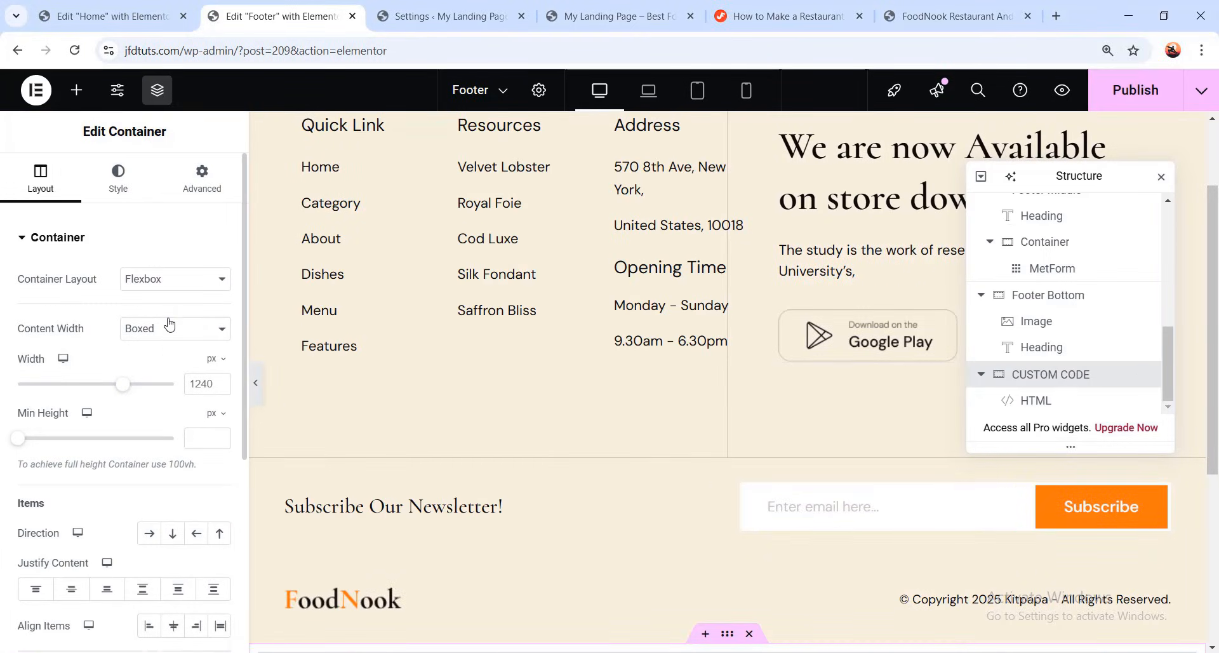
left_click(199, 179)
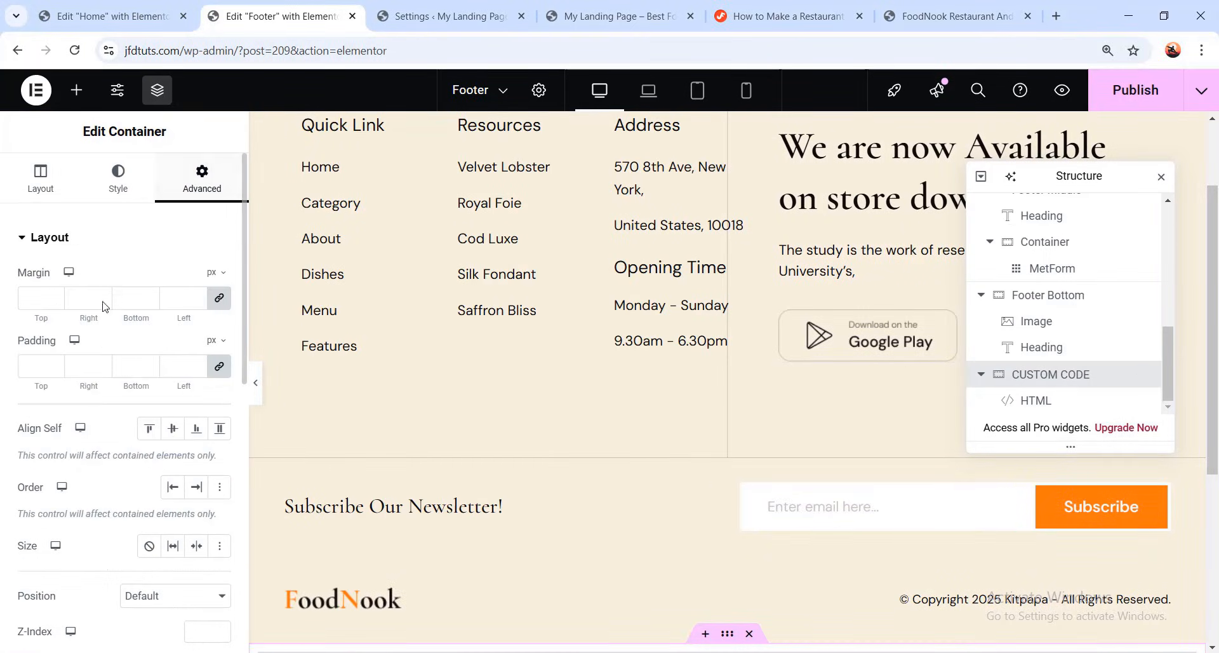
left_click(94, 360)
type("0")
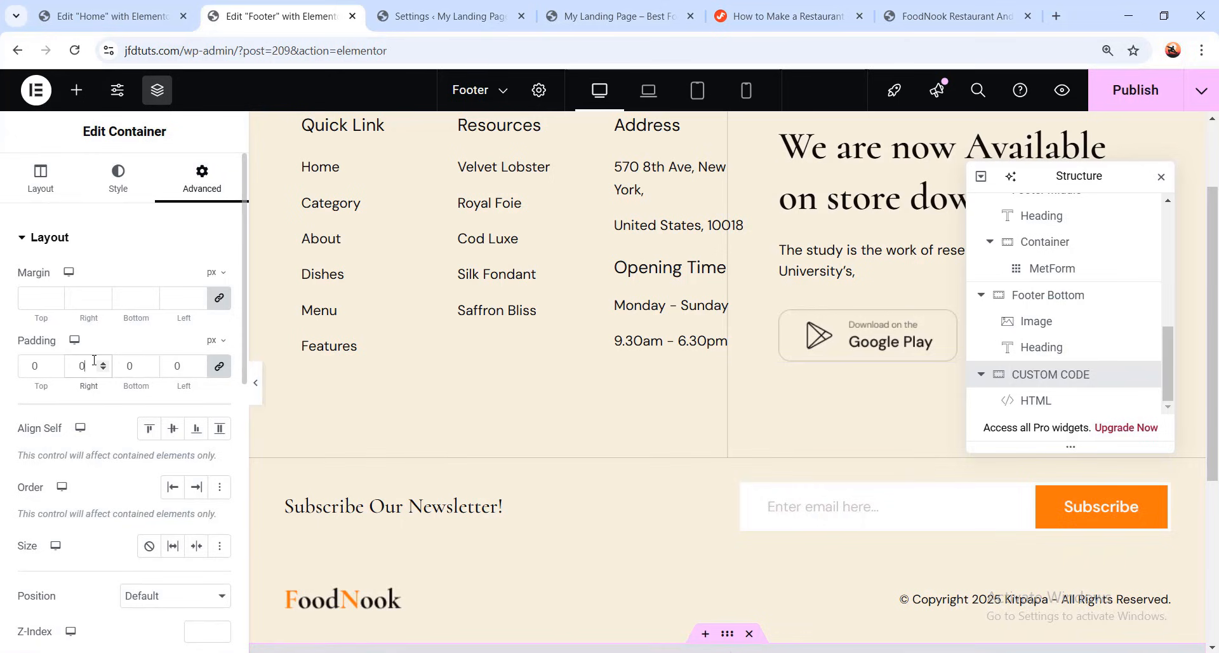
left_click(254, 383)
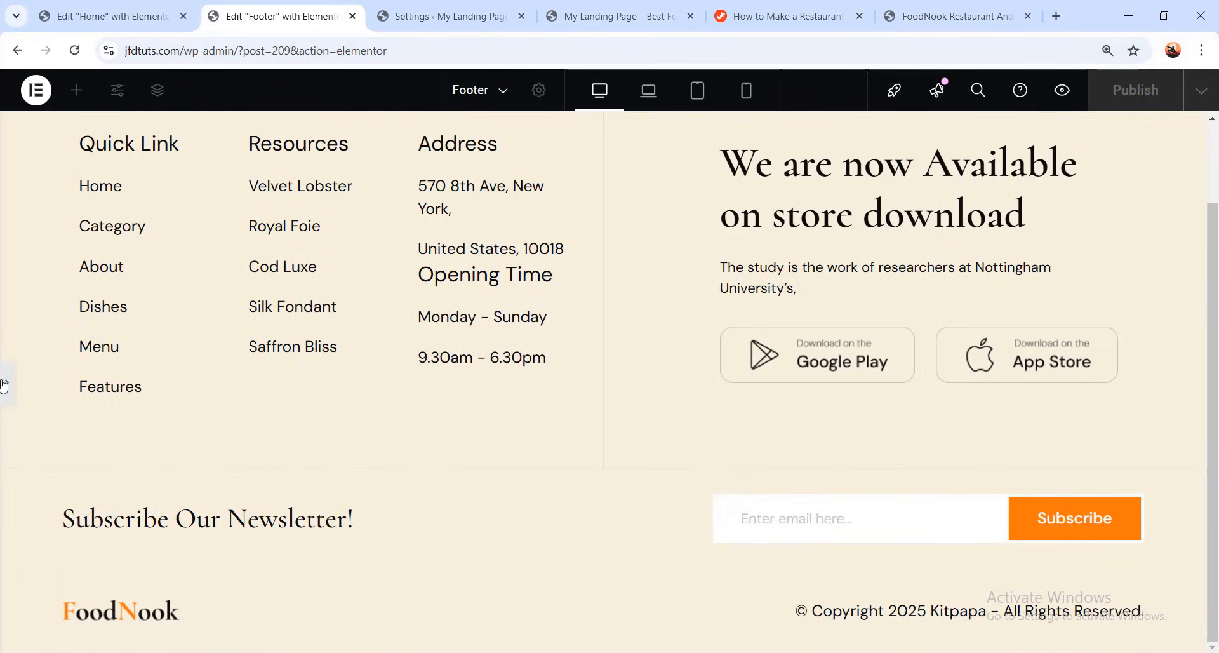
Publish the footer with its updated container padding, reload the Home page editor and return to the Footer editor.
left_click(3, 385)
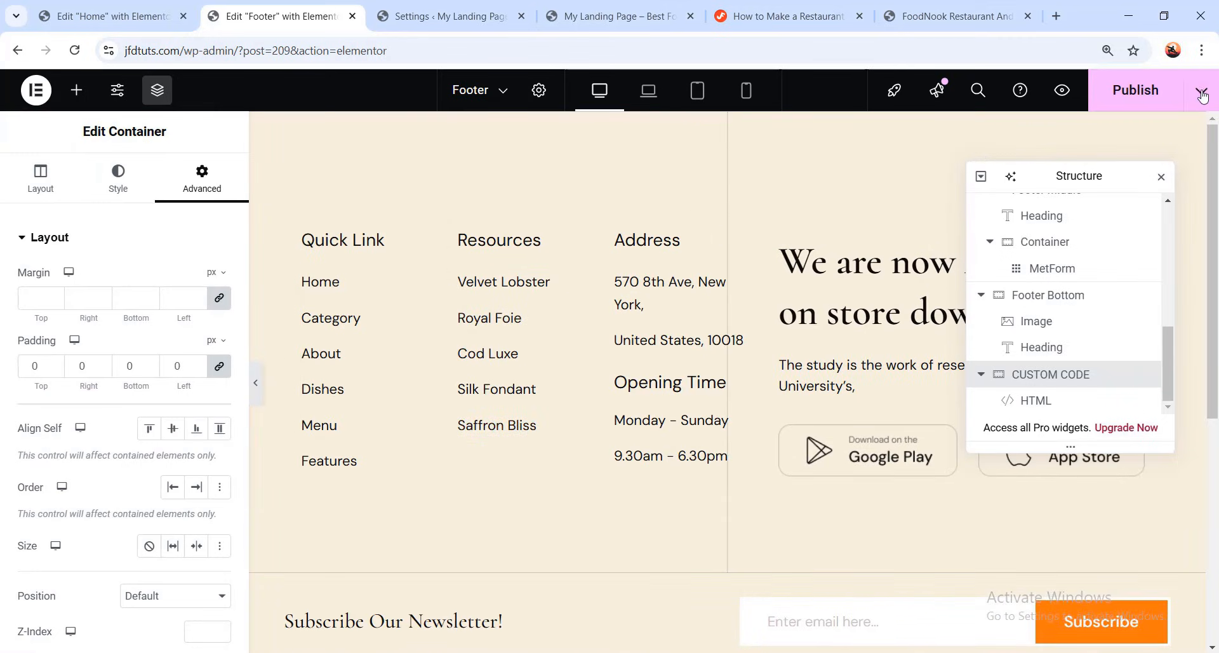
left_click(101, 18)
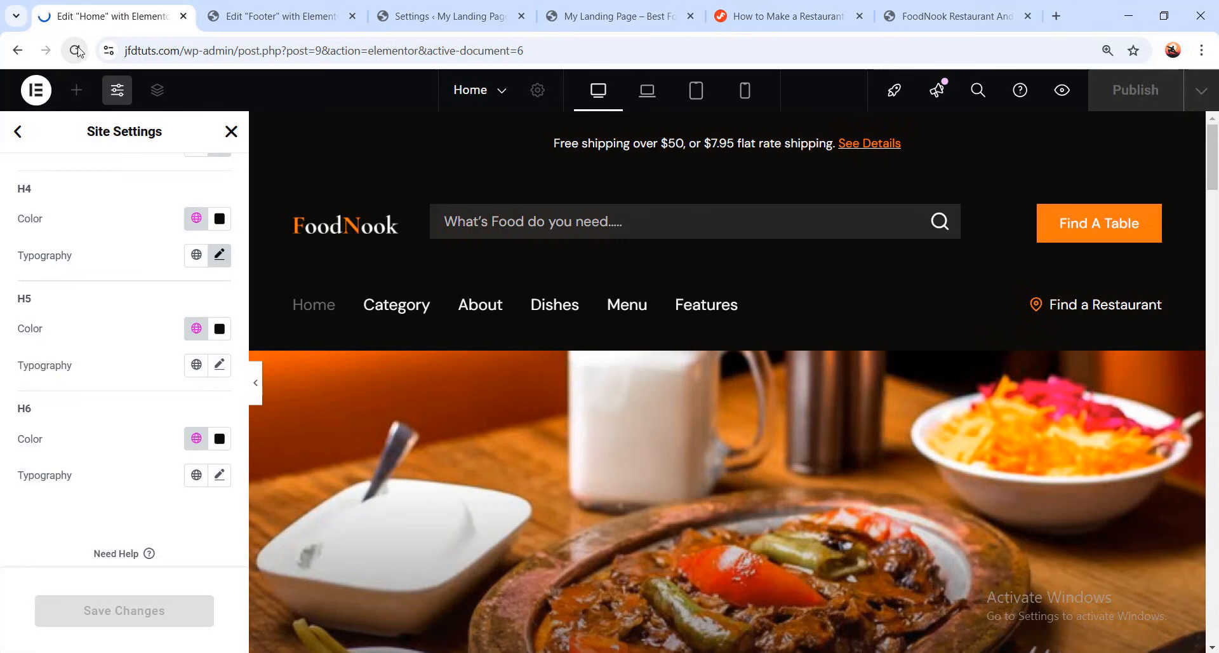
key("ctrl+Tab")
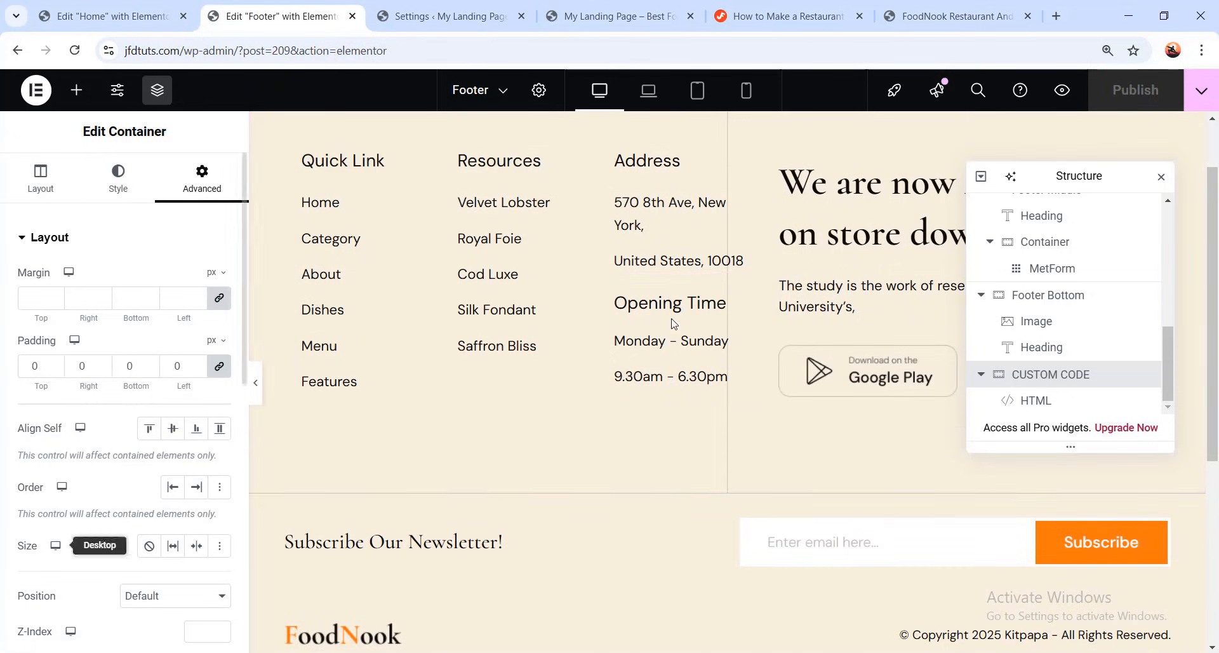
Move the Structure panel away from the store download section and select the Google Play badge image.
scroll(678, 394, "up", 2)
scroll(678, 394, "down", 3)
scroll(653, 359, "up", 2)
left_click_drag(1037, 171, 151, 196)
scroll(743, 289, "up", 1)
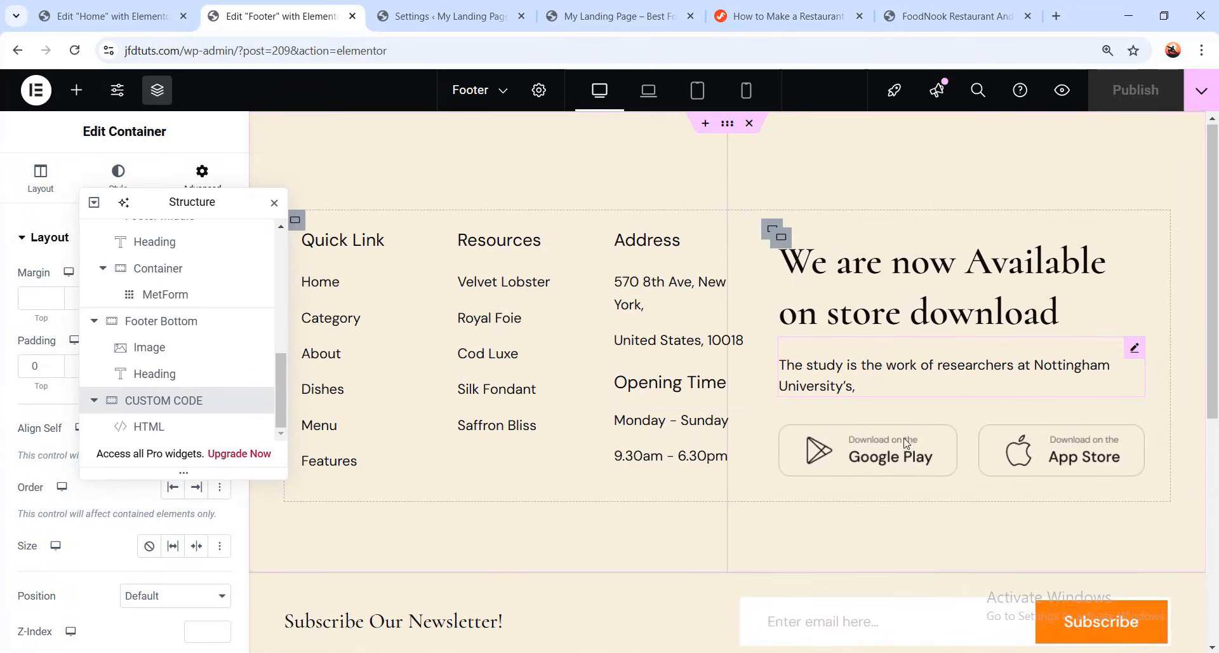
left_click(948, 437)
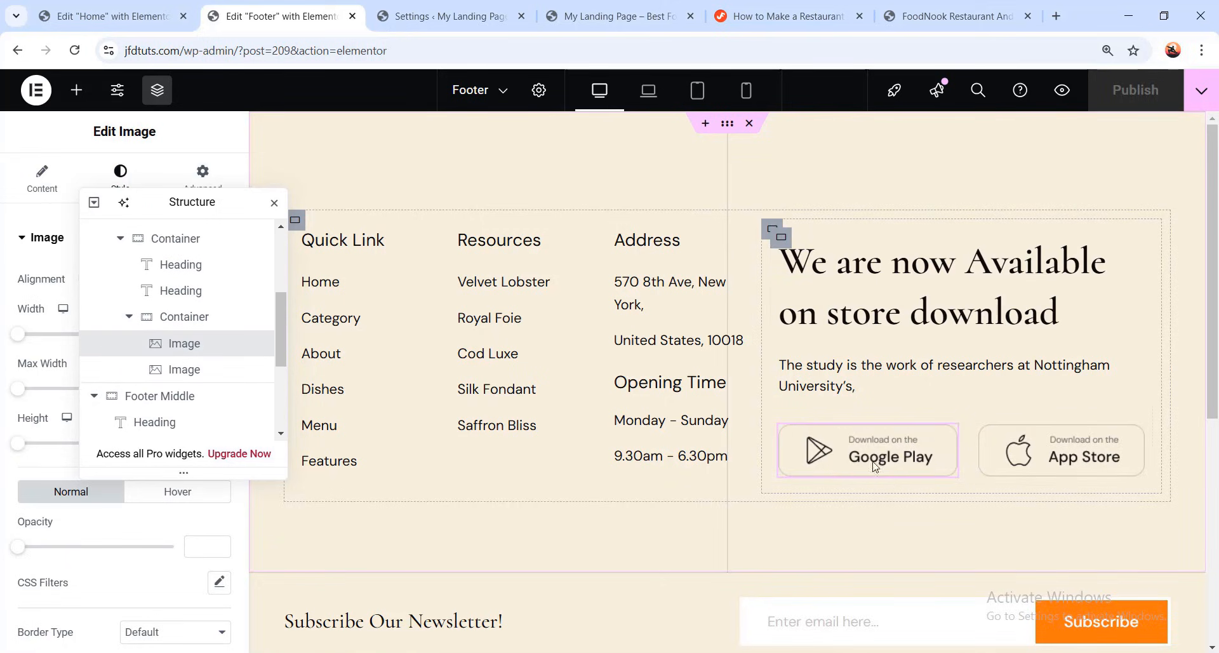
Copy the App Downloaded link Style CSS code from the restaurant landing page tutorial.
left_click(787, 16)
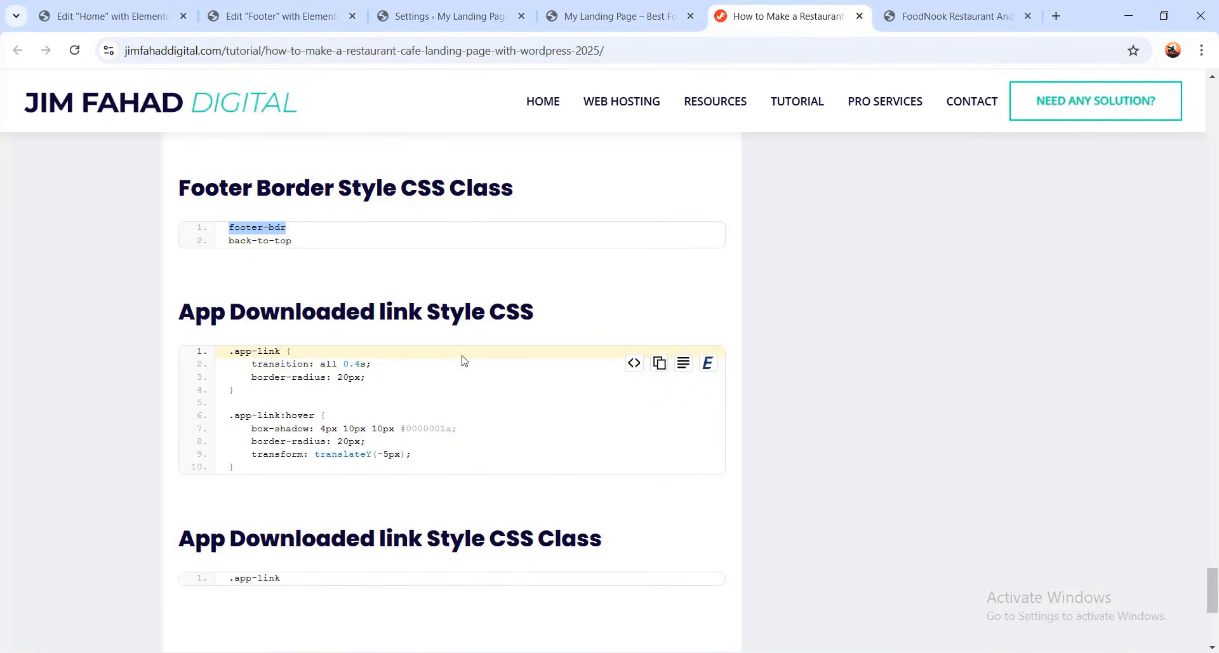
scroll(367, 318, "up", 3)
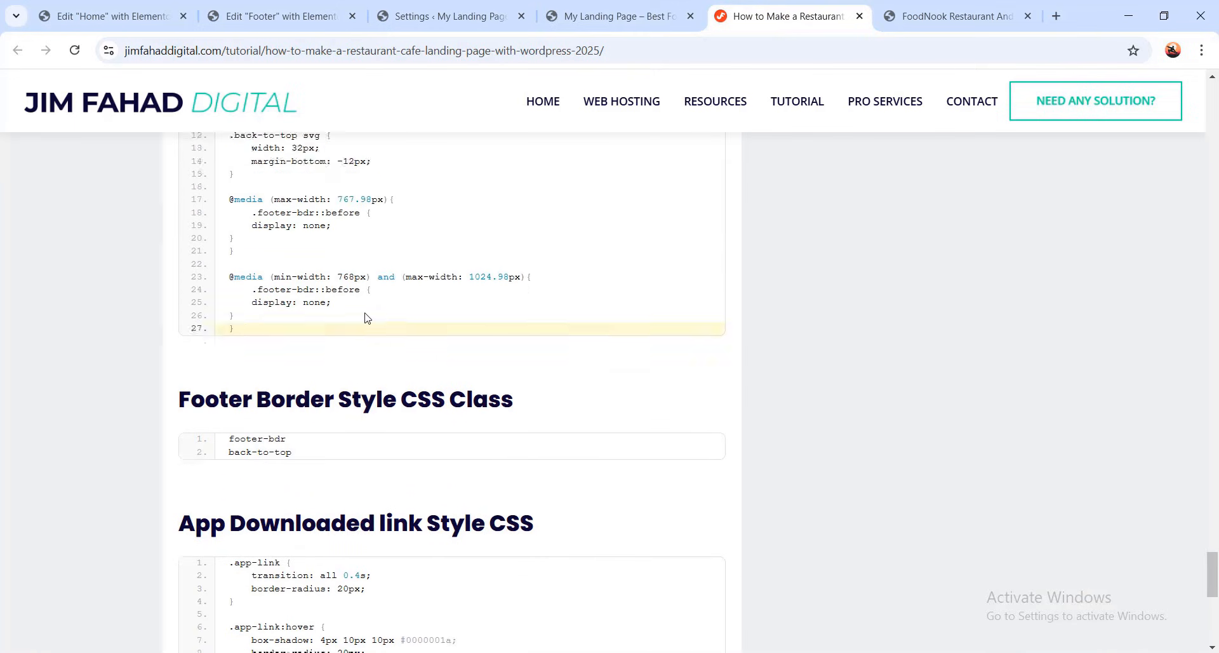
scroll(258, 361, "down", 3)
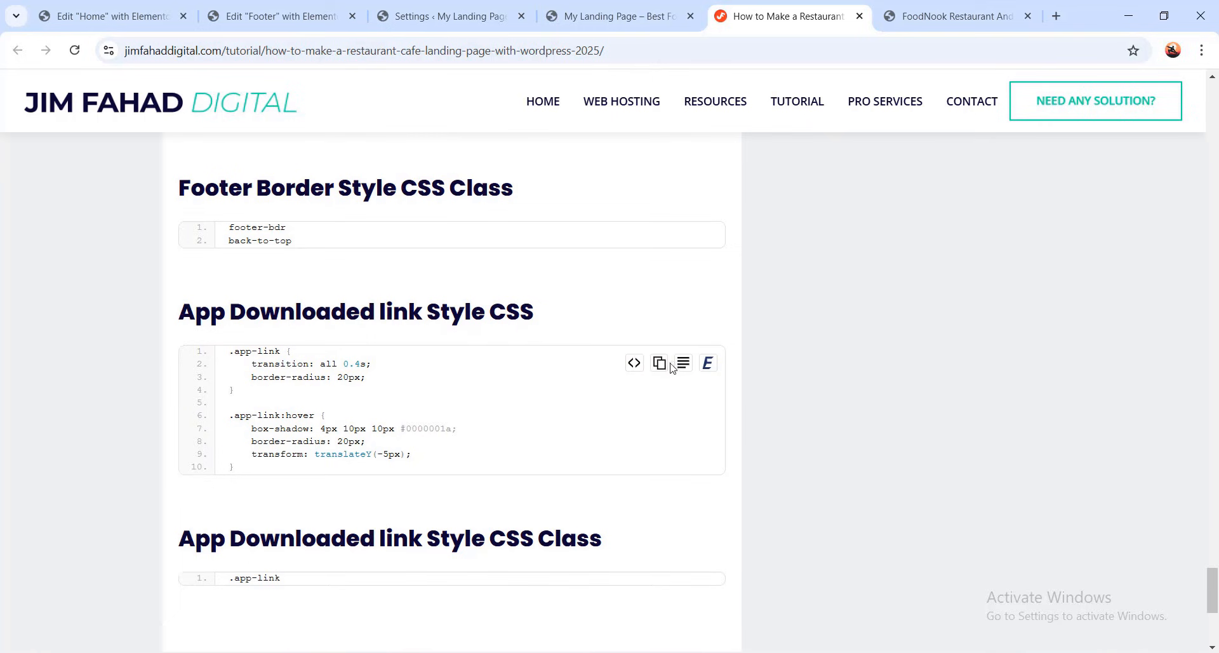
Paste the copied .app-link CSS rules into the footer's custom HTML code, just before the closing style tag.
left_click(109, 16)
left_click(279, 16)
scroll(722, 417, "down", 6)
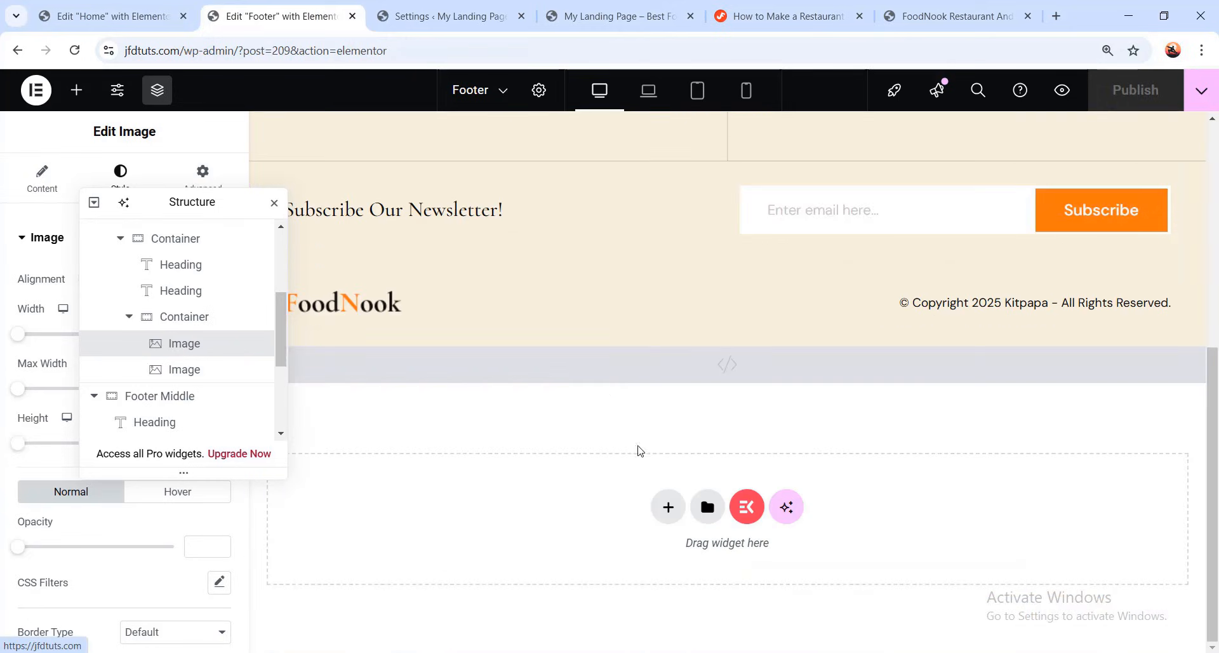
left_click(623, 372)
left_click_drag(408, 219, 412, 219)
scroll(141, 509, "down", 3)
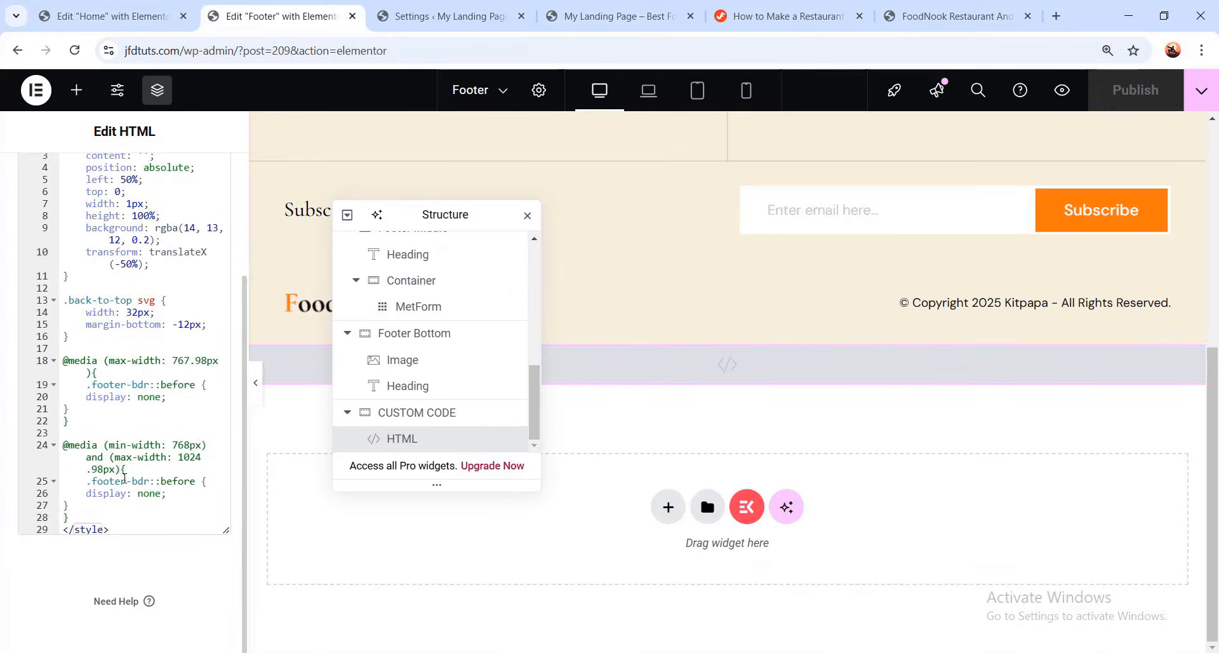
left_click(141, 513)
key("Return")
key("Return")
key("ctrl+v")
Copy the app-link class name from the tutorial and assign it, without the dot, as the Google Play image's CSS class.
left_click(762, 16)
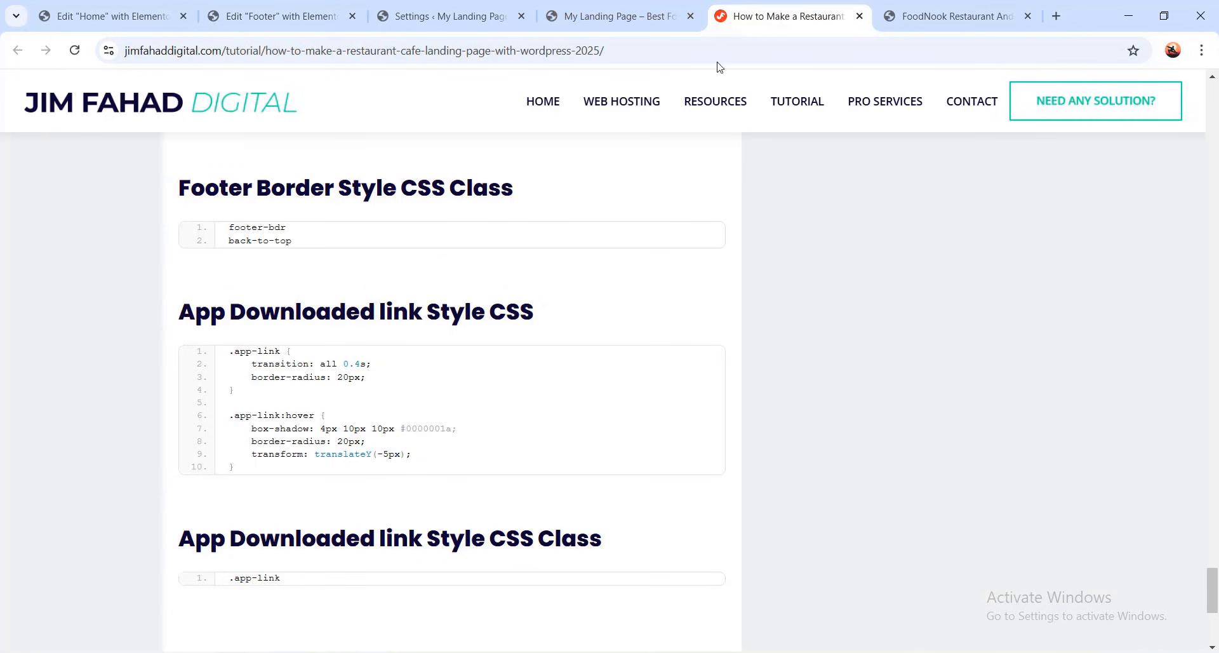
scroll(495, 430, "down", 3)
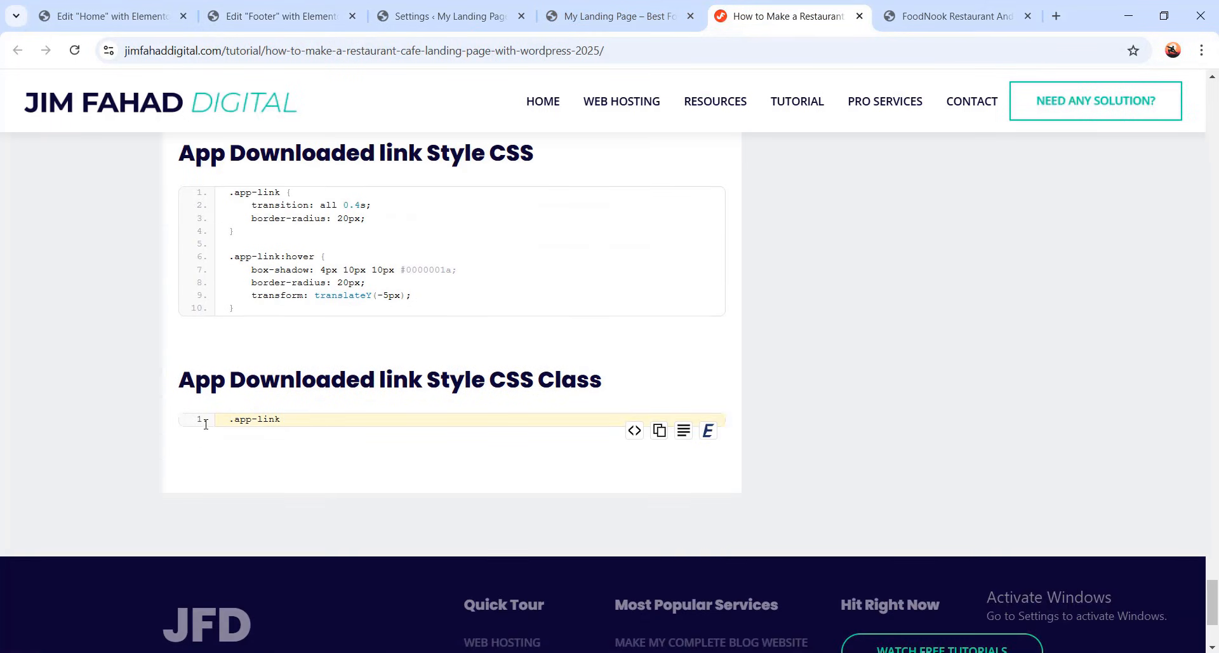
left_click(113, 16)
left_click(281, 16)
scroll(844, 381, "up", 3)
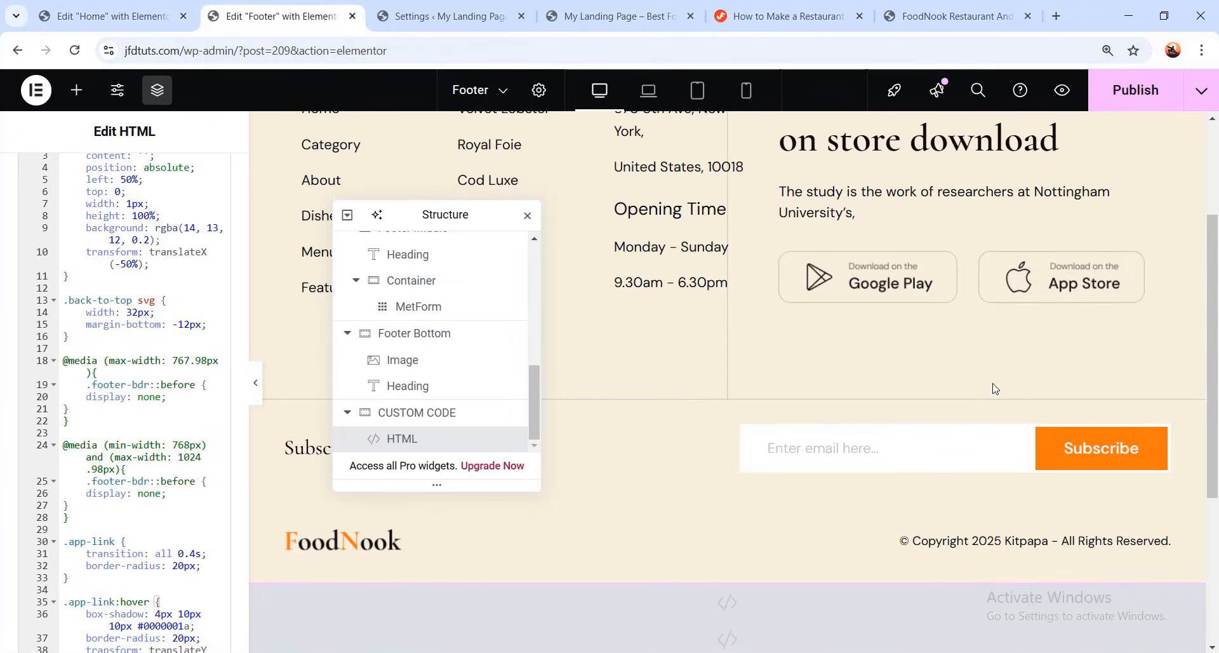
left_click(947, 346)
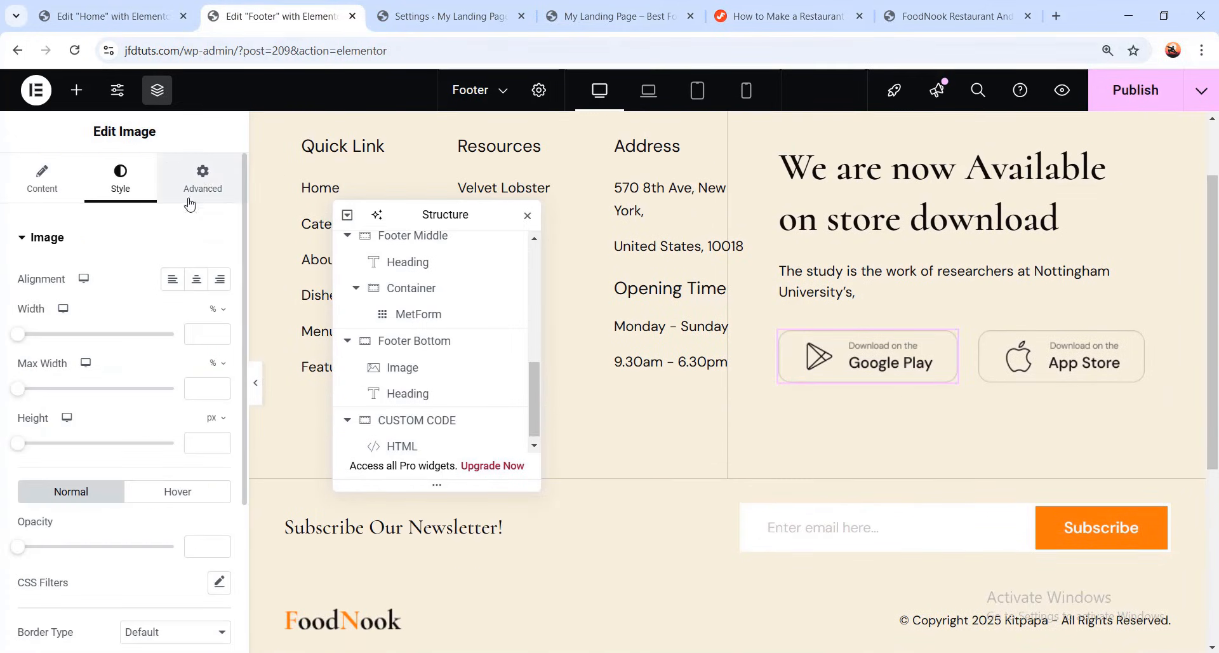
left_click(199, 171)
scroll(165, 444, "down", 2)
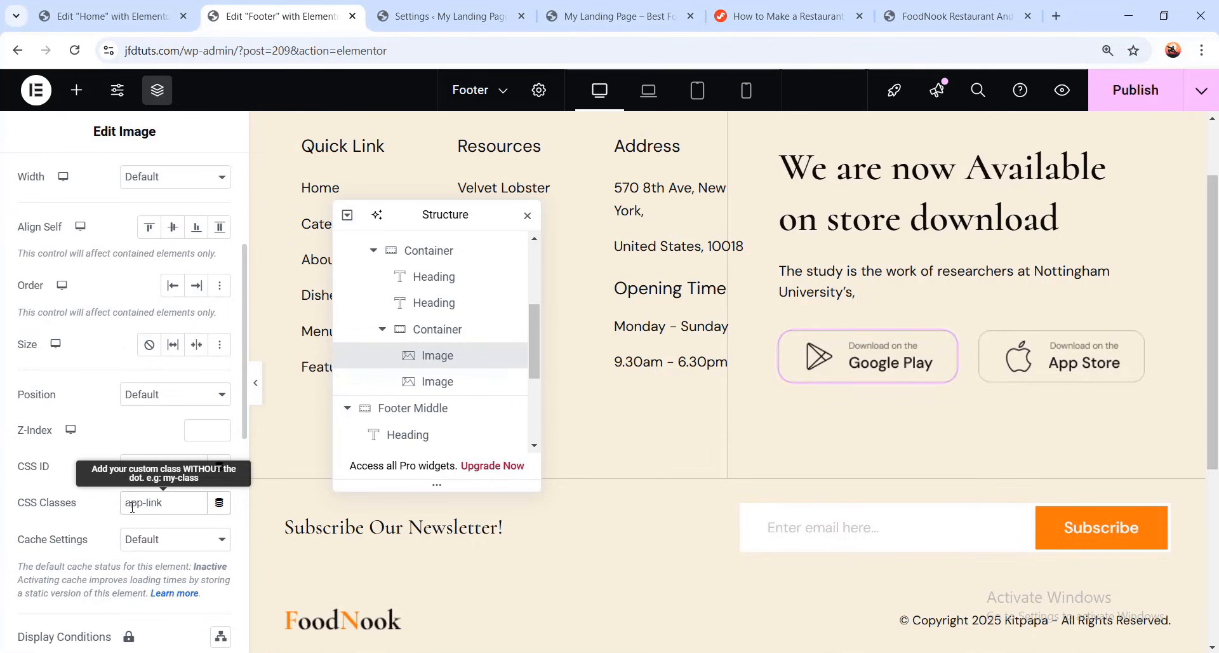
Assign the CSS class app-link to the App Store image and preview the hover effect on both download badges.
left_click(1139, 339)
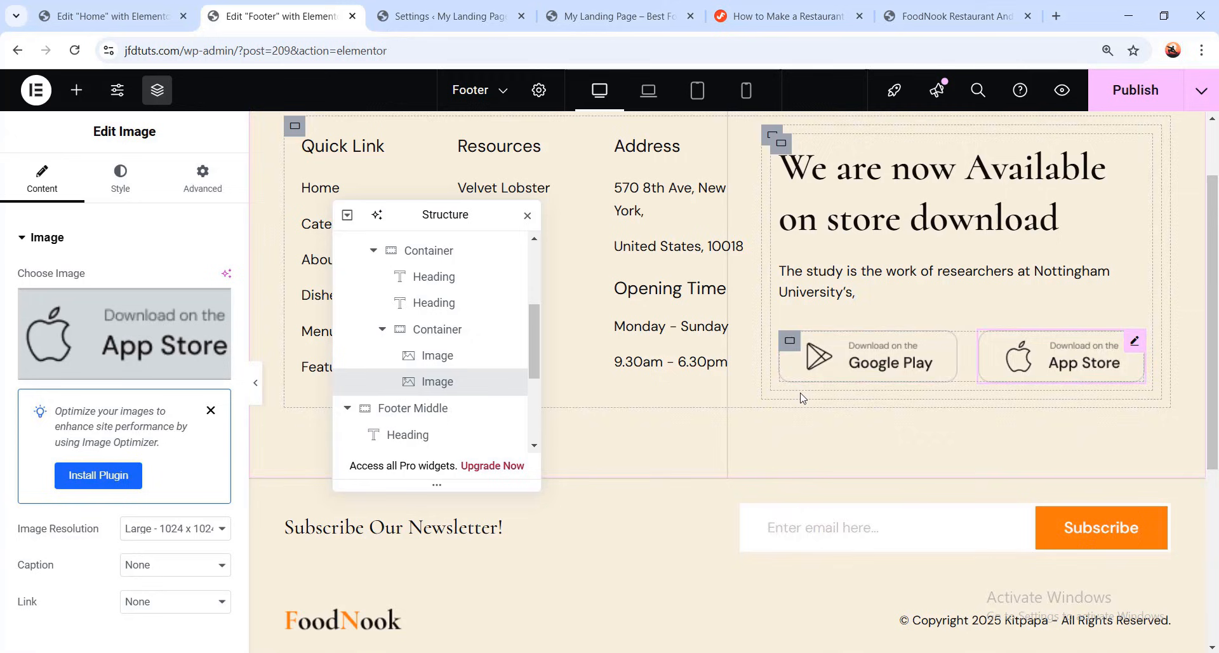
left_click(214, 181)
scroll(178, 492, "up", 3)
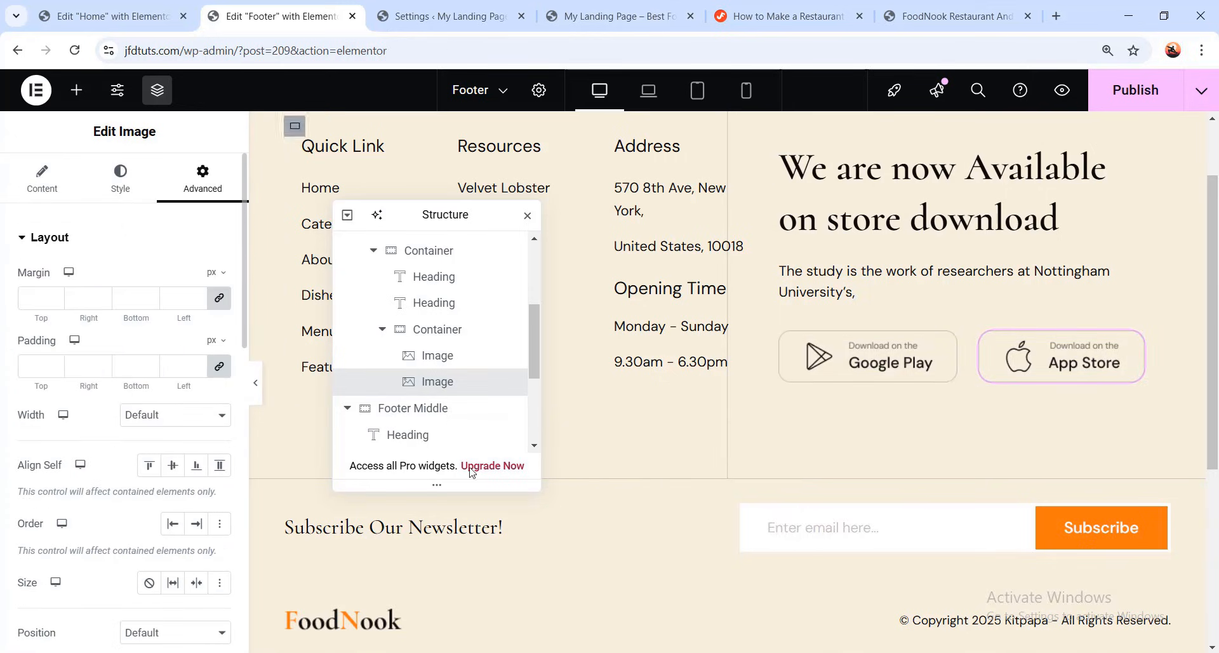
left_click(254, 383)
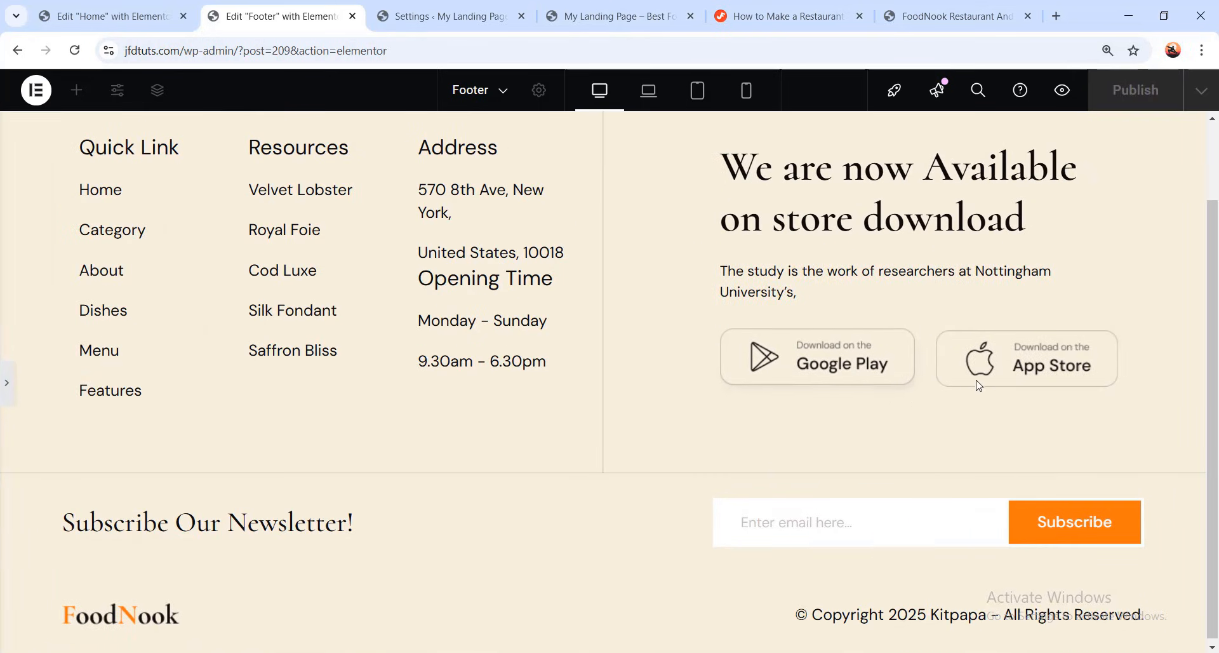
key("ctrl+p")
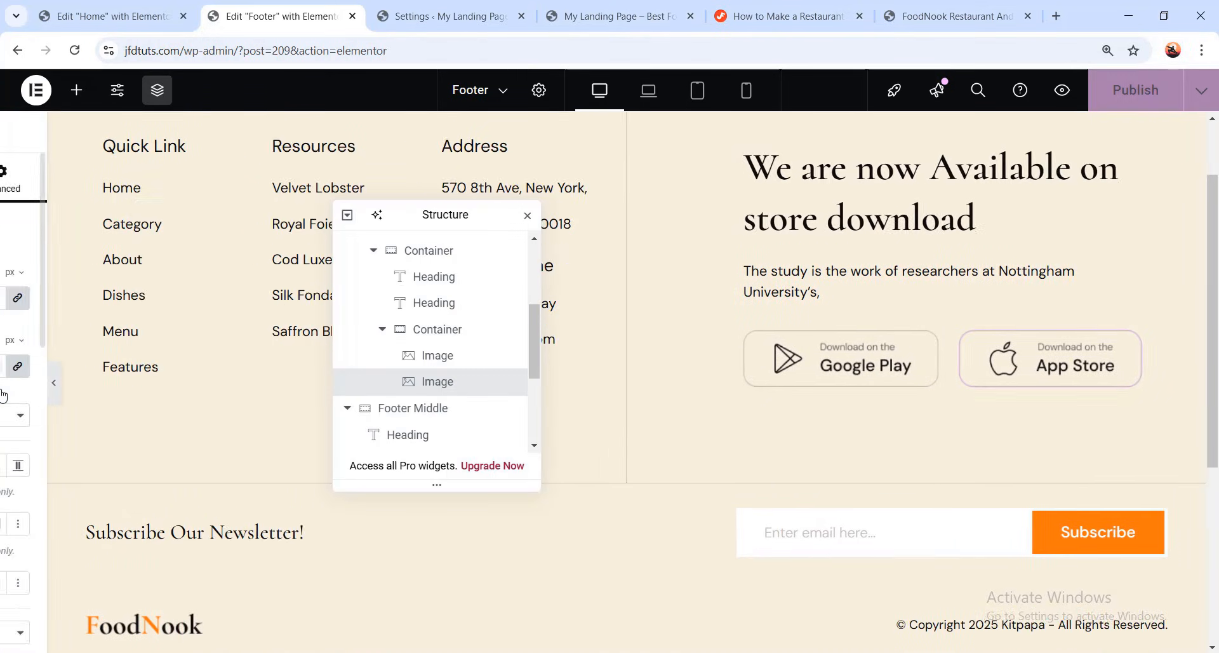
Publish the footer with the download badge hover styling and reload the Home page editor.
scroll(637, 561, "up", 1)
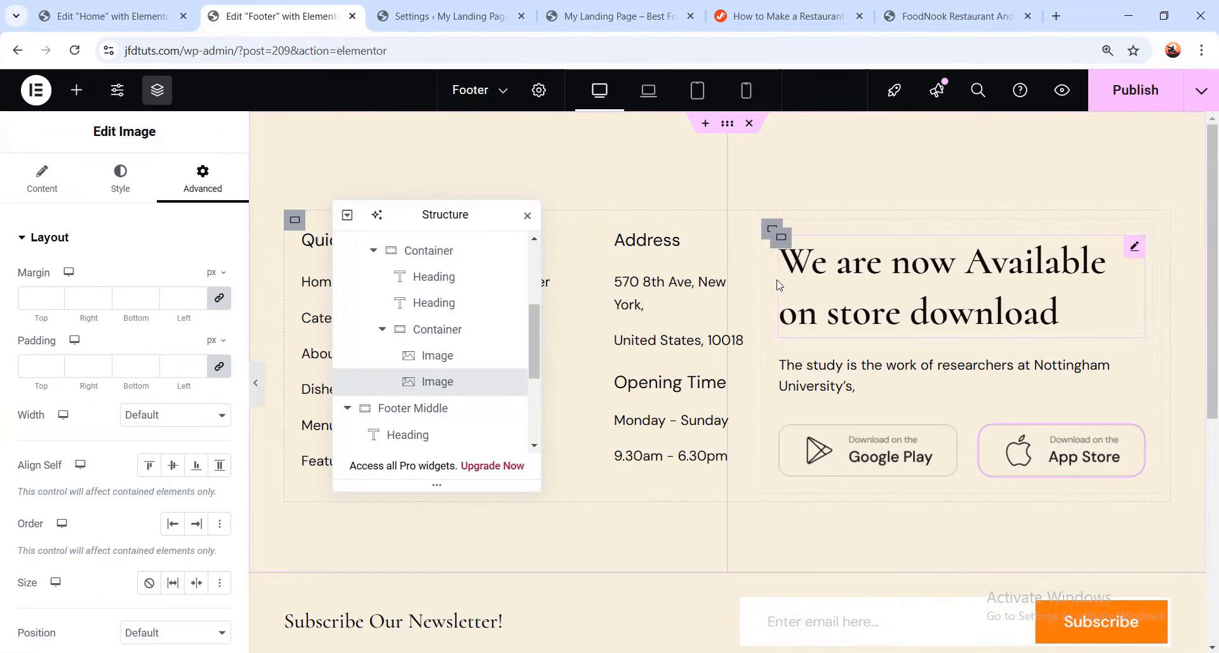
left_click(1127, 92)
scroll(924, 194, "down", 2)
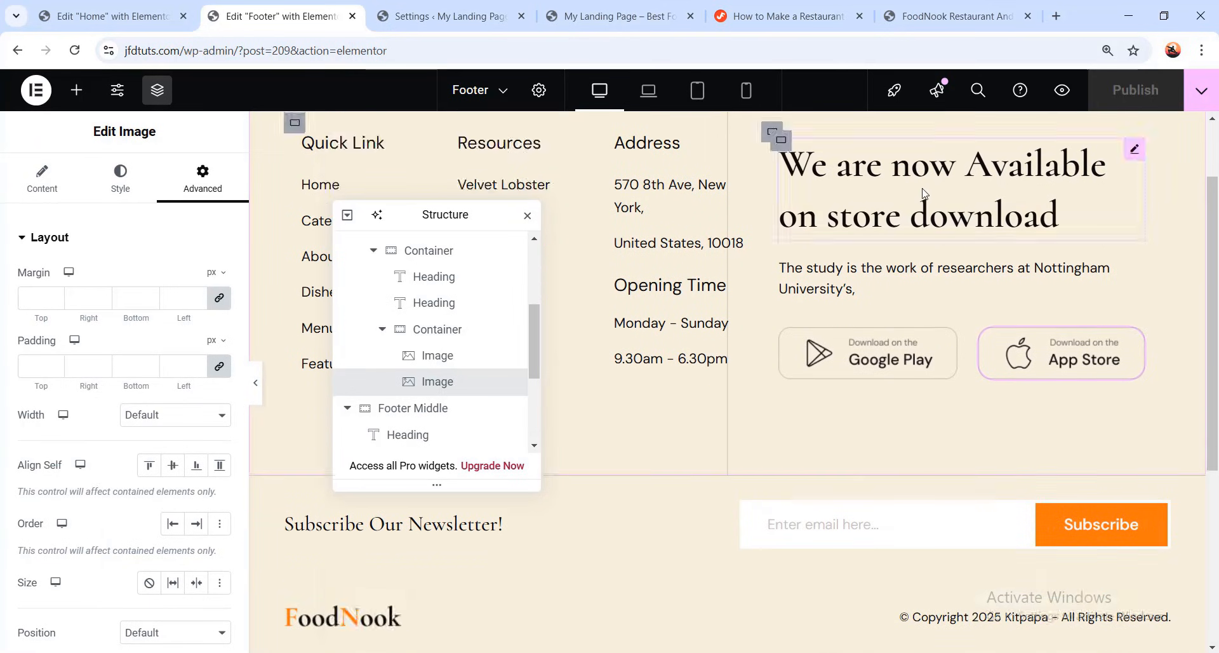
scroll(924, 194, "down", 2)
left_click(105, 16)
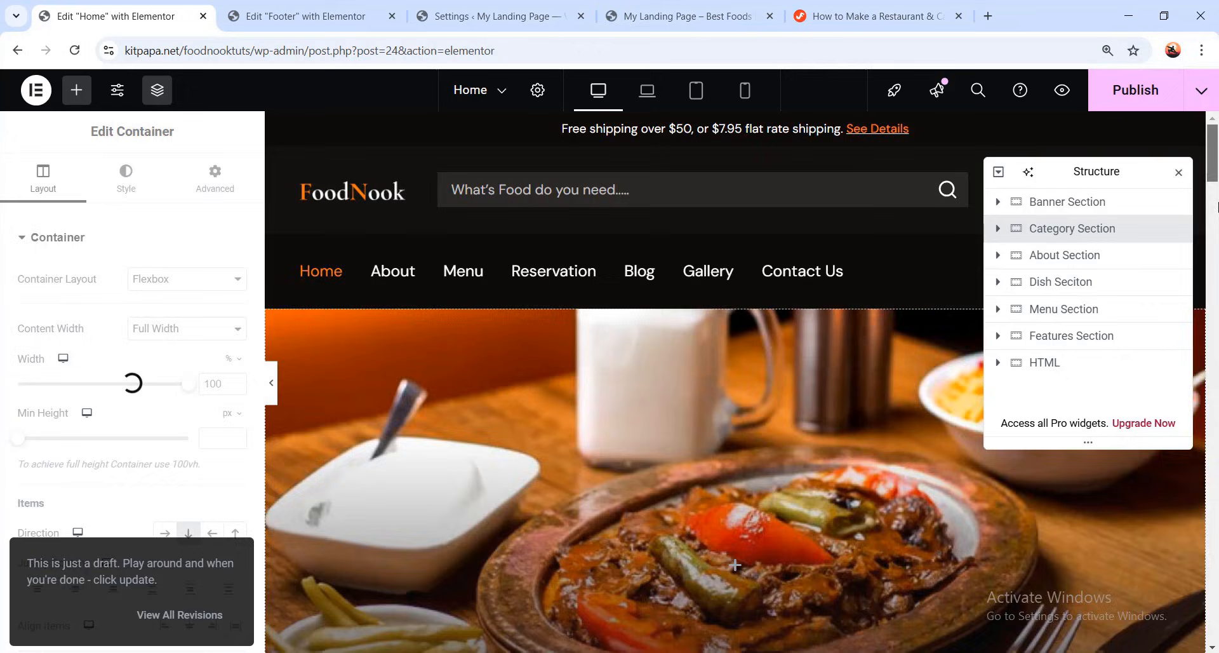
Review the Home page at full desktop width, from the footer back up to the header.
left_click_drag(1217, 207, 1208, 637)
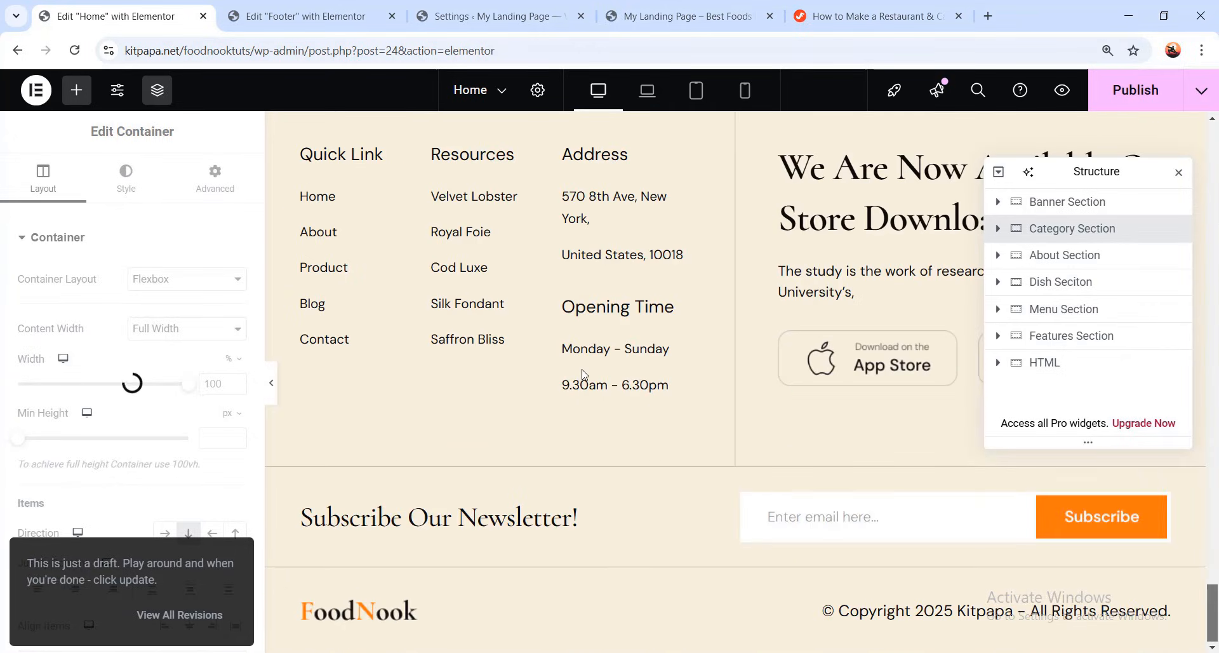
left_click(271, 393)
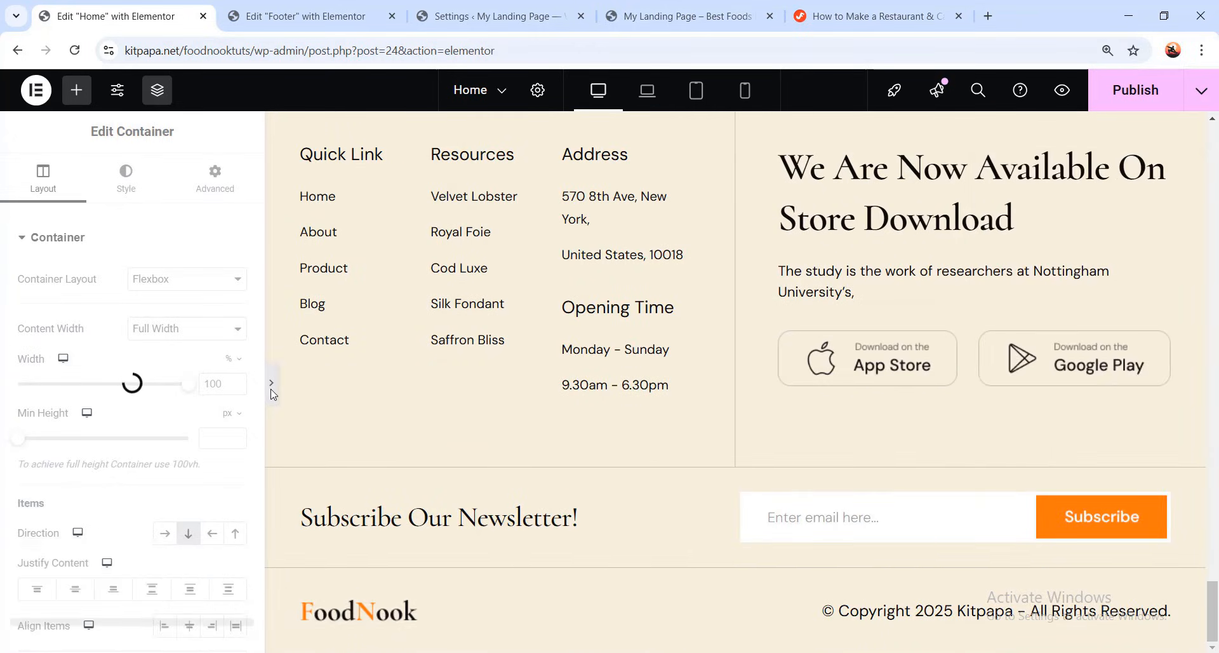
scroll(348, 425, "up", 5)
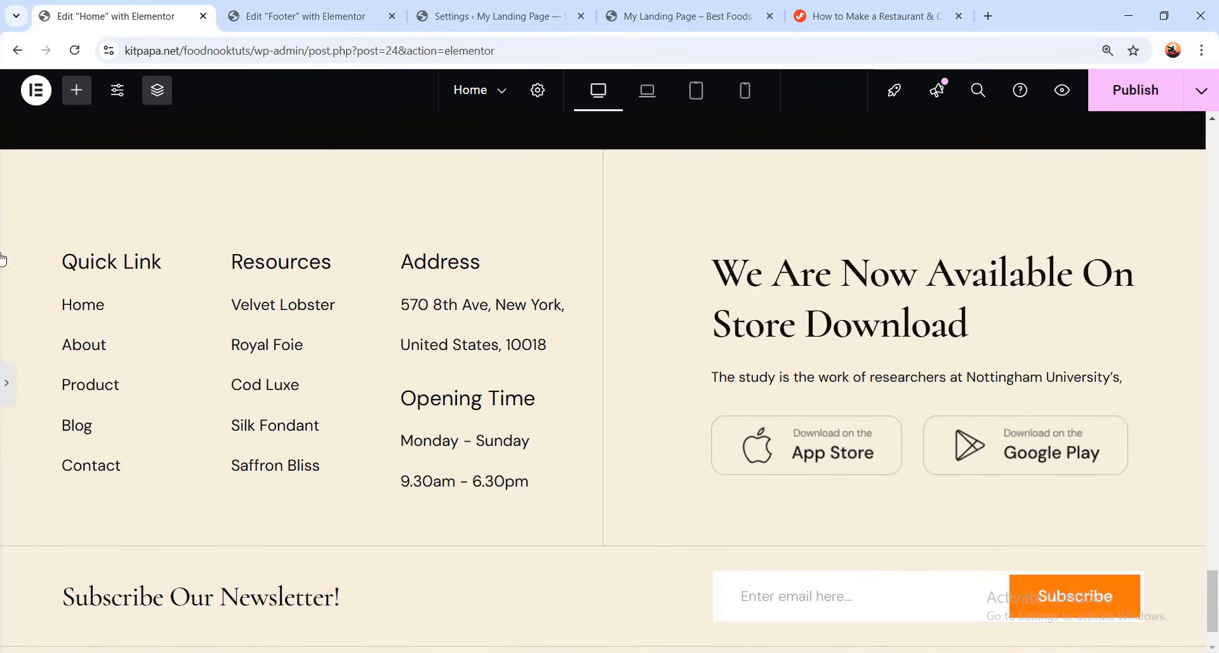
scroll(348, 425, "down", 5)
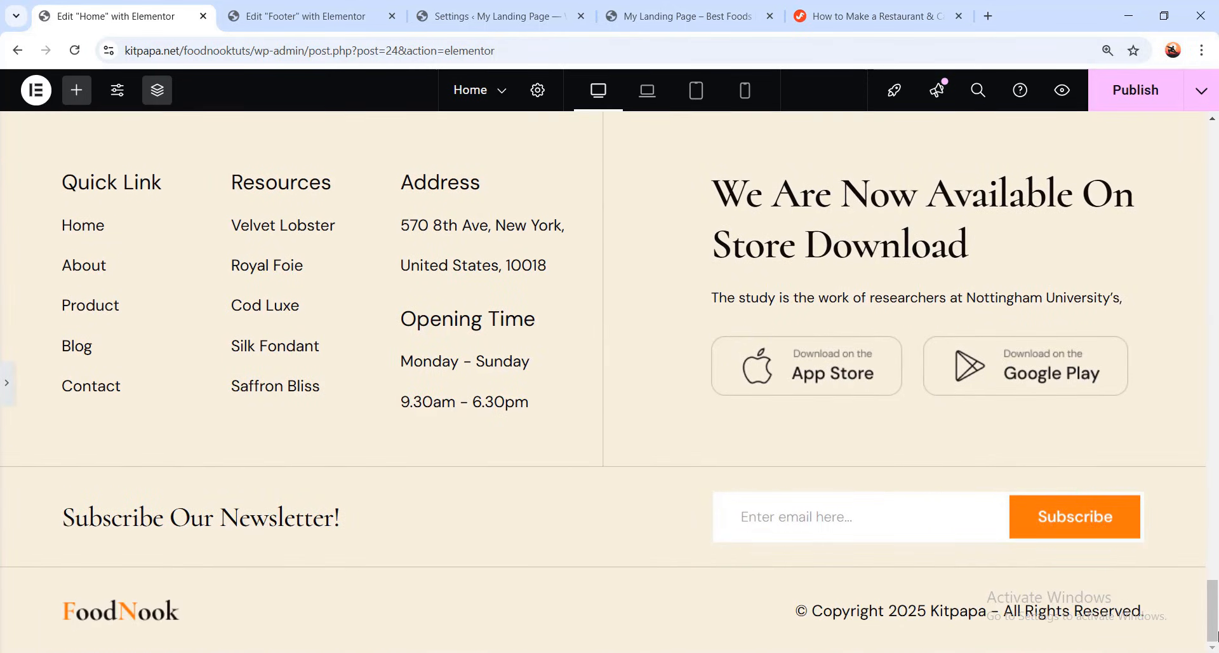
mouse_move(1215, 635)
left_mouse_down()
mouse_move(1216, 155)
mouse_move(1215, 617)
left_mouse_up()
left_click_drag(1215, 590, 1216, 98)
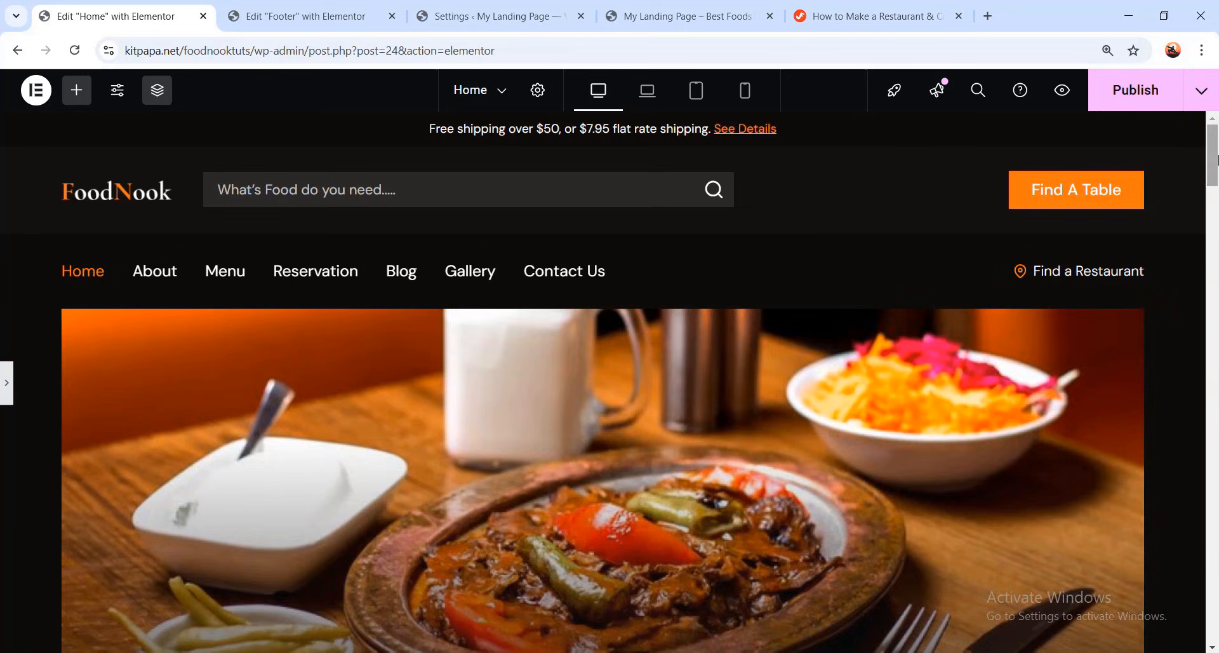
Review the Home page from the header to the Getting You Hungry section and test its Dinner and Lunch tabs.
scroll(603, 381, "down", 3)
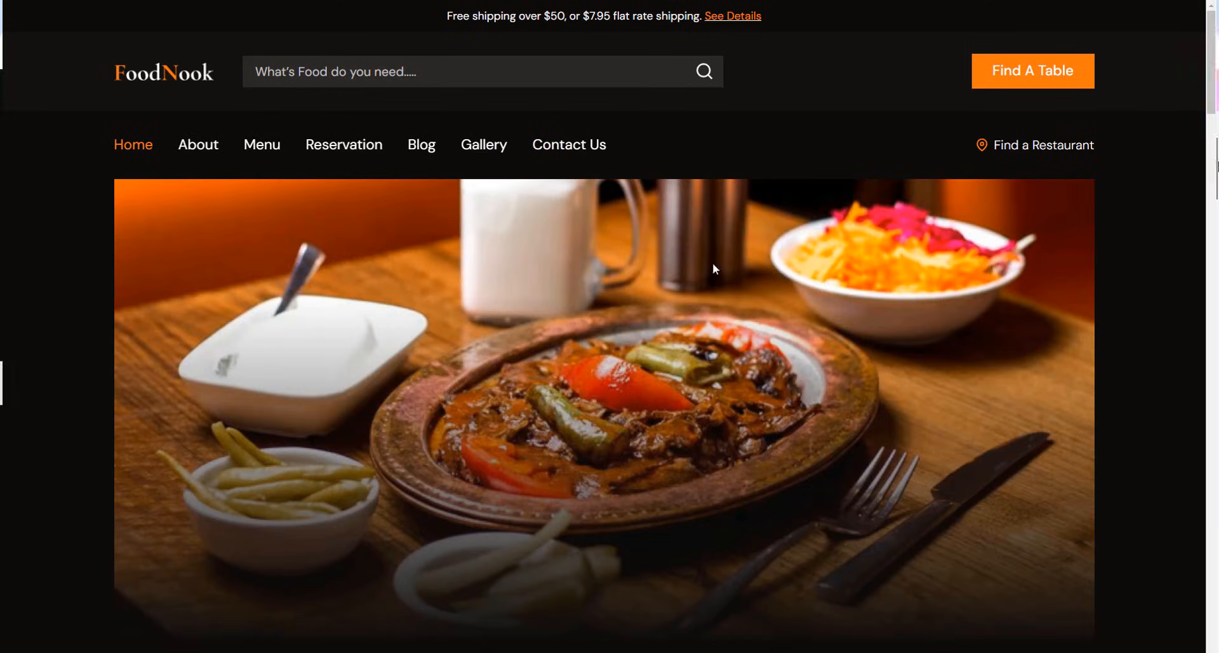
scroll(660, 380, "down", 7)
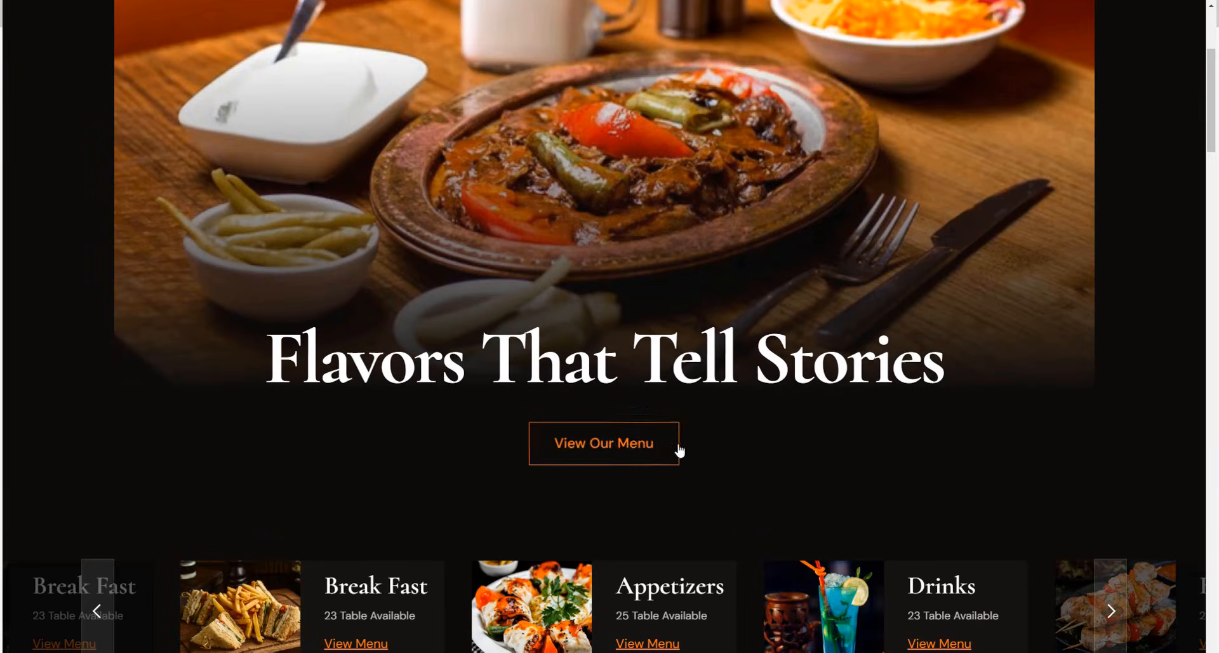
scroll(408, 390, "down", 6)
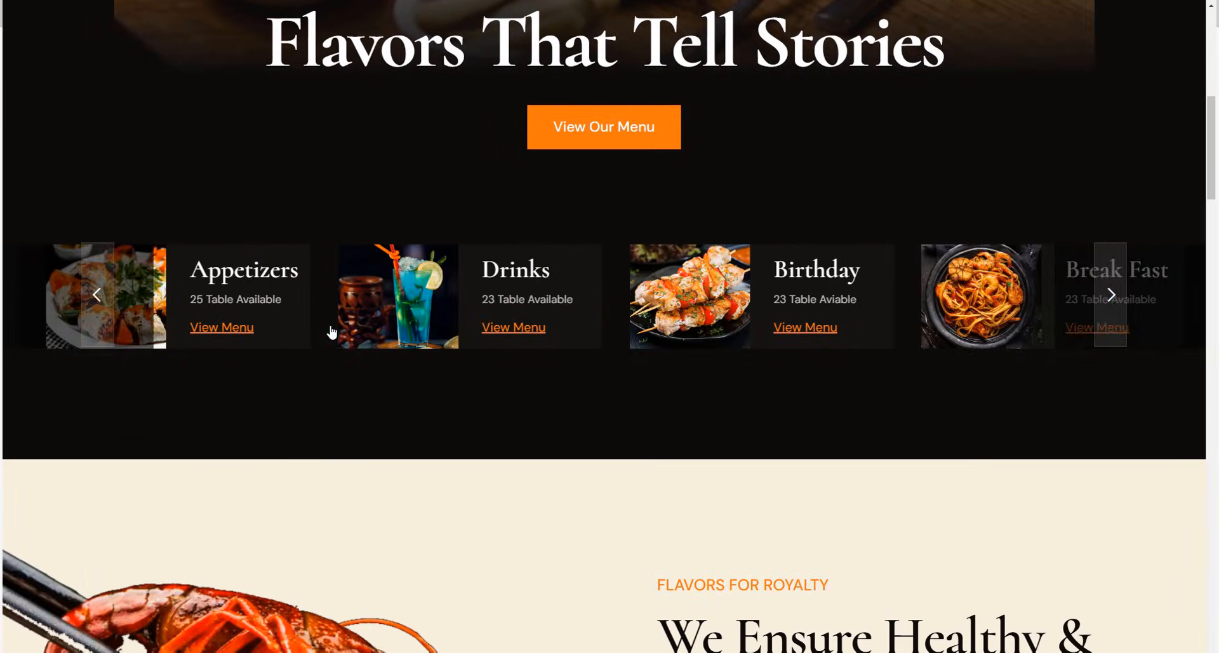
scroll(444, 356, "down", 2)
scroll(386, 402, "down", 4)
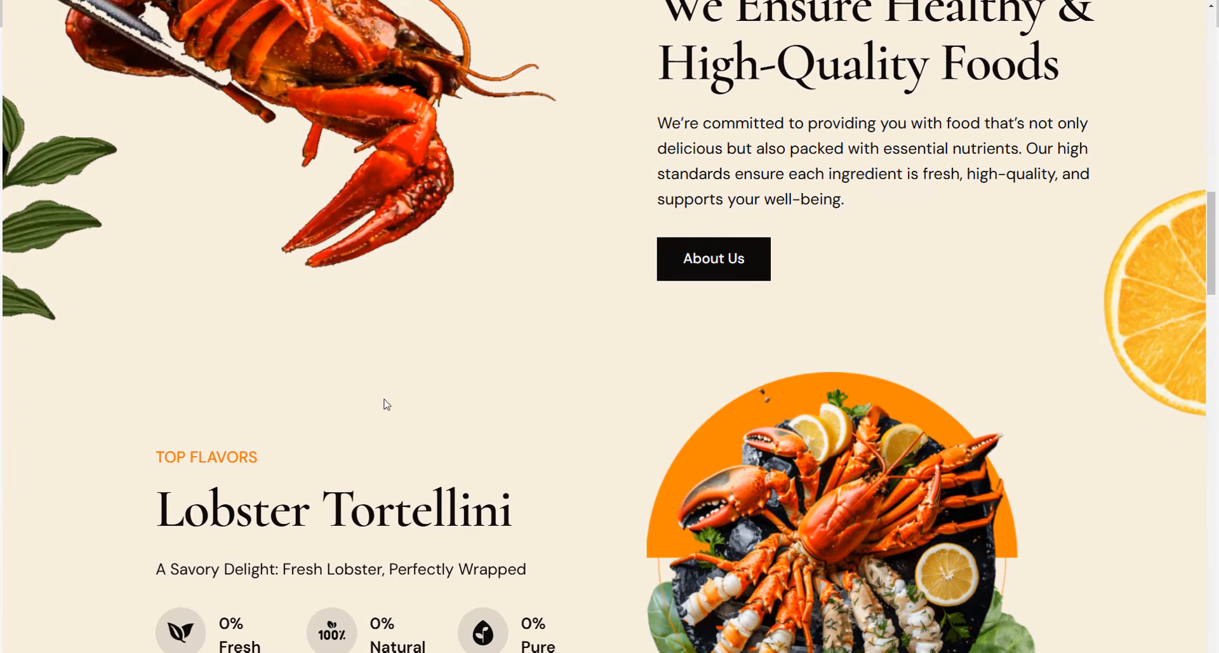
scroll(365, 323, "down", 10)
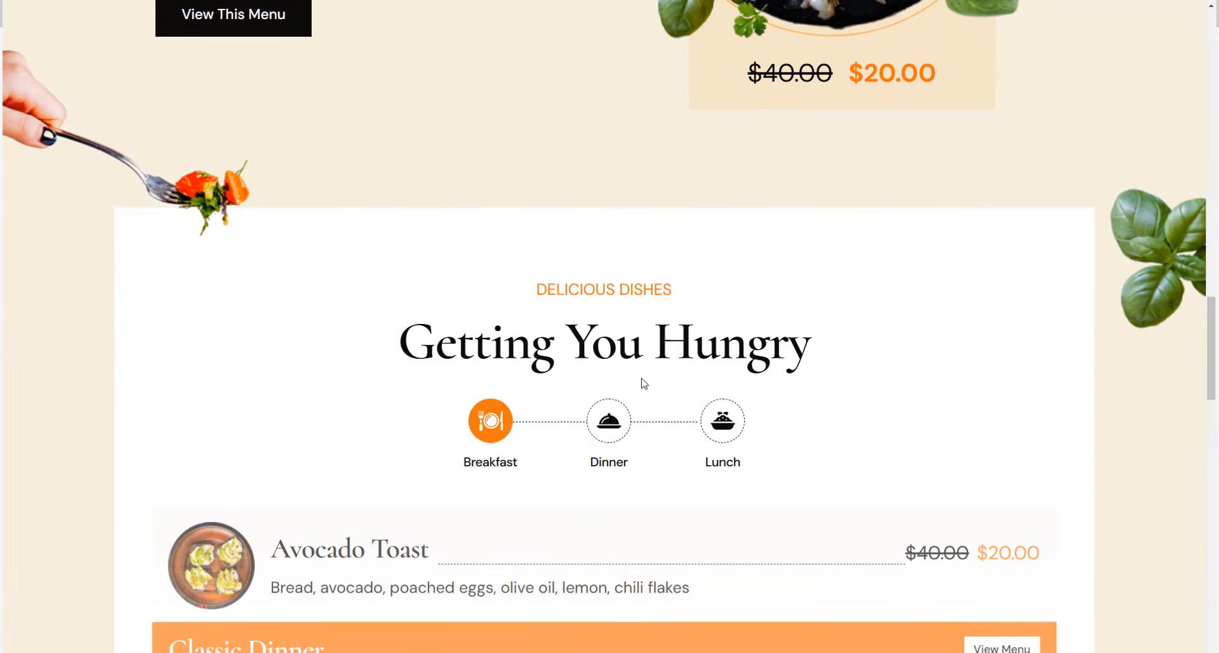
scroll(643, 383, "down", 3)
left_click(611, 278)
left_click(721, 267)
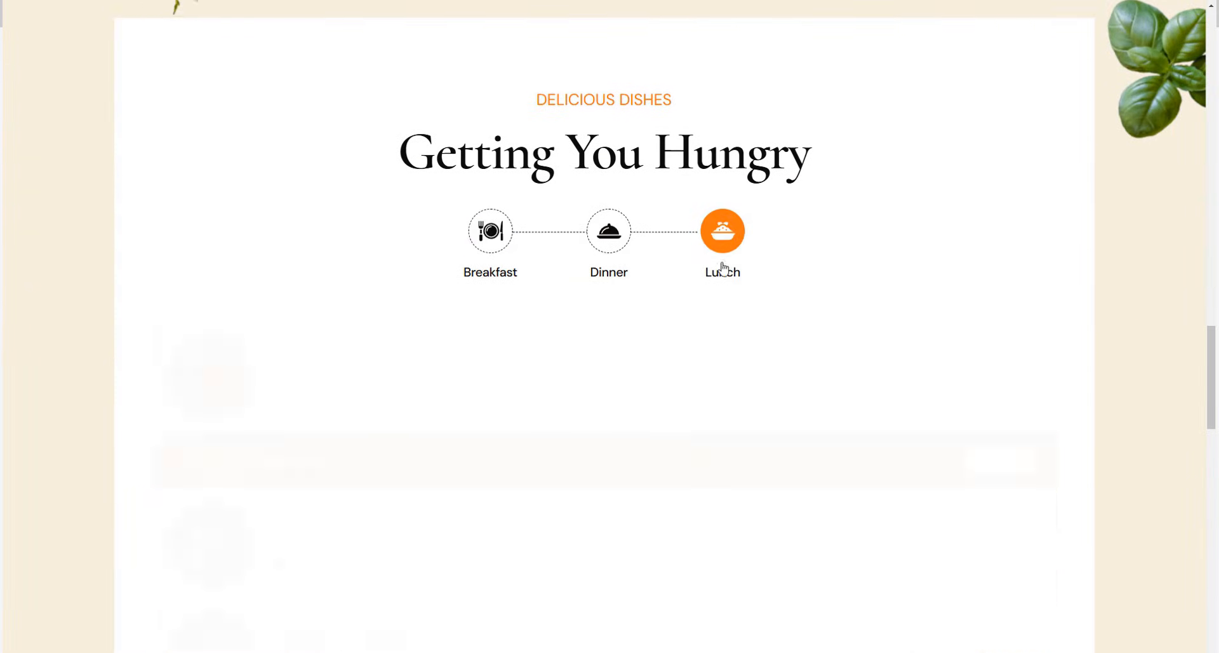
Examine the chef's signature creations and footer, and recheck the sections back up to the hero banner.
scroll(721, 301, "down", 1)
scroll(720, 301, "down", 14)
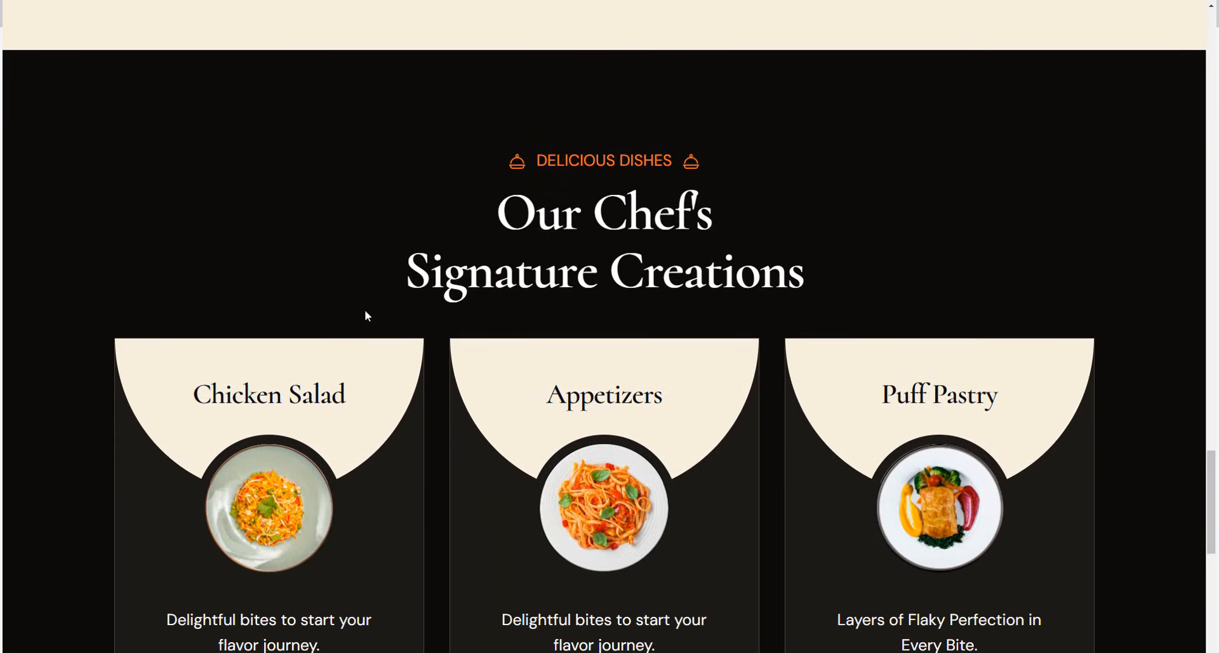
scroll(480, 361, "down", 10)
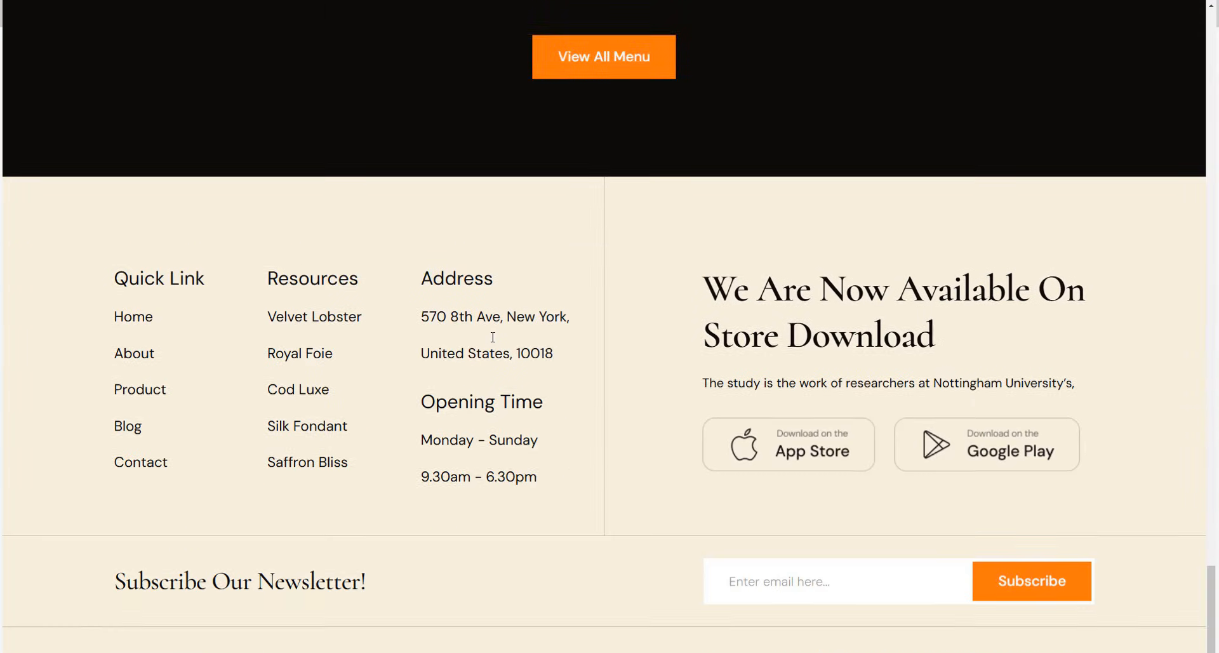
scroll(1174, 621, "up", 10)
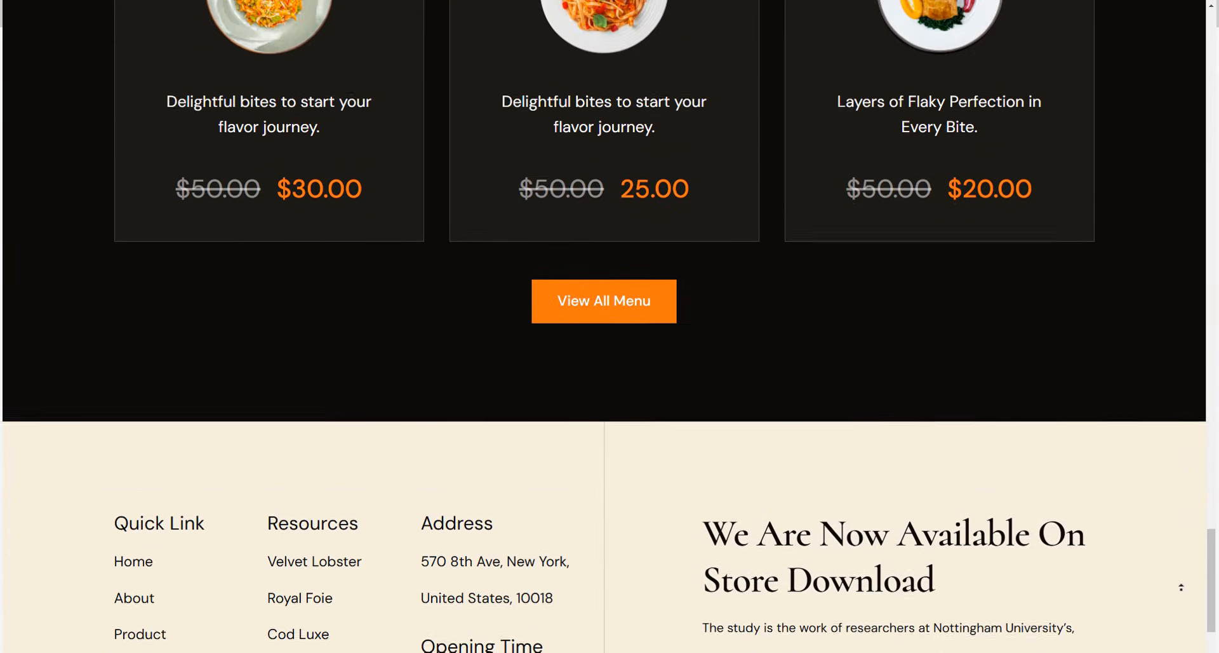
scroll(609, 326, "up", 12)
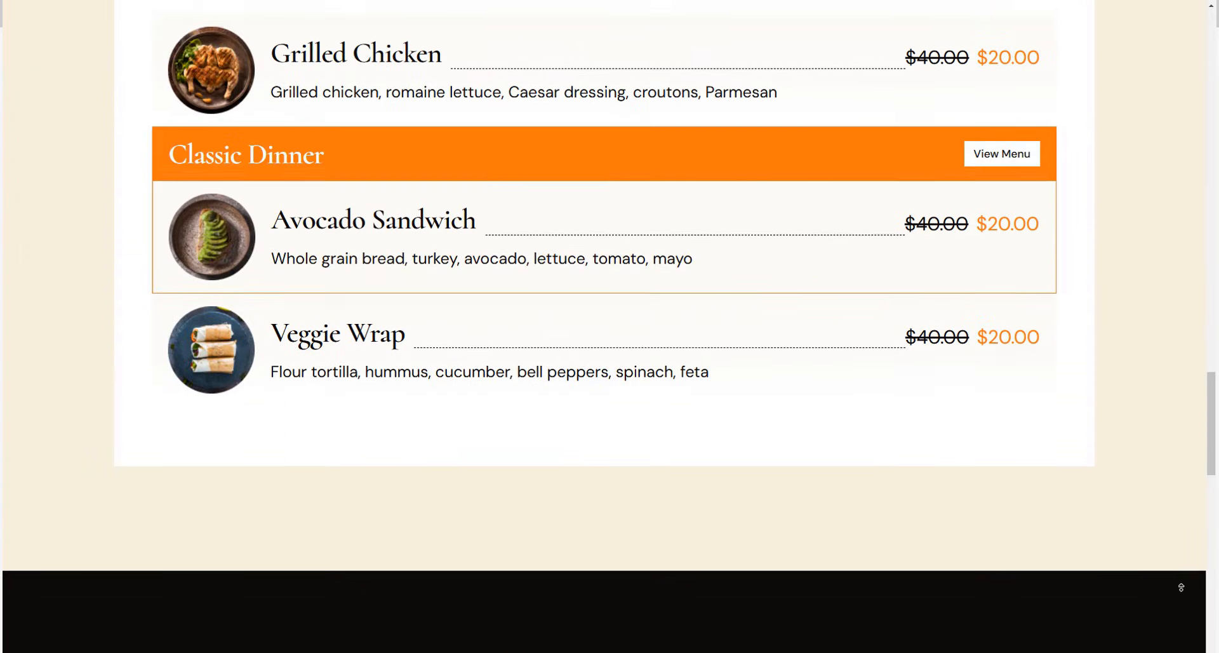
scroll(609, 327, "up", 12)
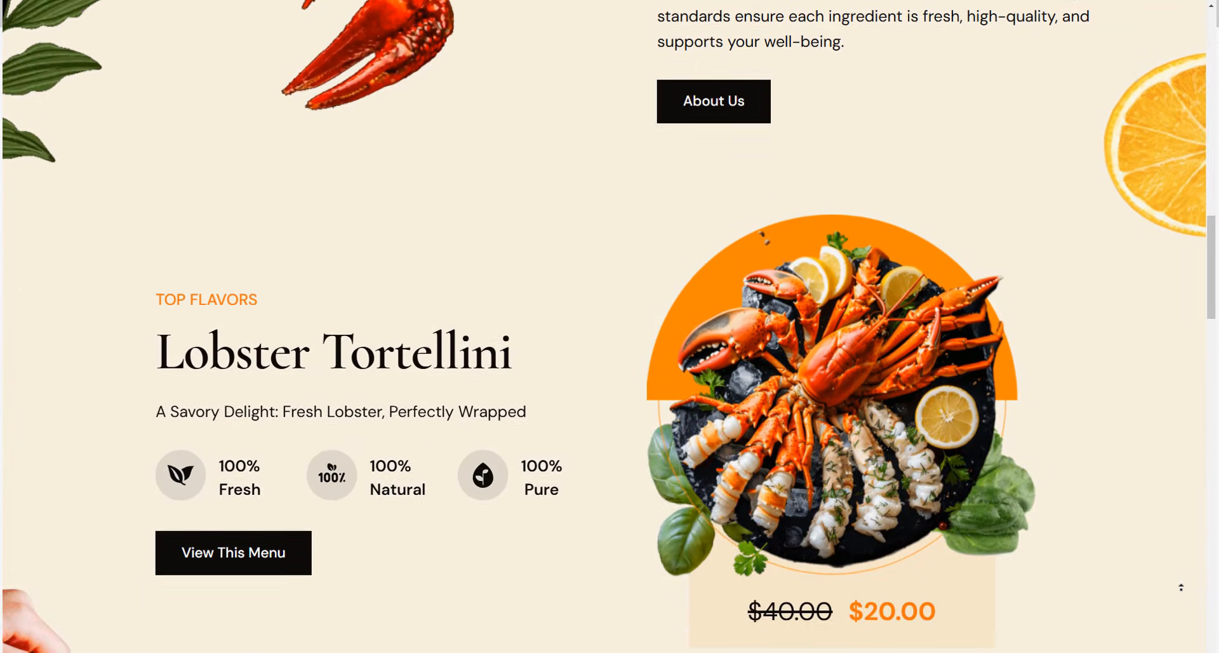
scroll(1180, 586, "up", 10)
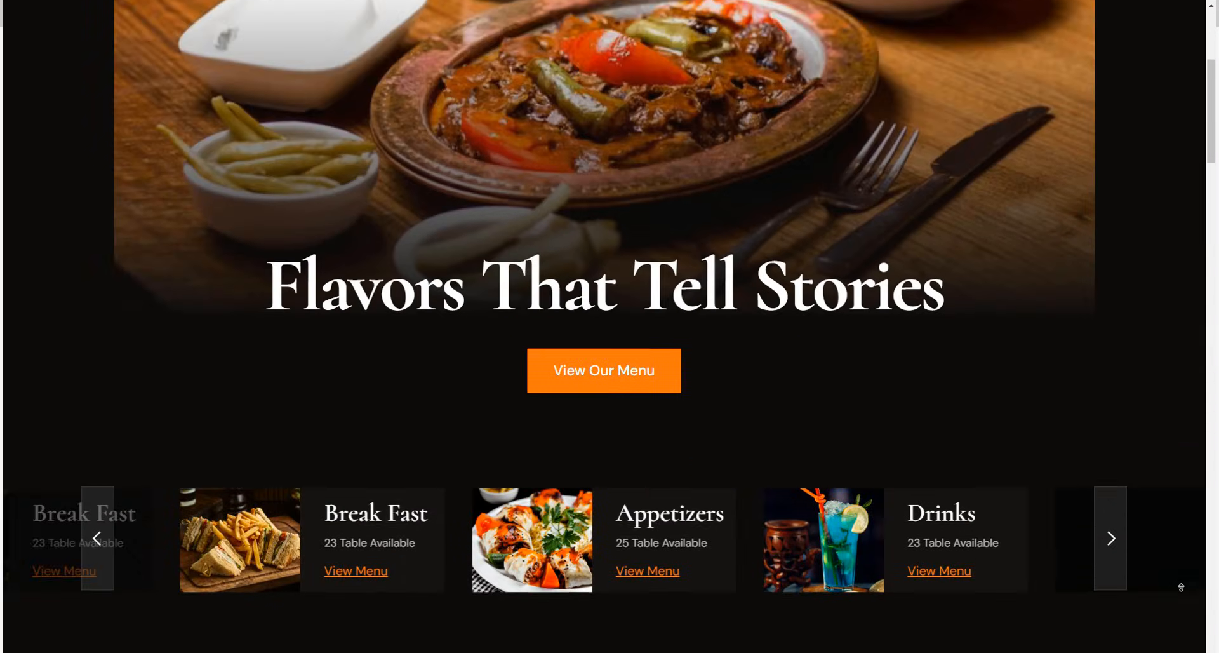